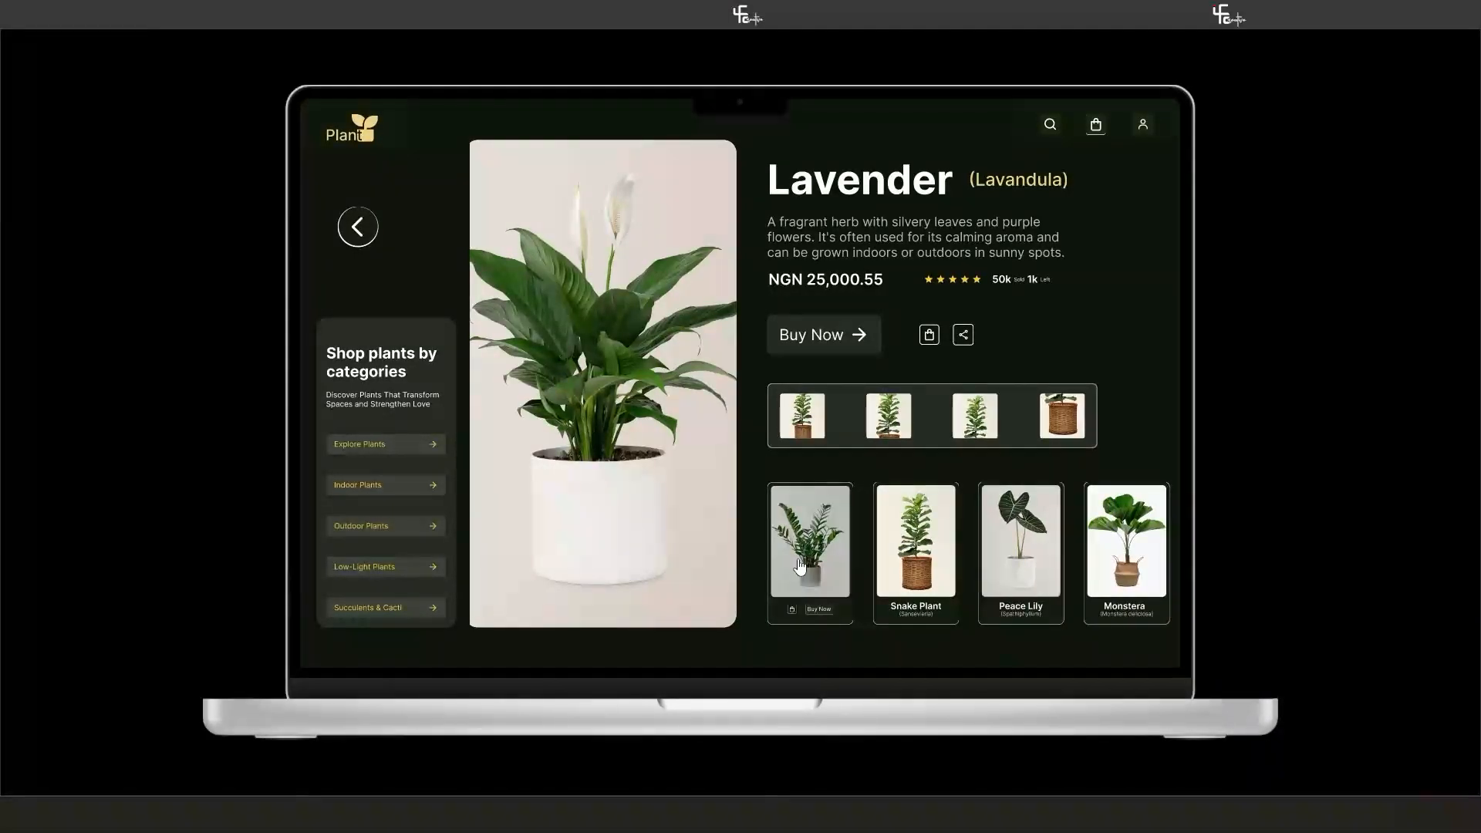
Preview a related plant's product page in the prototype and browse its four gallery images.
left_click(797, 560)
left_click(804, 562)
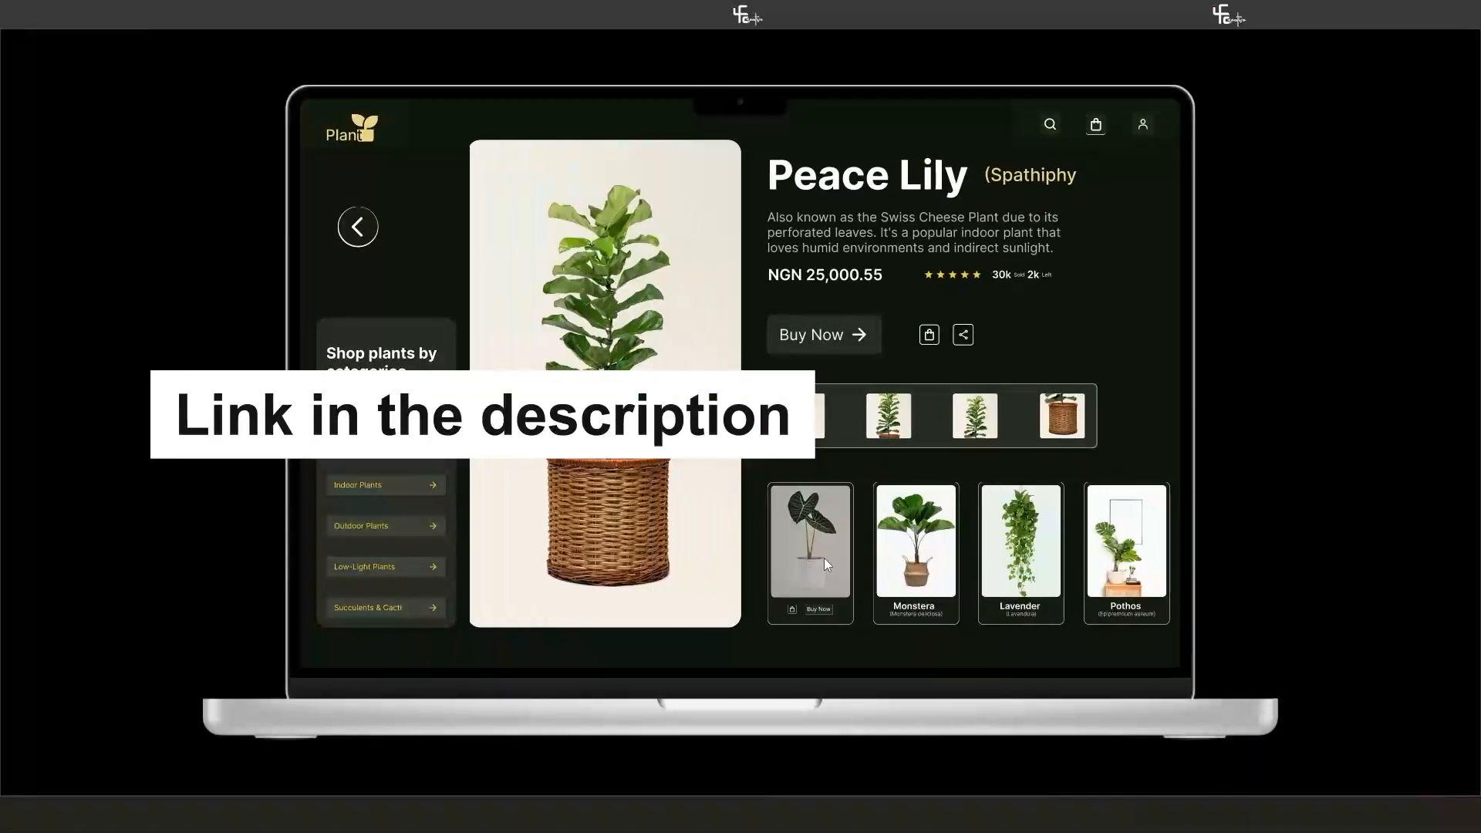
left_click(887, 424)
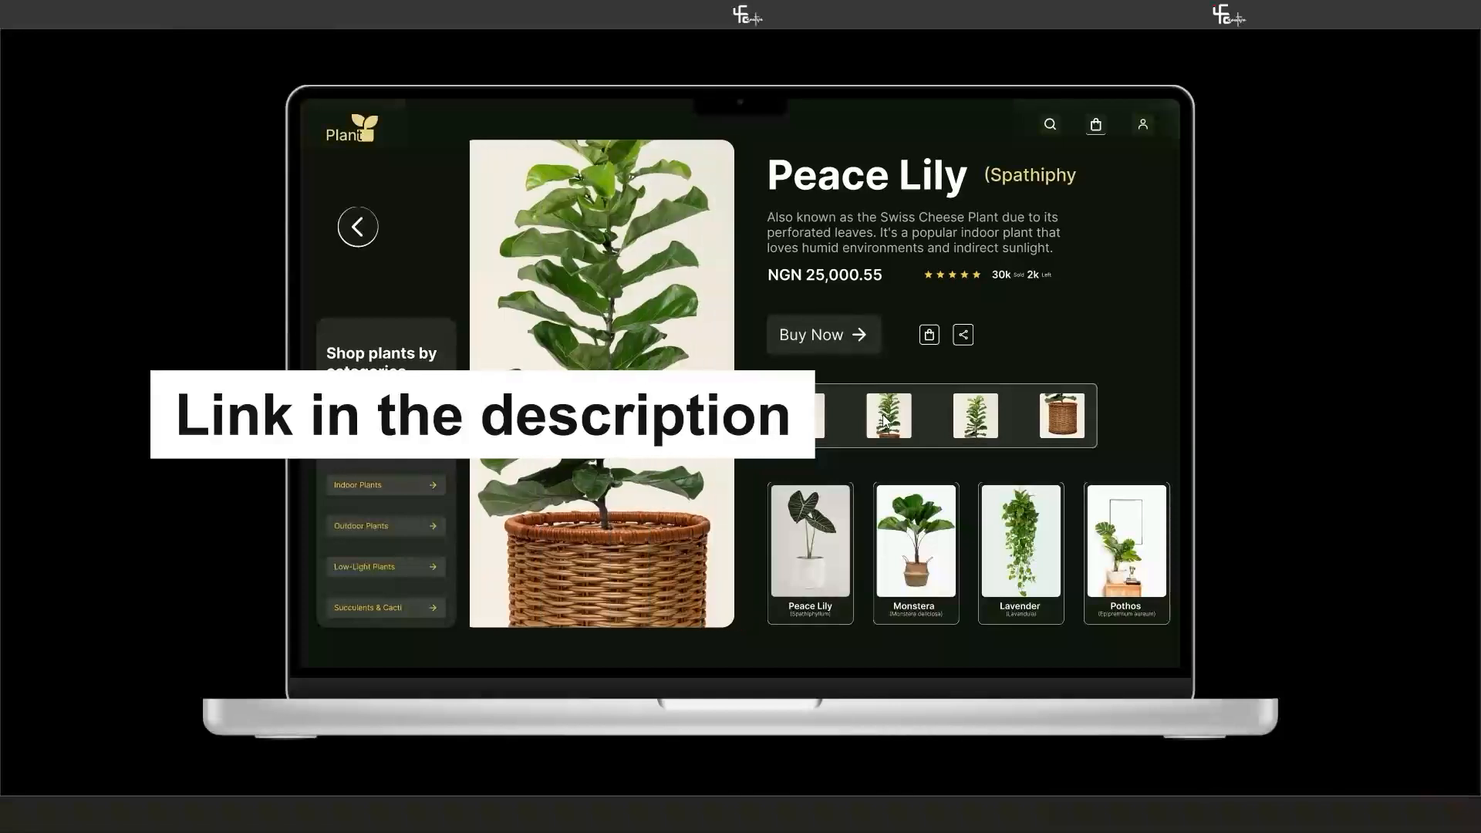
left_click(960, 417)
left_click(1062, 417)
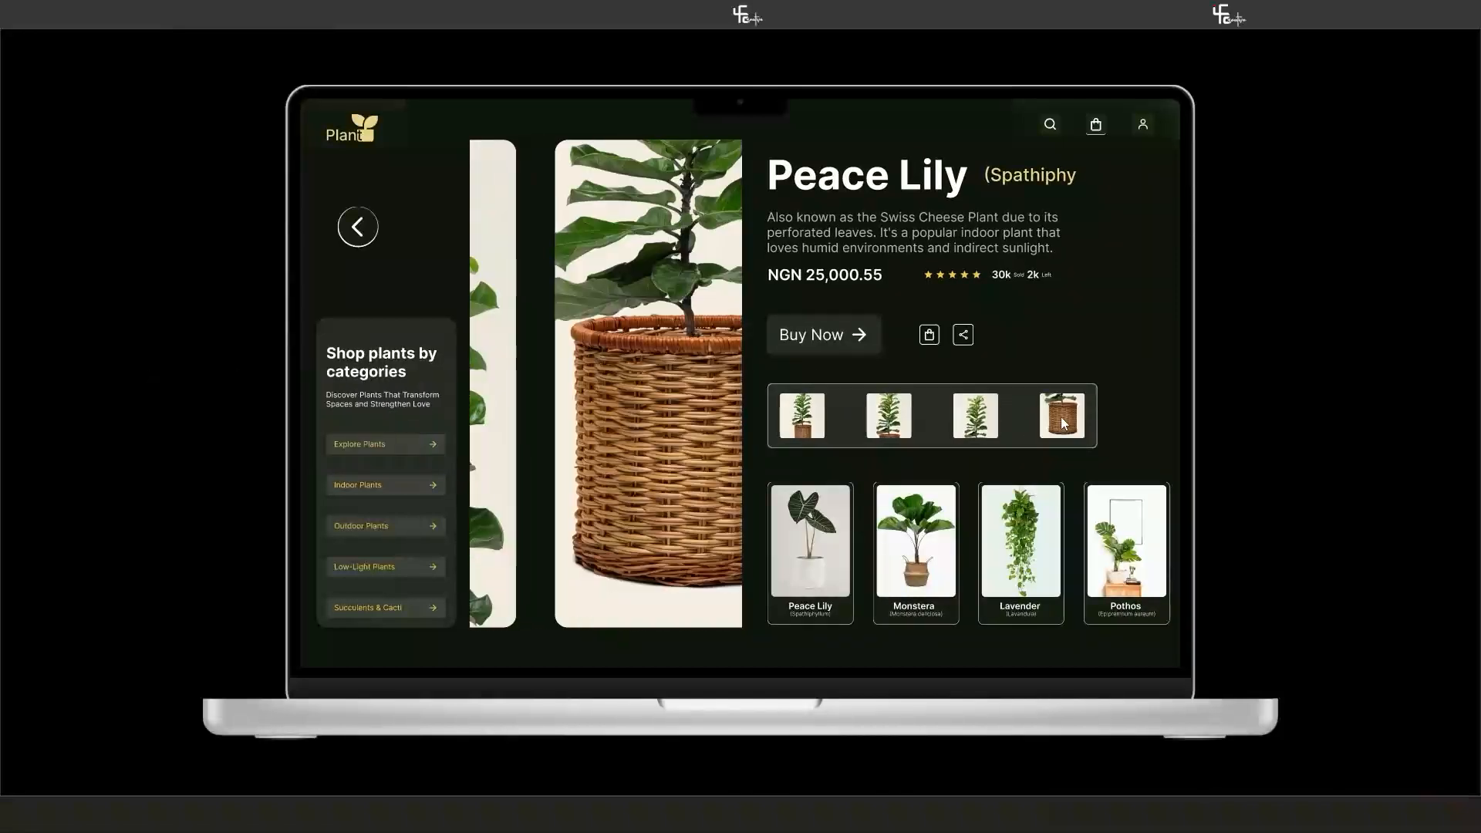
left_click(800, 427)
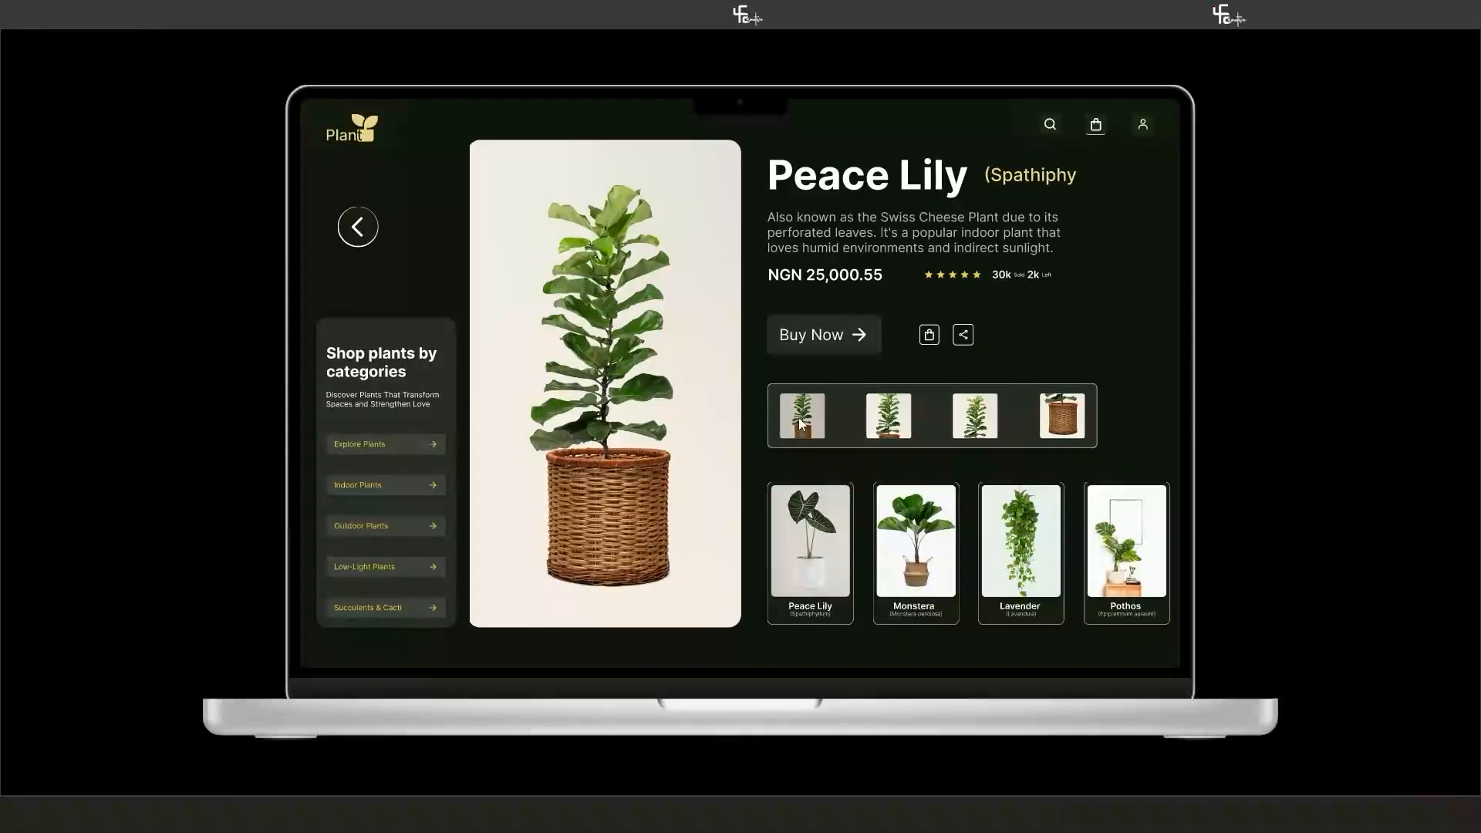
Walk through the prototype's purchase flow from product page to payment, and dismiss the order confirmation.
left_click(825, 339)
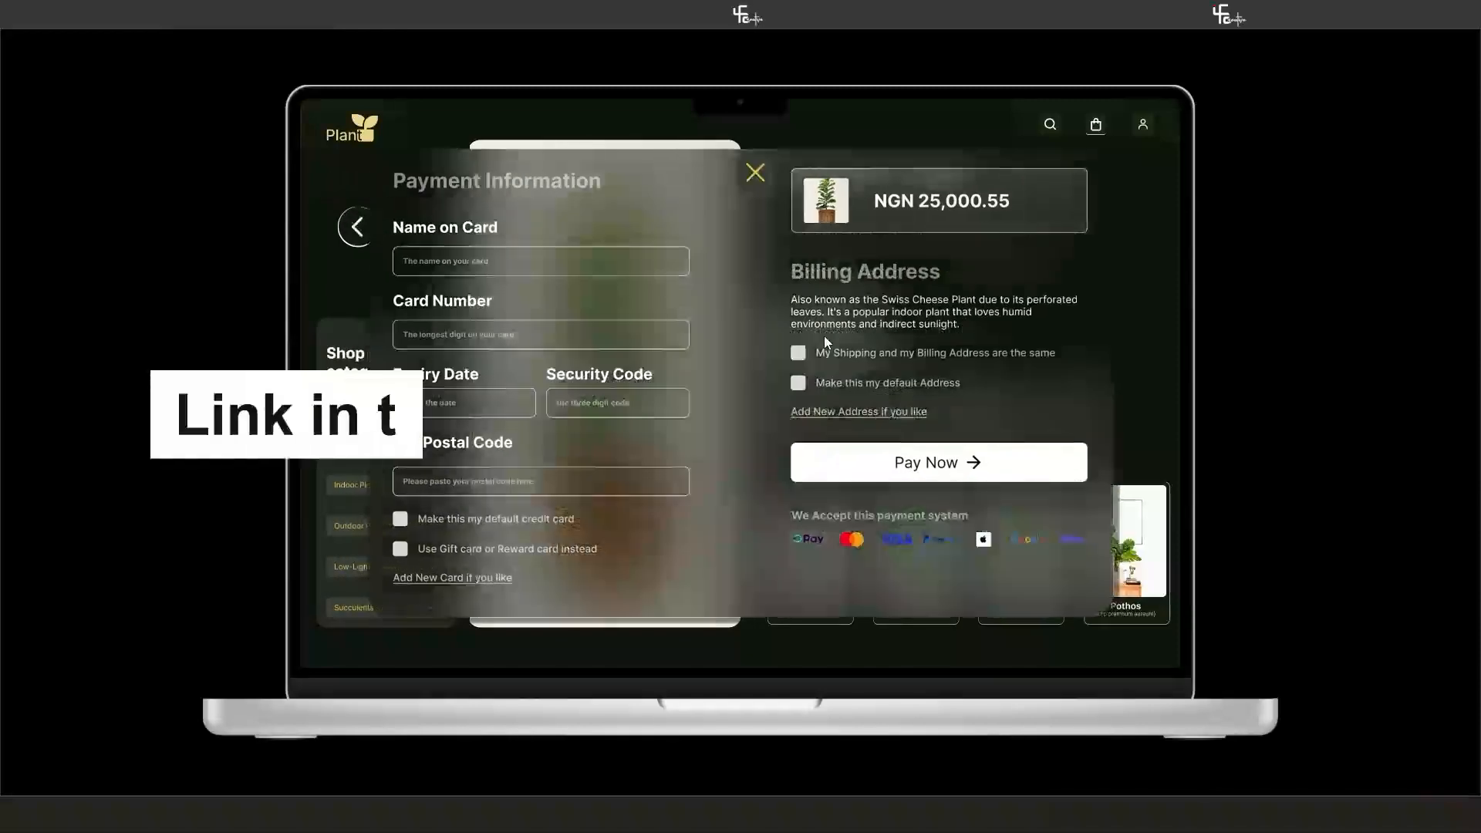
left_click(756, 174)
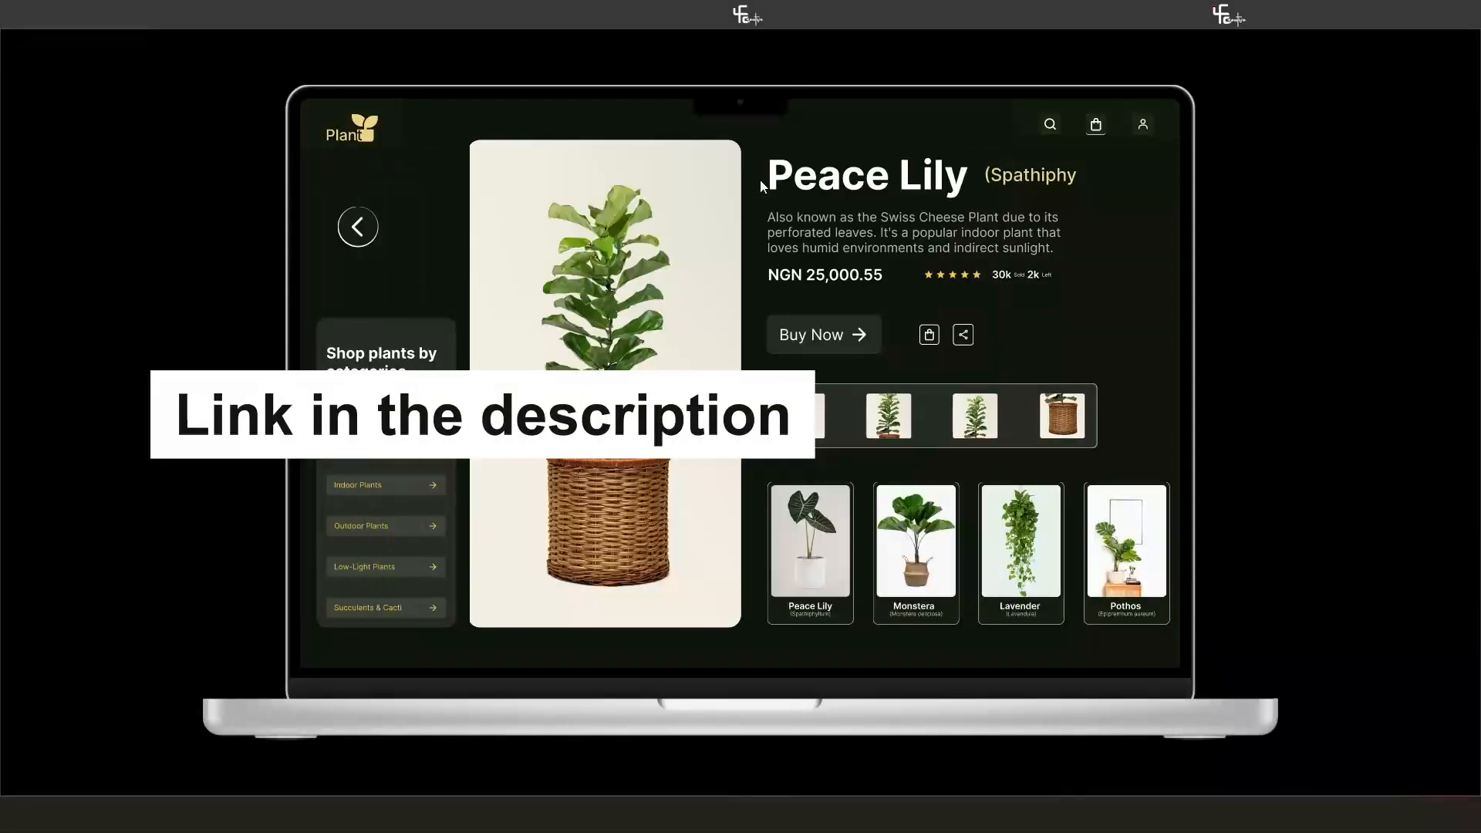
left_click(816, 333)
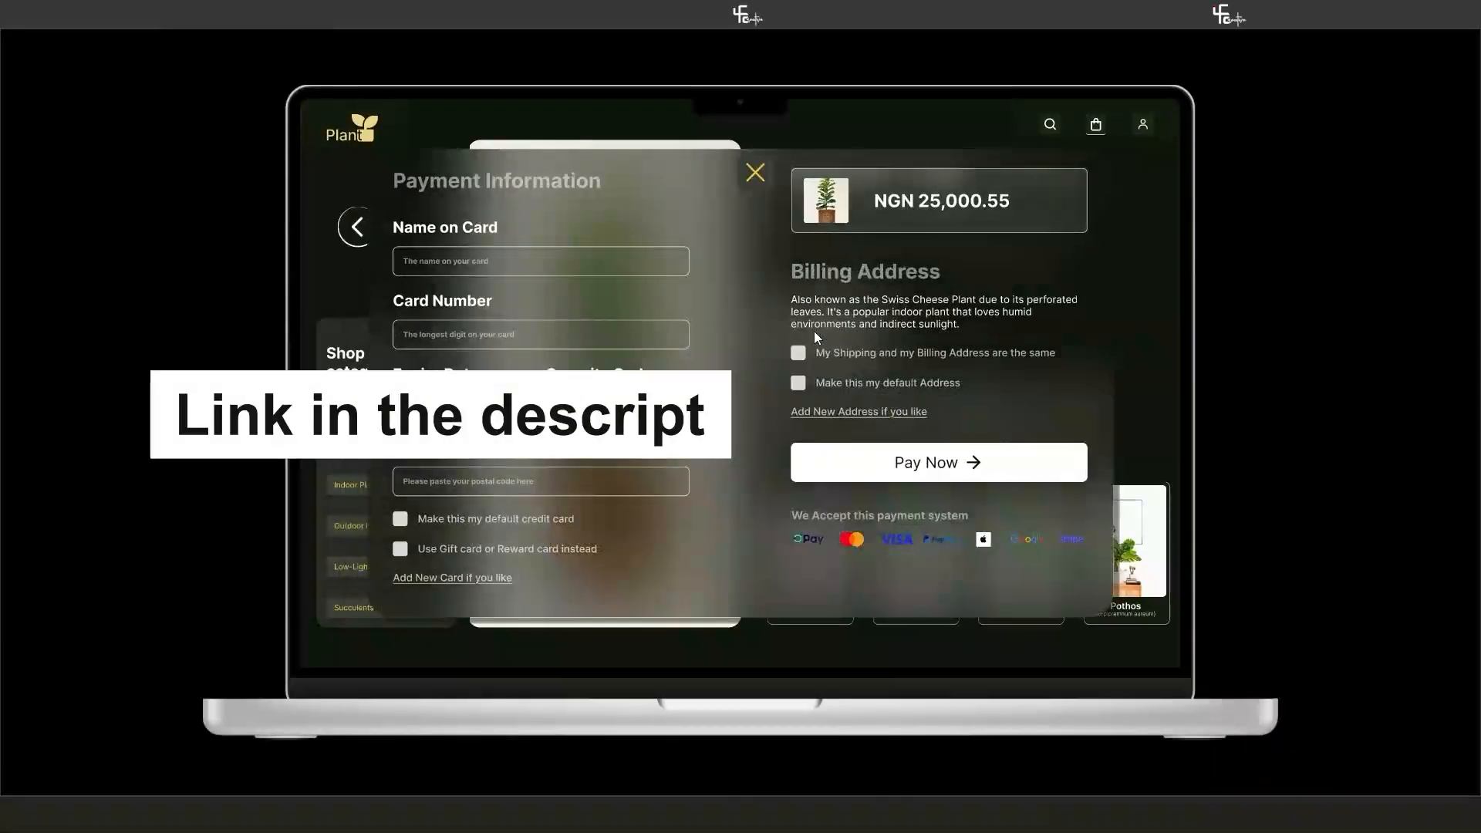
left_click(895, 472)
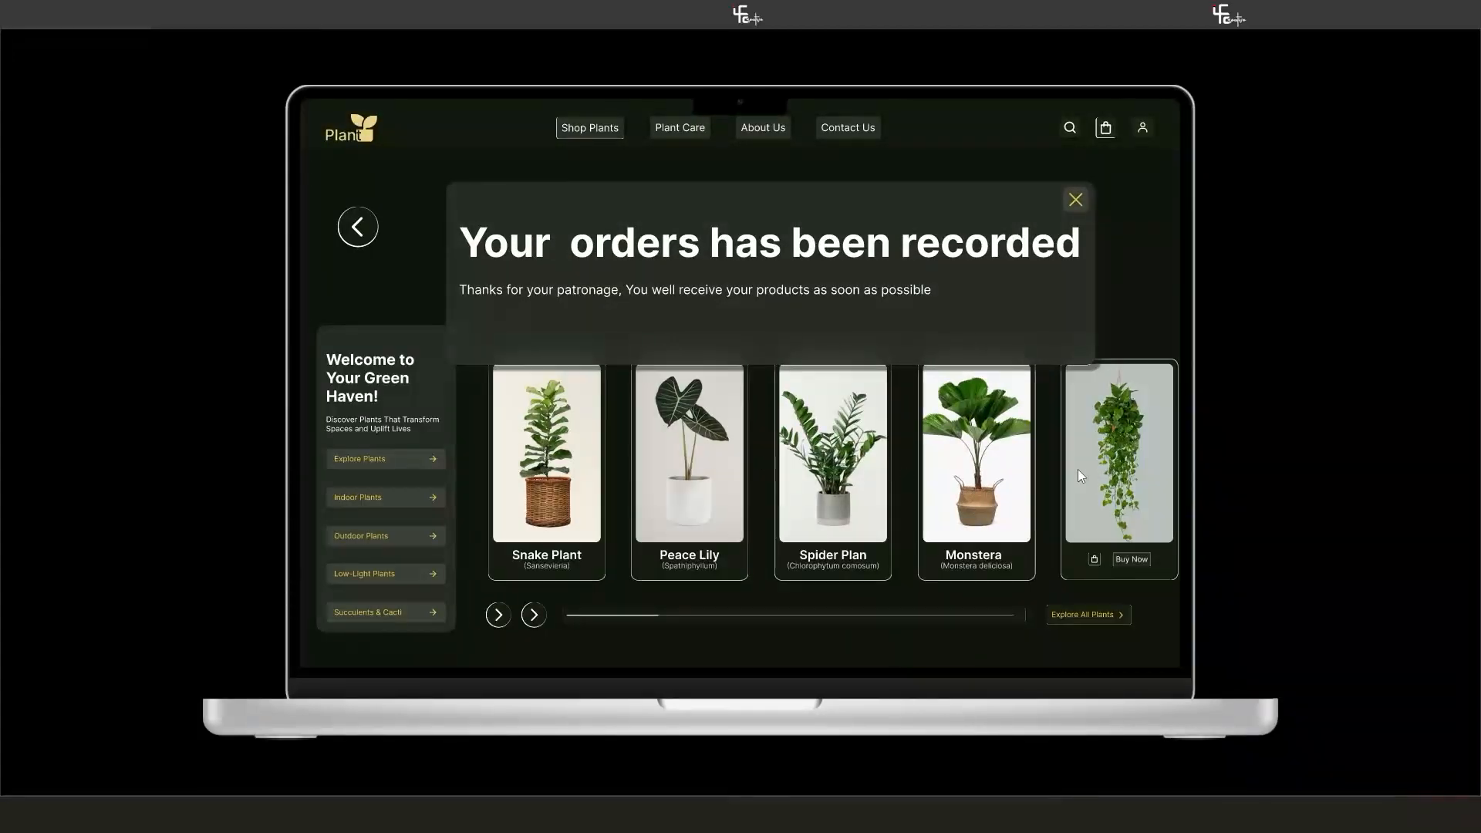
left_click(1076, 200)
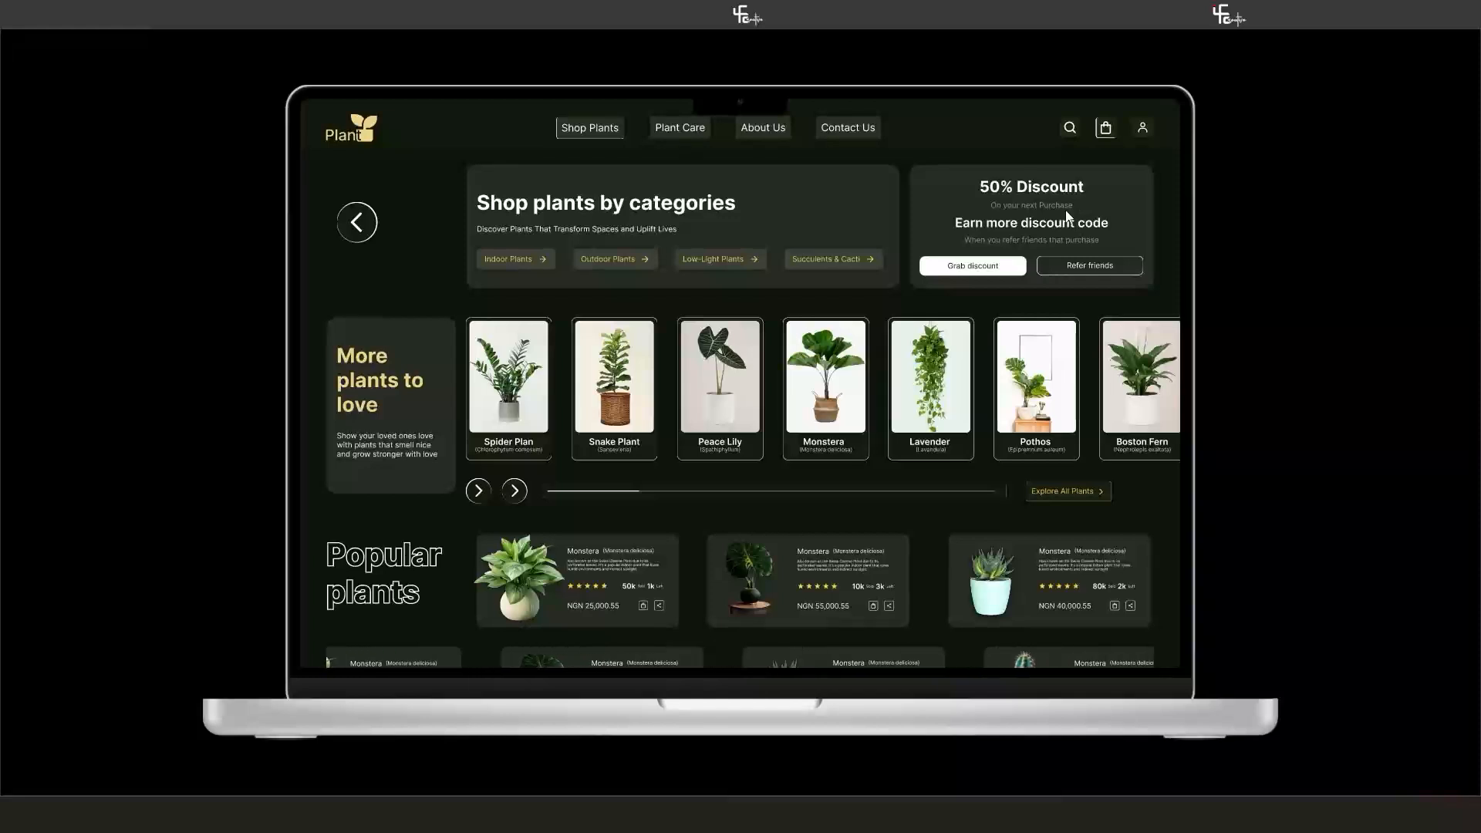
scroll(781, 378, "down", 2)
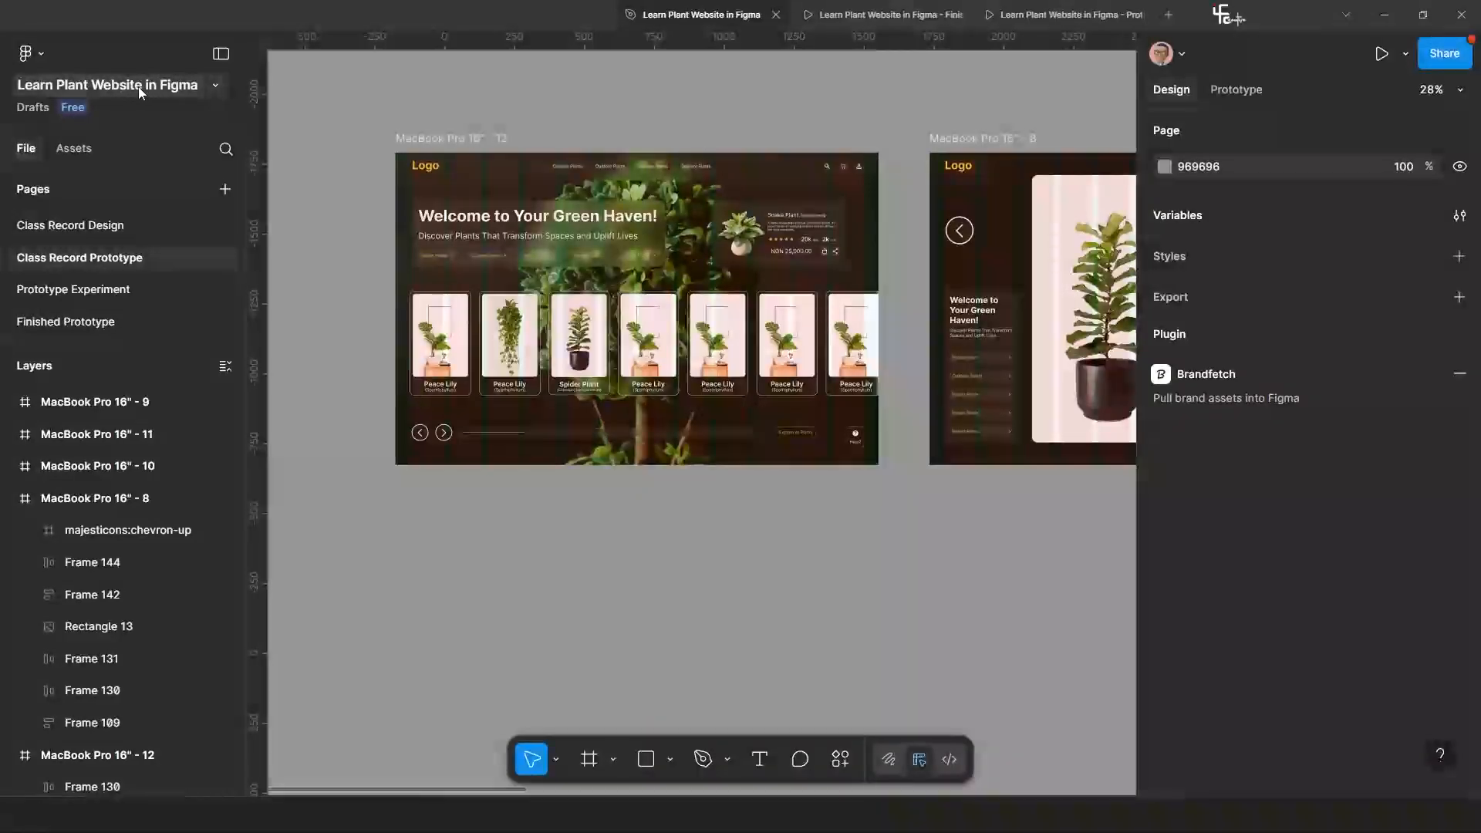
left_click(213, 85)
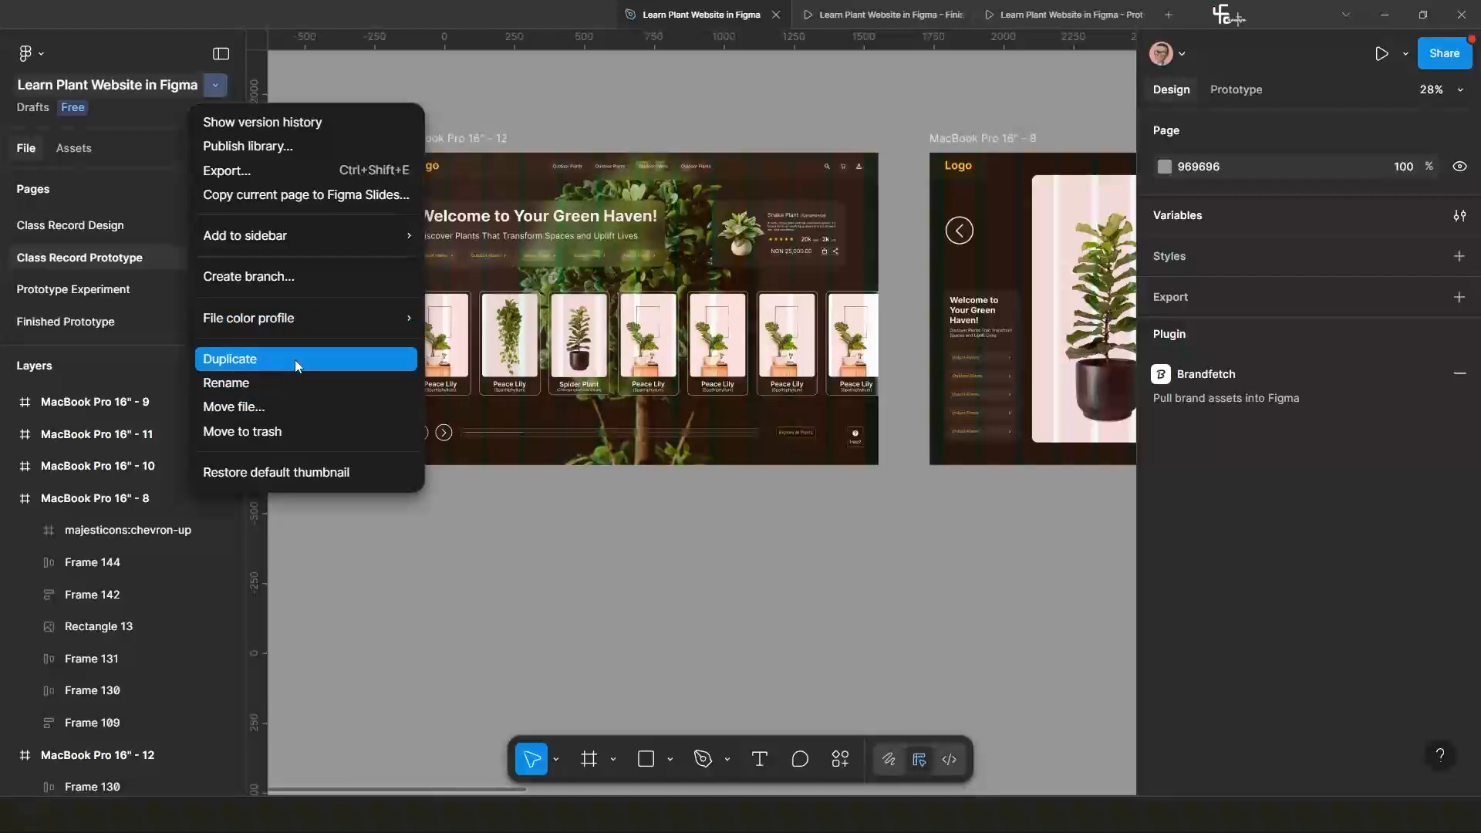
left_click(509, 613)
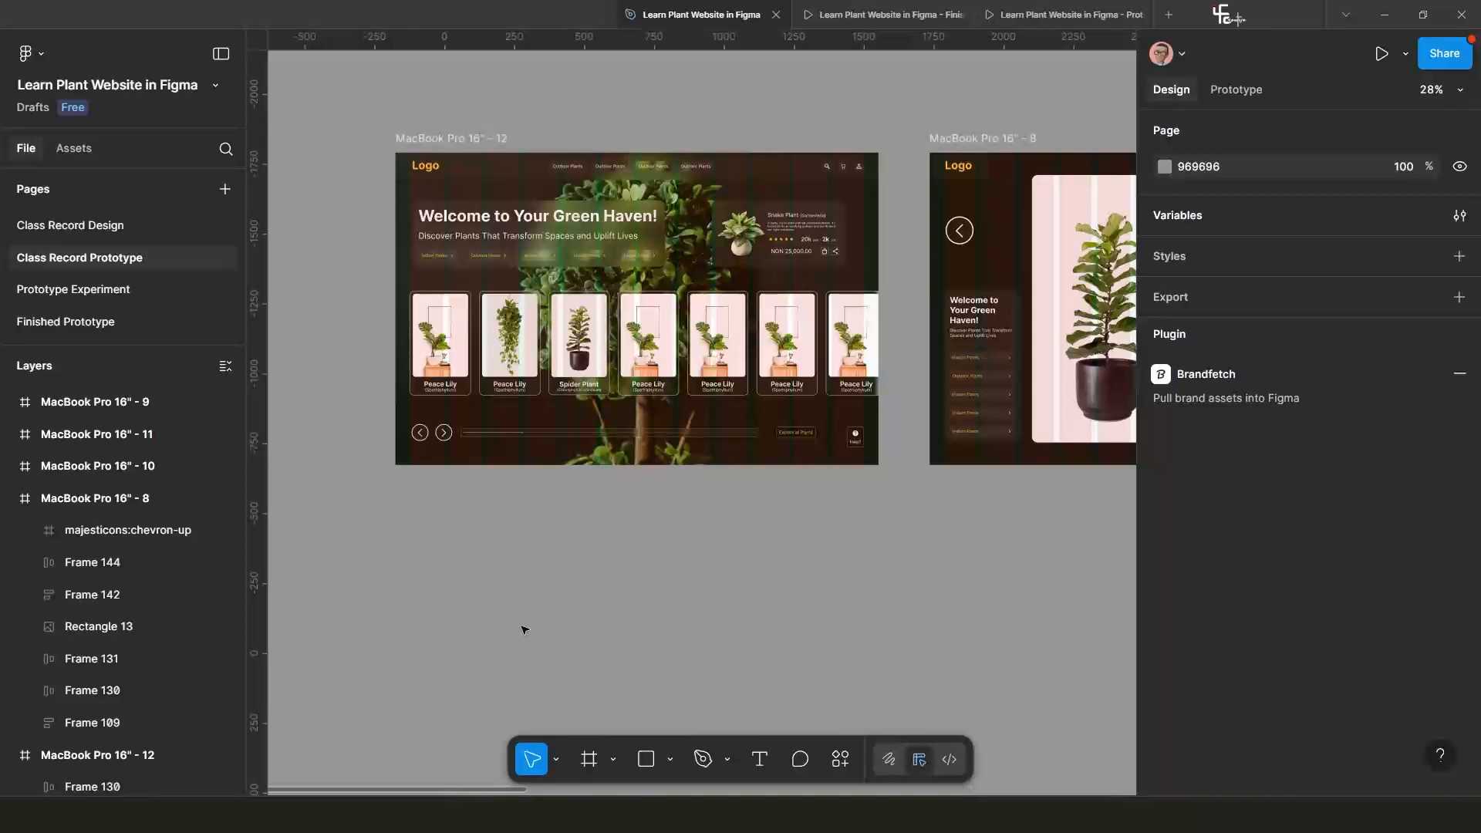
scroll(548, 553, "up", 2)
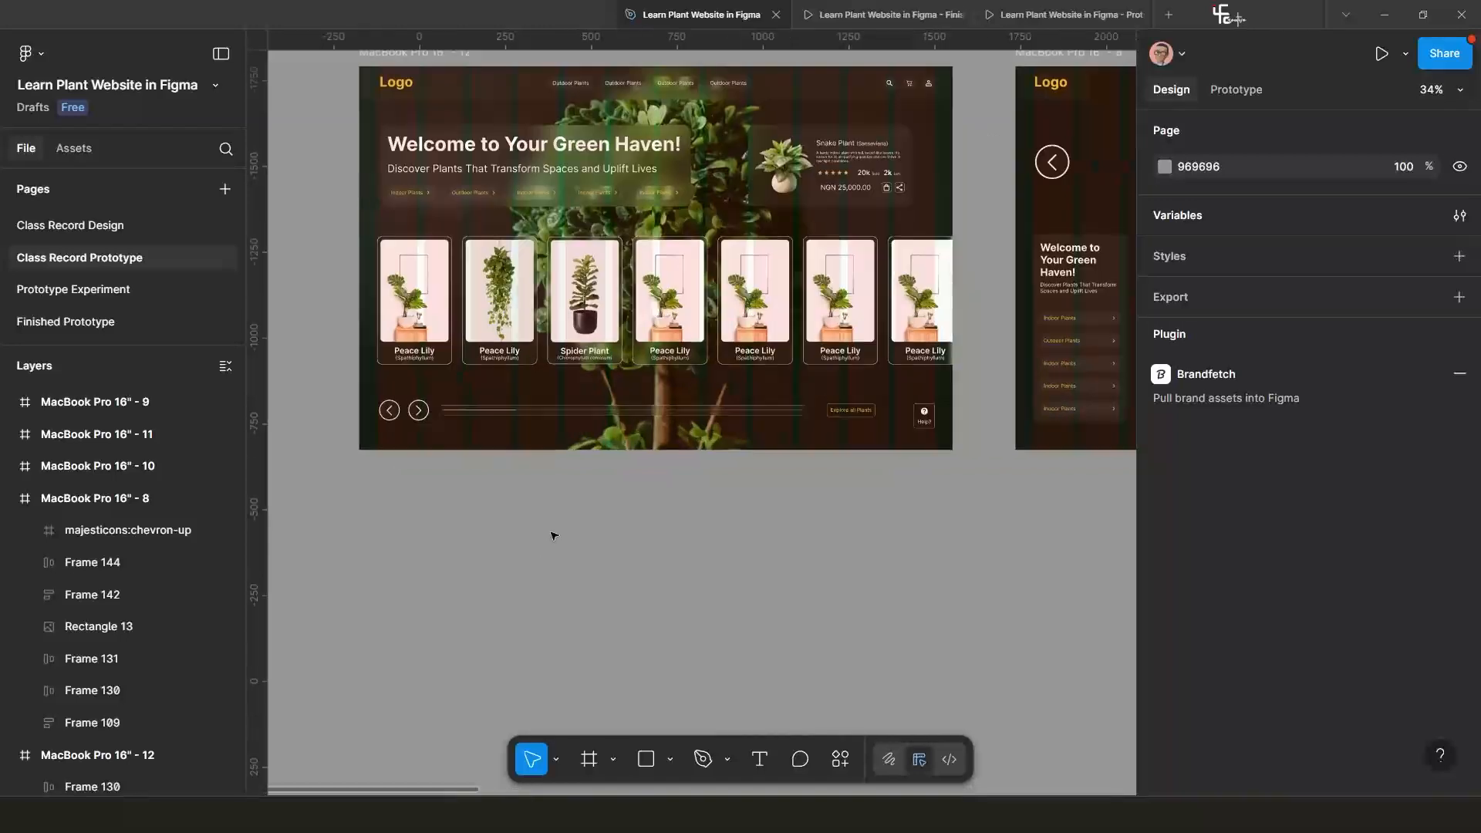
left_click_drag(638, 483, 653, 561)
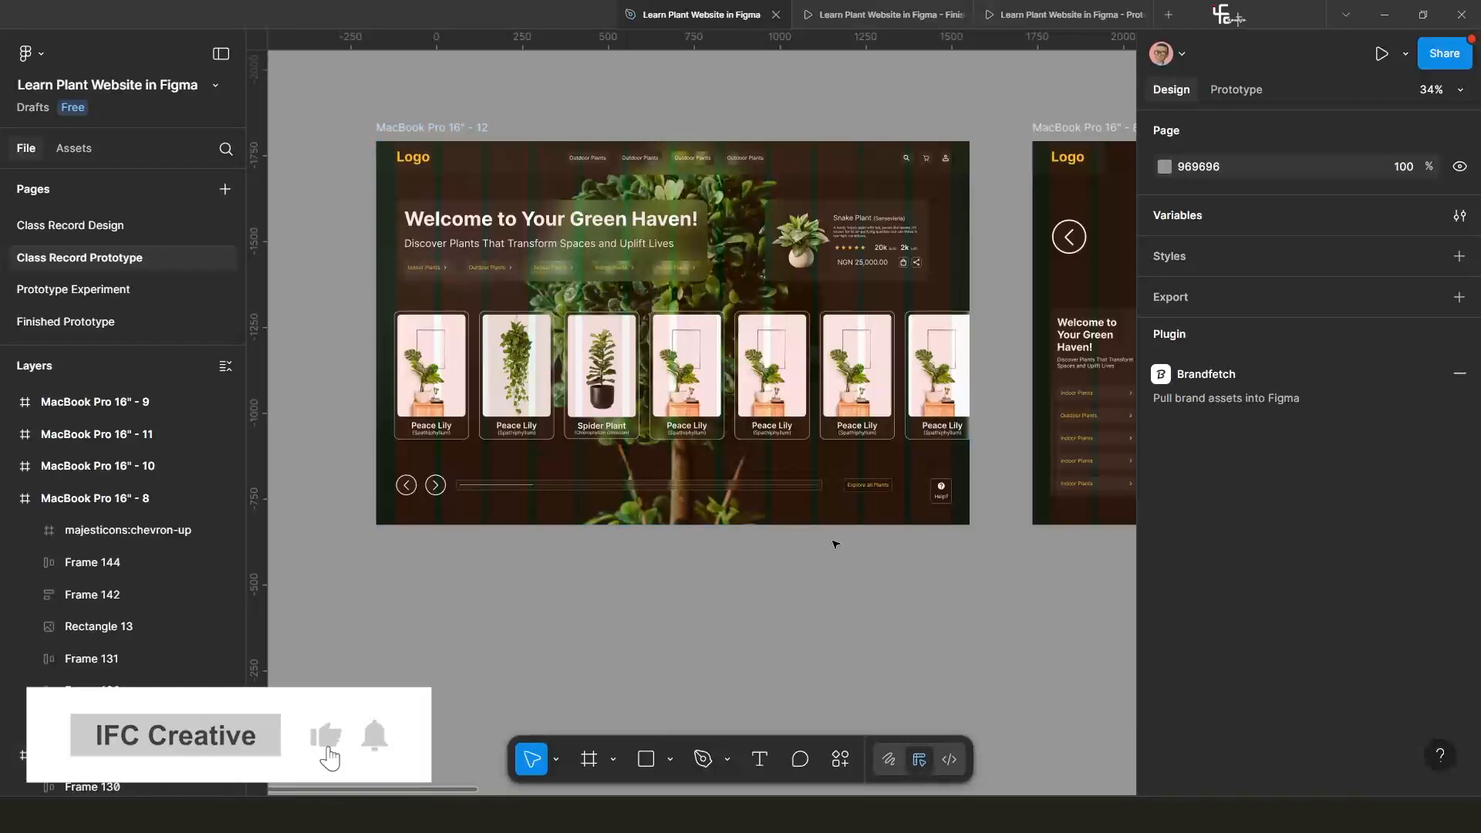
Switch to the finished prototype and examine the rotating plant feature and the plant cards' hover states.
left_click(848, 15)
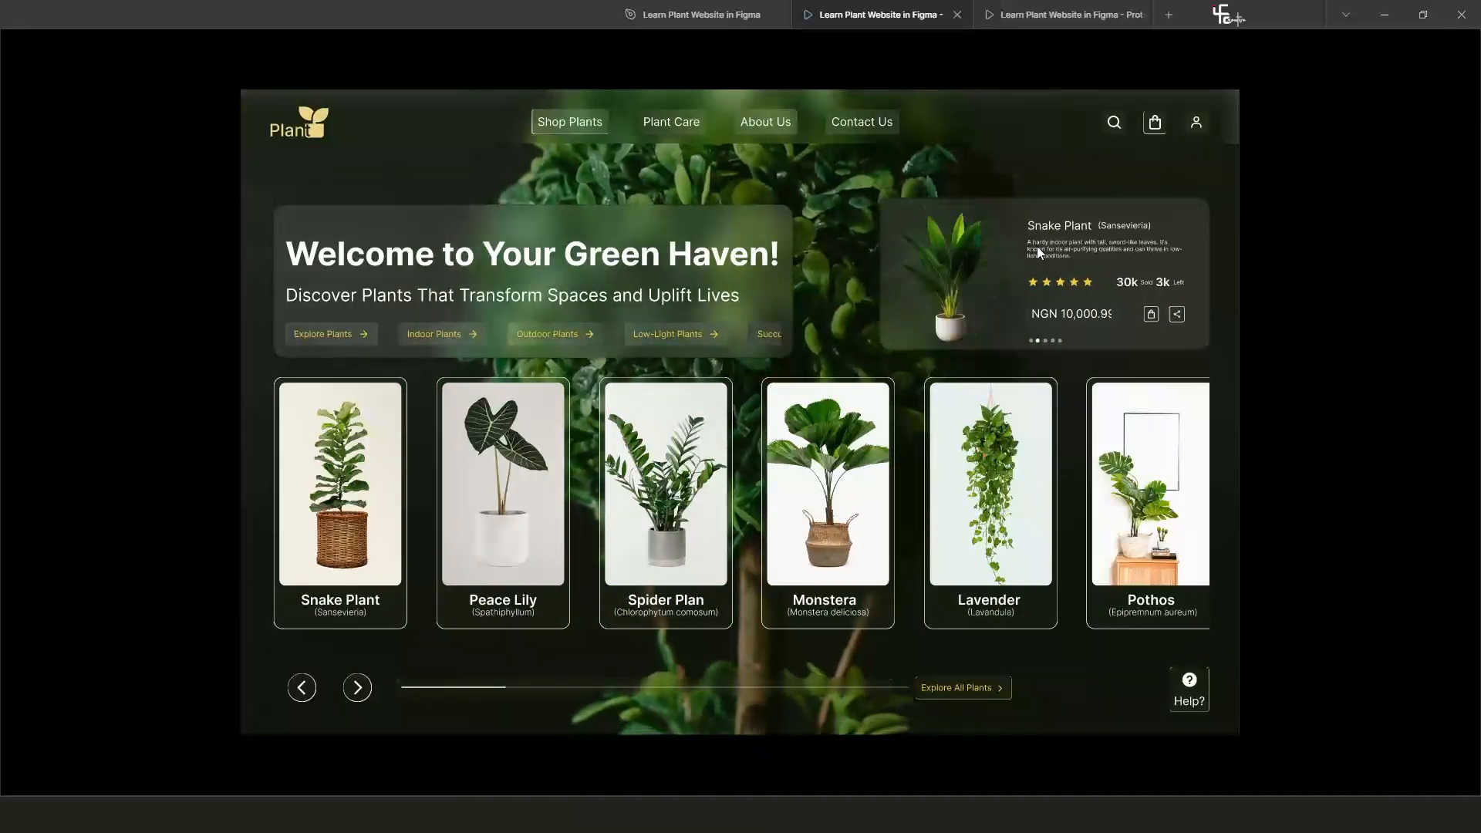
mouse_move(804, 415)
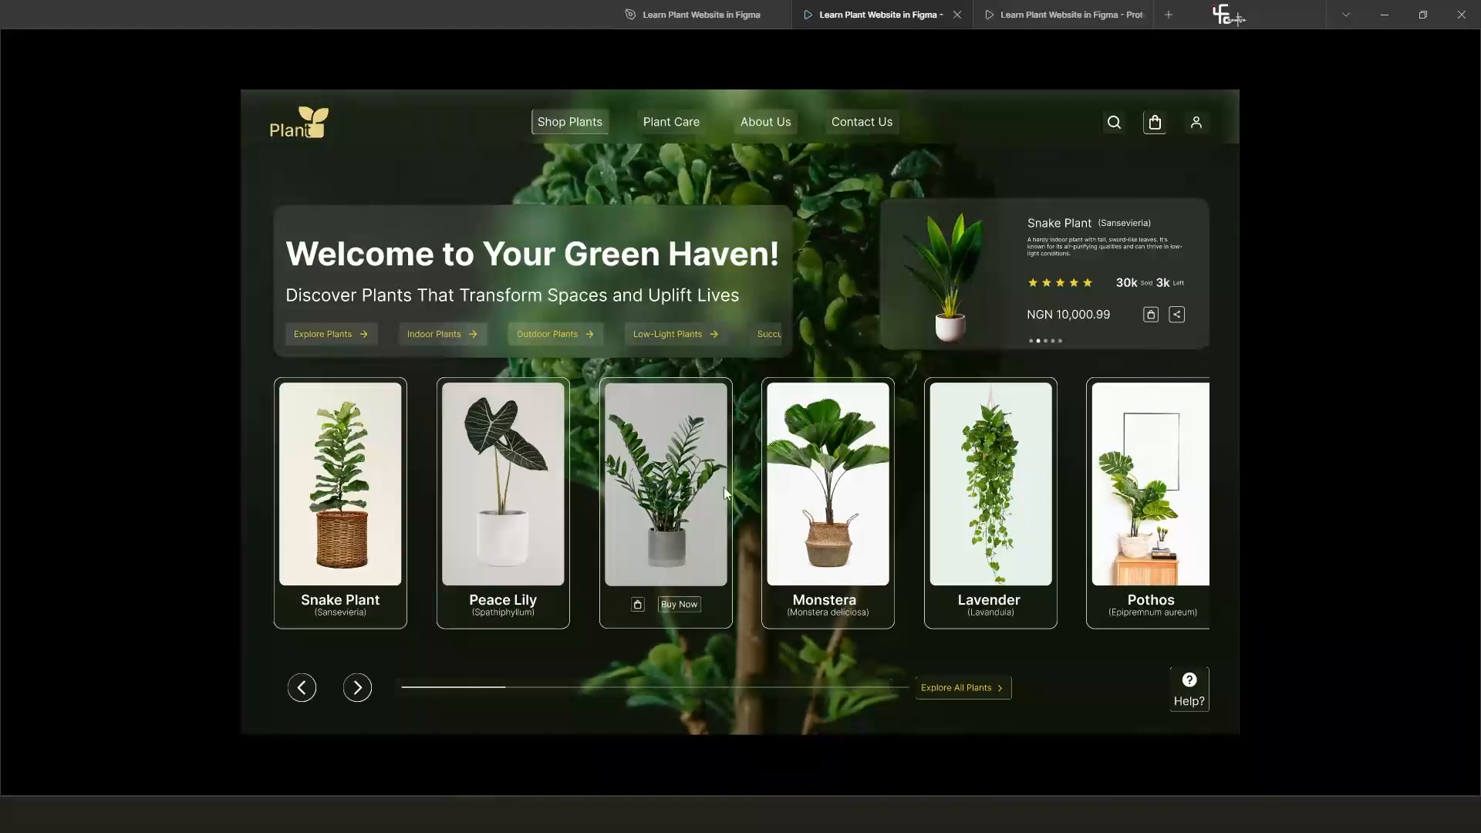
mouse_move(966, 485)
mouse_move(710, 493)
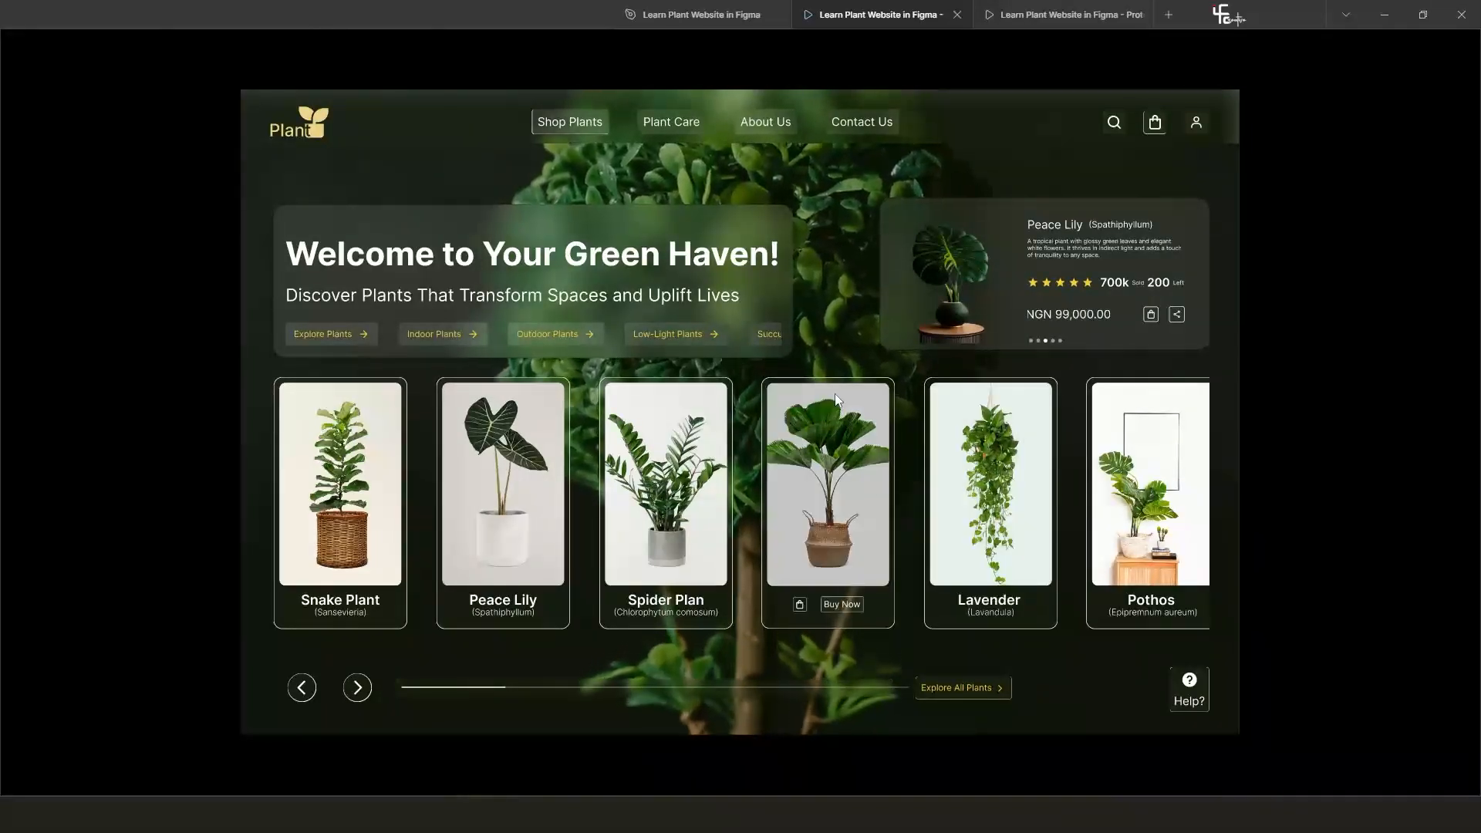
Return to the design file and place a copy of the MacBook Pro 16" - 12 background image on empty canvas left of that frame.
left_click(680, 15)
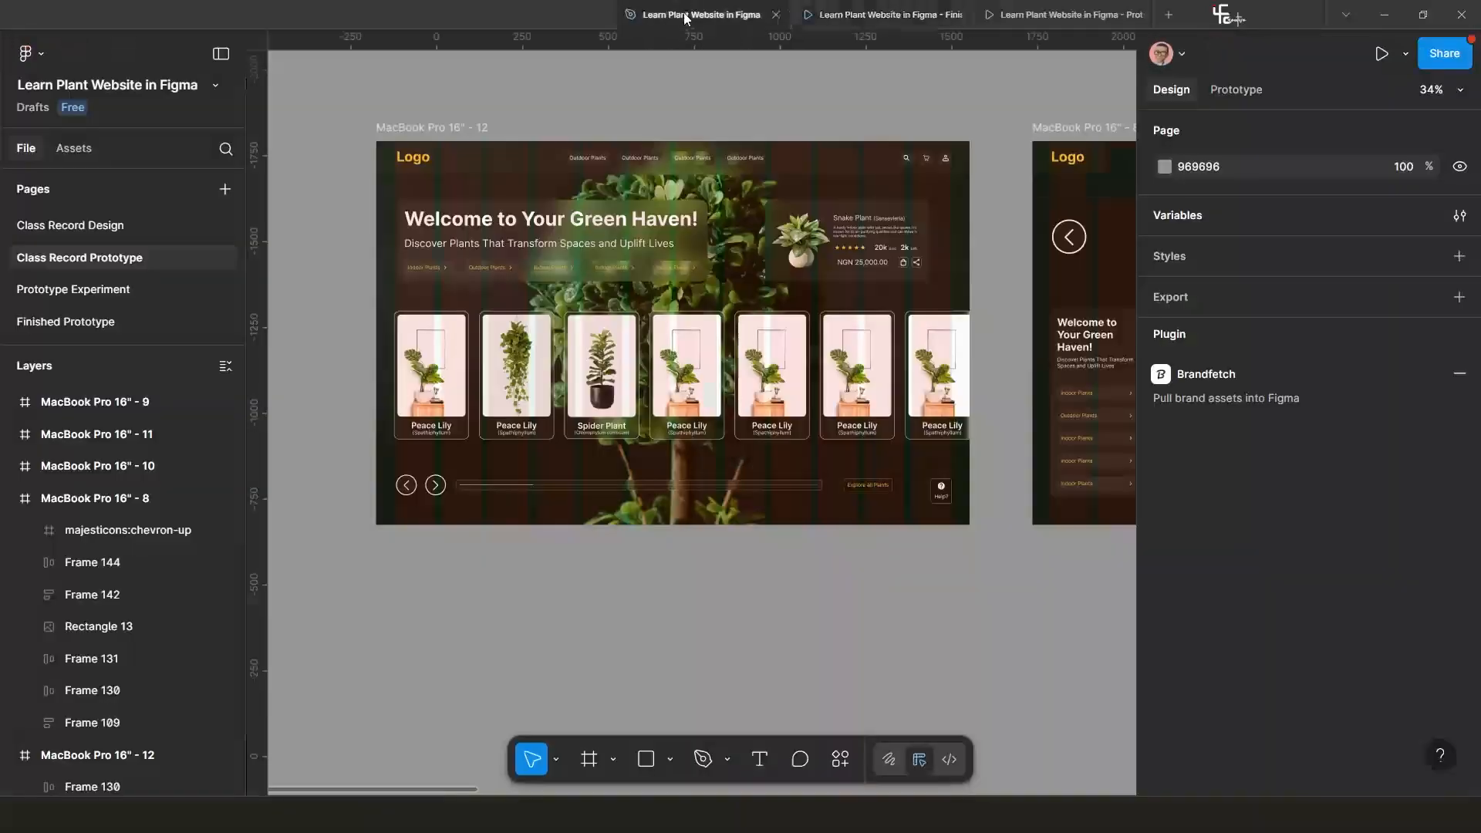
scroll(601, 503, "down", 3)
scroll(704, 403, "up", 3)
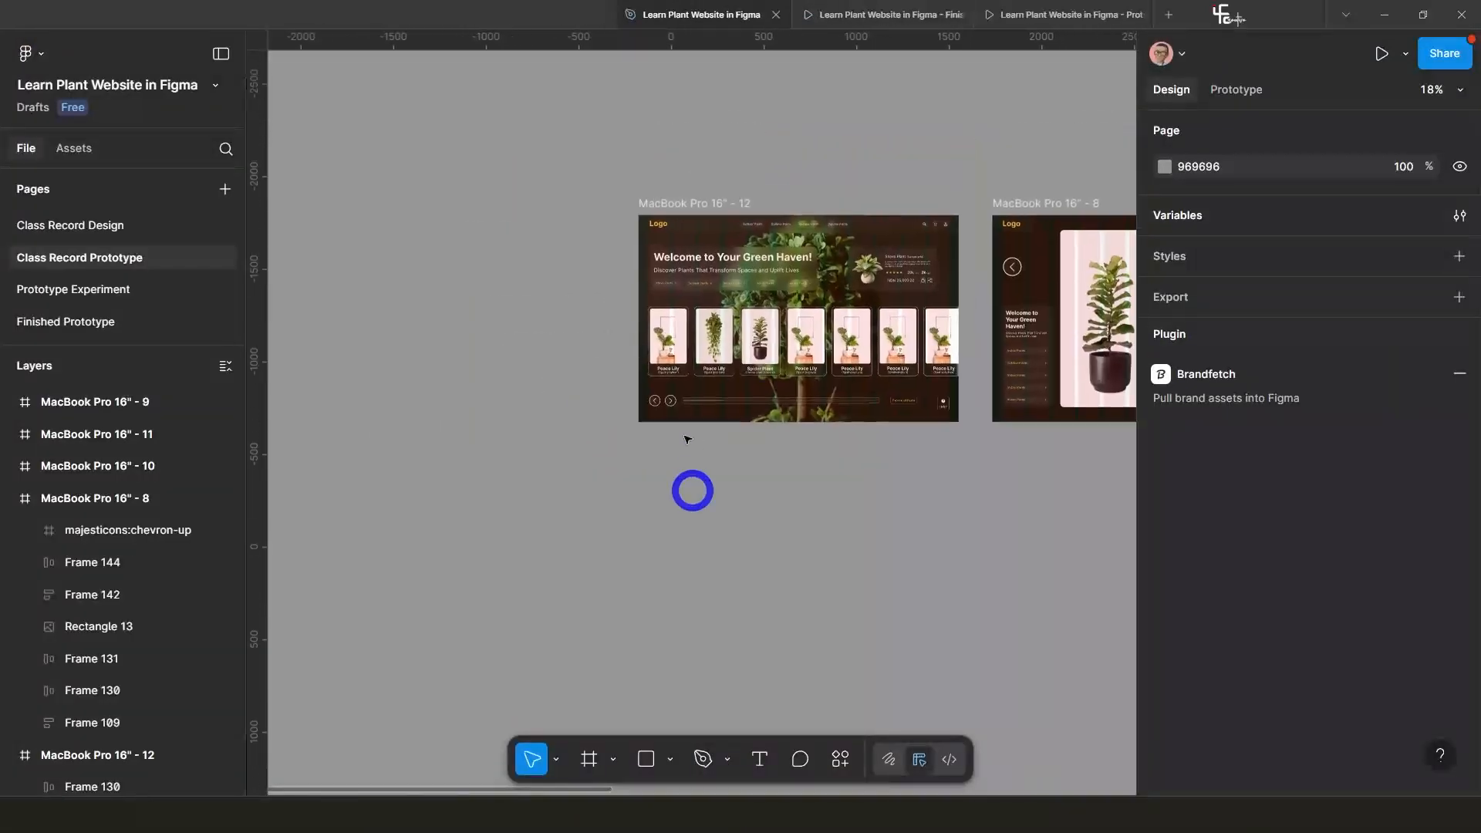
left_click(668, 203)
left_click(668, 203)
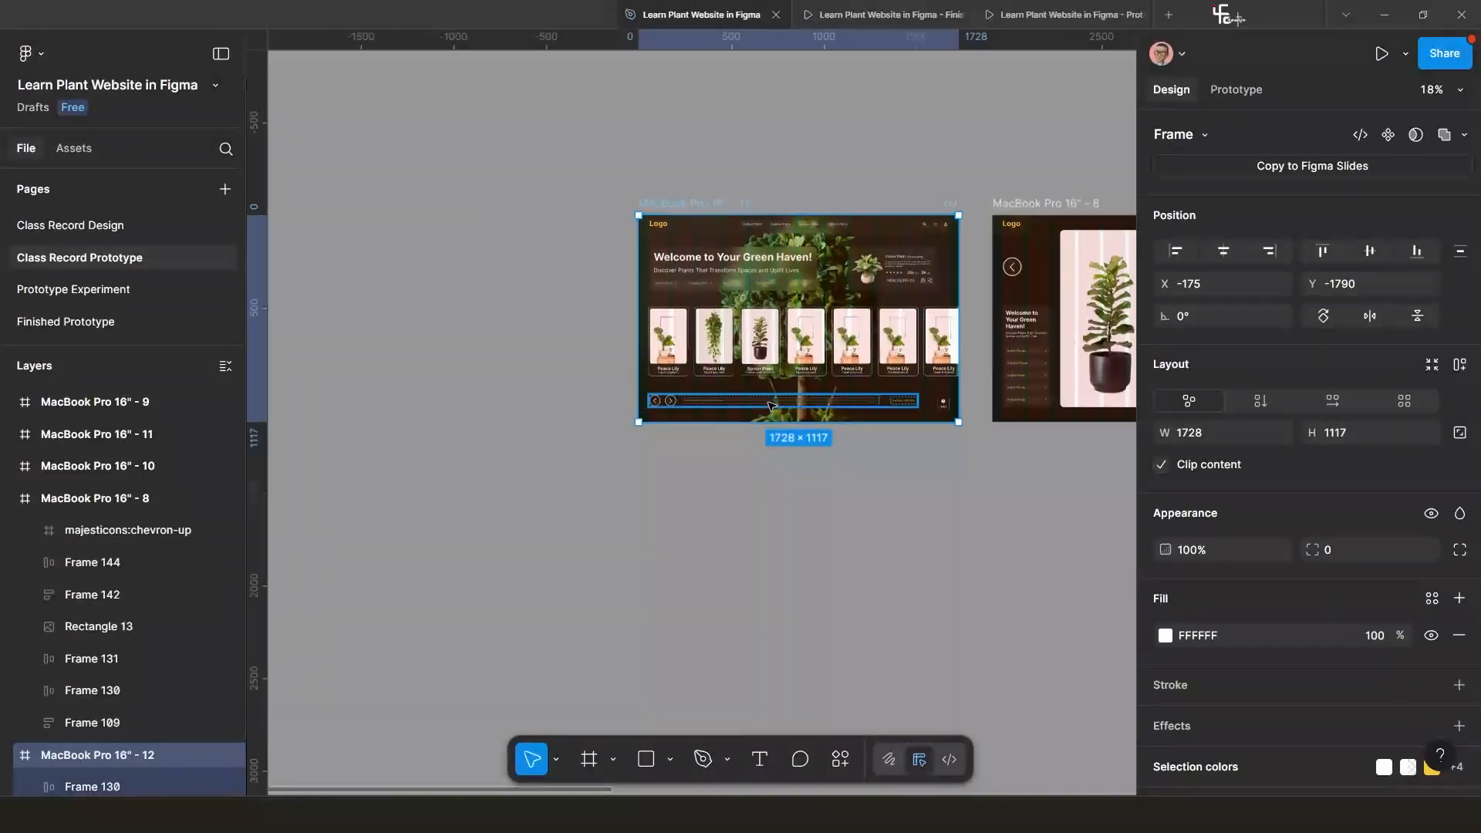
scroll(768, 406, "up", 5)
double_click(851, 426)
scroll(851, 425, "down", 5)
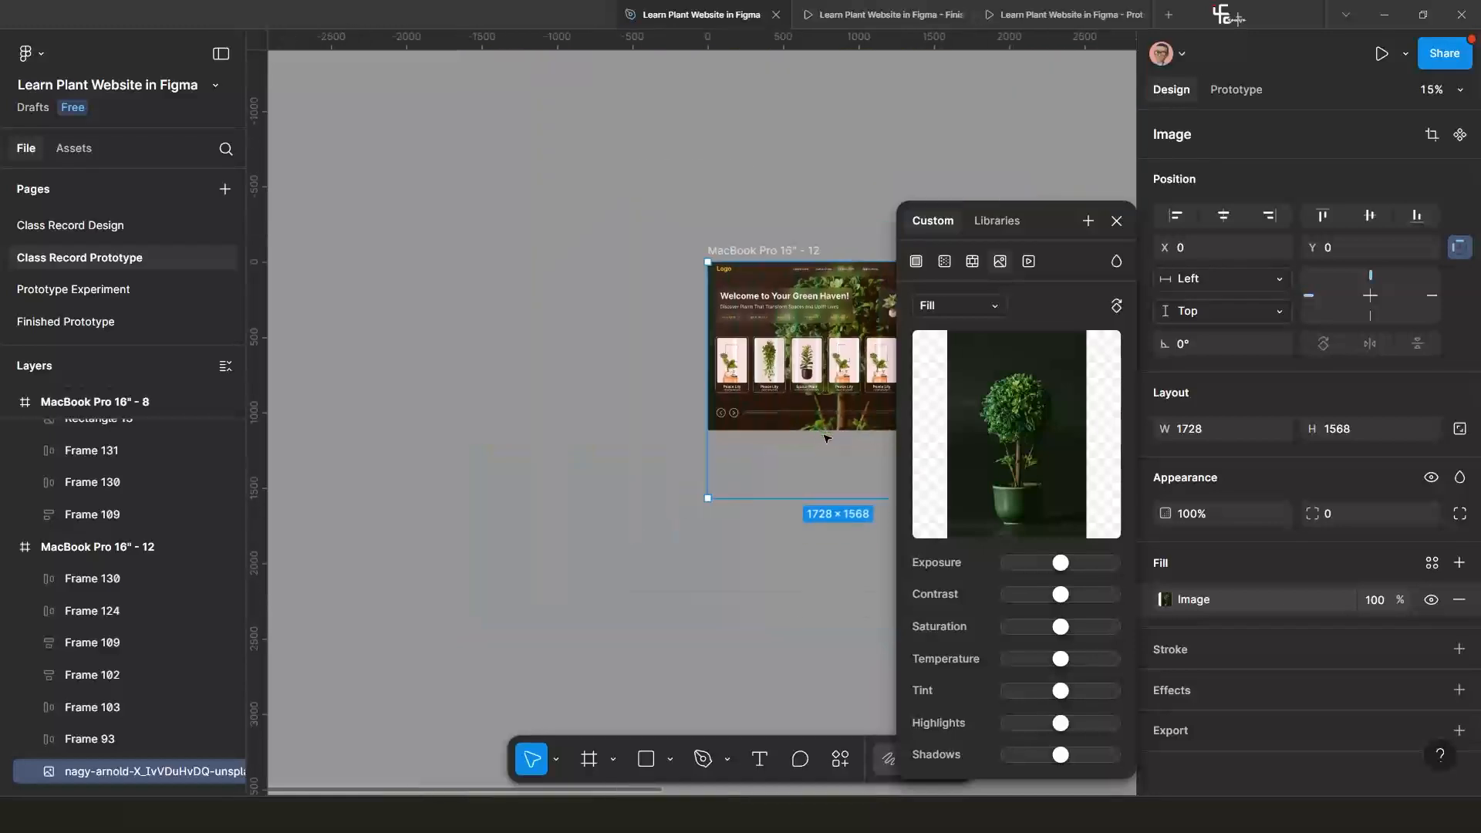
left_click(1117, 220)
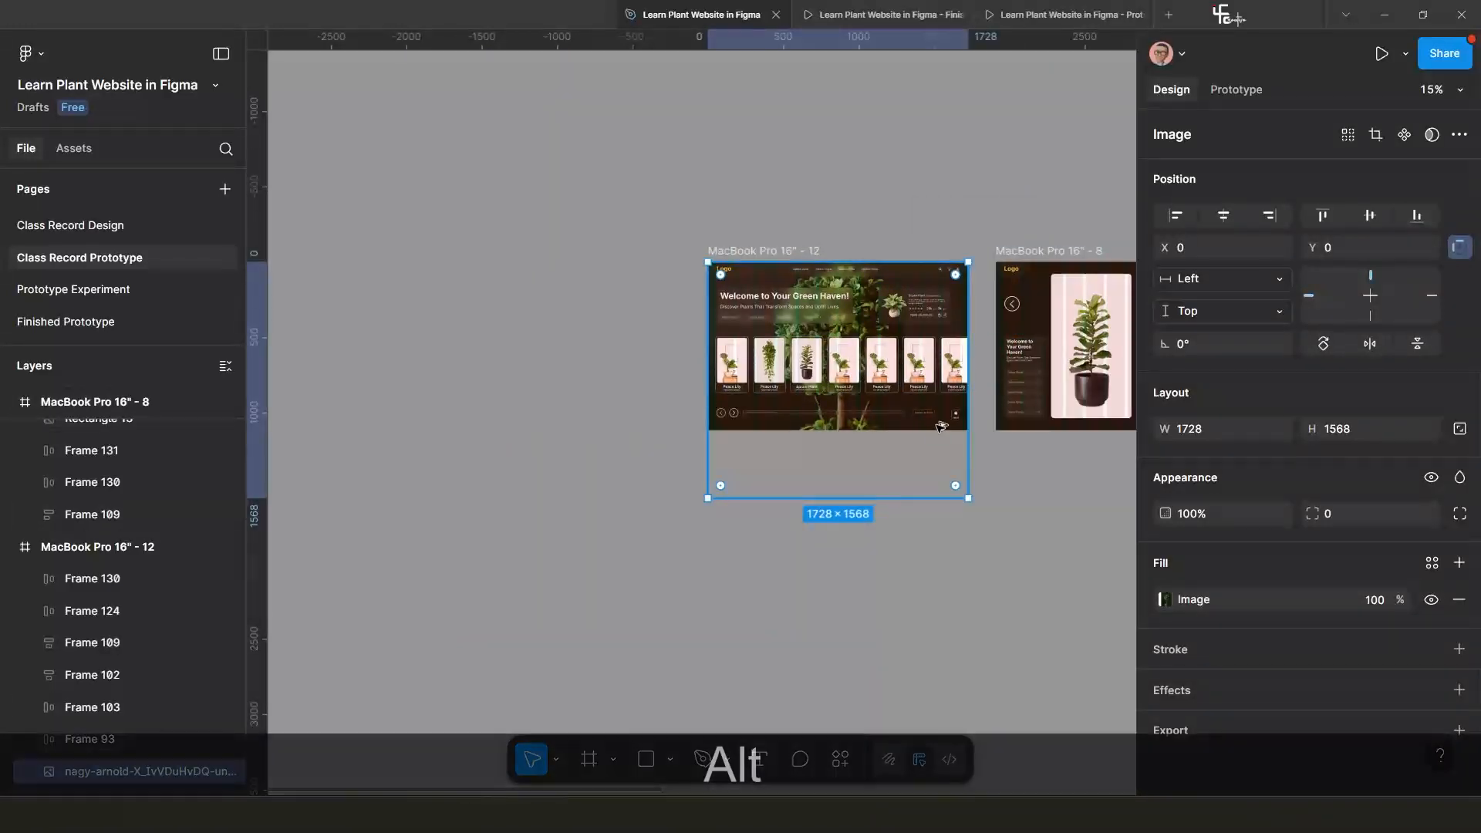
left_click_drag(941, 429, 770, 438)
scroll(545, 378, "up", 3)
scroll(670, 411, "down", 2)
left_click_drag(601, 389, 626, 277)
scroll(646, 357, "down", 3)
scroll(646, 357, "up", 2)
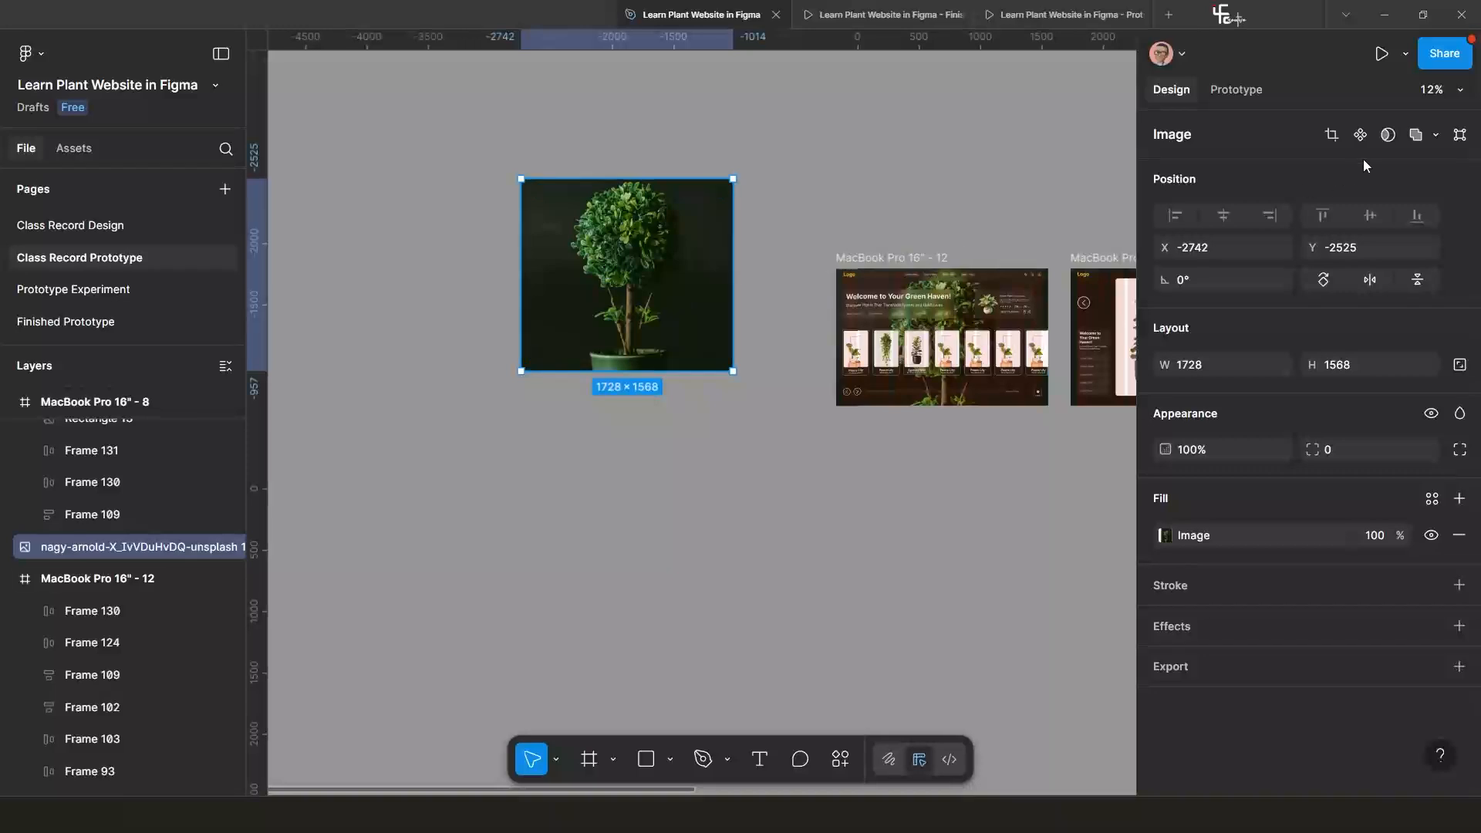
Convert the copied background image into a component and add two more variants to it.
left_click(1361, 135)
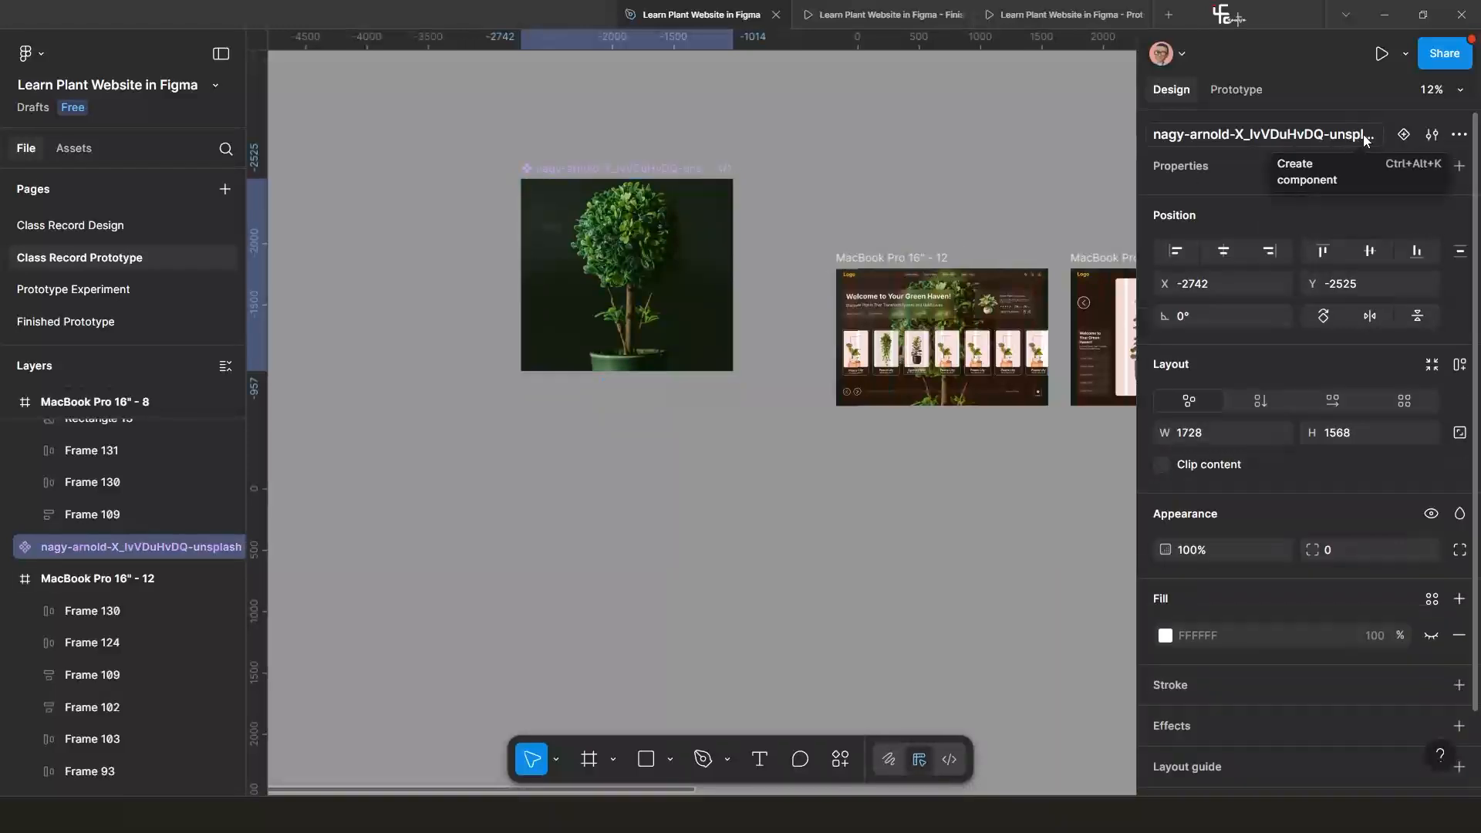
left_click(1404, 136)
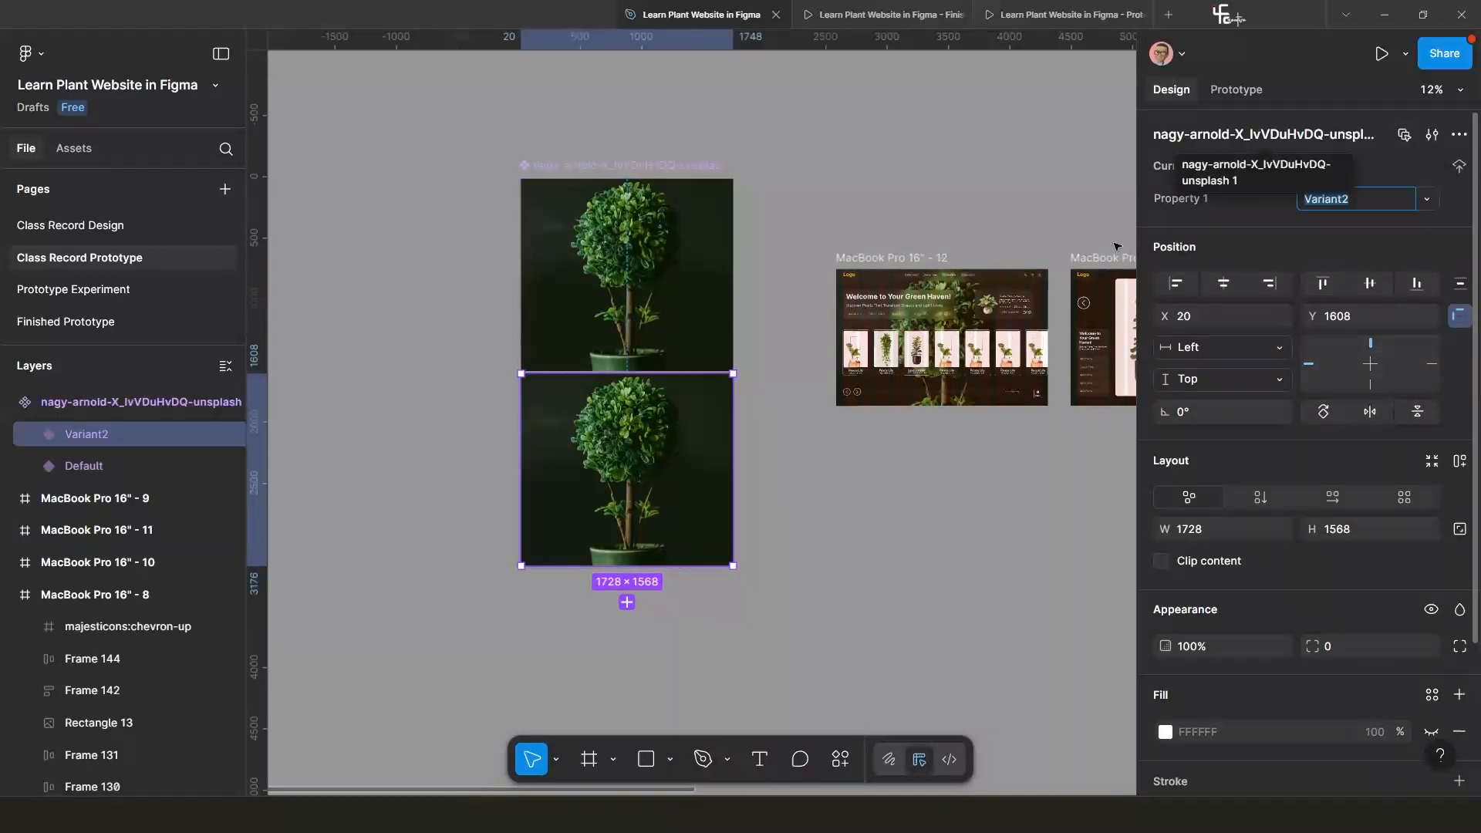
left_click(627, 603)
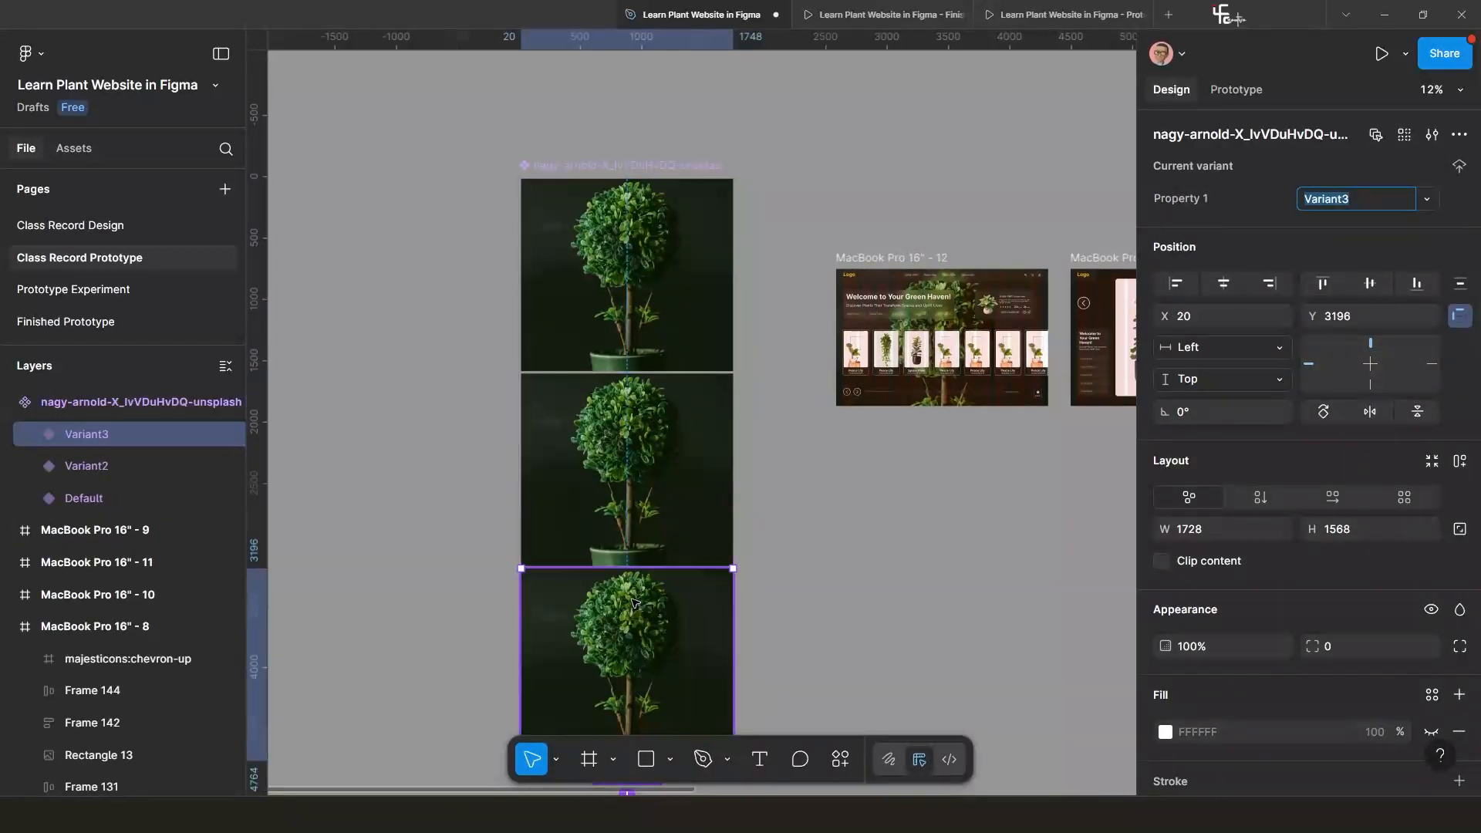
Move the whole background component set farther left of the MacBook frames, to about X -5629, Y -3065.
scroll(649, 501, "down", 3)
scroll(654, 487, "up", 1)
scroll(654, 479, "down", 3)
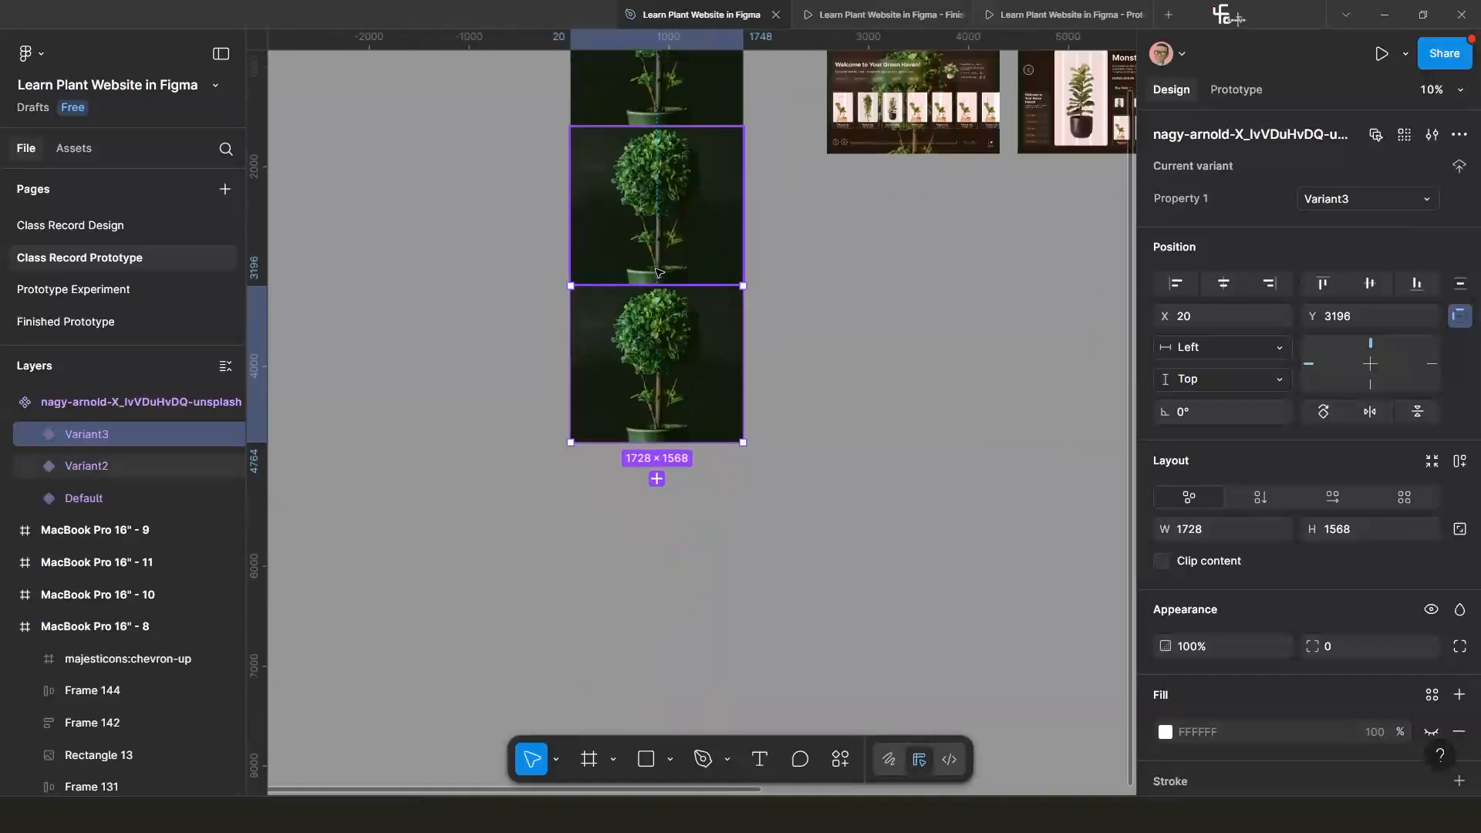
scroll(657, 413, "up", 2)
scroll(641, 324, "down", 4)
left_click(645, 210)
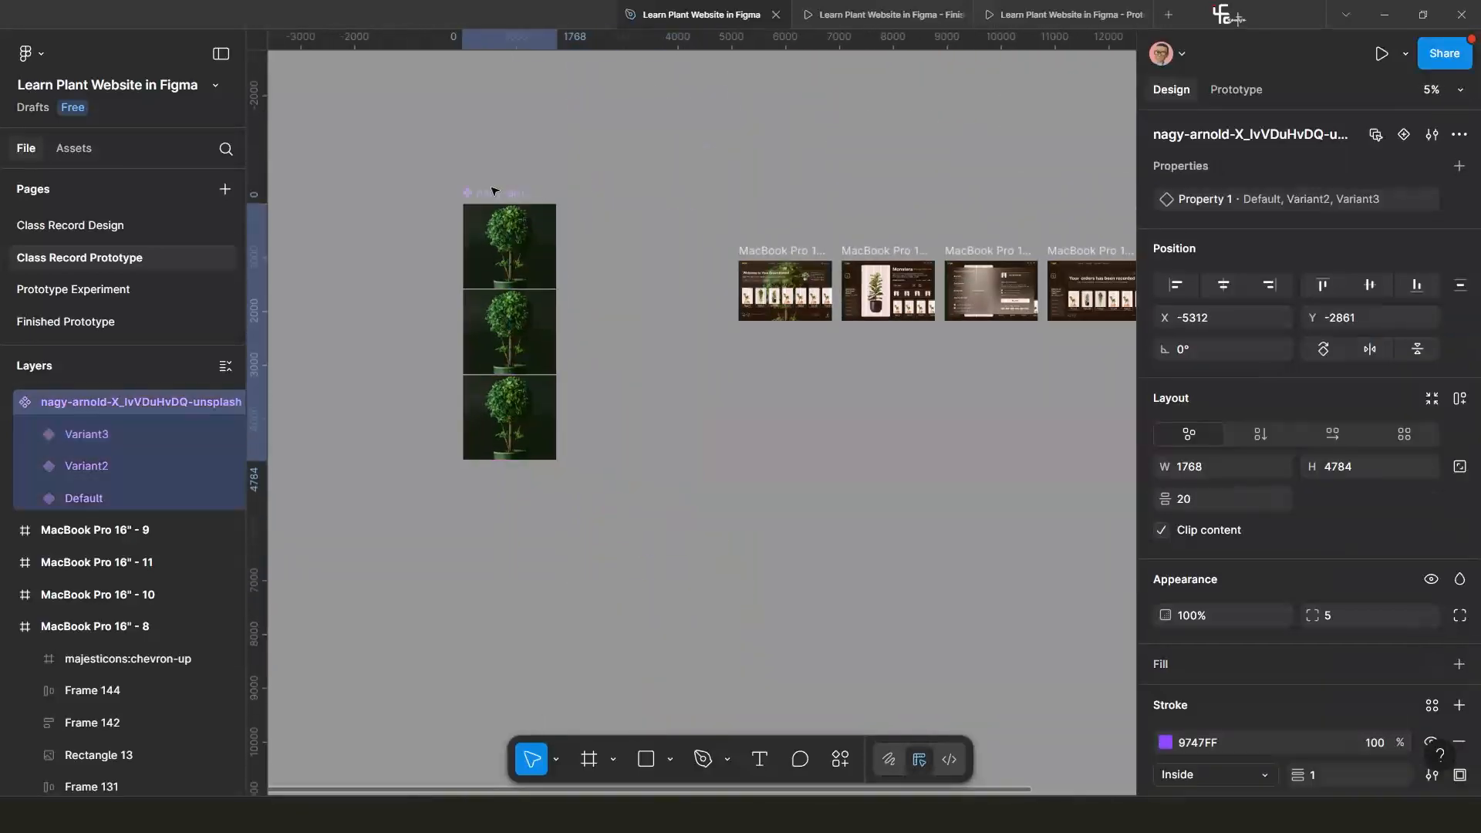
scroll(494, 185, "up", 3)
left_click_drag(525, 283, 634, 276)
scroll(629, 273, "up", 2)
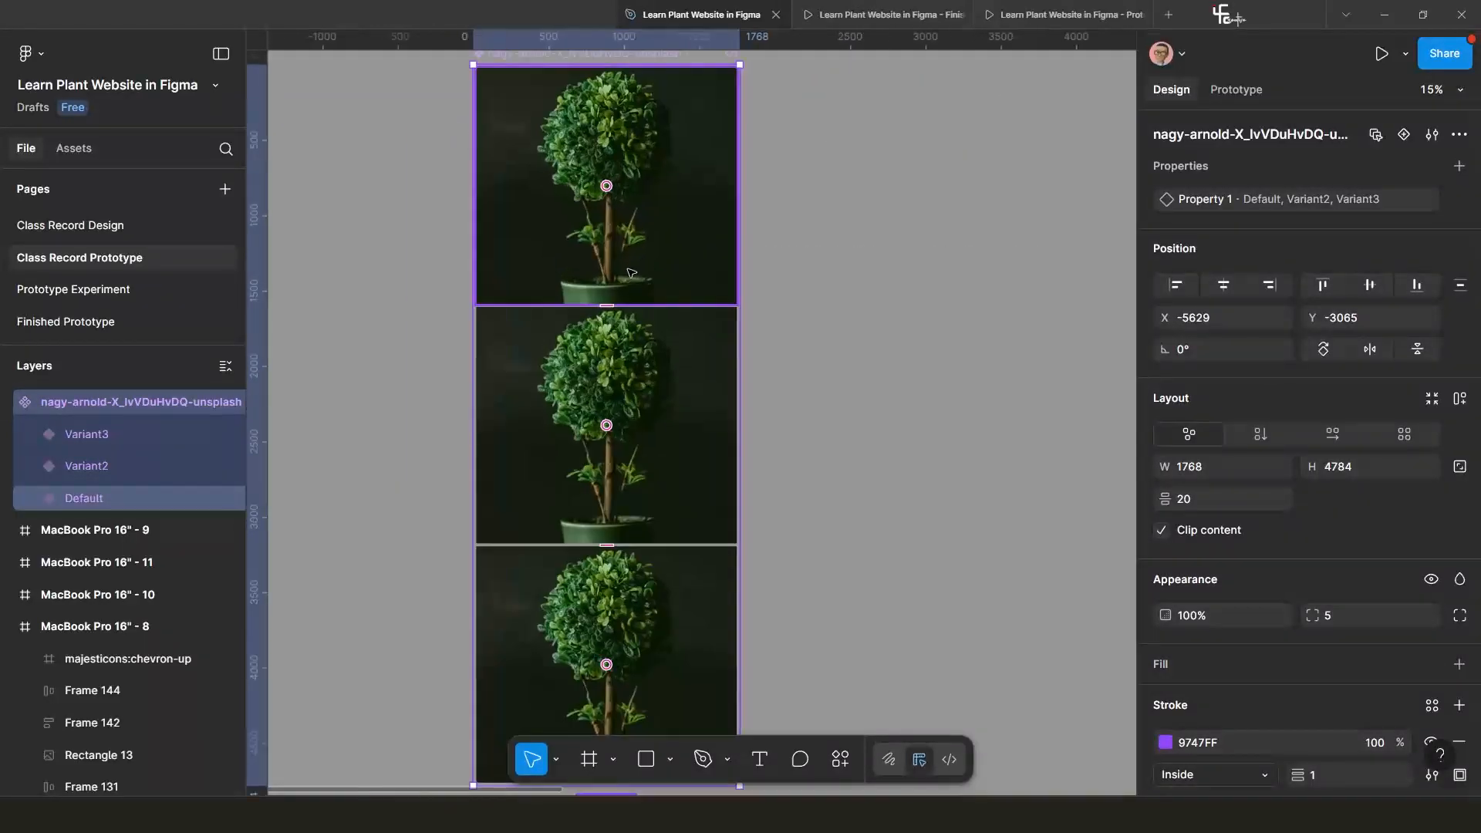
Try to widen the vertical gap between the background variants to about 361, and undo it.
scroll(623, 334, "down", 2)
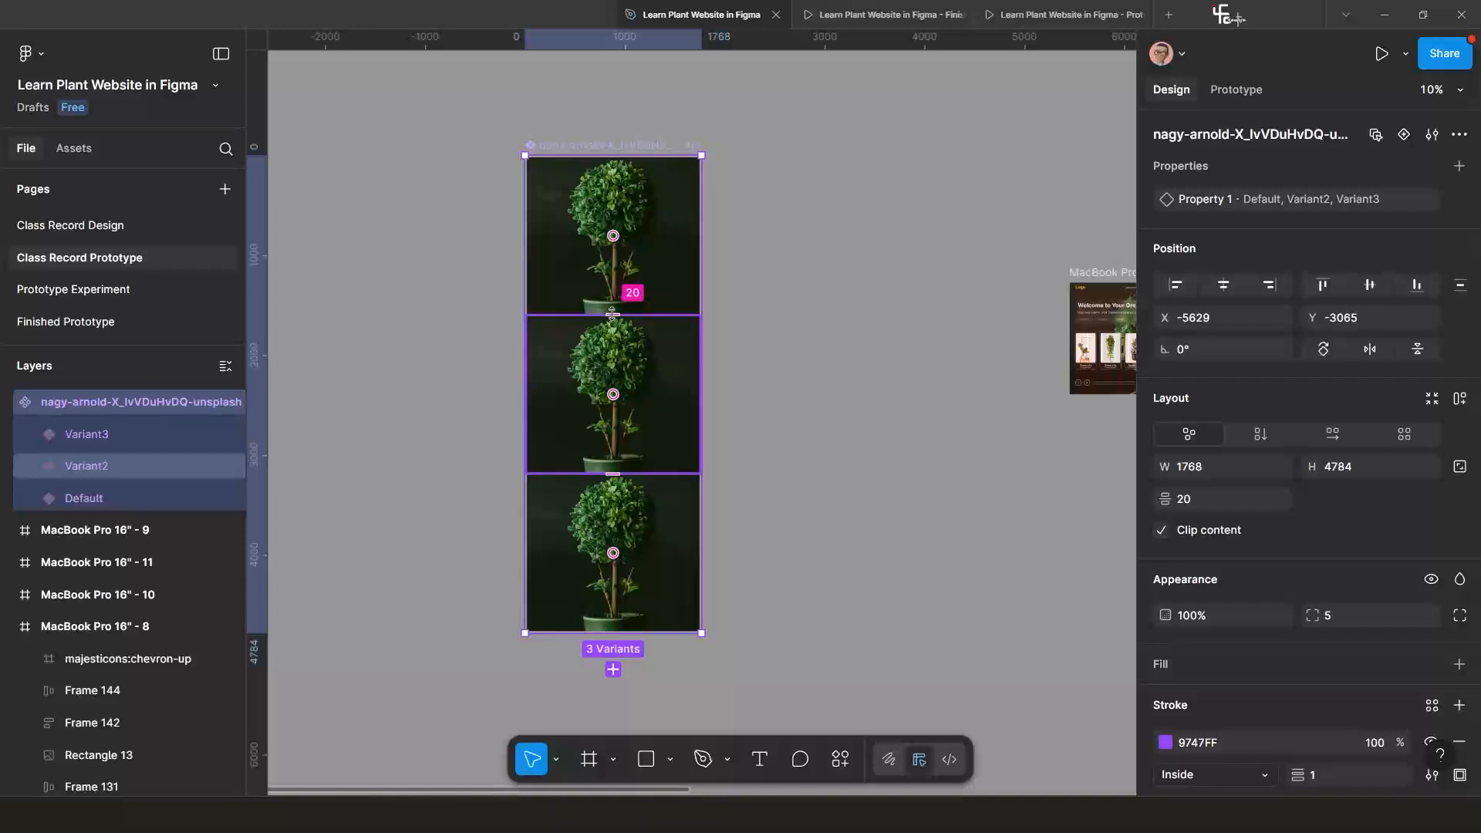
left_click_drag(614, 316, 613, 330)
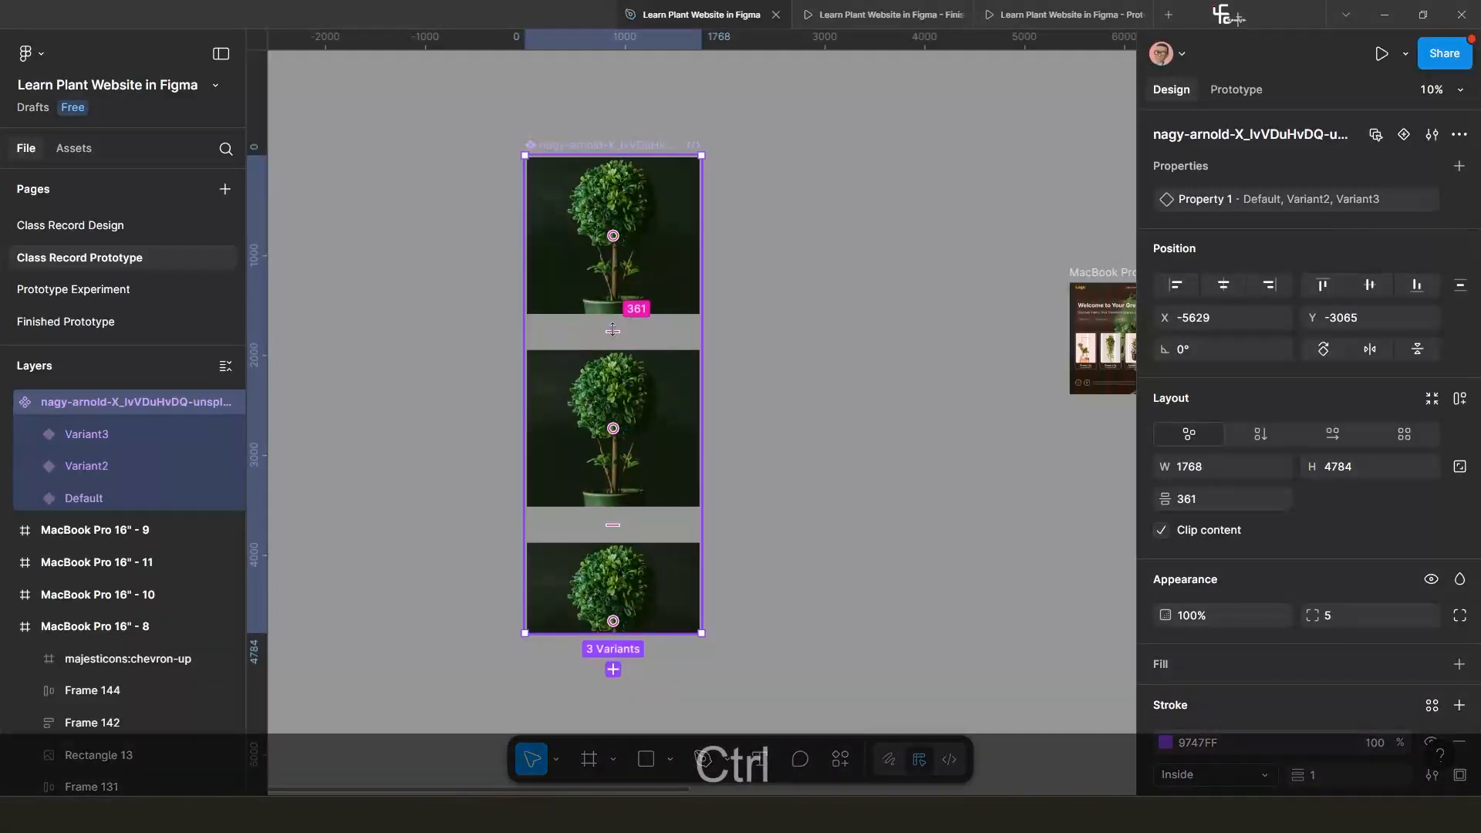
key("ctrl+z")
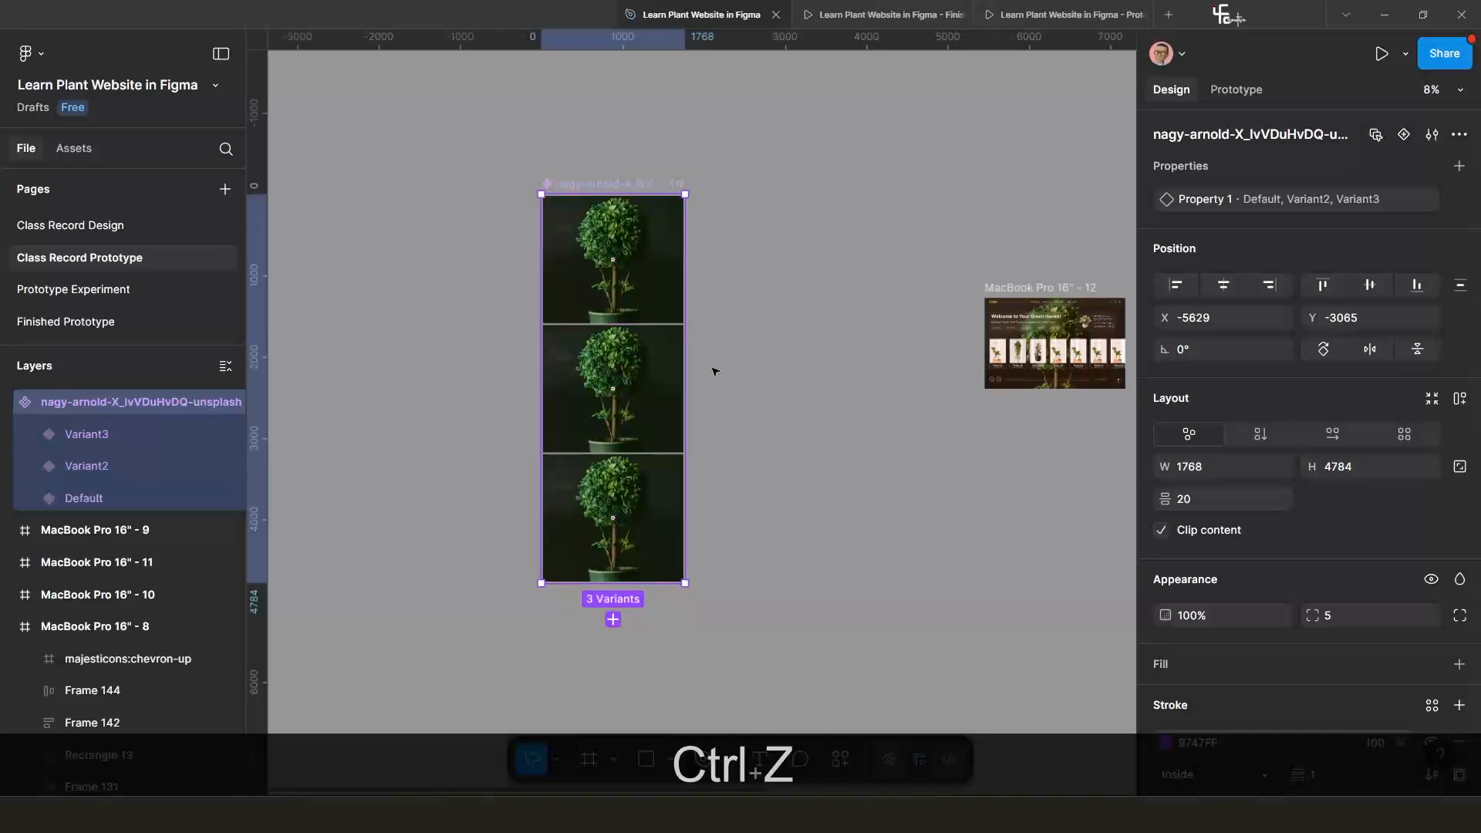
Extend the component set's height to about 5959 and spread its three variants to a vertical gap of about 414.
left_click(710, 367)
scroll(672, 382, "up", 5)
scroll(643, 356, "down", 3)
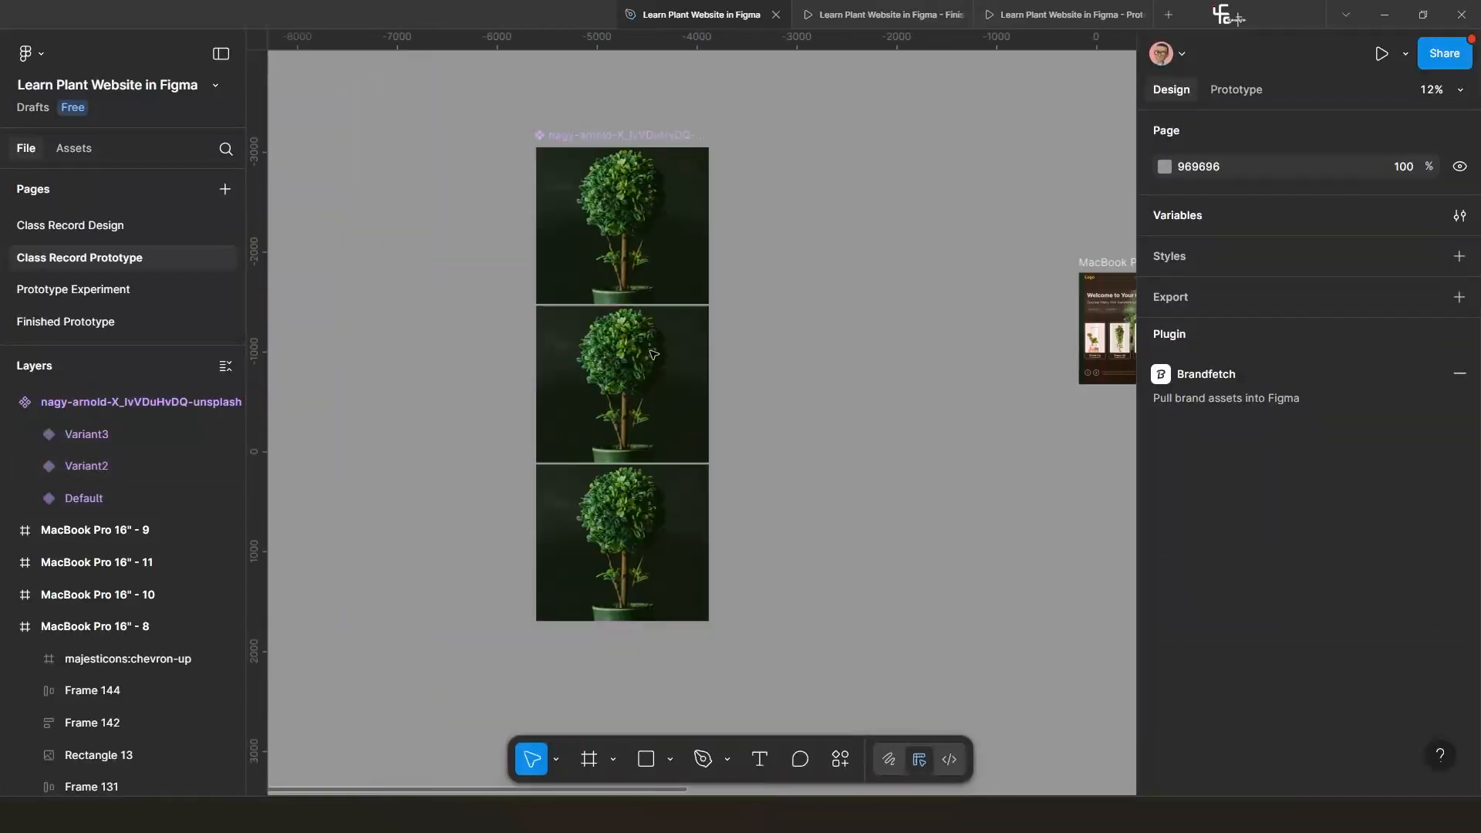
scroll(661, 330, "up", 1)
scroll(591, 236, "down", 3)
left_click(601, 120)
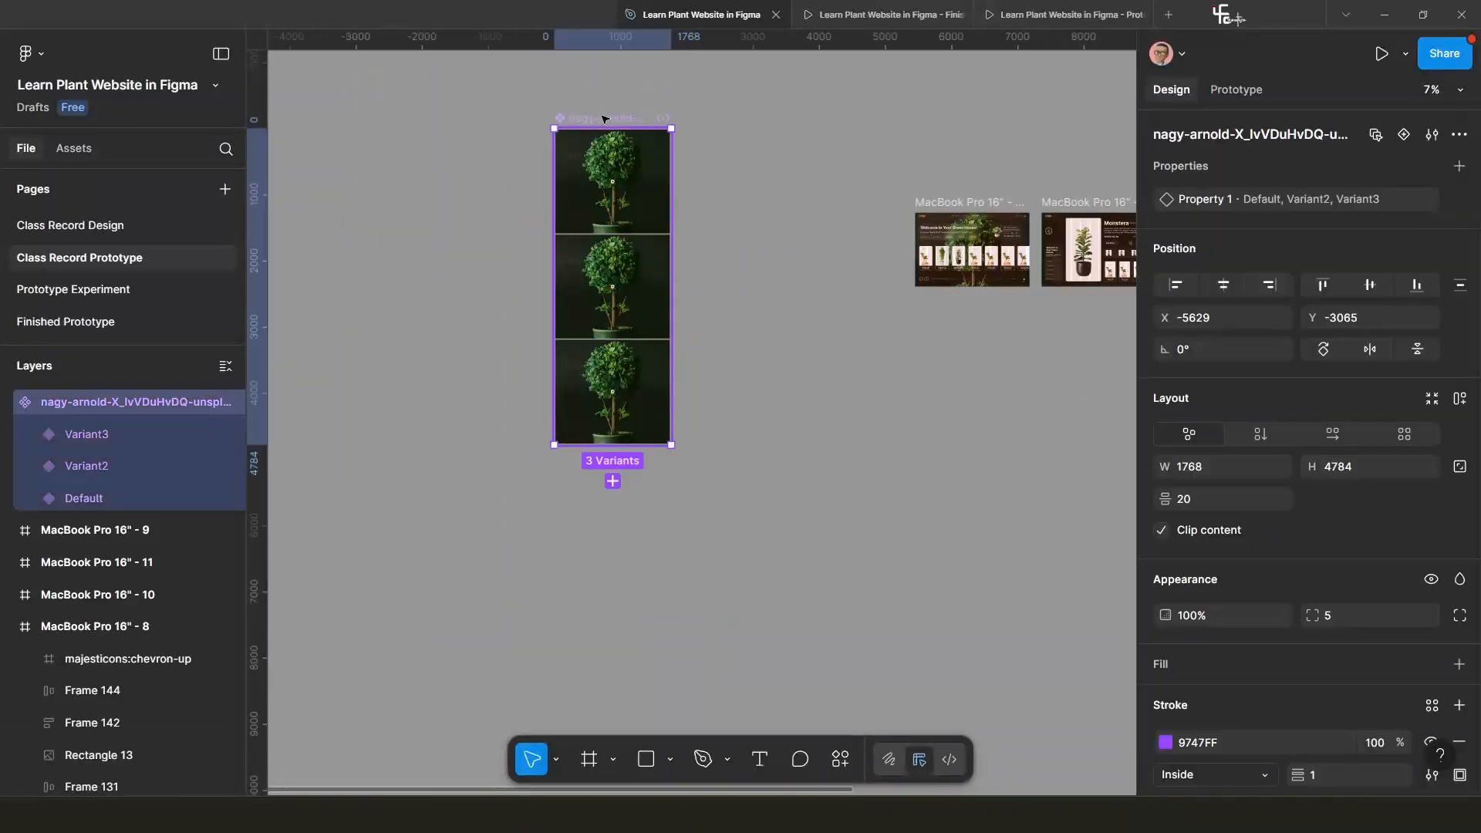
left_click_drag(576, 441, 576, 518)
left_click_drag(612, 234, 613, 239)
scroll(617, 472, "up", 2)
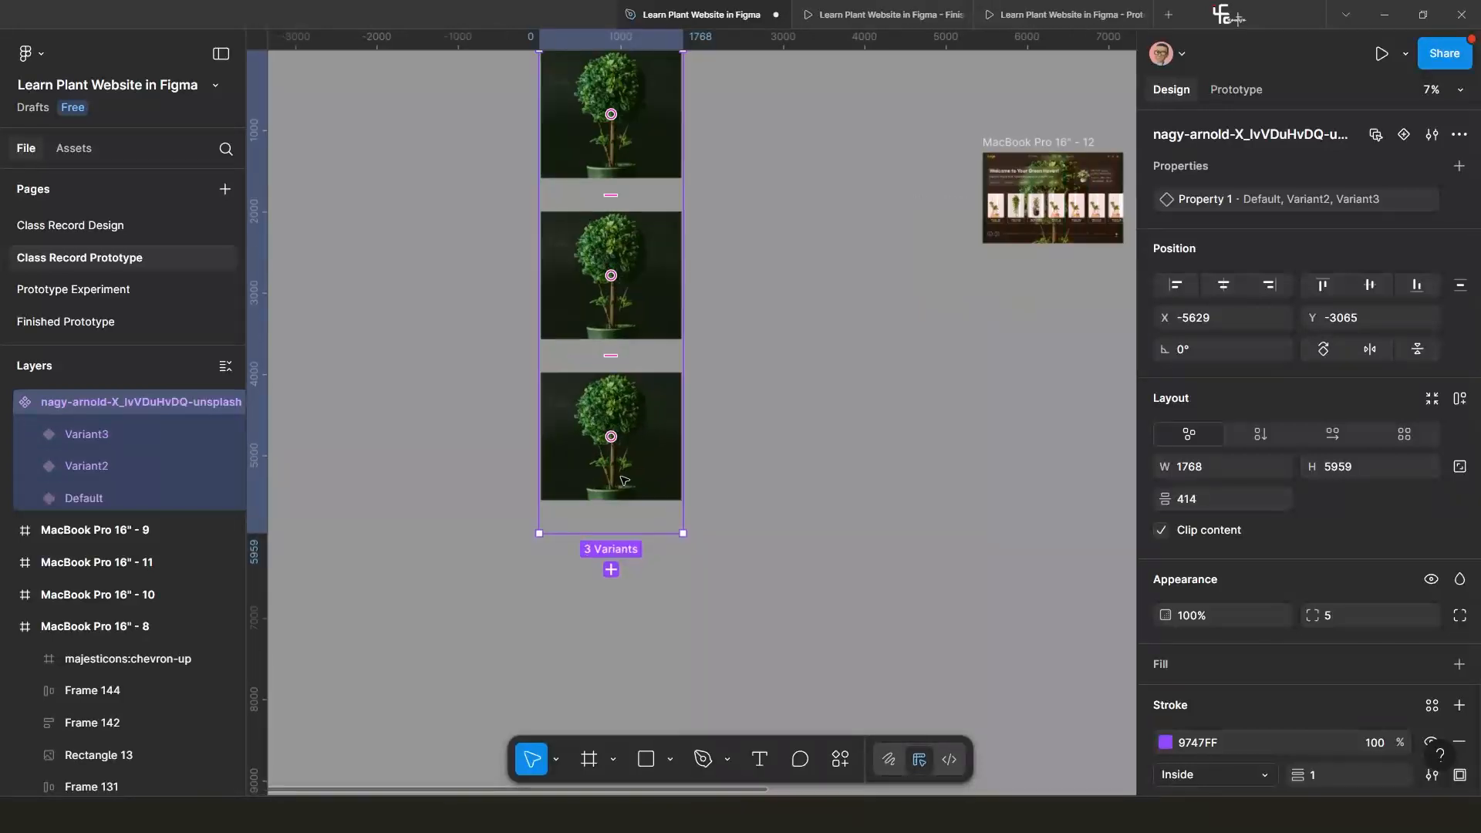
Switch the image fill inside the second background variant from Fill to Crop mode.
scroll(616, 474, "up", 1)
left_click(691, 361)
scroll(609, 317, "up", 3)
left_click_drag(629, 327, 652, 349)
scroll(622, 393, "down", 3)
scroll(633, 339, "up", 2)
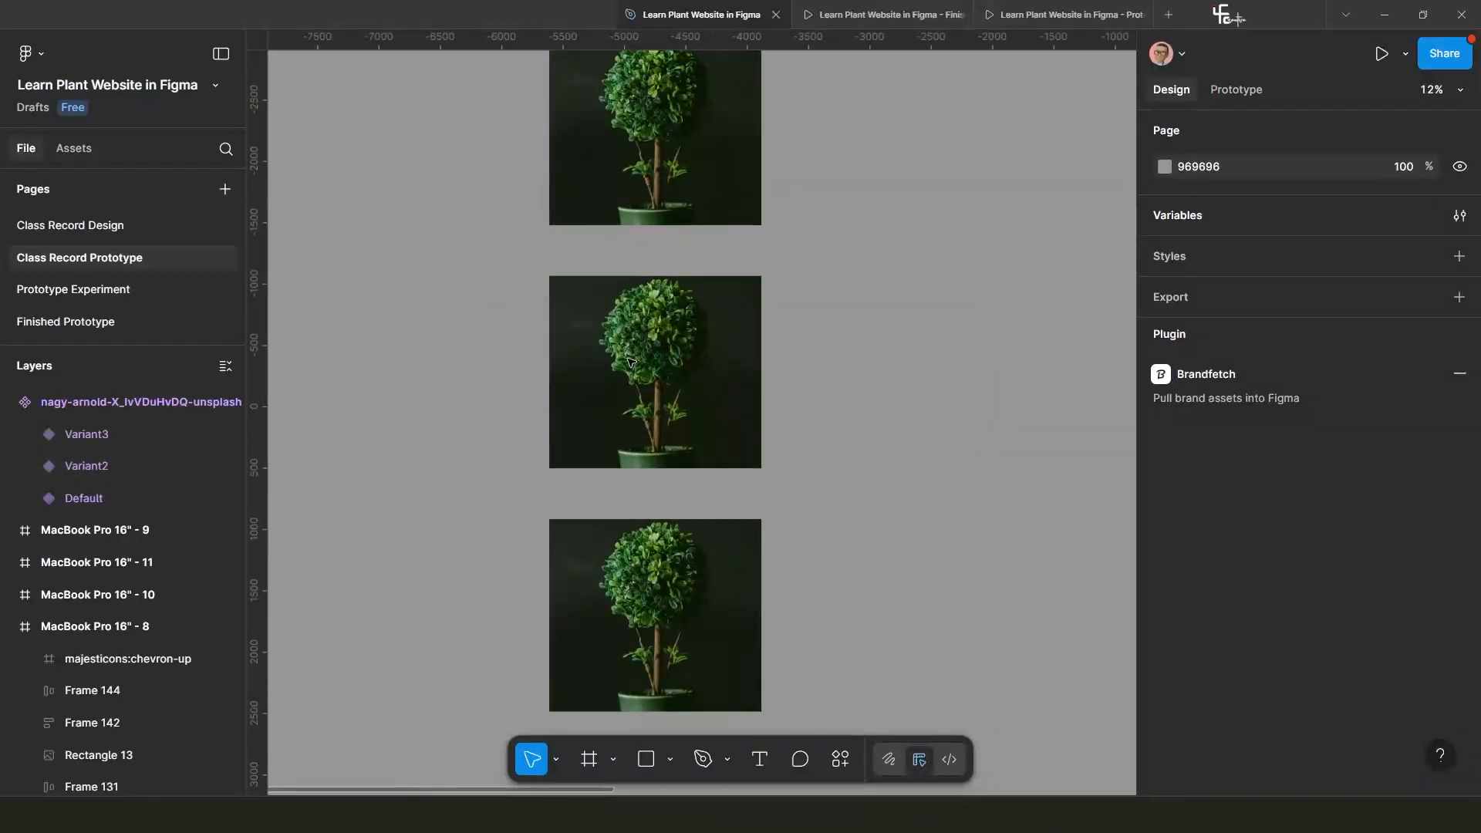
scroll(626, 354, "down", 3)
scroll(622, 331, "up", 2)
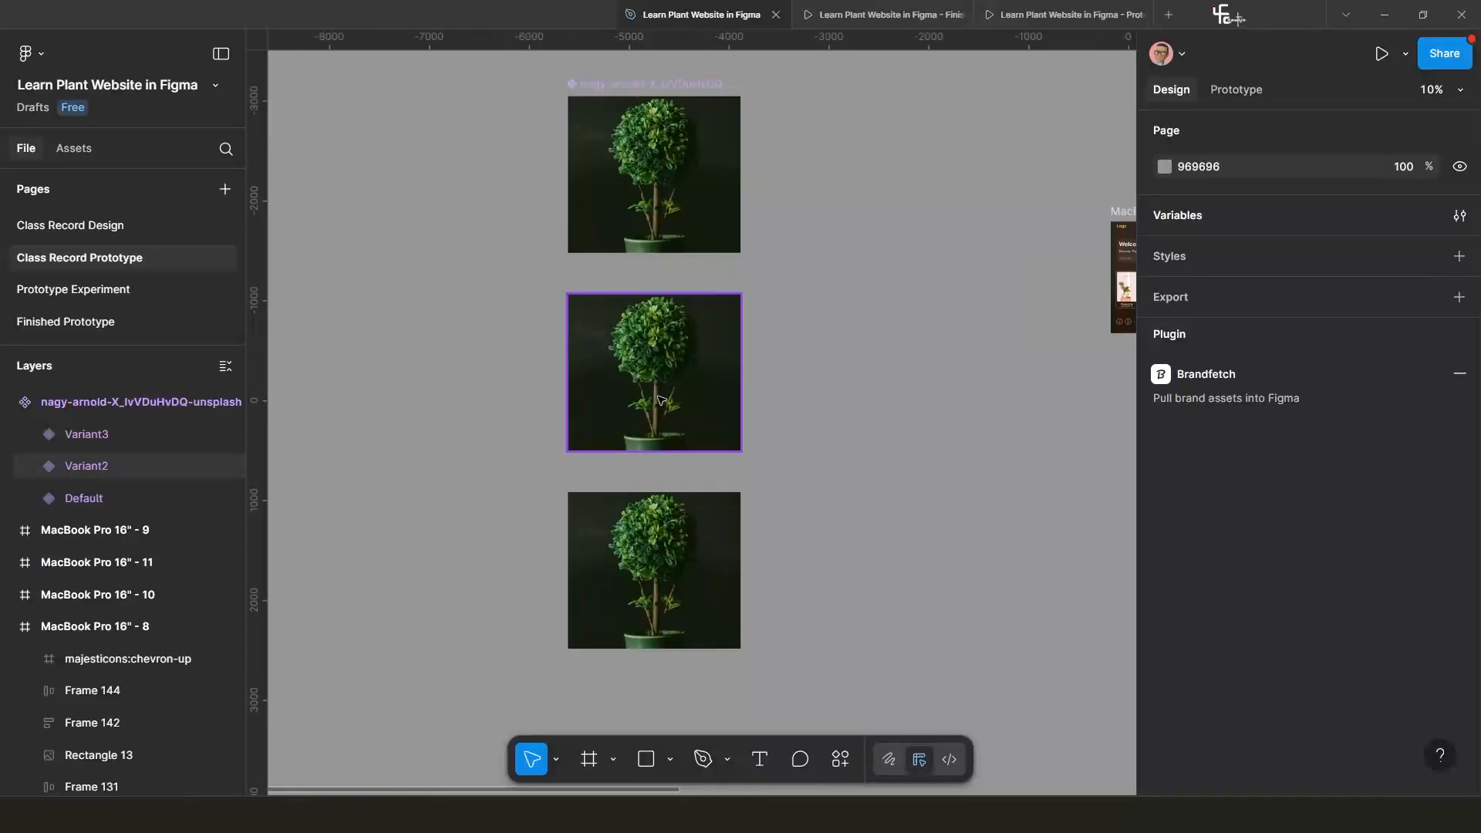
left_click(621, 323)
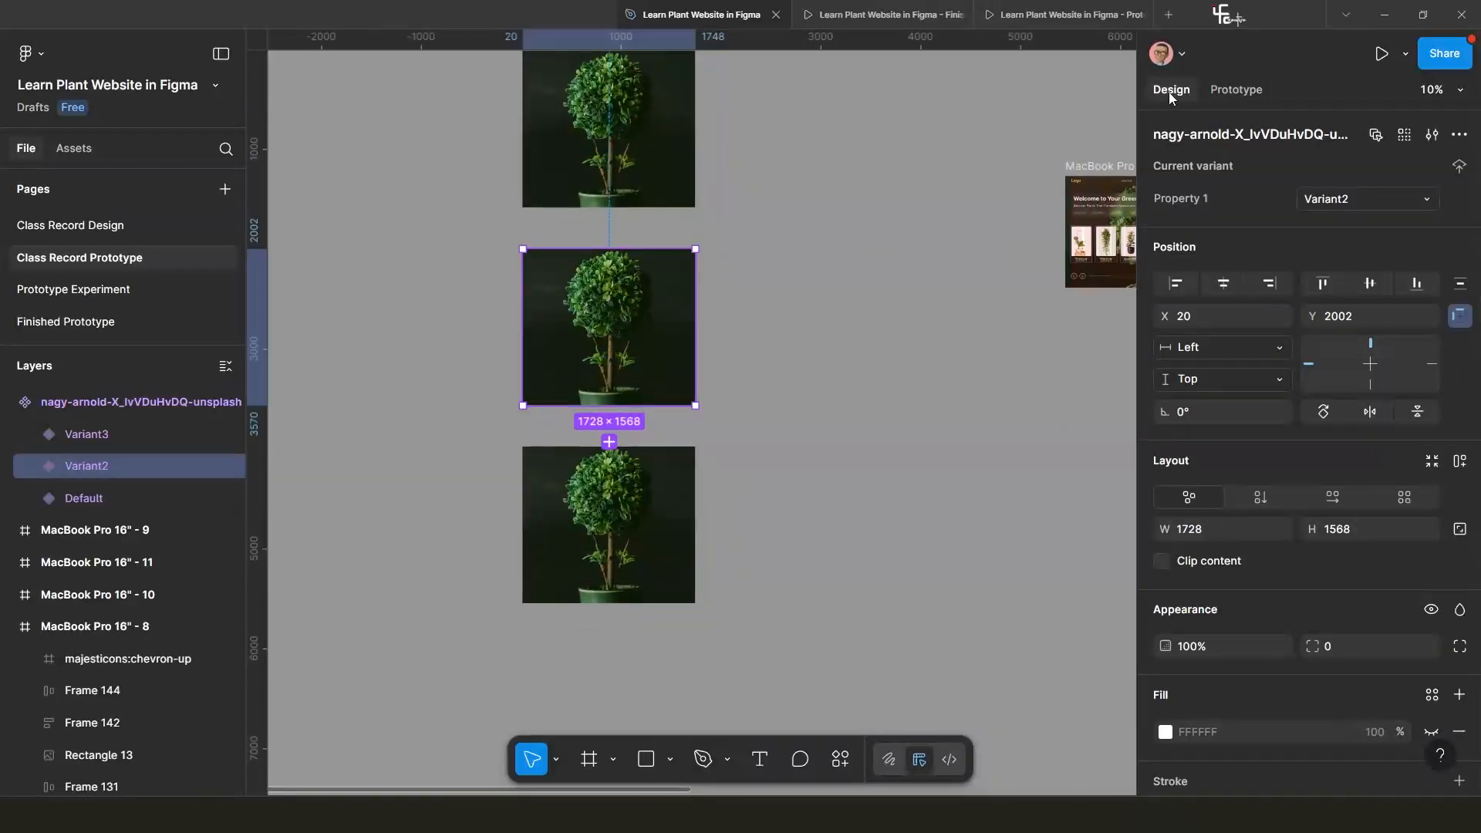
double_click(614, 312)
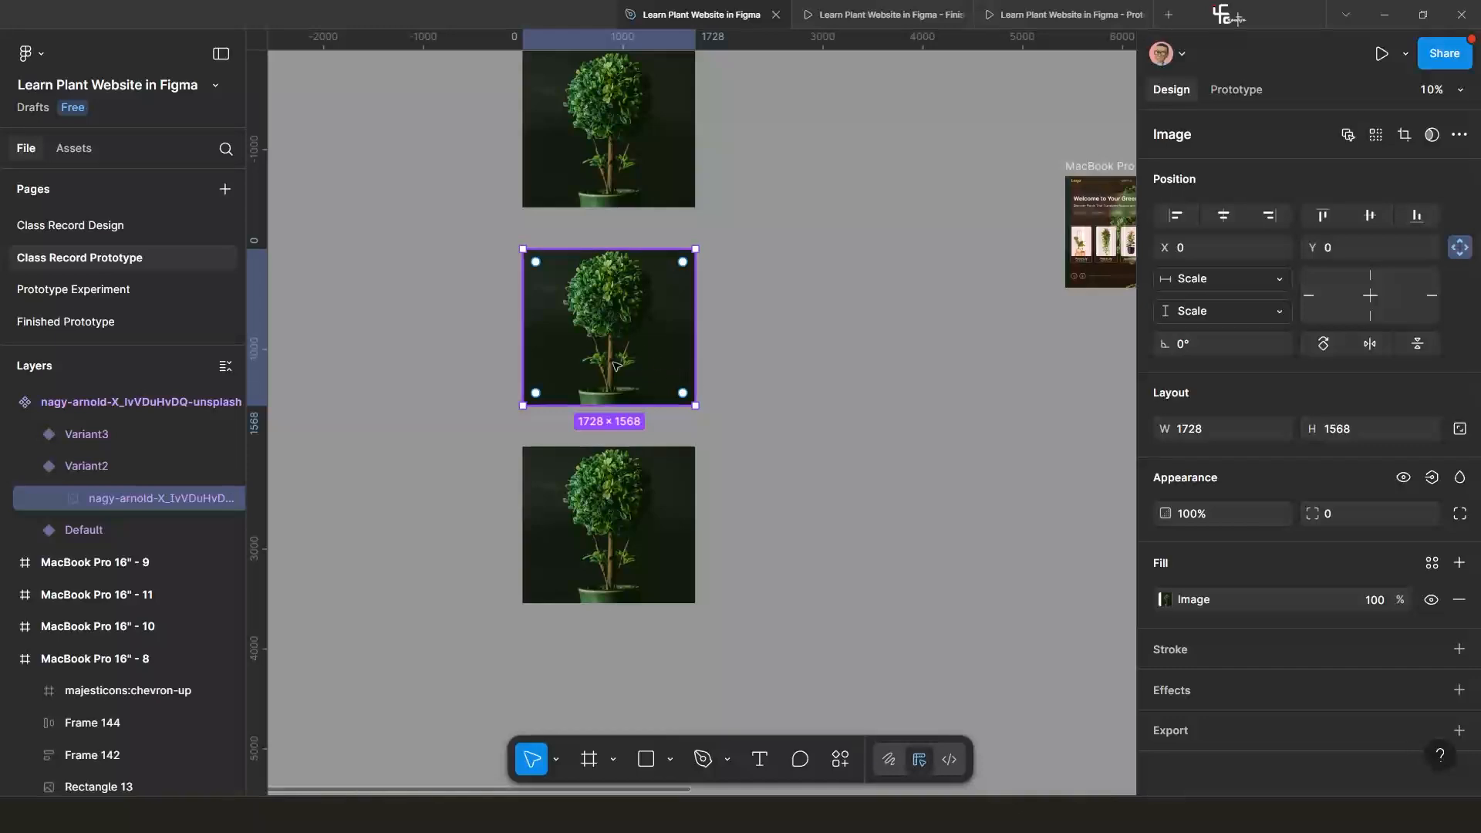
scroll(615, 365, "up", 2)
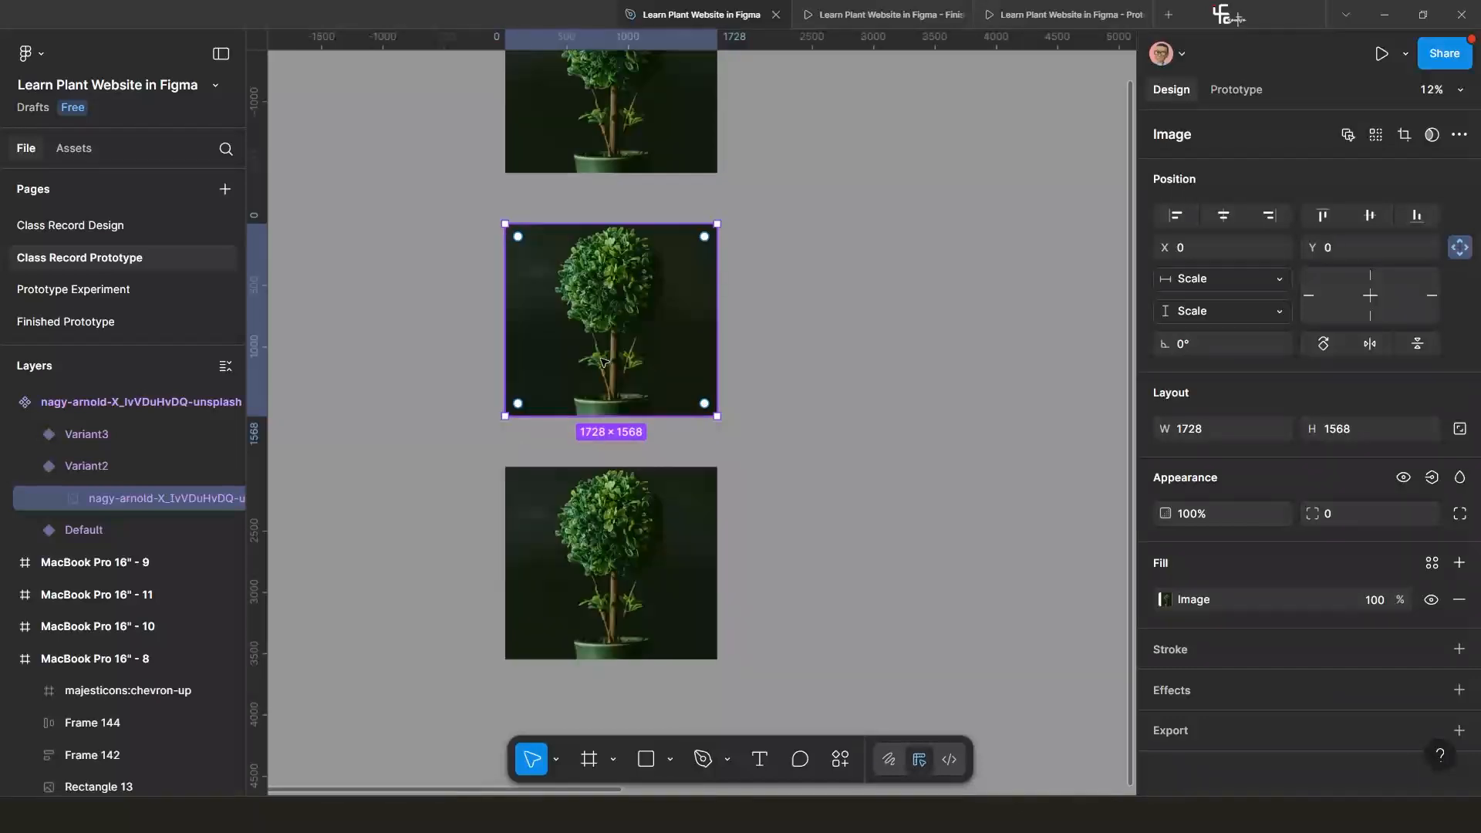
left_click(1164, 599)
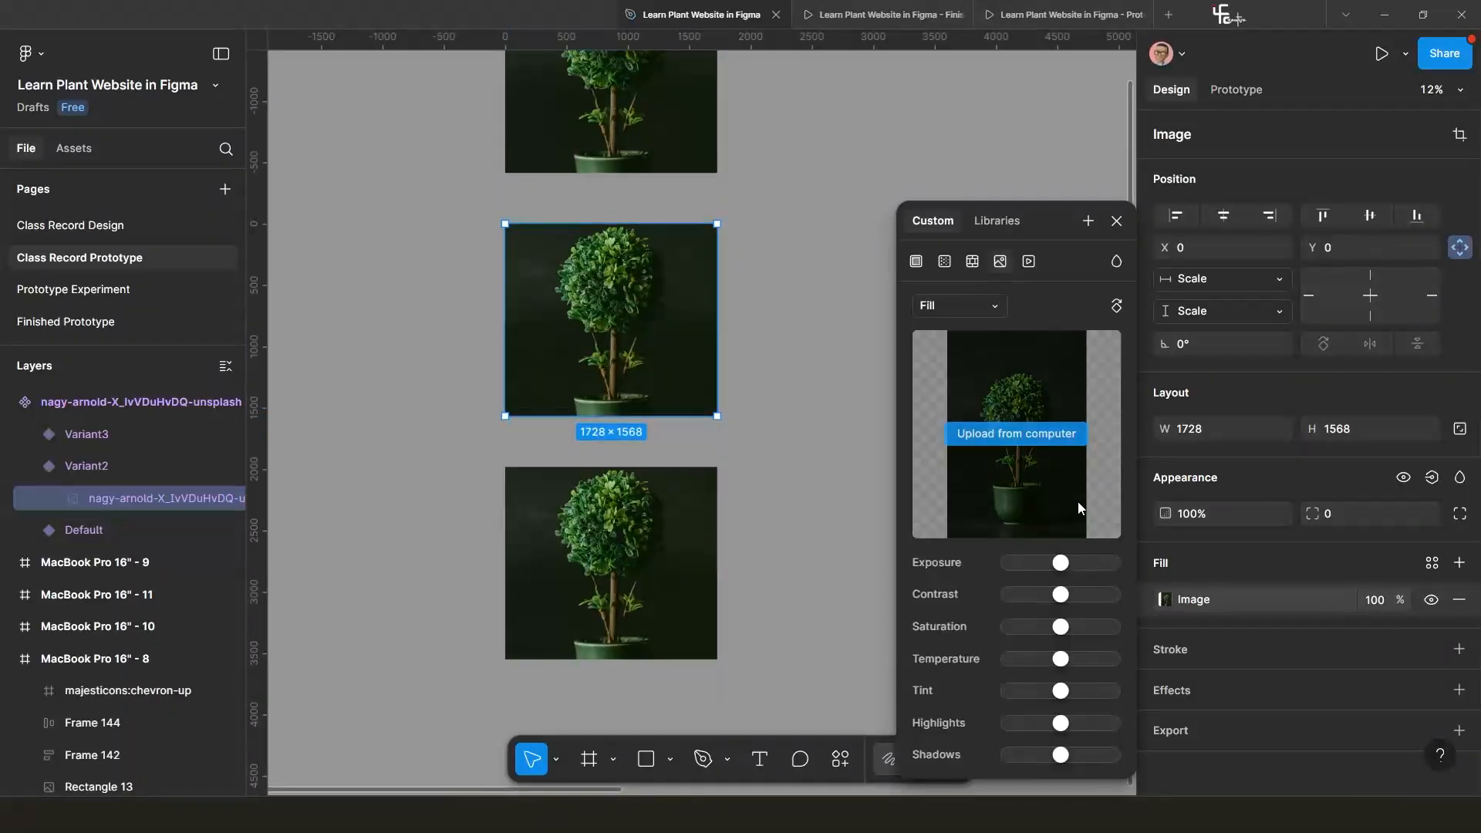
left_click(943, 306)
left_click(960, 352)
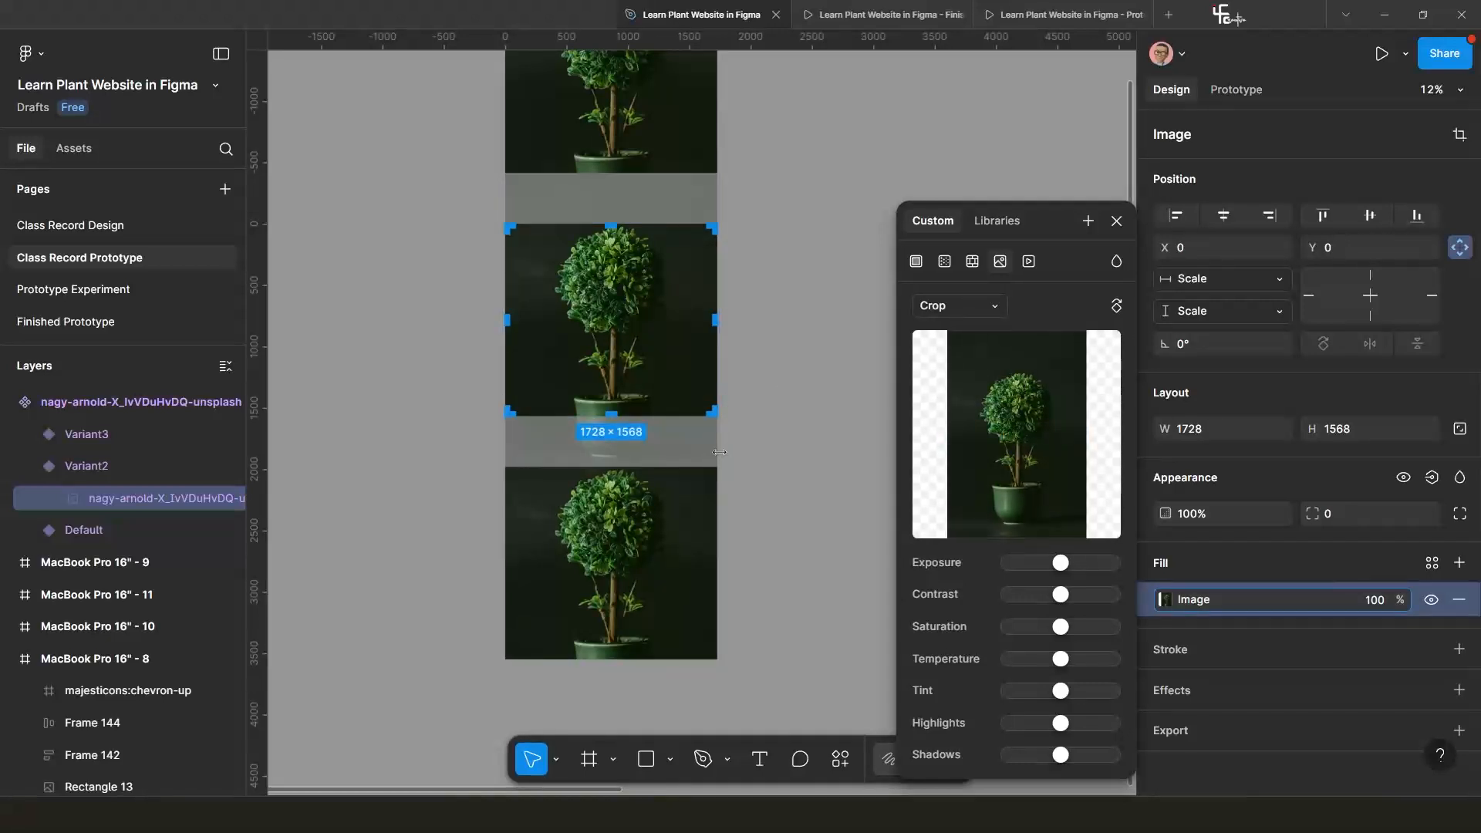
Try to enlarge the second variant's plant image proportionally from its centre within the crop, and undo it.
key("shift+alt")
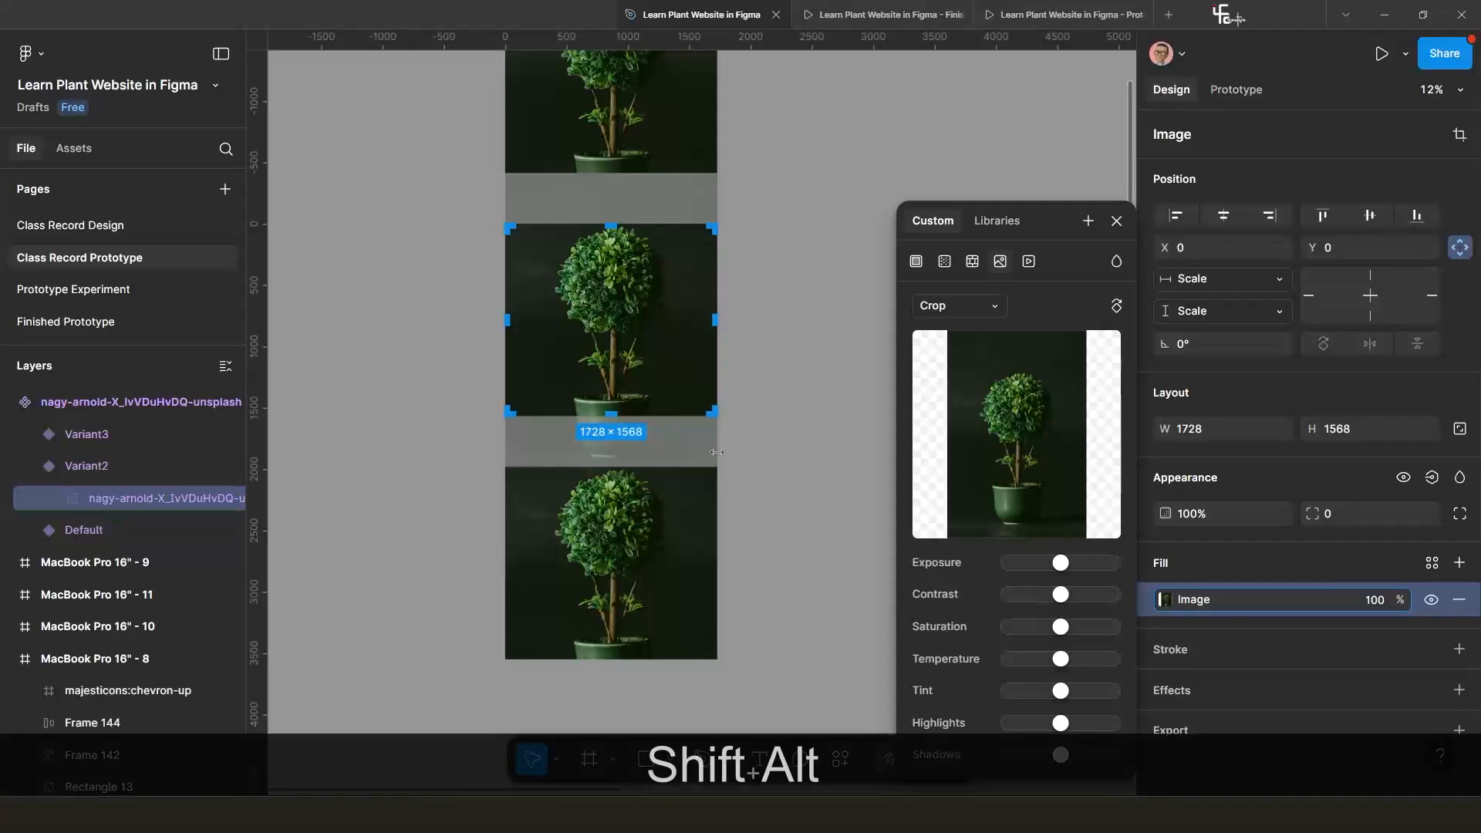
left_click_drag(713, 455, 756, 445)
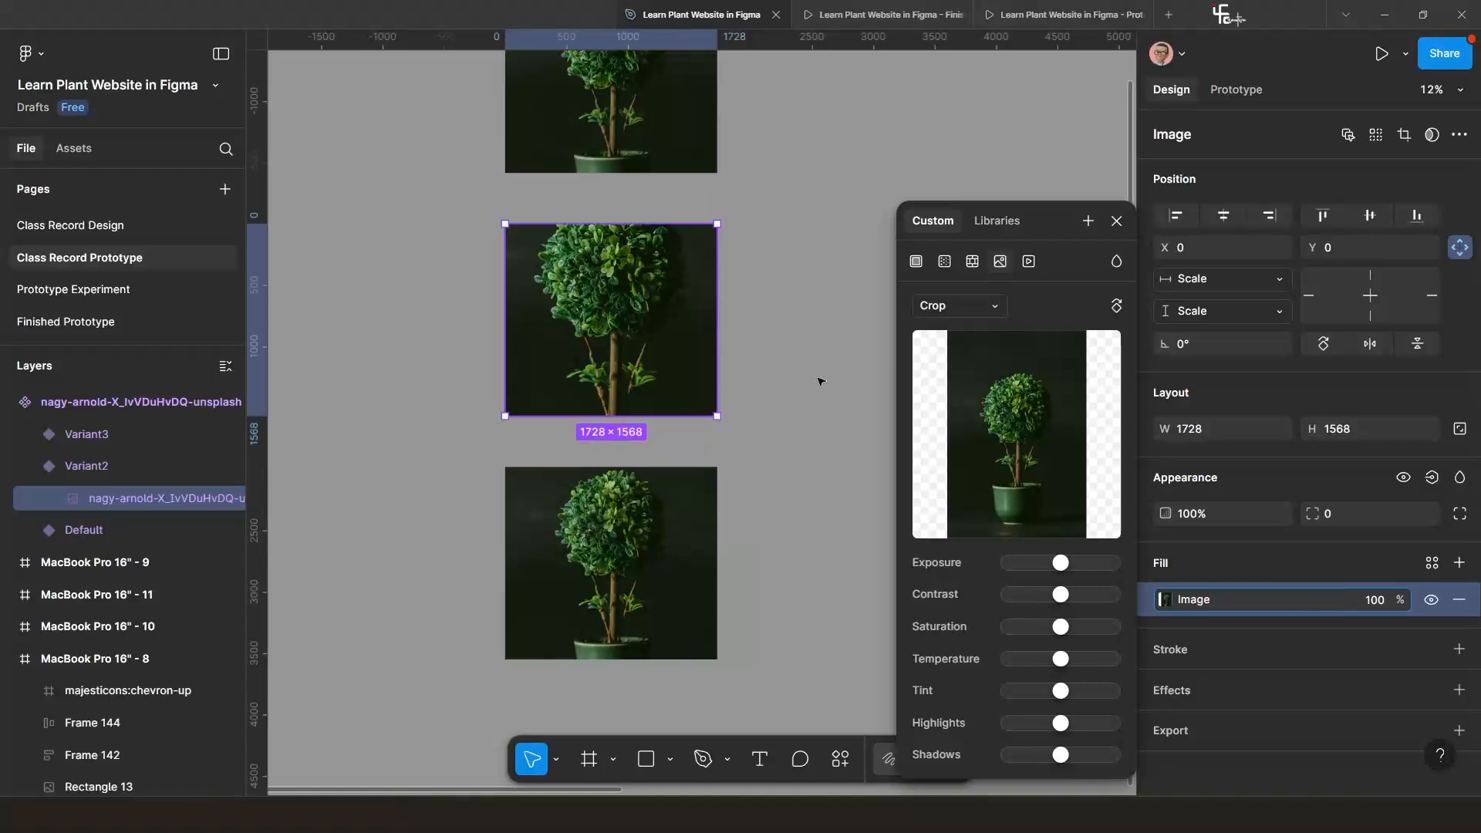
key("ctrl+z")
key("ctrl+z")
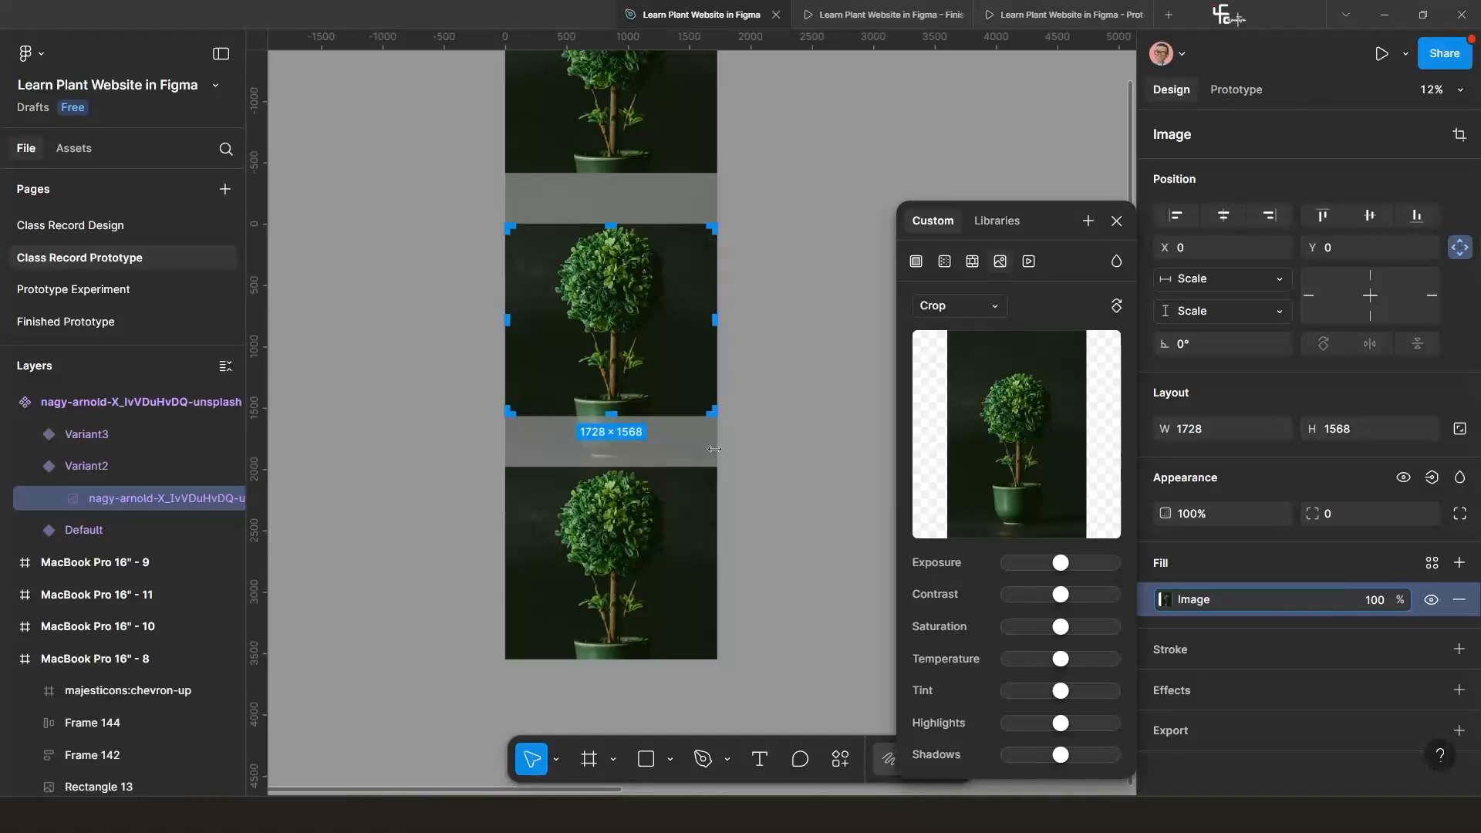
Try to stretch the second variant's cropped image out to one side only, and undo it.
left_click_drag(721, 449, 859, 444)
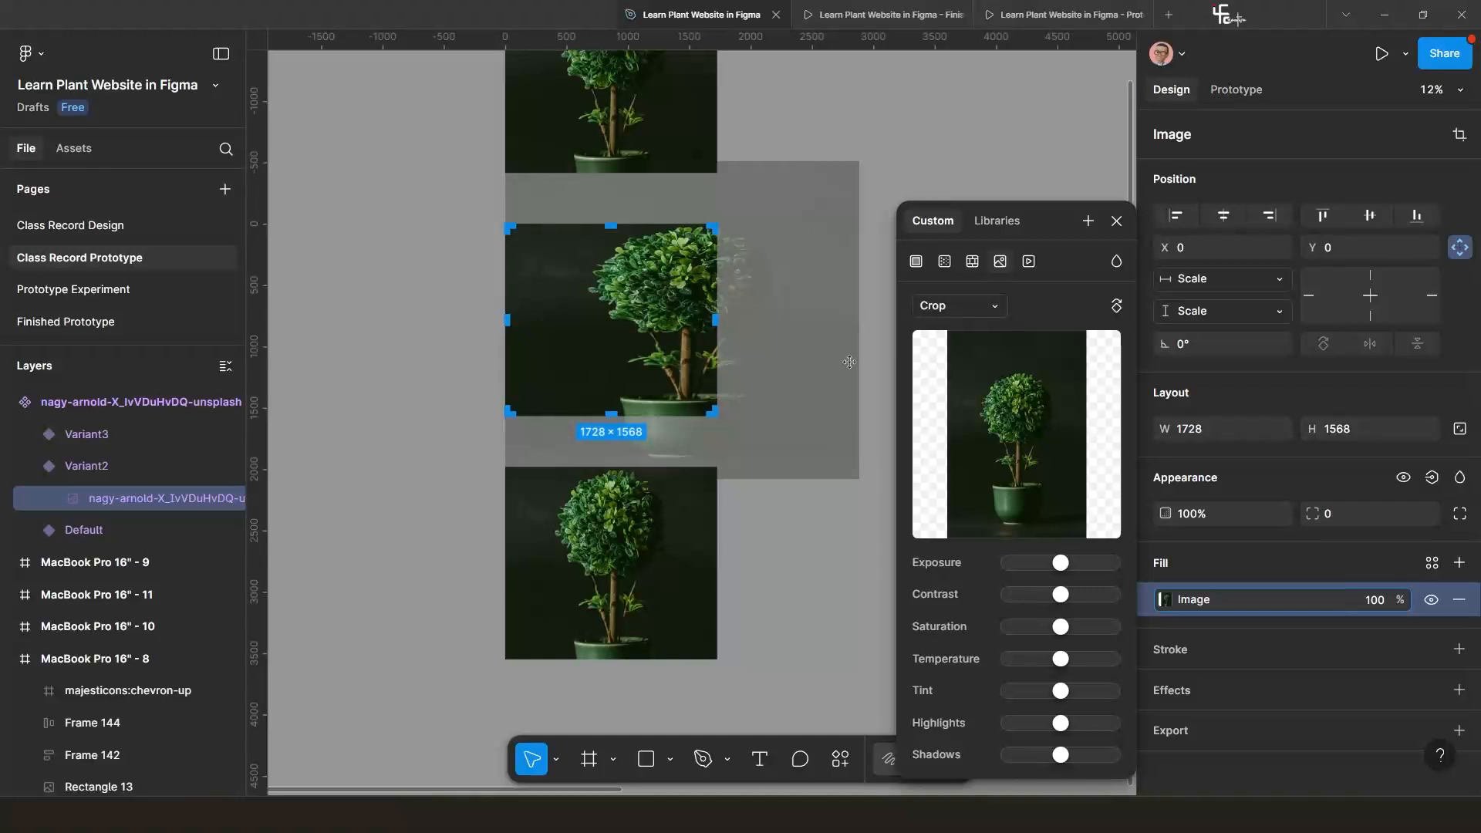
left_click_drag(865, 385, 841, 360)
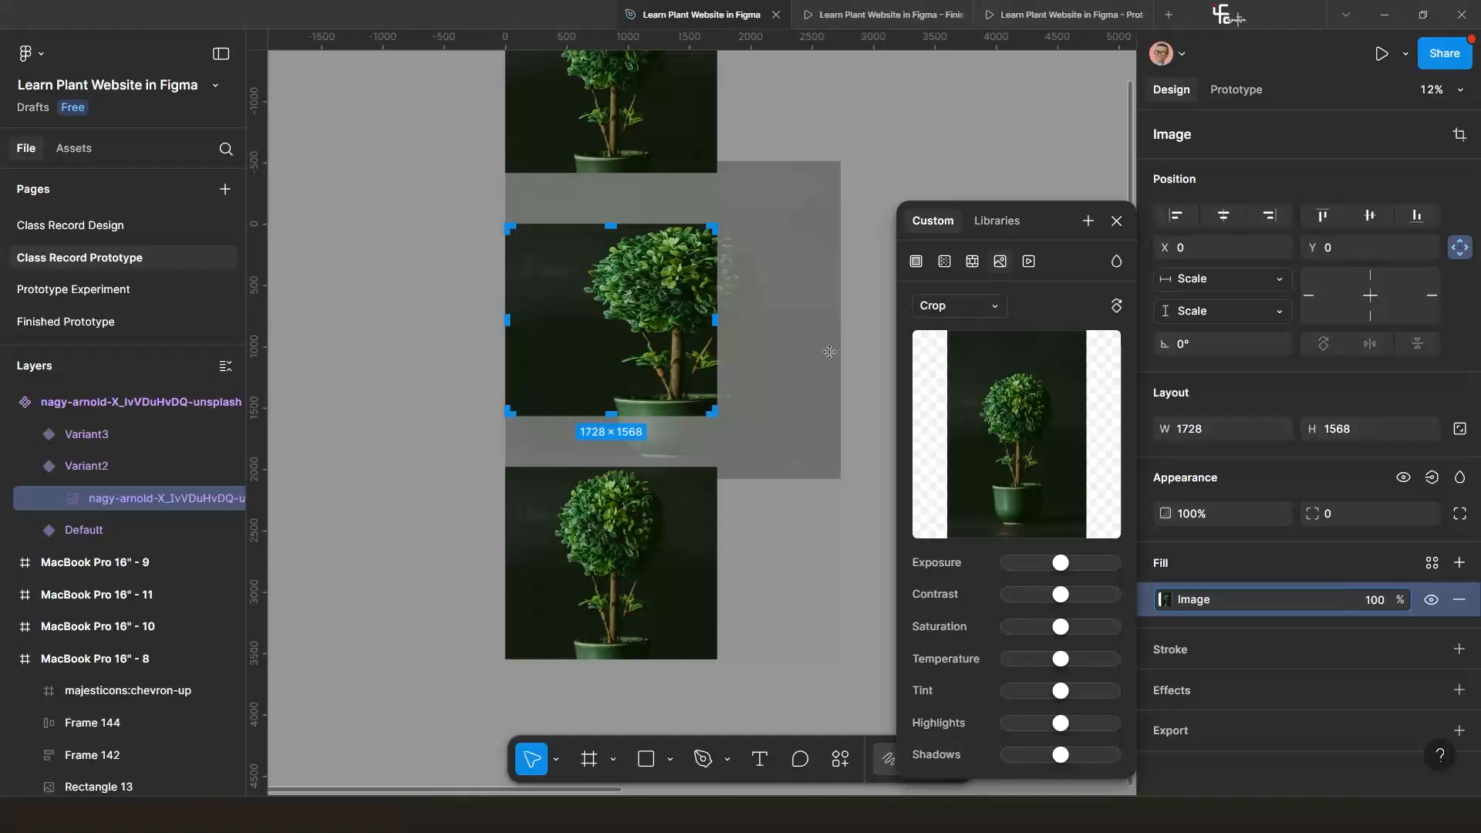
key("ctrl+z")
key("ctrl+z")
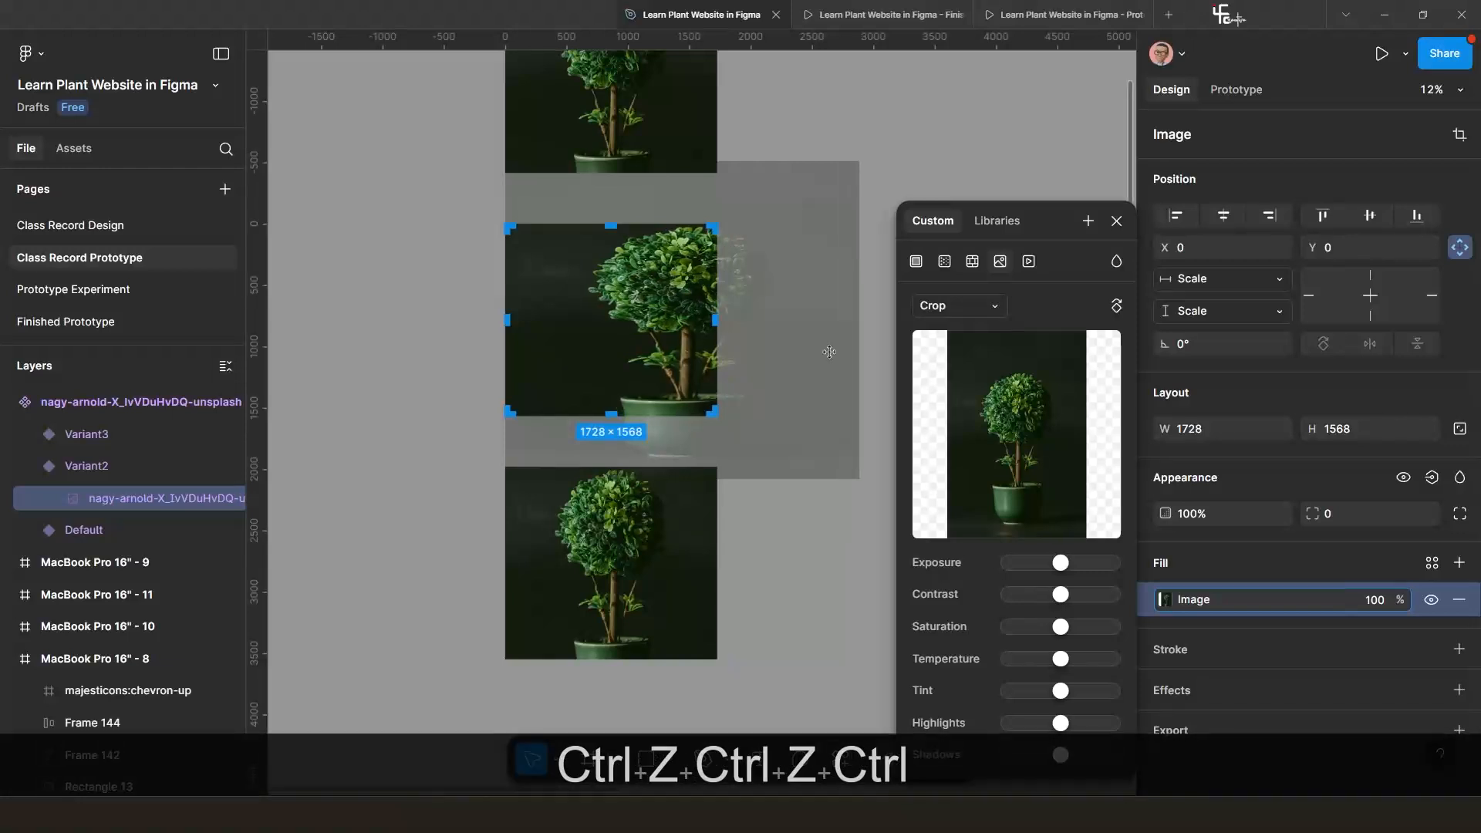
key("ctrl+z")
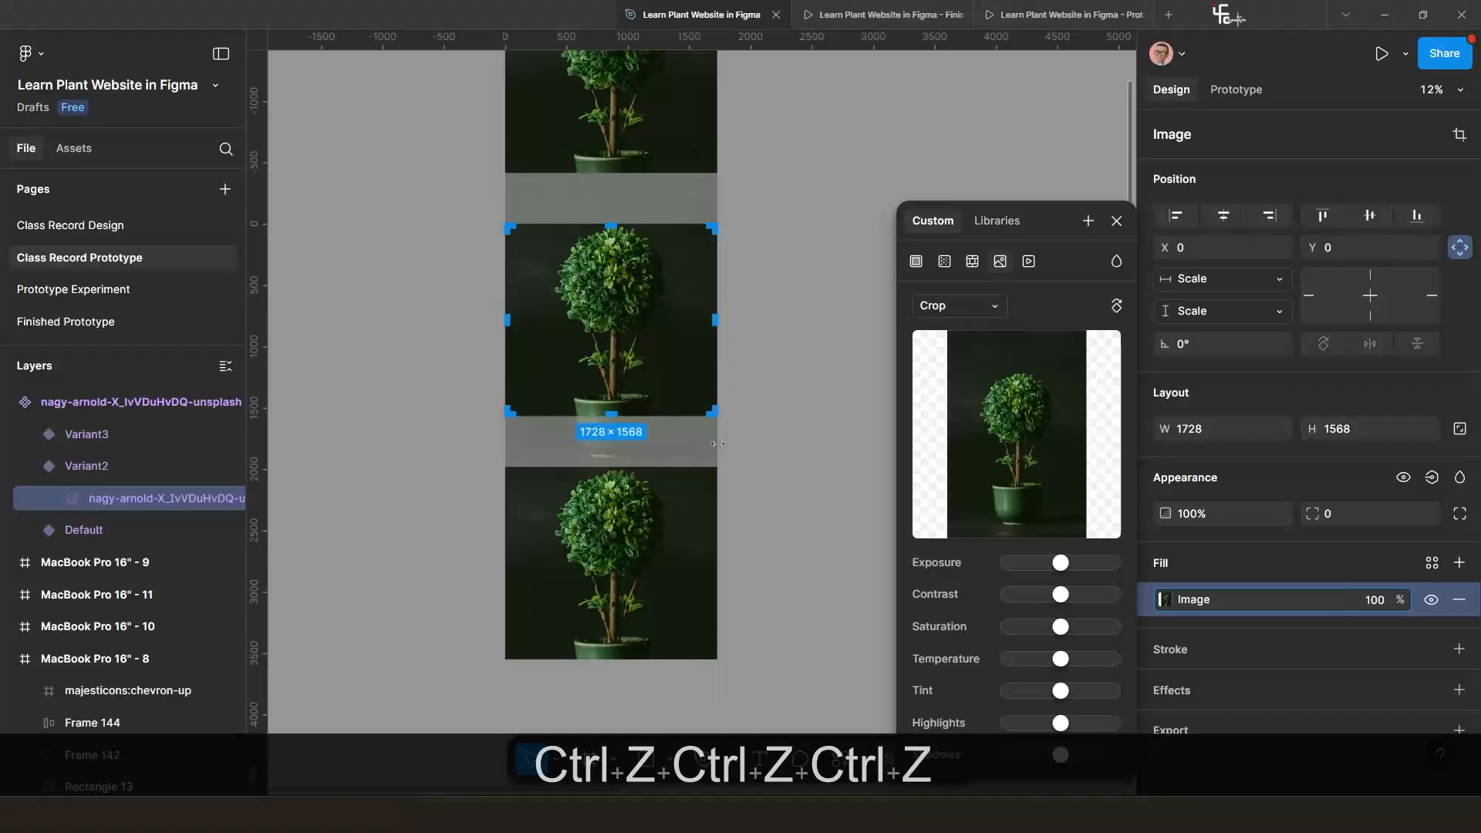
Enlarge the second variant's plant image proportionally from its centre and shift it down so the whole foliage fits the crop.
left_click_drag(717, 444, 754, 417)
key("alt")
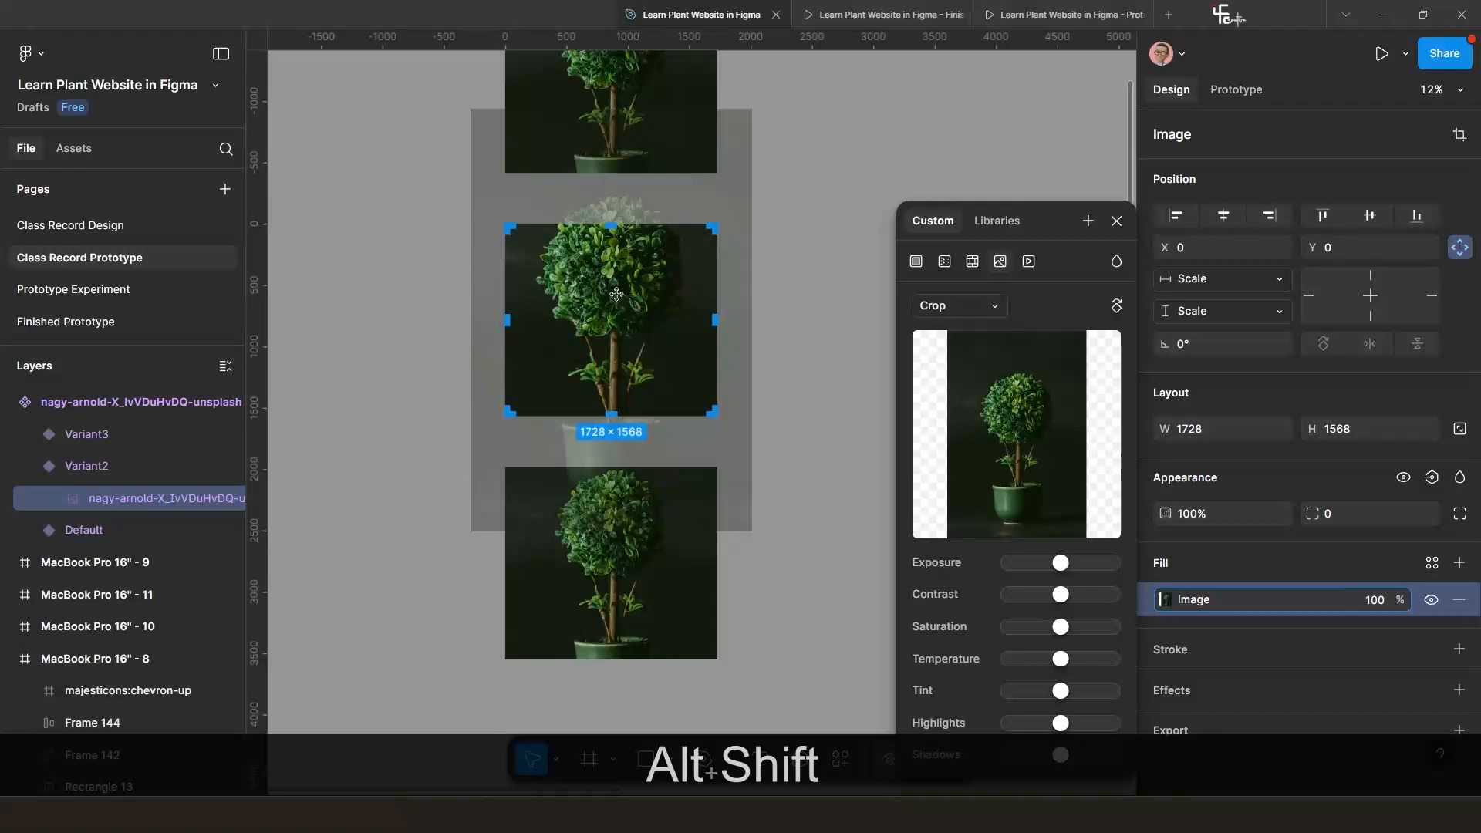
left_click_drag(616, 294, 617, 323)
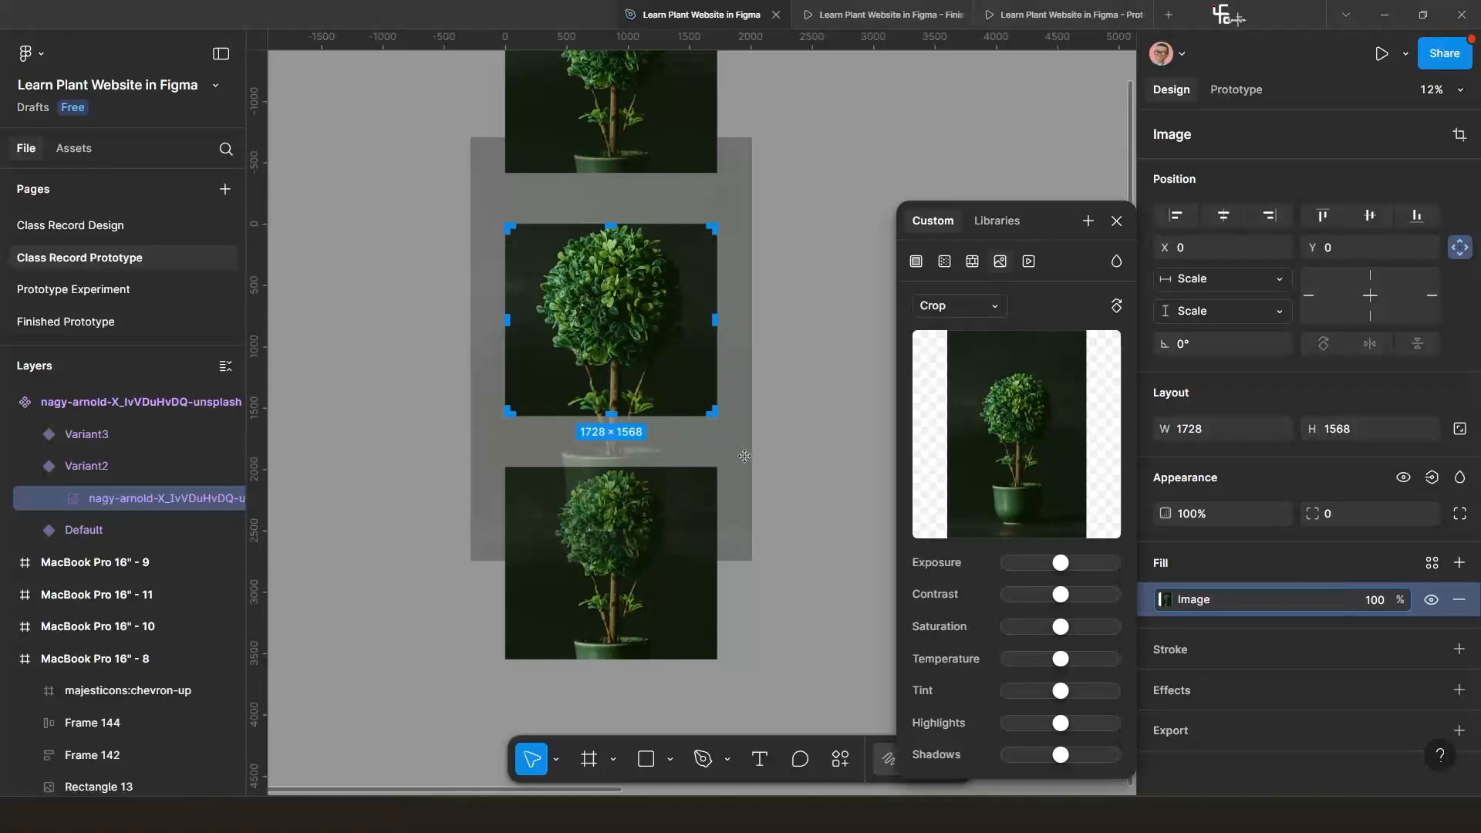
left_click_drag(749, 457, 746, 457)
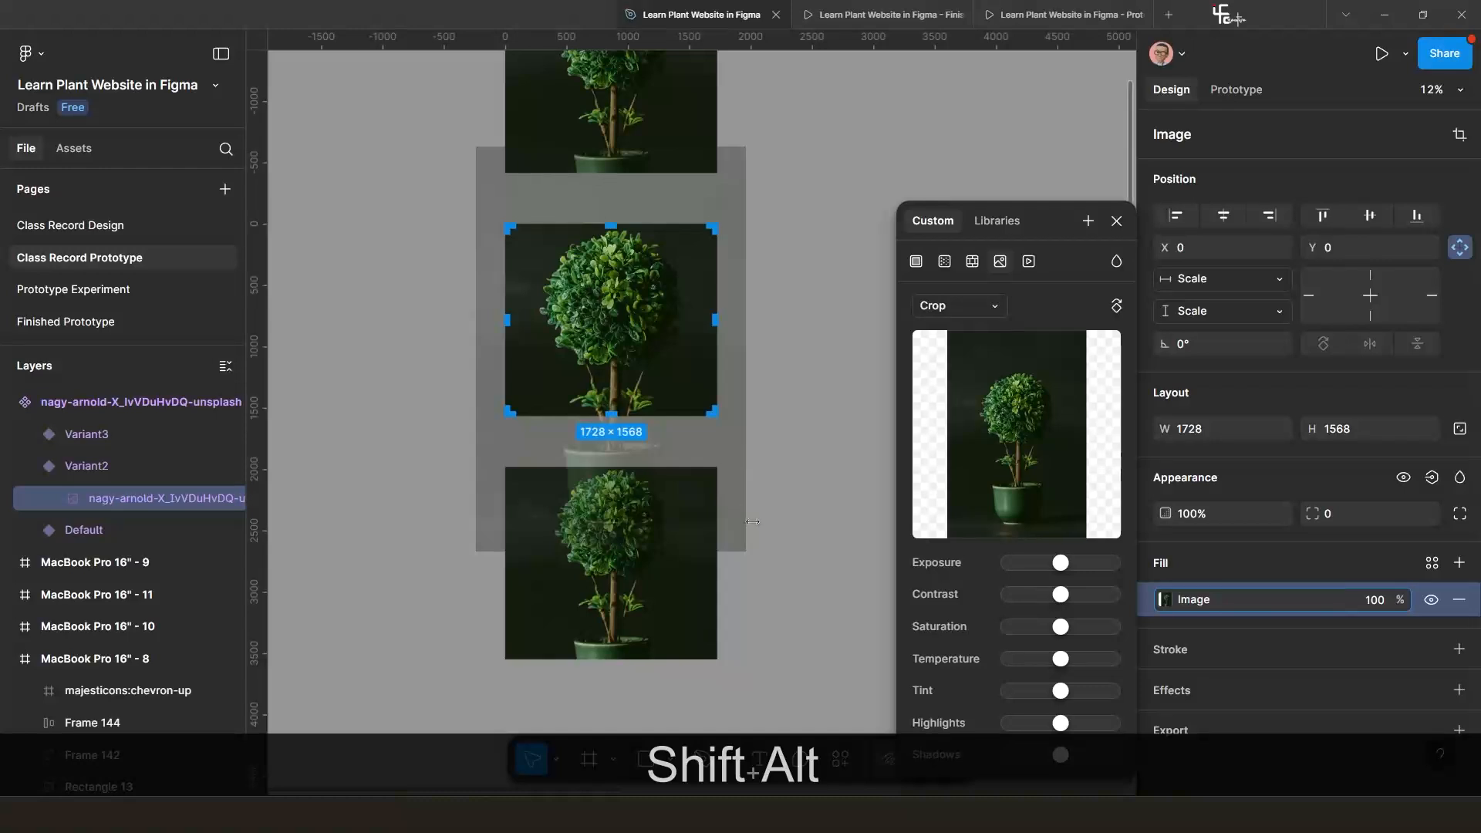
scroll(730, 572, "down", 3)
key("Escape")
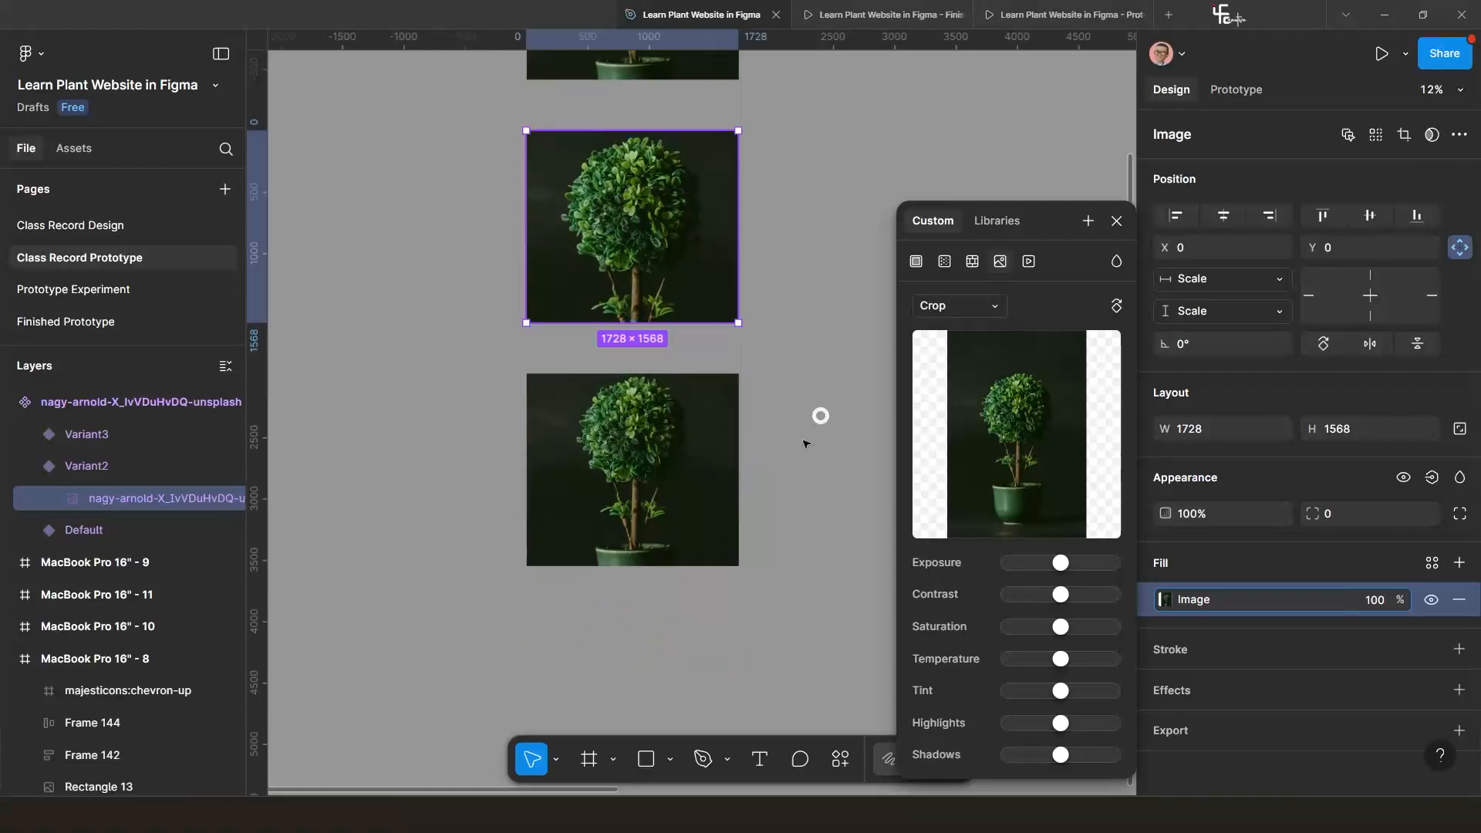
Switch the image fill inside the third background variant from Fill to Crop mode.
left_click(661, 507)
double_click(662, 507)
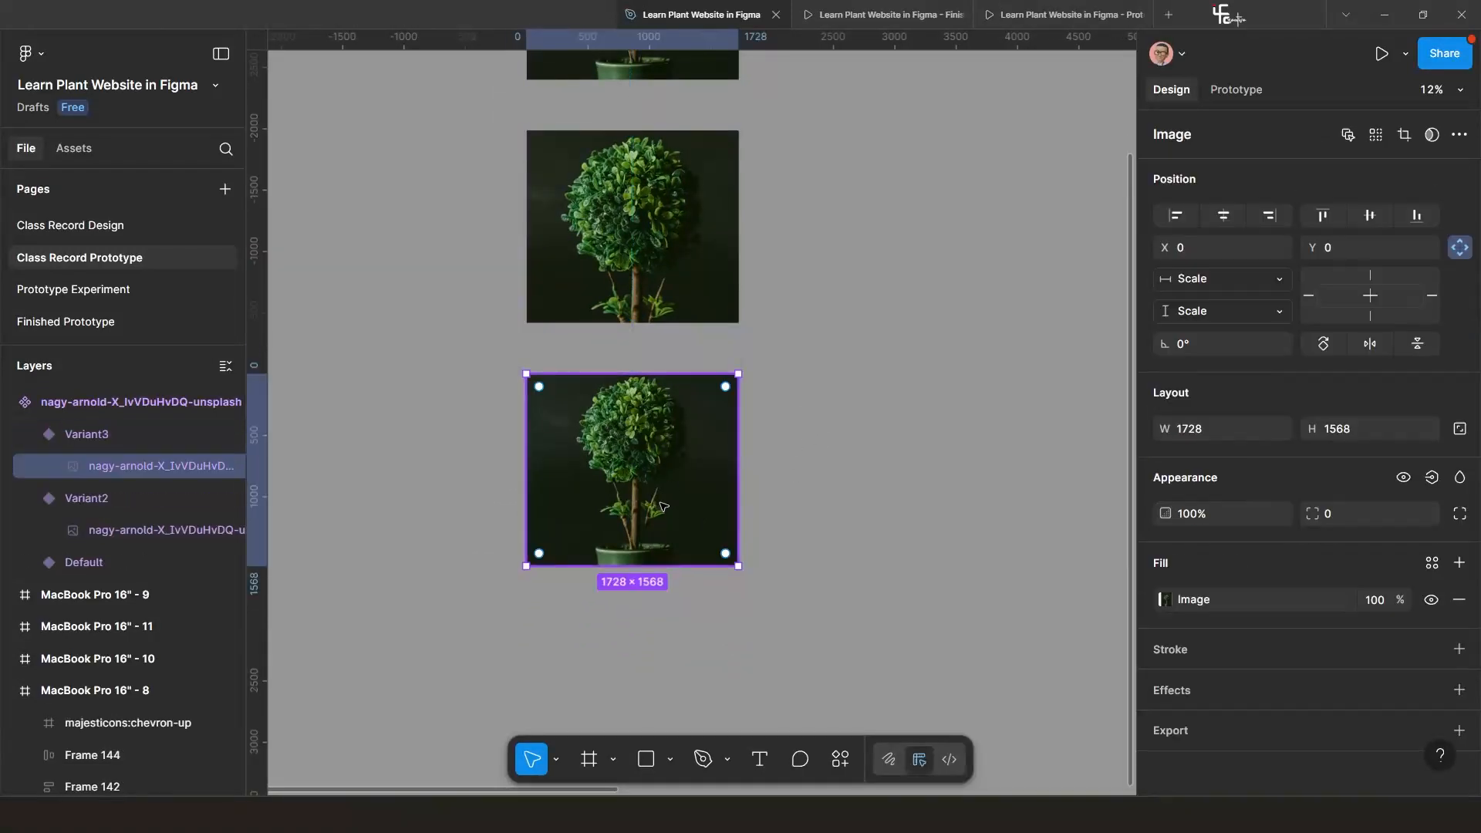
left_click(1162, 605)
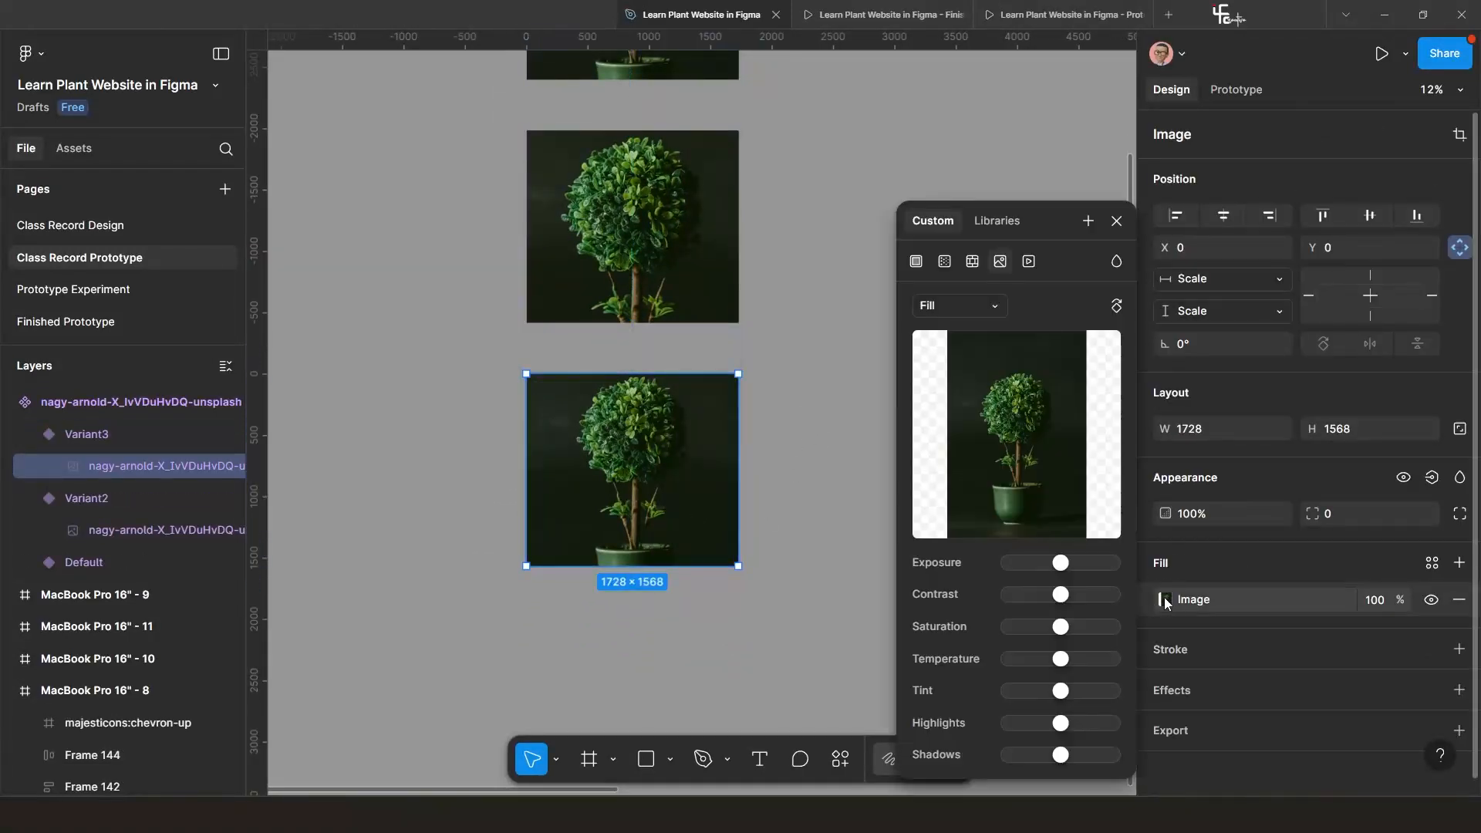
left_click(969, 304)
left_click(961, 356)
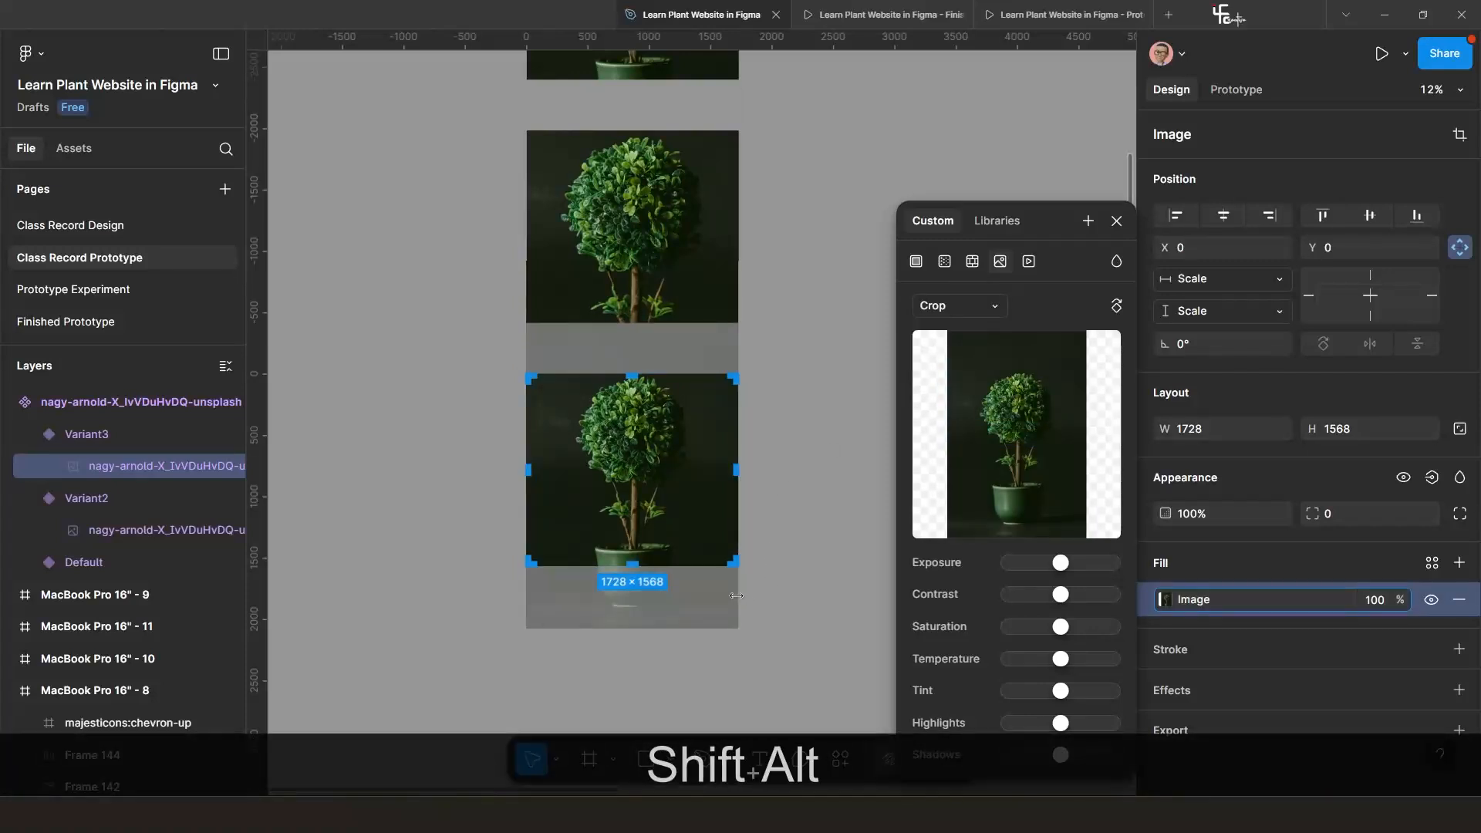
Enlarge the third variant's plant image beyond the second's scale and shift it down so the foliage fills the crop.
left_click_drag(738, 596, 792, 573)
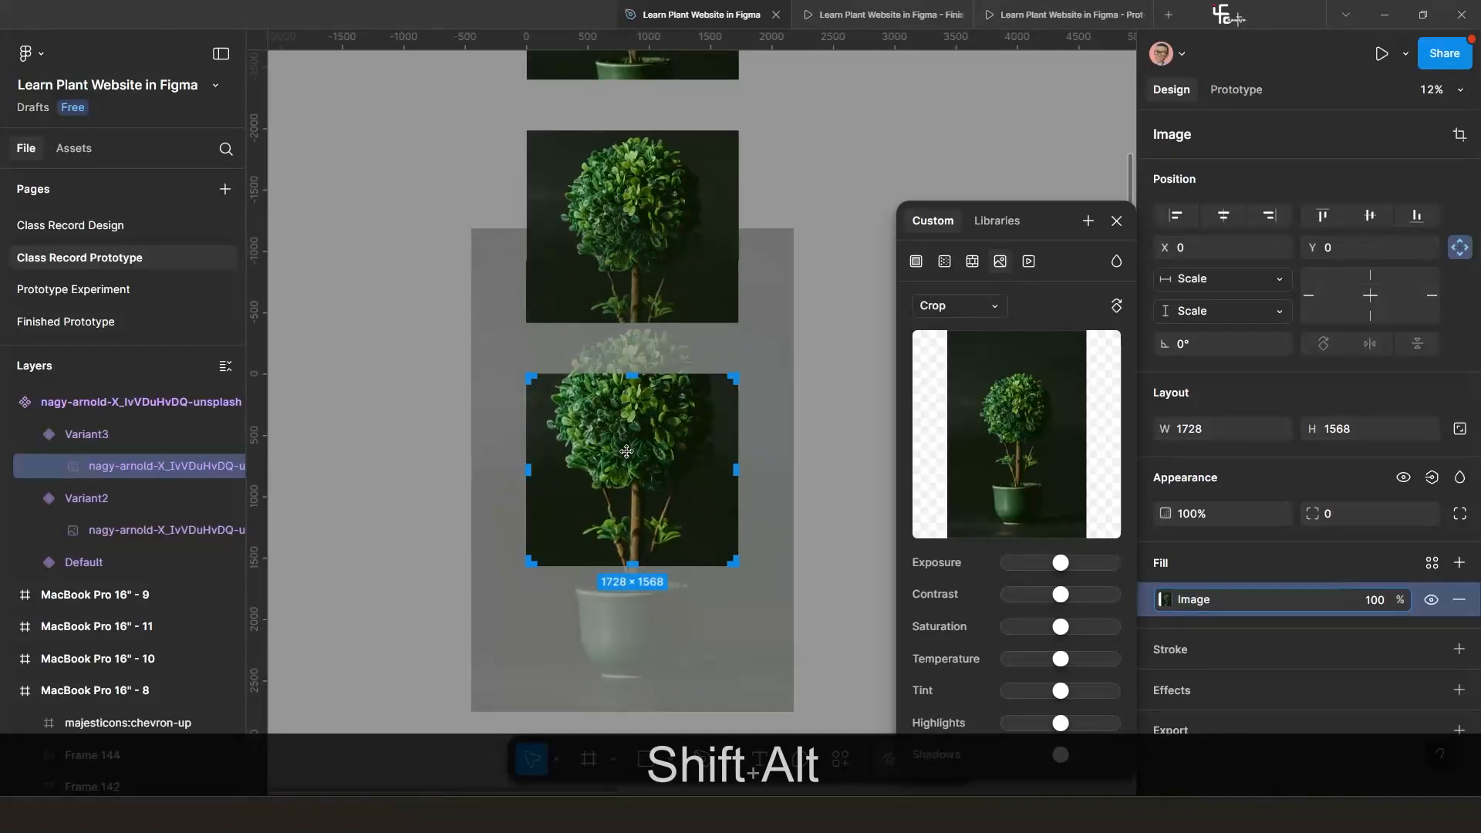
left_click_drag(626, 439, 627, 484)
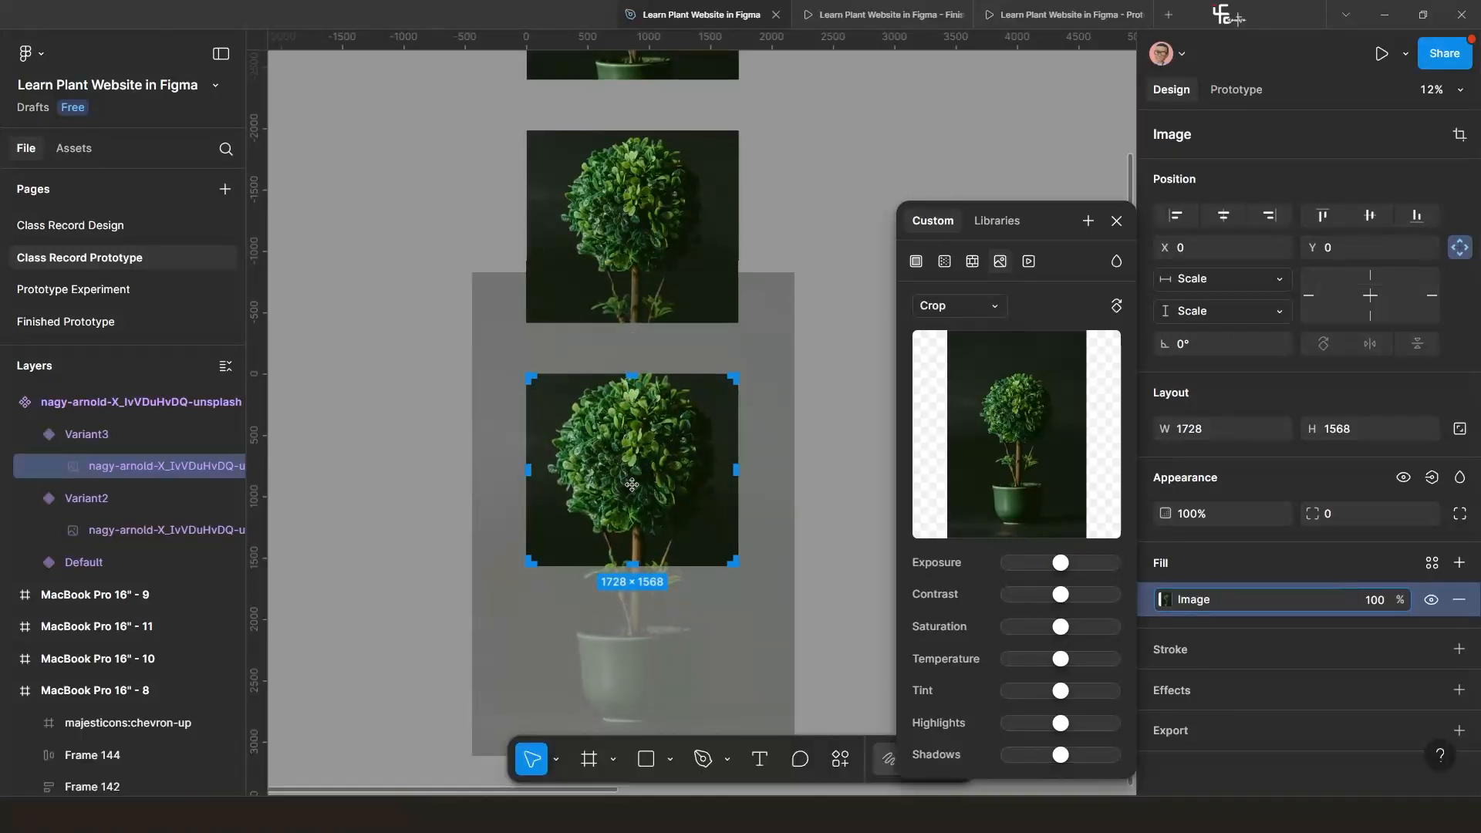
scroll(794, 442, "down", 2, "ctrl")
scroll(795, 442, "down", 1, "ctrl")
left_click(845, 439)
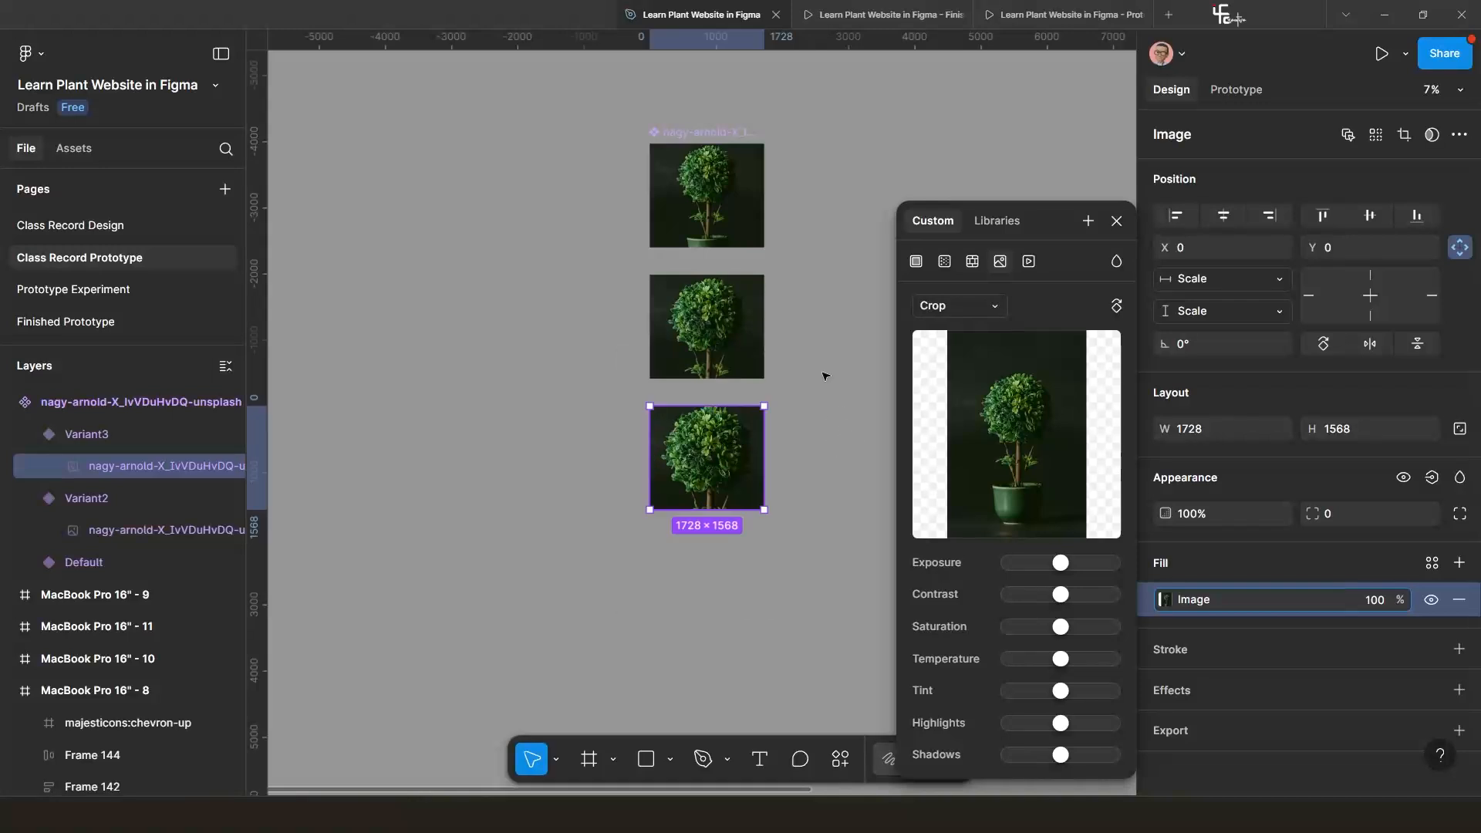
Connect the Default variant to Variant2 with a Change to interaction triggered after an 800 ms delay.
scroll(767, 309, "up", 1, "ctrl")
left_click_drag(771, 314, 676, 390)
left_click(1236, 90)
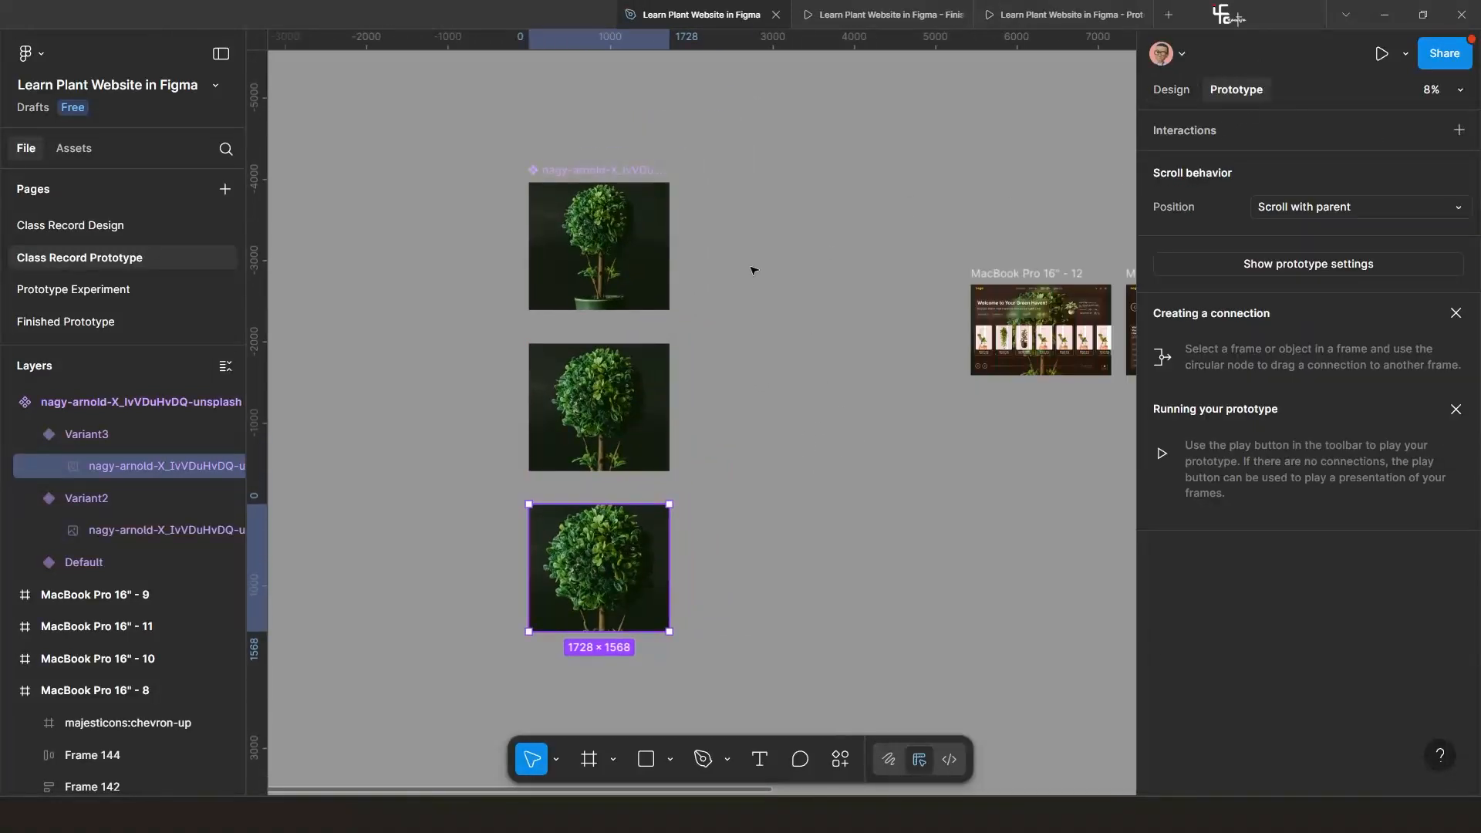
left_click(620, 309)
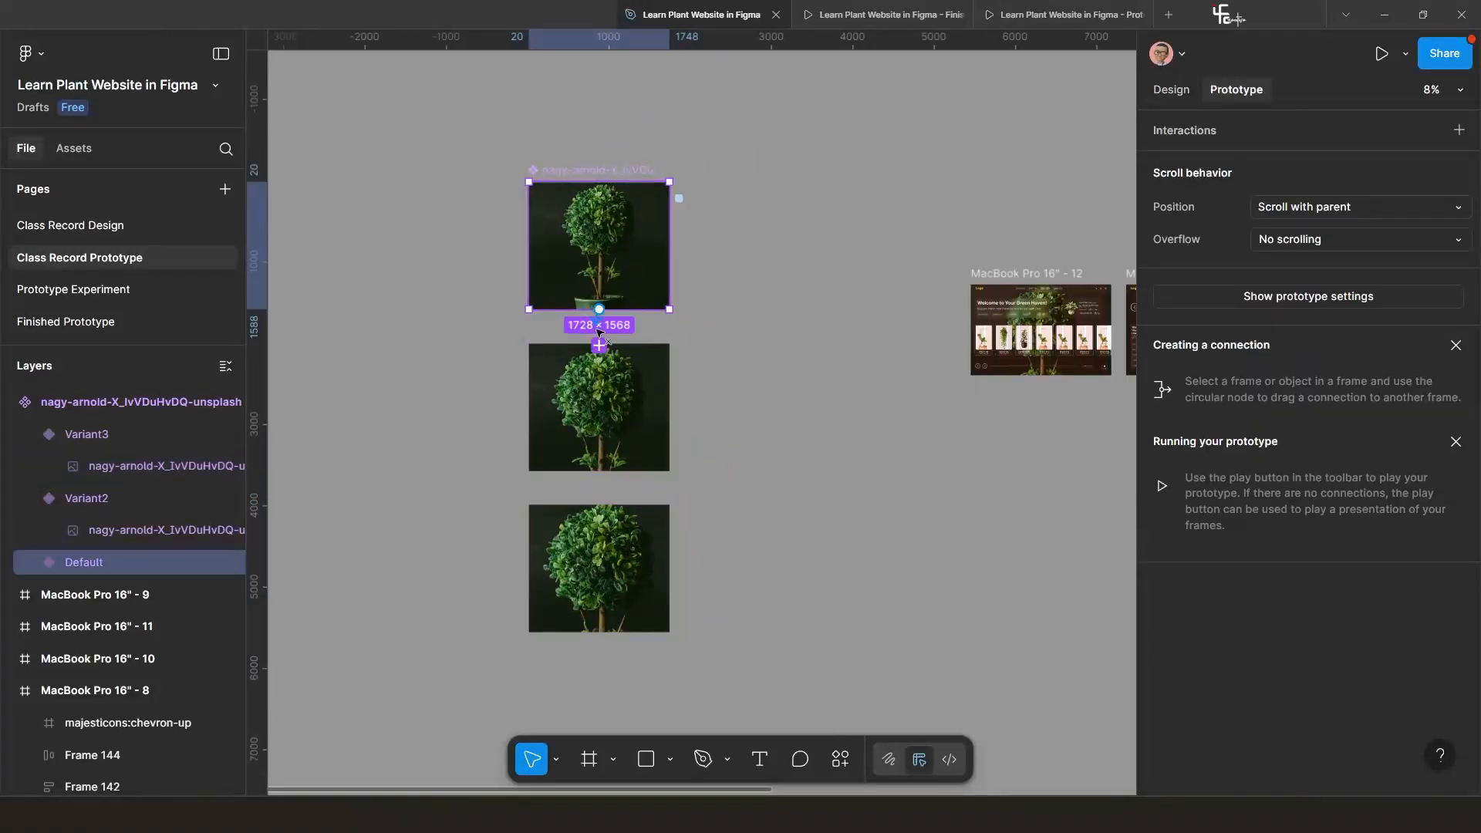
left_click_drag(599, 345, 585, 371)
left_click(613, 437)
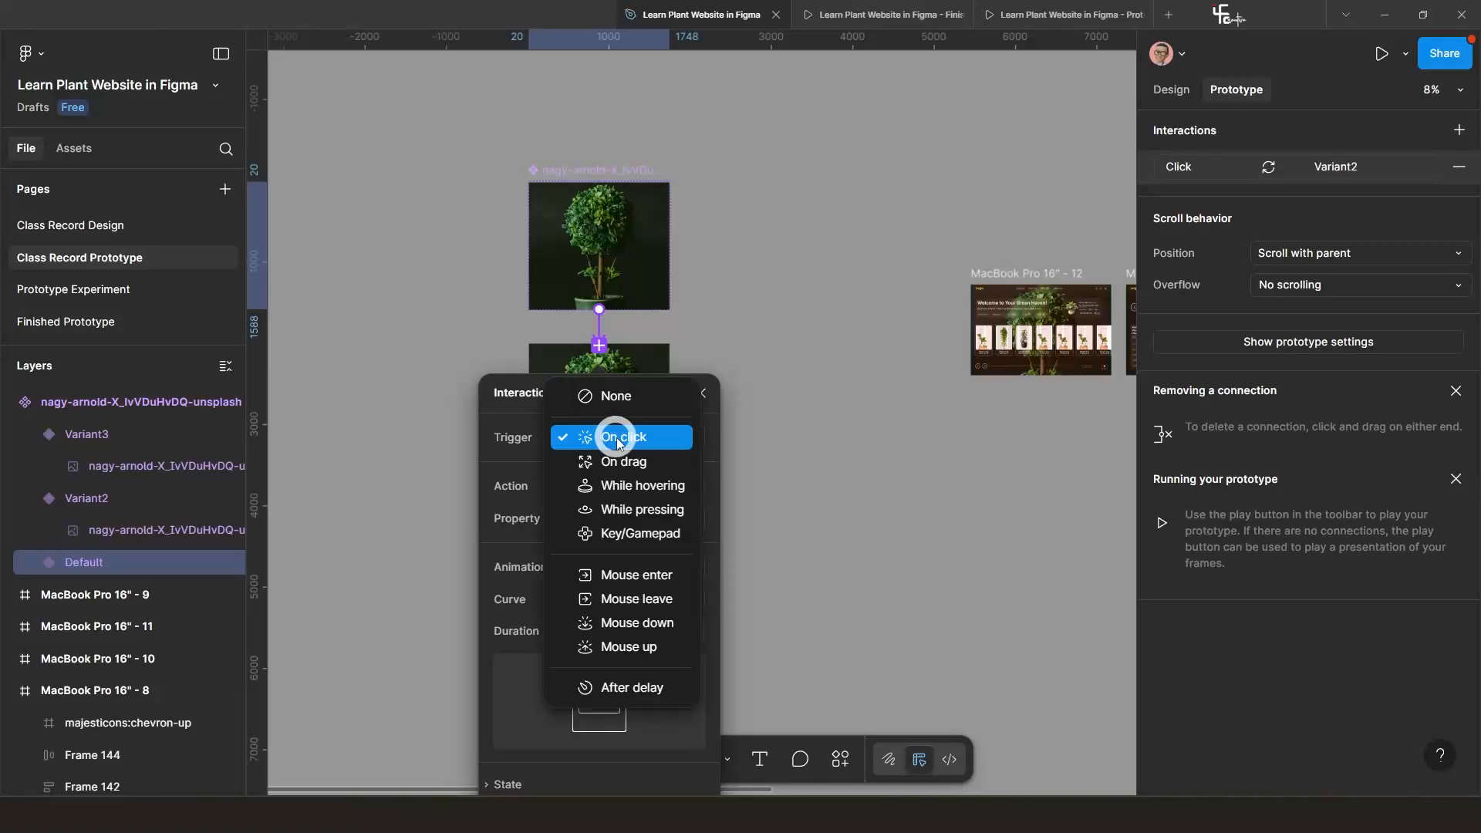
left_click(634, 688)
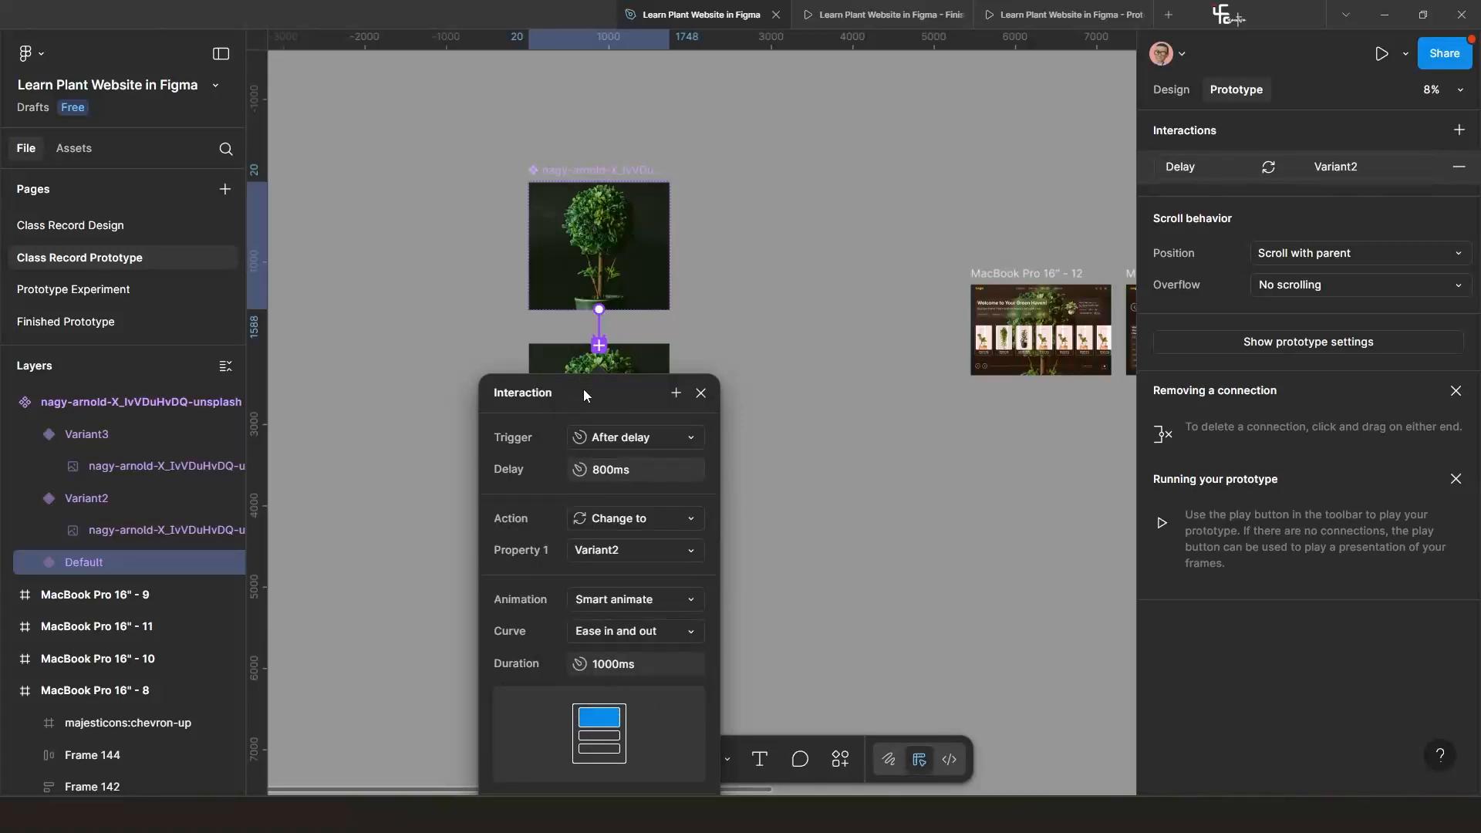
left_click_drag(583, 389, 817, 177)
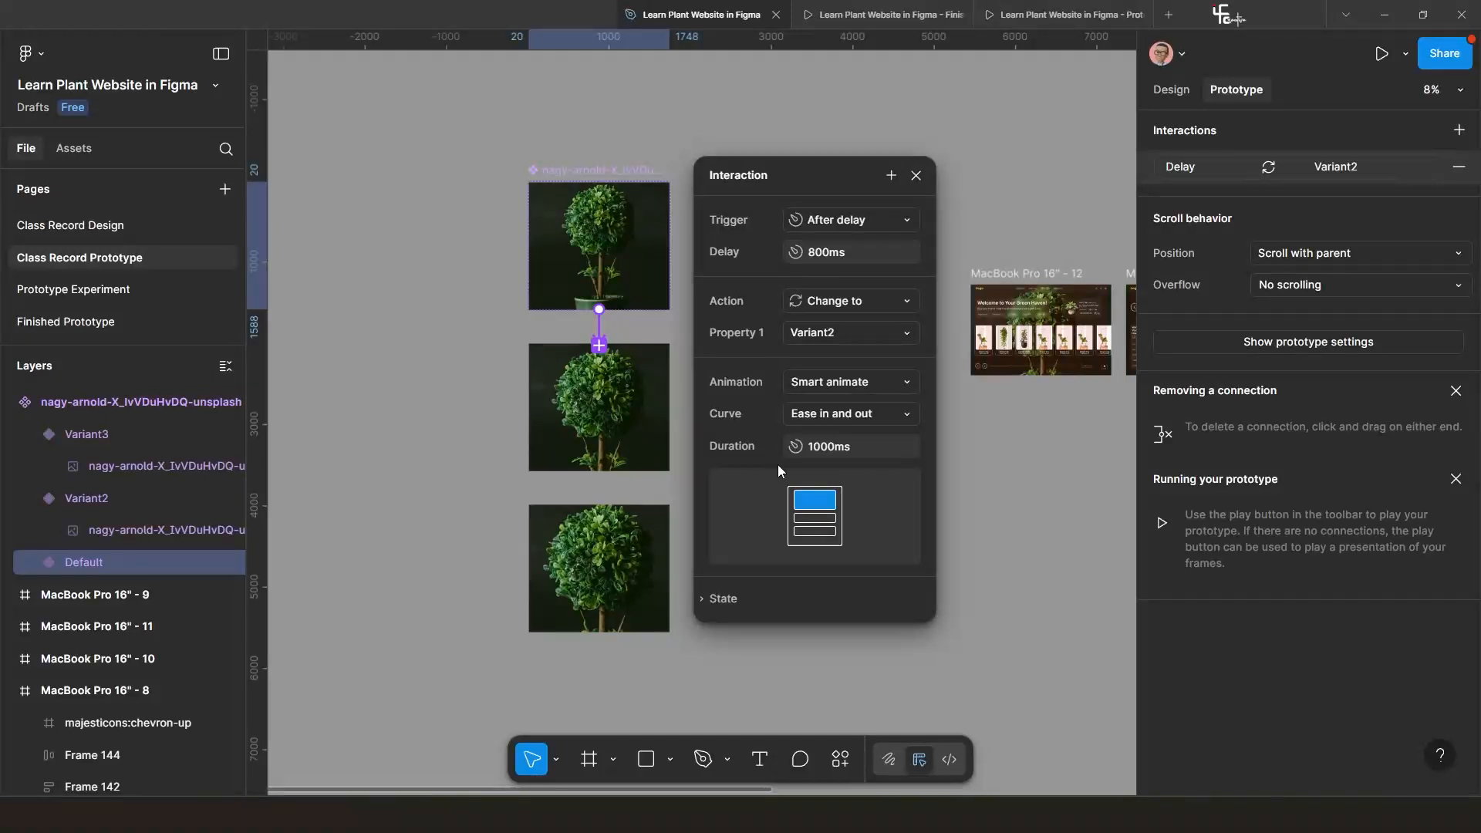
left_click_drag(796, 176, 400, 178)
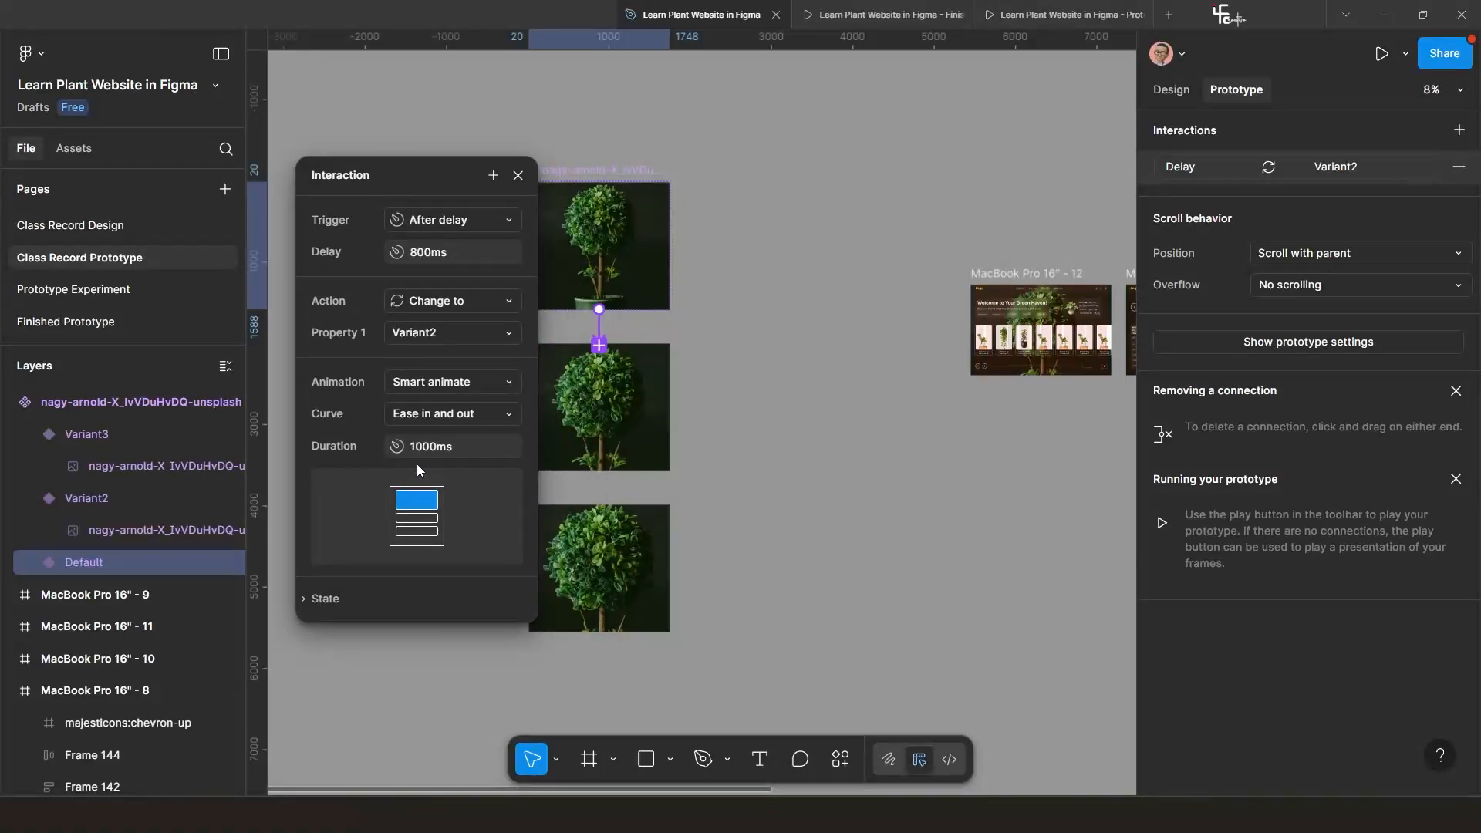
left_click_drag(423, 192, 365, 195)
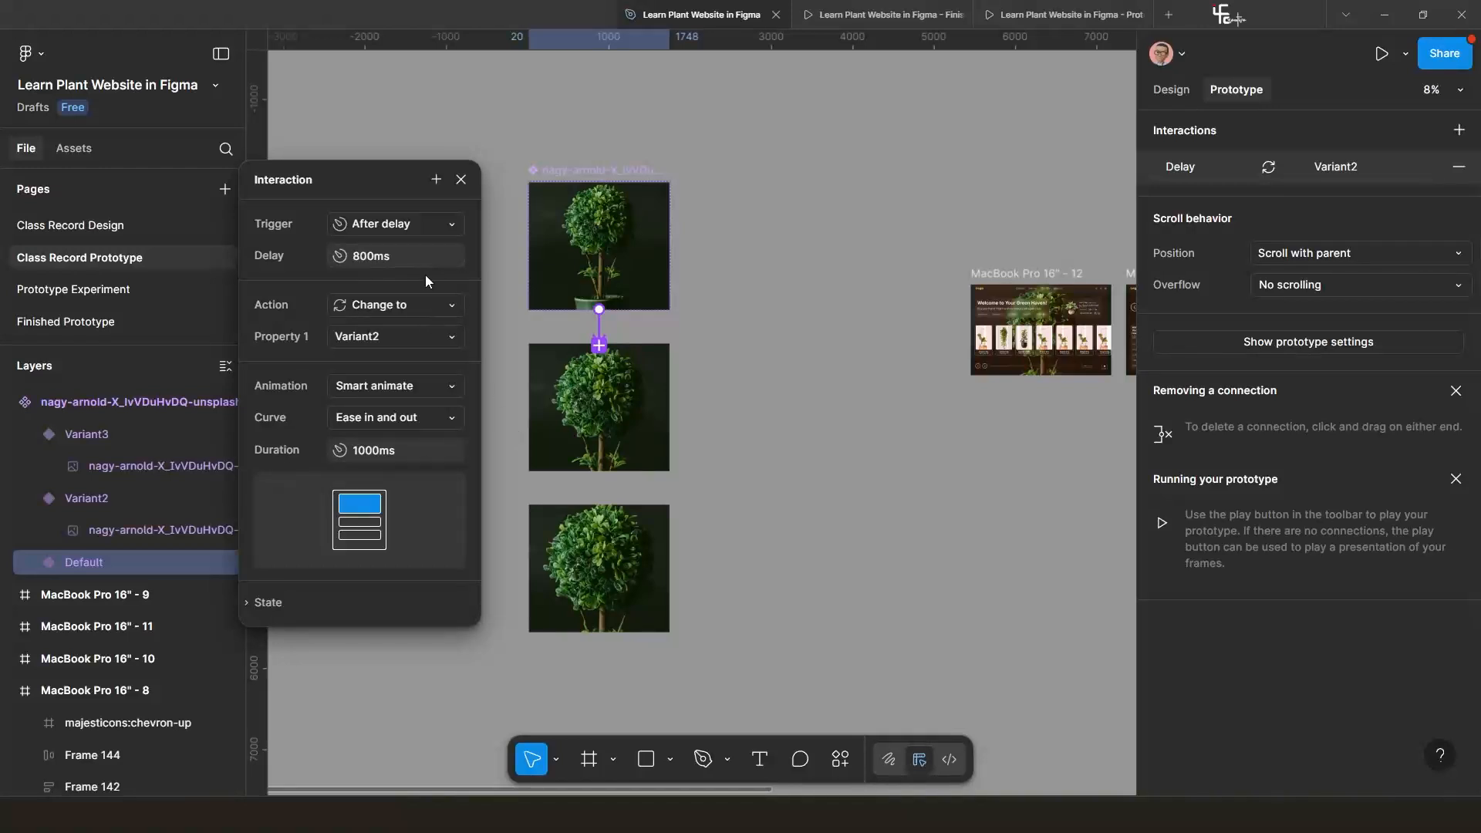
Connect Variant2 to Variant3 with a Change to interaction triggered after an 800 ms delay.
scroll(606, 426, "up", 3)
left_click_drag(648, 404, 743, 328)
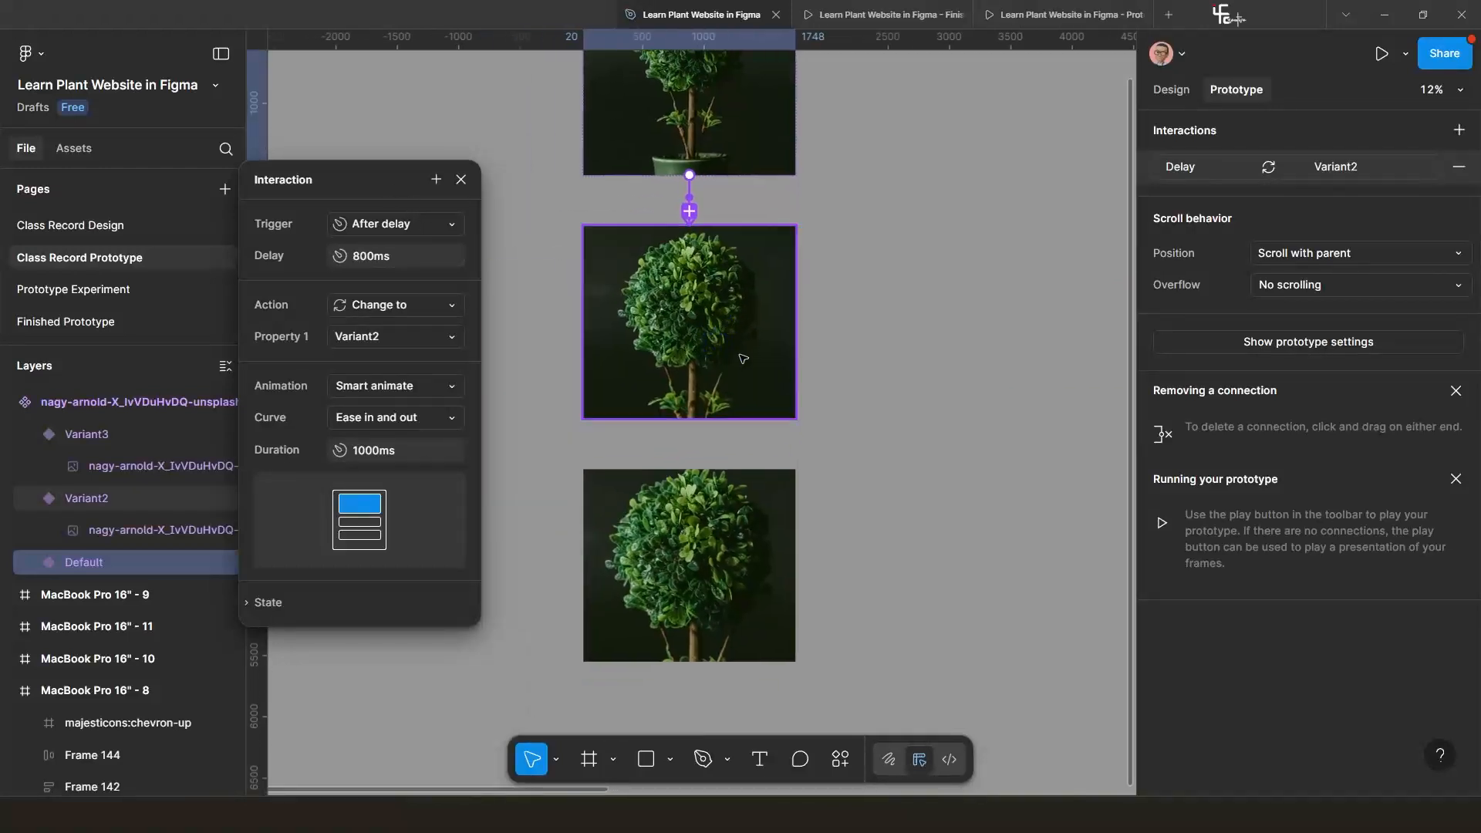
left_click(741, 354)
left_click_drag(689, 418, 692, 487)
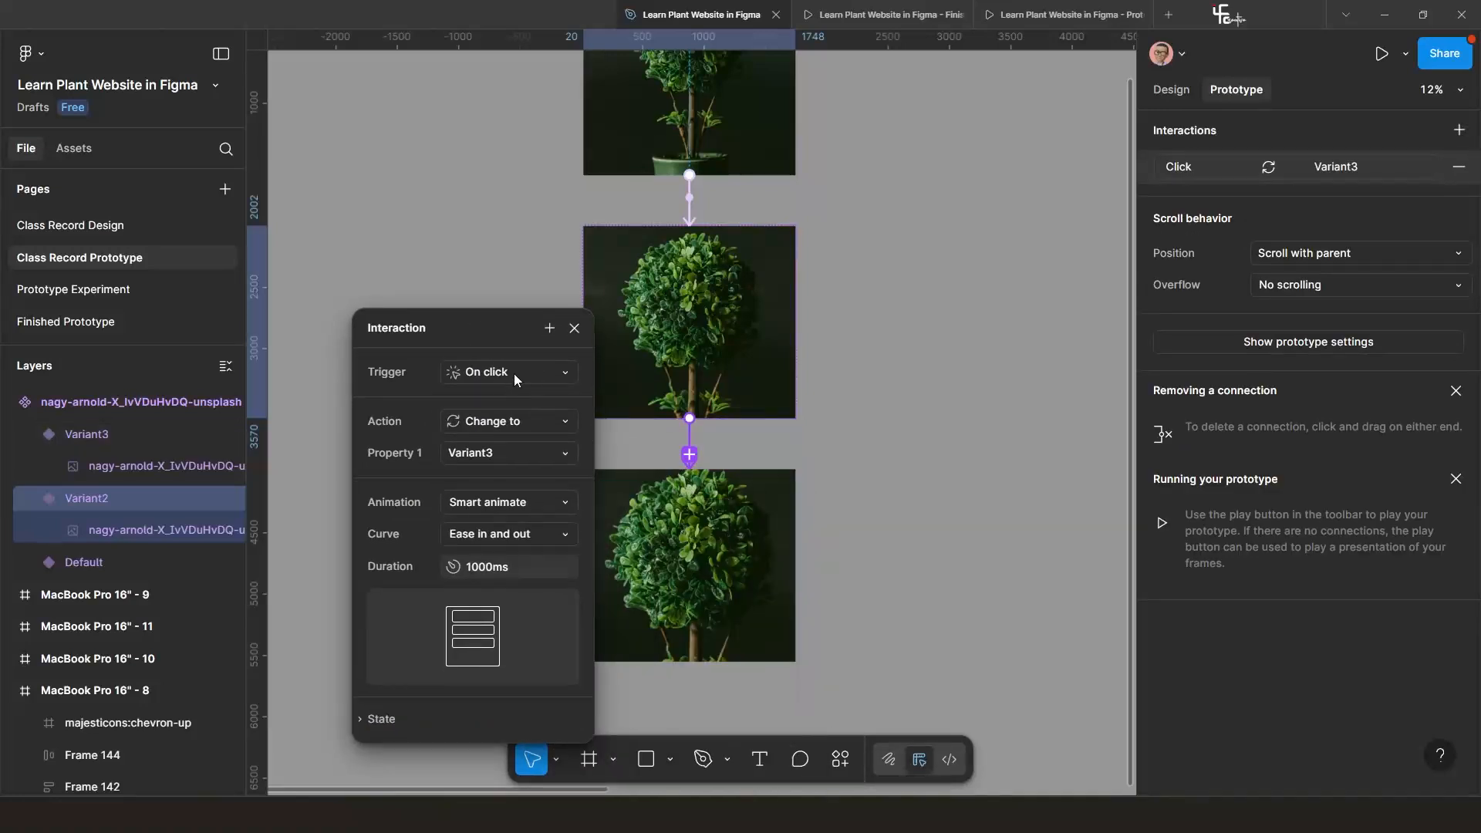
left_click(519, 374)
left_click(519, 625)
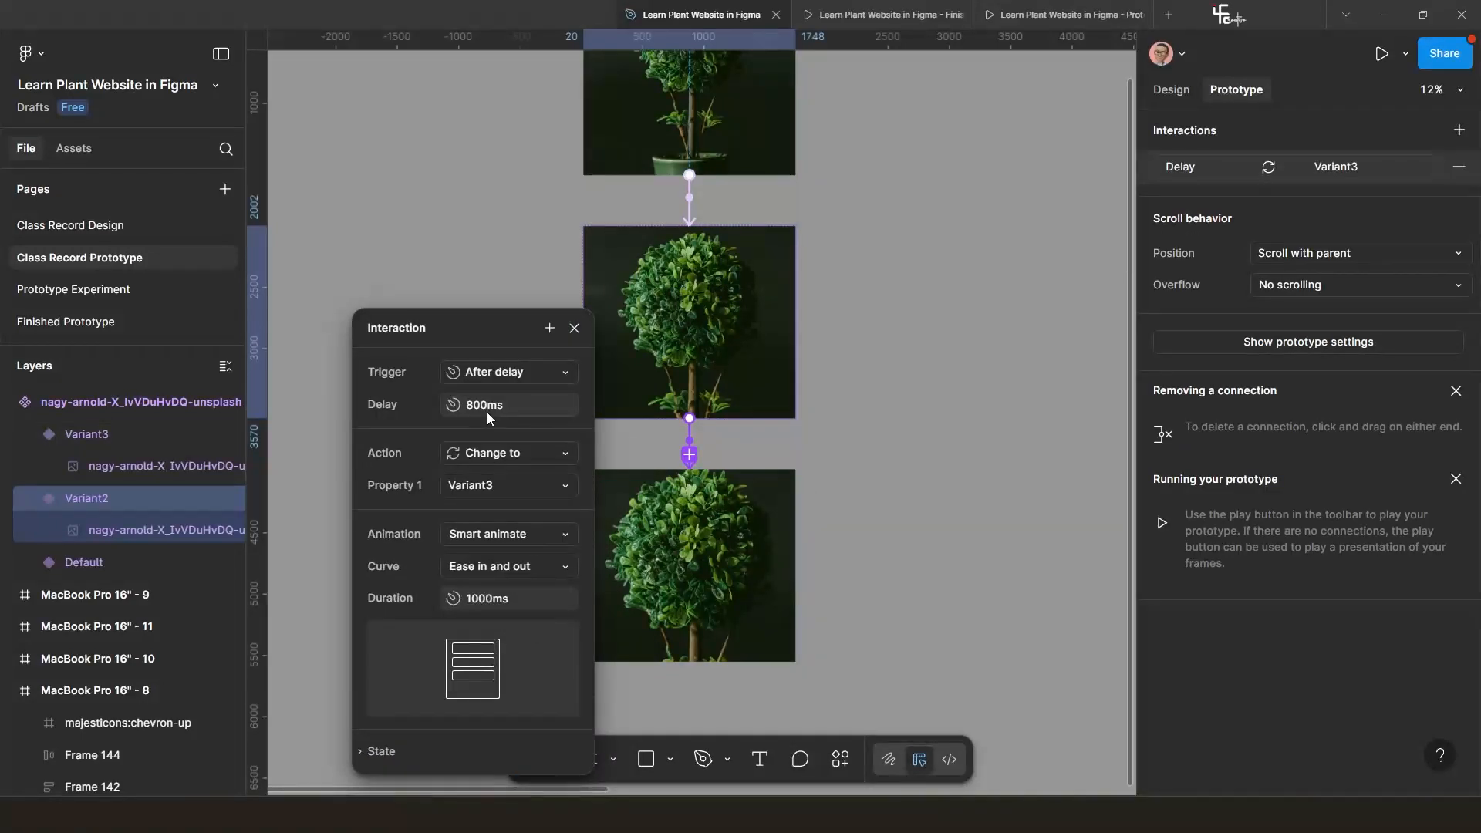
left_click(574, 328)
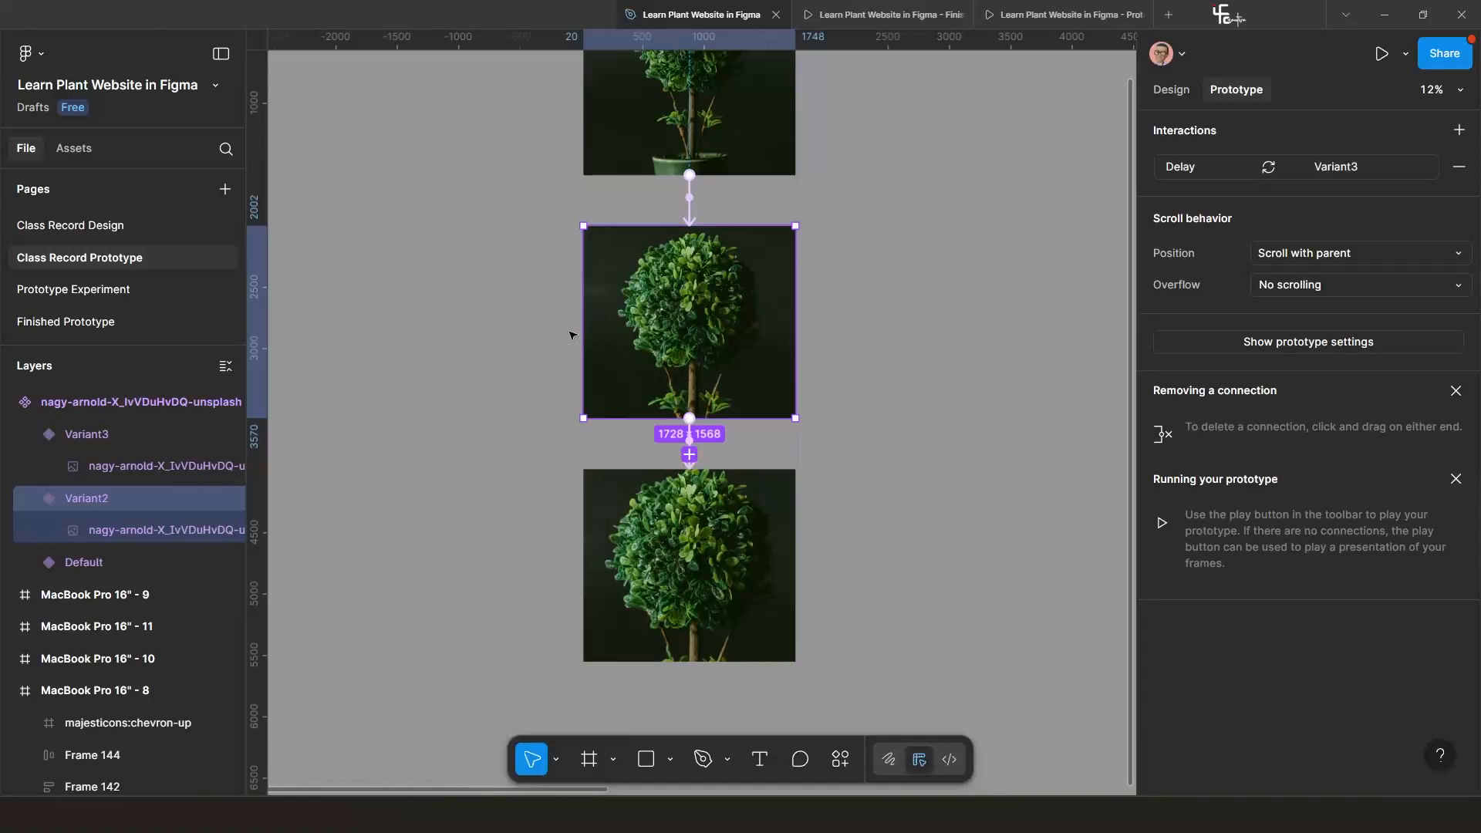
Connect Variant3 back to the Default variant with a Change to interaction triggered after an 800 ms delay.
scroll(596, 418, "down", 2)
scroll(596, 418, "down", 2)
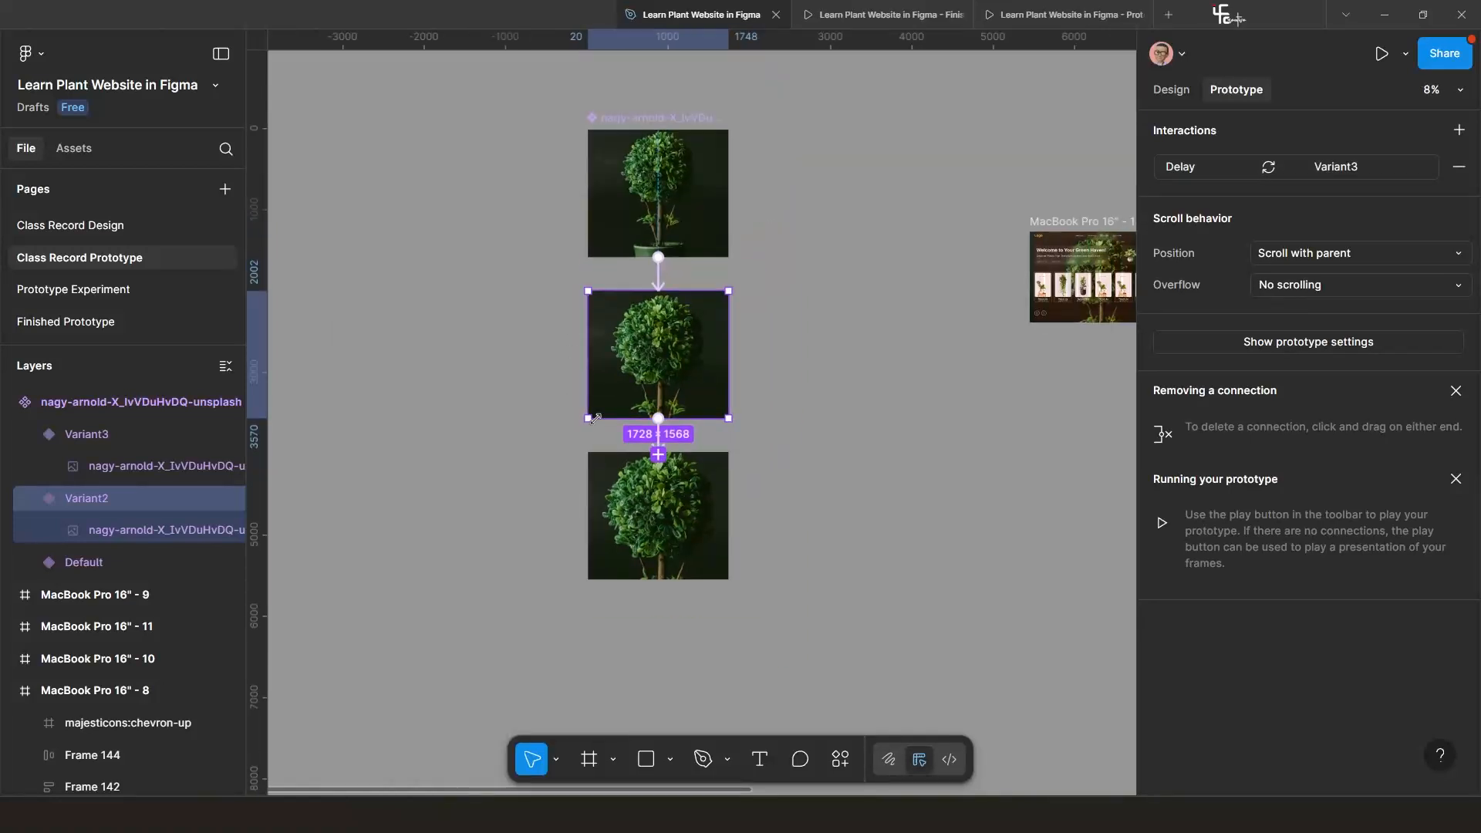
left_click(657, 546)
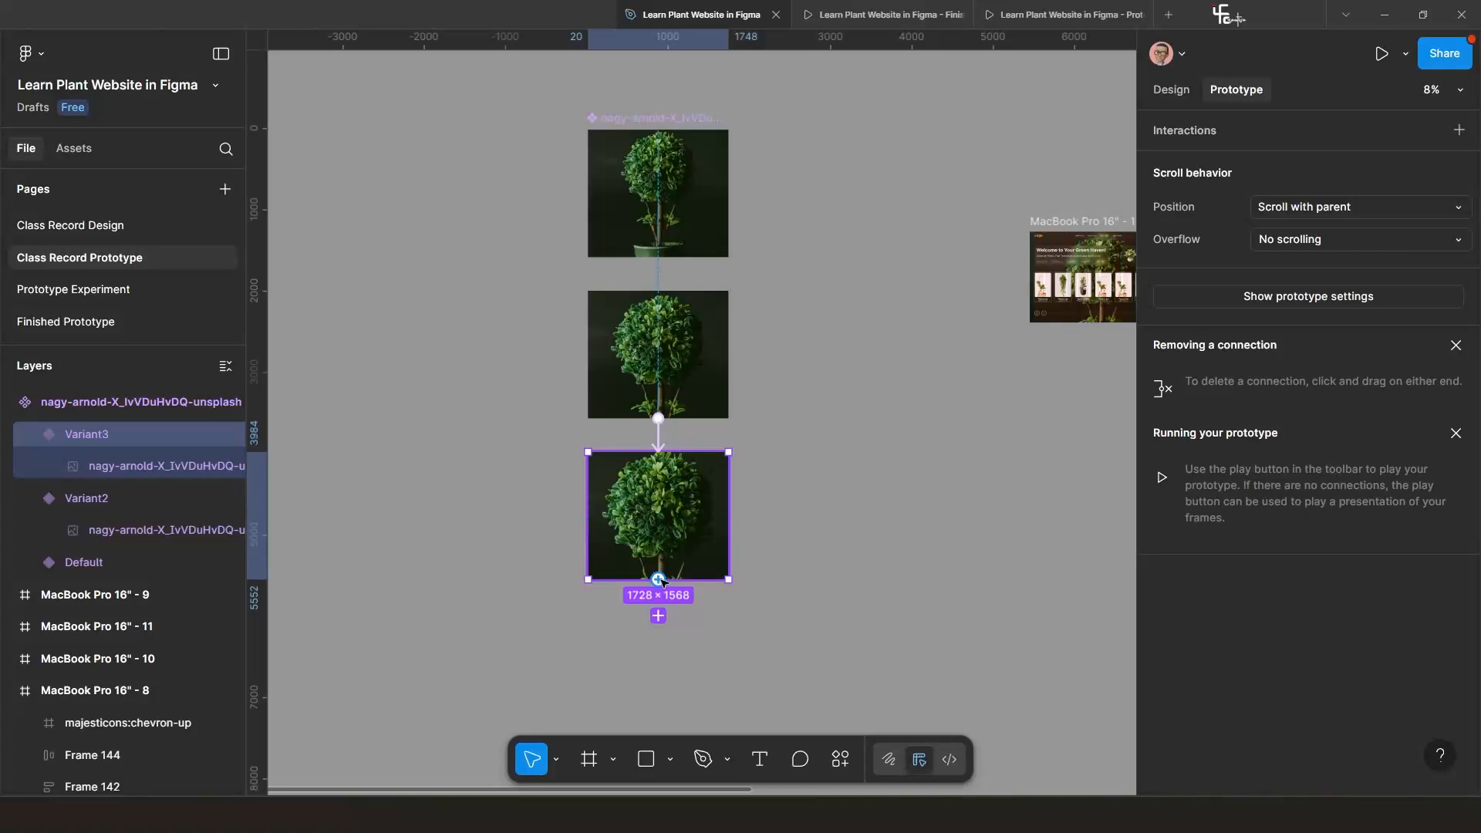
left_click_drag(659, 579, 610, 170)
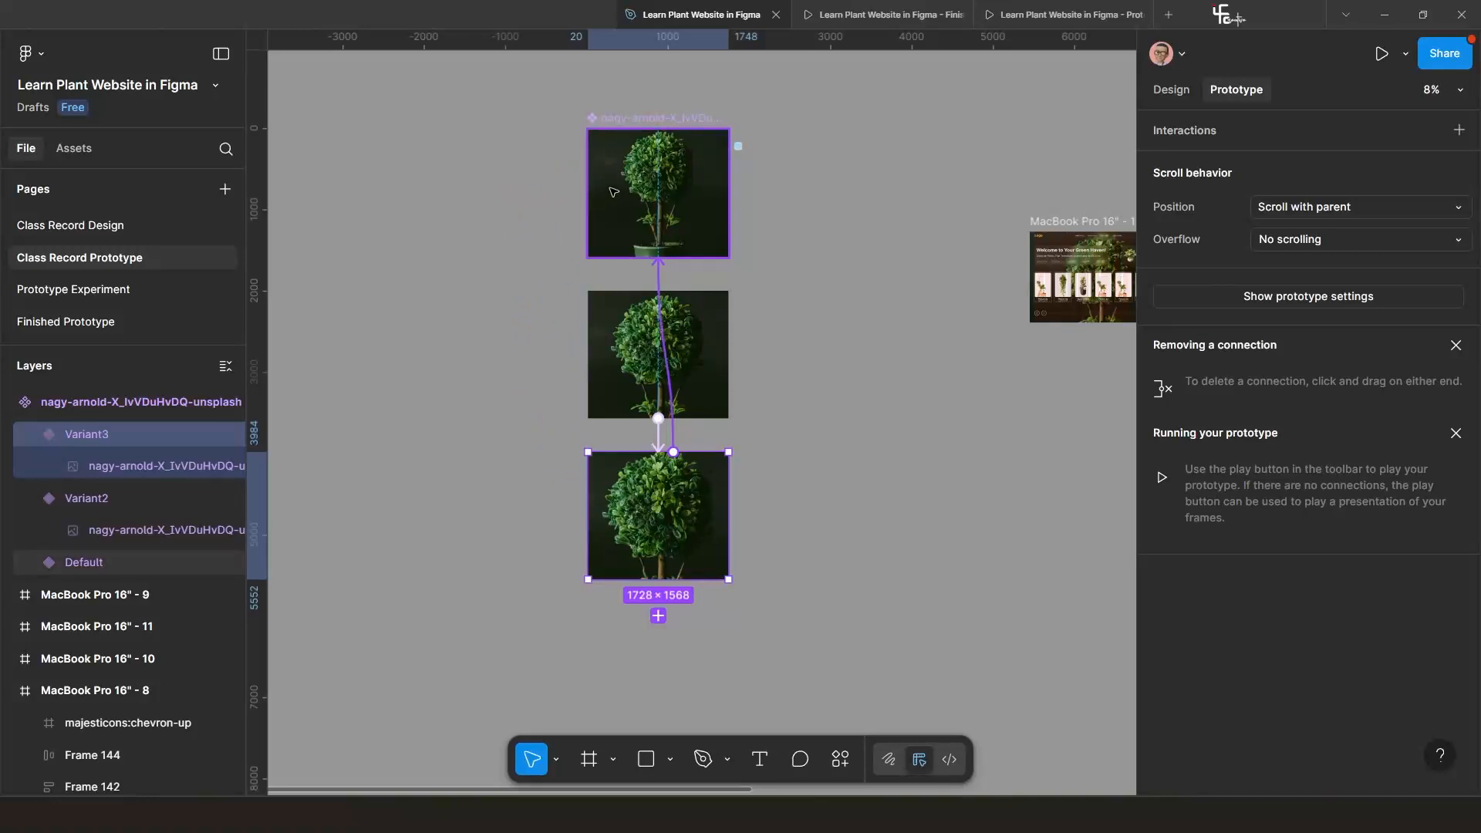
left_click_drag(613, 192, 605, 185)
left_click_drag(637, 318, 436, 142)
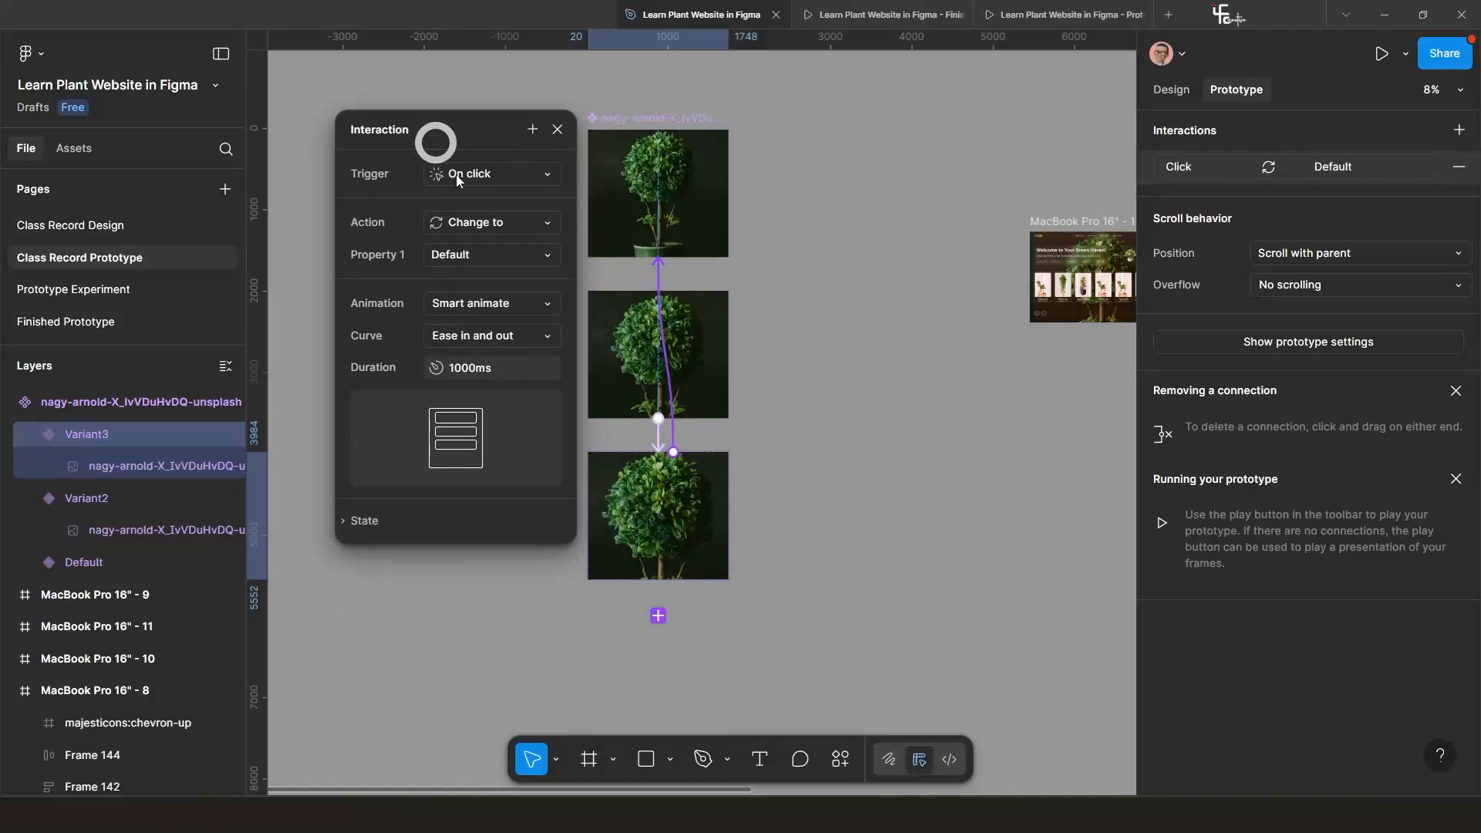
left_click(496, 185)
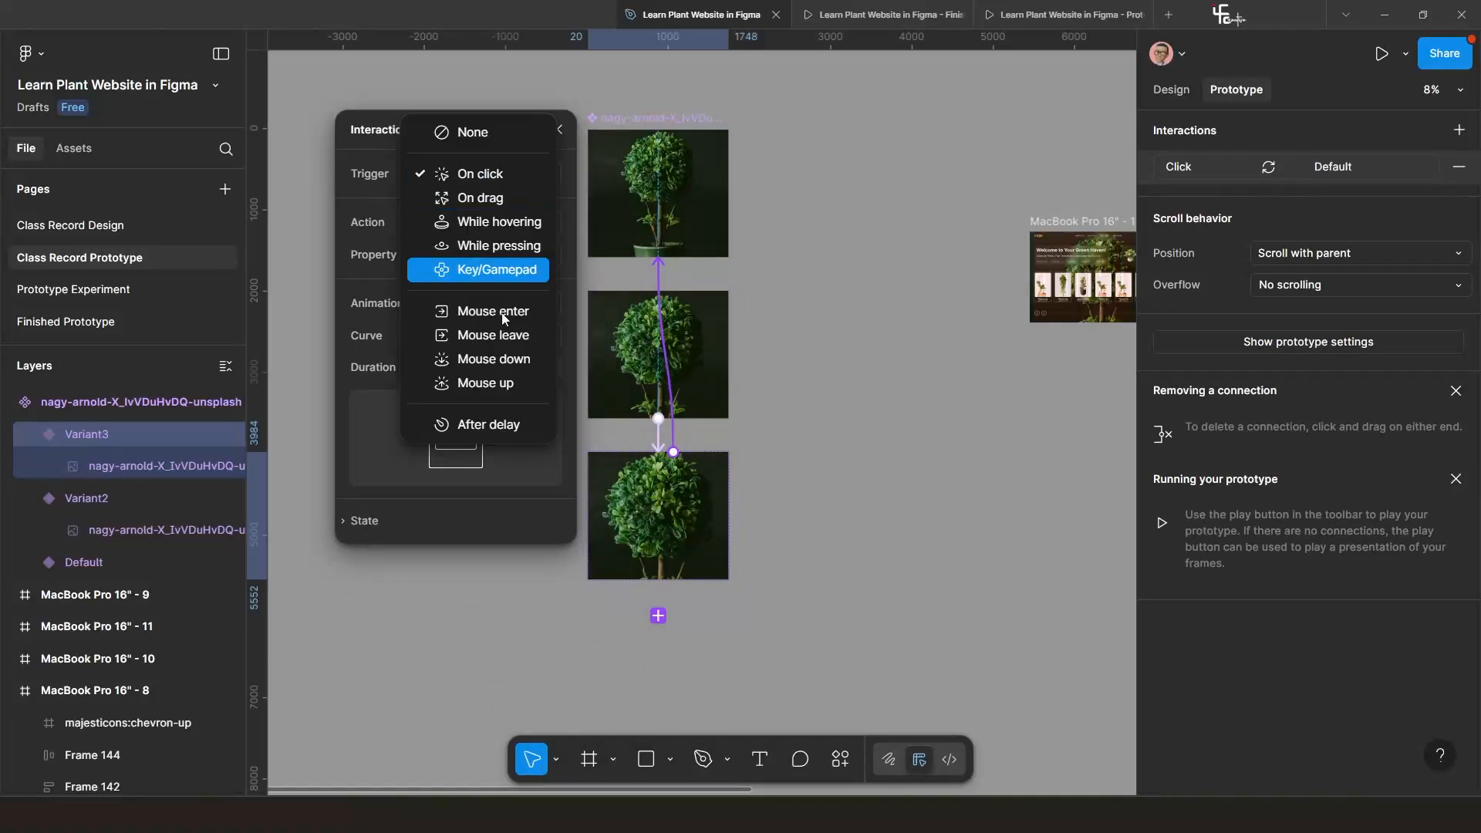
left_click(503, 420)
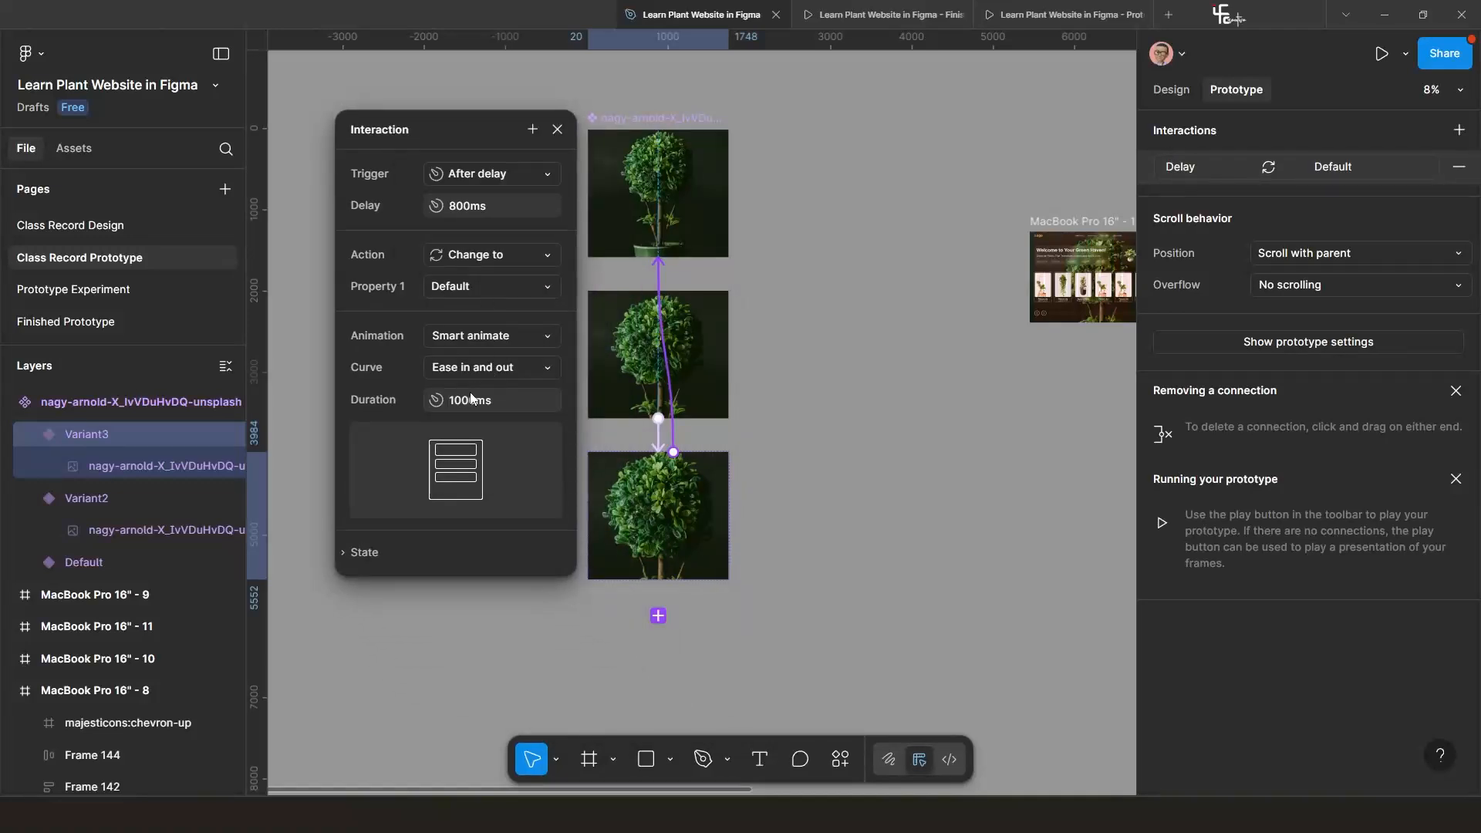
left_click_drag(456, 121, 361, 135)
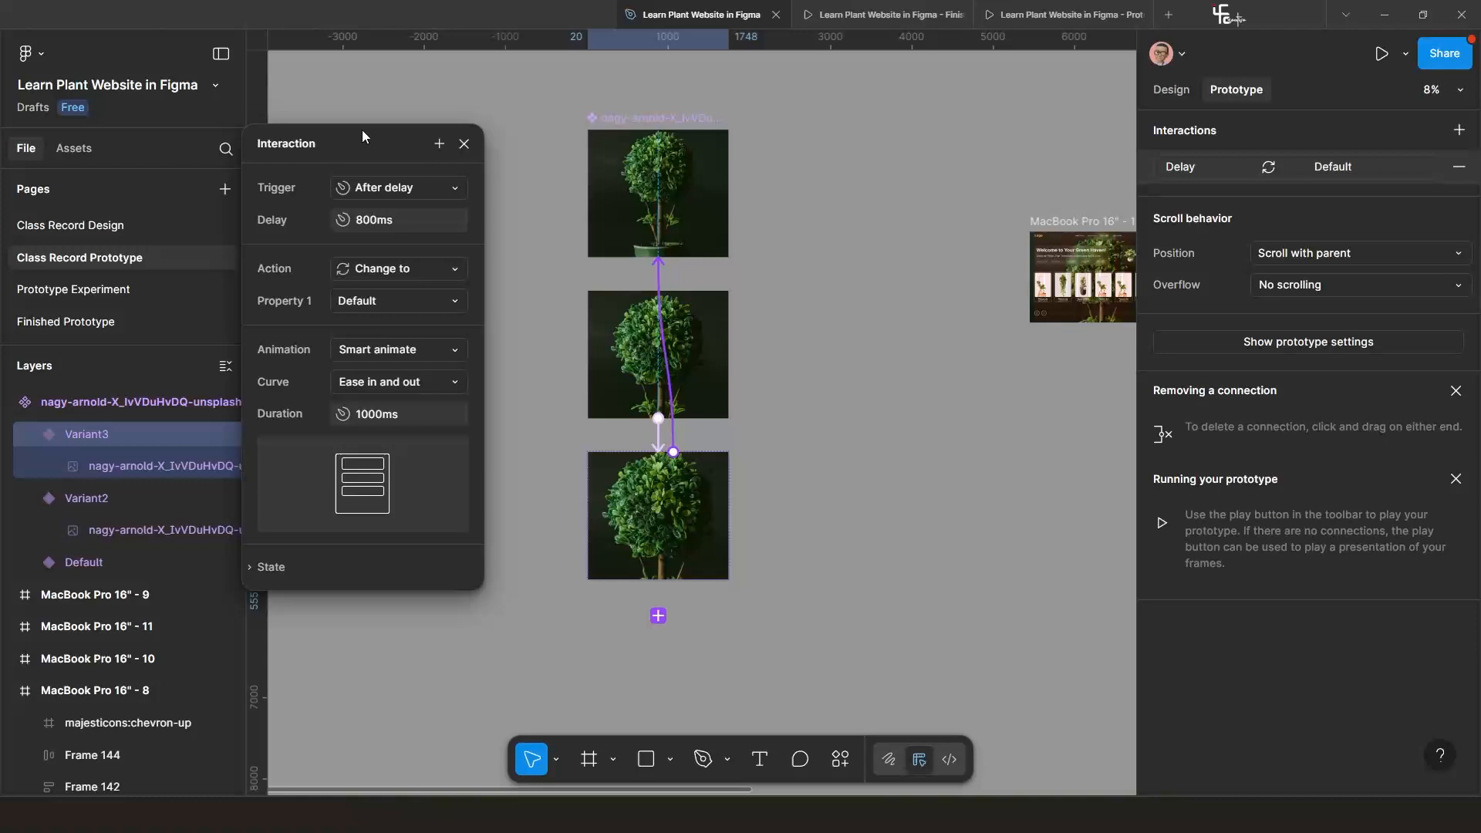
left_click(463, 143)
Draw an empty test frame of about 6632 × 8599 beside the background component set, on the side away from the MacBook screens.
scroll(545, 301, "down", 5)
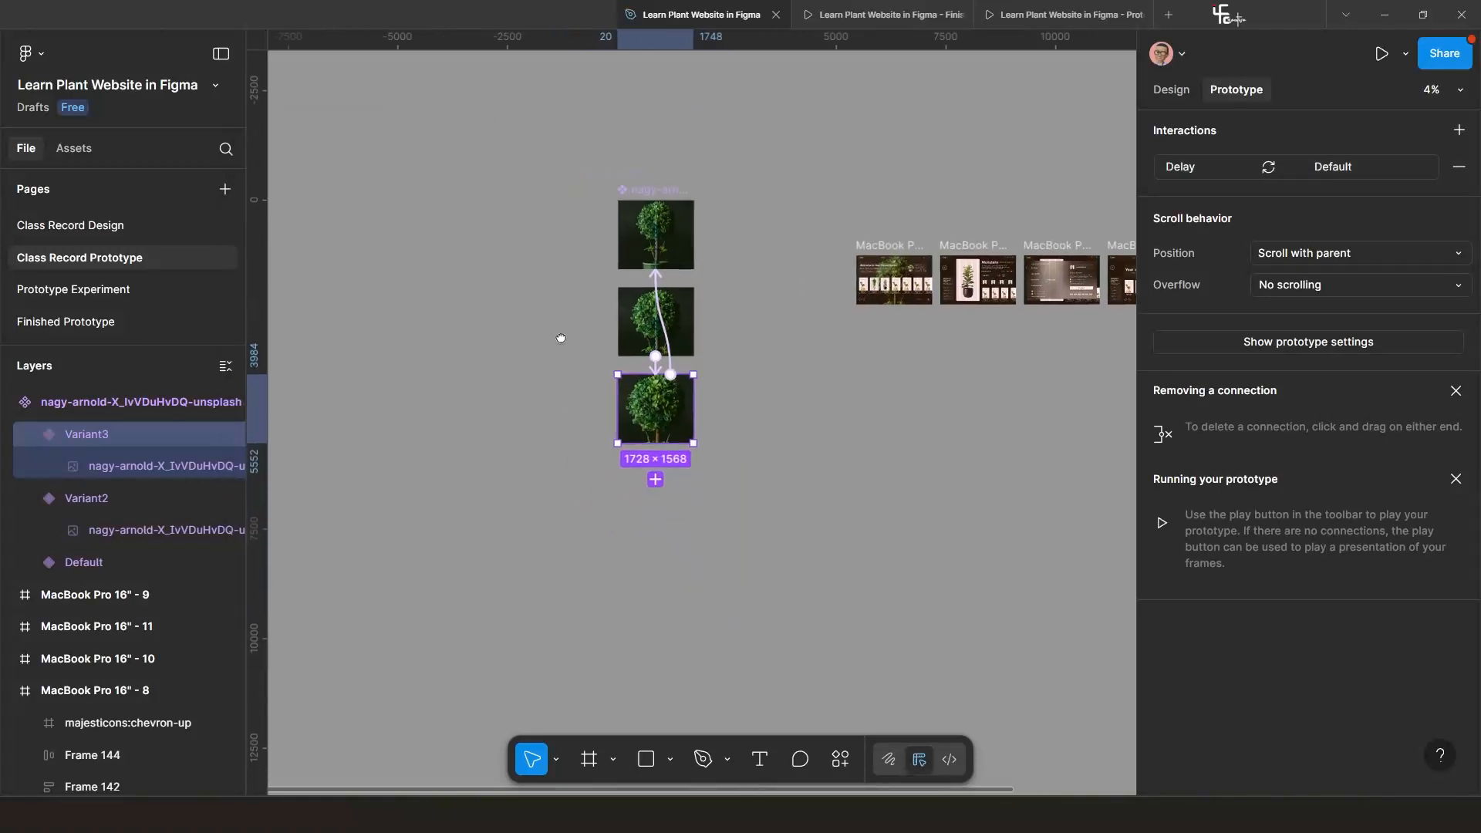
left_click(588, 760)
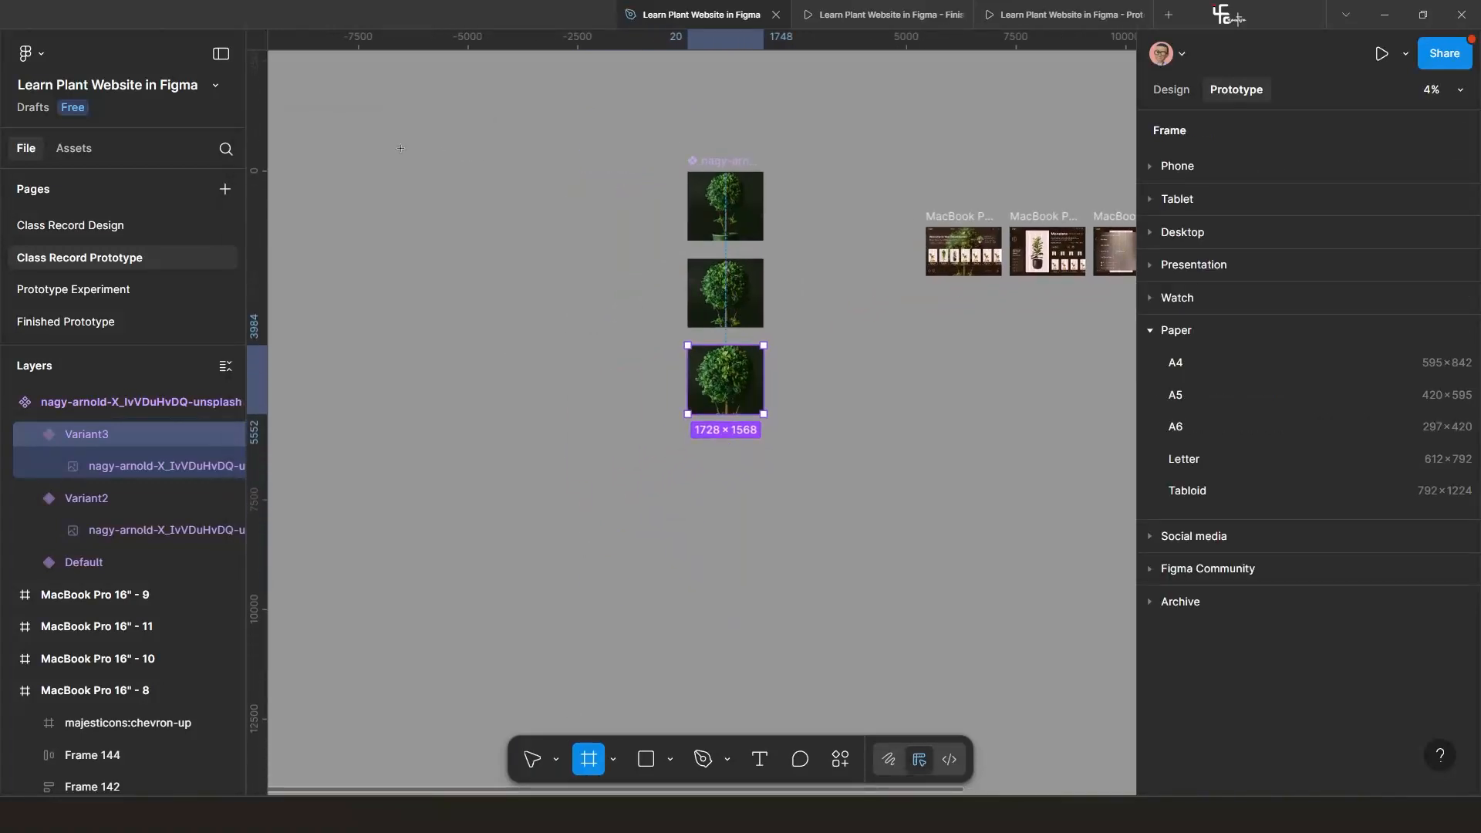
left_click_drag(342, 152, 633, 528)
scroll(459, 280, "down", 1)
scroll(460, 280, "right", 1)
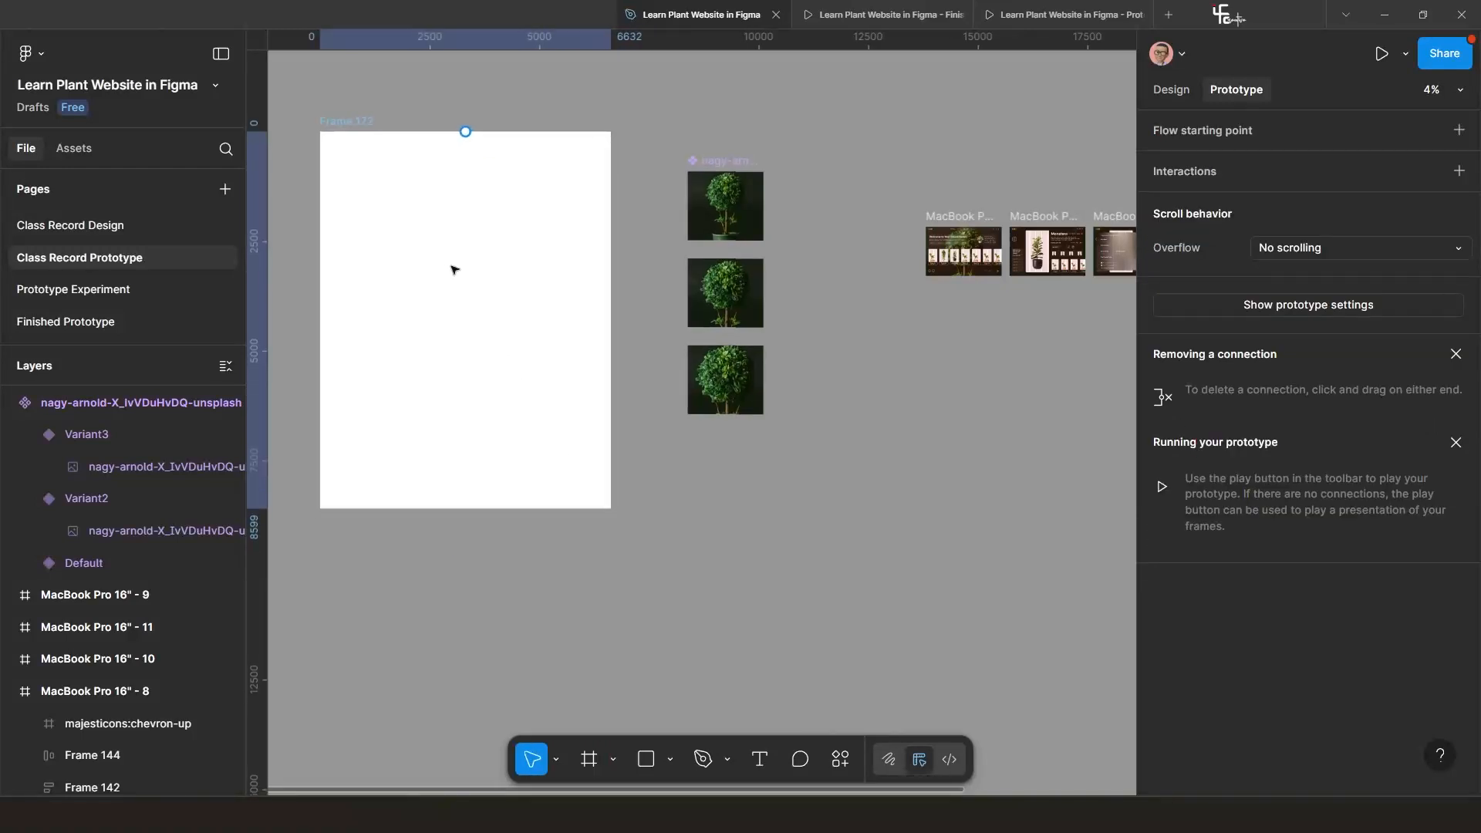
Place an instance of the component's Default variant in the upper part of the new empty frame.
left_click(747, 206)
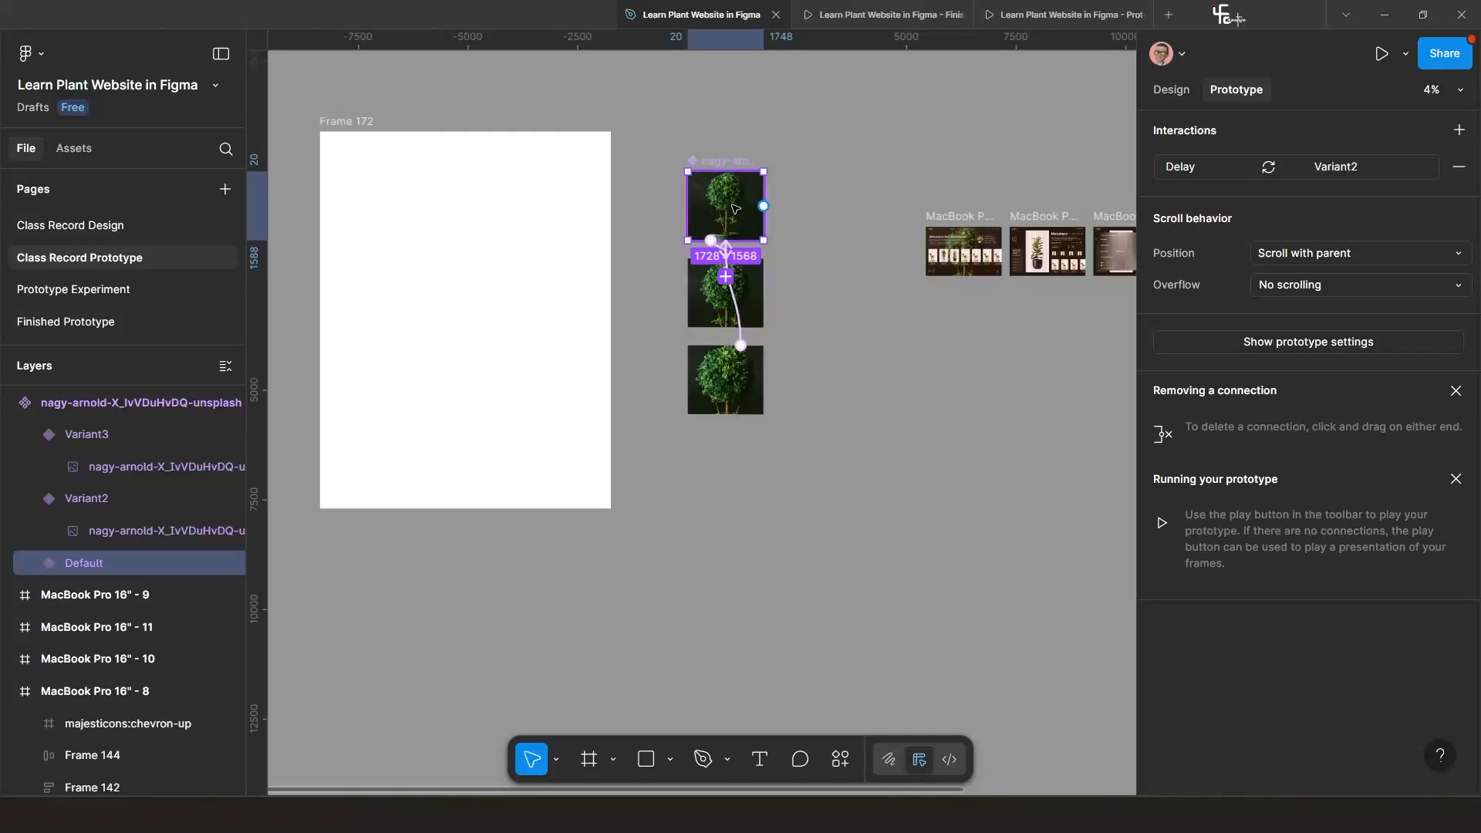
left_click_drag(741, 207, 429, 260)
scroll(463, 220, "up", 1)
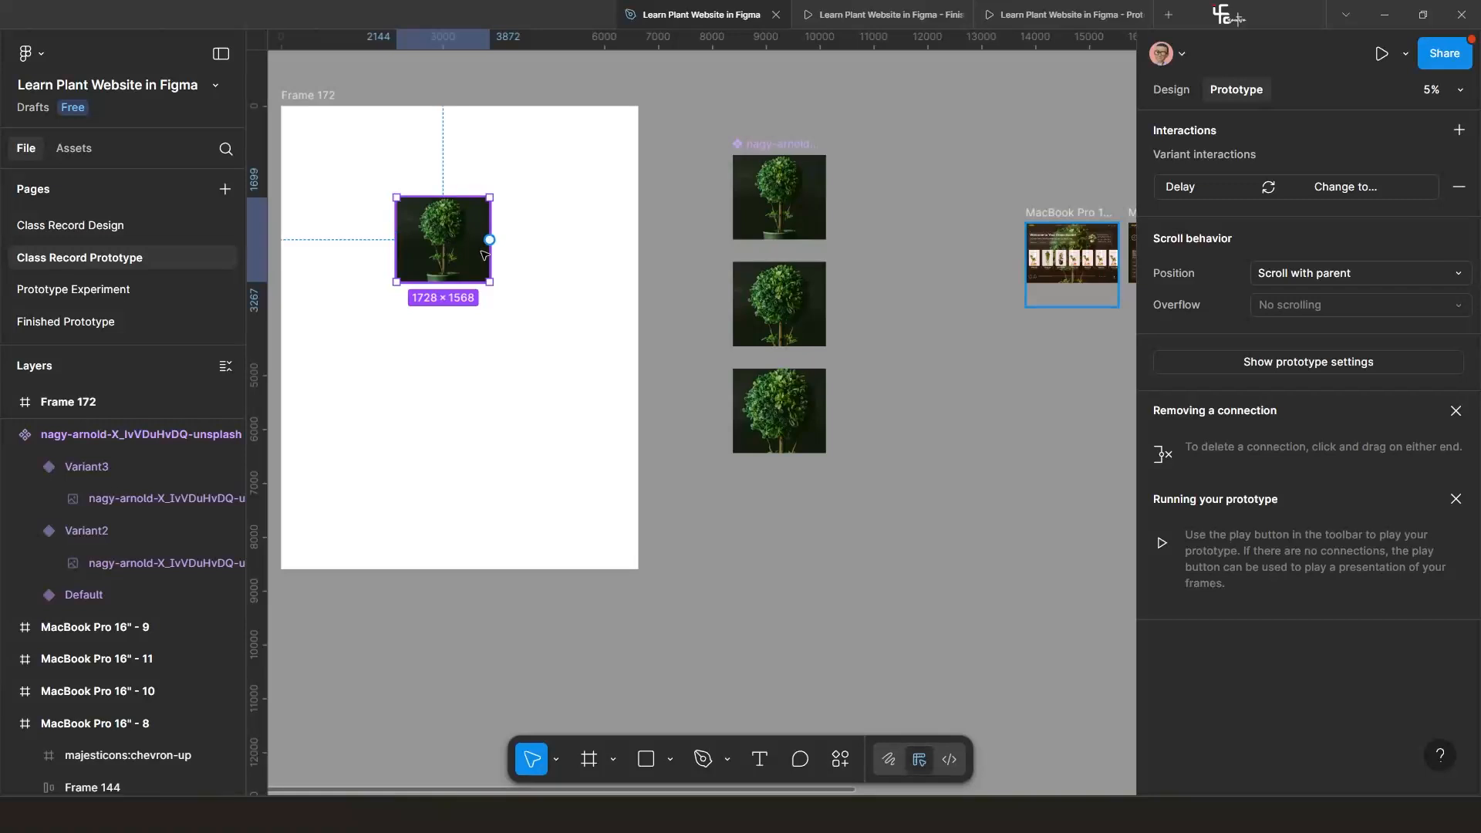
Browse the components created in this file and open the Class Record Prototype group to find the background component.
left_click(74, 148)
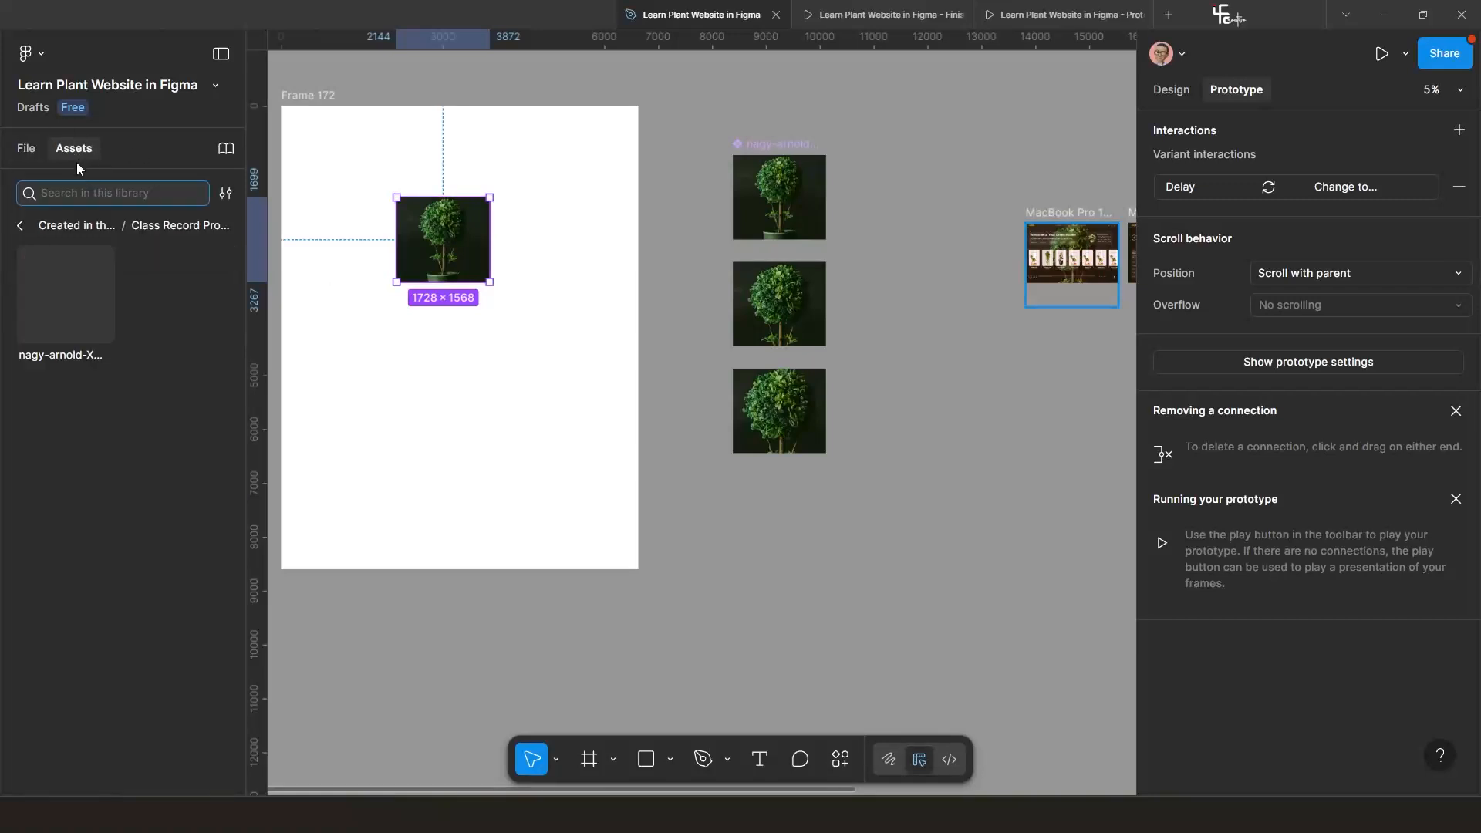
left_click(26, 149)
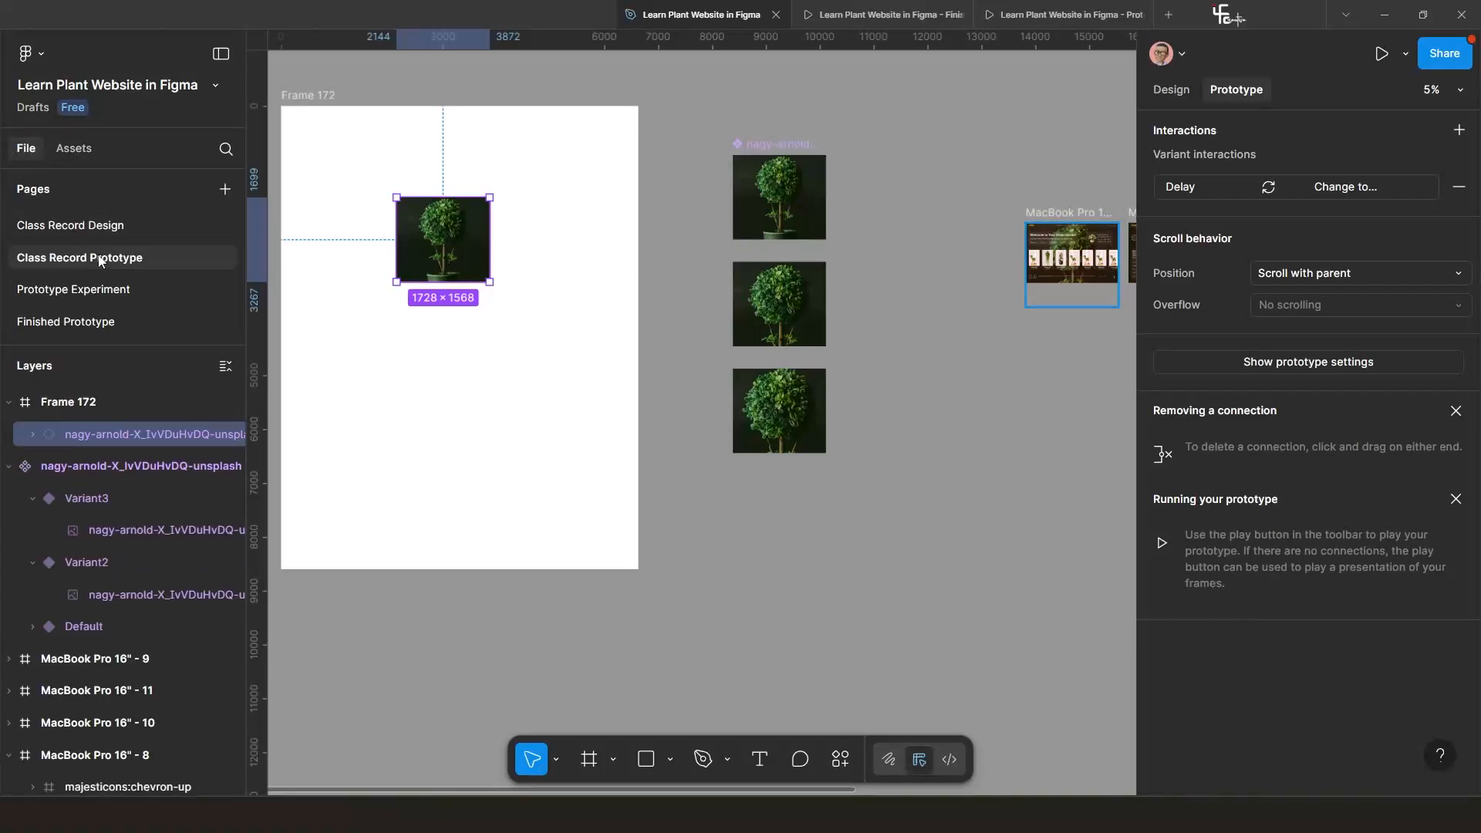
left_click(74, 149)
left_click(16, 224)
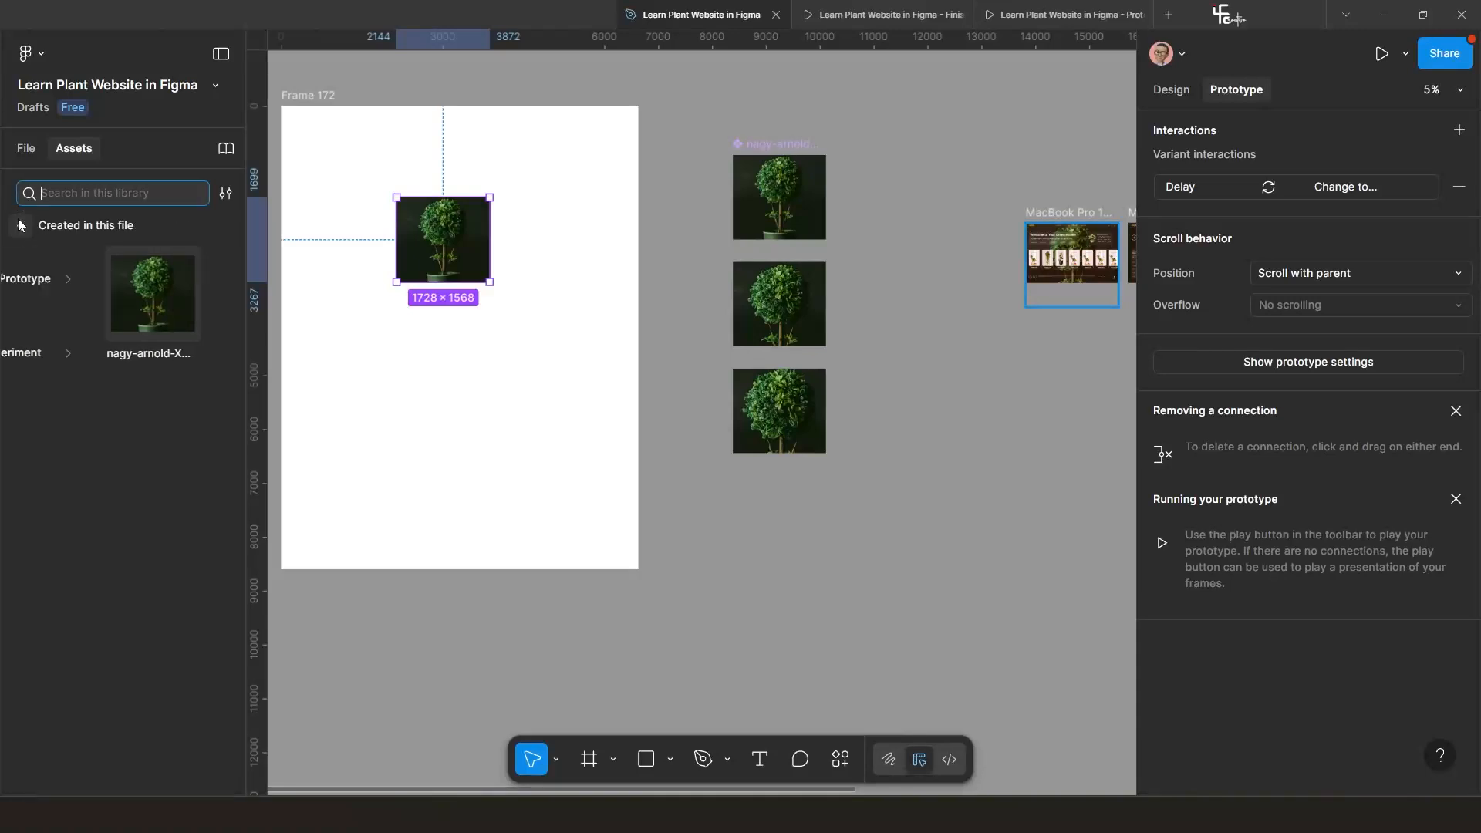
left_click(15, 225)
left_click(149, 308)
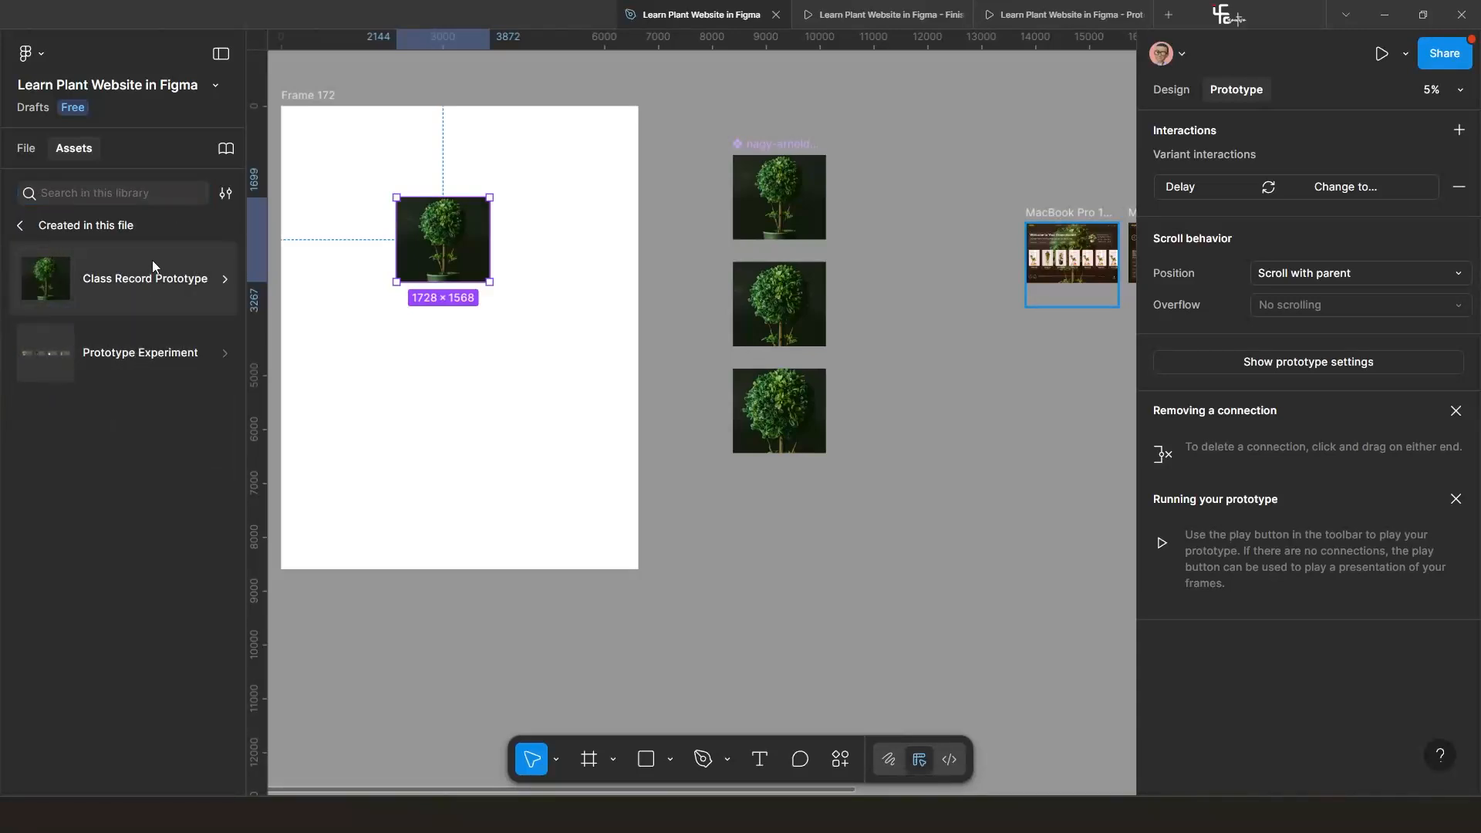
left_click(135, 277)
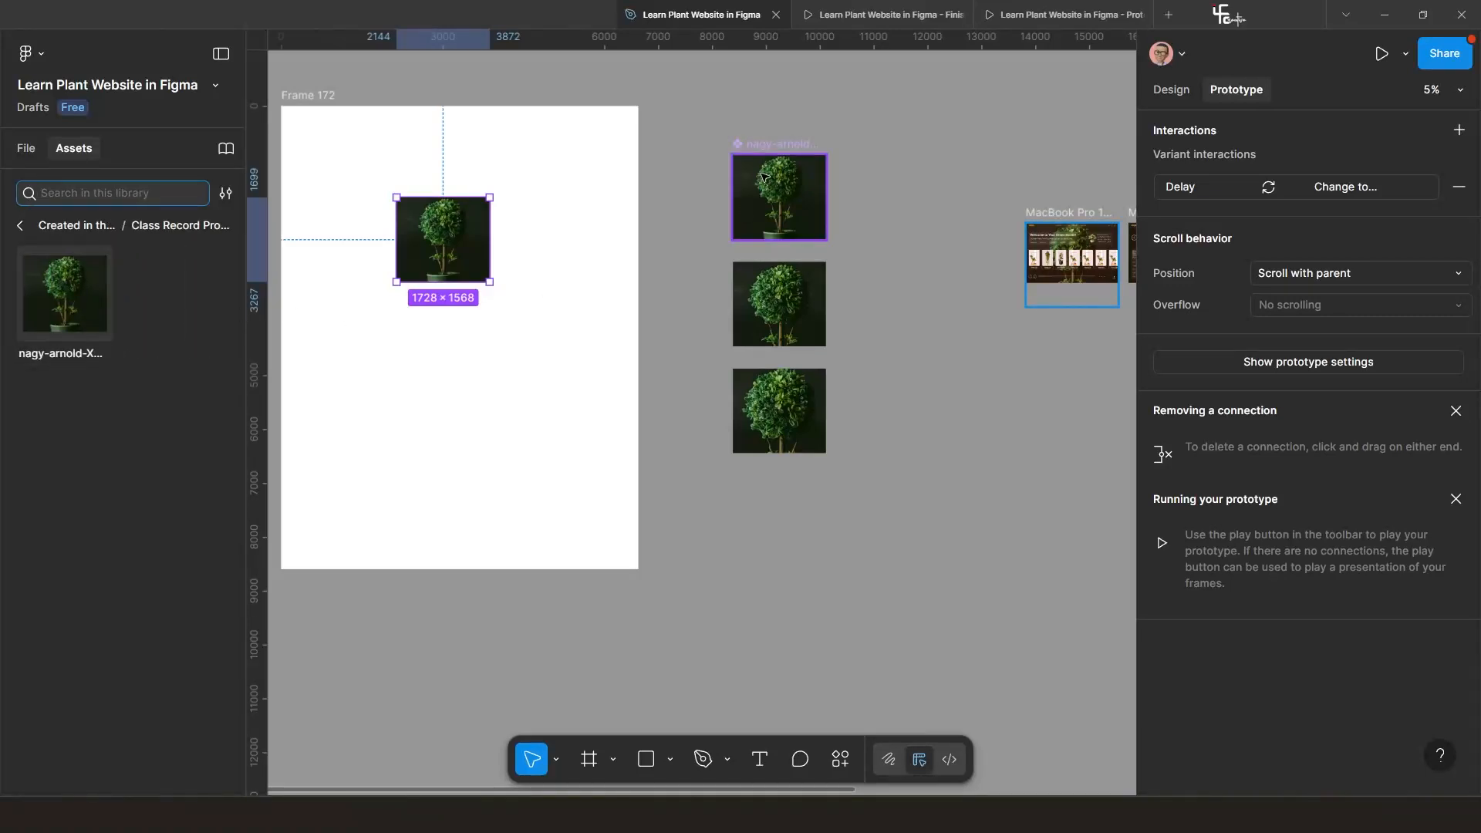
Rename the background component set to "BG Image ANIMATION".
scroll(761, 169, "up", 3)
left_click_drag(764, 159, 707, 257)
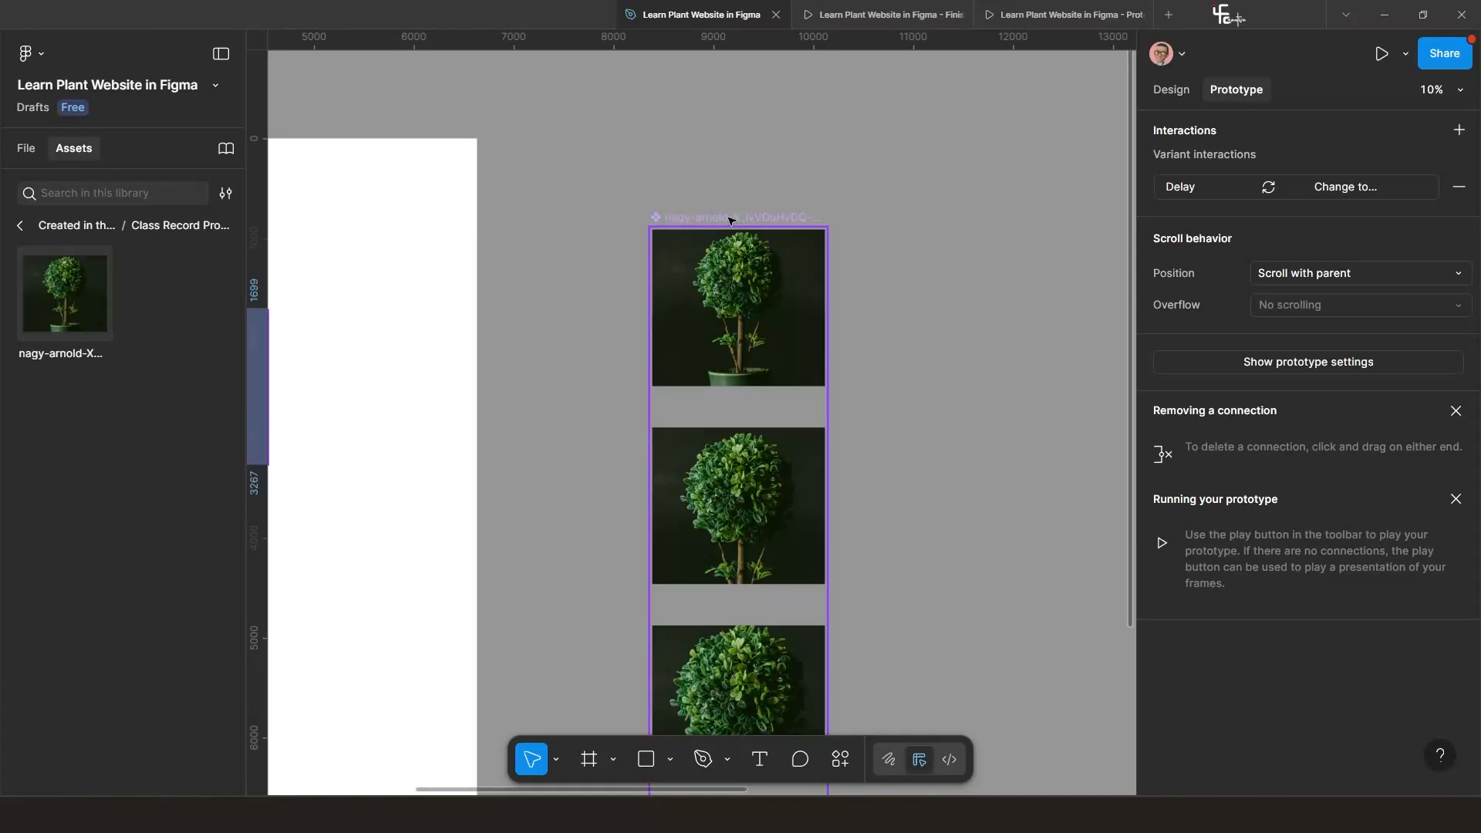
double_click(684, 218)
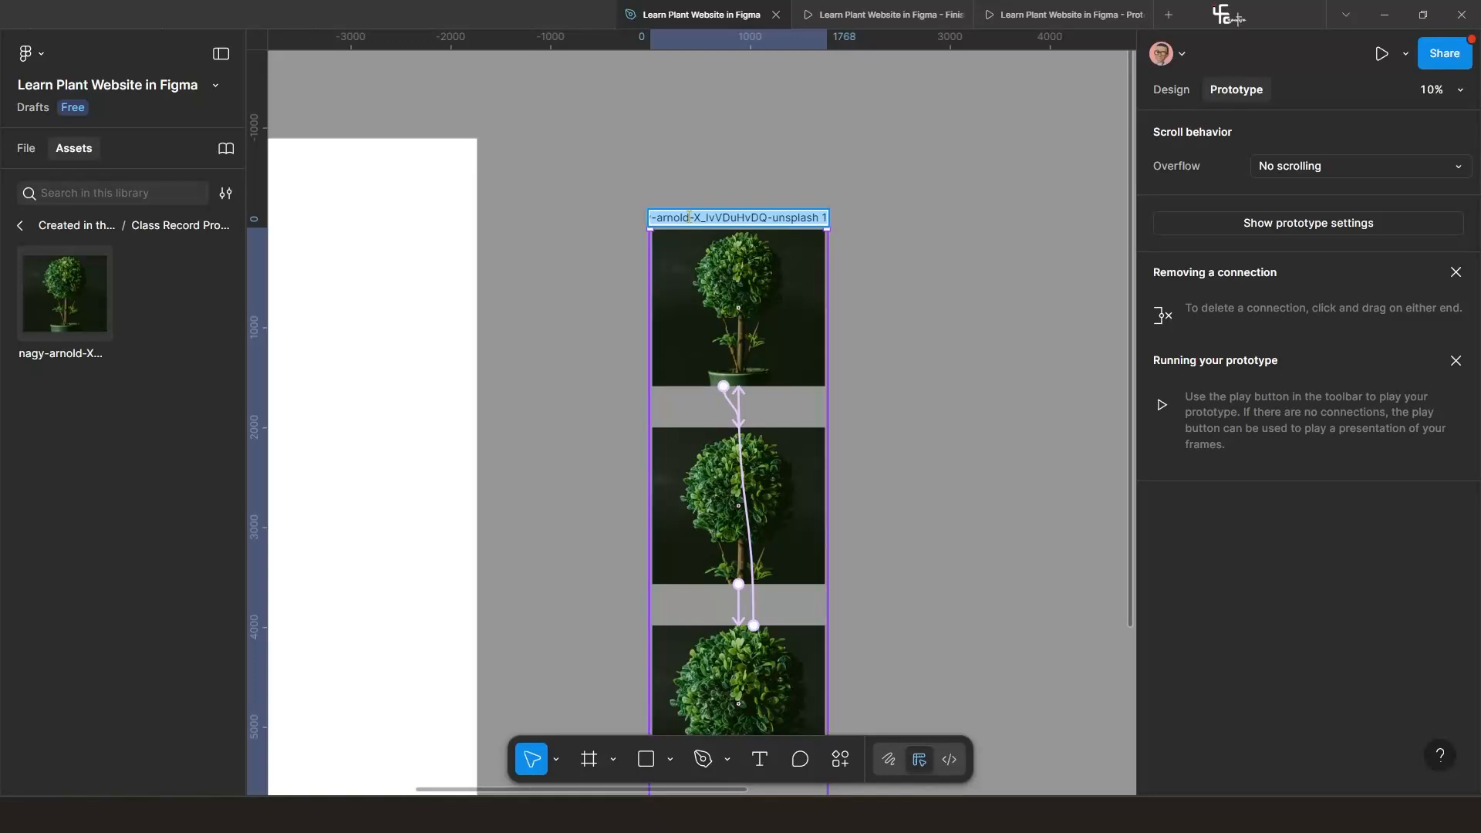
type("BG ")
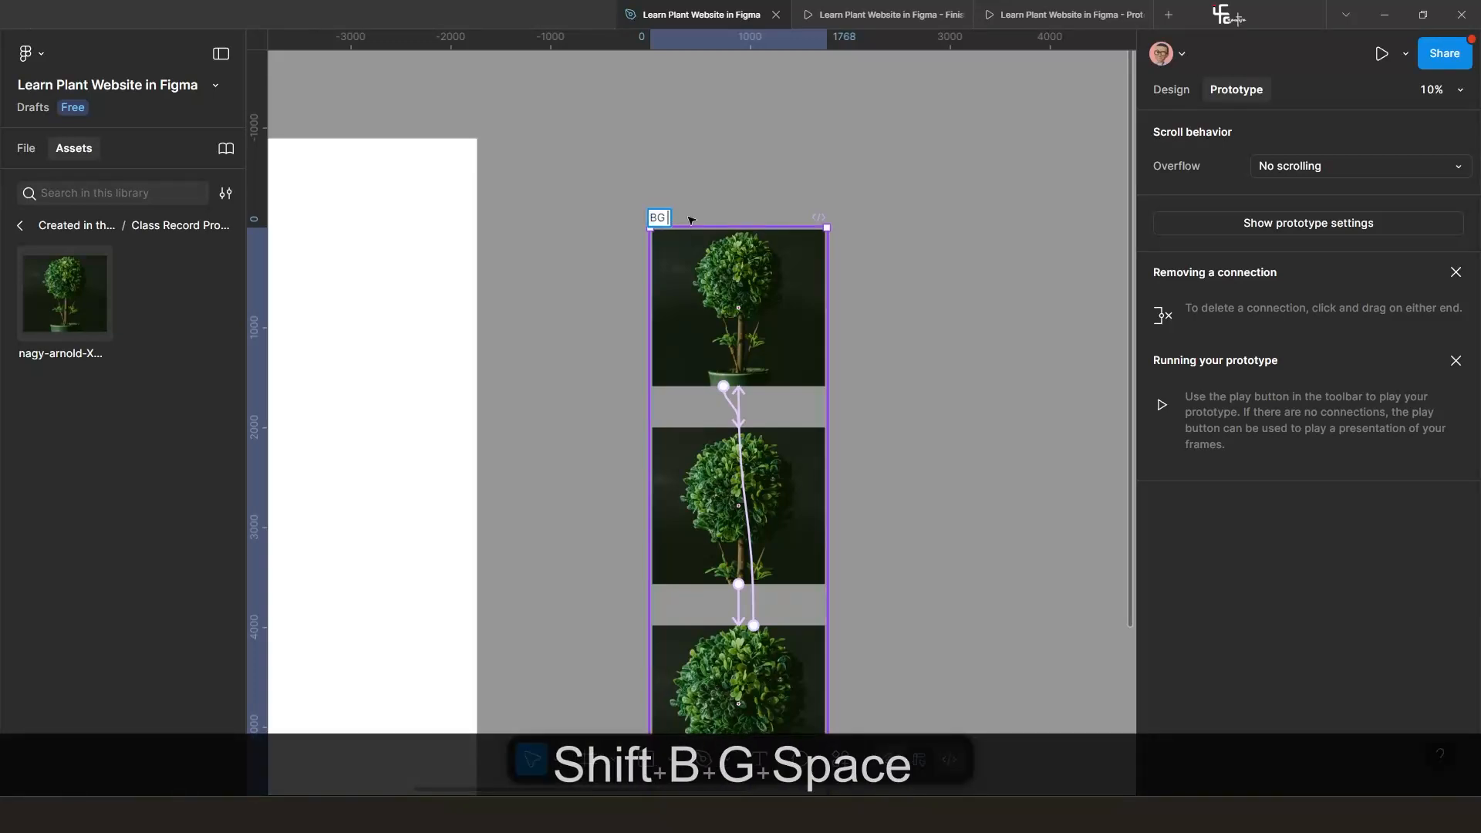
type("Ima")
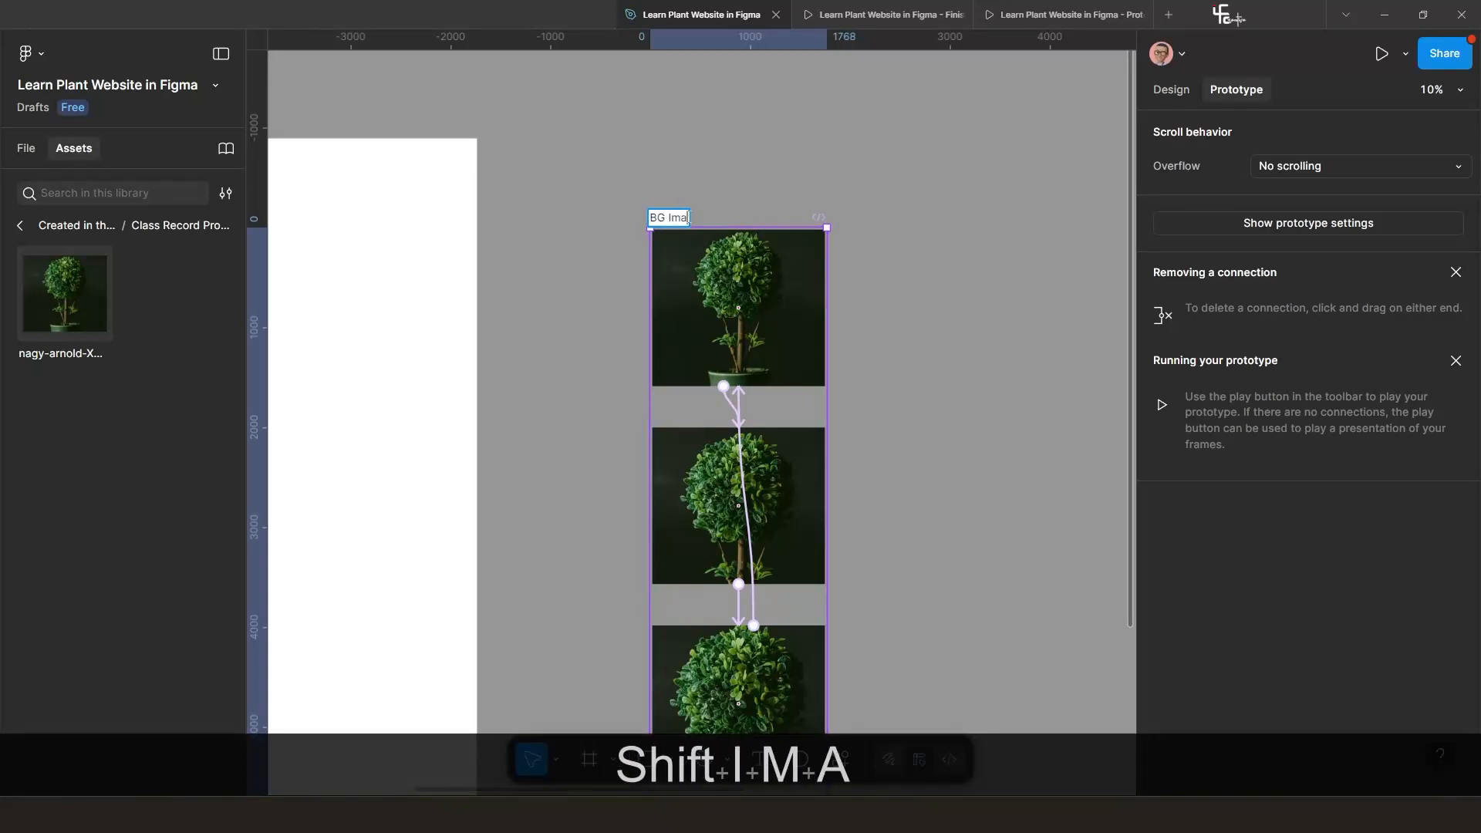
type("ge AN")
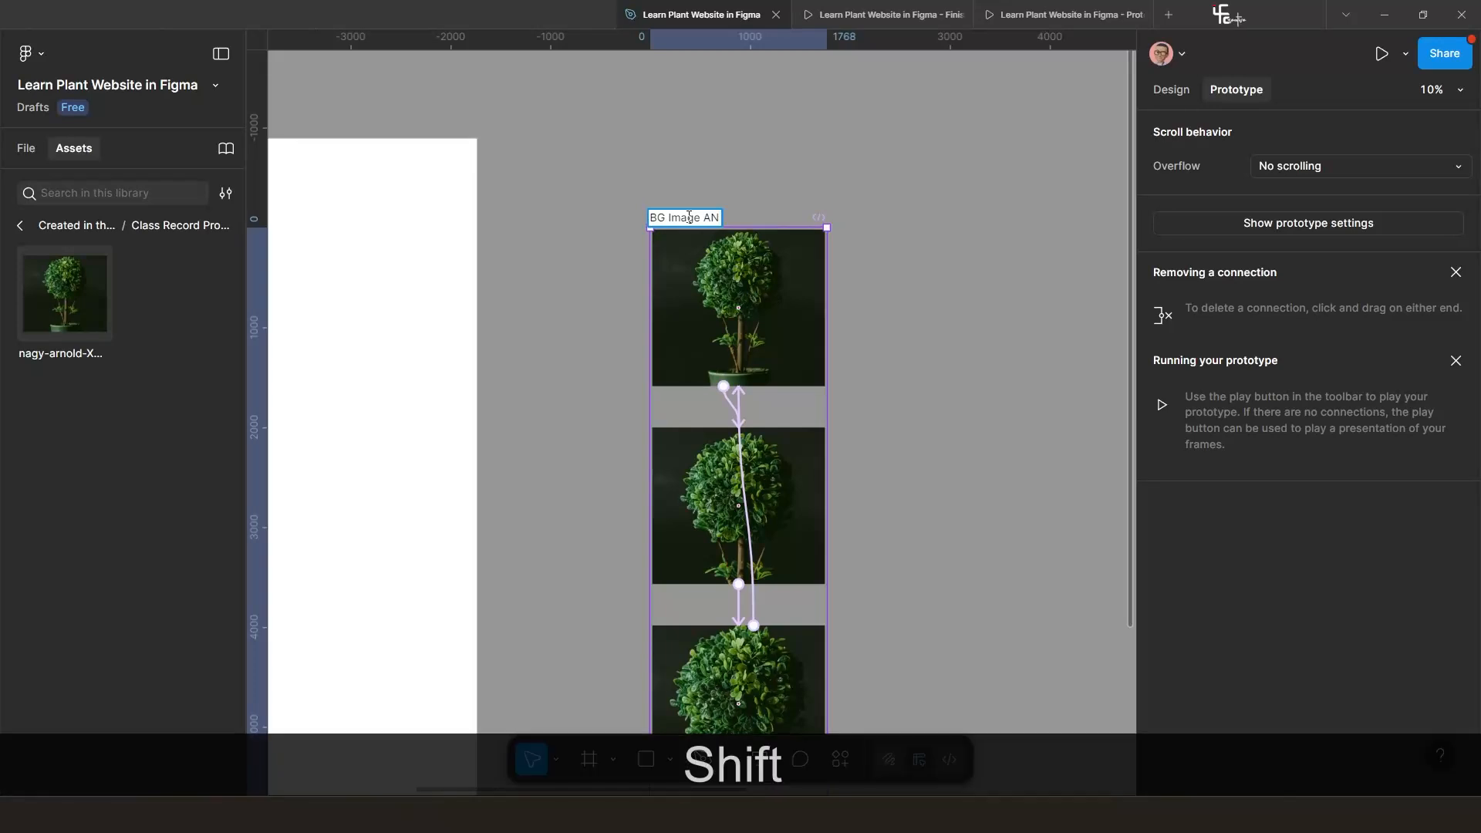
type("IMATION")
left_click(557, 262)
Preview the test frame inline to check the looping zoom of the background instance, and close the preview.
scroll(557, 263, "down", 3)
scroll(367, 280, "up", 3)
left_click_drag(366, 281, 593, 182)
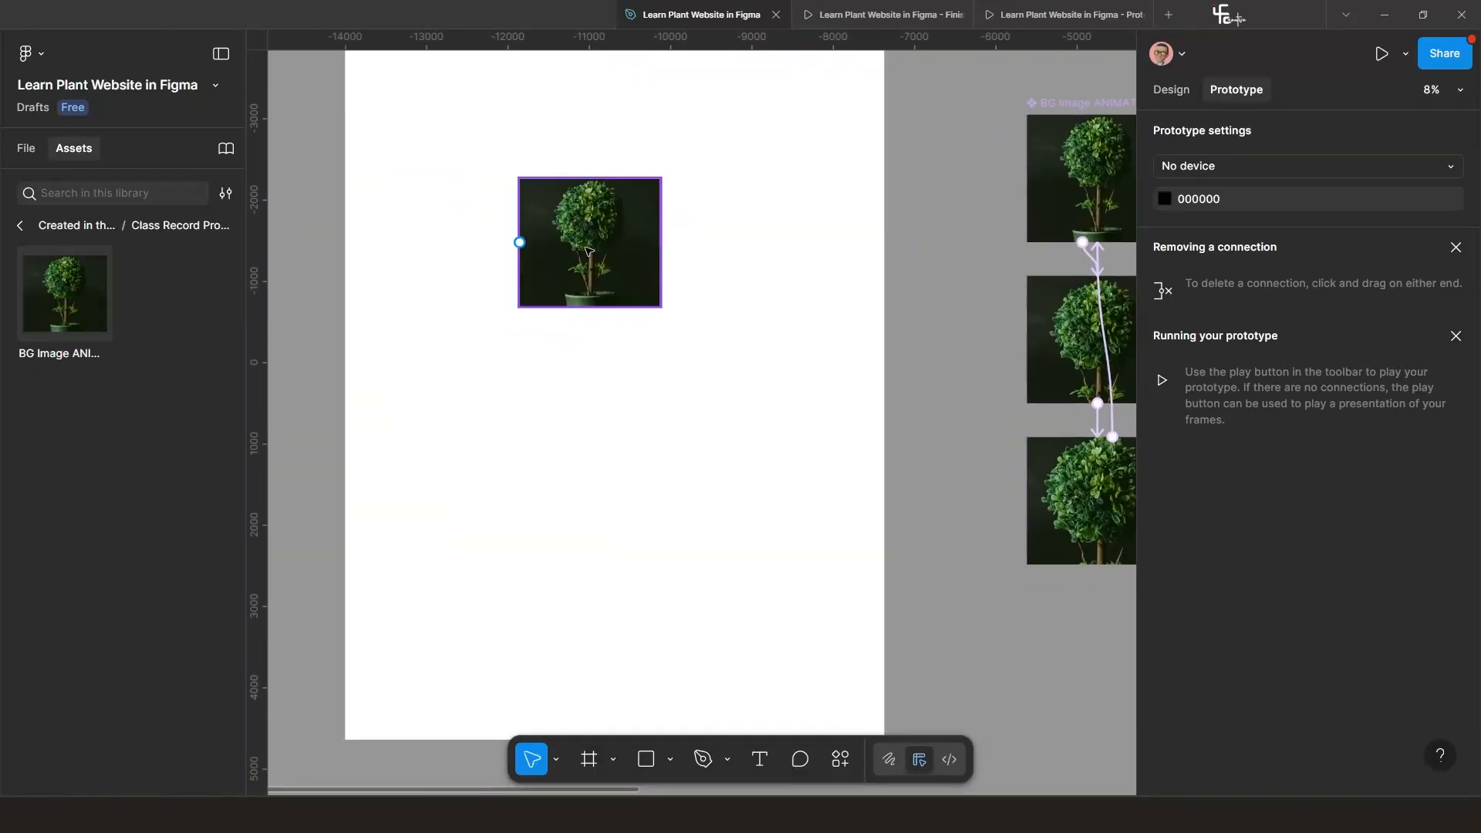
scroll(566, 260, "down", 3)
left_click(474, 136)
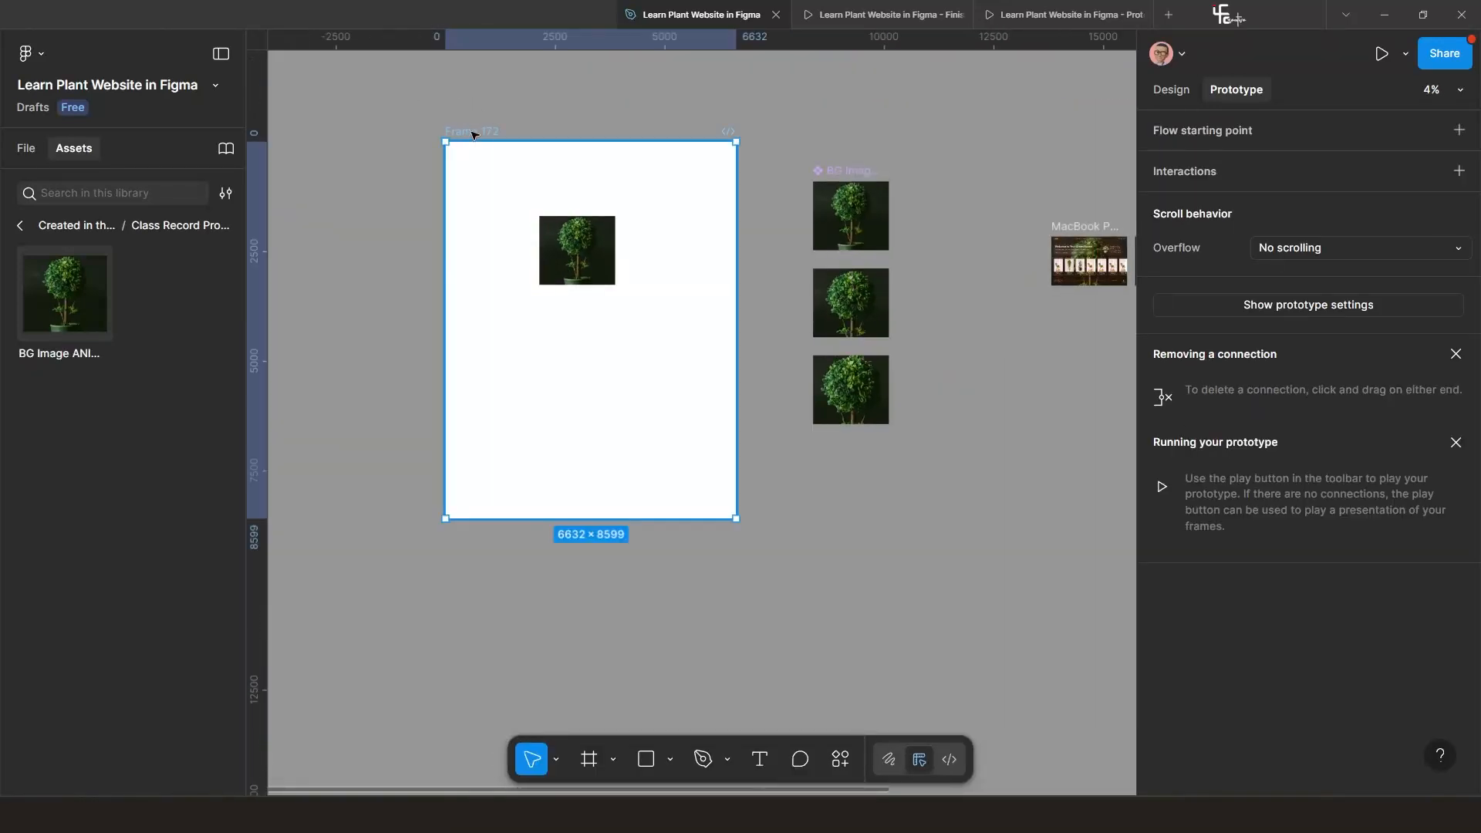
key("shift+space")
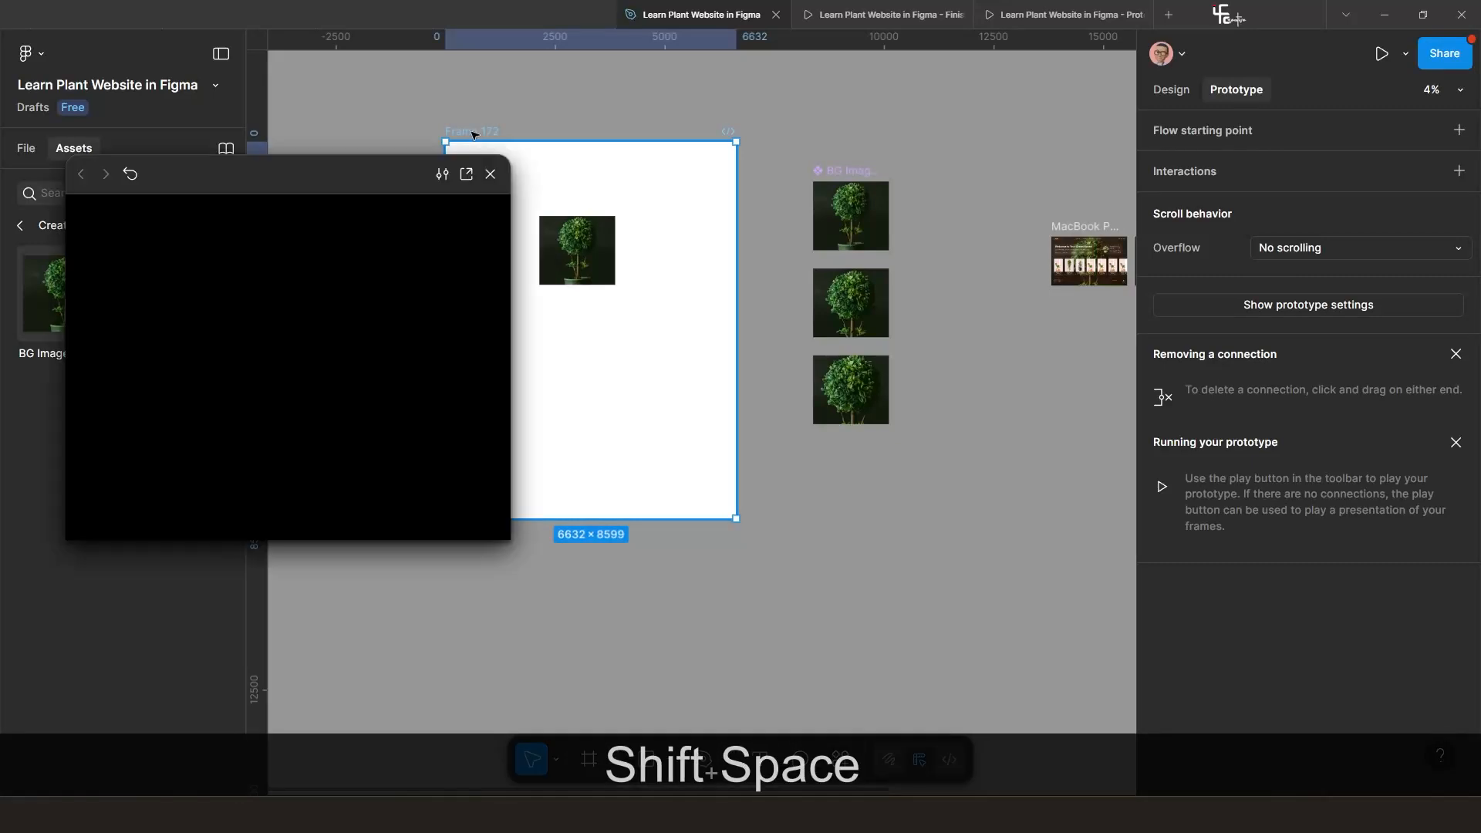
left_click_drag(367, 176, 403, 159)
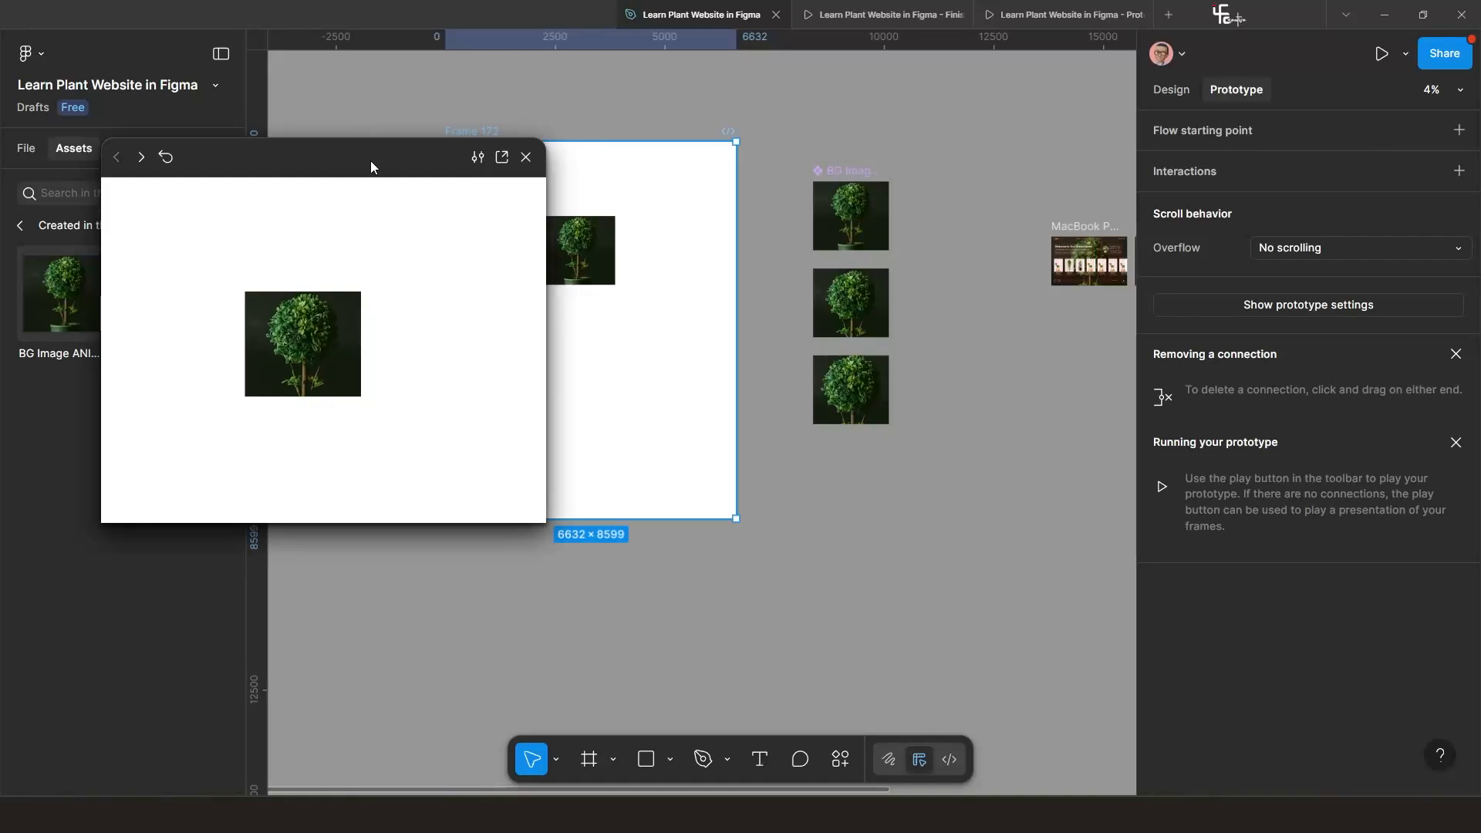
left_click_drag(370, 161, 320, 271)
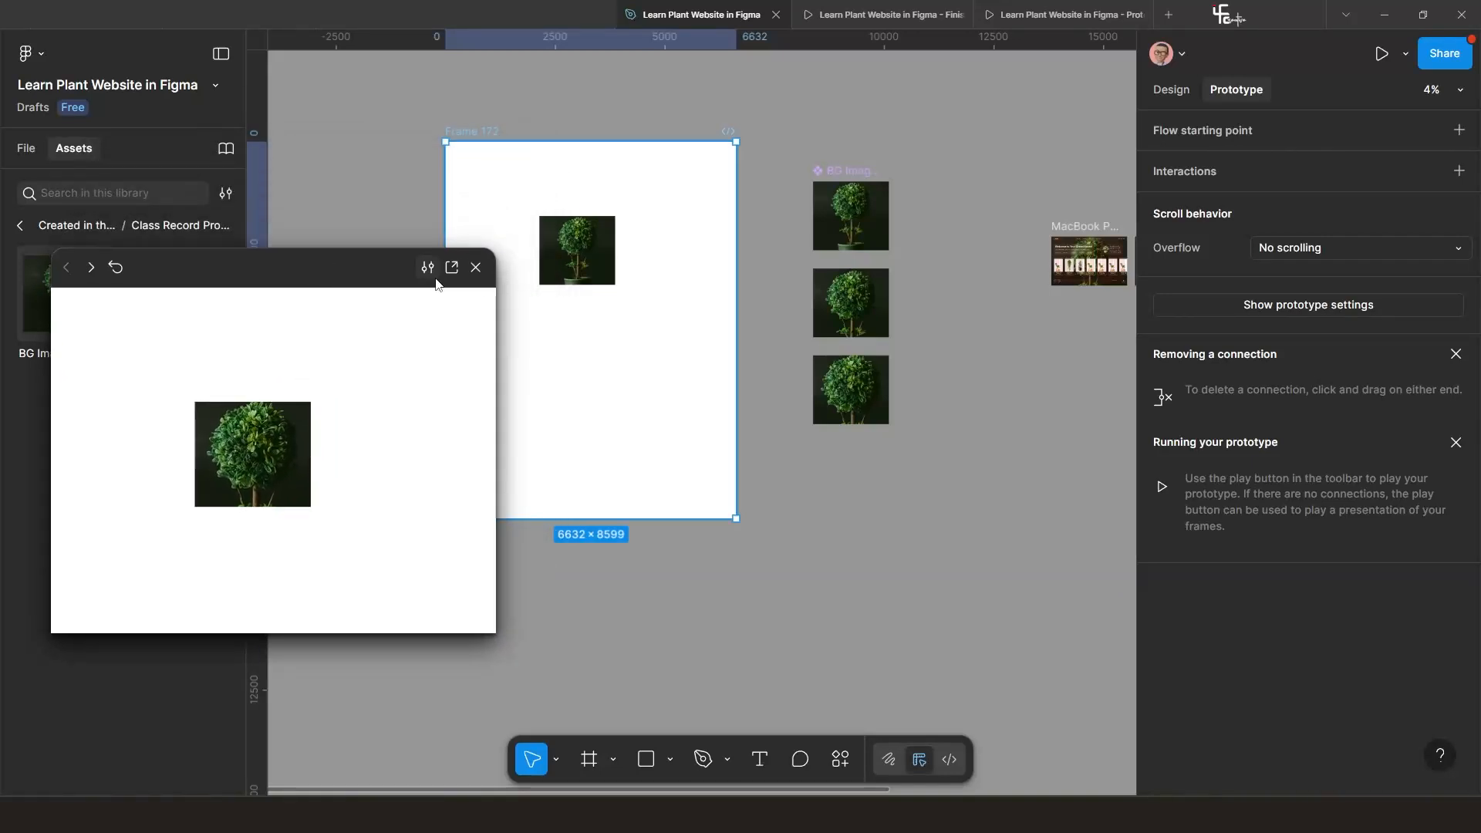
left_click(476, 267)
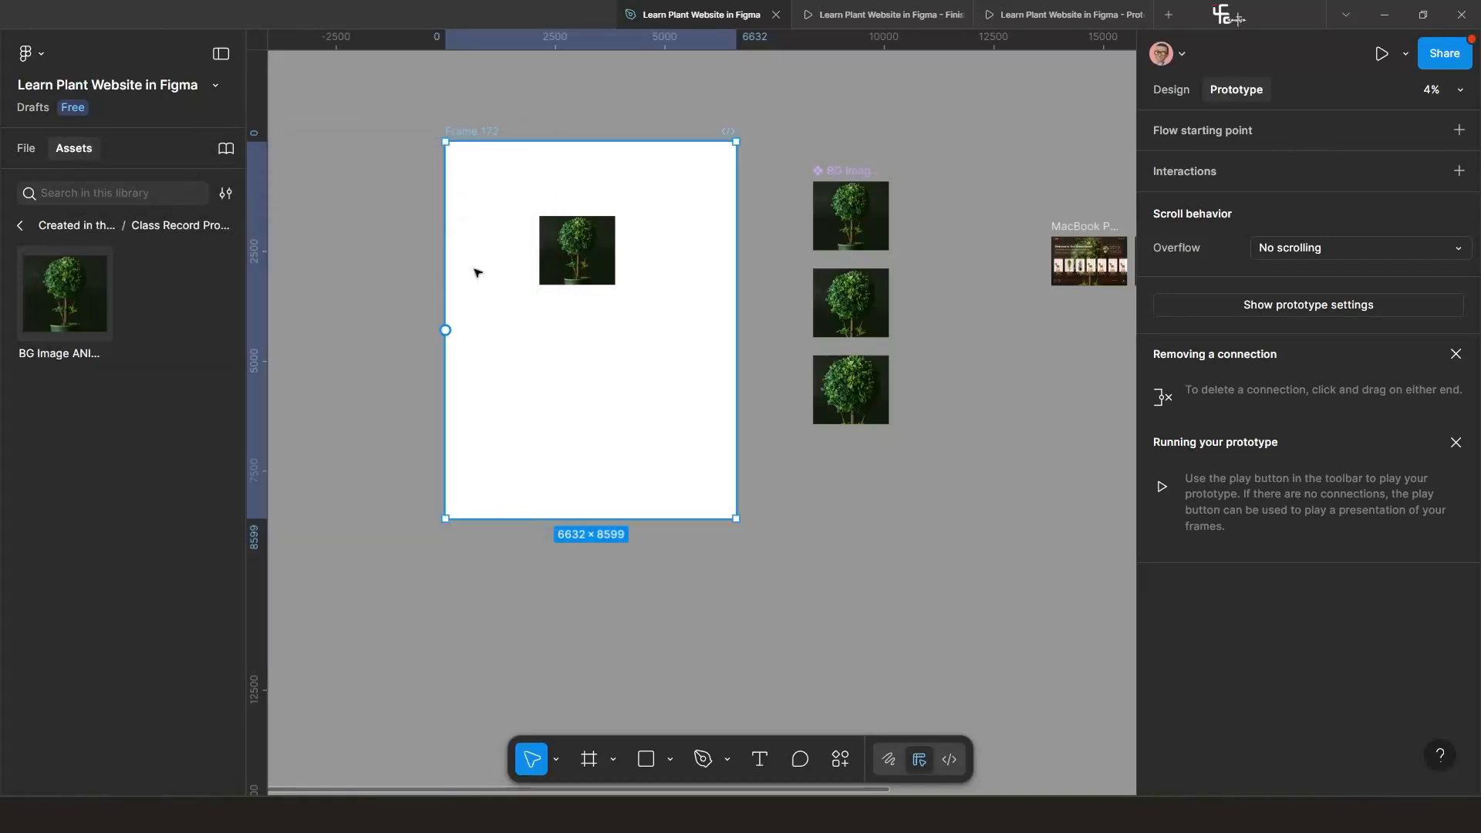
Move the test frame and the BG Image ANIMATION component set farther away from the row of MacBook Pro frames.
scroll(546, 308, "down", 5)
scroll(436, 205, "up", 3)
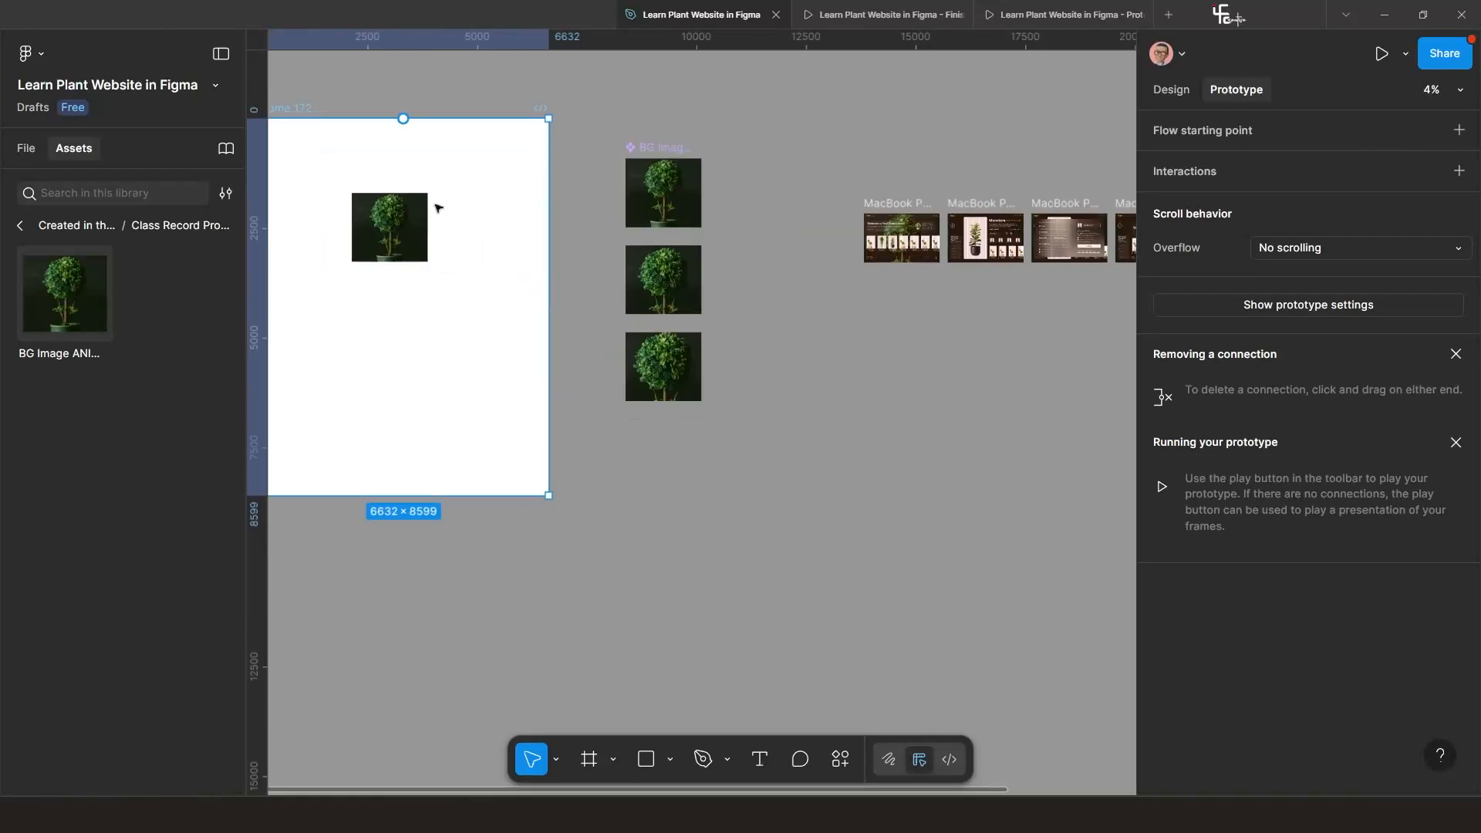
scroll(453, 228, "down", 2)
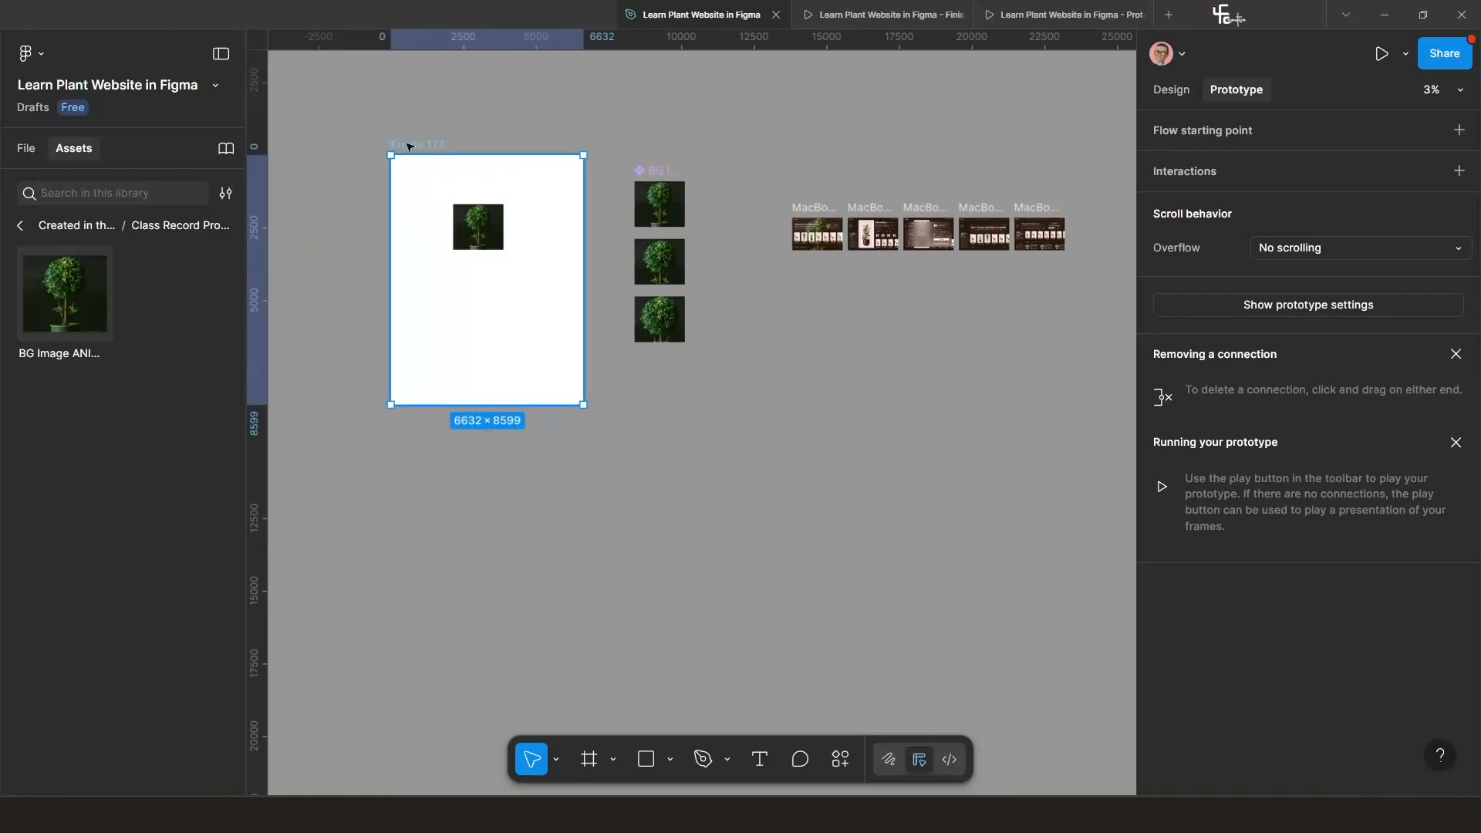
left_click_drag(410, 147, 342, 151)
left_click_drag(669, 172, 565, 157)
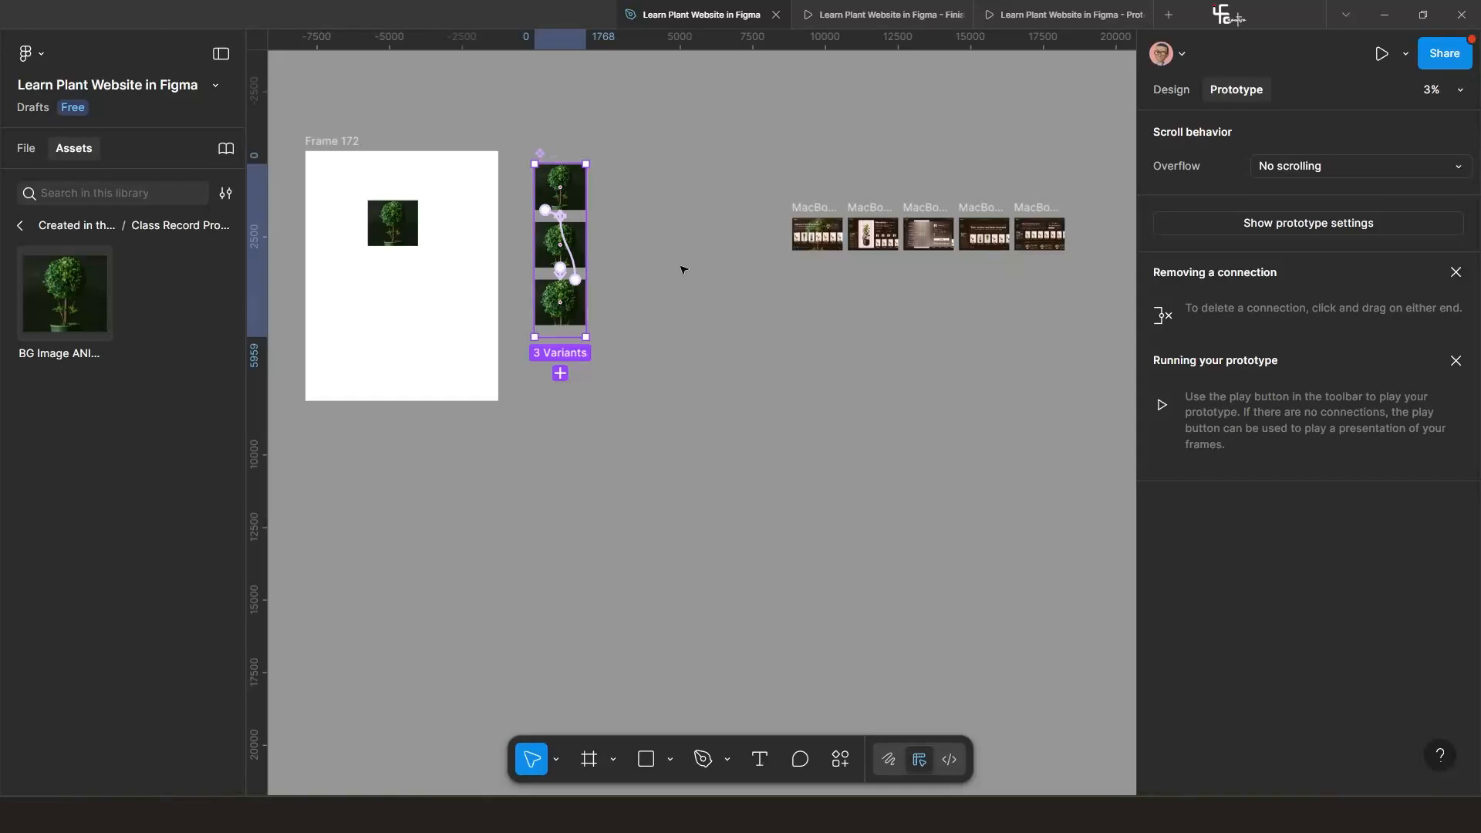
Examine the MacBook Pro 16" - 12 home page, selecting its Snake Plant info card and viewing the plant card row.
scroll(683, 269, "up", 10)
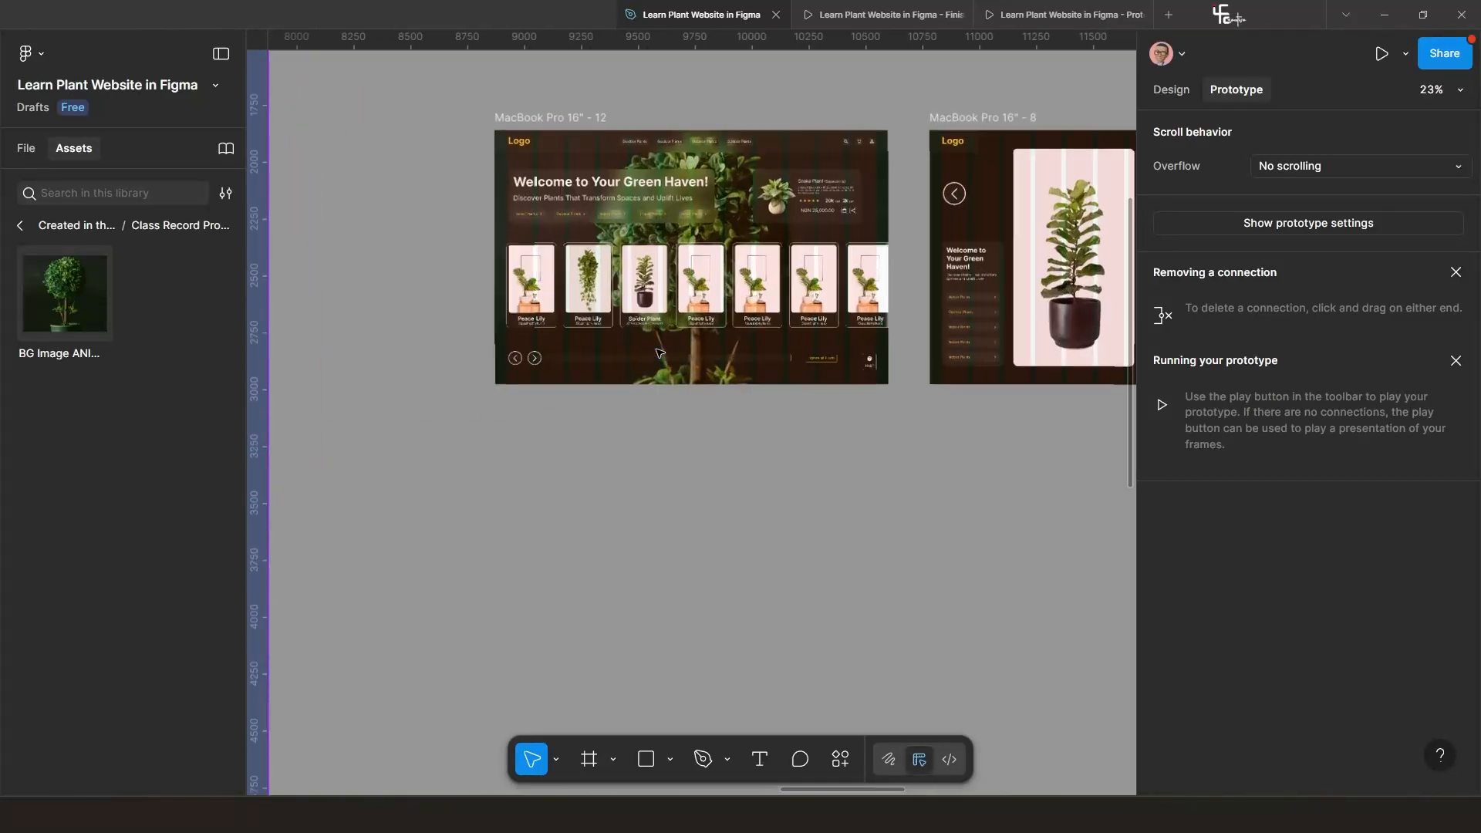
scroll(660, 353, "up", 4)
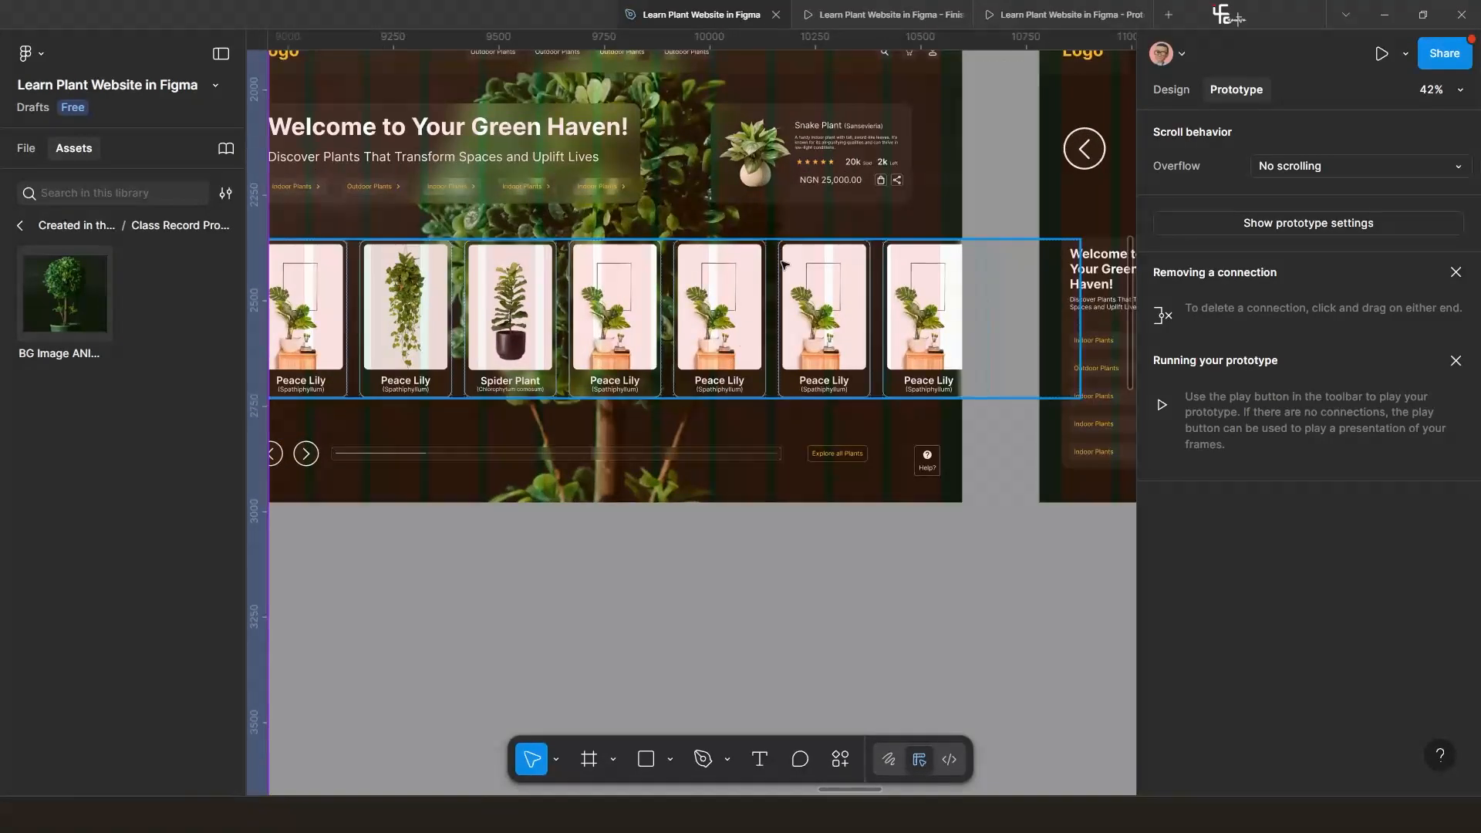
left_click(818, 167)
scroll(771, 232, "down", 3)
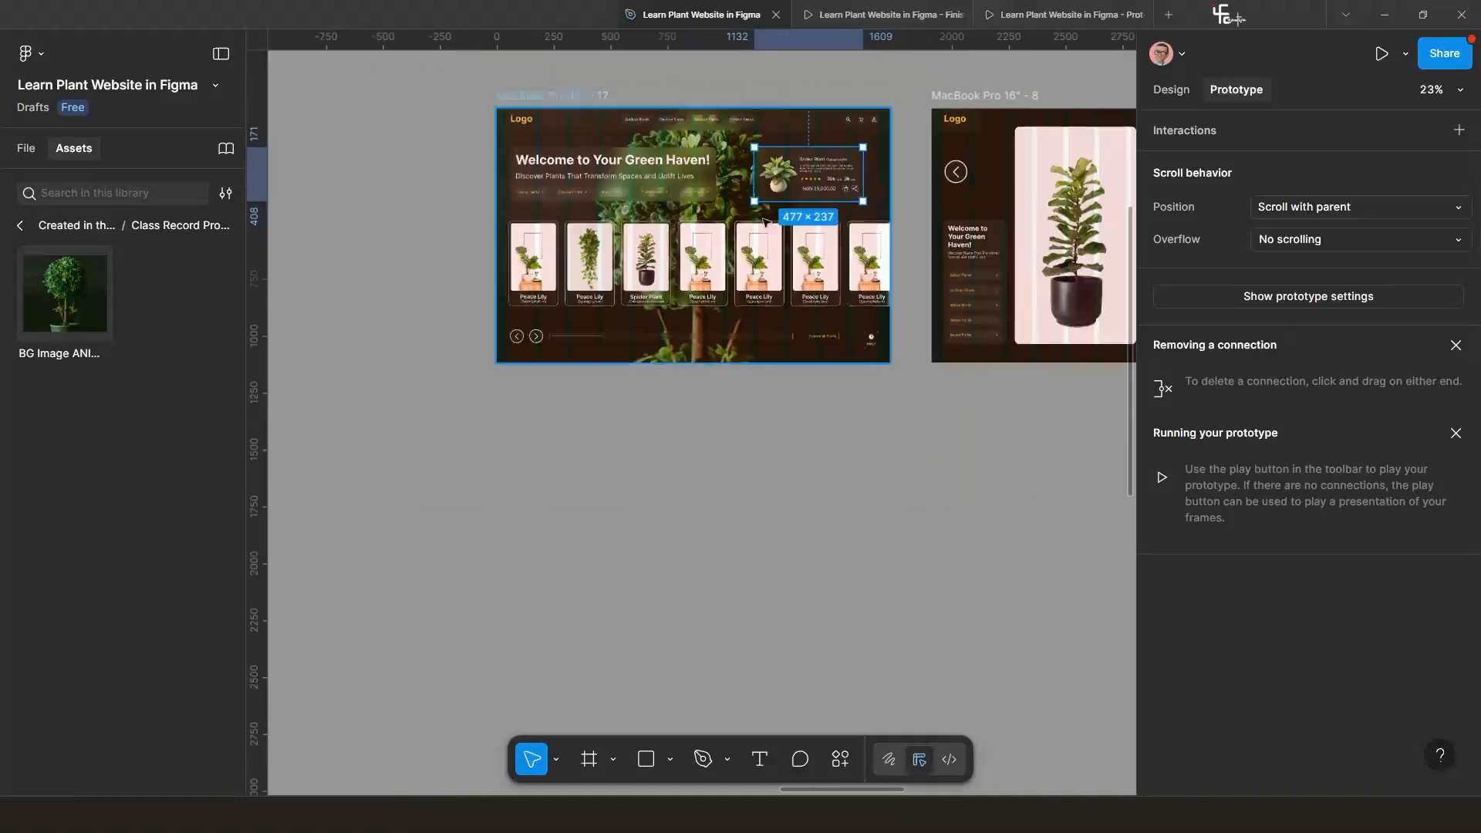
scroll(733, 300, "up", 3)
scroll(734, 300, "down", 5)
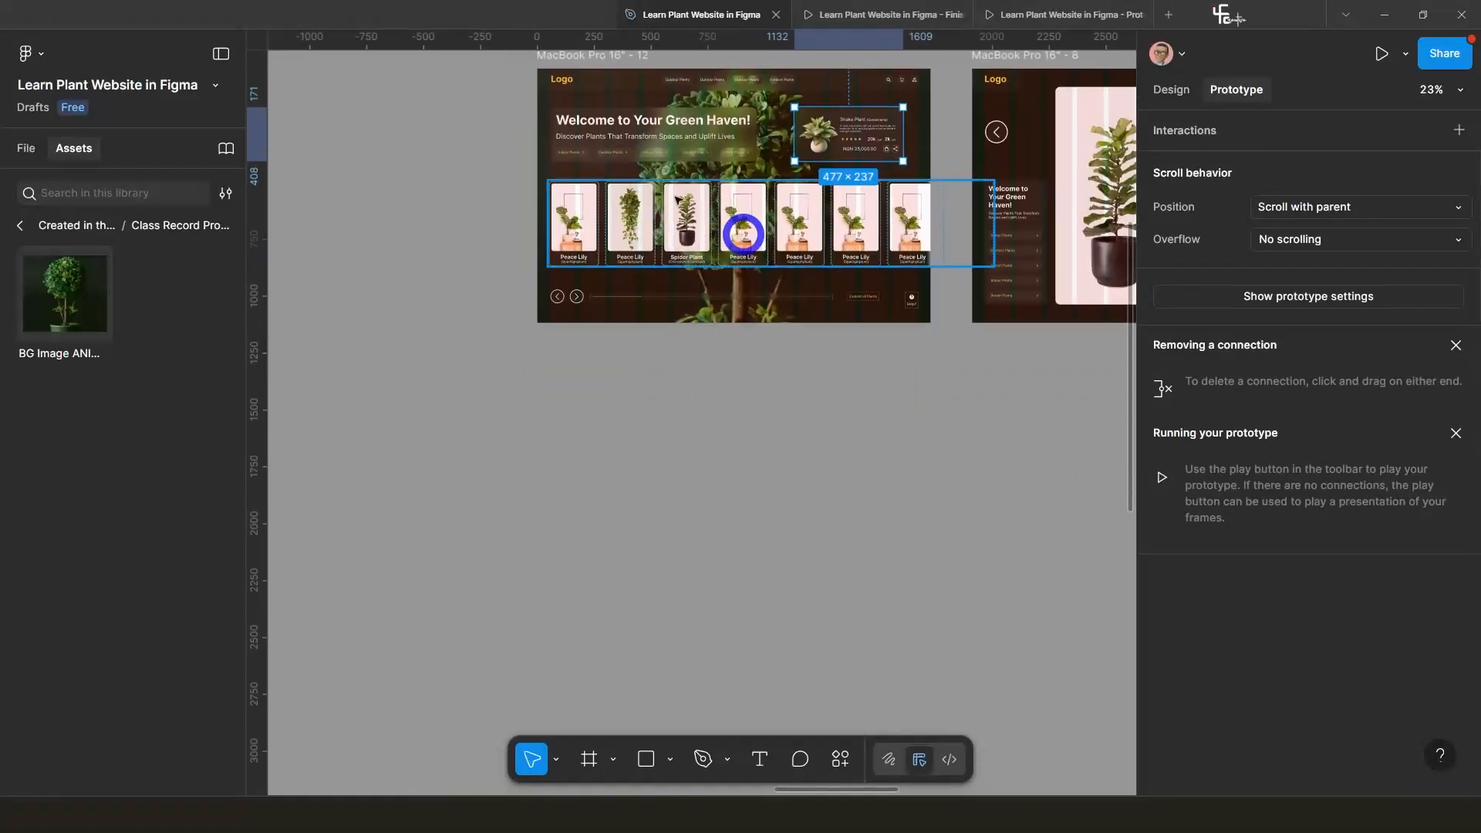
Duplicate the MacBook Pro 16" - 12 home page frame onto the empty canvas directly below the original.
scroll(496, 324, "down", 7)
left_click_drag(325, 308, 360, 261)
scroll(471, 256, "up", 4)
scroll(449, 258, "down", 3)
scroll(483, 257, "up", 5)
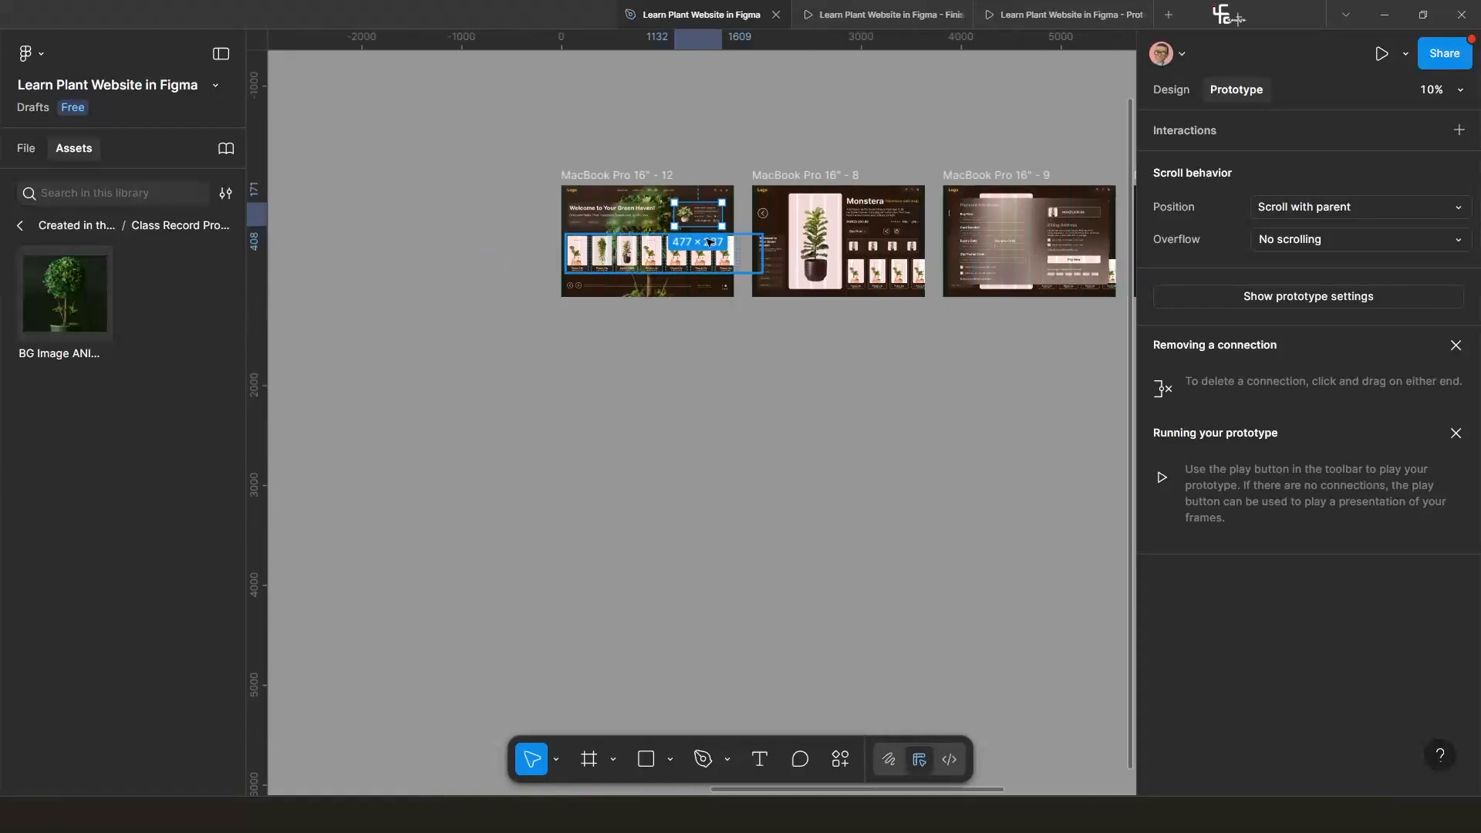
left_click(606, 170)
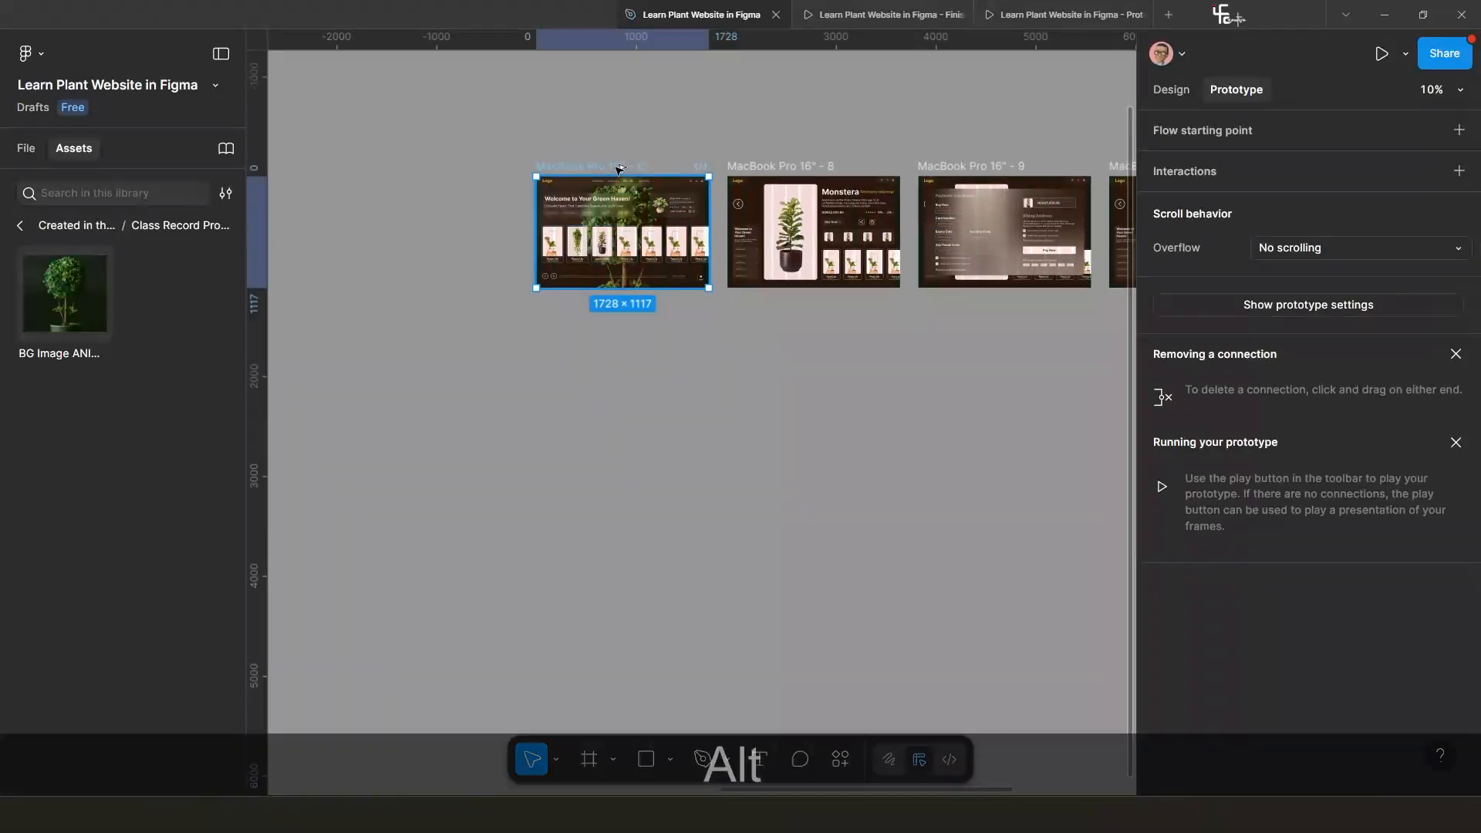
left_click_drag(605, 170, 616, 356)
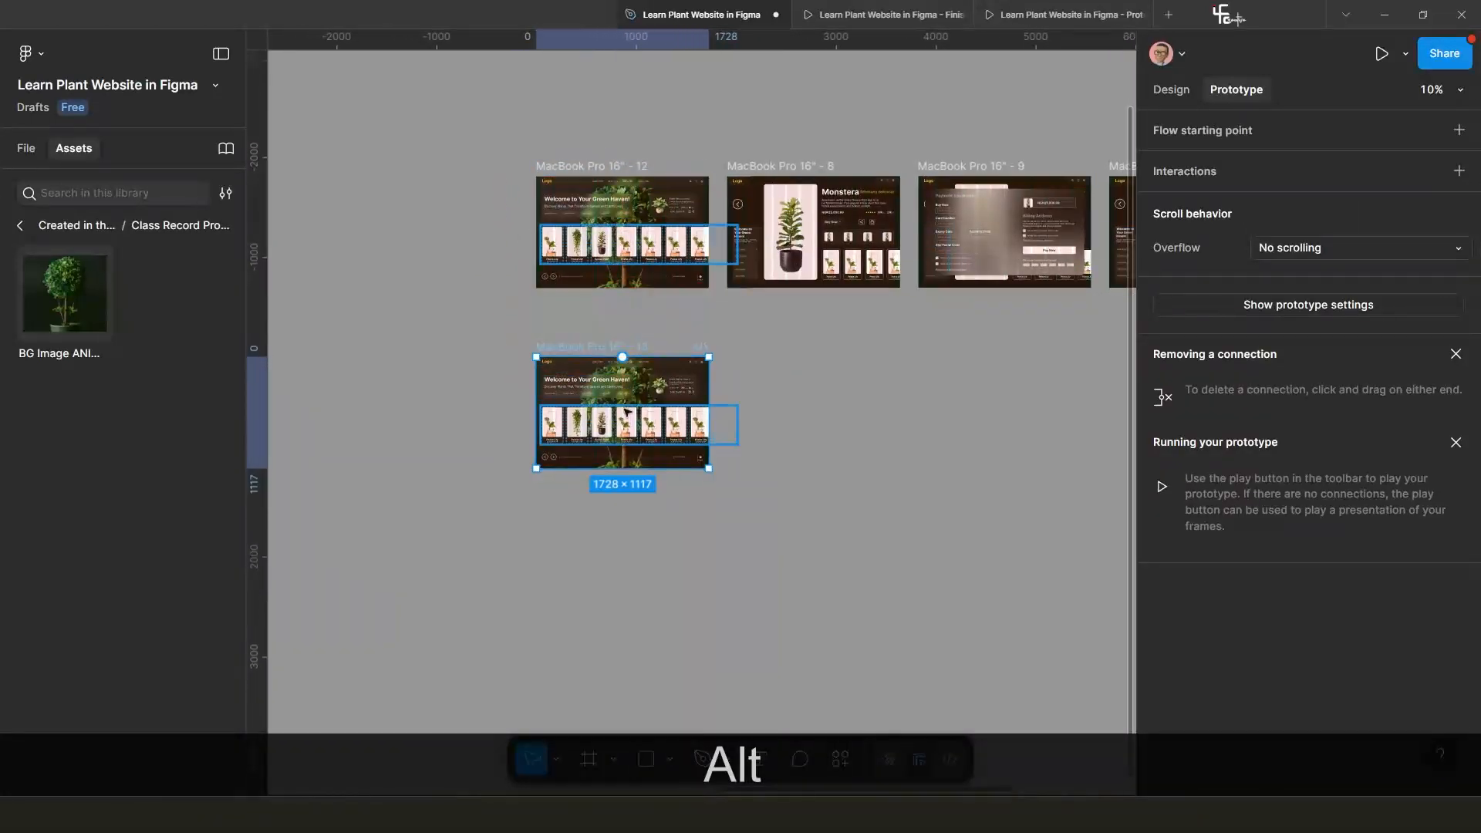
Place an instance of the BG Image ANIMATION component on the canvas below the duplicated home page and cut it to the clipboard.
scroll(626, 414, "up", 1)
scroll(640, 448, "up", 3)
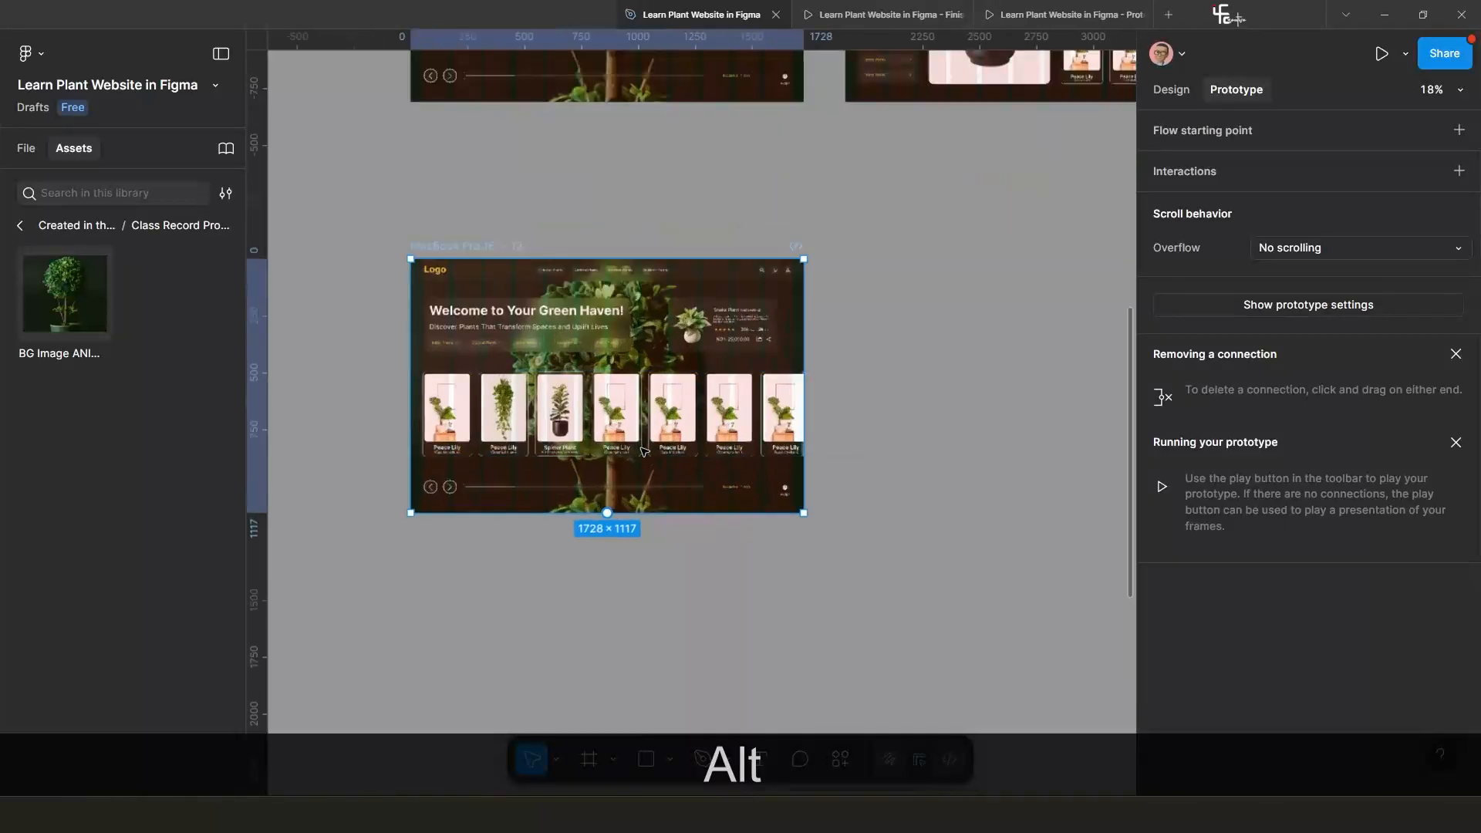
left_click_drag(642, 451, 713, 291)
scroll(684, 341, "up", 1)
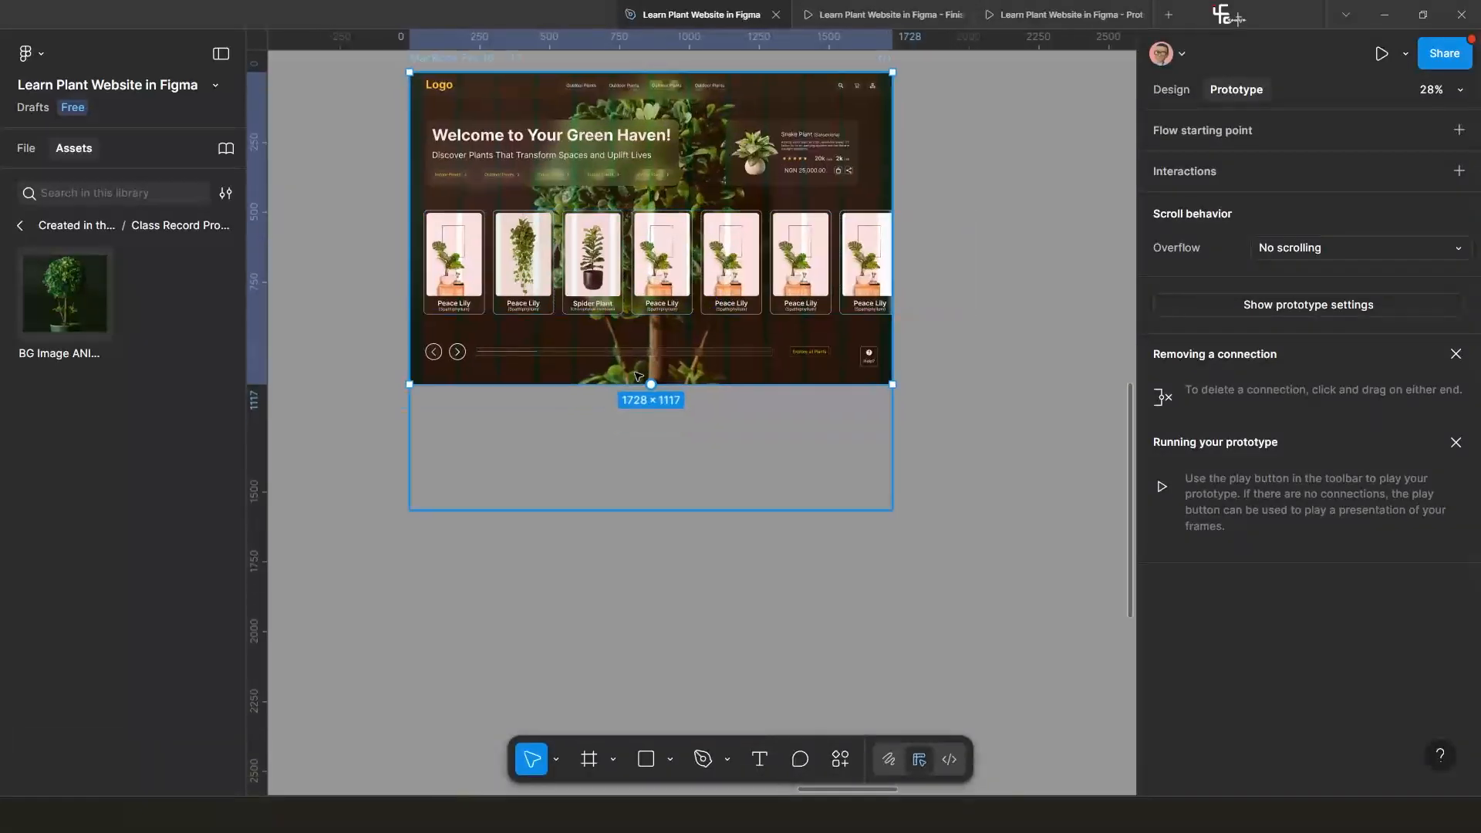
scroll(633, 374, "down", 3)
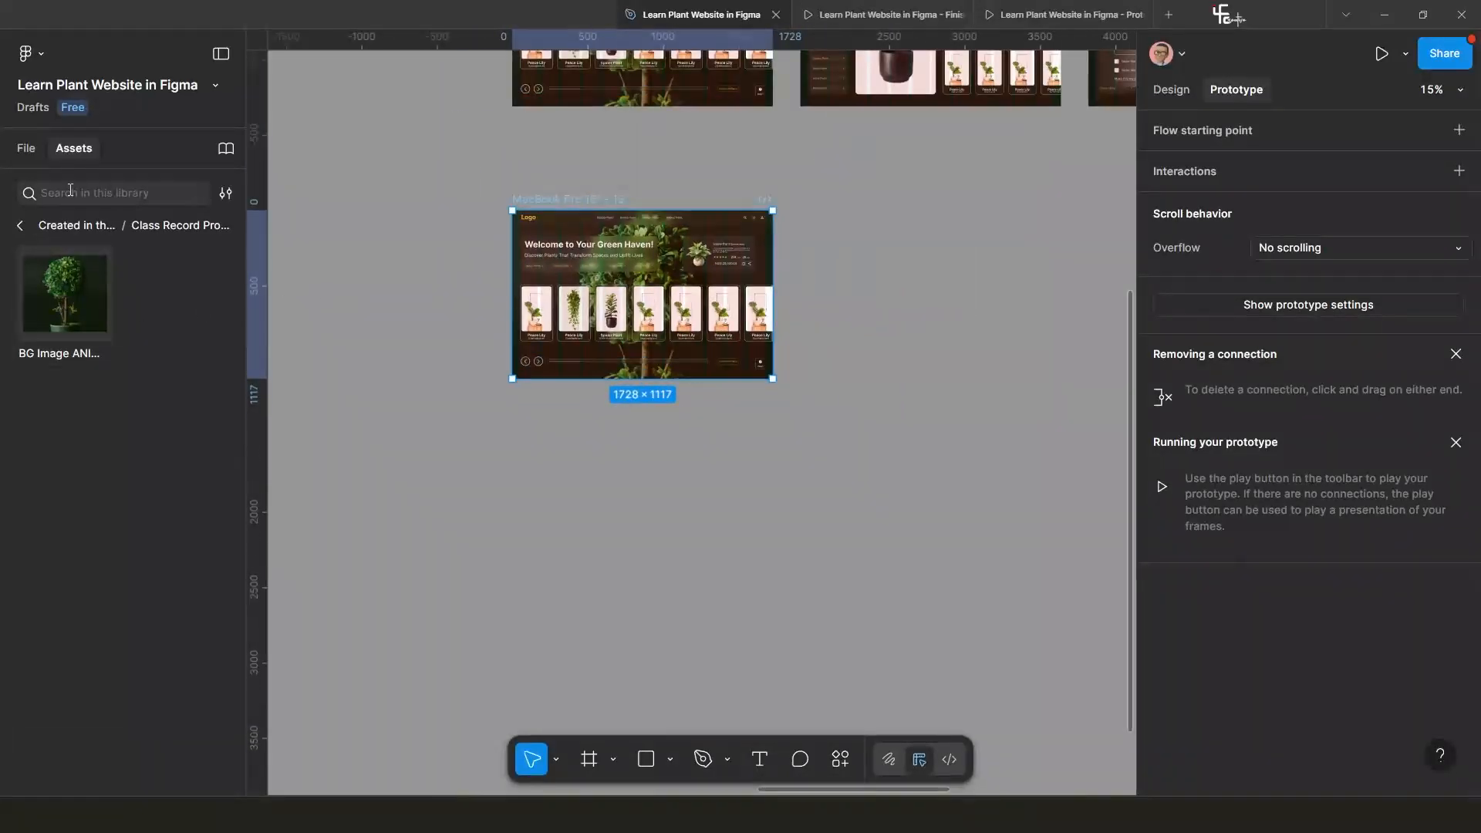
left_click_drag(83, 308, 536, 545)
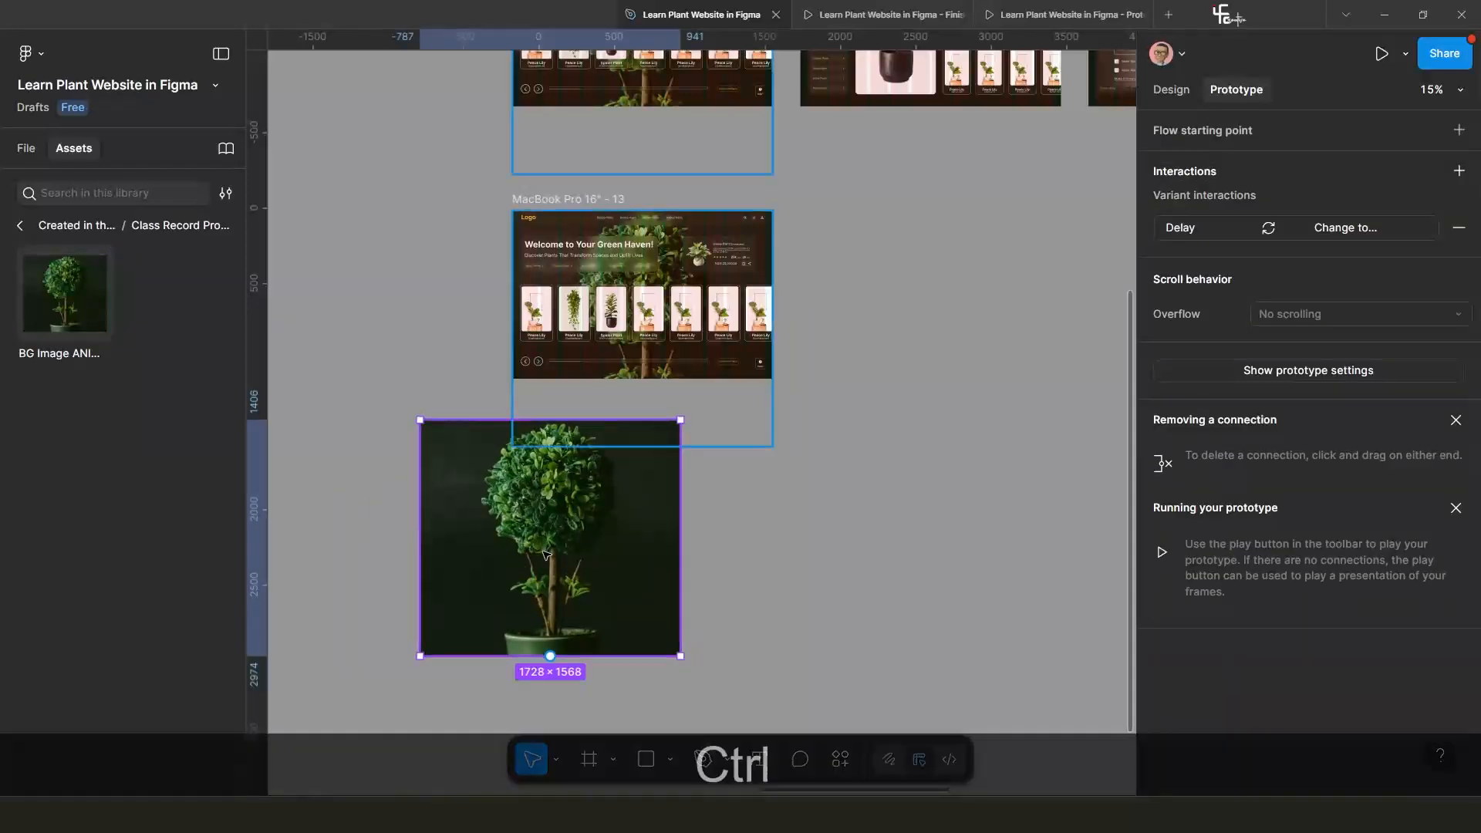
key("ctrl+x")
Replace the background image in the MacBook Pro 16" - 13 frame with the cut BG Image ANIMATION instance.
scroll(725, 497, "up", 5)
scroll(685, 371, "up", 3)
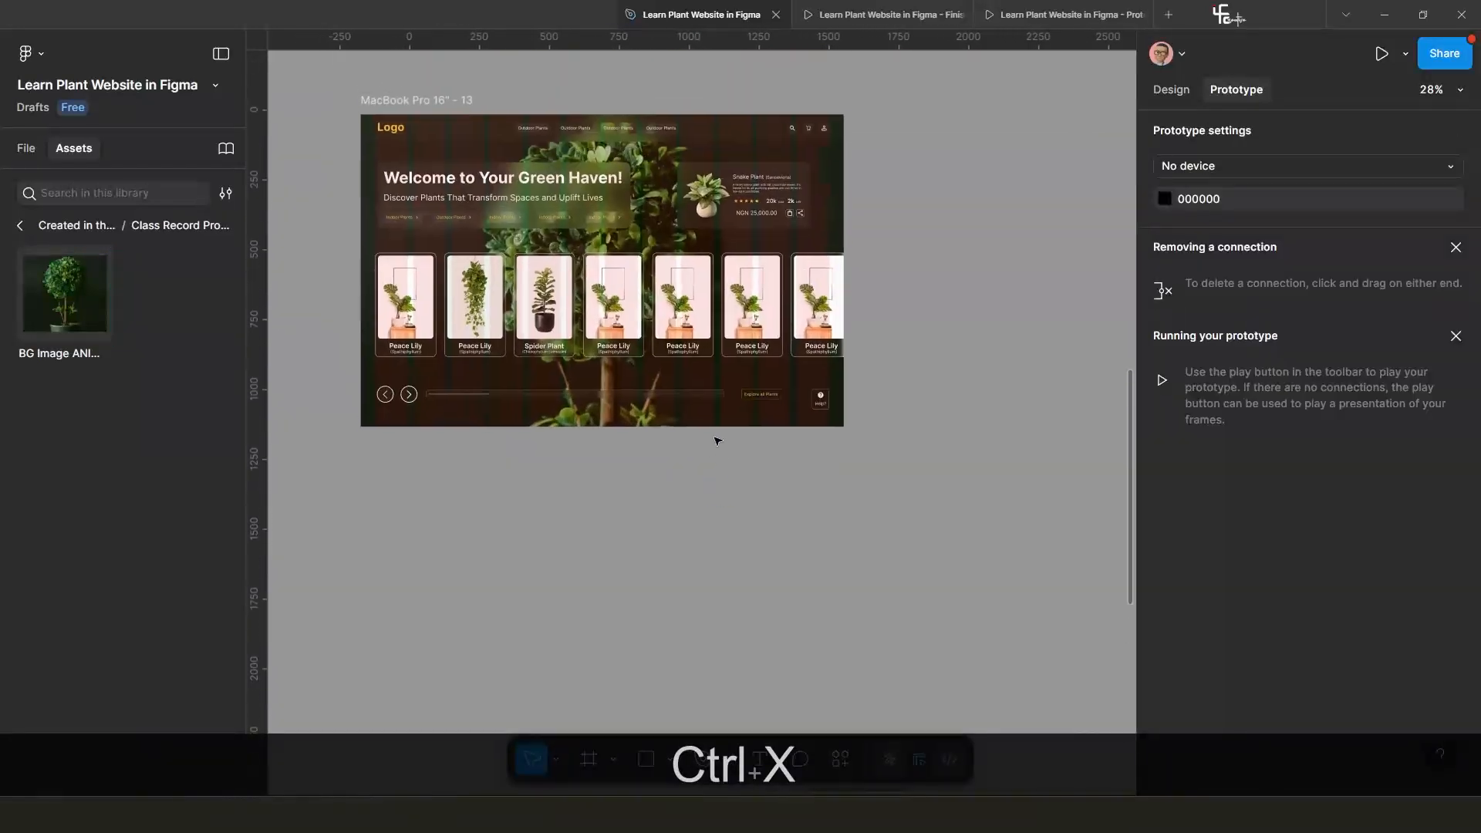
key("ctrl+v")
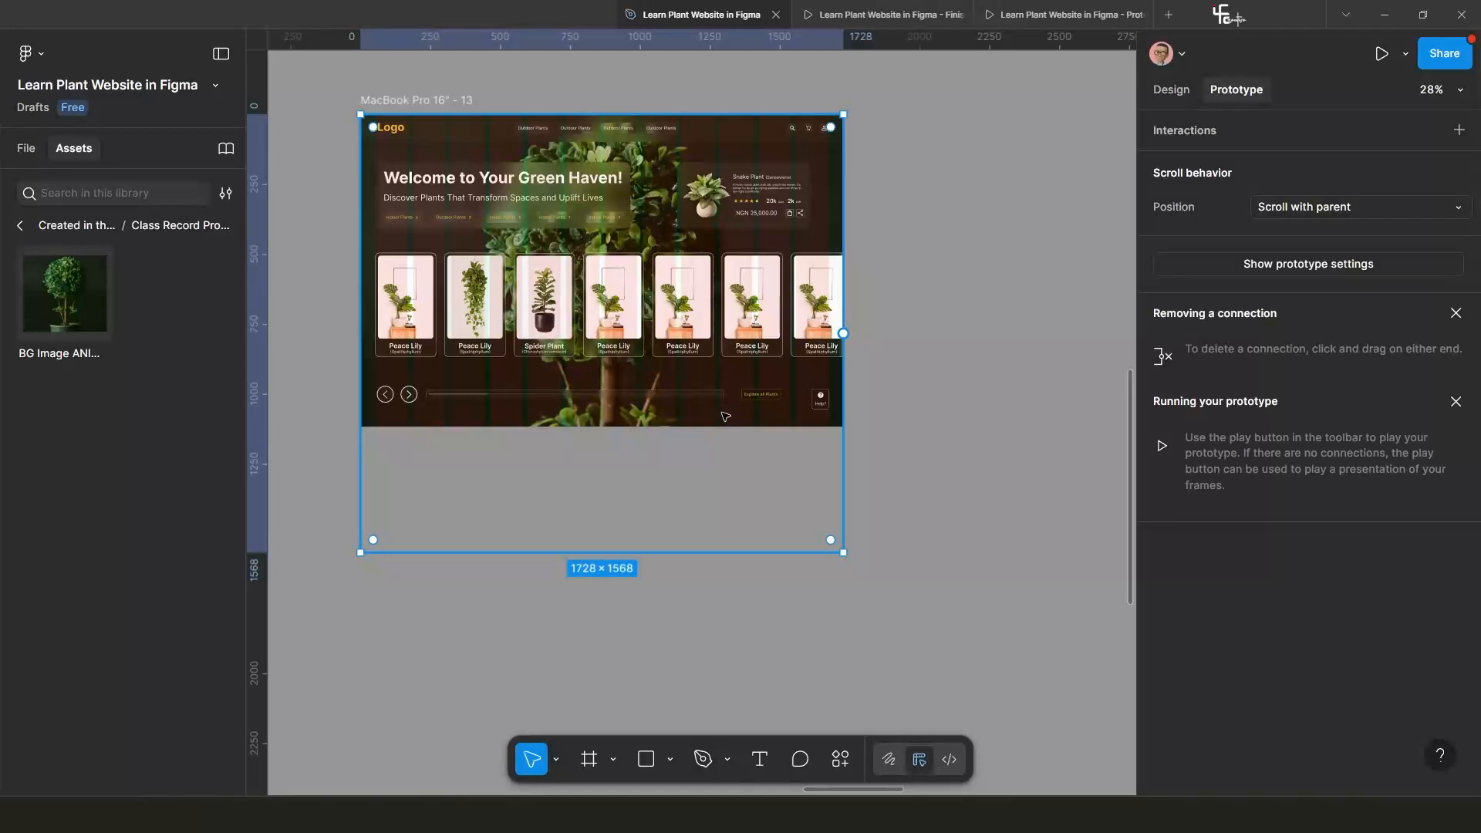
key("ctrl")
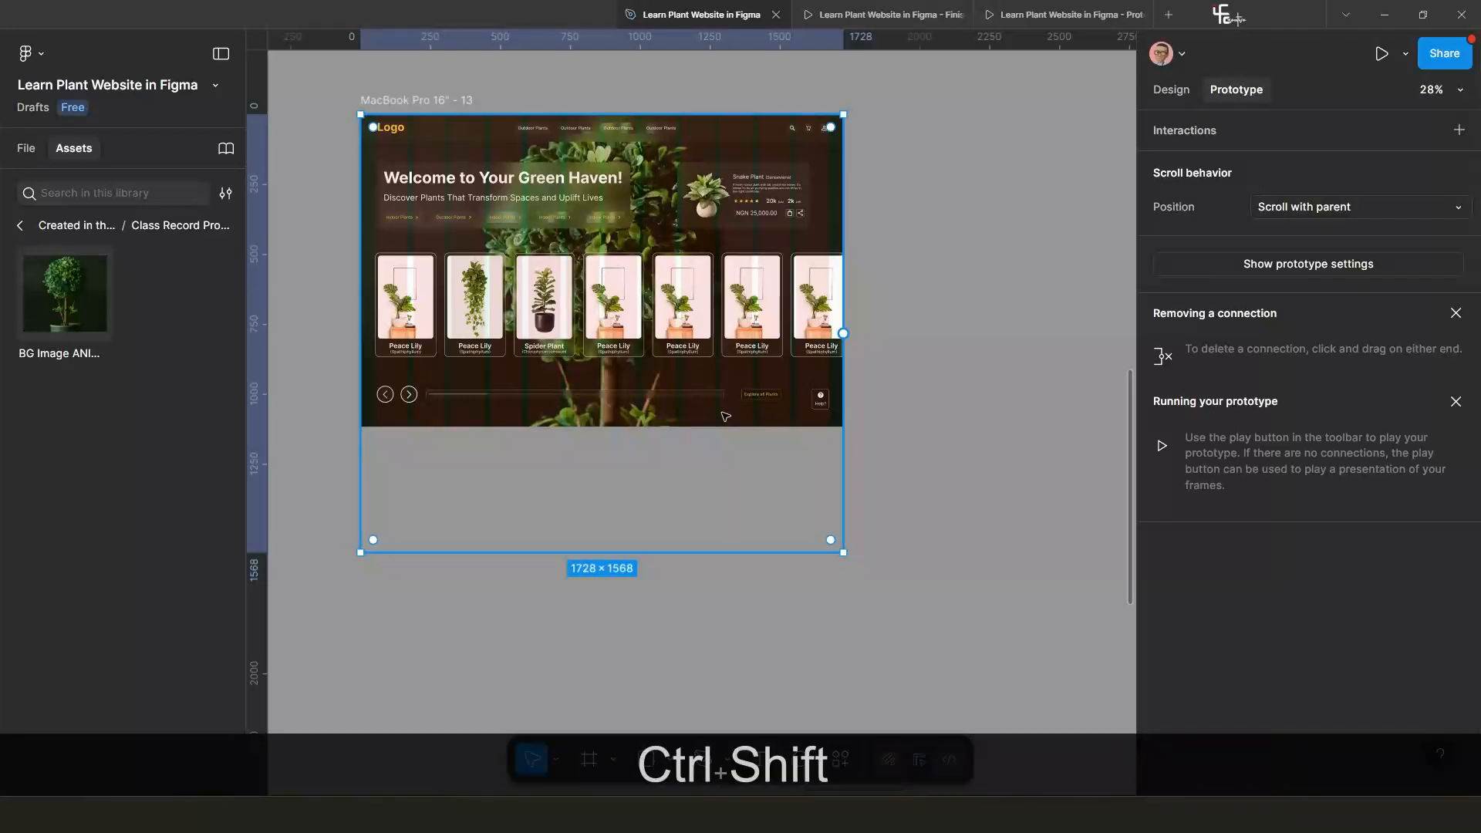
key("ctrl+shift+r")
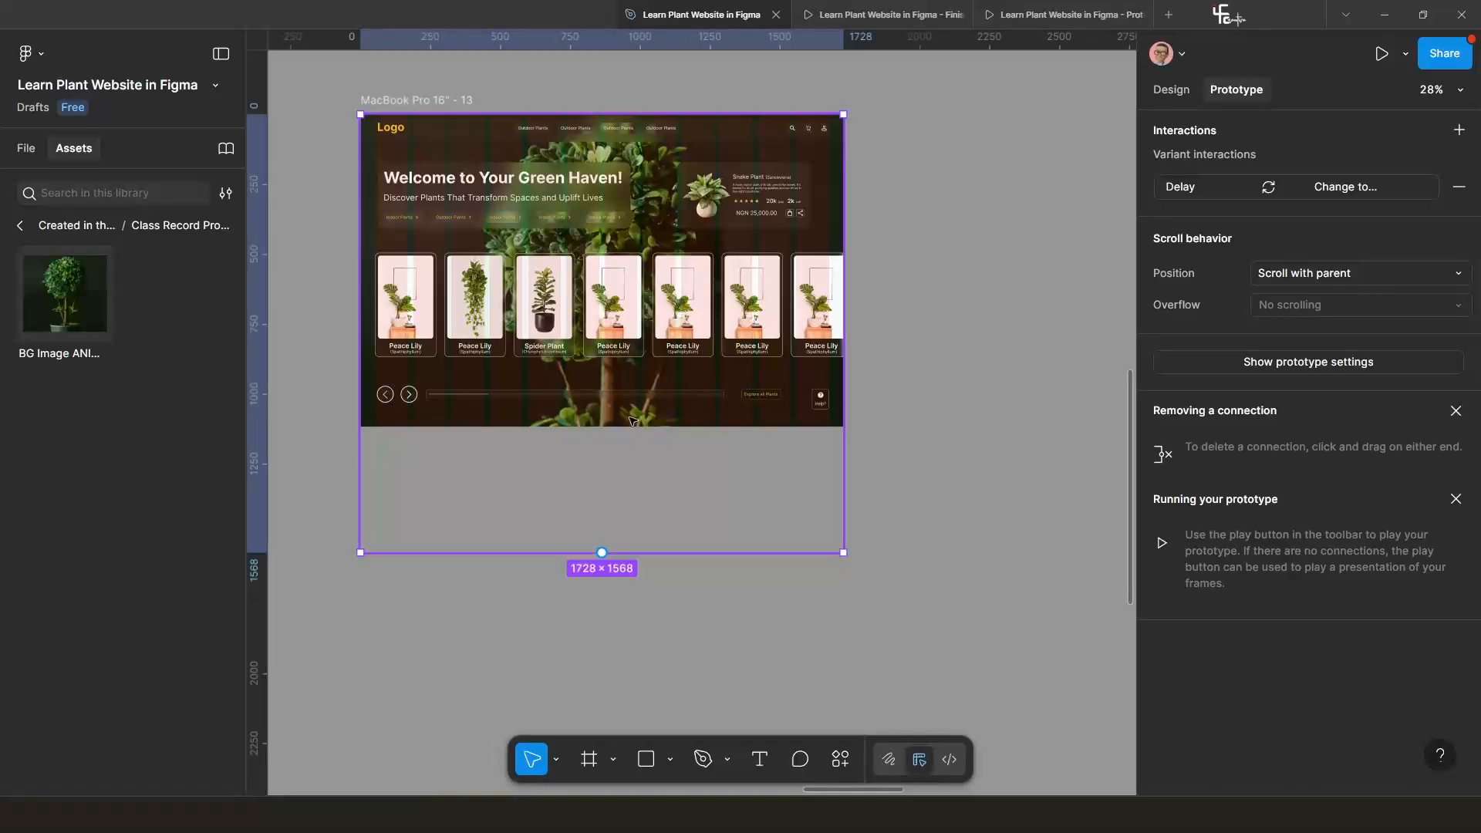
Compare the background layers of the original and duplicated home pages, and view the component set they relate to.
scroll(668, 416, "down", 10)
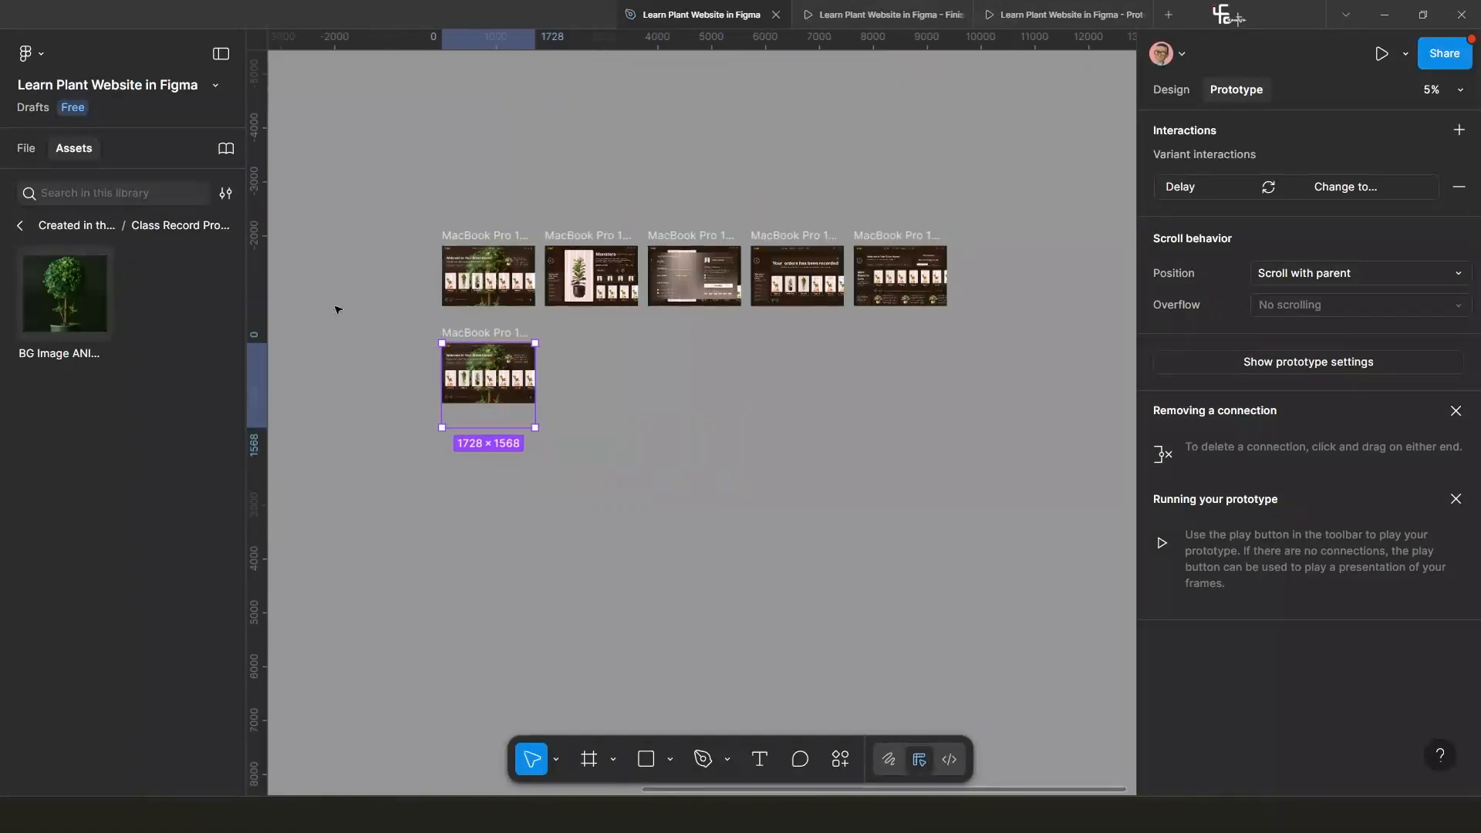
scroll(316, 285, "down", 1)
left_click_drag(316, 285, 500, 293)
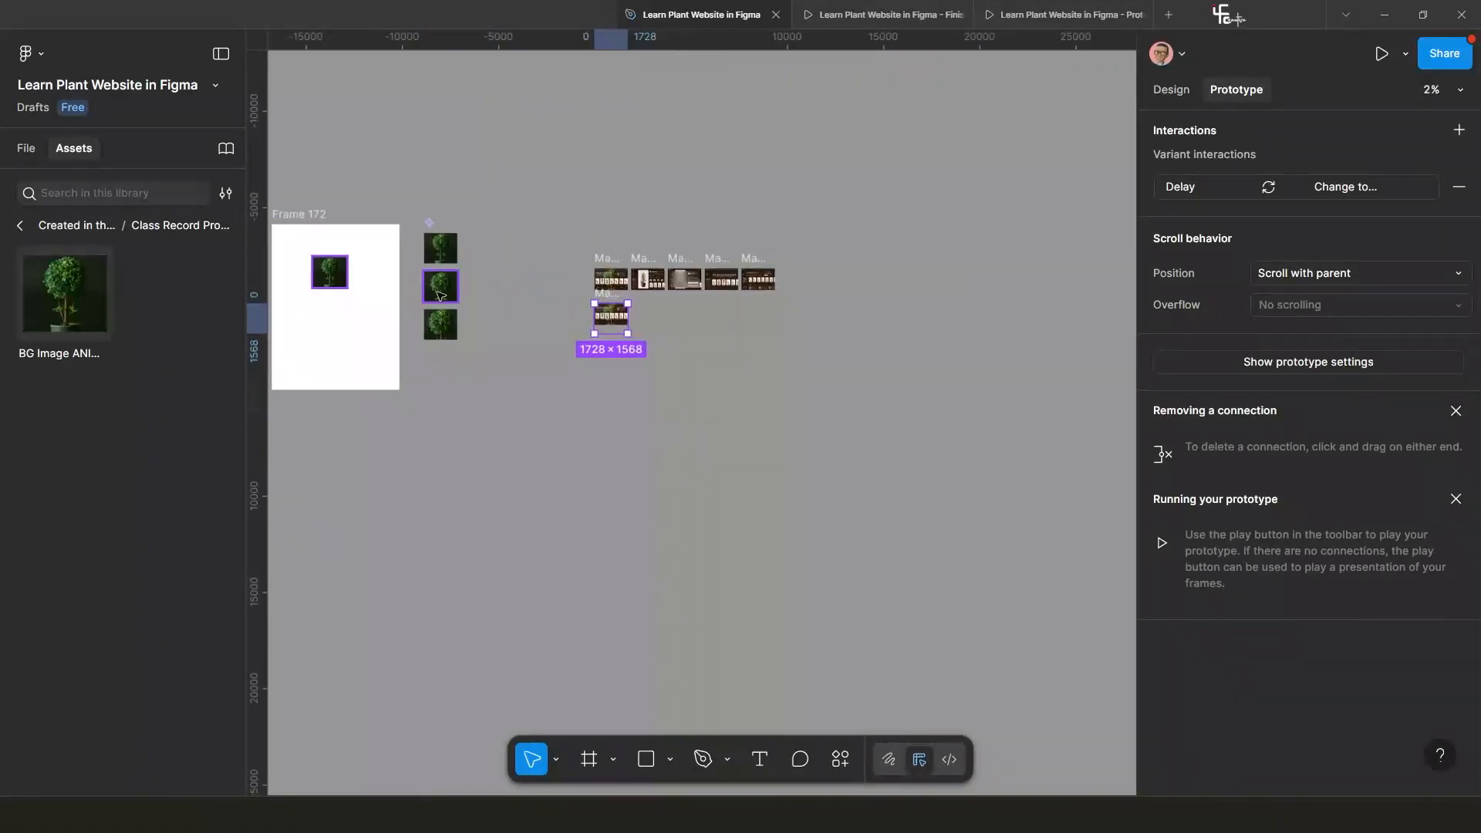
scroll(614, 298, "up", 10)
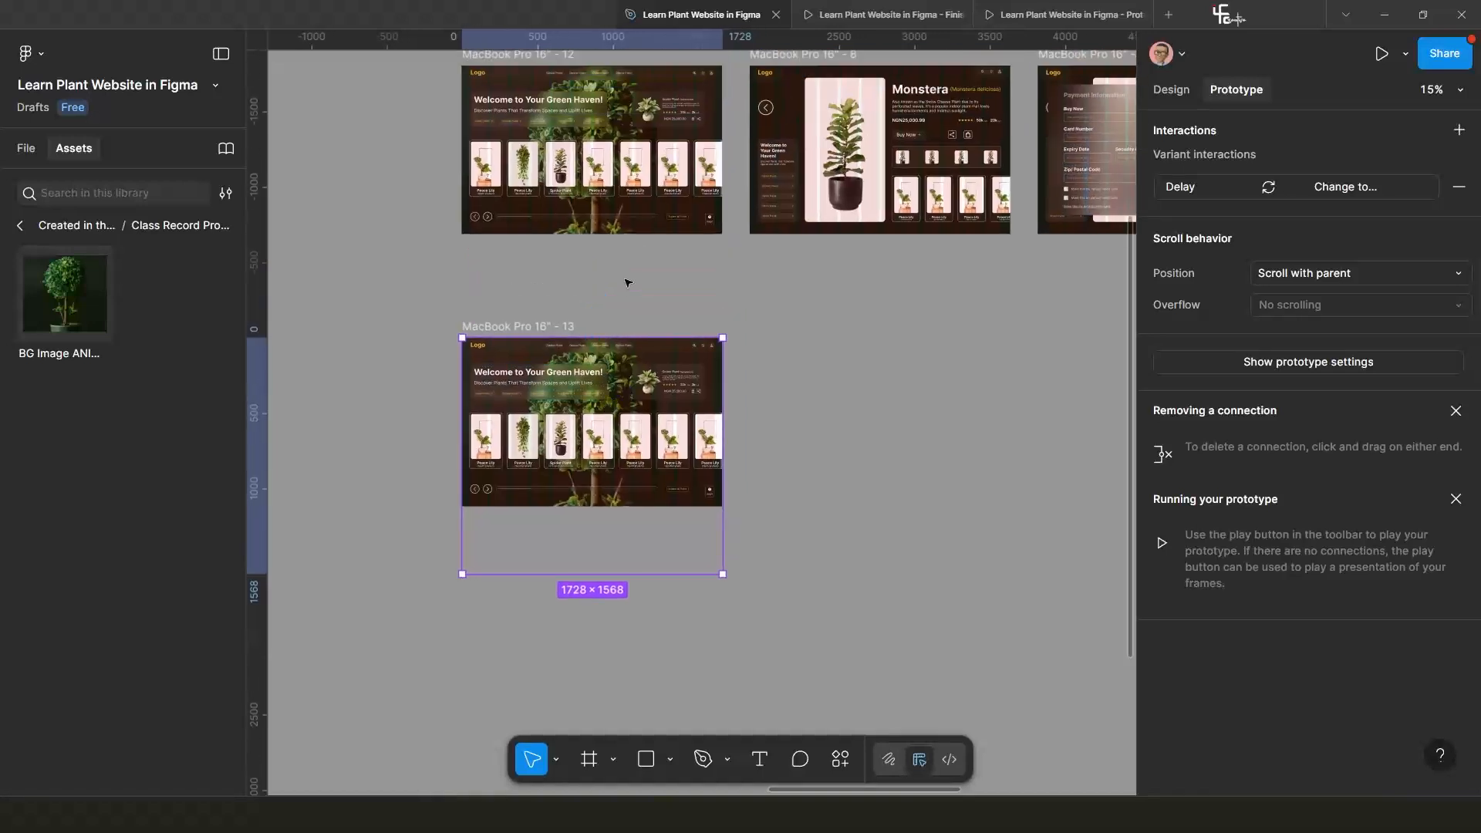
left_click(645, 233)
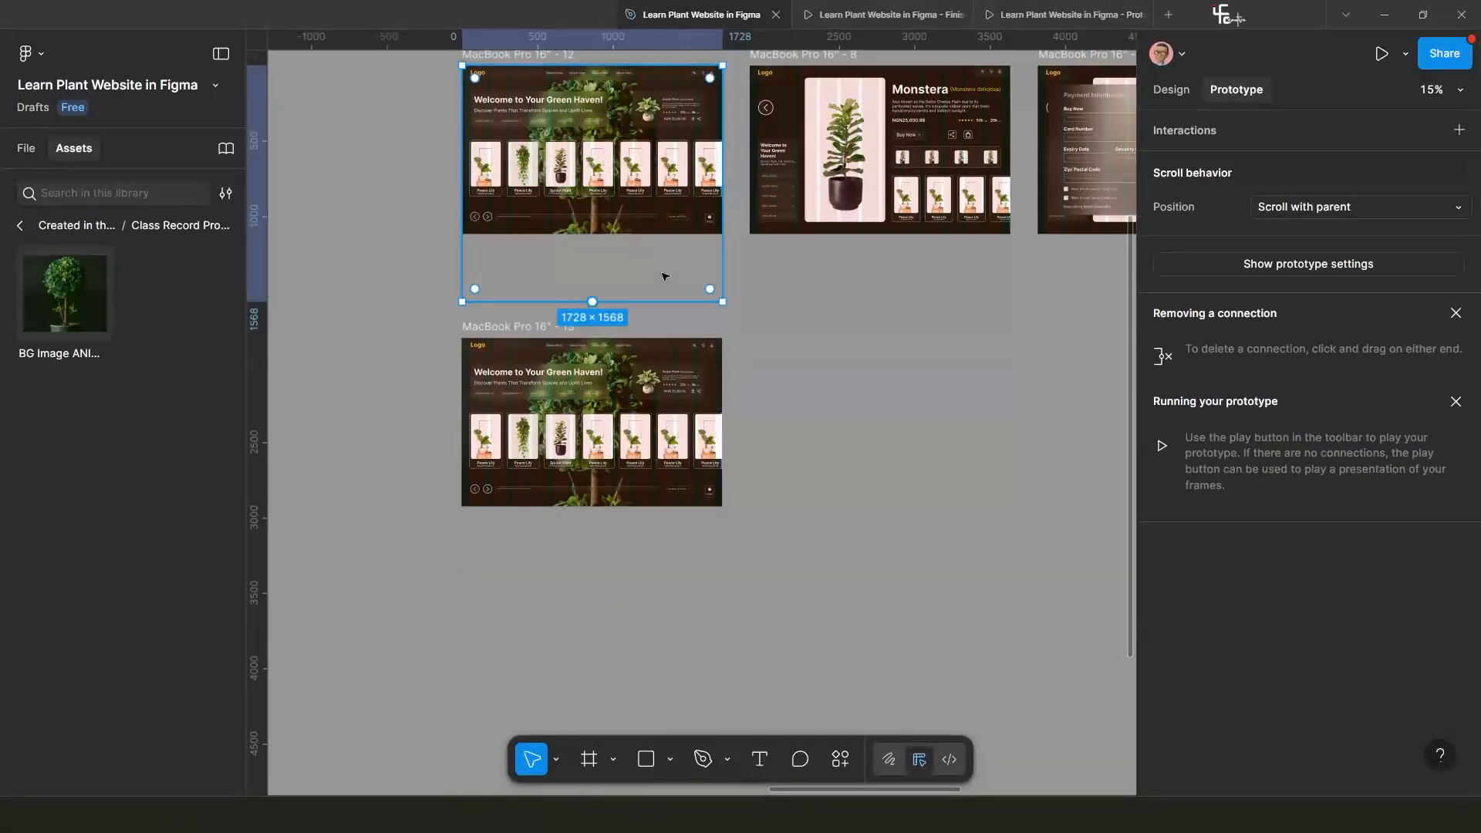
left_click(665, 503)
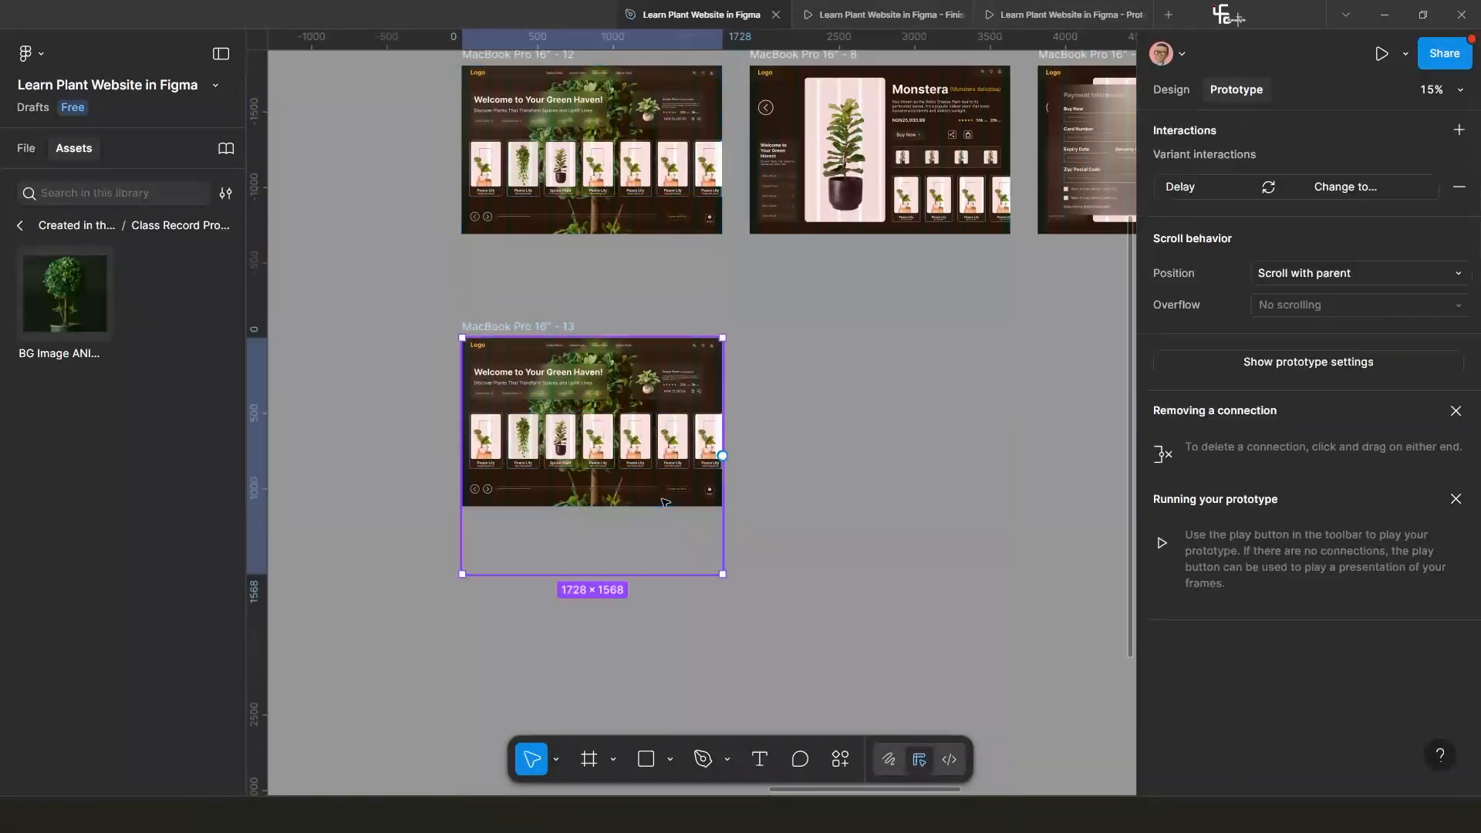
left_click(644, 237)
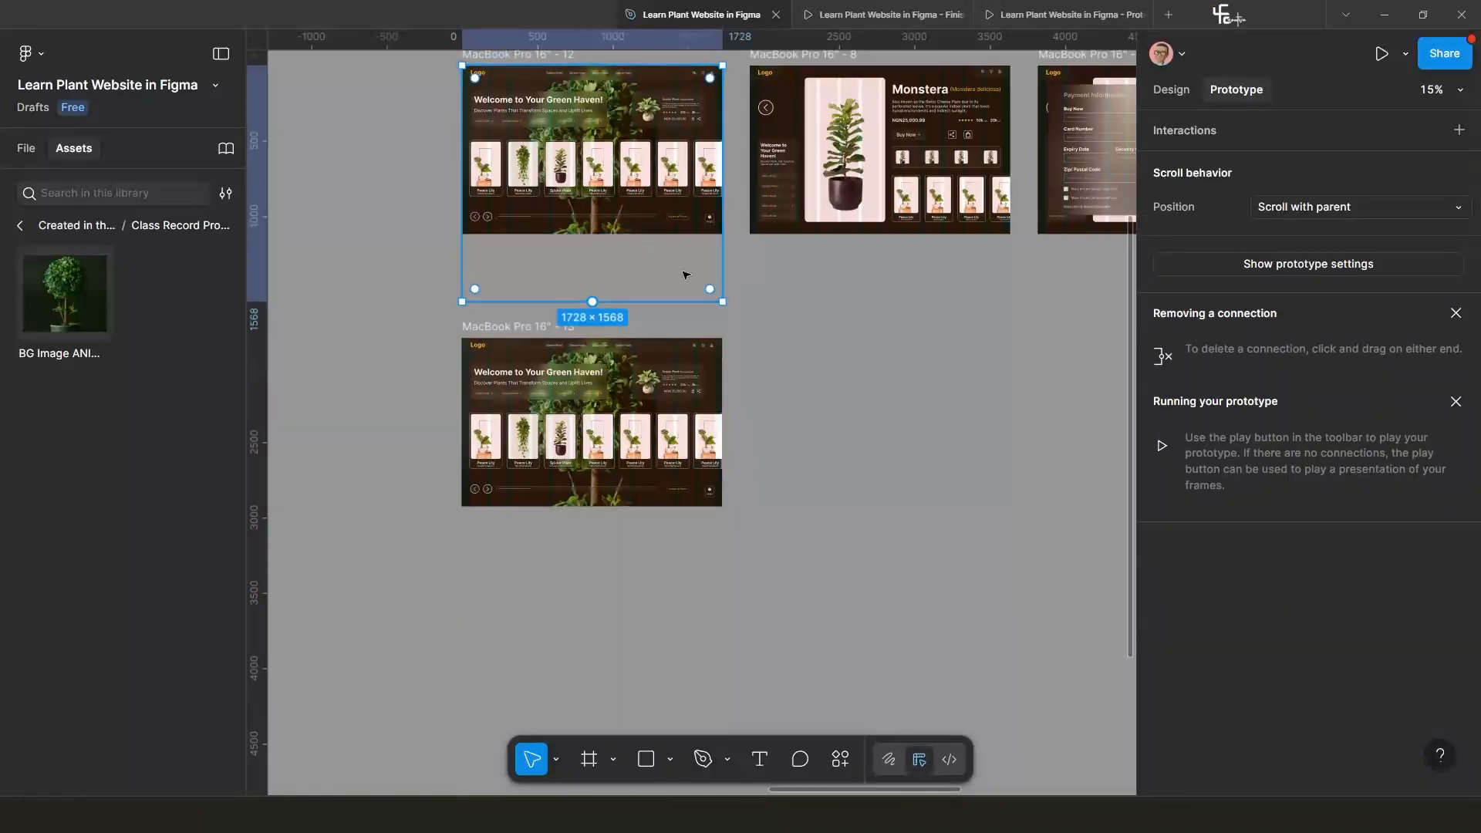
left_click(771, 340)
Preview the MacBook Pro 16" - 13 frame inline to check its animated background, and move the preview window off the frame.
scroll(680, 428, "up", 3)
left_click_drag(680, 423, 758, 401)
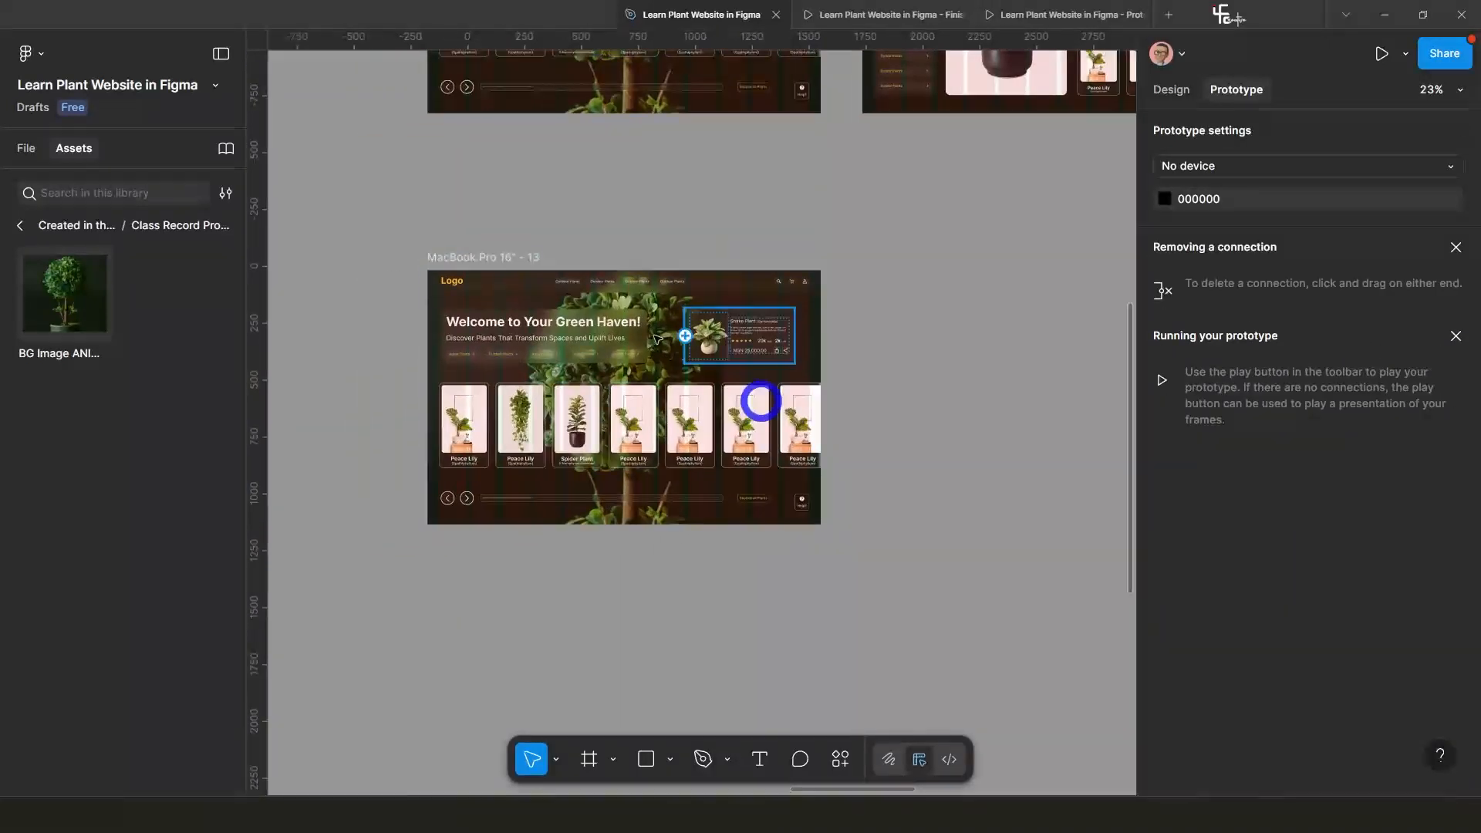
left_click(486, 258)
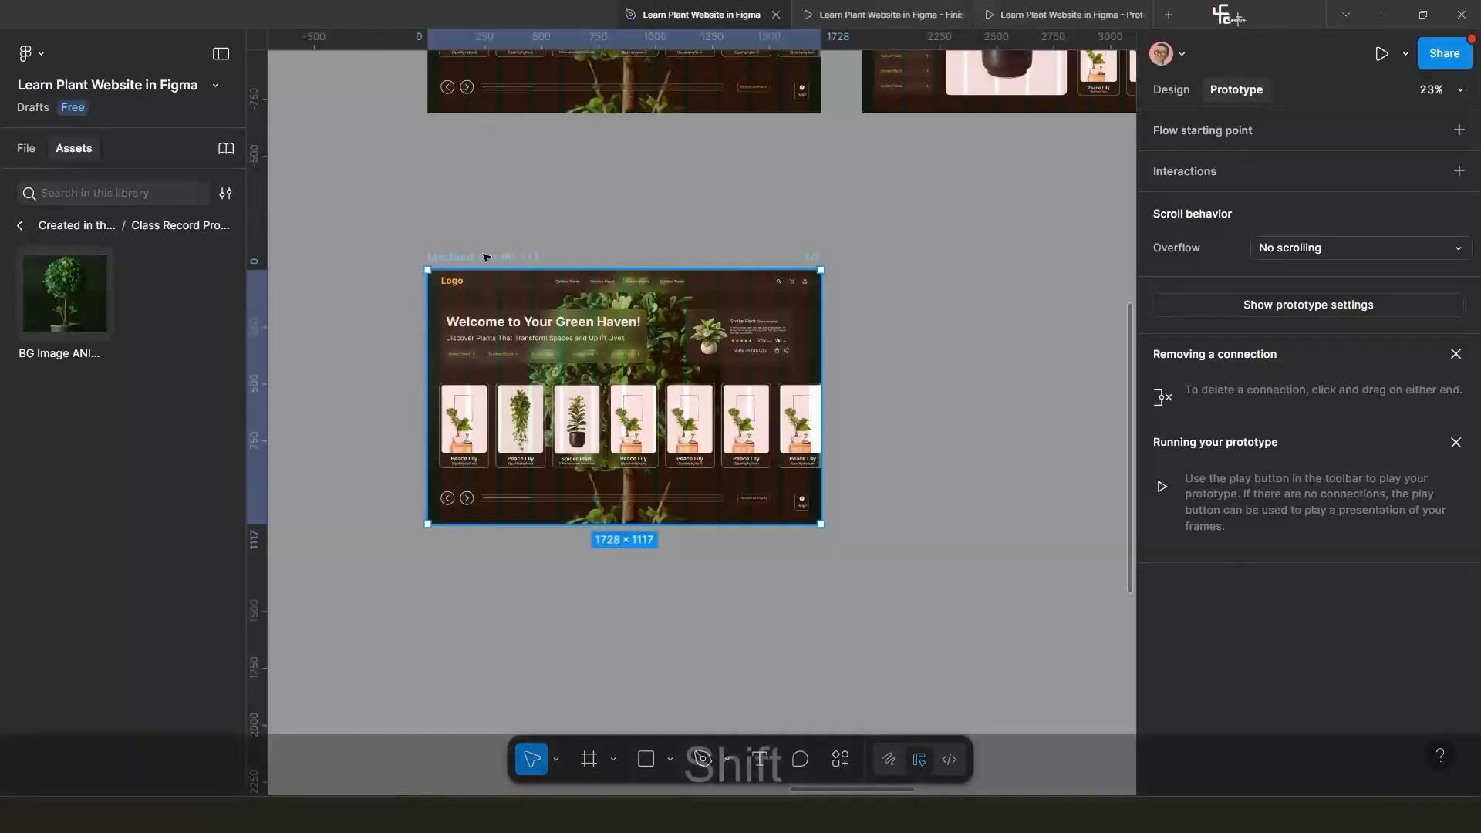
key("shift+space")
left_click_drag(311, 289, 418, 188)
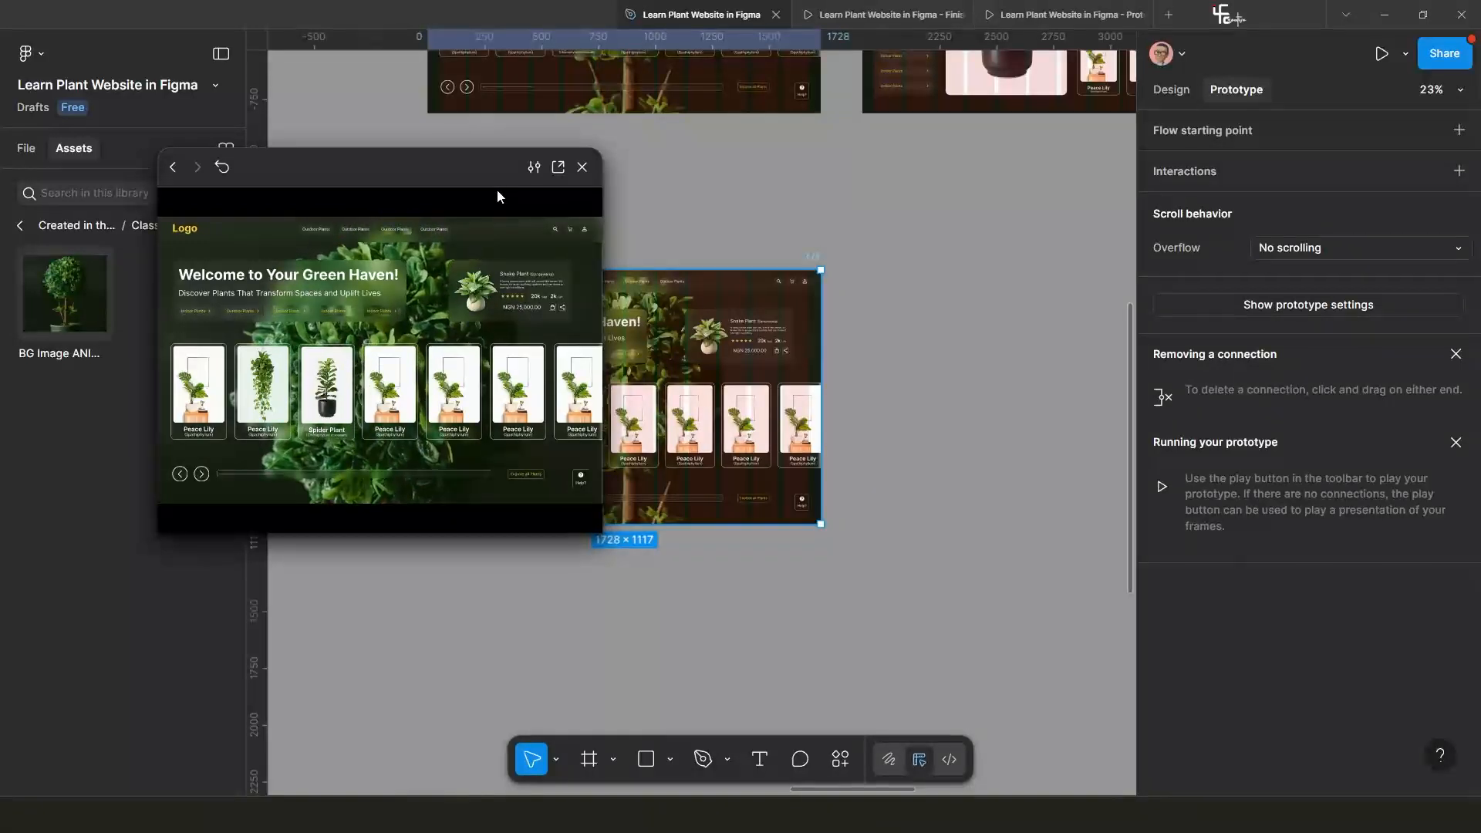
left_click_drag(470, 172, 186, 305)
Examine the Snake Plant info card in the duplicated home page and compare it with the card in the finished prototype.
scroll(652, 429, "up", 2)
scroll(581, 489, "up", 2)
scroll(646, 436, "down", 6)
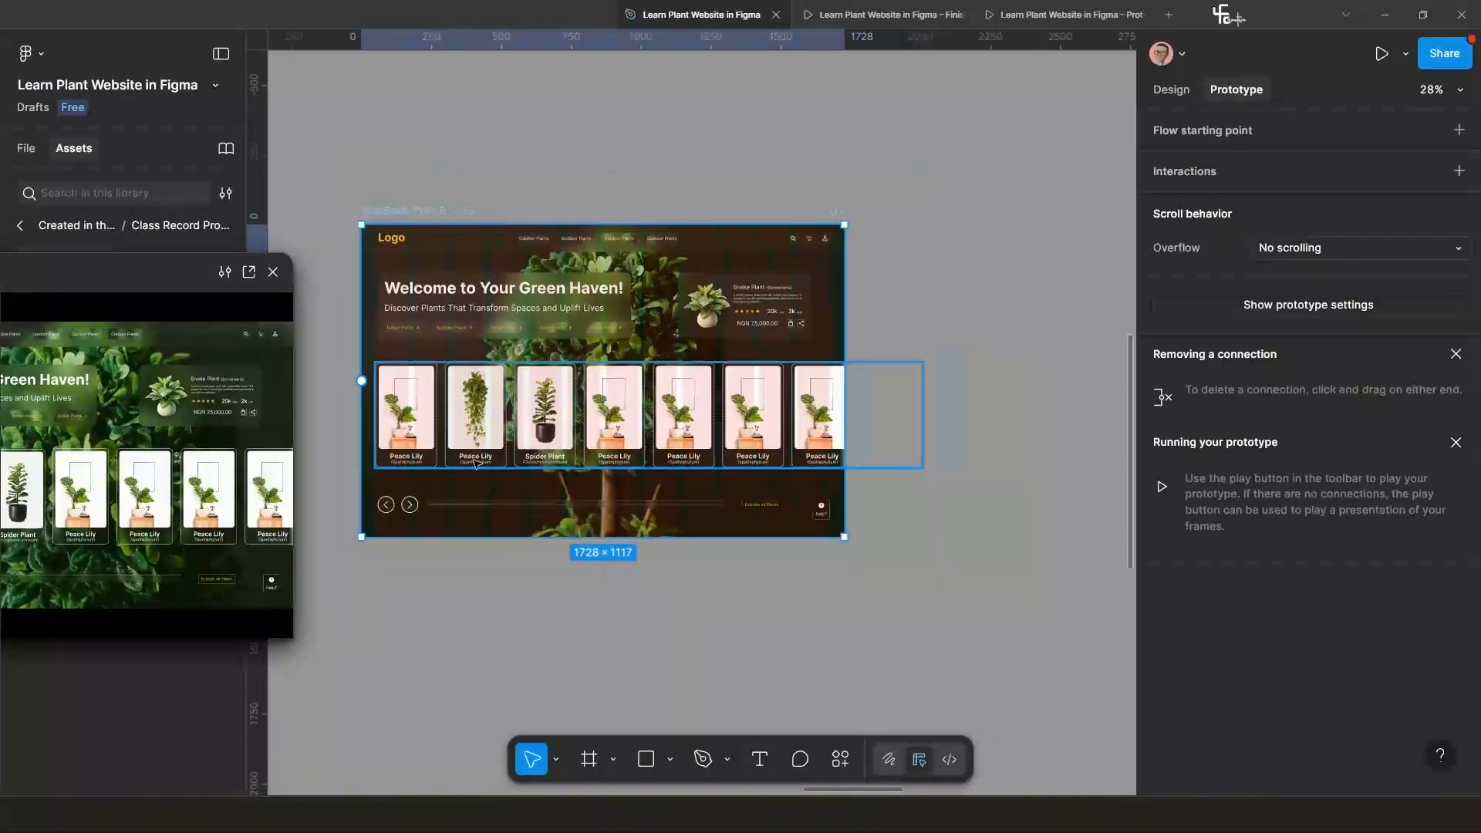
scroll(646, 436, "up", 4)
scroll(848, 232, "up", 1)
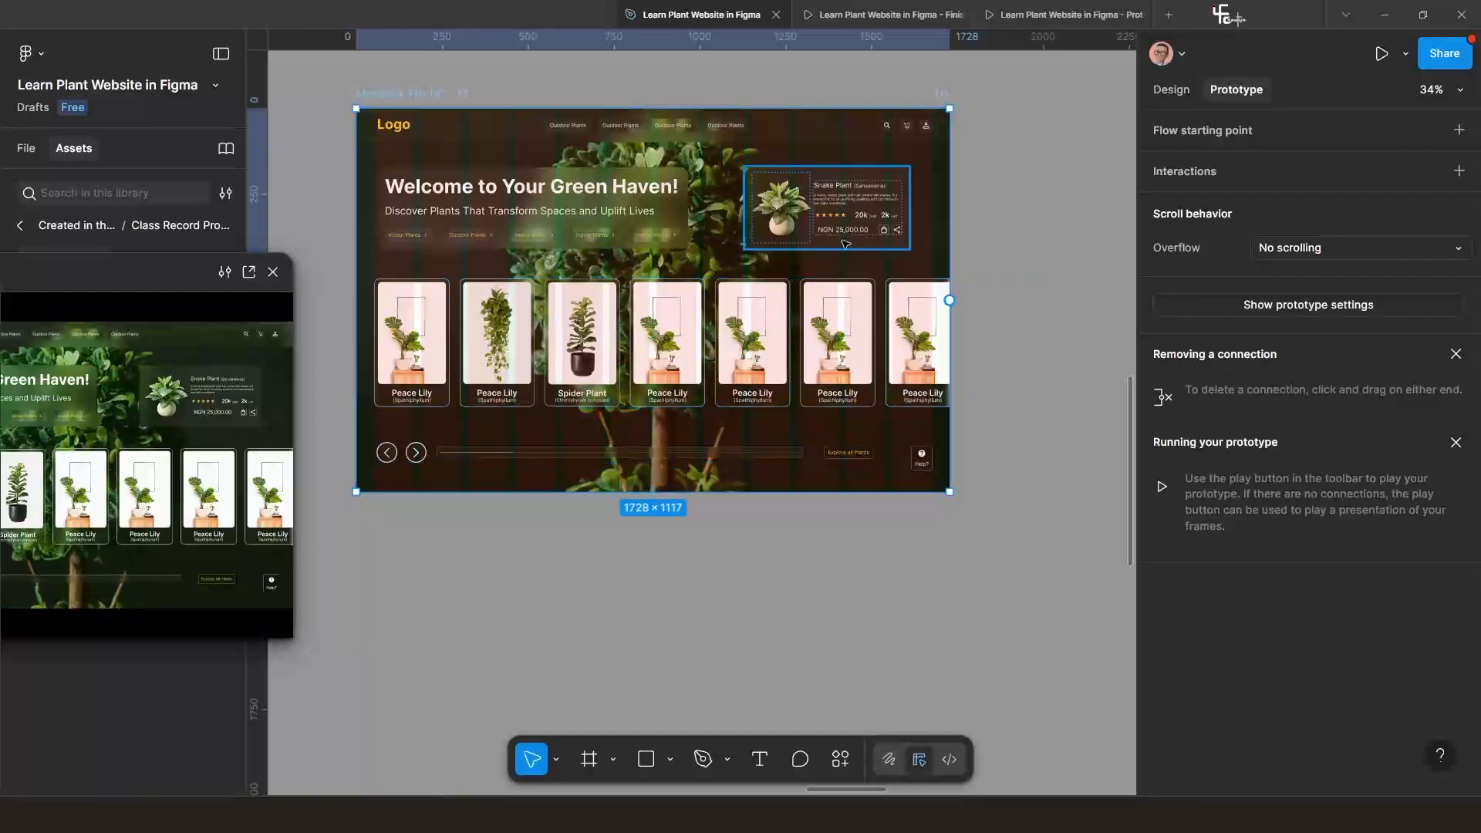
left_click(849, 214)
scroll(863, 215, "down", 2)
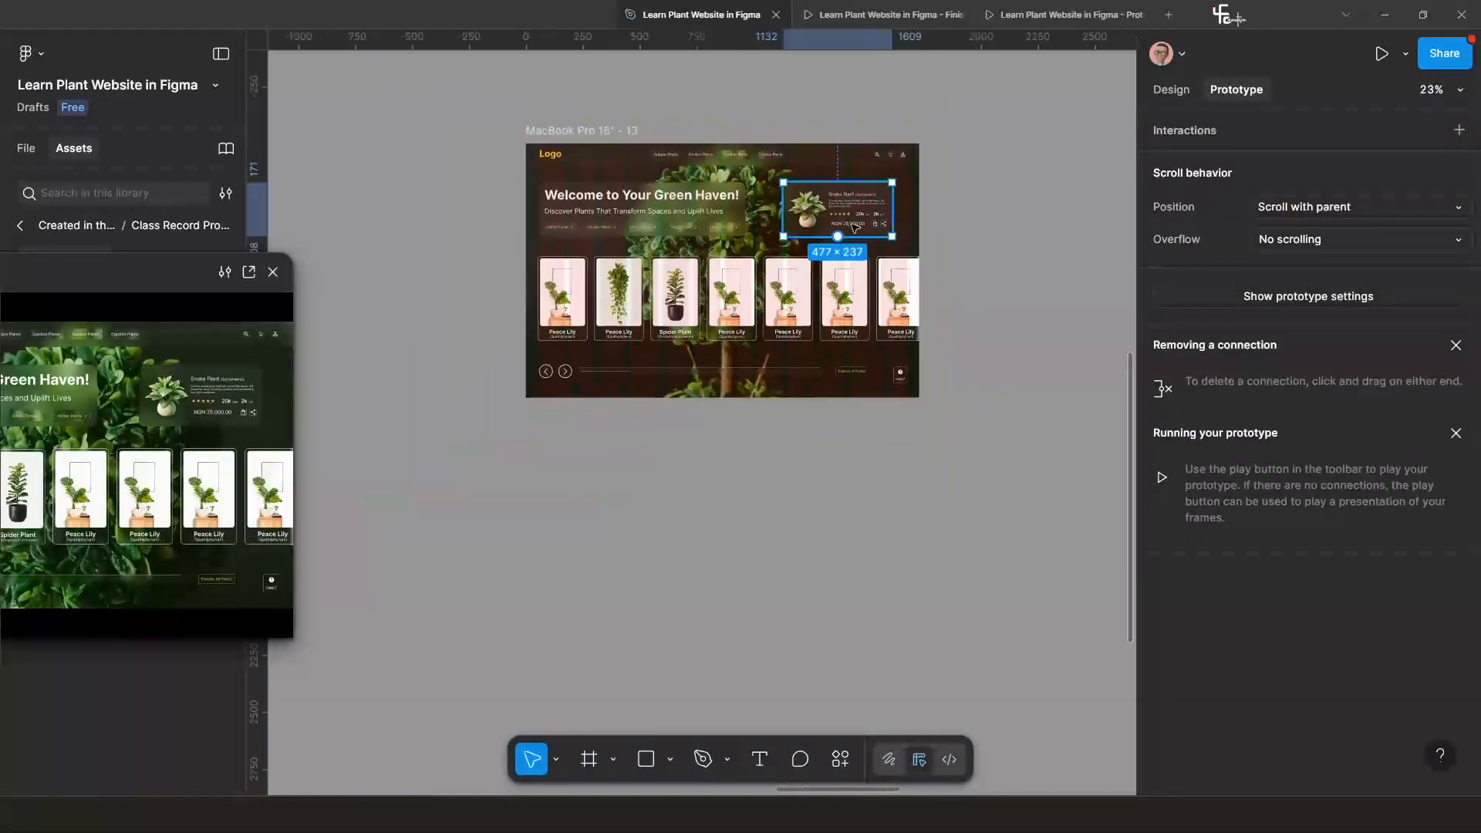
left_click_drag(863, 215, 760, 174)
scroll(753, 179, "up", 2)
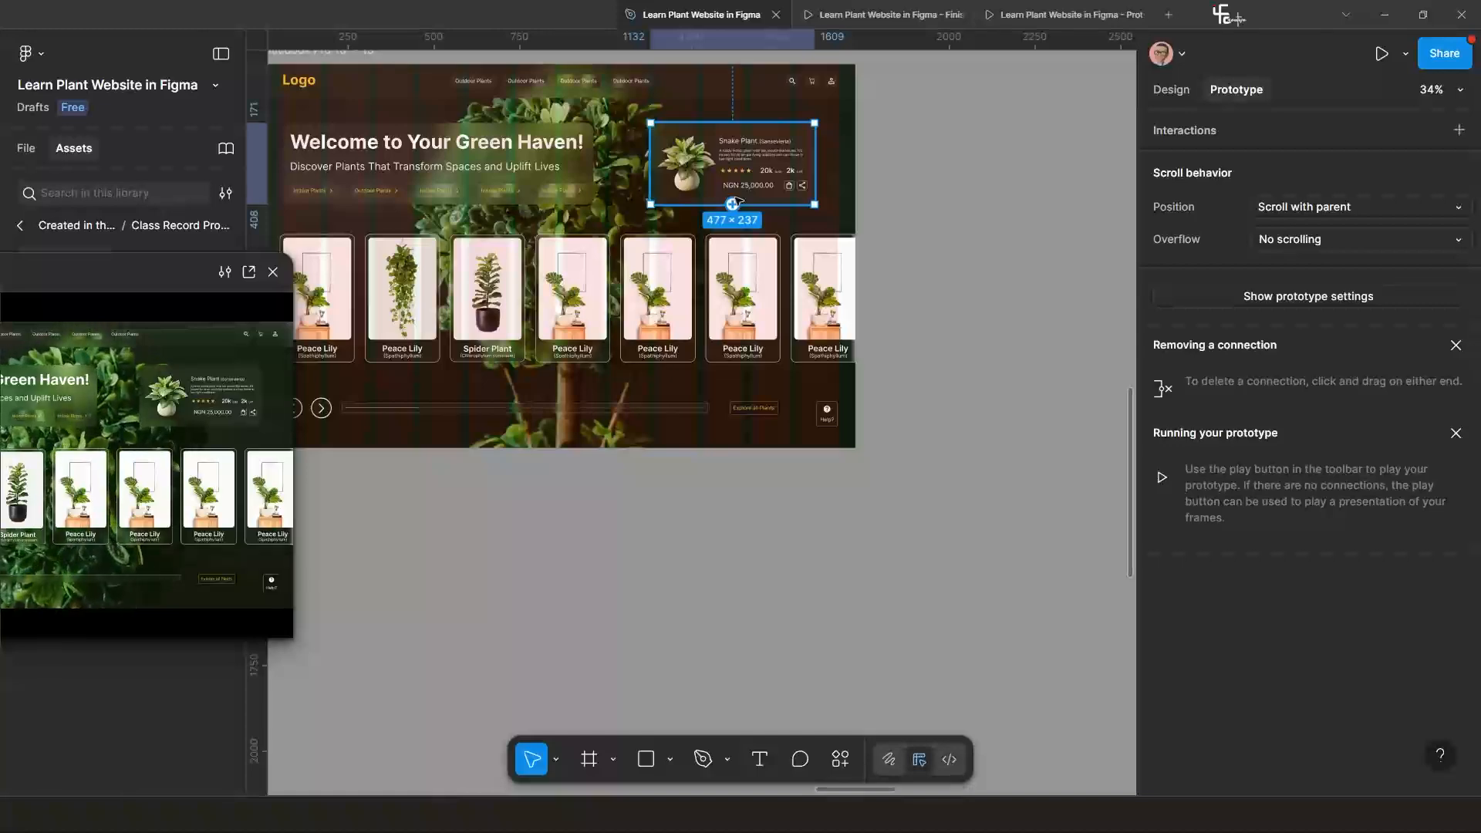
left_click(877, 15)
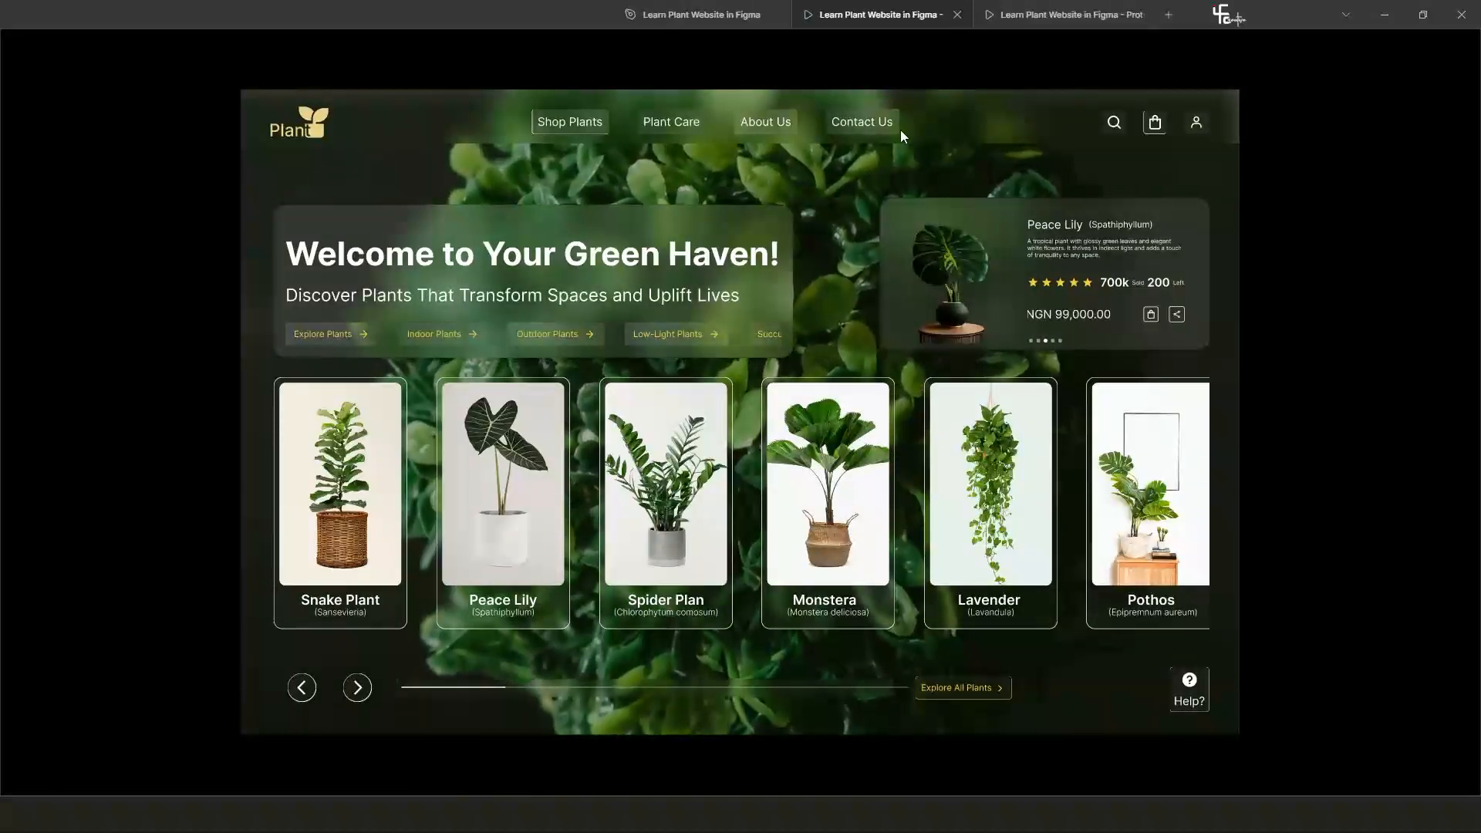
left_click(738, 21)
Place a copy of the Snake Plant info card on the empty canvas below the MacBook Pro 16" - 13 frame.
scroll(767, 316, "down", 4)
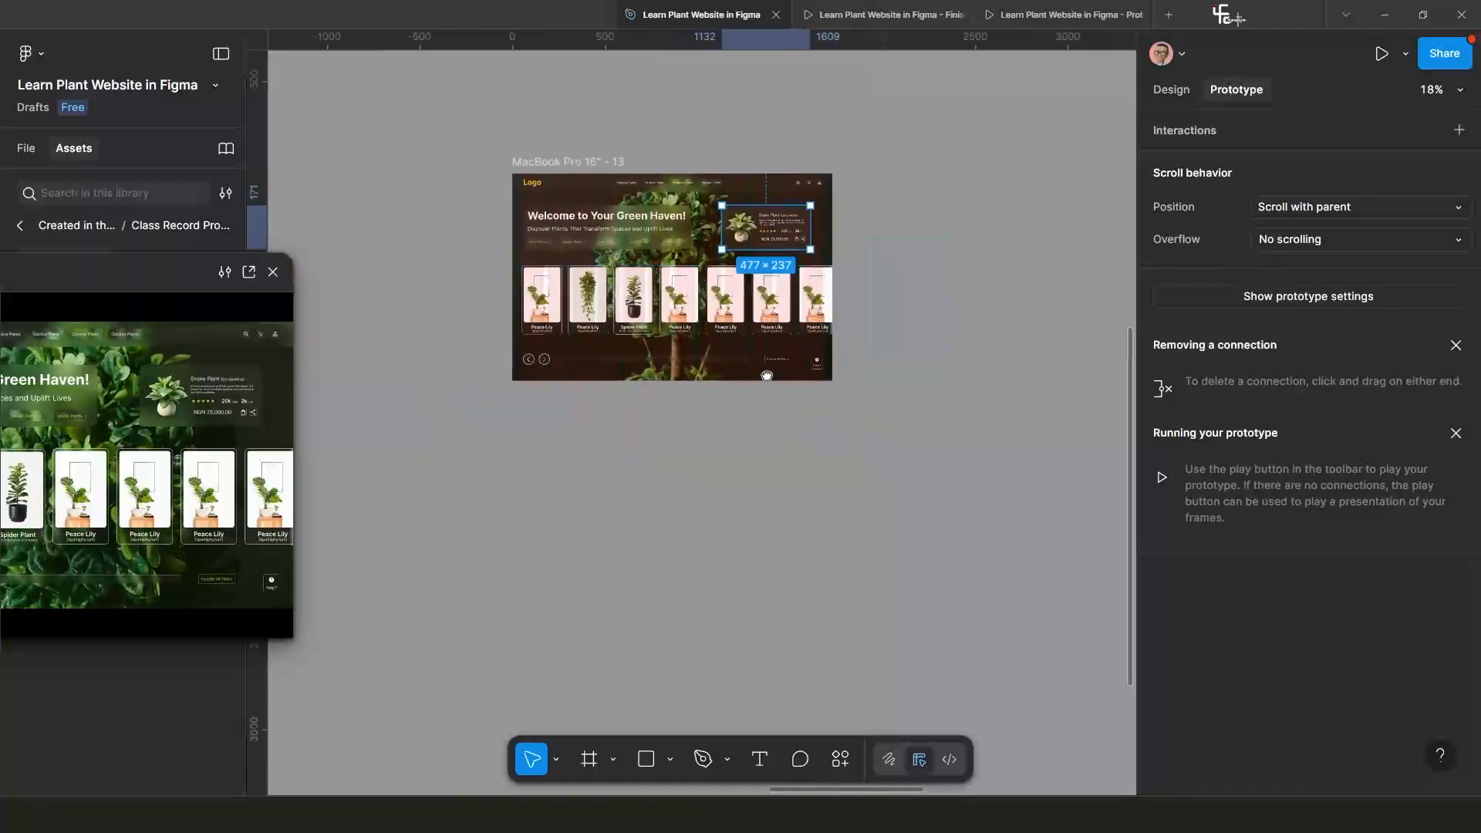
scroll(767, 379, "up", 4)
scroll(868, 153, "down", 5)
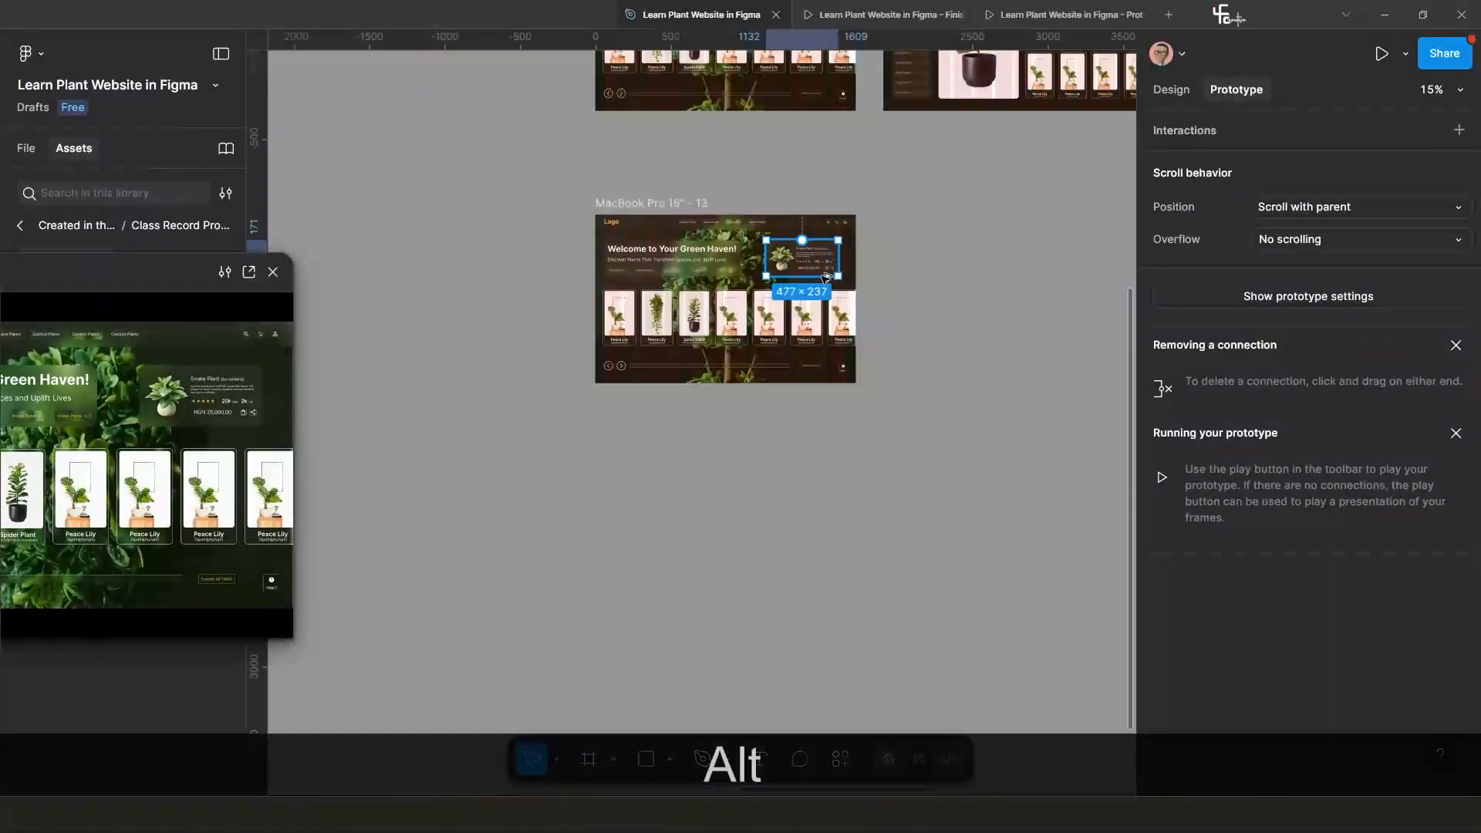
left_click_drag(816, 261, 751, 486)
scroll(748, 494, "up", 7)
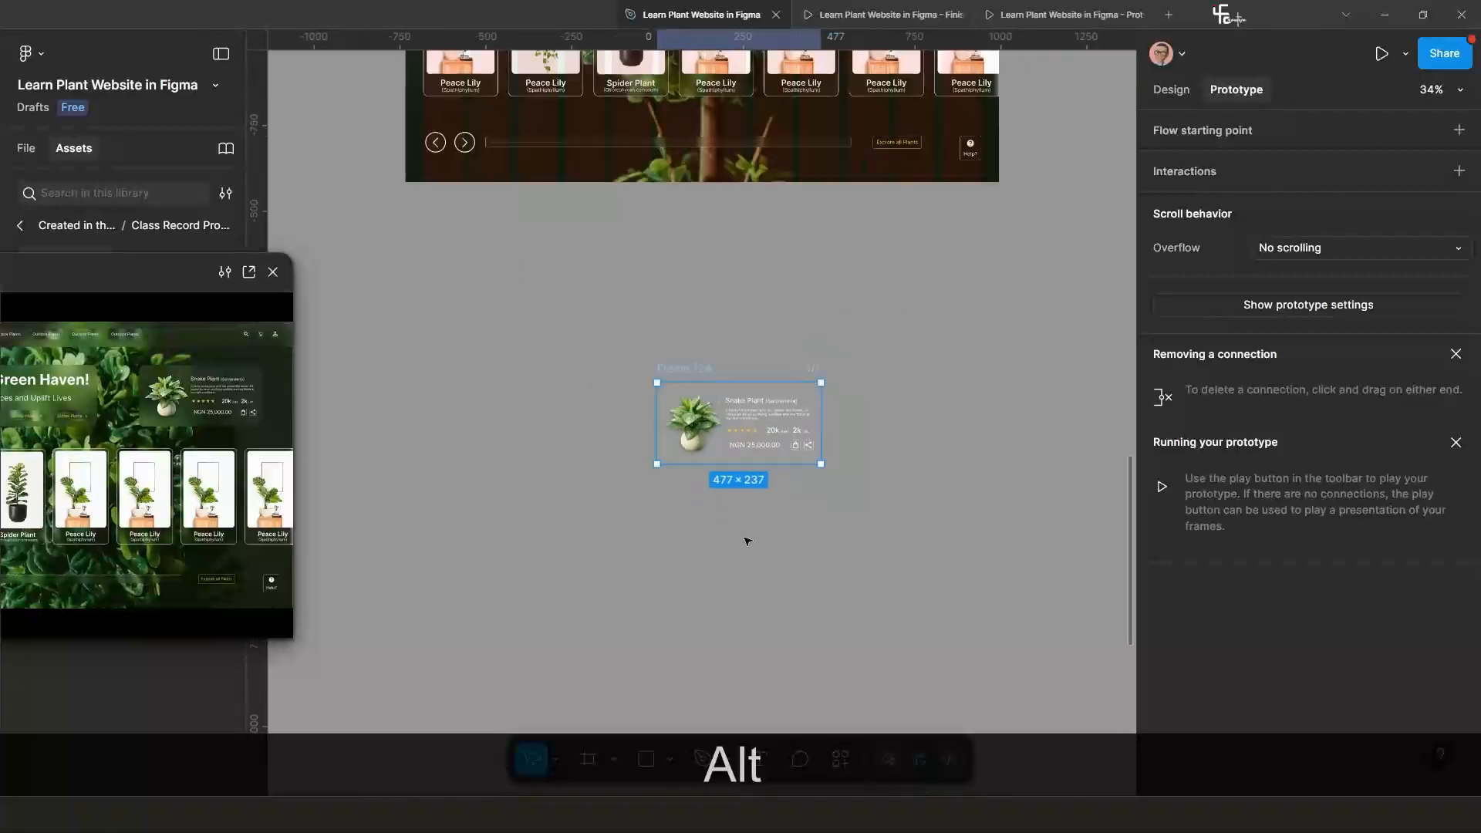
scroll(686, 413, "up", 4)
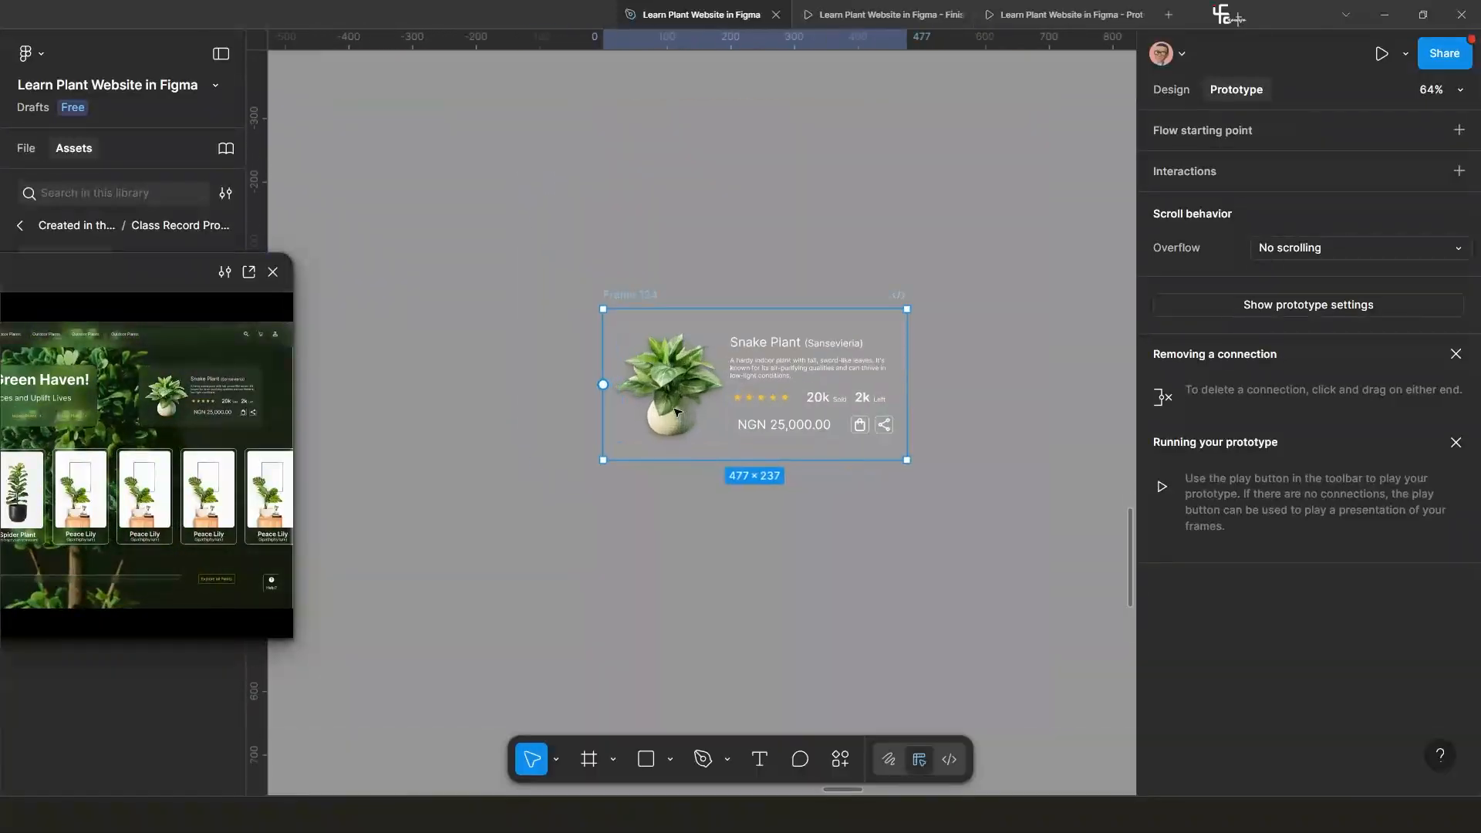
Examine the copied Snake Plant info card up close, selecting its plant image.
scroll(679, 409, "down", 2)
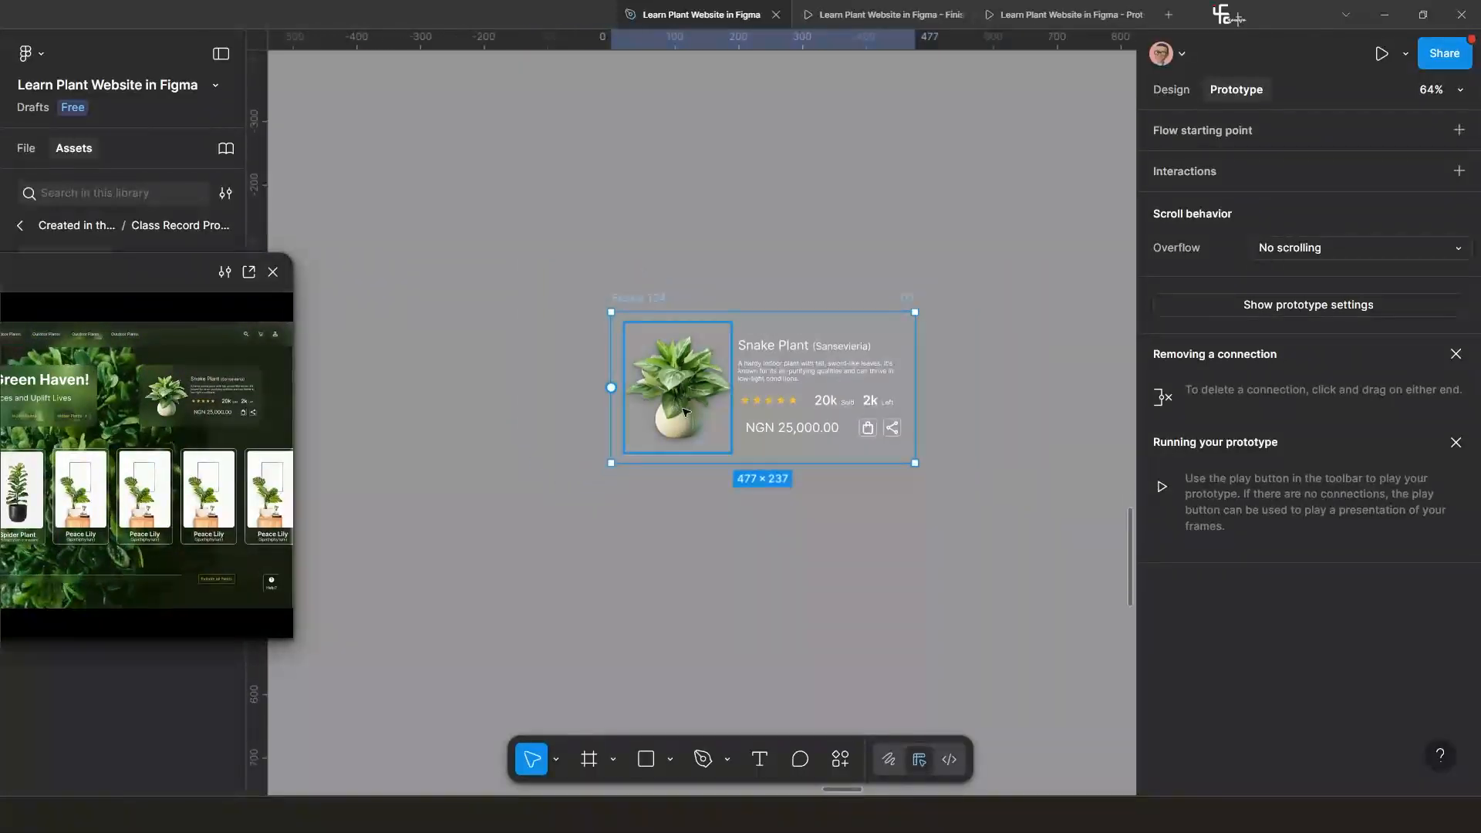
scroll(684, 413, "down", 8)
scroll(684, 358, "down", 2)
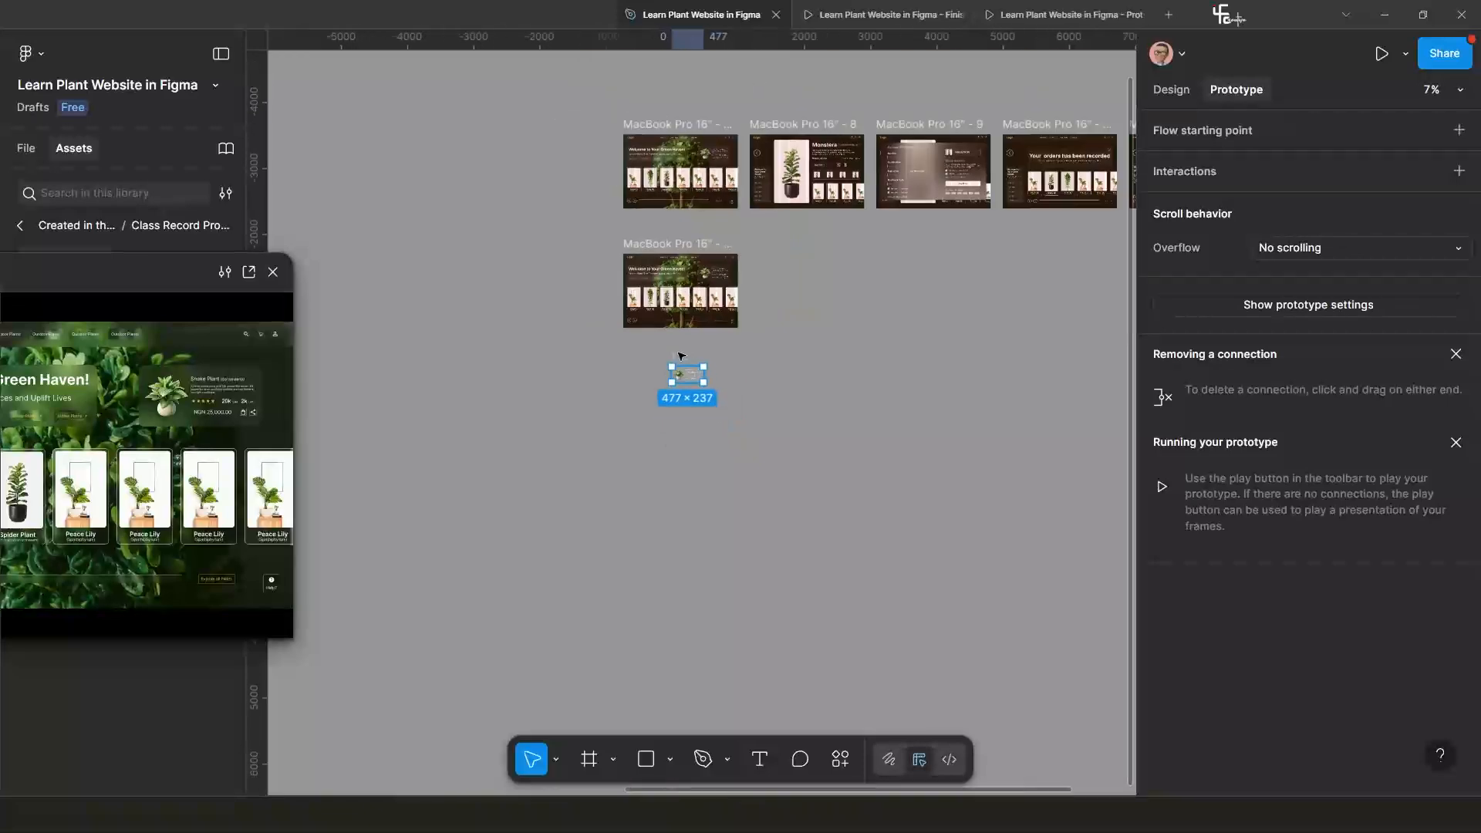
scroll(702, 409, "up", 9)
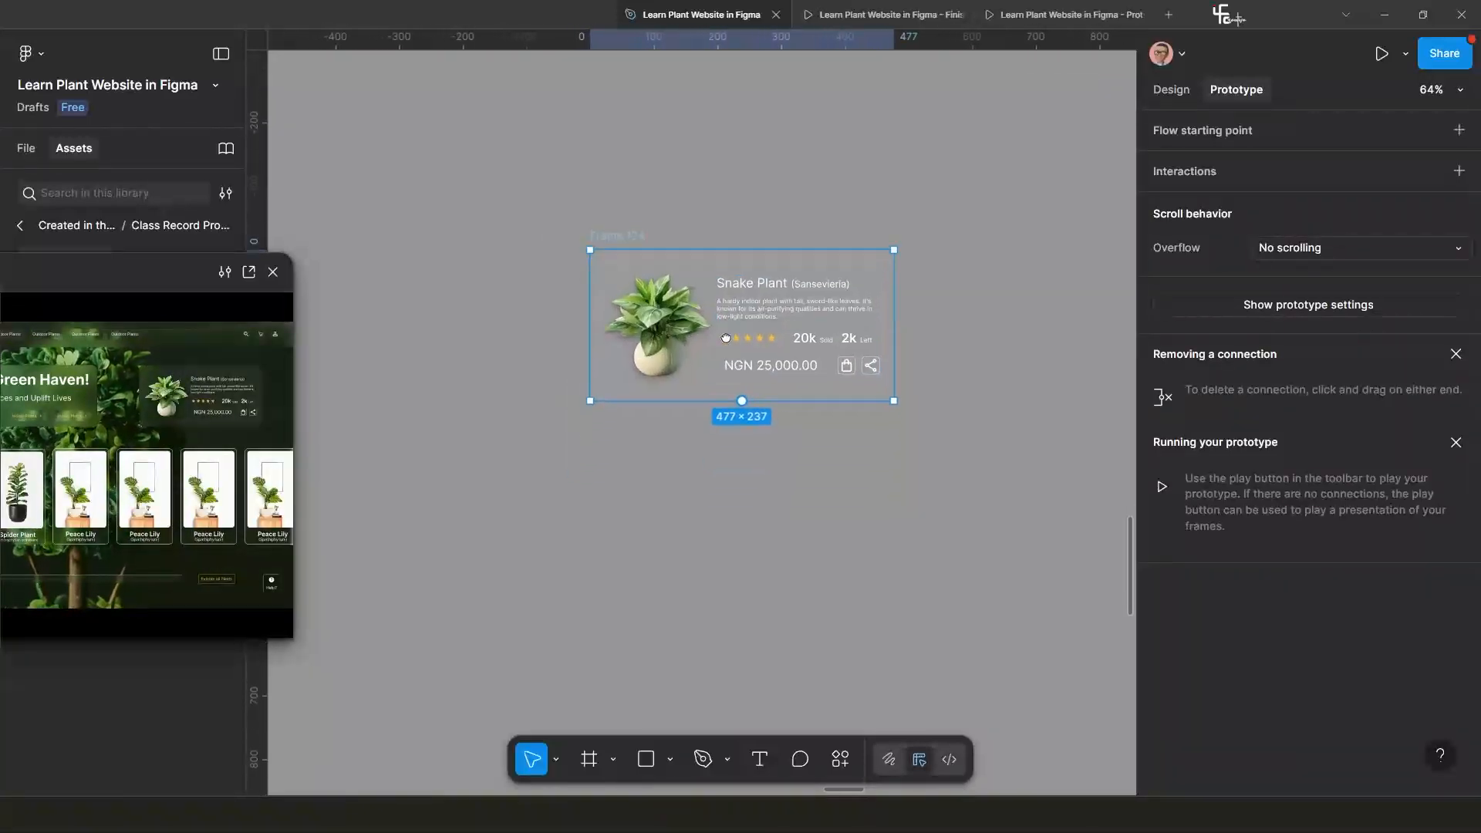
scroll(706, 402, "up", 2)
scroll(726, 343, "up", 3)
scroll(729, 338, "down", 6)
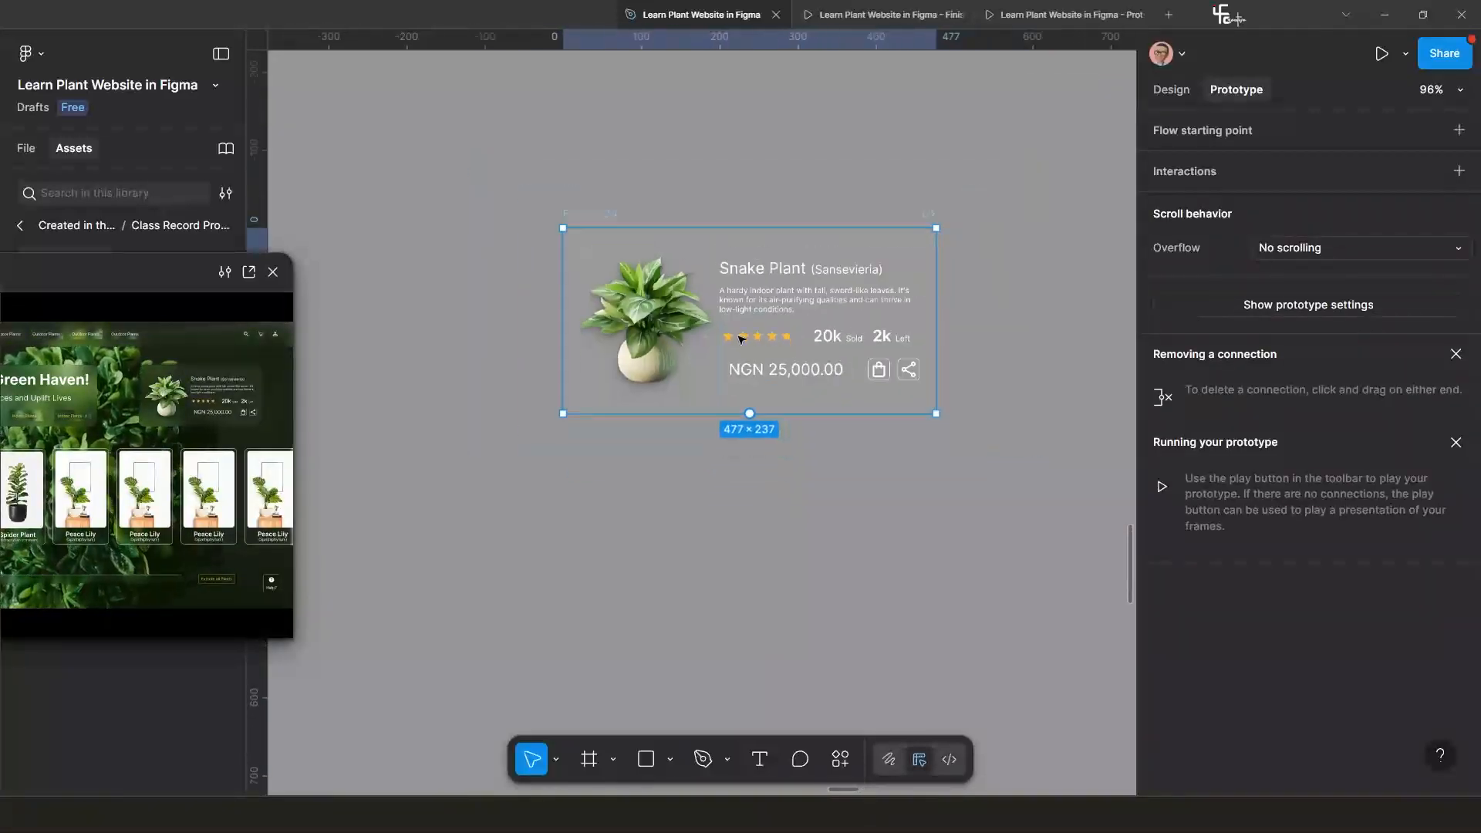
scroll(684, 317, "up", 6)
left_click(684, 311)
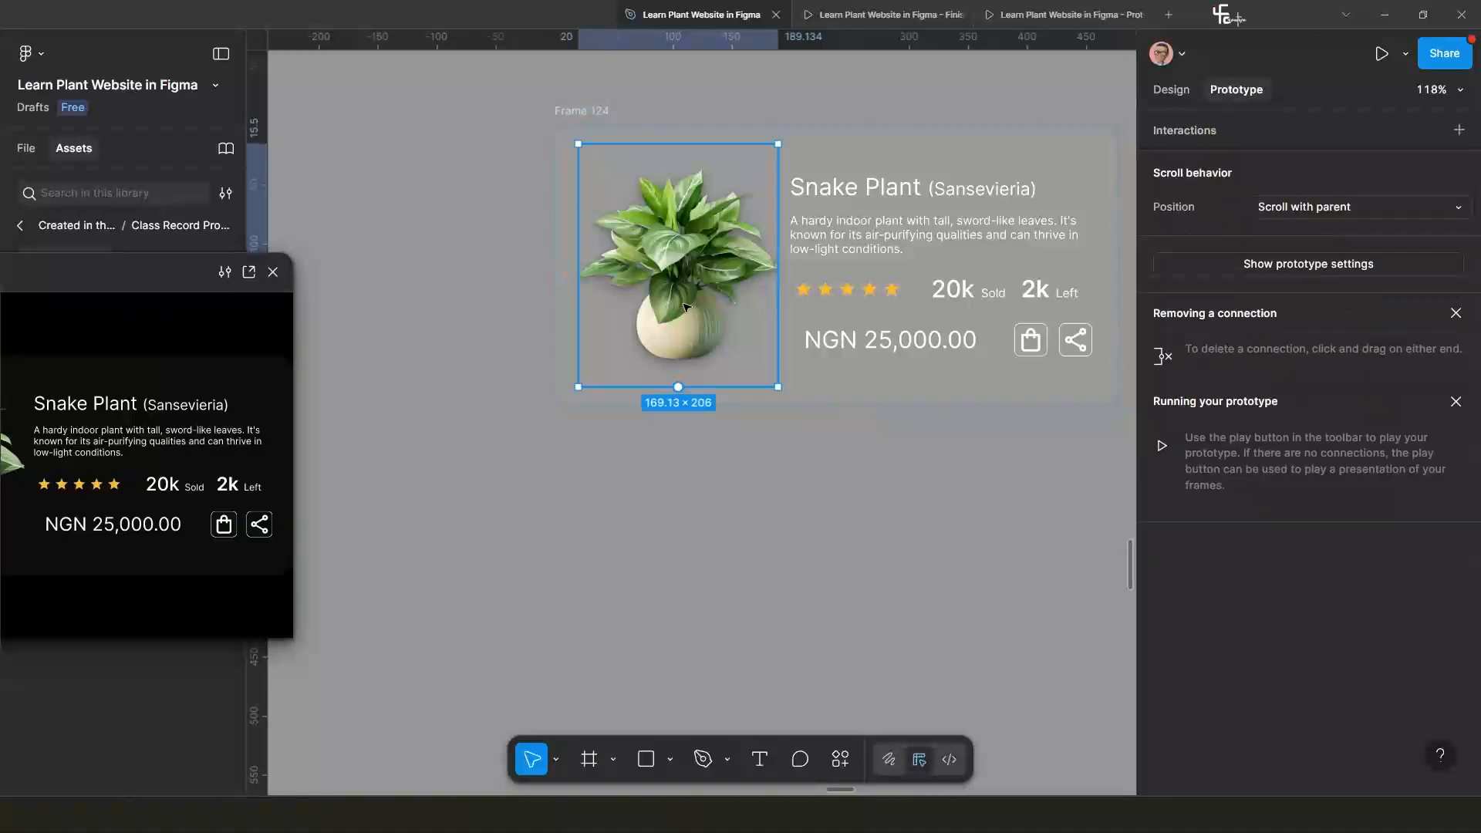
scroll(695, 313, "down", 3)
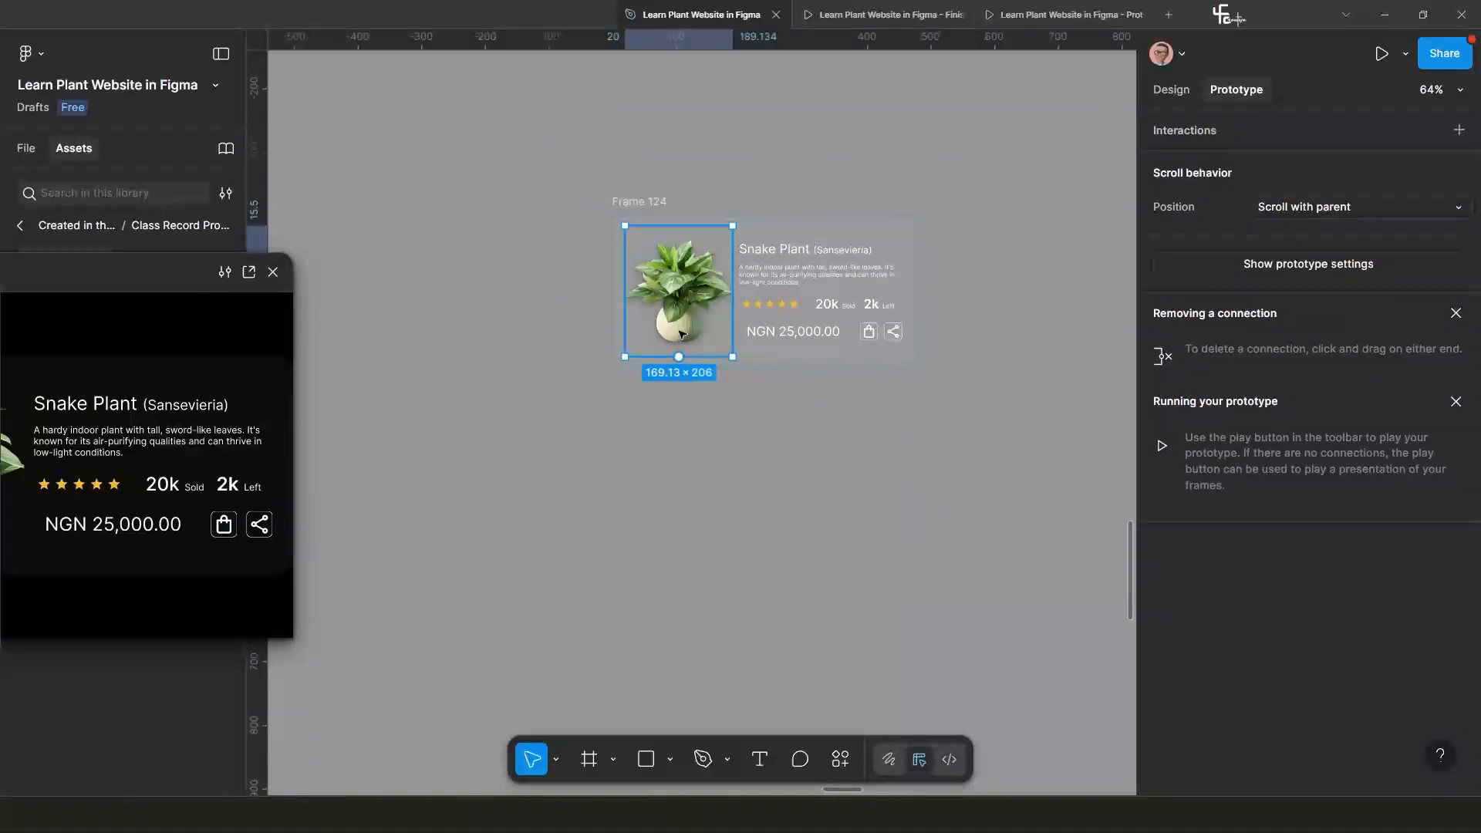
Close the inline preview and place a copy of the Snake Plant card's plant image on the empty canvas below the card.
left_click(273, 271)
scroll(689, 339, "up", 2)
scroll(689, 343, "down", 4)
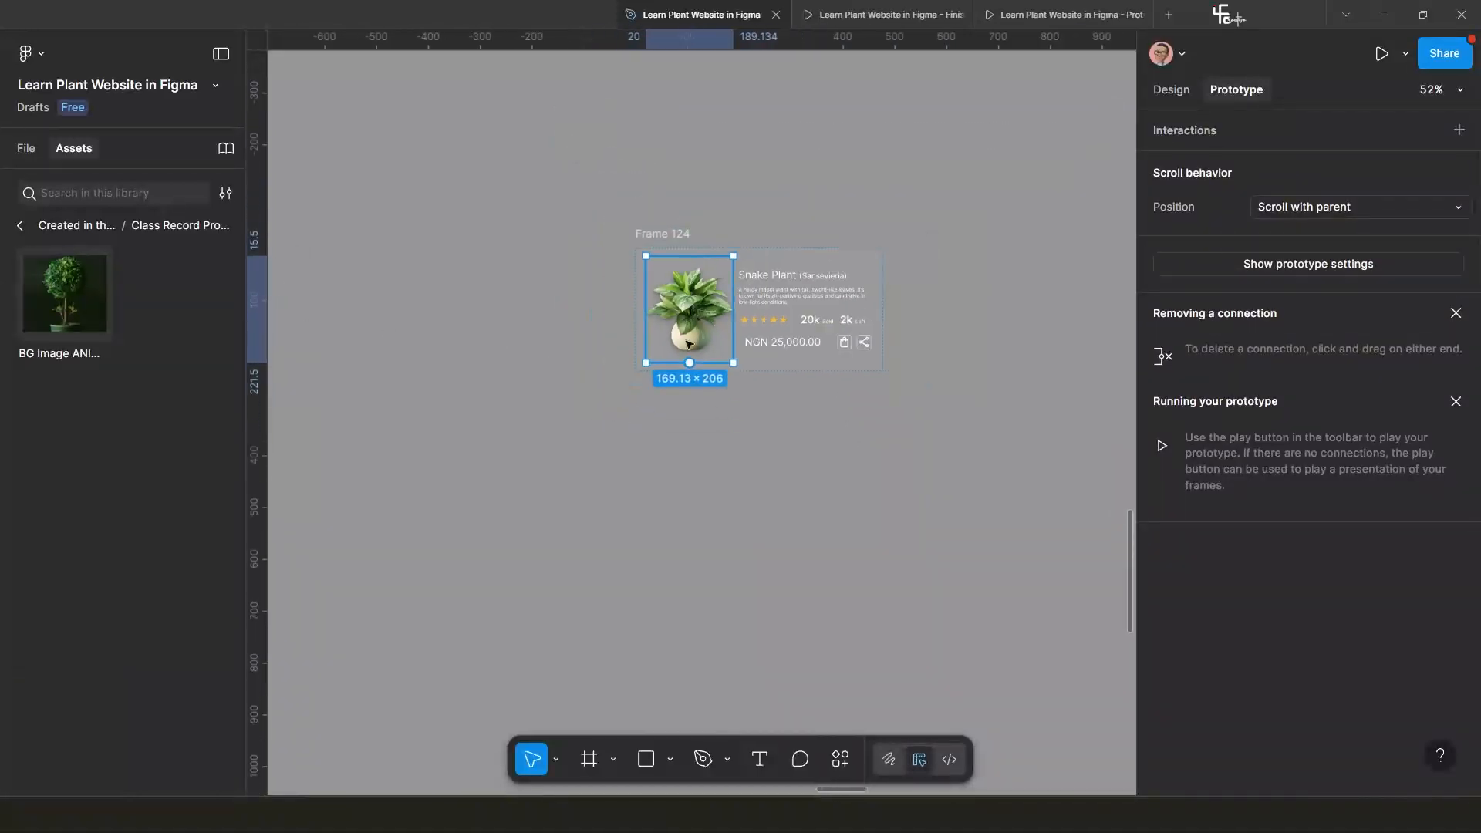
scroll(689, 343, "down", 5)
scroll(753, 369, "up", 3)
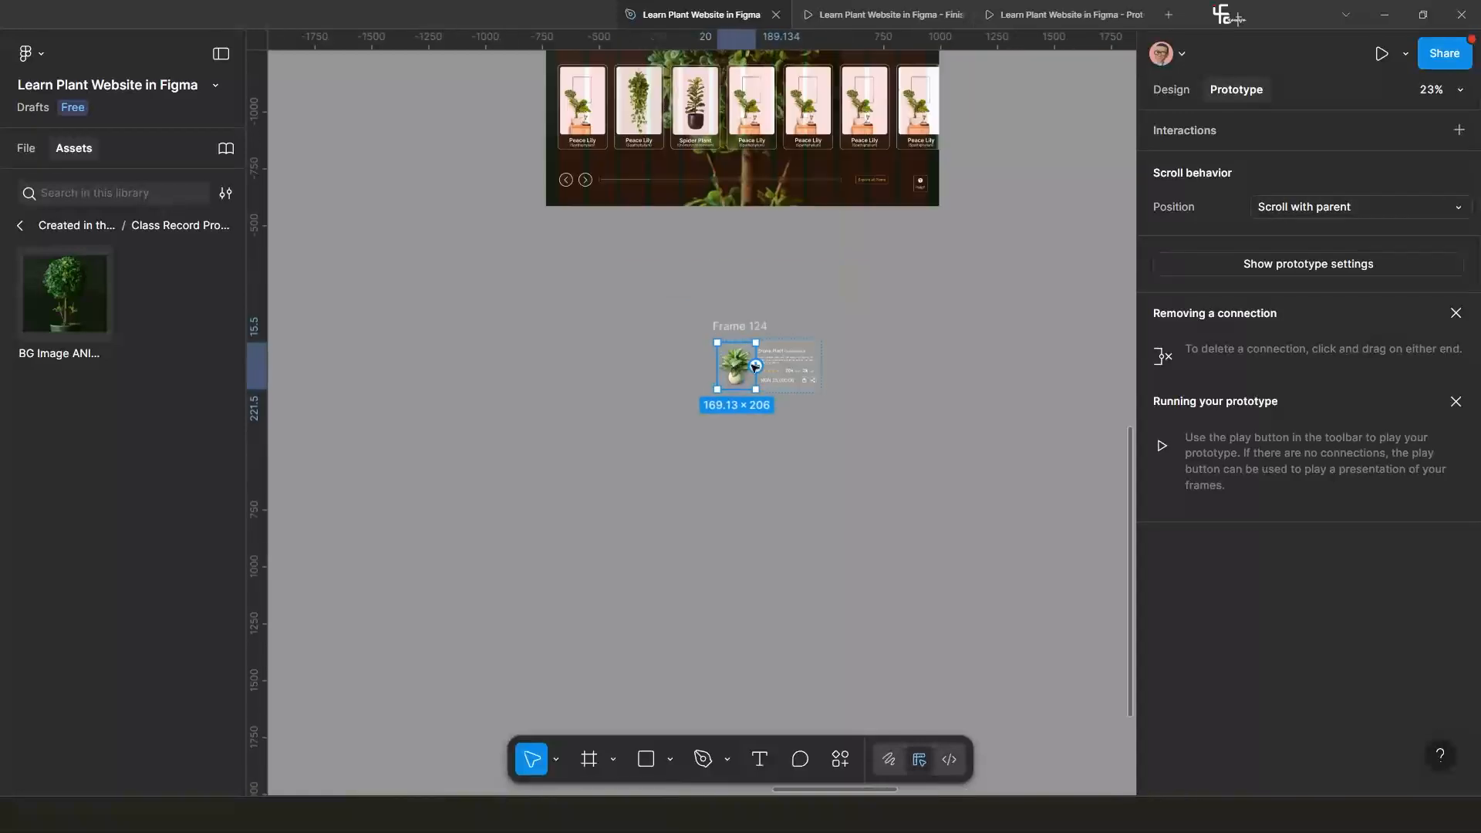
scroll(755, 365, "up", 6)
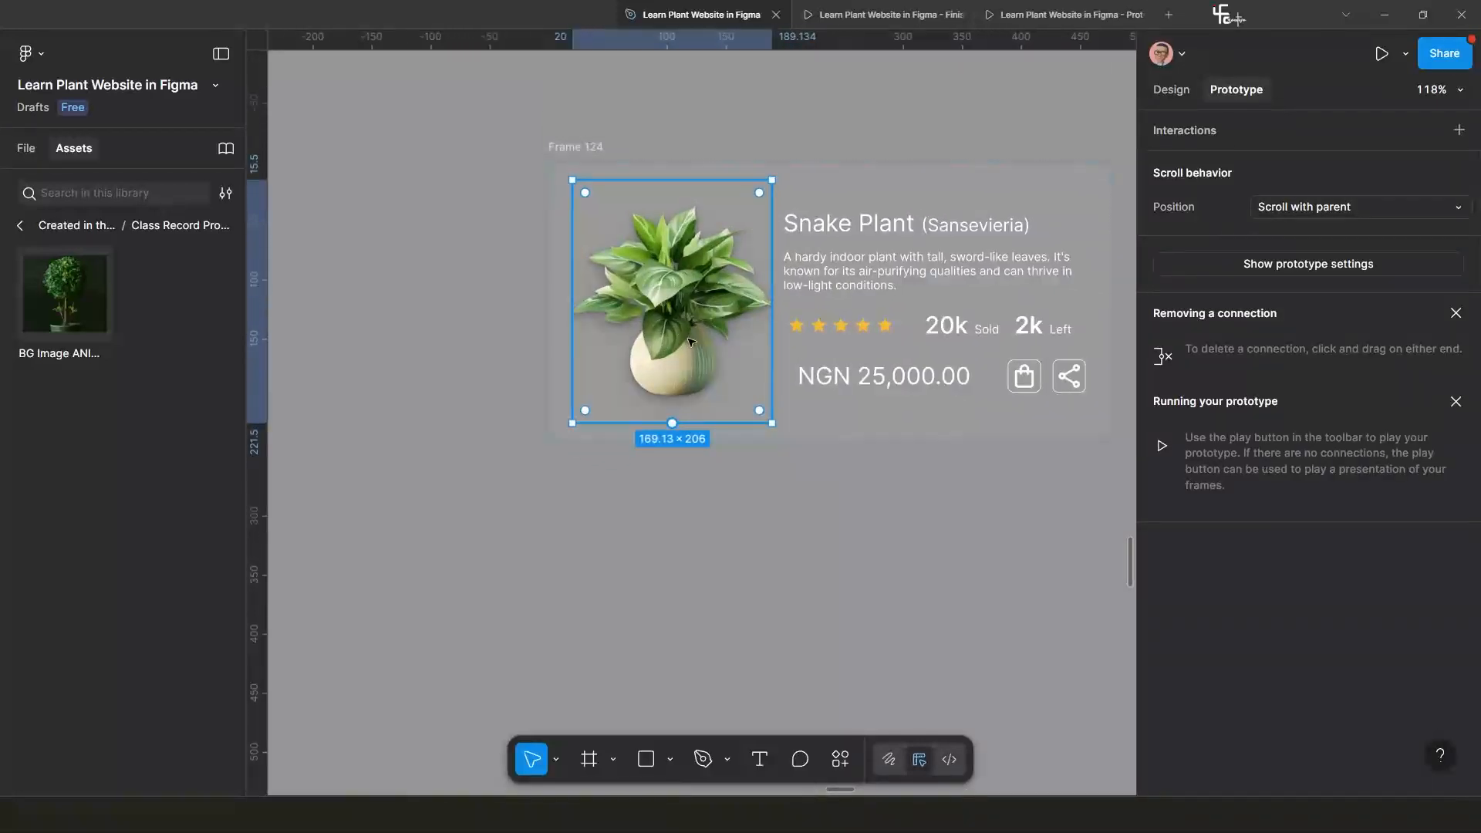
left_click_drag(690, 342, 490, 604)
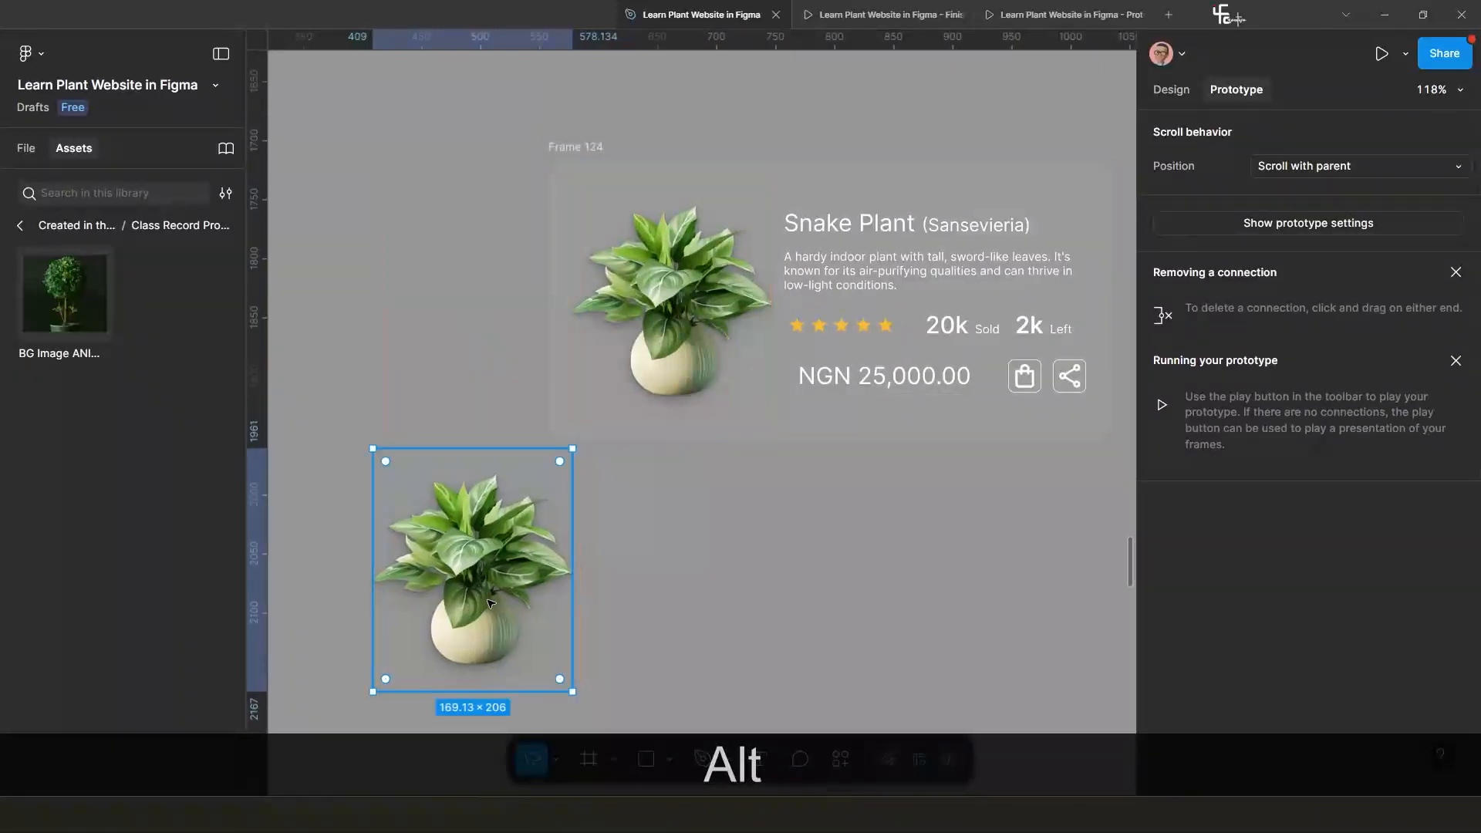
Duplicate the loose plant image beside itself below Frame 124.
scroll(725, 405, "down", 4)
left_click_drag(599, 487, 686, 533)
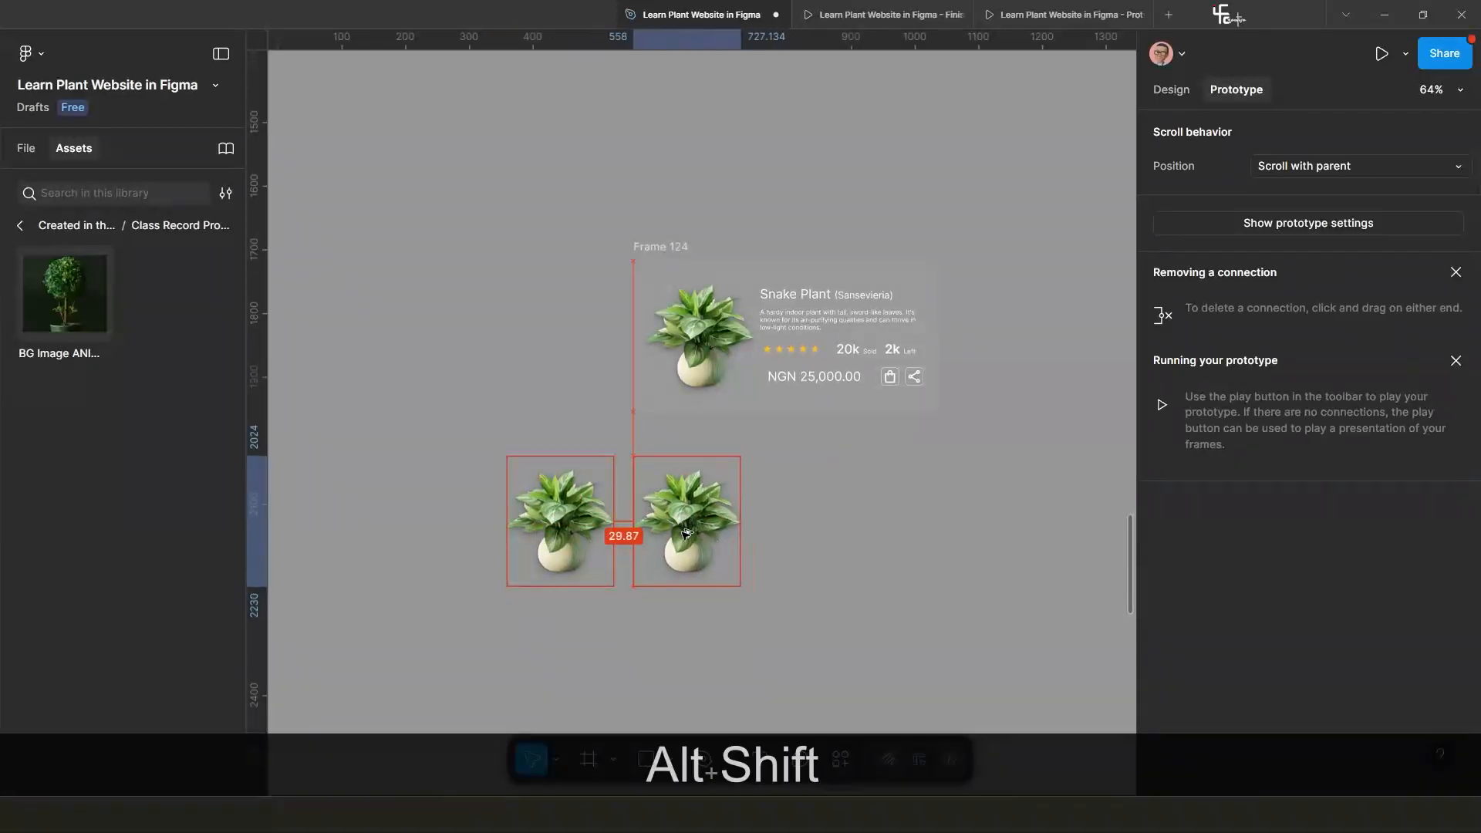
scroll(684, 534, "down", 3)
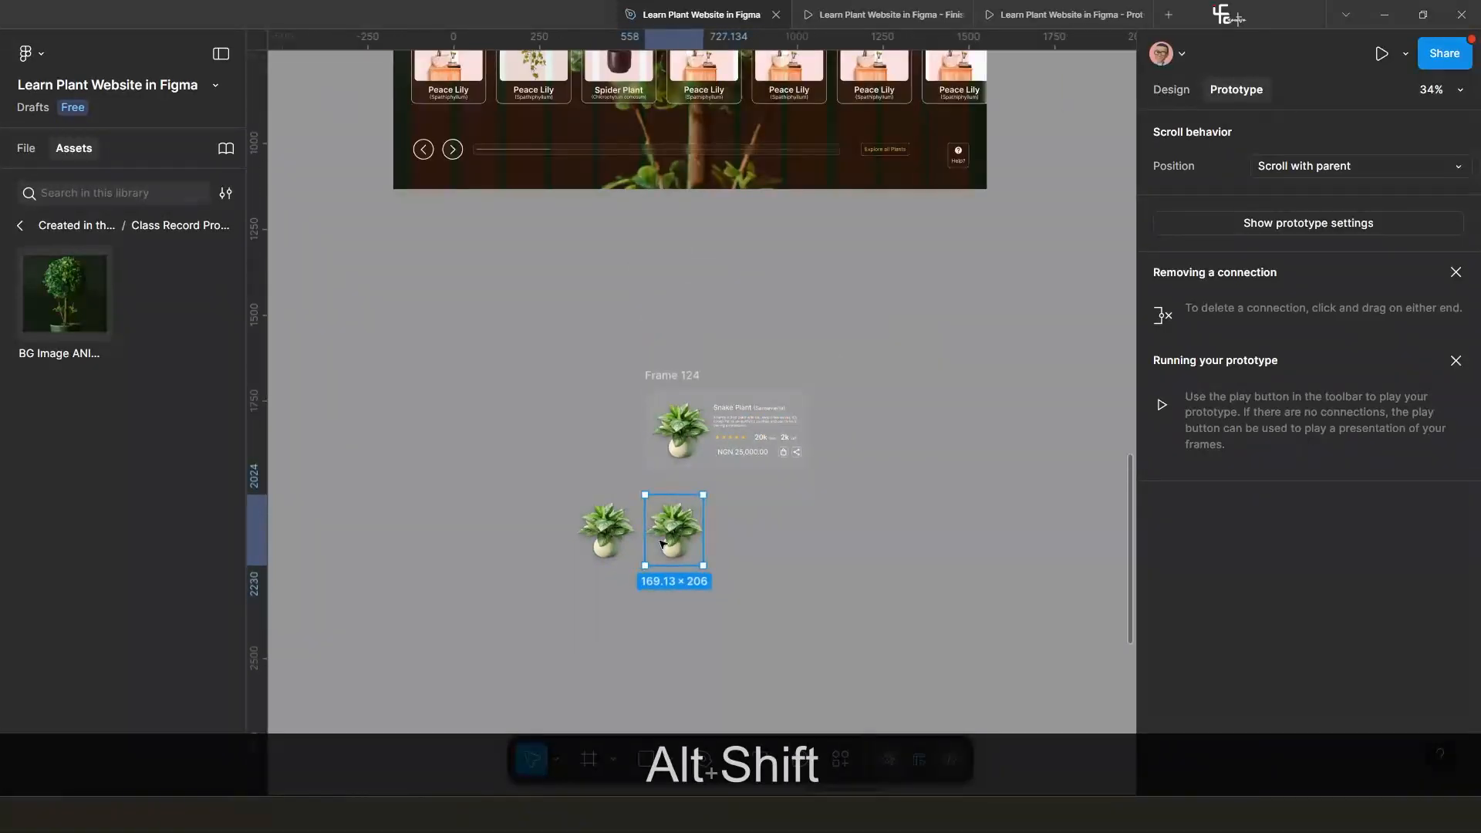
scroll(639, 539, "down", 3)
scroll(622, 557, "up", 2)
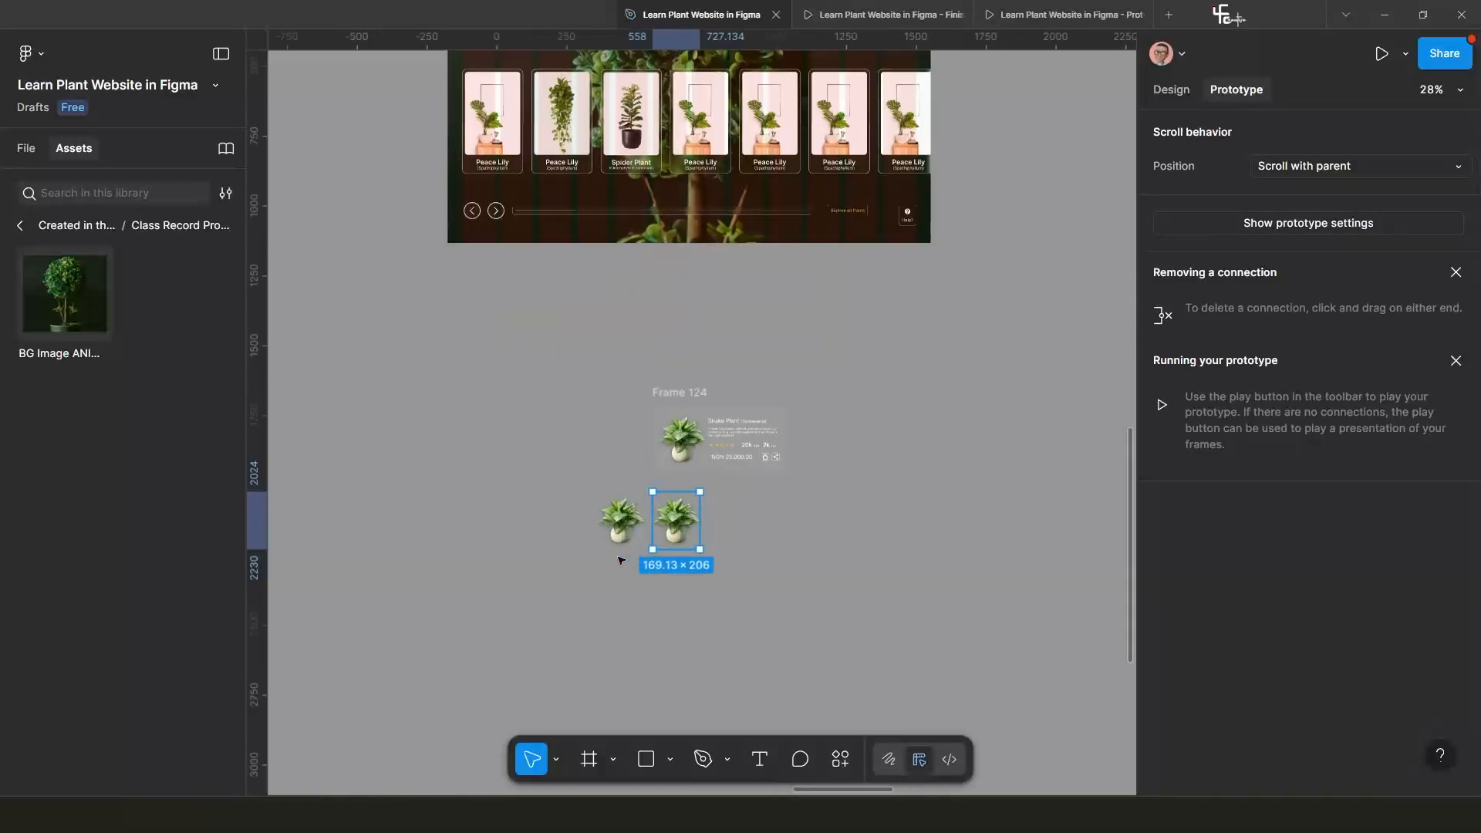
Copy the cactus, the other two lower plants, the aqua-pot succulent and the white-pot plant from Image Resources on the Class Record Design page.
left_click(28, 149)
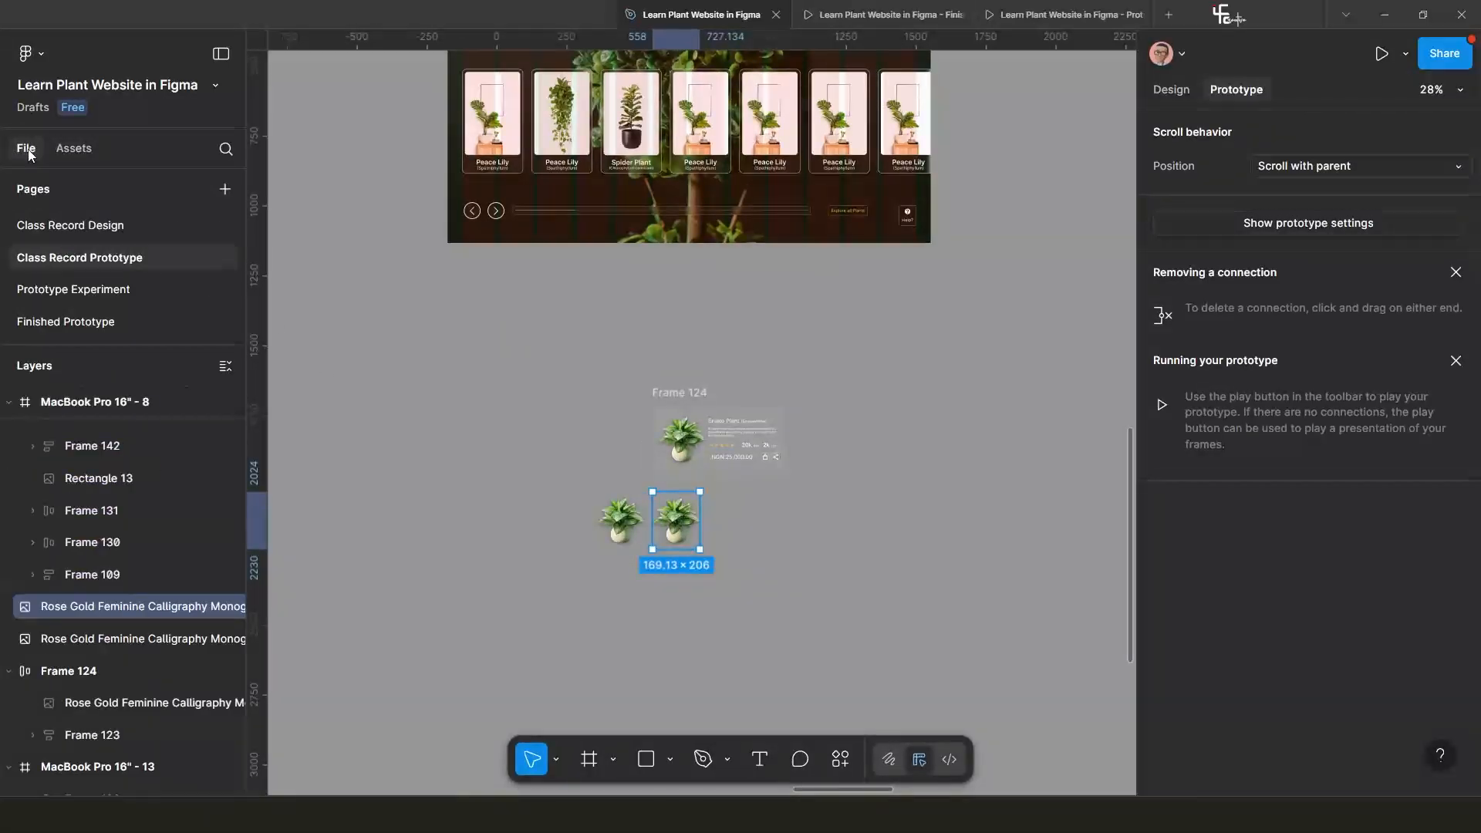
left_click(94, 226)
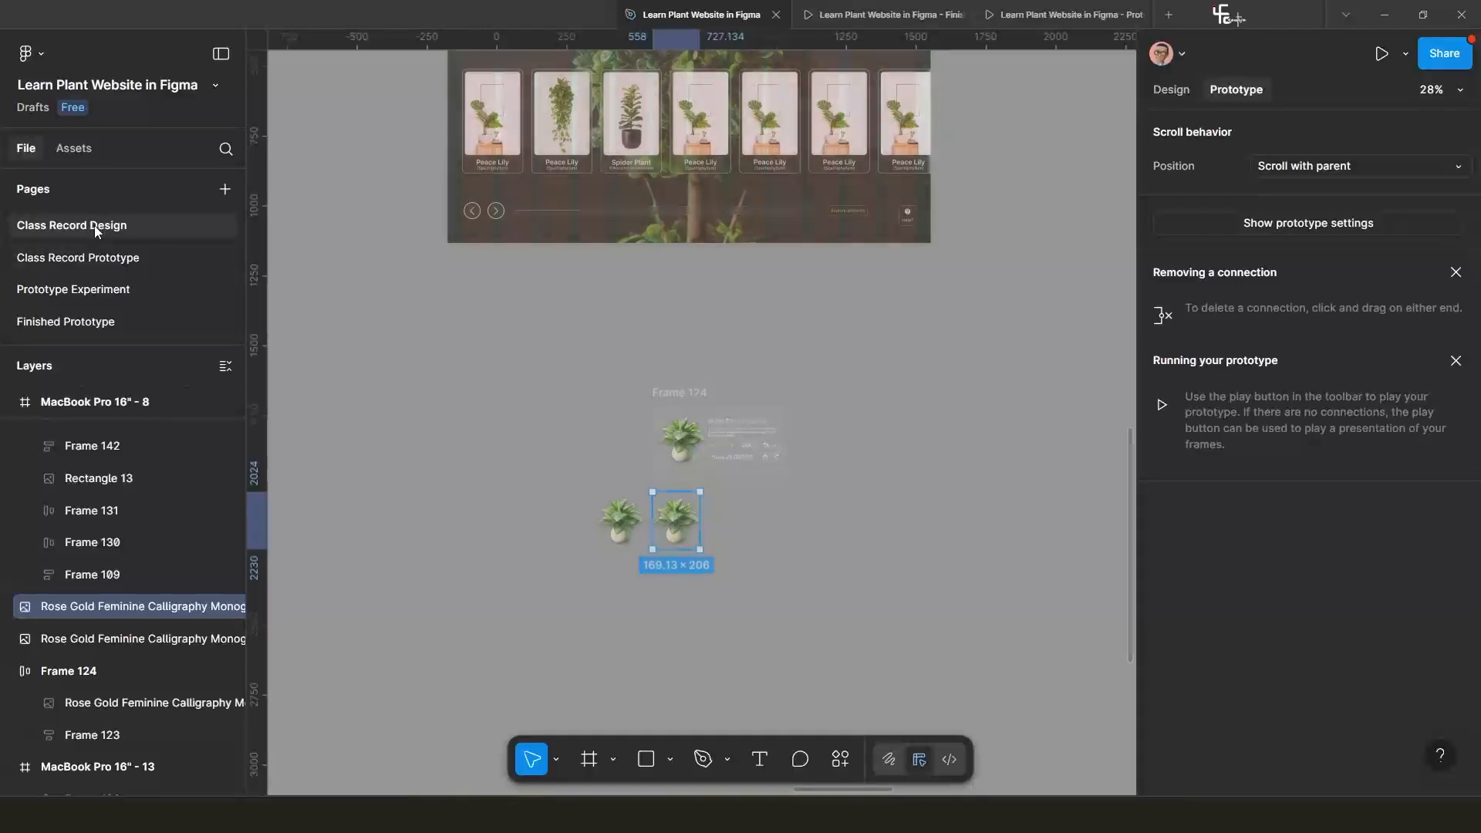
scroll(628, 361, "down", 1)
scroll(429, 420, "down", 3)
left_click_drag(517, 405, 713, 383)
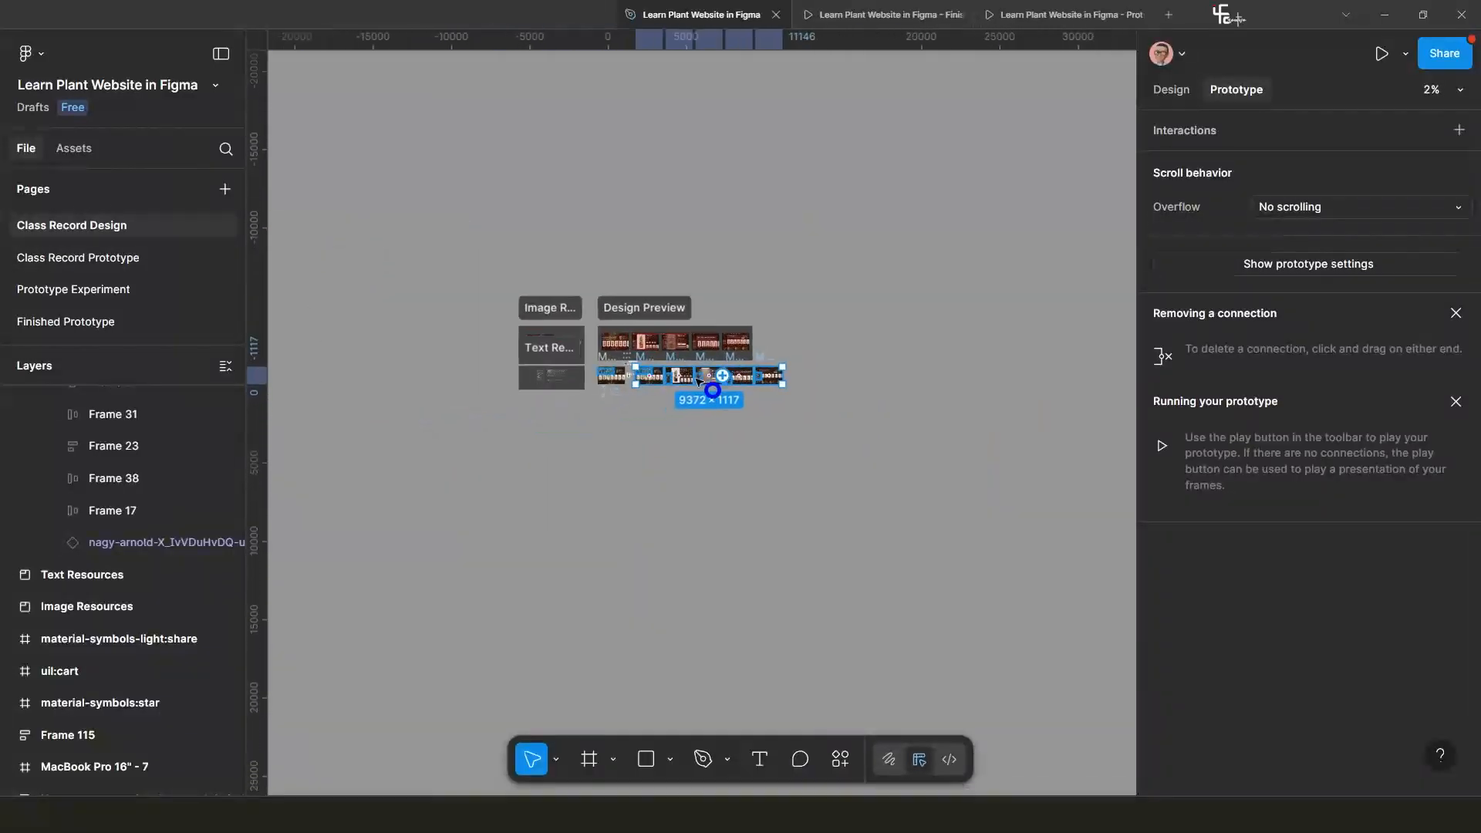
scroll(534, 381, "up", 5)
scroll(628, 350, "up", 8)
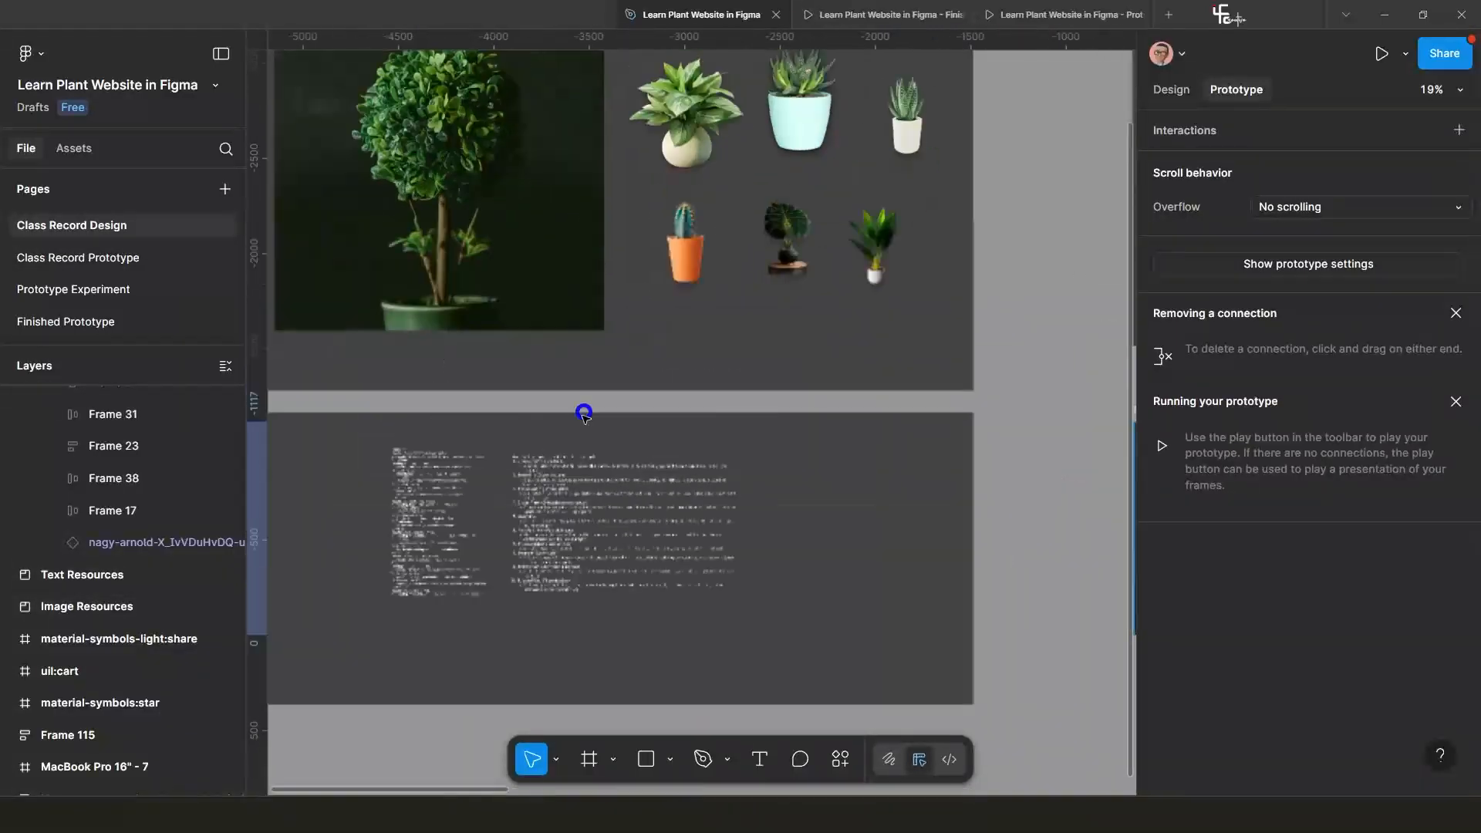
left_click(549, 339)
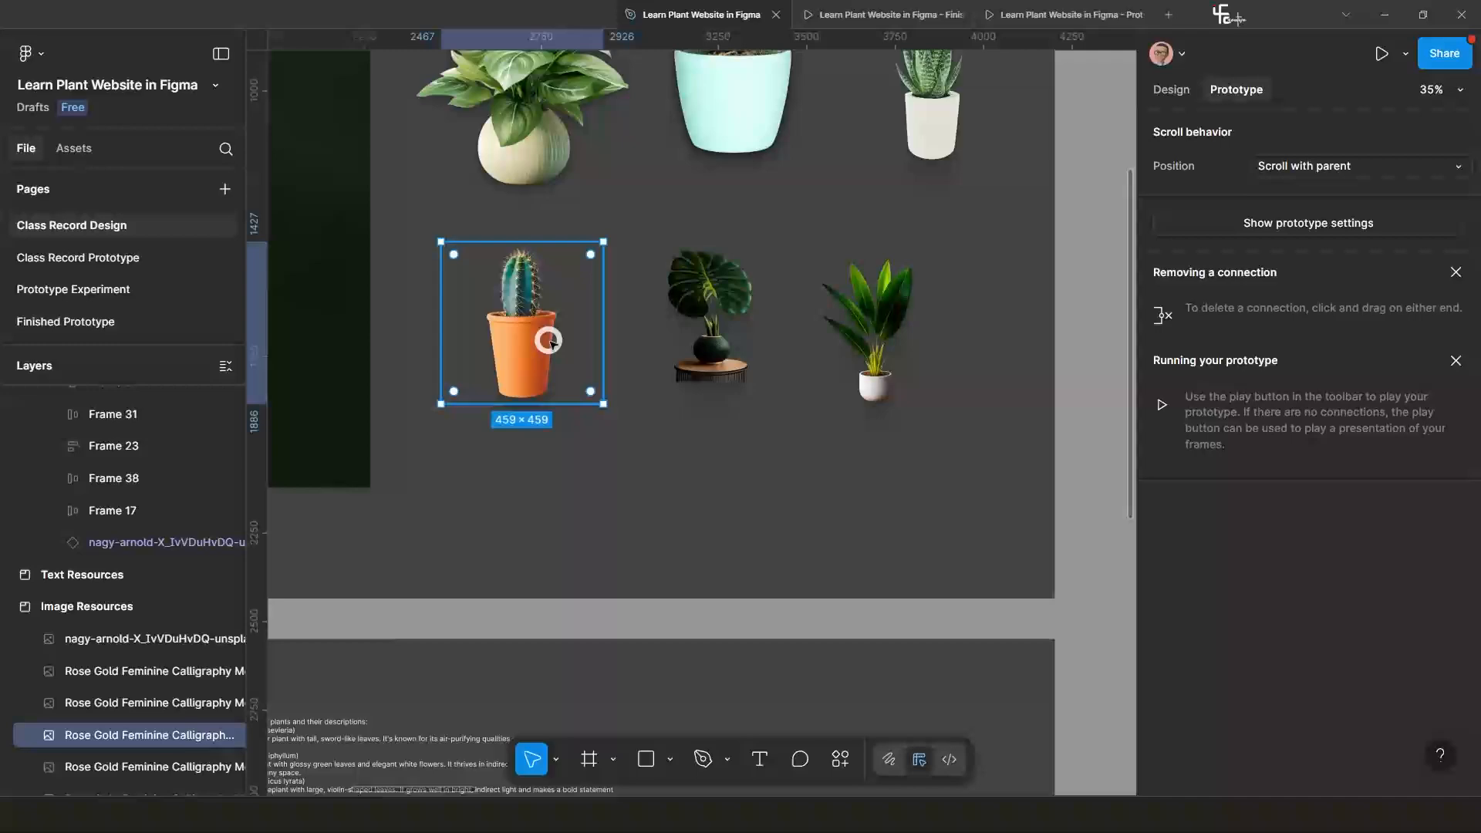
left_click(710, 324, "shift")
left_click(872, 324, "shift")
left_click(764, 133, "shift")
left_click(924, 137, "shift")
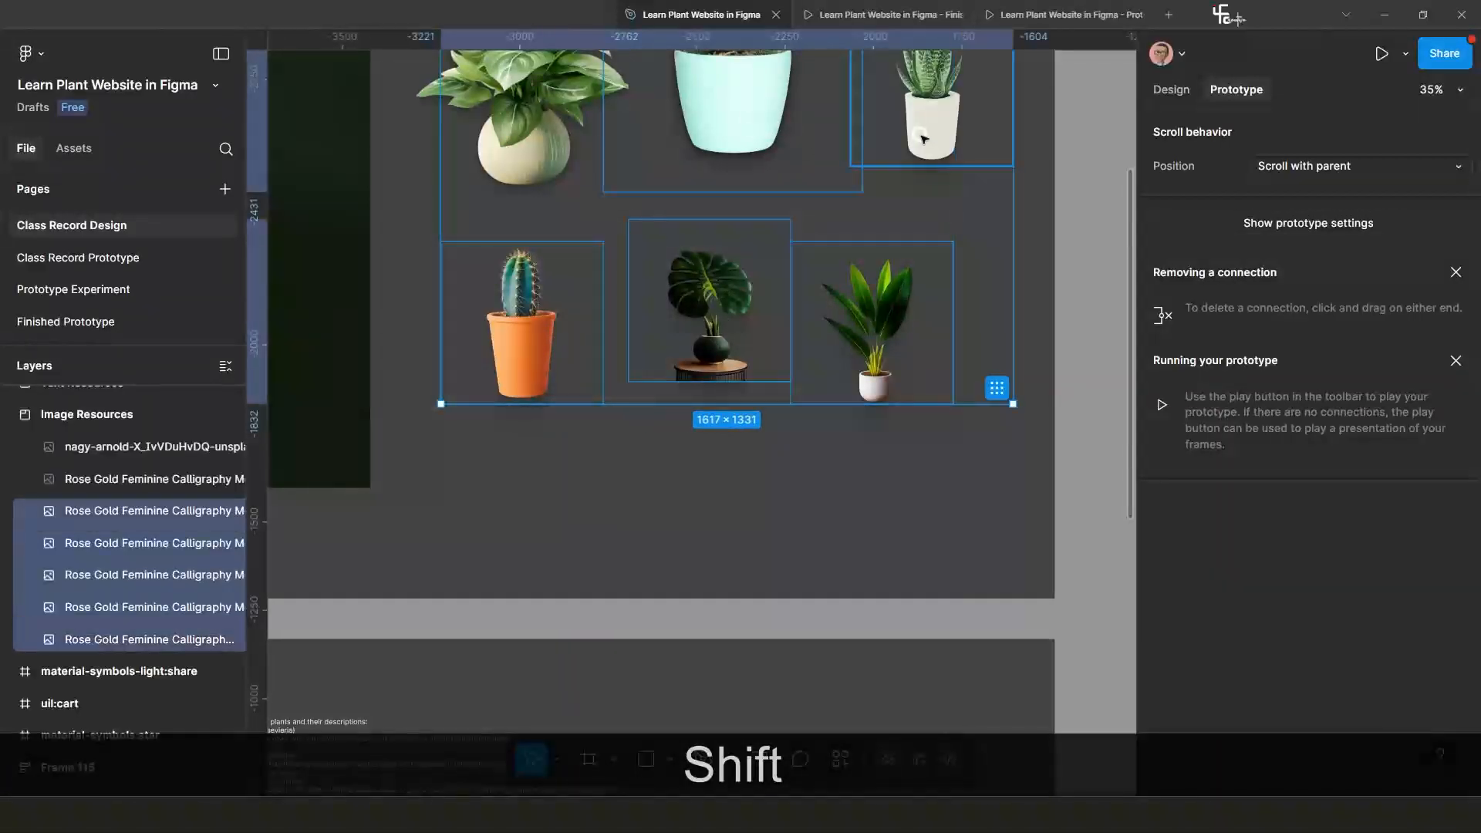
key("ctrl+shift+c")
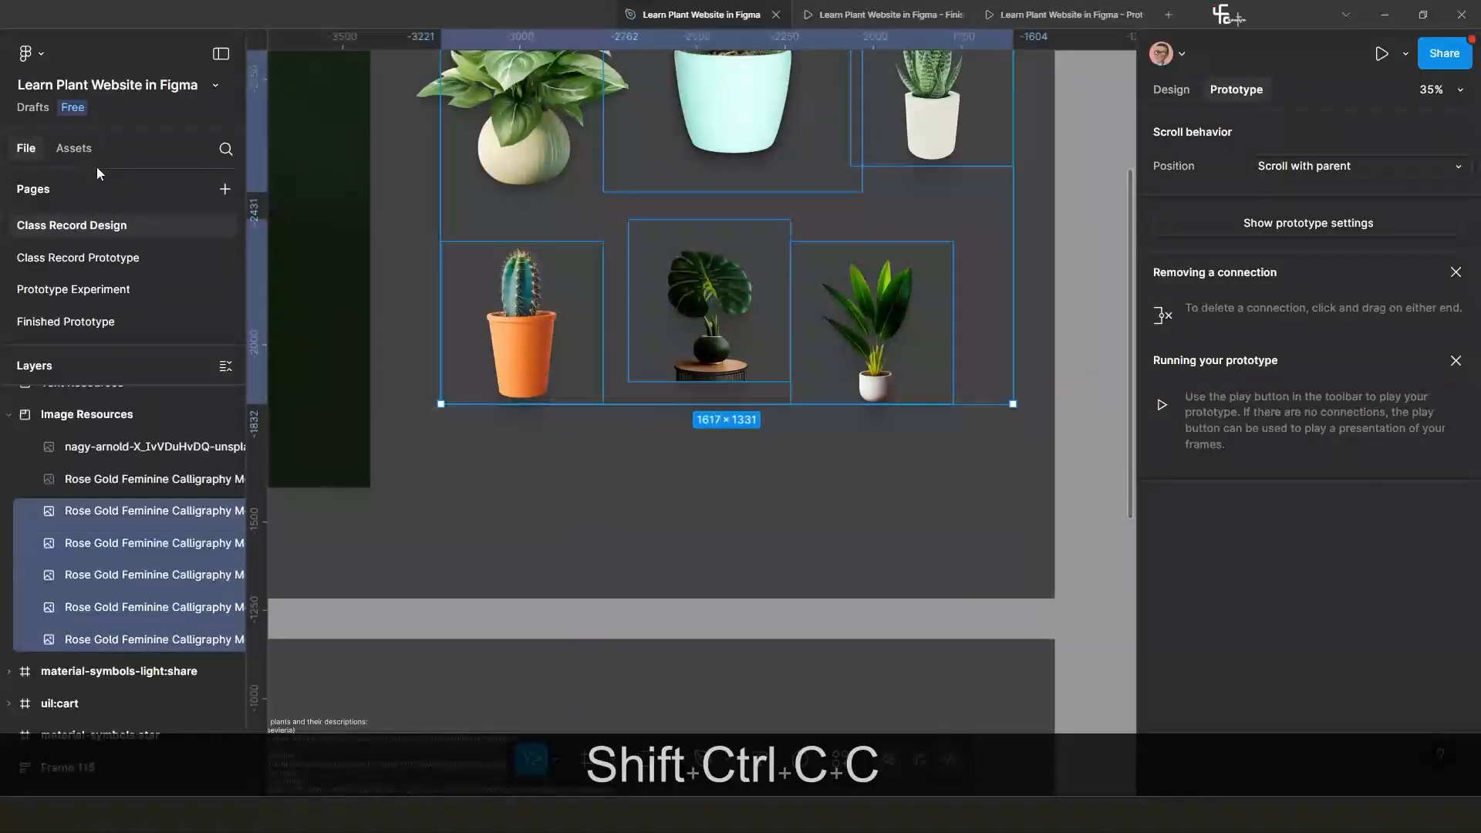
Paste the five plant images on the Class Record Prototype page and move them clear of Frame 124.
left_click(72, 260)
scroll(432, 456, "down", 3)
scroll(470, 479, "up", 3)
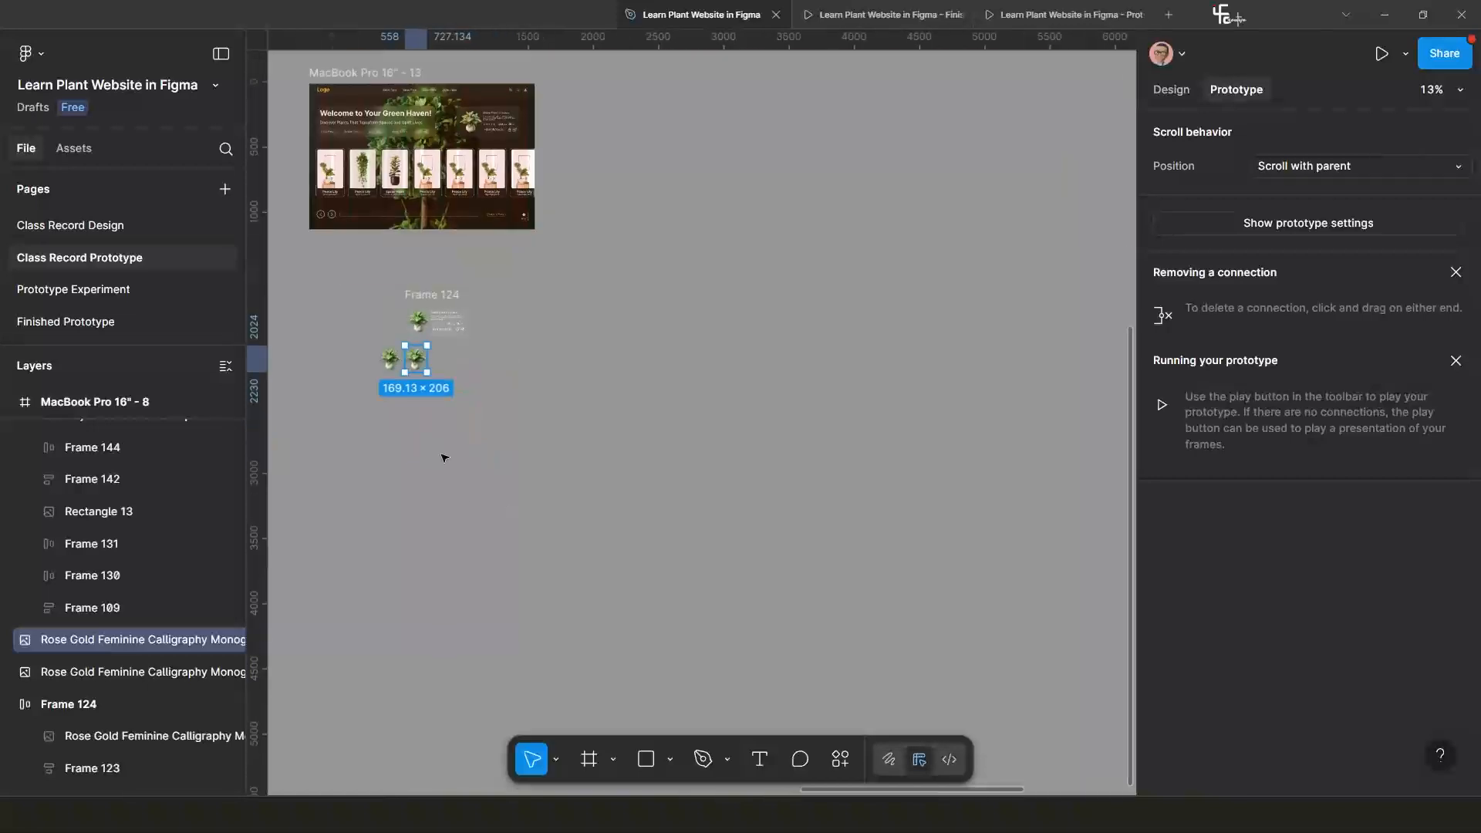
scroll(443, 458, "up", 5)
left_click(517, 483)
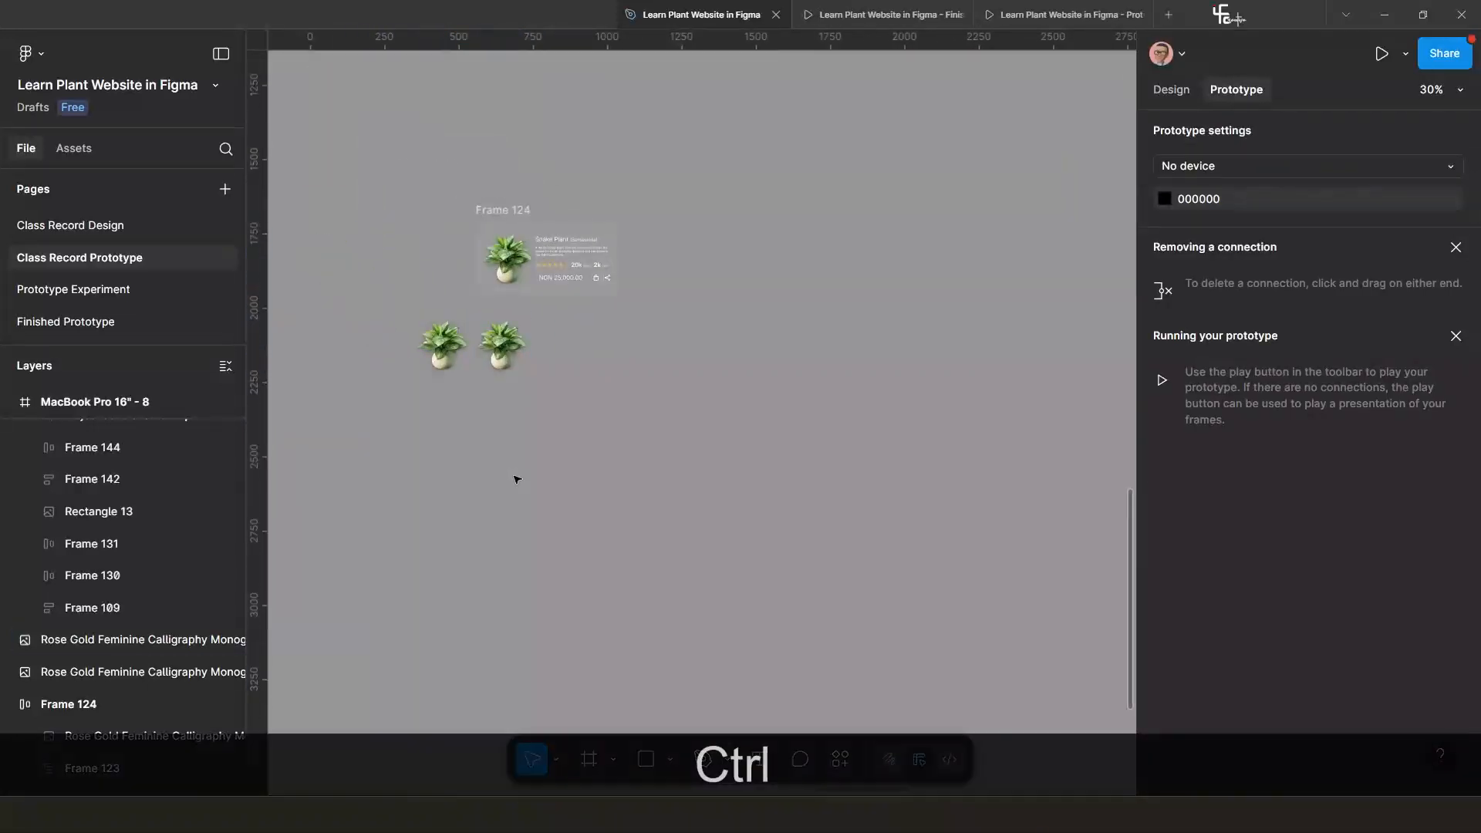
key("ctrl+v")
scroll(649, 463, "down", 3)
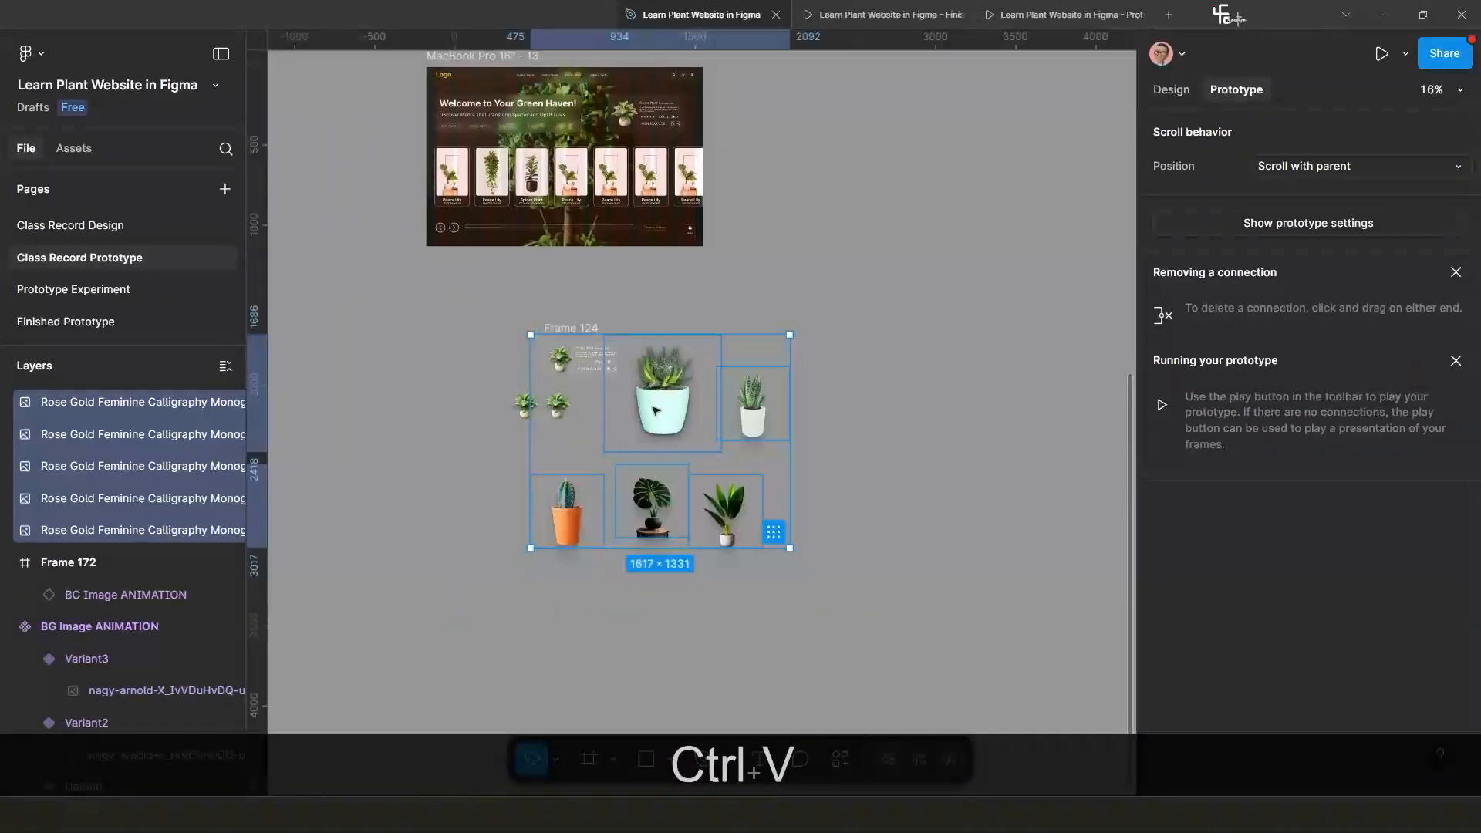
left_click_drag(658, 419, 901, 337)
Activate the Scale tool, move the first loose plant image to about X 167, Y 2120, and delete its duplicate.
scroll(426, 483, "up", 3)
left_click(621, 372)
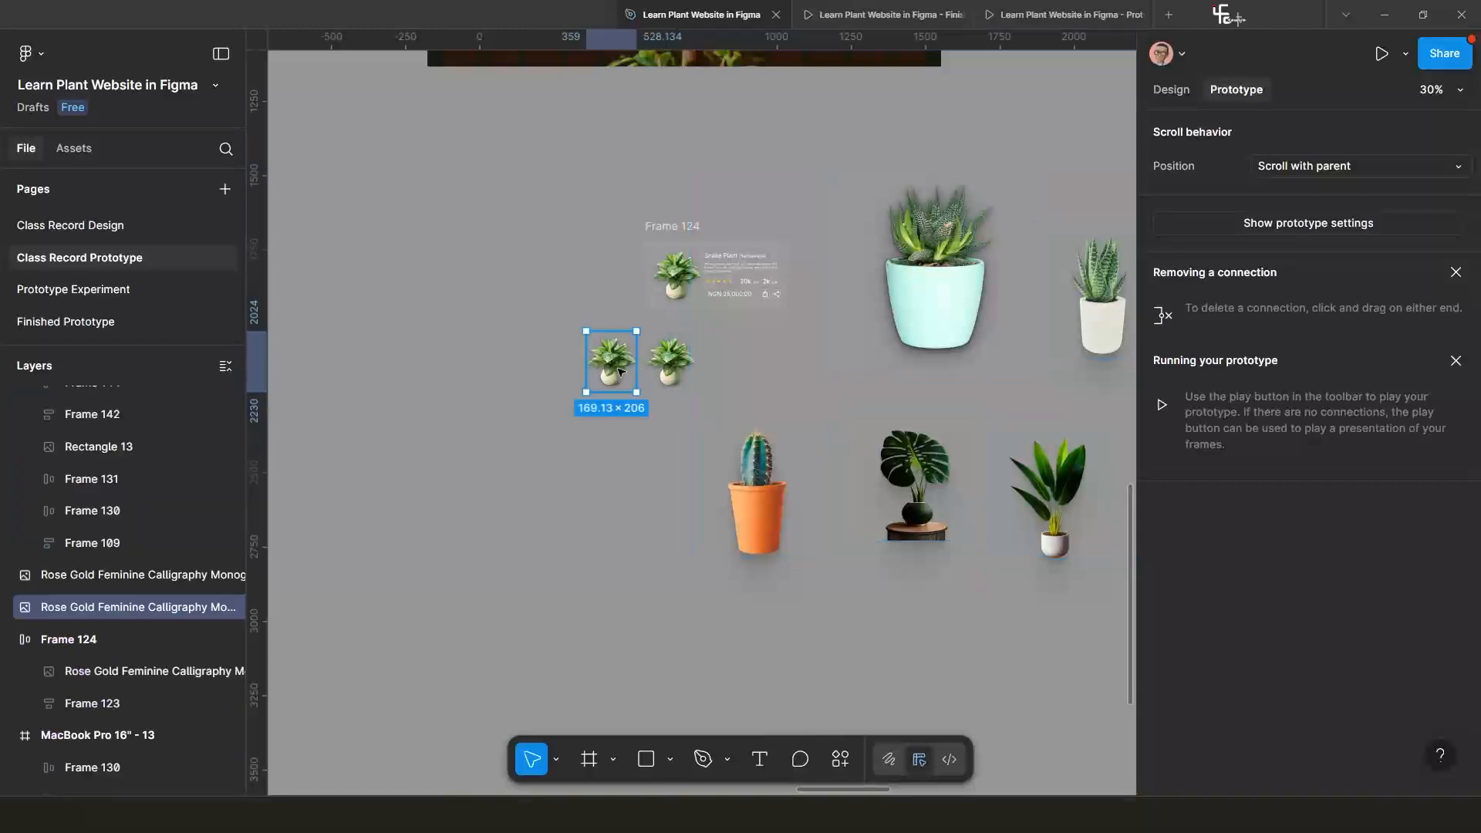
left_click(1173, 90)
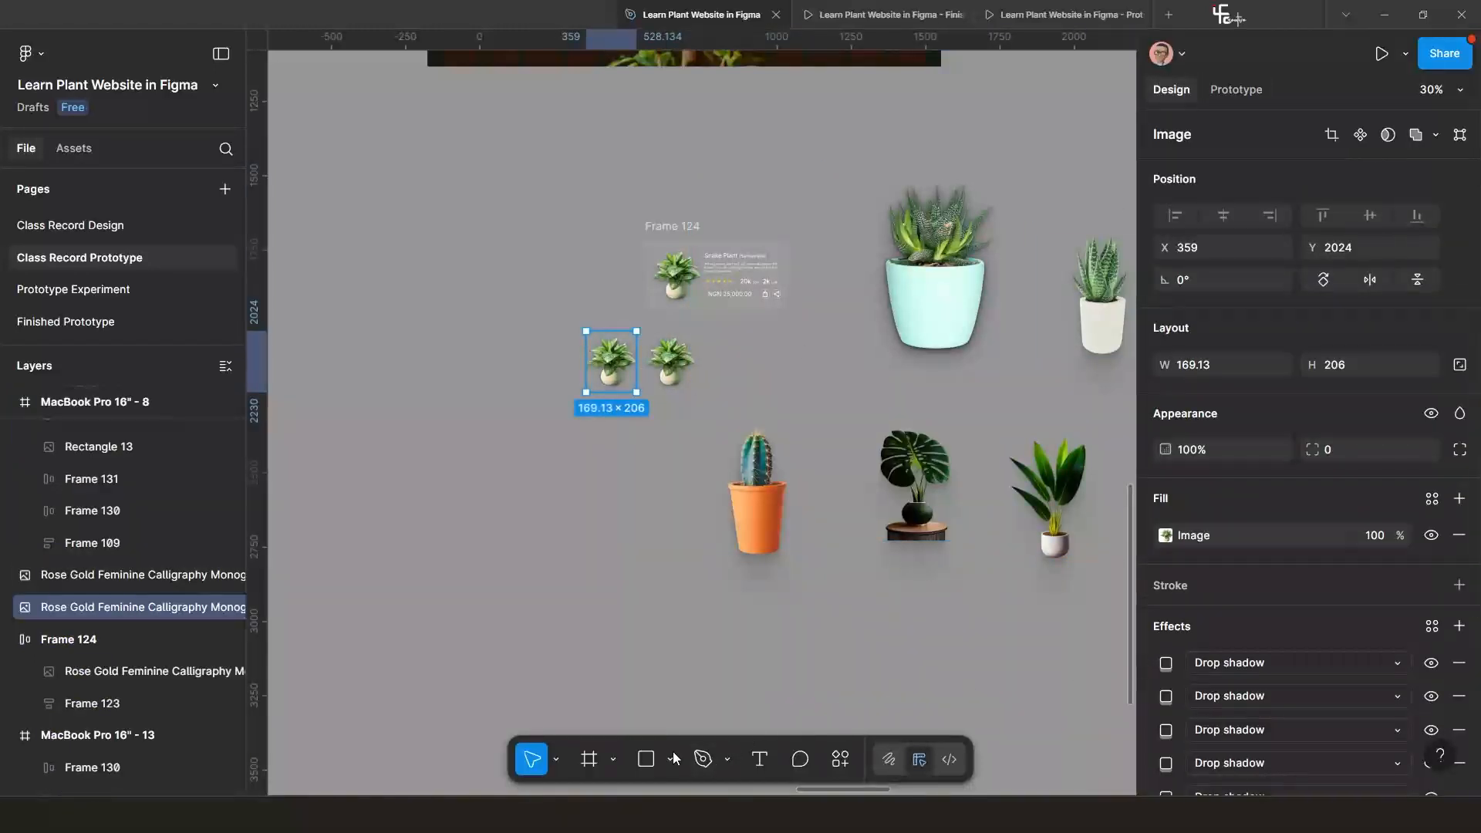
left_click(556, 761)
left_click(570, 710)
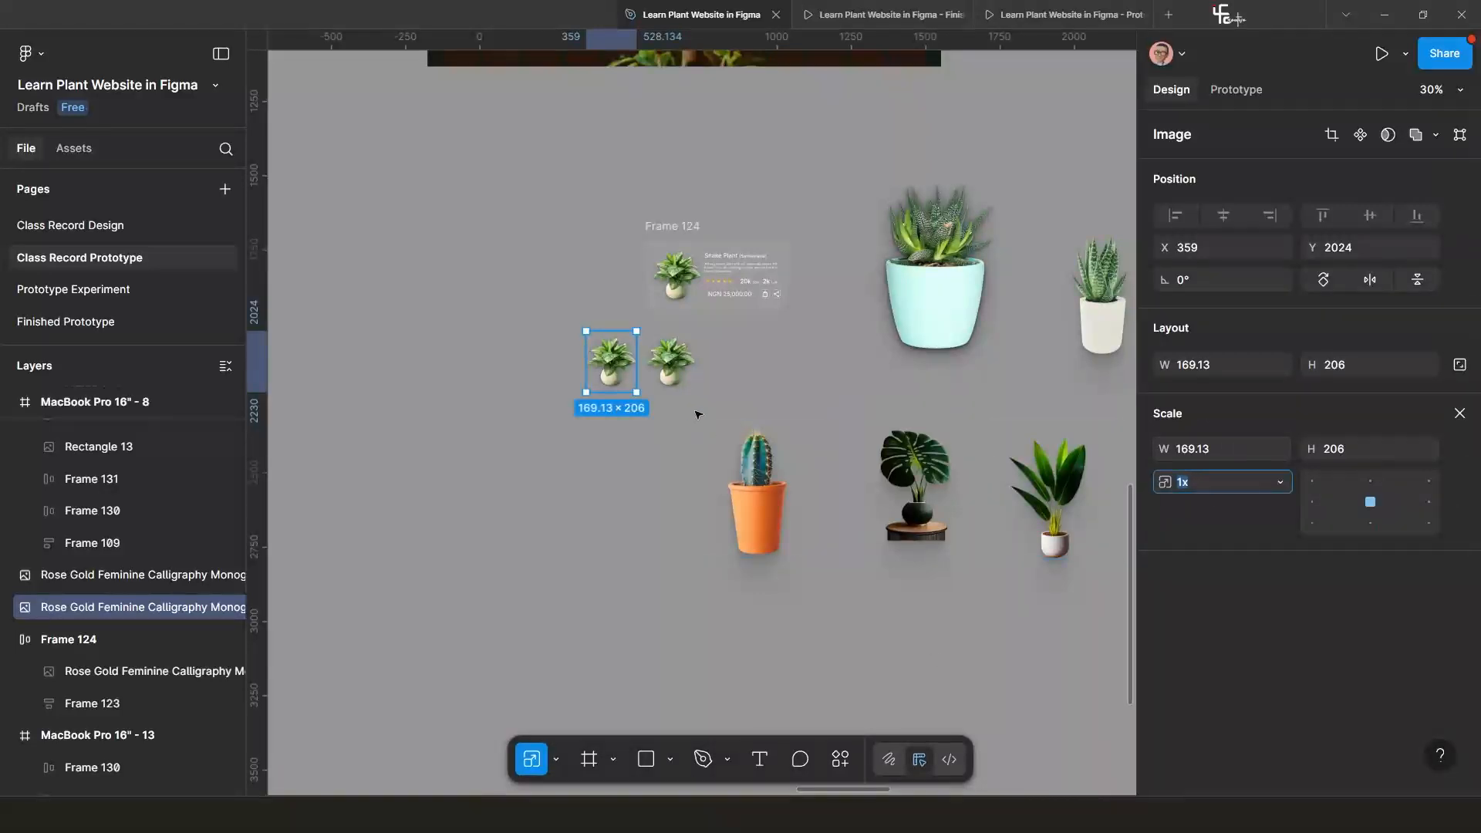
left_click_drag(620, 371, 554, 396)
left_click(676, 363)
key("Delete")
Copy the loose plant image's scale width and scale the cactus image to the same width of 169.13.
left_click(536, 355)
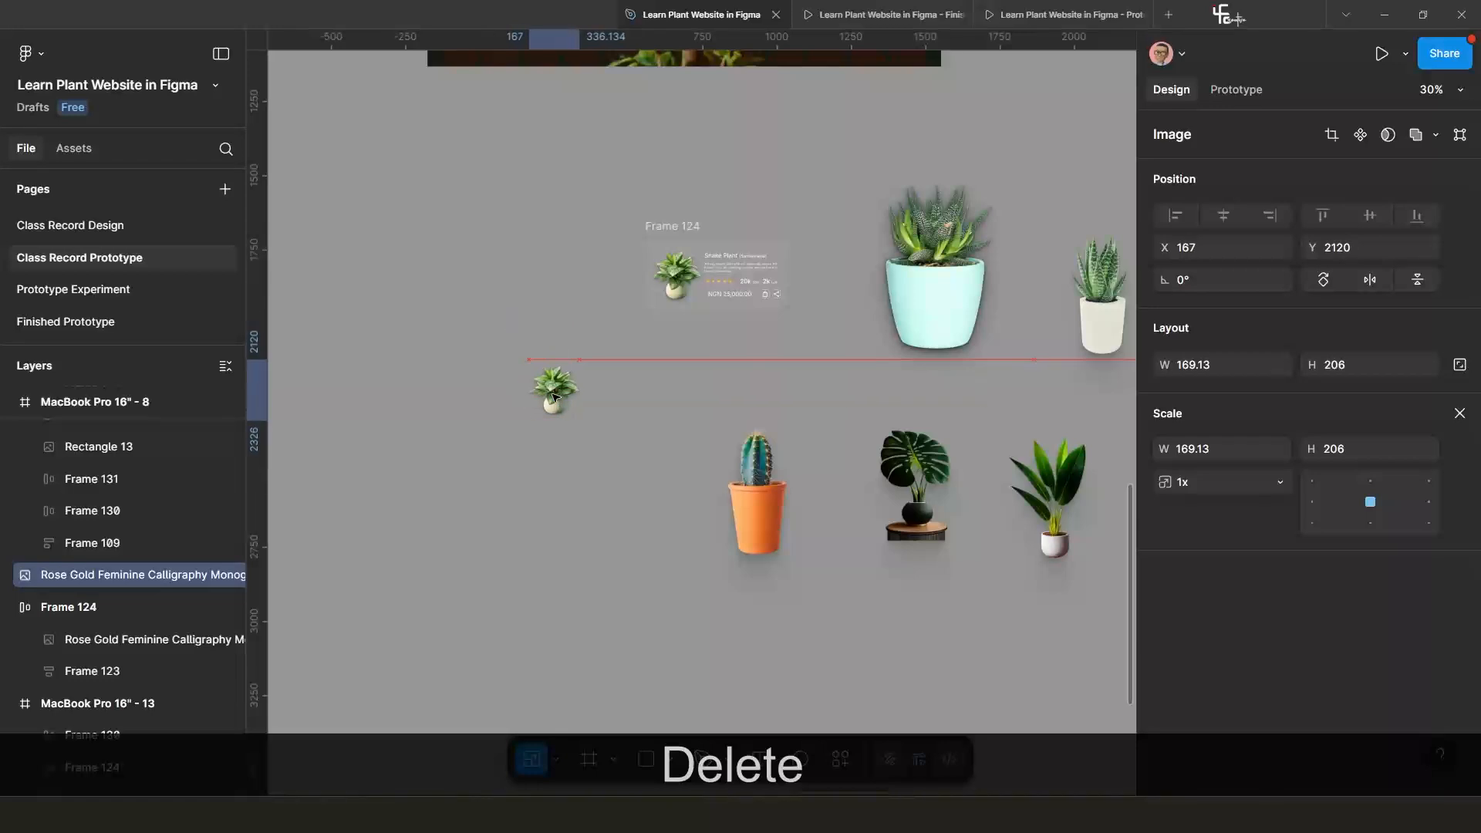
left_click(1201, 451)
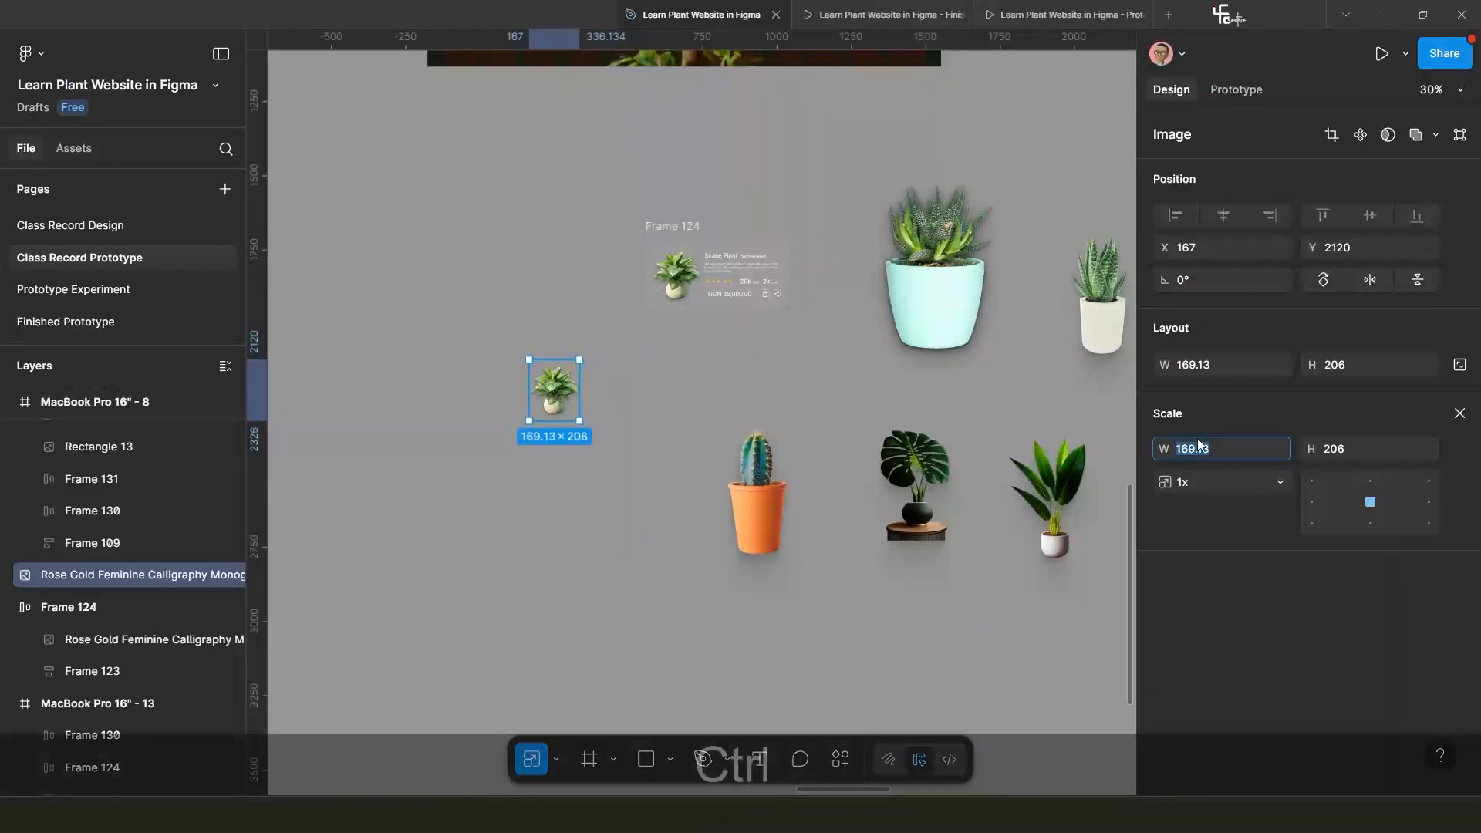
key("ctrl+c")
key("ctrl+c")
left_click(778, 511)
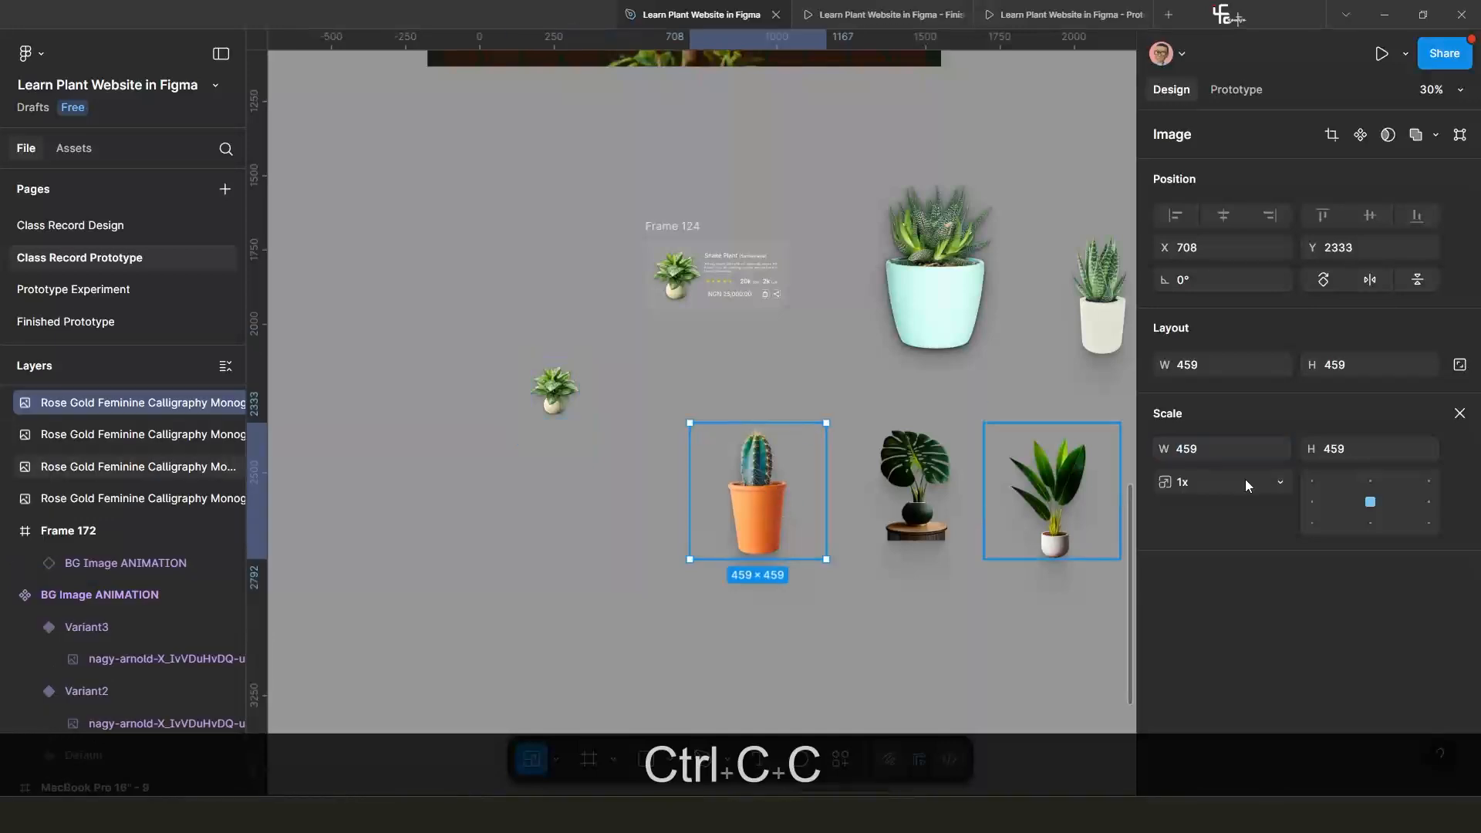
left_click(1212, 451)
key("ctrl+v")
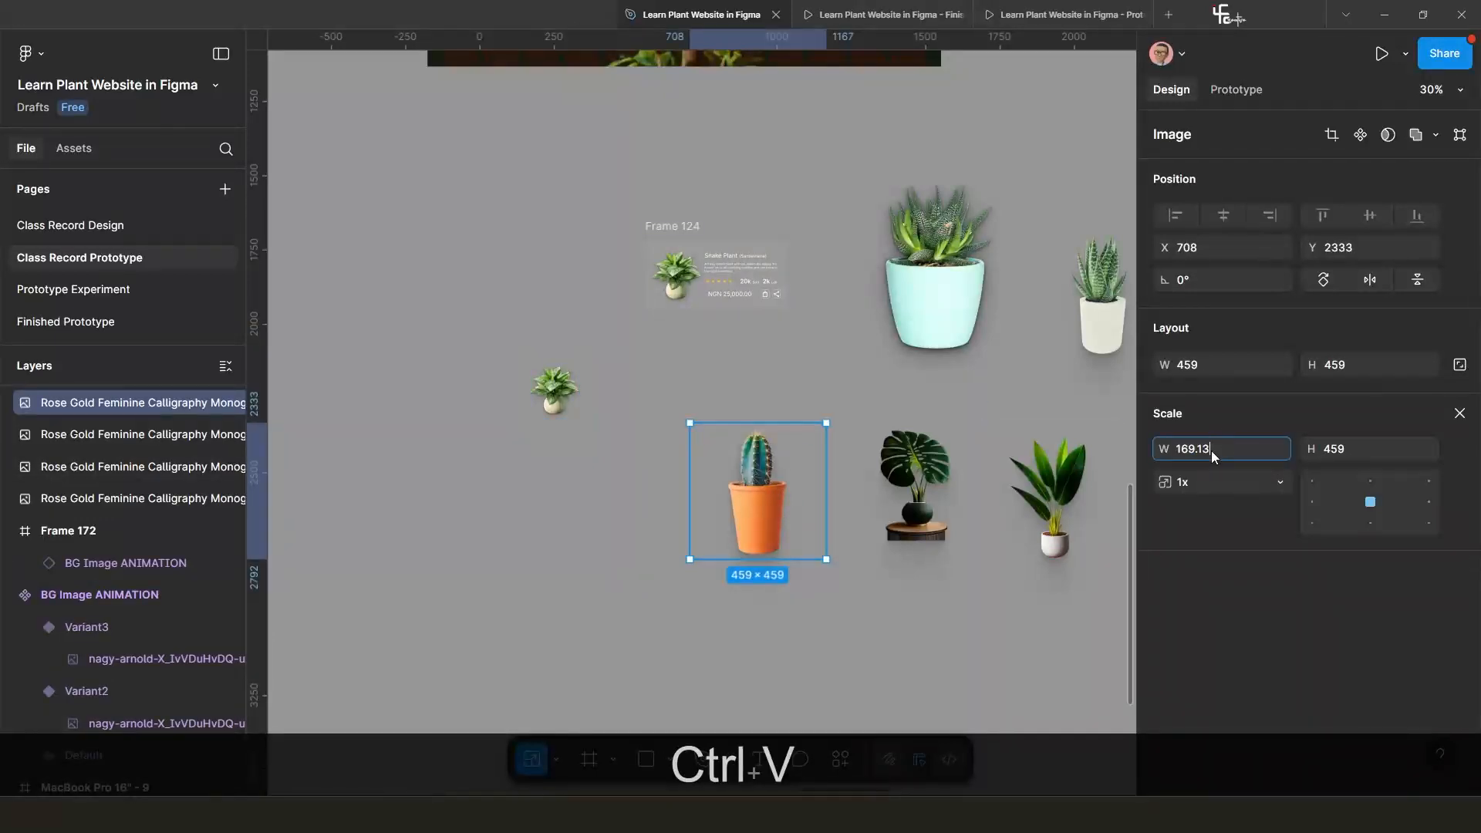
key("Return")
Scale the plant on the wooden stand and the leafy plant in the small white pot to a width of 169.13.
left_click(931, 484)
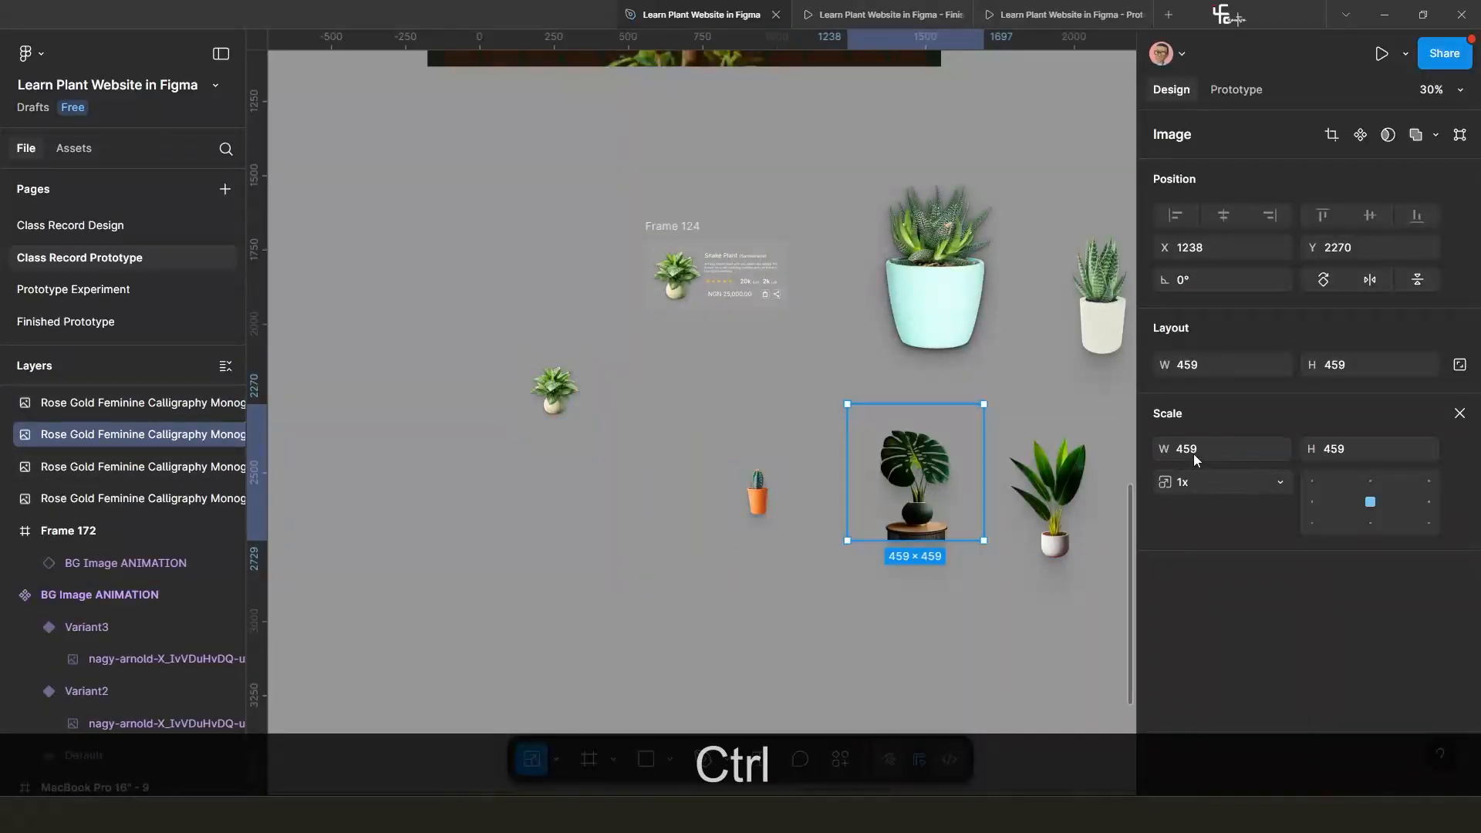
key("ctrl+v")
key("Return")
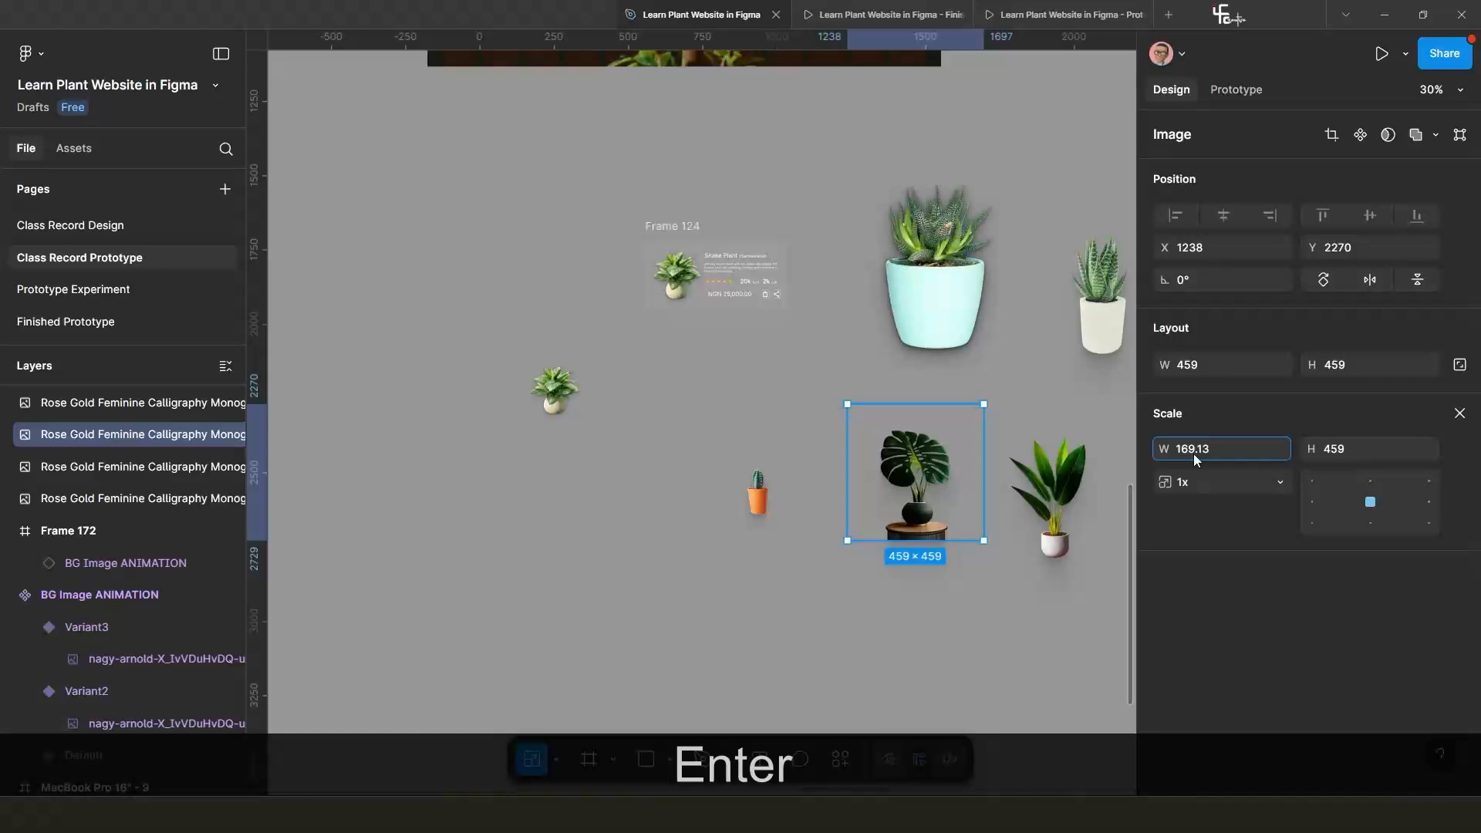
left_click(1032, 519)
left_click(1201, 450)
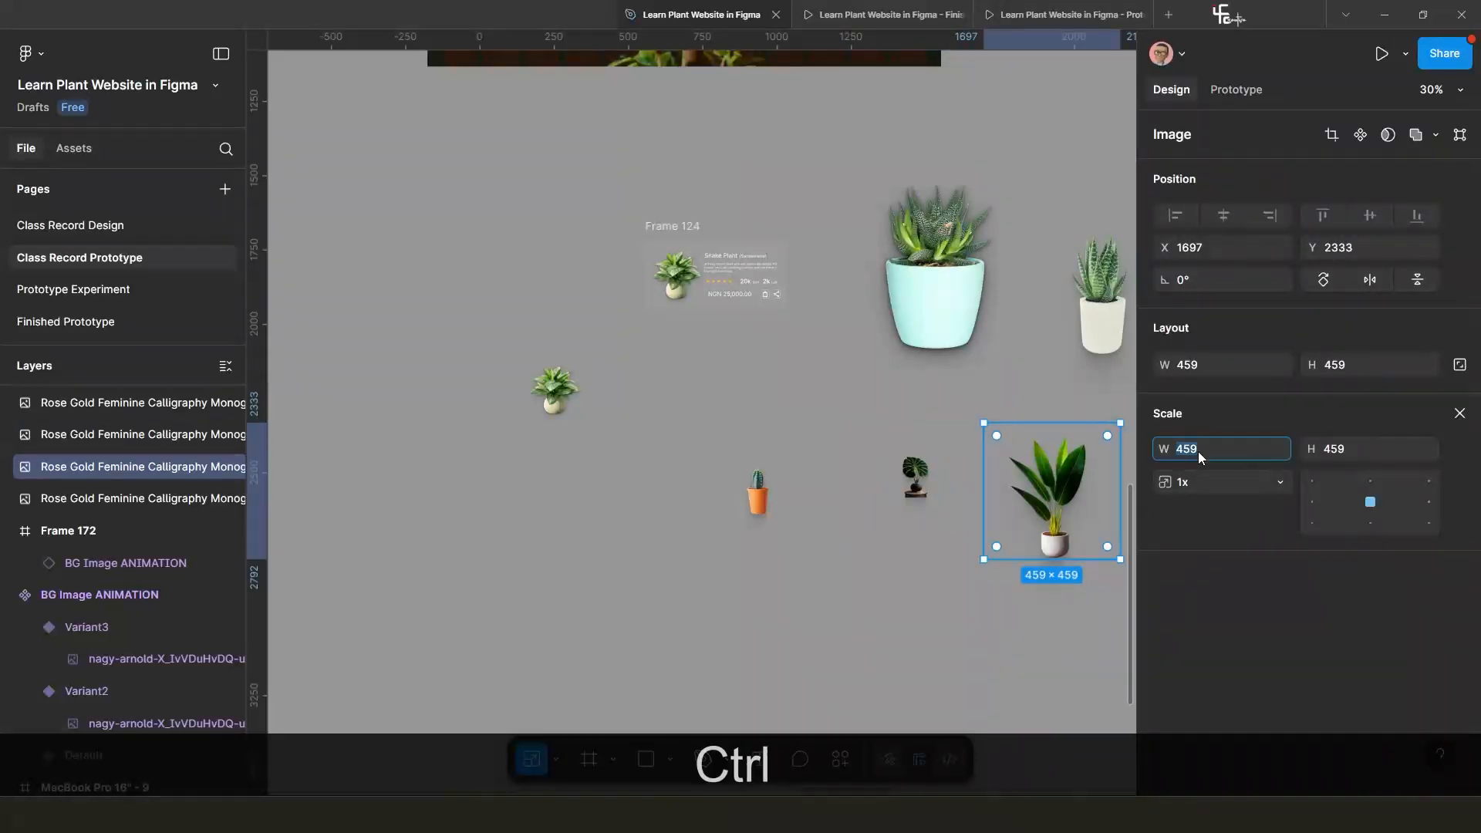
key("ctrl+v")
key("Return")
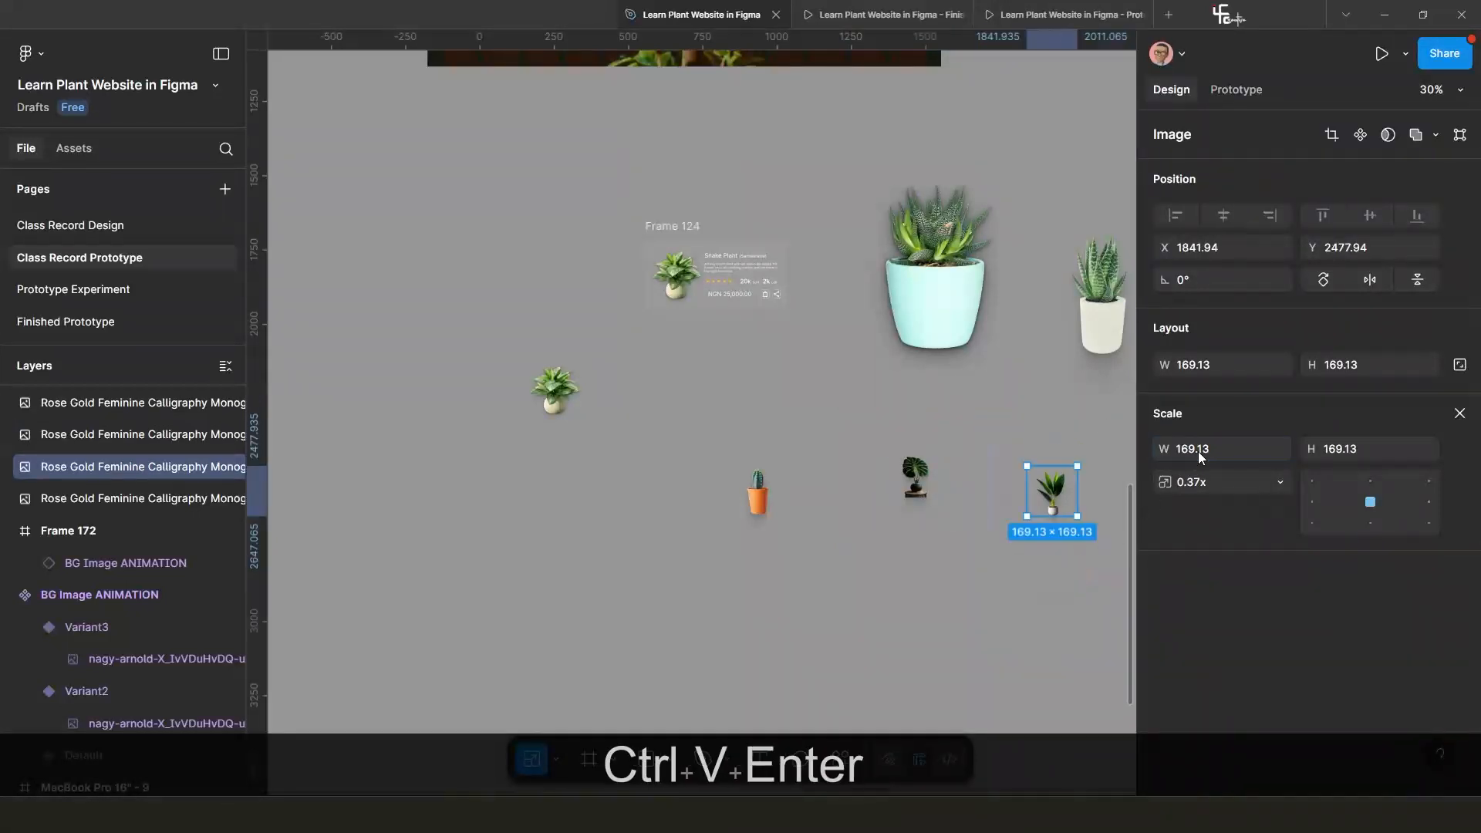
Scale the aqua-pot succulent to a width of 169.13 and delete the tall white-pot plant beside it.
left_click(969, 320)
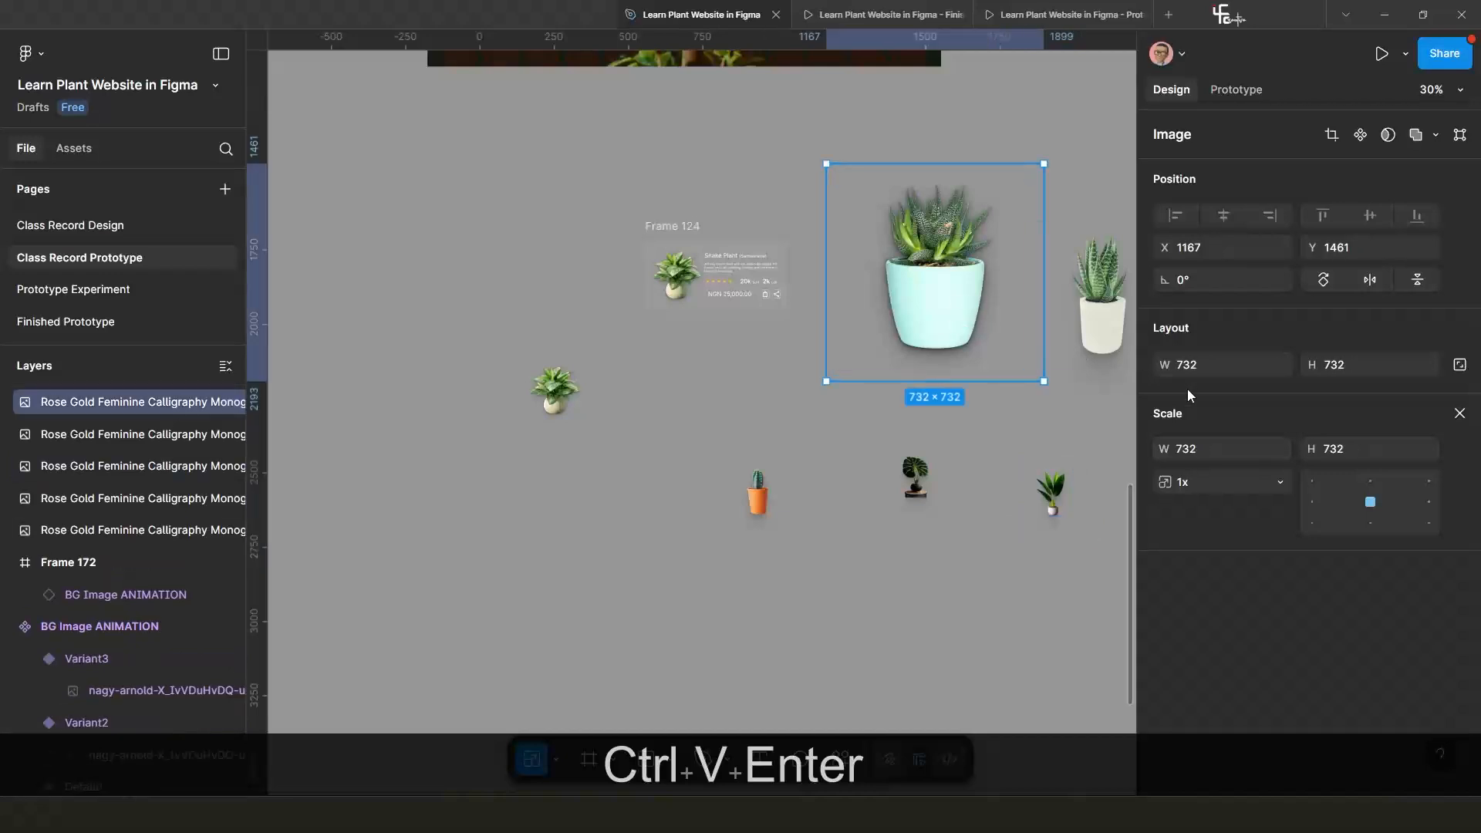
left_click(1190, 451)
key("ctrl+v")
key("Return")
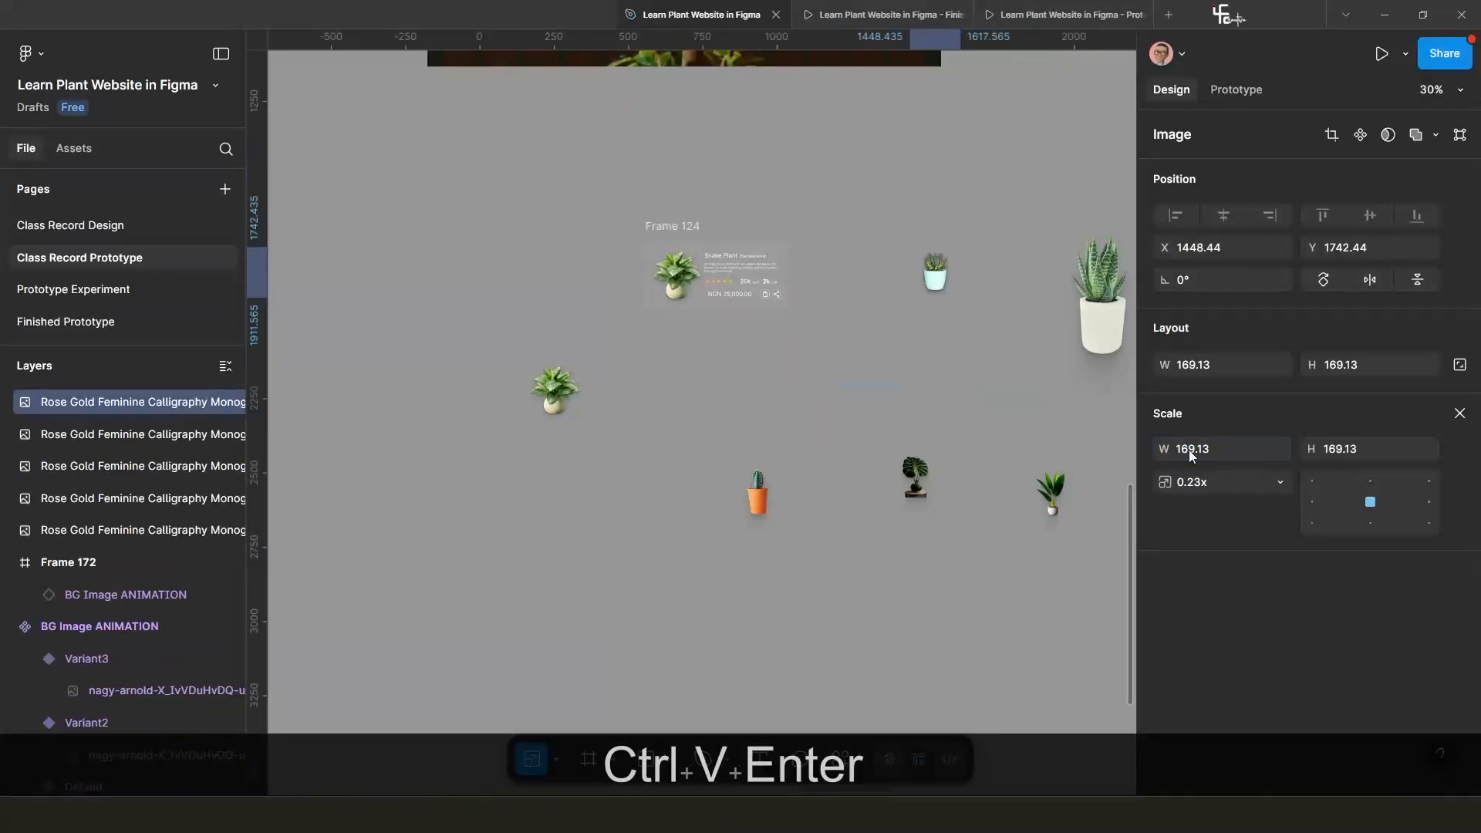
left_click(1088, 333)
key("Delete")
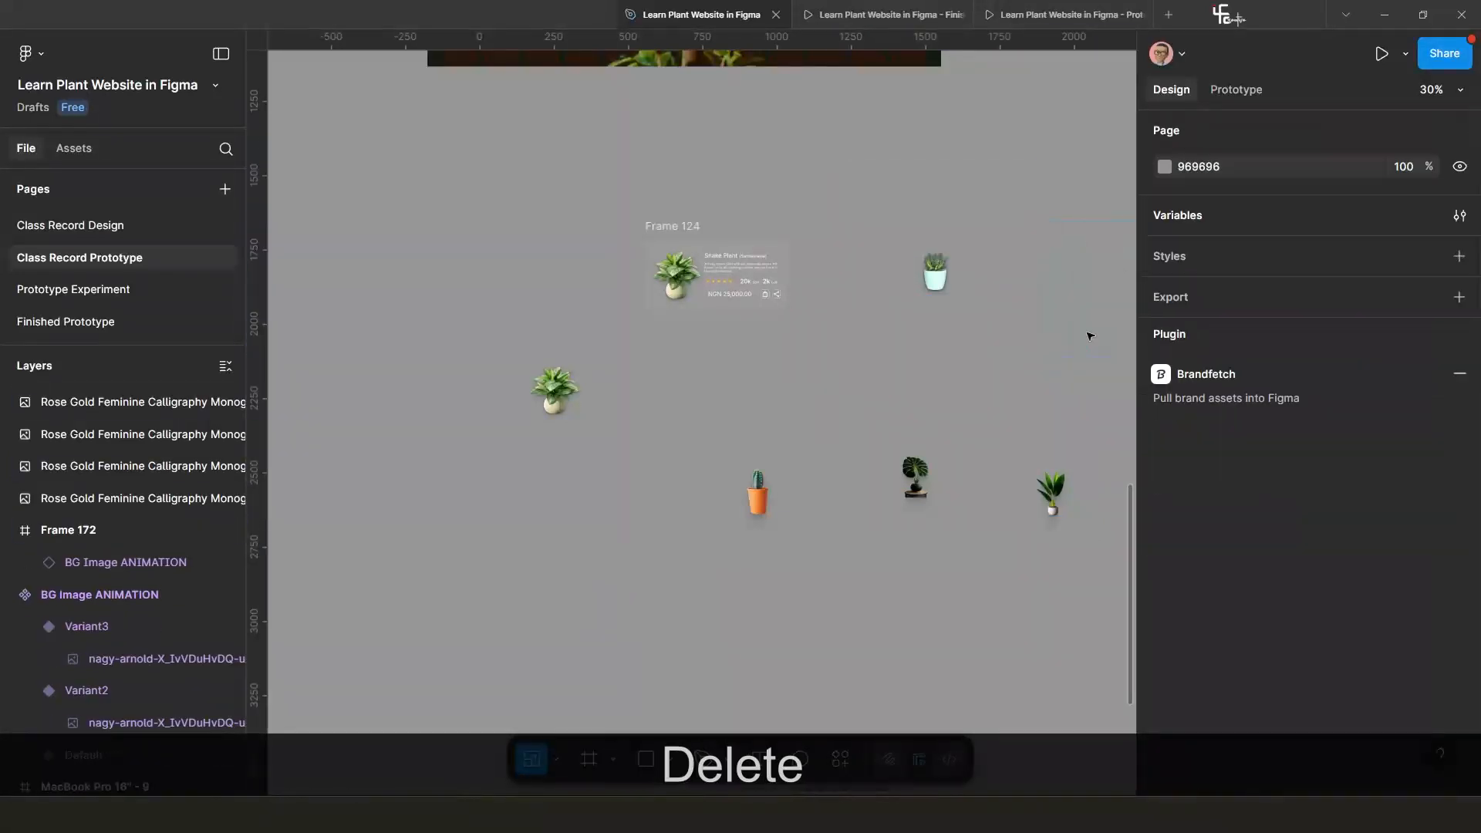
Arrange the four scaled plant images in a rough row beside the loose plant image, starting with the aqua-pot succulent.
left_click(935, 272)
left_click_drag(936, 271, 640, 402)
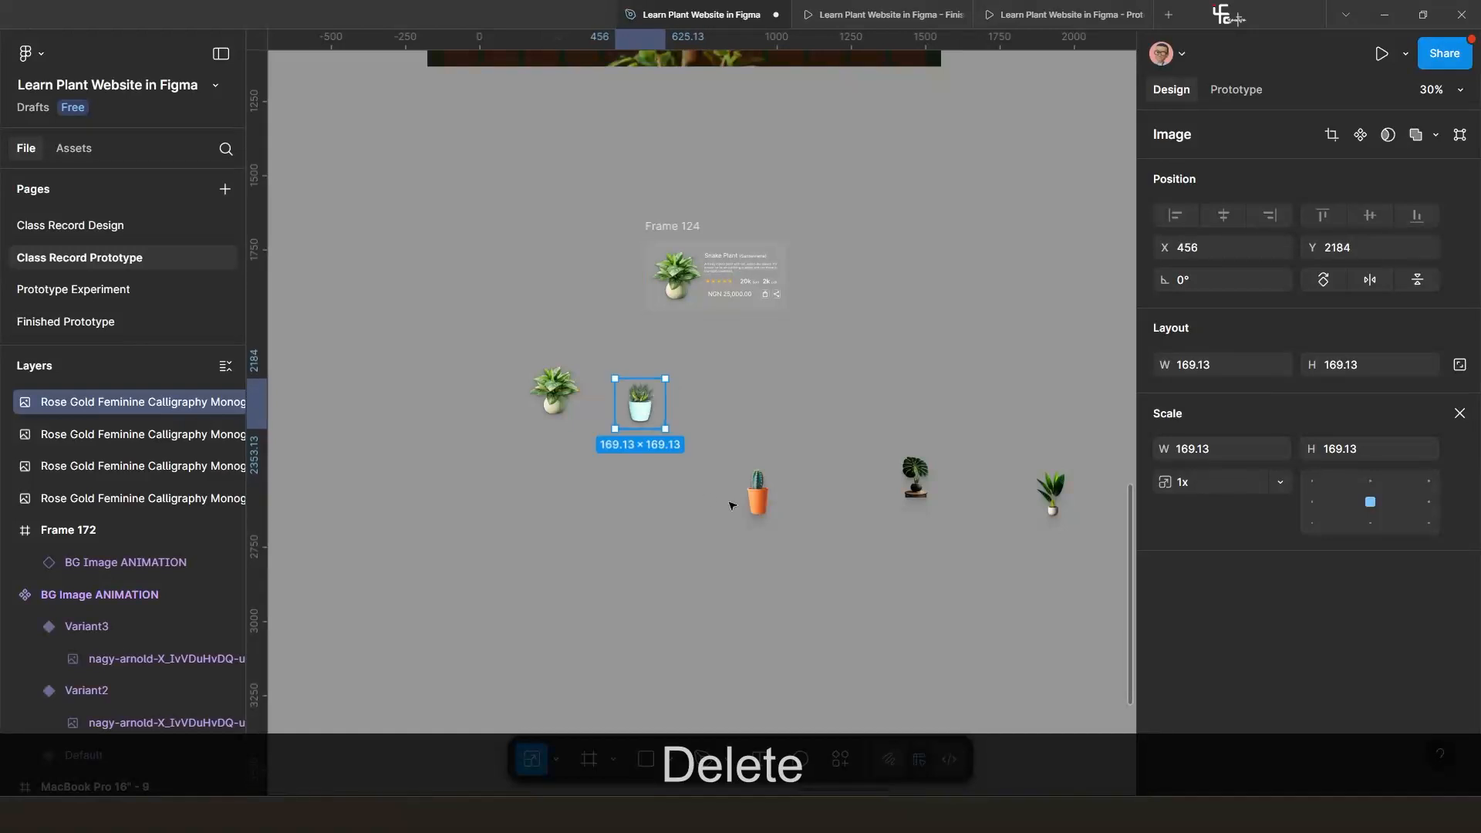
left_click_drag(757, 494, 716, 404)
left_click_drag(918, 482, 806, 405)
left_click_drag(1051, 494, 859, 423)
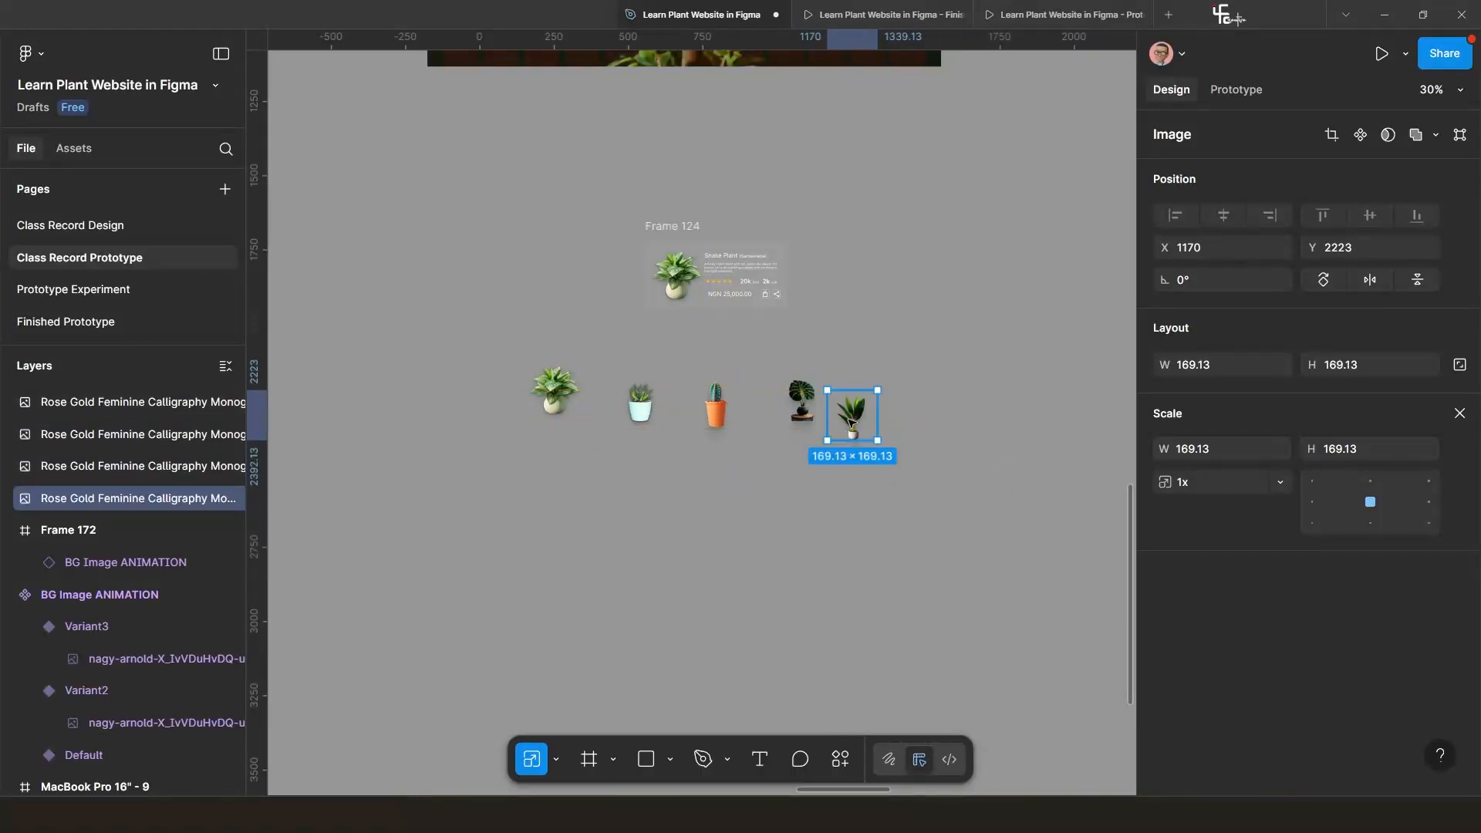
Wrap the five plant images in one horizontal auto layout frame and move the frame to about X 290, Y 2111.
scroll(703, 378, "up", 3)
left_click(890, 417, "shift")
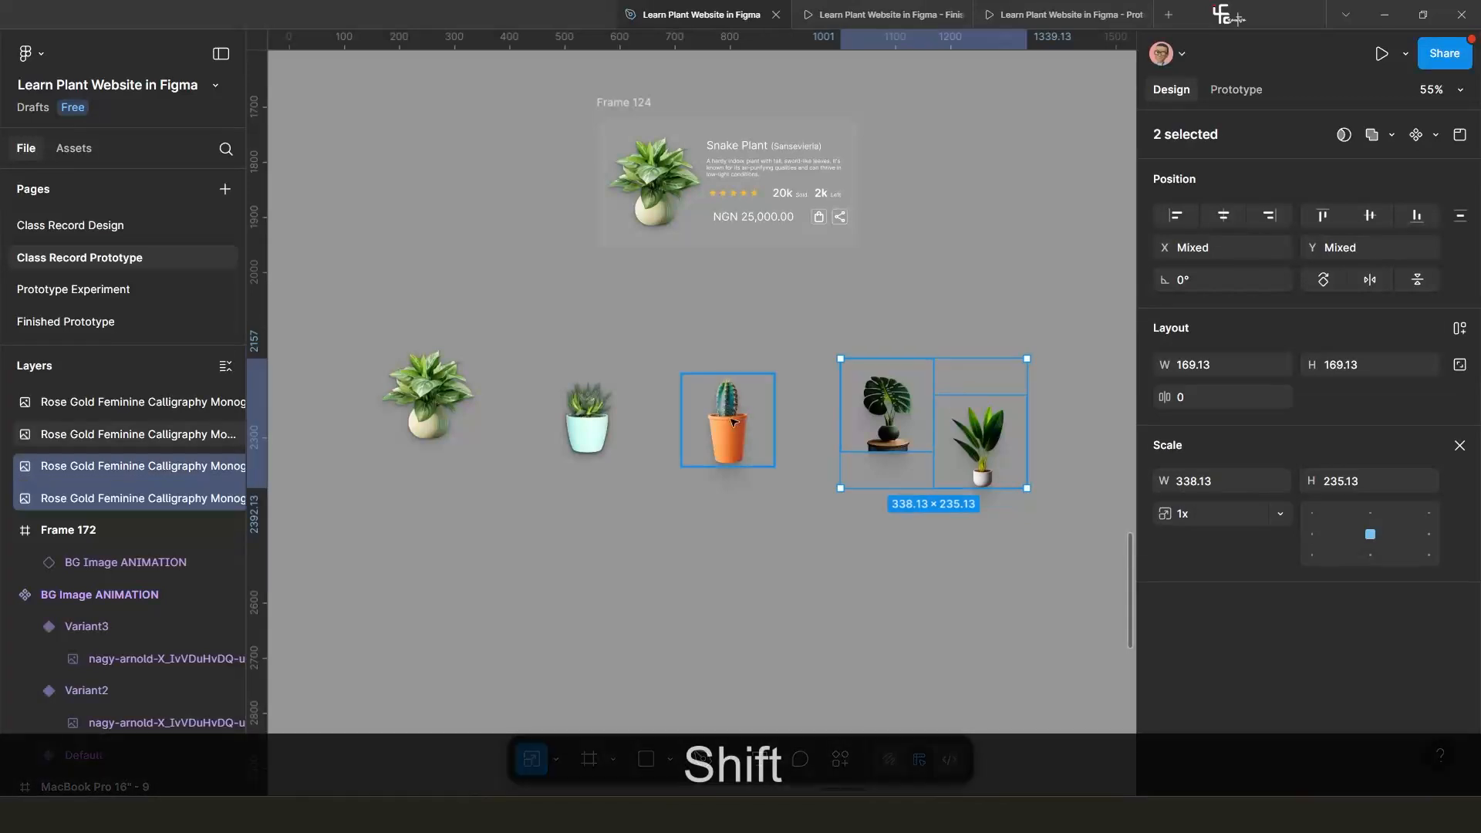
left_click(728, 421, "shift")
left_click(582, 430, "shift")
left_click(448, 417, "shift")
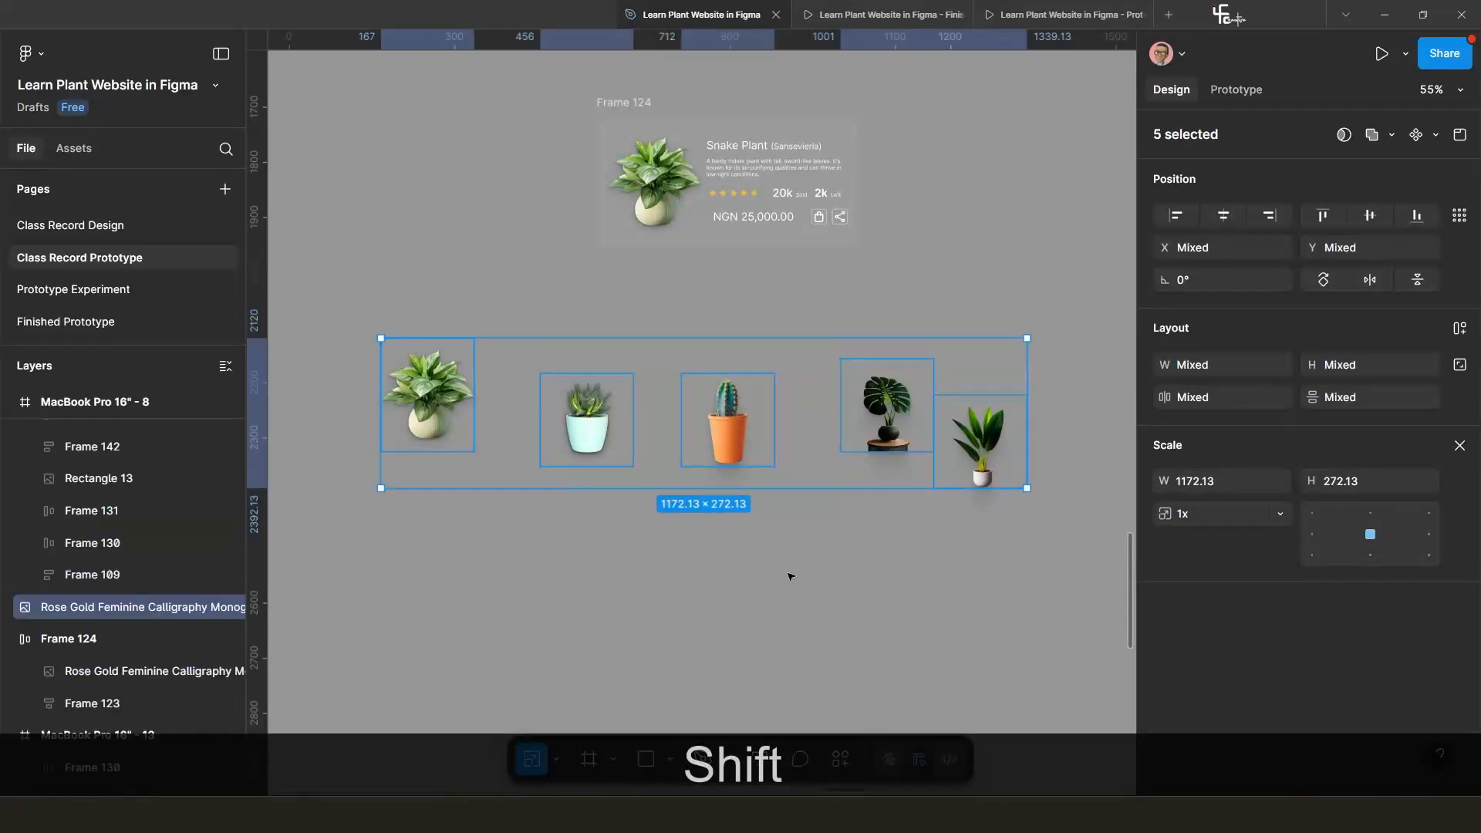
key("shift+a")
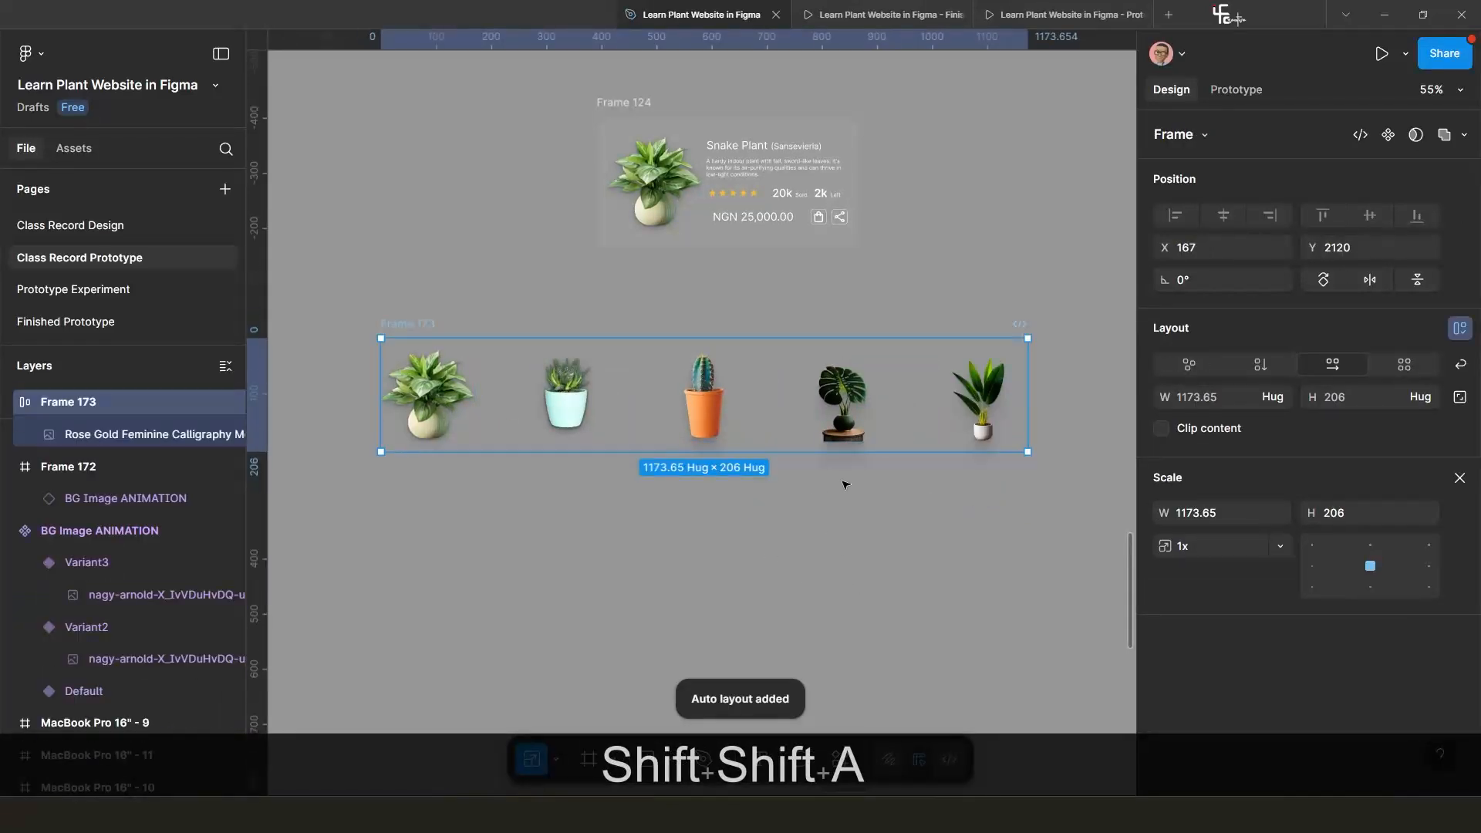
scroll(556, 429, "up", 2)
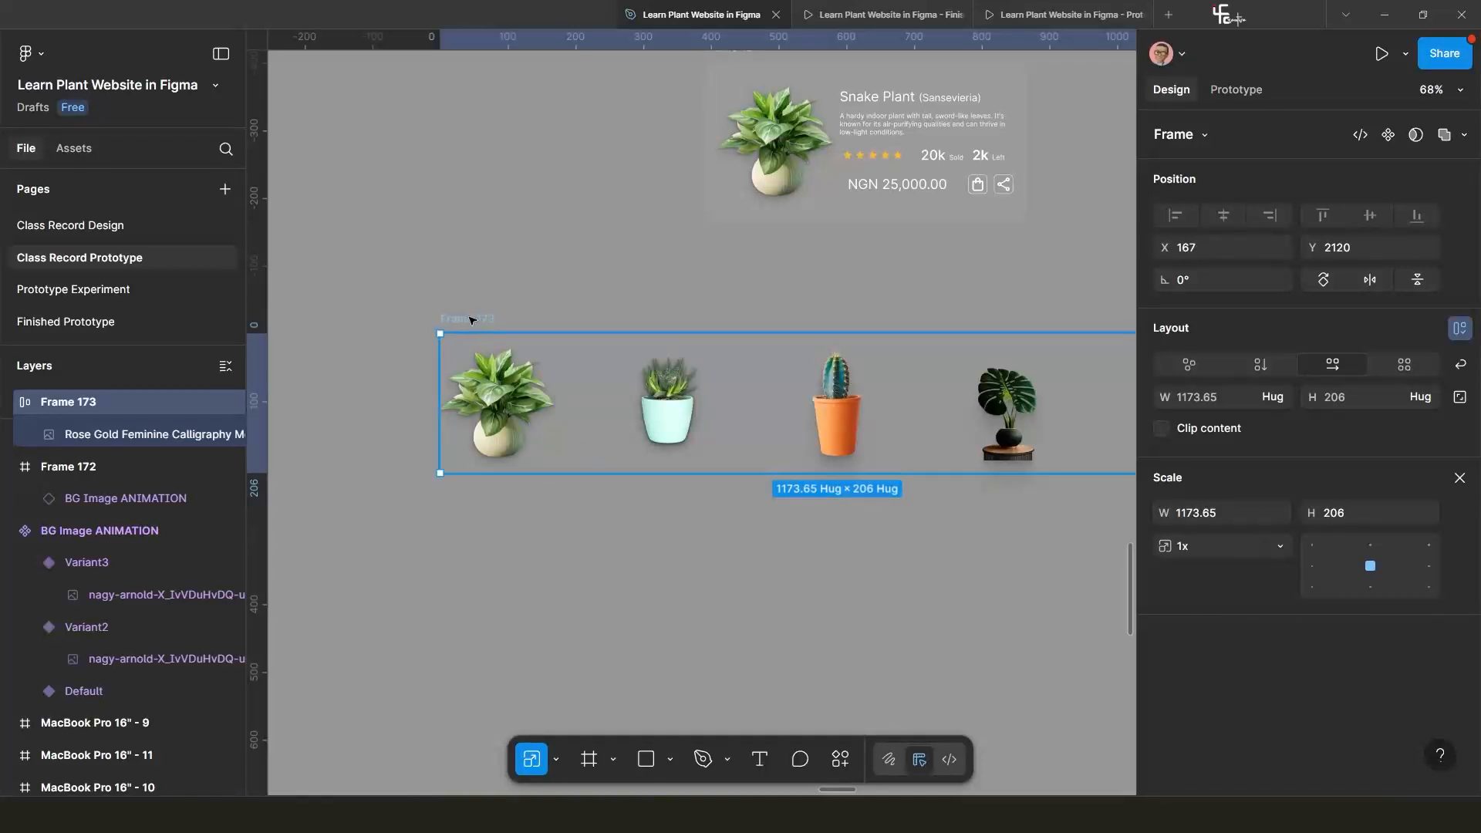
left_click_drag(469, 321, 556, 314)
scroll(637, 386, "down", 3)
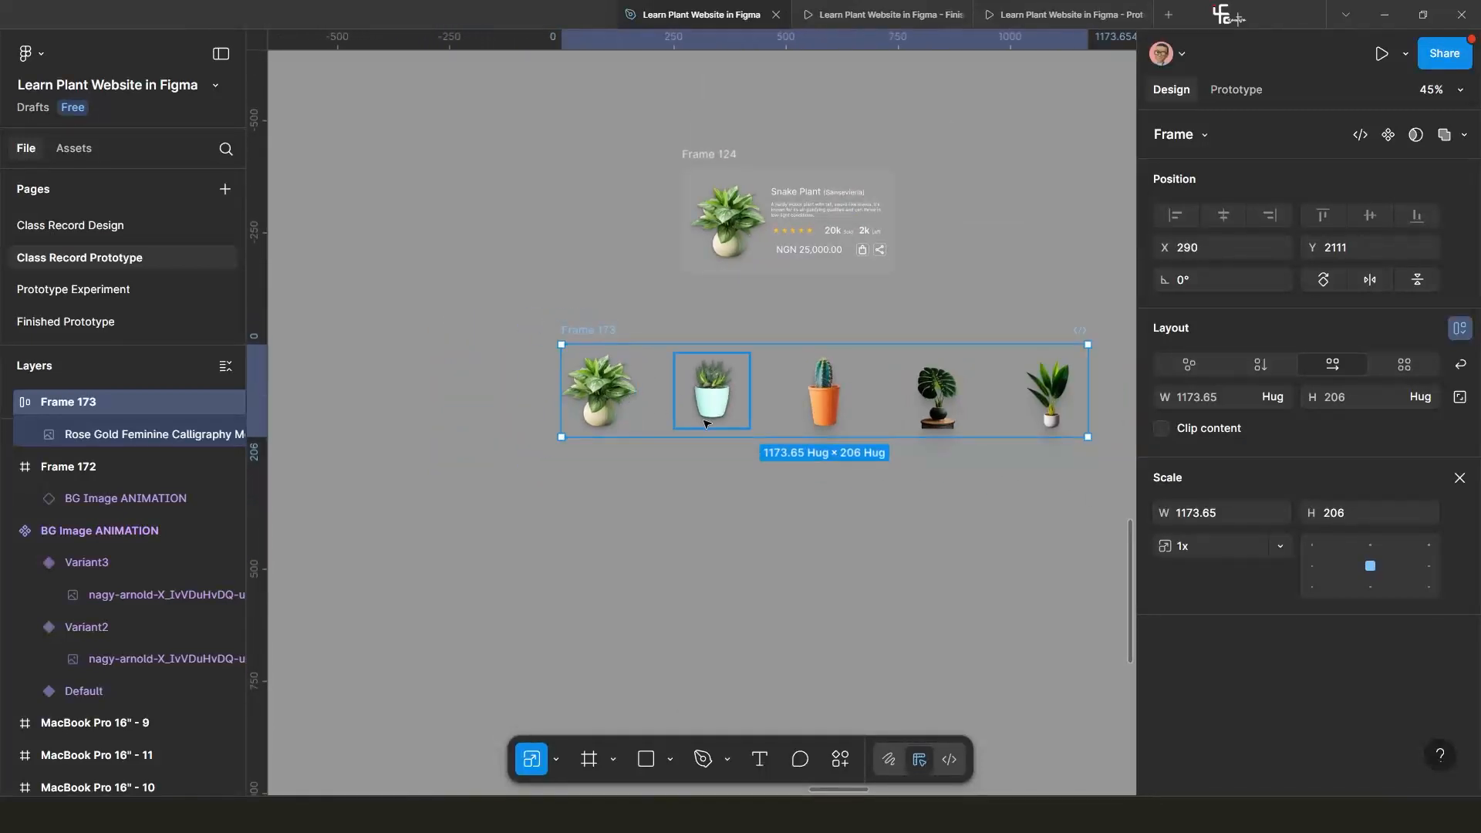
scroll(704, 423, "right", 3)
scroll(568, 399, "up", 2)
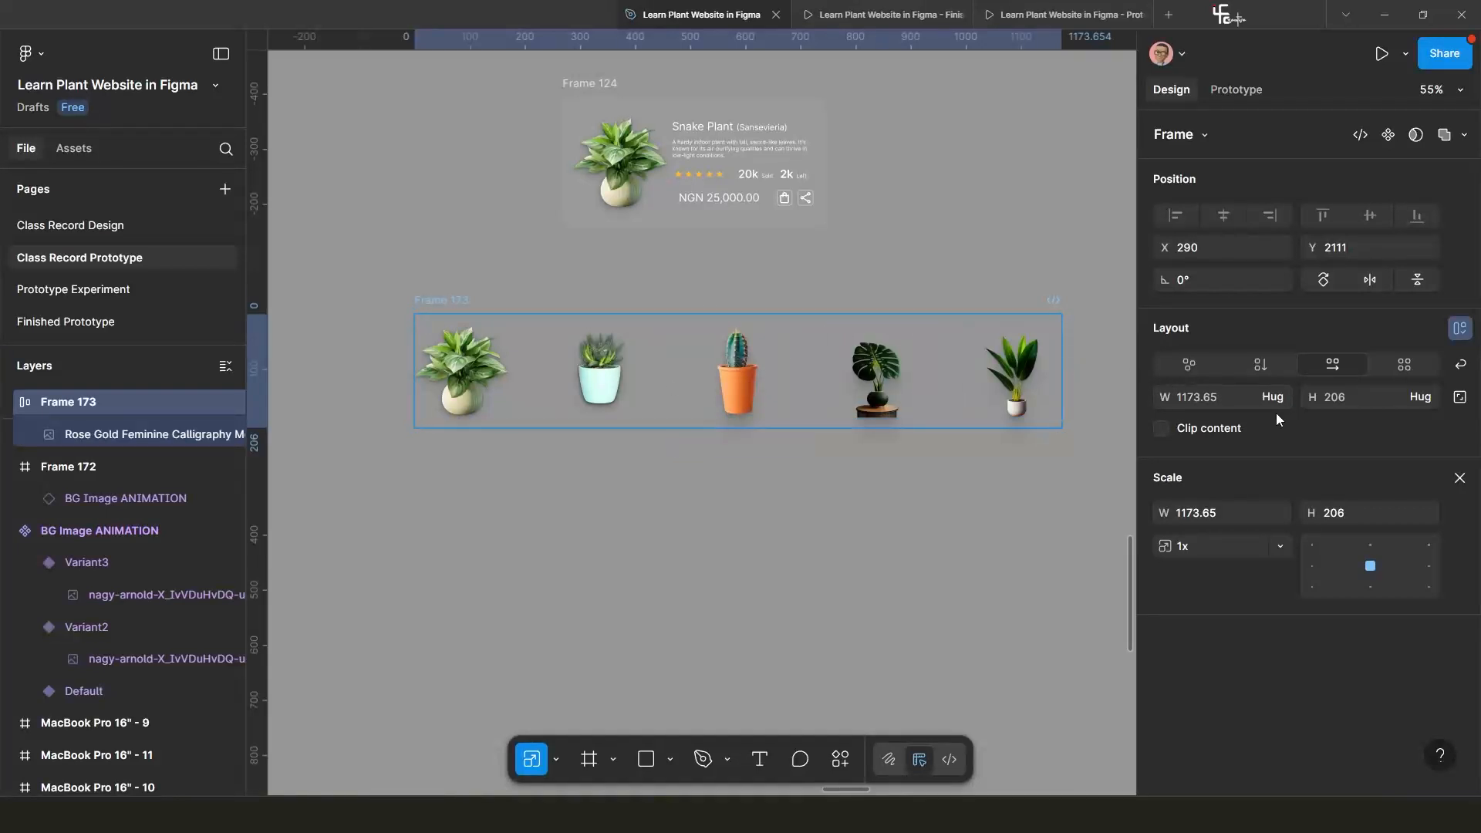
Set the spacing between the plant images to 94 and move their frame to about X 335, Y 2178.
left_click(557, 760)
left_click(572, 668)
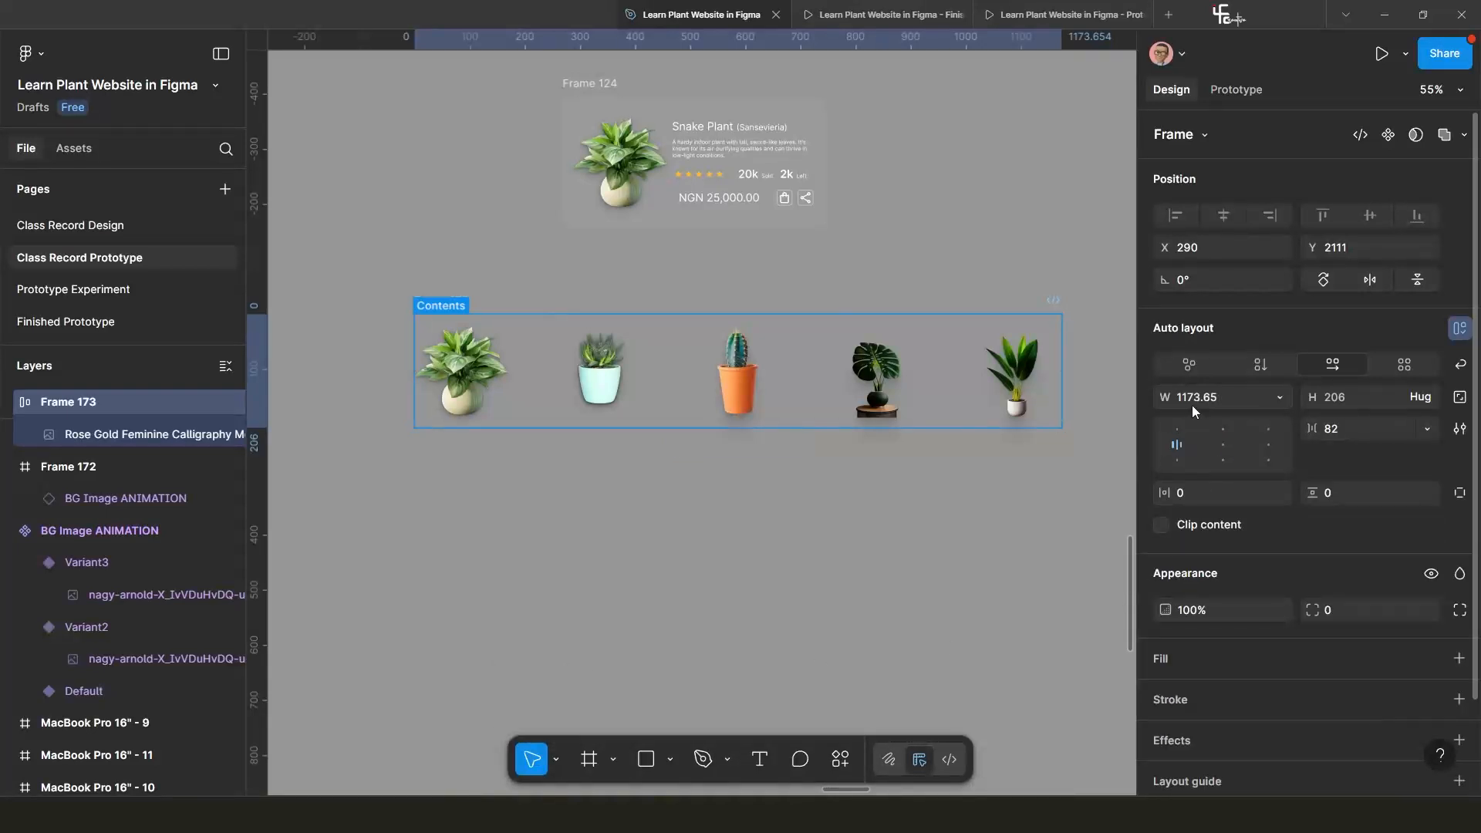
mouse_move(1309, 429)
left_mouse_down()
mouse_move(1294, 432)
mouse_move(1324, 430)
left_mouse_up()
scroll(607, 436, "down", 2)
scroll(607, 436, "up", 2)
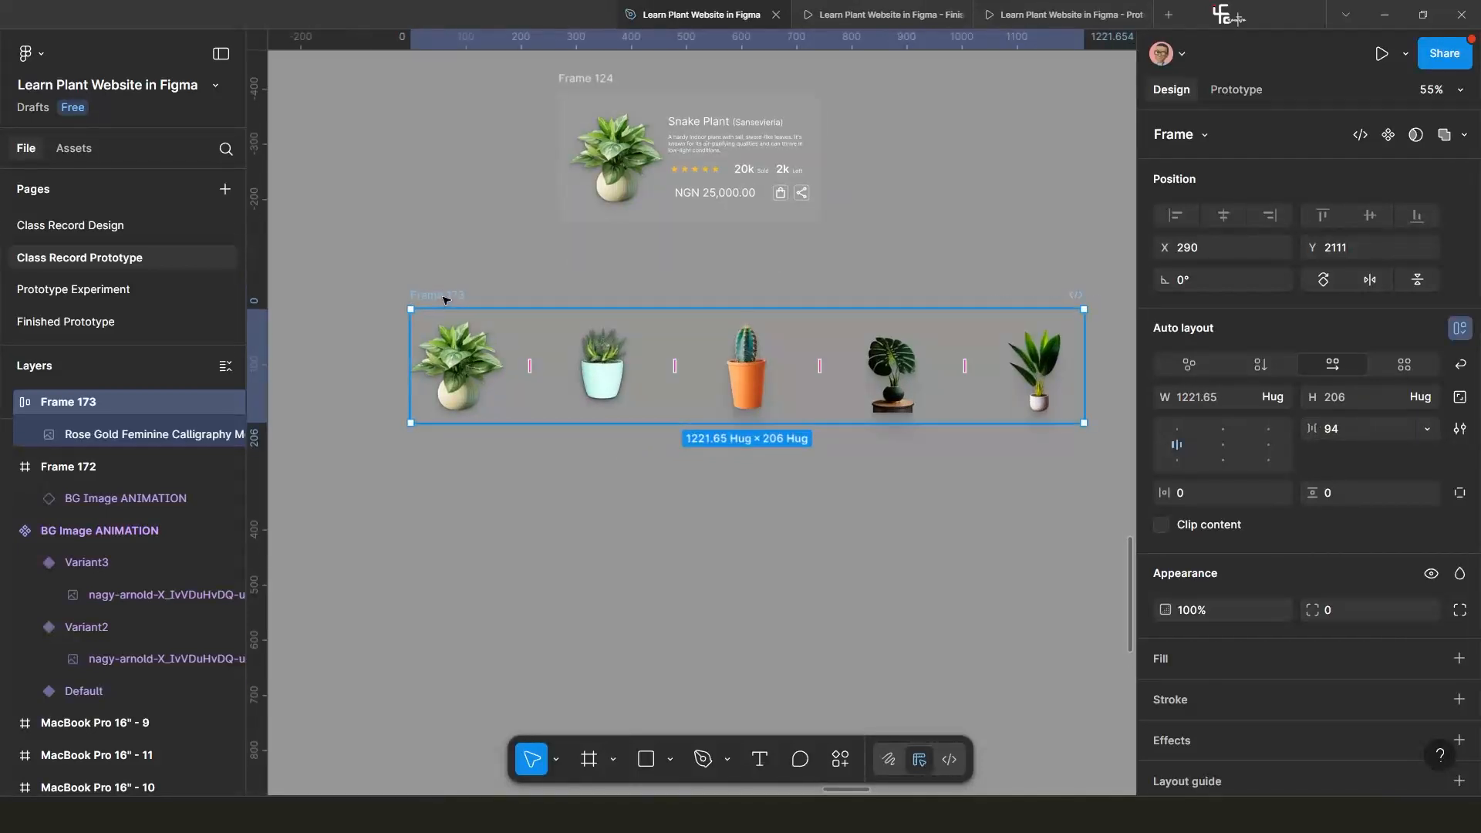
left_click_drag(445, 300, 471, 338)
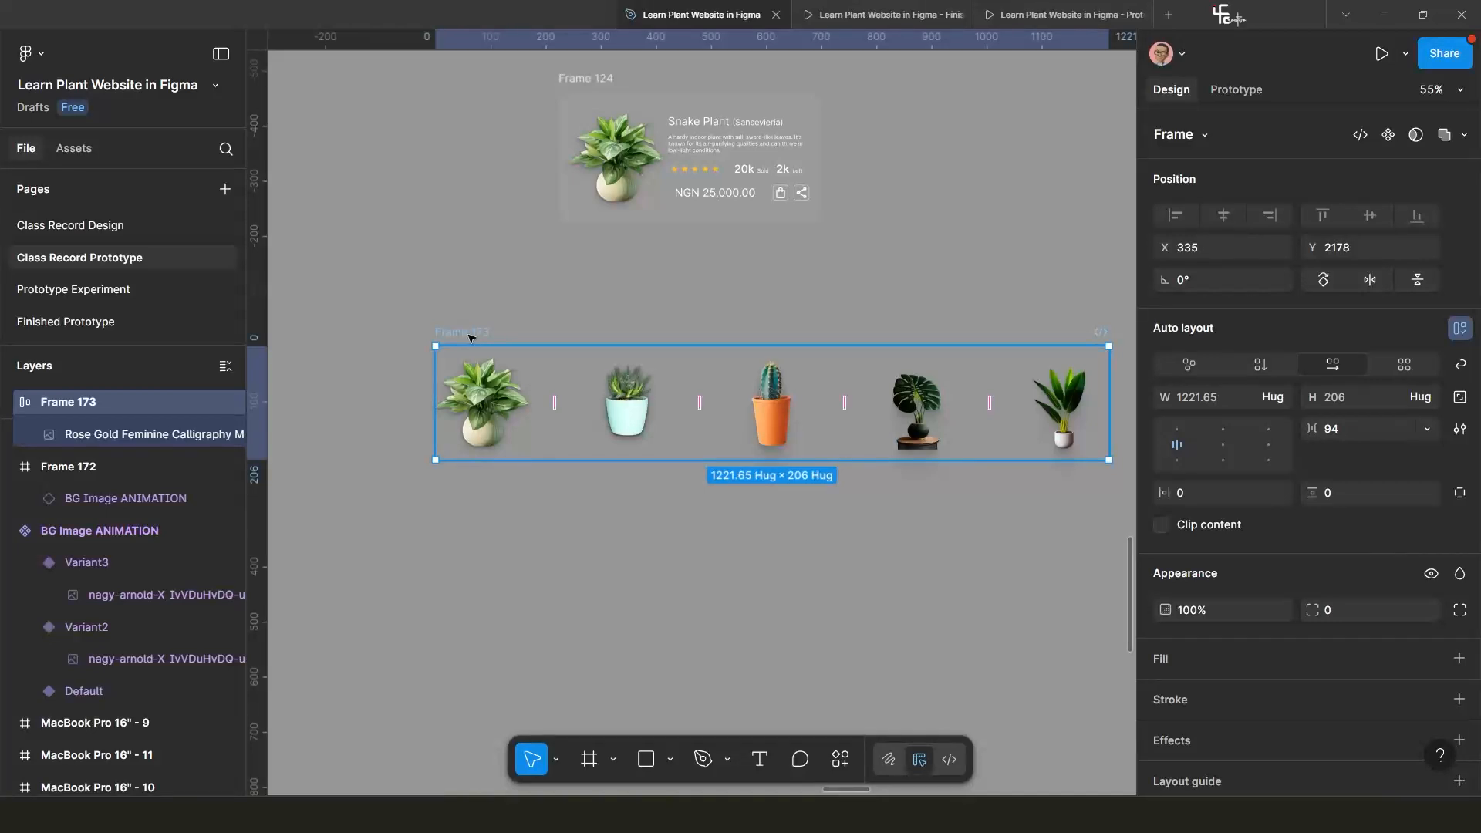
Duplicate the plant row frame directly below the original at about X 335, Y 2530.
scroll(473, 336, "down", 6)
scroll(474, 336, "up", 2)
left_click_drag(474, 337, 497, 407)
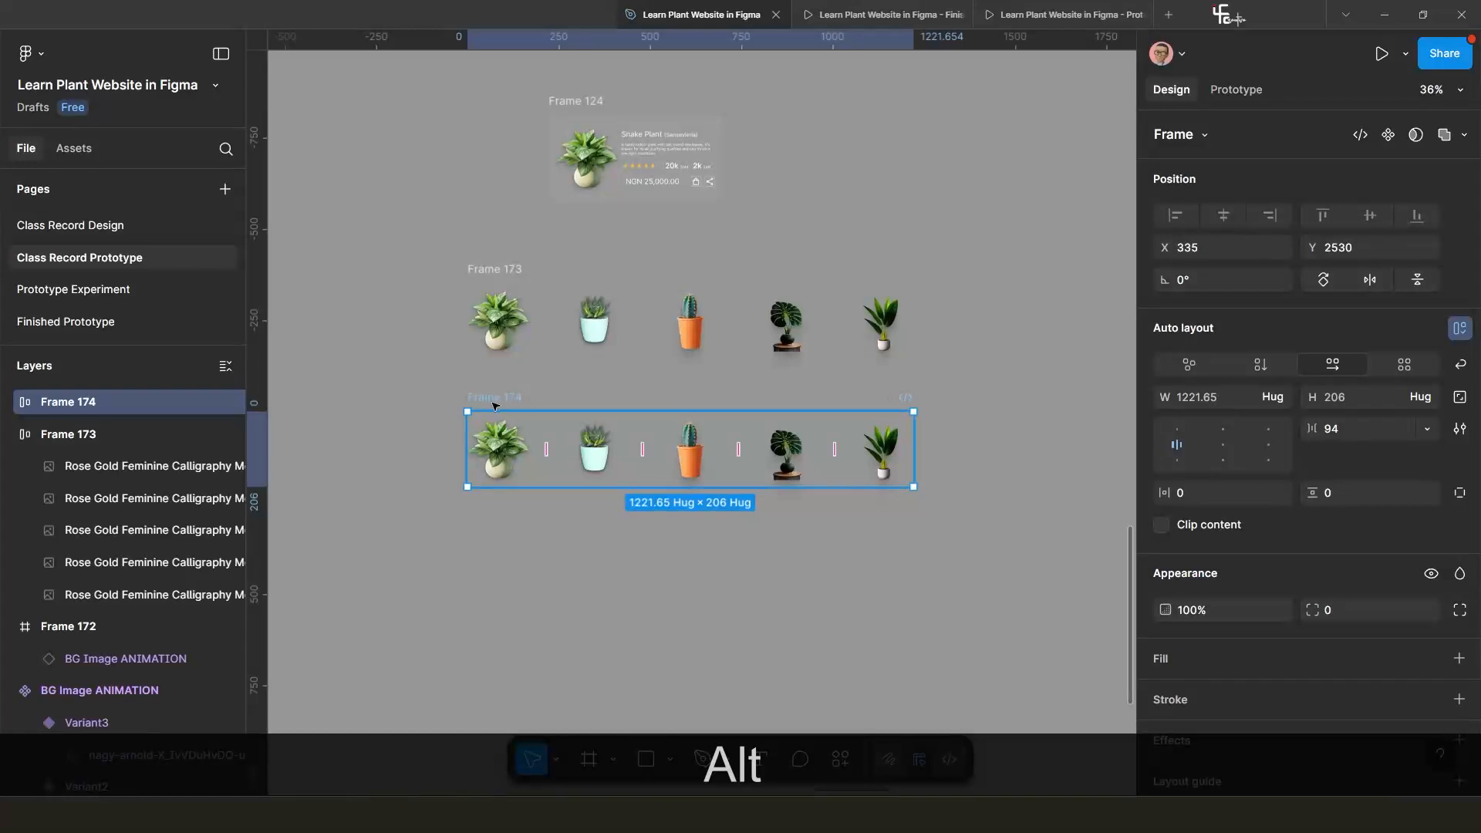
Enclose the duplicated plant row in a new outer frame and select the nested auto layout row.
right_click(492, 400)
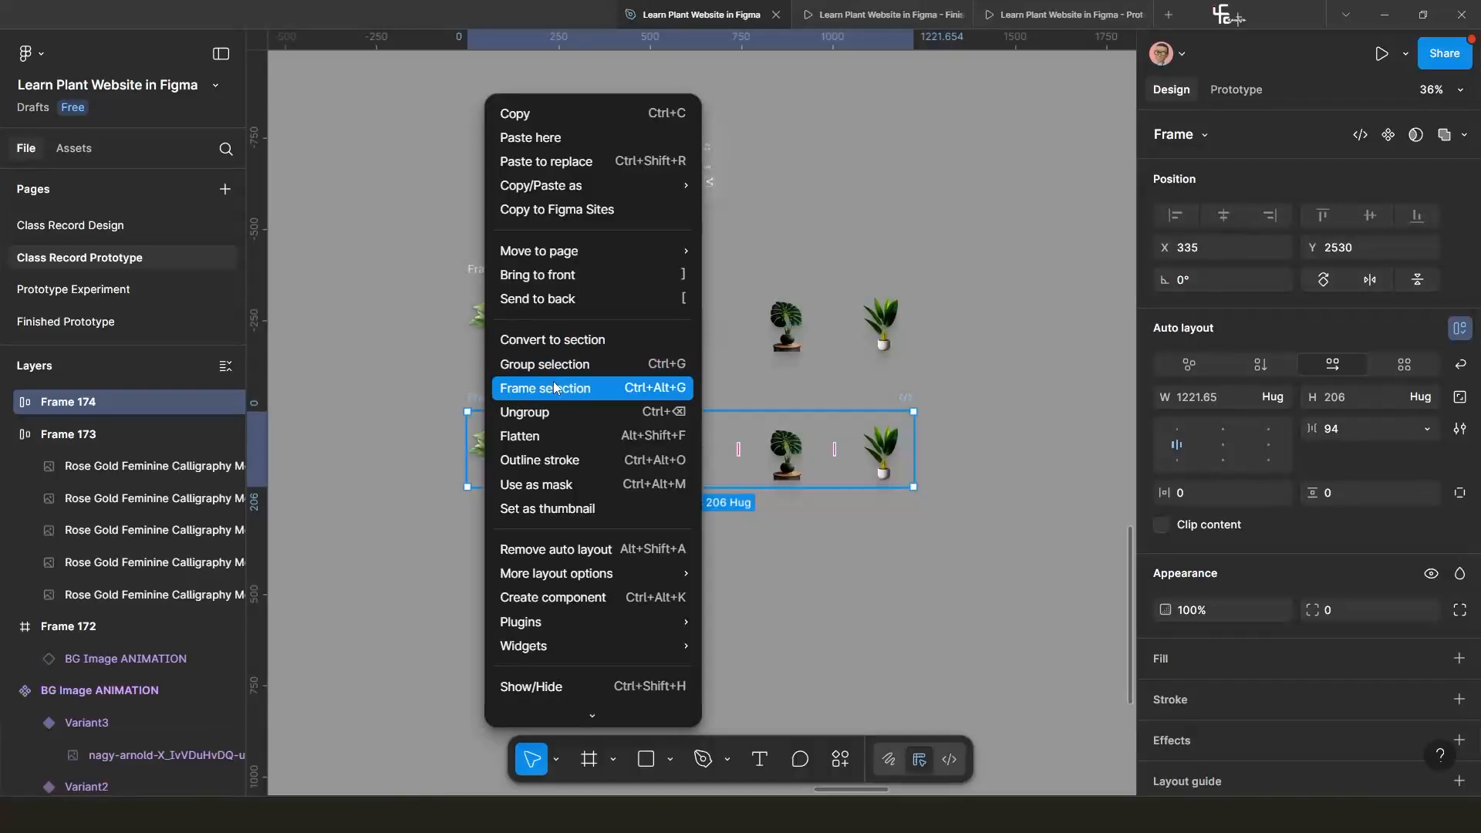
left_click(555, 393)
scroll(396, 506, "up", 3)
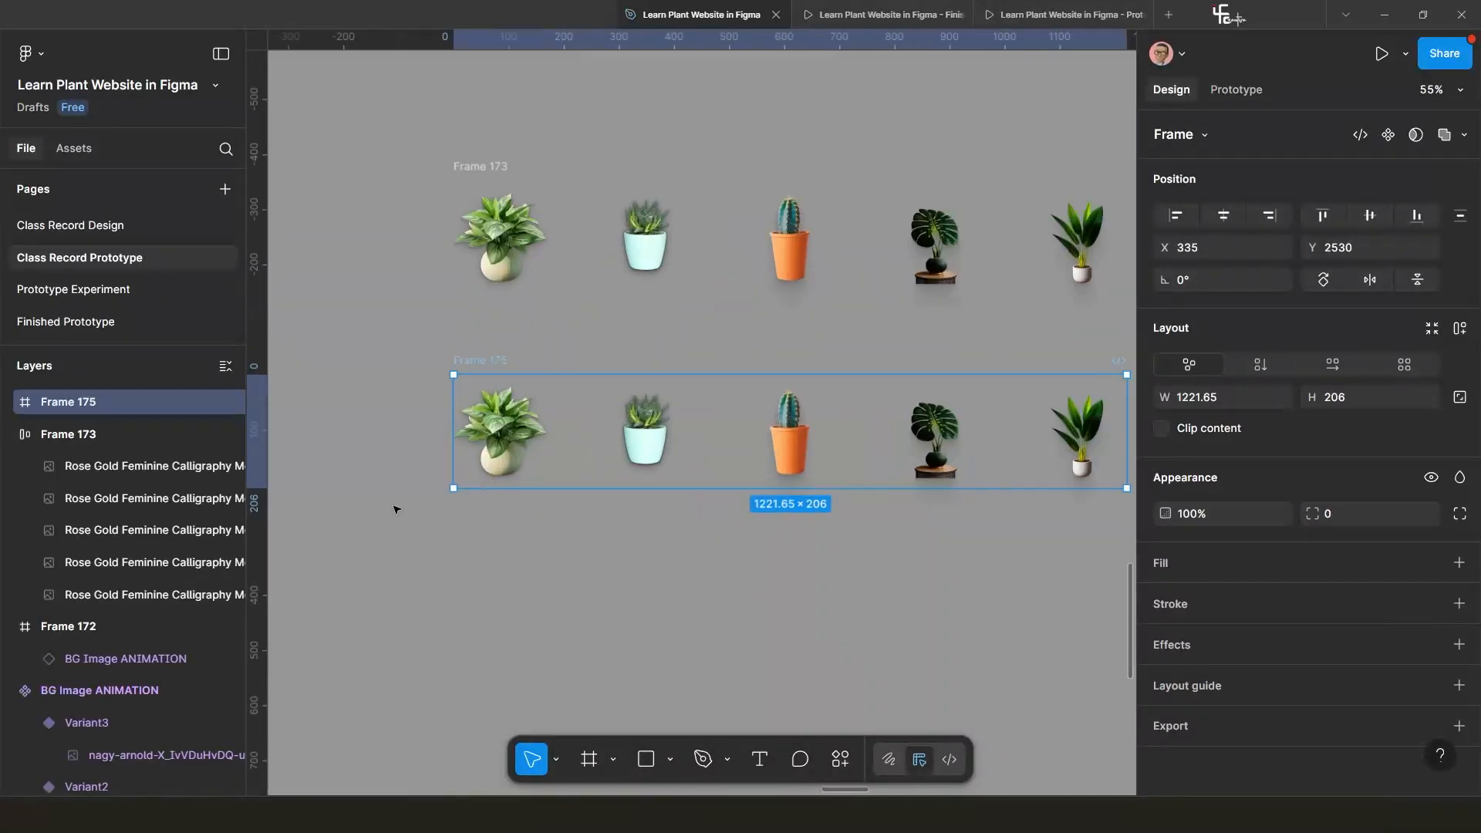
left_click(9, 403)
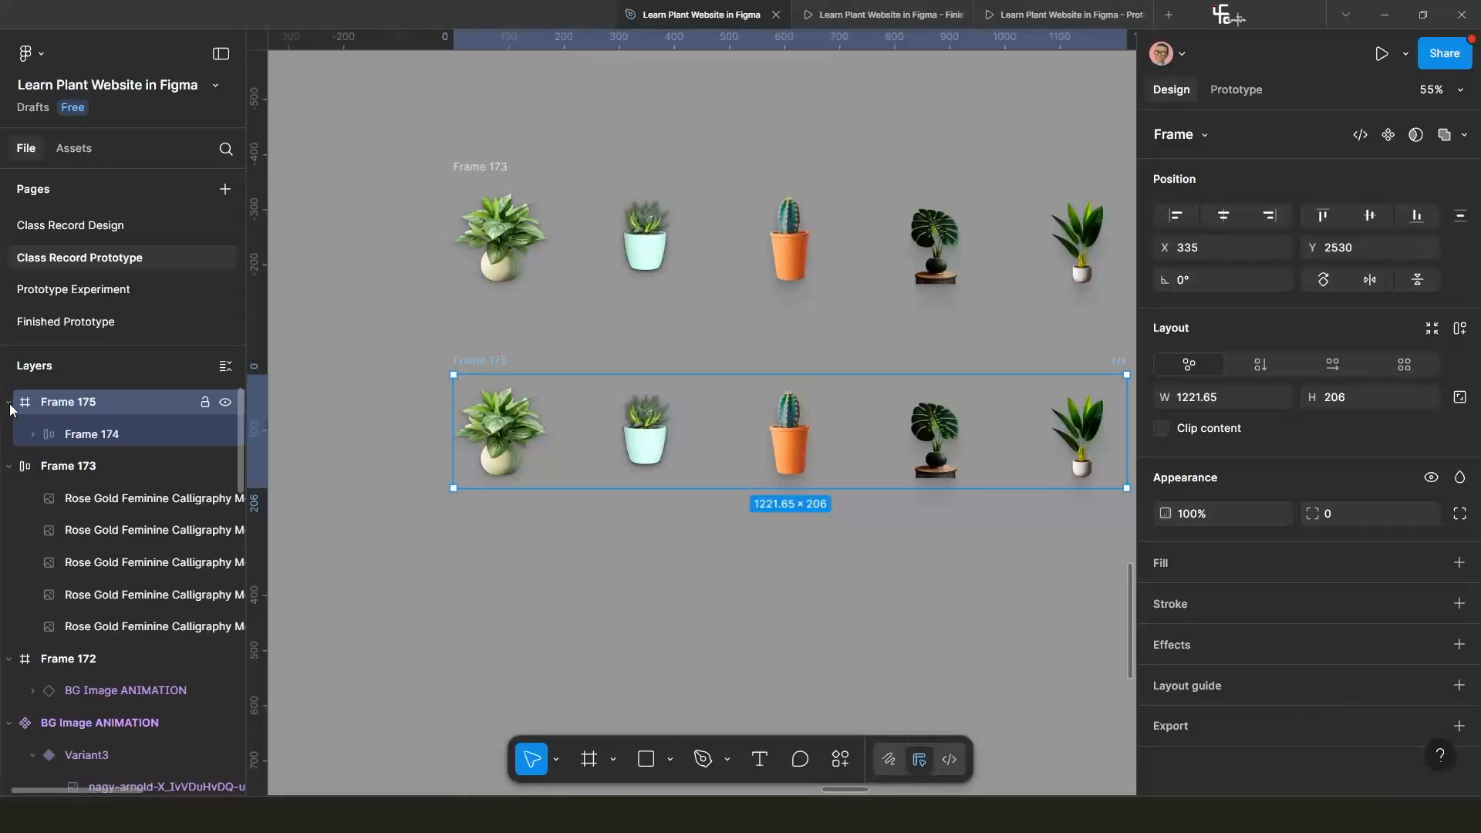
left_click(76, 436)
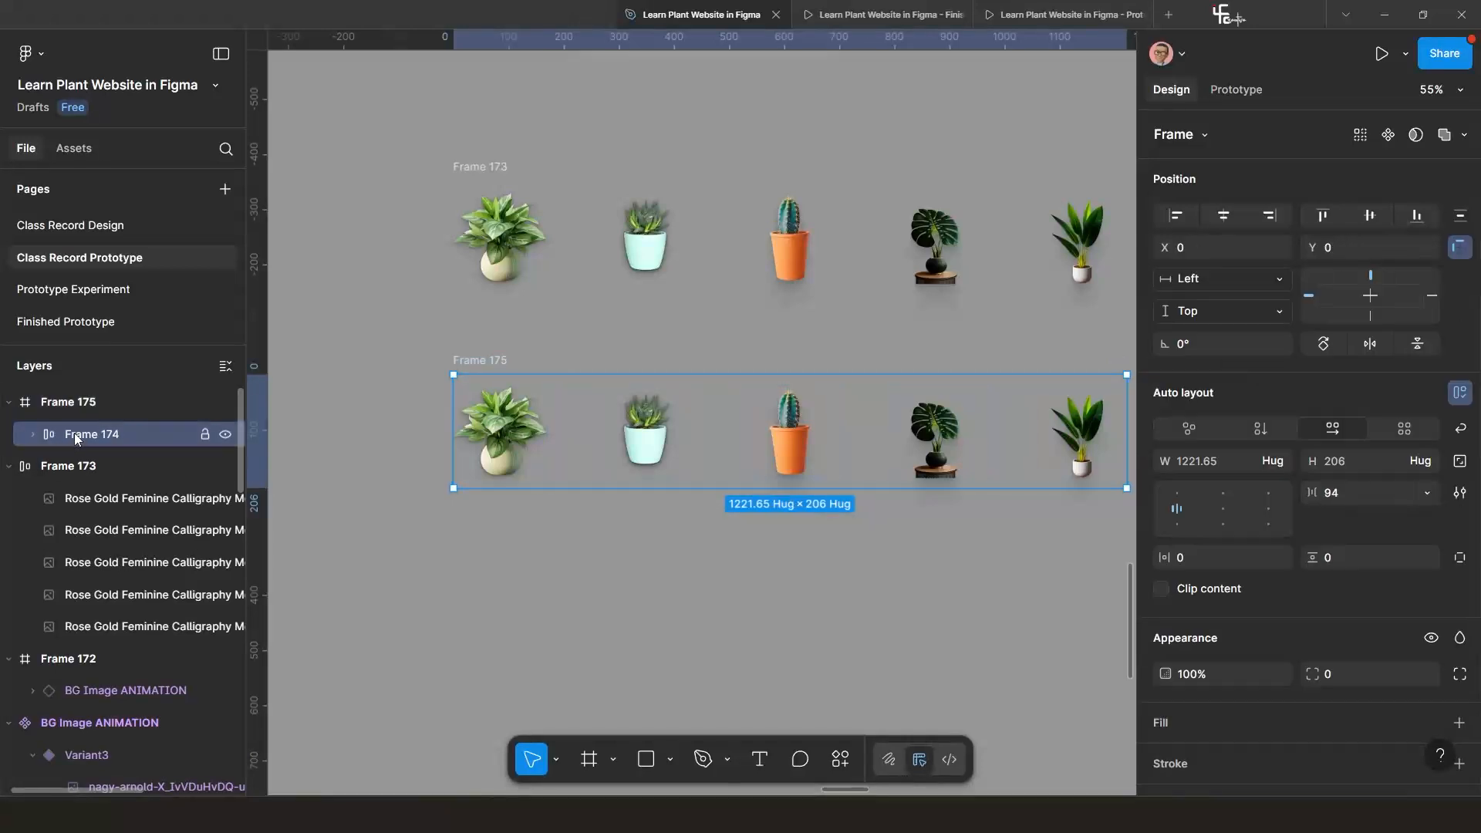
Try moving the newly framed plant row onto the plant info card, and undo the move.
scroll(483, 483, "down", 3)
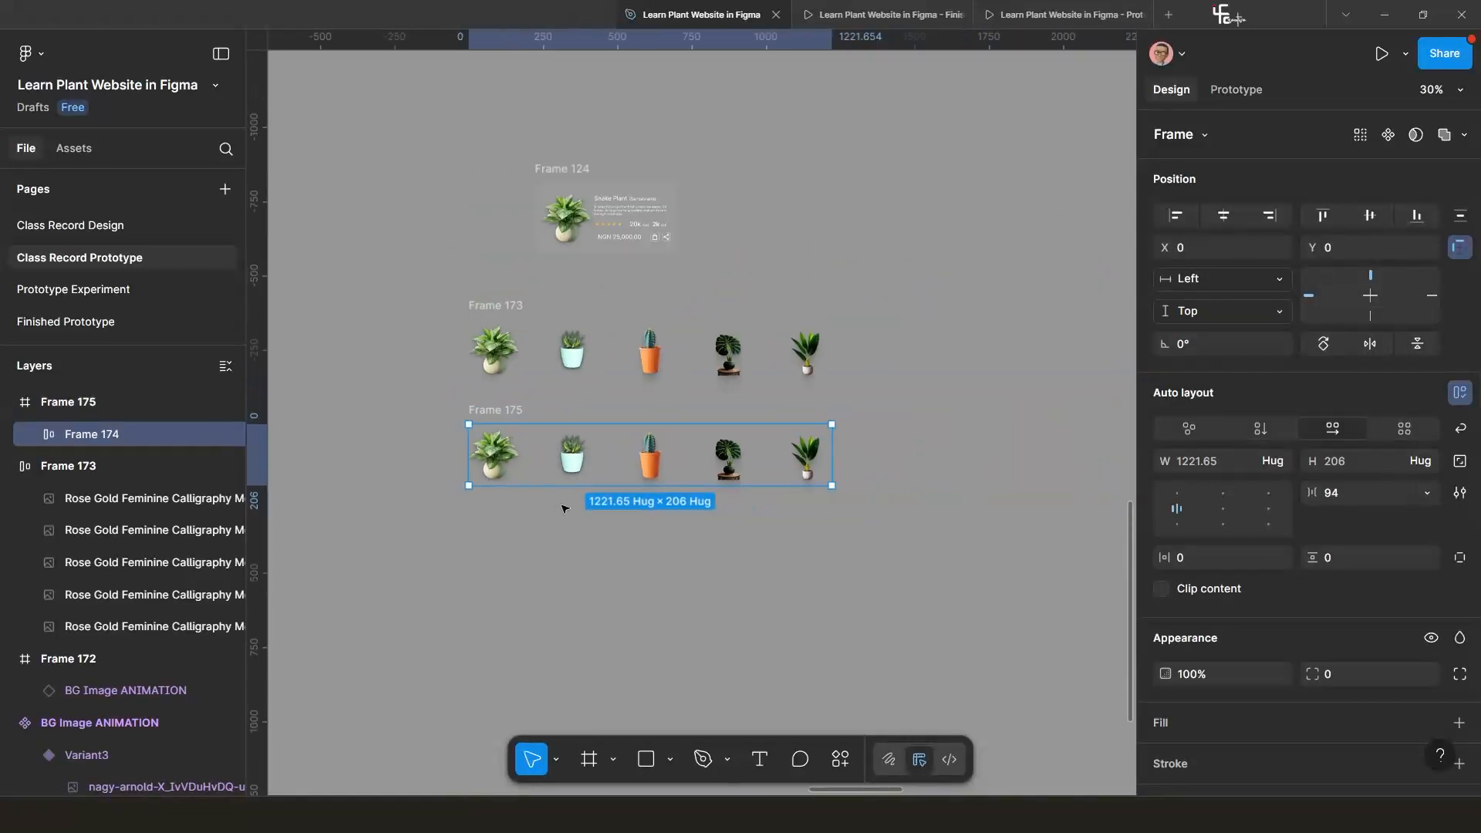
left_click_drag(562, 505, 584, 478)
scroll(600, 484, "up", 3)
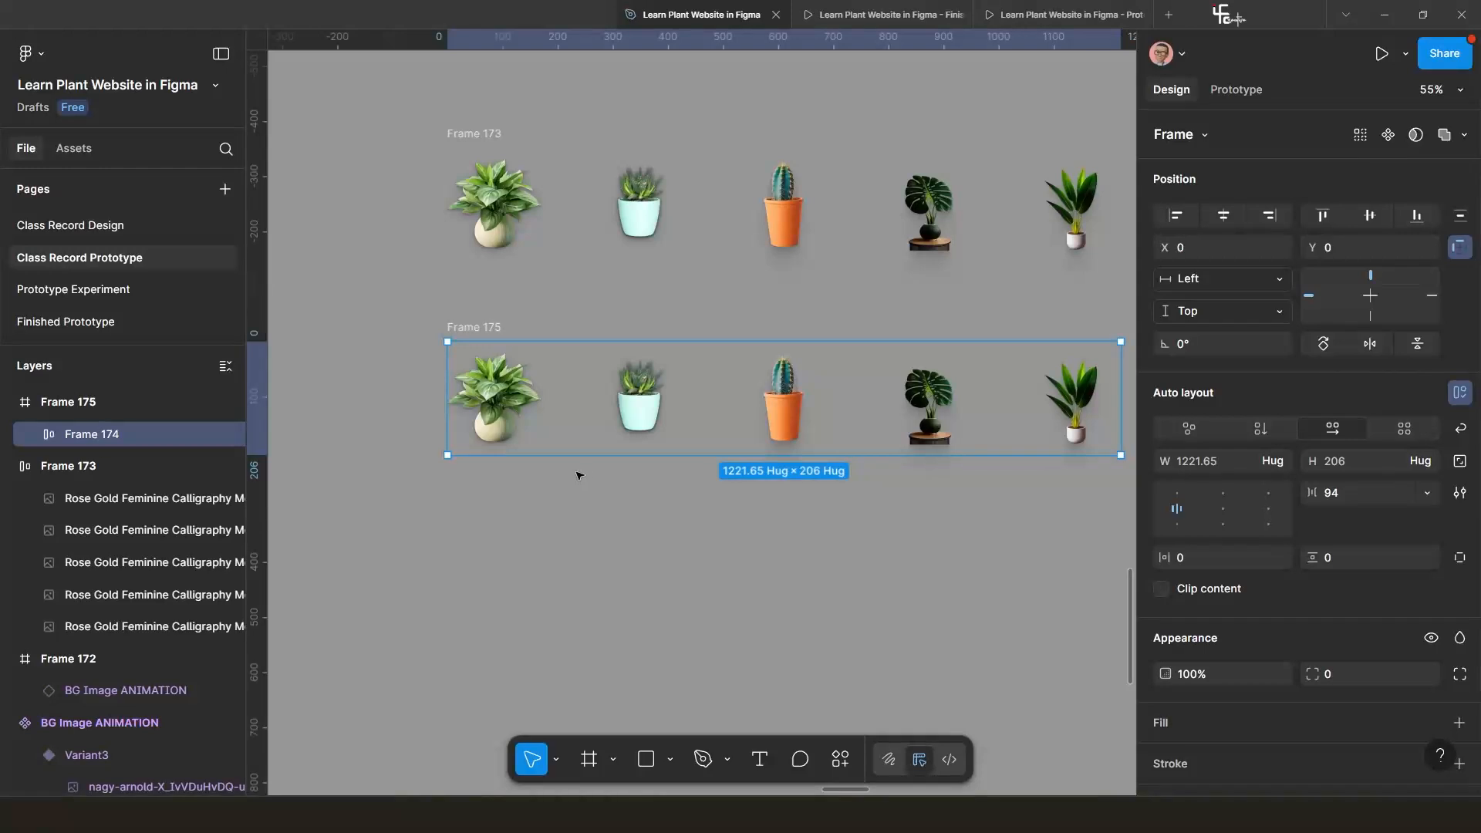
scroll(578, 474, "down", 4)
scroll(566, 451, "up", 2)
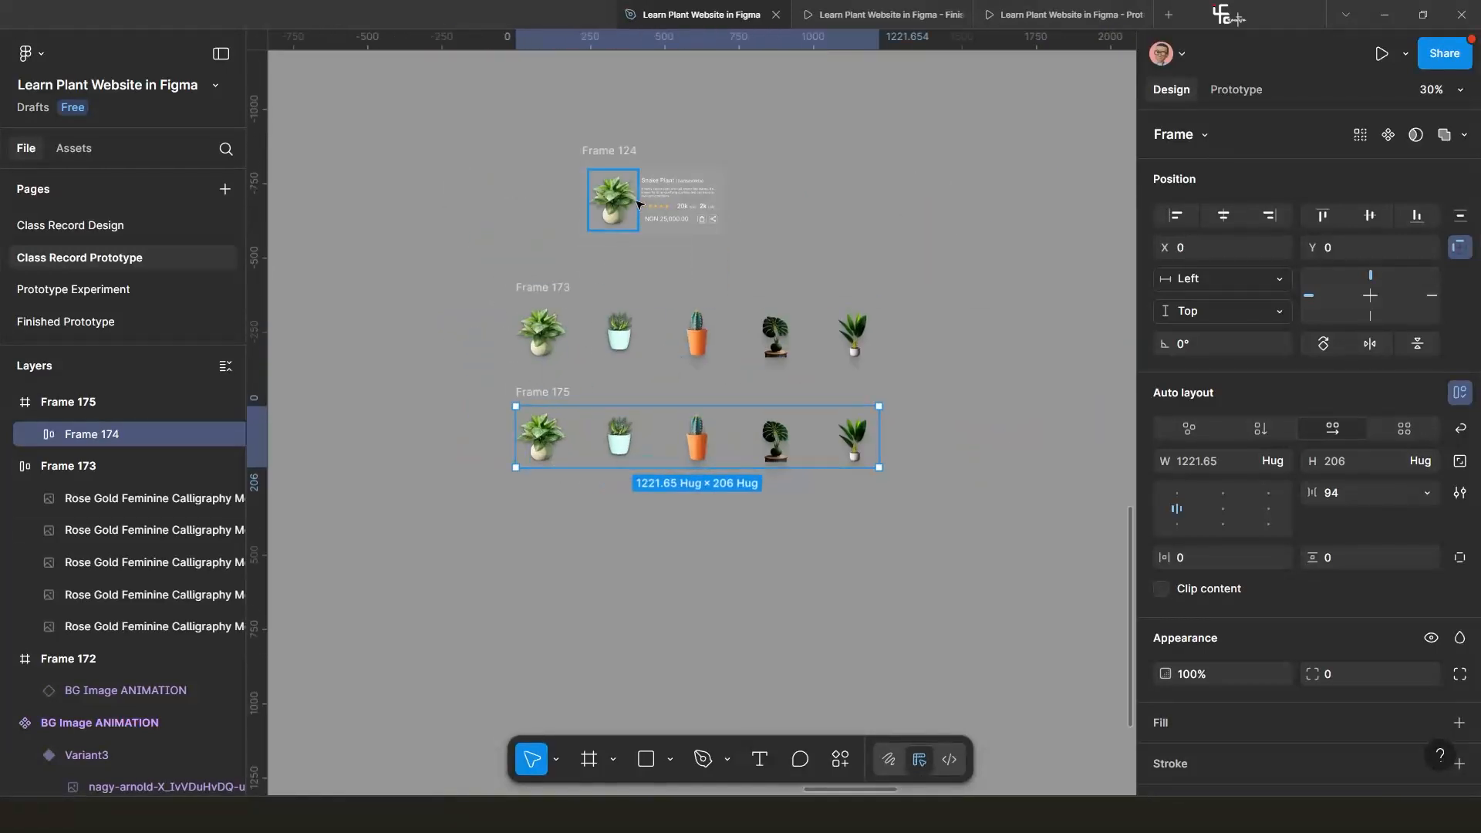
scroll(626, 197, "up", 3)
scroll(602, 610, "down", 3)
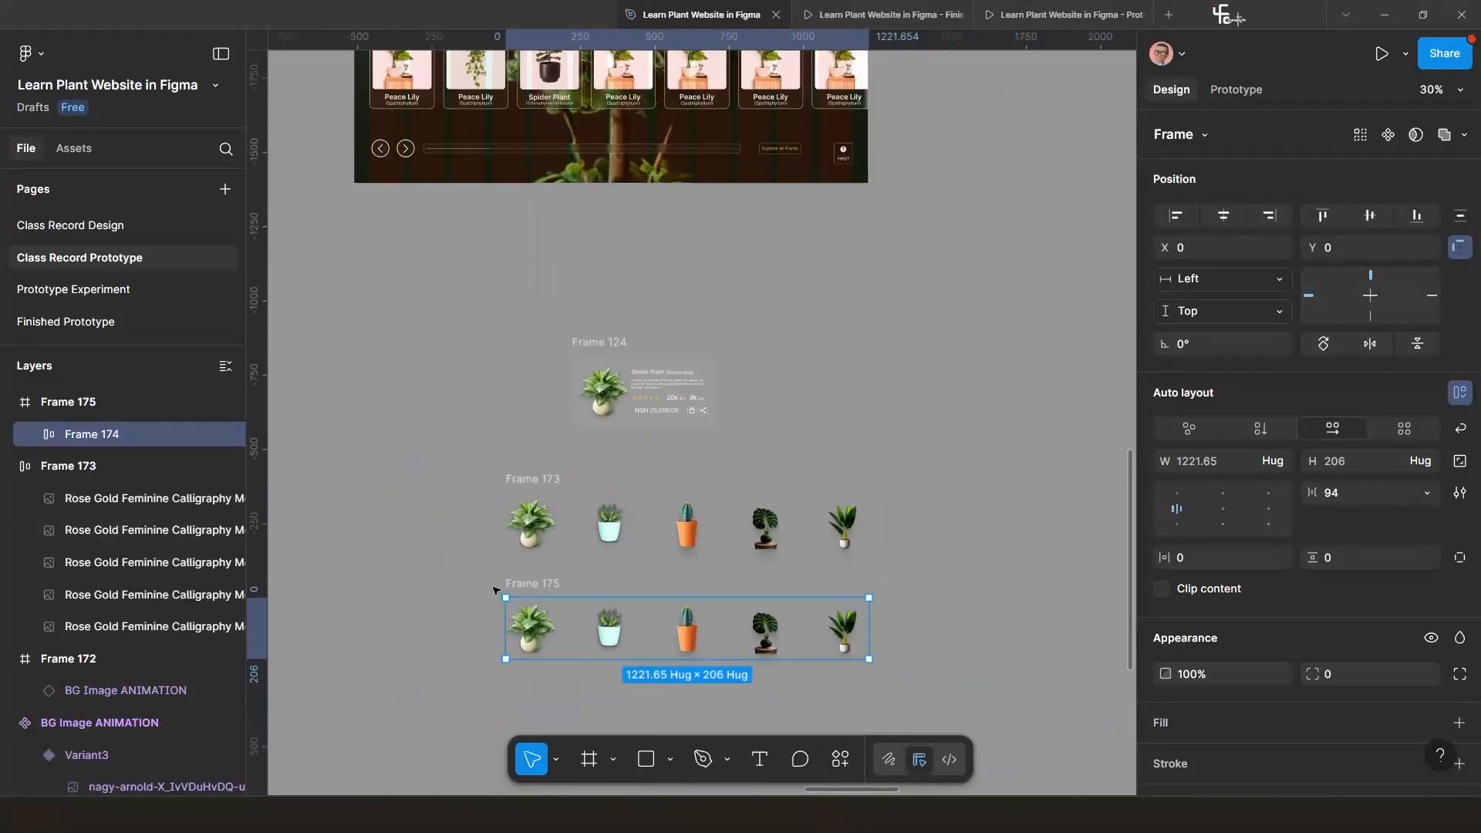
left_click_drag(530, 587, 607, 362)
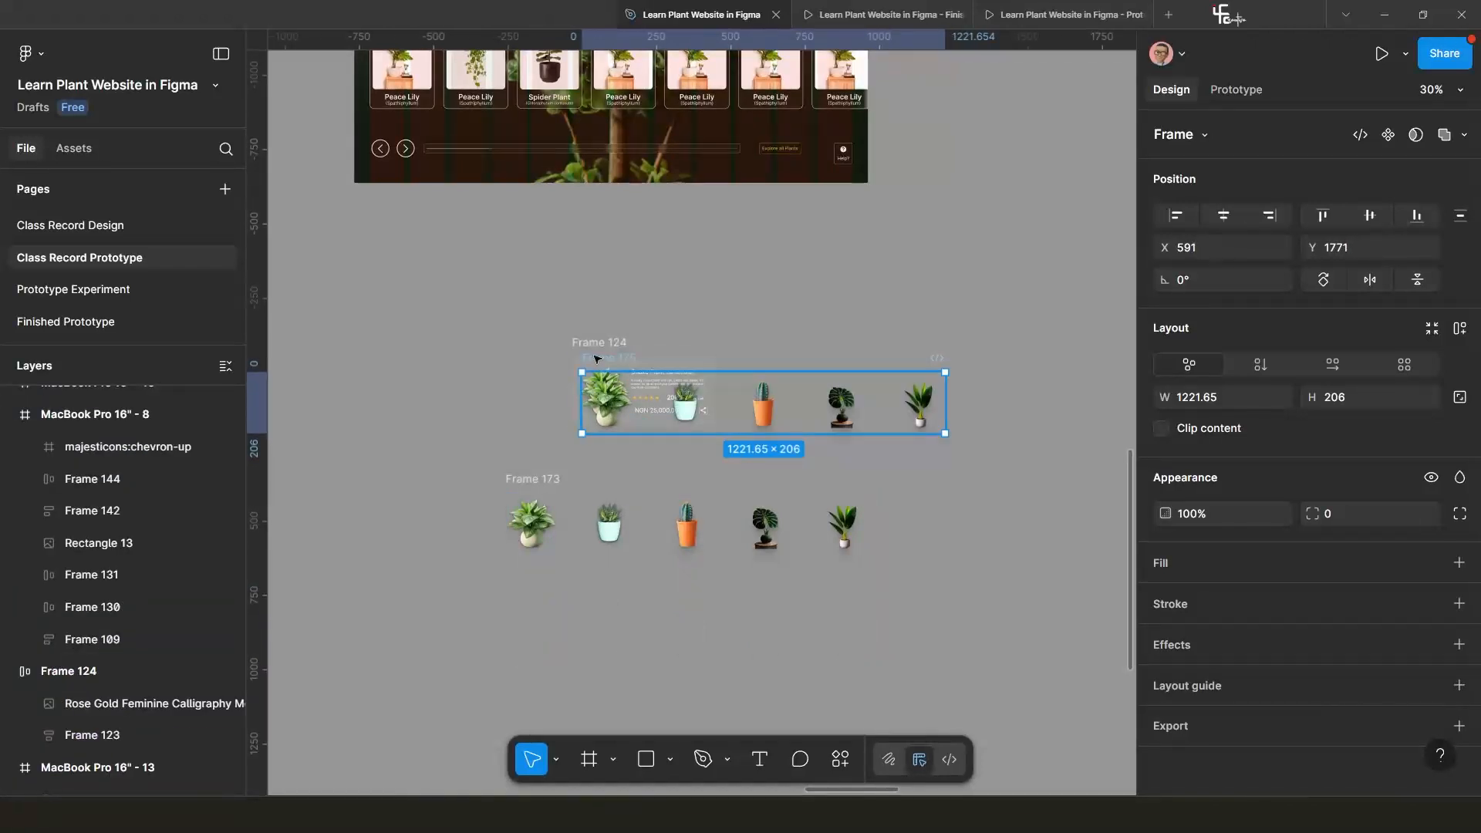
key("ctrl+z")
key("ctrl+z")
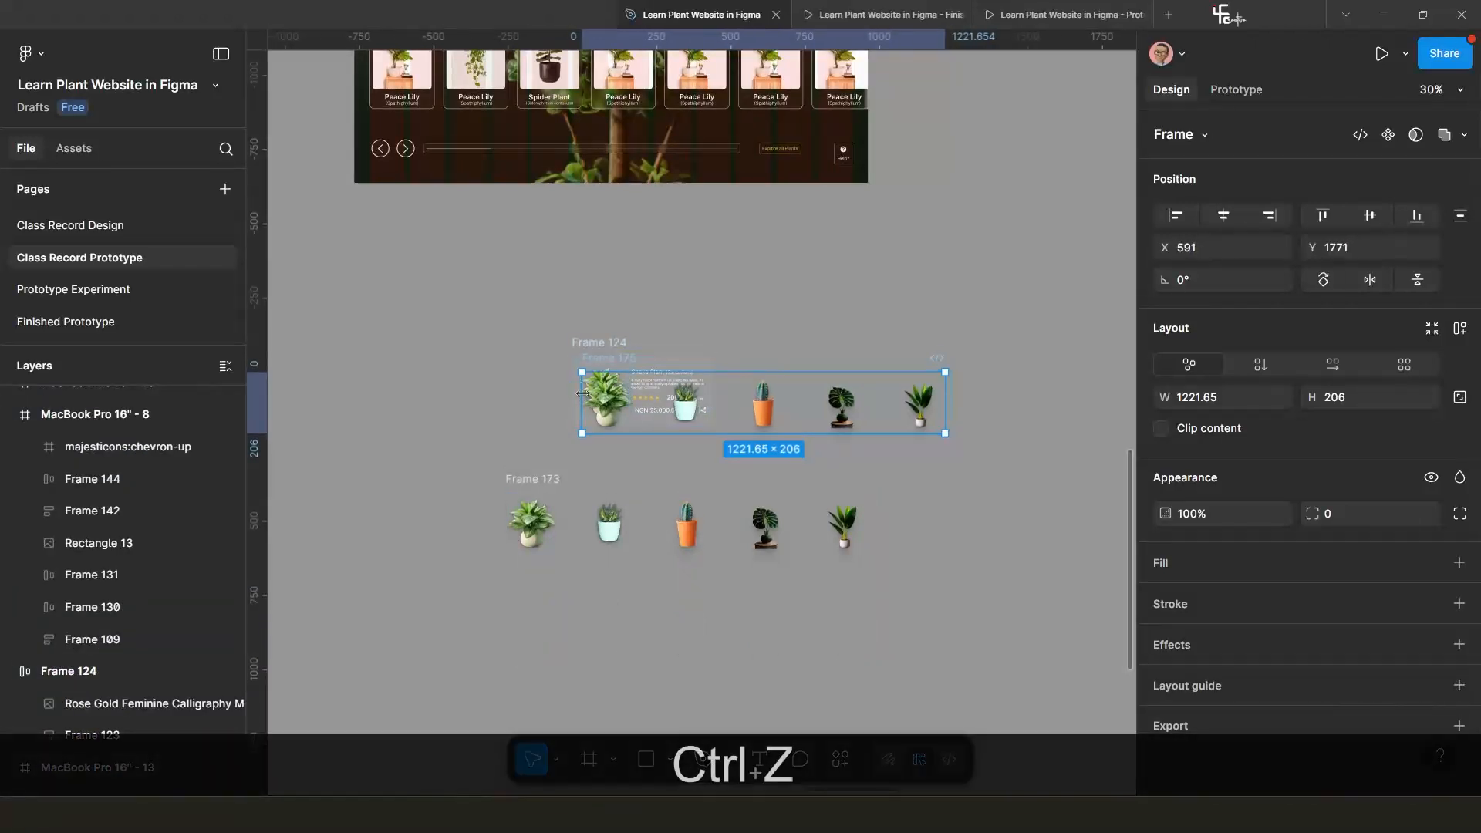
scroll(533, 687, "up", 3)
left_click_drag(562, 643, 602, 550)
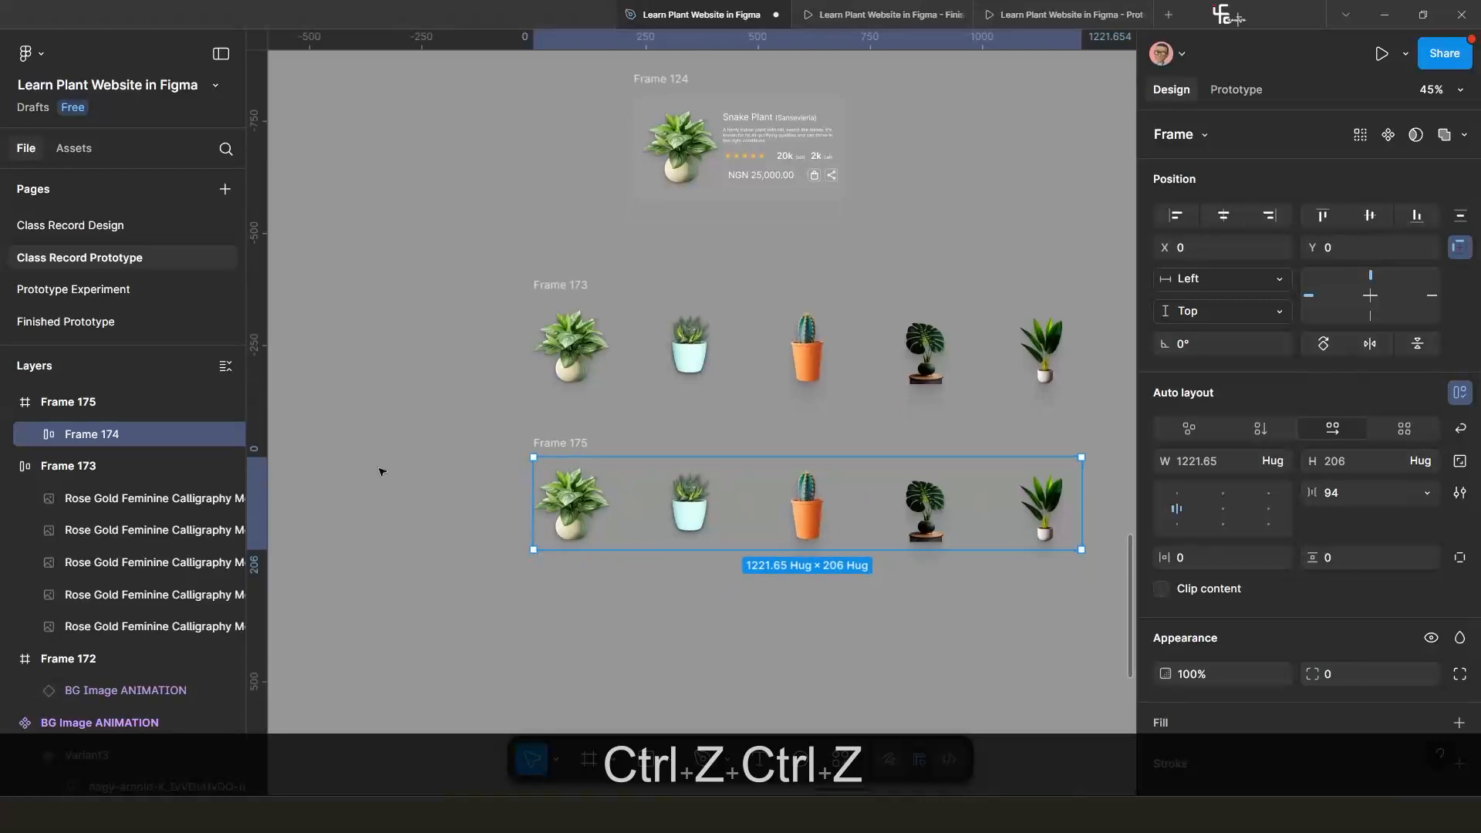
Narrow the outer frame of the duplicated row to about 192 wide without resizing the nested plant row.
left_click(77, 402)
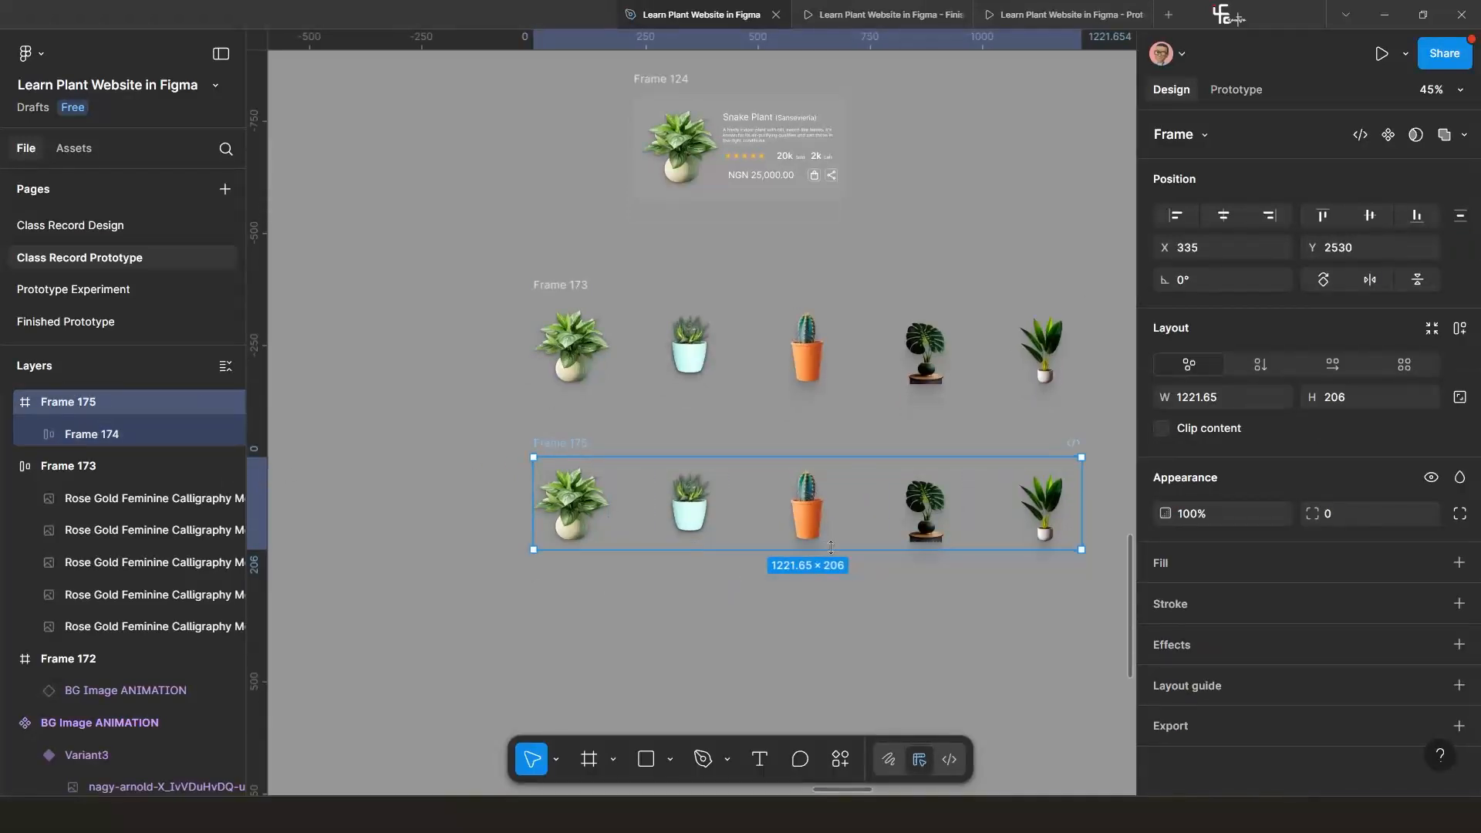
left_click_drag(1082, 501, 703, 501)
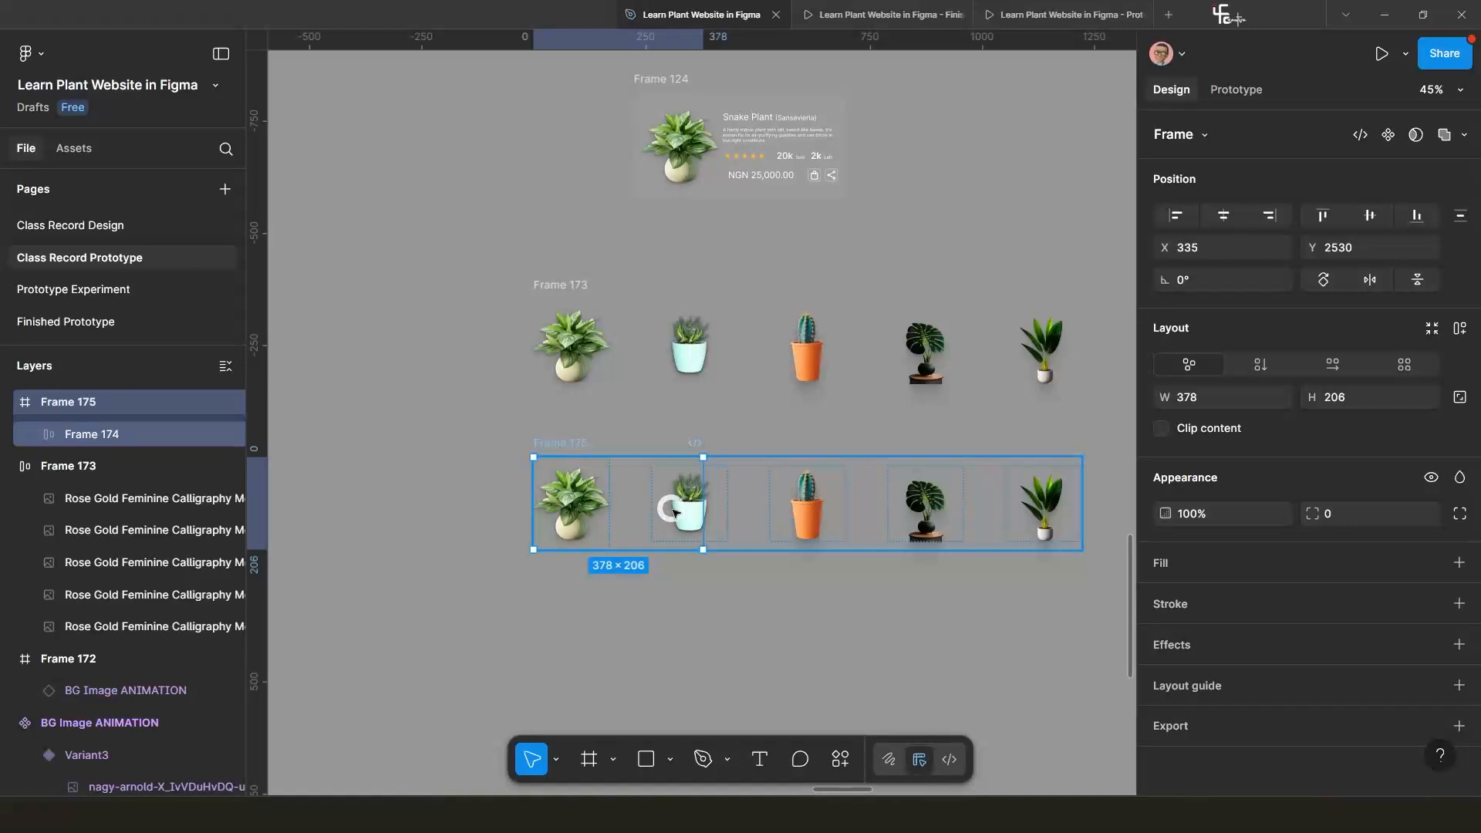
double_click(674, 511)
double_click(673, 511)
left_click(706, 621)
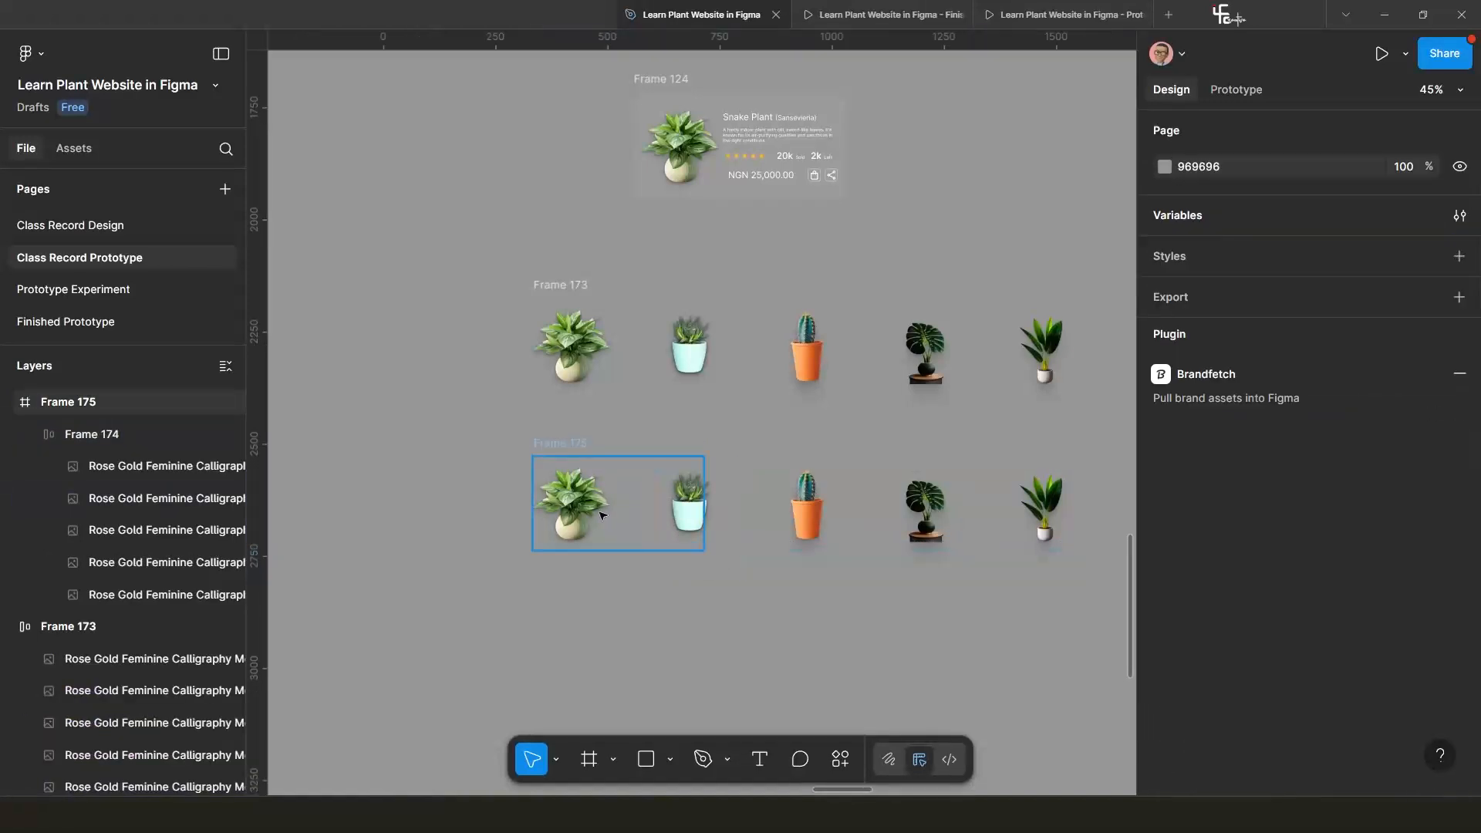
left_click(601, 515)
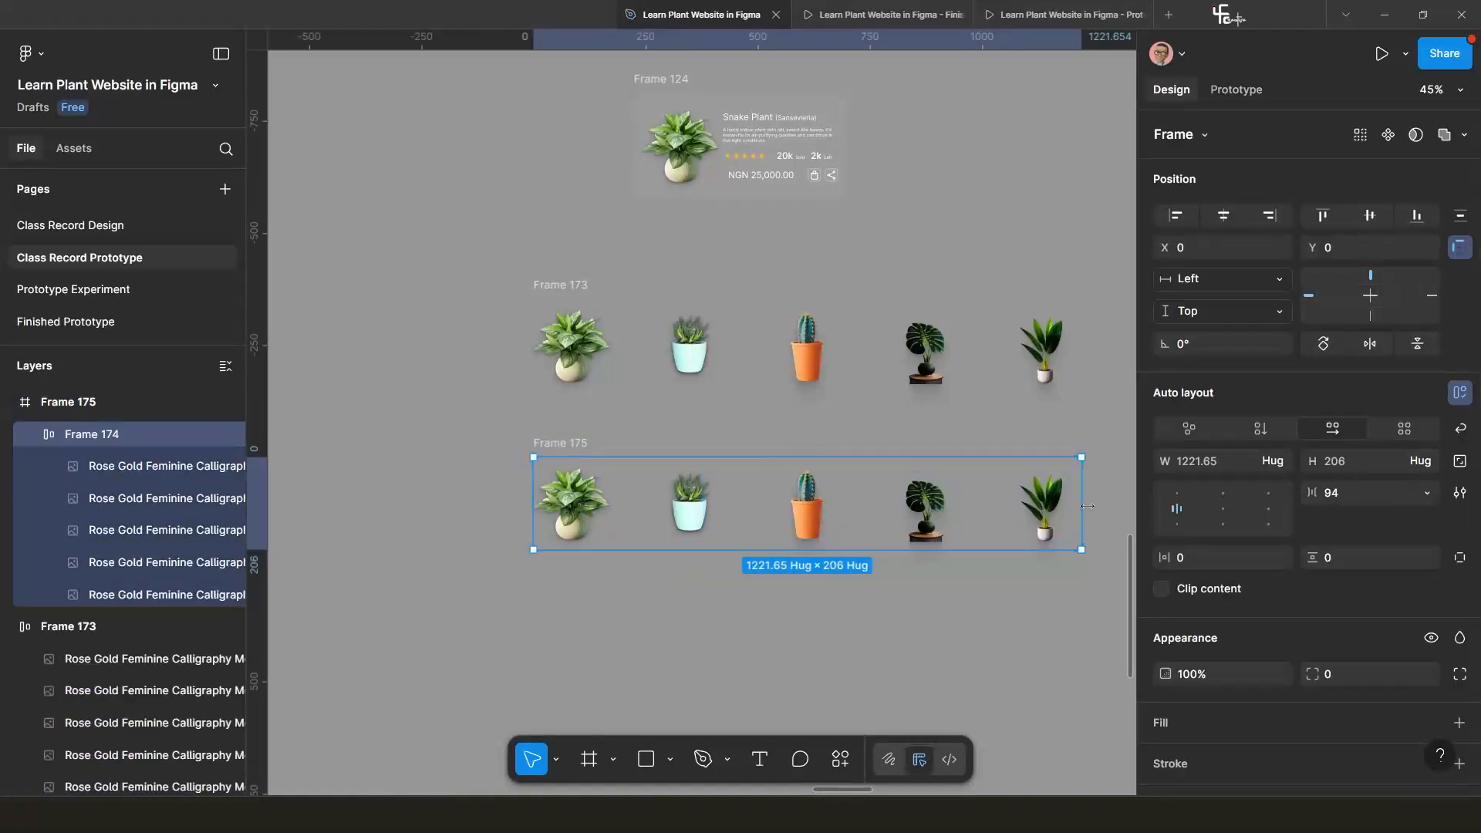
key("Escape")
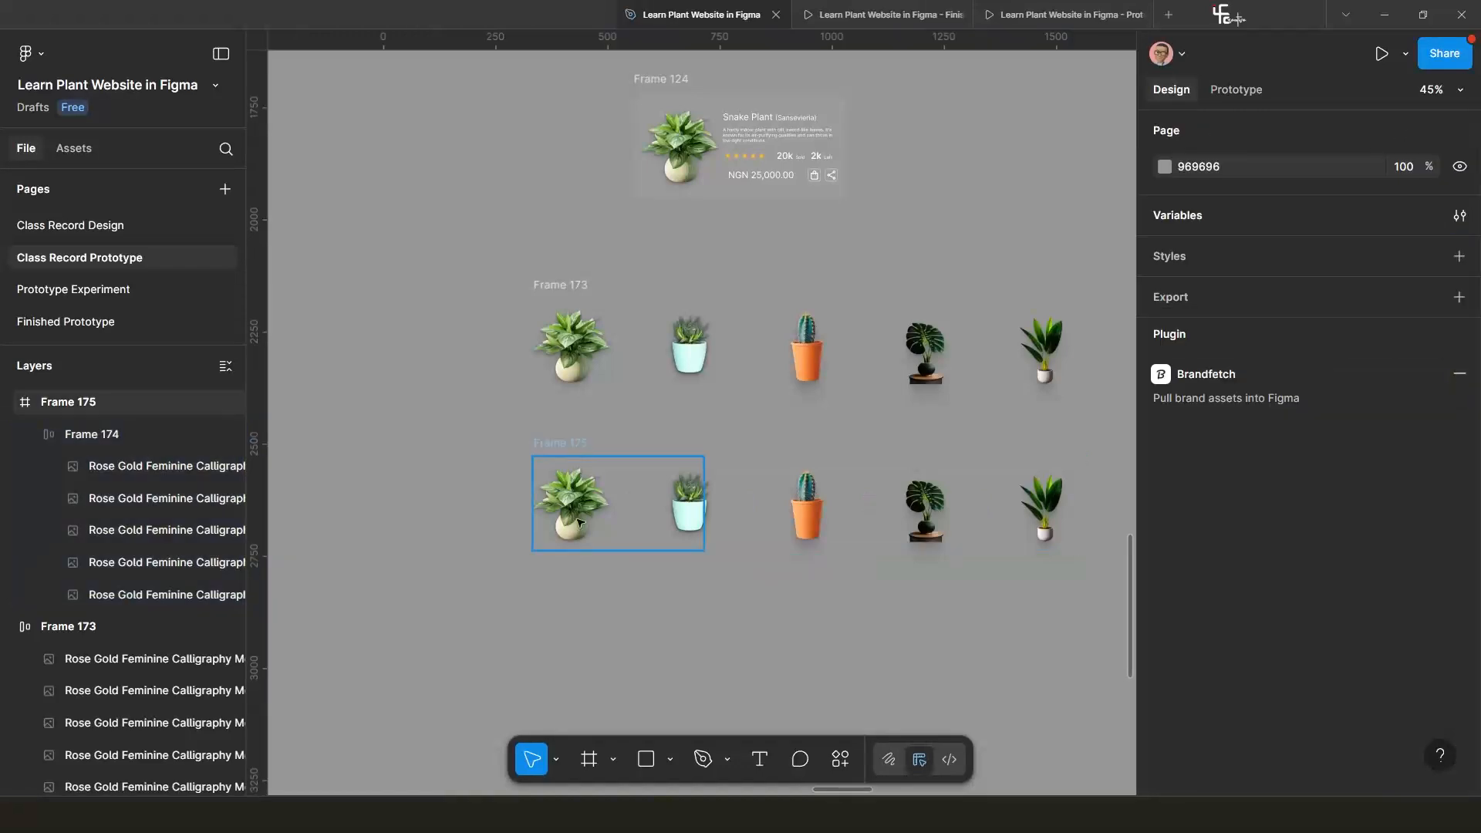
left_click(574, 486)
scroll(574, 494, "up", 2)
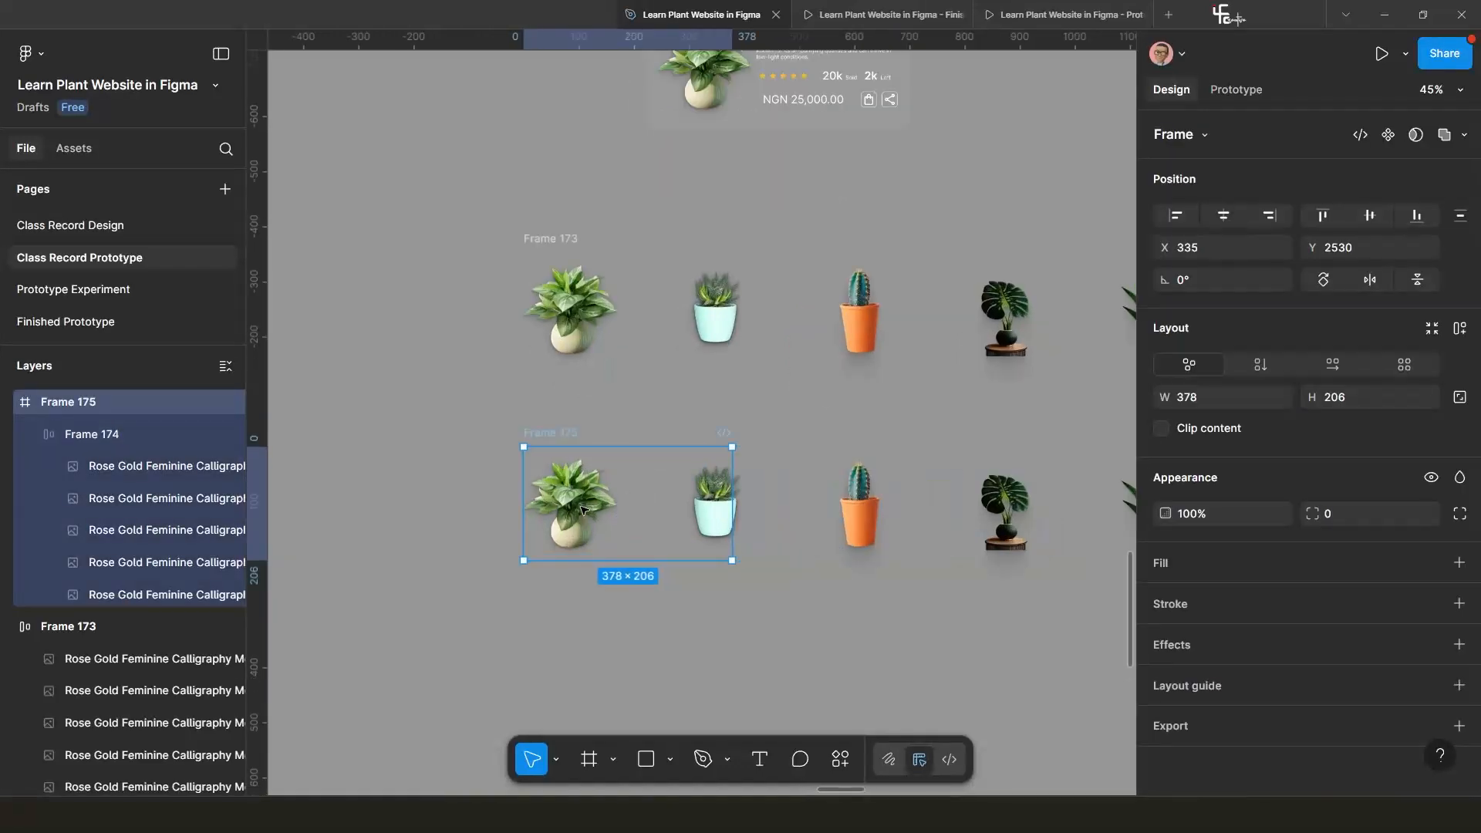
scroll(589, 502, "up", 2)
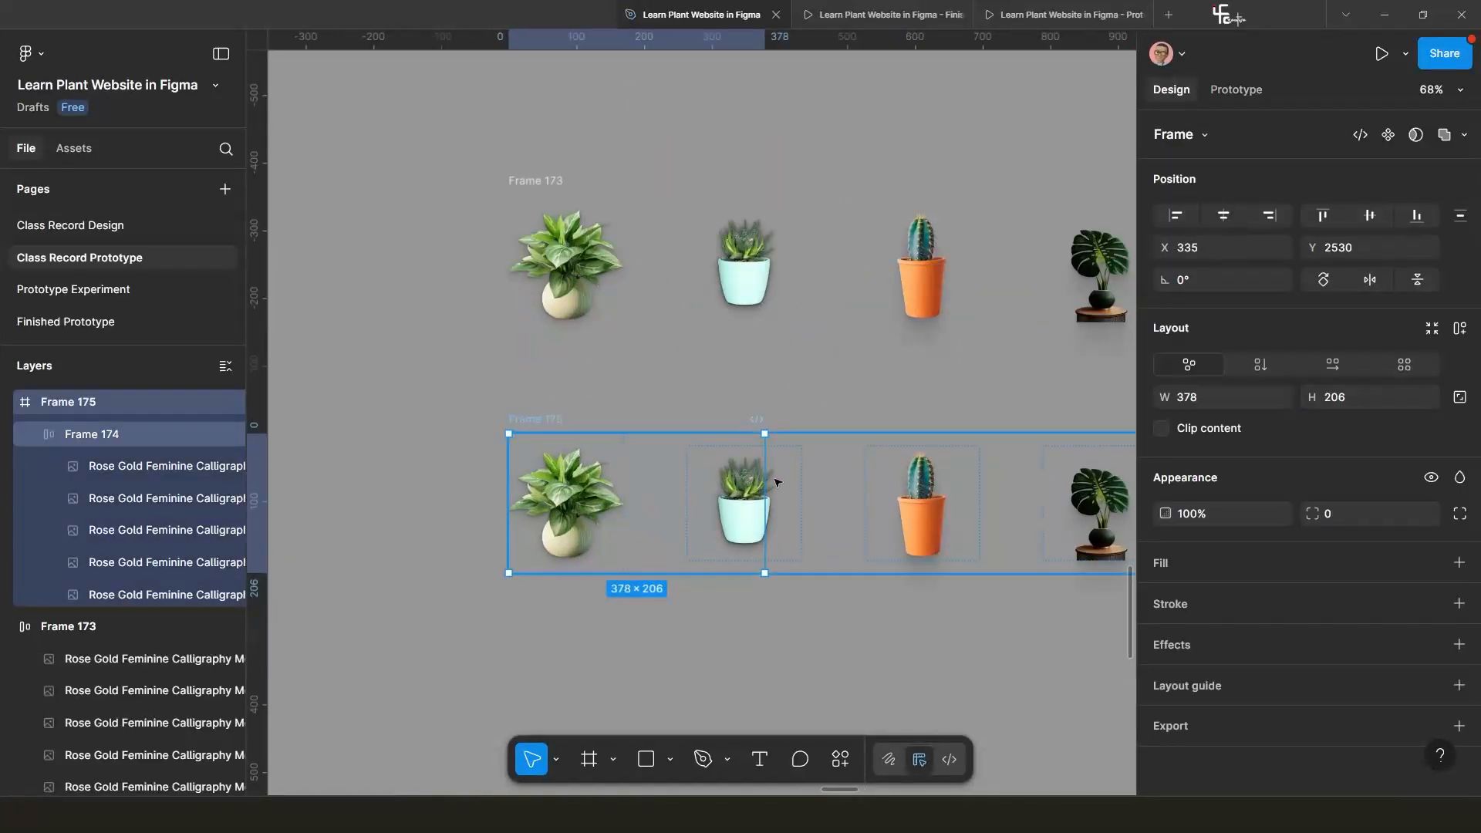
left_click_drag(765, 485, 637, 485)
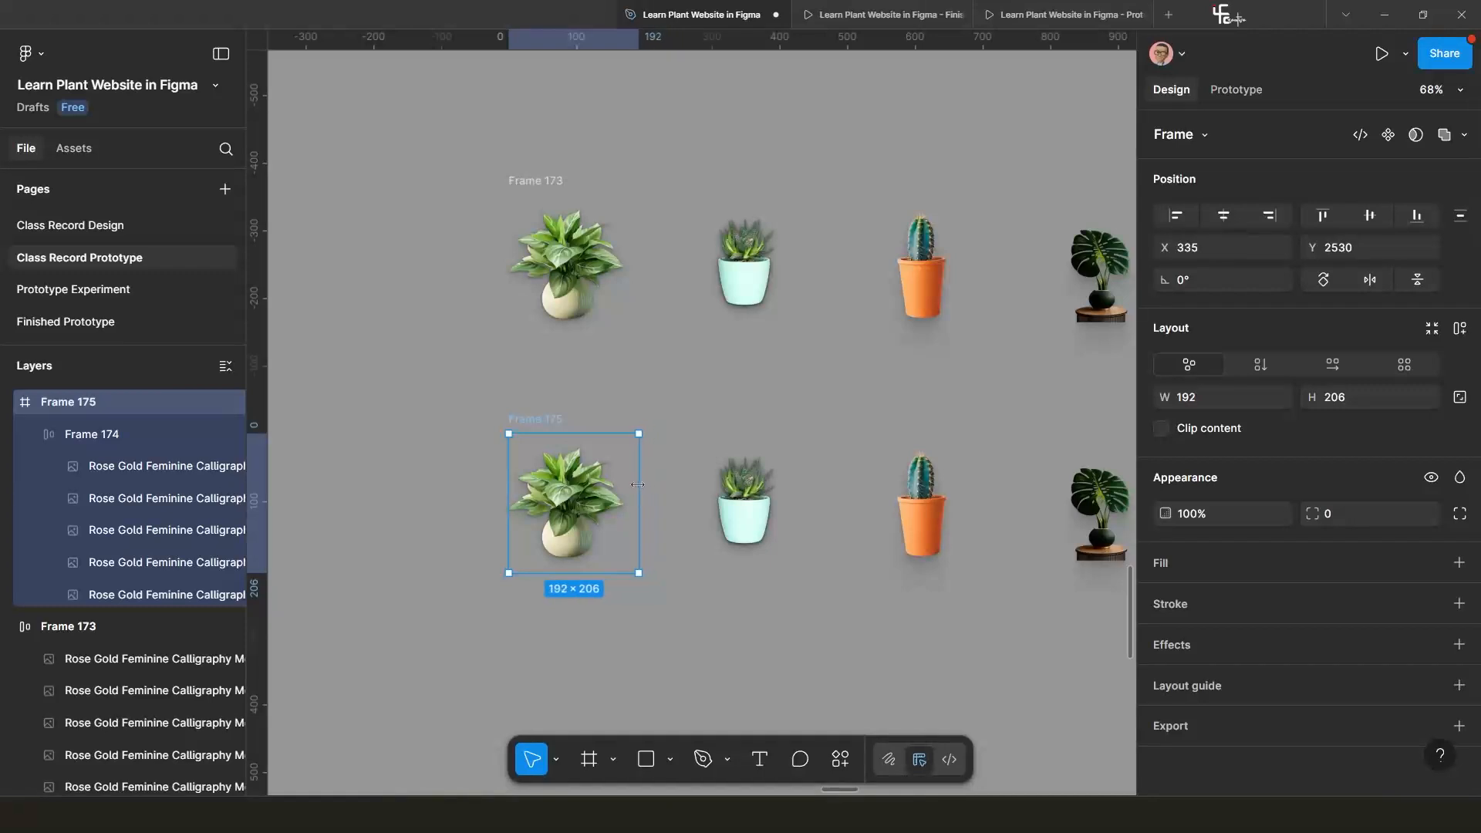
Reduce the outer frame's width to 169 so it fits only the first plant image.
left_click(576, 496)
scroll(576, 496, "up", 4)
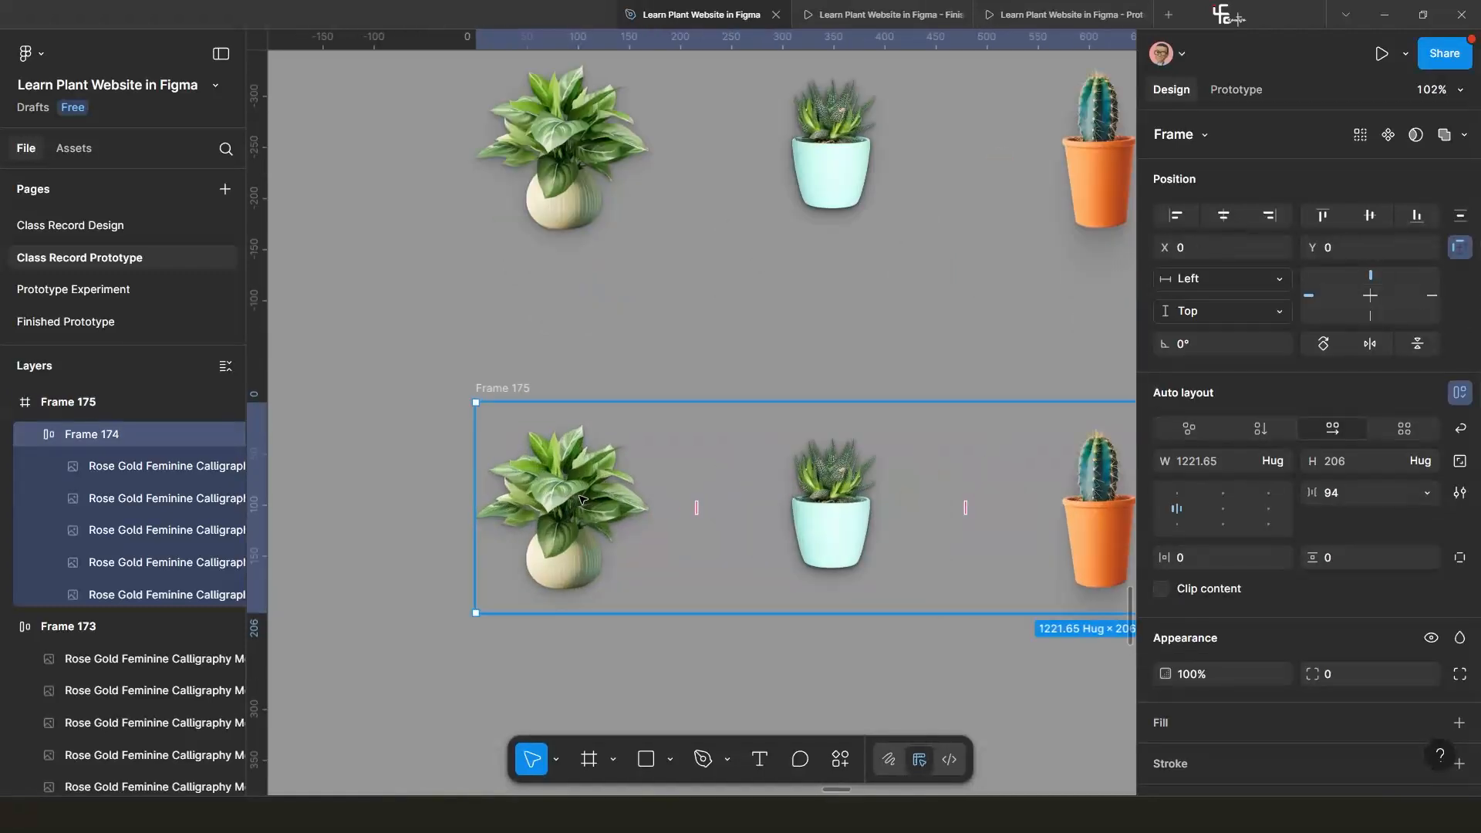
double_click(617, 506)
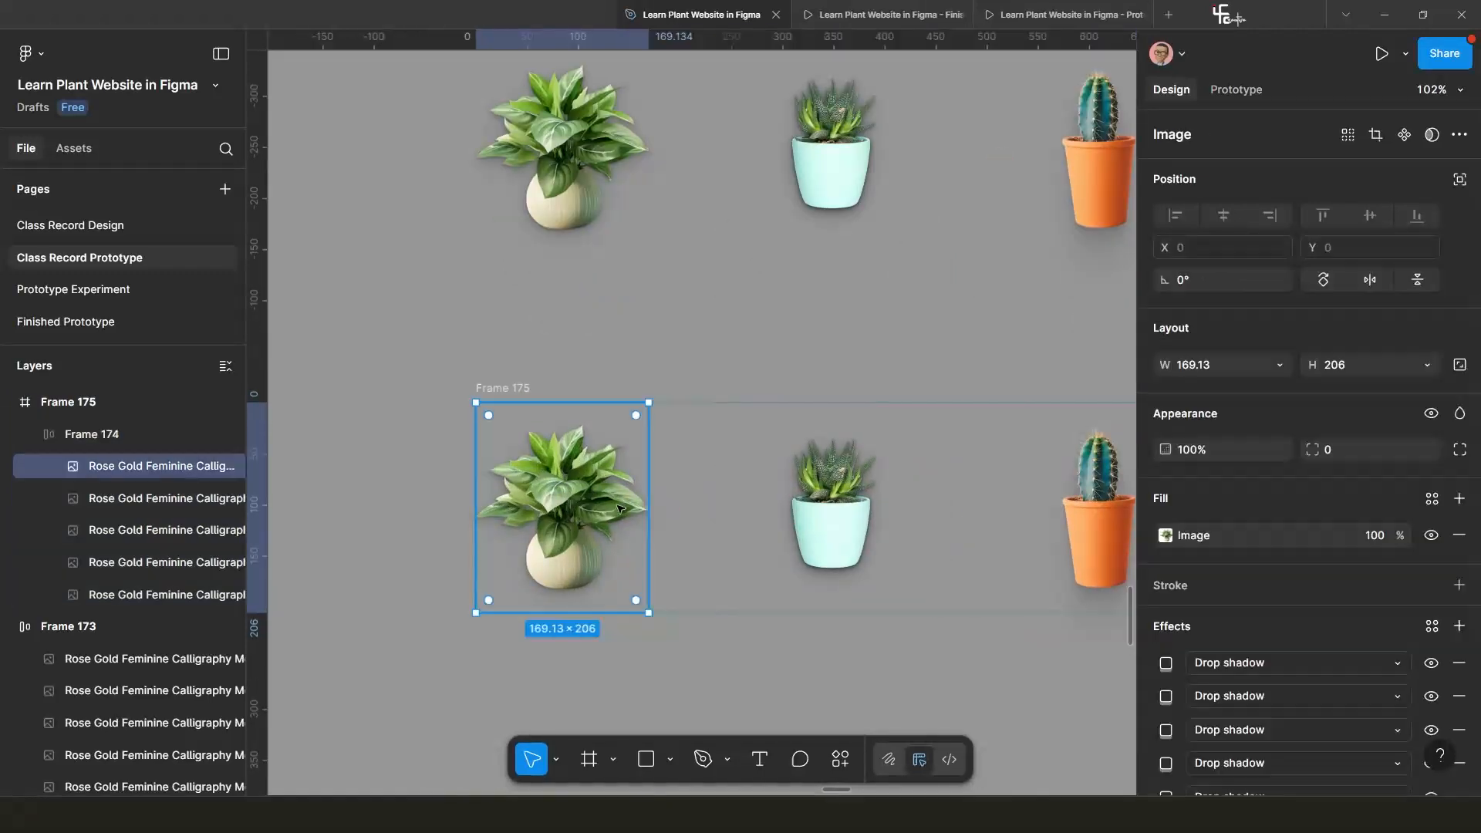
left_click(409, 491)
left_click(606, 503)
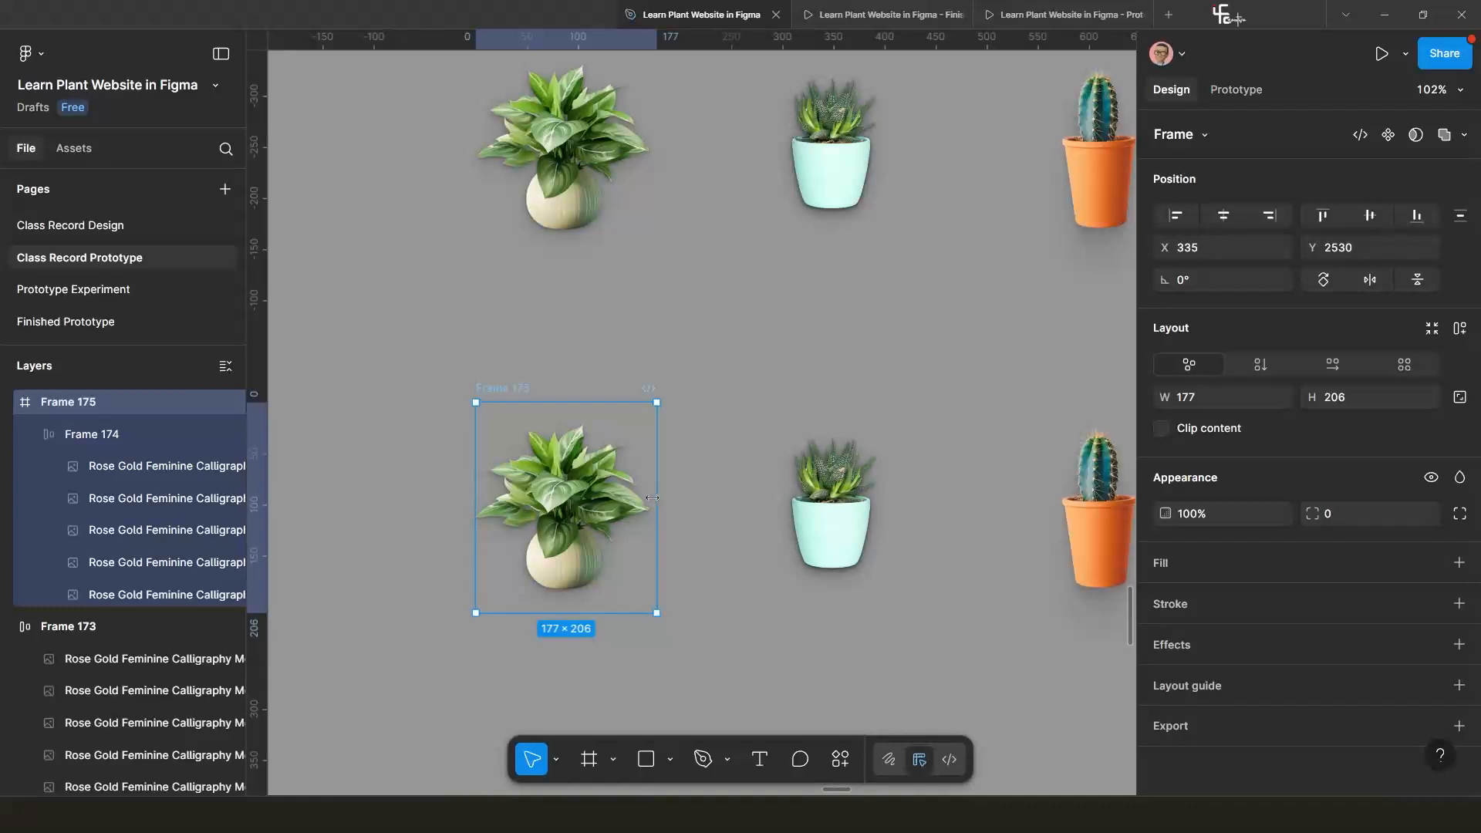
left_click_drag(654, 494, 647, 495)
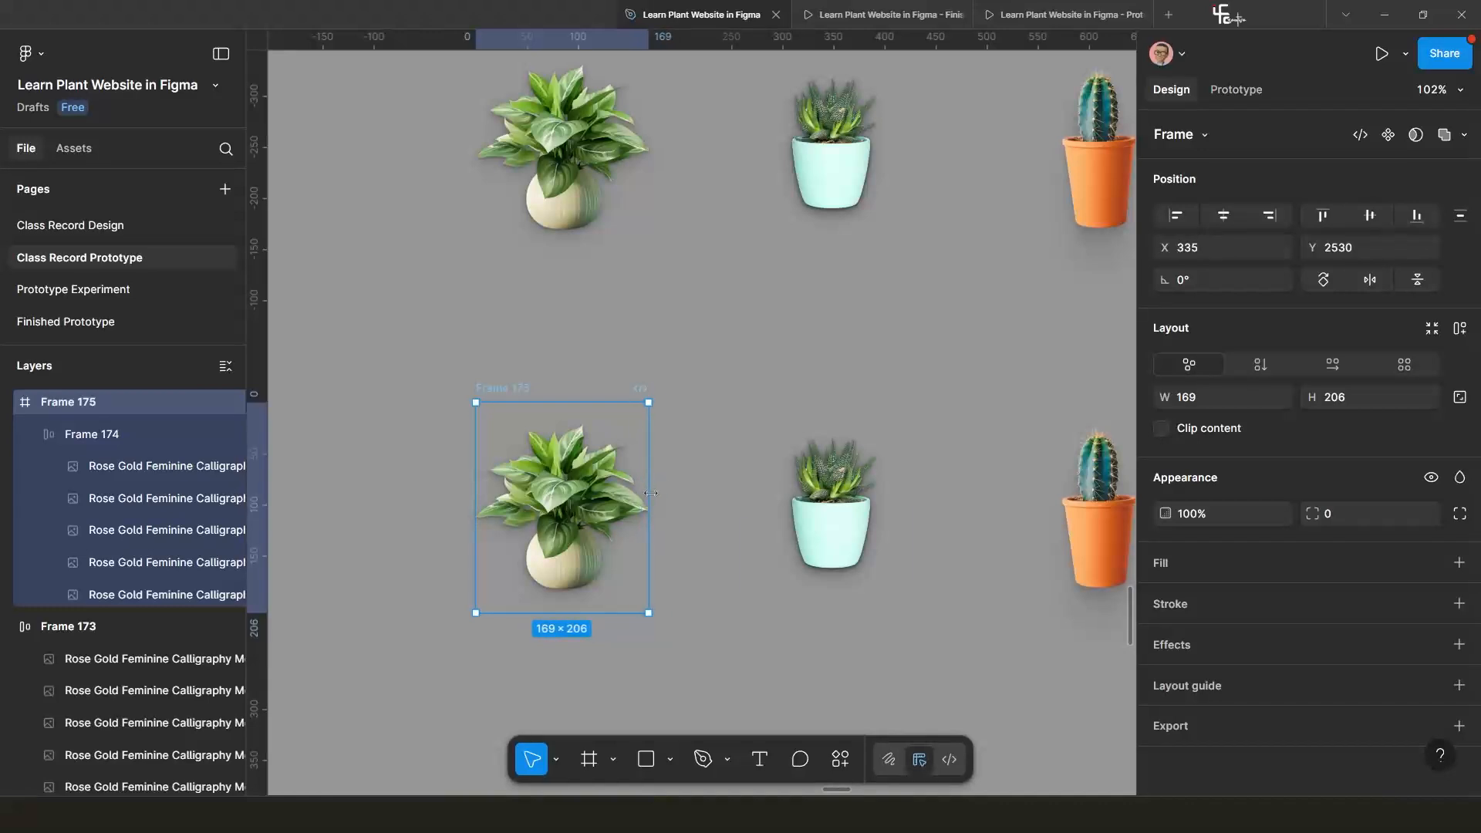
Move the narrowed outer frame with its plant row to about X 311, Y 2499 and clear the selection.
scroll(651, 493, "down", 5)
left_click_drag(545, 411, 533, 394)
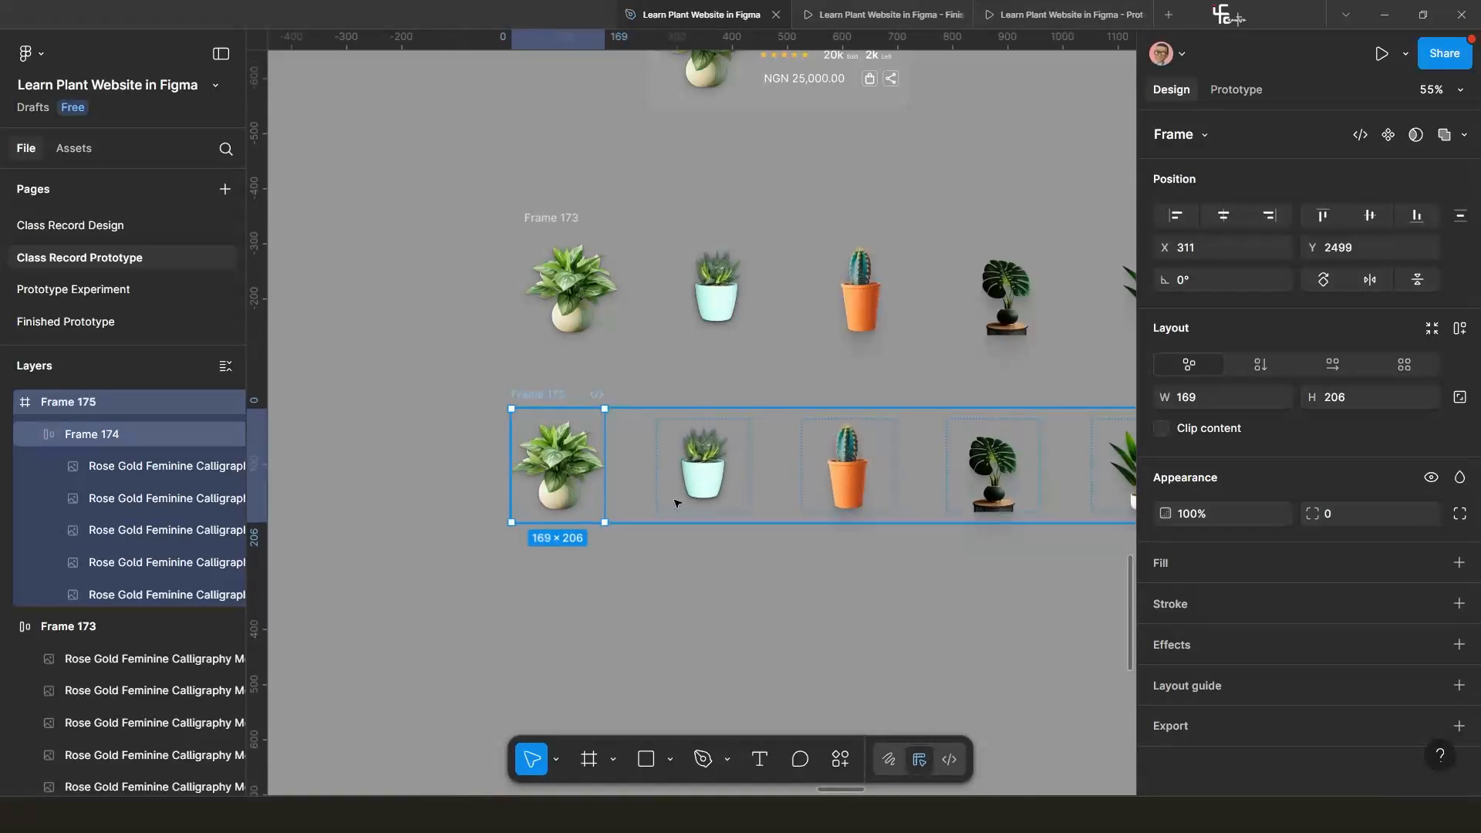
left_click(586, 598)
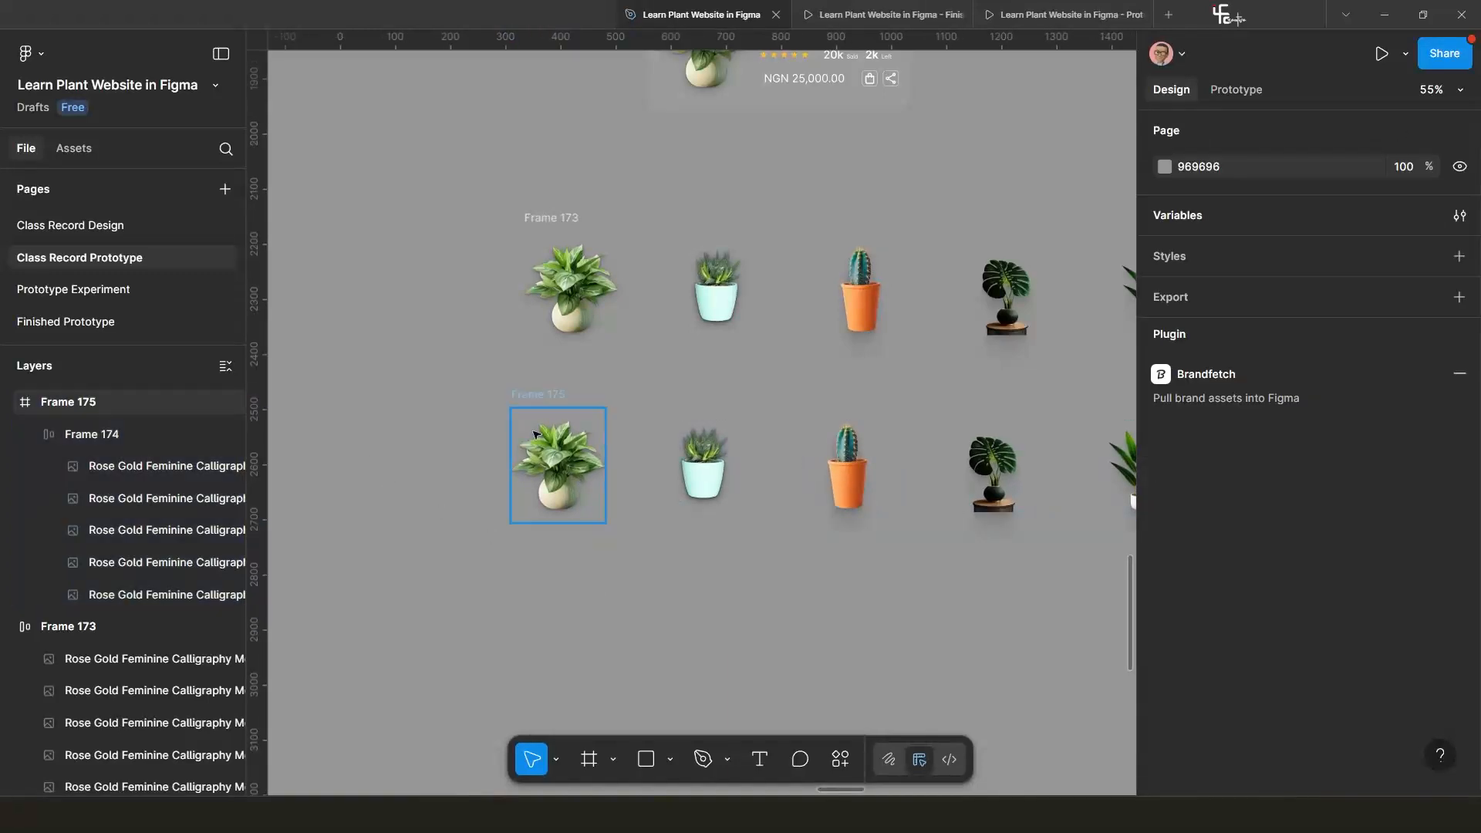
Turn on Clip content for the narrowed outer frame around the plant row and move it to X 358.
left_click(537, 397)
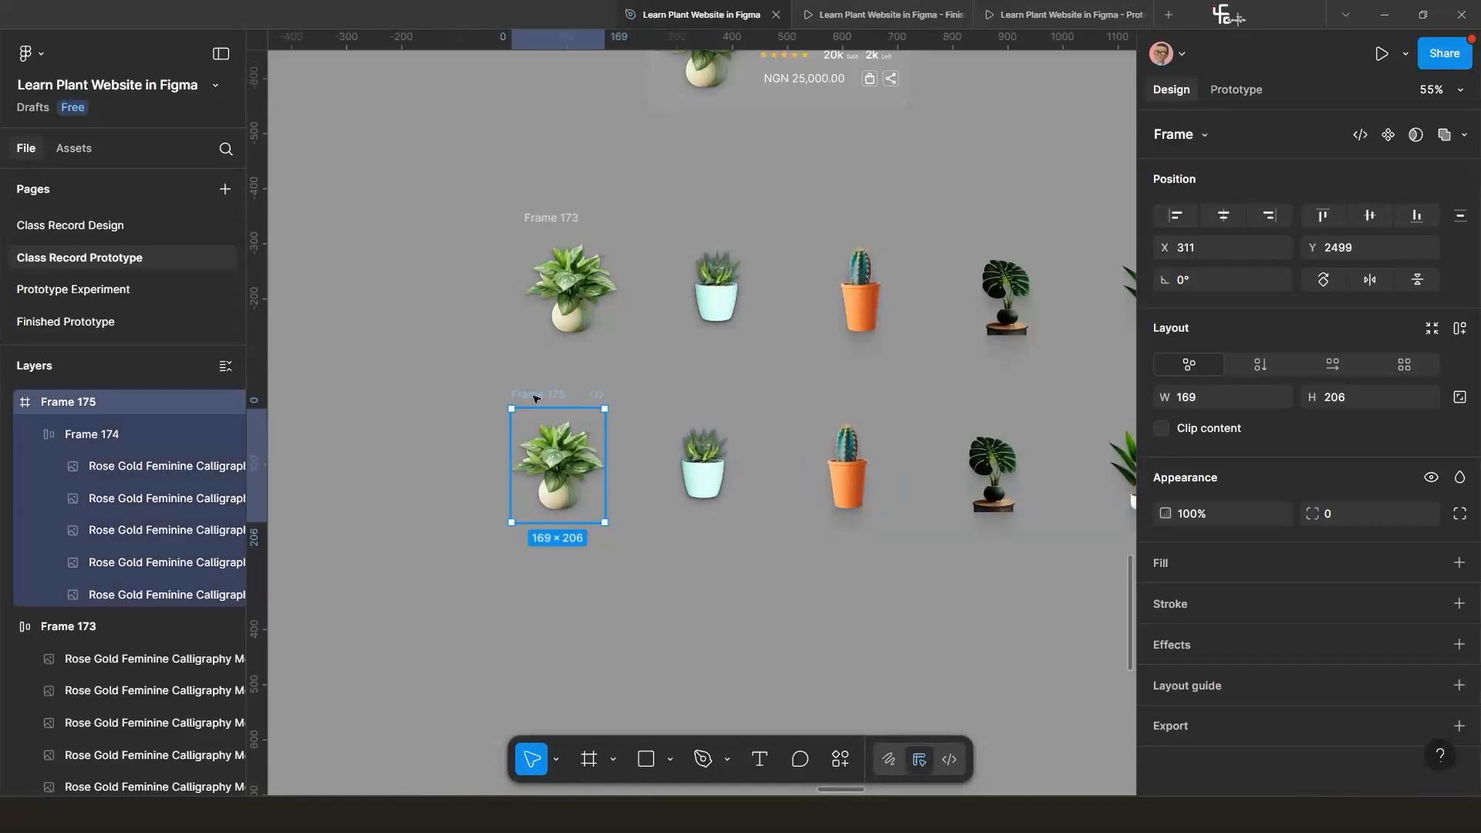
left_click(1162, 429)
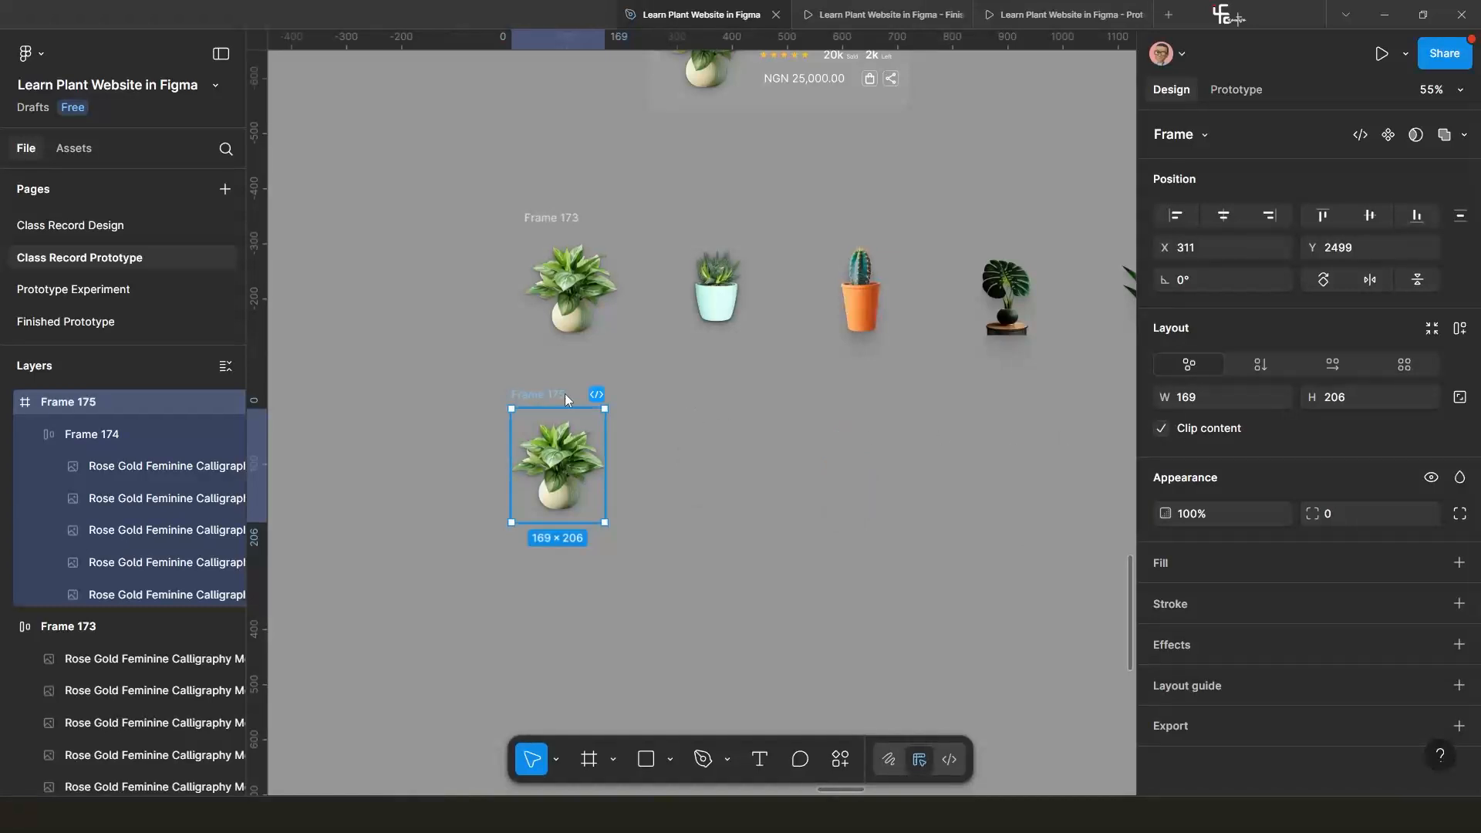
left_click_drag(540, 397, 567, 398)
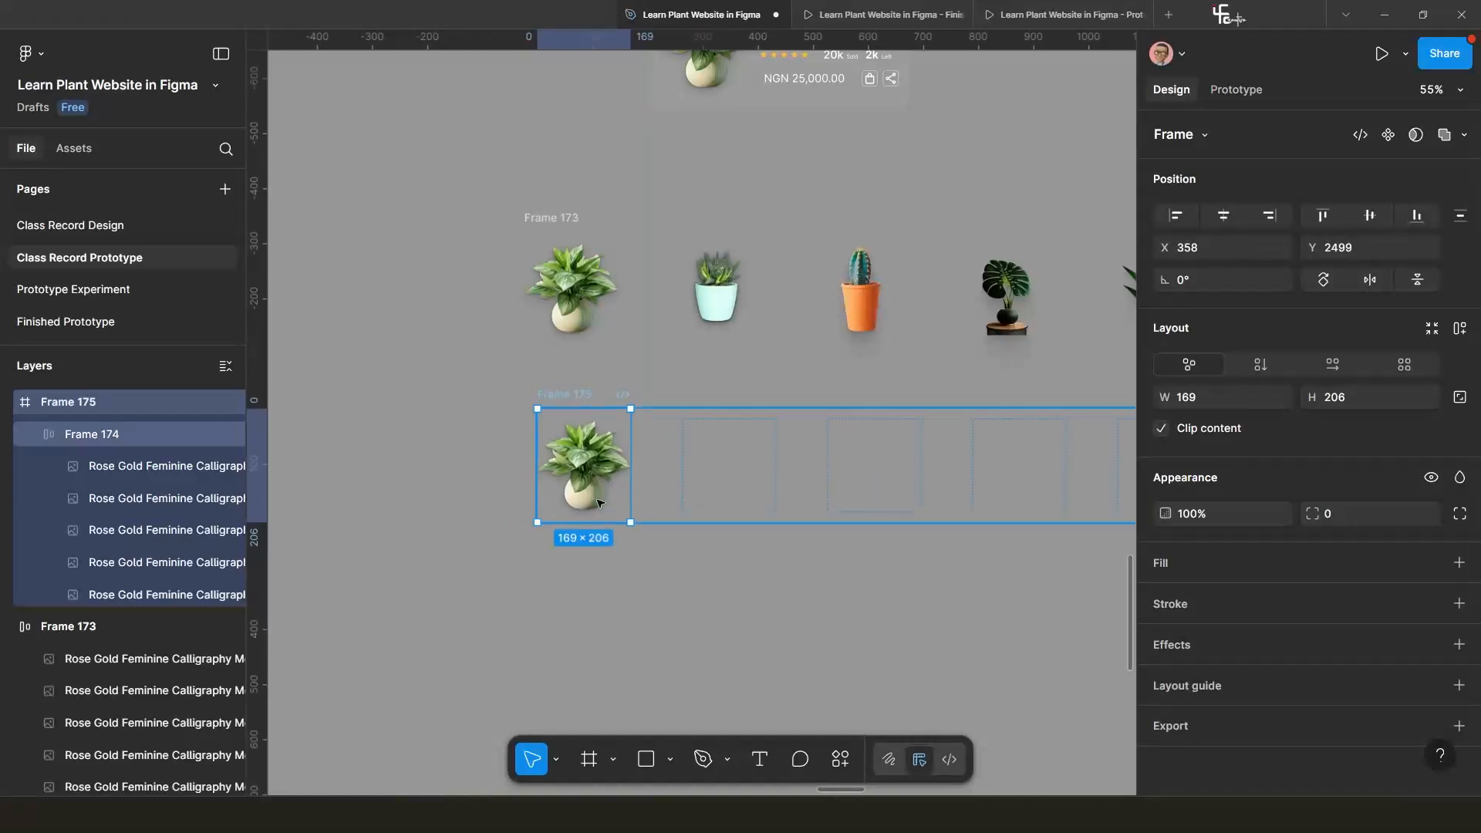
Duplicate the clipped plant frame directly below the original, at X 358, Y 2820.
scroll(585, 515, "down", 1)
key("alt")
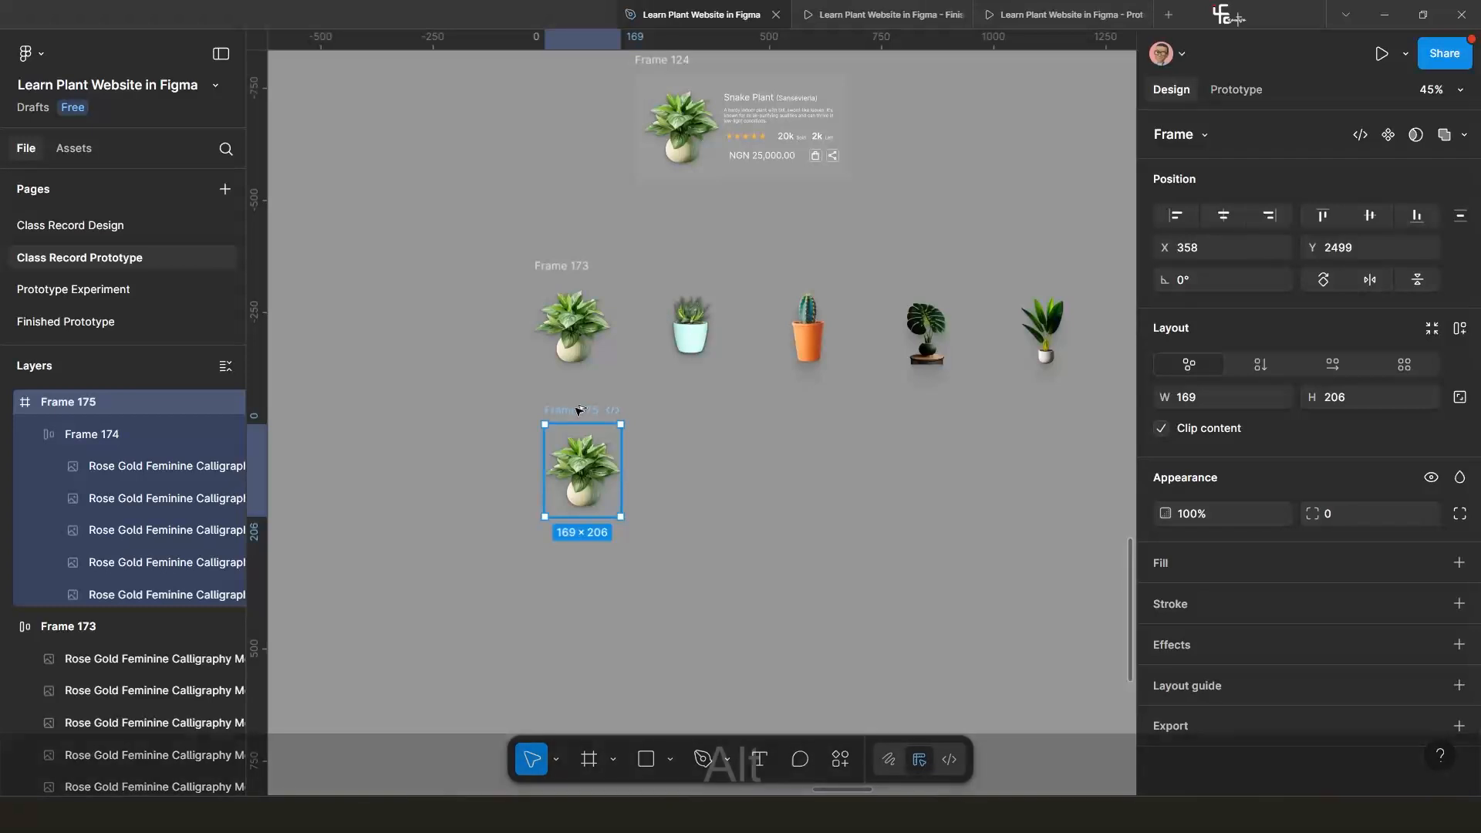
left_click_drag(571, 414, 571, 559, "alt")
left_click_drag(593, 609, 632, 473)
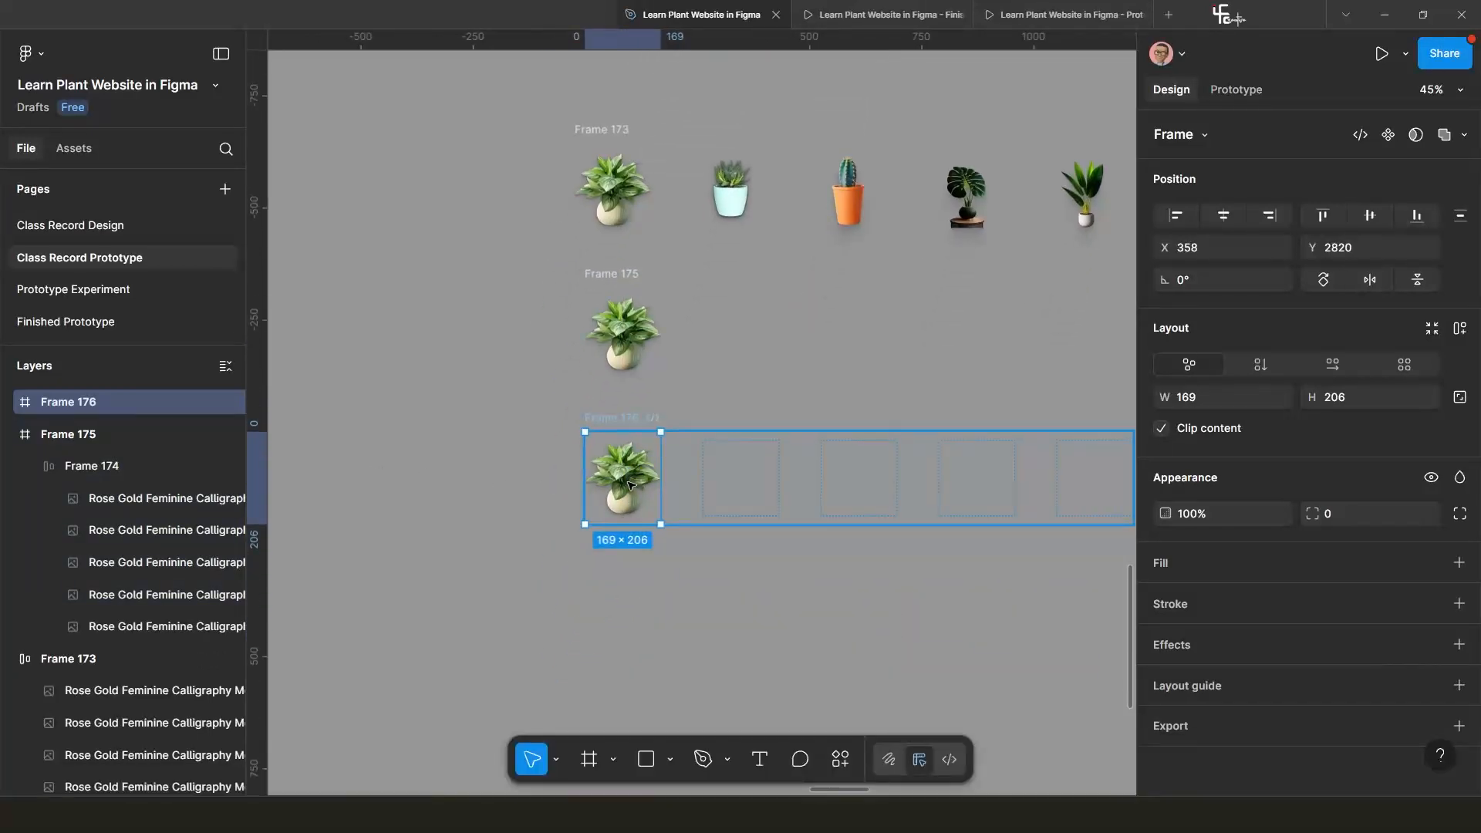
Slide the nested plant row inside the duplicated frame left to X -1400, passing the images through the clipped area.
left_click(625, 481)
key("Escape")
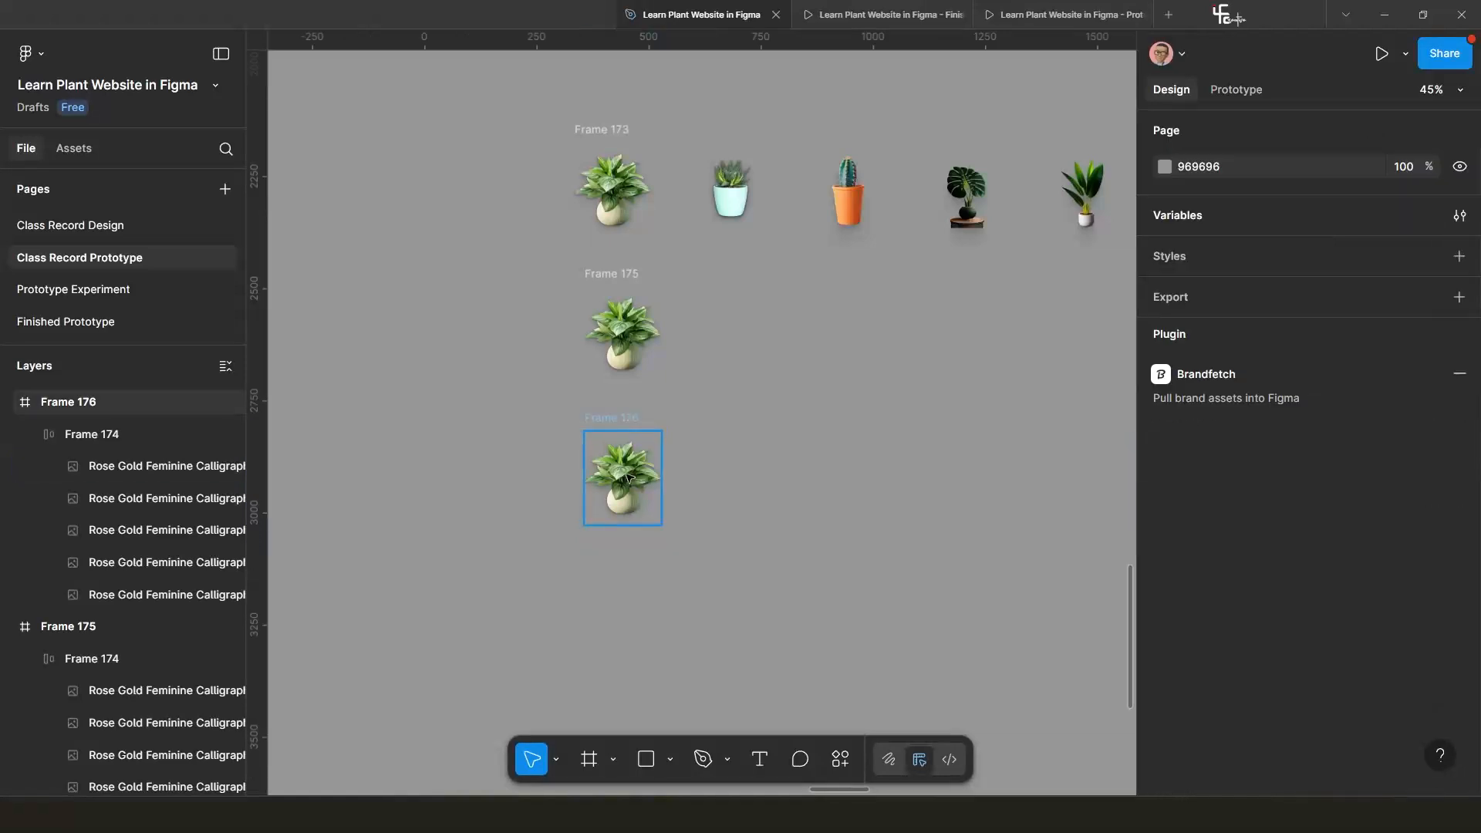
double_click(622, 469)
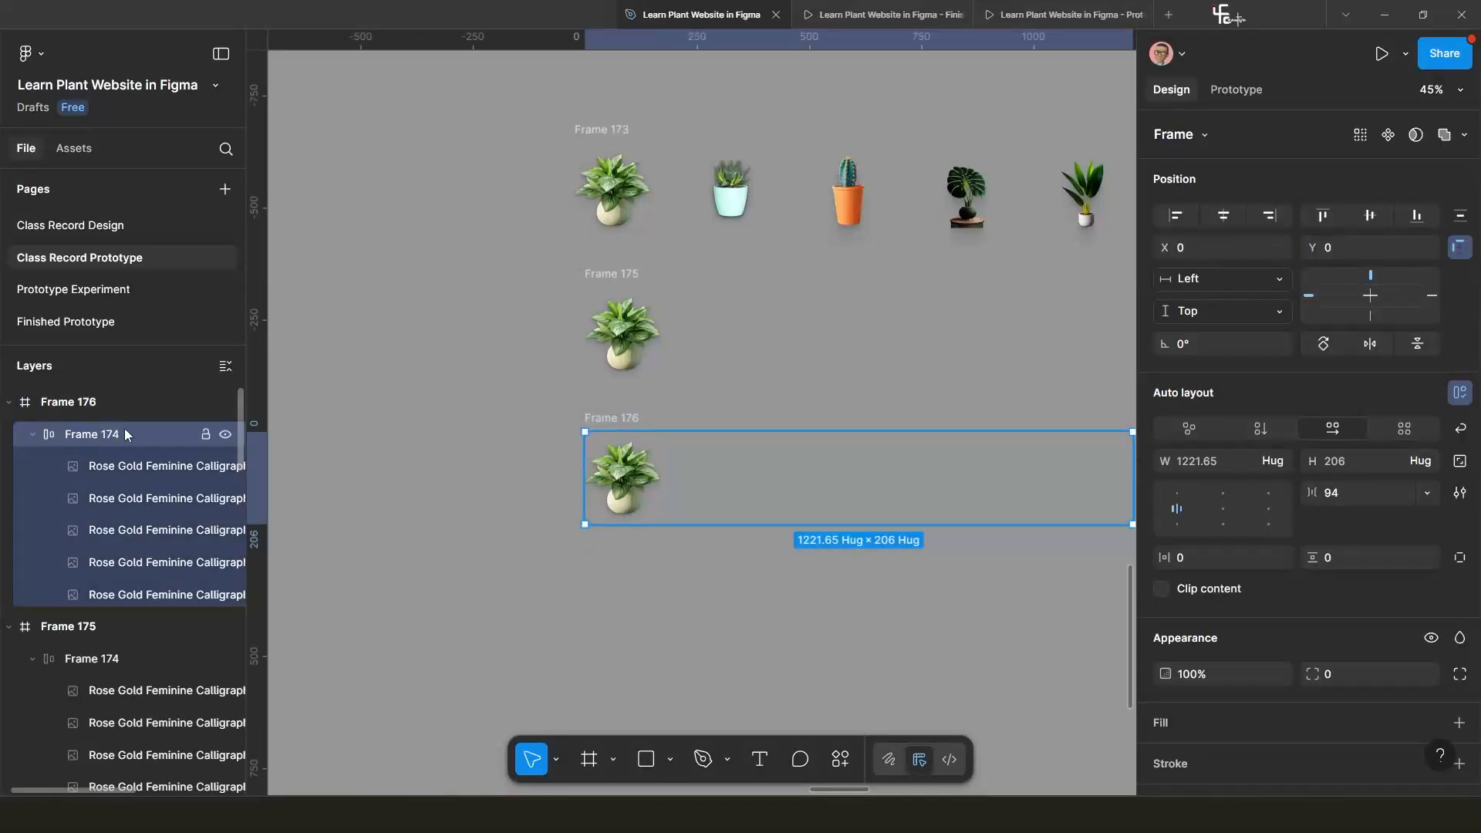
key("Escape")
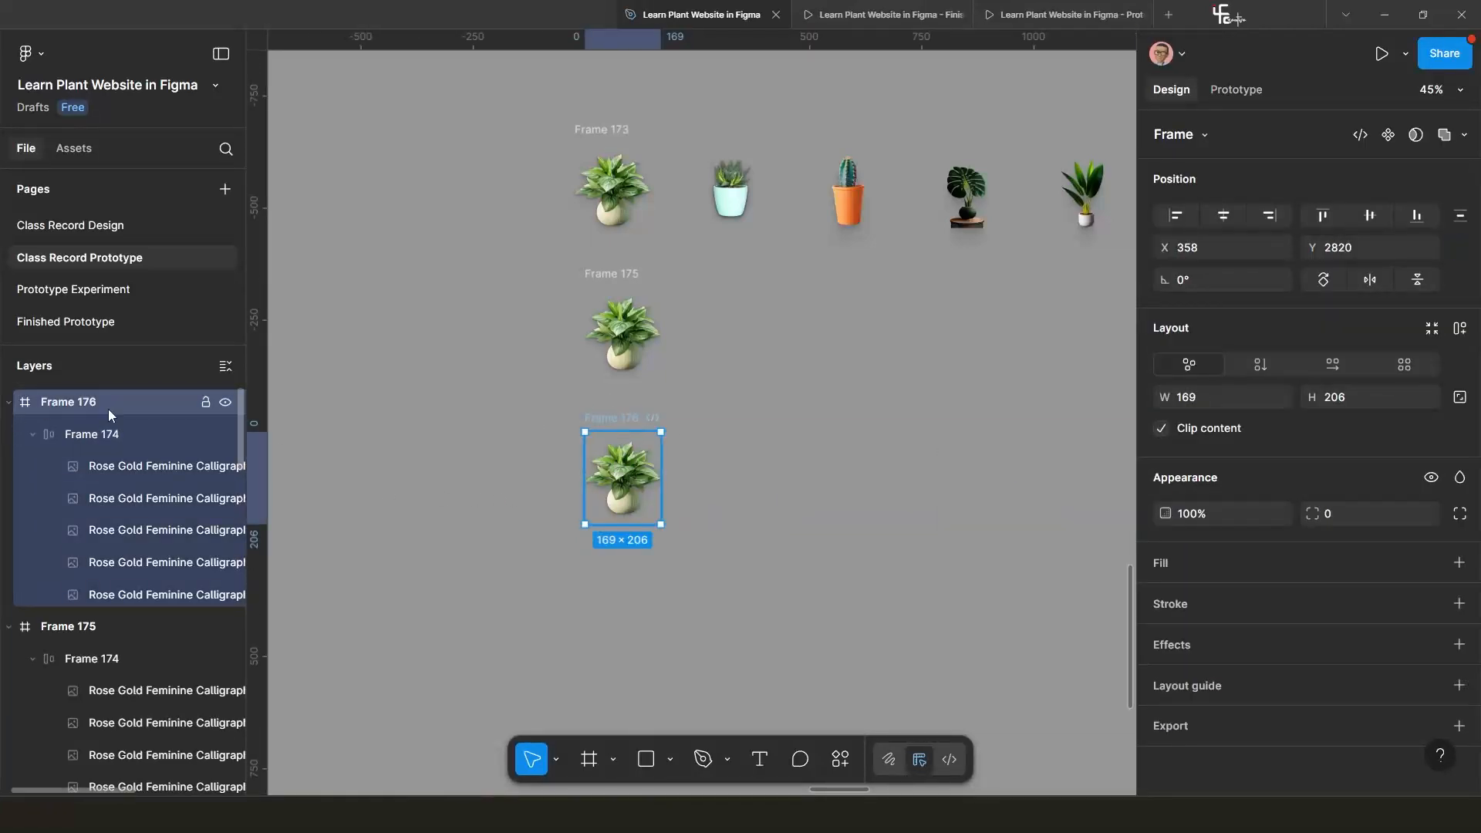
left_click(96, 429)
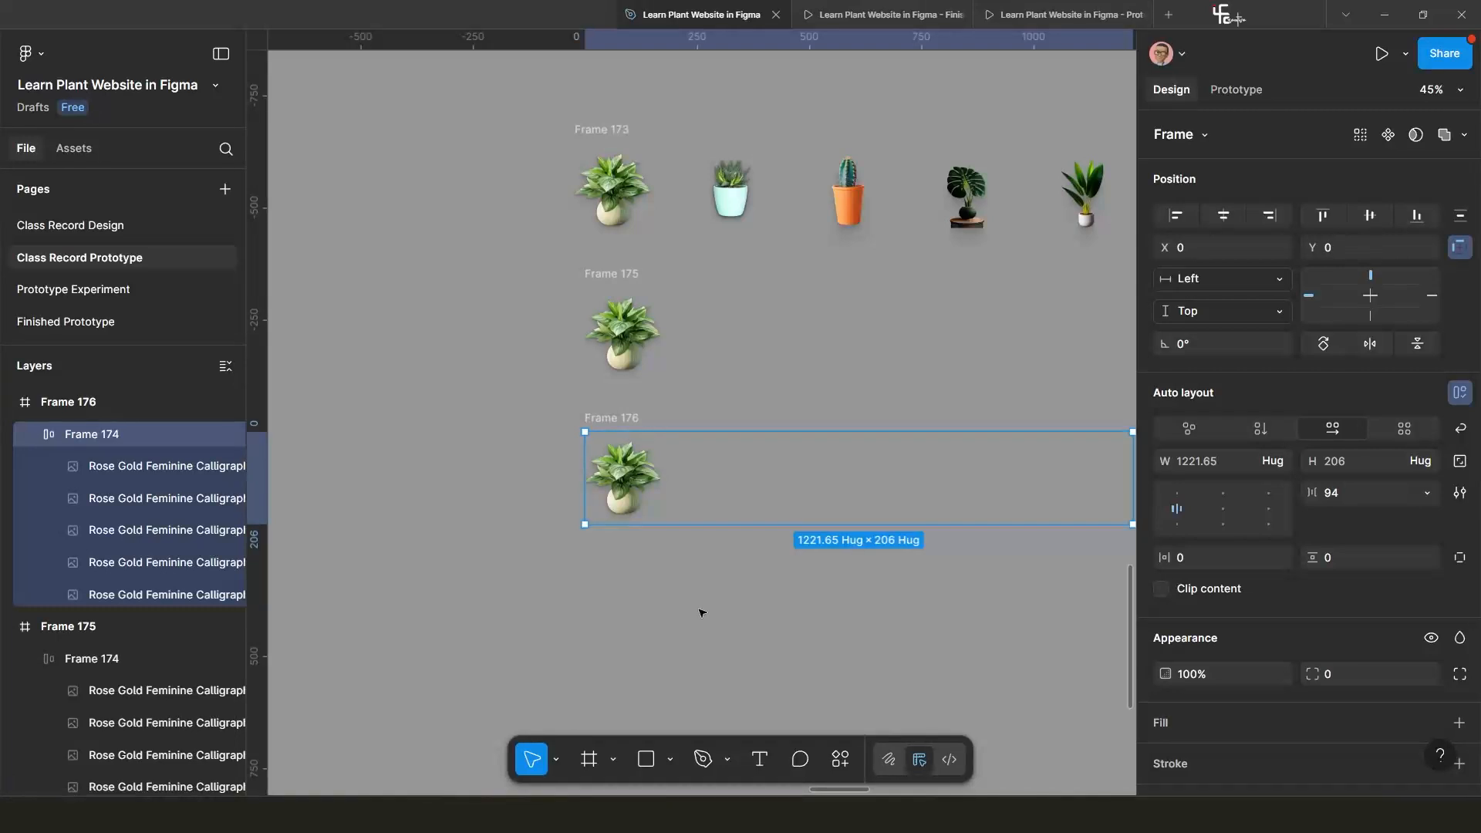
key("shift+Left")
key("shift+Left")
key("shift+Left")
key("shift+Left")
key("shift+Left")
key("shift+Left")
key("shift+Left")
key("shift+Left")
key("shift+Left")
key("shift+Left")
key("shift+Left")
key("shift+Left")
key("shift+Left")
key("shift+Left")
key("shift+Left")
key("shift+Left")
key("shift+Left")
key("shift+Left")
key("shift+Left")
key("shift+Left")
key("shift+Left")
key("shift+Left")
key("shift+Left")
key("shift+Left")
key("shift+Left")
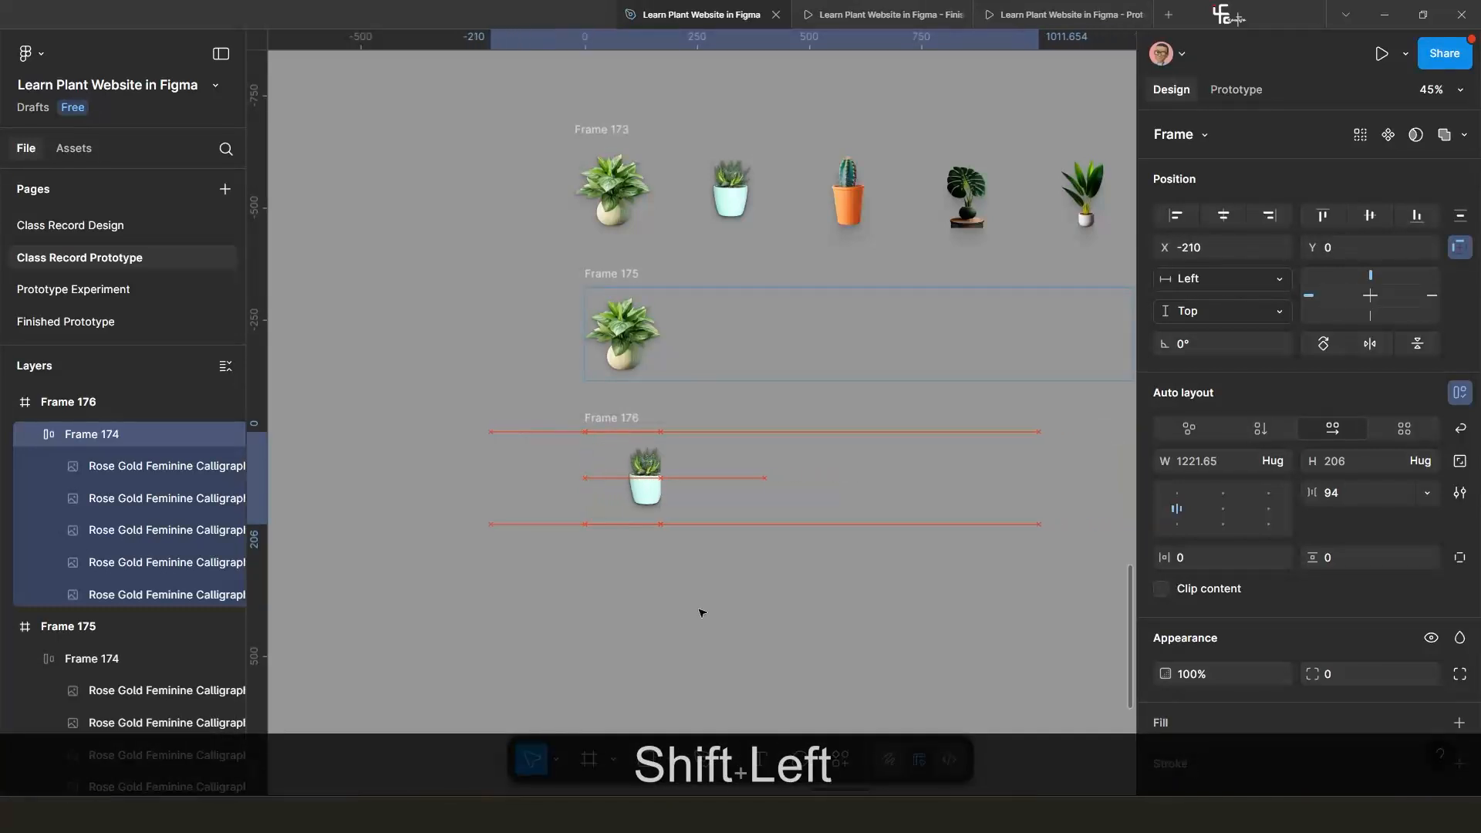
key("shift+Left")
key("shift+Left")
key("shift+Left")
key("shift+Left")
key("shift+Left")
key("shift+Left")
key("shift+Left")
key("shift+Left")
key("shift+Left")
key("shift+Left")
key("shift+Left")
key("shift+Left")
key("shift+Left")
key("shift+Left")
key("shift+Left")
key("shift+Left")
key("shift+Left")
key("shift+Left")
key("shift+Left")
key("shift+Left")
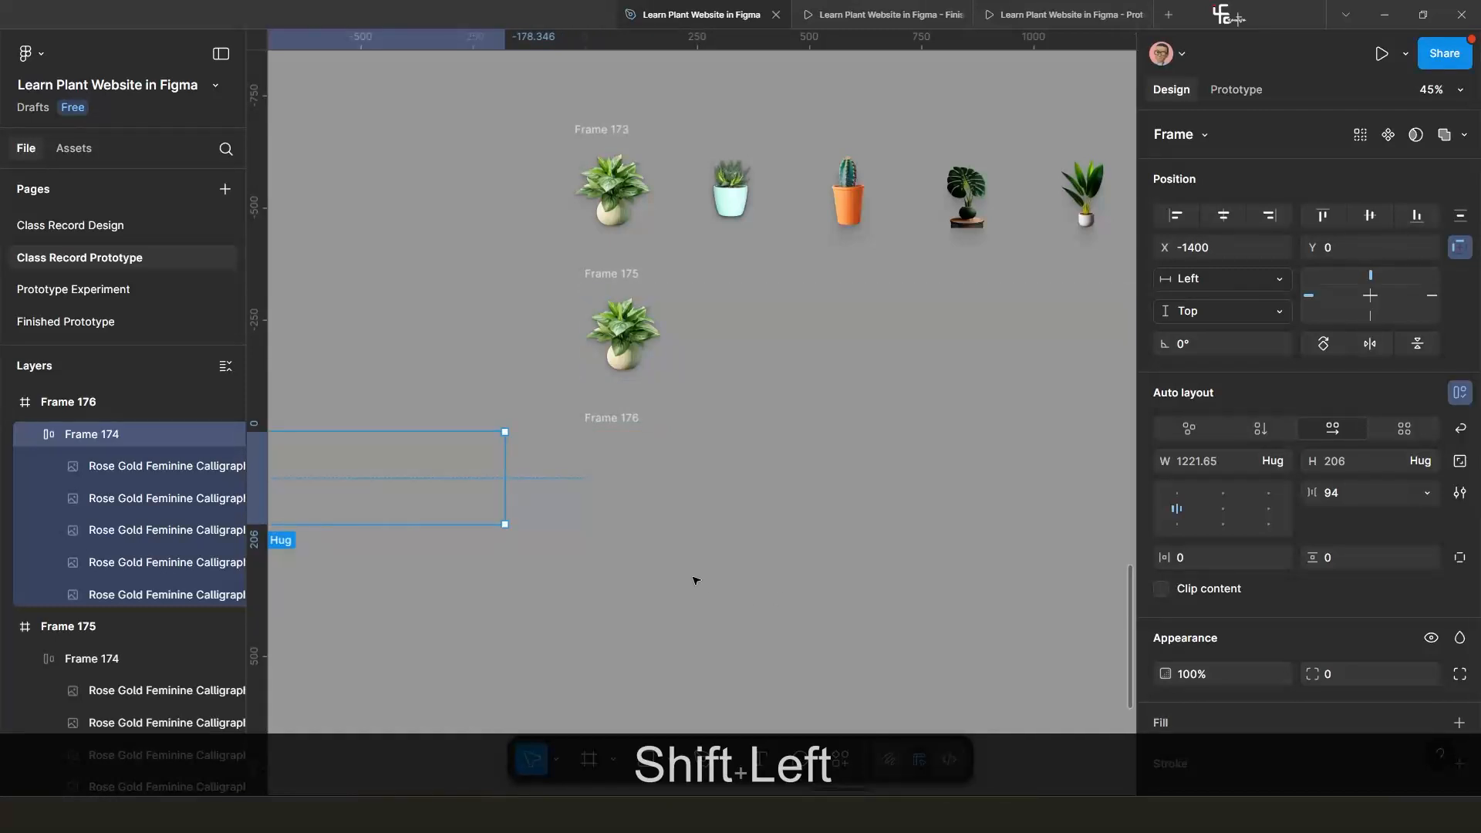
Undo the nested row's leftward shift to X -10, and try pulling the row left freehand.
key("ctrl+z")
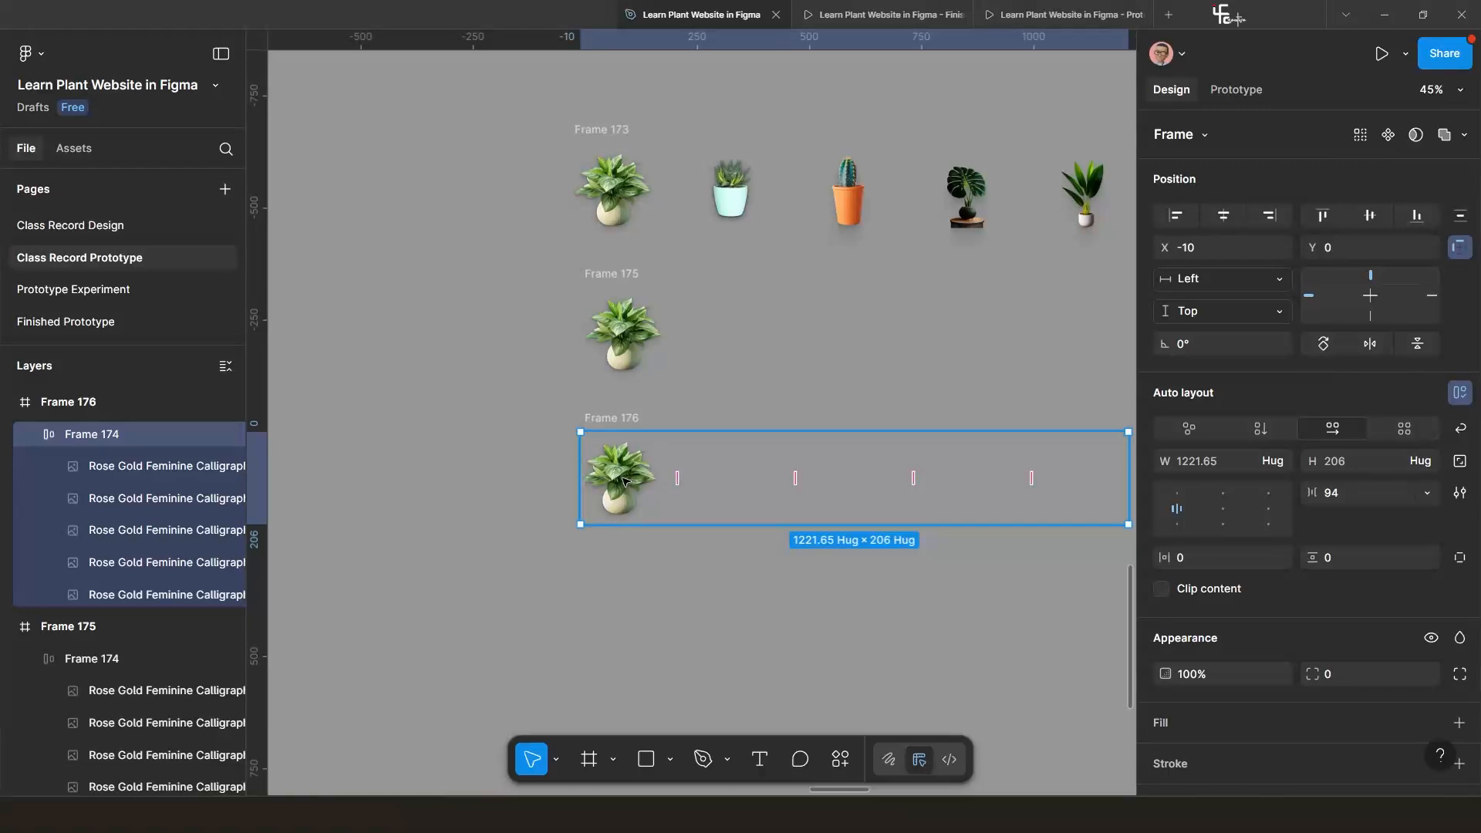
left_click_drag(630, 482, 514, 515)
key("ctrl+shift+z")
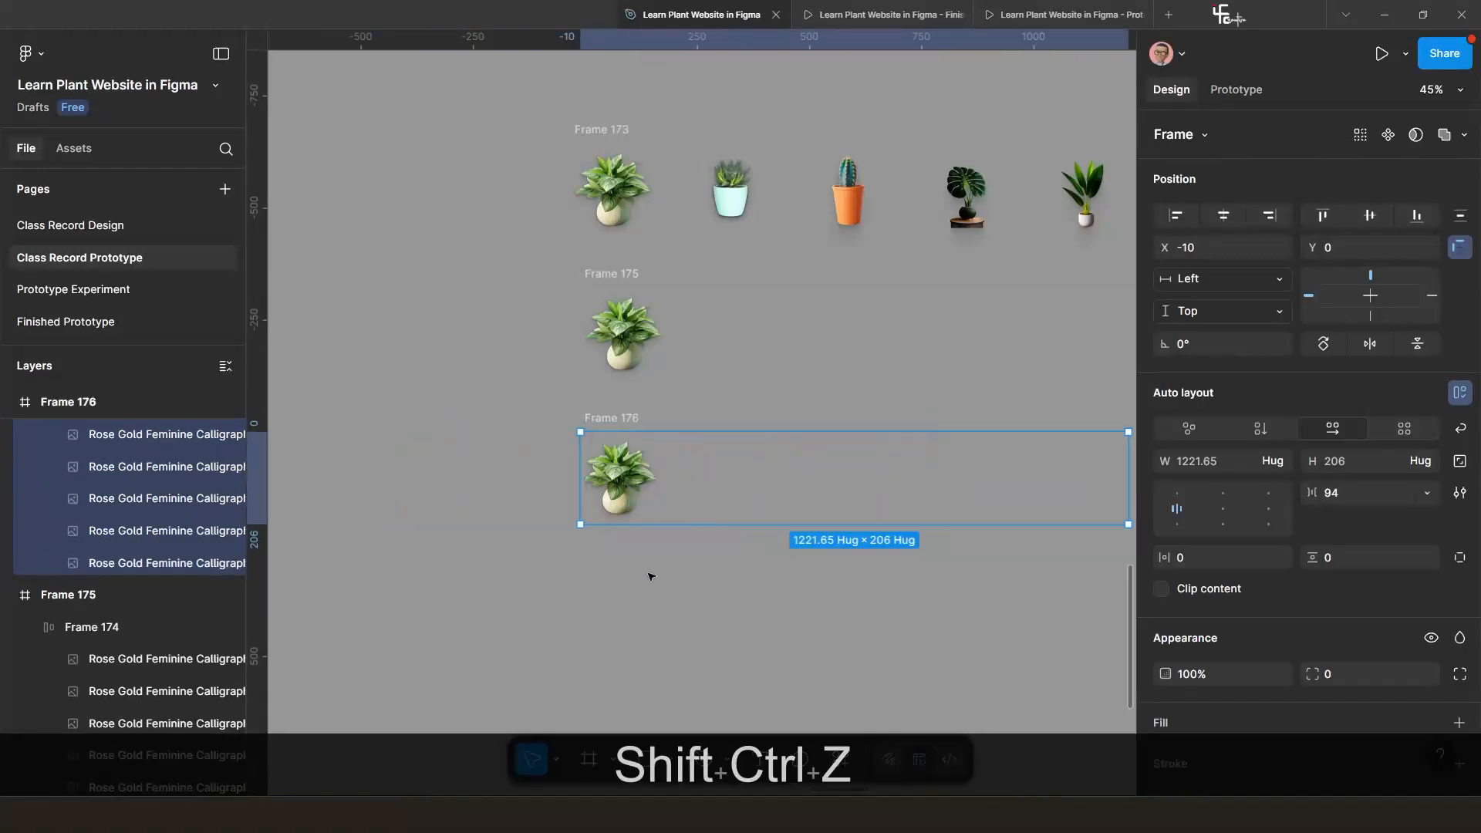
Move the duplicated clipped frame to about X -20, Y 2545, and delete the original clipped frame.
left_click(649, 588)
left_click(624, 421)
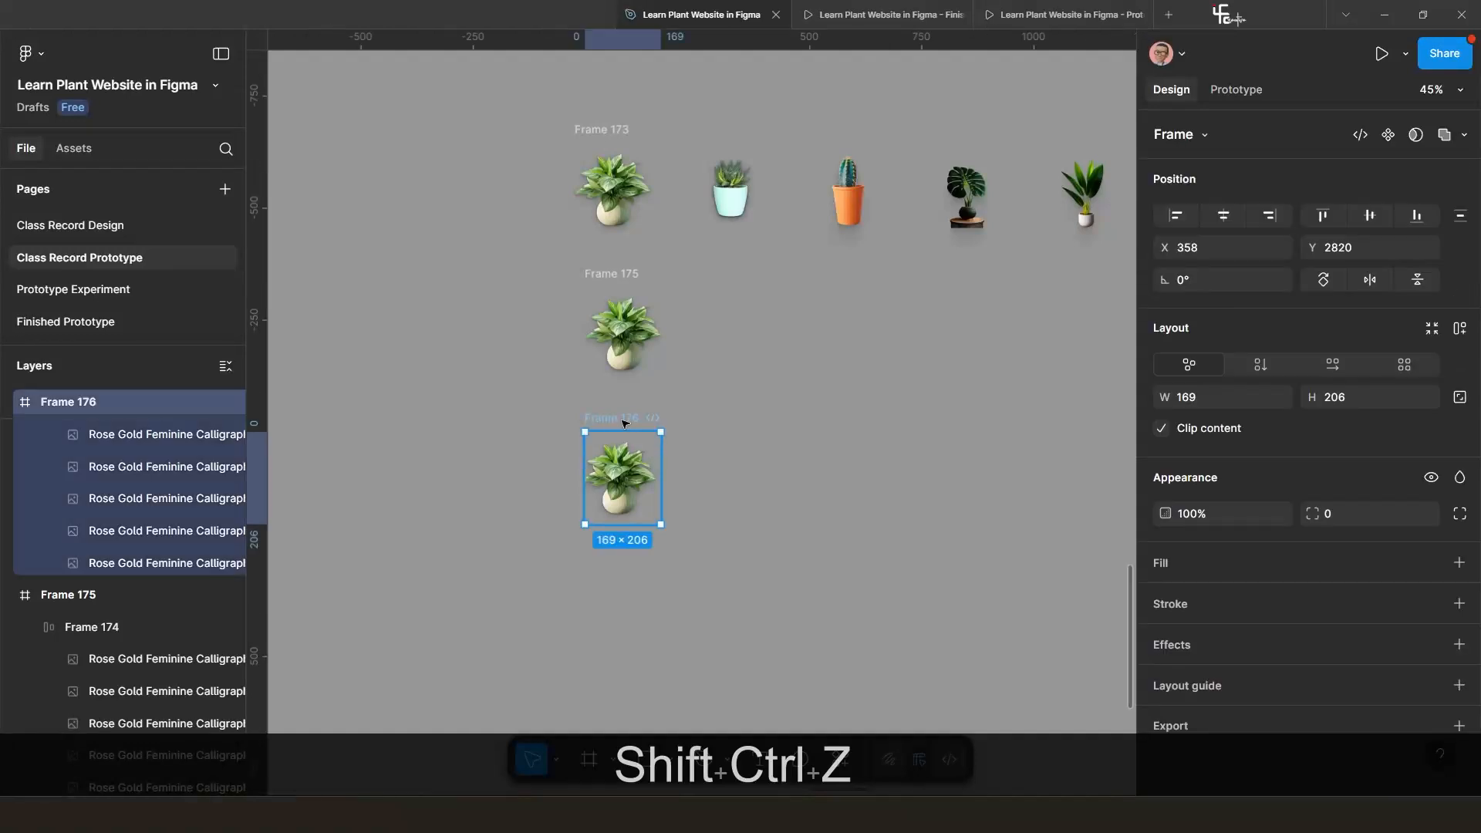
left_click_drag(633, 423, 463, 300)
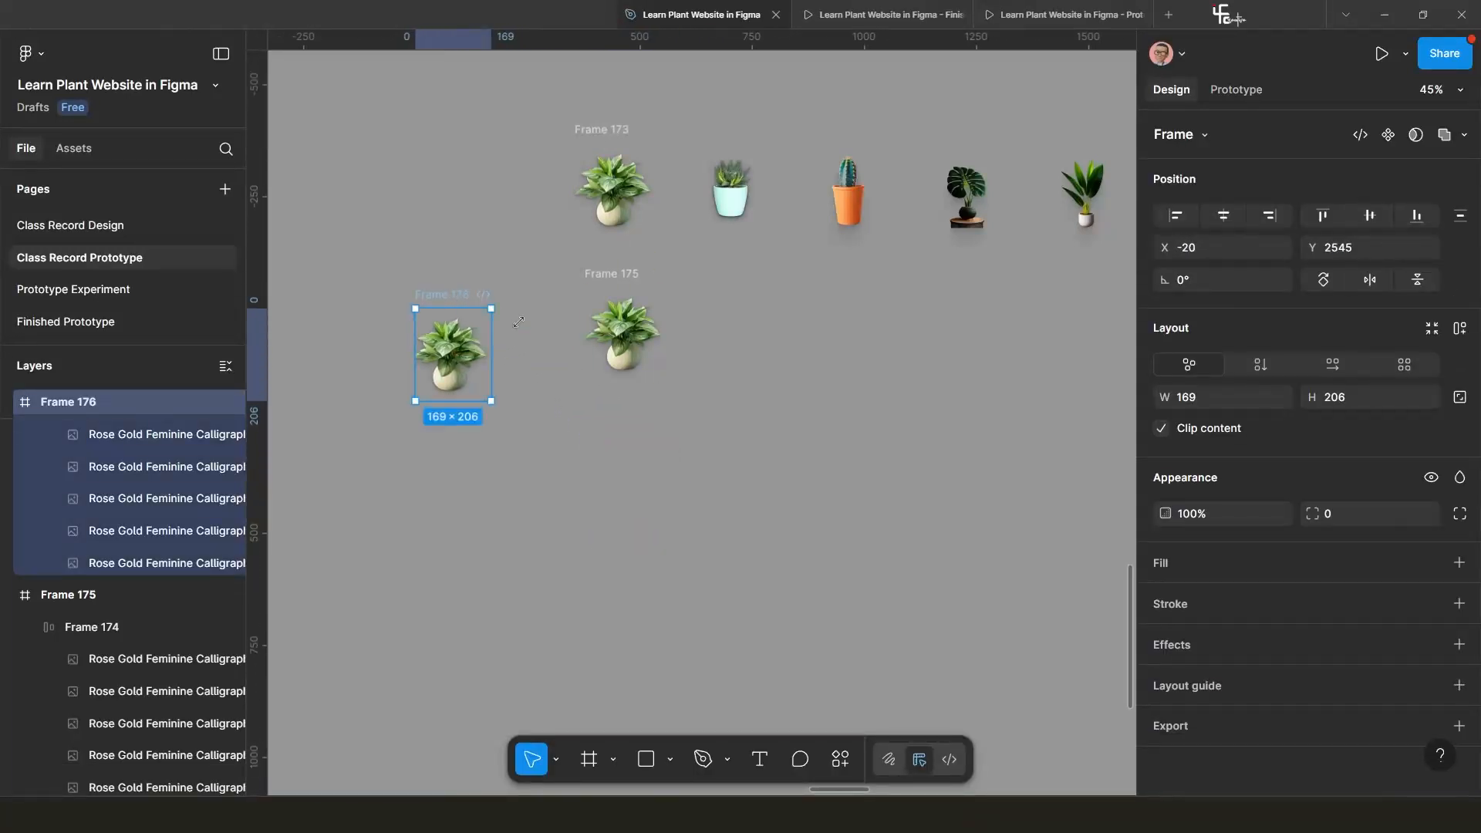
left_click(622, 346)
key("Delete")
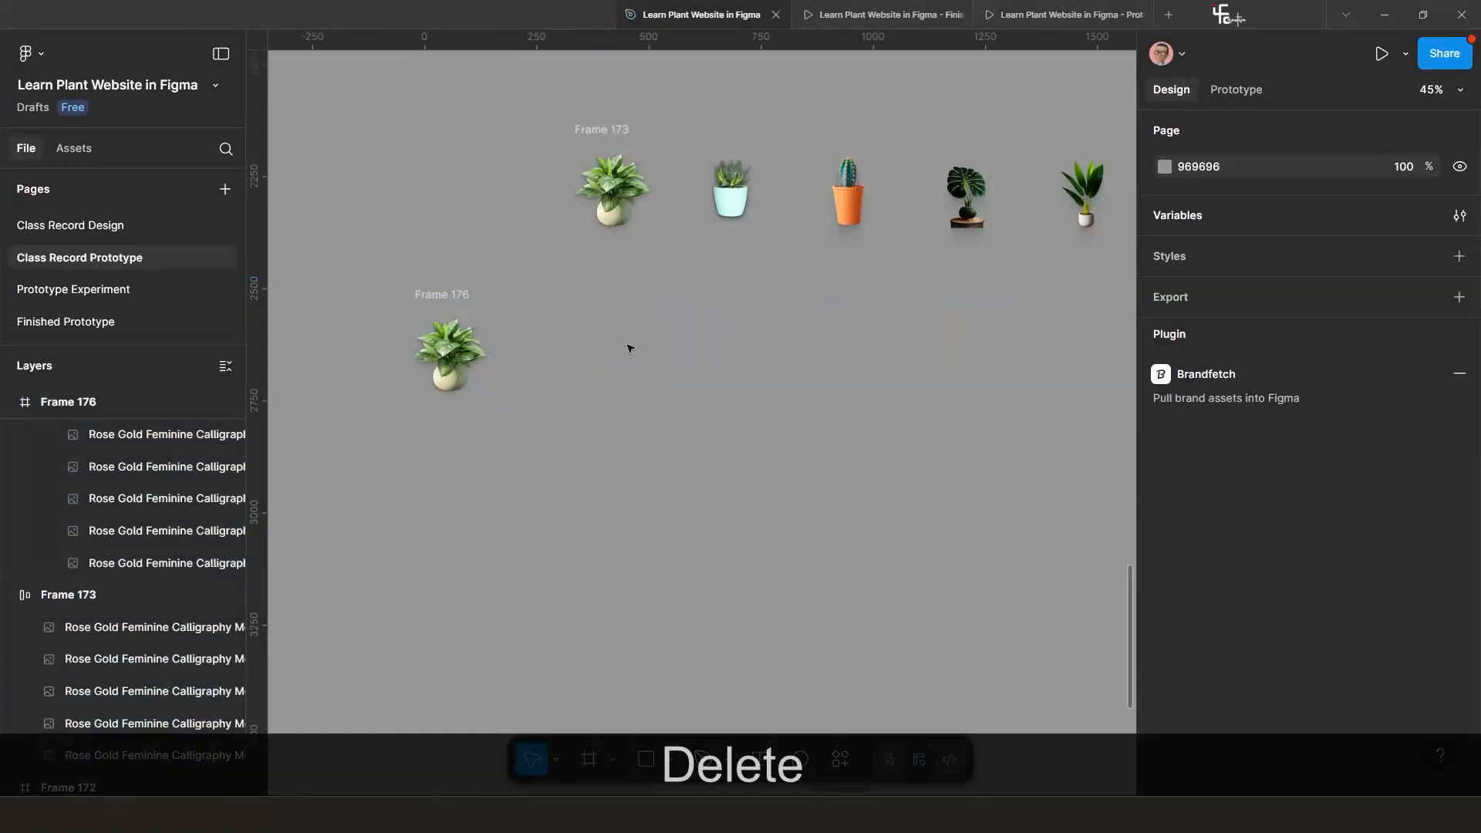
Copy the NGN 25,000.00 price text from the plant info card below the plant row, and place a second copy at X 797, Y 2607.
scroll(628, 344, "down", 3)
scroll(681, 334, "up", 2)
scroll(666, 234, "up", 5)
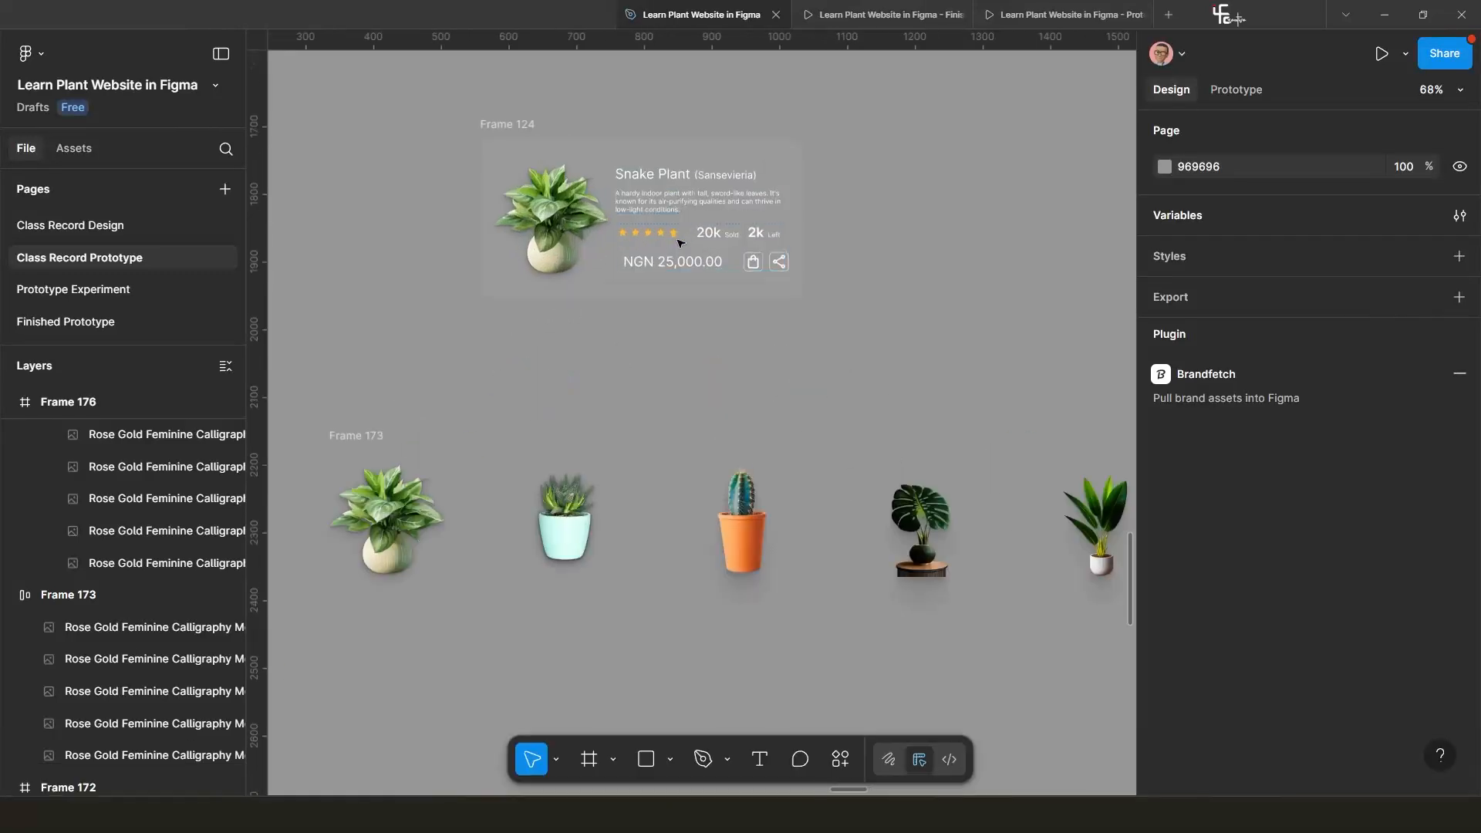
left_click(696, 255)
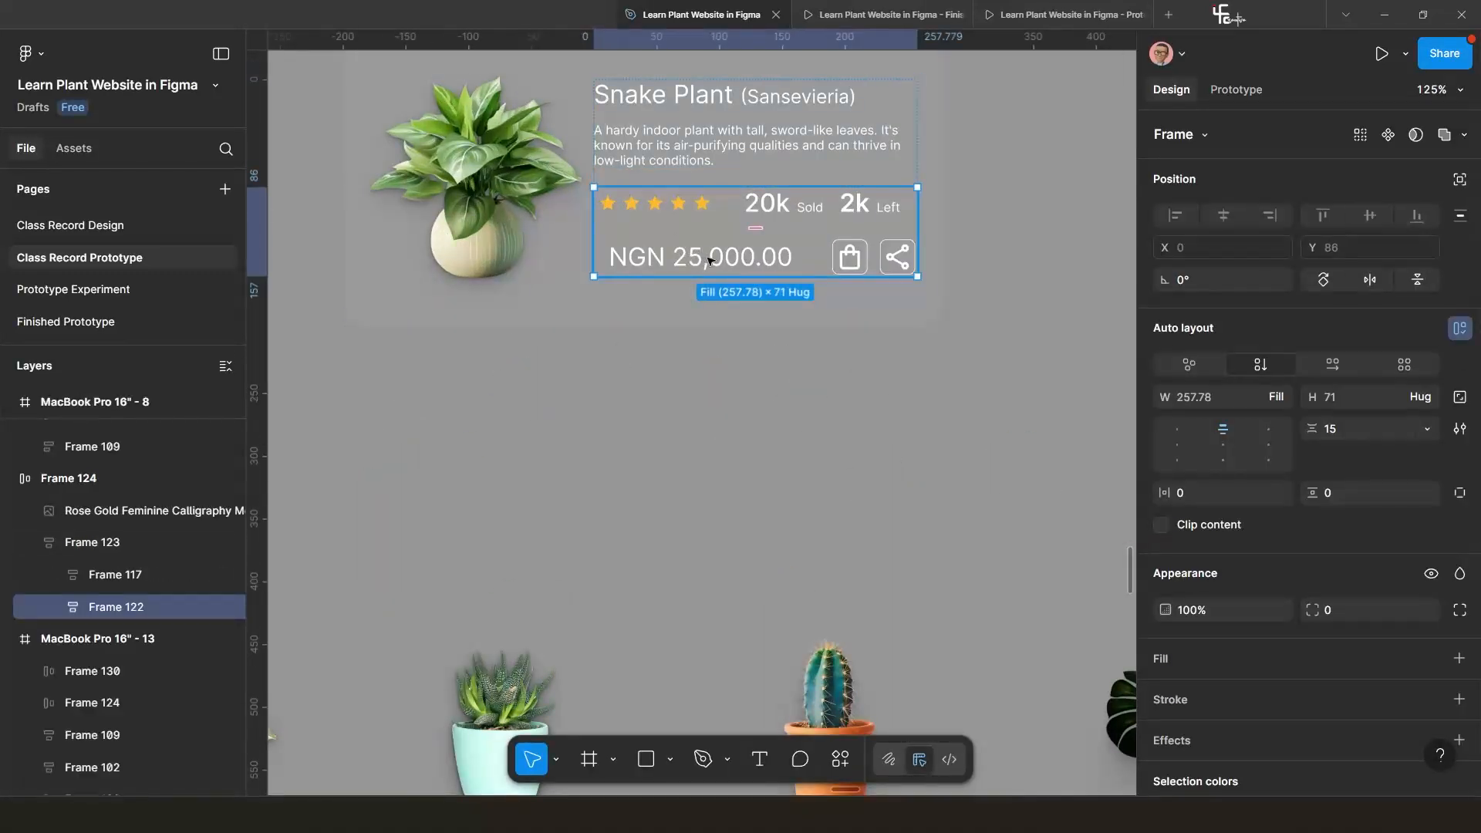
scroll(698, 256, "down", 3)
double_click(721, 261)
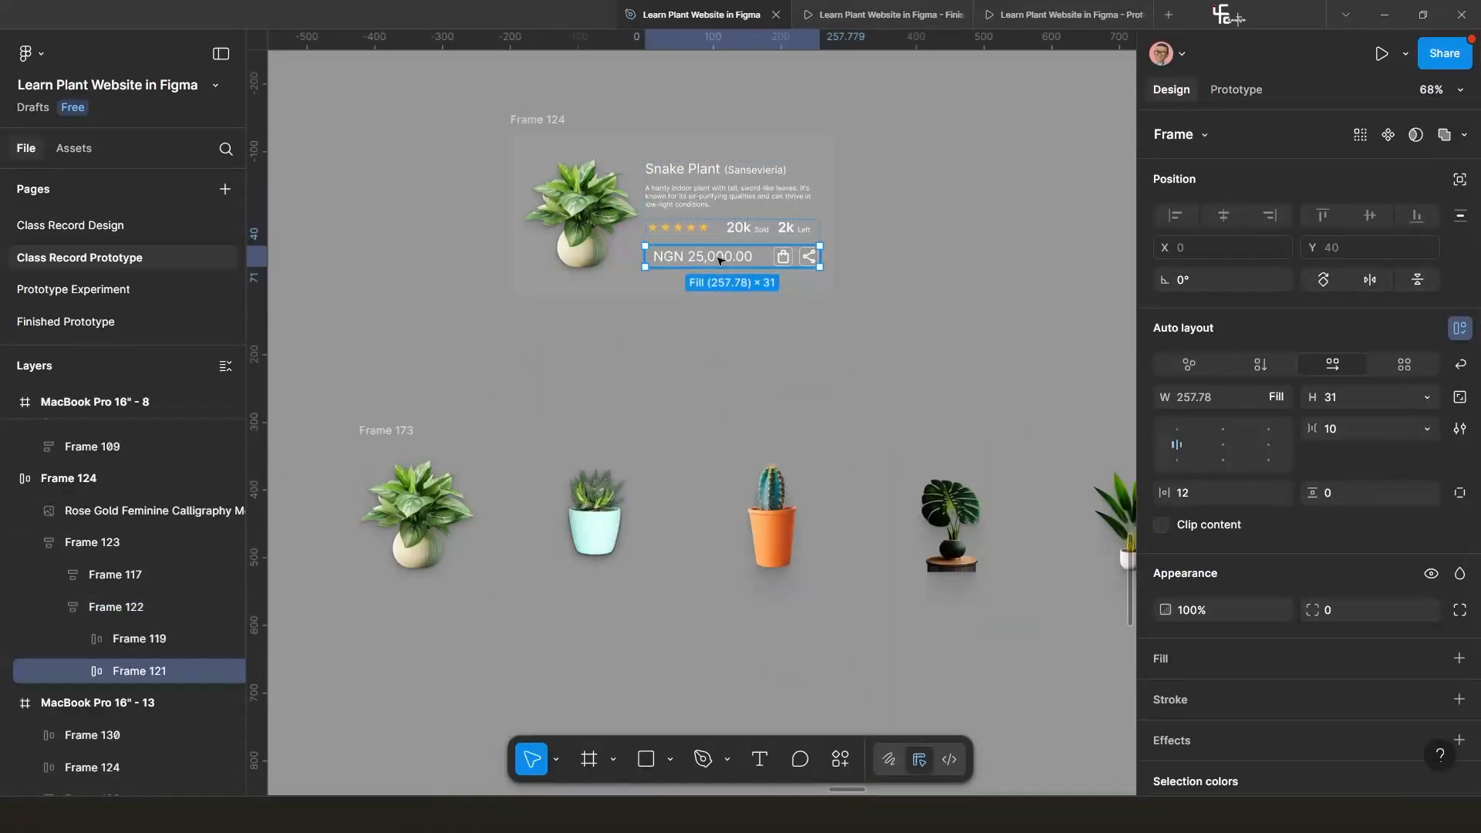
double_click(722, 261)
double_click(717, 259)
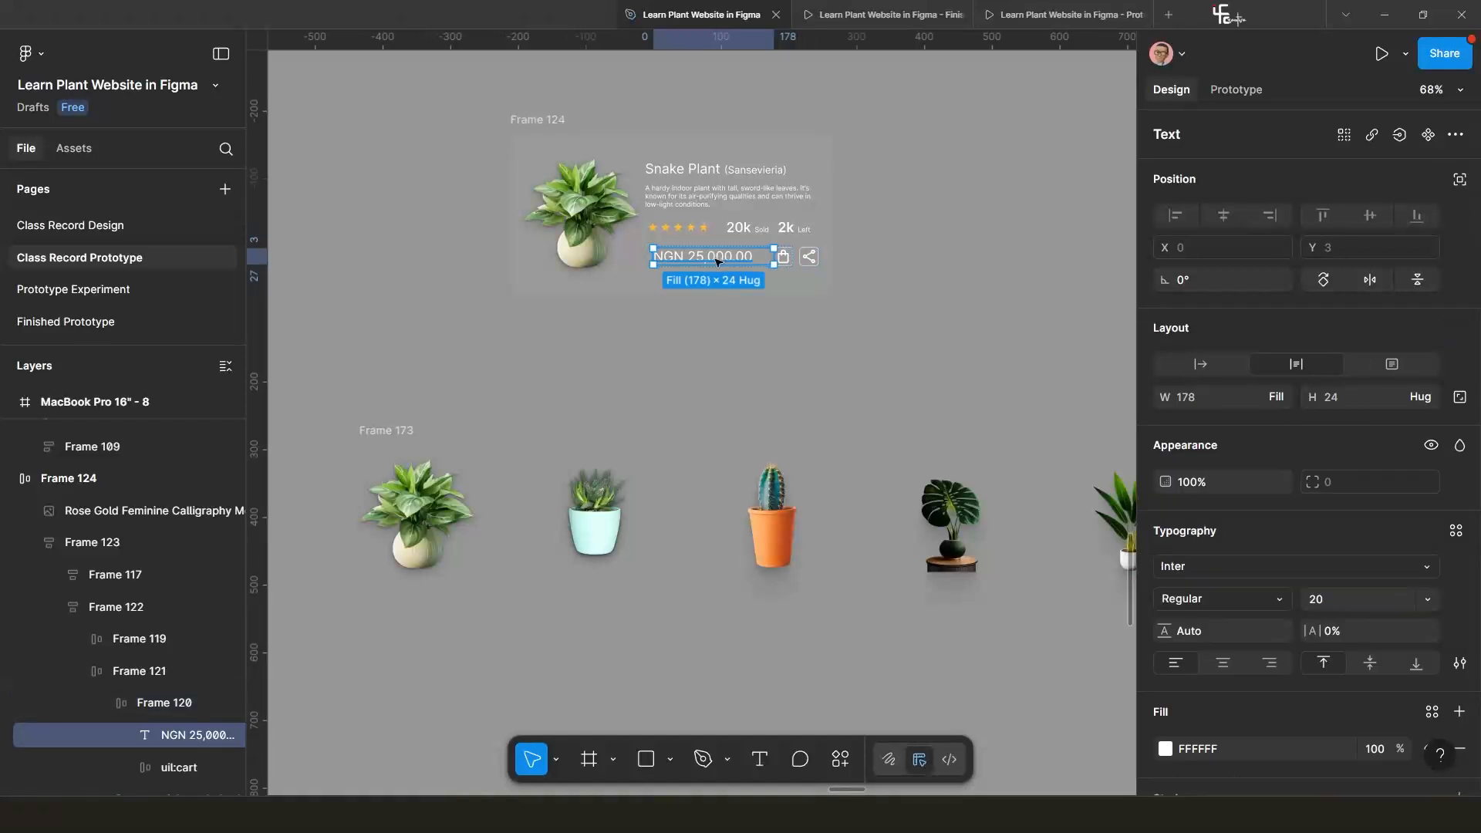
scroll(717, 262, "up", 3)
scroll(712, 261, "down", 3)
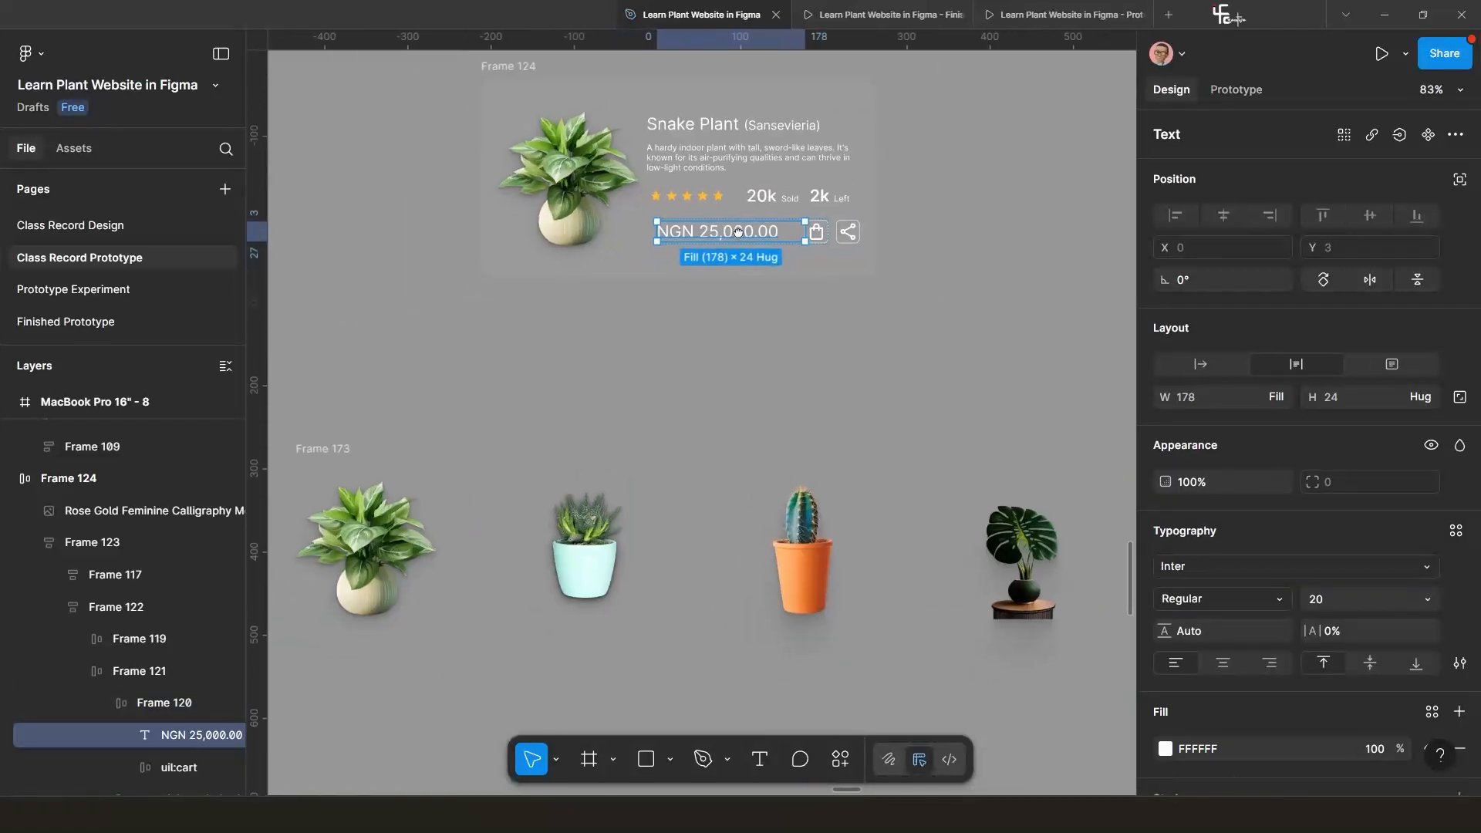
left_click_drag(733, 231, 826, 517)
scroll(635, 672, "down", 3)
scroll(674, 503, "up", 3)
scroll(743, 413, "down", 3)
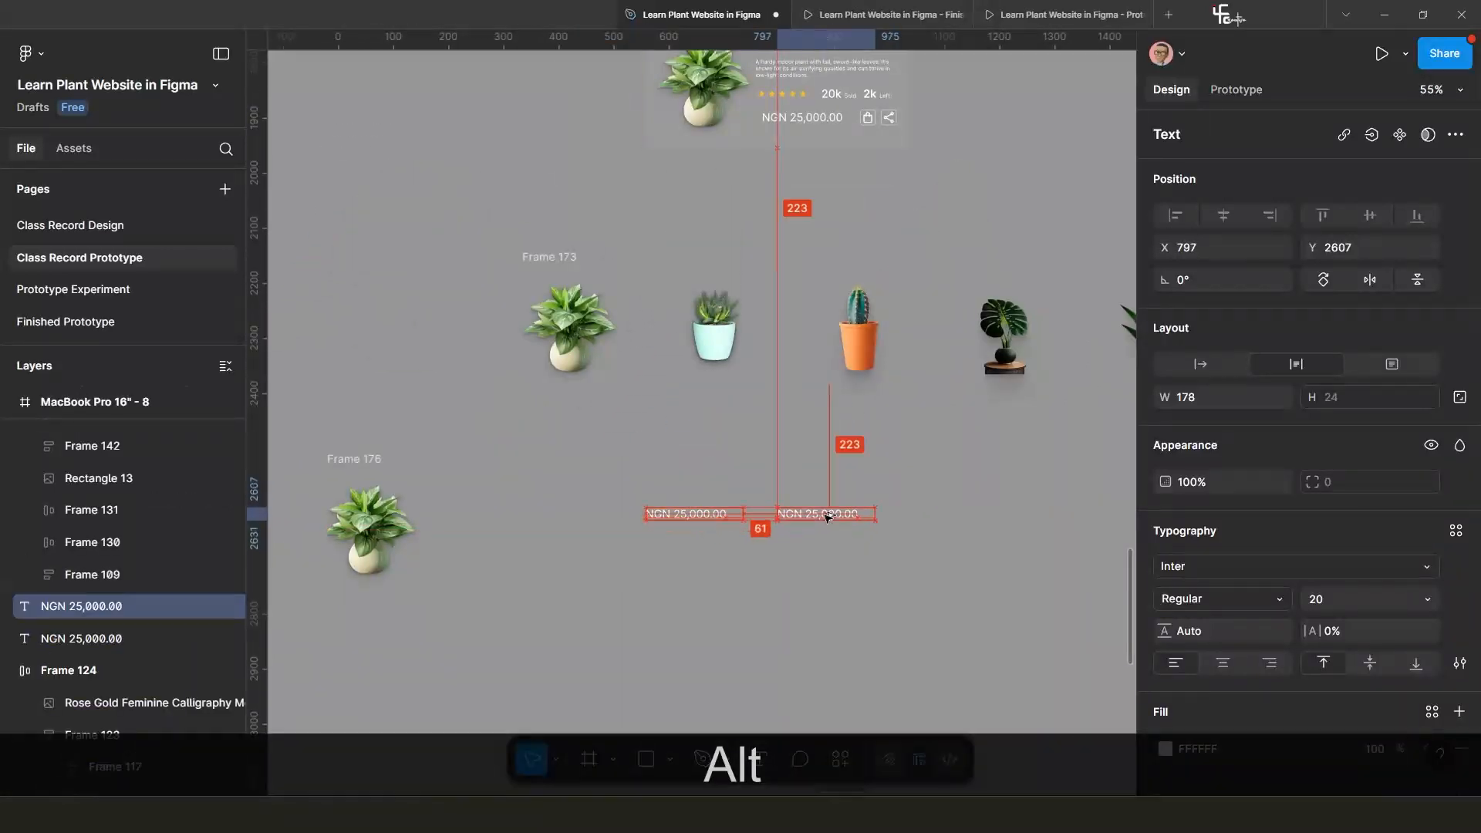
Change the second price copy on the canvas to NGN 35,000.00.
scroll(826, 517, "up", 3)
scroll(812, 513, "up", 2)
double_click(817, 505)
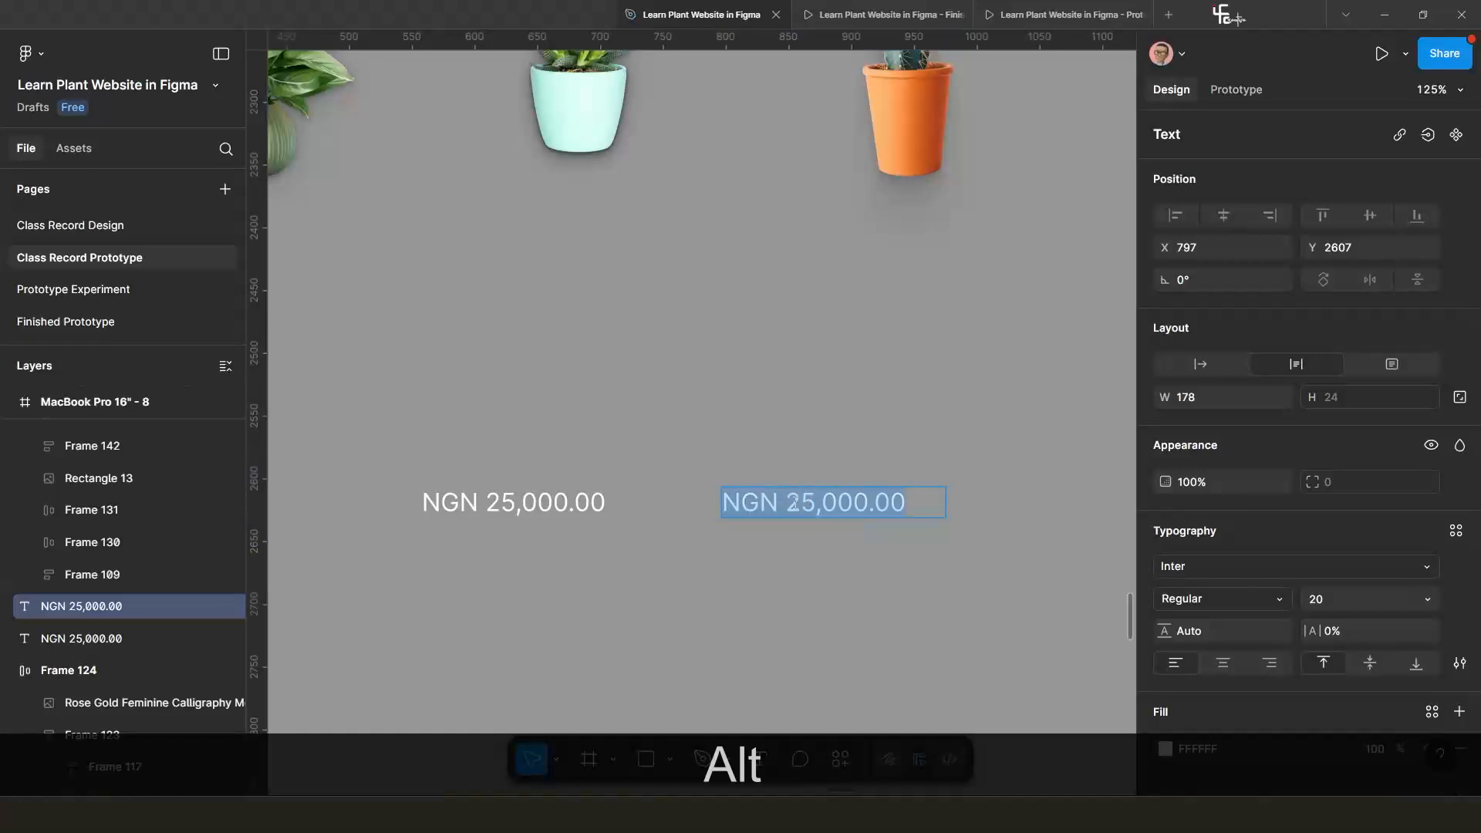
mouse_move(816, 505)
left_mouse_down()
mouse_move(787, 509)
mouse_move(809, 602)
mouse_move(780, 603)
mouse_move(816, 476)
left_mouse_up()
type("35")
left_click(869, 563)
Duplicate the NGN 35,000.00 text below at X 797, Y 2684, and change the copy to NGN 76,000.00.
double_click(804, 602)
type("76")
left_click(779, 602)
left_click(854, 623)
scroll(854, 617, "down", 3)
scroll(817, 476, "down", 2)
scroll(695, 486, "up", 5)
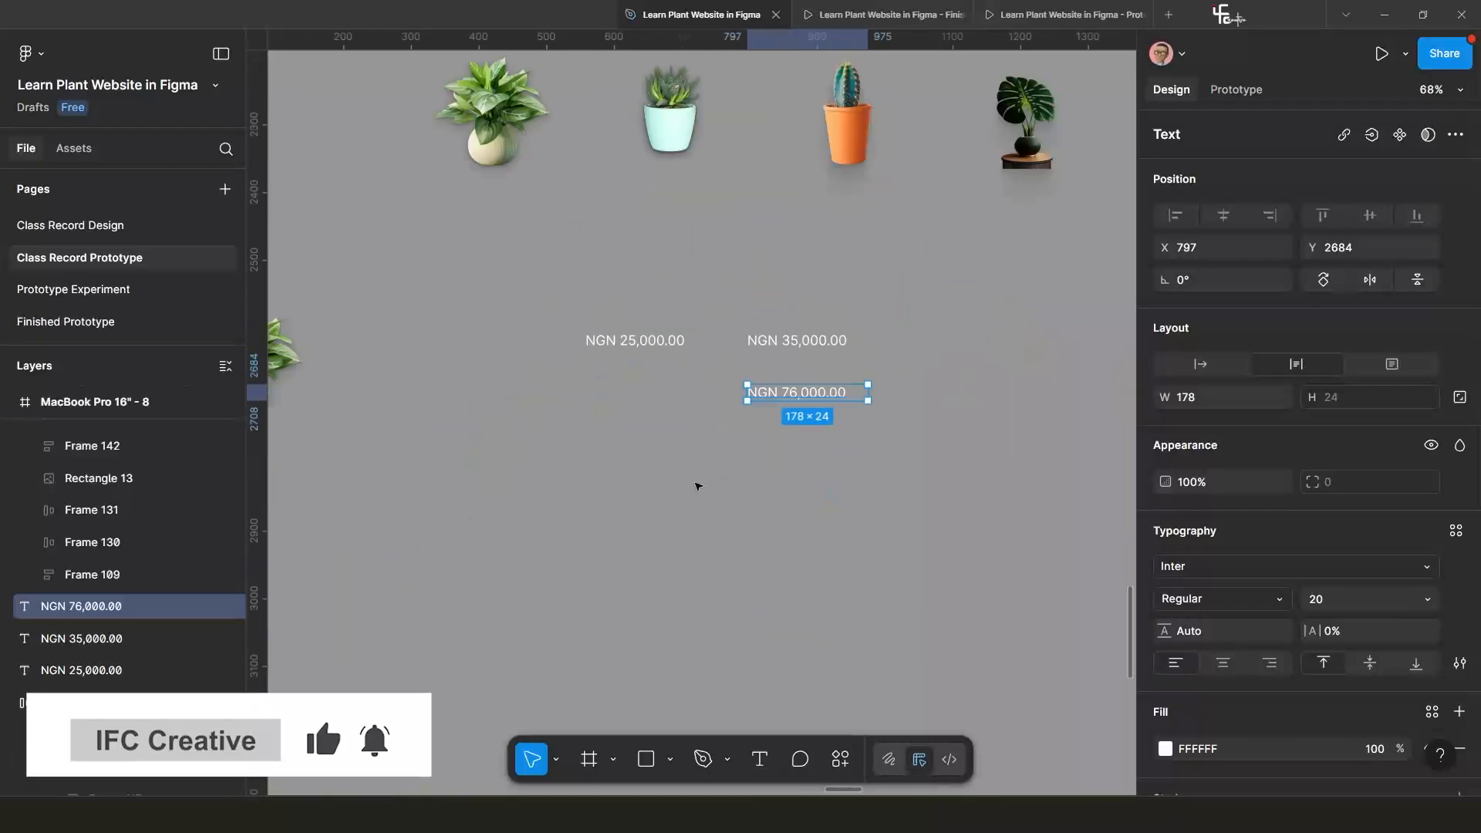
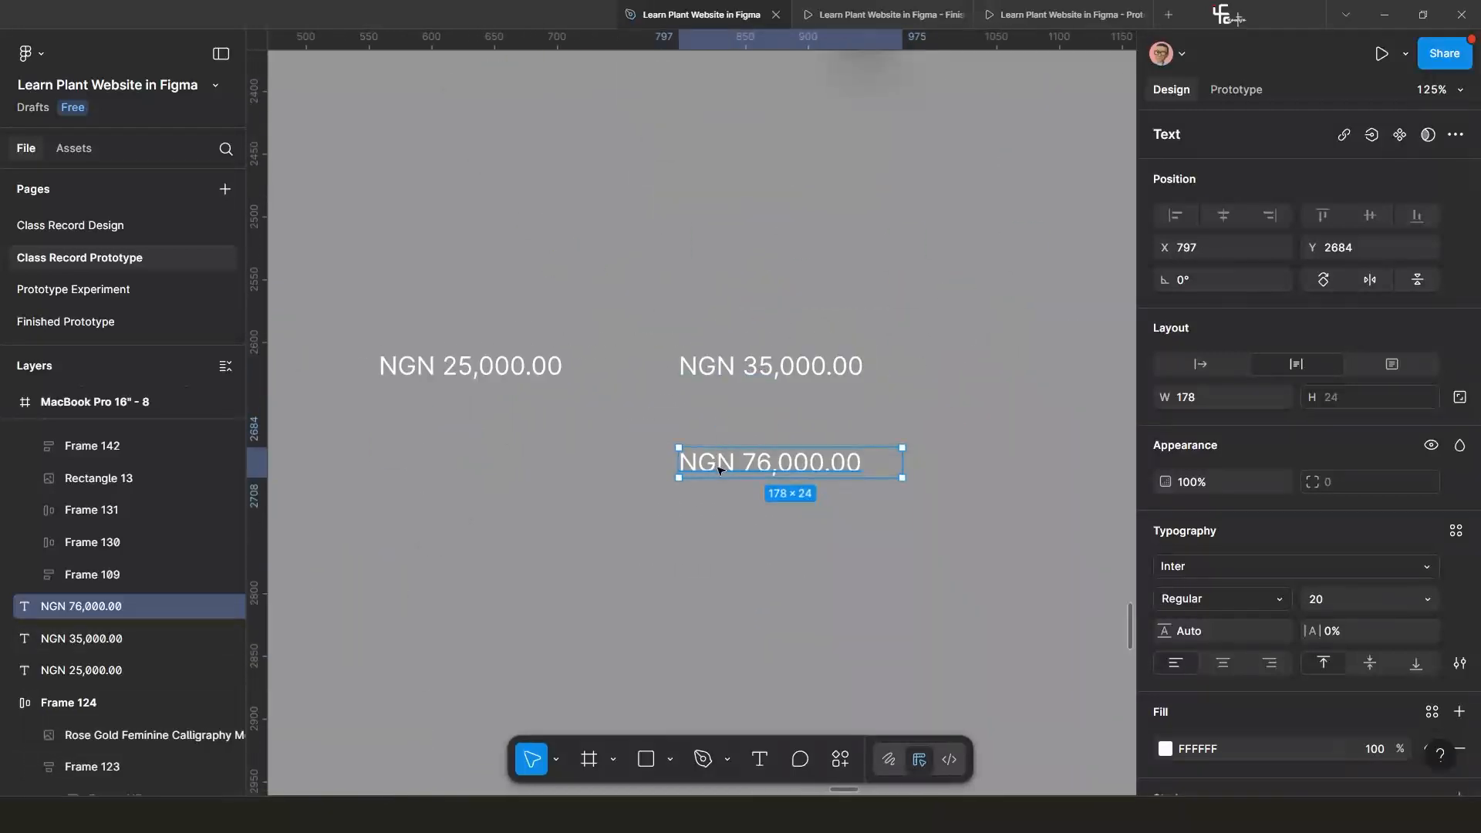
Move NGN 76,000.00 to X 965, Y 2612, NGN 25,000.00 to X 507, Y 2678, and NGN 35,000.00 to X 755, Y 2690.
left_click_drag(719, 471, 935, 380)
scroll(746, 376, "down", 5)
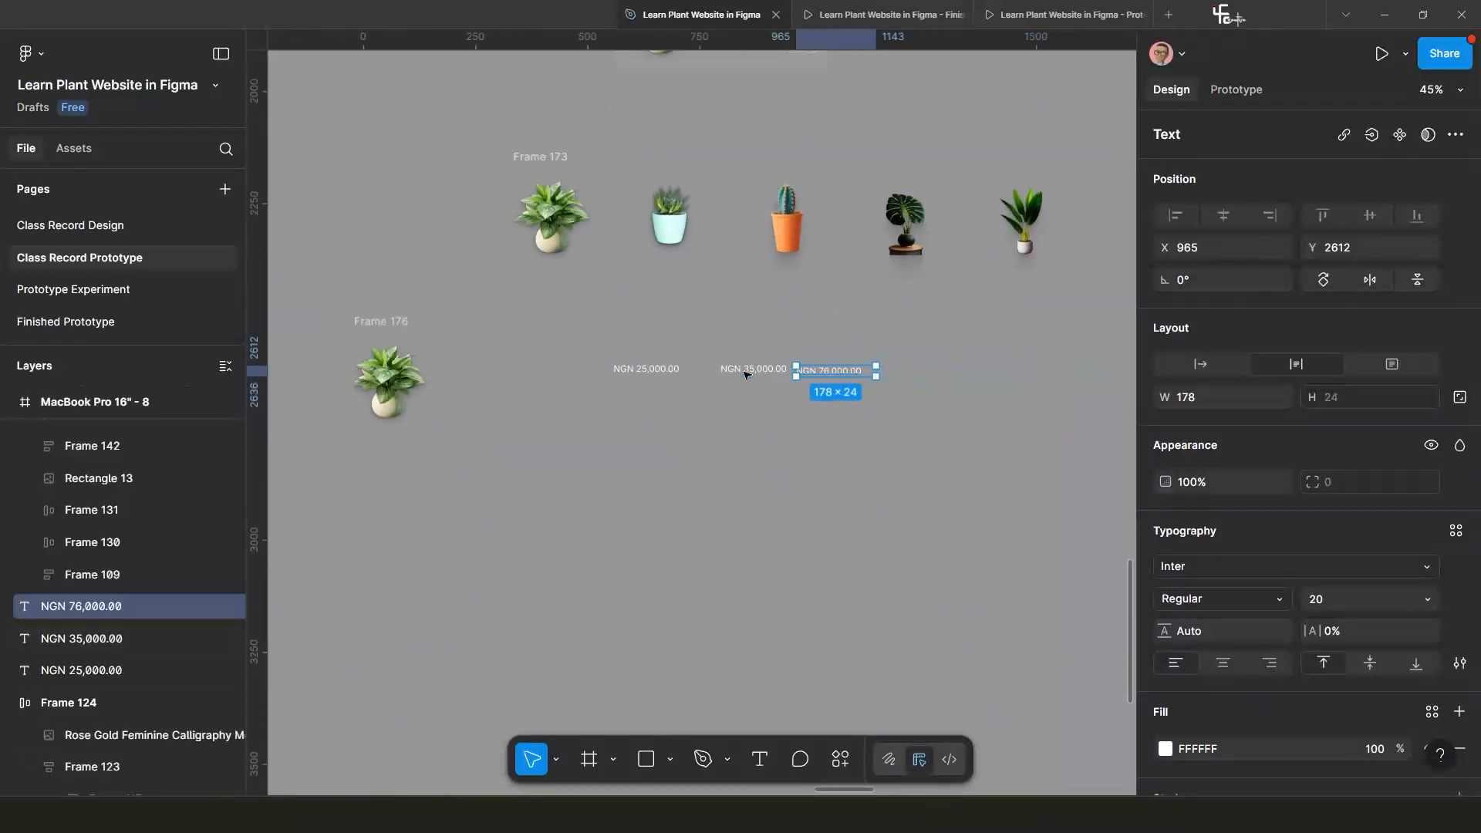
scroll(678, 350, "down", 2)
scroll(734, 360, "up", 4)
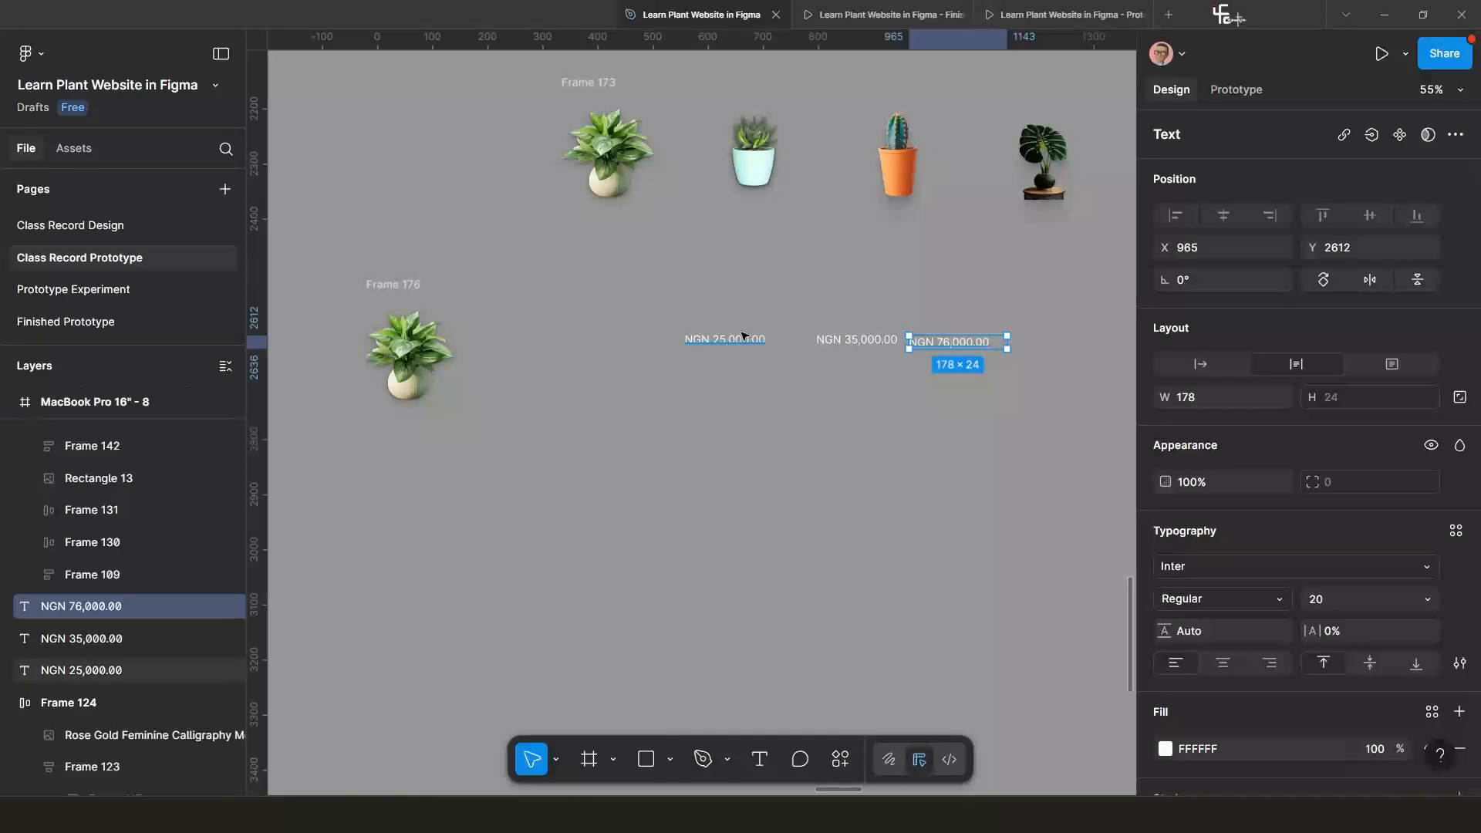
left_click_drag(743, 336, 715, 375)
left_click_drag(858, 368, 835, 414)
Try adding auto layout to all three price texts together, undo it, and clear the selection.
left_click(951, 342, "shift")
left_click(722, 379, "shift")
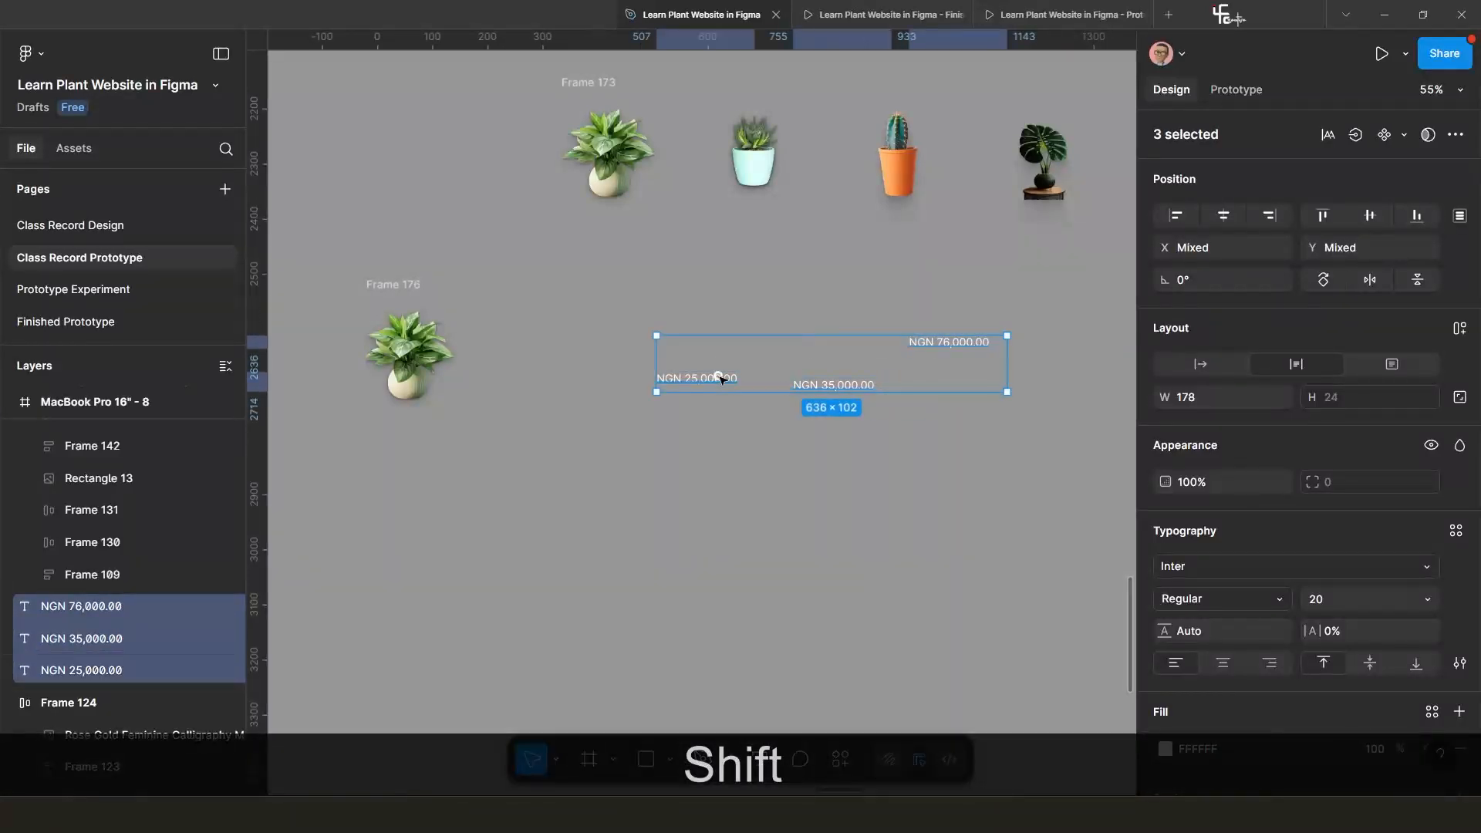
key("shift+a")
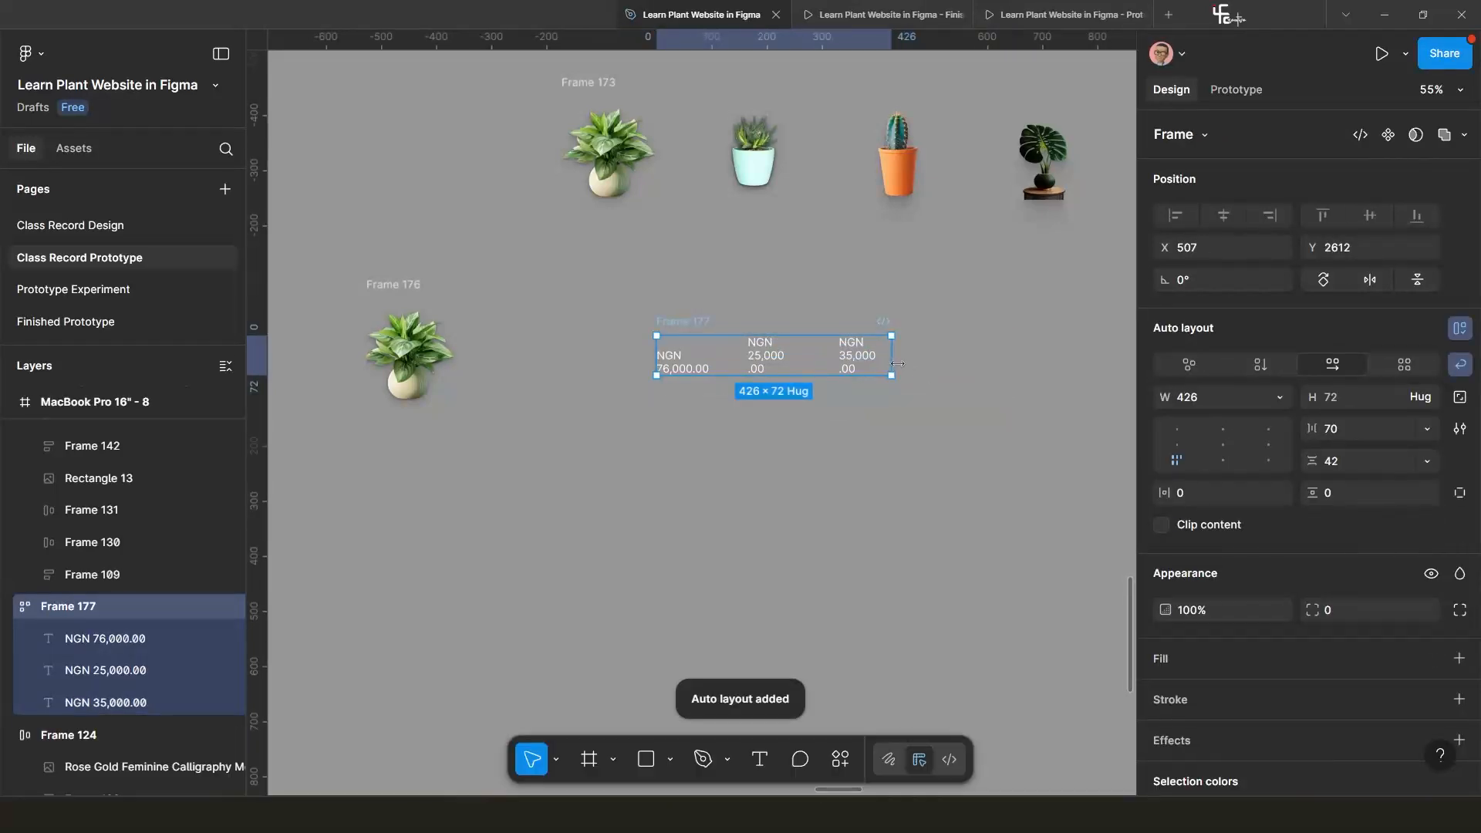
key("ctrl")
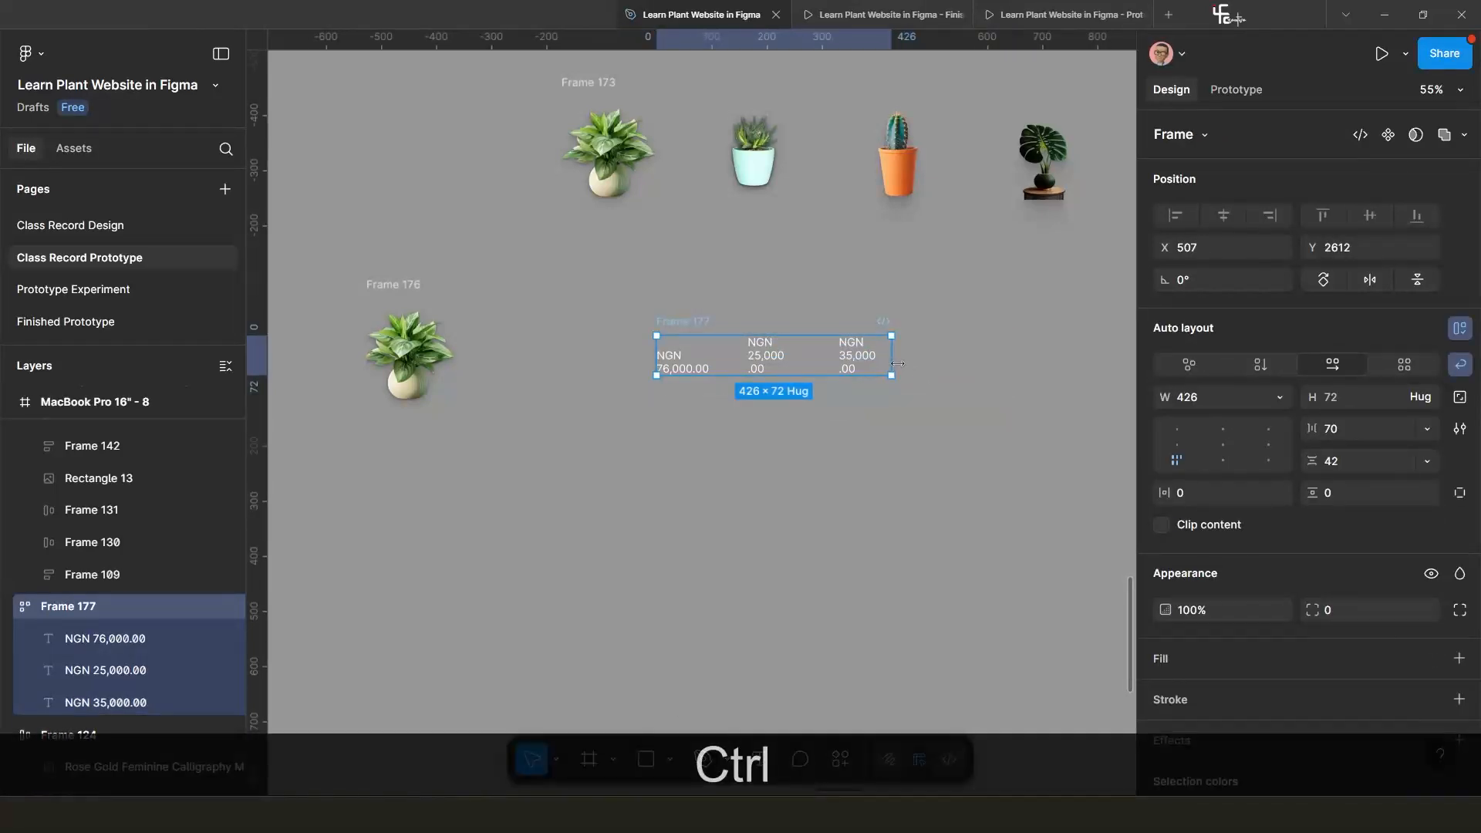
key("ctrl+z")
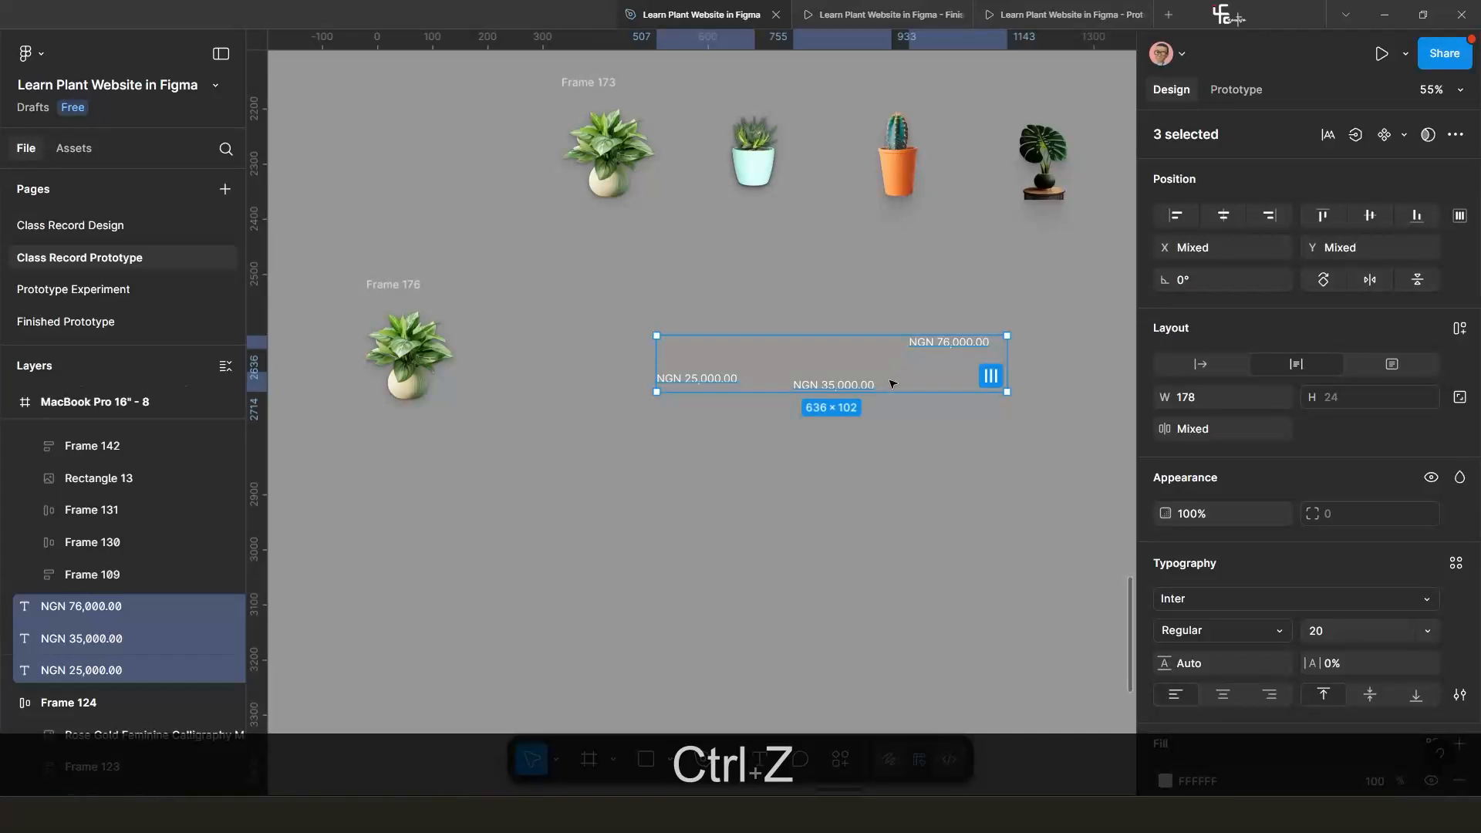
left_click(849, 426)
left_click(938, 341)
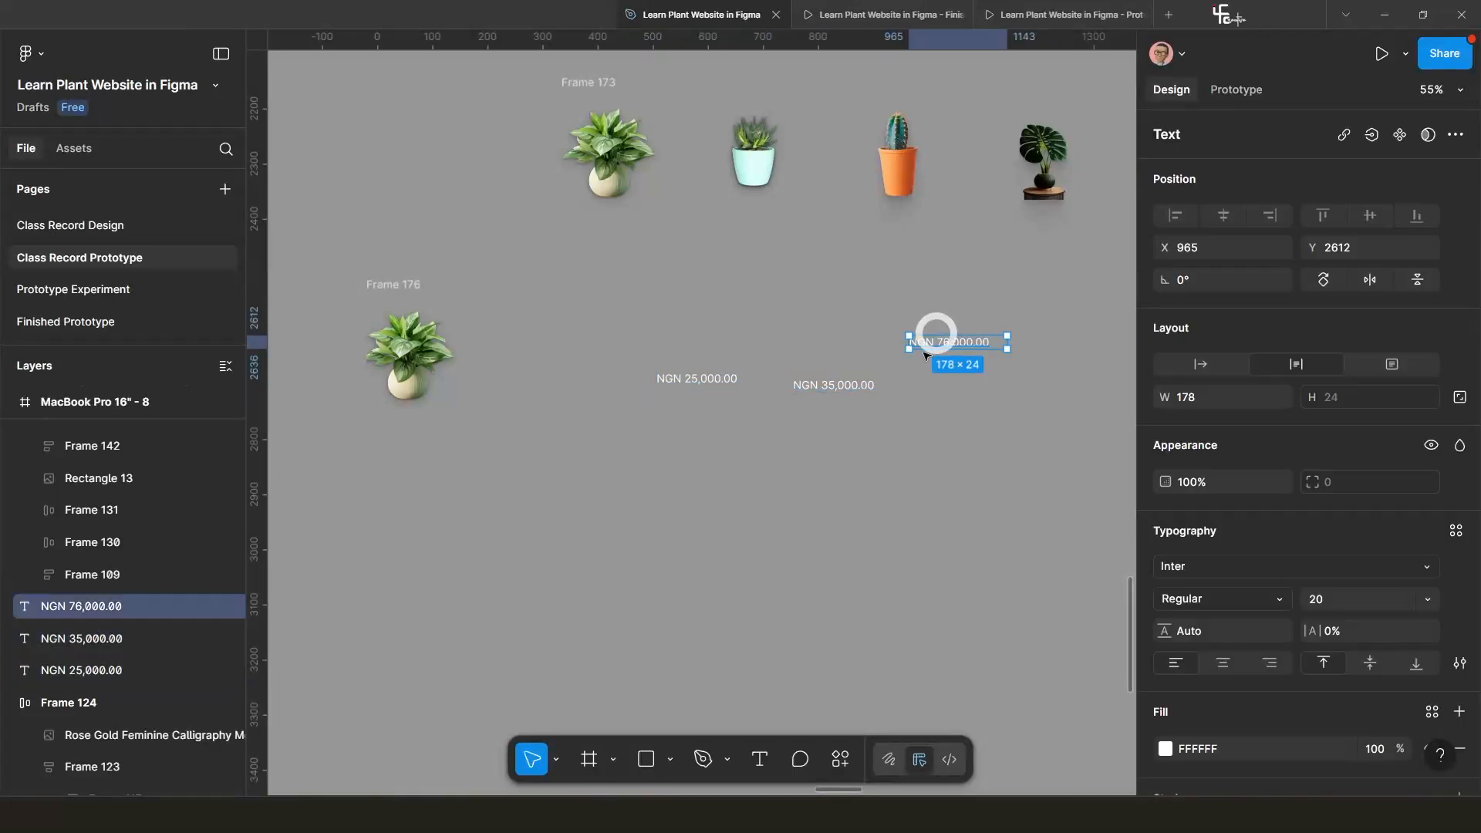
left_click(802, 385, "shift")
left_click(697, 379, "shift")
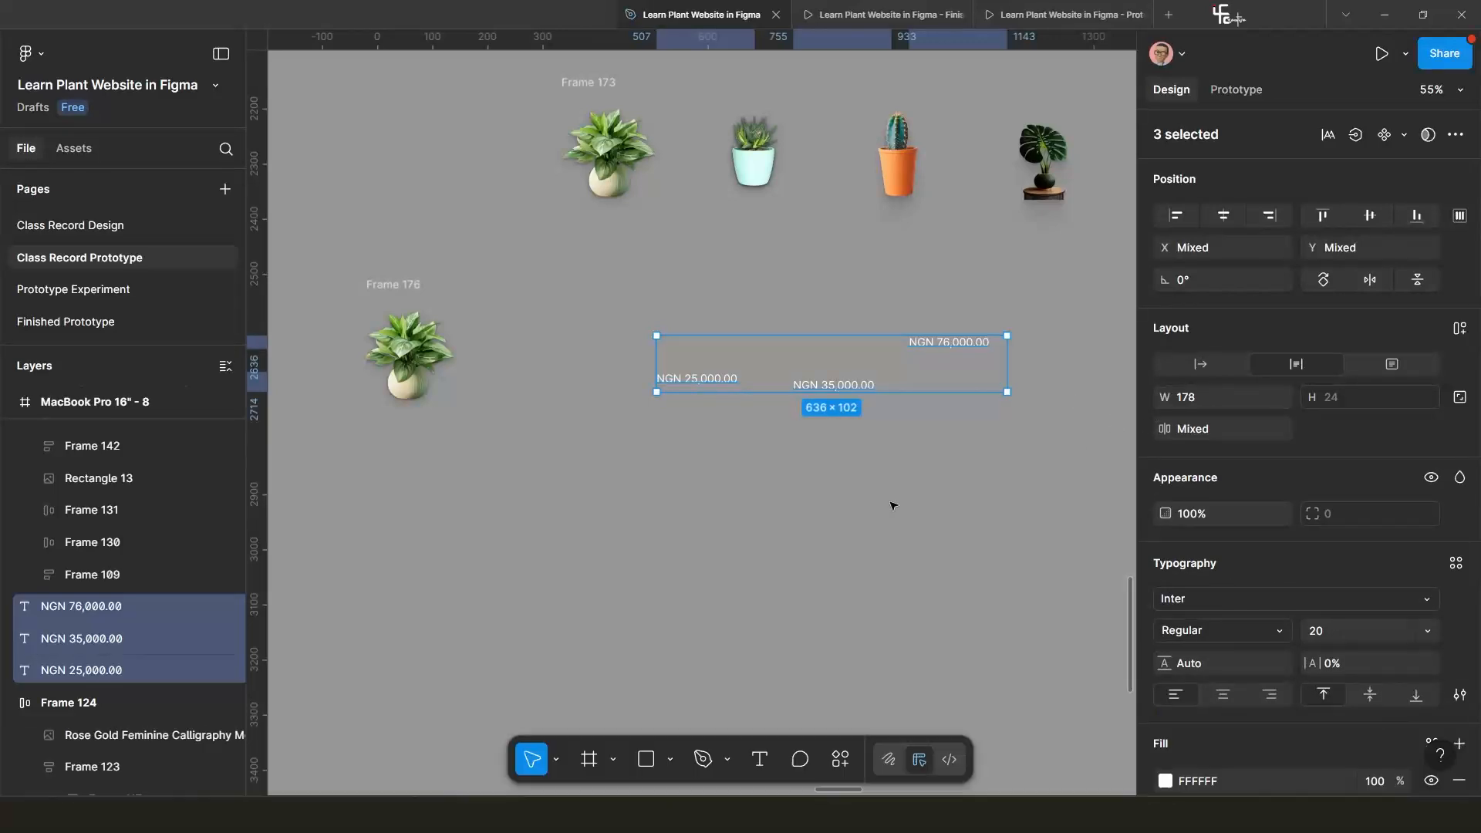
left_click(854, 440)
Add auto layout to the NGN 35,000.00, NGN 25,000.00 and NGN 76,000.00 price texts together.
left_click(835, 387)
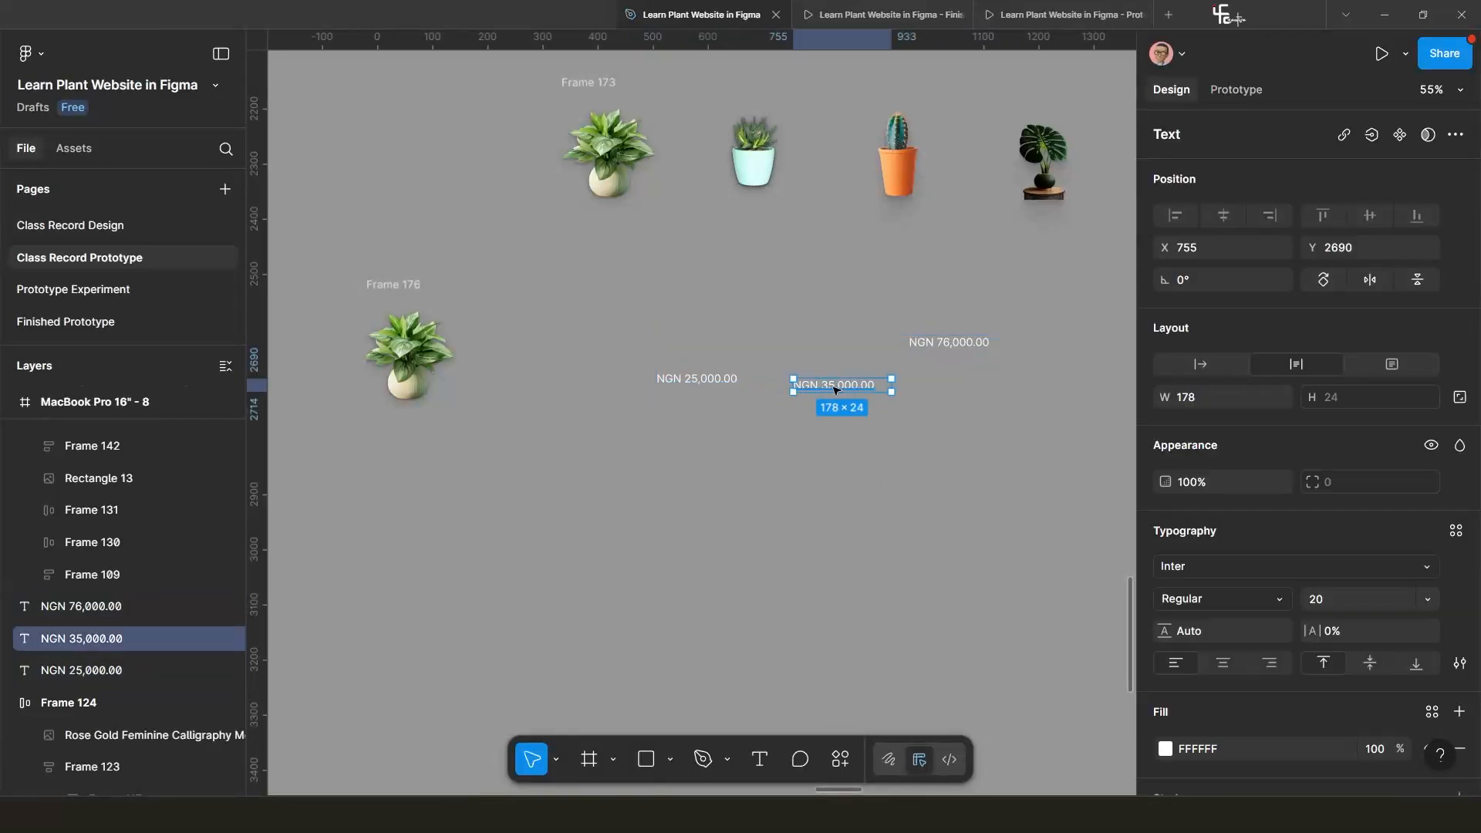
left_click(706, 378, "shift")
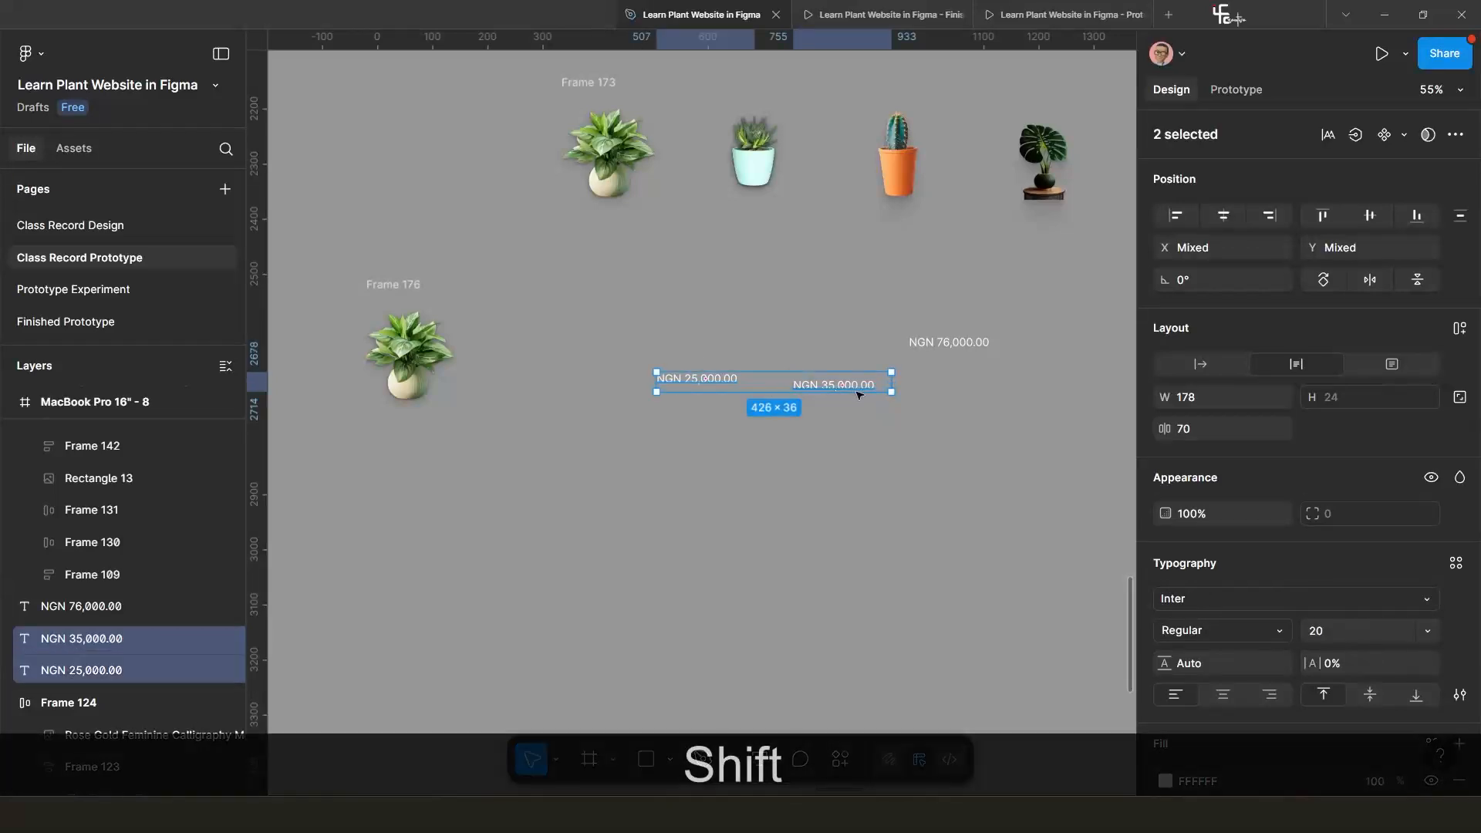
left_click(949, 342, "shift")
key("shift+a")
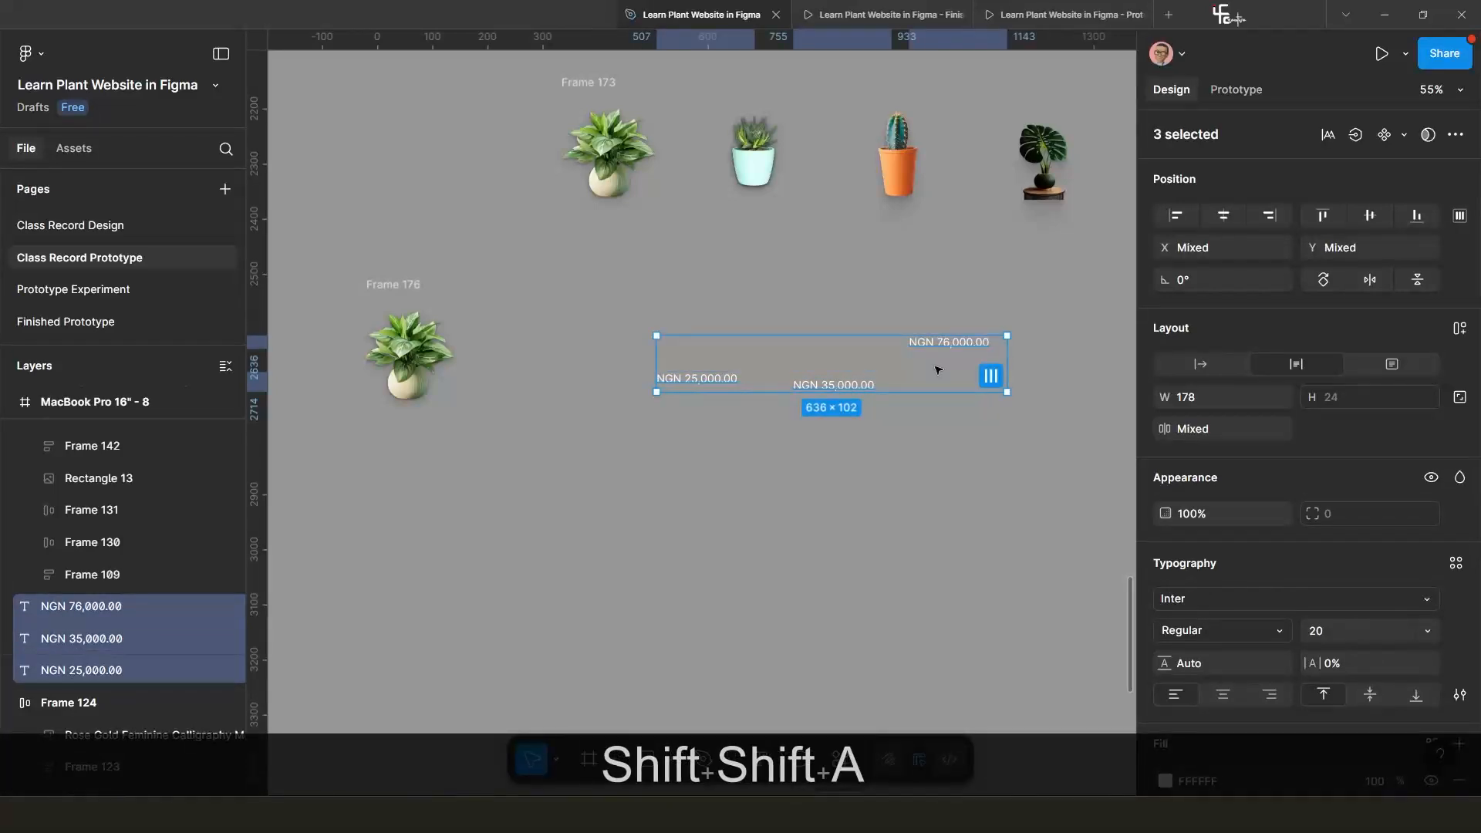
Set the widths of the NGN 25,000.00 and NGN 76,000.00 texts in the new auto layout frame to hug contents.
scroll(759, 366, "up", 5)
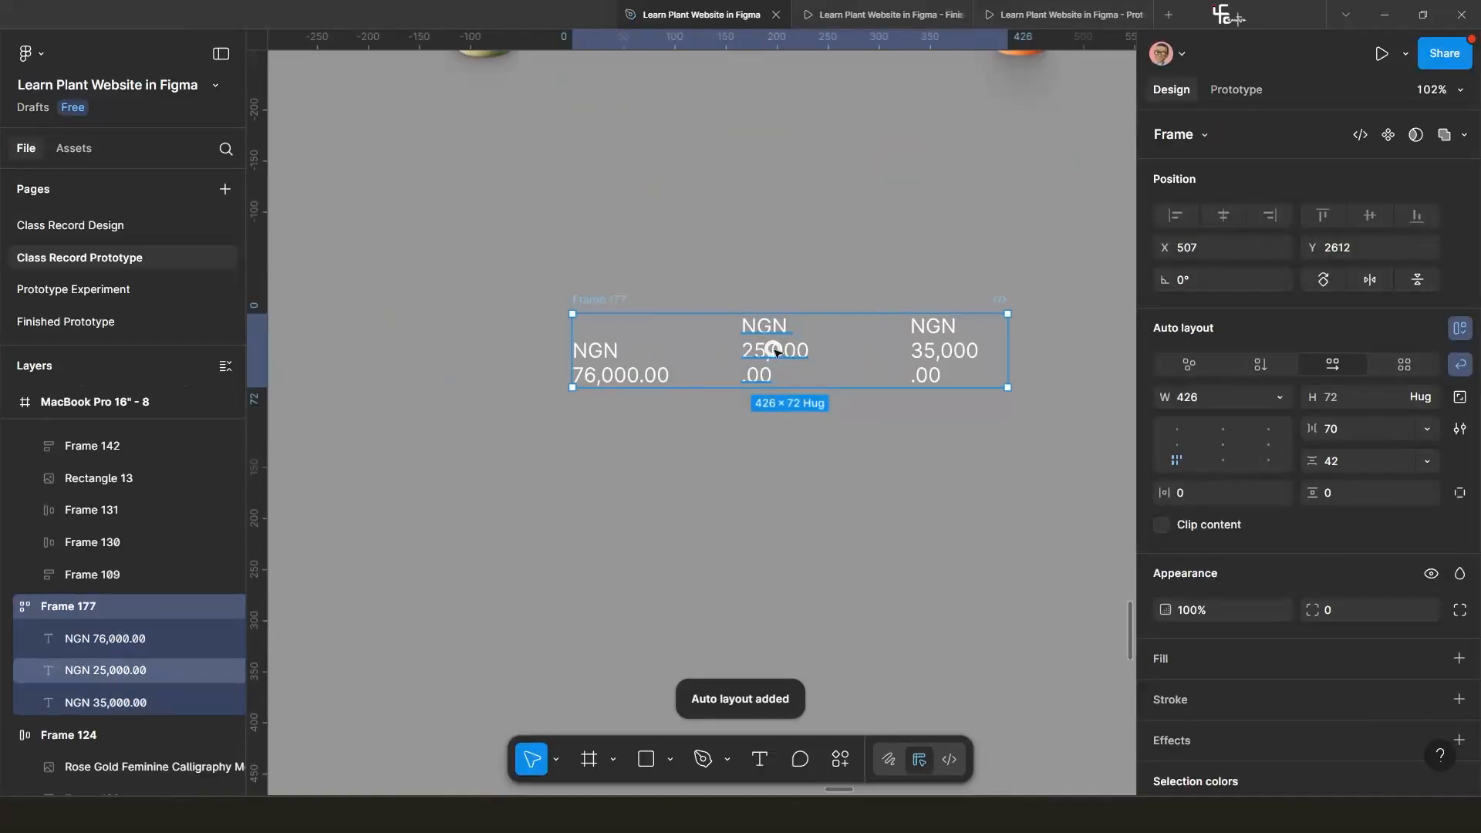
left_click(767, 371)
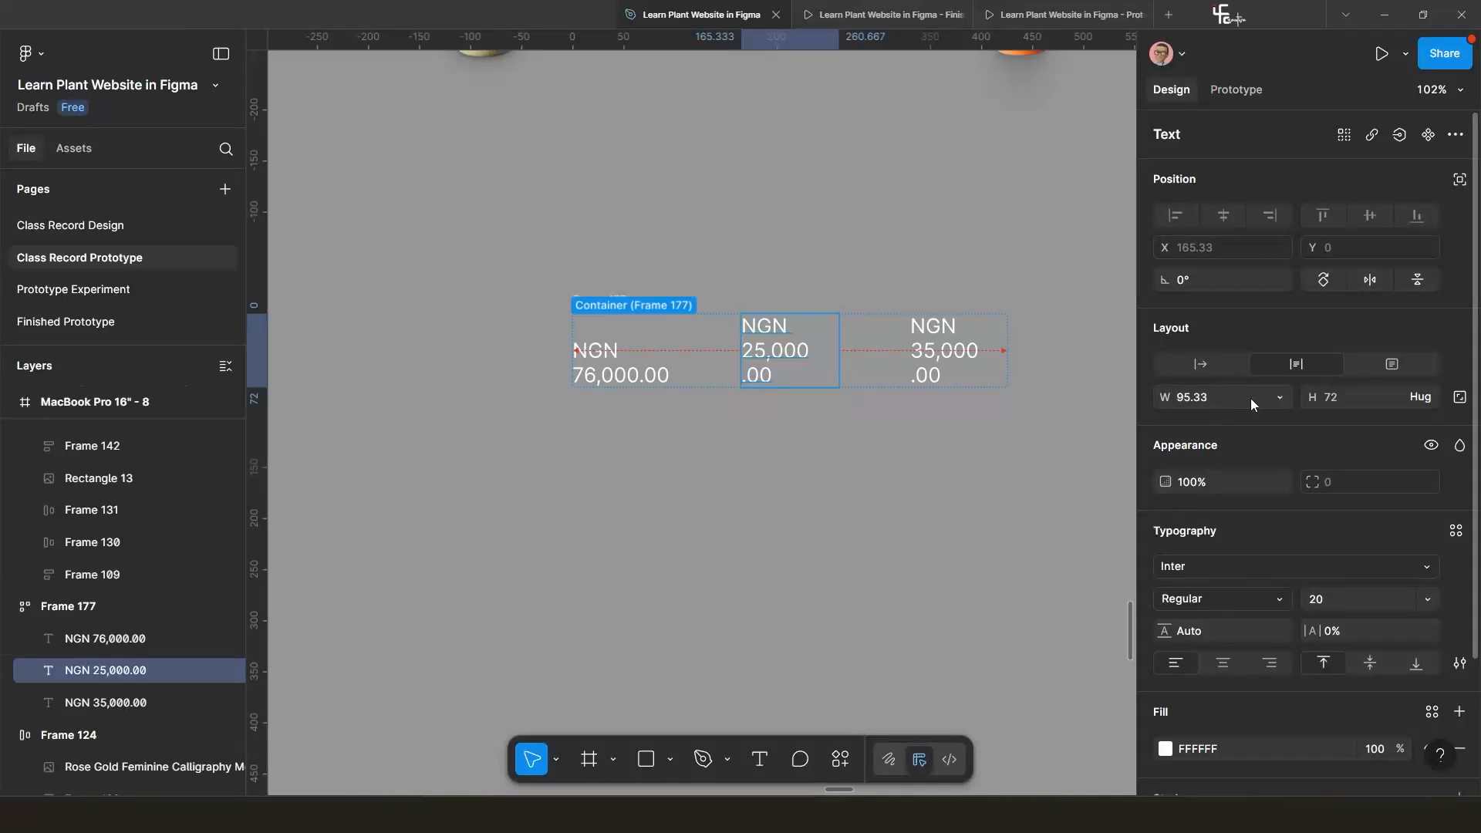
left_click(1274, 398)
left_click(1266, 372)
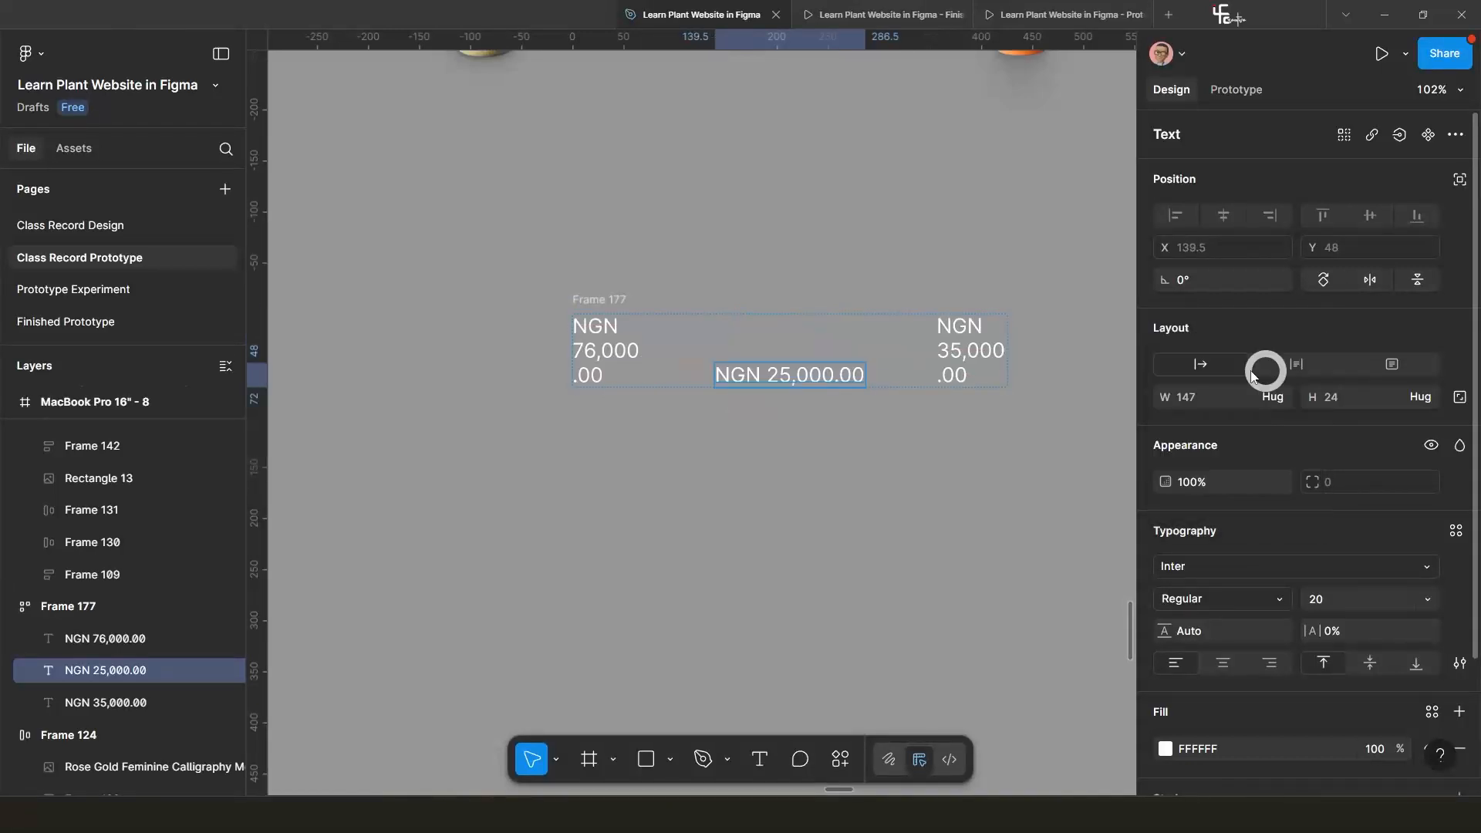
left_click(658, 371)
left_click(635, 350)
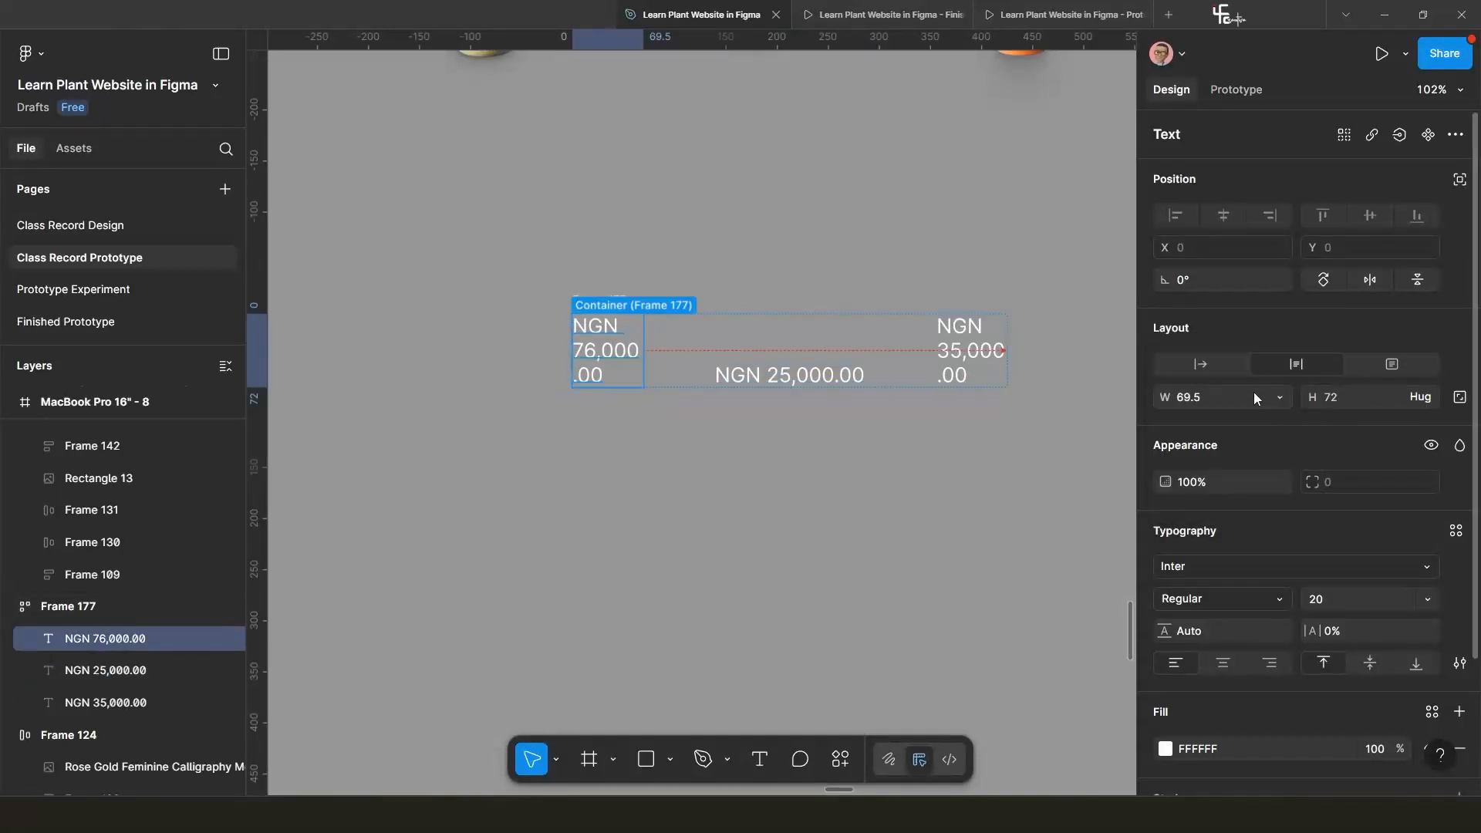
left_click(1280, 398)
left_click(1267, 373)
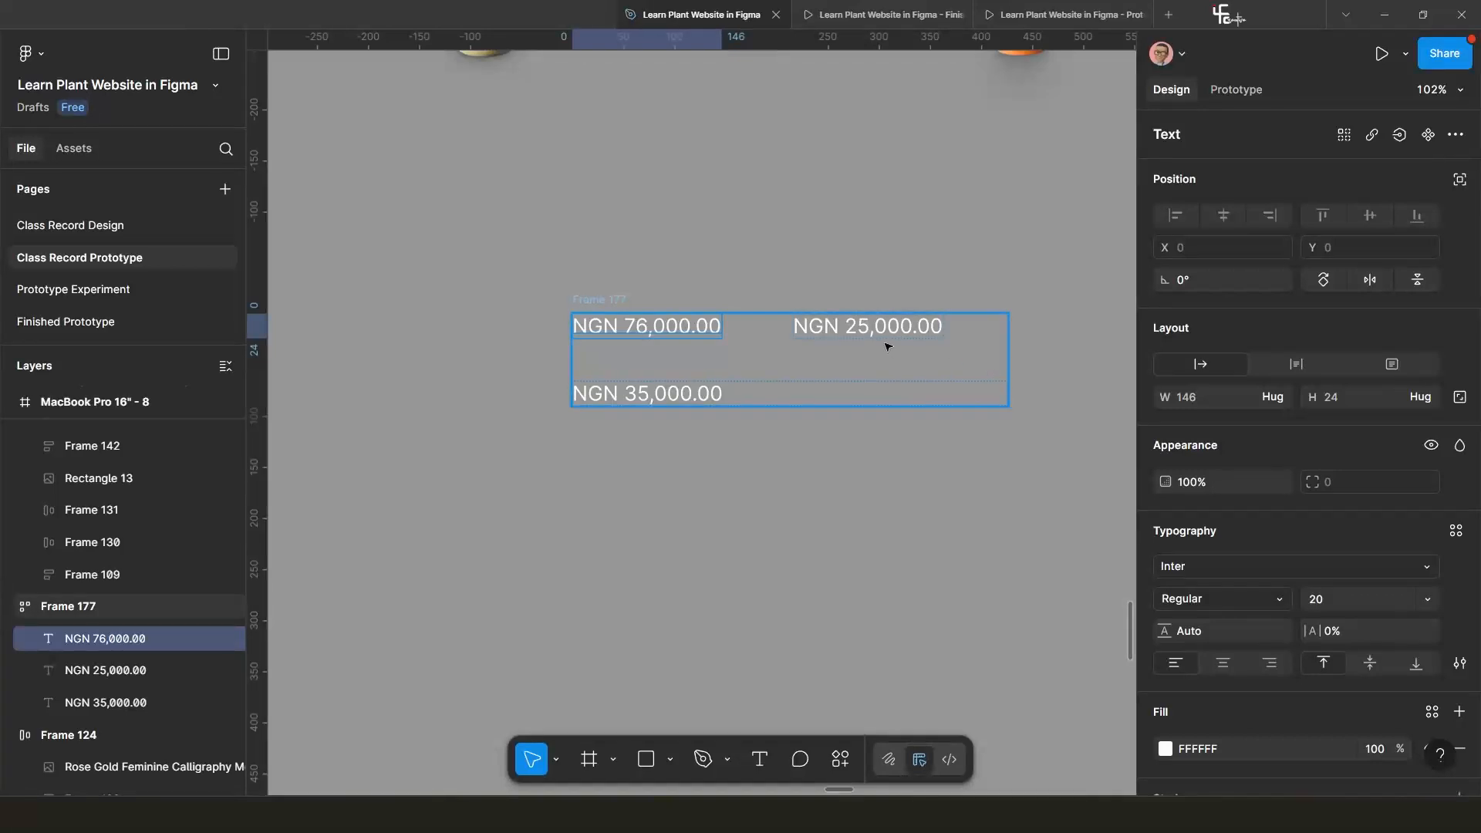
Set the width of the NGN 35,000.00 text in the price frame to hug contents.
left_click(860, 333)
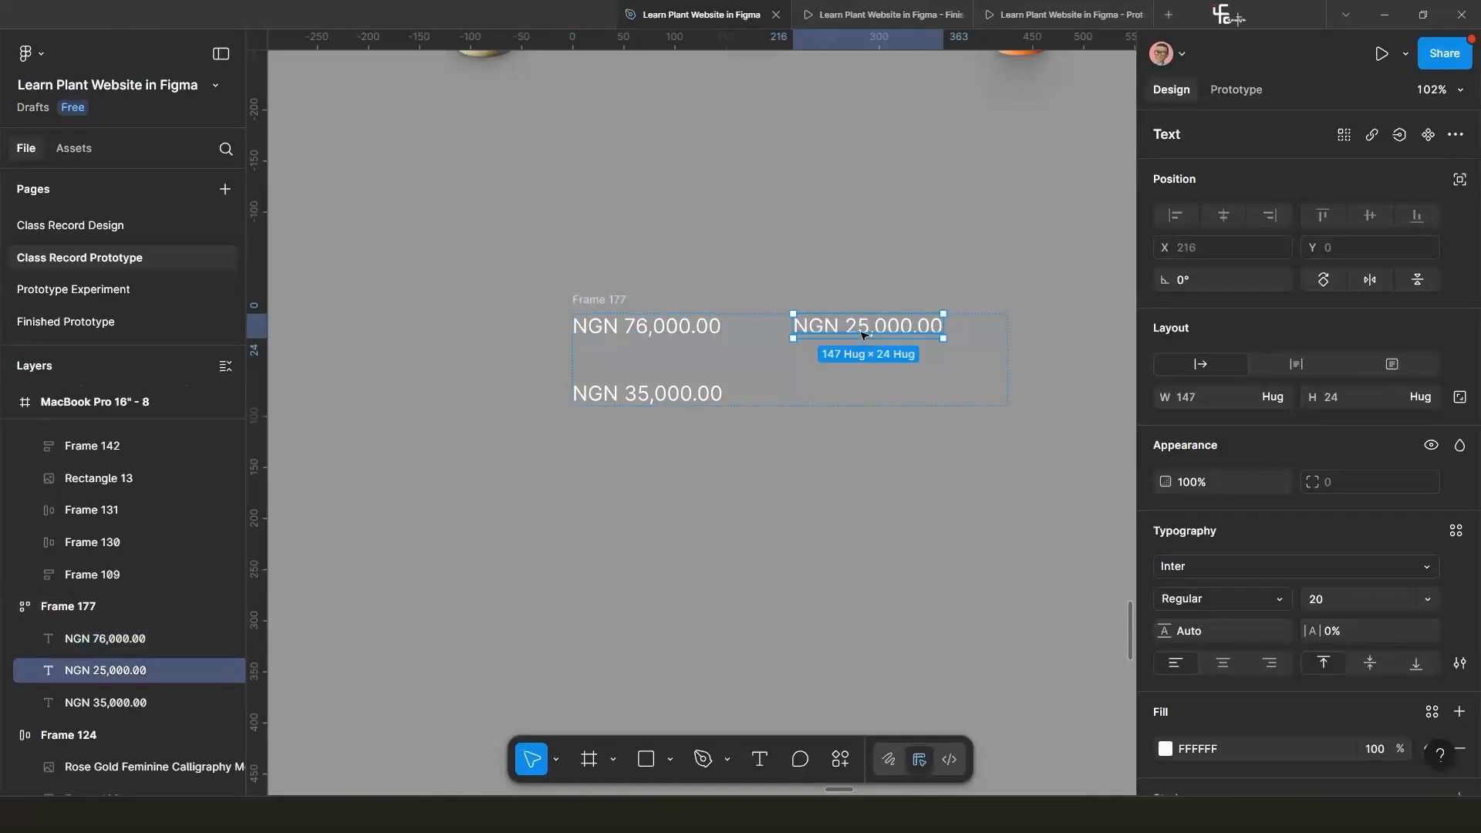
left_click(700, 392)
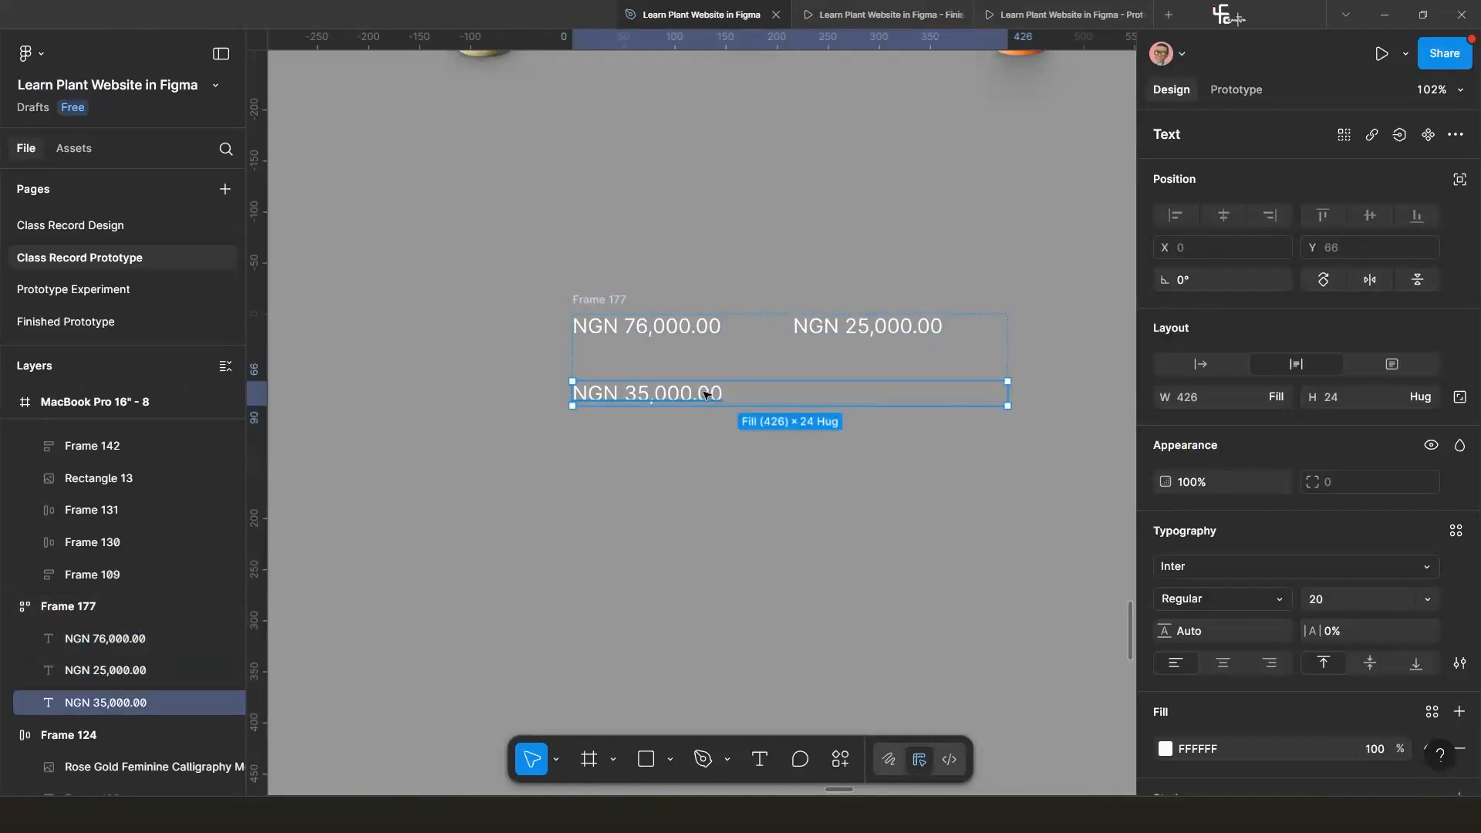
left_click(685, 333)
left_click(683, 389)
left_click(1269, 403)
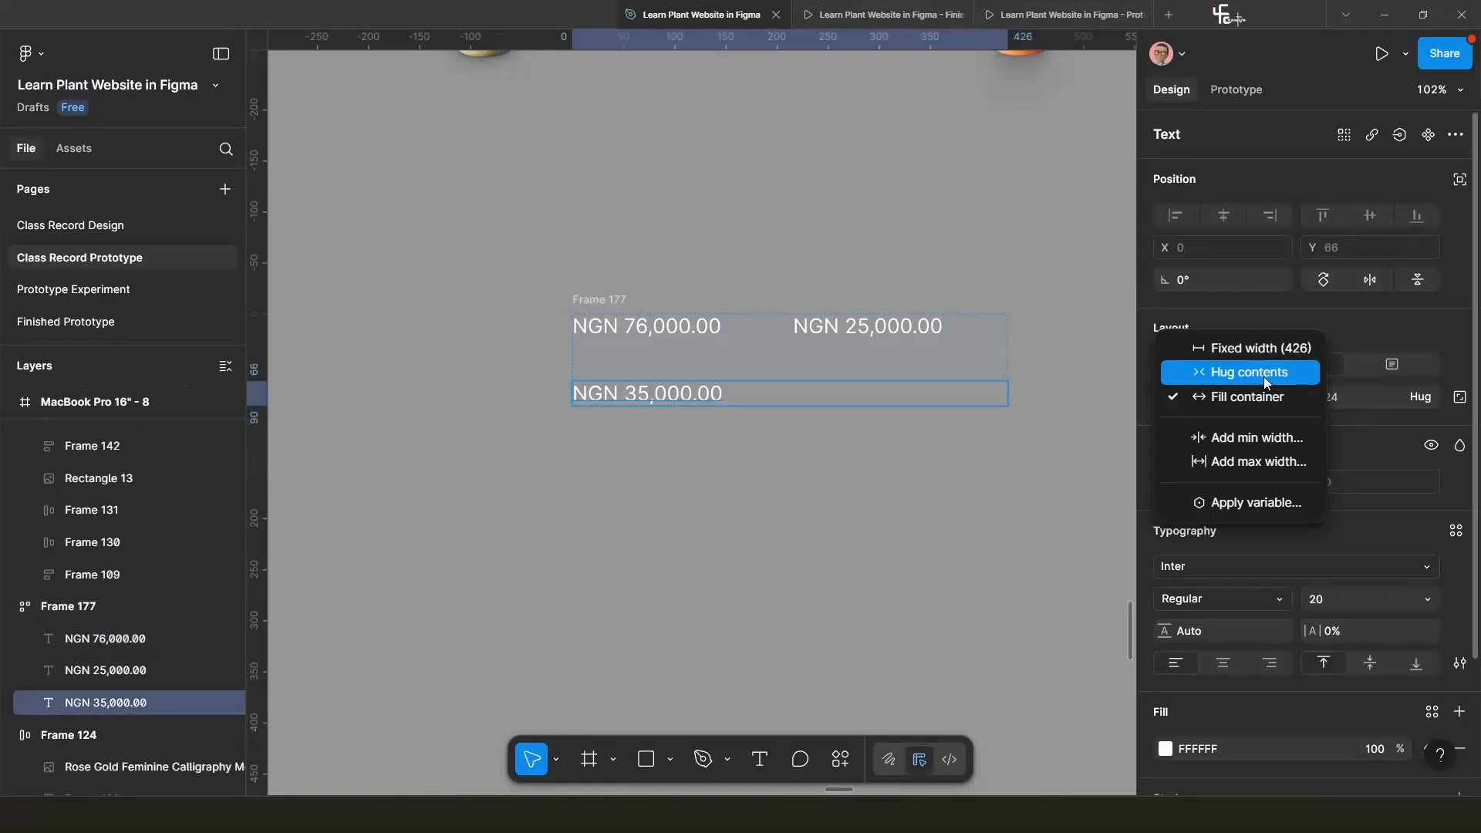
left_click(1262, 369)
Set the price frame's auto layout to horizontal without wrapping and its width to hug contents.
scroll(700, 388, "down", 5)
left_click(664, 345)
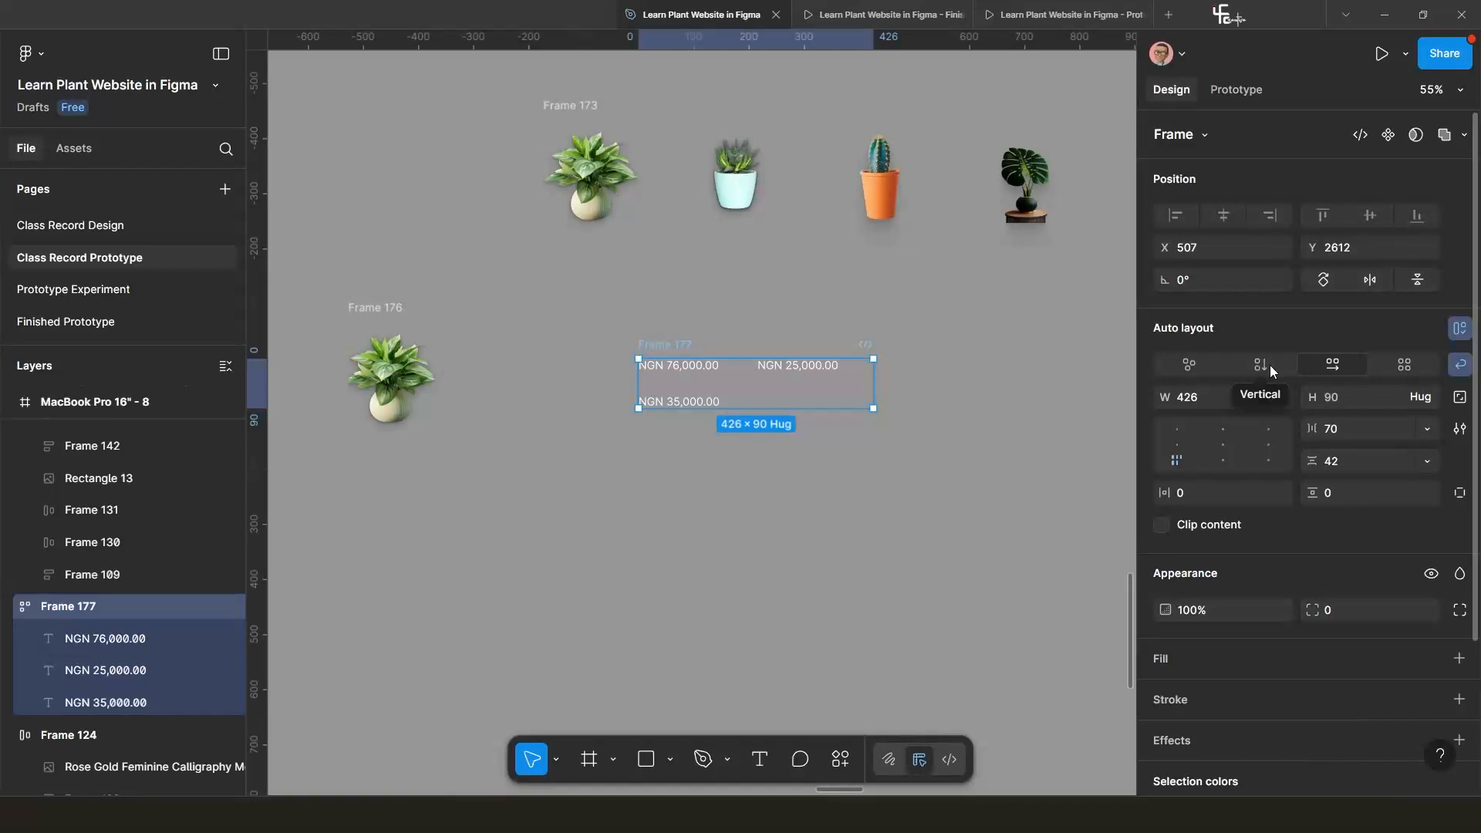
left_click(1358, 369)
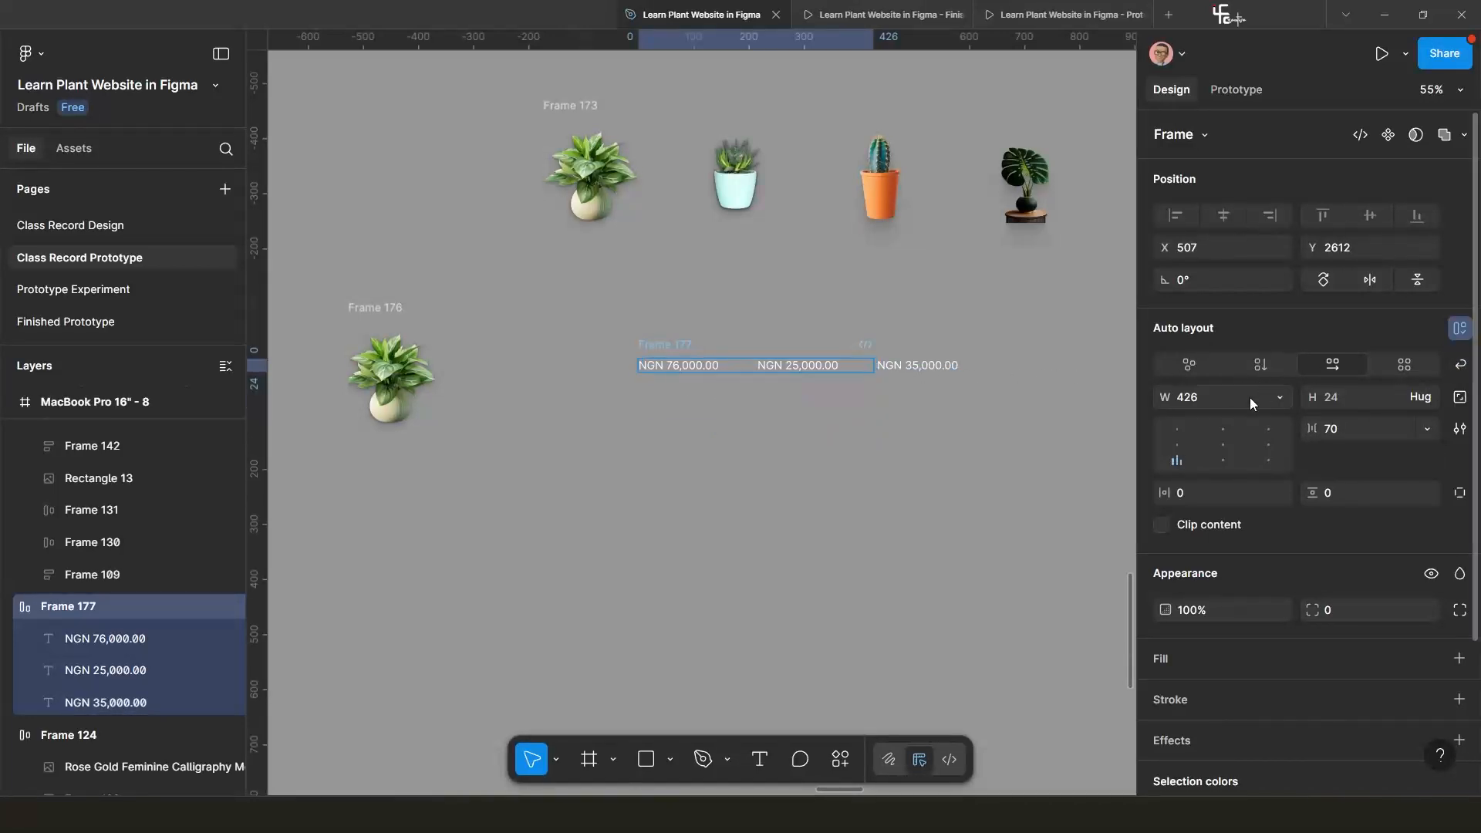
left_click(1280, 397)
left_click(1271, 419)
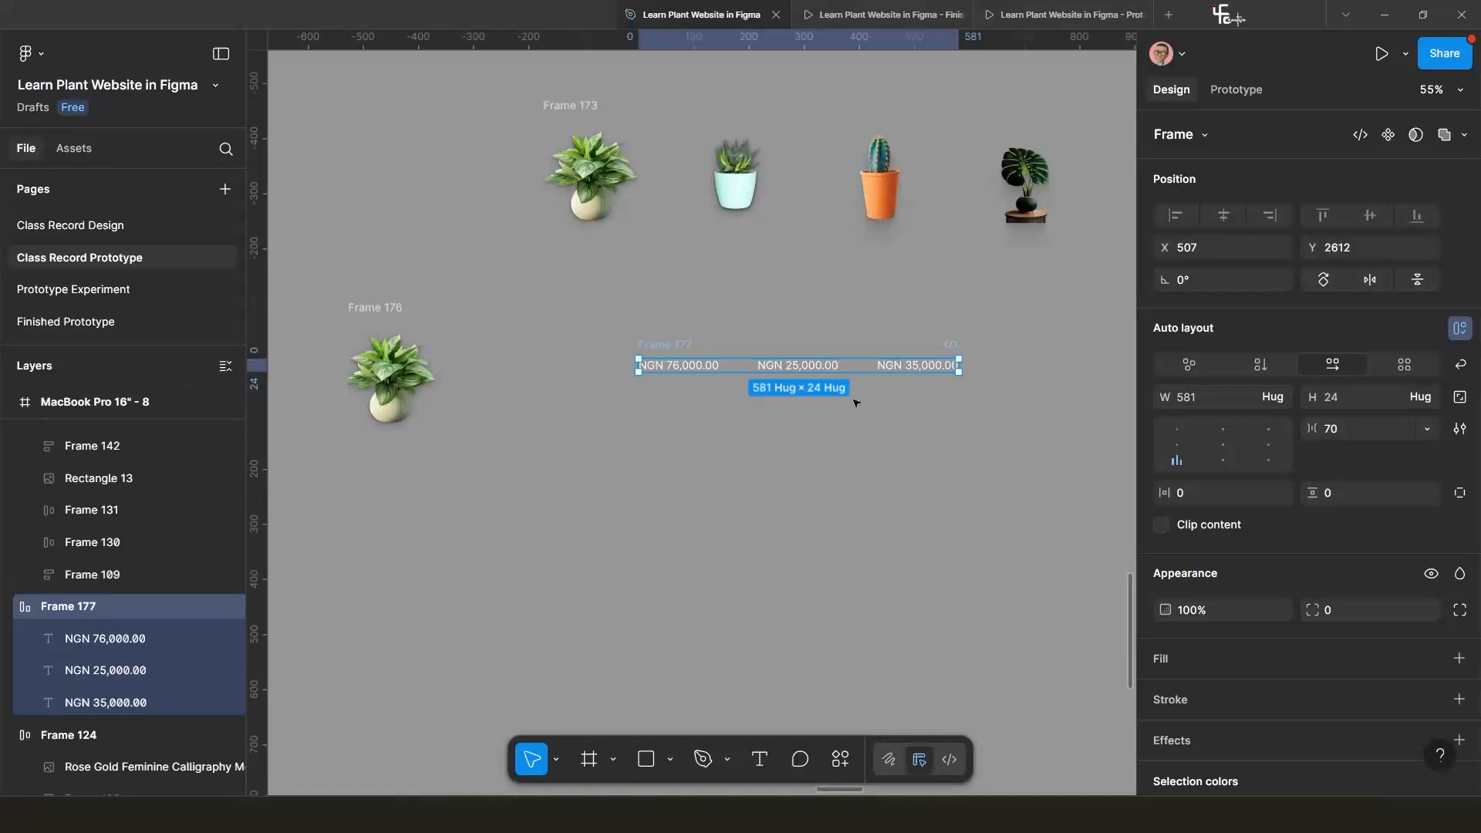
Move the price frame to X 418, Y 2688.
left_click_drag(653, 349, 601, 387)
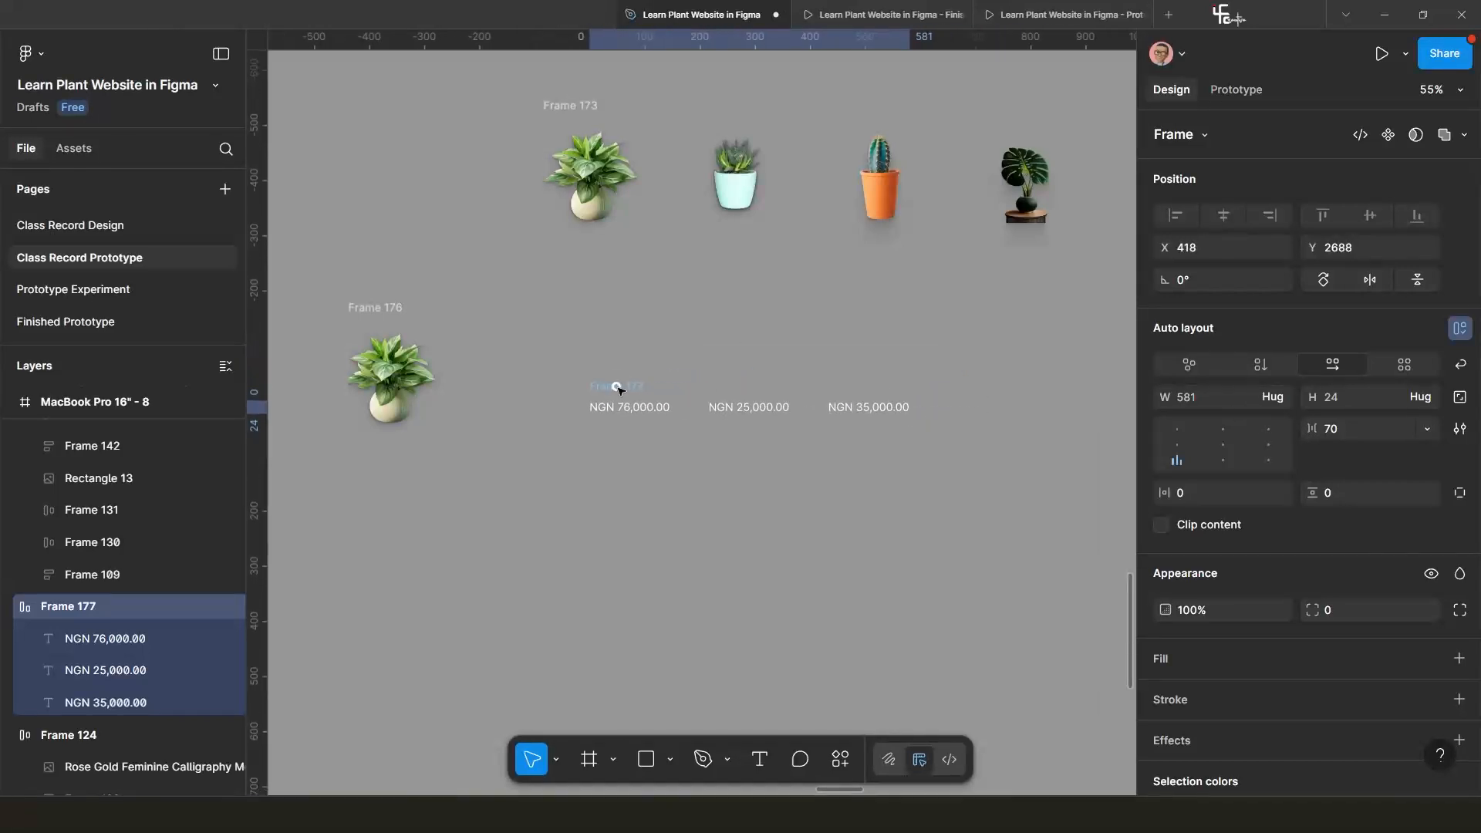
scroll(635, 413, "up", 4)
scroll(731, 428, "down", 4)
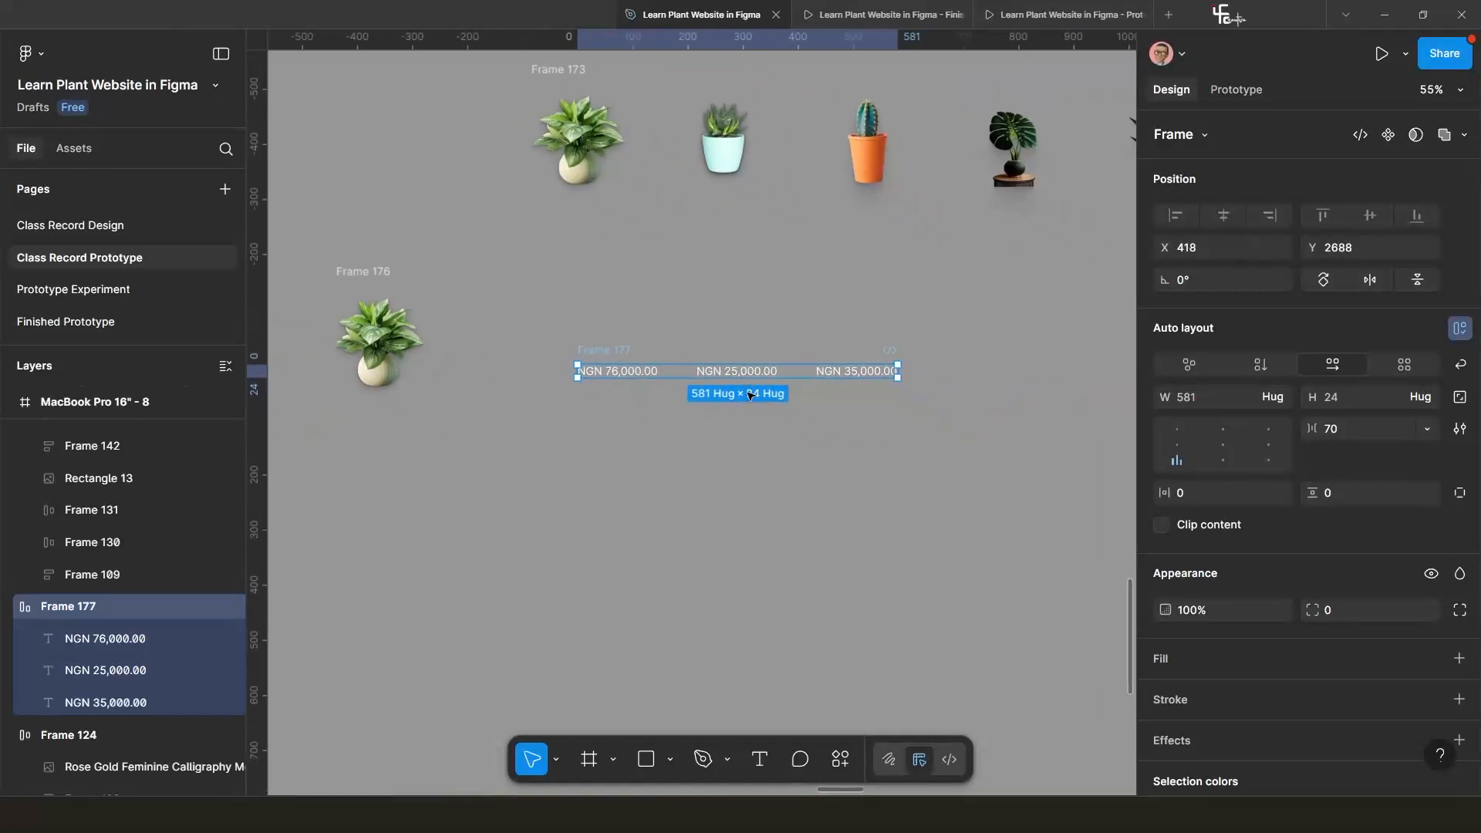
Duplicate the NGN 25,000.00 text inside the price frame and move the copy to the end of the row.
scroll(820, 436, "up", 2)
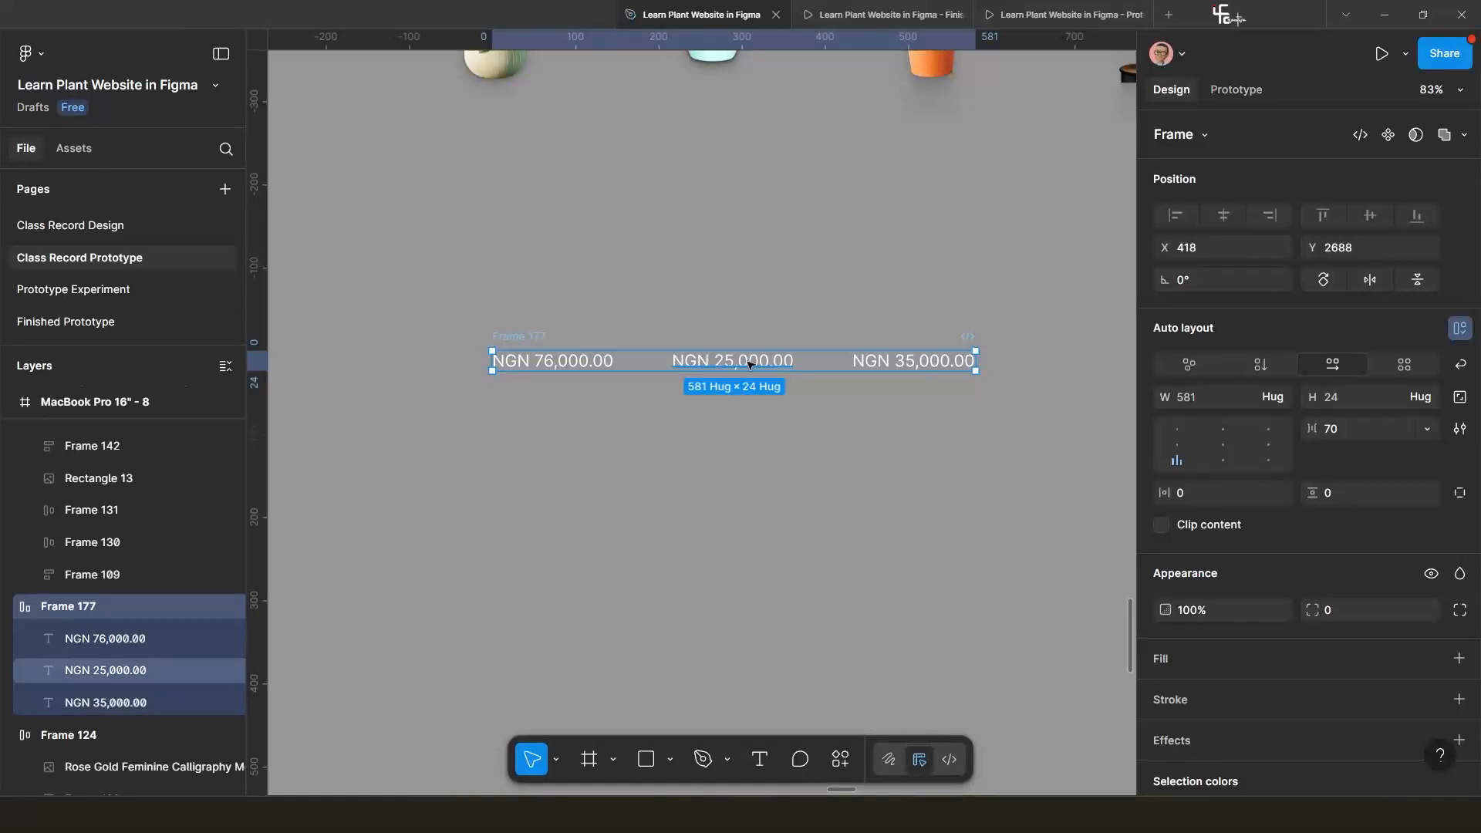
left_click(750, 365)
key("ctrl+d")
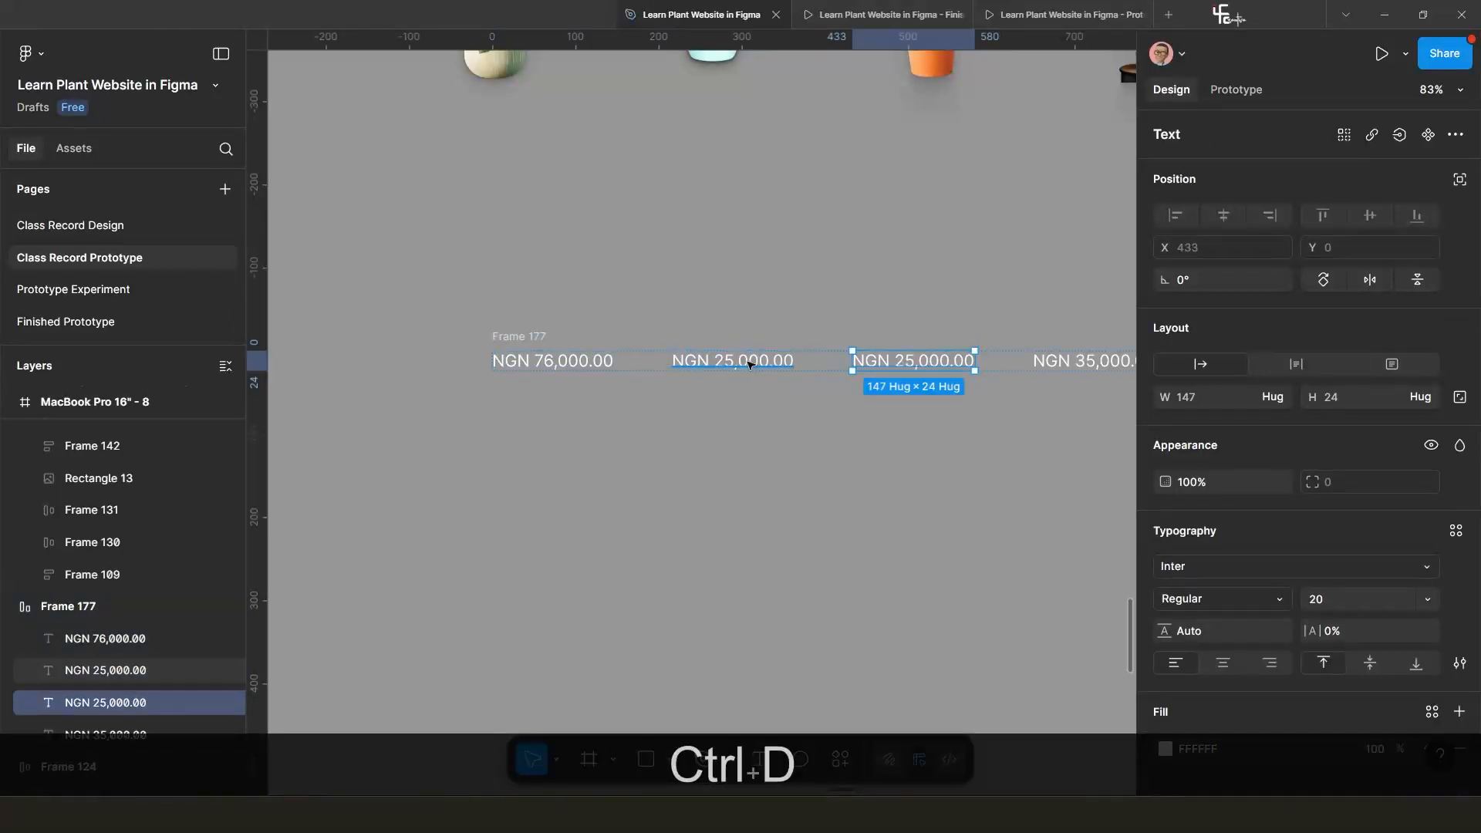
key("Right")
key("Right")
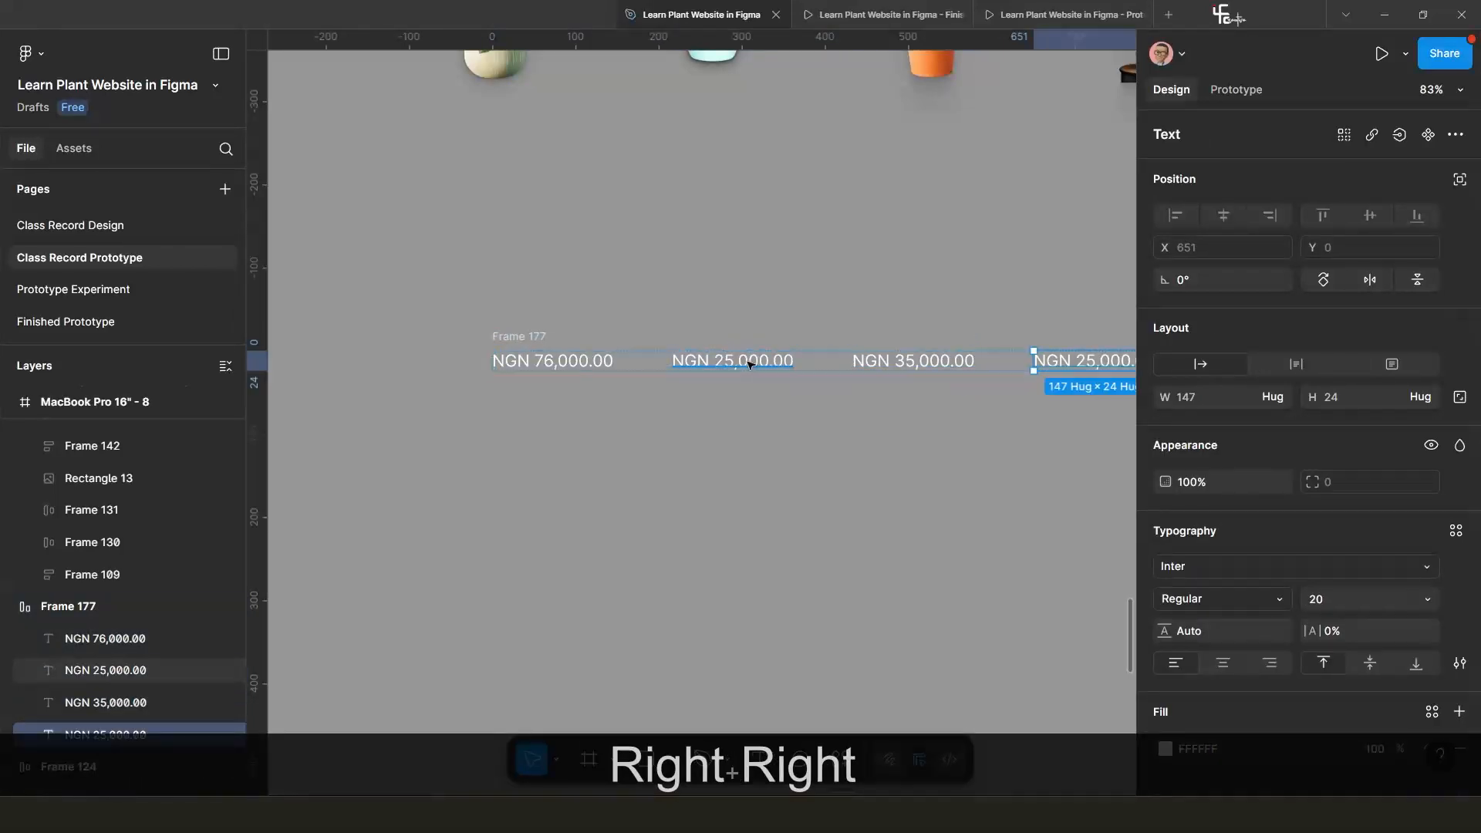
Duplicate the NGN 76,000.00 text and place the copy between NGN 25,000.00 and NGN 35,000.00 in the row.
left_click(558, 361)
key("ctrl+d")
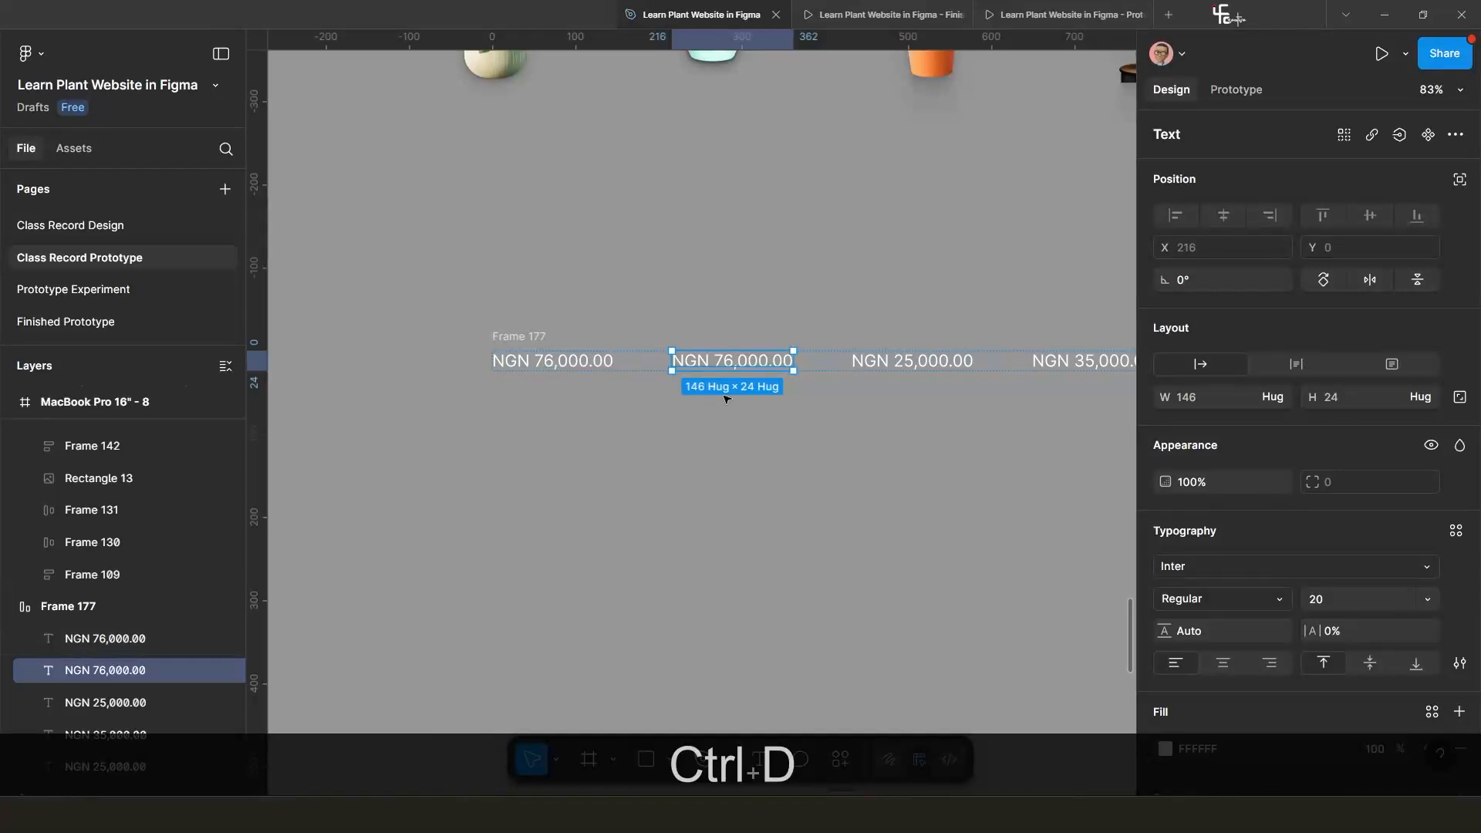
key("Right")
scroll(725, 399, "down", 5)
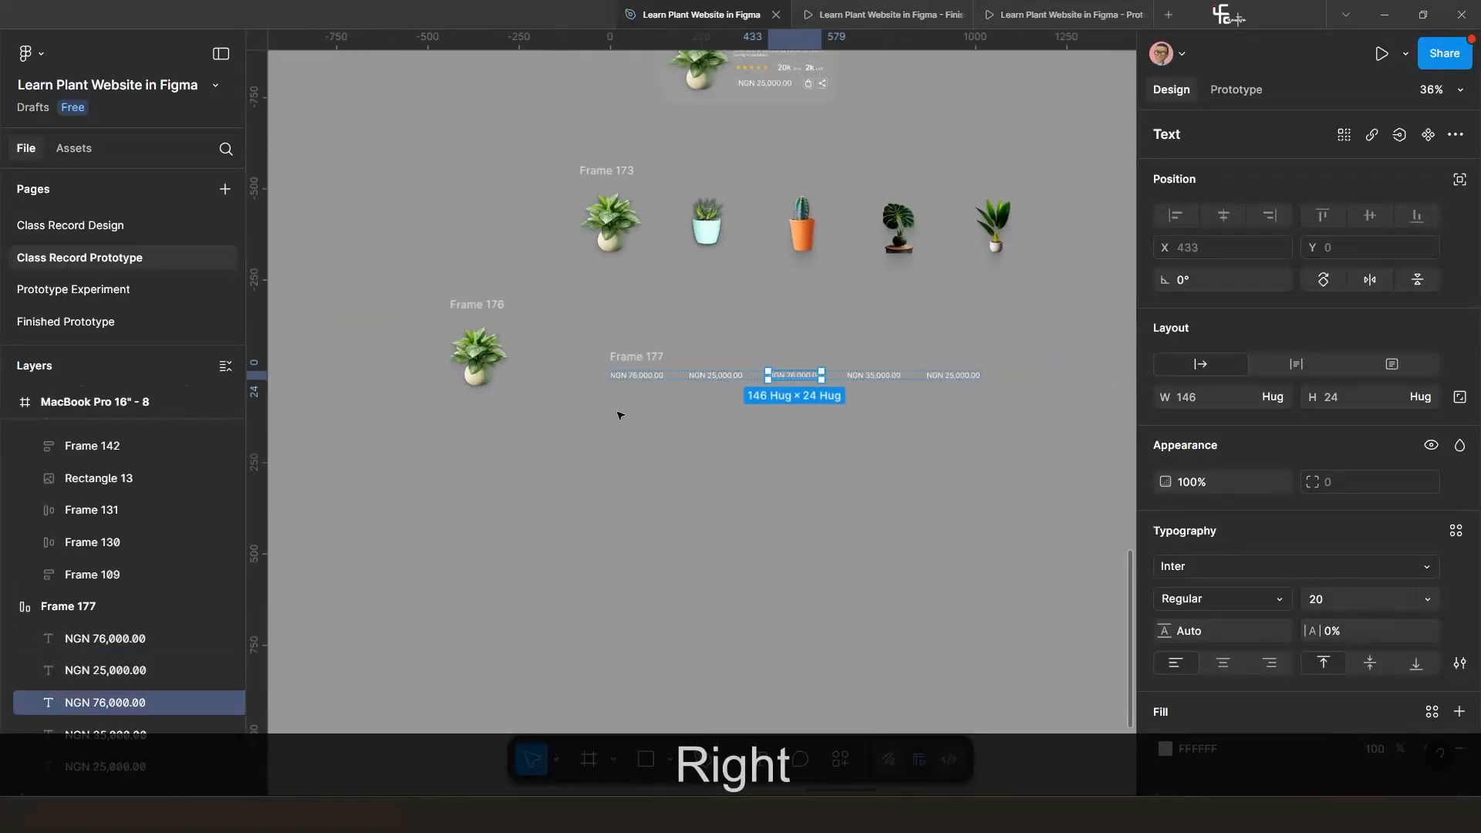
Wrap the five-price auto layout row in a new frame using Frame selection.
left_click(642, 360)
scroll(646, 366, "up", 5)
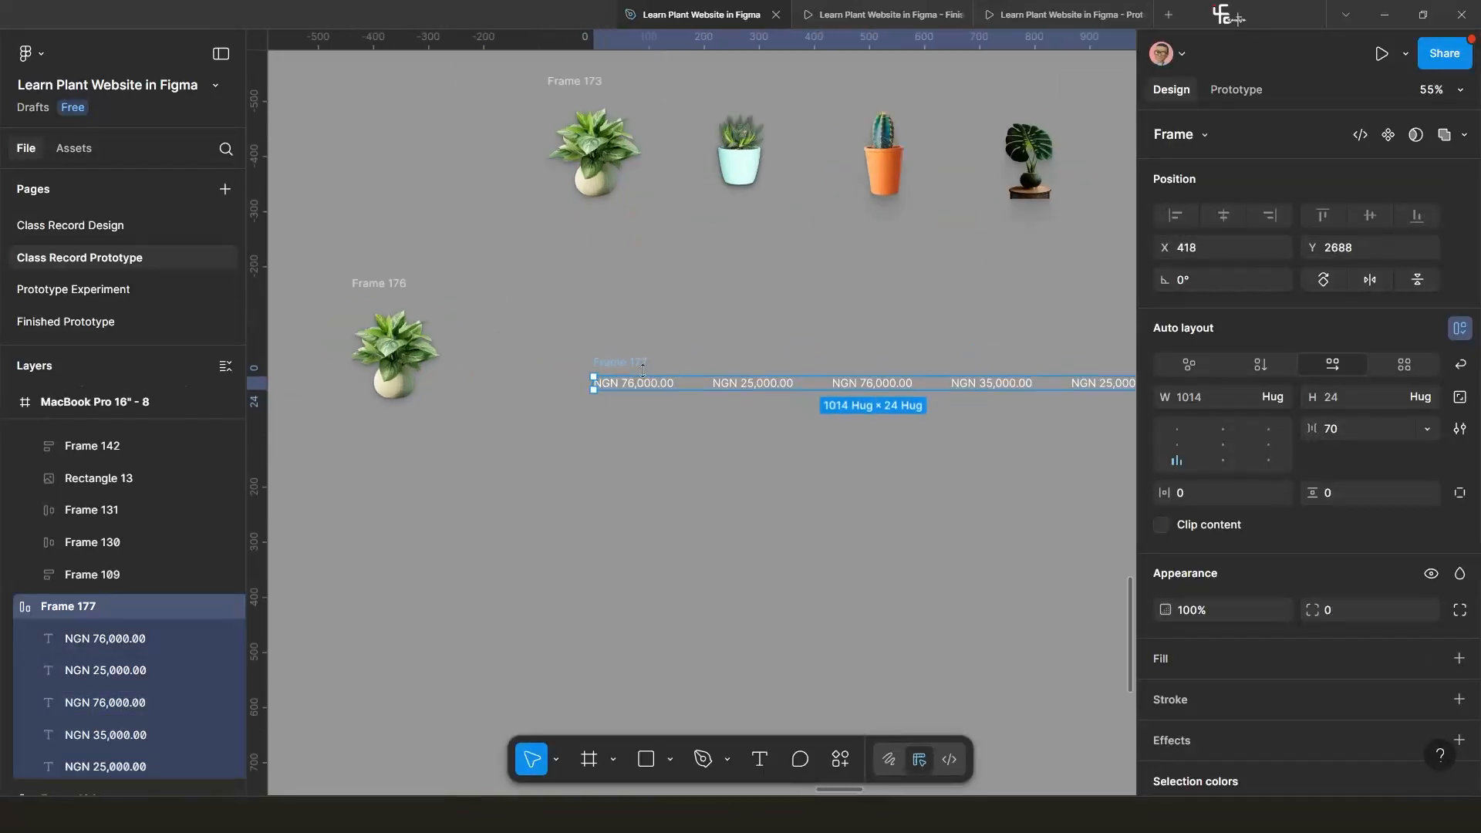
scroll(637, 375, "down", 3)
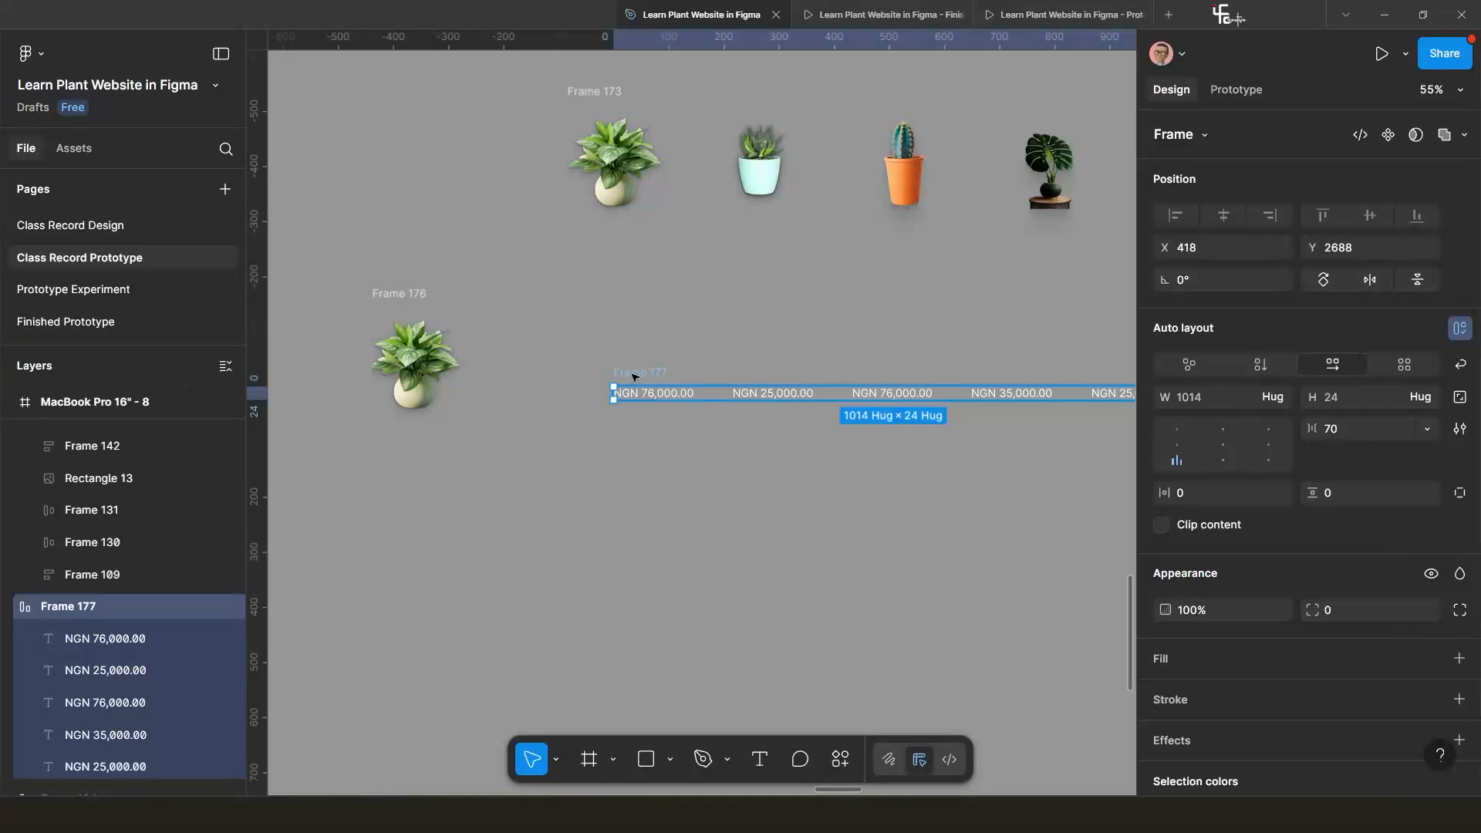
right_click(635, 377)
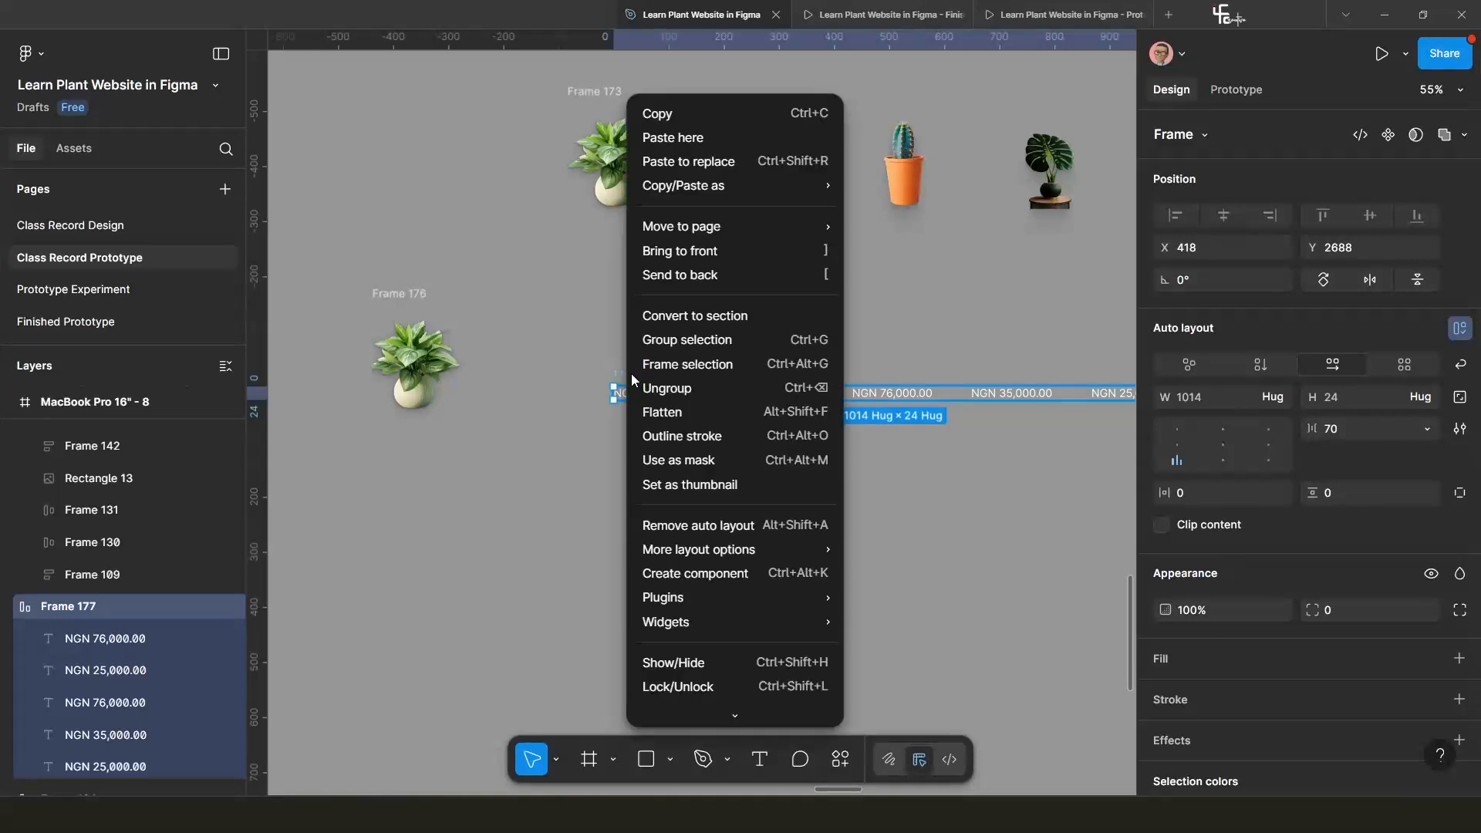
left_click(696, 361)
scroll(886, 424, "right", 5)
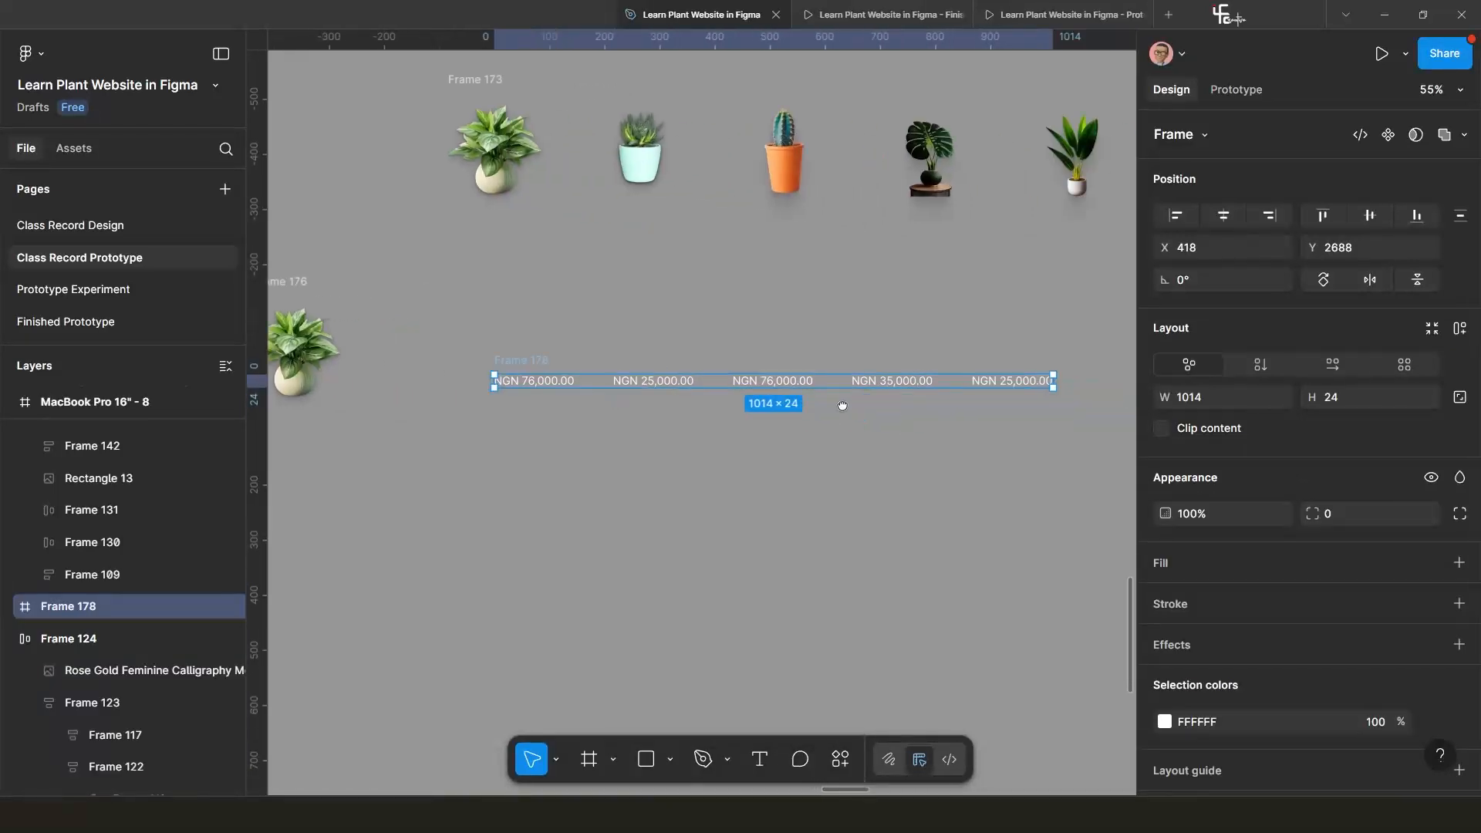
Narrow the outer price frame to 216 wide around the first price and turn on Clip content.
left_click_drag(902, 360, 485, 343)
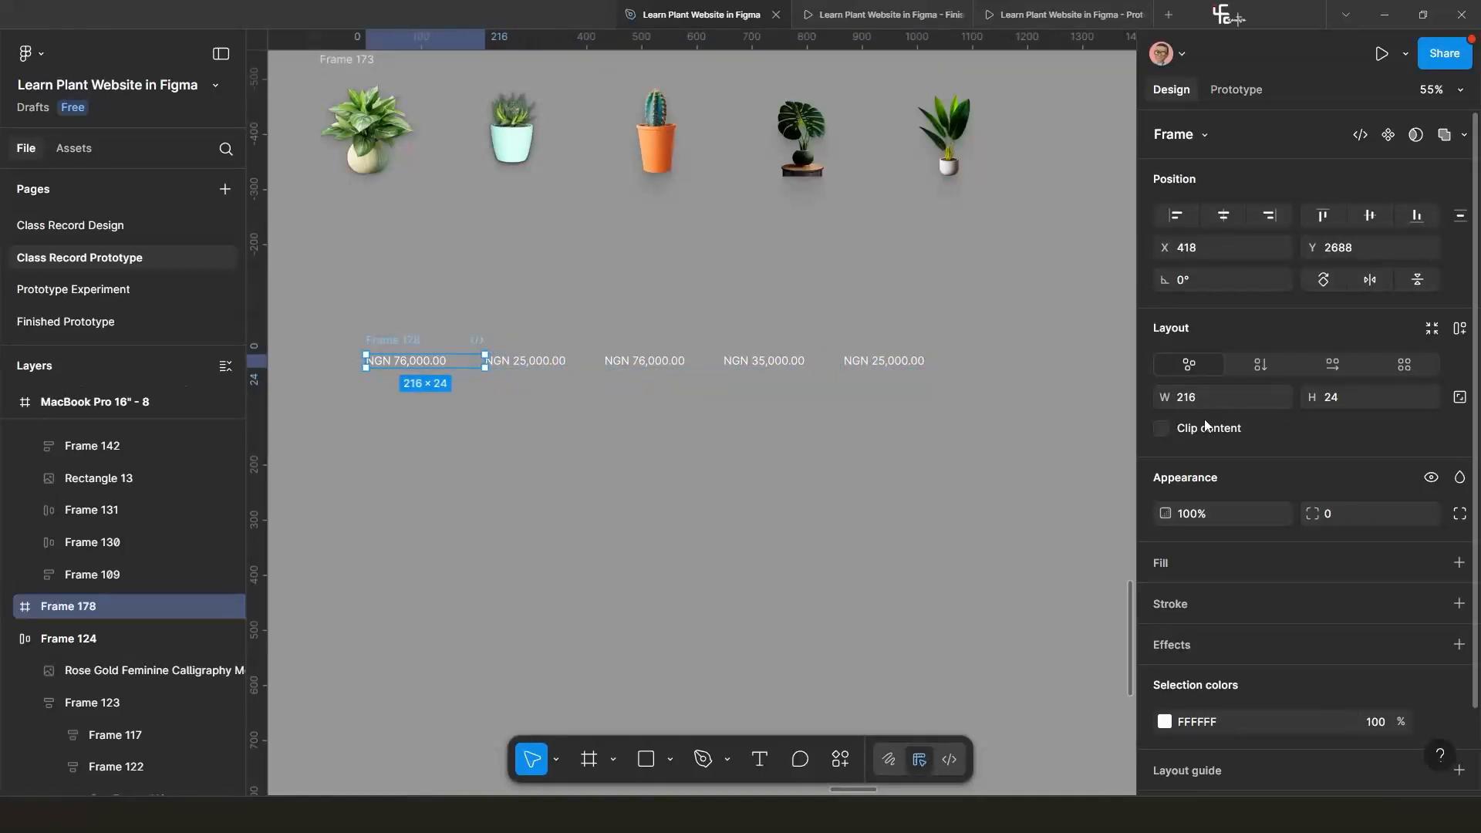
left_click(1163, 428)
scroll(522, 418, "down", 3)
left_click_drag(577, 417, 793, 411)
scroll(645, 379, "up", 3)
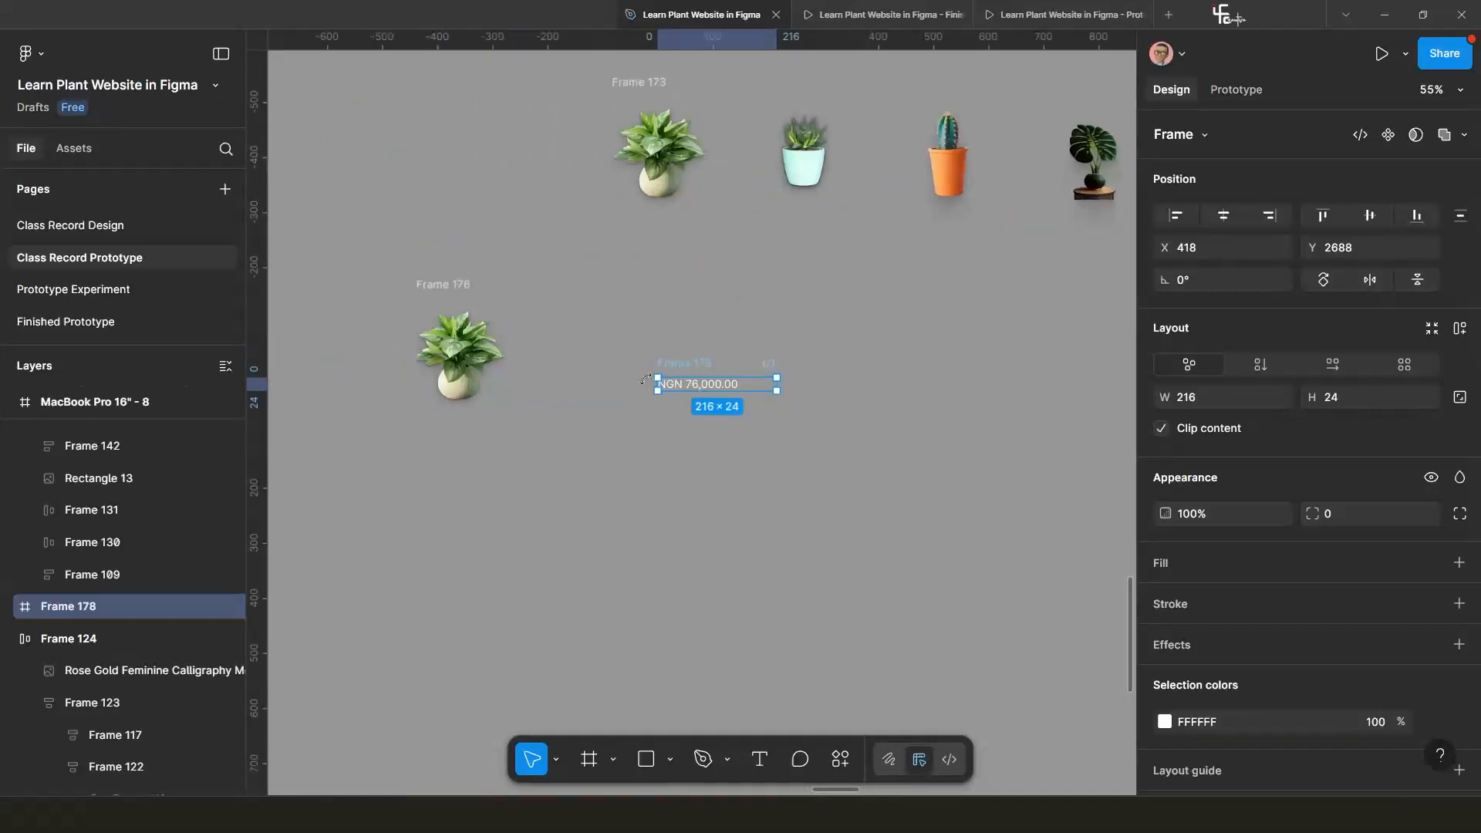
Test sliding the inner price row left inside the clipped frame to X -300, and undo the slide back to X -10.
left_click(10, 606)
left_click(61, 638)
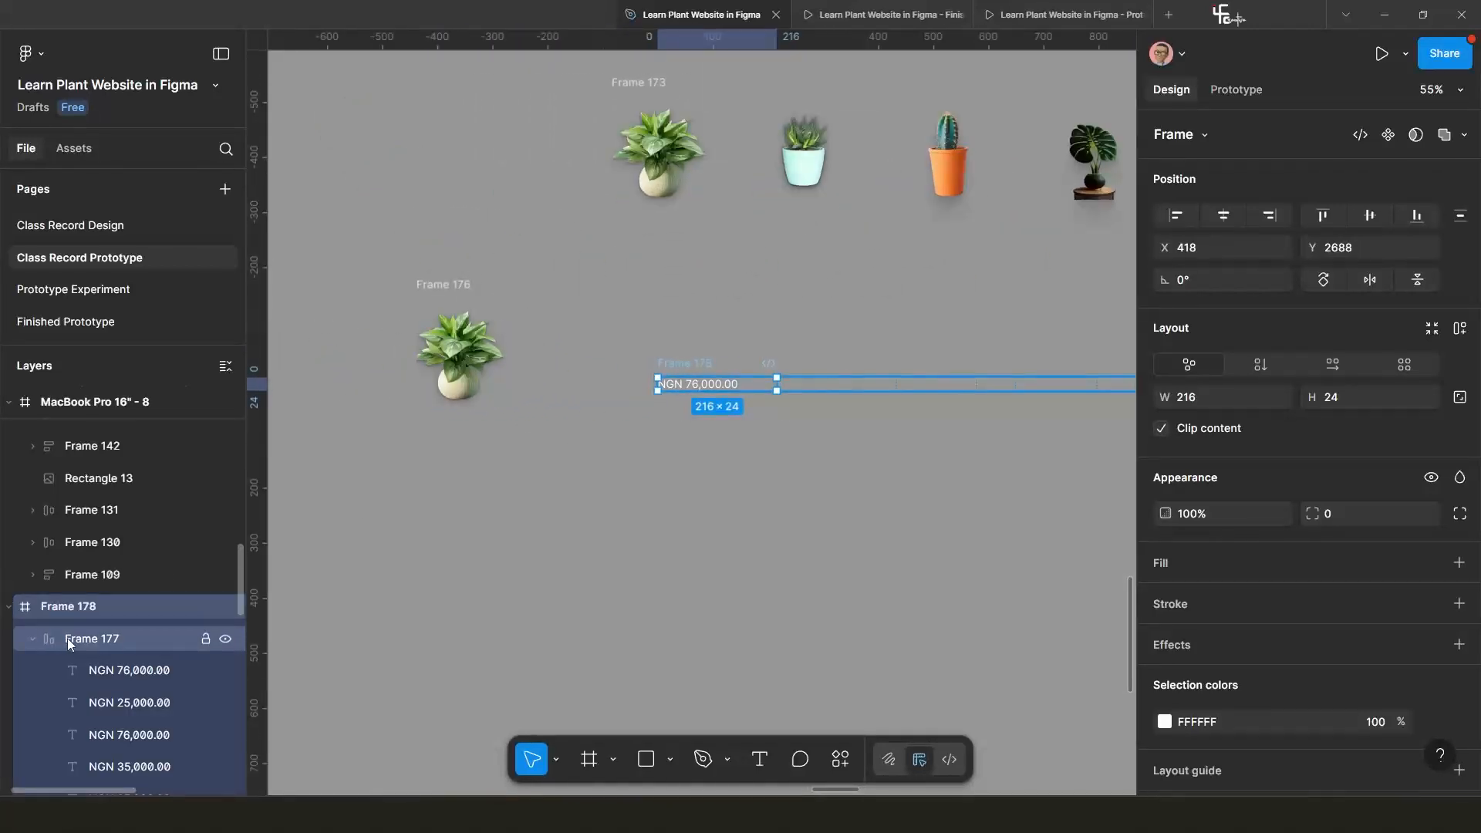
key("shift+Left")
key("shift+Left")
key("shift+Left")
key("shift+Left")
key("shift+Left")
key("shift+Left")
key("shift+Left")
key("shift+Left")
key("shift+Left")
key("shift+Left")
key("shift+Left")
key("shift+Left")
key("shift+Left")
key("shift+Left")
key("shift+Left")
key("shift+Left")
key("shift+Left")
key("shift+Left")
key("shift+Left")
key("shift+Left")
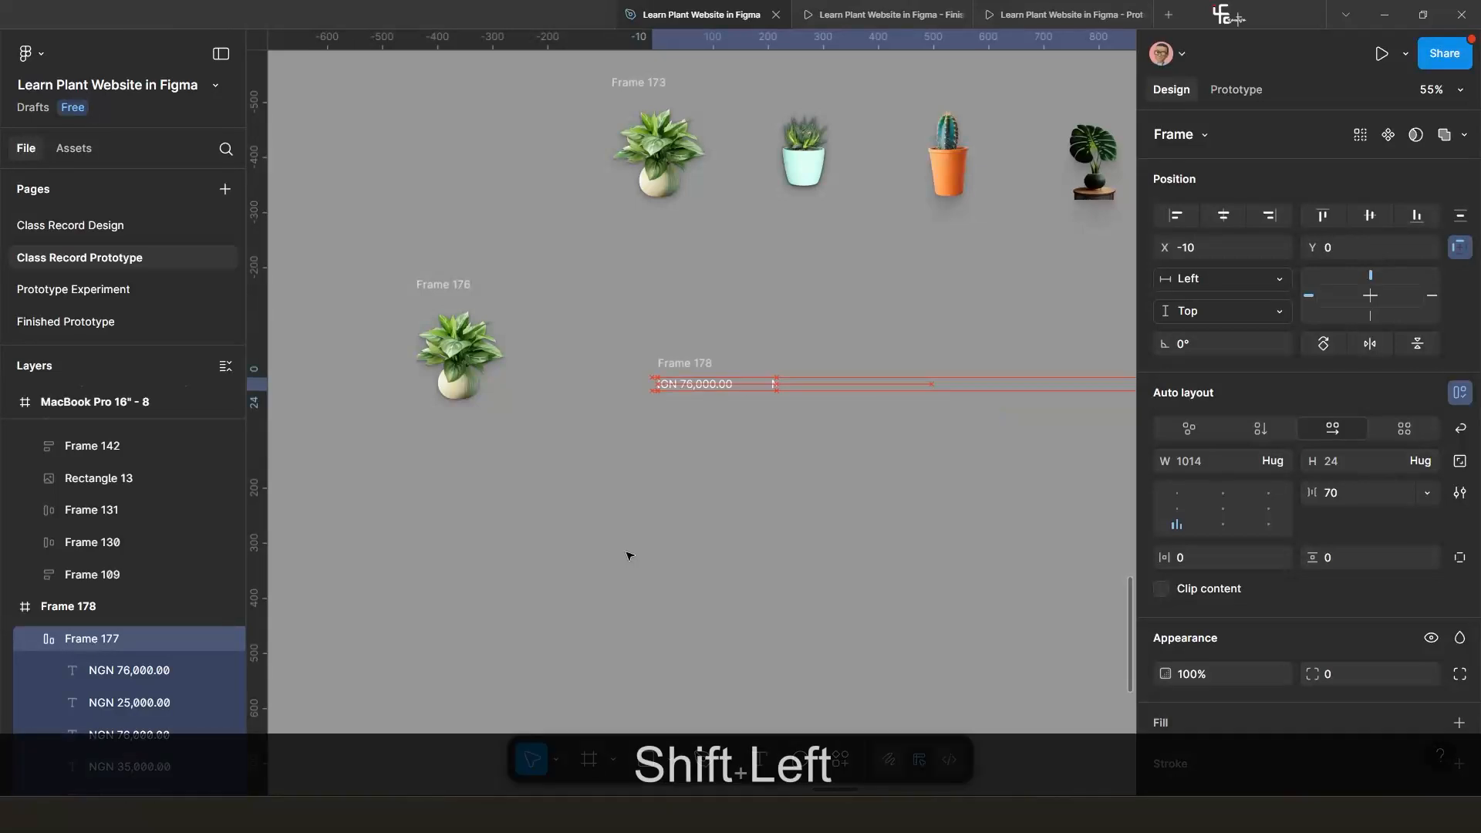
key("shift+Left")
key("ctrl+z")
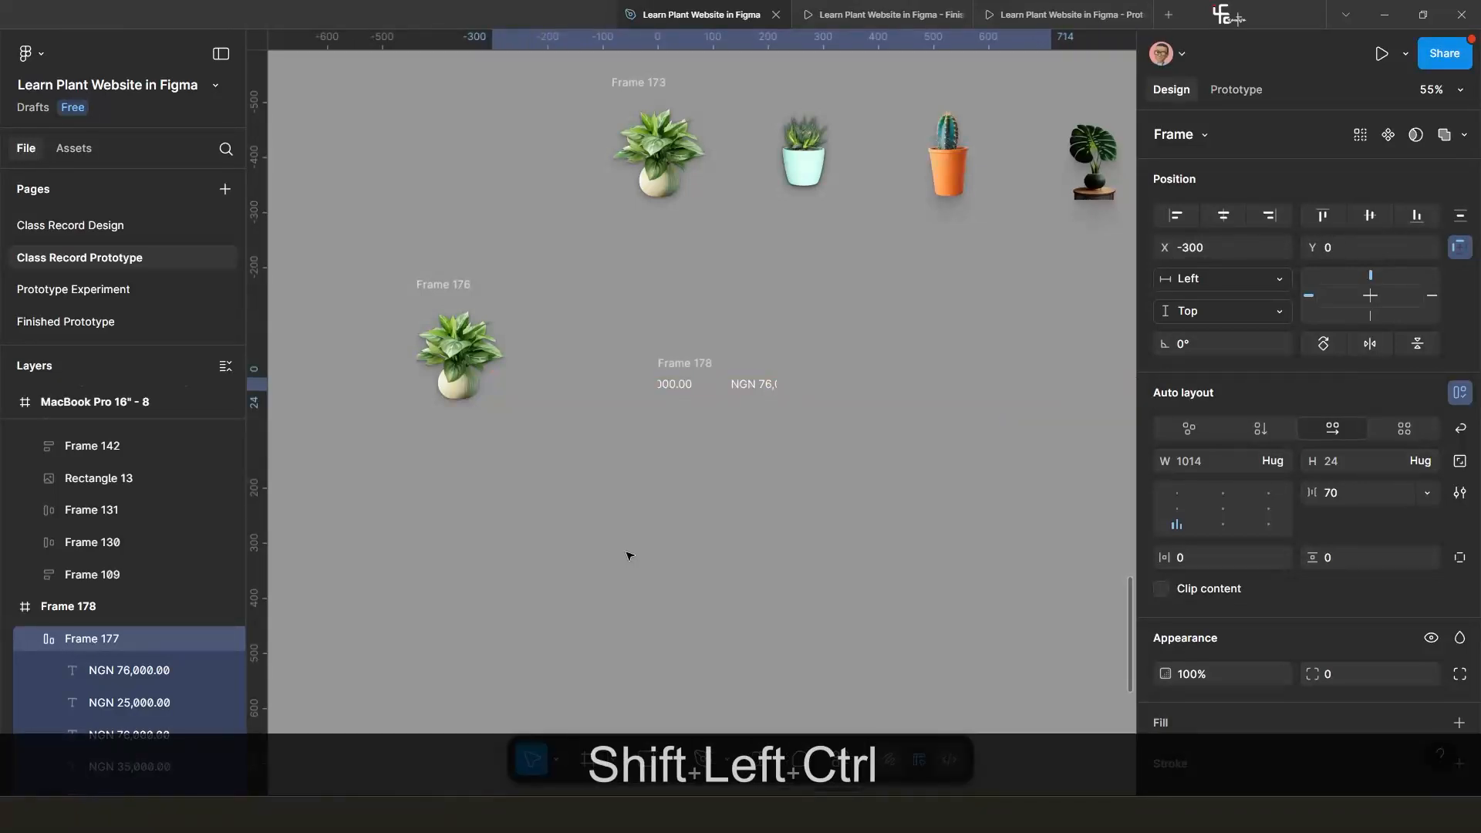
left_click(623, 553)
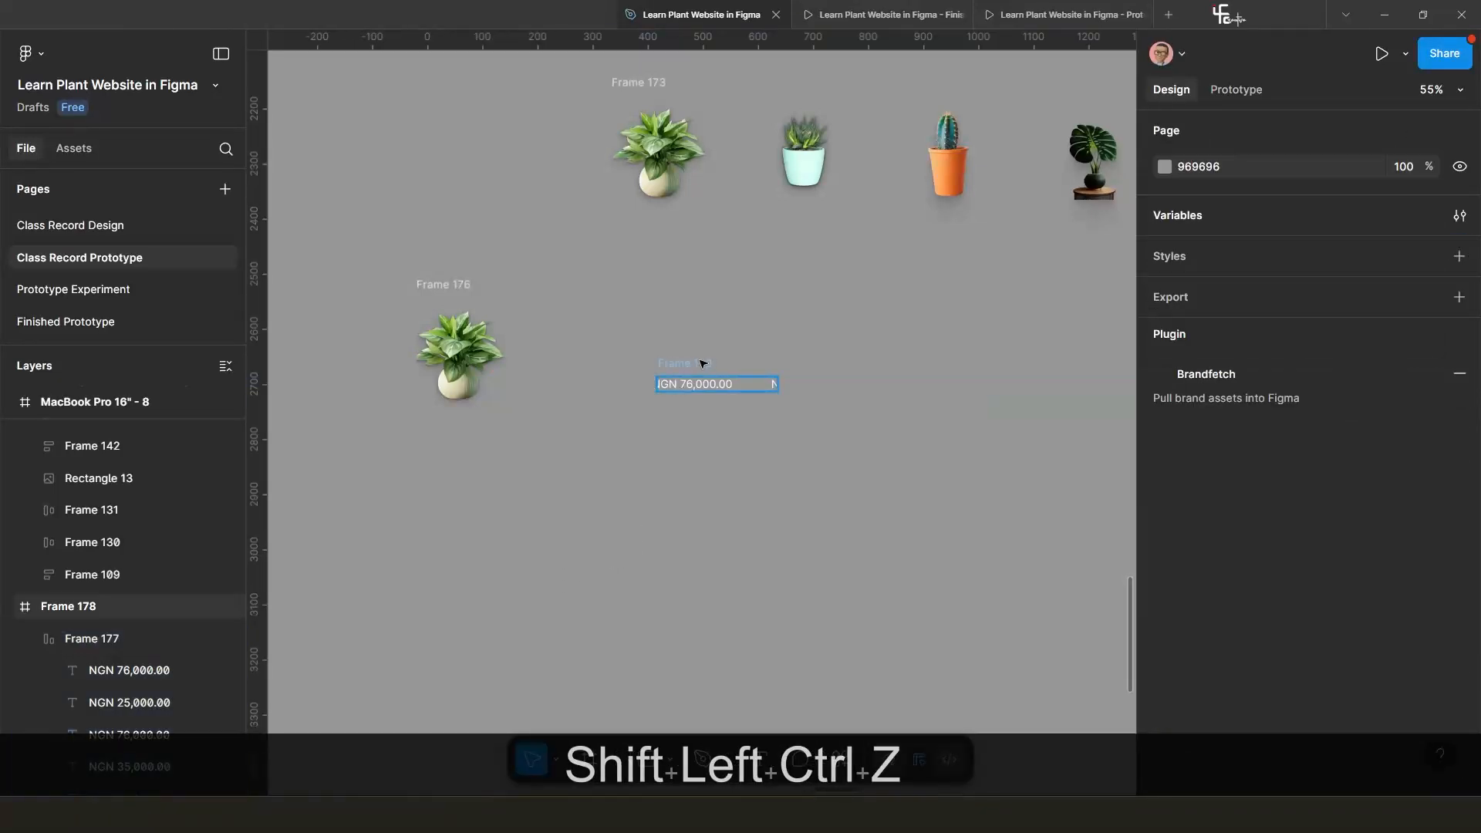
Move the clipped price frame beside the single plant image at X 209, Y 2677, and narrow it to 206 wide.
left_click_drag(702, 363, 692, 420)
scroll(598, 394, "up", 4)
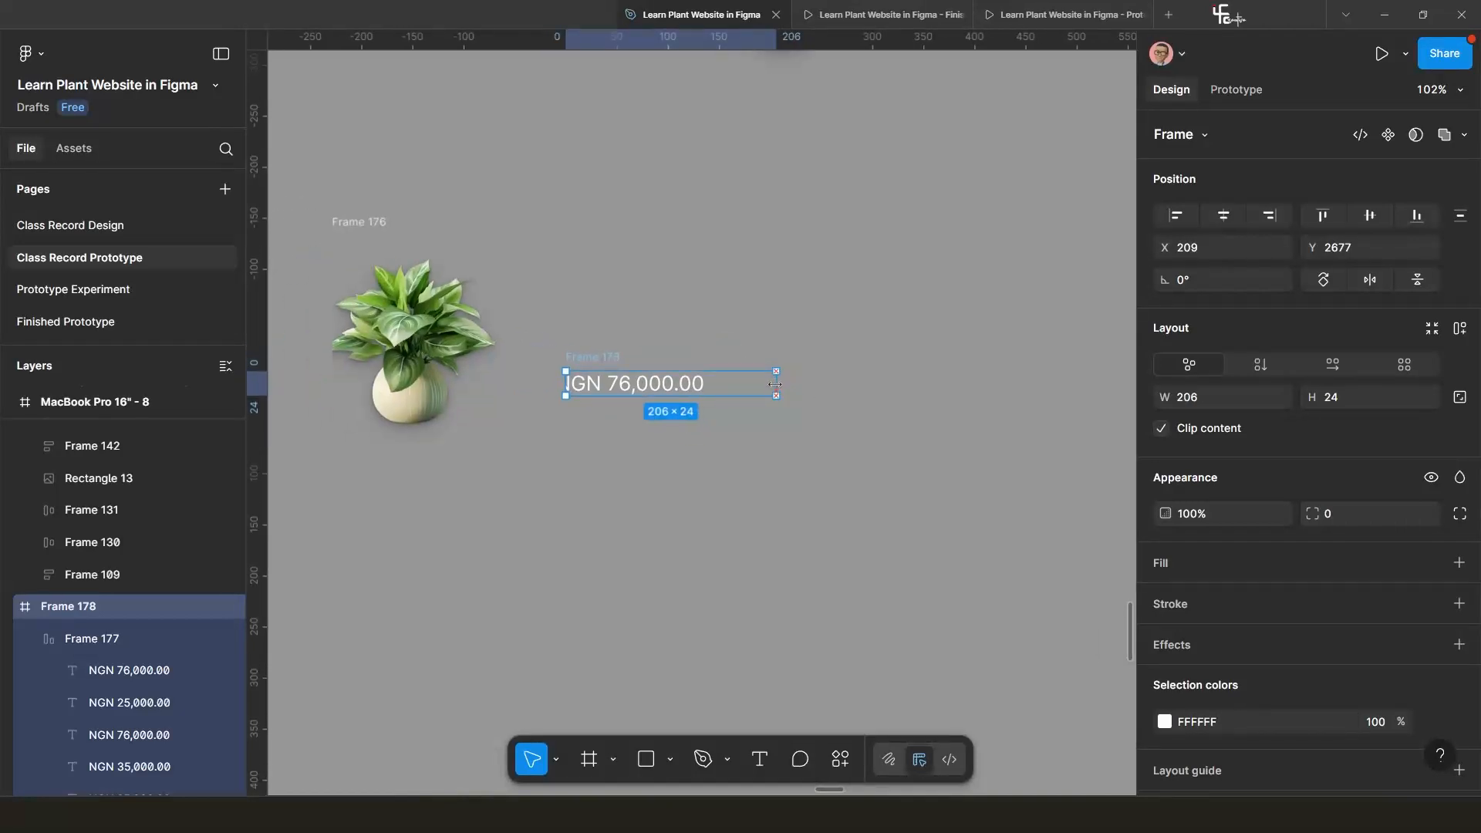
left_click(755, 473)
scroll(748, 471, "down", 4)
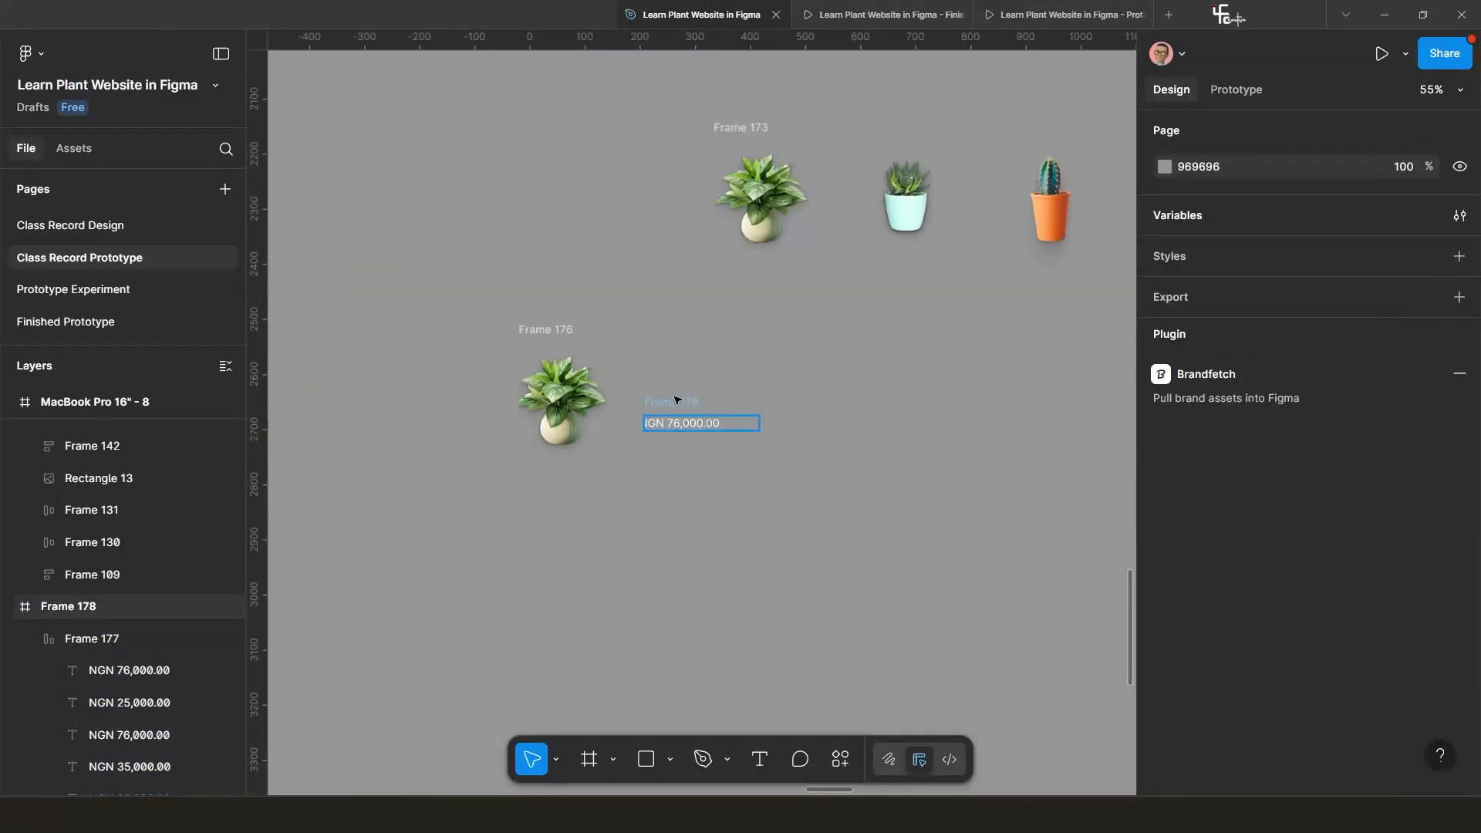
Duplicate the Snake Plant name and description frame out of the info card to X 671, Y 2451, below the plant image row.
left_click(676, 400)
scroll(648, 386, "down", 5)
scroll(784, 340, "up", 3)
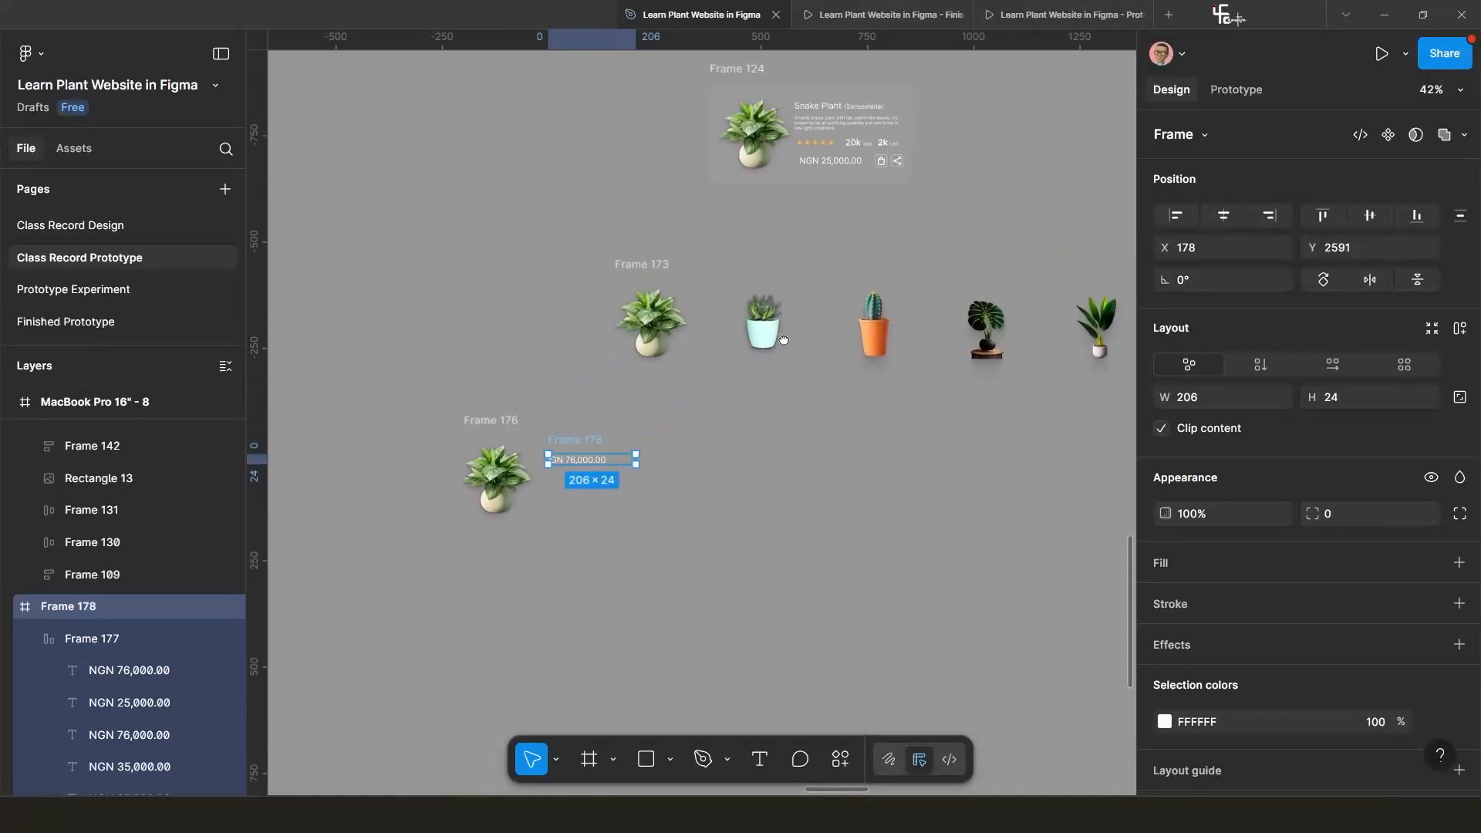
scroll(782, 308, "up", 3)
scroll(780, 253, "up", 6)
left_click(780, 253)
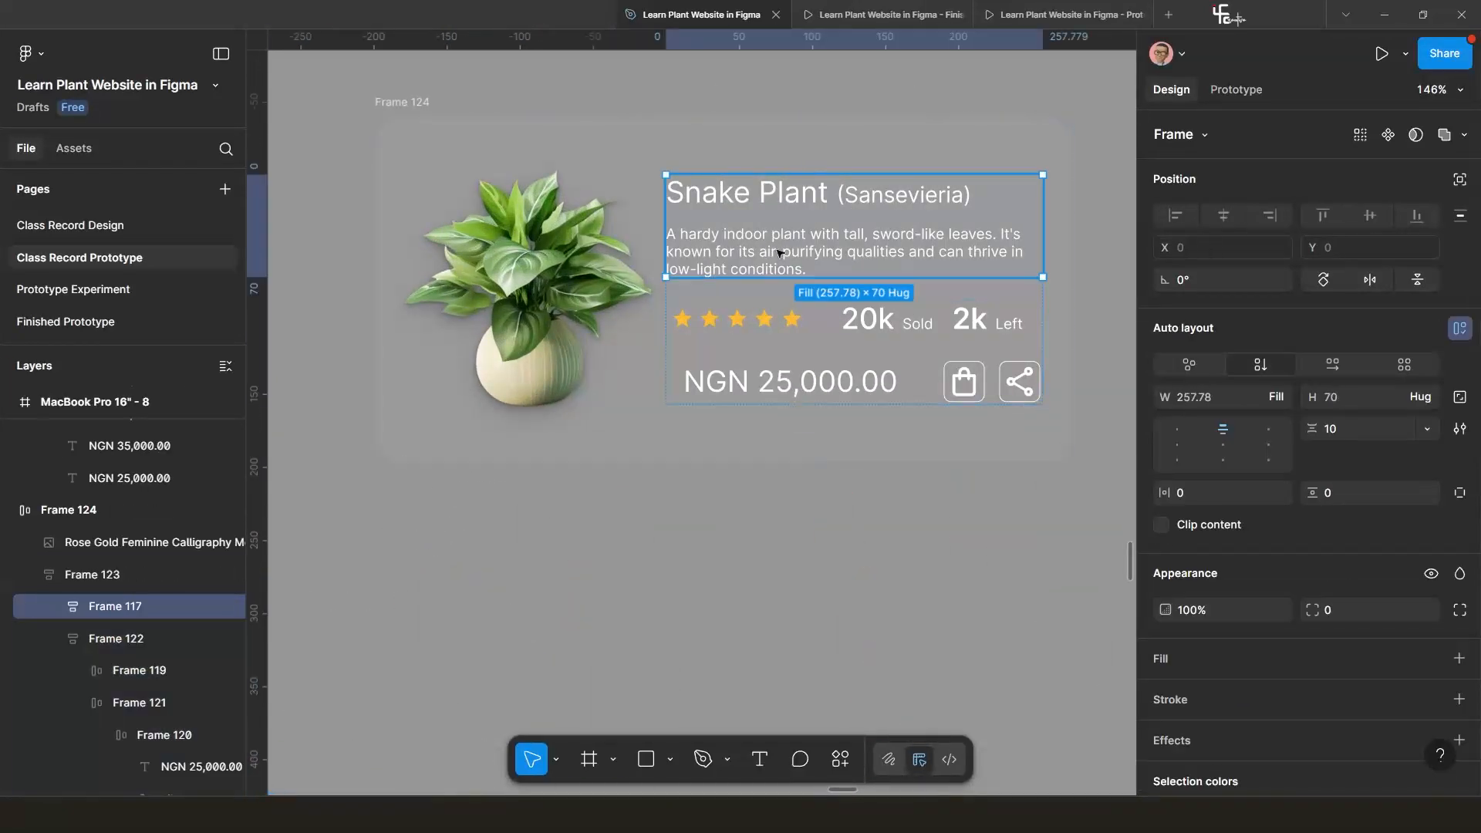
scroll(779, 253, "down", 4)
key("alt")
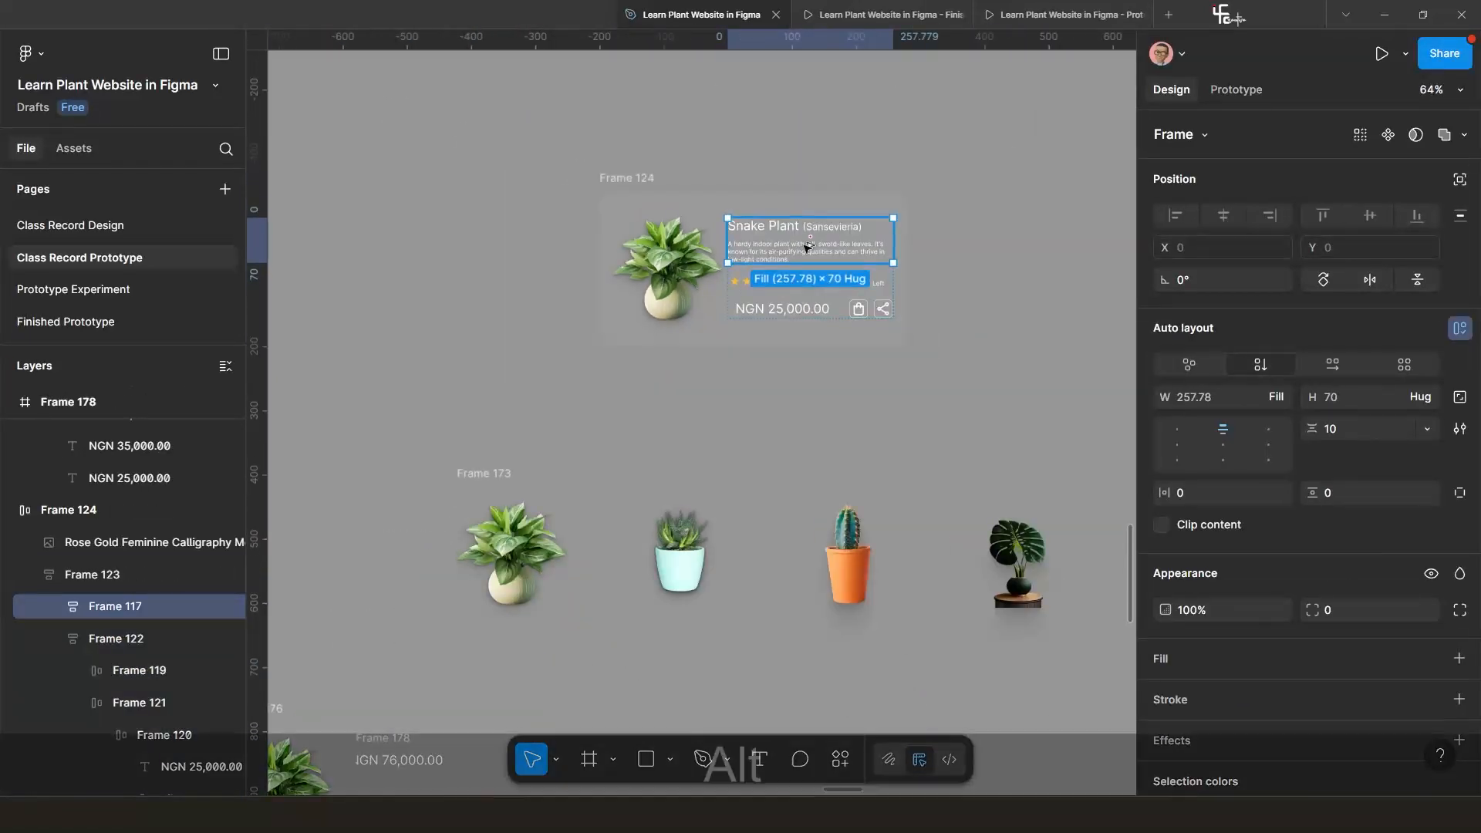
left_click_drag(806, 247, 737, 499)
scroll(768, 671, "up", 3)
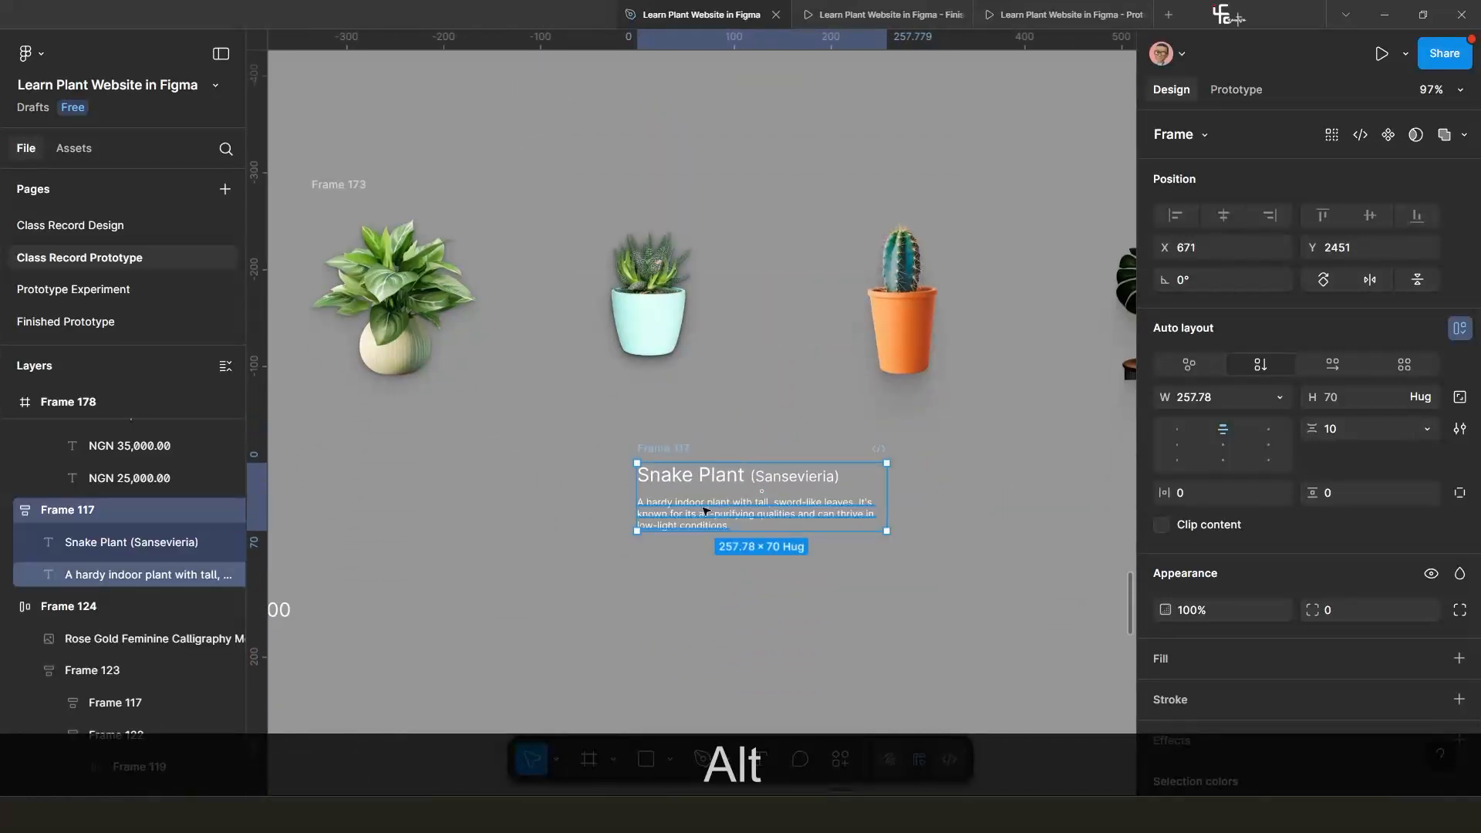
scroll(707, 506, "down", 5)
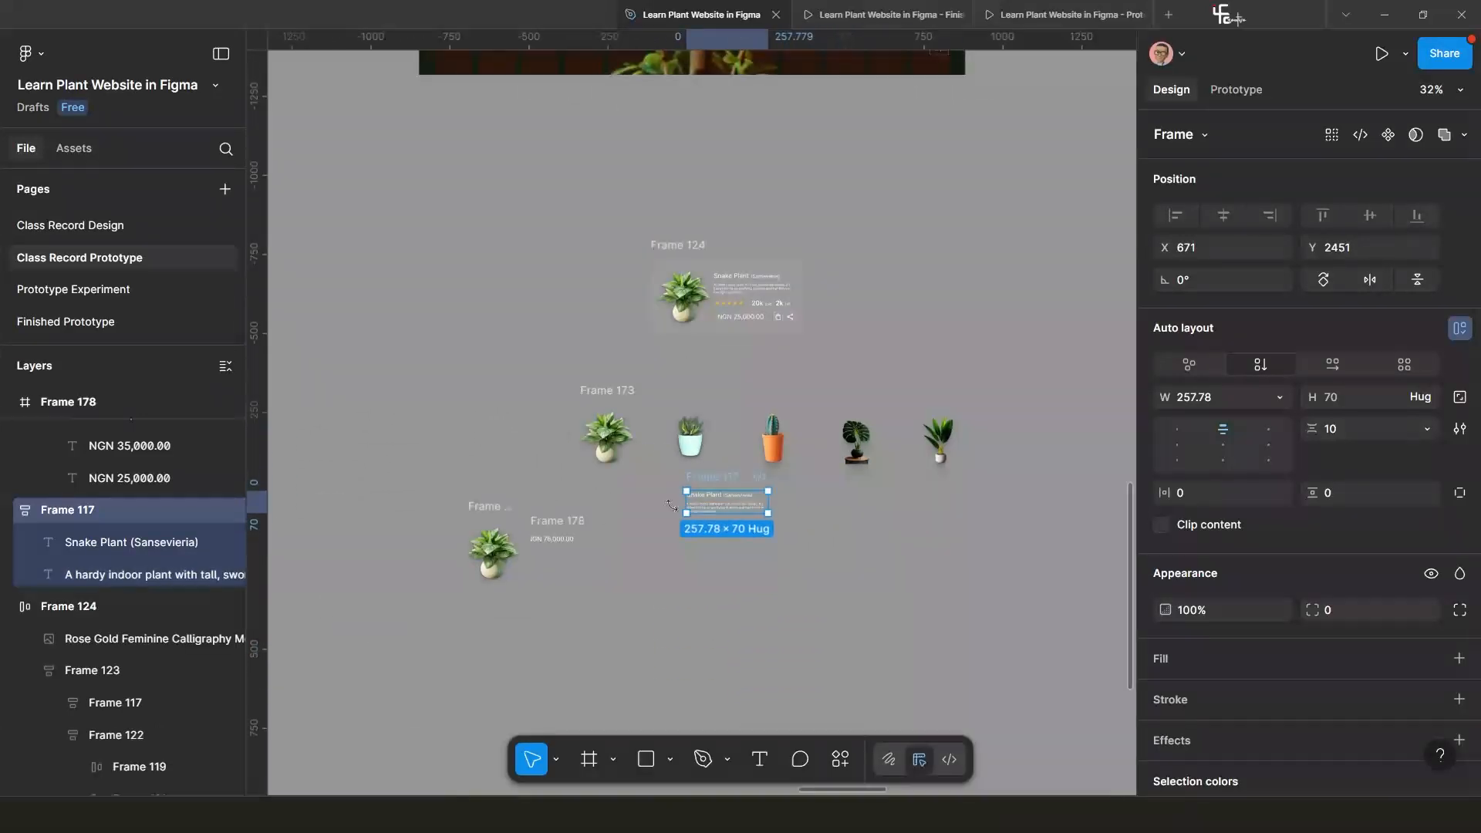
Examine the list of ten popular plants and their descriptions on the Class Record Design page.
left_click(89, 226)
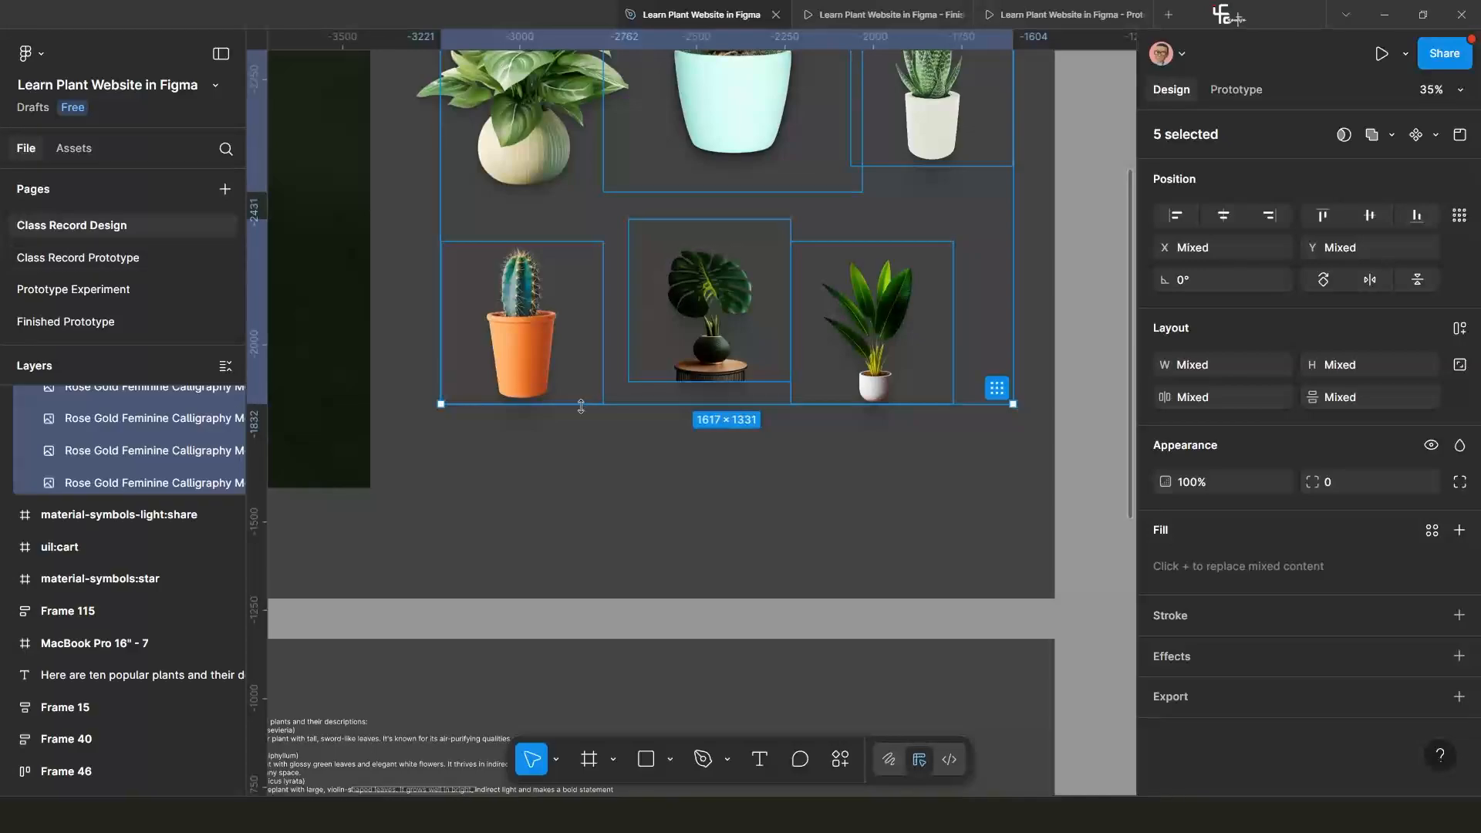
scroll(572, 414, "down", 6)
scroll(494, 528, "up", 6)
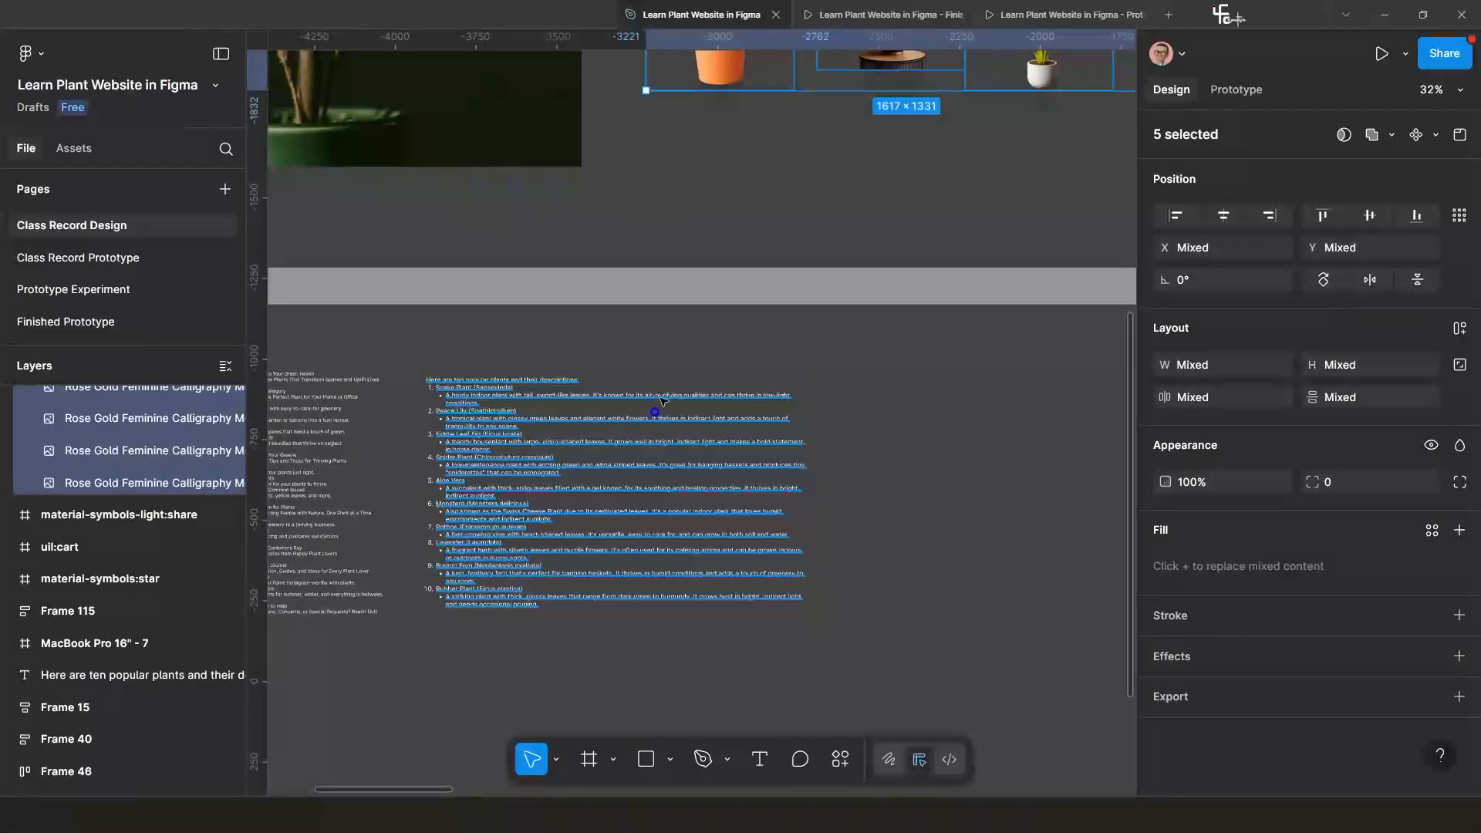
scroll(479, 394, "up", 2)
left_click_drag(479, 394, 682, 209)
scroll(571, 383, "up", 2)
left_click_drag(571, 382, 914, 471)
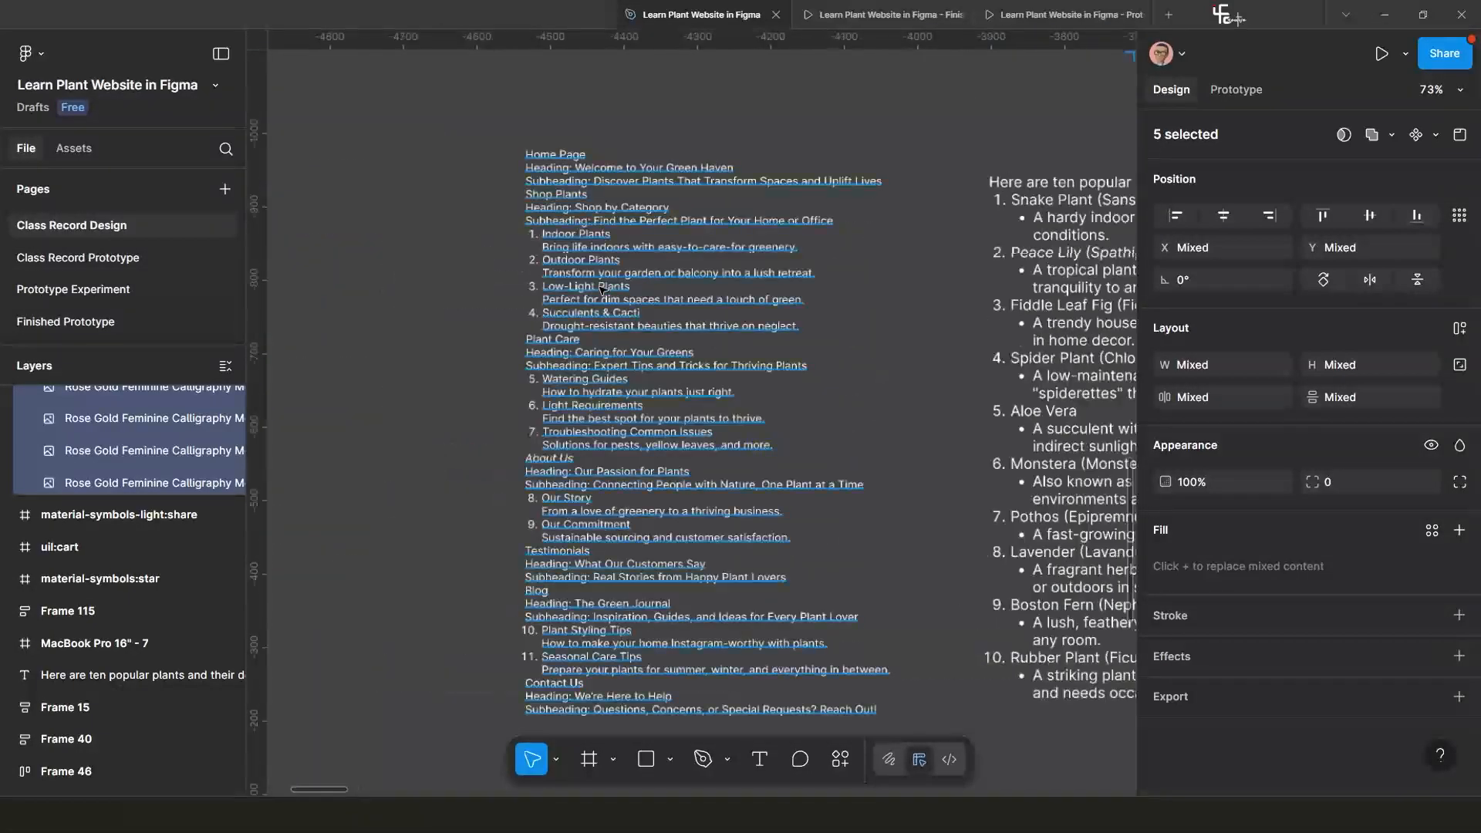
scroll(598, 289, "up", 2)
scroll(598, 288, "down", 4)
left_click_drag(772, 339, 472, 257)
scroll(472, 257, "up", 3)
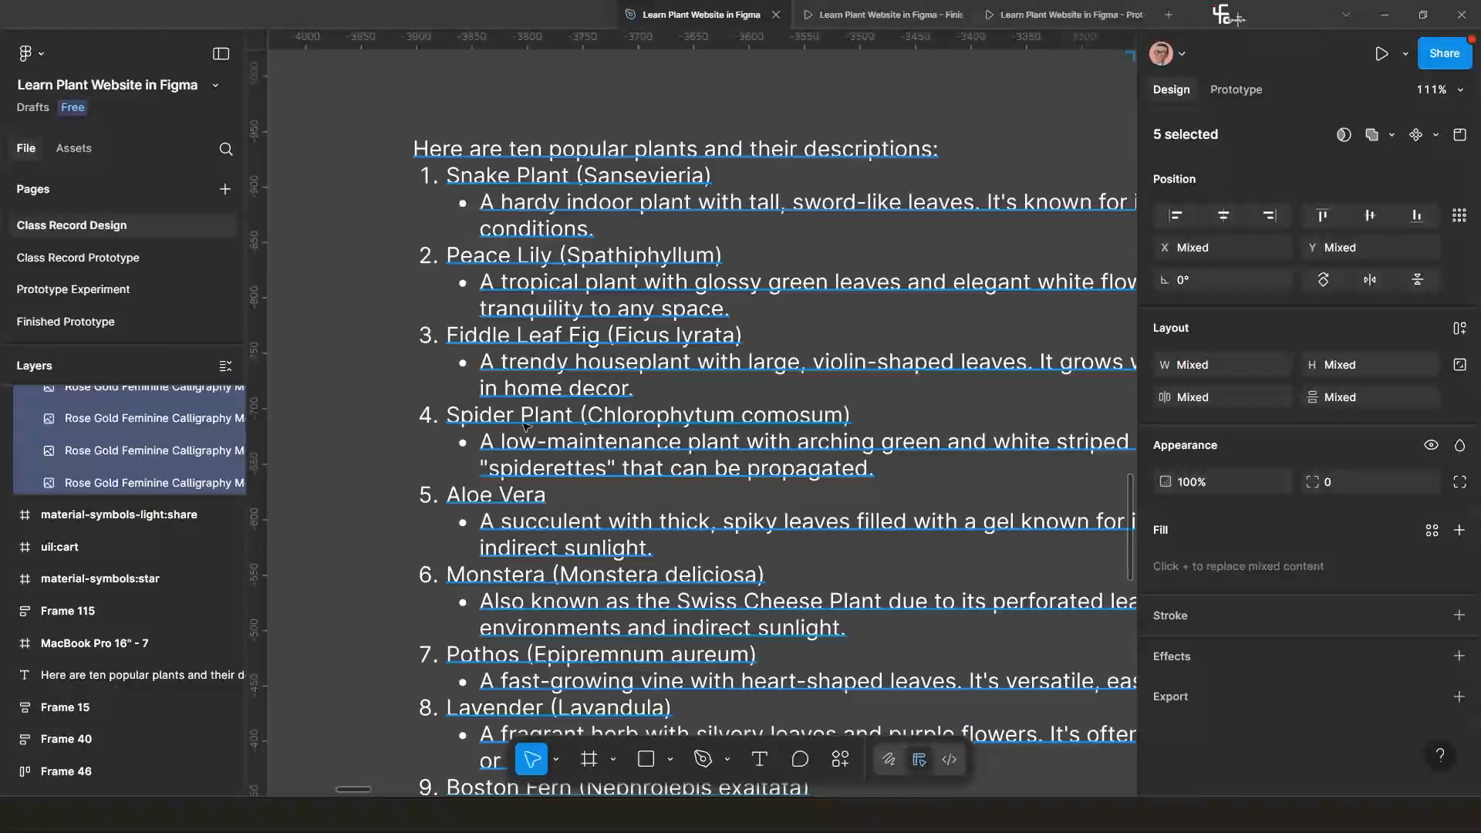
scroll(498, 437, "down", 3)
scroll(533, 553, "up", 3)
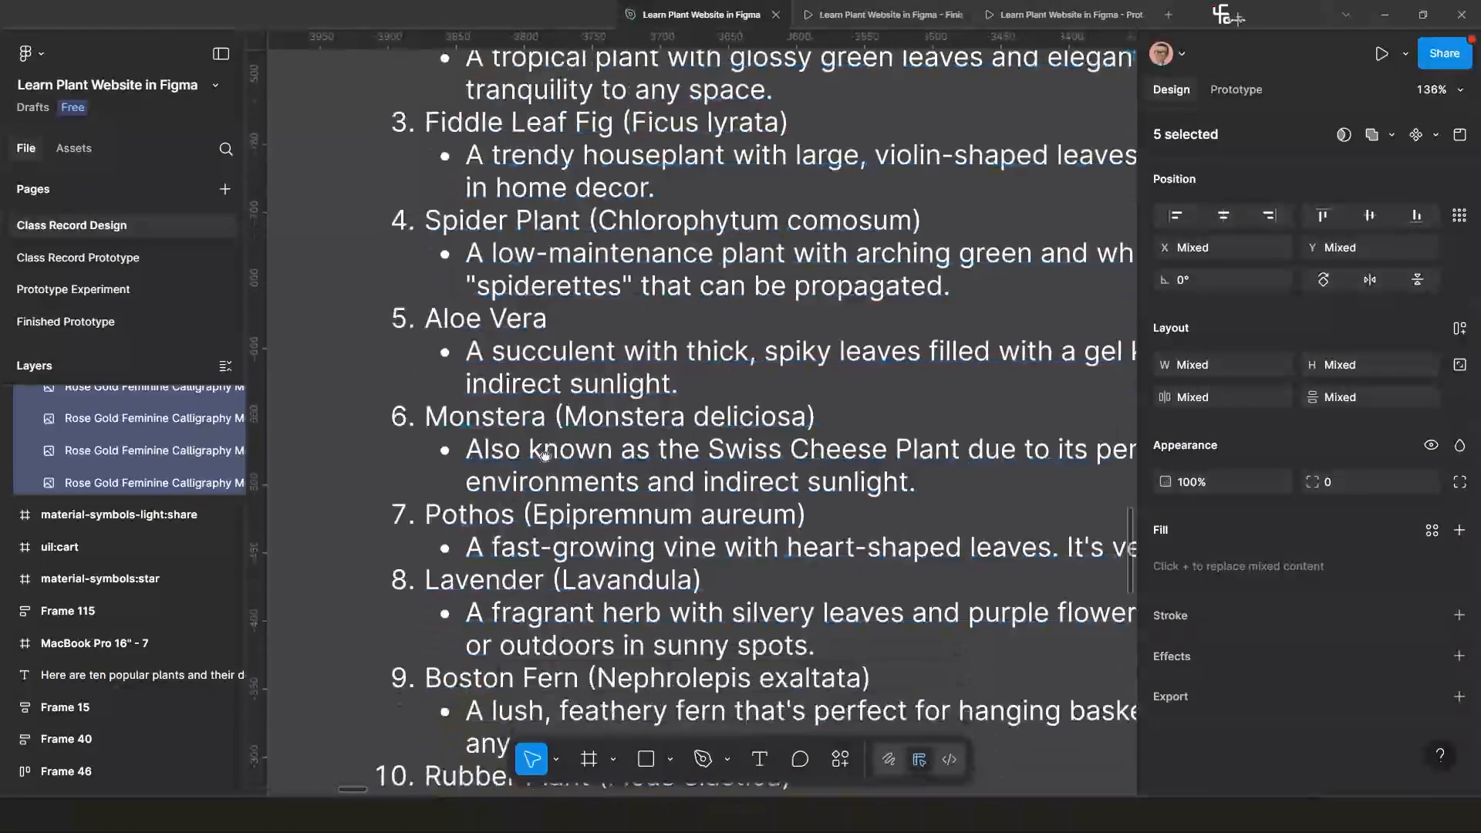
Copy the heading "Monstera (Monstera deliciosa)" from the sixth entry of the plant list.
double_click(439, 420)
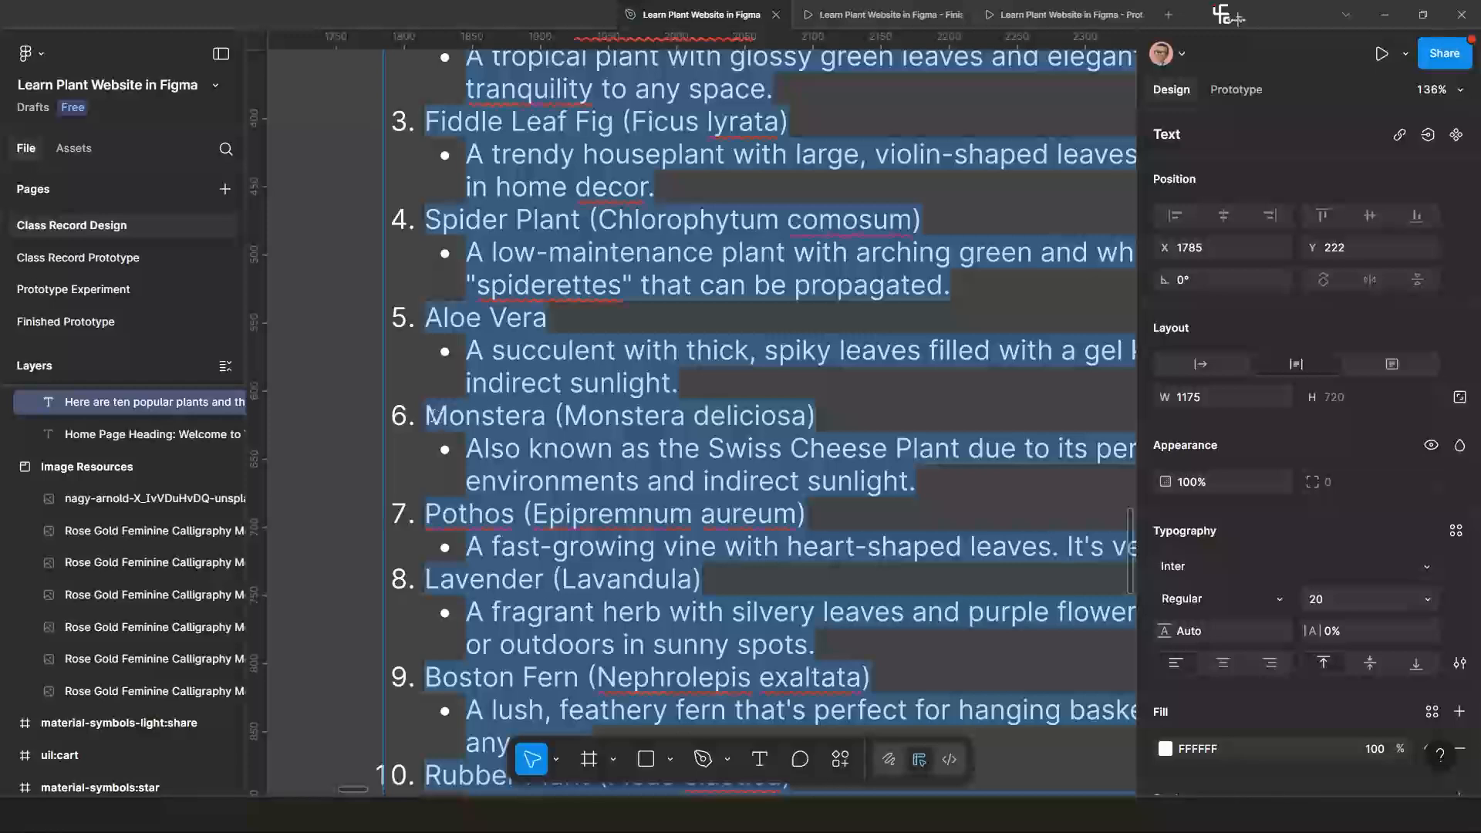
left_click_drag(427, 417, 815, 419)
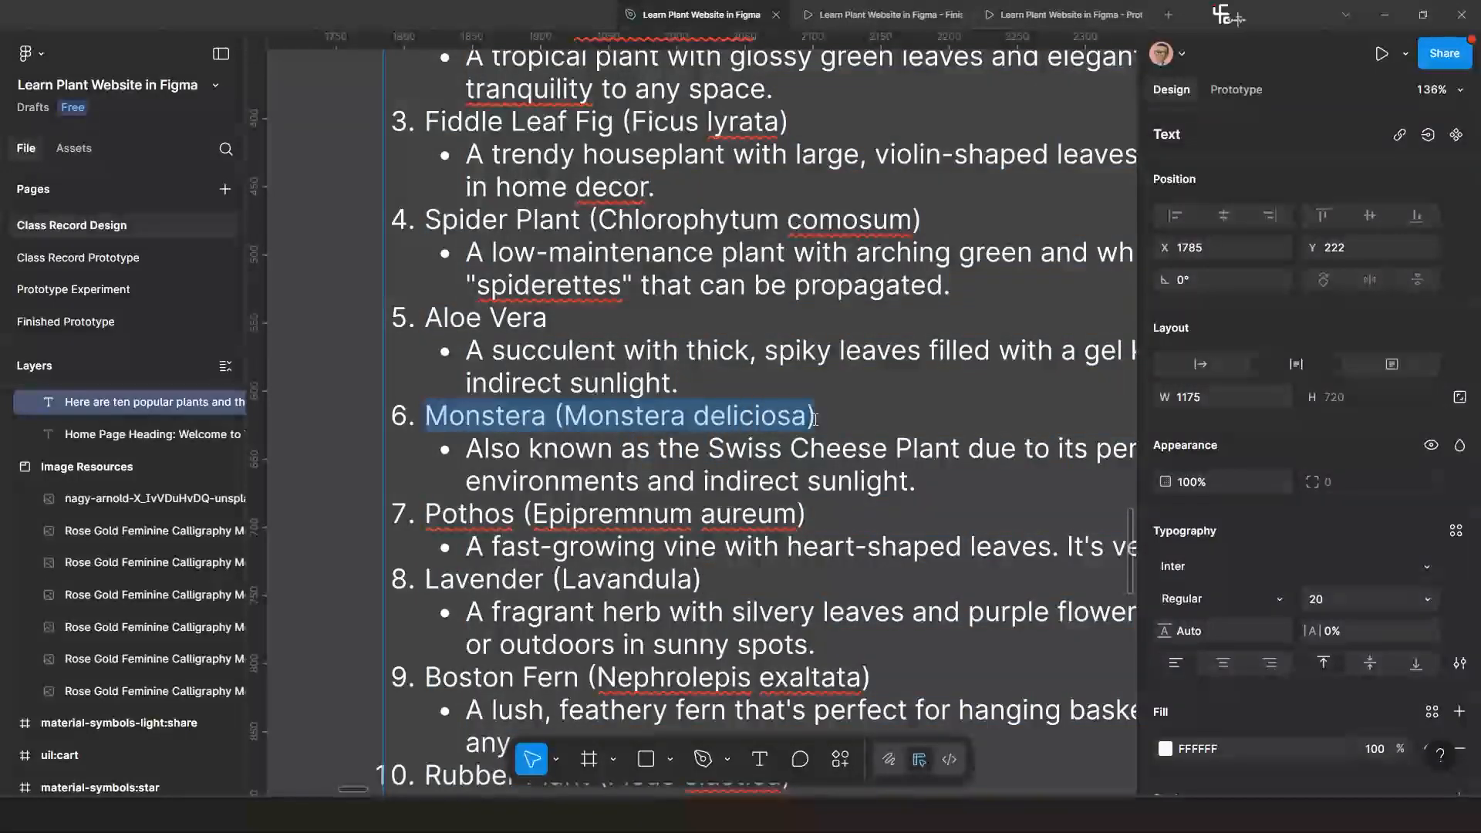
key("ctrl+c")
key("ctrl+c")
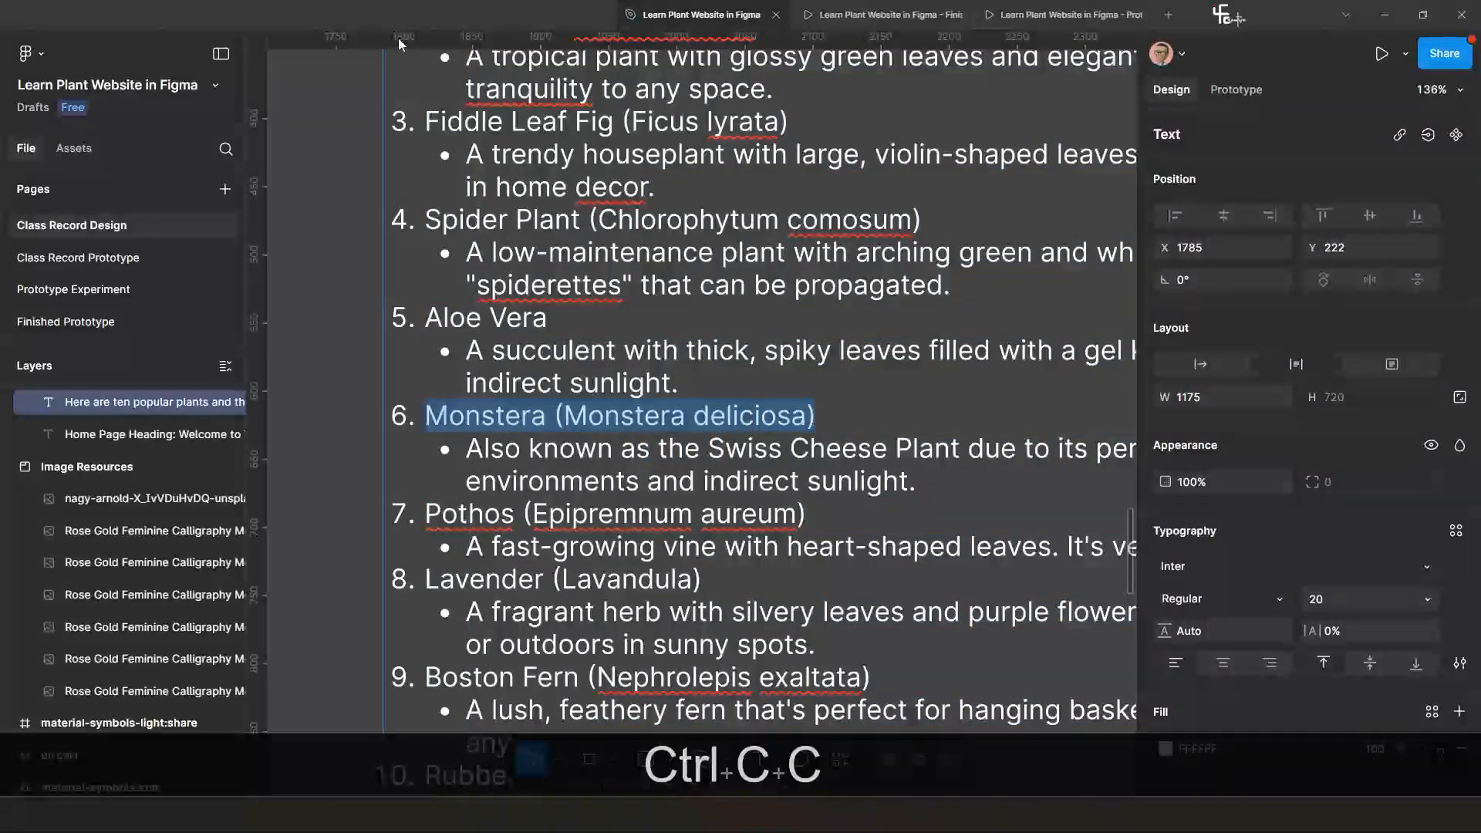
Return to the Class Record Prototype page and duplicate the standalone Snake Plant text frame directly below itself at X 668, Y 2560.
left_click(111, 256)
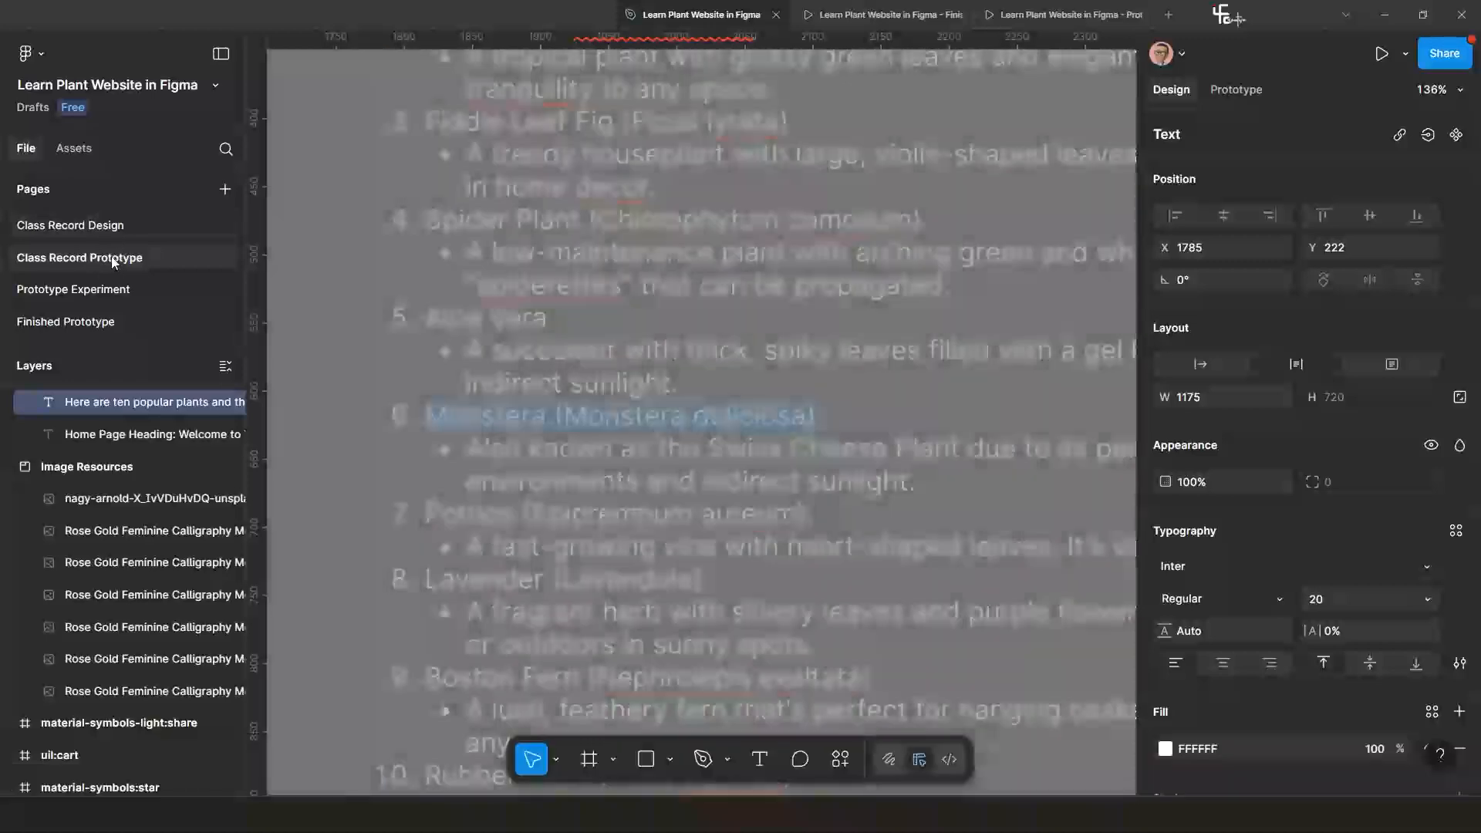
scroll(706, 496, "up", 2)
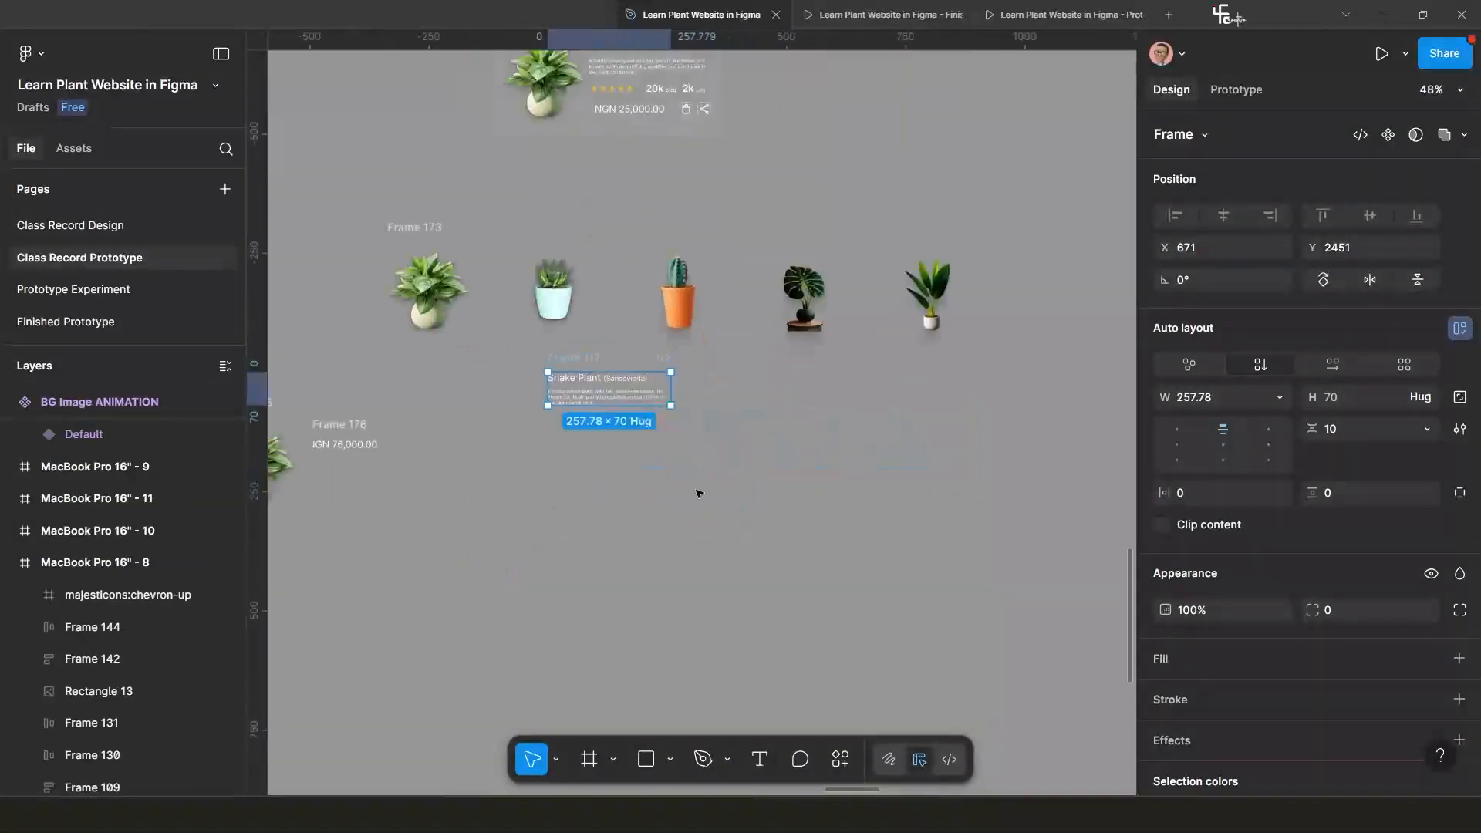
scroll(590, 378, "up", 6)
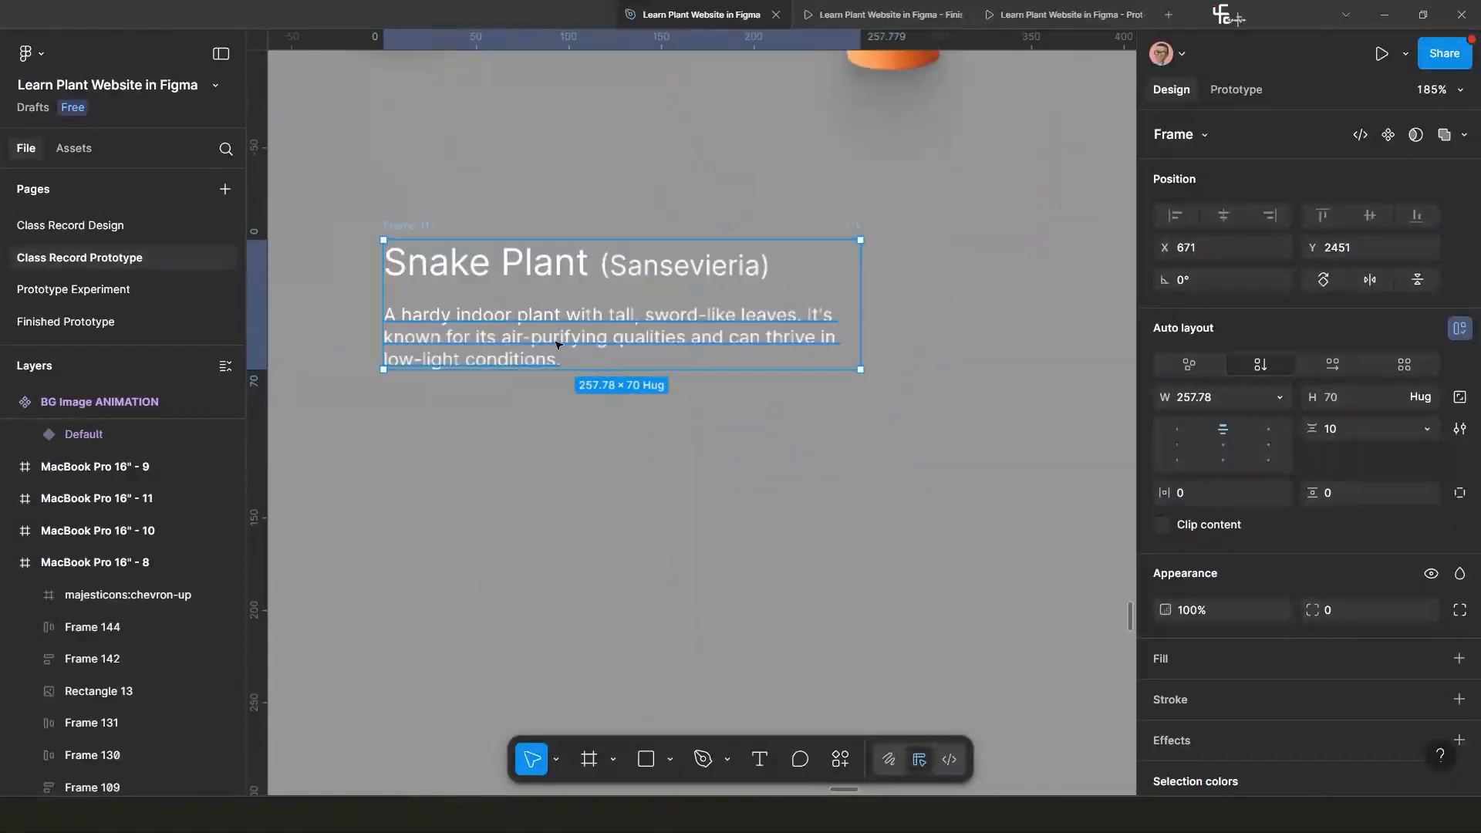
left_click(547, 294)
key("Escape")
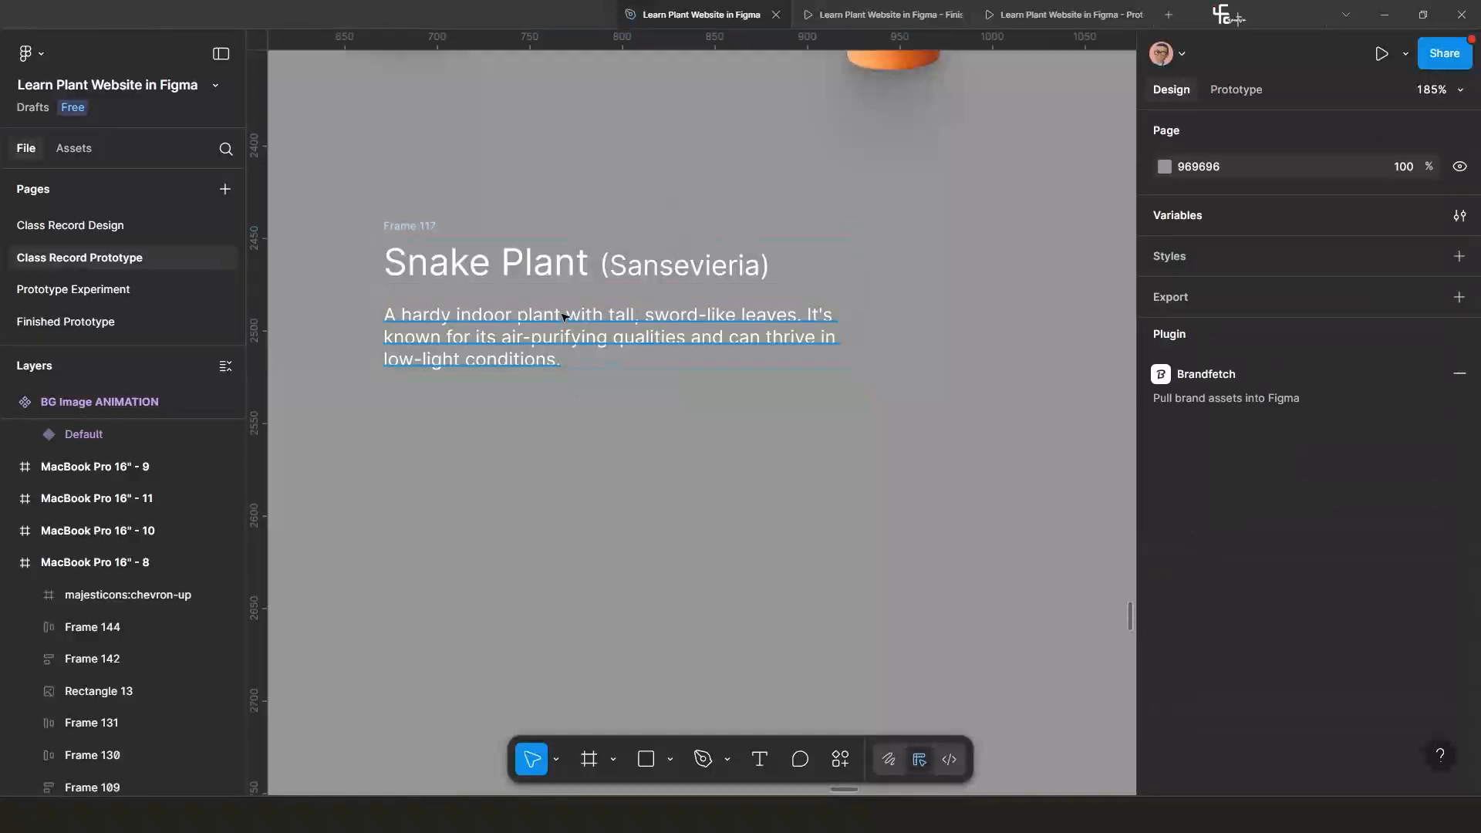
left_click(414, 225)
key("alt")
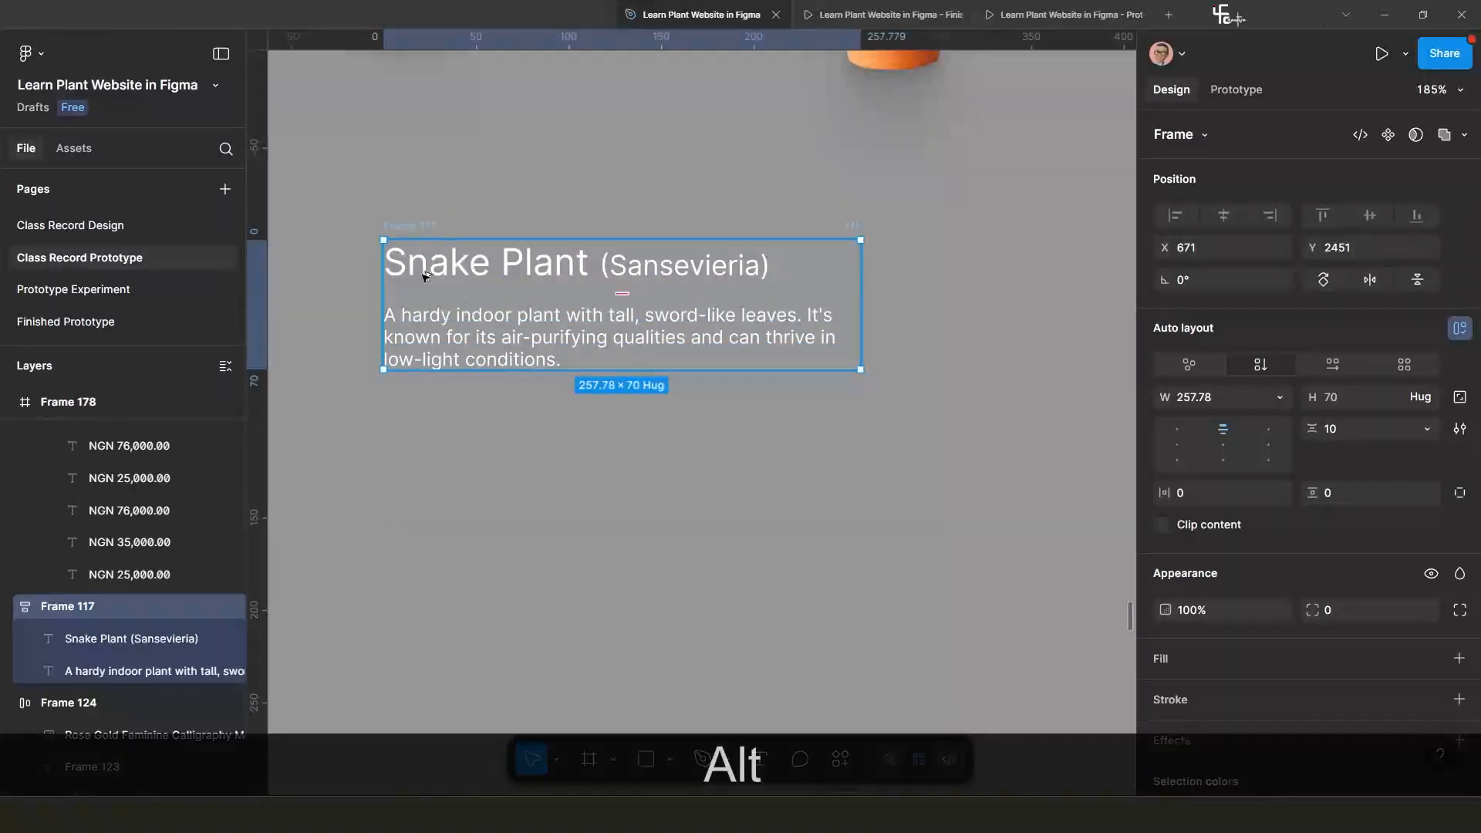
left_click_drag(425, 272, 415, 430)
scroll(593, 309, "down", 6)
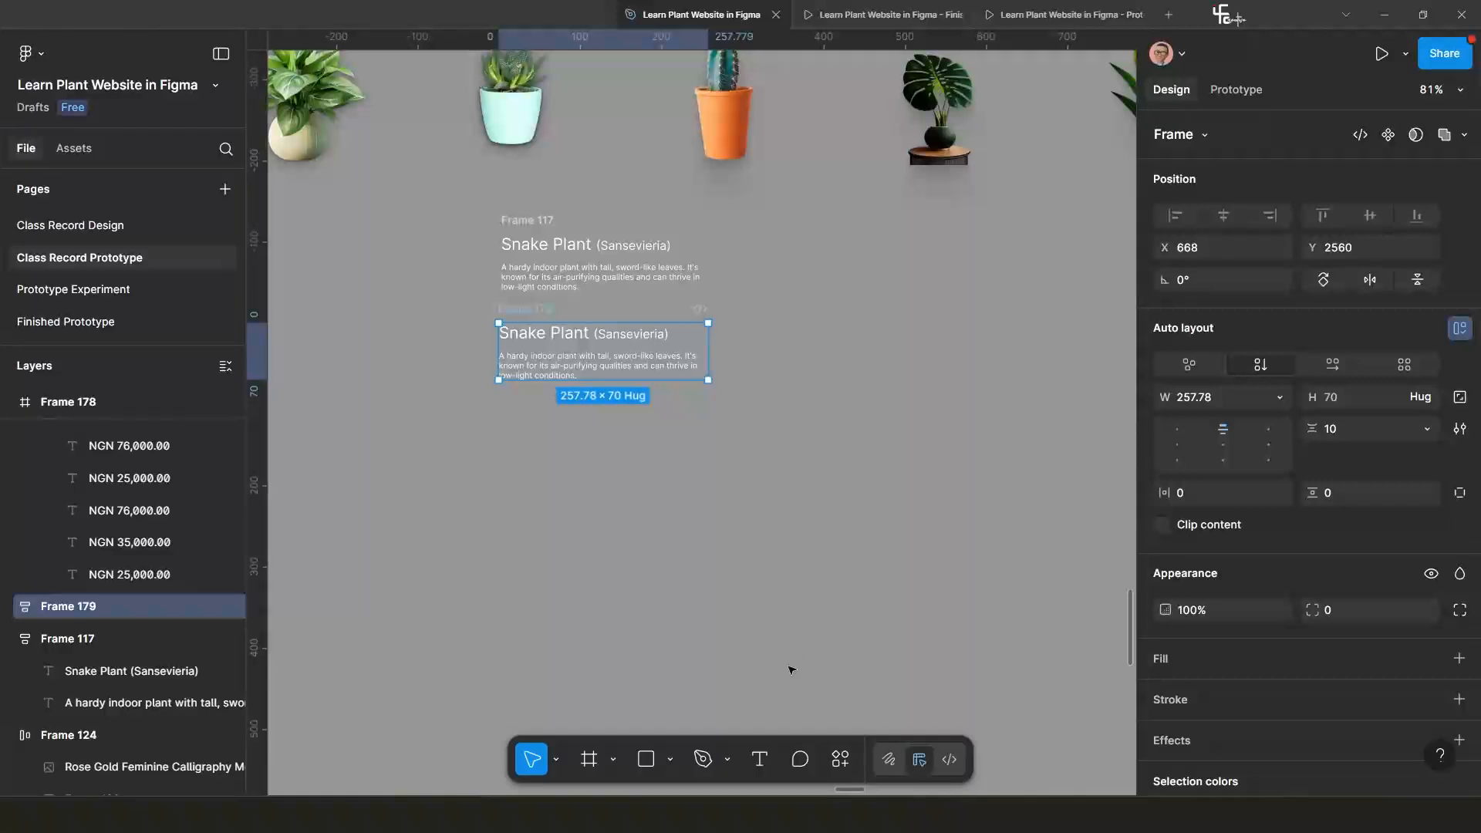
Create a text box about 376 × 203 below the text frames and paste the copied Monstera heading into it.
left_click(760, 760)
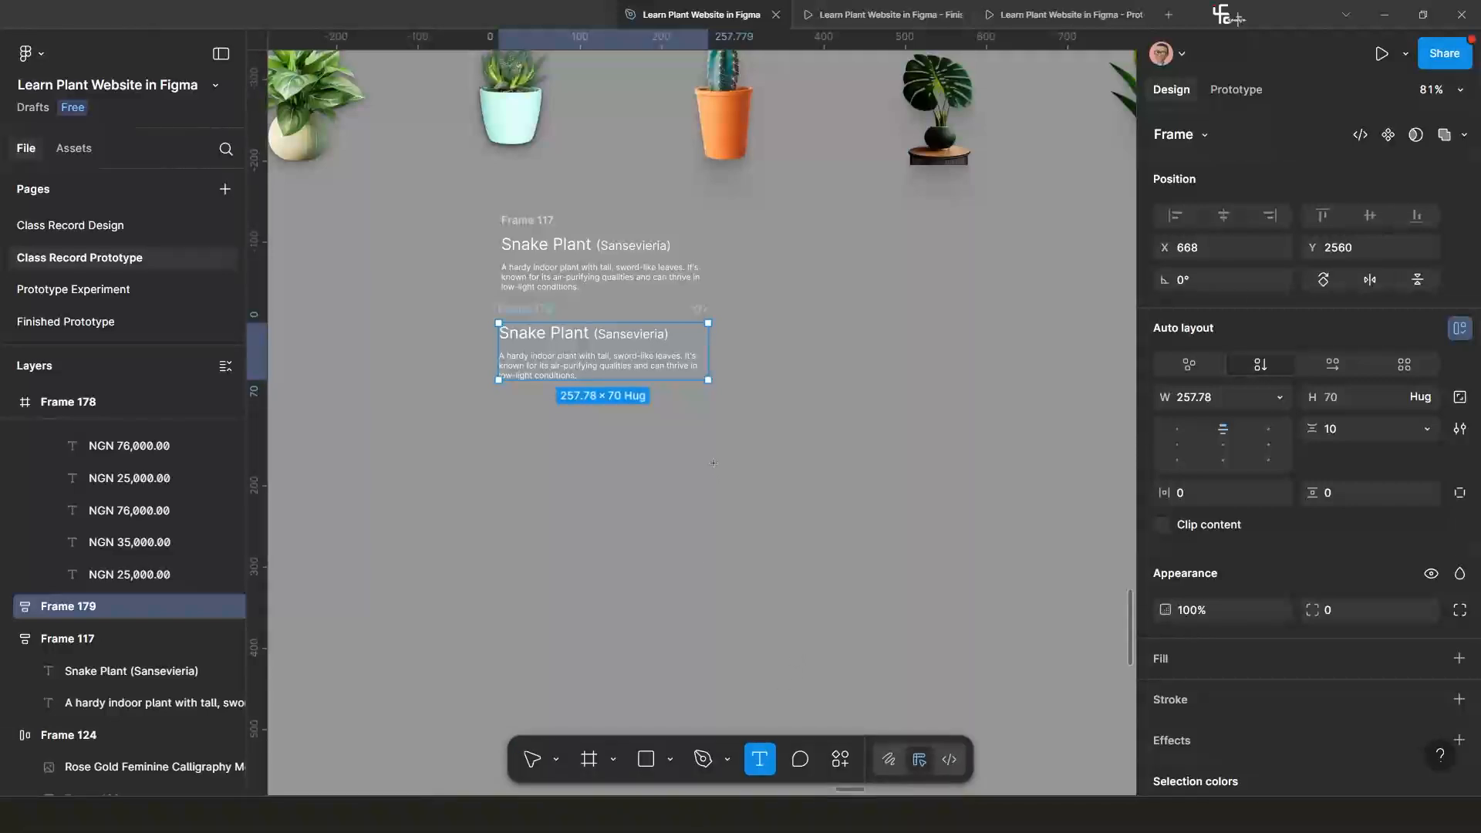
left_click_drag(711, 463, 1017, 628)
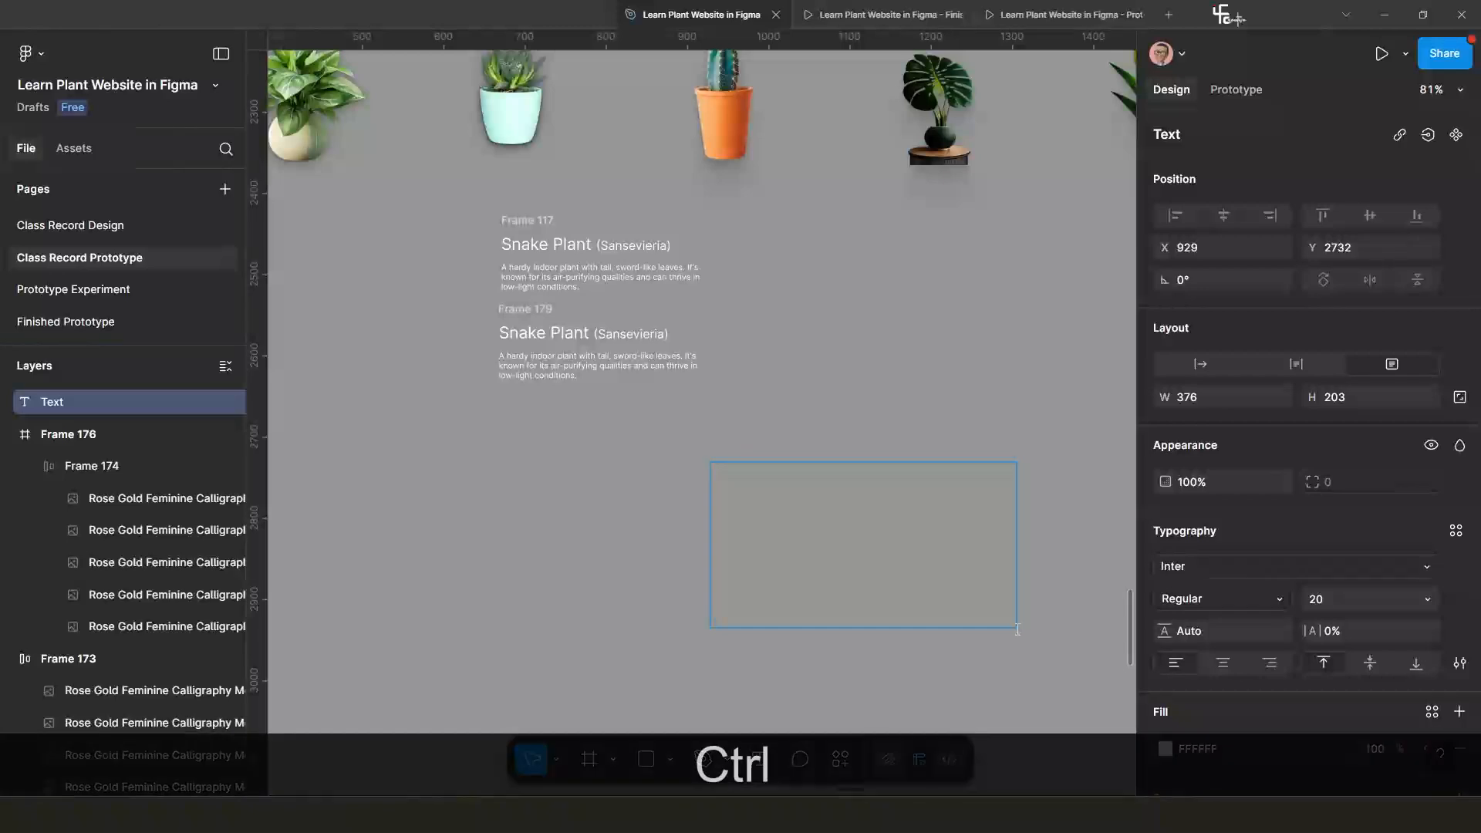
key("ctrl+v")
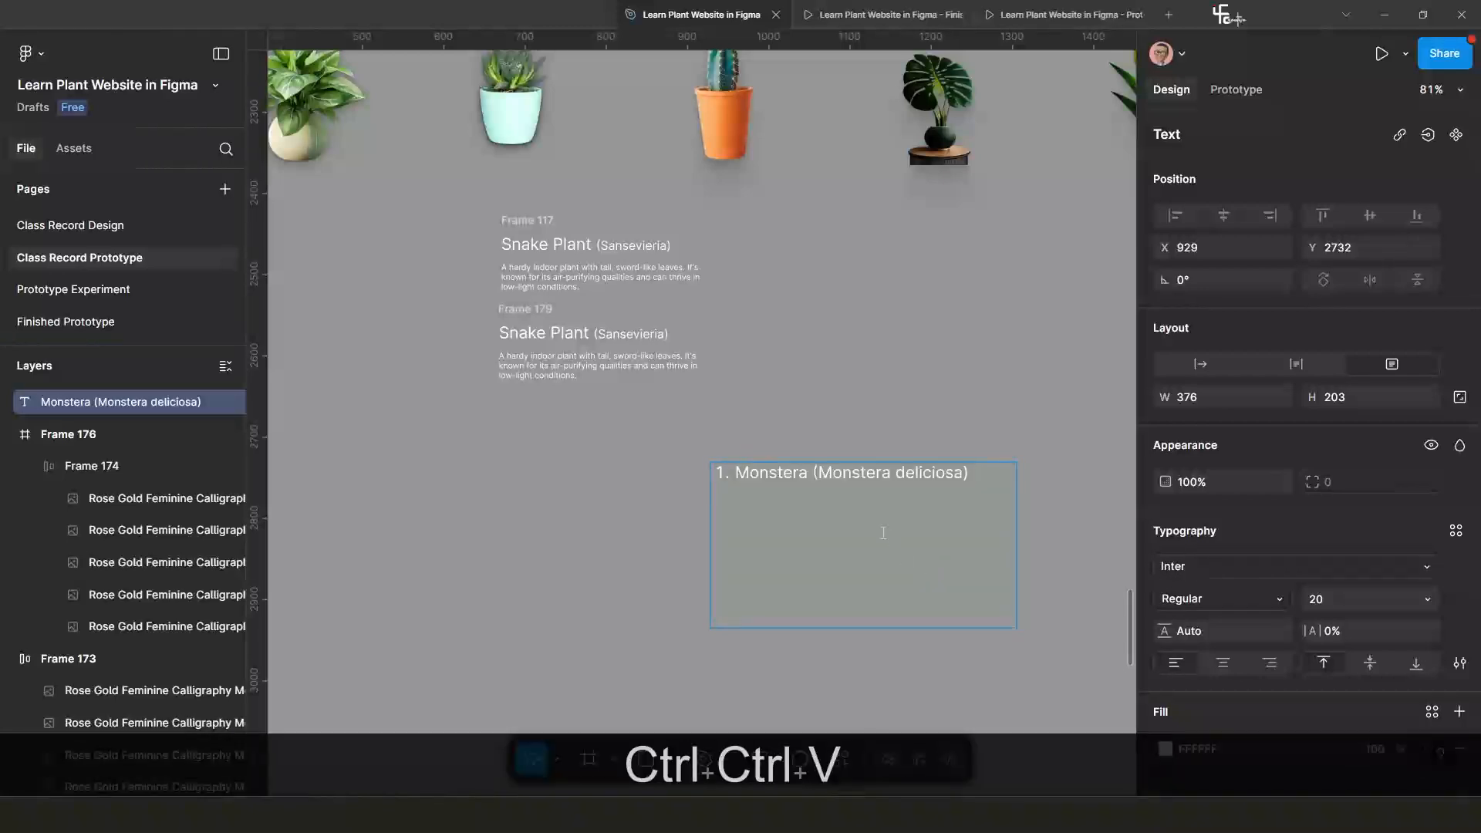
Cut "Monstera" from the temporary text box and paste it over "Snake Plant" in the lower frame's heading, matching the existing formatting.
scroll(791, 511, "up", 2)
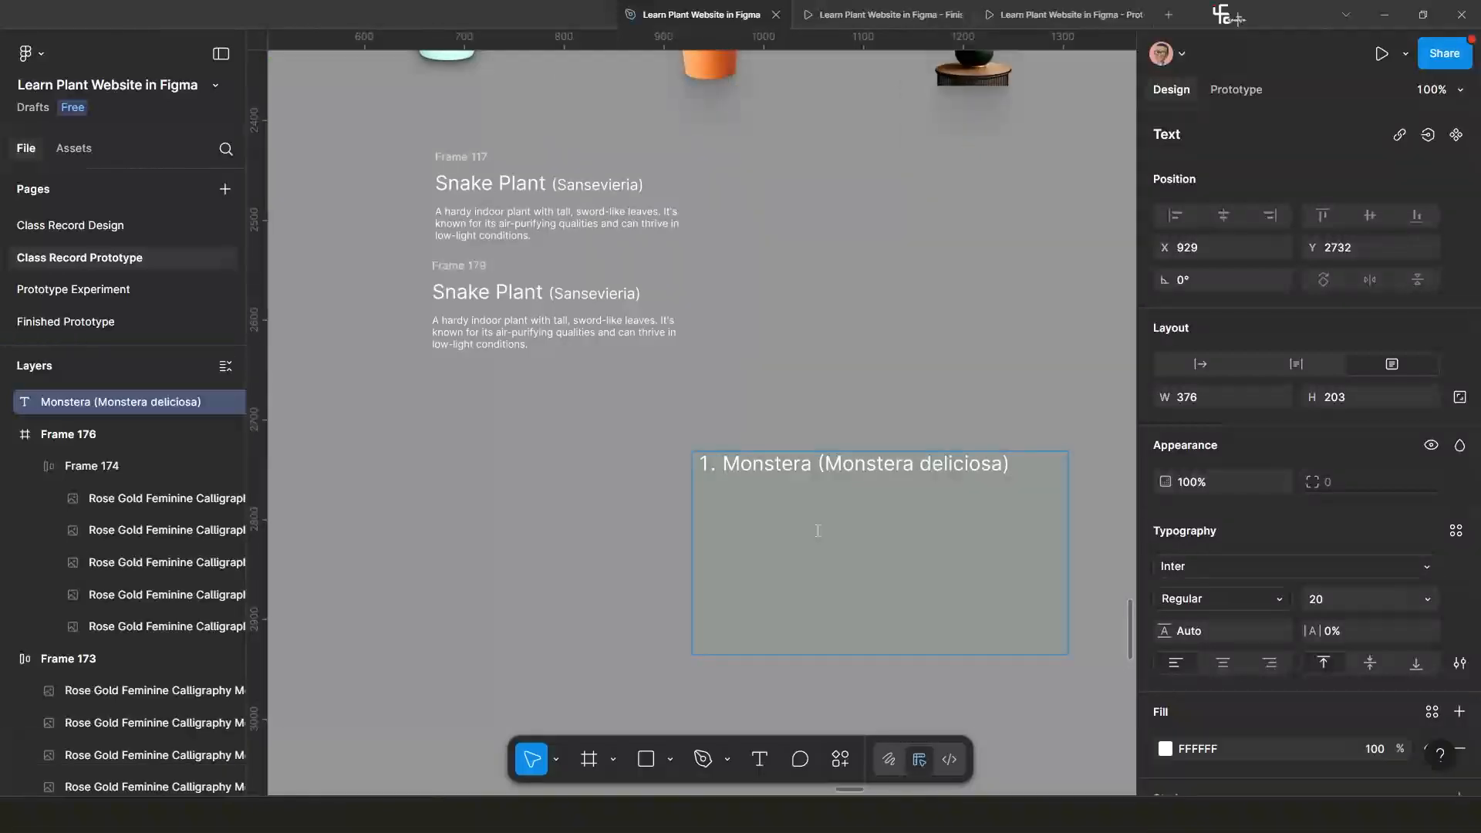
left_click_drag(812, 464, 710, 463)
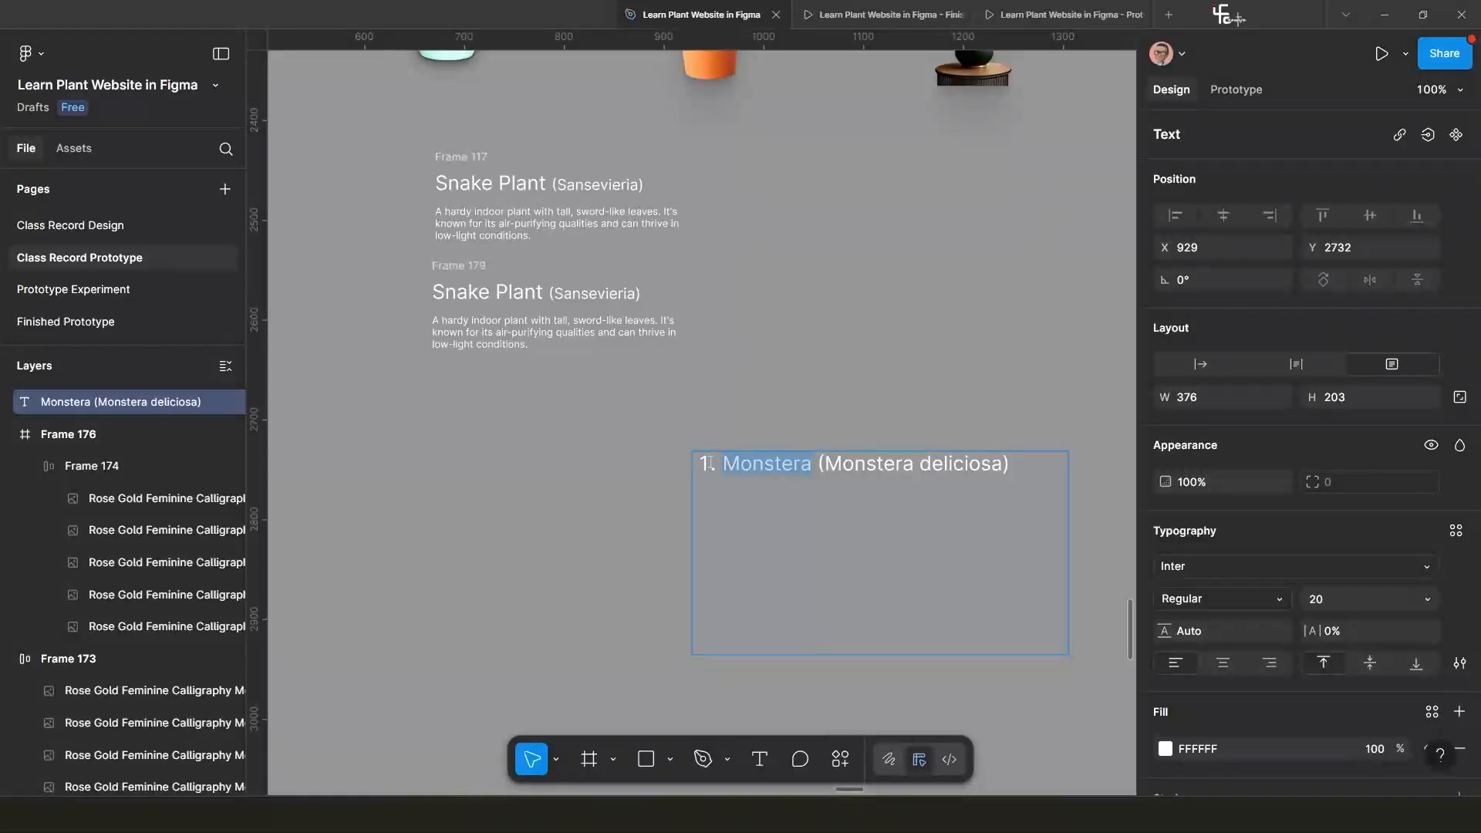
key("ctrl+x")
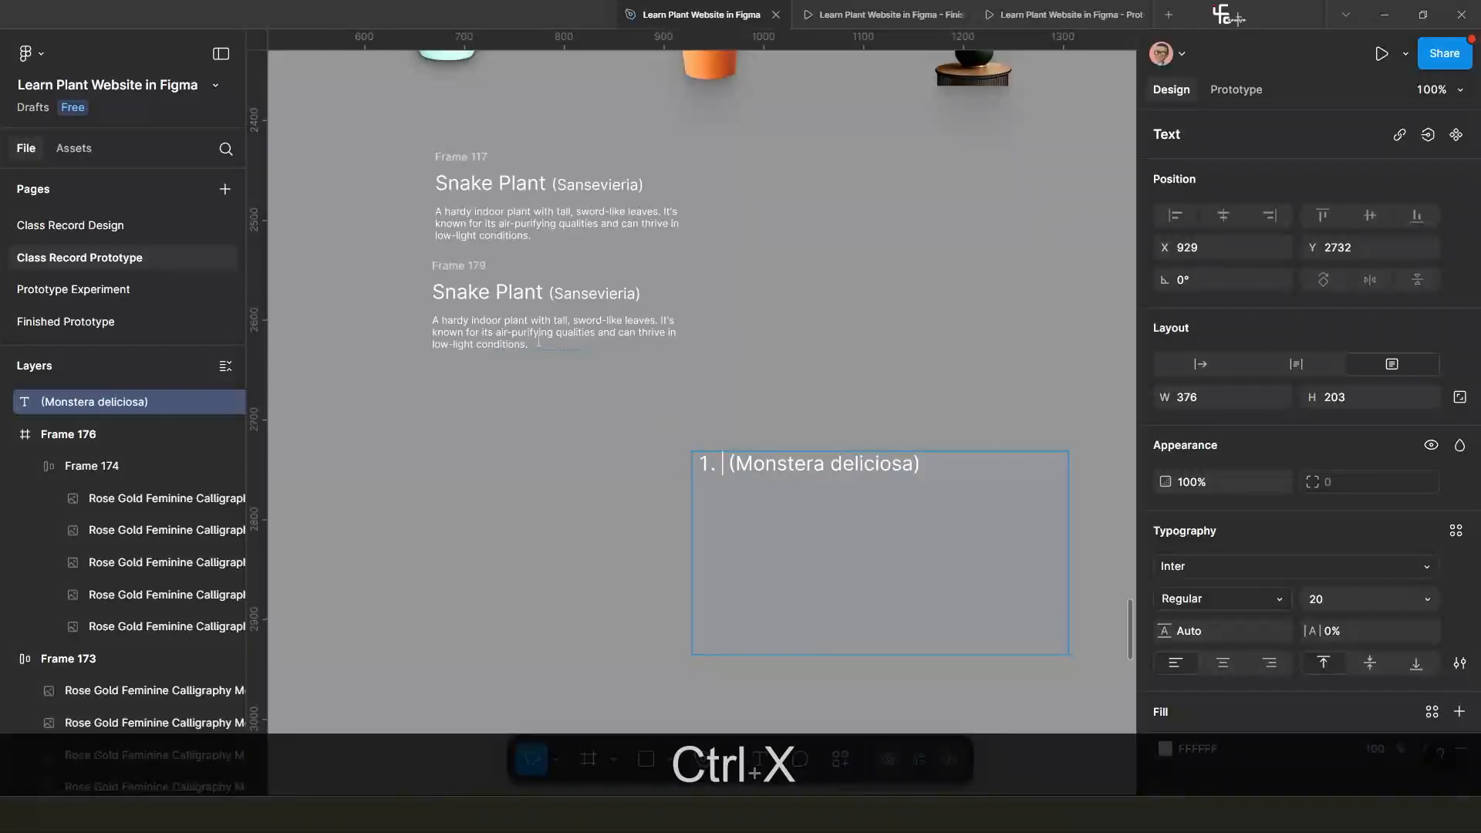
double_click(470, 289)
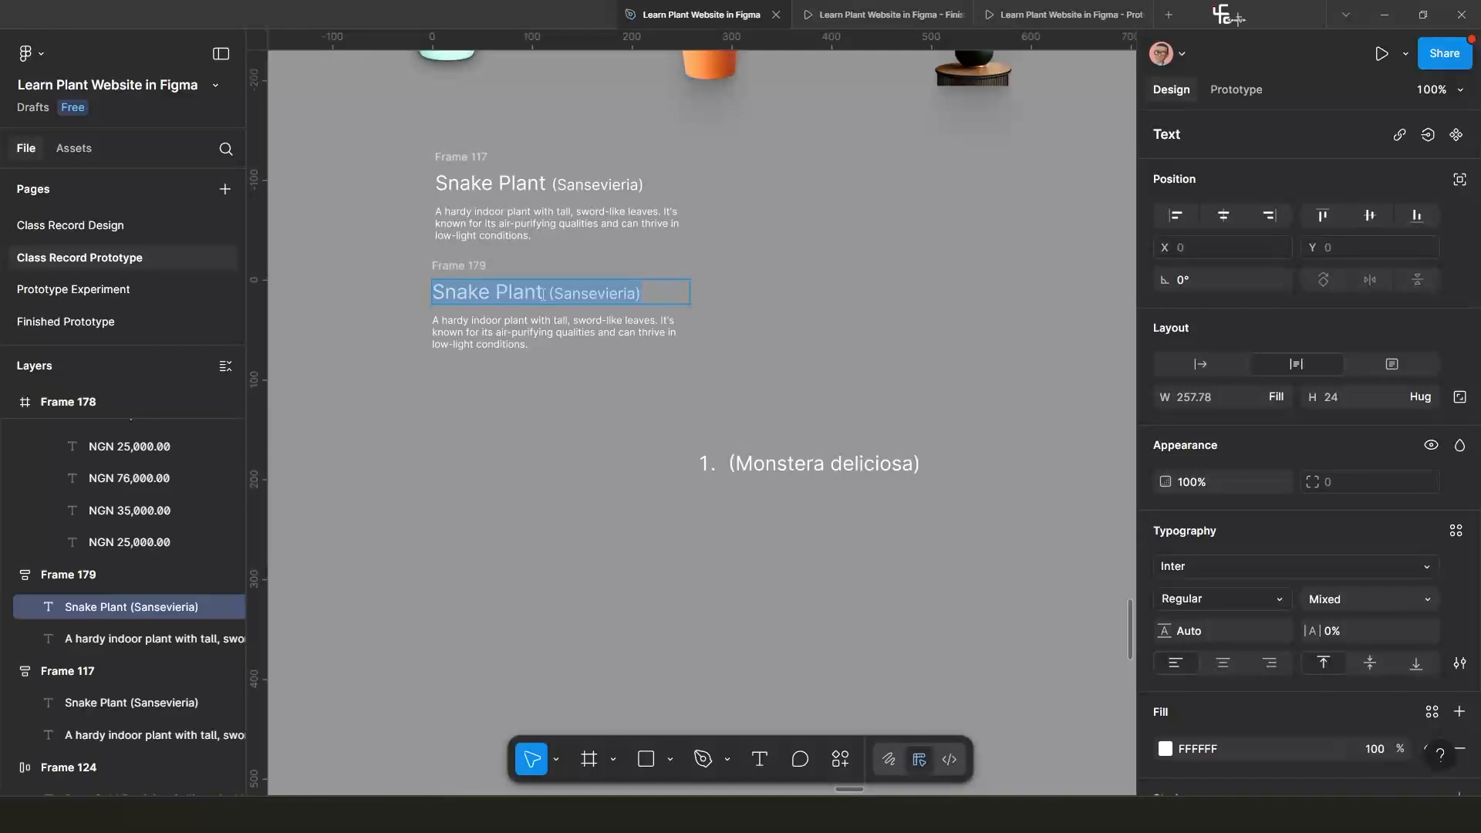
left_click_drag(540, 292, 423, 291)
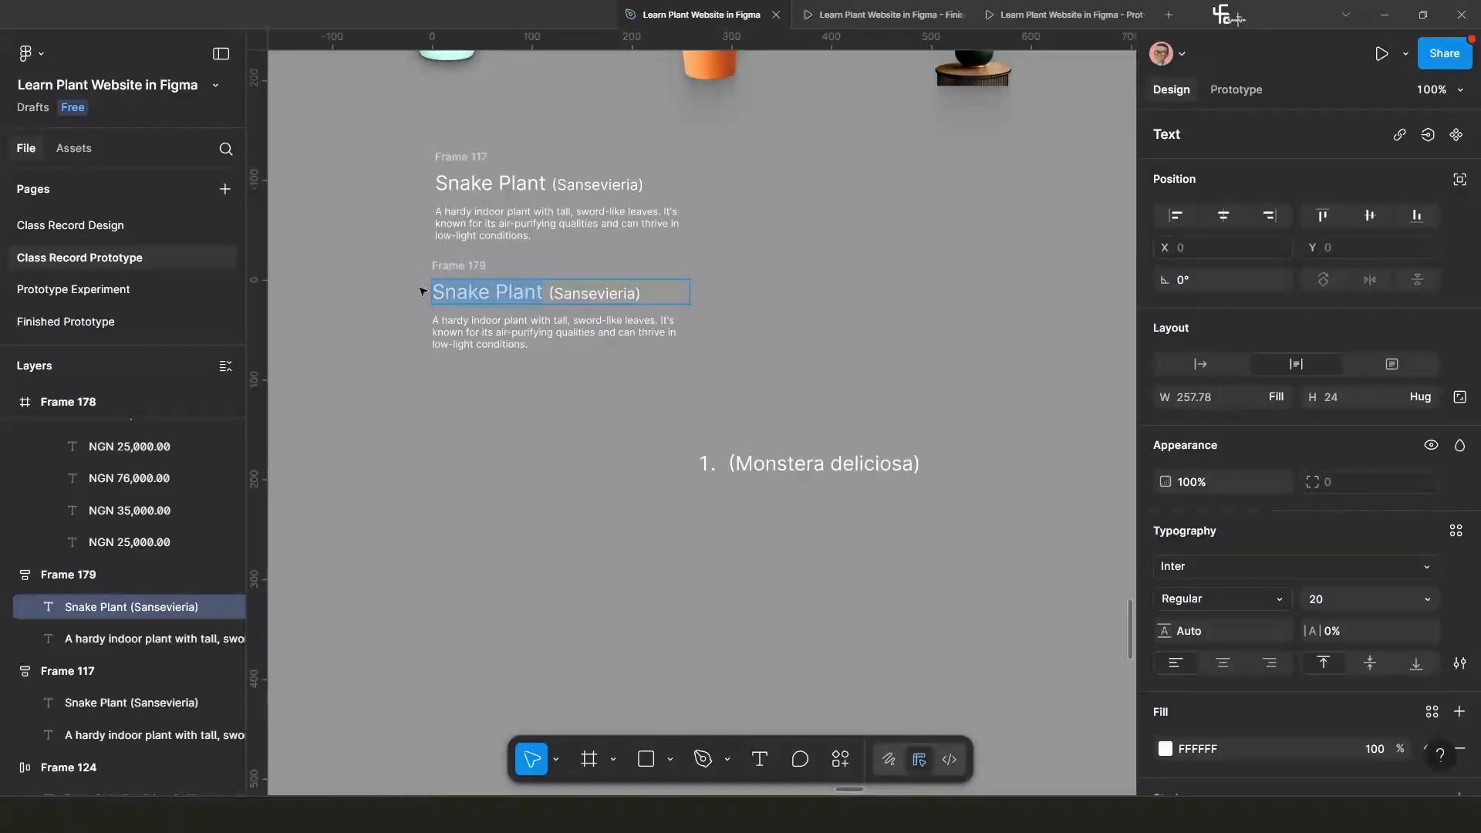
key("ctrl+shift+v")
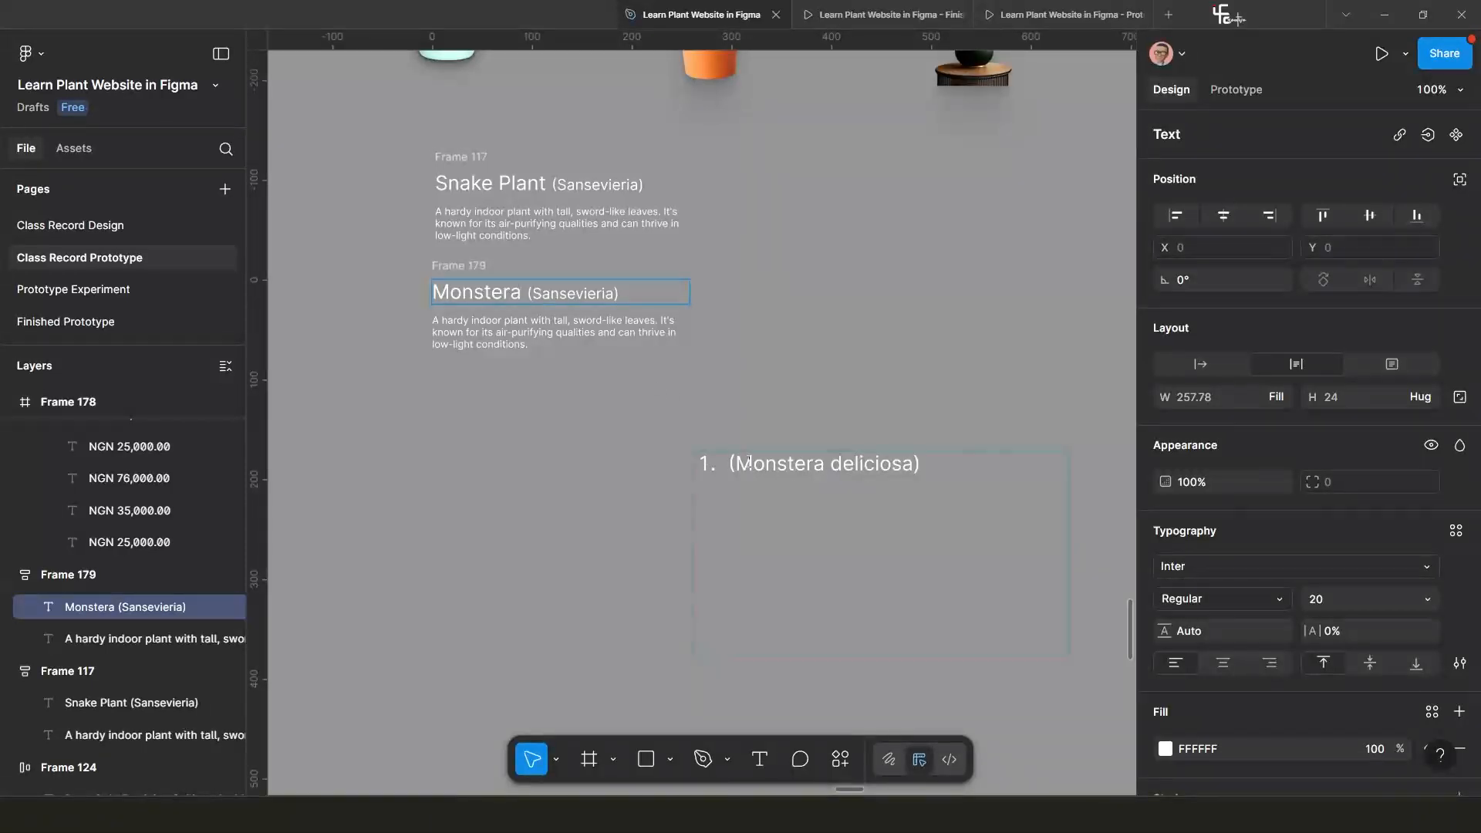
Copy "(Monstera deliciosa)" from the temporary text box and paste it over "Sansevieria" in the lower heading, matching the existing formatting.
left_click_drag(730, 464, 919, 466)
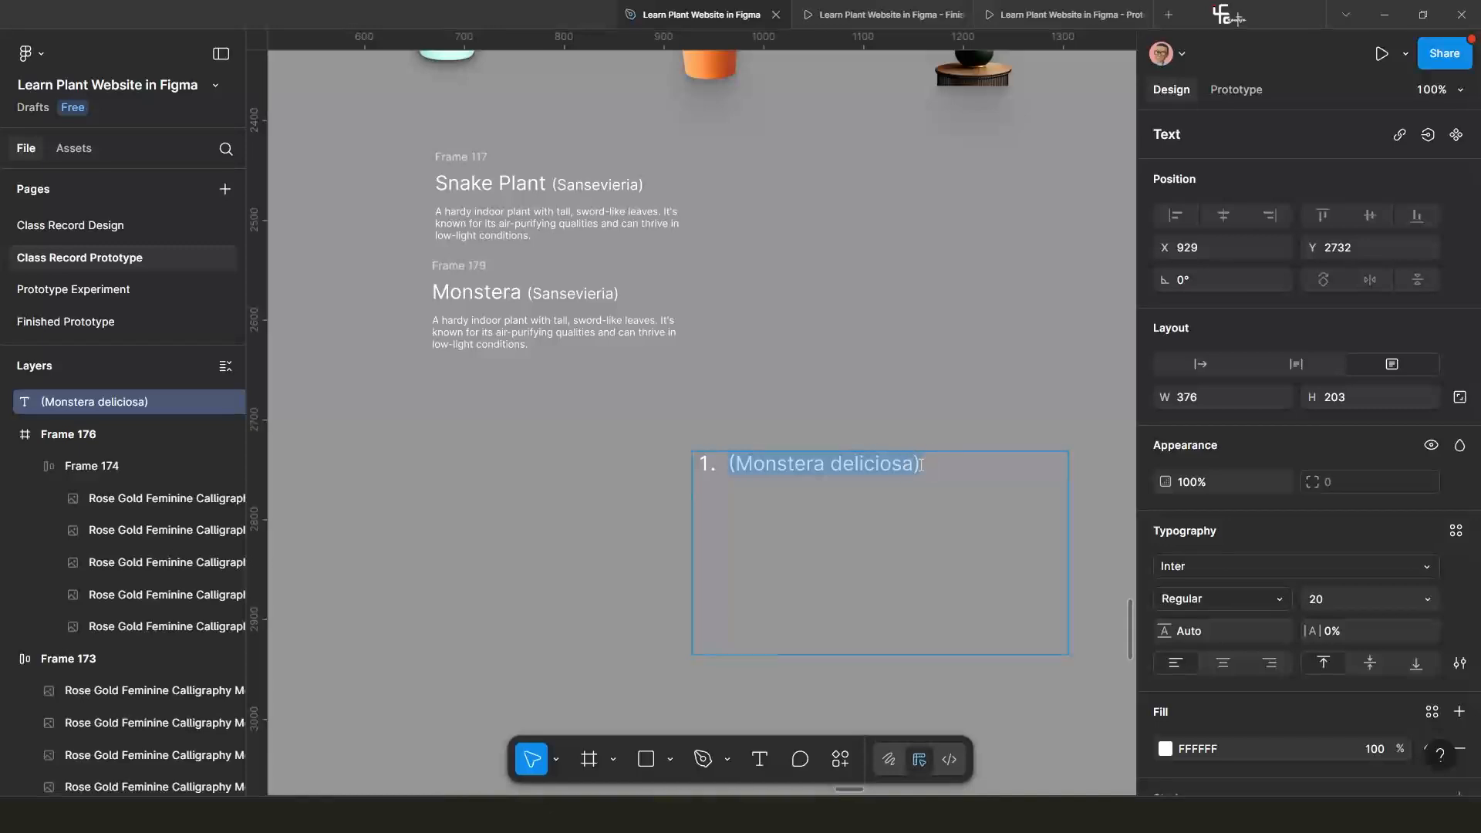
key("ctrl")
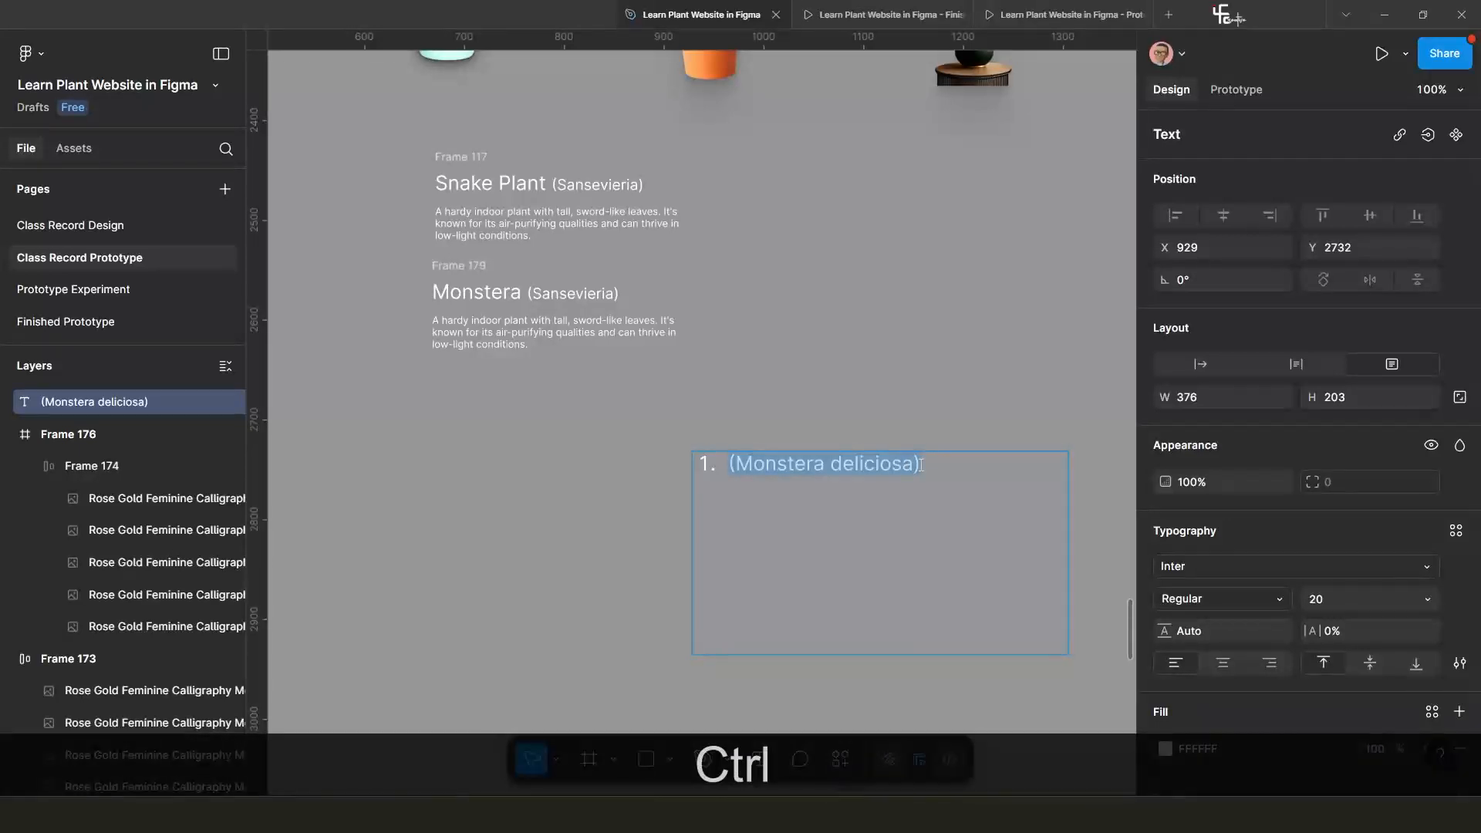
key("ctrl+c")
key("ctrl+c")
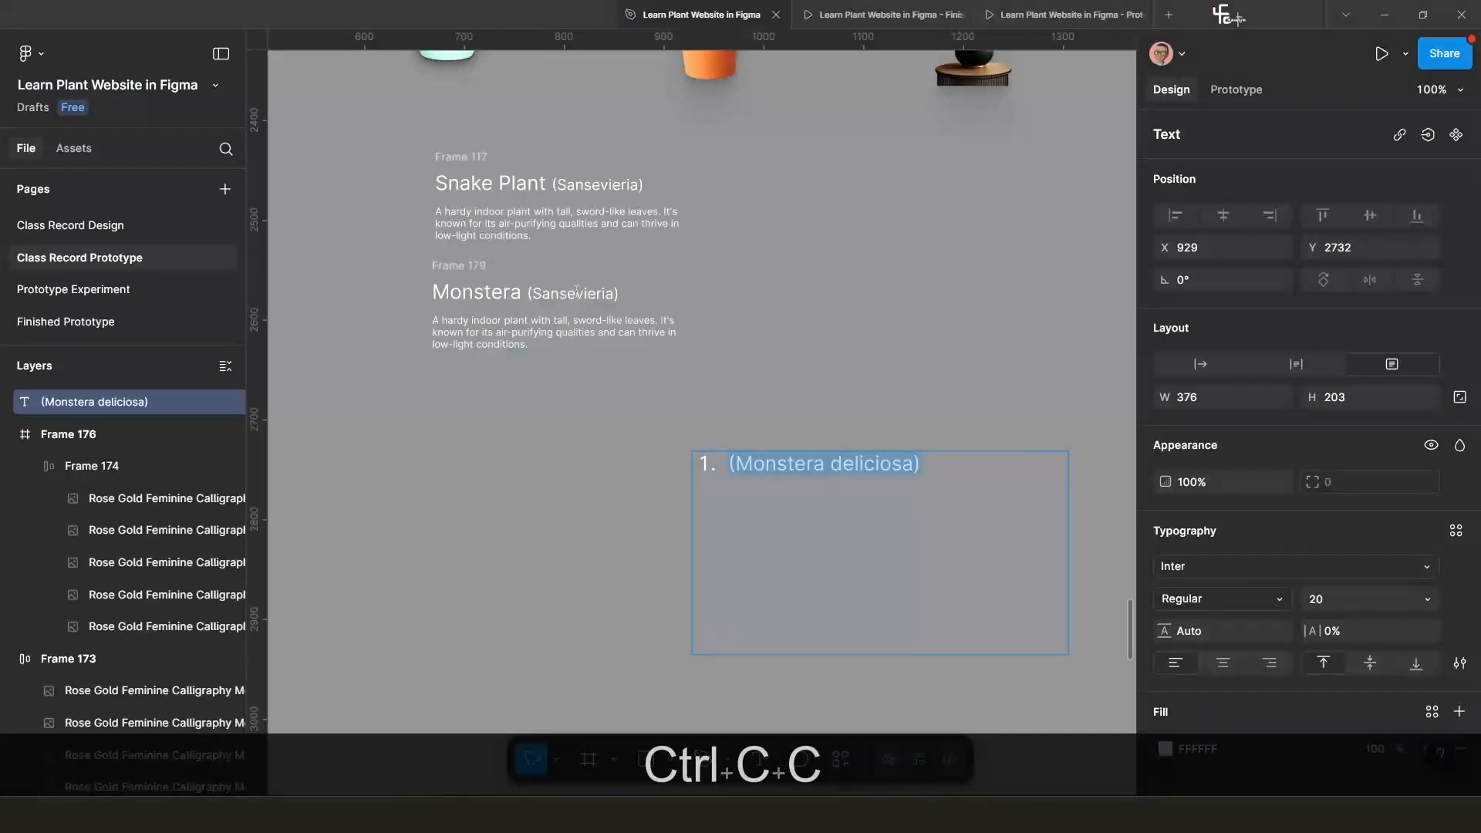
scroll(541, 297, "up", 3)
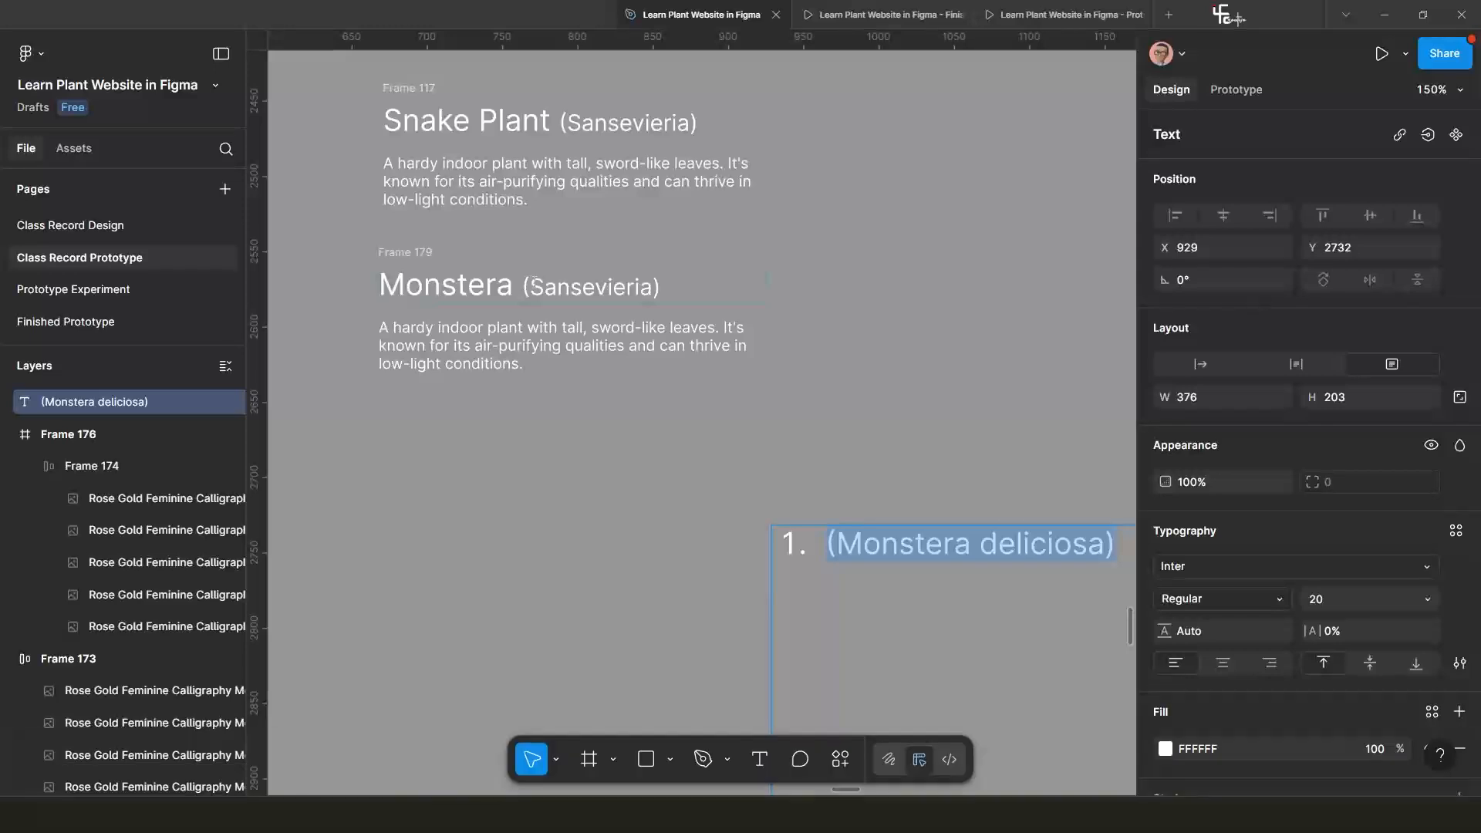
left_click_drag(525, 285, 627, 293)
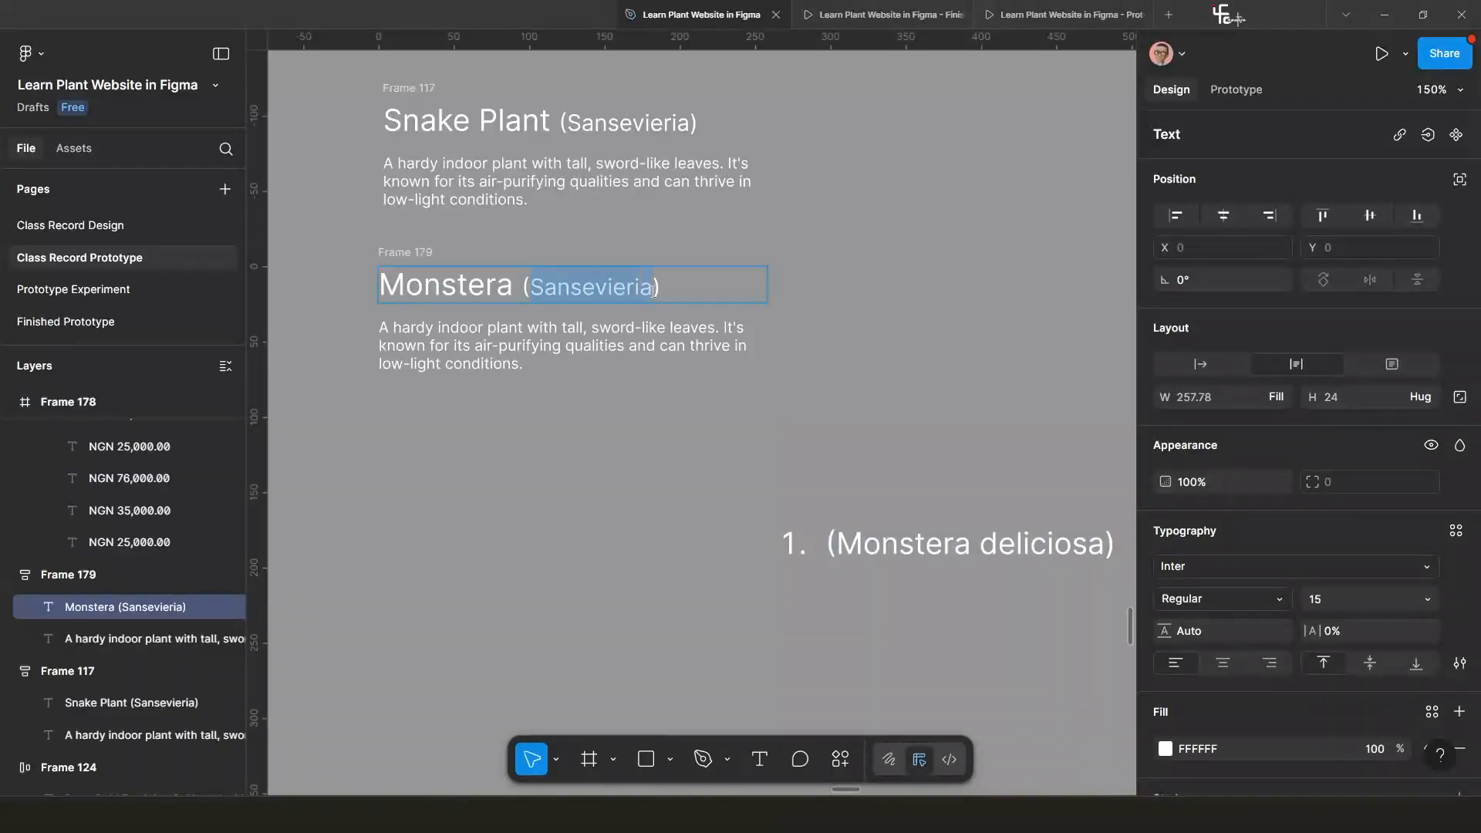
key("ctrl+shift")
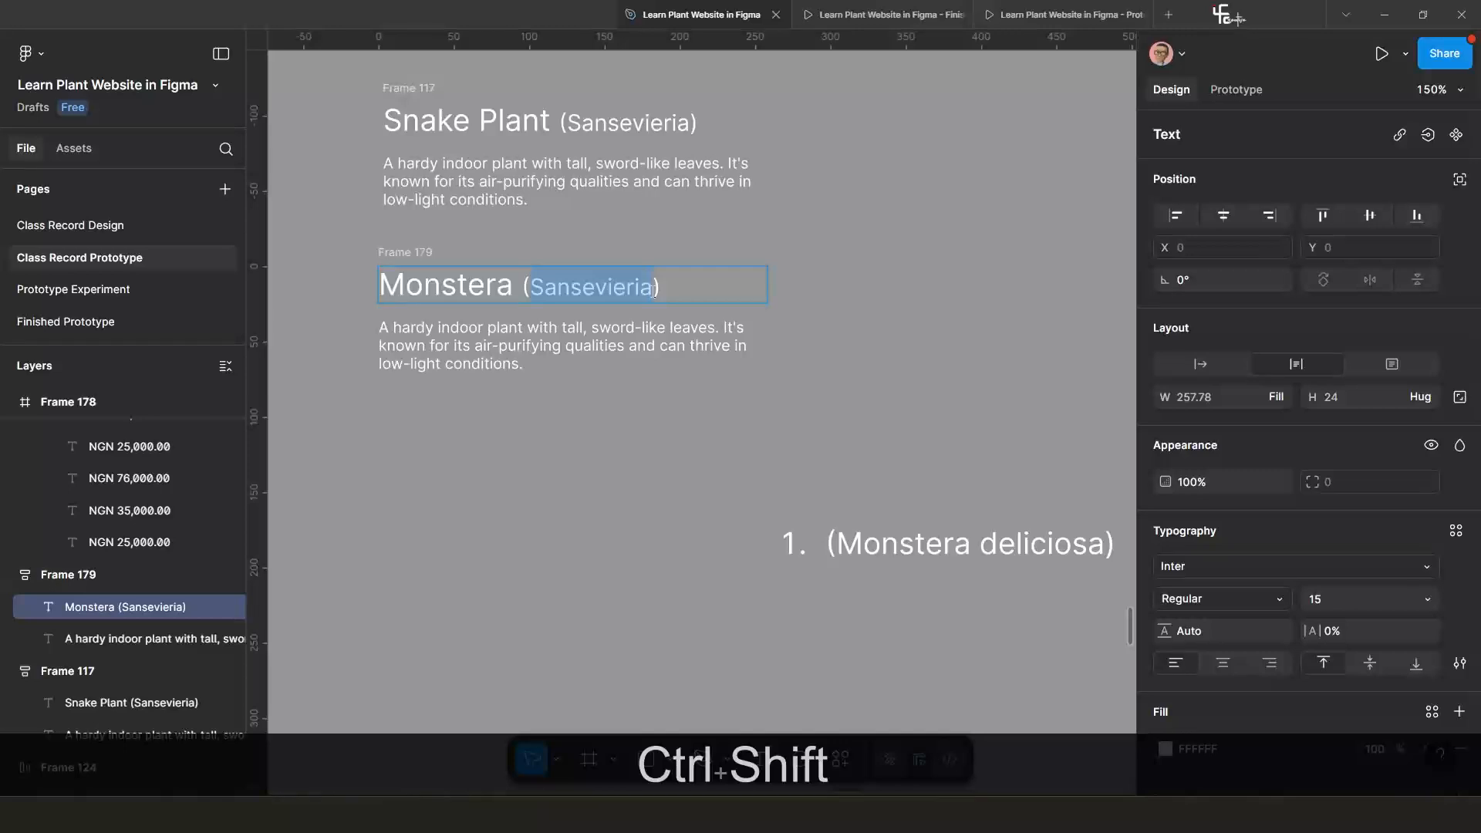
key("ctrl+shift+v")
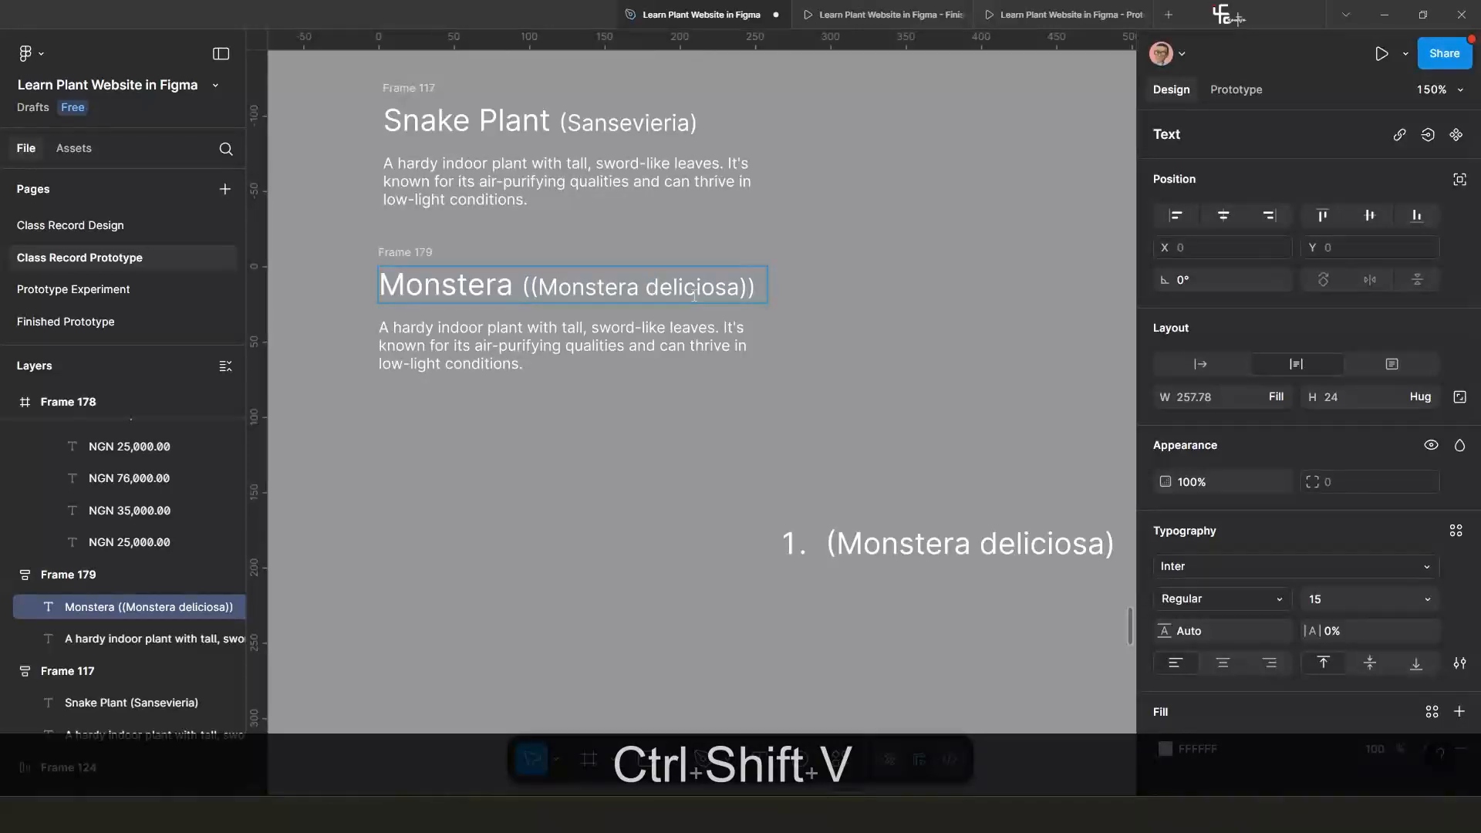
Remove the doubled parentheses around "Monstera deliciosa" in the lower heading and delete the temporary text box.
key("BackSpace")
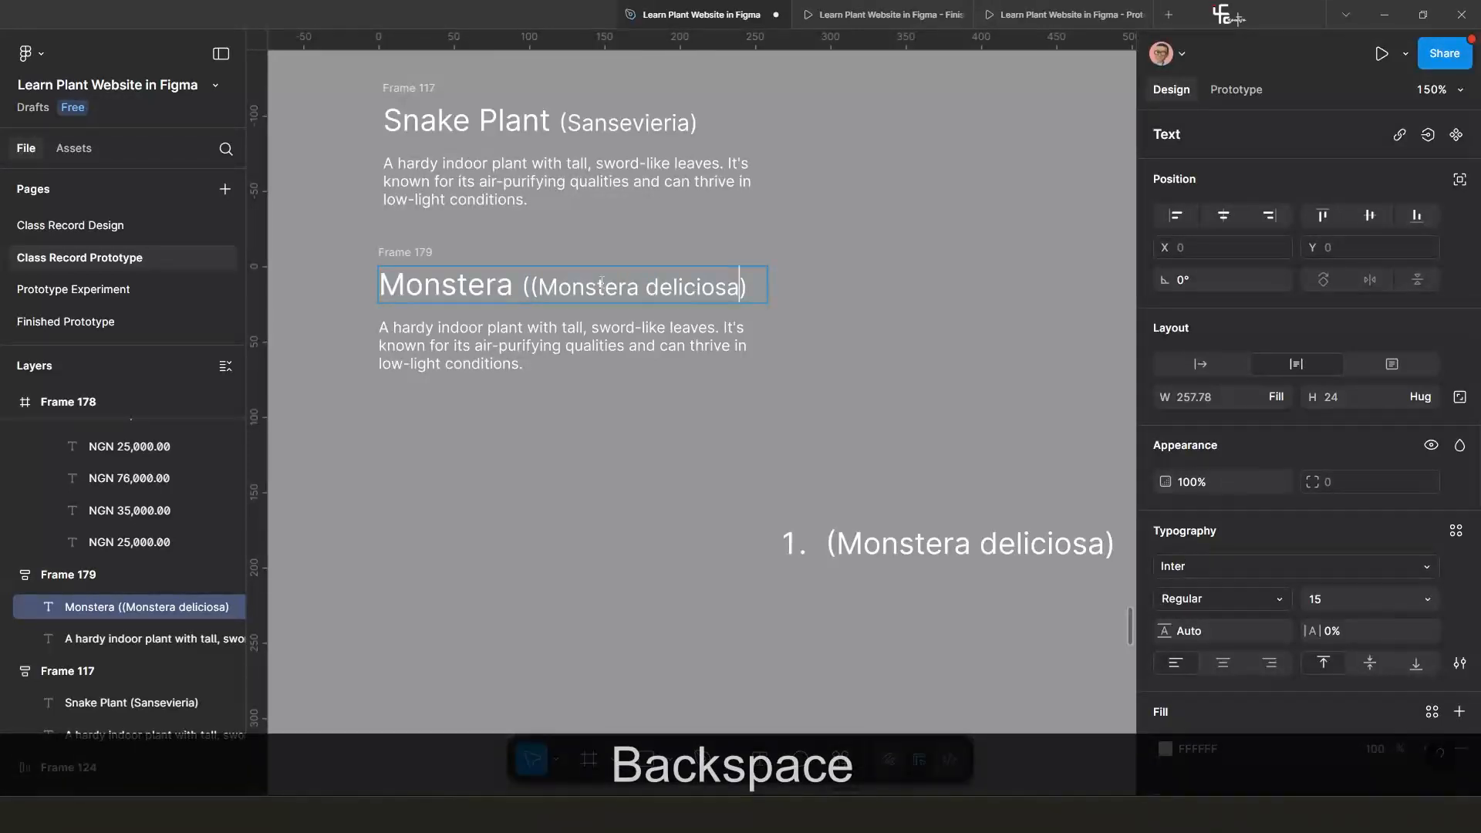
key("BackSpace")
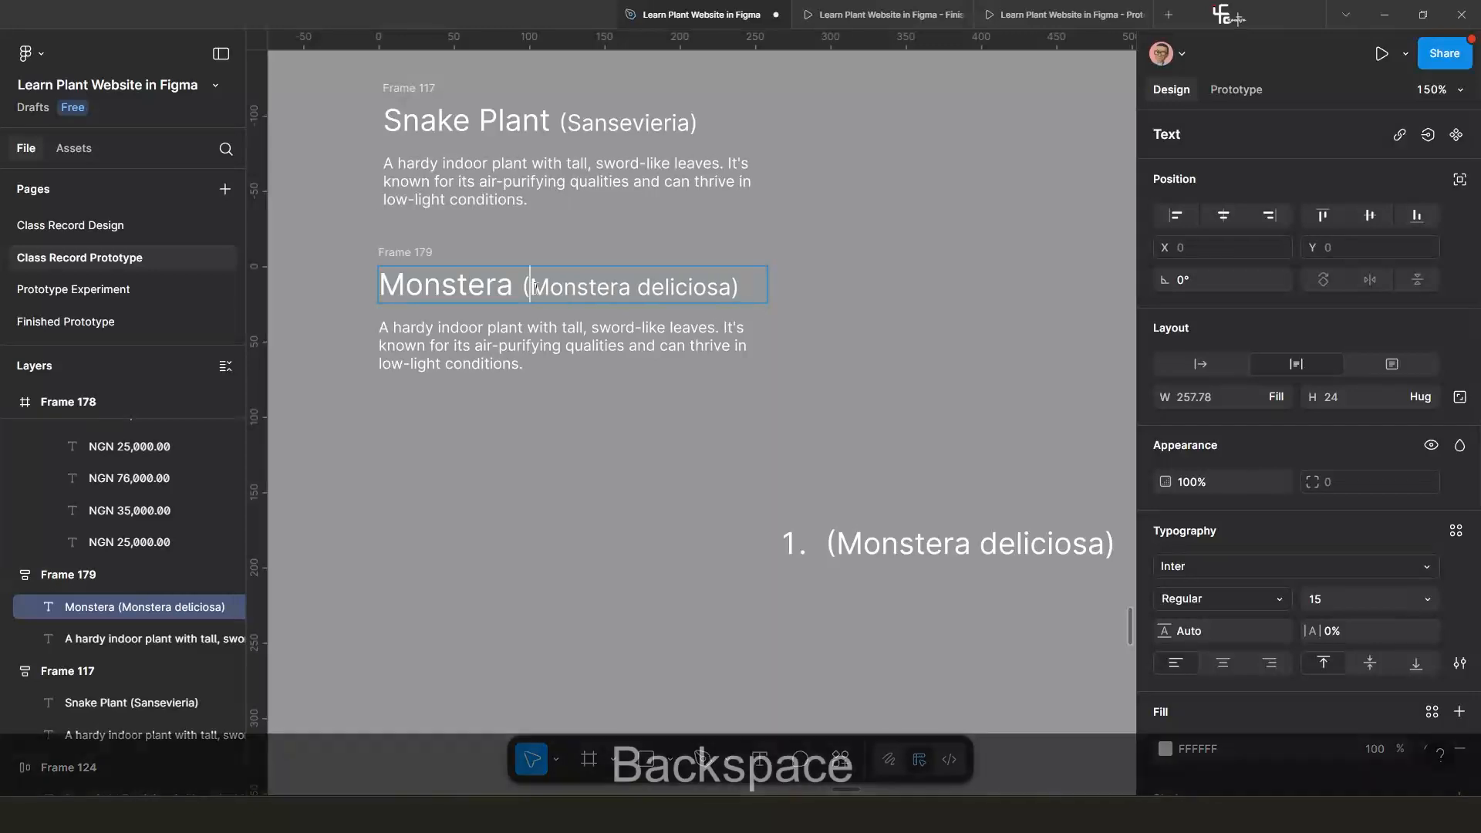
key("Escape")
scroll(543, 403, "down", 5)
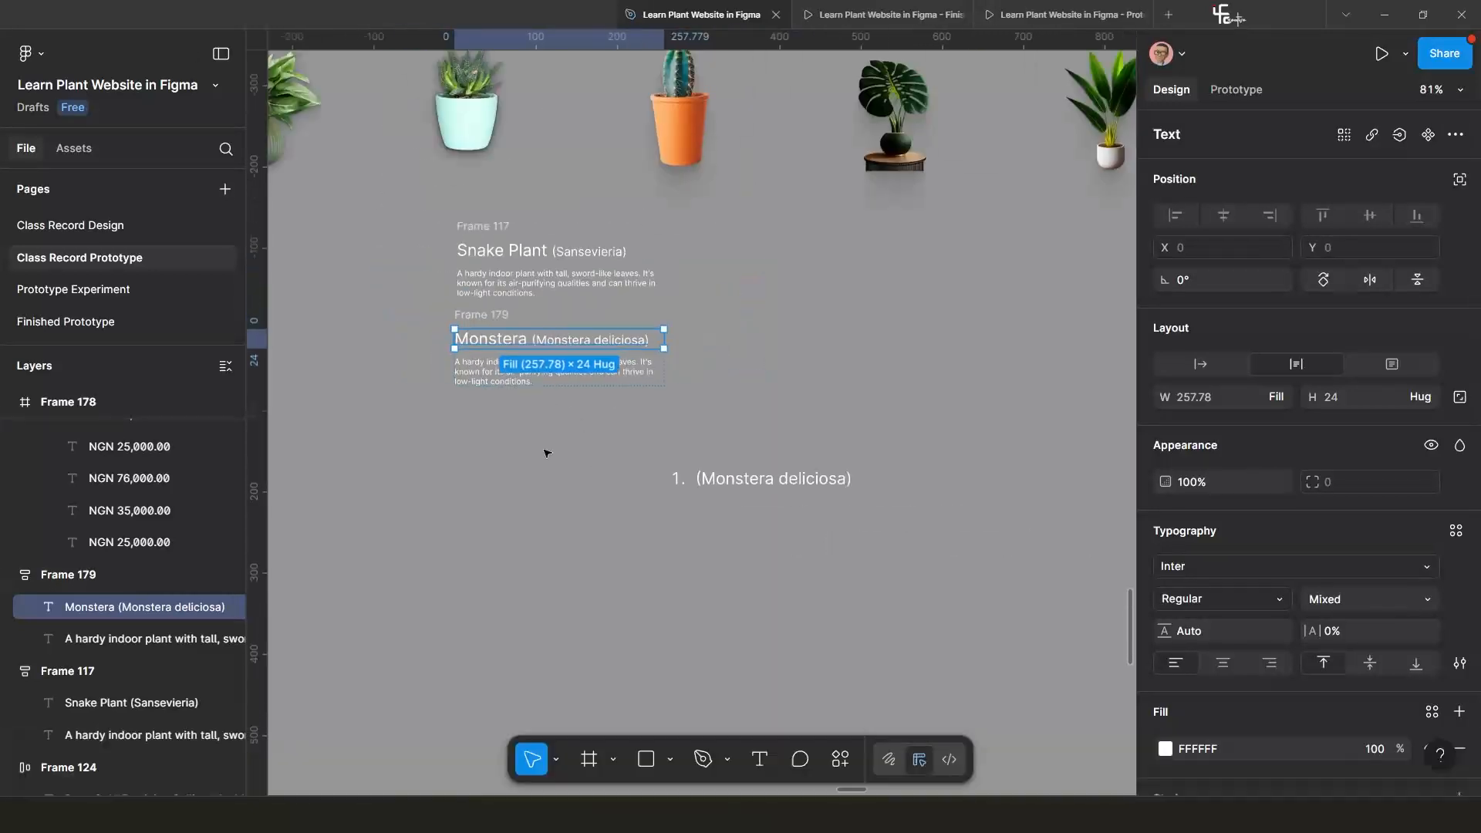
left_click(769, 483)
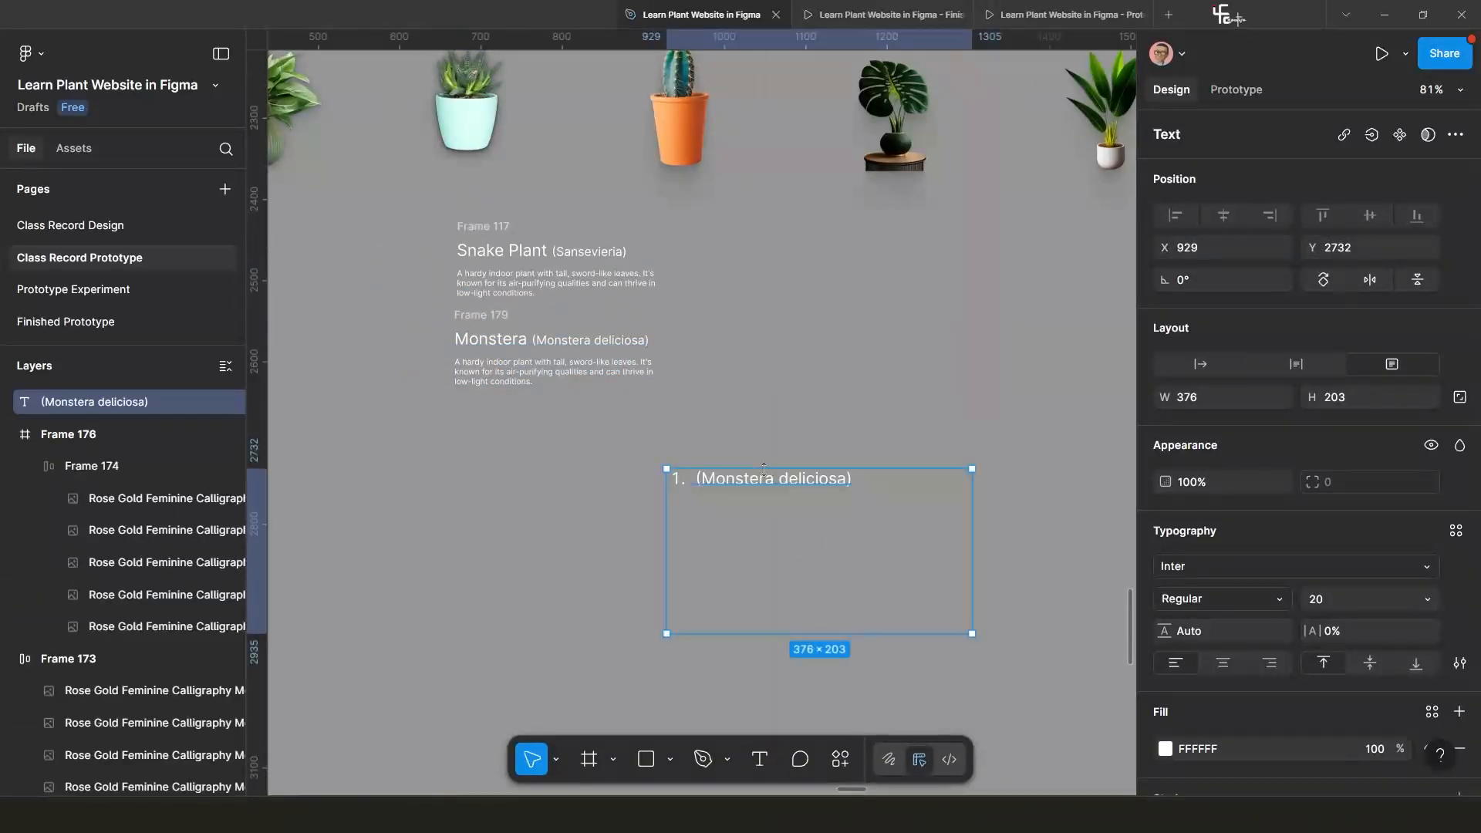
key("Delete")
Move the Monstera text frame down to X 655, Y 2591 and duplicate it twice below itself.
left_click_drag(495, 324, 498, 355)
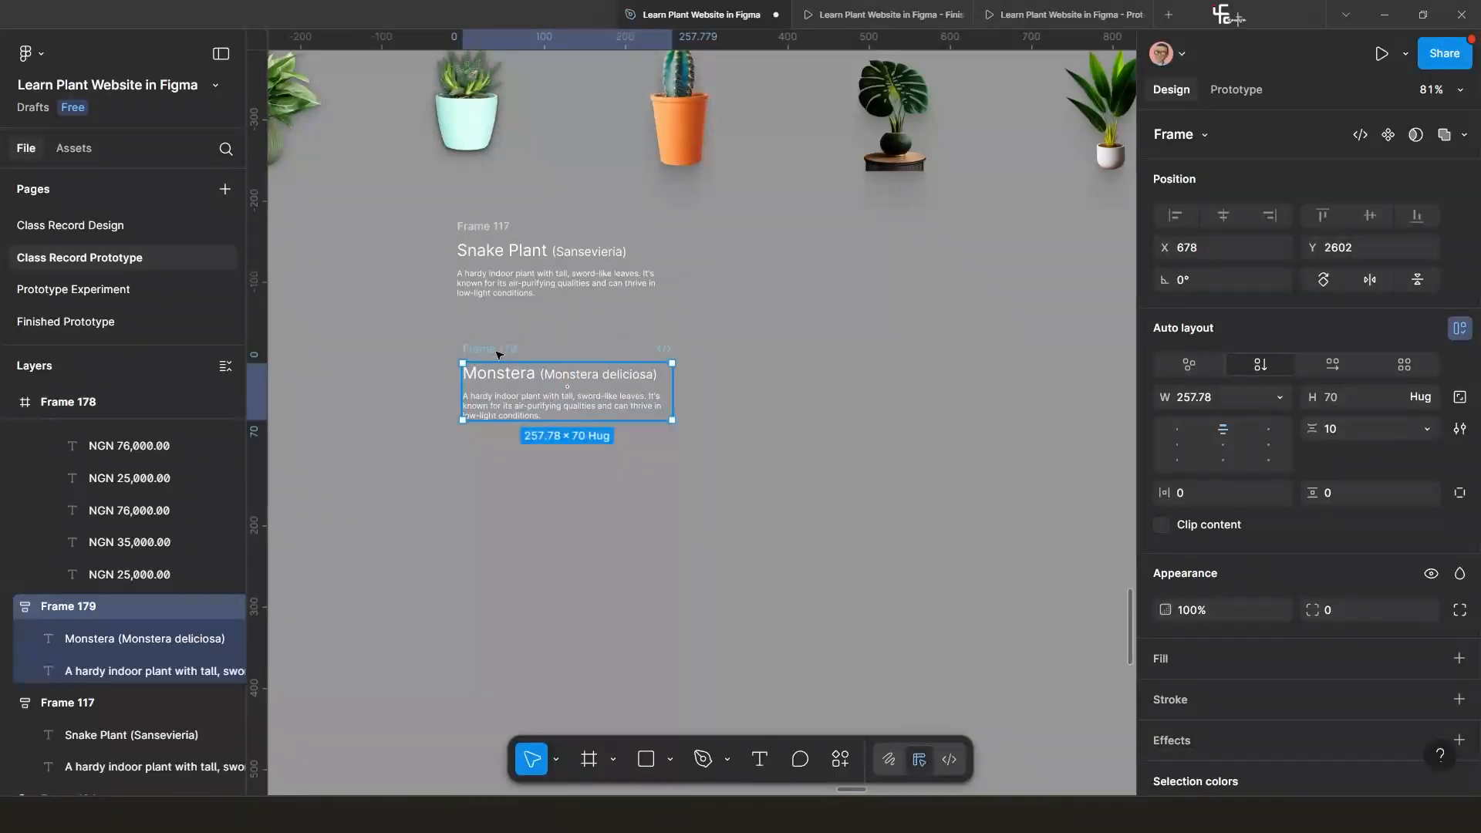
scroll(497, 354, "down", 2)
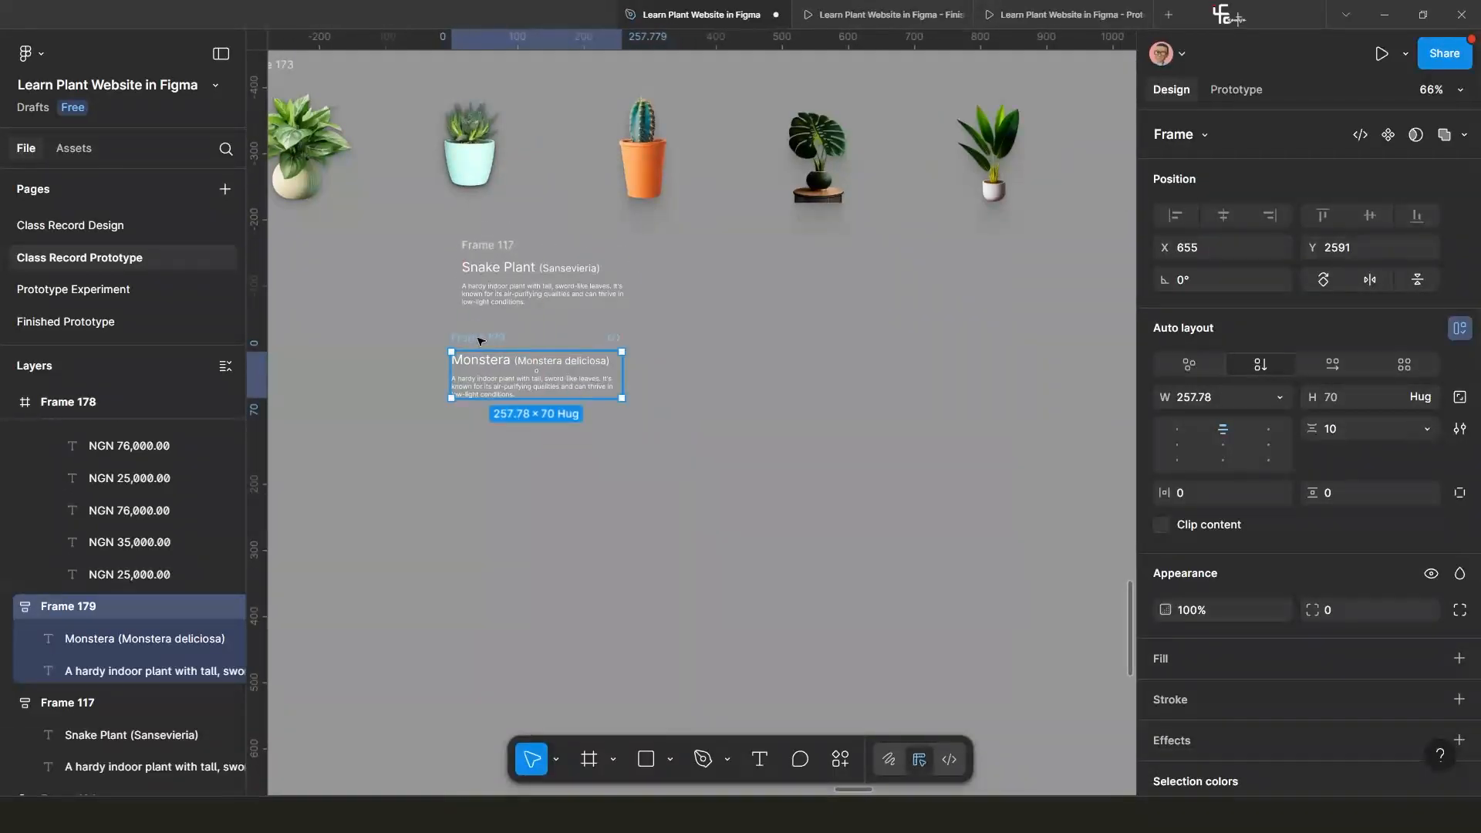
left_click_drag(480, 343, 478, 556)
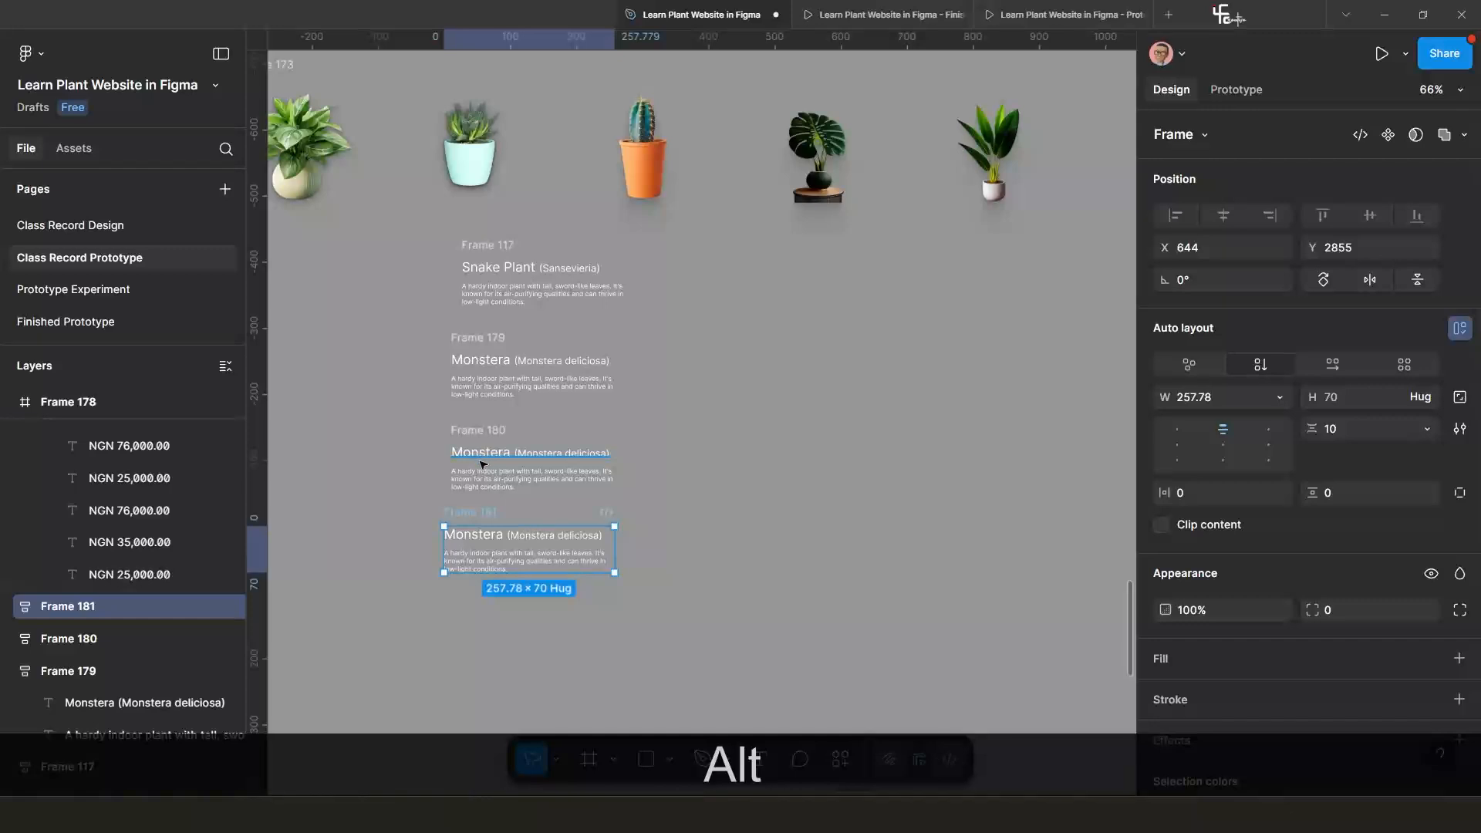
Replace the middle Monstera text frame with a duplicate of the Snake Plant text frame at X 671, Y 2723.
scroll(483, 463, "up", 2)
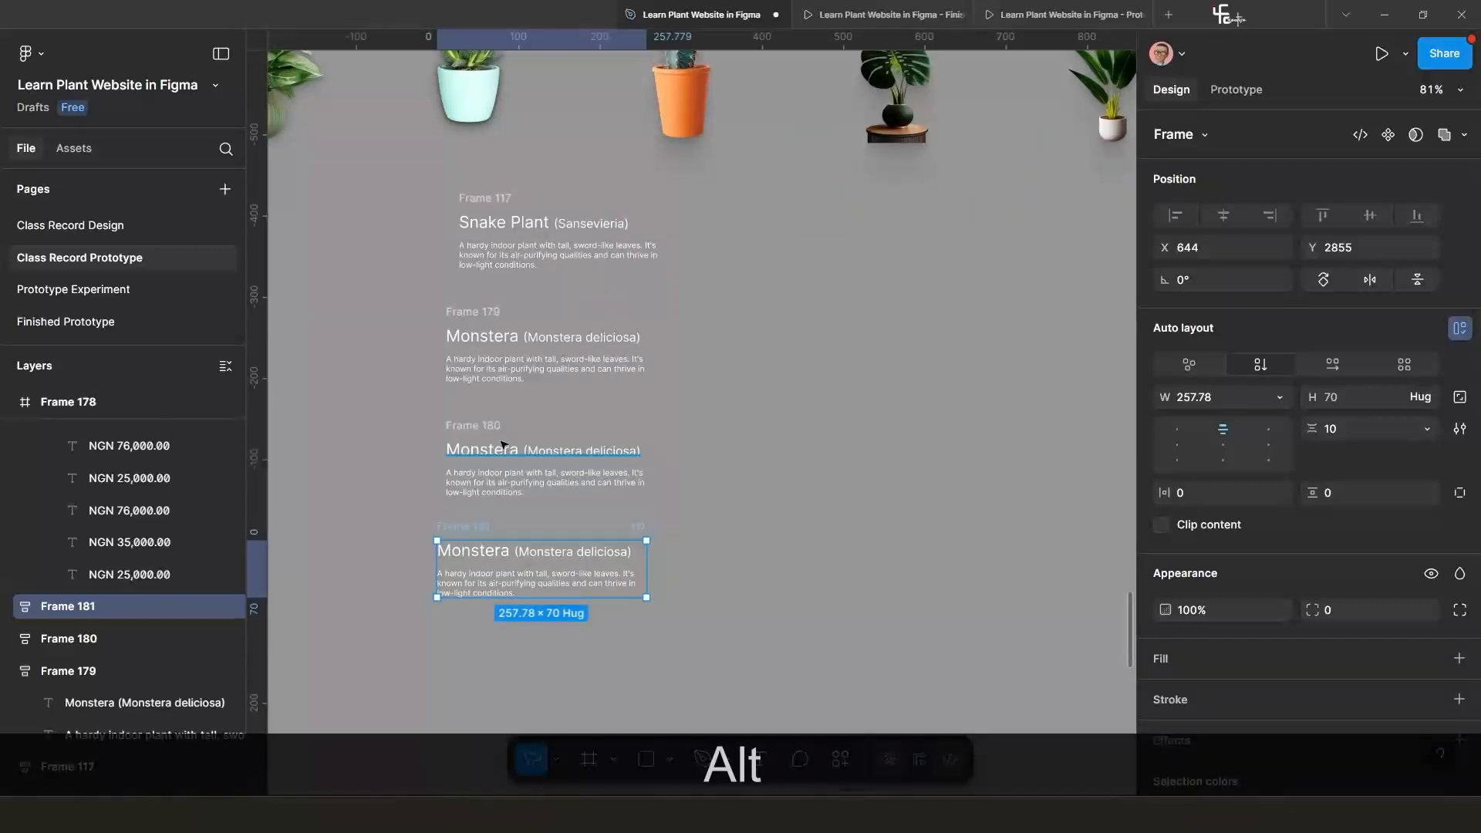
double_click(497, 219)
left_click(487, 198)
key("alt")
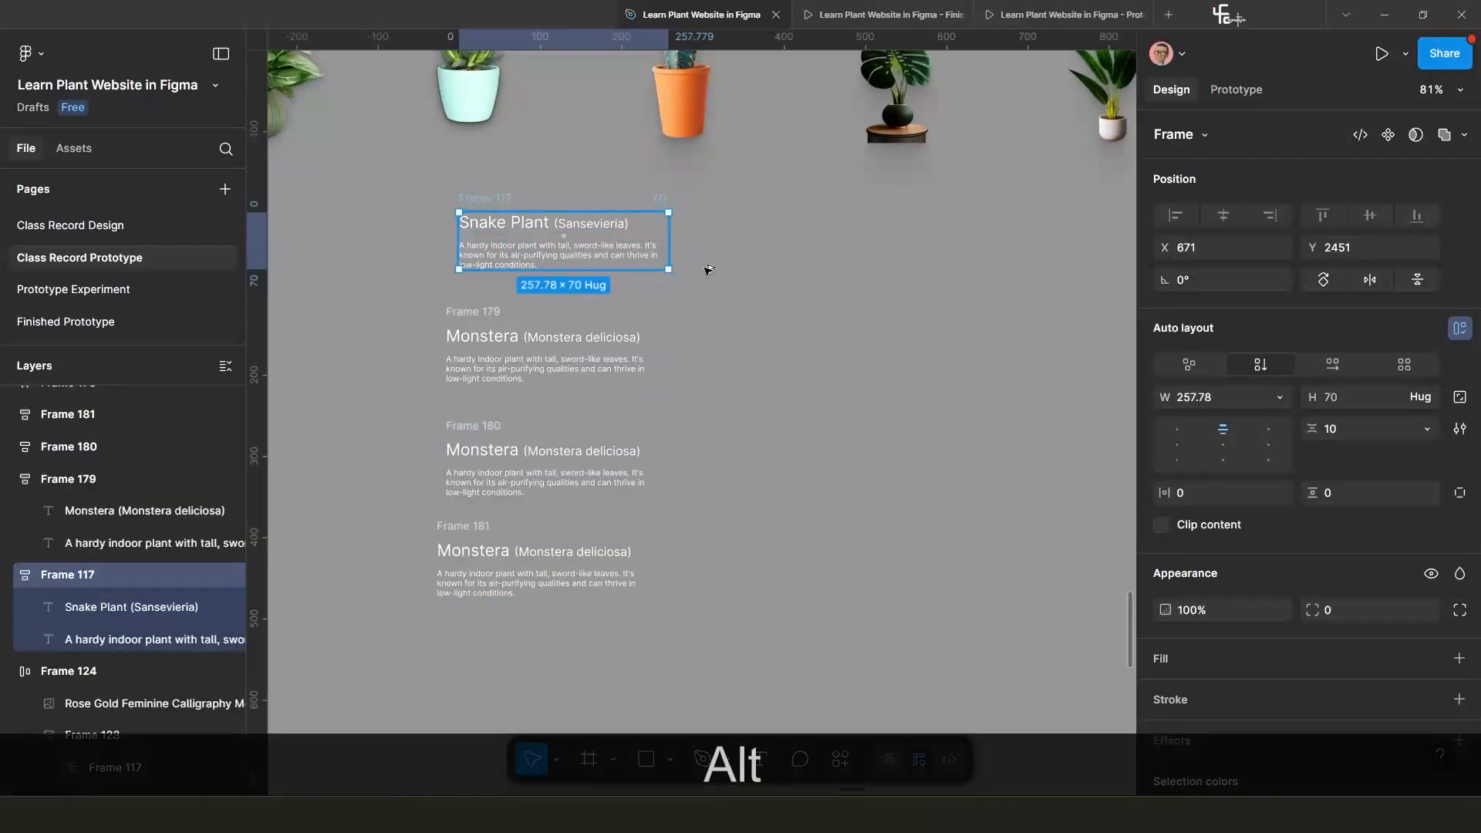
left_click_drag(709, 270, 715, 327)
left_click(469, 429)
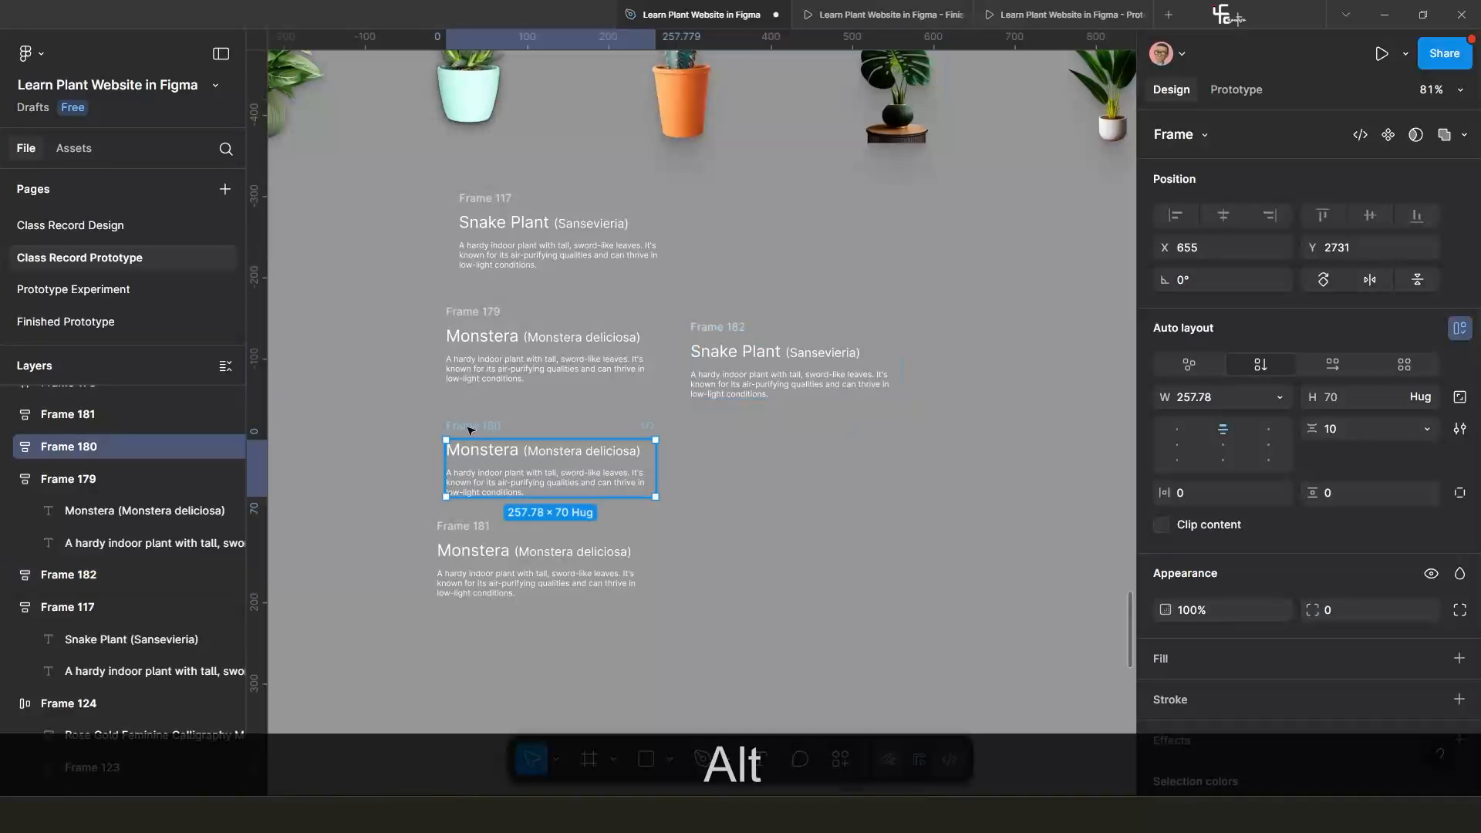
key("Delete")
left_click_drag(712, 327, 481, 419)
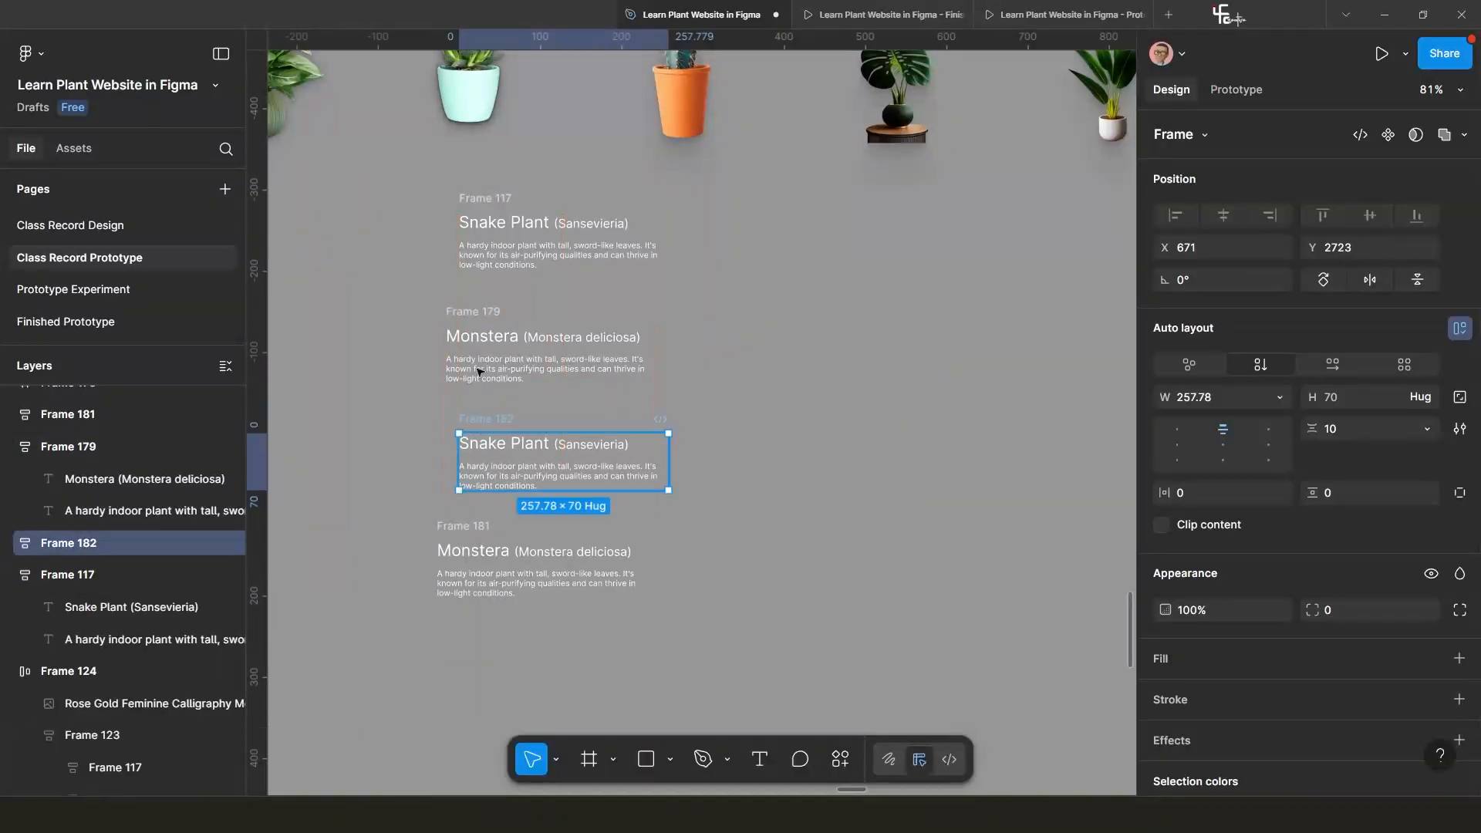
Line up the top Snake Plant frame with the Monstera frame at X 655, Y 2453, and combine all four text frames in a vertical auto layout.
left_click(462, 204)
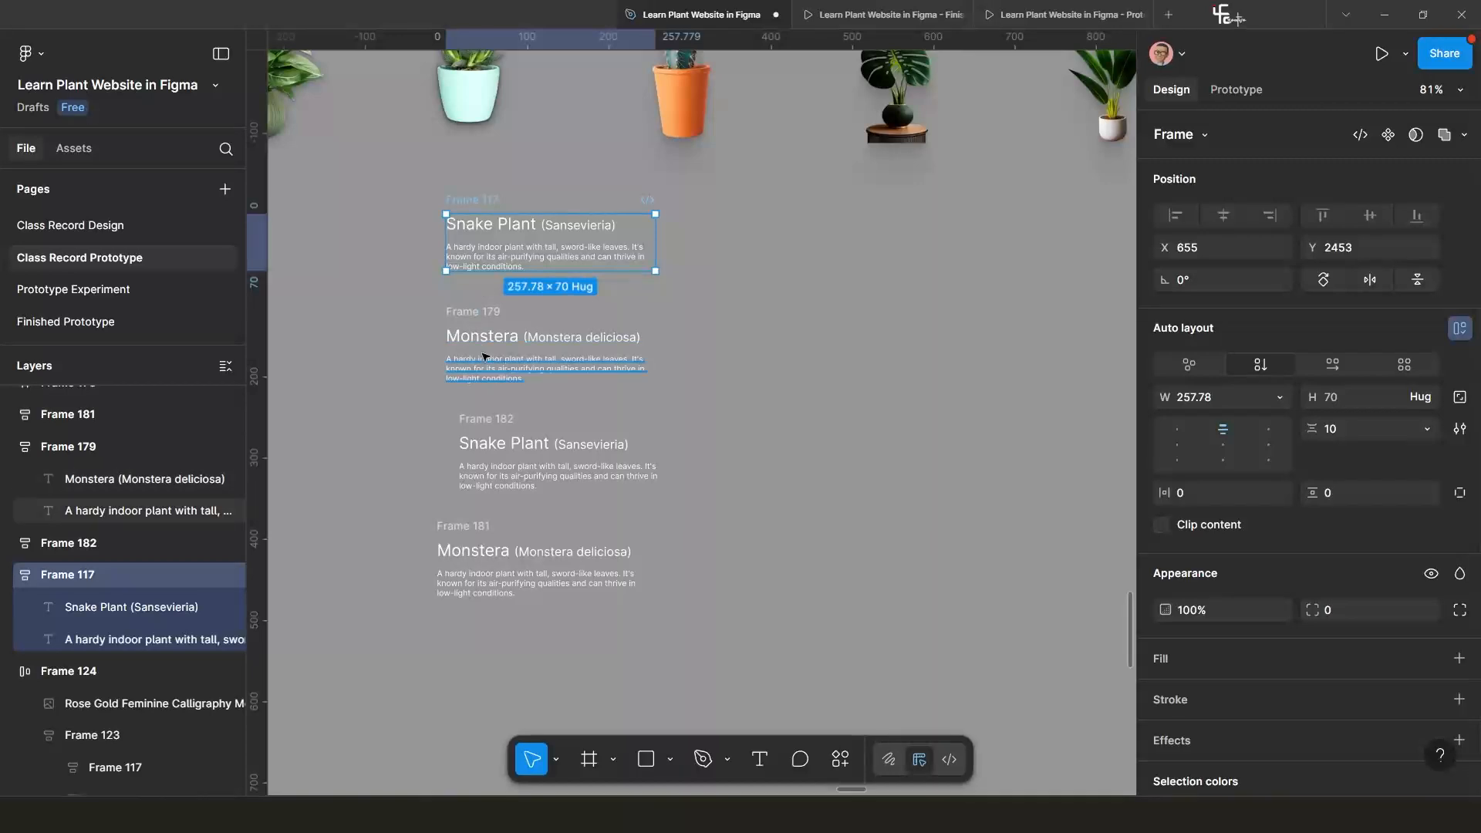
scroll(486, 344, "up", 2)
left_click(459, 316, "shift")
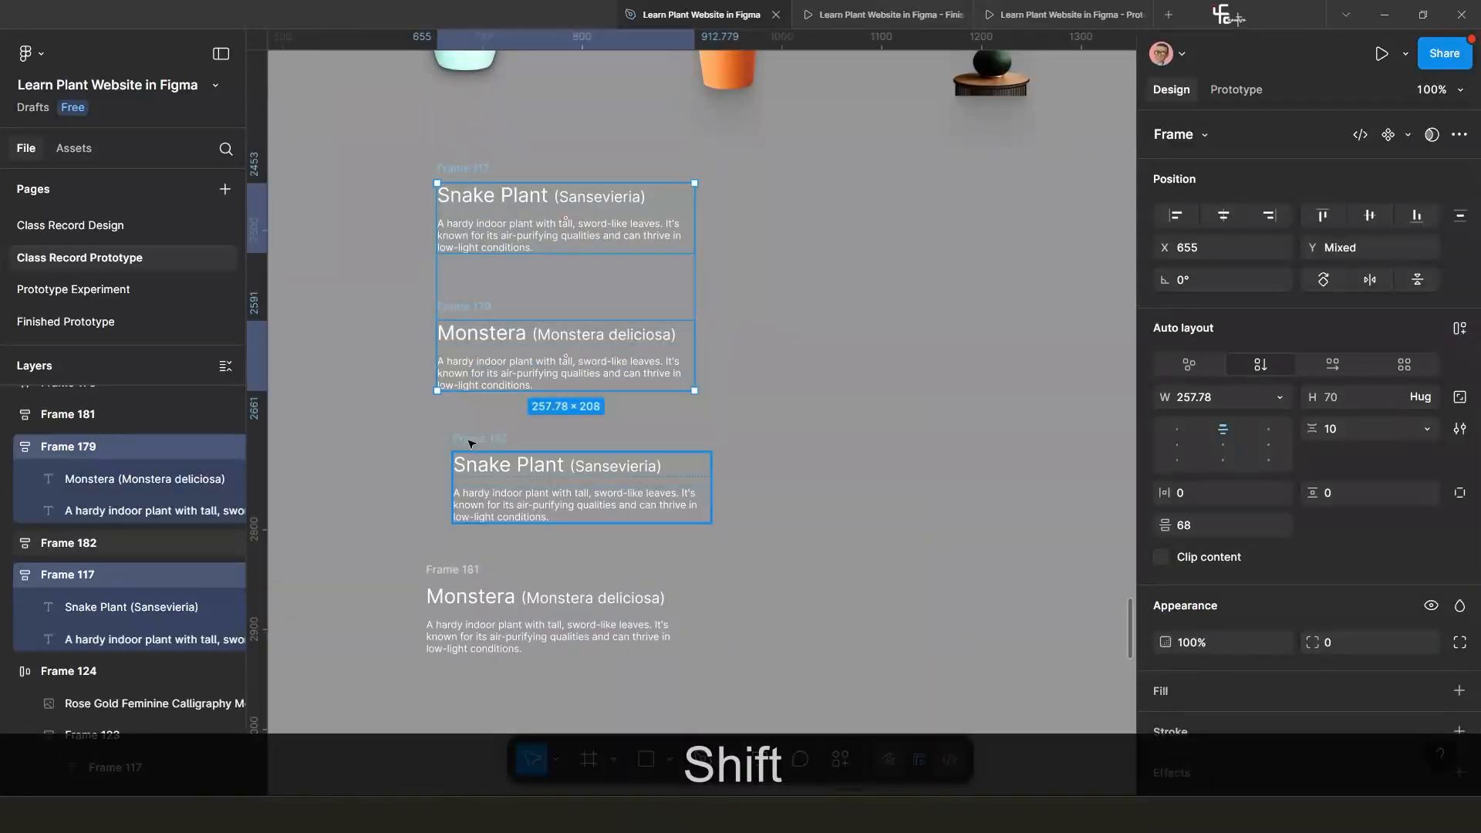
left_click(471, 445, "shift")
left_click(458, 578, "shift")
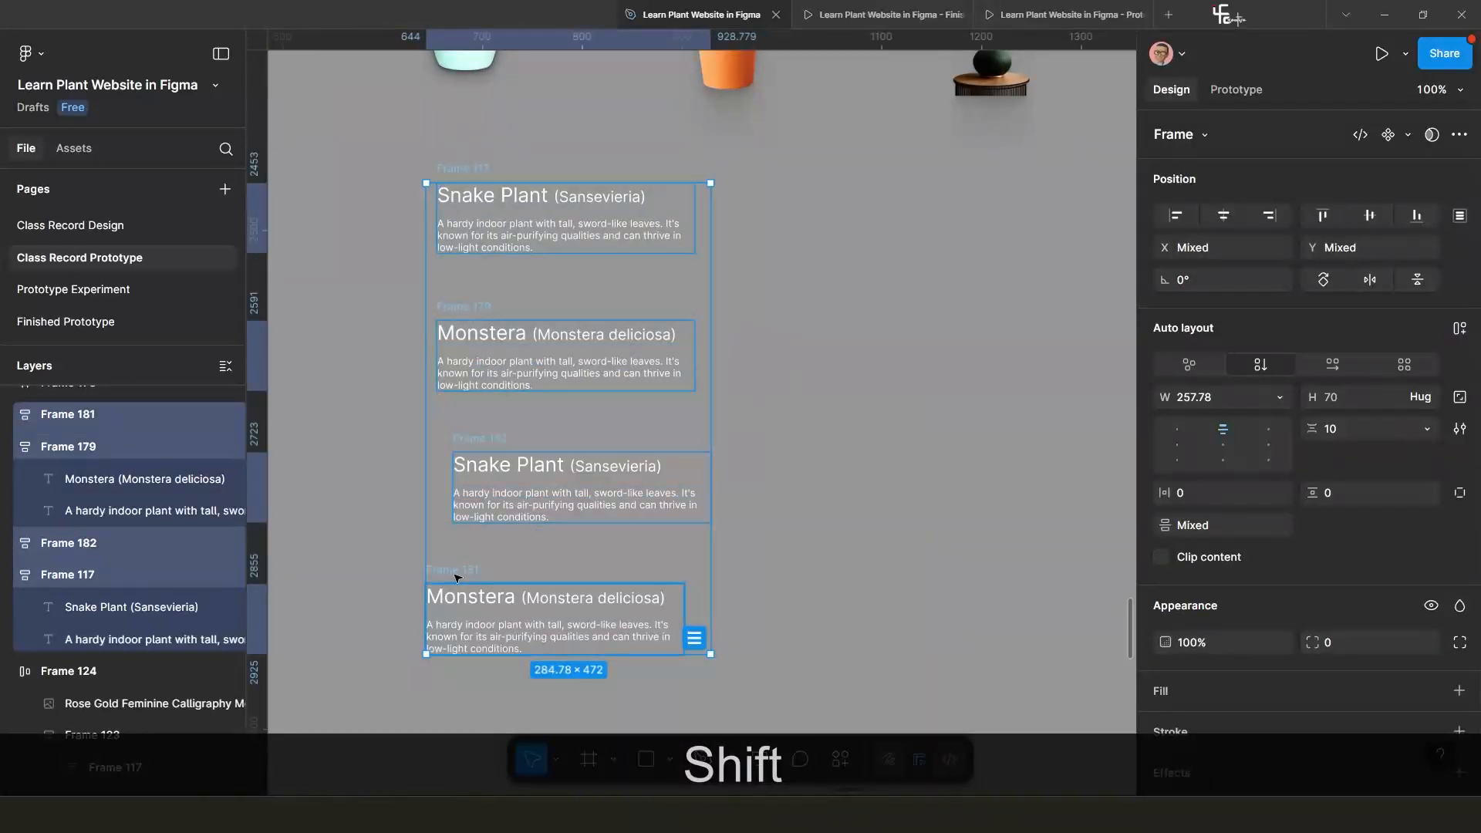
key("shift+a")
scroll(549, 549, "down", 2)
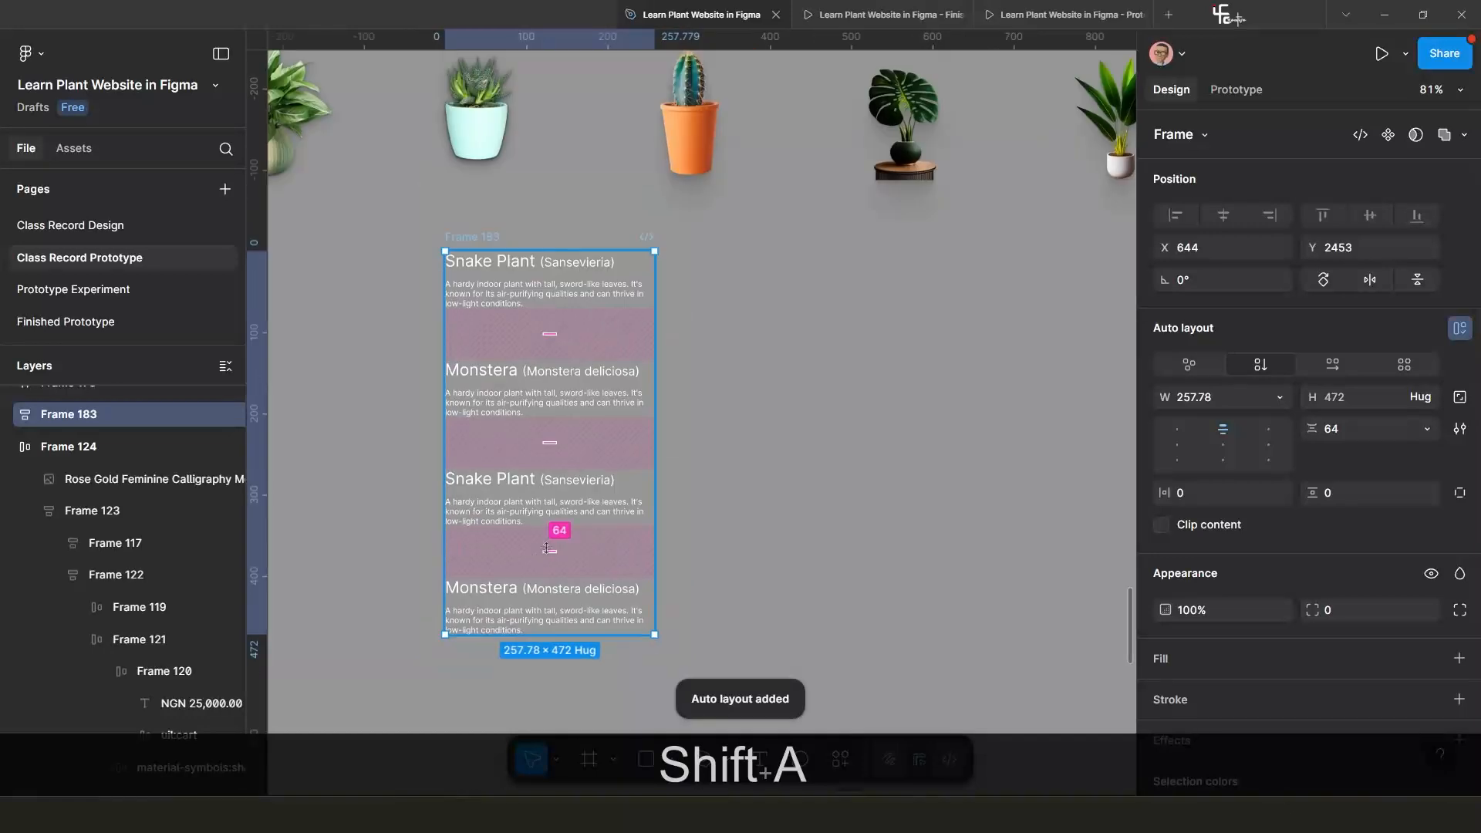
scroll(549, 550, "left", 4)
scroll(549, 550, "down", 2)
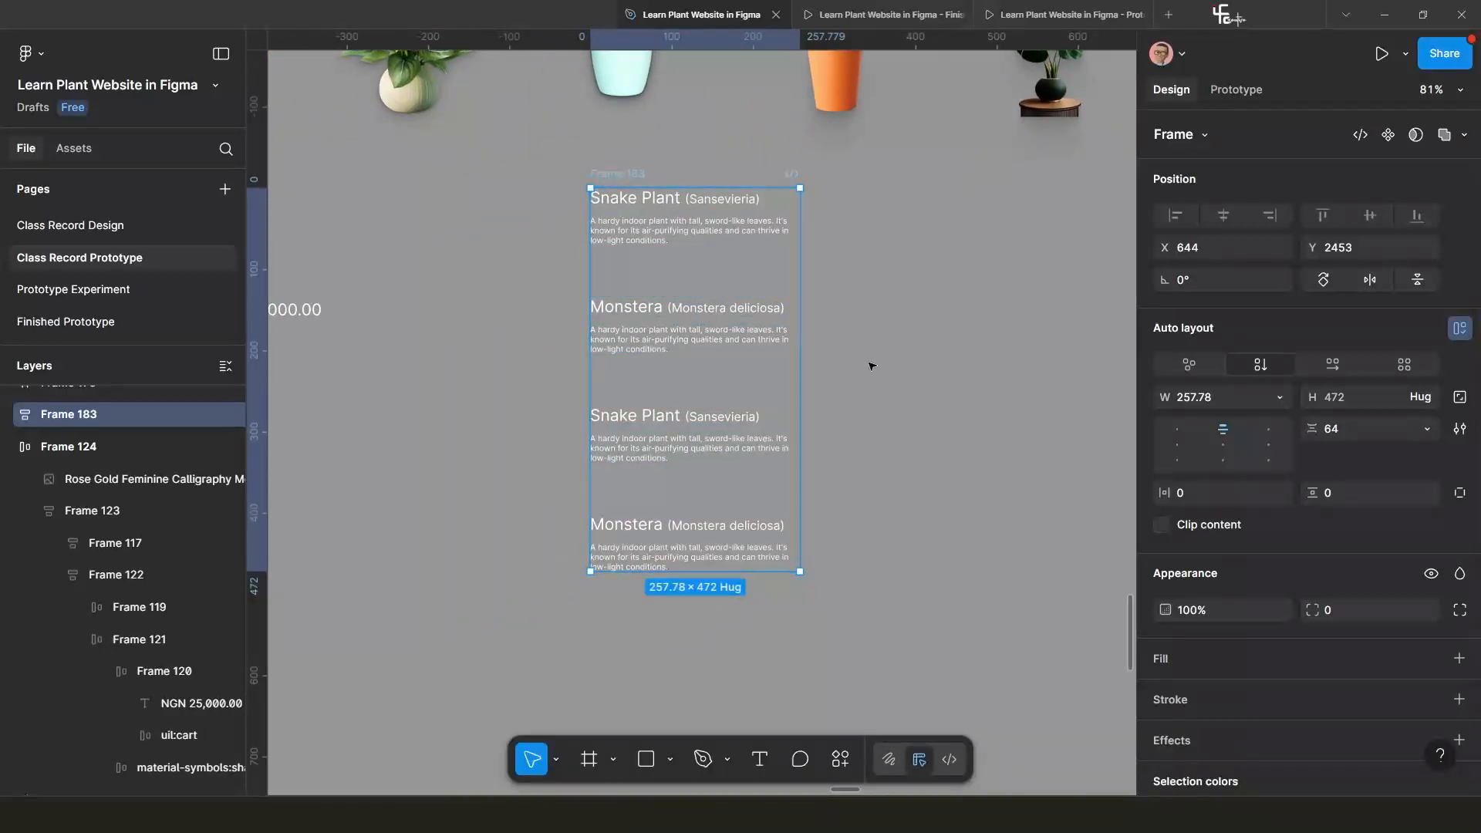
scroll(677, 309, "down", 2)
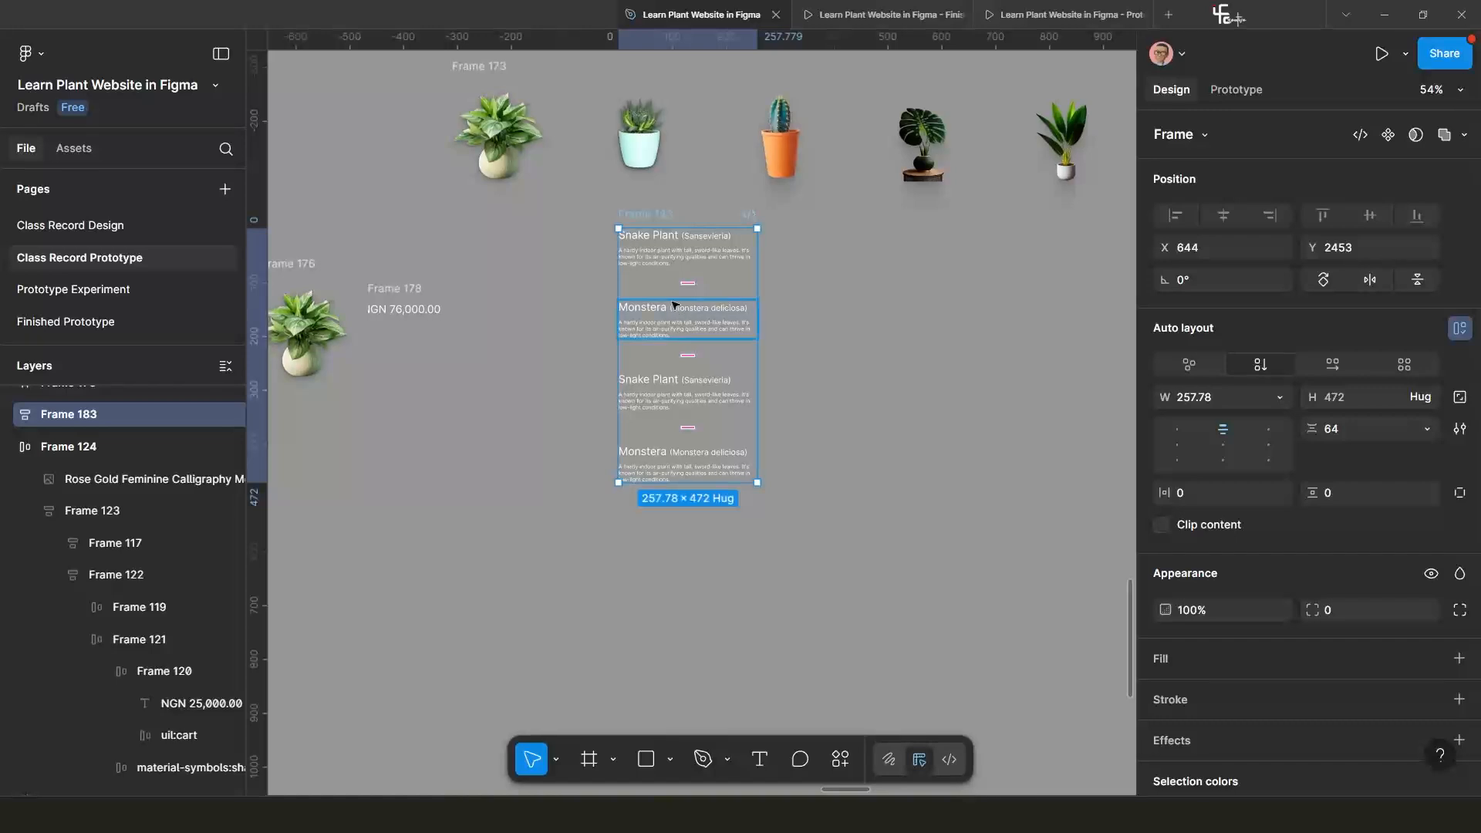
Move the text stack to X 608, Y 2559, wrap it in a new frame and turn on content clipping.
scroll(663, 293, "up", 1)
mouse_move(611, 261)
left_mouse_down()
mouse_move(605, 279)
mouse_move(615, 271)
left_mouse_up()
right_click(615, 272)
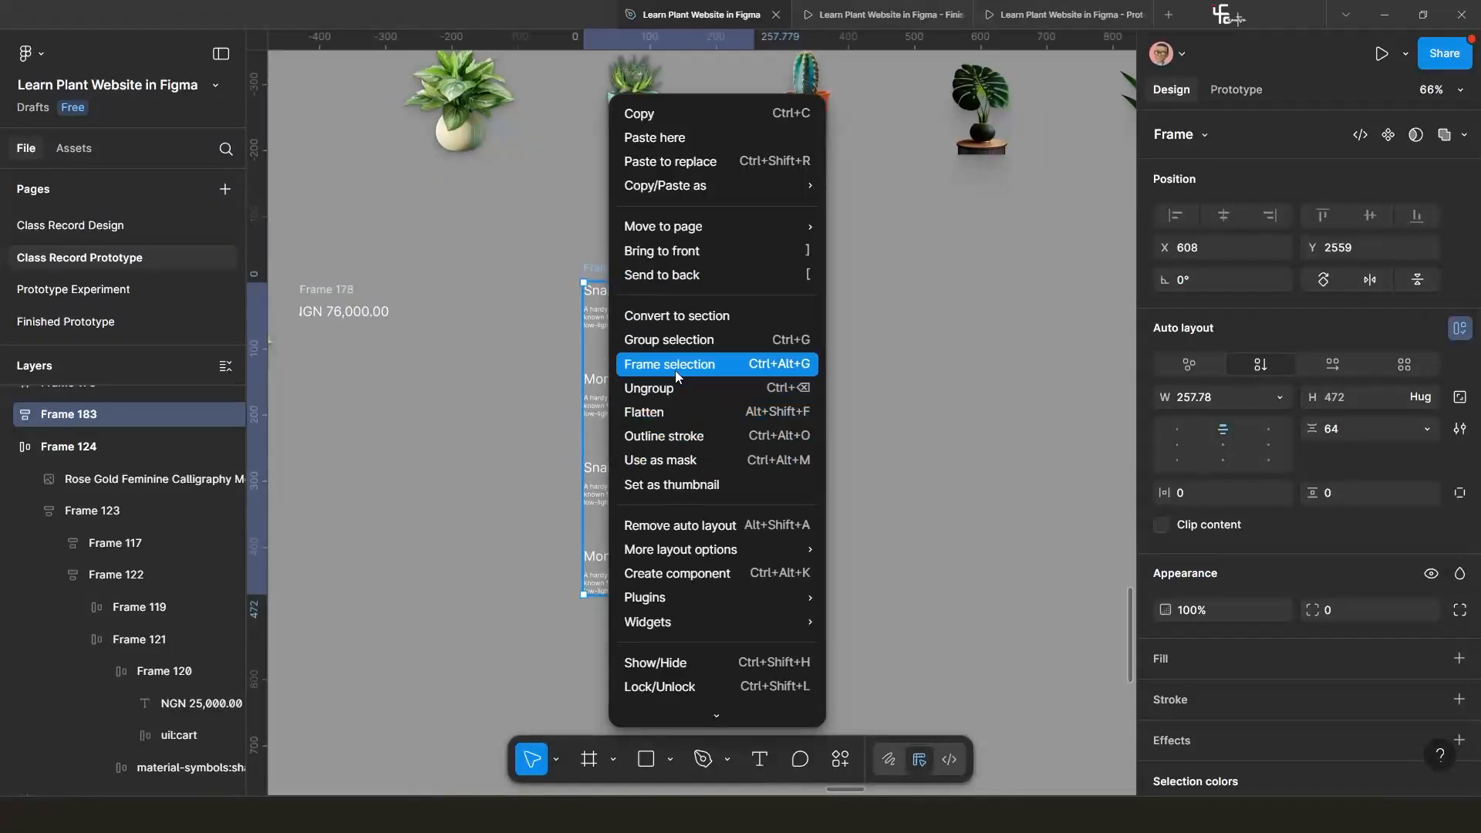
left_click(678, 372)
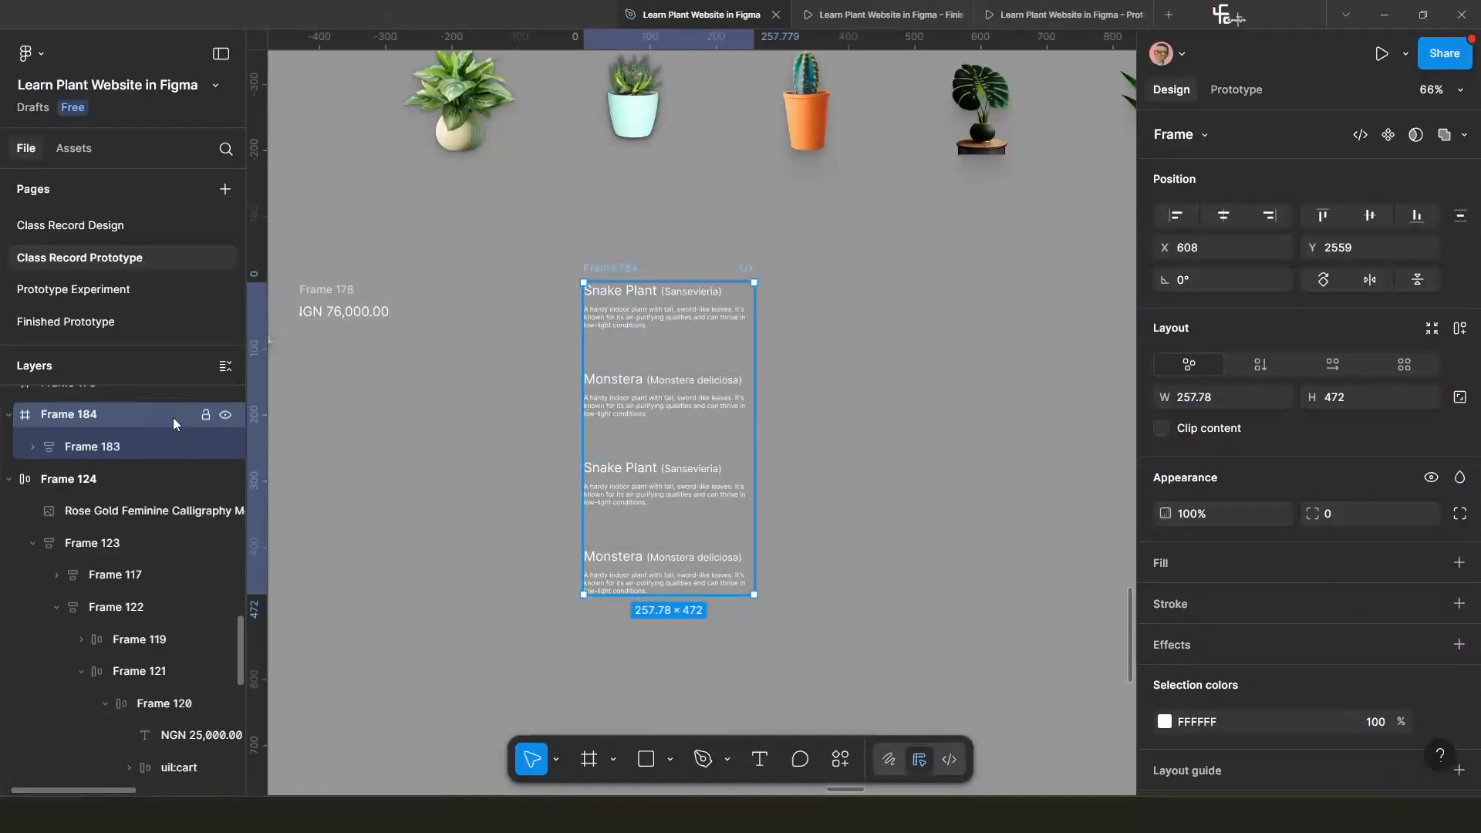
left_click(1162, 429)
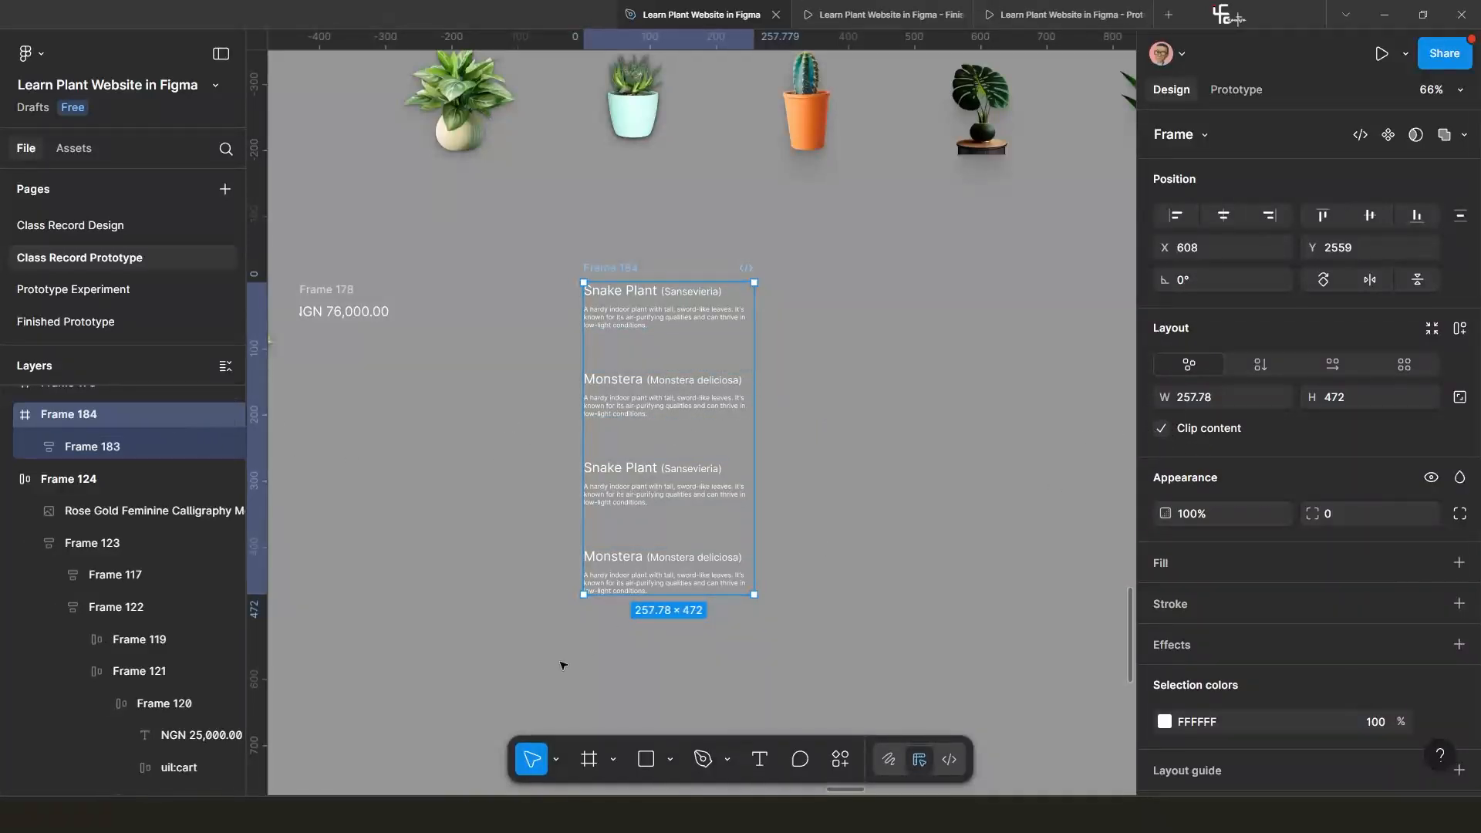
Shrink the clipped text frame to 258 × 70, showing only the first Snake Plant heading and description.
left_click_drag(652, 577, 664, 362)
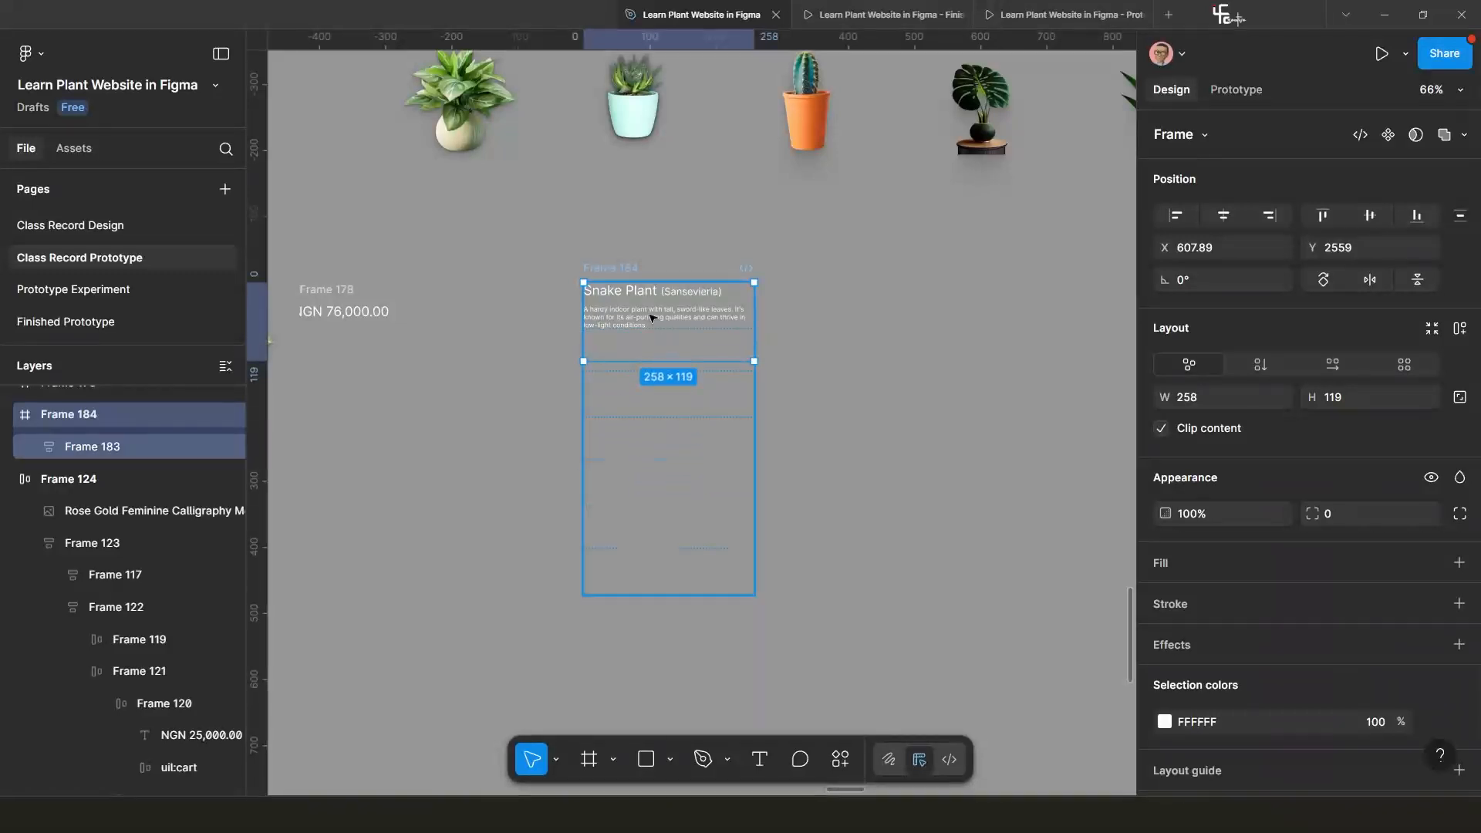
left_click(652, 310)
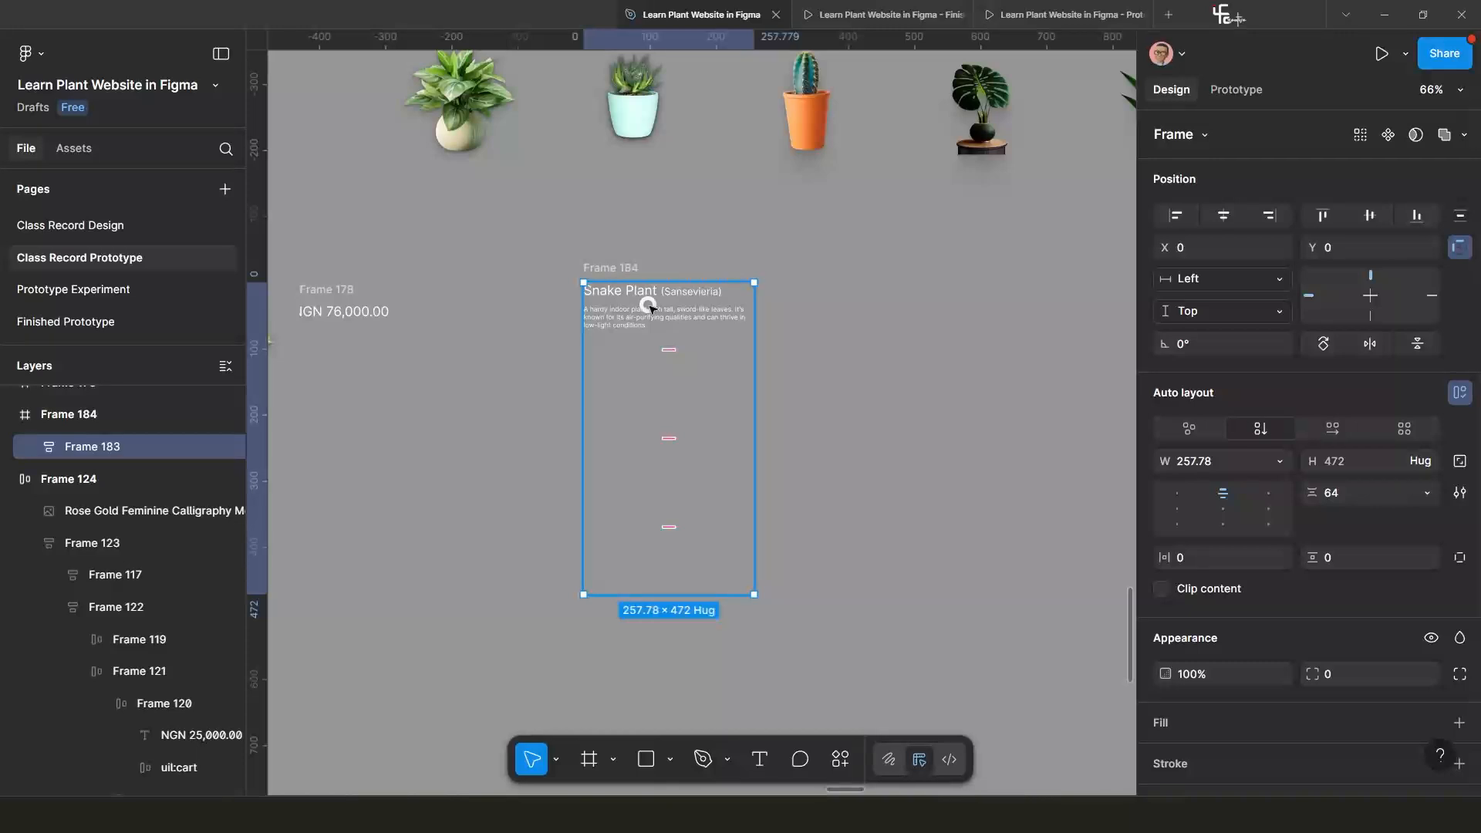
left_click(652, 310)
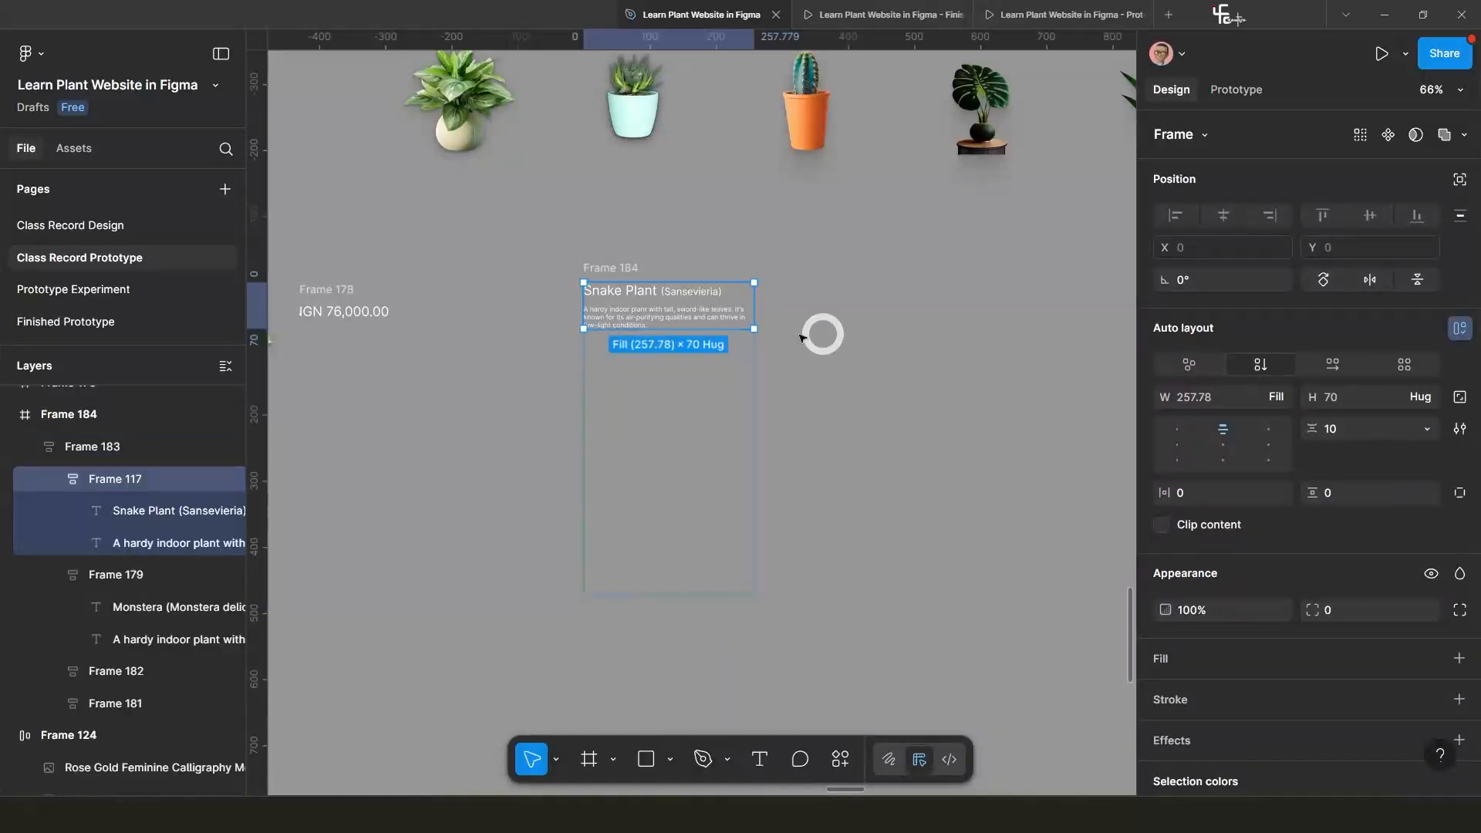
left_click(802, 337)
left_click(676, 304)
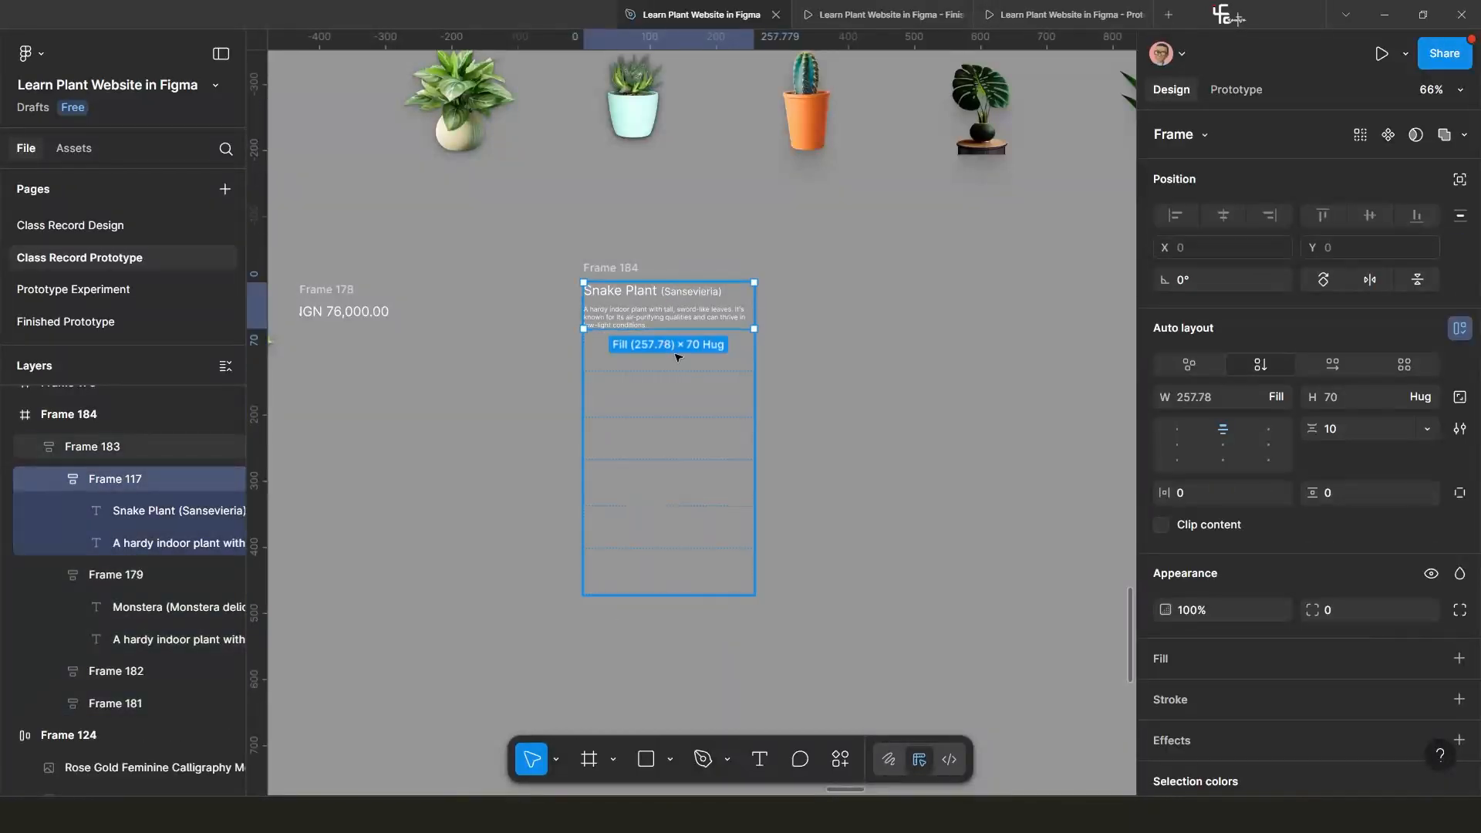
left_click(831, 370)
left_click(602, 269)
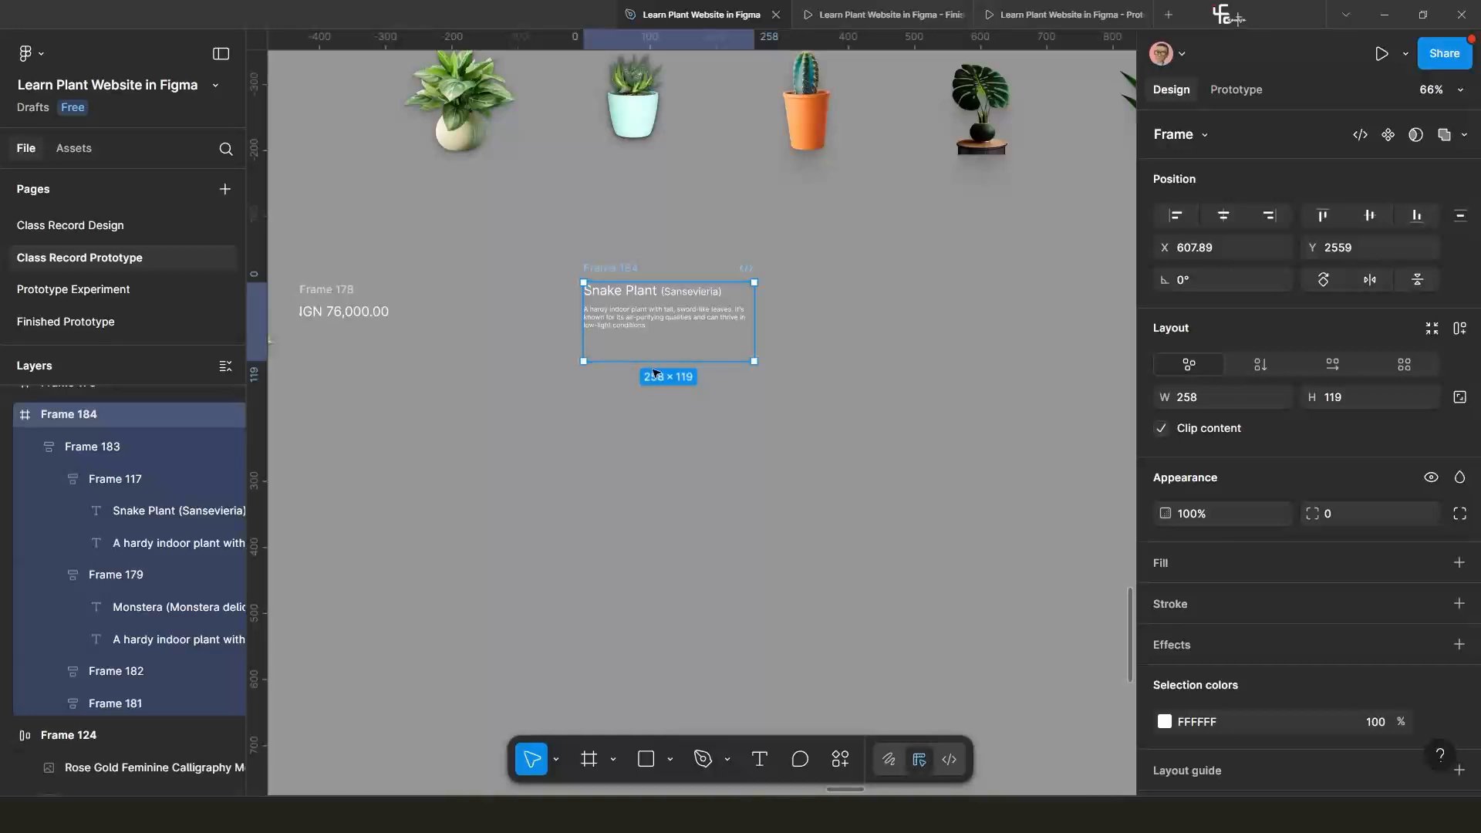
left_click_drag(652, 351, 652, 334)
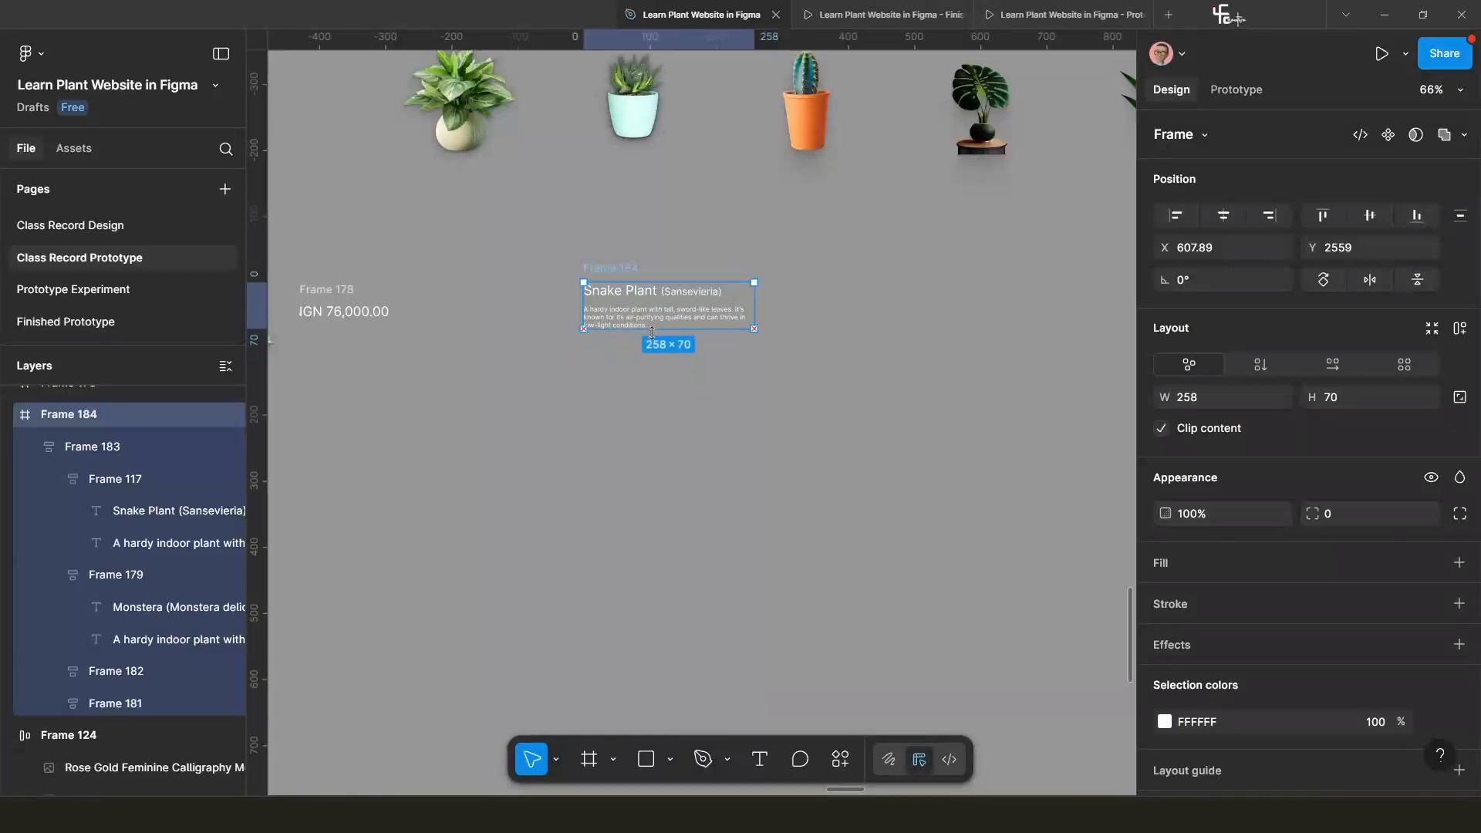
left_click(674, 387)
Move the clipped text frame next to the clipped price frame, at X 413, Y 2613.
scroll(678, 387, "down", 3, "ctrl")
scroll(663, 417, "up", 2)
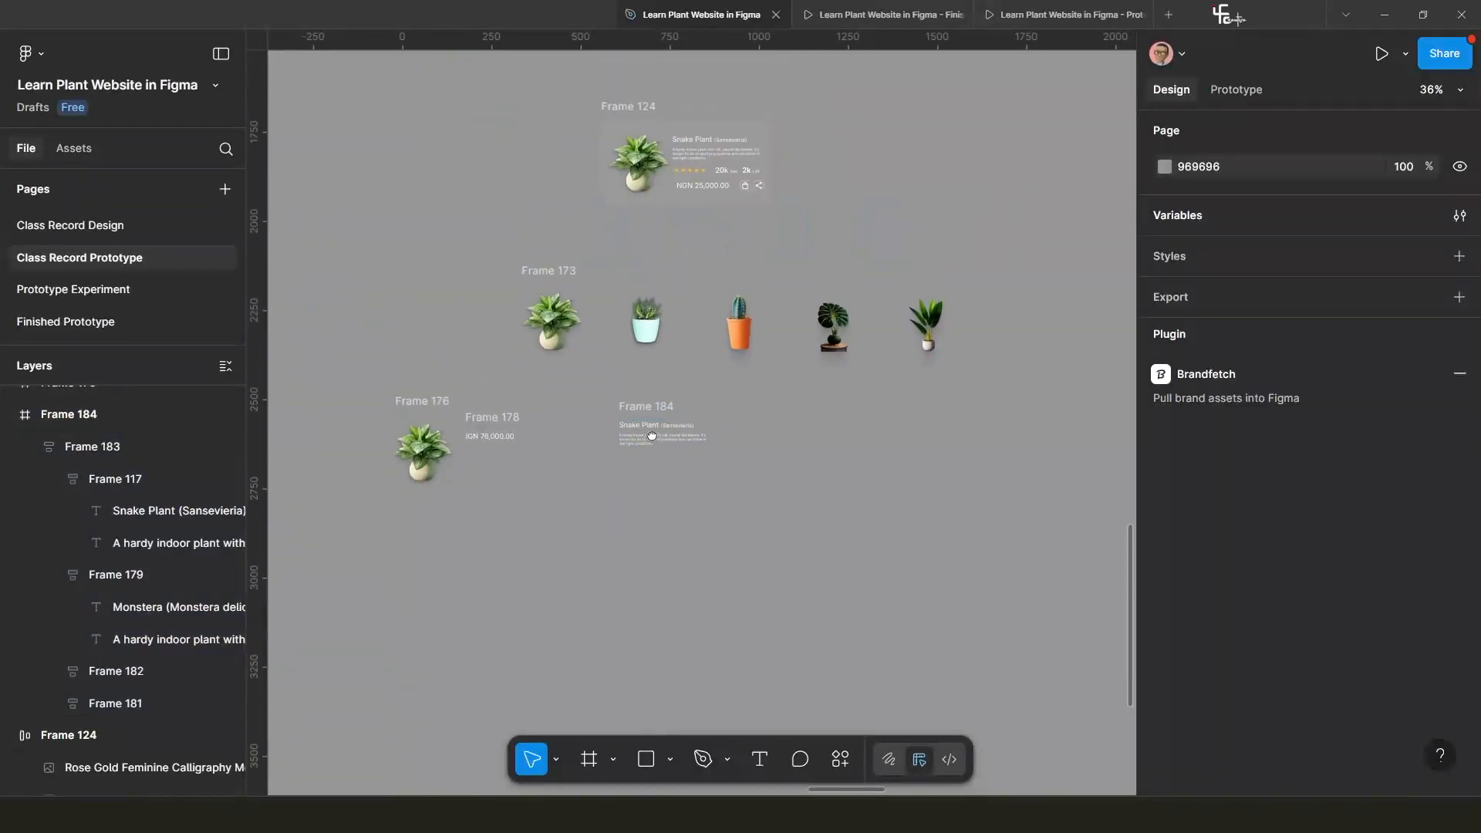
scroll(656, 432, "up", 1)
left_click_drag(636, 424, 565, 440)
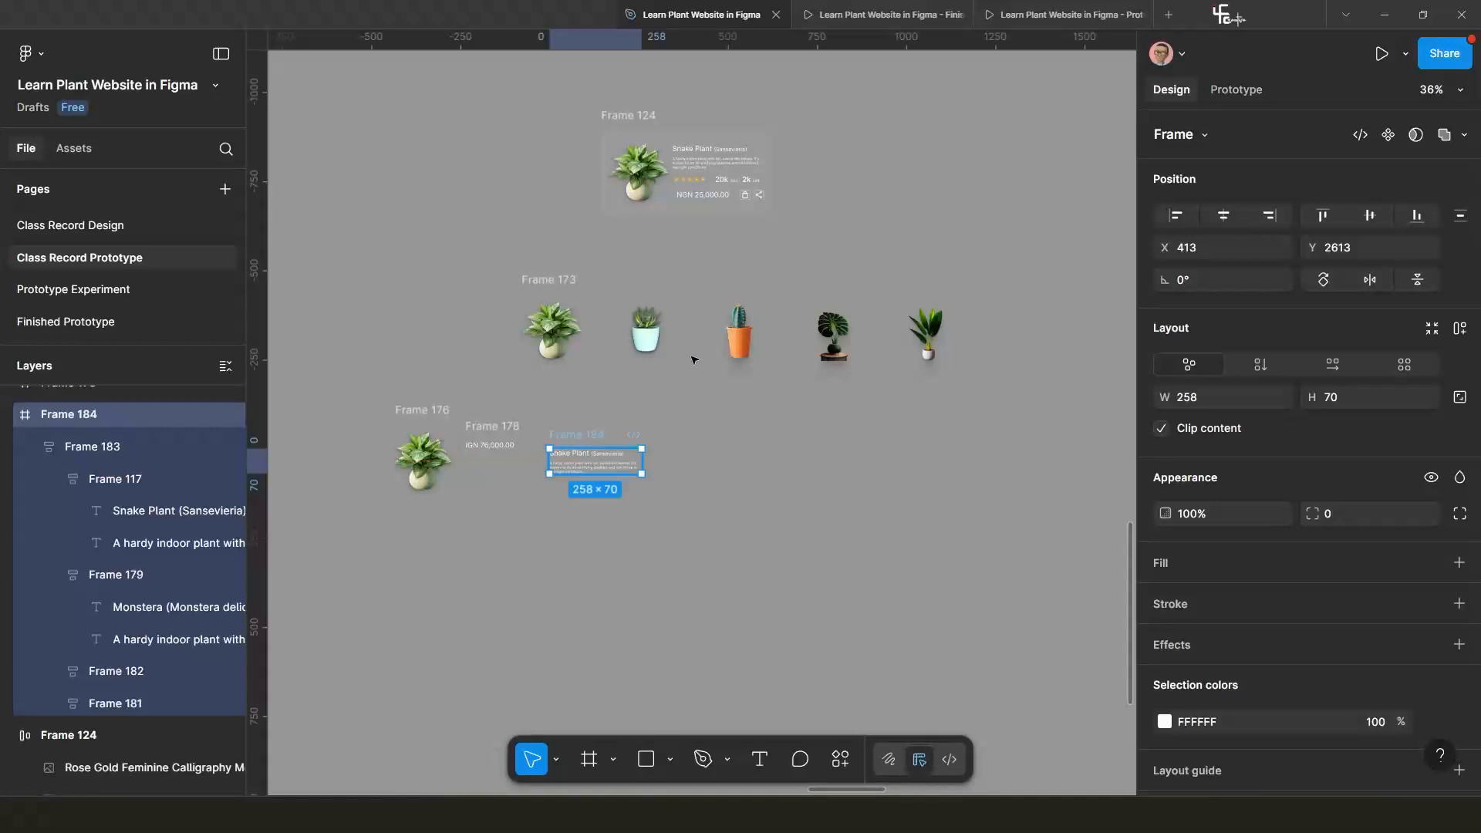
Move the row of five plant images out of the way to X 1314, Y 2085.
scroll(730, 243, "up", 4)
scroll(484, 365, "down", 4, "ctrl")
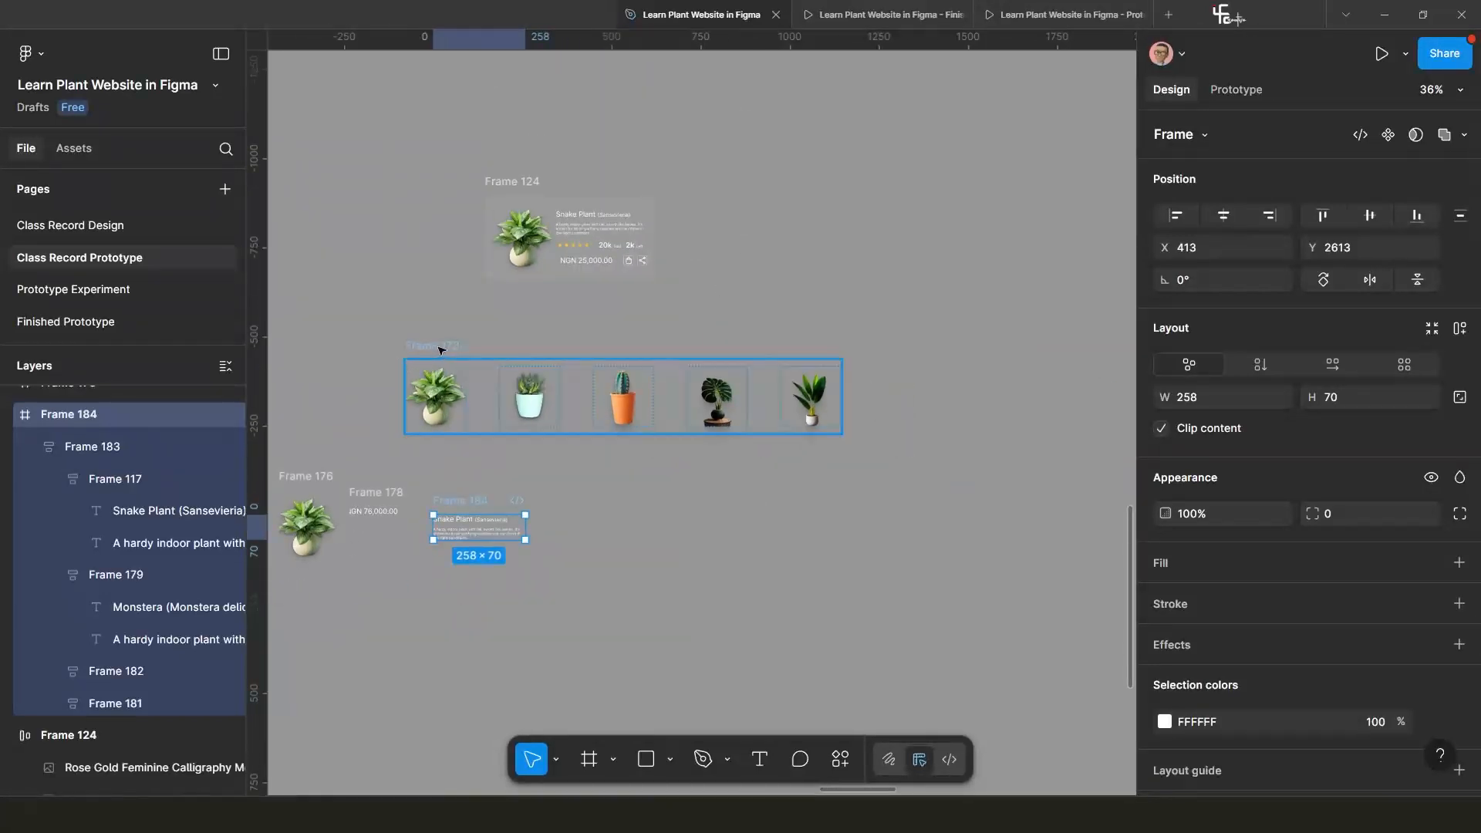
left_click_drag(440, 351, 788, 319)
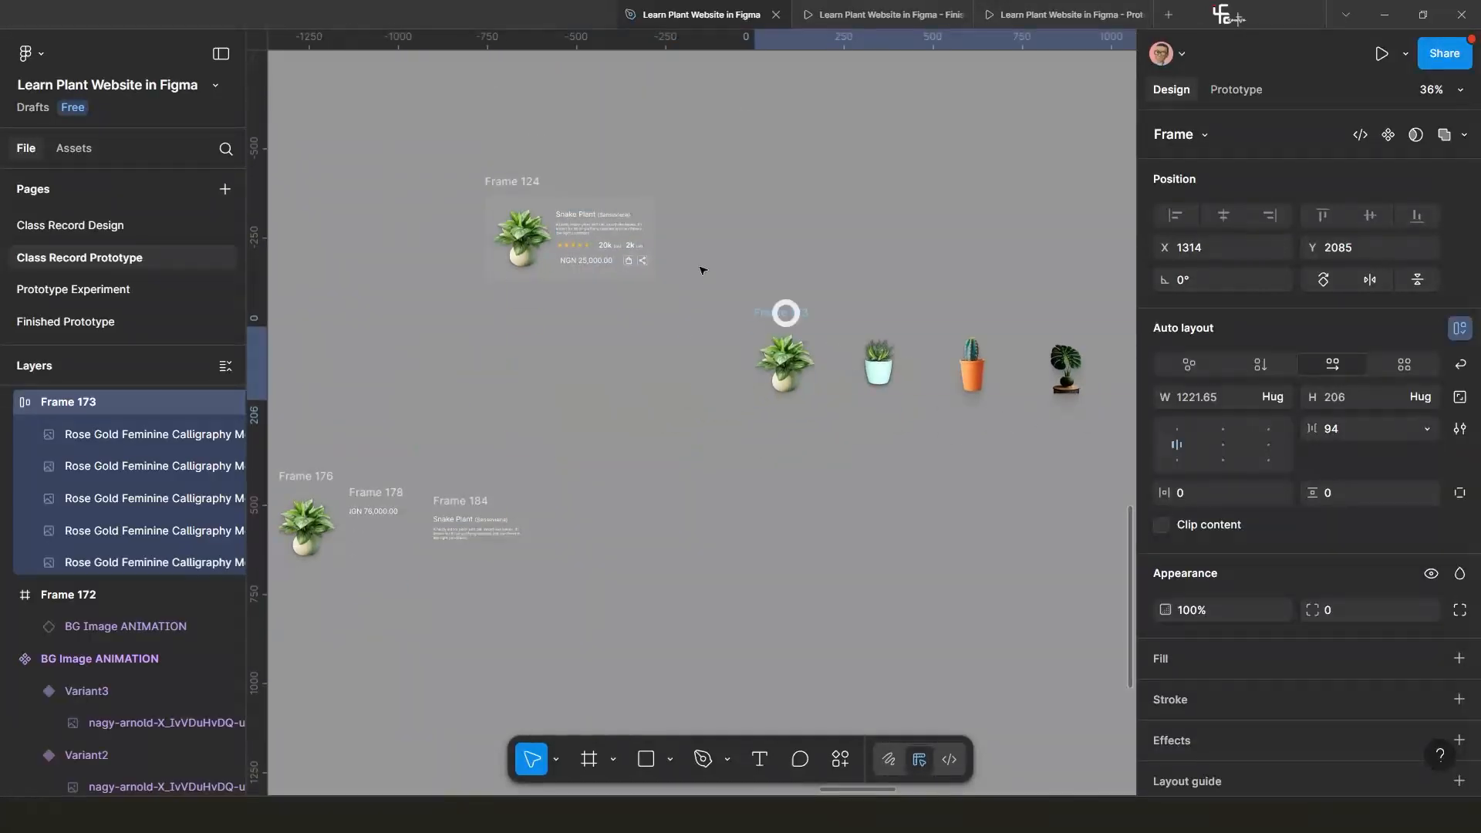
Duplicate the Snake Plant info card beside the clipped text frame, at X 741, Y 2514.
left_click(513, 188)
left_click_drag(512, 187, 584, 463, "alt")
scroll(582, 397, "up", 2, "ctrl")
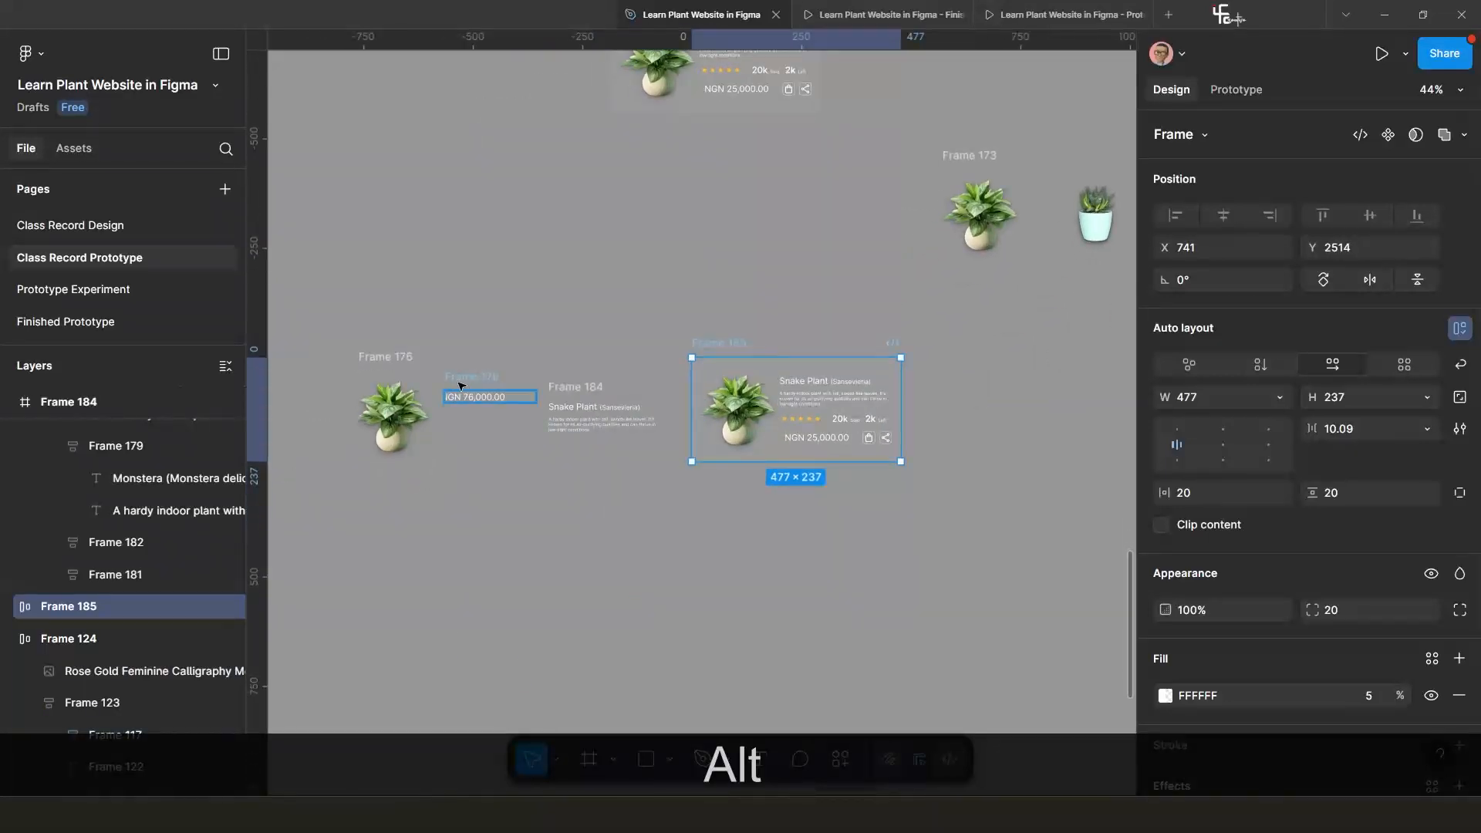
Copy the clipped plant image frame and paste it to replace the plant image in the duplicated info card.
left_click(382, 360)
key("ctrl+c")
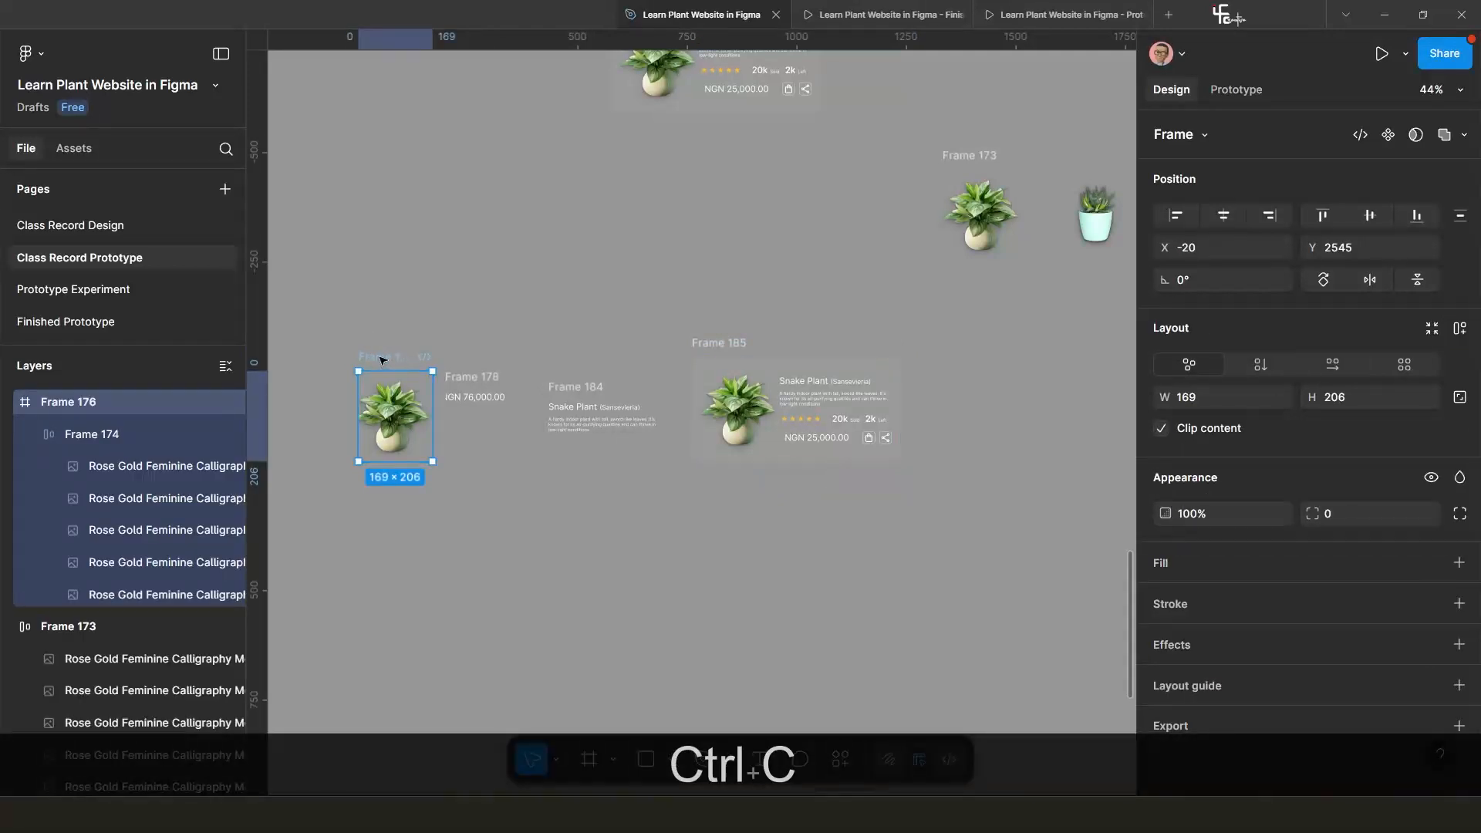
key("ctrl+c")
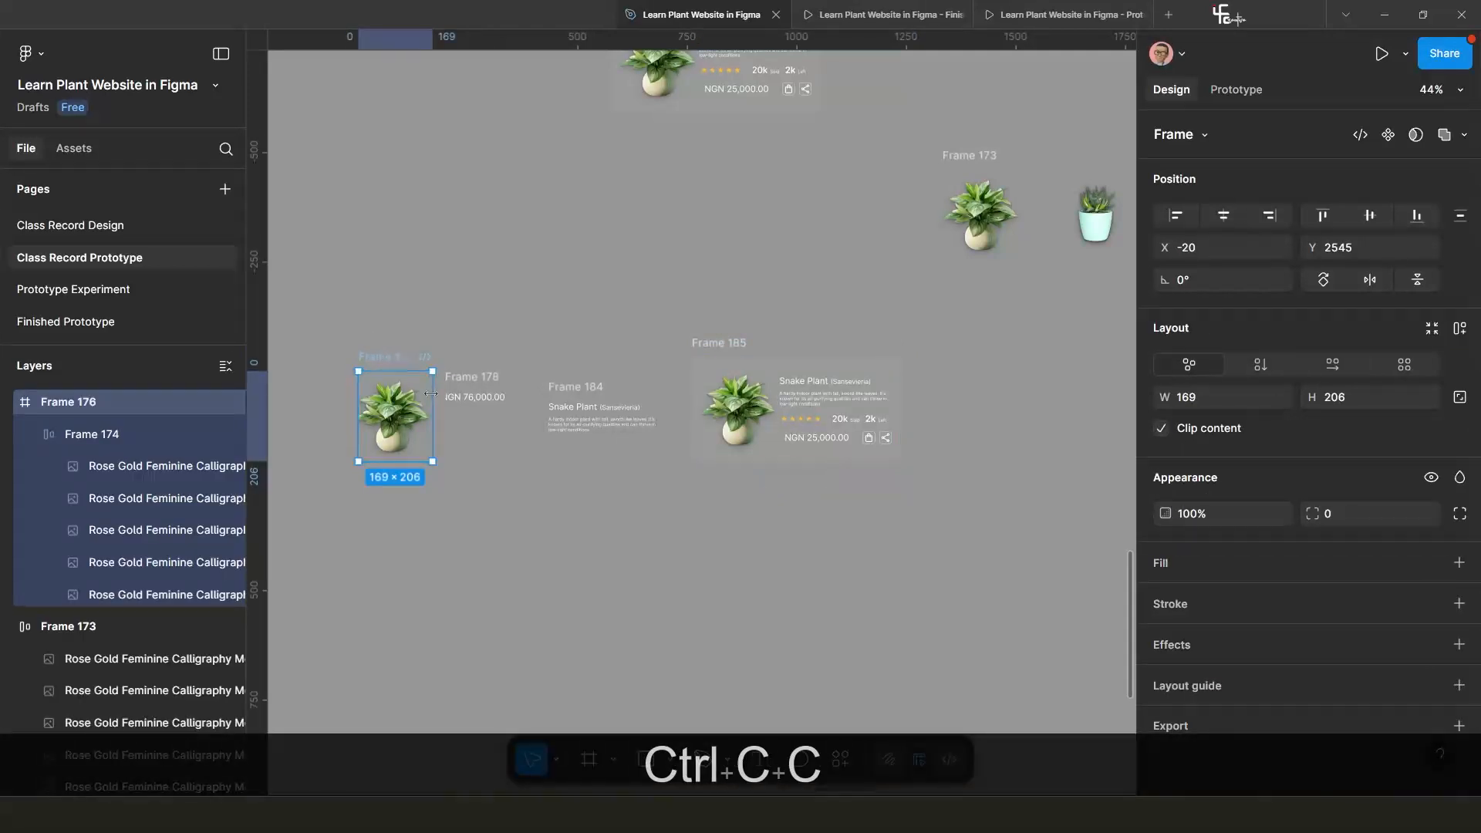
left_click(753, 420)
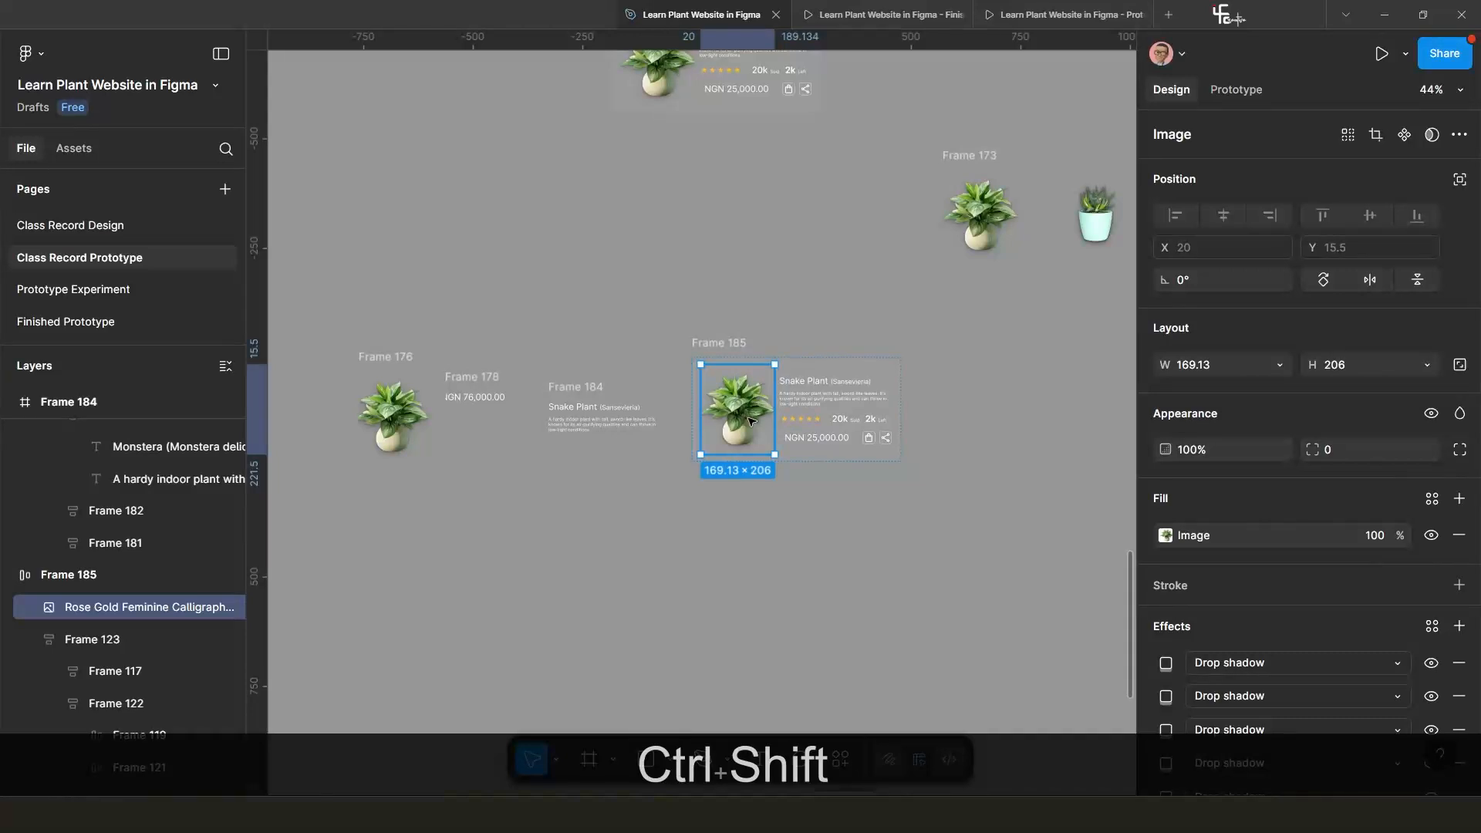
key("ctrl+shift+r")
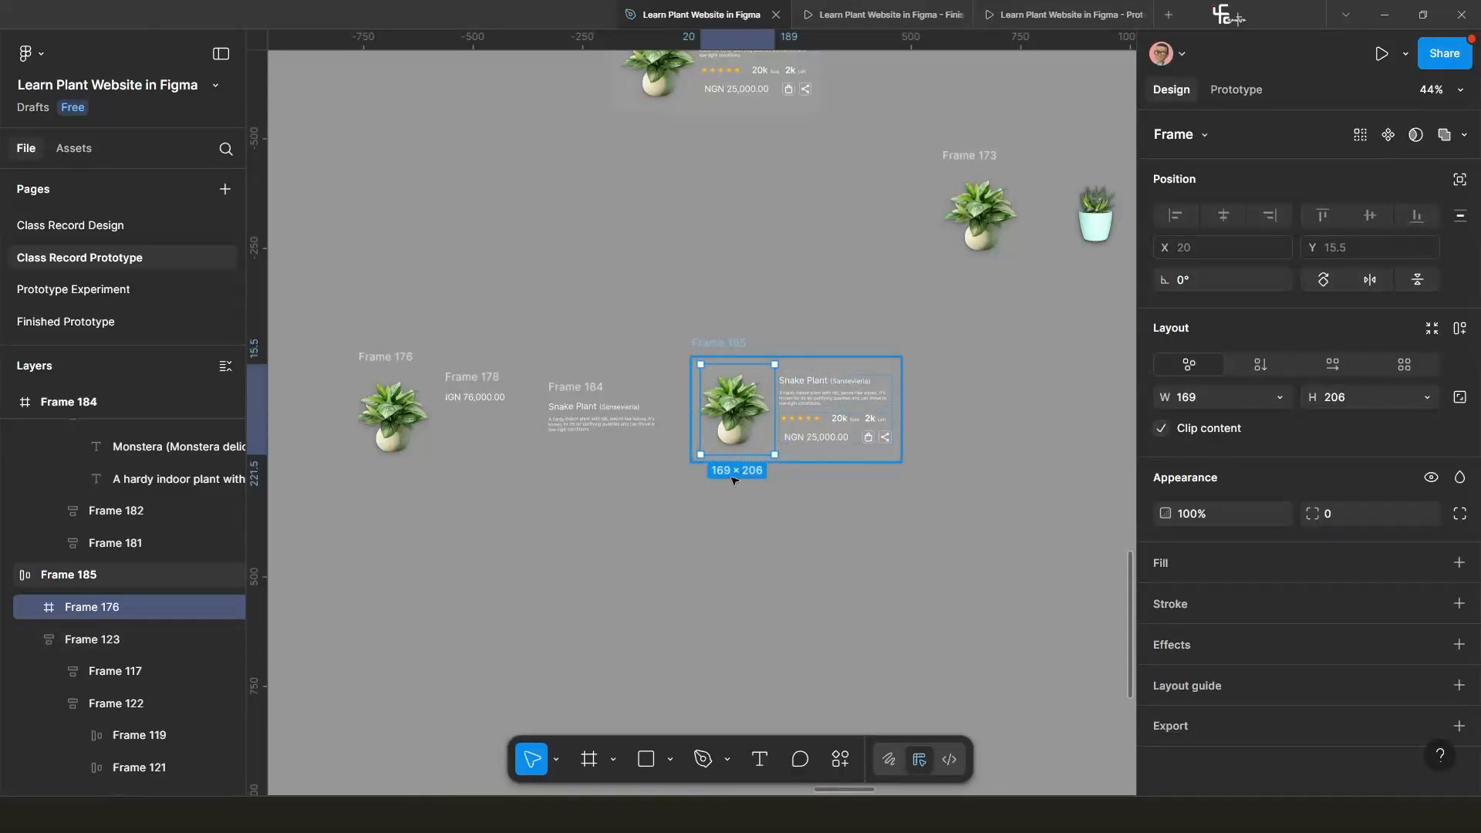
Try sliding the plant image row leftward inside the duplicated card's clipped image frame, and undo the movement.
double_click(739, 404)
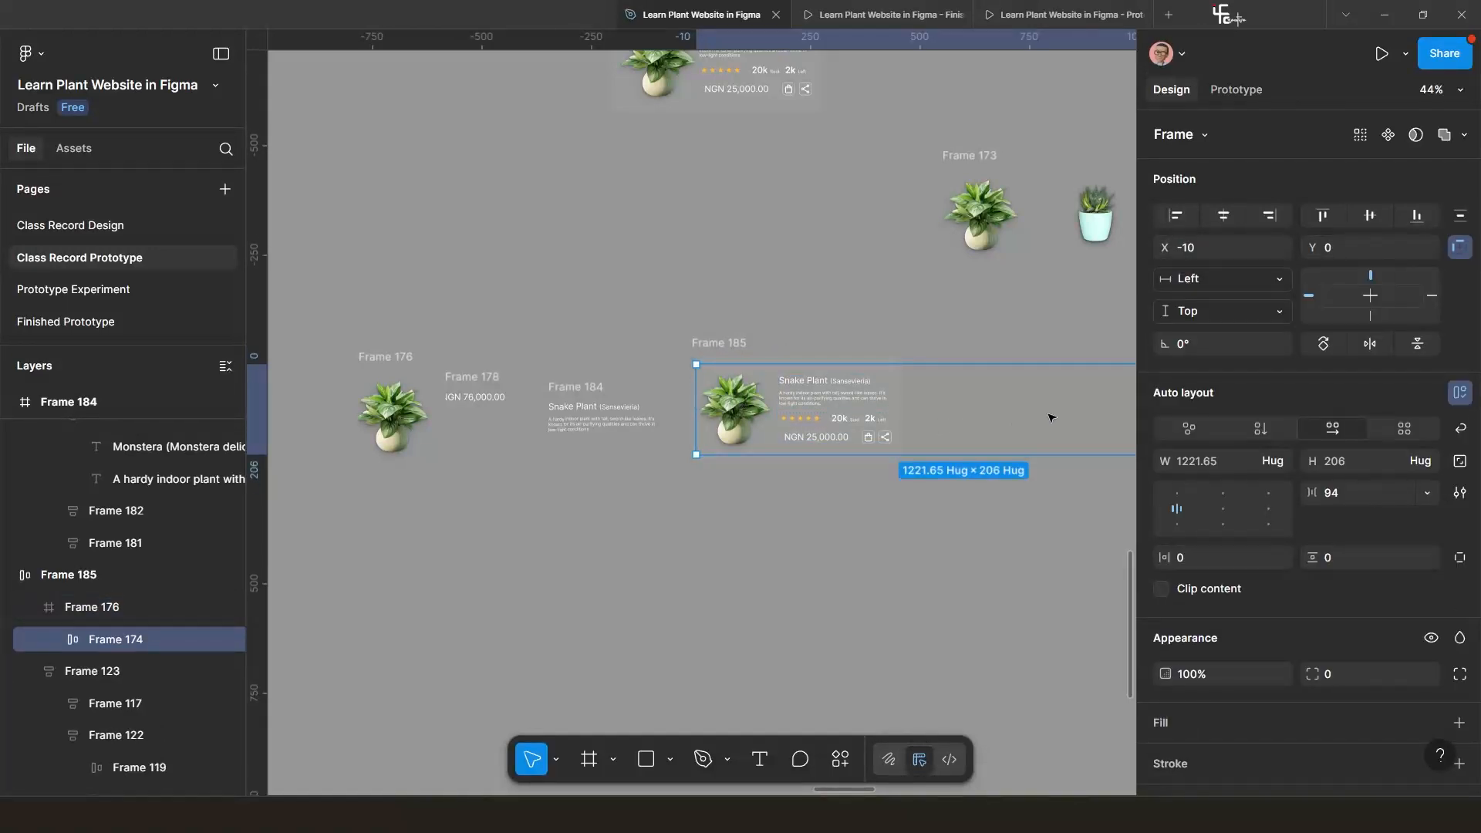
key("shift+Left")
key("shift+Left")
key("shift+Left")
key("shift+Left")
key("shift+Left")
key("shift+Left")
key("shift+Left")
key("shift+Left")
key("shift+Left")
key("shift+Left")
key("shift+Left")
key("shift+Left")
key("shift+Left")
key("shift+Left")
key("shift+Left")
key("shift+Left")
key("shift+Left")
key("shift+Left")
key("shift+Left")
key("shift+Left")
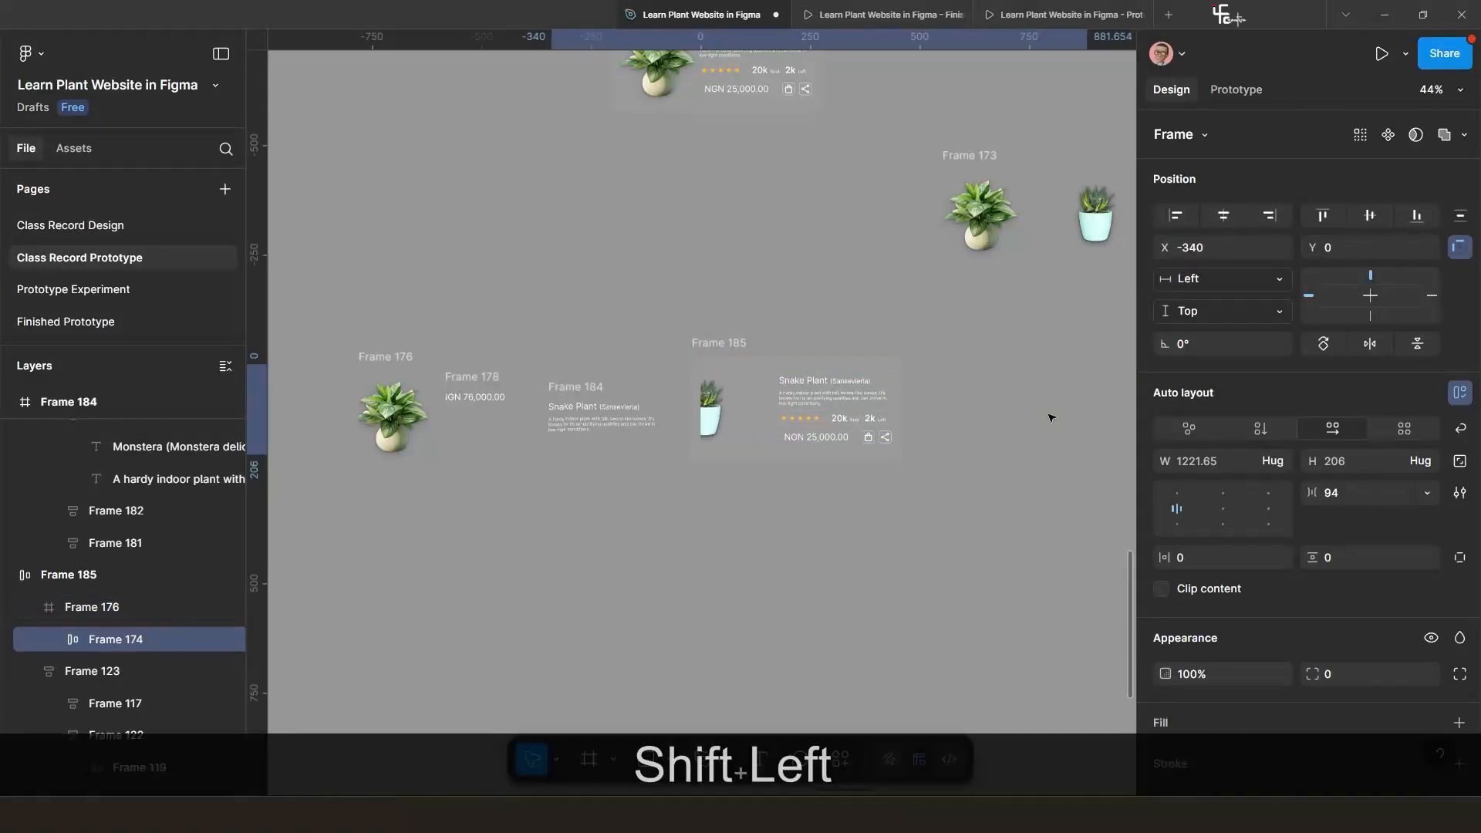
key("shift+Left")
key("shift+Left")
key("shift+Left")
key("shift+Left")
key("shift+Left")
key("shift+Left")
key("shift+Left")
key("shift+Left")
key("shift+Left")
key("shift+Left")
key("shift+Left")
key("shift+Left")
key("ctrl+z")
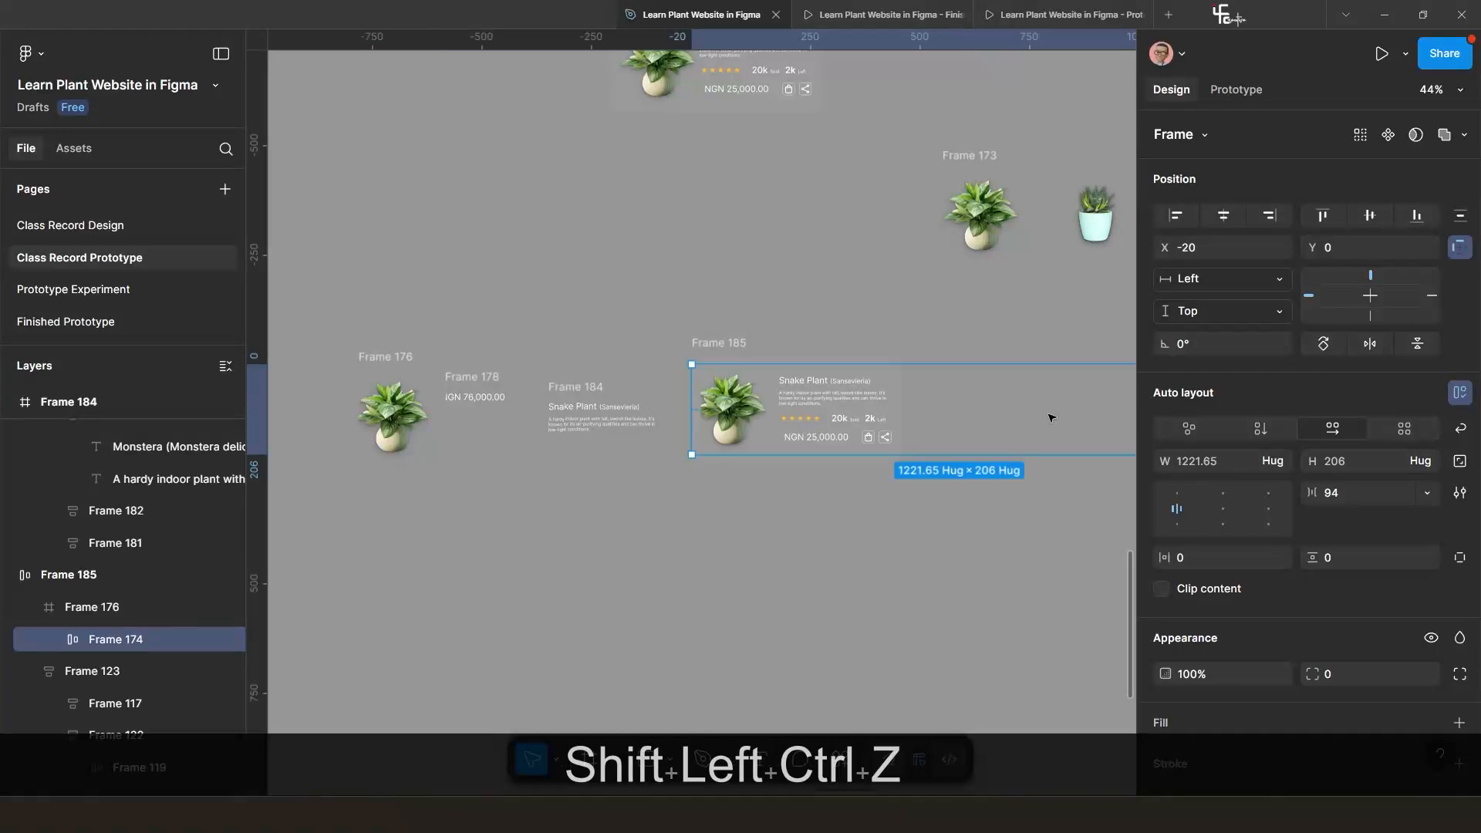
left_click(478, 450)
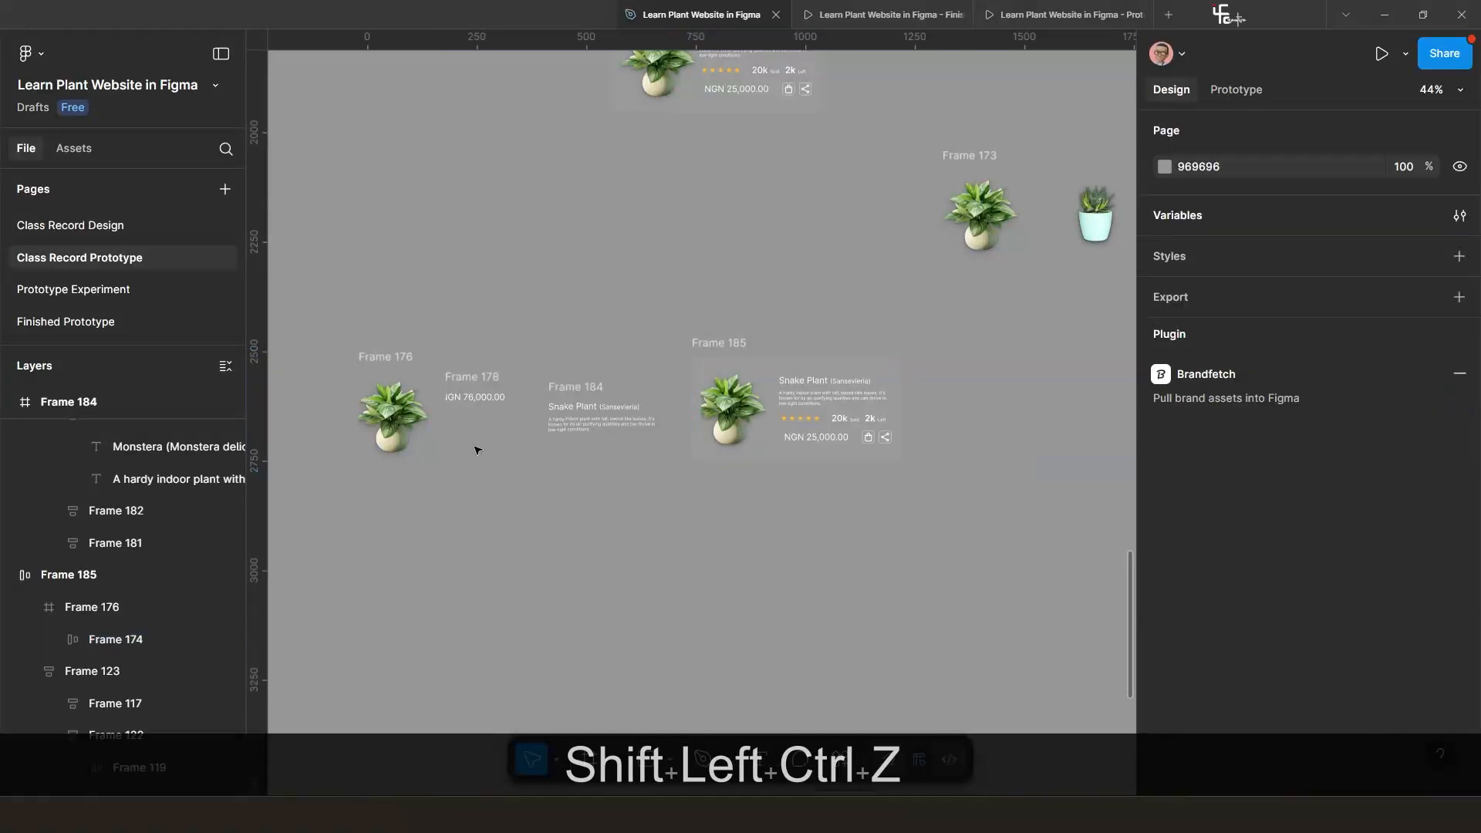
Copy the clipped price frame and paste it to replace the NGN 25,000.00 price text in the duplicated Snake Plant card.
left_click(466, 377)
key("ctrl+c")
key("ctrl+c")
key("ctrl+c")
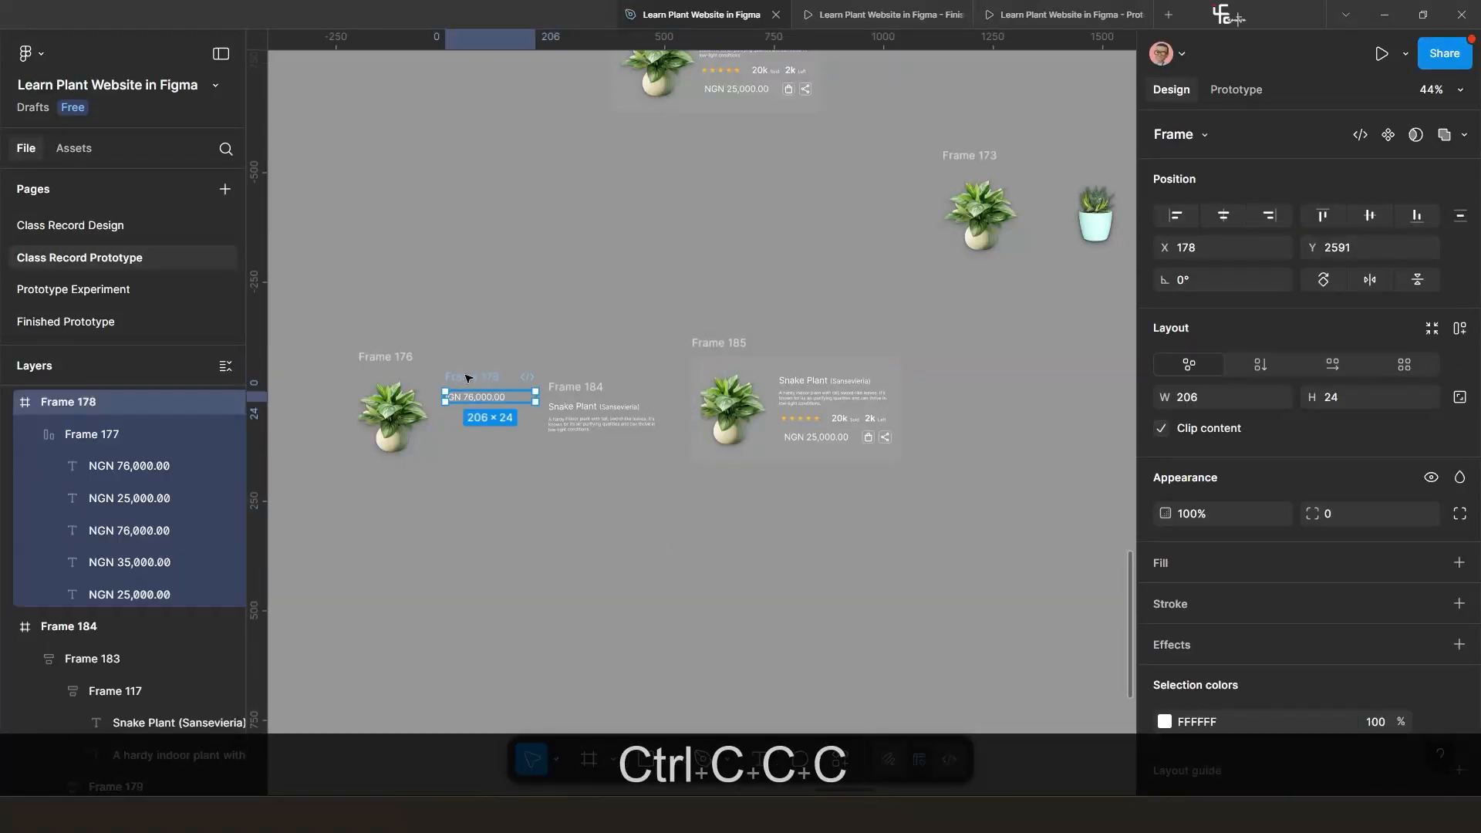
scroll(754, 490, "up", 5)
double_click(904, 369)
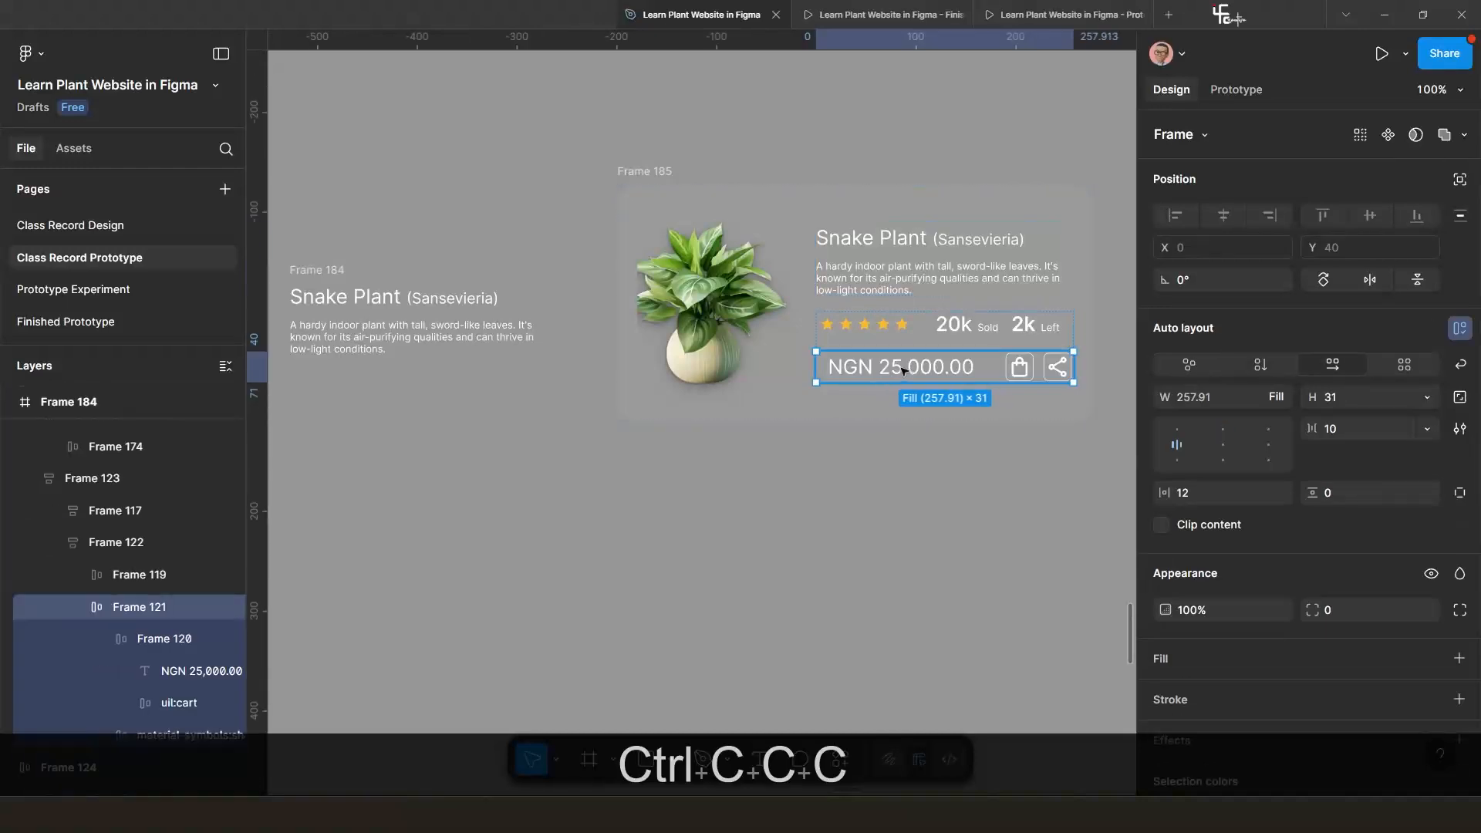
double_click(905, 369)
double_click(904, 369)
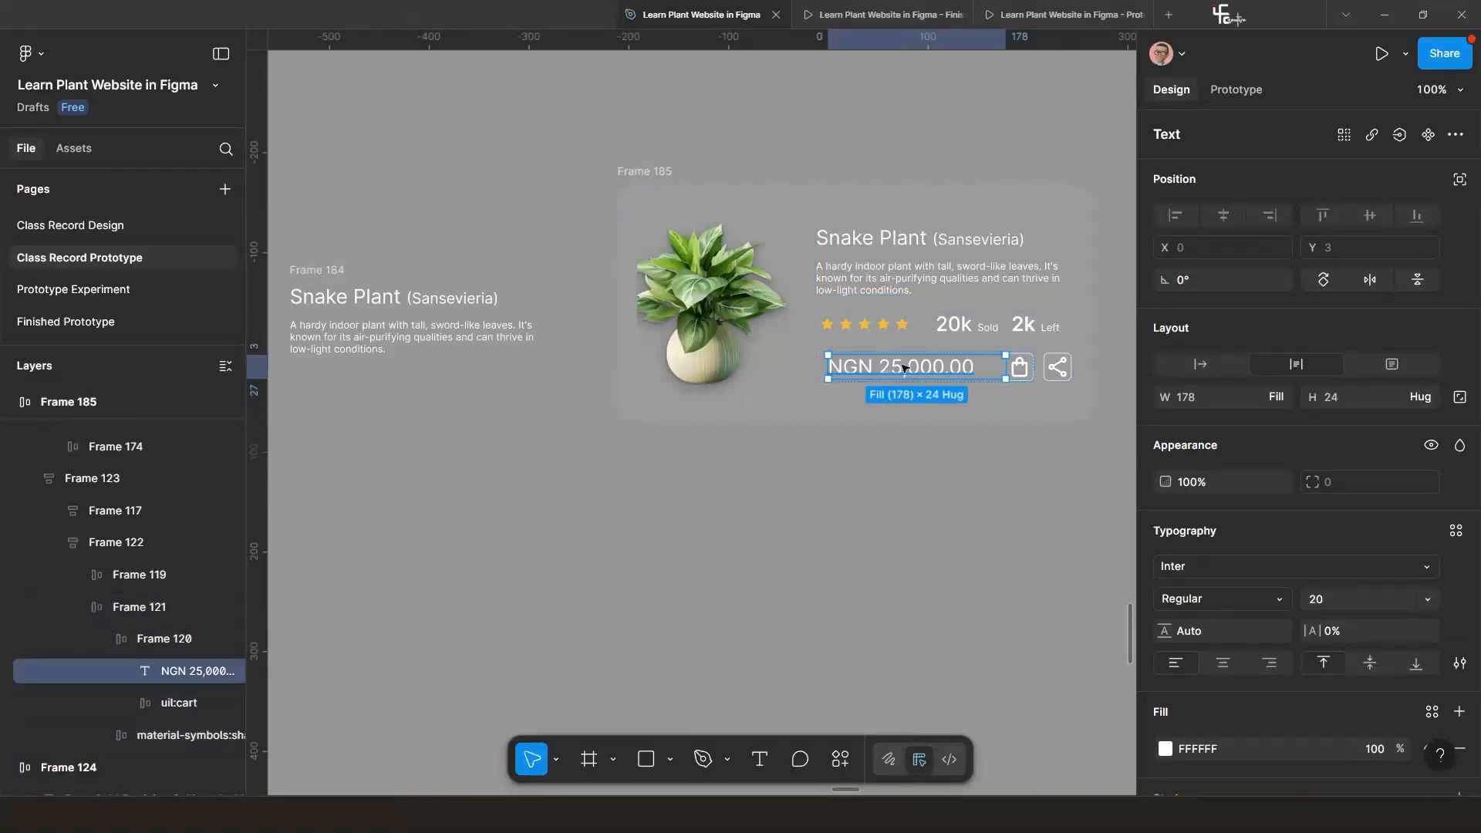
key("ctrl")
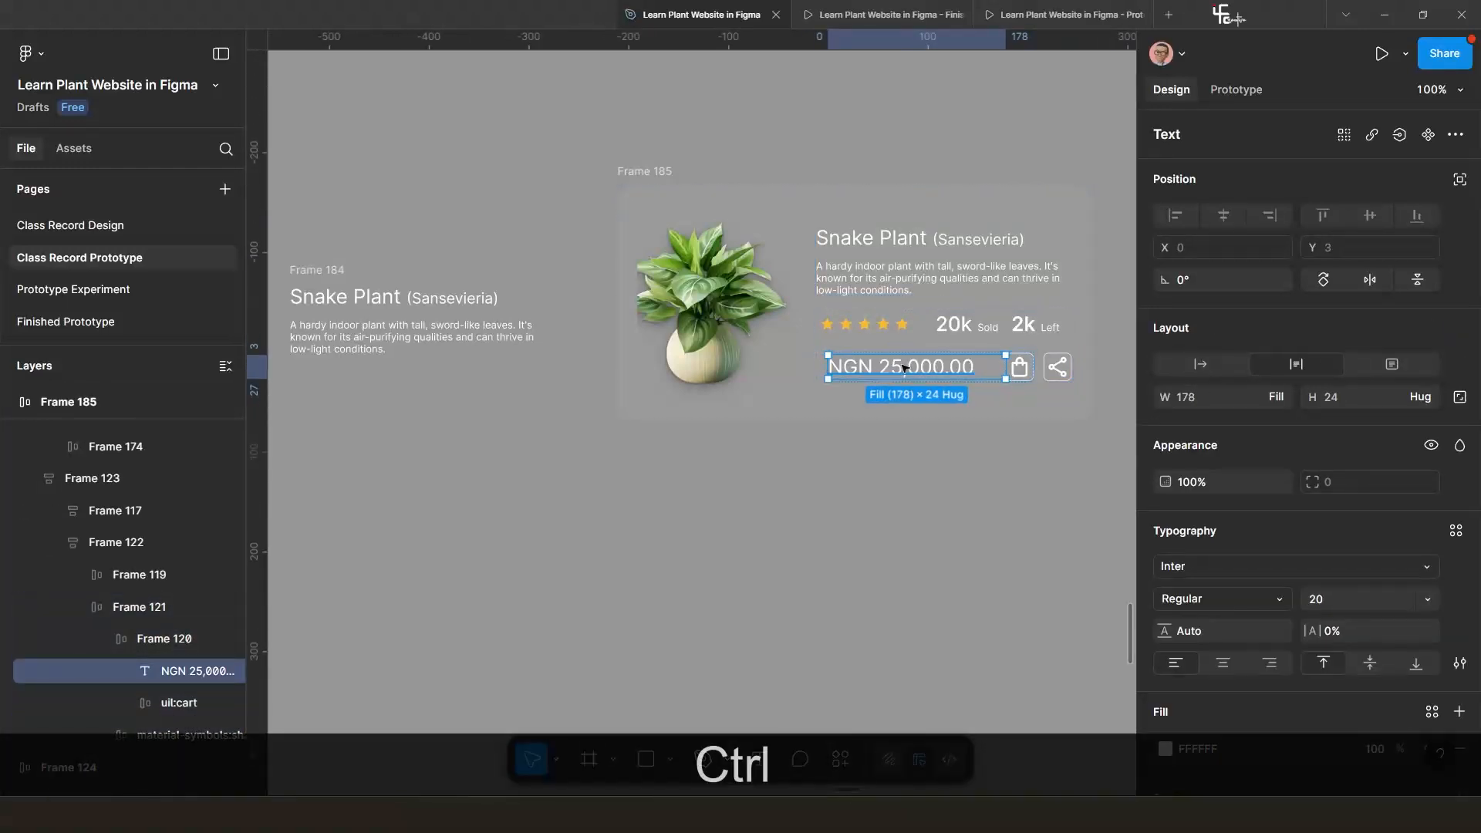
key("ctrl+shift+r")
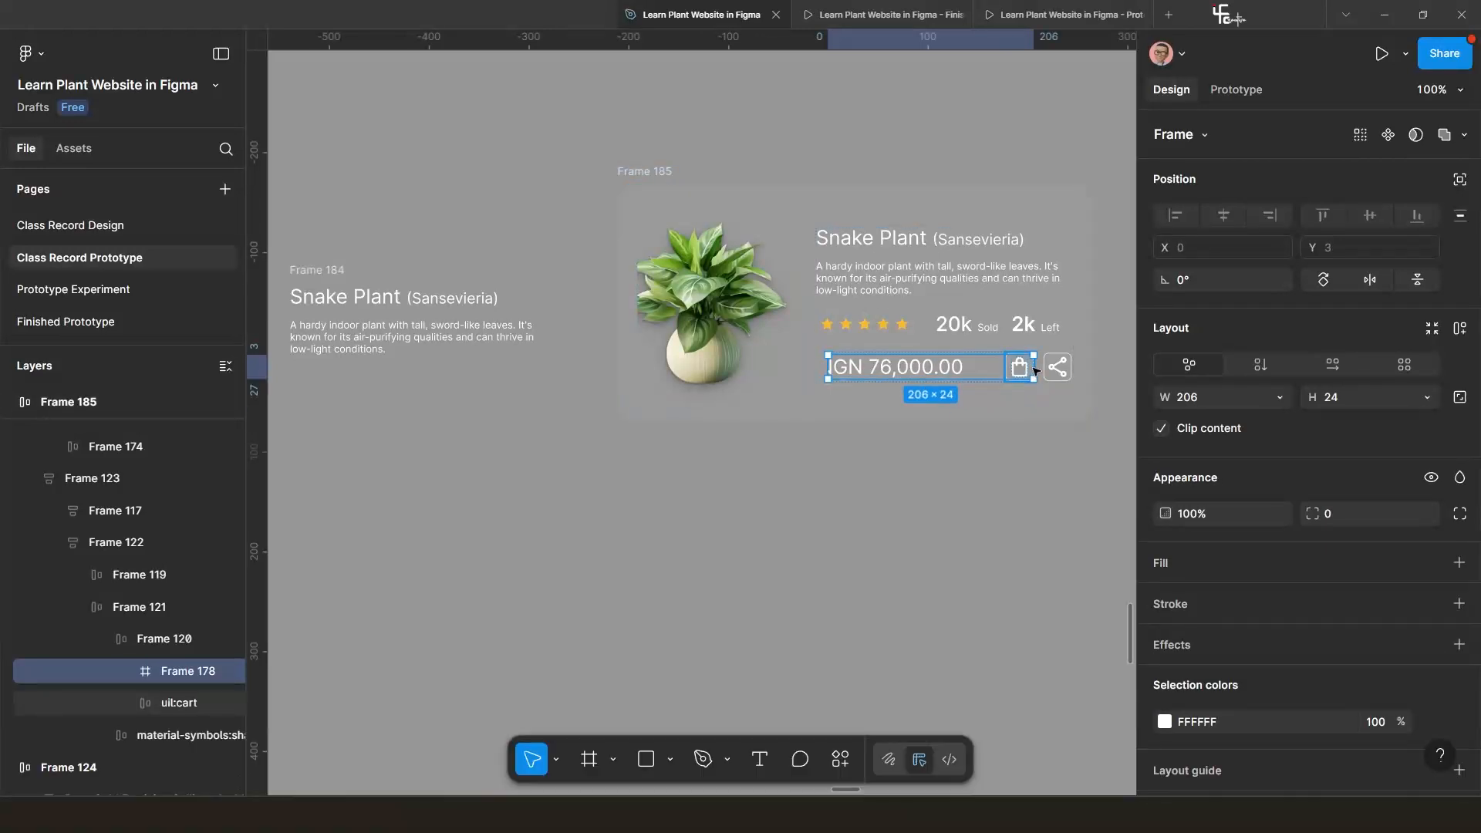
Narrow the clipped price frame in the duplicated card to a width of 174, clear of the cart icon.
scroll(1034, 373, "up", 5)
left_click_drag(1027, 366, 988, 372)
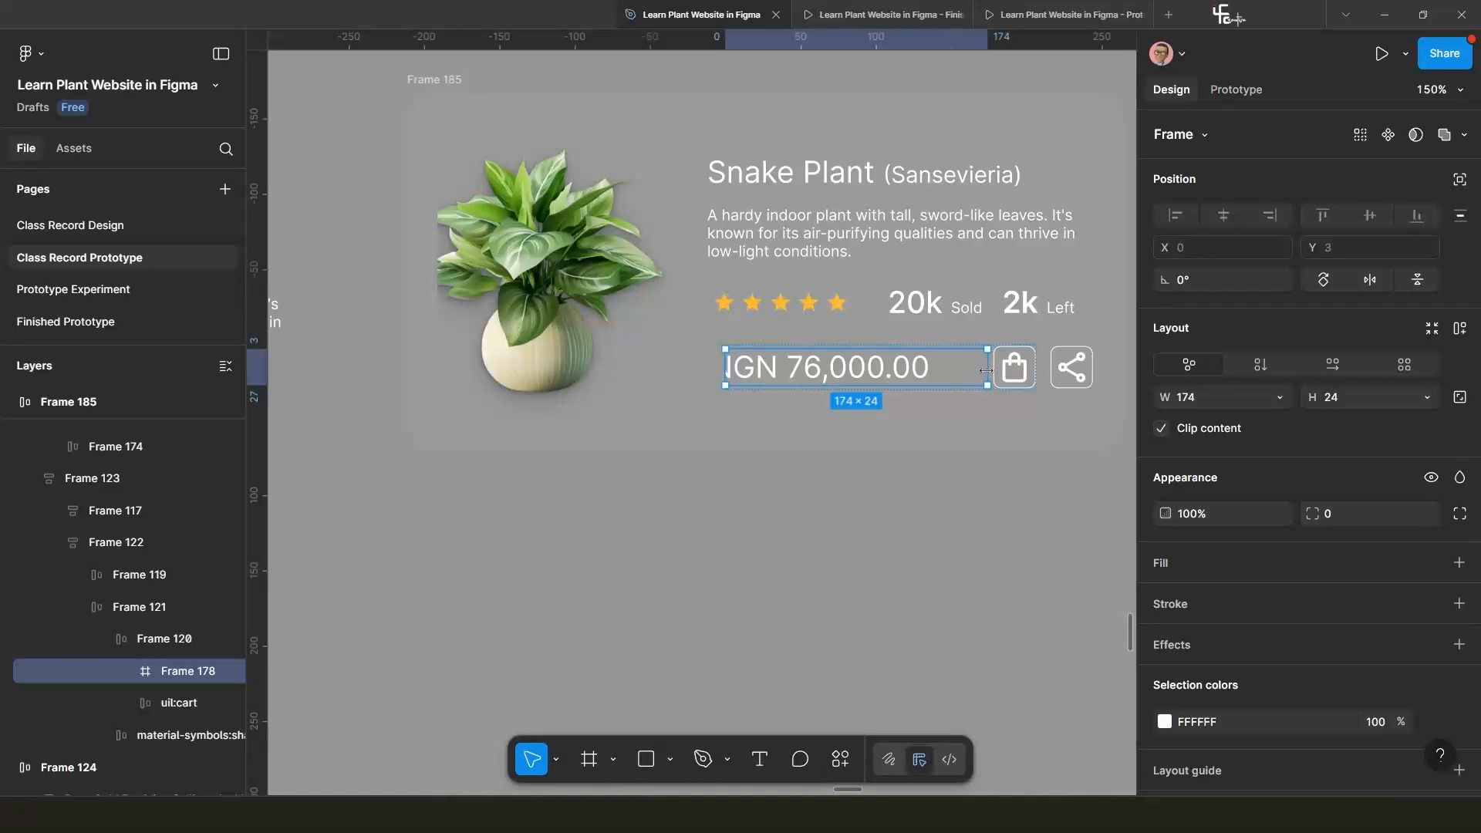
left_click(856, 509)
scroll(850, 517, "down", 8)
left_click_drag(849, 516, 793, 432)
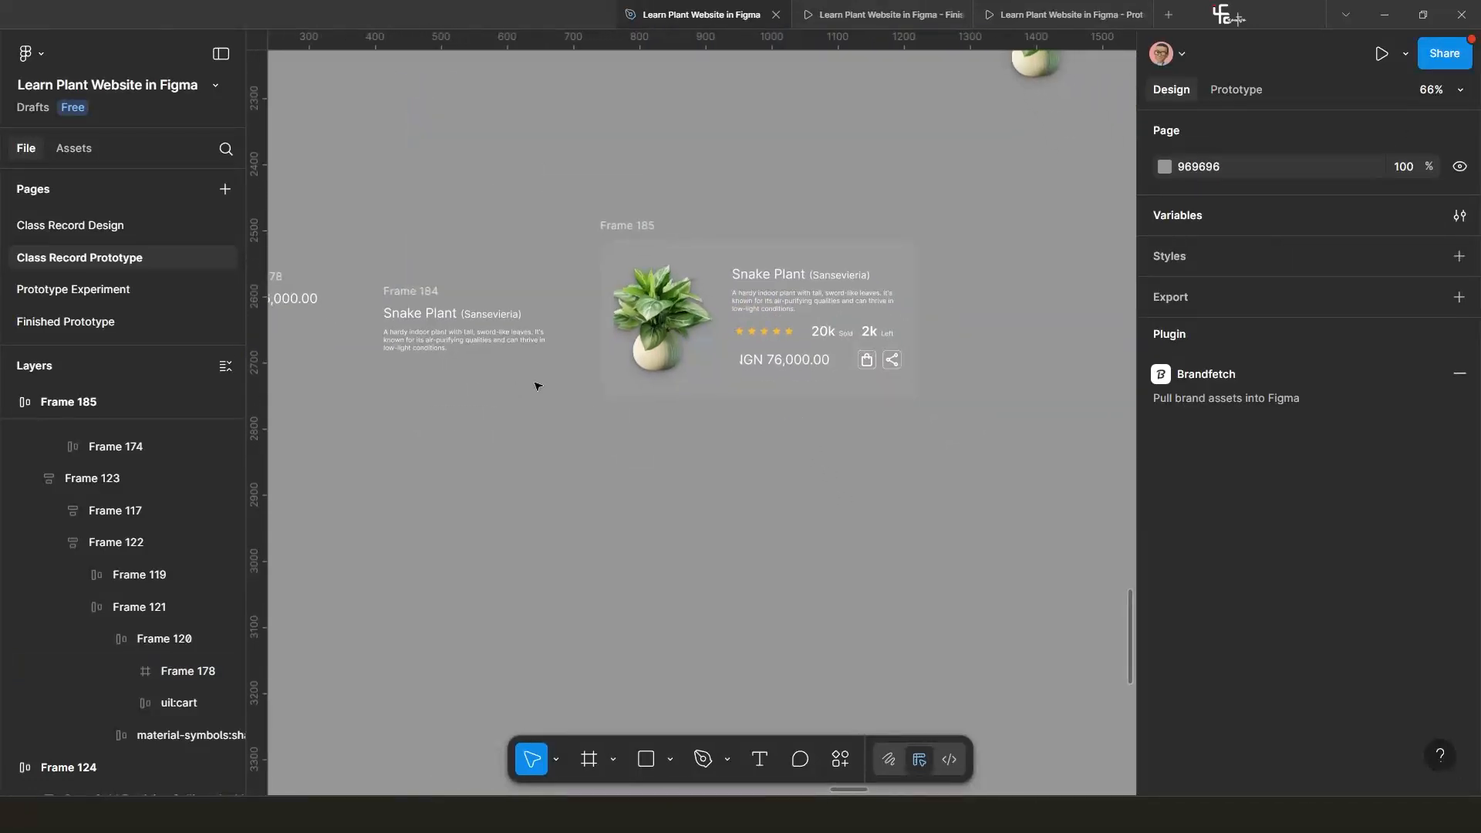
Copy the loose Frame 184 and replace the name and description block in the Frame 185 card with it.
left_click(417, 294)
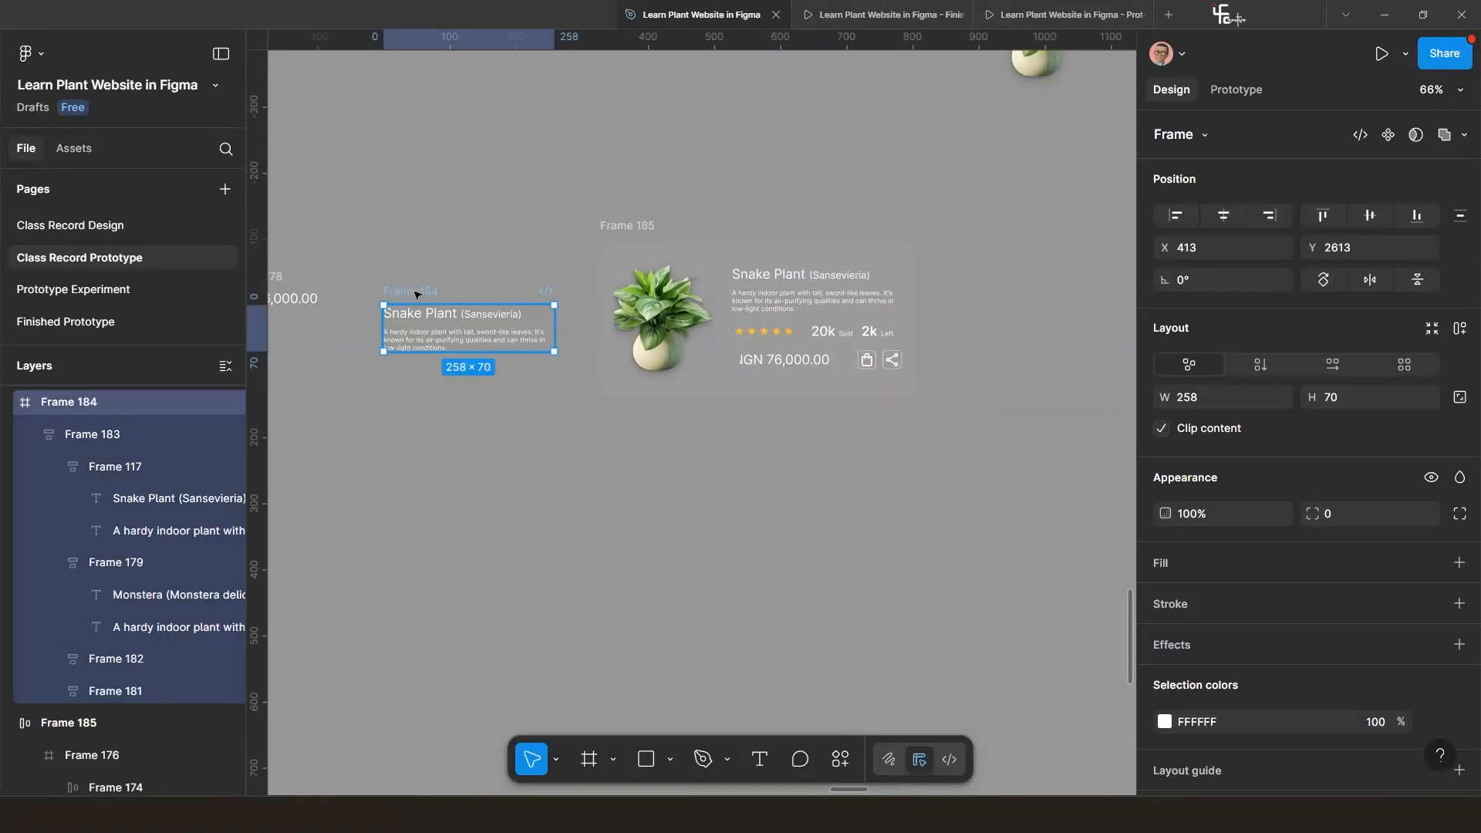
key("ctrl+c")
key("ctrl+c")
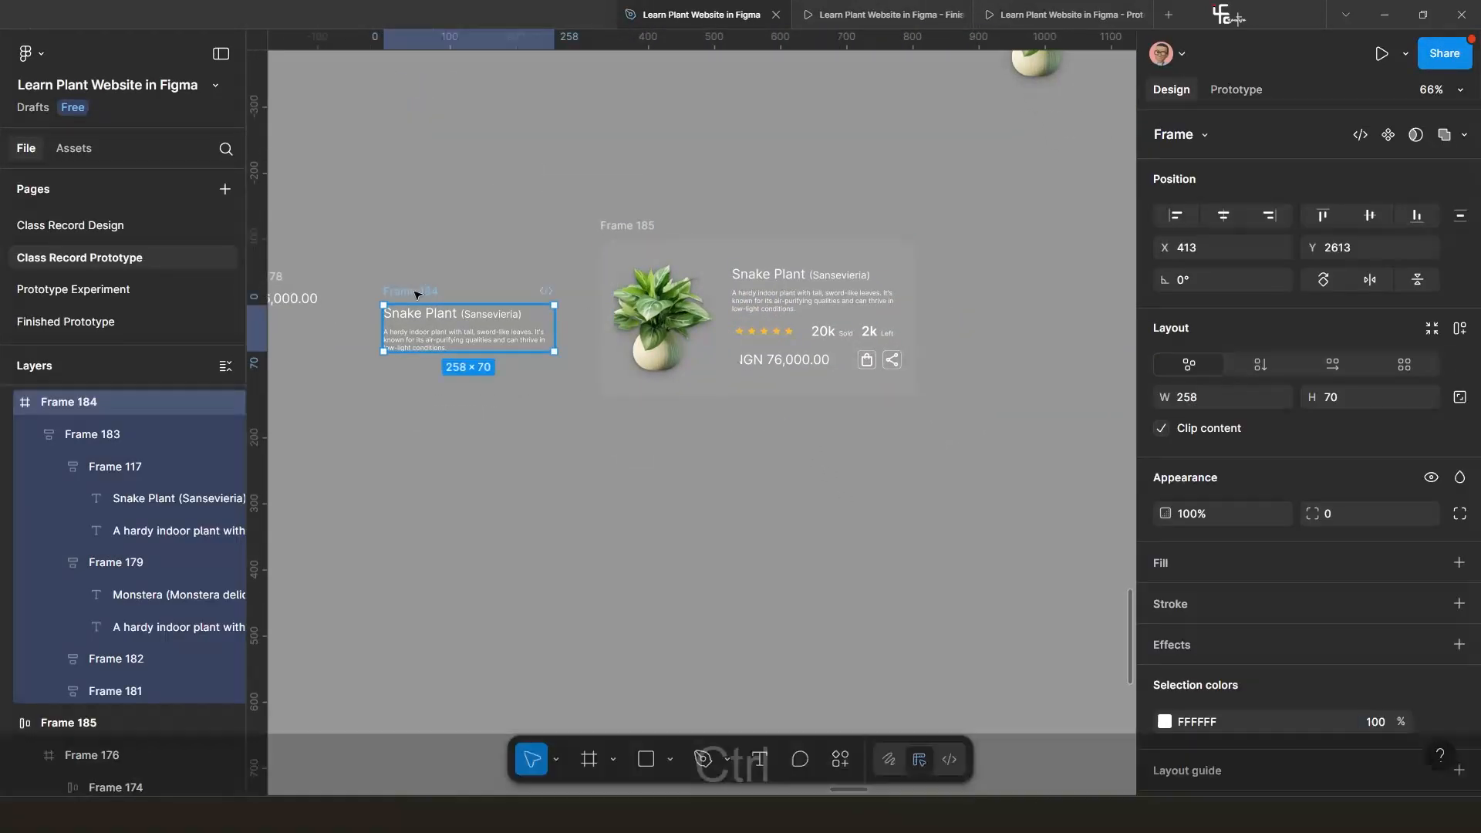
double_click(809, 296)
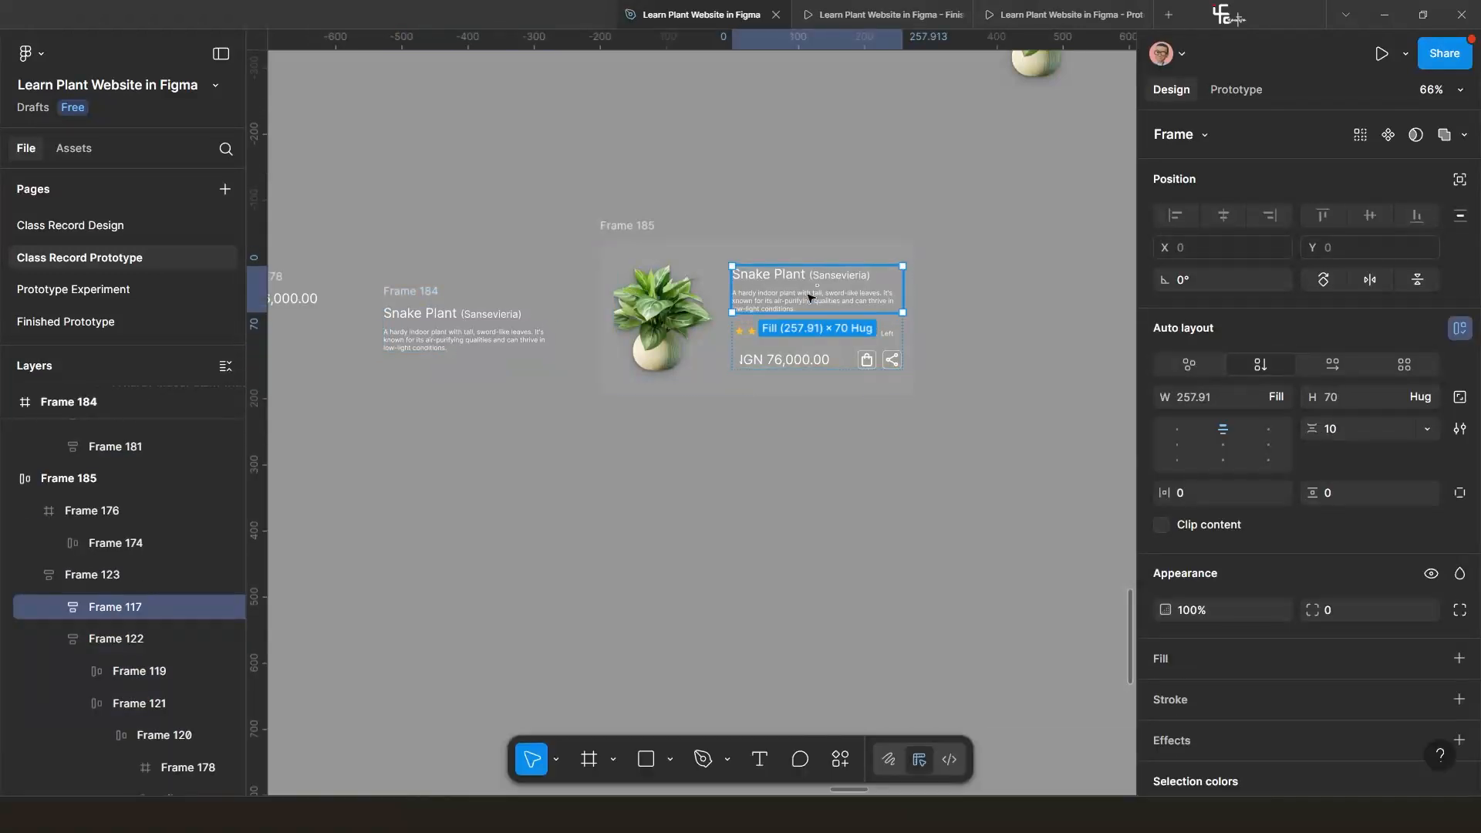
key("ctrl")
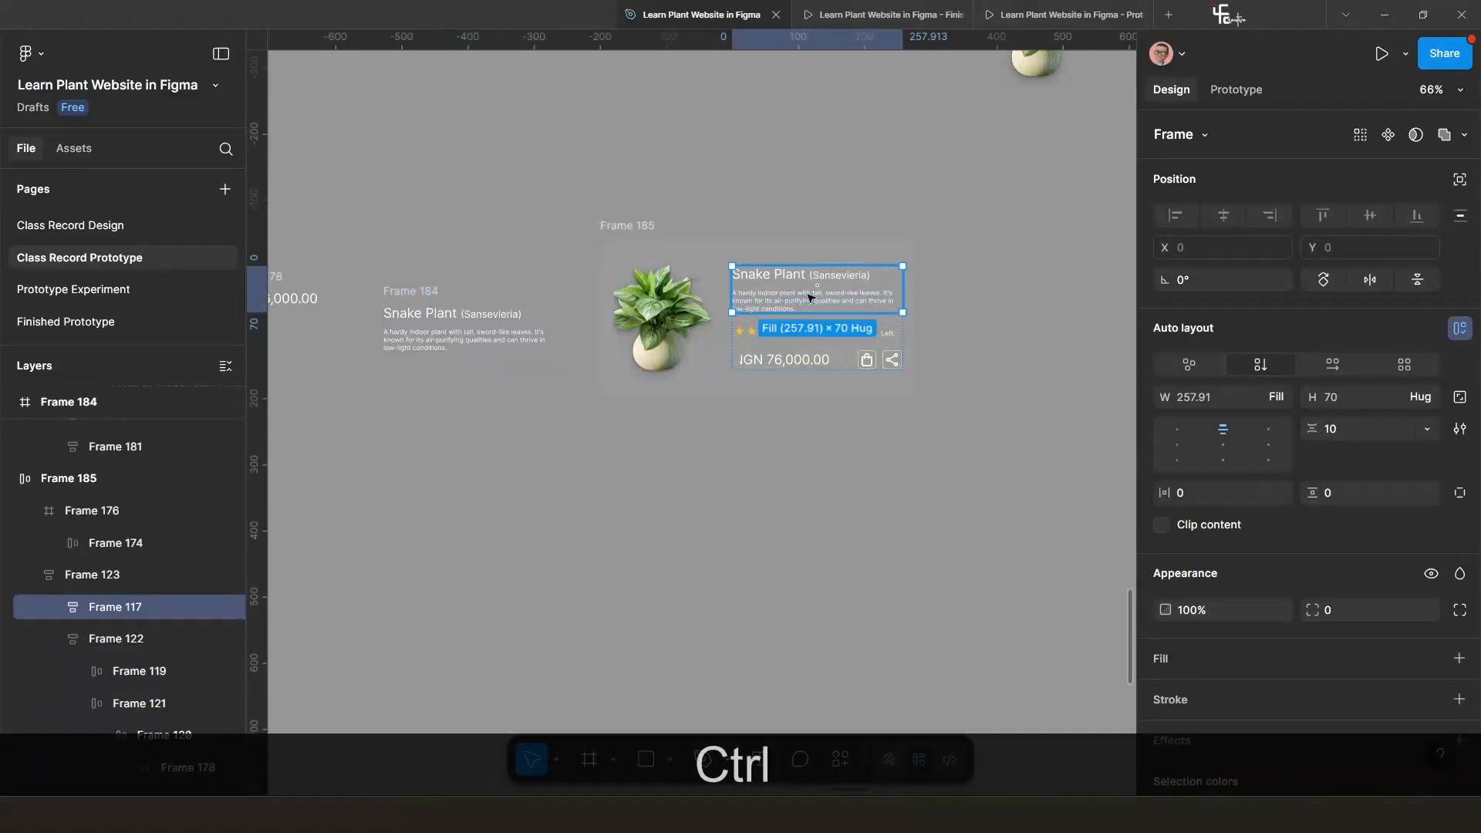
scroll(810, 296, "up", 4)
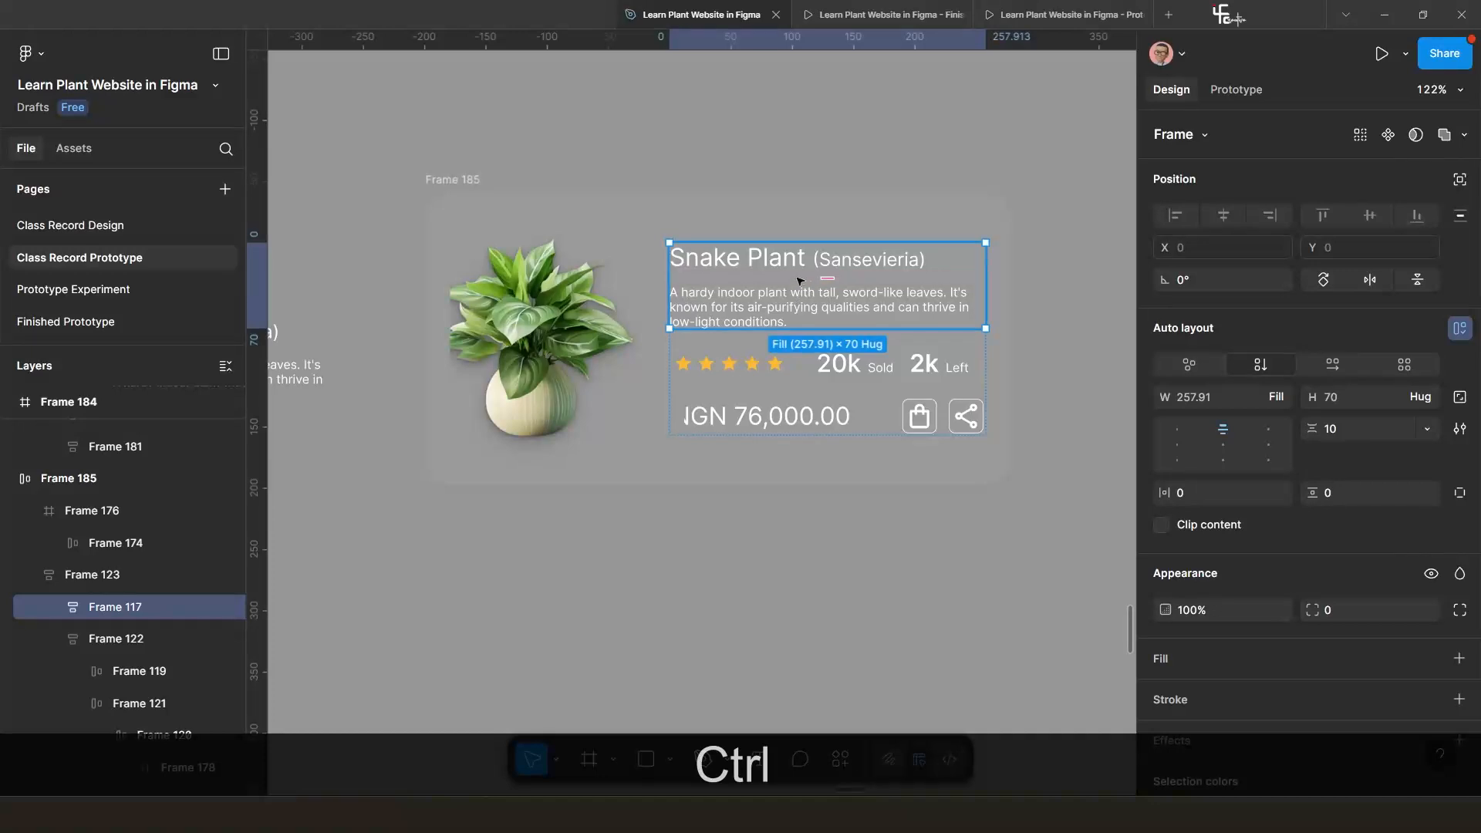
scroll(776, 324, "down", 3)
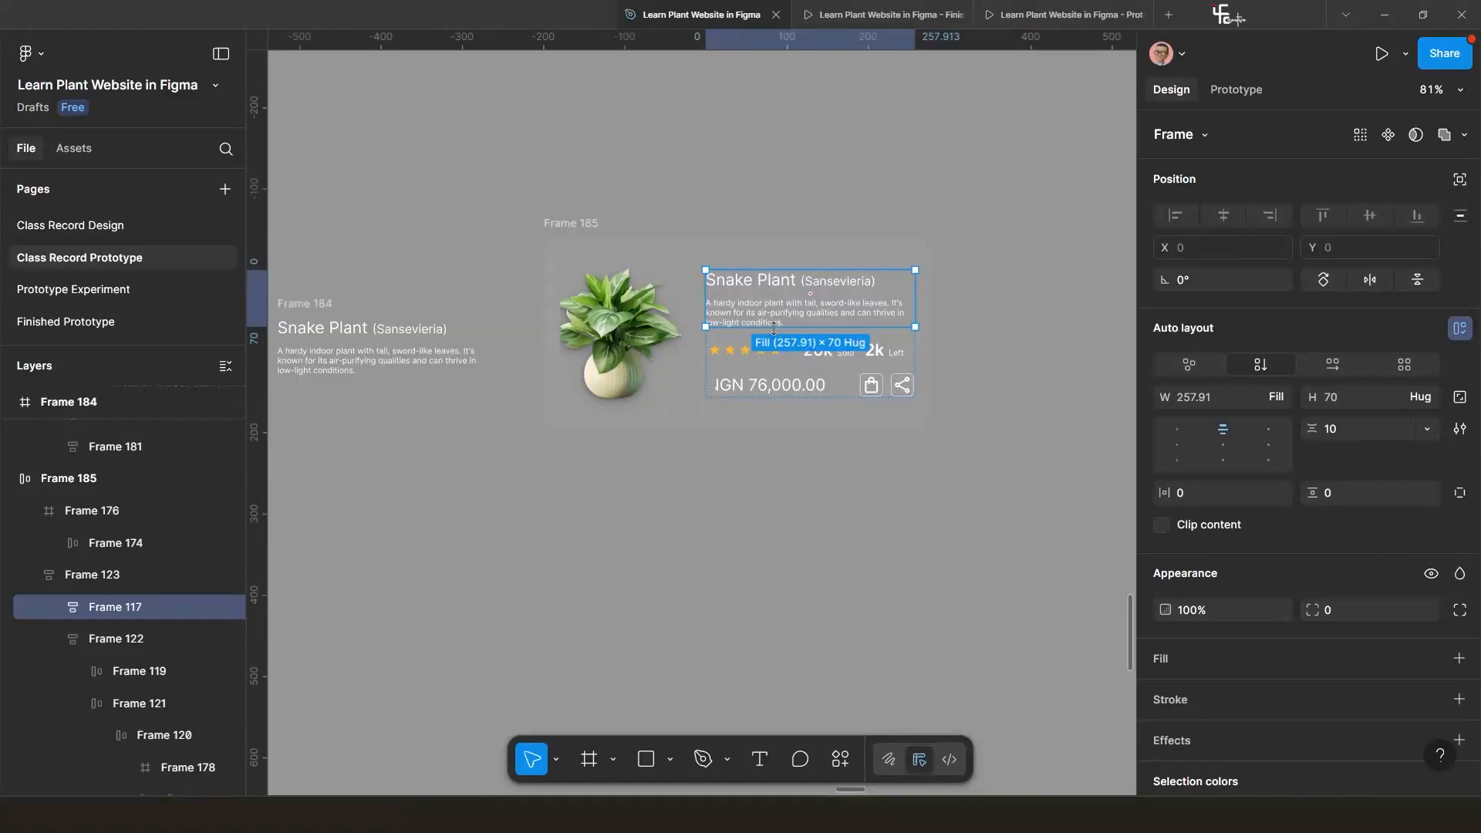
key("ctrl+shift+r")
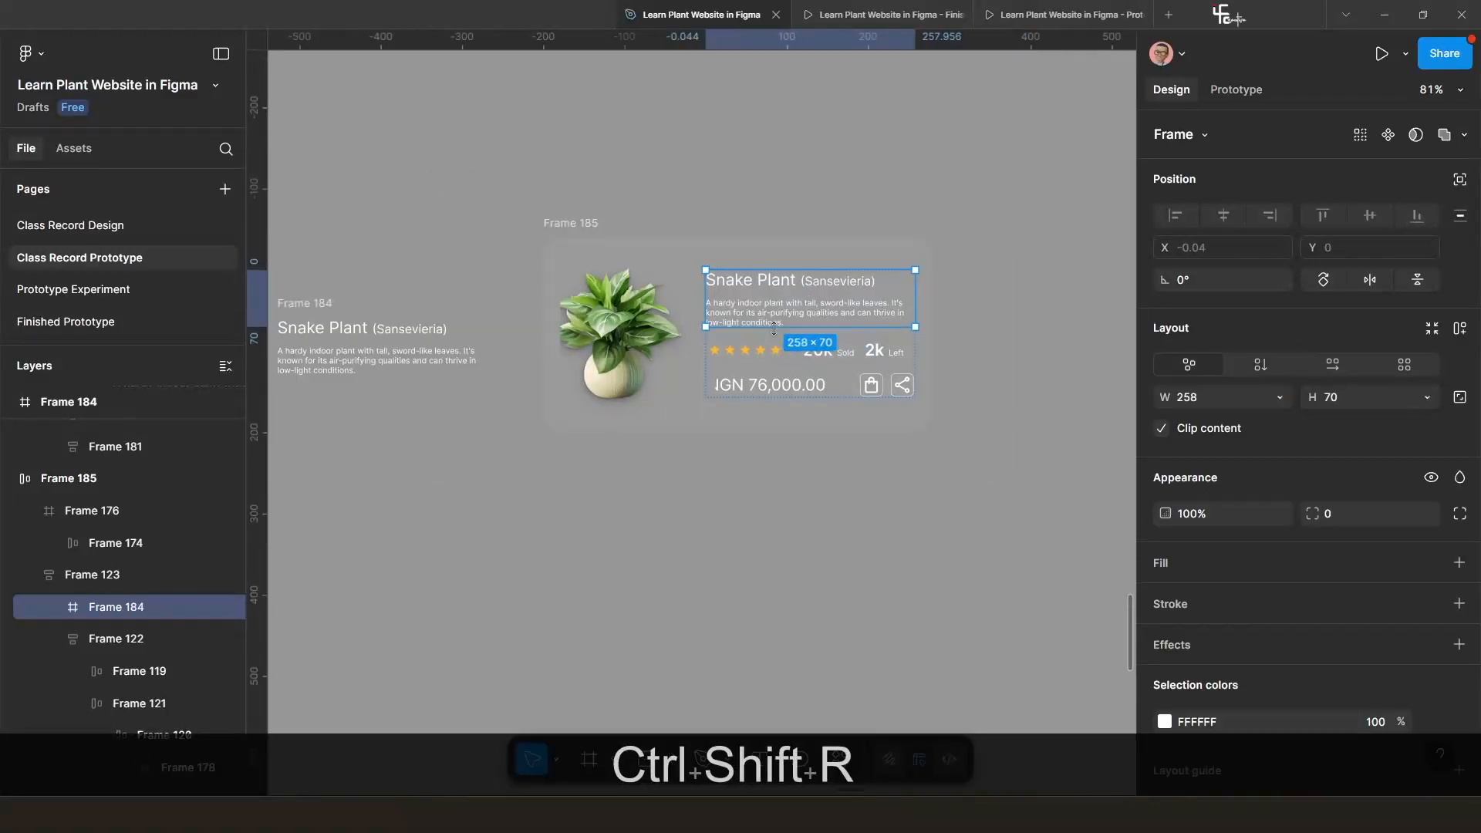
Try moving the nested description stack in the card up to Y -270, and undo the move.
double_click(815, 309)
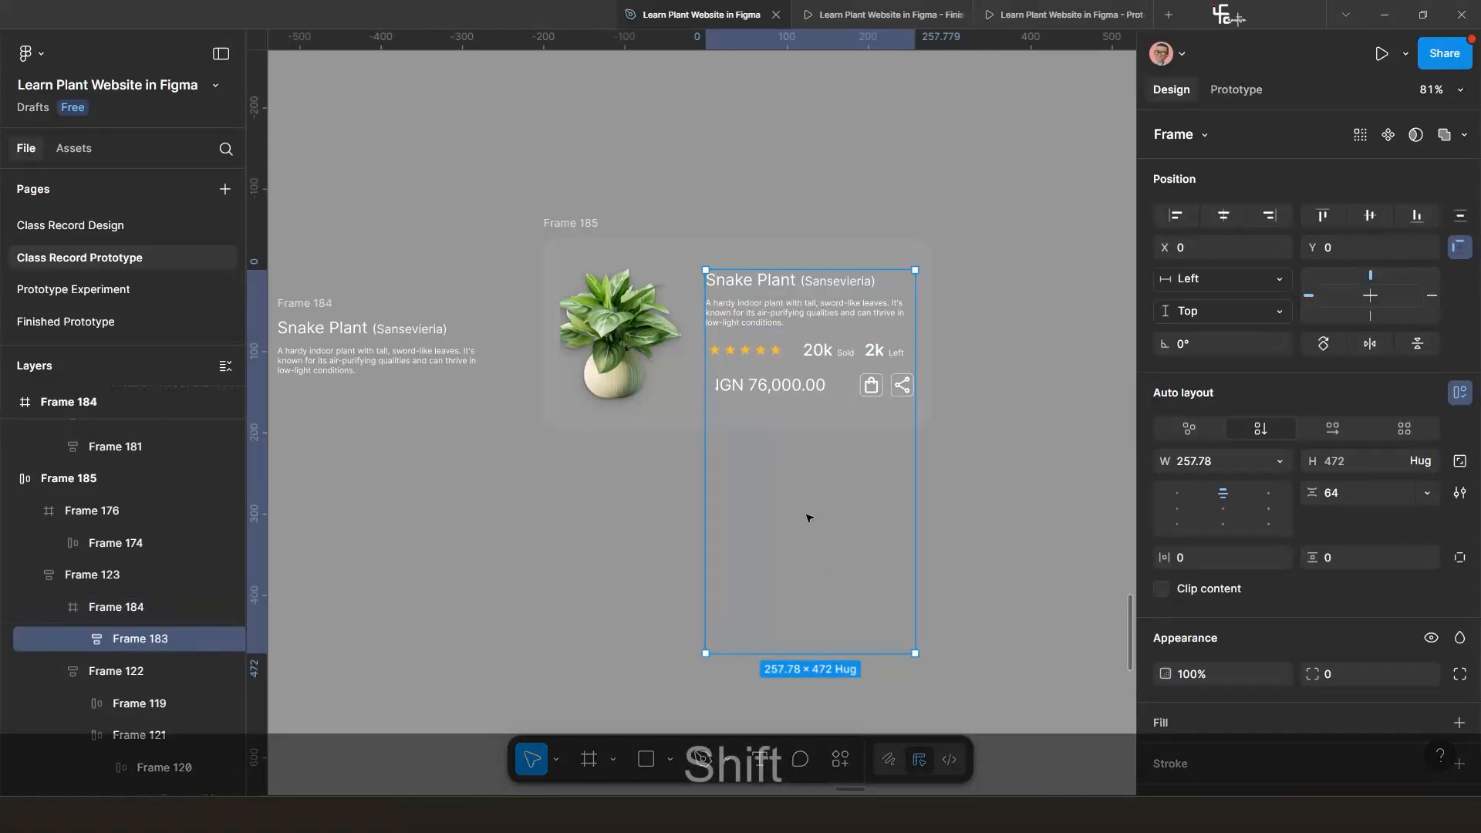
key("shift+Up")
key("shift+Up")
key("shift+Up")
key("shift+Up")
key("shift+Up")
key("shift+Up")
key("shift+Up")
key("shift+Up")
key("shift+Up")
key("shift+Up")
key("shift+Up")
key("shift+Up")
key("shift+Up")
key("shift+Up")
key("shift+Up")
key("shift+Up")
key("shift+Up")
key("shift+Up")
key("shift+Up")
key("shift+Up")
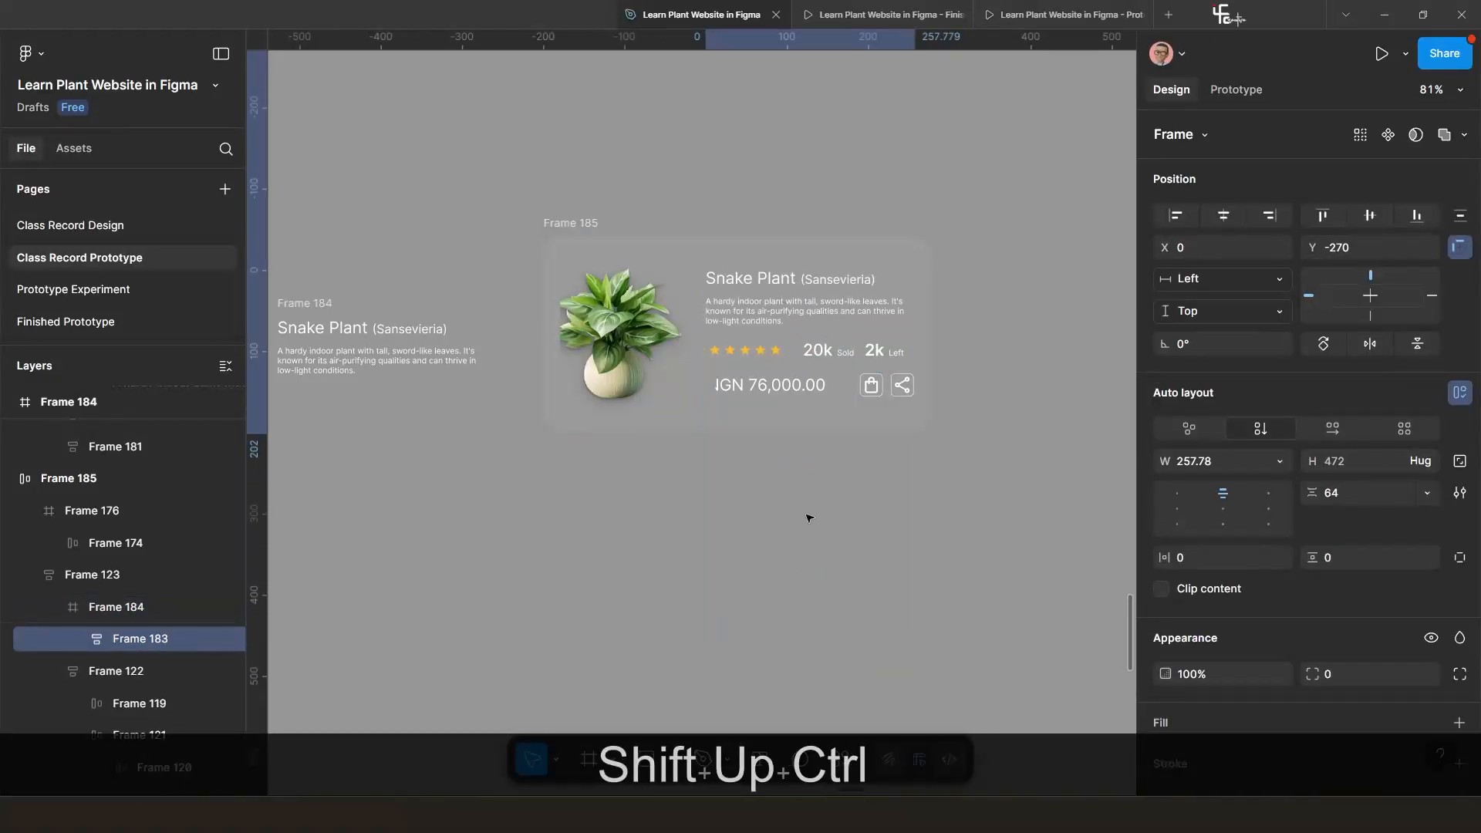
key("ctrl+z")
key("ctrl+z")
key("ctrl+z")
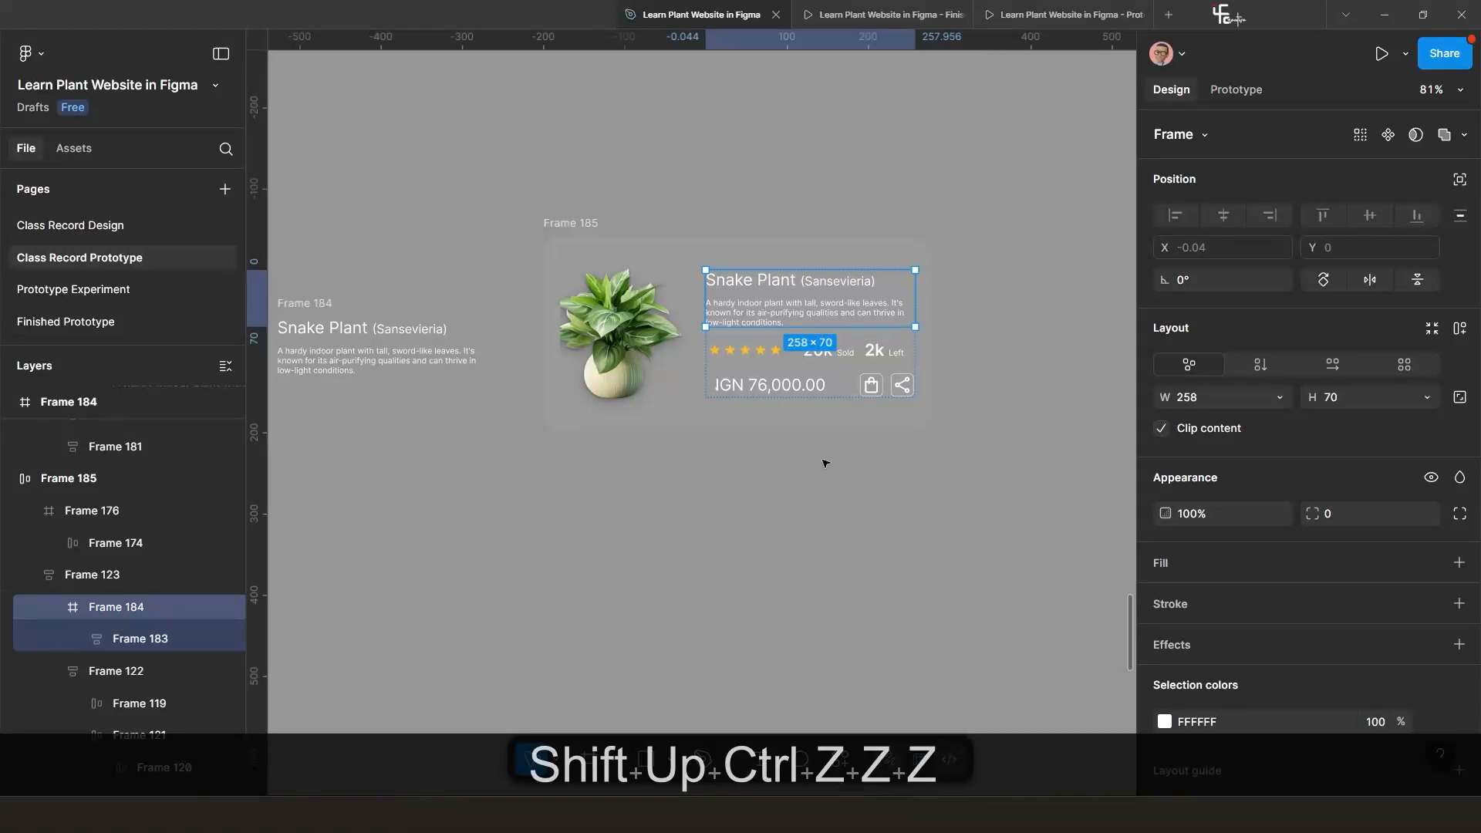
Move the nested price strip inside the card's clipped price frame to X 0 so that NGN 76,000.00 is fully visible.
scroll(789, 449, "down", 3)
left_click(684, 322)
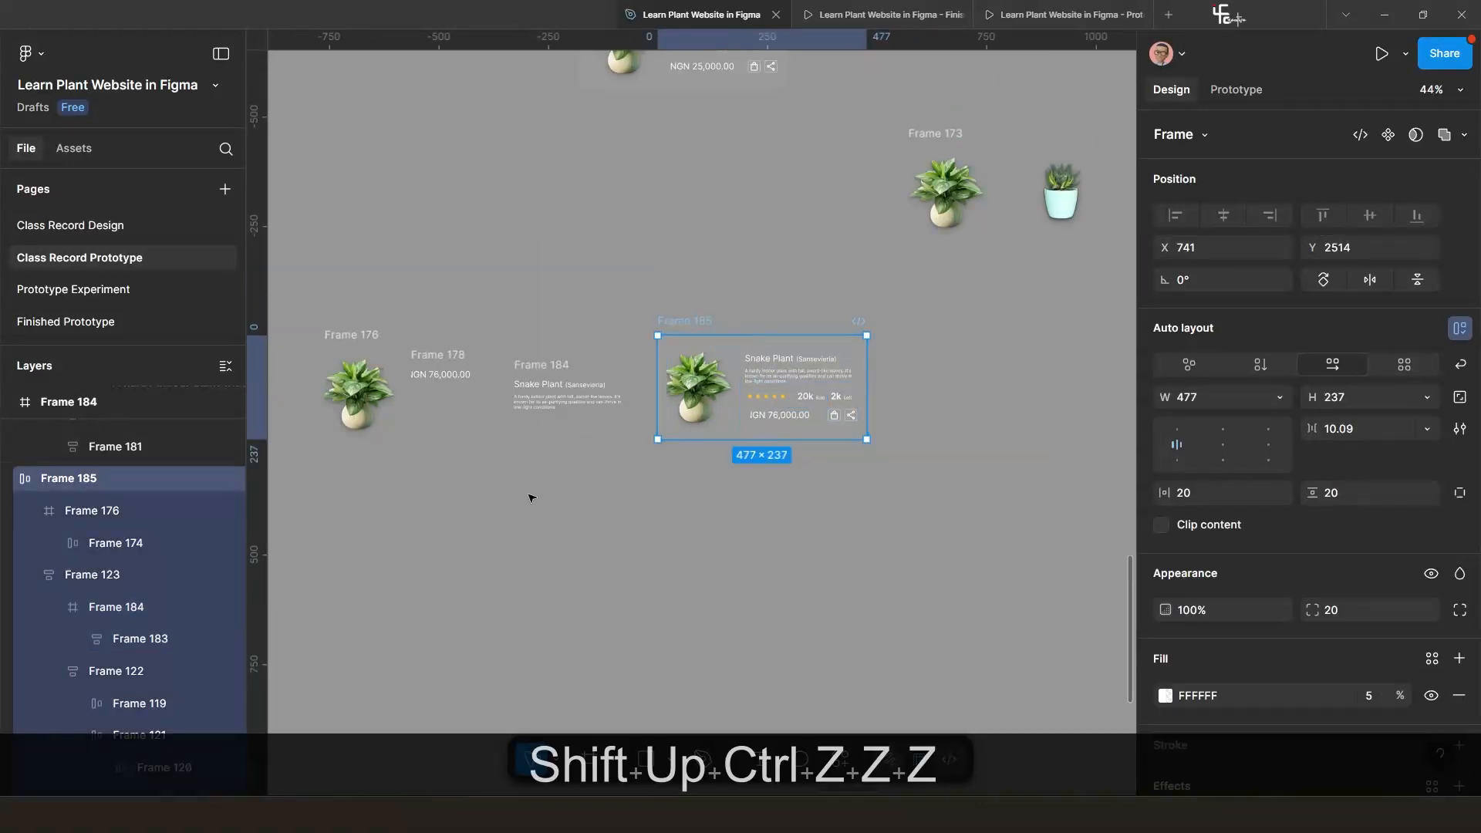
scroll(494, 413, "up", 3)
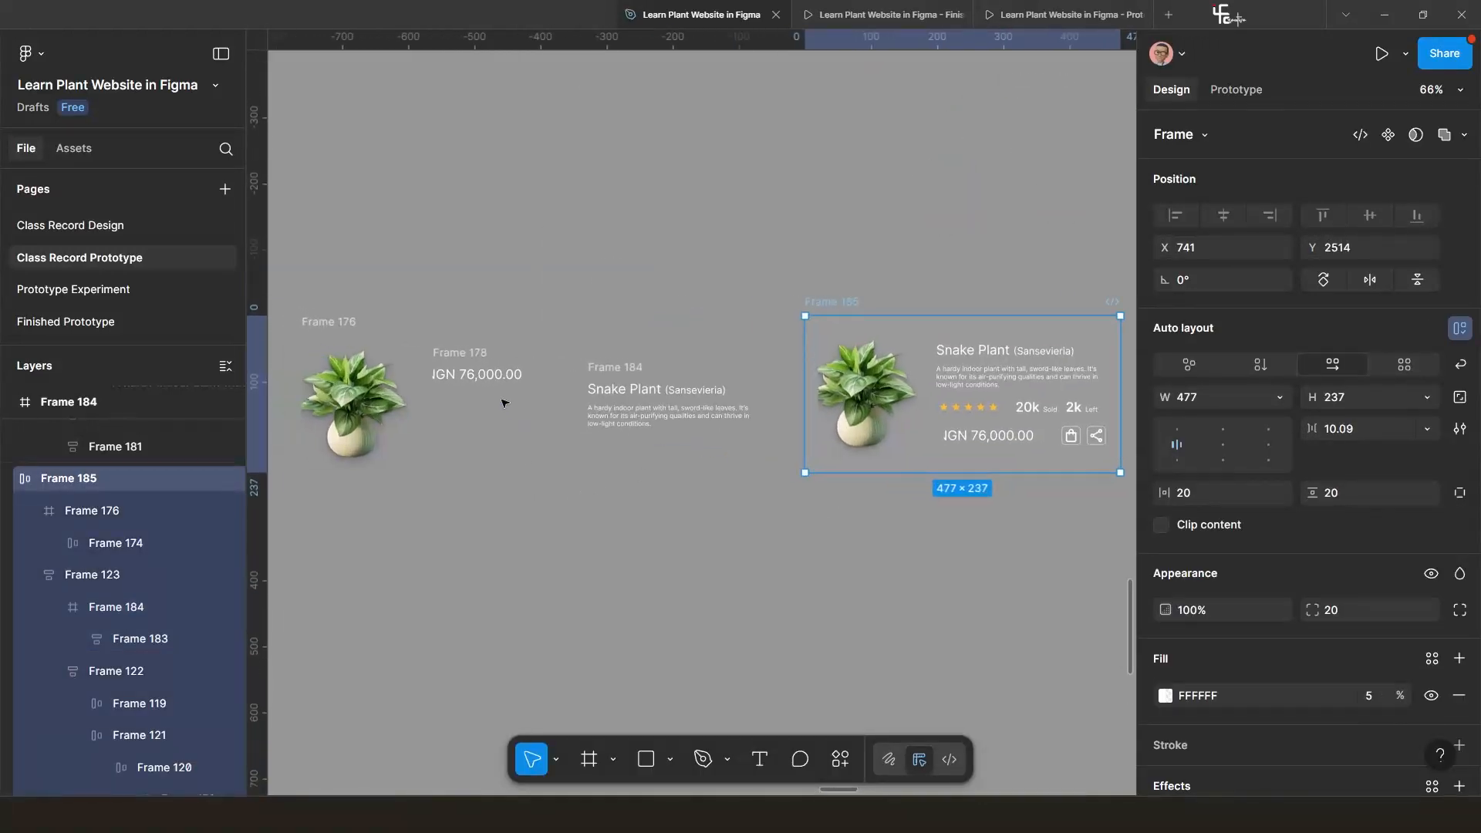
scroll(884, 500, "up", 5)
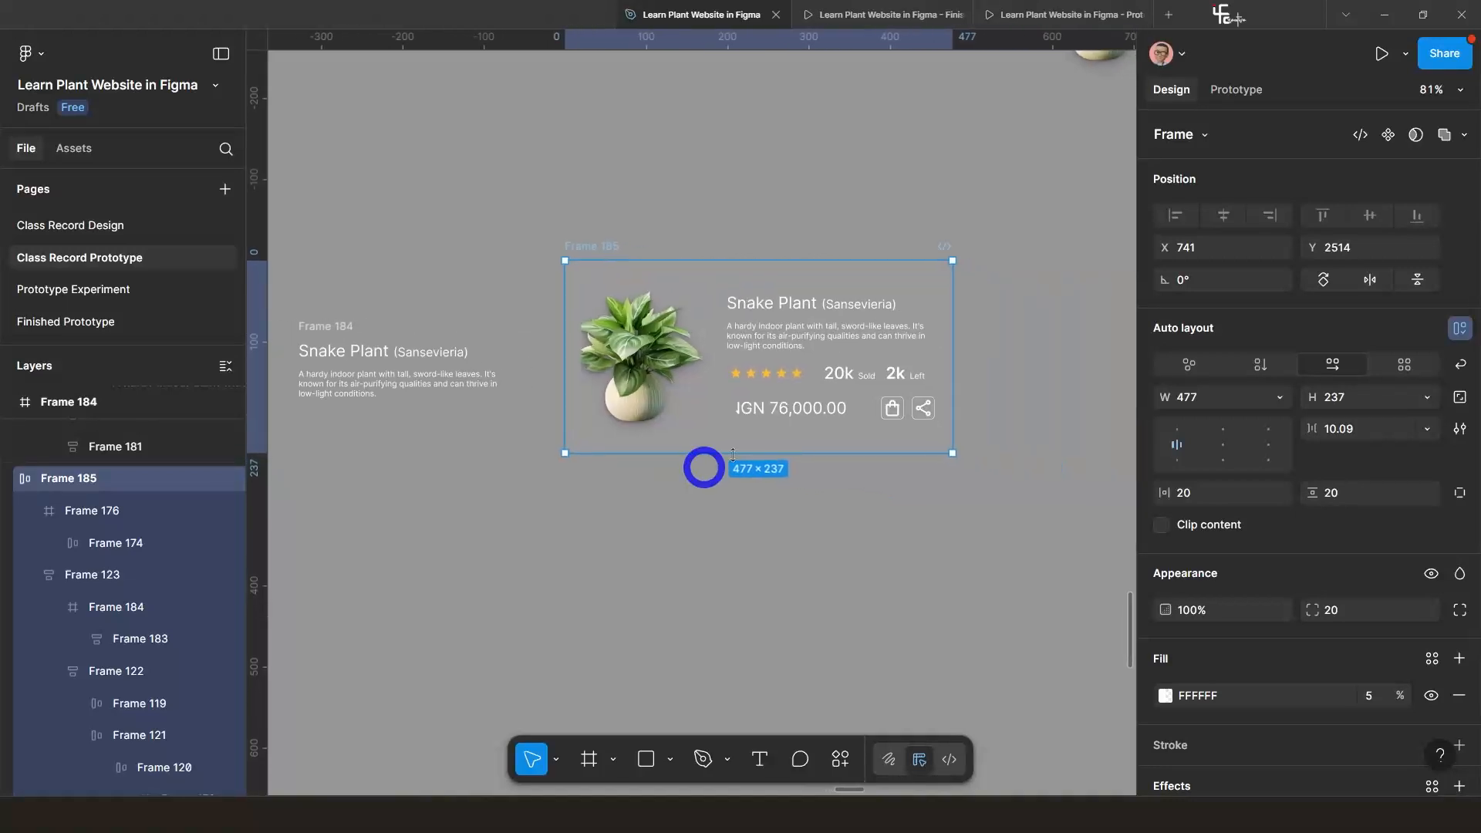
double_click(795, 399)
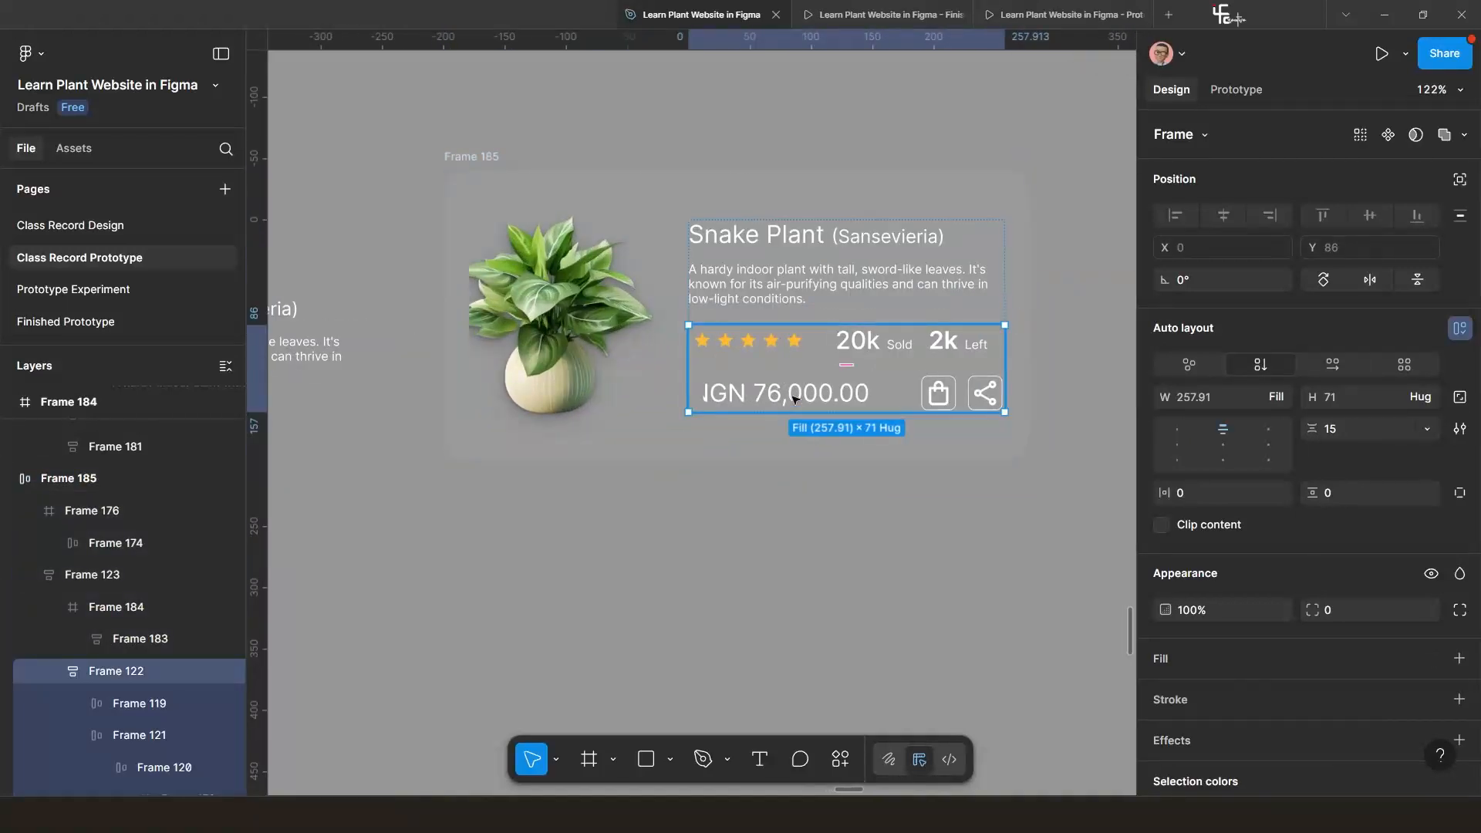
double_click(795, 399)
double_click(794, 399)
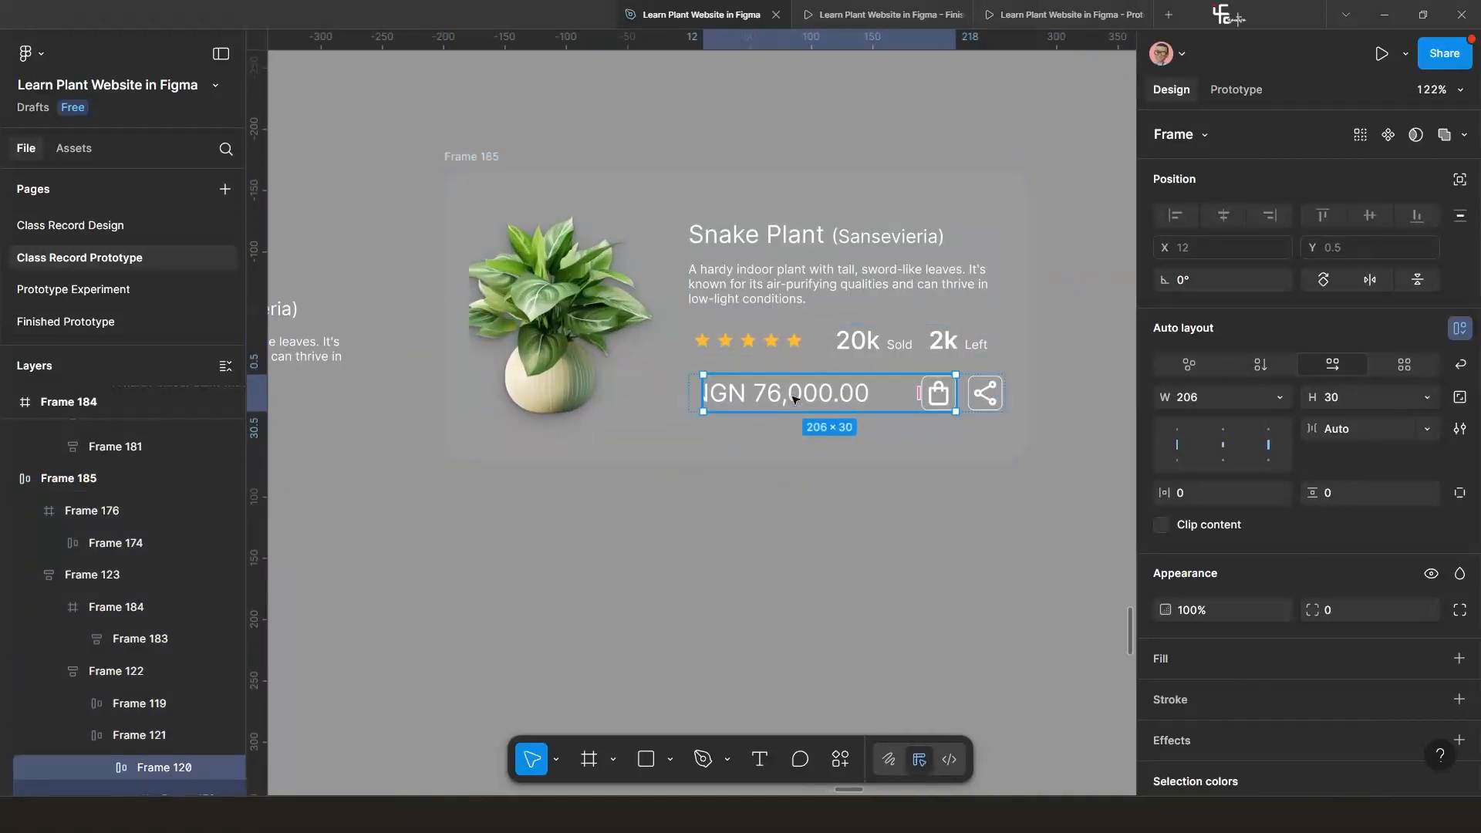
double_click(795, 399)
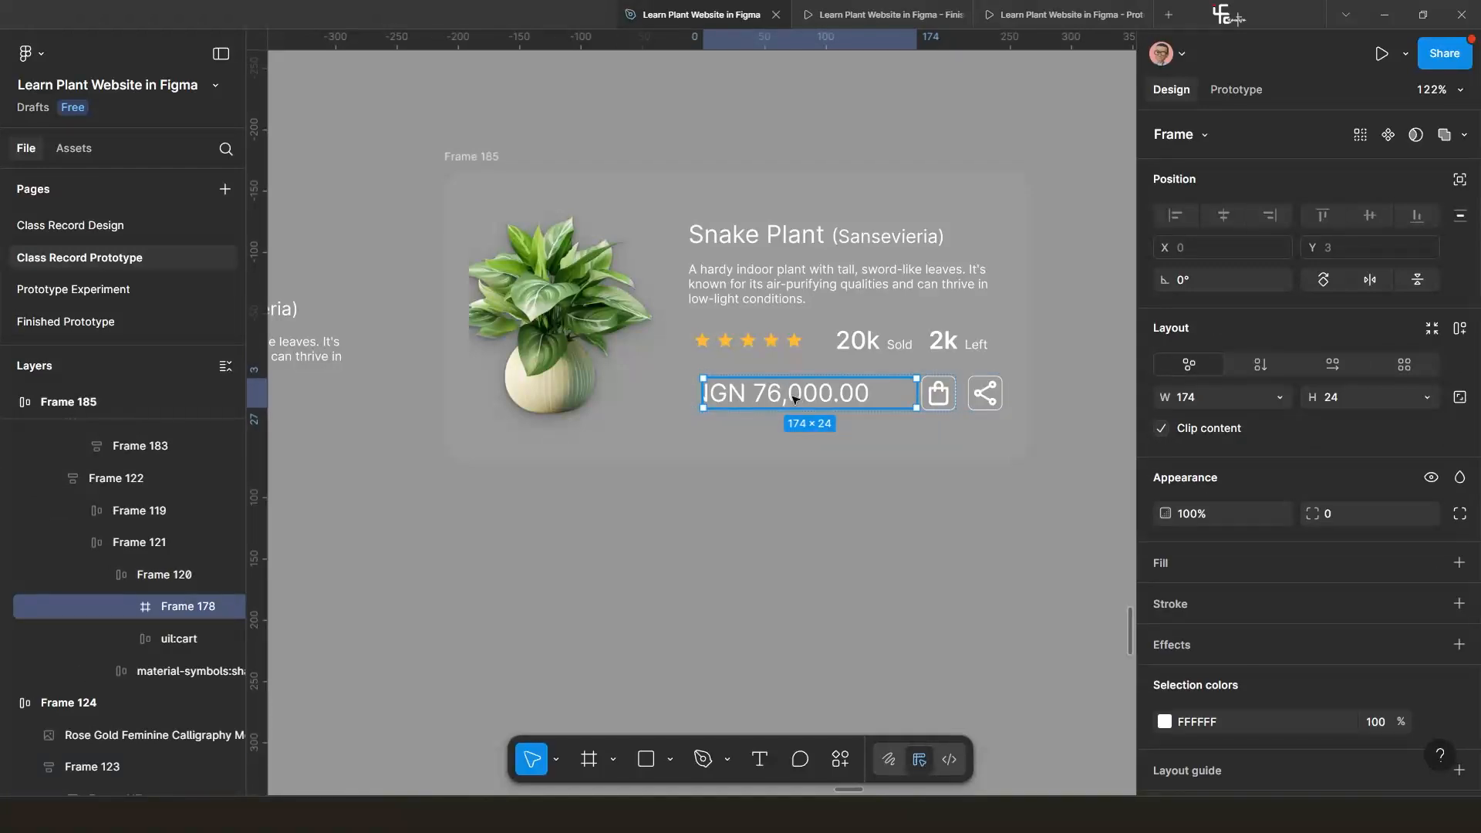
scroll(795, 399, "up", 5)
double_click(787, 400)
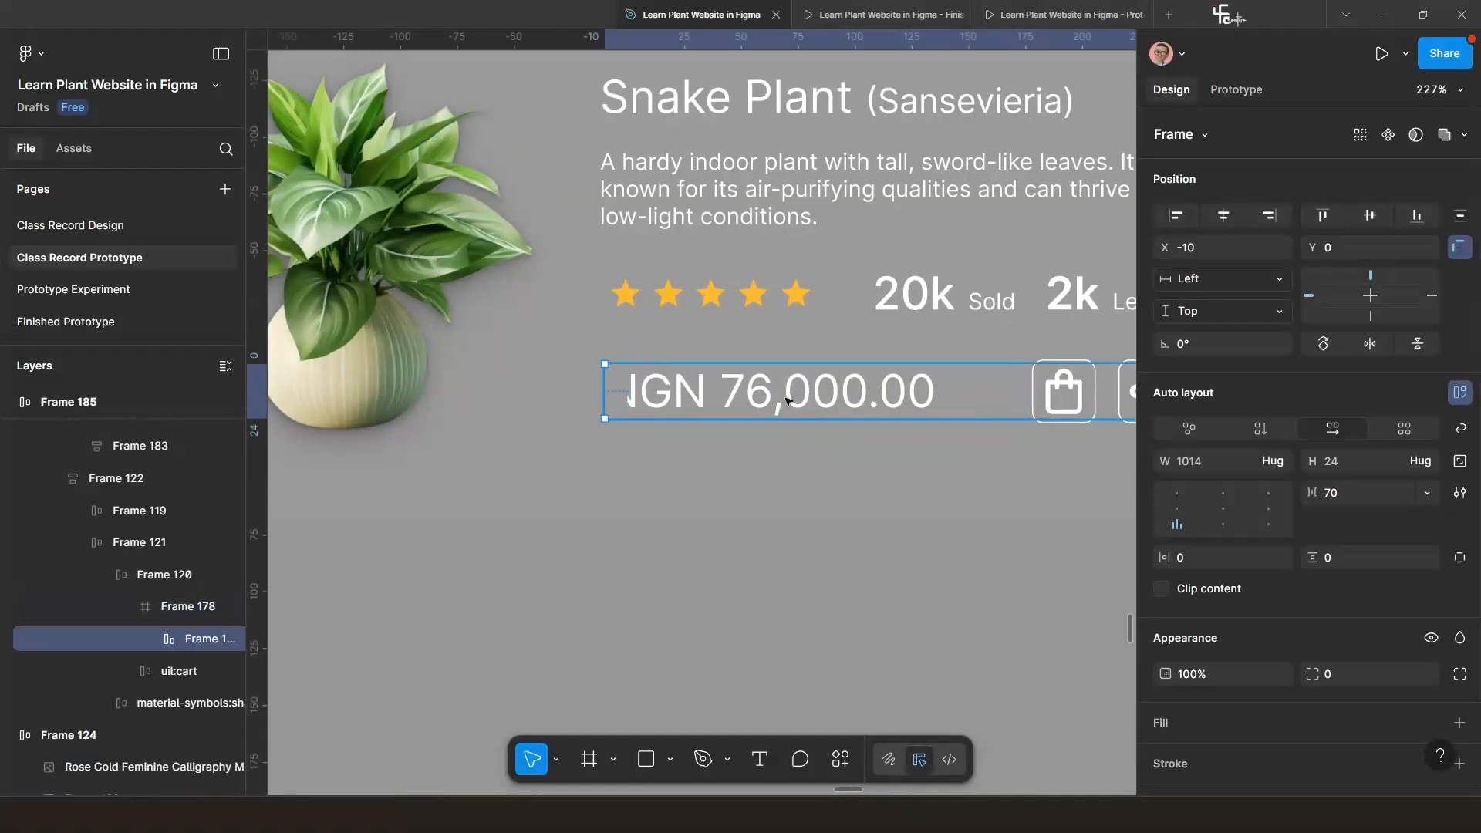
key("shift+Right")
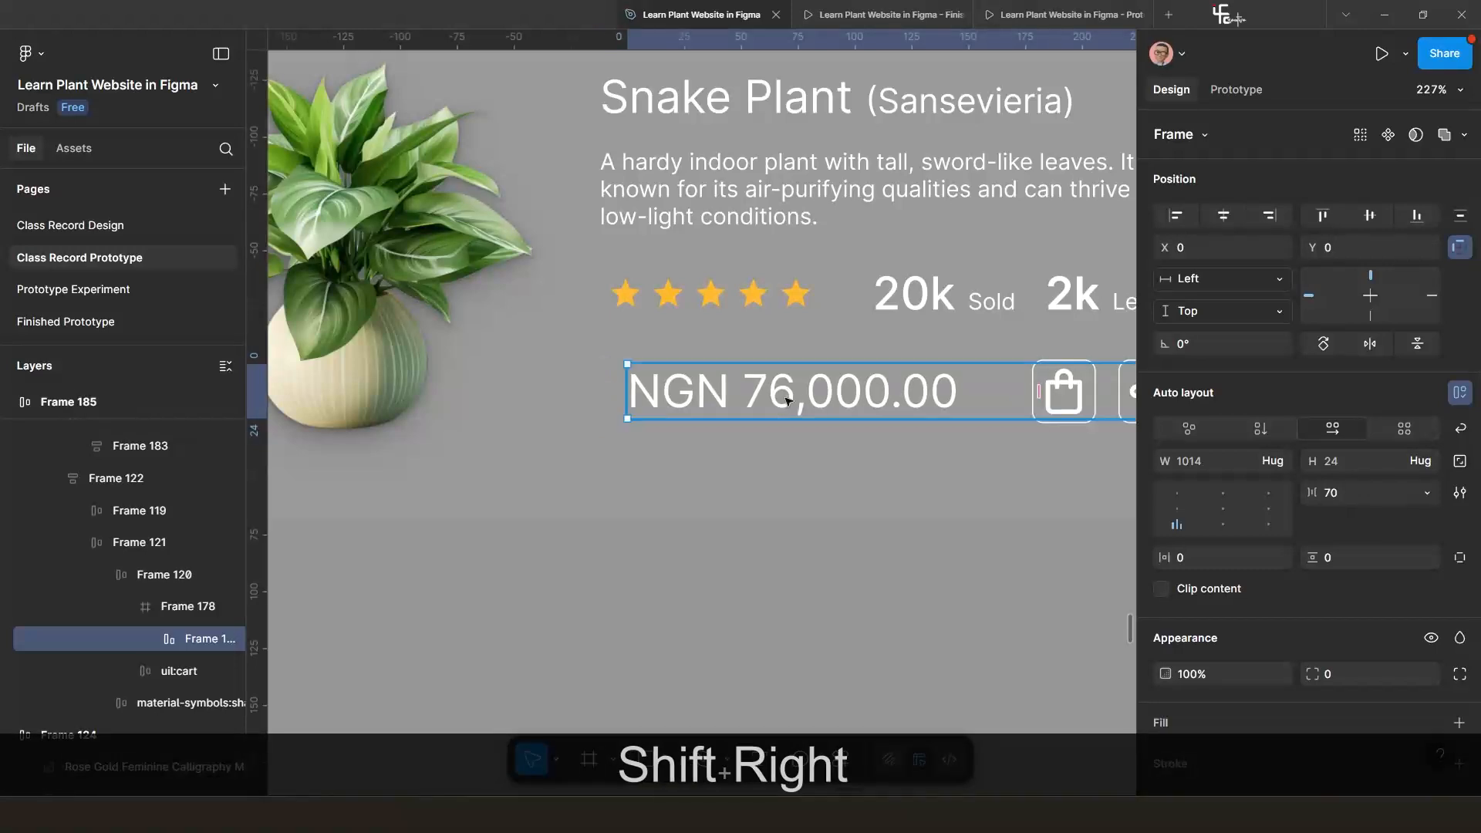
scroll(730, 419, "down", 6)
left_click(706, 483)
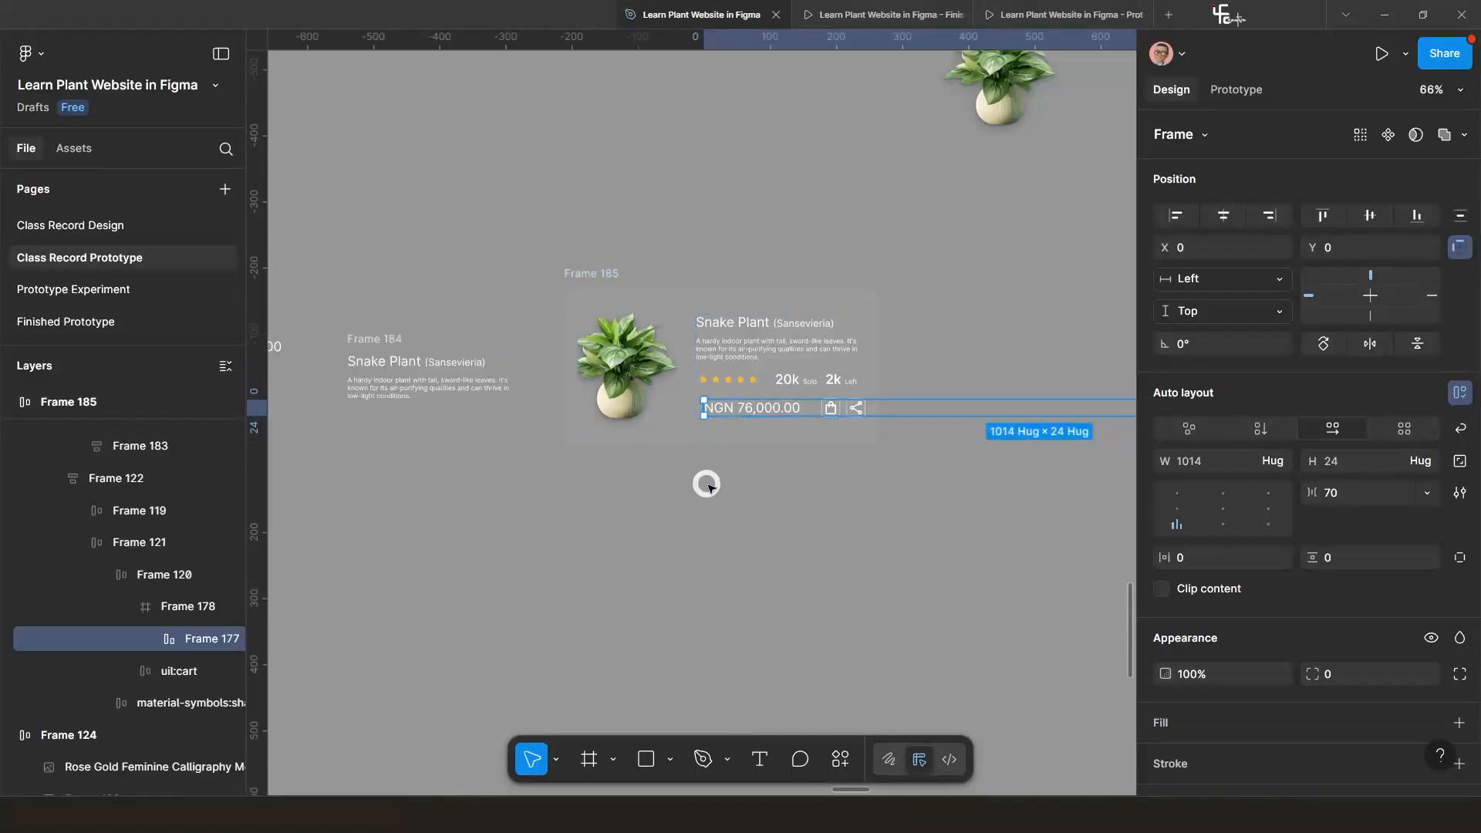
Place the loose Frame 184 below the loose plant image frame and move the card to X 454, Y 2496.
scroll(695, 470, "down", 1)
left_click(617, 313)
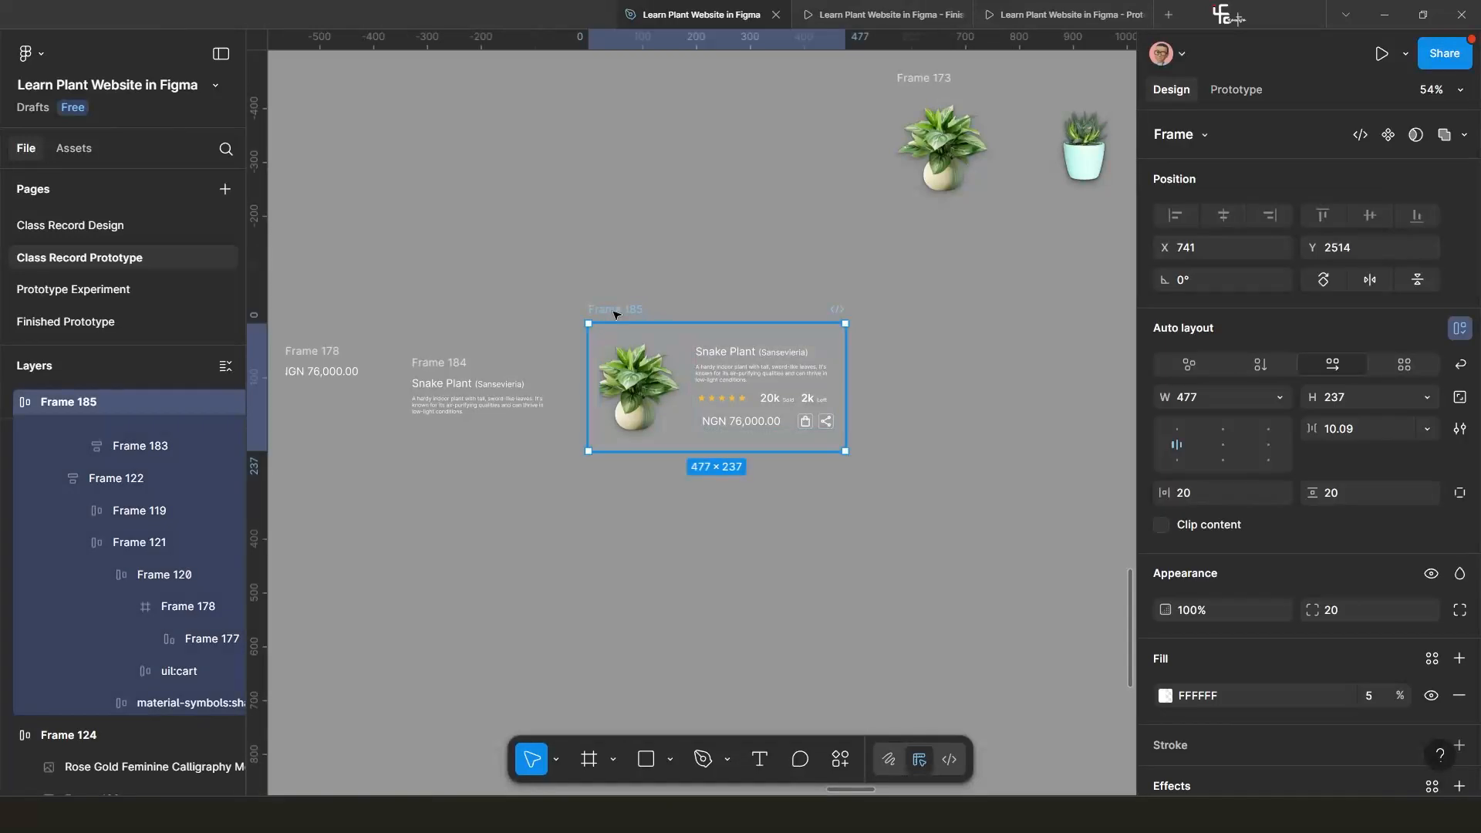
scroll(540, 366, "up", 2)
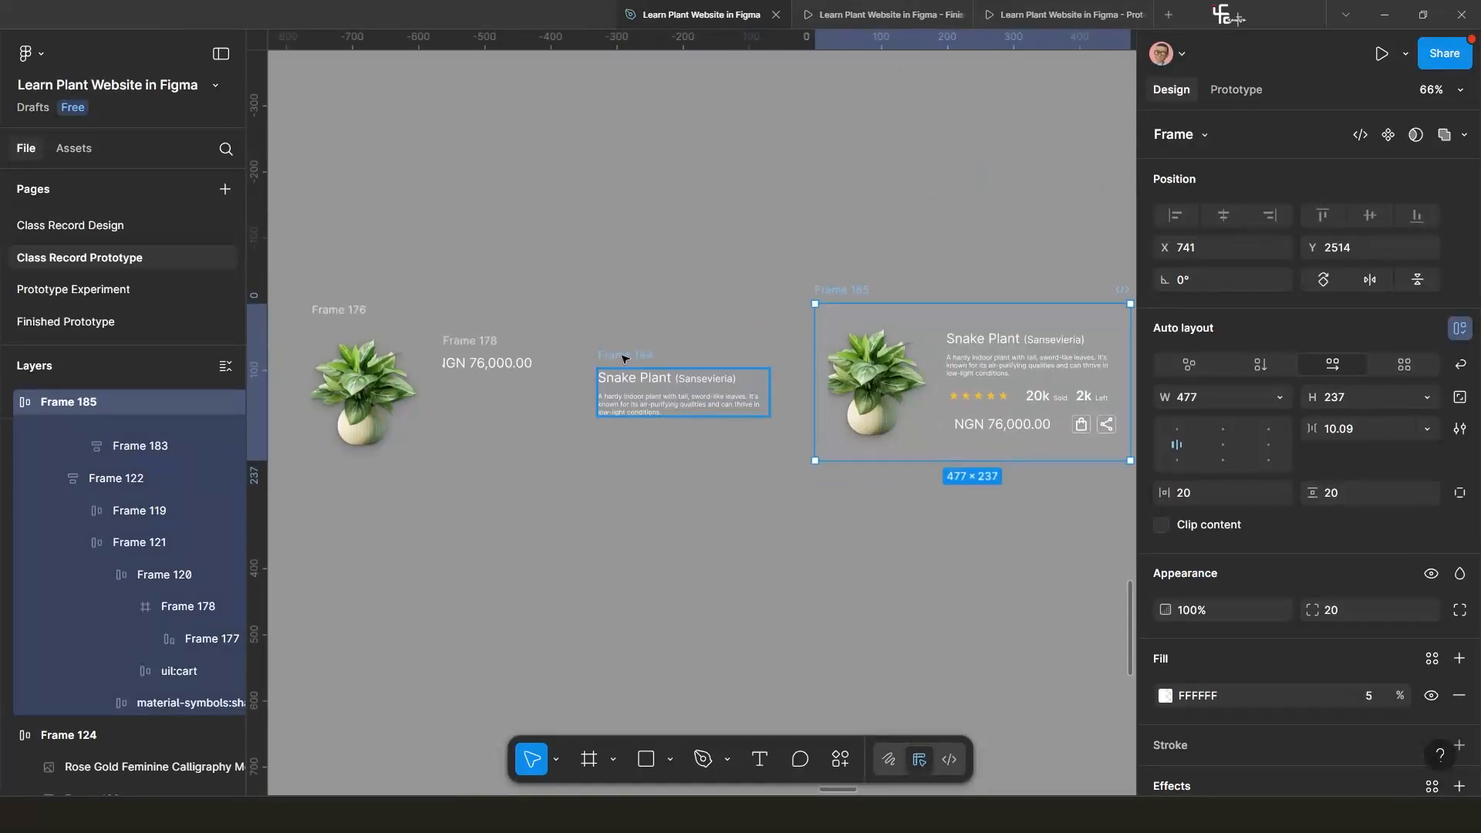
left_click_drag(625, 358, 342, 485)
left_click_drag(798, 293, 608, 283)
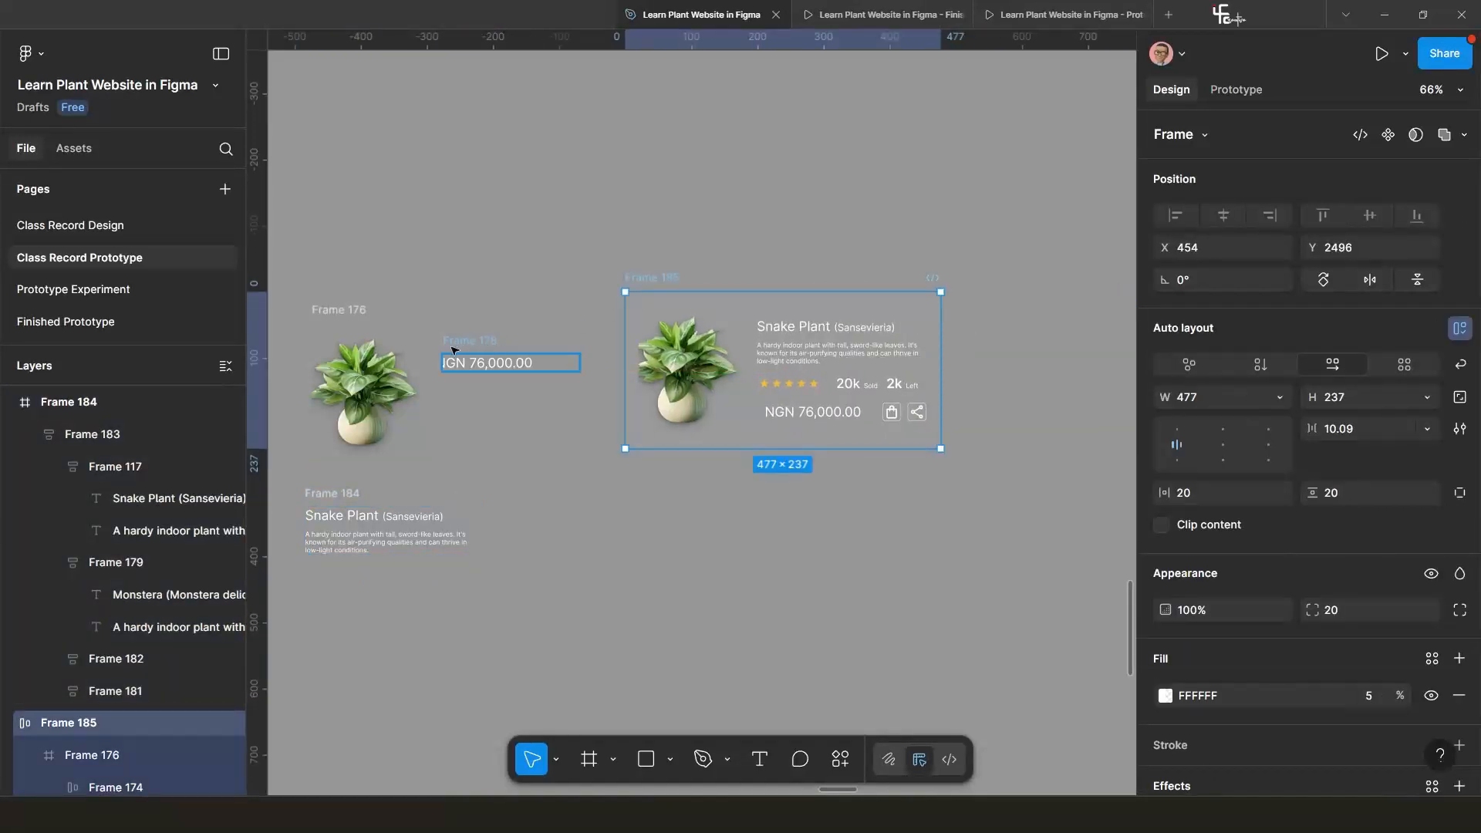
Move the loose price frame above the loose plant image frame, to X -20, Y 2484.
scroll(453, 349, "up", 2)
left_click_drag(453, 349, 392, 213)
scroll(731, 357, "down", 2)
left_click_drag(860, 391, 683, 372)
scroll(683, 372, "up", 3)
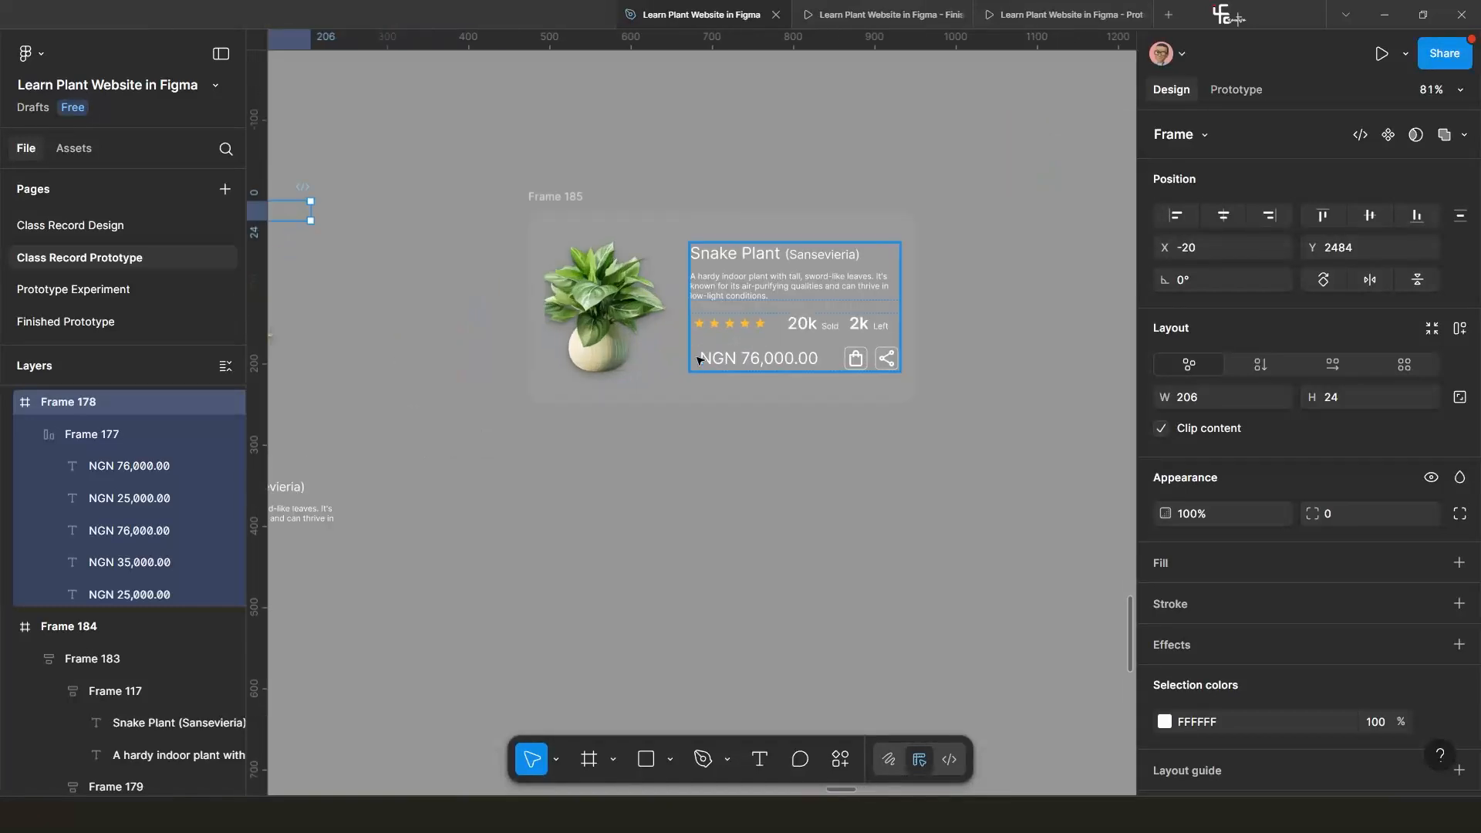
scroll(726, 317, "down", 4)
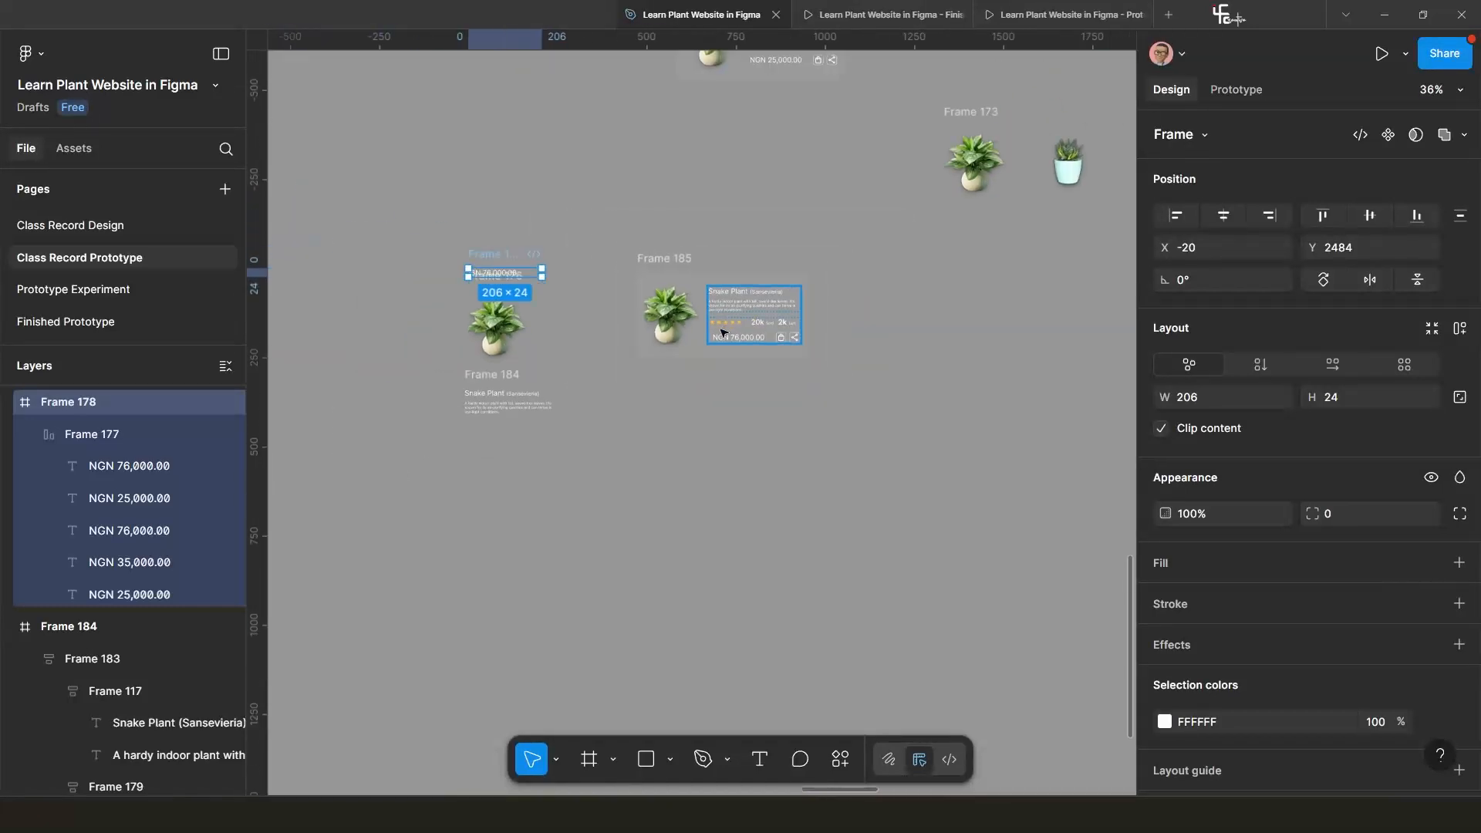
Move the card to X 491 and duplicate it directly below, at Y 2783.
left_click(676, 264)
scroll(669, 253, "up", 3)
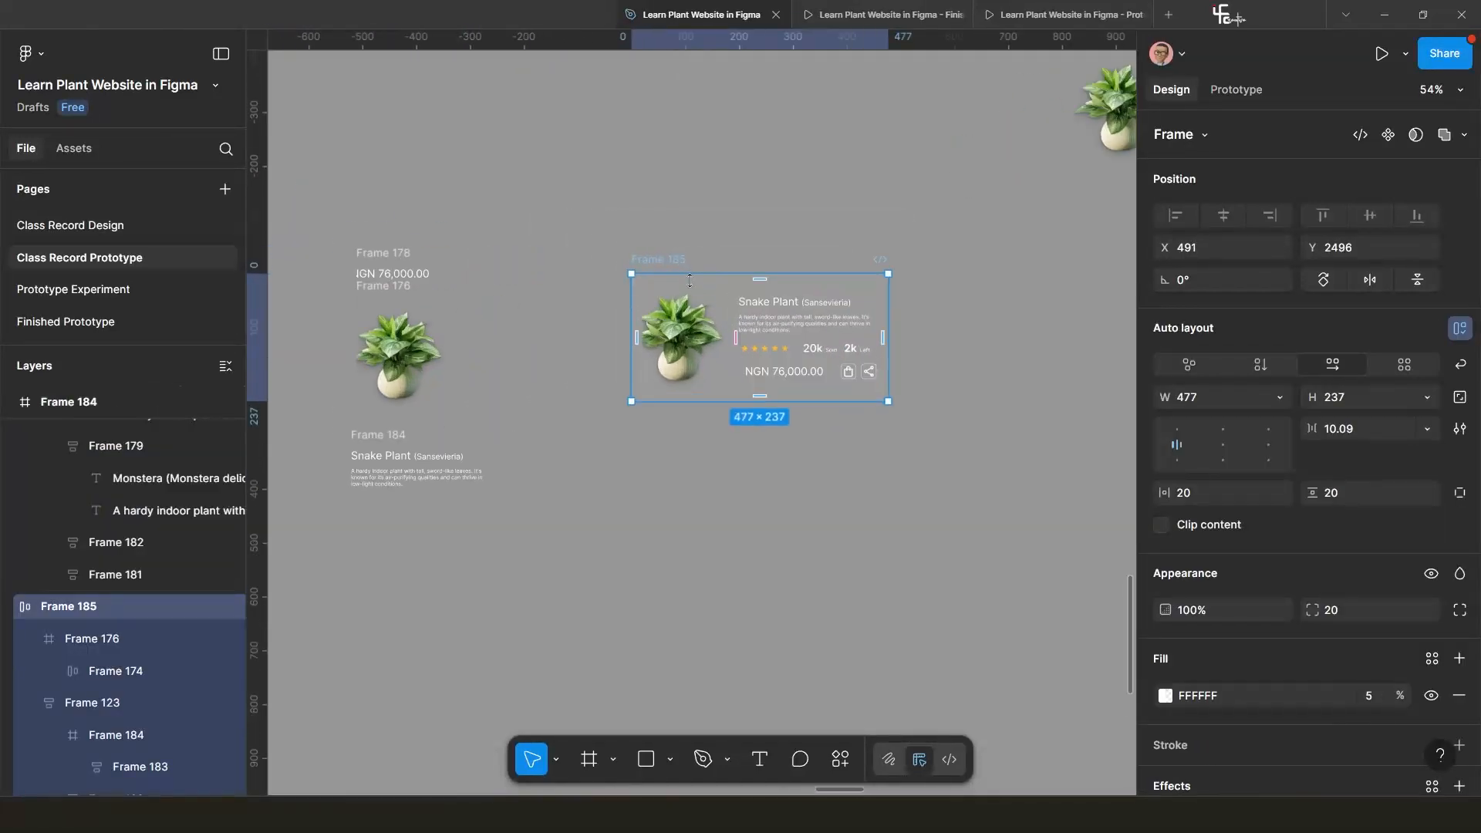
key("alt")
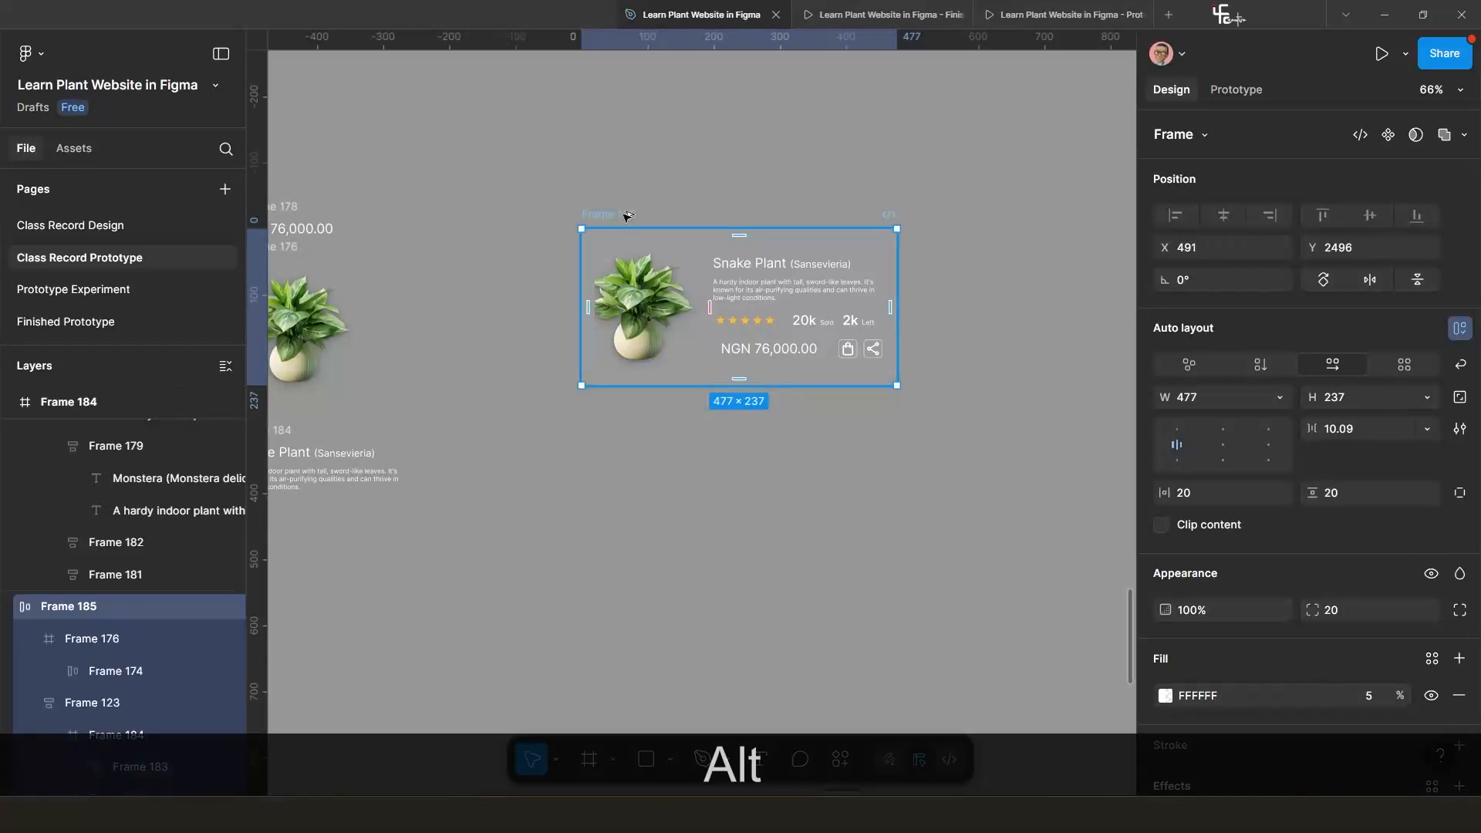
left_click_drag(647, 297, 629, 405)
scroll(758, 511, "up", 3)
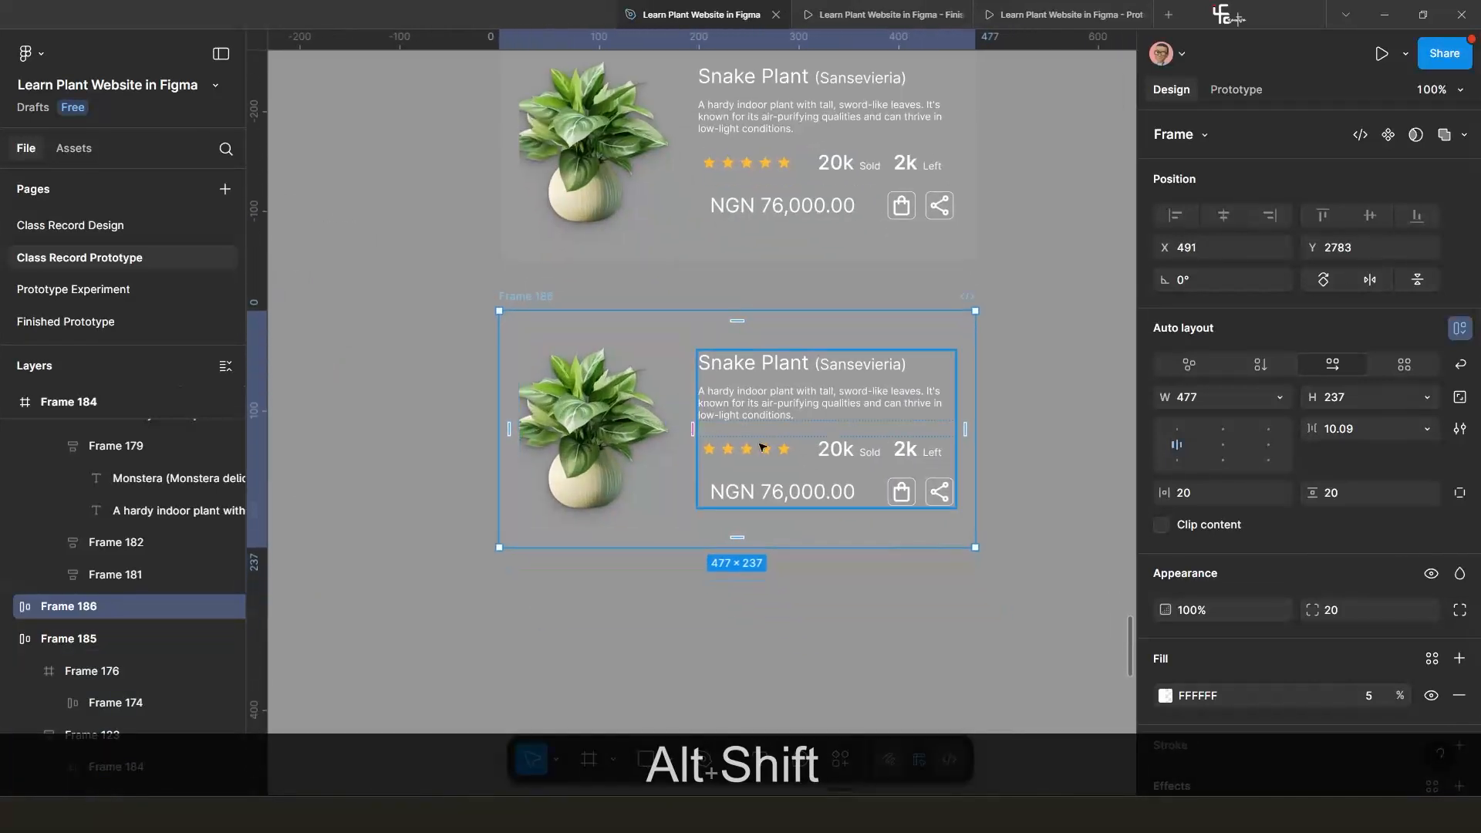
In the duplicated card, move the nested description stack up to Y -140 to bring the Monstera text into the clipped frame.
double_click(783, 398)
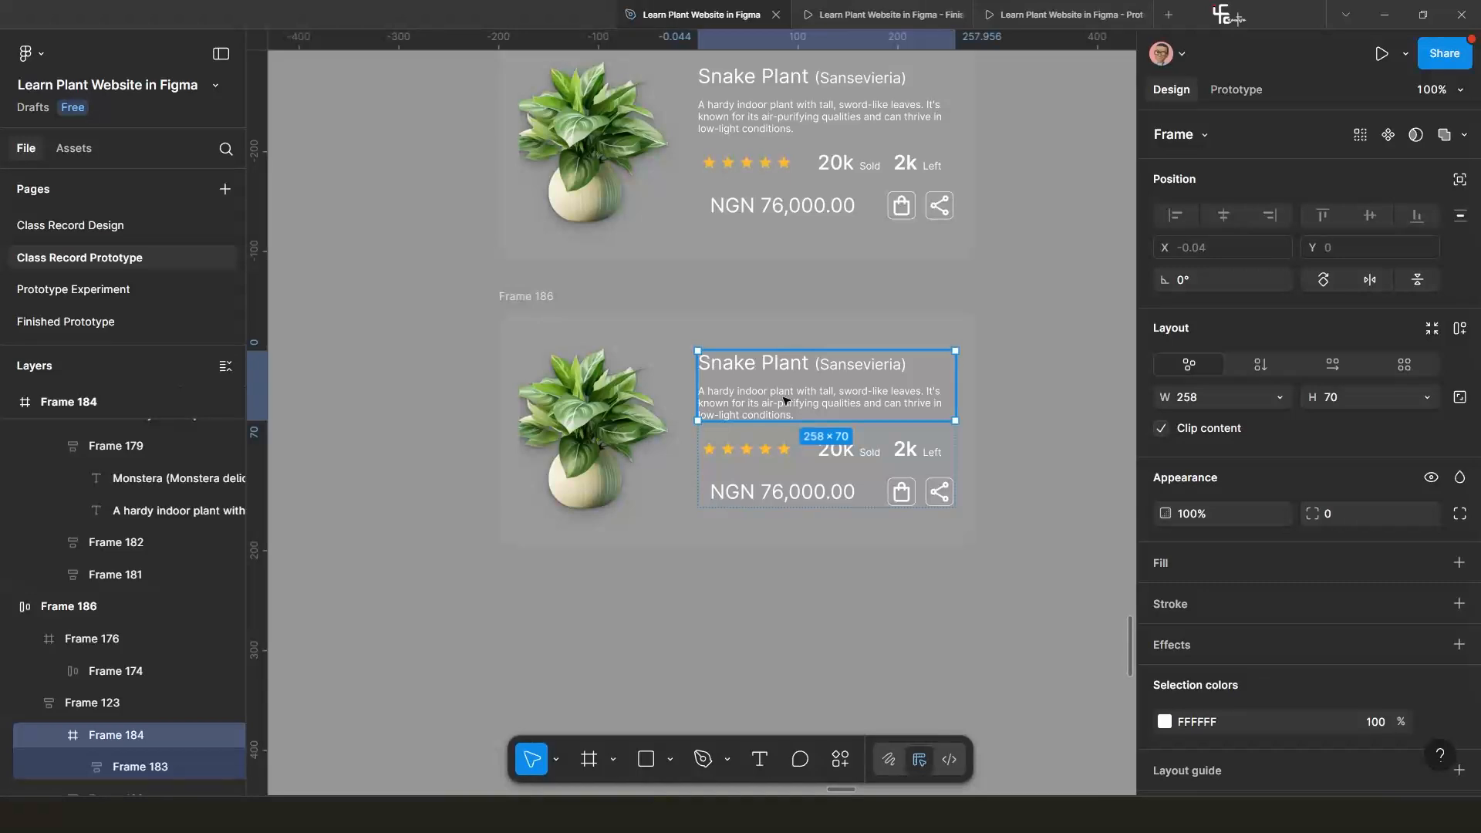
double_click(791, 397)
scroll(790, 397, "down", 4)
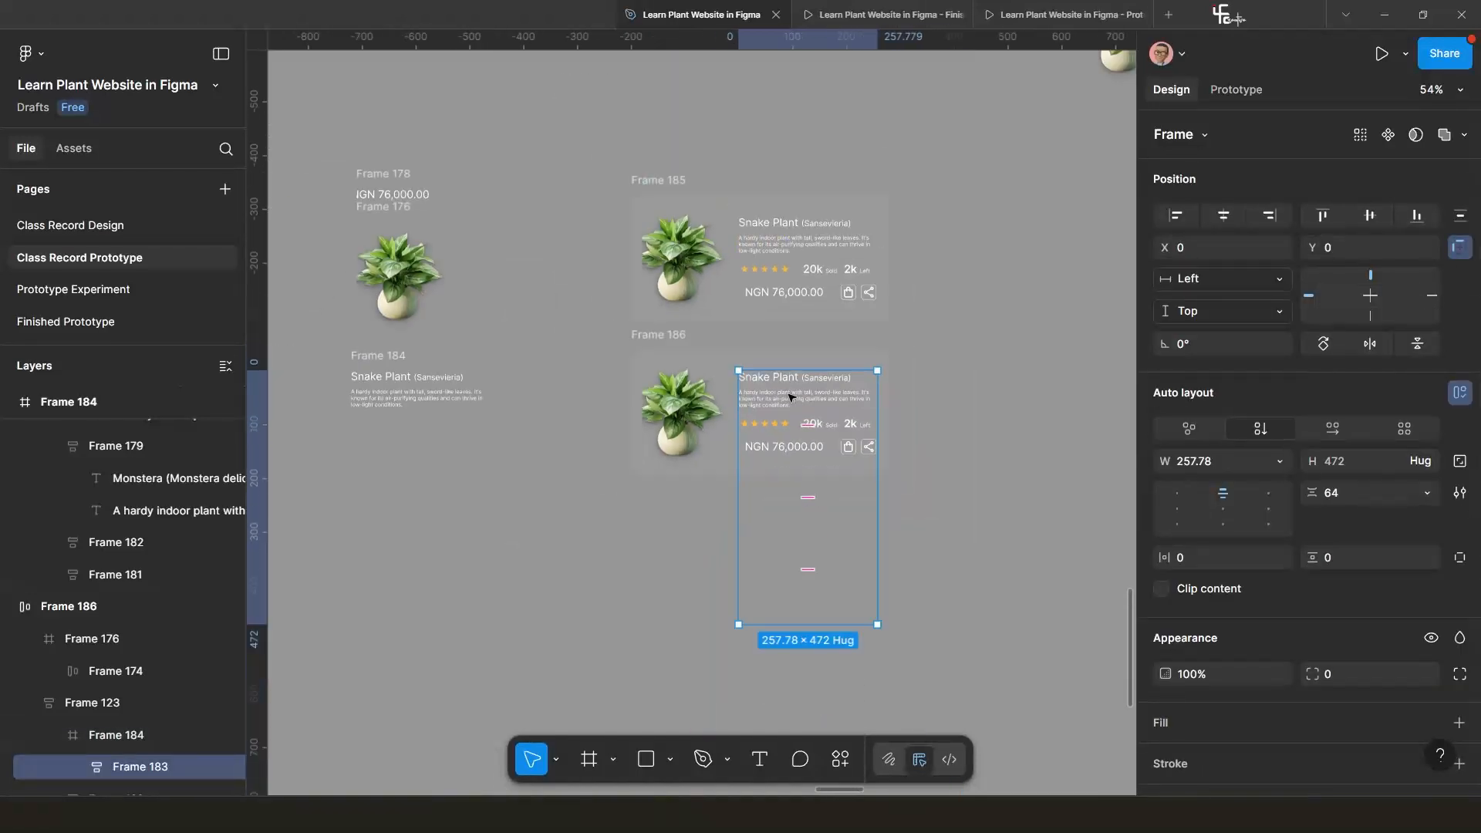
key("shift+Up")
key("shift+Up")
key("shift+Up")
key("shift+Up")
key("shift+Up")
key("shift+Up")
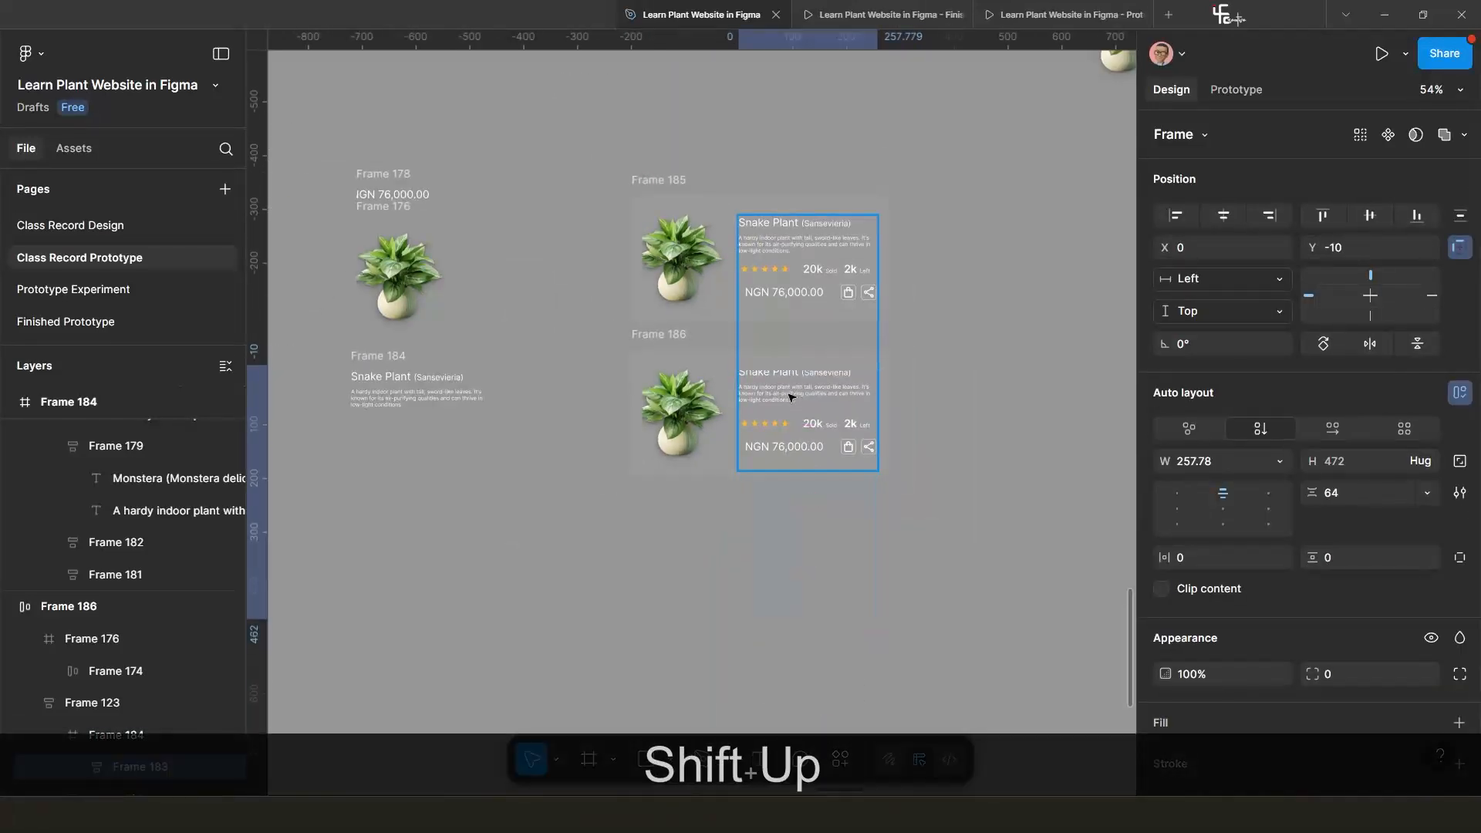
key("shift+Up")
key("shift+Up")
key("shift+Up")
key("shift+Up")
key("shift+Up")
key("shift+Up")
key("shift+Up")
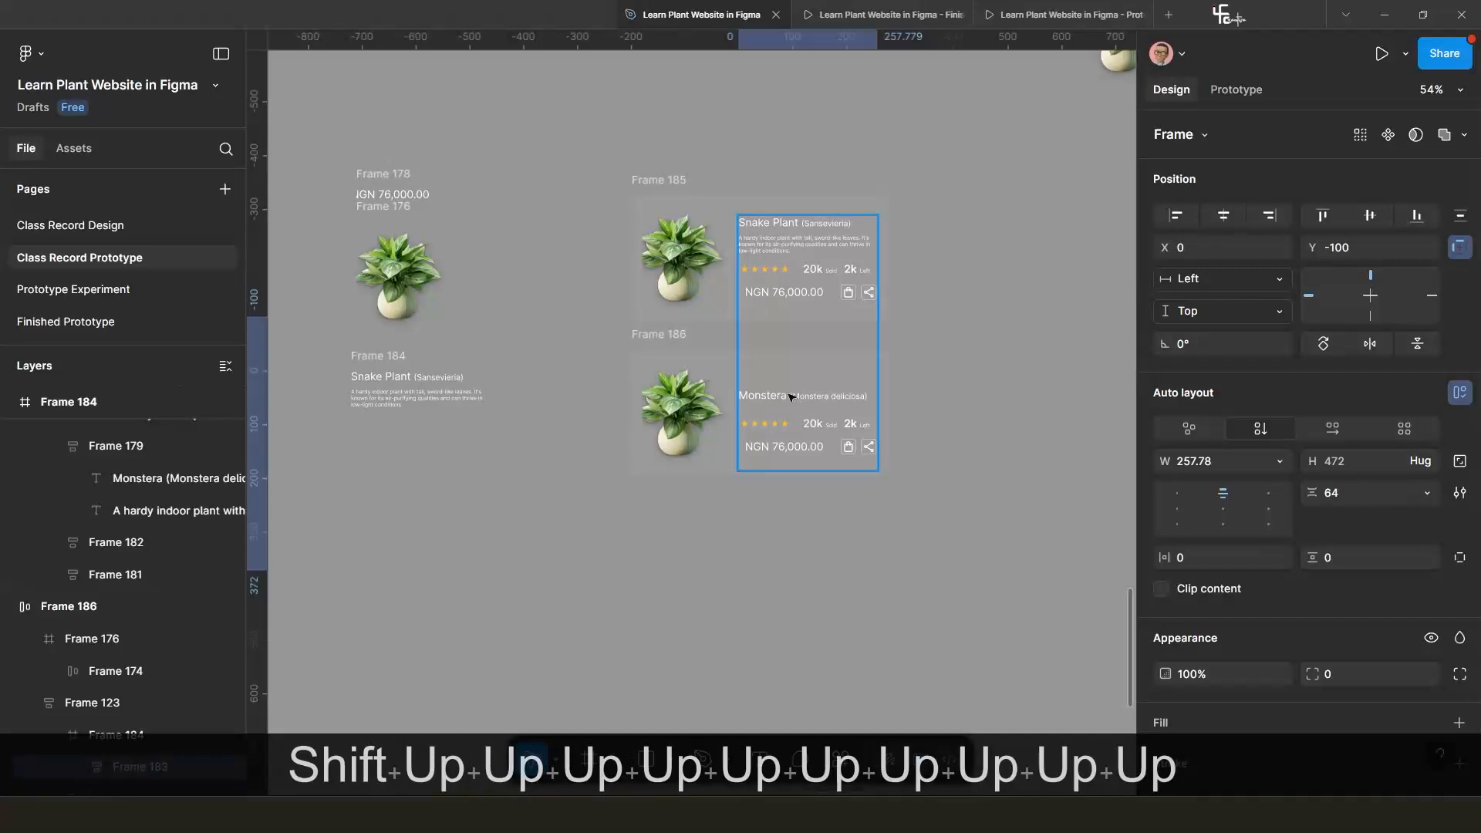
key("shift+Up")
key("shift+Up")
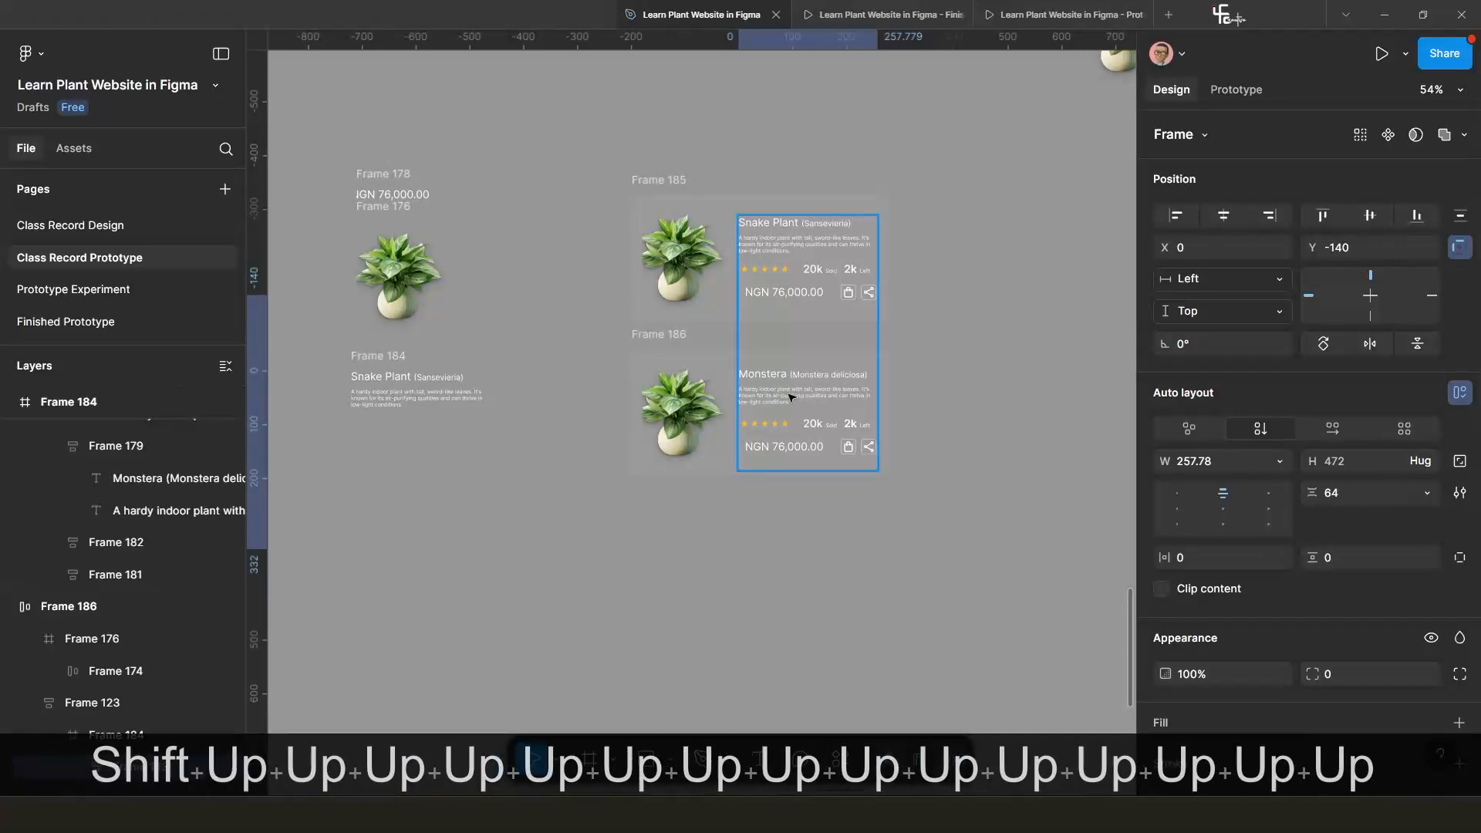
key("shift+Down")
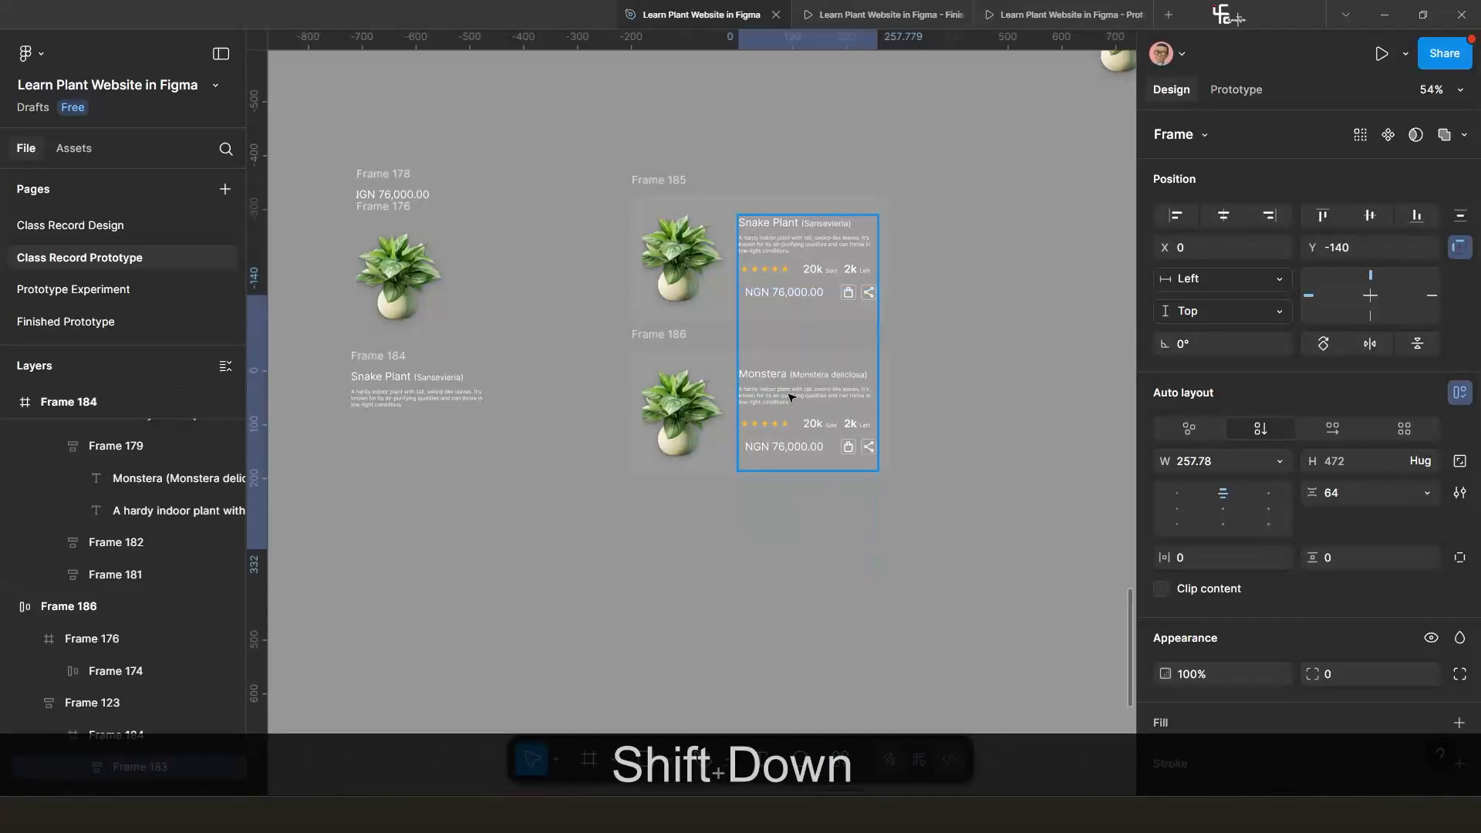
Fine-tune the duplicated card's nested description stack to Y -134 so the whole Monstera title sits inside the clipped frame.
scroll(791, 397, "up", 5)
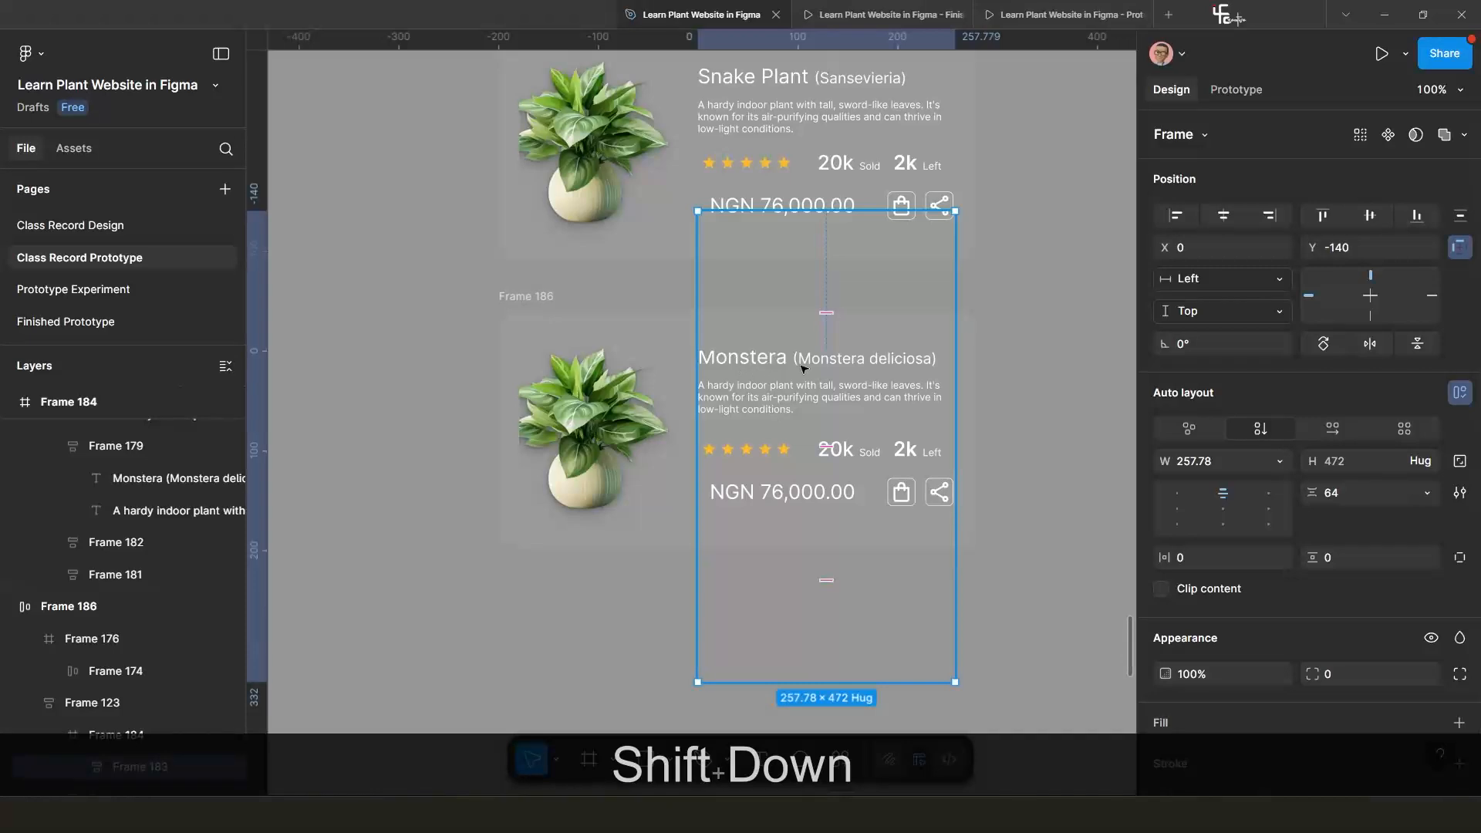
scroll(803, 369, "up", 2)
key("Up")
key("Up")
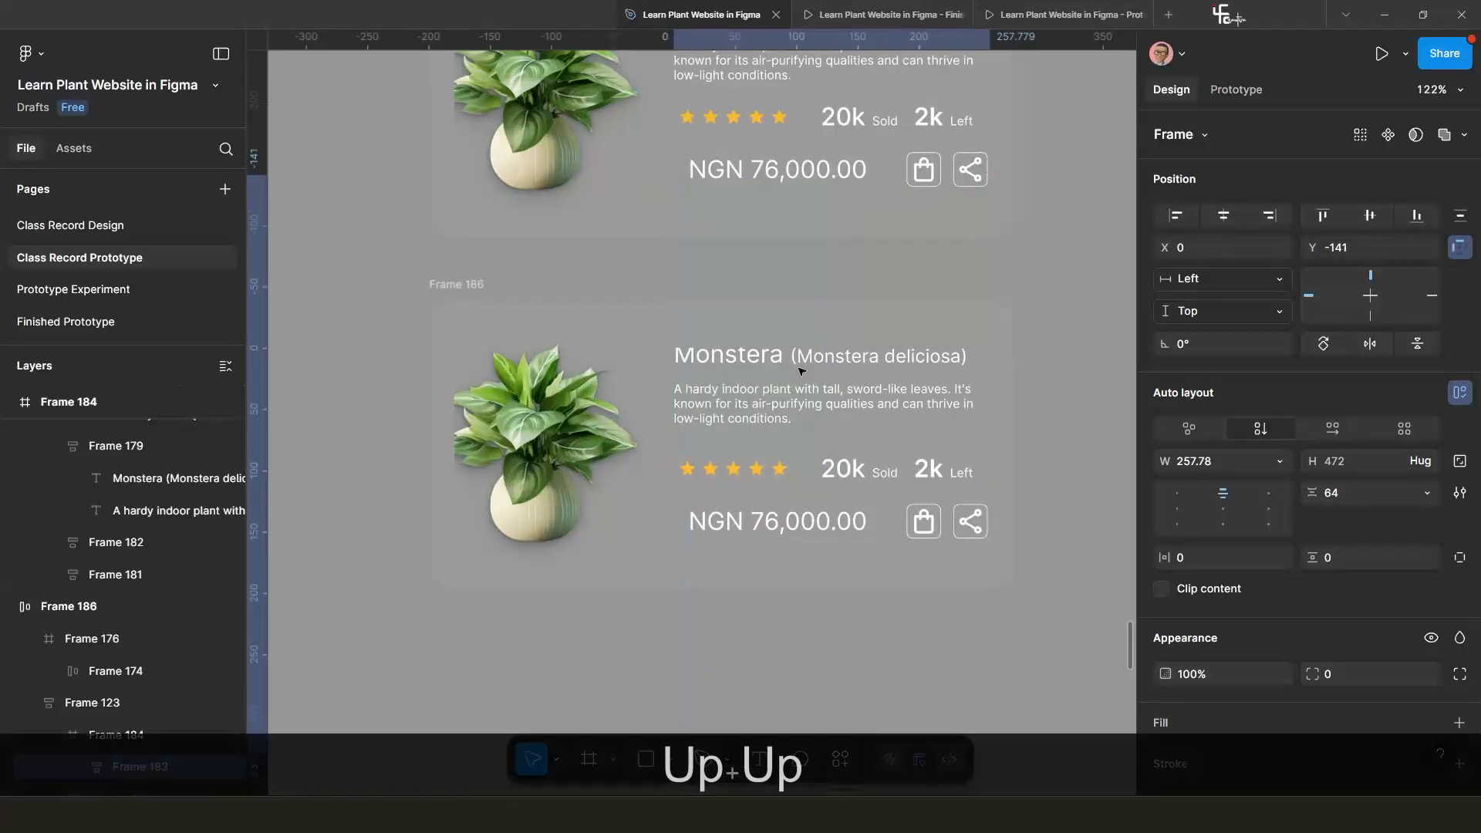
key("Up")
key("shift+Down")
key("Up")
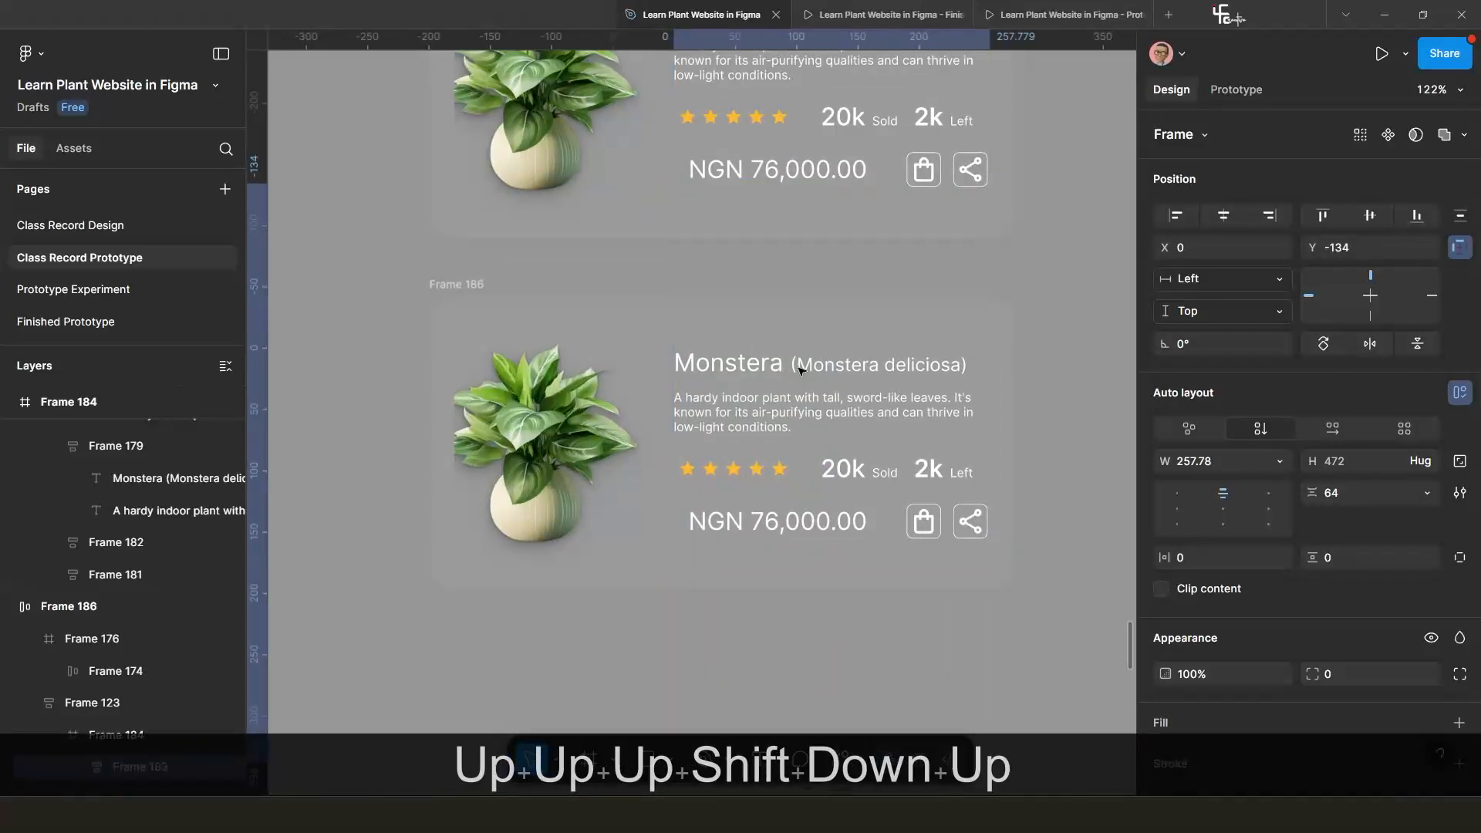
In the duplicated card, shift the nested image stack to X -270 to bring the mint-potted succulent into the clipped frame.
double_click(577, 461)
key("shift+Left")
key("shift+Left")
key("shift+Left")
key("shift+Left")
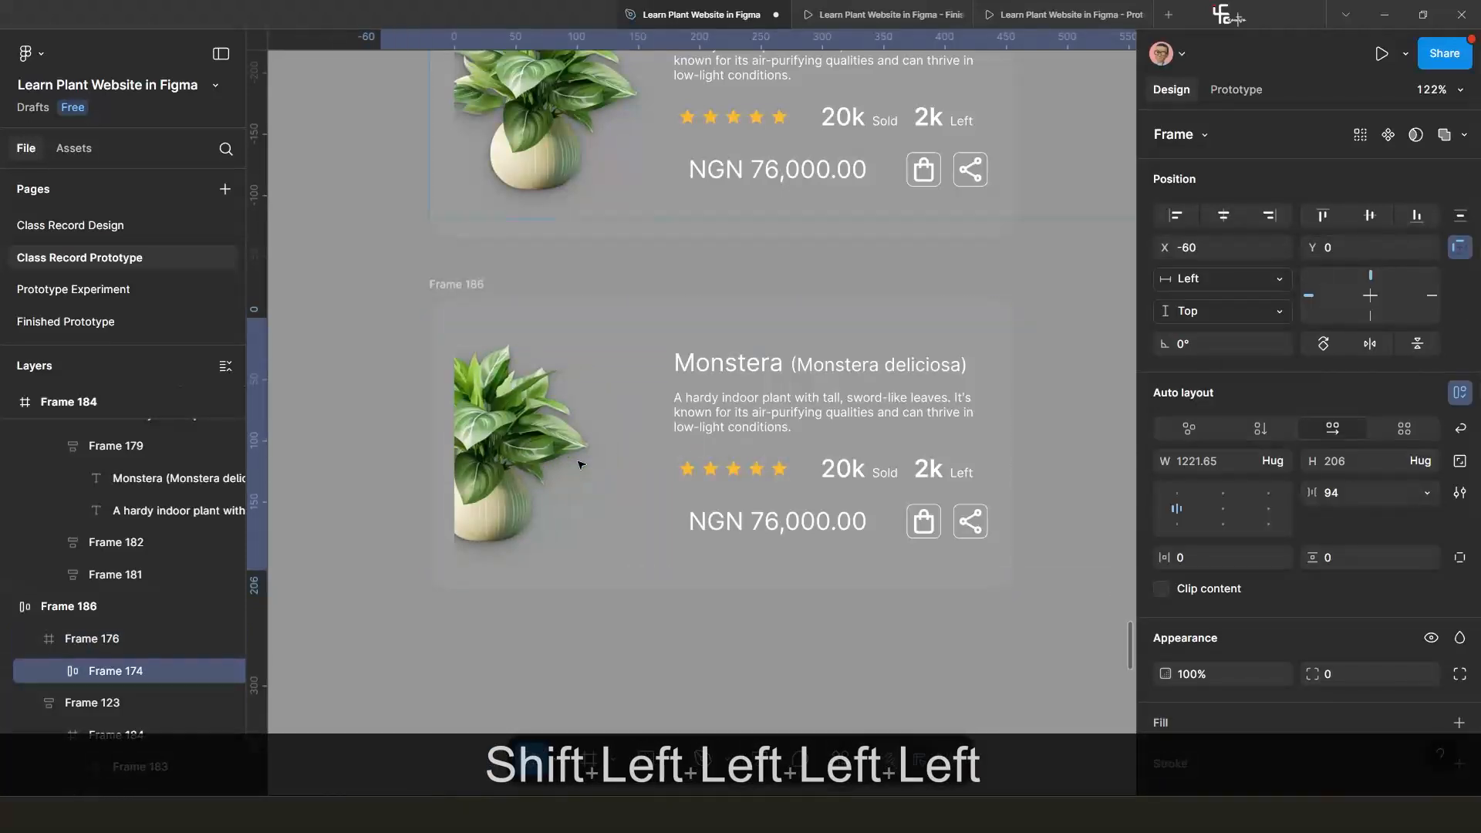
key("shift+Left")
key("shift+Left")
key("shift+Left")
key("shift+Left")
key("shift+Left")
key("shift+Left")
key("shift+Left")
key("shift+Left")
key("shift+Left")
key("shift+Left")
key("shift+Left")
key("shift+Left")
key("shift+Left")
key("shift+Left")
key("shift+Left")
key("shift+Left")
key("shift+Left")
key("shift+Left")
key("shift+Left")
key("shift+Left")
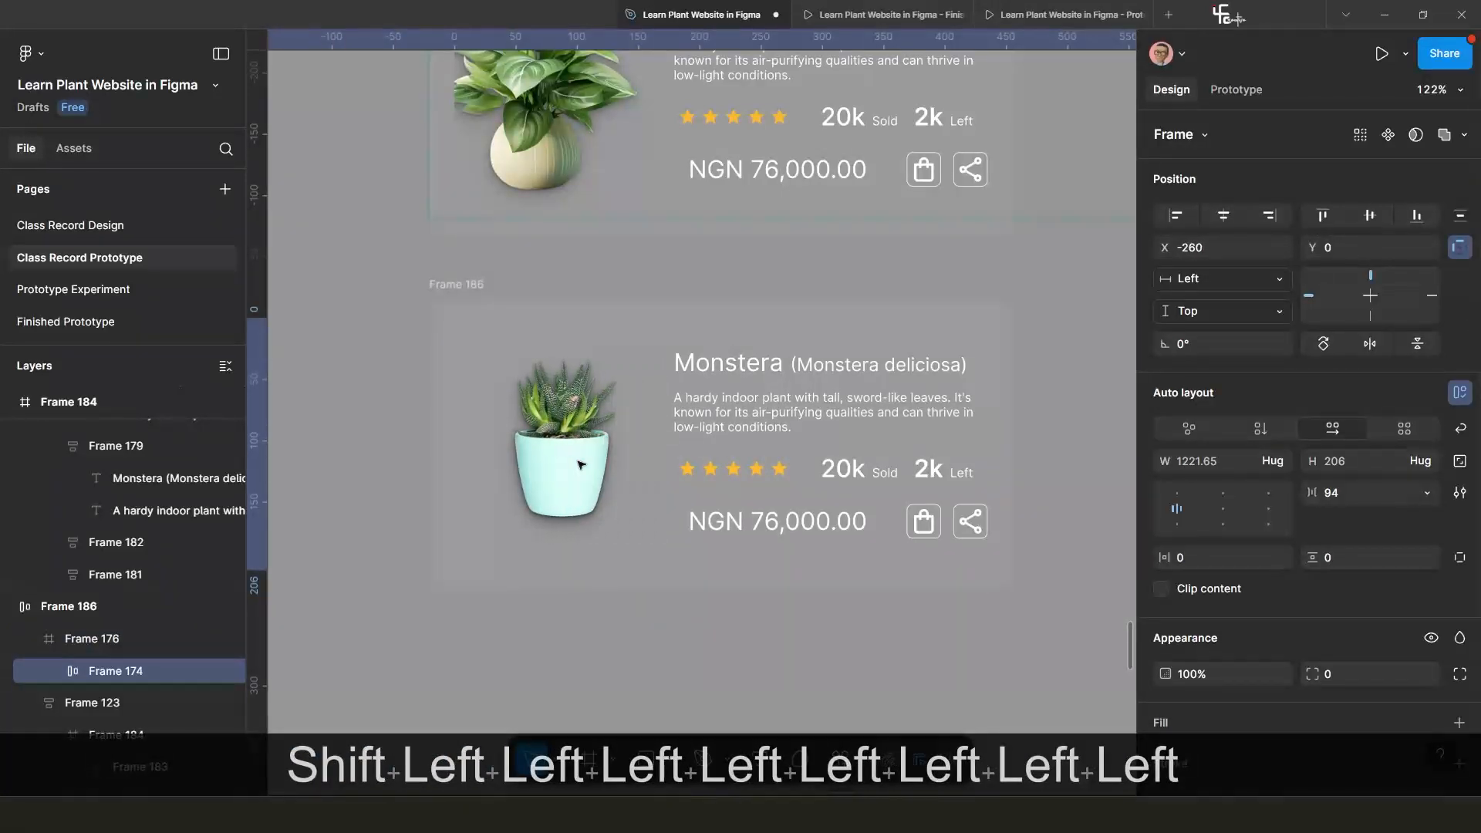
key("shift+Left")
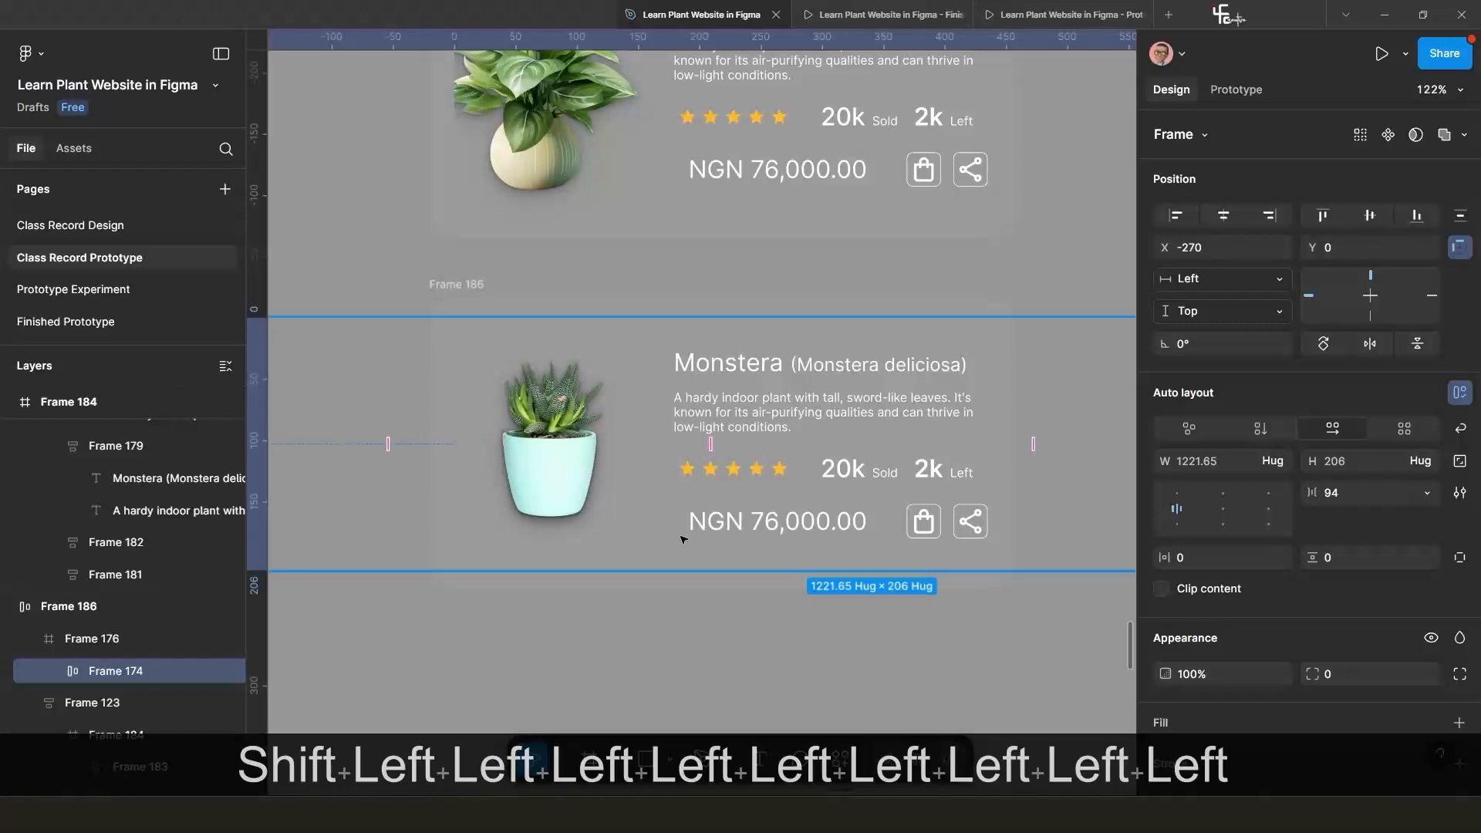
In the same card, shift the nested price stack to X -212 so NGN 25,000.00 sits inside the clipped price frame.
left_click(768, 526)
double_click(768, 527)
double_click(768, 528)
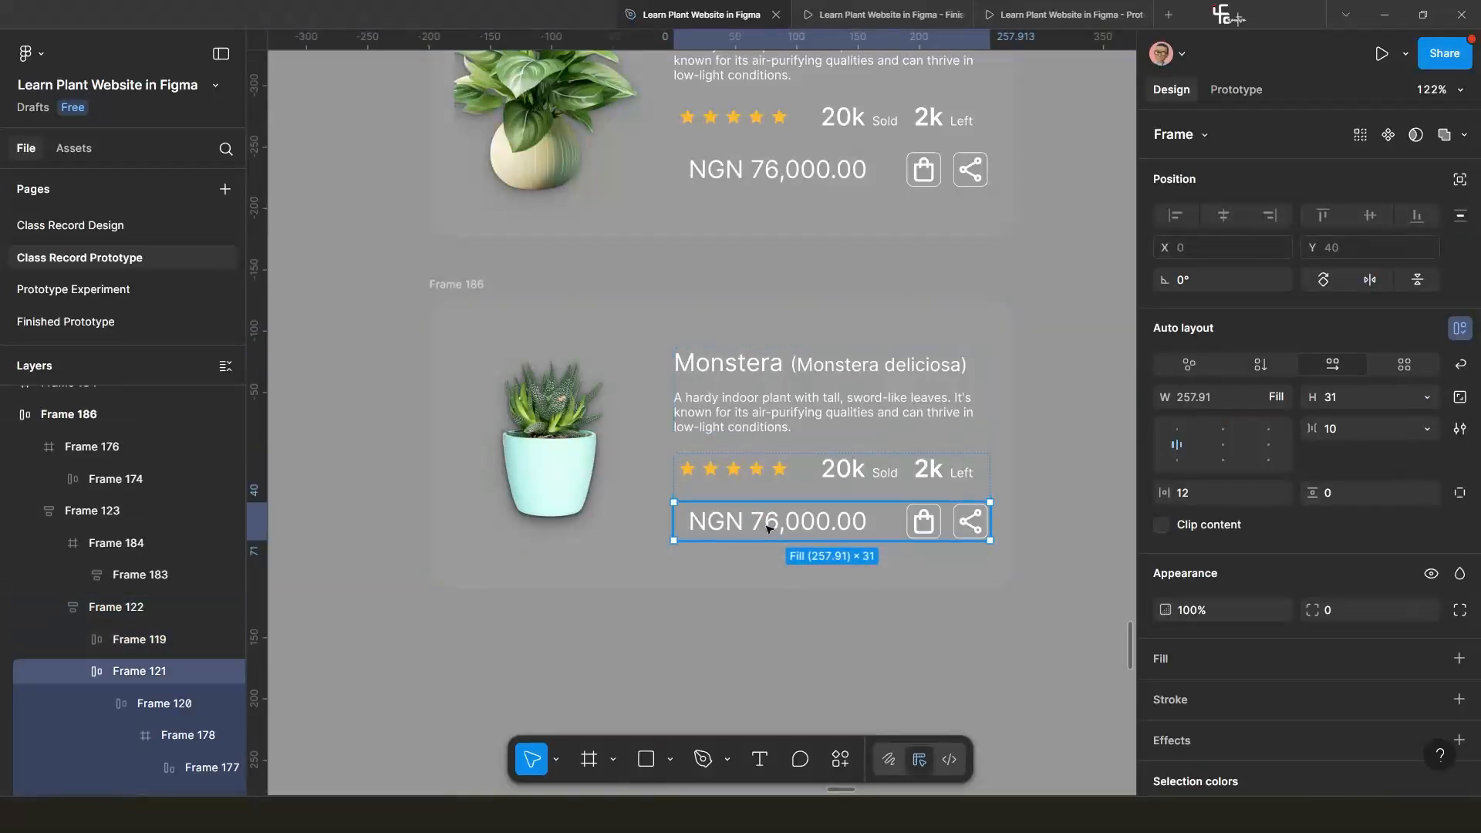
double_click(768, 528)
double_click(768, 528)
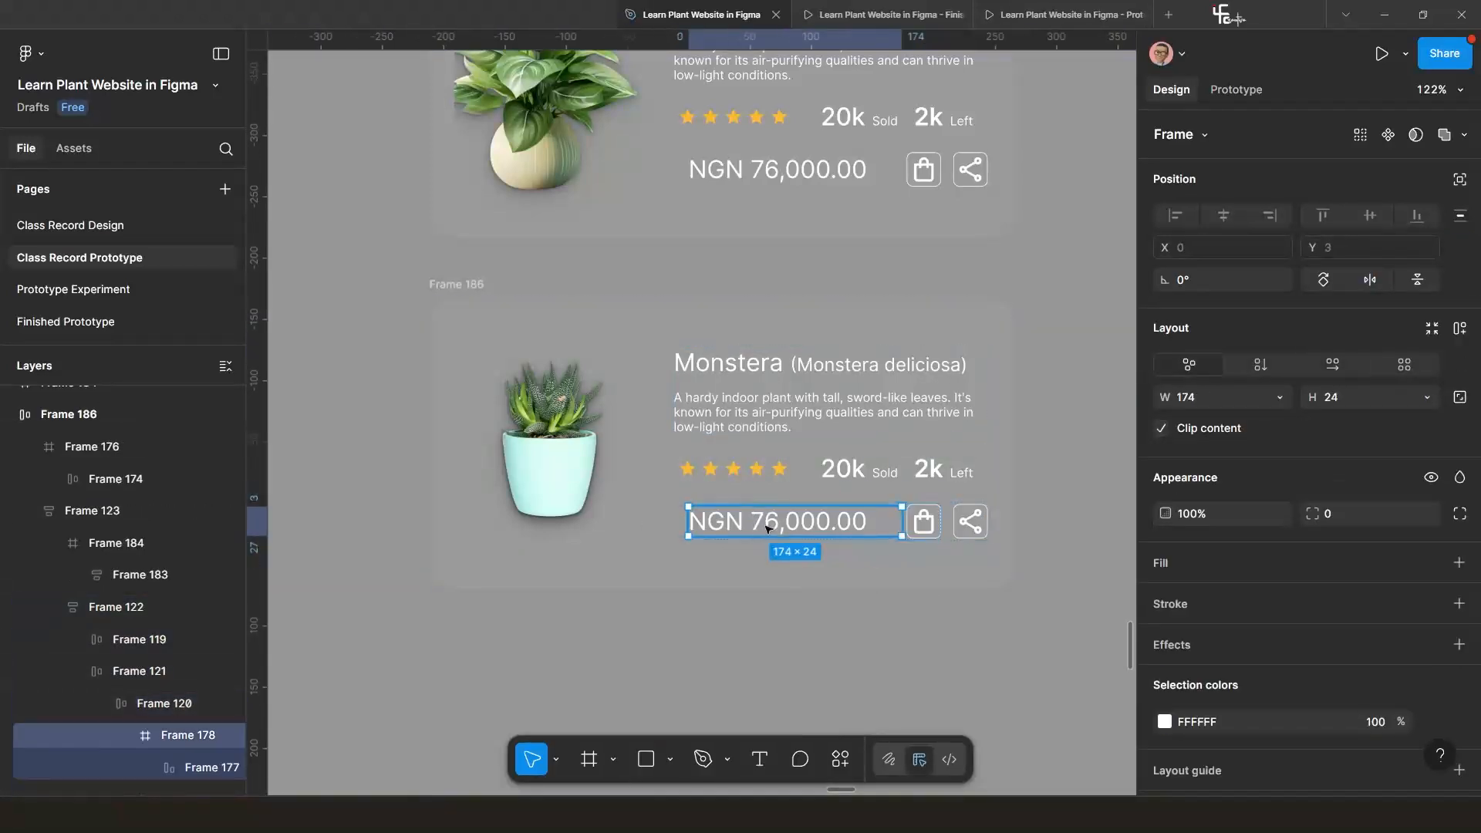
key("shift+a")
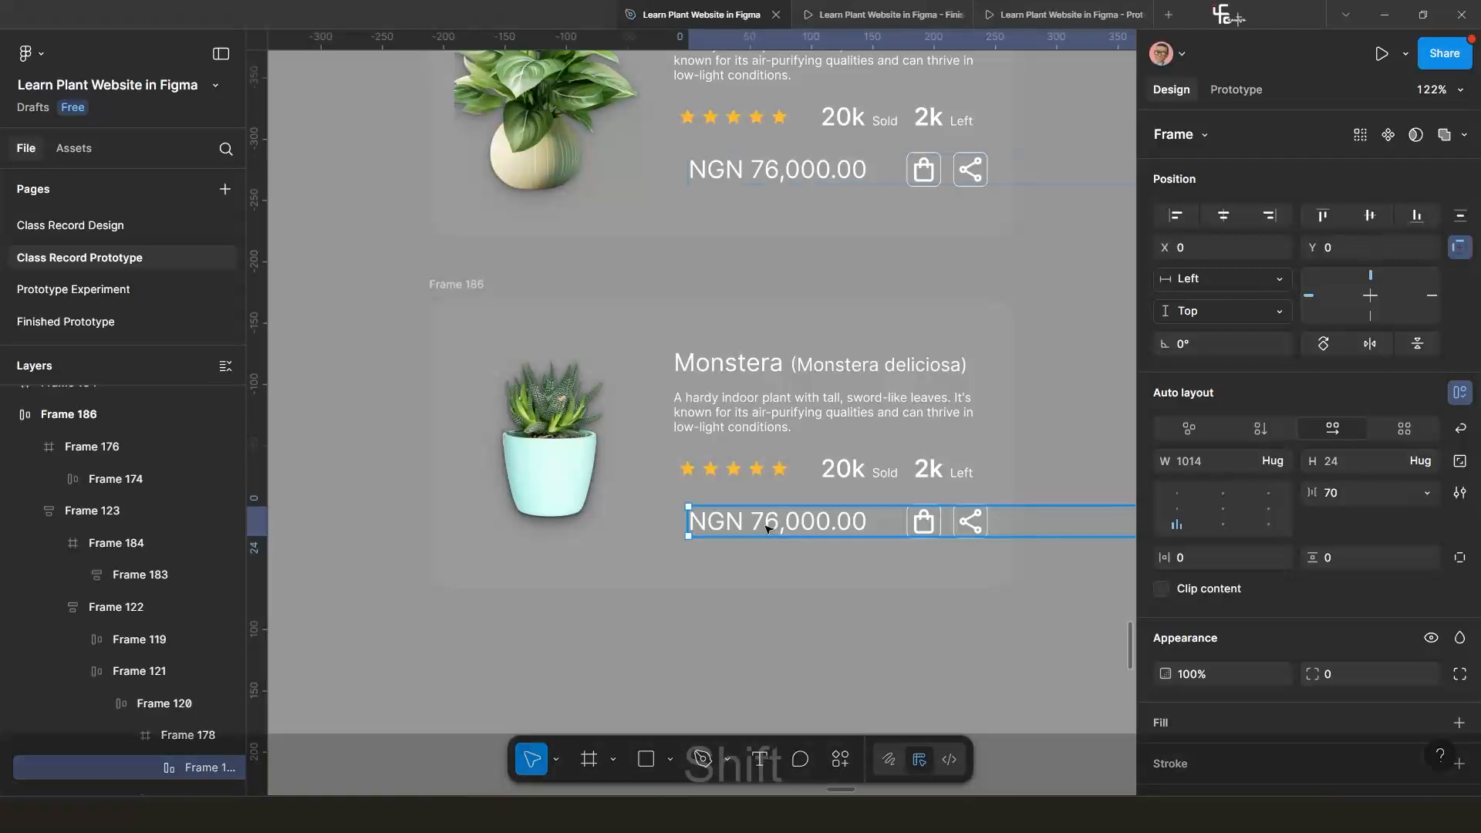
key("shift+Left")
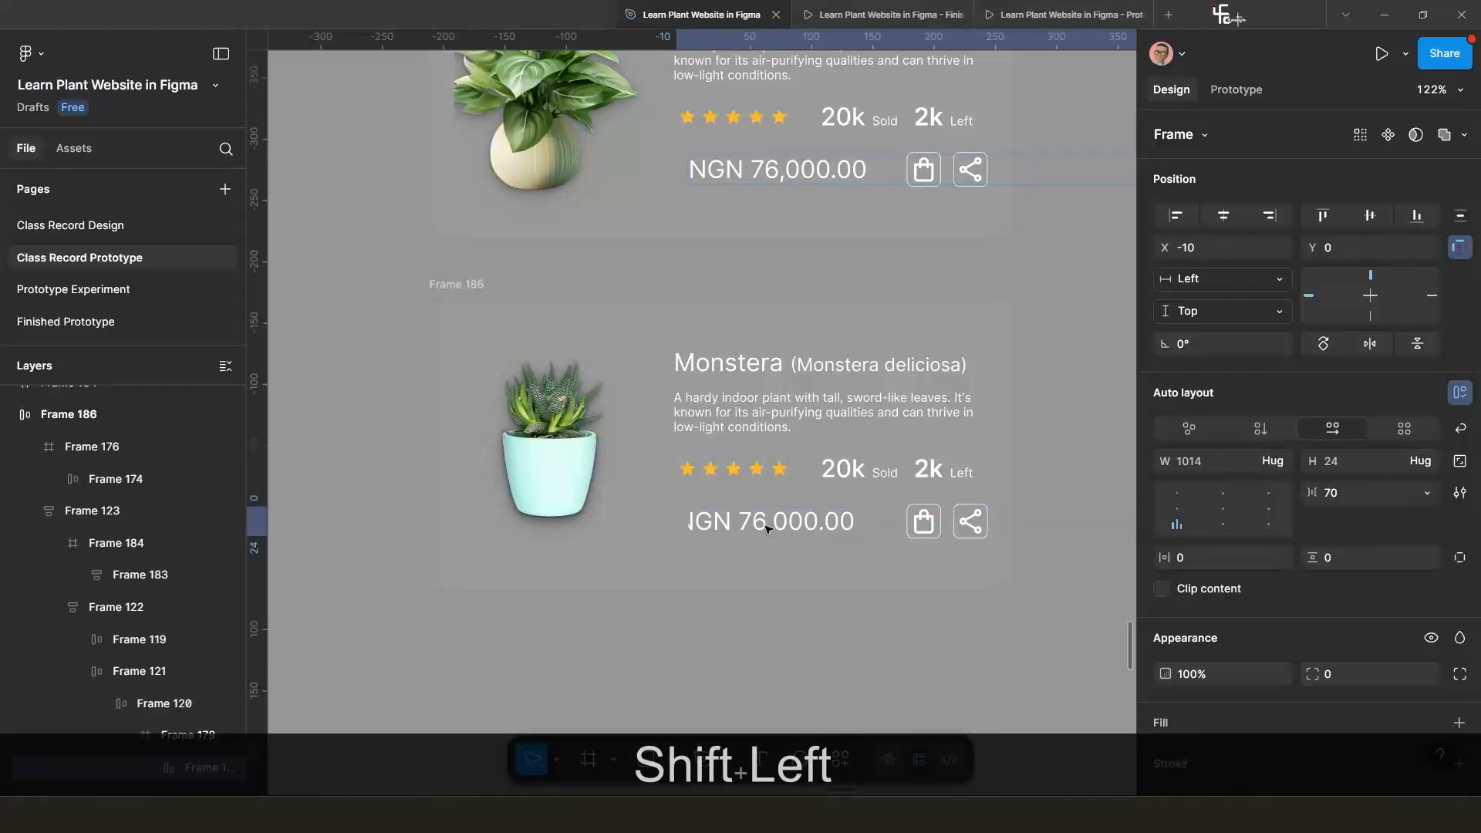
key("shift+Right")
key("shift+Right")
key("shift+Right")
key("shift+Right")
key("shift+Right")
key("shift+Right")
key("shift+Left")
key("shift+Left")
key("shift+Left")
key("shift+Left")
key("shift+Left")
key("shift+Left")
key("shift+Left")
key("shift+Left")
key("shift+Left")
key("shift+Left")
key("shift+Left")
key("shift+Left")
key("shift+Left")
key("shift+Left")
key("shift+Left")
key("shift+Left")
key("shift+Left")
key("shift+Left")
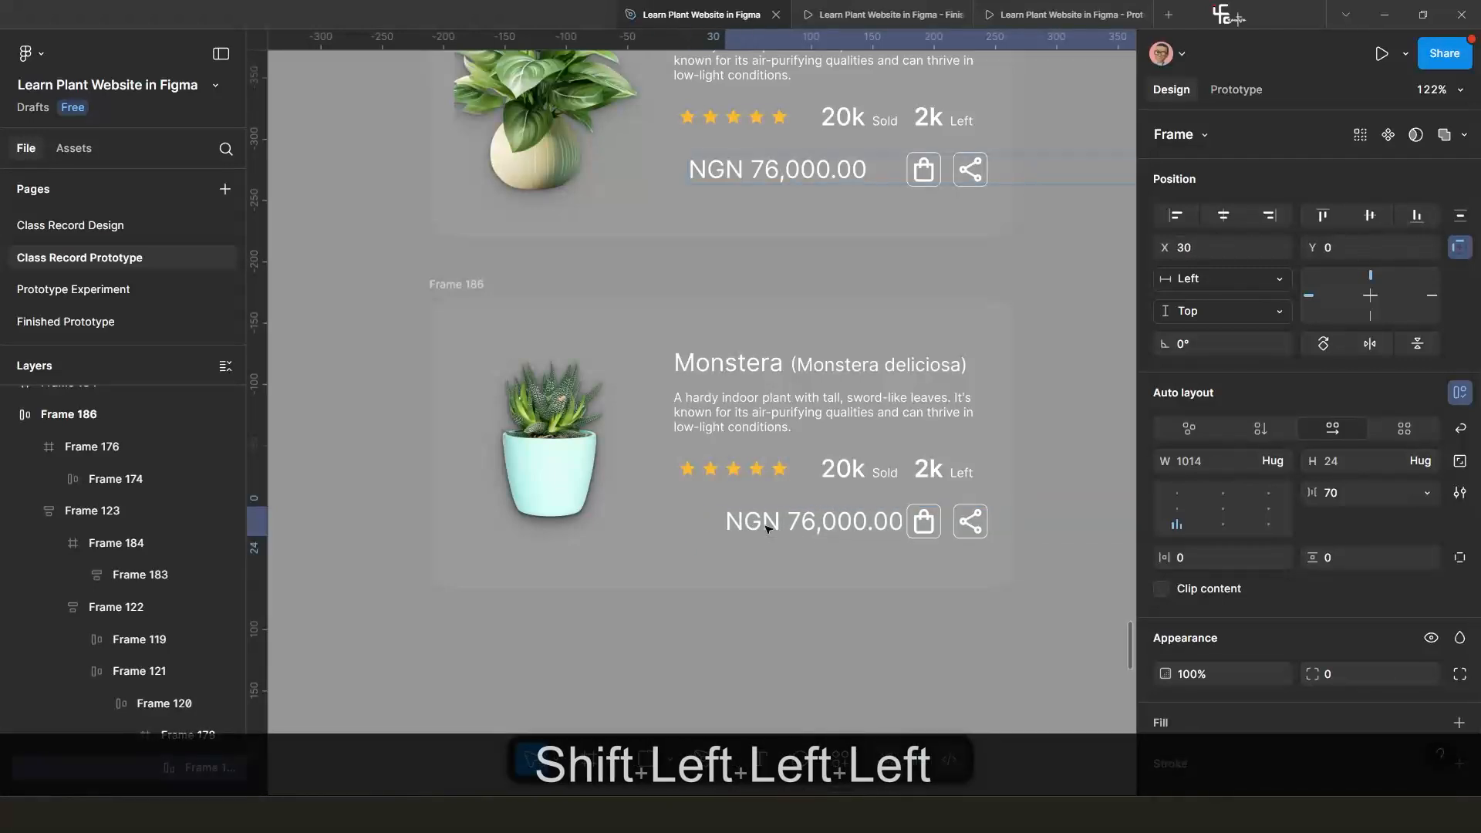
key("shift+Left")
key("shift+Left")
key("shift+Left")
key("shift+Left")
key("shift+Left")
key("shift+Left")
key("shift+Left")
key("shift+Left")
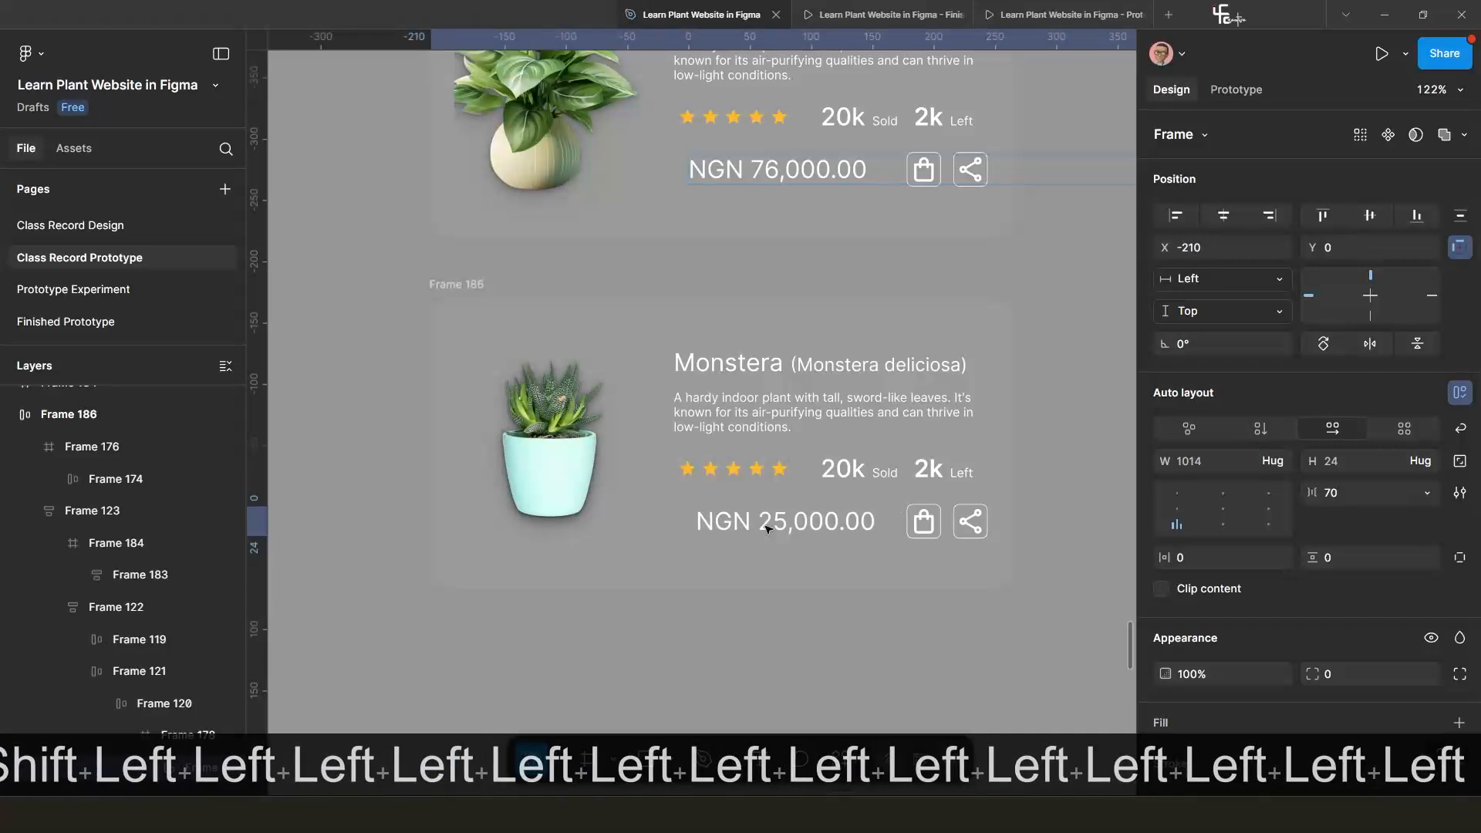
key("shift")
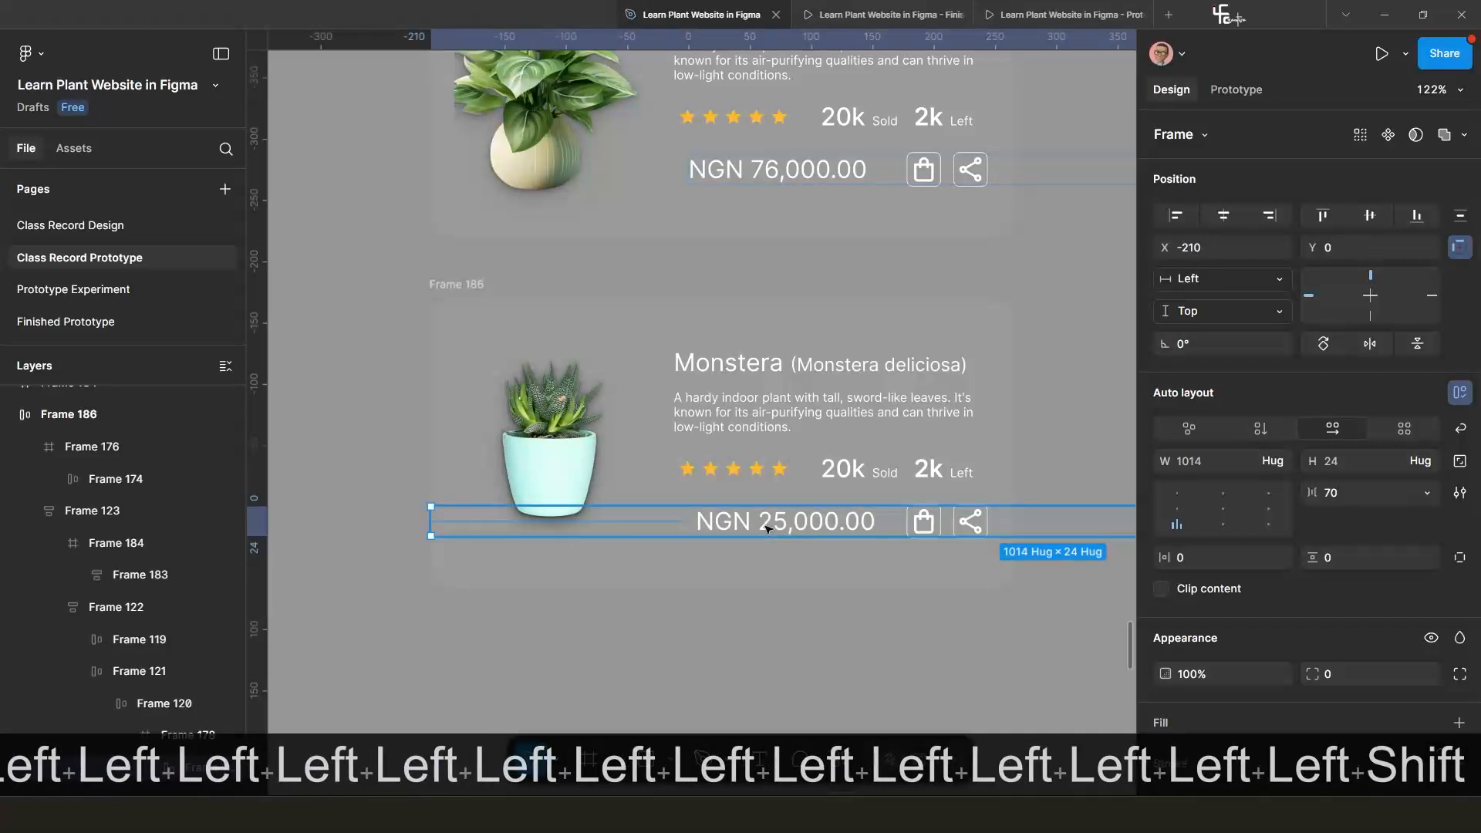
key("shift")
key("Left")
key("Left")
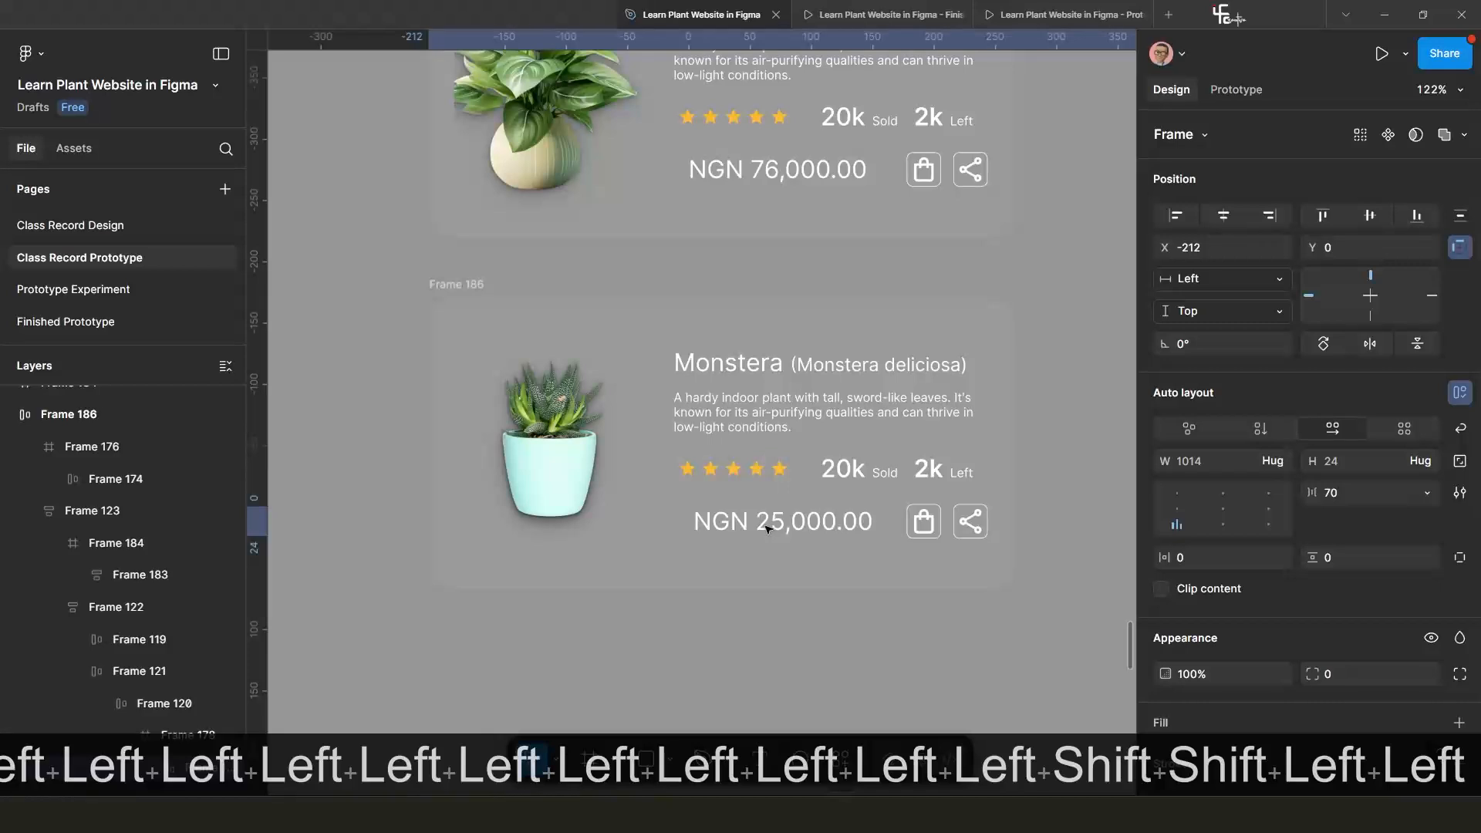
Duplicate the Monstera card directly below, at X 491, Y 3044.
left_click(820, 636)
scroll(820, 637, "down", 5)
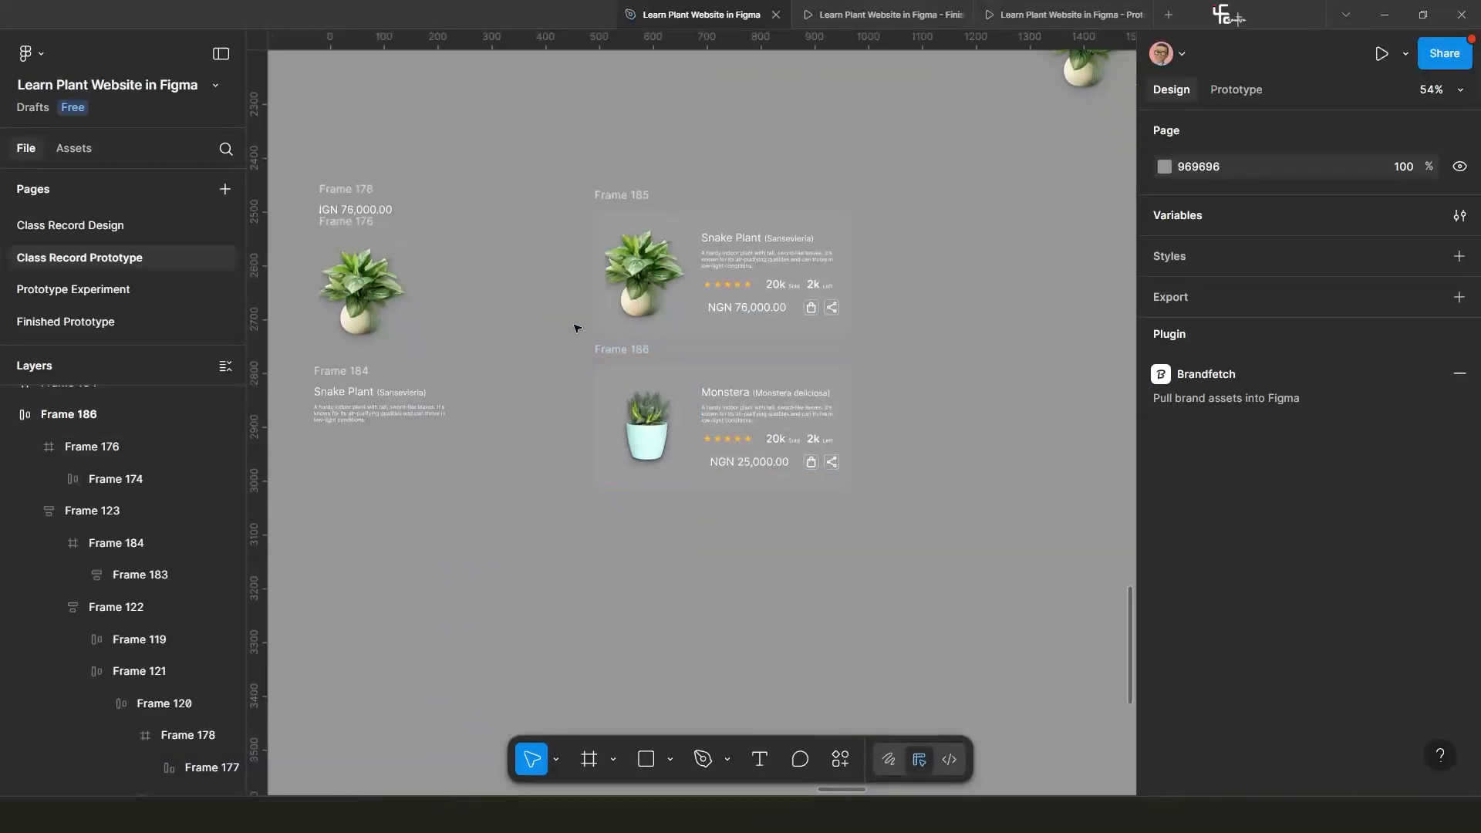
left_click(607, 352)
left_click(609, 352)
key("alt")
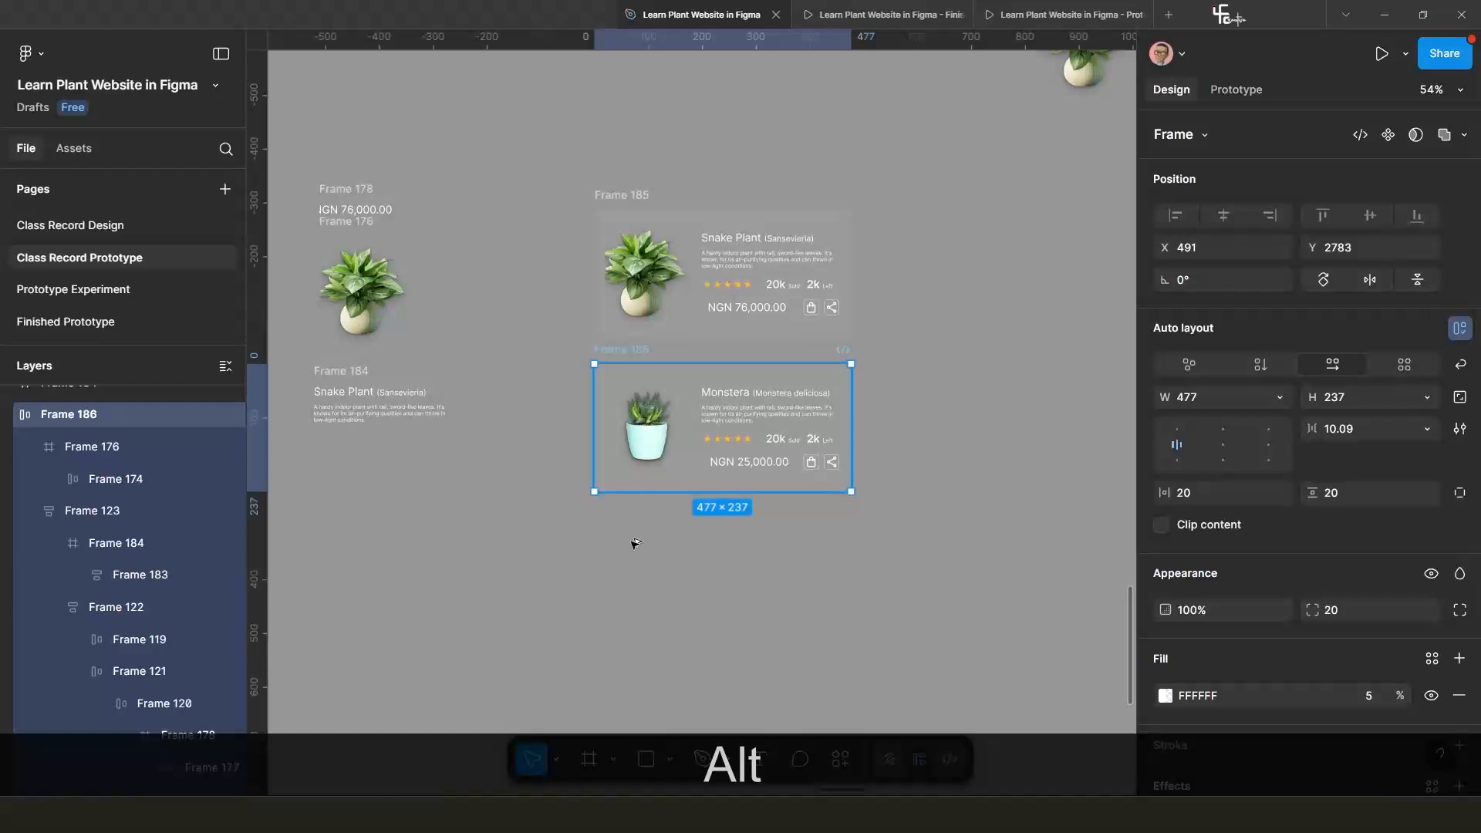
left_click_drag(652, 439, 652, 580)
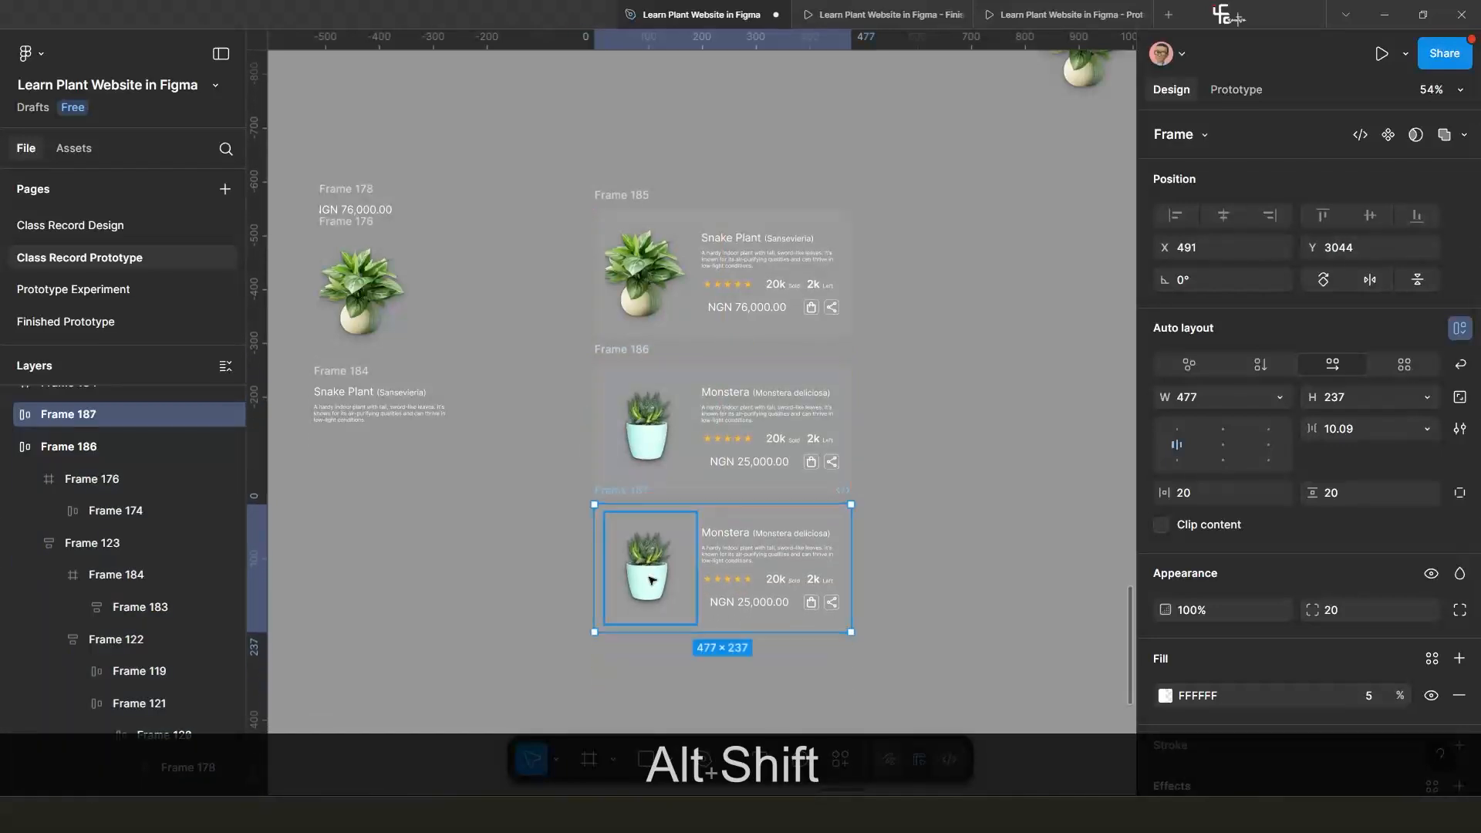
In the third card, shift the nested image stack to X -540 to bring the orange-potted cactus into the clipped frame.
scroll(652, 580, "up", 3)
scroll(665, 489, "down", 1)
double_click(670, 486)
double_click(670, 487)
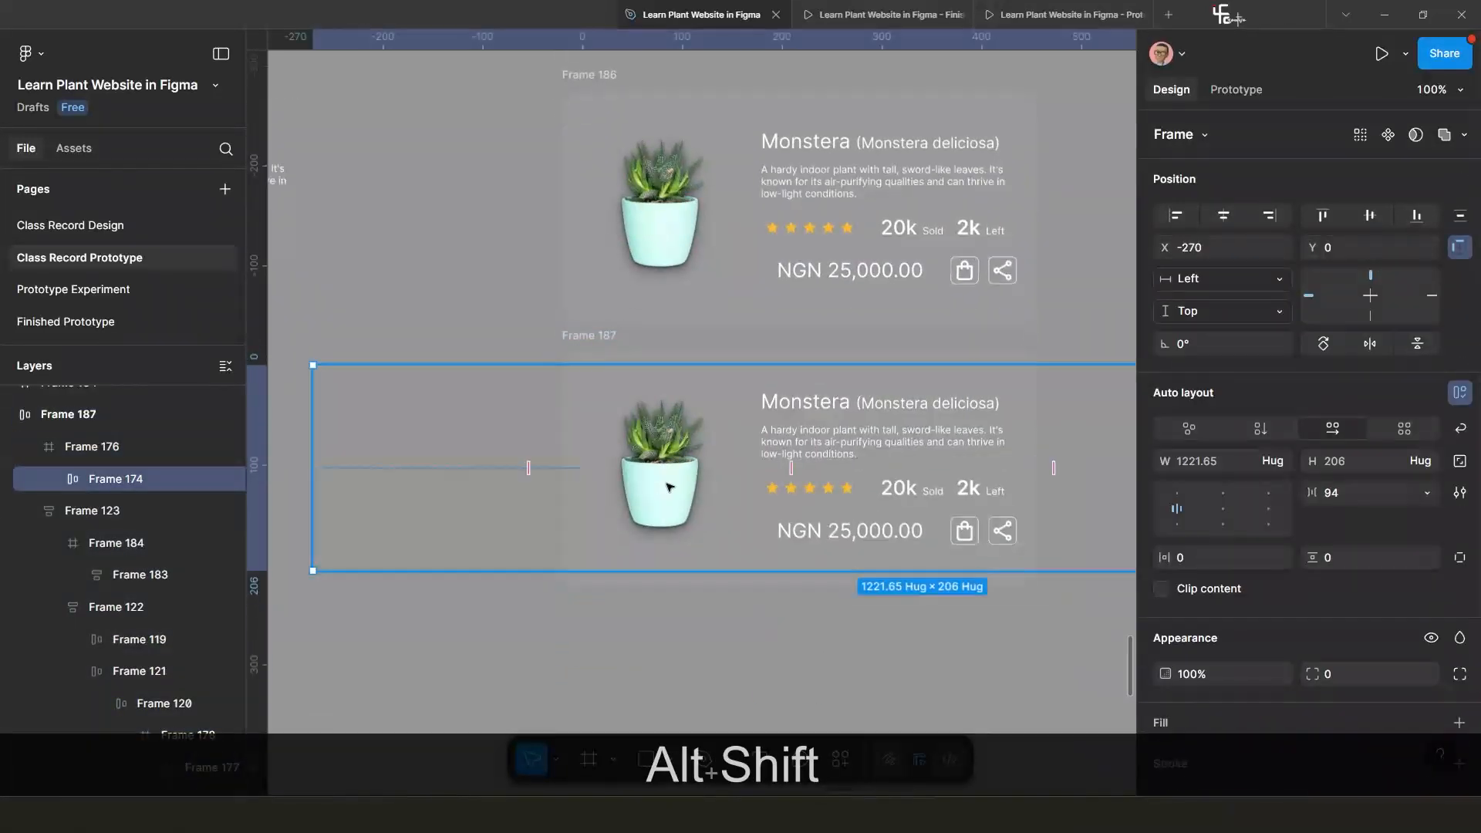
key("shift+Left")
key("shift+Left")
key("shift+Left")
key("shift+Left")
key("shift+Left")
key("shift+Left")
key("shift+Left")
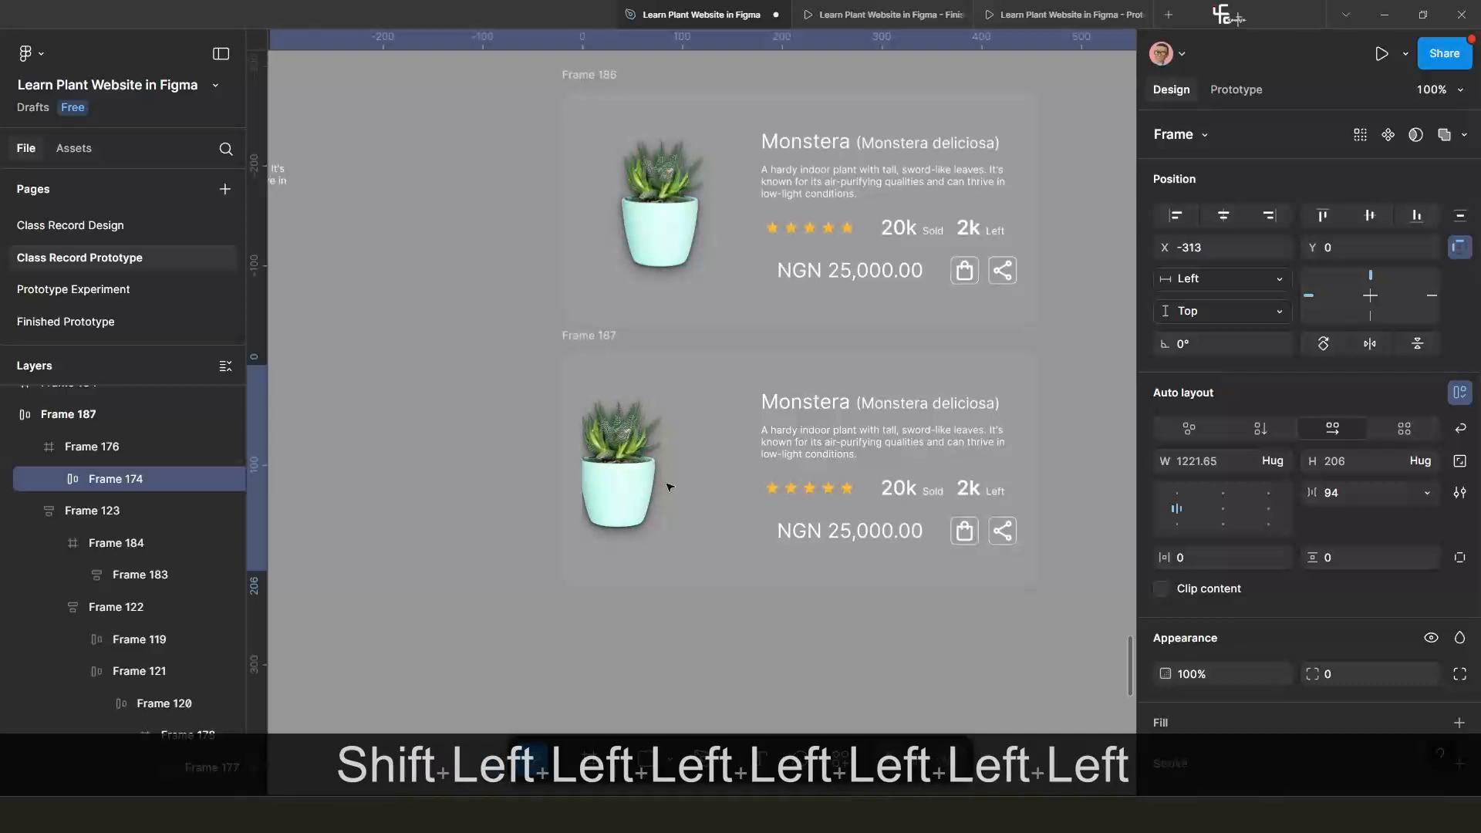
key("Left")
key("Left")
key("Left")
key("Left")
key("Left")
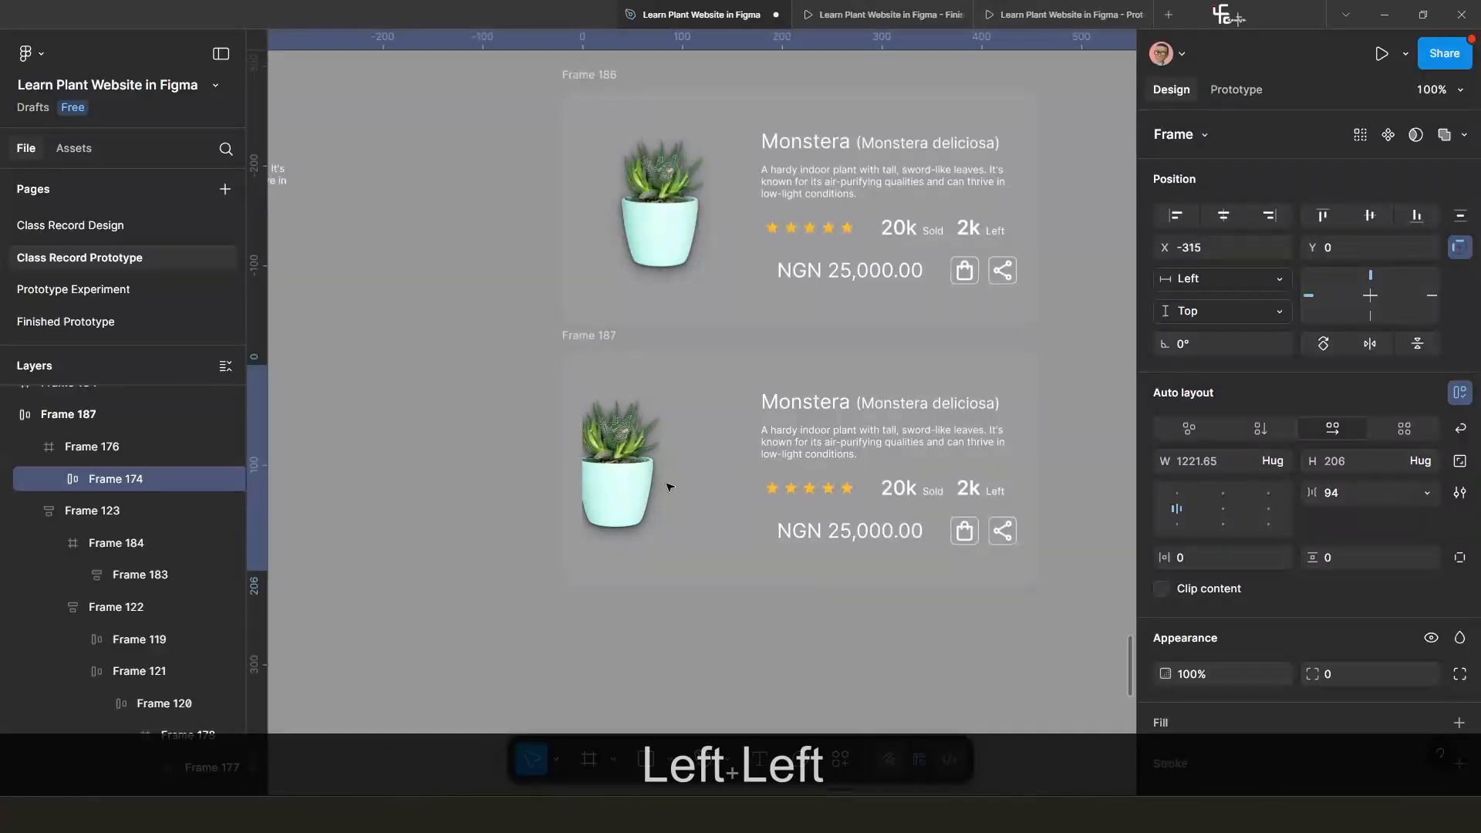
key("Left")
key("Left")
key("Left")
key("Left")
key("Left")
key("Left")
key("Left")
key("Left")
key("Left")
key("Left")
key("Left")
key("Left")
key("Left")
key("Left")
key("Left")
key("Left")
key("Left")
key("Left")
key("Left")
key("Left")
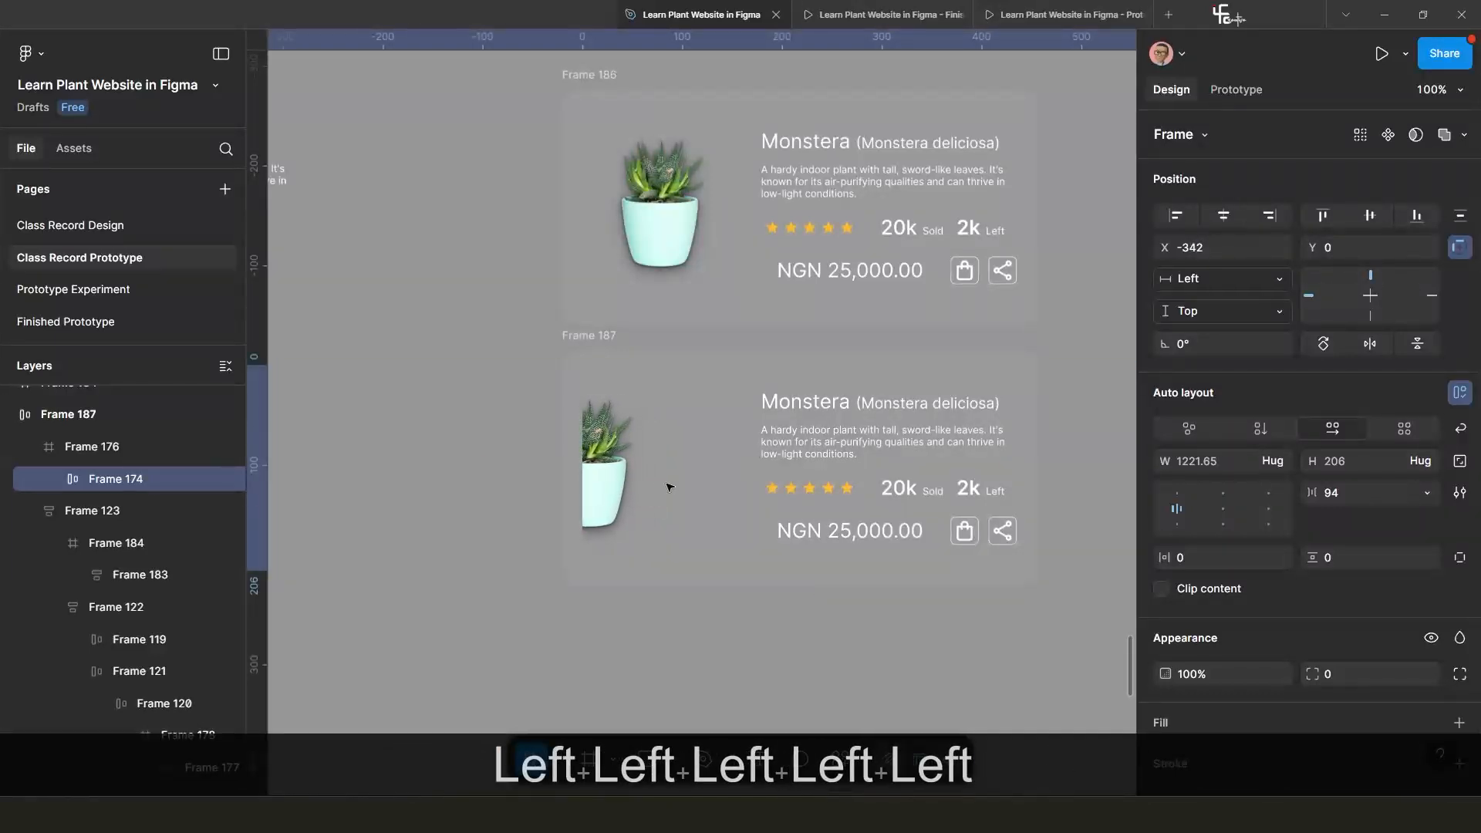
key("shift")
key("shift+Left")
key("shift+Left")
key("shift+Left")
key("shift+Left")
key("shift+Left")
key("shift+Left")
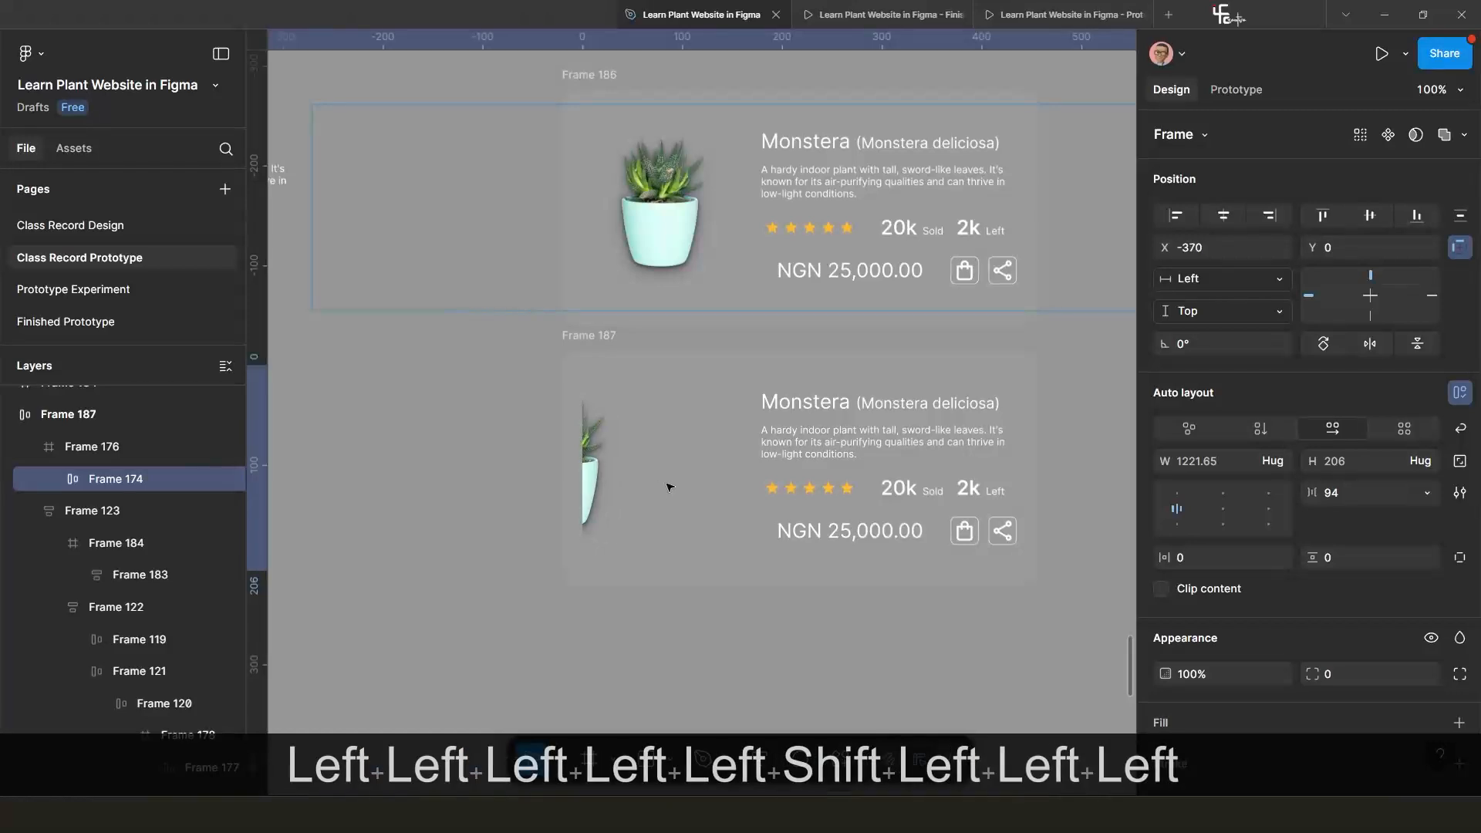
key("shift+Left")
key("shift+Left")
key("shift+Left")
key("shift+Left")
key("shift+Left")
key("shift+Left")
key("shift+Left")
key("shift+Left")
key("shift+Left")
key("shift+Left")
key("shift+Left")
key("shift+Left")
key("shift+Left")
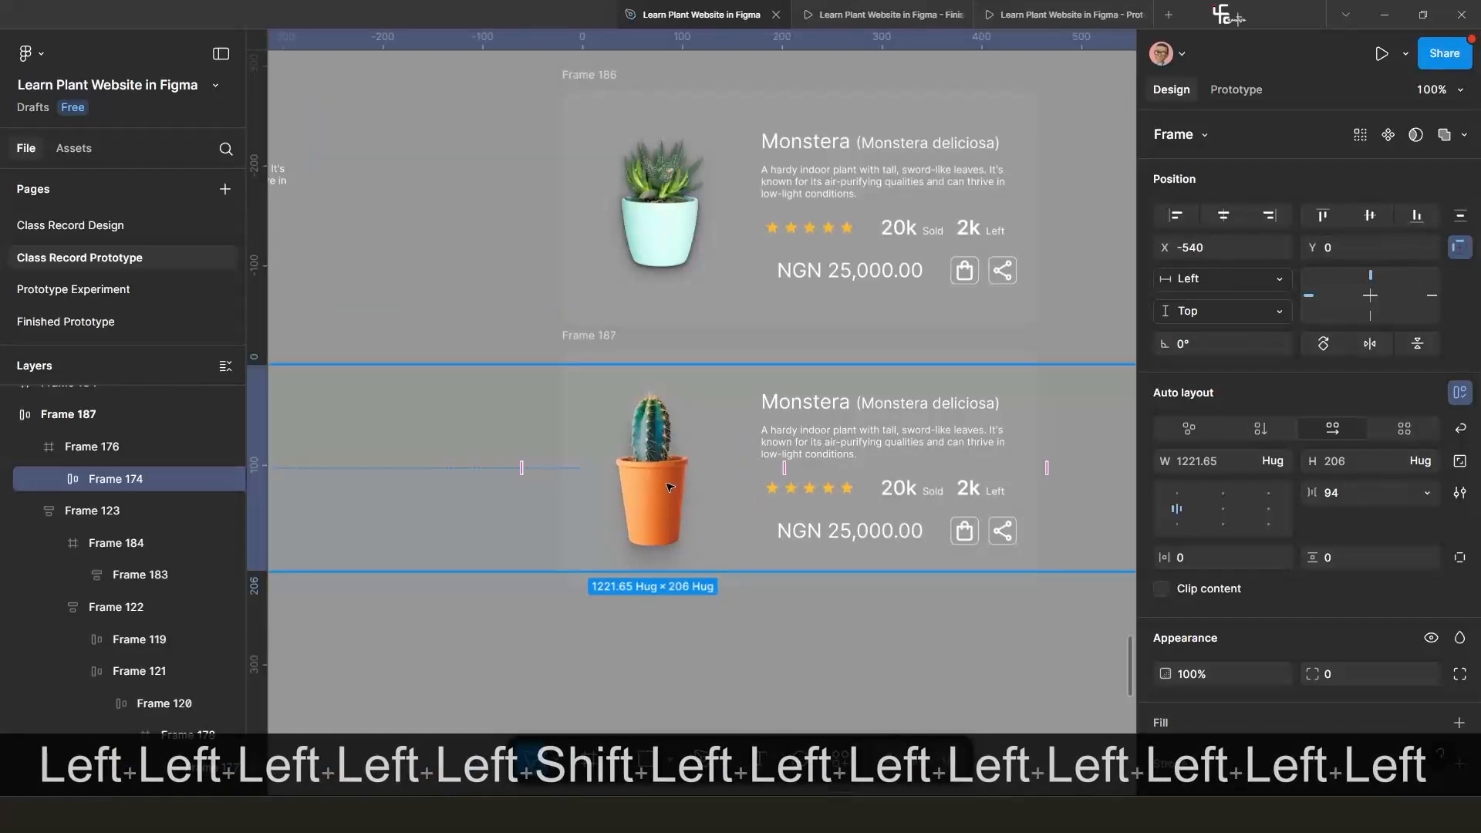
In the third card, shift the nested description stack upward to bring the Snake Plant (Sansevieria) text into the clipped frame.
double_click(852, 441)
double_click(851, 441)
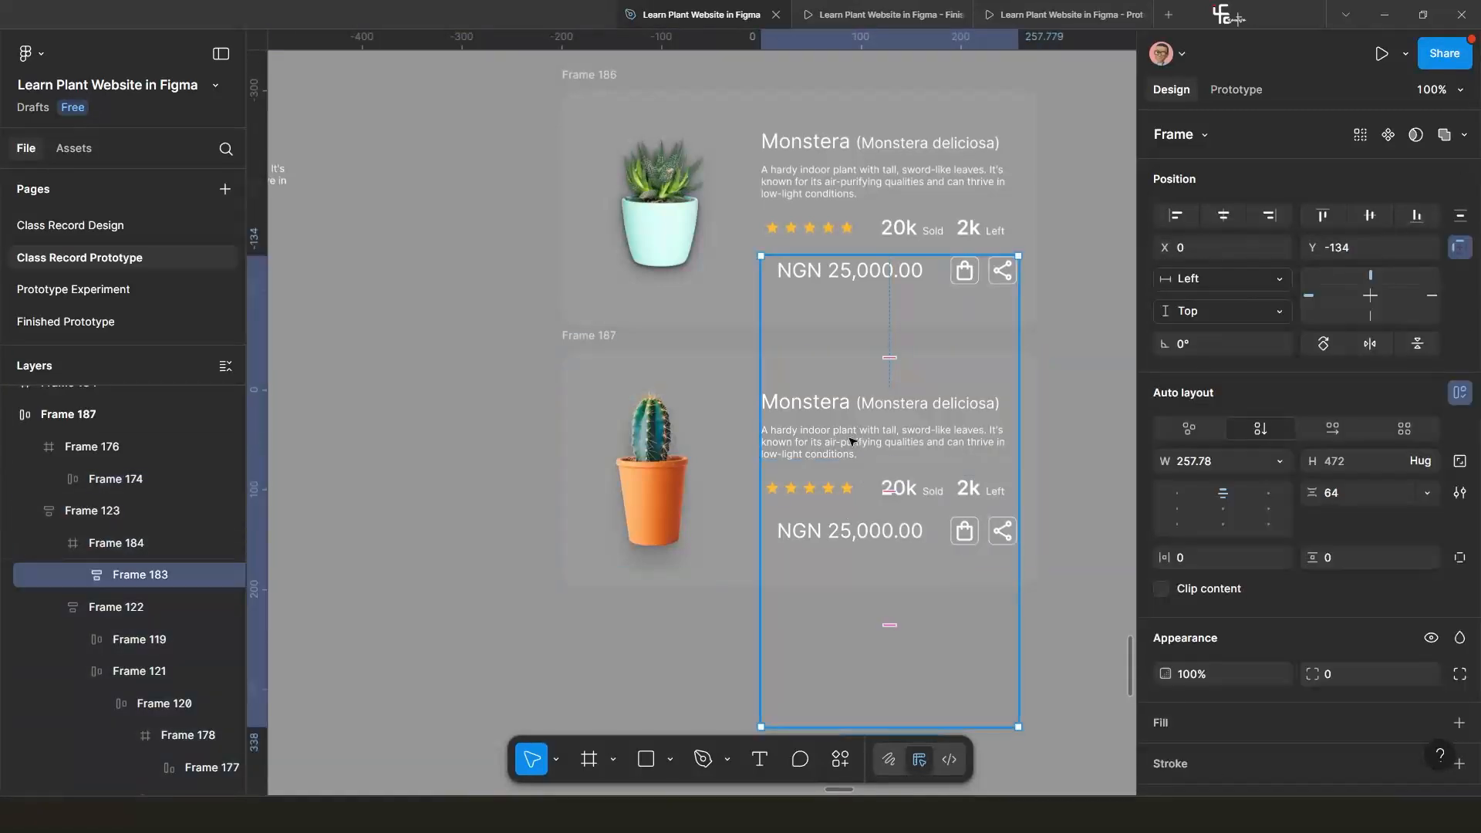
key("shift+Up")
key("shift+Up")
key("shift+Up")
key("shift+Up")
key("shift+Up")
key("shift+Up")
key("shift+Up")
key("shift+Up")
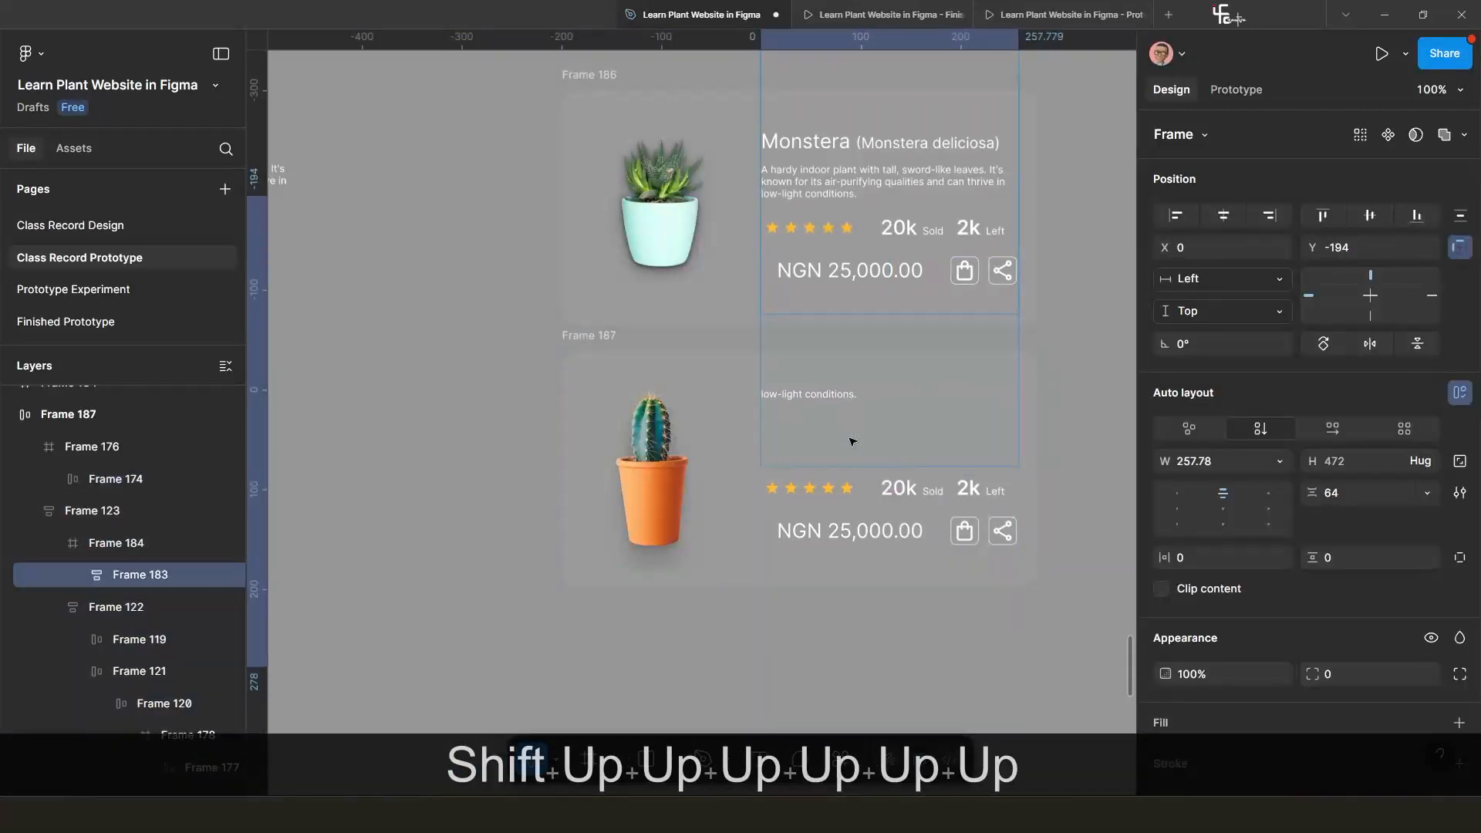
key("shift+Up")
key("shift+Up")
key("shift+Up")
key("shift+Up")
key("shift+Up")
key("shift+Up")
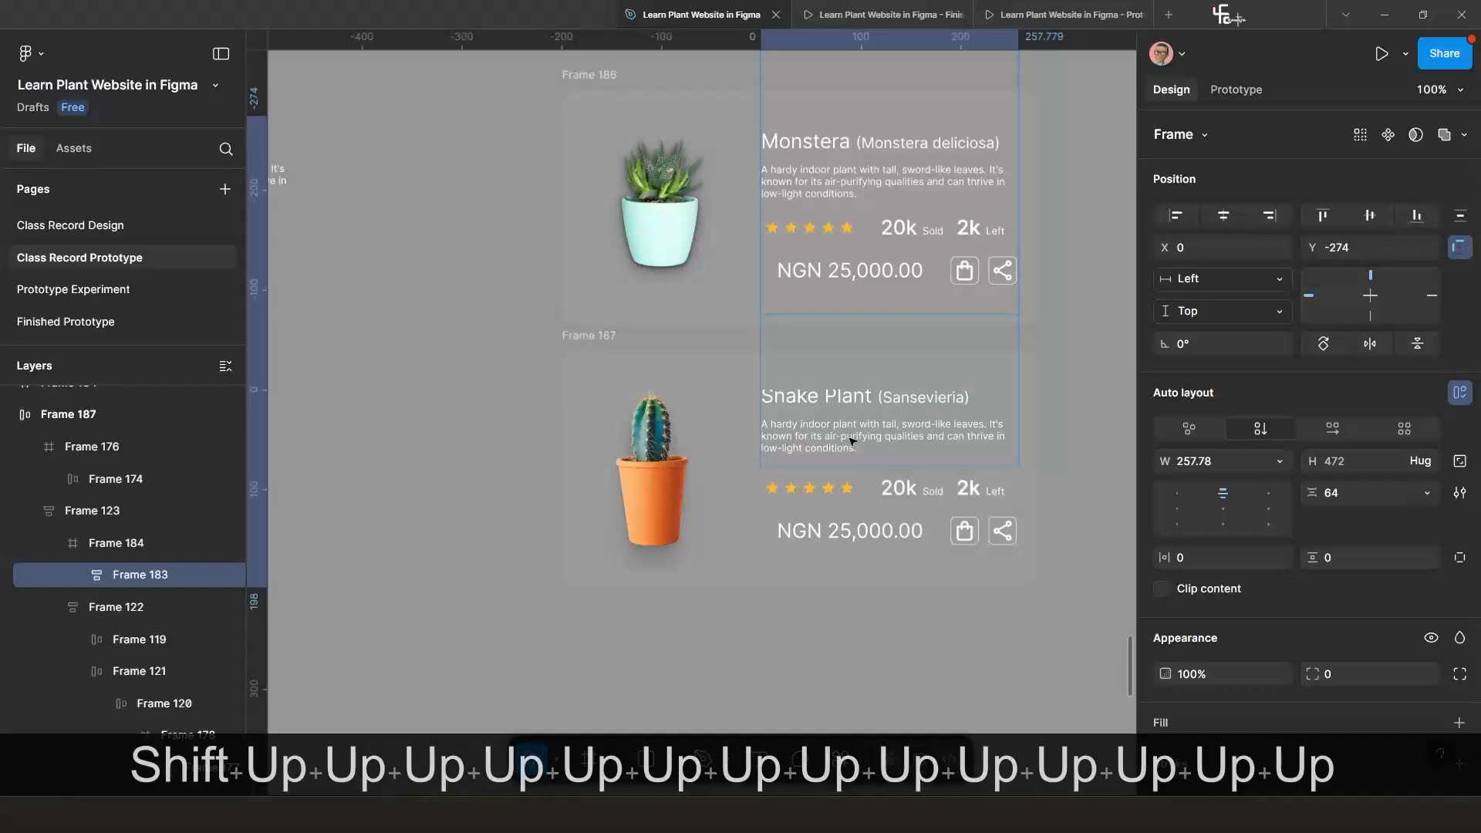
key("shift+Down")
key("shift+Up")
key("Down")
key("Down")
key("Down")
key("Down")
In the same card, shift the nested price stack to X -433 so NGN 76,000.00 sits inside the clipped price frame.
double_click(864, 536)
double_click(865, 537)
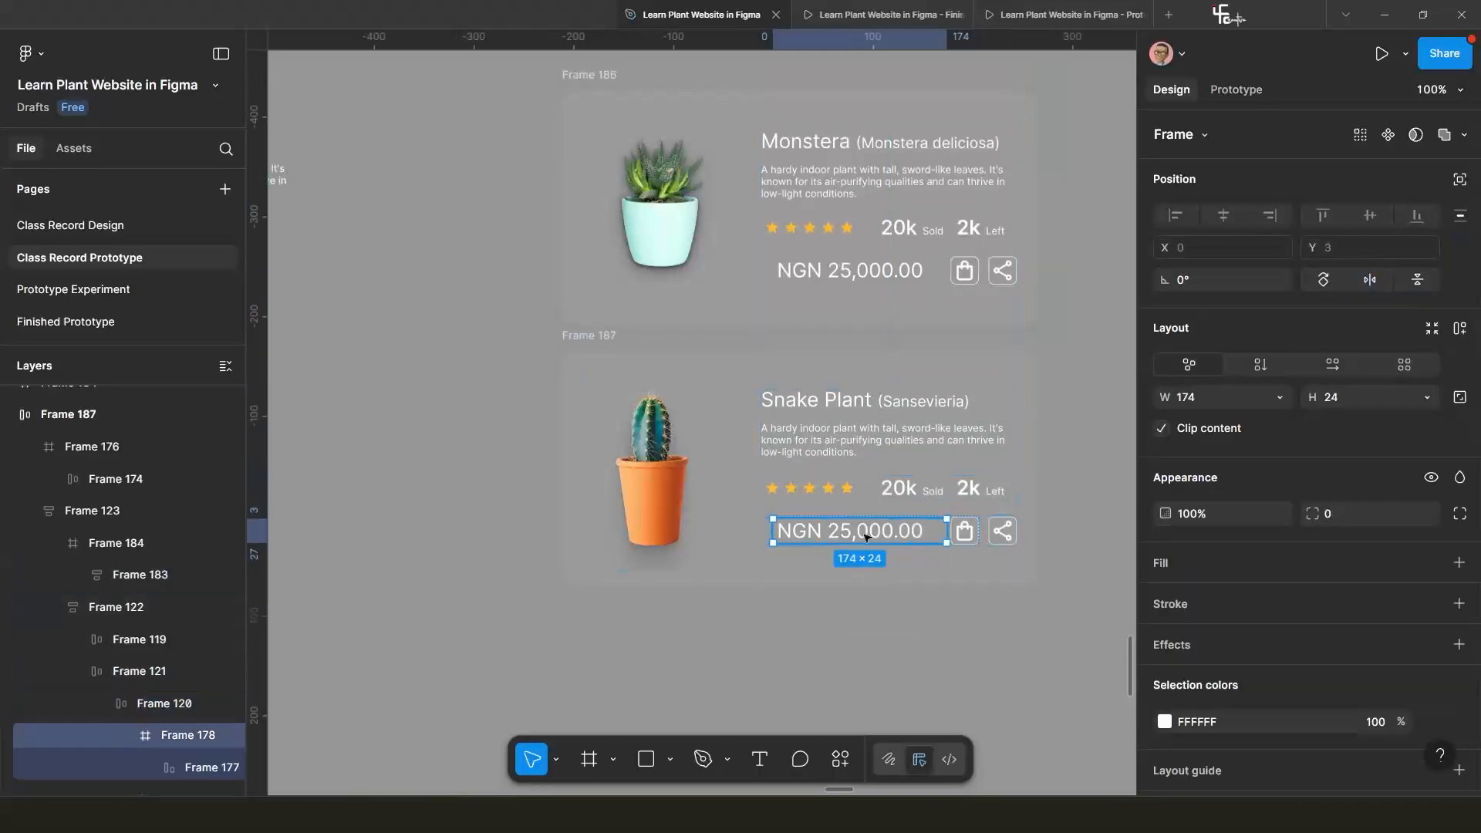
double_click(865, 538)
key("shift+Left")
key("shift+Left")
key("shift+Left")
key("shift+Left")
key("shift+Left")
key("shift+Left")
key("shift+Left")
key("shift+Left")
key("shift+Left")
key("shift+Left")
key("shift+Left")
key("shift+Left")
key("shift+Left")
key("shift+Left")
key("shift+Left")
key("shift+Left")
key("shift+Left")
key("shift+Left")
key("shift+Left")
key("shift+Left")
key("shift+Left")
key("shift+Left")
key("shift+Left")
key("Right")
key("Right")
key("Right")
key("Right")
key("Right")
key("Right")
key("Right")
key("Right")
key("Right")
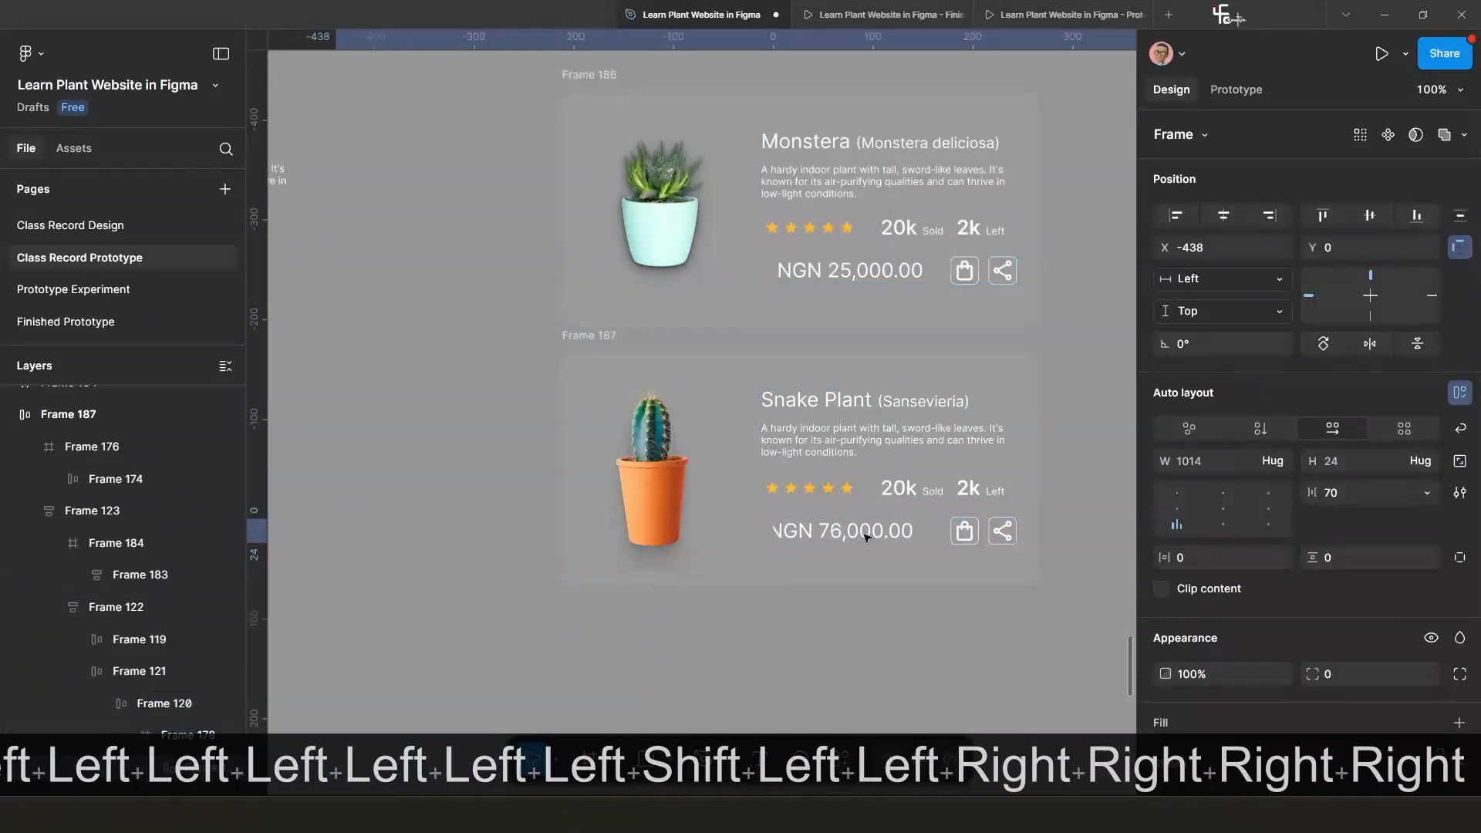
scroll(867, 538, "down", 3)
scroll(874, 533, "up", 4)
scroll(872, 536, "down", 5)
left_click(731, 556)
Duplicate the orange-potted cactus card directly below the original.
scroll(724, 522, "up", 2)
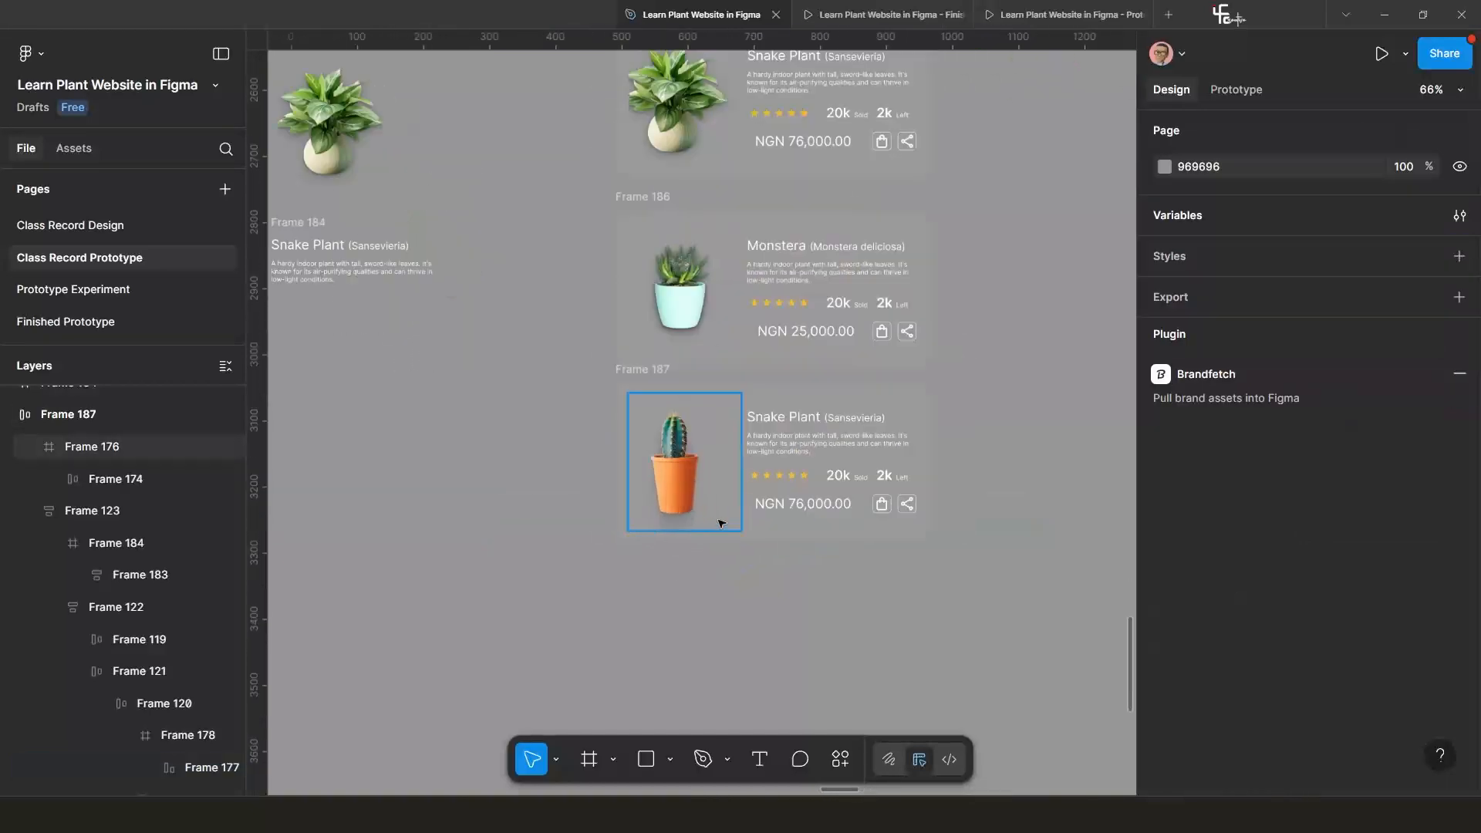
left_click(615, 344)
left_click_drag(615, 346, 609, 567)
scroll(637, 540, "down", 4)
In the fourth card, shift the nested image stack left to bring the dark-leaved plant on the wooden stand into the clipped frame.
double_click(651, 518)
double_click(651, 518)
key("shift+Left")
key("shift+Left")
key("shift+Left")
key("shift+Left")
key("shift+Left")
key("shift+Left")
key("shift+Left")
key("shift+Left")
key("shift+Left")
key("shift+Left")
key("shift+Left")
key("shift+Left")
key("shift+Left")
key("shift+Left")
key("shift+Left")
key("shift+Left")
key("shift+Left")
key("shift+Left")
key("shift+Left")
key("shift+Left")
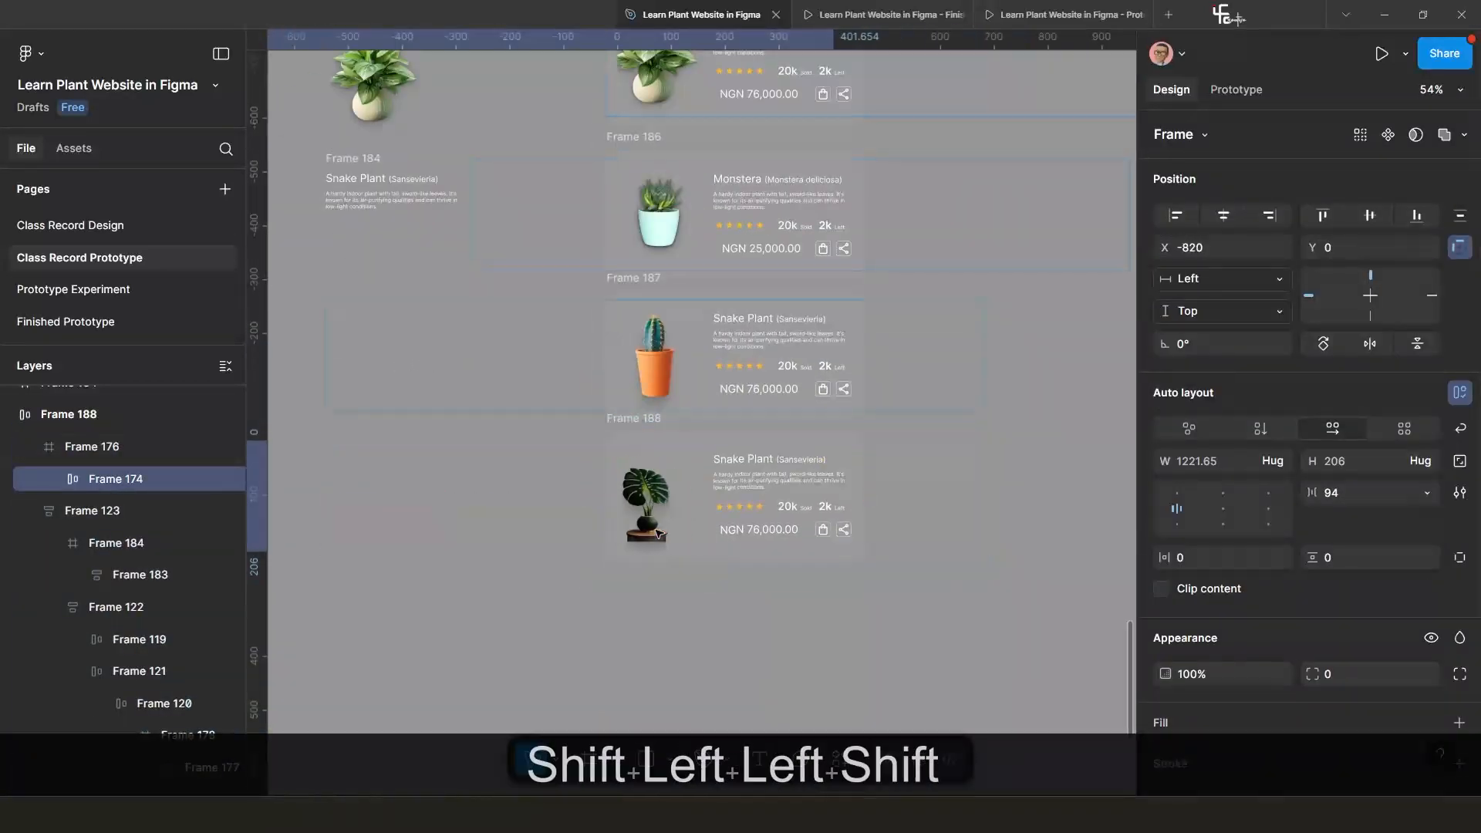
key("shift+Right")
key("shift+Right")
Fine-tune the horizontal position of the nested price stack in the orange-potted cactus card.
scroll(748, 535, "up", 4)
left_click(742, 266)
double_click(741, 266)
double_click(742, 266)
double_click(742, 266)
double_click(741, 267)
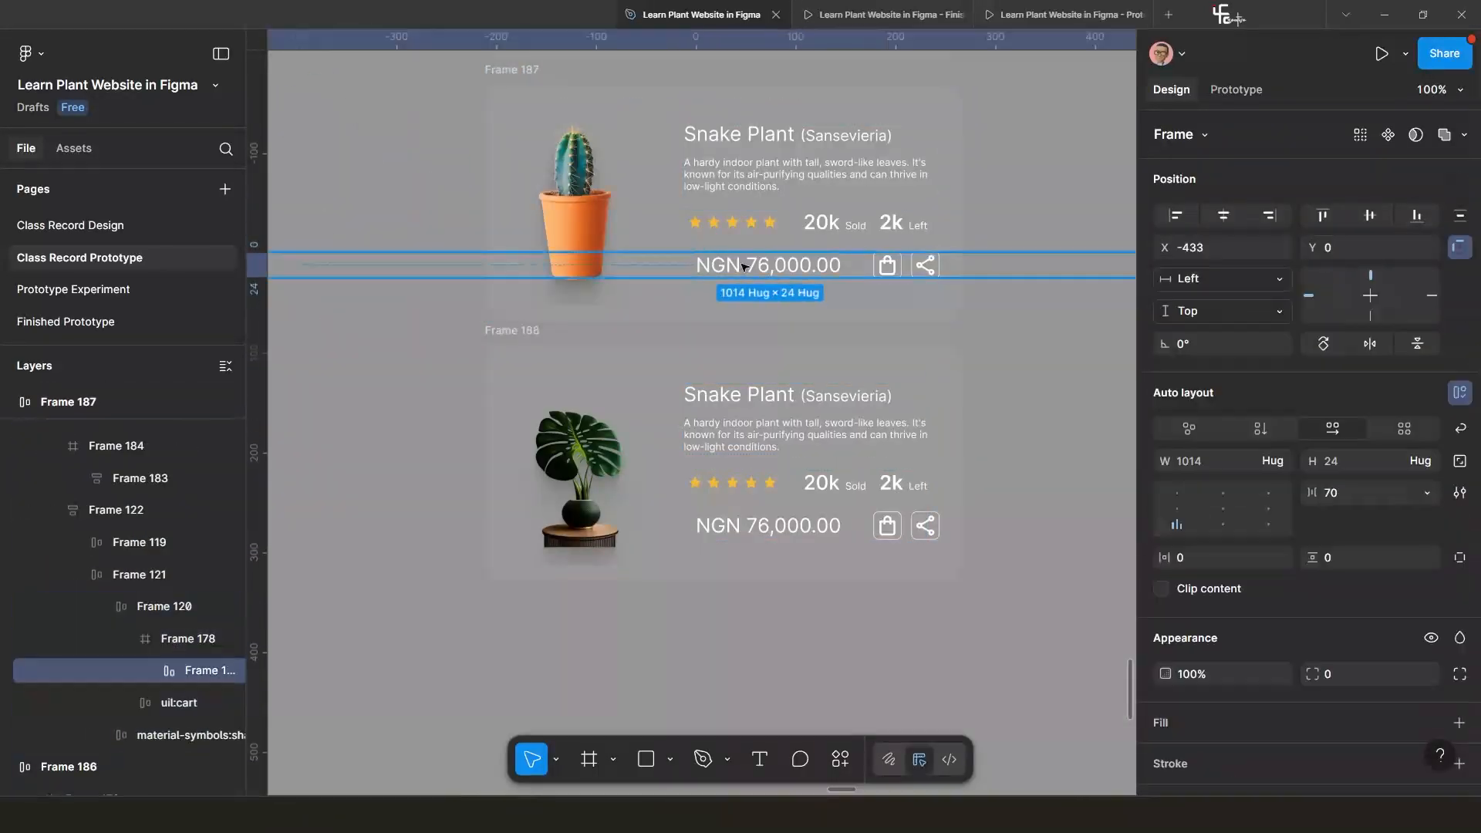
key("Right")
key("Right")
key("Right")
key("Right")
key("Right")
key("Left")
In the fourth card, shift the nested price stack left to bring NGN 35,000.00 into the clipped price frame.
left_click(754, 533)
double_click(754, 532)
double_click(754, 532)
double_click(754, 533)
key("shift+Left")
key("shift+Left")
key("shift+Left")
key("shift+Left")
key("shift+Left")
key("shift+Left")
key("shift+Left")
key("shift+Left")
key("shift+Left")
key("shift+Left")
key("shift+Left")
key("shift+Left")
key("shift+Left")
key("shift+Left")
key("shift+Left")
key("shift+Left")
key("shift+Left")
key("shift+Left")
key("shift+Left")
key("shift+Left")
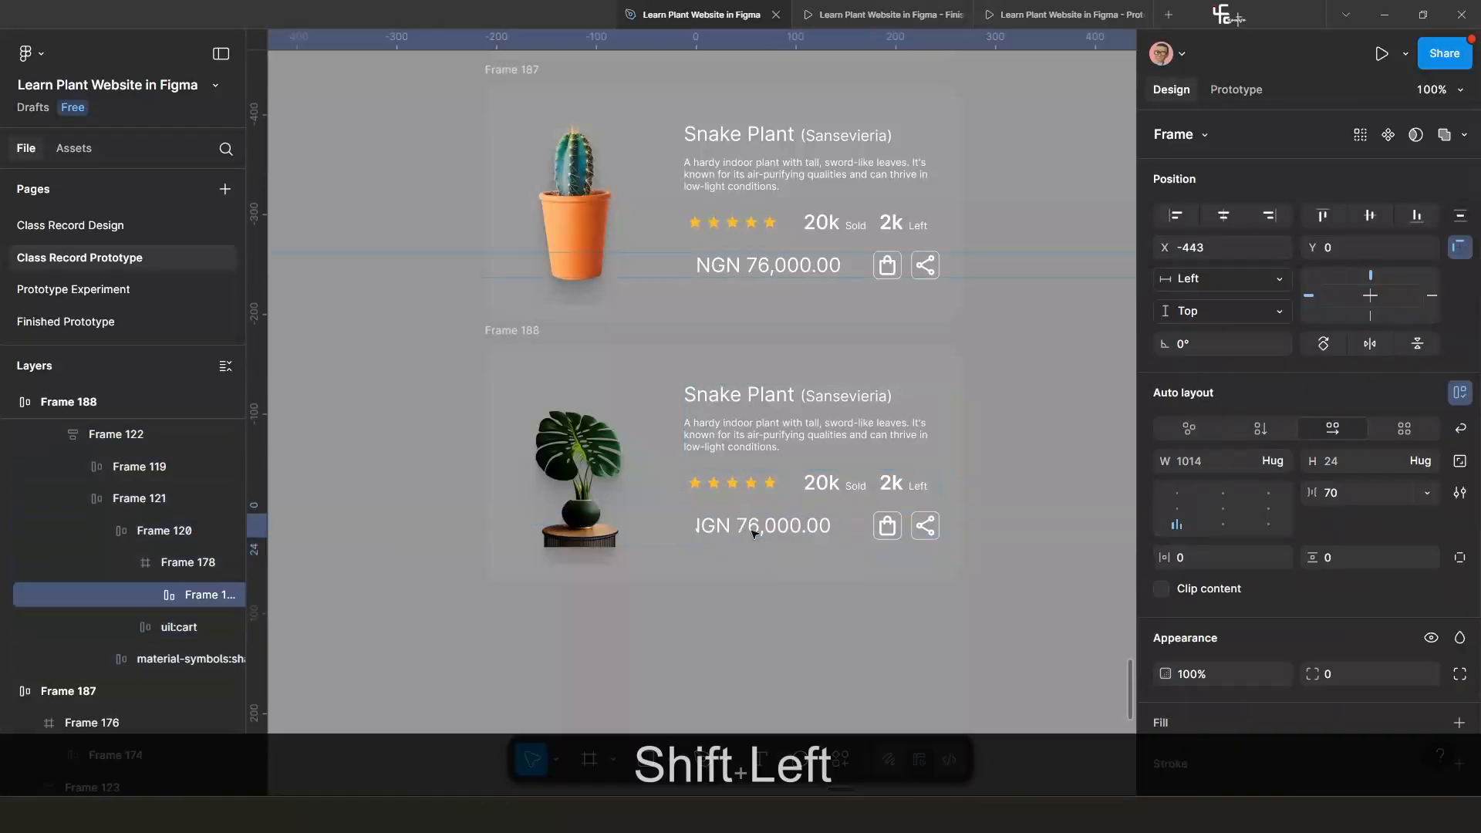
In the fourth card, shift the nested description stack to Y -400 to bring the Monstera (Monstera deliciosa) text into the clipped frame.
left_click(747, 421)
double_click(747, 422)
key("shift+Up")
key("shift+Up")
key("shift+Up")
key("shift+Up")
key("shift+Up")
key("shift+Up")
key("shift+Up")
key("shift+Up")
key("shift+Up")
key("shift+Up")
key("shift+Up")
key("shift+Up")
key("shift+Up")
key("shift+Up")
key("shift+Up")
key("shift+Up")
key("shift+Up")
key("shift+Up")
key("shift+Up")
key("shift+Up")
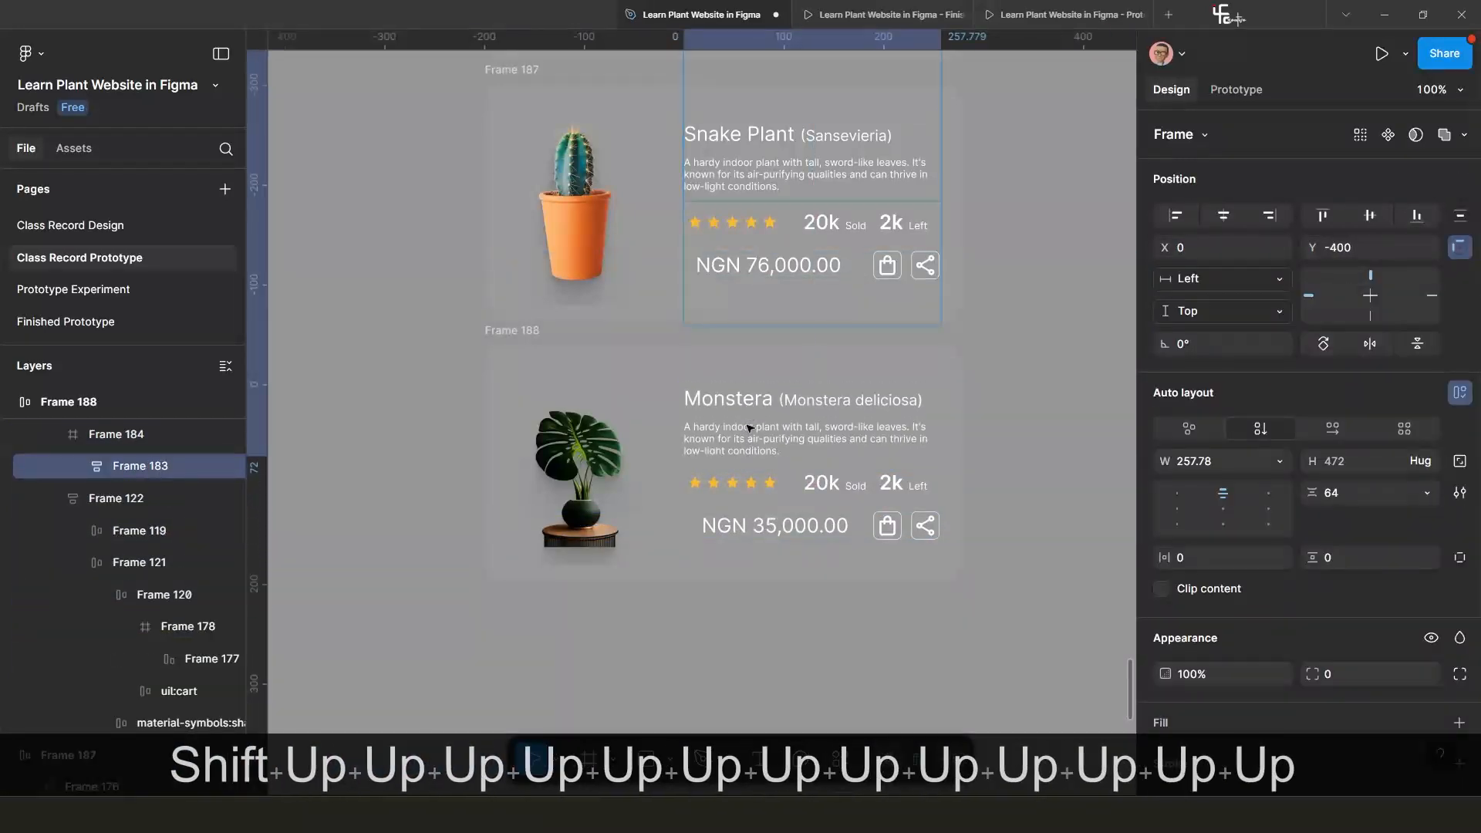
key("shift+Up")
key("shift+Down")
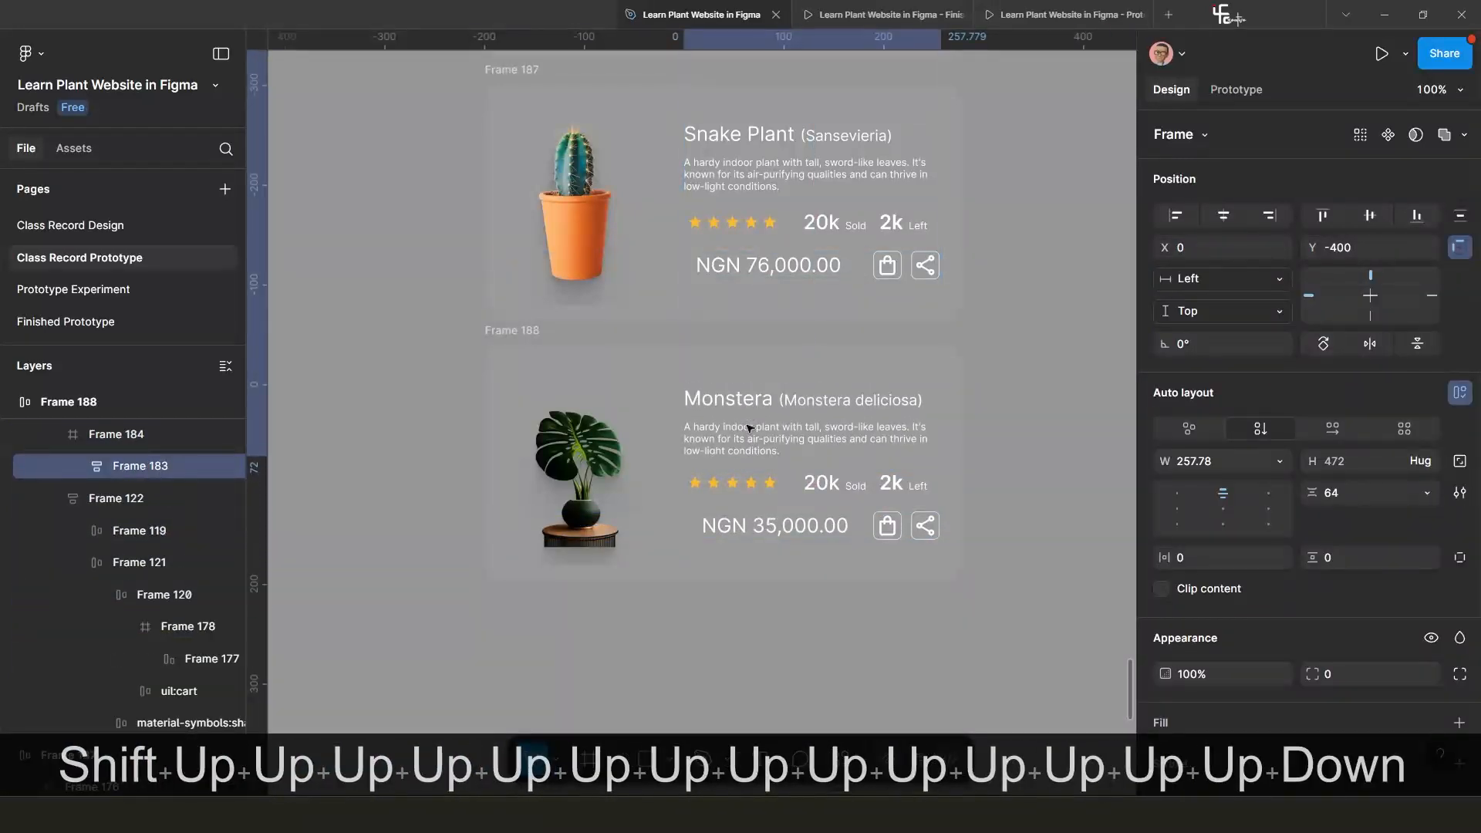
scroll(629, 509, "down", 5)
left_click(752, 568)
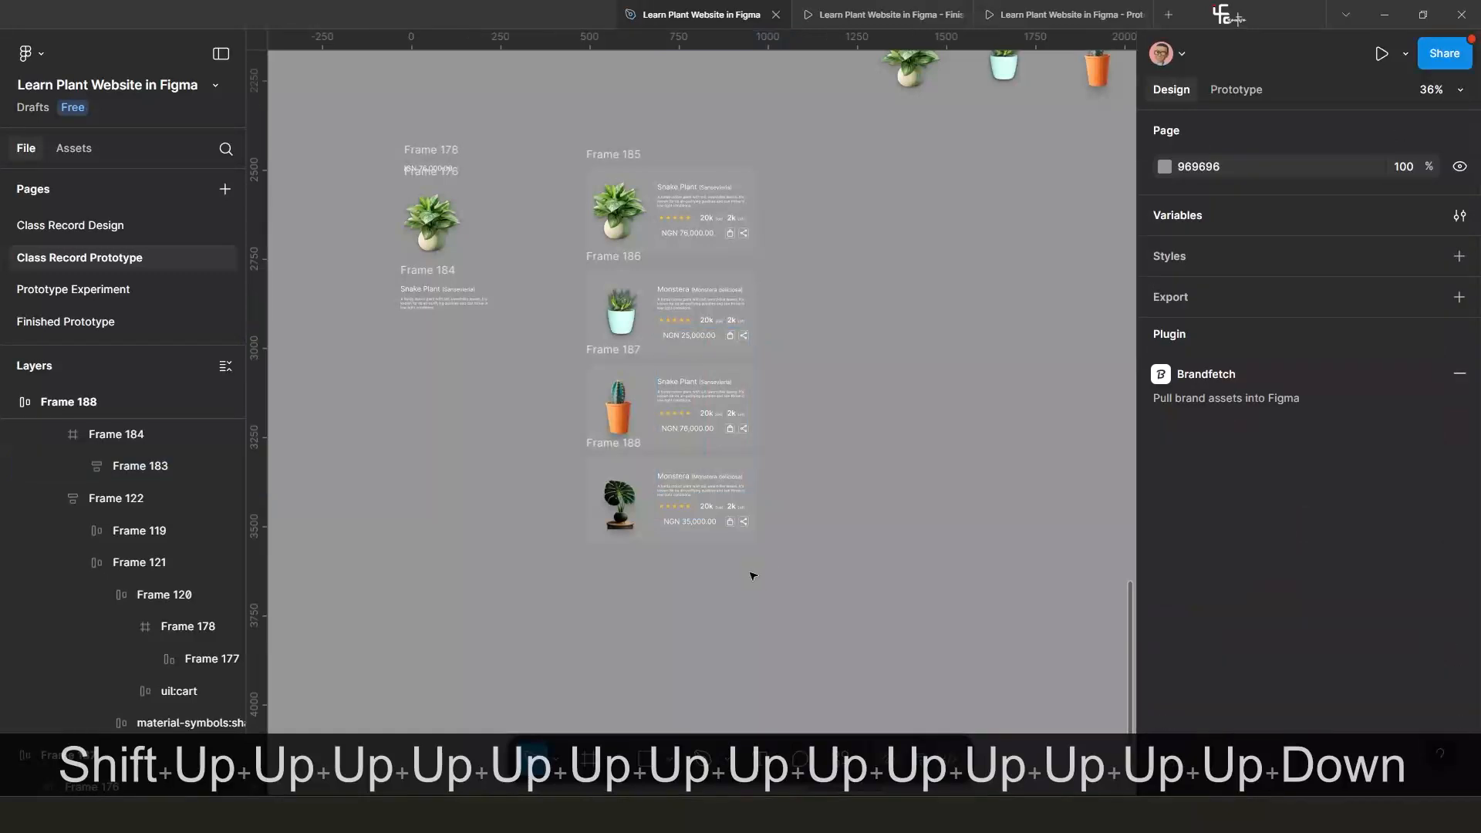
Select the first Snake Plant card and review the images, descriptions and prices of the stacked cards.
scroll(679, 494, "up", 3)
scroll(677, 501, "down", 2)
scroll(678, 502, "up", 1)
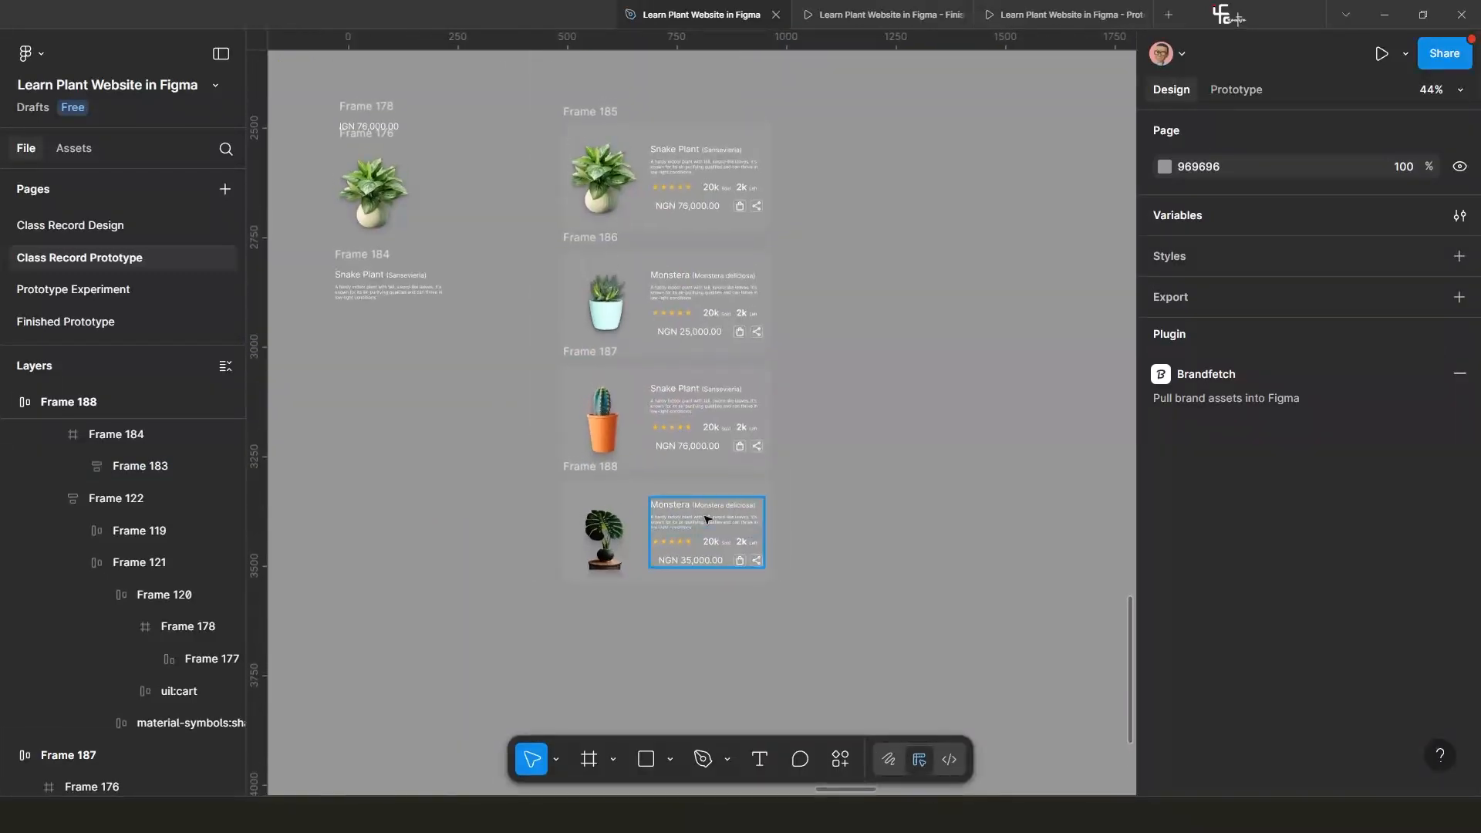
left_click(590, 183, "shift")
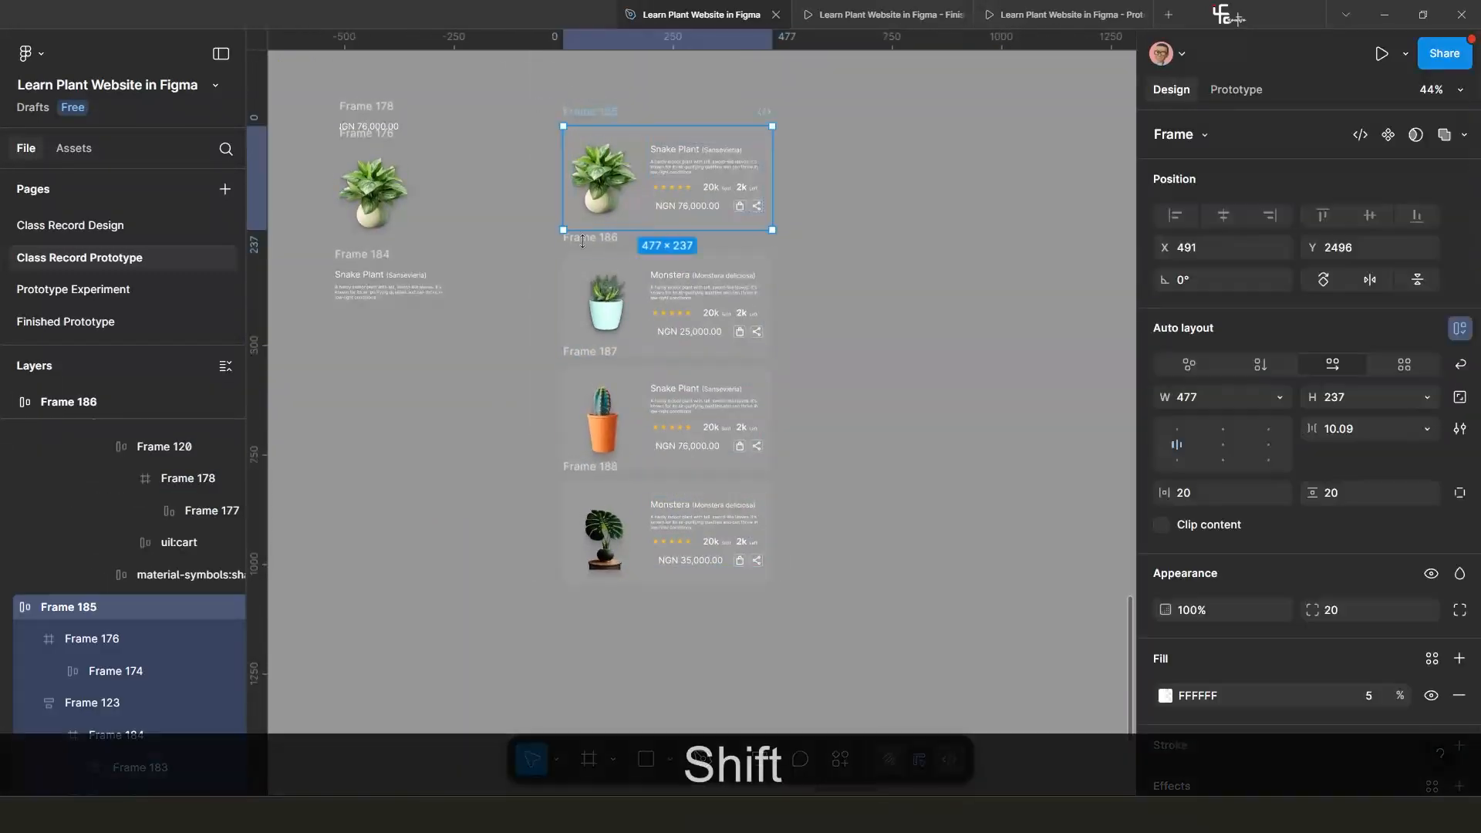
scroll(671, 260, "up", 4)
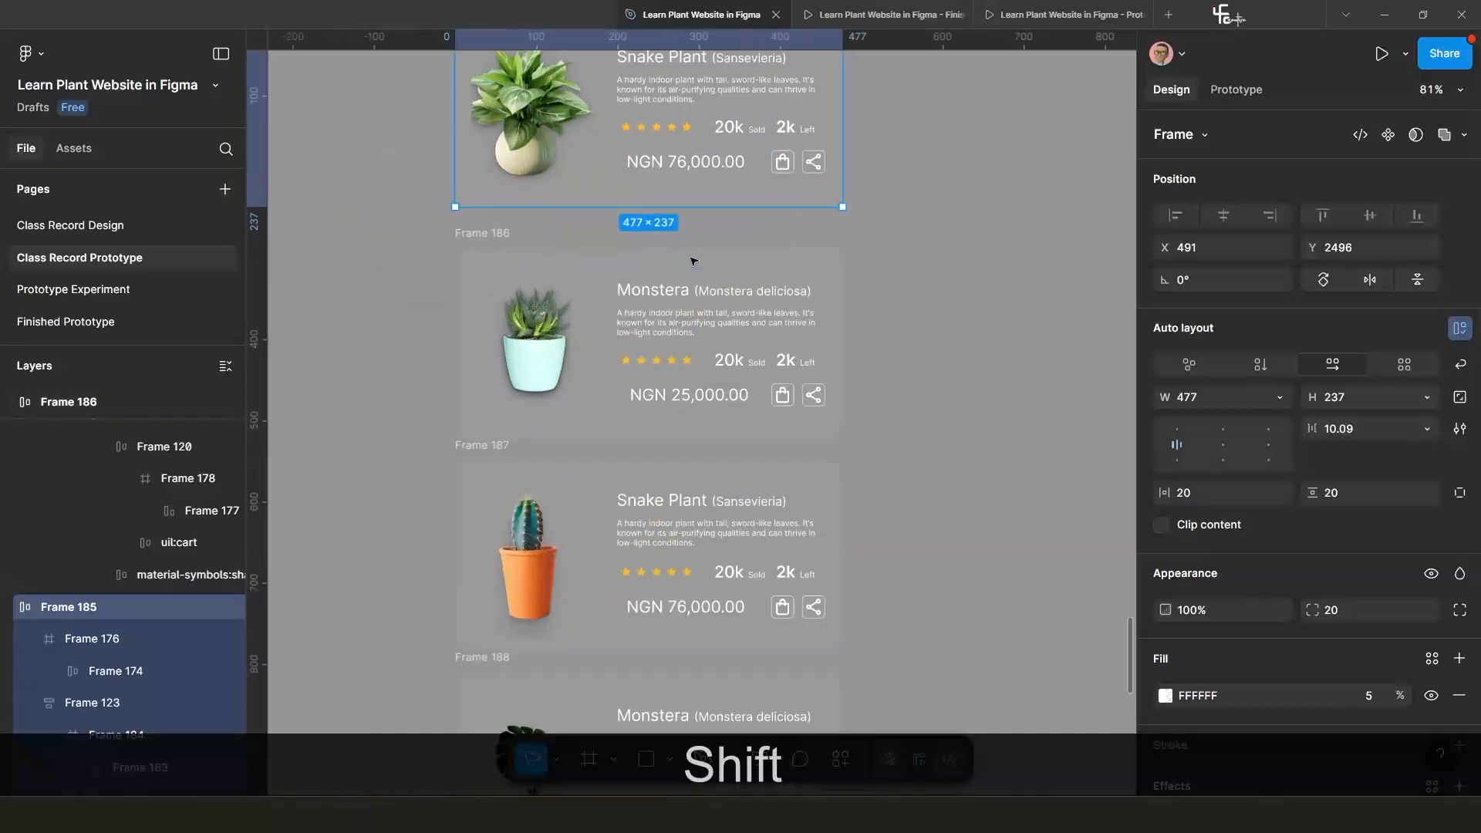
scroll(710, 225, "up", 2)
scroll(658, 293, "down", 6)
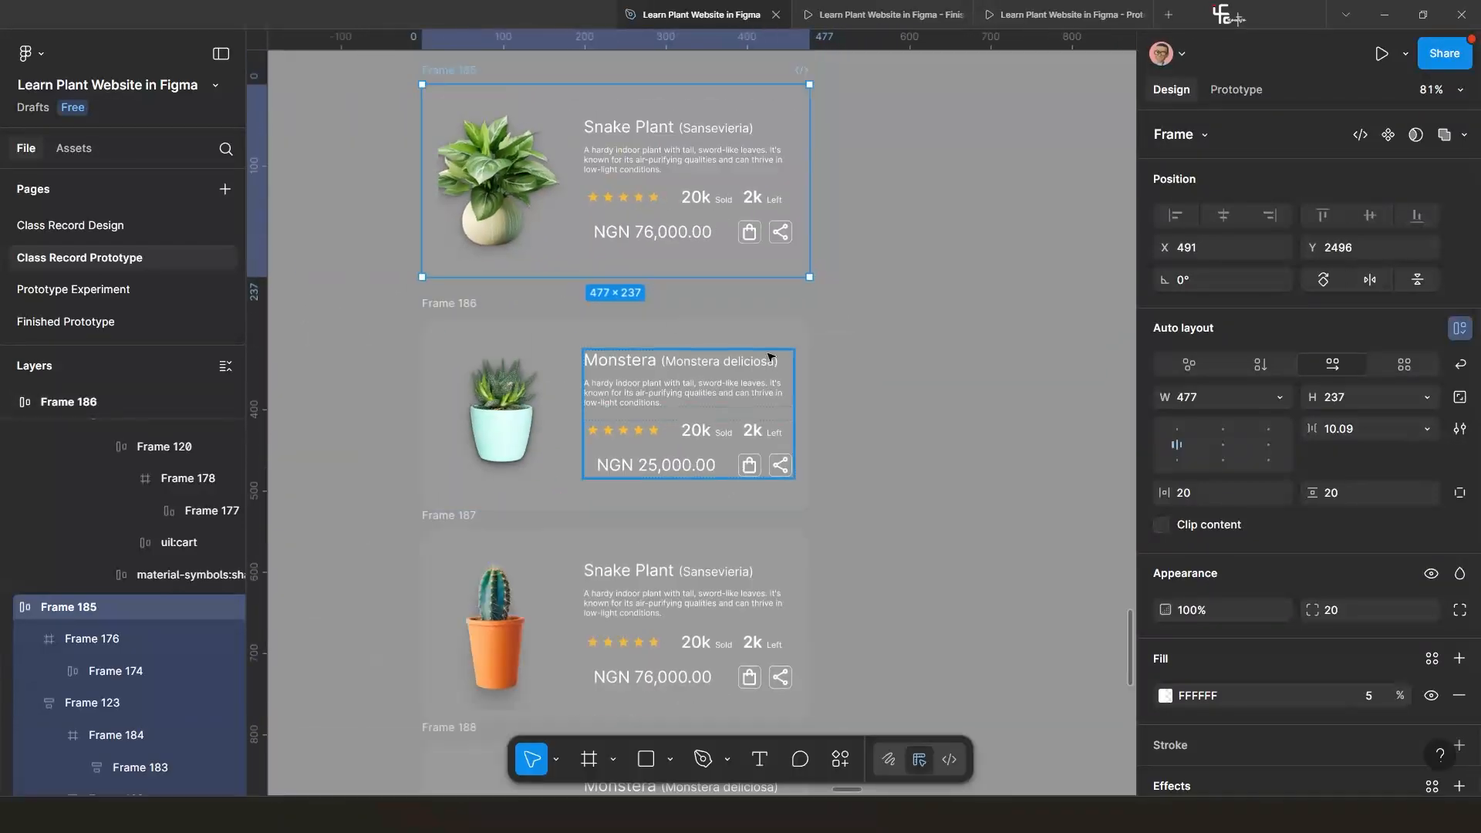
Draw a circle about 25 × 25 on the empty canvas beside the plant cards and fill it with FFFFFF.
left_click(669, 761)
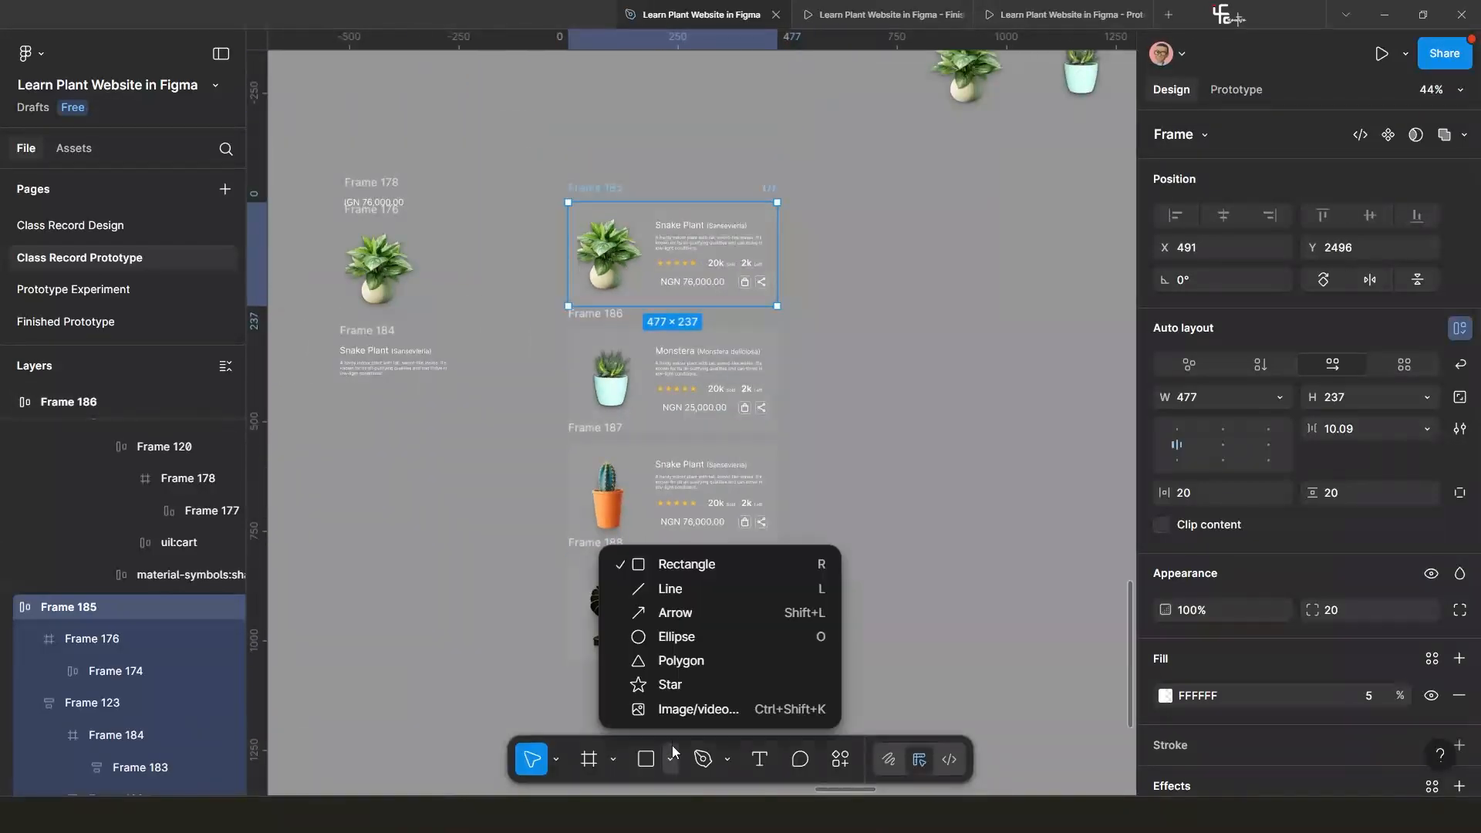
left_click(673, 638)
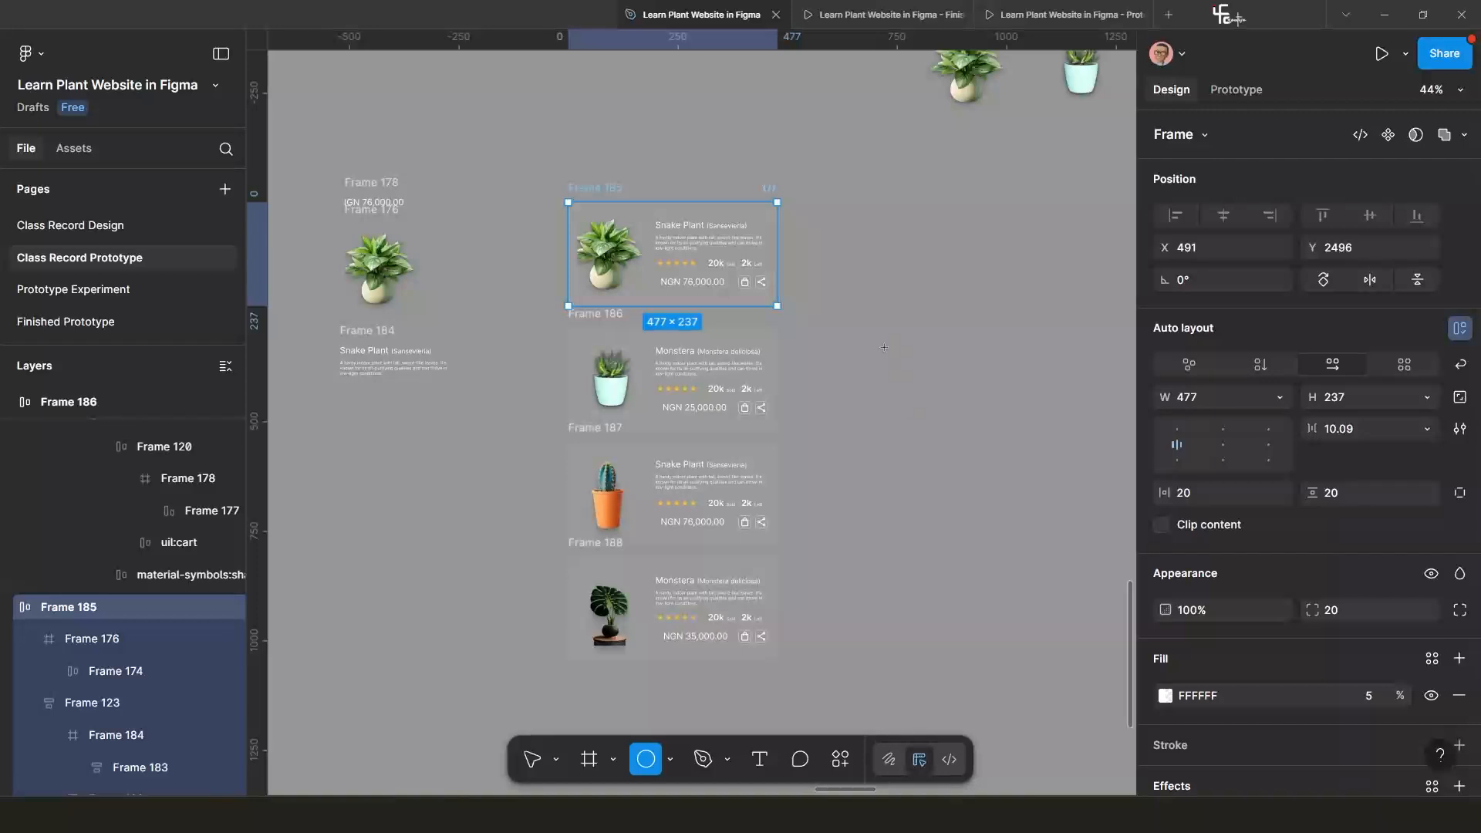
mouse_move(882, 345)
left_mouse_down()
mouse_move(899, 361)
mouse_move(636, 327)
left_mouse_up()
scroll(894, 352, "up", 6)
scroll(615, 358, "down", 2)
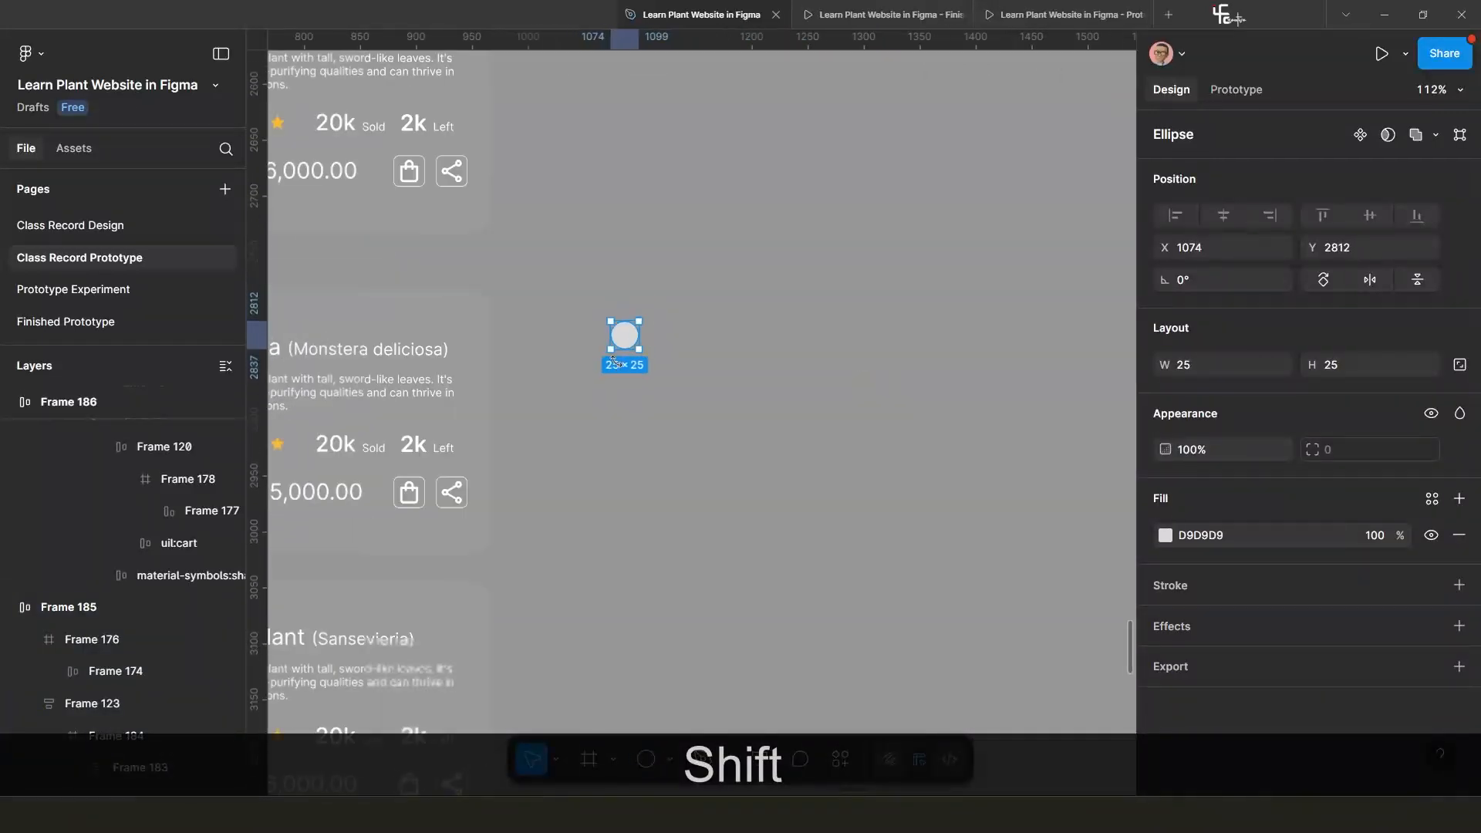
left_click(1166, 535)
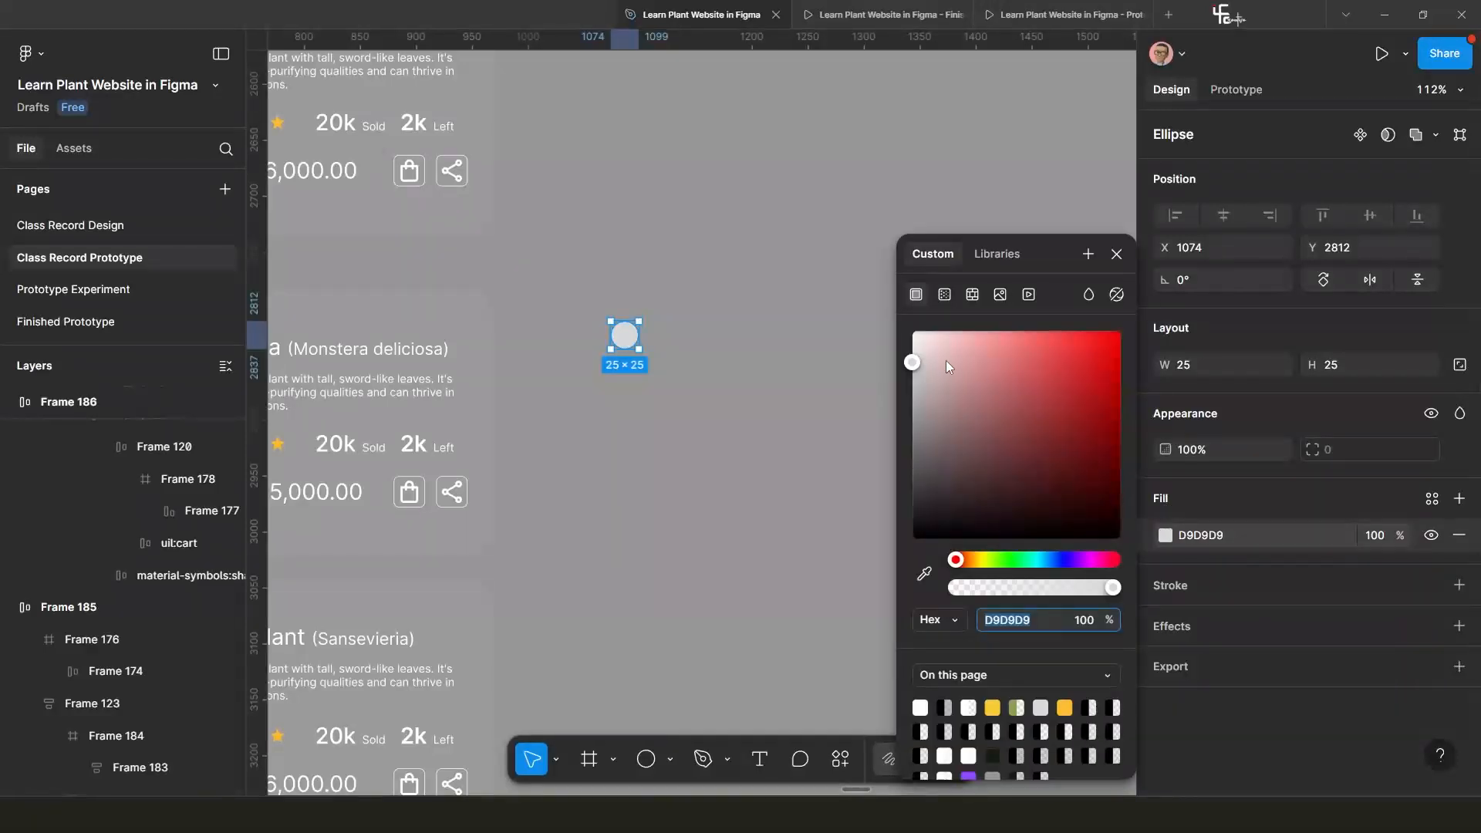
left_click_drag(946, 361, 863, 313)
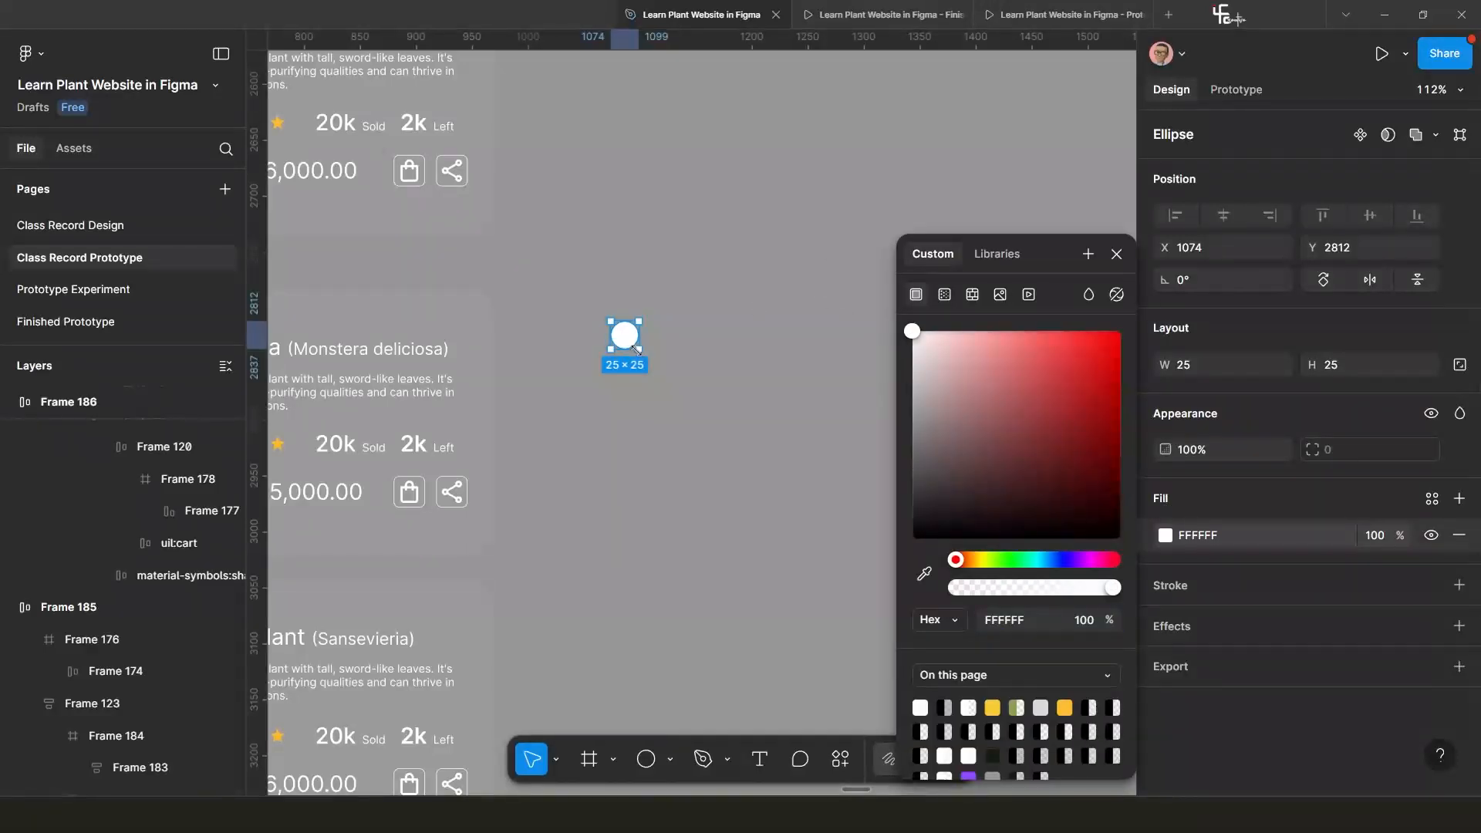
Shrink the white circle to 14 × 14 and duplicate it into a row of four evenly spaced dots.
left_click_drag(637, 350, 674, 324)
scroll(625, 337, "up", 5)
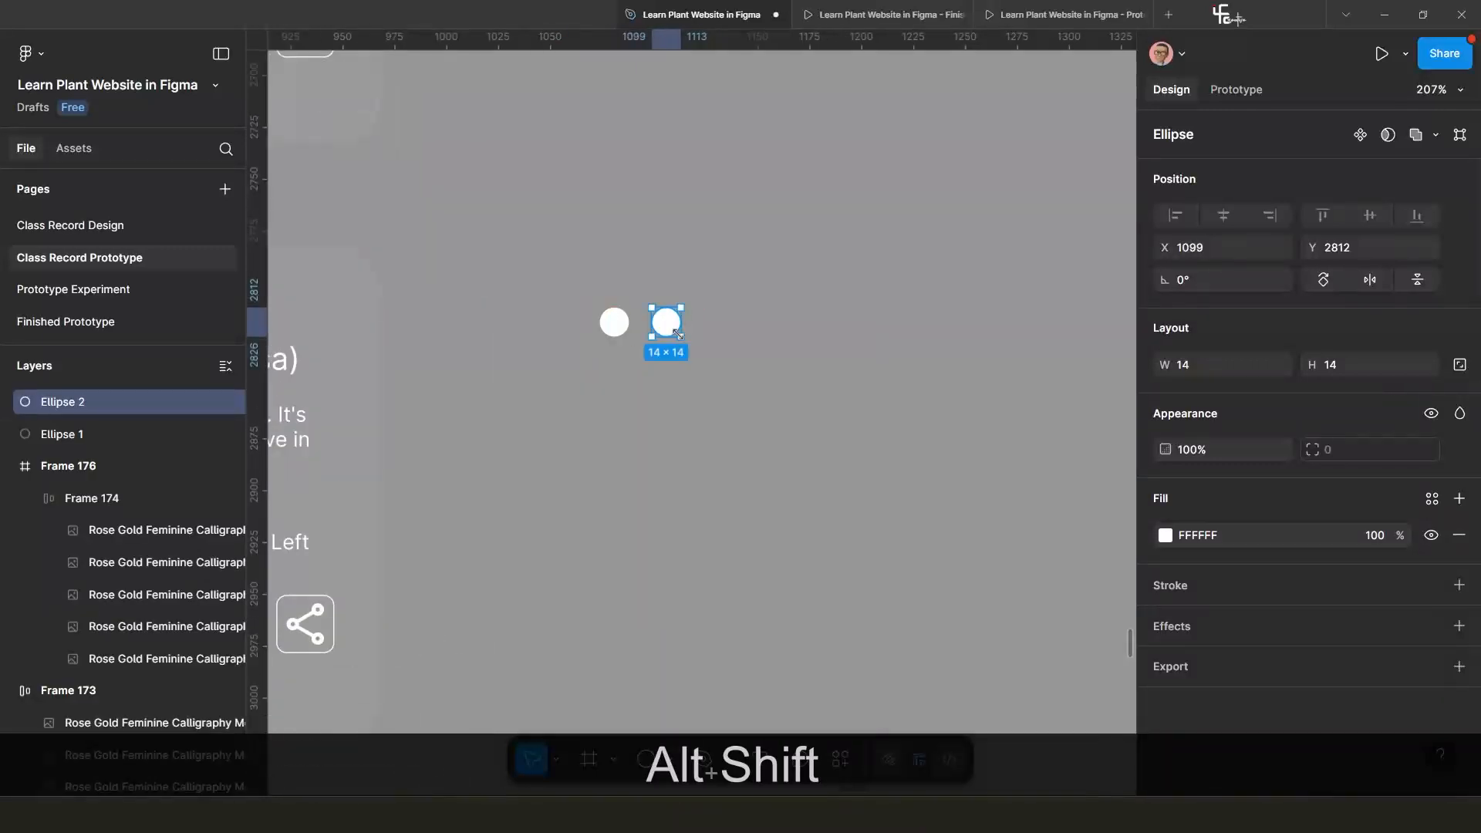
key("ctrl+d")
key("ctrl+d")
Wrap the four white dots in a horizontal auto layout frame.
left_click_drag(543, 307, 604, 271)
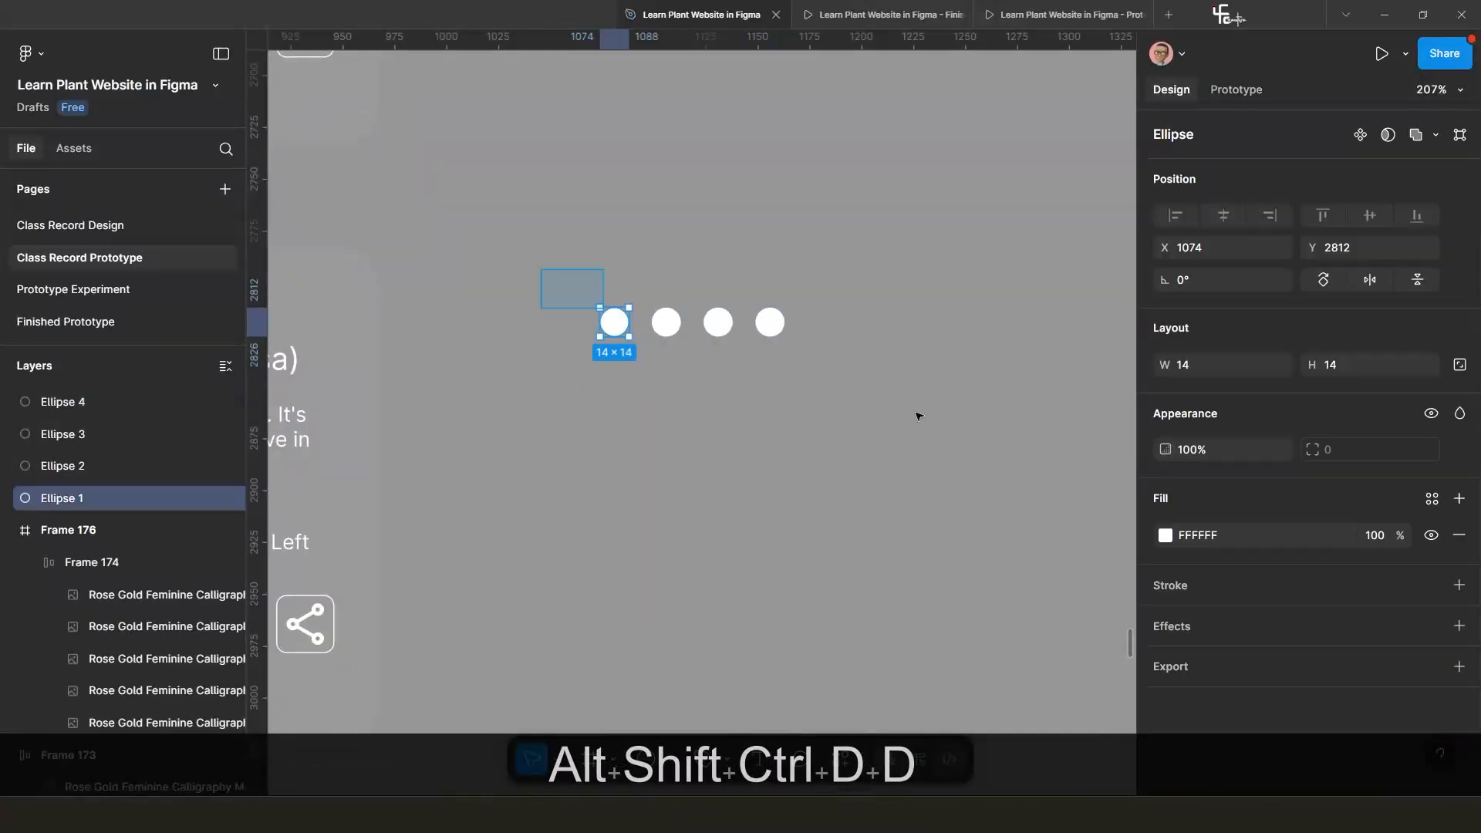
left_click_drag(919, 417, 940, 419)
key("shift+a")
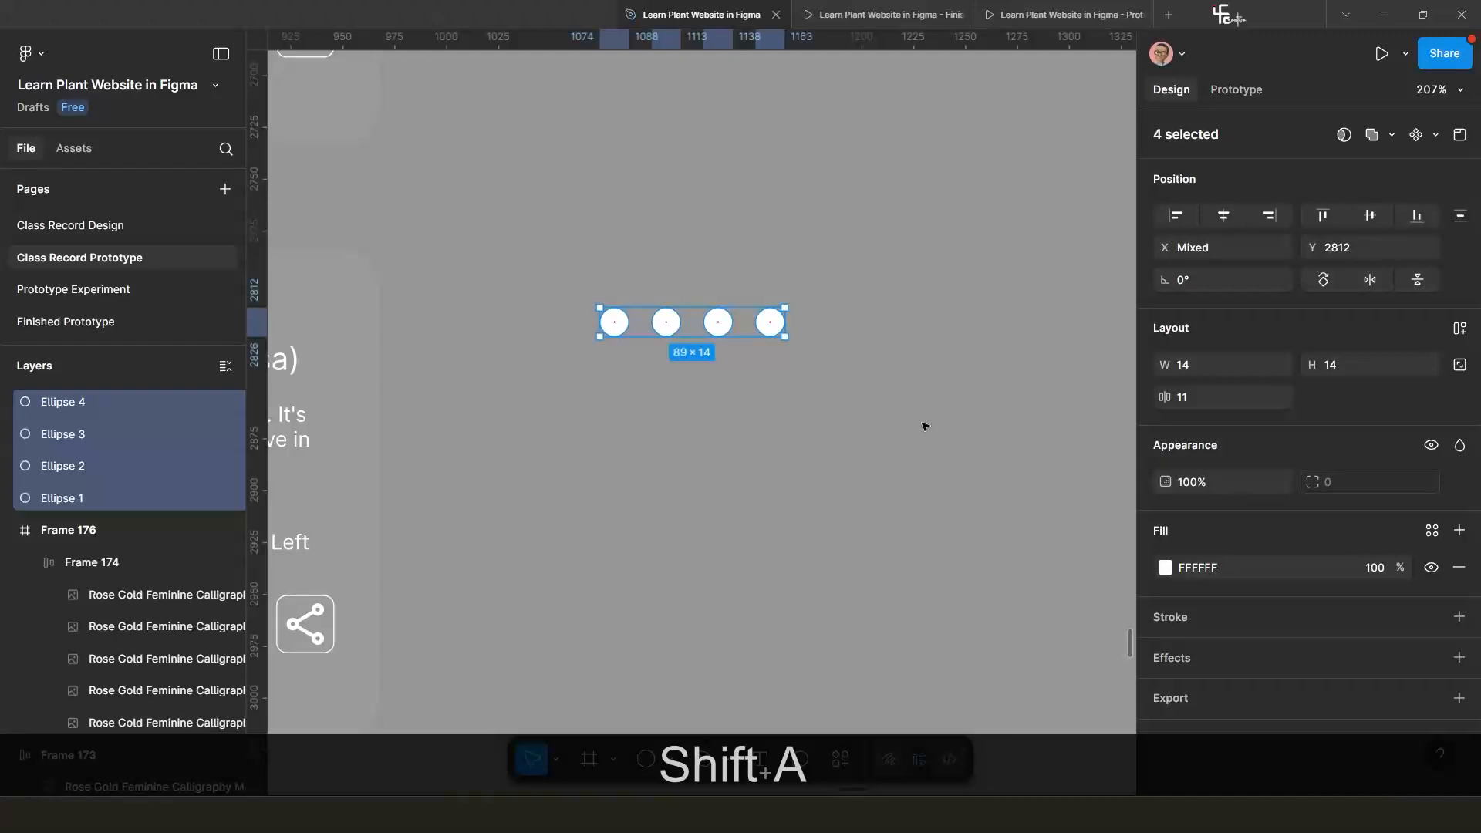
left_click(739, 333)
scroll(721, 321, "down", 6)
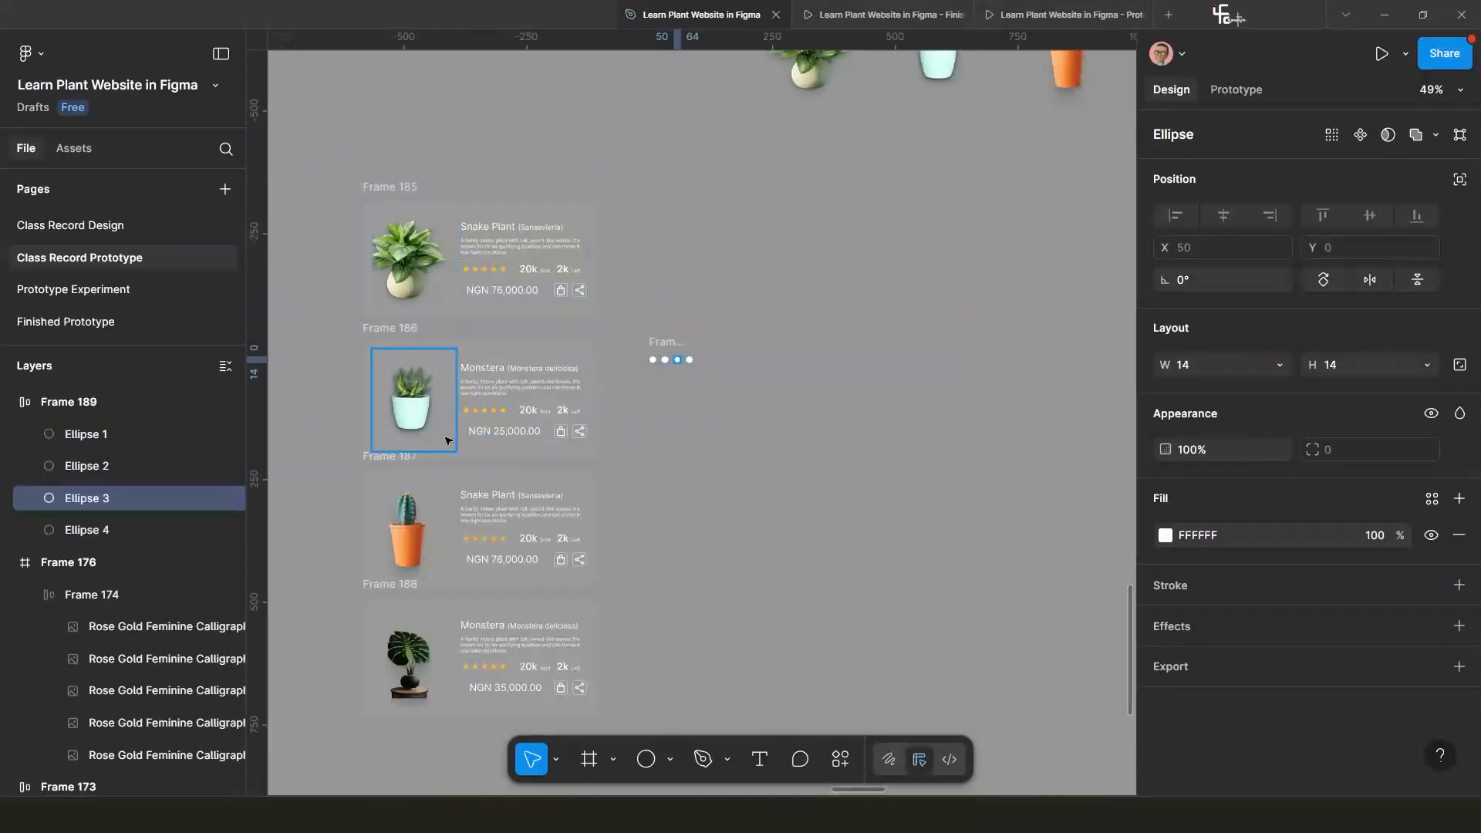
scroll(562, 301, "up", 6)
scroll(567, 305, "up", 5)
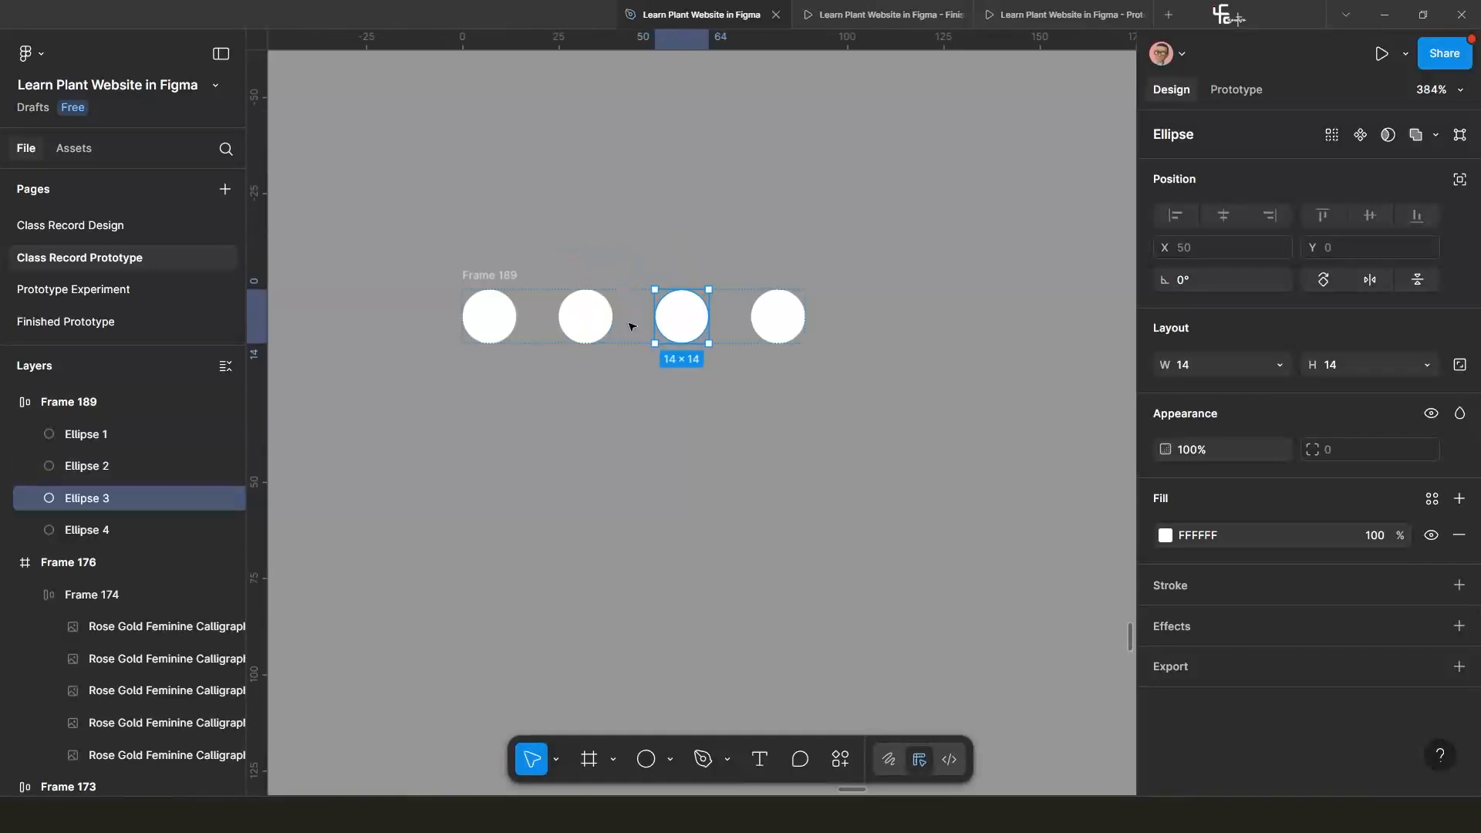
scroll(563, 331, "down", 3)
left_click(561, 340)
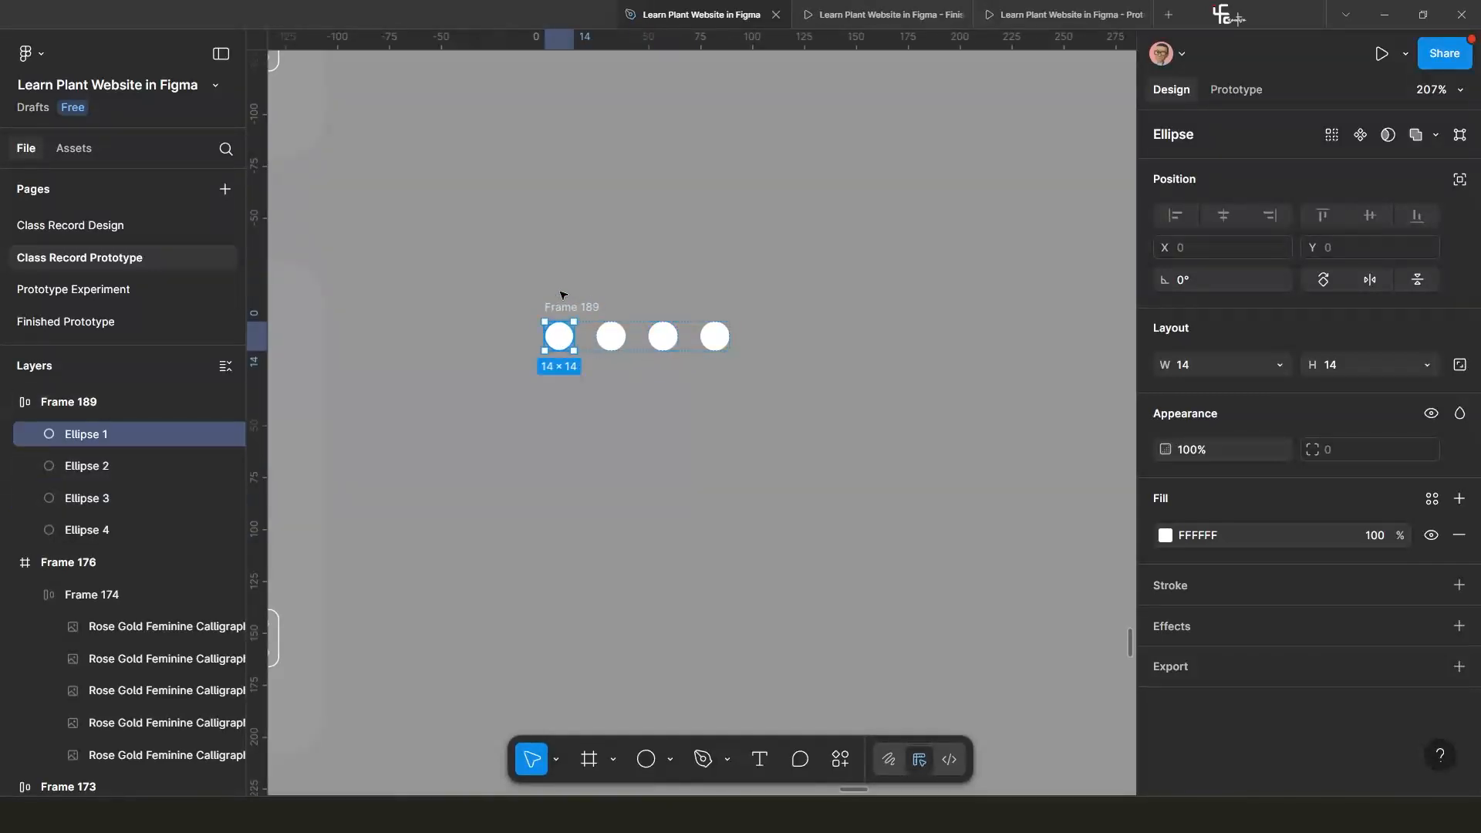
Move the dot row into the first Snake Plant card, make it ignore auto layout, and position it below the price at X 170, Y 203.
left_click(561, 306)
scroll(562, 308, "down", 3)
scroll(870, 416, "down", 2)
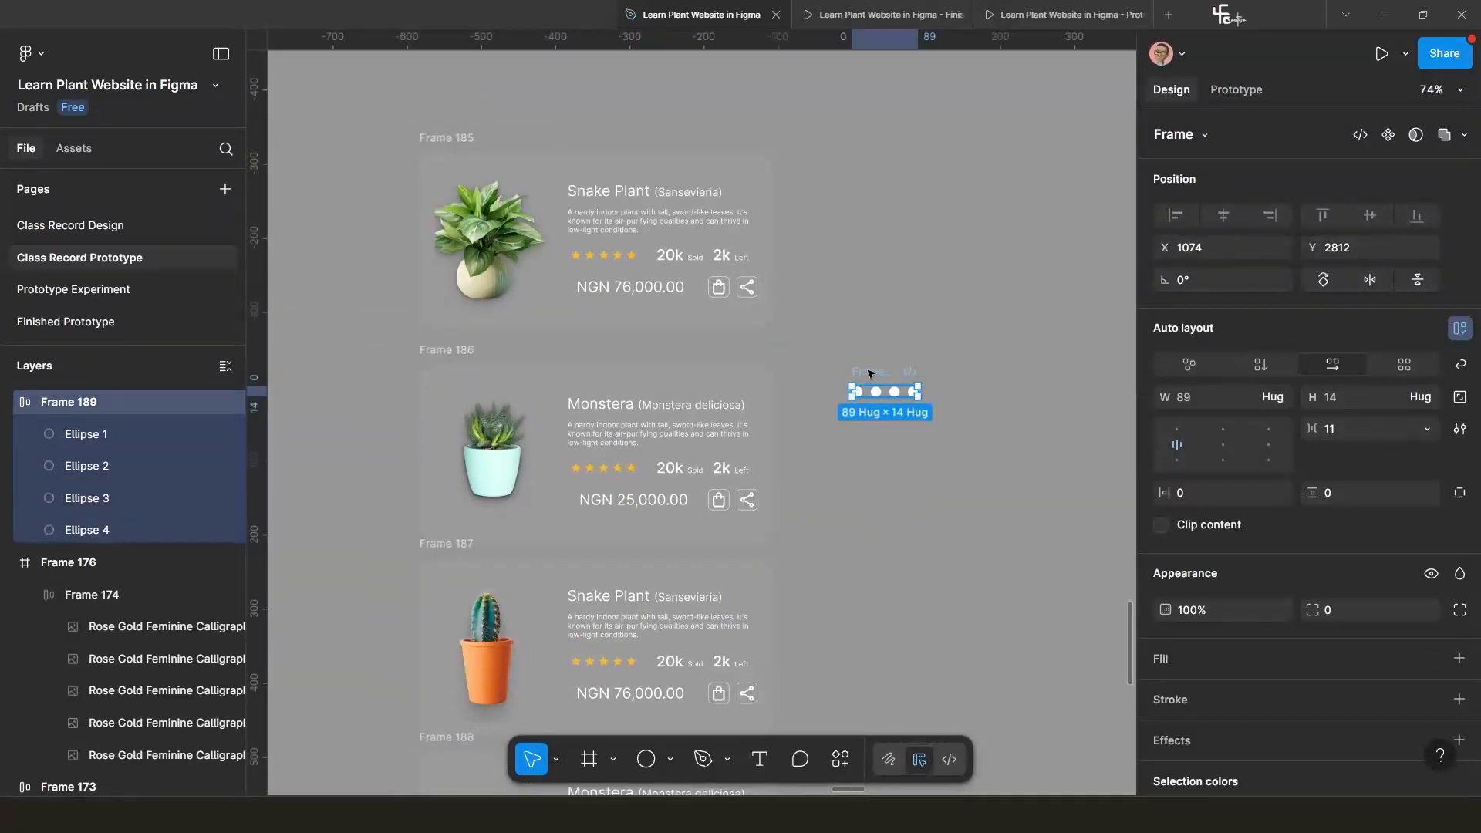
left_click_drag(868, 374, 592, 306)
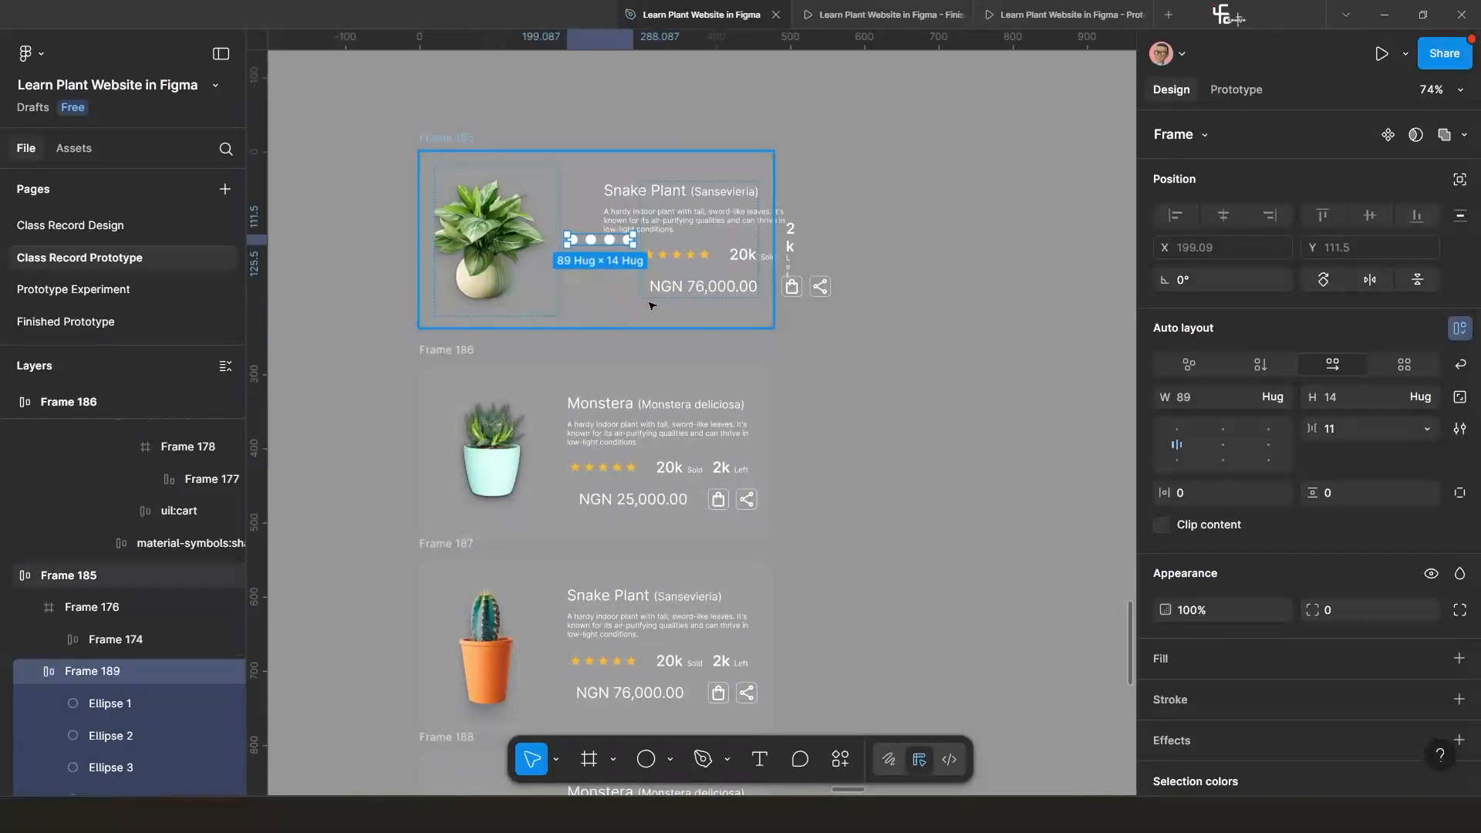
left_click(1460, 180)
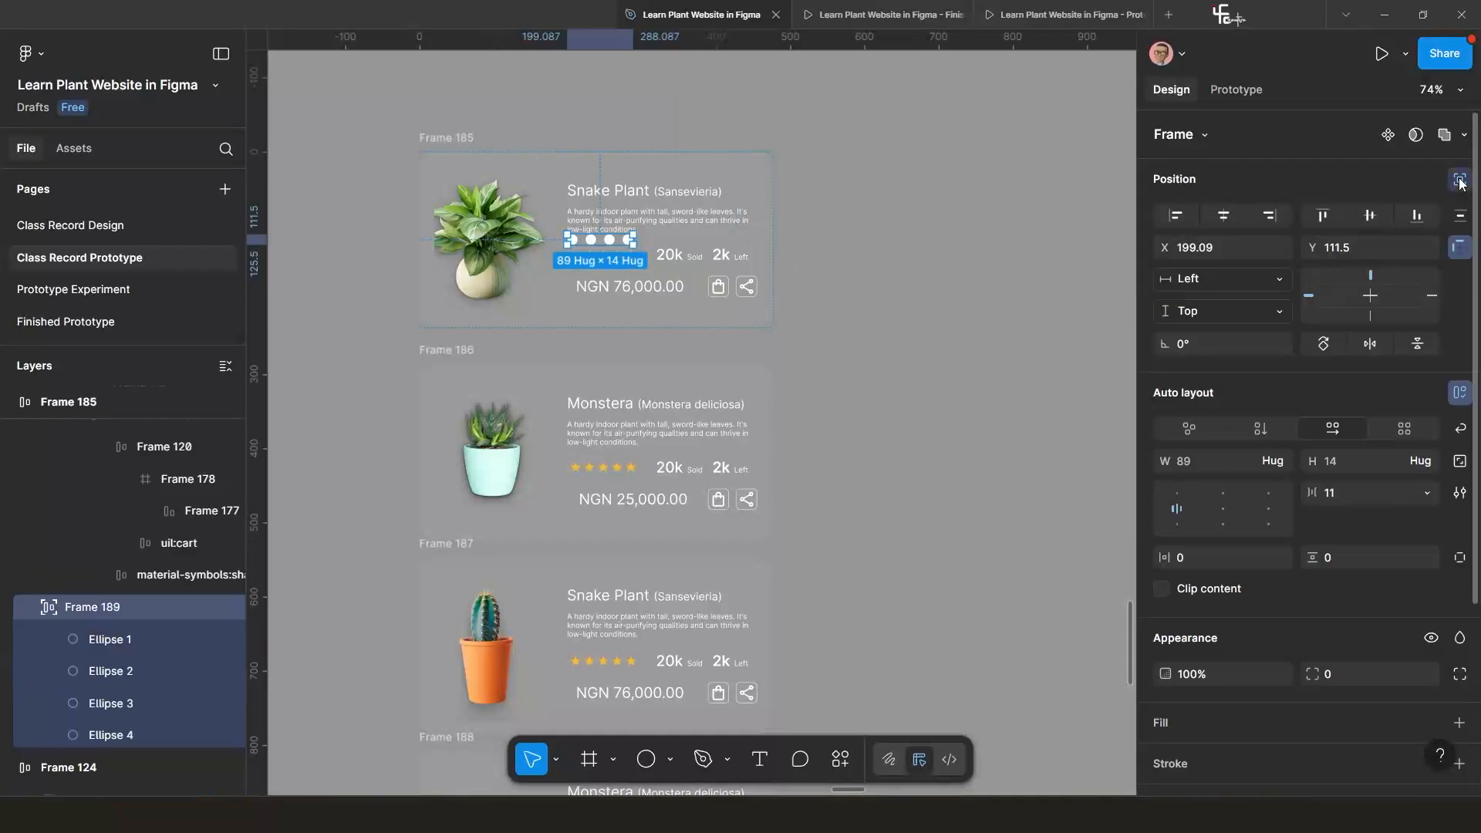
scroll(580, 259, "up", 2)
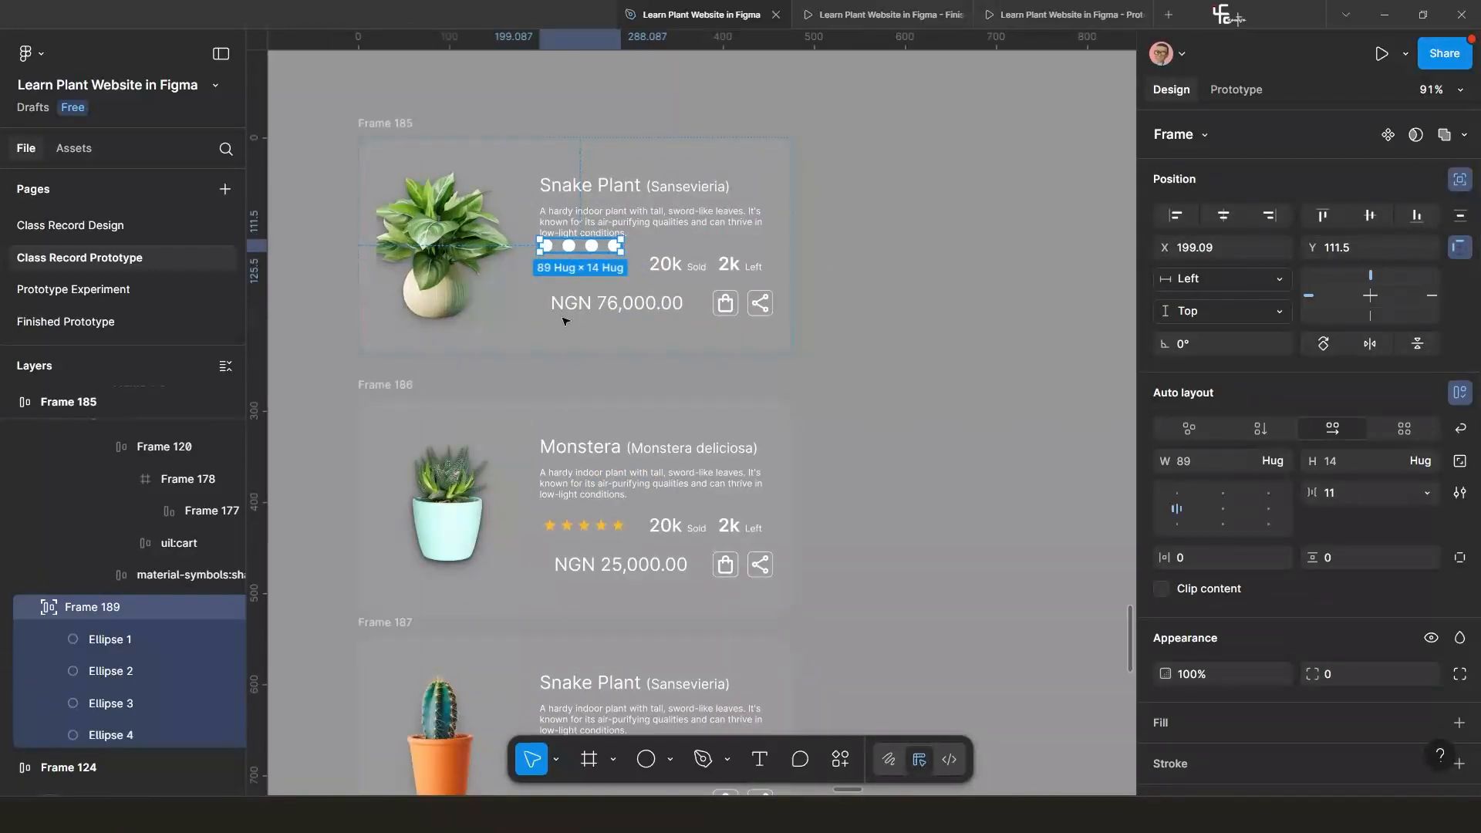
left_click_drag(581, 245, 554, 328)
scroll(591, 347, "up", 4)
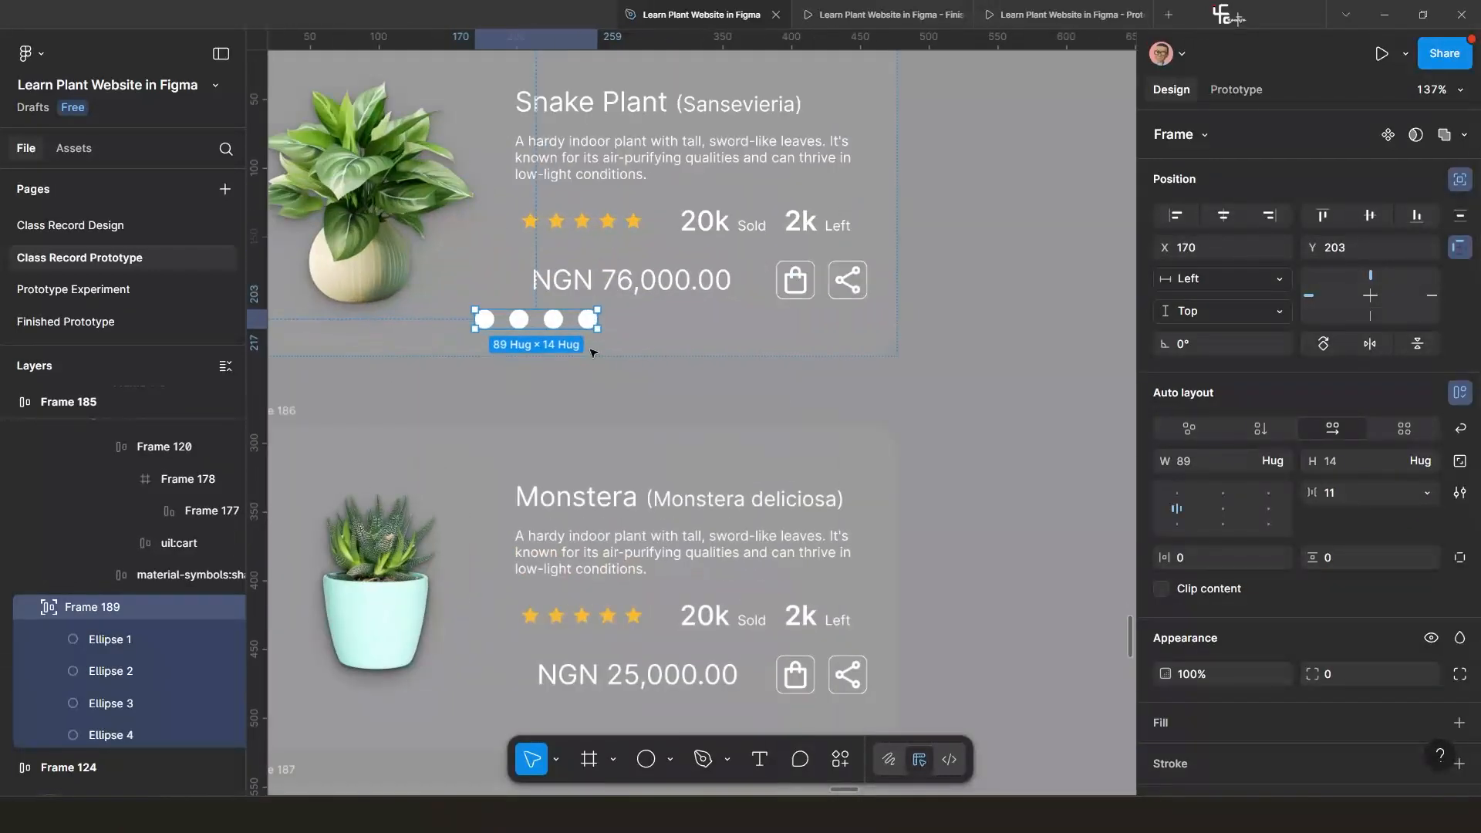
Scale the dot row proportionally down to about 42 × 6.6 and set the spacing between its dots to 3.
left_click(557, 760)
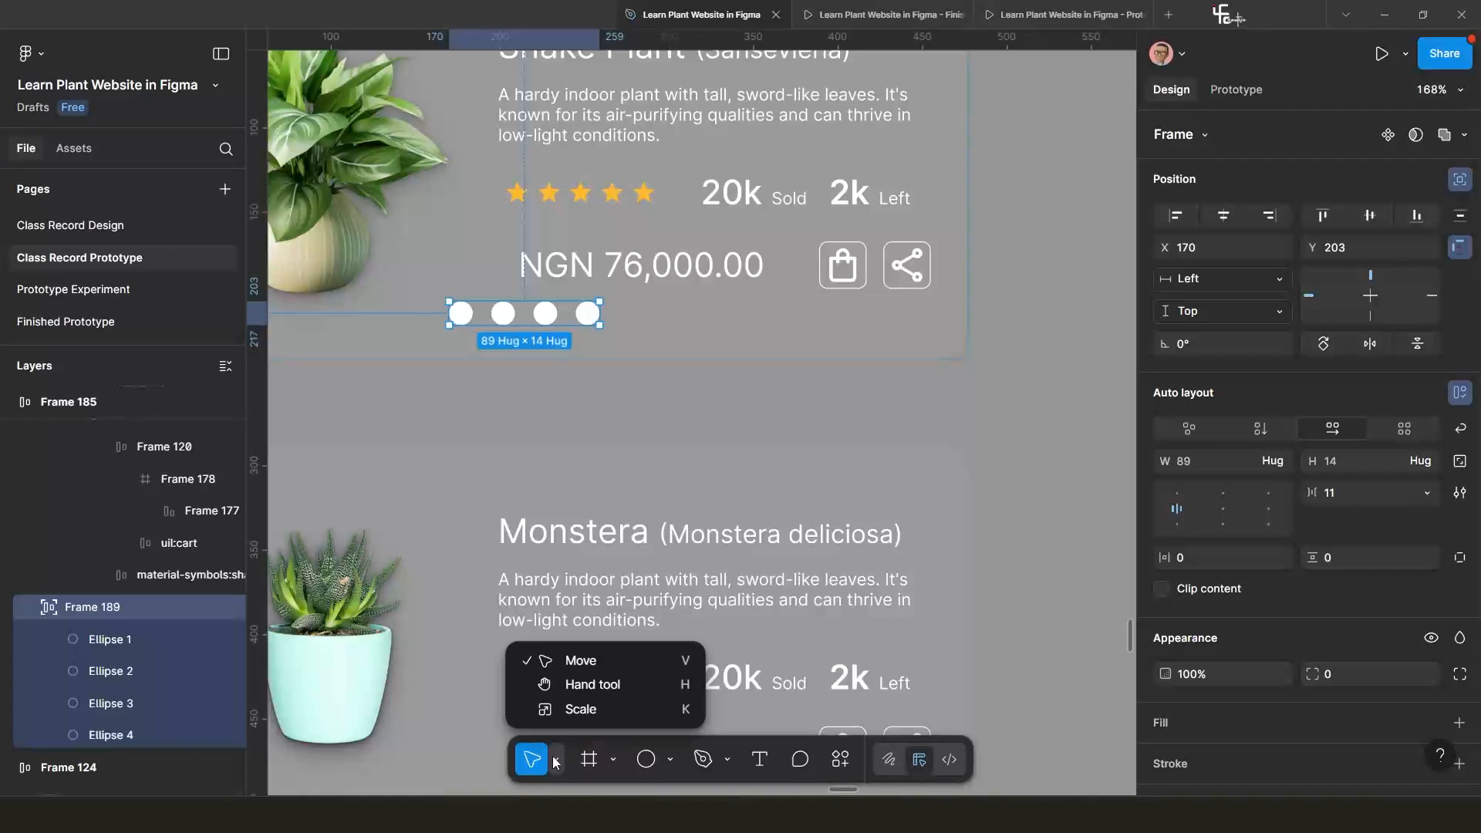
left_click(582, 710)
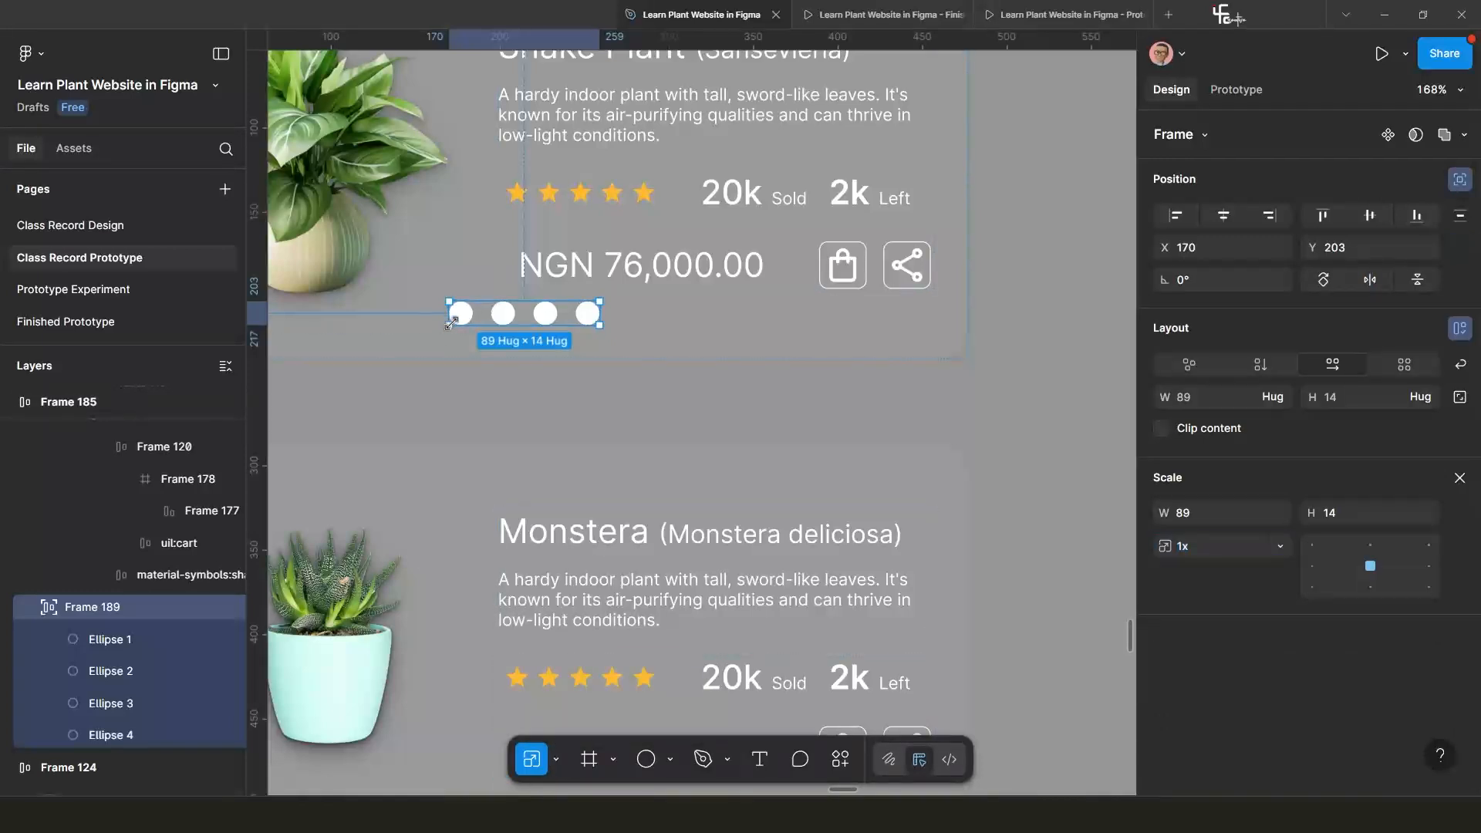
left_click_drag(451, 323, 546, 330)
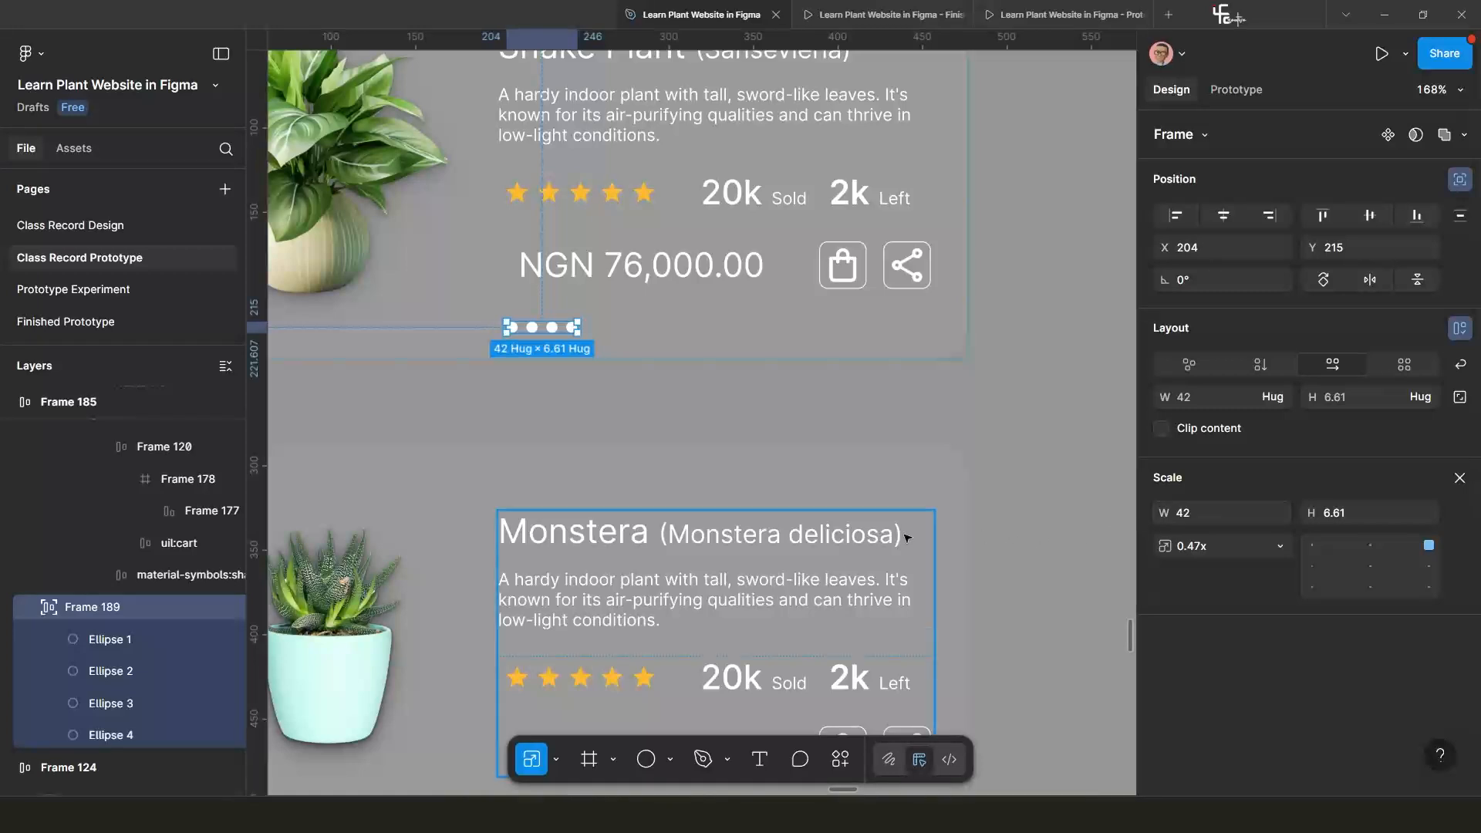
left_click(556, 760)
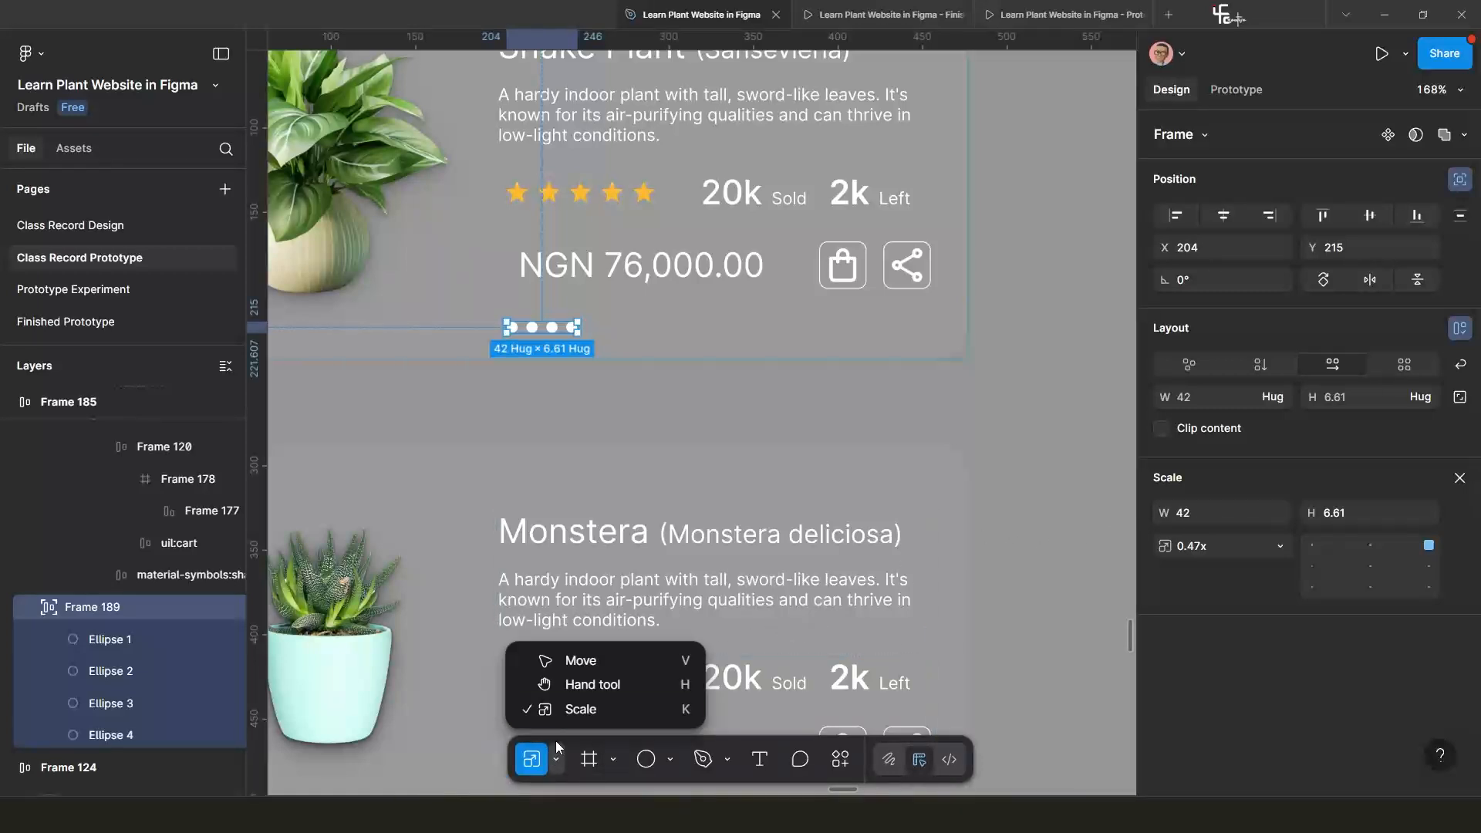
left_click(579, 664)
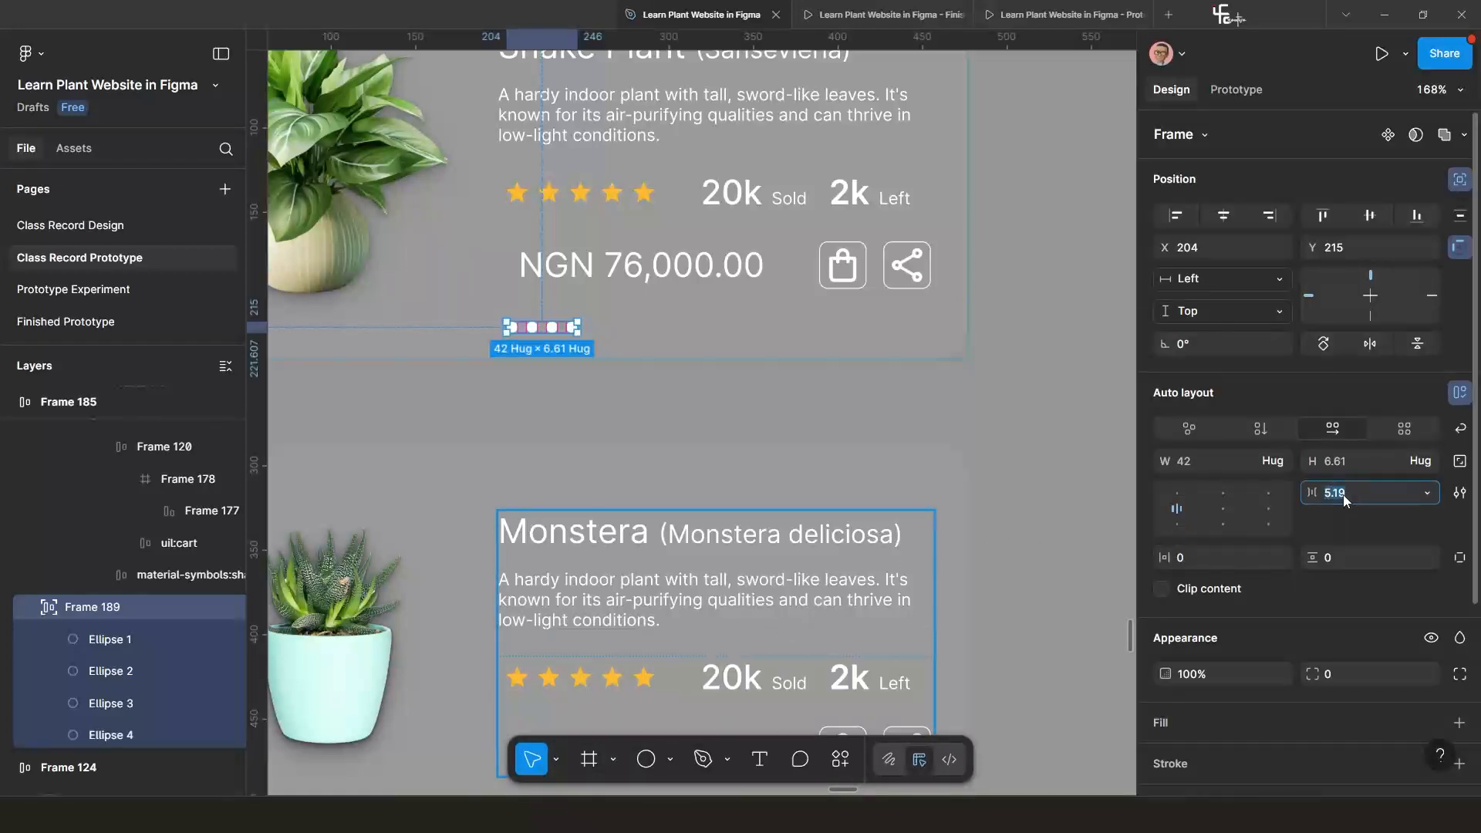
type("3")
key("Return")
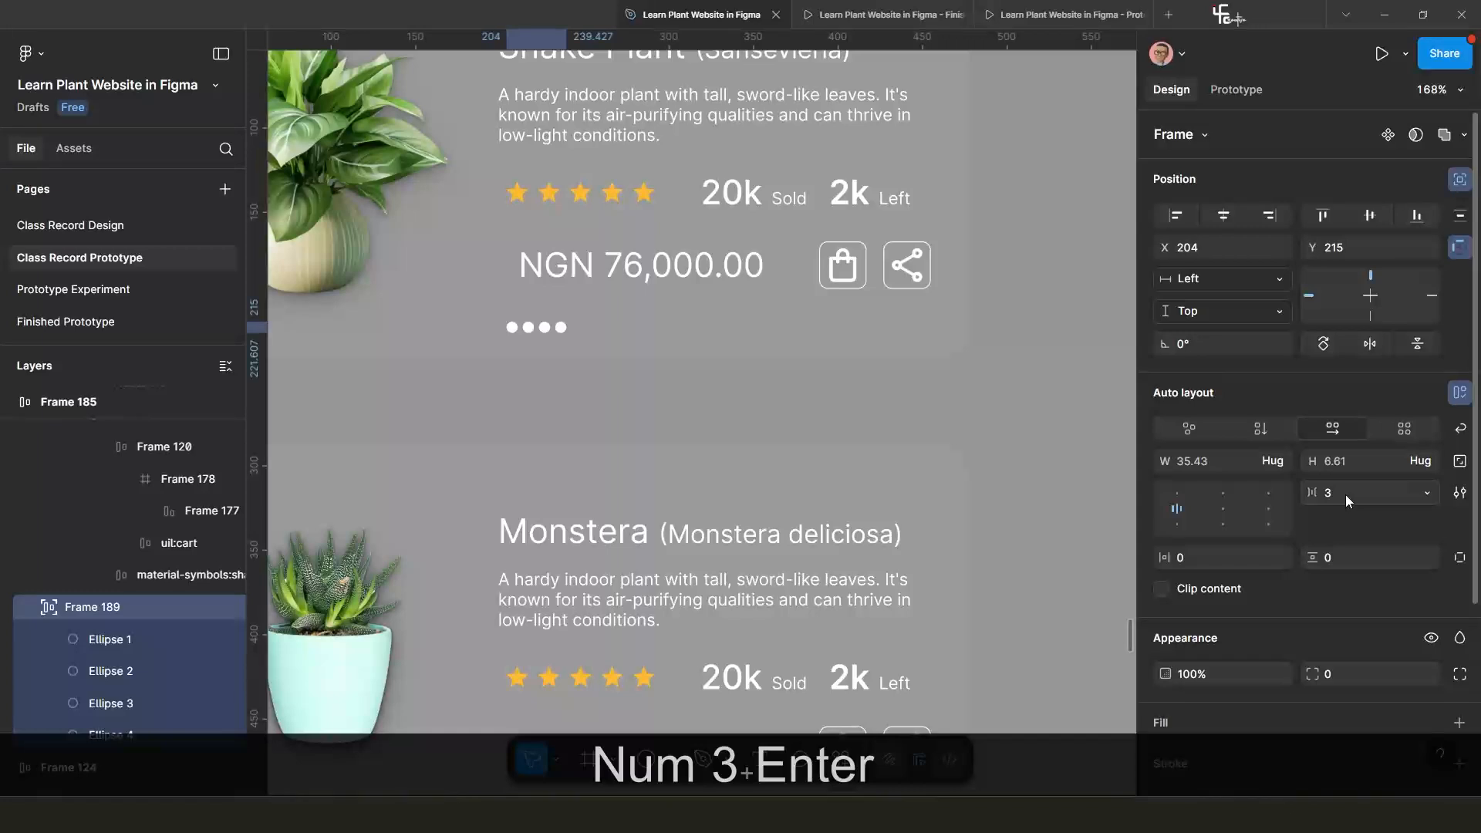
Scale the dot row in the first card down further to about 16 × 3.
scroll(544, 328, "up", 5)
left_click_drag(580, 354, 747, 386)
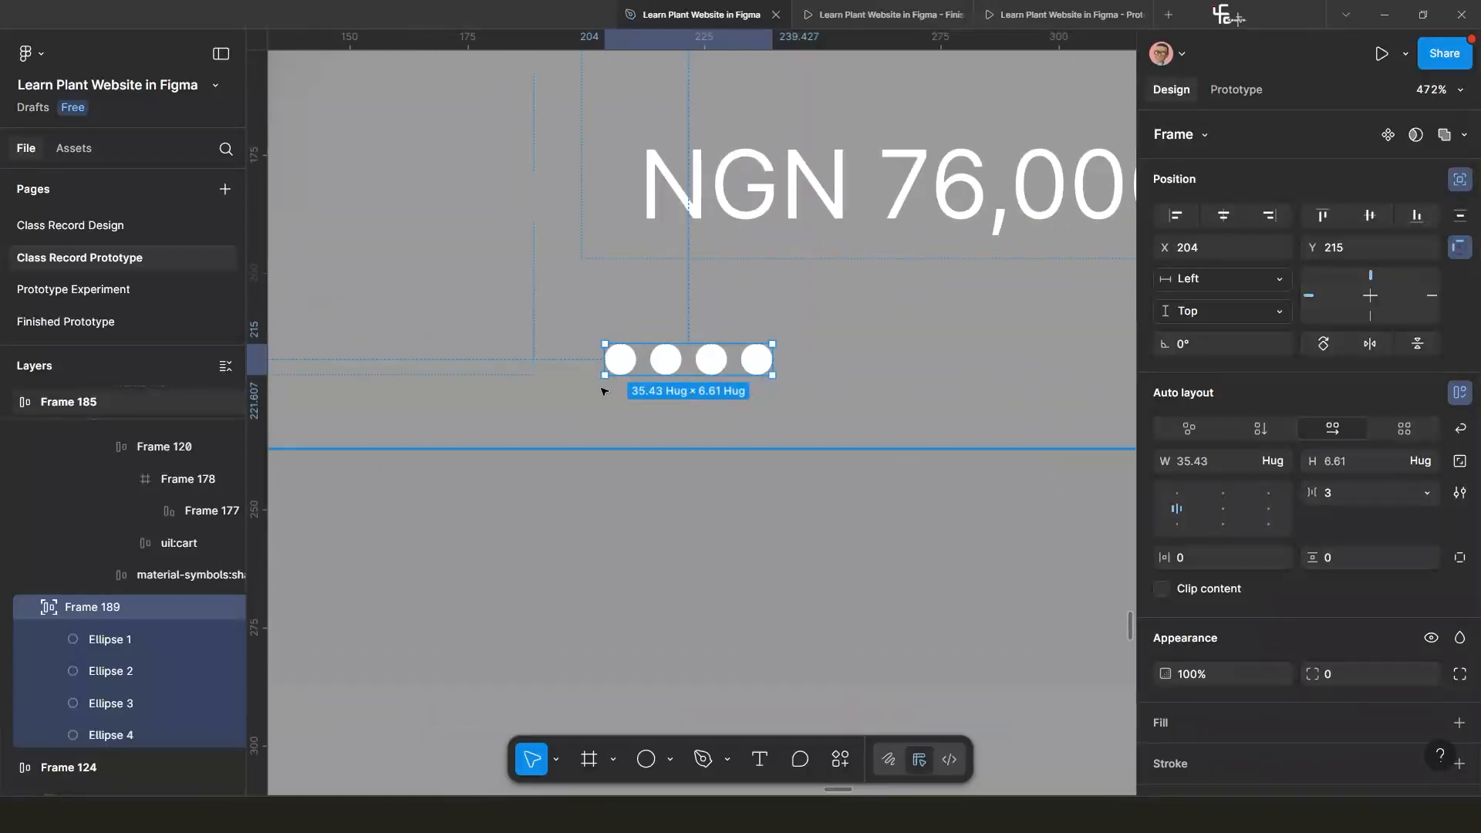
left_click(555, 761)
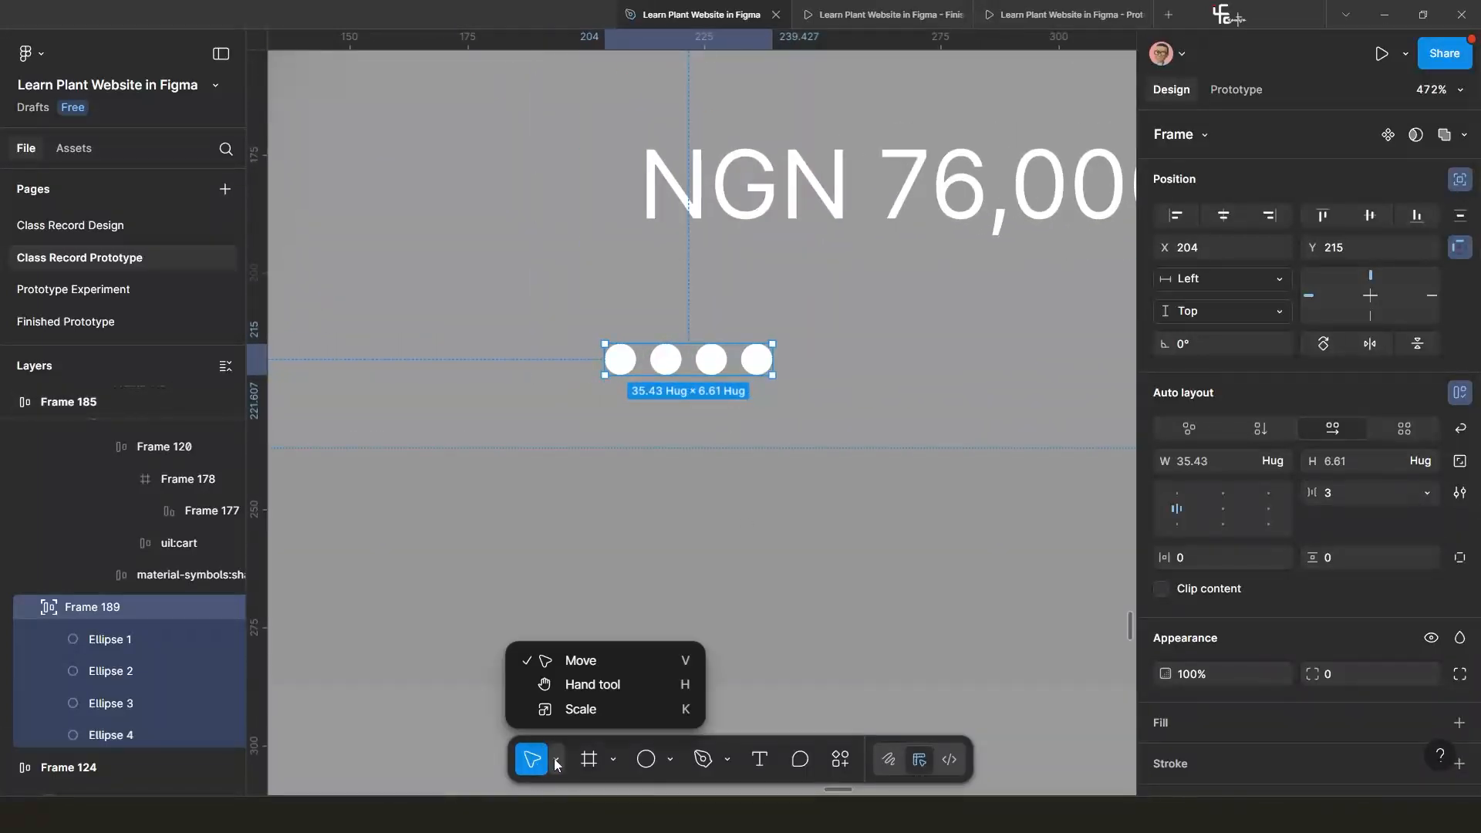
left_click(573, 711)
left_click_drag(603, 374, 706, 362)
scroll(706, 362, "down", 8)
scroll(703, 385, "up", 3)
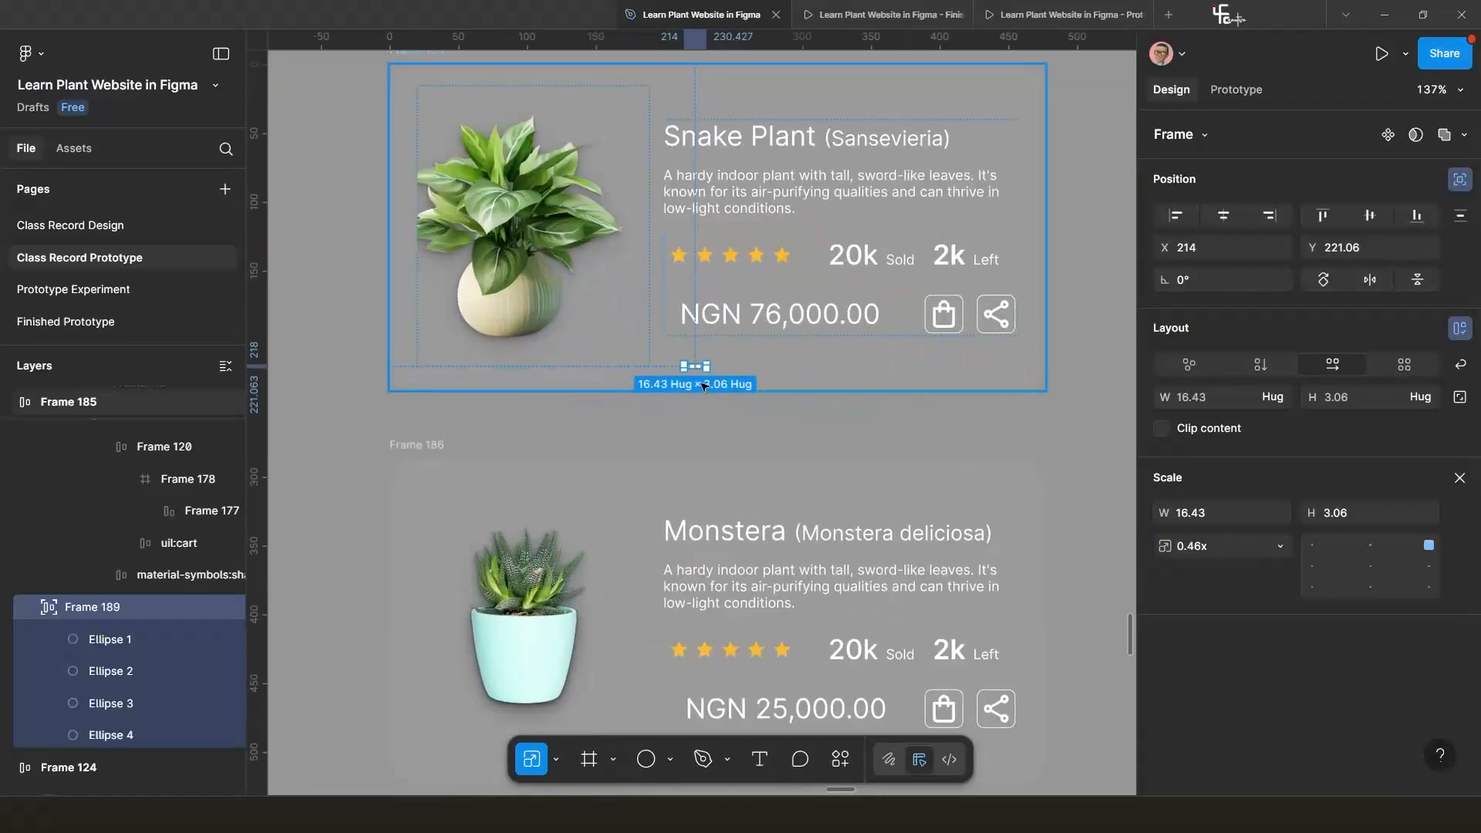
Scale the dot row up to about 43 × 8 below the price and check how it looks on the first card.
mouse_move(672, 374)
left_mouse_down()
mouse_move(703, 372)
mouse_move(681, 374)
left_mouse_up()
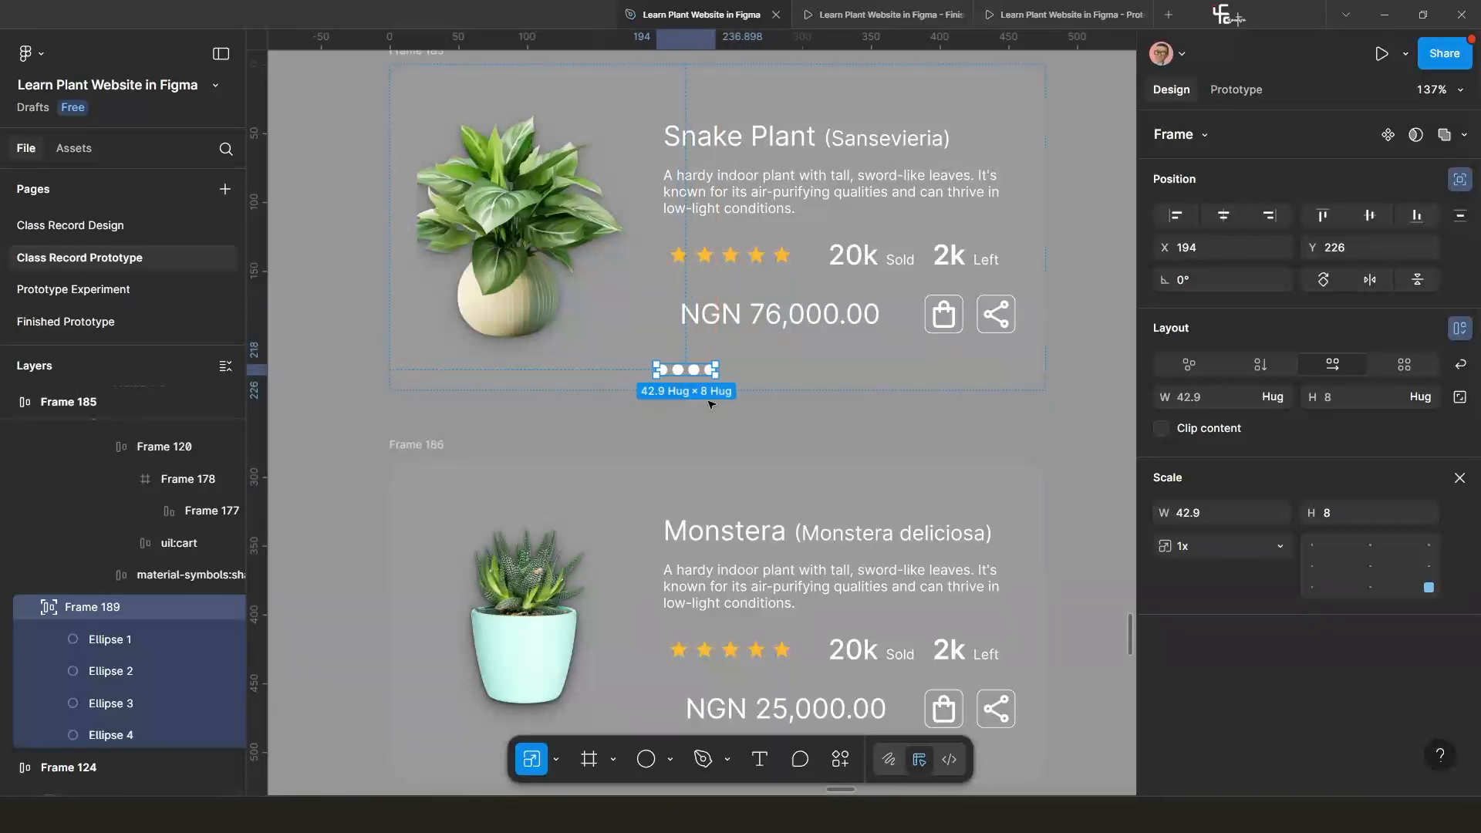
left_click(711, 410)
scroll(694, 397, "up", 5)
scroll(683, 371, "down", 8)
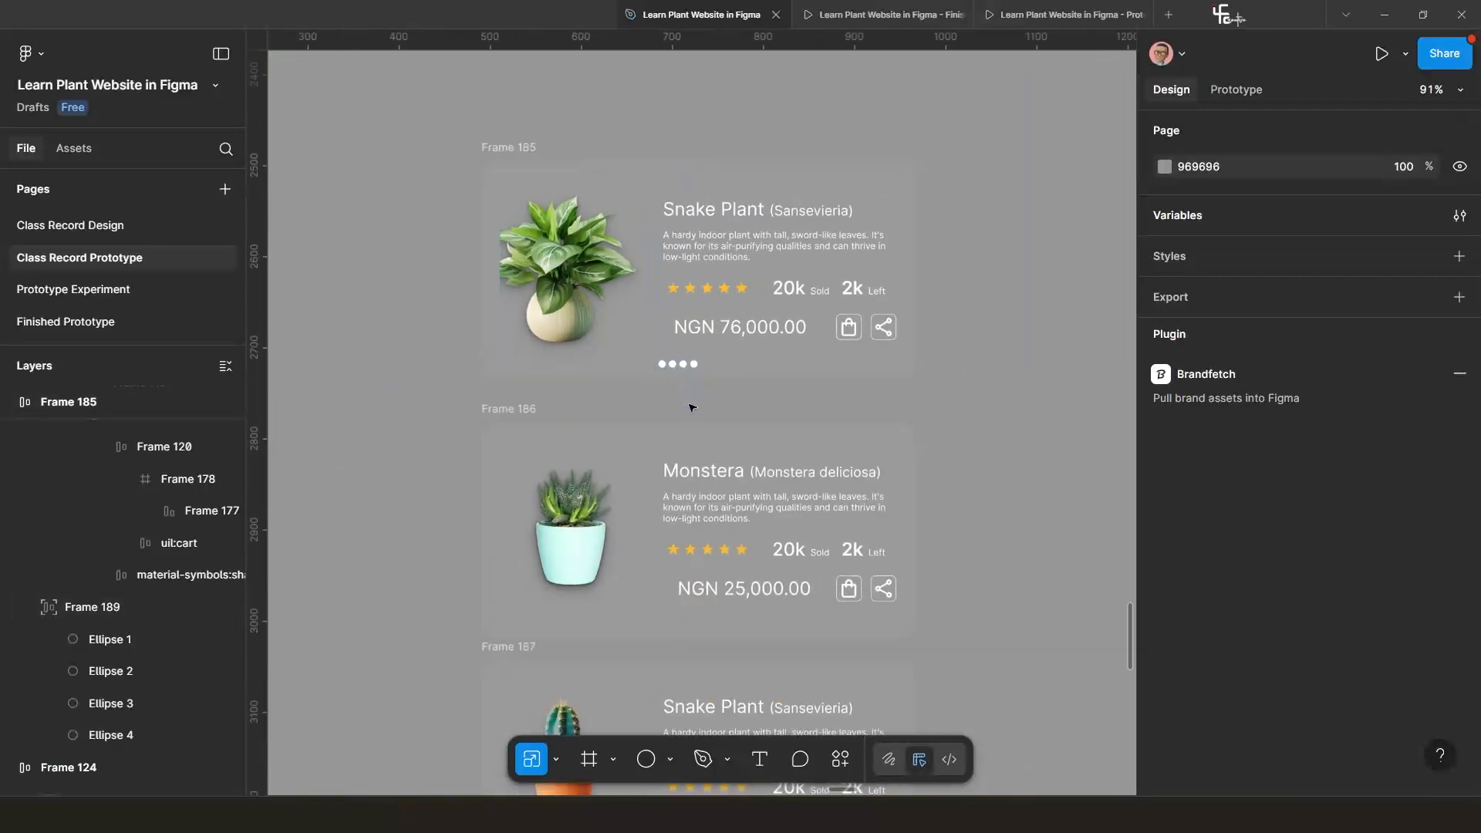
scroll(691, 404, "up", 6)
scroll(689, 399, "down", 6)
scroll(686, 397, "up", 9)
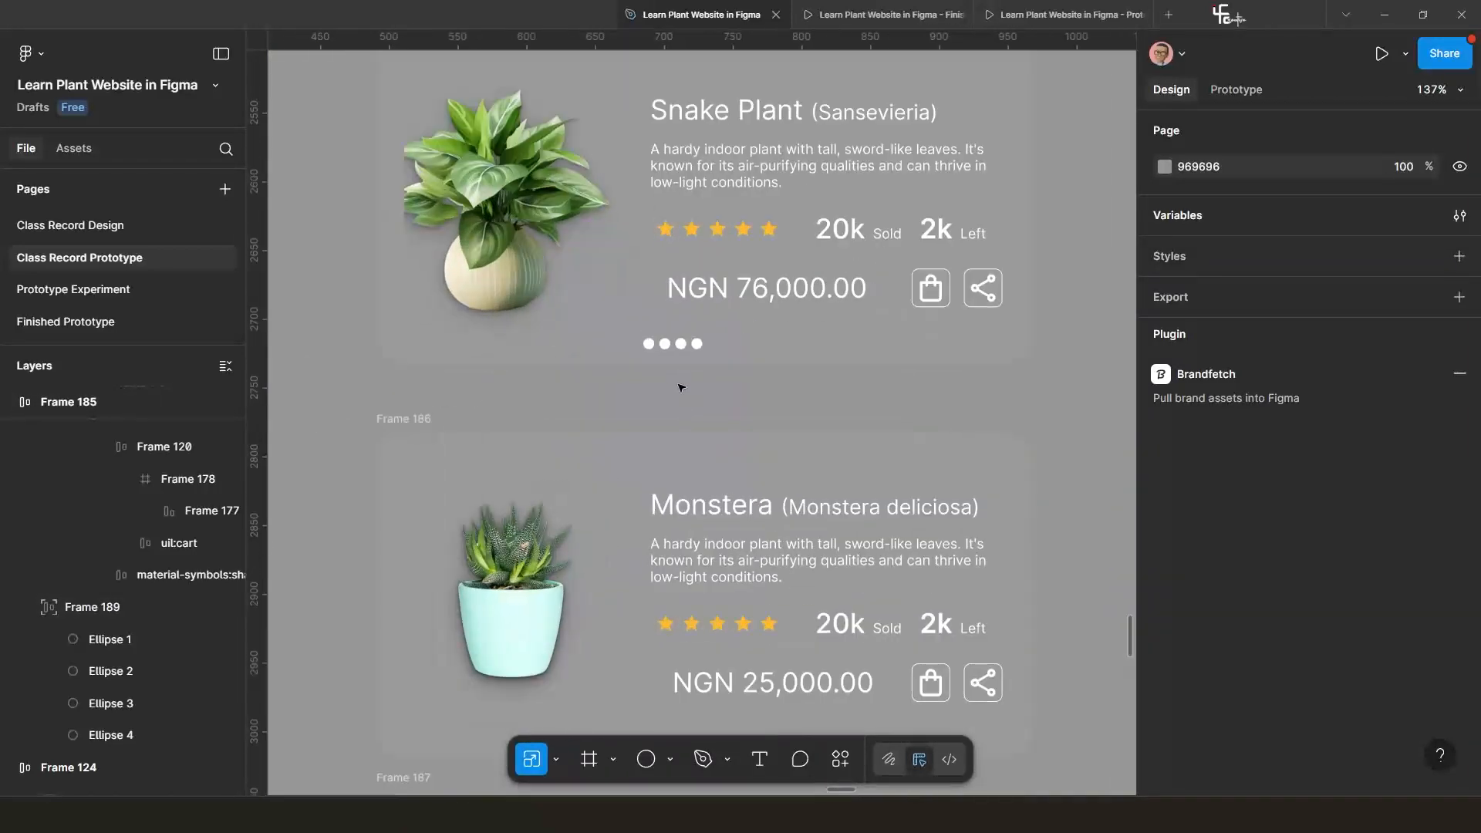
Set the fill opacity of the second, third and fourth dots in the first card's dot row to 50%.
left_click(629, 315)
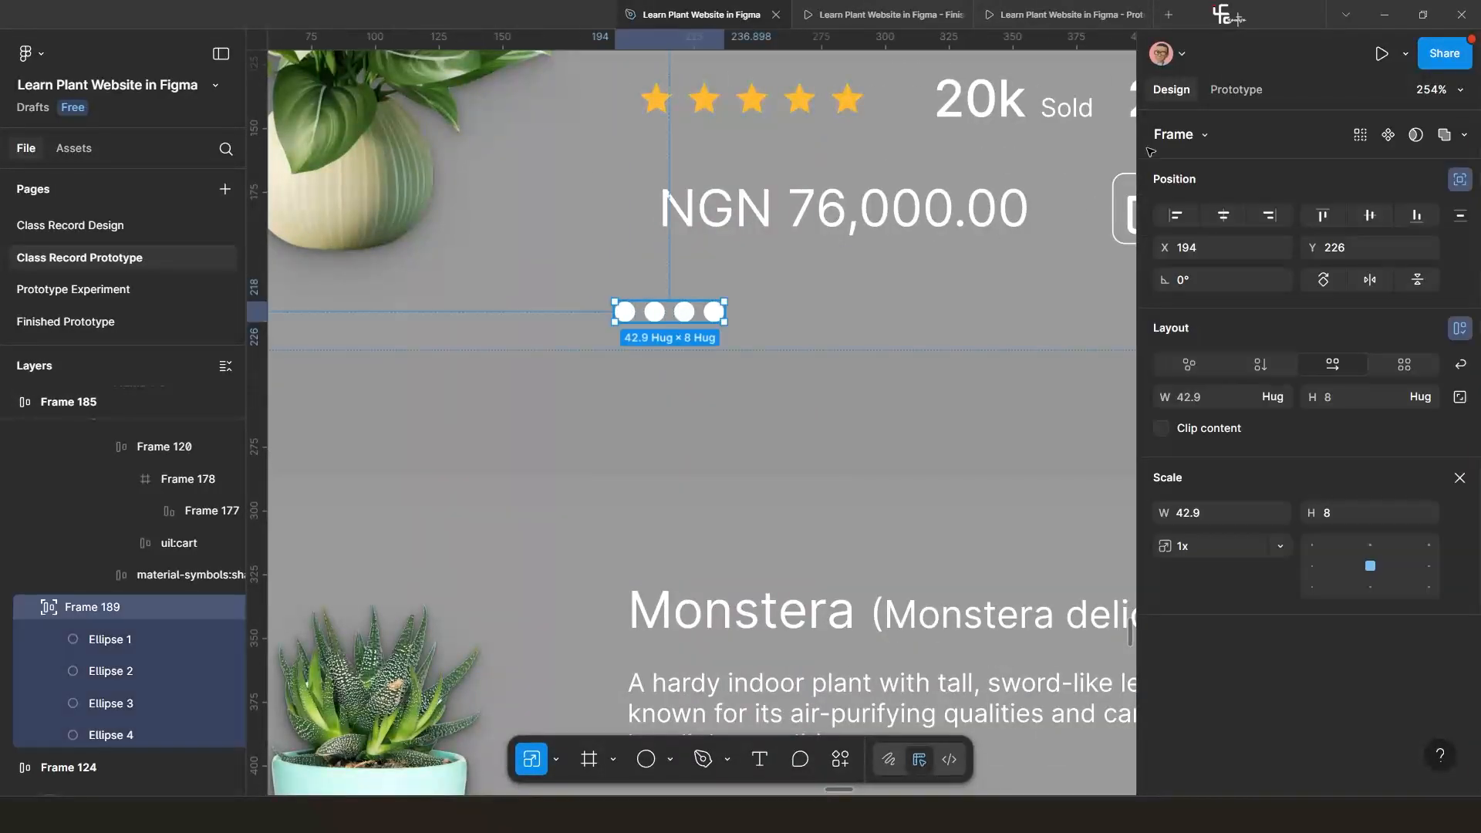
left_click(556, 760)
left_click(562, 664)
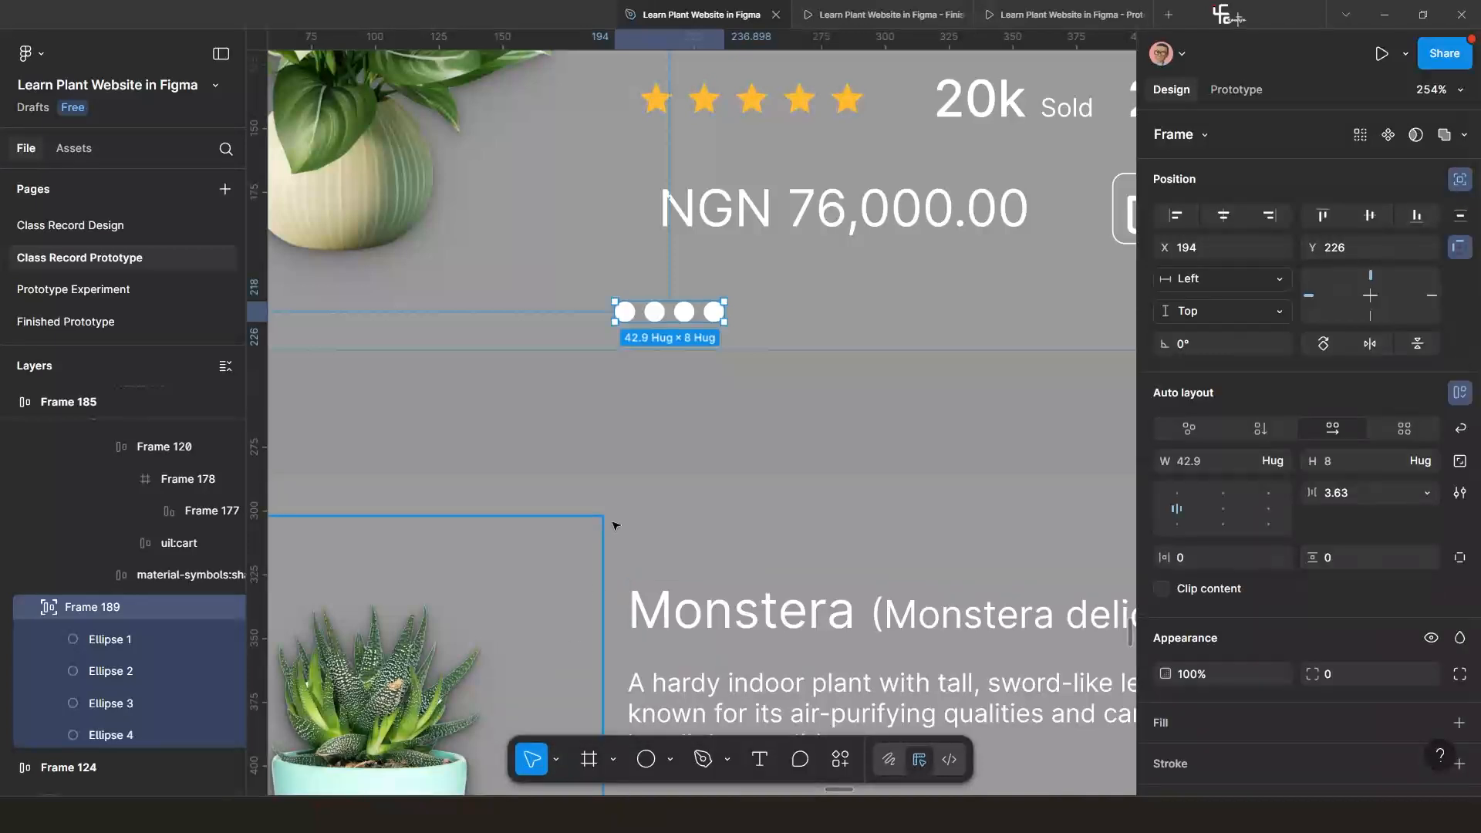
scroll(645, 396, "up", 3)
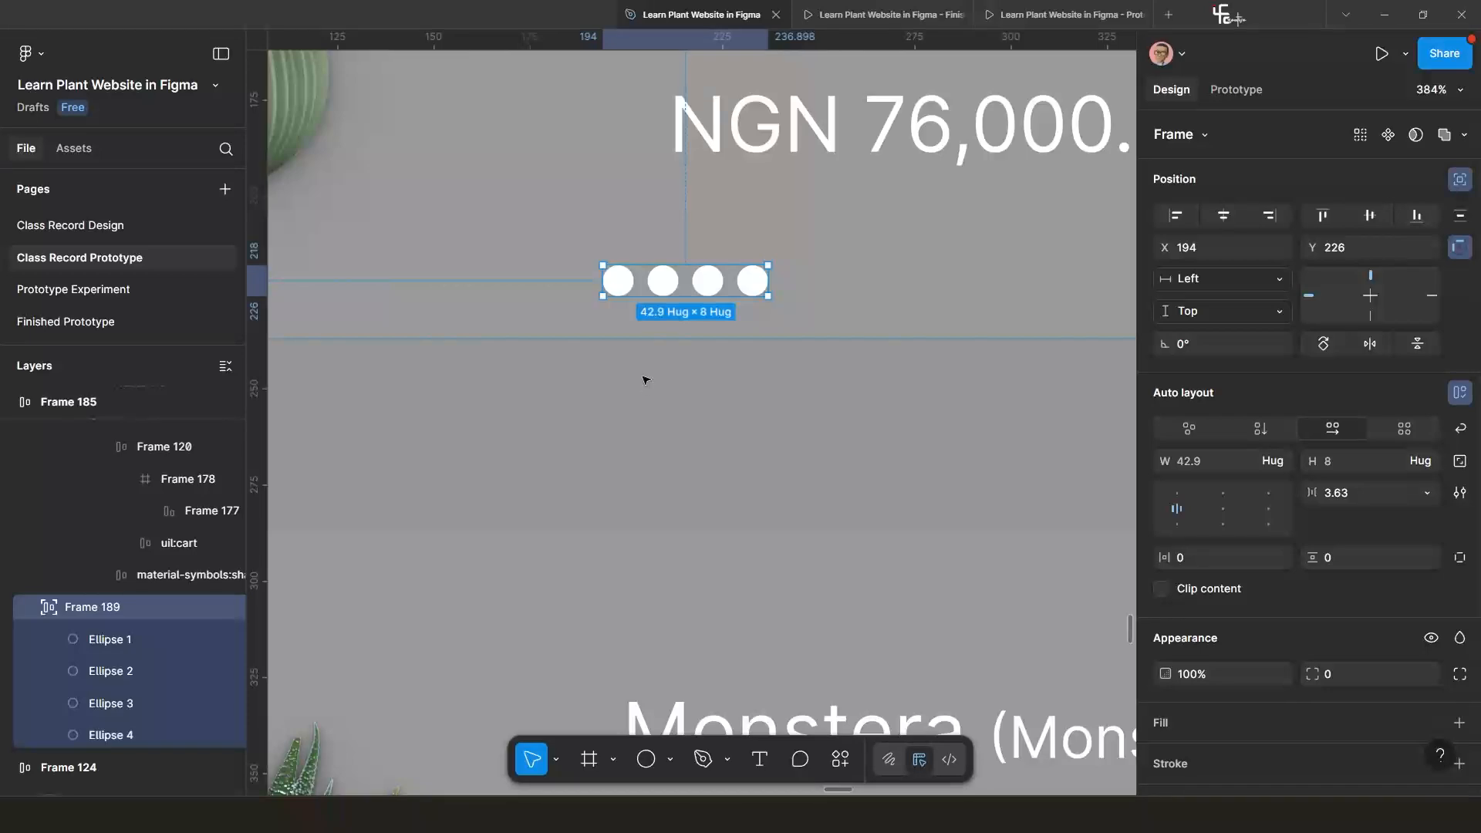
scroll(645, 380, "down", 5)
scroll(638, 371, "up", 6)
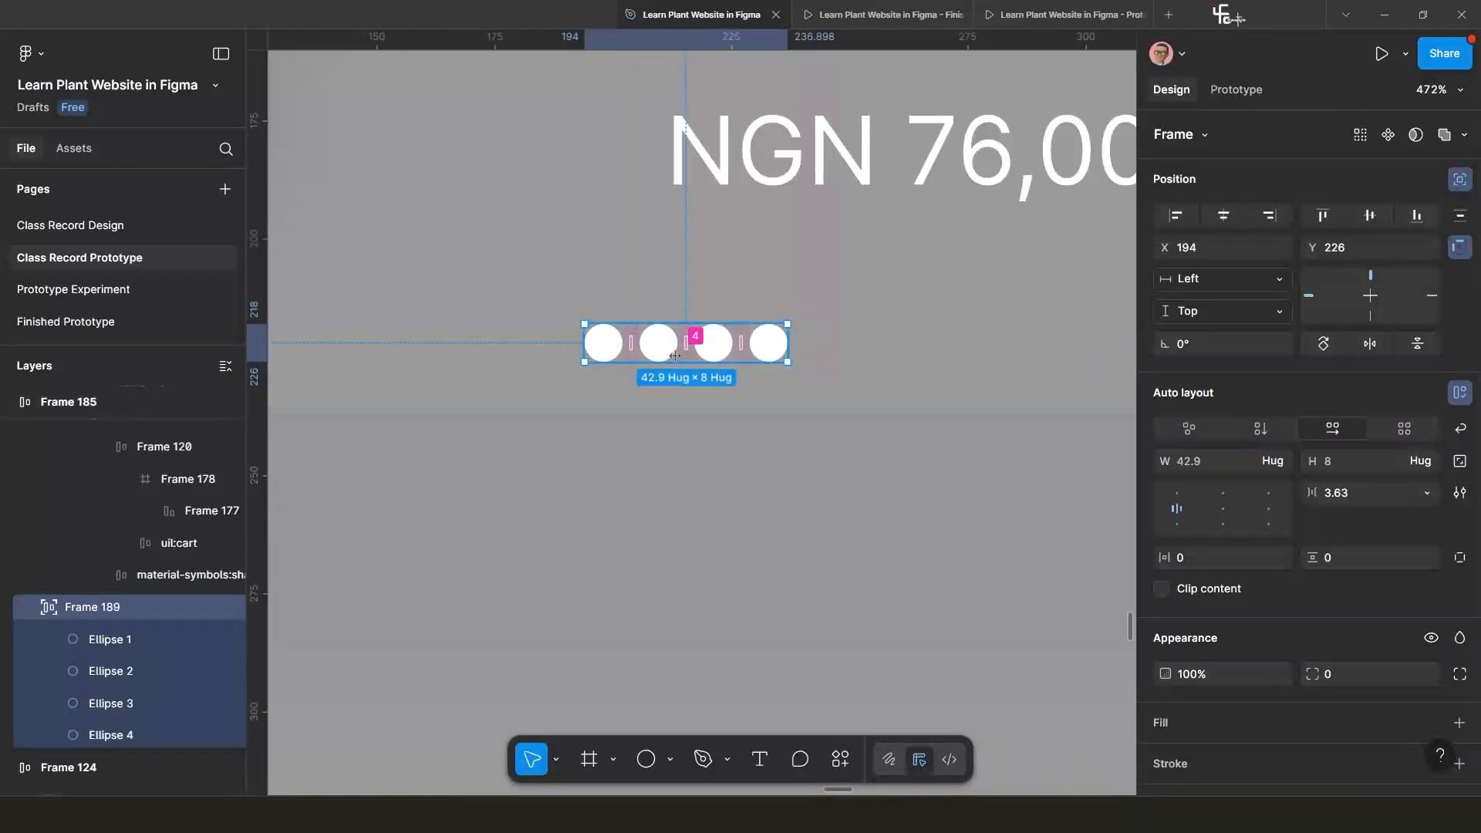
left_click(659, 342)
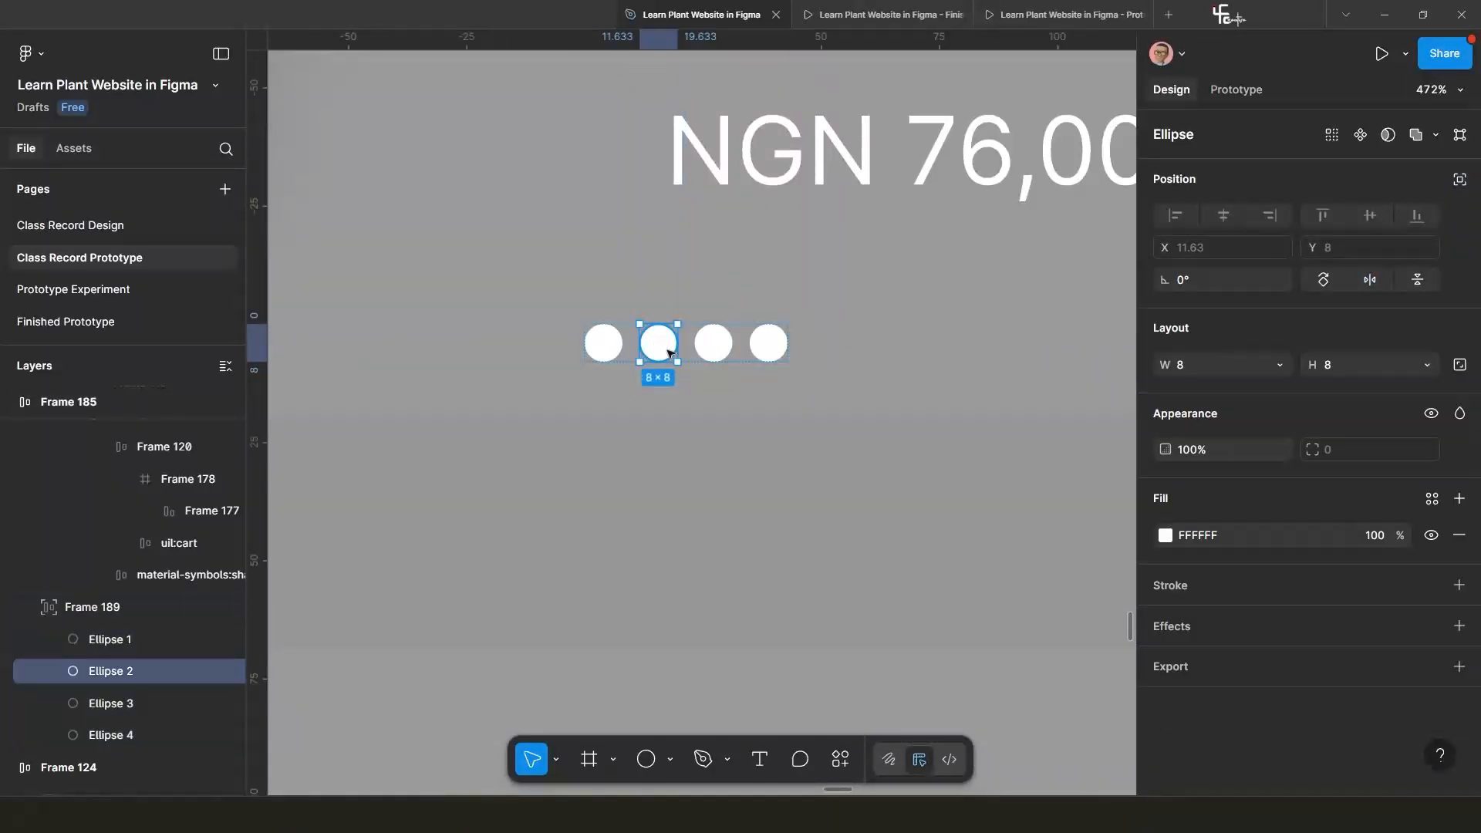
left_click(713, 343, "shift")
left_click(769, 347, "shift")
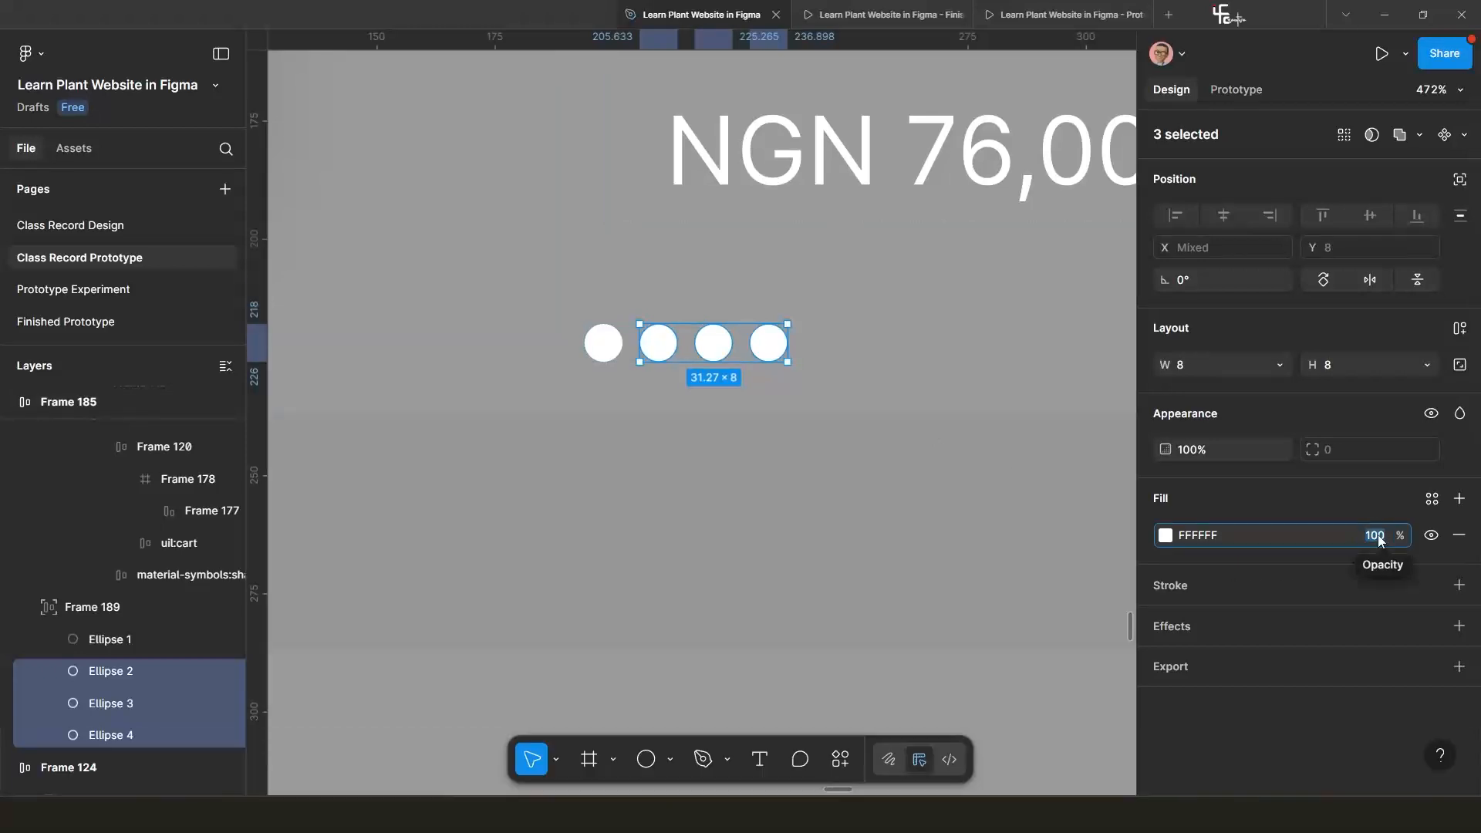
type("50")
key("Return")
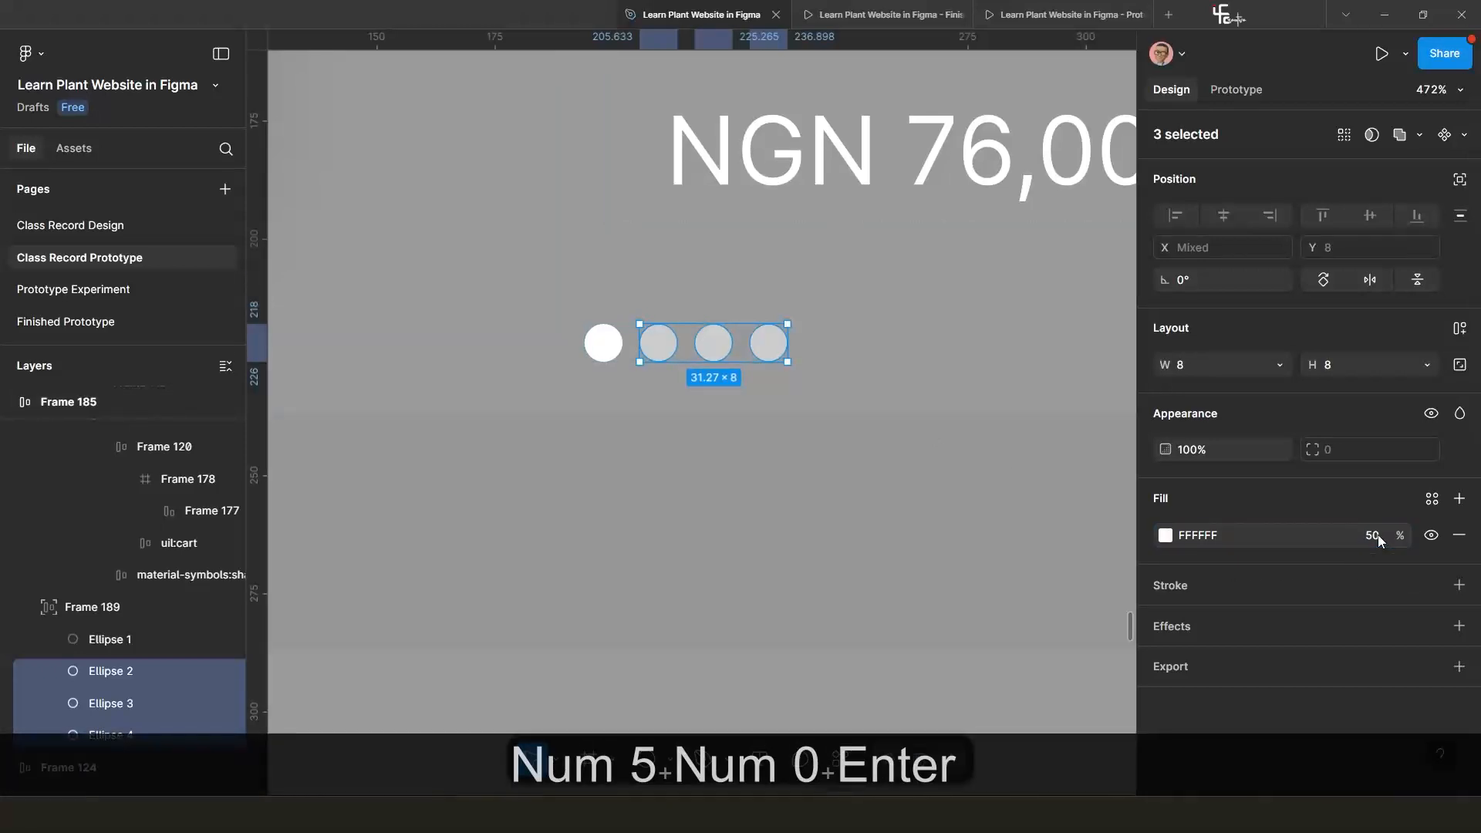
Set the fill opacity of the second, third and fourth dots in the first card's dot row to 30%.
left_click(1378, 535)
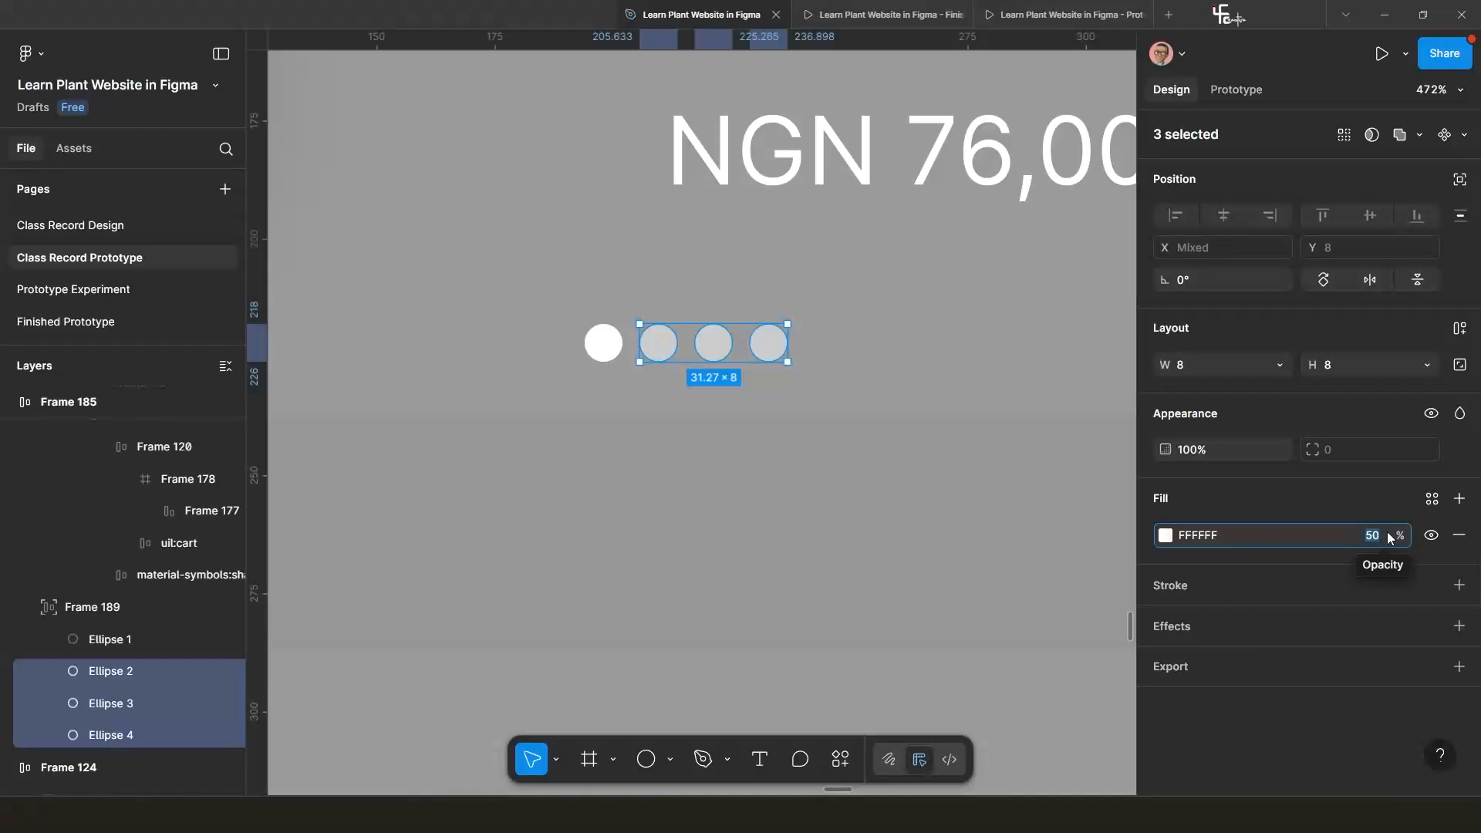
type("30")
key("Return")
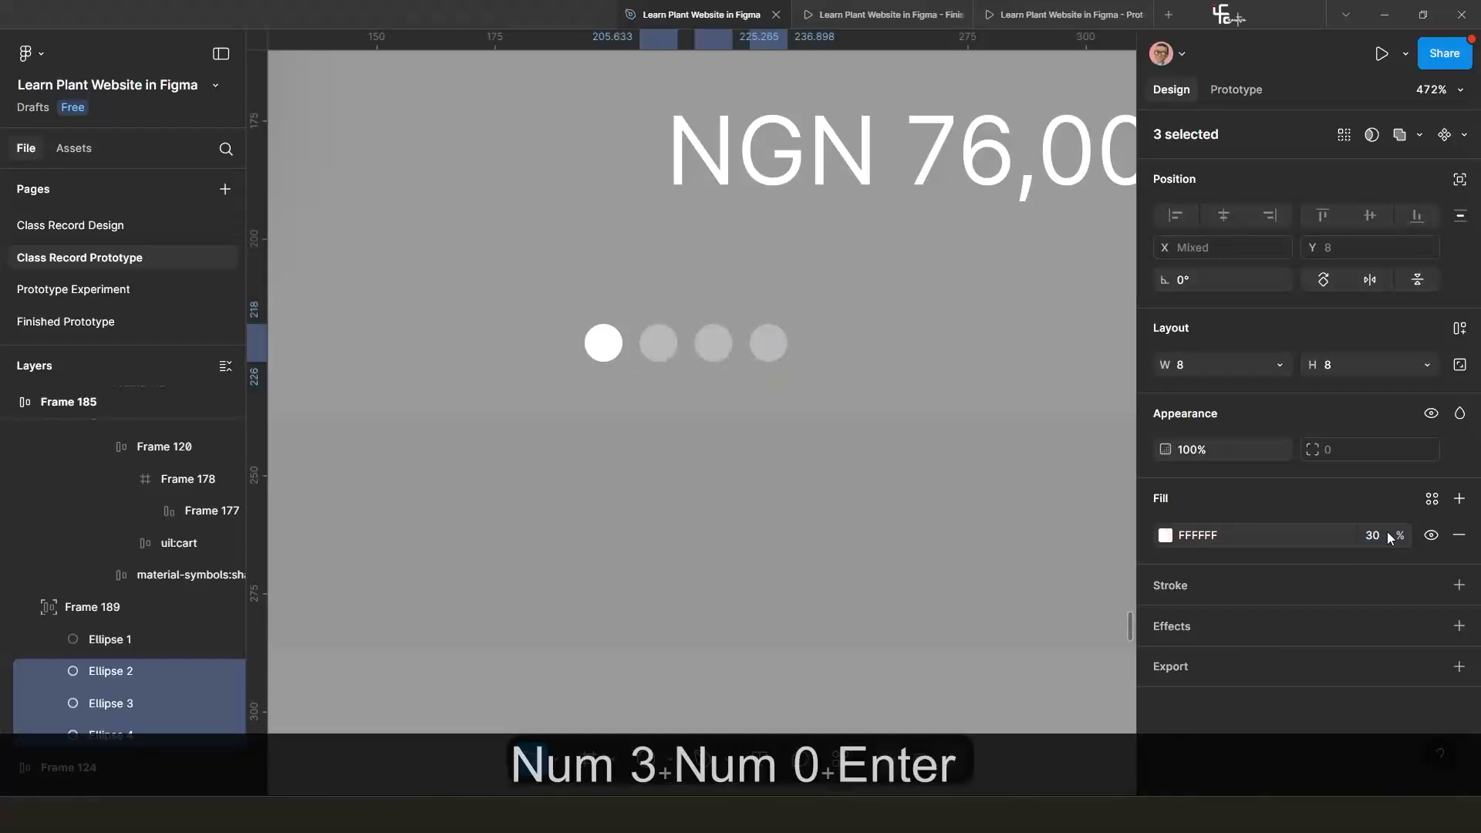
Copy the first card's dot row and paste it into the second card, the Monstera priced NGN 25,000.00.
scroll(815, 540, "down", 3)
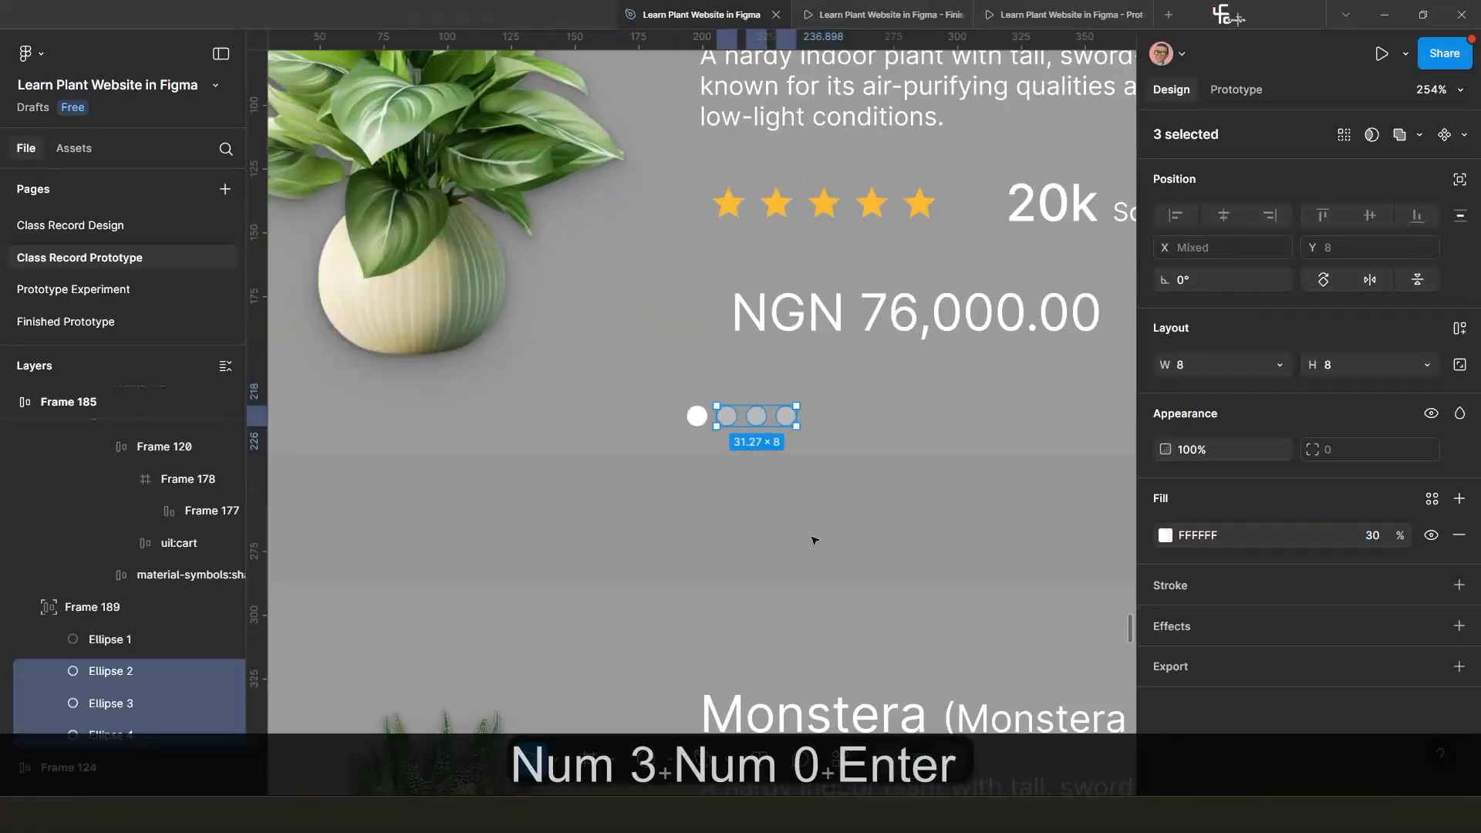
left_click(673, 463)
left_click(717, 413)
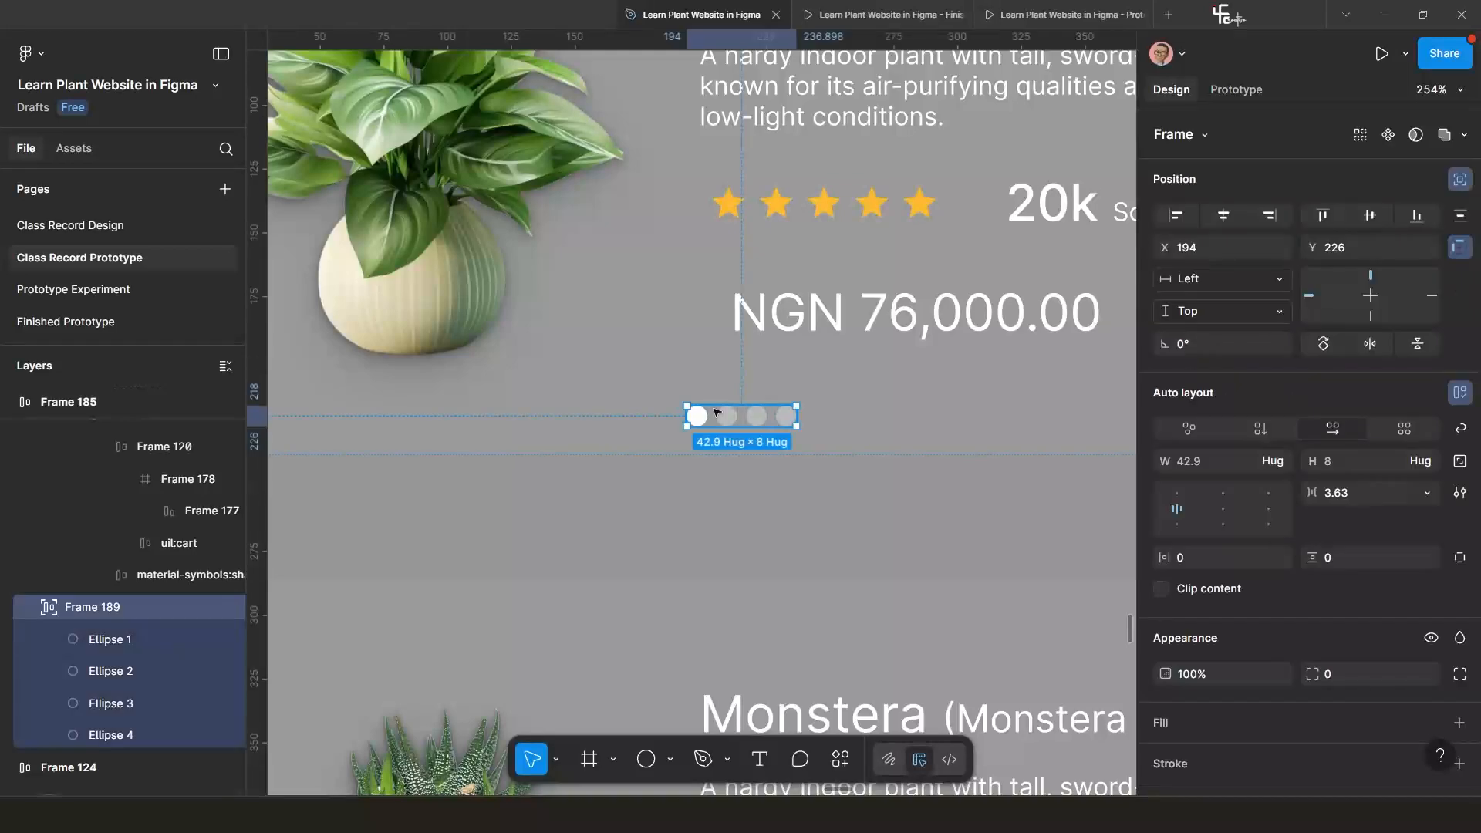
key("ctrl+c")
key("ctrl+c")
scroll(686, 502, "down", 5)
scroll(686, 502, "up", 4)
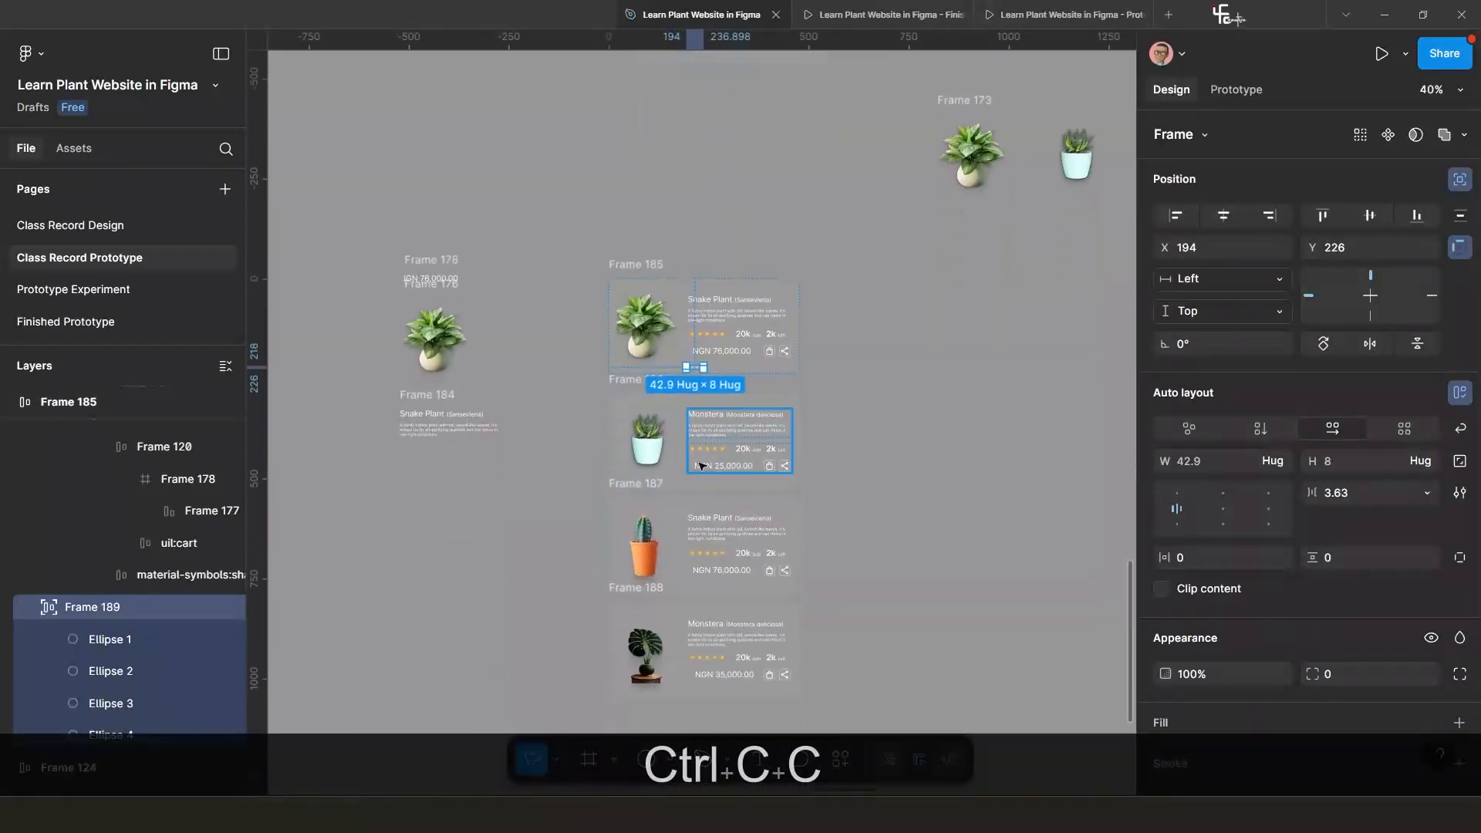
left_click(527, 290)
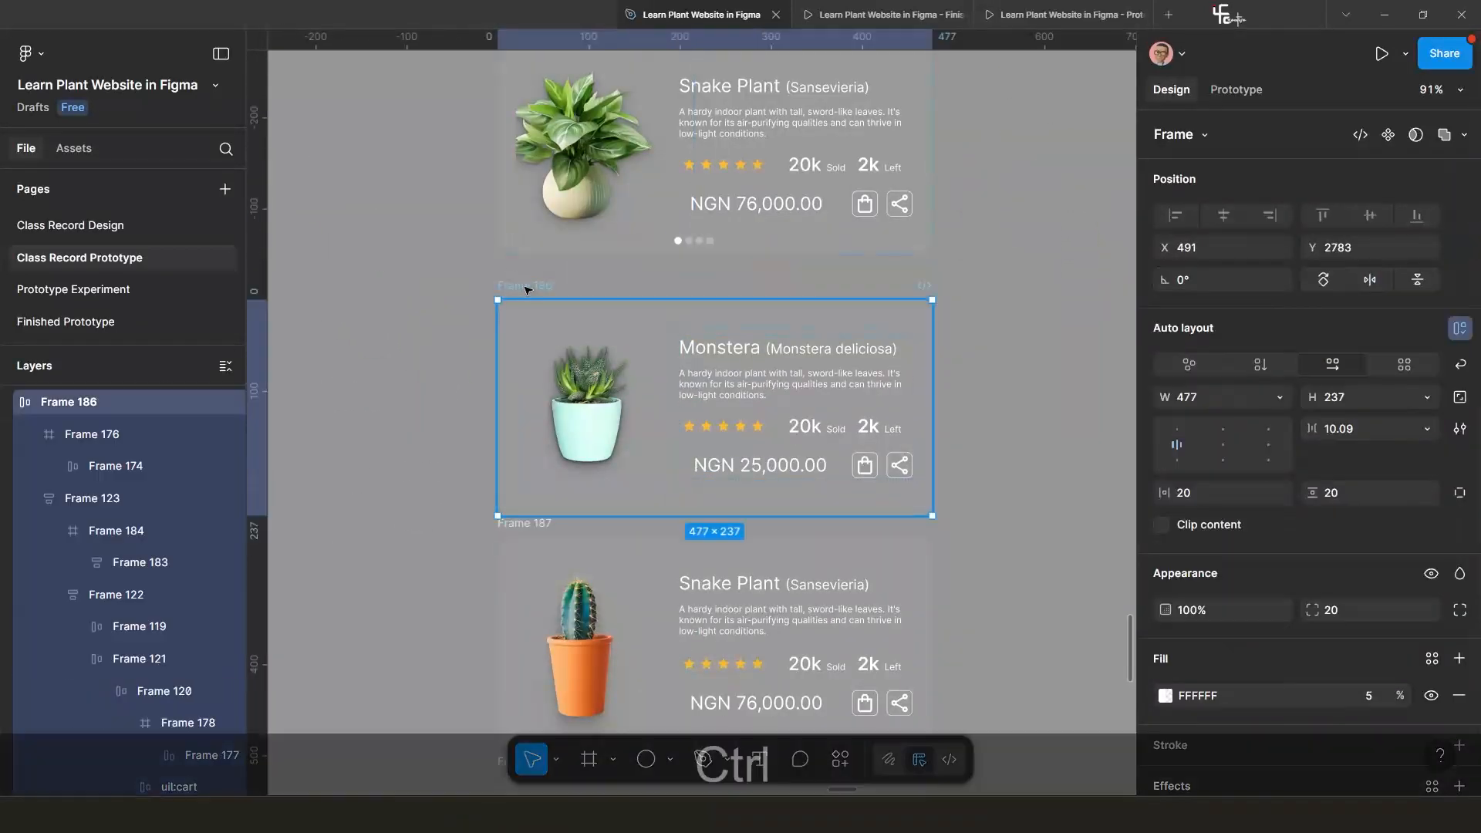
key("ctrl+v")
scroll(694, 502, "up", 10)
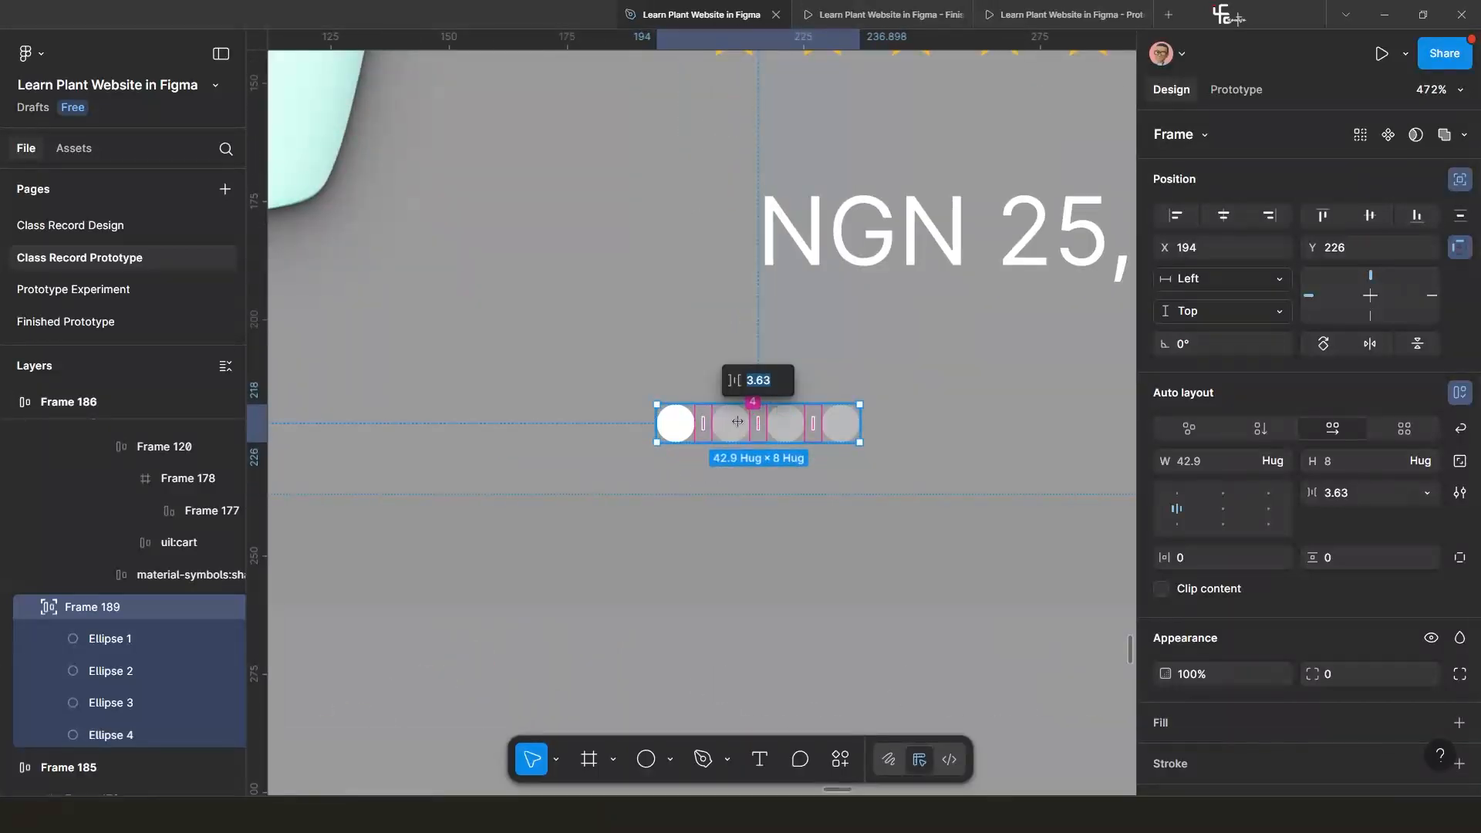
left_click(787, 424)
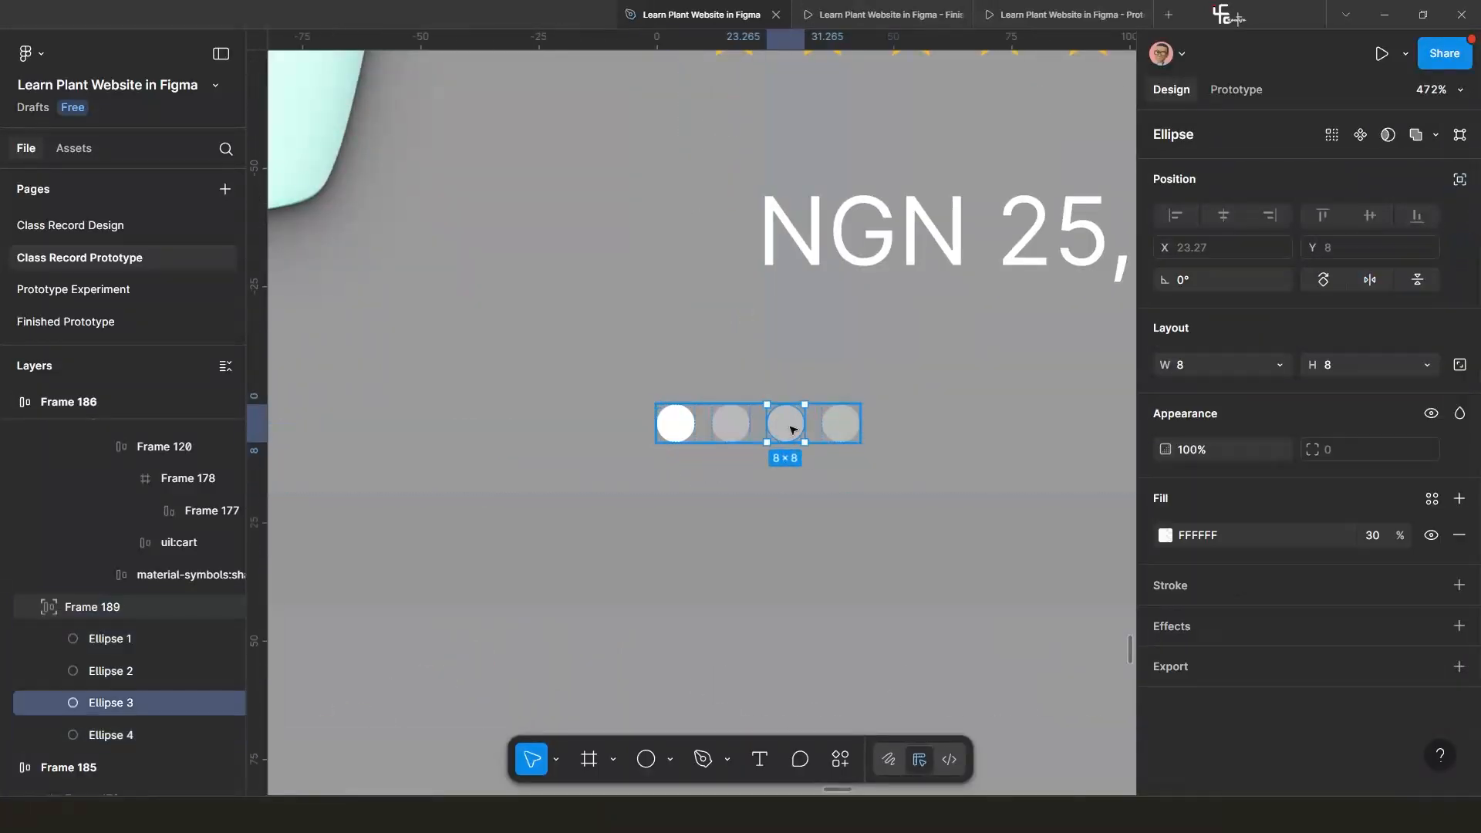
left_click(841, 423, "shift")
left_click(669, 430, "shift")
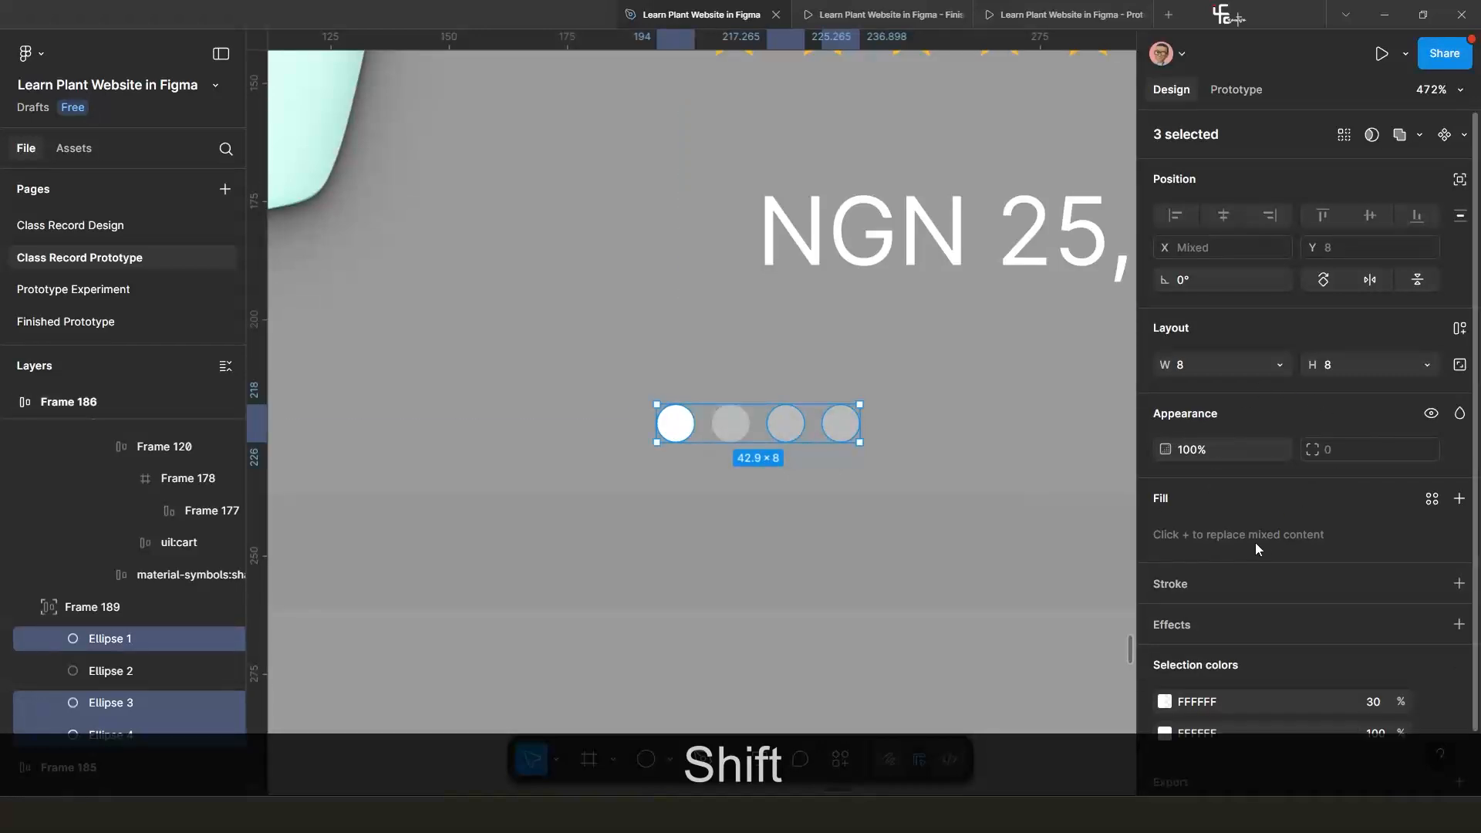
scroll(1261, 663, "down", 2)
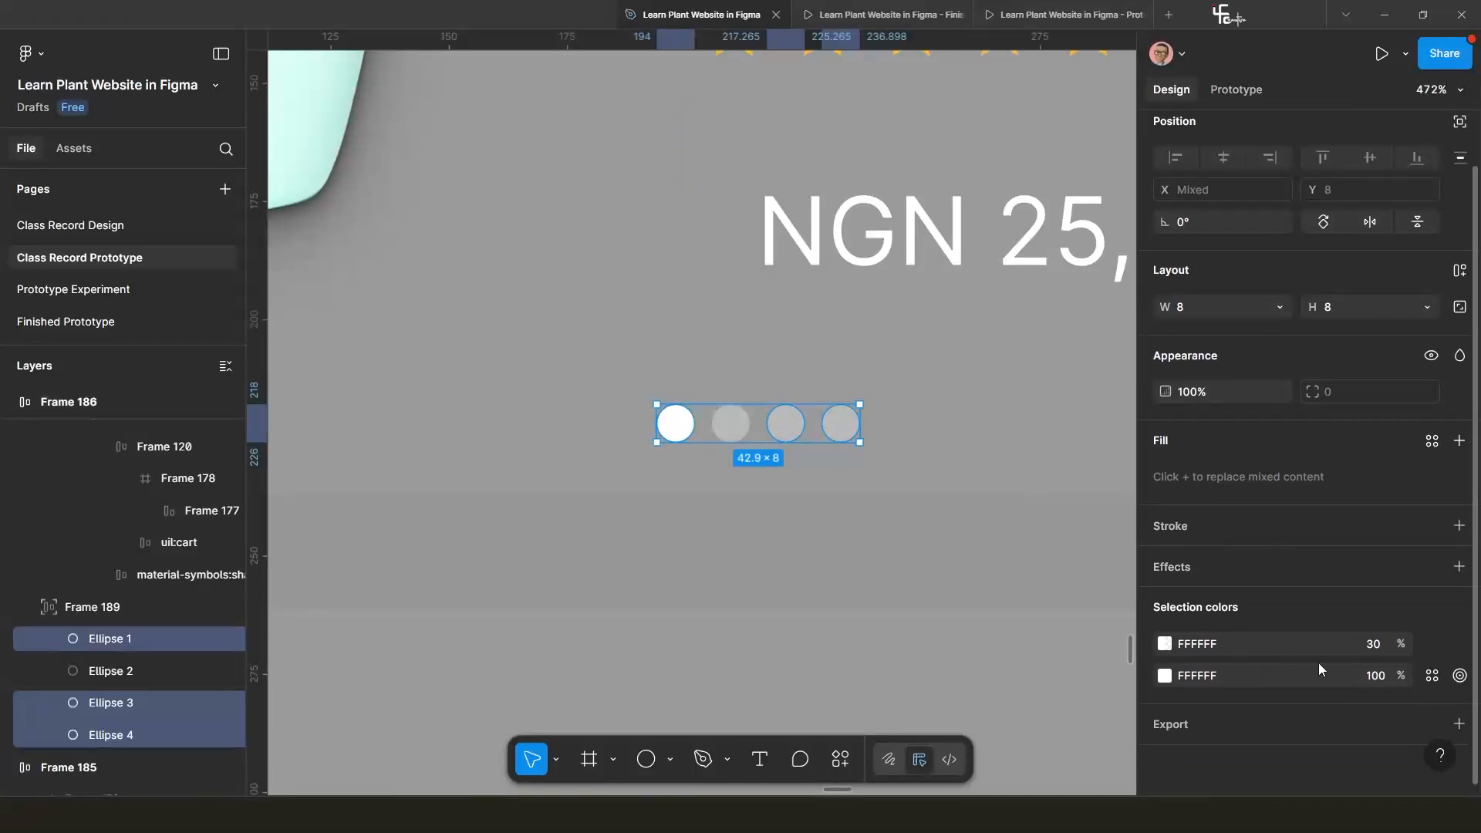
left_click(1376, 646)
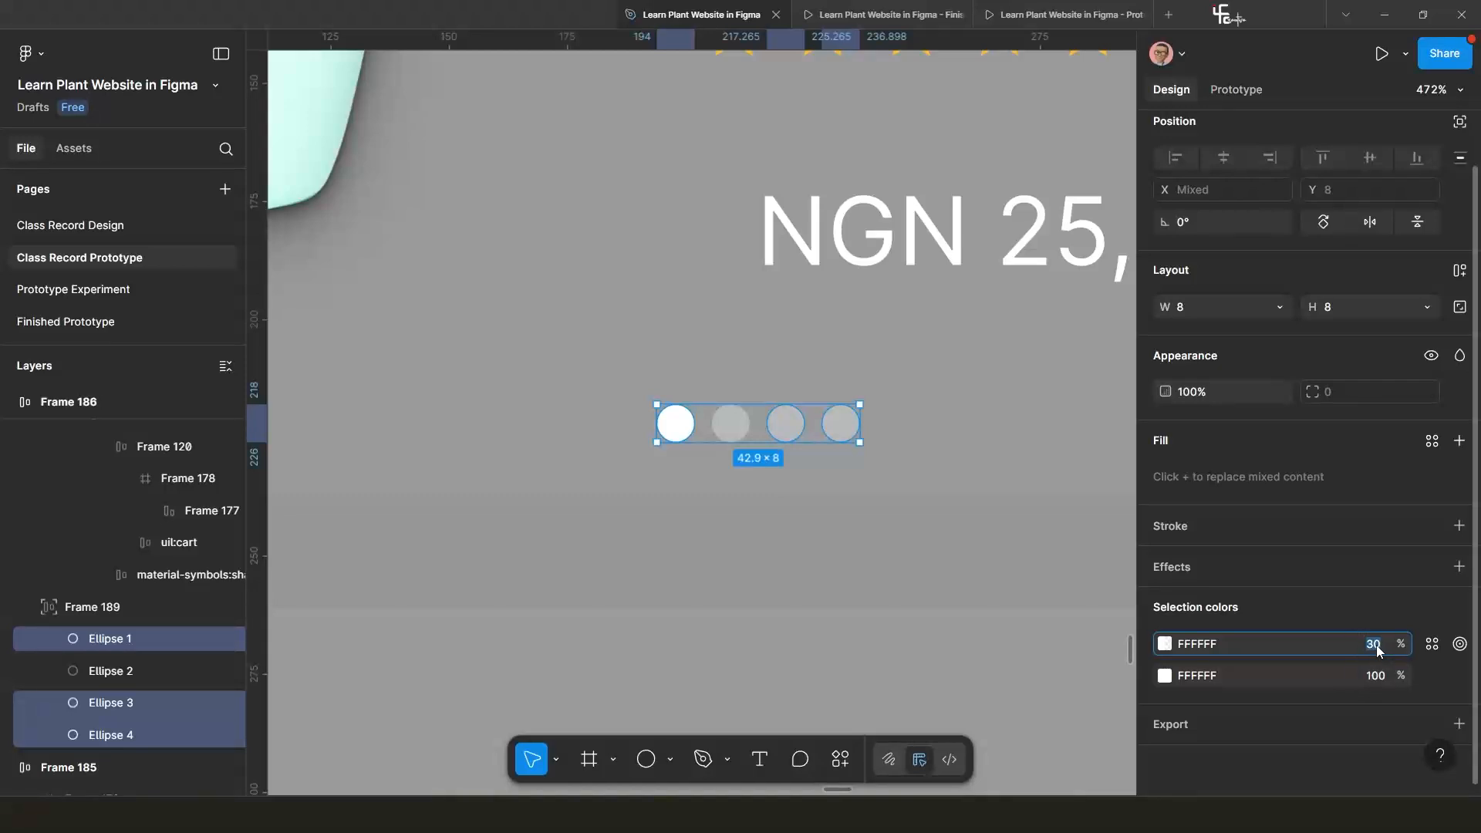
In the second card's dot row, set the first dot's fill opacity to 30% and the second dot's to 100%.
double_click(677, 436)
key("Escape")
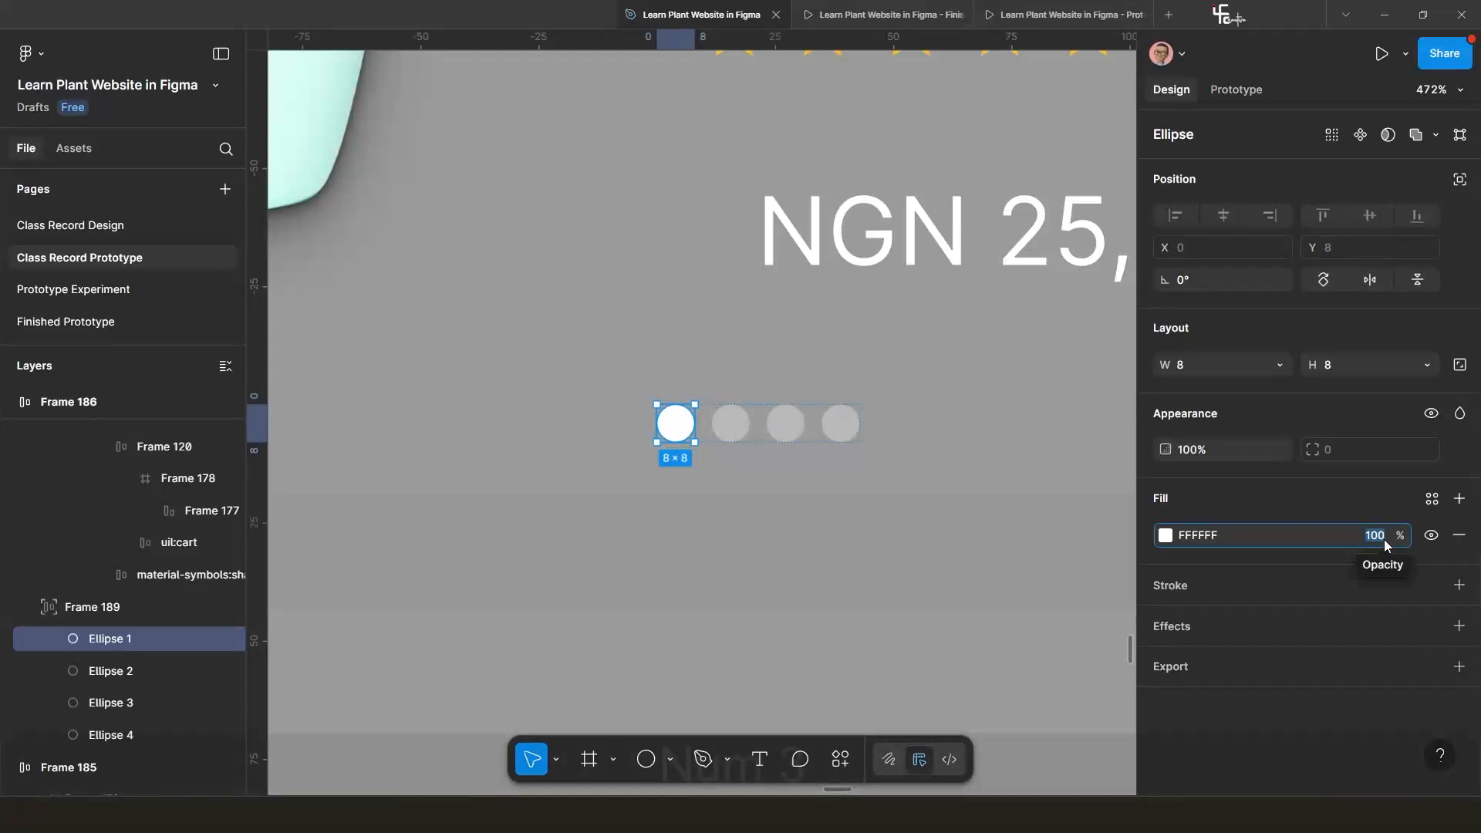
type("30")
key("Return")
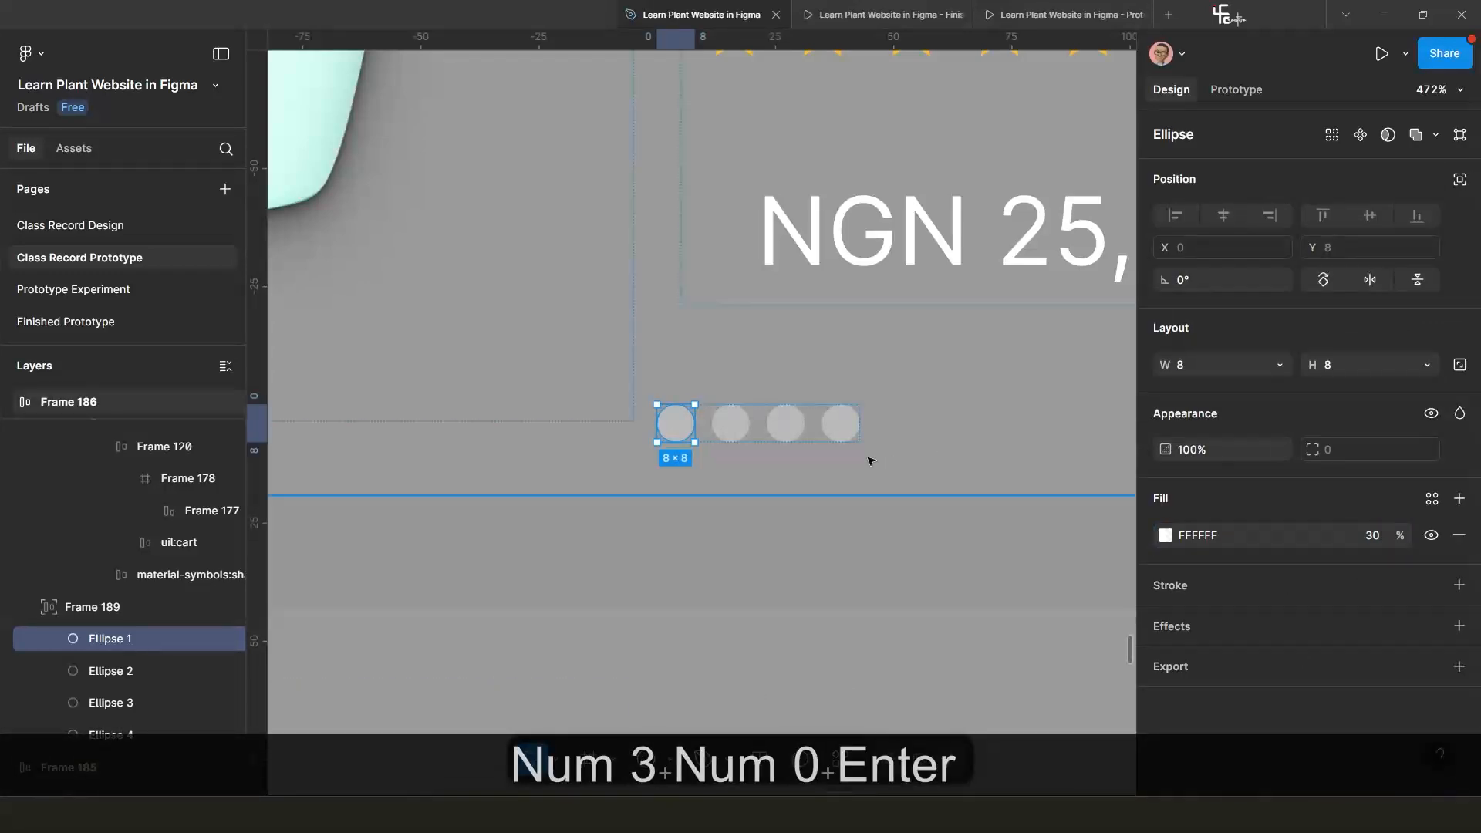
left_click(730, 427)
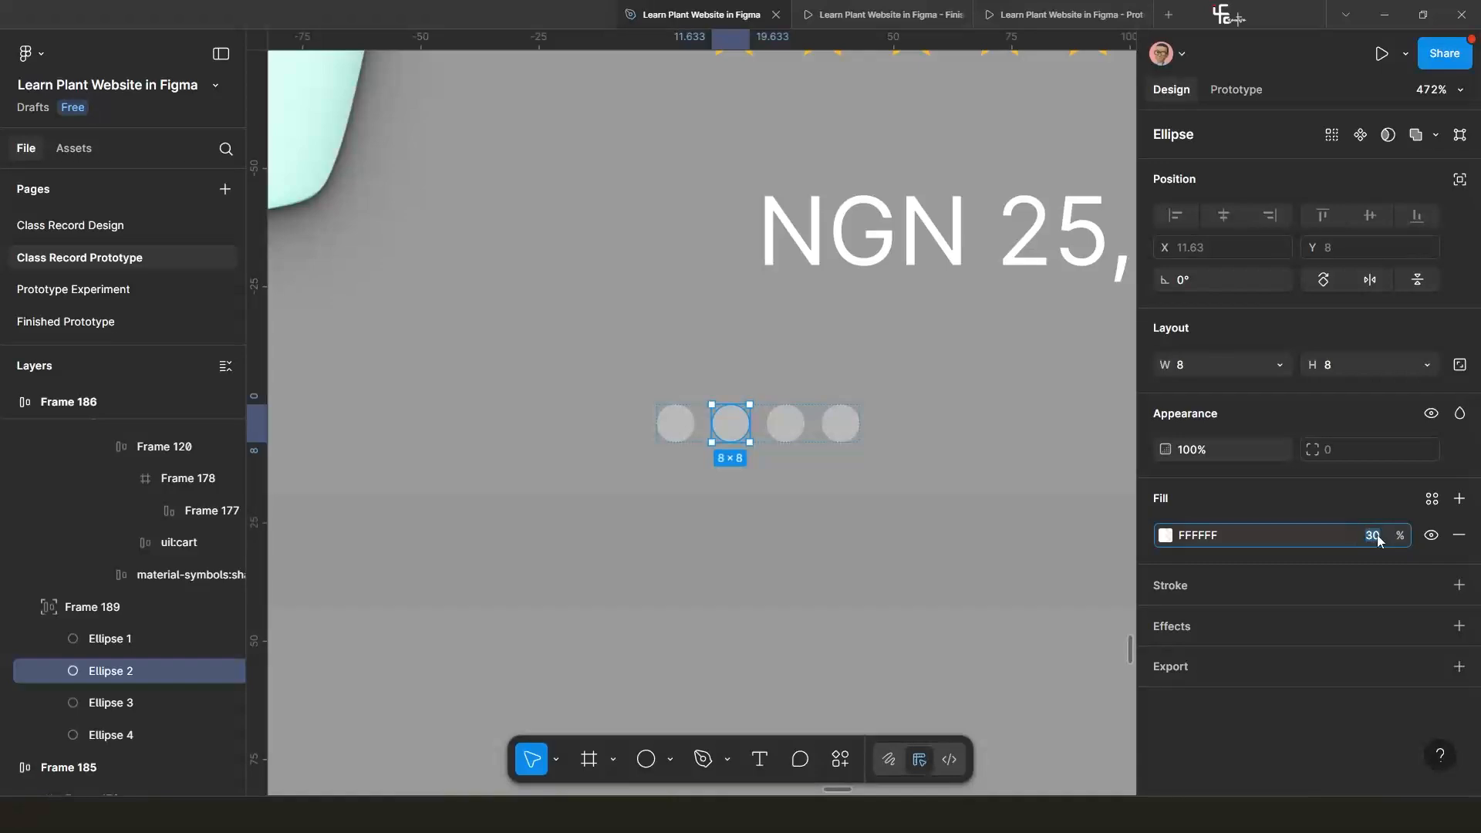
type("100")
key("Return")
Paste the copied dot row into the third card, the one with the orange pot.
scroll(723, 481, "down", 5)
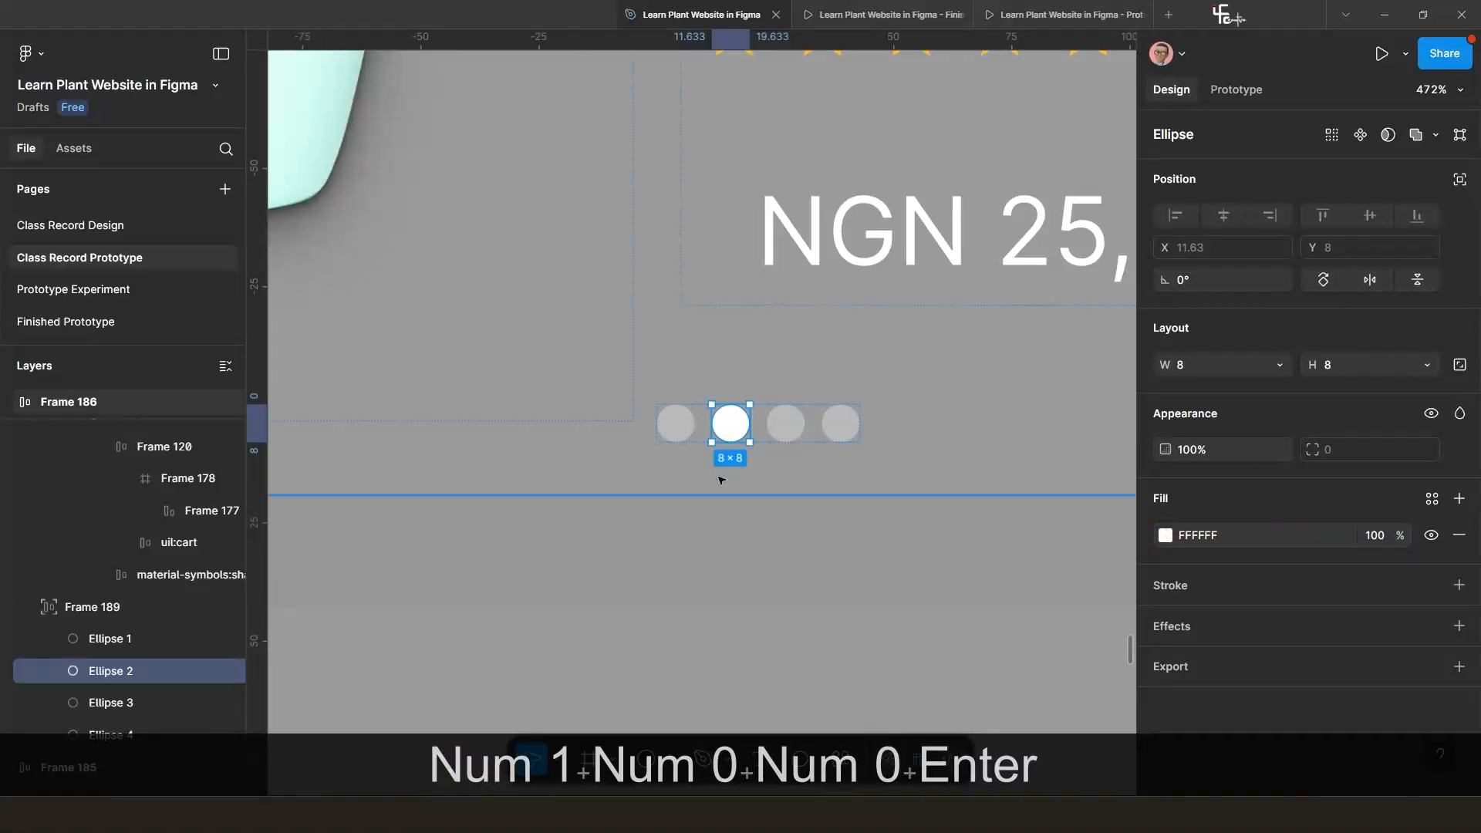
scroll(774, 534, "down", 5)
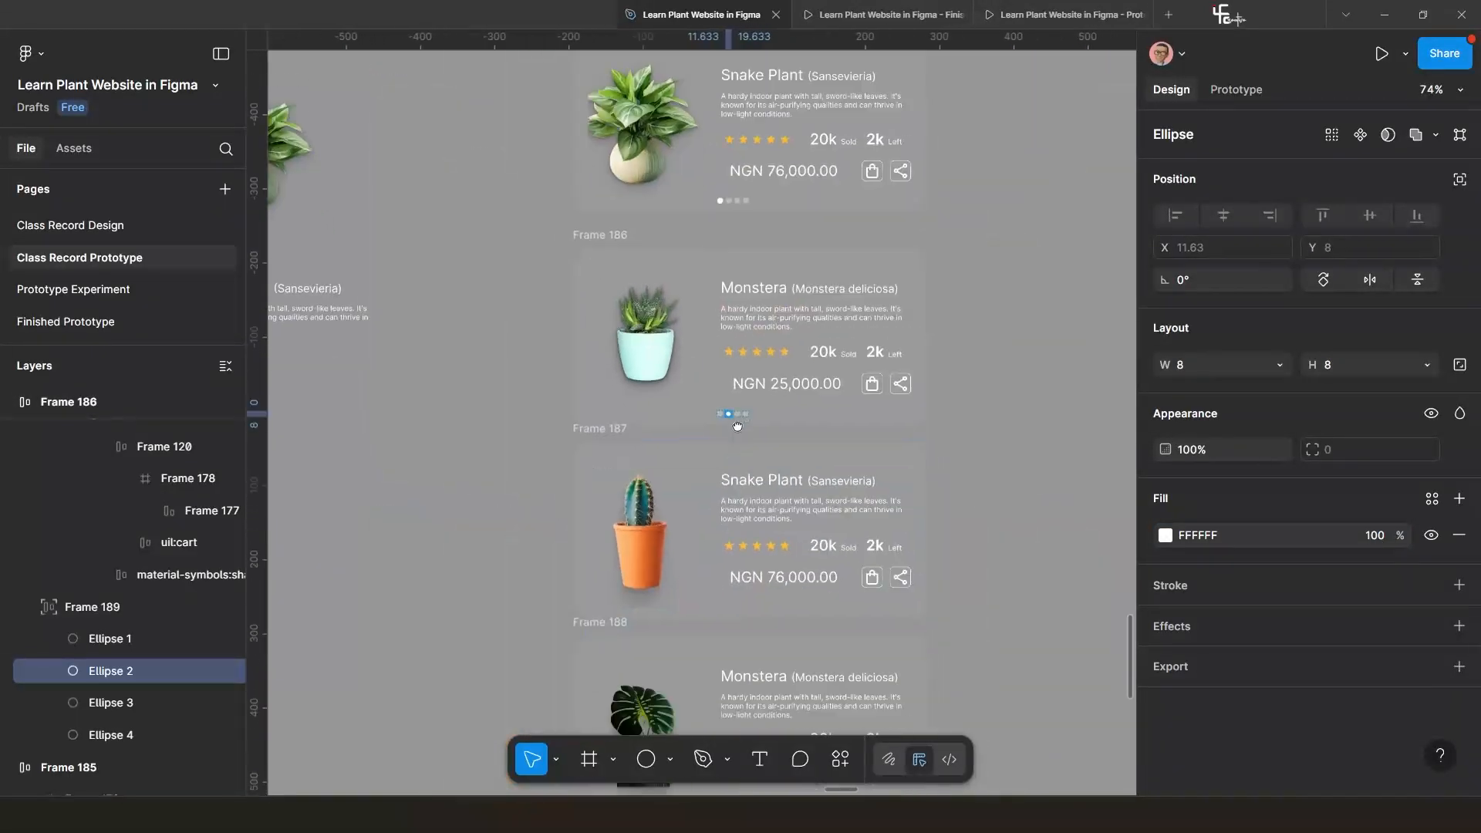
left_click(752, 578)
key("ctrl+v")
scroll(752, 579, "up", 8)
In the third card's dot row, set the first dot's fill opacity to 30% and the third dot's to 100%.
left_click(710, 487)
left_click(657, 486, "shift")
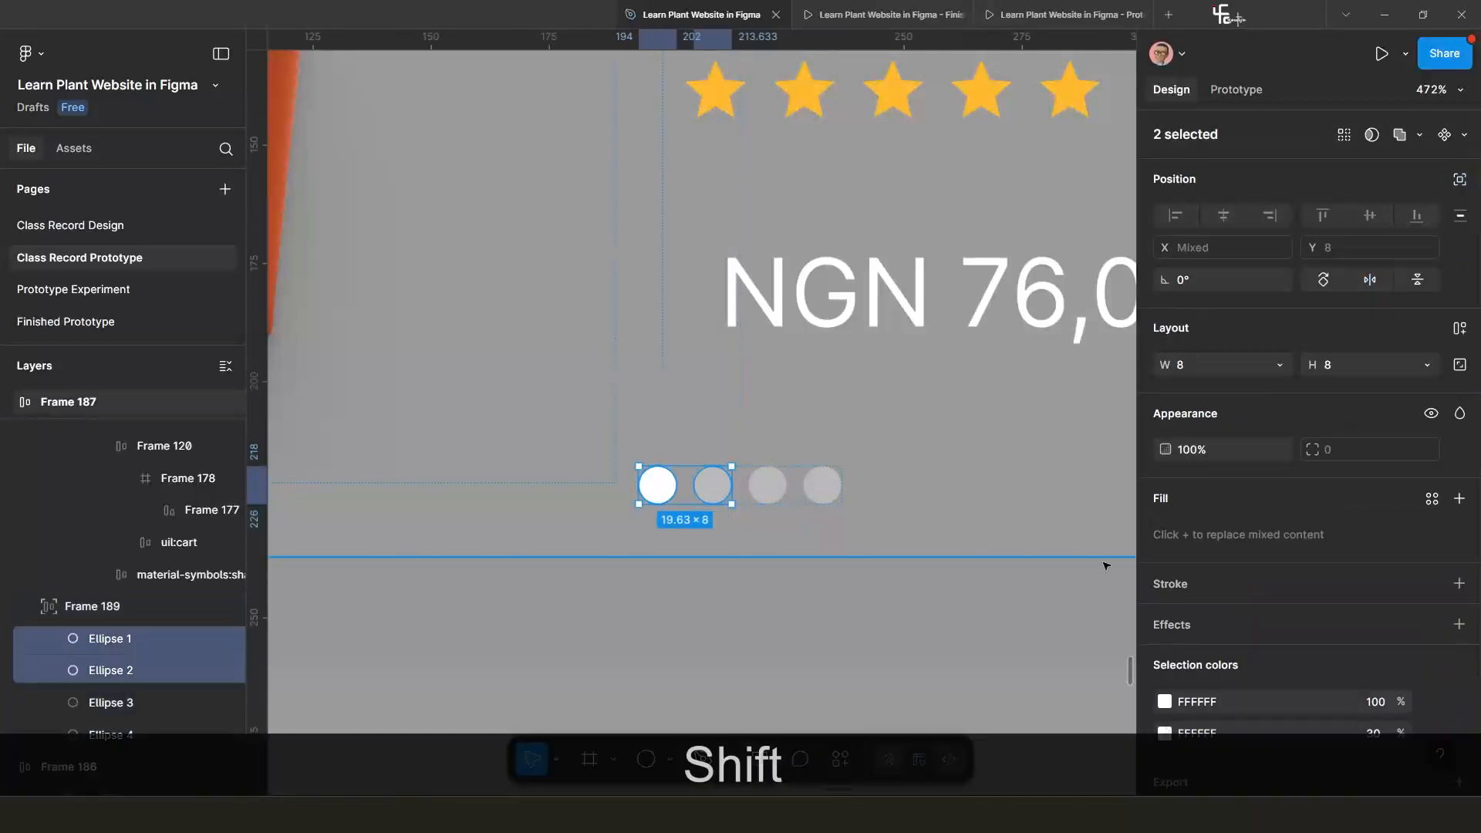
left_click(653, 486)
left_click(1375, 535)
type("30")
key("Return")
left_click(766, 485)
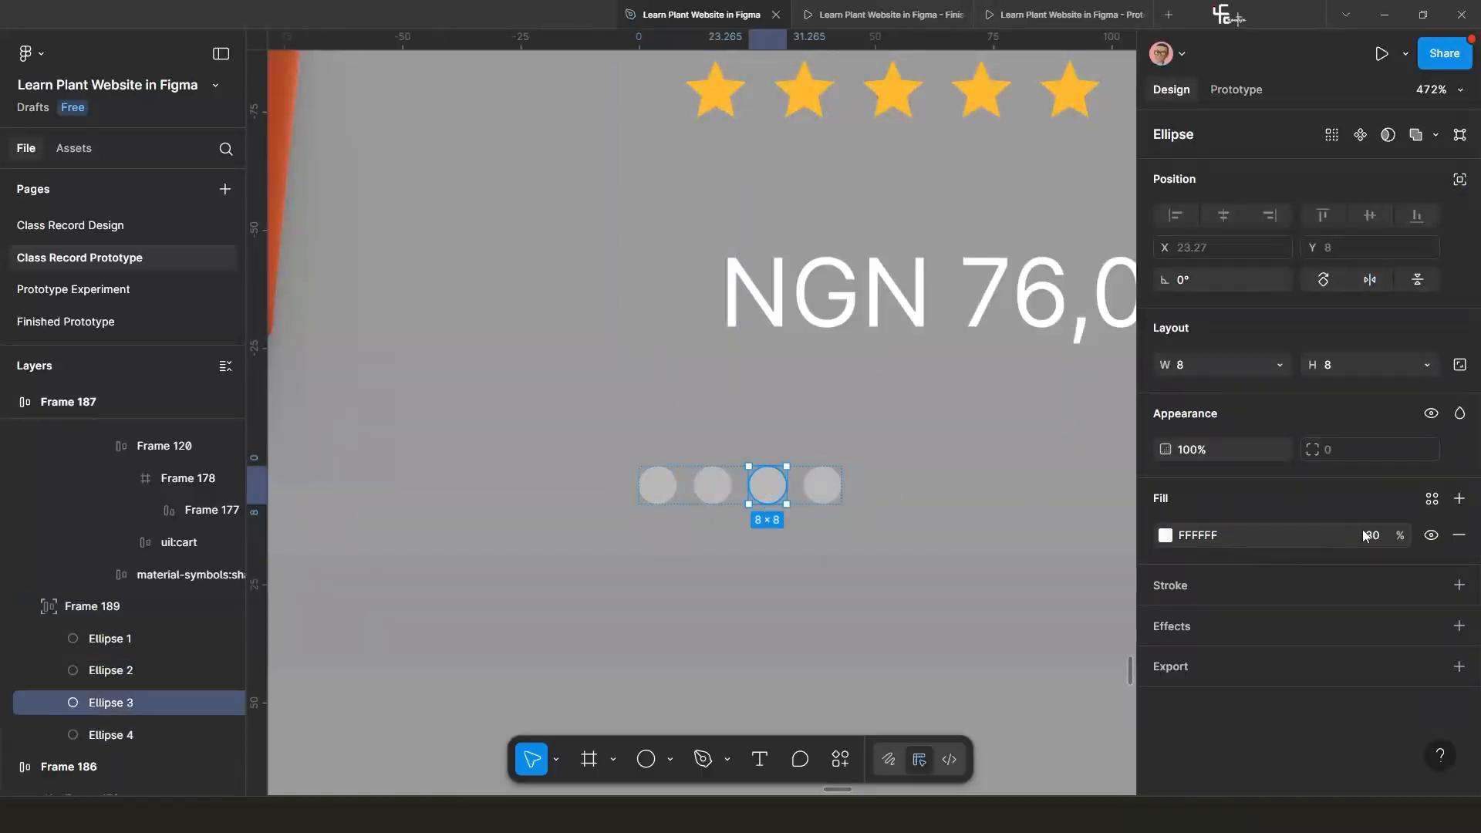
left_click(1375, 535)
type("100")
key("Return")
Paste the copied dot row into the fourth card, the Monstera priced NGN 35,000.00.
scroll(695, 501, "down", 10)
left_click(700, 515)
key("ctrl+v")
scroll(642, 558, "up", 8)
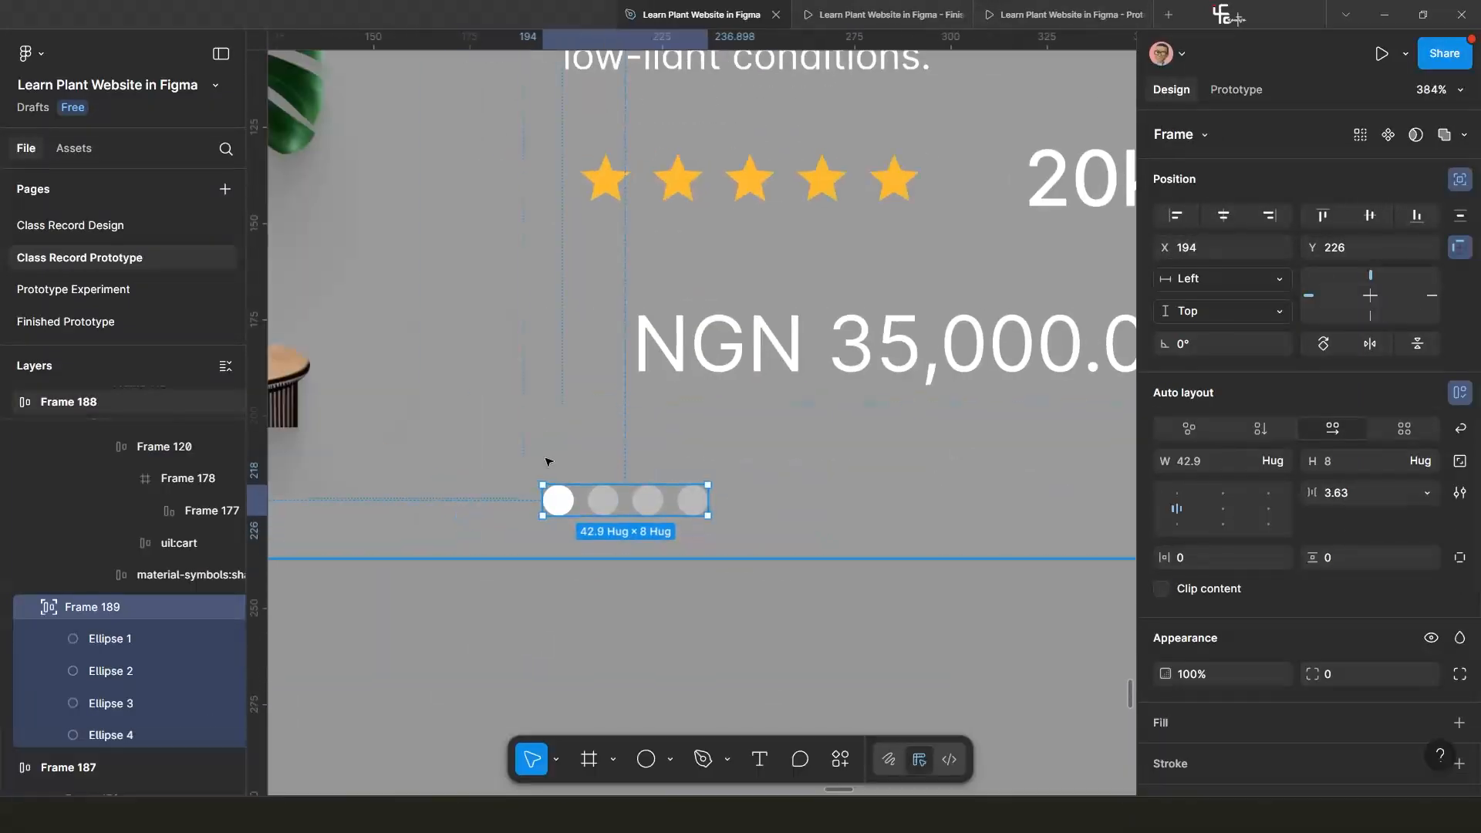
In the fourth card's dot row, set the first dot's fill opacity to 30% and the fourth dot's to 100%.
left_click(555, 501)
left_click(1375, 534)
type("30")
key("Return")
scroll(676, 540, "down", 8)
scroll(676, 540, "up", 8)
left_click(660, 517)
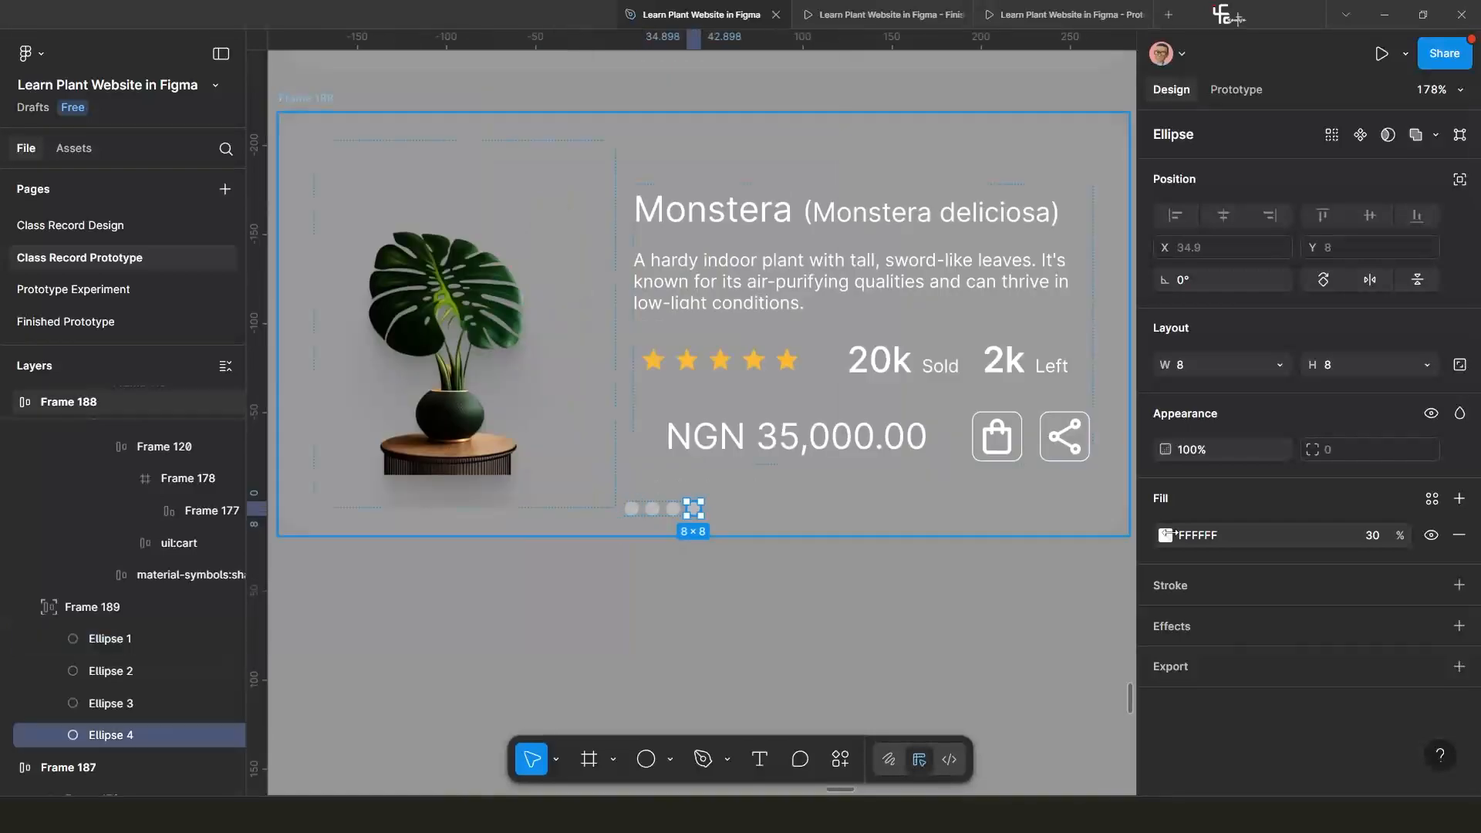
left_click(1375, 536)
type("100")
key("Return")
scroll(694, 540, "down", 12)
key("Escape")
Tidy up the four plant cards into one evenly spaced column with a vertical spacing of 50.
scroll(672, 445, "down", 5)
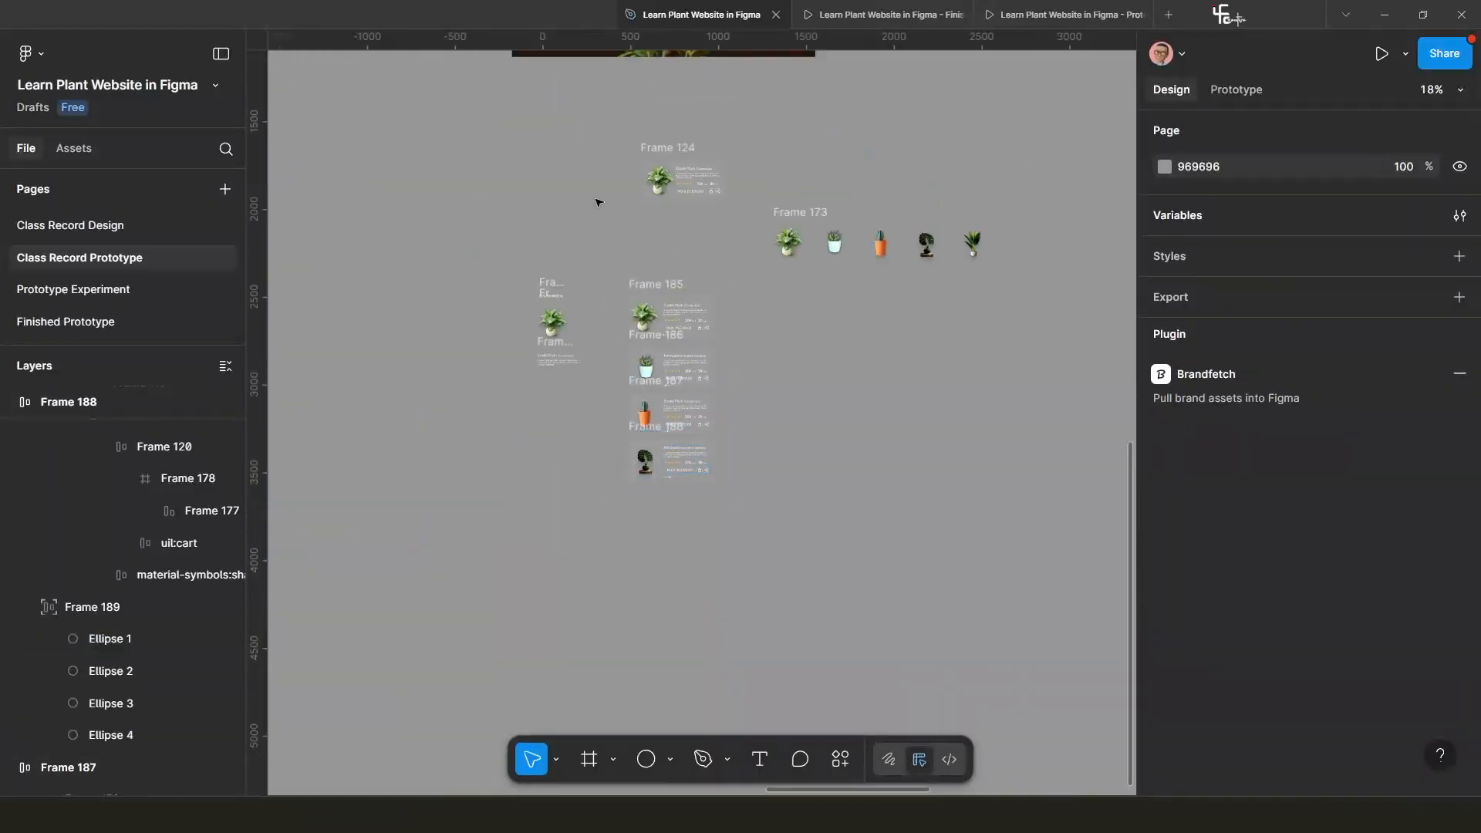
scroll(634, 301, "up", 2)
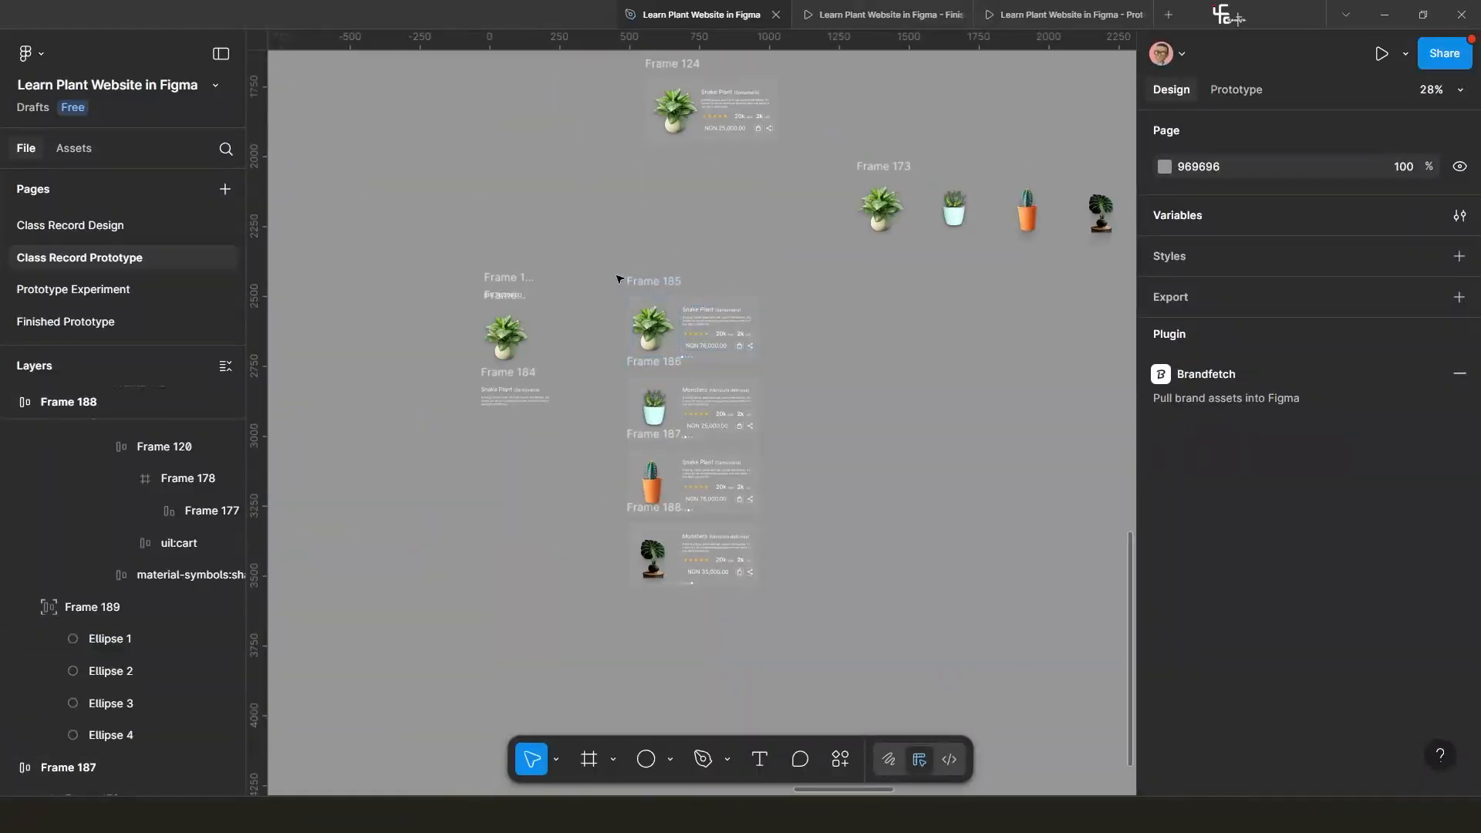
left_click(633, 283)
scroll(609, 370, "up", 7)
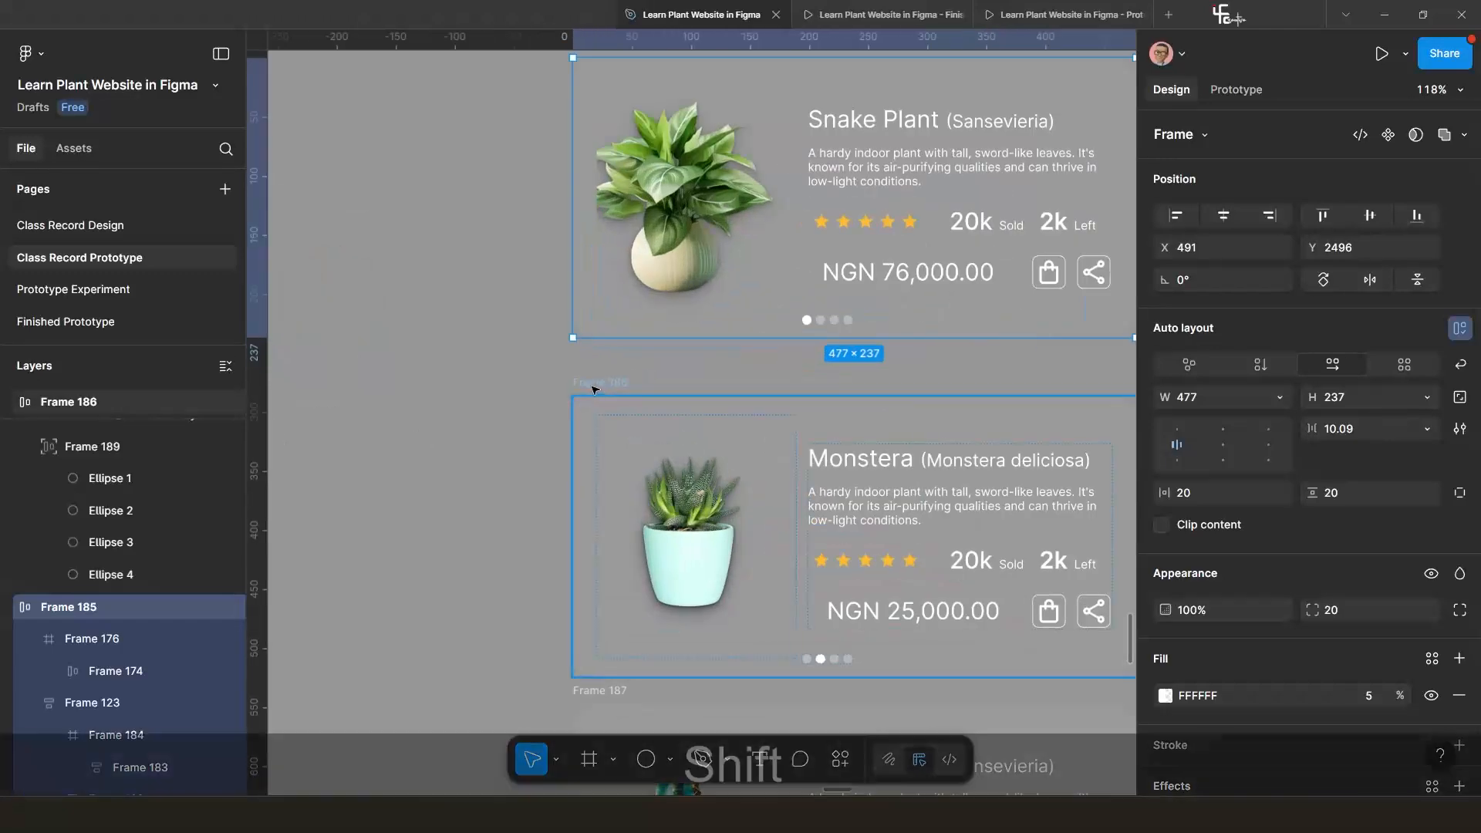
left_click(595, 390, "shift")
scroll(598, 389, "down", 6)
scroll(660, 379, "up", 6)
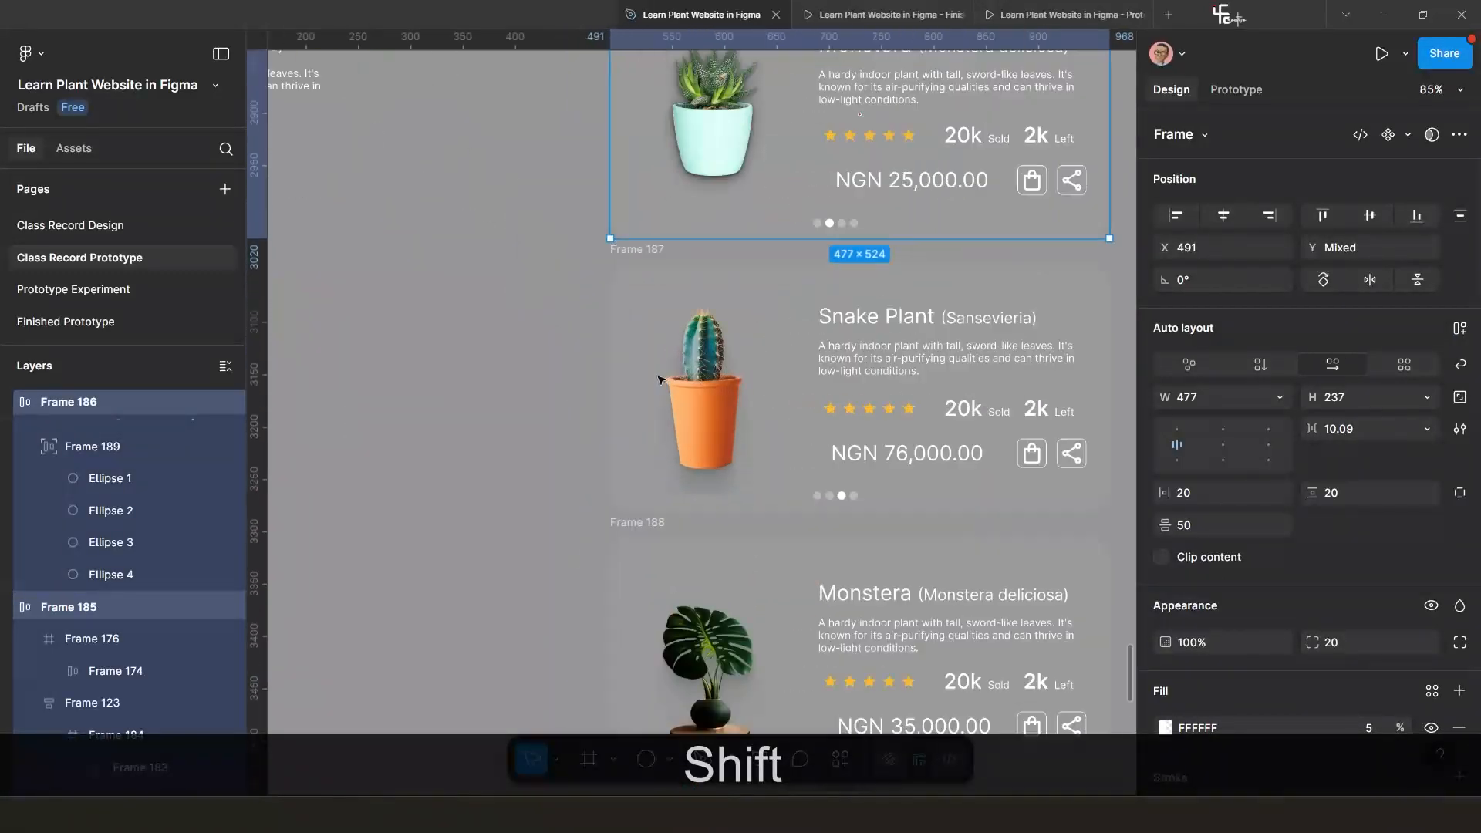
scroll(660, 380, "up", 1)
left_click(618, 223, "shift")
scroll(616, 268, "down", 6)
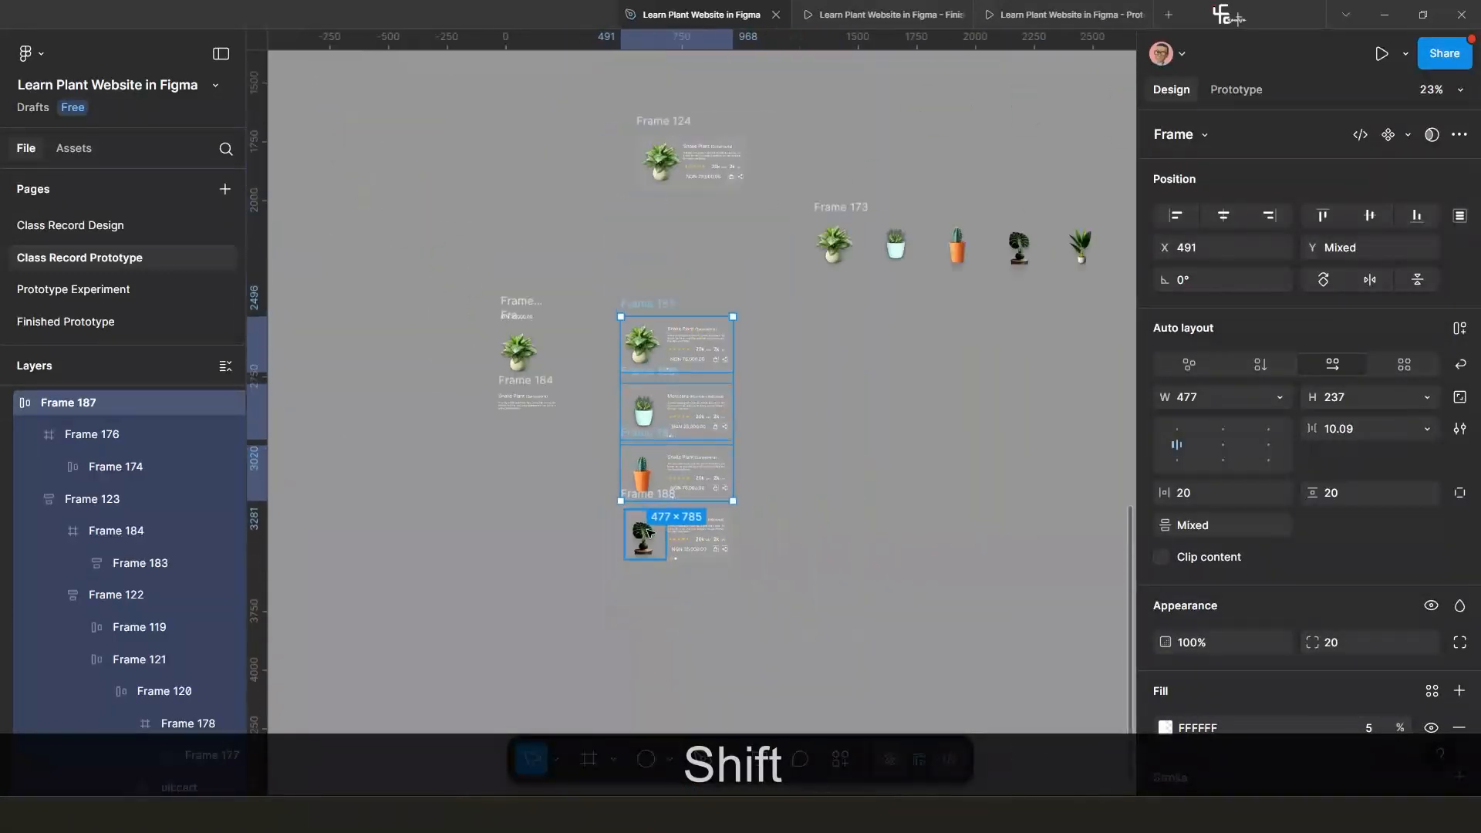
scroll(649, 532, "up", 10)
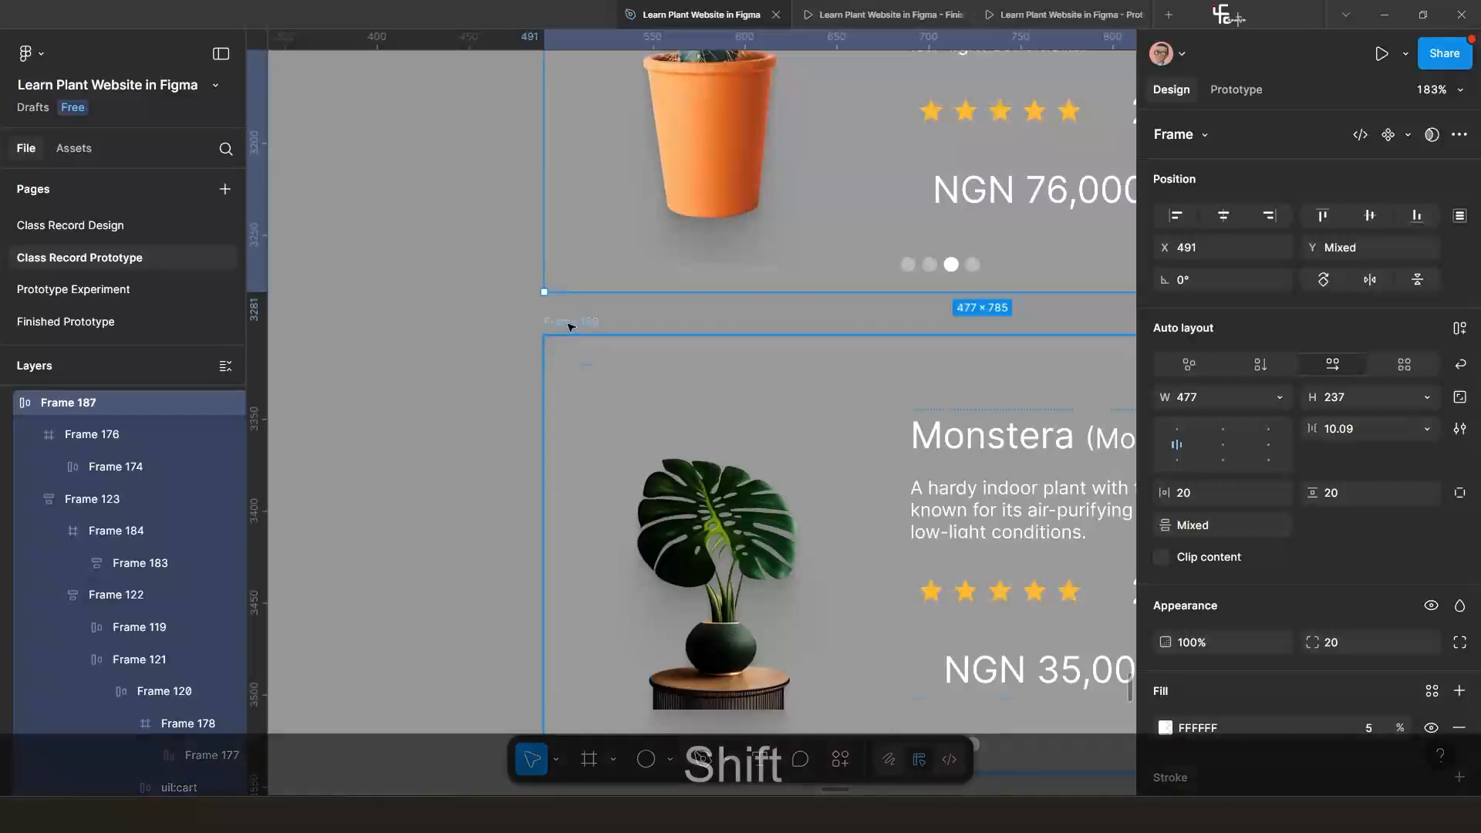
left_click(571, 327, "shift")
scroll(571, 327, "down", 10)
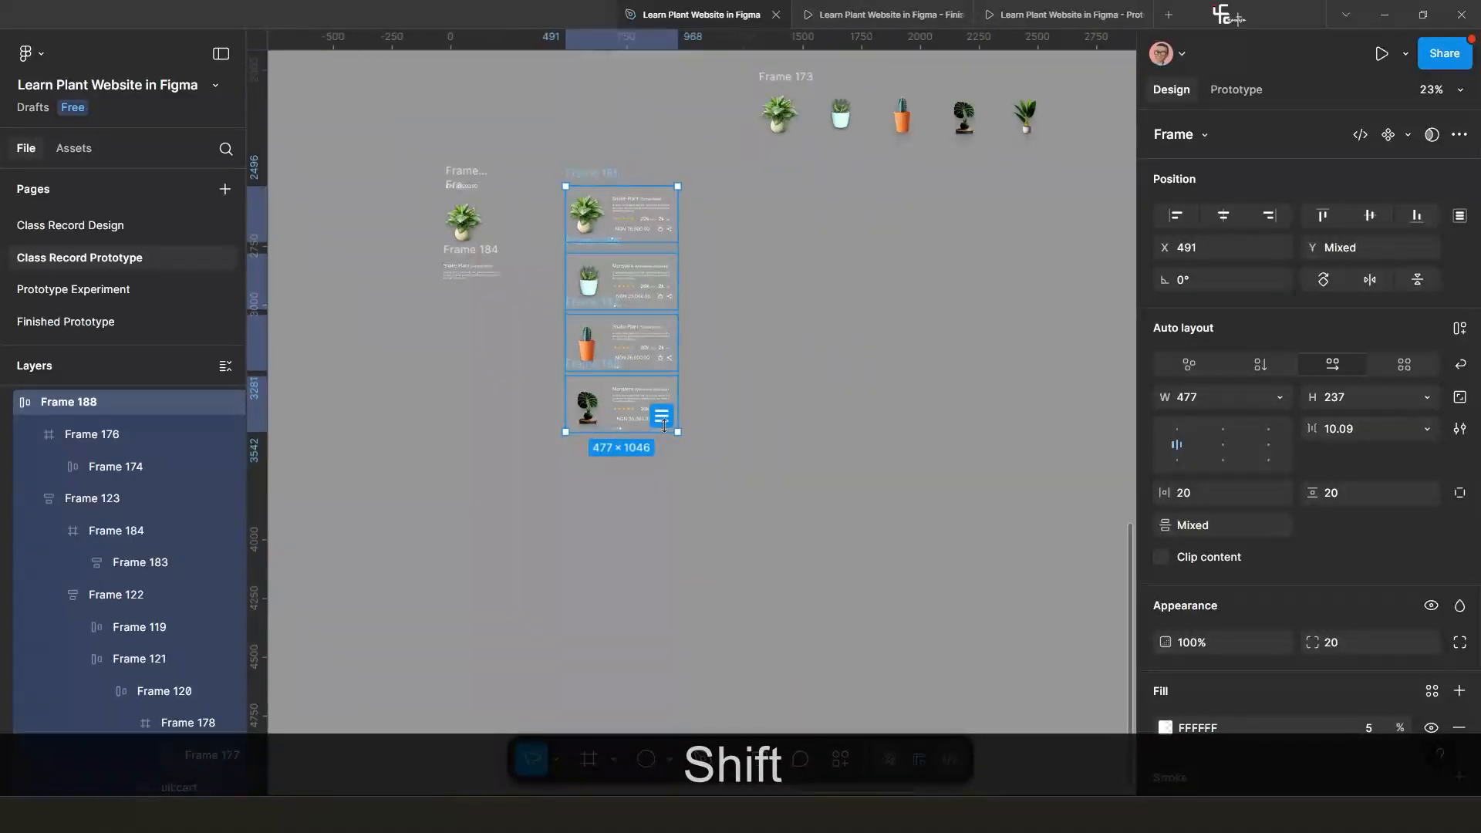
left_click(663, 422)
scroll(650, 433, "up", 5)
scroll(667, 513, "up", 2)
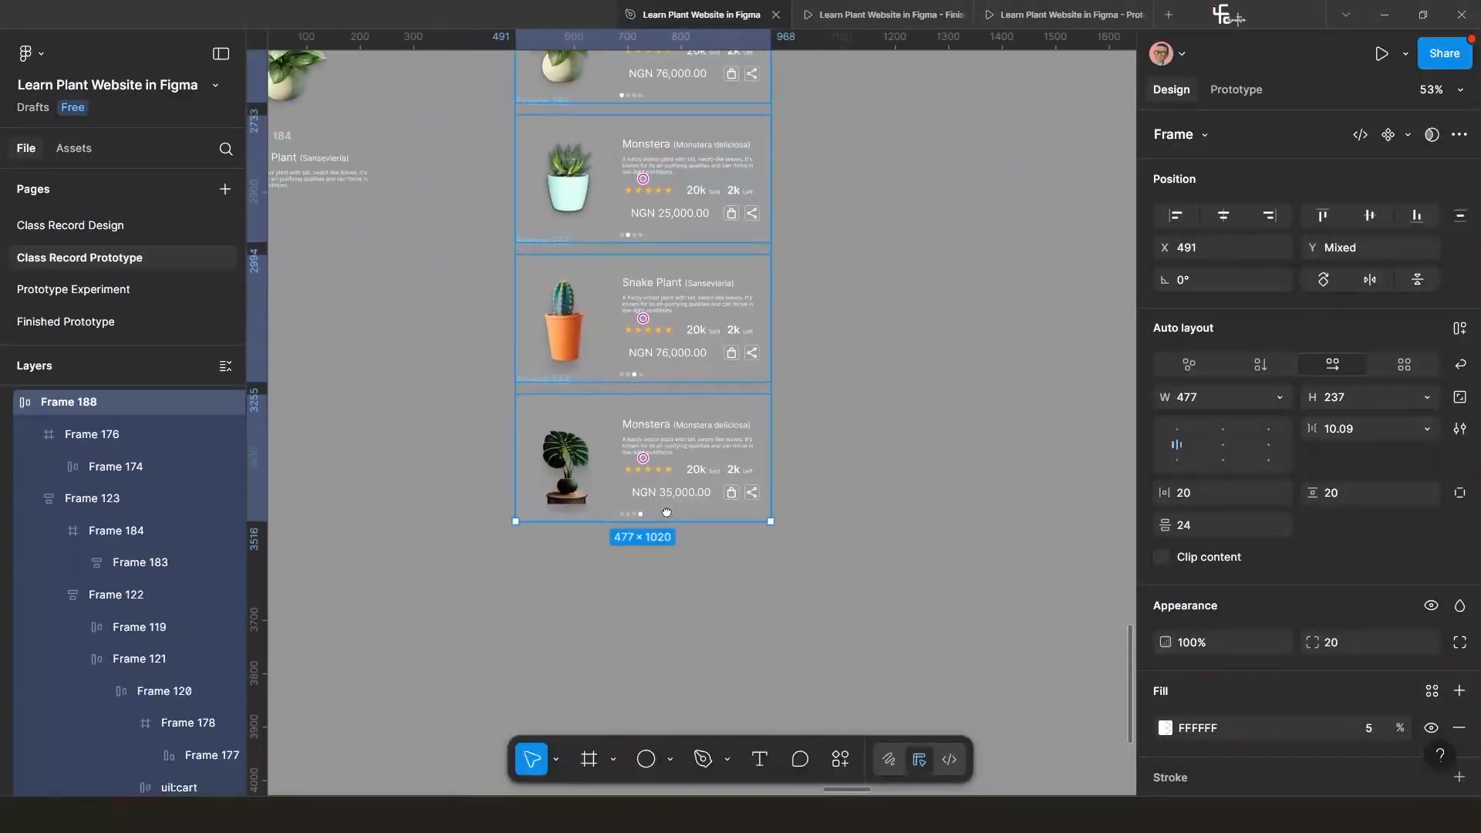
left_click_drag(635, 392, 638, 411)
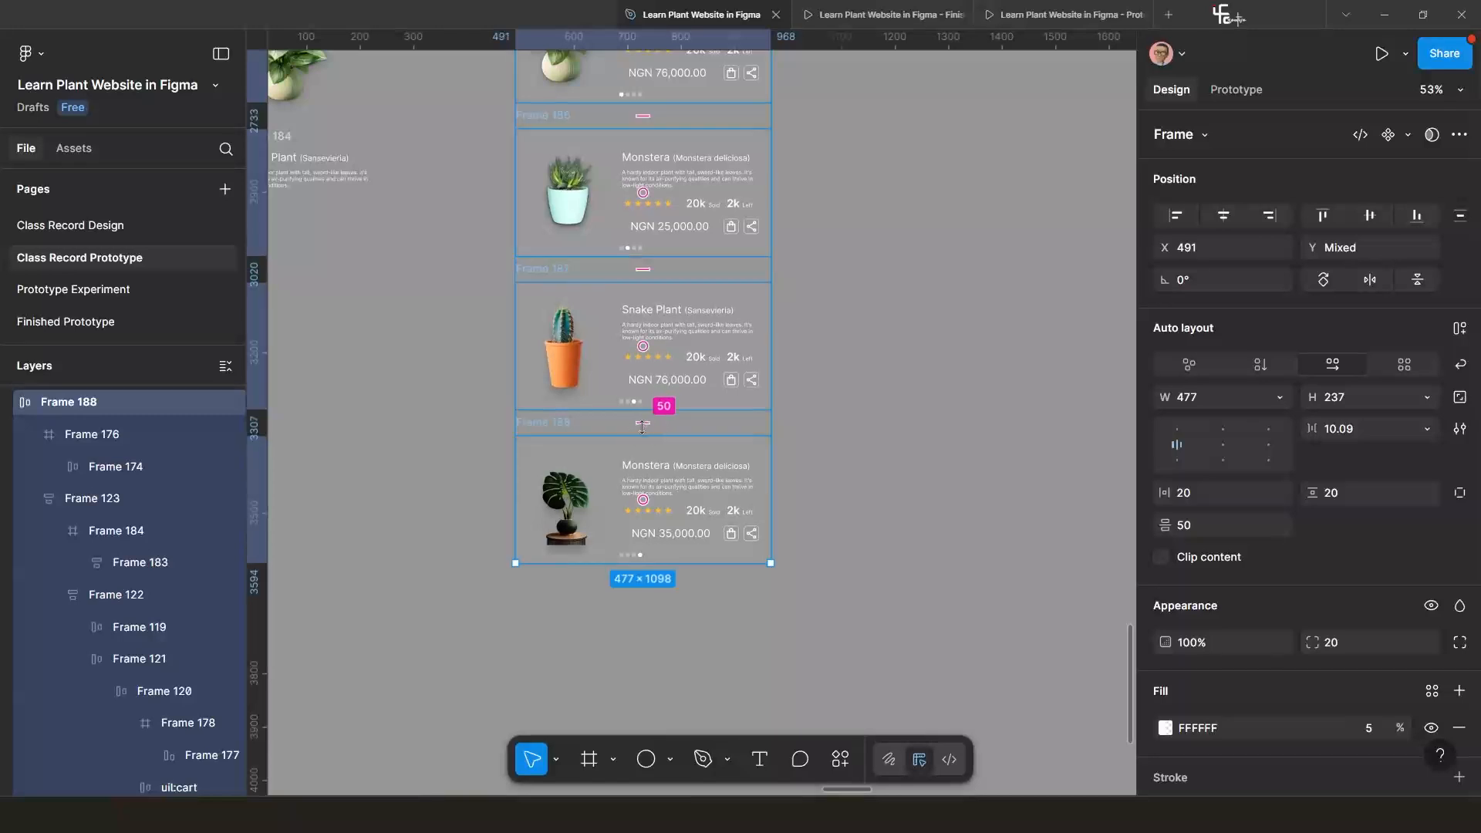
Combine the four selected plant cards into a component set.
scroll(663, 432, "down", 3)
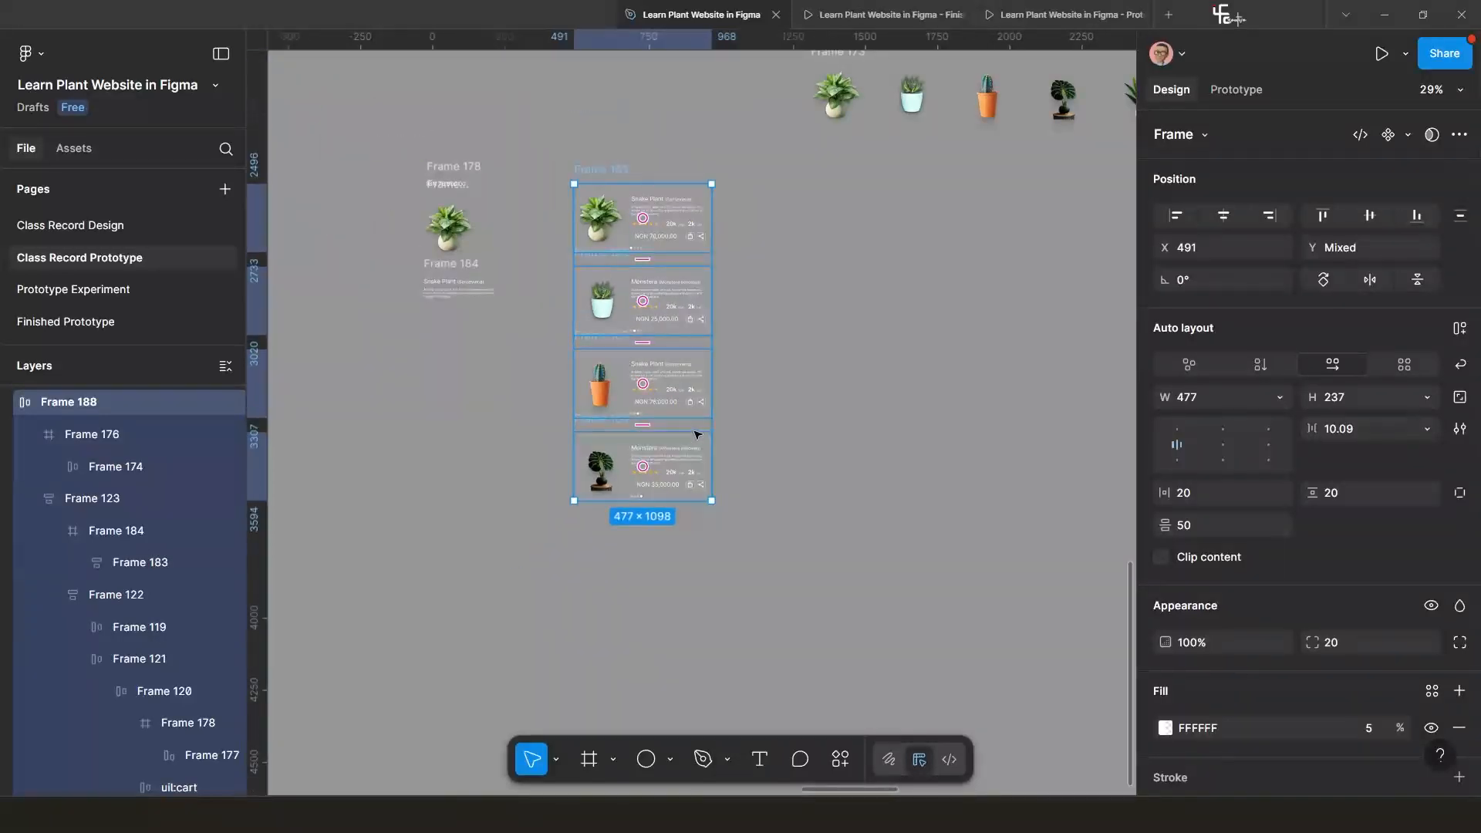
left_click(1409, 135)
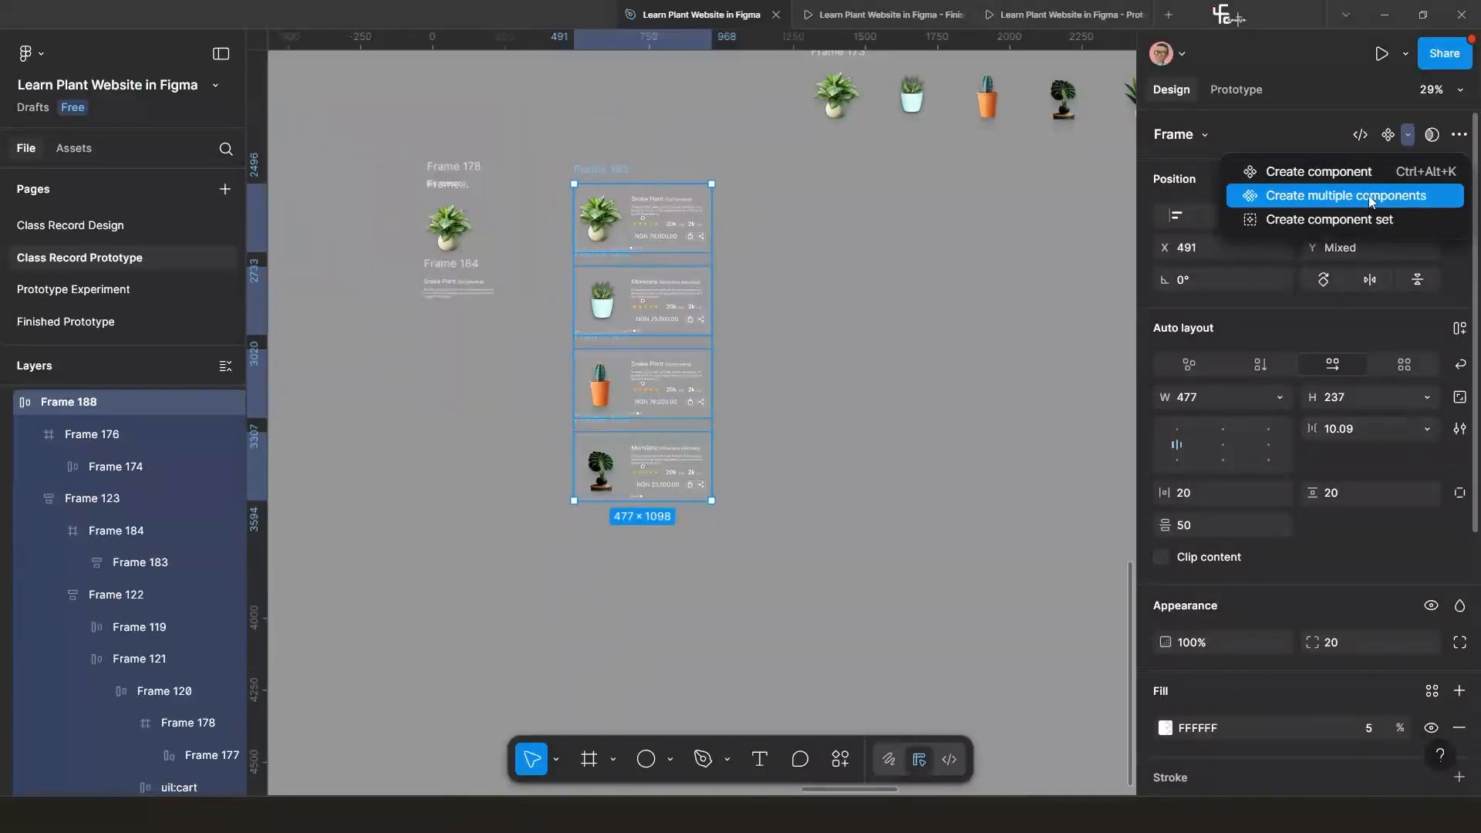
left_click(1347, 220)
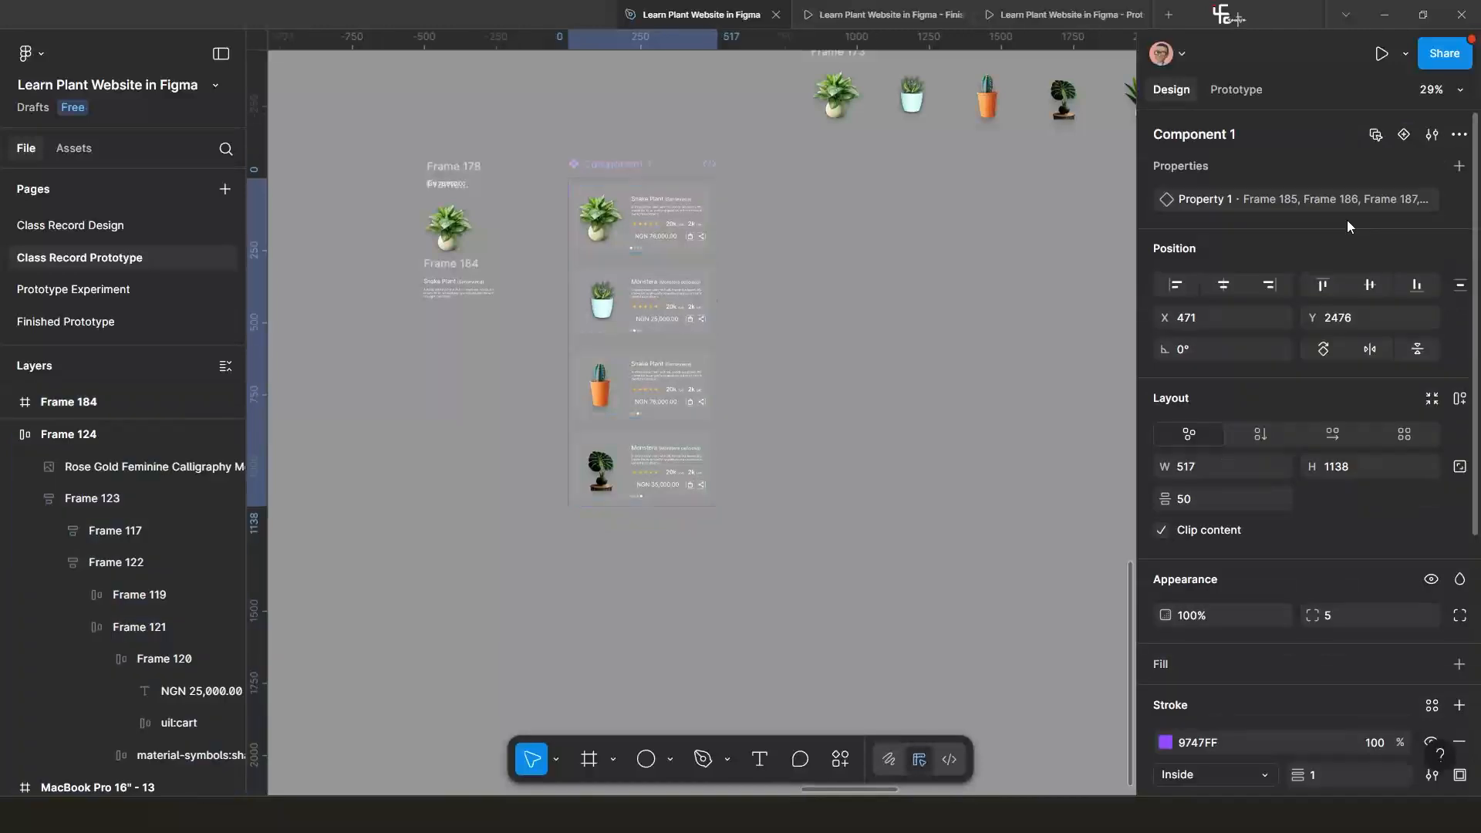
Prototype a Change to interaction from the first plant card variant to the second, triggered after a 50 ms delay.
scroll(655, 270, "up", 3)
scroll(655, 270, "up", 1)
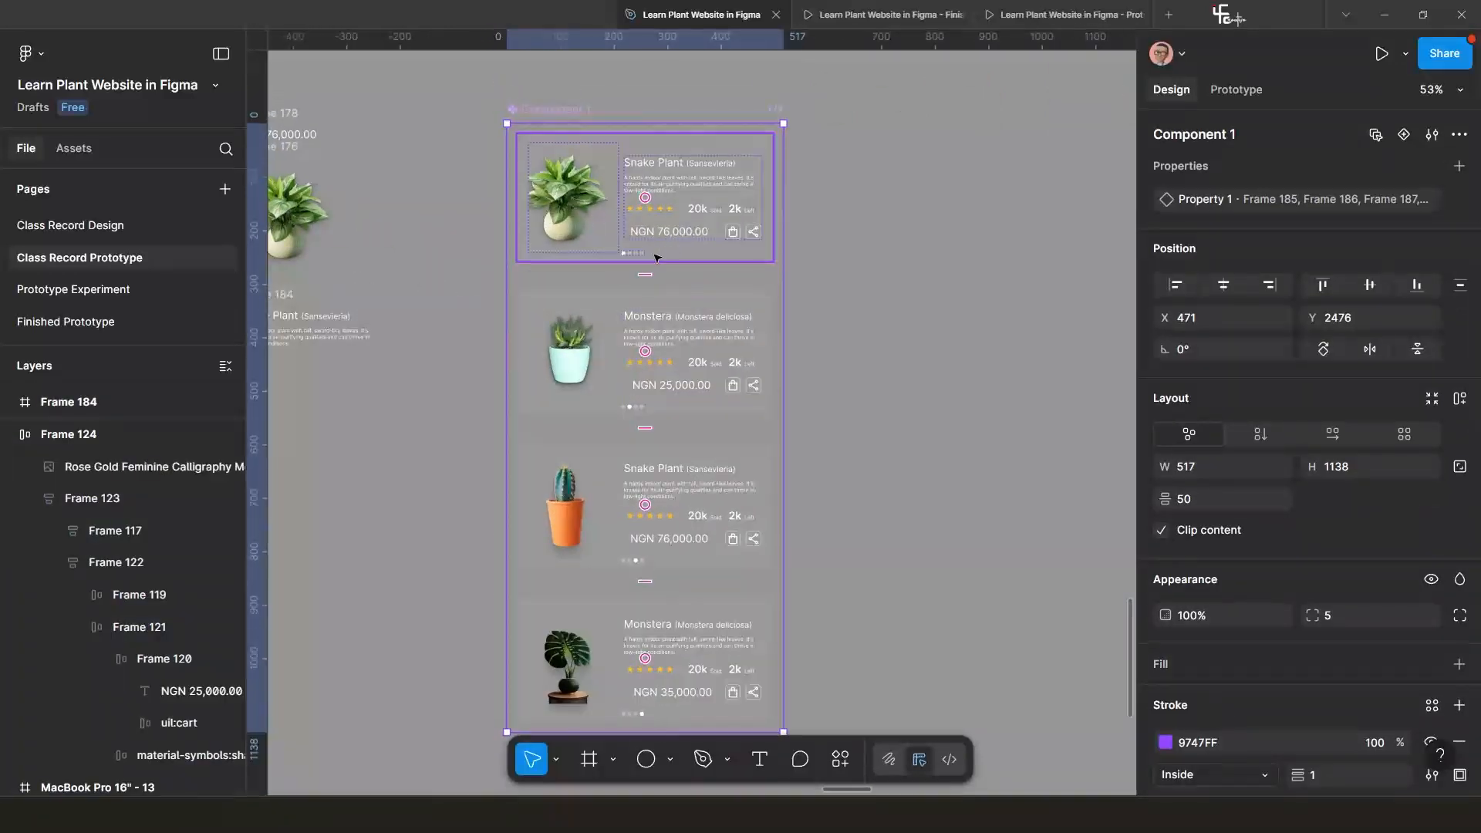
left_click(669, 249)
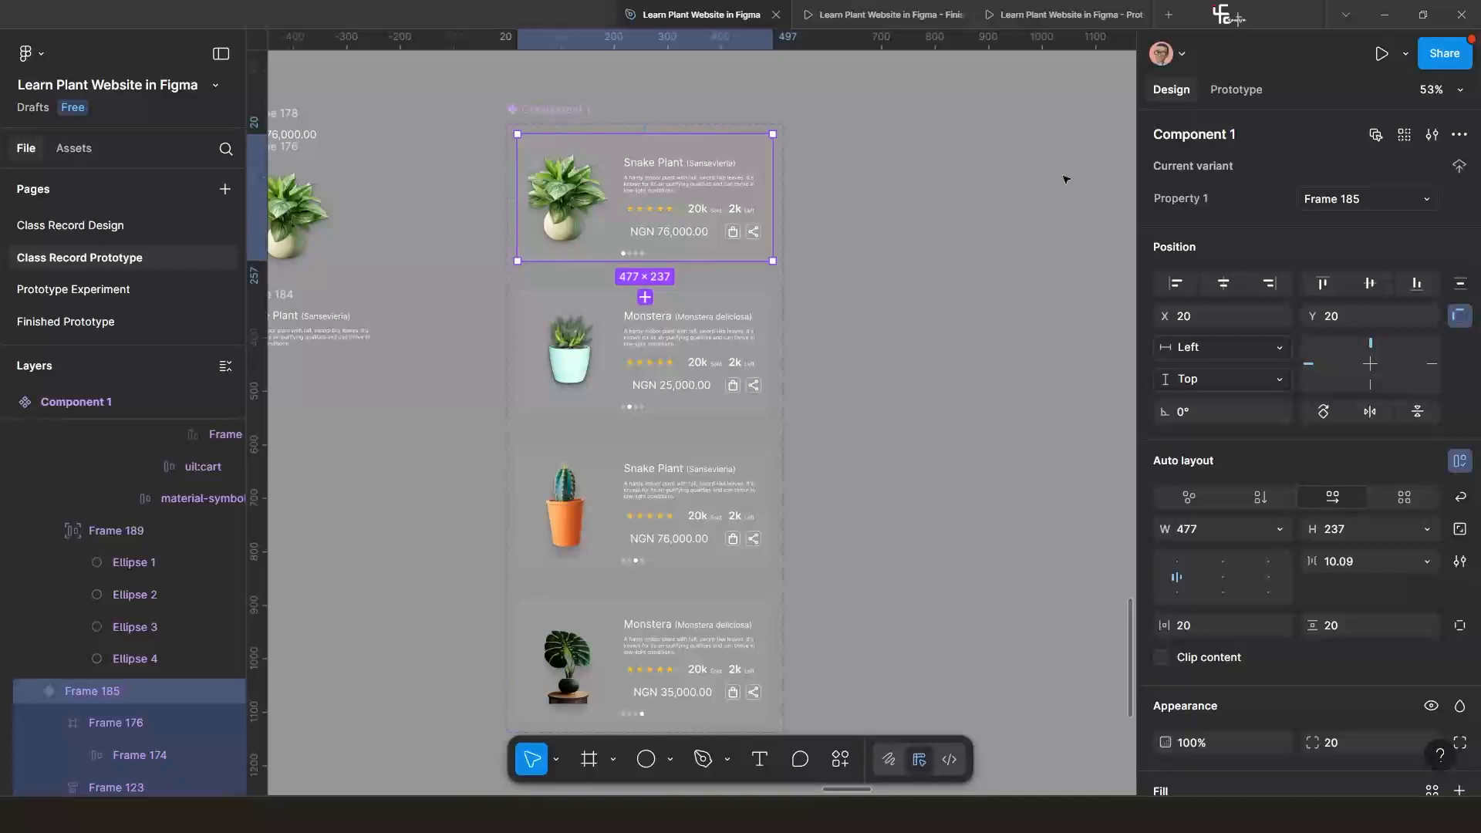
left_click(1235, 87)
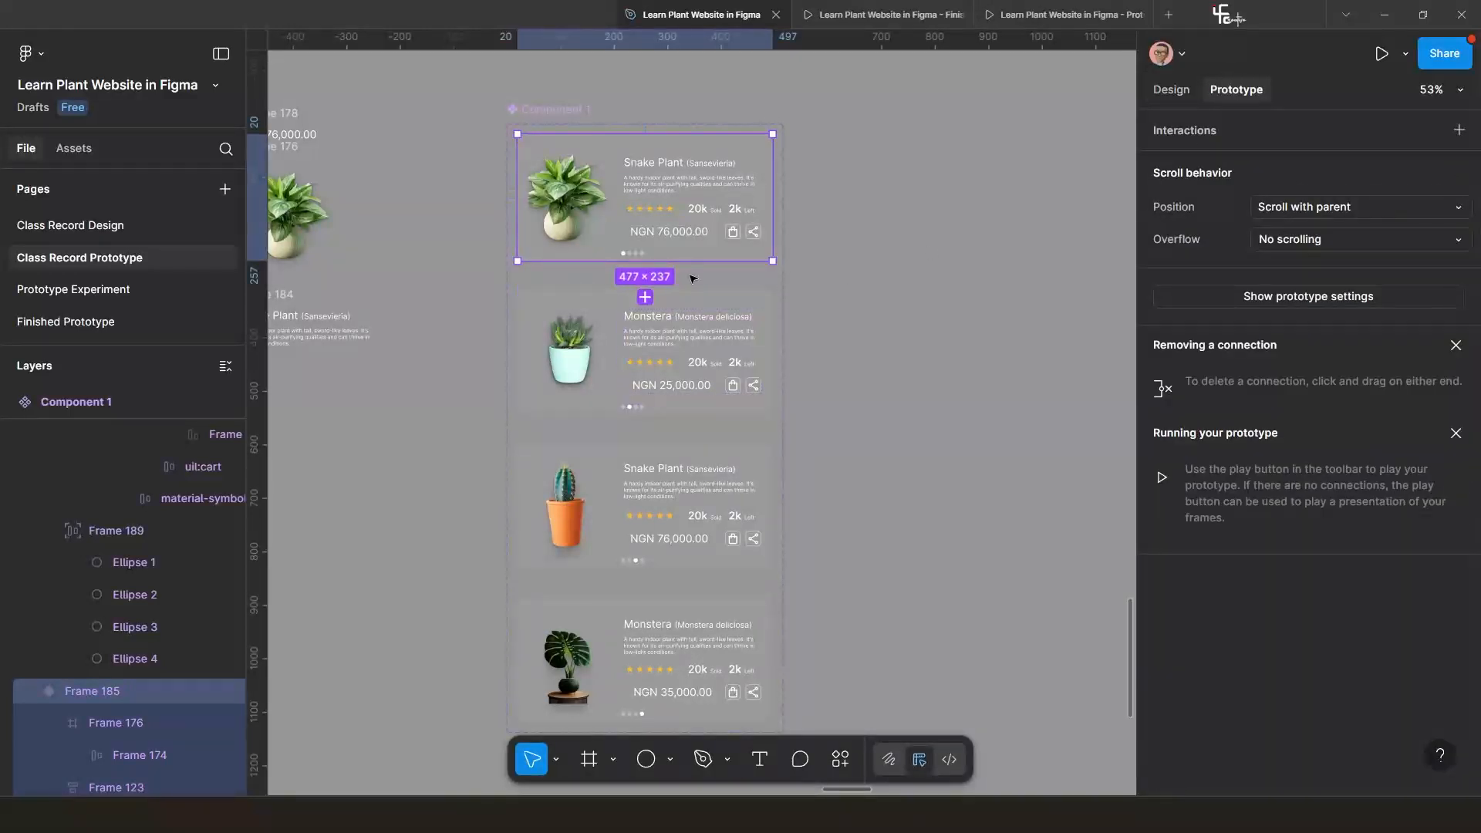
scroll(668, 251, "up", 2)
left_click_drag(623, 255, 635, 317)
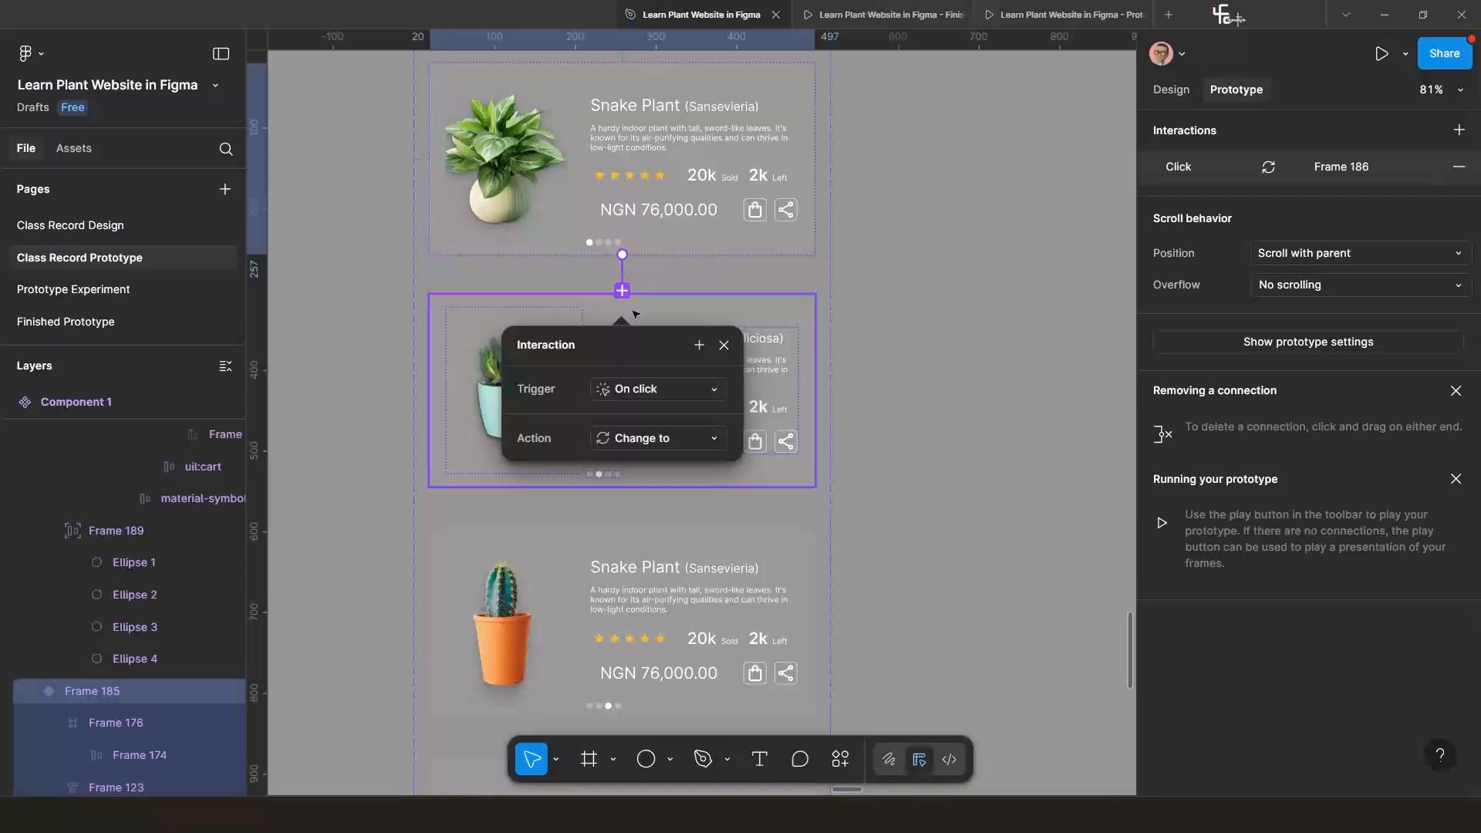
left_click(636, 390)
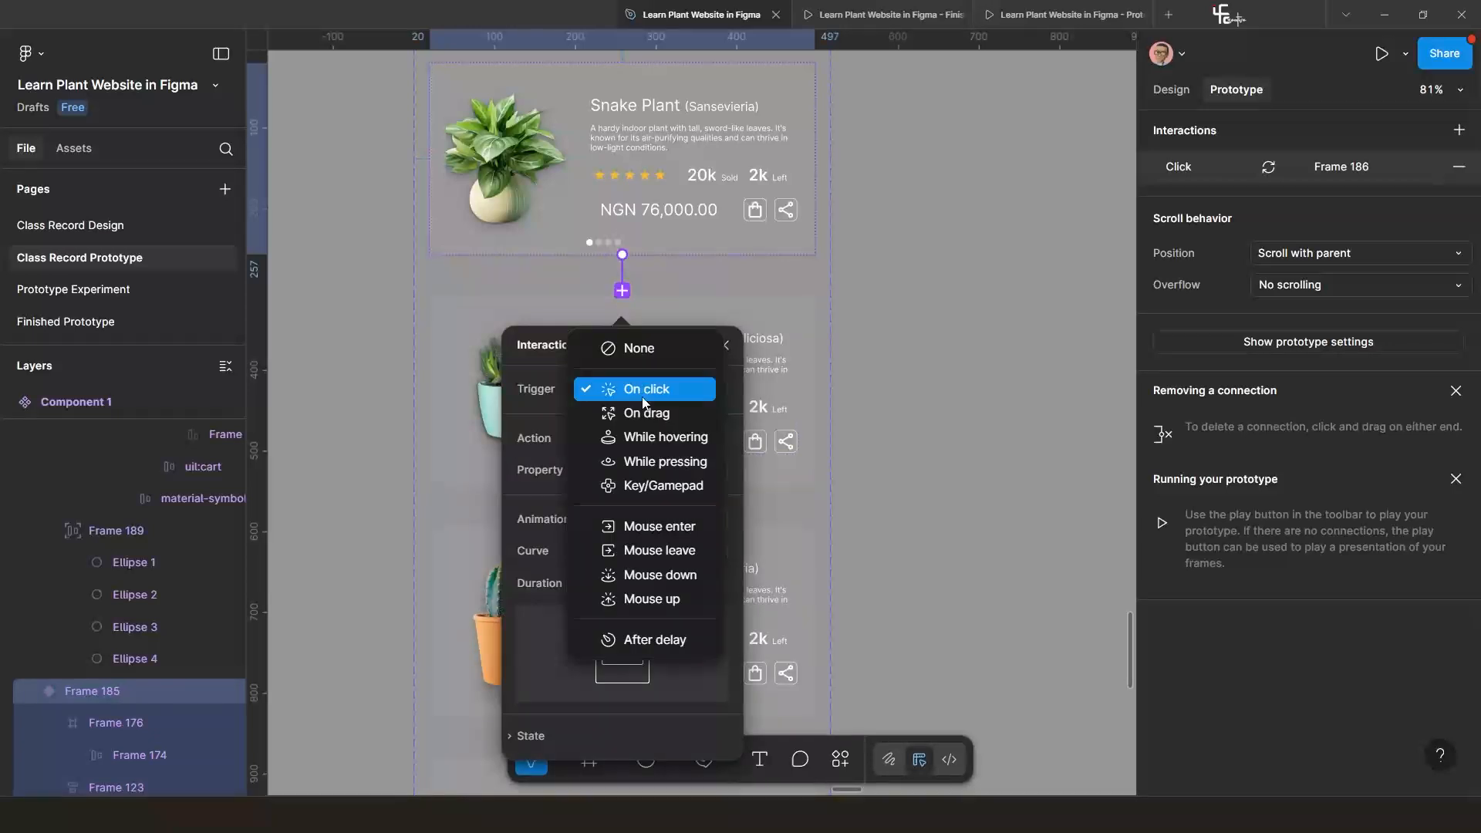
left_click(648, 642)
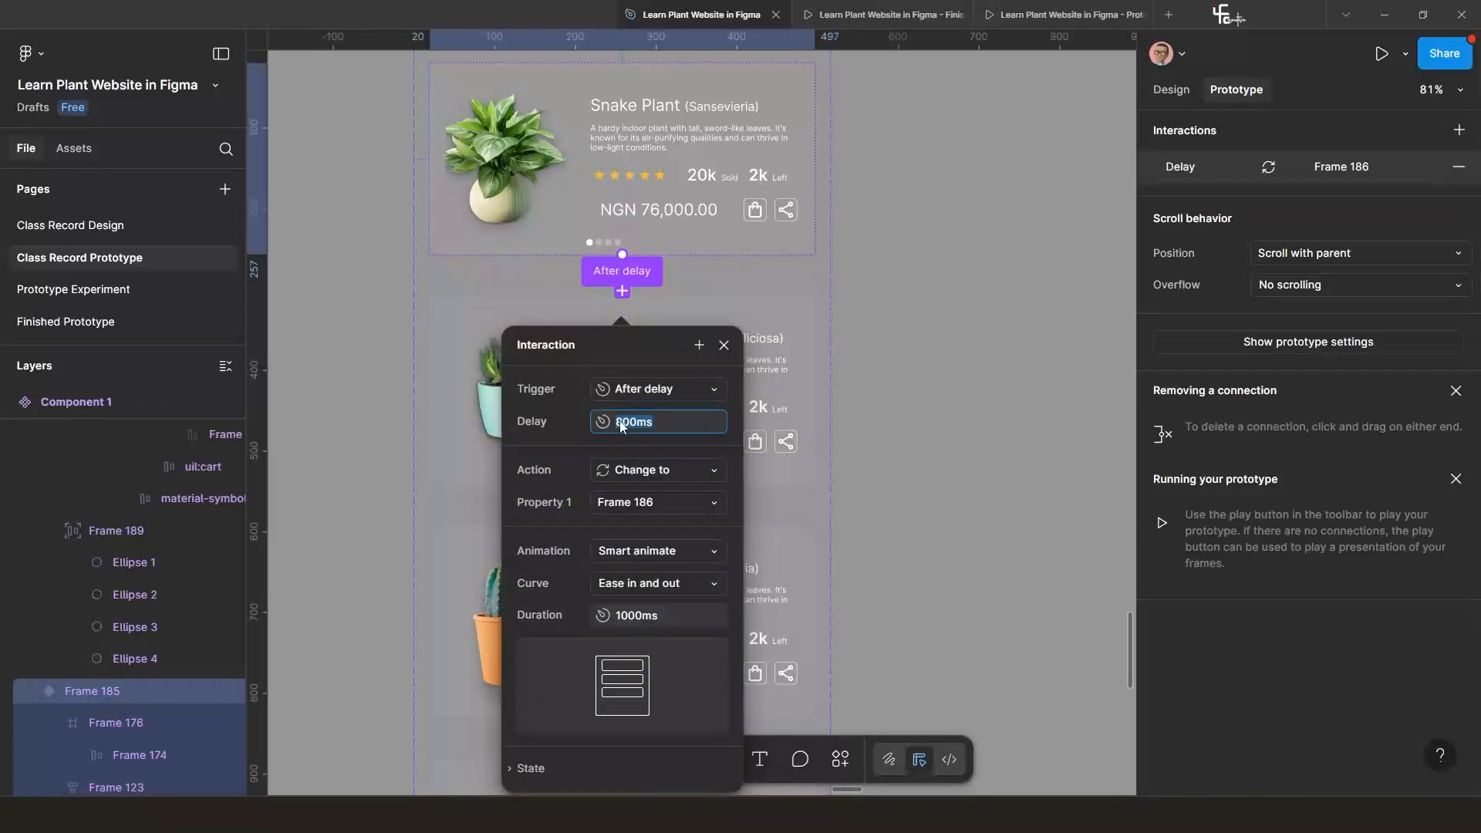
type("50")
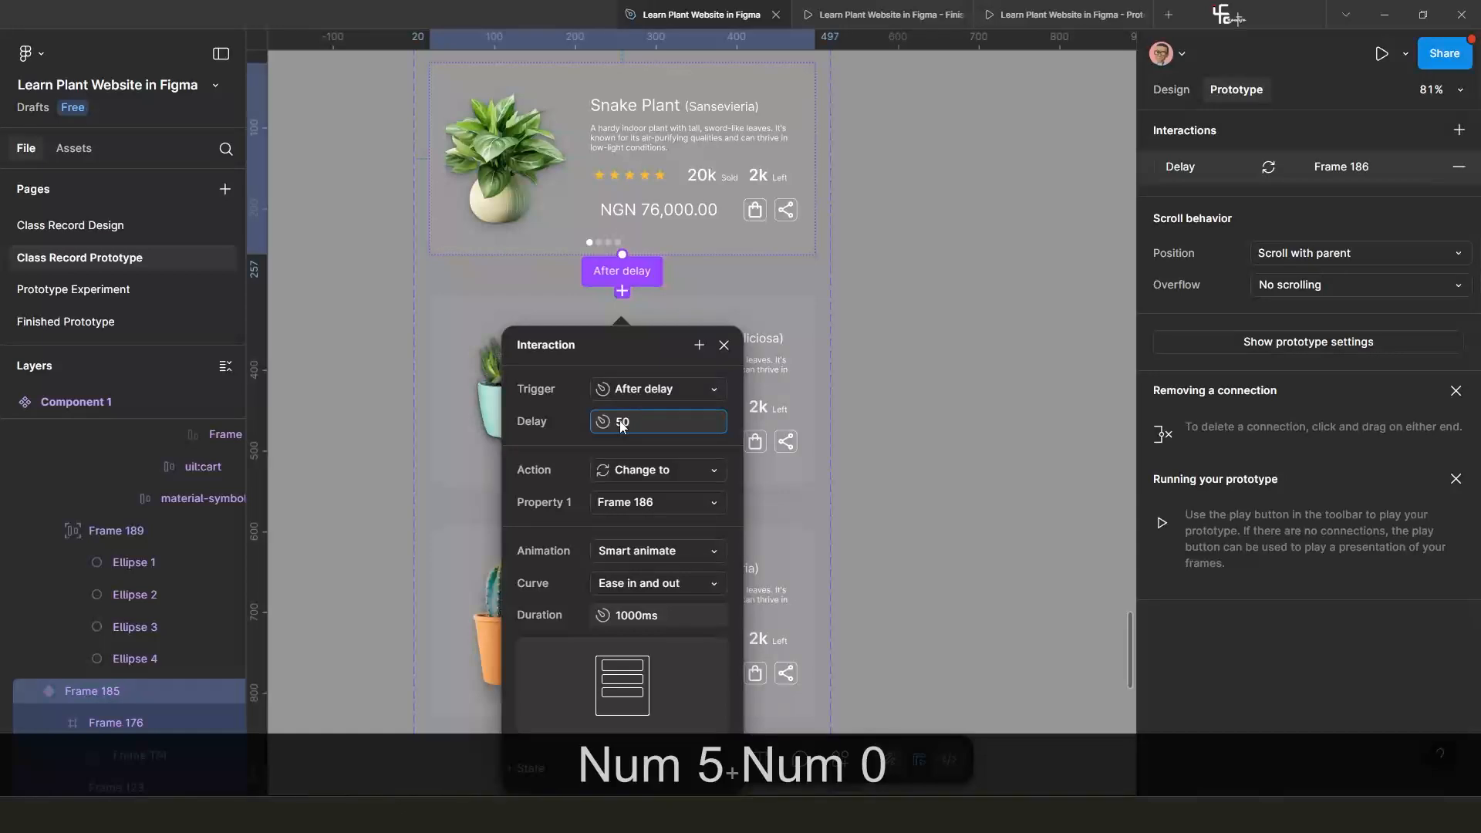
left_click(666, 354)
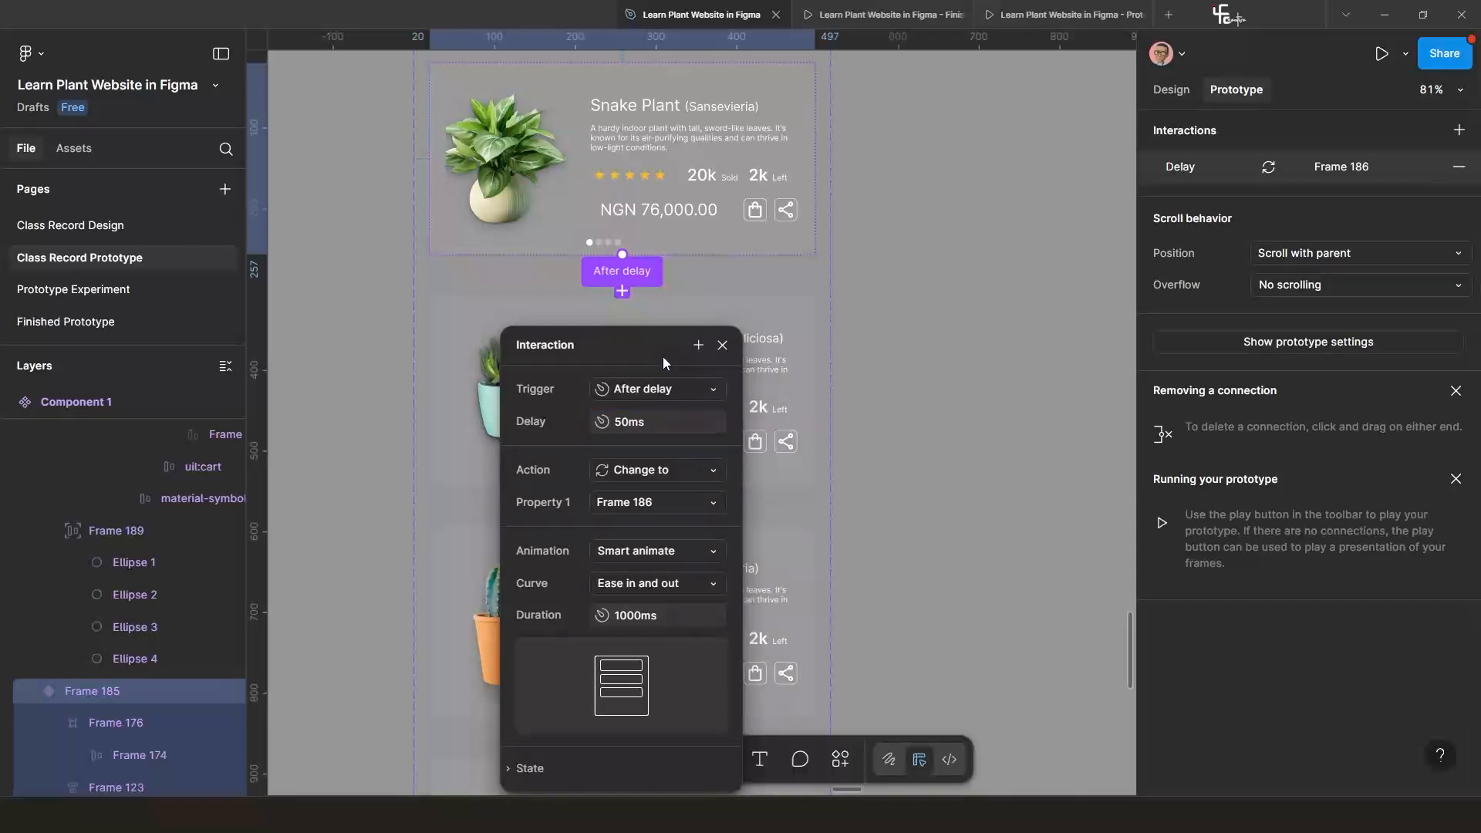
left_click(720, 346)
Link the second card variant, the NGN 25,000.00 Monstera, to the third with an After delay trigger of 50 ms.
scroll(679, 340, "down", 3)
left_click_drag(669, 349, 677, 261)
left_click(686, 286)
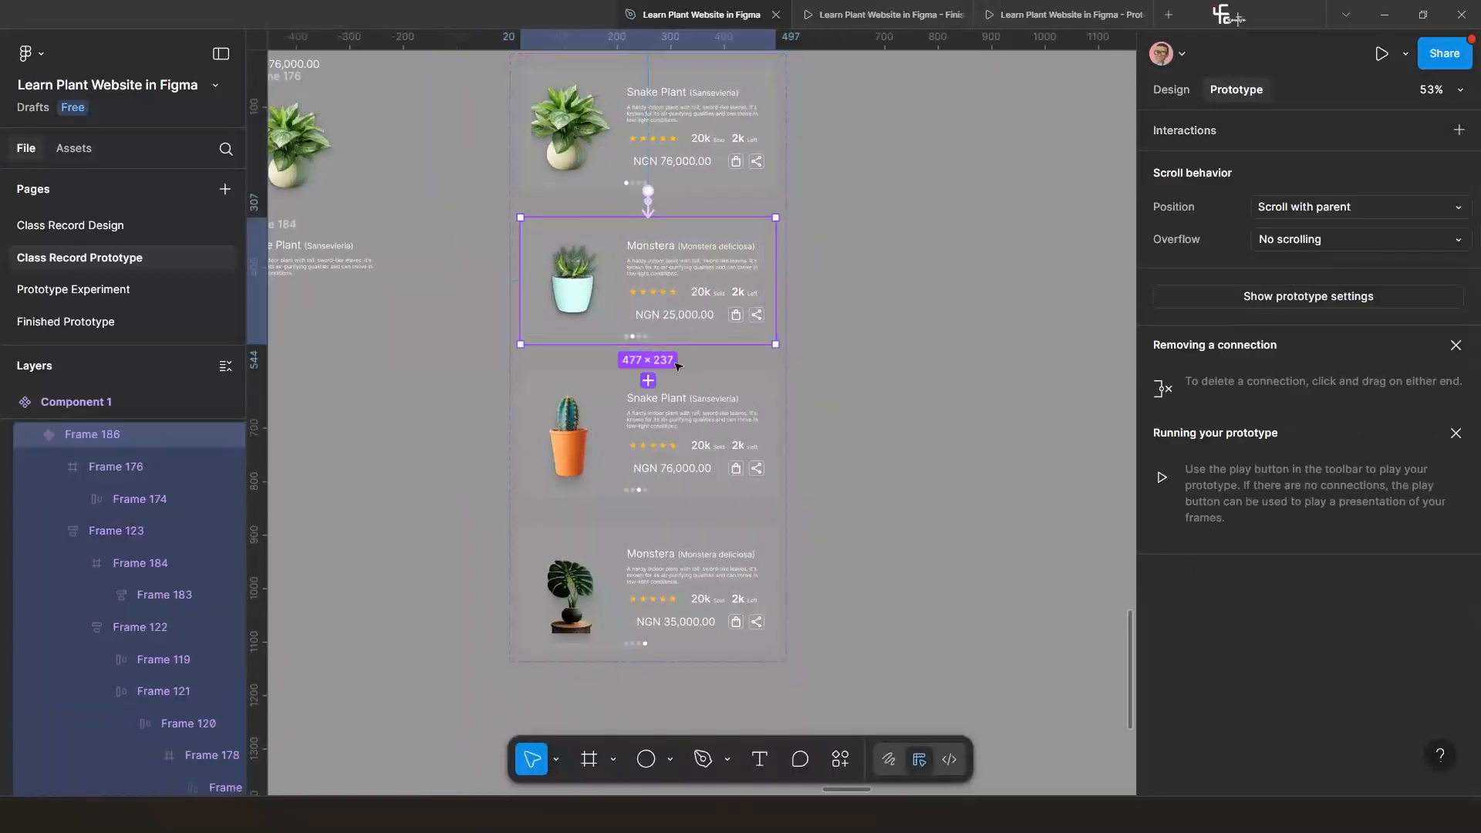
left_click_drag(649, 345, 667, 401)
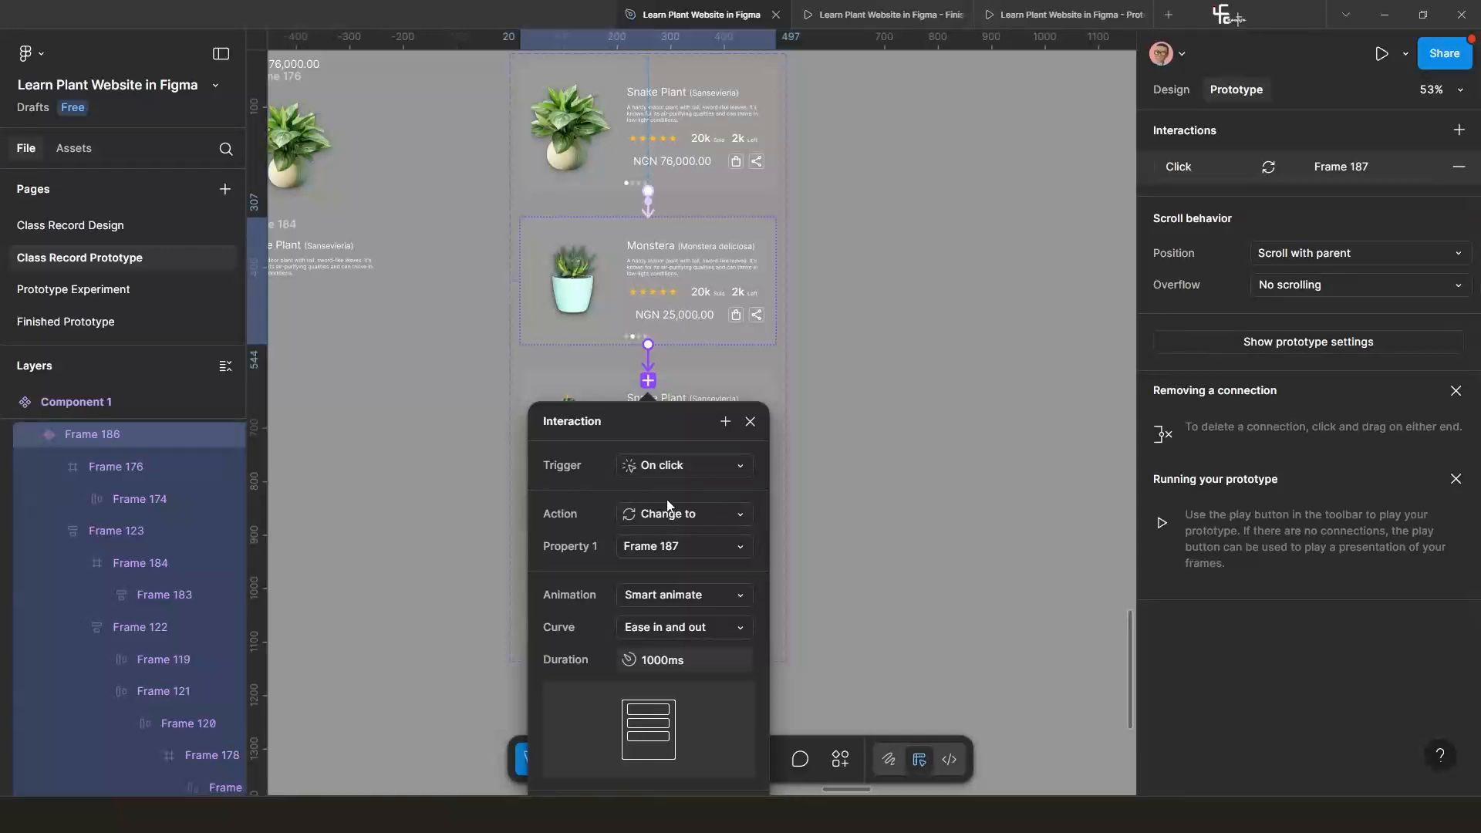
left_click(679, 468)
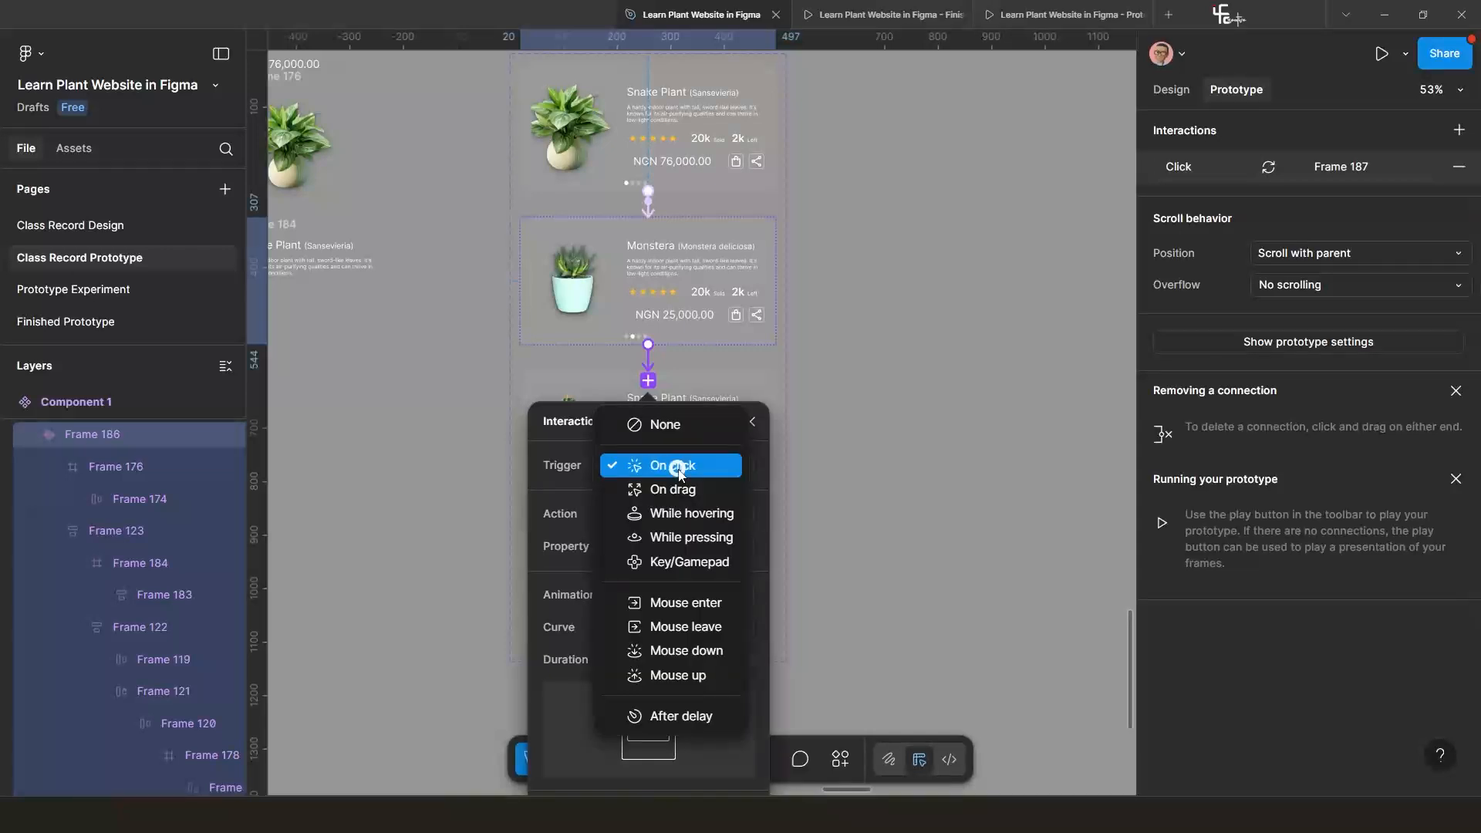
left_click(683, 716)
type("50")
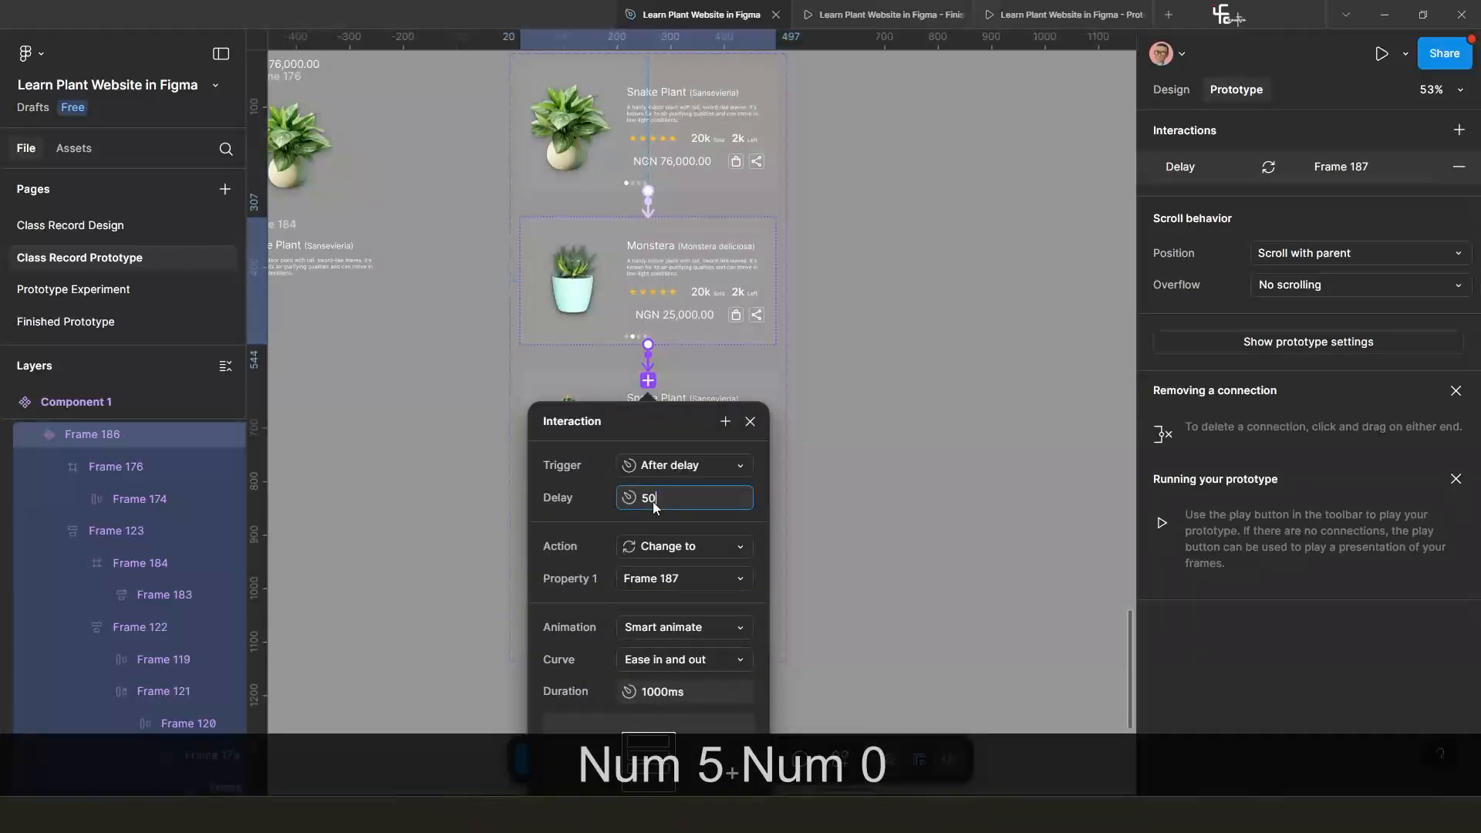
key("Return")
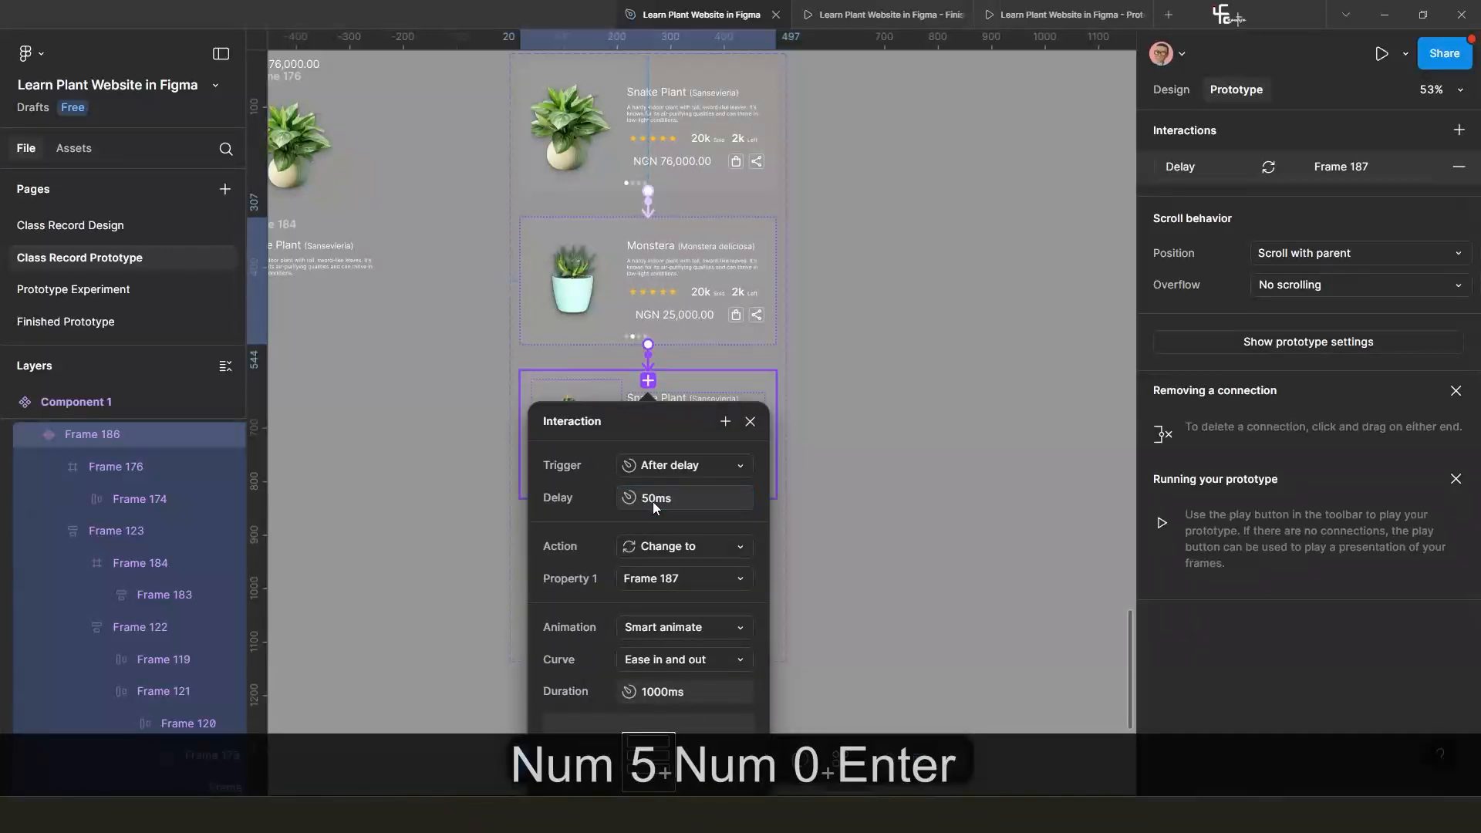
left_click(752, 423)
Link the third card variant, the cactus in the orange pot, to the fourth with an After delay trigger of 50 ms.
scroll(717, 487, "down", 2)
left_click_drag(715, 519, 675, 428)
left_click(681, 358)
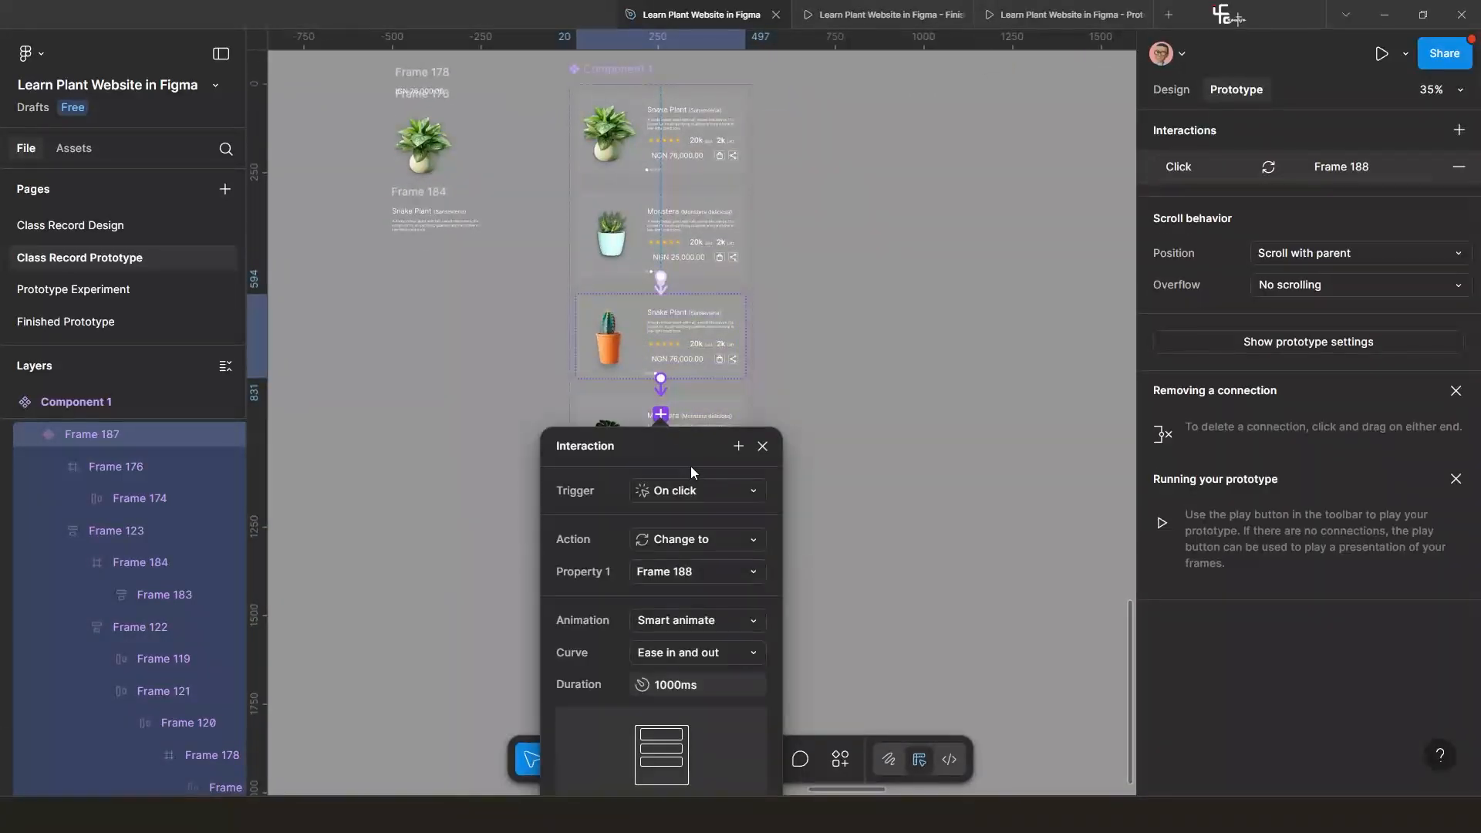
left_click(702, 494)
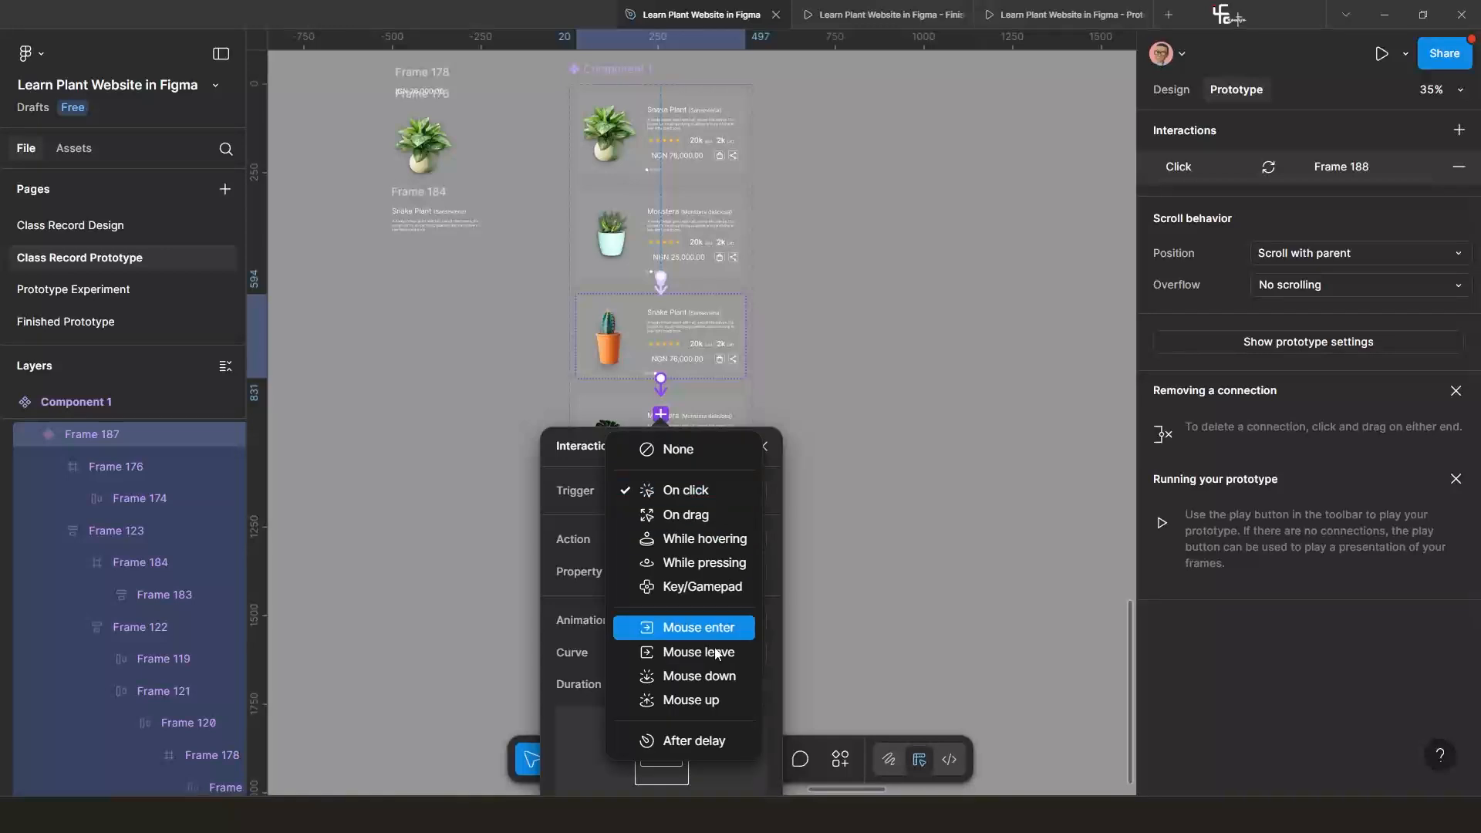
left_click(693, 732)
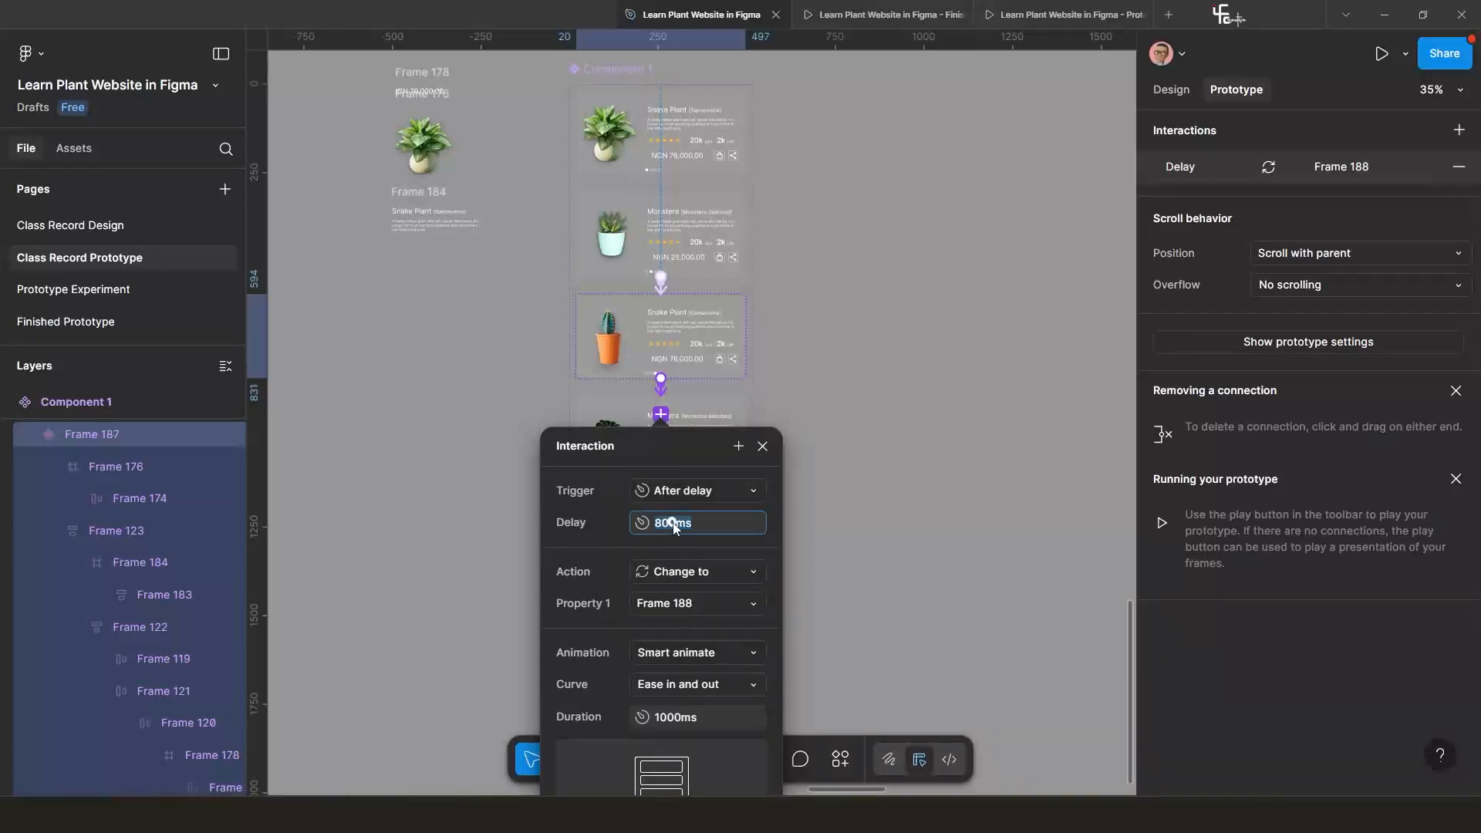
type("50")
key("Return")
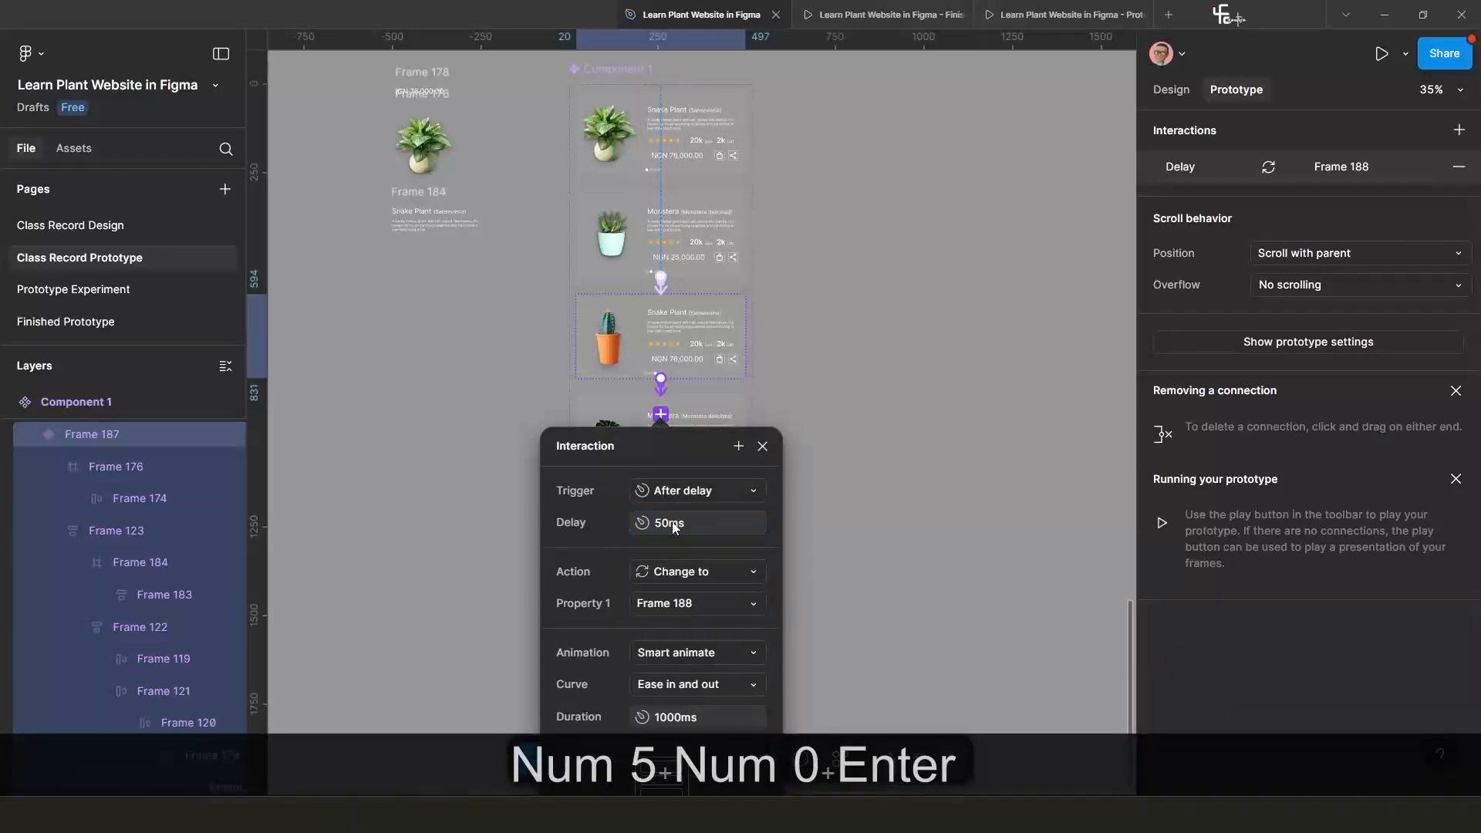
left_click(762, 448)
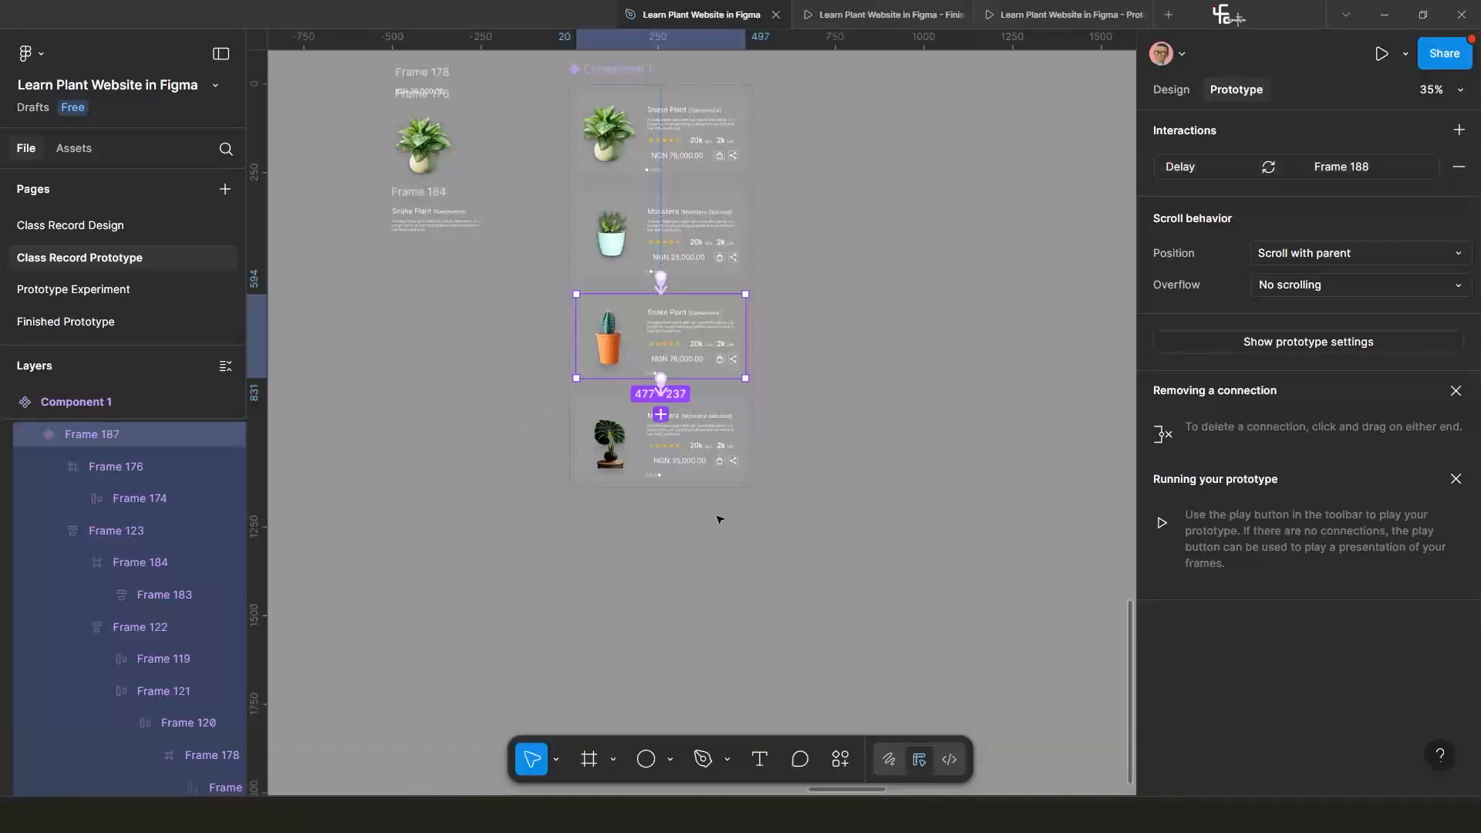
Loop the fourth card variant back to the first one with an After delay trigger of 50 ms.
scroll(714, 516, "up", 2)
scroll(697, 347, "down", 2)
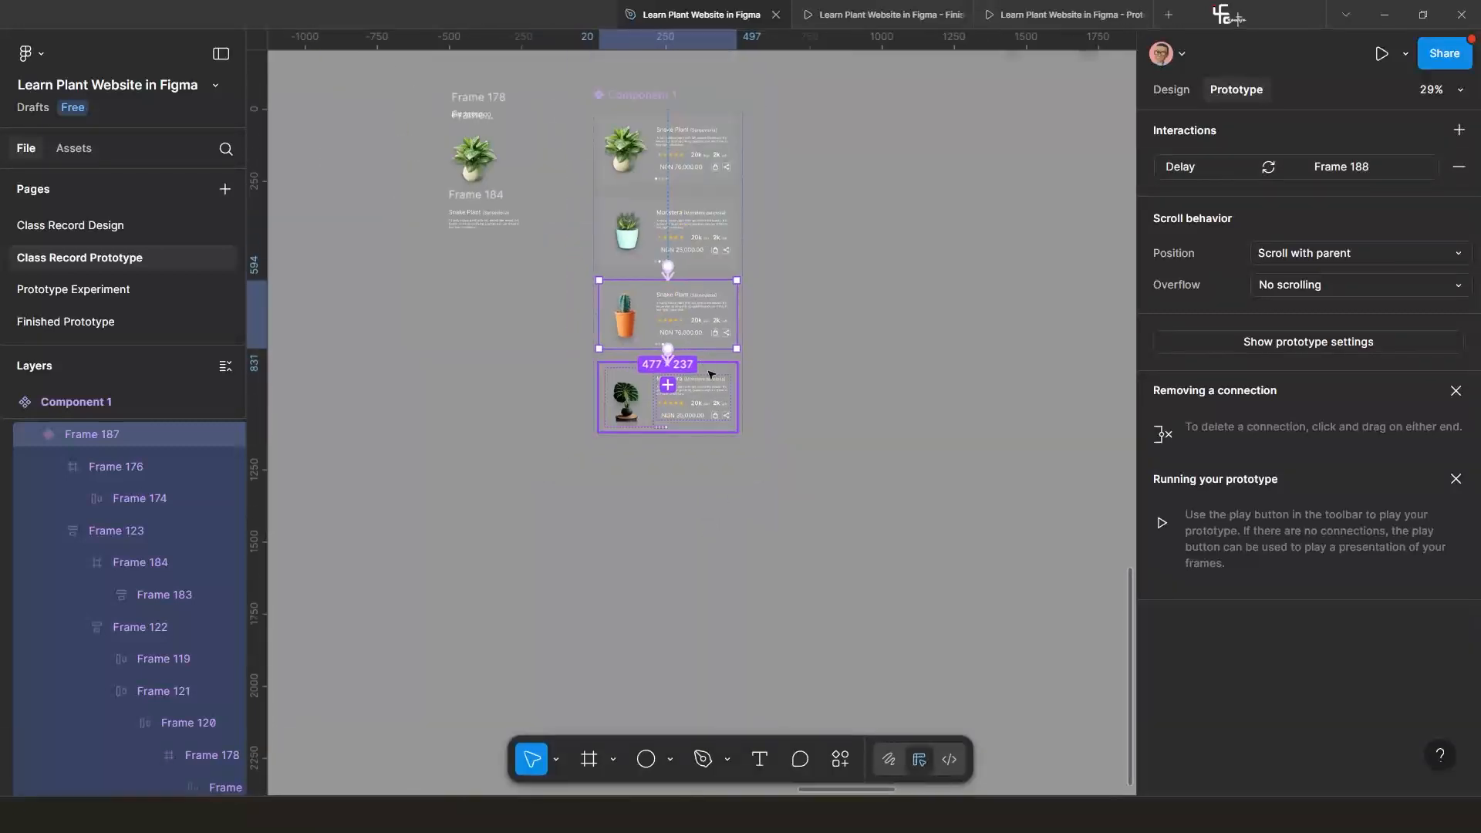
left_click(696, 457)
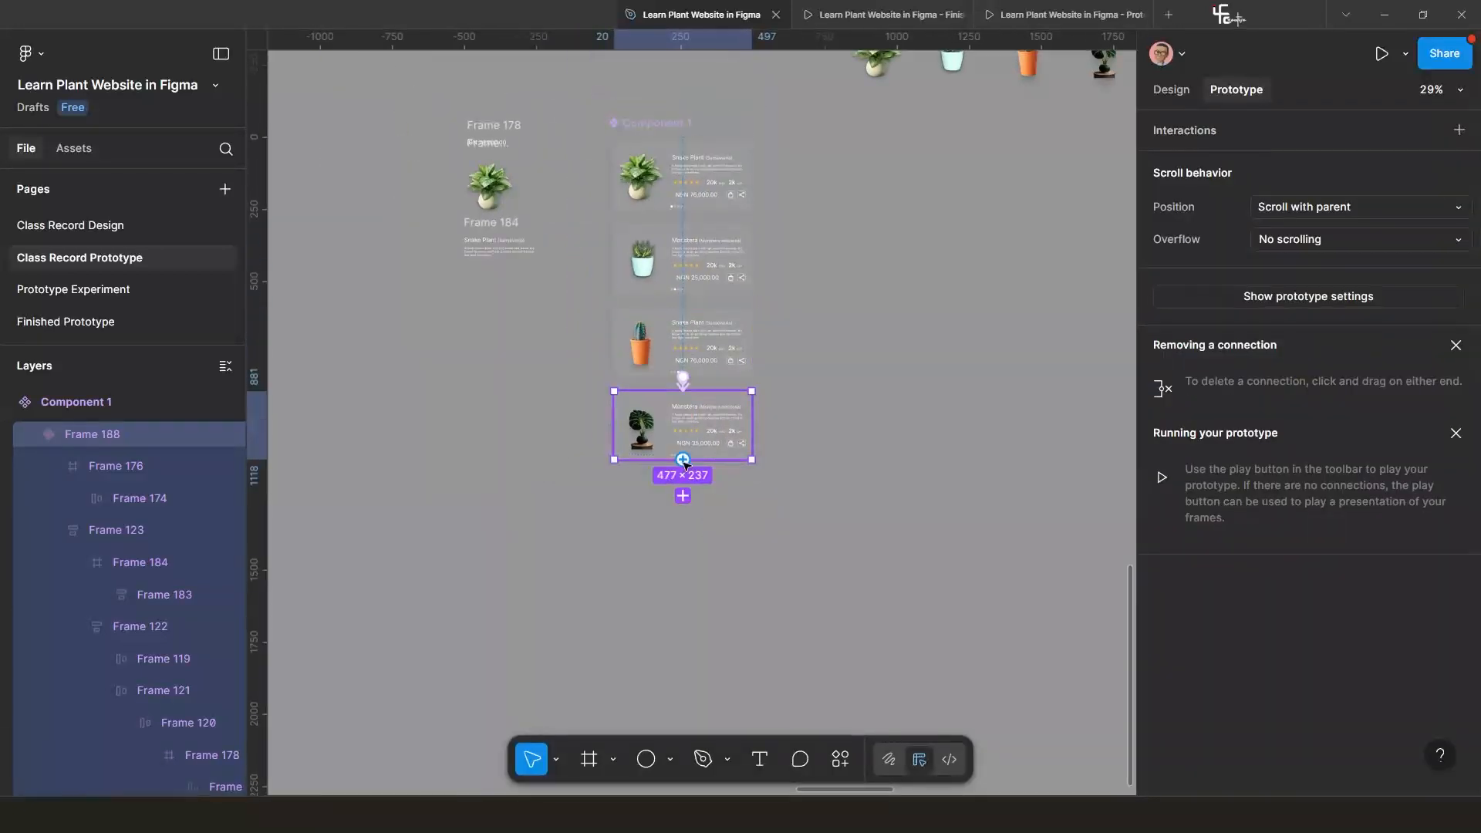
left_click_drag(496, 306, 629, 190)
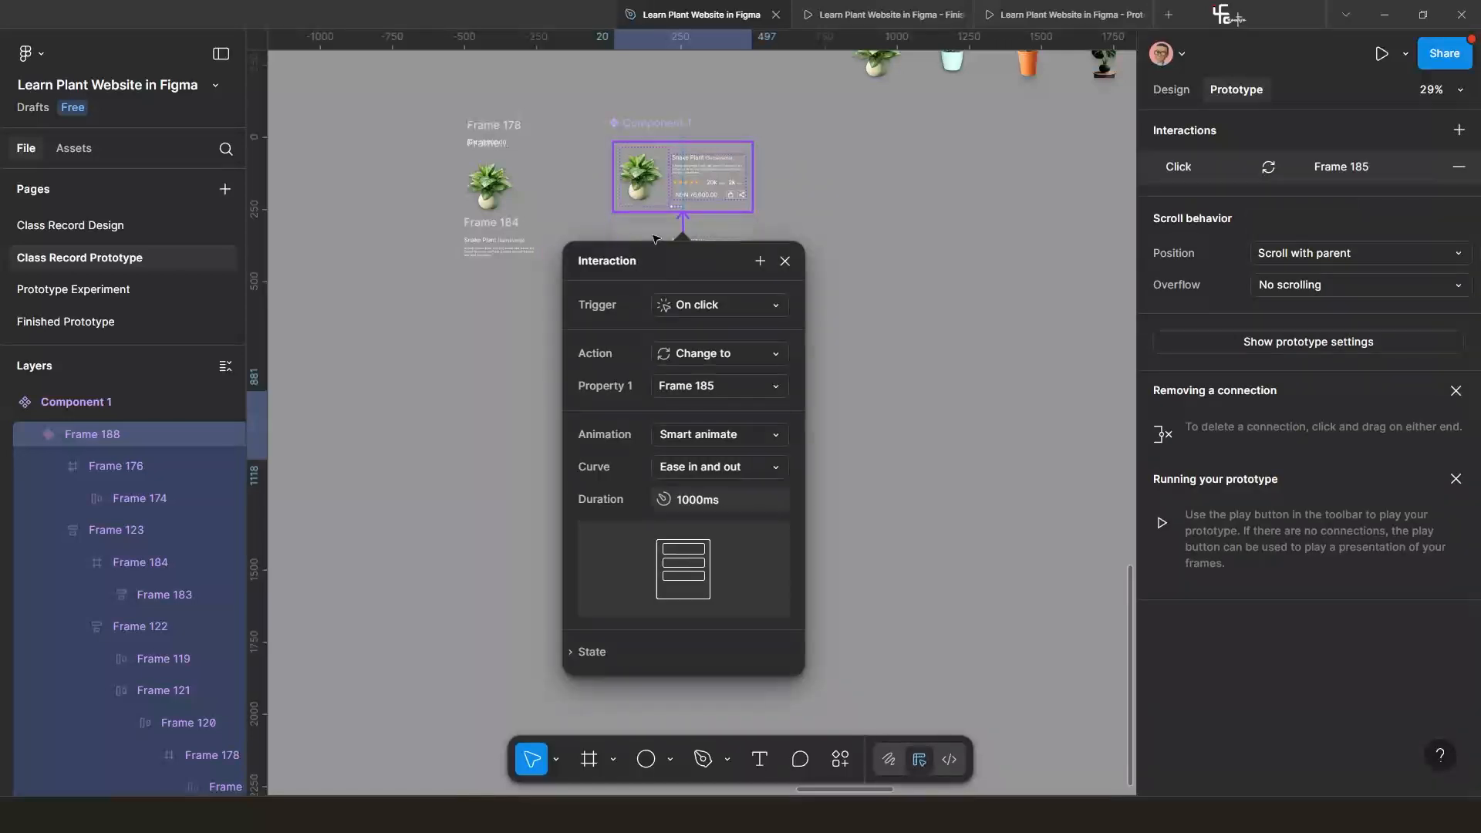
left_click(691, 306)
left_click(747, 557)
left_click(696, 340)
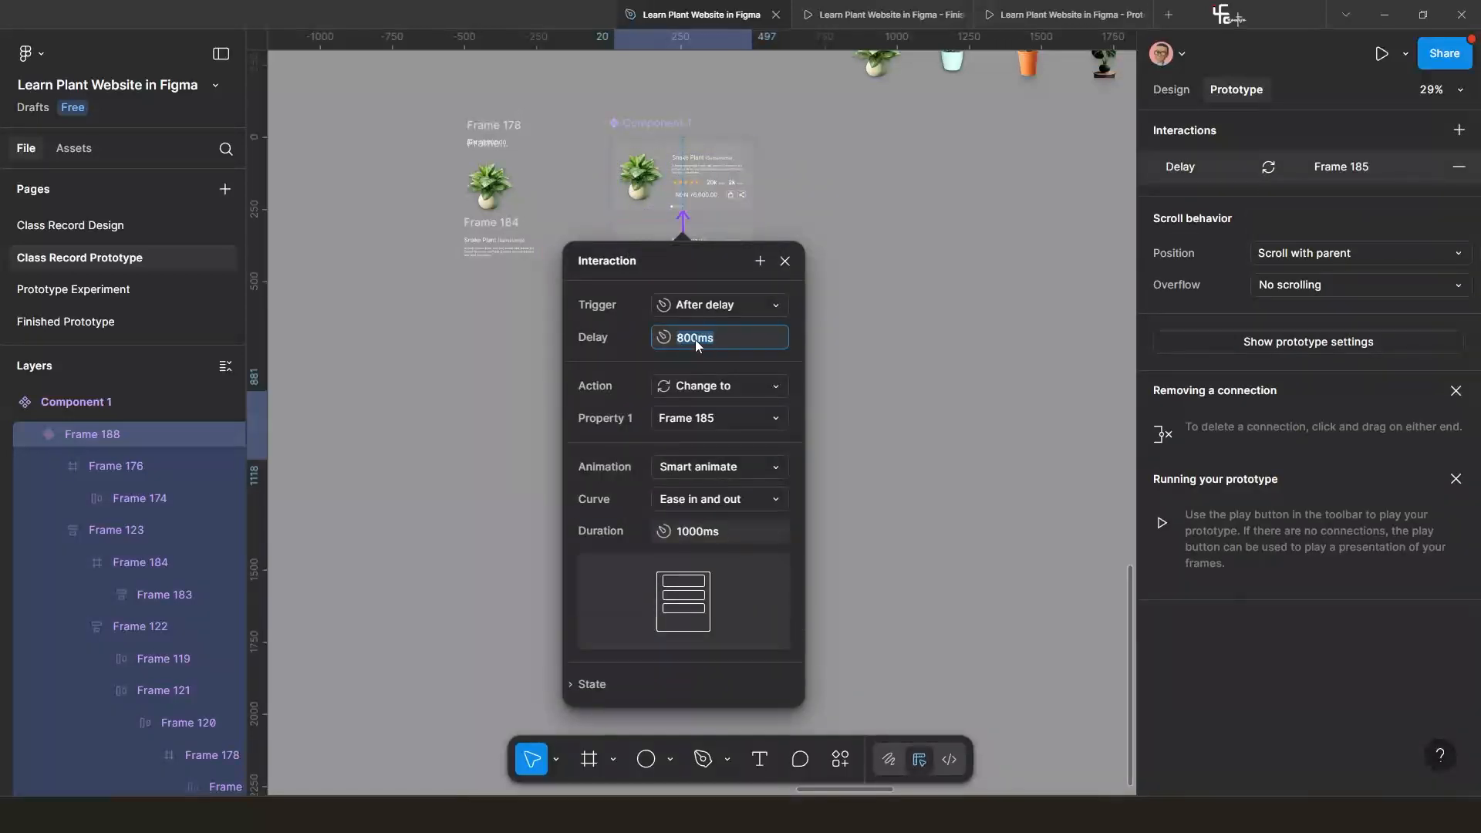
type("50")
key("Return")
left_click(785, 263)
Place an instance of the plant card component, Component 1, in the white Frame 172 below the tree image.
scroll(702, 421, "down", 5)
scroll(702, 421, "down", 2)
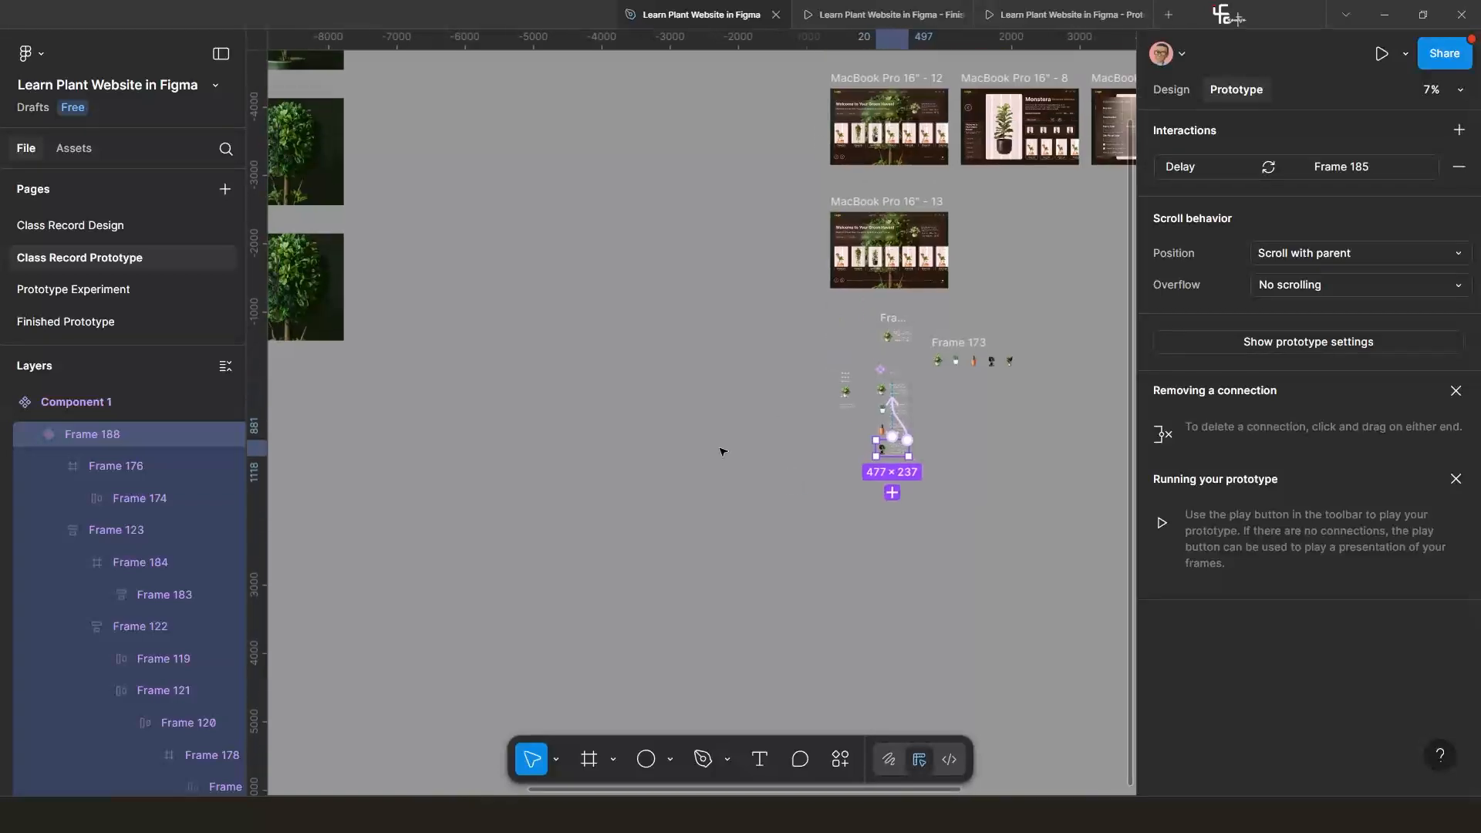
scroll(857, 357, "up", 10)
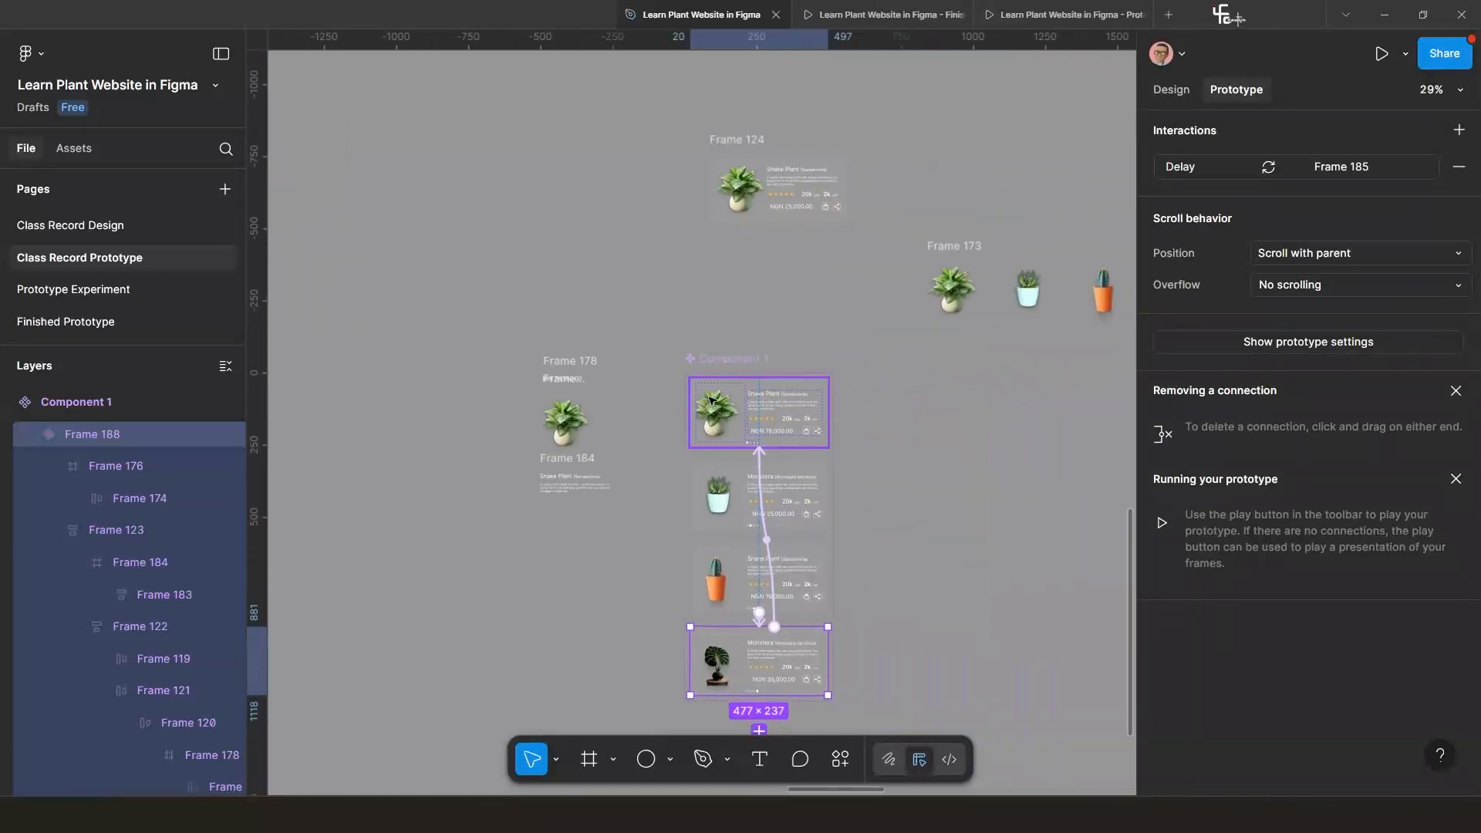
scroll(710, 399, "up", 3)
scroll(587, 391, "down", 8)
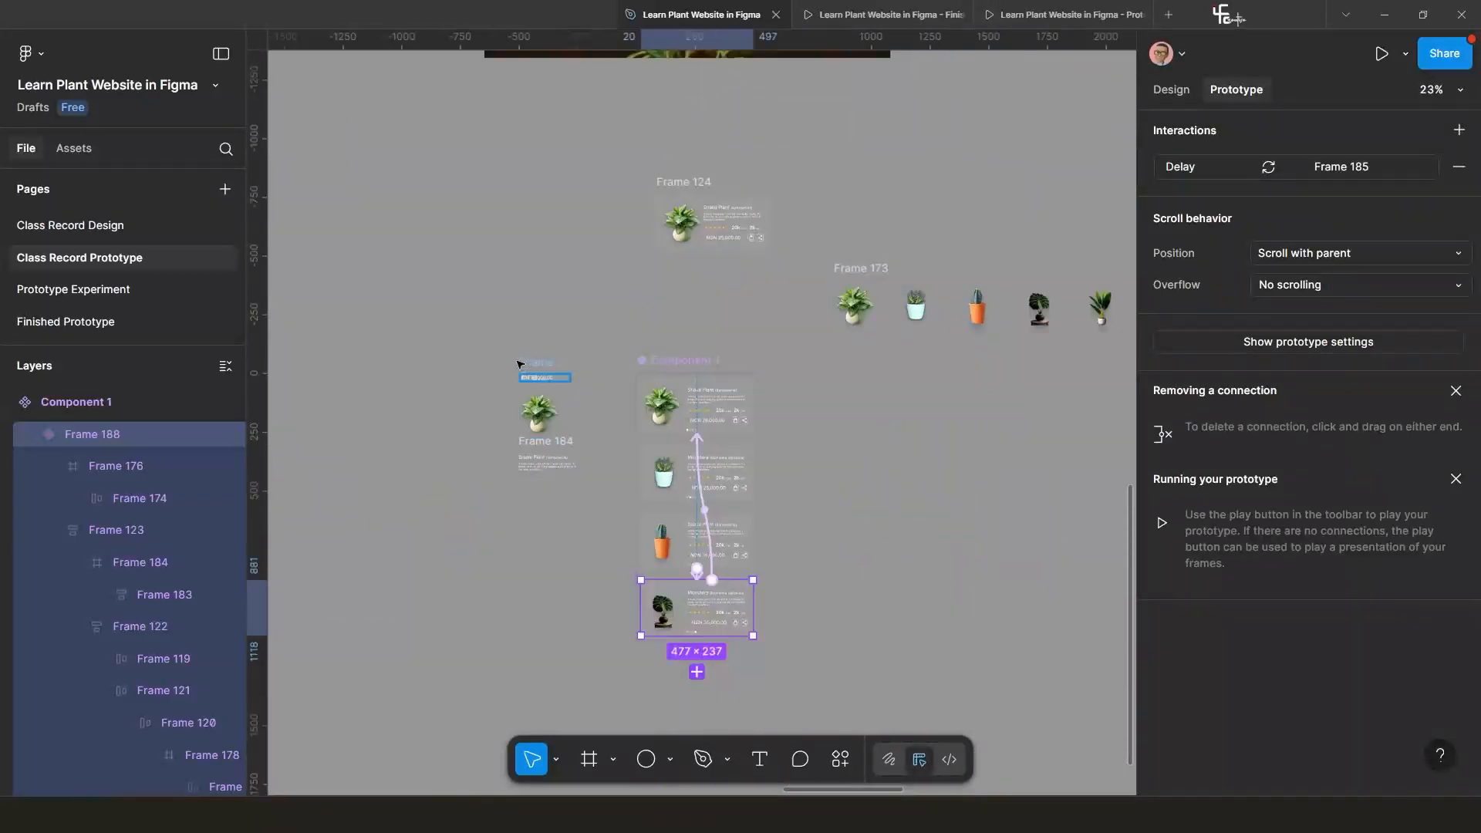
key("alt+2")
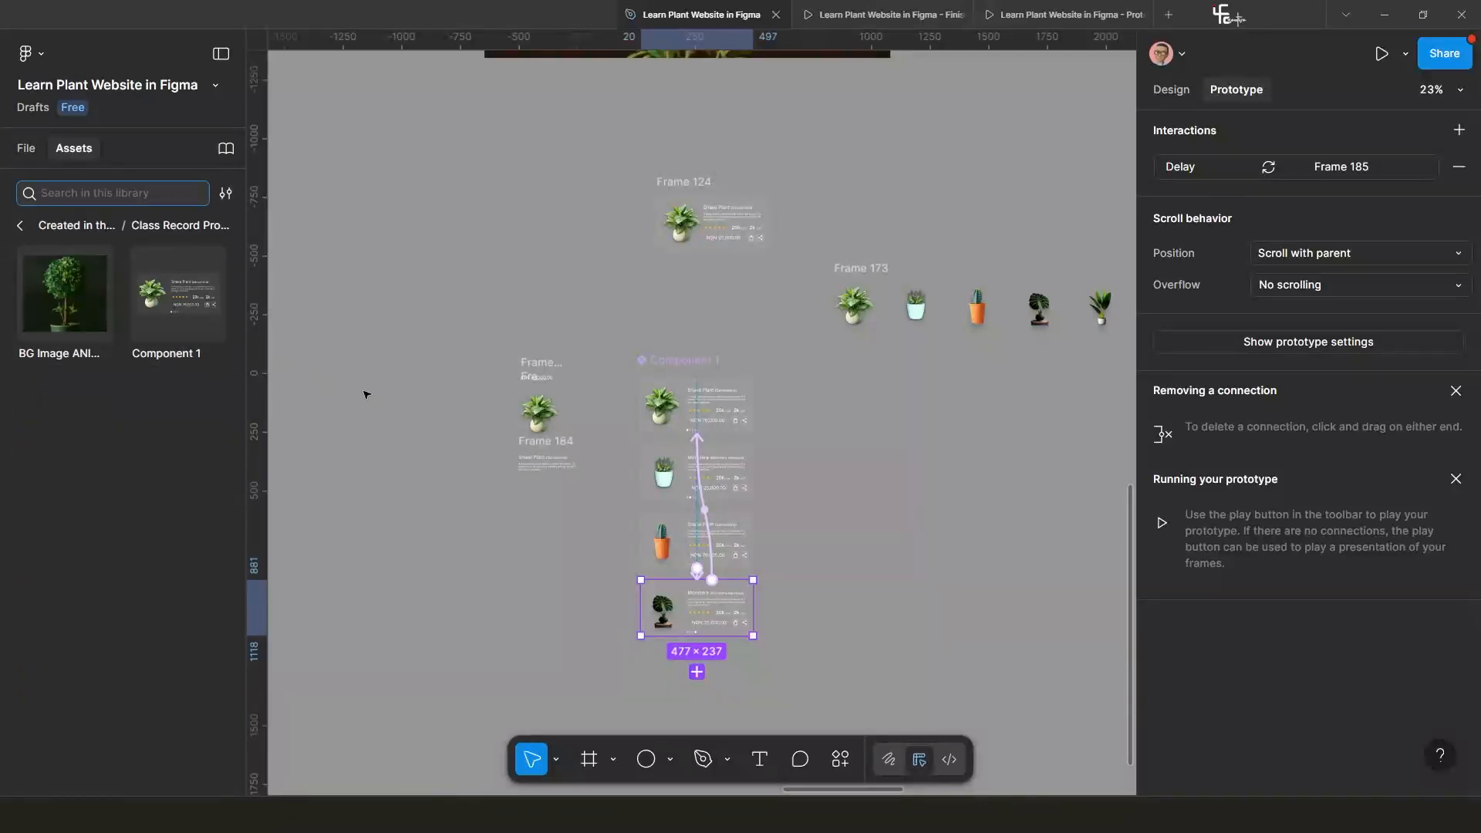
scroll(445, 386, "down", 5)
left_click_drag(455, 393, 721, 408)
scroll(473, 365, "down", 3)
left_click_drag(470, 365, 696, 371)
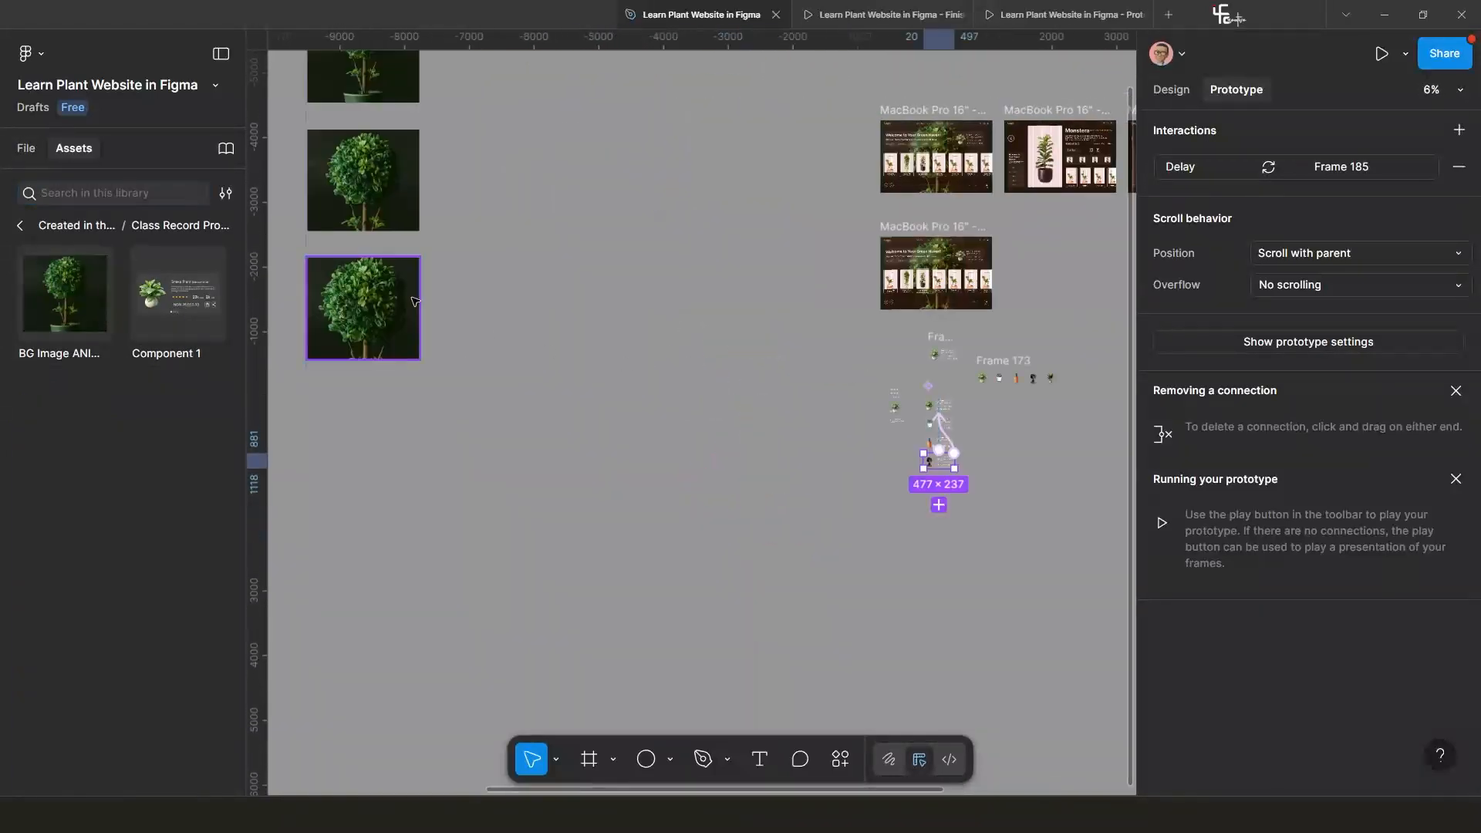
scroll(410, 321, "down", 3)
left_click_drag(436, 317, 595, 327)
scroll(393, 328, "up", 3)
left_click_drag(393, 332, 568, 351)
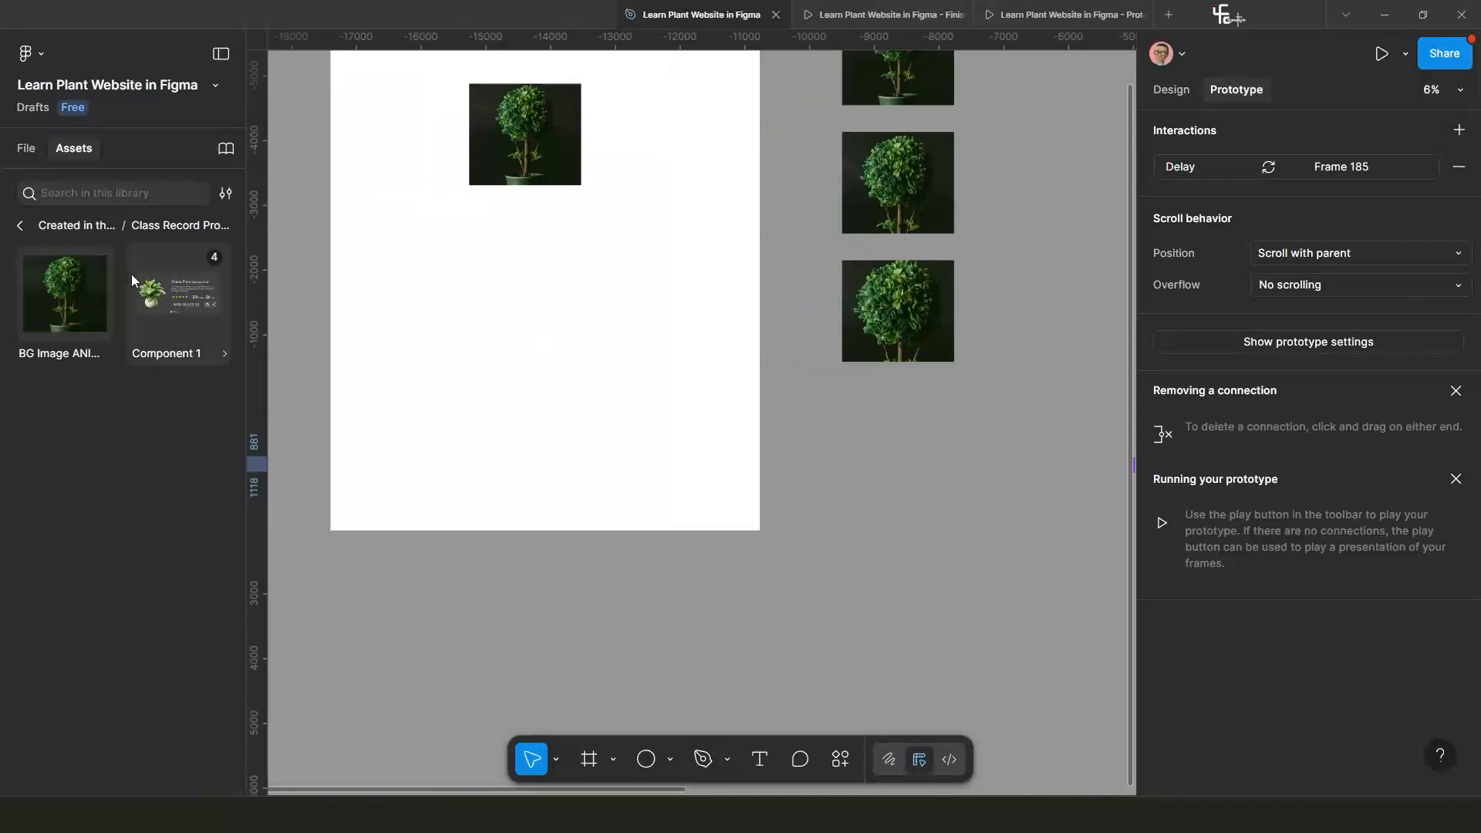
left_click_drag(166, 291, 538, 330)
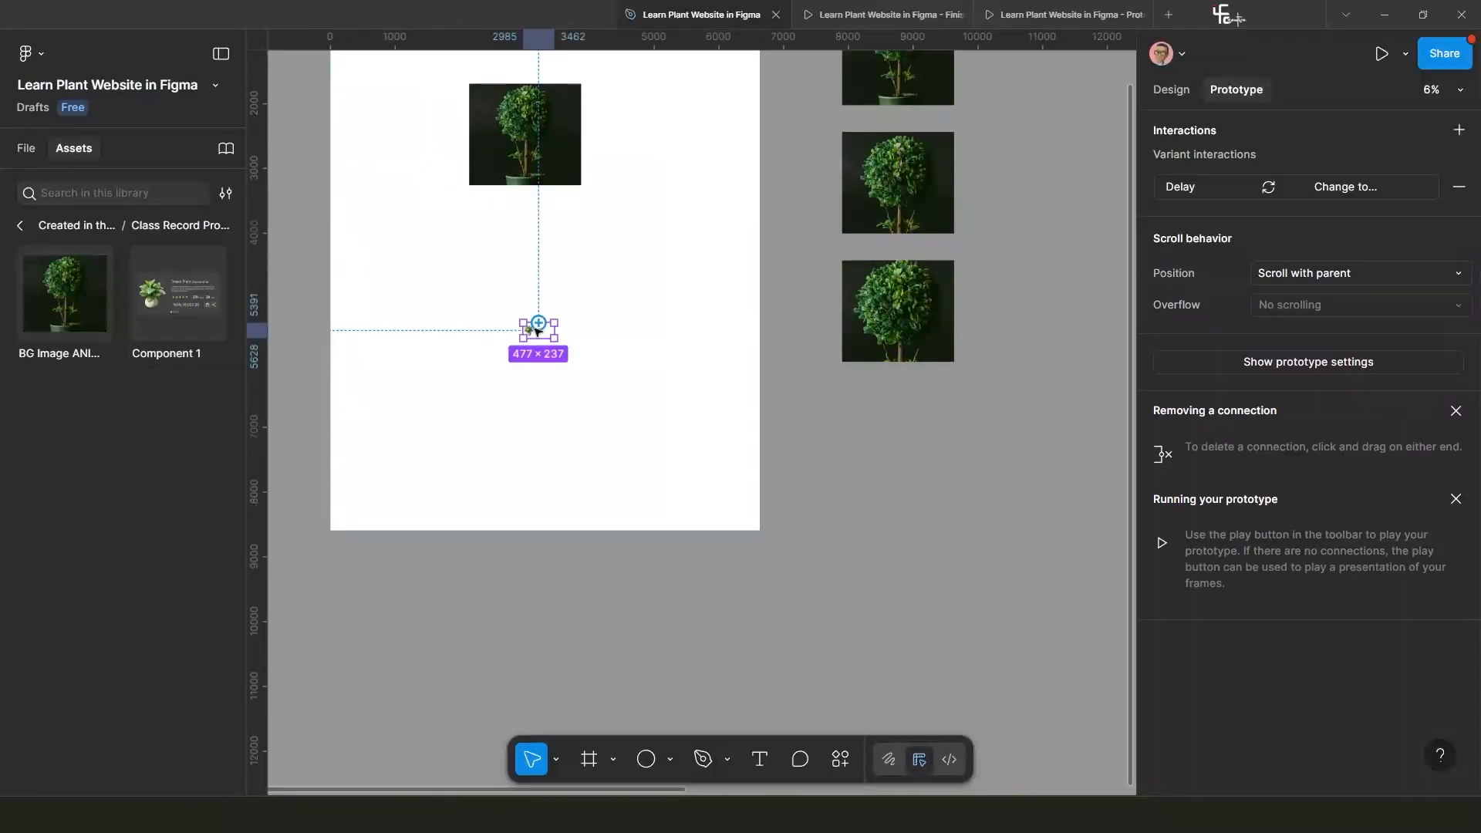
scroll(550, 371, "up", 3)
scroll(545, 363, "down", 4)
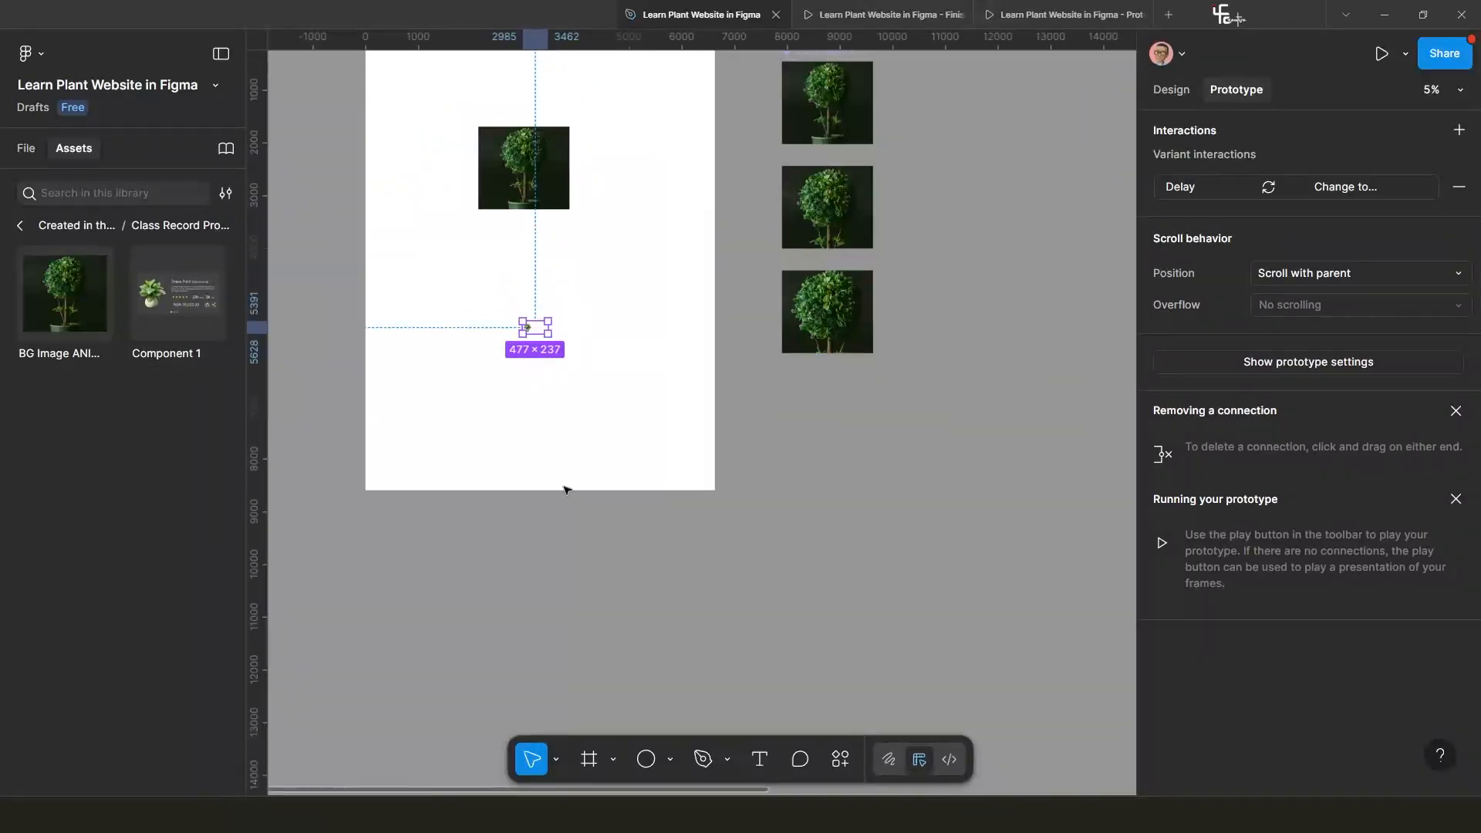
Change the fill of Frame 172 to the dark grey 606060.
scroll(400, 172, "down", 3)
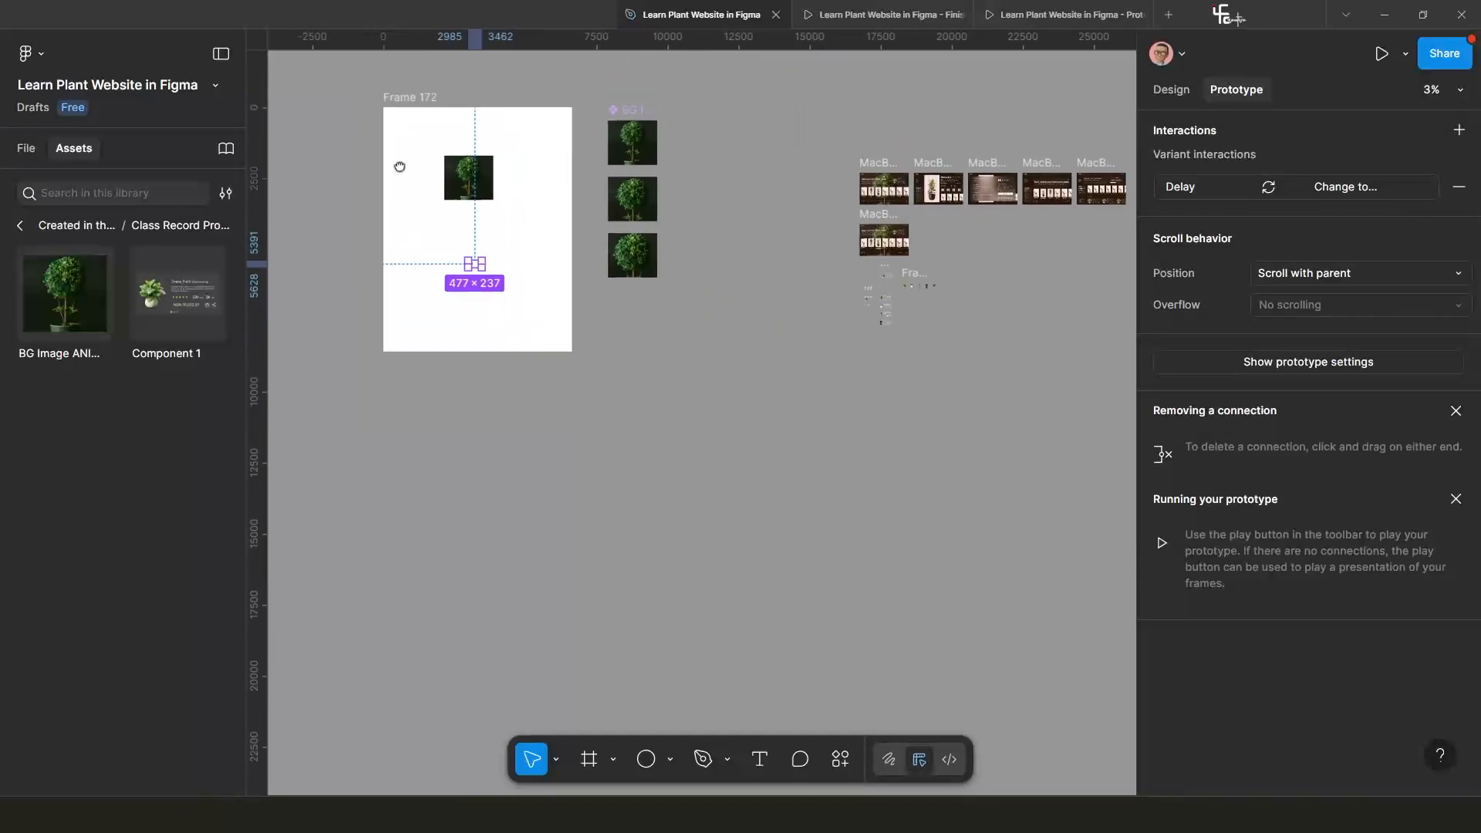
left_click(410, 98)
left_click(1171, 89)
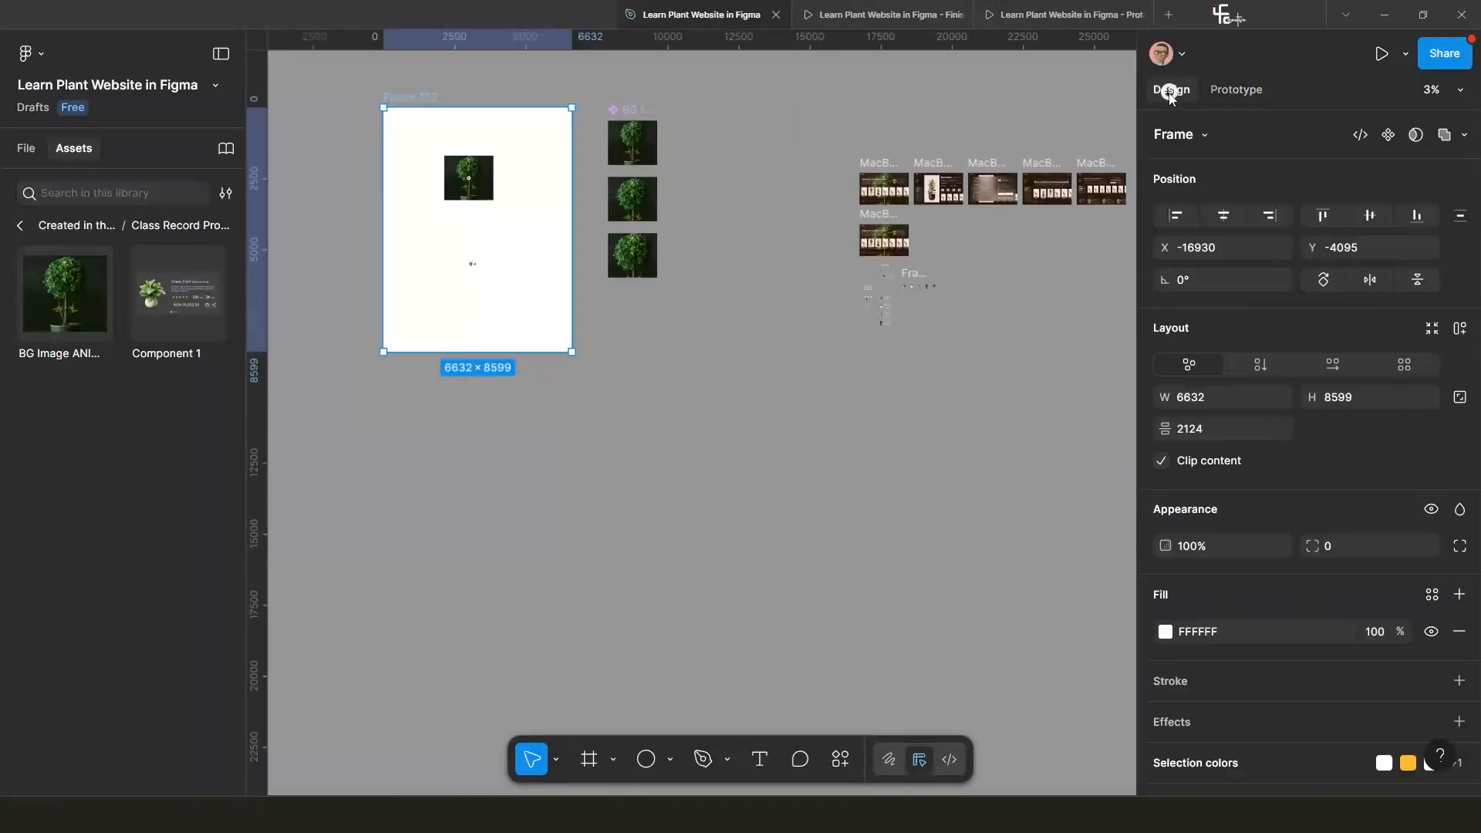
left_click(1165, 632)
left_click_drag(1054, 453, 892, 470)
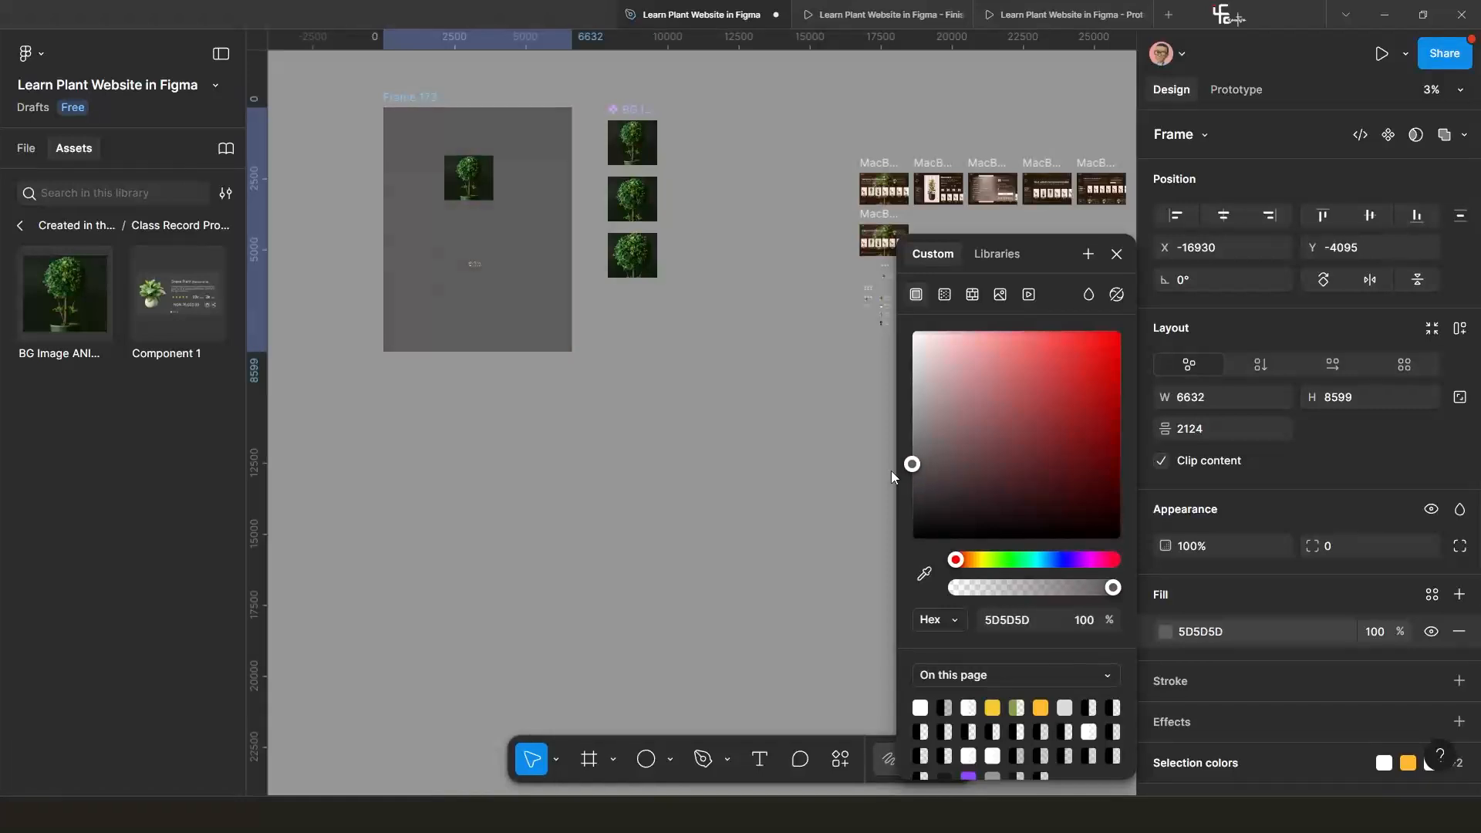
scroll(386, 223, "up", 3)
scroll(609, 386, "up", 3)
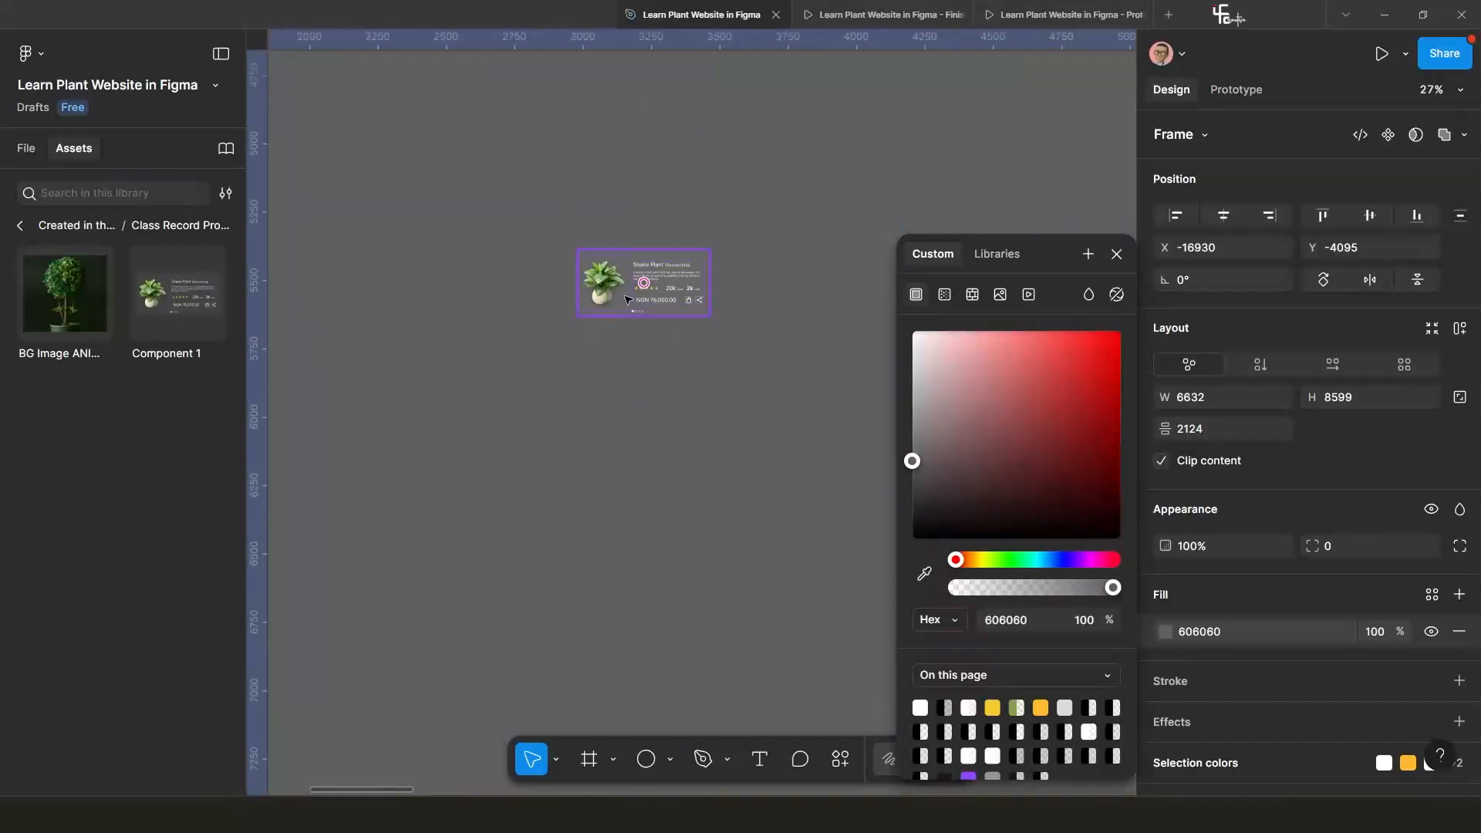
scroll(590, 392, "down", 4)
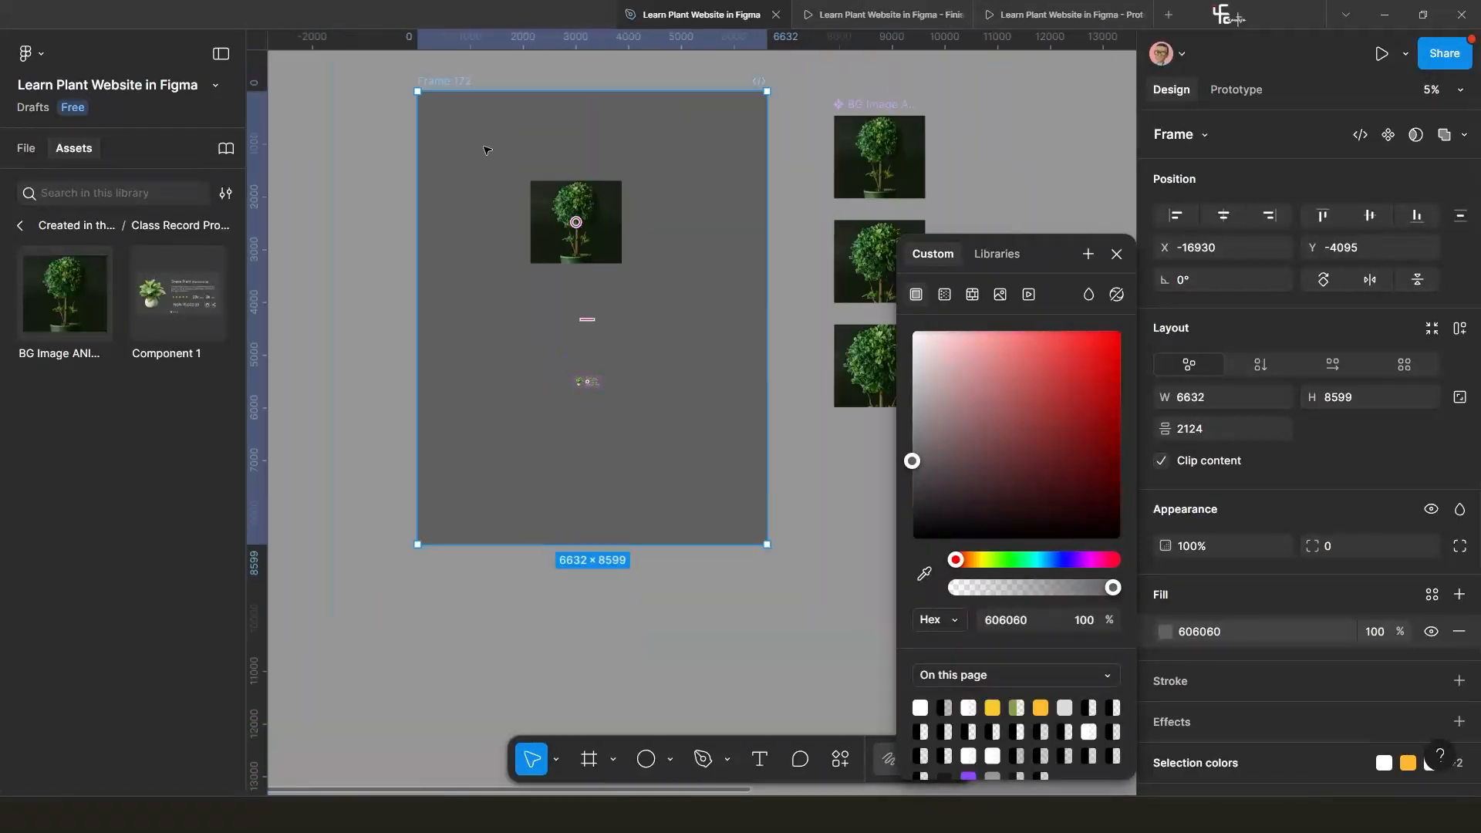
Draw a new frame of about 6929 × 4198 on the empty canvas below the plant card component set.
scroll(503, 457, "down", 4)
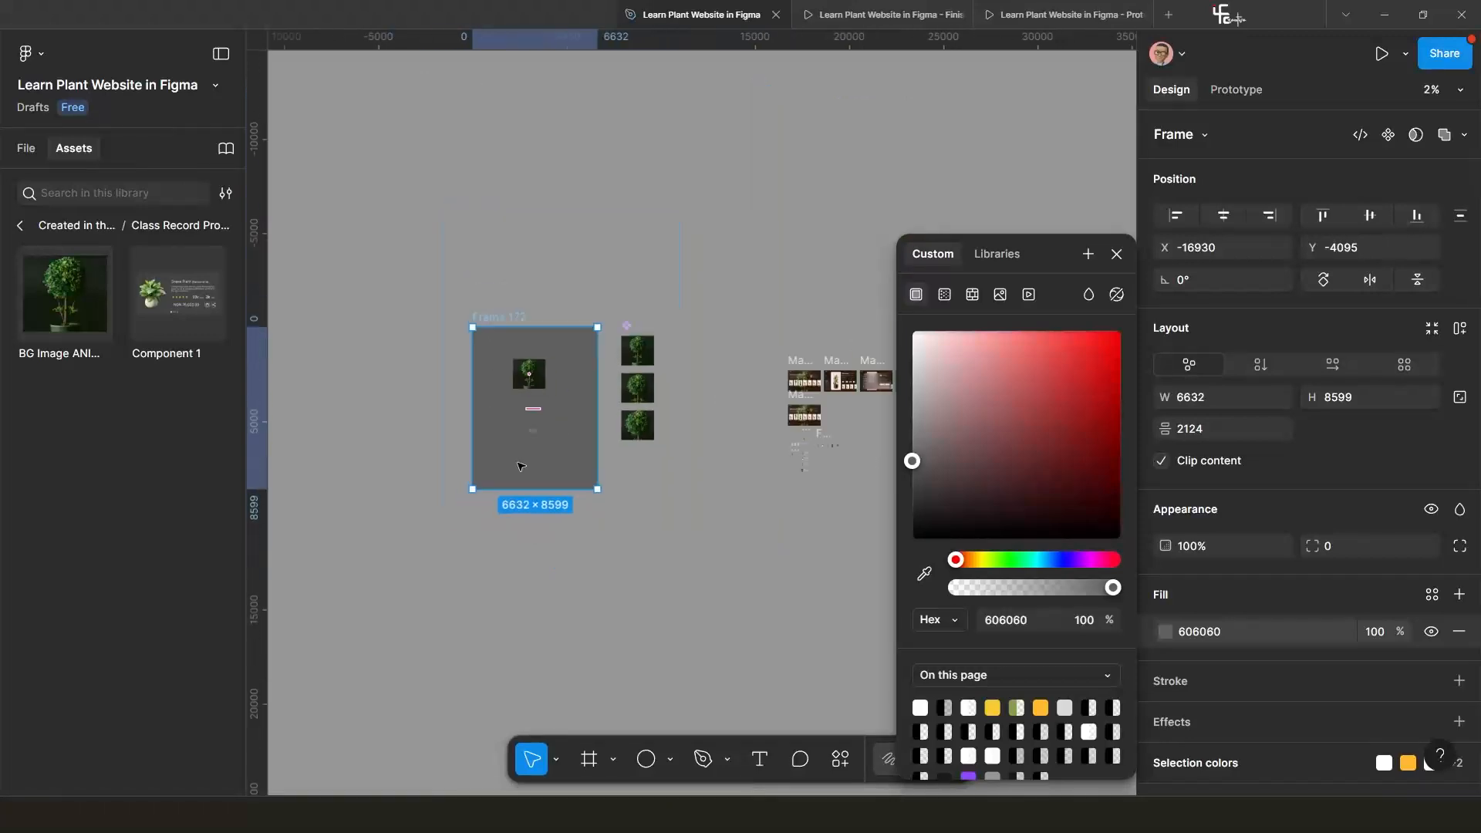
left_click_drag(845, 604, 734, 546)
scroll(637, 466, "up", 3)
left_click_drag(638, 467, 704, 595)
scroll(635, 558, "down", 3)
left_click(601, 756)
scroll(629, 566, "up", 4)
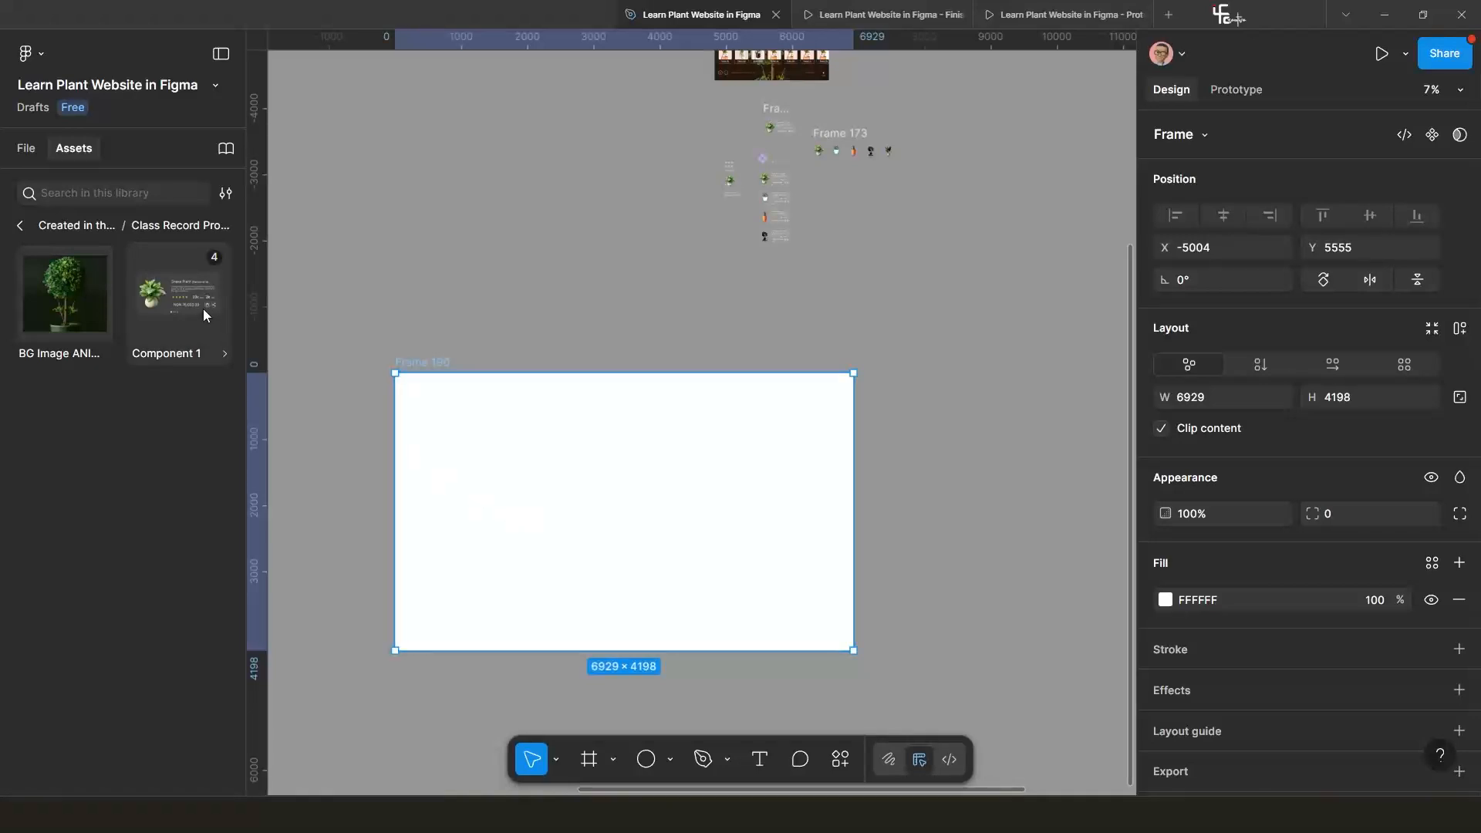
Fill the new frame with dark grey 393939 and place an instance of Component 1 near its middle.
left_click(1166, 599)
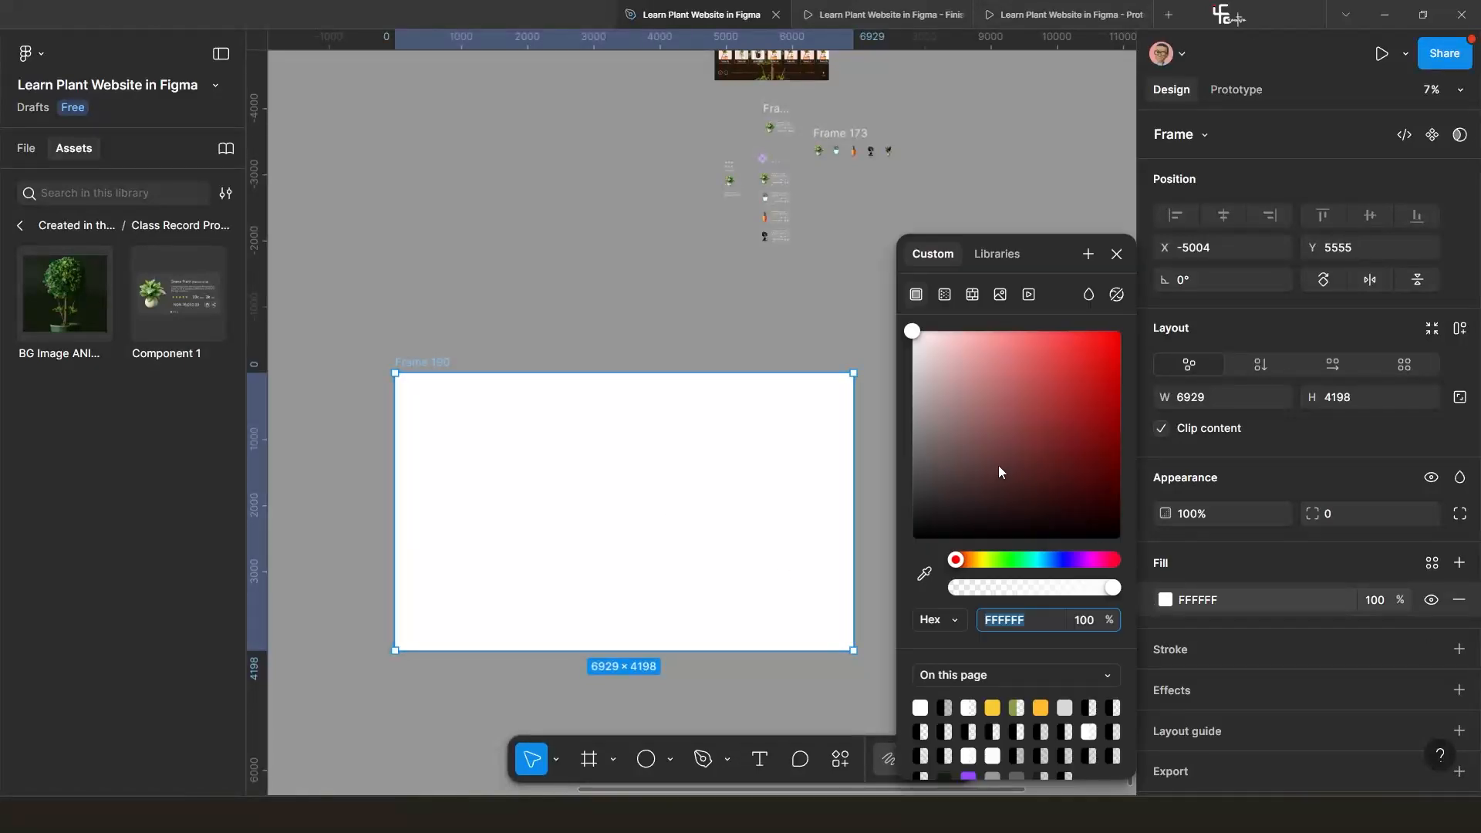
left_click_drag(999, 465, 892, 493)
left_click_drag(180, 309, 609, 540)
scroll(610, 541, "up", 3)
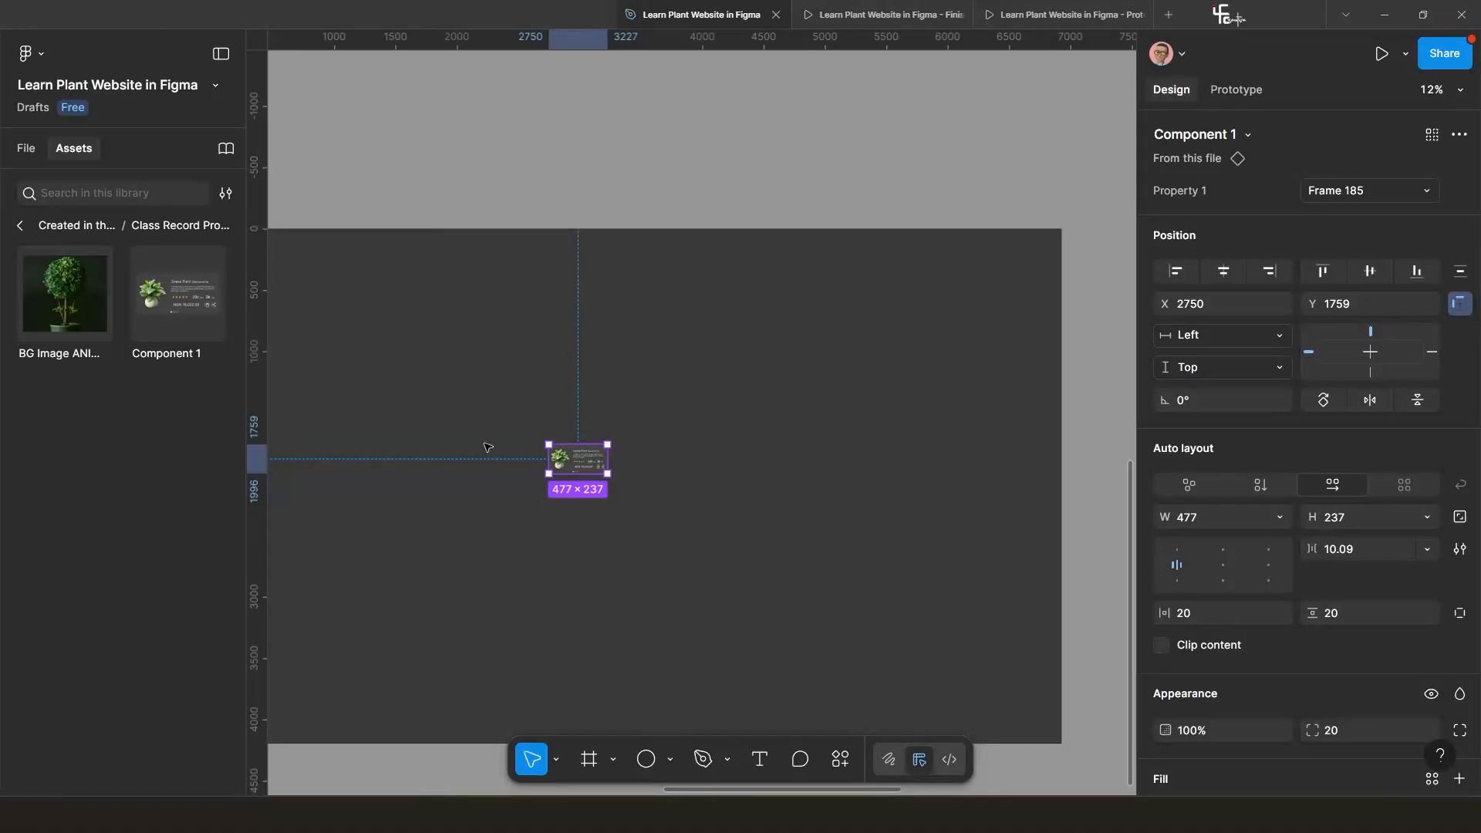
Preview the new dark frame as a prototype to check the card carousel, and close the preview.
scroll(494, 463, "down", 5)
left_click(390, 373)
key("shift")
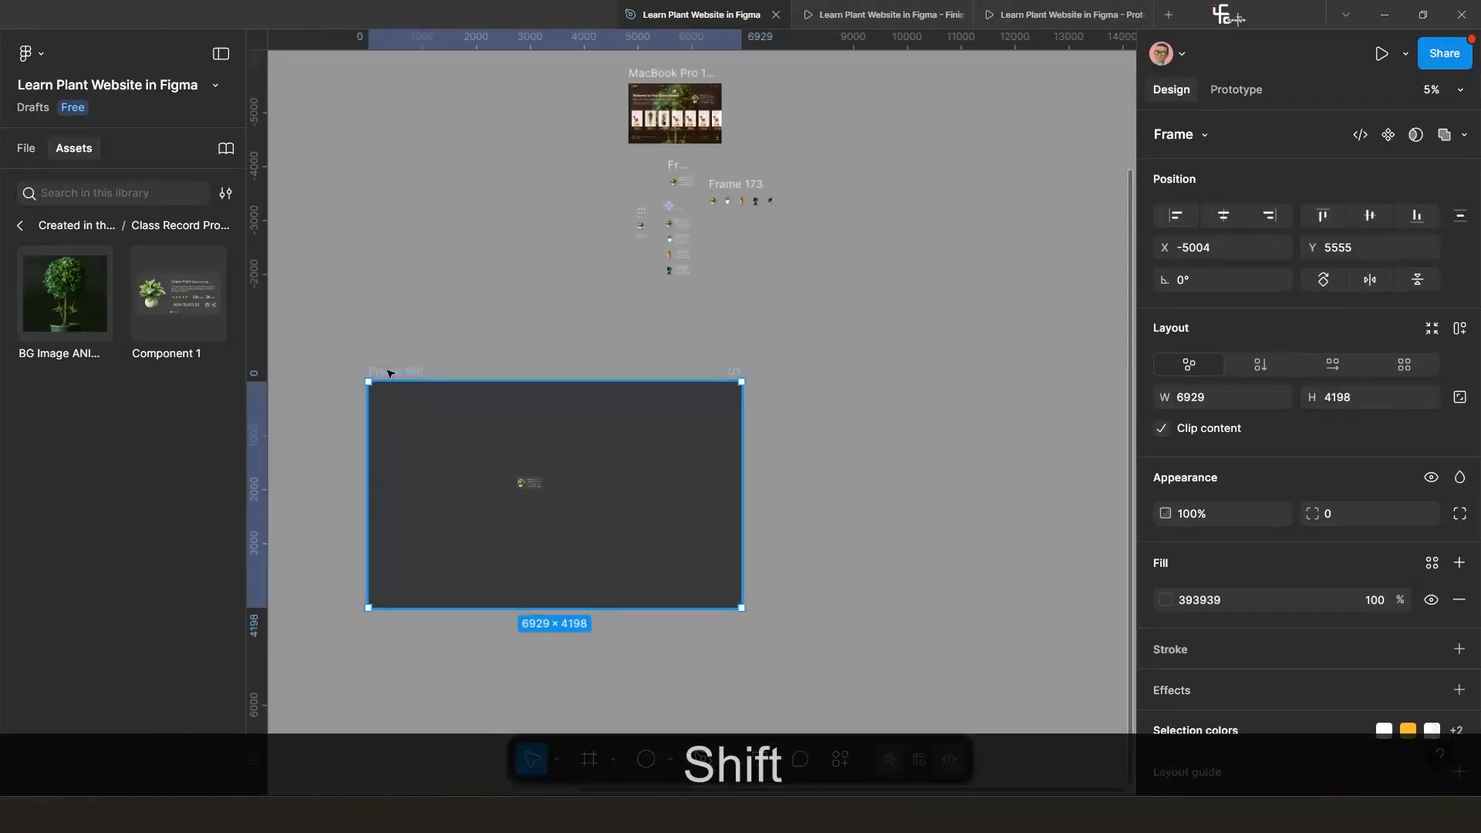
key("shift")
key("shift+space")
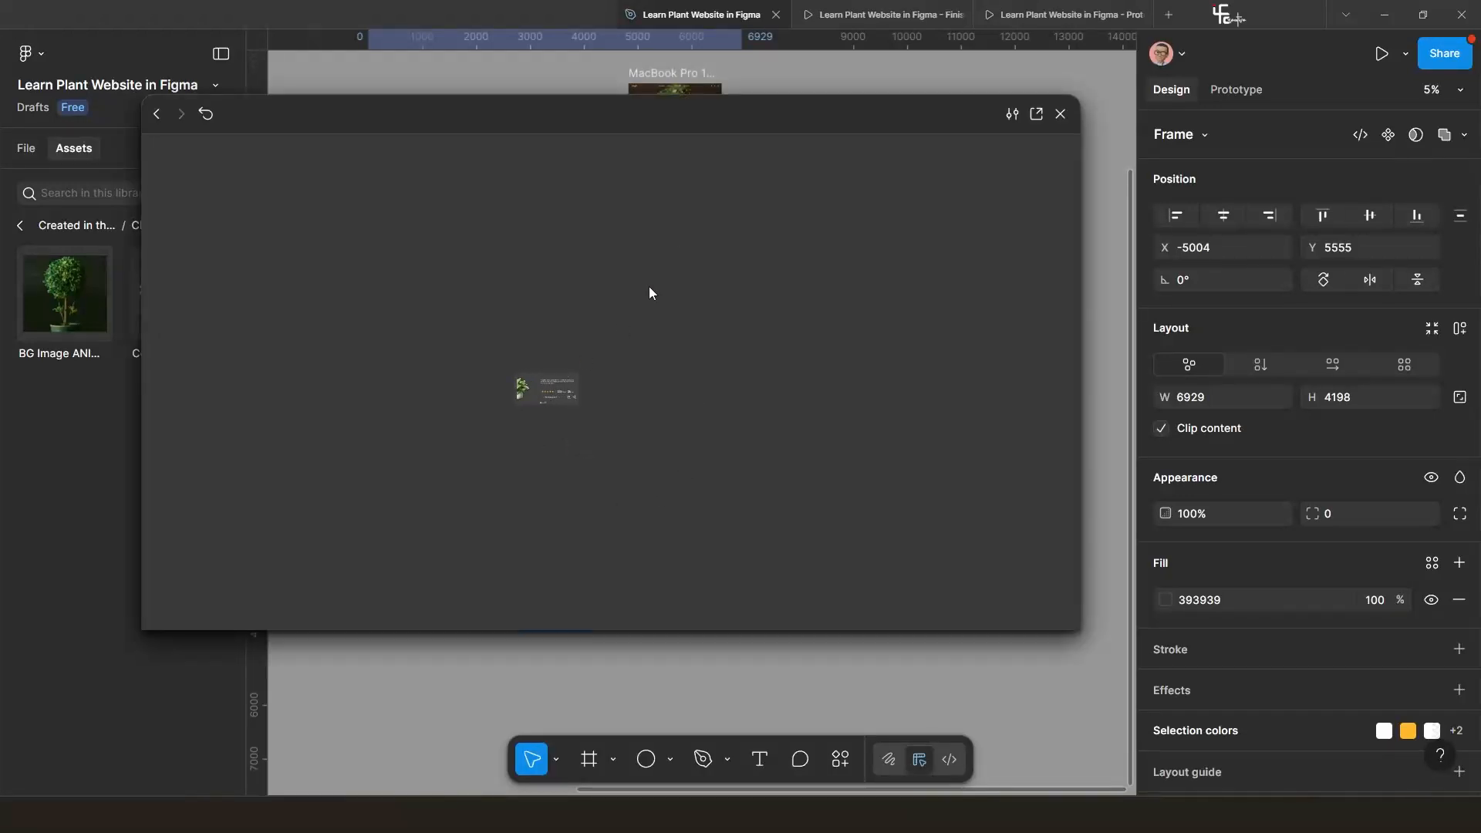
left_click(1068, 115)
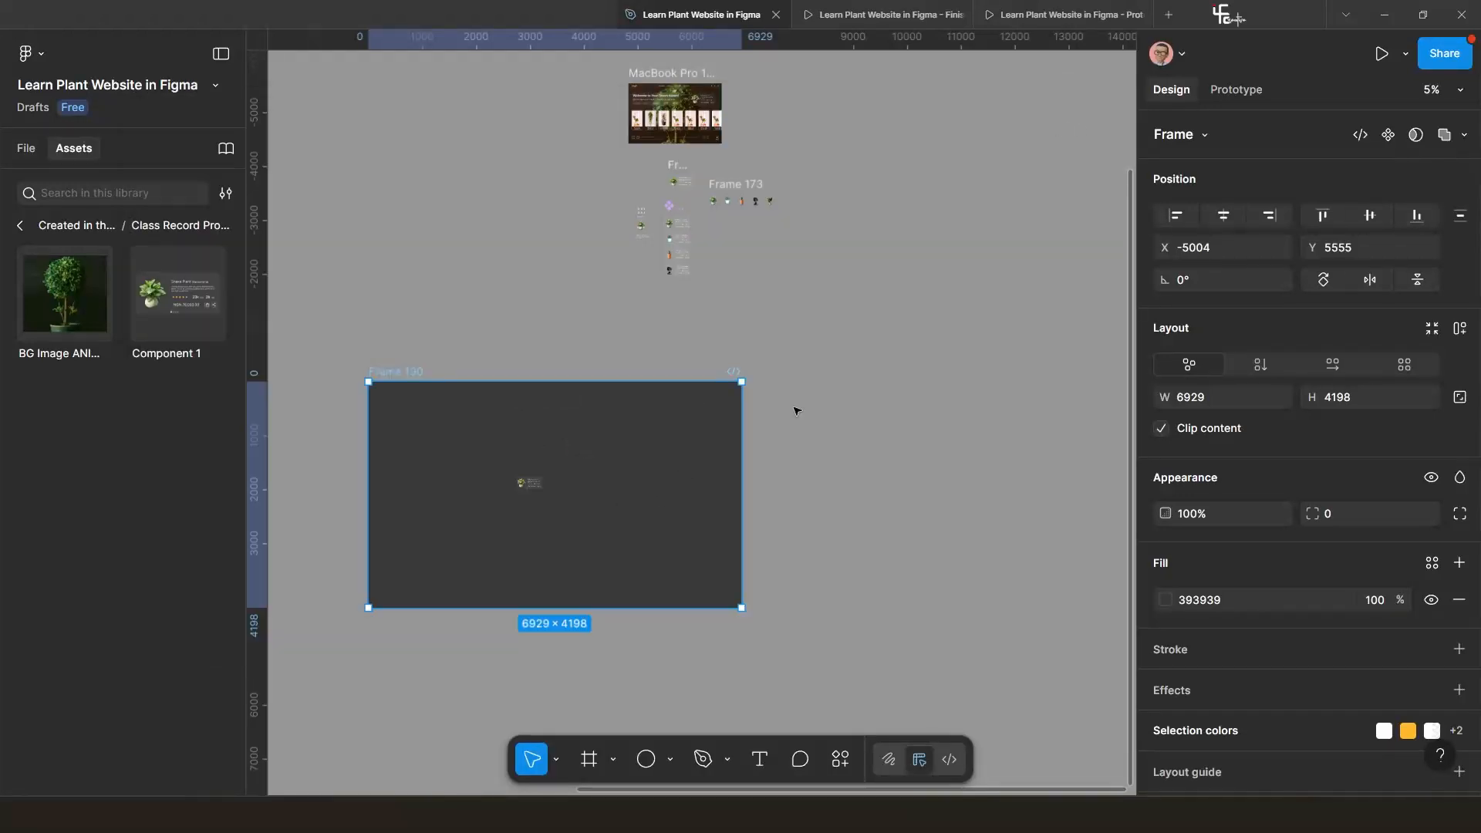
Shrink the dark frame to about 1740 × 1287 around the repositioned card instance and preview the carousel in it.
scroll(486, 641, "up", 3)
scroll(554, 463, "down", 4)
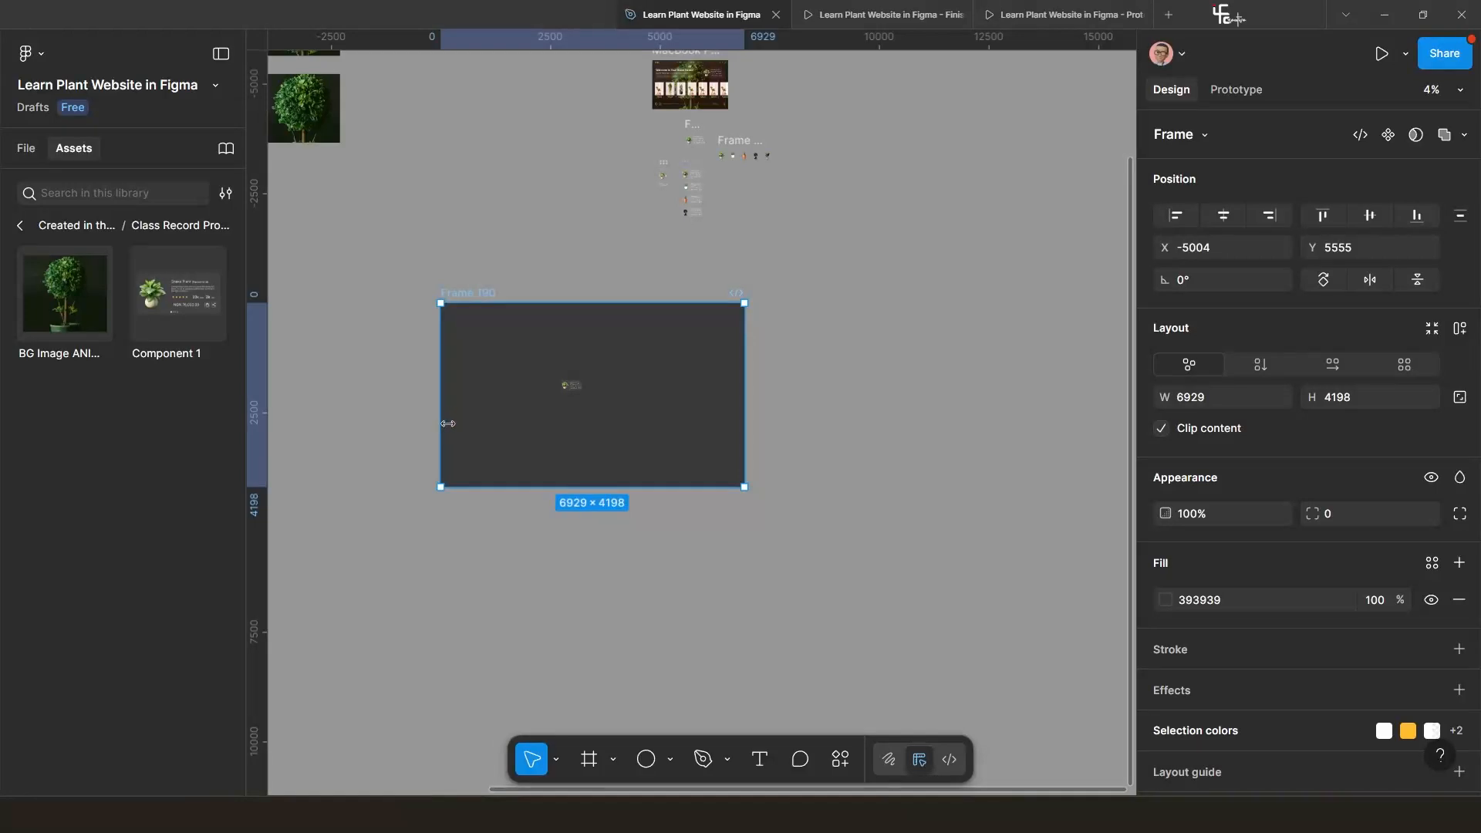
left_click_drag(447, 423, 612, 425)
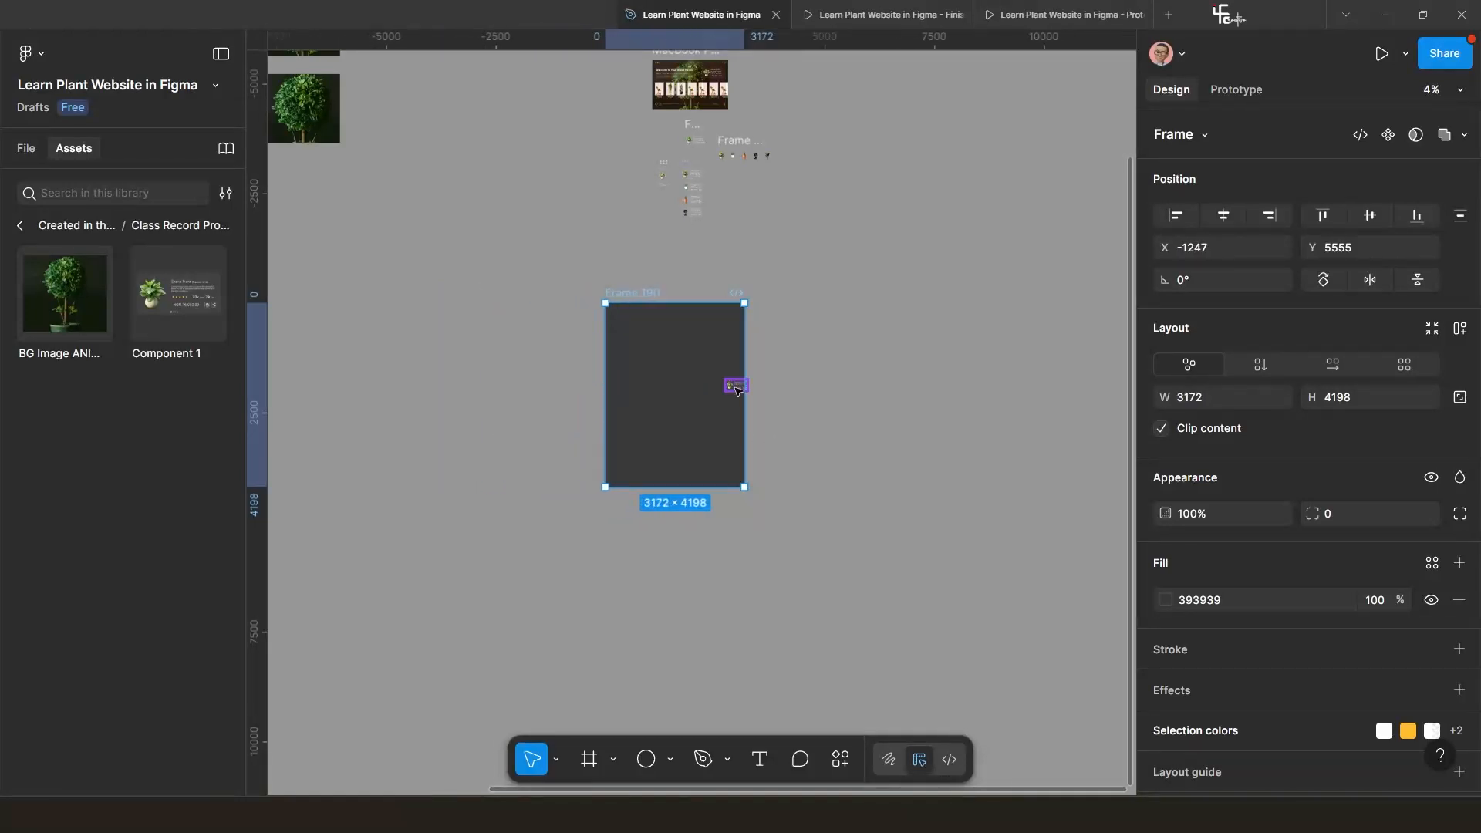
left_click_drag(733, 390, 658, 386)
key("shift+space")
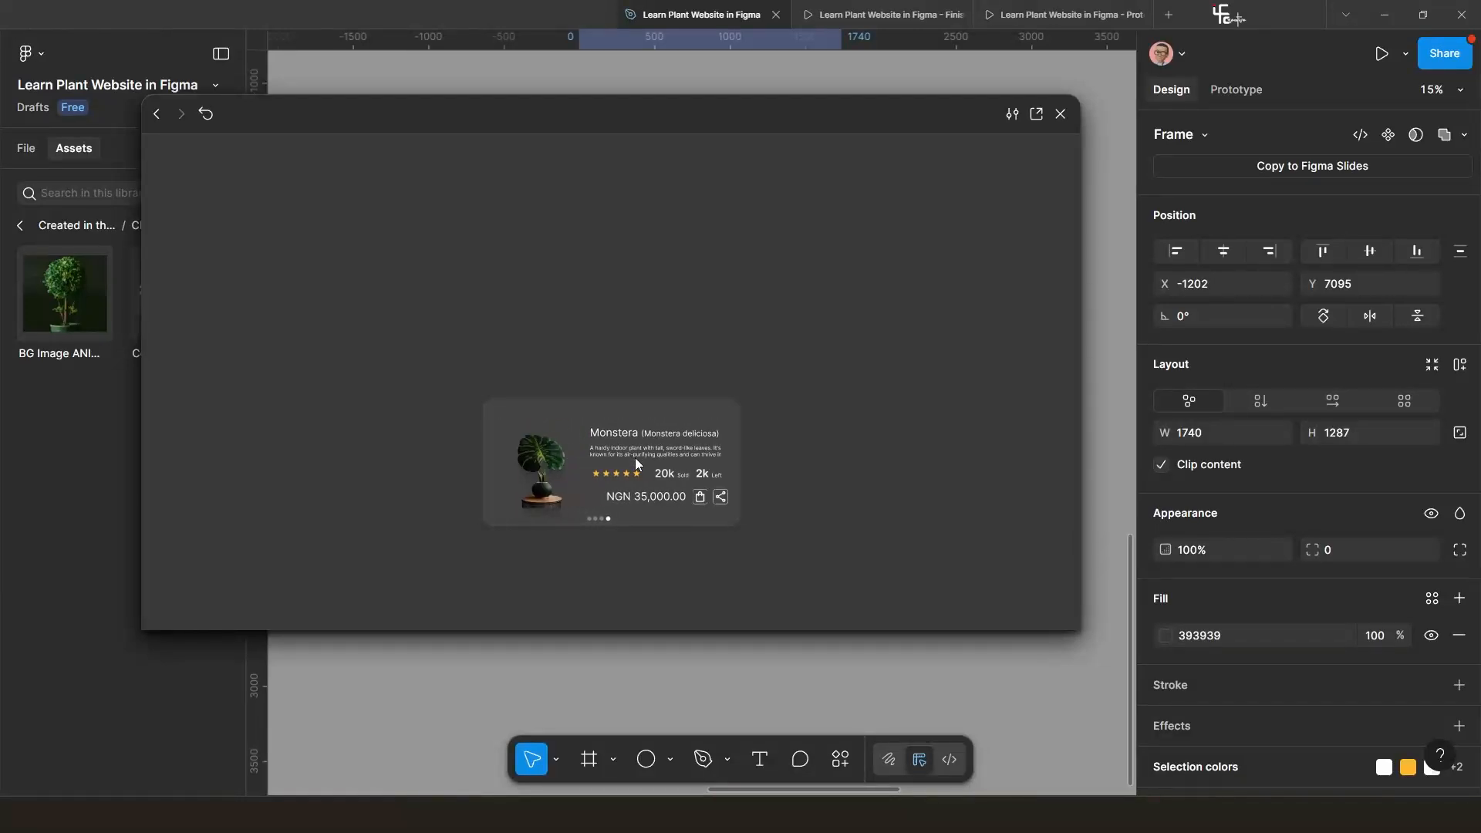
left_click(1061, 114)
Move the four-variant Component 1 set away from the loose plant frames to about X -1299, Y 2892.
scroll(903, 226, "down", 3)
scroll(881, 236, "down", 2)
scroll(855, 266, "up", 5)
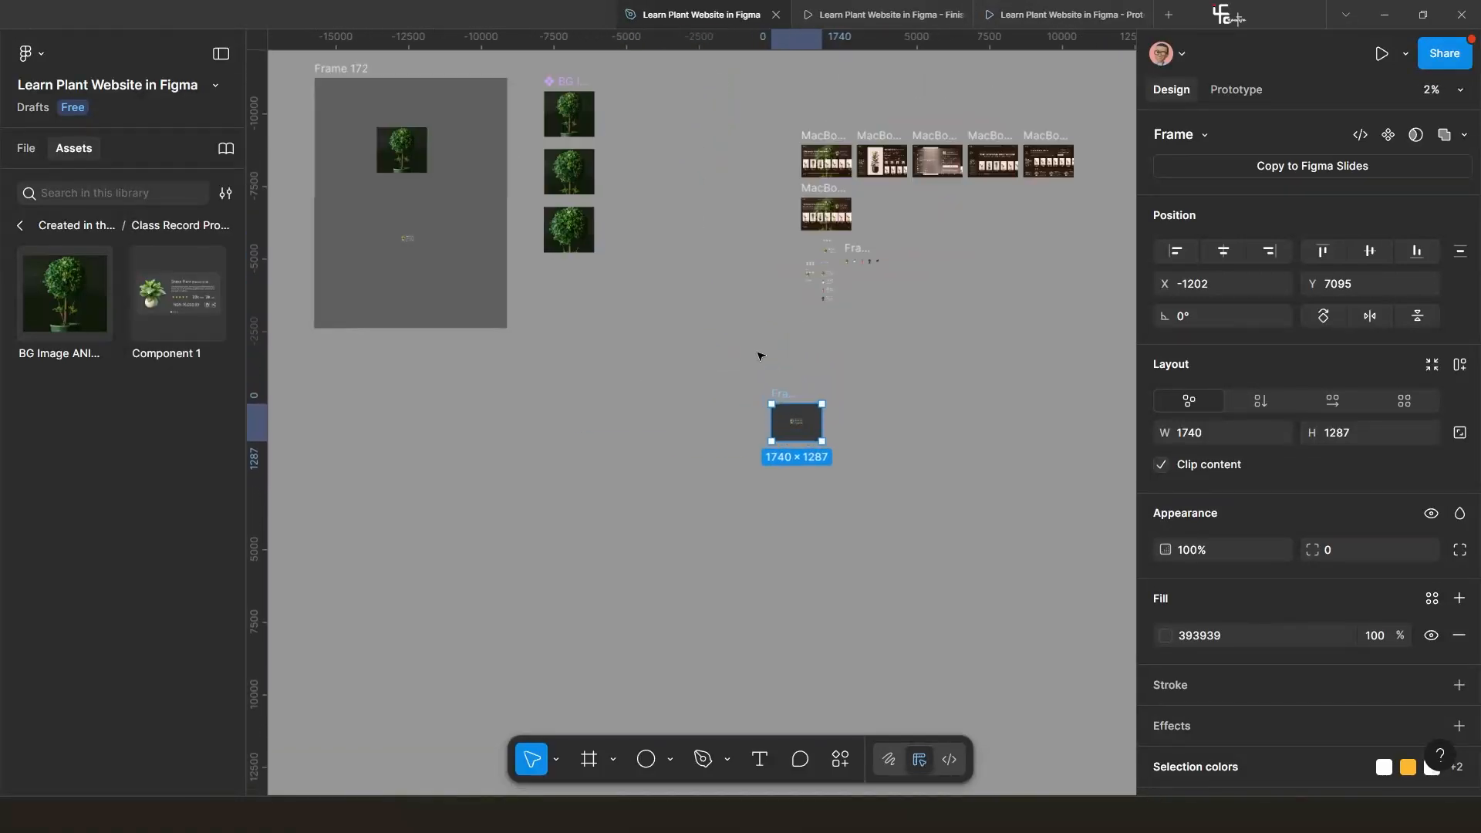
scroll(894, 79, "up", 3)
left_click(711, 210)
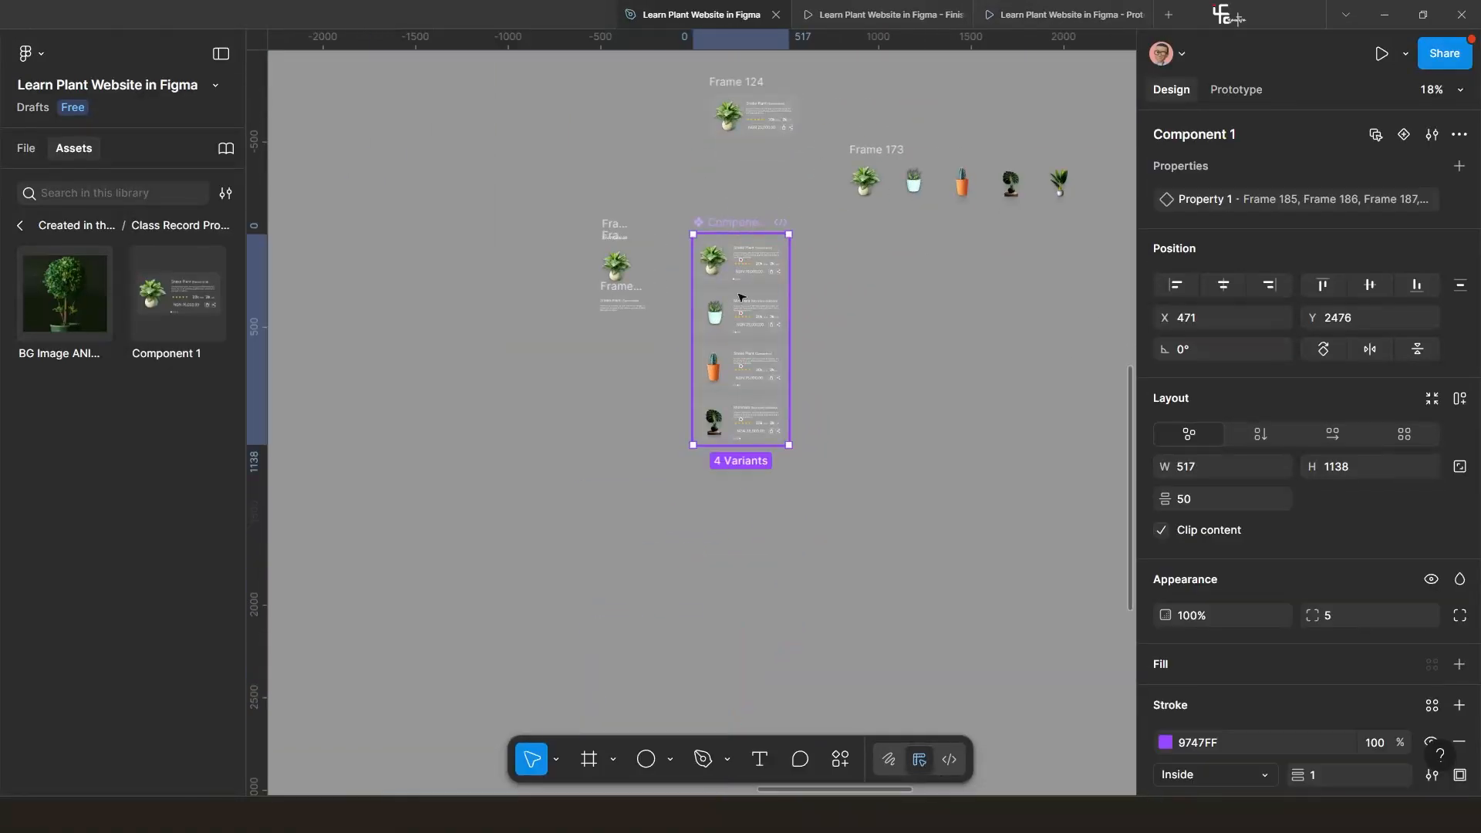
left_click_drag(711, 210, 387, 296)
Set the After delay time of the first card variant's transition to the second to 500 ms.
scroll(437, 393, "up", 5)
scroll(599, 396, "left", 4)
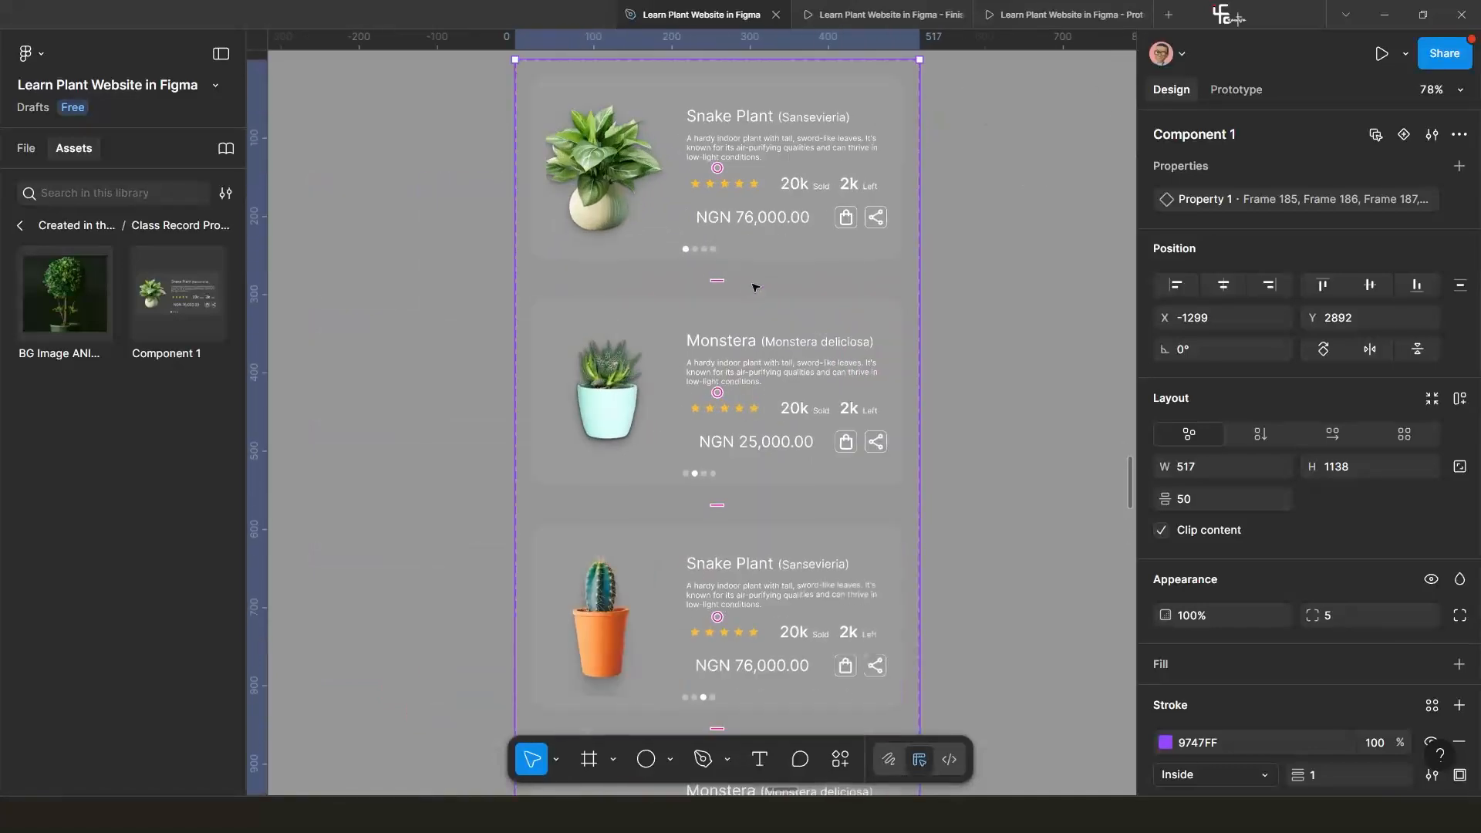
left_click(739, 261)
key("shift+e")
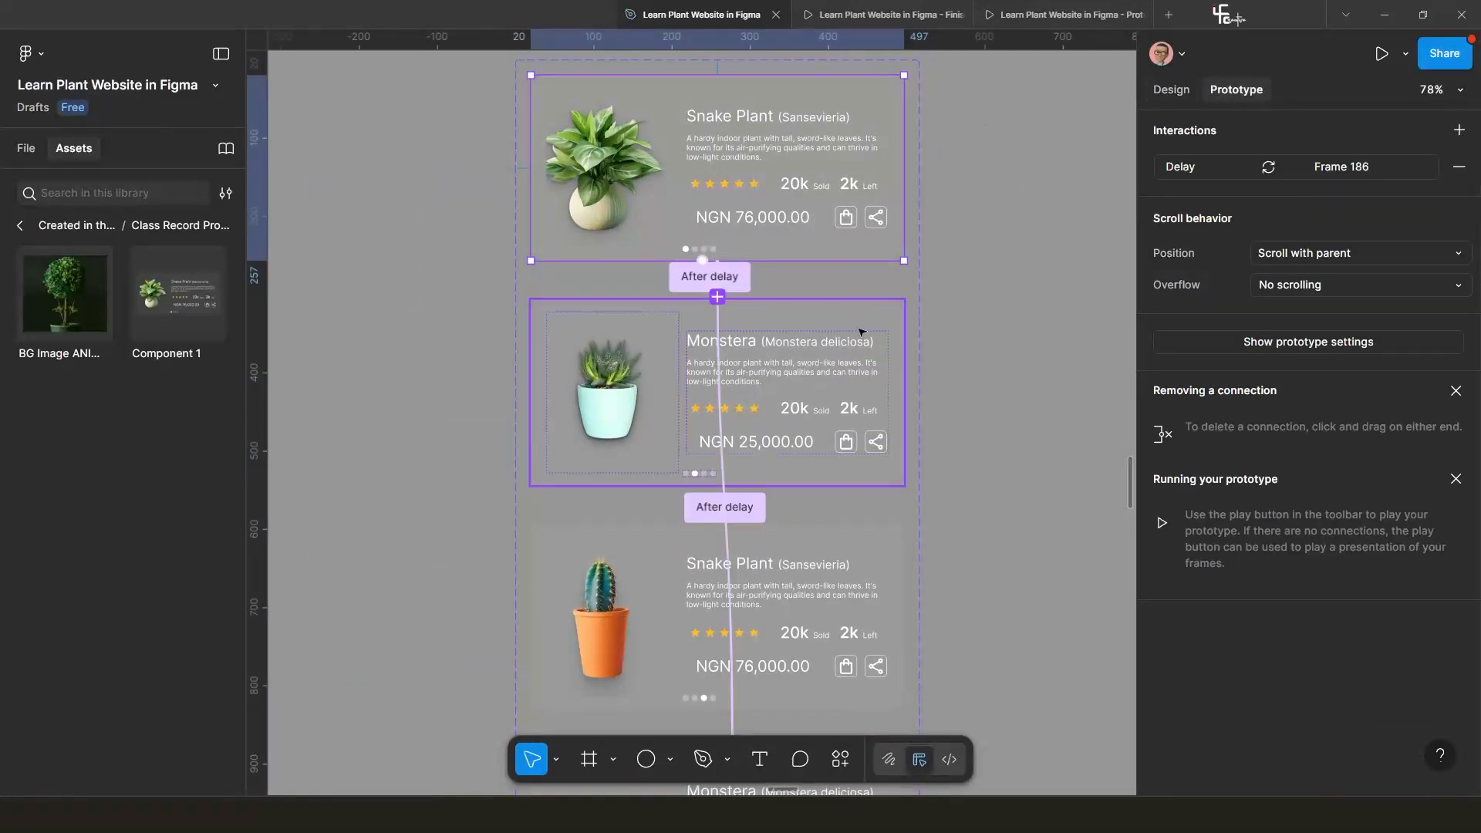
scroll(718, 299, "up", 5)
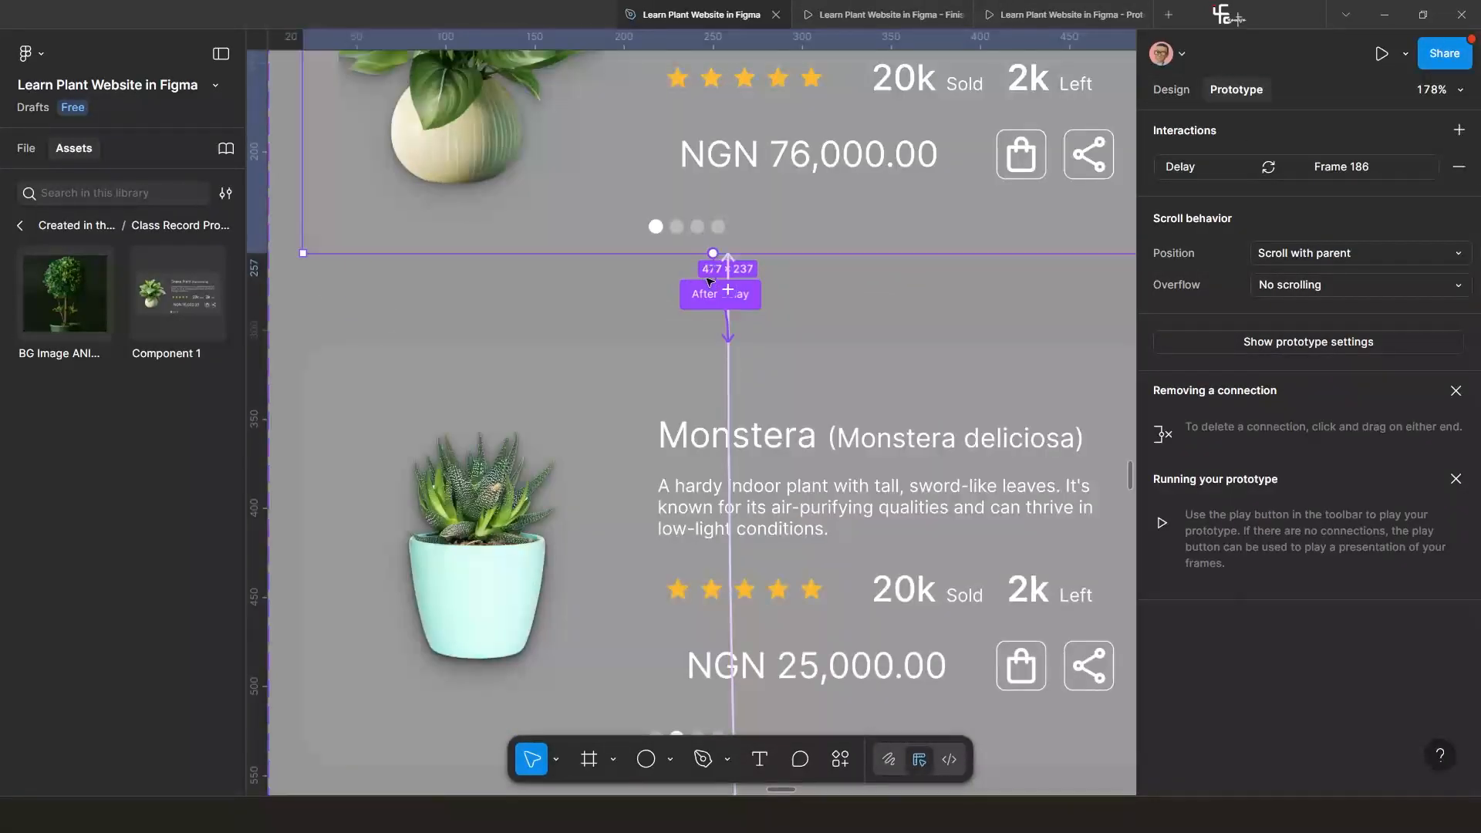
scroll(713, 287, "up", 5)
left_click(751, 329)
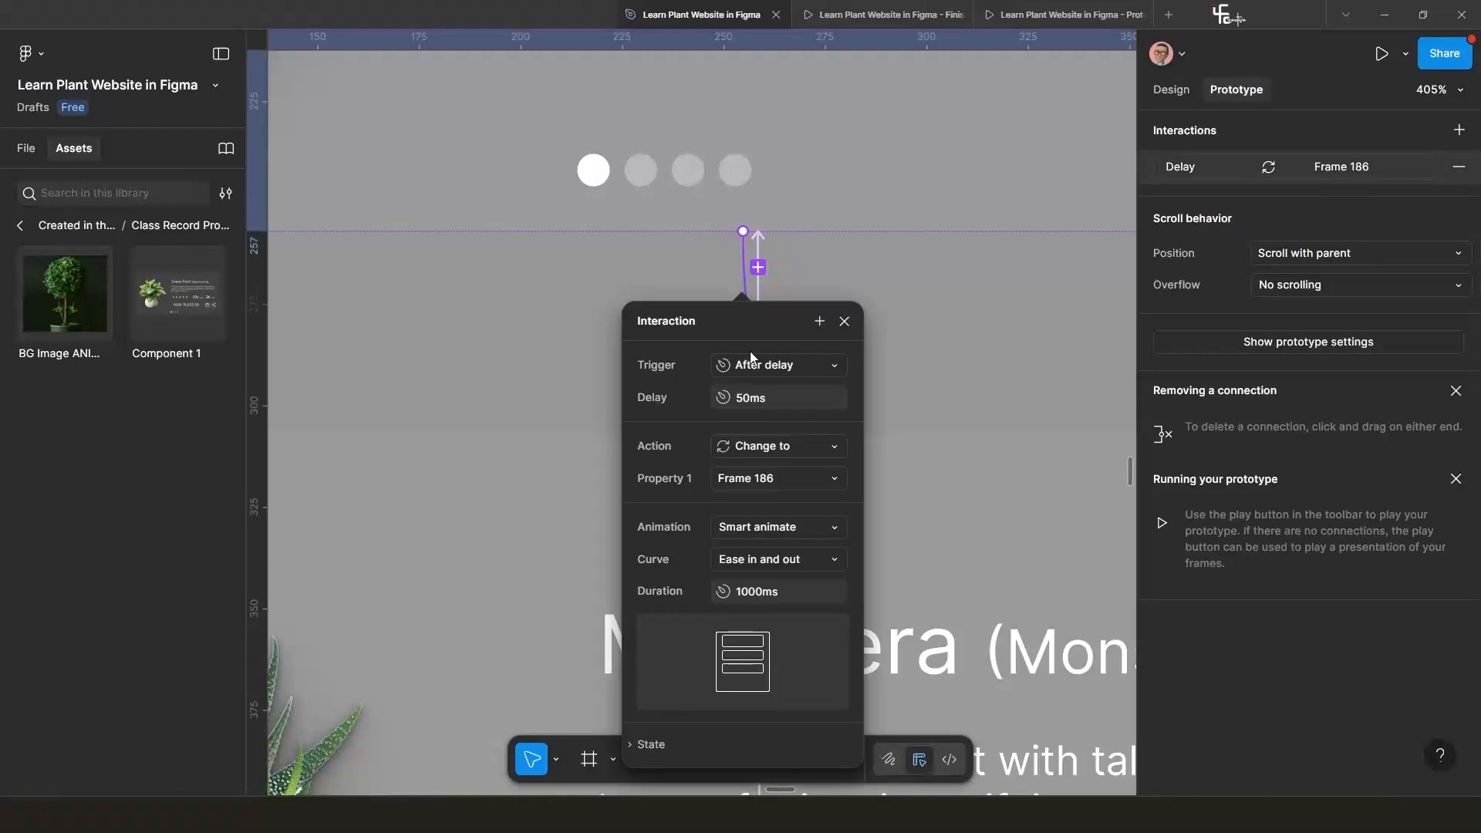
left_click(749, 398)
type("500")
key("Return")
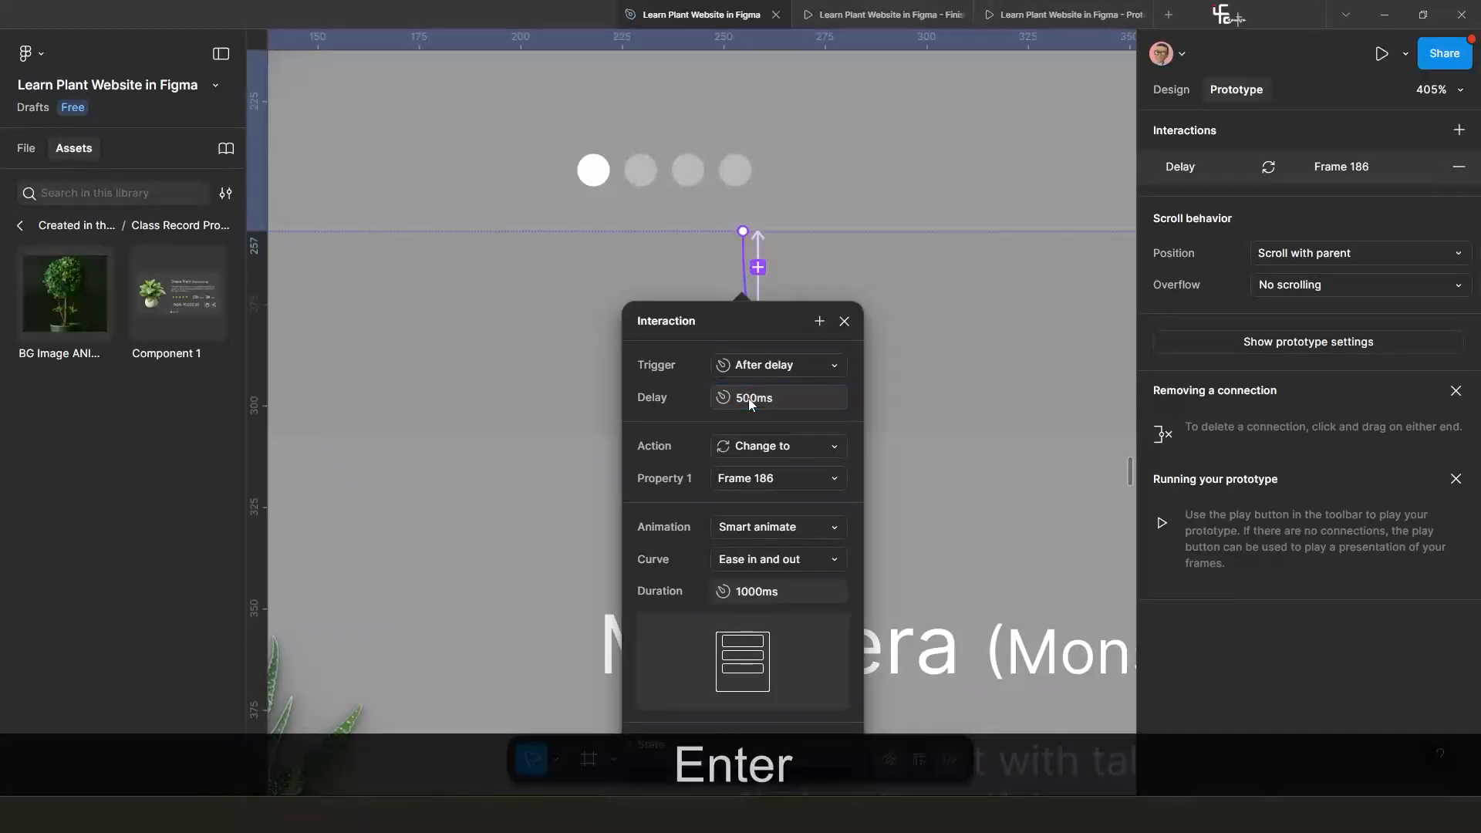
Give the first-to-second variant transition a Custom bezier curve of about 1, 0.01, 0.01, 1.
left_click(798, 558)
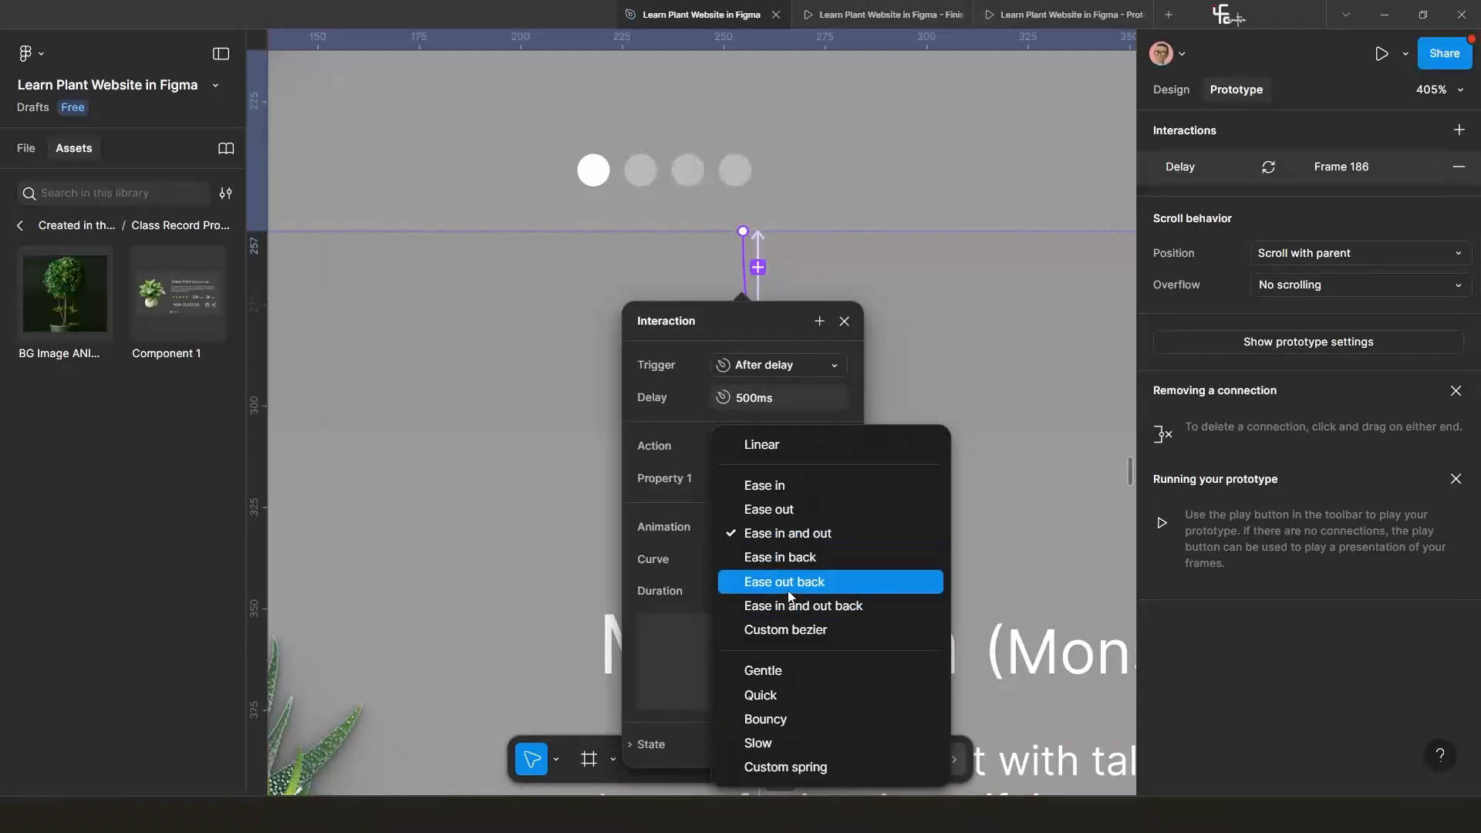
left_click(794, 628)
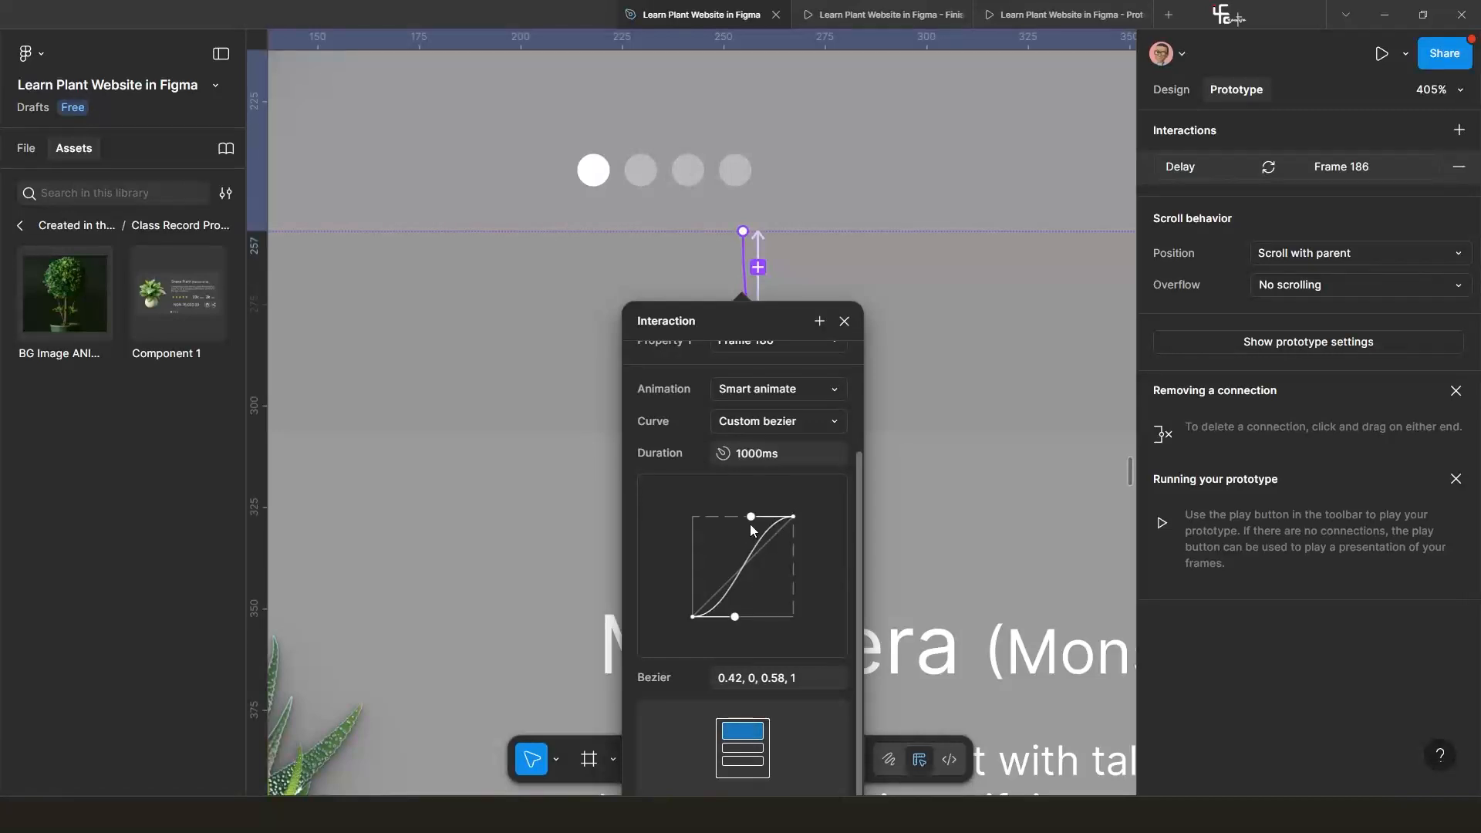
left_click_drag(750, 515, 694, 516)
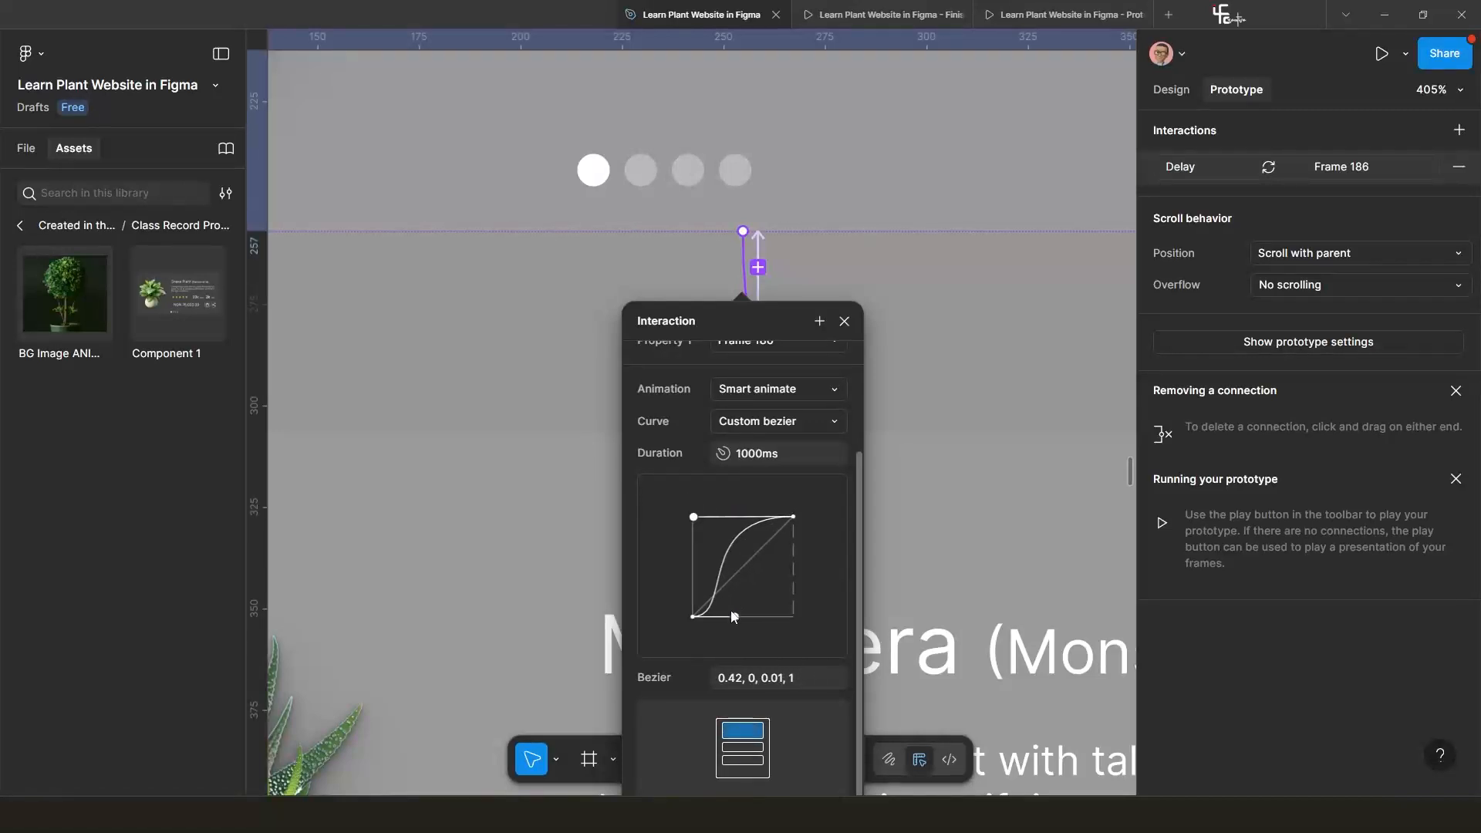
left_click_drag(735, 617, 798, 617)
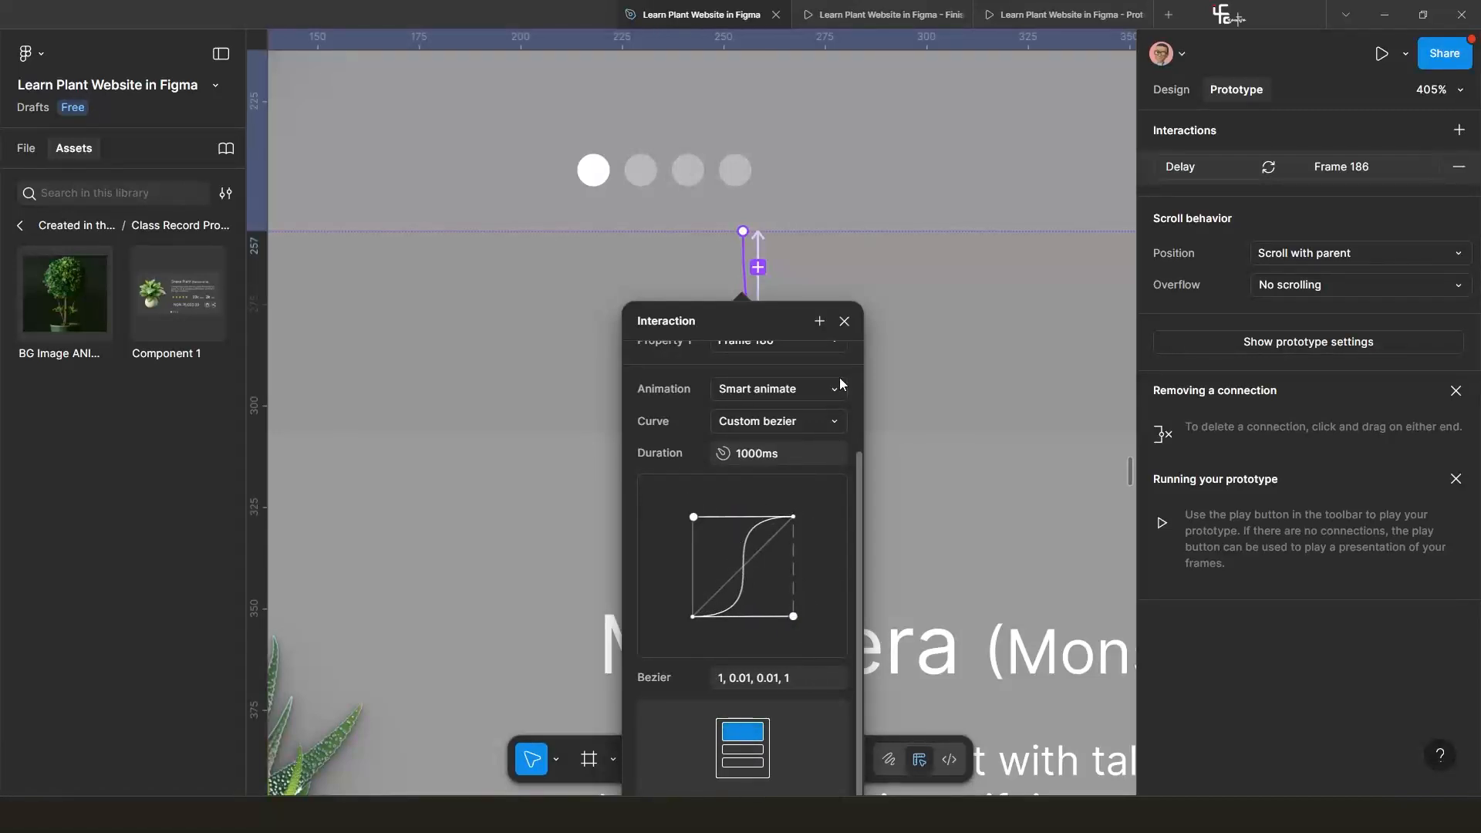
left_click(847, 324)
Set the After delay time of the second card variant's transition to the third, the orange-pot cactus, to 500 ms.
scroll(761, 448, "down", 5)
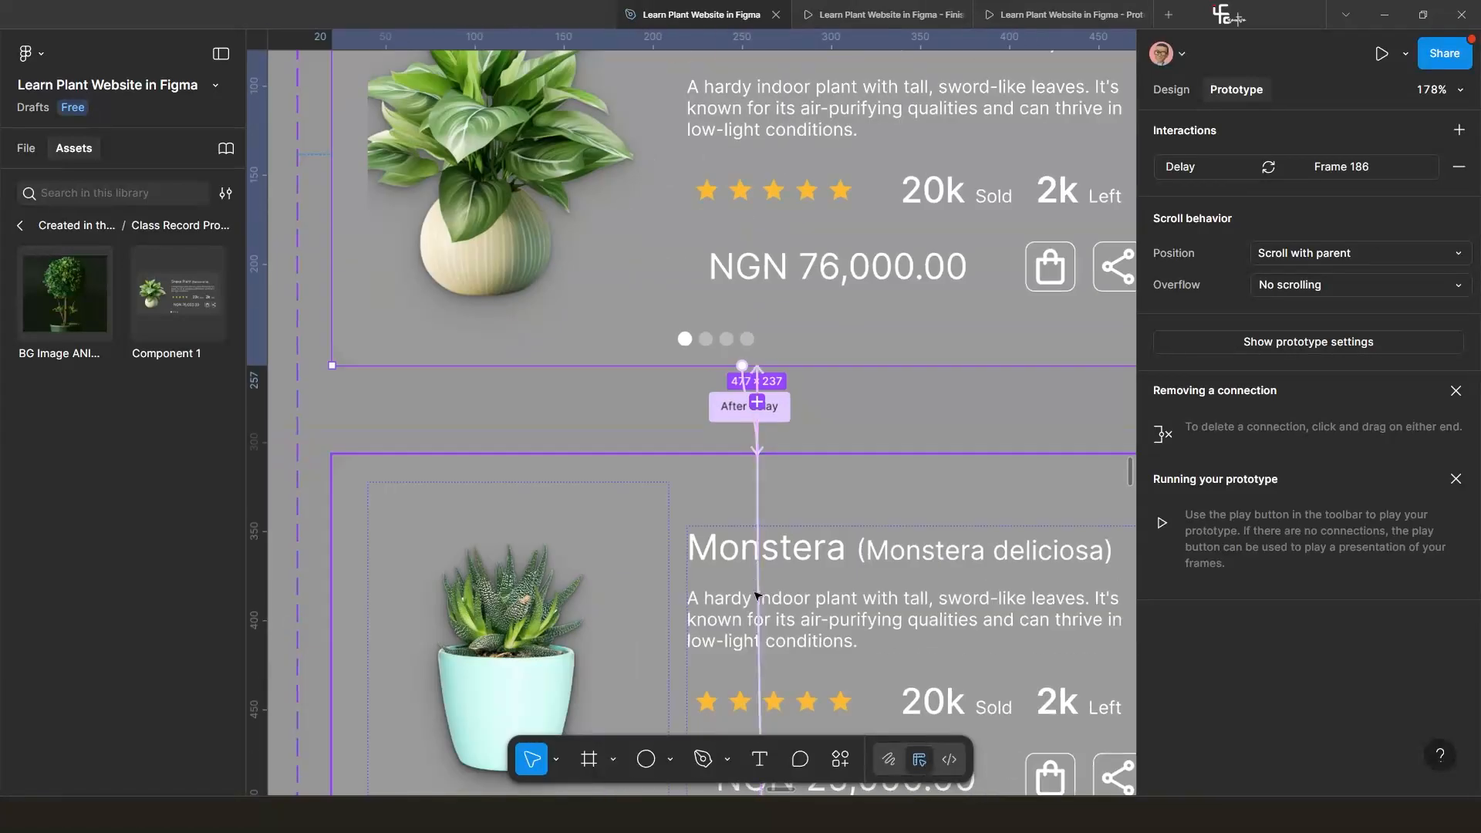
scroll(747, 553, "up", 3)
left_click(787, 421)
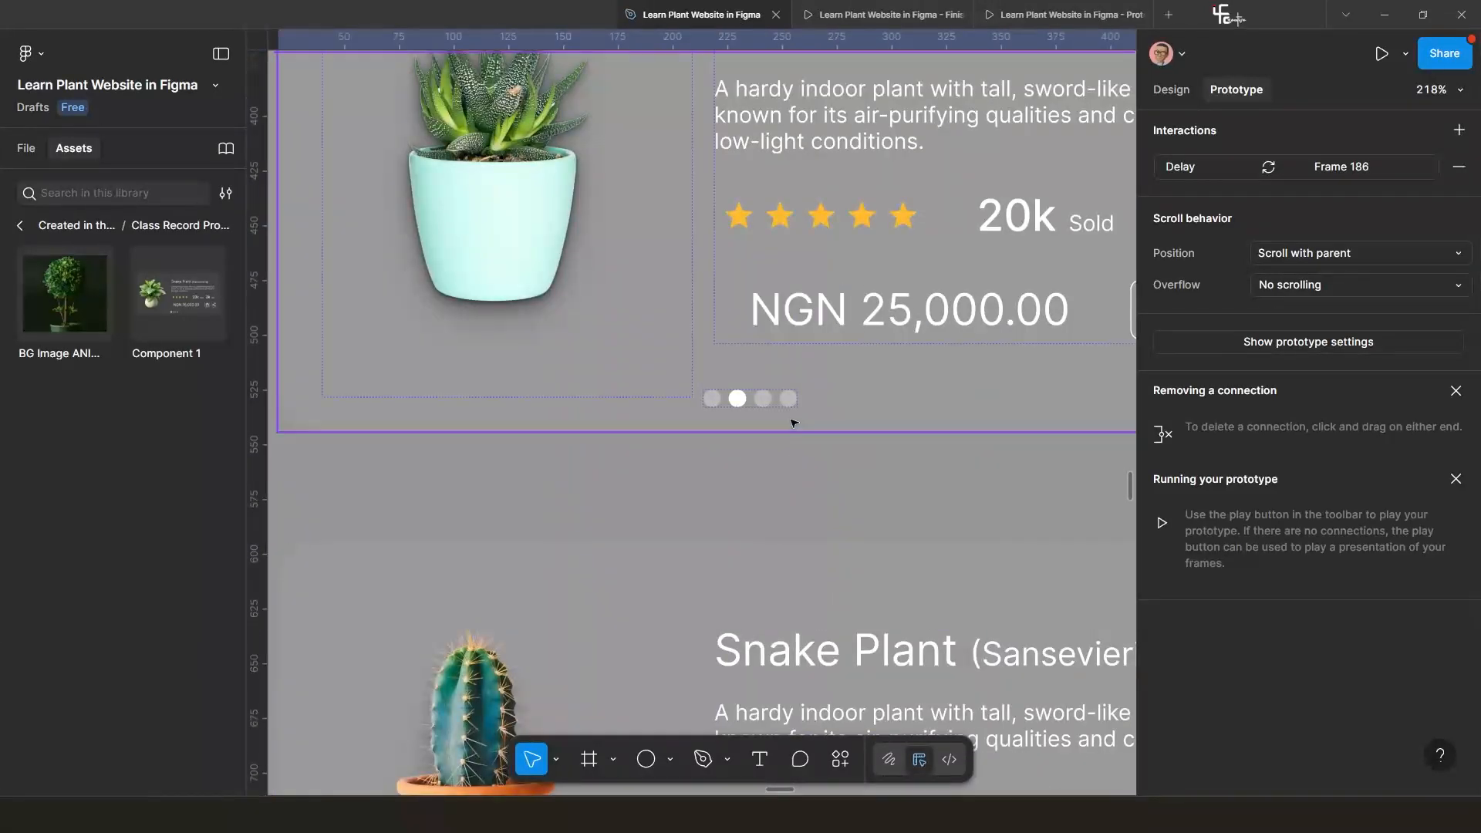
left_click(791, 479)
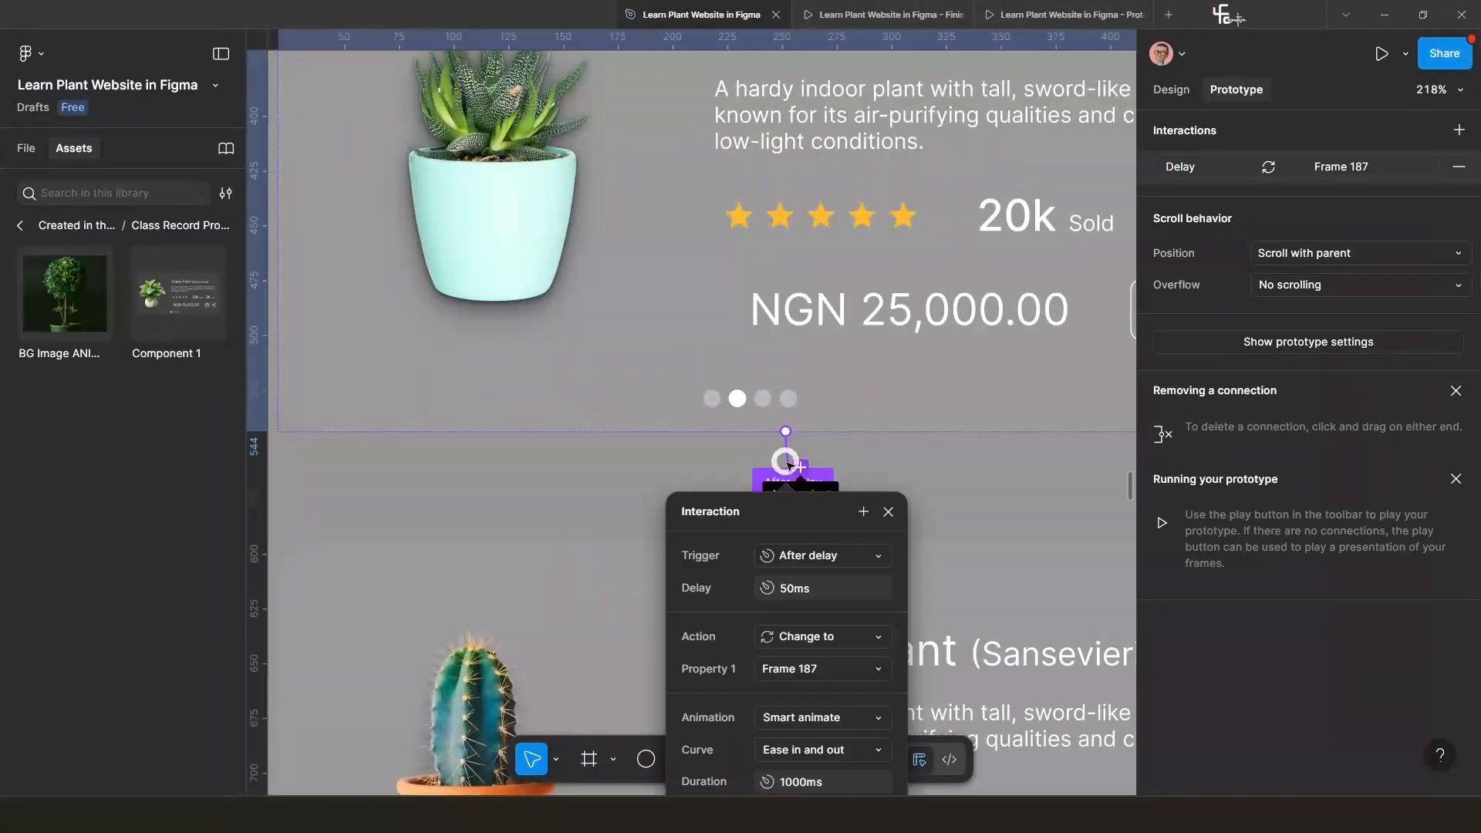
left_click_drag(752, 507, 662, 313)
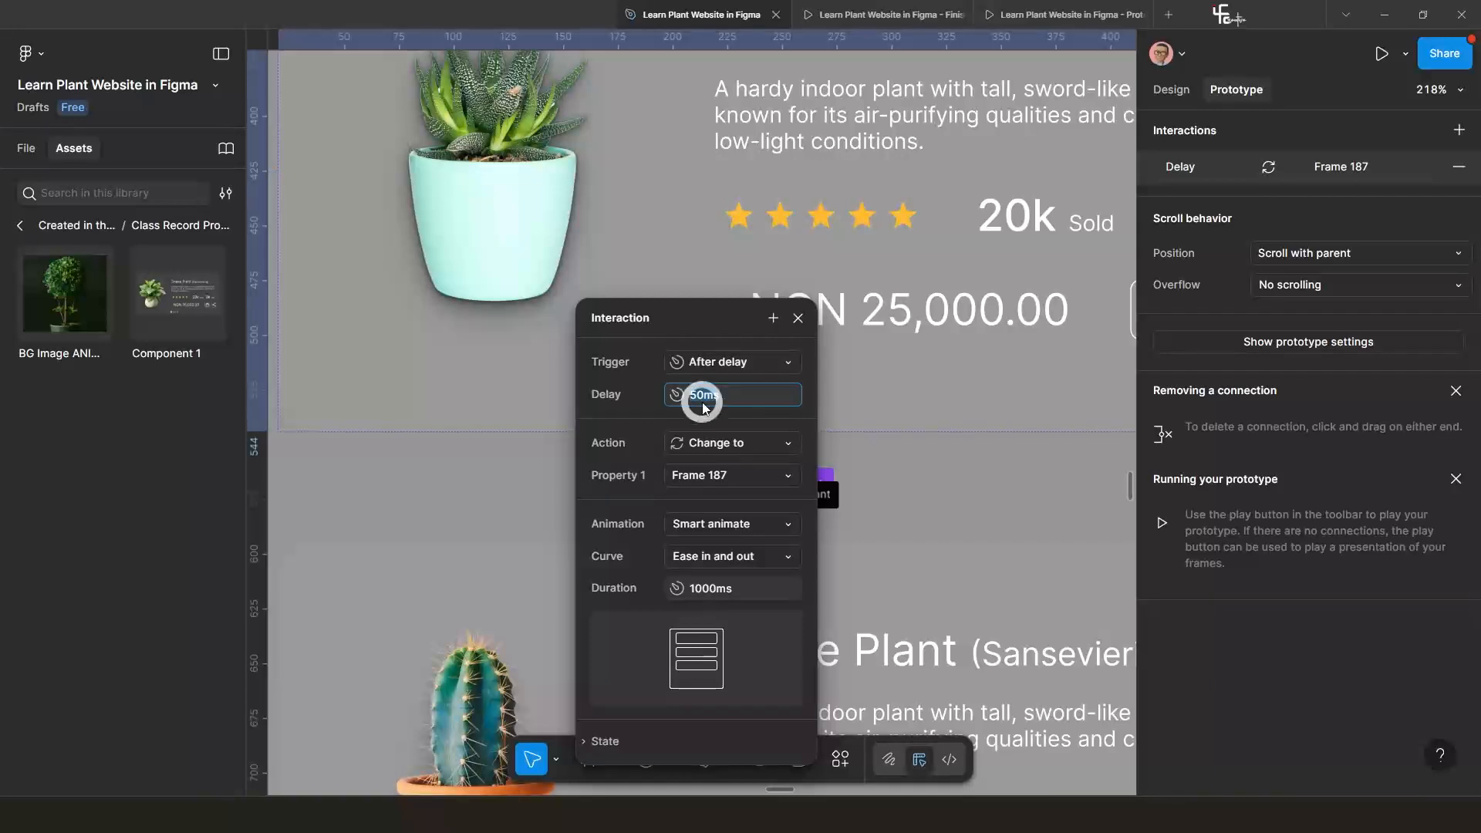
type("500")
key("Return")
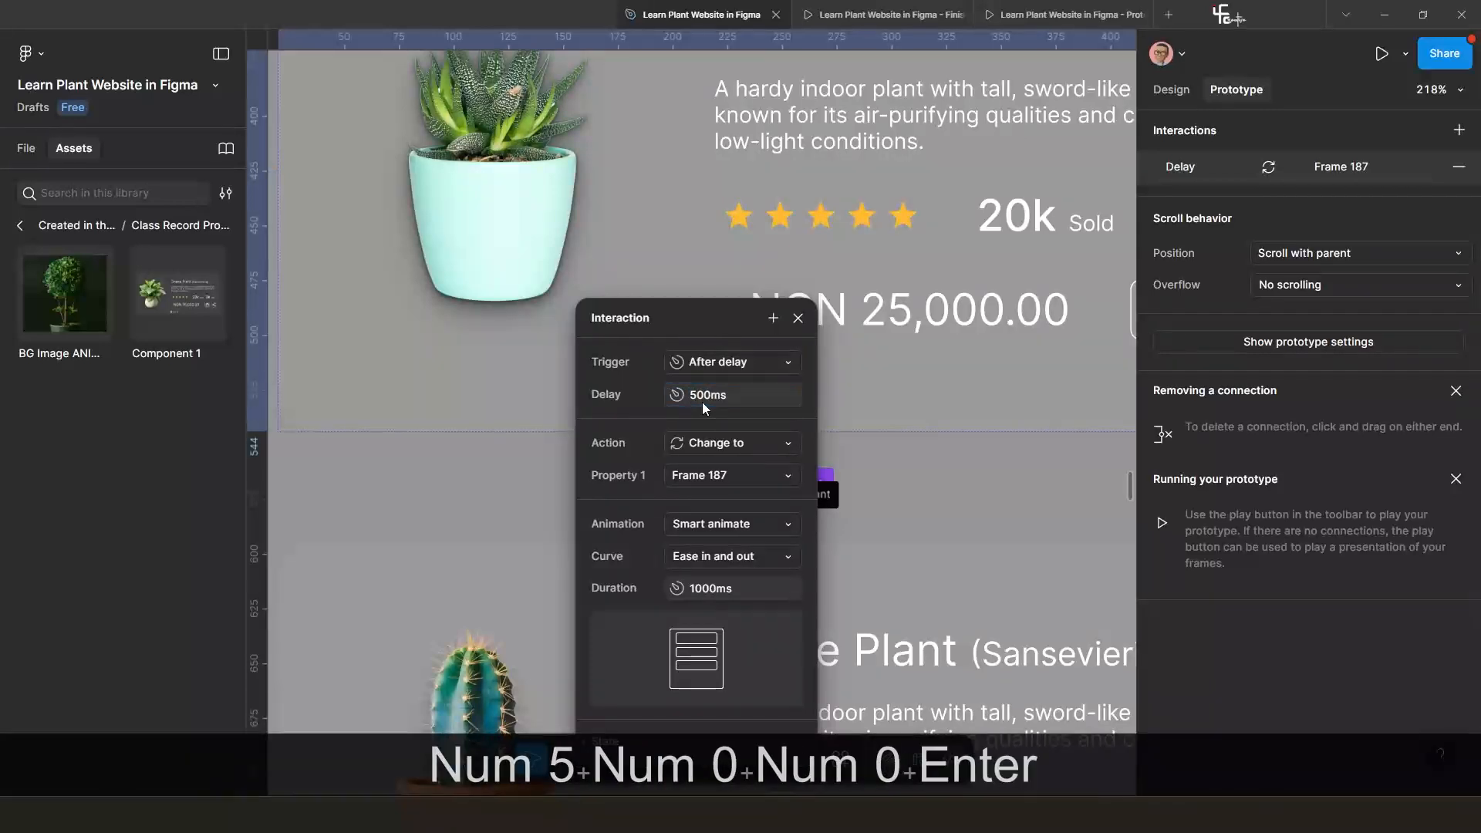
Give the second-to-third variant transition a Custom bezier curve of about 1, 0, 0.02, 1.
left_click(712, 558)
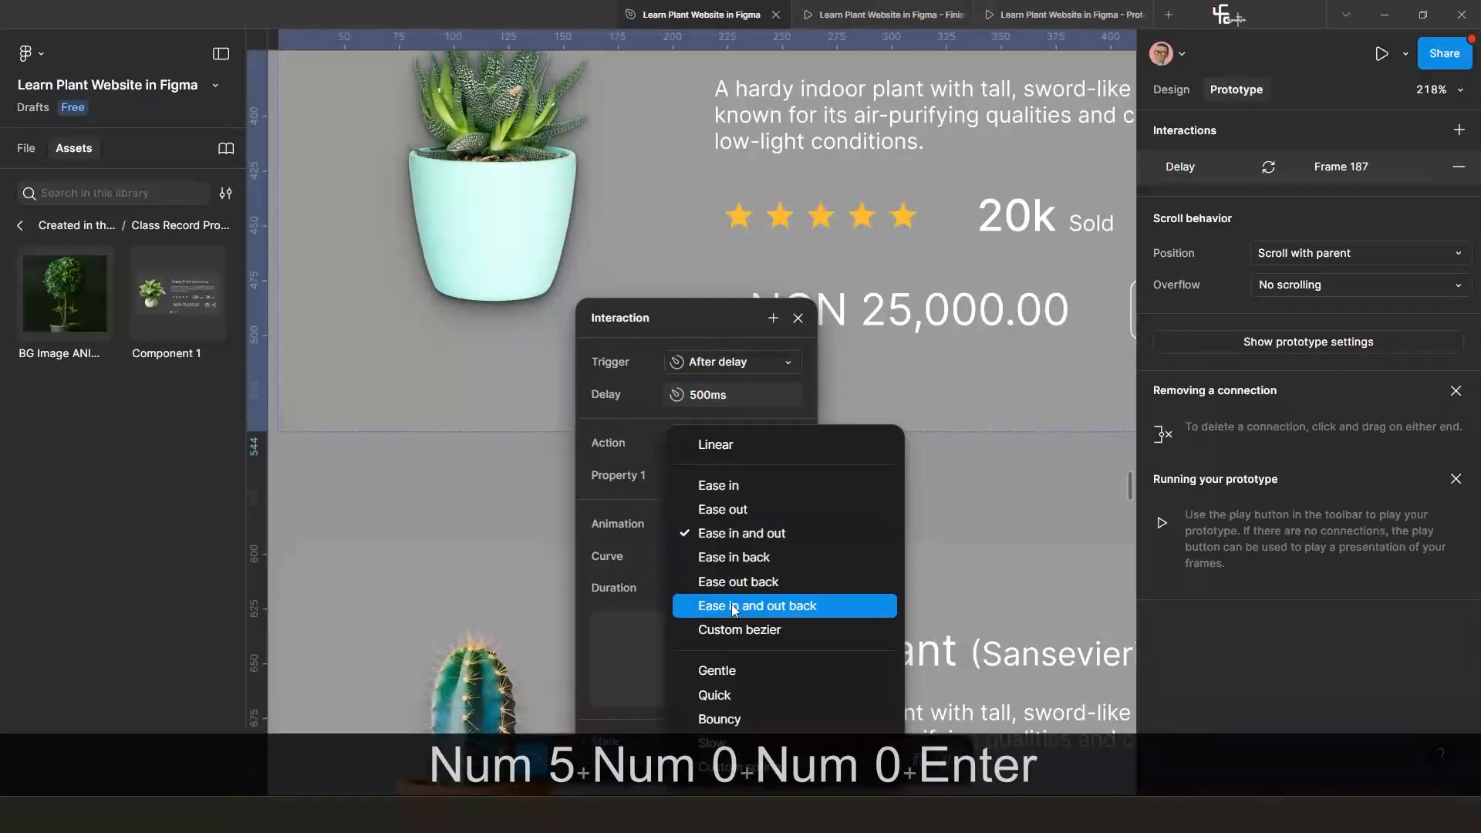
left_click(737, 630)
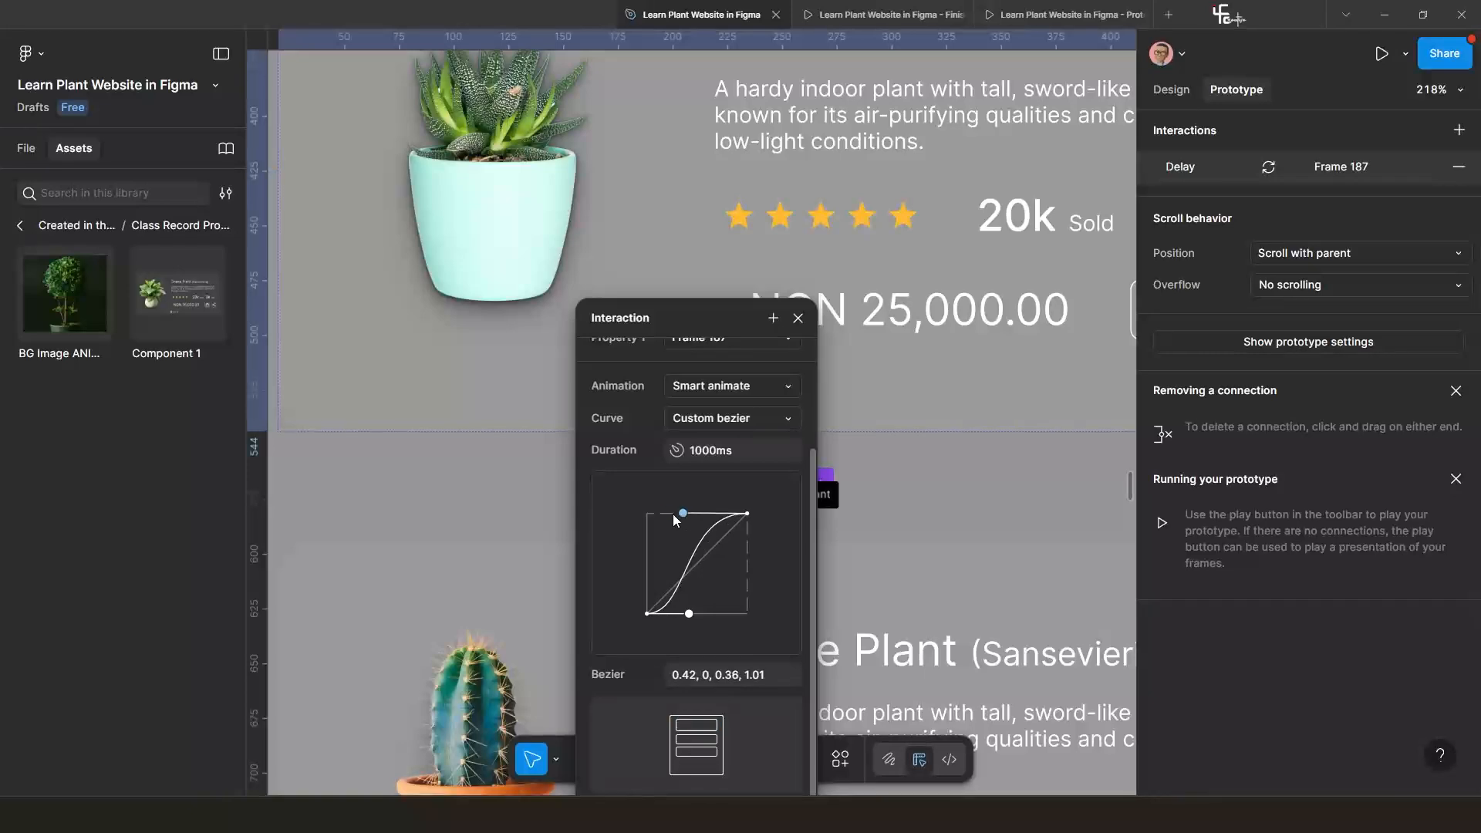
left_click_drag(673, 514, 650, 517)
left_click_drag(689, 613, 748, 614)
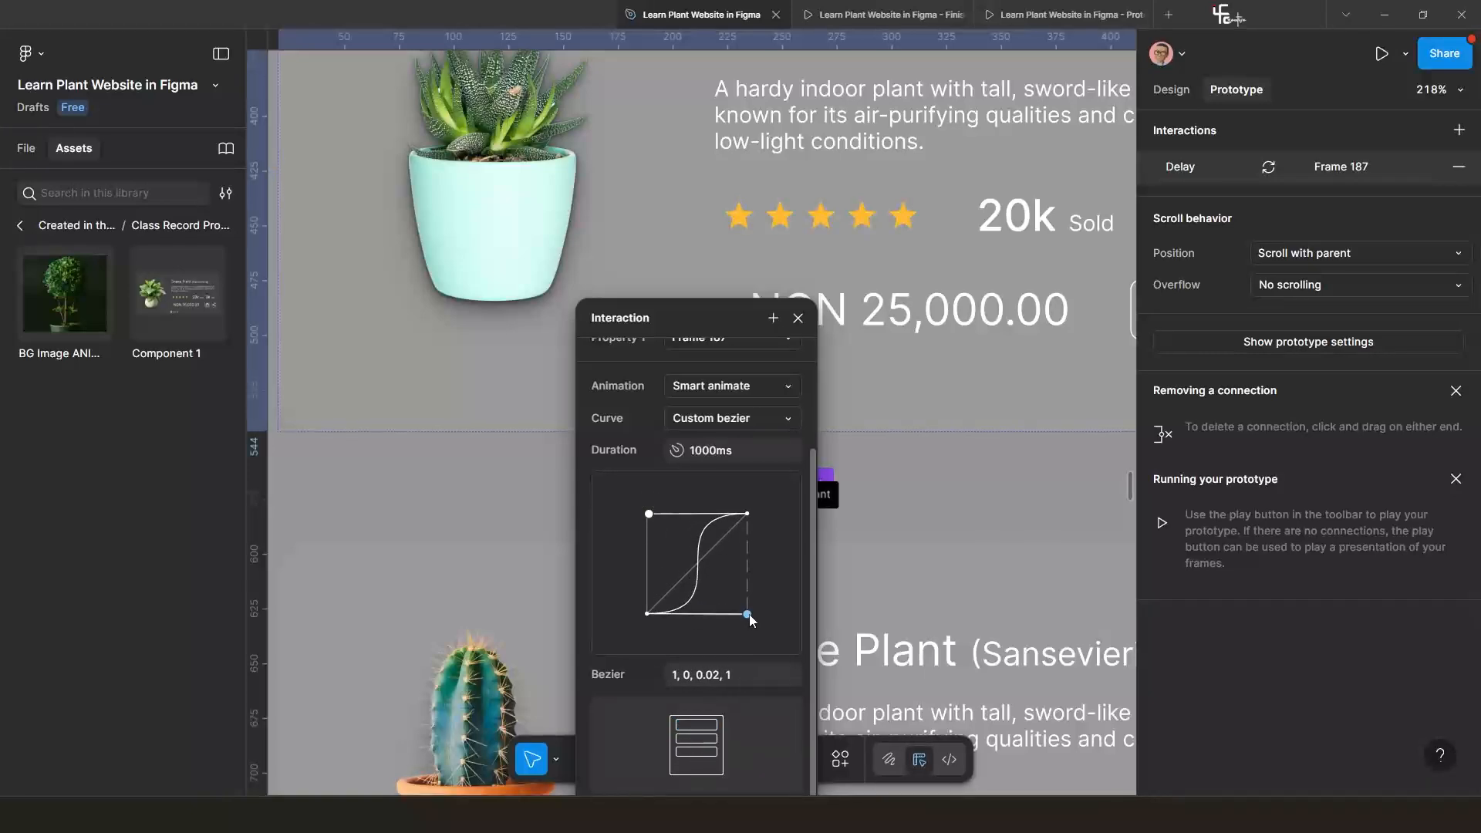
left_click(796, 319)
Set the After delay time of the cactus variant's transition to the fourth variant to 500 ms.
scroll(803, 463, "down", 10)
scroll(794, 455, "up", 4)
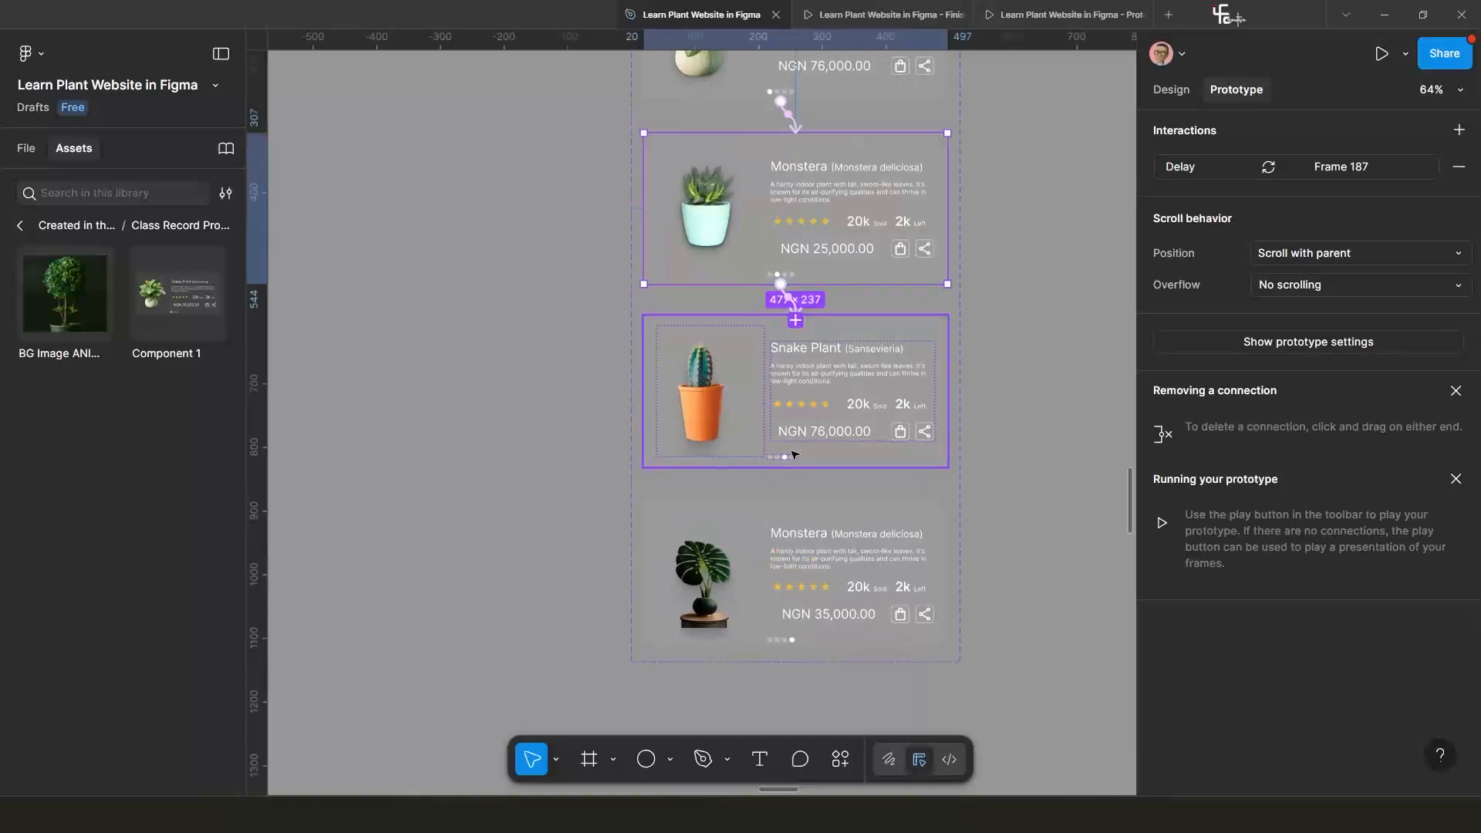
left_click(795, 456)
left_click_drag(796, 463, 798, 502)
scroll(800, 491, "up", 4)
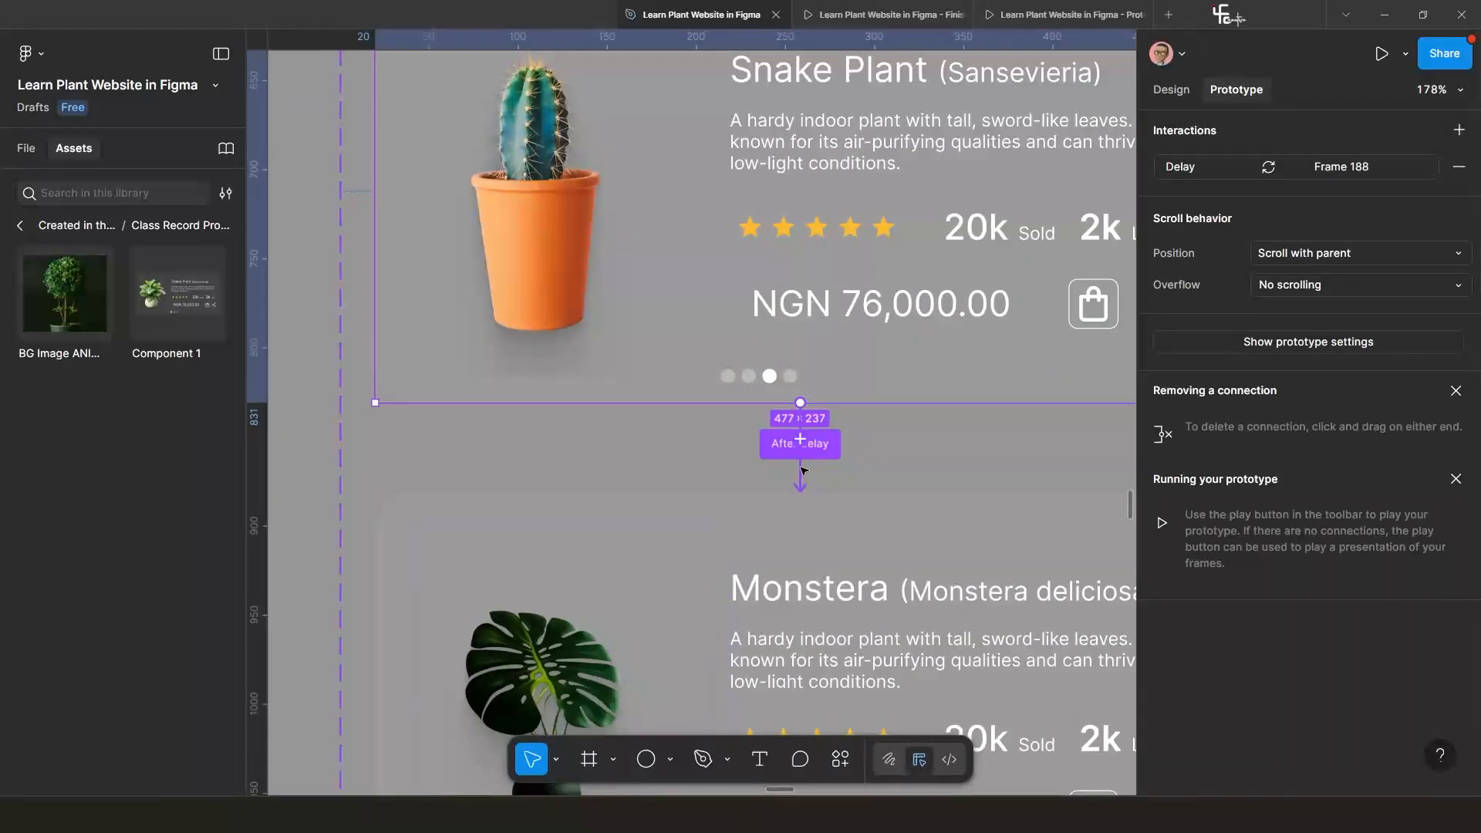
left_click(804, 473)
left_click(706, 325)
type("500")
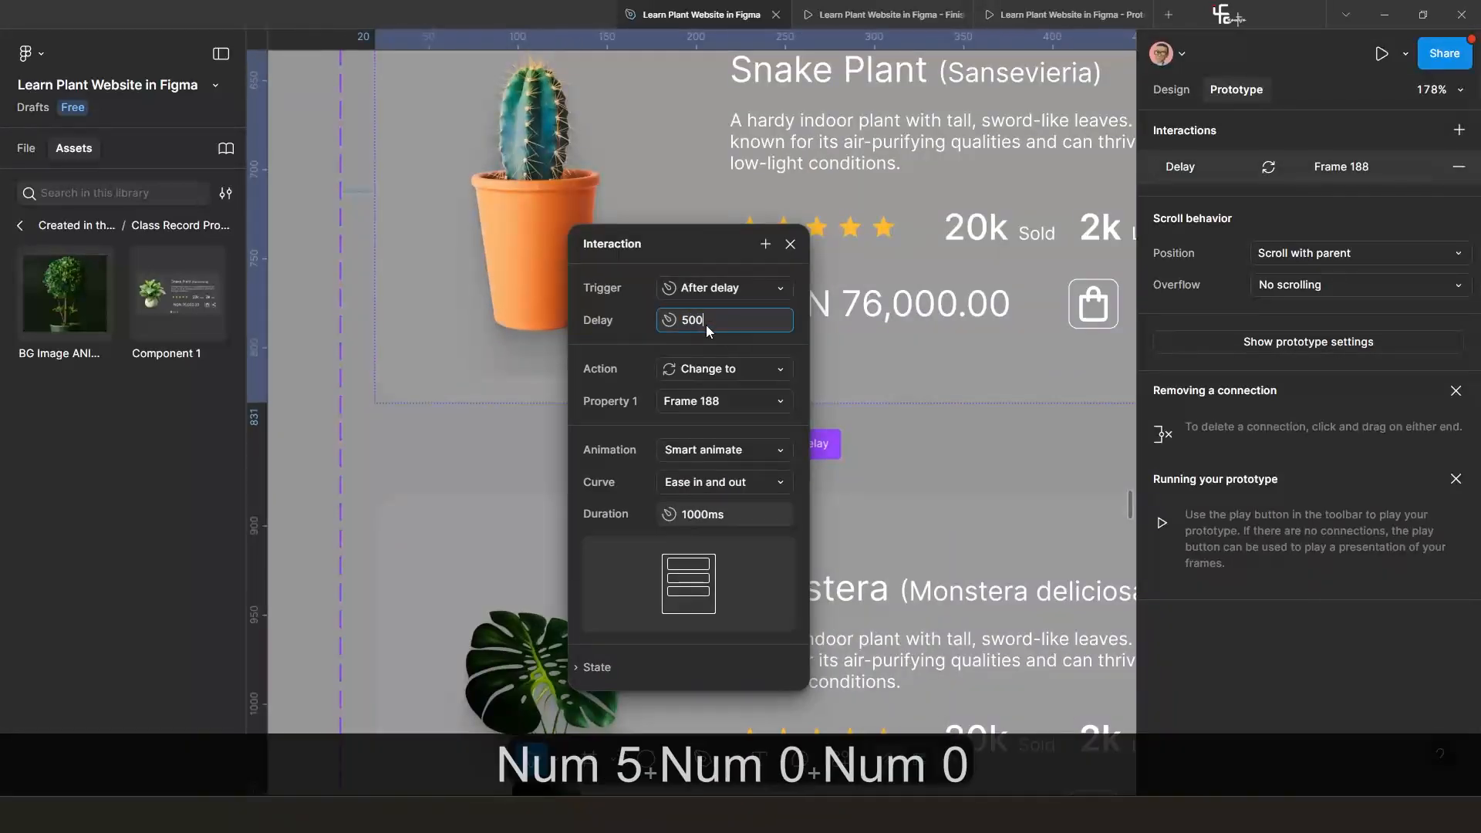
Give the third-to-fourth variant transition a Custom bezier curve with its first handle stretched to 1, 0.
left_click(698, 483)
left_click(679, 570)
left_click_drag(682, 541, 739, 540)
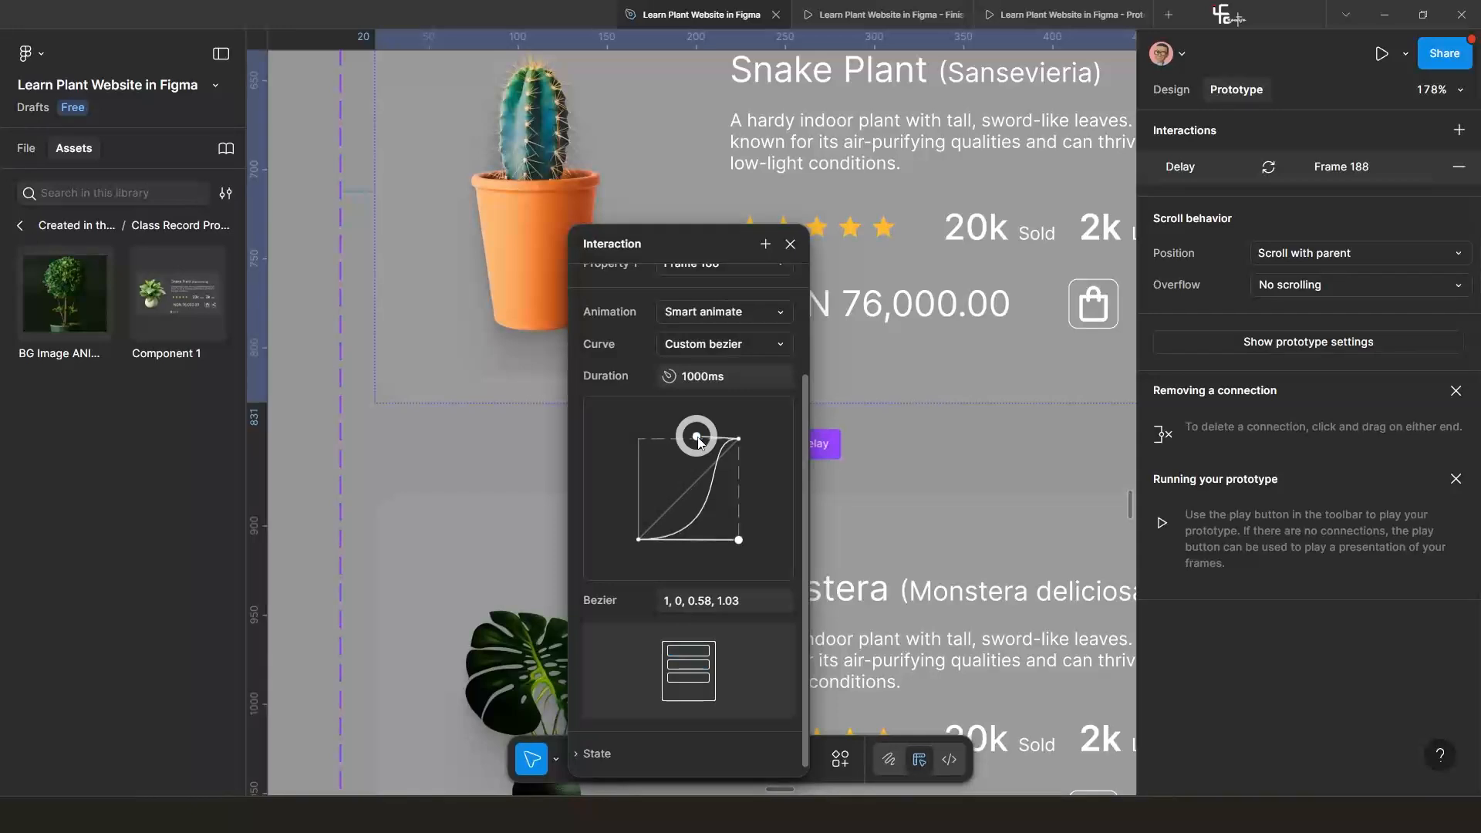
left_click(790, 243)
Set the After delay time of the fourth card variant's looping transition back to the first to 500 ms.
scroll(690, 247, "down", 4)
left_click(741, 473)
left_click(745, 315)
left_click(745, 429)
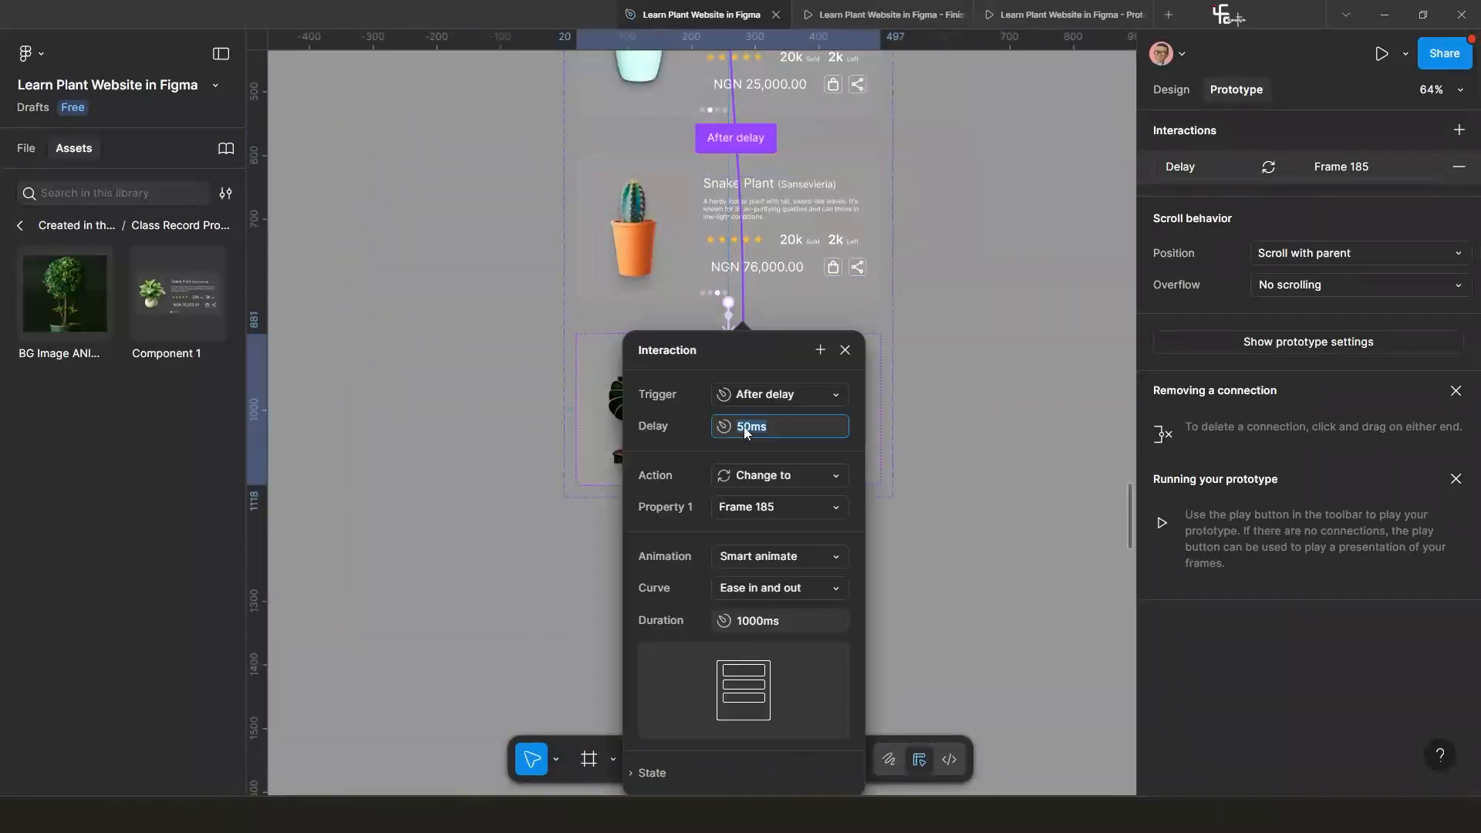
key("BackSpace")
key("BackSpace")
type("500")
key("Return")
Give the fourth-to-first variant transition a Custom bezier curve of about 1, -0.02, 0.58, 1.
left_click(779, 588)
left_click(793, 628)
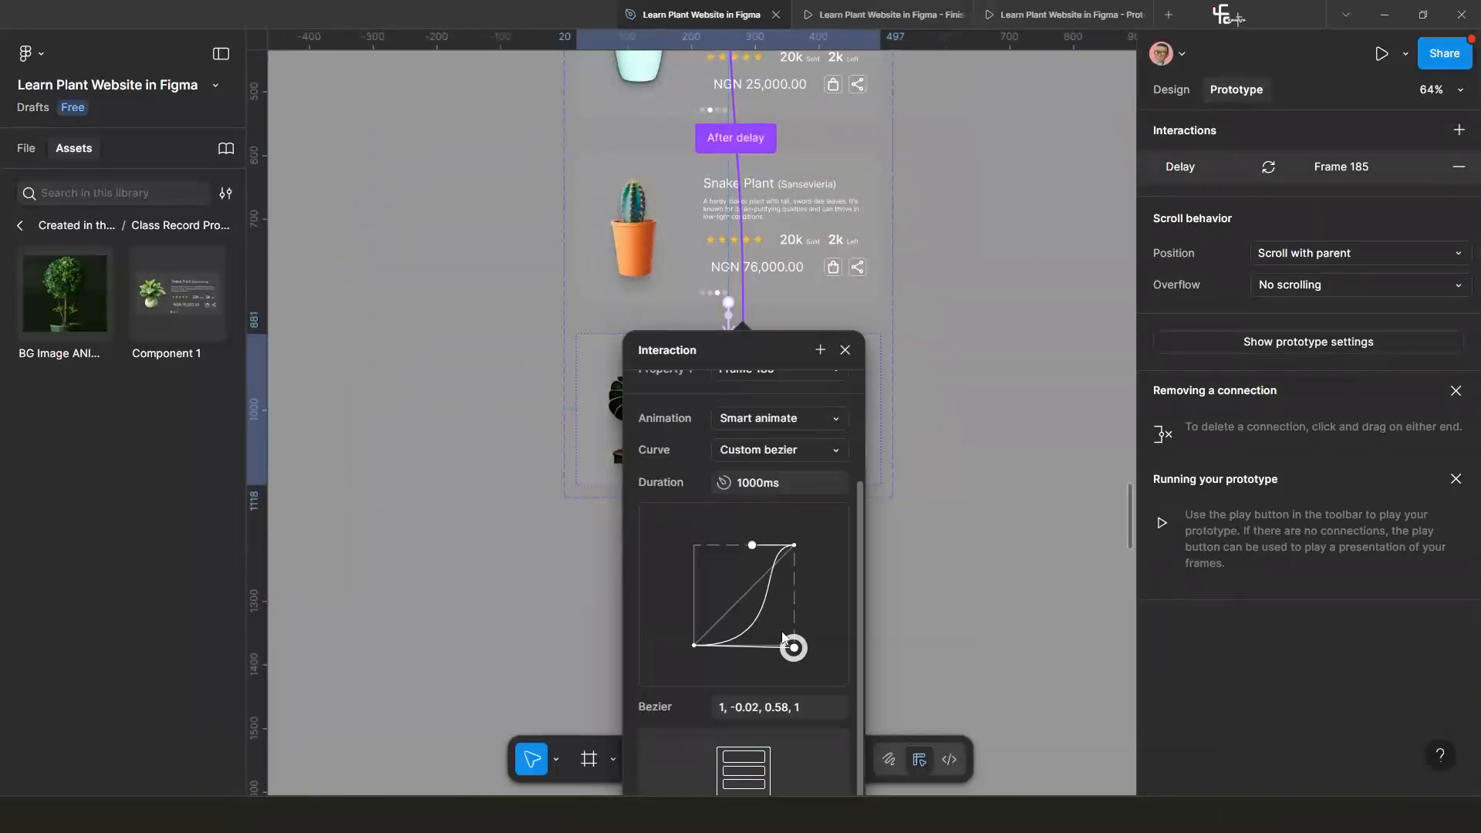
left_click(845, 350)
Preview Frame 190 to check the carousel's automatic transitions, and close the preview.
scroll(672, 478, "down", 10)
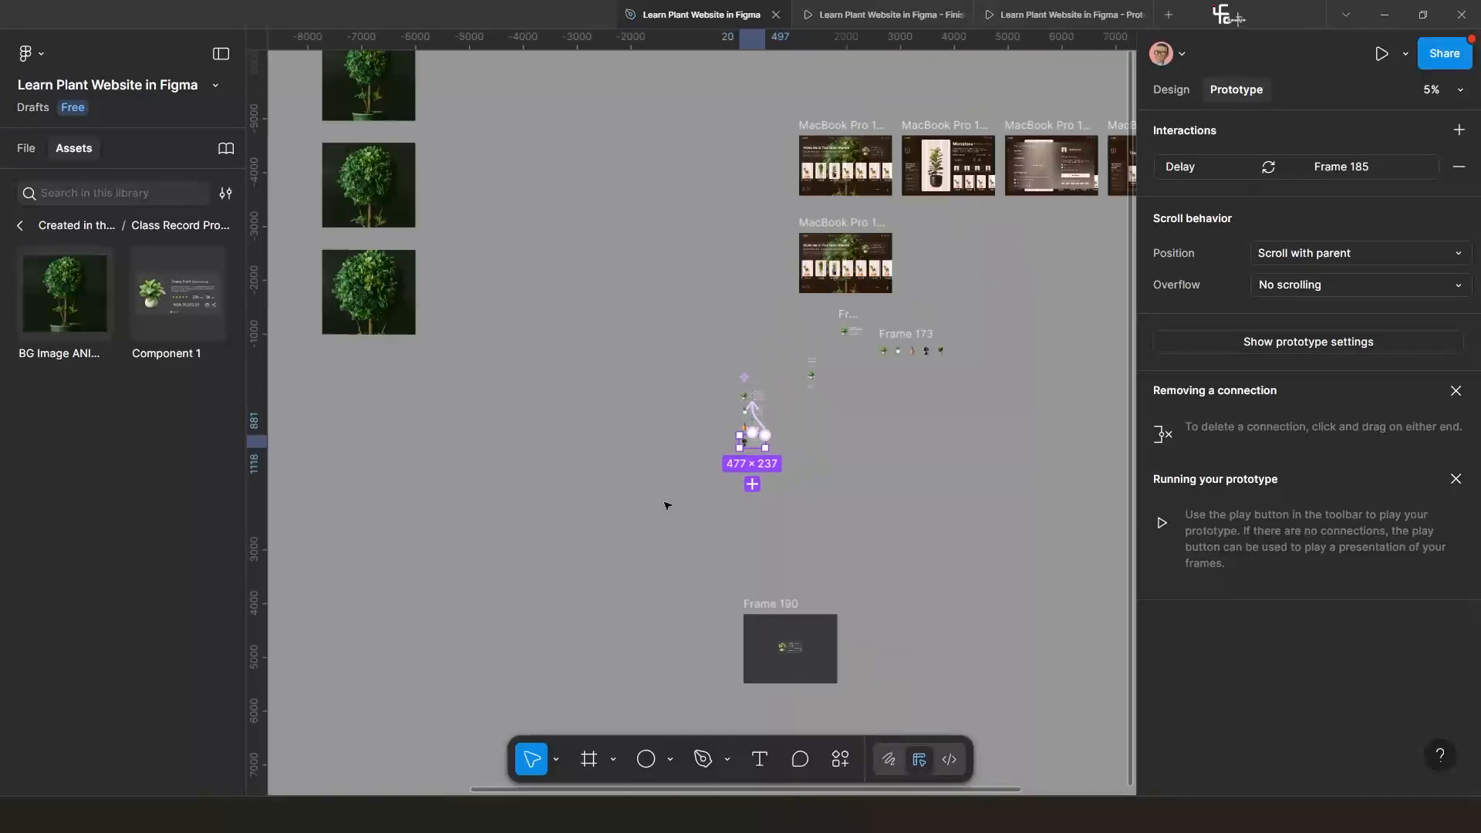
left_click_drag(590, 443, 812, 442)
scroll(761, 544, "down", 3)
scroll(792, 493, "up", 4)
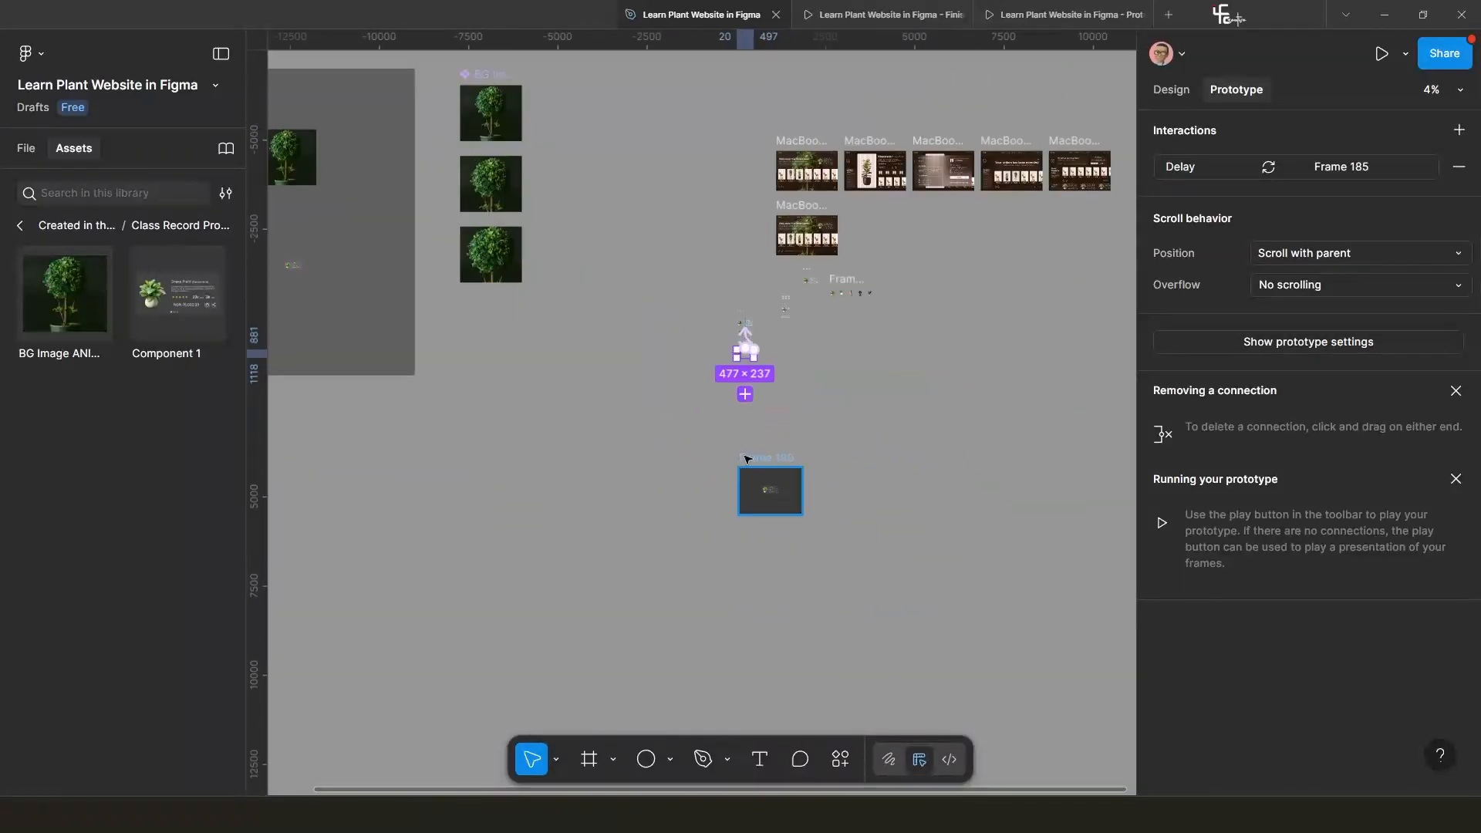
left_click(748, 460)
key("shift+space")
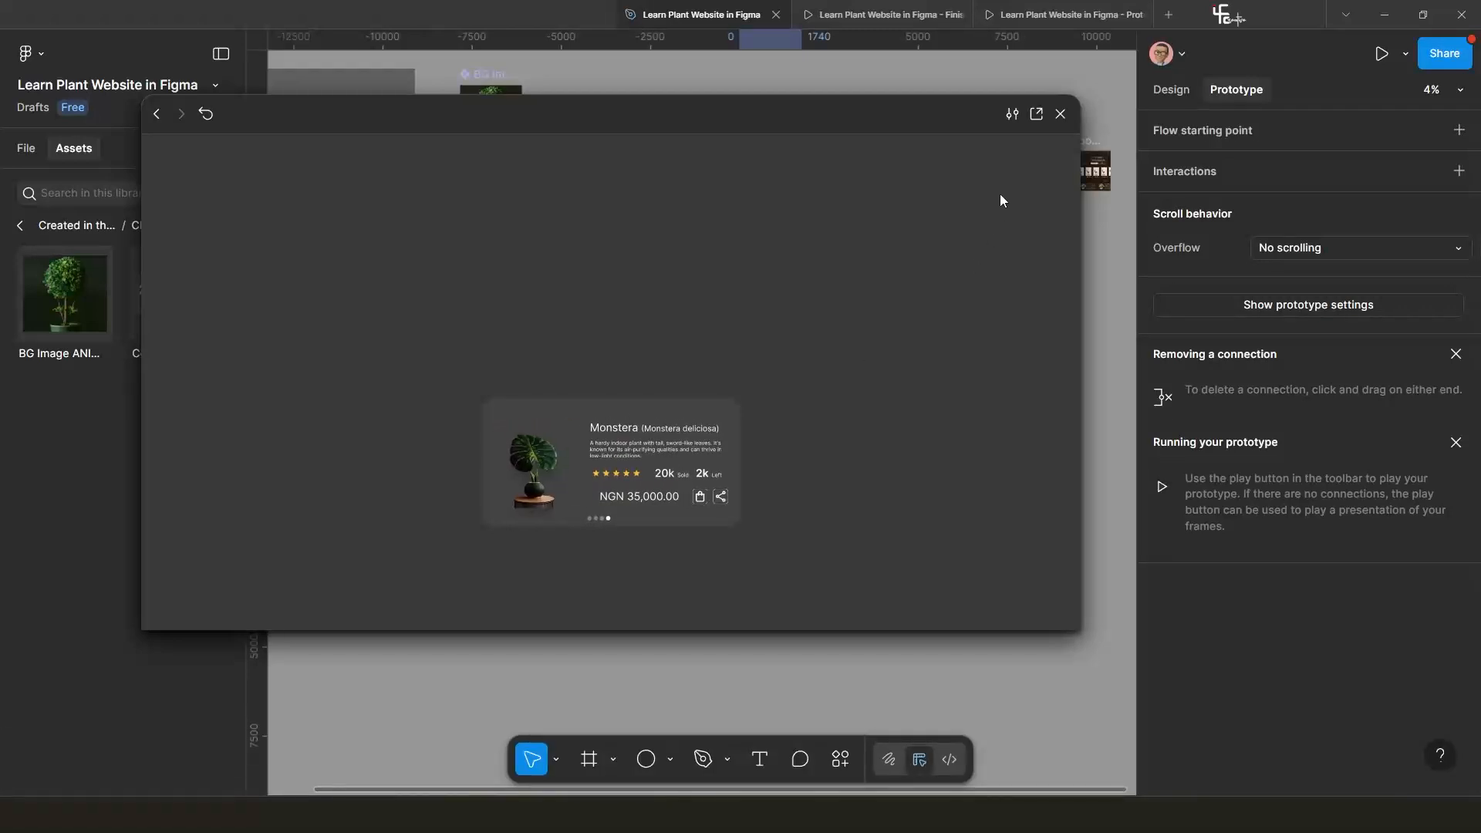
left_click(1060, 120)
Move the original plant card frame to the empty canvas area below and to the left of Frame 173.
scroll(704, 431, "down", 3)
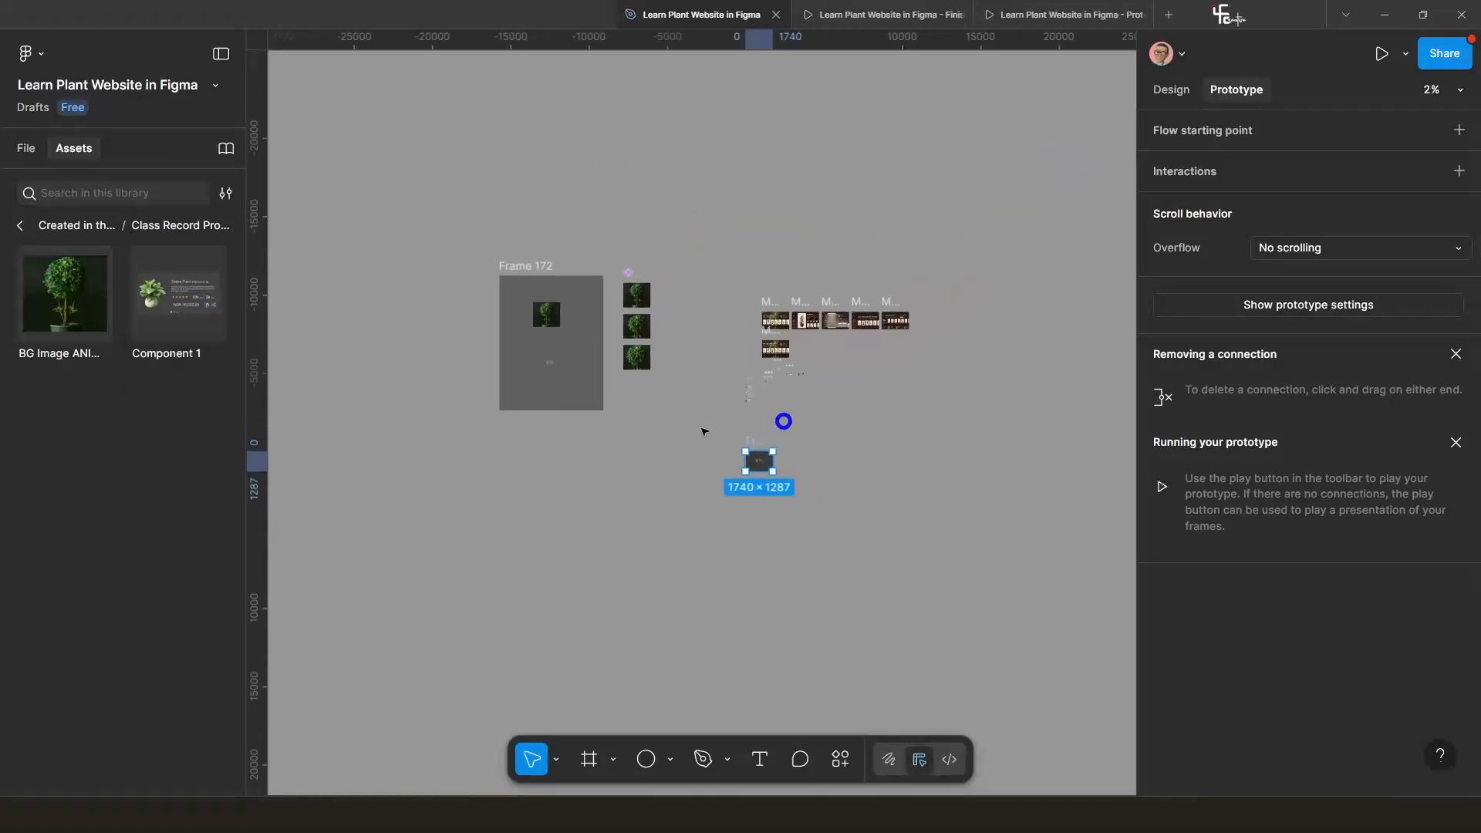
scroll(791, 383, "up", 5)
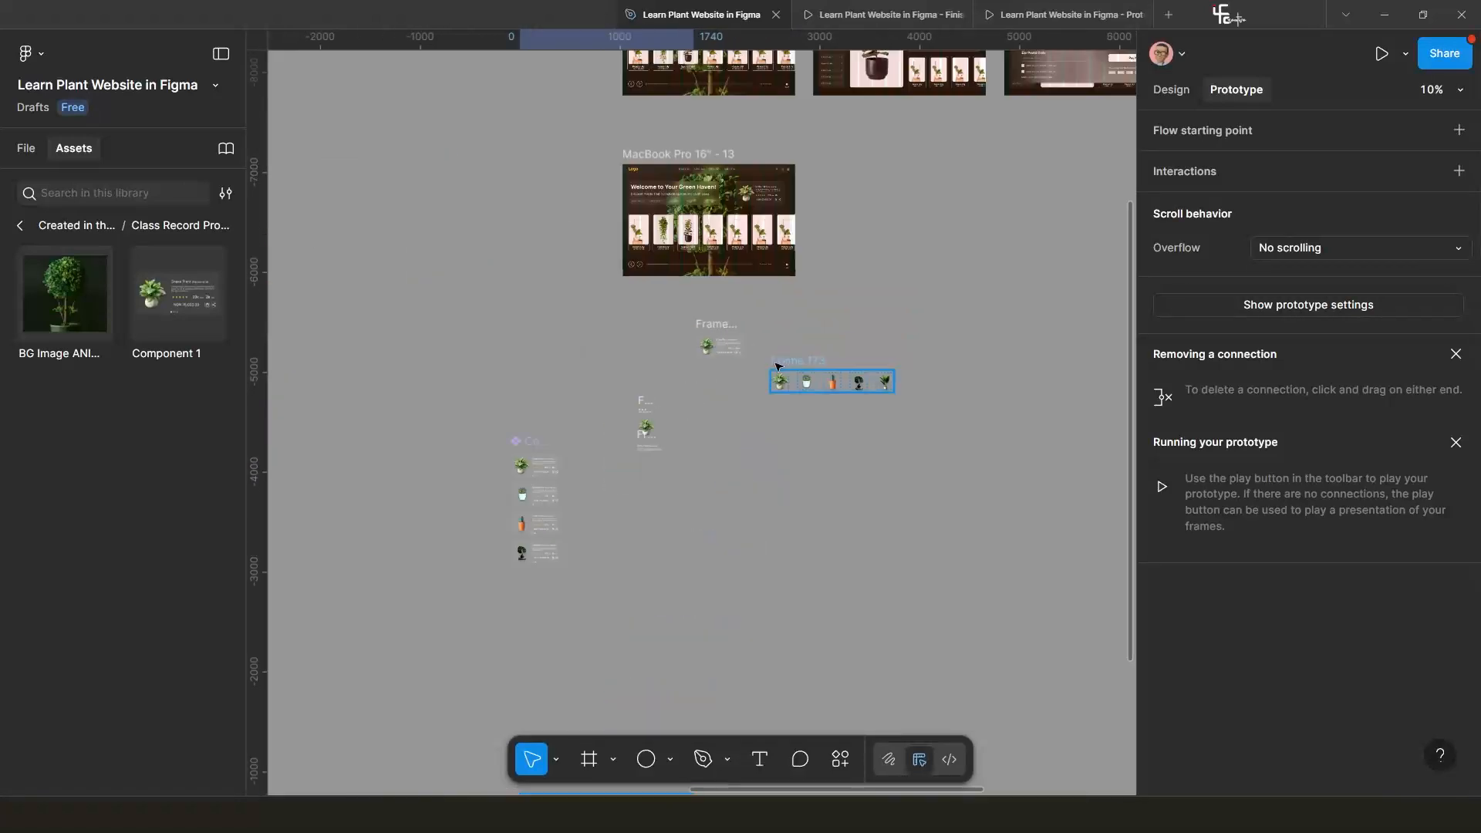
left_click_drag(697, 476, 692, 560)
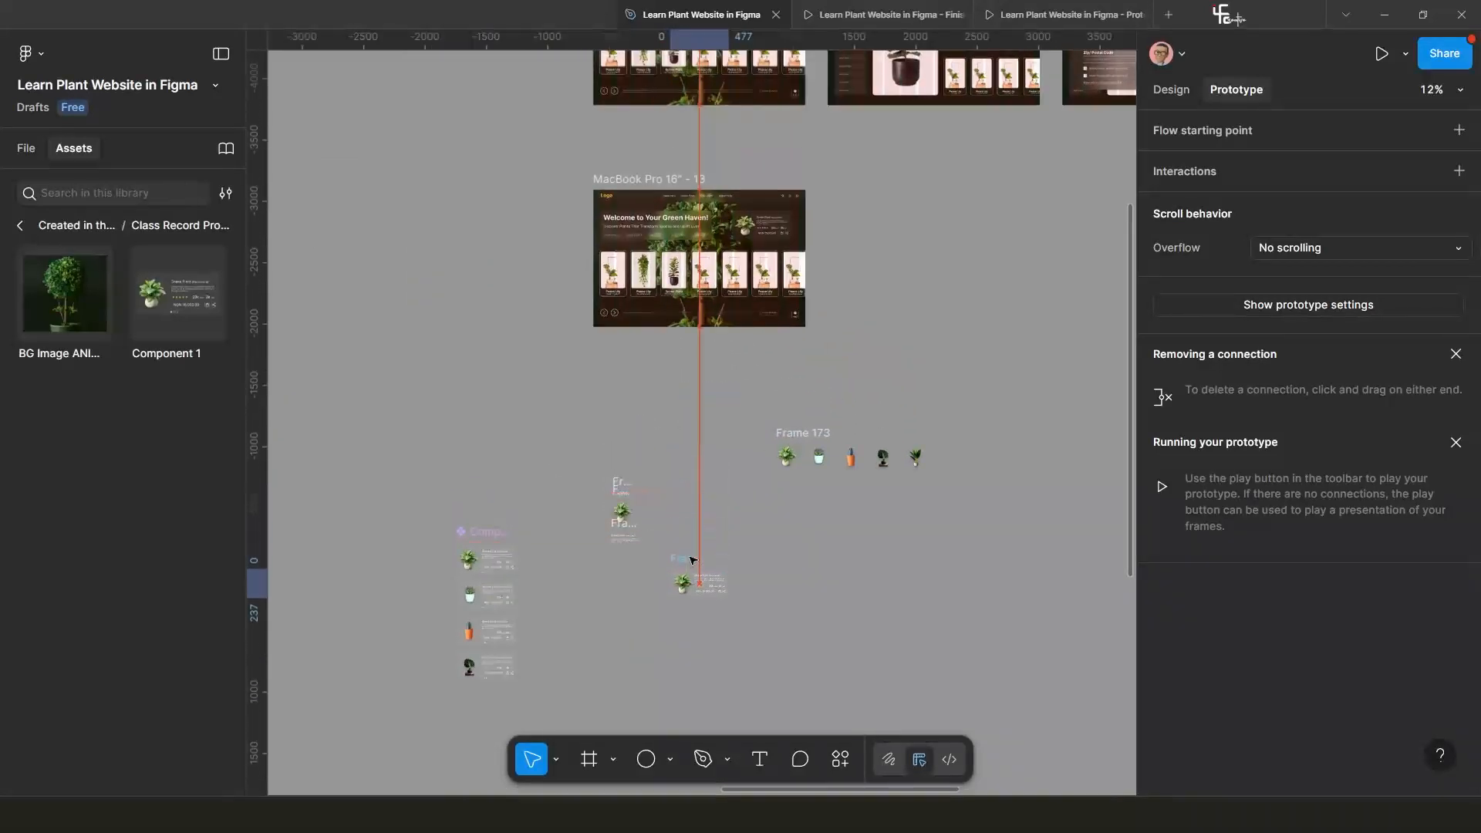
scroll(561, 532, "down", 4)
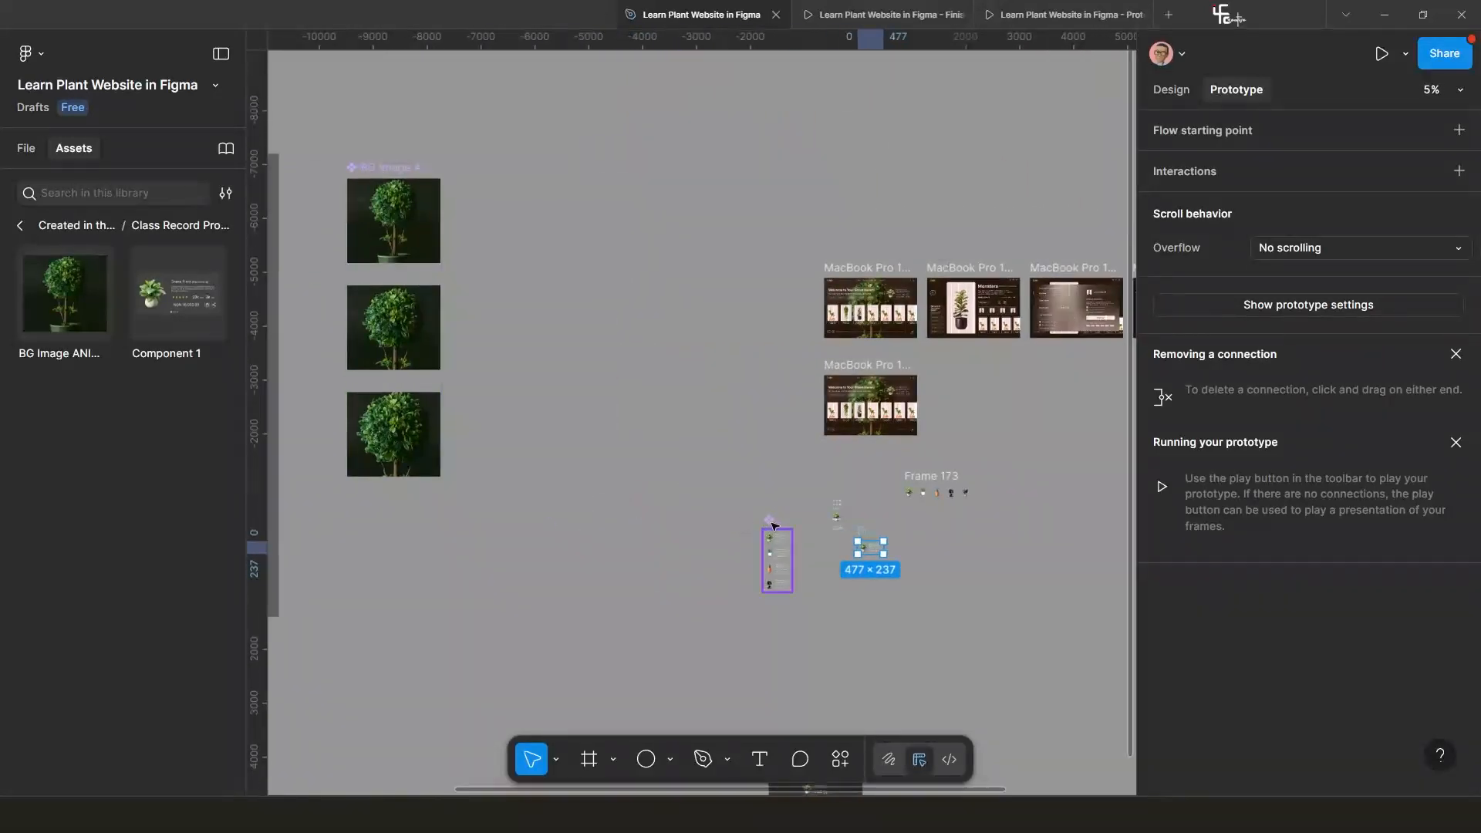
Move the four-variant plant card component set beside the first tree variant of the BG Image animation component.
left_click(773, 524)
scroll(778, 525, "up", 3)
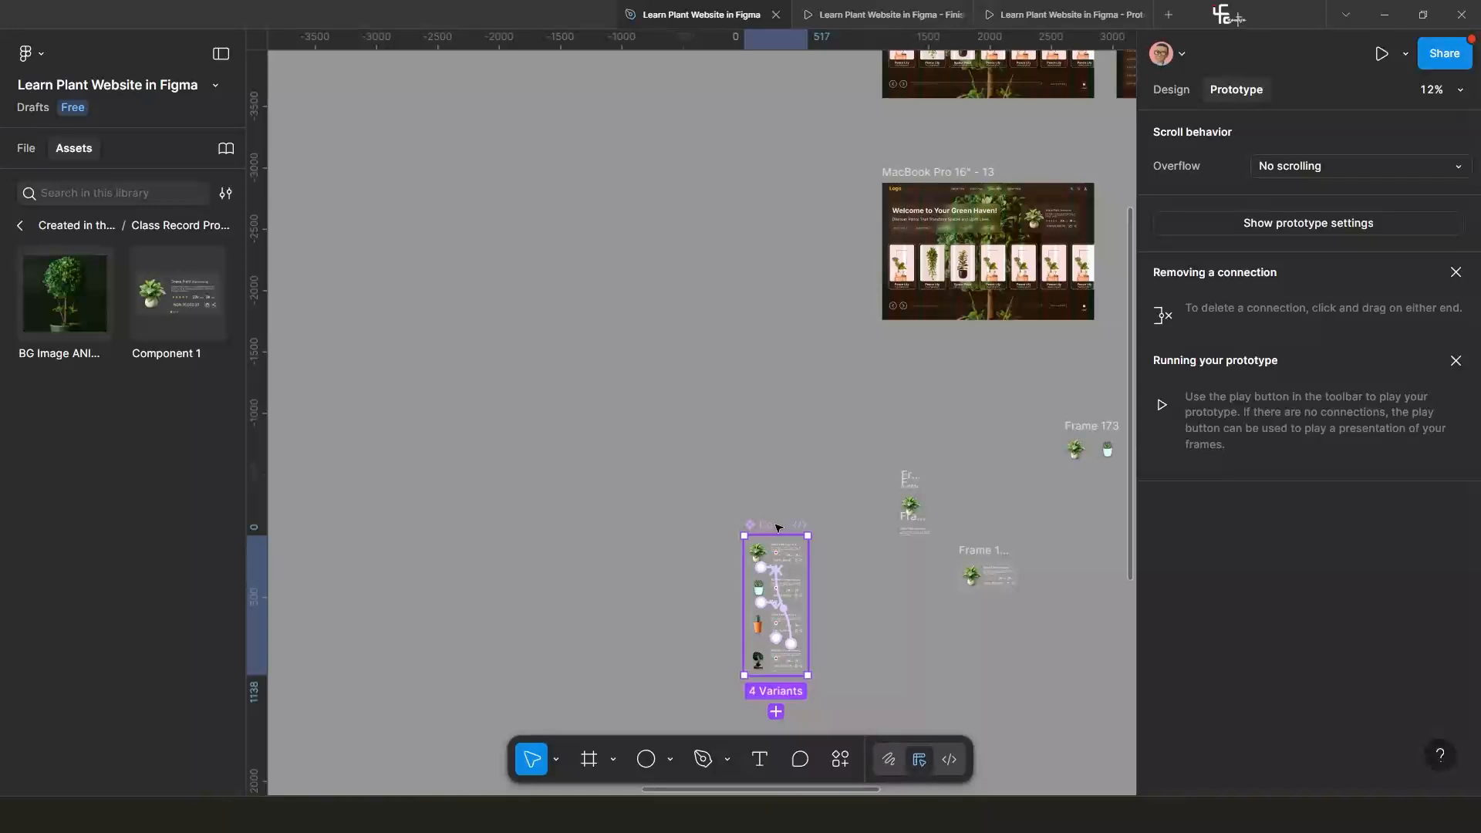
left_click_drag(778, 528, 402, 103)
scroll(691, 425, "down", 4)
left_click_drag(578, 305, 540, 222)
scroll(455, 270, "down", 1)
scroll(721, 427, "up", 2)
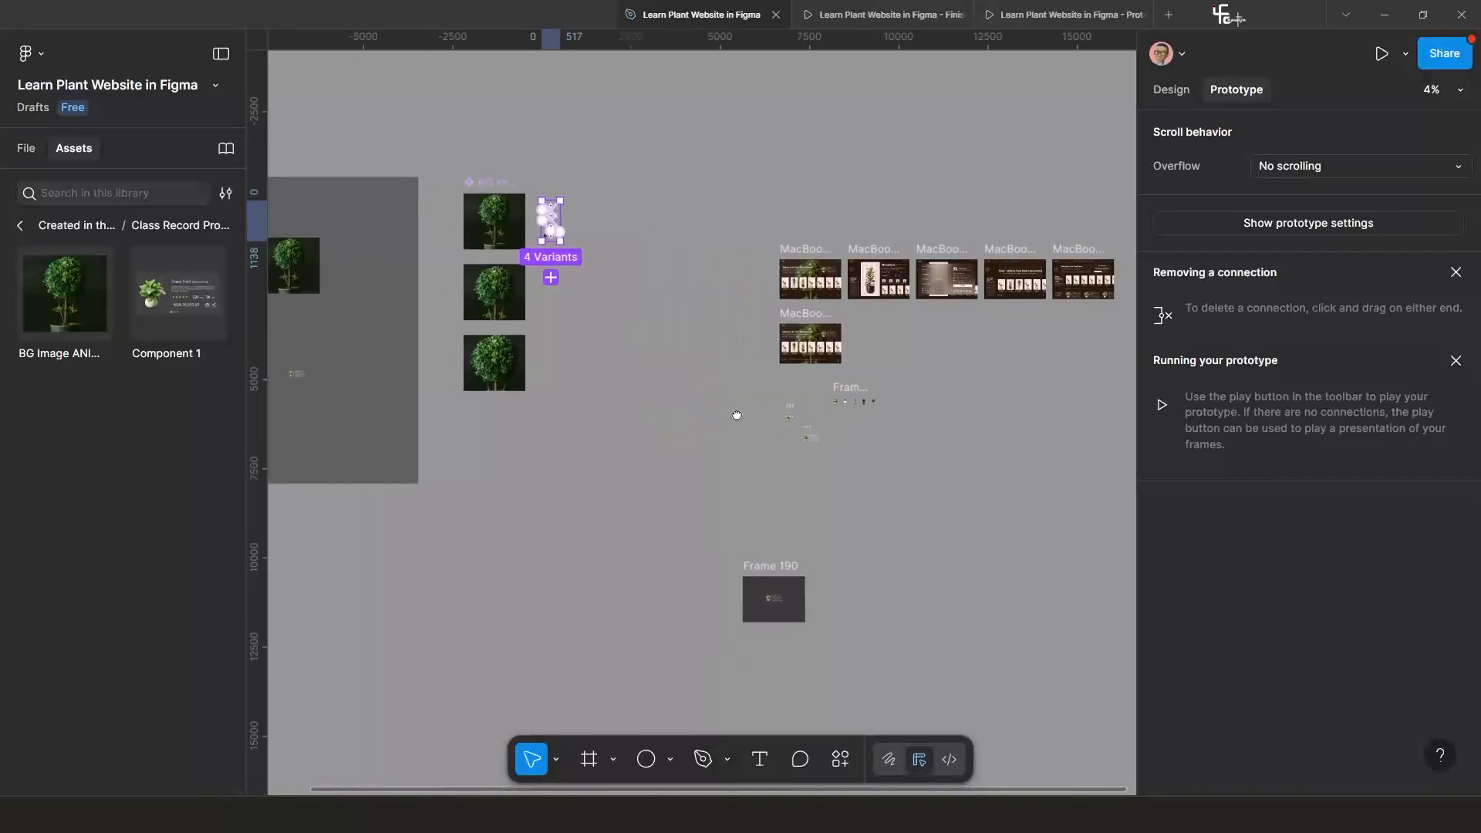
Create a section of about 6883 × 12615 around both component sets and name it Component.
left_click(614, 762)
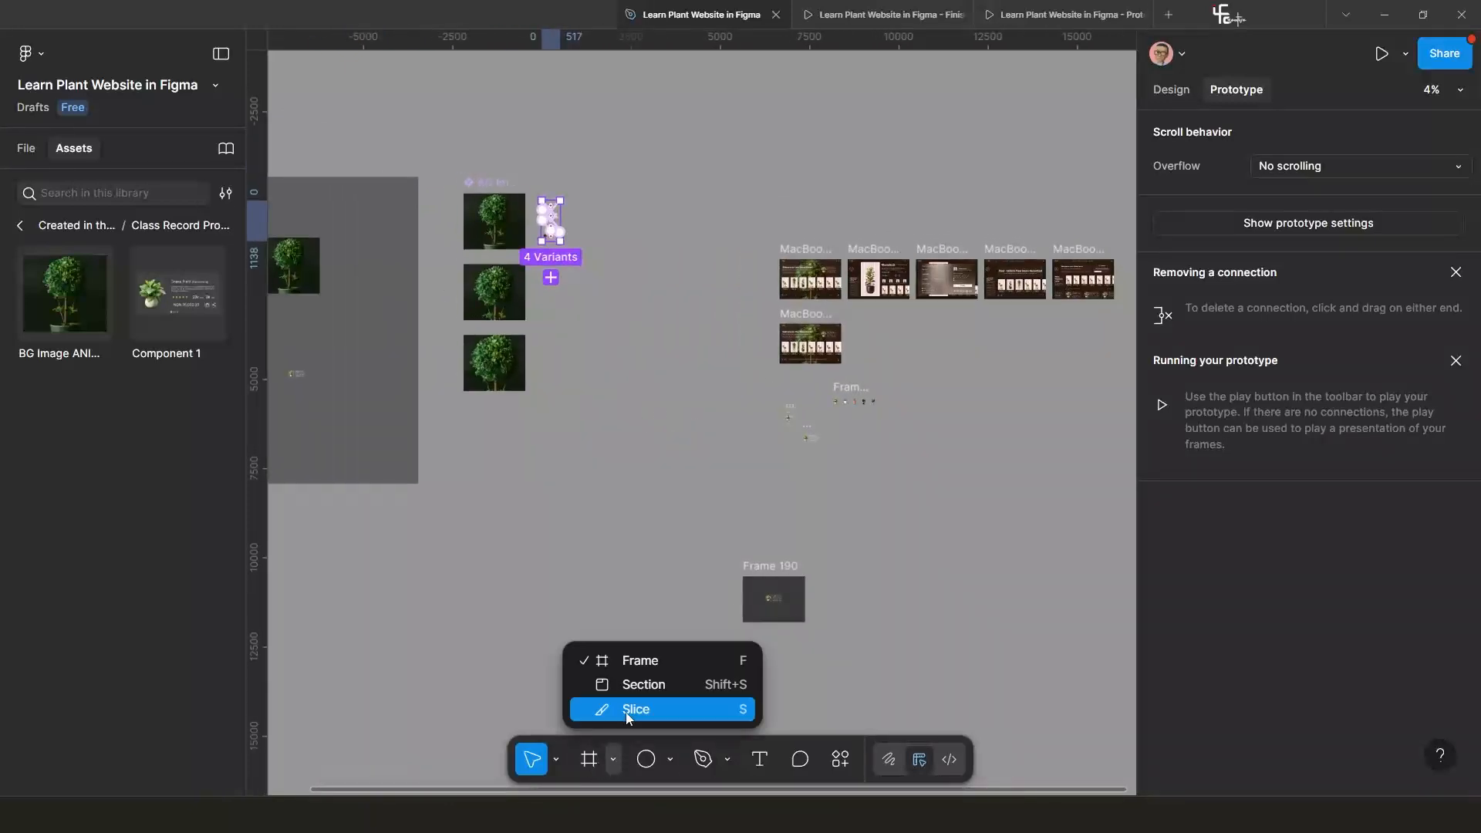
left_click(642, 682)
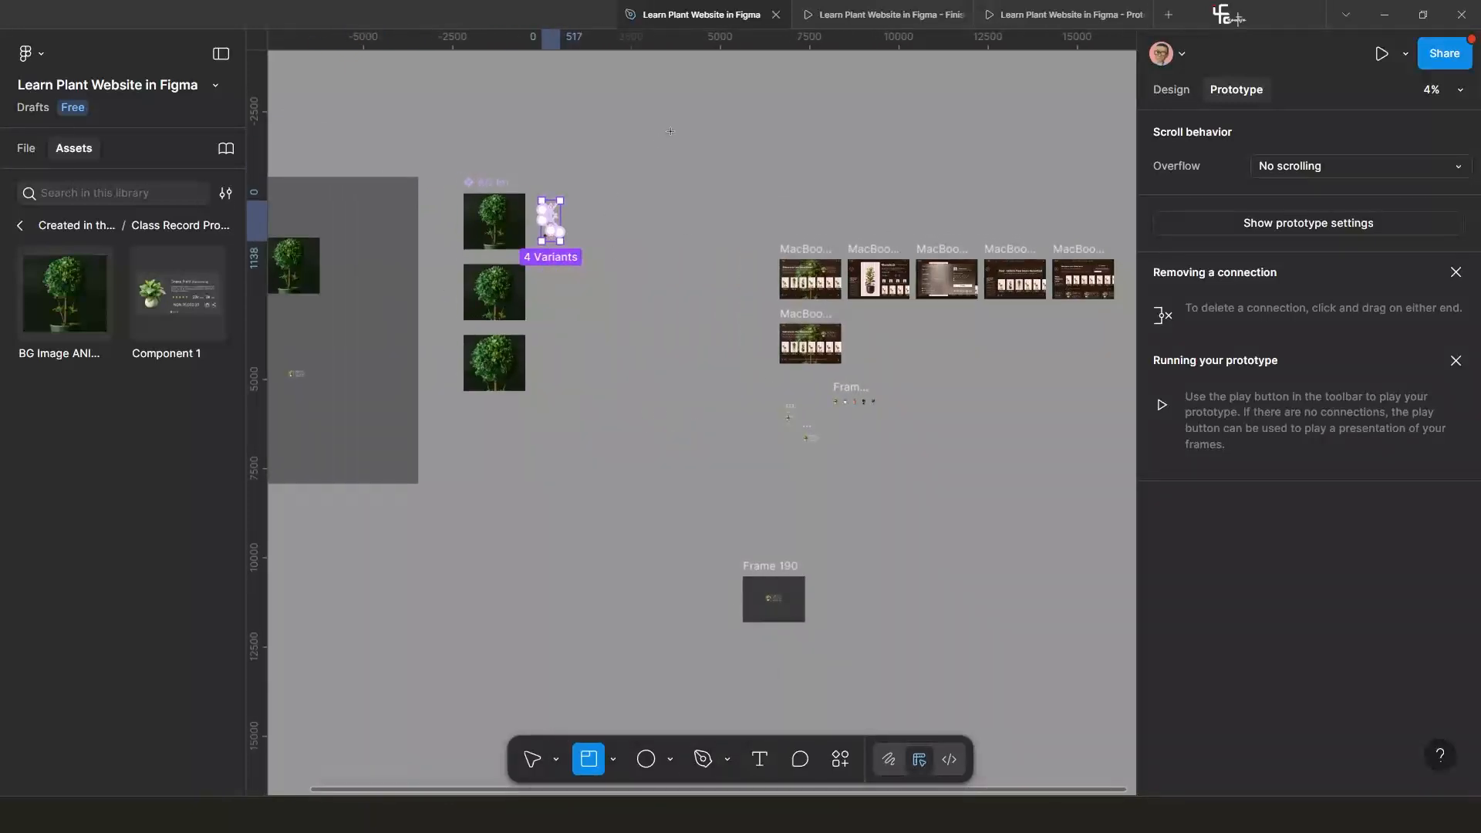
left_click_drag(669, 131, 463, 486)
scroll(486, 494, "up", 3)
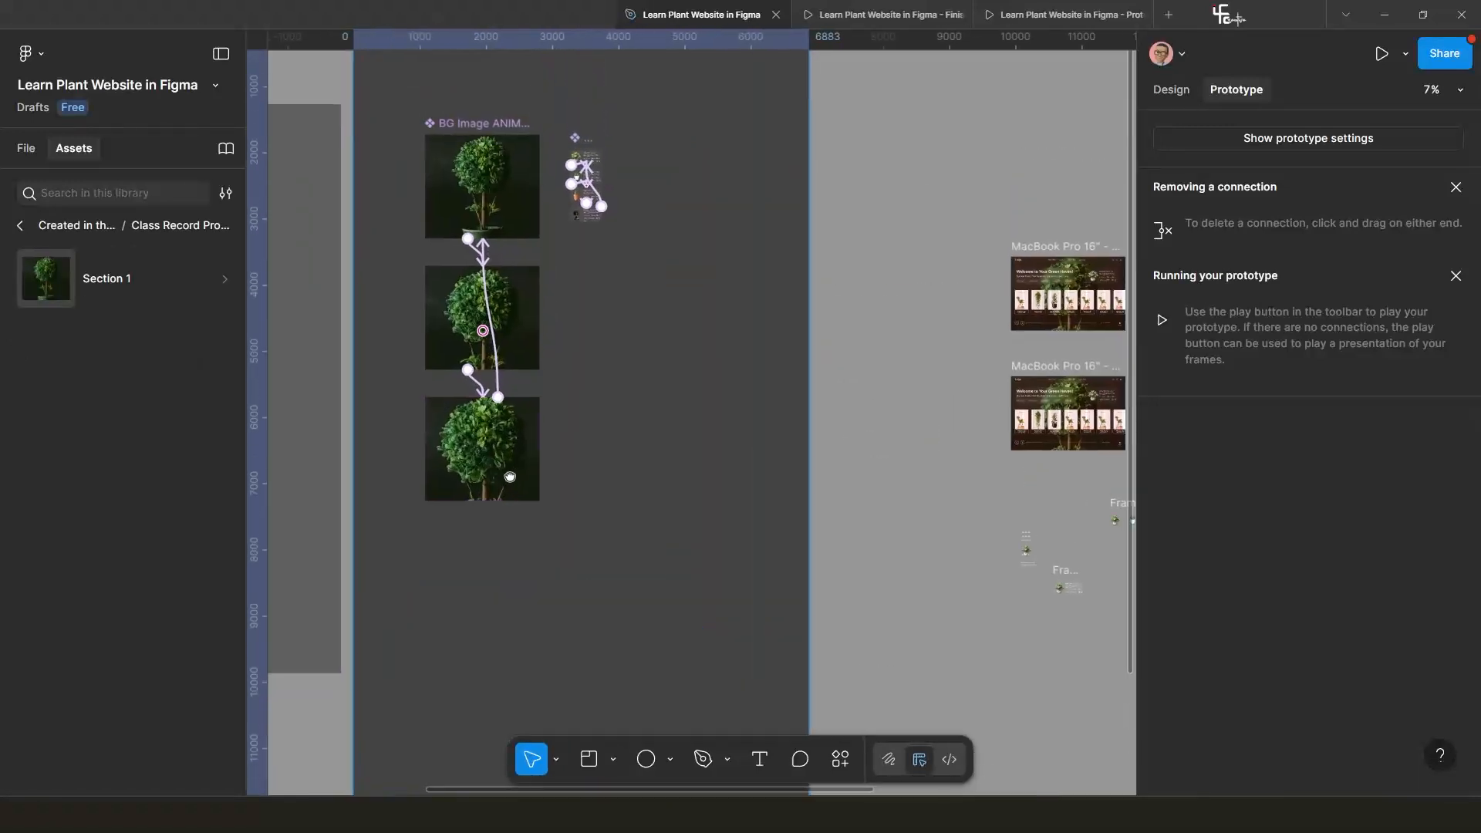
scroll(502, 467, "down", 3)
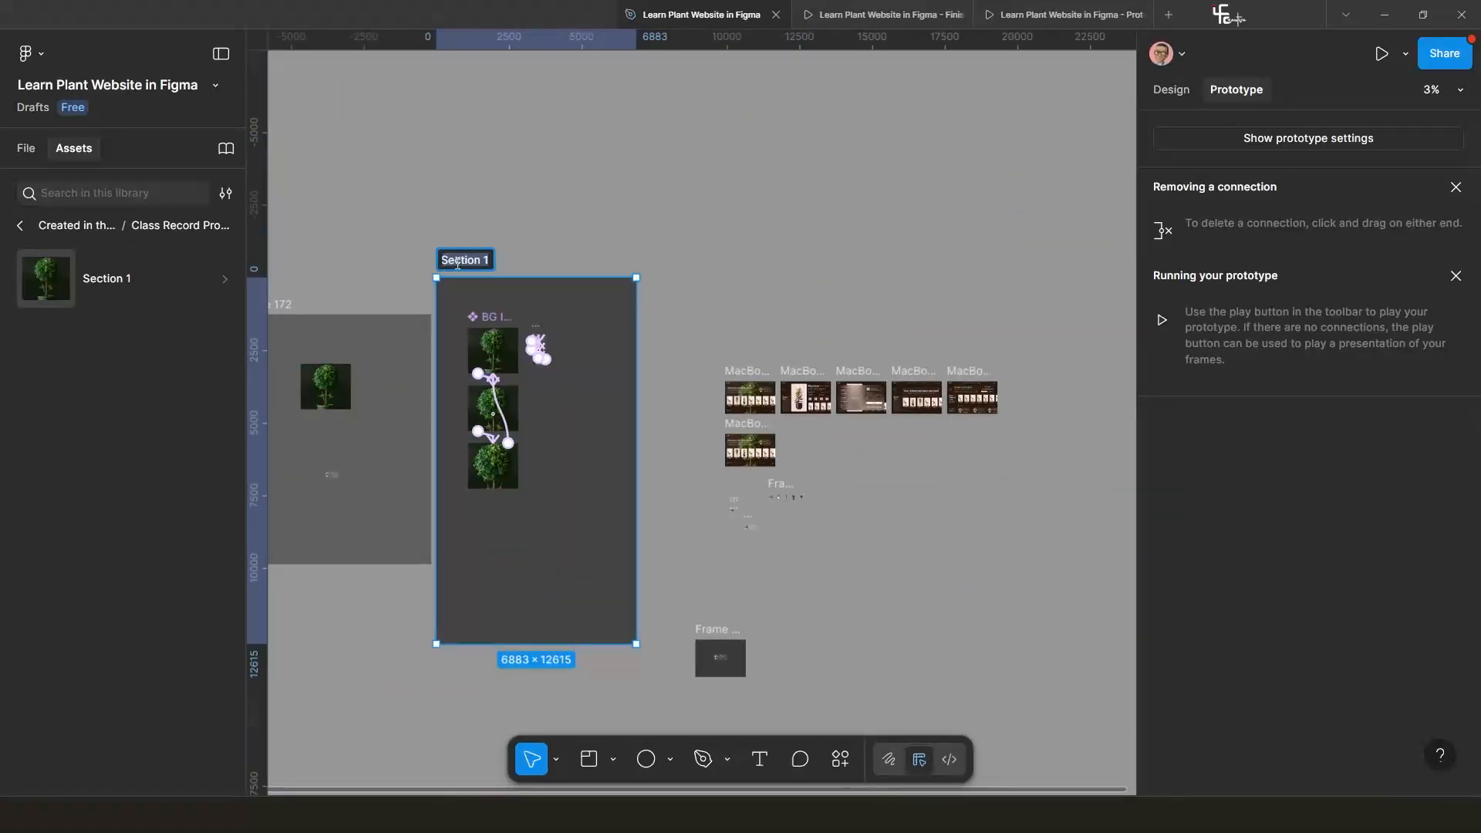
type("Component")
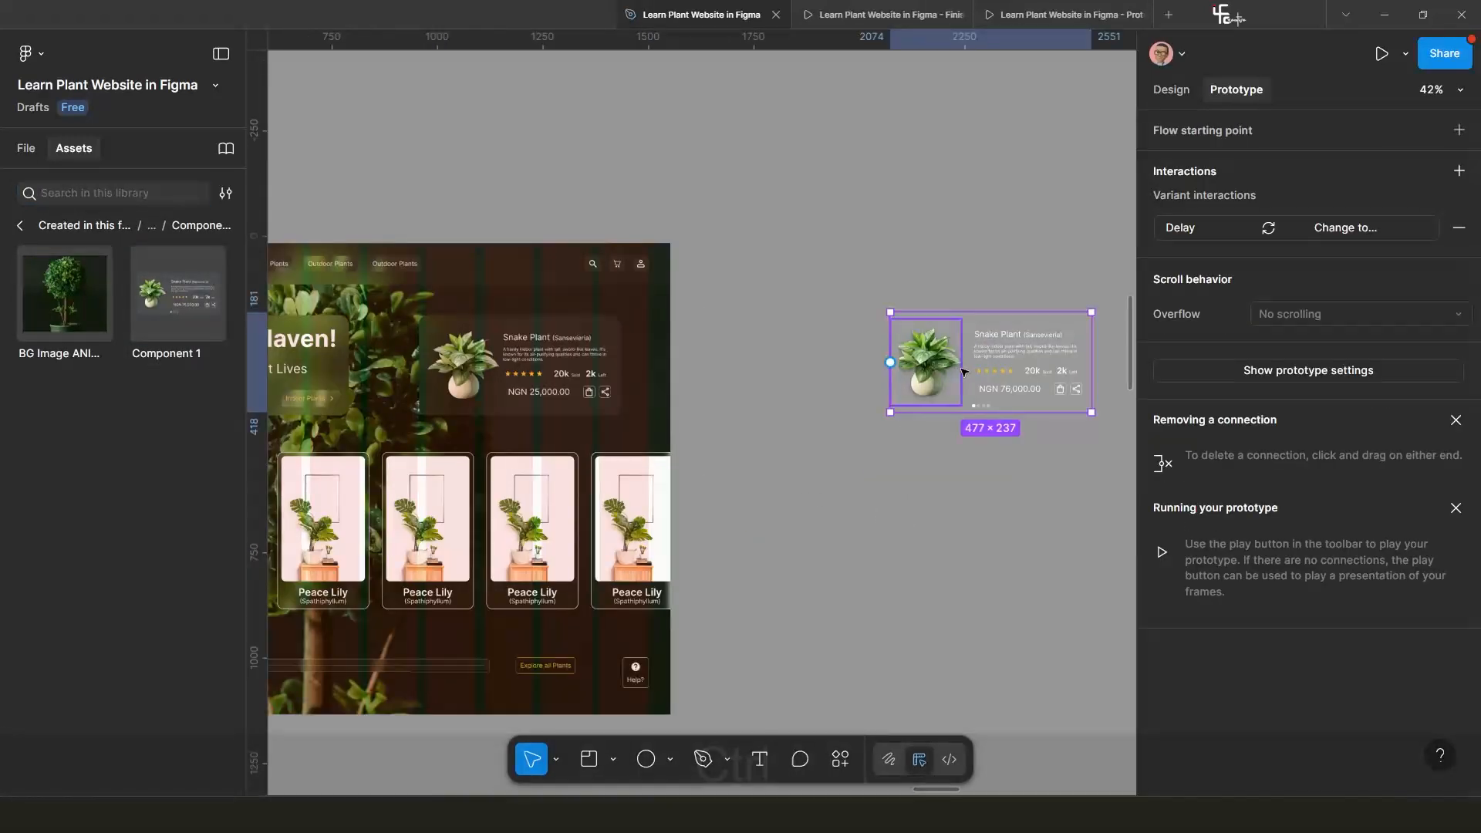
Cut the plant card instance beside MacBook Pro 16" - 13 and paste it to replace the static Snake Plant card in that frame.
key("ctrl+x")
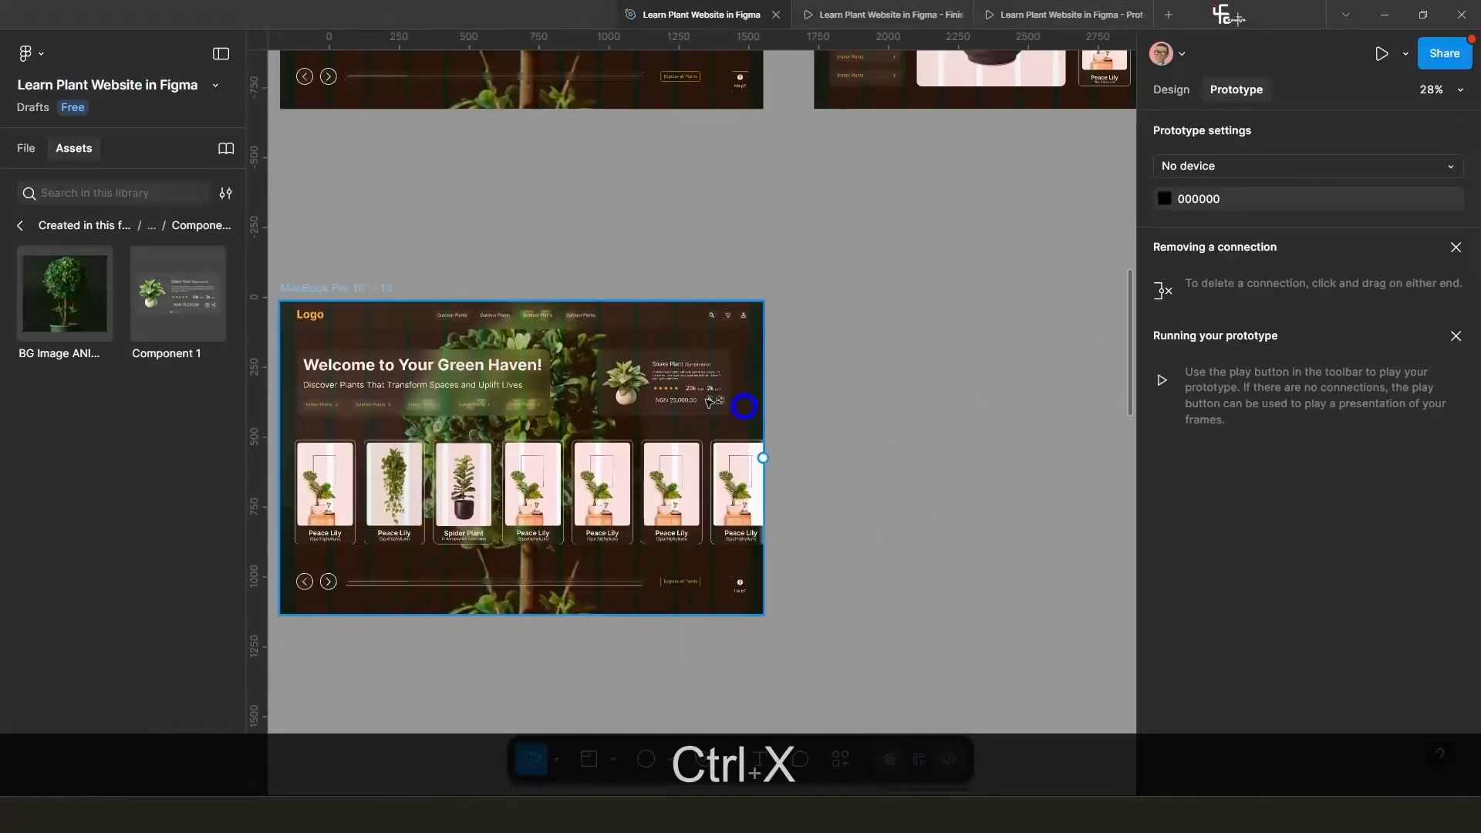
scroll(692, 378, "up", 3)
left_click(692, 378)
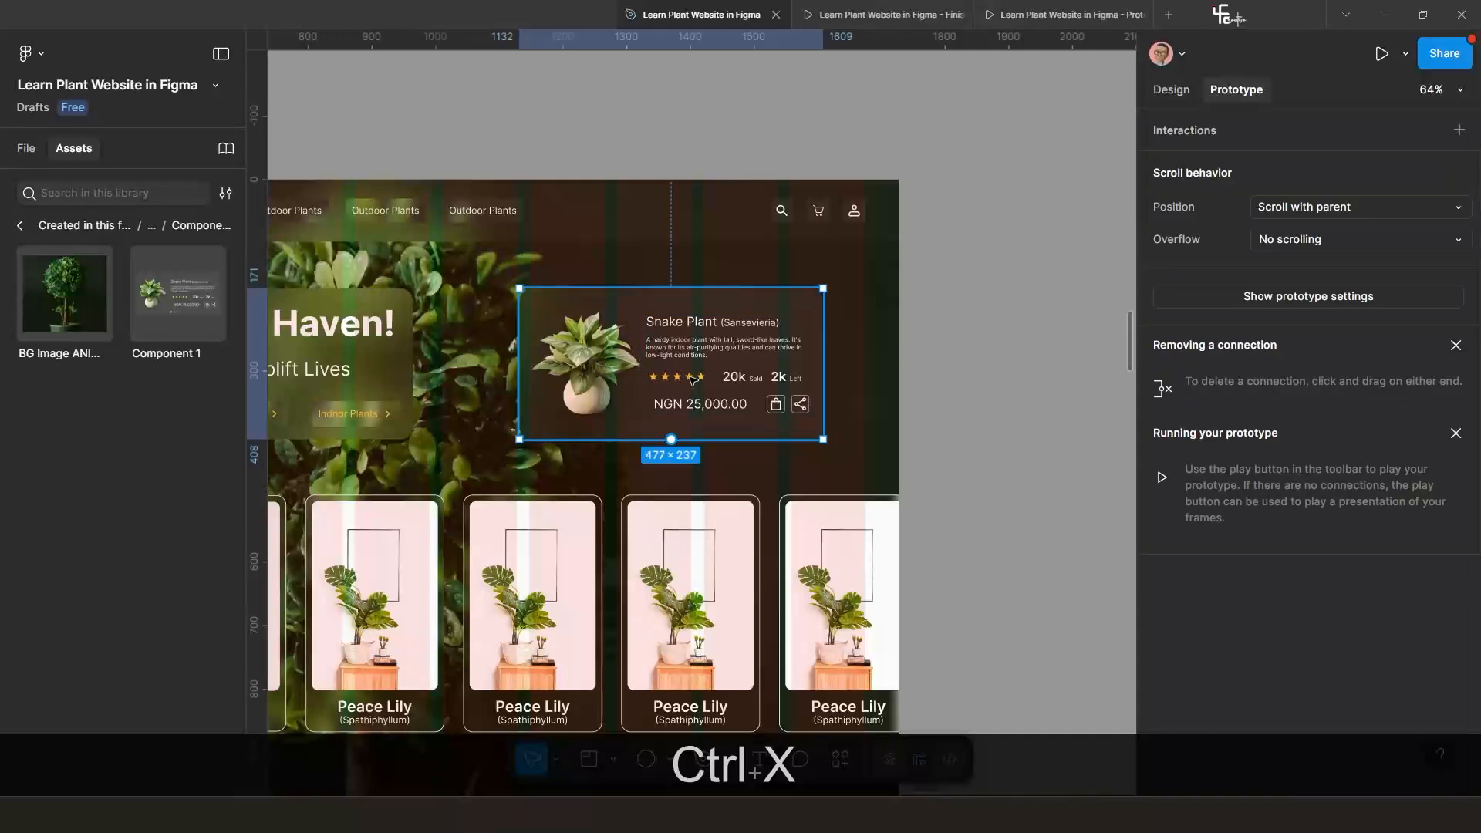
key("ctrl+shift+r")
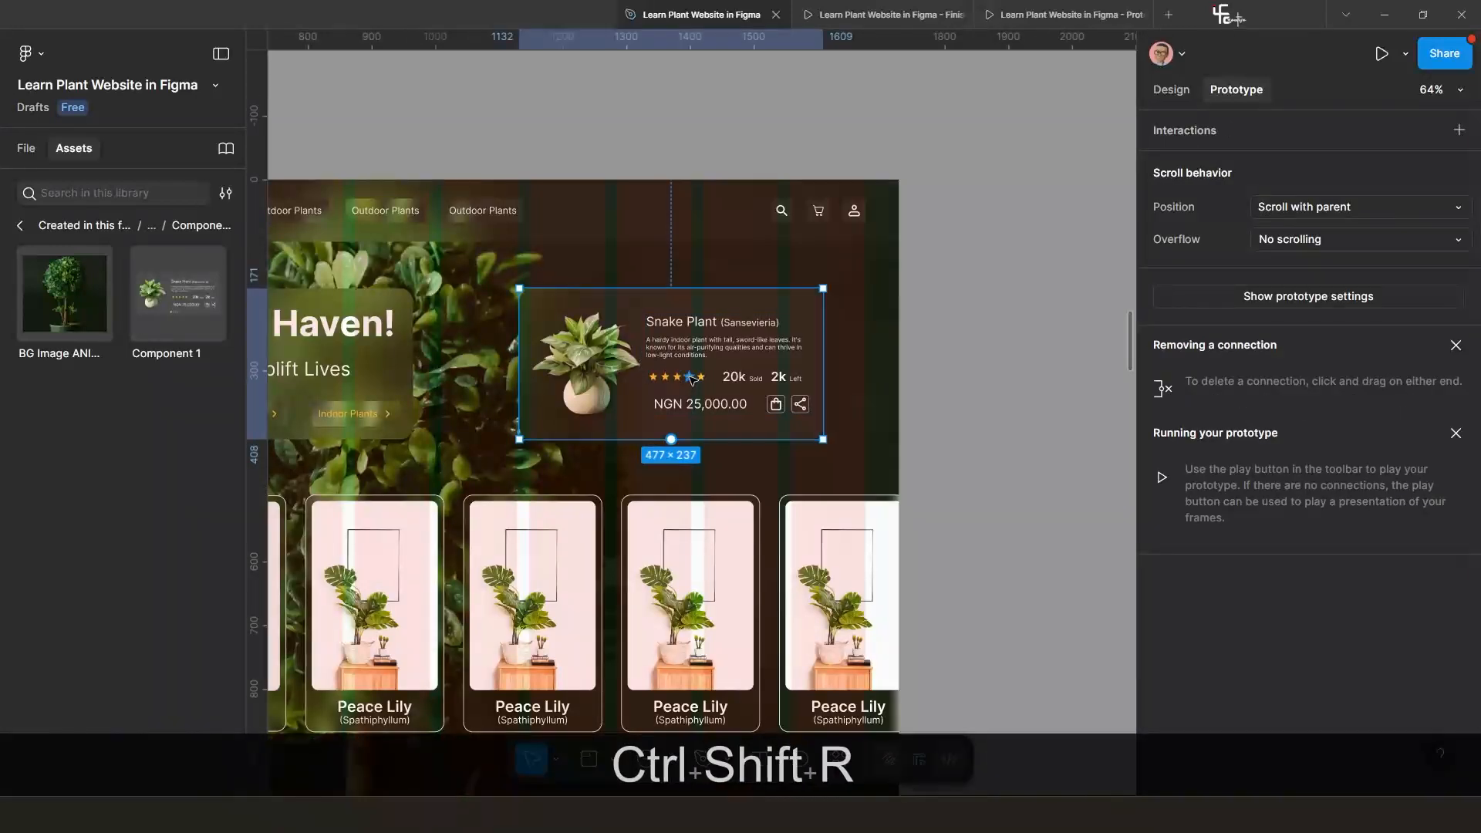
scroll(692, 380, "down", 3)
scroll(802, 355, "up", 3)
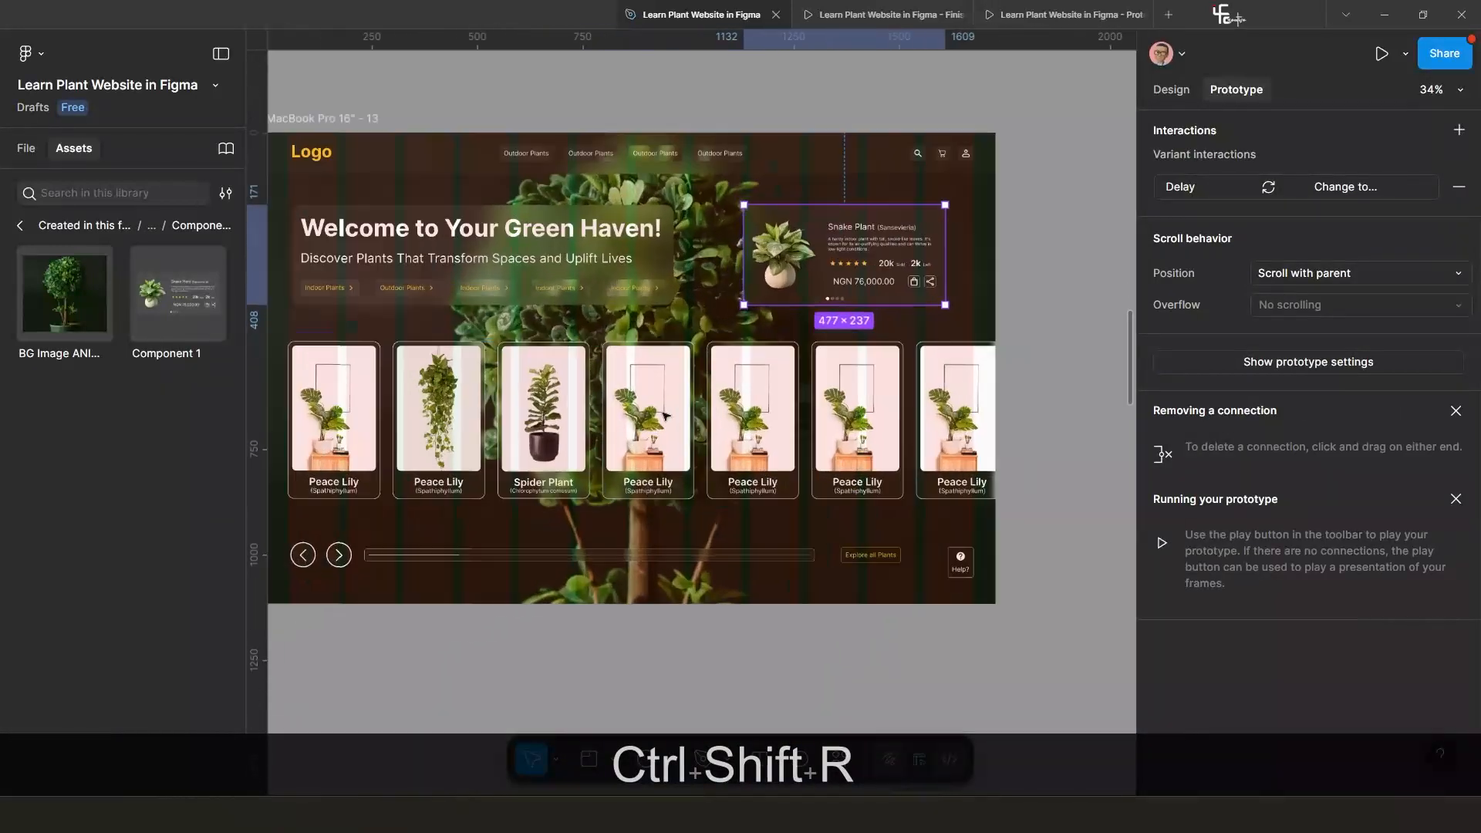
Examine the row of plant cards and compare it with the finished website prototype.
scroll(802, 356, "down", 3)
scroll(716, 399, "up", 3)
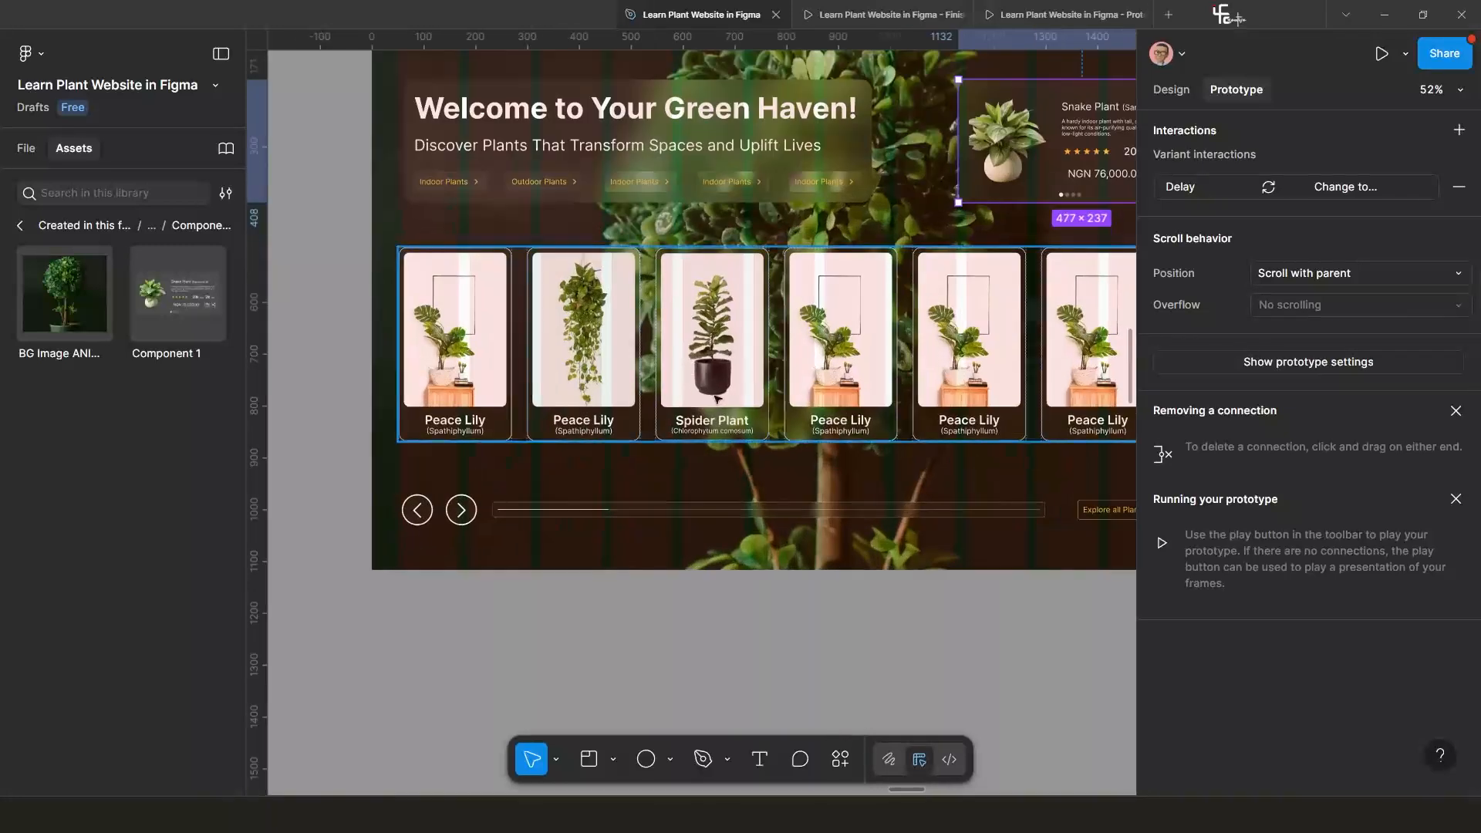
scroll(719, 394, "down", 3)
scroll(750, 356, "up", 3)
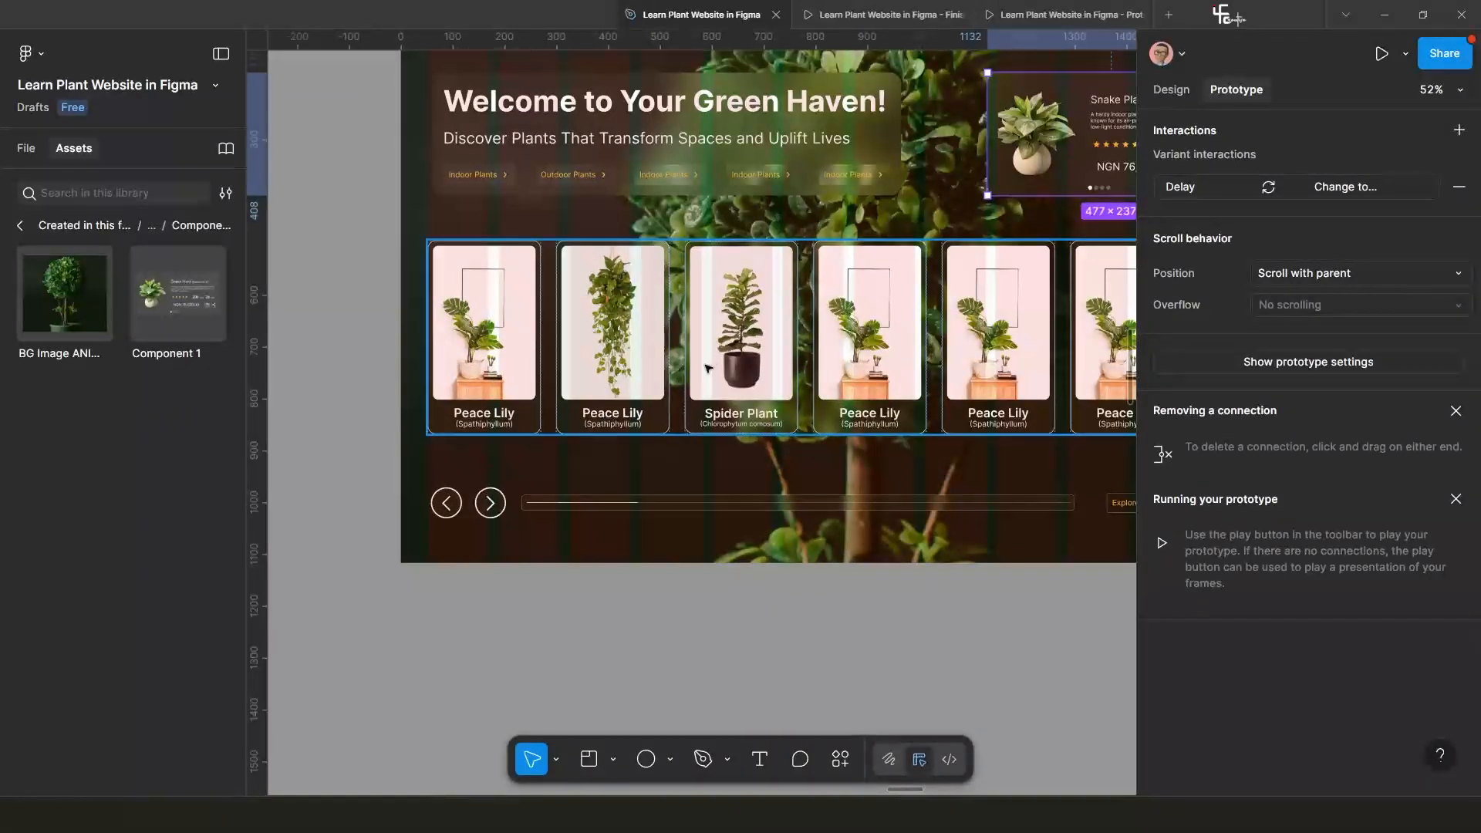
scroll(708, 368, "down", 3)
scroll(713, 363, "up", 3)
left_click(876, 14)
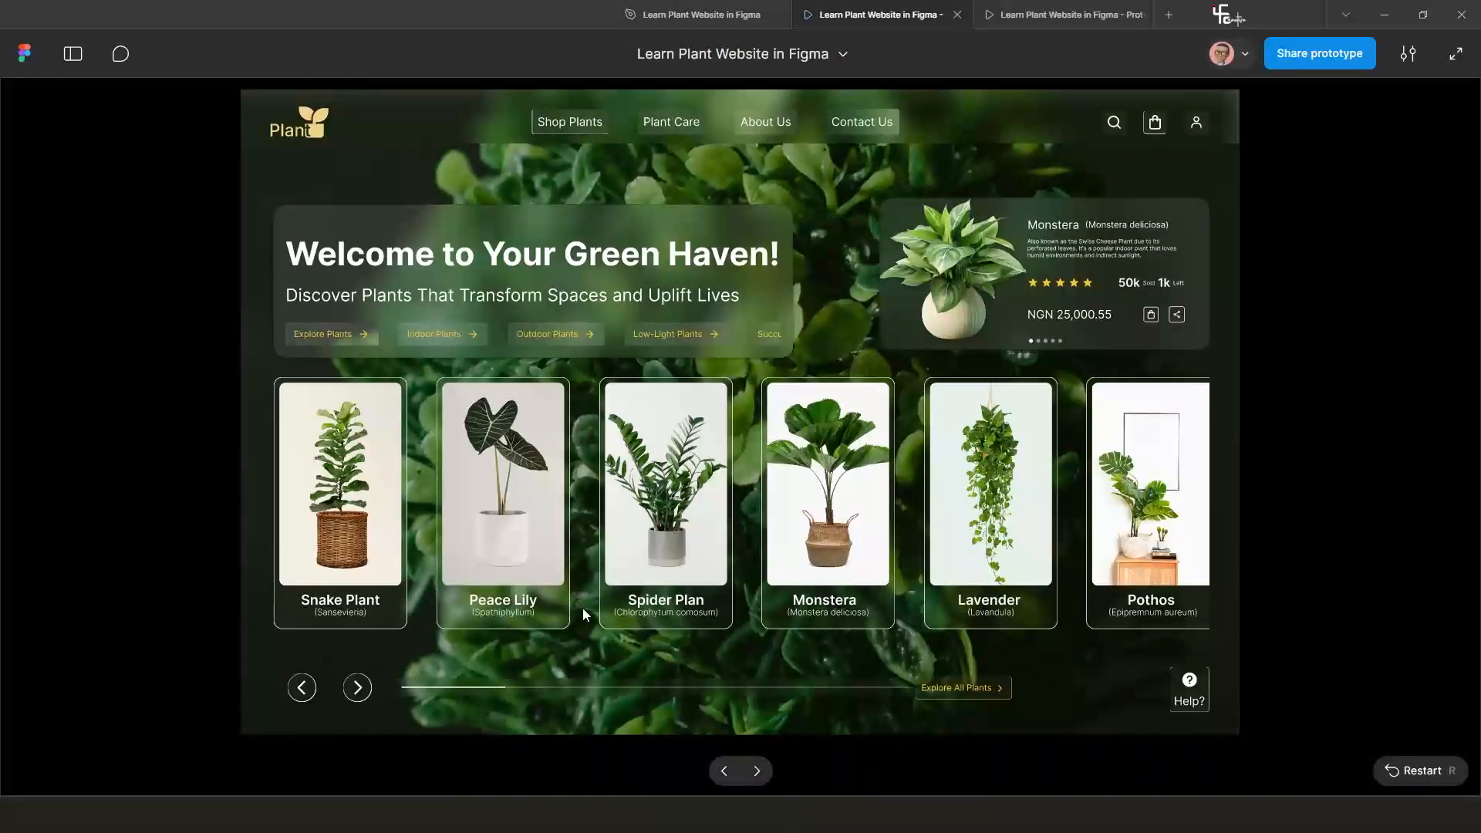
left_click(719, 14)
Place a copy of the Spider Plant card on the empty canvas beside the MacBook Pro 16" - 13 frame.
scroll(771, 450, "down", 2)
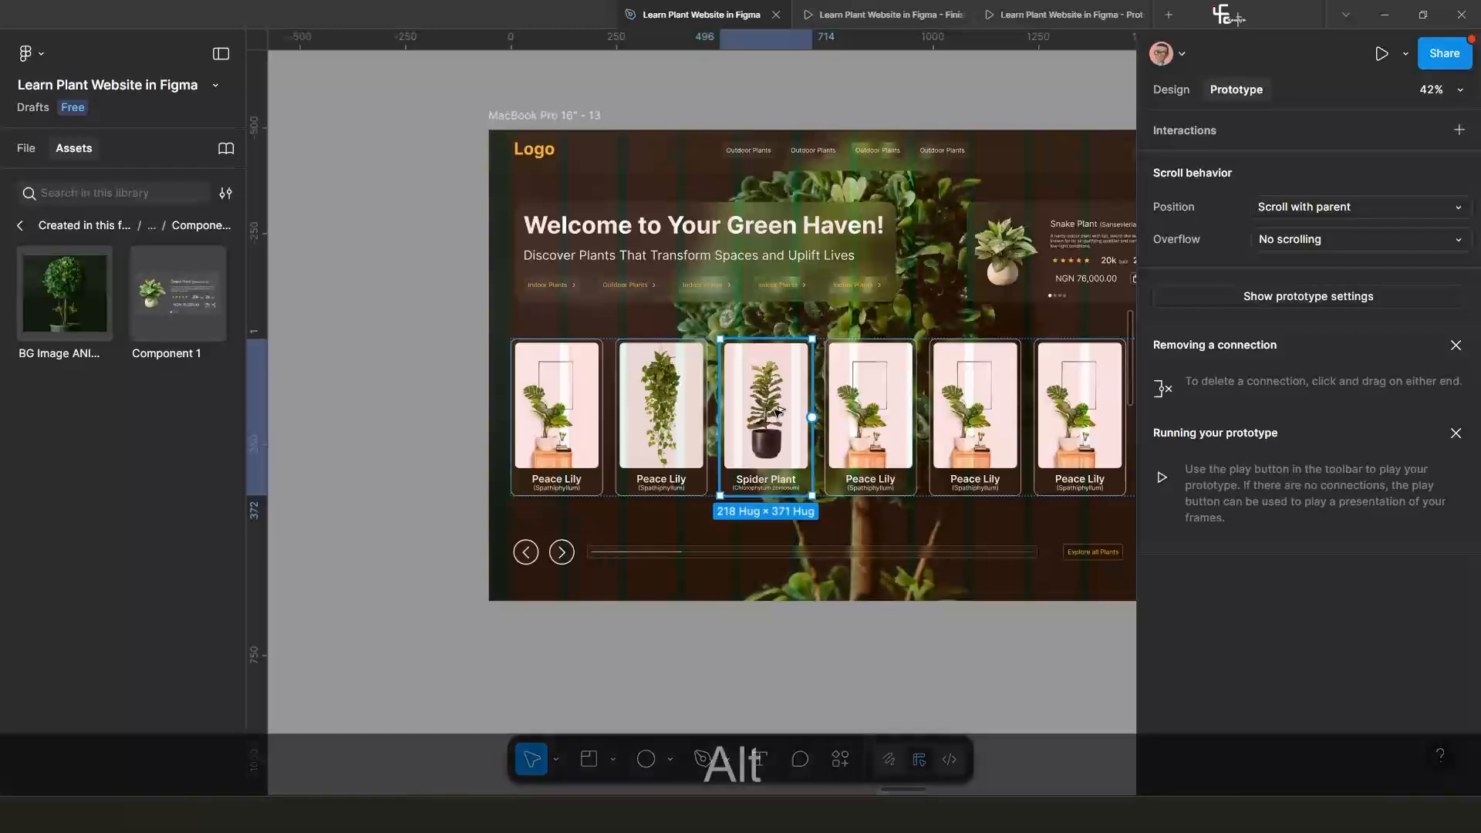
left_click_drag(781, 429, 362, 432)
scroll(390, 494, "up", 3)
left_click_drag(406, 489, 705, 446)
scroll(705, 446, "up", 1)
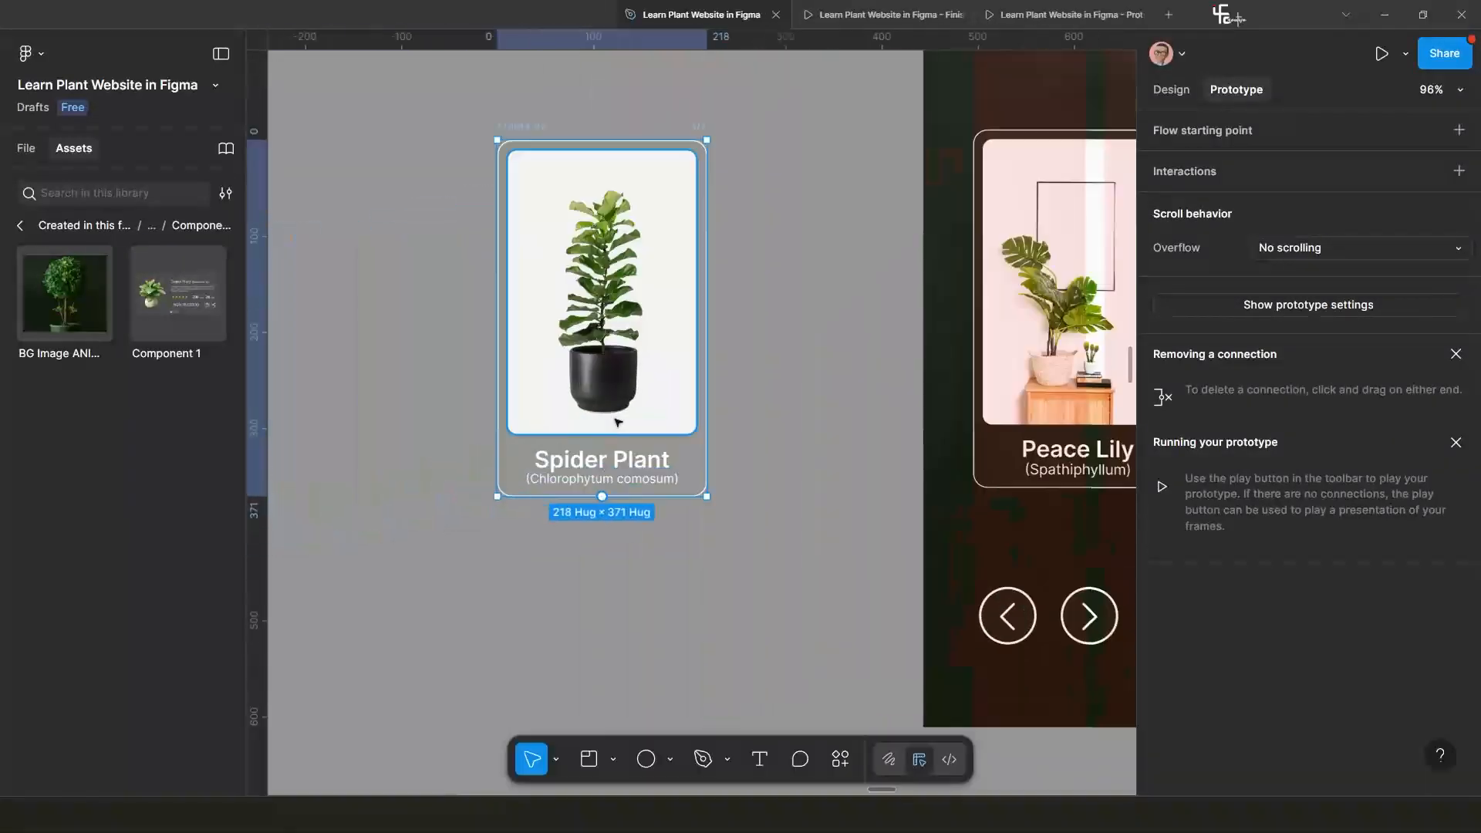
Duplicate the copied Spider Plant card directly below itself and align the two cards' edges.
scroll(703, 429, "down", 4)
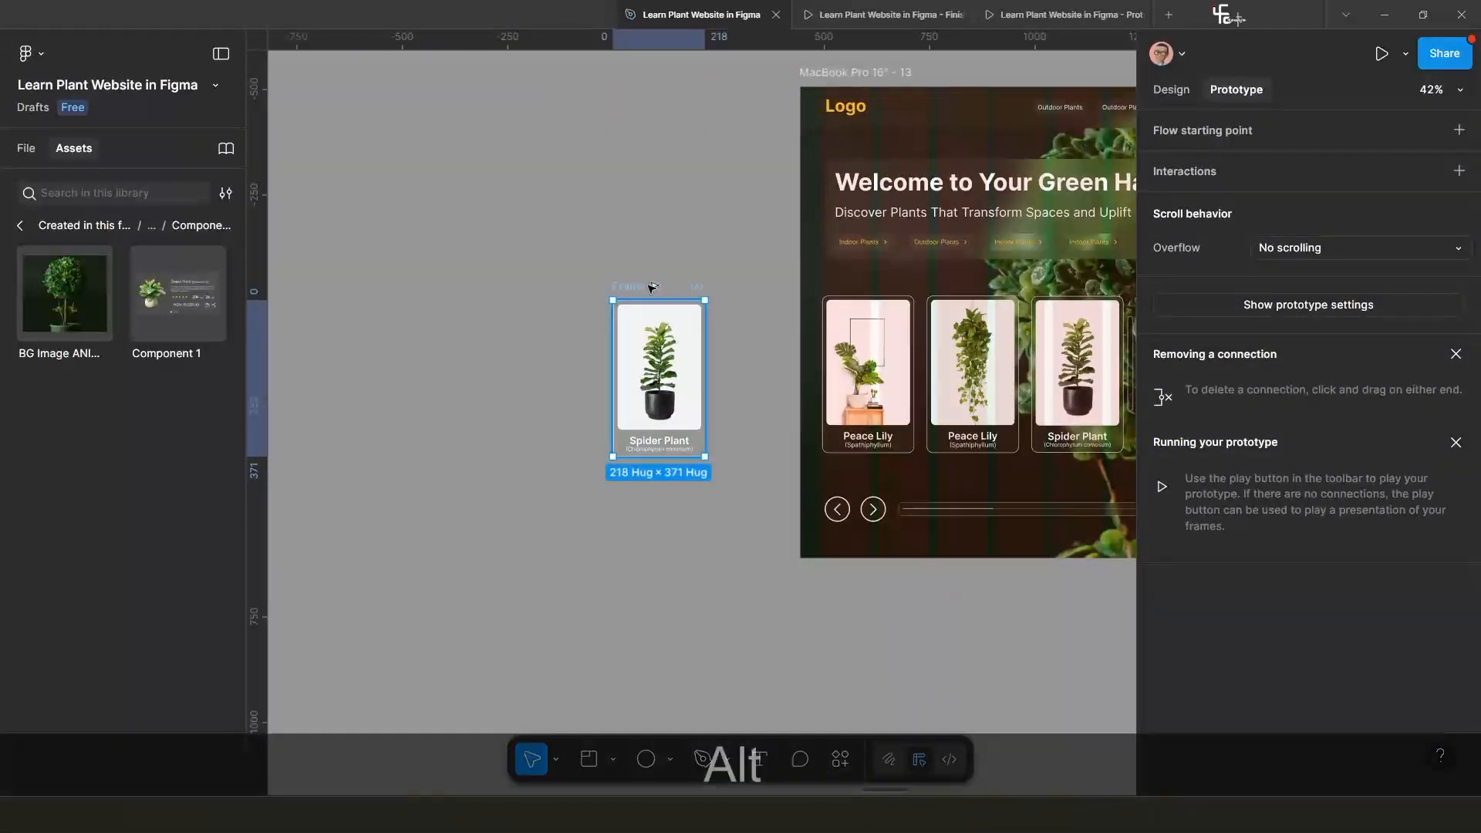
left_click_drag(652, 288, 648, 461)
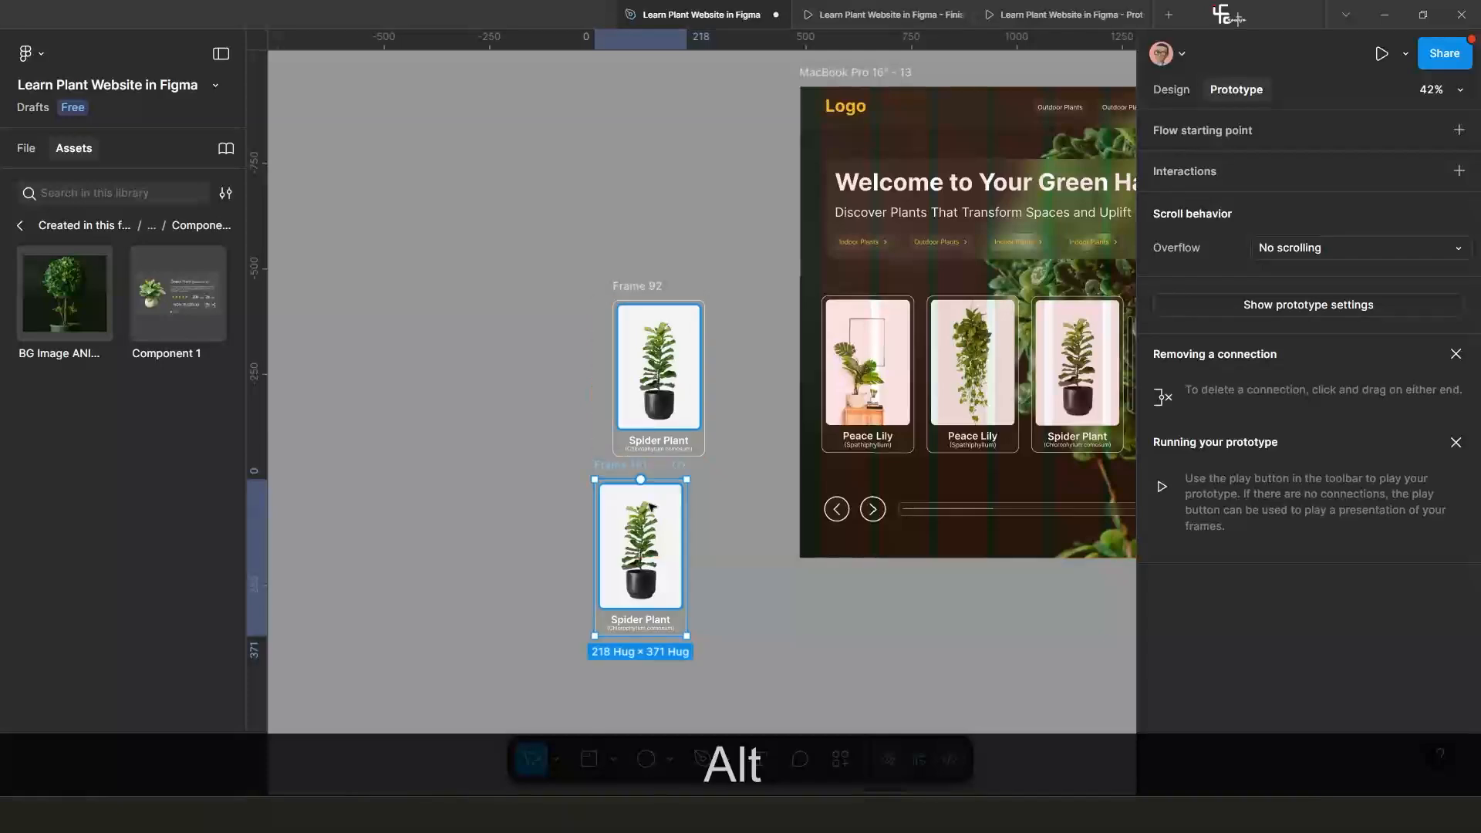
scroll(648, 503, "up", 3)
scroll(649, 511, "down", 4)
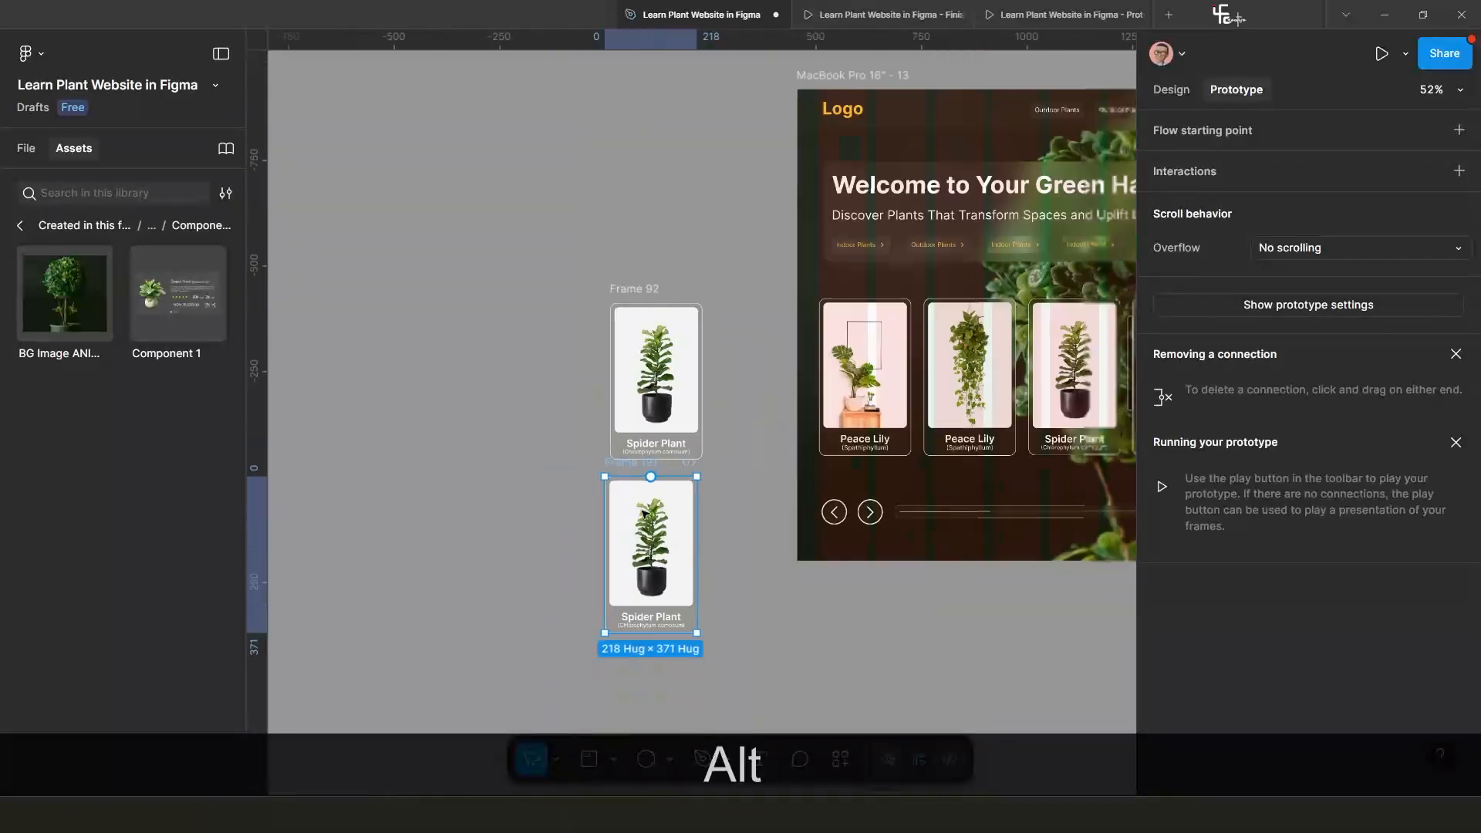
scroll(664, 523, "up", 6)
scroll(663, 532, "up", 4)
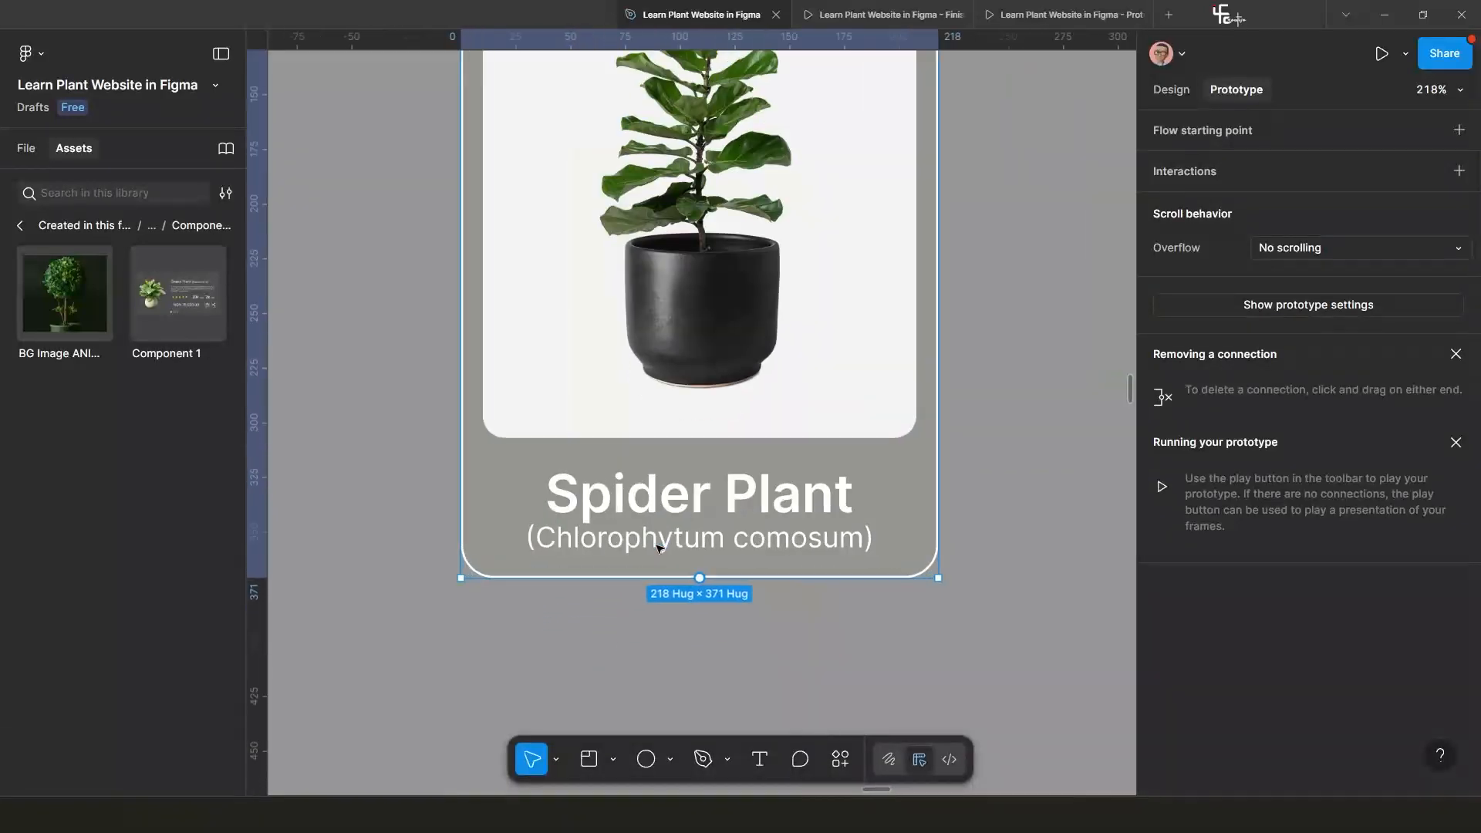
scroll(669, 515, "down", 5)
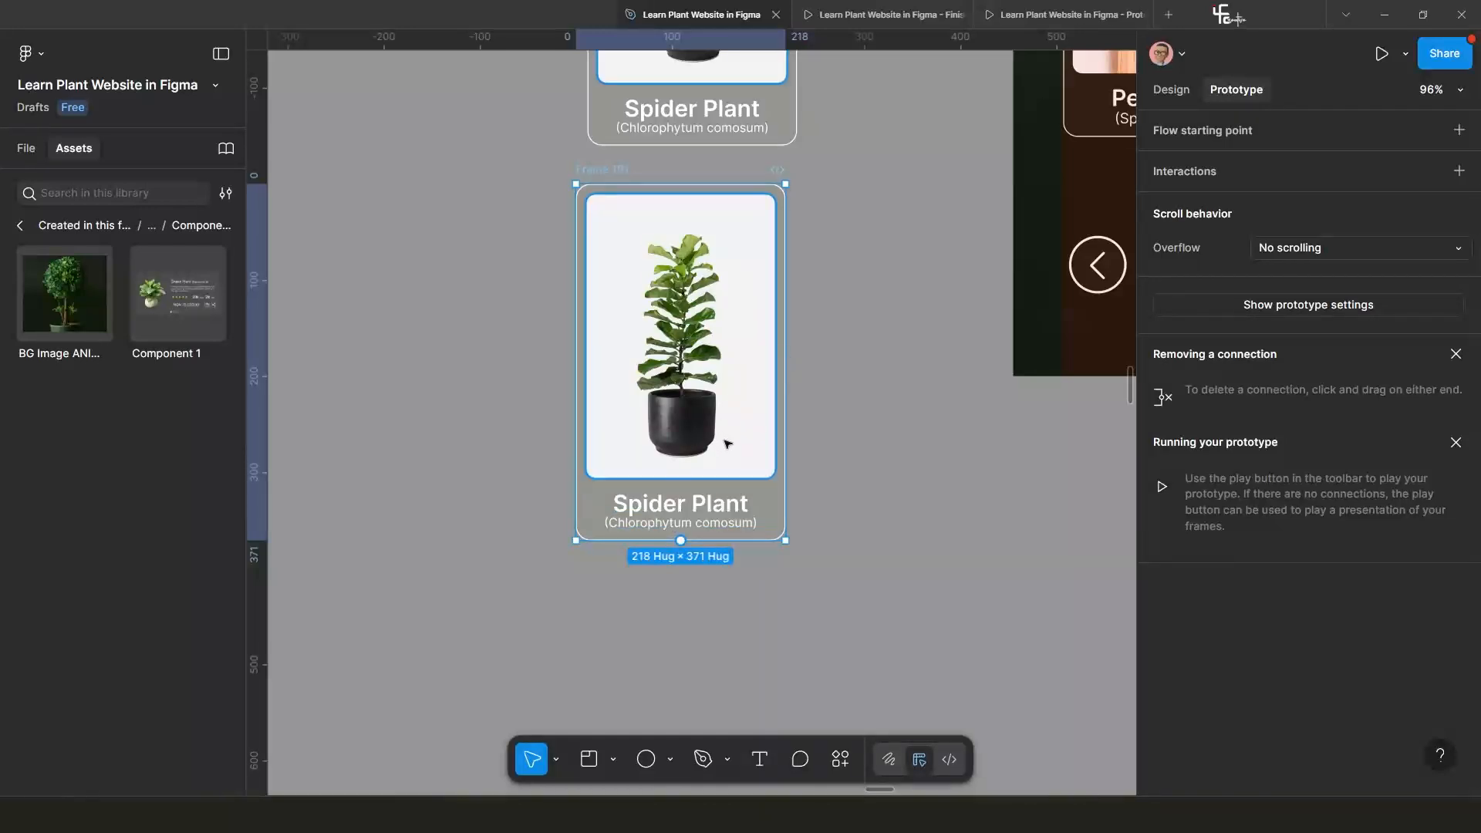
left_click_drag(756, 502, 766, 497)
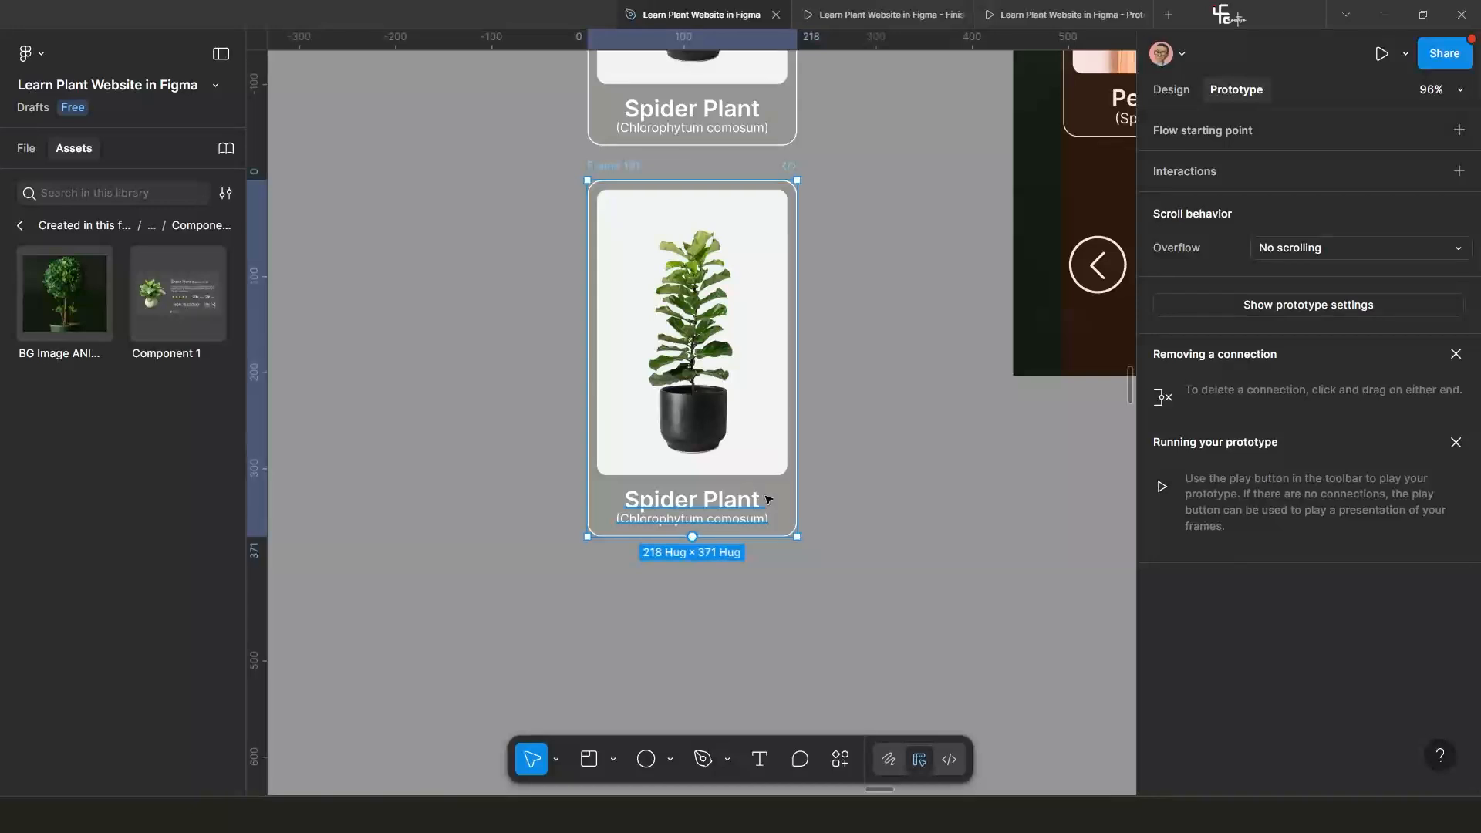
Select the plant image in the lower Spider Plant card and show its design properties.
scroll(732, 506, "up", 3)
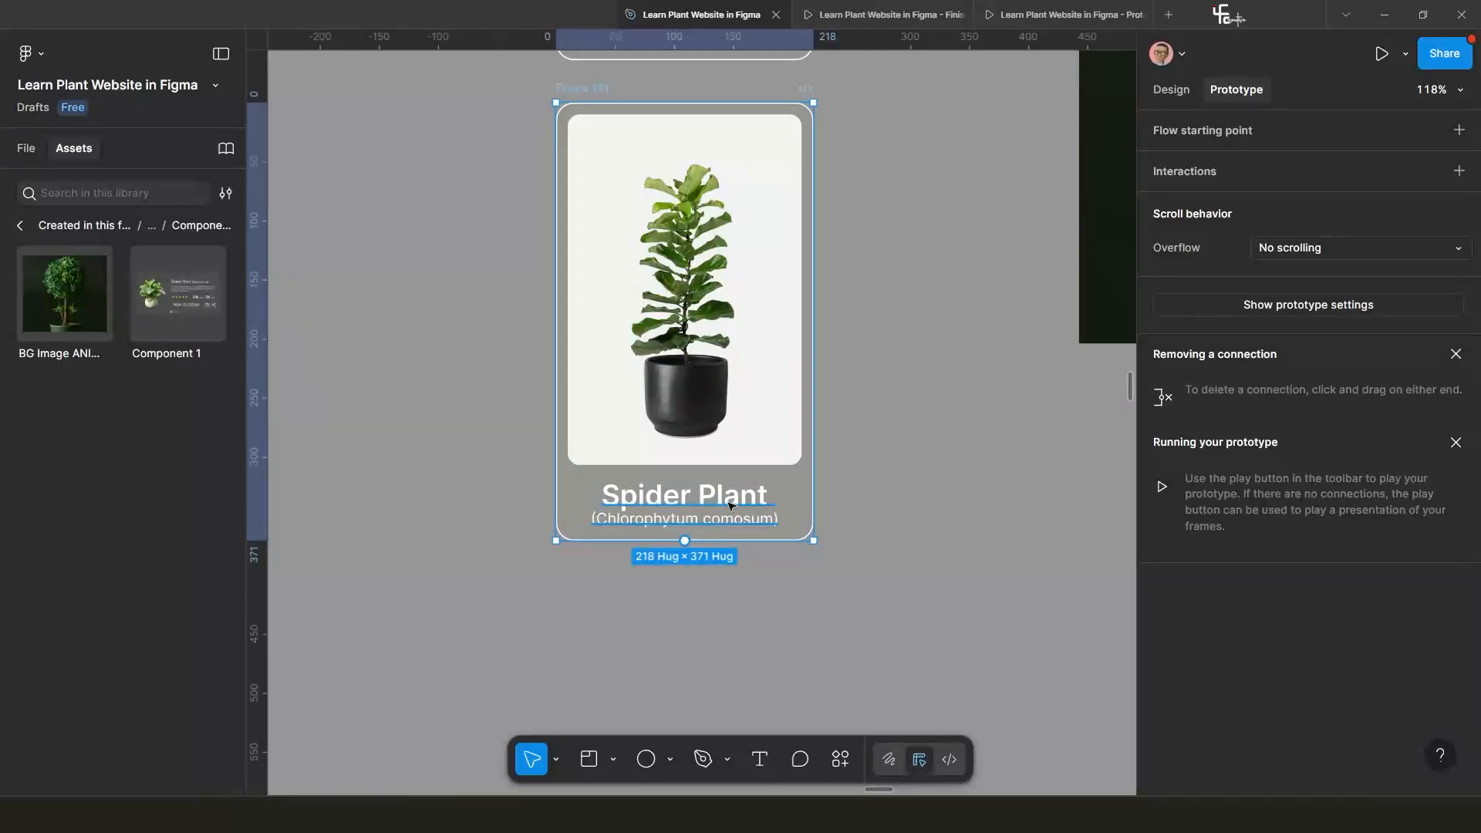
left_click(724, 506)
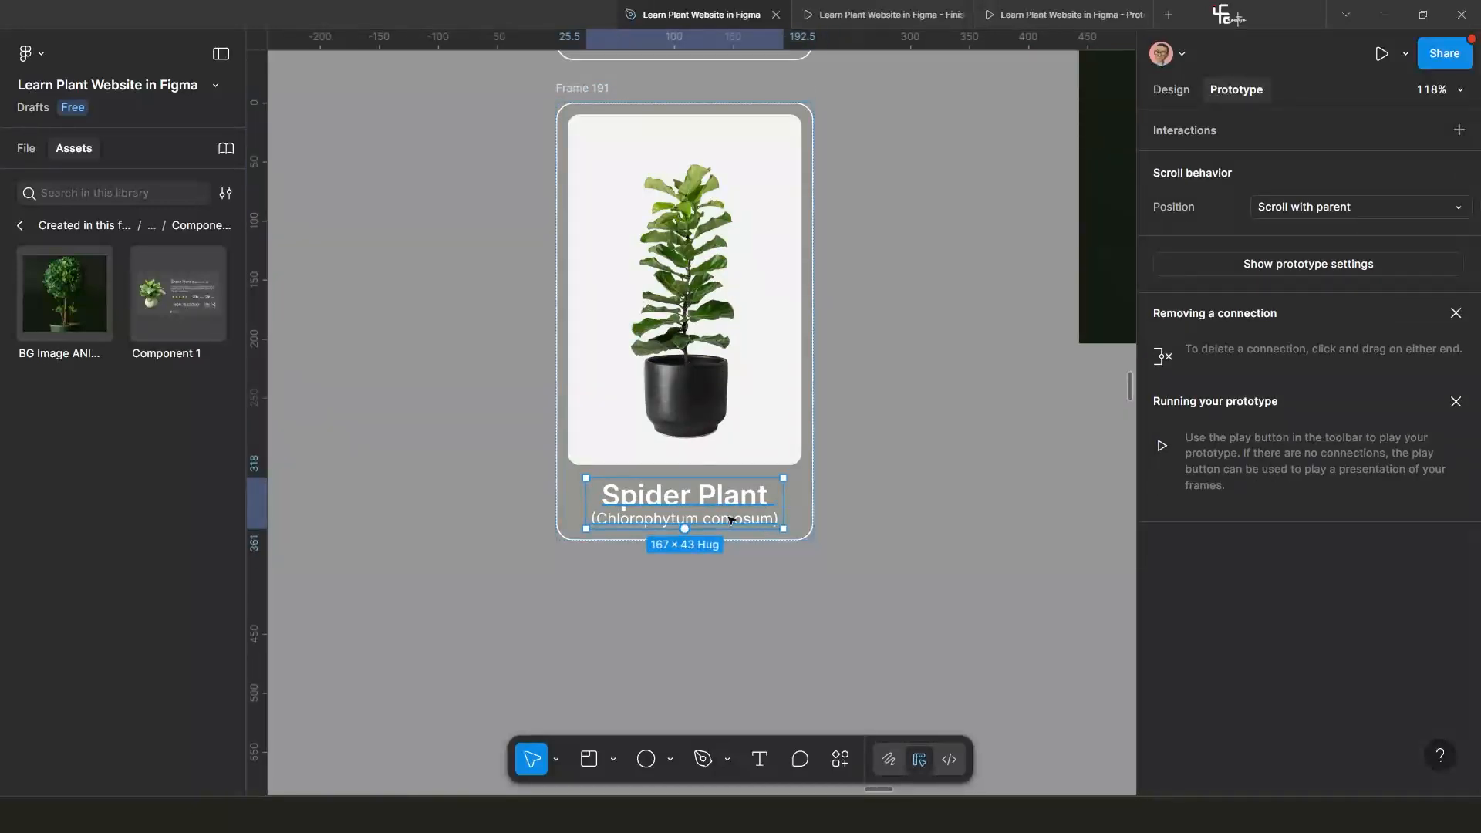
left_click(741, 433)
scroll(738, 466, "down", 5)
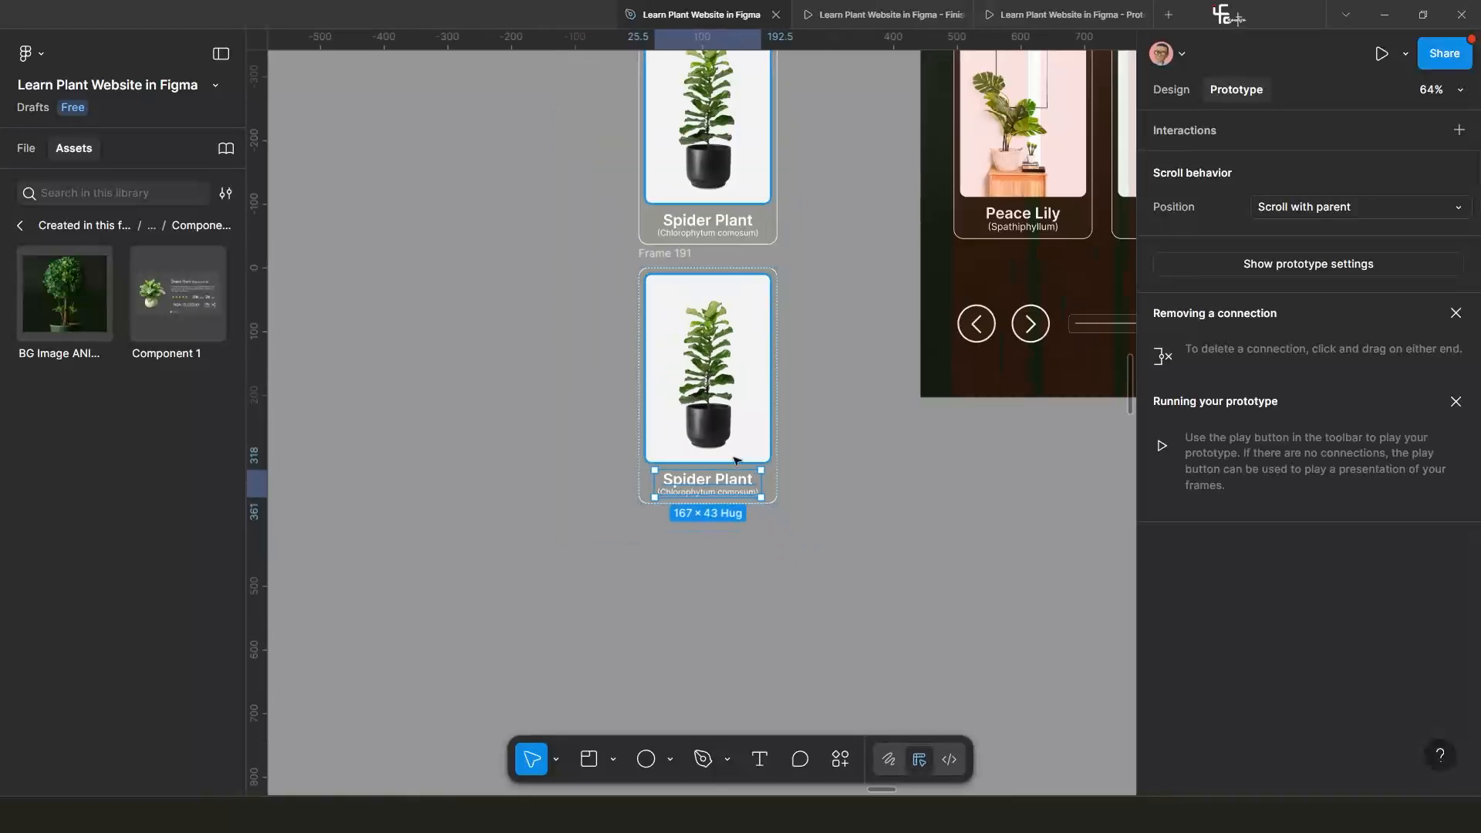
left_click(1171, 89)
scroll(686, 457, "up", 3)
scroll(686, 456, "down", 4)
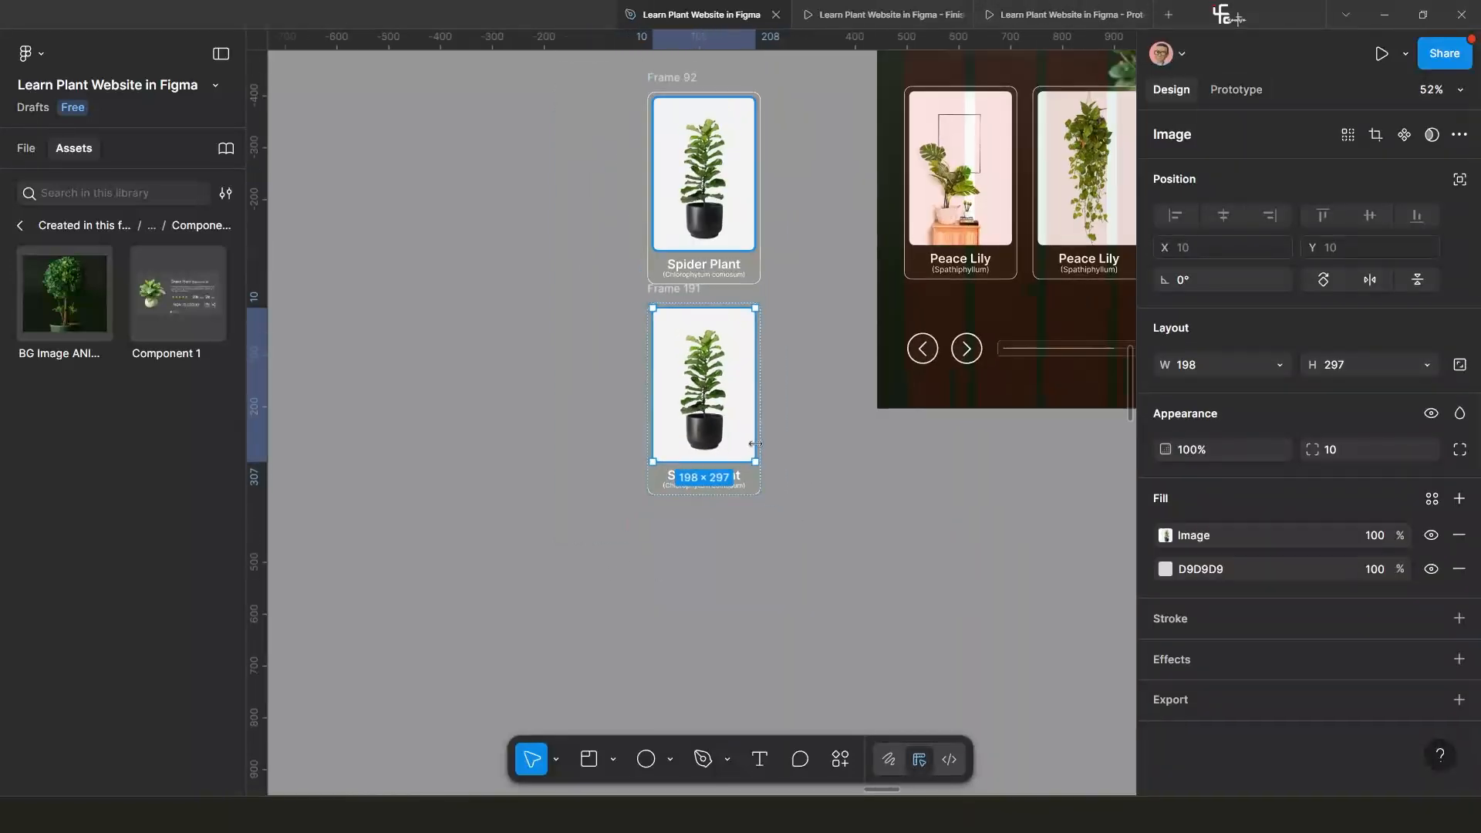
Check the card styling in the finished prototype, then add a black 000000 fill at 20% over the lower Spider Plant card's image.
left_click(879, 14)
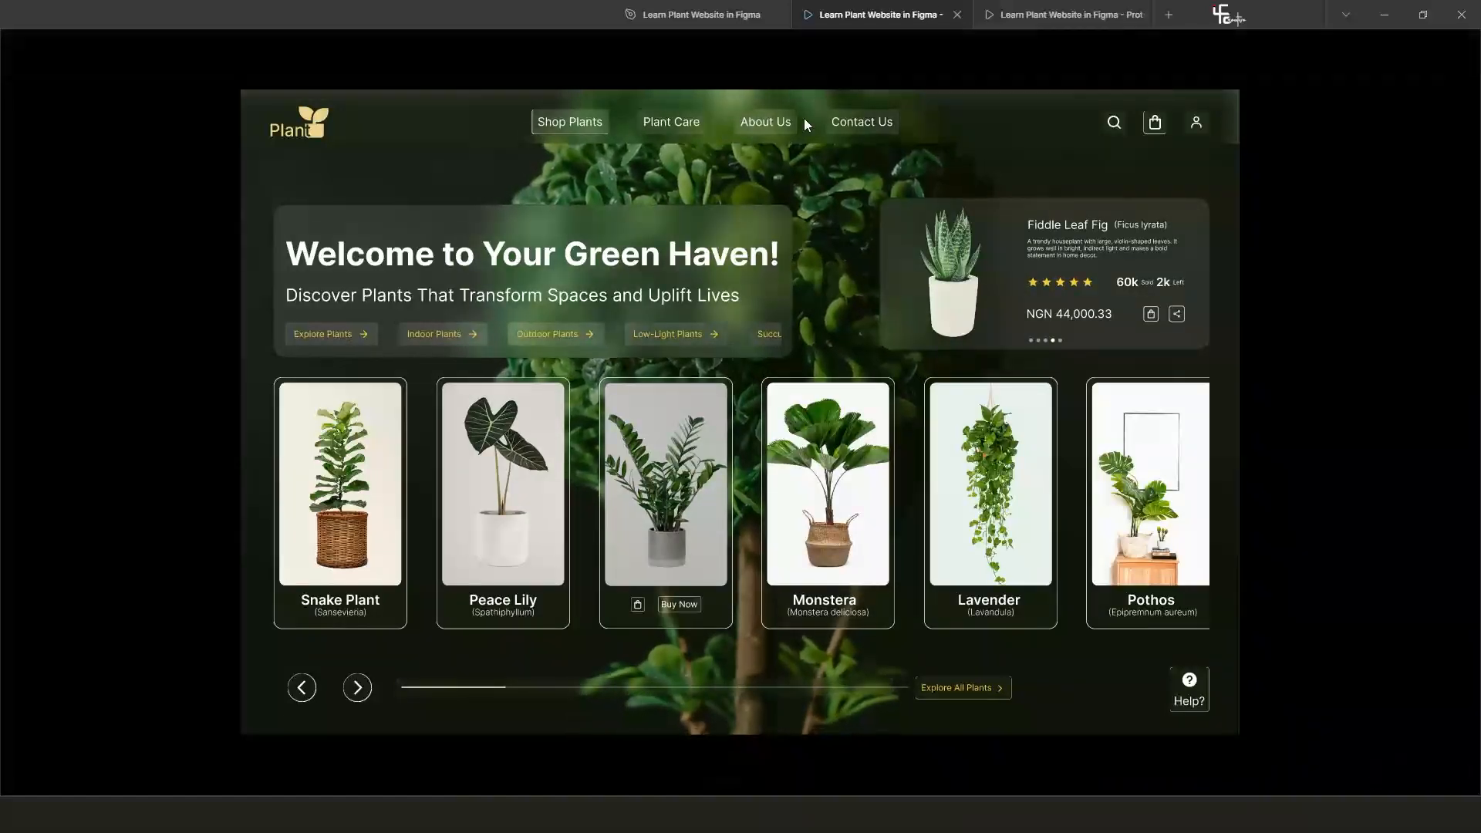
left_click(710, 16)
scroll(726, 379, "up", 4)
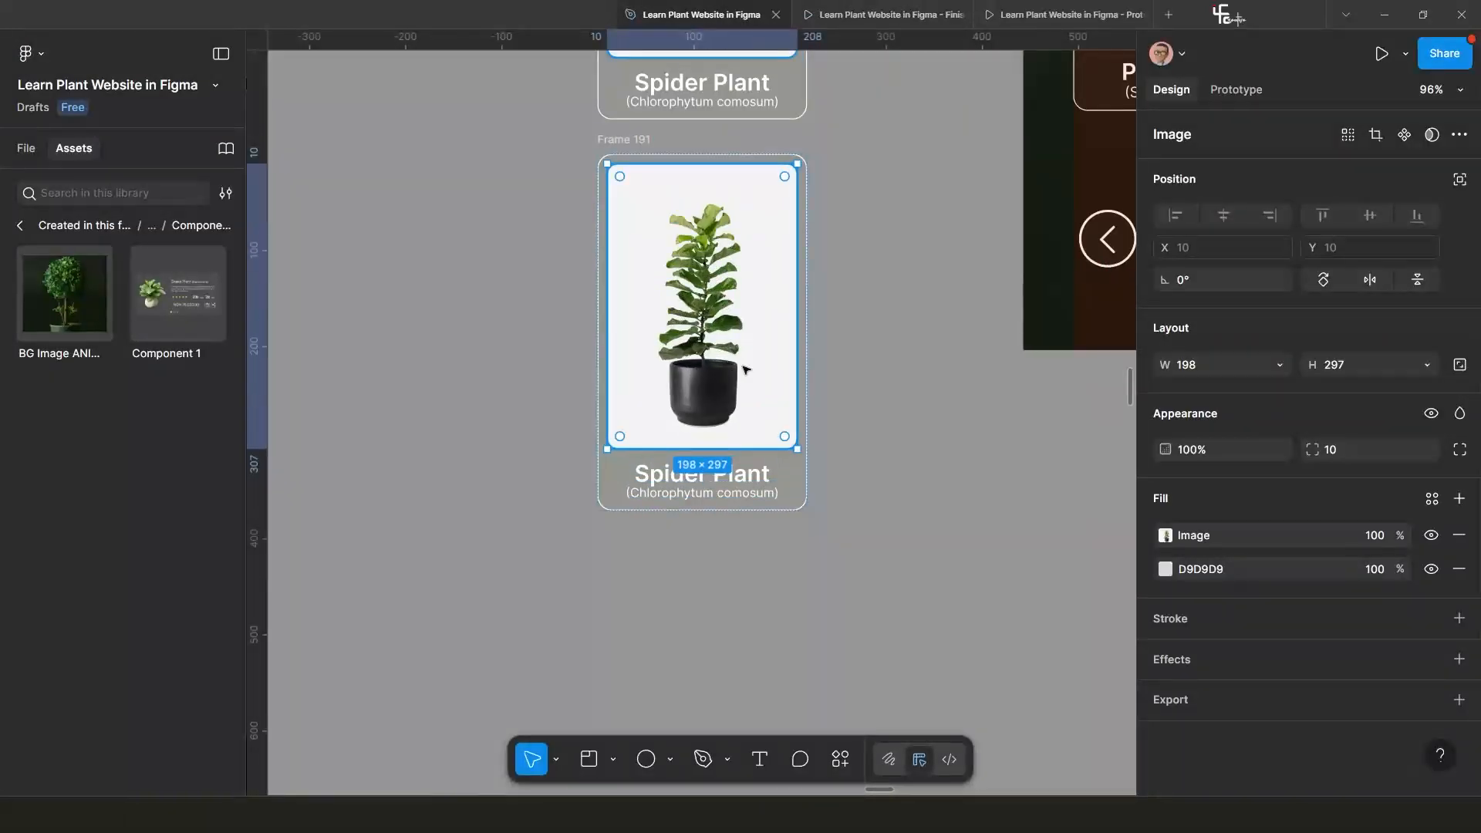
left_click(1459, 500)
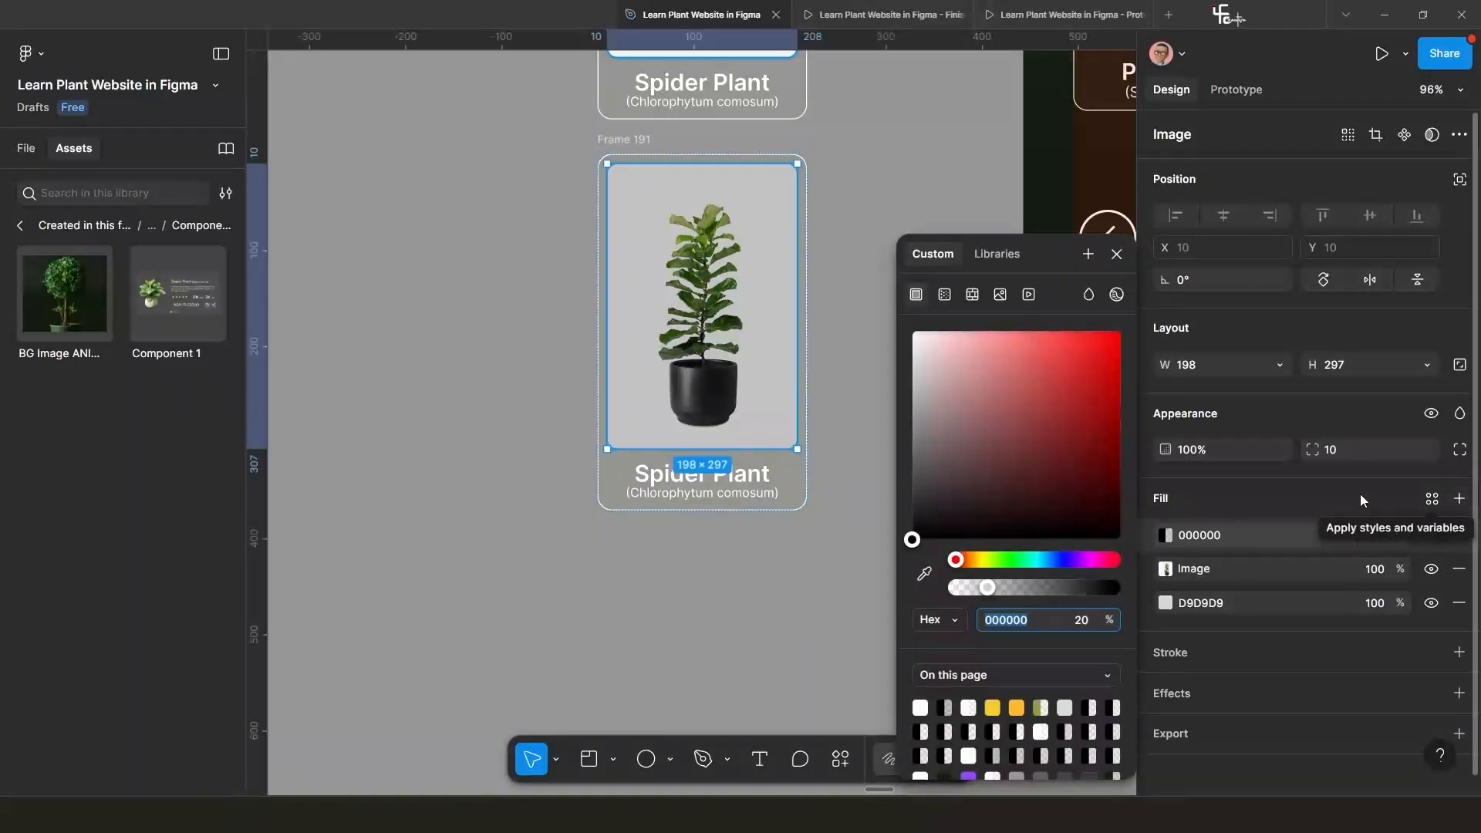
left_click(750, 580)
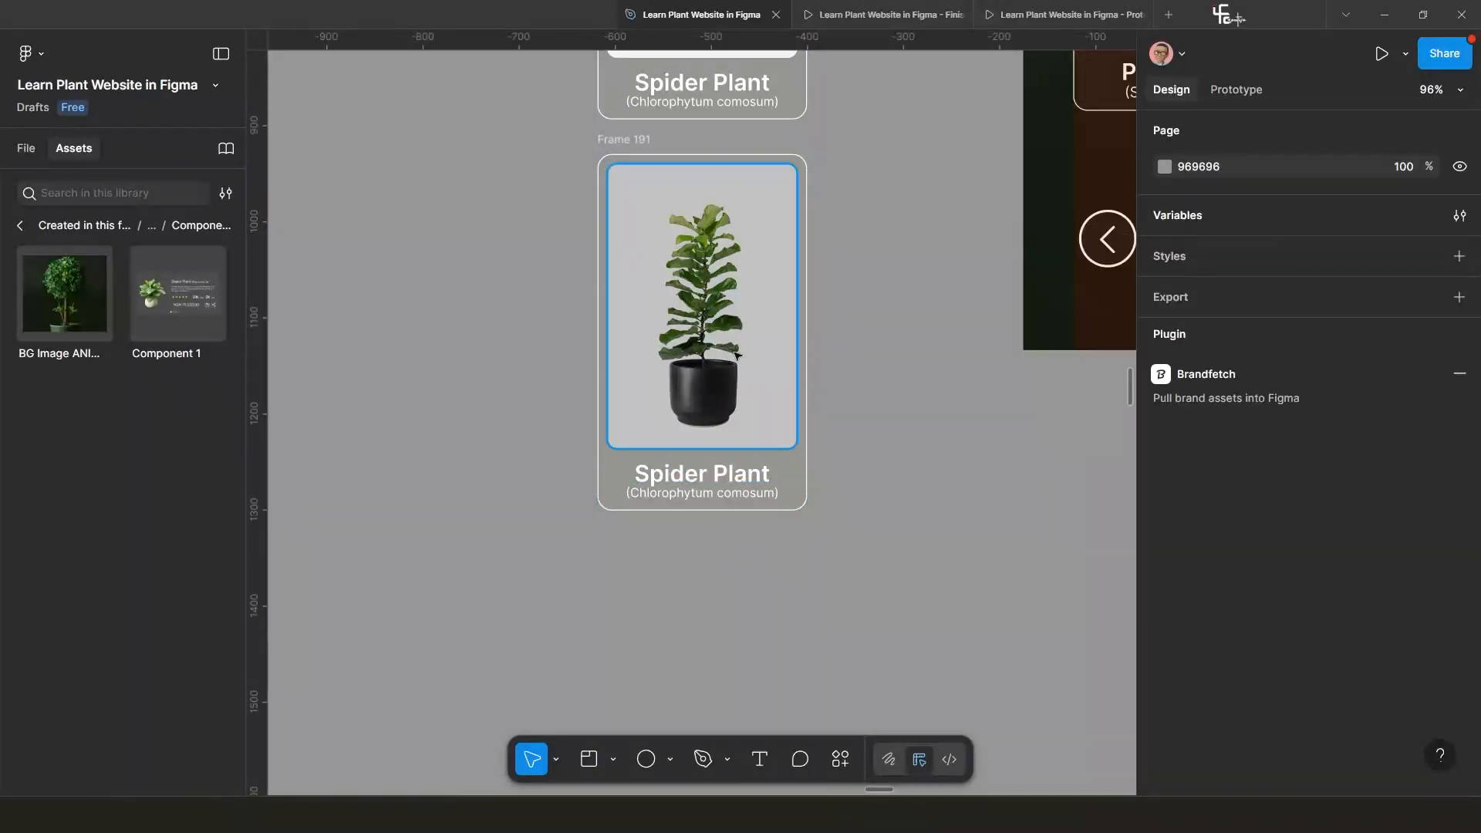
Select both Spider Plant cards and combine them into a component set.
scroll(736, 356, "down", 5)
left_click(647, 207)
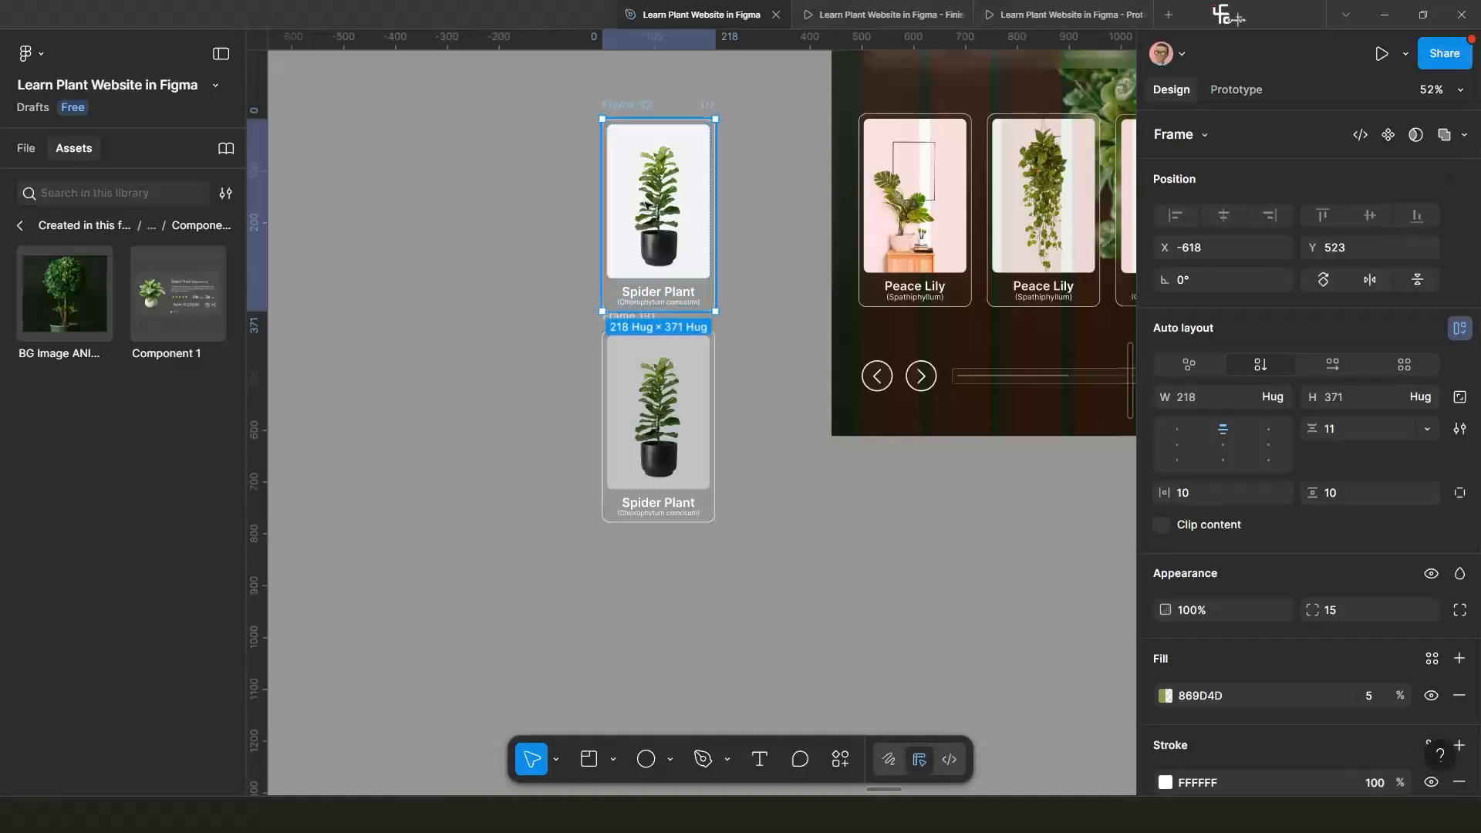
key("shift")
left_click(625, 319, "shift")
scroll(622, 313, "up", 5)
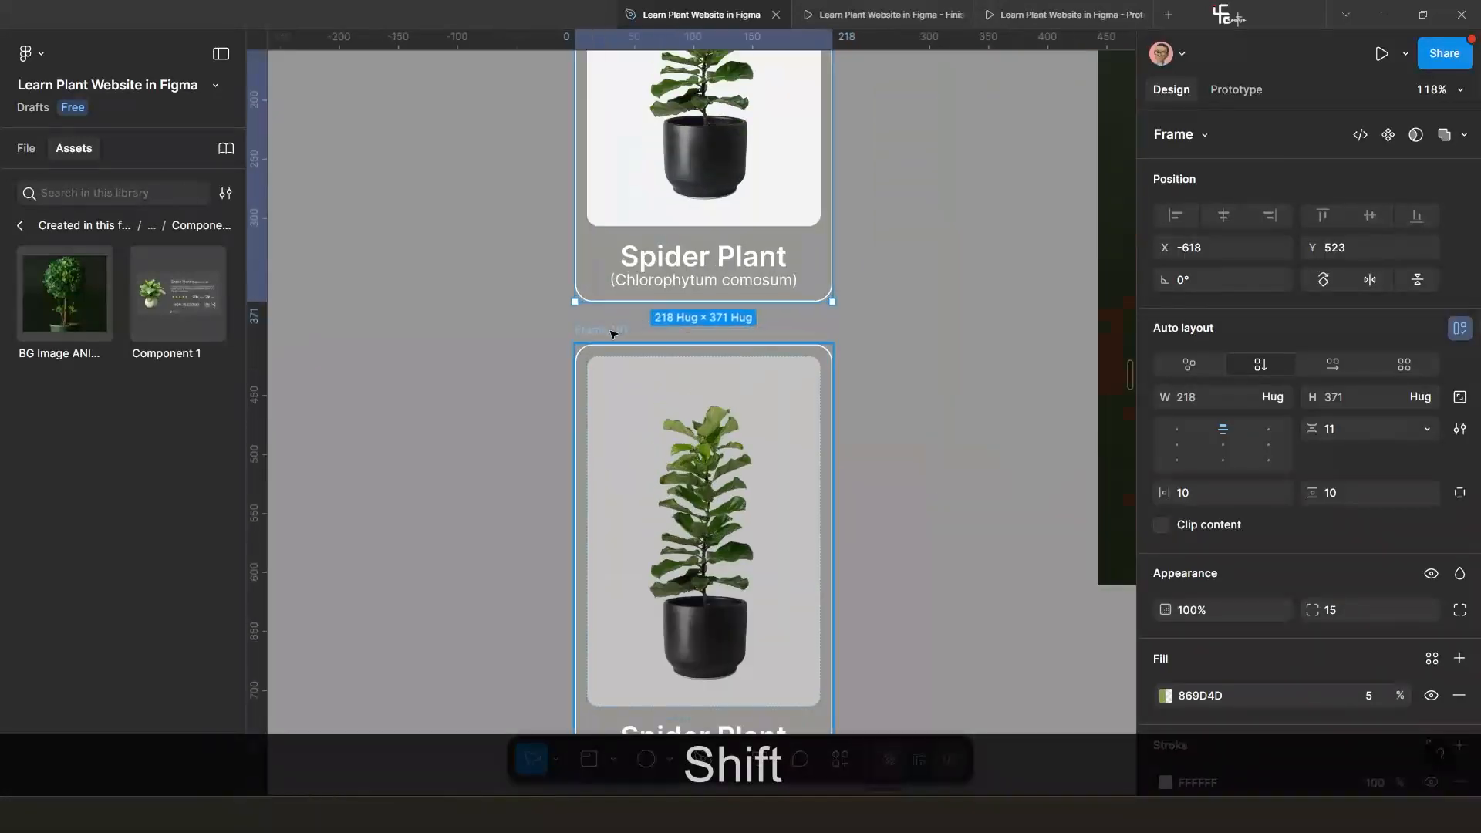
left_click(1408, 136)
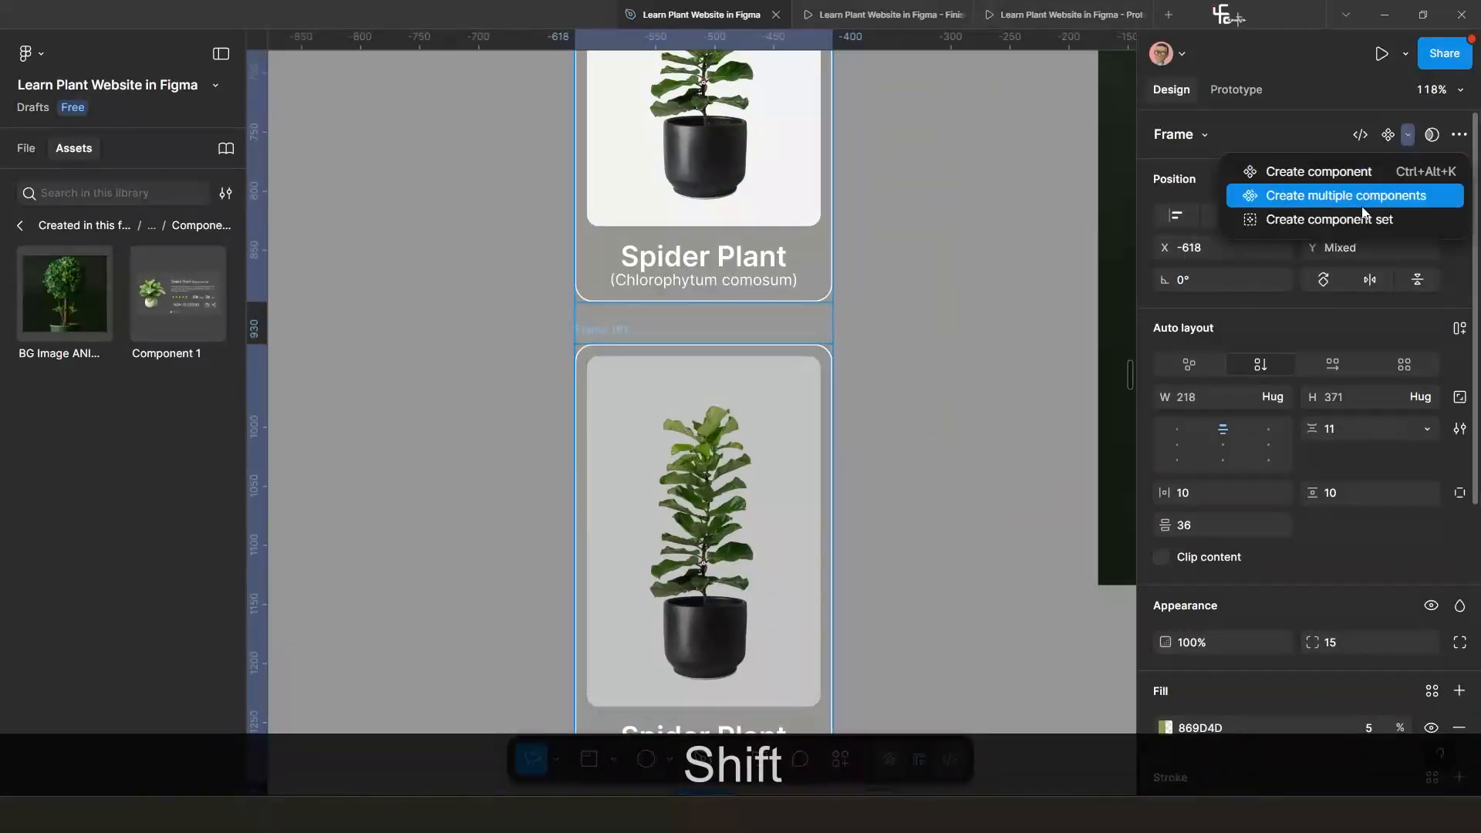
left_click(1332, 221)
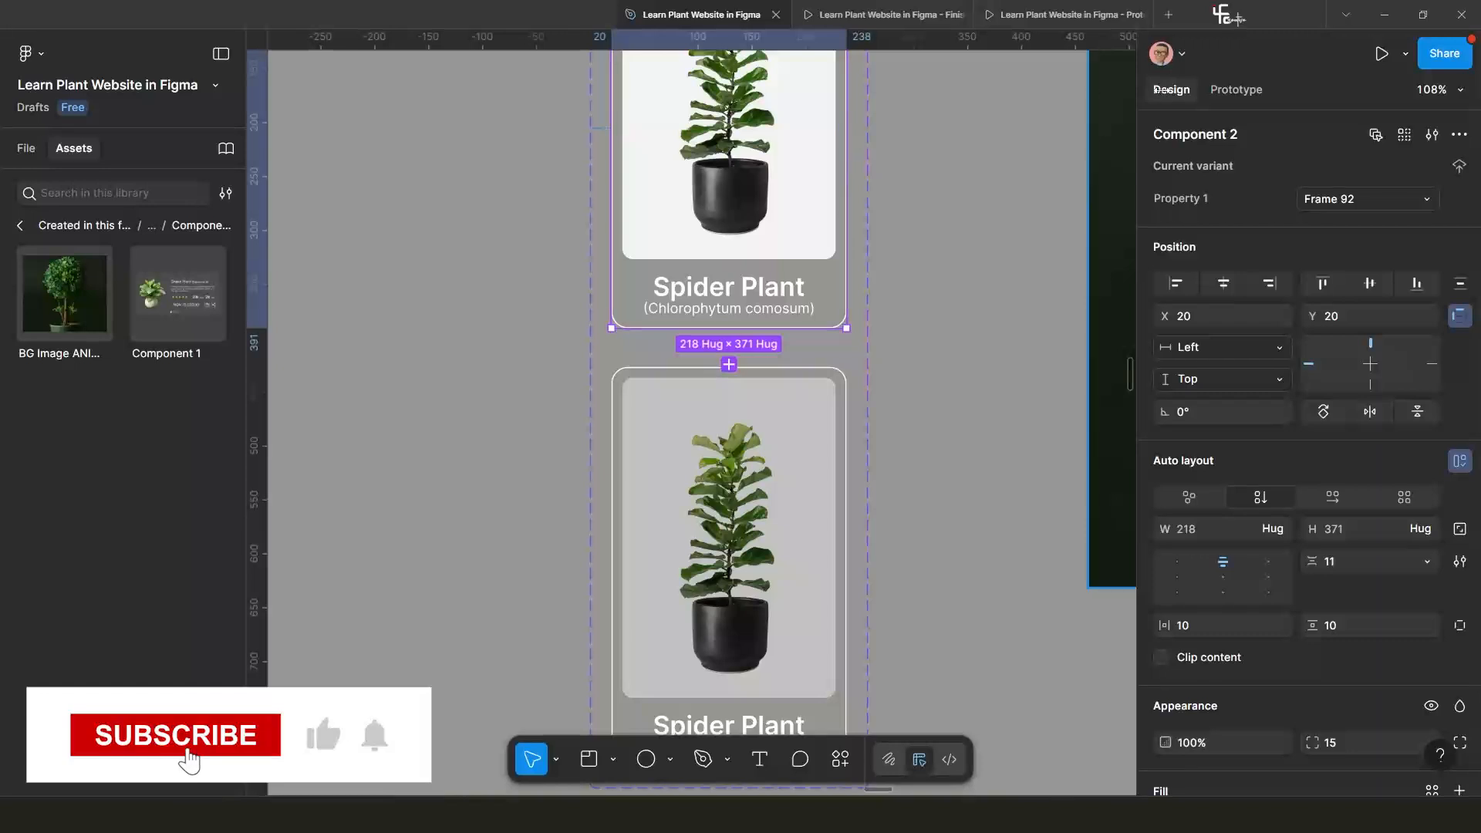
Connect the upper Spider Plant variant to the Frame 191 variant with a While hovering trigger, Change to action and Instant animation.
left_click(1236, 89)
left_click_drag(729, 328, 725, 417)
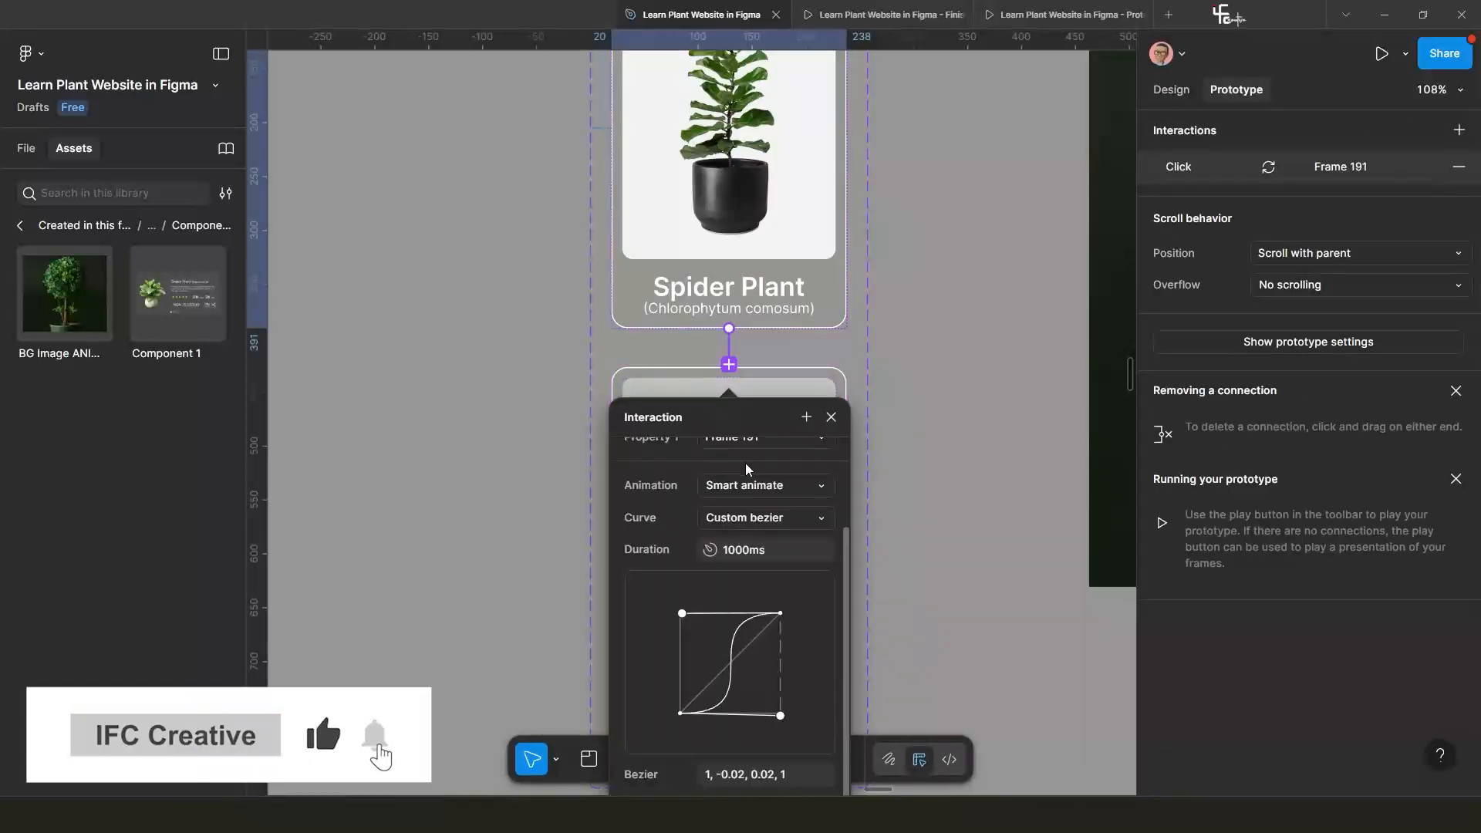
scroll(729, 479, "up", 3)
left_click(776, 461)
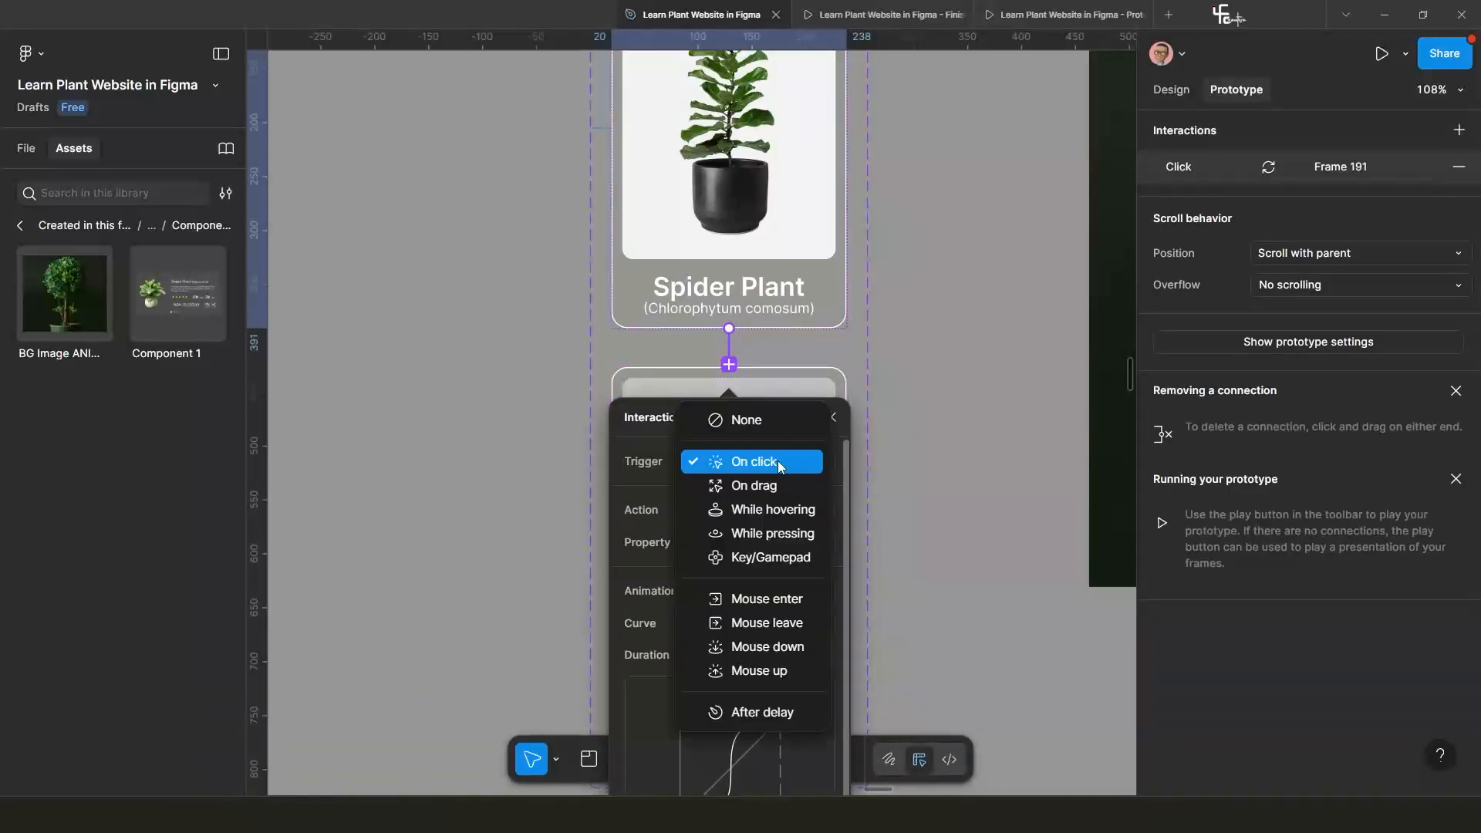
left_click(786, 515)
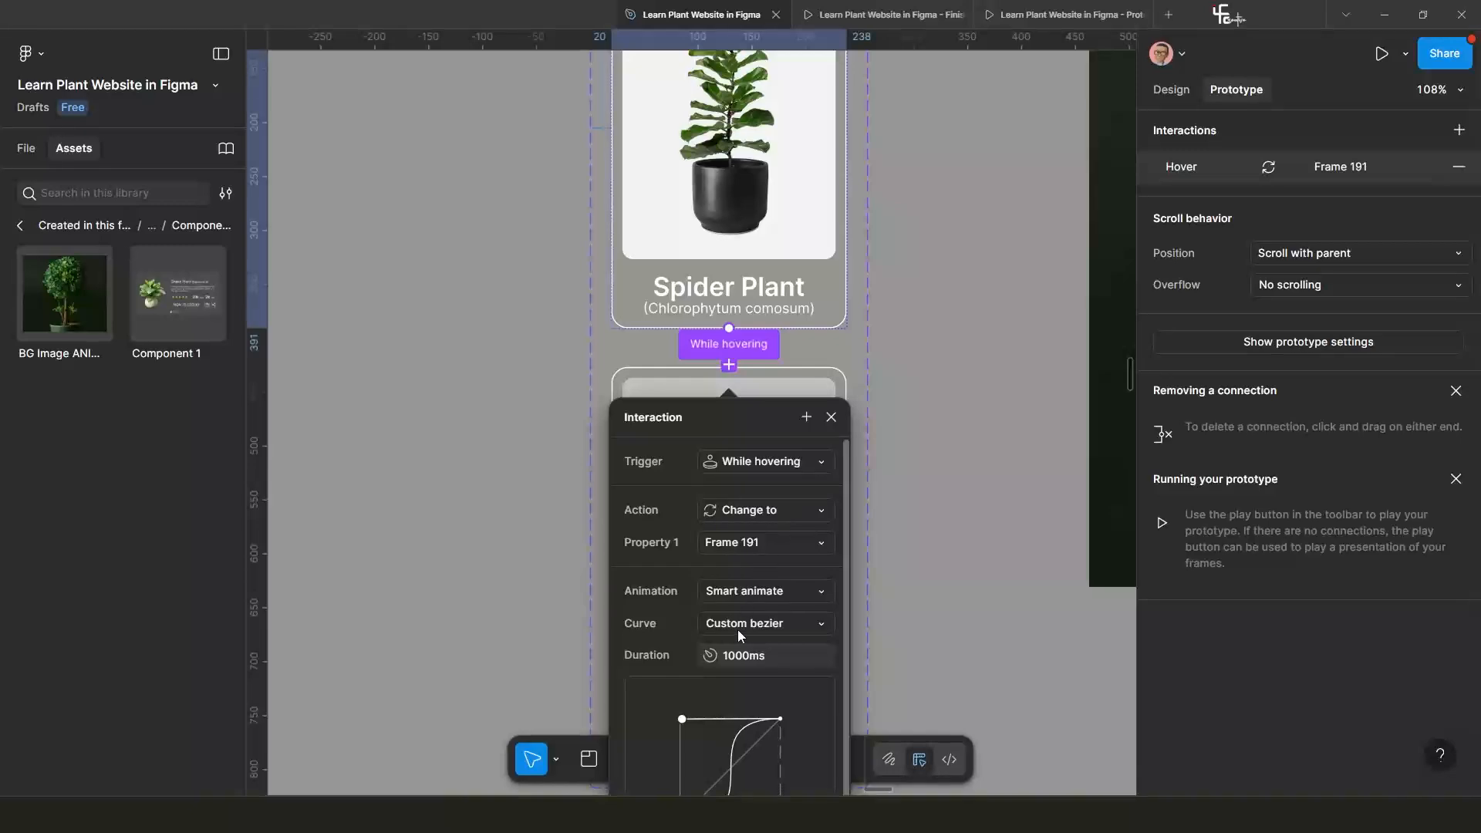
left_click(787, 592)
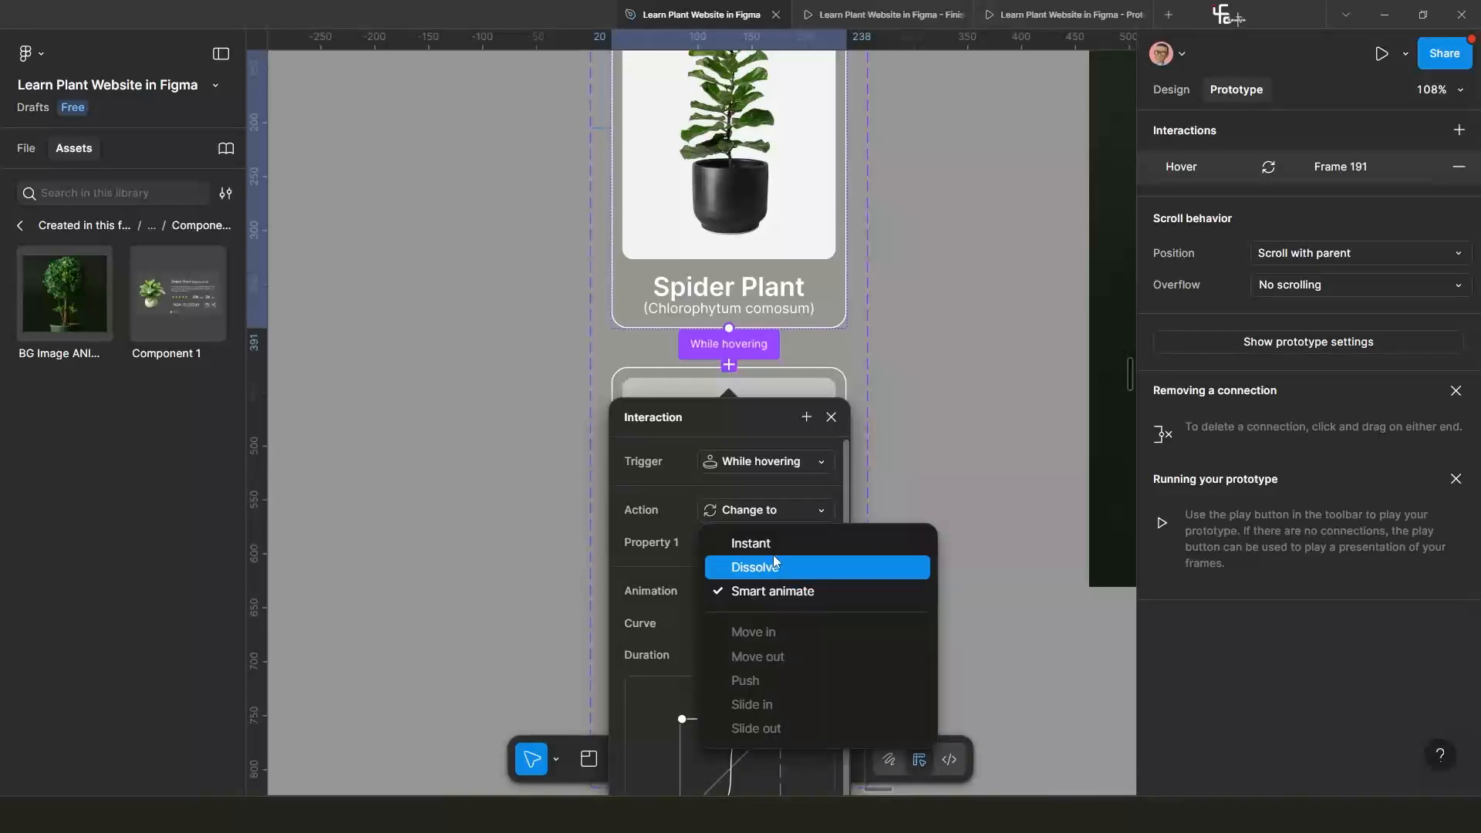
left_click(767, 534)
scroll(783, 531, "down", 6)
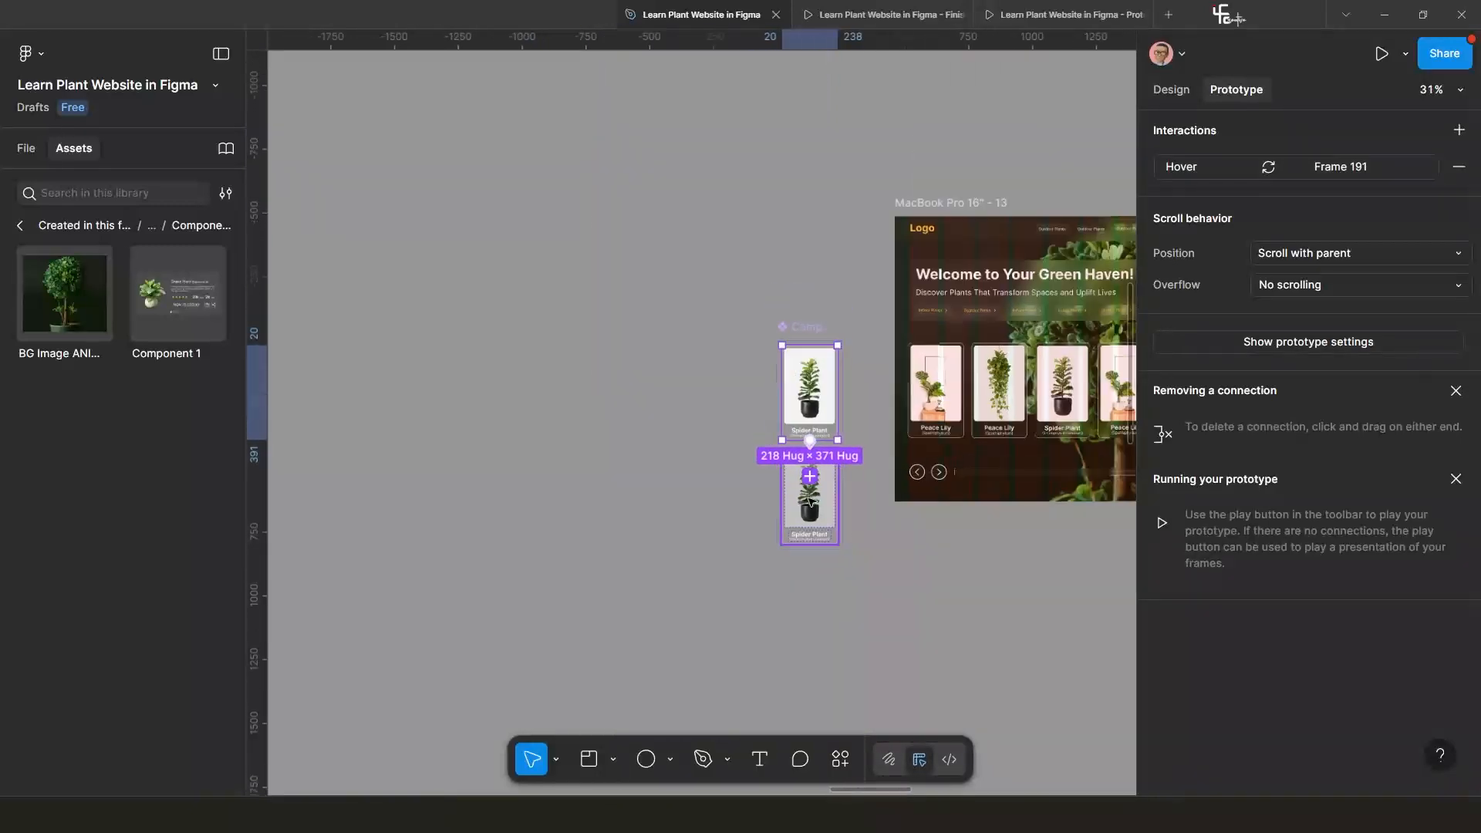
Move the Spider Plant component set farther left of the MacBook frame and copy its upper variant onto the canvas between them.
scroll(756, 463, "down", 3)
left_click_drag(741, 368, 414, 286)
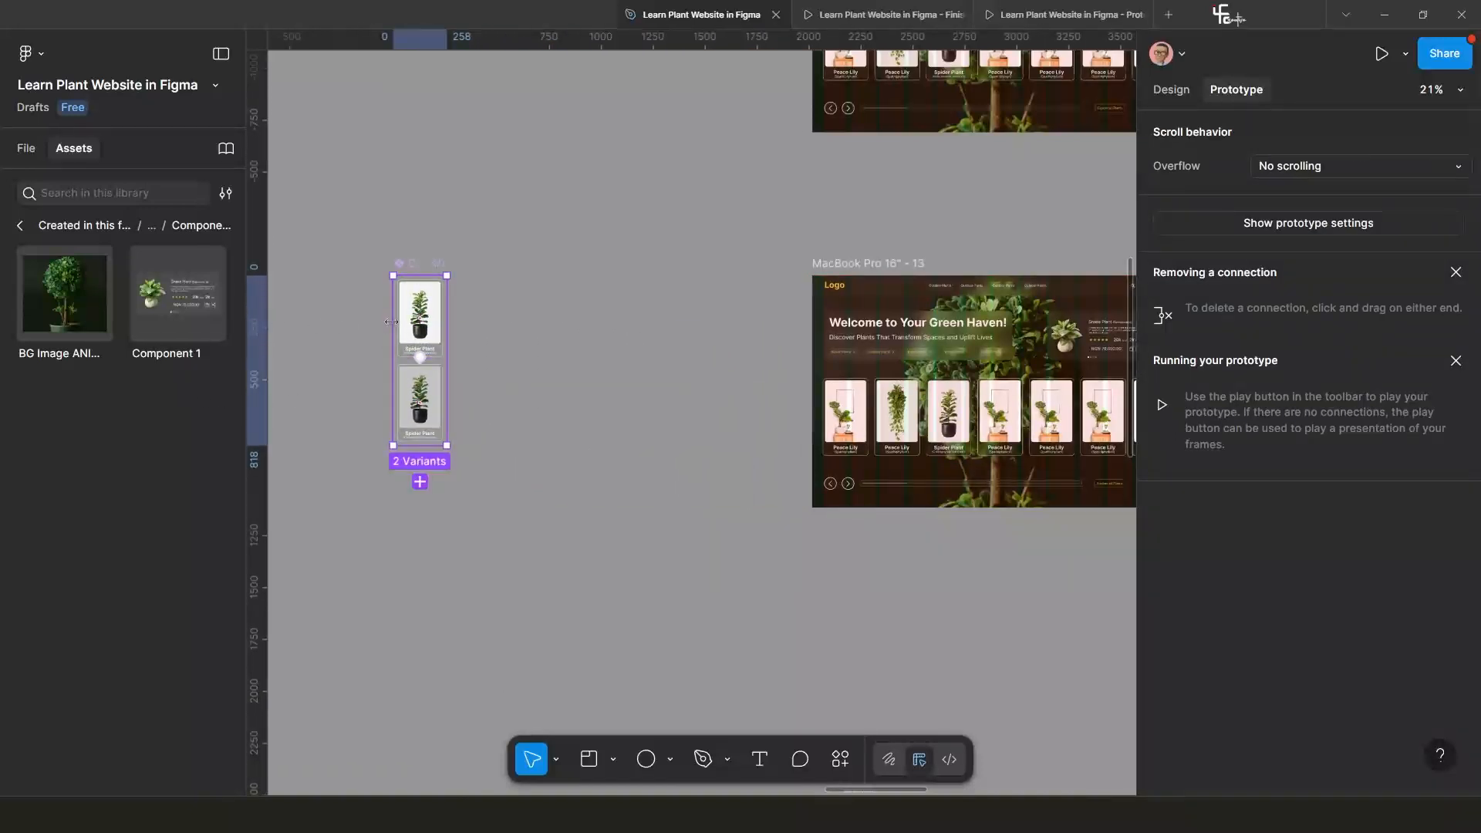
left_click(417, 310)
left_click_drag(420, 311, 636, 365, "alt")
scroll(656, 419, "up", 3)
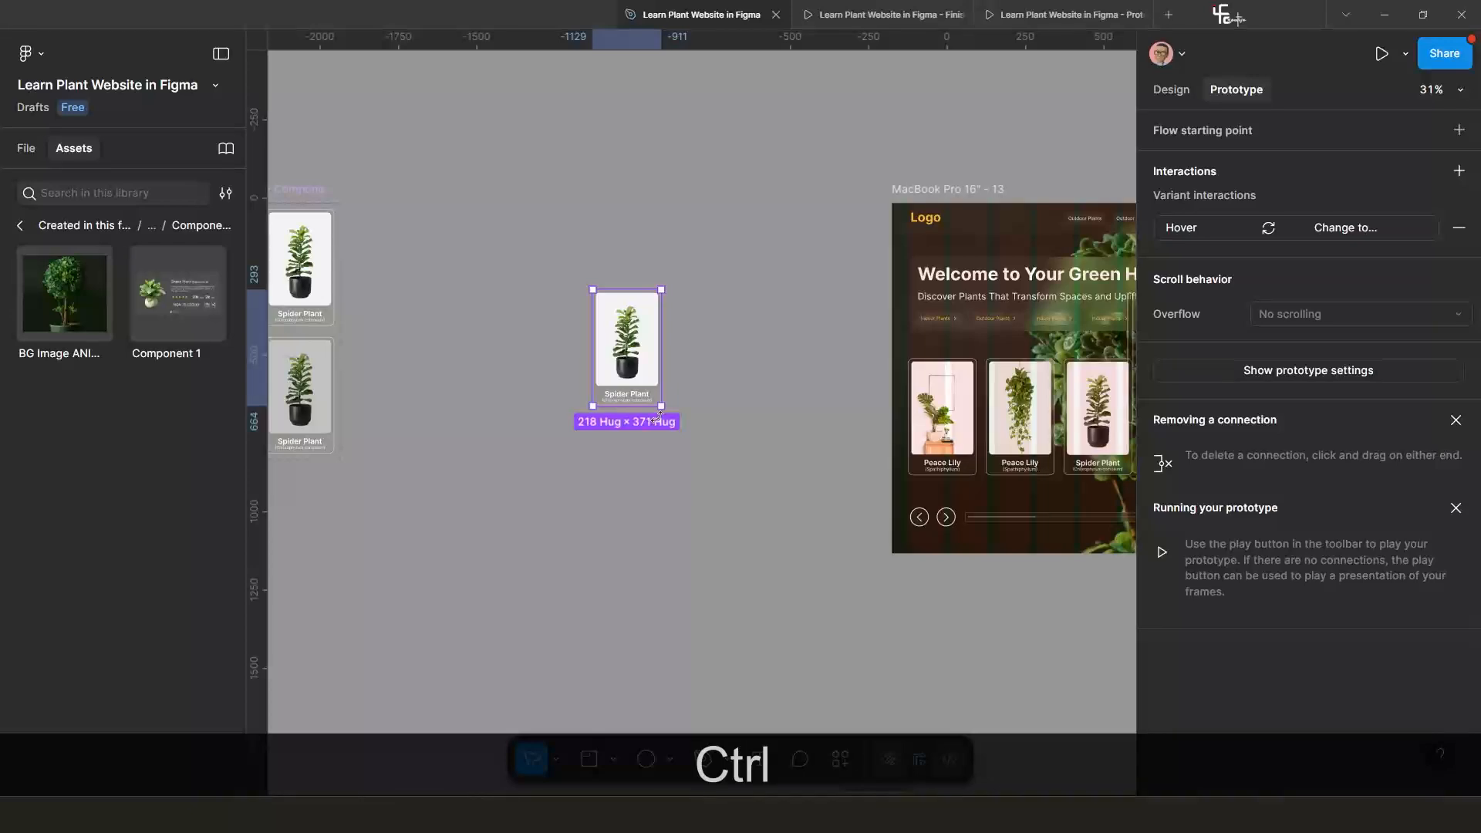
Cut the copied Spider Plant instance and paste it to replace the Spider Plant card in the MacBook Pro 16" - 13 card row.
key("ctrl+x")
scroll(668, 432, "down", 5)
left_click_drag(789, 486, 638, 450)
scroll(656, 403, "up", 5)
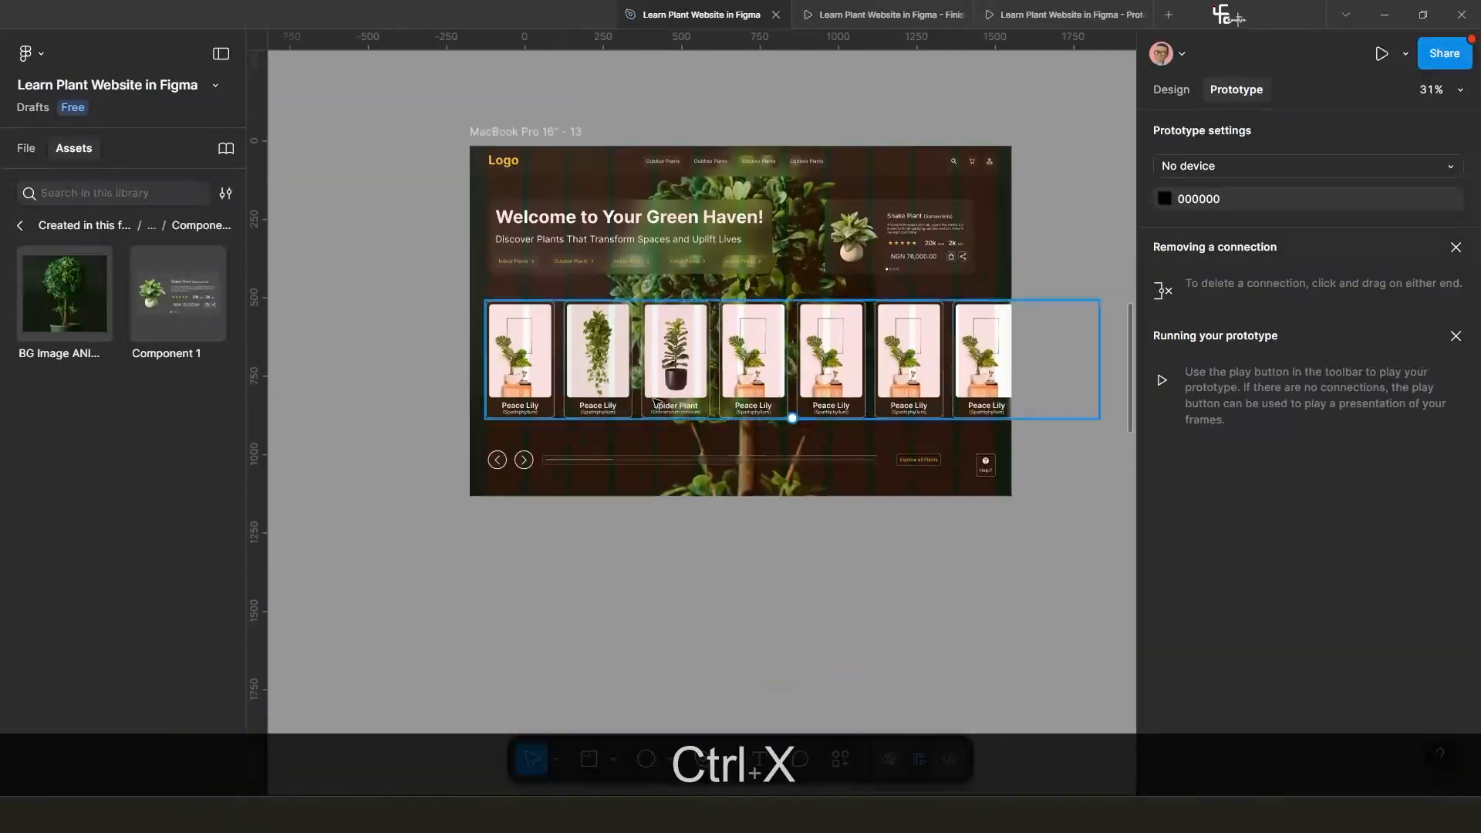
scroll(656, 400, "up", 4)
left_click(679, 377)
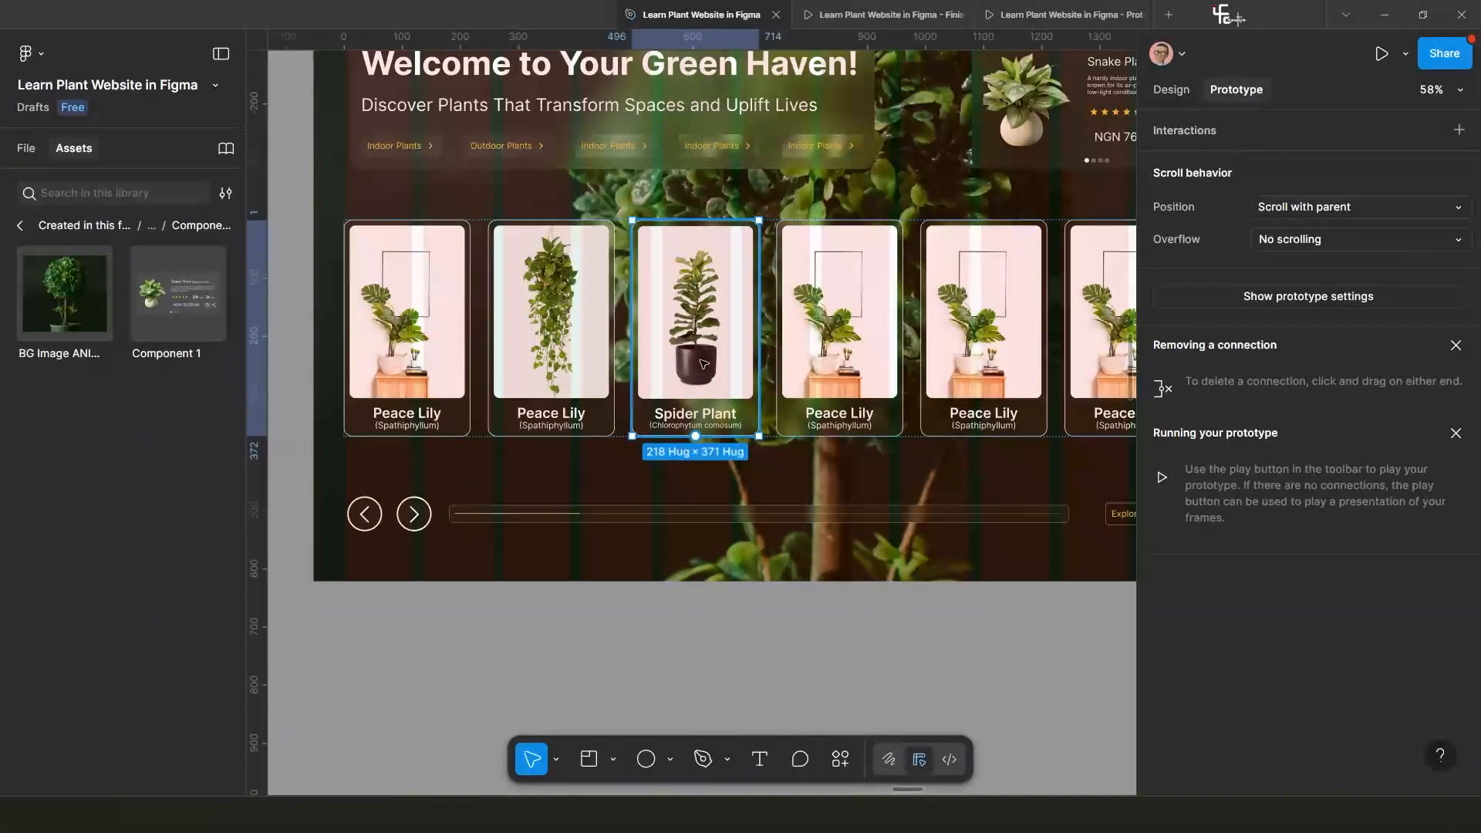
key("ctrl")
key("shift")
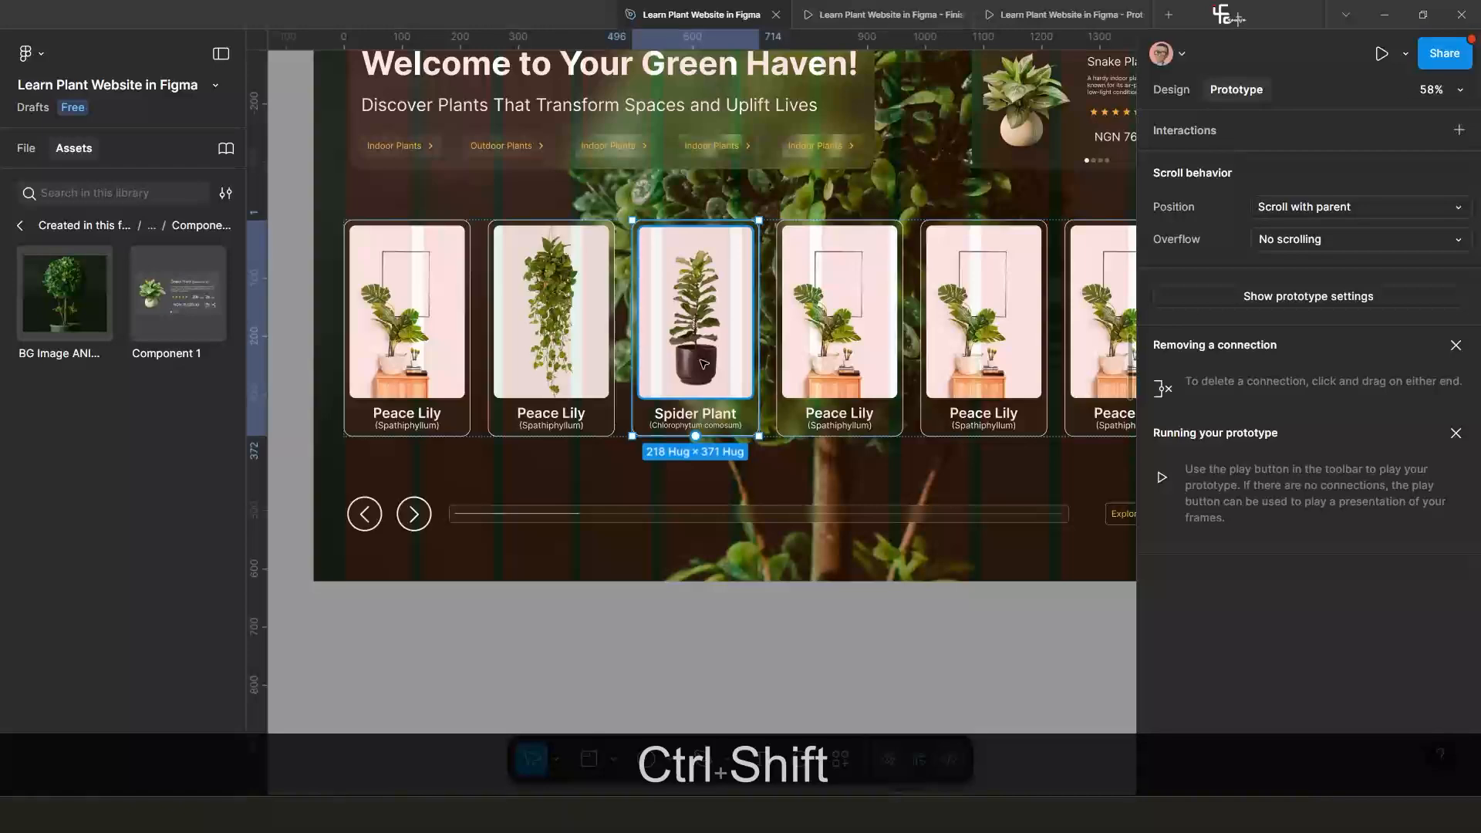
key("ctrl+shift+r")
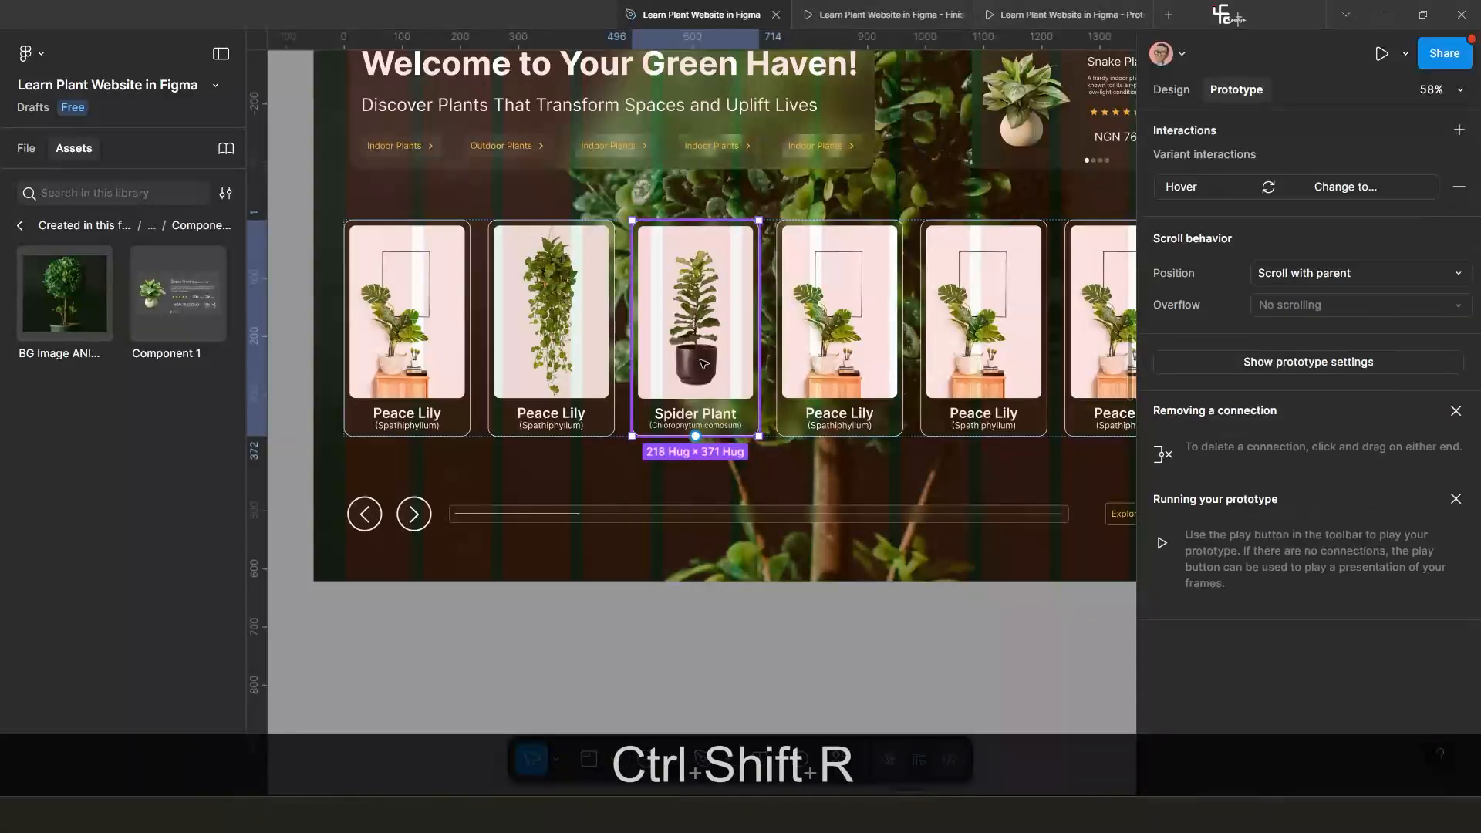
Move the two-variant Spider Plant component set from beside the MacBook frames into the Component section, near its right edge.
left_click(710, 606)
scroll(711, 606, "down", 4)
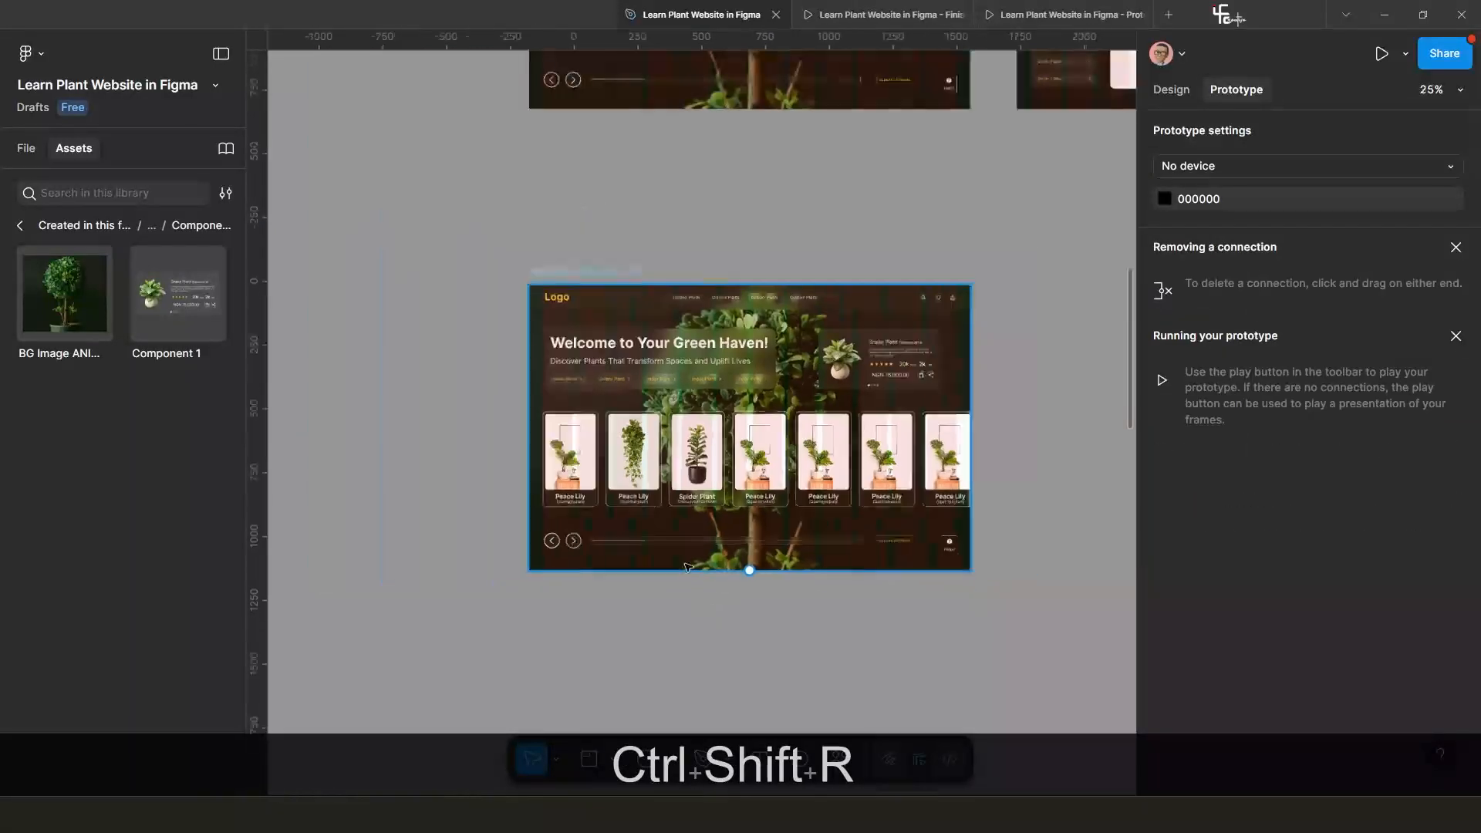
left_click_drag(640, 469, 901, 390)
scroll(902, 390, "up", 2)
left_click_drag(396, 393, 828, 425)
scroll(530, 414, "down", 3)
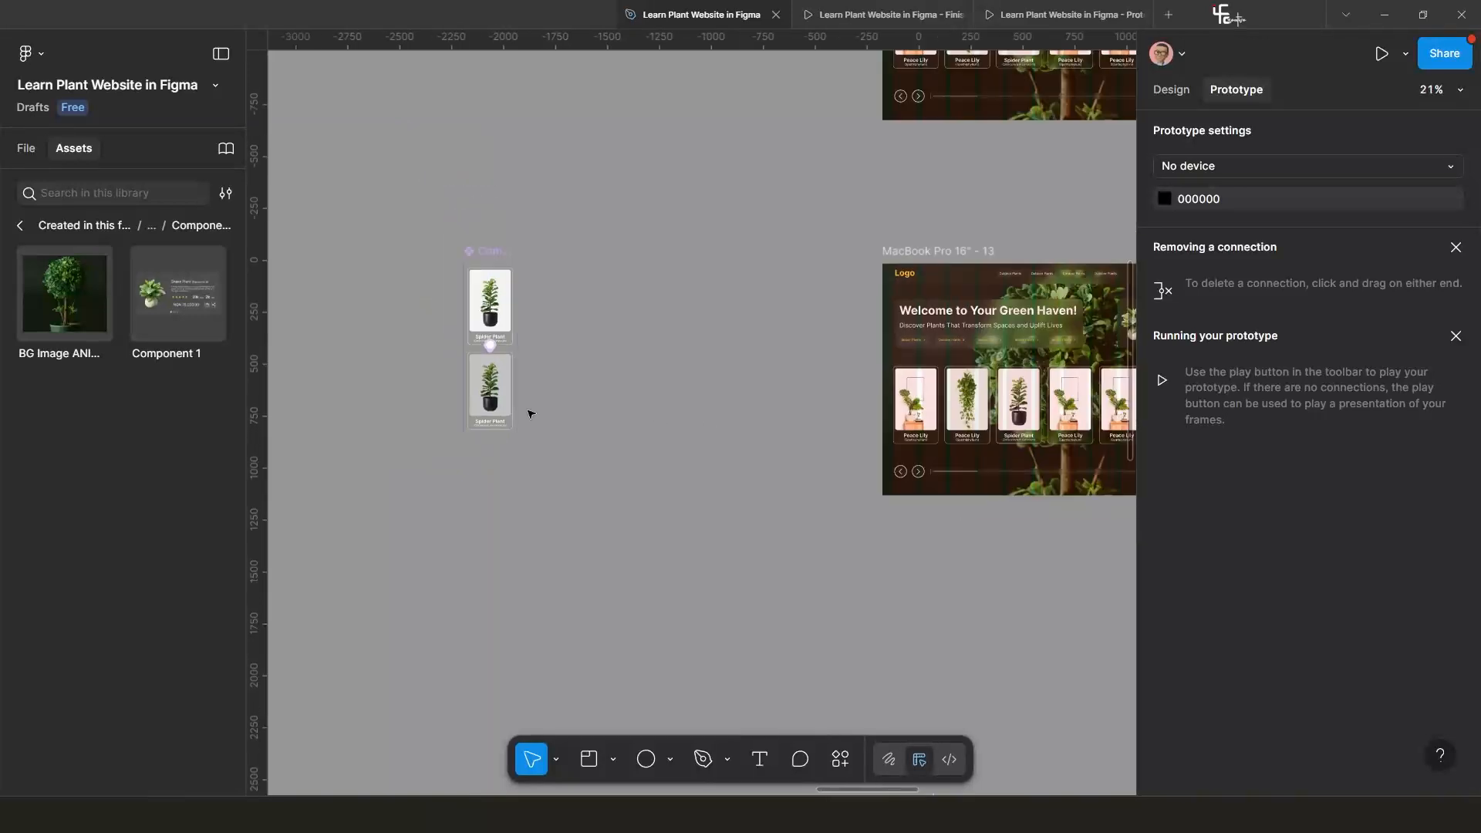
left_click_drag(494, 252, 556, 265)
scroll(737, 396, "down", 5)
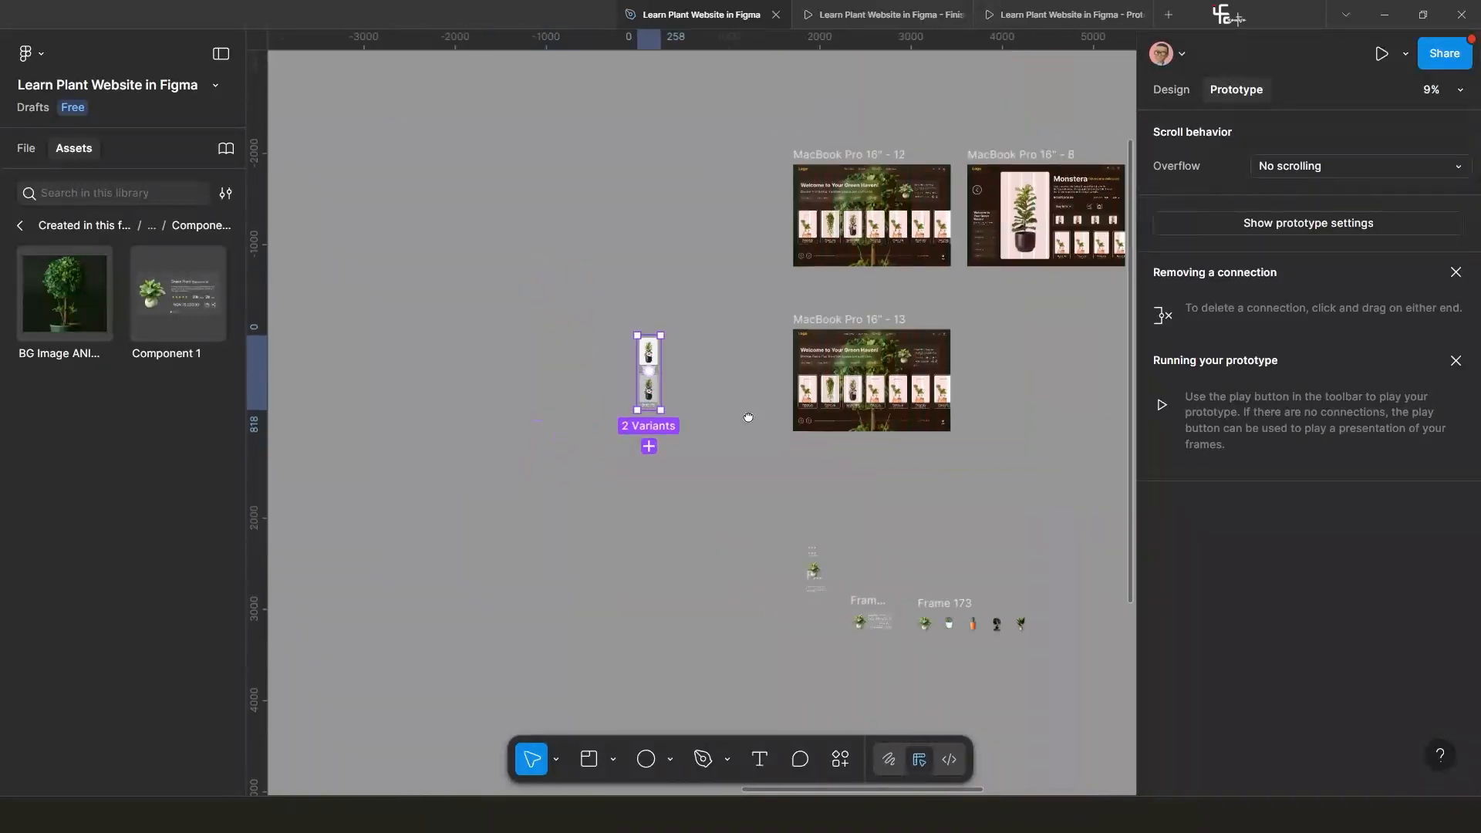
scroll(737, 414, "down", 3)
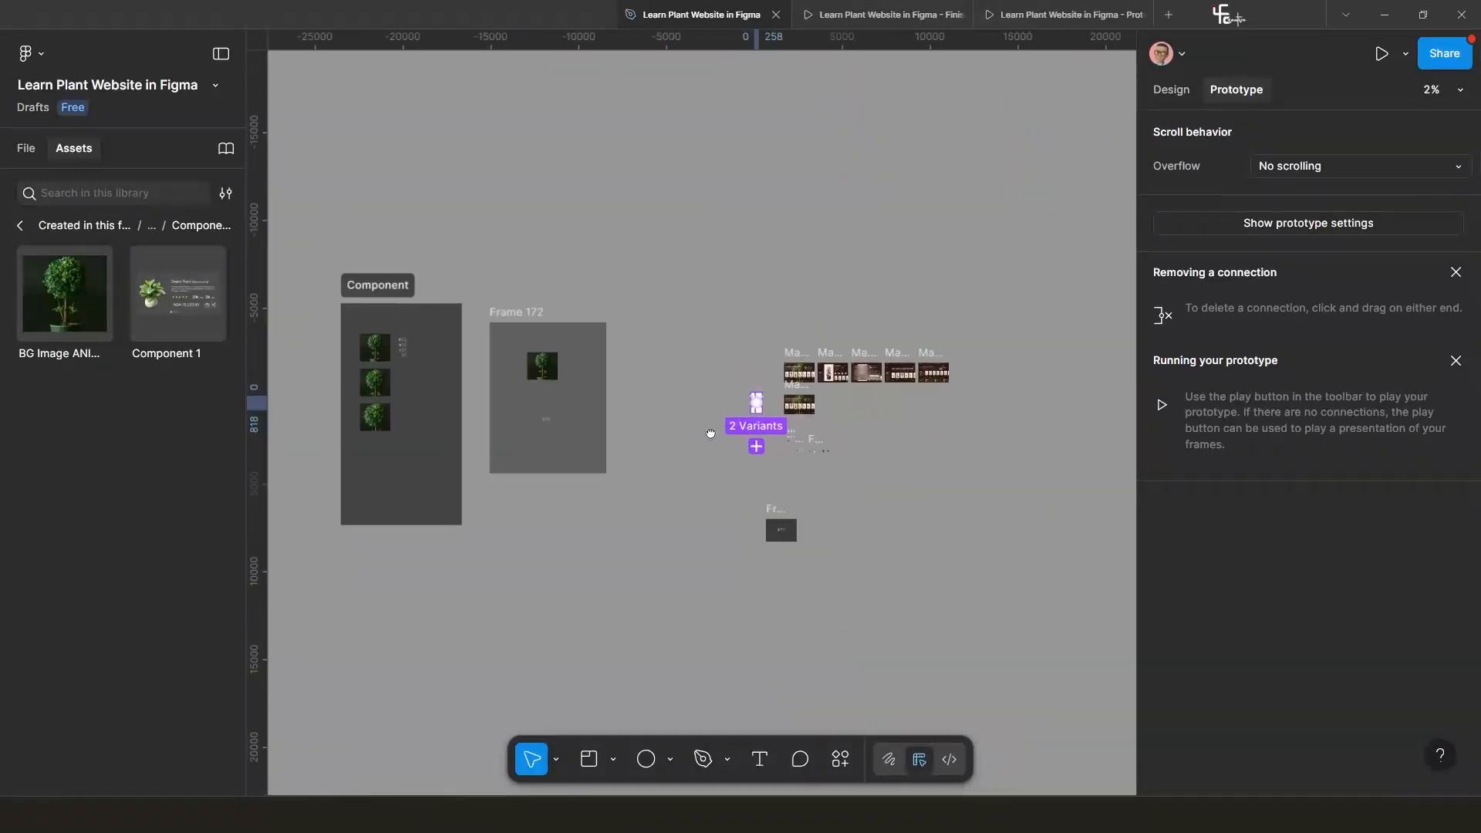
scroll(764, 388, "up", 3)
scroll(764, 382, "up", 4)
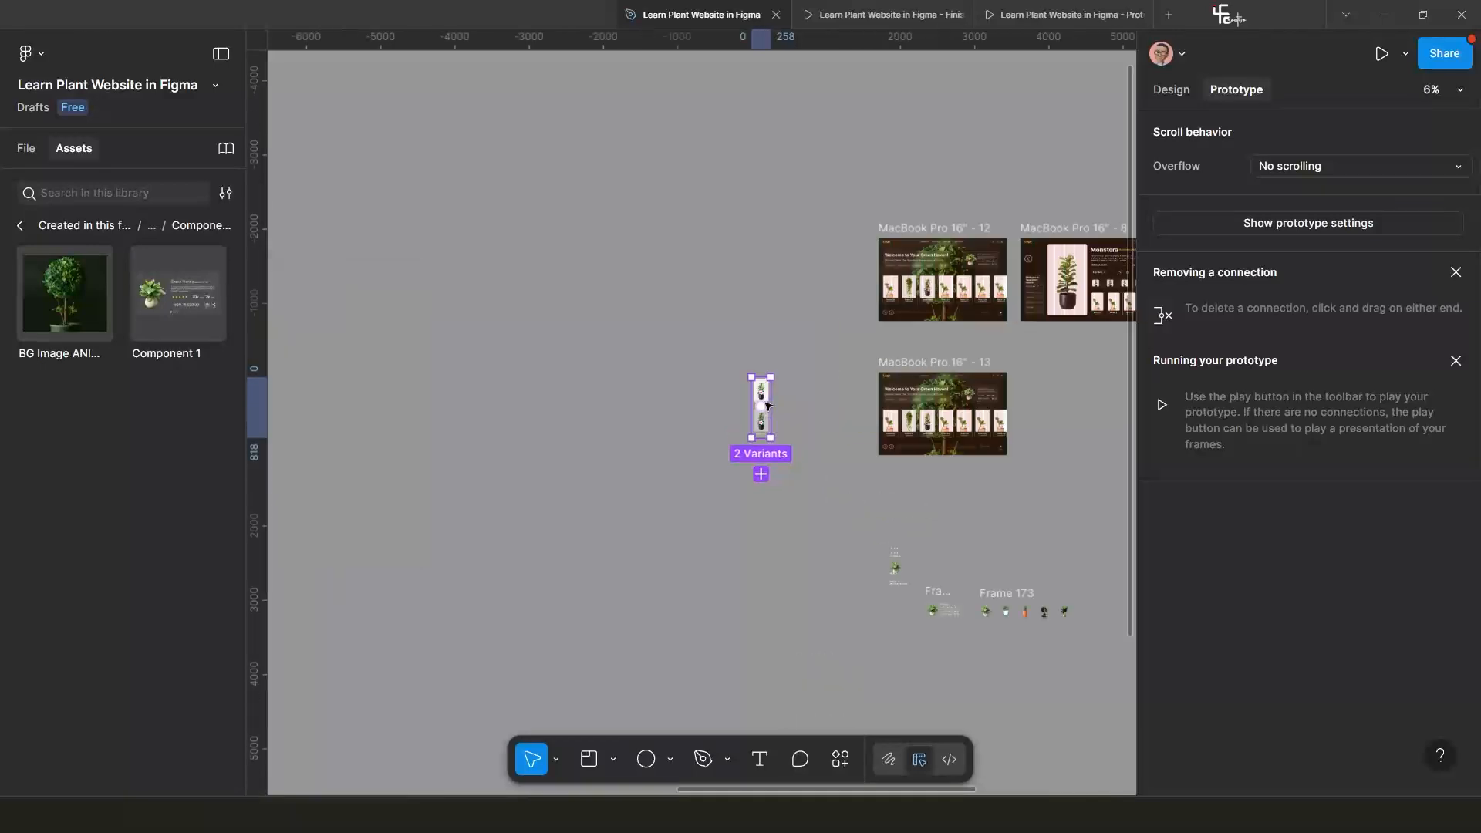
left_click_drag(763, 360, 523, 374)
scroll(384, 340, "down", 3)
scroll(524, 374, "up", 1)
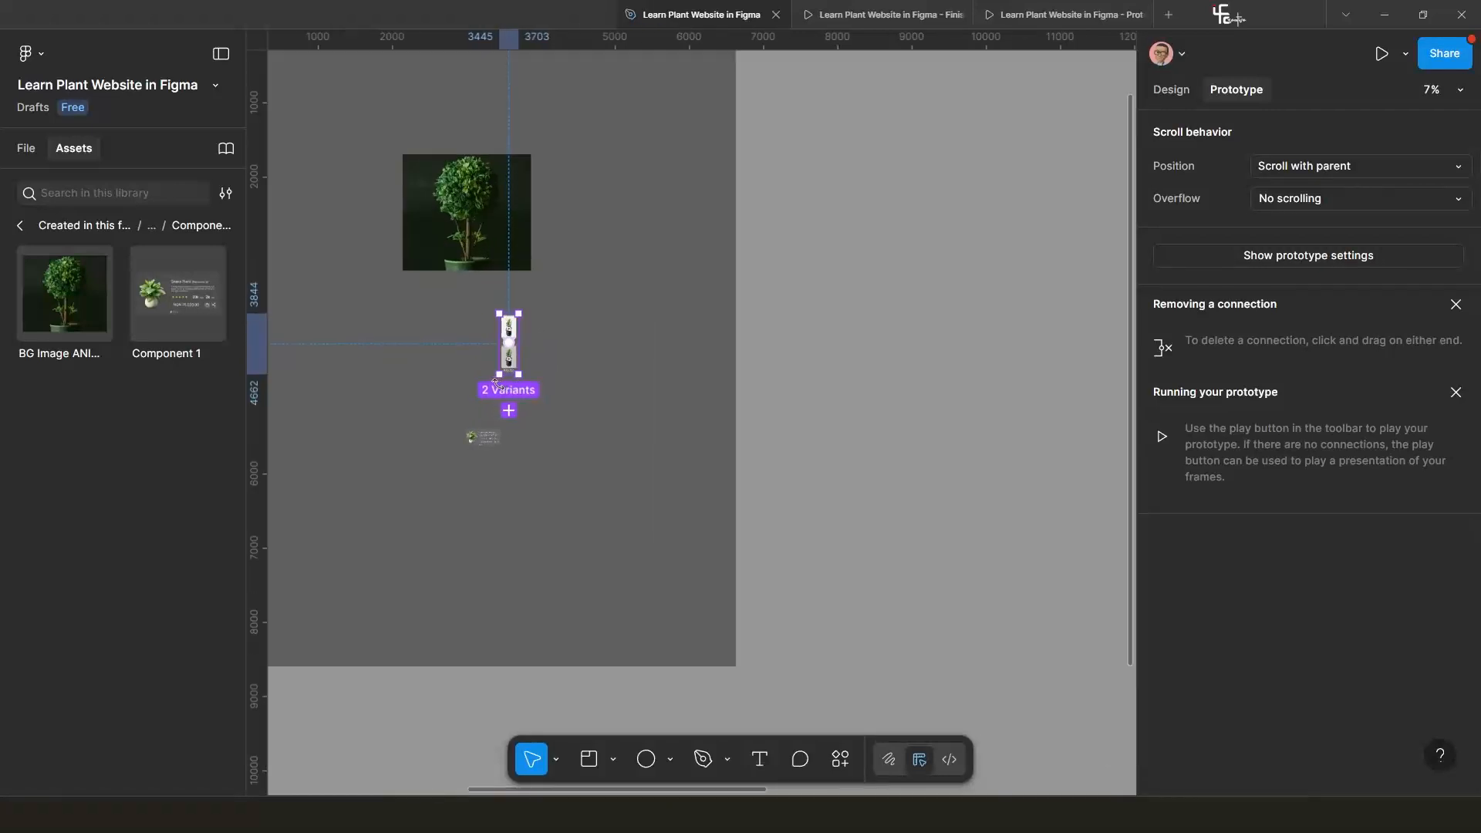
scroll(524, 375, "down", 3)
scroll(549, 388, "up", 4)
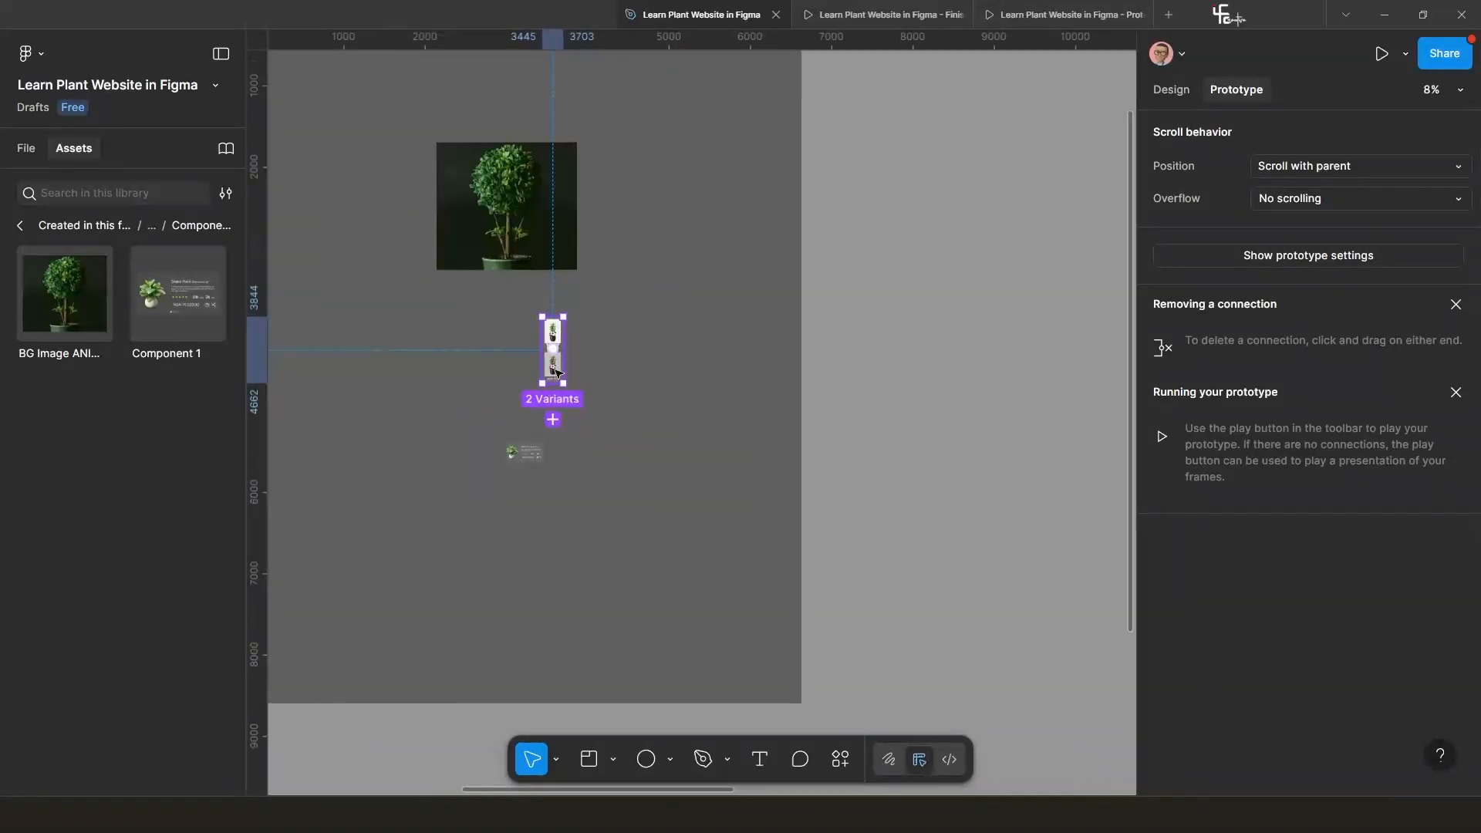
left_click_drag(555, 372, 527, 383)
scroll(463, 383, "down", 3)
scroll(599, 383, "up", 3)
scroll(294, 381, "down", 2)
scroll(293, 381, "down", 2)
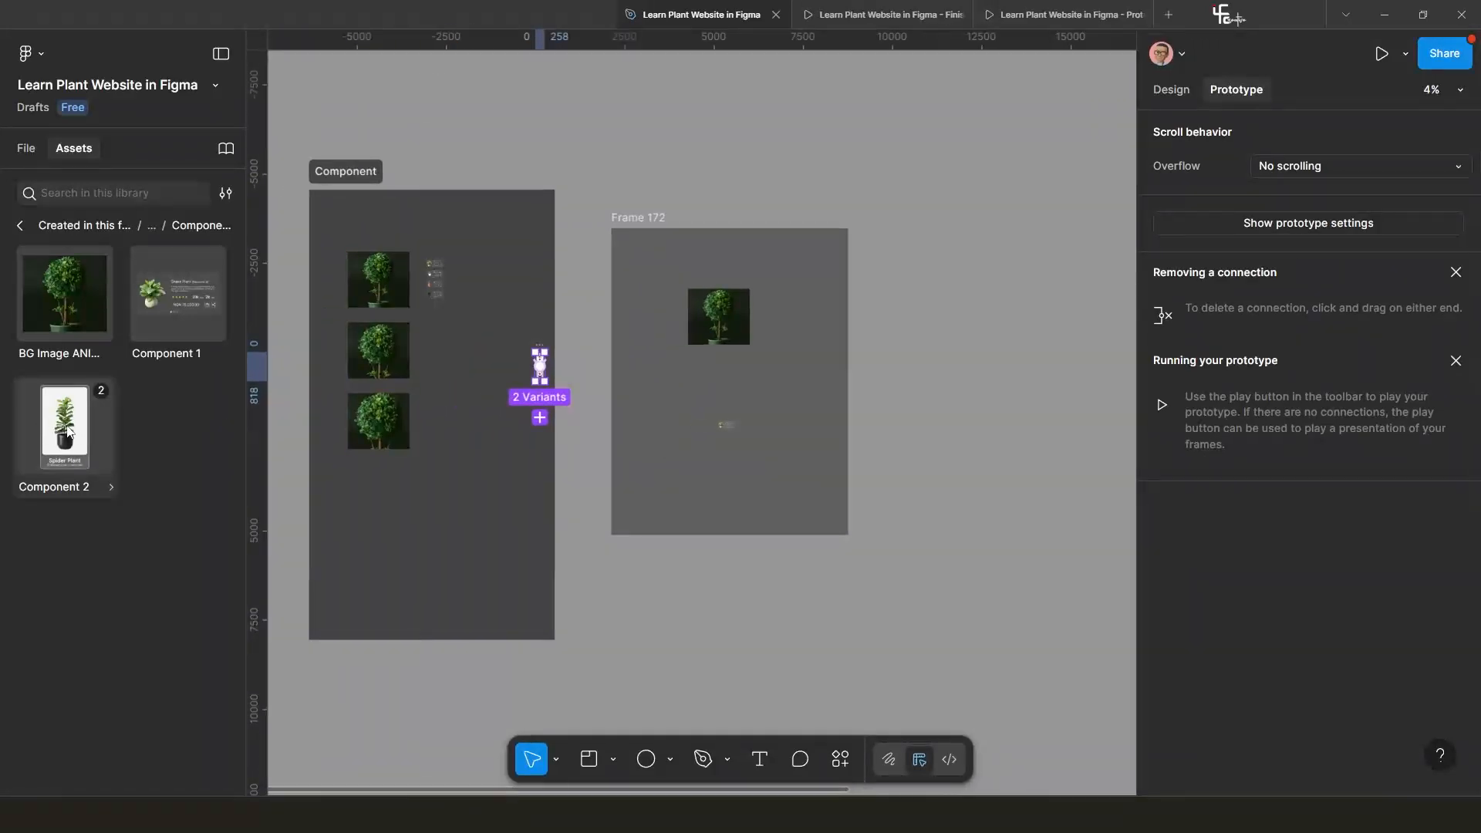
Place an instance of Component 2 from the assets inside Frame 190, left of the Snake Plant info card.
left_click_drag(76, 433, 643, 472)
scroll(1054, 575, "down", 2)
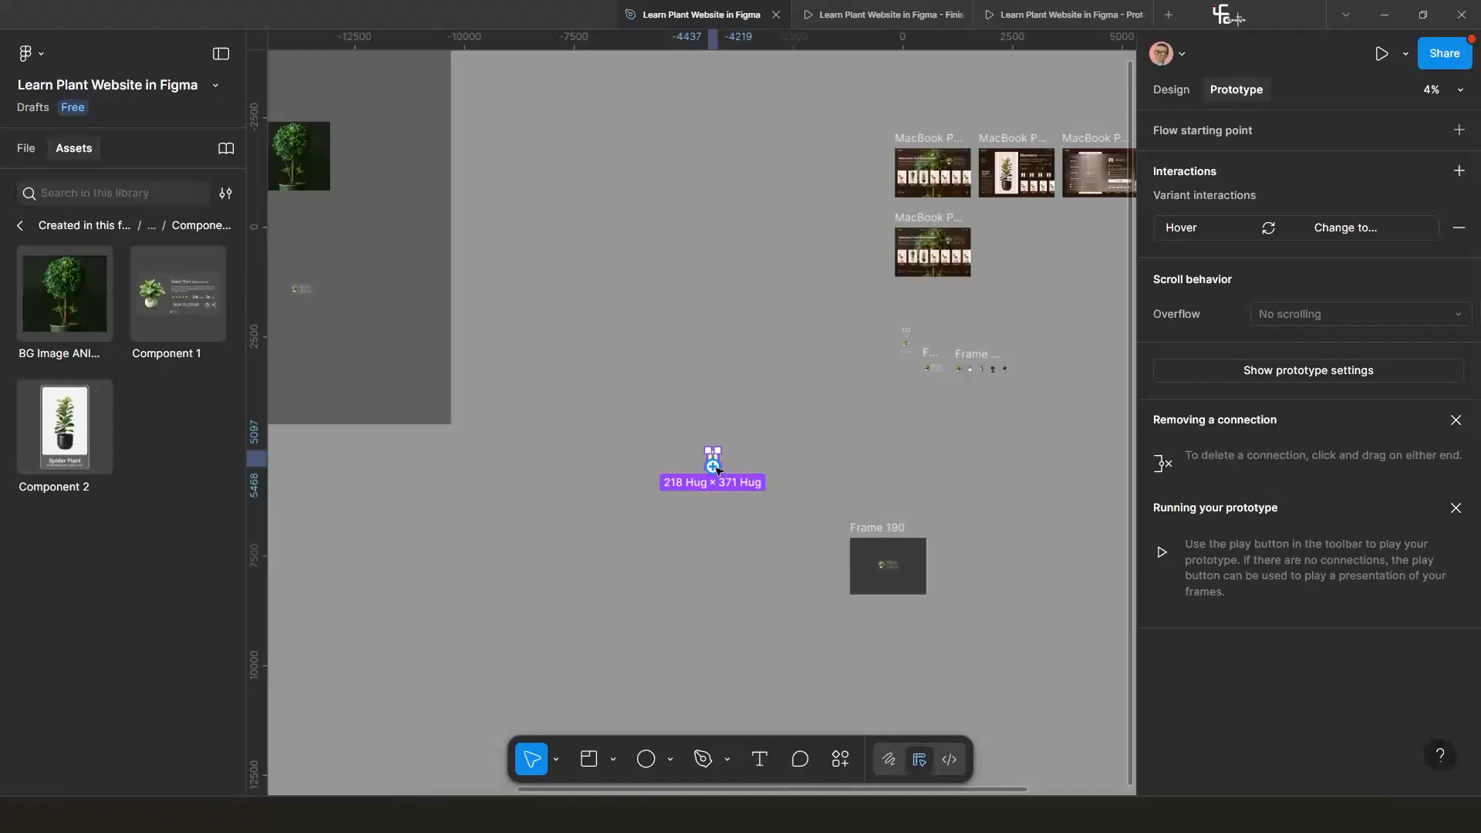
left_click_drag(718, 460, 860, 554)
key("shift+2")
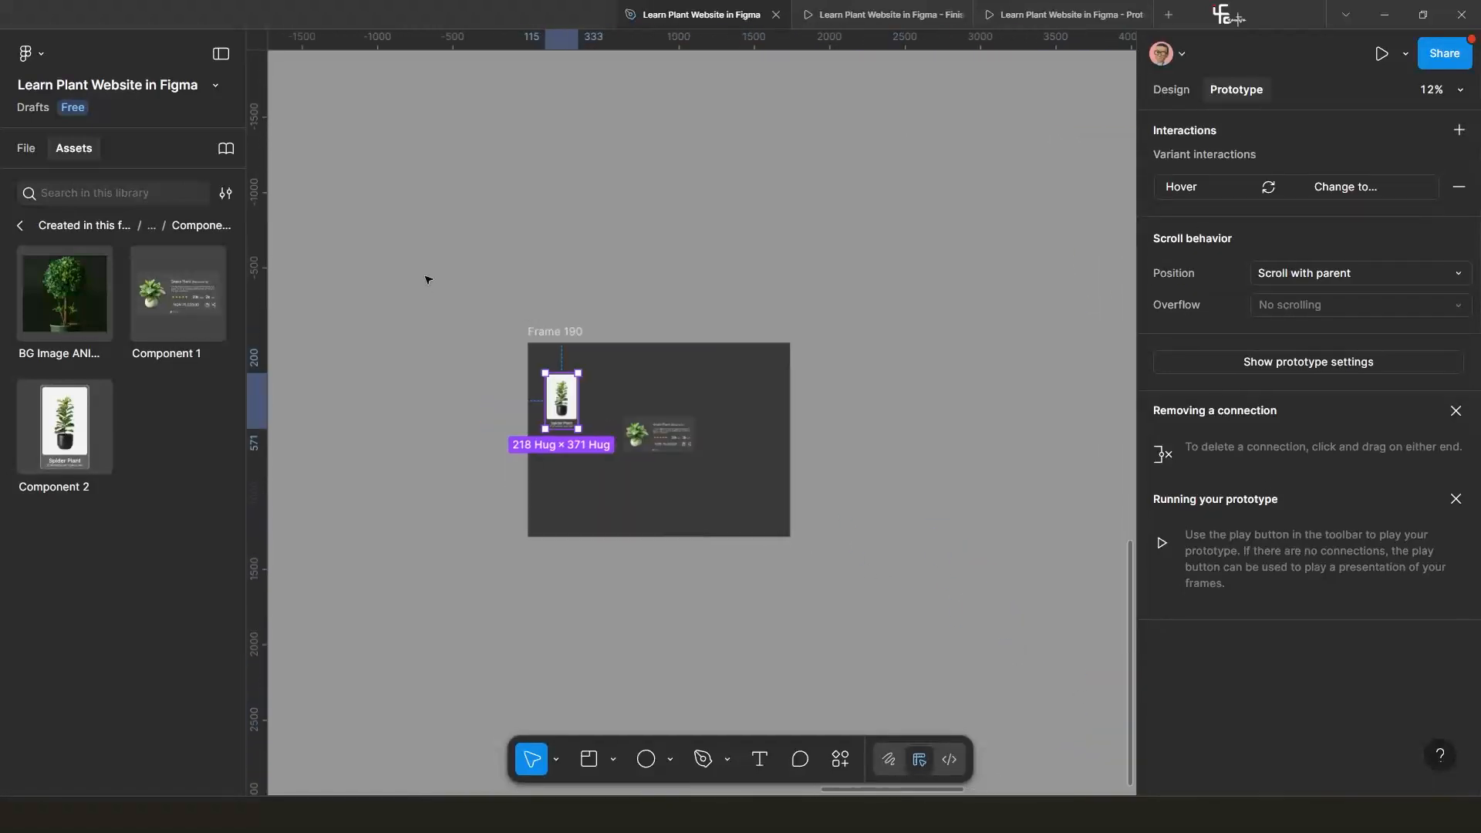
scroll(600, 333, "down", 5)
left_click_drag(601, 333, 638, 398)
Preview Frame 190 to test the Spider Plant card's hover behaviour, then close the preview.
left_click(574, 208)
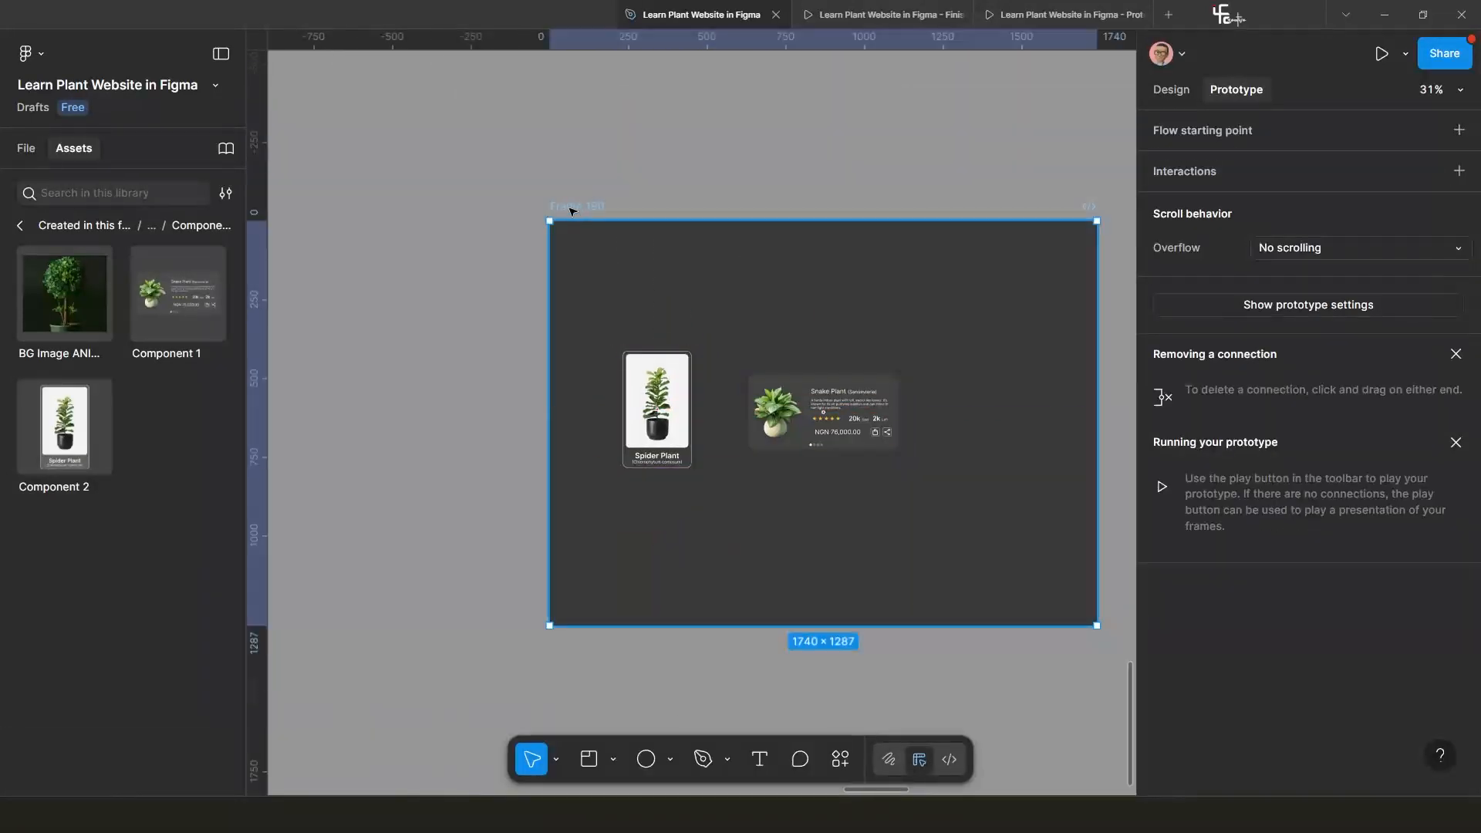
key("shift+space")
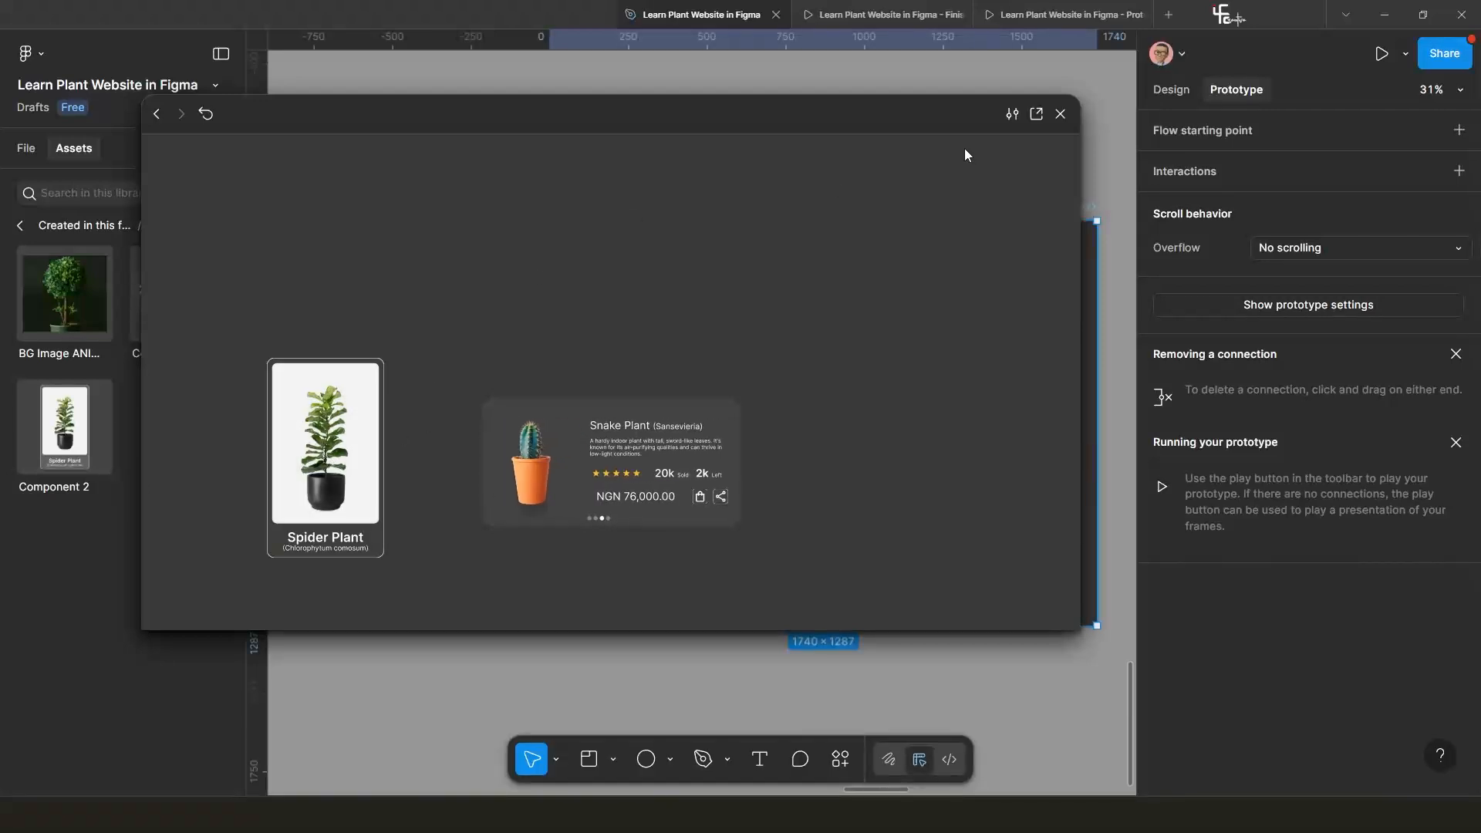
left_click(1060, 114)
Move the loose plant frames below MacBook Pro 16" - 13, including Frame 173, together to the empty canvas on its left.
scroll(849, 393, "down", 10)
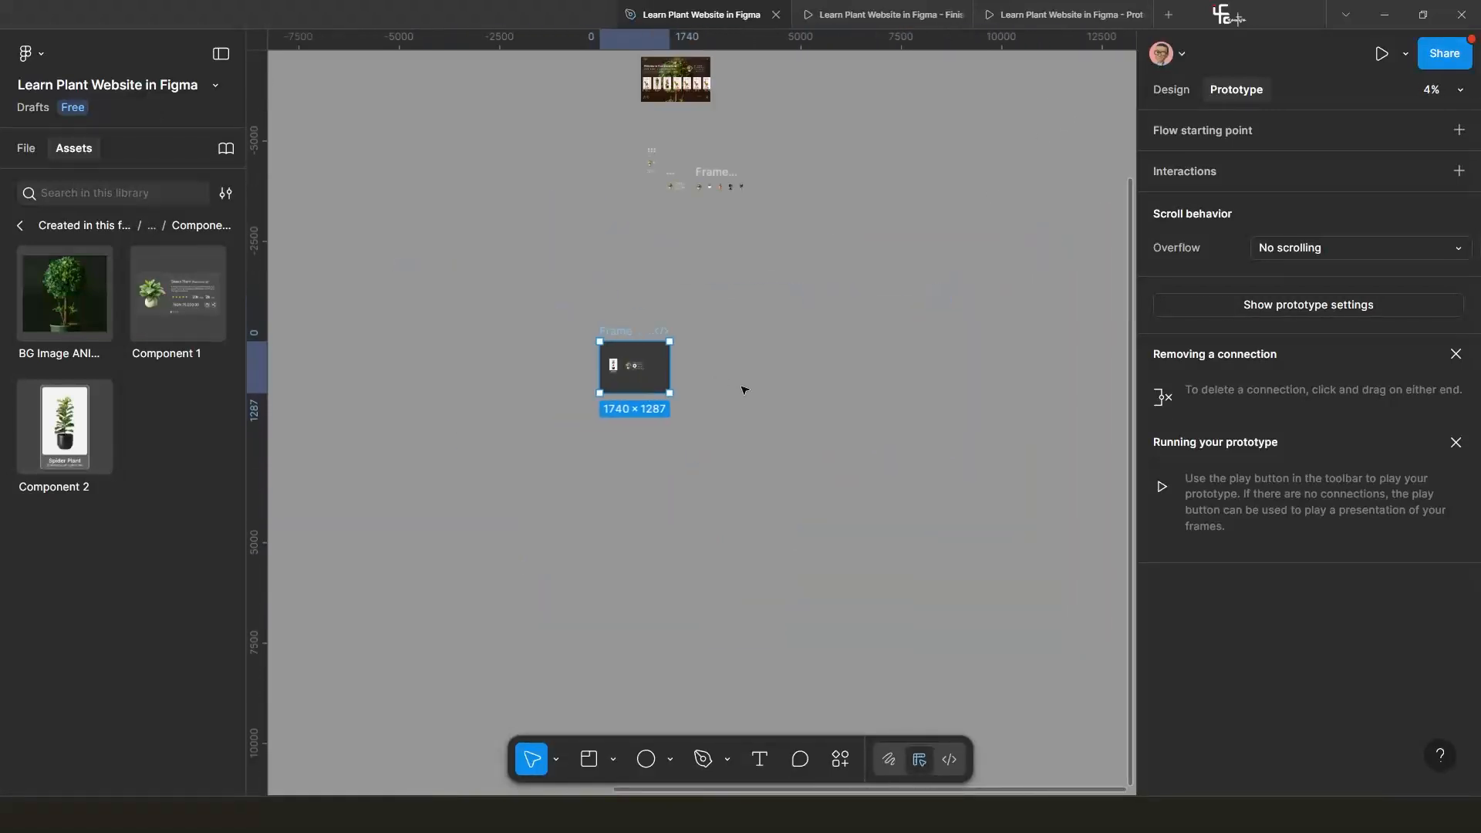
scroll(780, 381, "up", 2)
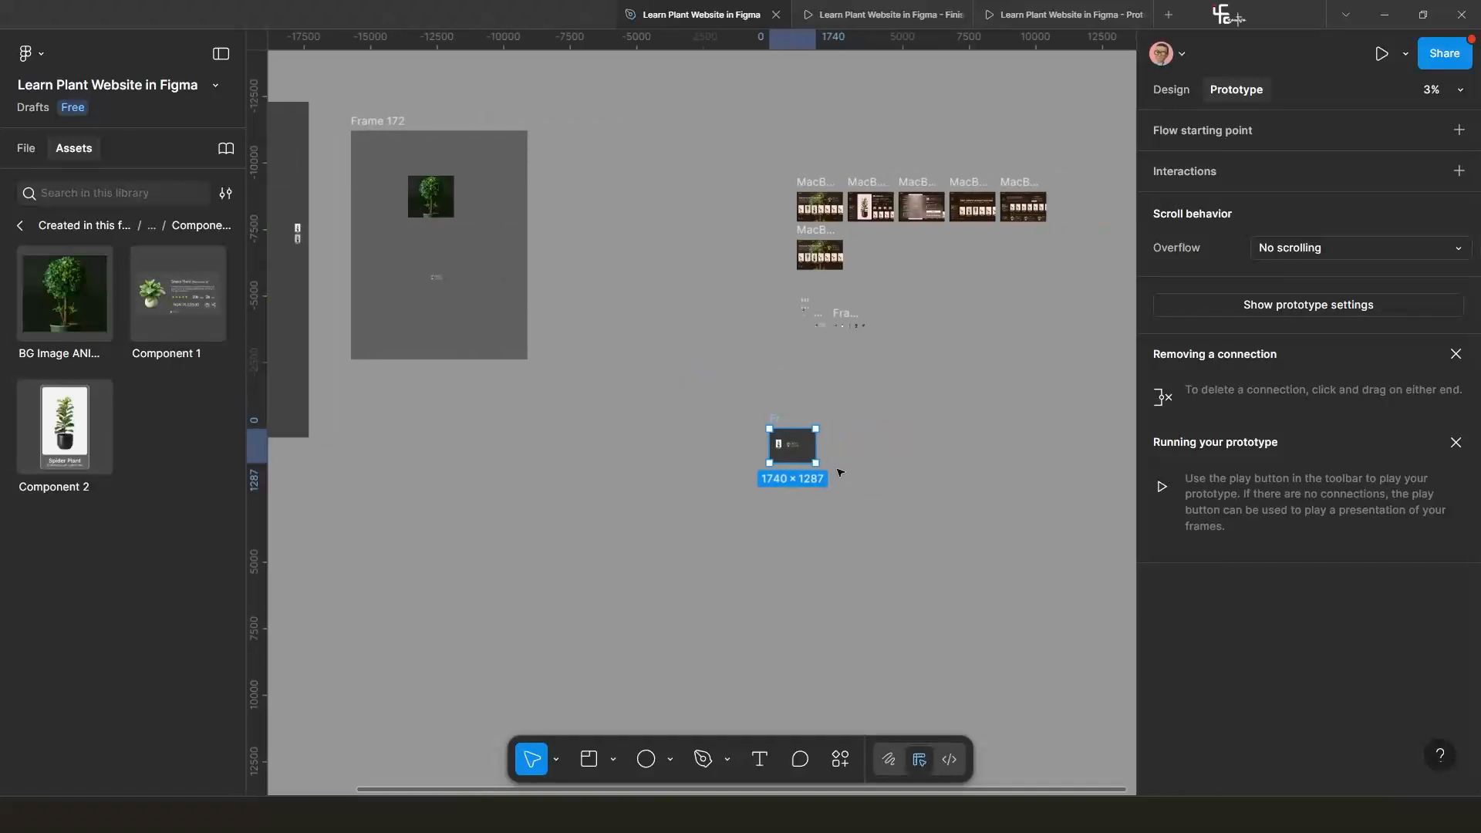
scroll(836, 372, "up", 3)
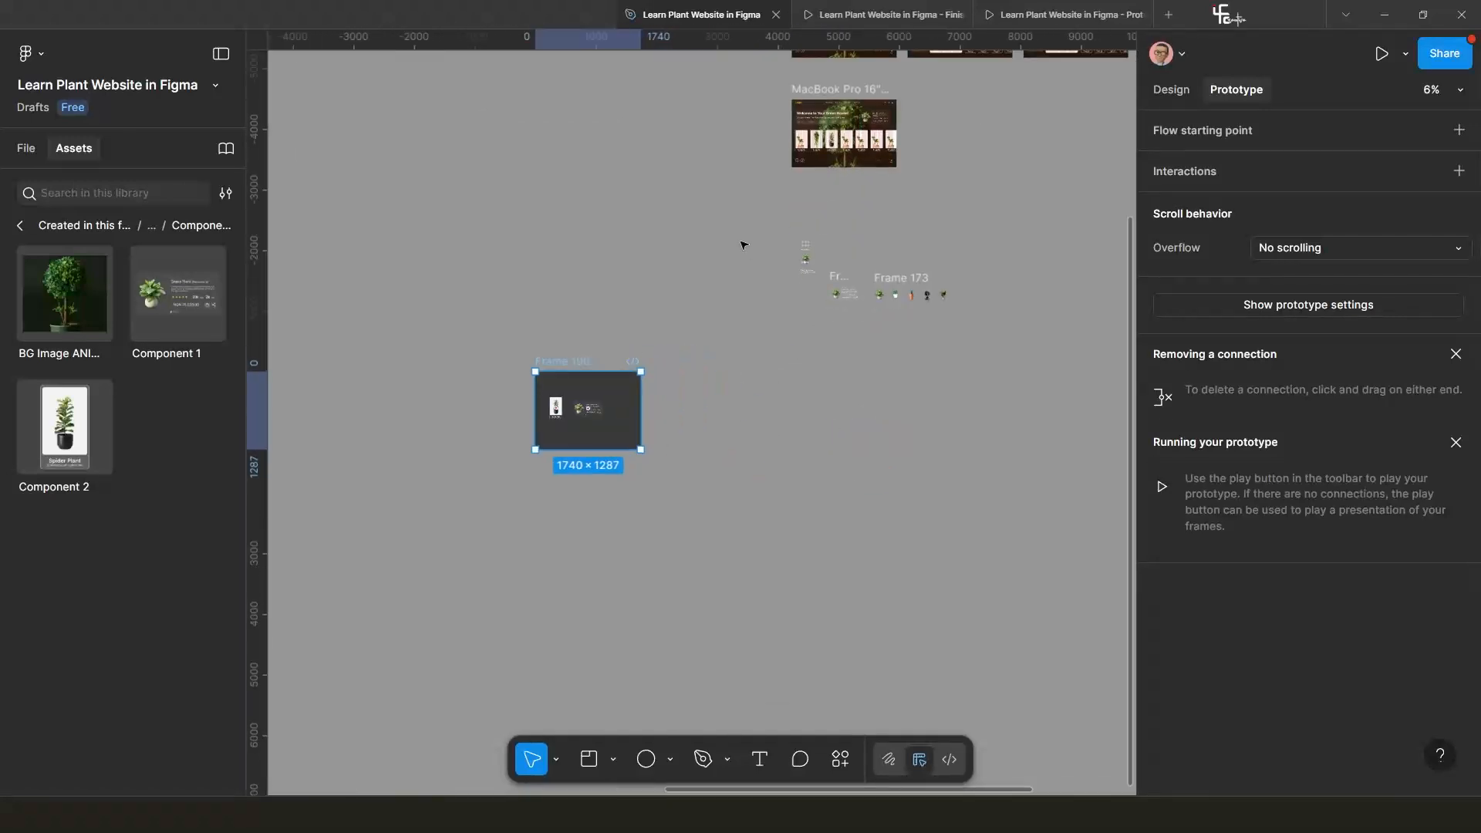
left_click_drag(733, 233, 985, 355)
left_click_drag(893, 287, 494, 207)
scroll(698, 262, "down", 3)
left_click_drag(778, 197, 674, 294)
scroll(674, 293, "up", 3)
scroll(674, 294, "up", 8)
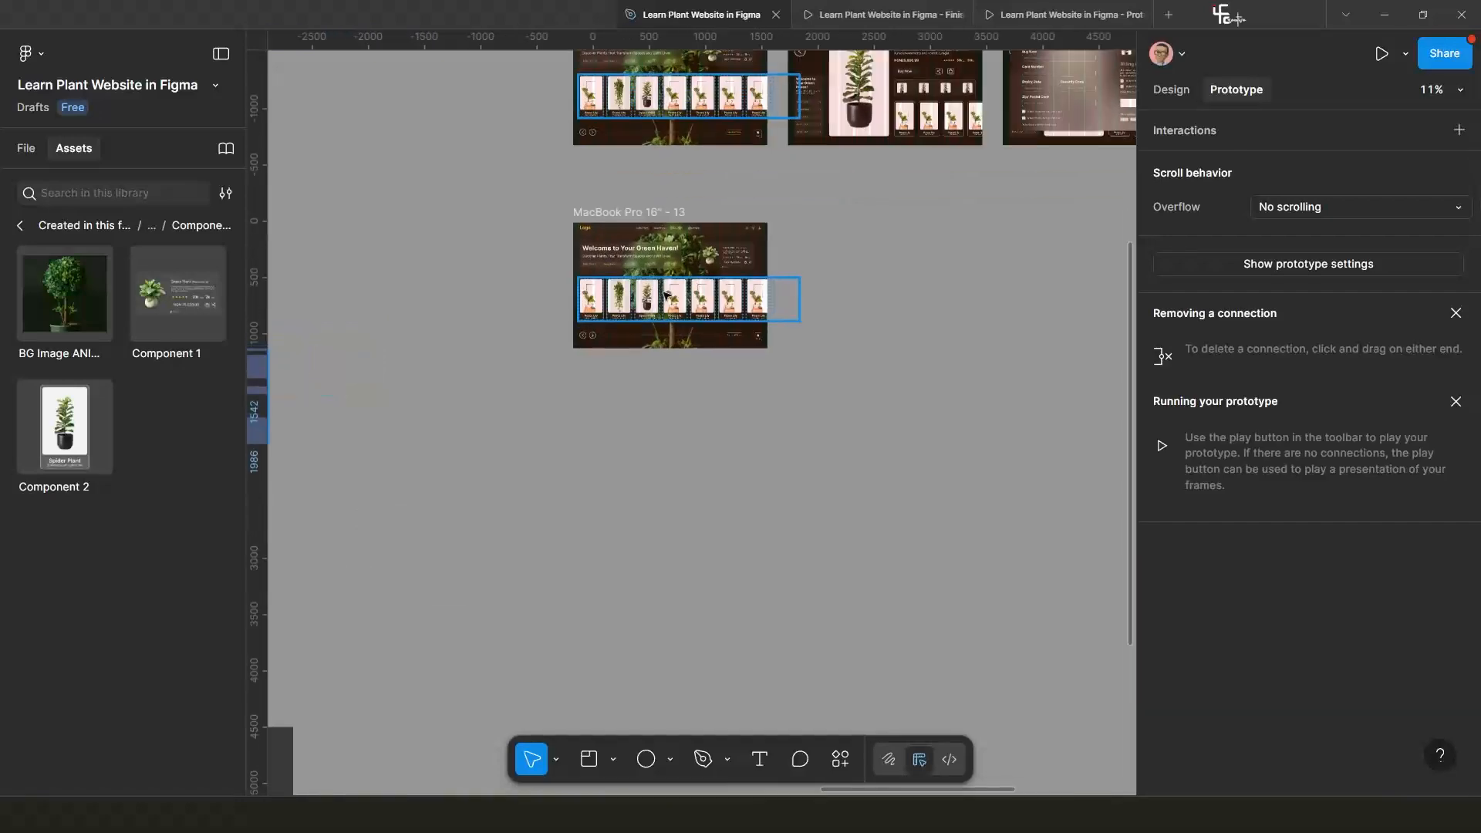
Duplicate the sixth Peace Lily card twice in the card row of MacBook Pro 16" - 13.
scroll(638, 246, "down", 2)
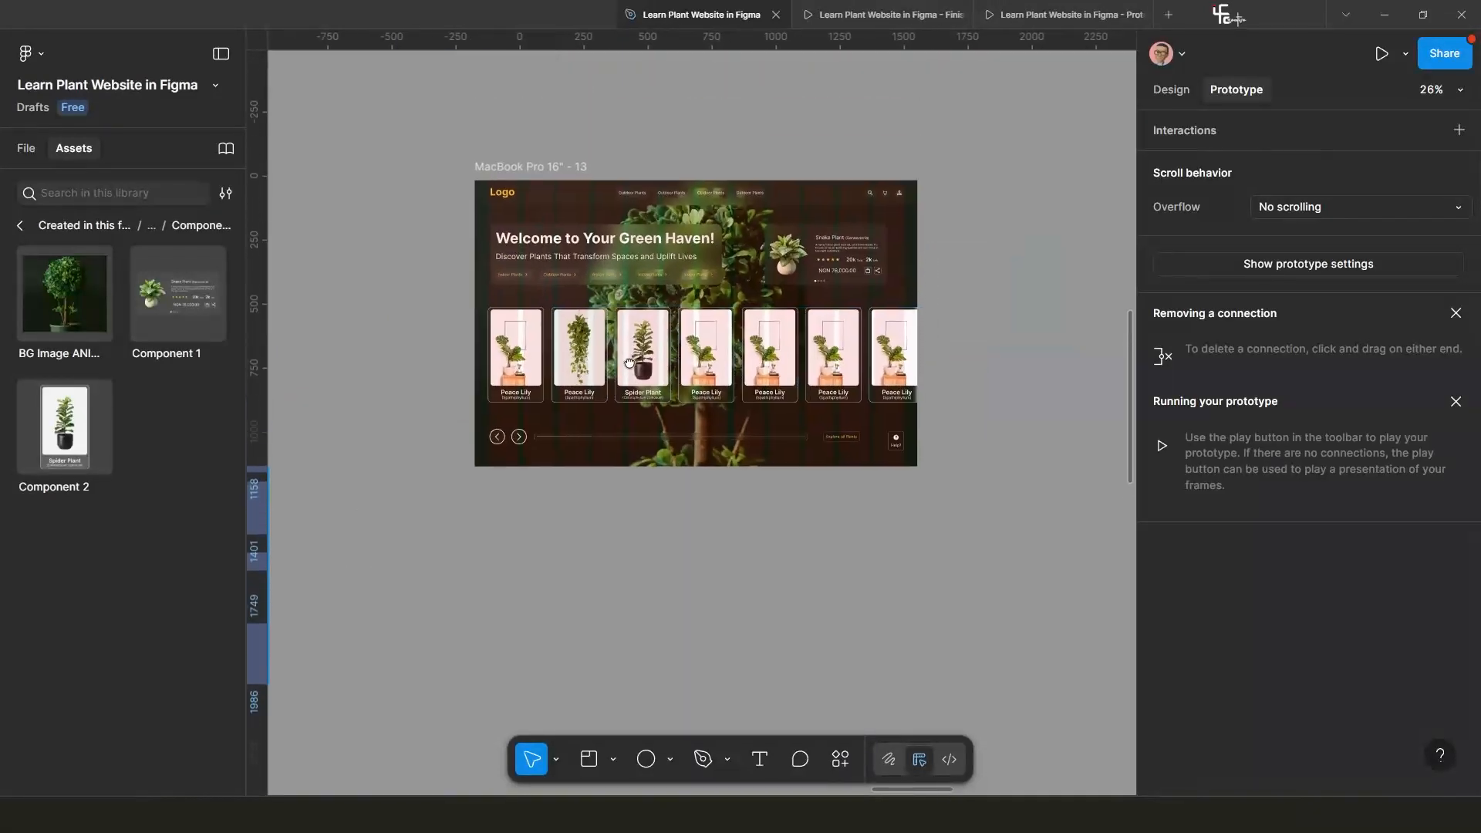
left_click(616, 219)
left_click(539, 189)
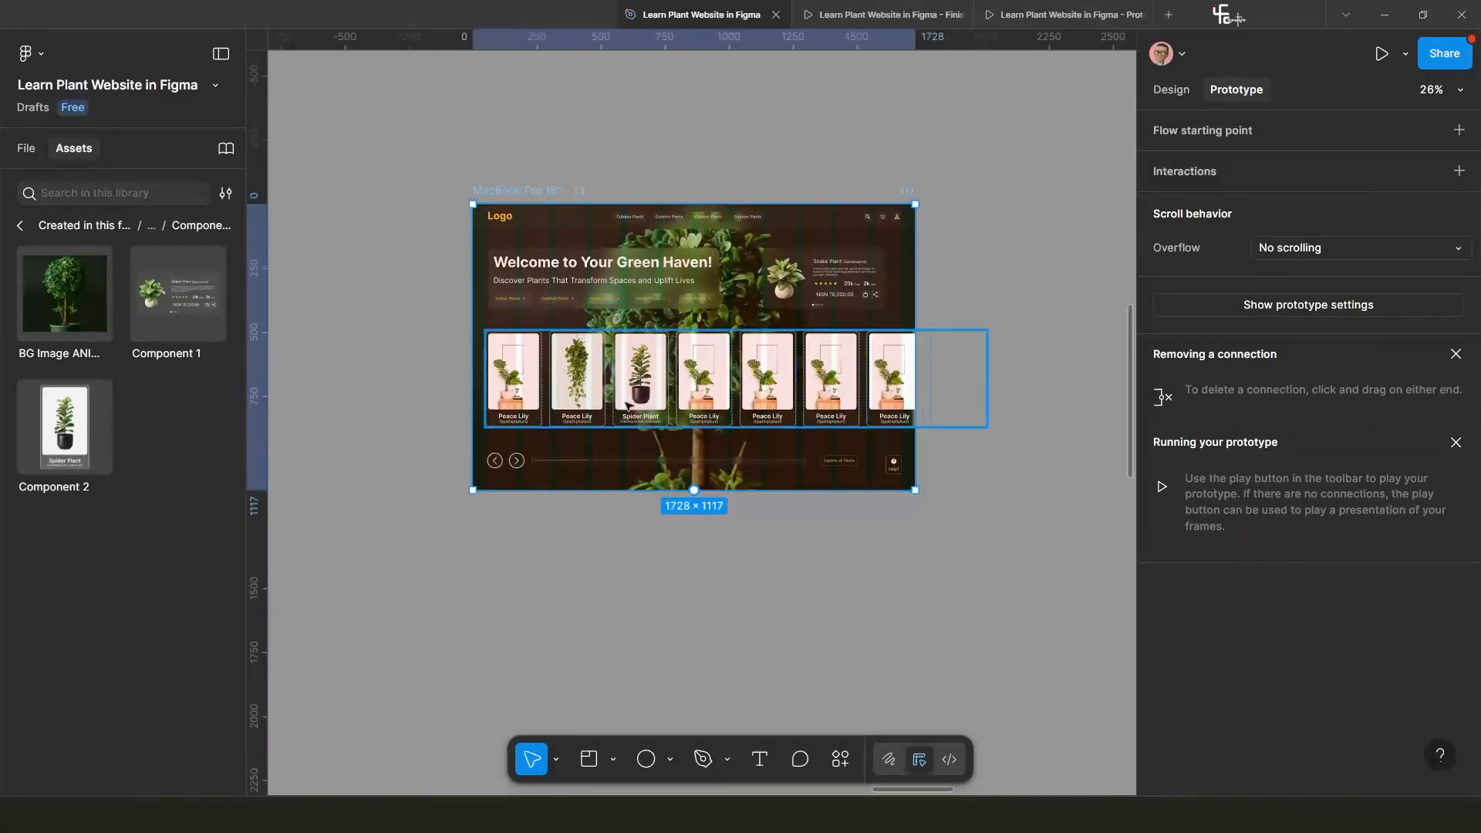
scroll(654, 393, "down", 1)
scroll(672, 425, "up", 3)
scroll(723, 437, "down", 4)
scroll(842, 395, "up", 3)
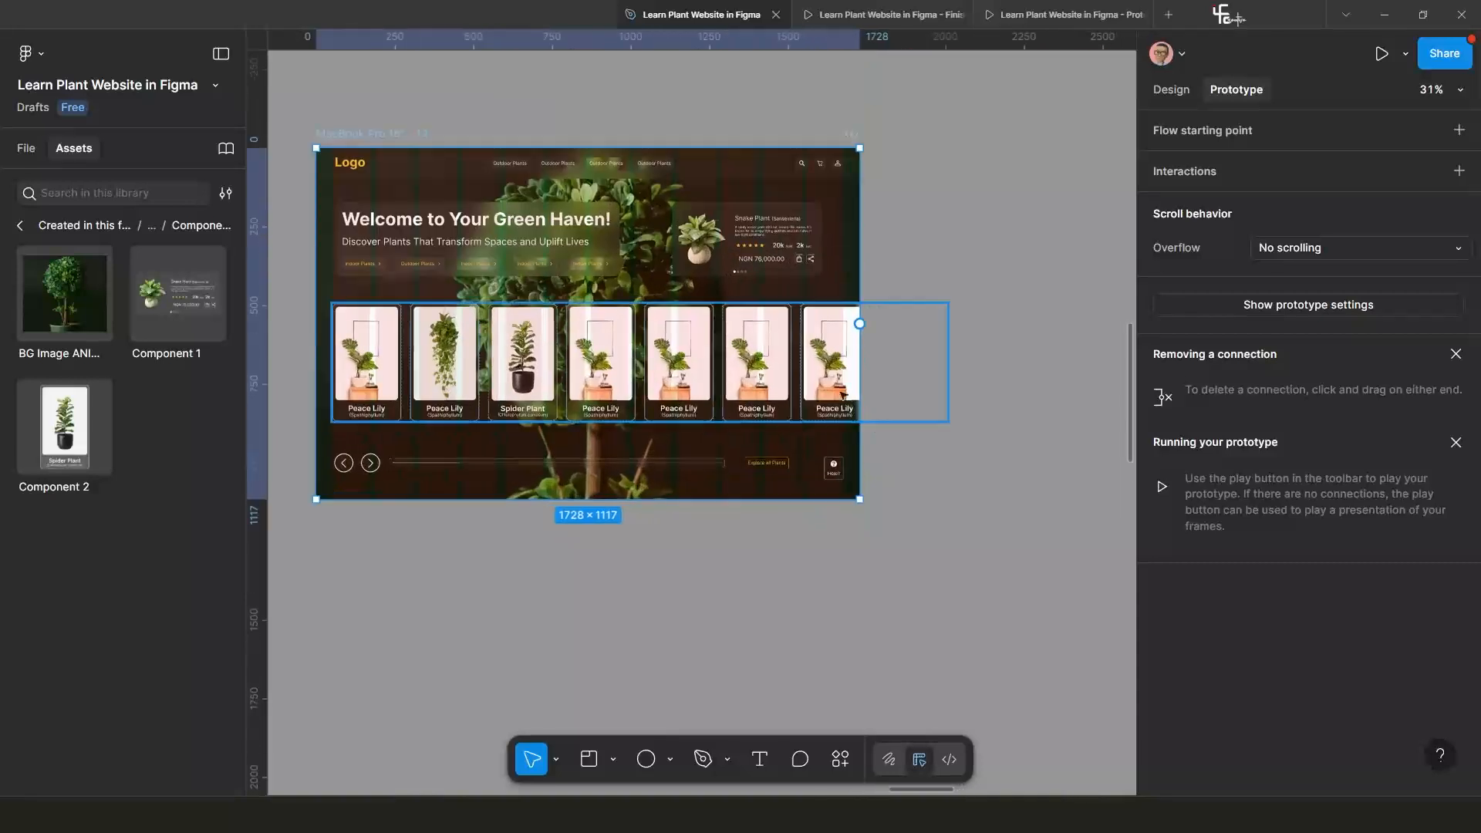
double_click(769, 371)
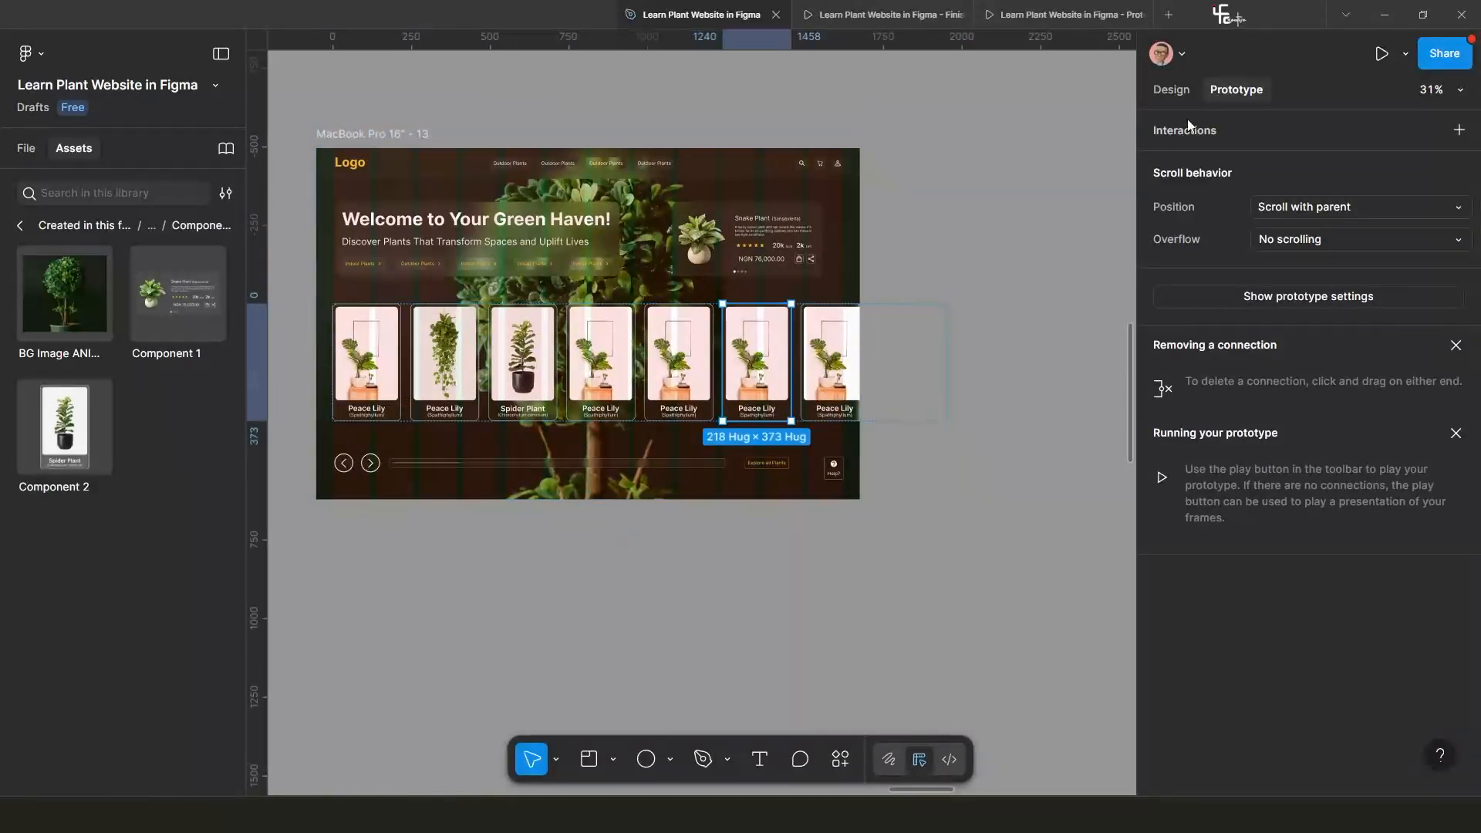
left_click(1162, 86)
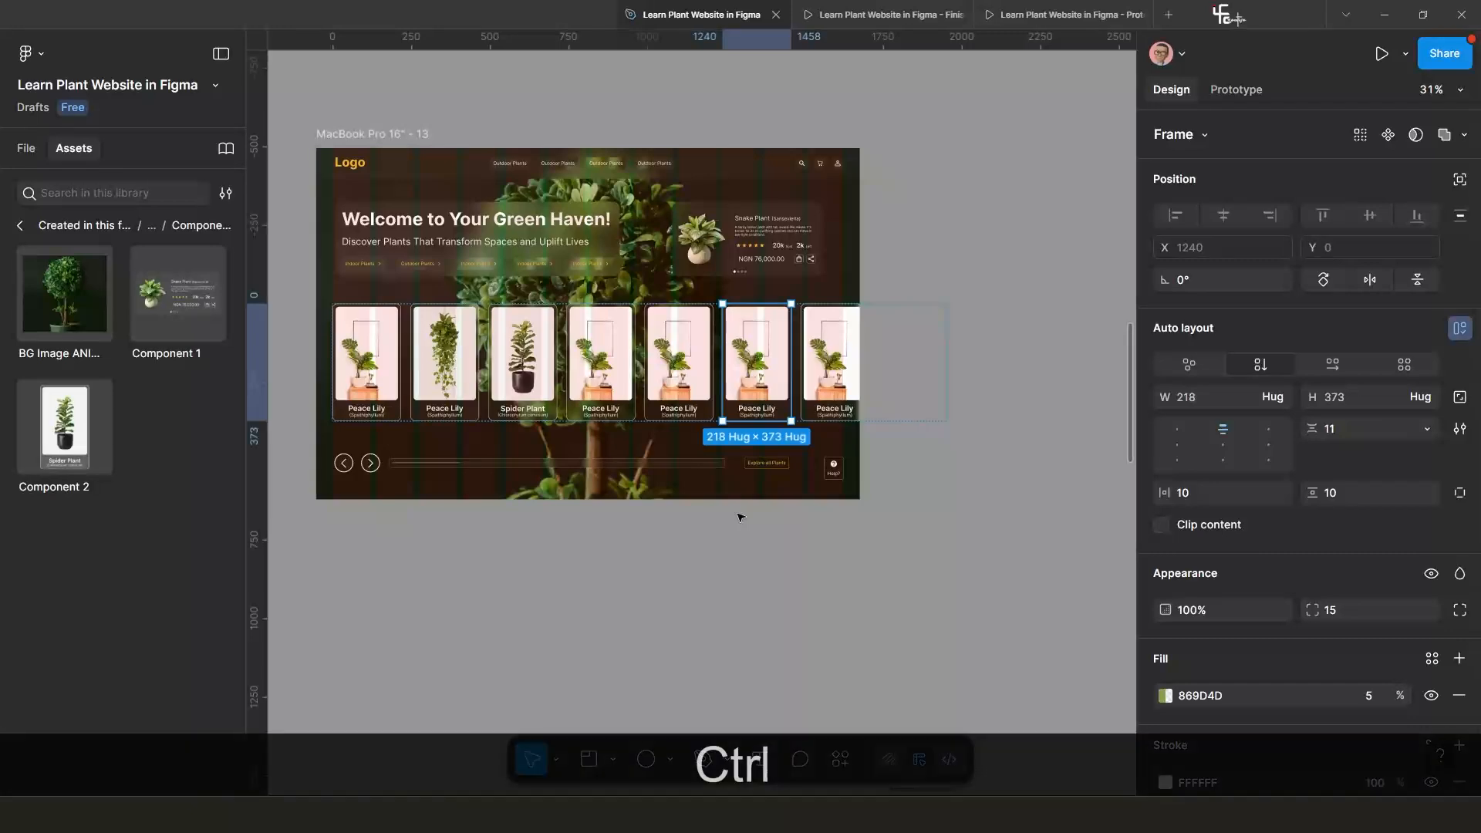
key("ctrl+d")
key("ctrl+d")
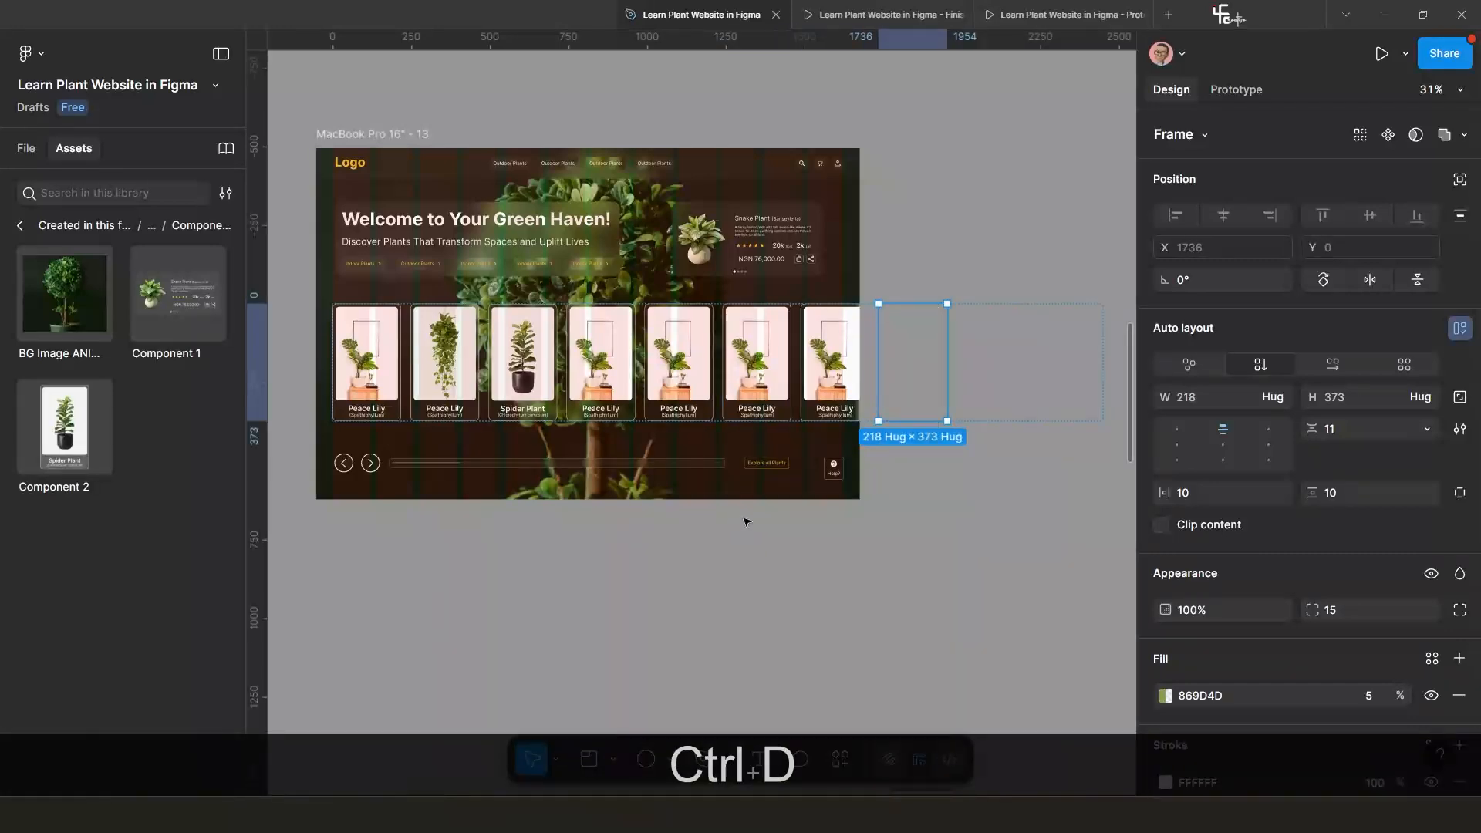
scroll(747, 524, "down", 2)
scroll(739, 529, "up", 2)
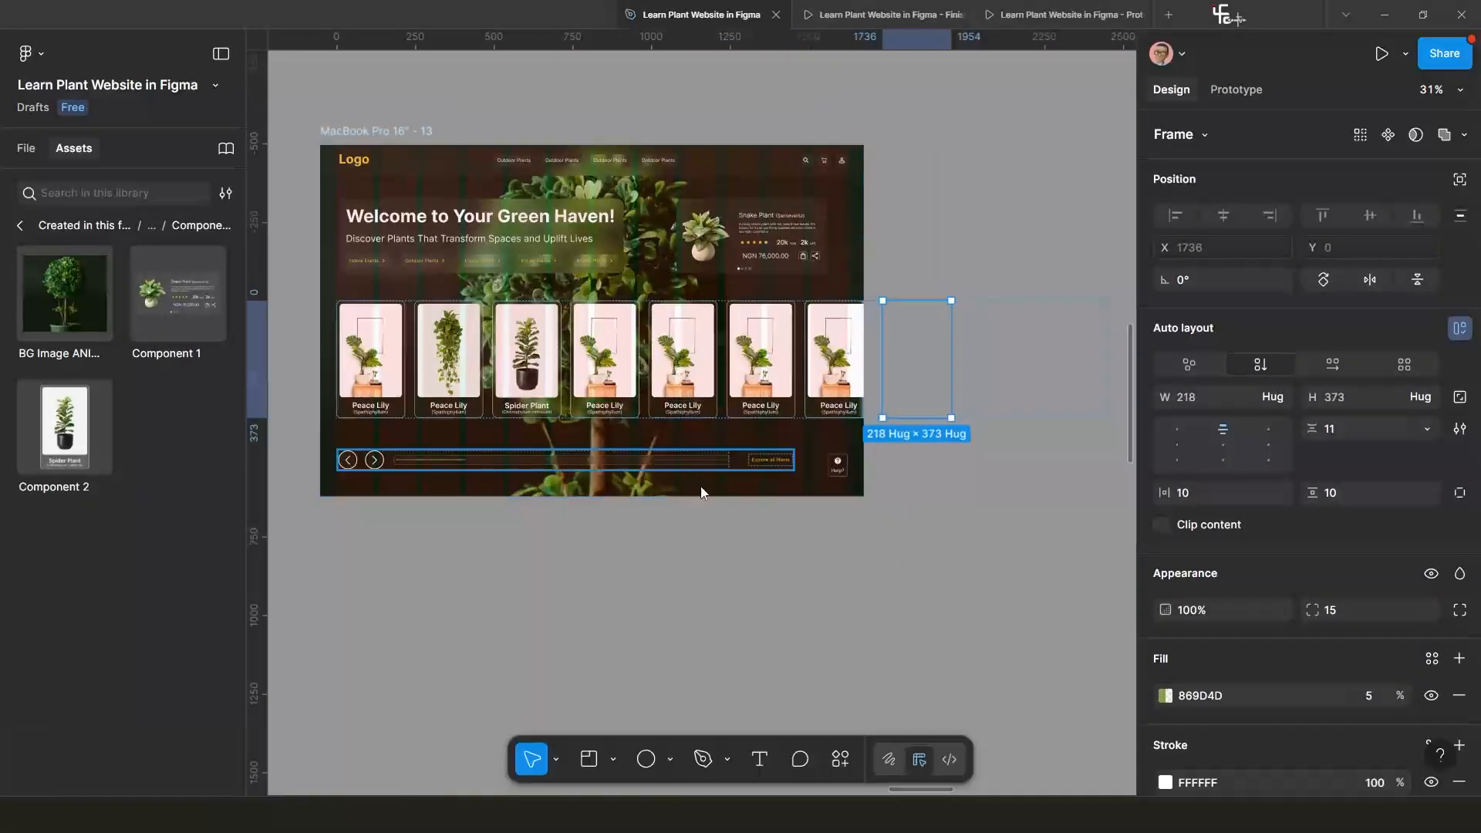
scroll(713, 473, "down", 2)
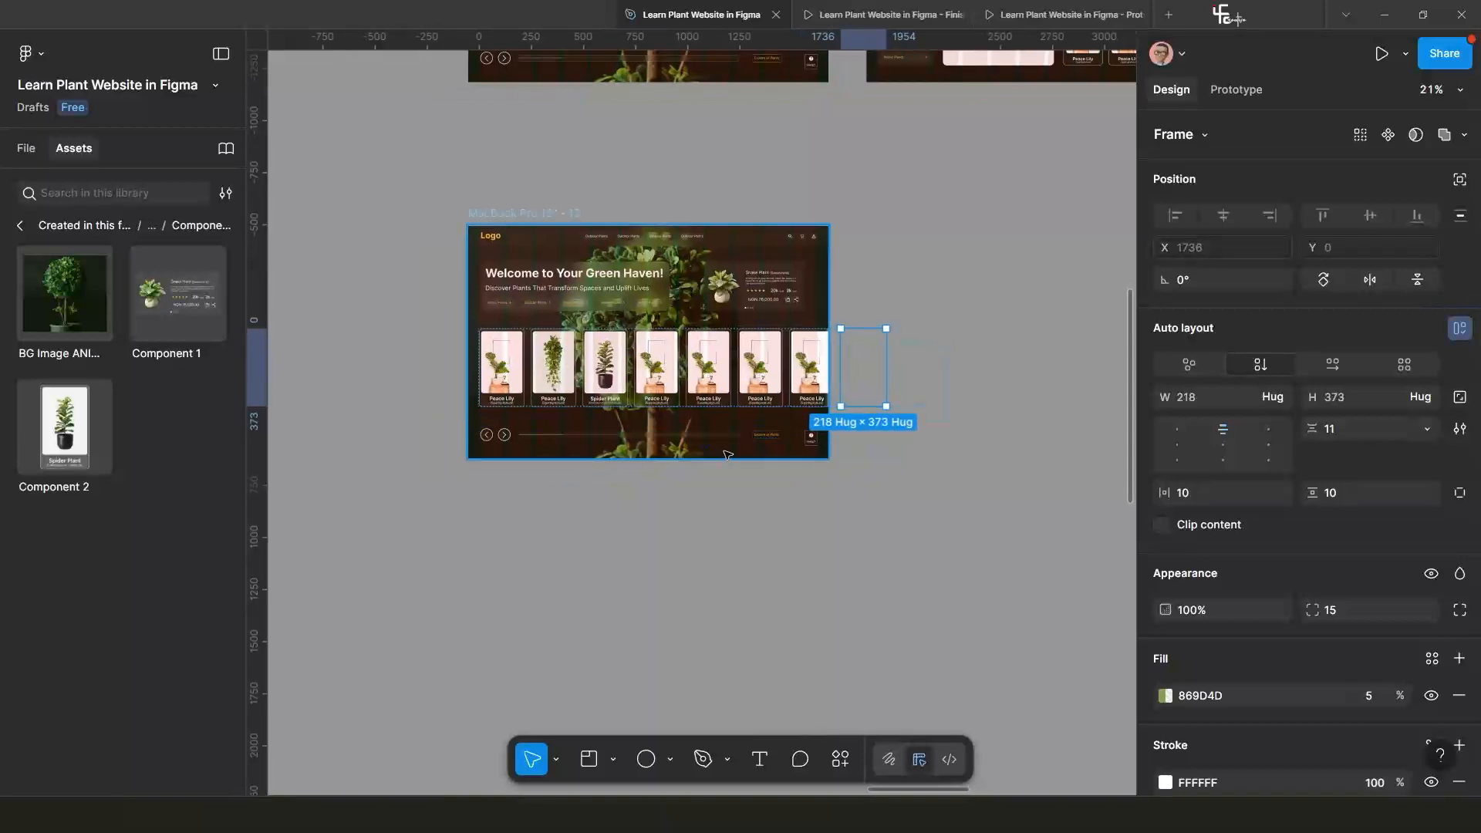
scroll(728, 455, "up", 2)
scroll(384, 514, "up", 2)
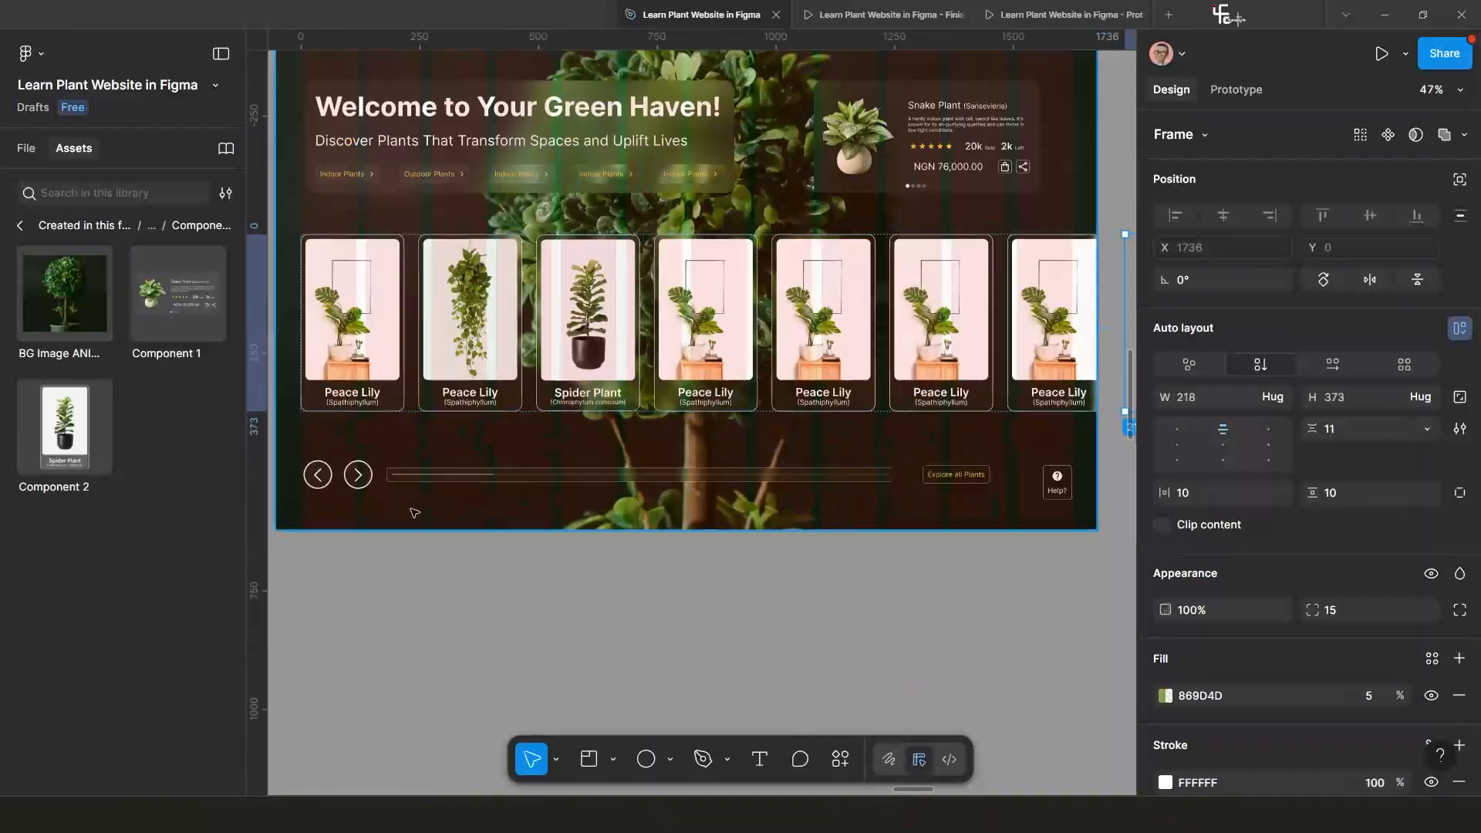
scroll(422, 454, "left", 2)
left_click(459, 451)
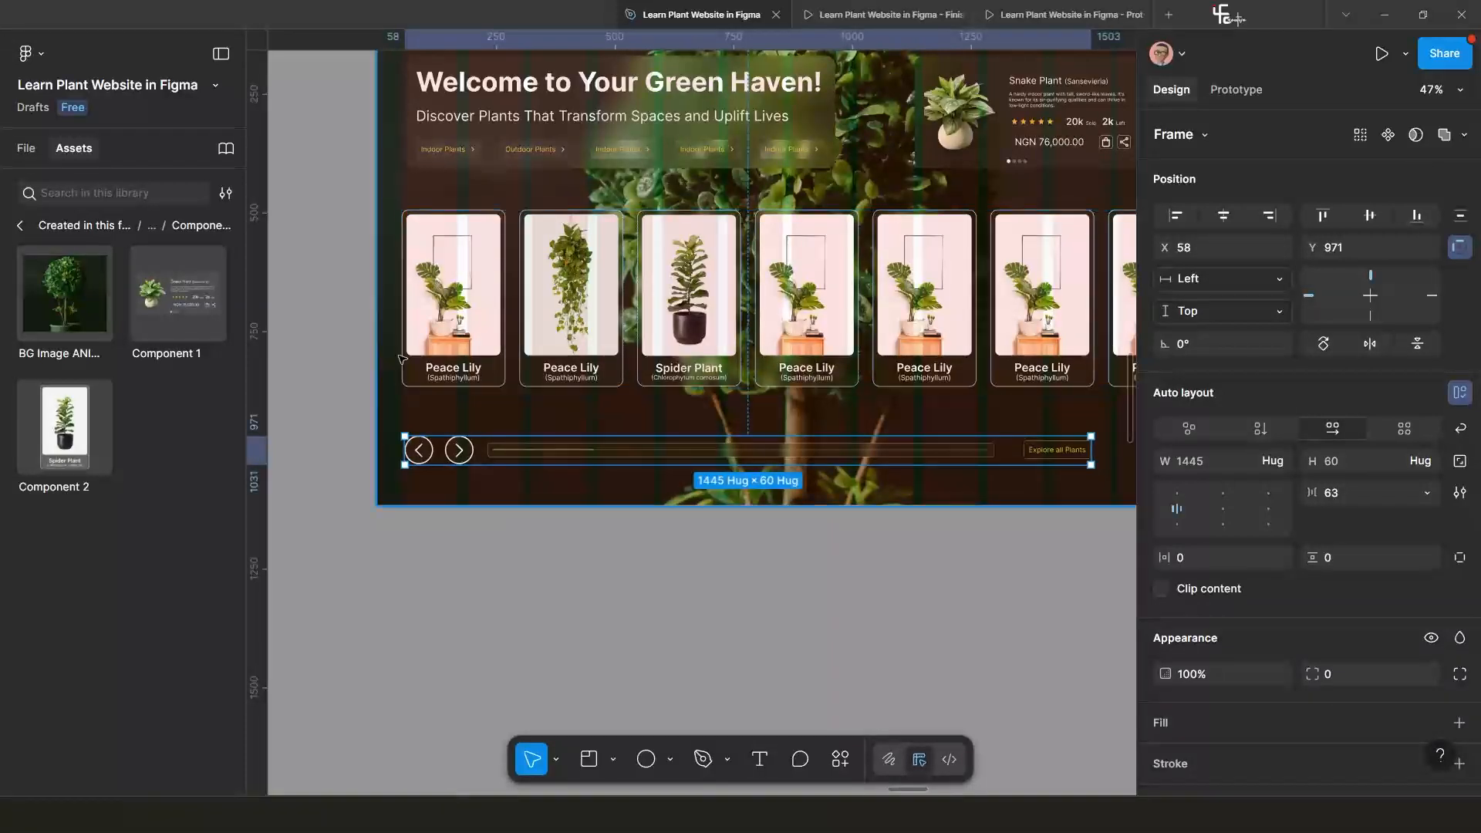
scroll(532, 336, "down", 3)
scroll(623, 353, "up", 2)
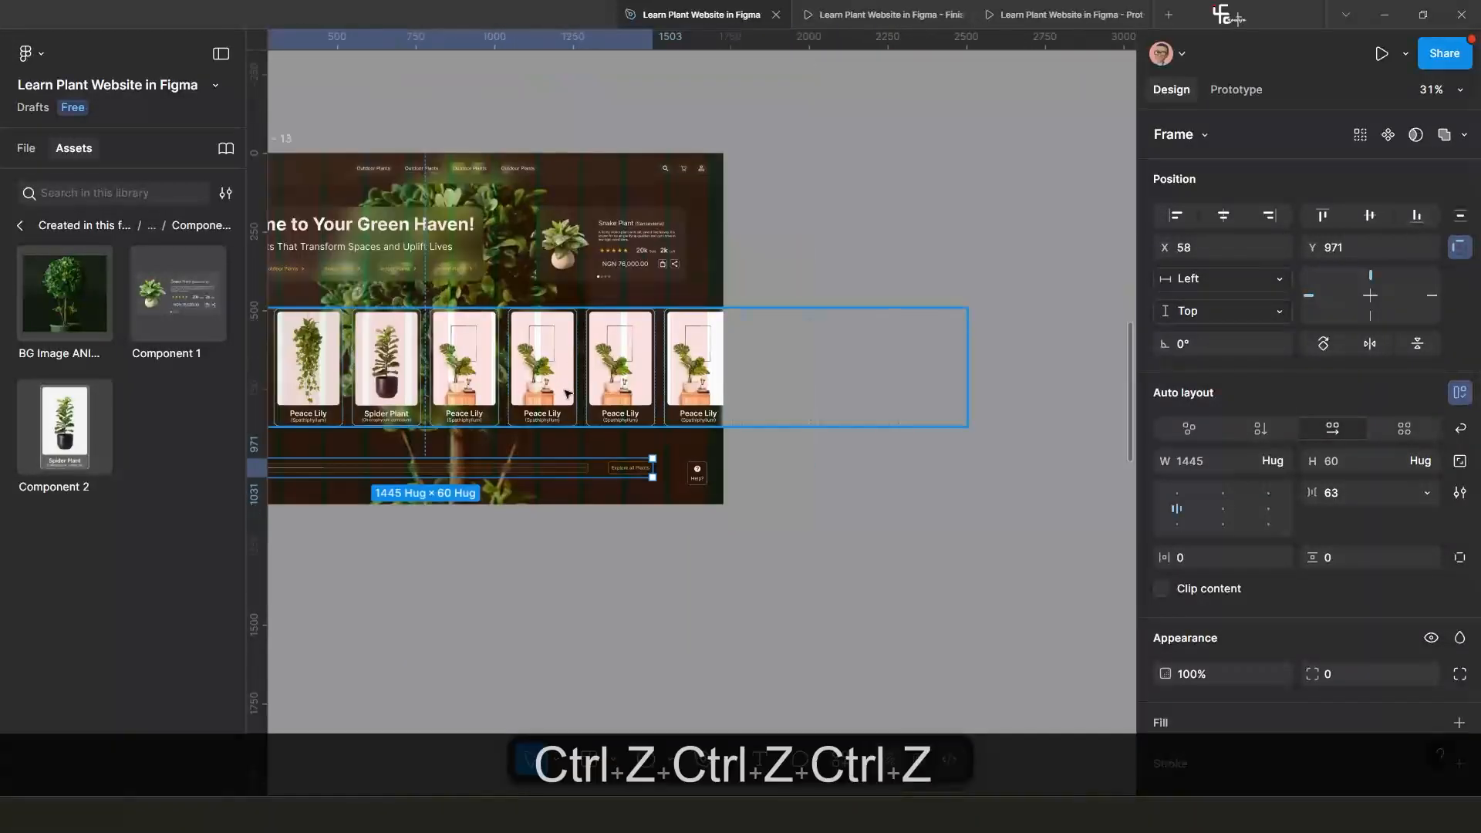
Place a copy of the whole plant card row on the empty canvas below MacBook Pro 16" - 13.
left_click(644, 359)
scroll(626, 368, "down", 4)
scroll(624, 372, "left", 2)
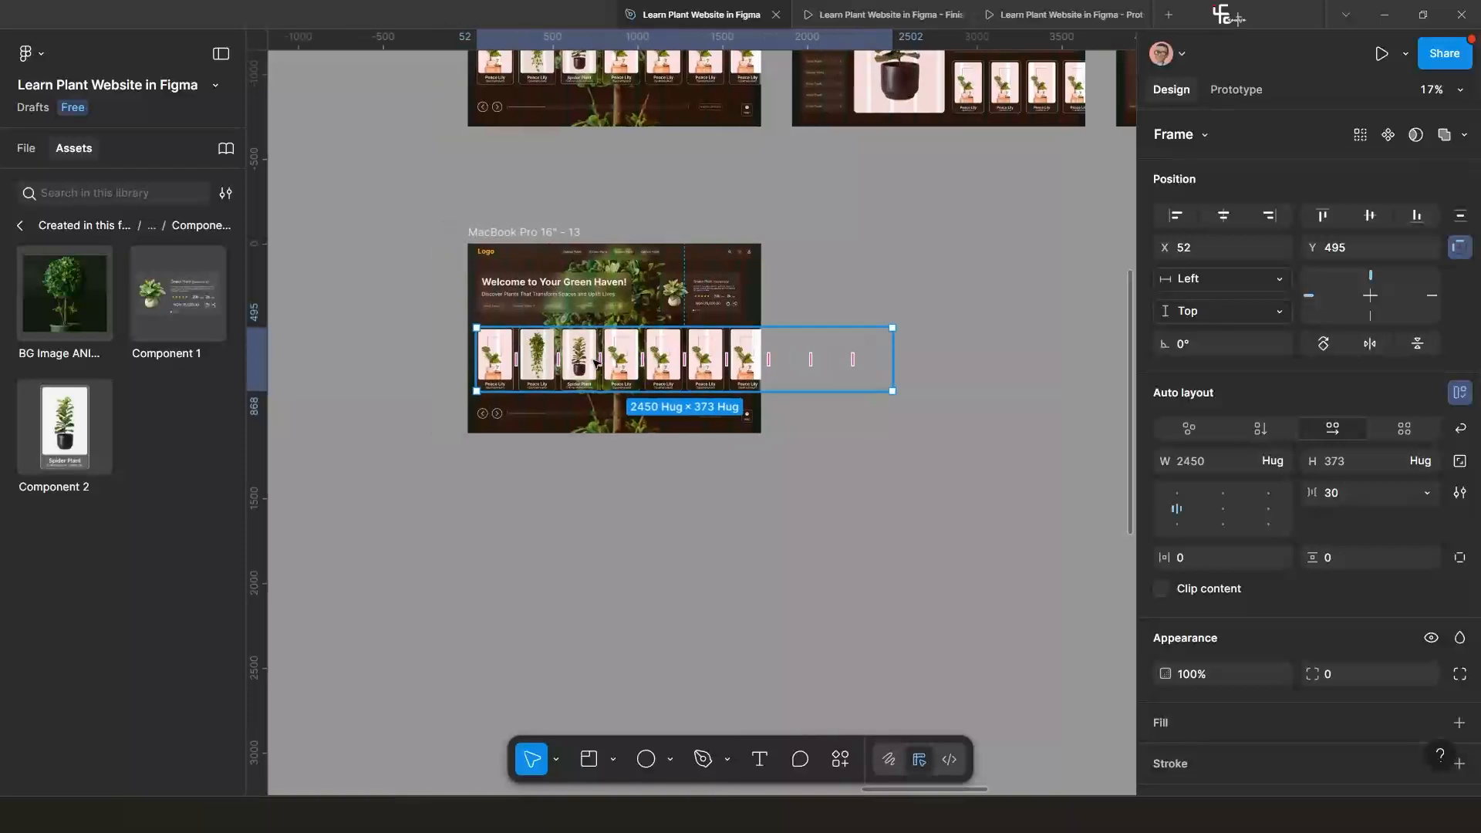
scroll(580, 356, "up", 3)
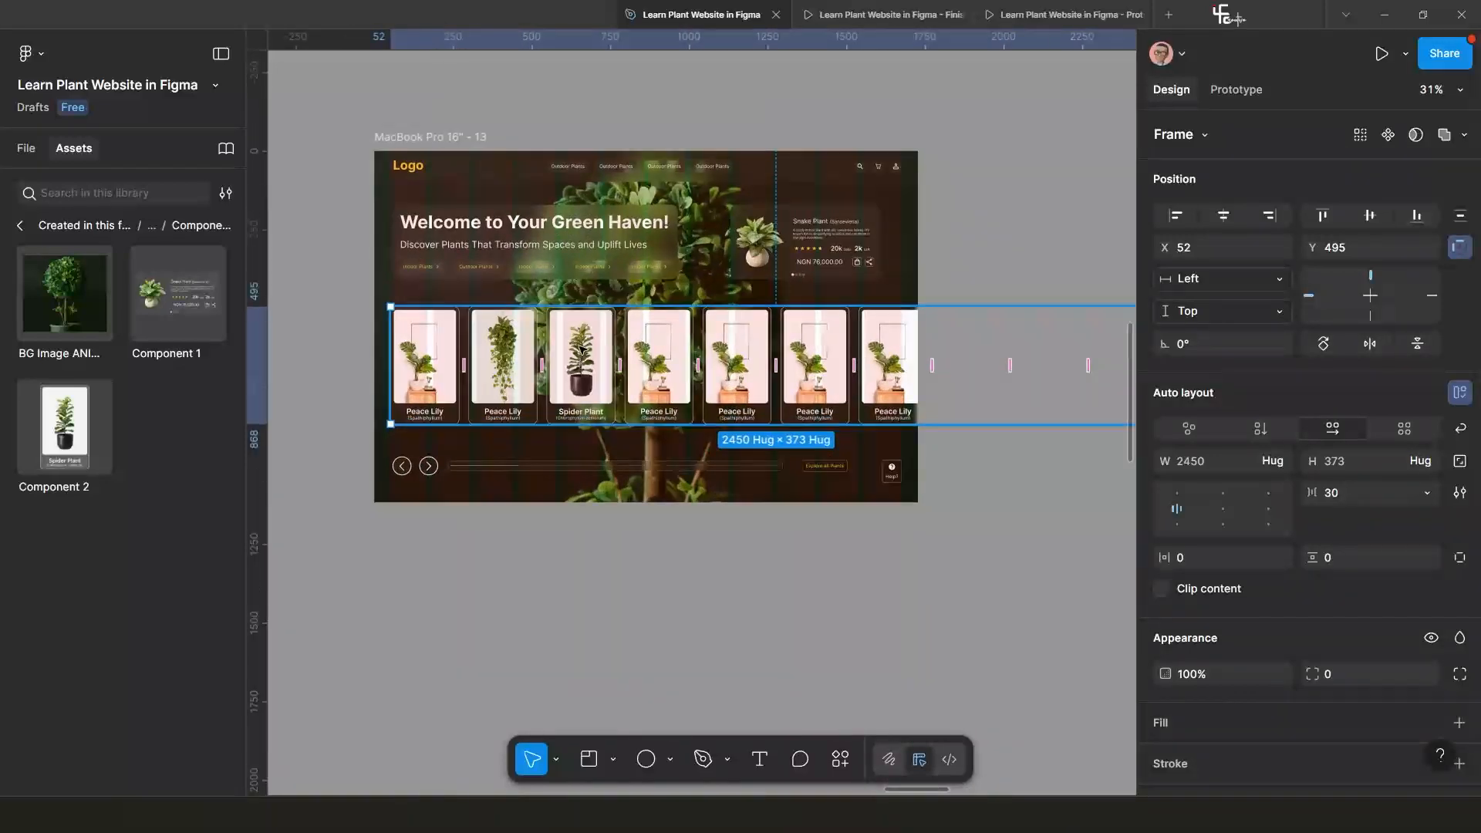
scroll(585, 354, "down", 3)
left_click_drag(582, 374, 569, 611, "alt")
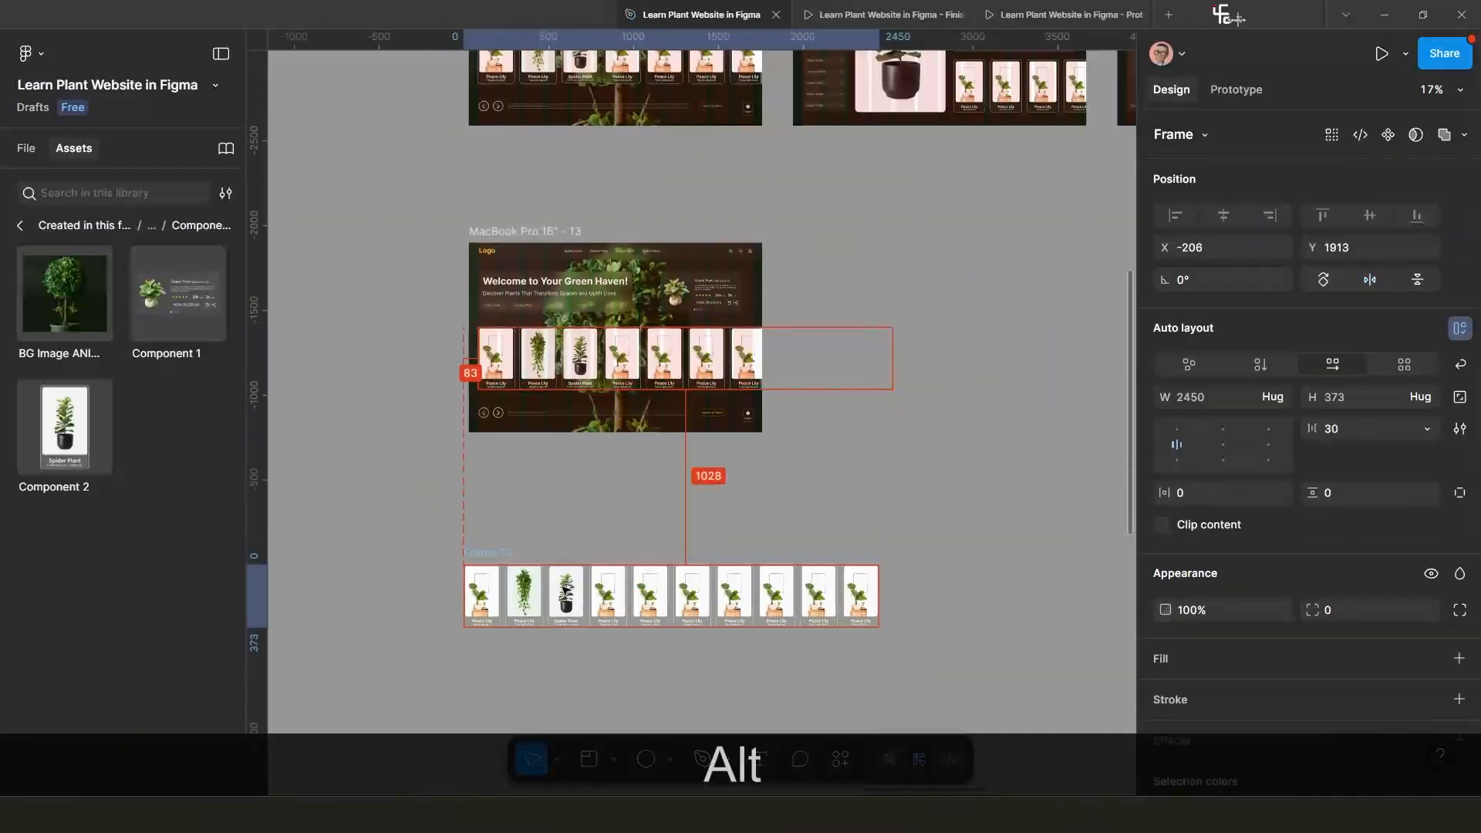
scroll(571, 611, "up", 3)
scroll(569, 611, "down", 2)
scroll(552, 494, "down", 3)
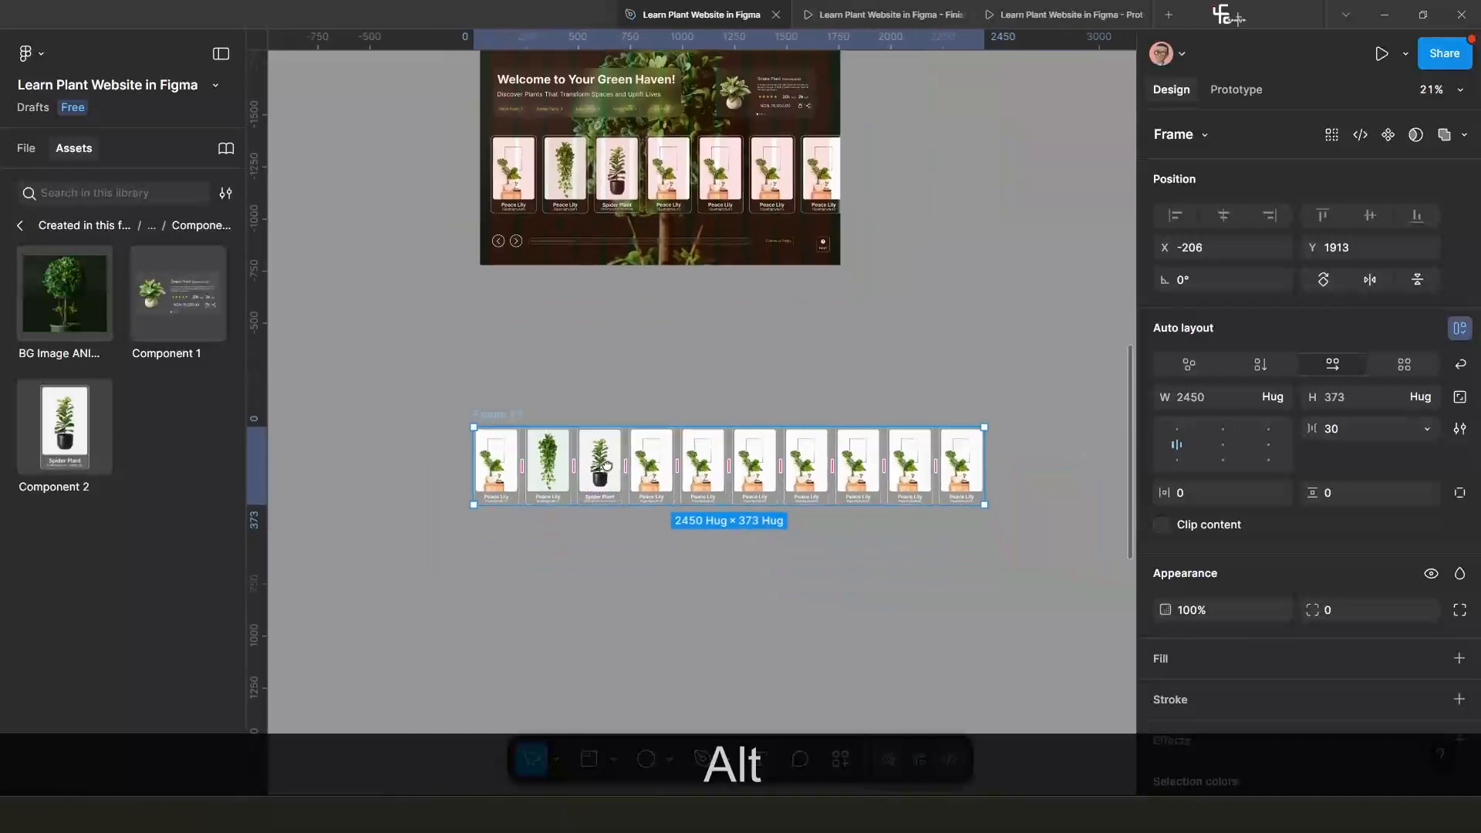
Wrap the copied card row in a new frame, narrow that frame to 1240 wide and enable content clipping.
left_click(23, 147)
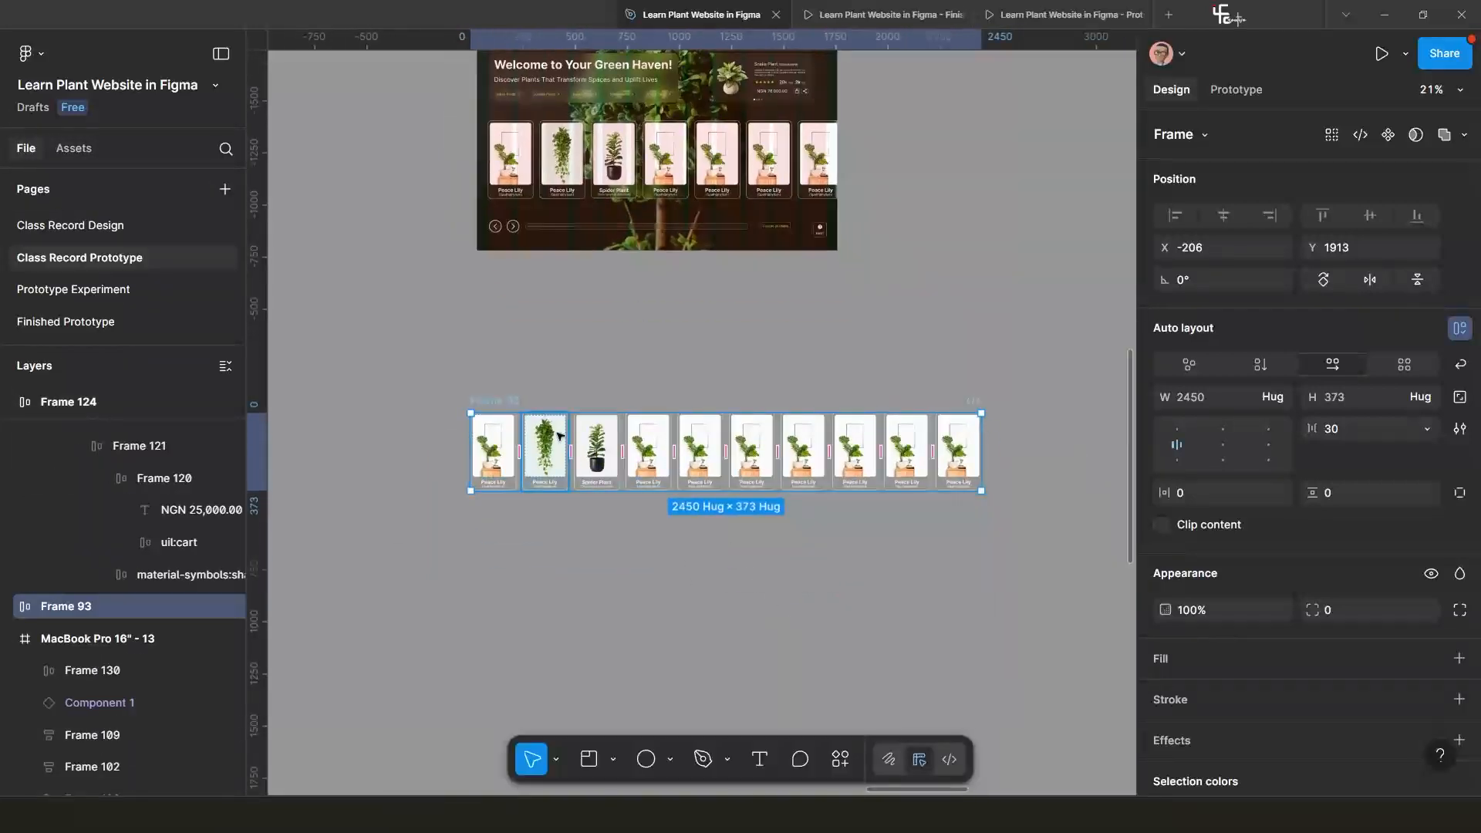
right_click(503, 403)
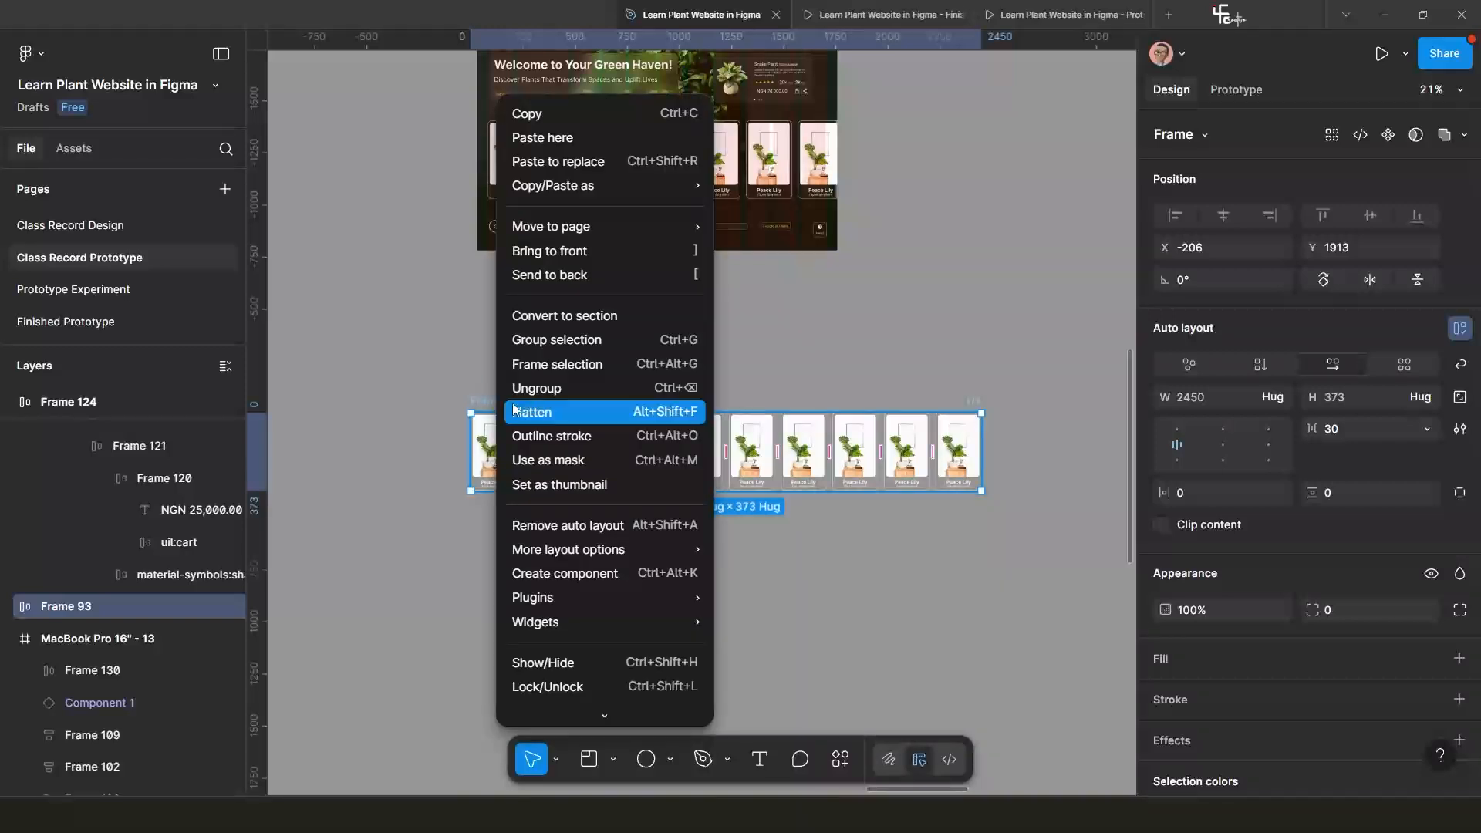
left_click(579, 366)
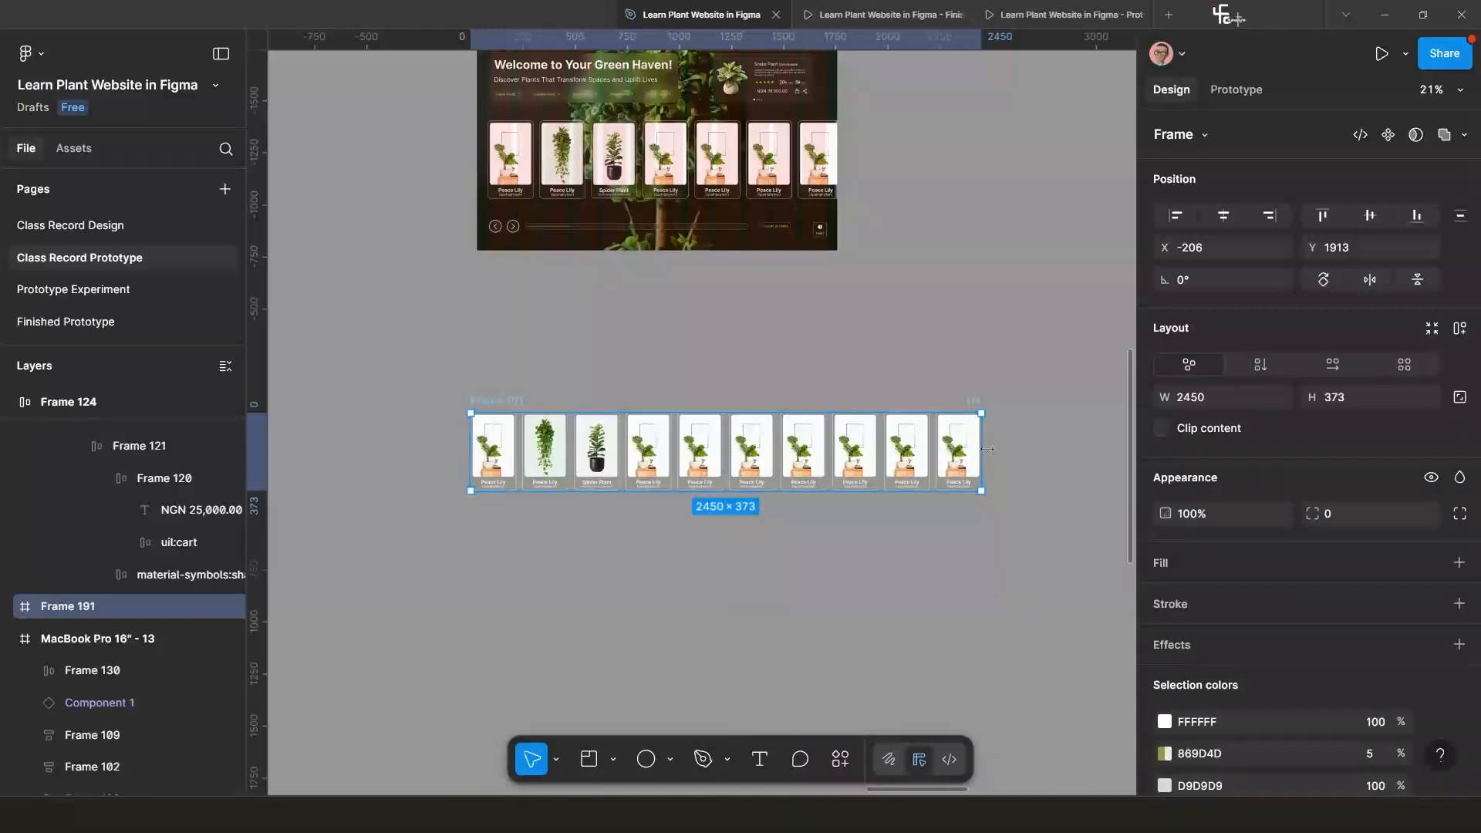
left_click_drag(965, 448, 720, 447)
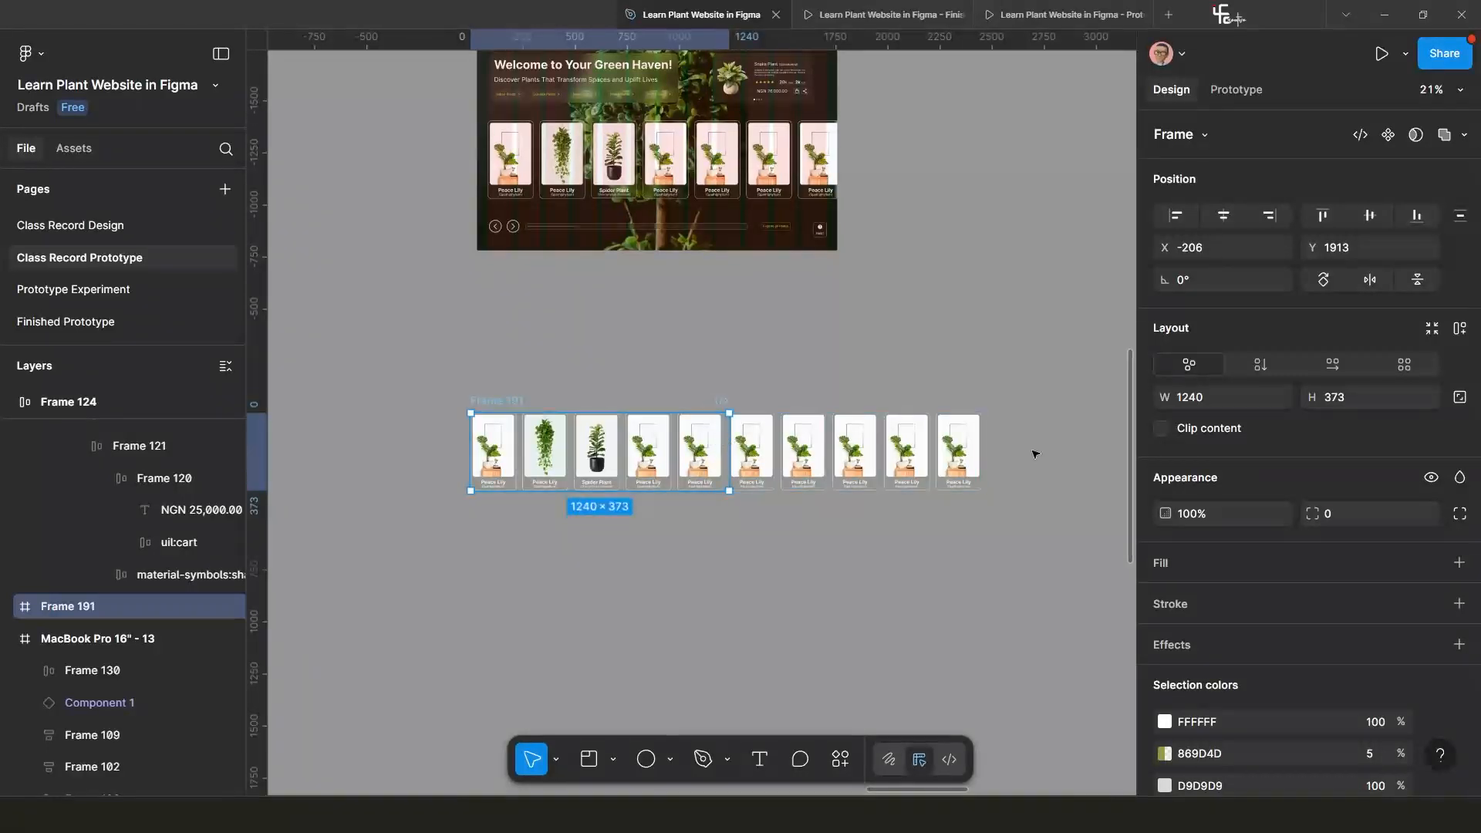
left_click(1162, 428)
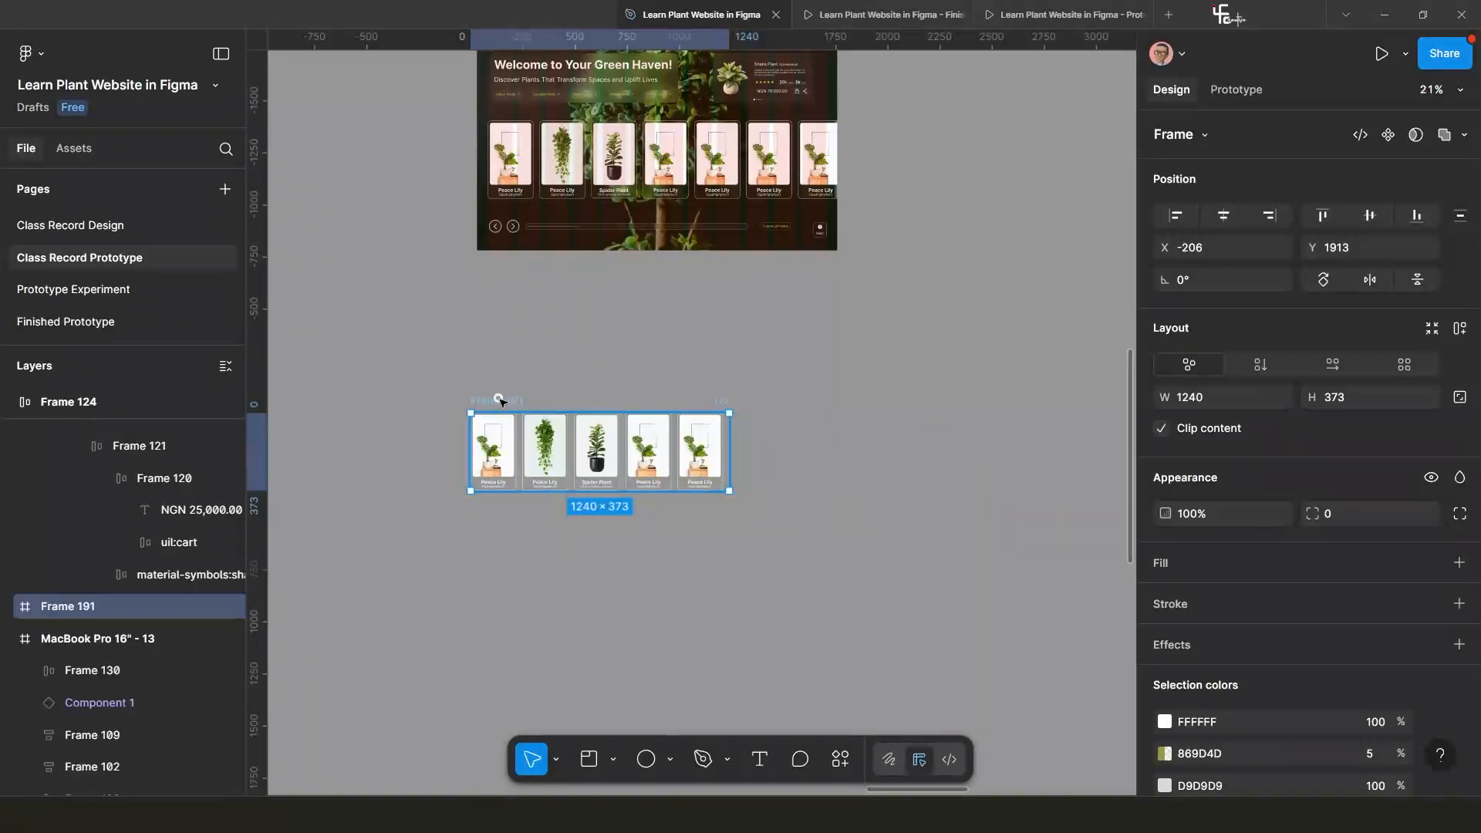
Replace the card row in MacBook Pro 16" - 13 with the clipped frame cut from the canvas, and widen it to 1624.
key("ctrl+x")
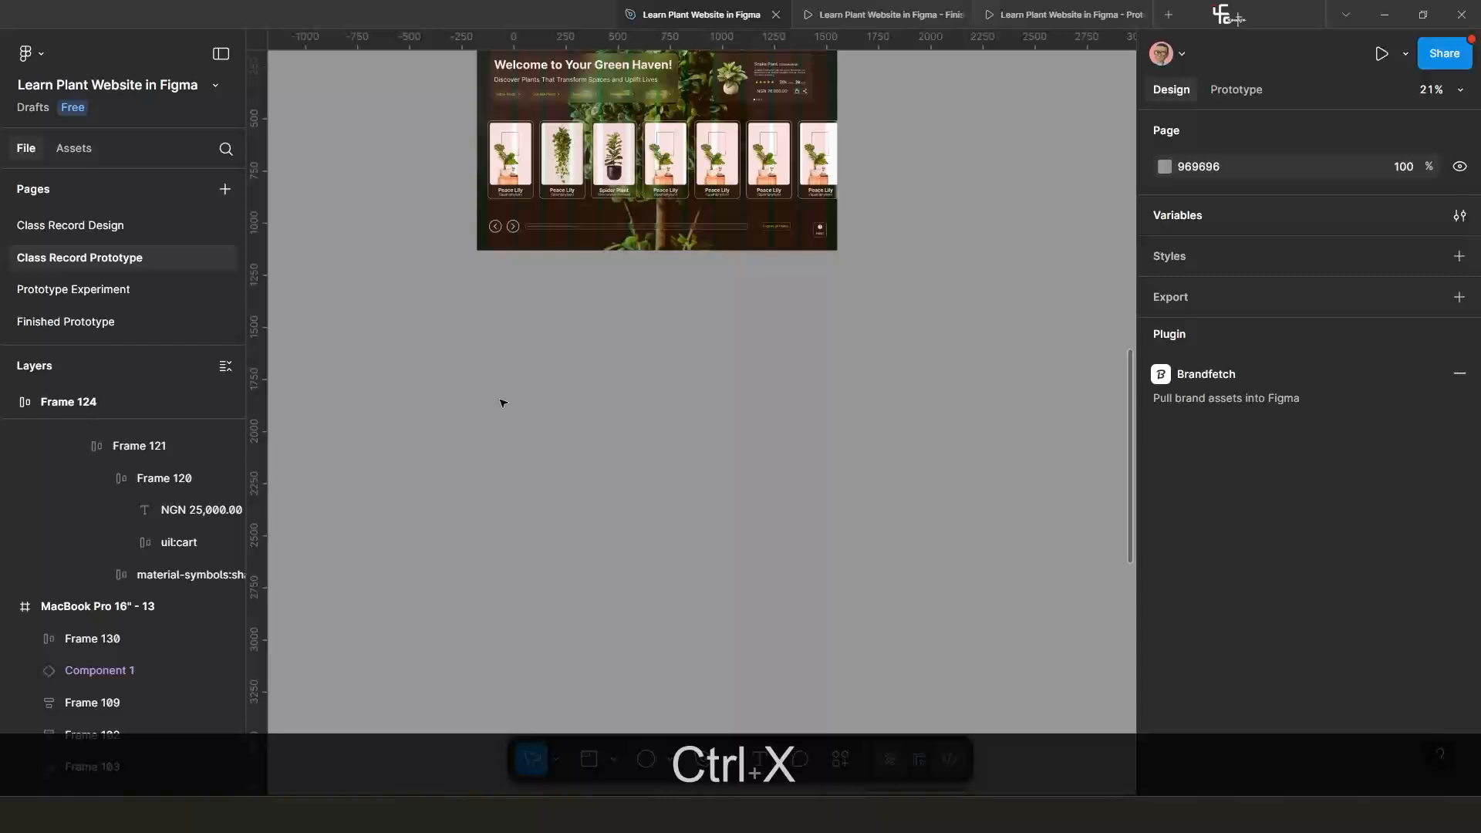
left_click(589, 162)
key("ctrl+shift+r")
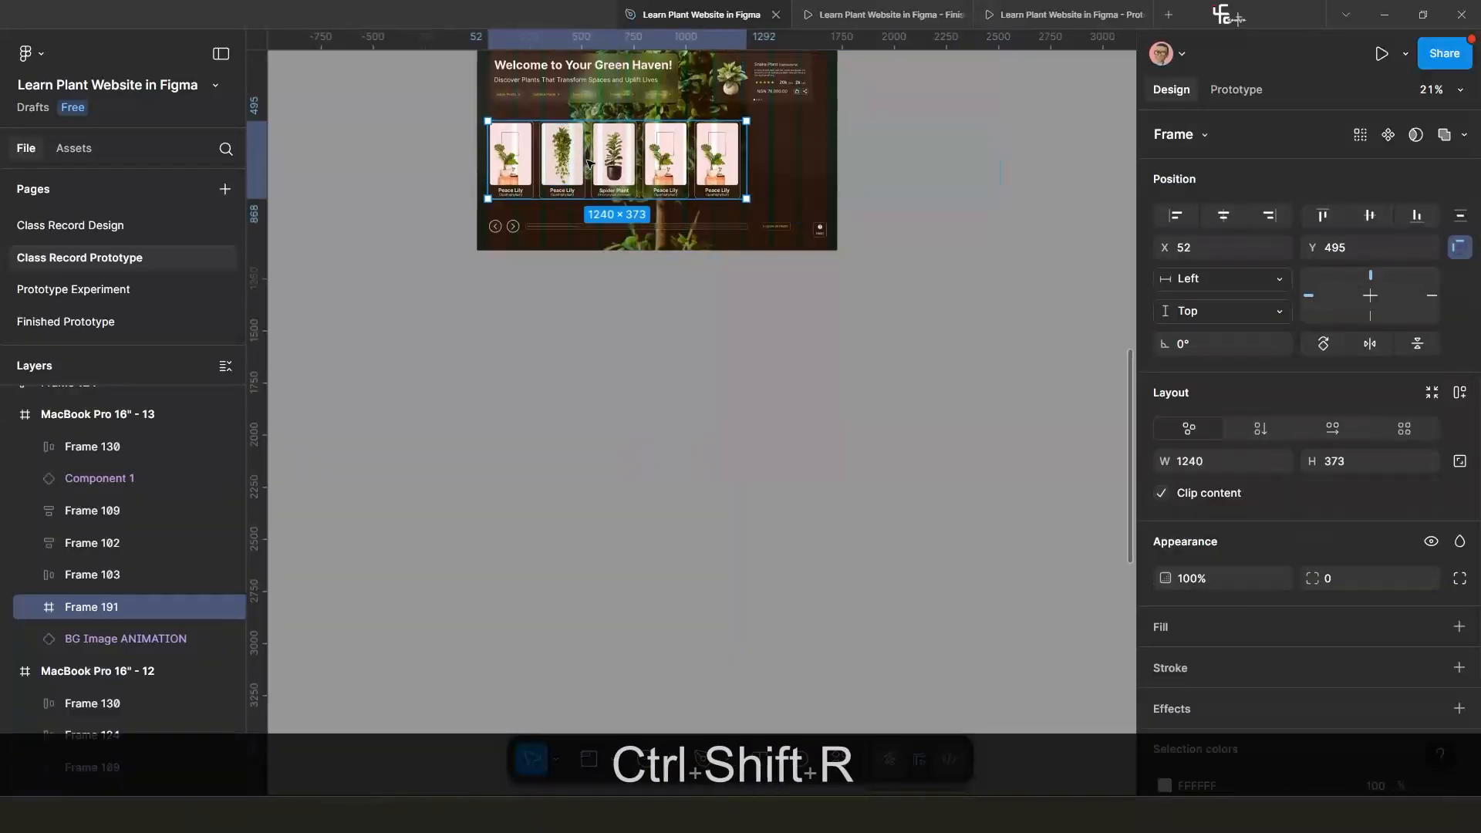
left_click_drag(759, 159, 820, 157)
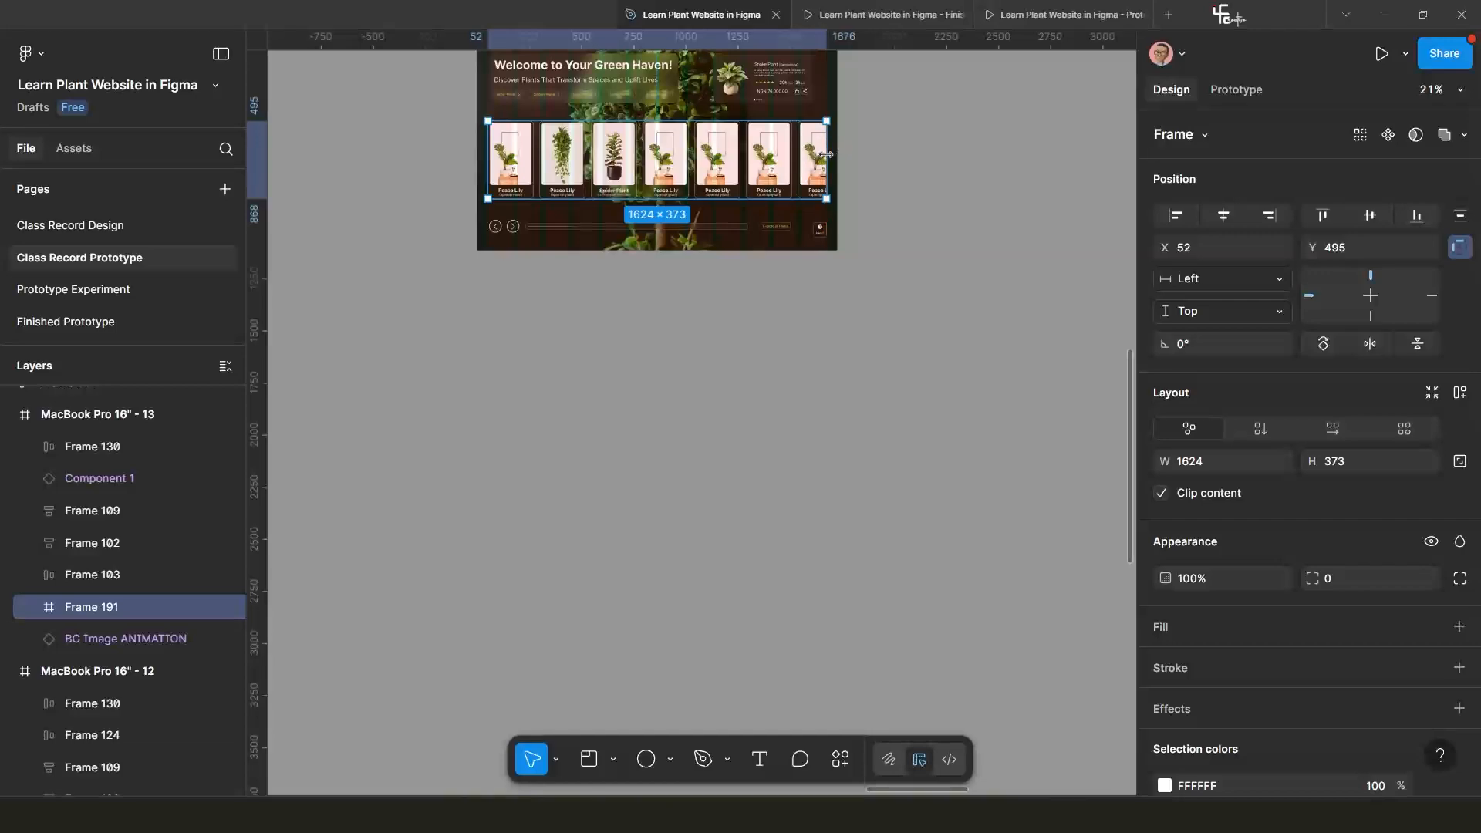
scroll(825, 154, "up", 10)
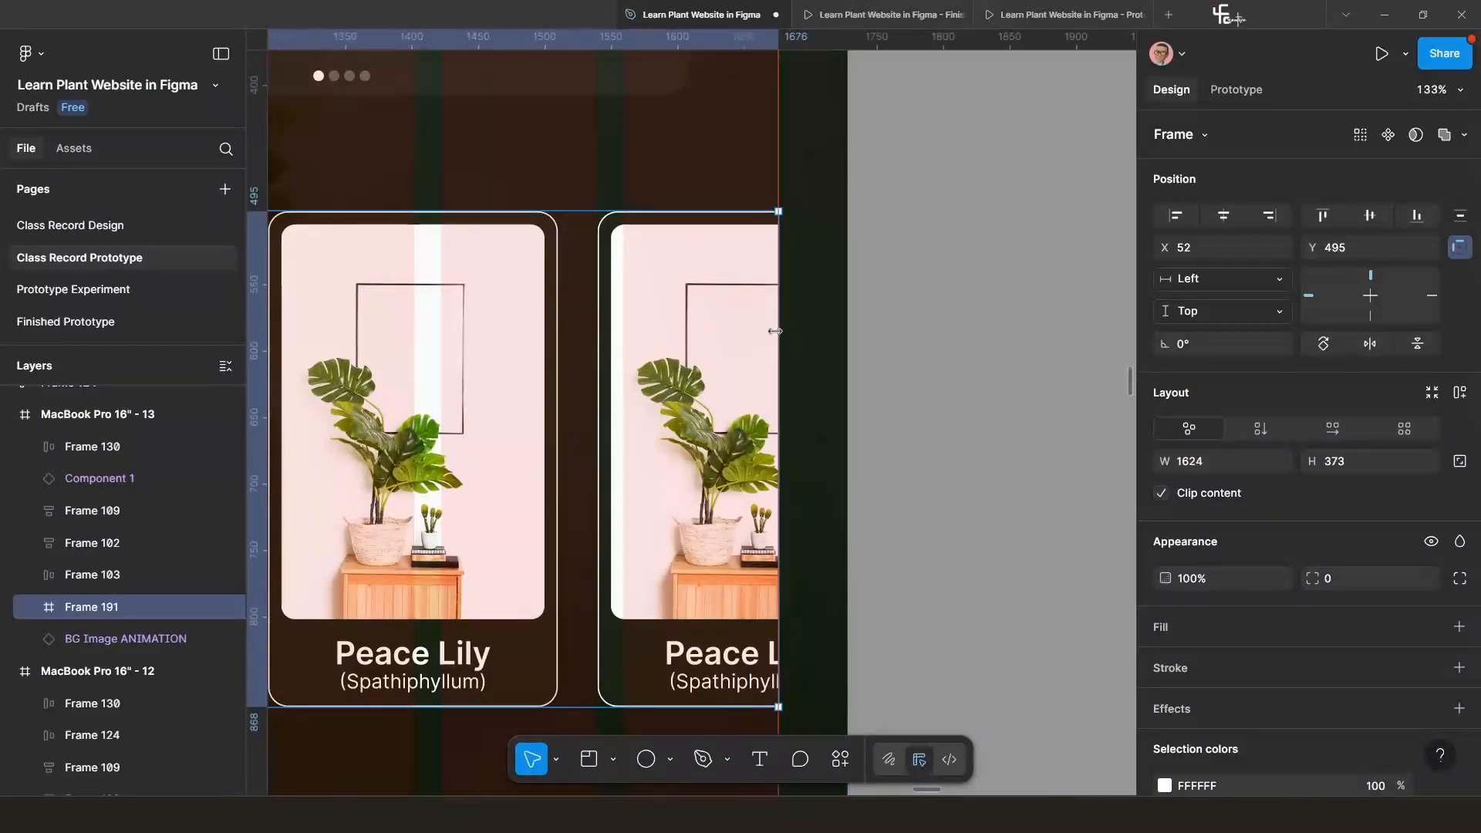
scroll(770, 330, "down", 10)
scroll(540, 436, "up", 3)
scroll(555, 428, "down", 3)
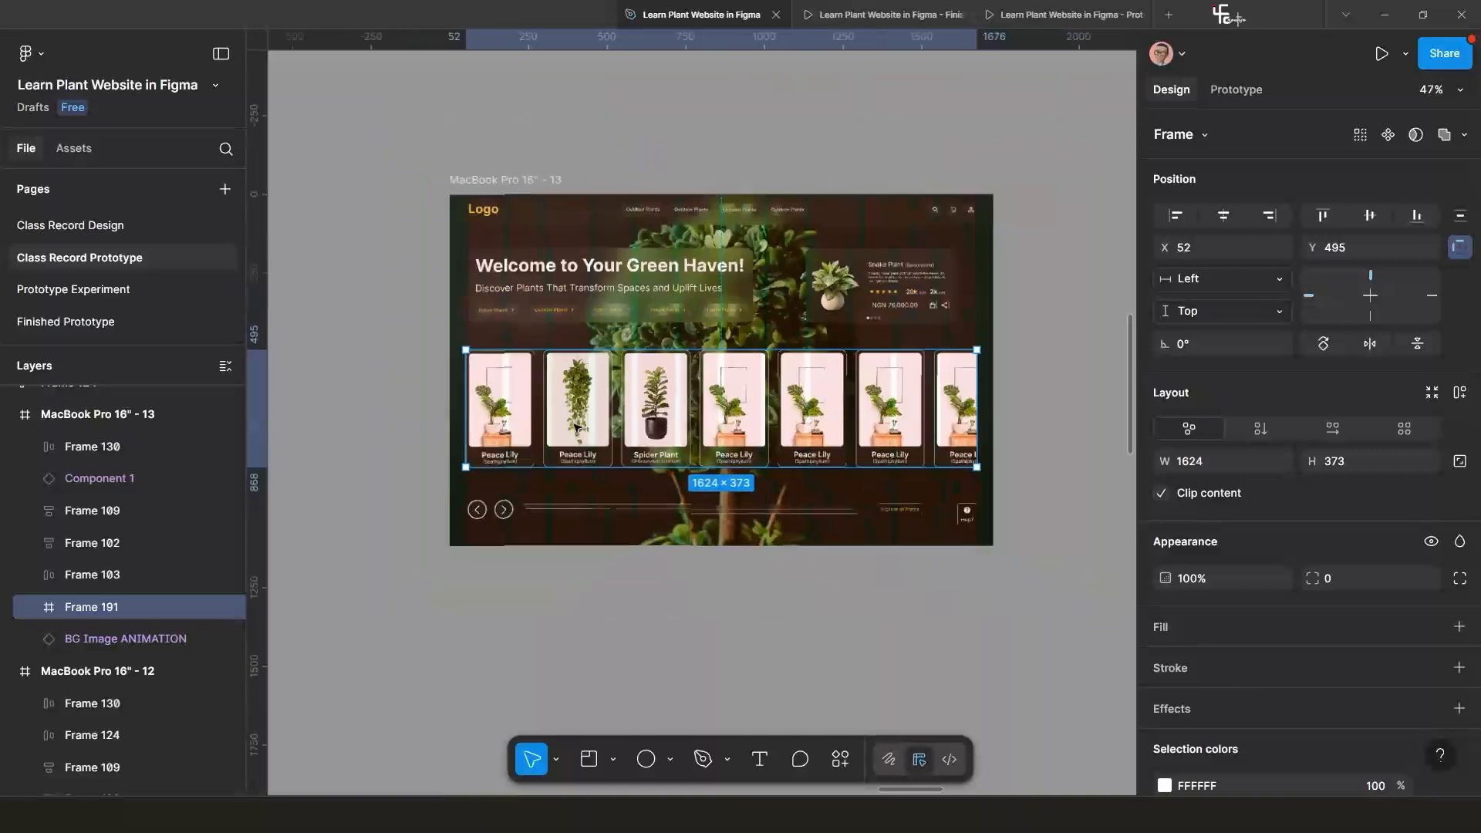
scroll(575, 417, "up", 2)
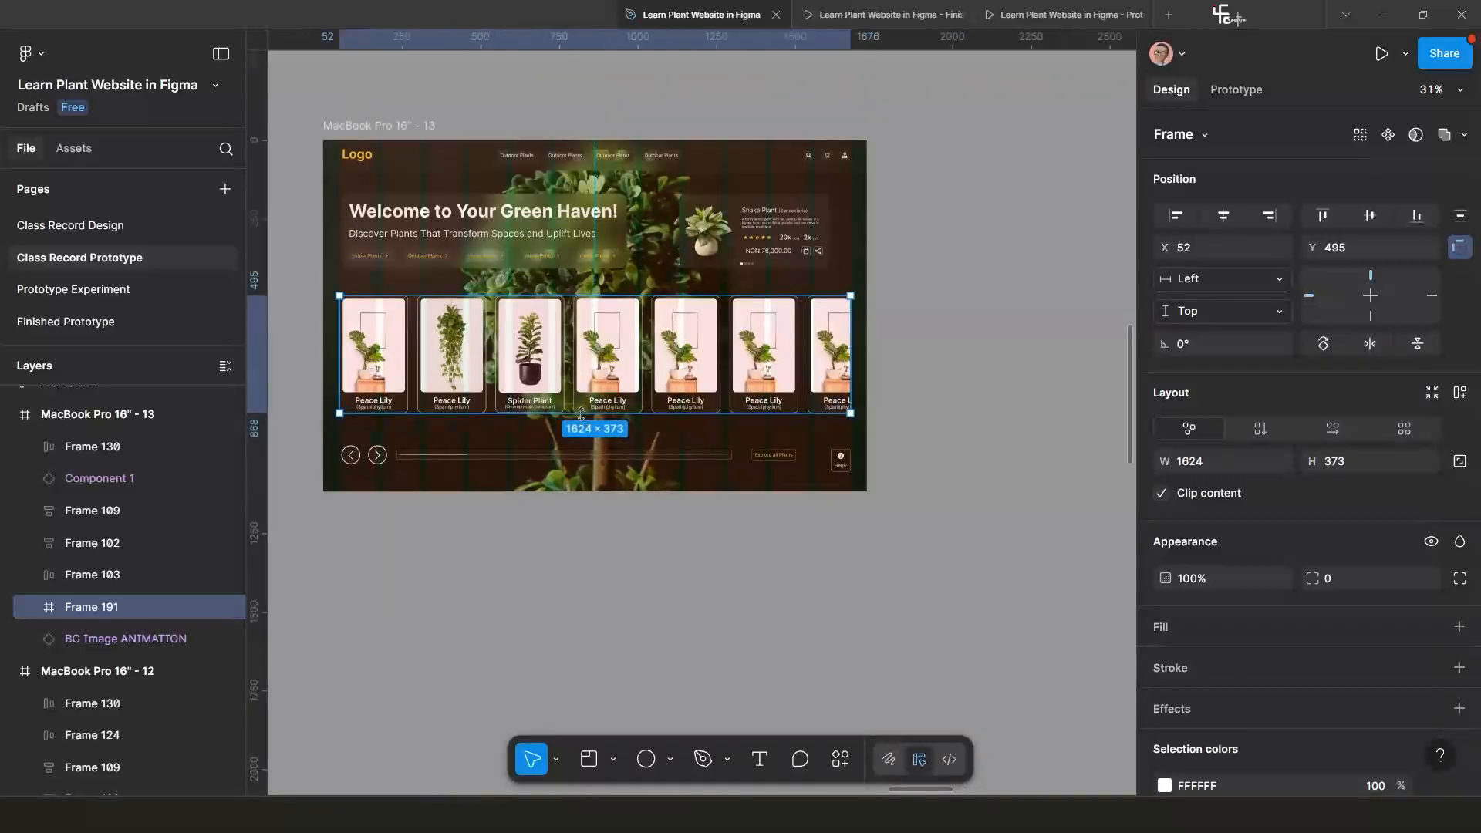
Try sliding the inner card row left to X -310 inside the clipped Frame 191, and undo the movement.
double_click(648, 369)
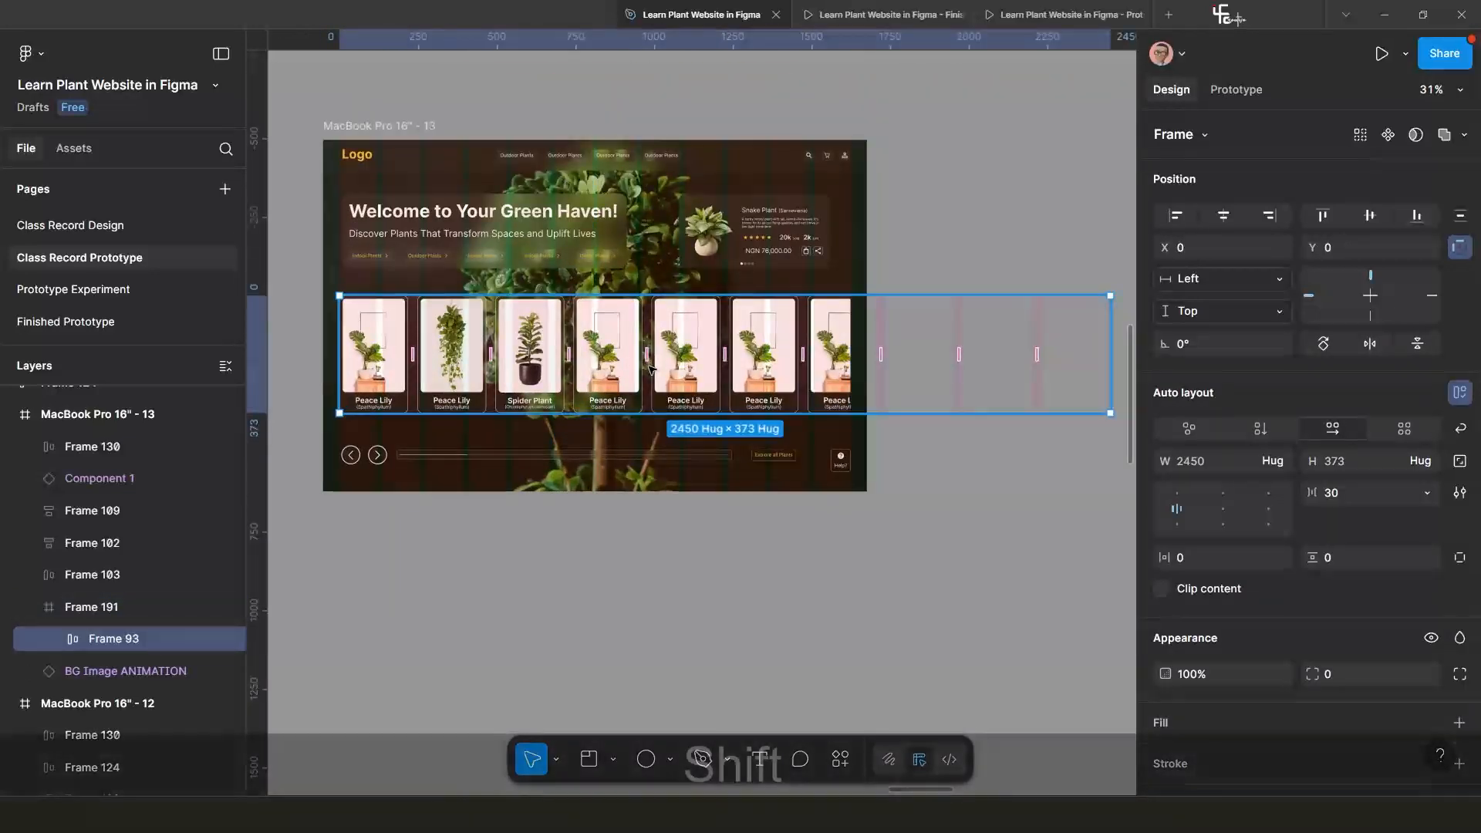
key("shift+Left")
key("shift+Left")
key("shift+Left")
key("shift+Left")
key("shift+Left")
key("shift+Left")
key("shift+Left")
key("shift+Left")
key("shift+Left")
key("shift+Left")
key("shift+Left")
key("shift+Left")
key("shift+Left")
key("shift+Left")
key("shift+Left")
key("shift+Left")
key("shift+Left")
key("shift+Left")
key("shift+Left")
key("shift+Left")
key("shift+Left")
key("shift+Left")
key("shift+Left")
key("shift+Left")
key("shift+Left")
key("shift+Left")
key("shift+Left")
key("shift+Left")
key("shift+Left")
key("shift+Left")
key("shift+Left")
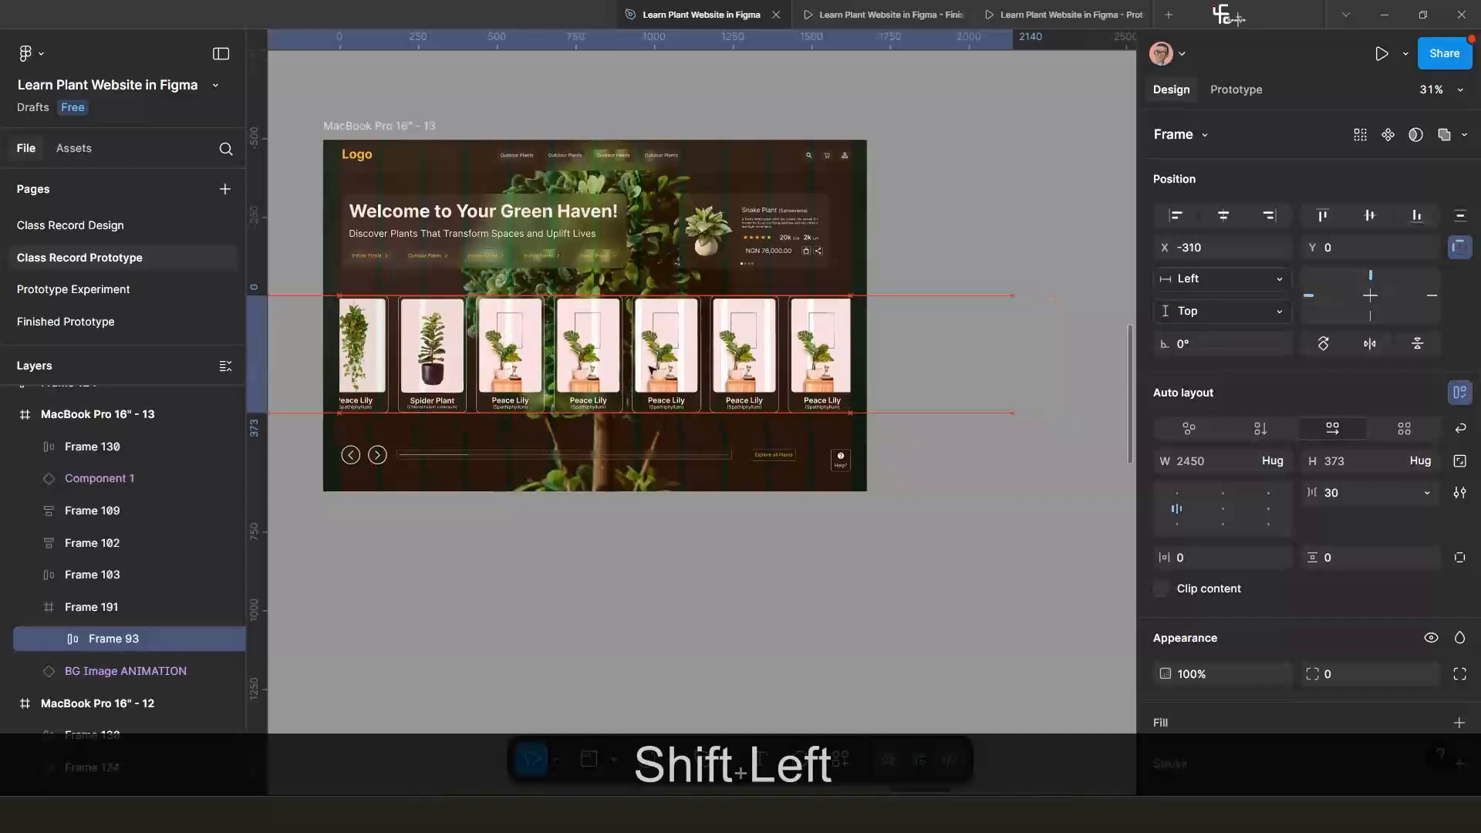
key("ctrl+z")
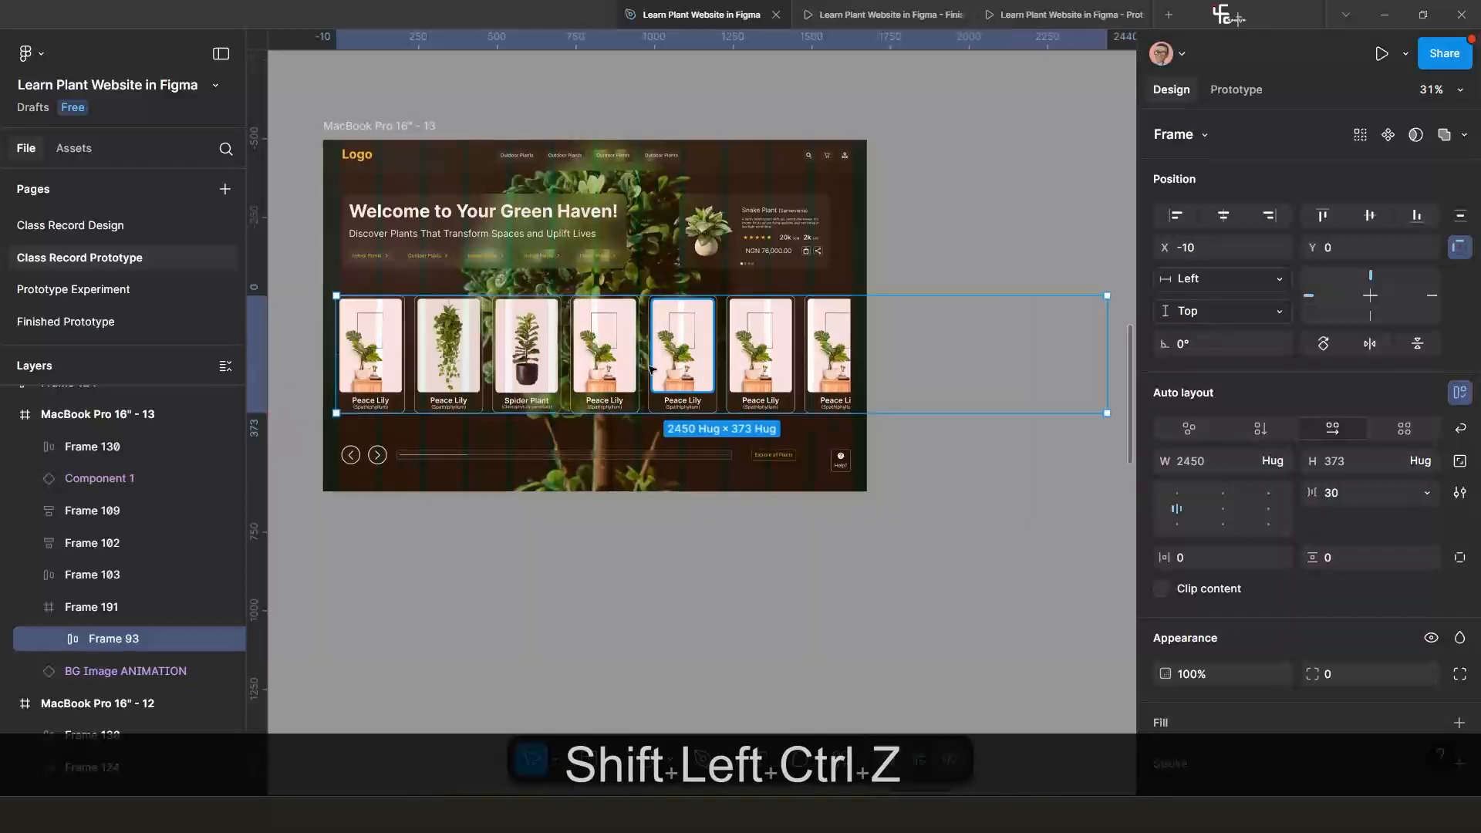
Reorder the Spider Plant component instance from third to eighth position in the card row.
double_click(535, 365)
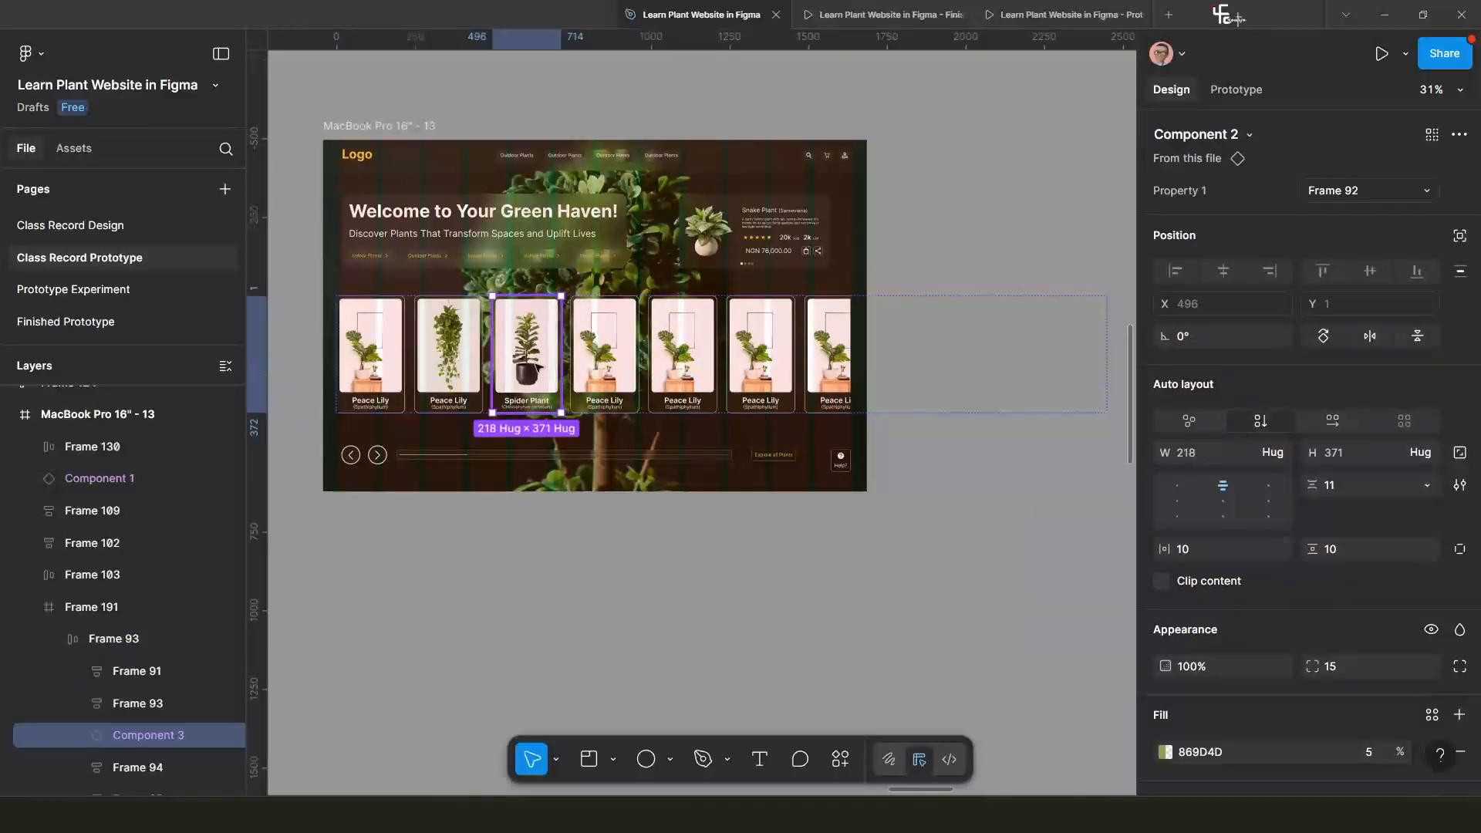
key("Right")
key("Right")
key("Right")
key("Right")
key("Right")
key("Right")
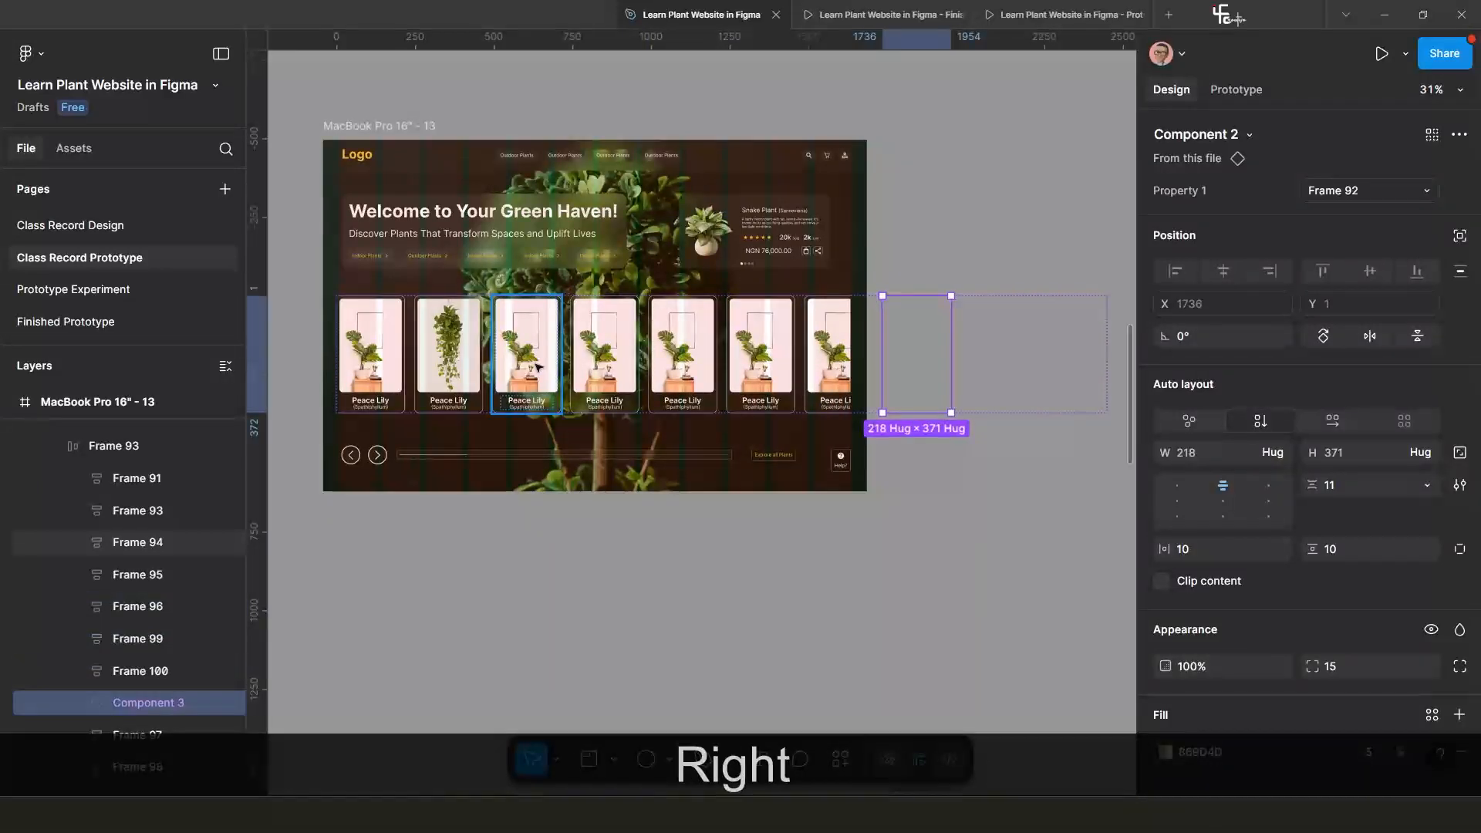
Duplicate the MacBook Pro 16" - 13 frame onto the empty canvas directly to its right.
scroll(550, 455, "down", 2)
left_click(579, 507)
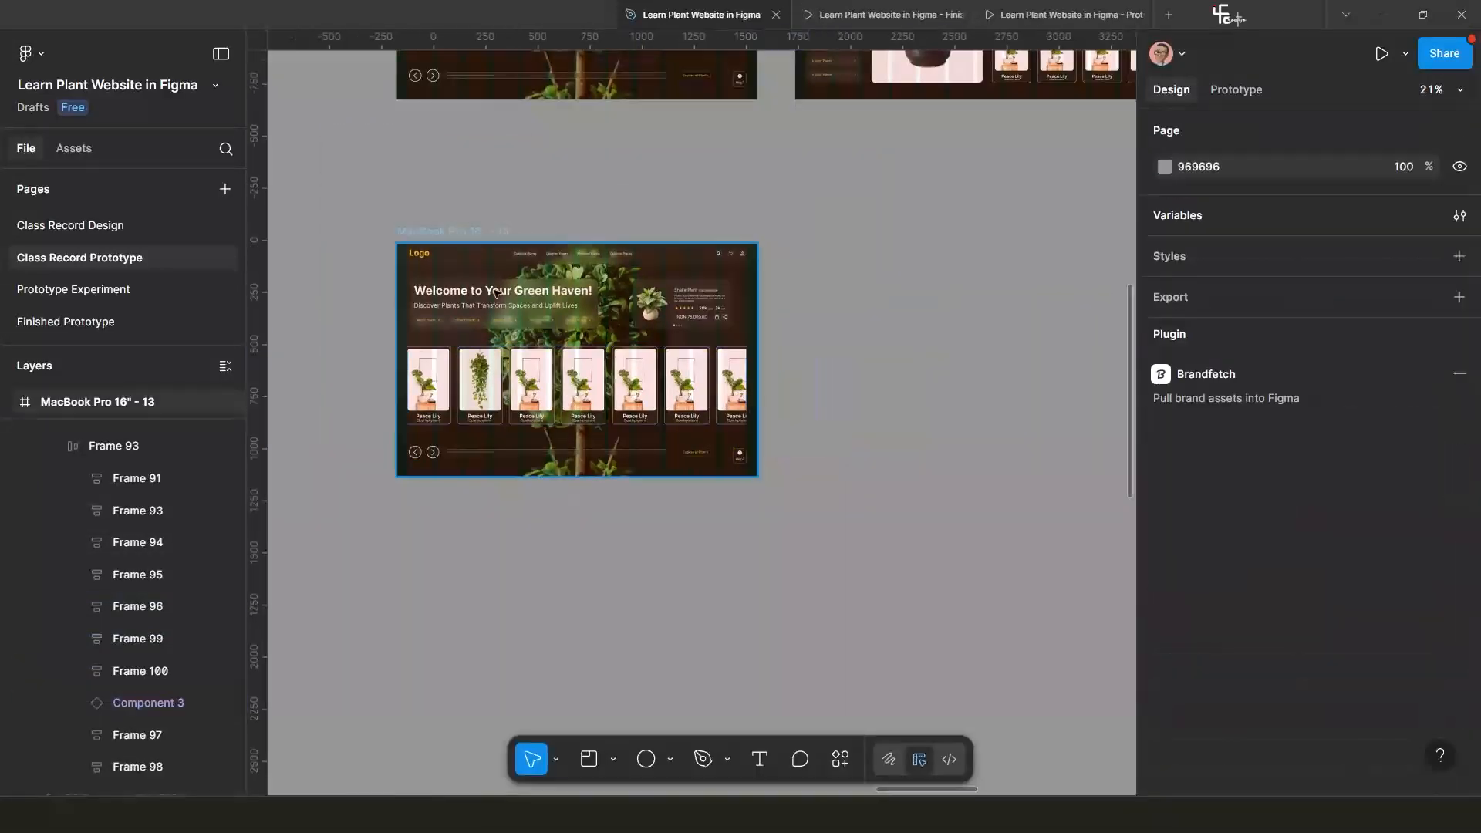
left_click(467, 231)
left_click_drag(467, 232, 848, 271)
scroll(821, 378, "down", 1)
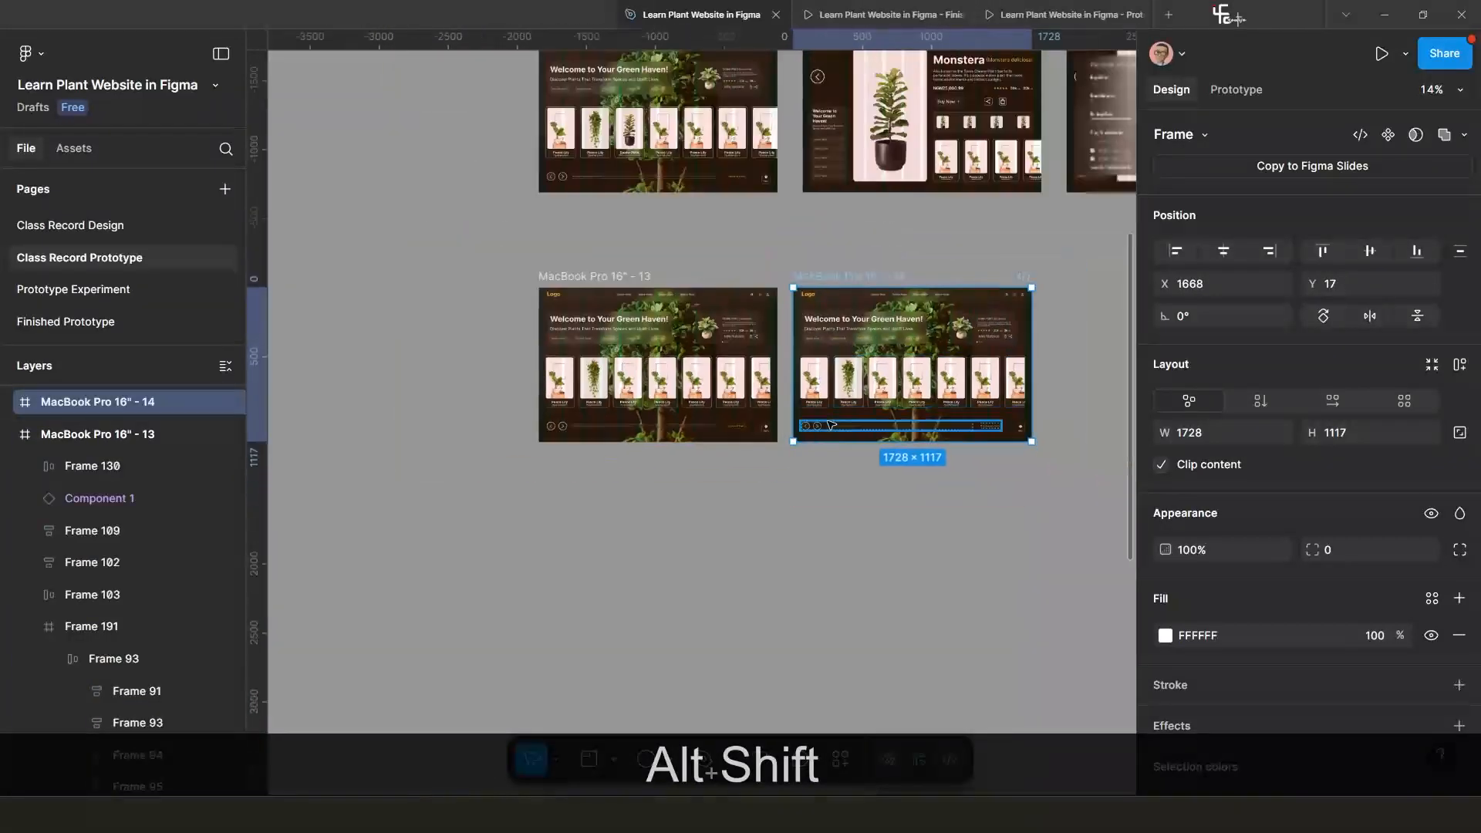
scroll(818, 420, "up", 2)
left_click_drag(818, 420, 694, 390)
scroll(694, 392, "down", 3)
scroll(669, 387, "up", 3)
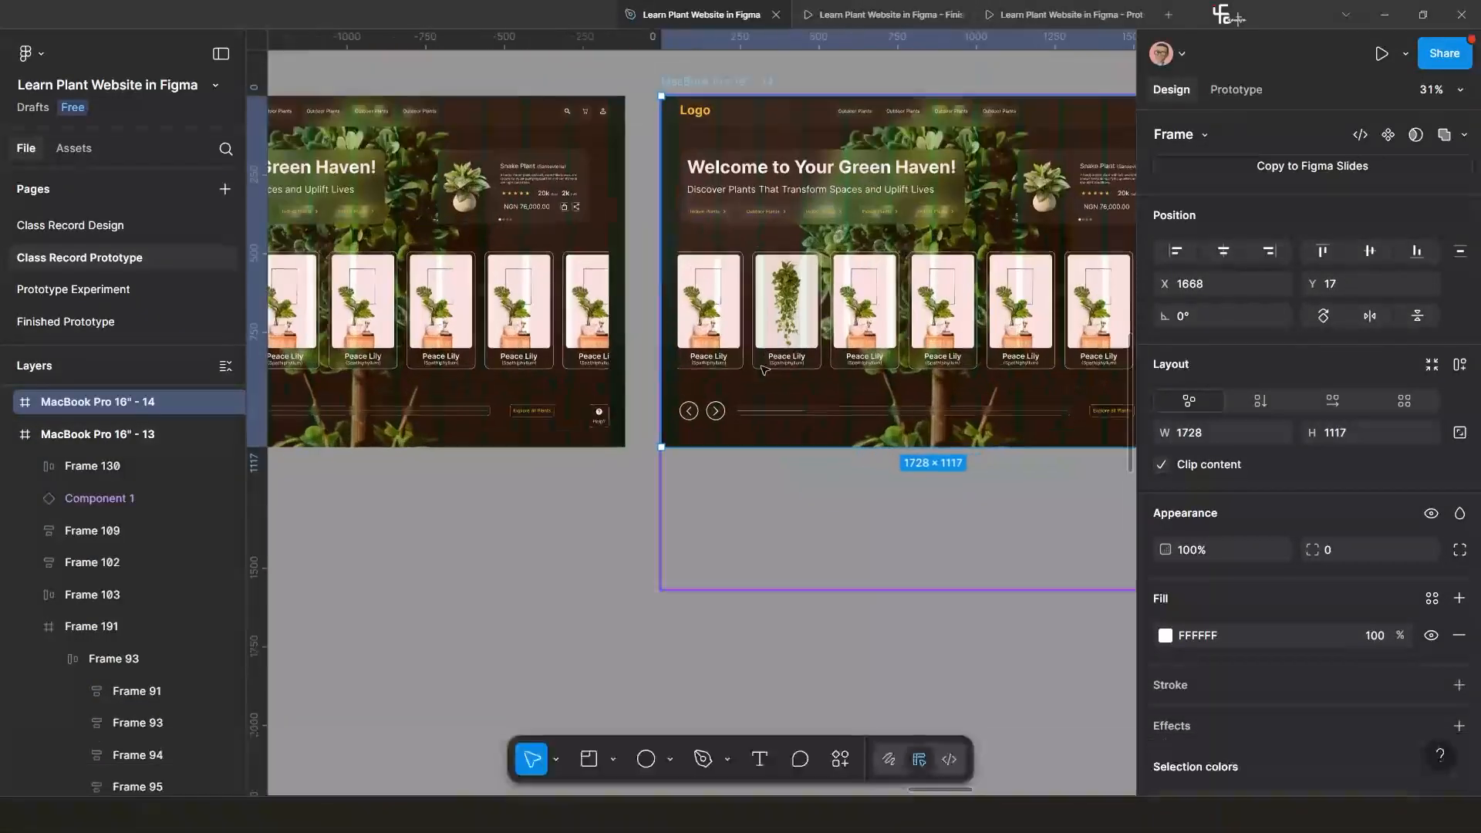
scroll(841, 349, "down", 2)
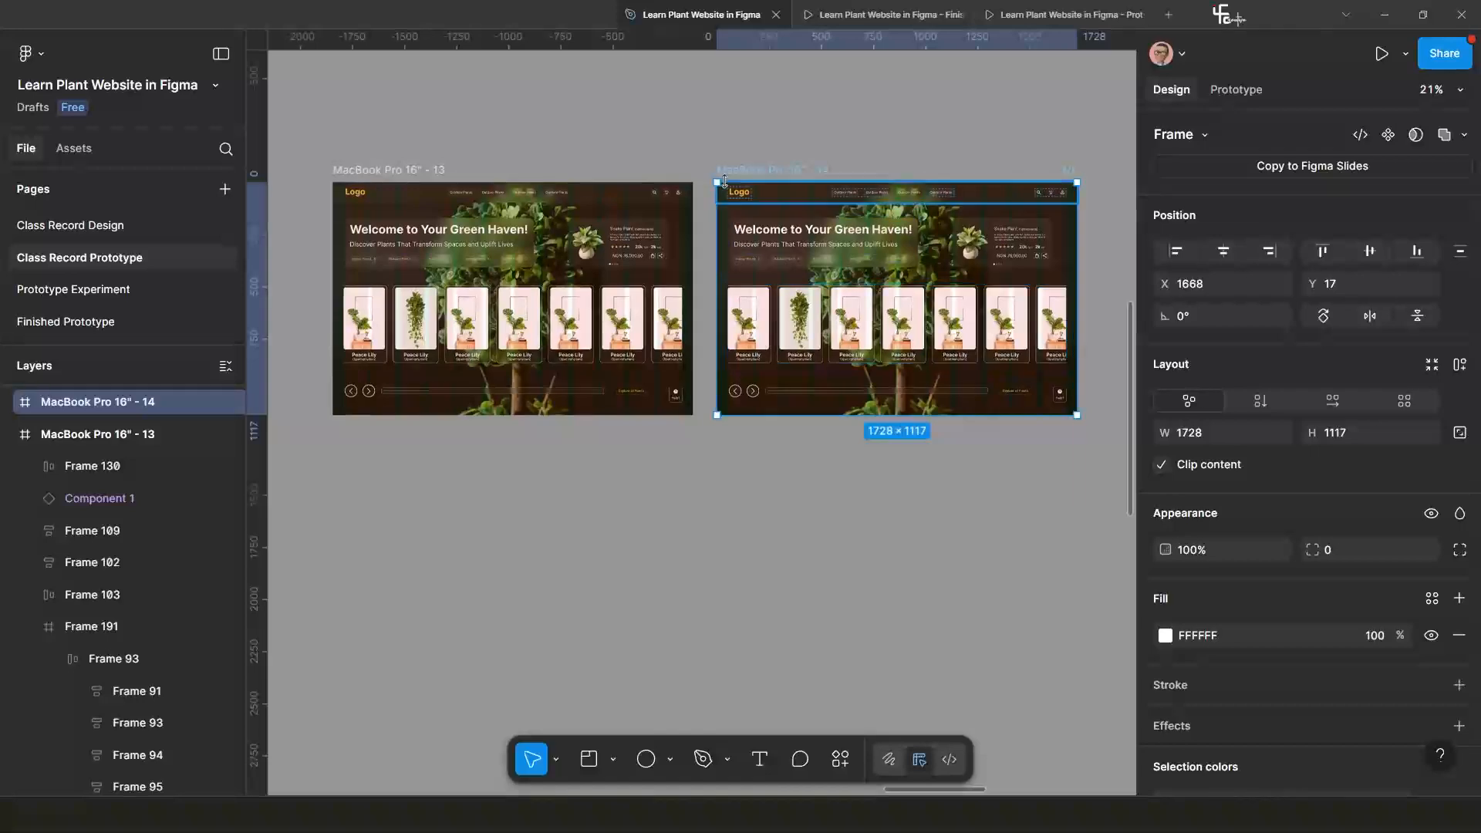
Move the MacBook Pro 16" - 13 frame left to X -423, away from its duplicate.
scroll(541, 324, "up", 2)
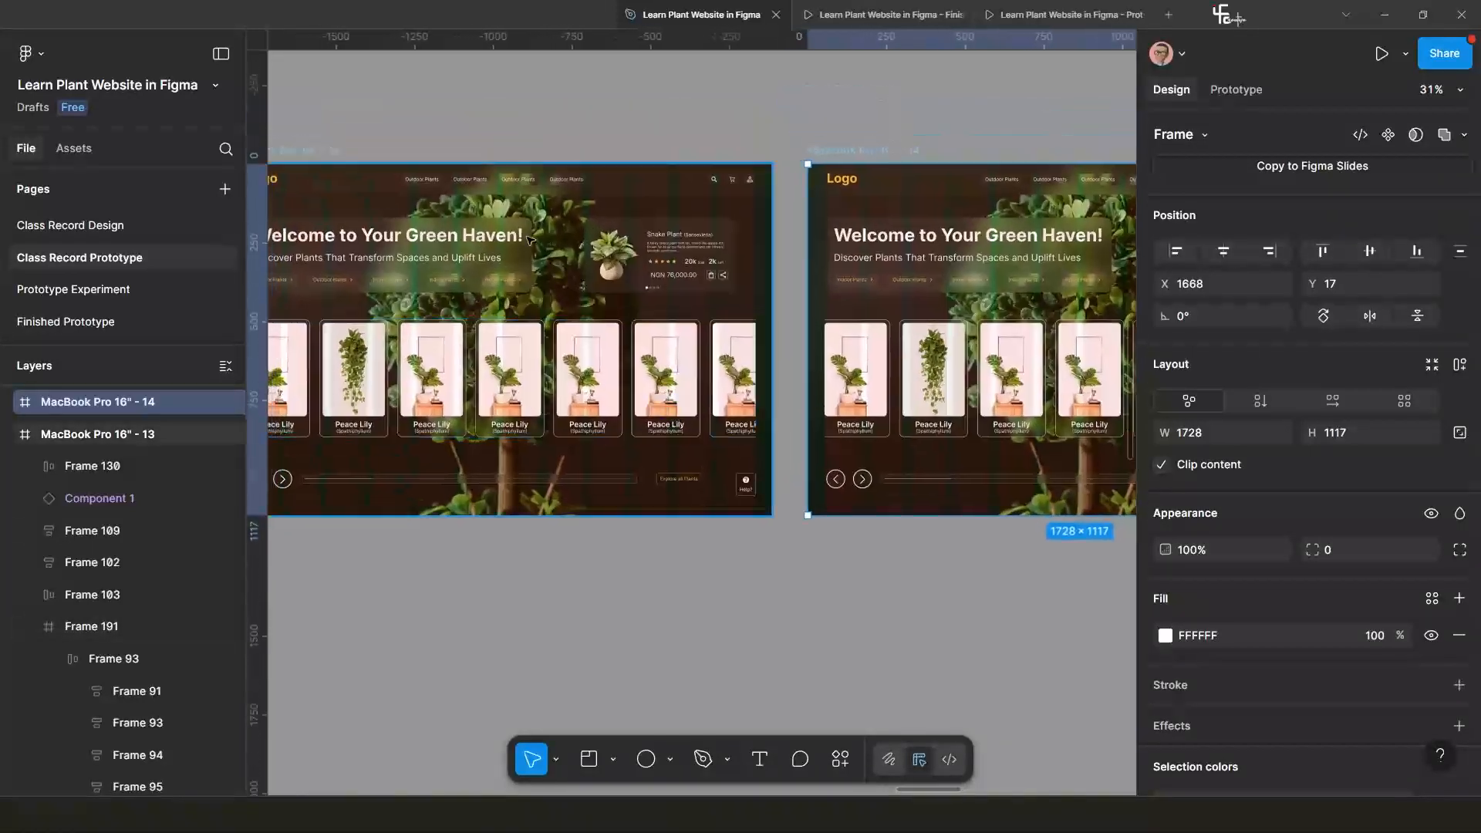
scroll(511, 281, "down", 3)
scroll(511, 281, "left", 1)
left_click_drag(461, 199, 417, 198)
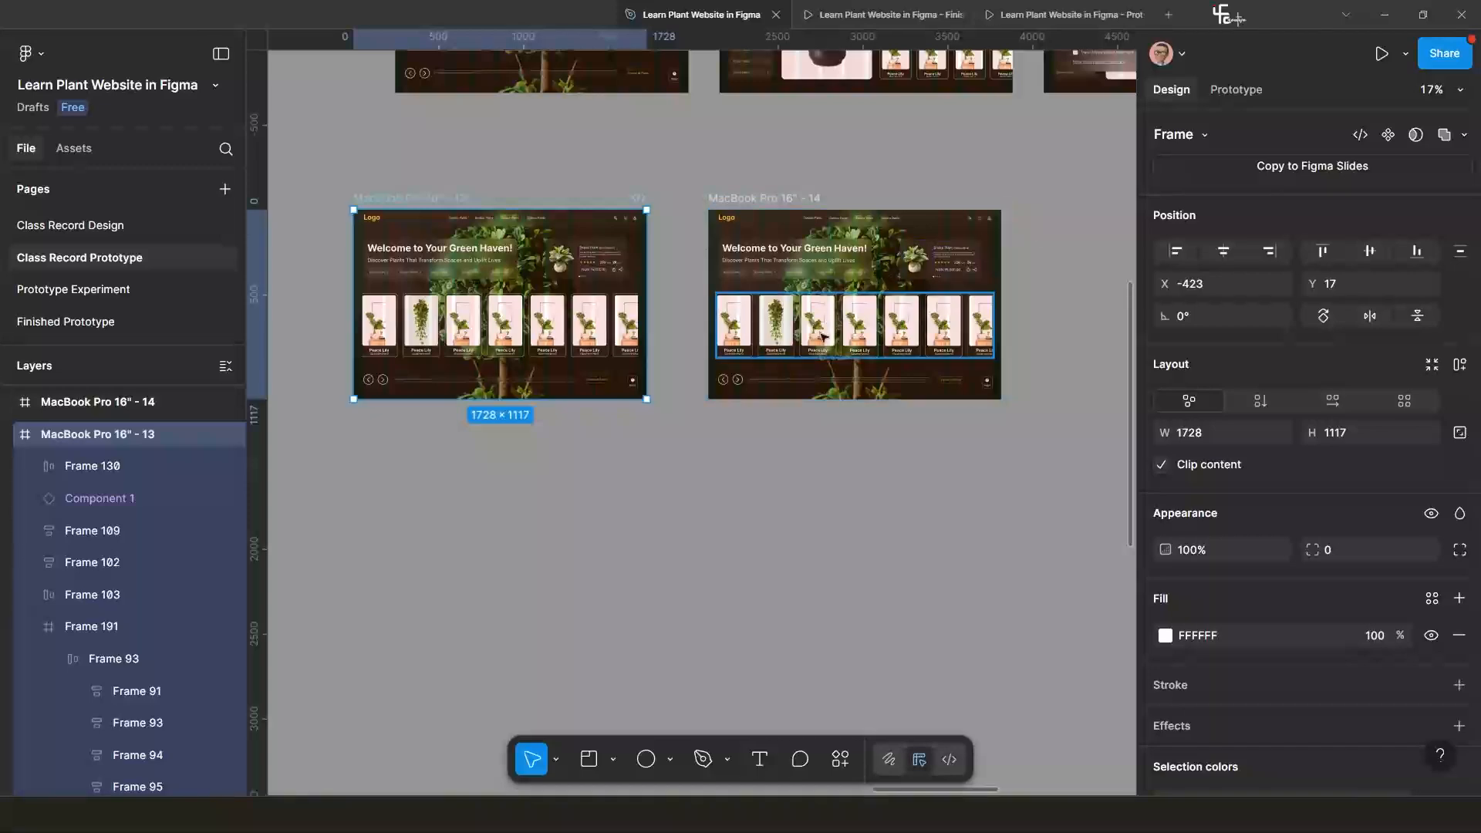
Slide the inner card row, Frame 93, inside MacBook Pro 16" - 14's clipped Frame 191 left to X -470.
scroll(613, 399, "up", 5)
scroll(612, 399, "down", 3)
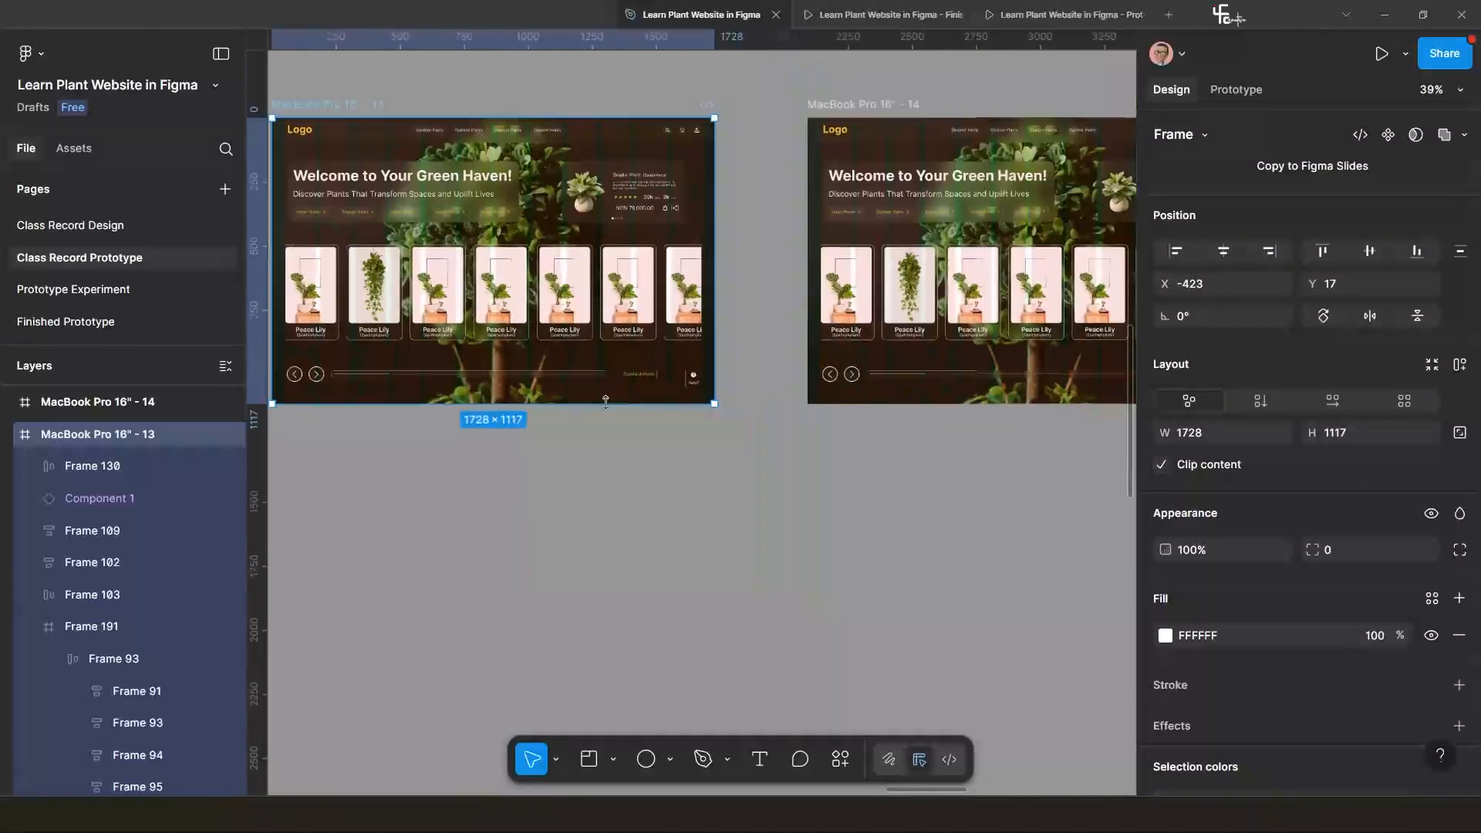
scroll(791, 362, "right", 2)
scroll(791, 362, "up", 2)
scroll(747, 394, "right", 1)
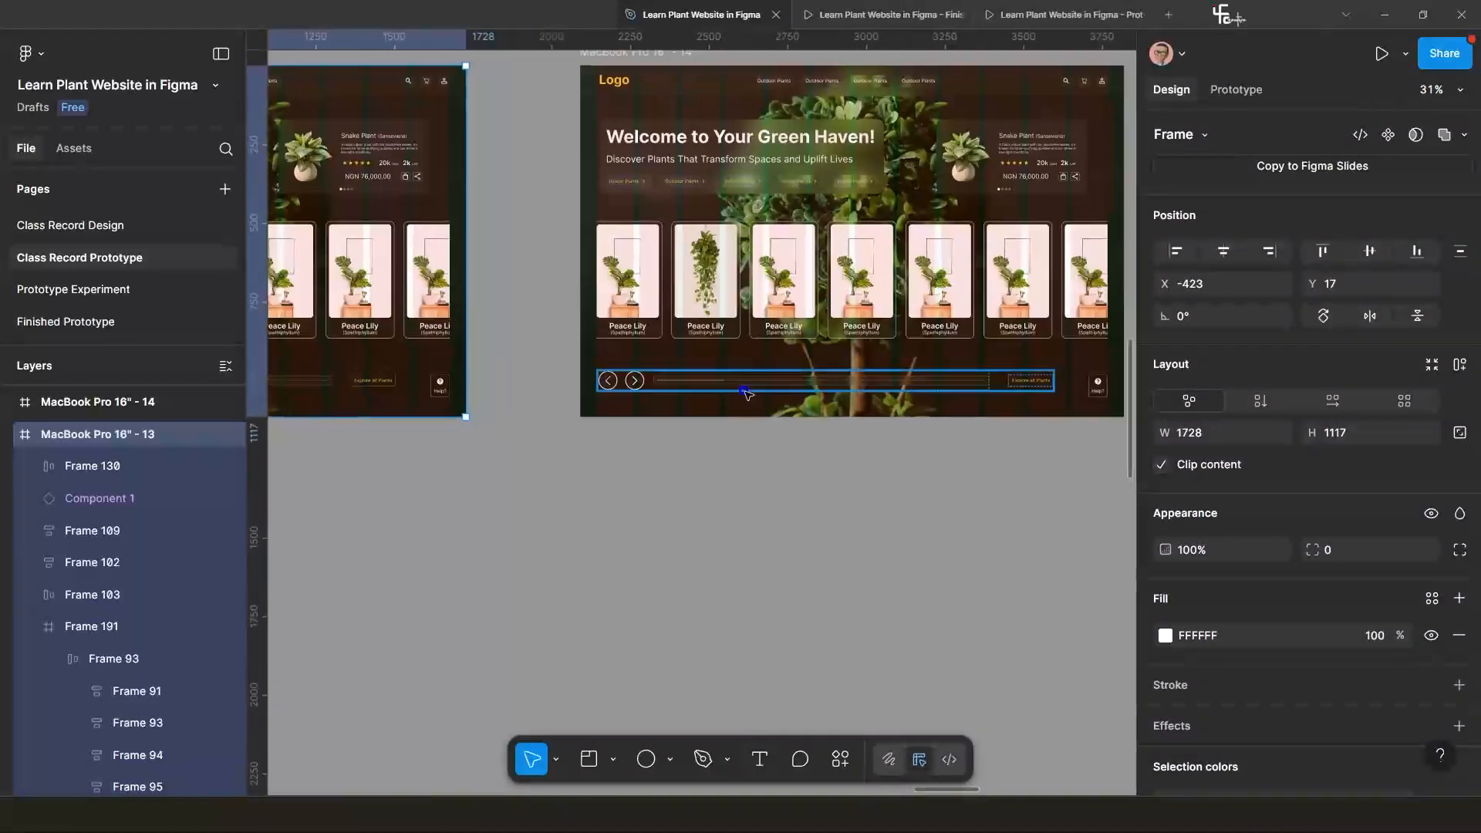
left_click(835, 287)
scroll(837, 289, "down", 2)
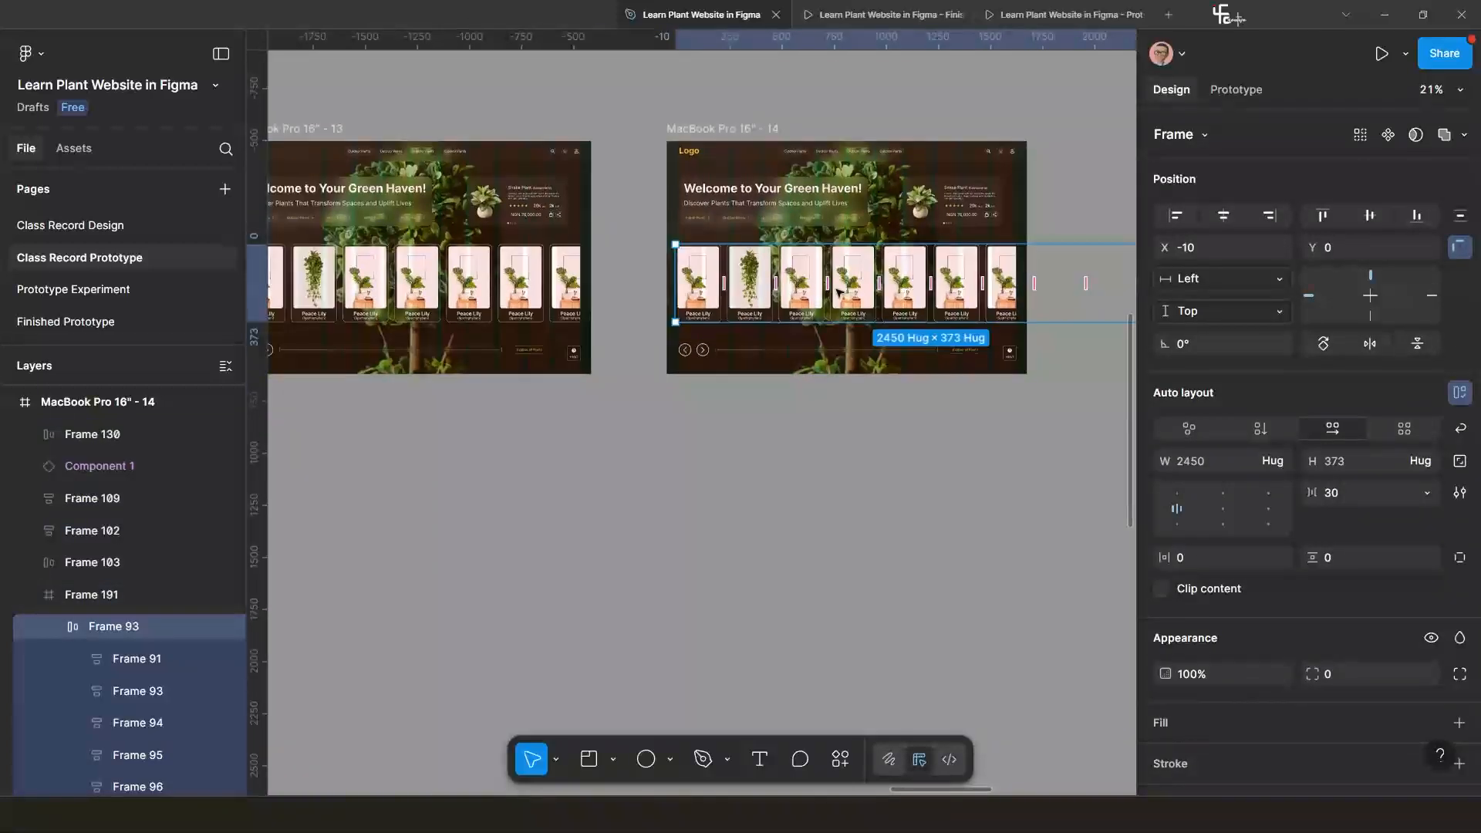
key("shift")
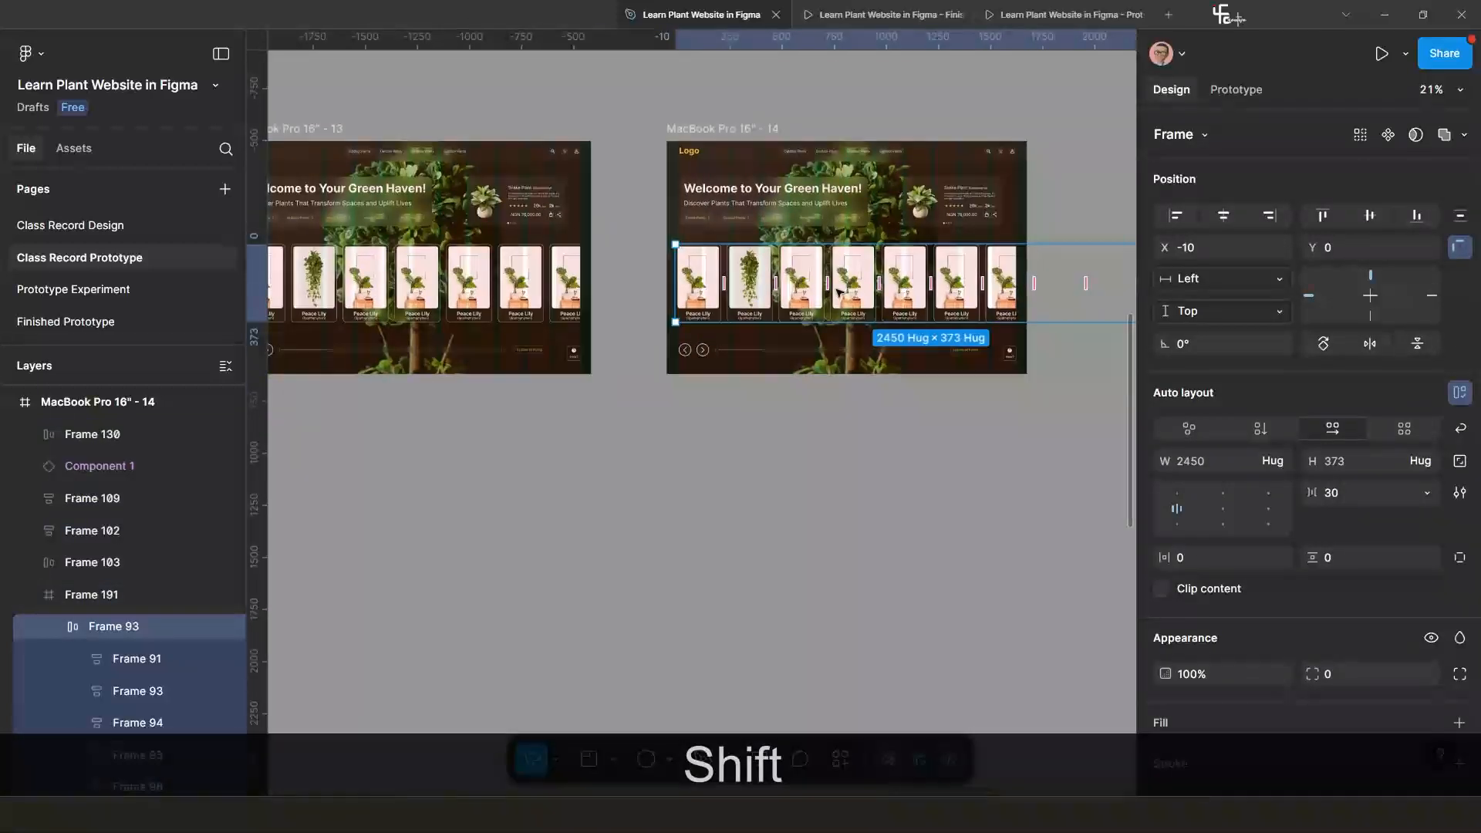
left_click(711, 436)
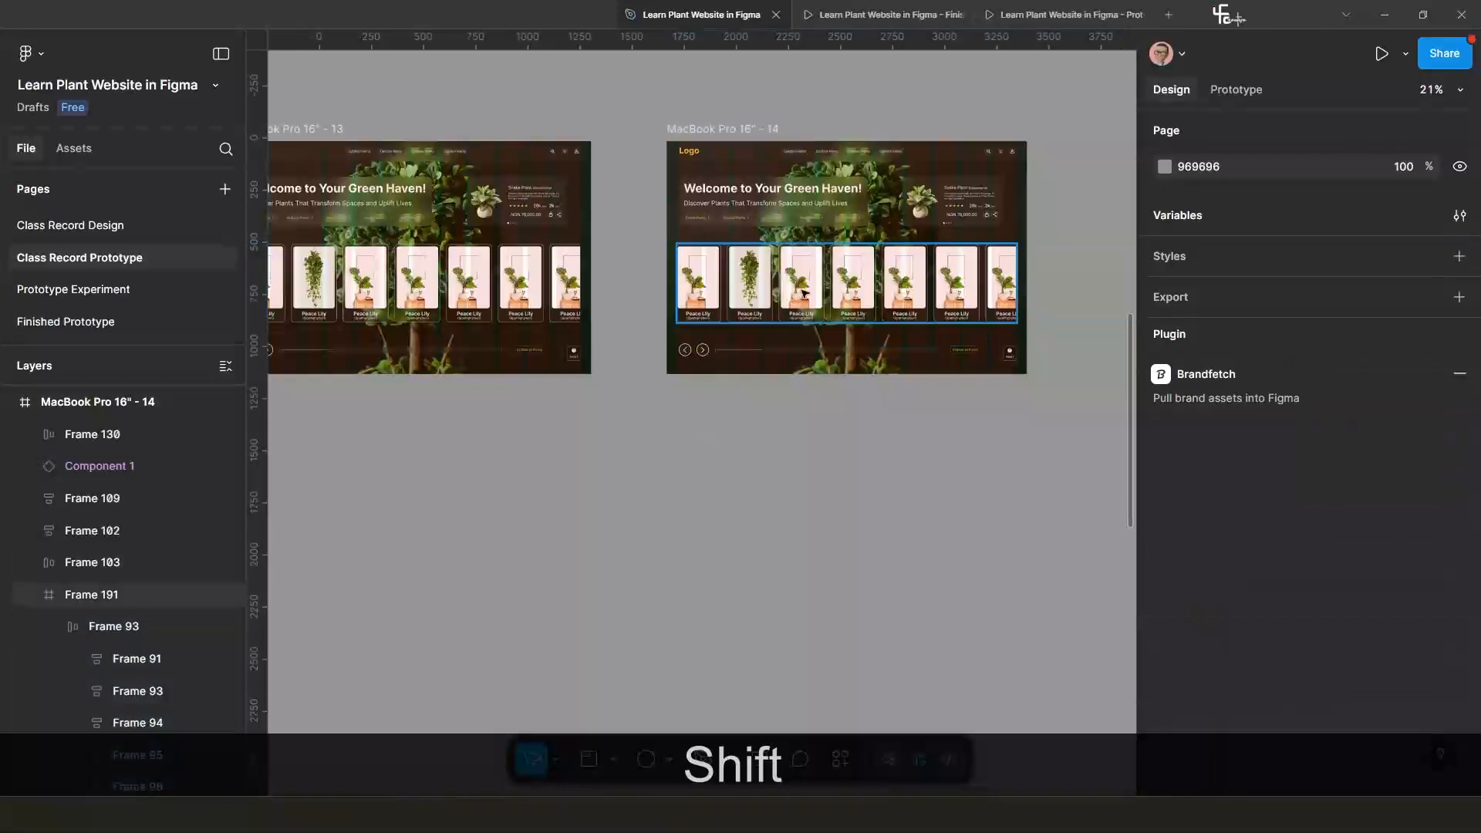
left_click(805, 291)
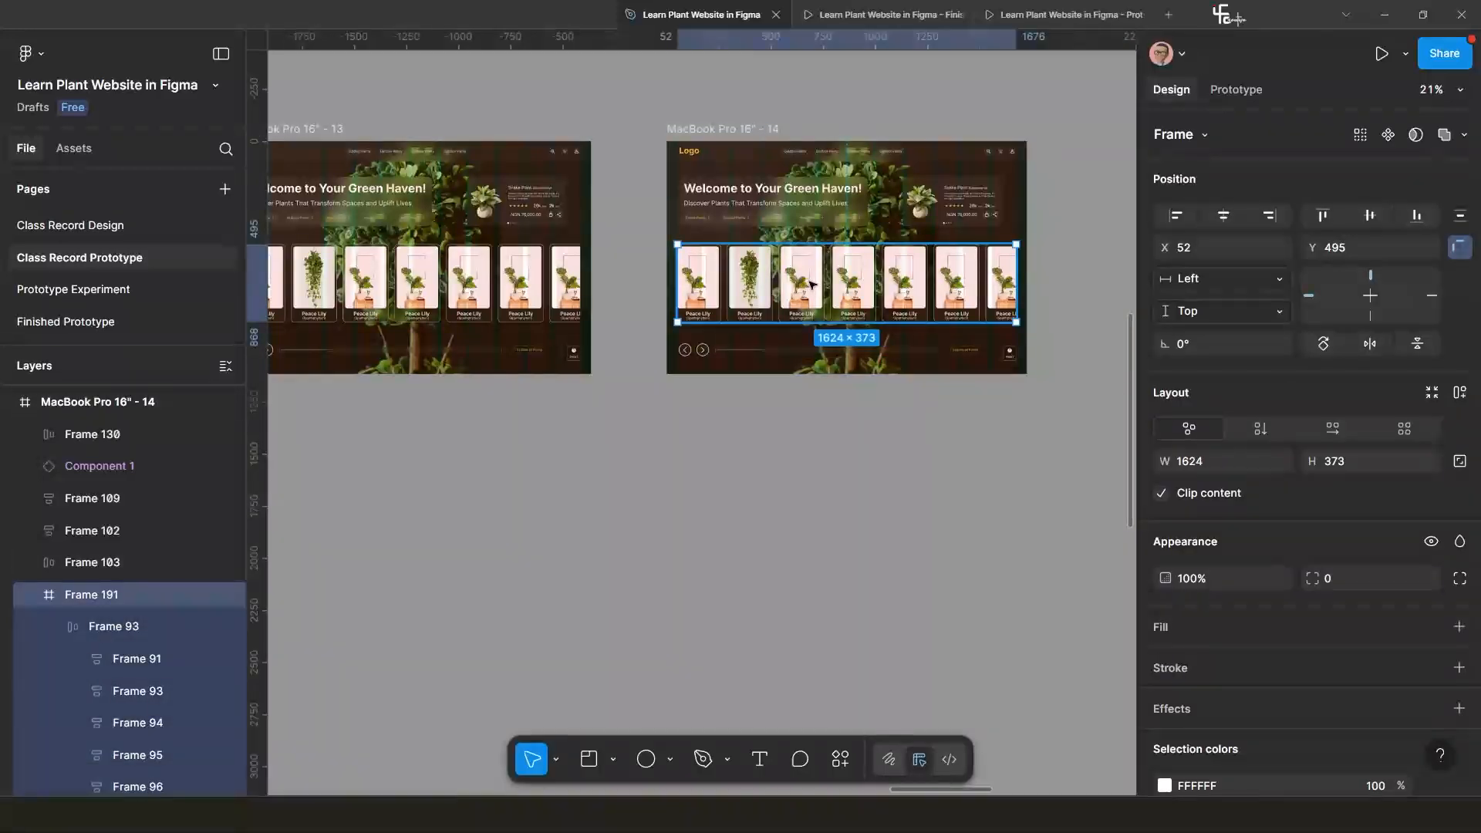
left_click(799, 284)
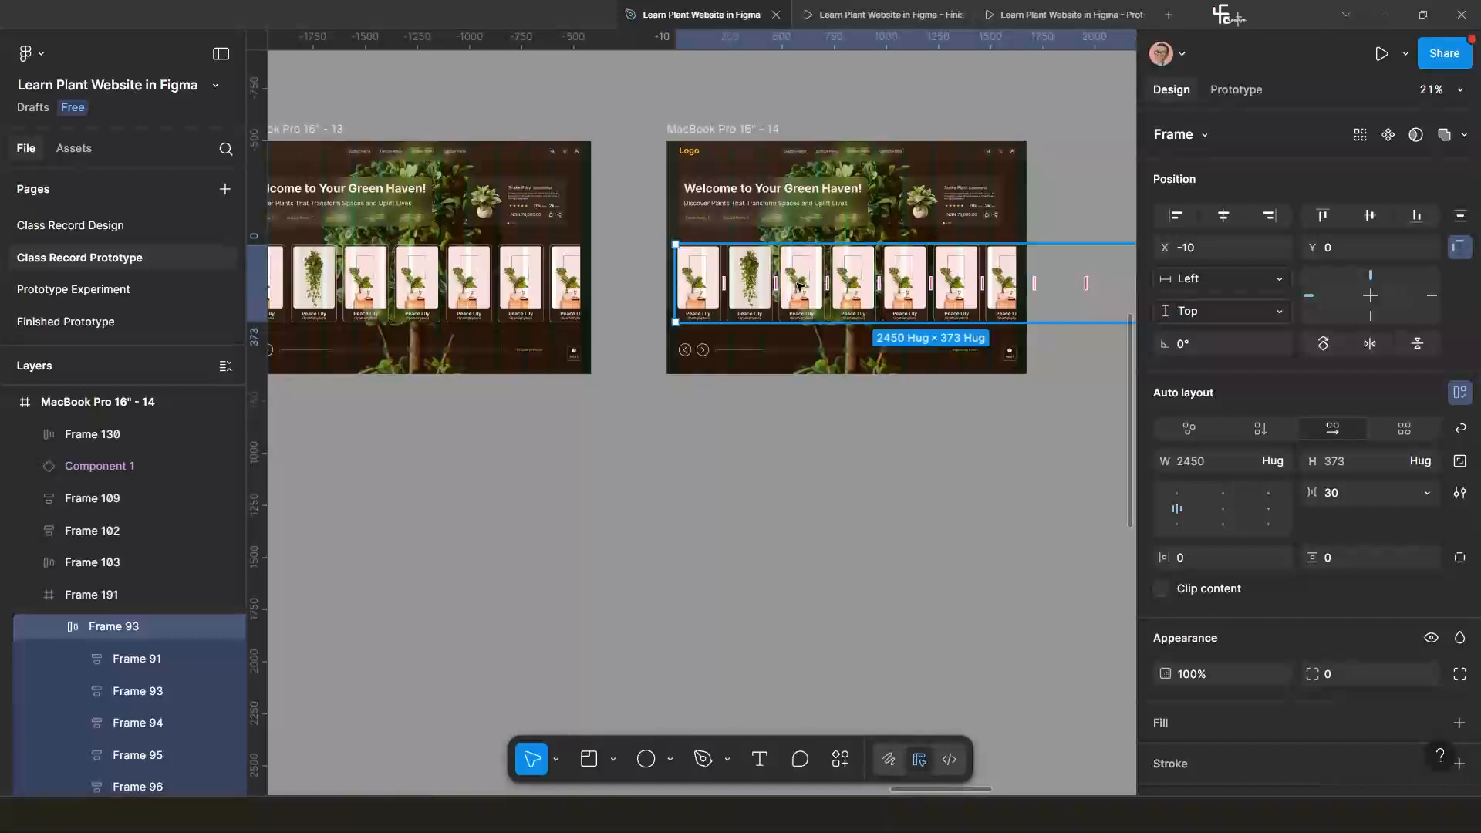
key("shift")
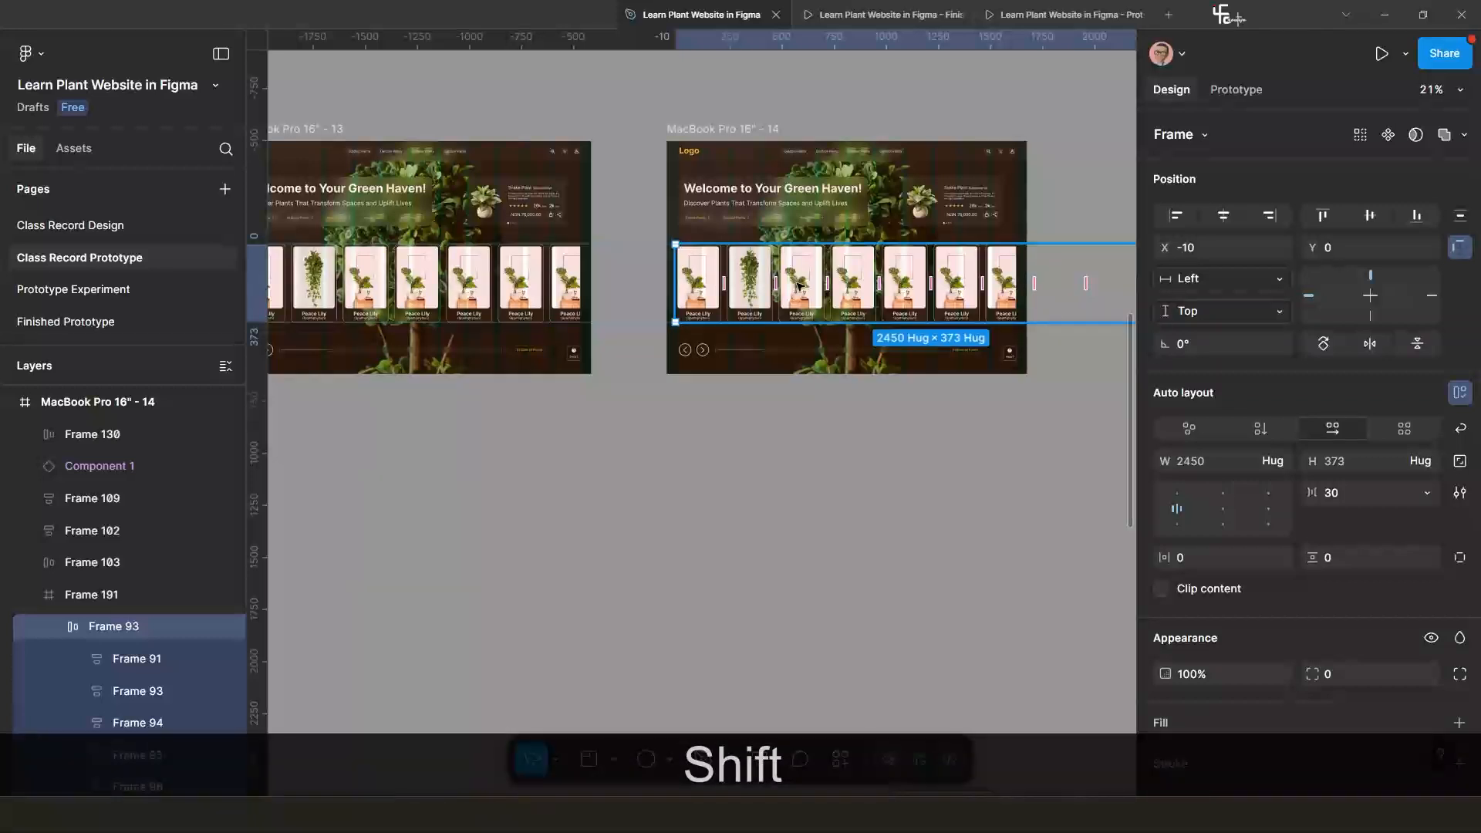
key("shift")
key("shift+Left")
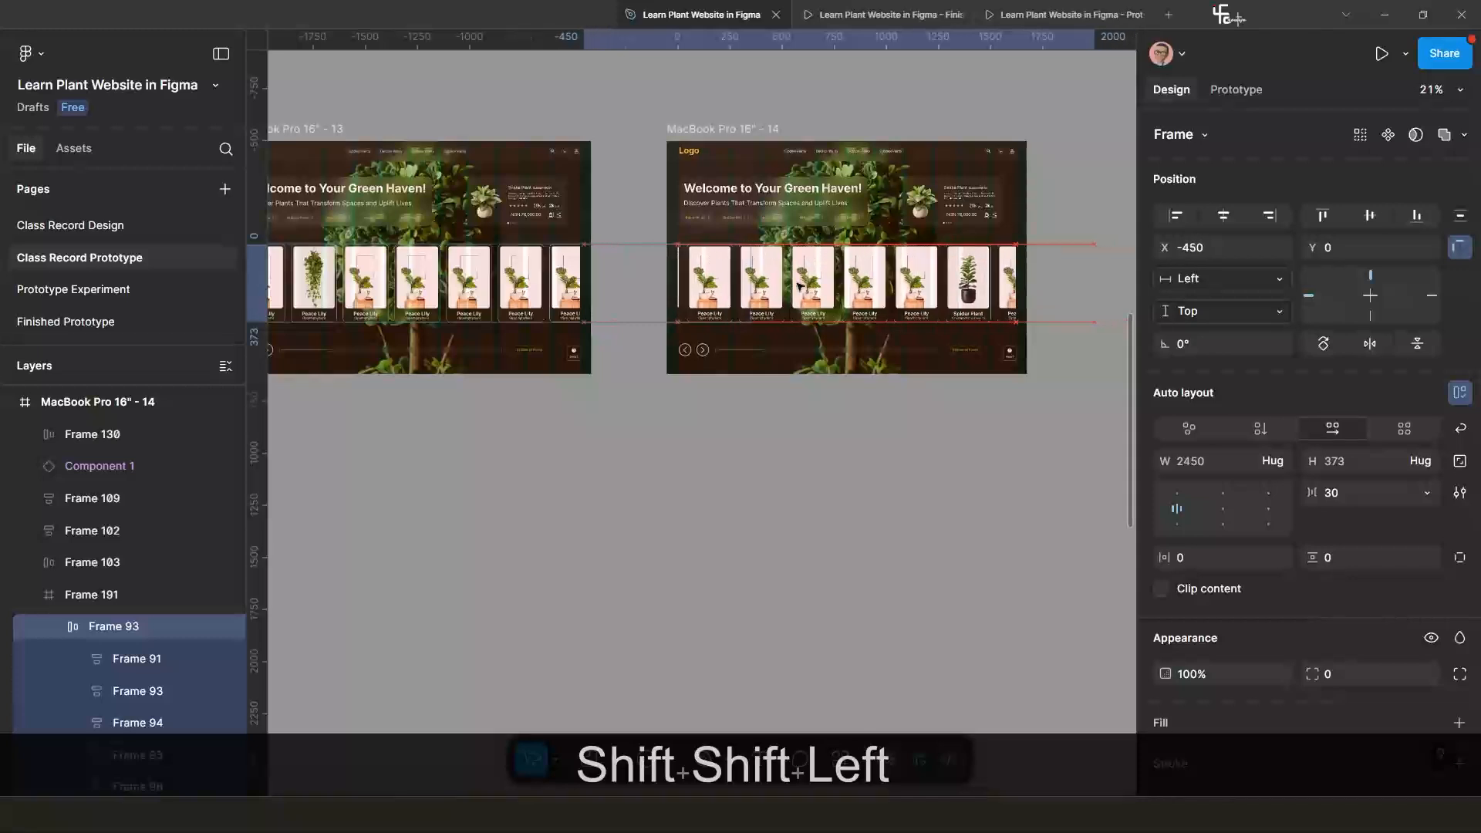
key("shift+Left")
key("shift+Left")
key("shift+Left")
key("shift+Left")
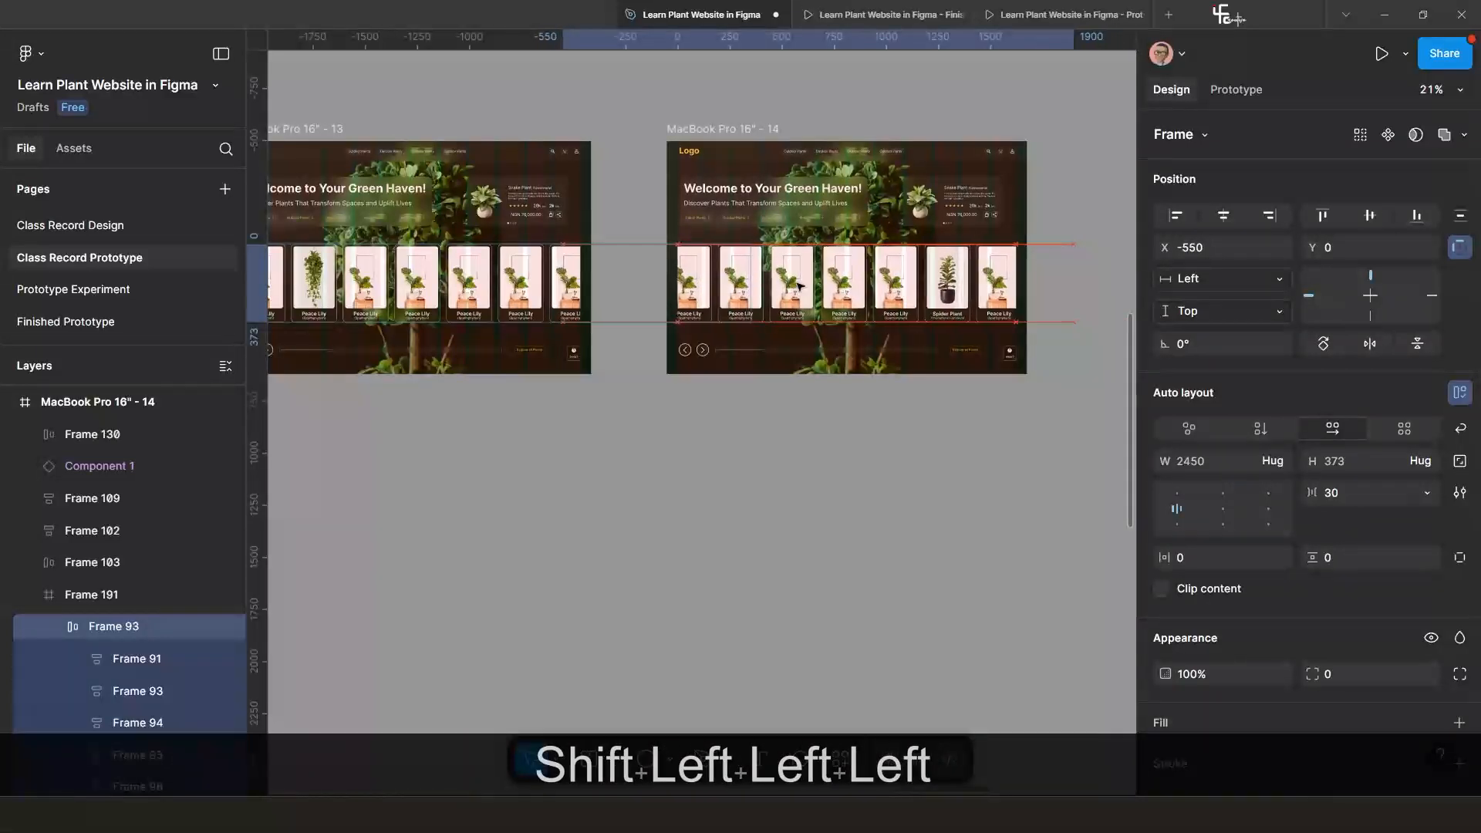
key("shift+Right")
key("shift+Right")
key("shift+Right")
key("shift+Right")
key("shift+Right")
key("shift+Right")
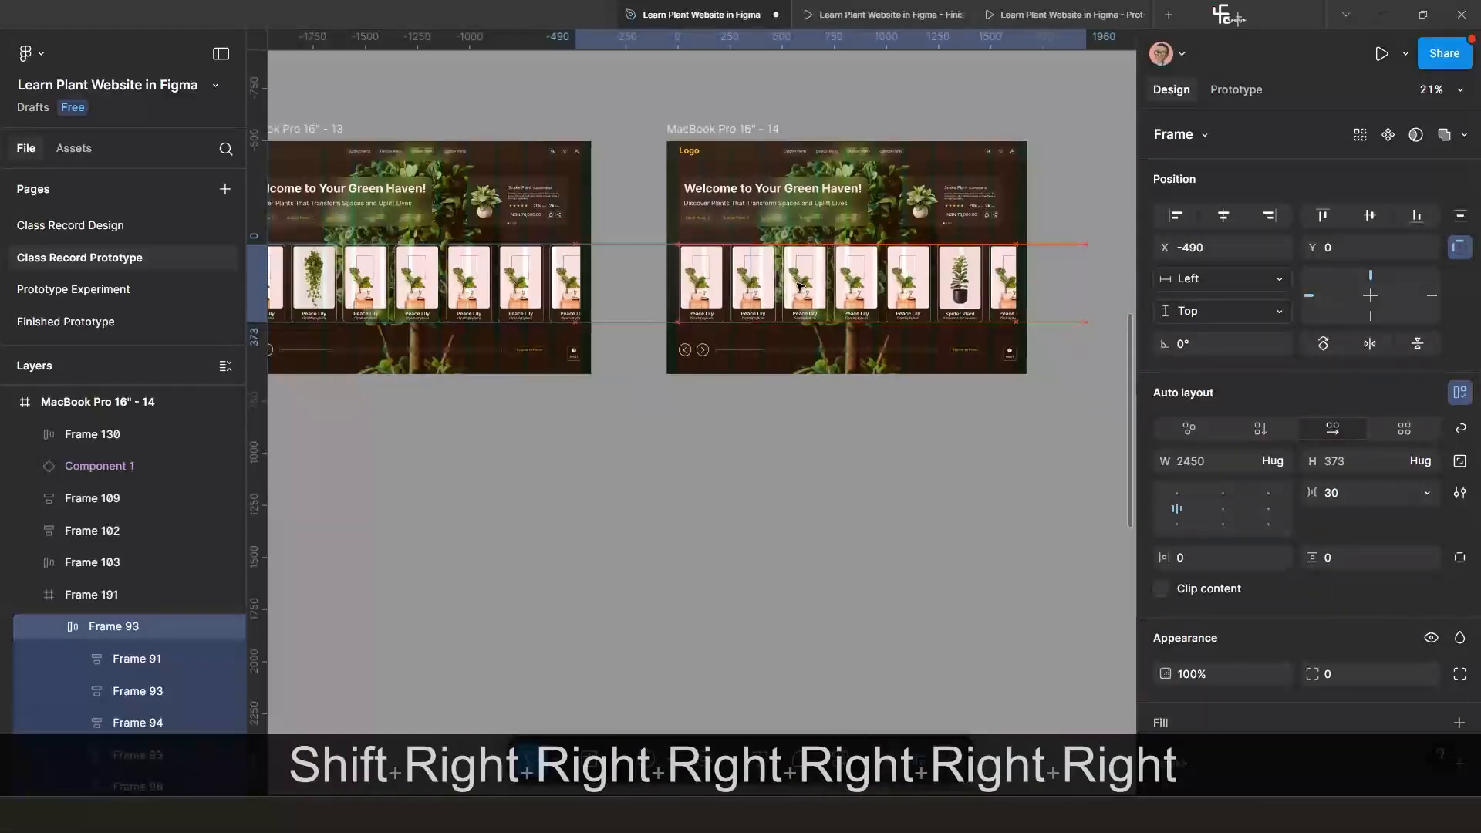
key("shift+Right")
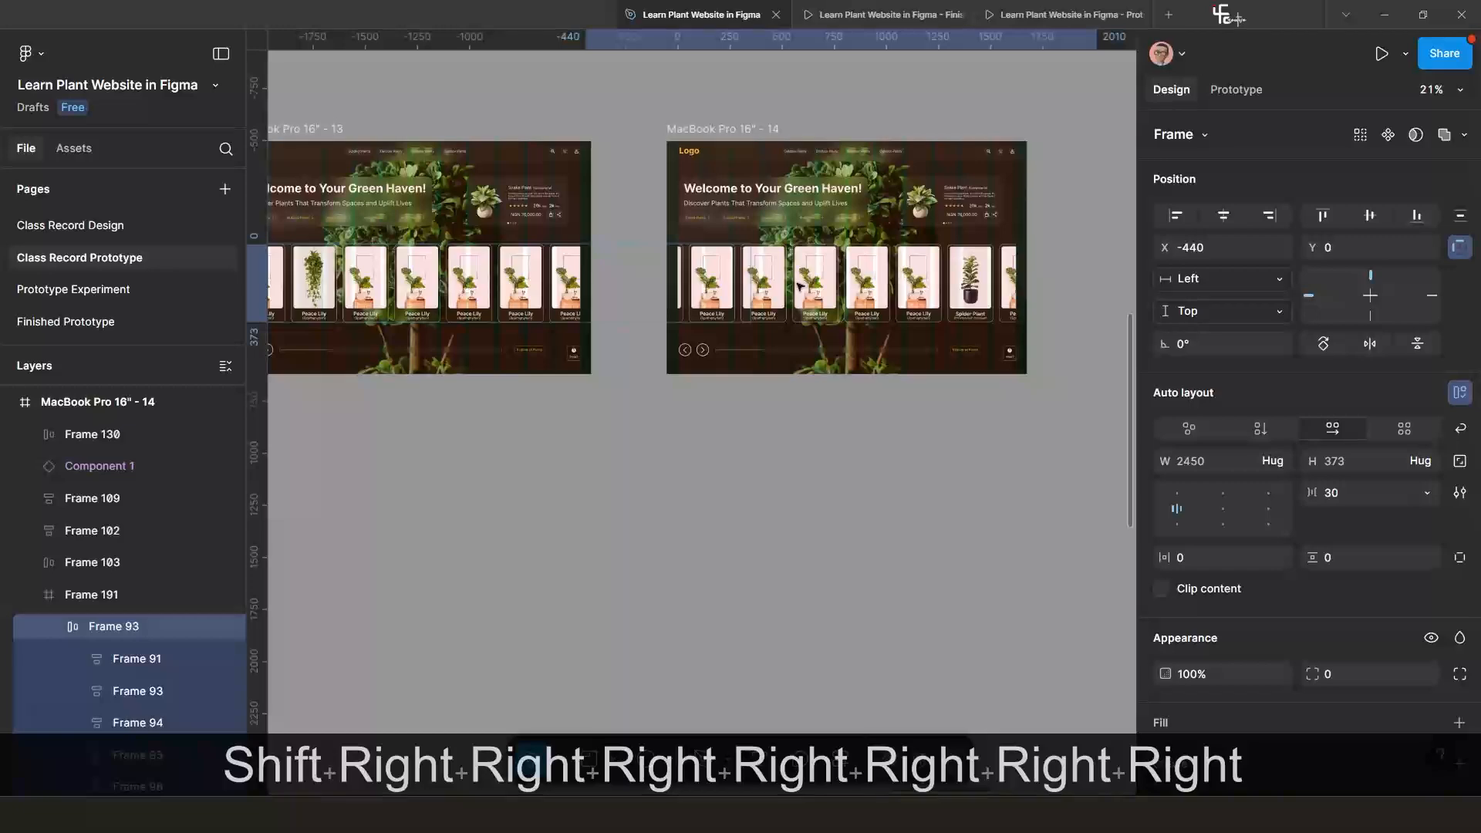
key("shift+Left")
key("shift+Left")
key("shift+Left")
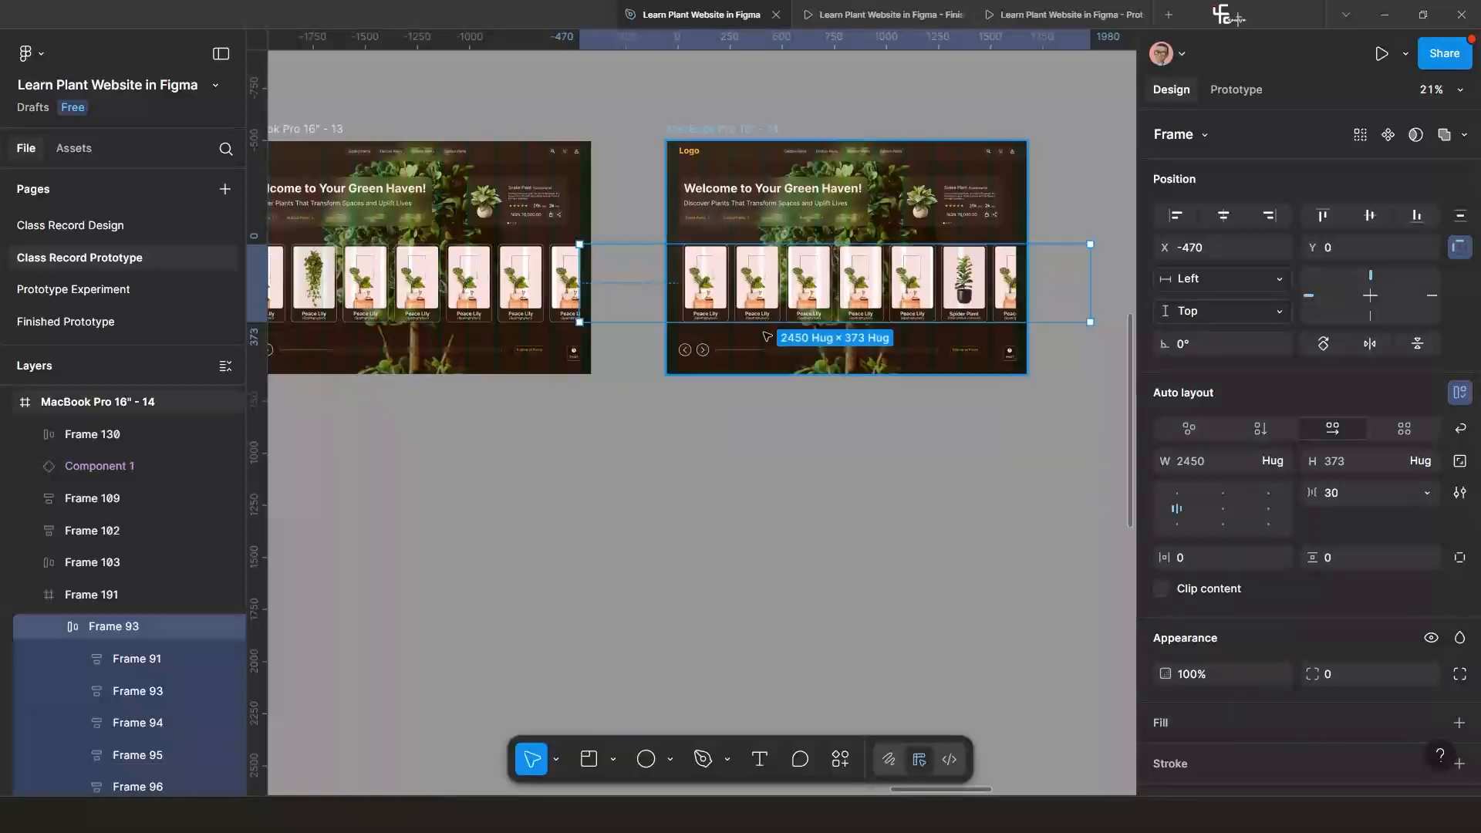
Lengthen Line 2, the white progress line below MacBook Pro 16" - 14's card row, to a width of 481.
scroll(741, 363, "up", 5)
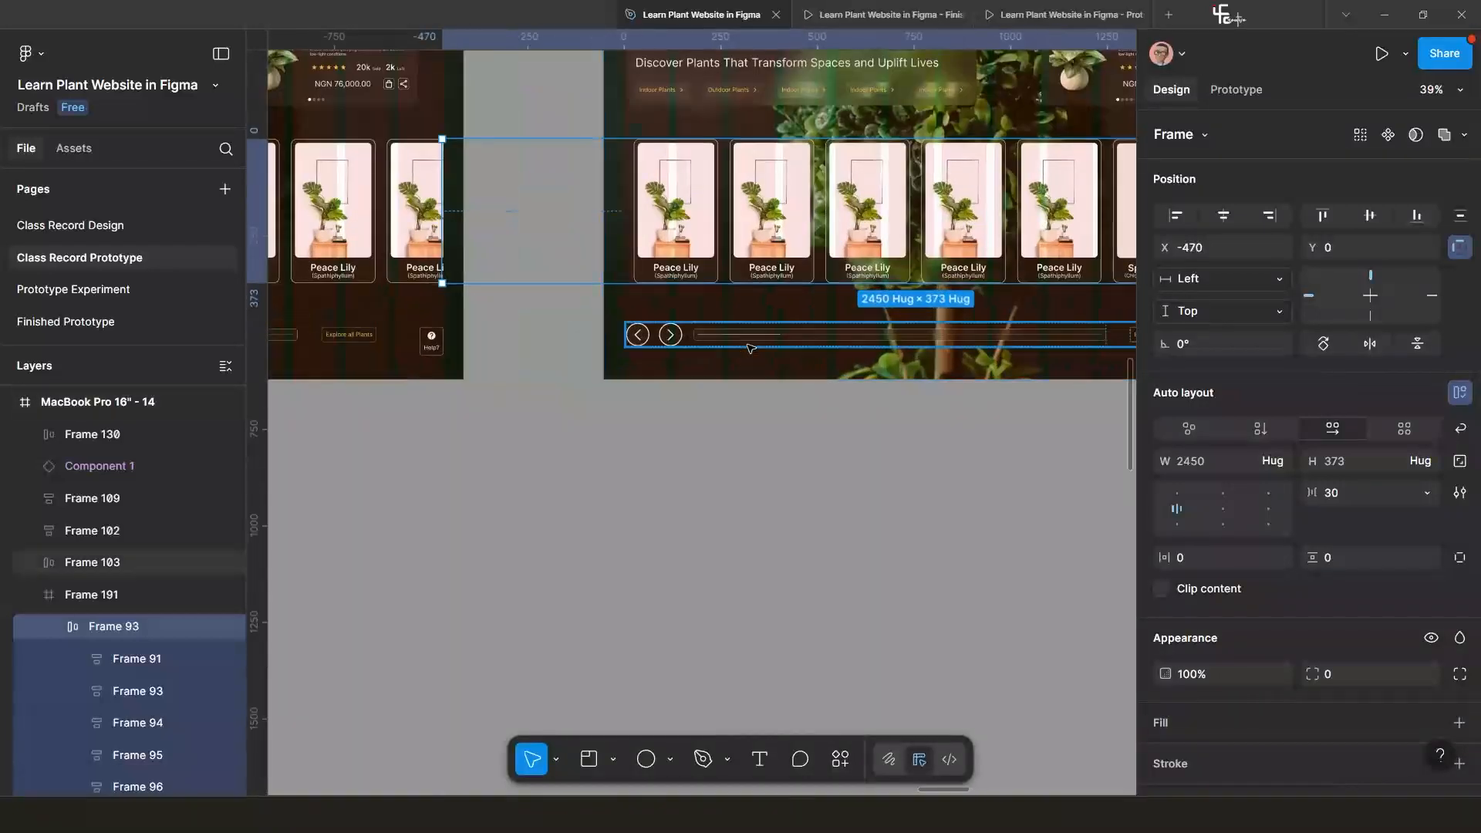
left_click(760, 340)
scroll(760, 340, "up", 3)
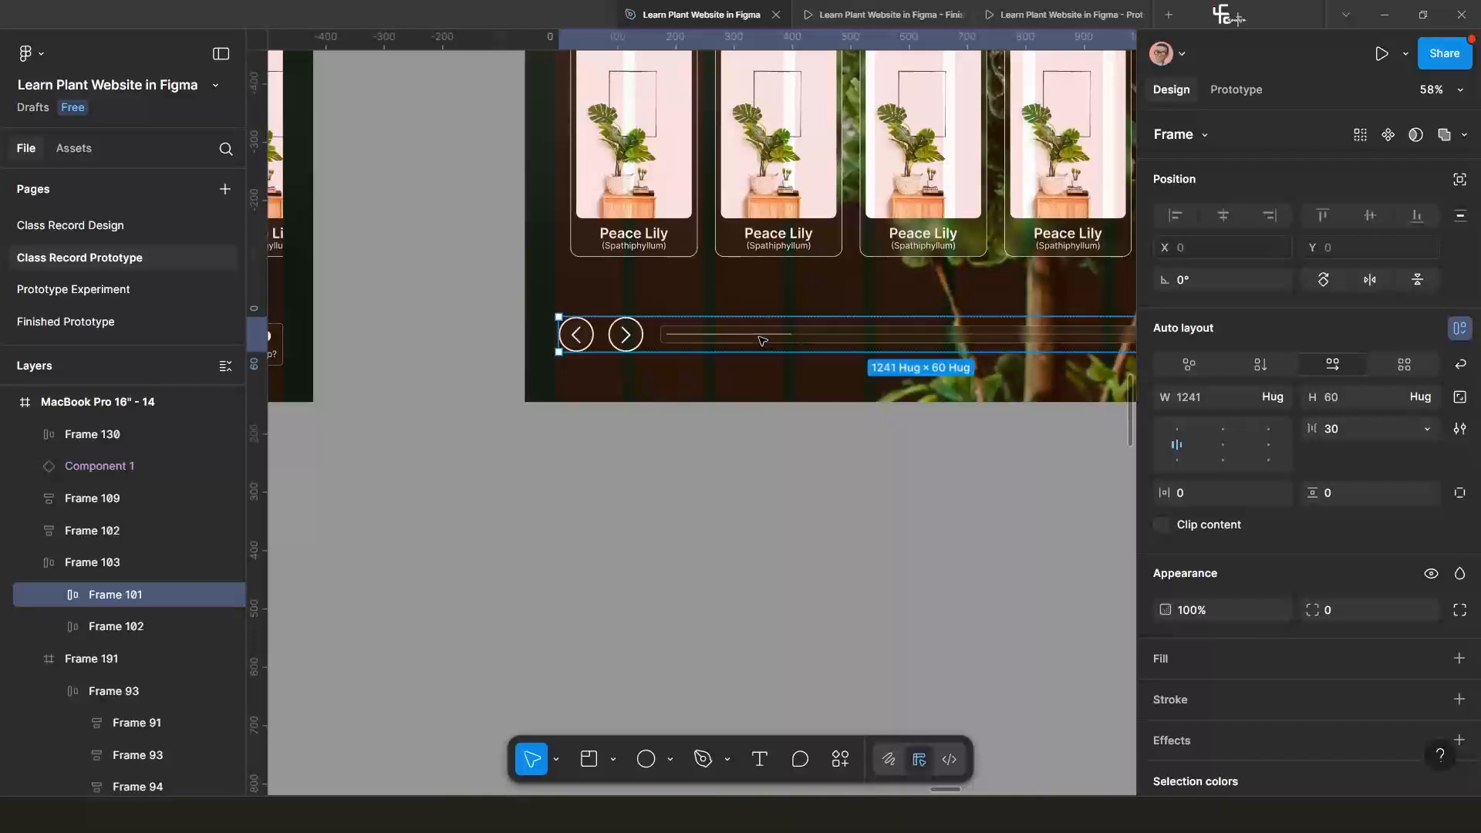
double_click(760, 337)
scroll(764, 338, "up", 4)
double_click(785, 331)
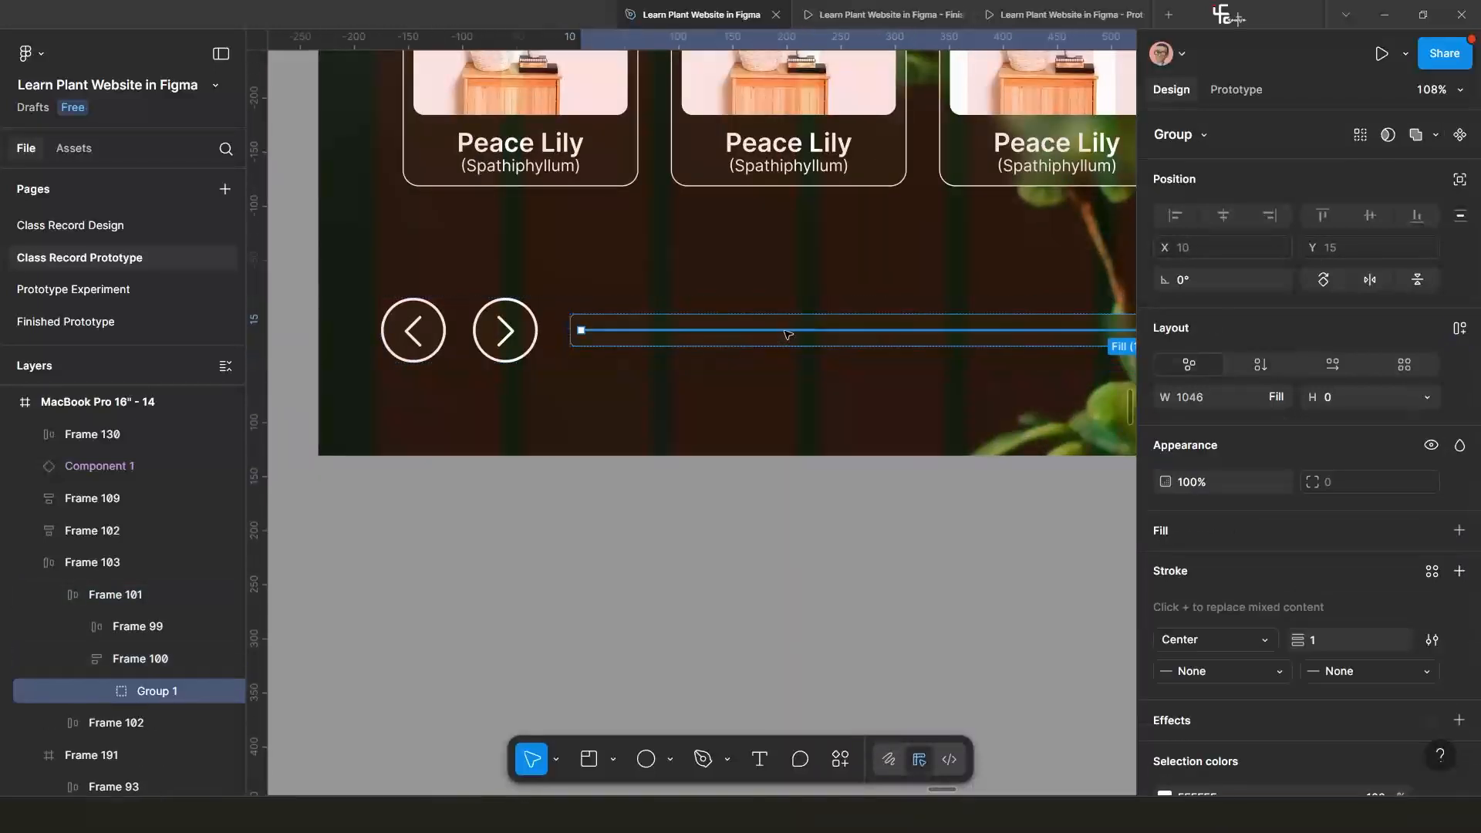
scroll(791, 334, "up", 8)
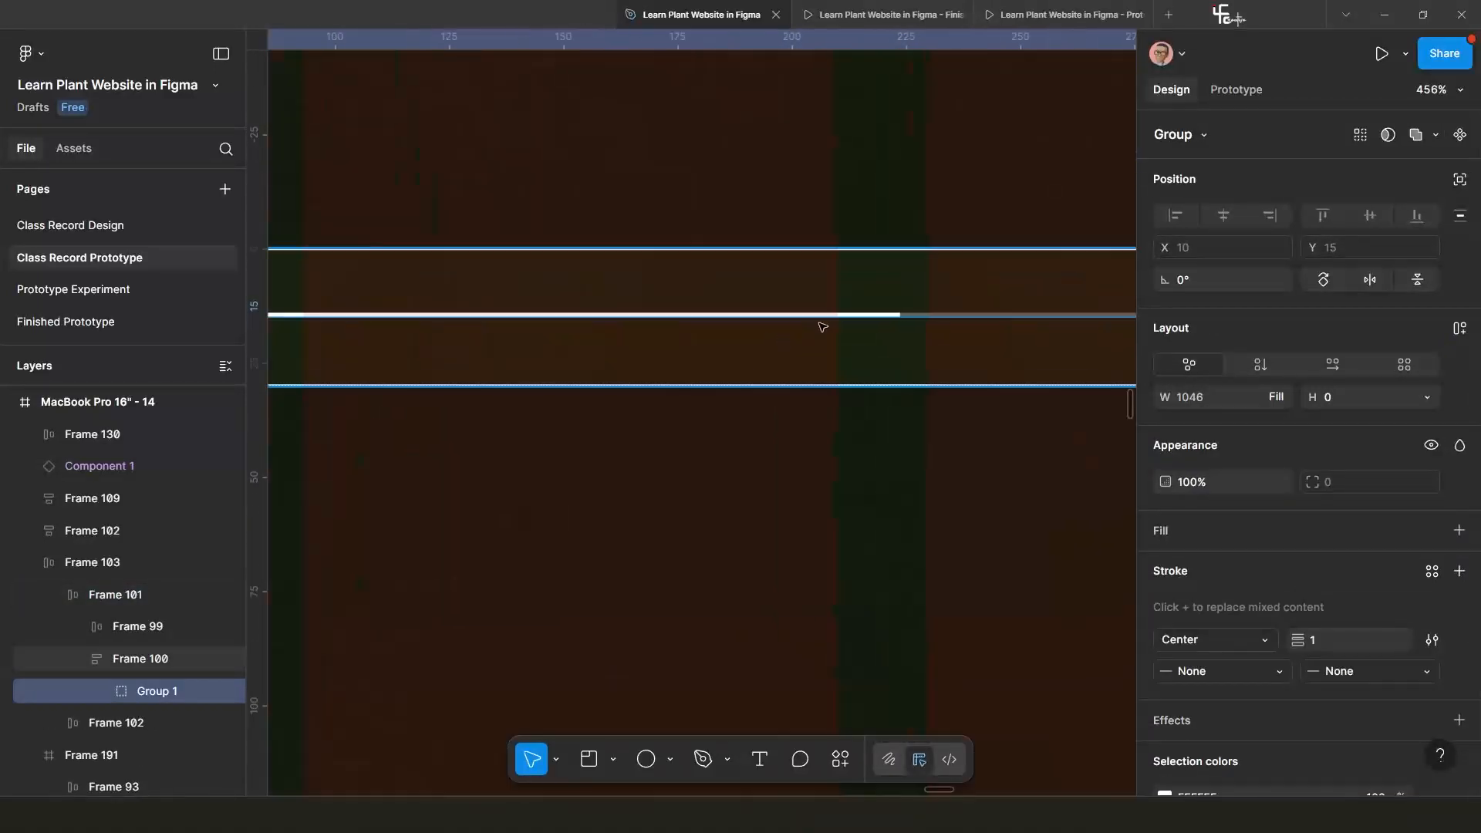
left_click(884, 316)
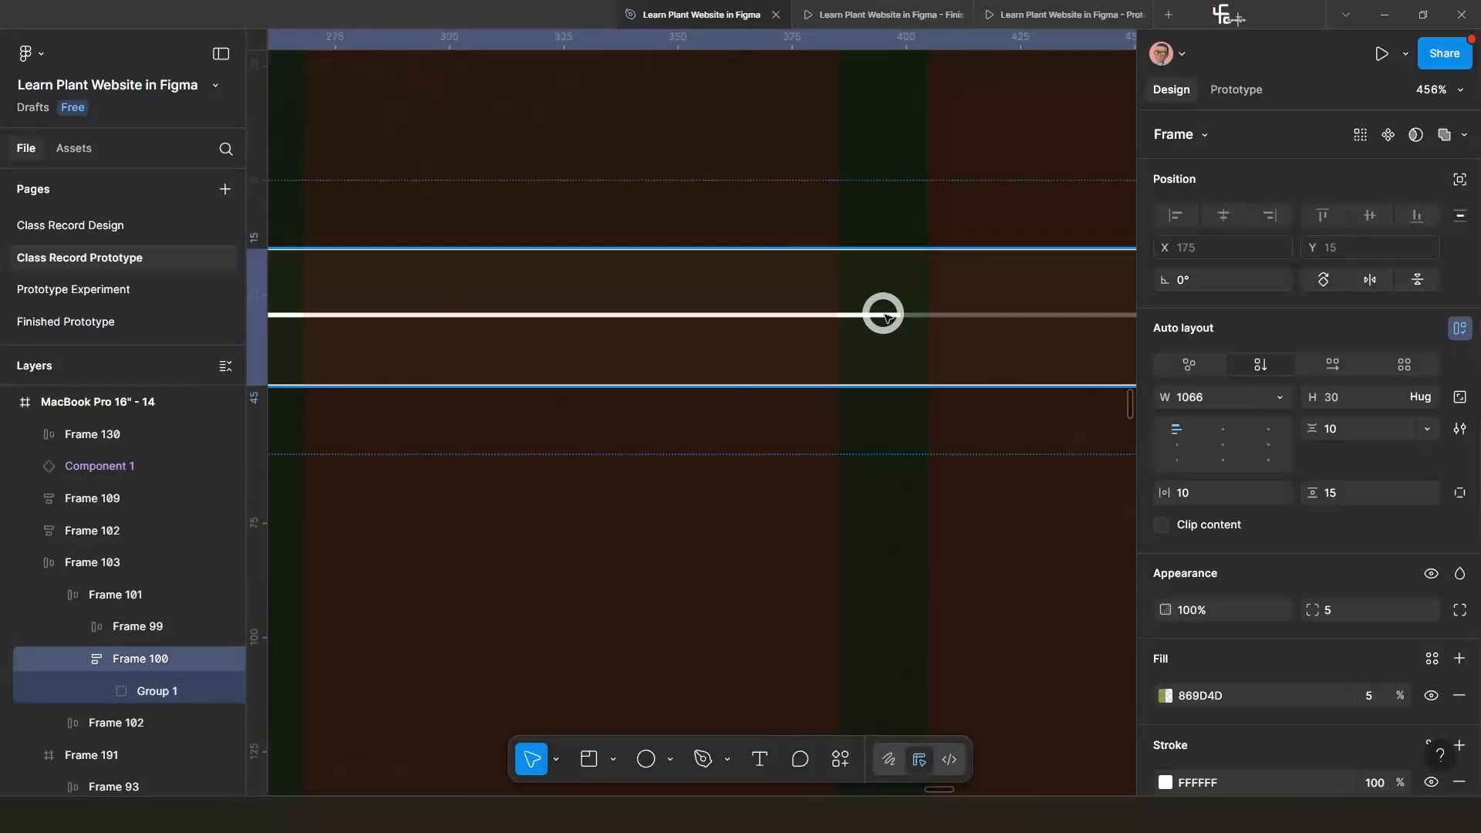
double_click(875, 317)
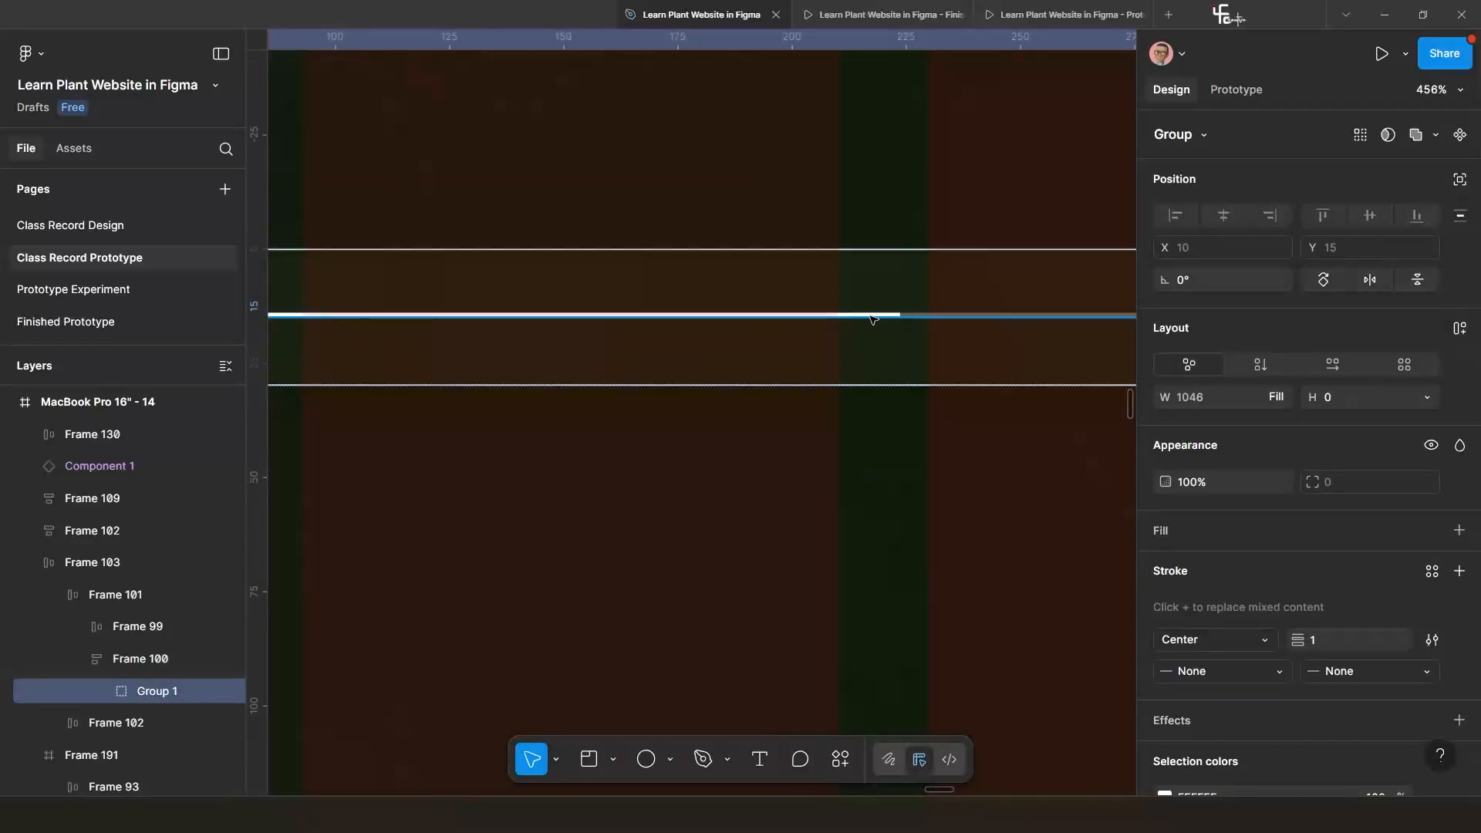
left_click(106, 692)
left_click(172, 726)
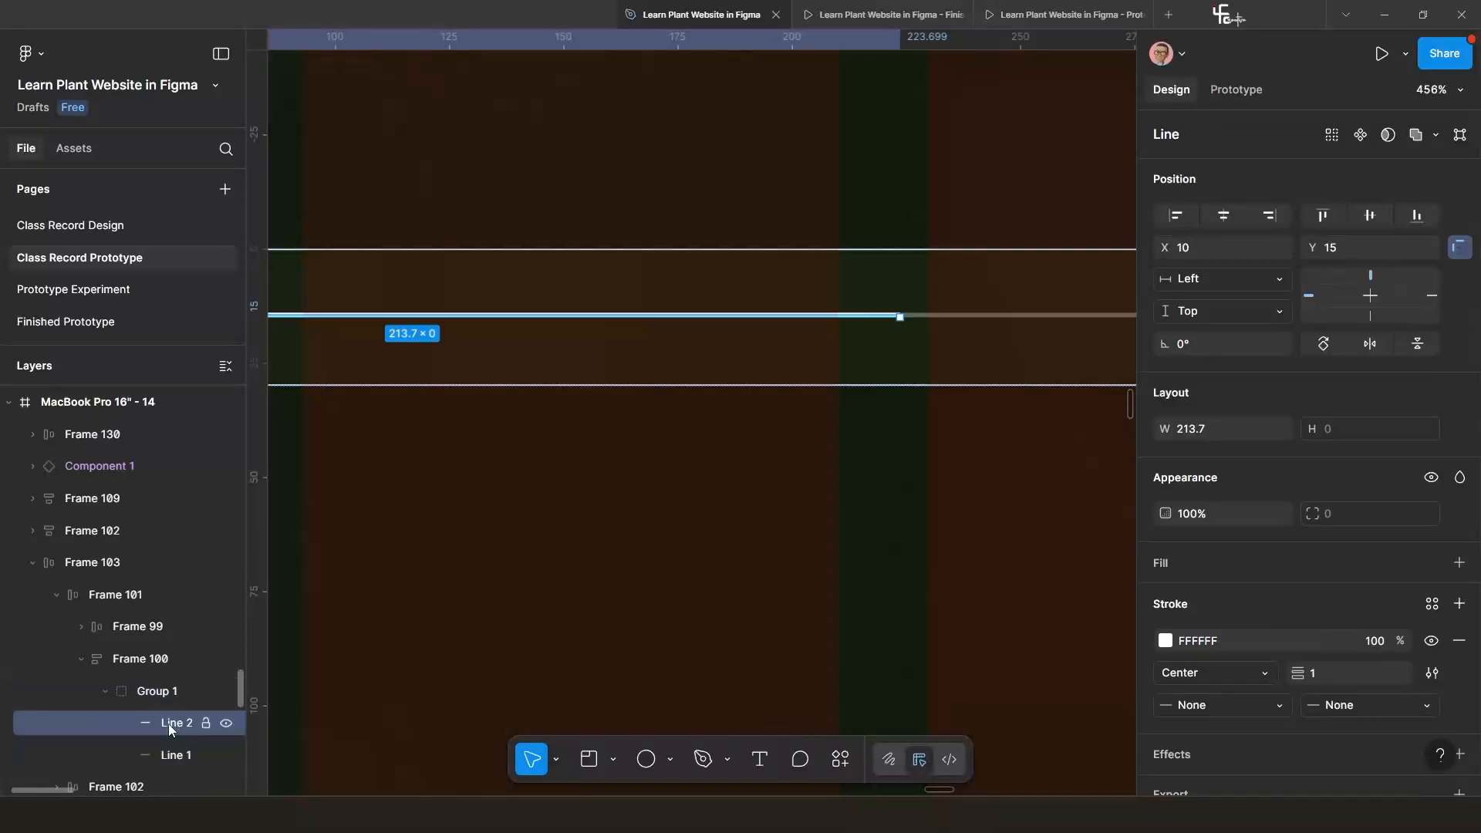
scroll(733, 586, "down", 10)
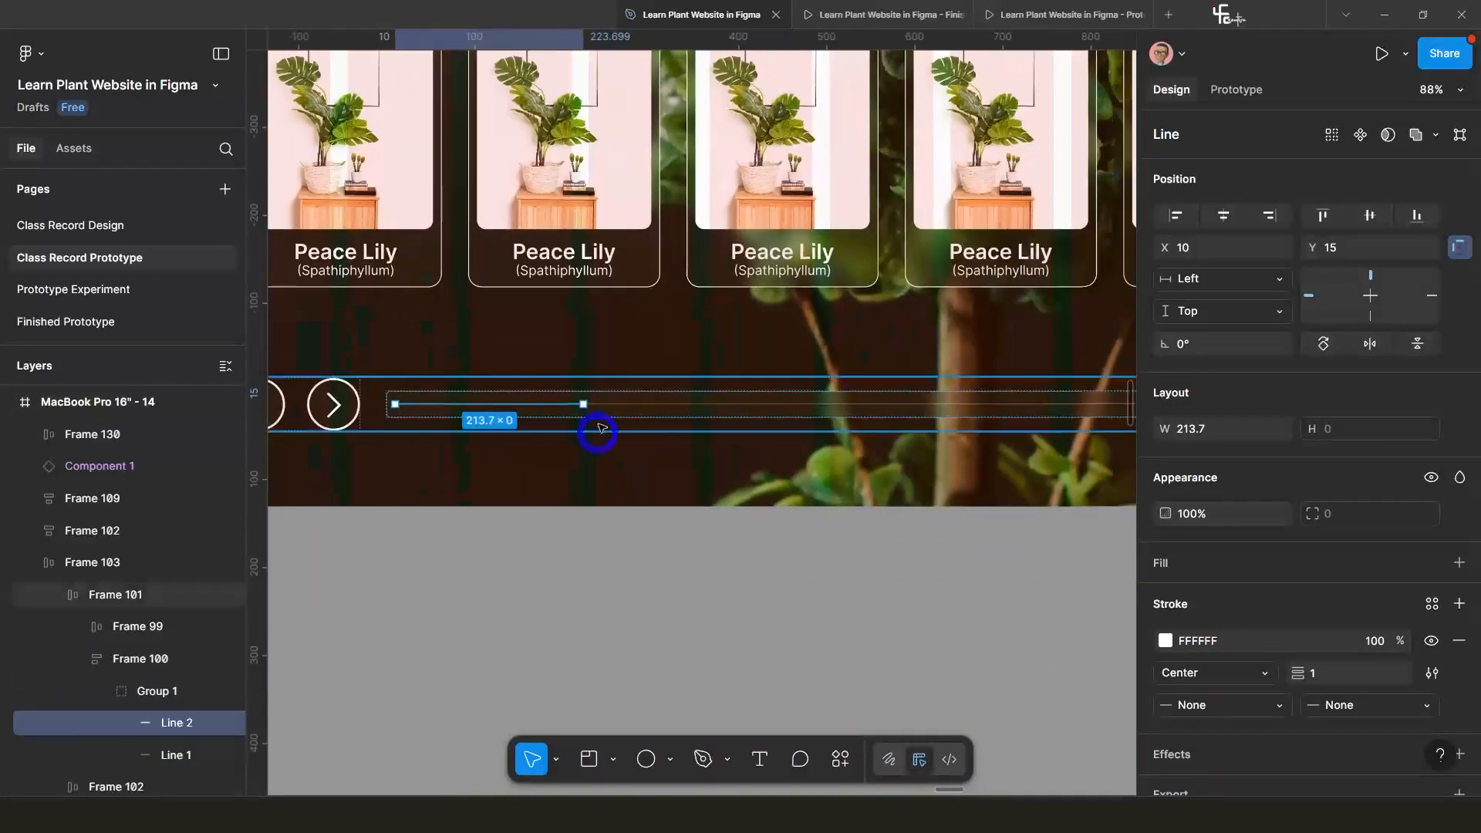
left_click_drag(584, 404, 821, 410)
scroll(850, 417, "down", 3)
scroll(856, 413, "up", 2)
scroll(828, 454, "down", 3)
scroll(700, 393, "up", 1)
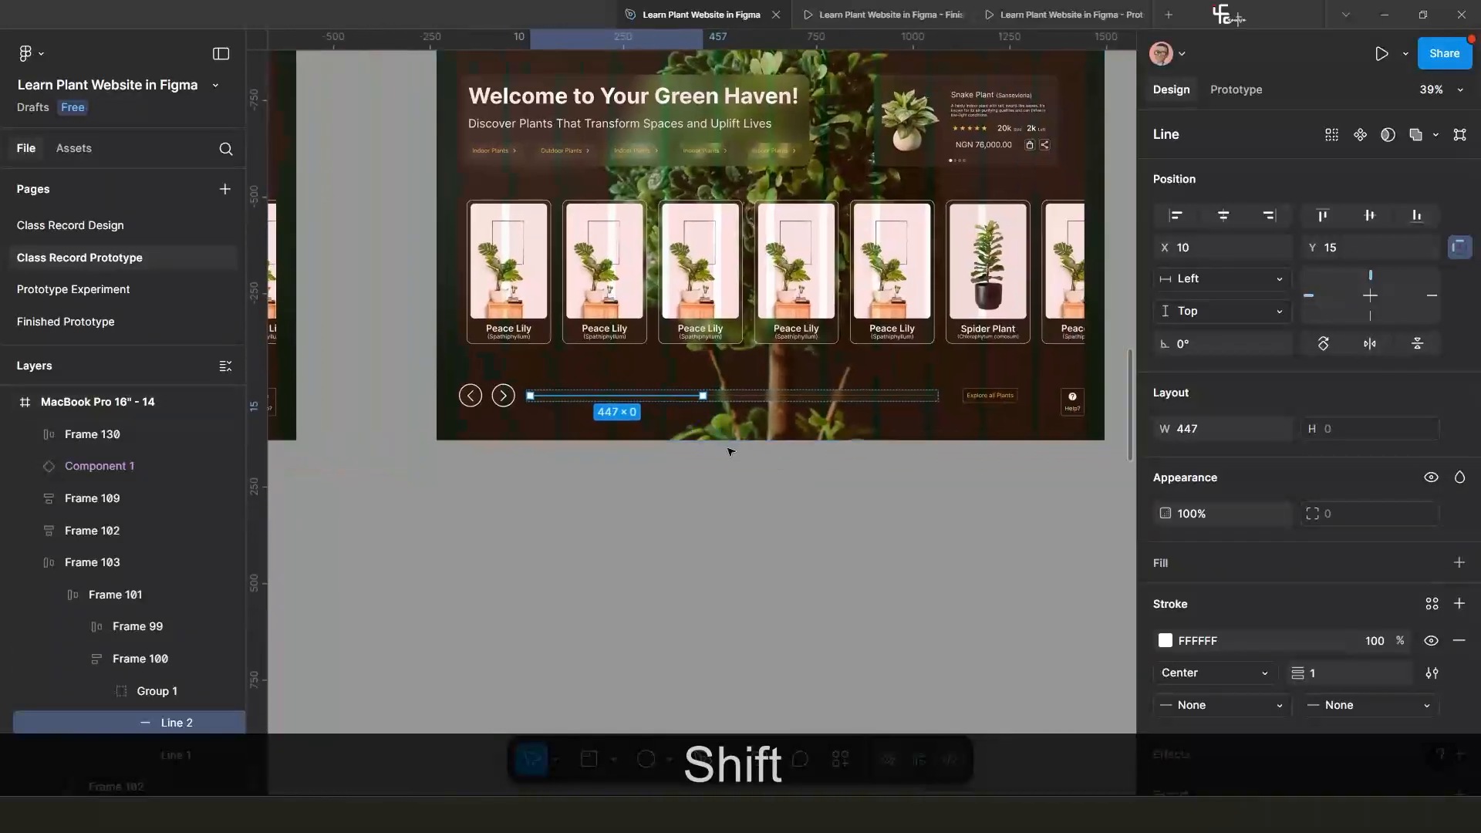
left_click_drag(705, 396, 715, 395)
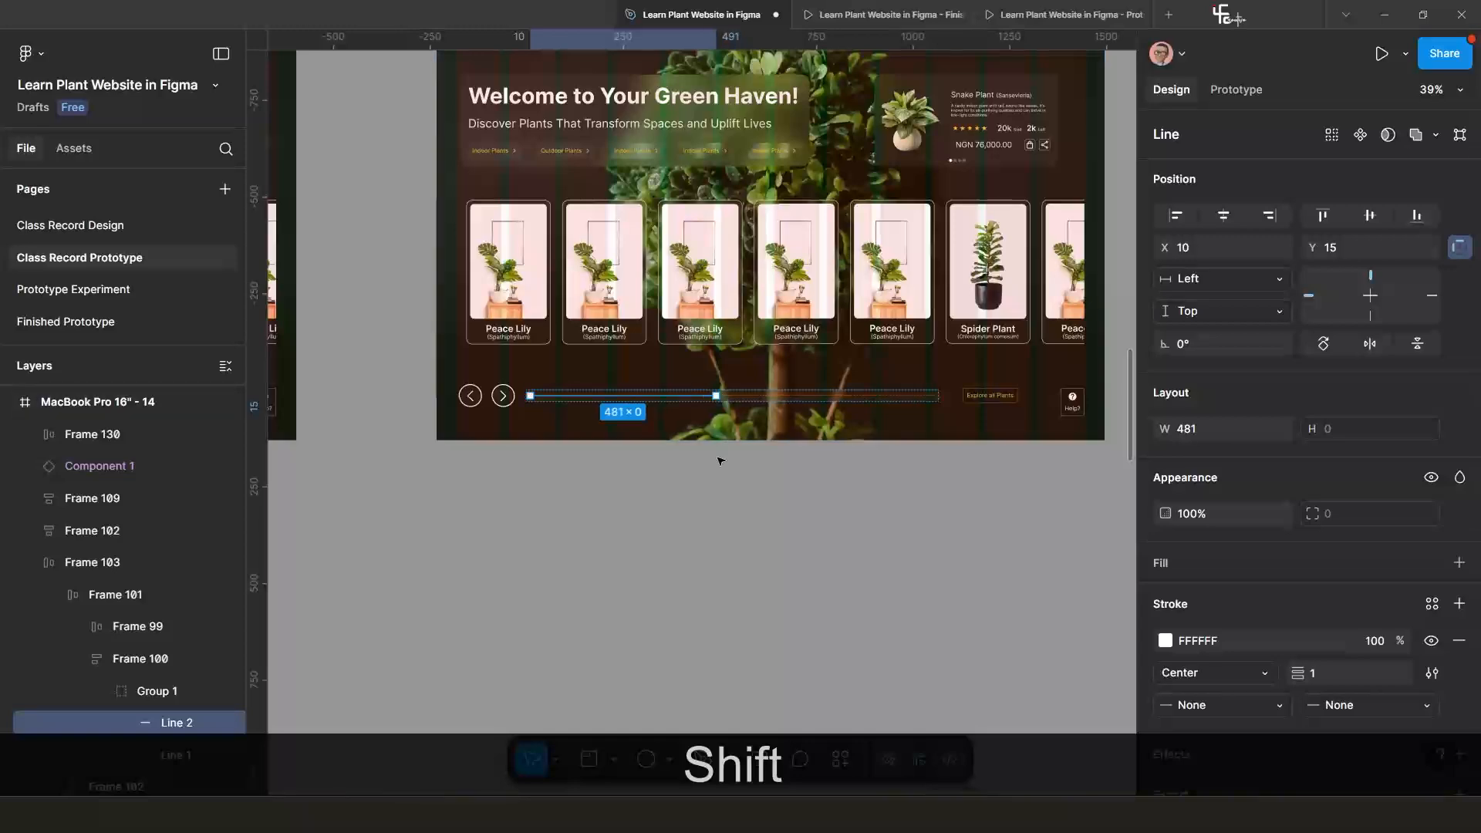
scroll(719, 461, "down", 4)
left_click(563, 474)
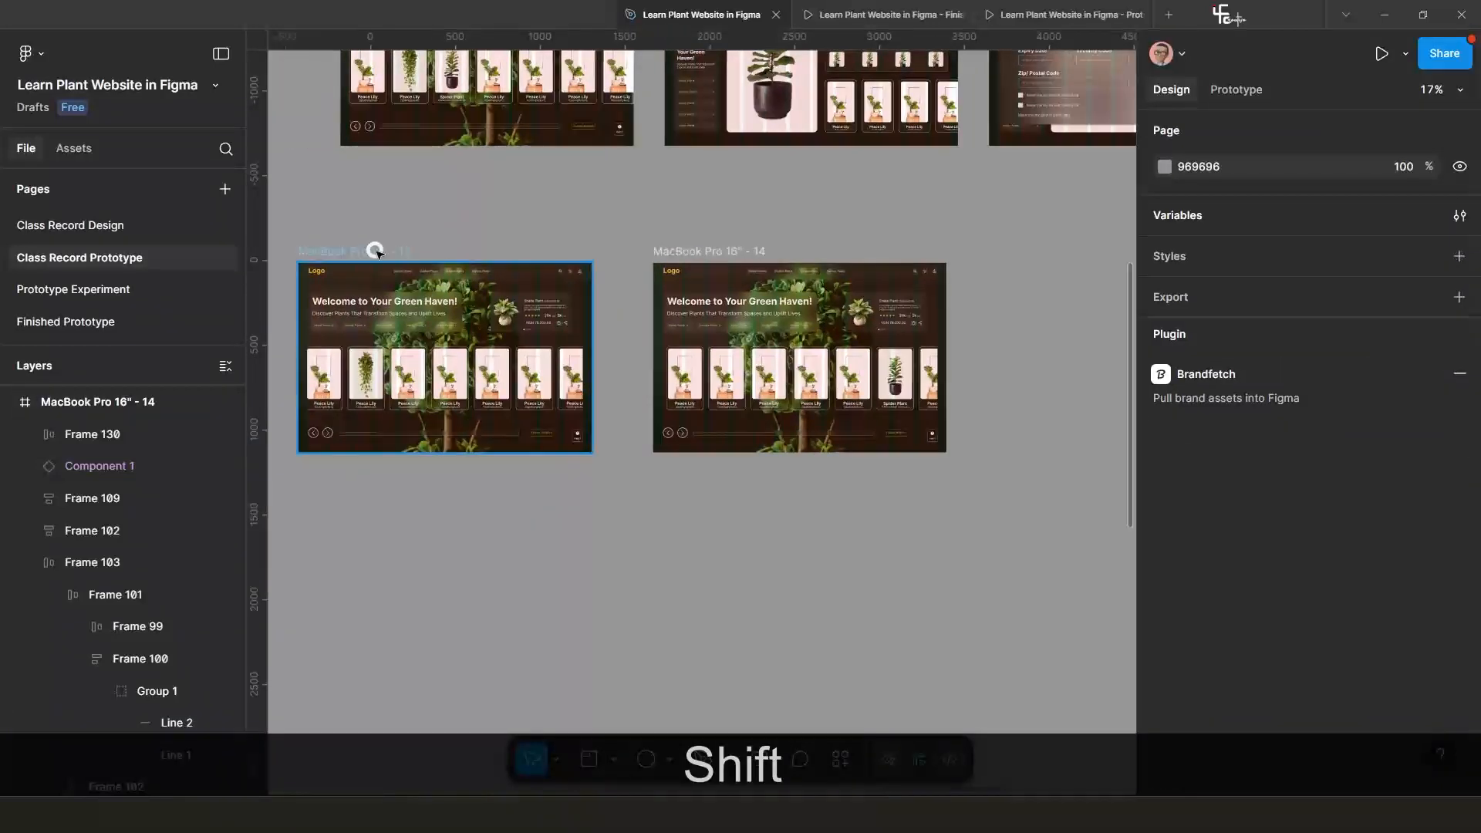
Link the right chevron button below MacBook Pro 16" - 13's card row to the MacBook Pro 16" - 14 frame with an on-click Navigate to interaction.
left_click(376, 252)
key("shift+2")
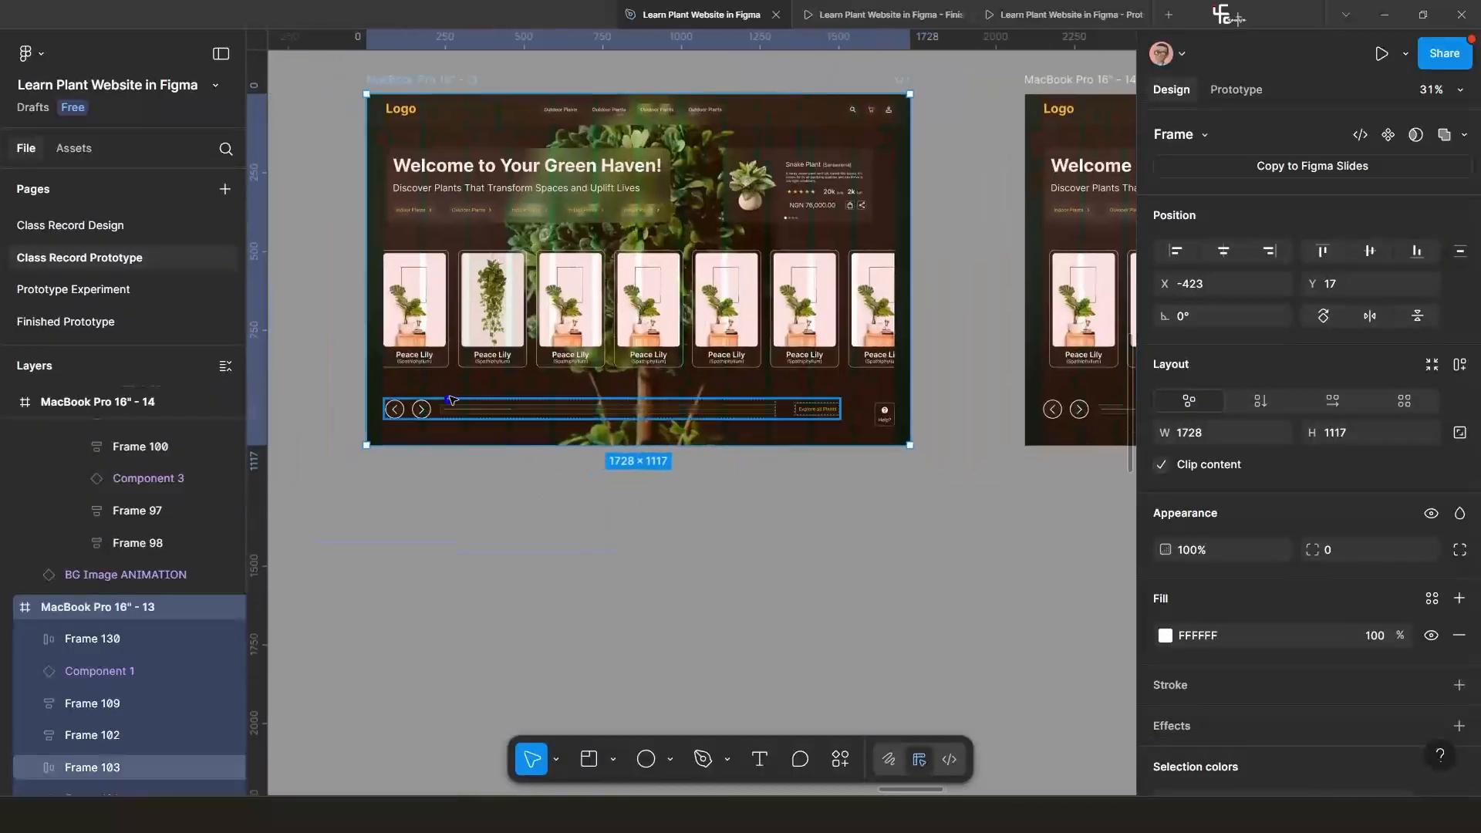
left_click(1235, 89)
scroll(455, 423, "up", 3)
scroll(455, 422, "down", 3)
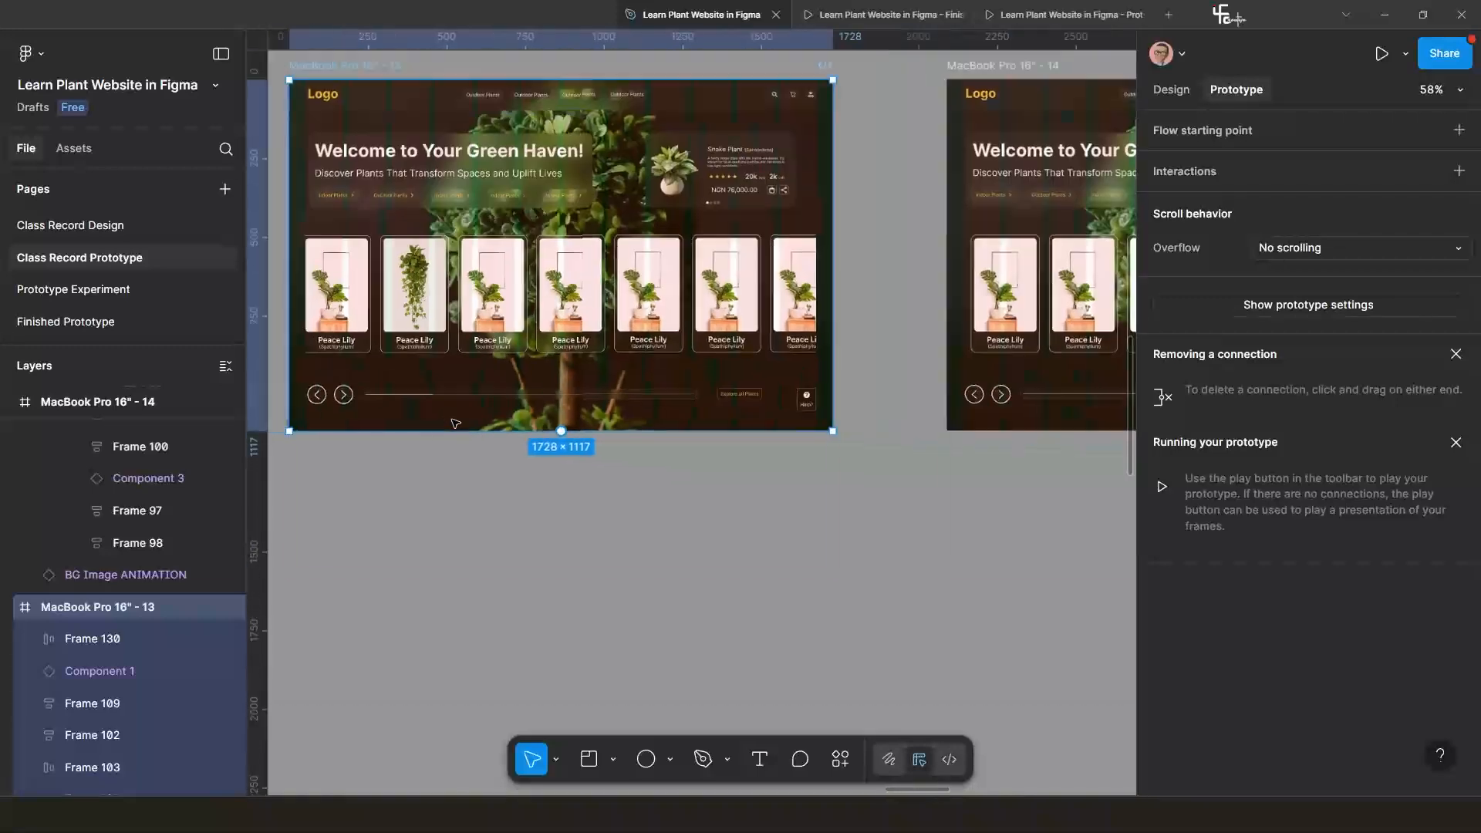
scroll(455, 423, "left", 1)
double_click(410, 383)
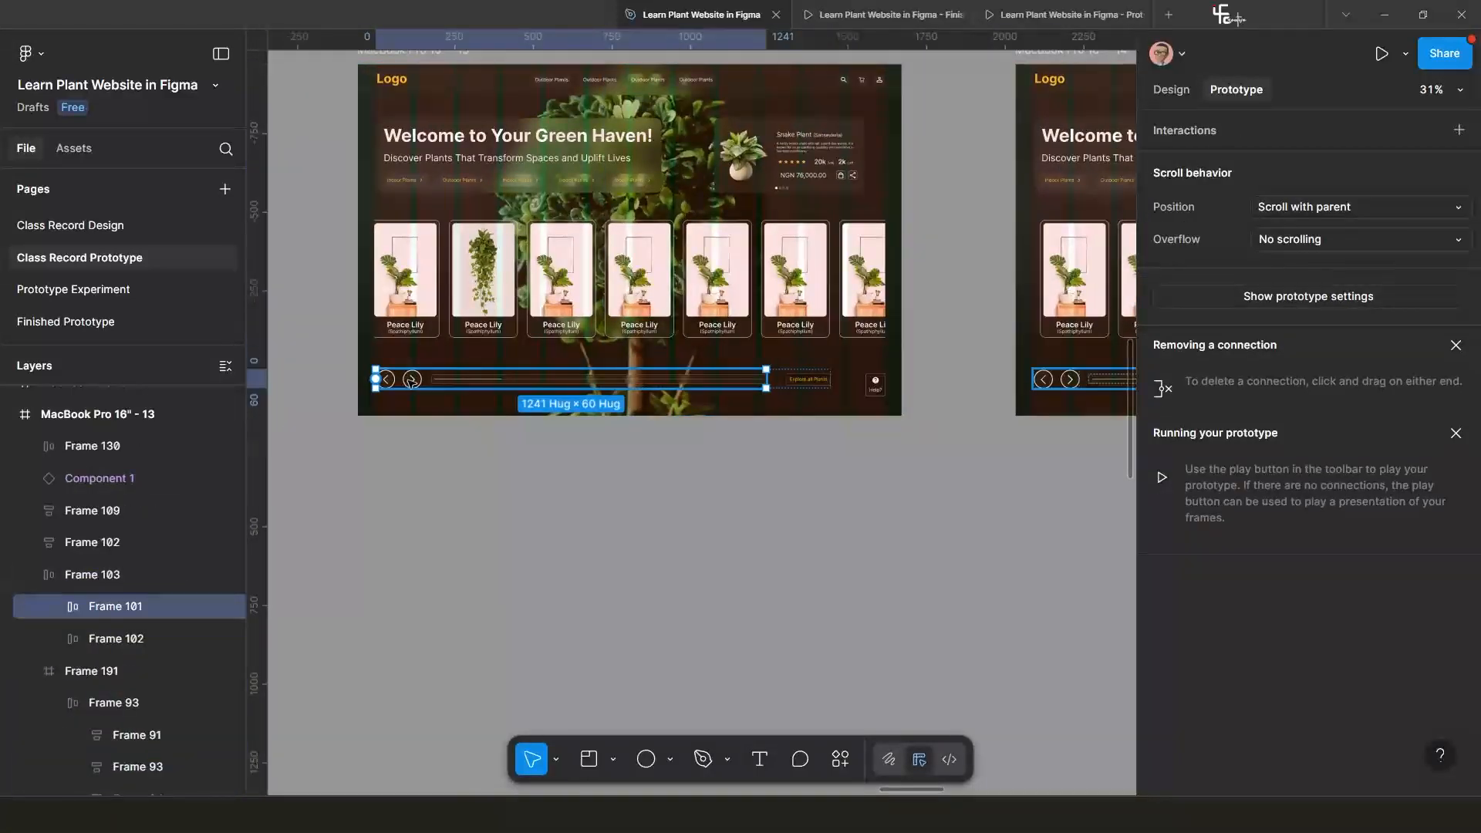
double_click(413, 381)
scroll(412, 381, "up", 3)
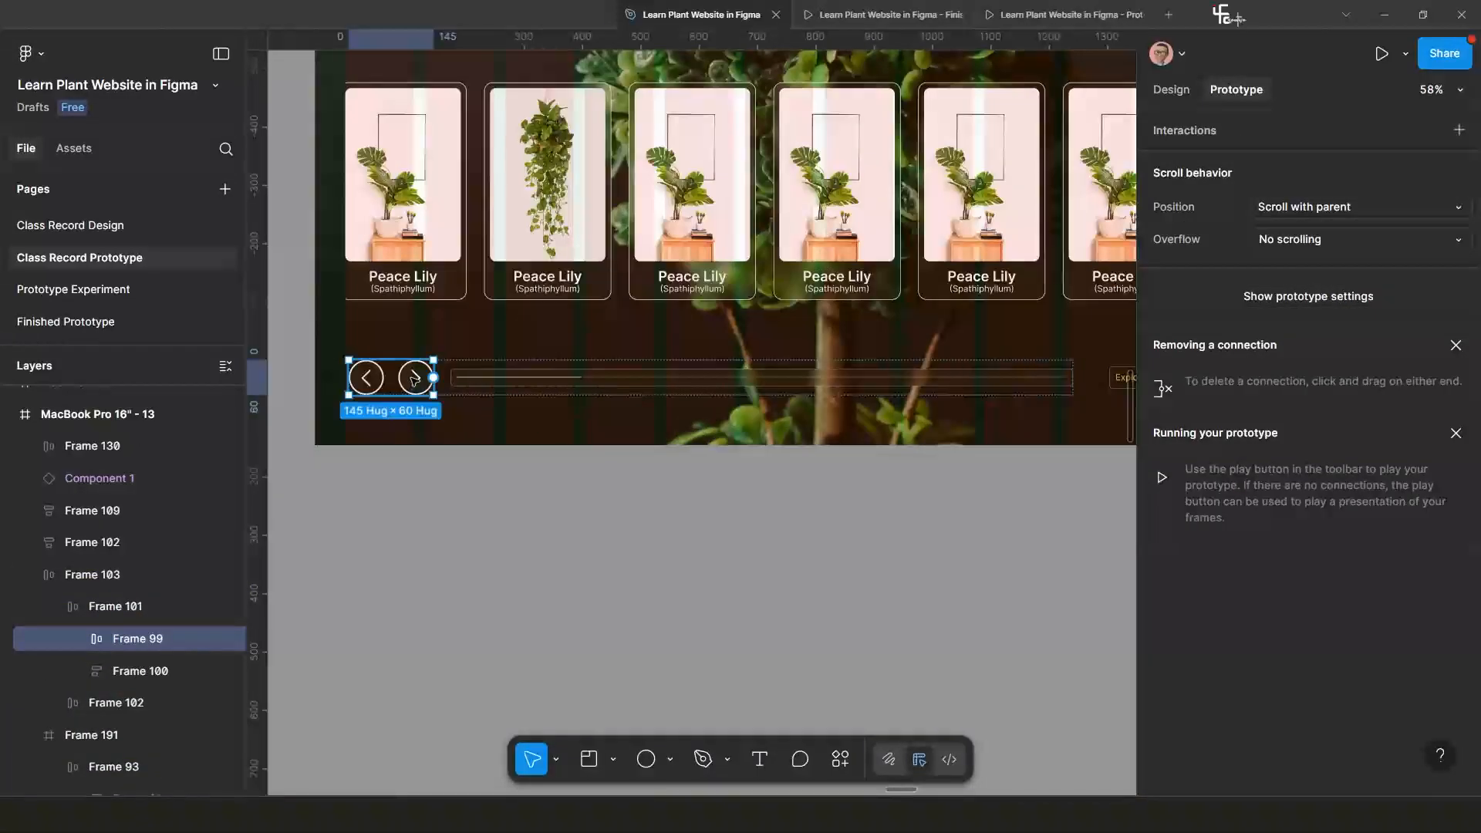
double_click(414, 378)
scroll(416, 382, "down", 3)
left_click_drag(424, 383, 1059, 368)
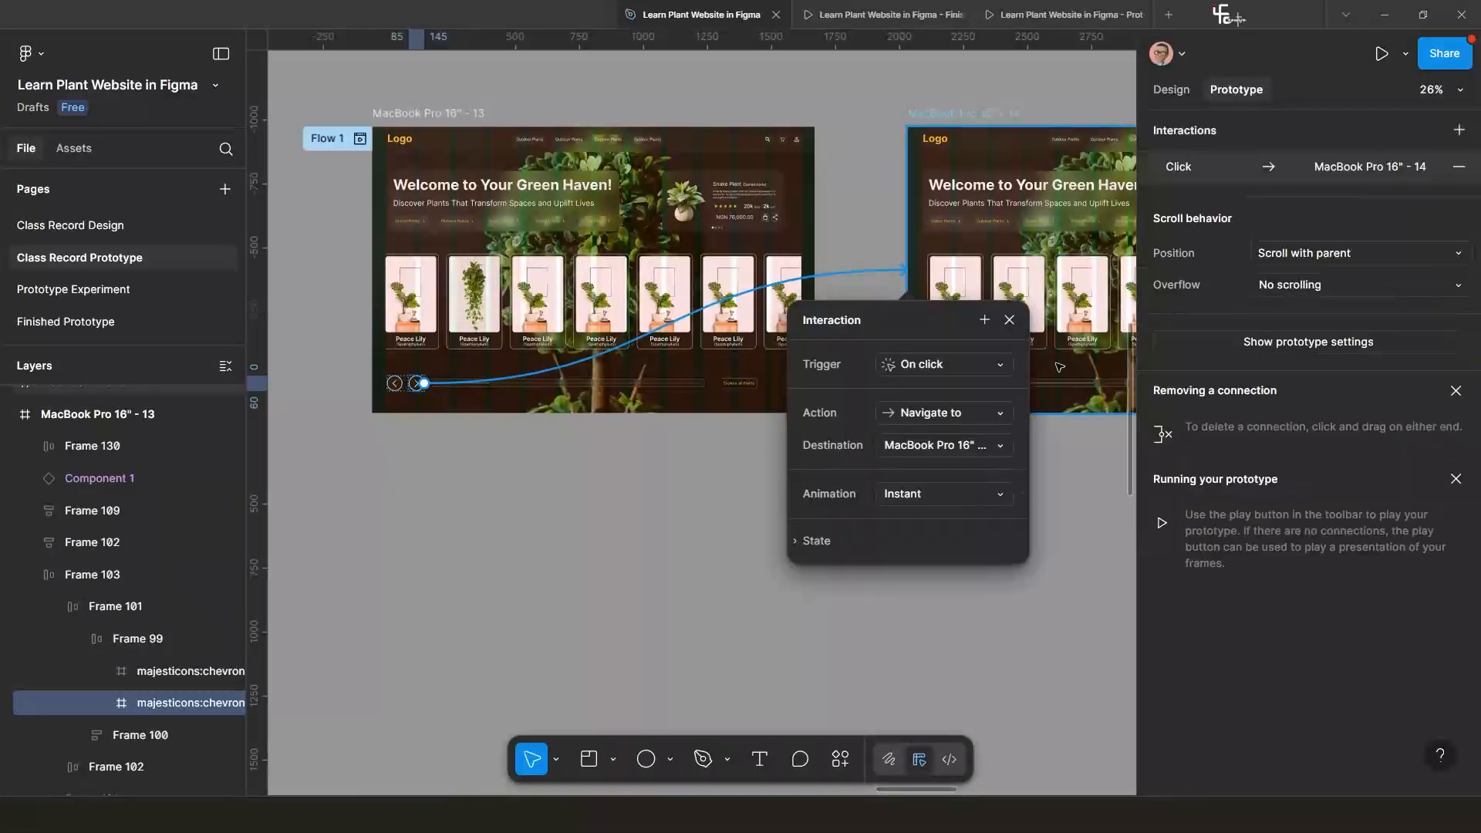
Set the chevron interaction's animation to Smart animate and close the interaction settings.
left_click(909, 498)
left_click(932, 540)
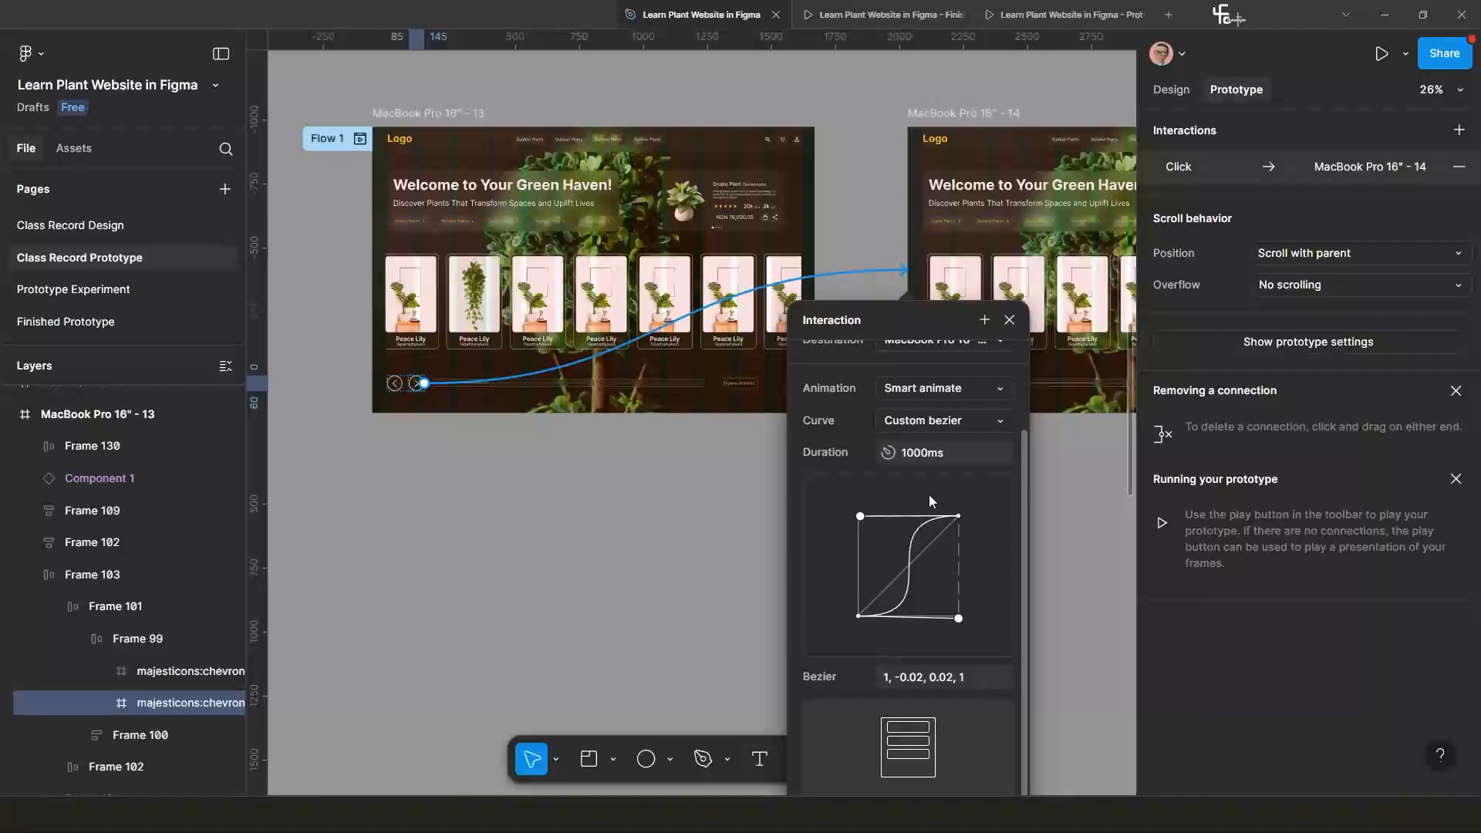
scroll(828, 445, "up", 3)
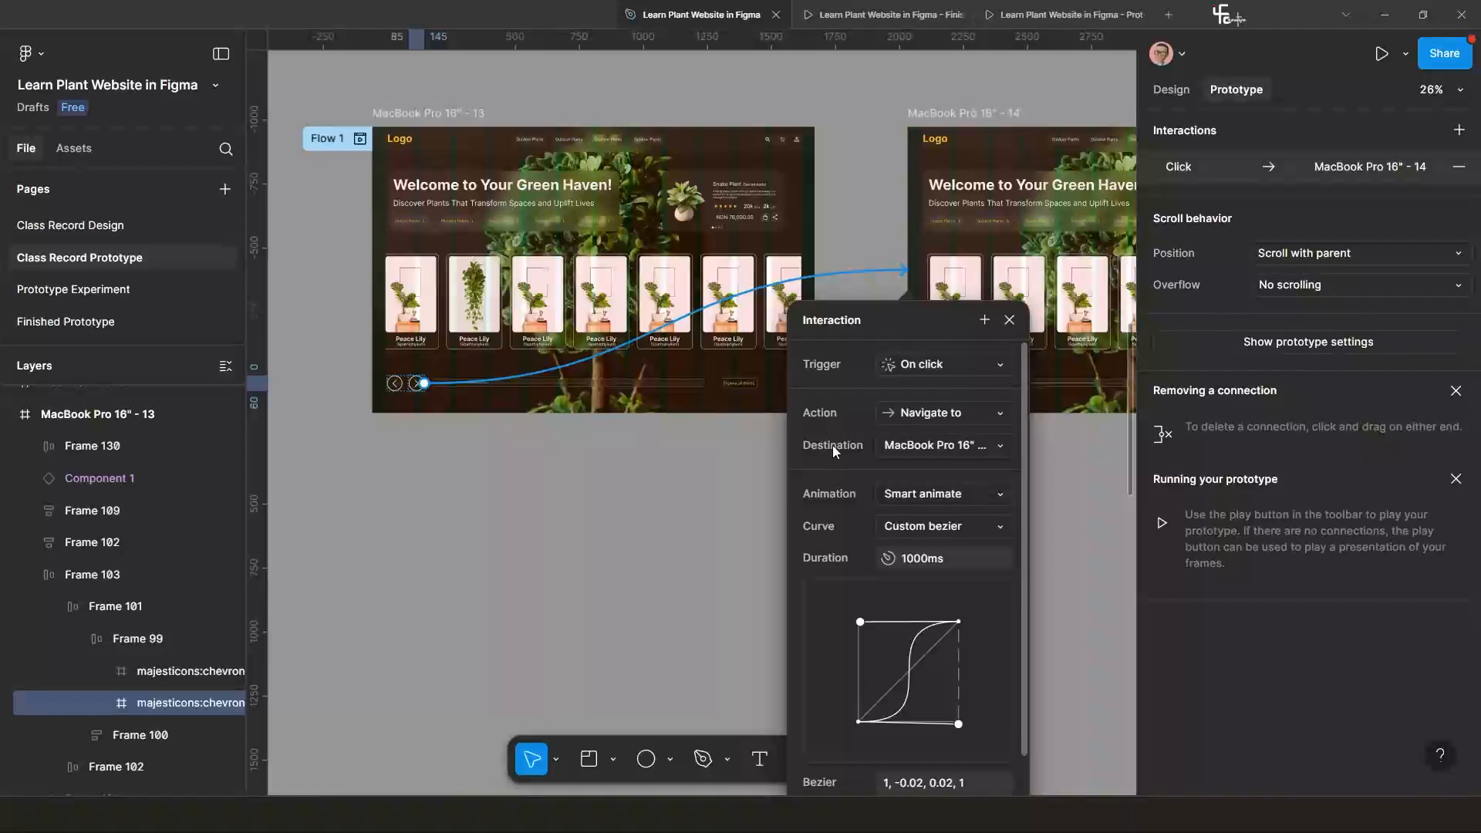
left_click(943, 527)
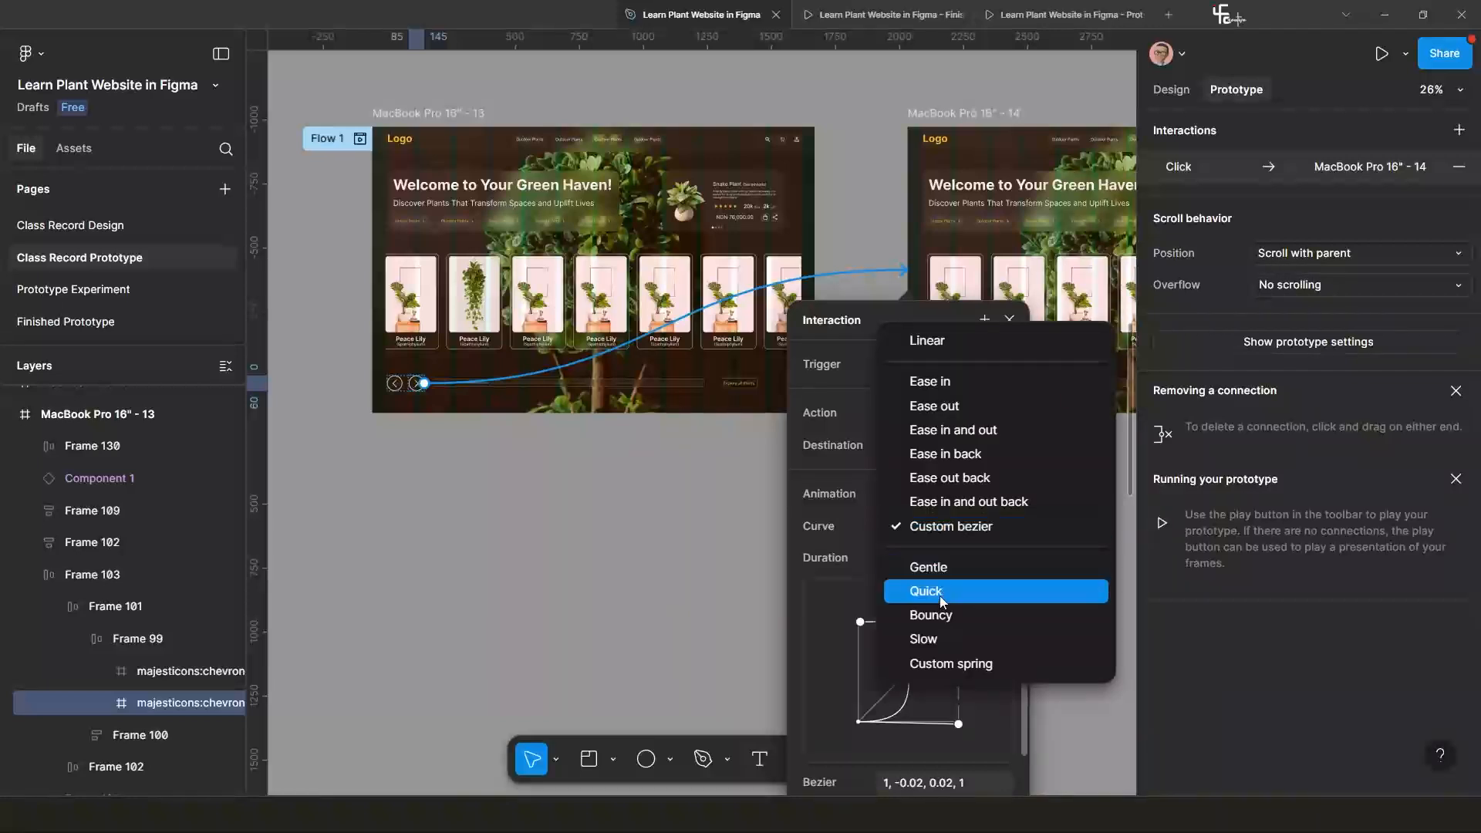
left_click(834, 386)
left_click(1009, 318)
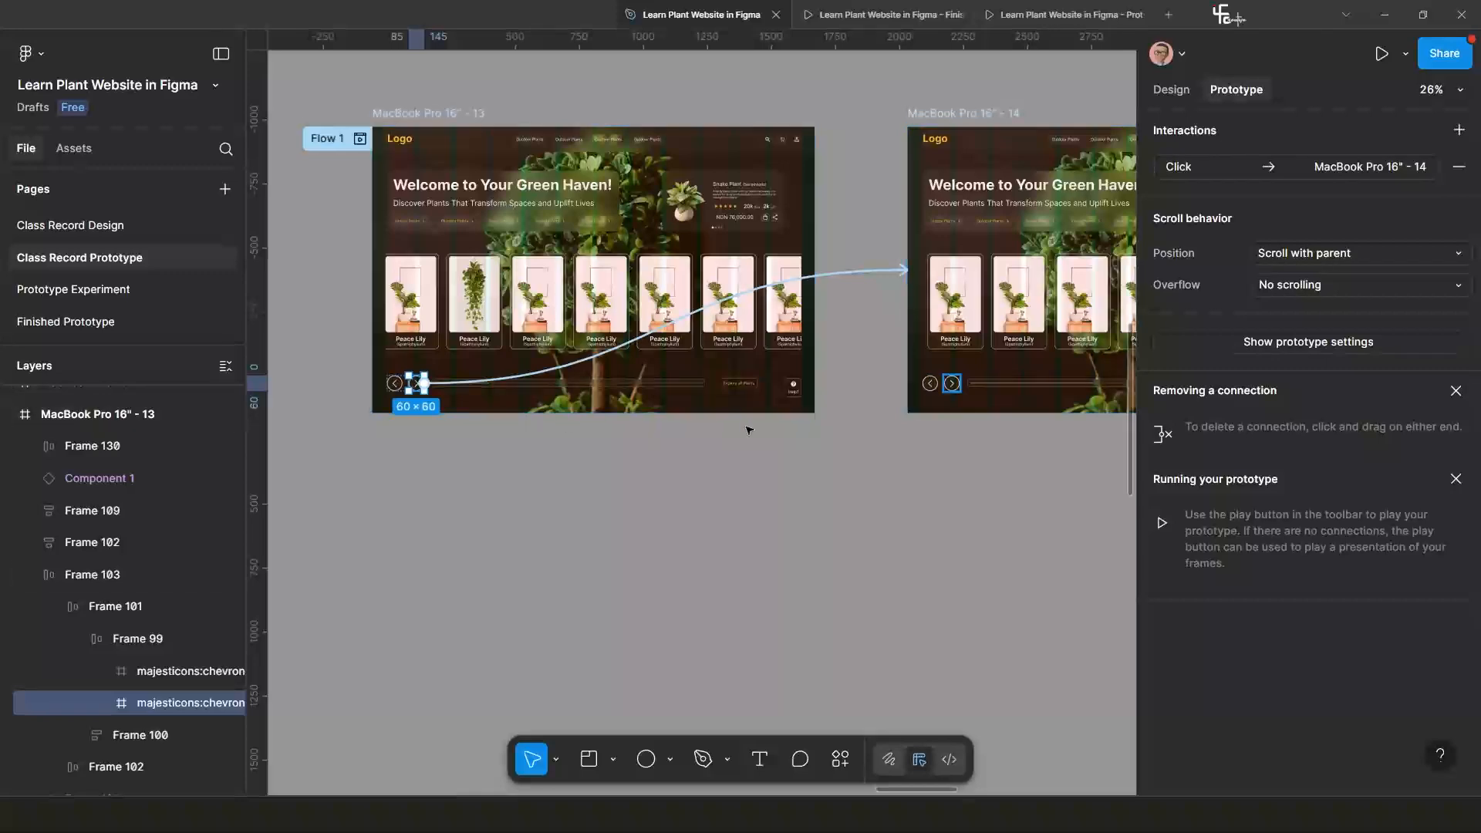
Link the left chevron button below MacBook Pro 16" - 14's card row back to the MacBook Pro 16" - 13 frame on click, using Smart animate.
left_click(933, 386)
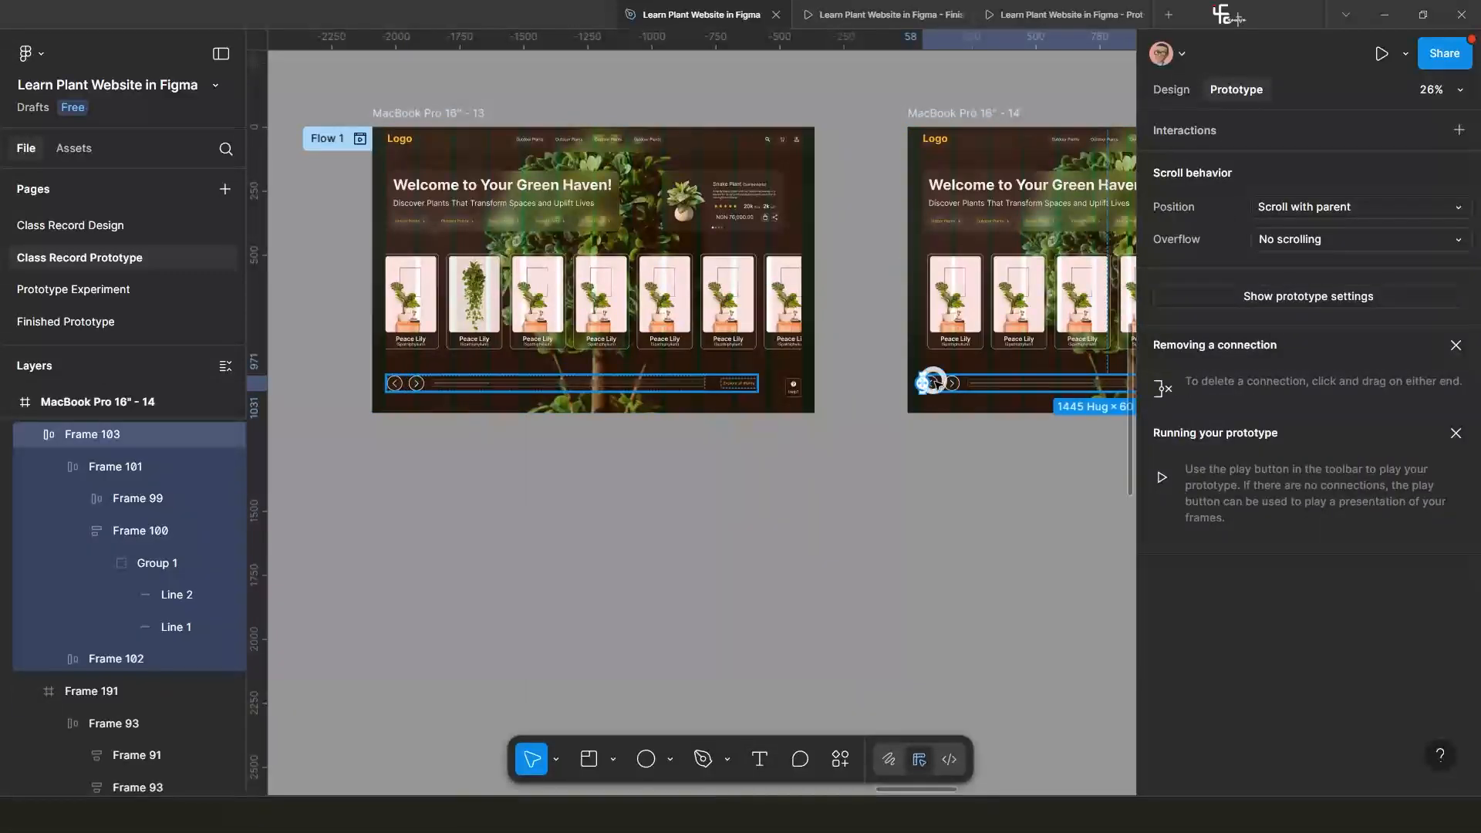
scroll(940, 390, "up", 5)
double_click(934, 385)
double_click(933, 386)
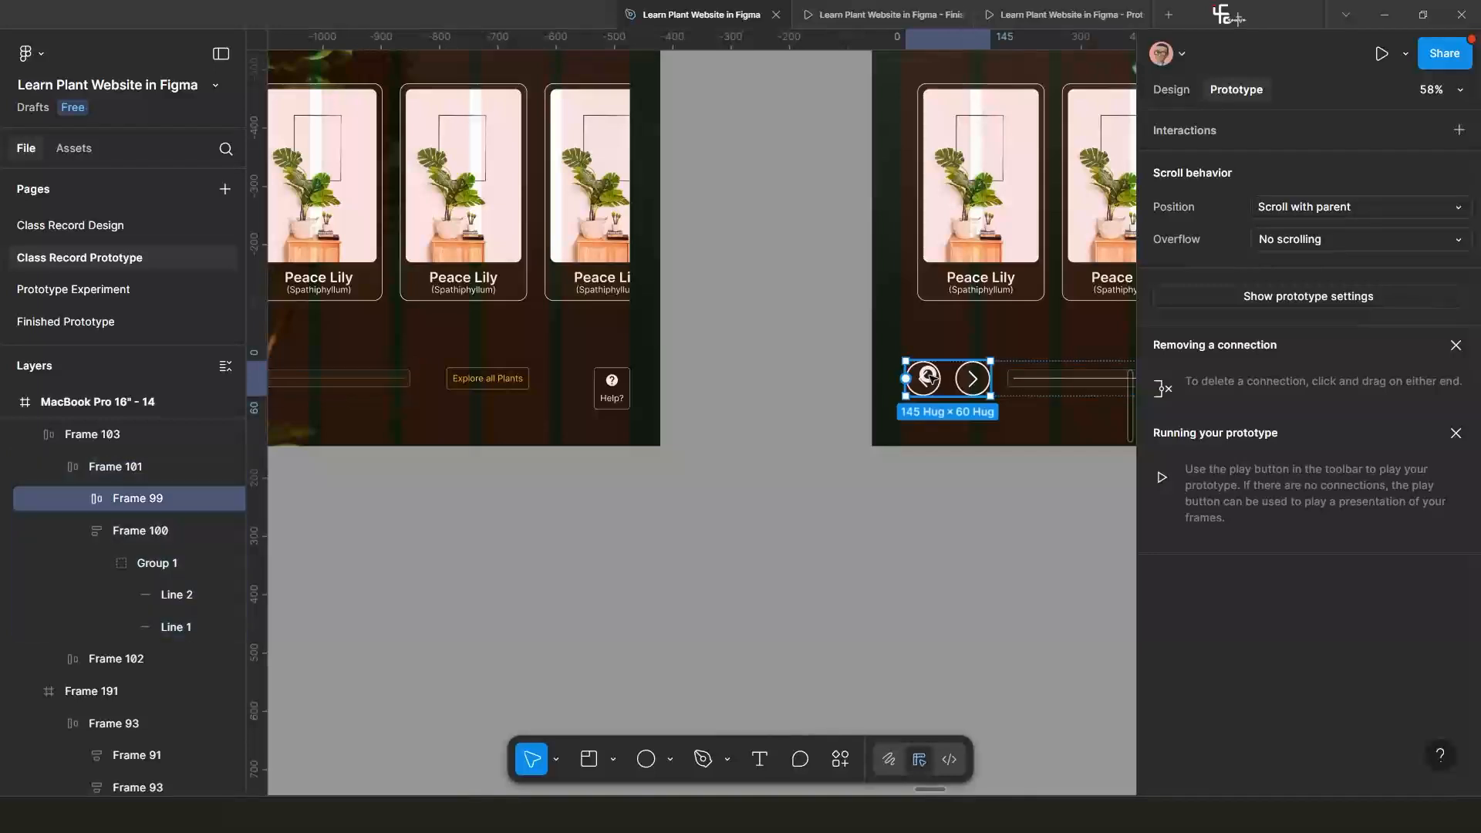
double_click(933, 381)
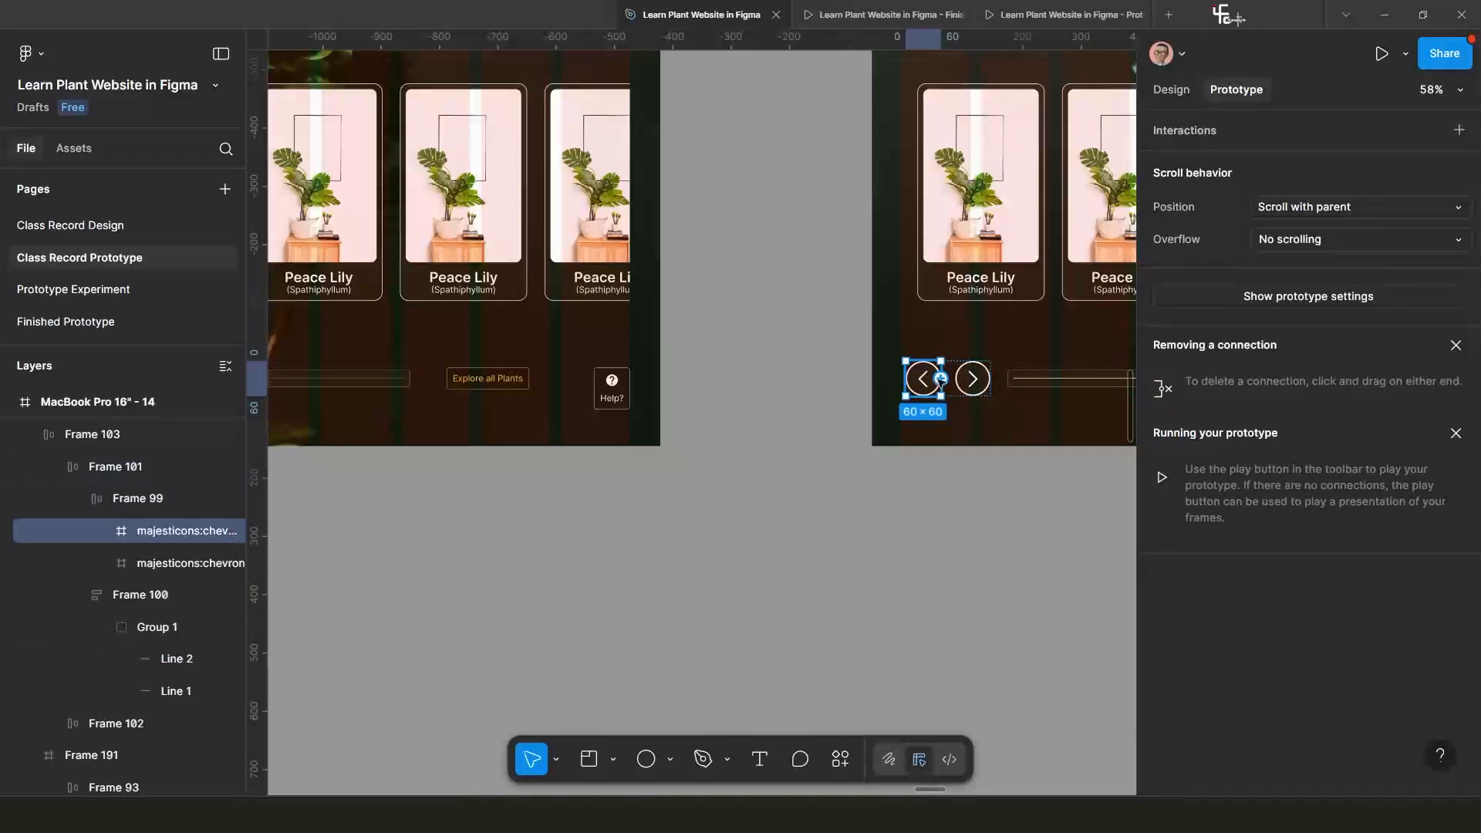
left_click_drag(594, 334, 596, 335)
scroll(625, 479, "down", 2)
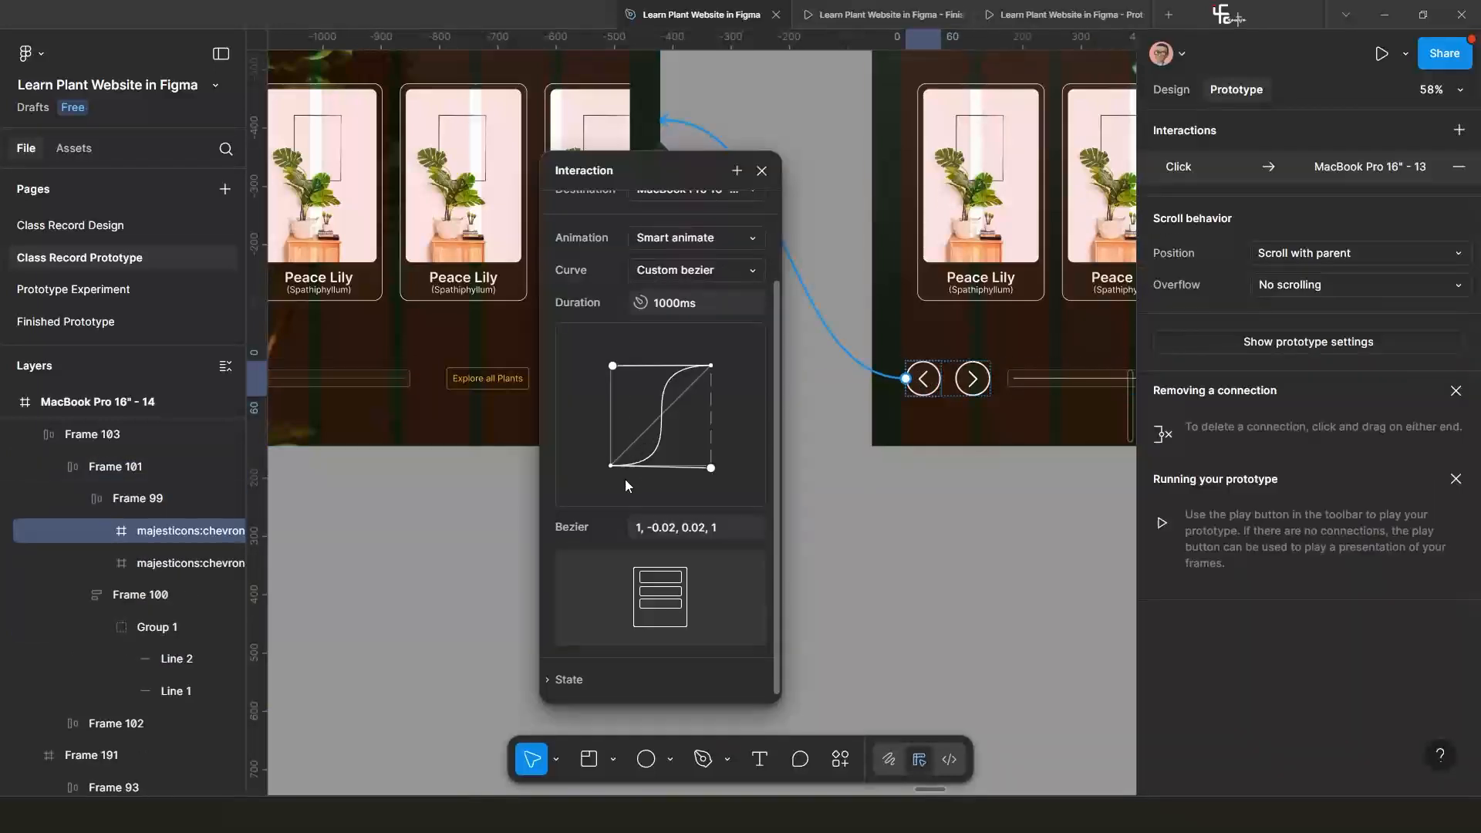
left_click(762, 172)
Preview Flow 1 from the MacBook Pro 16" - 13 frame and test the right chevron button below the plant card row.
scroll(695, 293, "down", 6)
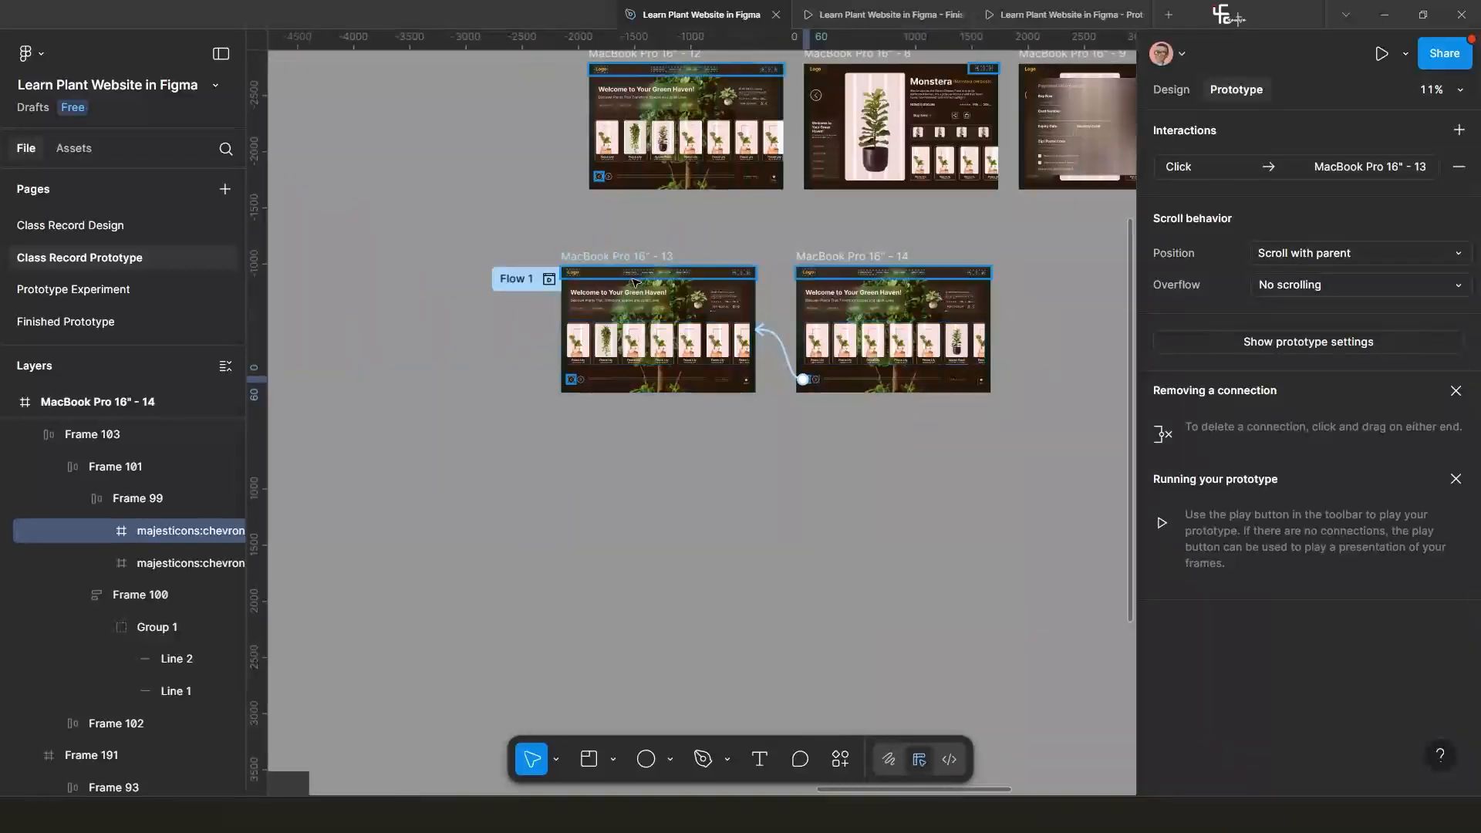
scroll(551, 302, "up", 3)
left_click(629, 225)
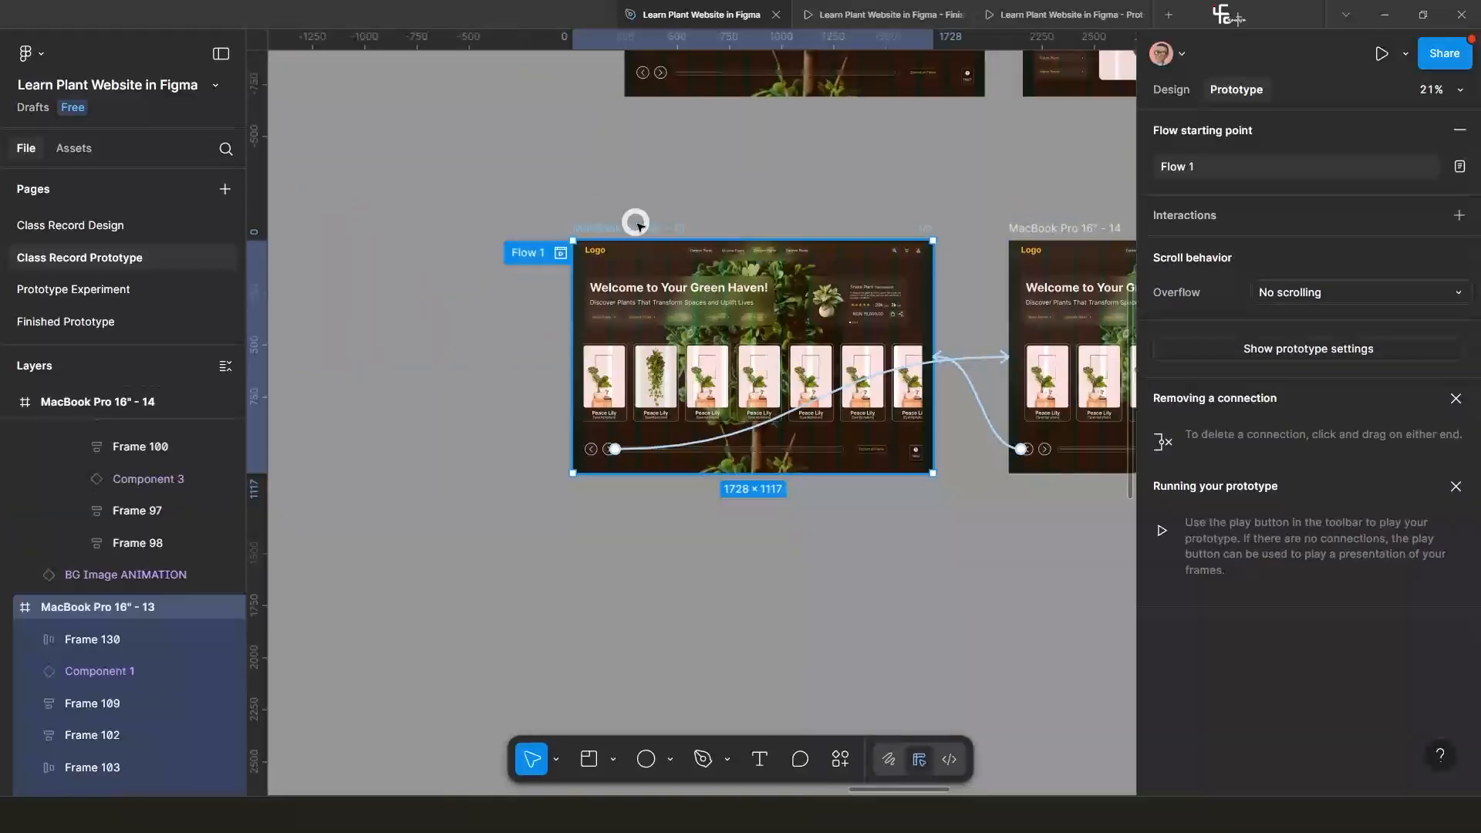
left_click(560, 253)
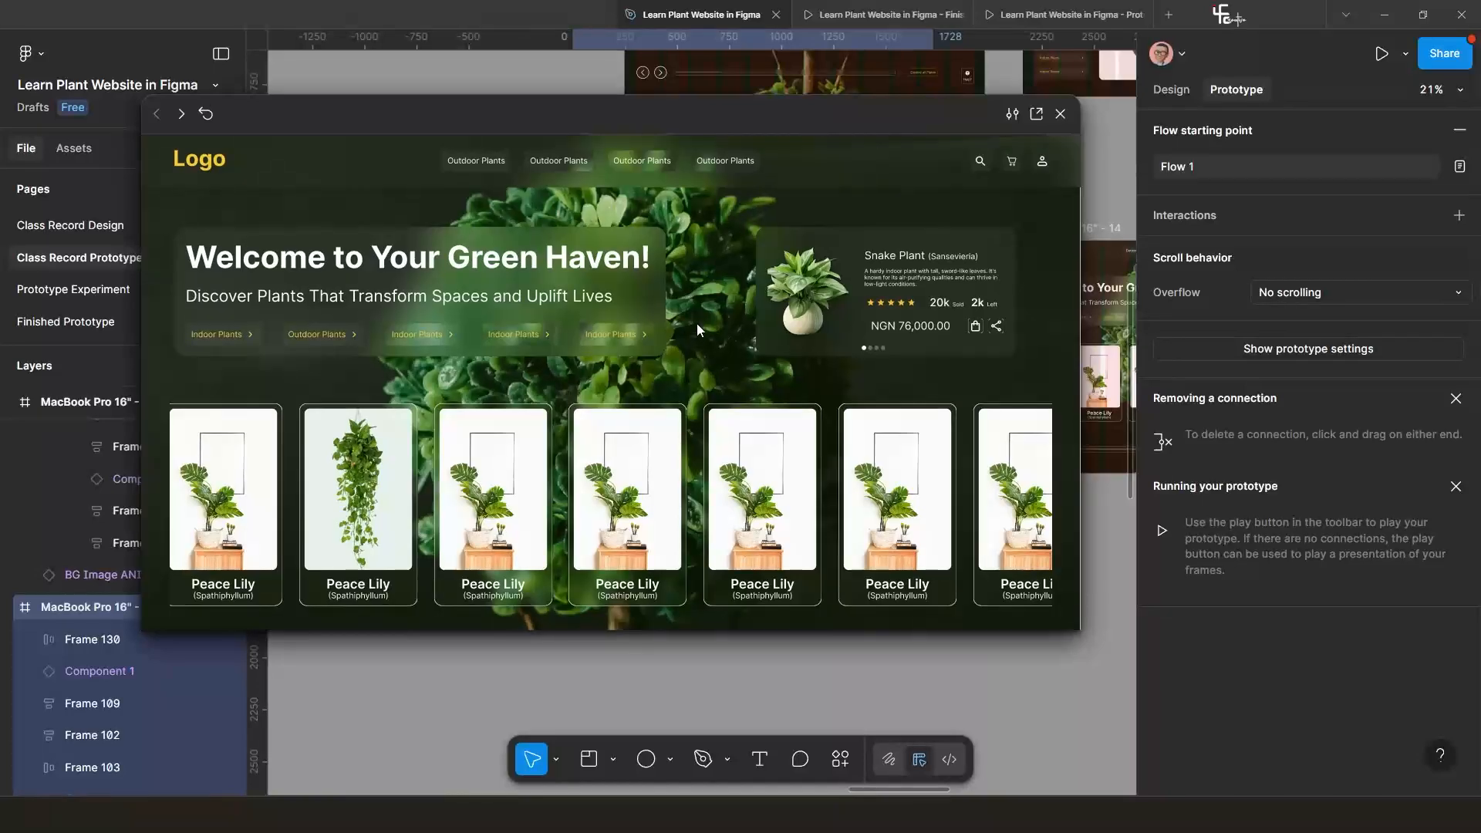
left_click(237, 682)
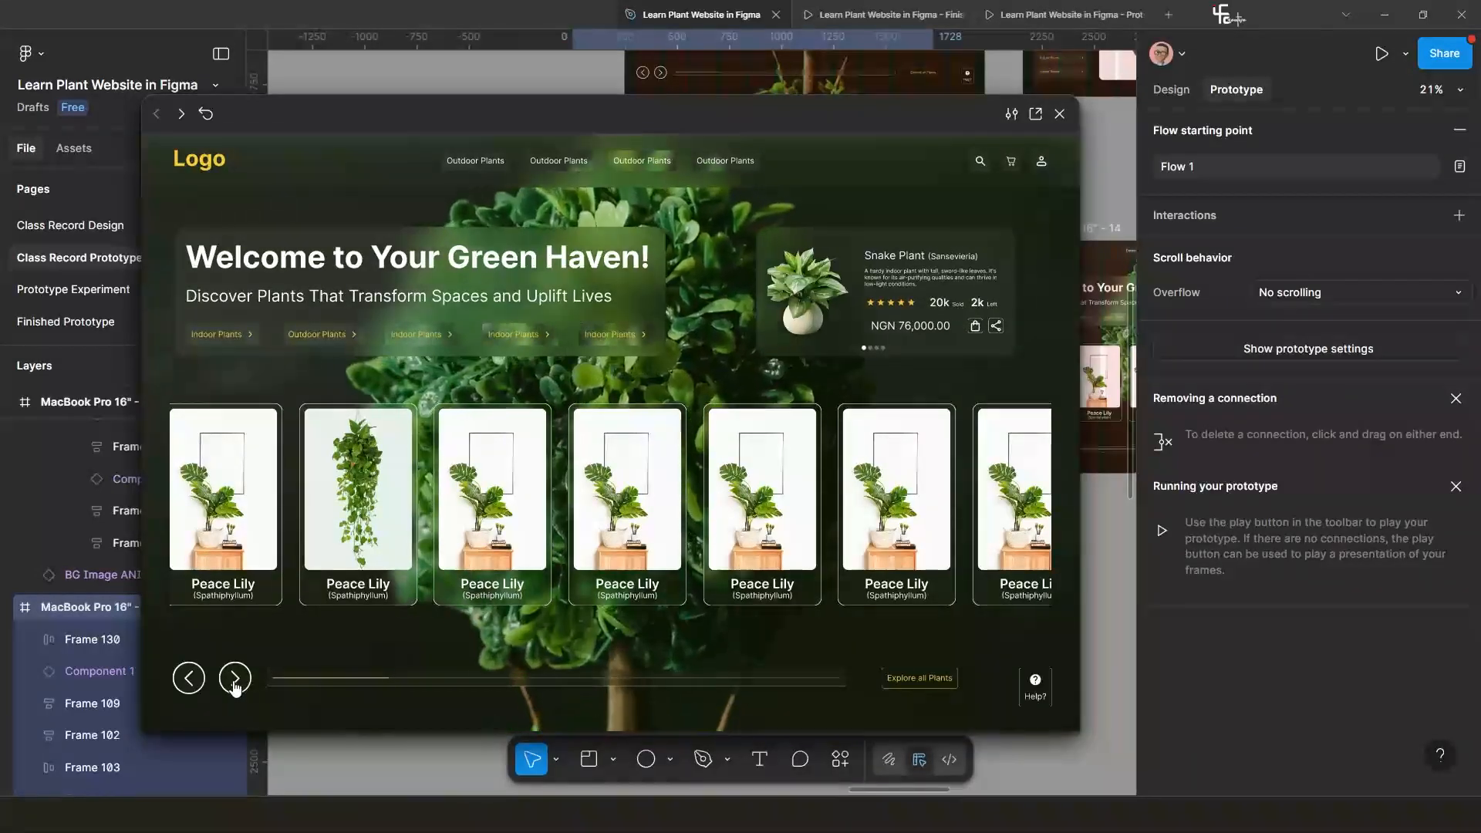
Test the previous and next arrows in the prototype preview, and close the preview.
left_click(189, 679)
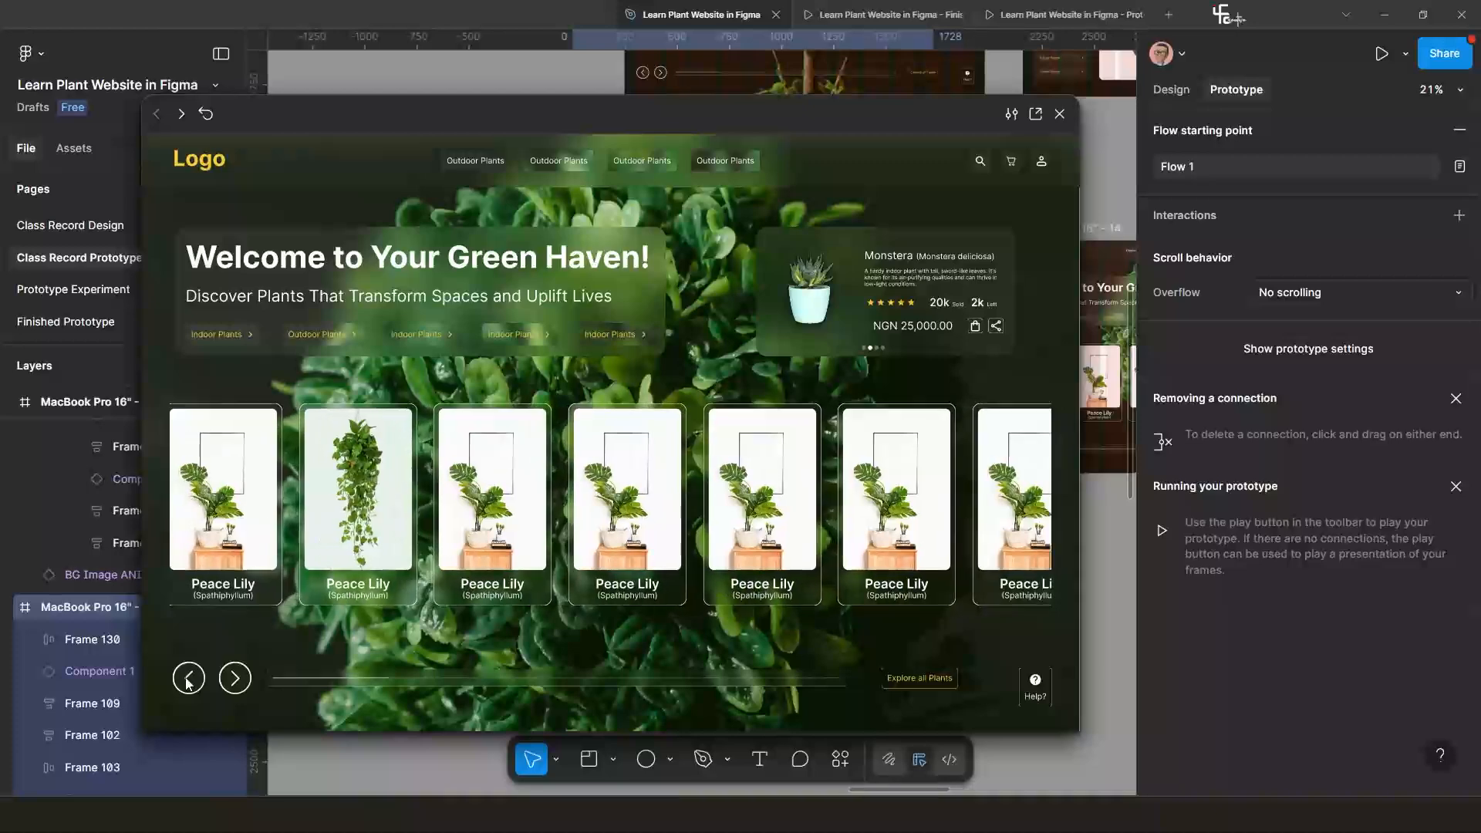
left_click(235, 679)
key("Escape")
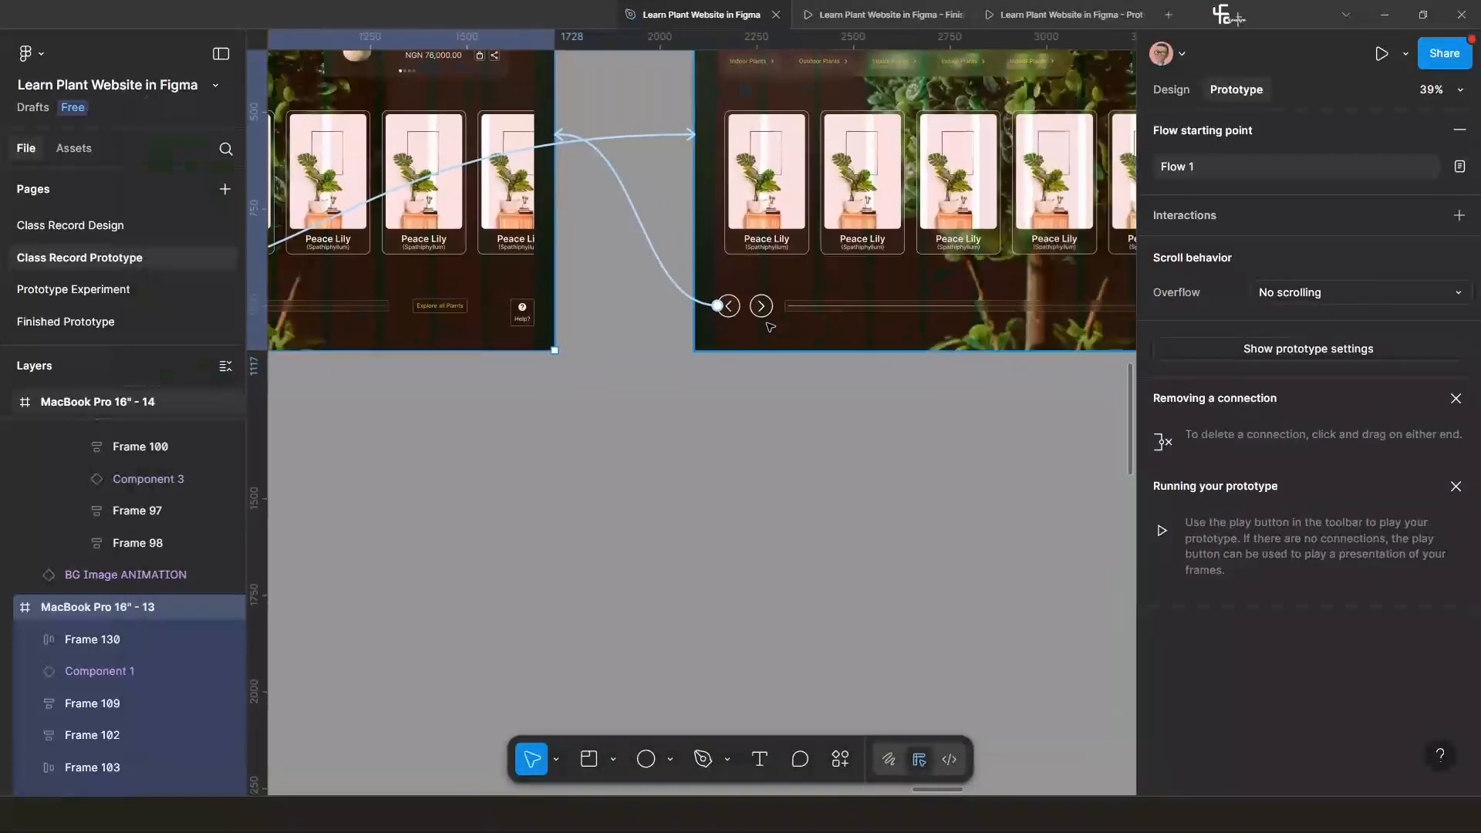
Set the animation curve of the back arrow's interaction from MacBook Pro 16" - 14 to MacBook Pro 16" - 13 to Linear.
left_click(664, 269)
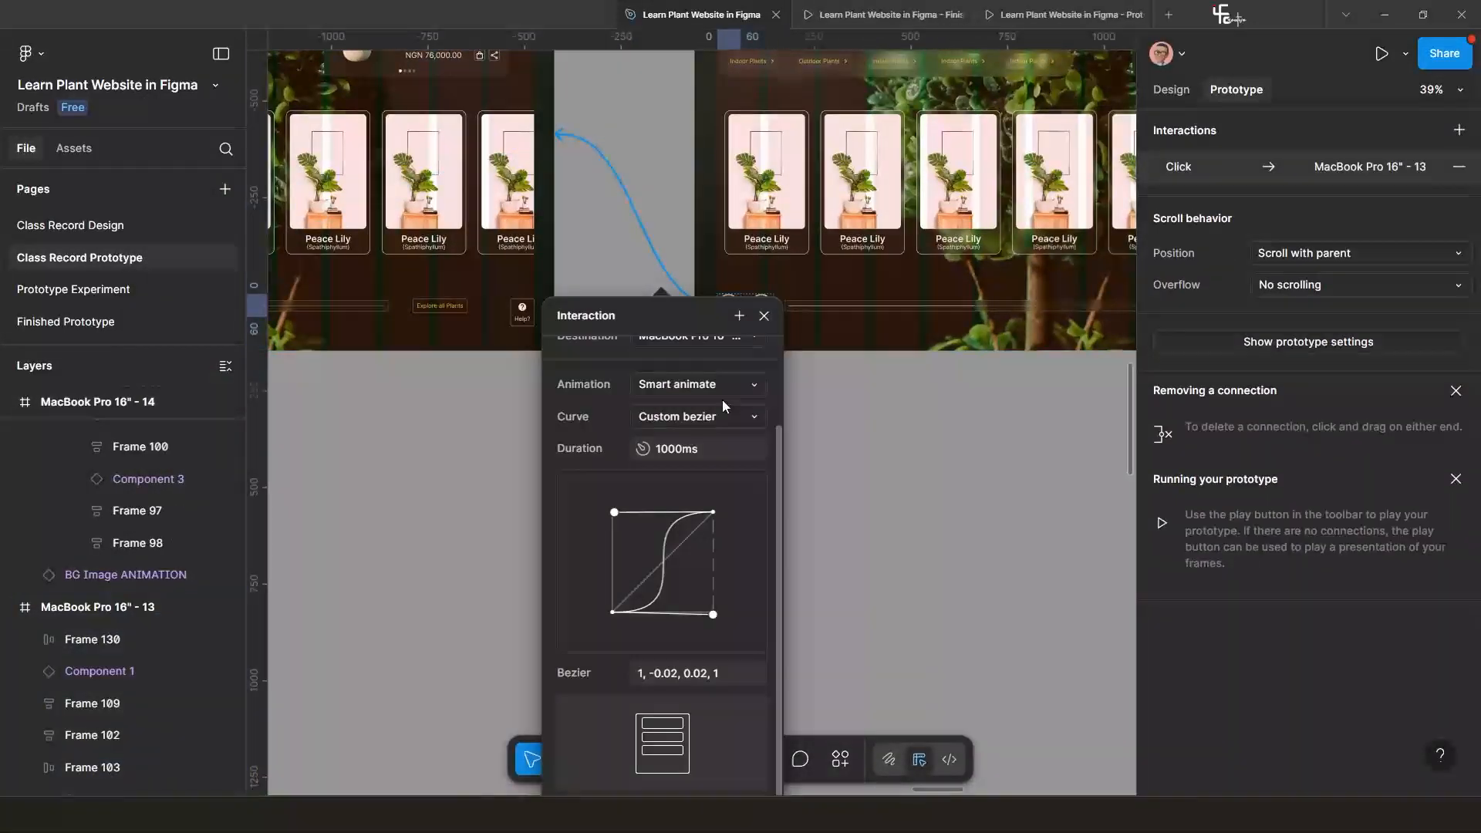
left_click(668, 420)
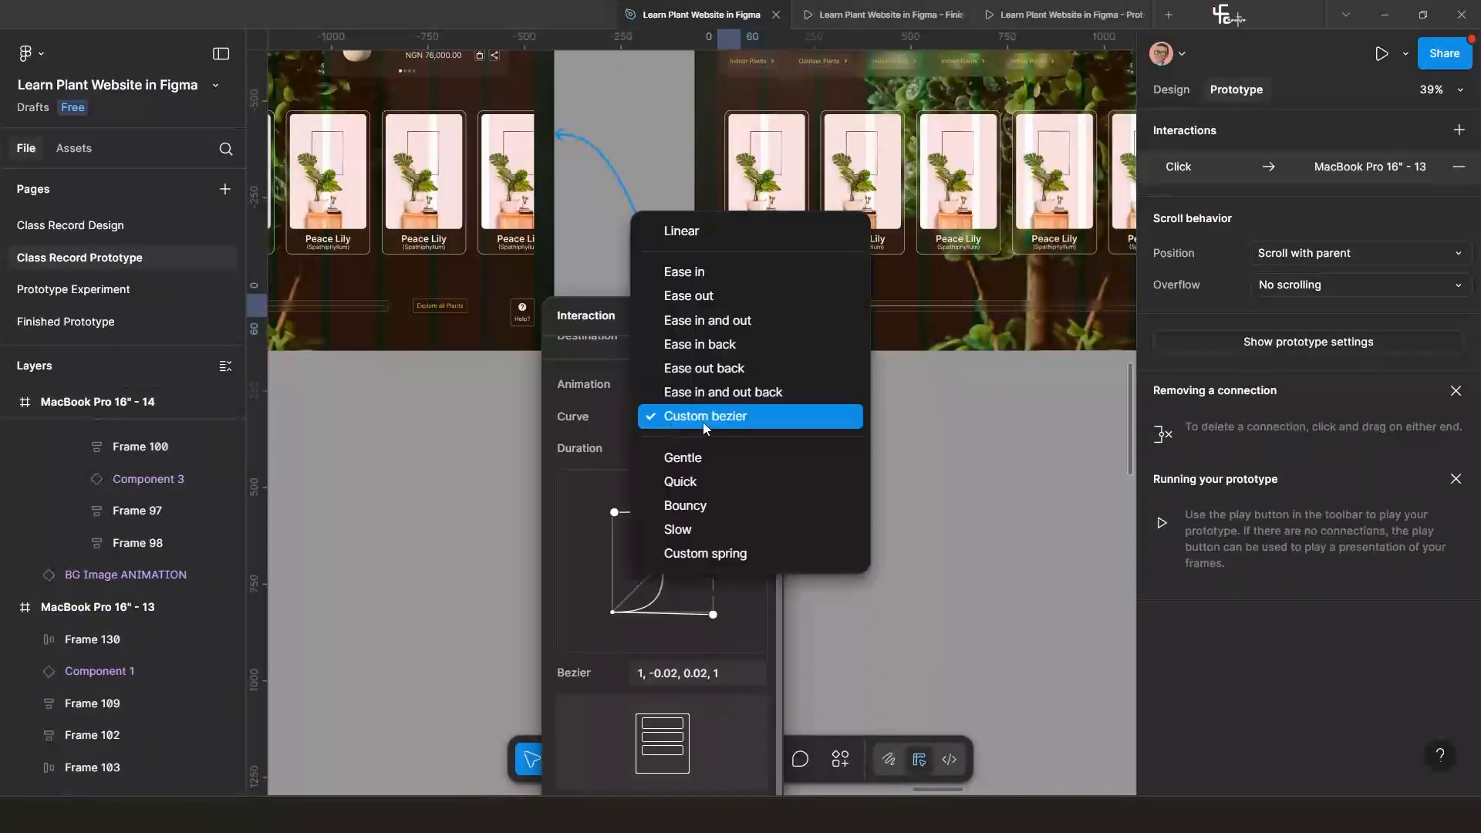
left_click(697, 233)
left_click(764, 316)
Set the animation curve of the next arrow's interaction from MacBook Pro 16" - 13 to MacBook Pro 16" - 14 to Ease in and out.
scroll(725, 351, "down", 4)
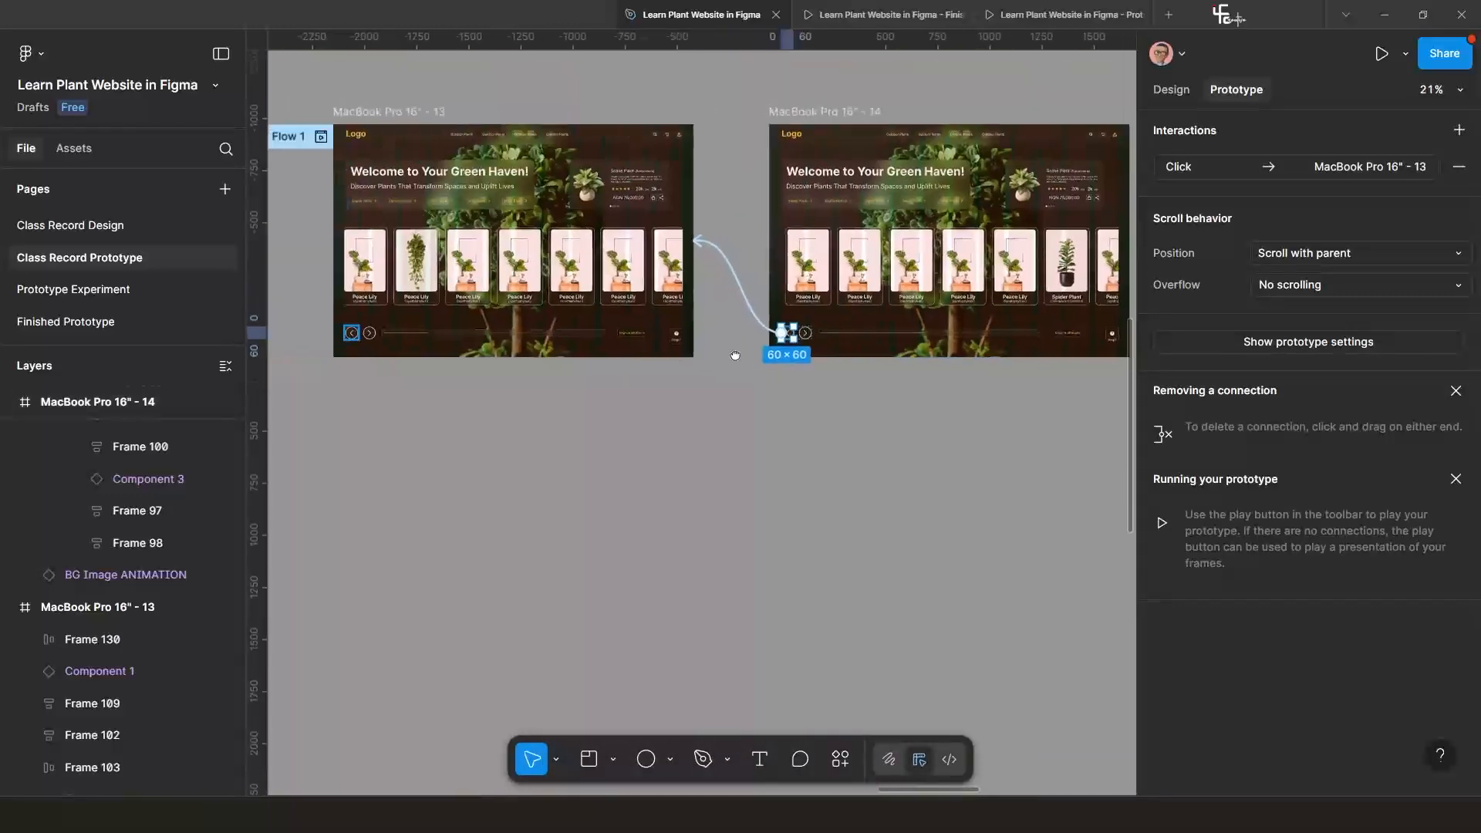
scroll(772, 351, "up", 2)
scroll(874, 339, "up", 2)
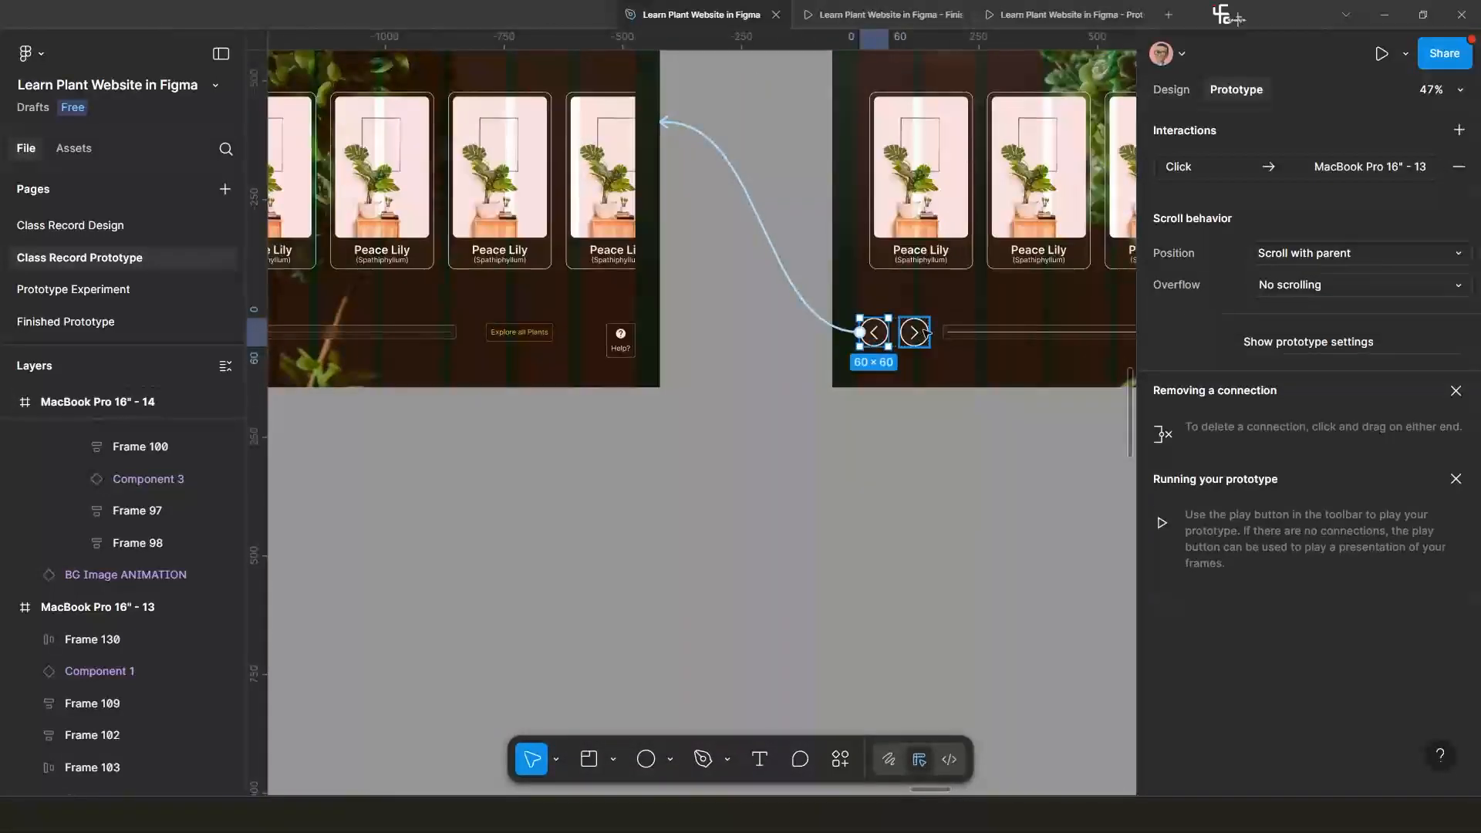
scroll(926, 331, "down", 2)
scroll(793, 374, "up", 2)
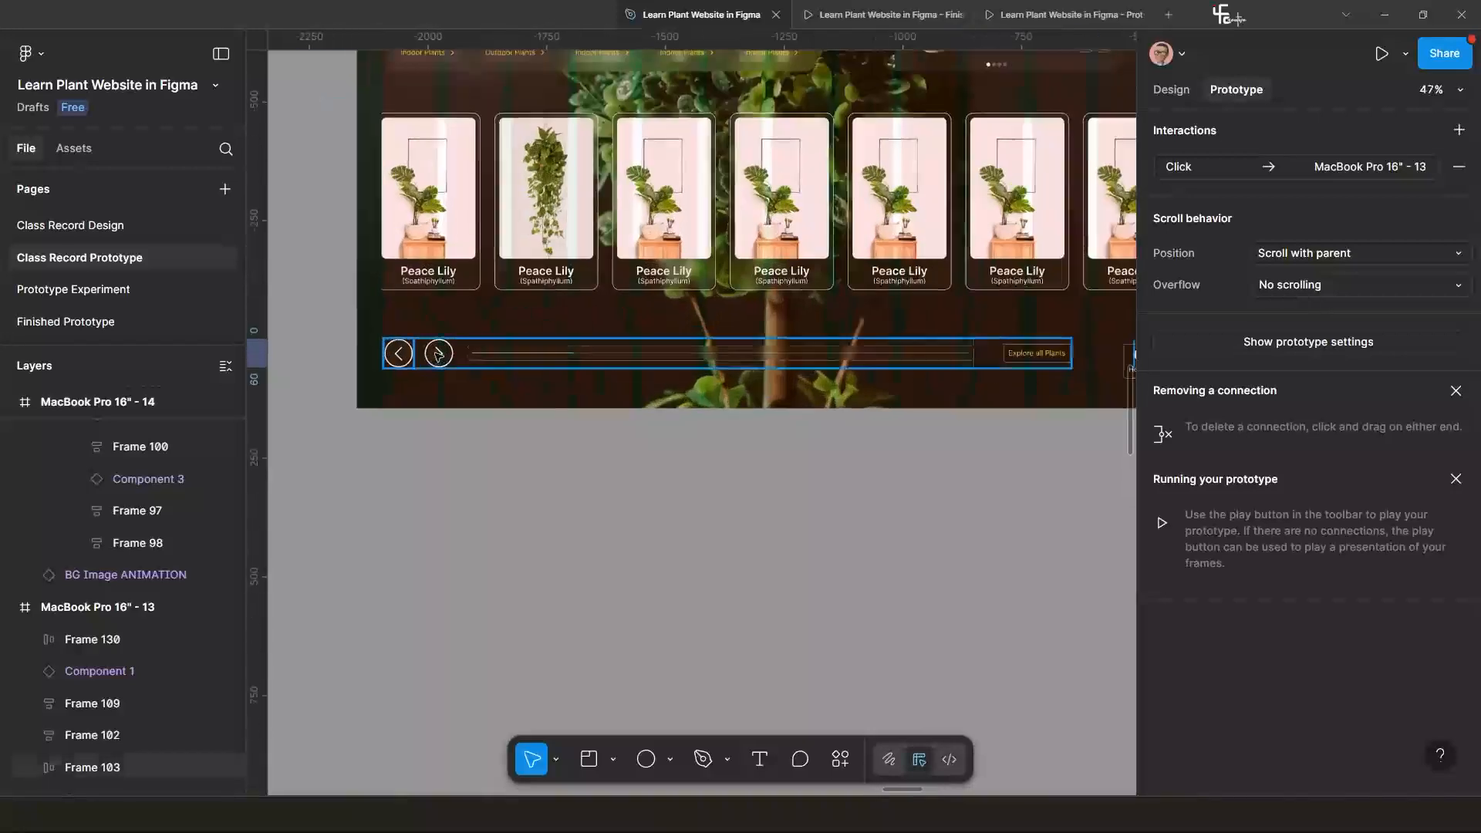
left_click(657, 403)
scroll(657, 403, "down", 3)
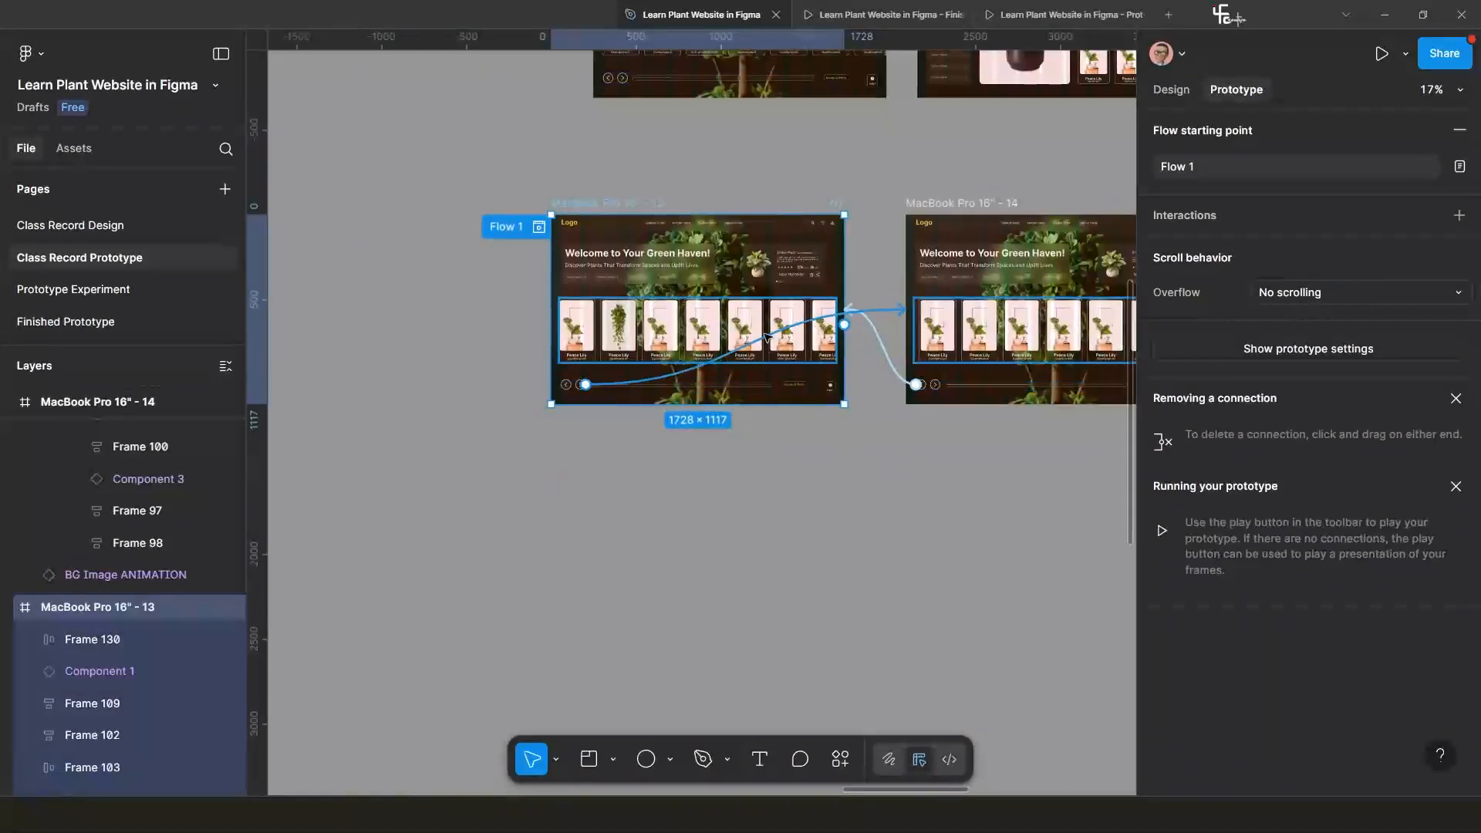
left_click(678, 377)
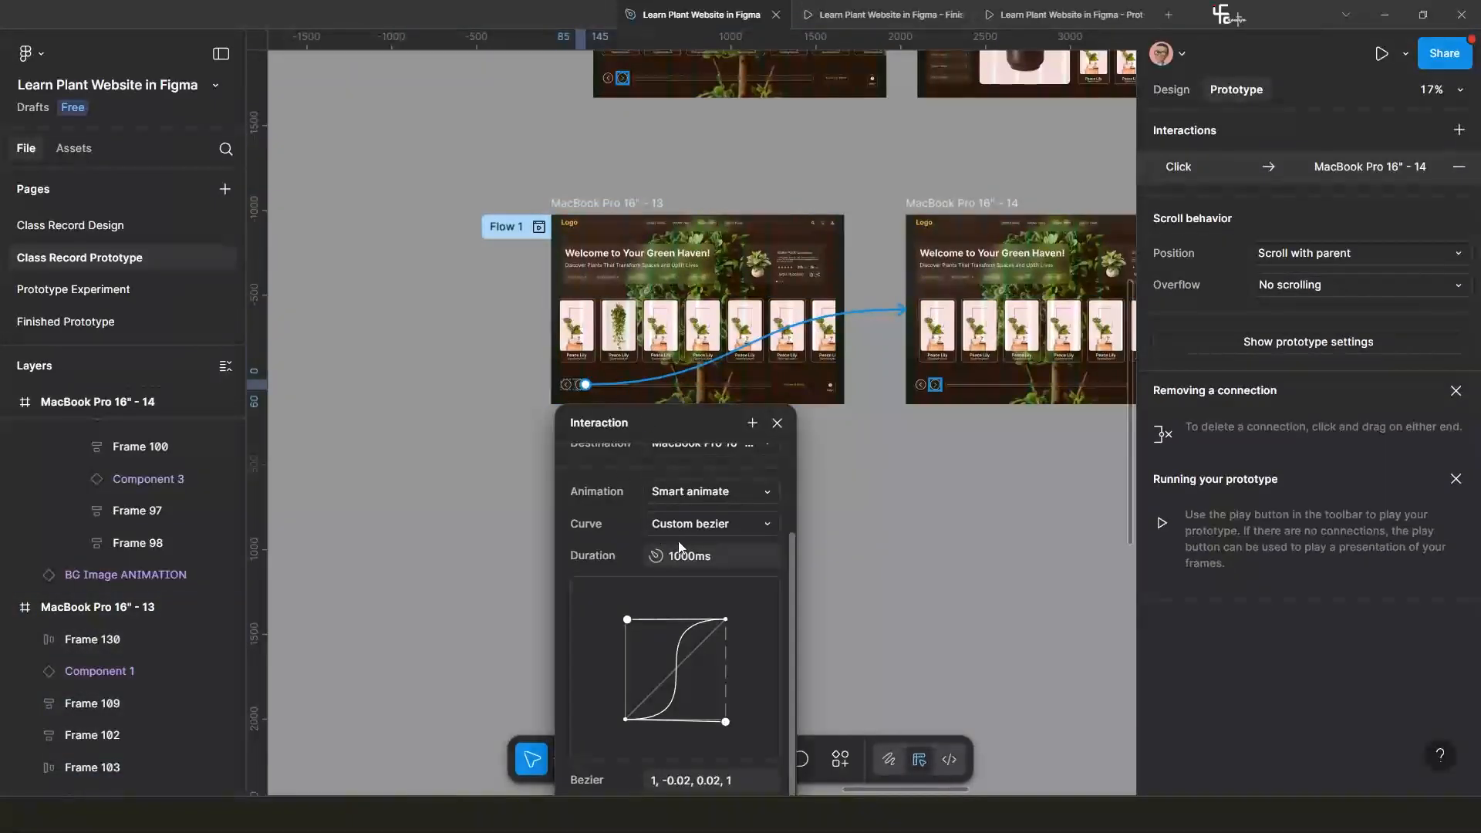
scroll(678, 540, "up", 2)
left_click(708, 631)
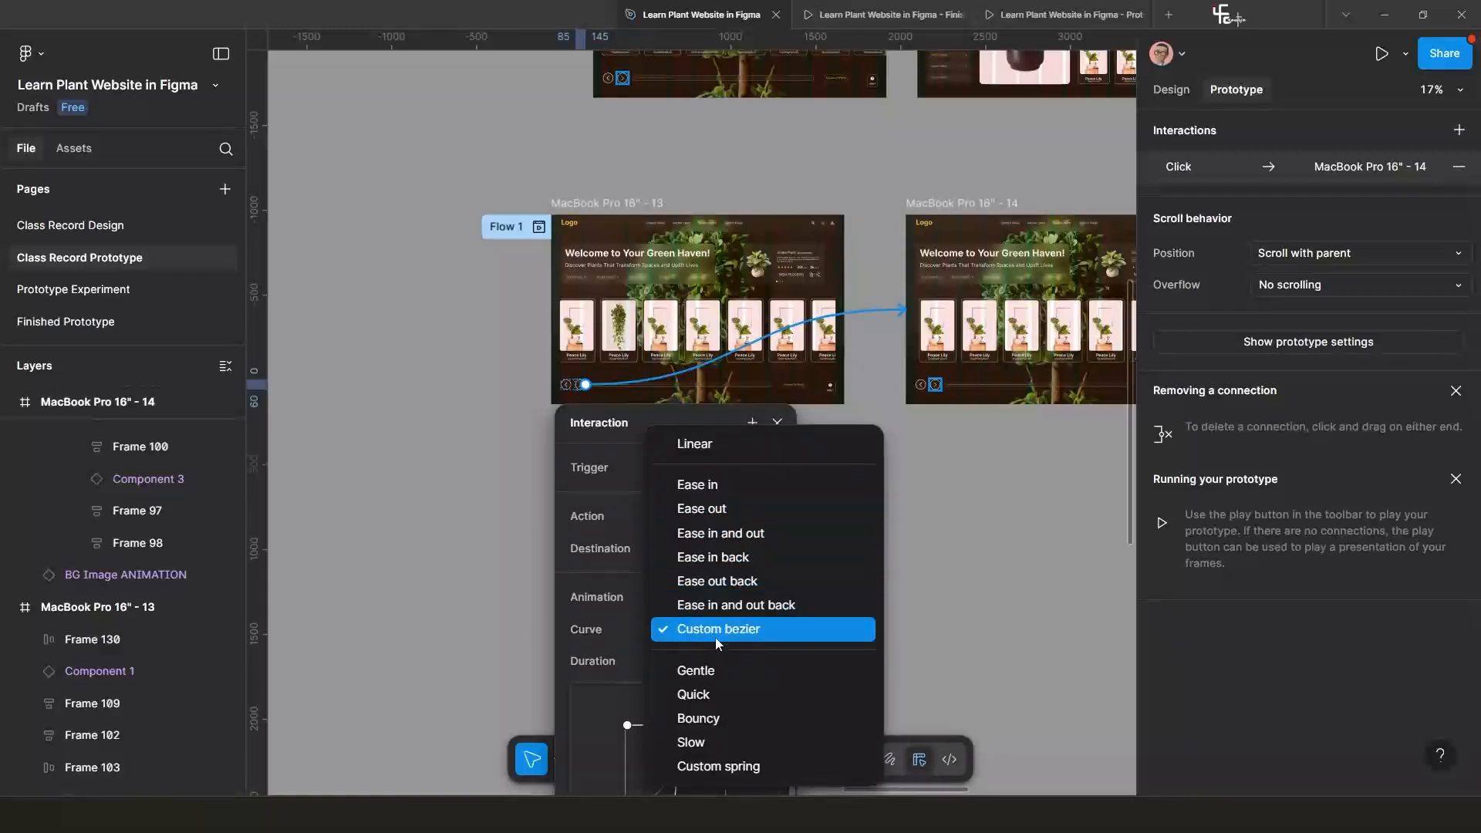
left_click(740, 533)
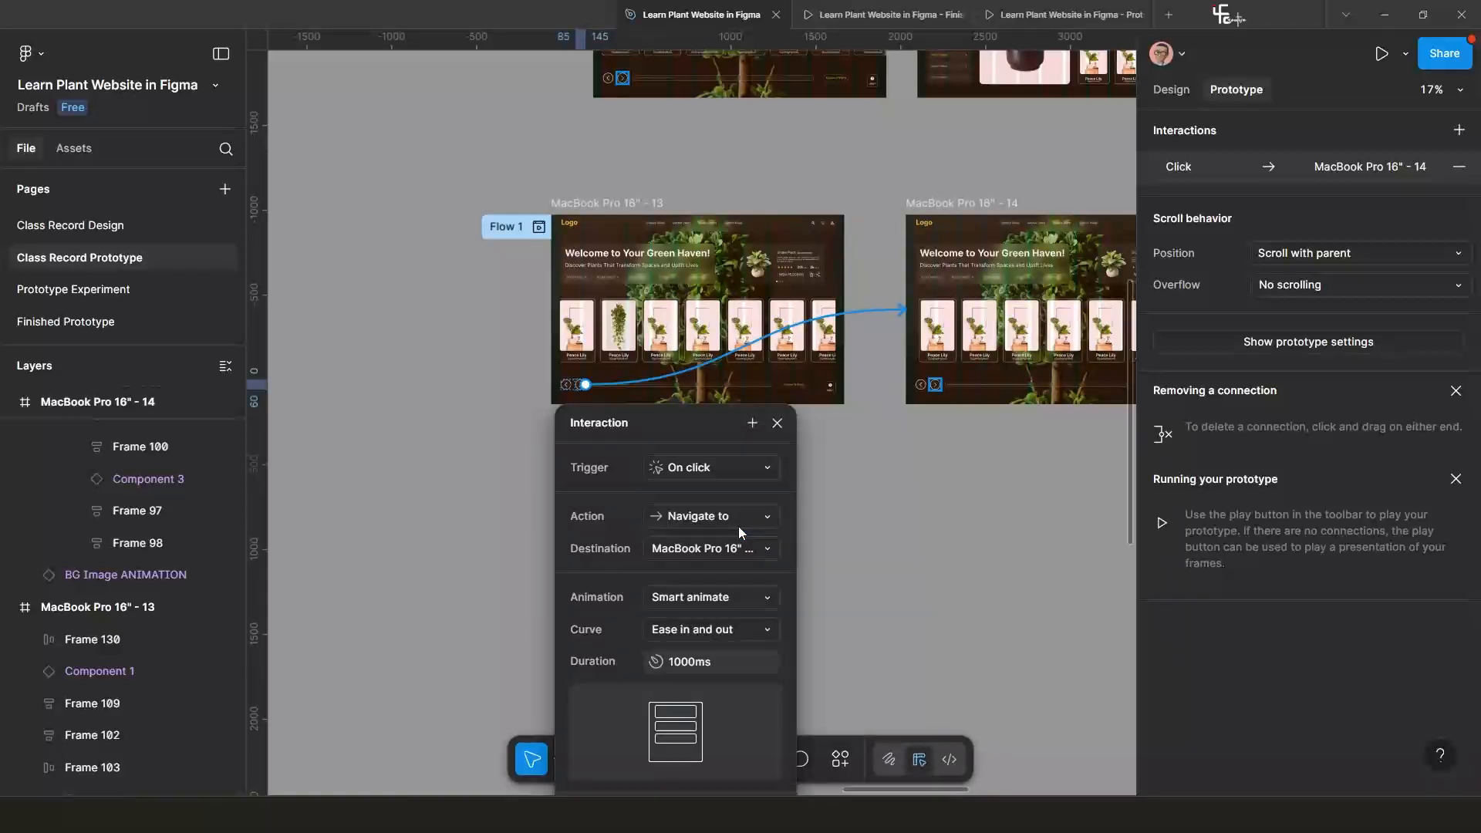
Switch the next arrow's Smart animate curve to Linear.
left_click(724, 598)
left_click(725, 598)
left_click(711, 629)
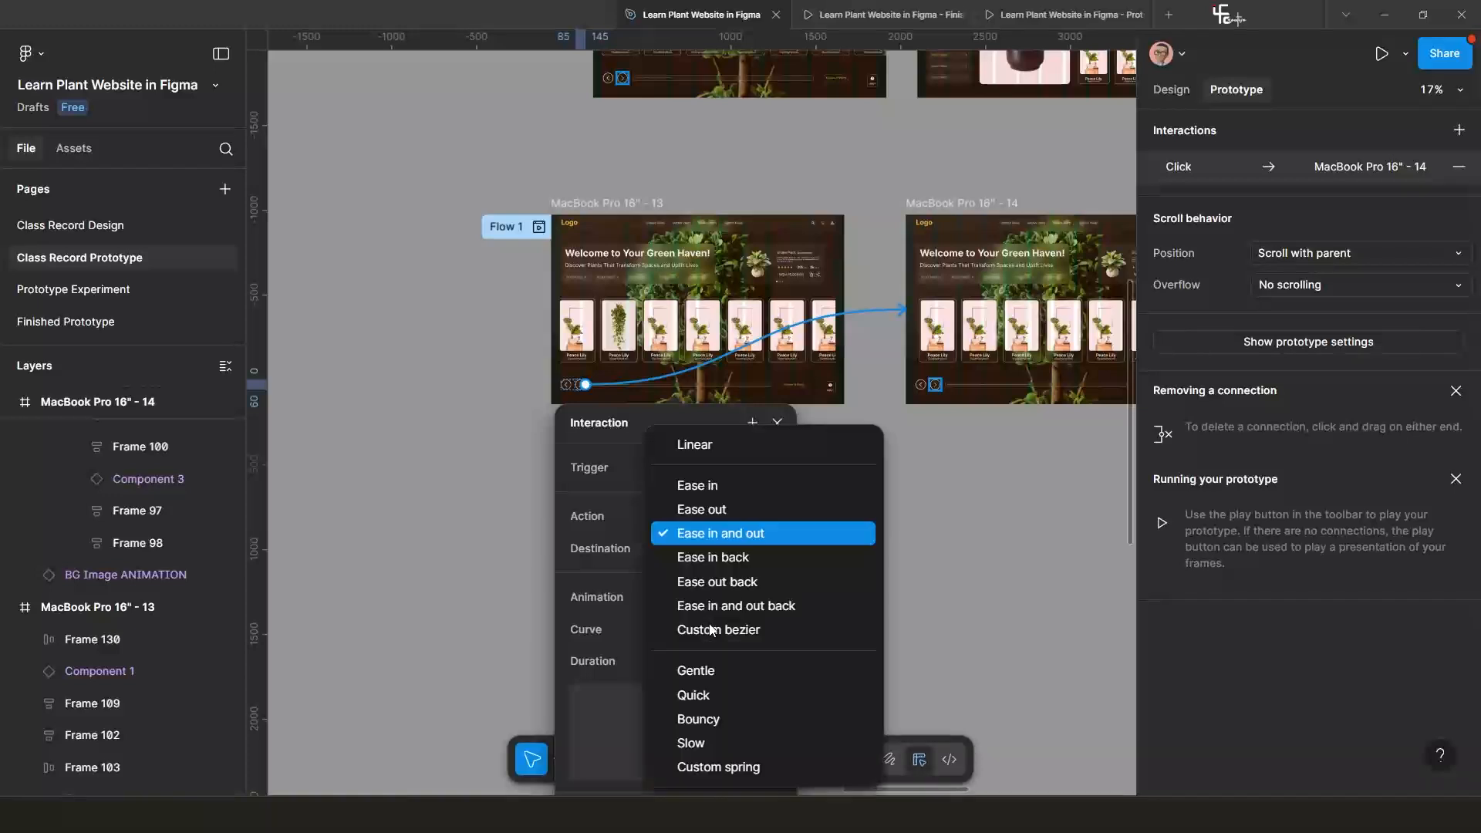
left_click(715, 445)
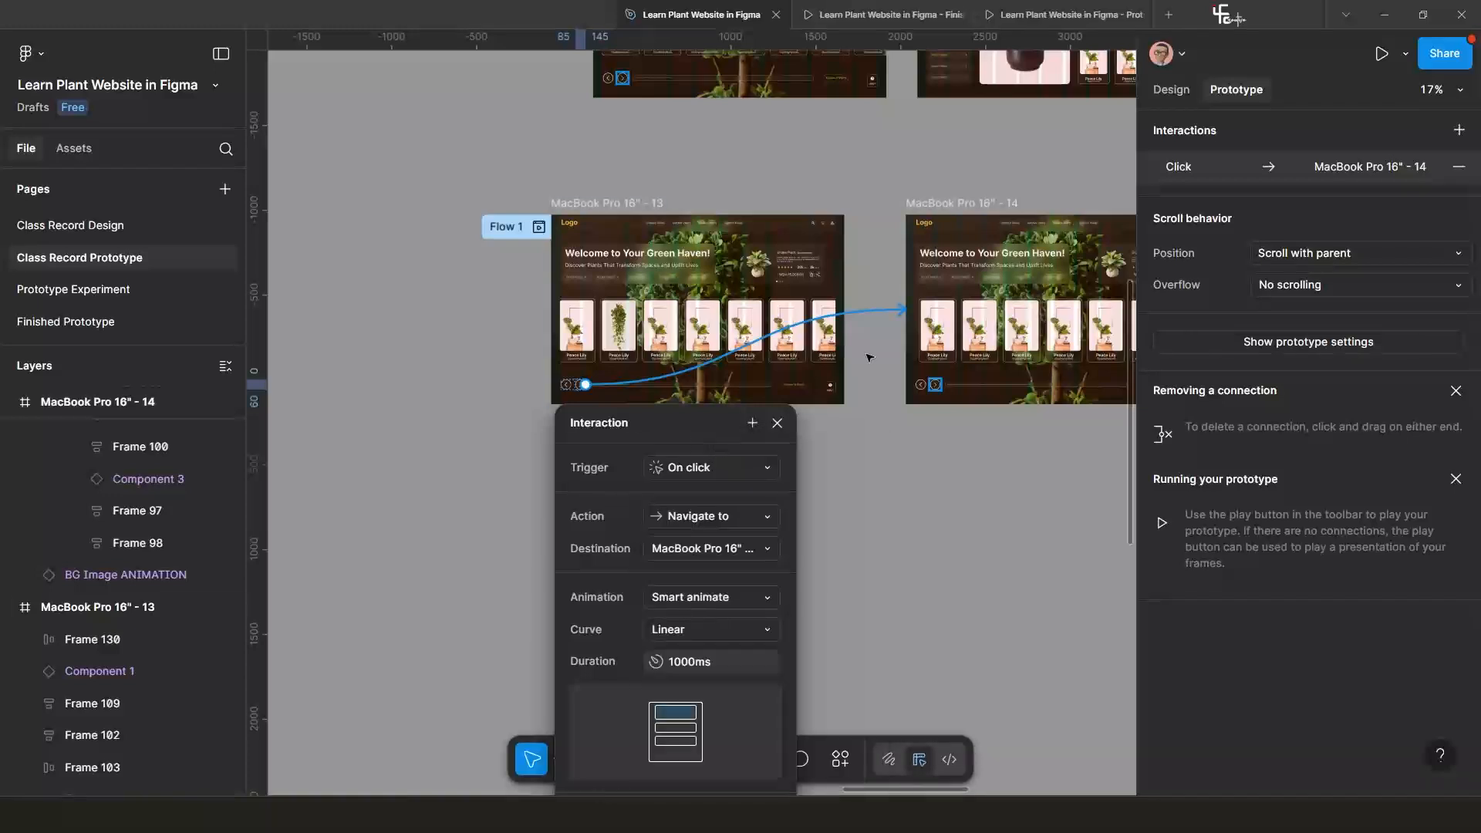
Preview Flow 1, check the carousel transition in both directions with the arrows, and close the preview.
left_click(539, 226)
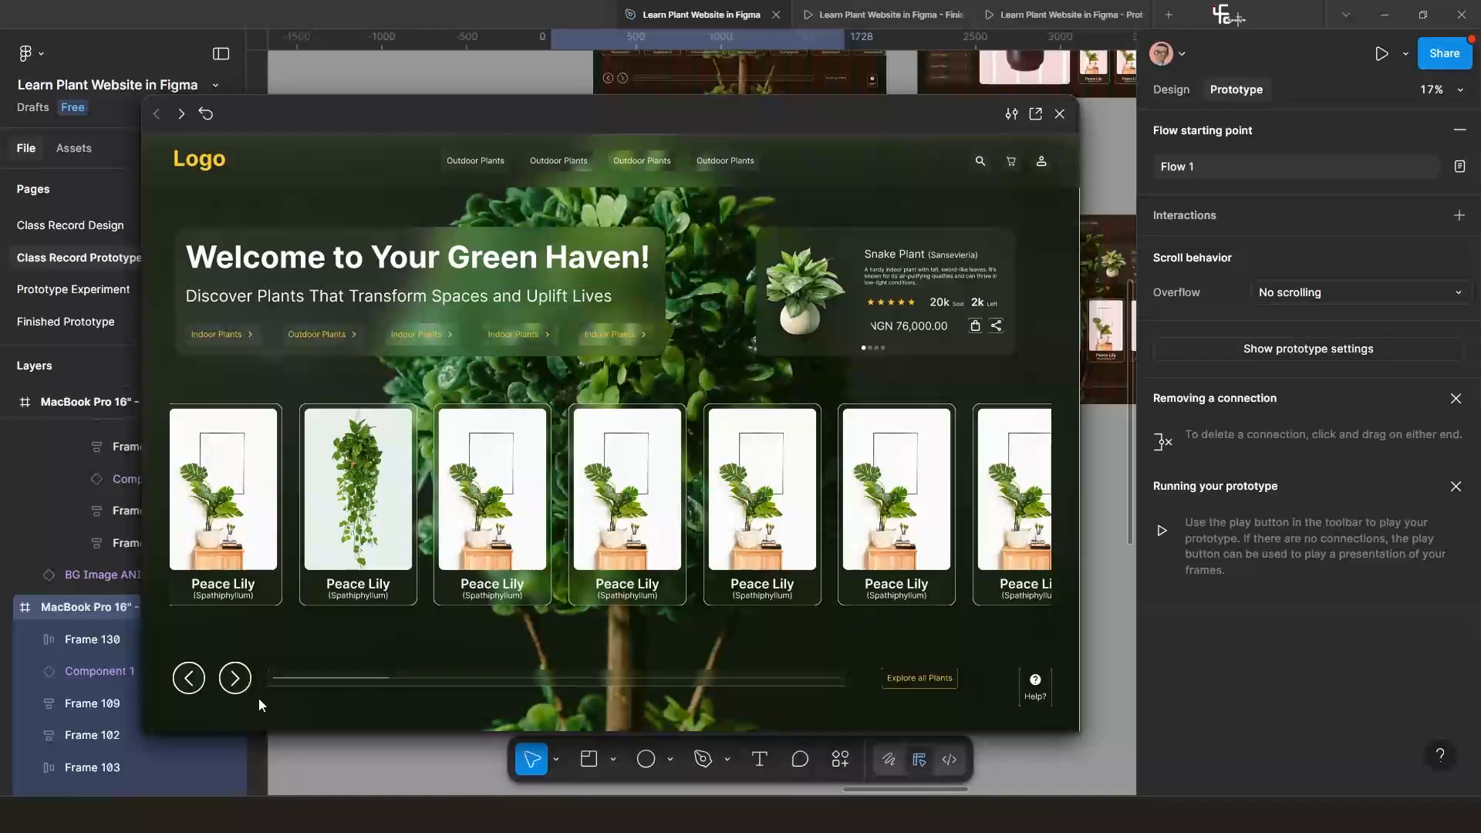
left_click(236, 679)
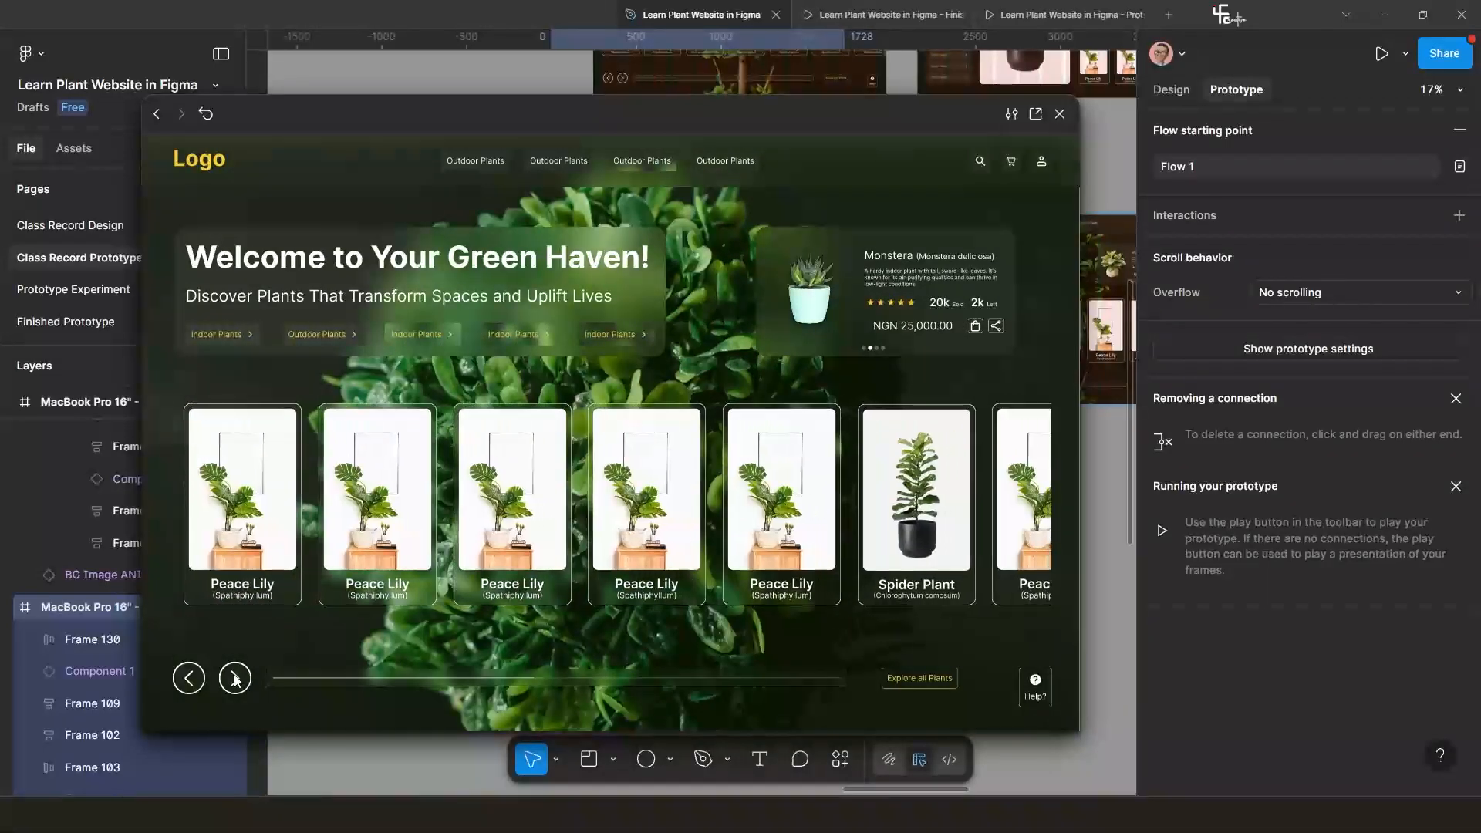
left_click(191, 679)
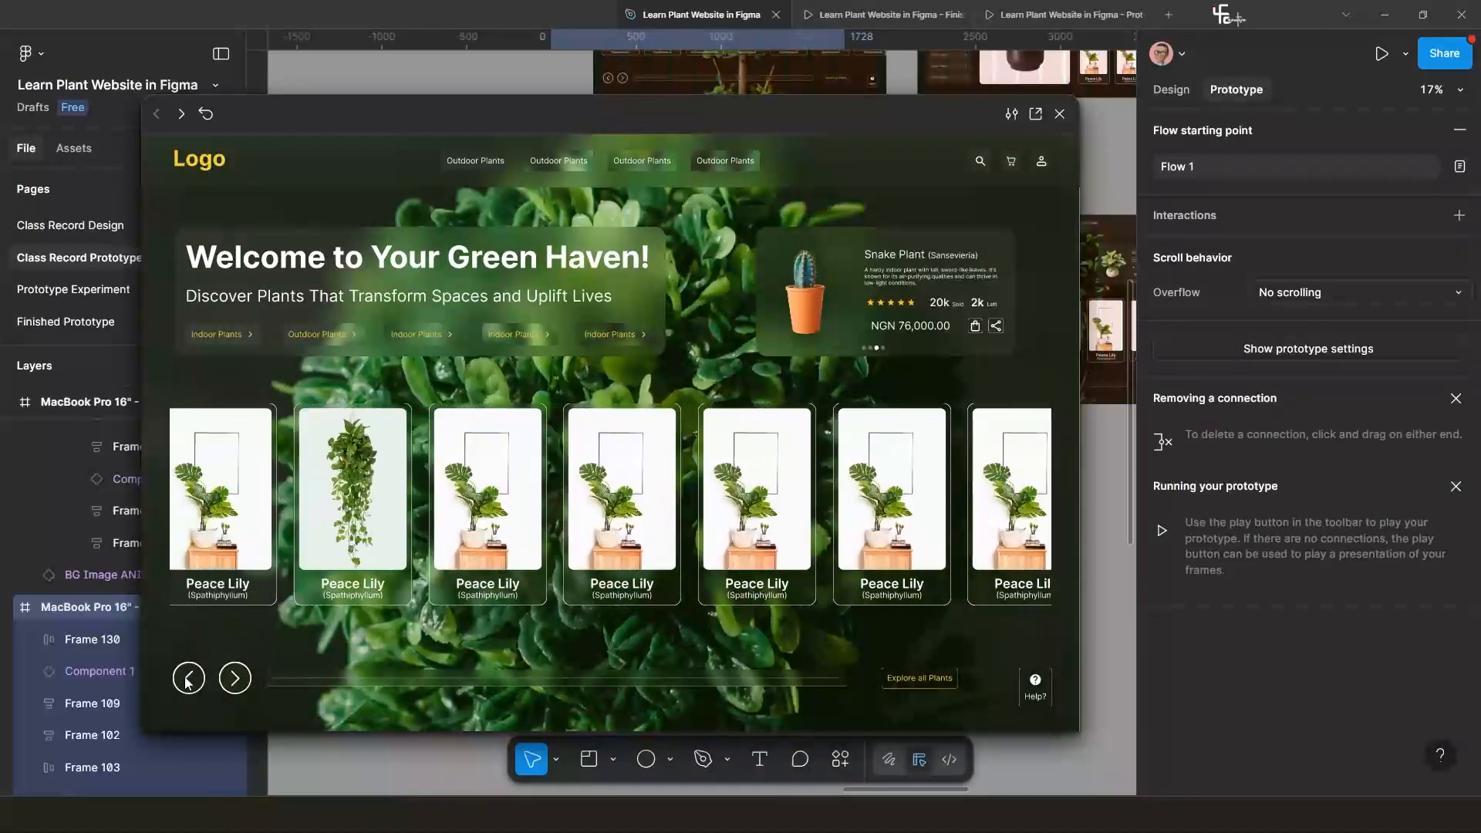
left_click(235, 679)
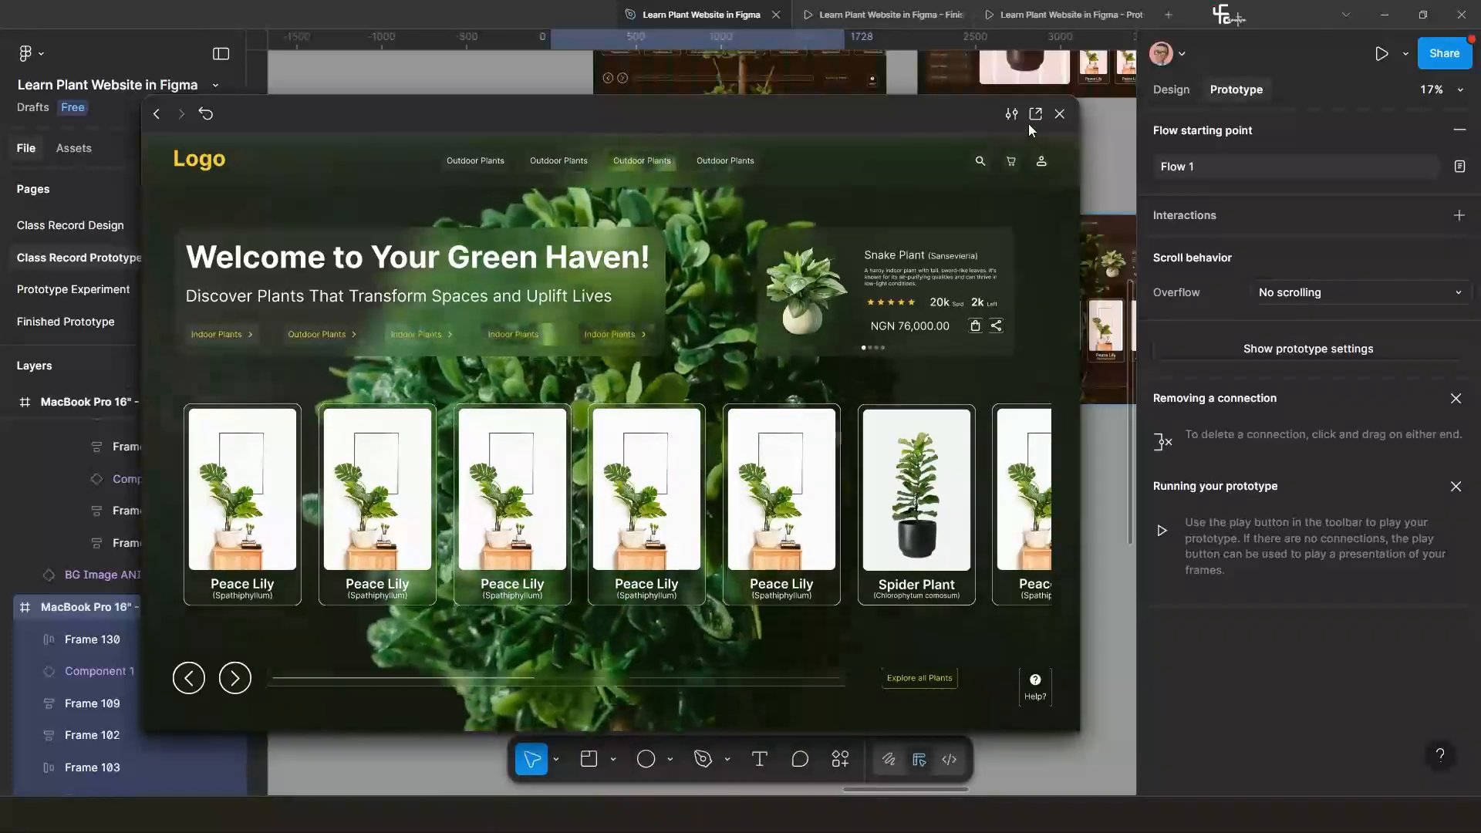
left_click_drag(933, 115, 816, 122)
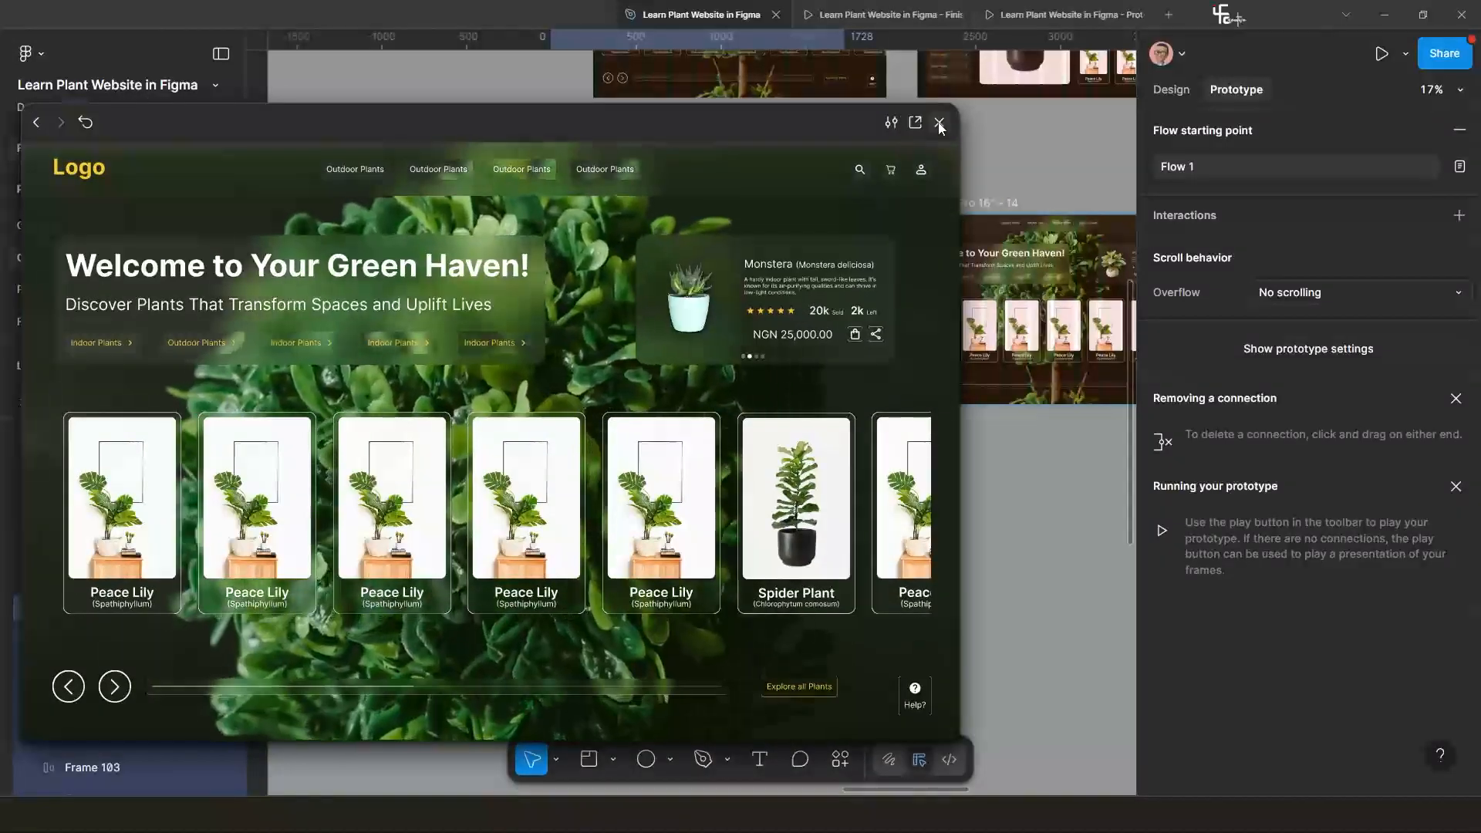
left_click(942, 122)
Select both arrow connections between MacBook Pro 16" - 13 and 14 and set their animation curve to Ease in and out.
left_click_drag(891, 291, 861, 340)
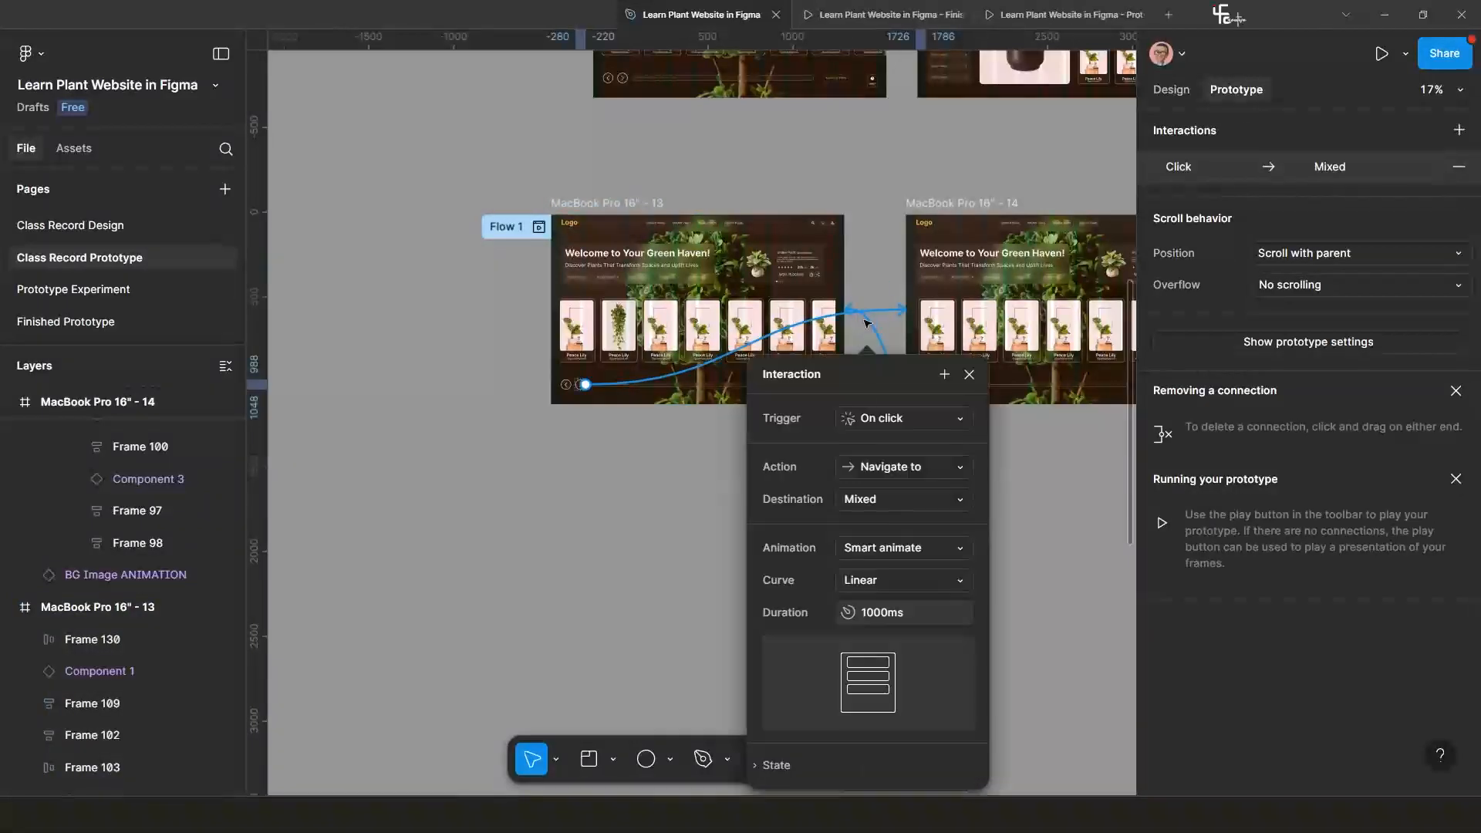
left_click(884, 585)
left_click(933, 534)
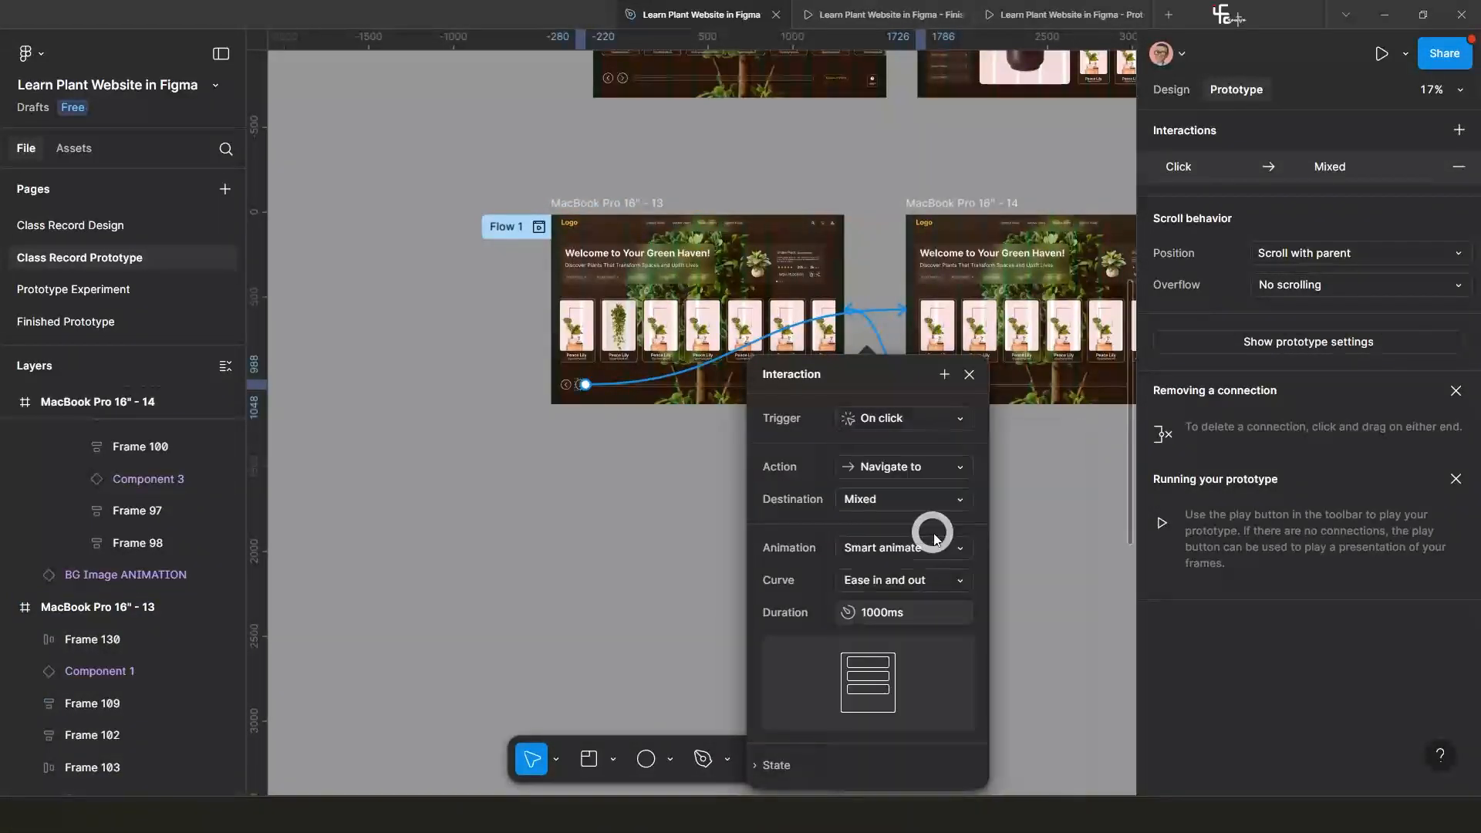
left_click(969, 375)
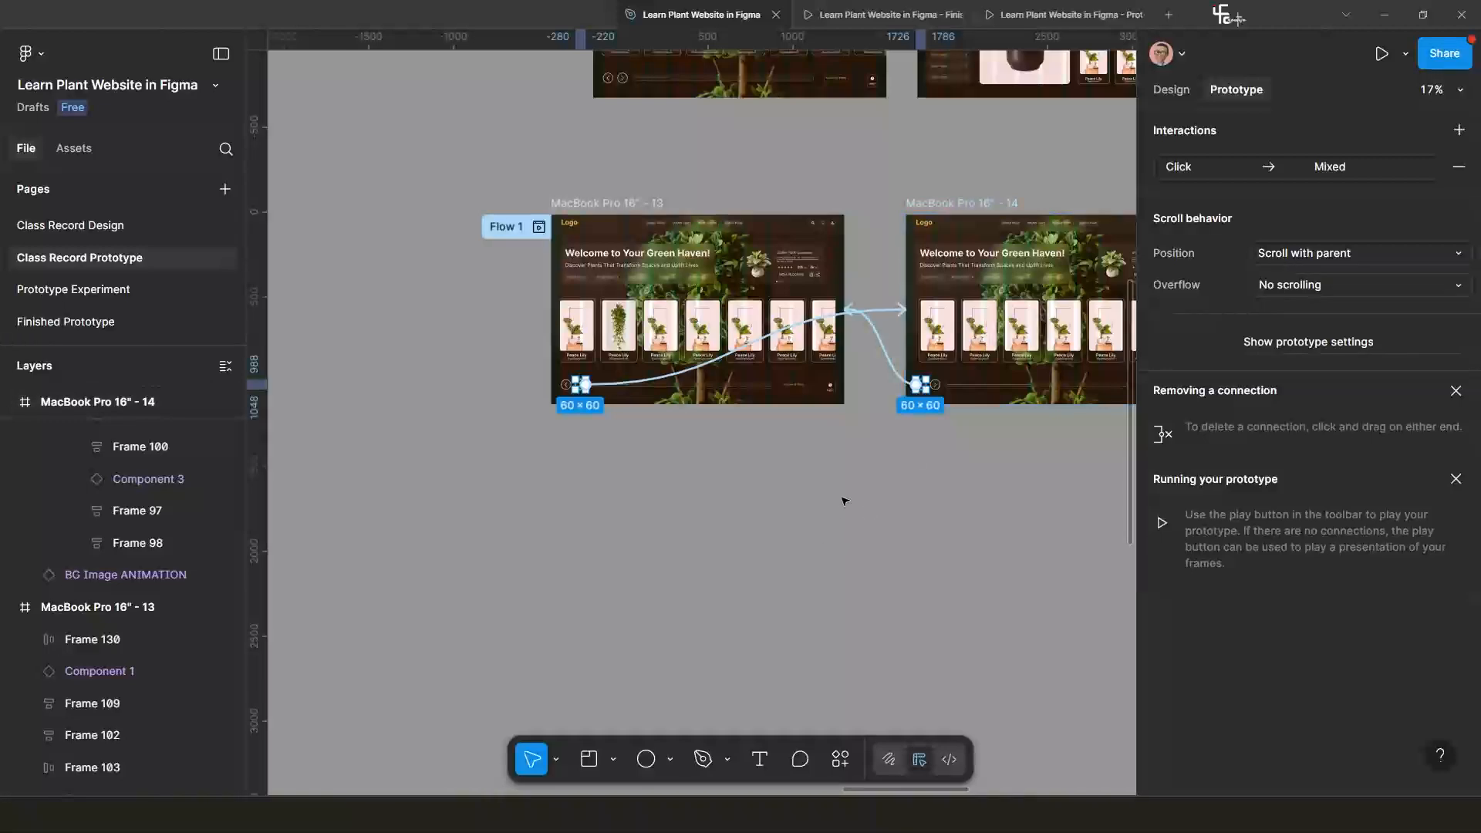
Duplicate the MacBook Pro 16" - 14 frame.
scroll(835, 477, "down", 4)
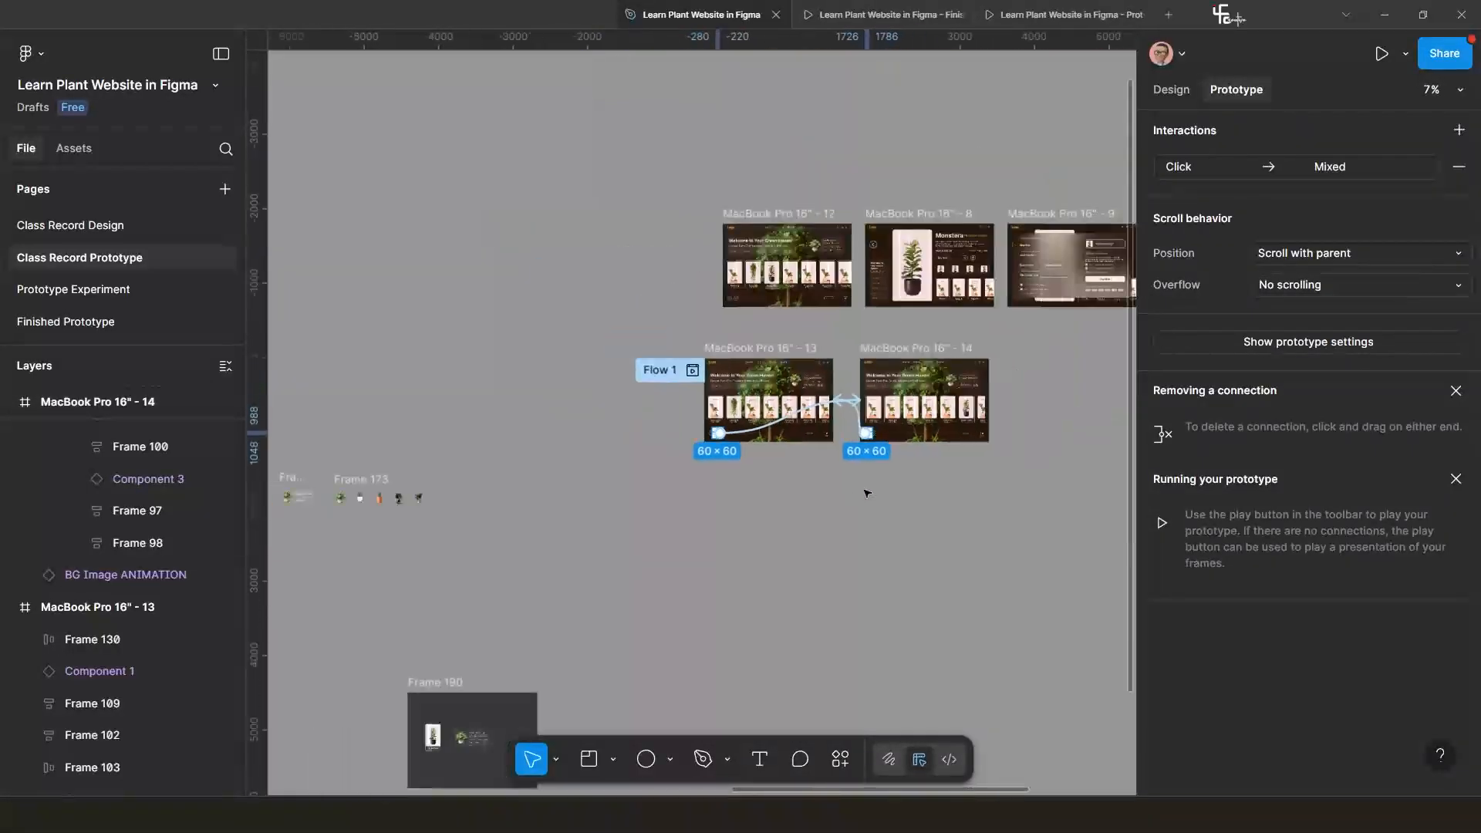
left_click_drag(867, 493, 648, 489)
scroll(648, 489, "up", 3)
left_click(693, 279)
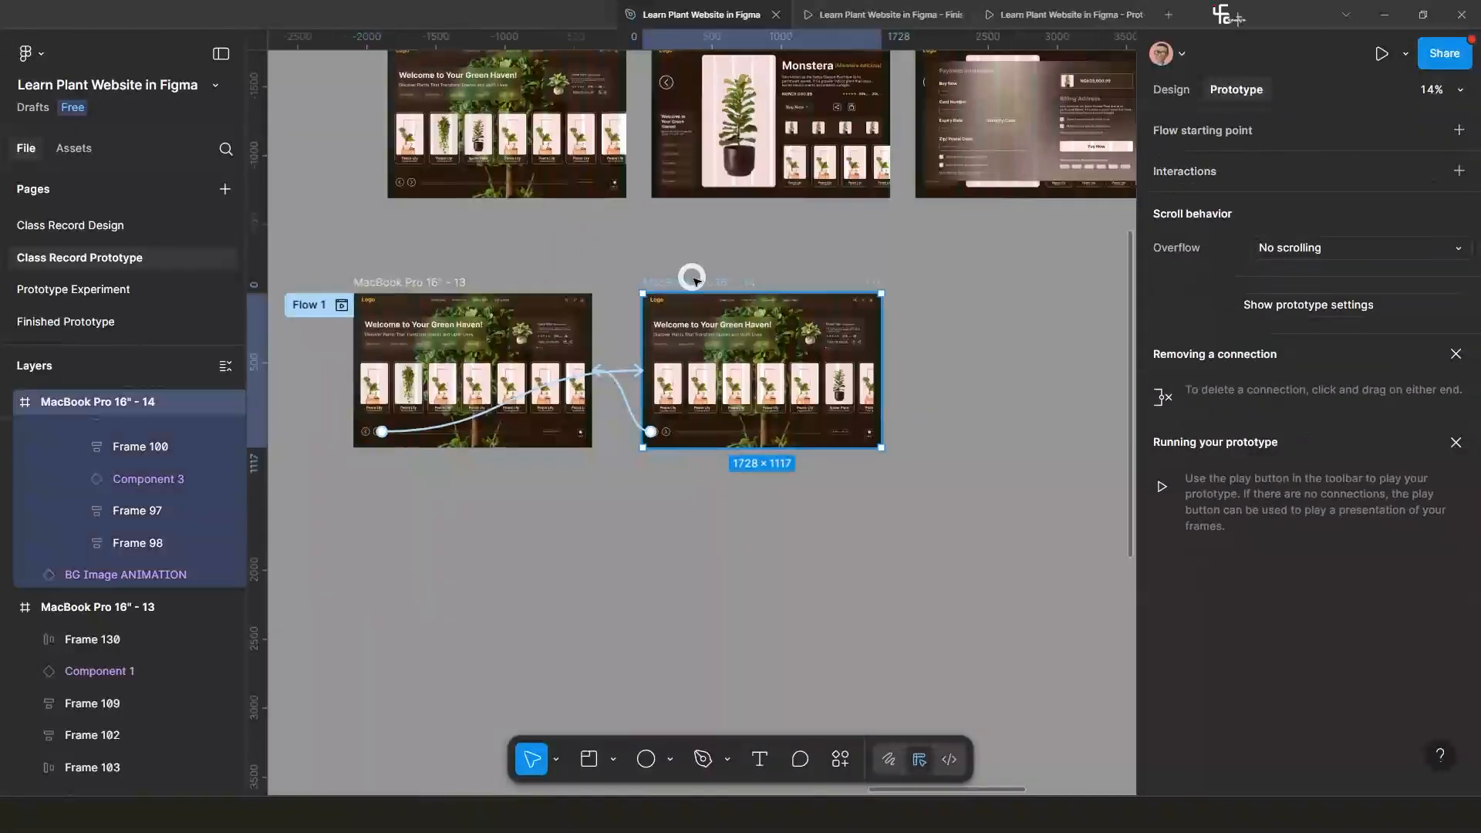
key("ctrl+d")
Redirect the duplicated frame's back arrow connection to MacBook Pro 16" - 14, keeping its interaction settings.
scroll(750, 442, "up", 3)
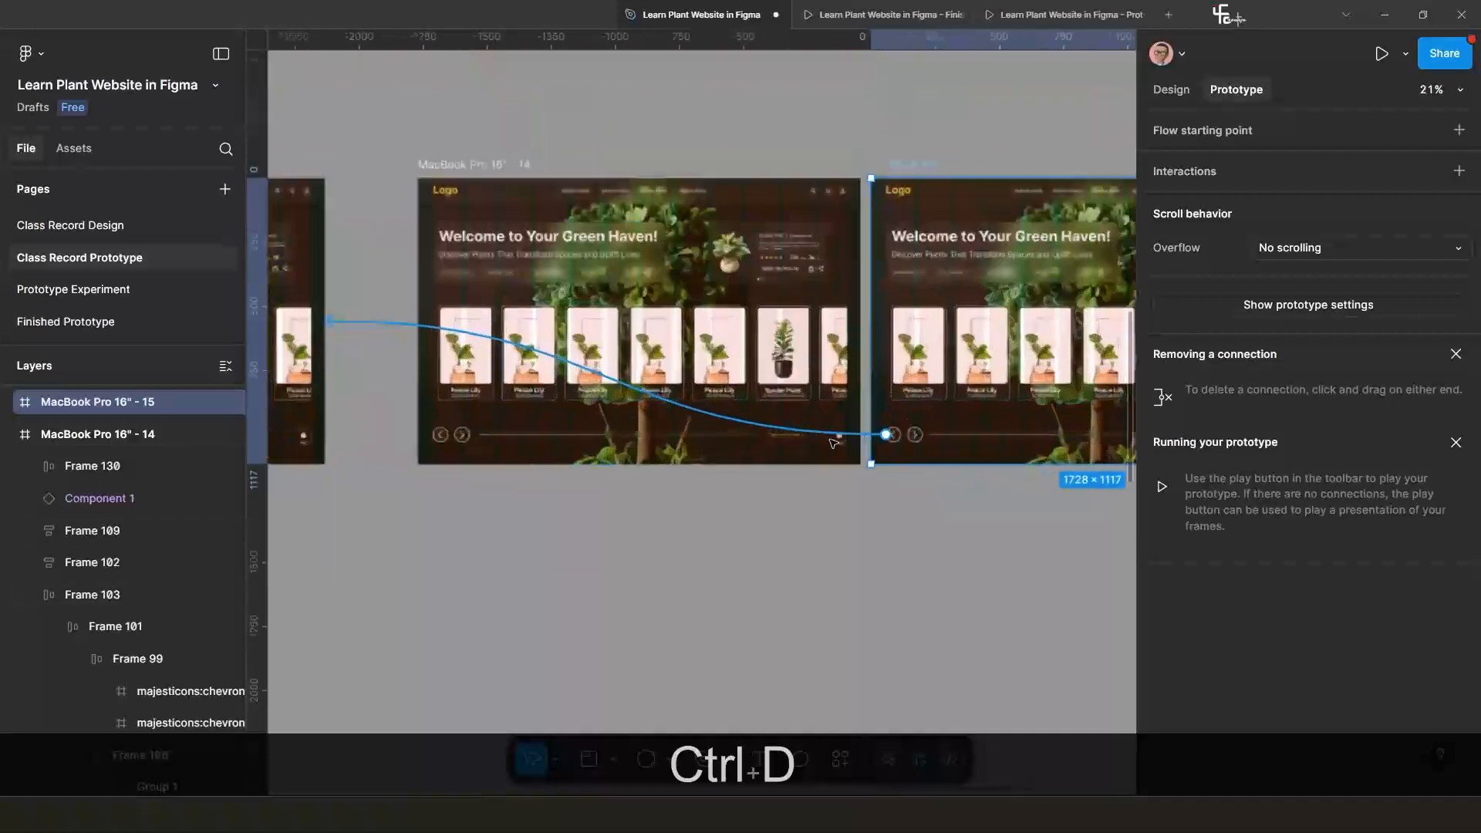
left_click_drag(676, 442, 819, 390)
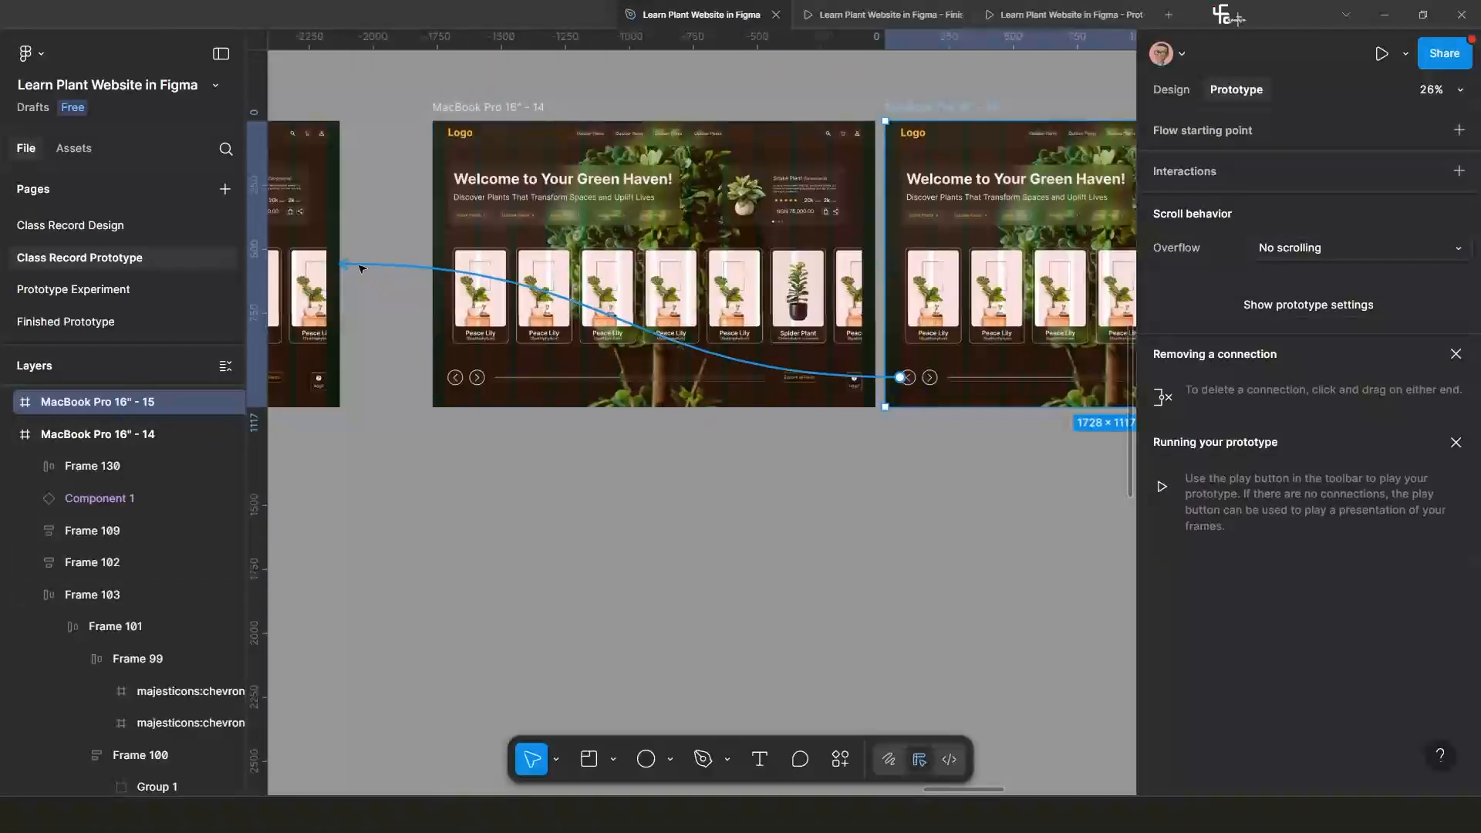
left_click_drag(362, 268, 328, 267)
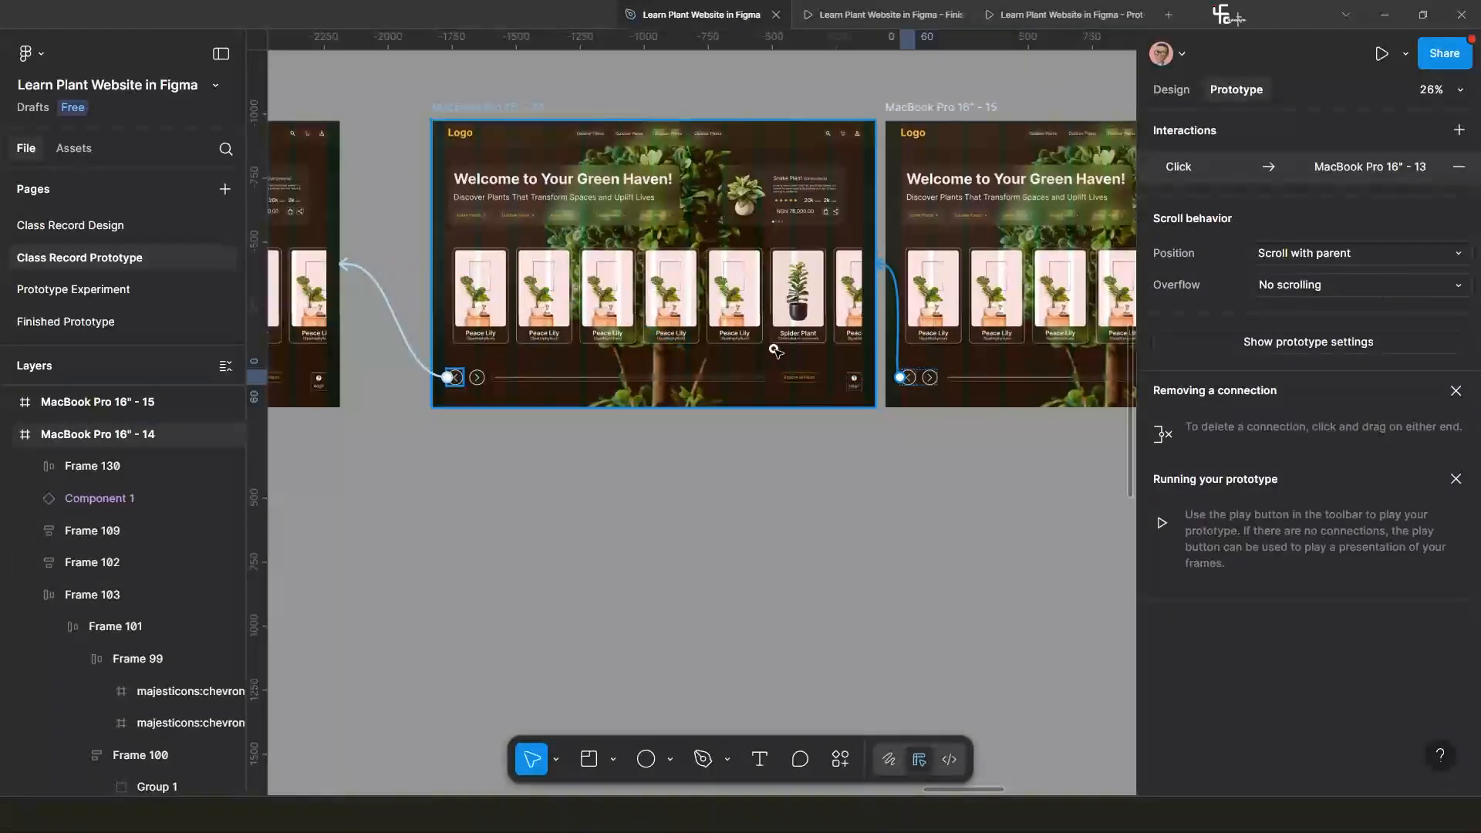
left_click_drag(775, 352, 777, 353)
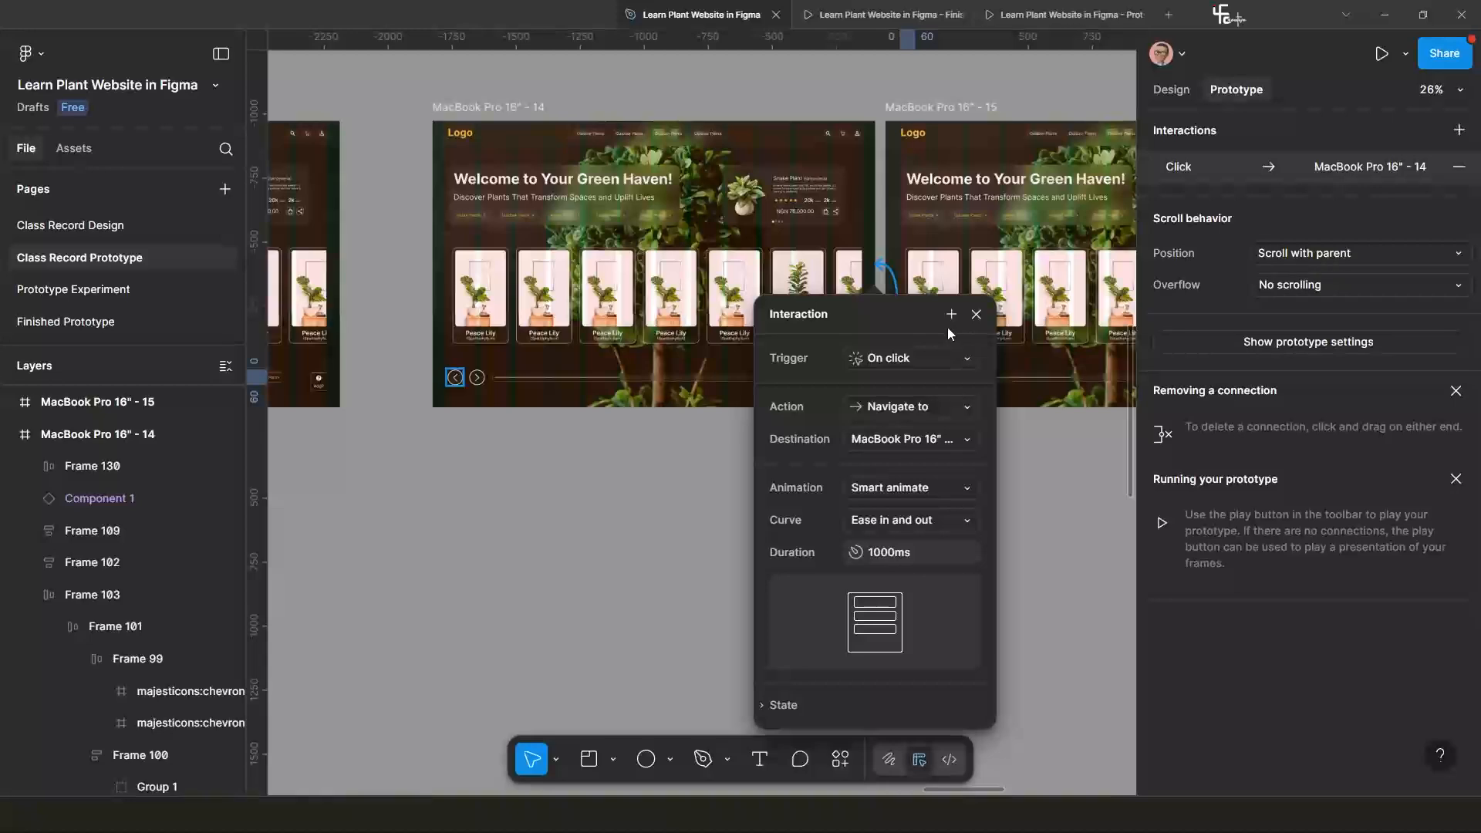
left_click(974, 316)
Lengthen the upper progress line, Line 2, beside the arrows in MacBook Pro 16" - 15 to a width of 789.
scroll(849, 386, "up", 3)
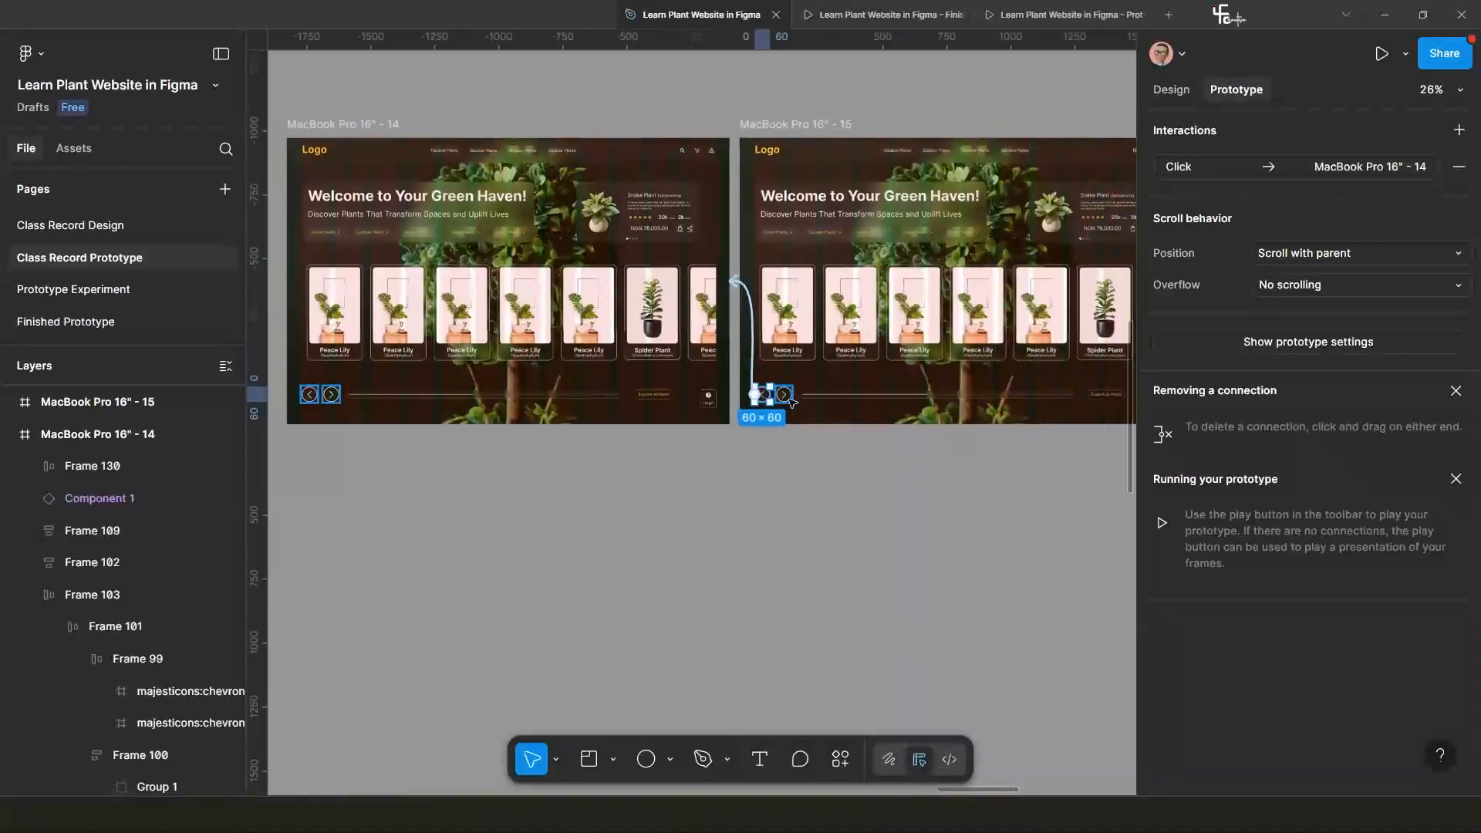
scroll(780, 307, "down", 3)
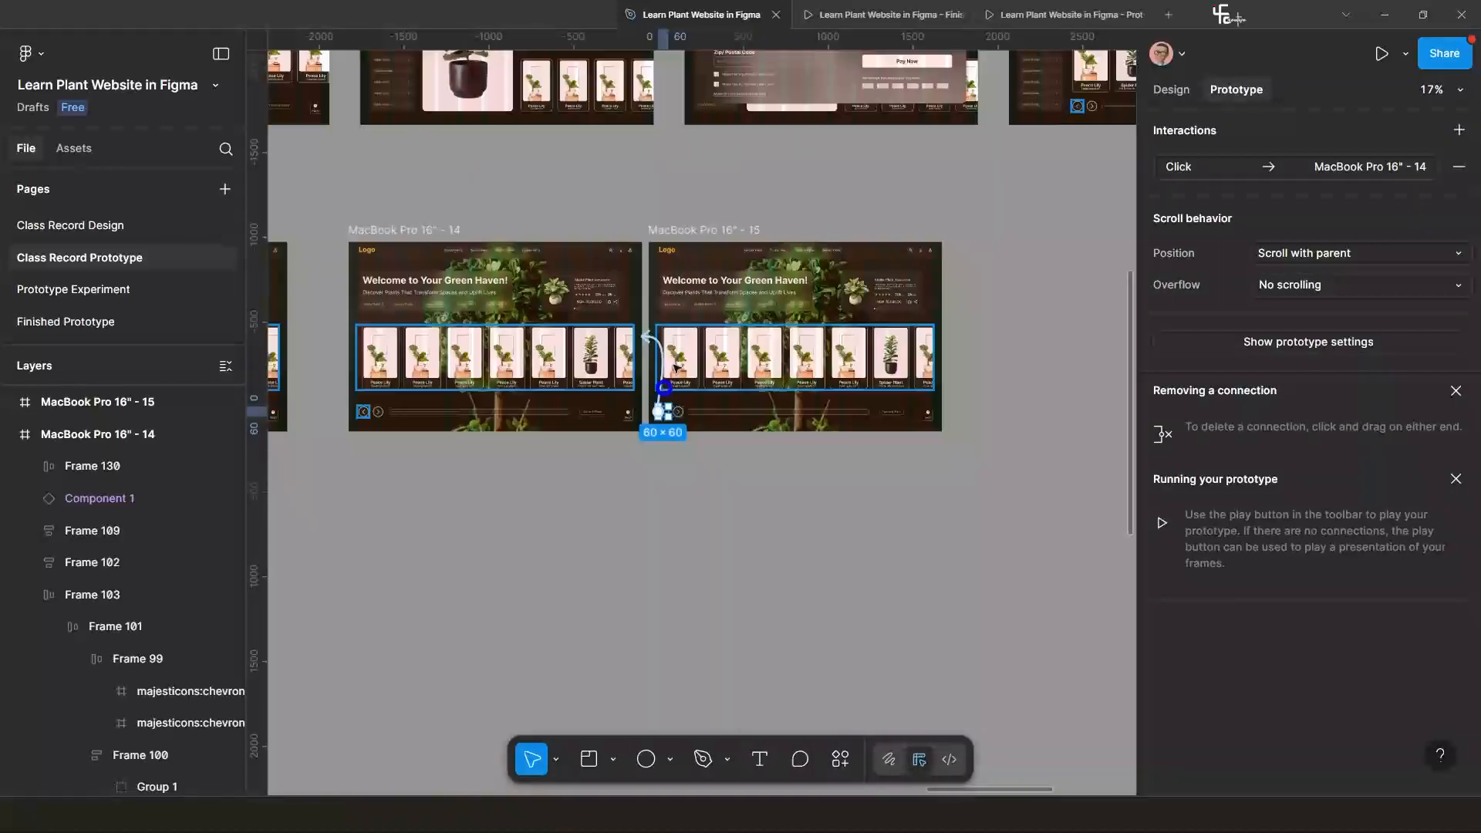
left_click(722, 231)
scroll(787, 401, "up", 5)
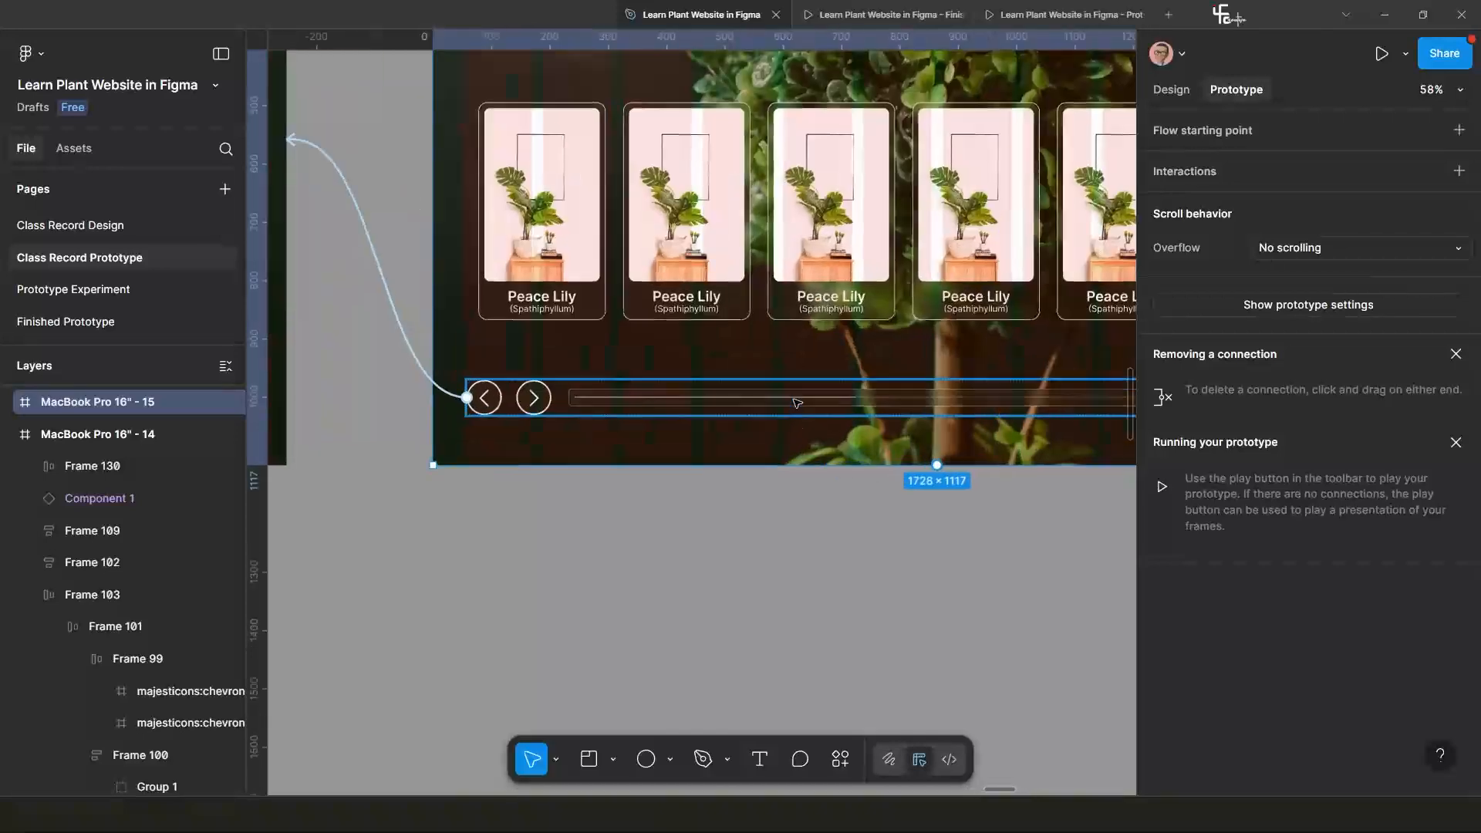
left_click(805, 402)
double_click(807, 403)
double_click(808, 404)
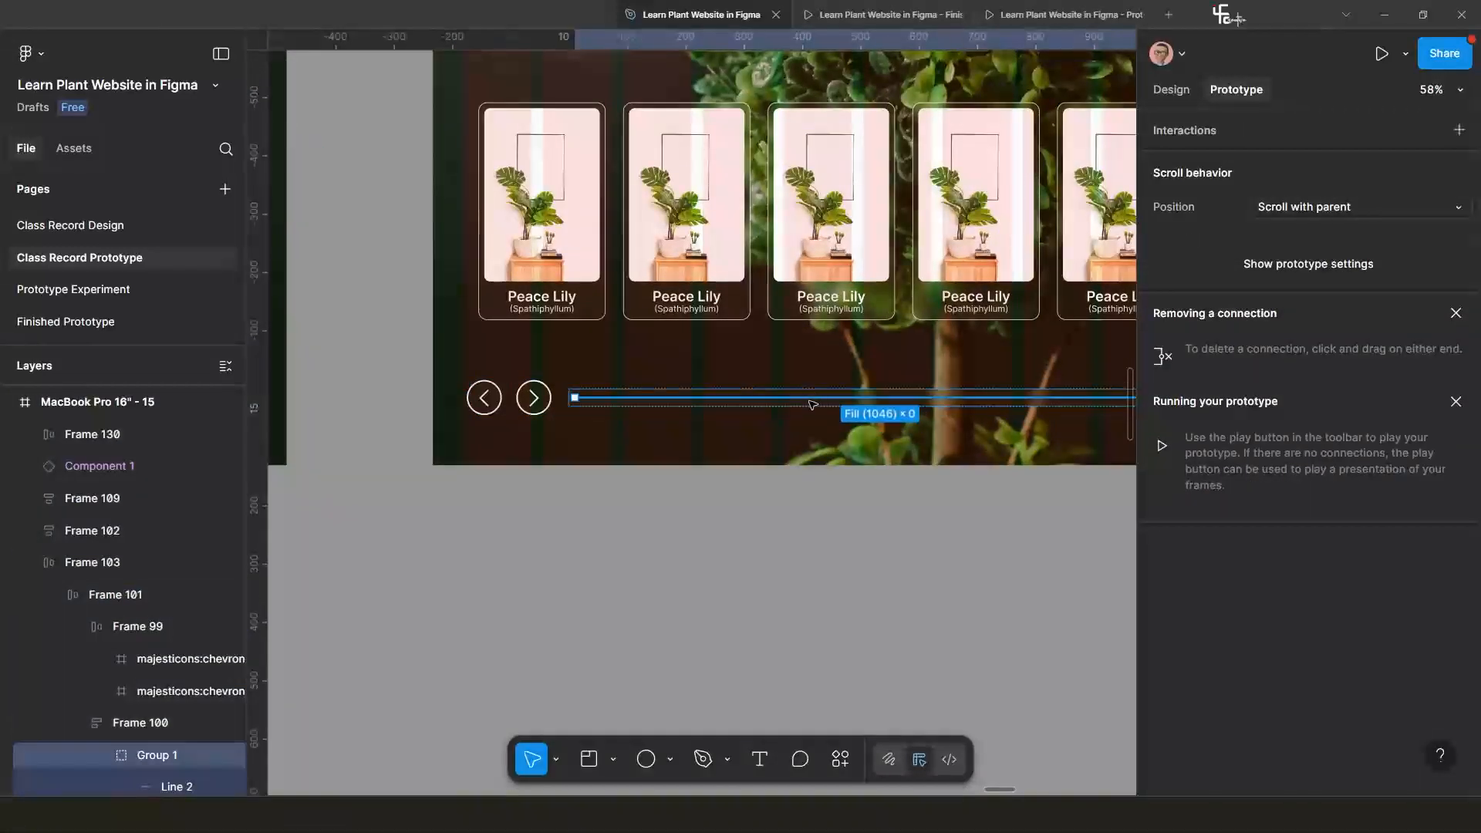
scroll(682, 405, "up", 1)
scroll(155, 747, "down", 2)
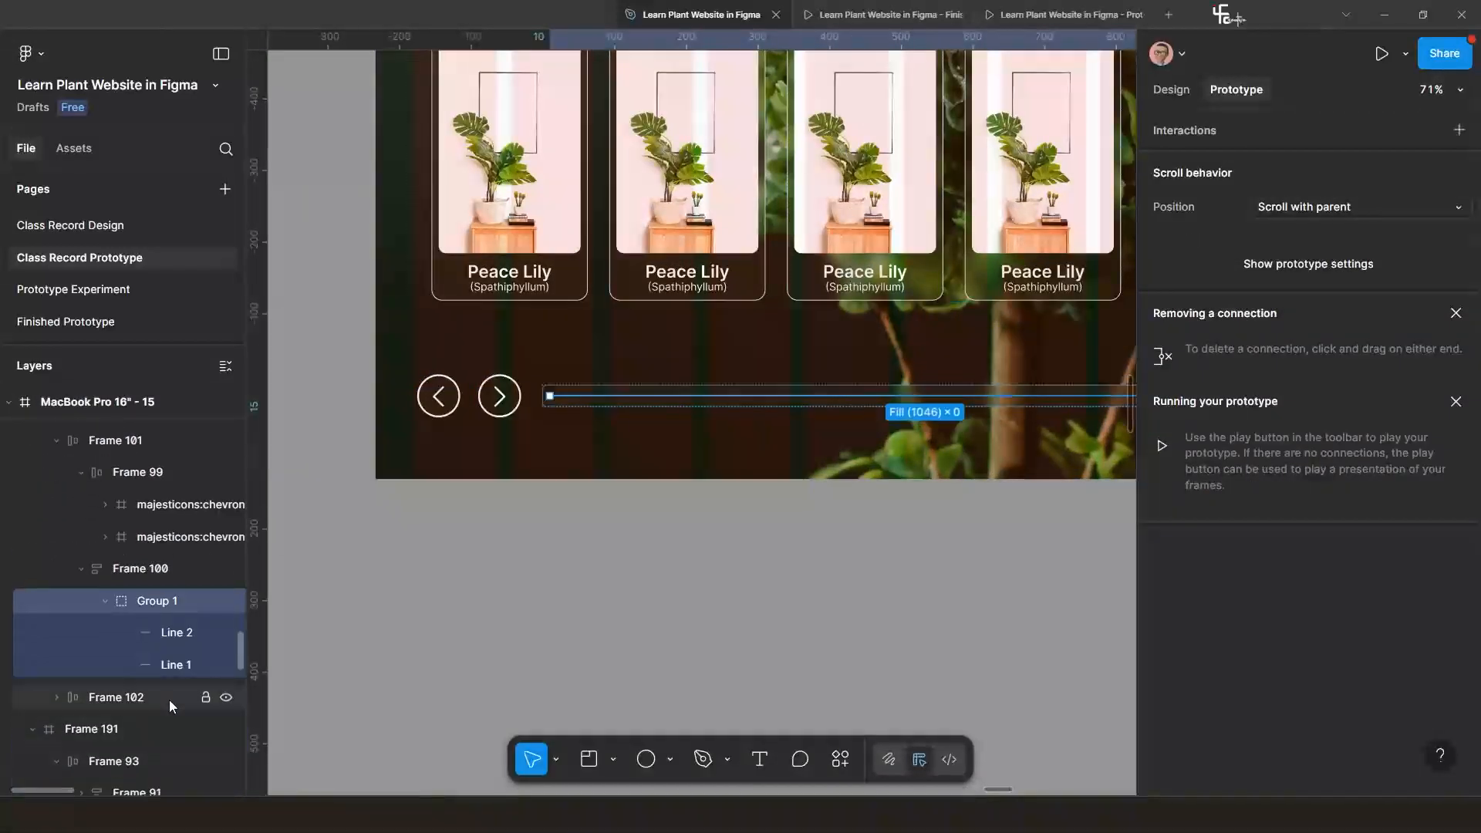
left_click(173, 637)
scroll(691, 563, "down", 3)
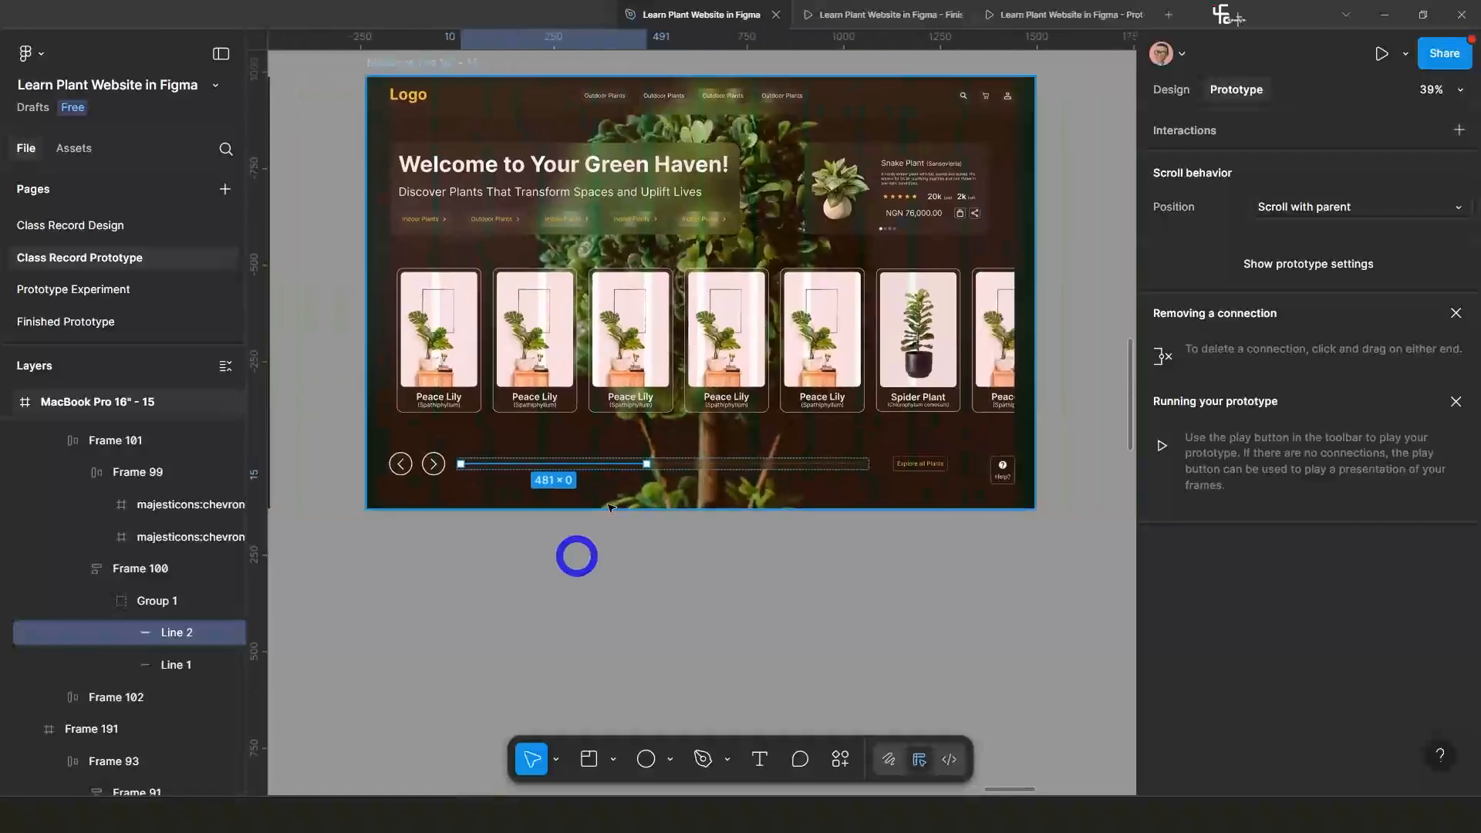
scroll(576, 552, "up", 3)
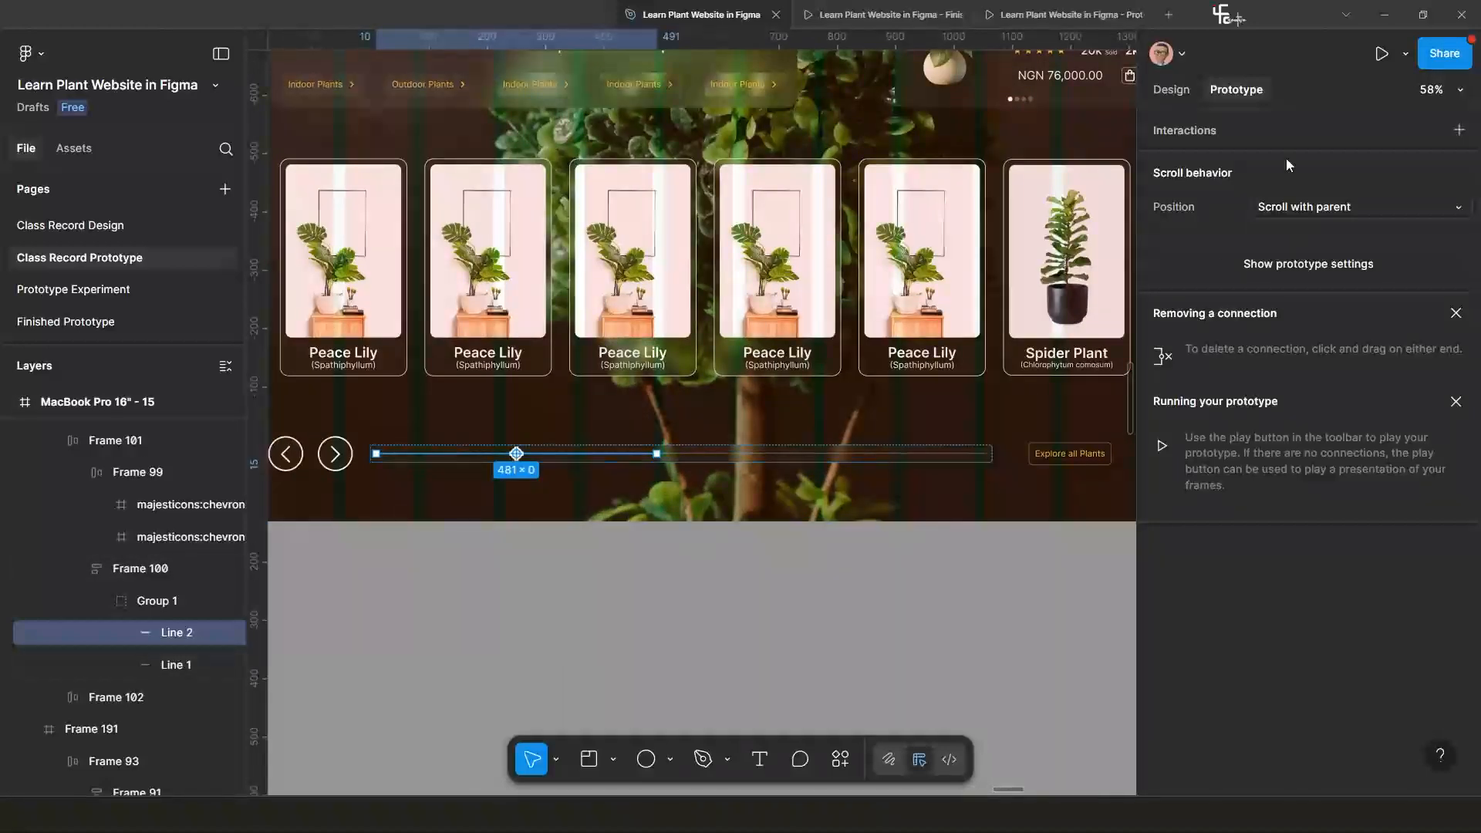
left_click(1171, 90)
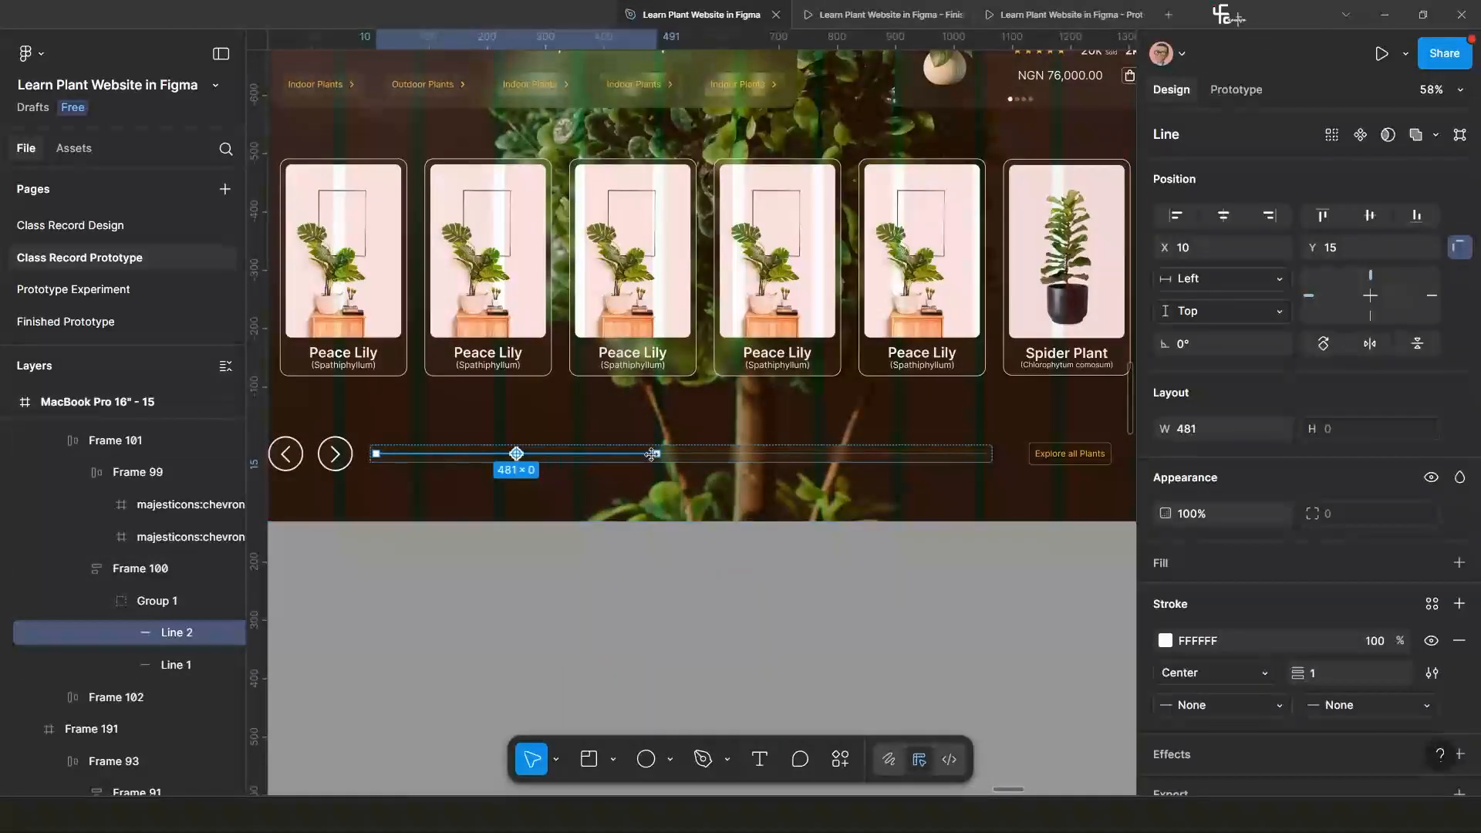
left_click_drag(686, 456, 764, 453)
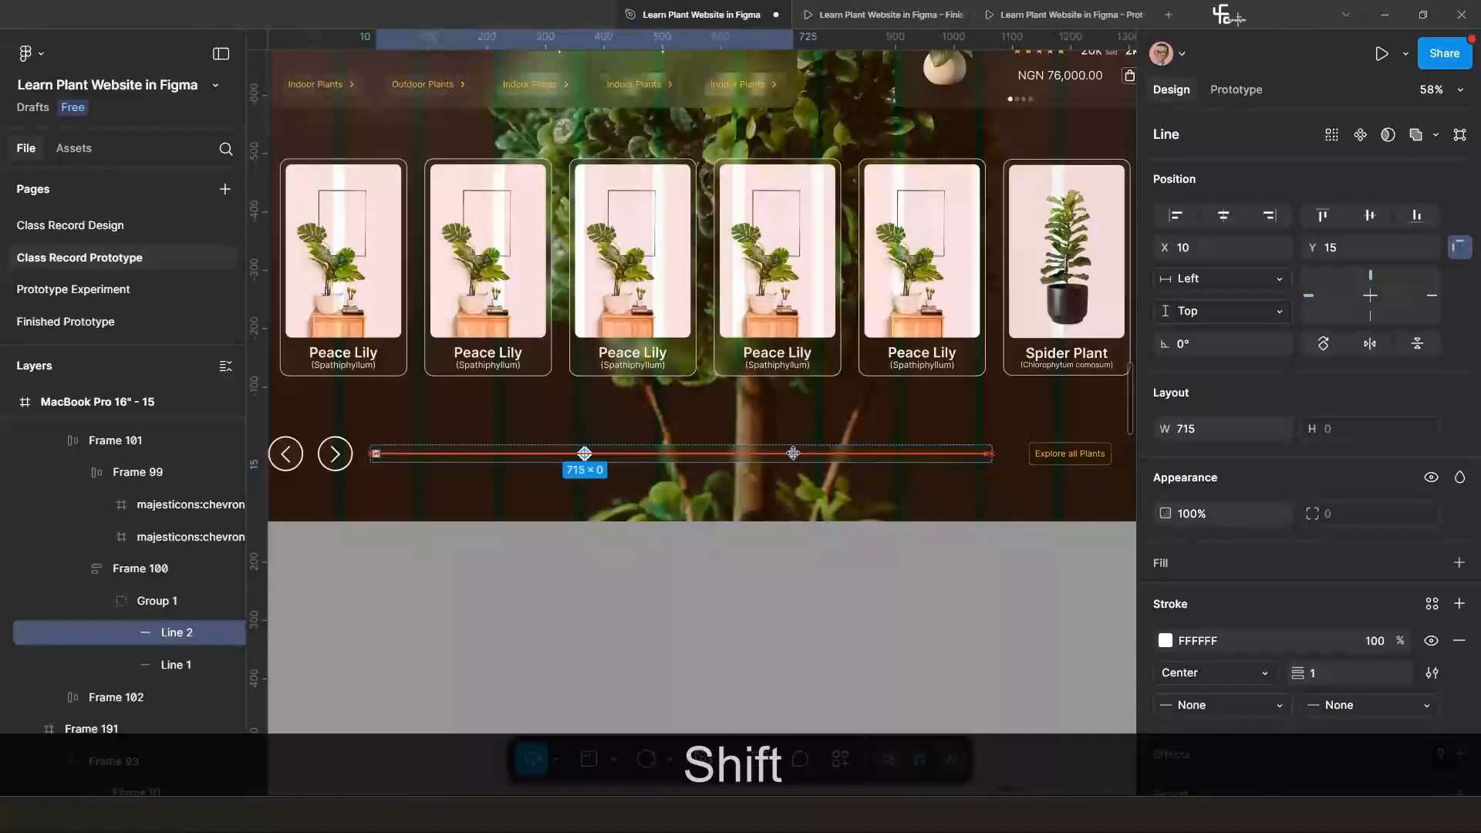
Shift the plant card row, Frame 93, in MacBook Pro 16" - 15 left to X -830.
scroll(836, 454, "down", 5)
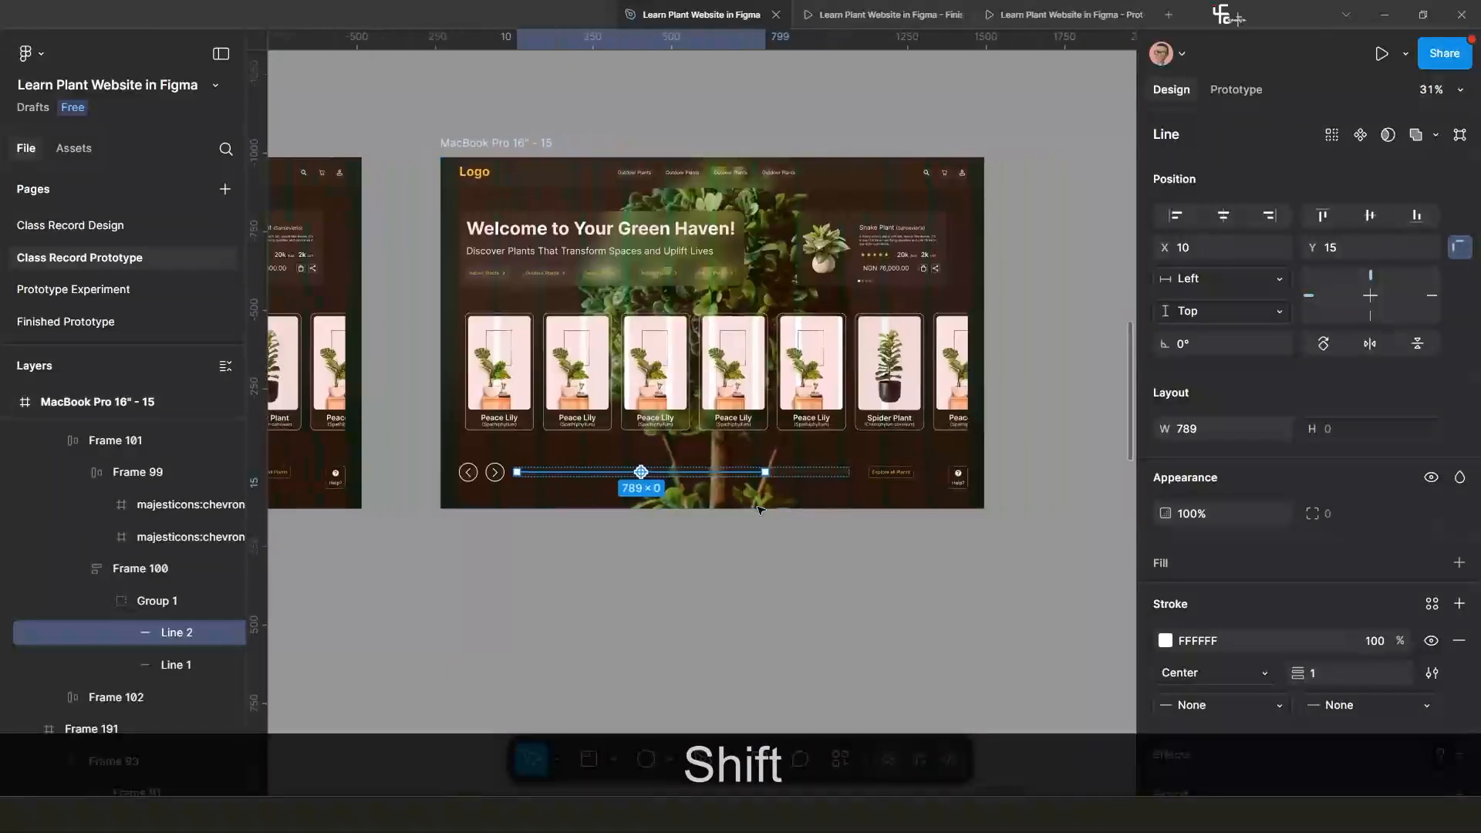
left_click(852, 390)
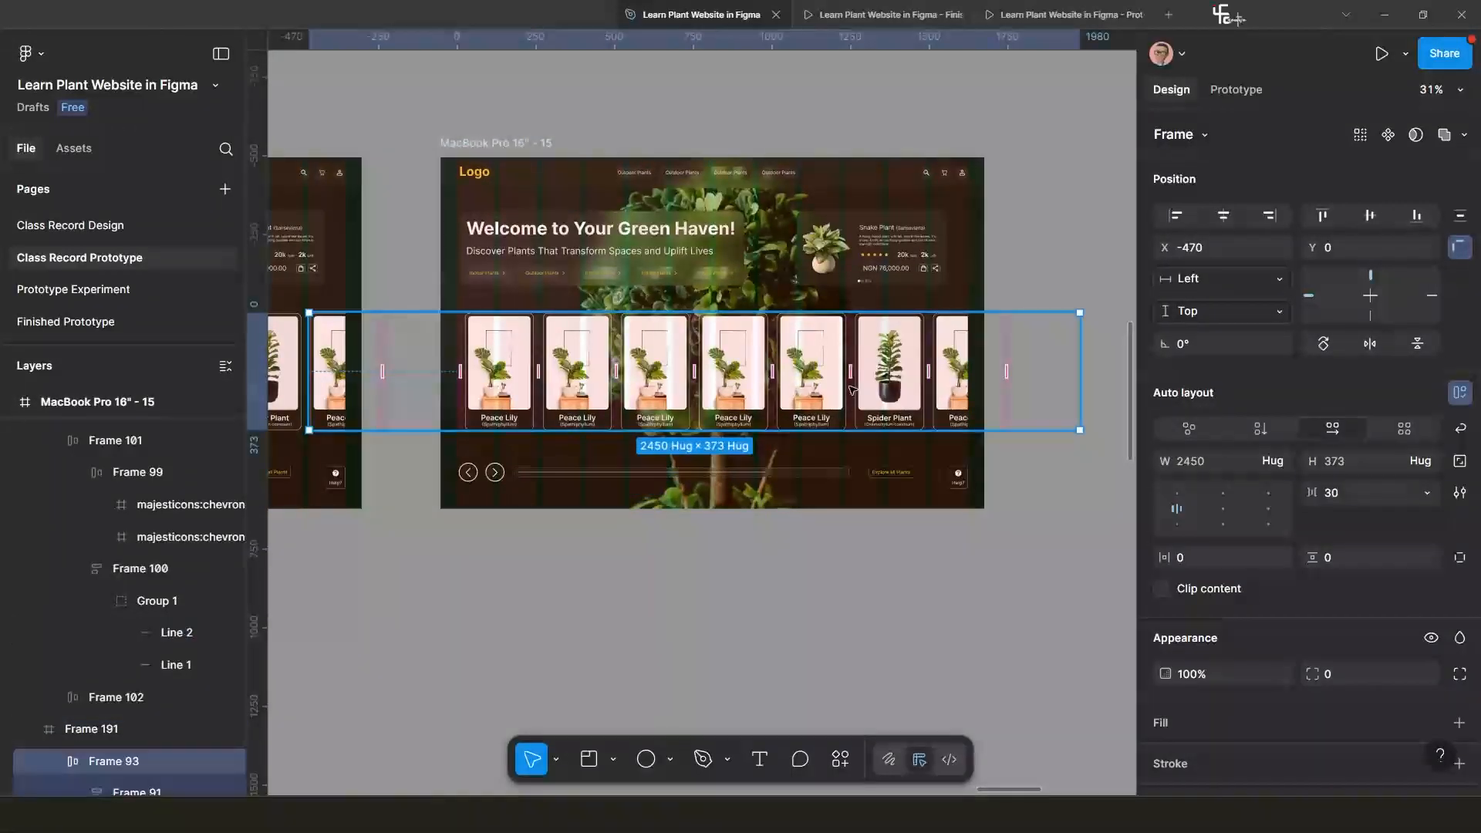
key("shift+Left")
key("shift+Left")
key("shift+Left")
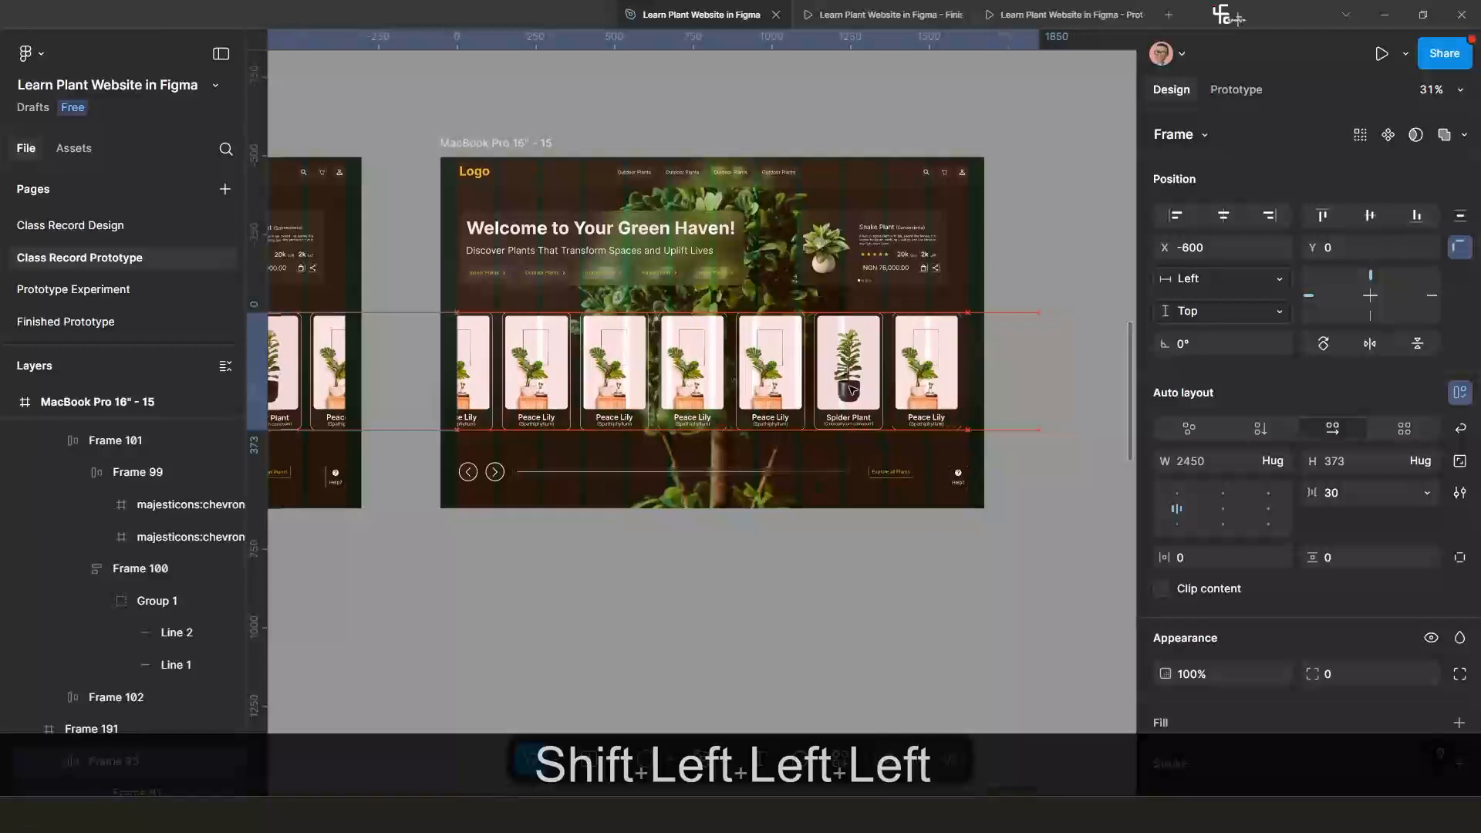
key("shift+Left")
key("shift+Left")
key("shift+Left")
key("shift+Left")
key("shift+Left")
key("shift+Left")
key("shift+Left")
key("shift+Left")
key("shift+Left")
key("shift+Left")
key("shift+Left")
key("shift+Left")
key("shift+Left")
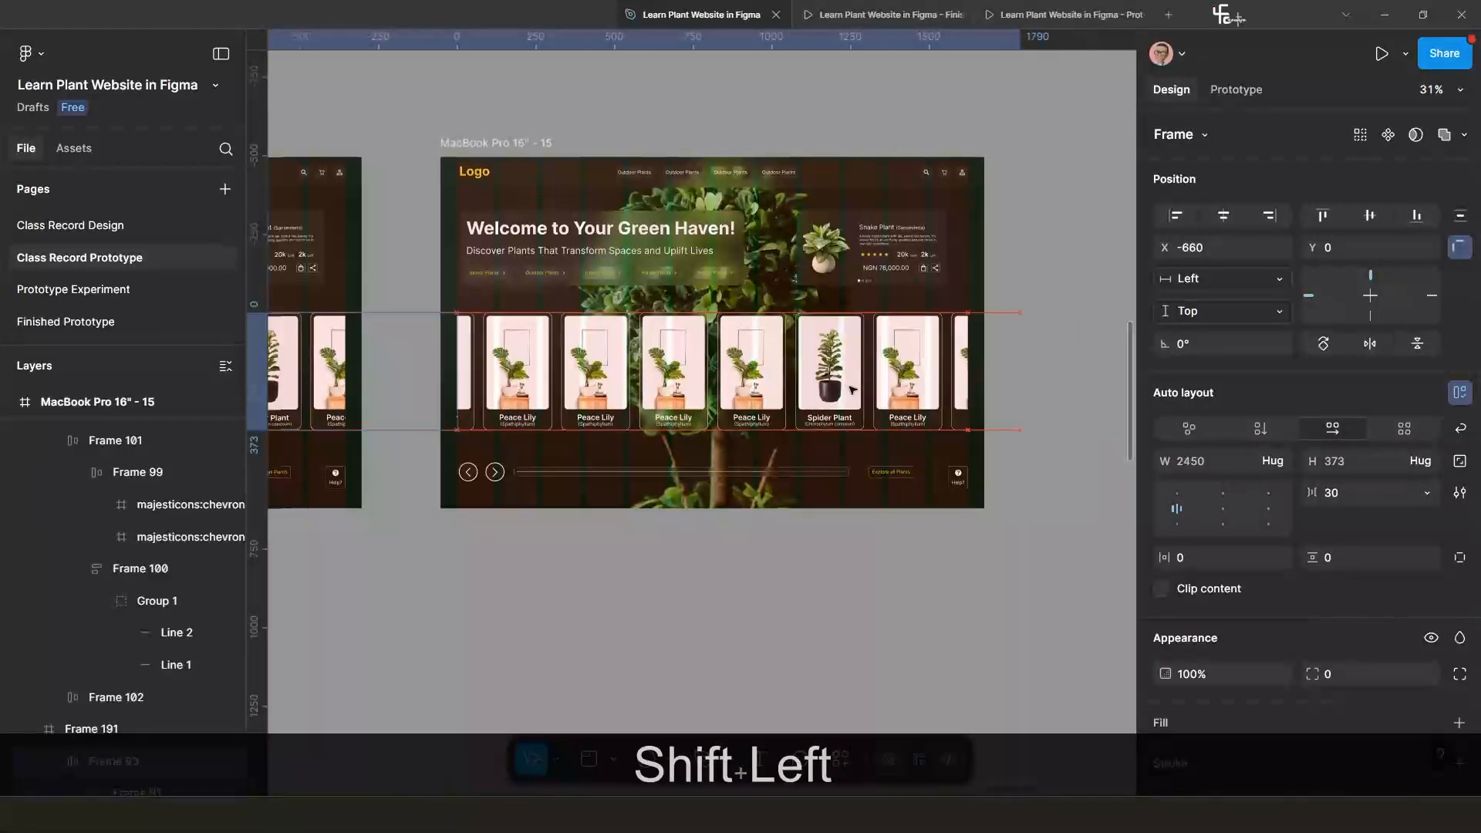
key("shift+Left")
key("shift+Left")
key("shift+Left")
key("shift+Left")
key("shift+Left")
key("shift+Left")
key("shift+Left")
key("shift+Left")
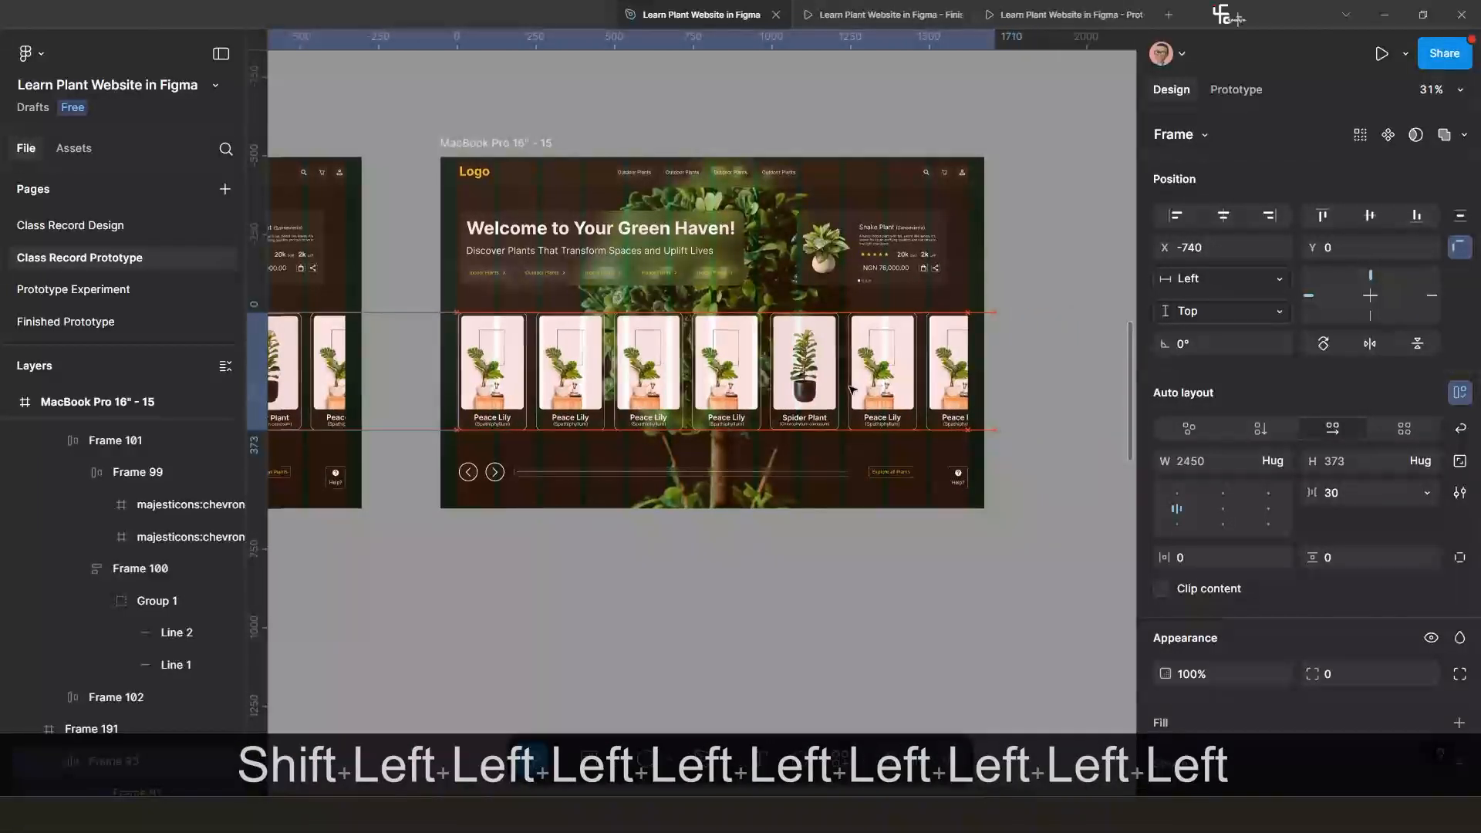
key("shift+Left")
key("shift+Left")
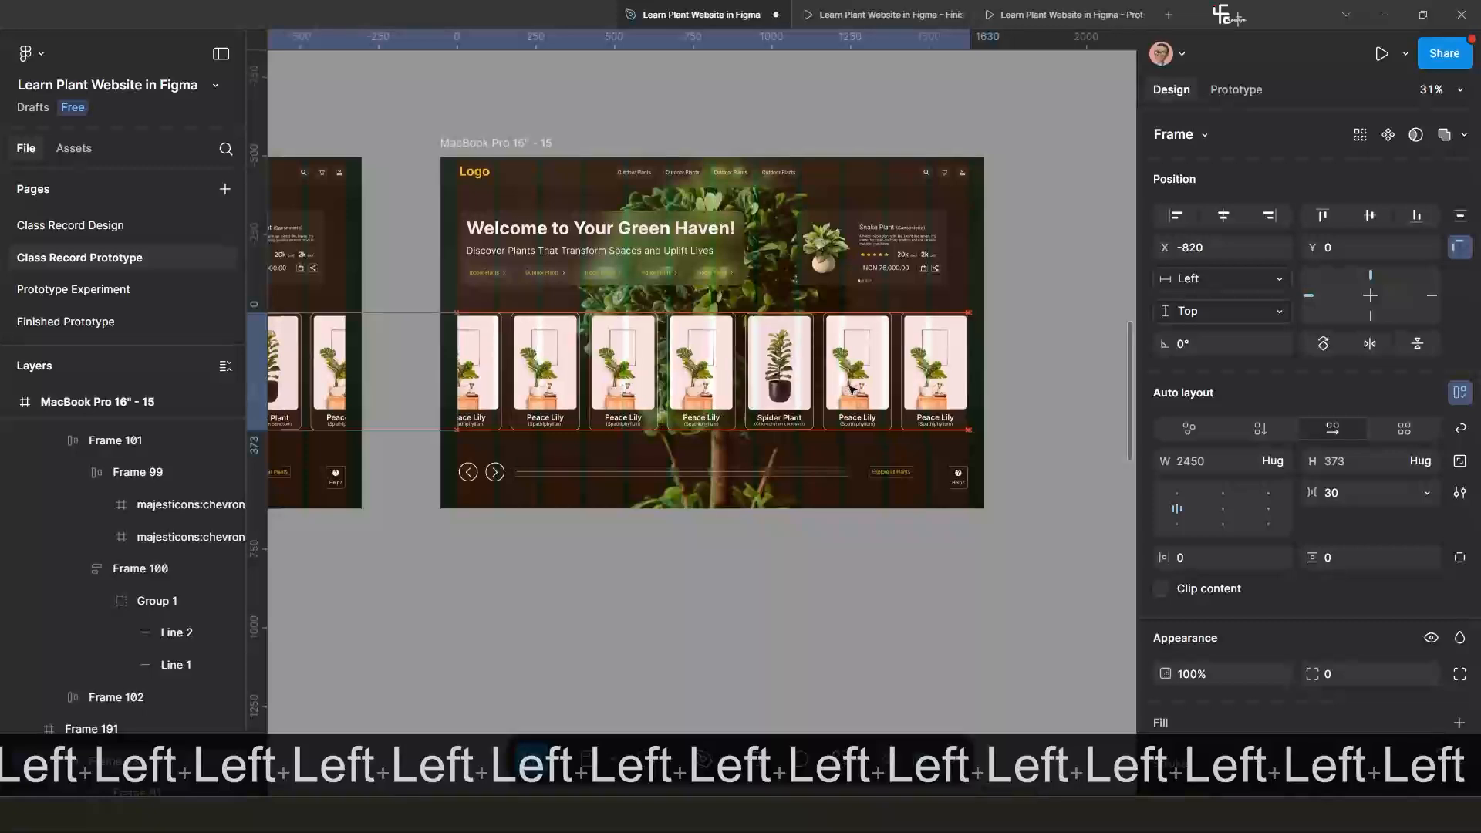
key("shift+Left")
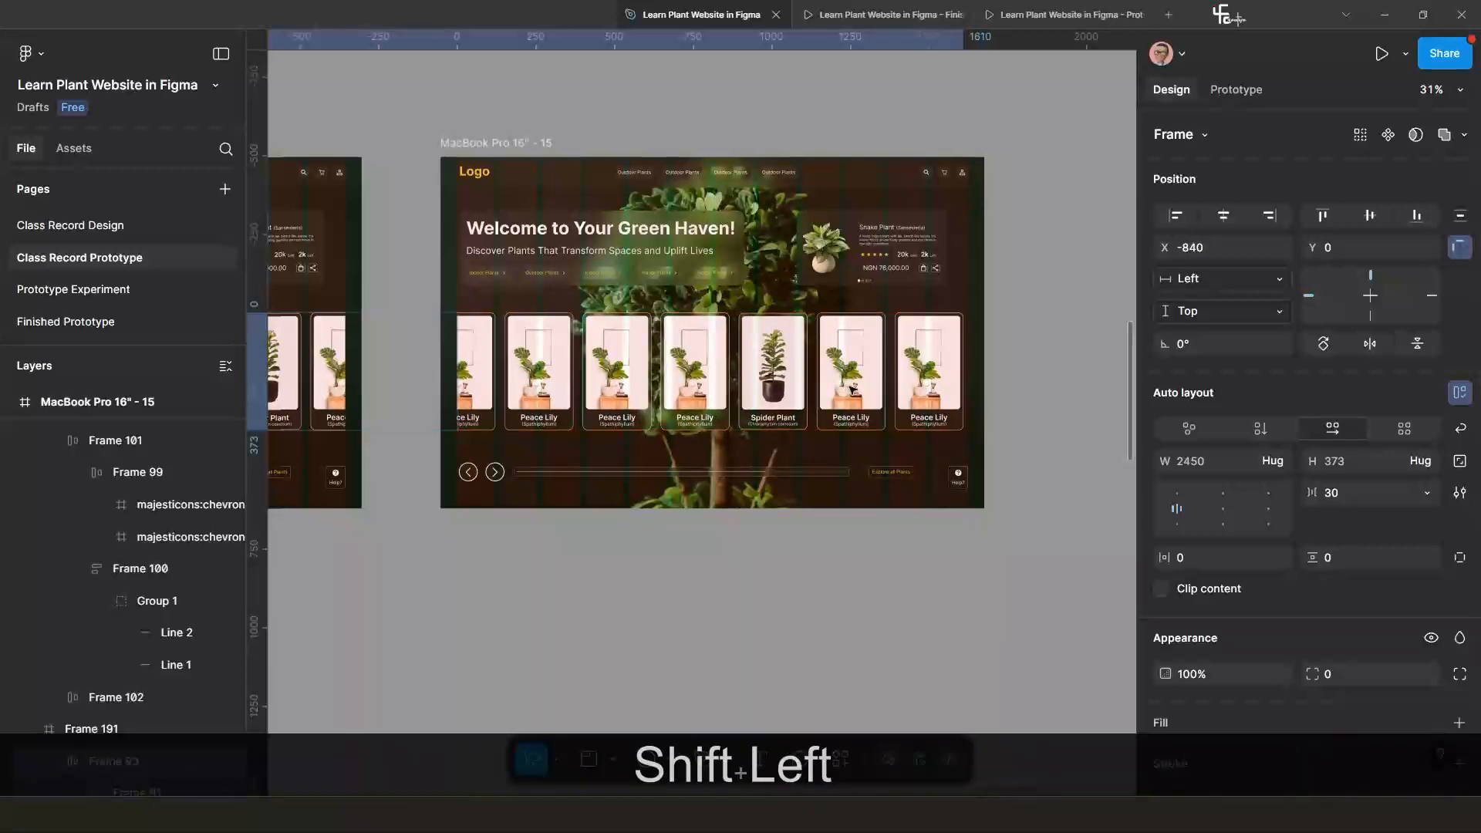
key("shift+Right")
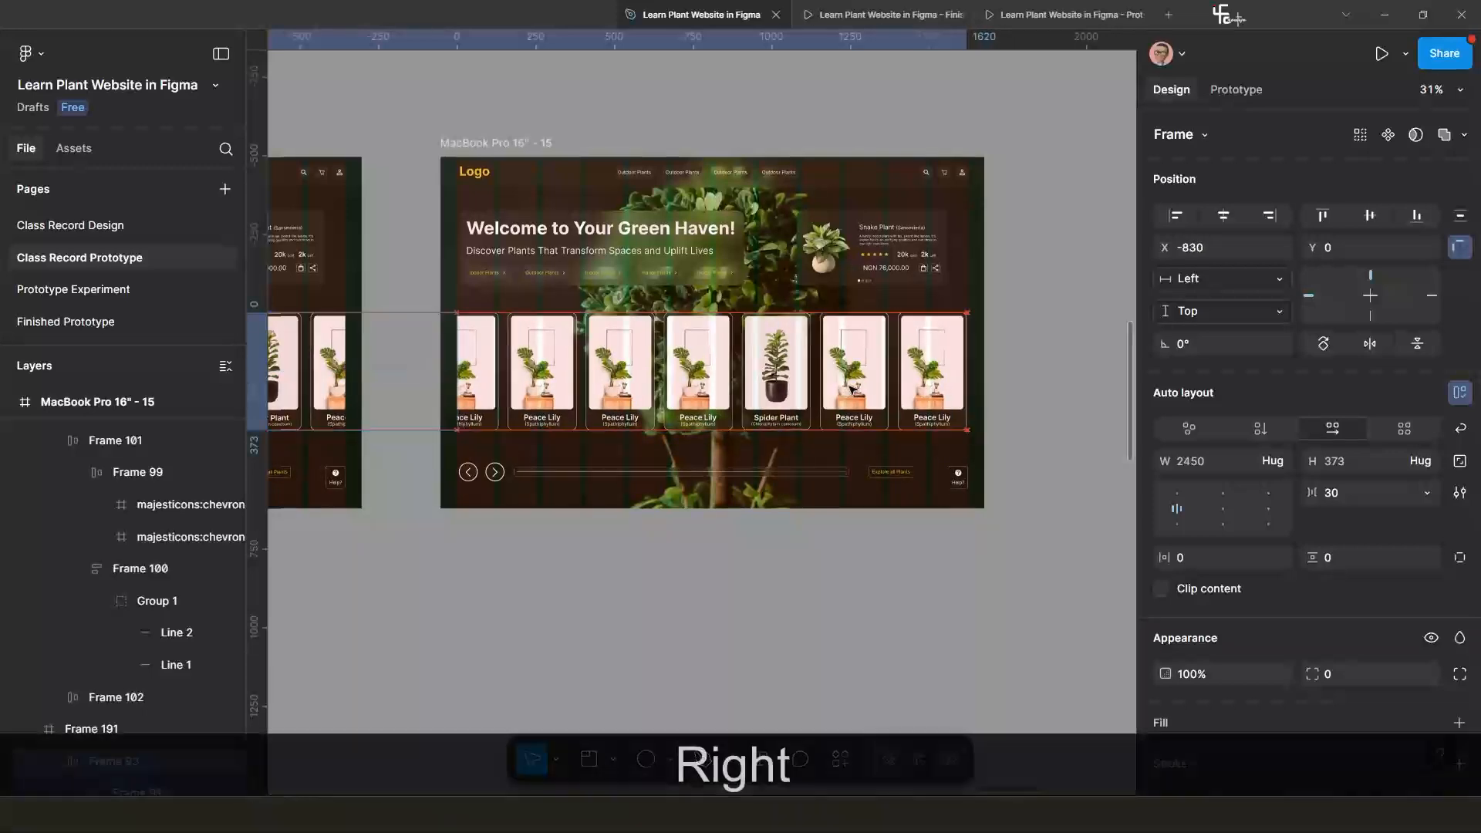
Preview the prototype from MacBook Pro 16" - 13, advance the carousel with the forward arrow, and close the preview.
scroll(815, 386, "down", 10)
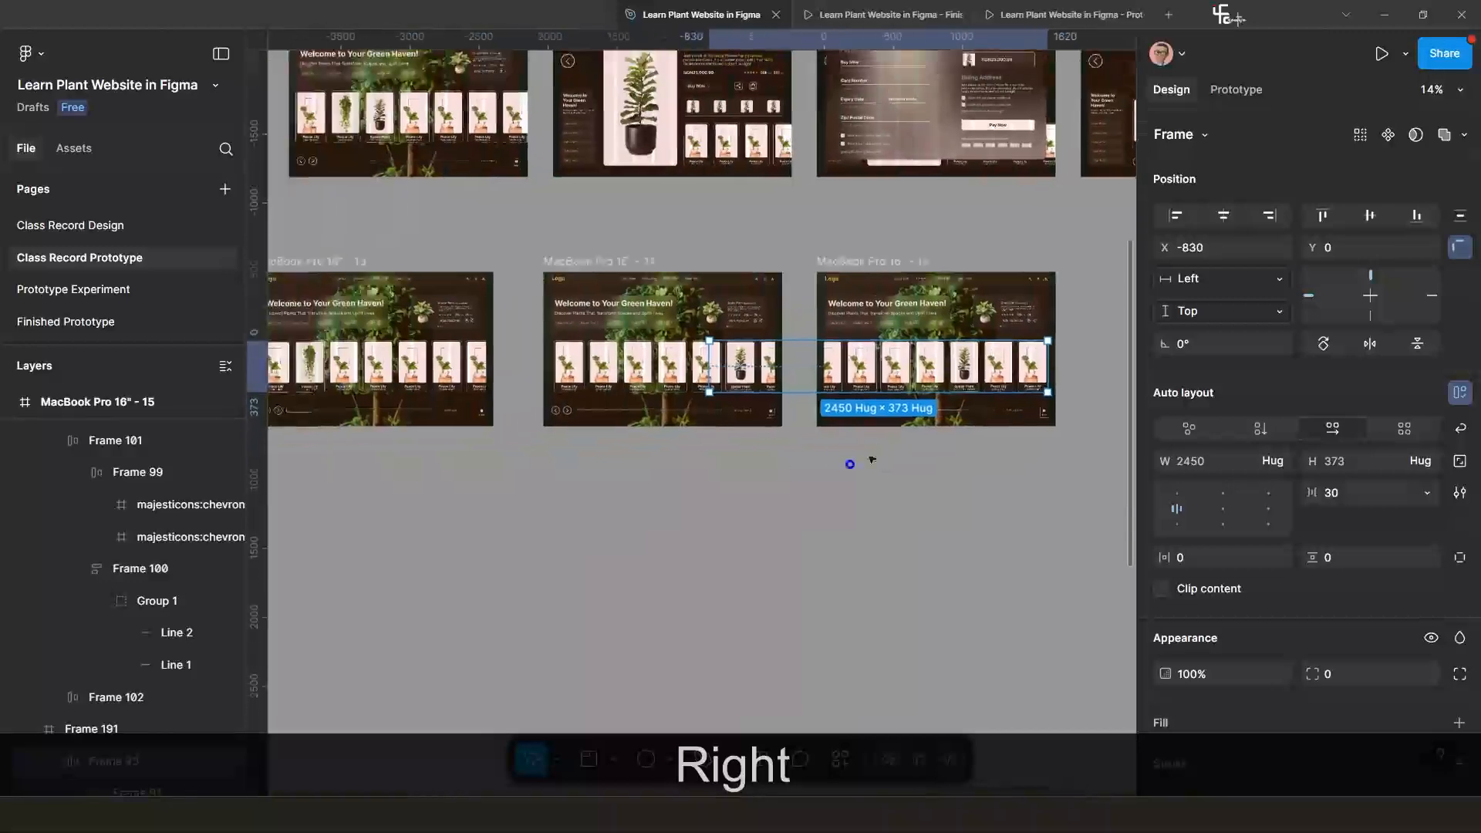
left_click(426, 370)
scroll(426, 370, "up", 5)
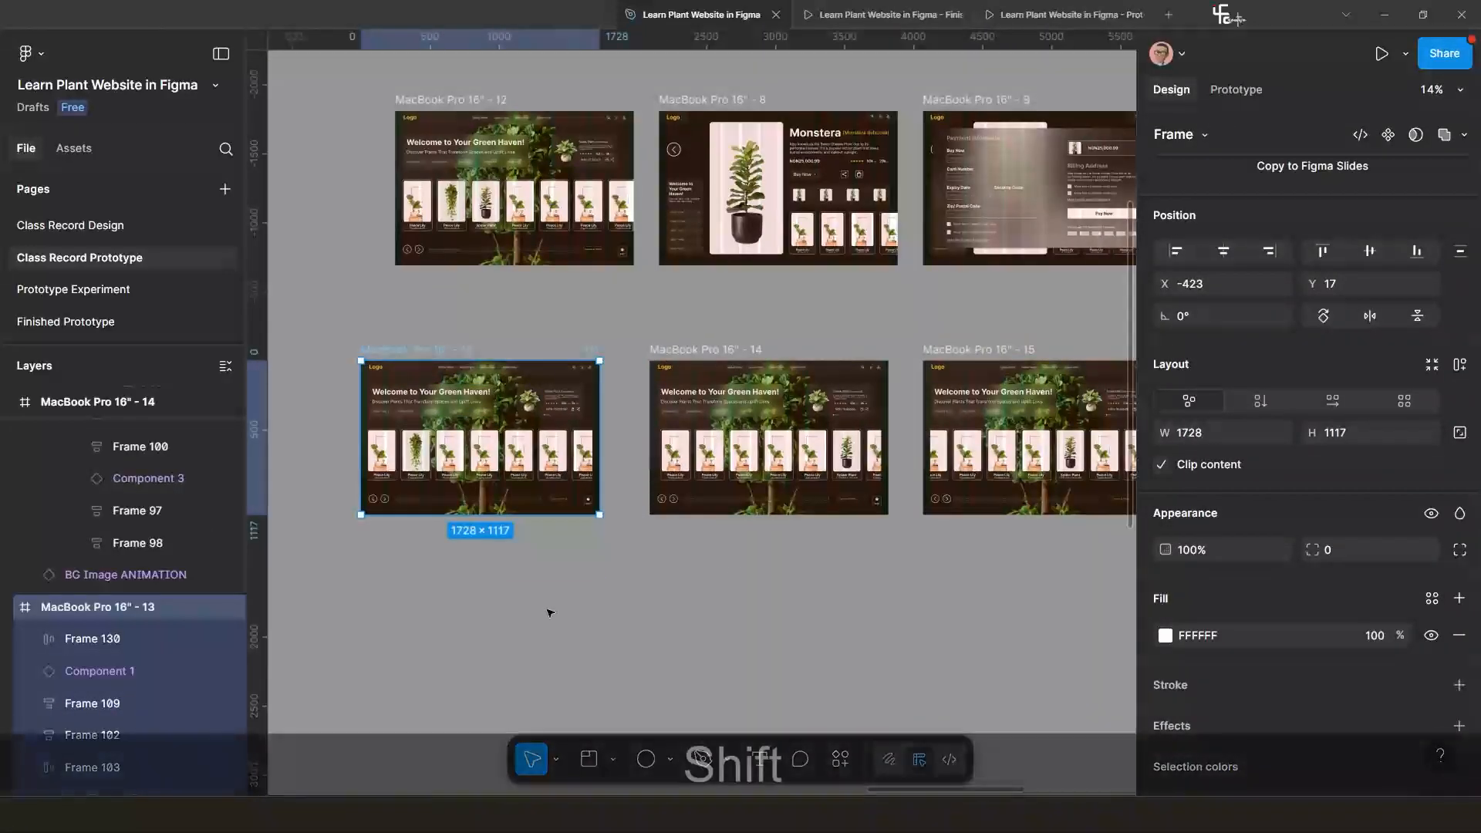
key("shift+space")
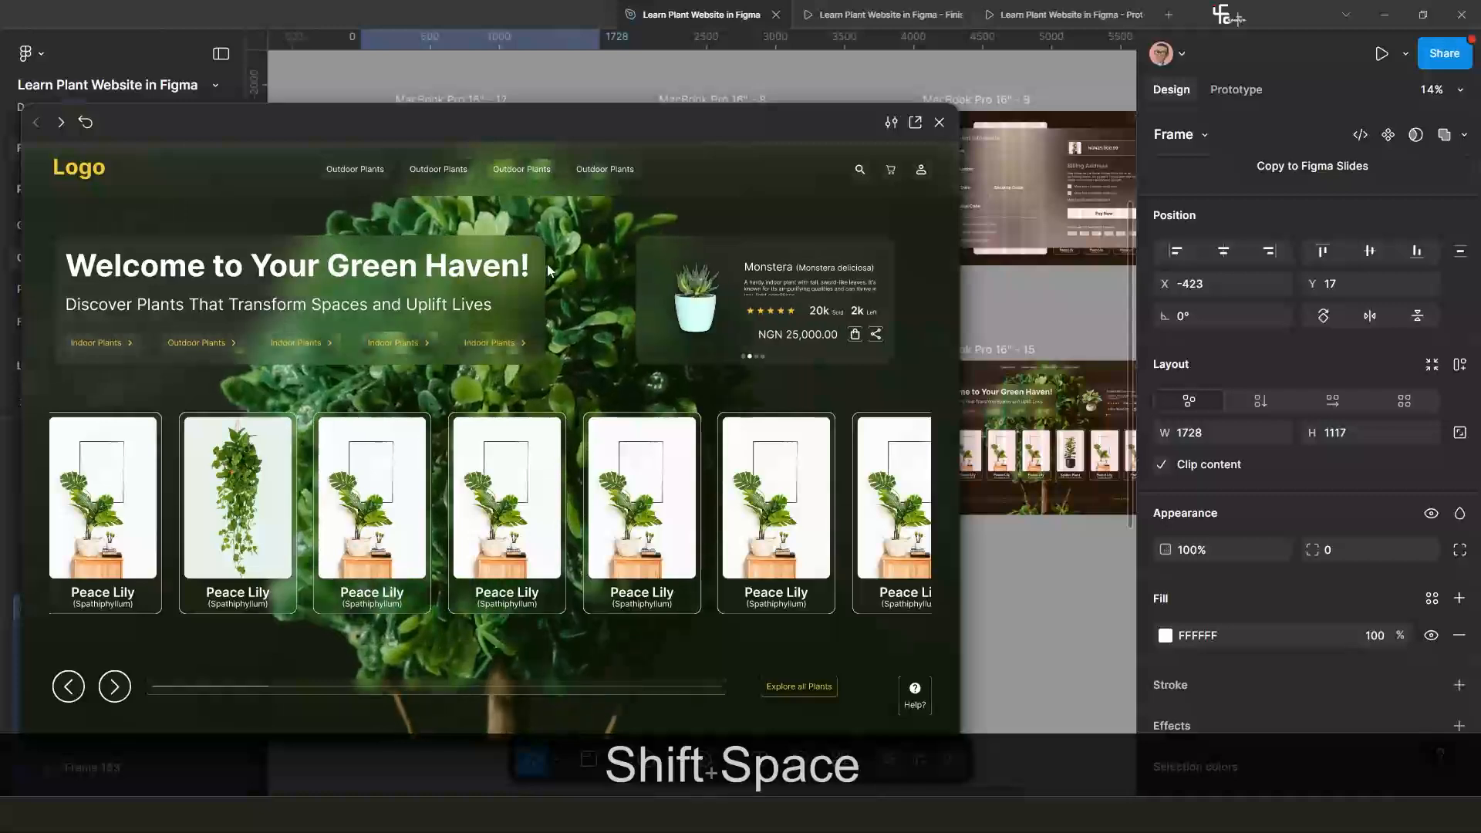
left_click_drag(515, 129, 600, 94)
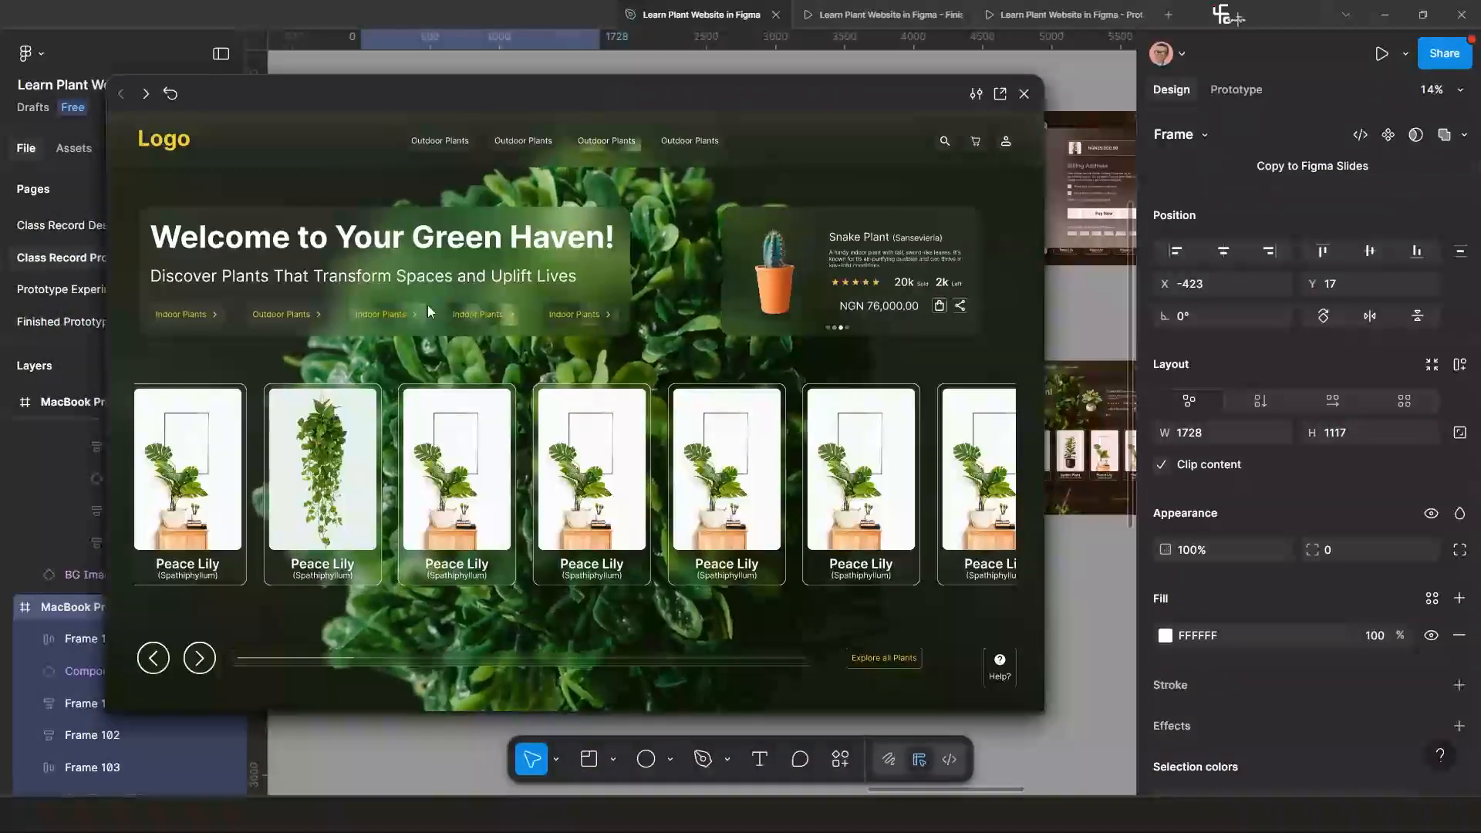
left_click(200, 663)
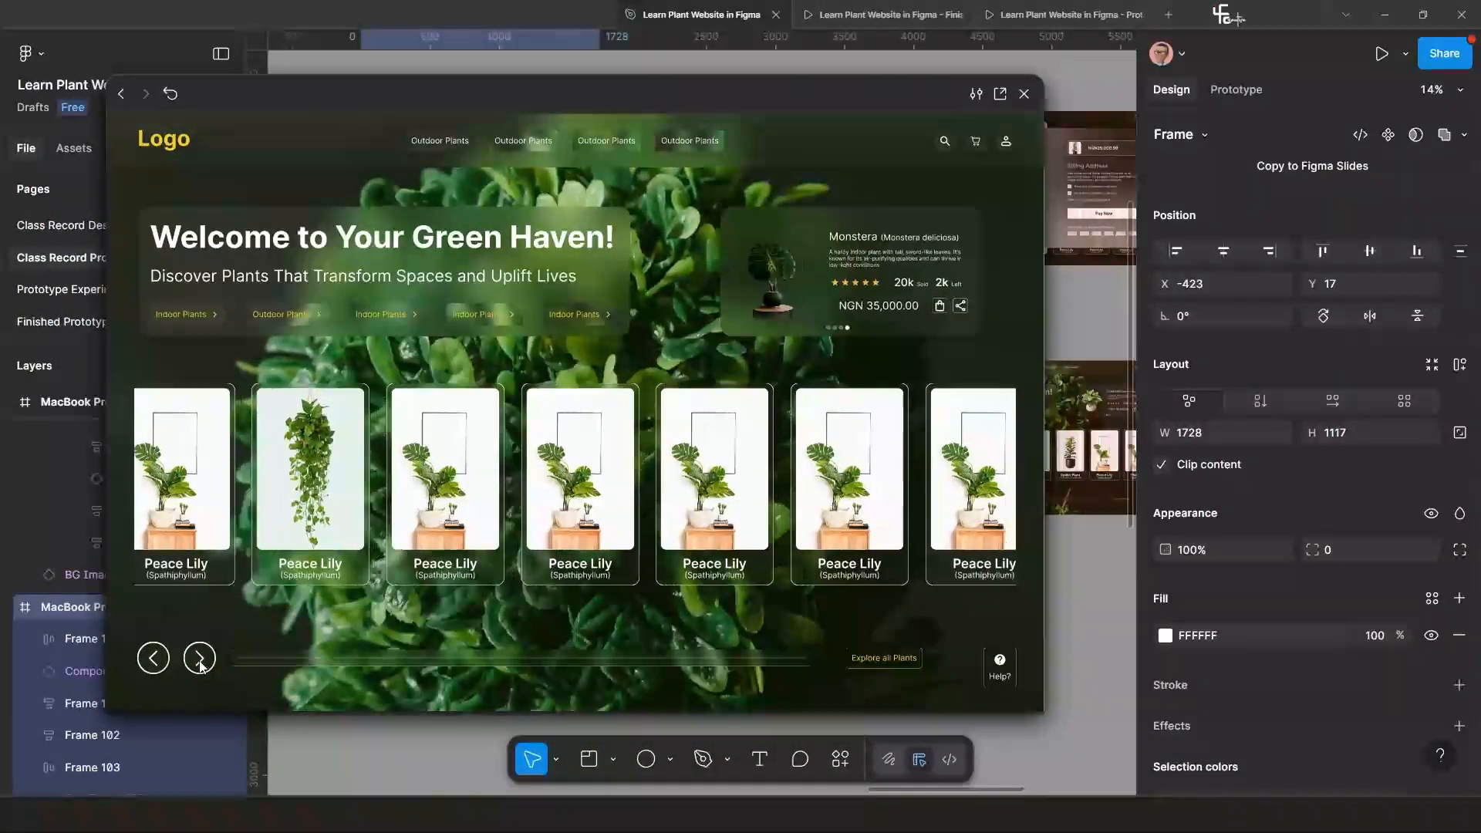
left_click(200, 664)
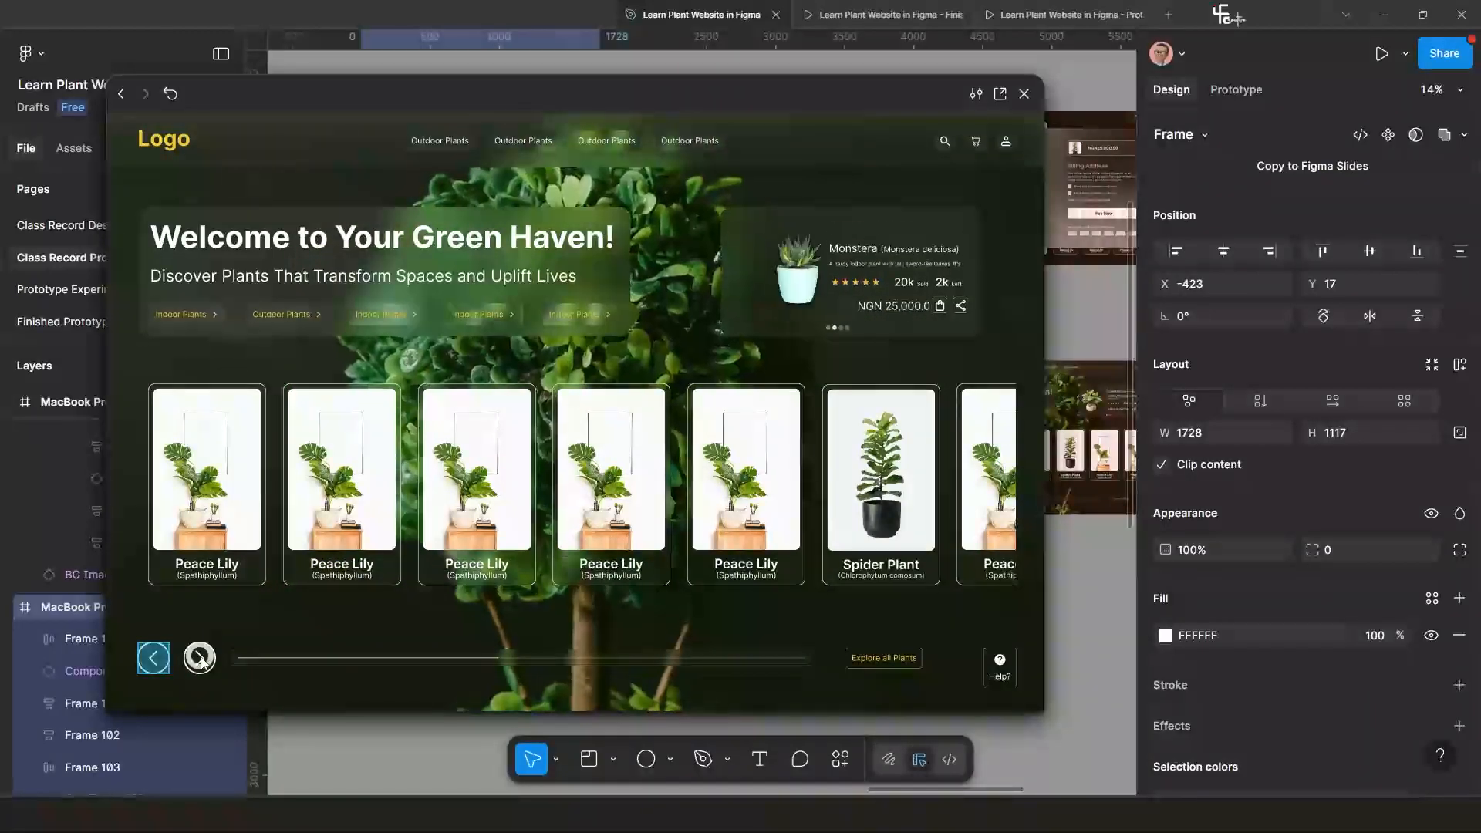
left_click(1024, 93)
Connect the forward arrow in MacBook Pro 16" - 14 to MacBook Pro 16" - 15, on click, with Smart animate, Ease in and out, 1000ms.
scroll(785, 468, "down", 3)
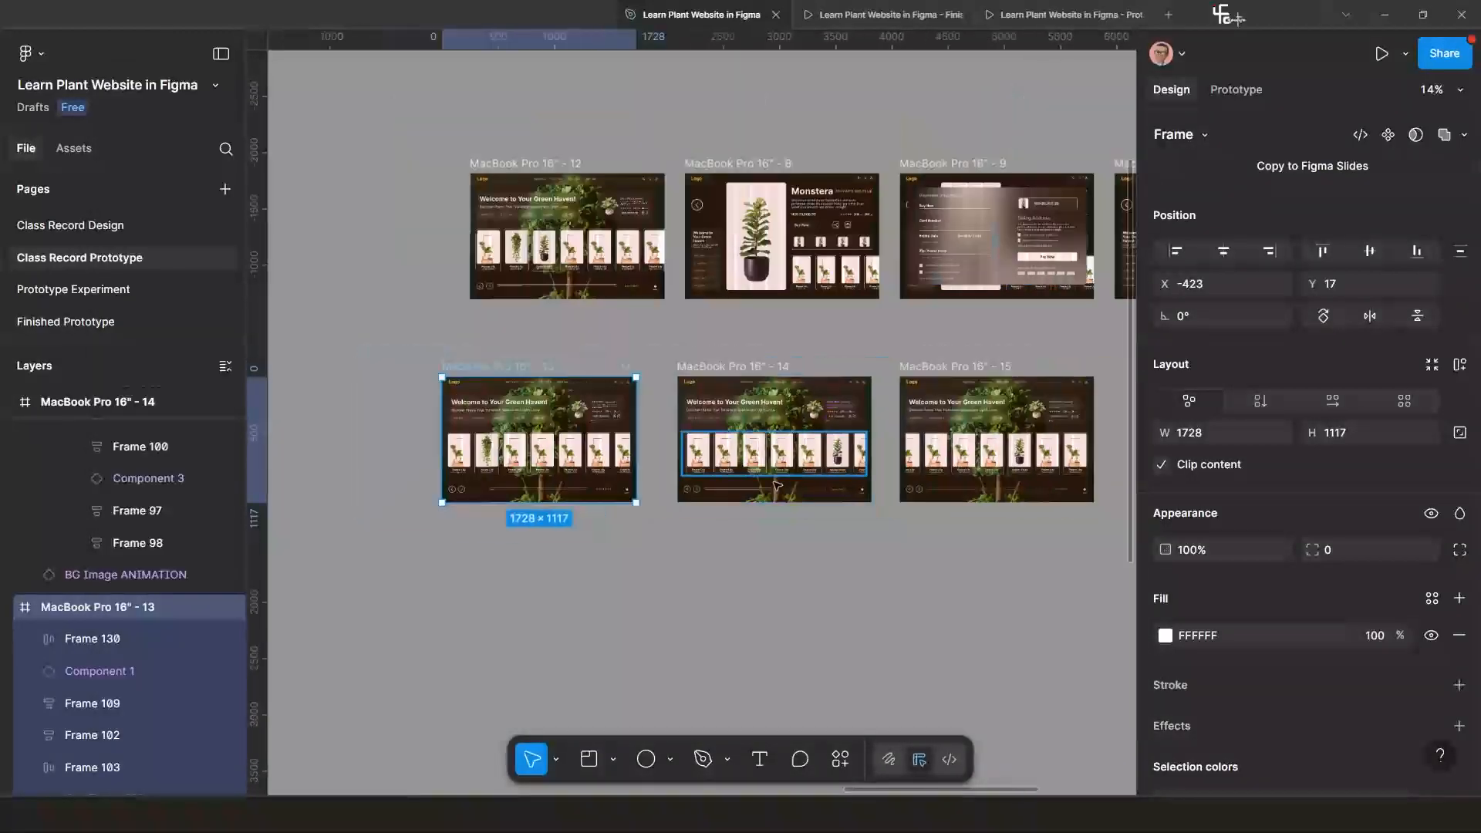
left_click(760, 396)
scroll(816, 459, "up", 3)
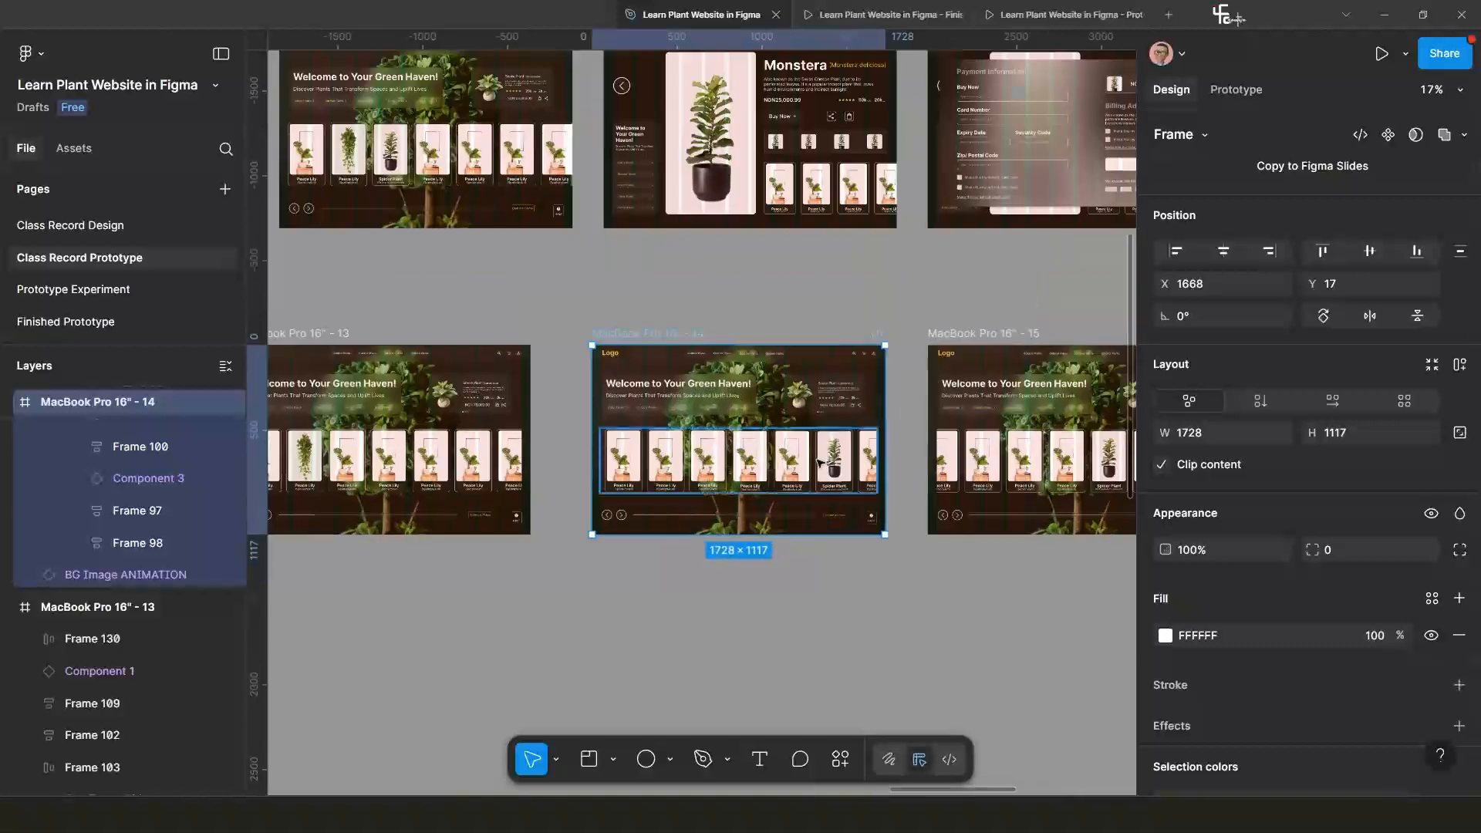
left_click(1236, 90)
scroll(820, 444, "up", 3)
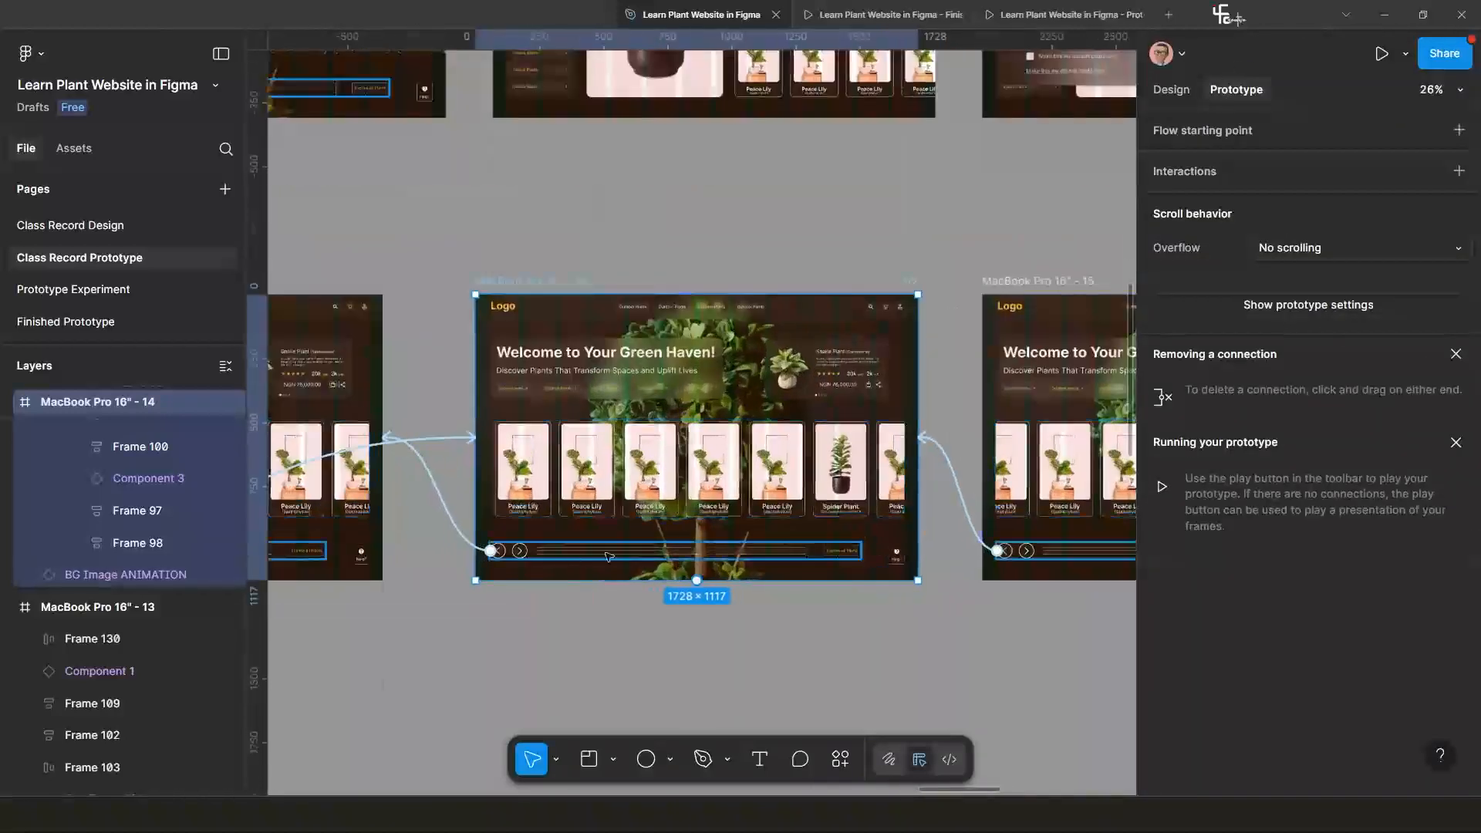
left_click(519, 552)
double_click(519, 552)
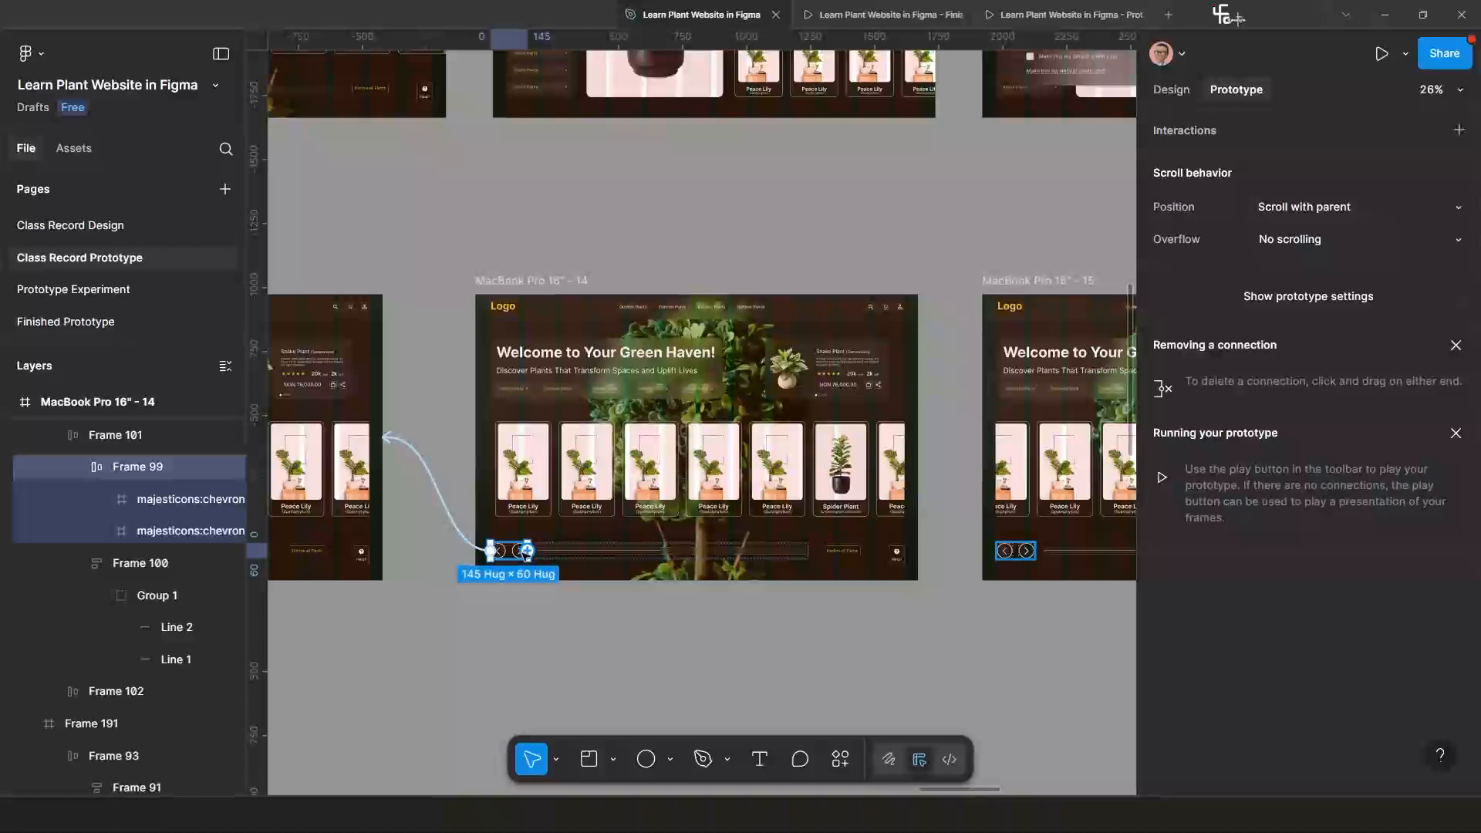
scroll(526, 557, "up", 3)
left_click(515, 551)
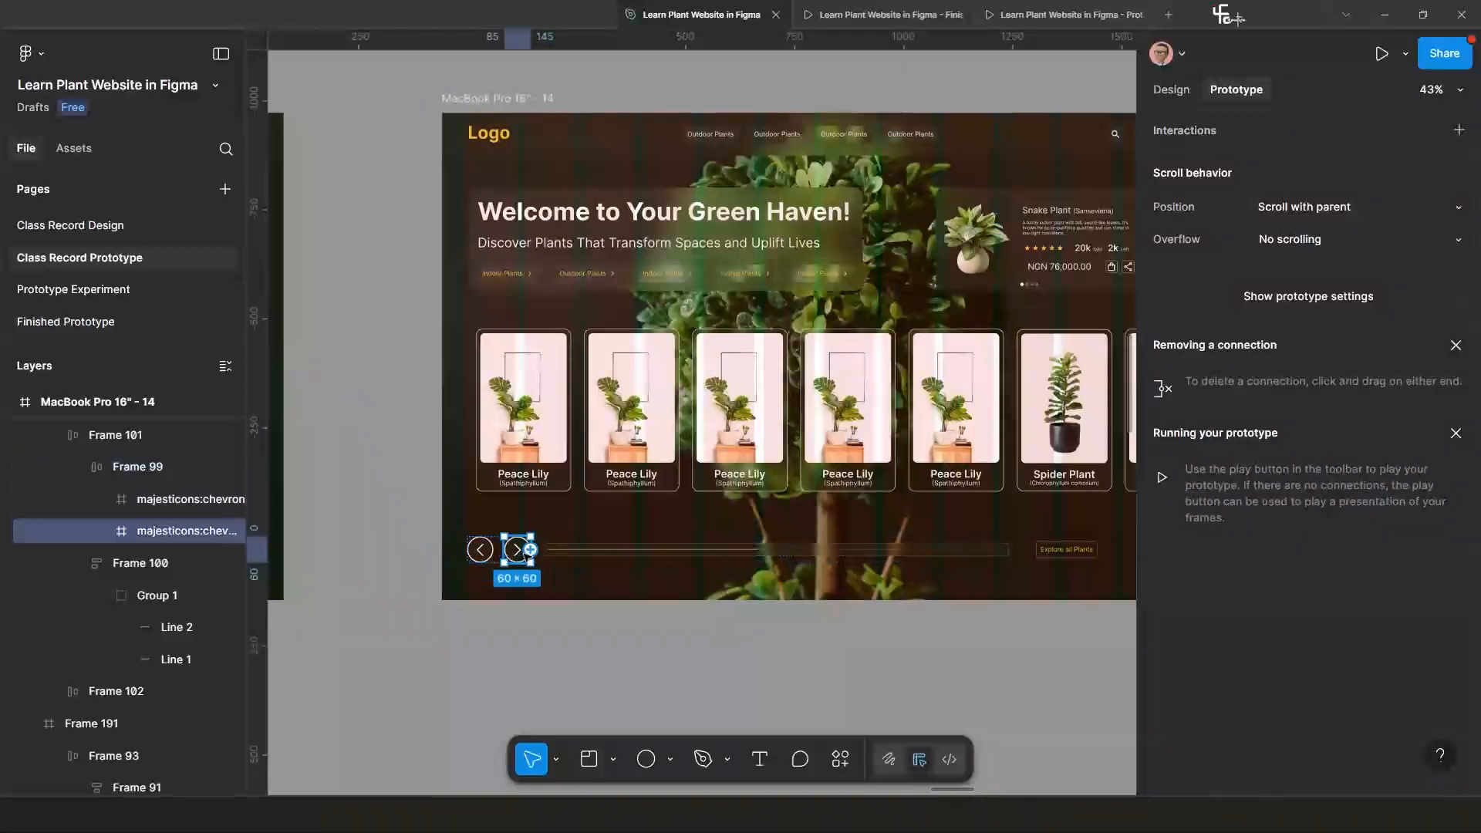
scroll(516, 551, "down", 4)
left_click_drag(527, 551, 689, 236)
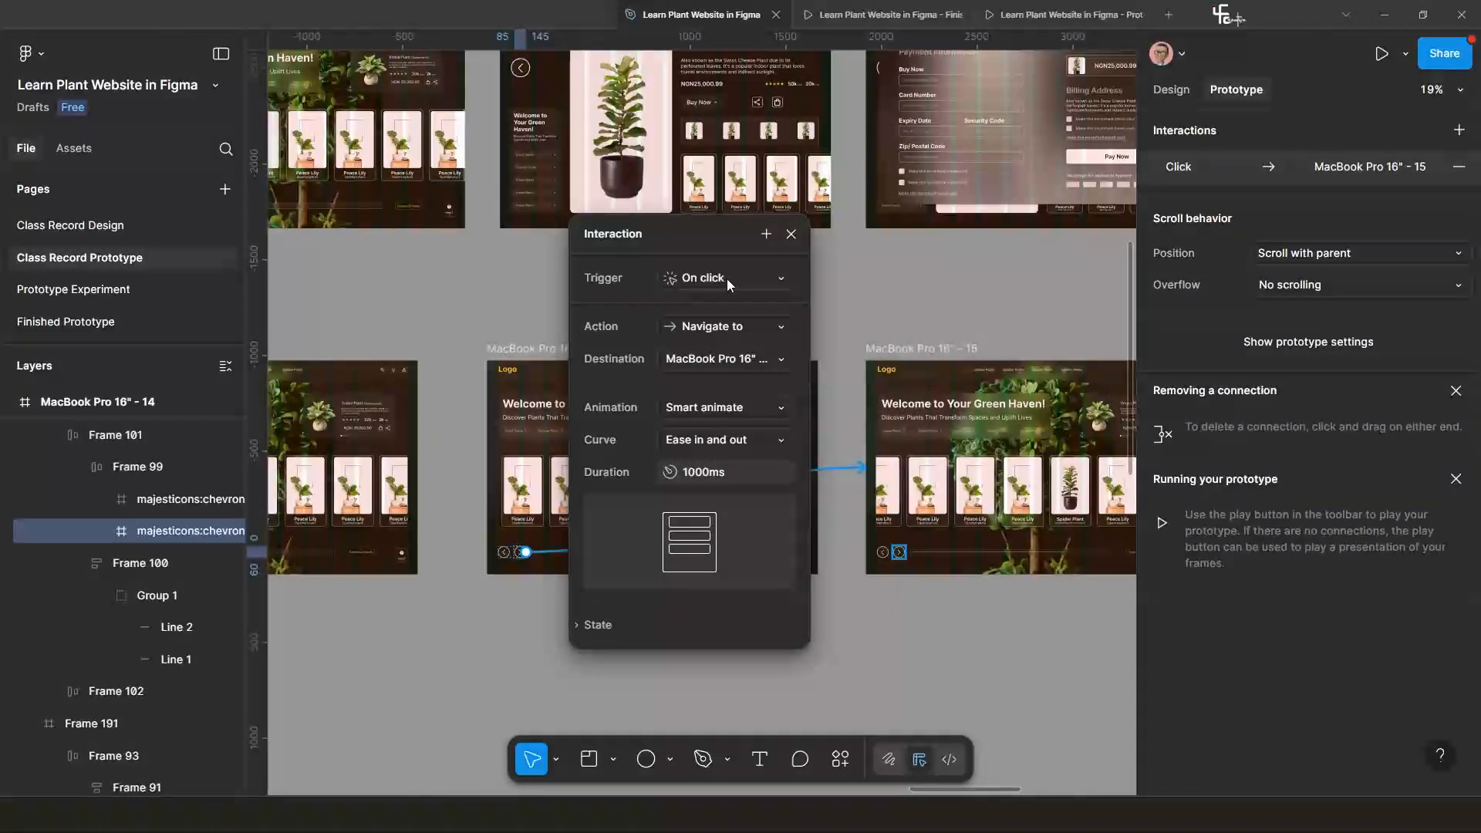
left_click(790, 235)
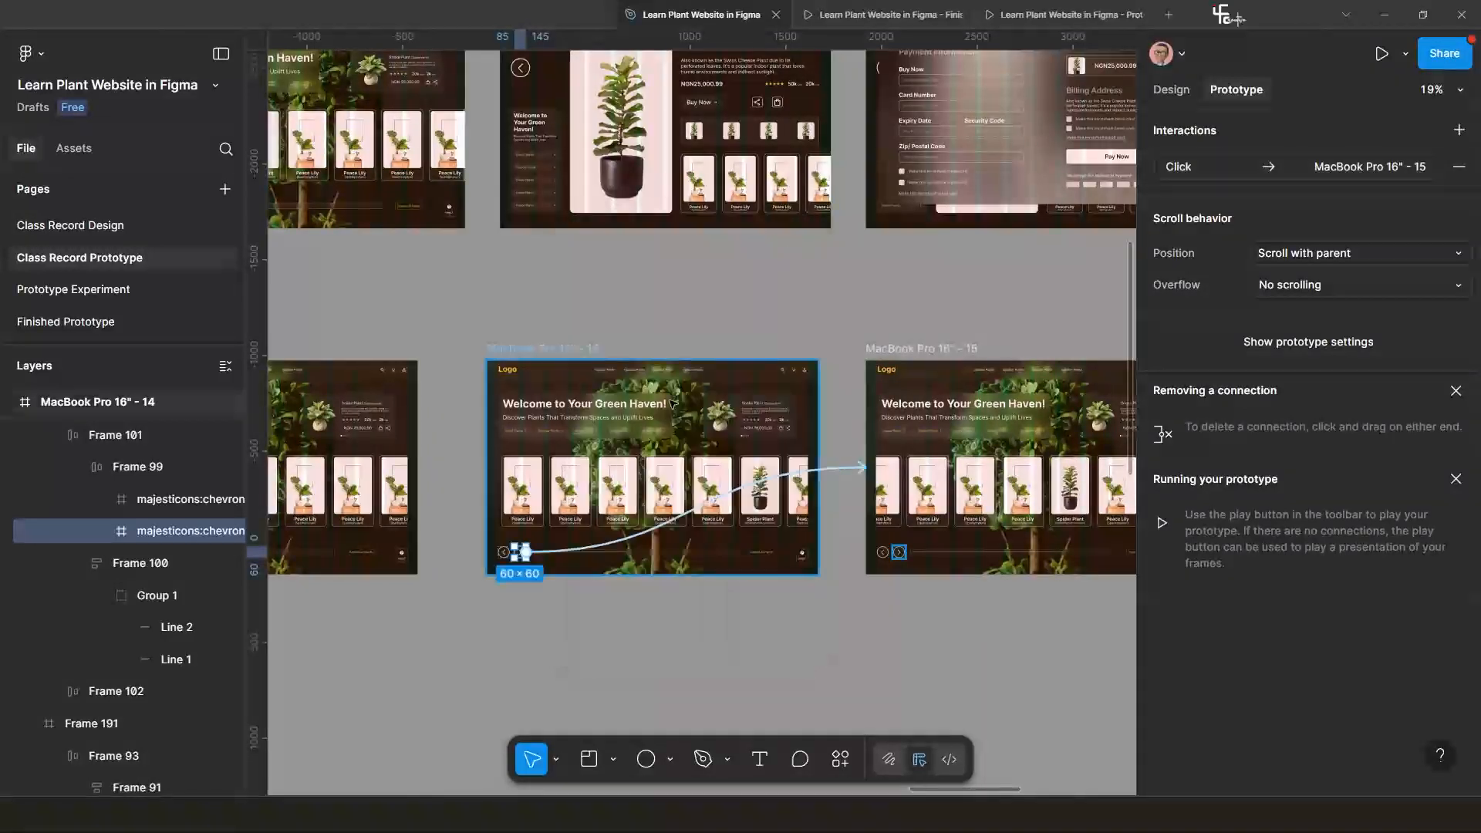
Preview Flow 1 from MacBook Pro 16" - 13 and check the transitions across all three carousel states using both arrows.
scroll(656, 417, "down", 3)
scroll(617, 409, "left", 2)
left_click(415, 410)
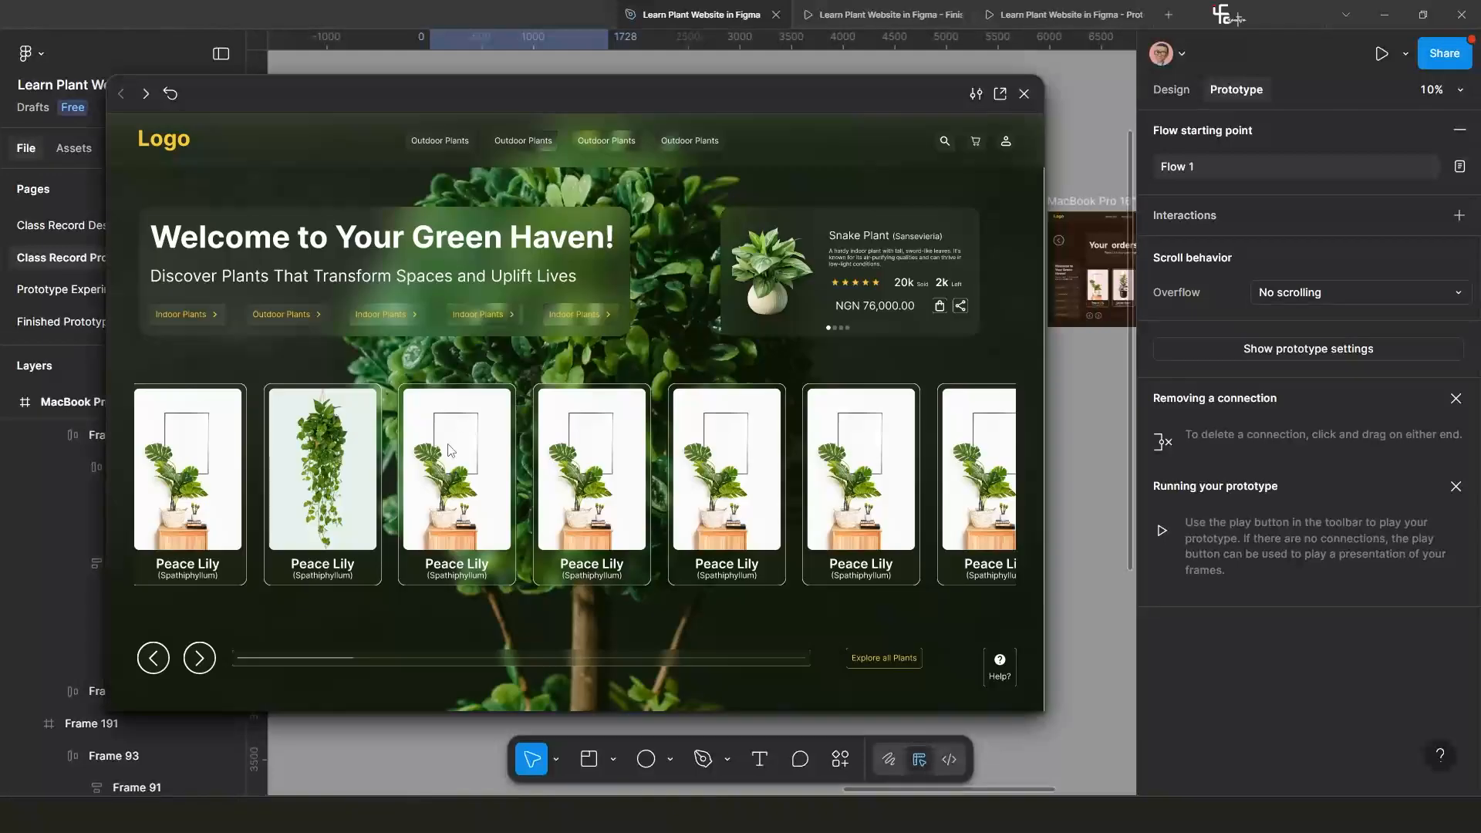
left_click(201, 664)
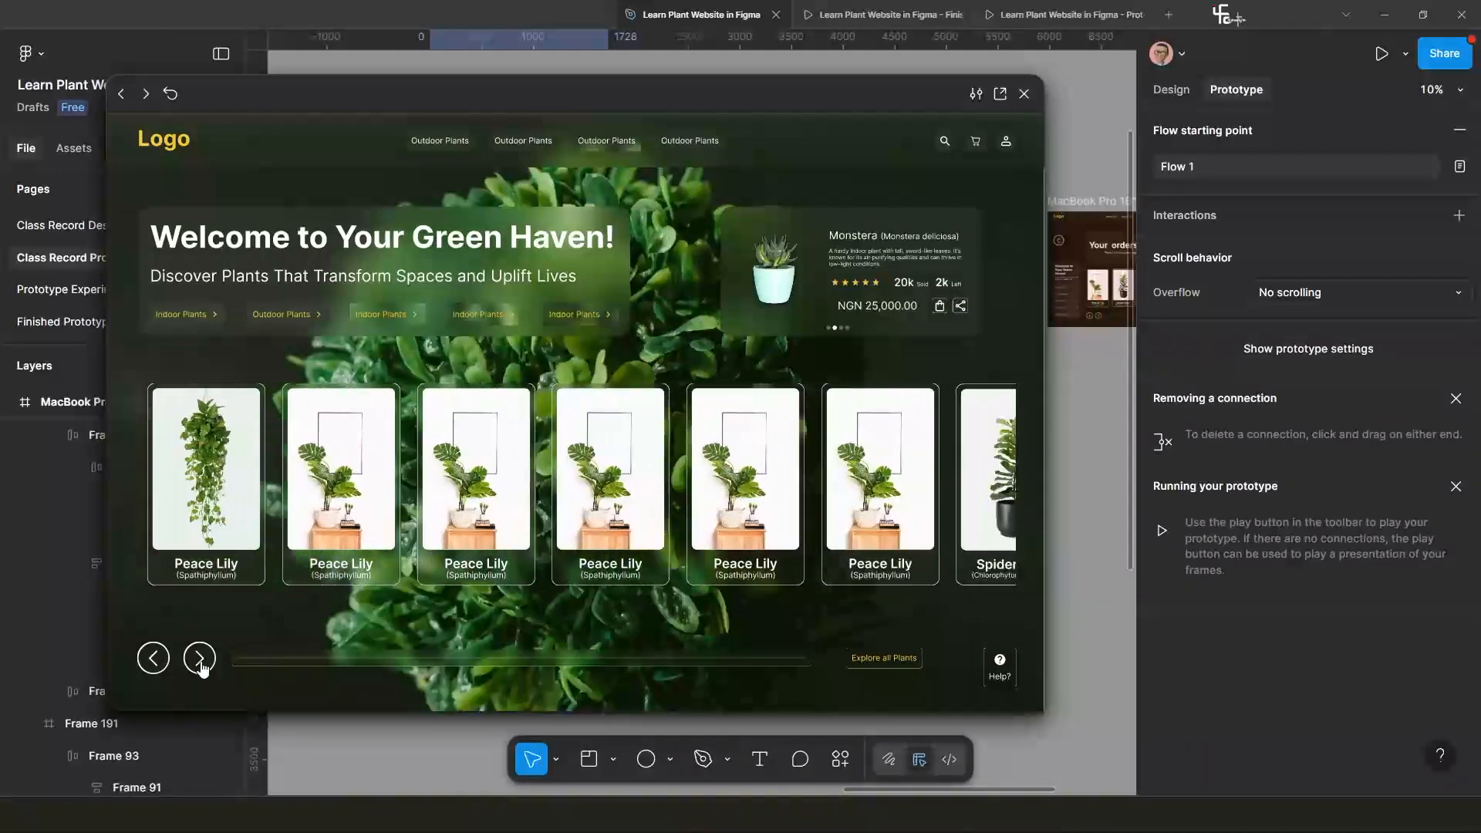
left_click(200, 659)
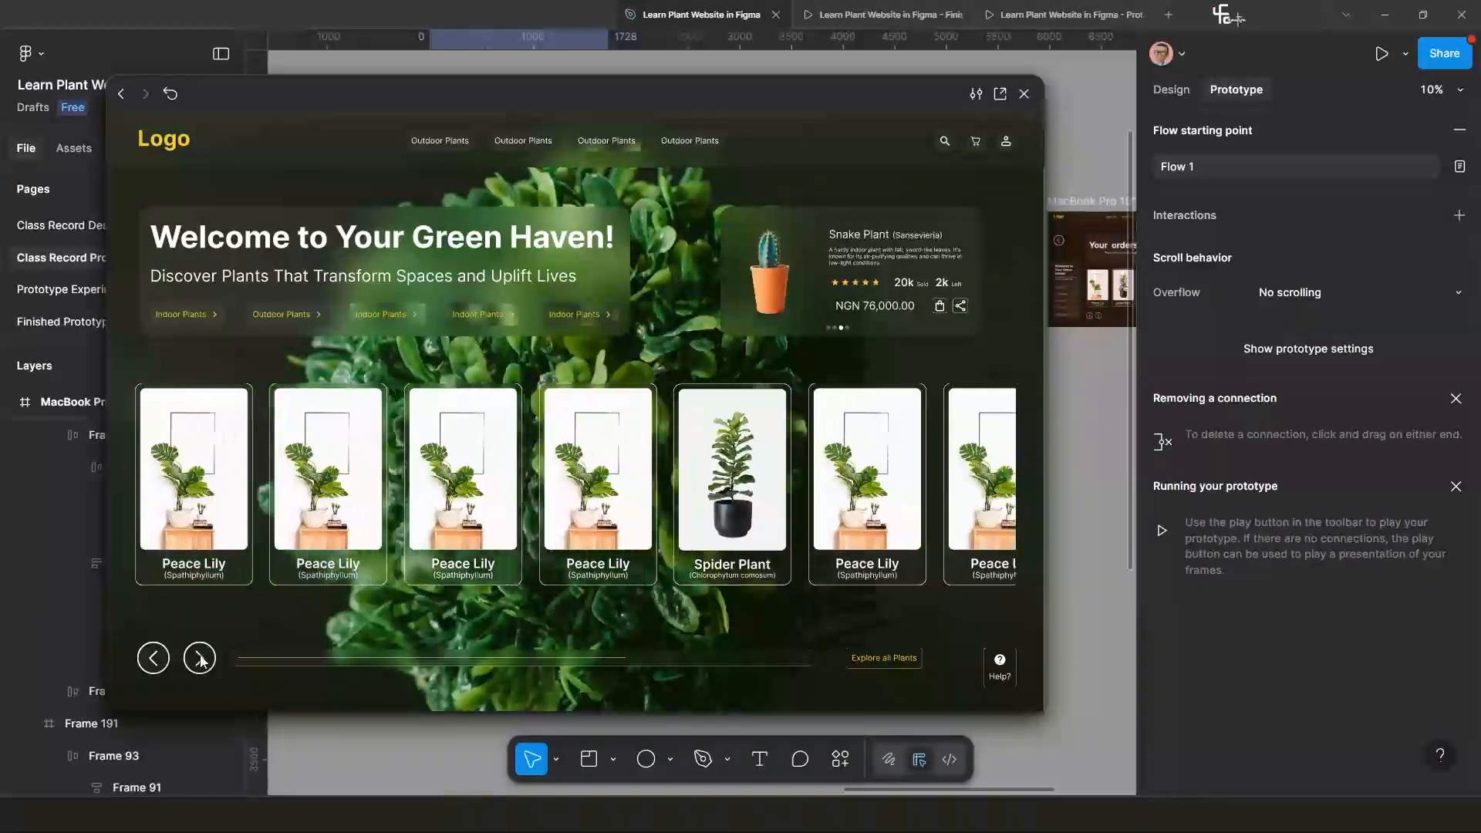
left_click(153, 658)
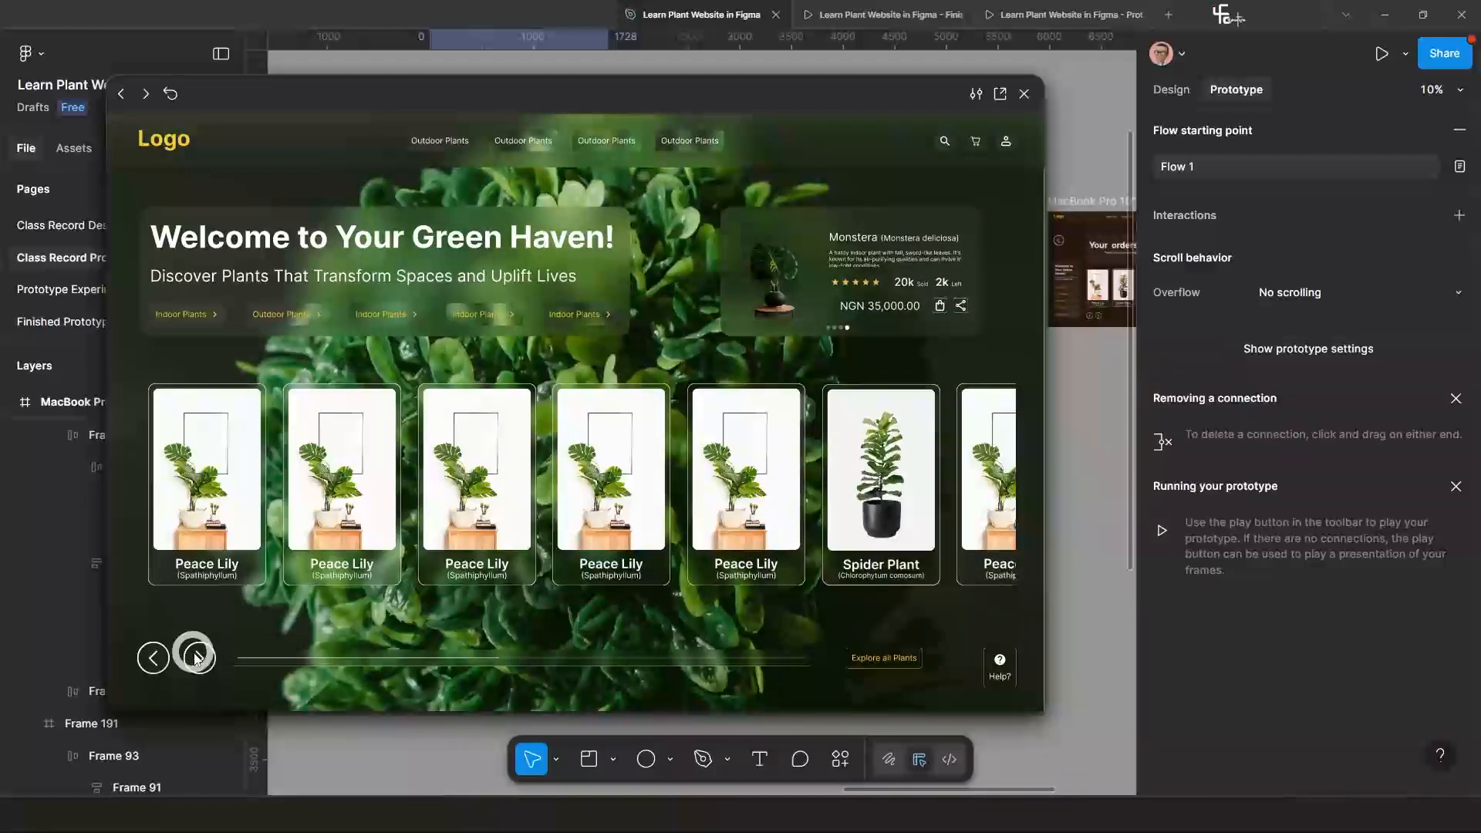
left_click(197, 657)
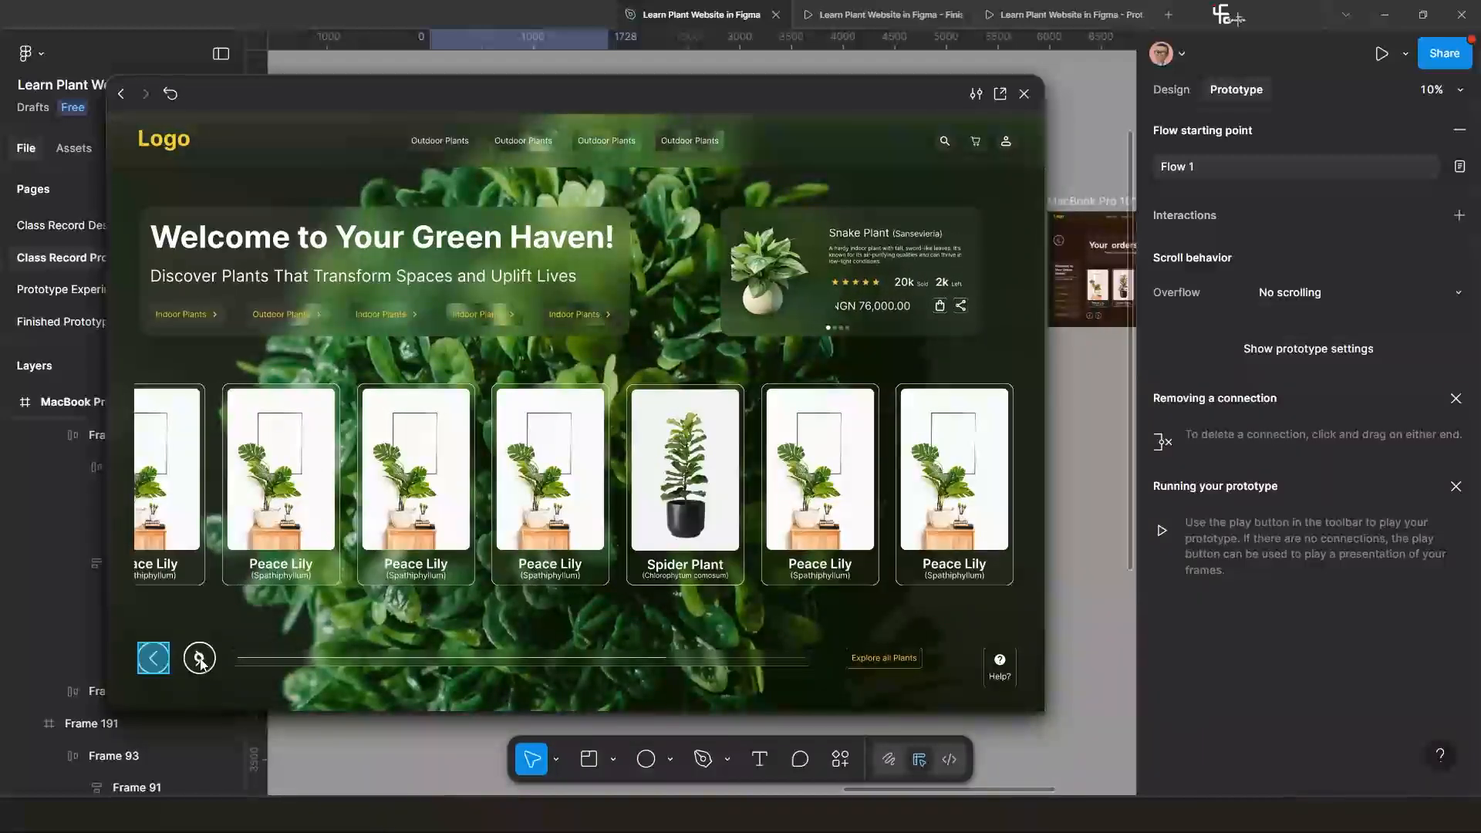
Step back through the carousel preview with the back arrow to its first state and close the preview.
left_click(154, 659)
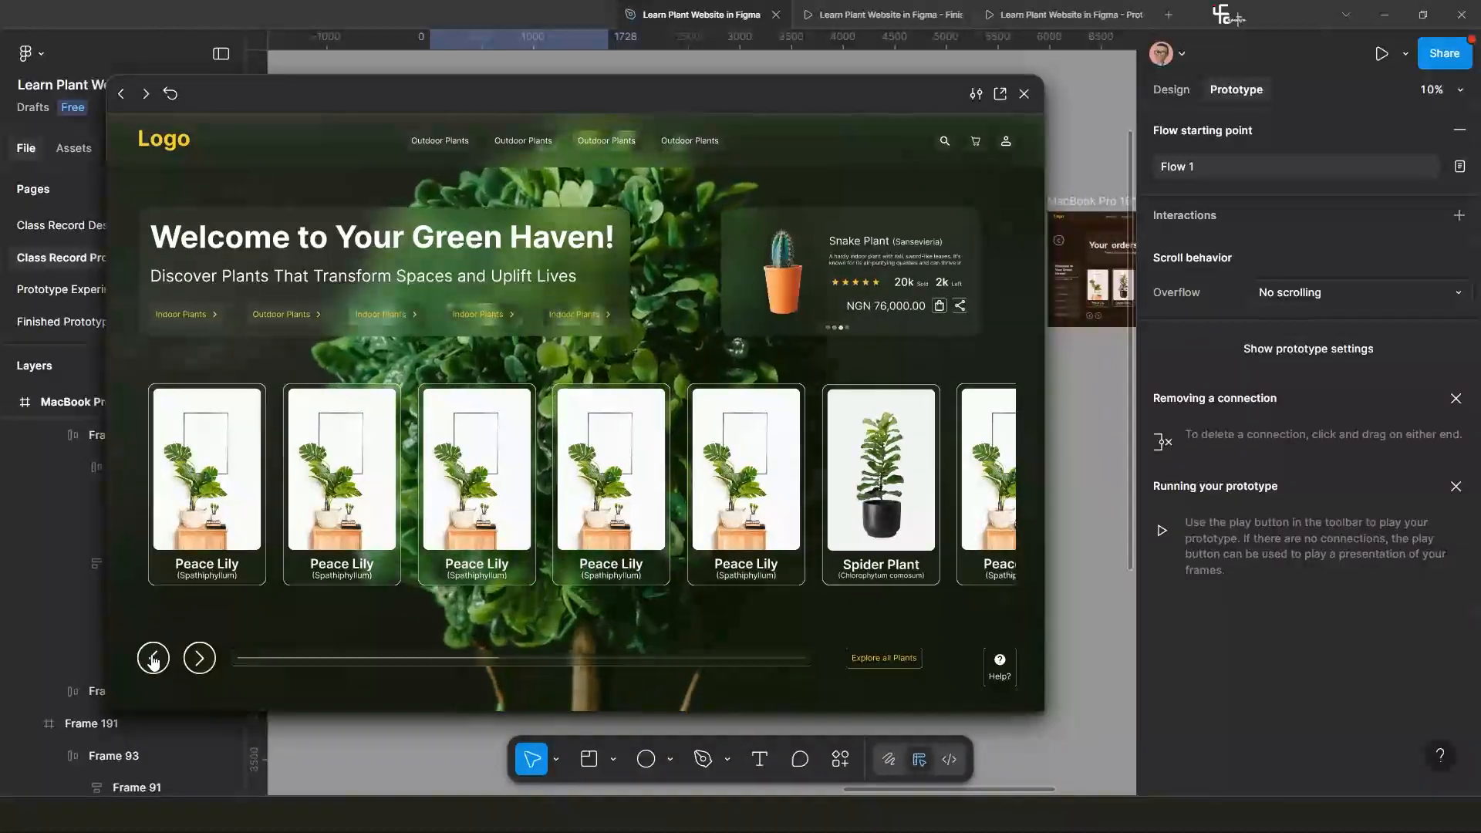
left_click(154, 658)
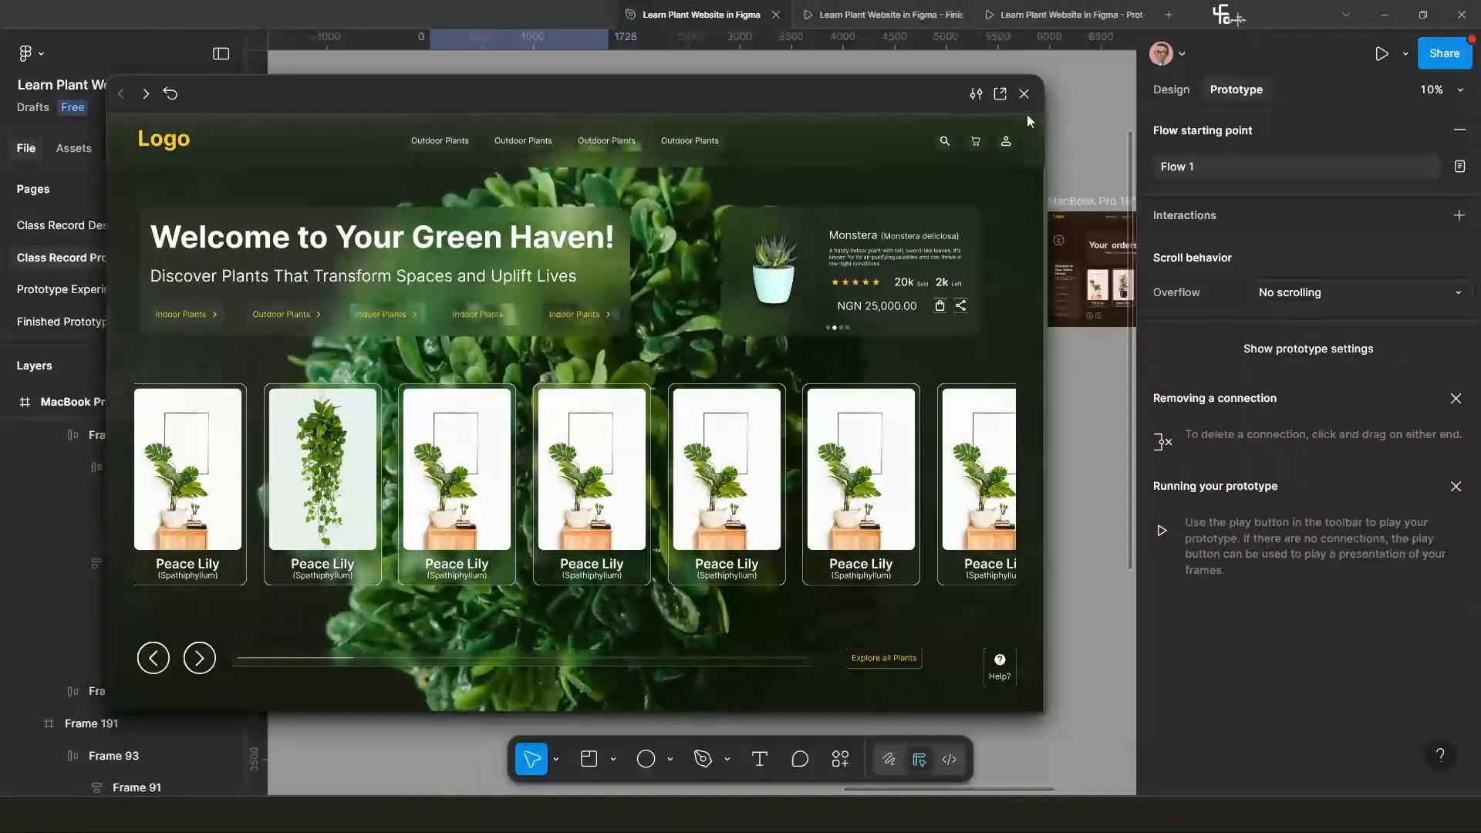
left_click(1027, 96)
Move the MacBook Pro 16" - 15 frame slightly closer to MacBook Pro 16" - 14.
scroll(850, 516, "down", 2)
scroll(635, 387, "up", 3)
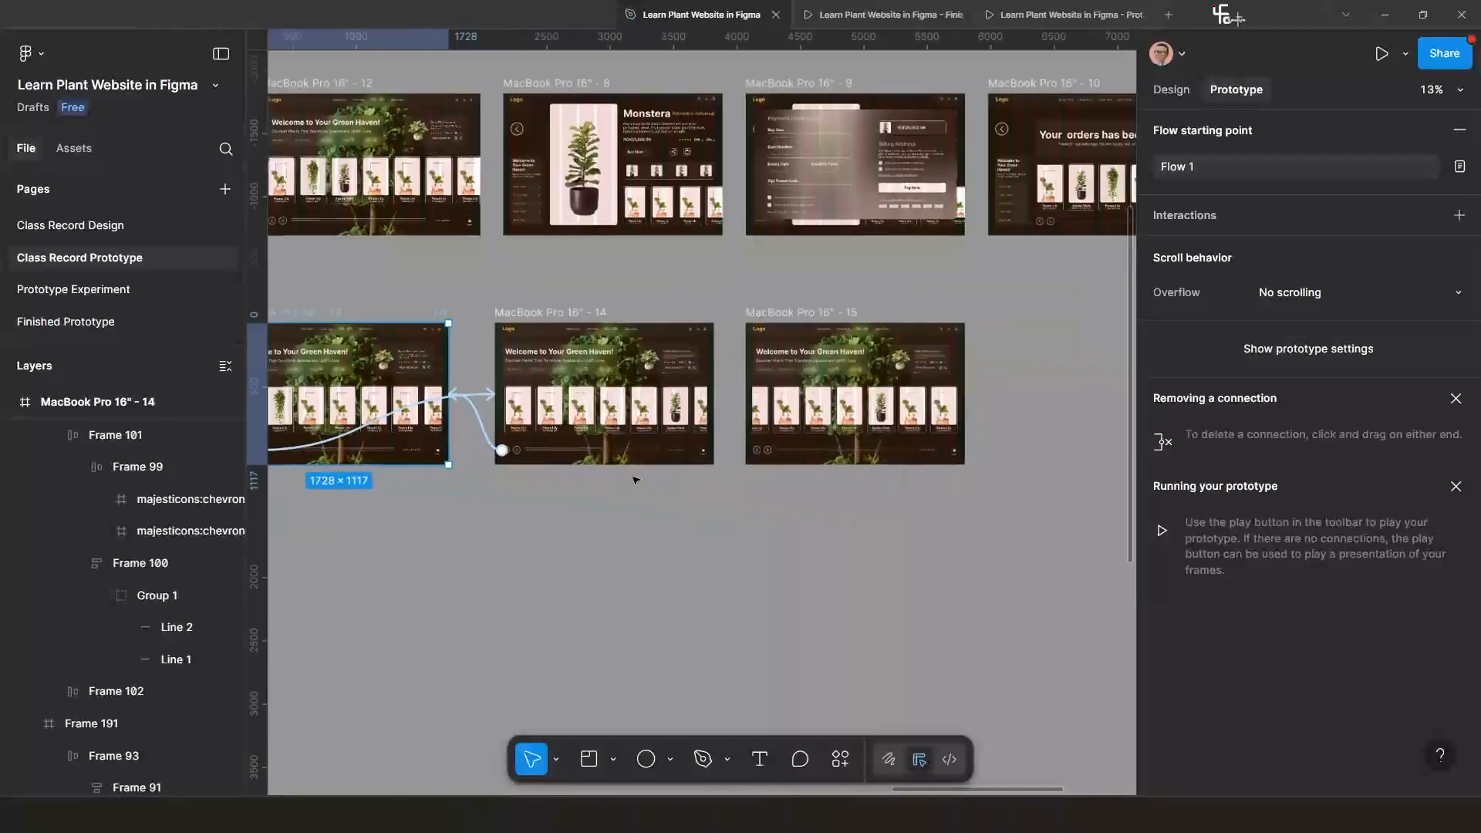
left_click_drag(710, 369, 694, 369)
scroll(717, 455, "down", 3)
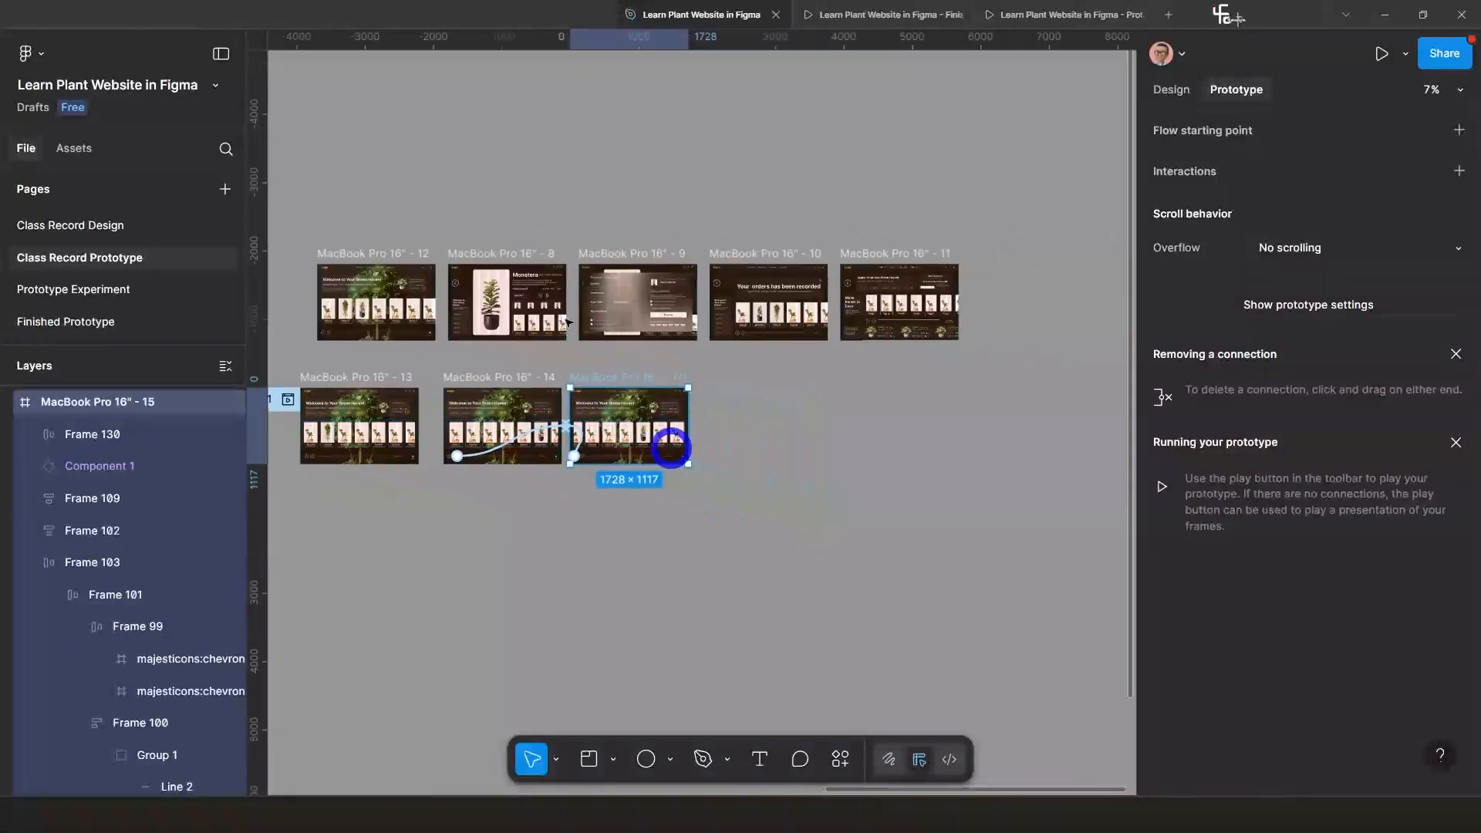
Duplicate the Monstera product page frame, MacBook Pro 16" - 8, into the empty area right of MacBook Pro 16" - 15.
left_click(487, 251)
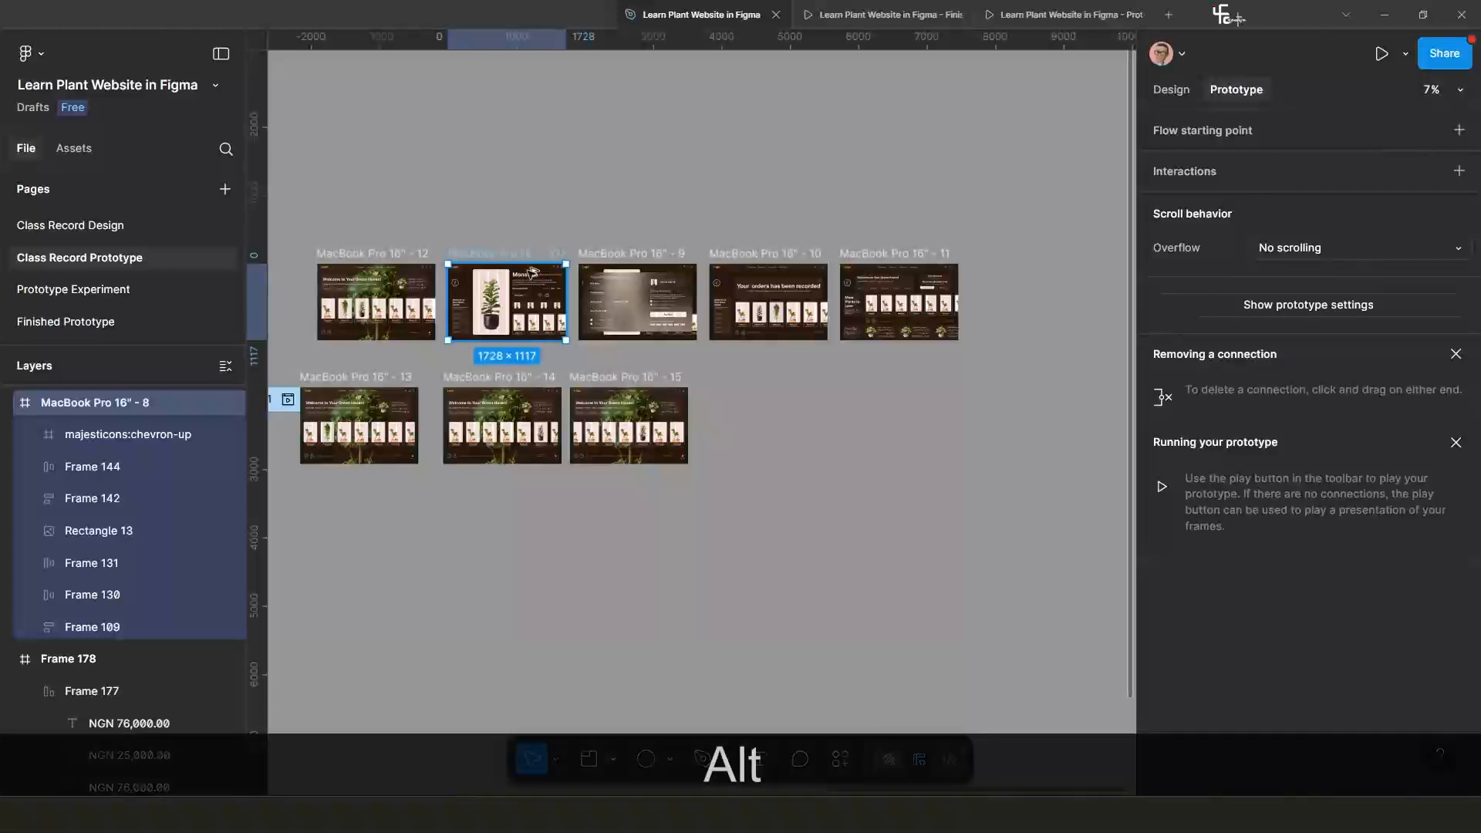
left_click_drag(501, 301, 783, 452)
scroll(783, 452, "up", 6)
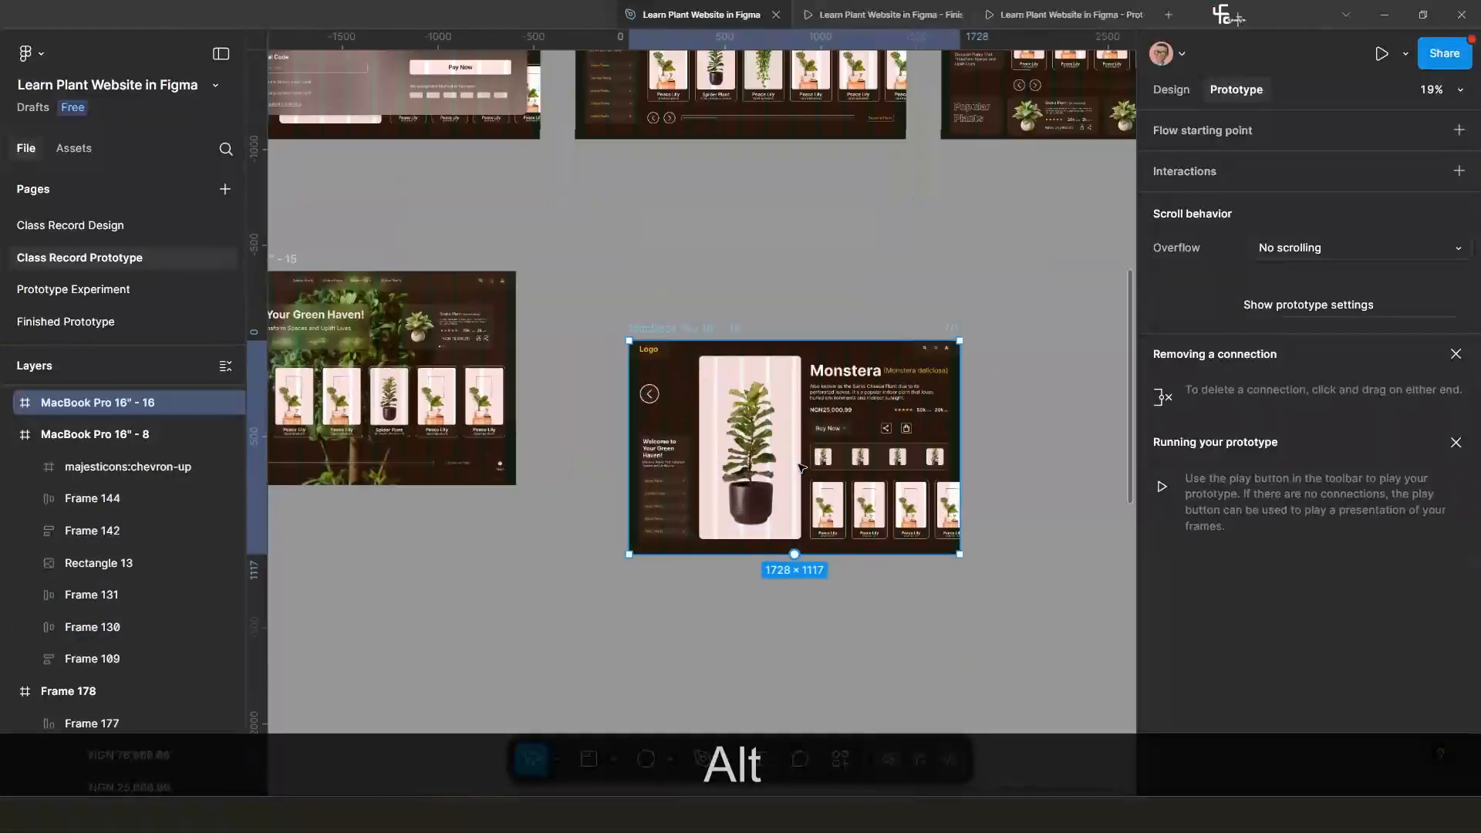
scroll(737, 494, "down", 2)
scroll(737, 493, "up", 1)
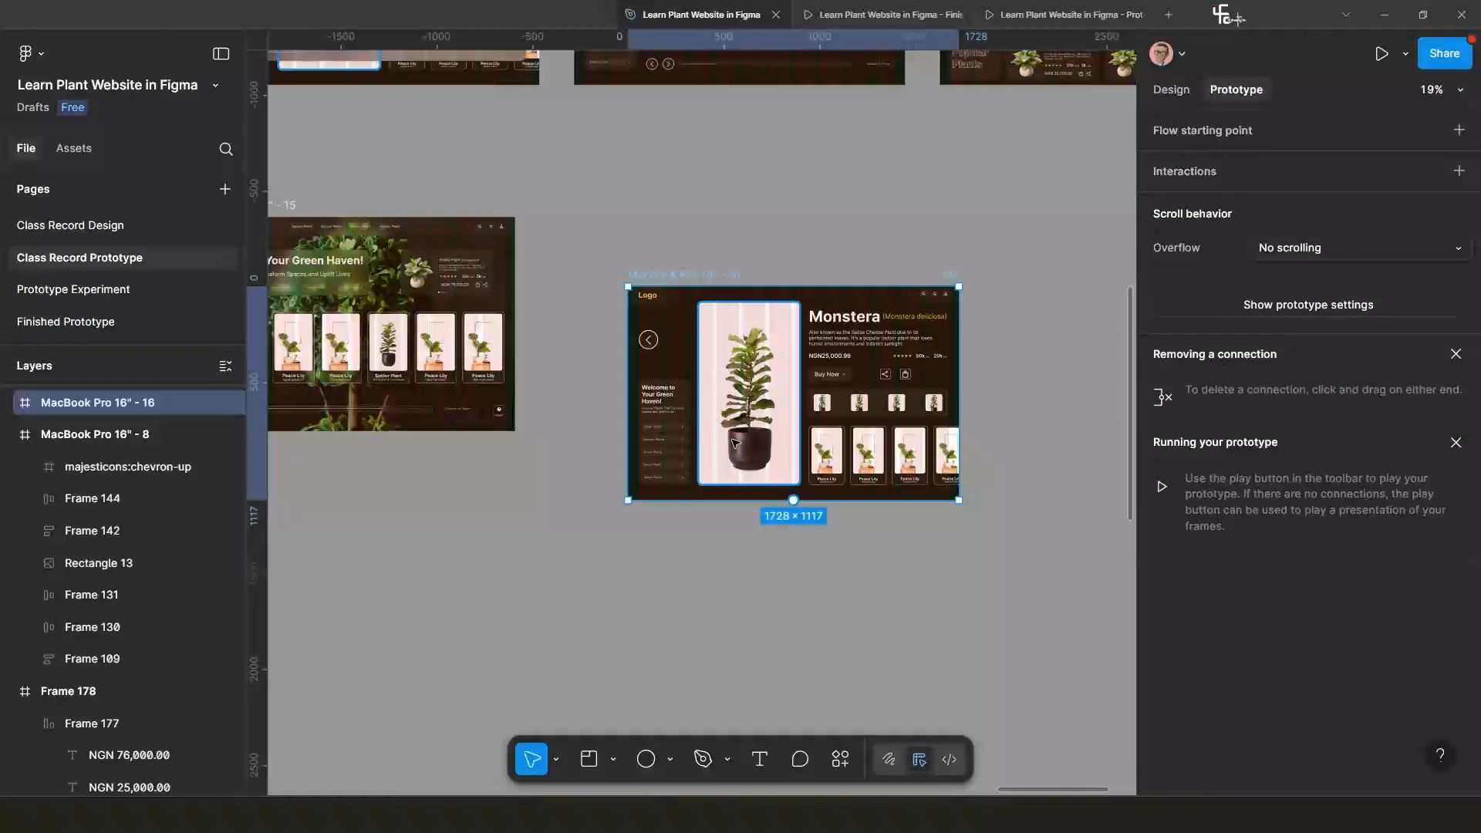
scroll(698, 438, "down", 2)
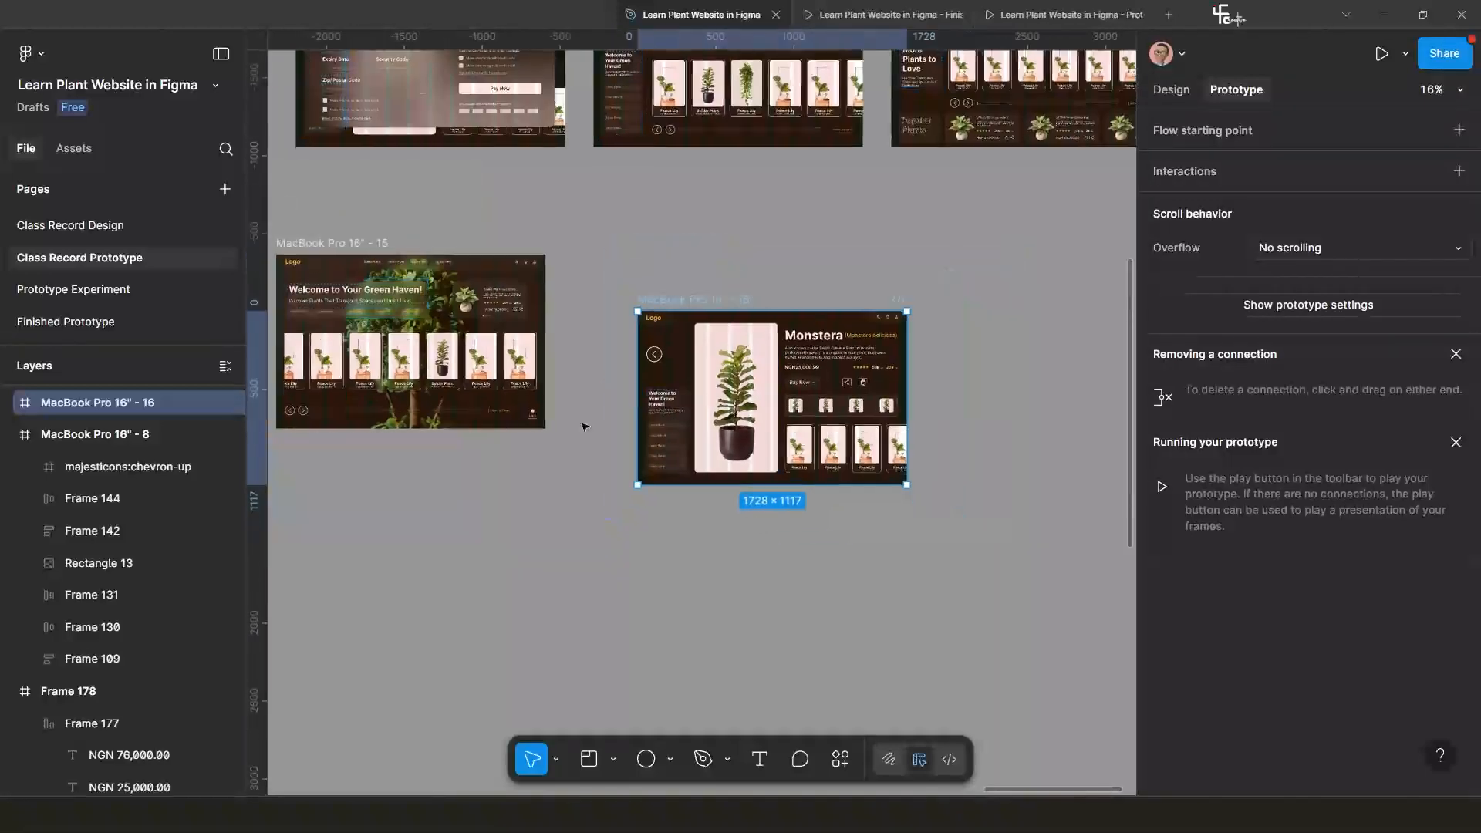
Move the copied Monstera page frame lower and closer to MacBook Pro 16" - 15.
left_click(441, 363)
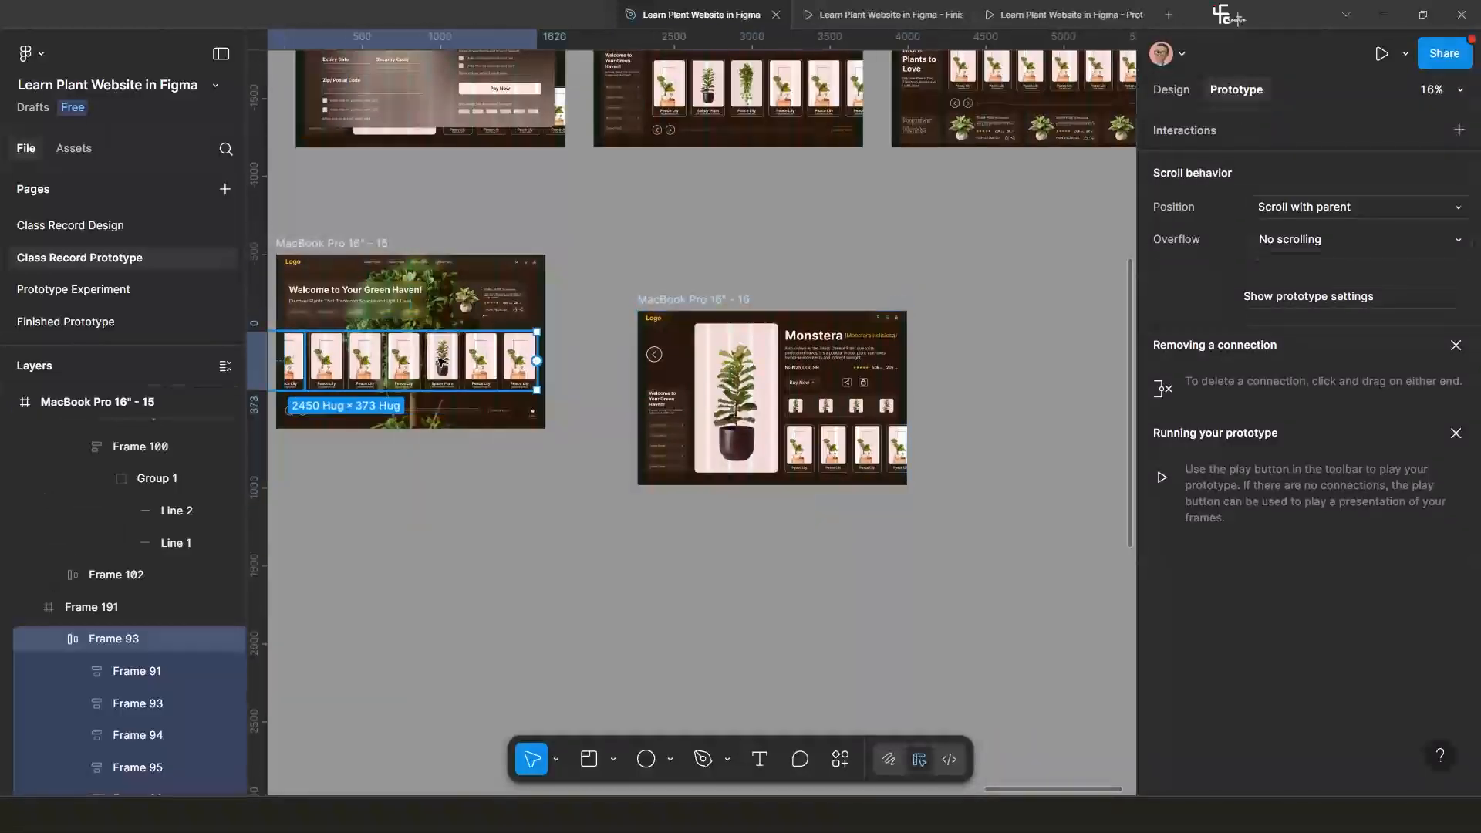
left_click(440, 362)
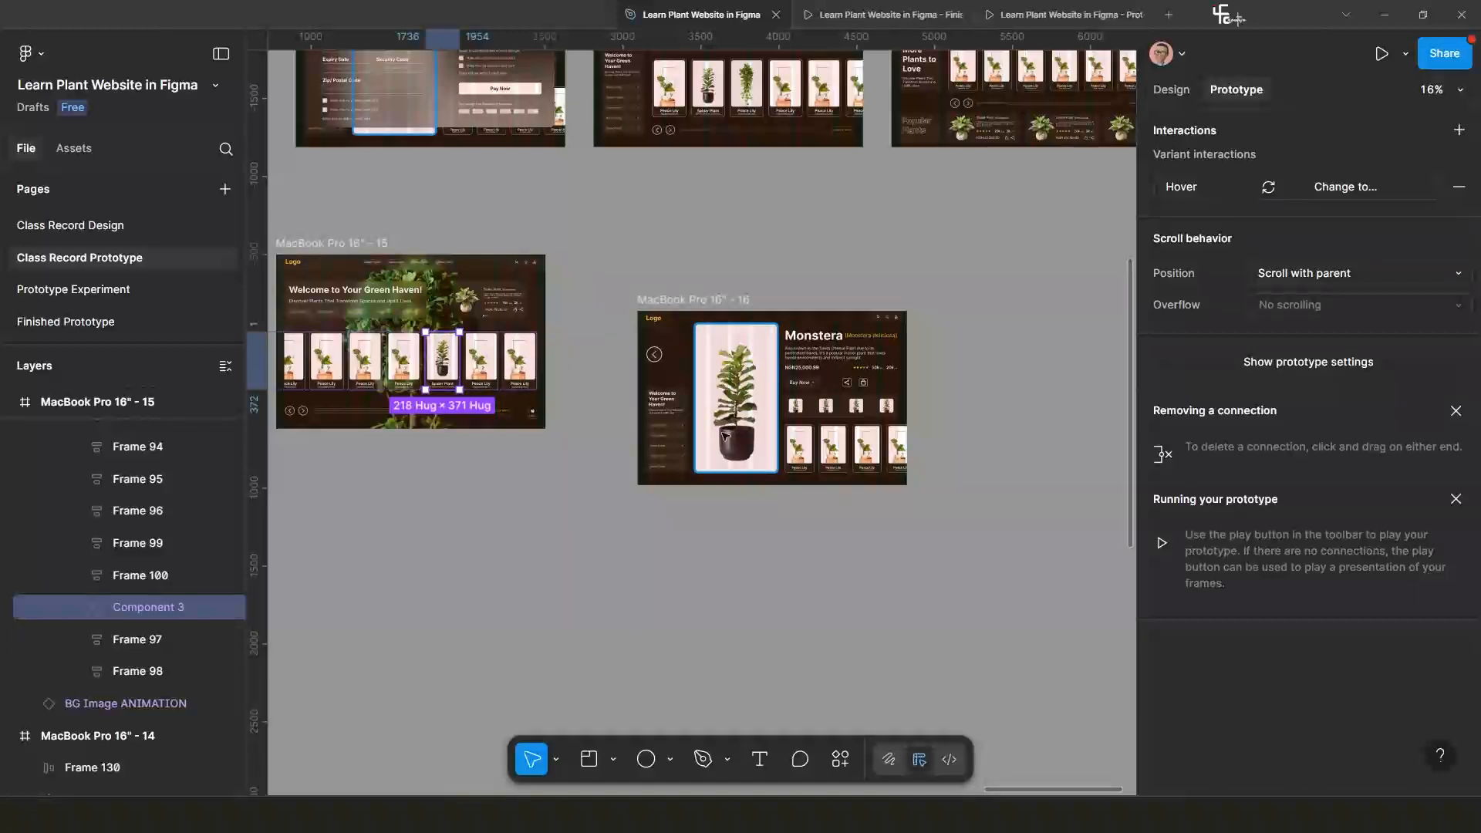
scroll(725, 436, "down", 1)
scroll(937, 418, "up", 2)
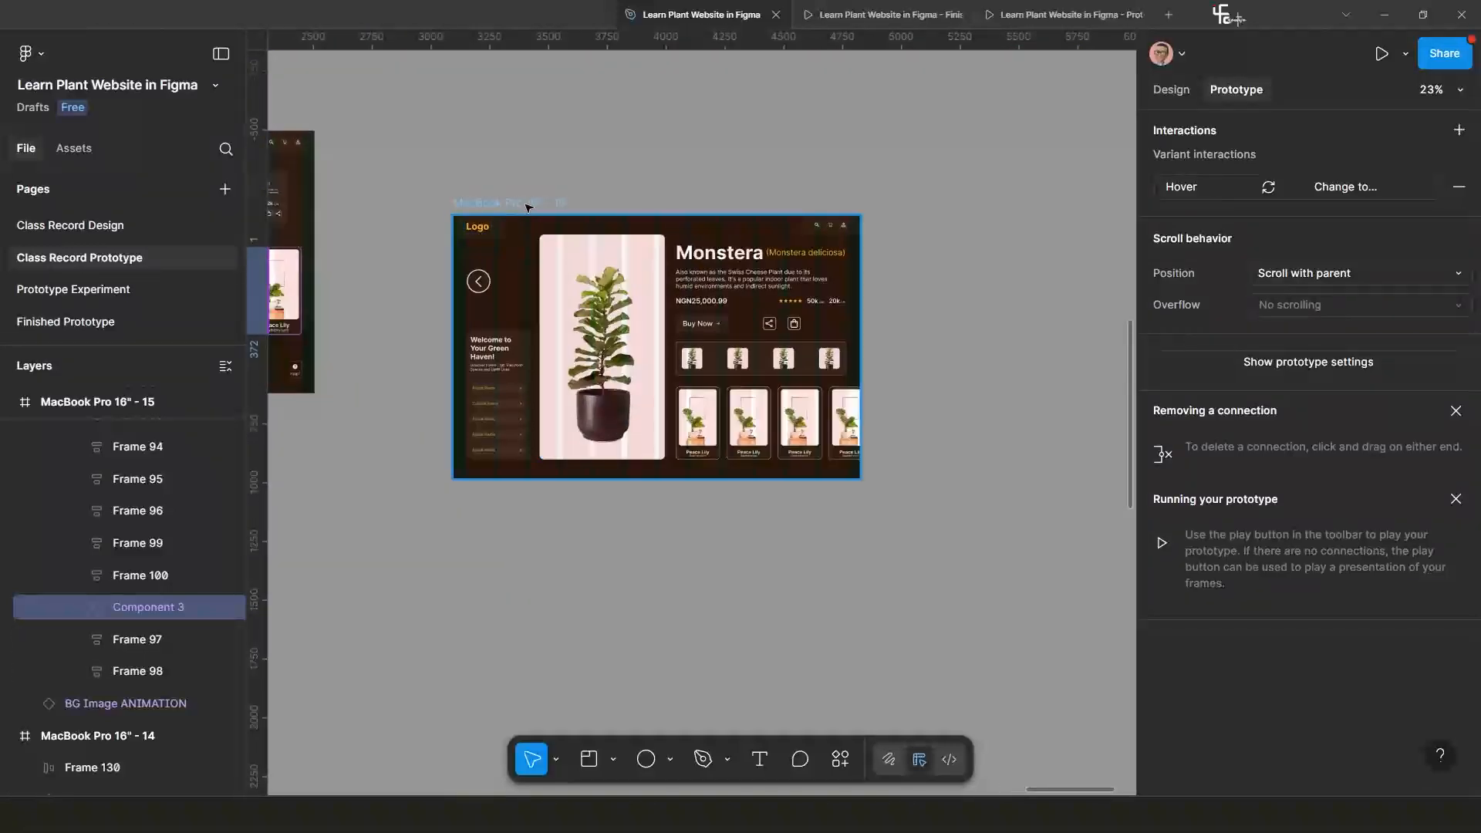
left_click_drag(529, 207, 463, 297)
scroll(467, 329, "down", 2)
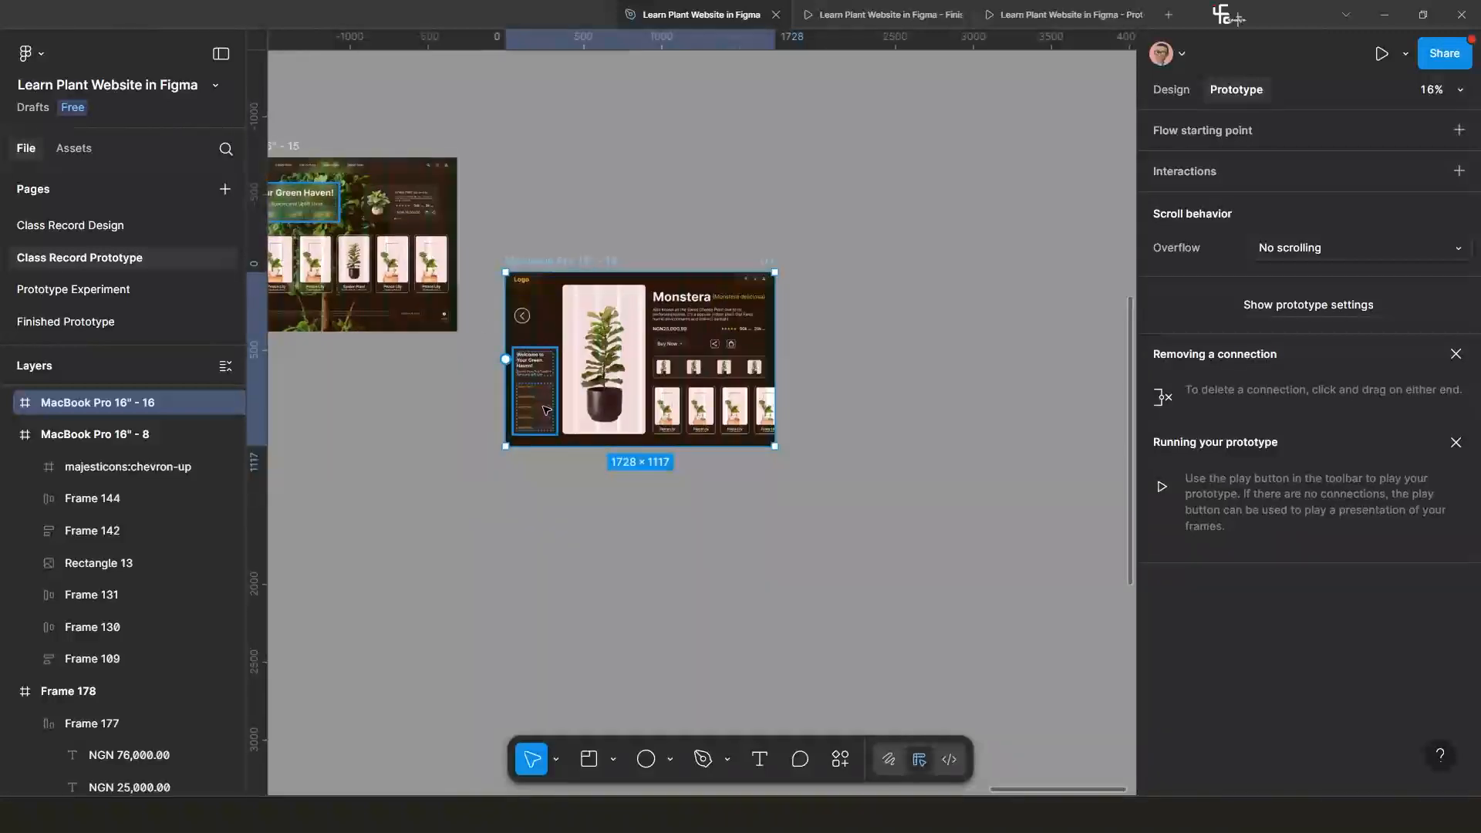
scroll(546, 409, "up", 1)
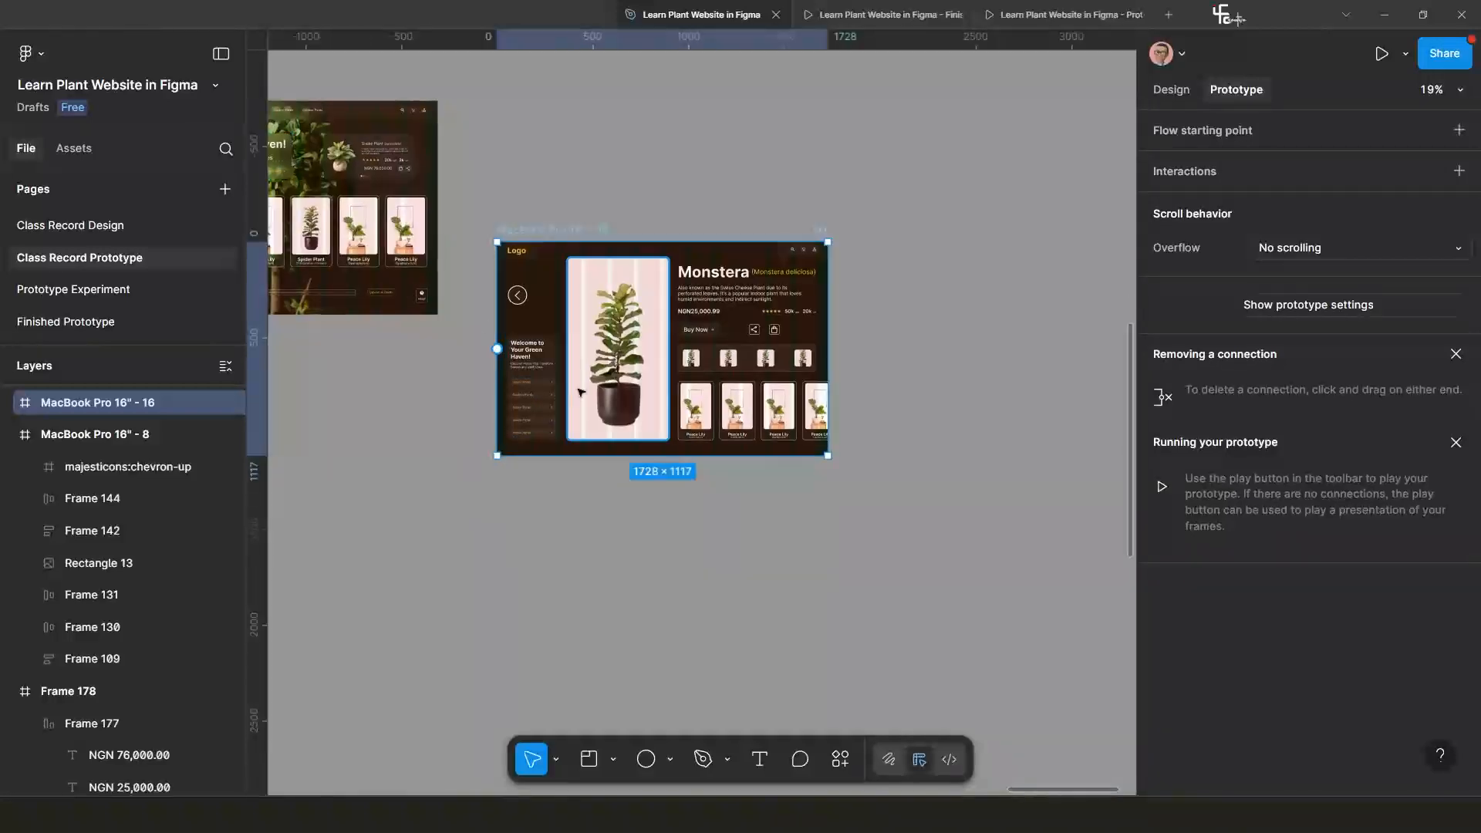
scroll(625, 386, "up", 2)
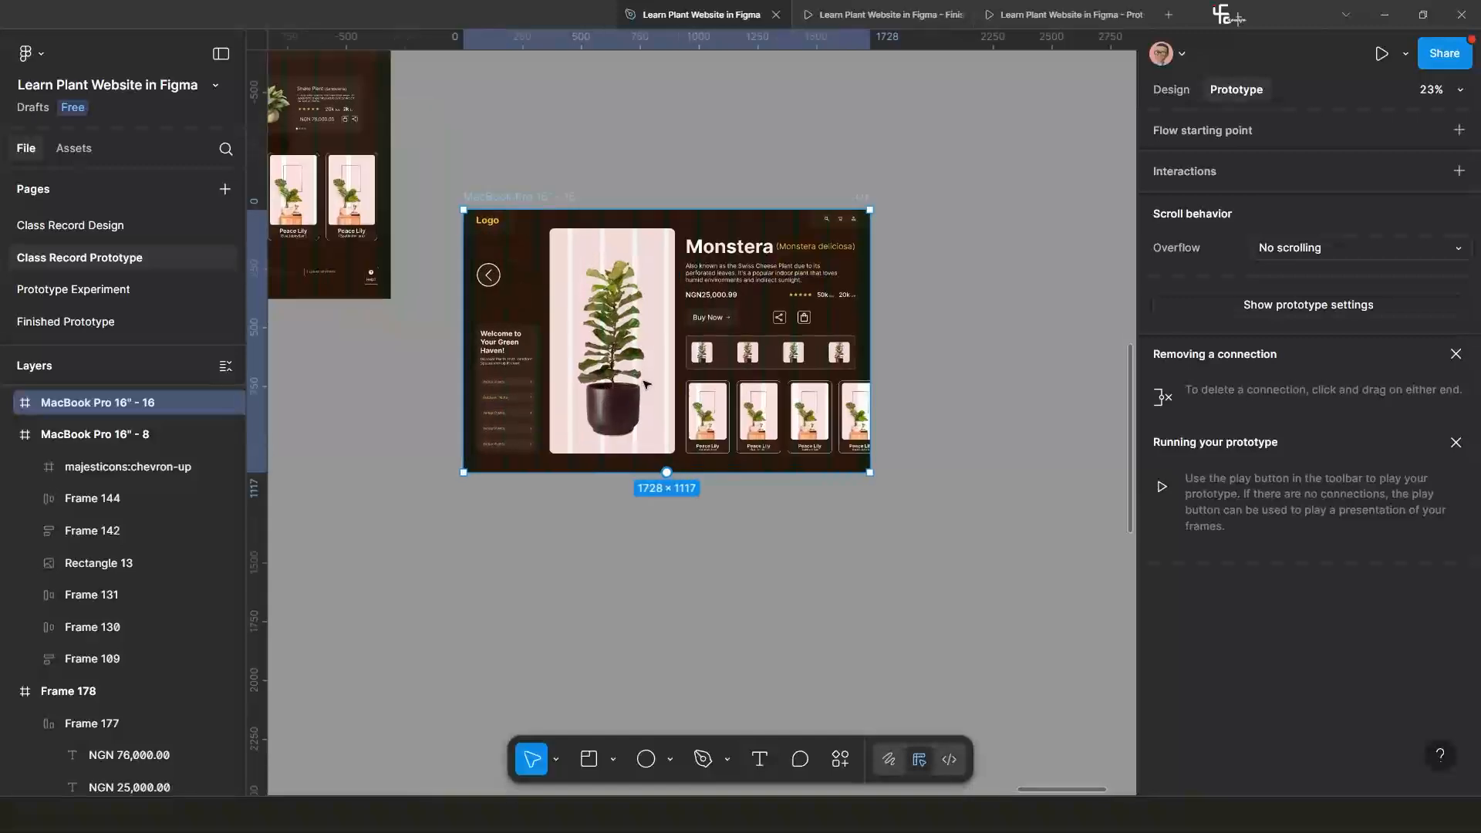
scroll(644, 363, "down", 3)
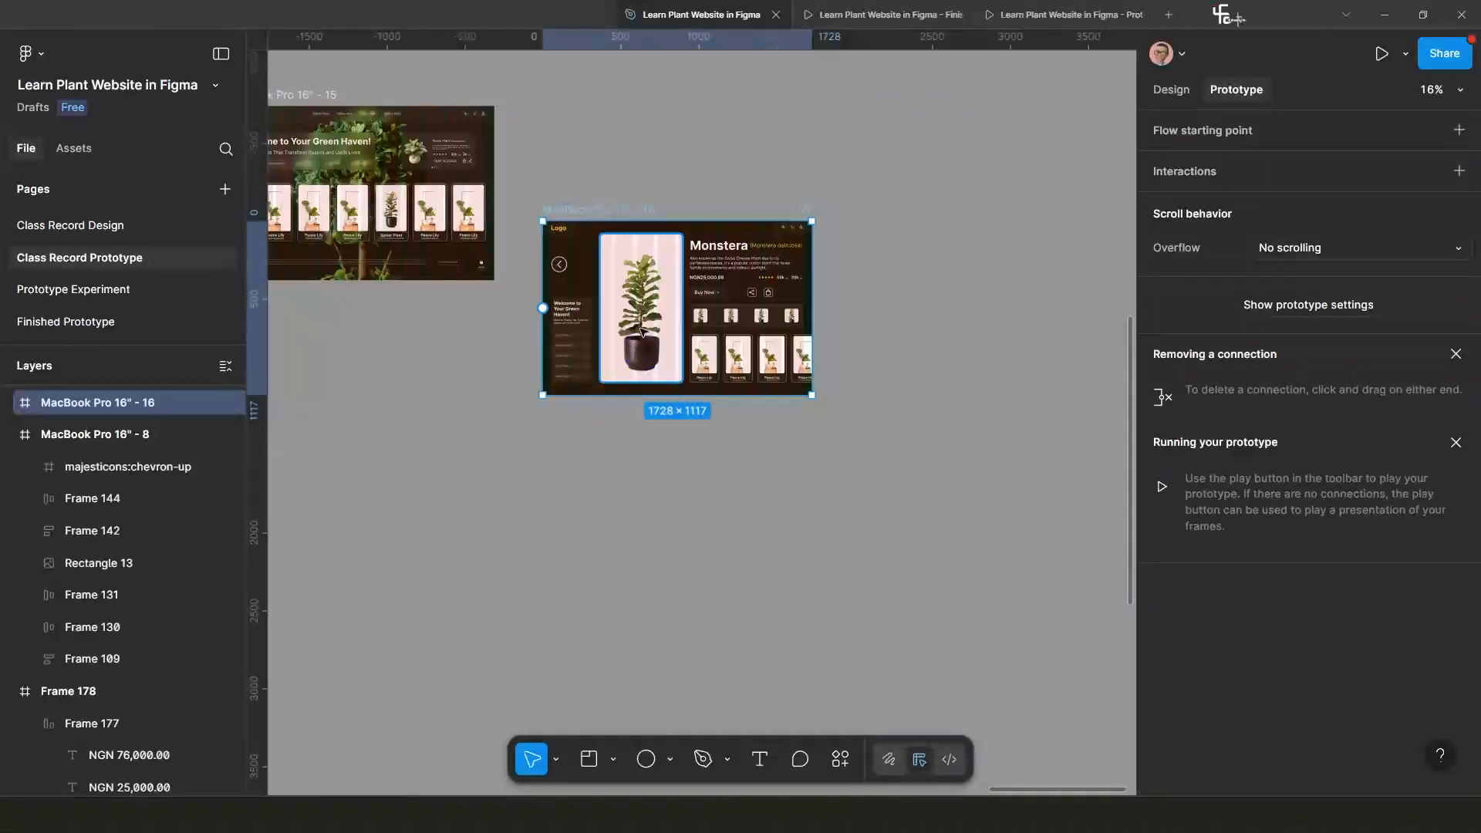
Place a copy of the large plant image from the copied Monstera page onto the canvas below that frame.
left_click(642, 326)
scroll(642, 325, "up", 3)
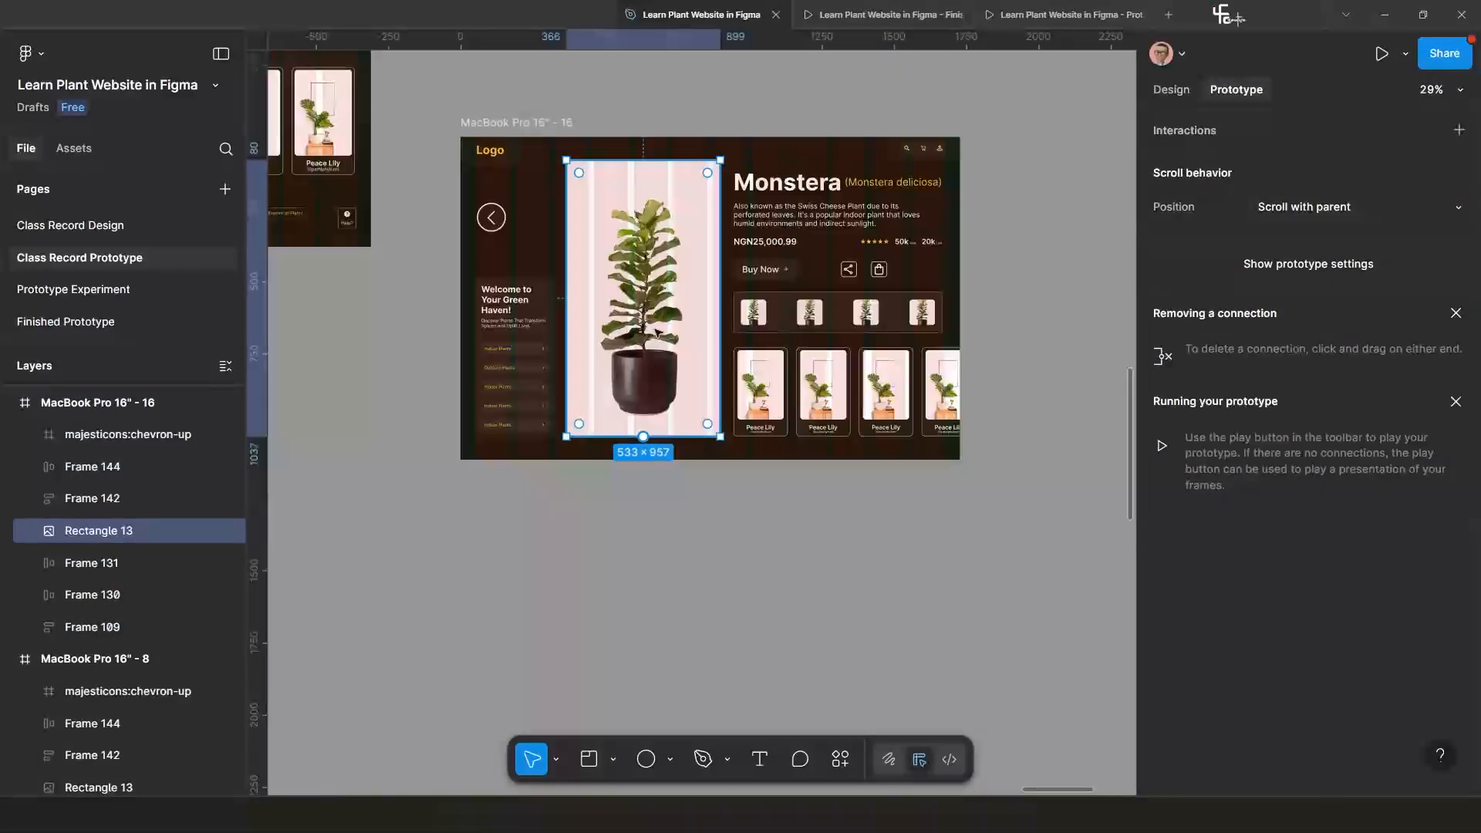
left_click_drag(652, 287, 652, 656)
scroll(650, 513, "down", 2)
scroll(650, 513, "down", 5)
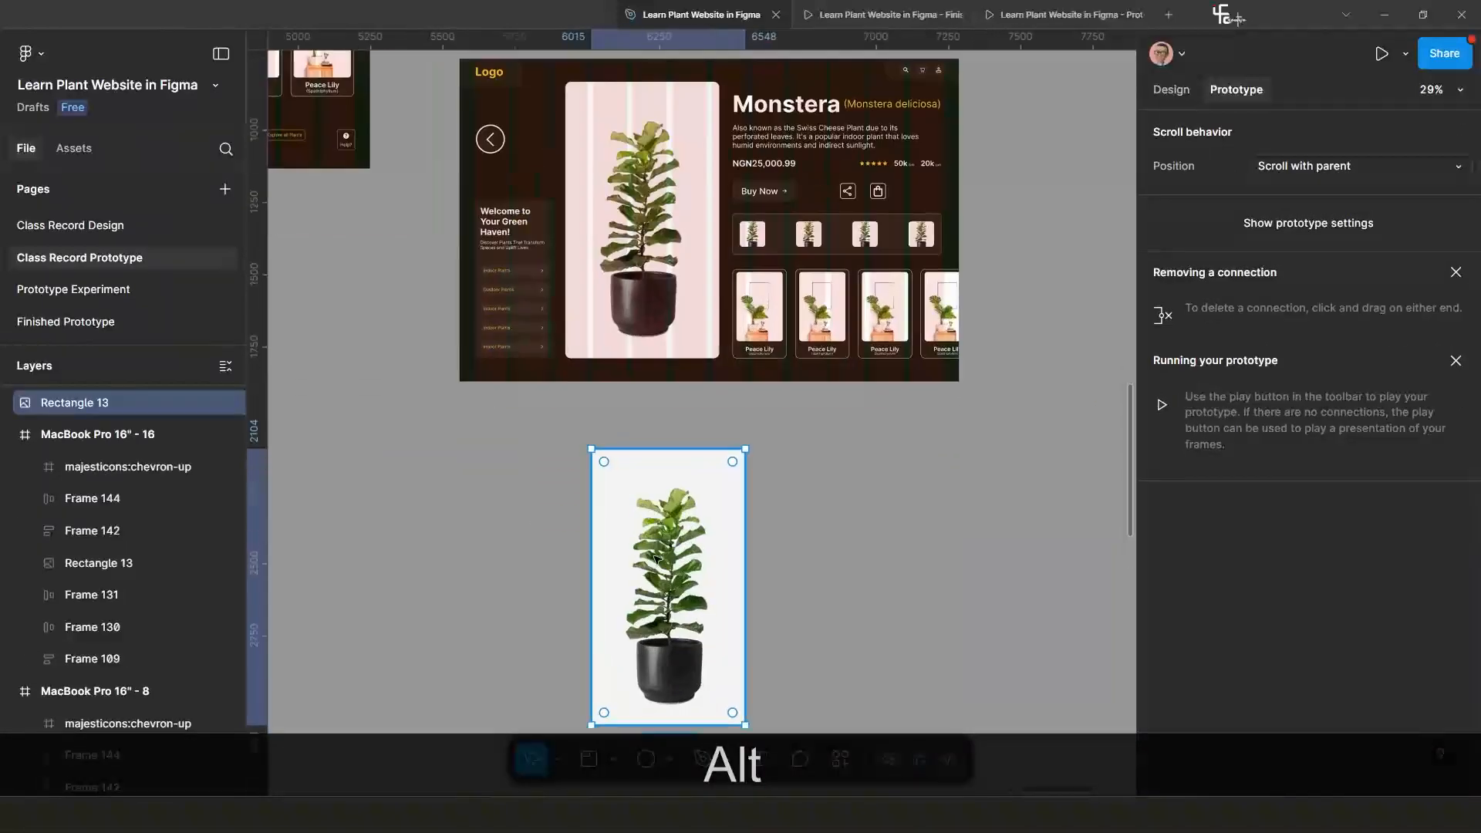
scroll(609, 486, "up", 3)
scroll(622, 492, "up", 2)
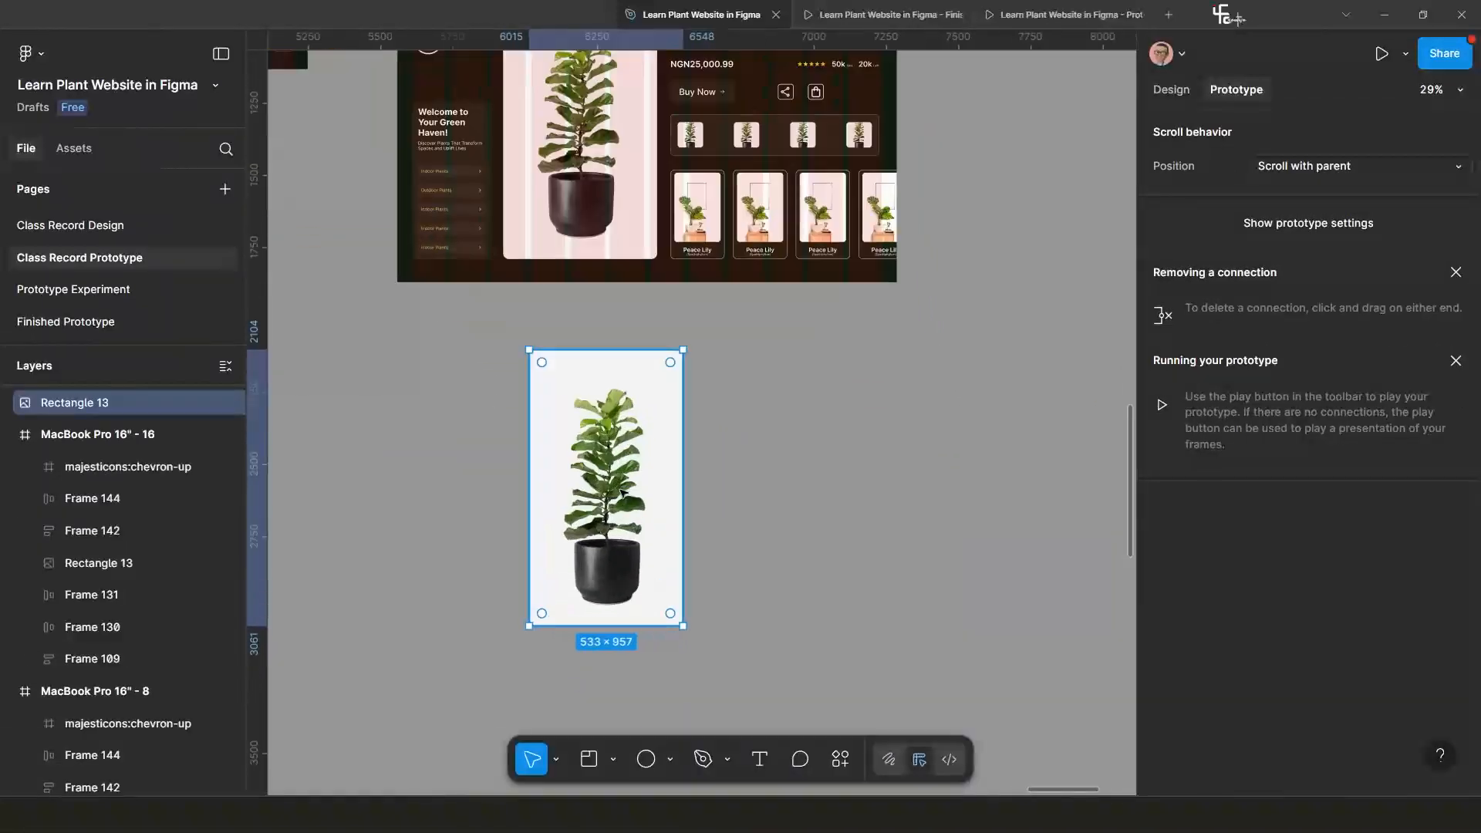
scroll(631, 506, "down", 1)
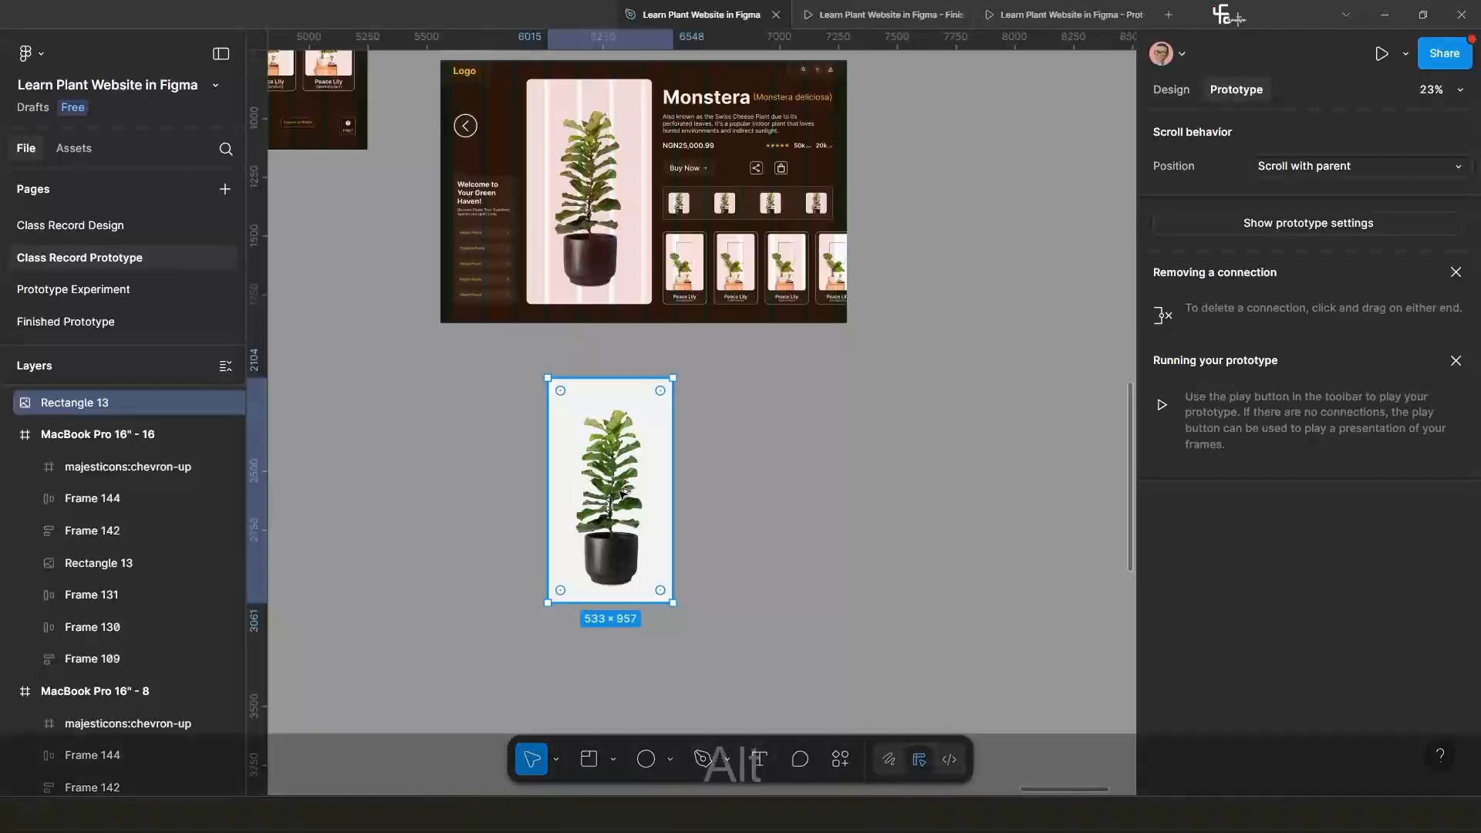
Duplicate the loose plant image three times to form a row of four below the copied Monstera page.
left_click_drag(623, 500, 1093, 507)
key("alt")
scroll(895, 533, "down", 3)
scroll(895, 532, "right", 2)
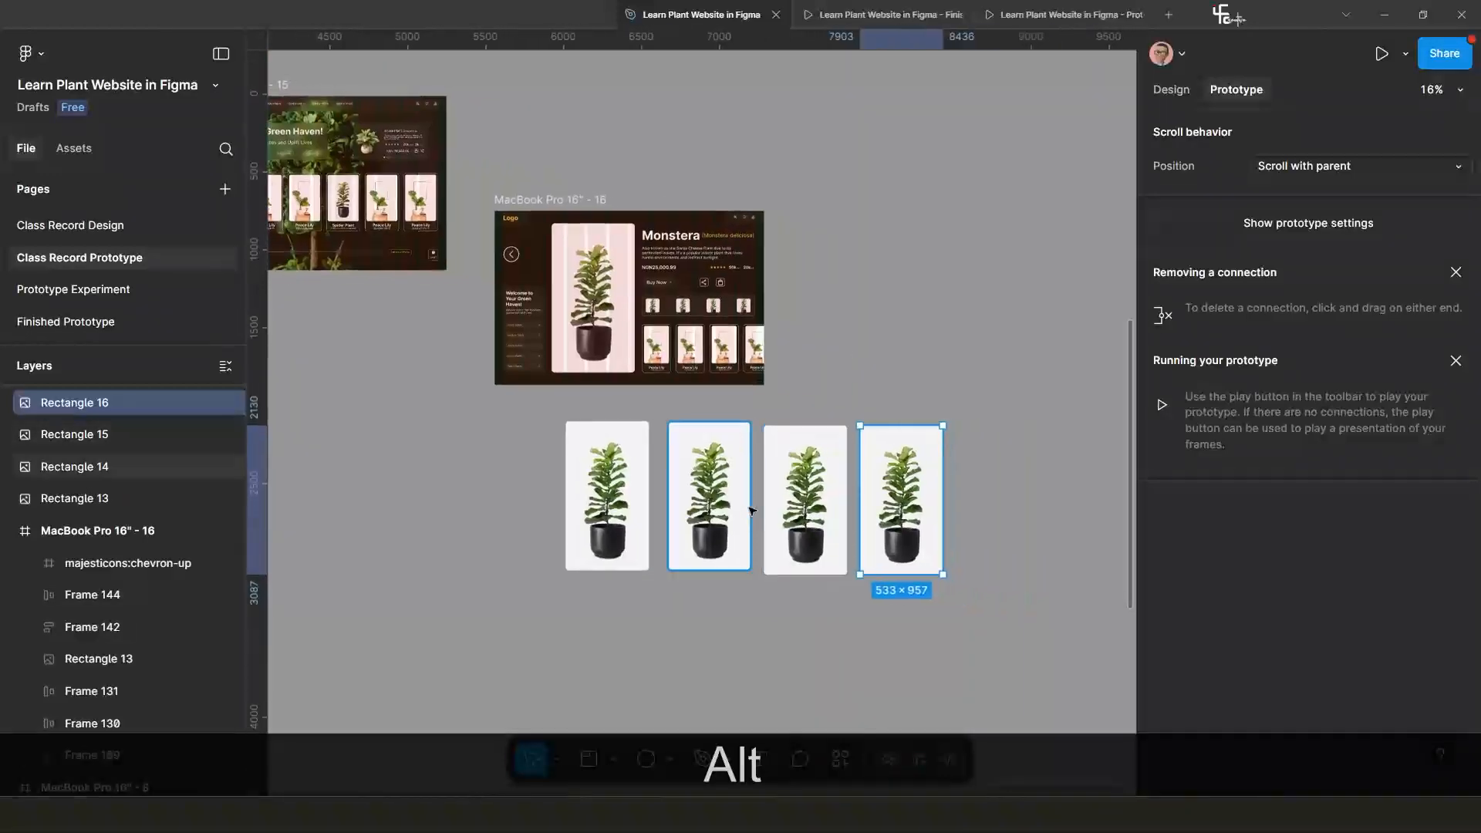
left_click(75, 434)
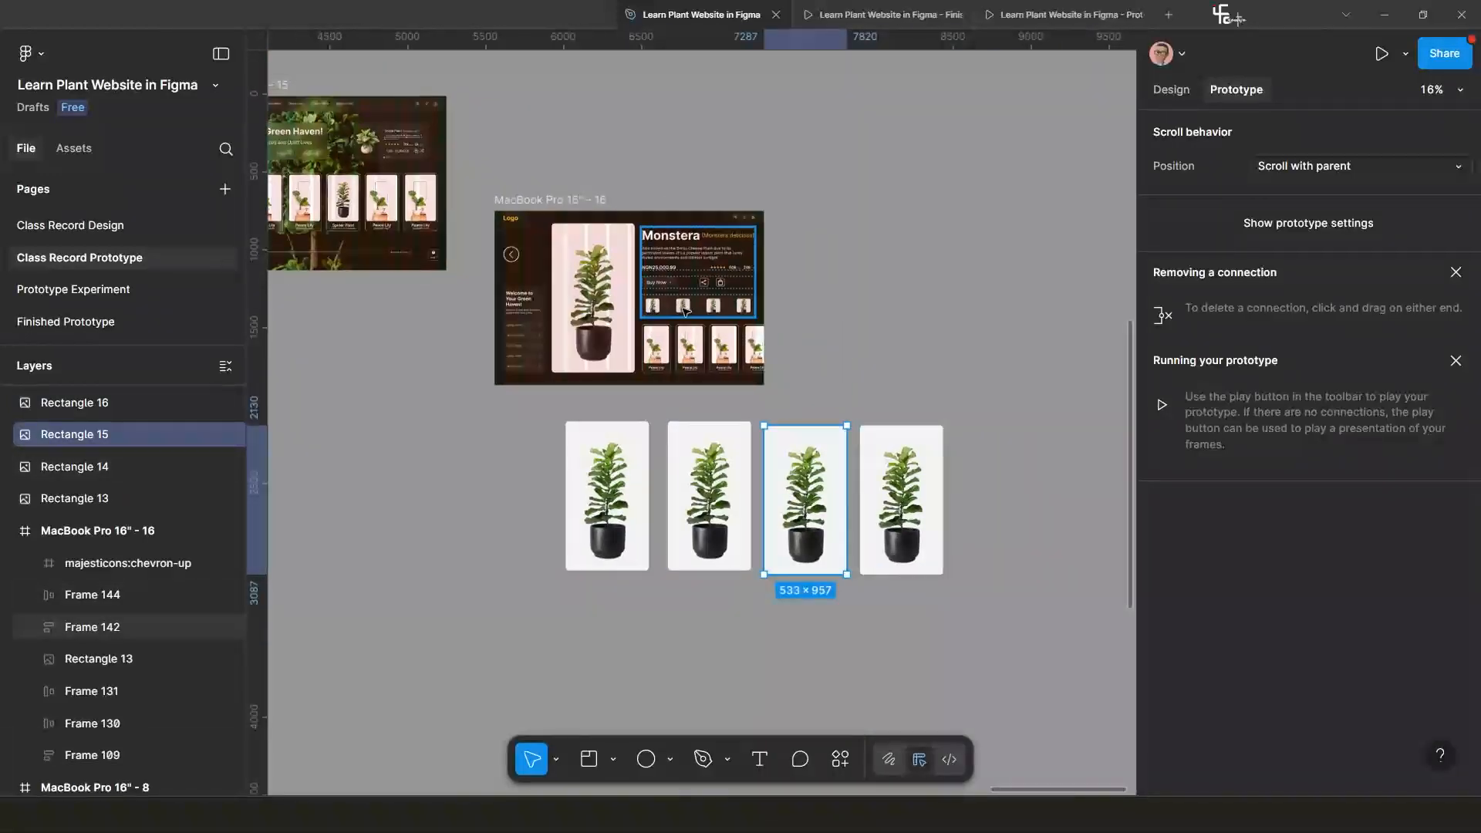
scroll(685, 311, "up", 4)
scroll(695, 328, "down", 4)
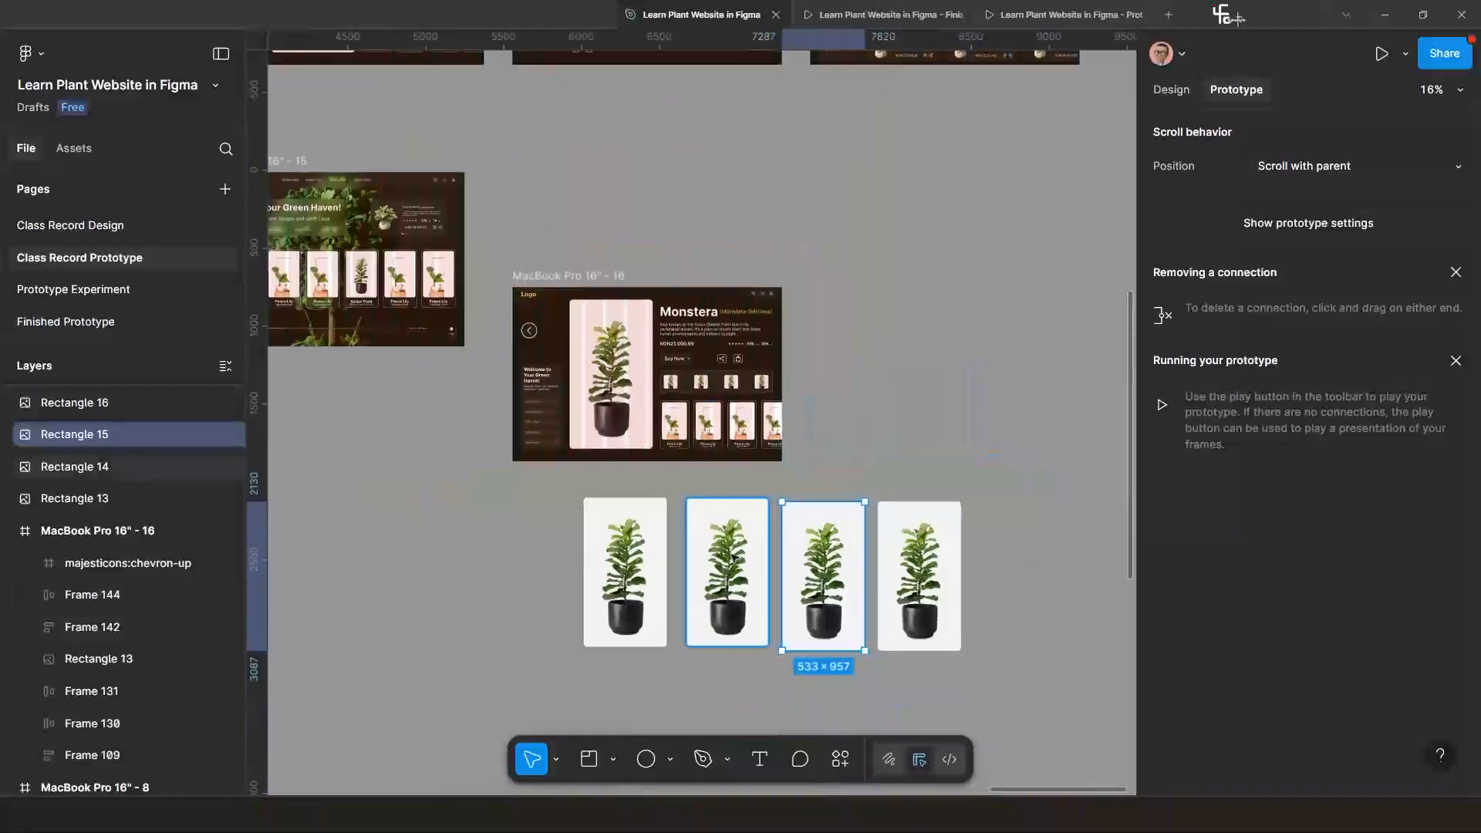
Set the image fill of the second plant image in the row to Crop.
left_click(719, 502)
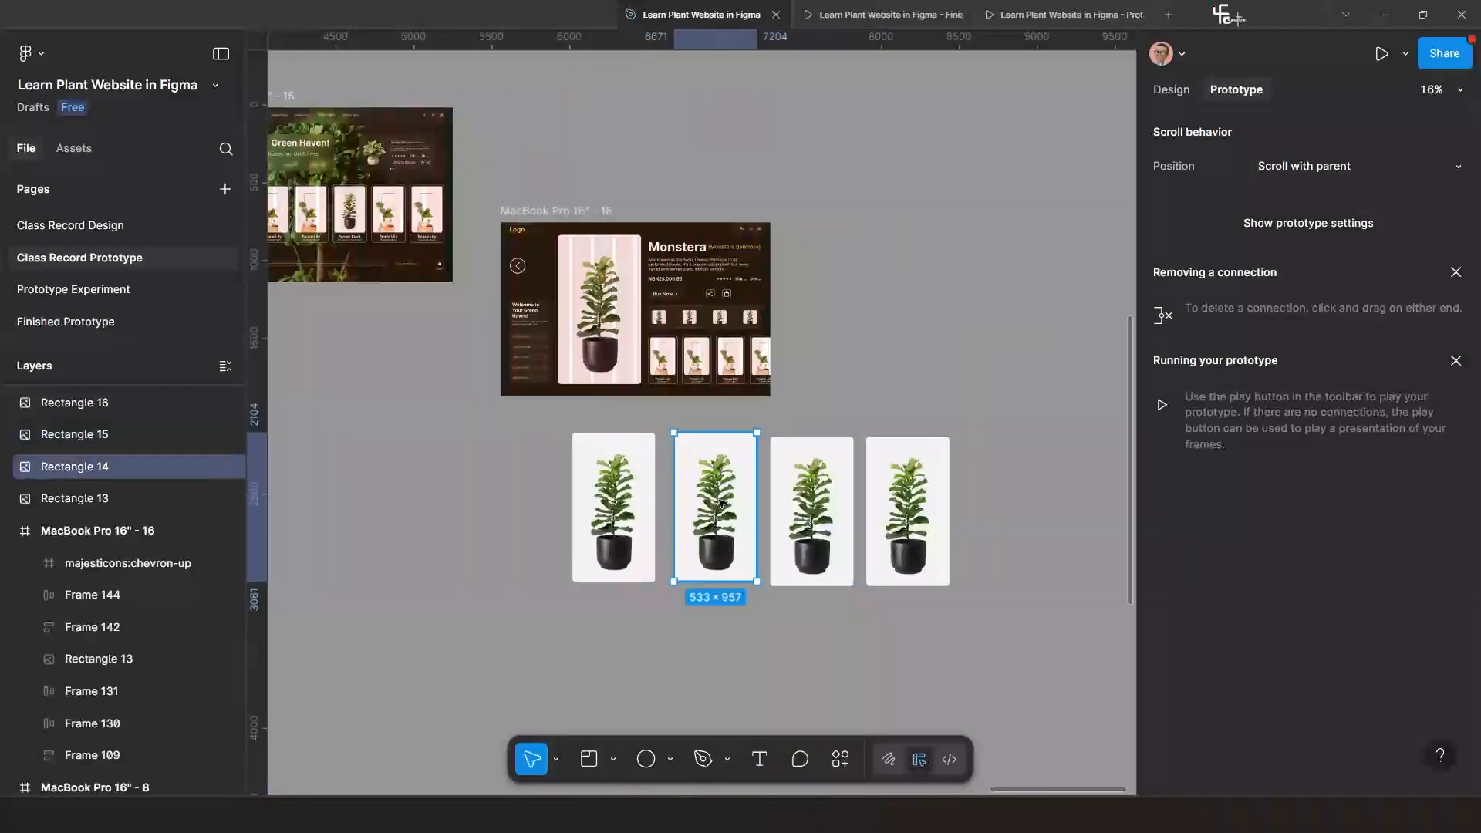
left_click(1171, 90)
left_click(1166, 541)
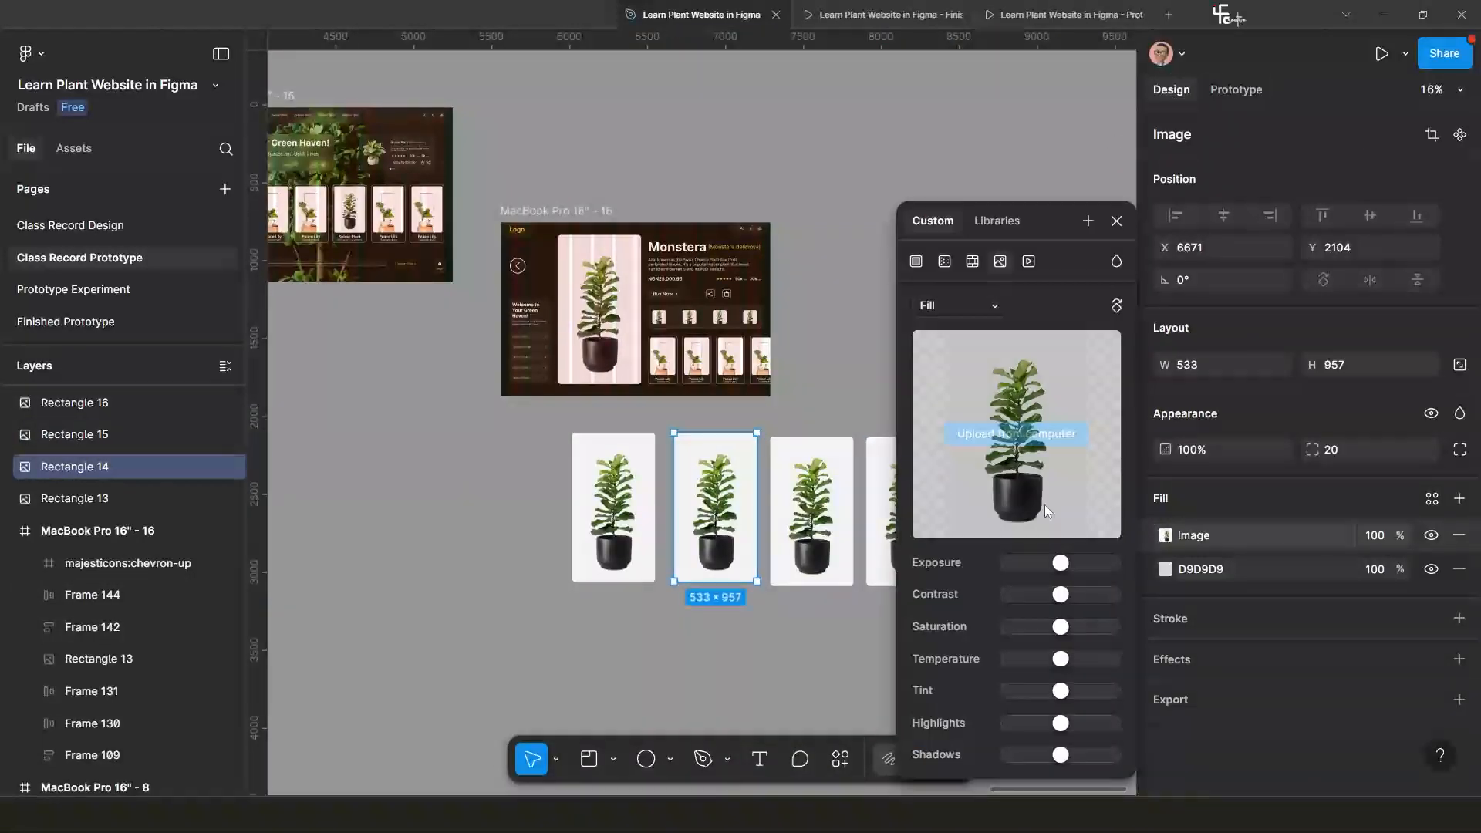
left_click(978, 309)
left_click(960, 353)
Enlarge the plant within the second image's crop and shift it down so only the foliage fills the rectangle.
scroll(702, 364, "up", 2)
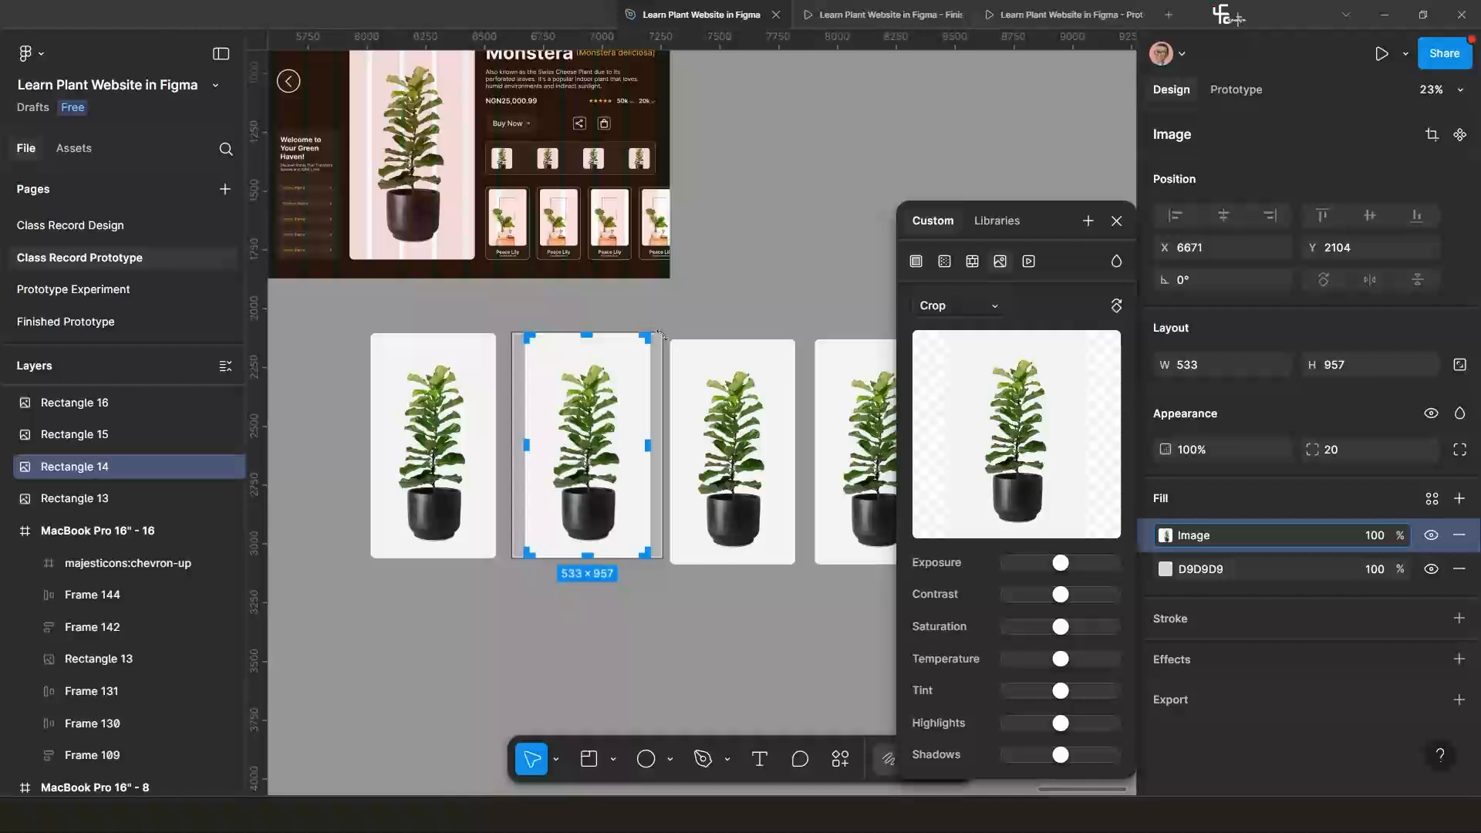
scroll(662, 334, "up", 4)
key("shift")
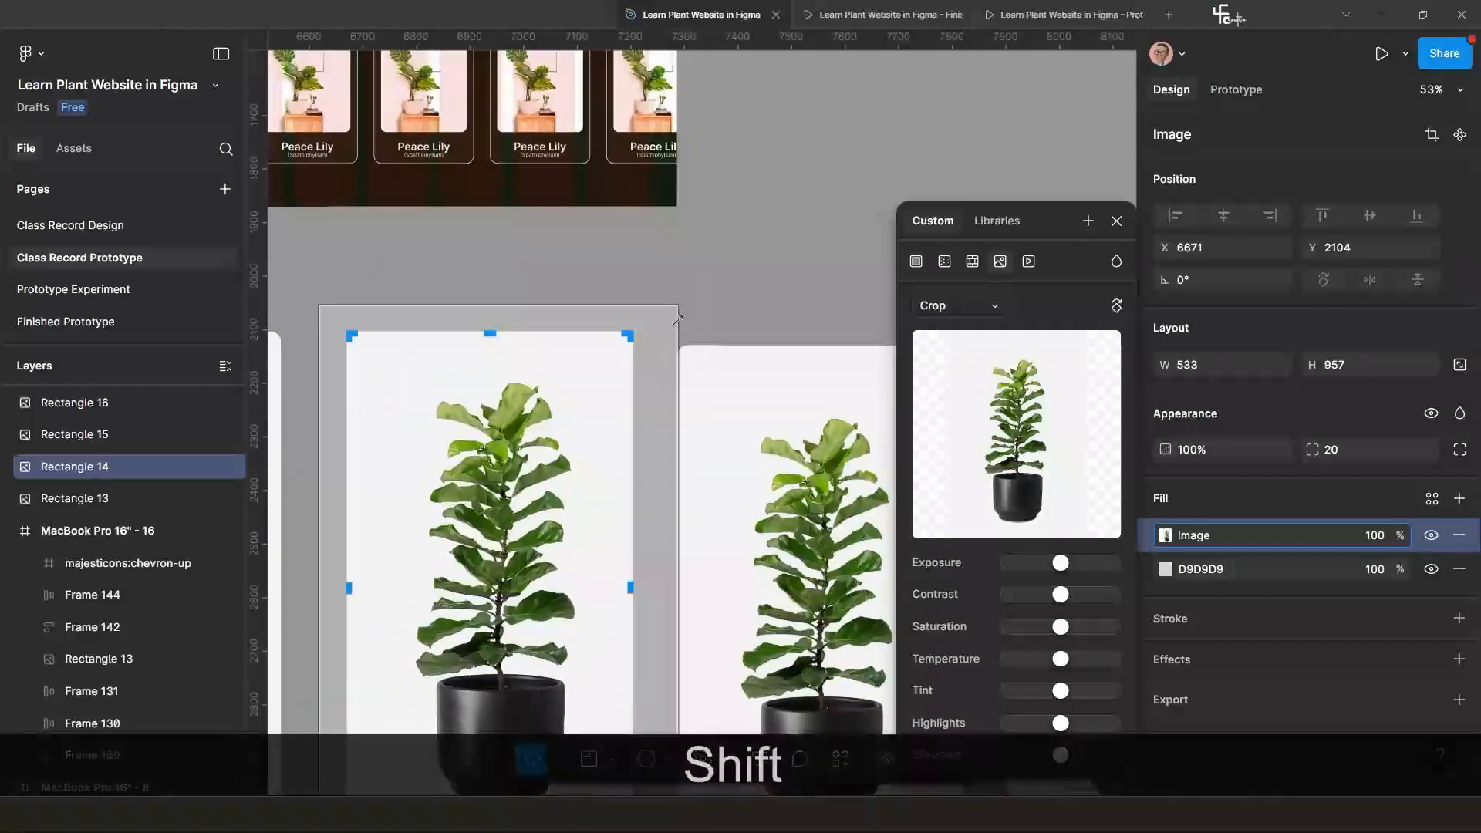
key("alt")
left_click_drag(678, 320, 759, 258)
scroll(598, 433, "down", 4)
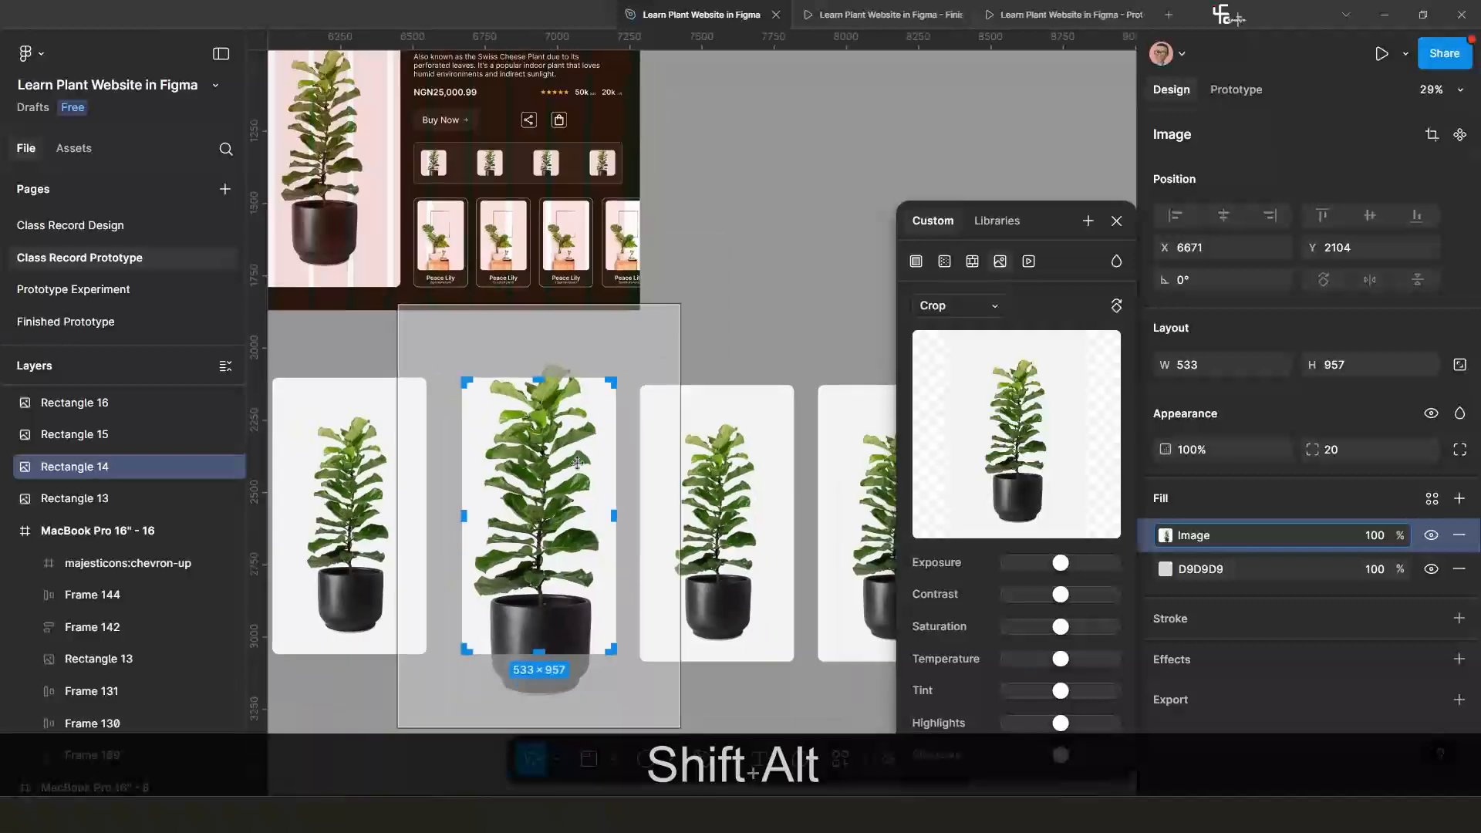
scroll(577, 463, "down", 1)
left_click_drag(572, 449, 572, 466)
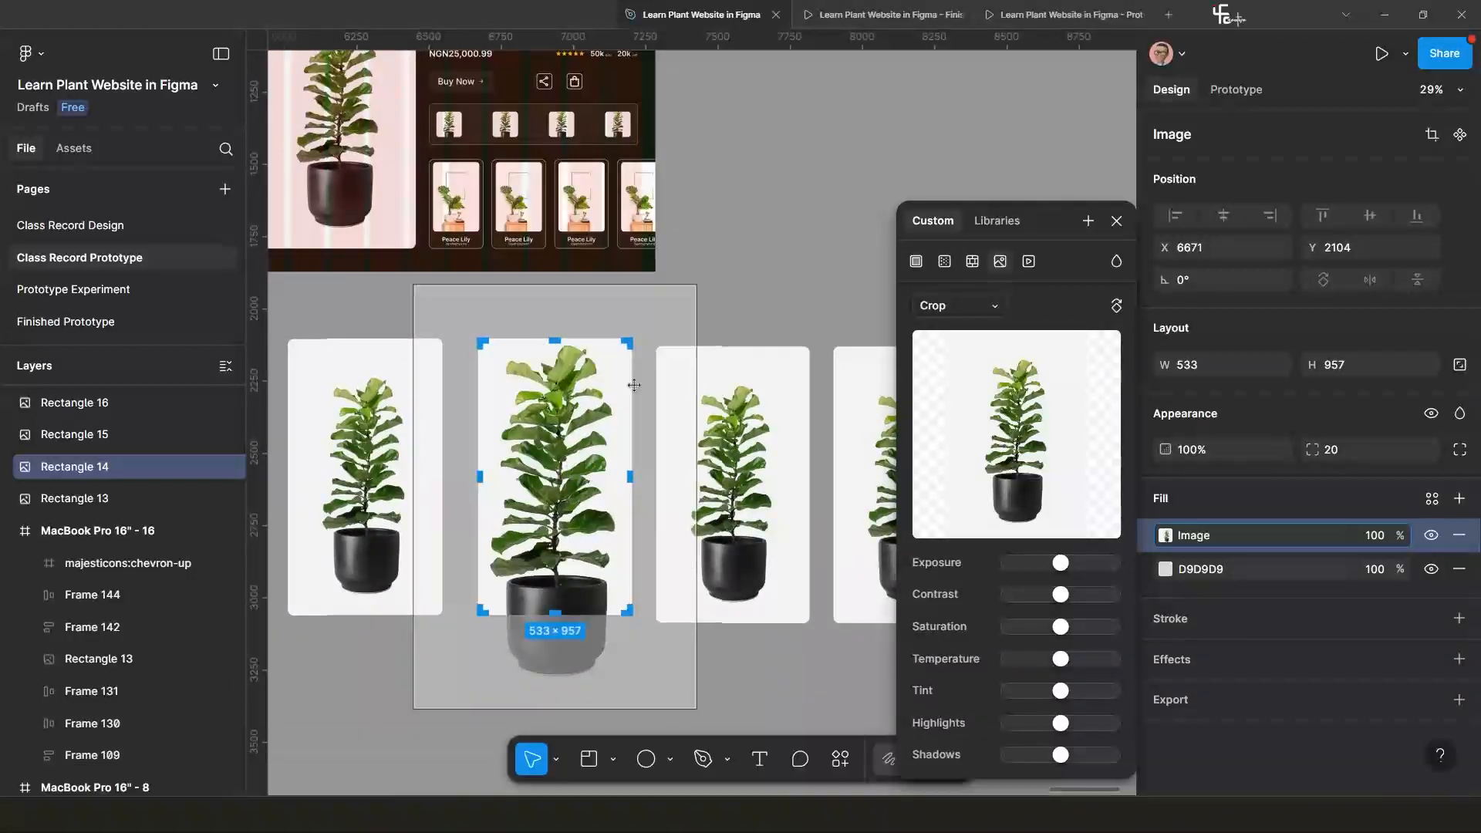
key("shift+alt")
left_click_drag(697, 286, 729, 263)
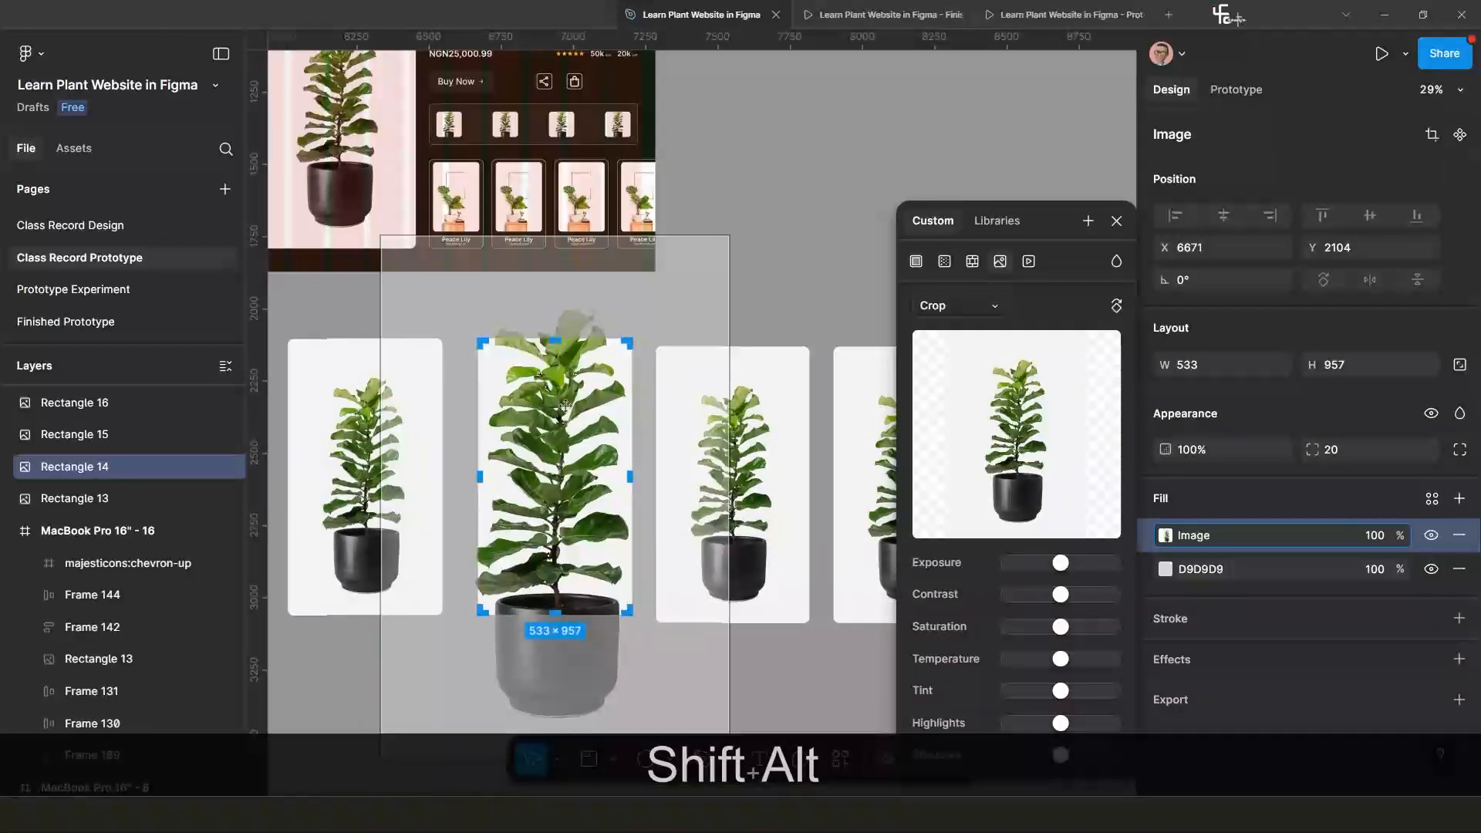
left_click_drag(565, 406, 564, 440)
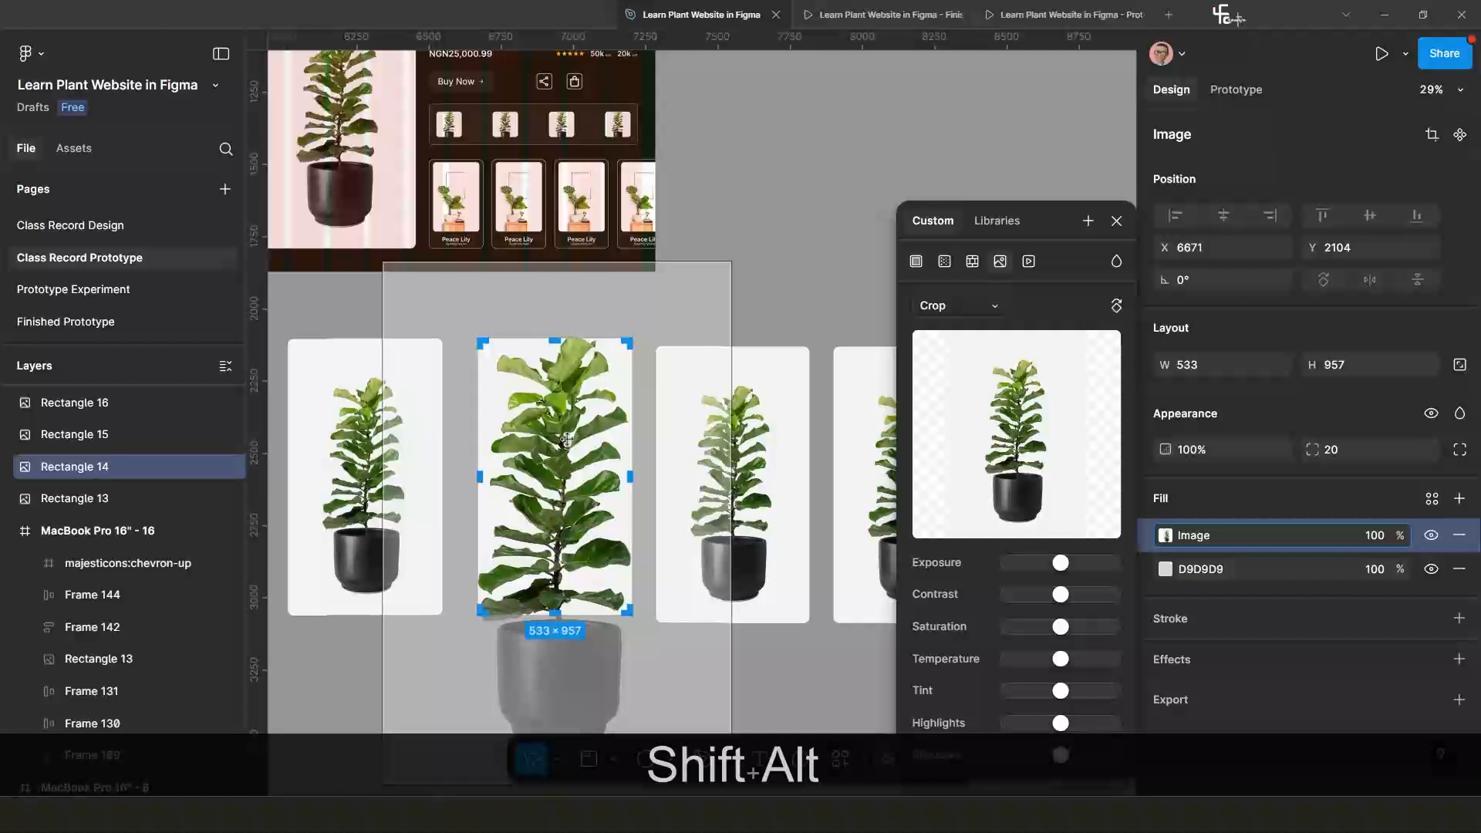
key("Escape")
scroll(675, 432, "down", 5)
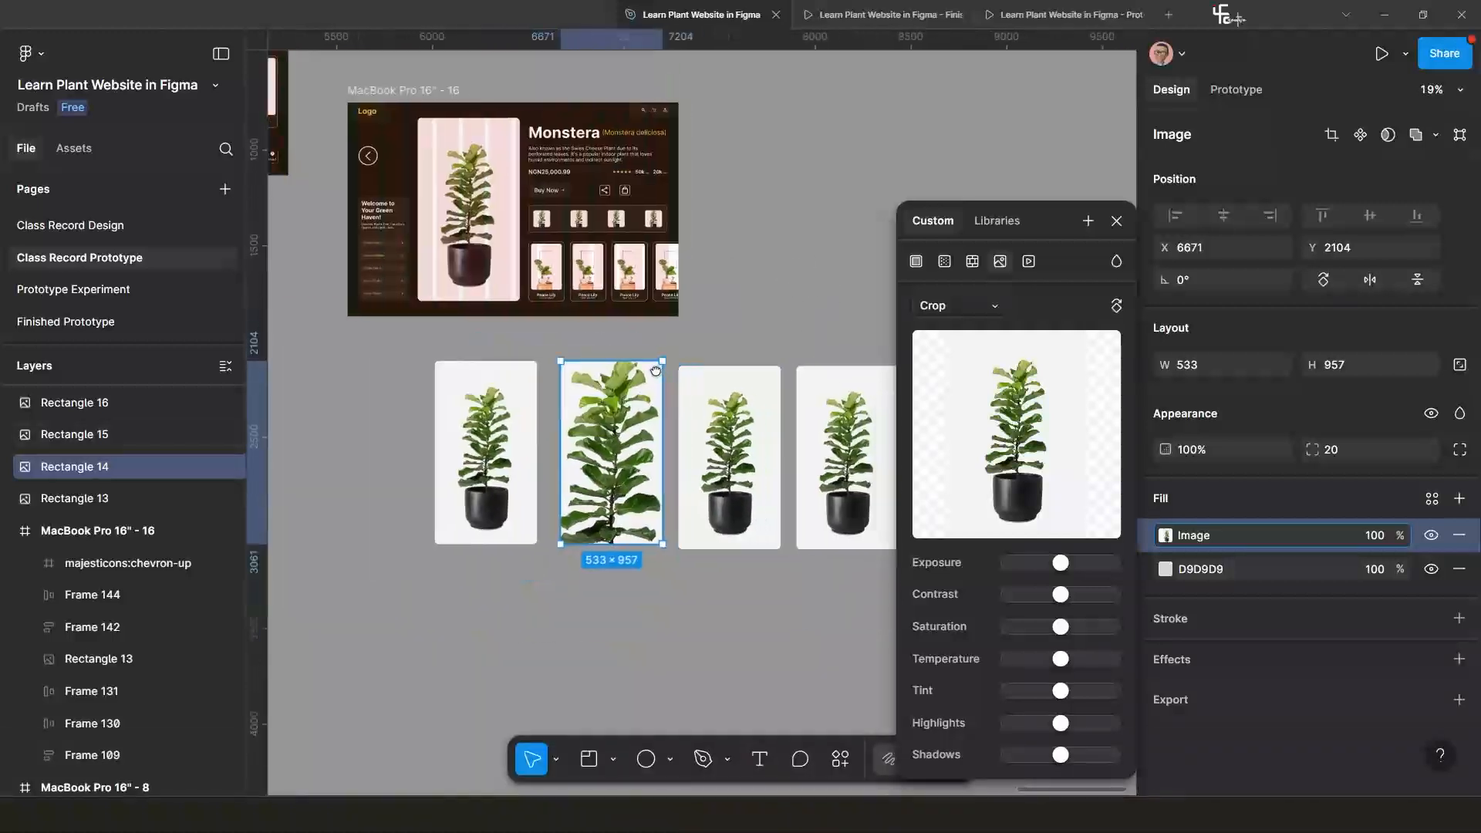
Set the image fill of the third plant image in the row to Crop.
left_click(675, 430)
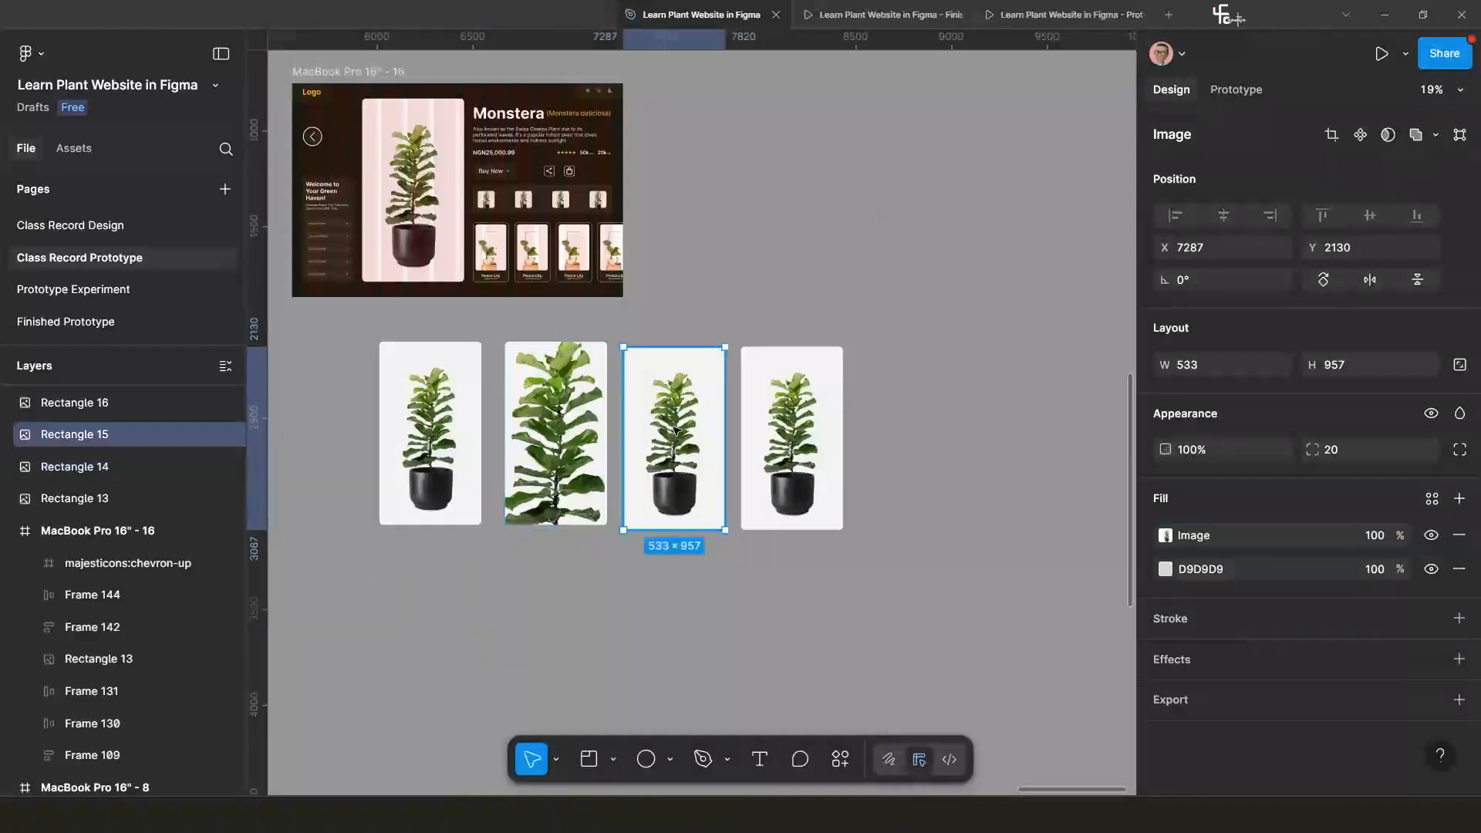
left_click(1172, 538)
left_click(958, 311)
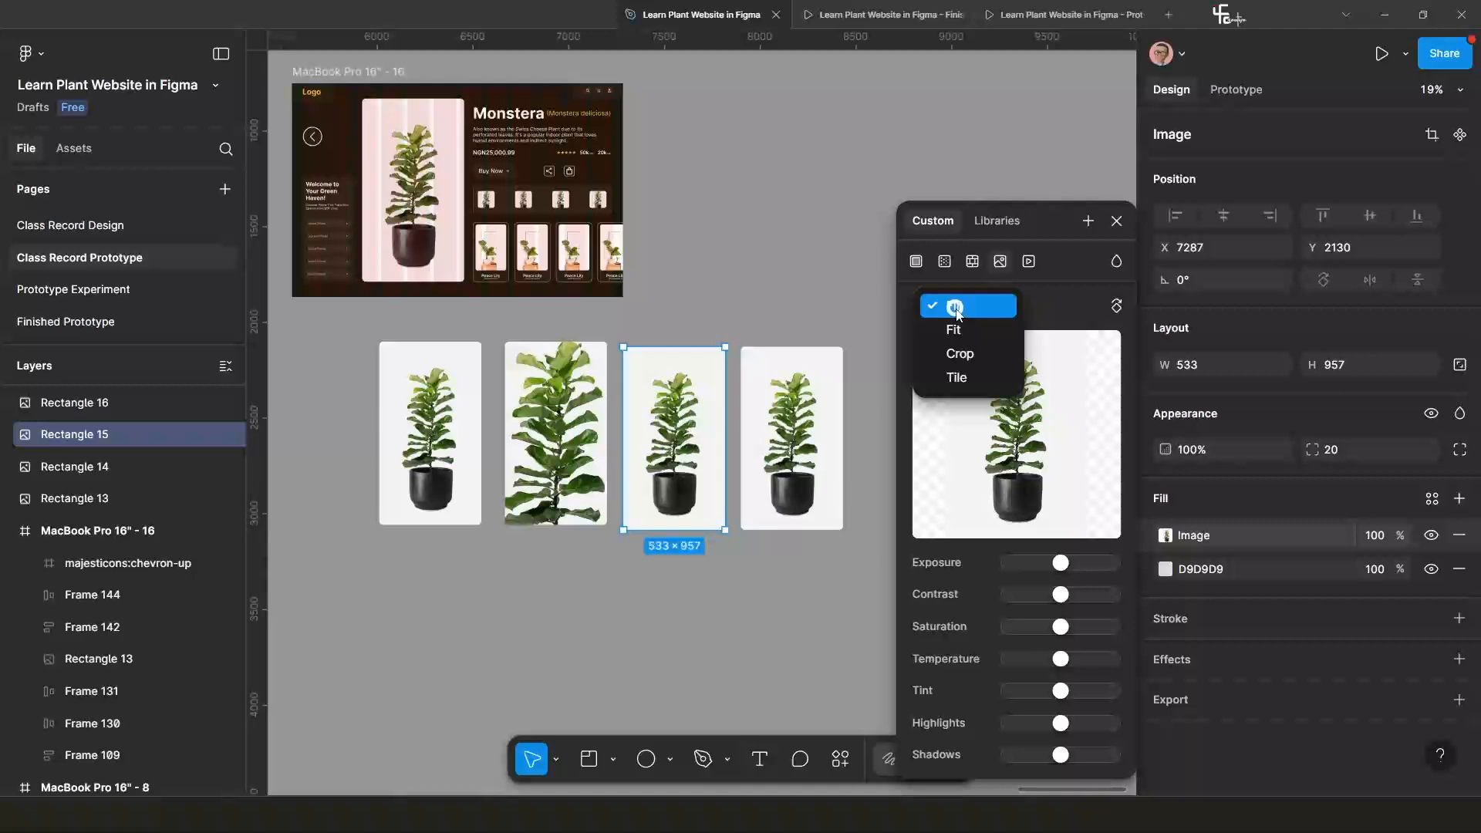
left_click(953, 354)
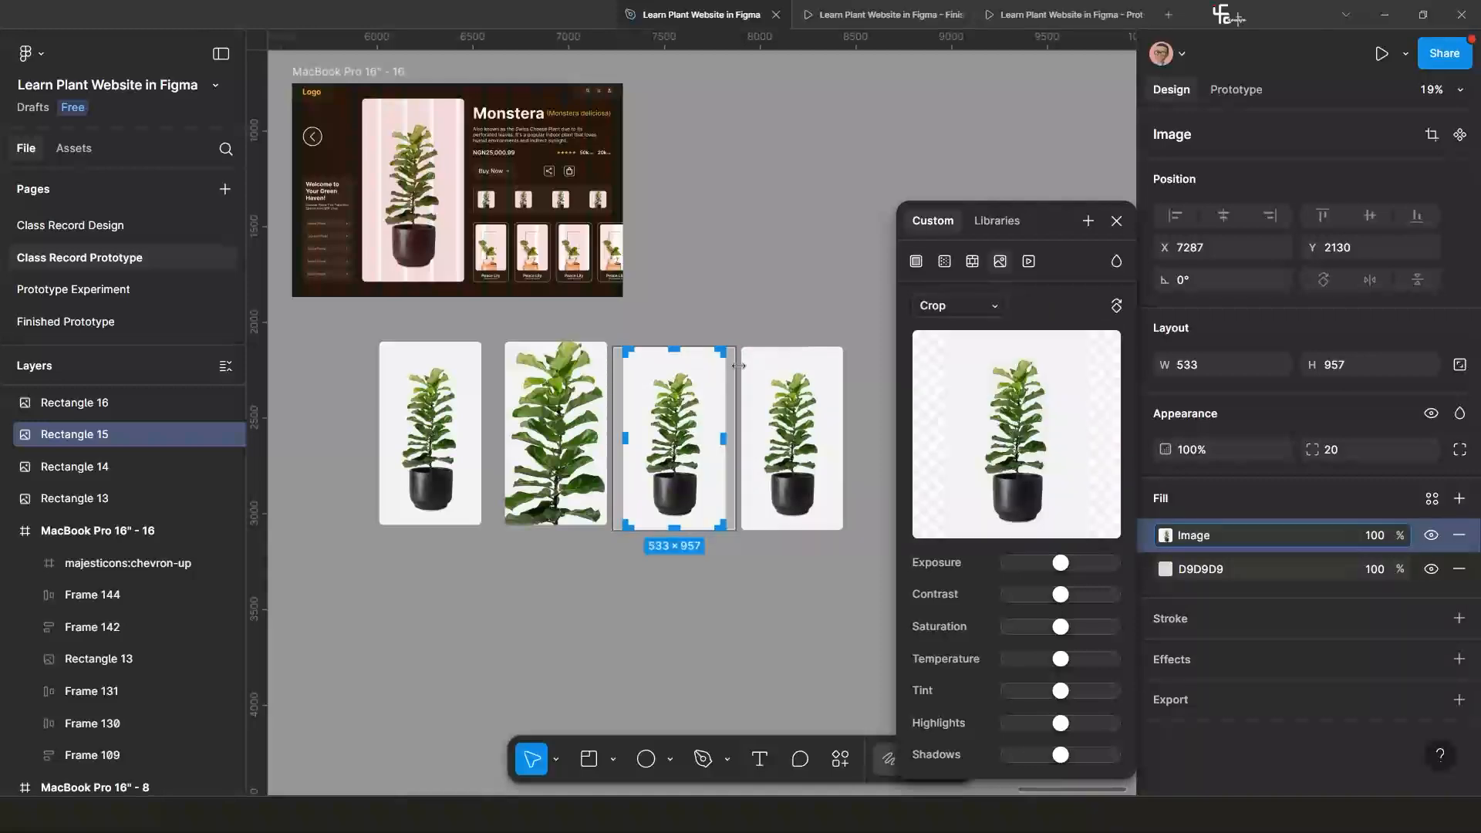
Enlarge the plant within the third image's crop and shift it up so the foliage and the pot's upper part fill the rectangle.
scroll(738, 366, "up", 5)
left_click_drag(704, 324, 821, 255)
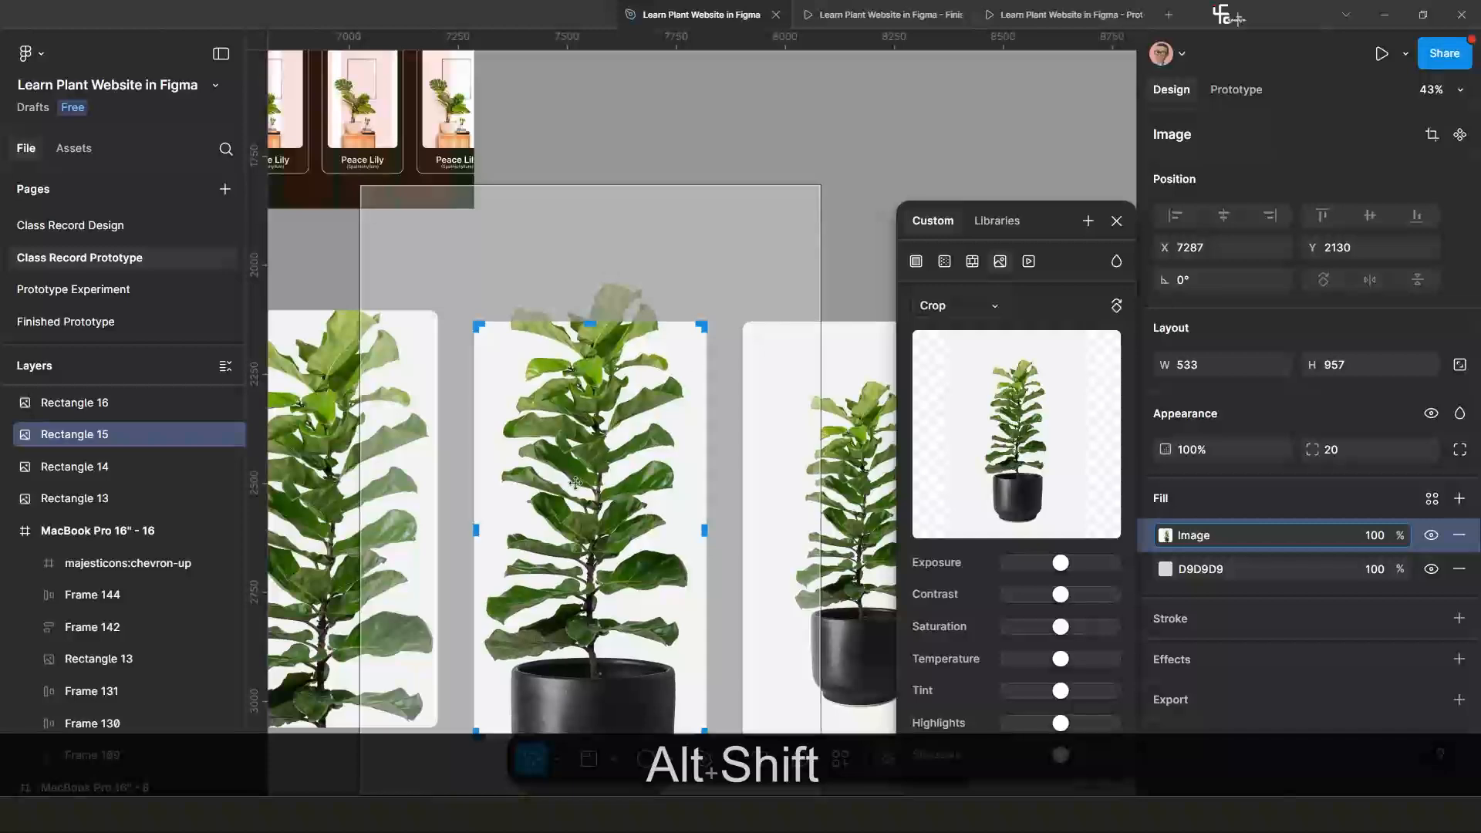
scroll(576, 483, "down", 4)
scroll(587, 426, "up", 3)
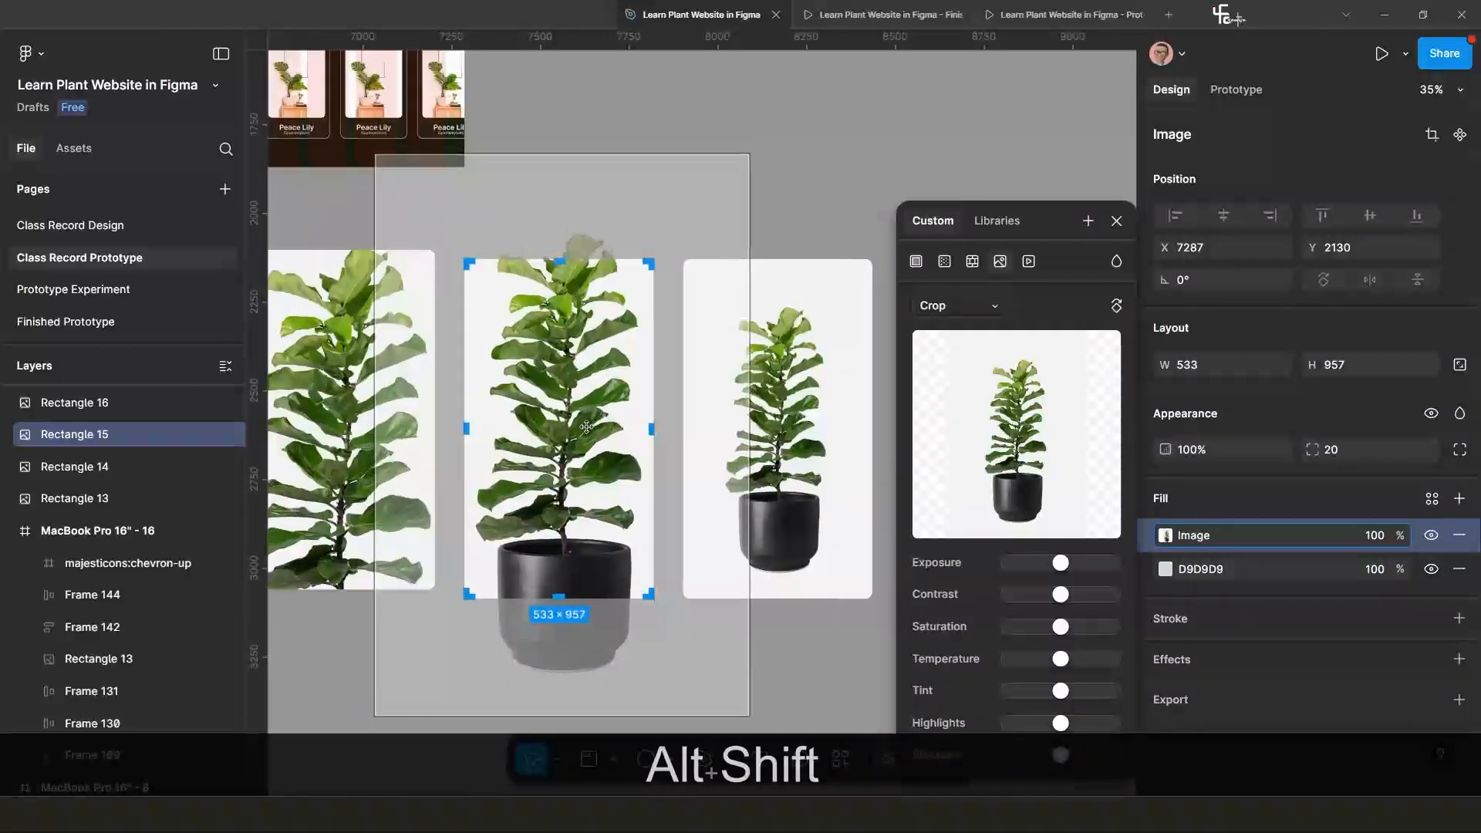
left_click_drag(587, 427, 588, 411)
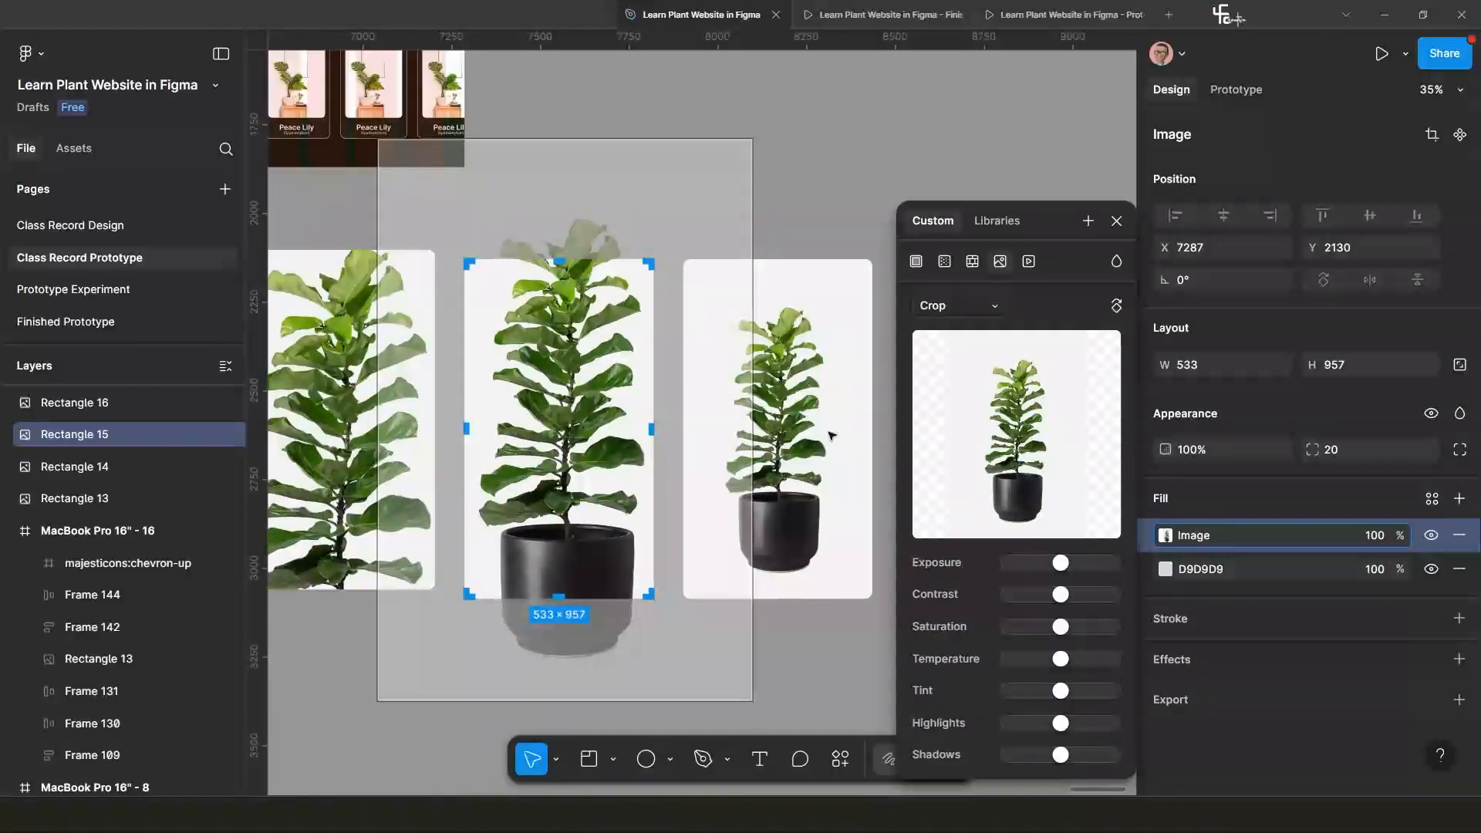
key("Return")
left_click(950, 315)
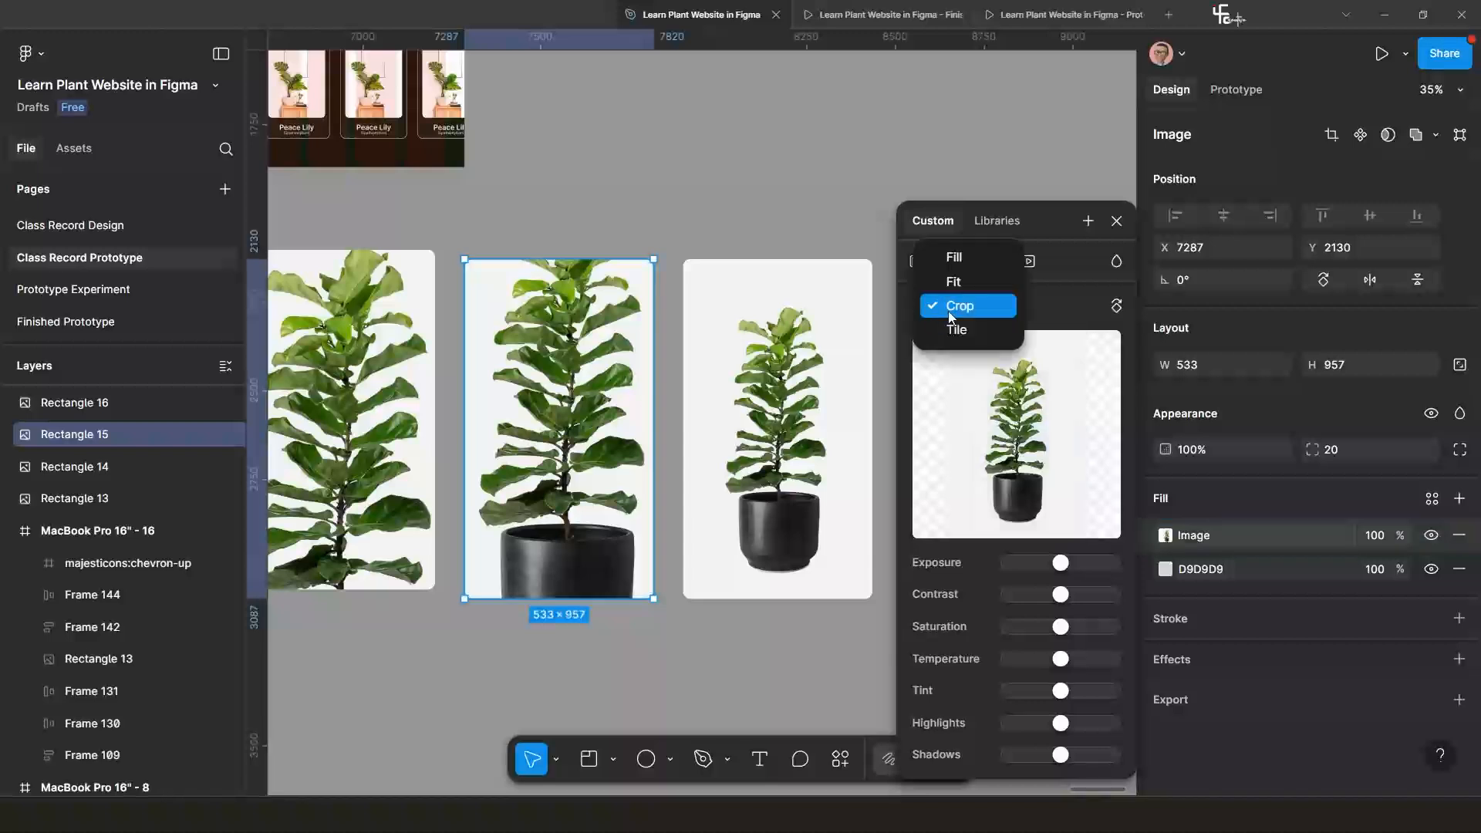
left_click(957, 307)
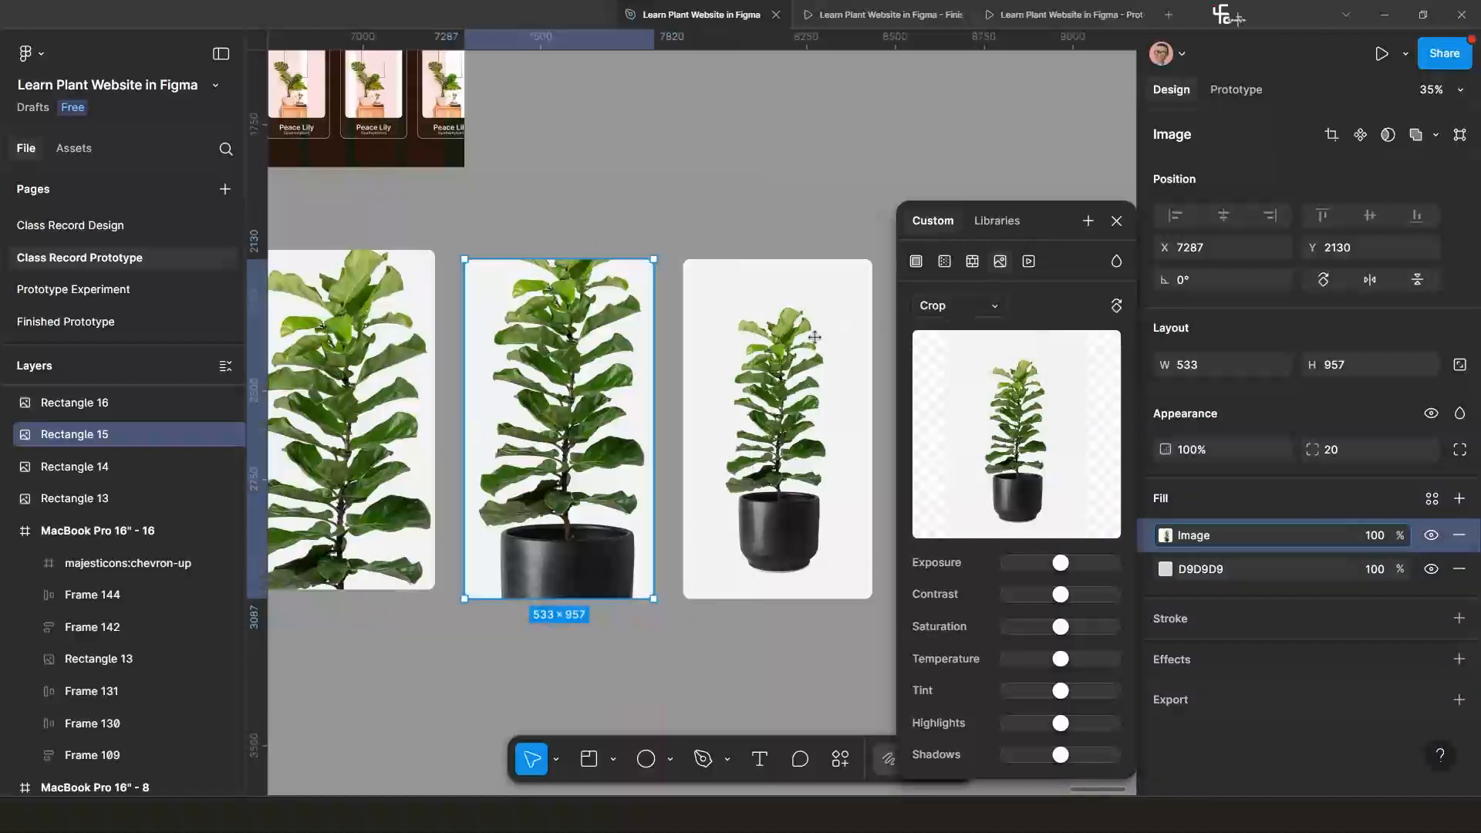
Set the image fill of the fourth plant image in the row to Crop.
left_click(820, 342)
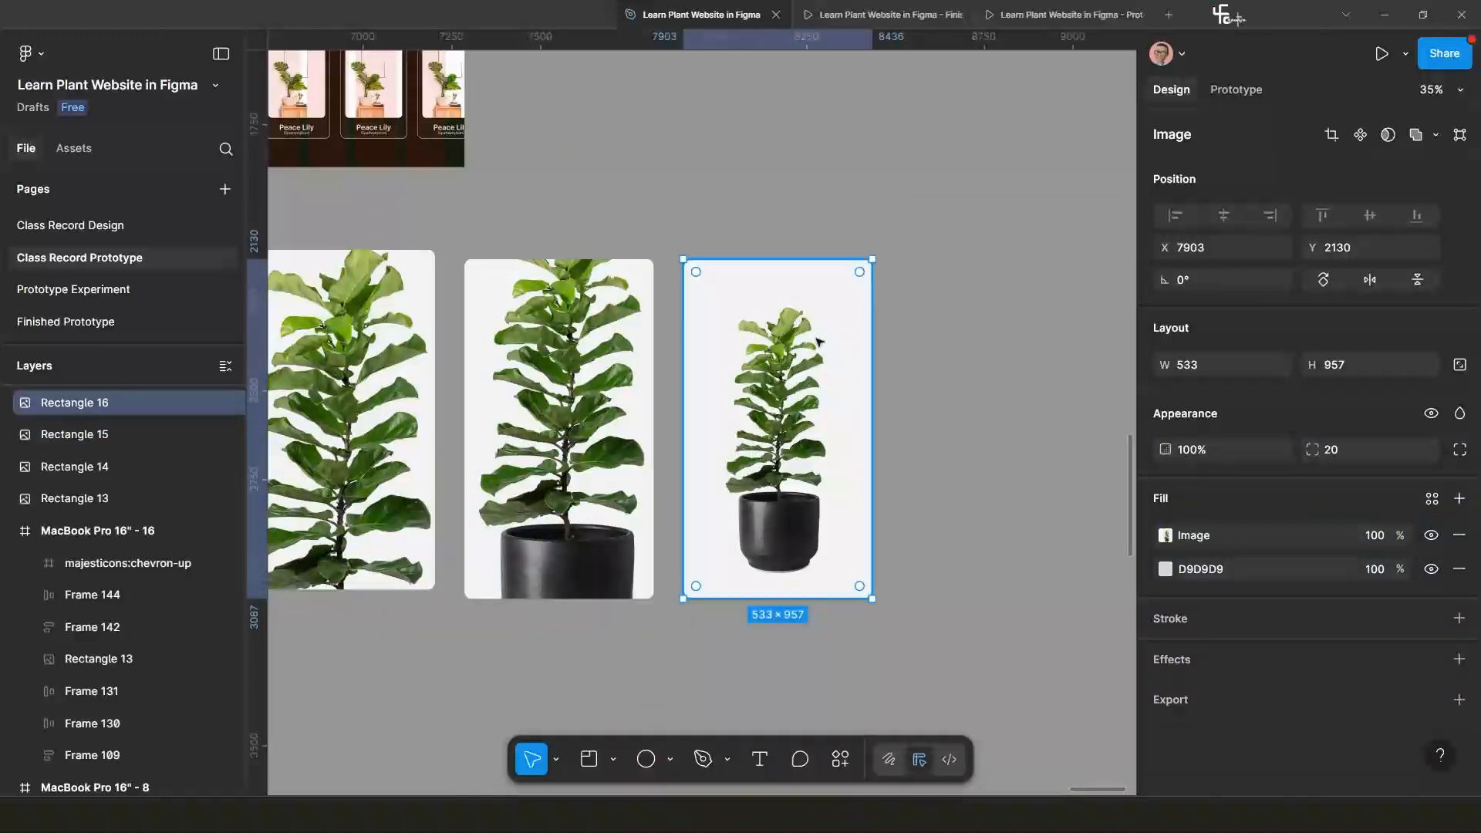
left_click(1166, 535)
left_click(956, 305)
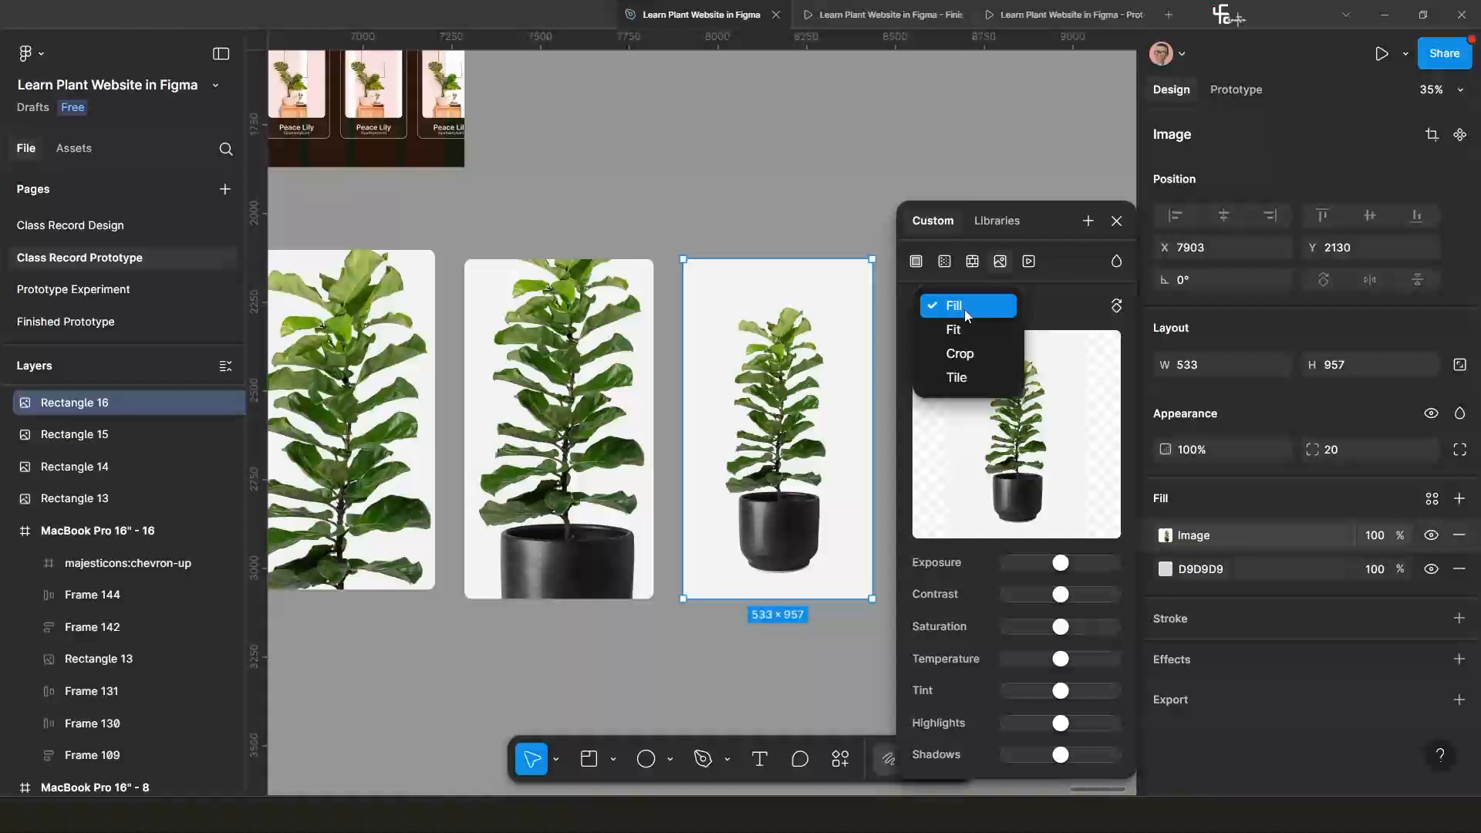
left_click(959, 350)
Enlarge the plant within the fourth image's crop and shift it up so the whole pot and the lowest leaves fill the rectangle.
scroll(852, 336, "down", 2)
scroll(852, 336, "right", 3)
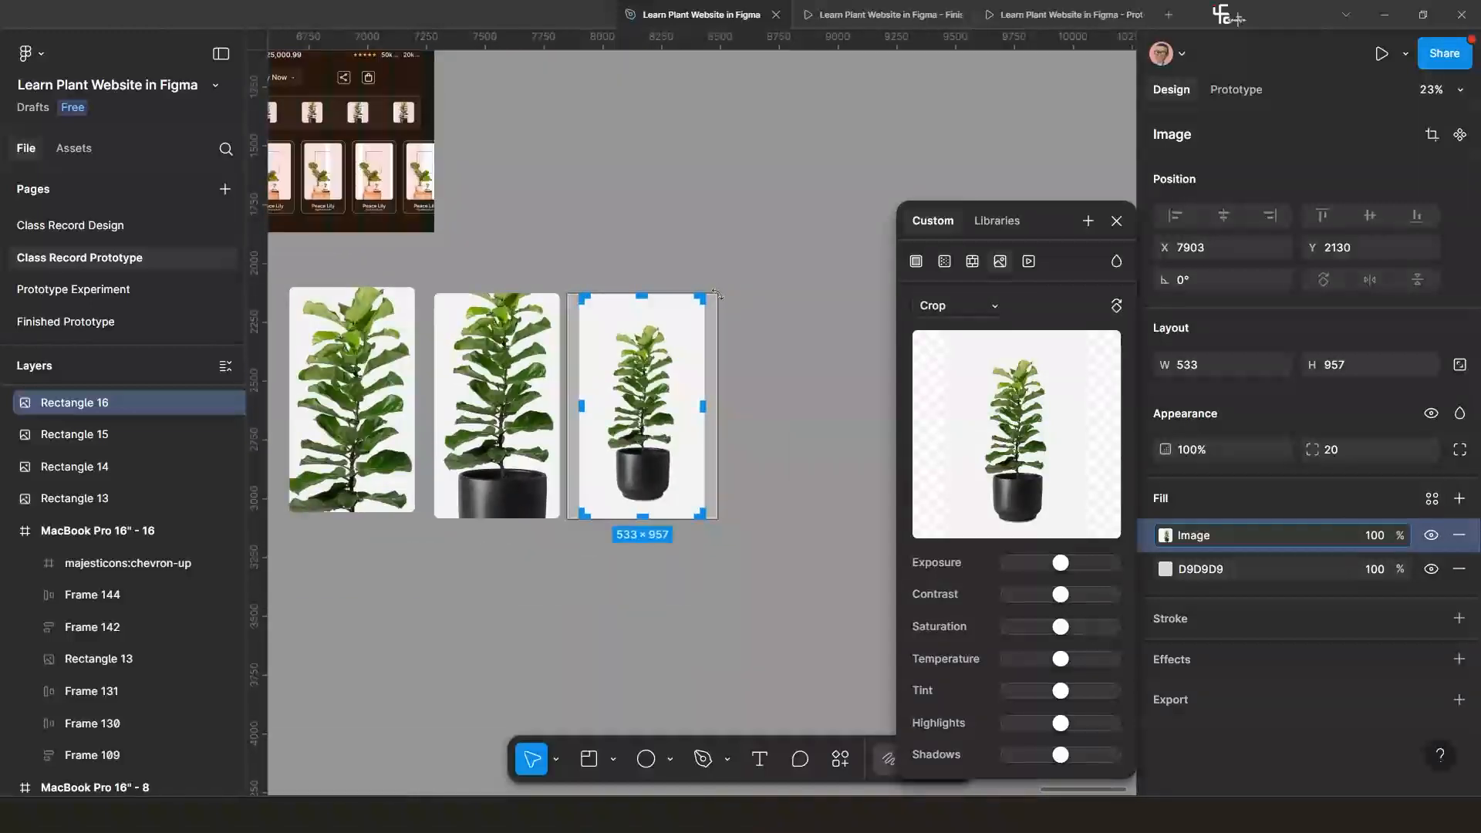
key("shift+alt")
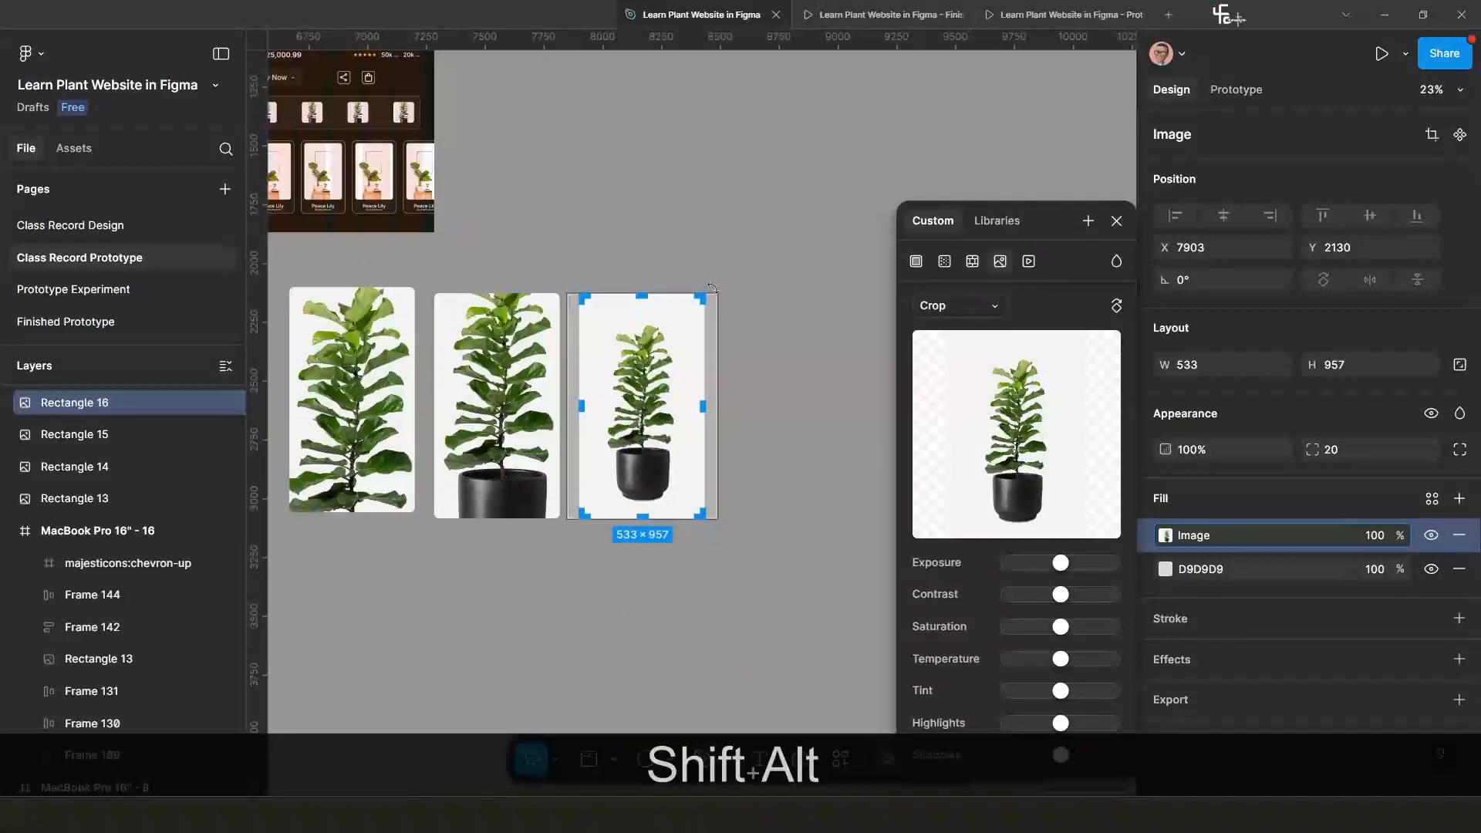
left_click_drag(723, 293, 803, 234)
left_click_drag(635, 413, 630, 320)
left_click(635, 601)
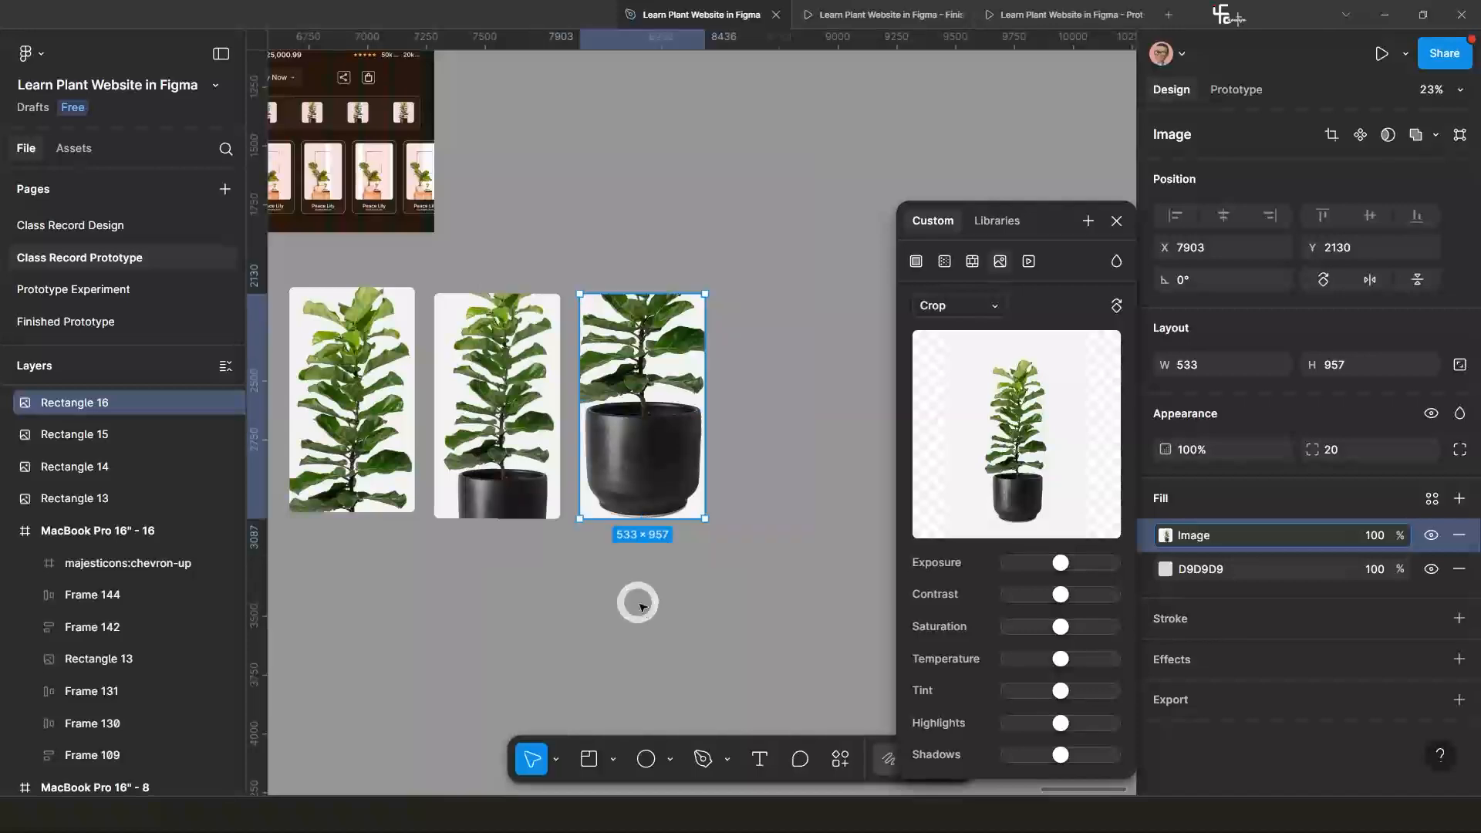
scroll(637, 602, "down", 4)
left_click(638, 602)
Look over the carousel home frames and the Monstera product pages to find a plant card image.
scroll(637, 609, "down", 2)
scroll(796, 582, "down", 3)
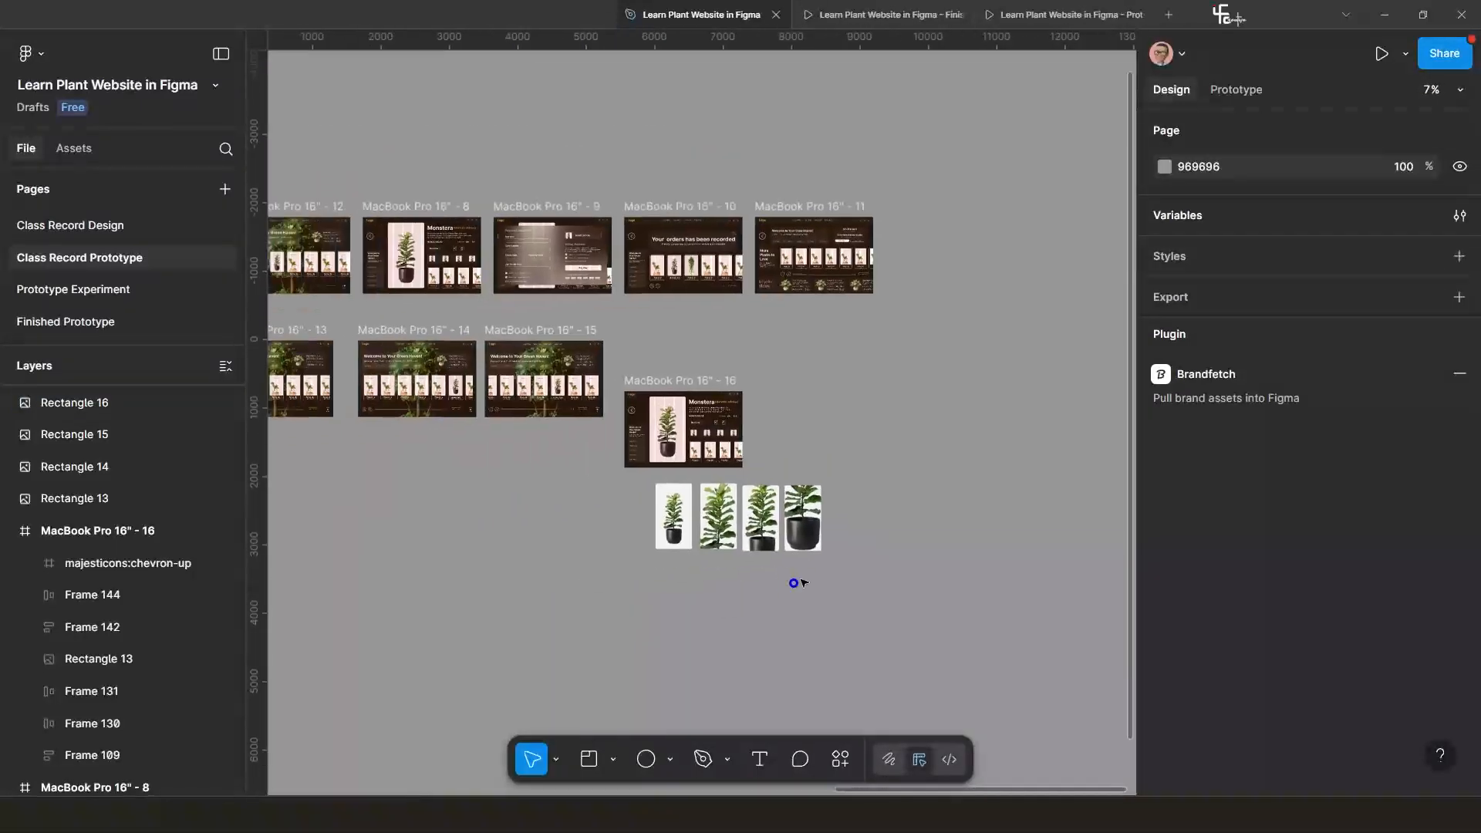
scroll(648, 546, "up", 5)
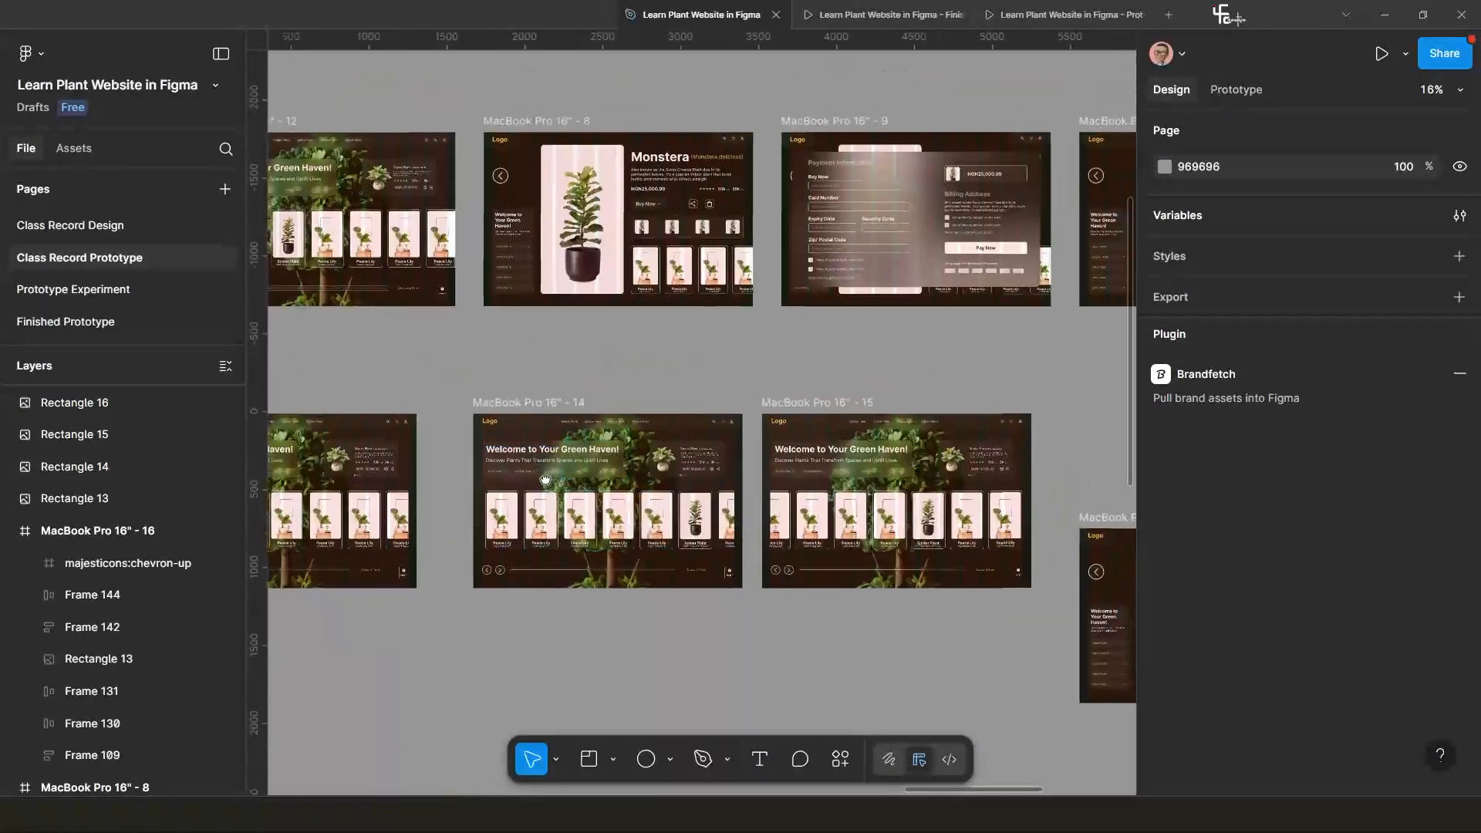
scroll(540, 409, "down", 3)
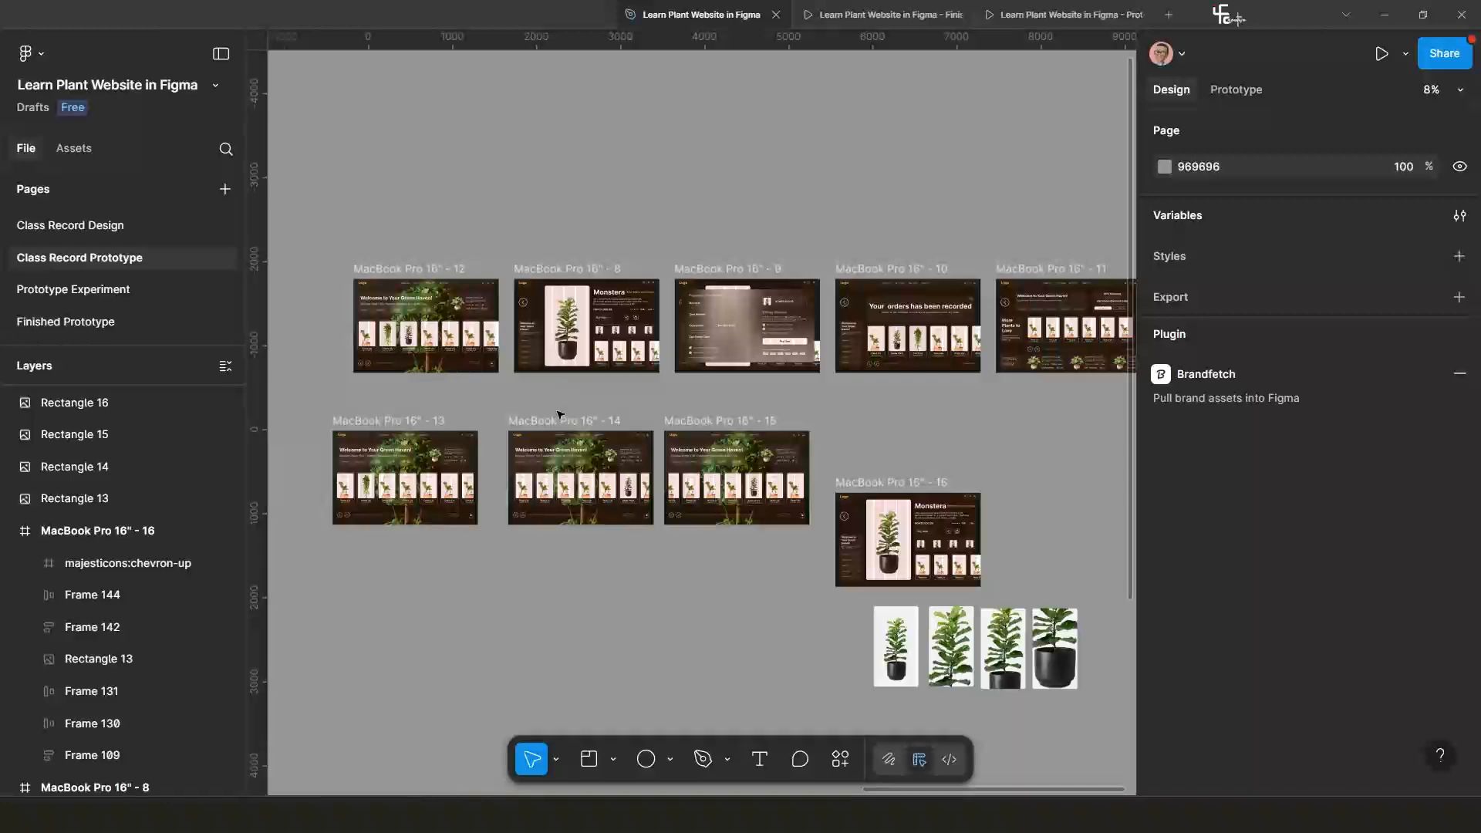
scroll(560, 414, "up", 3)
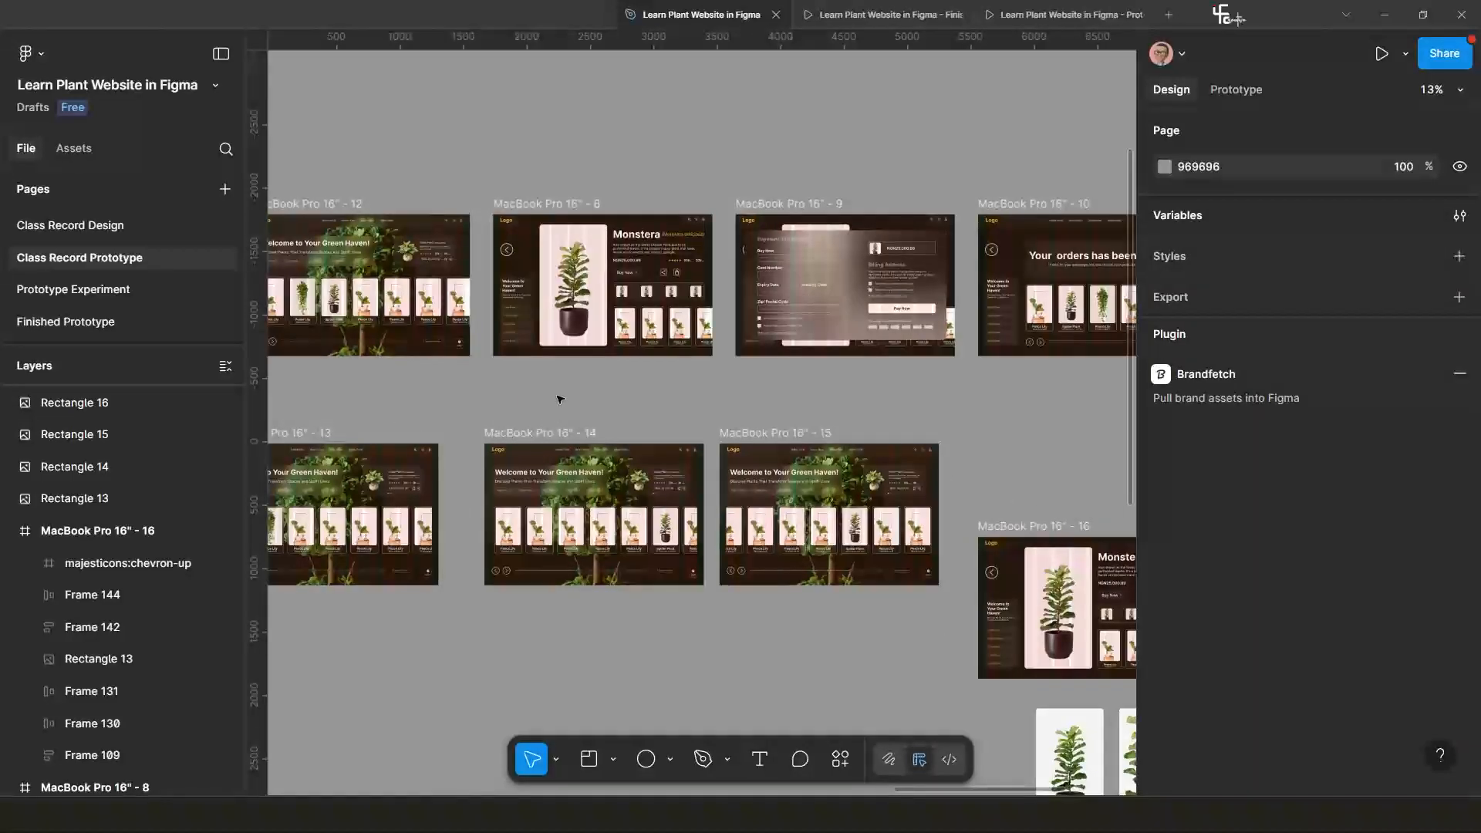
scroll(535, 536, "up", 3)
scroll(621, 562, "down", 2)
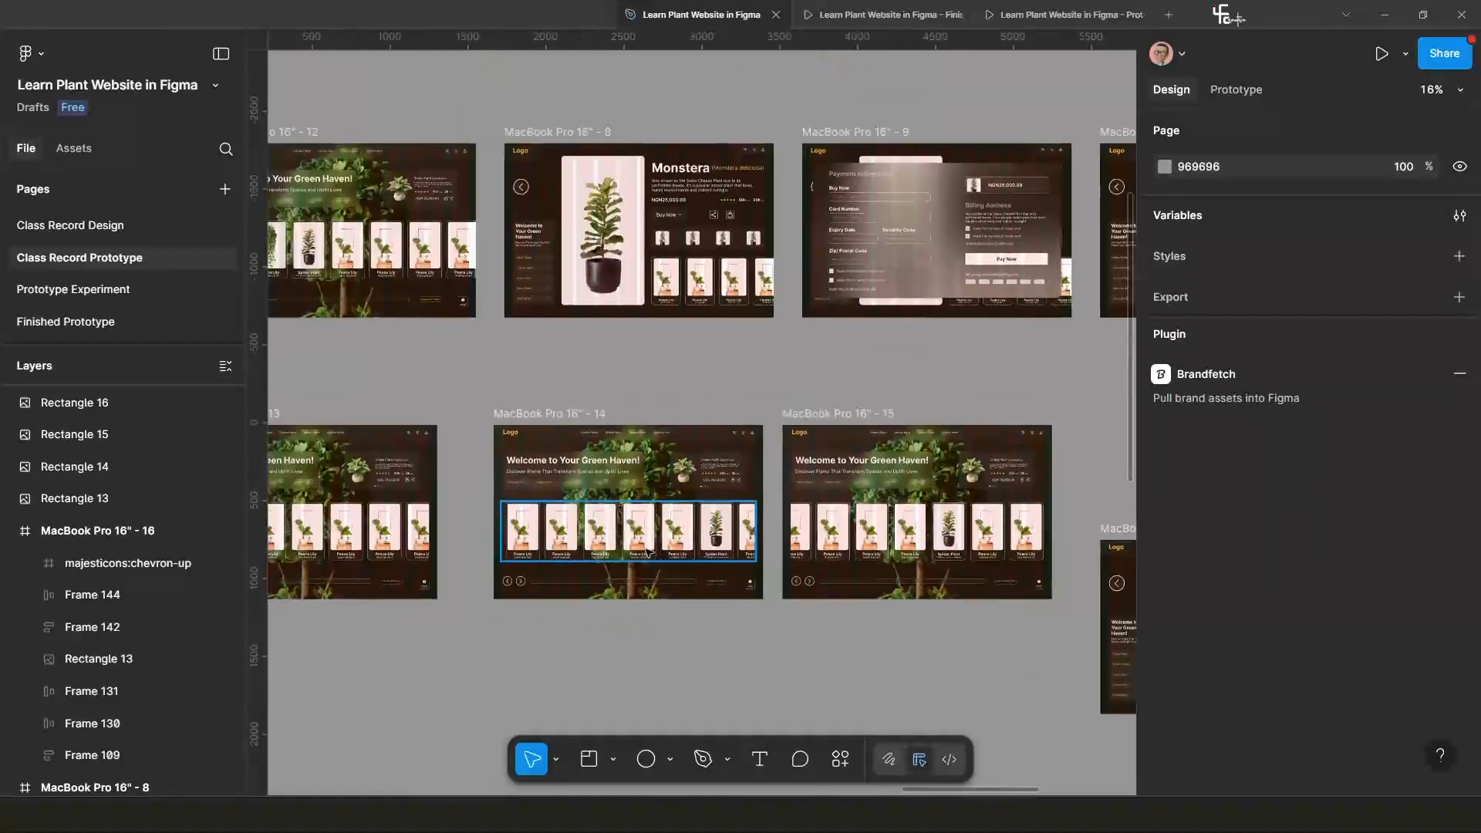
left_click_drag(660, 557, 478, 356)
scroll(618, 471, "up", 2)
scroll(619, 463, "down", 2)
scroll(616, 409, "down", 2)
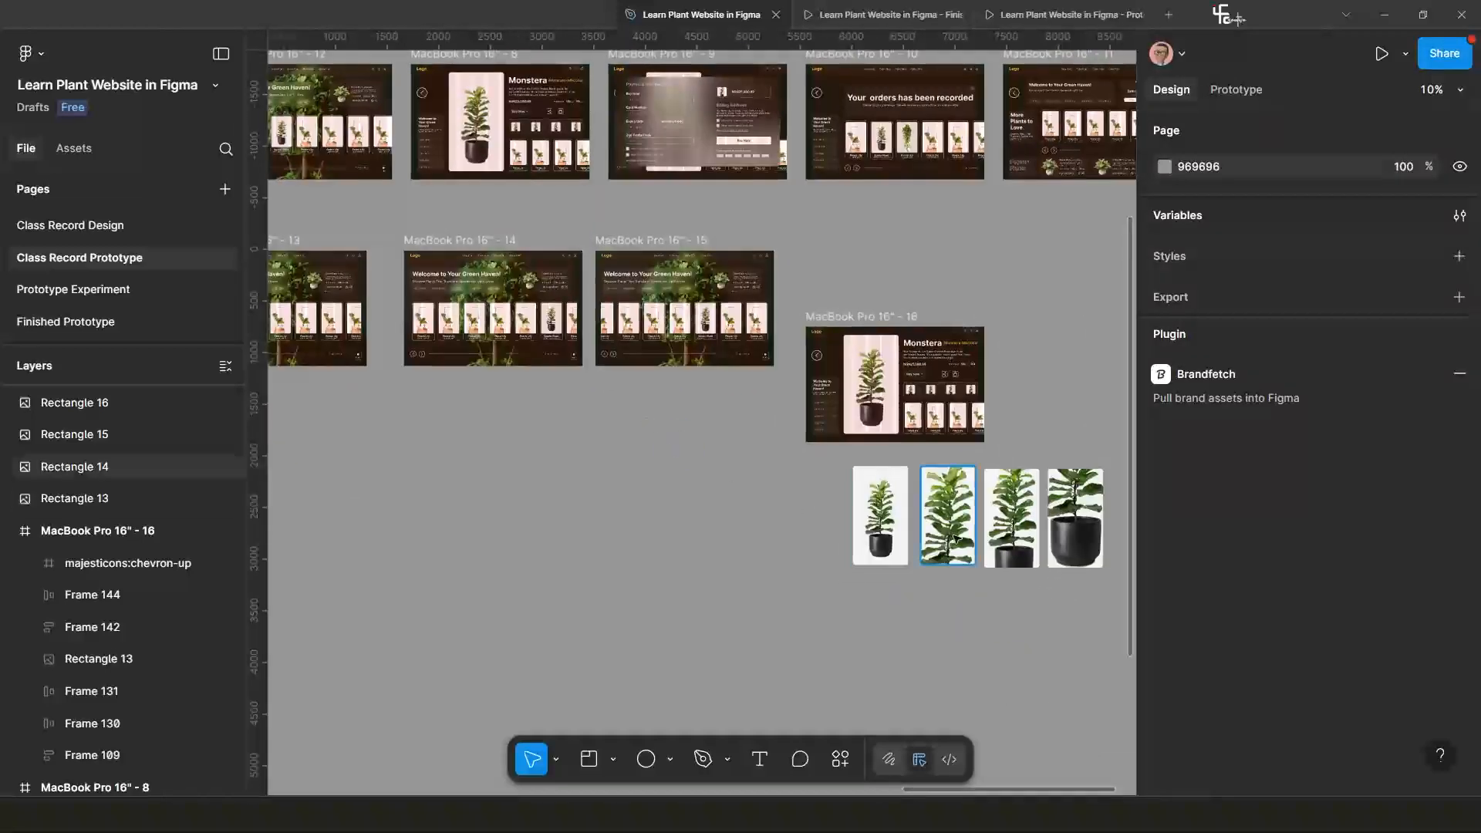
scroll(512, 385, "up", 1)
Place a copy of the Peace Lily card image beside the Spider Plant in MacBook Pro 16" - 14's carousel onto the empty canvas below.
left_click(429, 279)
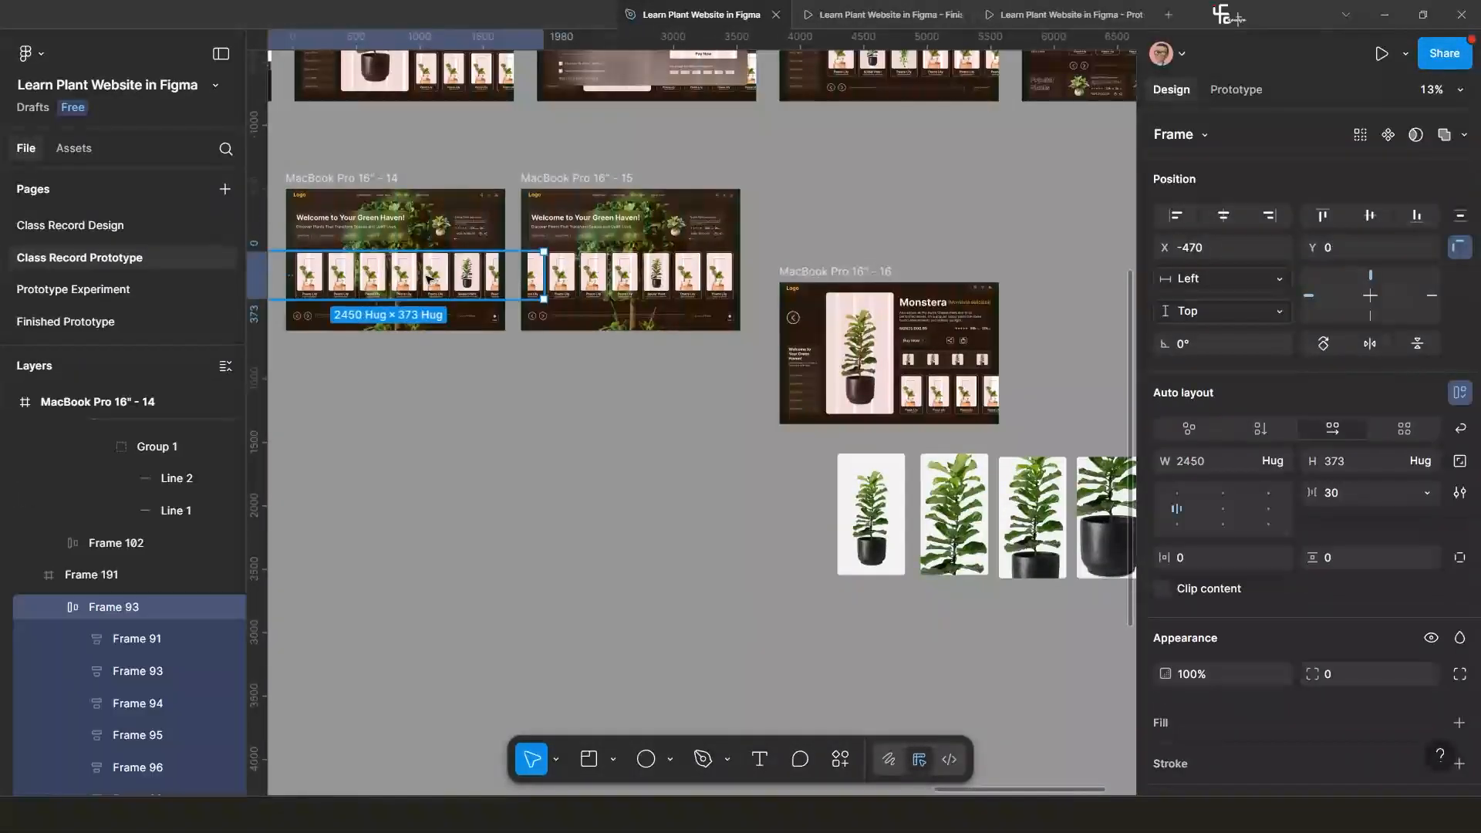
left_click(432, 279)
left_click(432, 279)
scroll(440, 280, "up", 5)
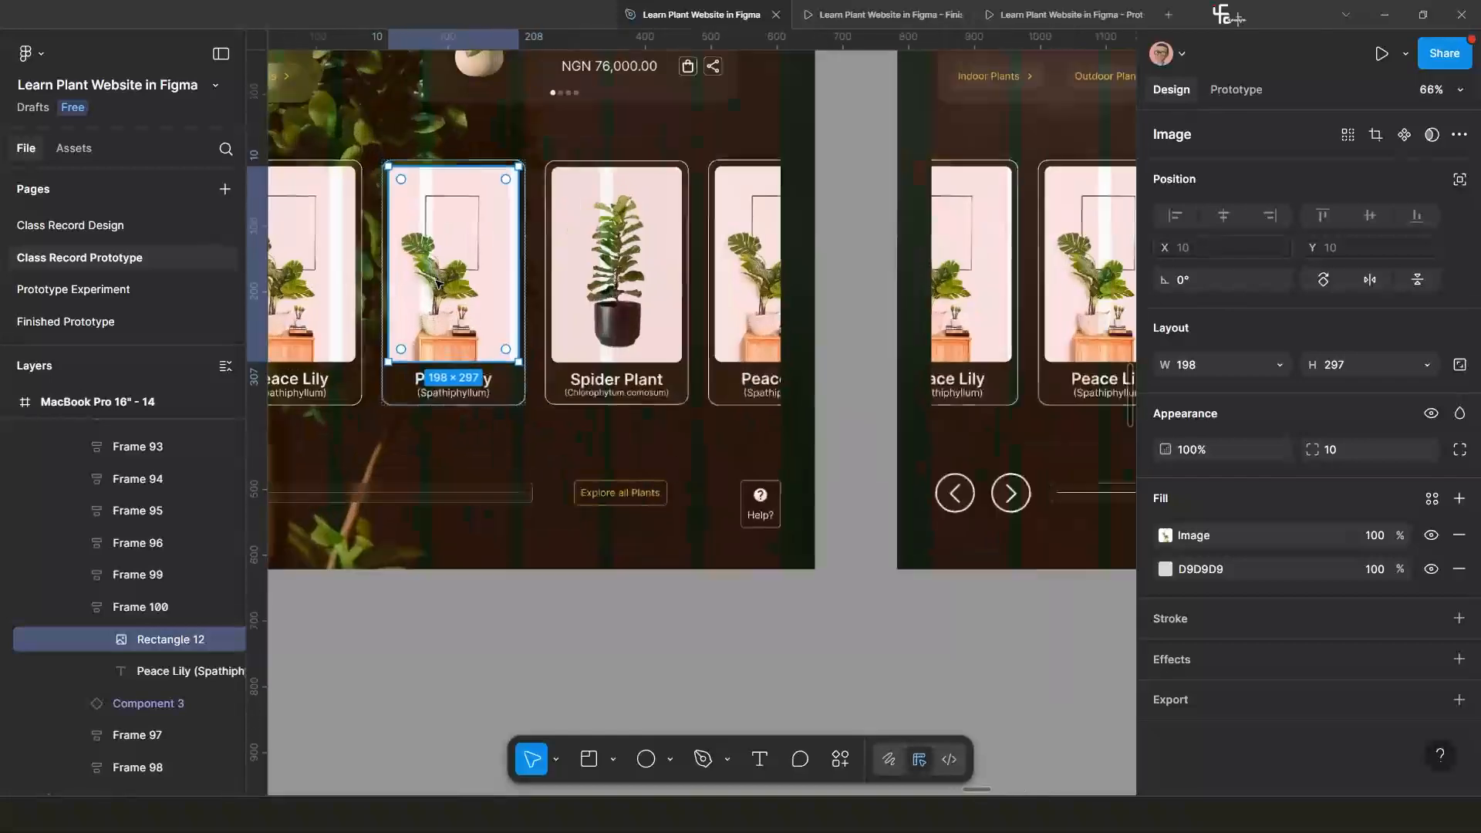
left_click_drag(452, 257, 941, 700)
Move the loose Peace Lily image across the canvas to the empty area left of the row of four plant images.
scroll(941, 699, "down", 5)
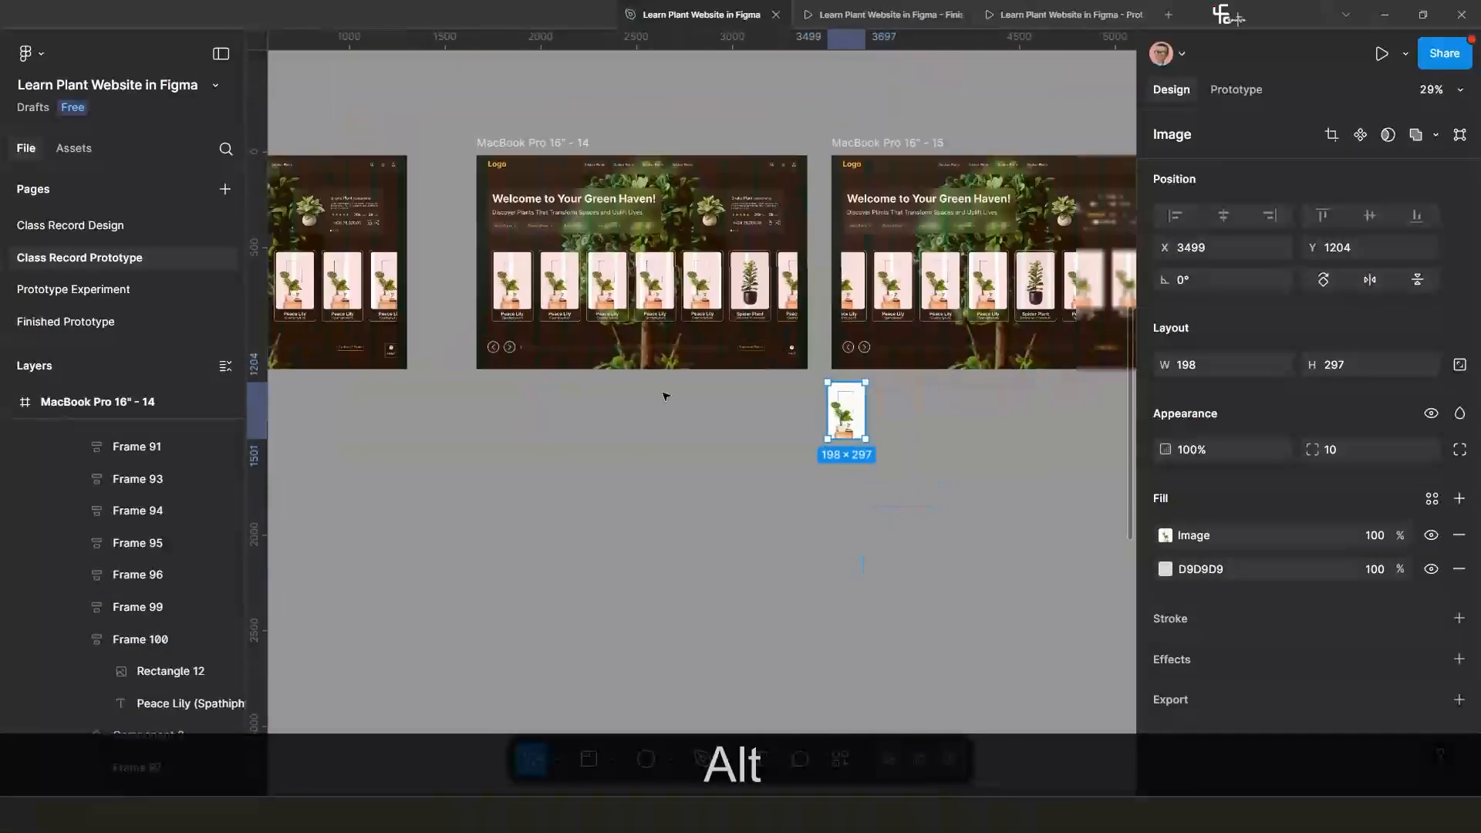
scroll(665, 393, "up", 3)
scroll(837, 388, "down", 4)
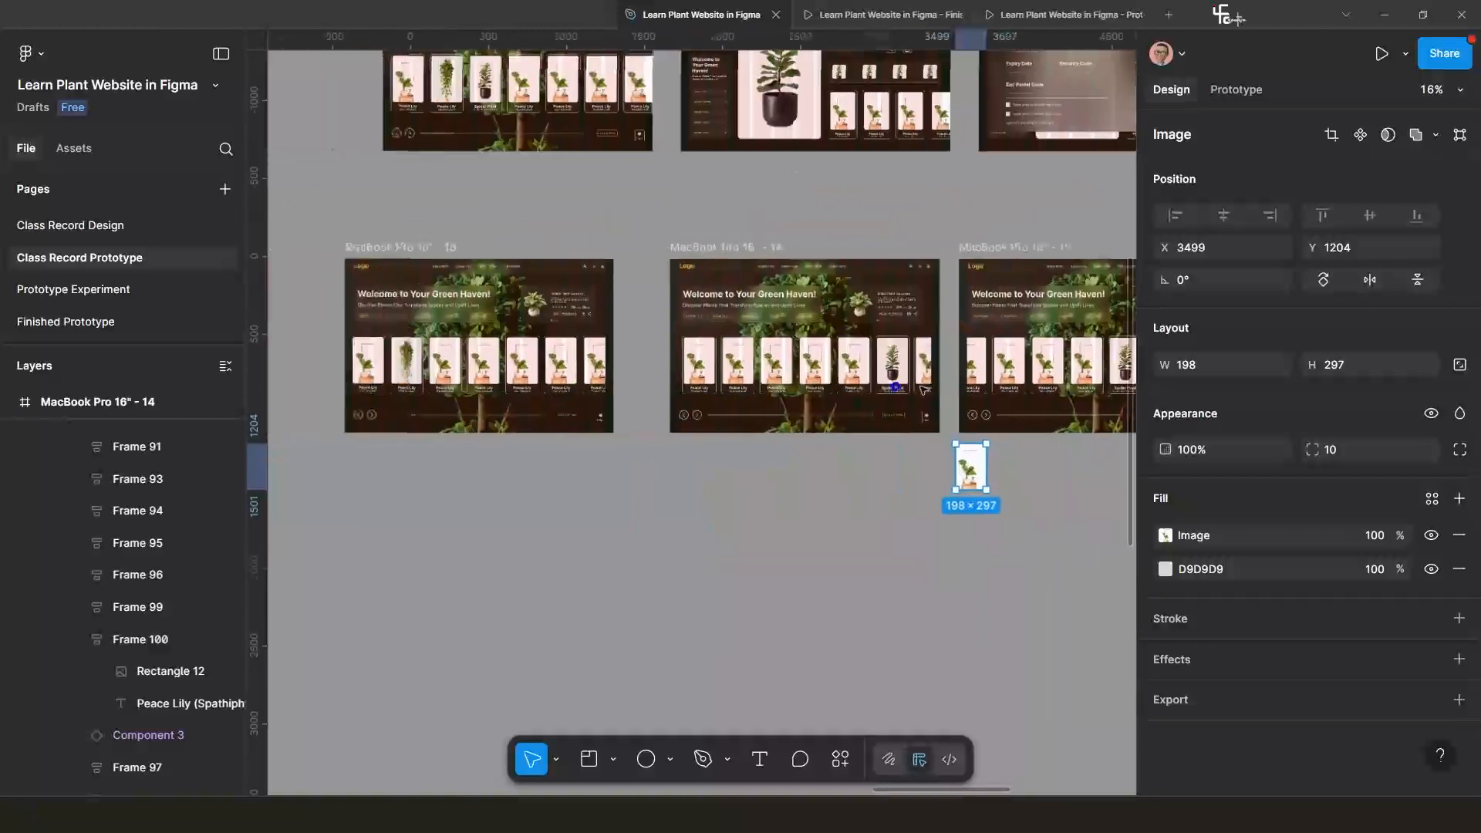
scroll(515, 392, "up", 4)
scroll(515, 392, "down", 4)
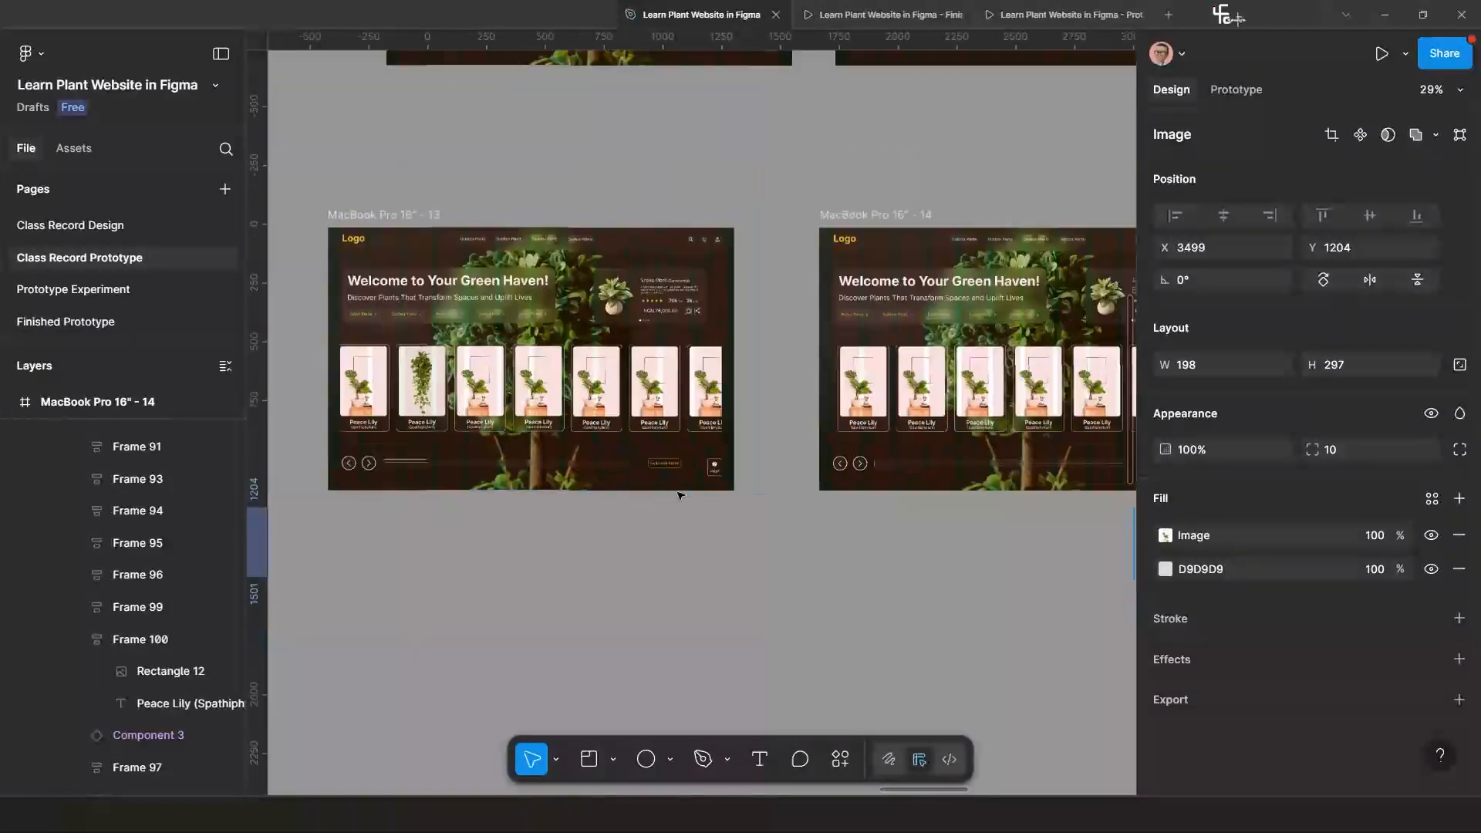
scroll(913, 456, "up", 3)
scroll(913, 455, "right", 4)
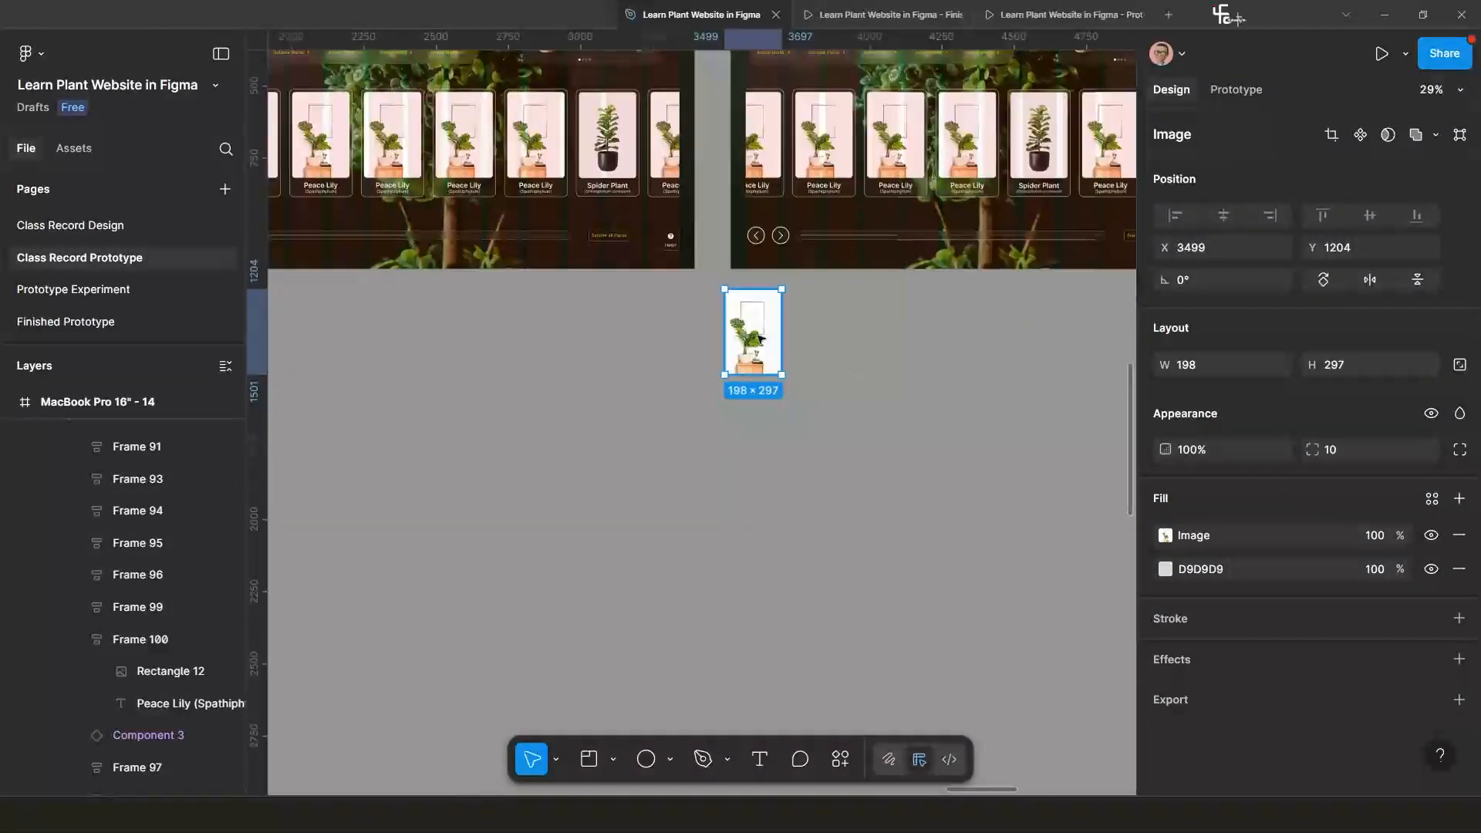
left_click_drag(760, 340, 888, 613)
scroll(895, 519, "down", 2)
scroll(664, 456, "up", 1)
scroll(800, 627, "up", 2)
scroll(963, 497, "up", 1)
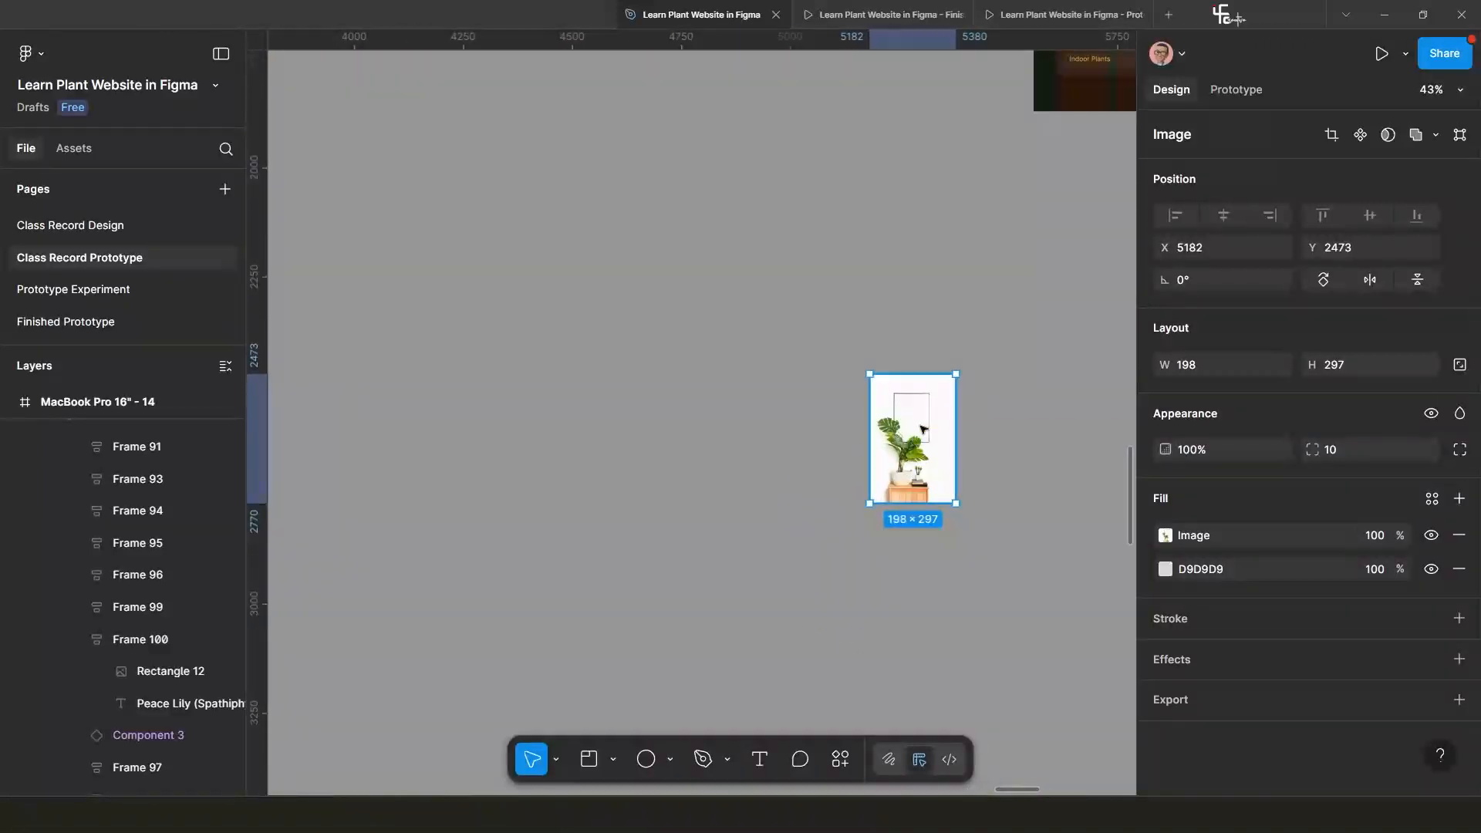
left_click_drag(923, 430, 951, 371)
scroll(920, 488, "down", 2)
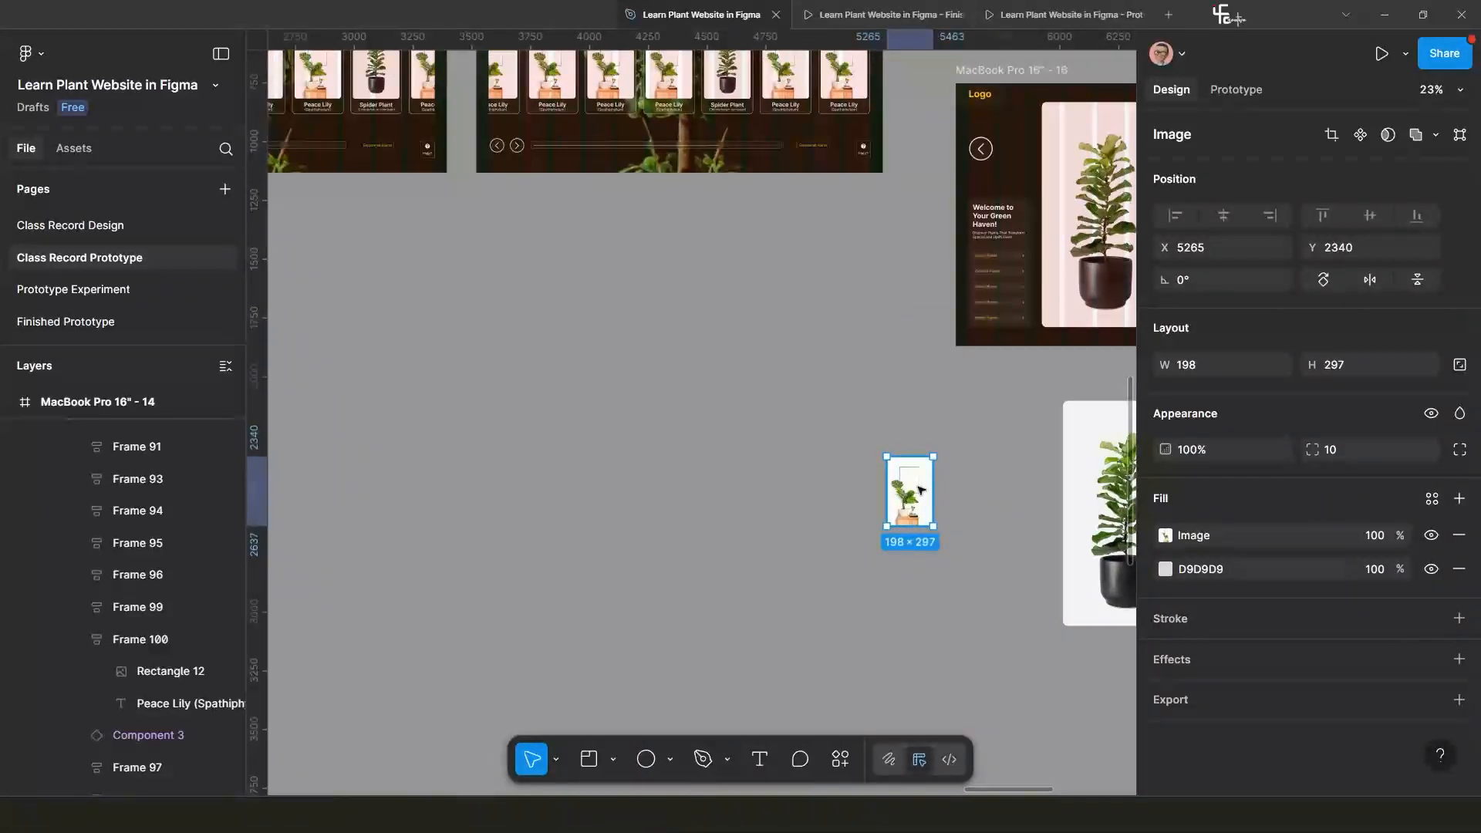
left_click_drag(920, 489, 792, 457)
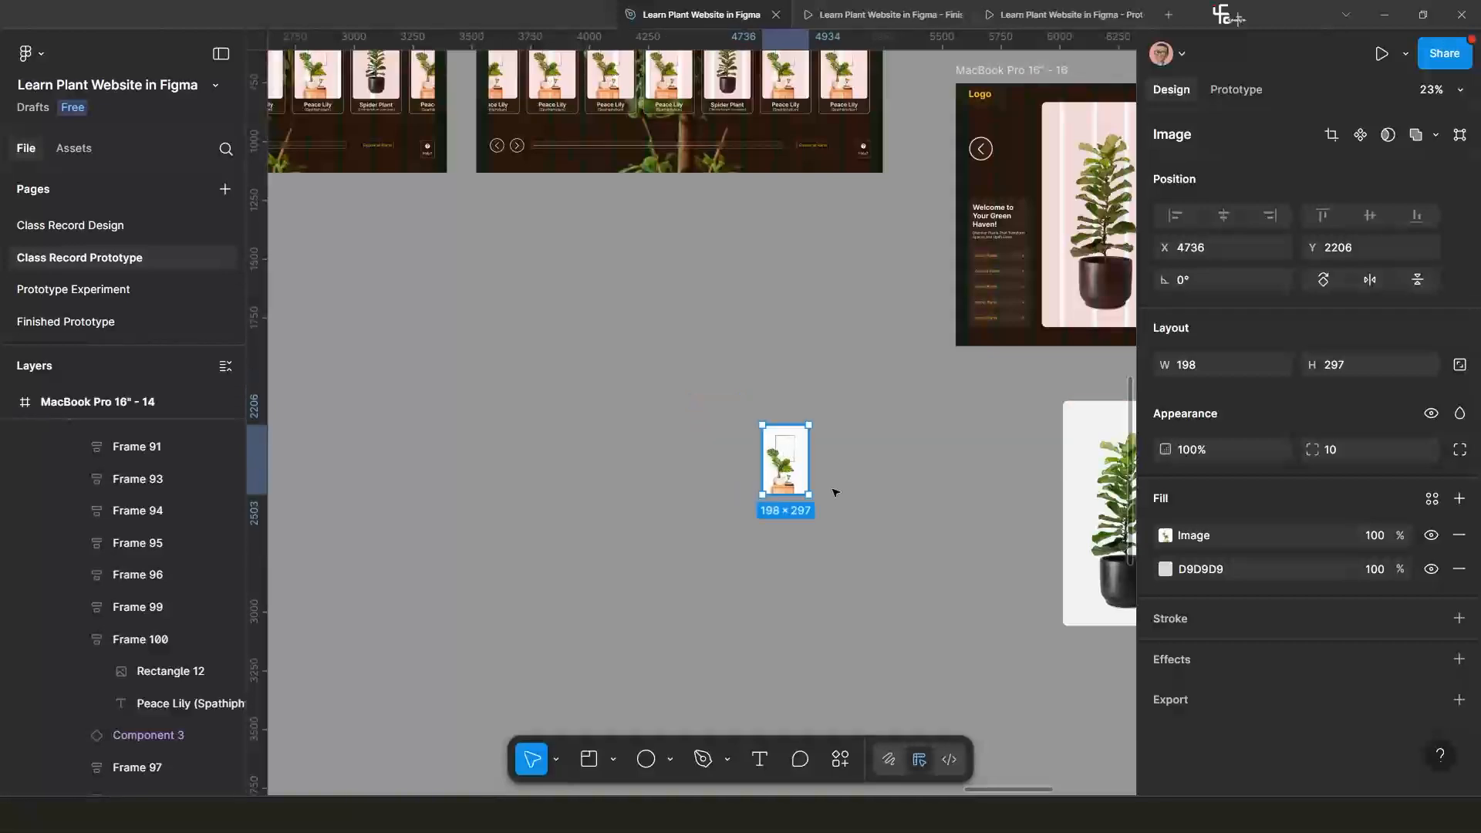
Switch from Scale back to the Move tool and place the Peace Lily image just left of the first plant image.
scroll(861, 501, "down", 2)
scroll(872, 499, "up", 2)
left_click(813, 452)
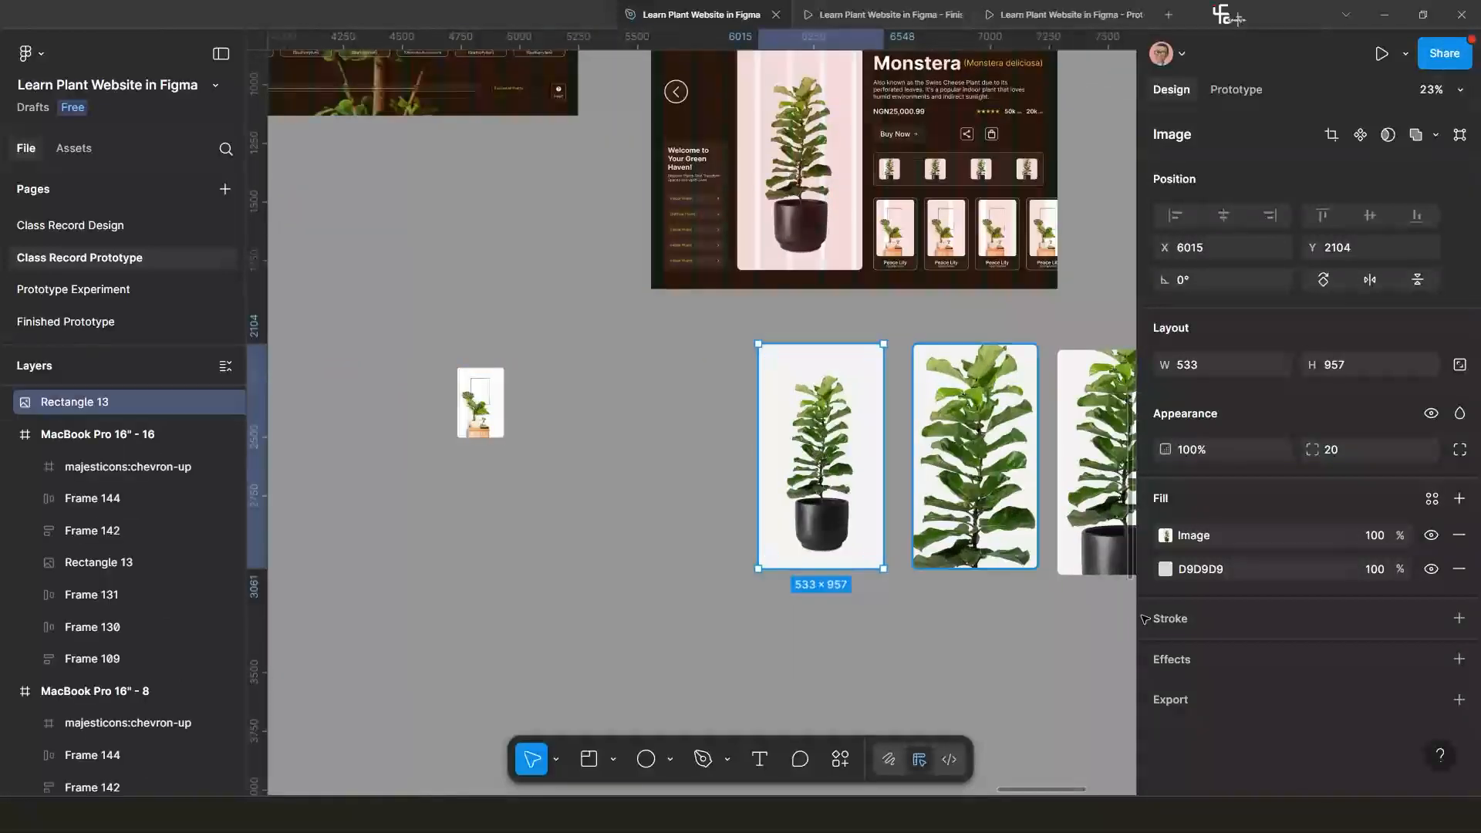
left_click(554, 760)
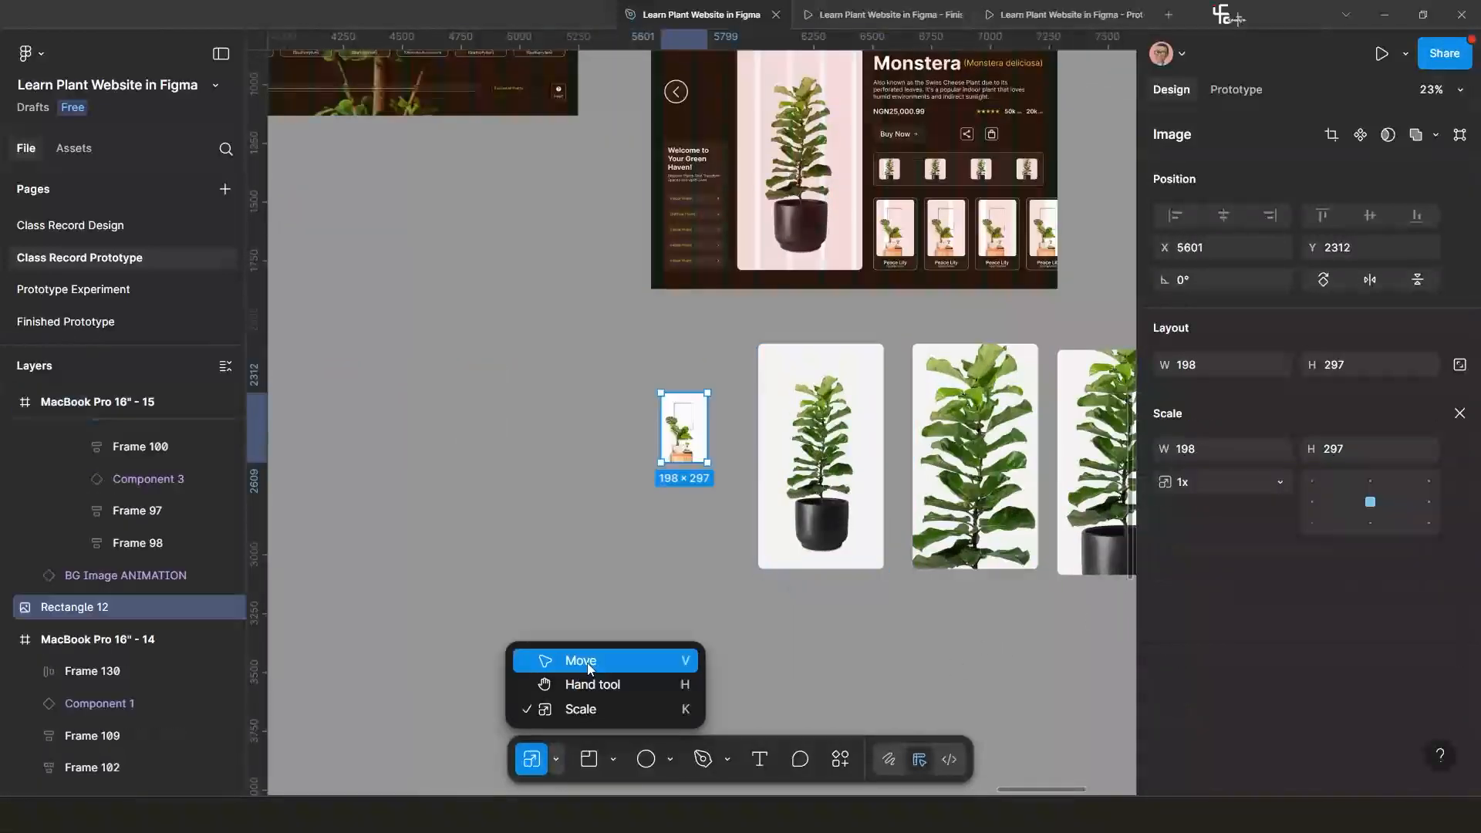
left_click(587, 663)
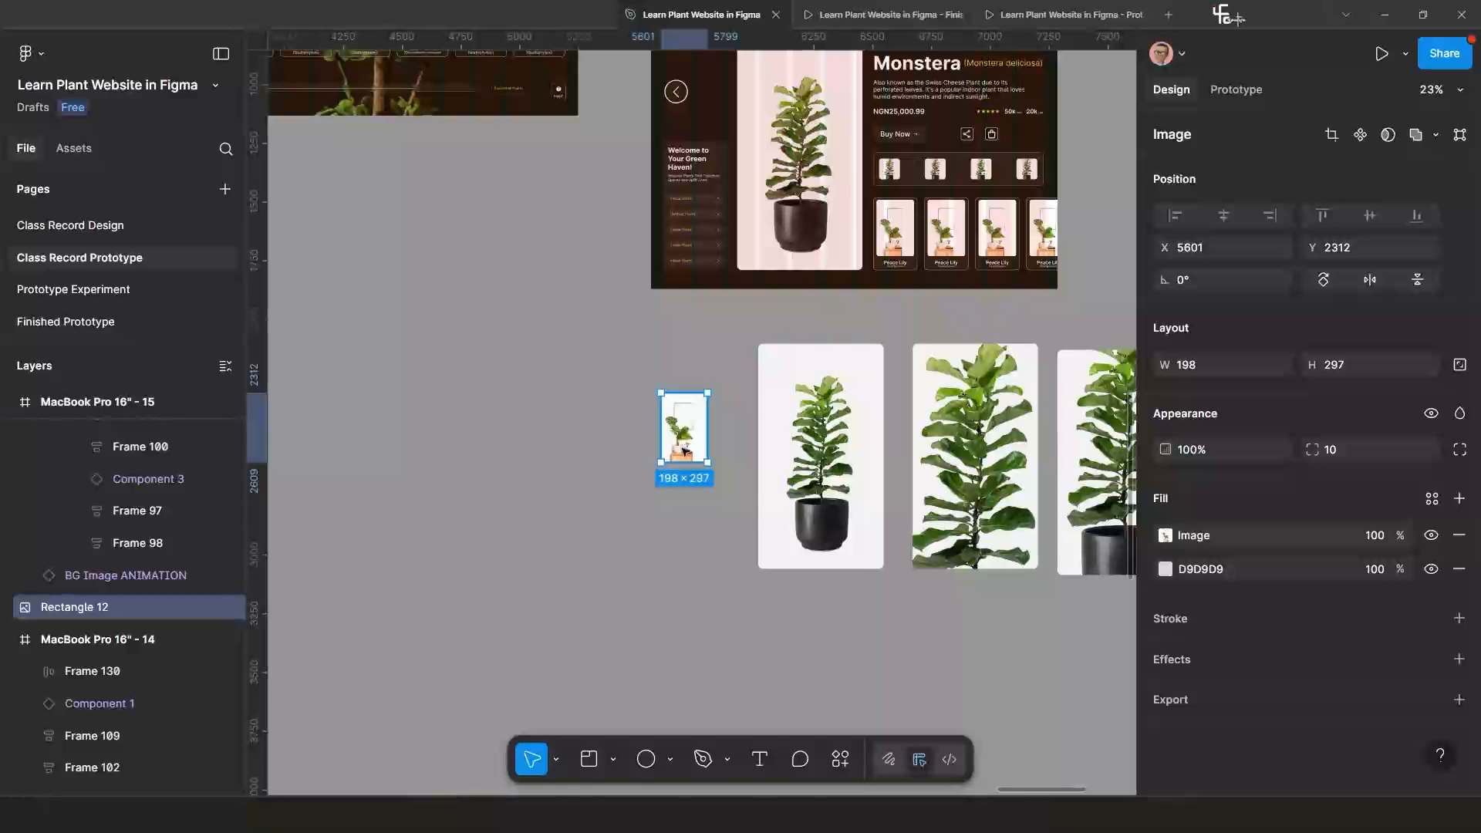
left_click_drag(689, 450, 673, 421)
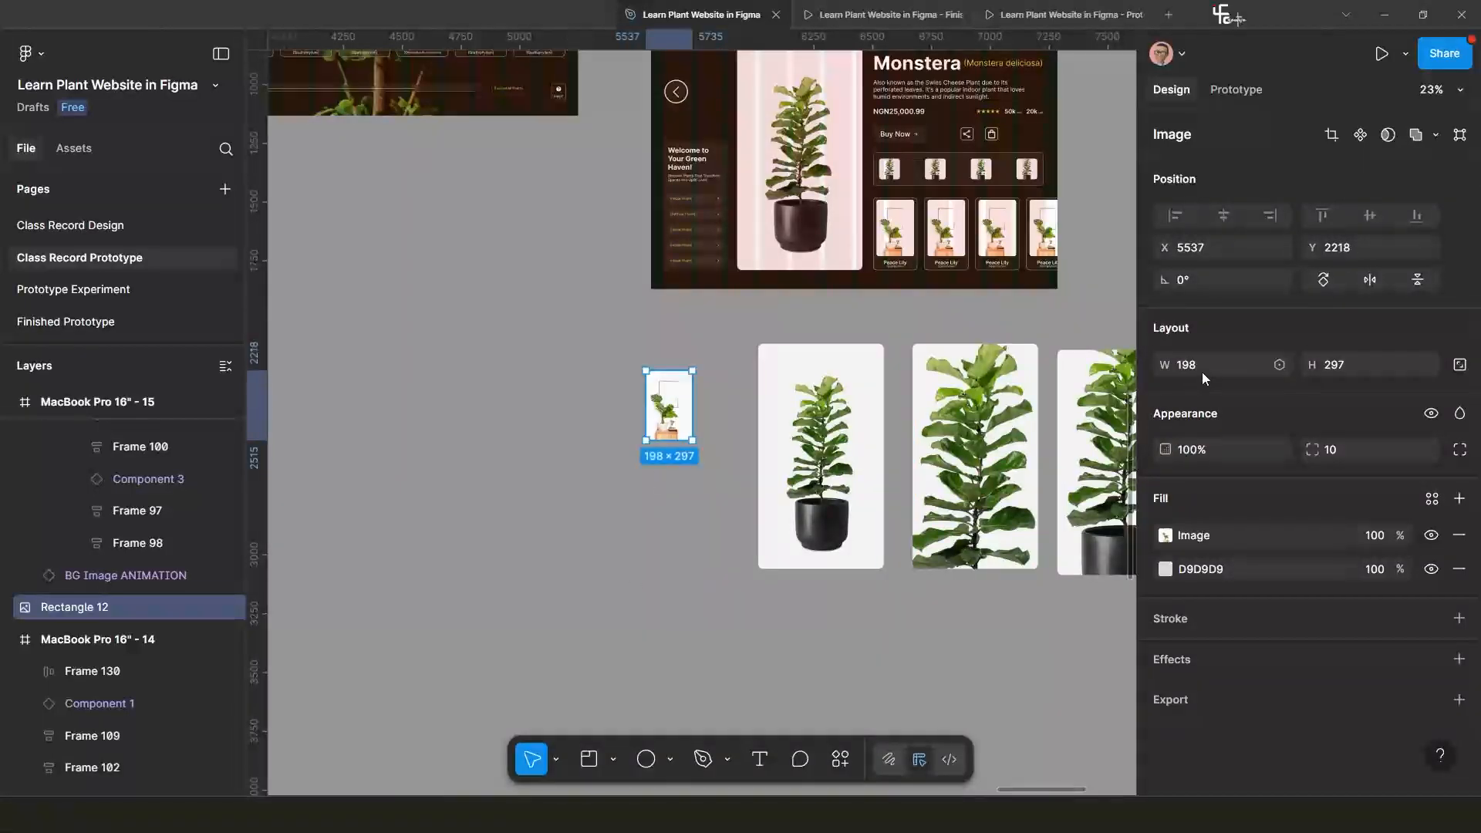
Set the loose Peace Lily image's width to 533 to match the first plant image.
key("ctrl")
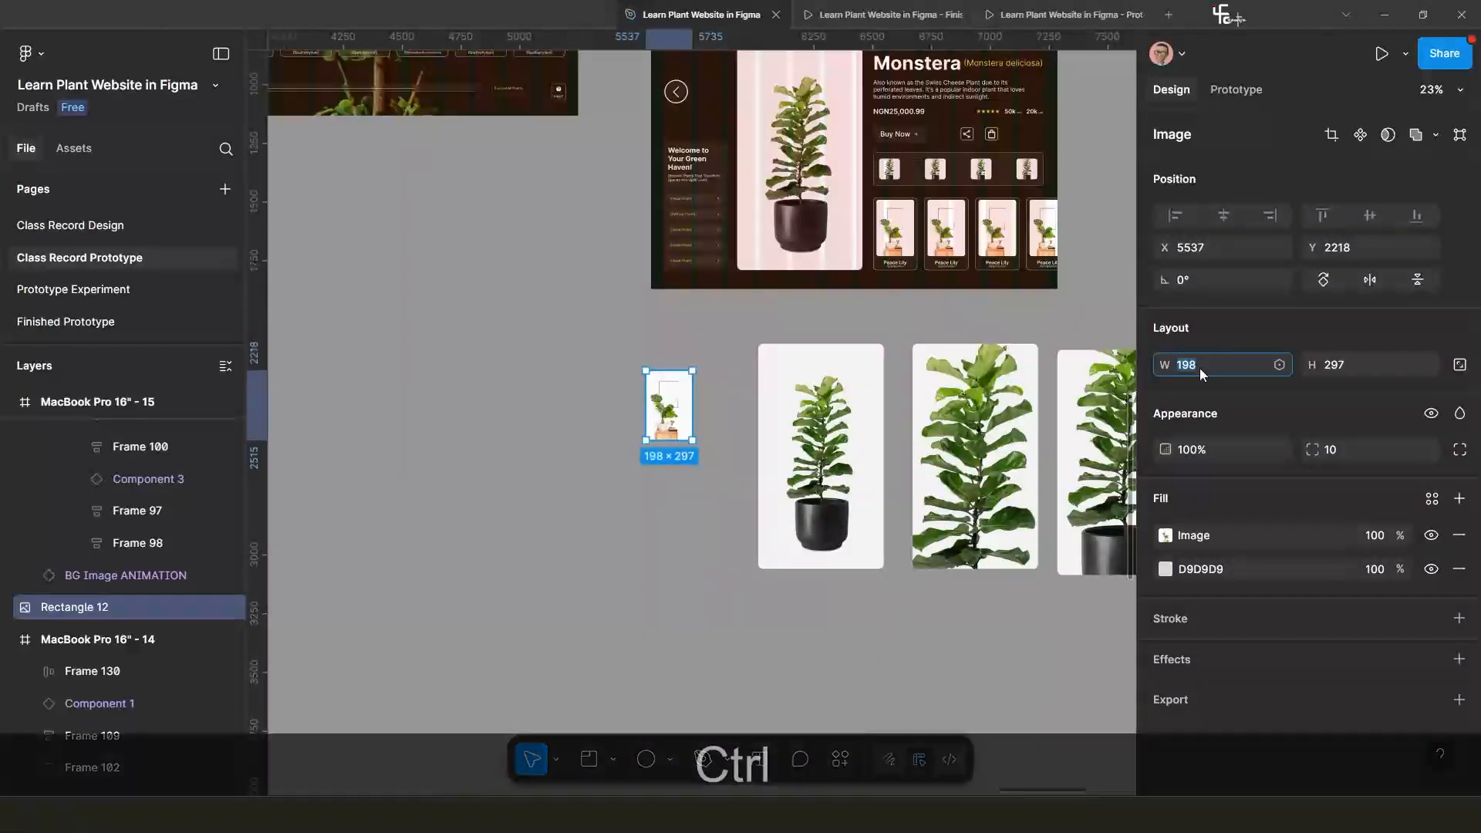
key("ctrl+c")
key("ctrl+c")
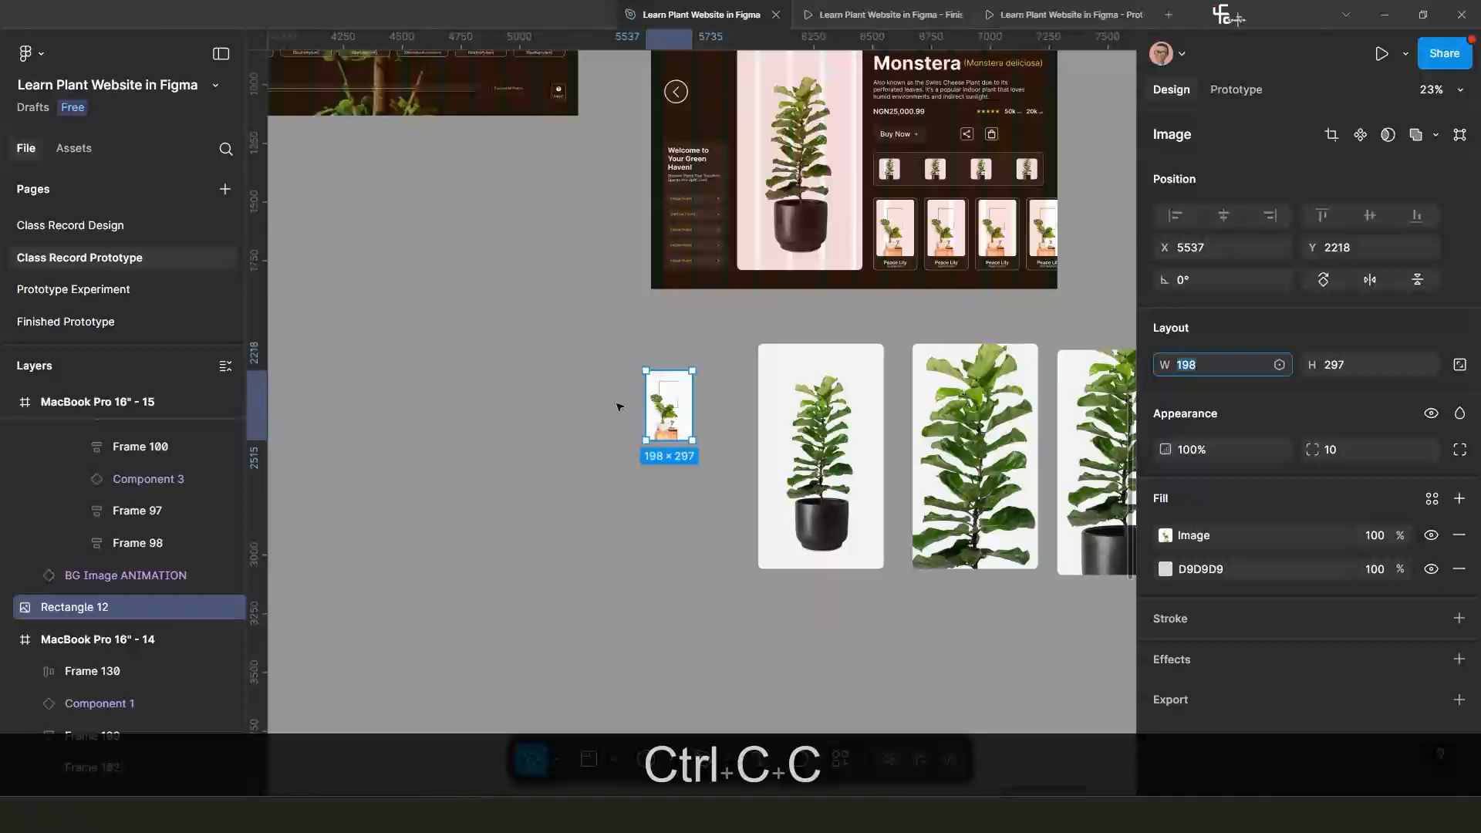
left_click(815, 424)
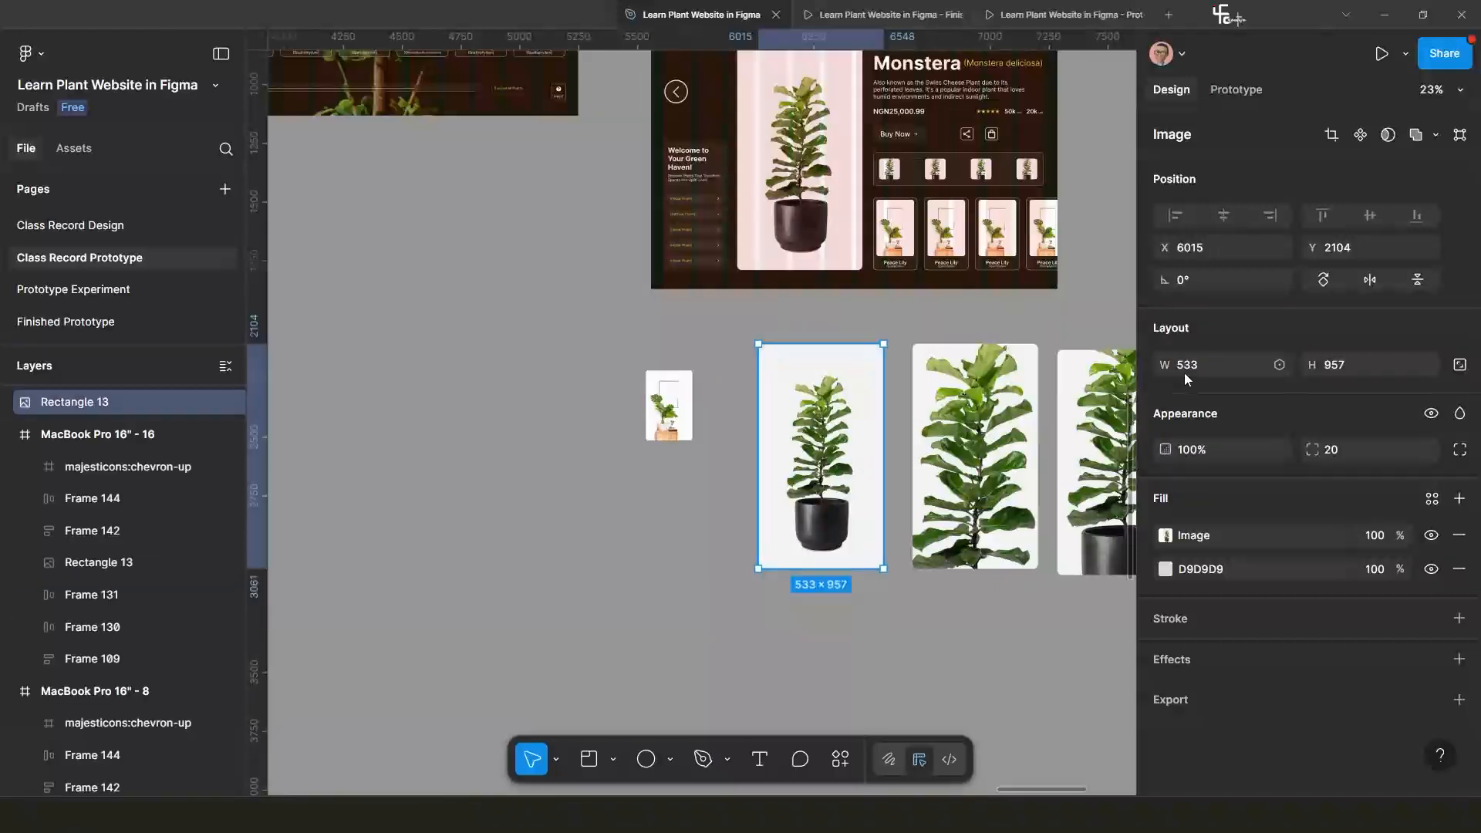
key("ctrl+c")
key("ctrl+c")
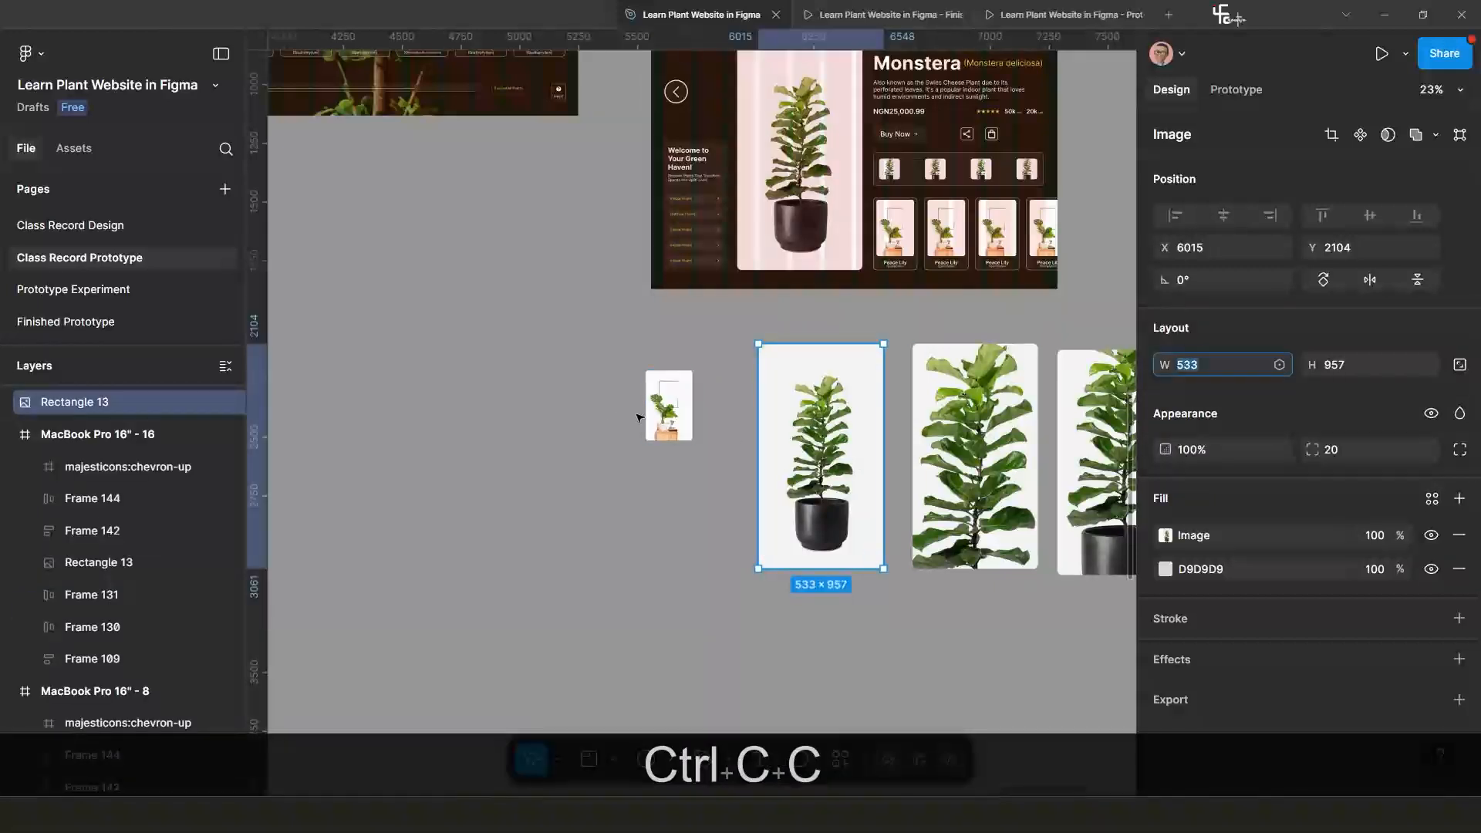
left_click(690, 423)
left_click(1210, 372)
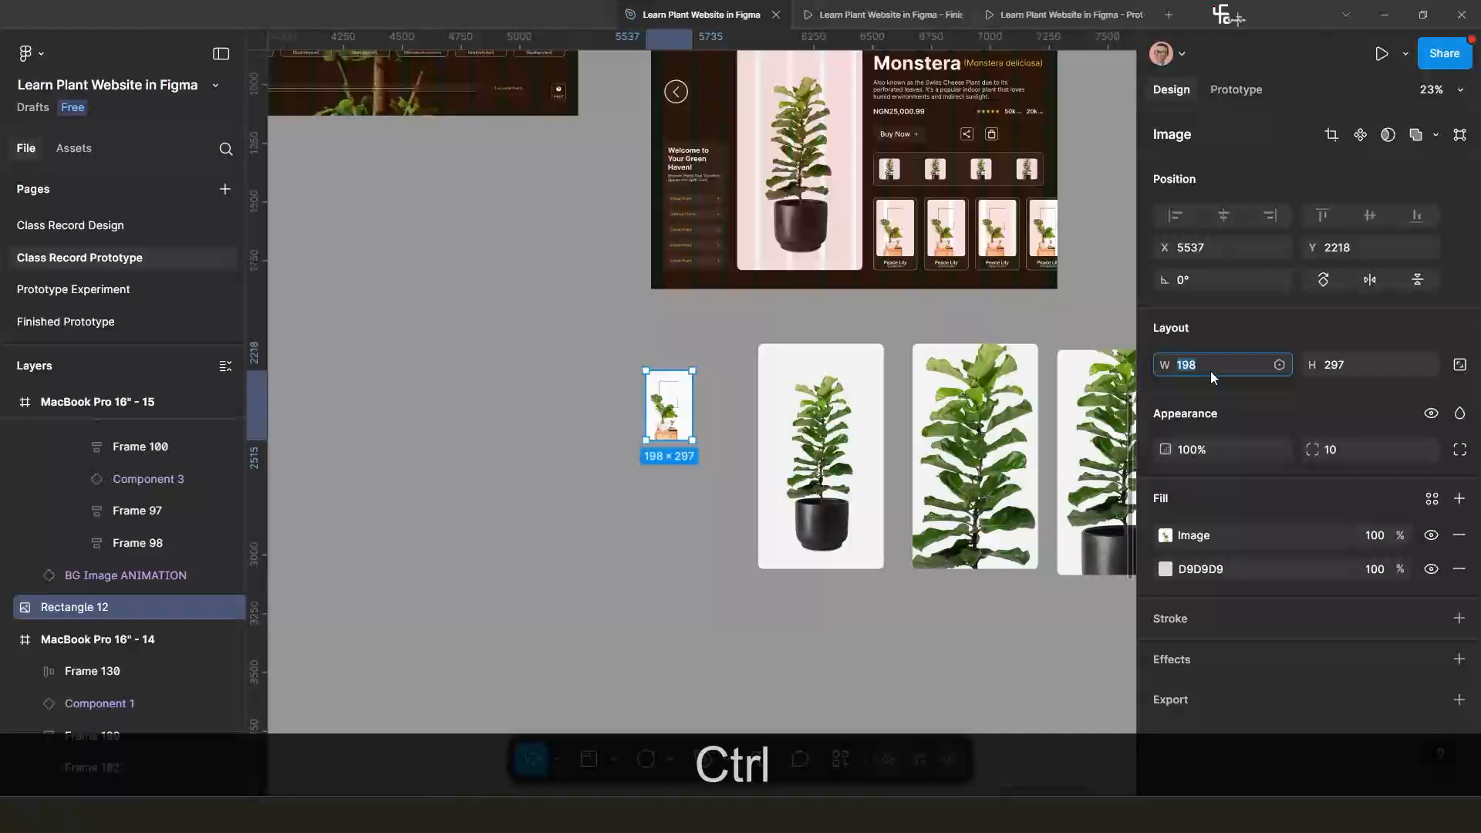
key("ctrl+v")
key("Return")
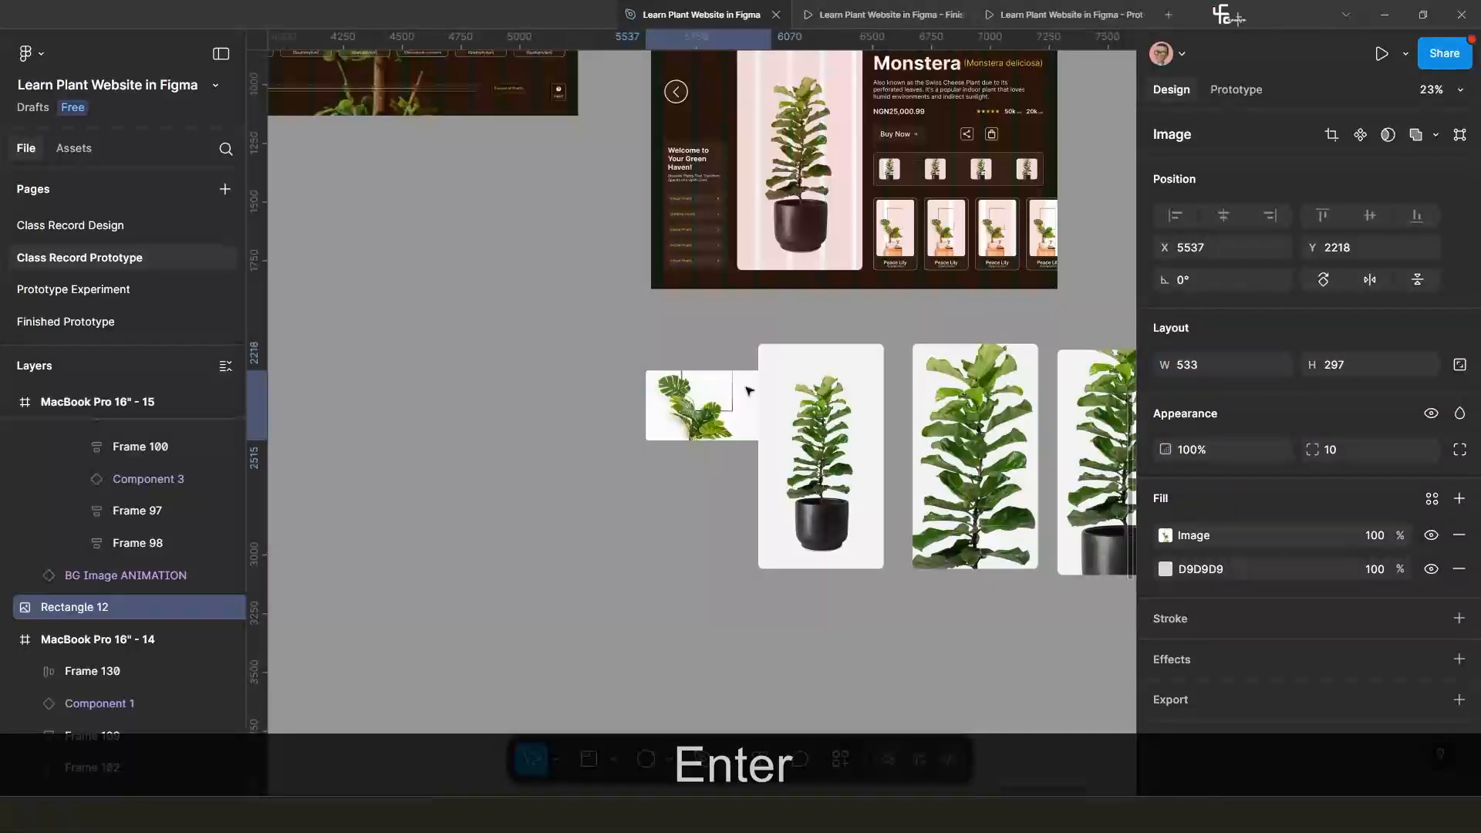
Align the Peace Lily image's top edge with the first plant image, leaving a small gap to its left.
left_click_drag(719, 402, 705, 376)
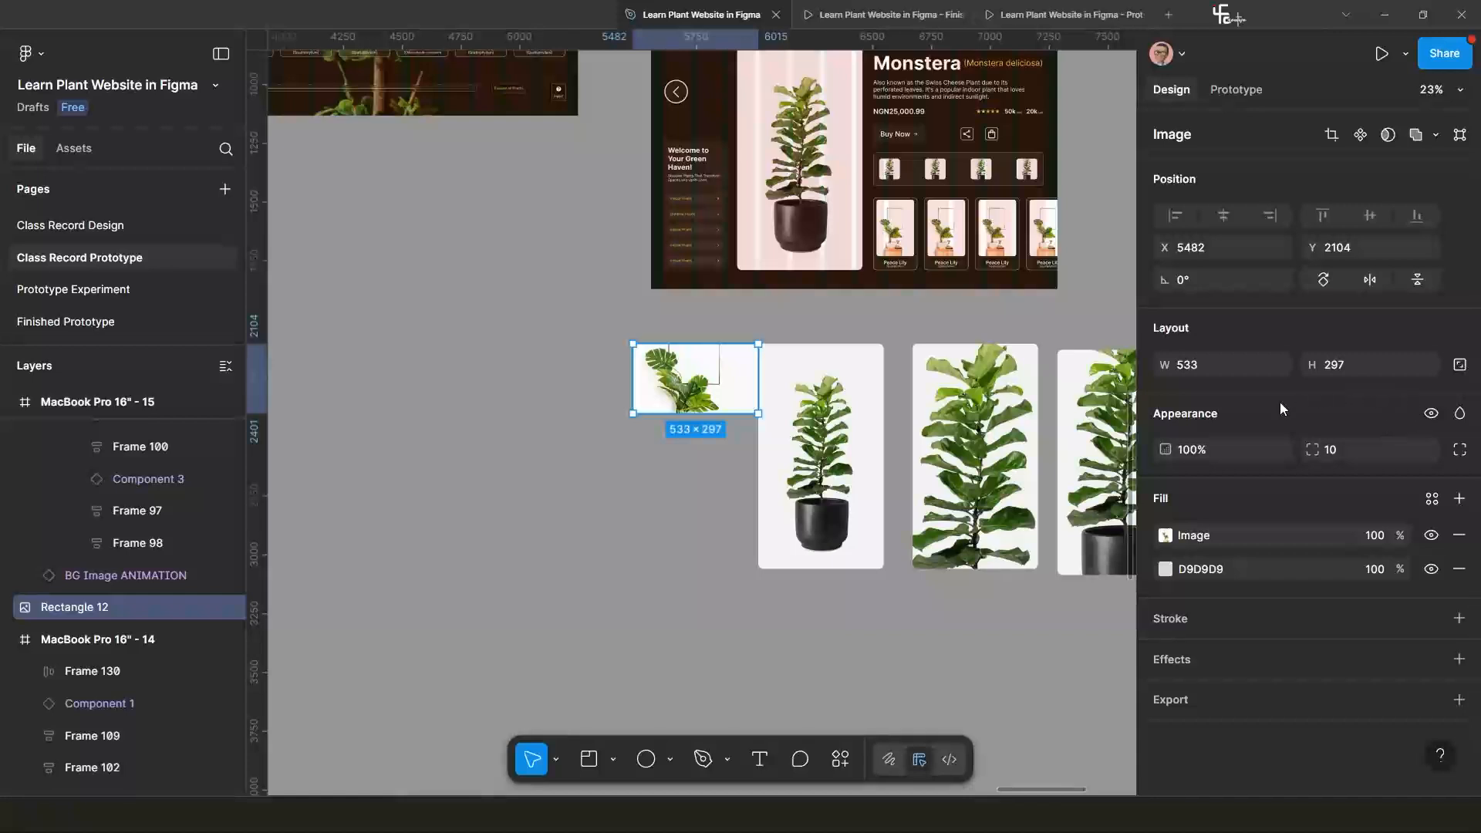
left_click(821, 455)
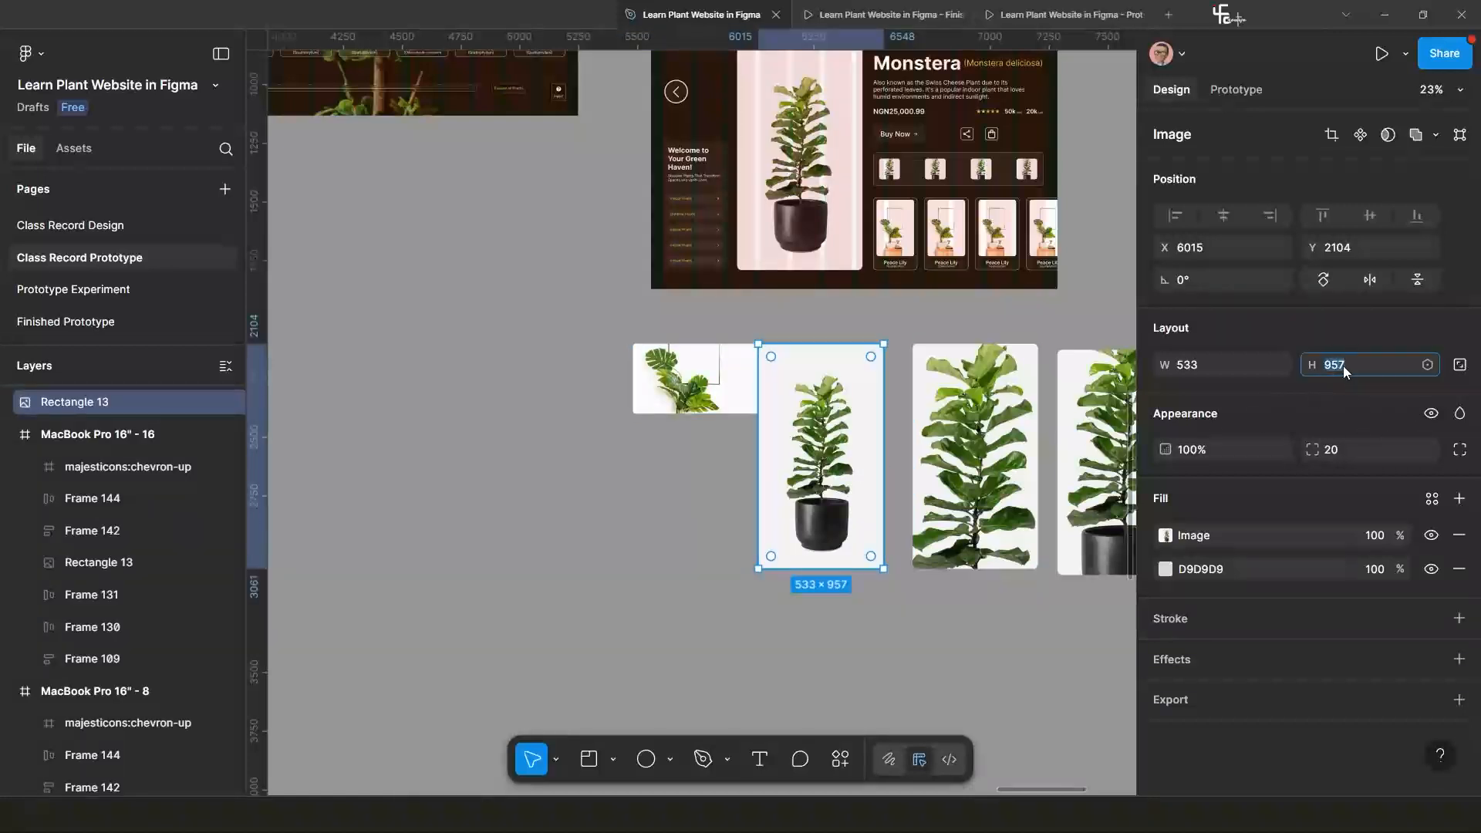
key("ctrl+c")
key("ctrl+c")
left_click_drag(698, 379, 679, 379)
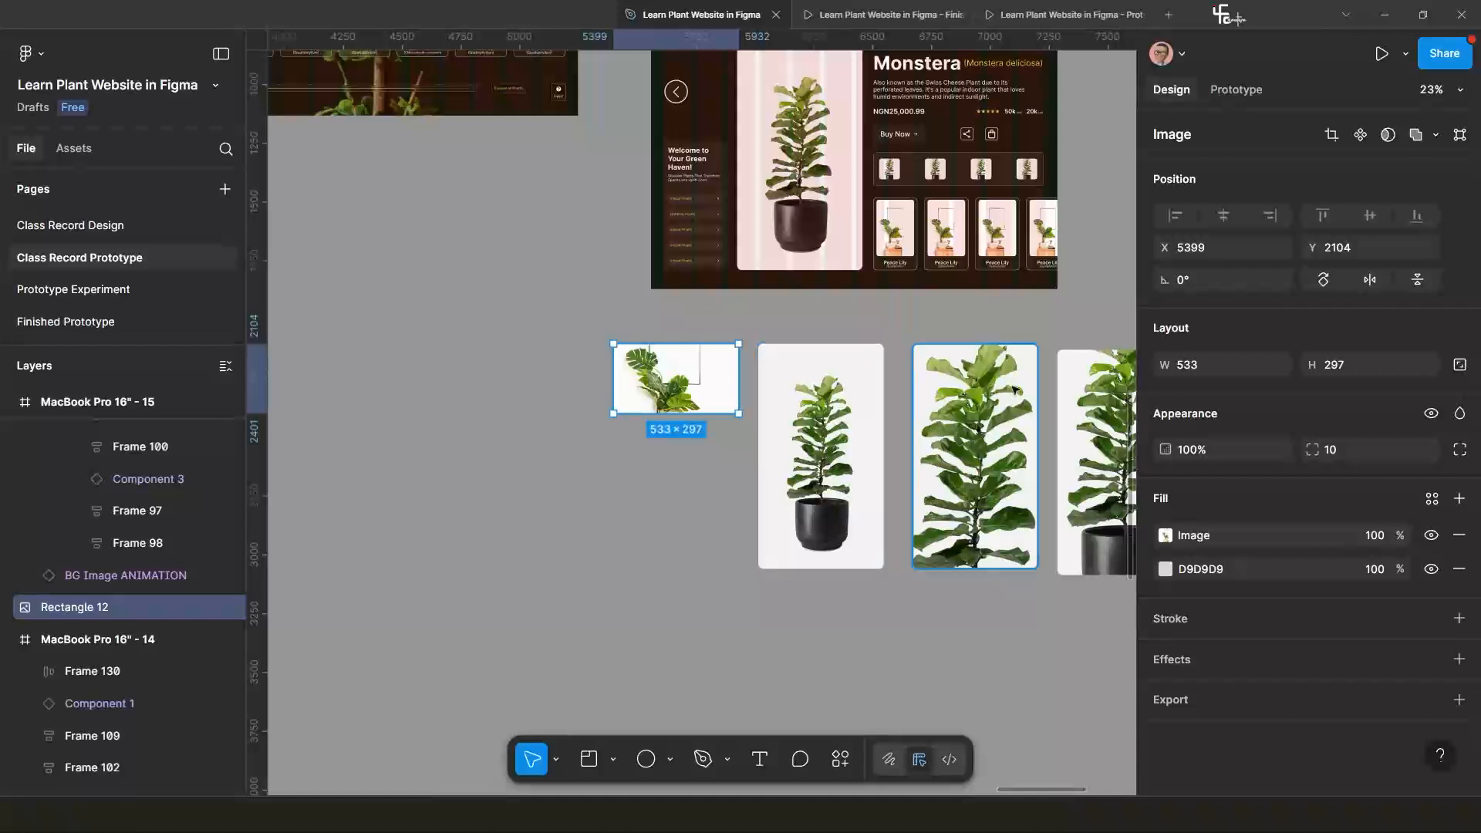
Set the Peace Lily image's height to 957, matching the first plant image.
left_click(801, 457)
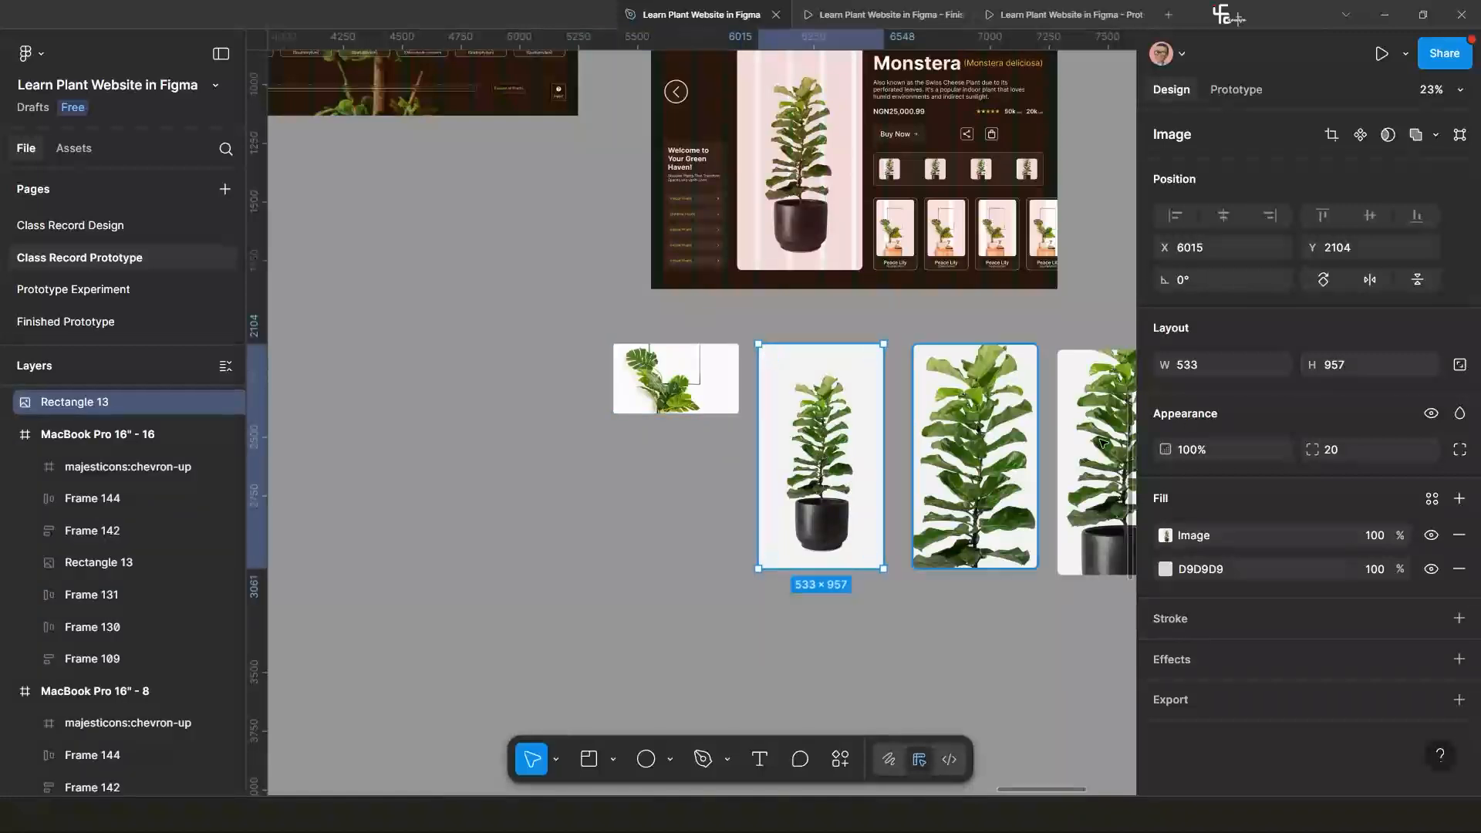
double_click(1344, 364)
key("ctrl+c")
key("ctrl+c")
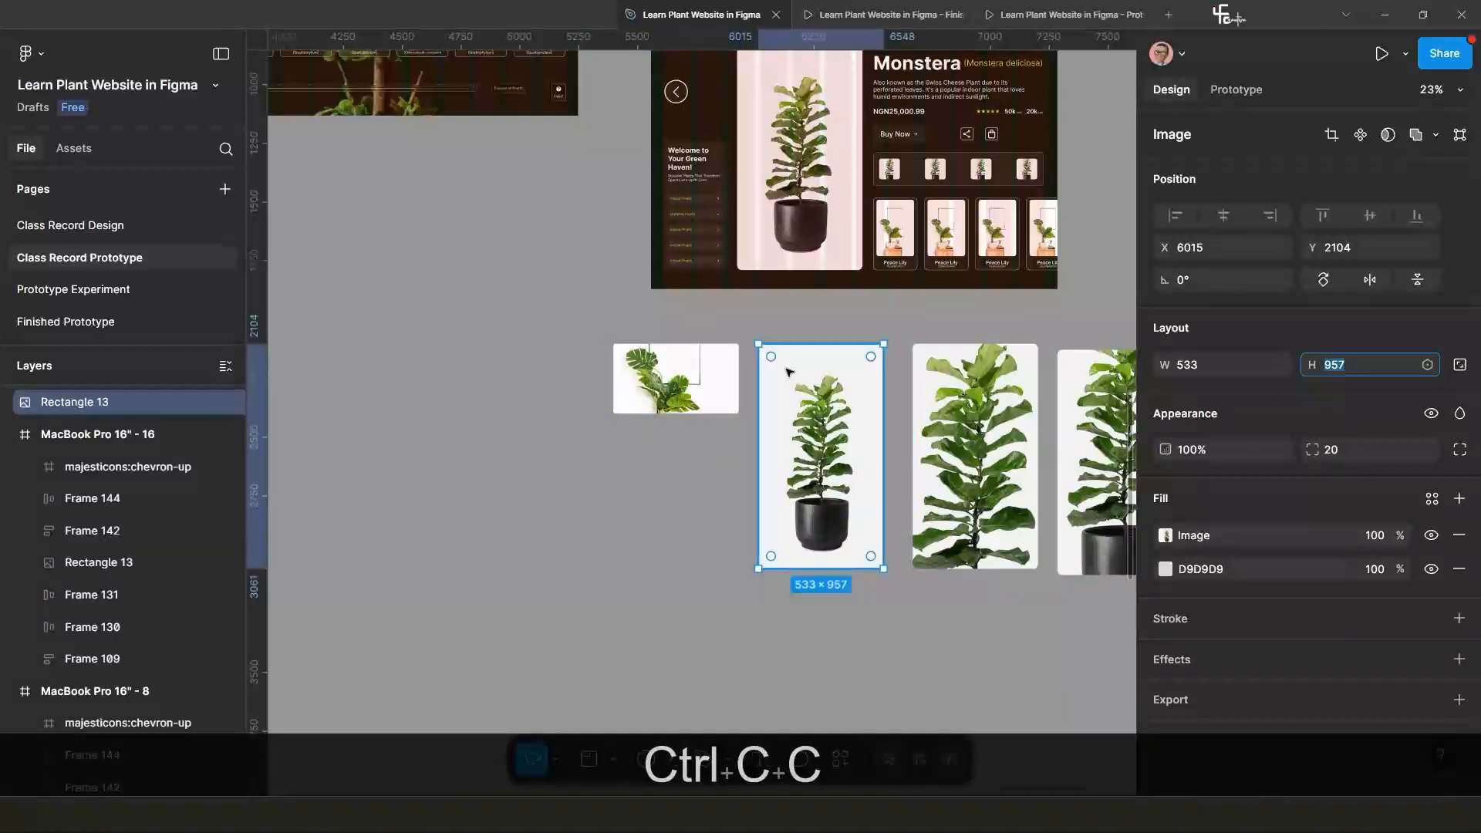
left_click(708, 383)
left_click(1339, 366)
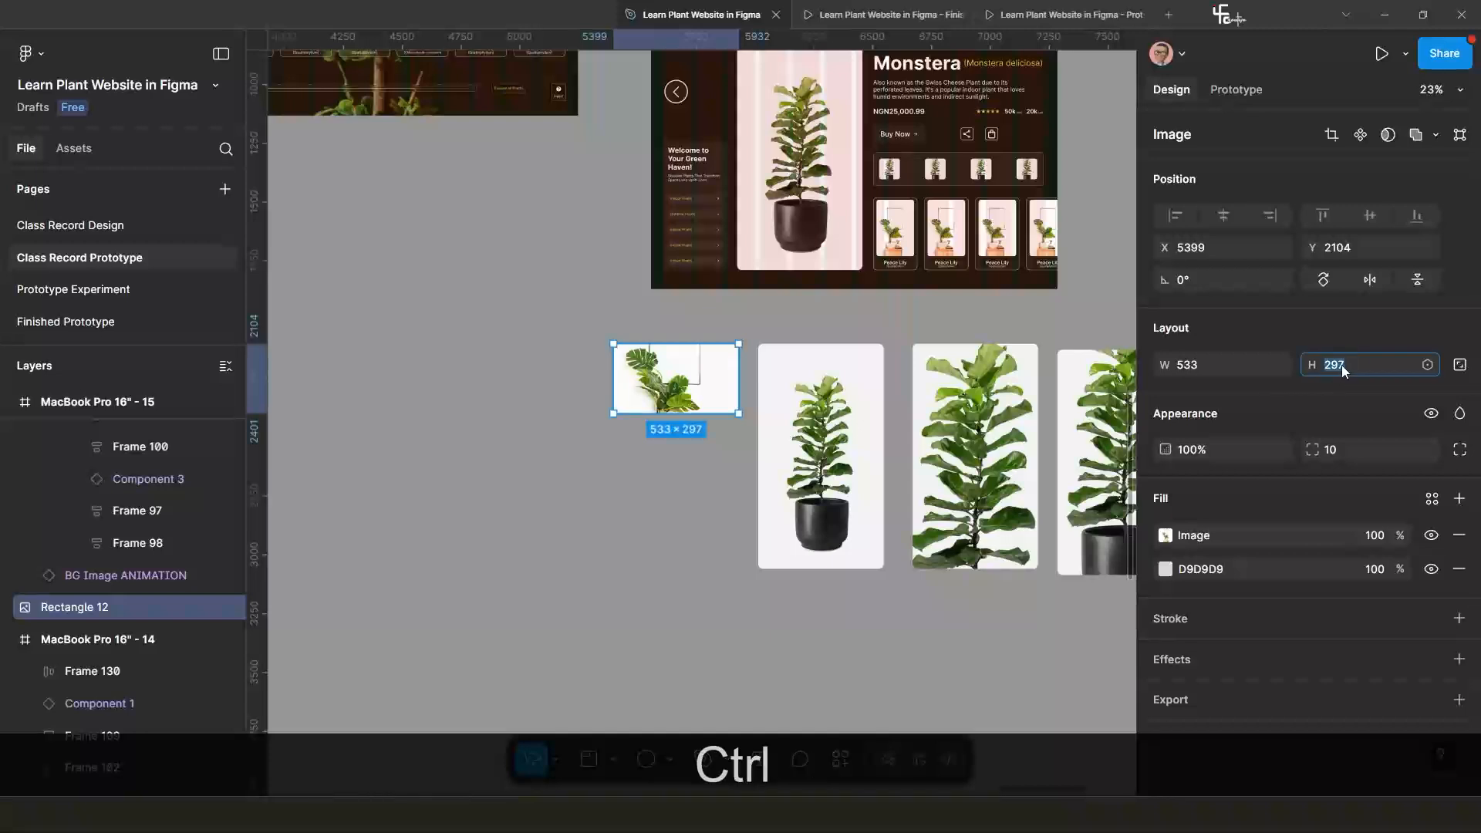
key("ctrl+v")
key("Return")
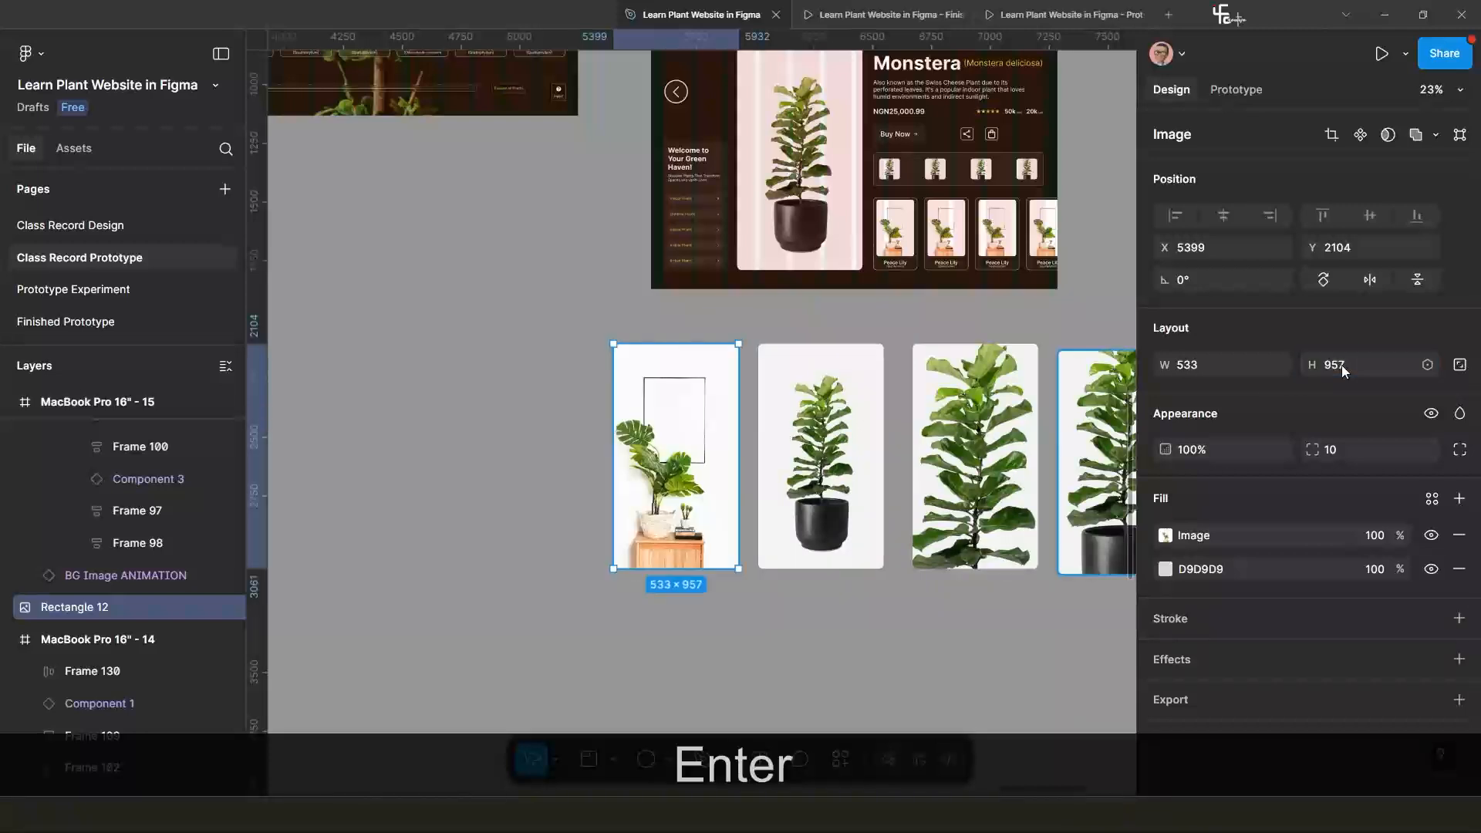
Move the resized Peace Lily image closer to the first plant image and place a duplicate directly to its left.
left_click(727, 615)
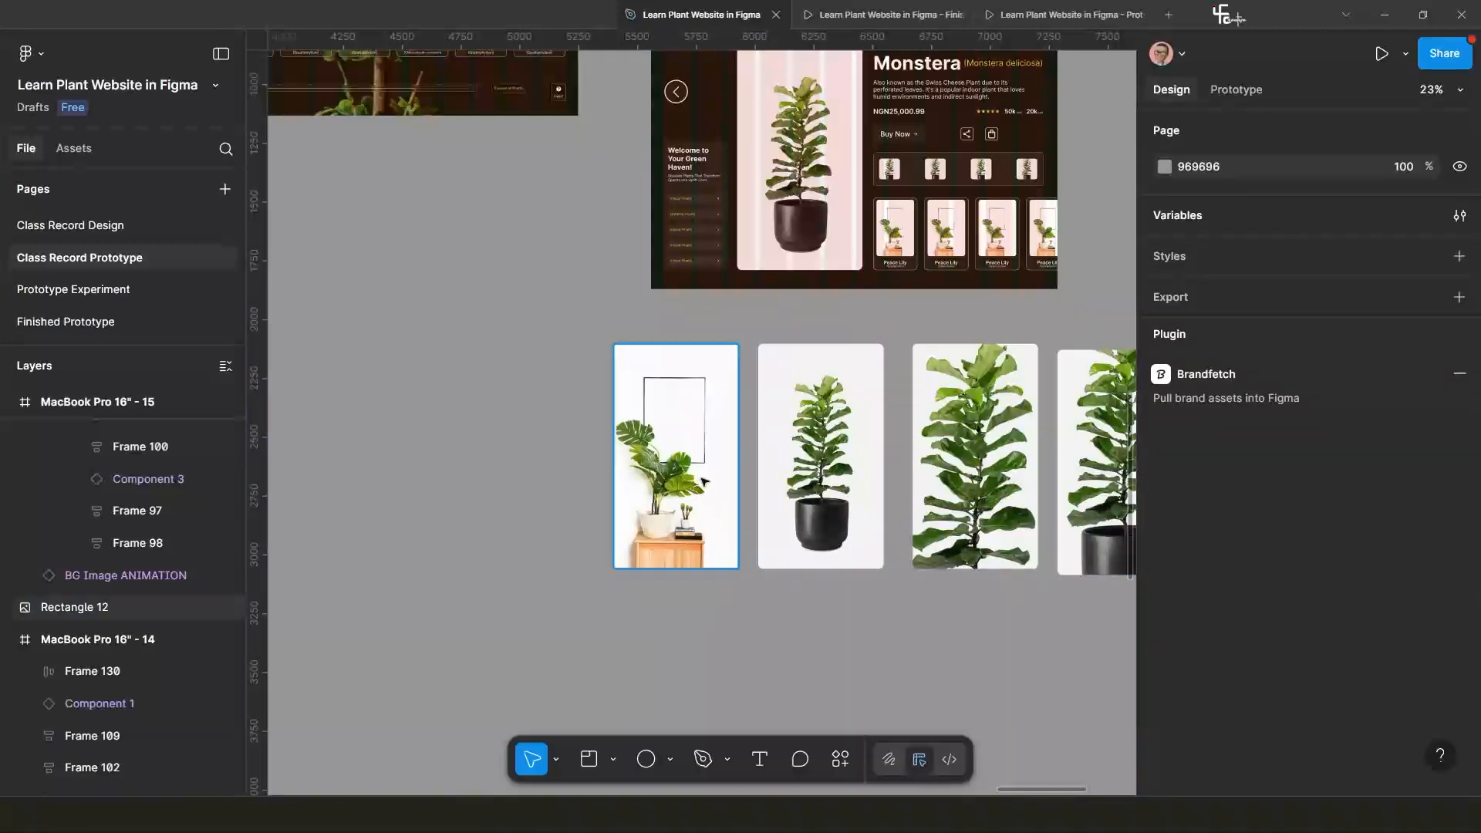
left_click_drag(698, 482, 709, 480)
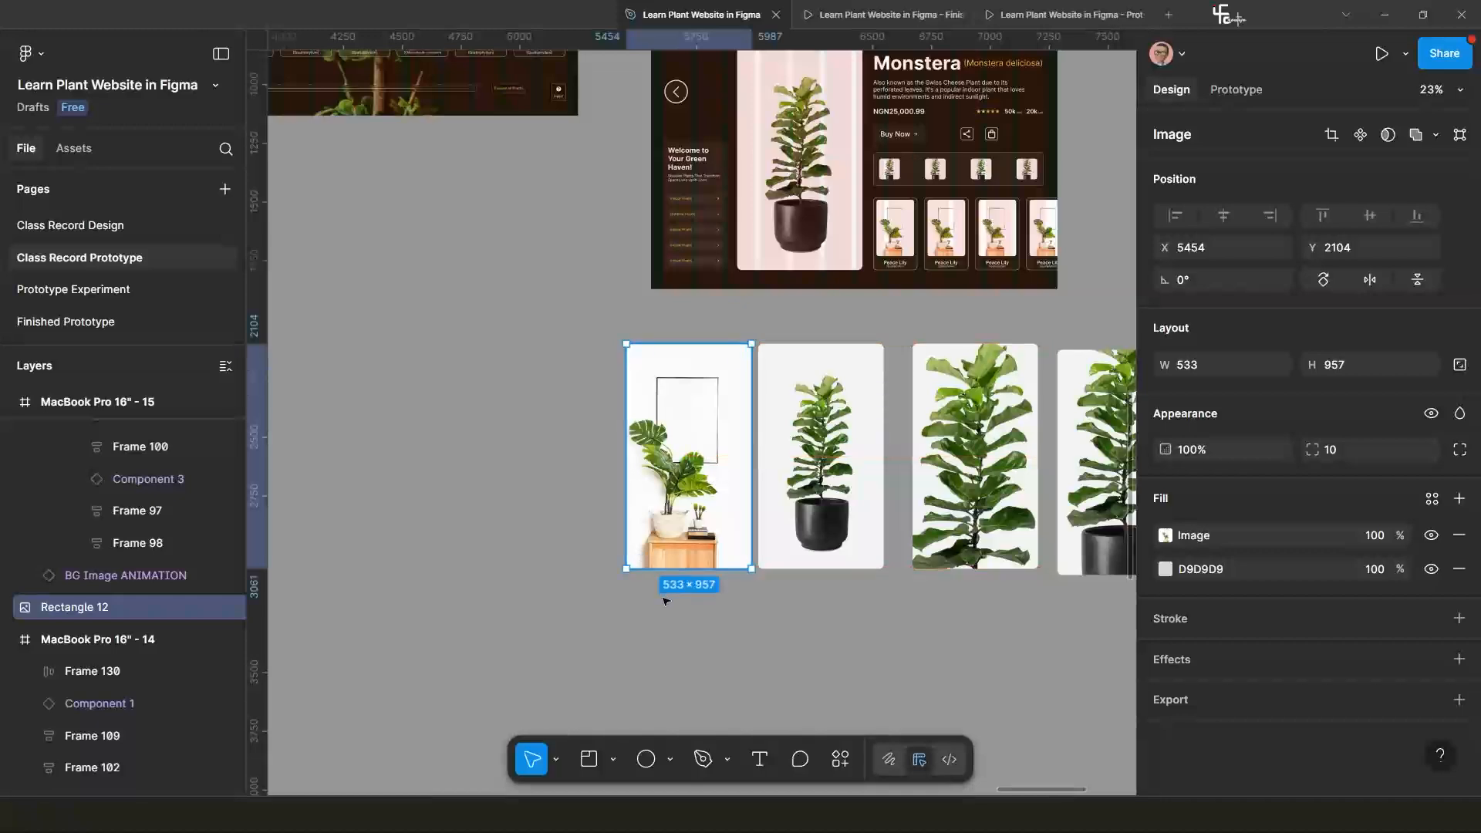
scroll(714, 618, "down", 3)
scroll(687, 652, "up", 2)
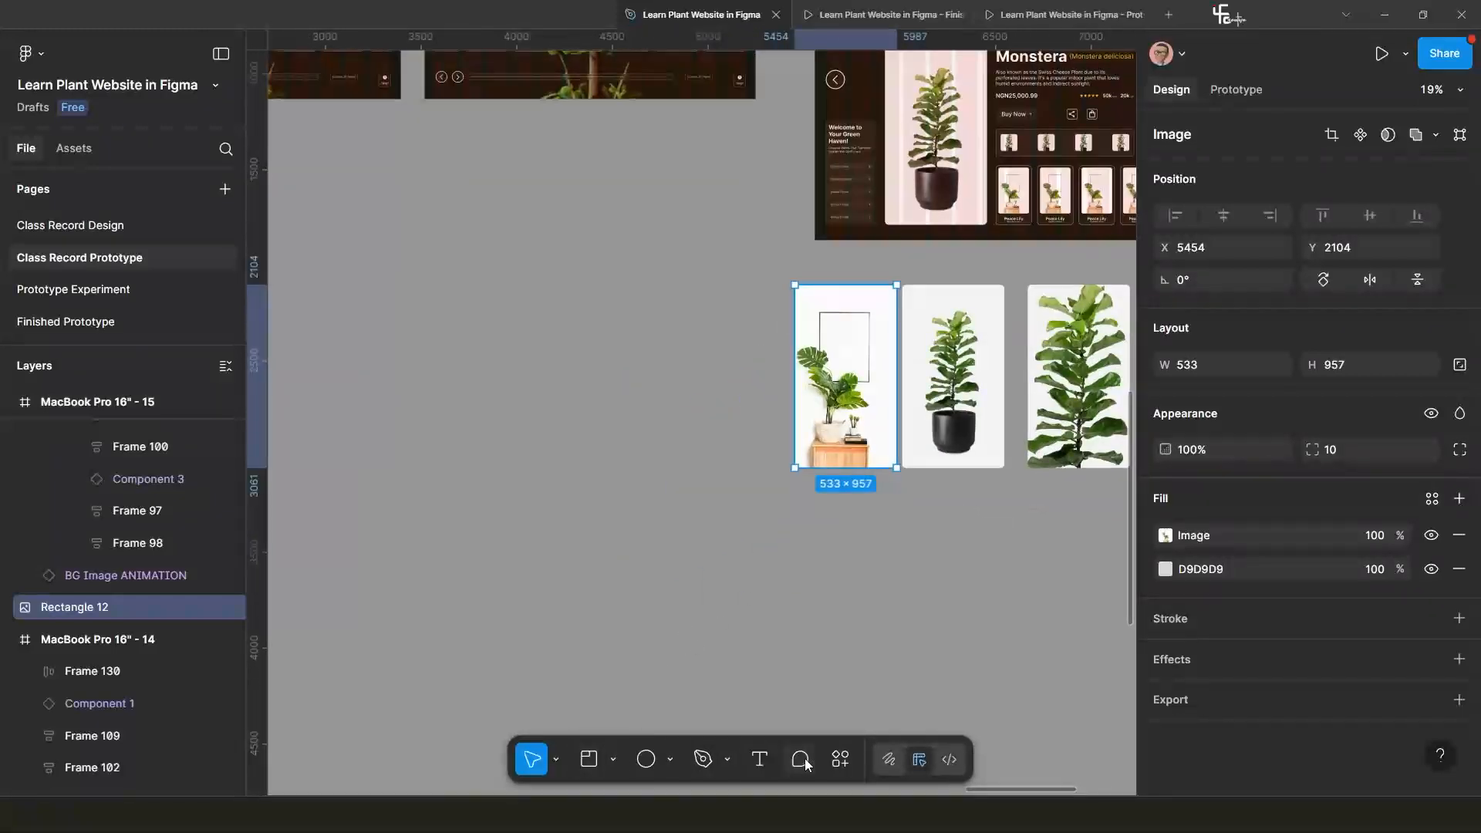
left_click_drag(849, 409, 748, 399)
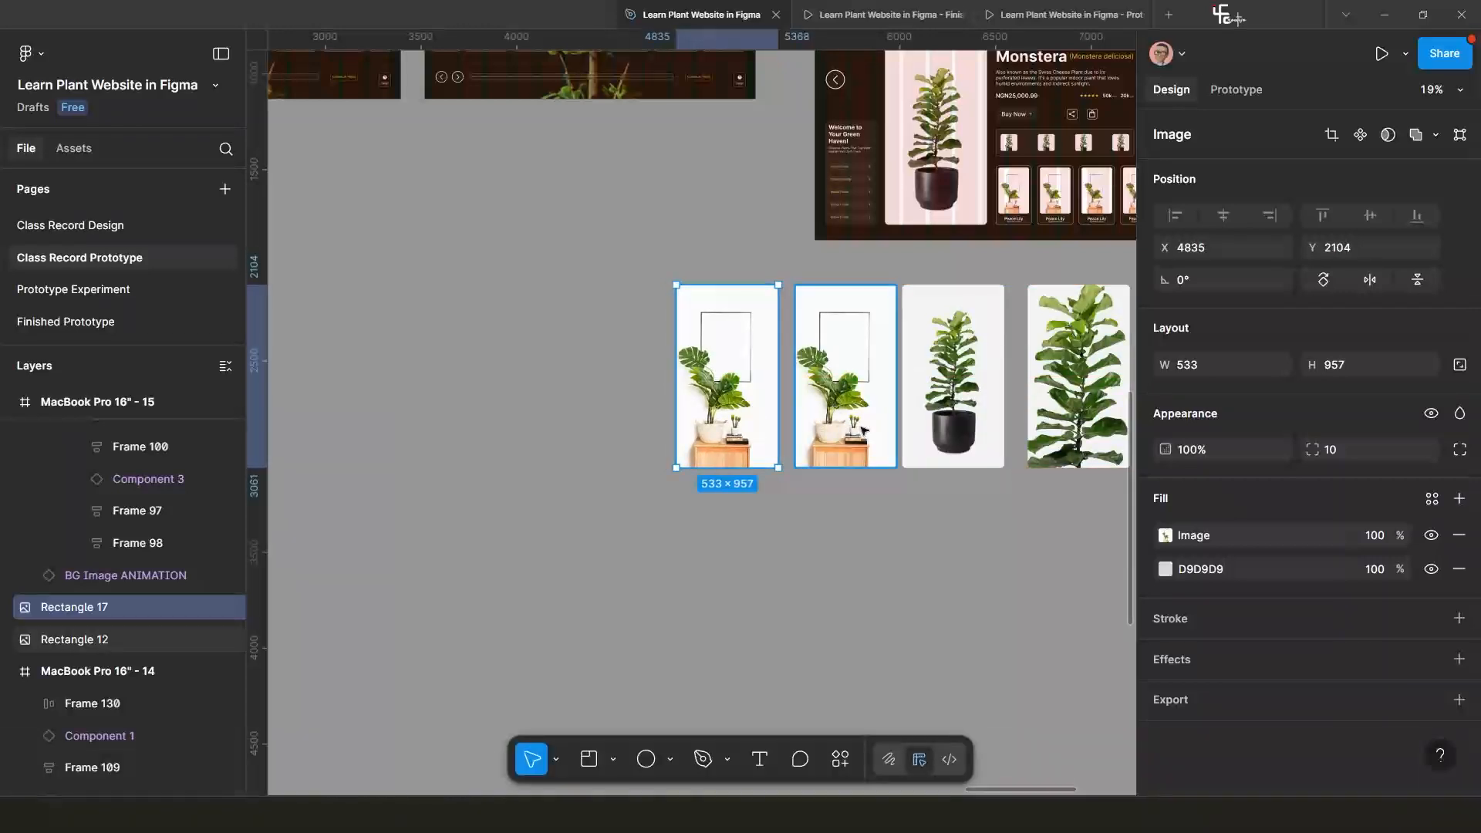
left_click_drag(739, 418, 750, 420)
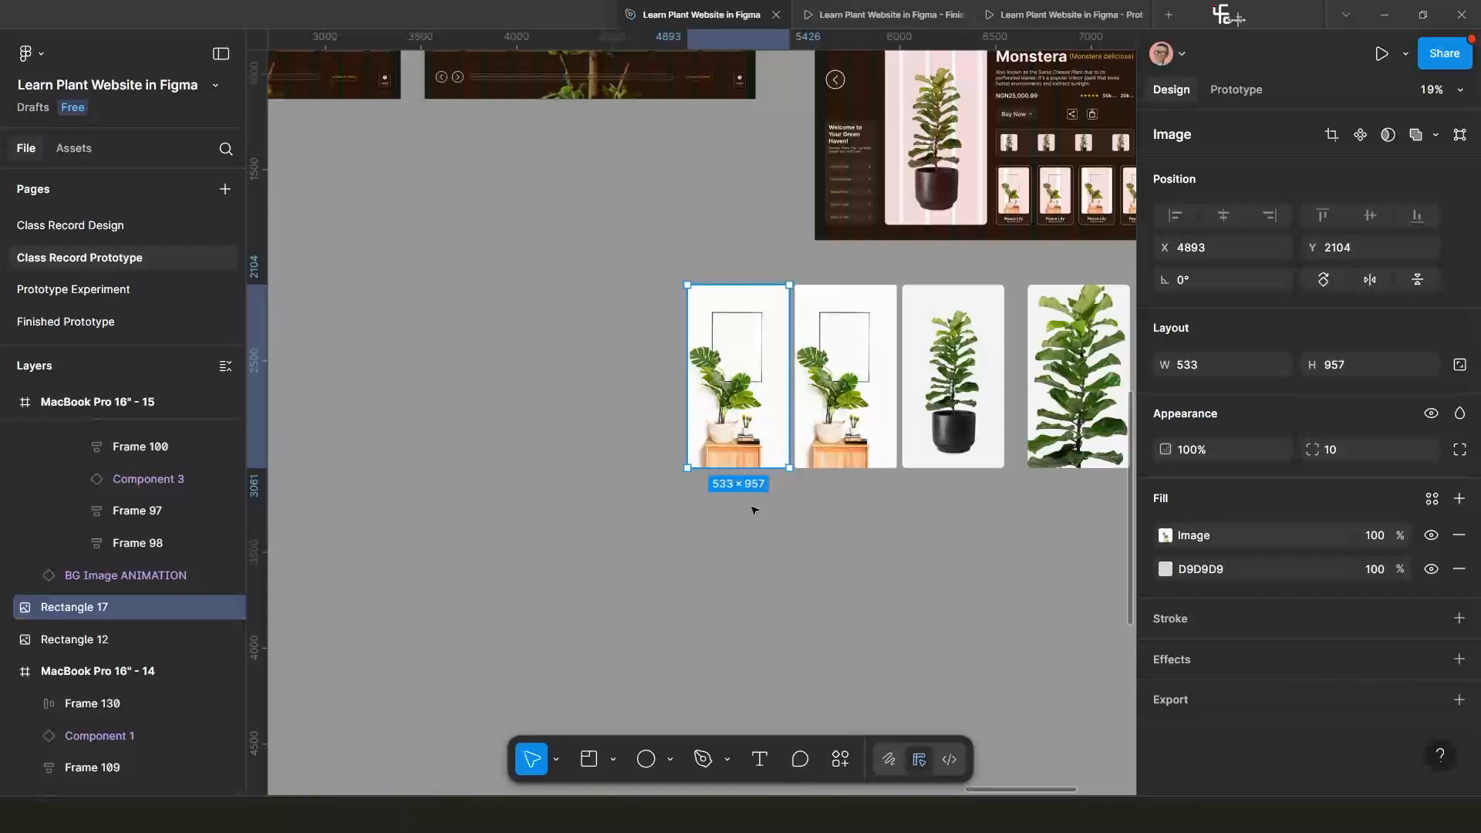
Run the Photos by Freepik plugin on the selected duplicate and search it for "plants".
left_click(841, 761)
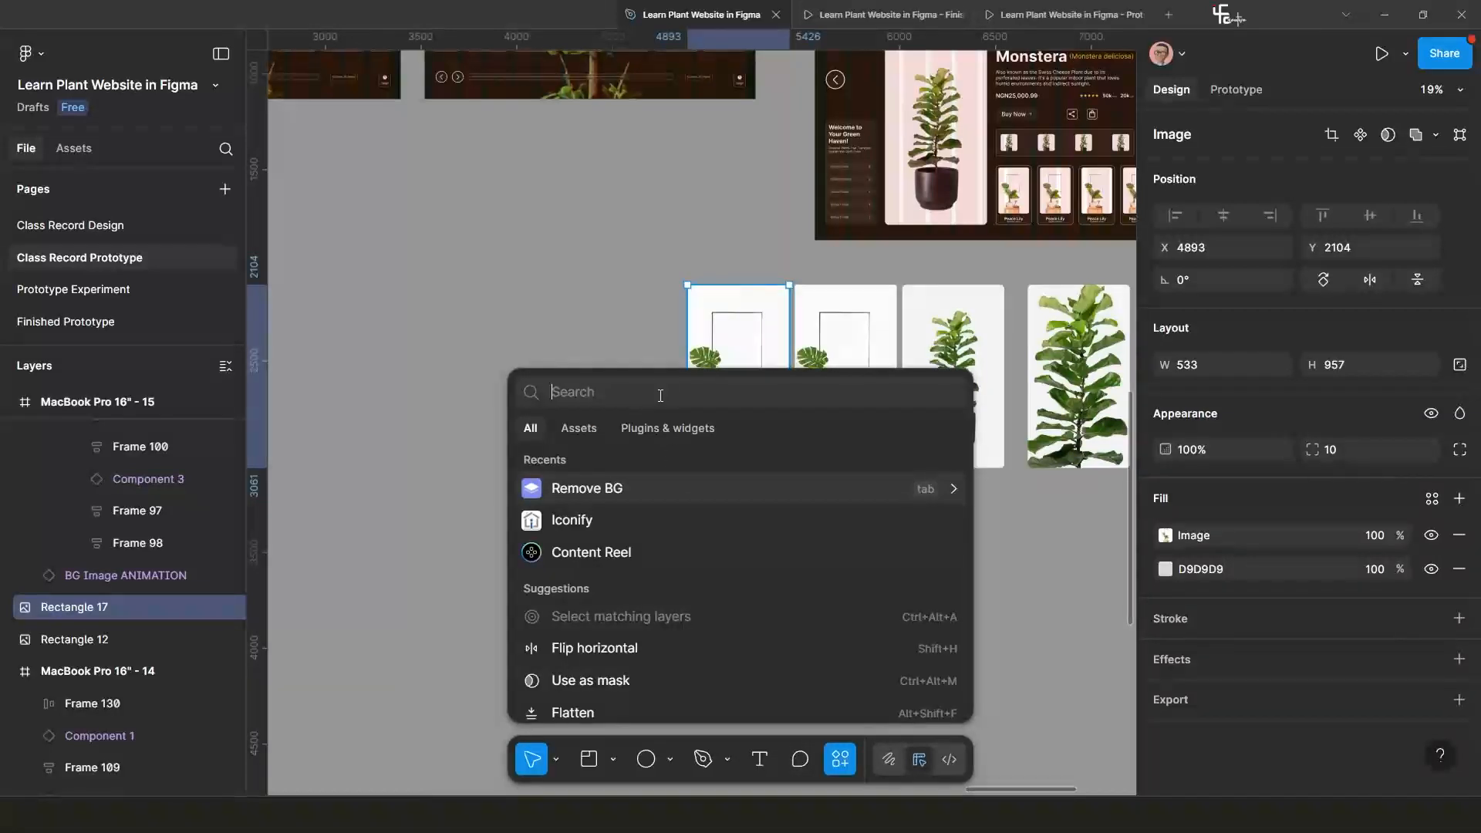
type("pho")
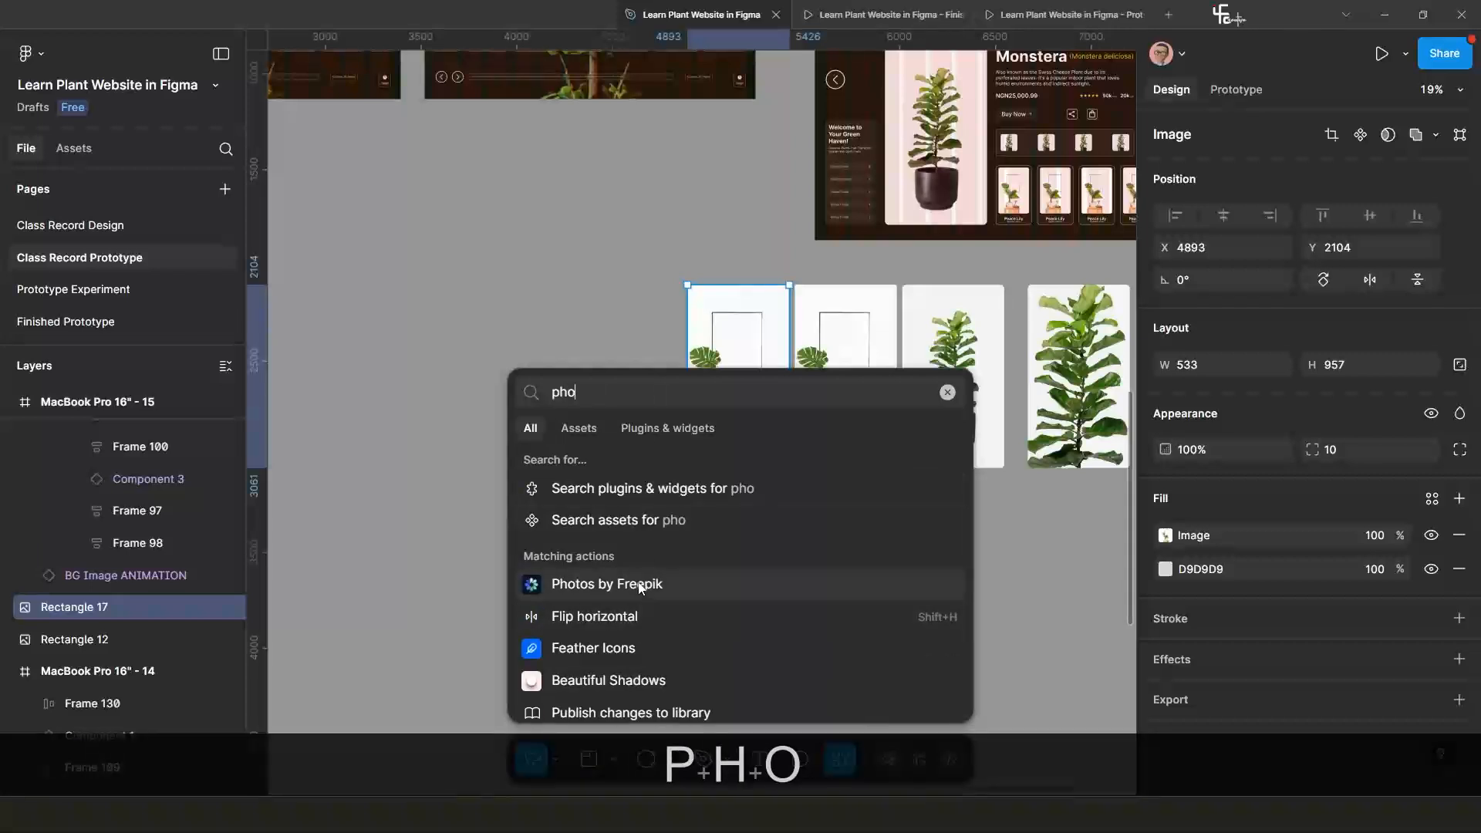
left_click(642, 585)
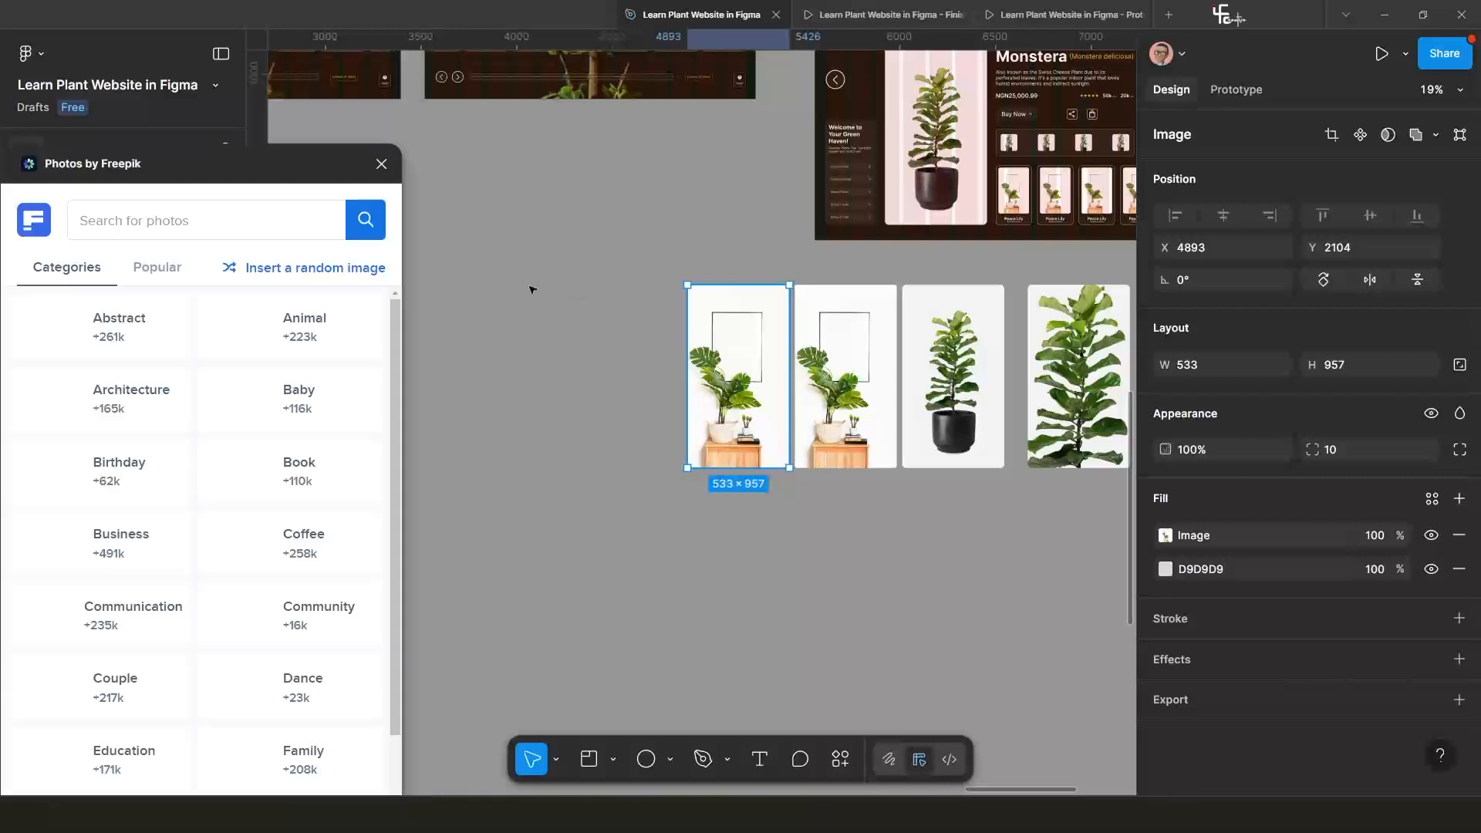
left_click_drag(169, 155, 285, 108)
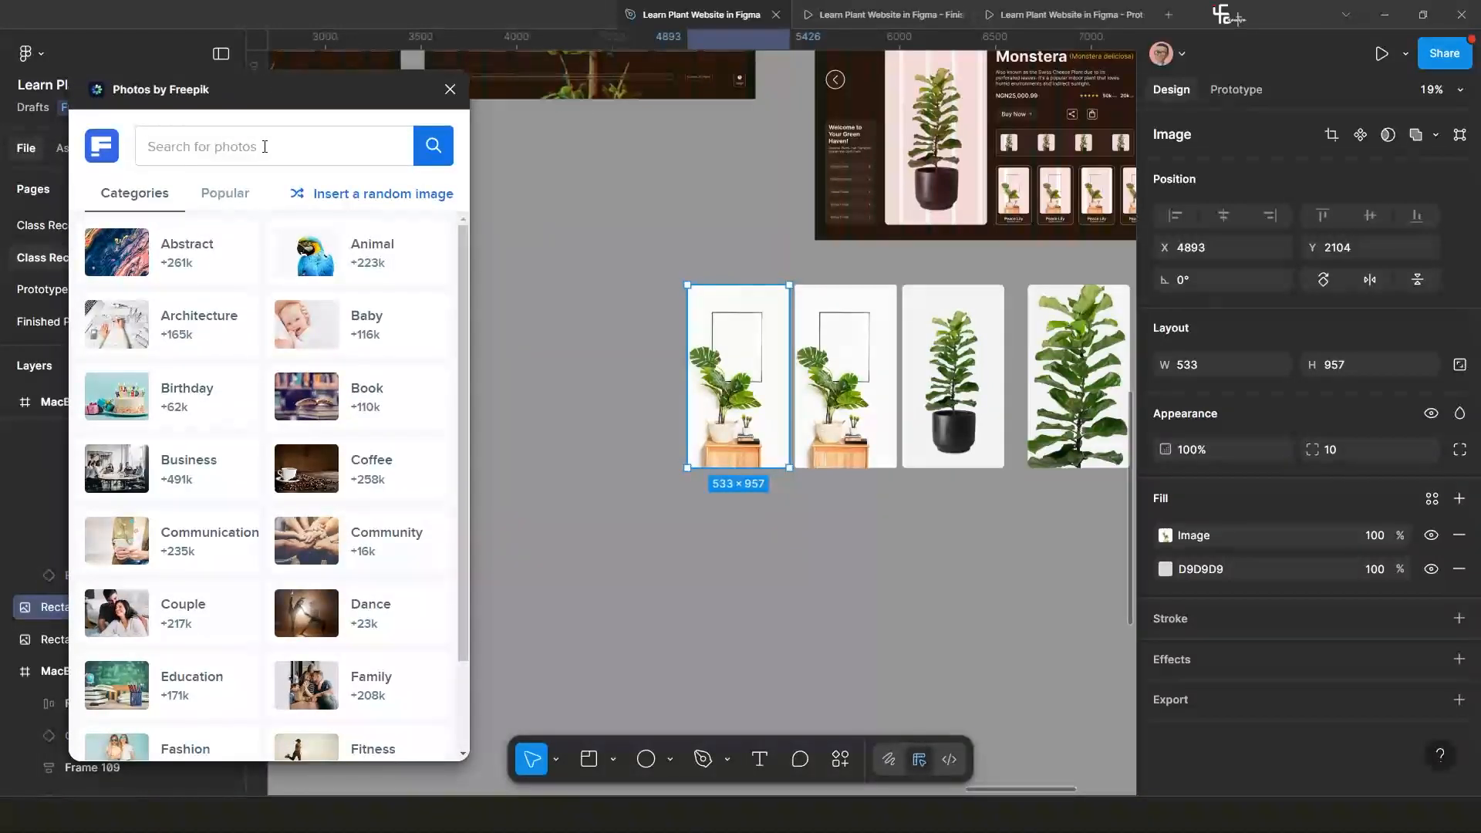
type("plant")
key("Return")
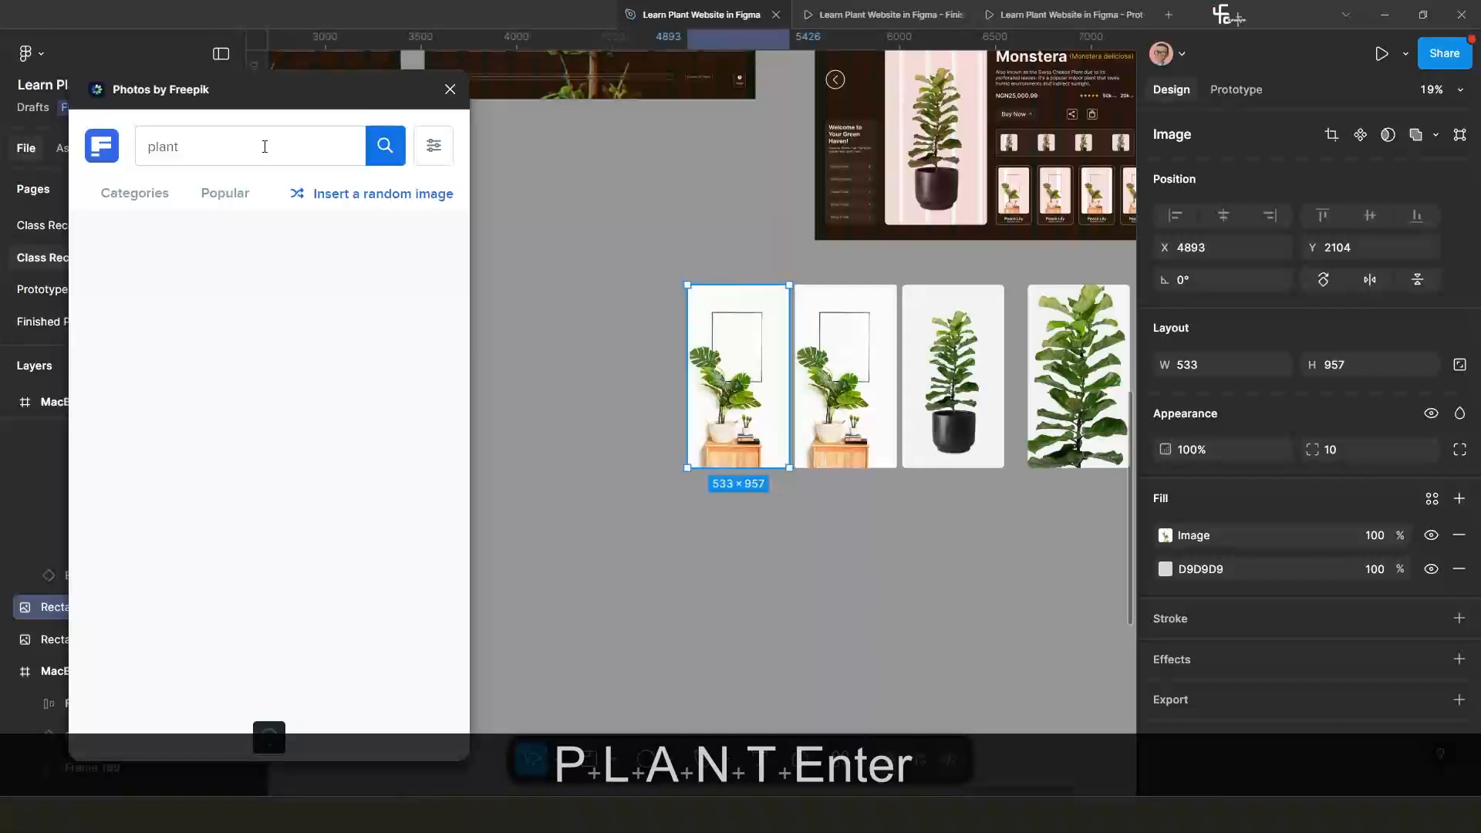
type("s")
Try a snake plant photo and a pink photo of hands holding a potted plant as the duplicate's fill.
scroll(718, 419, "up", 3)
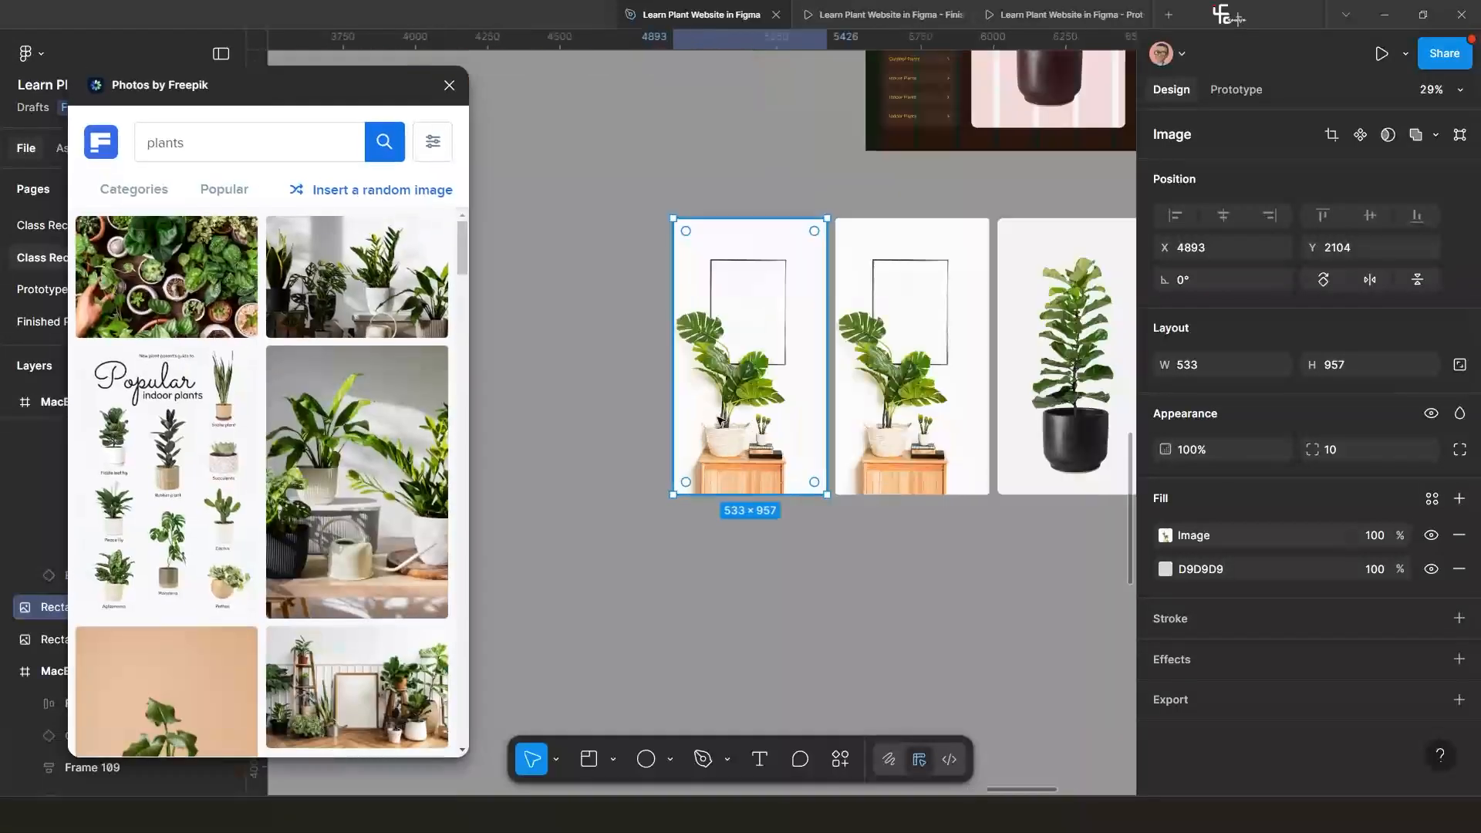
scroll(718, 419, "up", 3)
scroll(332, 602, "down", 10)
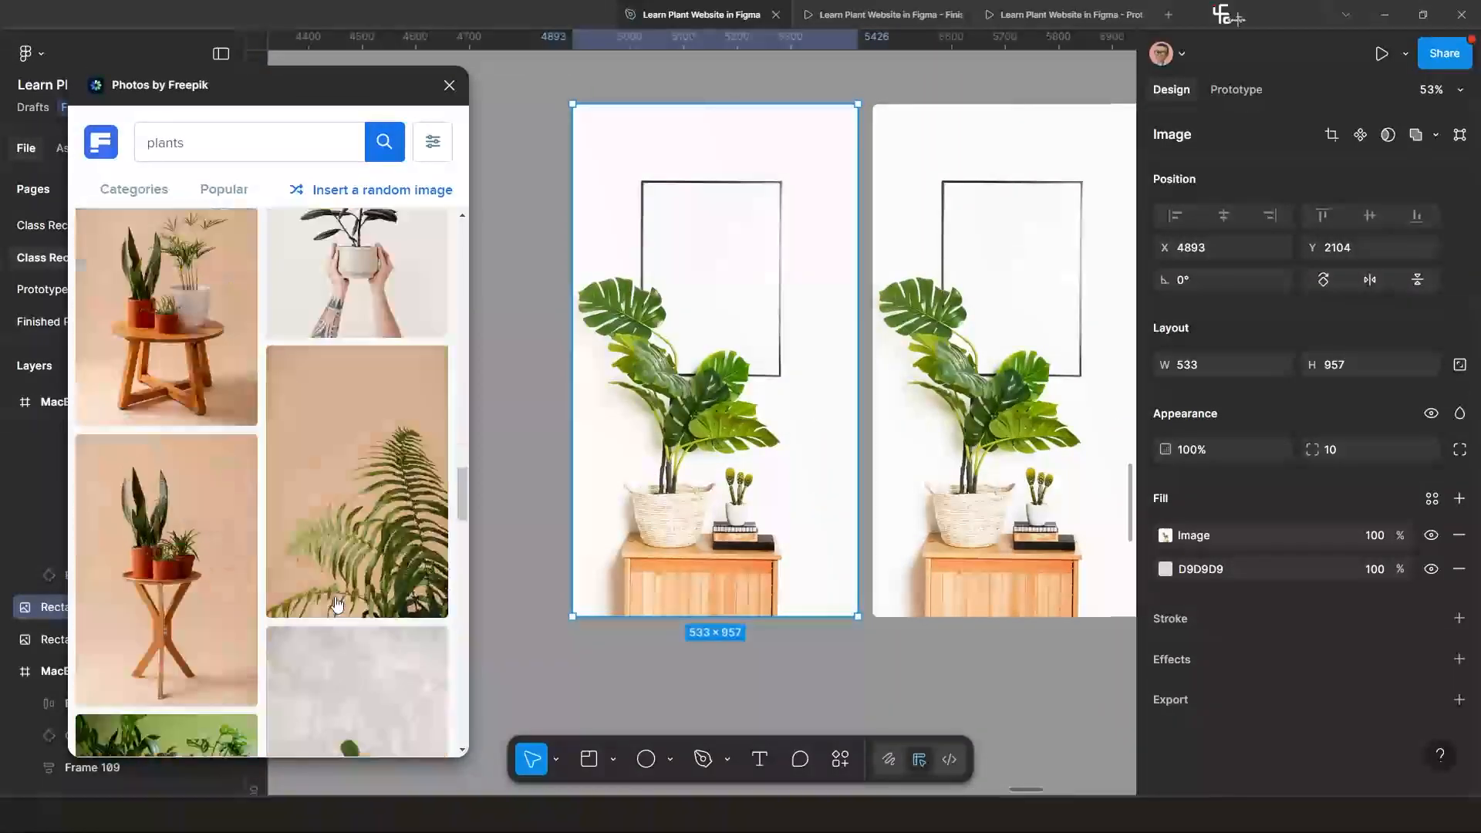
scroll(336, 603, "down", 5)
left_click(394, 425)
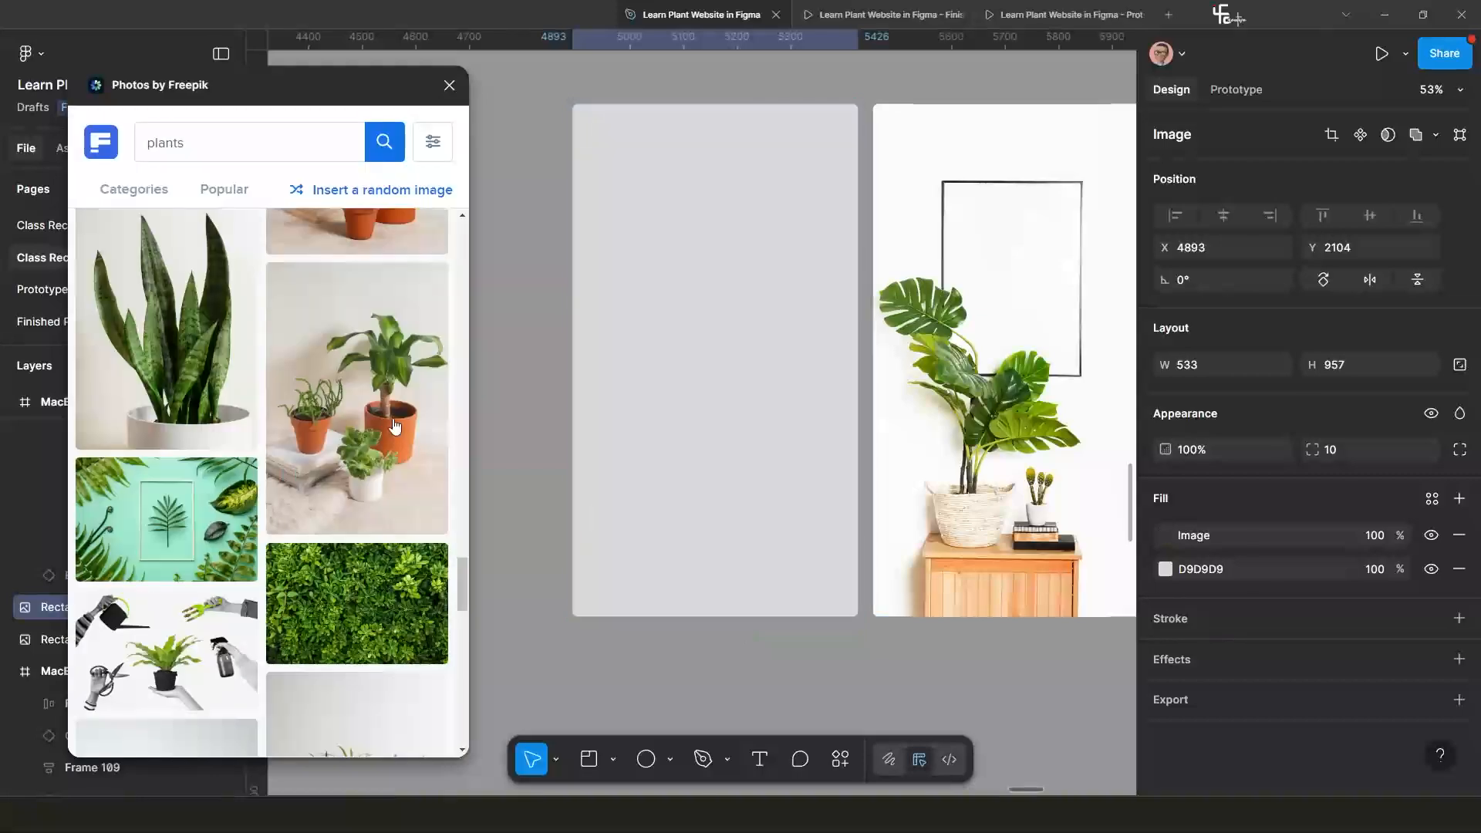
scroll(324, 510, "down", 10)
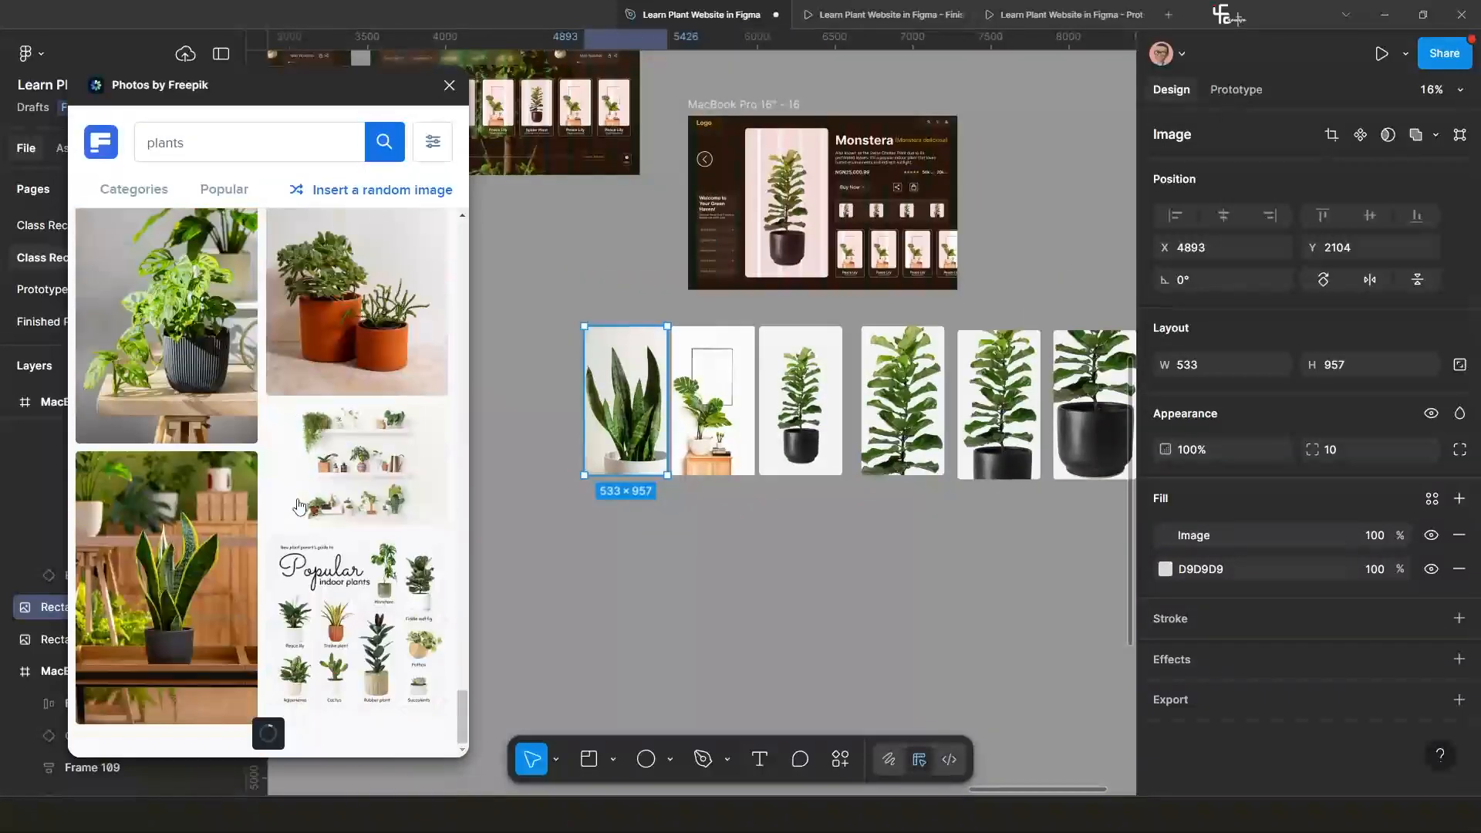
scroll(232, 401, "down", 5)
left_click(163, 301)
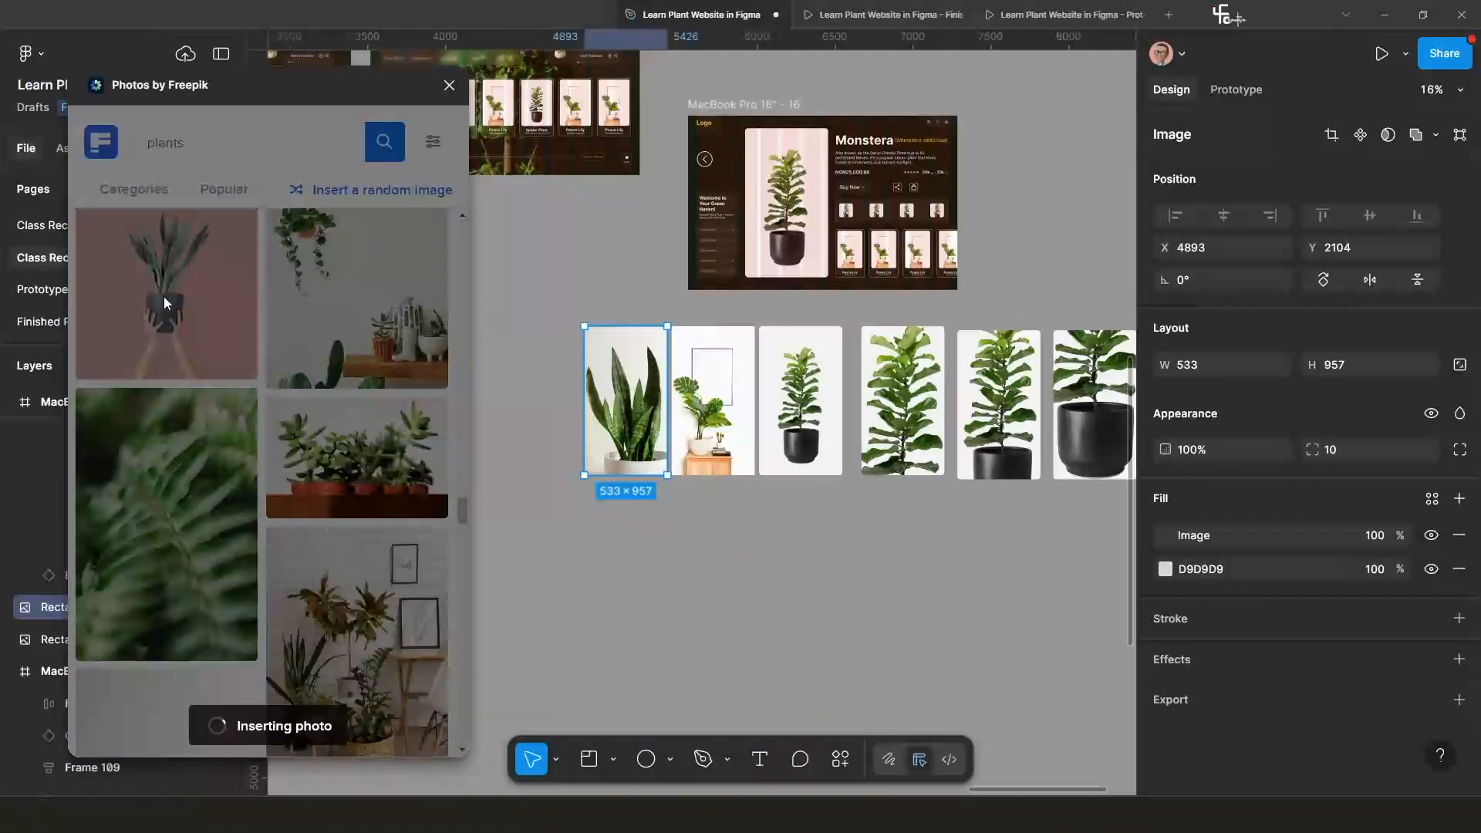
Fill the duplicate image with the Freepik photo of a potted plant on a wooden stool against a peach wall.
scroll(179, 490, "down", 10)
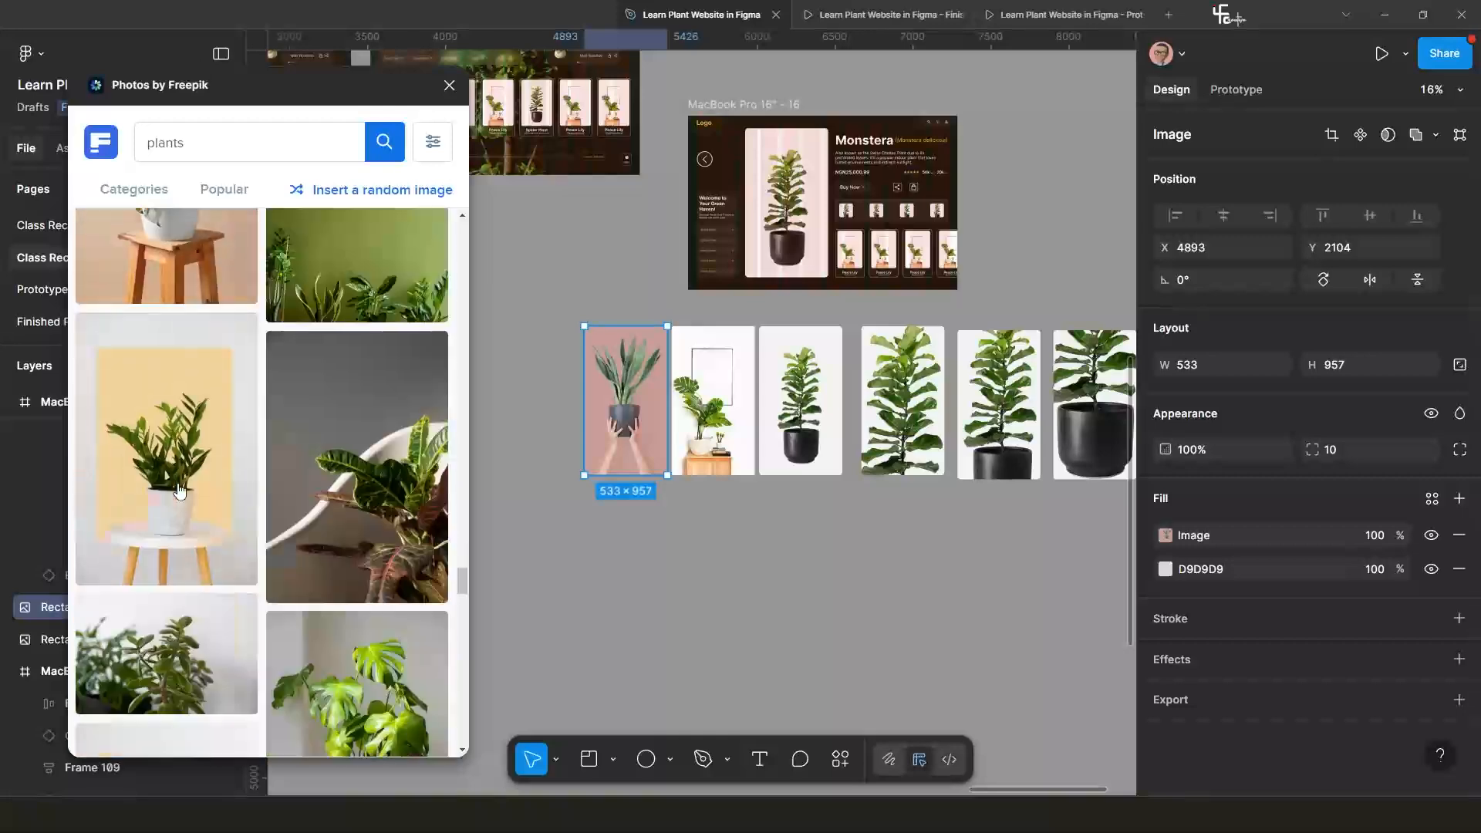
scroll(179, 490, "up", 4)
left_click(175, 470)
scroll(586, 428, "up", 3)
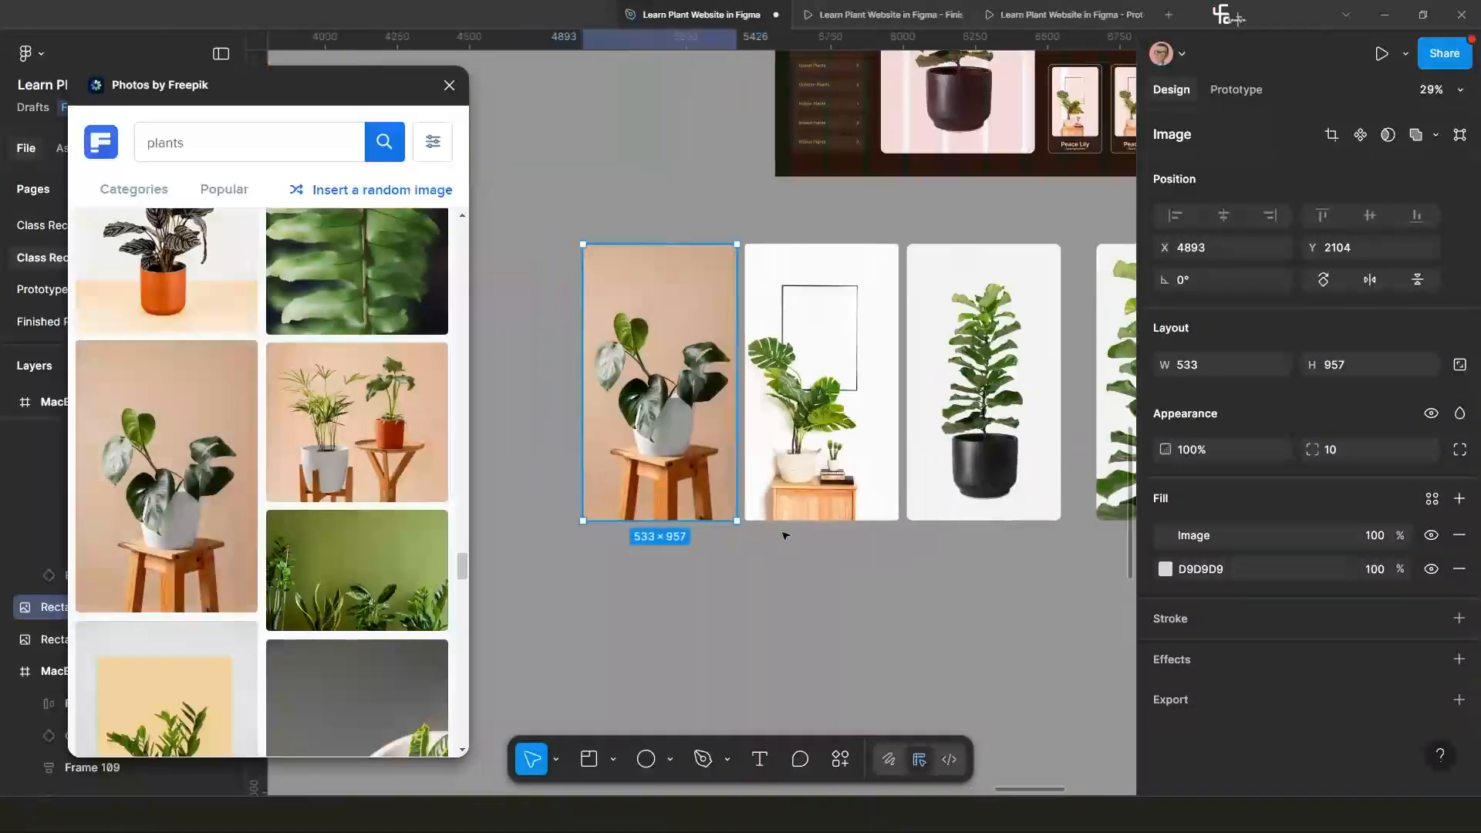
scroll(797, 538, "down", 3)
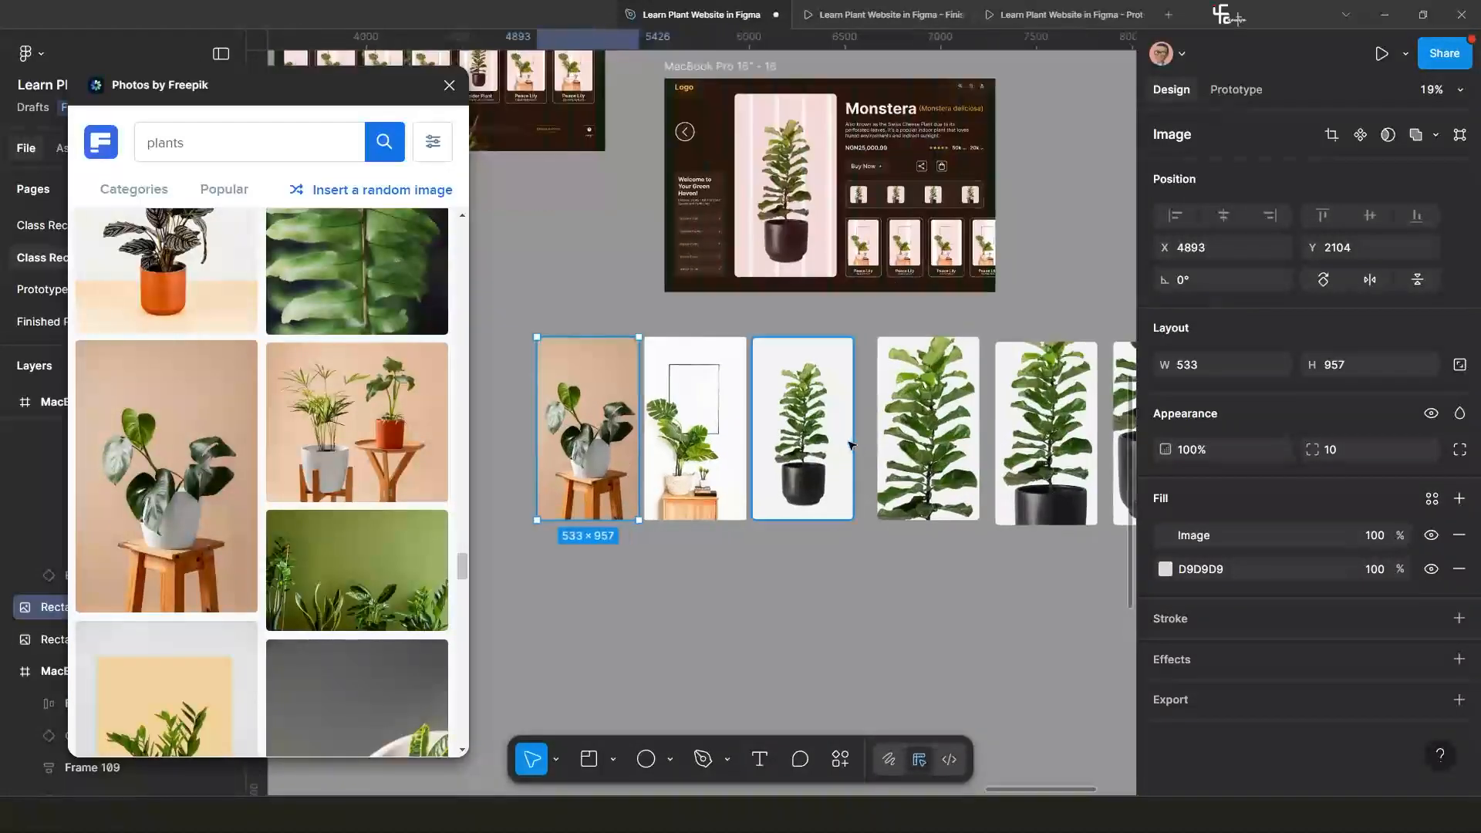
scroll(849, 436, "up", 3)
scroll(837, 324, "down", 3)
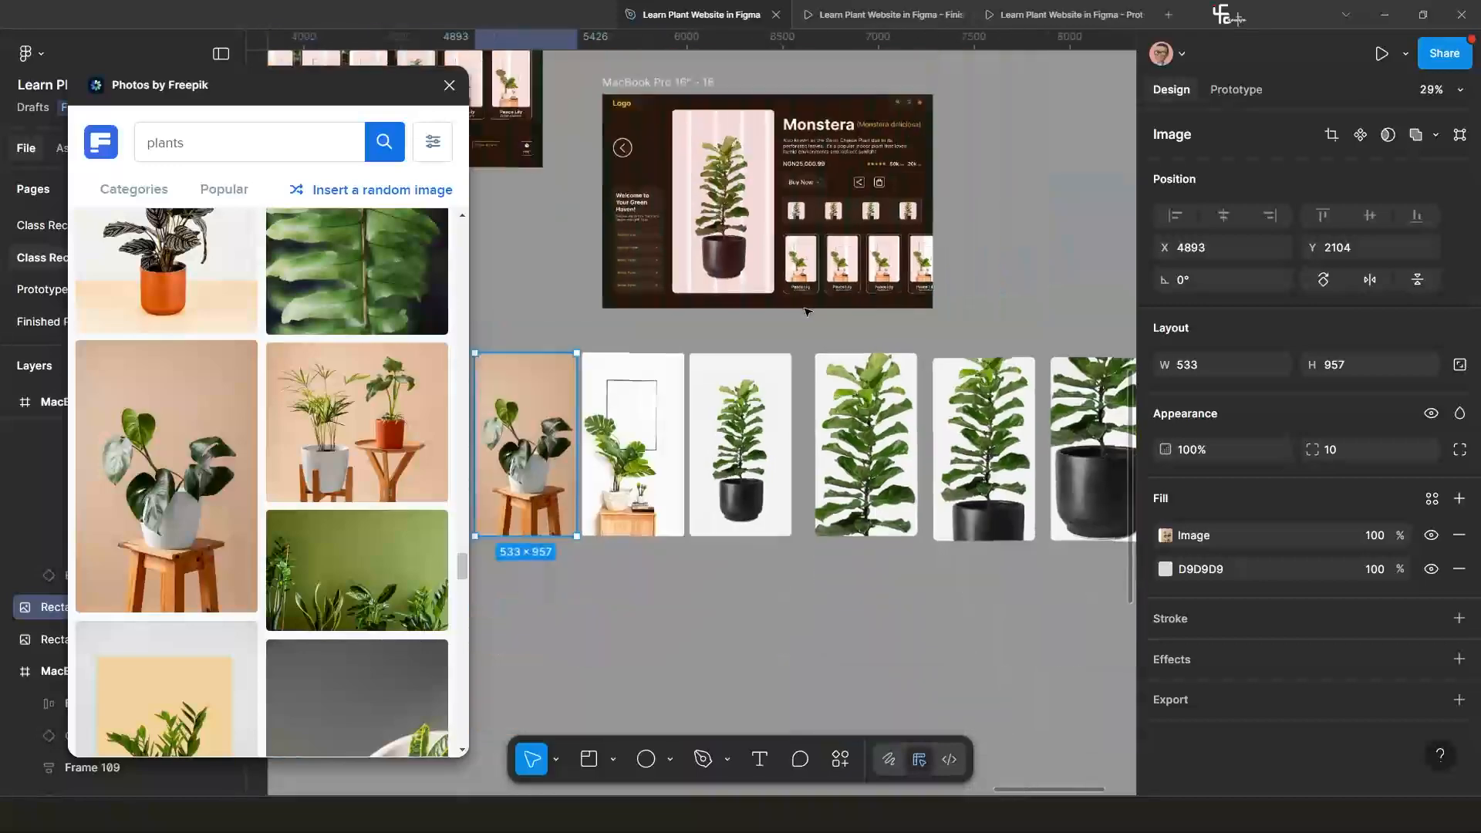
scroll(837, 324, "up", 5)
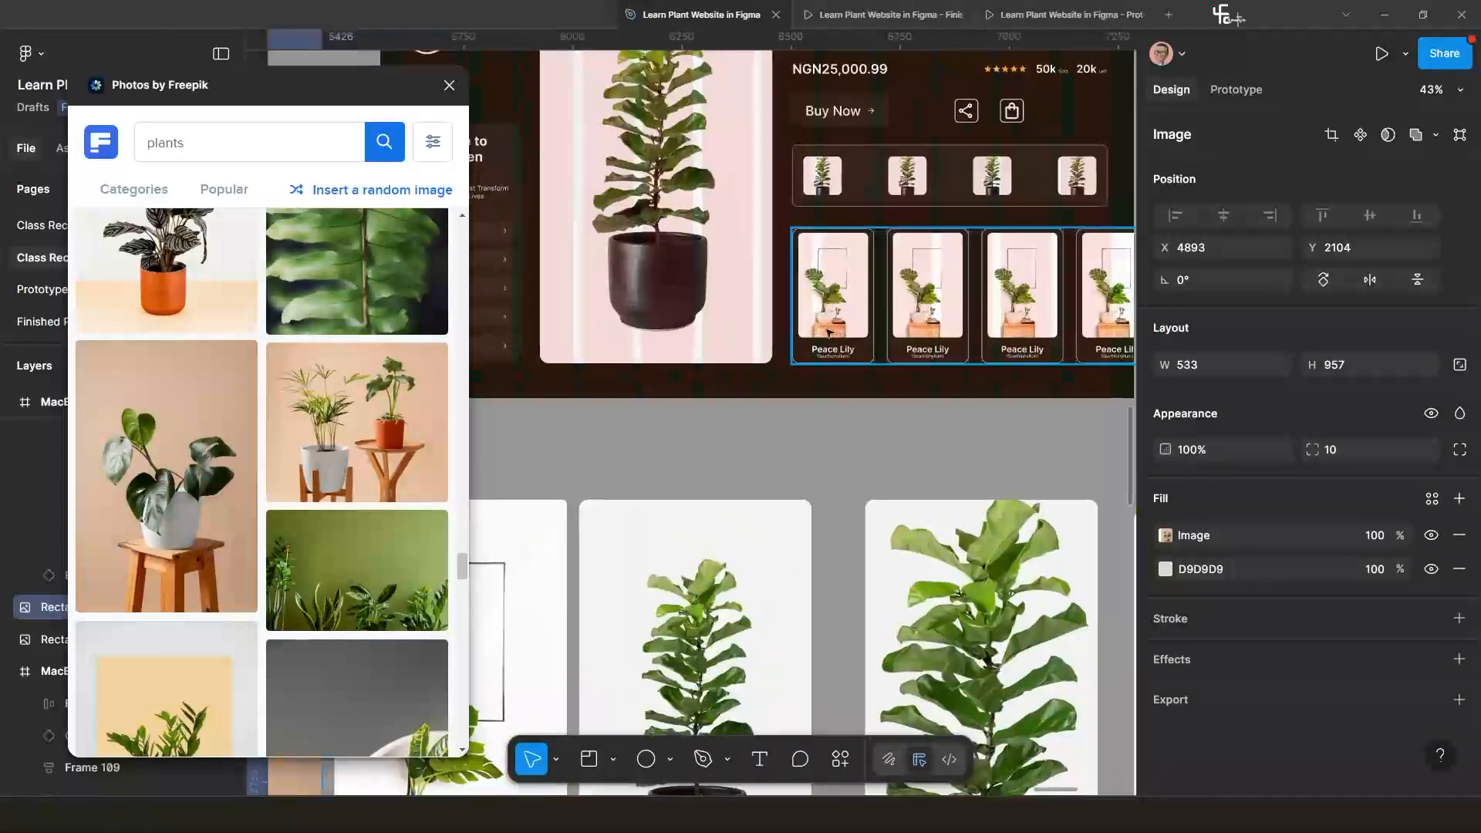
scroll(789, 437, "down", 5)
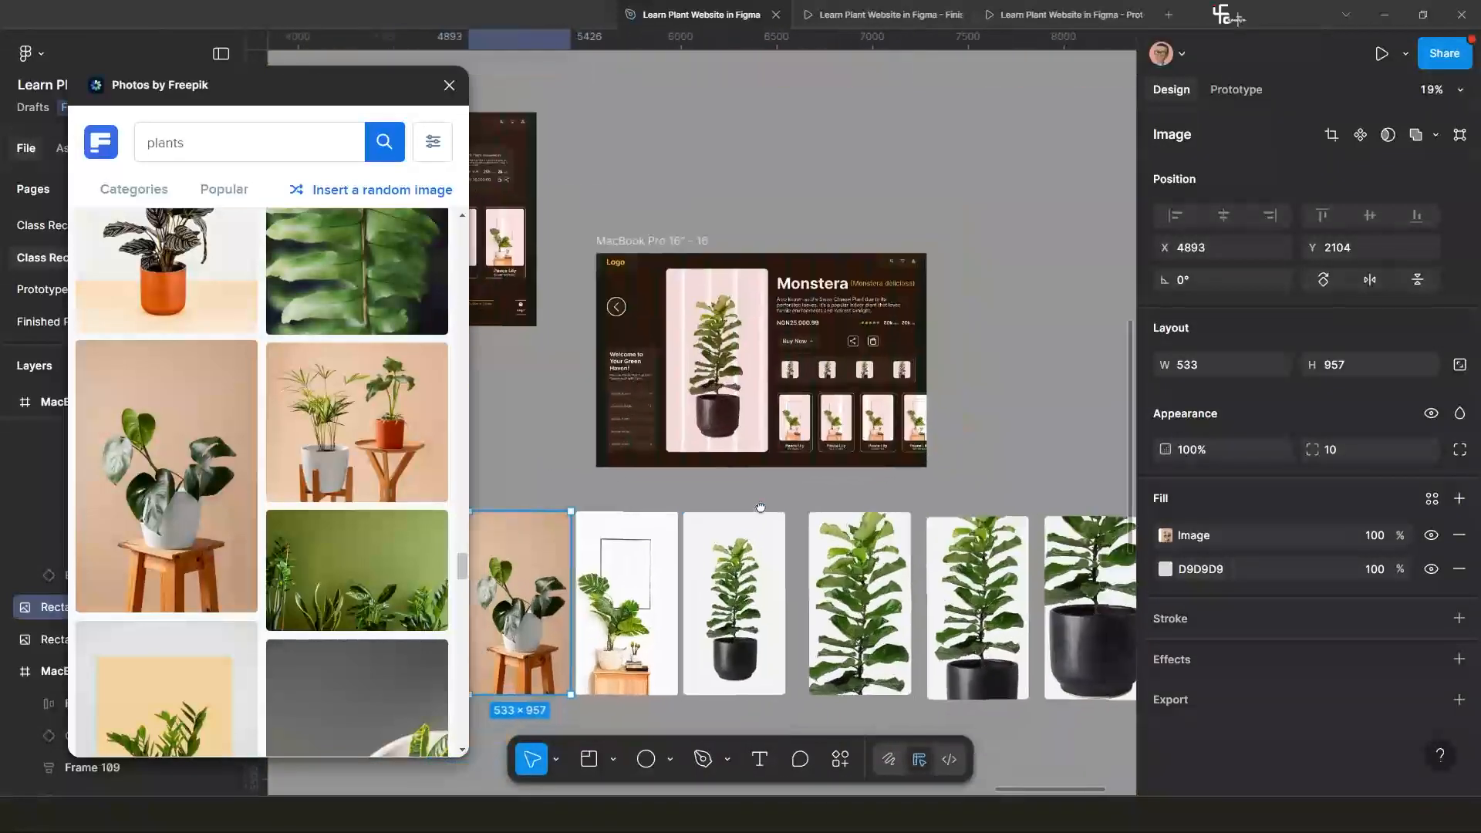
scroll(802, 470, "up", 2)
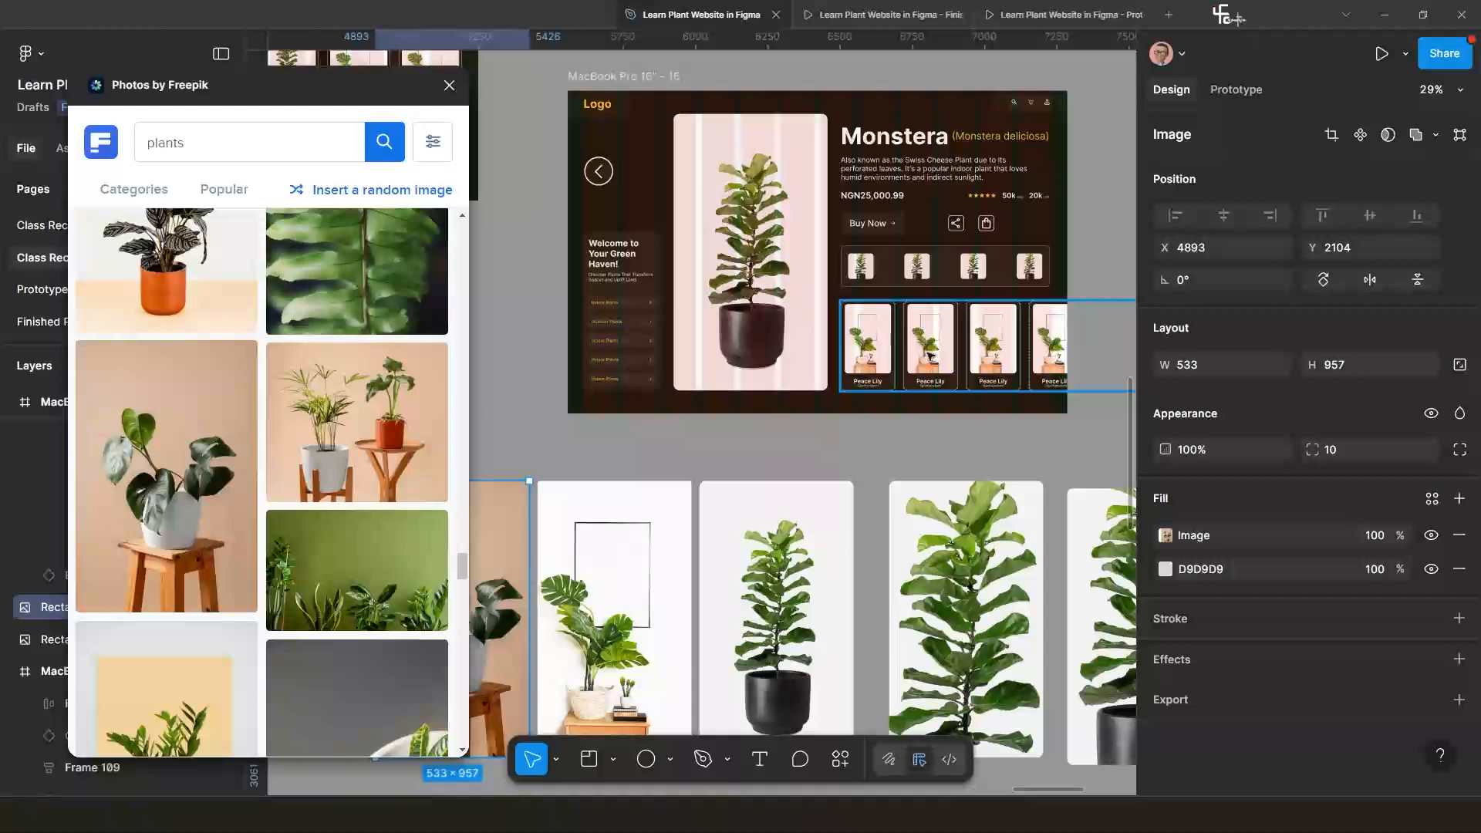
Fill the second Peace Lily card's image with the Freepik photo of a potted plant on a wooden stool against a peach wall.
left_click(932, 352)
double_click(932, 351)
double_click(933, 353)
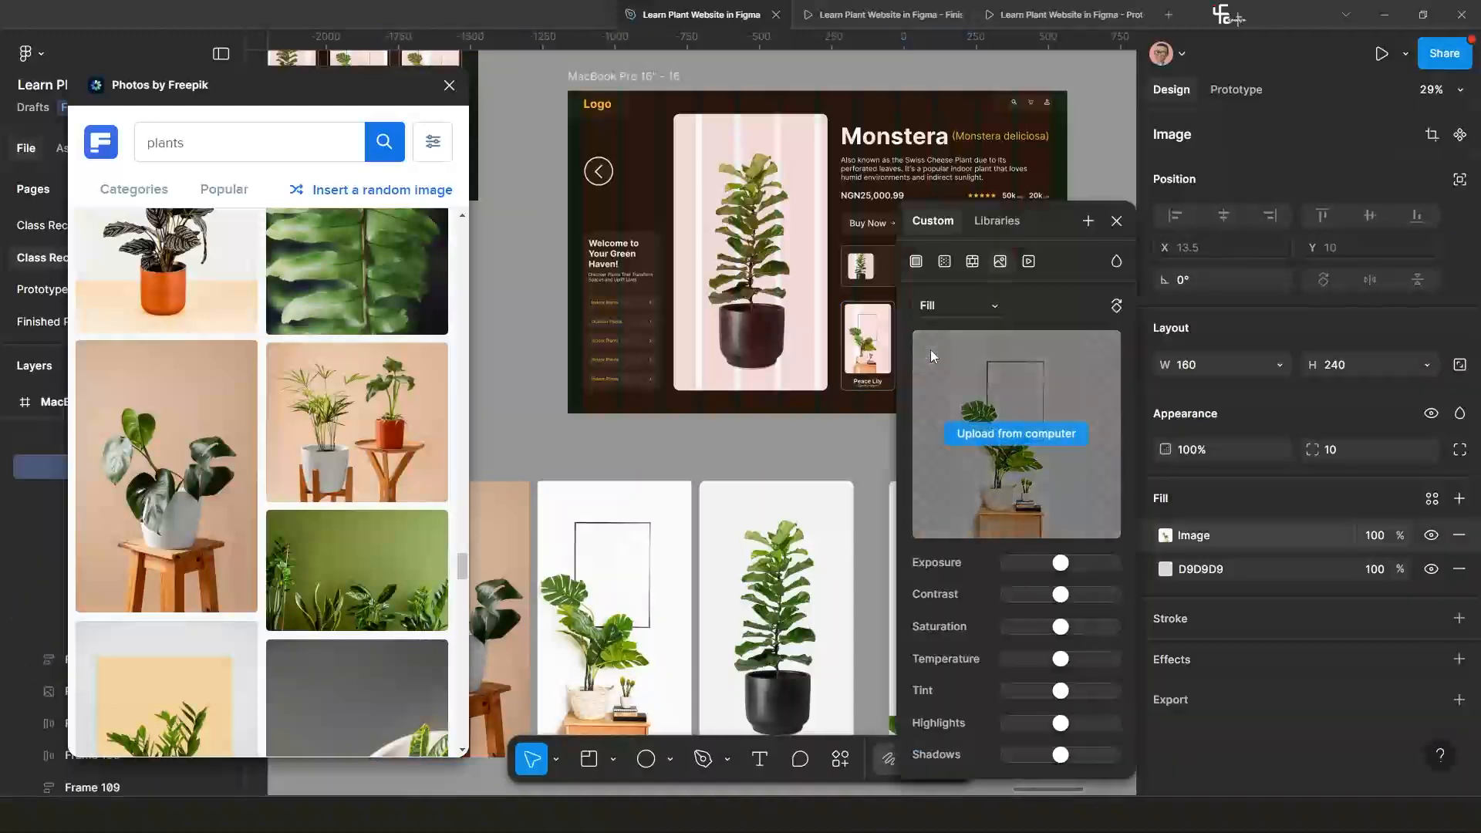
left_click(1117, 221)
scroll(816, 389, "up", 8)
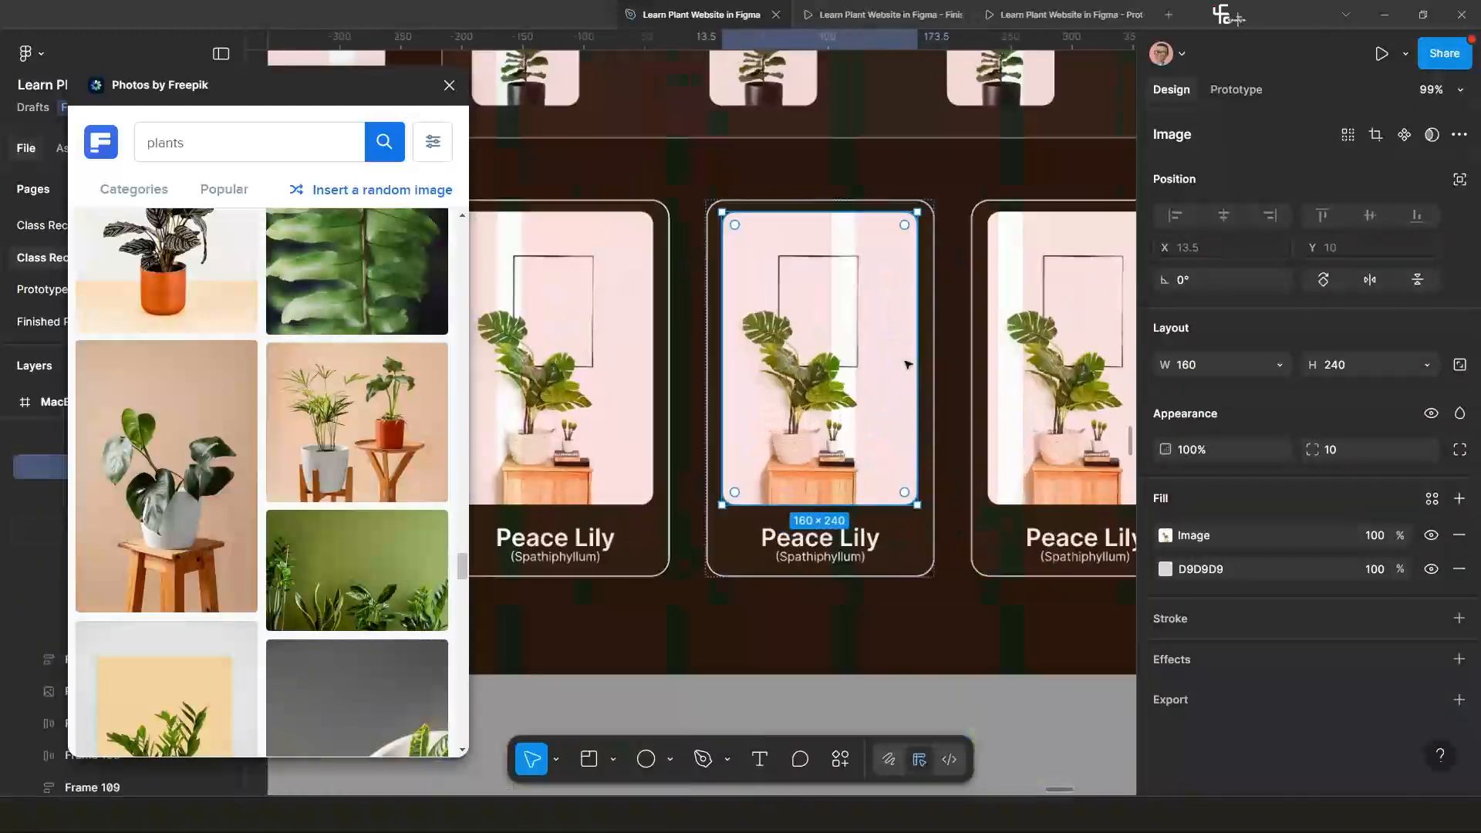
left_click(180, 476)
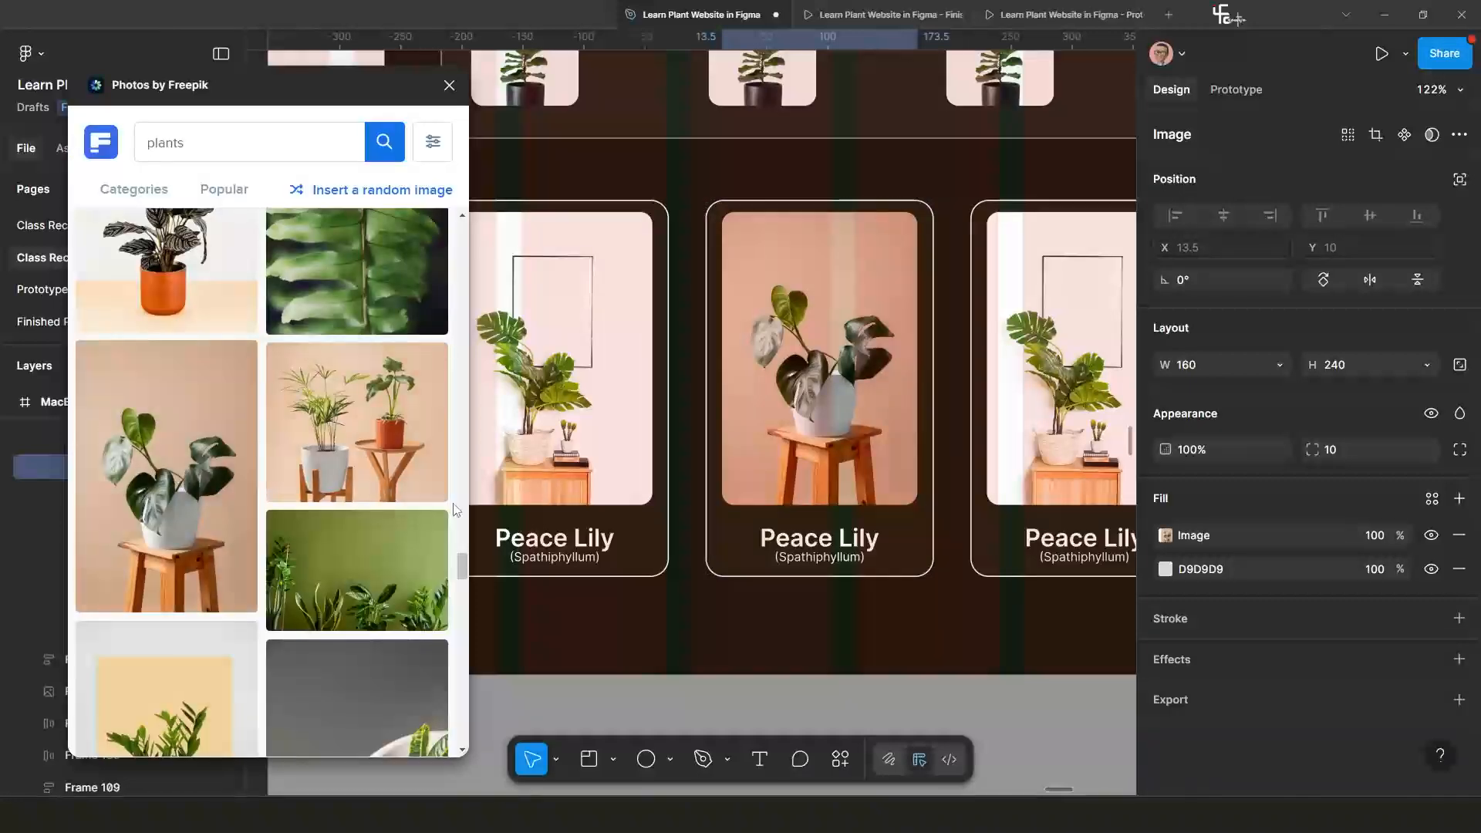
Select the third Peace Lily card's image and look through the Freepik "plants" photos for a replacement.
scroll(606, 511, "down", 4)
scroll(606, 512, "down", 7)
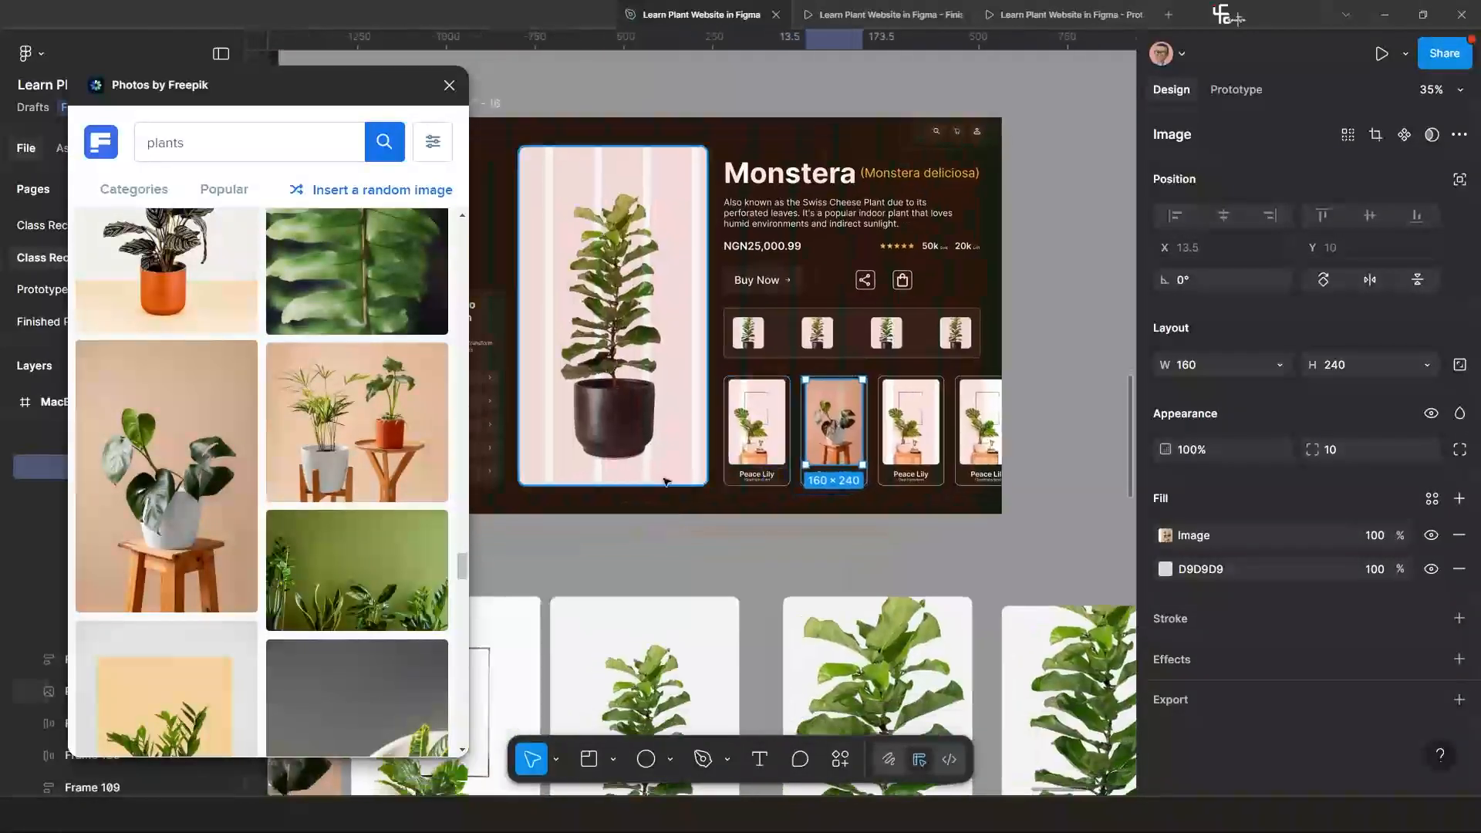
left_click_drag(693, 492, 696, 430)
scroll(733, 479, "up", 3)
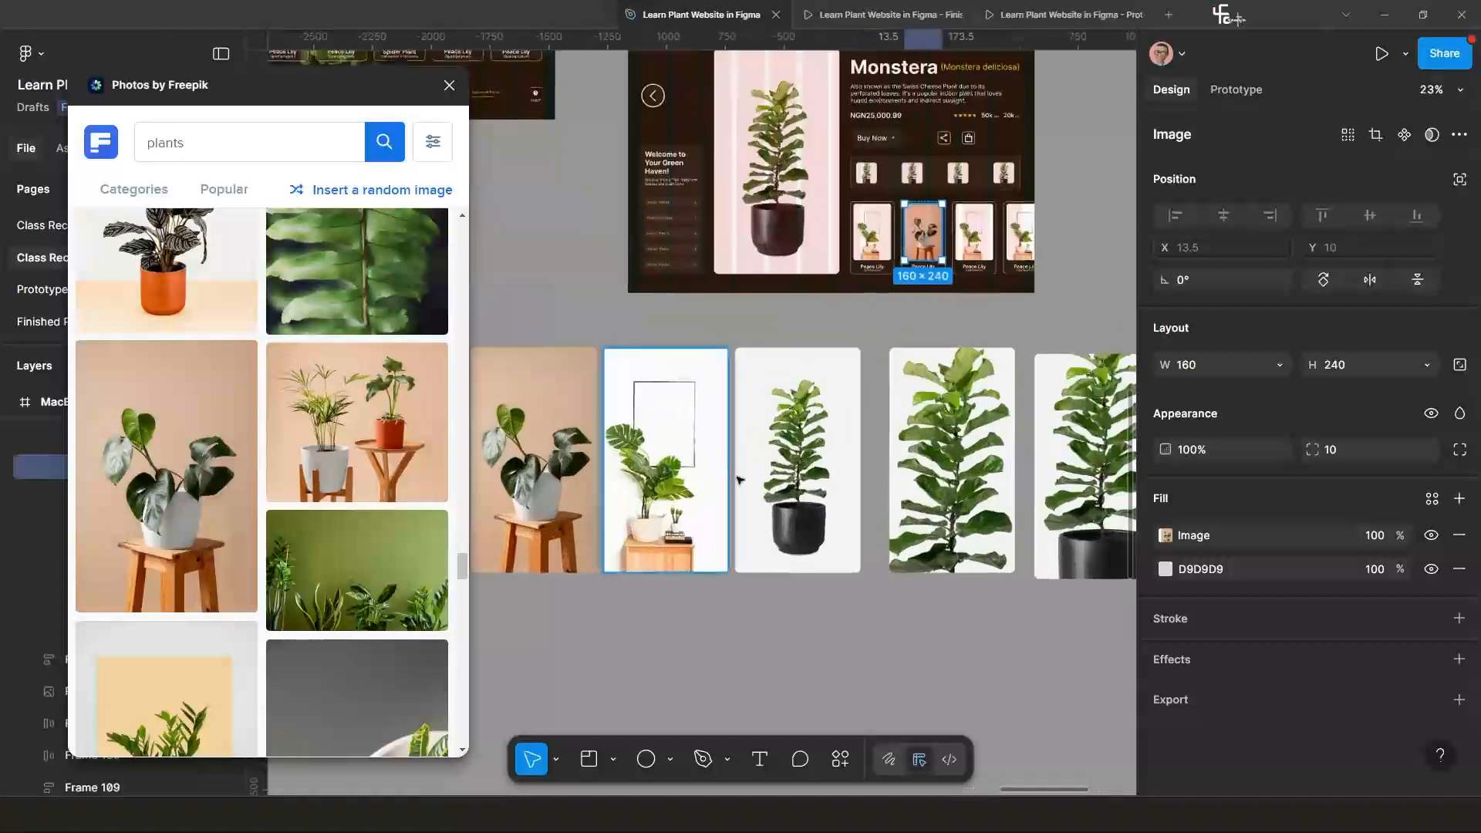
left_click_drag(758, 483, 675, 476)
scroll(691, 472, "down", 2)
scroll(675, 476, "up", 3)
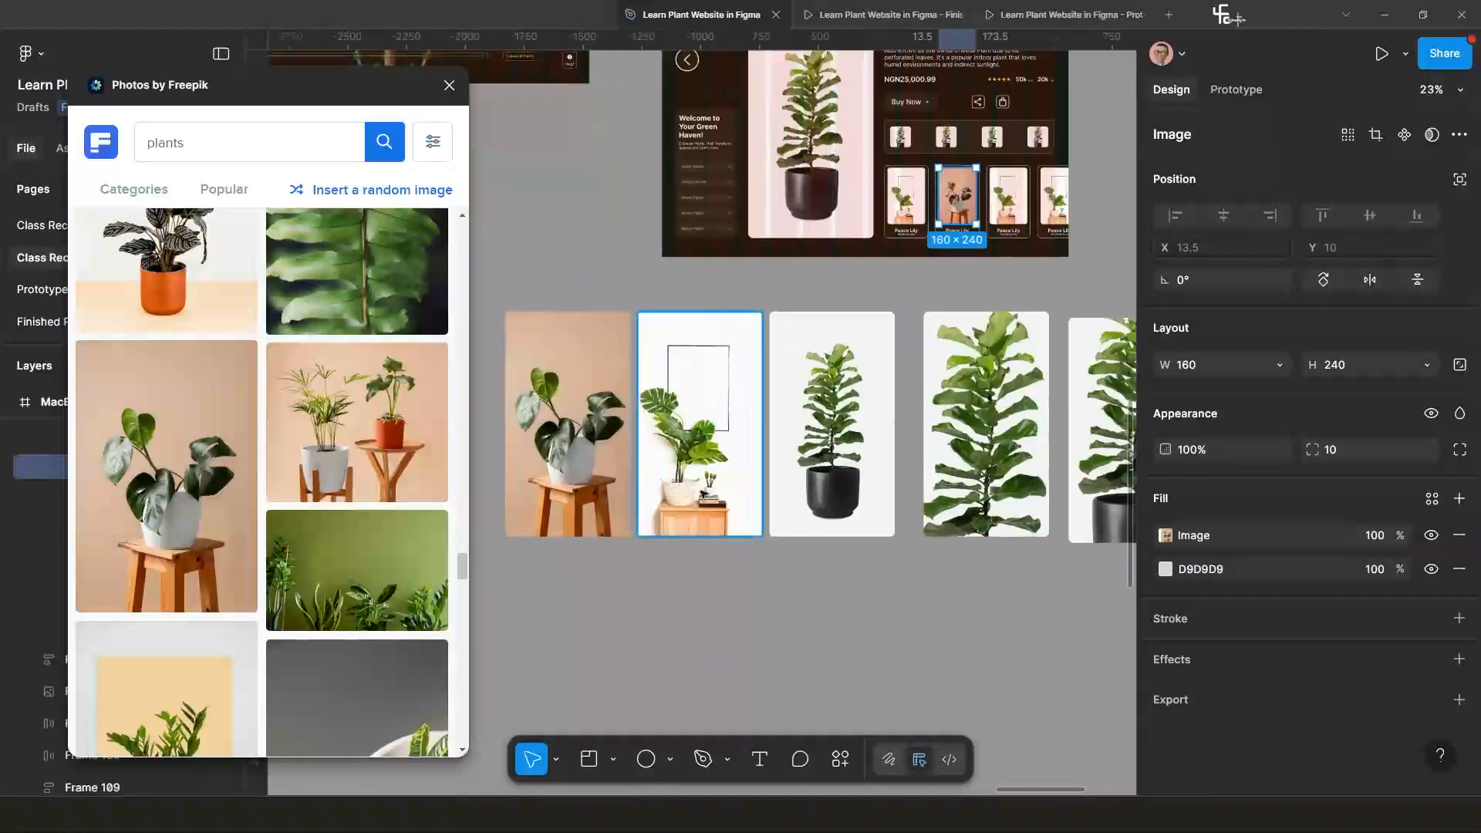
scroll(727, 494, "down", 3)
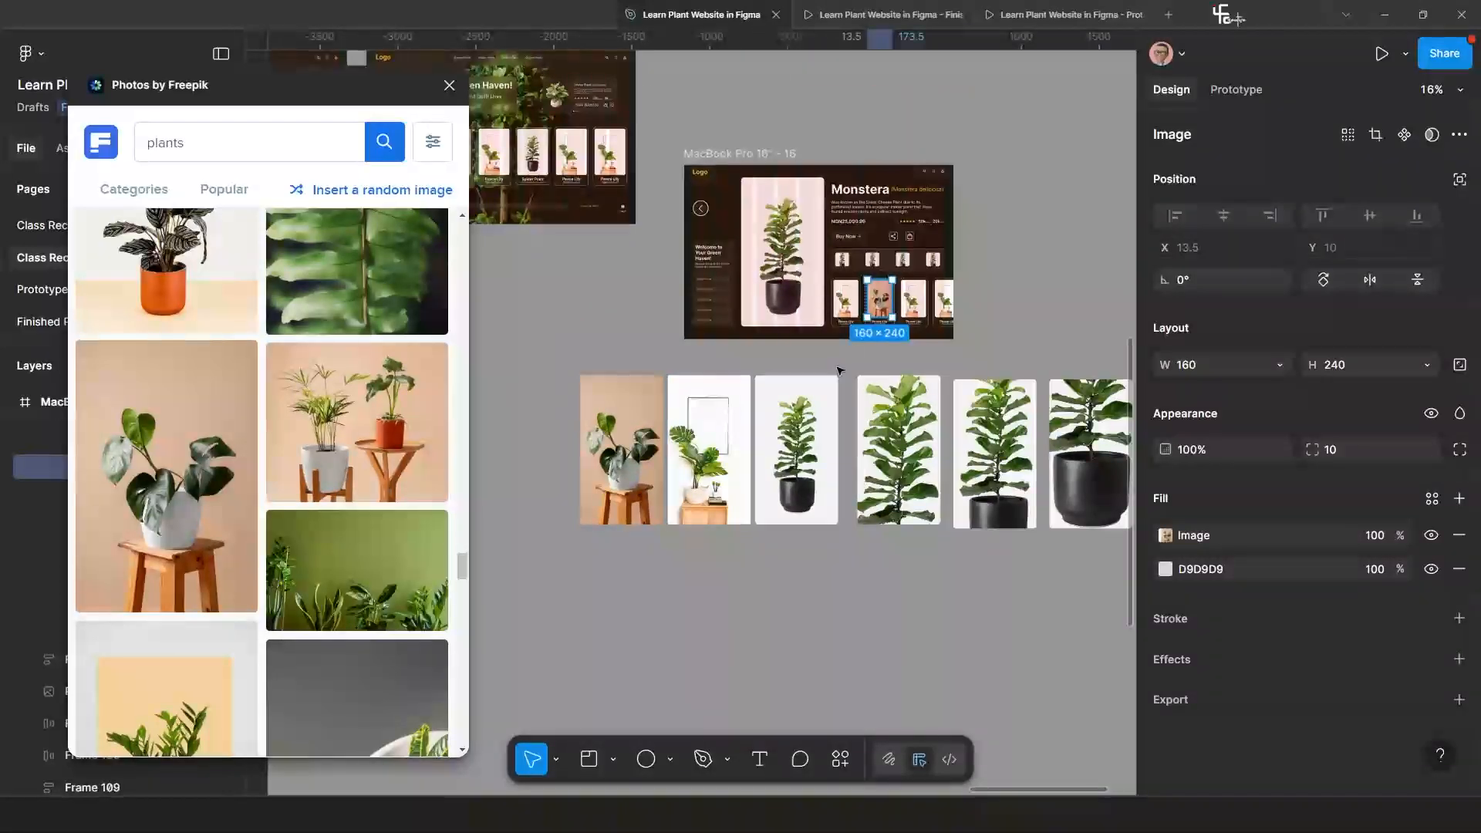
scroll(841, 370, "up", 3)
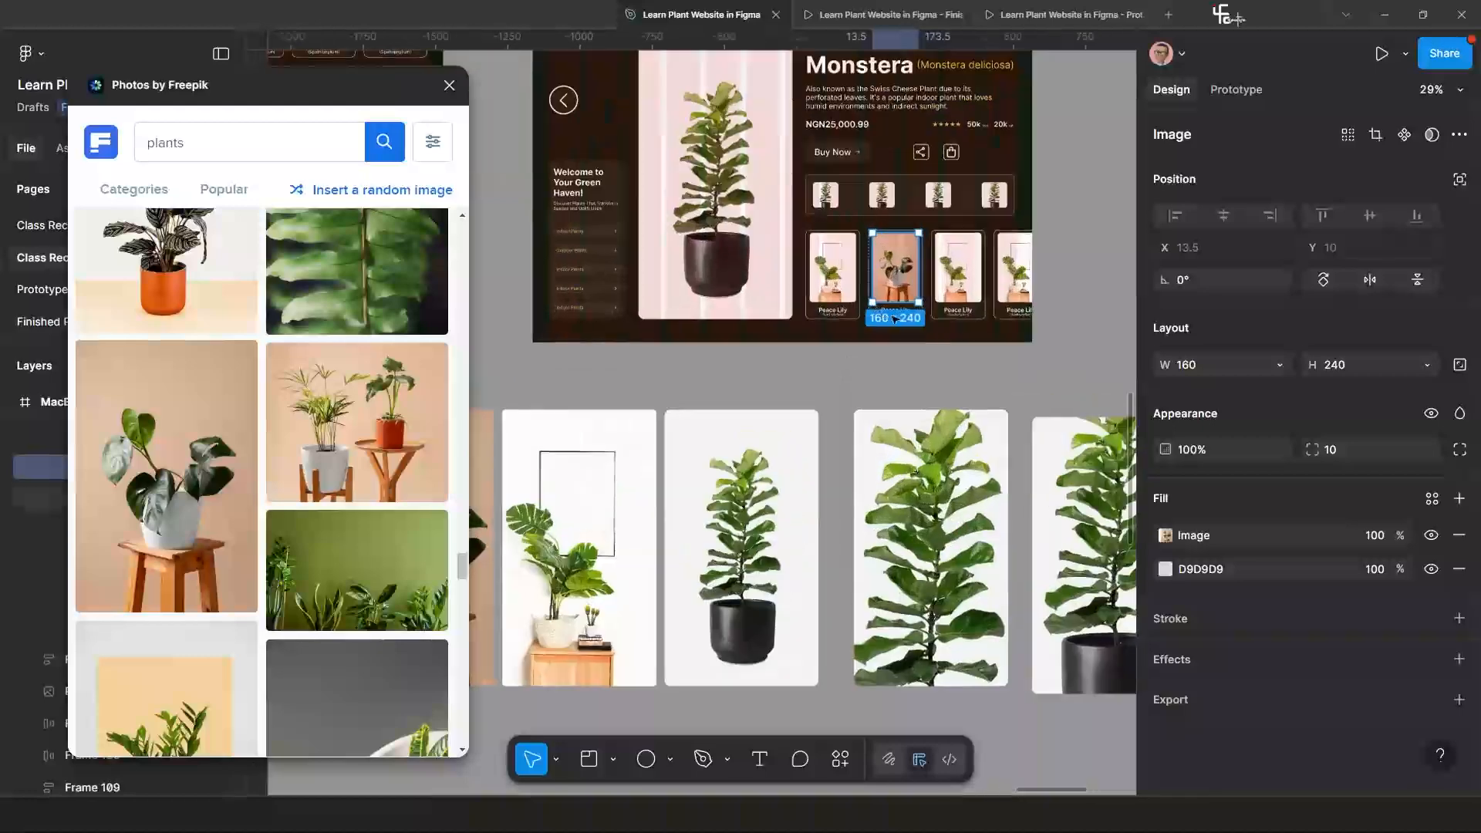
left_click(870, 348)
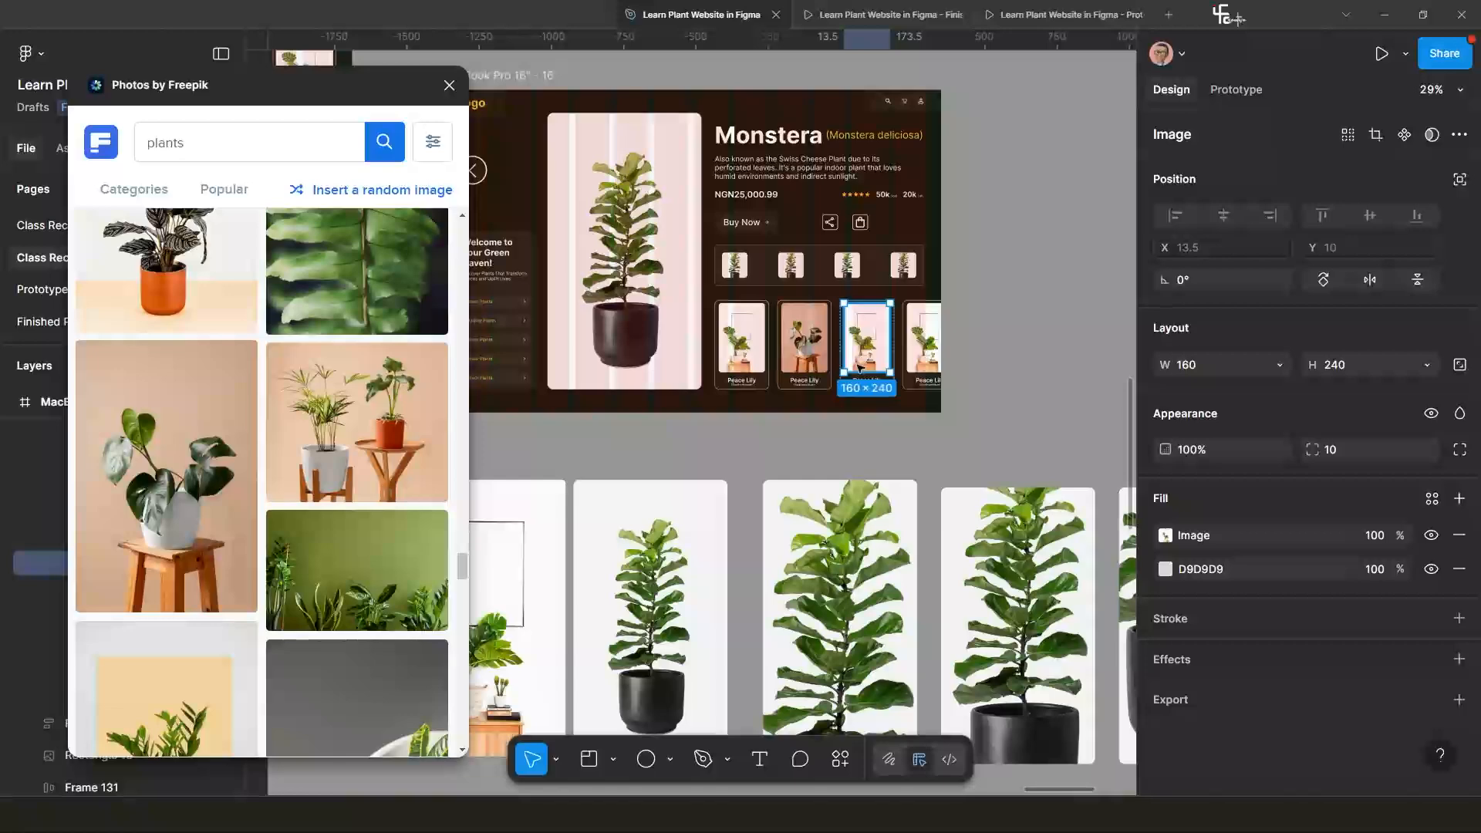
scroll(648, 595, "down", 3)
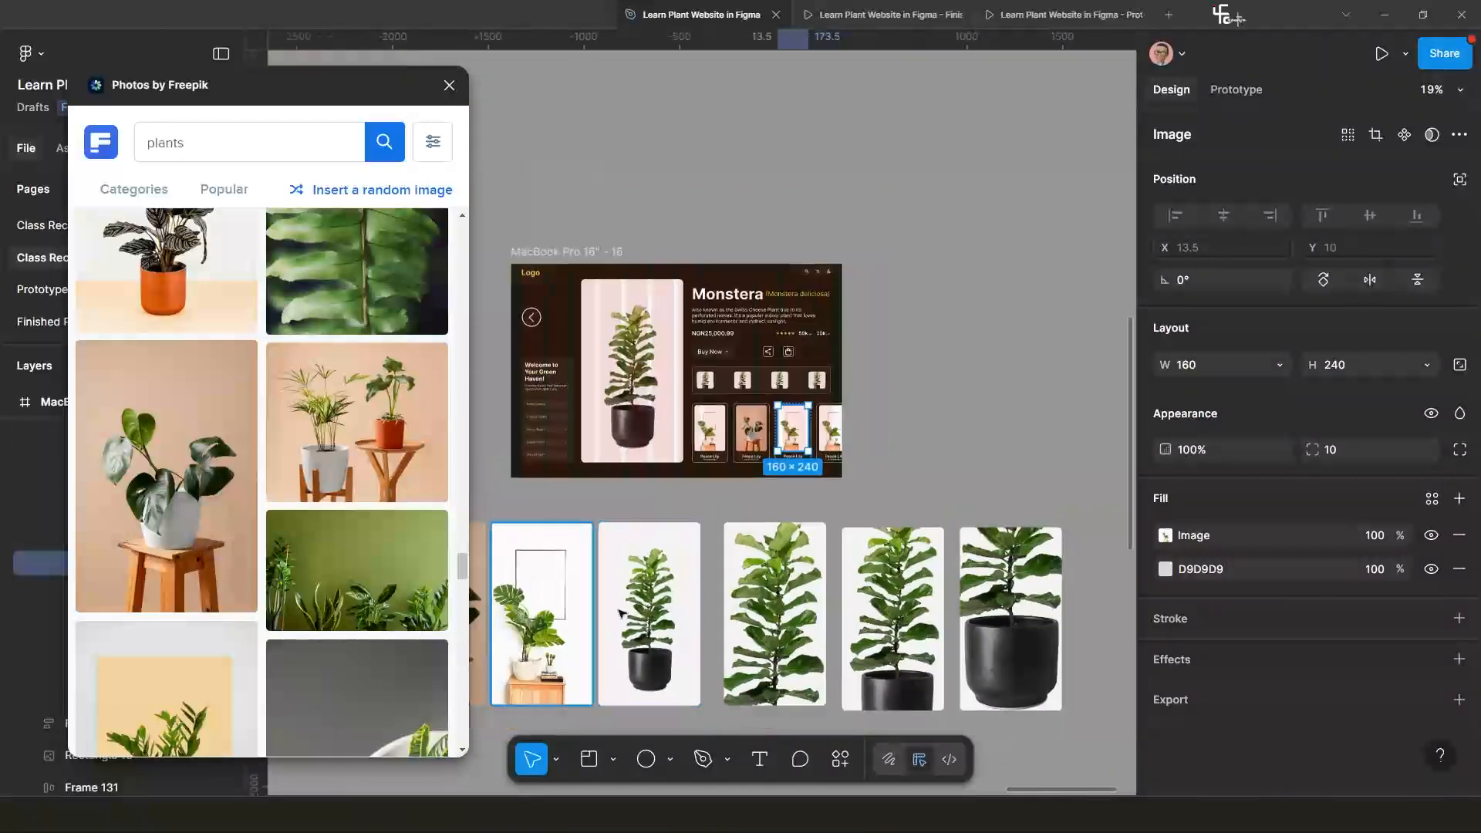
scroll(321, 532, "down", 5)
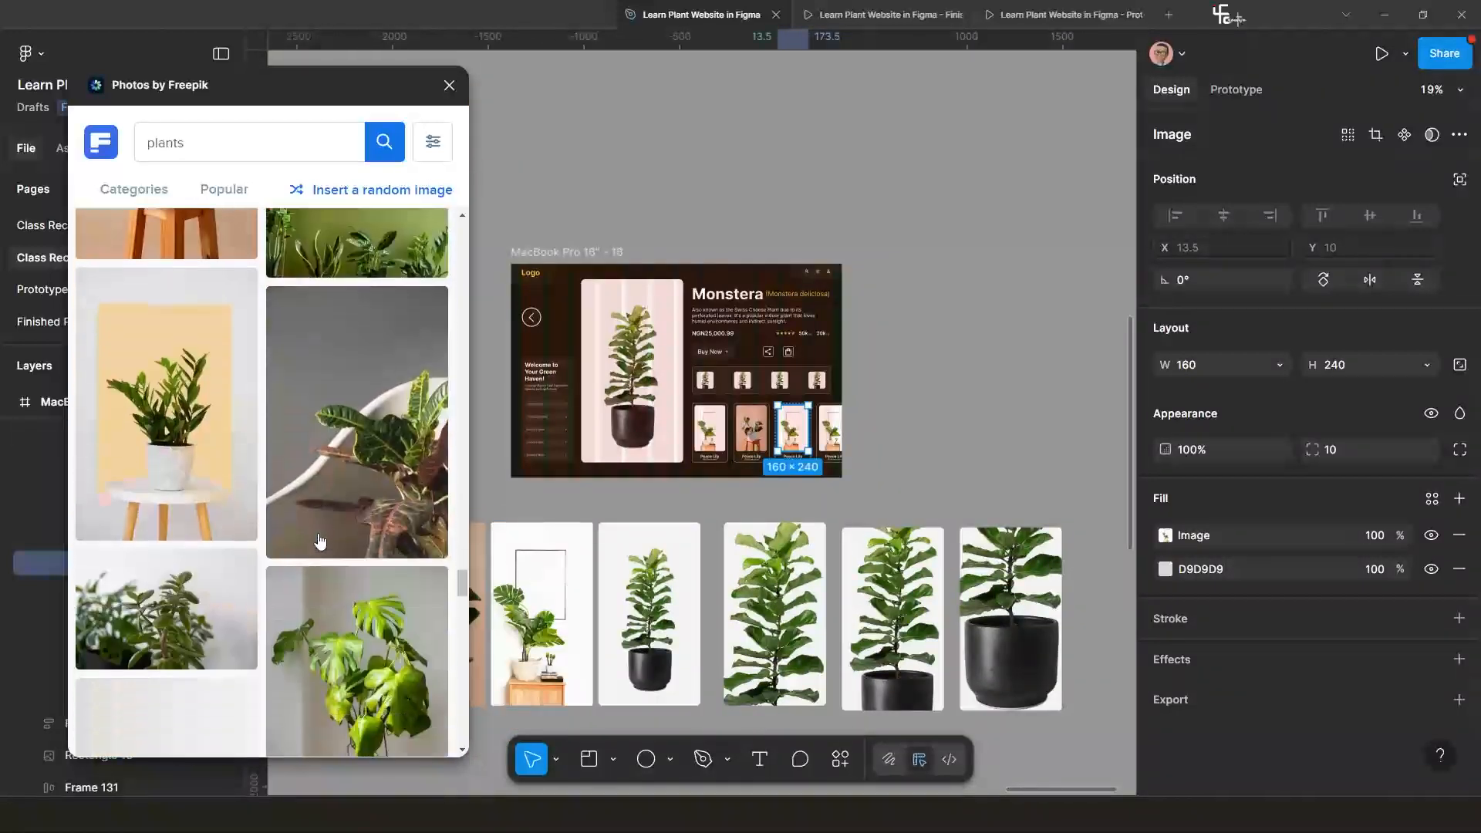
scroll(321, 540, "down", 15)
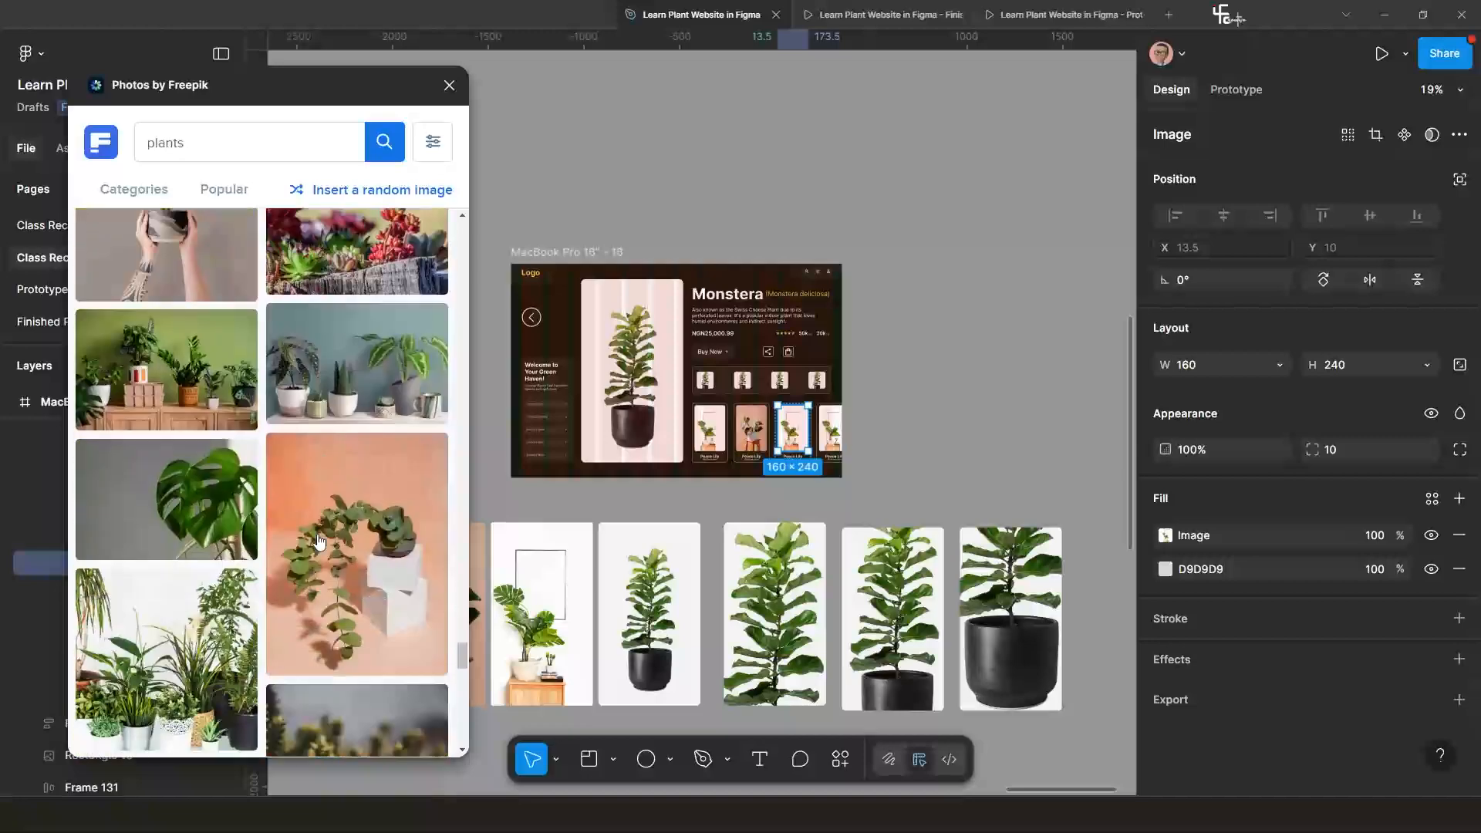
scroll(319, 542, "down", 8)
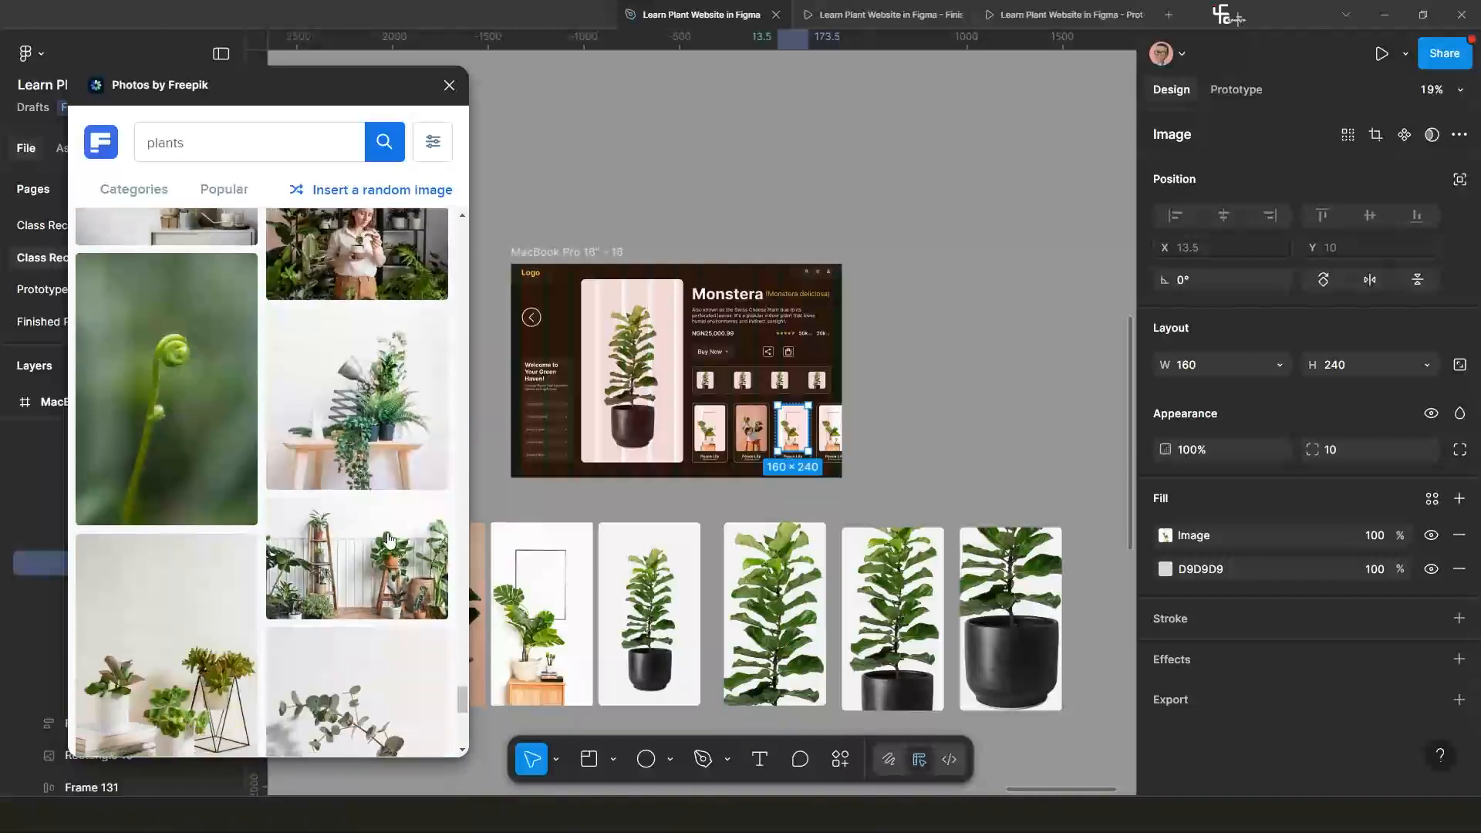
Copy the image fill of the 533 × 957 picture showing the whole plant in a black pot.
left_click(620, 623)
scroll(620, 624, "up", 3)
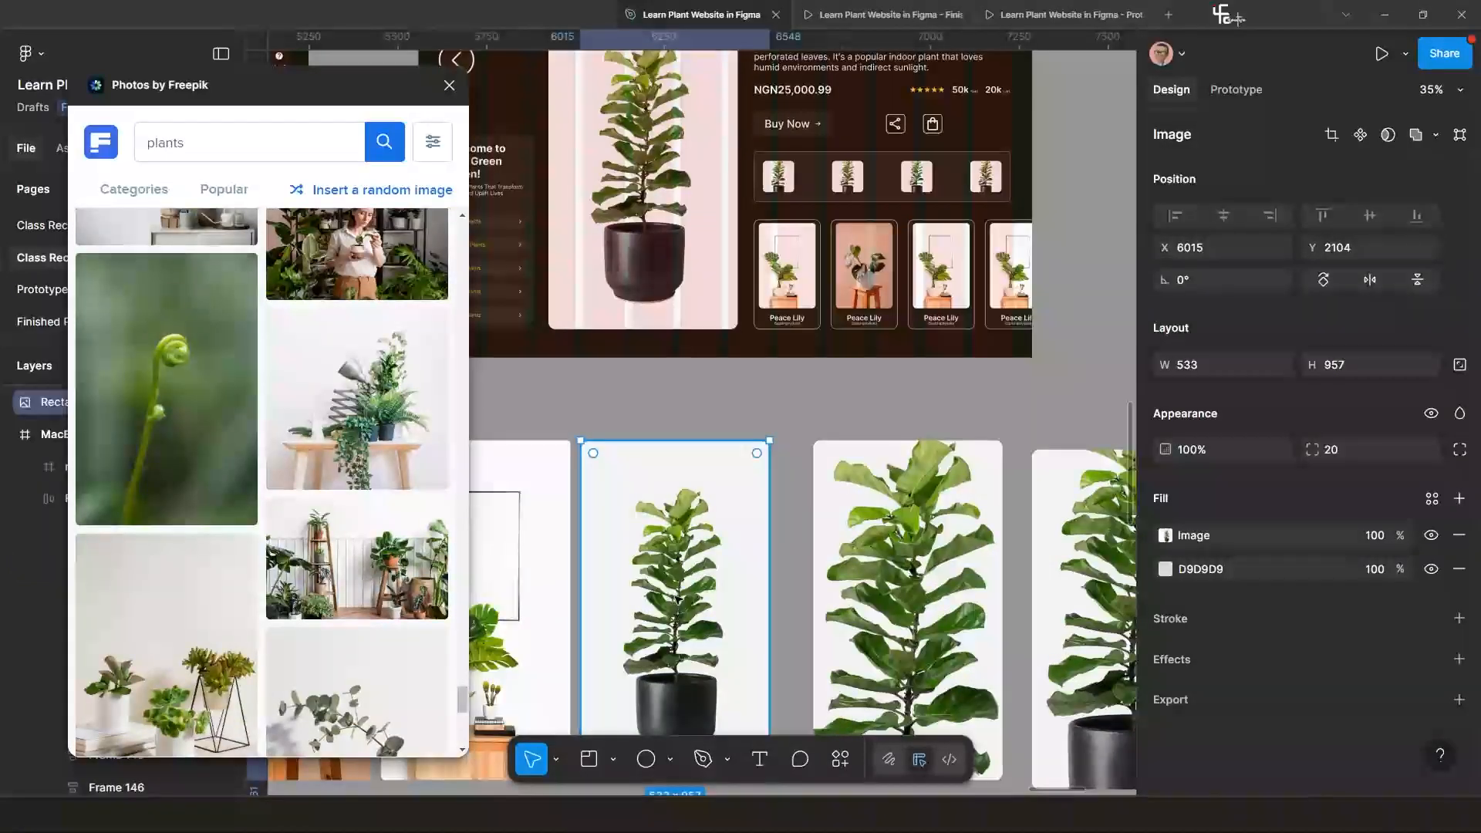
left_click(1151, 534)
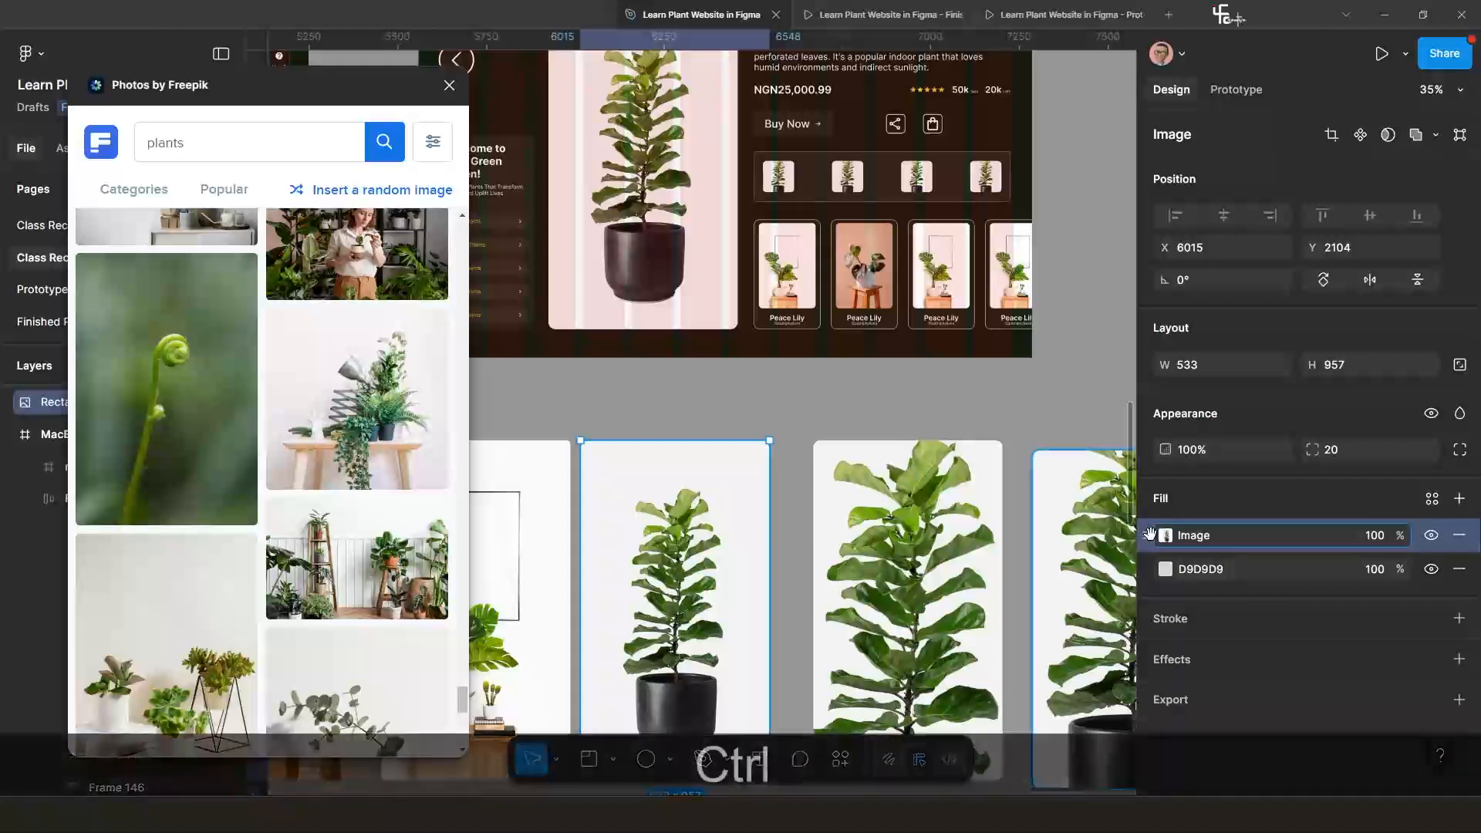
key("ctrl+c")
key("ctrl+c")
scroll(919, 283, "up", 3)
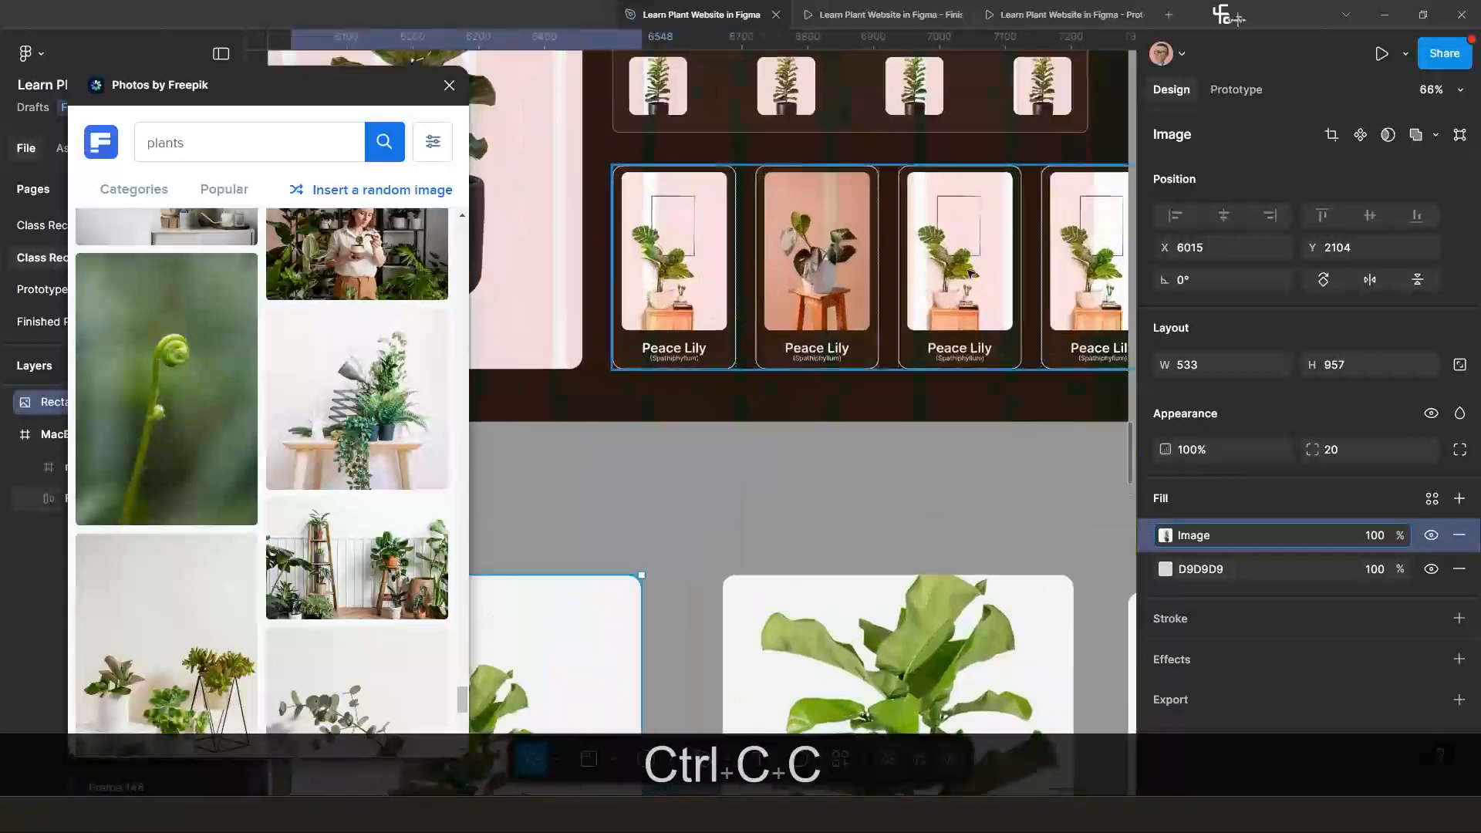
Paste the copied image fill onto the 160 × 240 image in the third Peace Lily card.
double_click(967, 273)
double_click(967, 273)
double_click(966, 274)
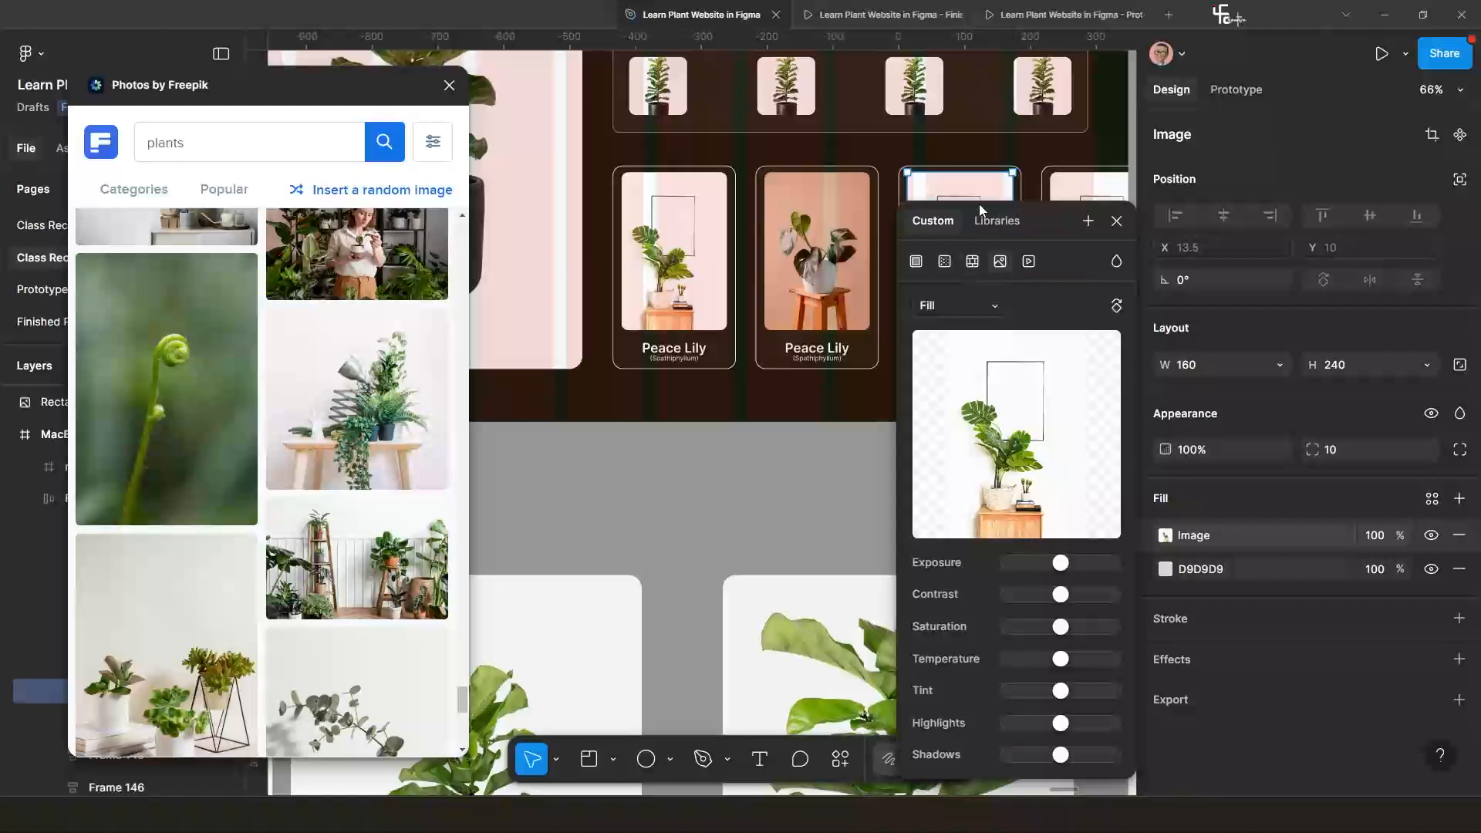
left_click(1116, 222)
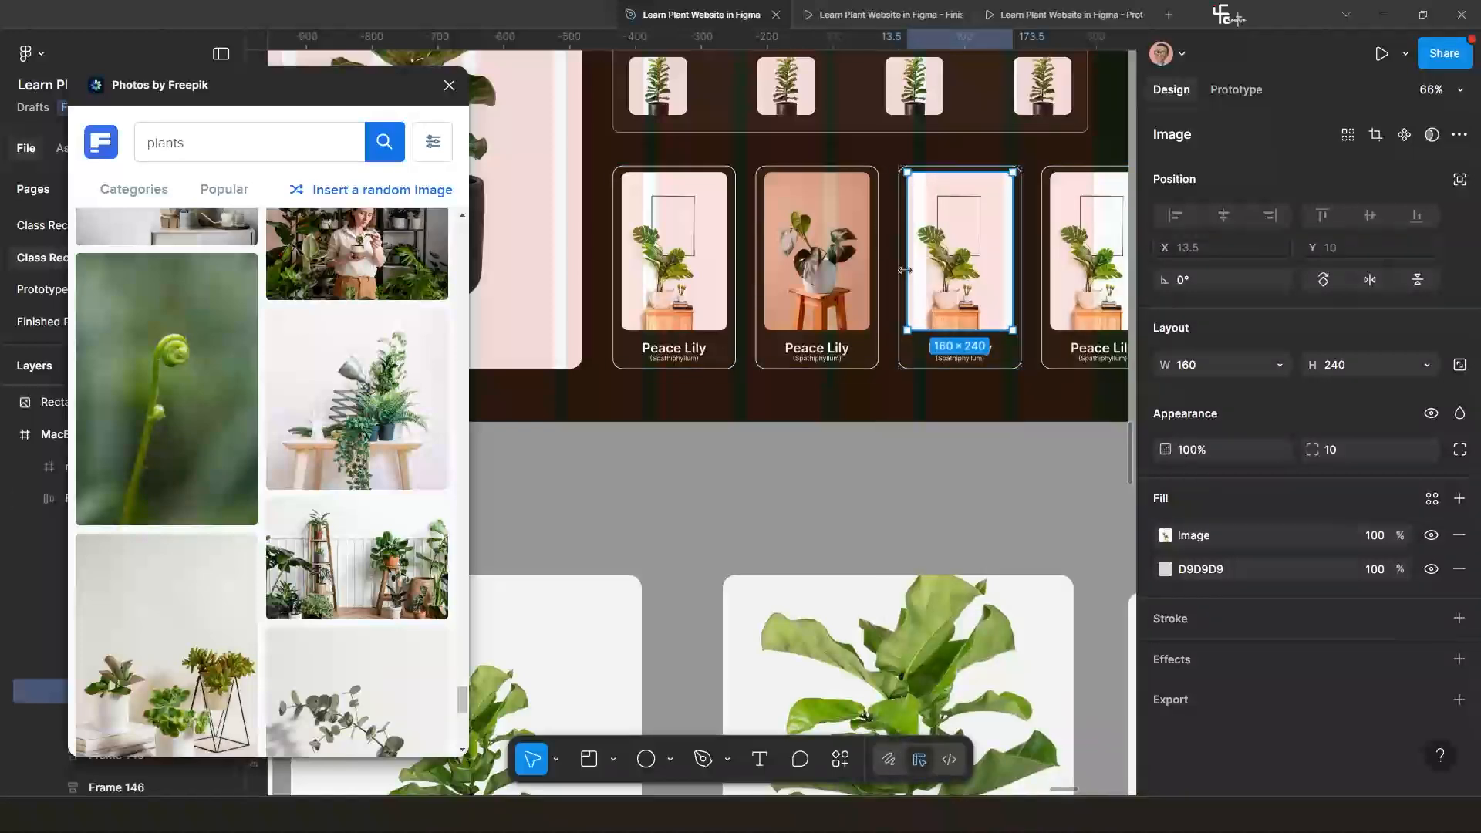
key("ctrl")
key("ctrl+shift")
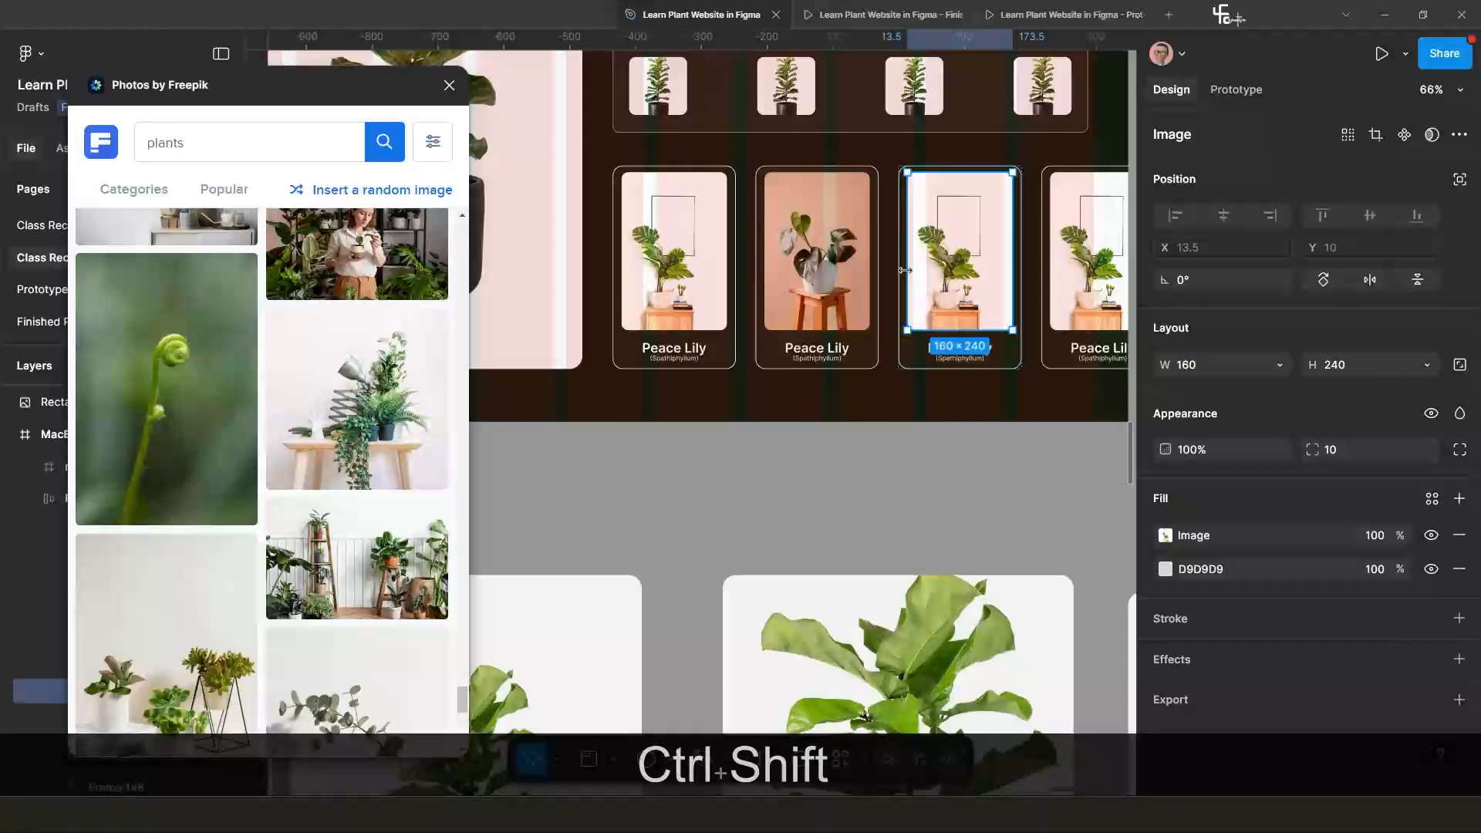
key("ctrl")
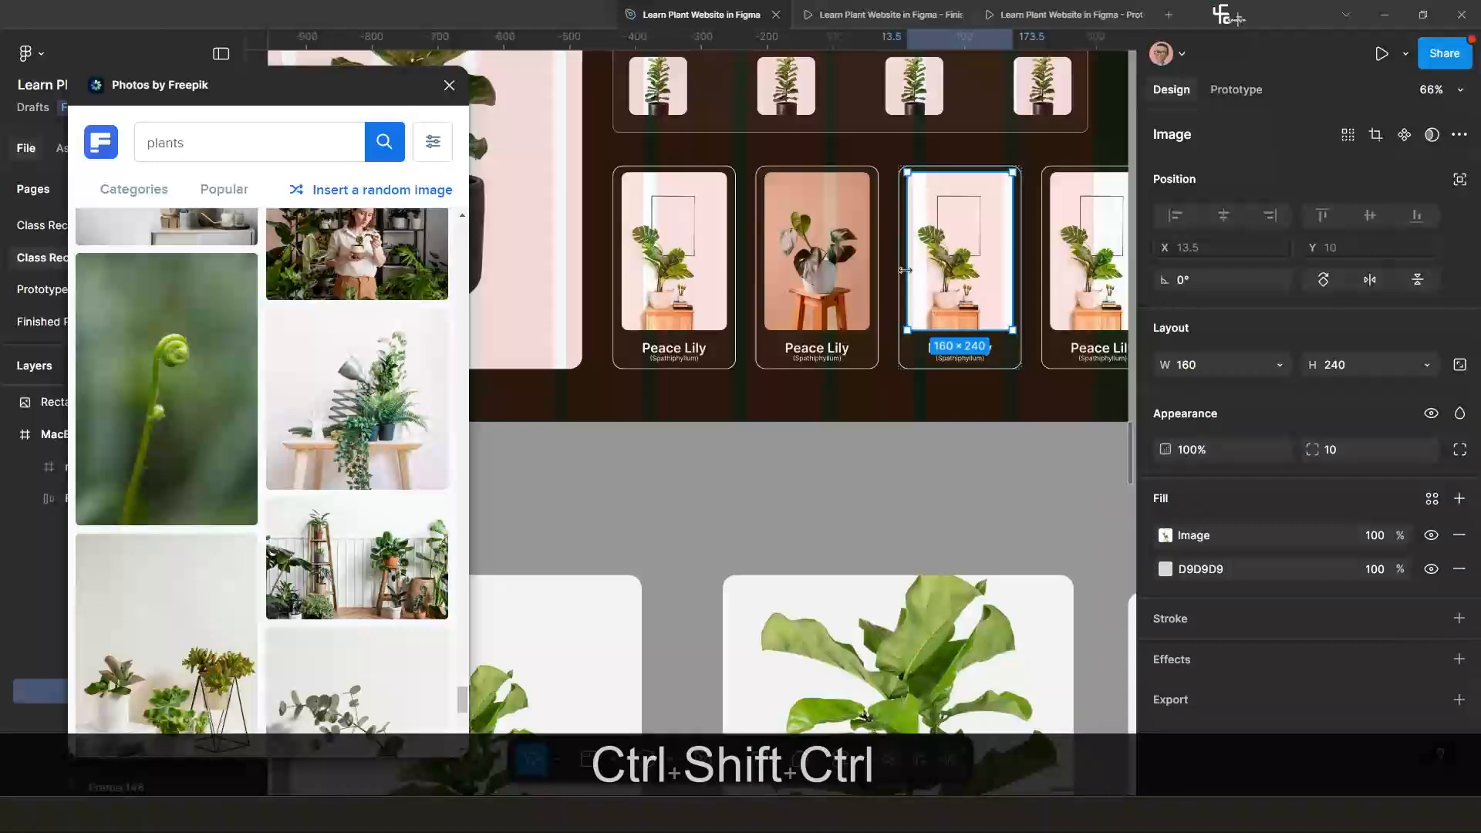
key("ctrl+shift+v")
scroll(887, 307, "down", 3)
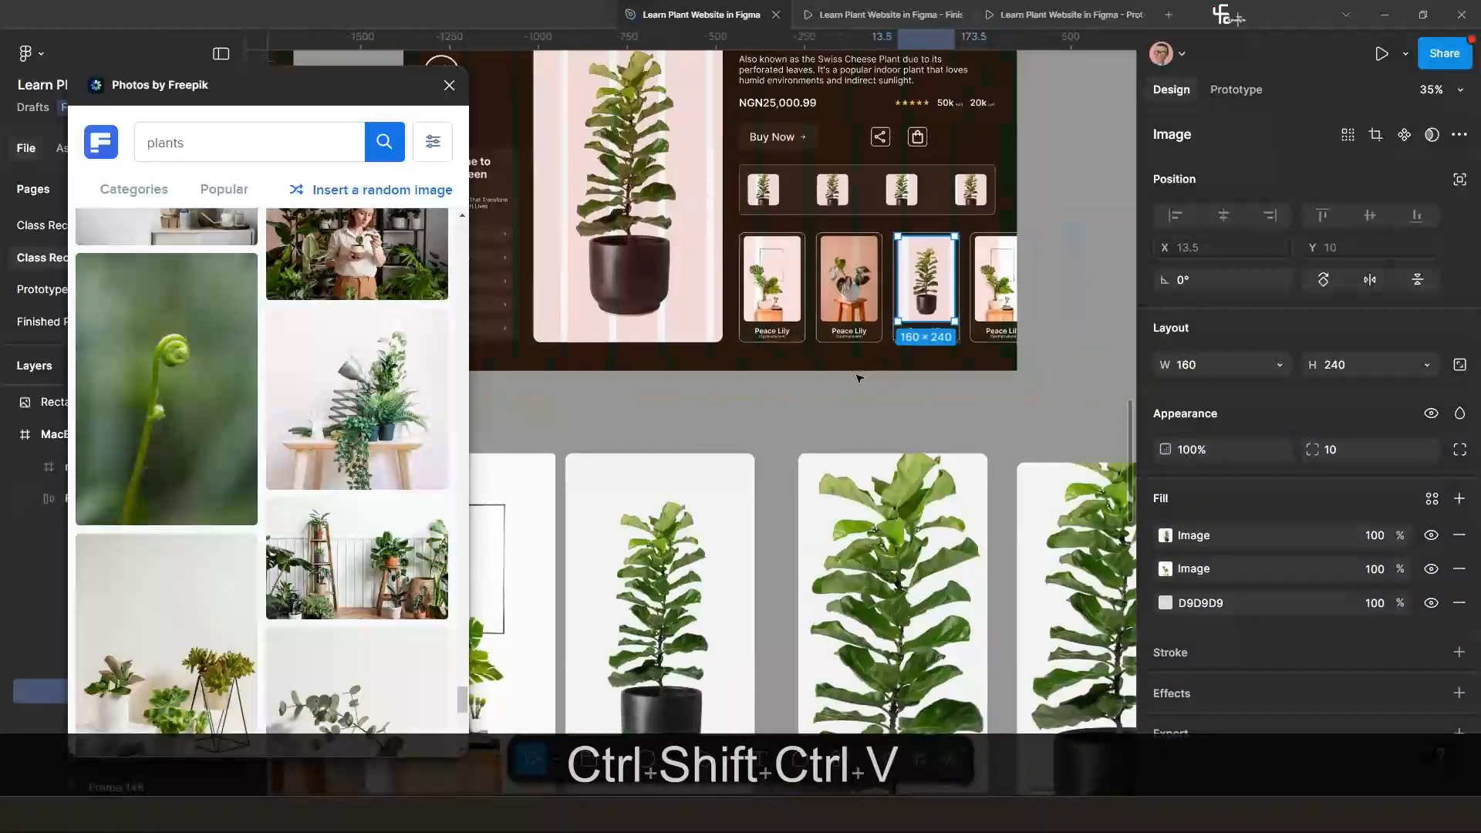
left_click(844, 378)
scroll(882, 433, "down", 2)
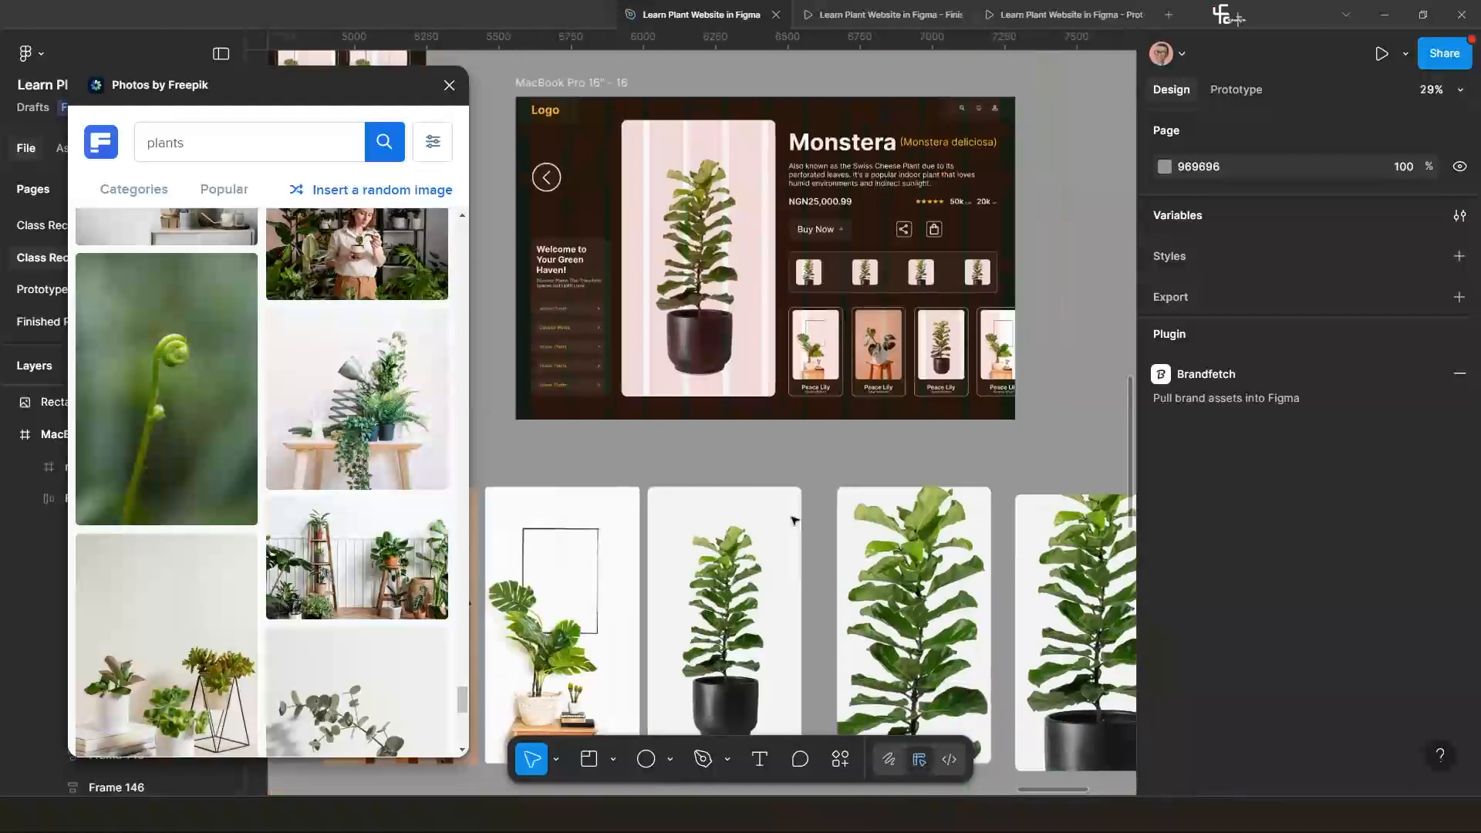
left_click(740, 608)
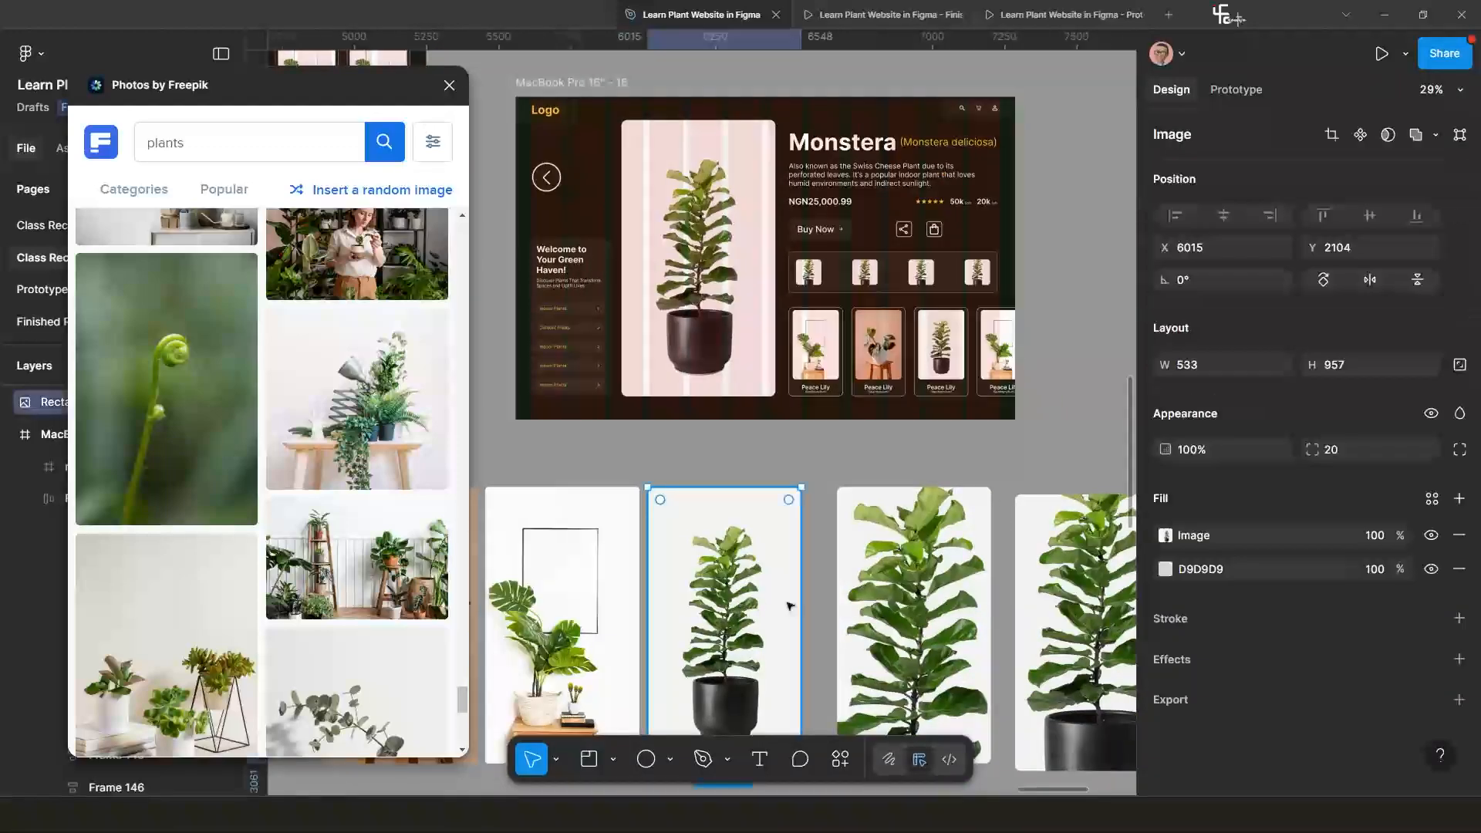
left_click(1147, 537)
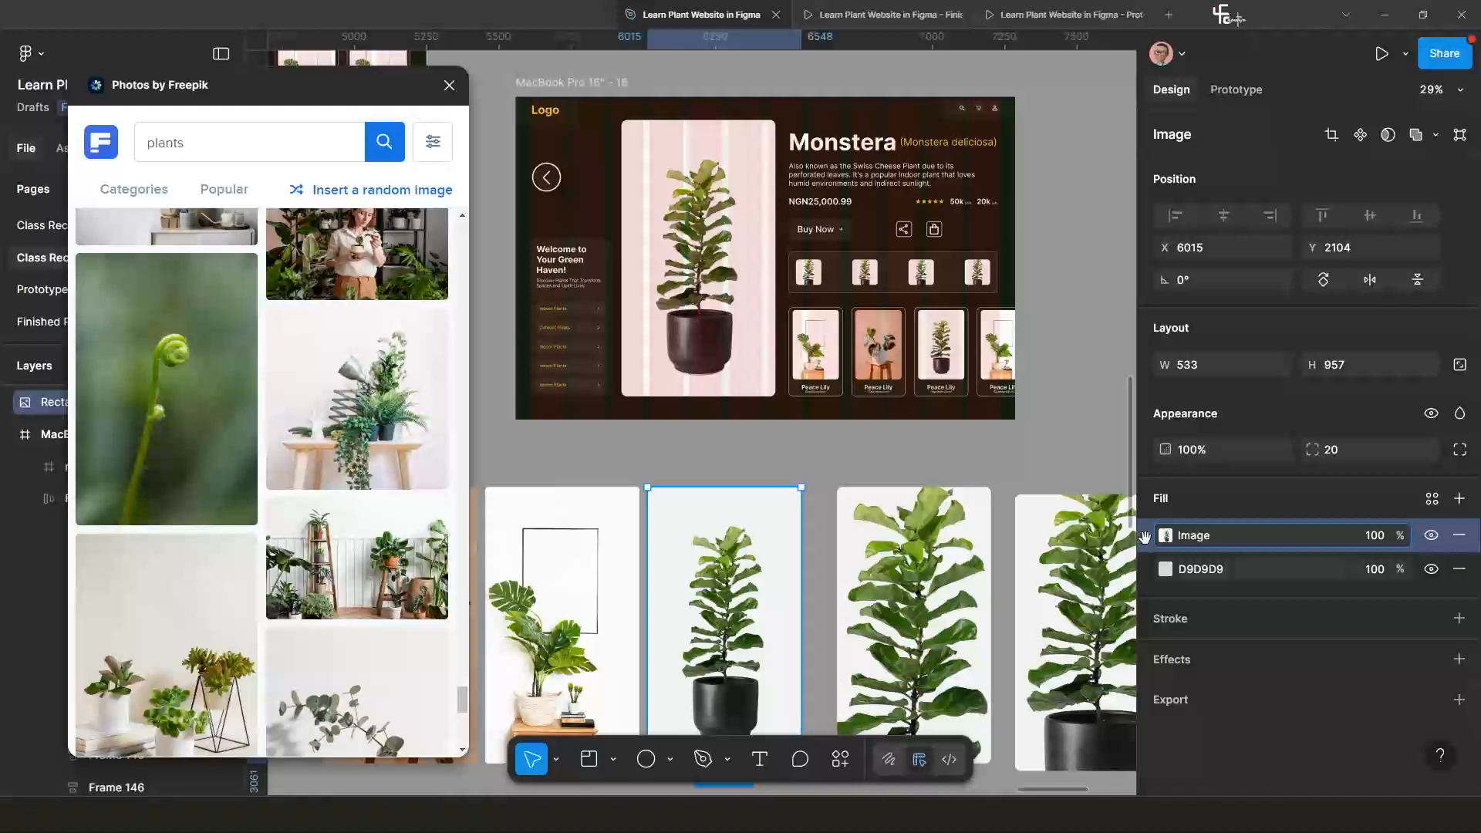
left_click(1147, 569)
left_click(1146, 535)
left_click(1155, 583)
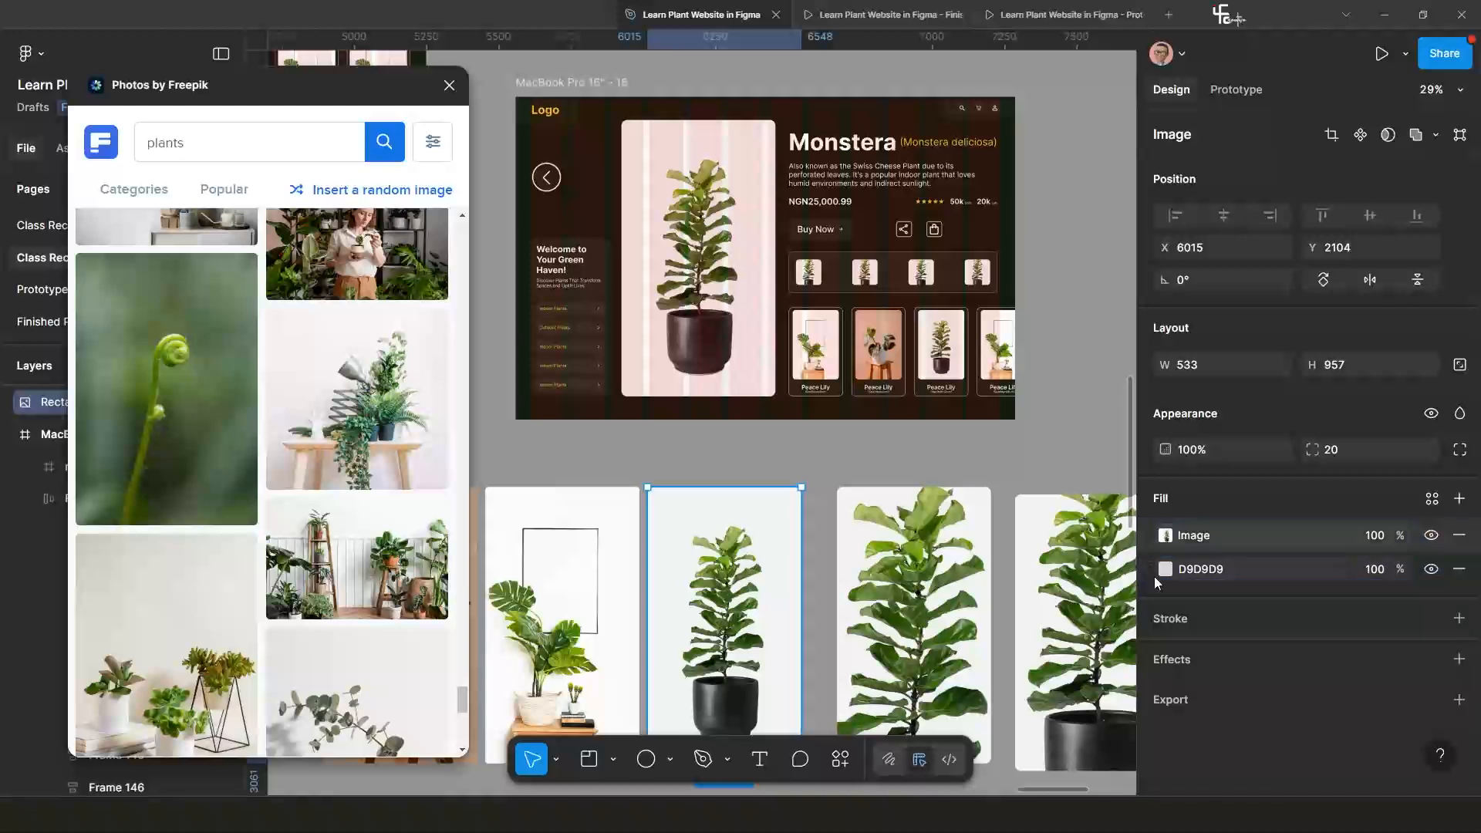
left_click(1147, 536)
scroll(811, 406, "up", 3)
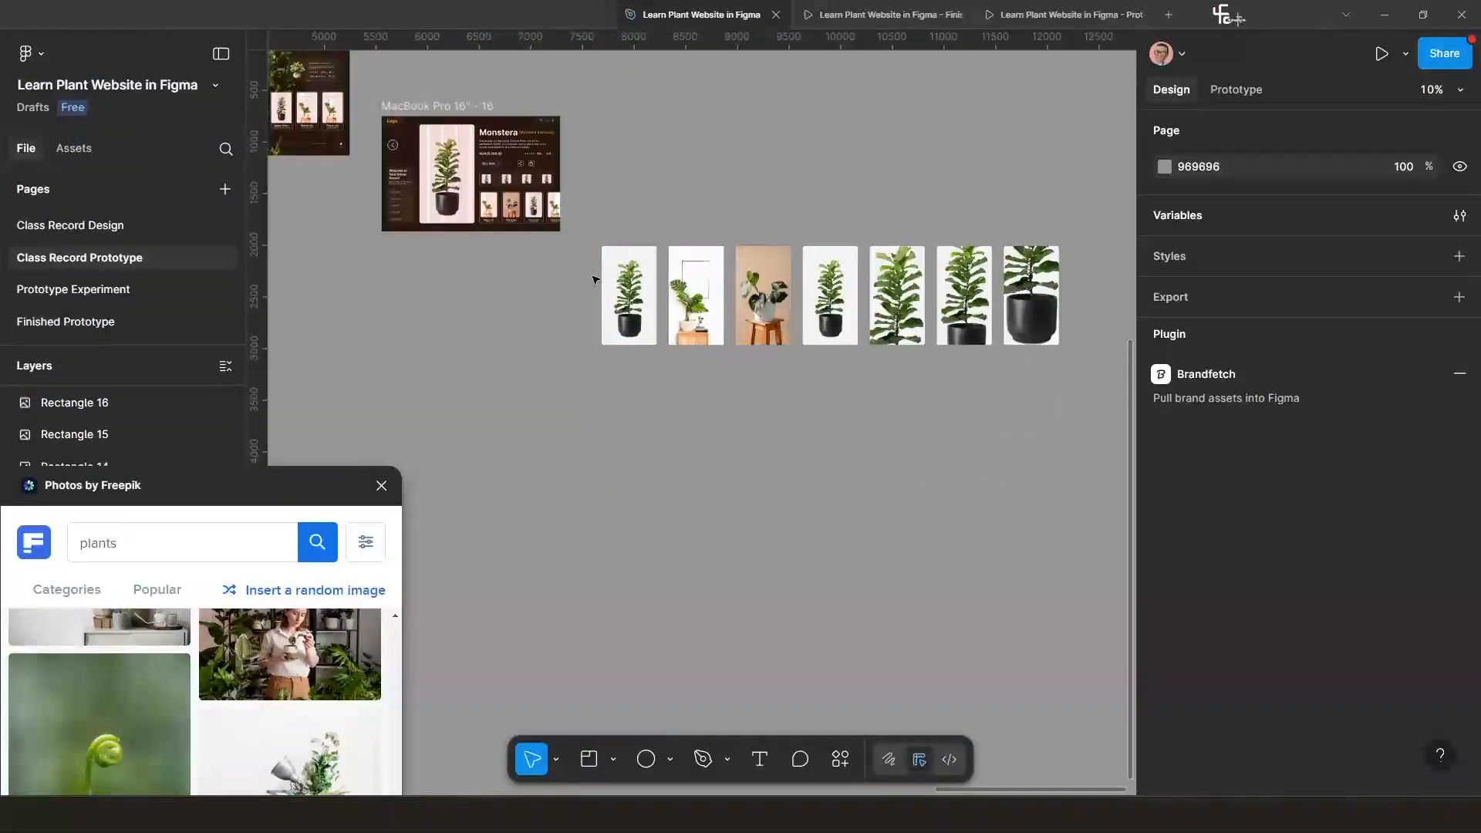
Combine the seven plant images below the product page into one horizontal auto layout frame and move it to X 6423, Y 2954.
left_click_drag(595, 279, 1038, 348)
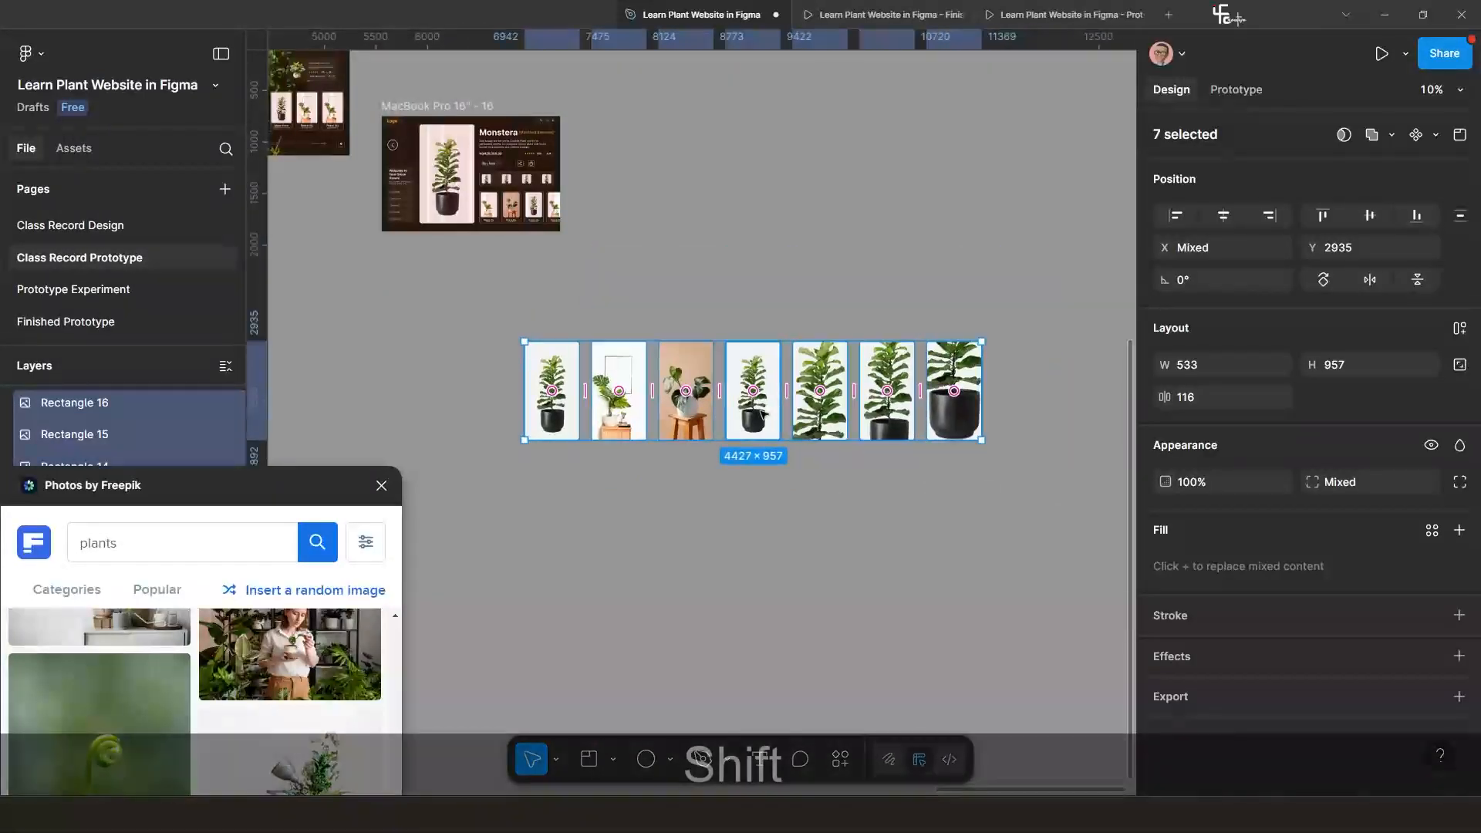
key("shift+a")
scroll(661, 380, "up", 1)
scroll(661, 380, "up", 3)
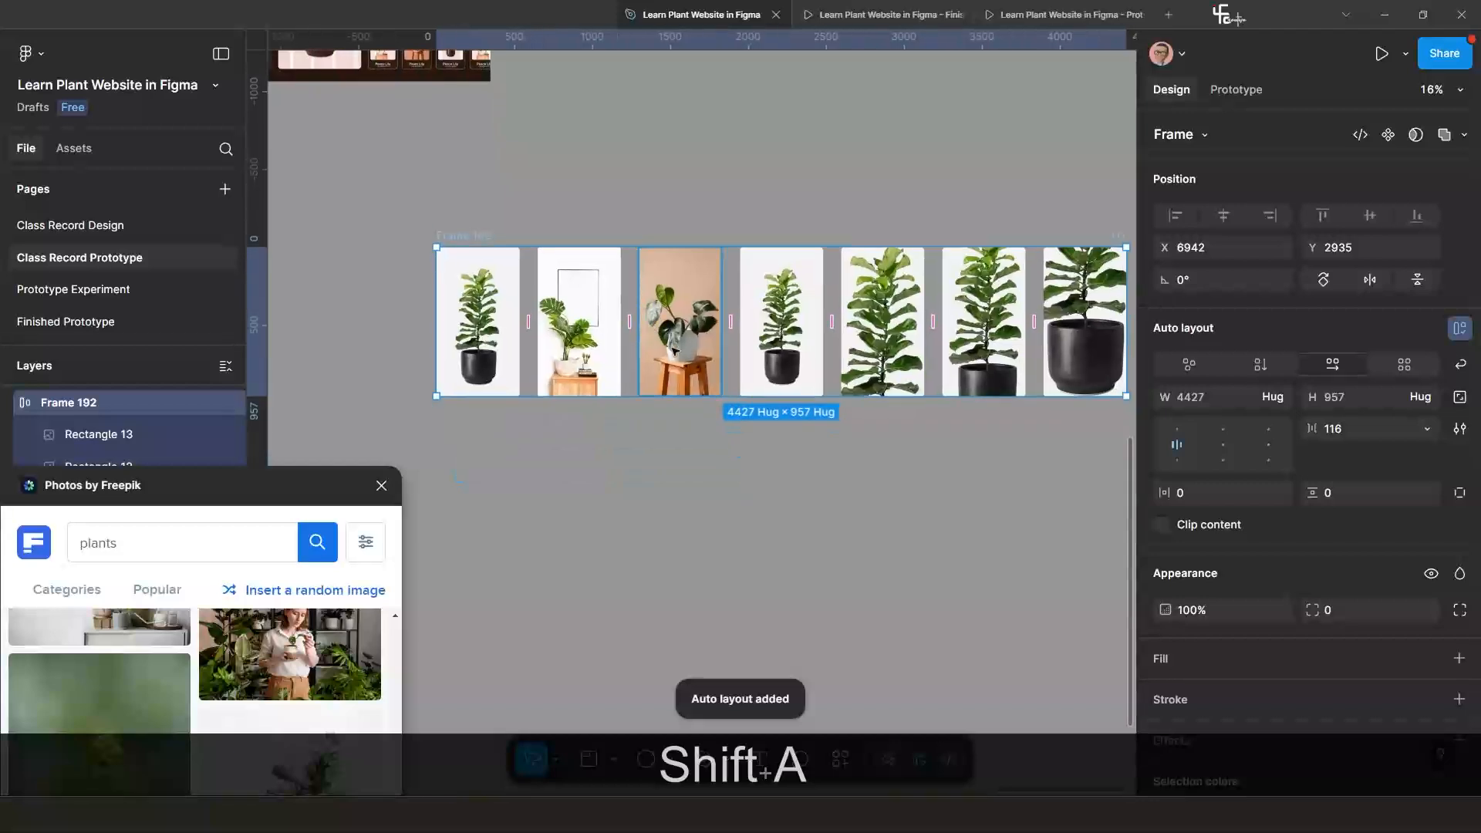
left_click_drag(663, 347, 582, 351)
scroll(600, 377, "down", 3)
scroll(600, 376, "up", 3)
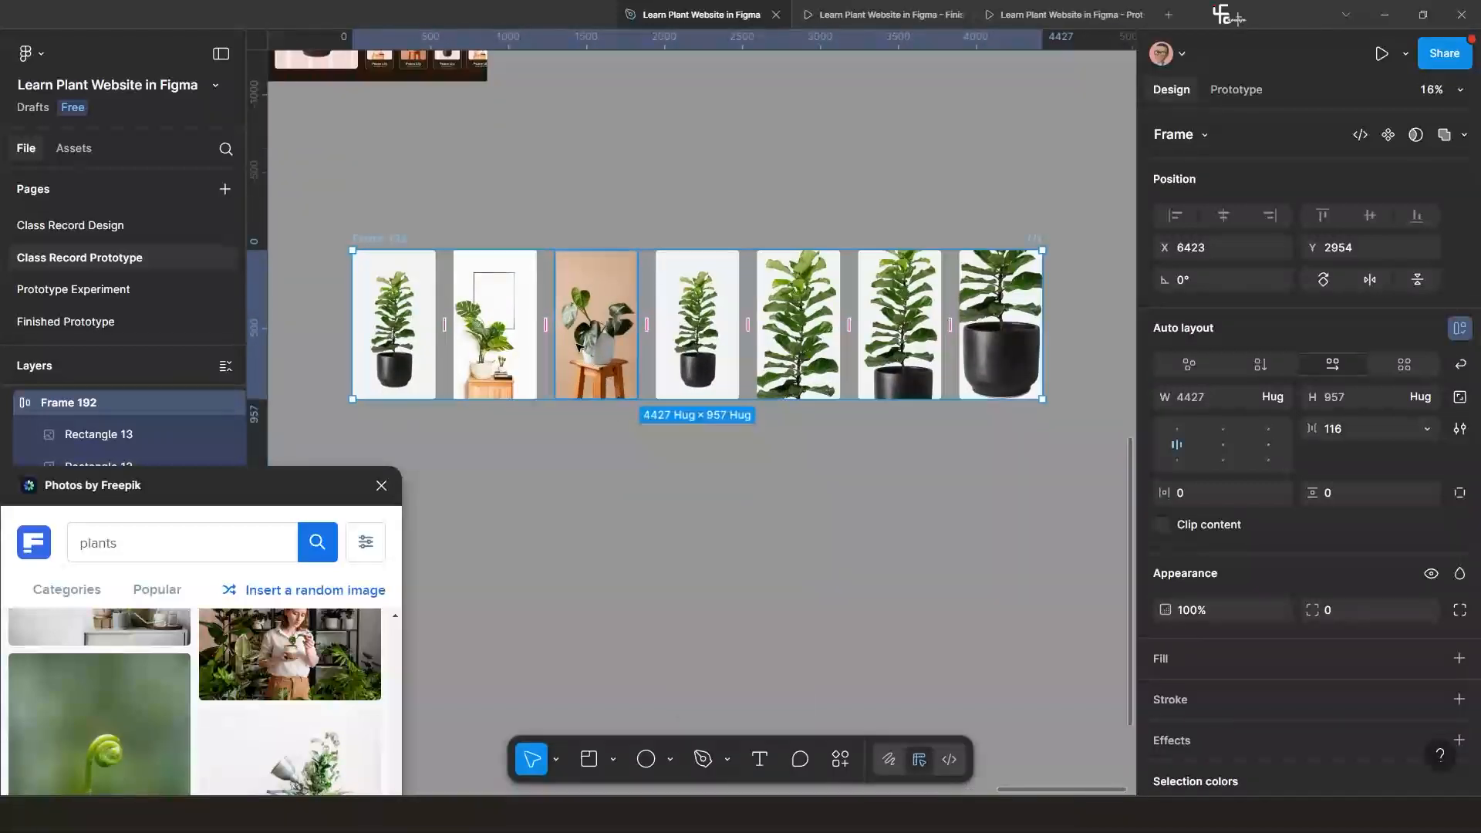
Wrap the auto layout row in an outer frame and narrow that frame to 533 × 957 around the first plant image.
right_click(383, 246)
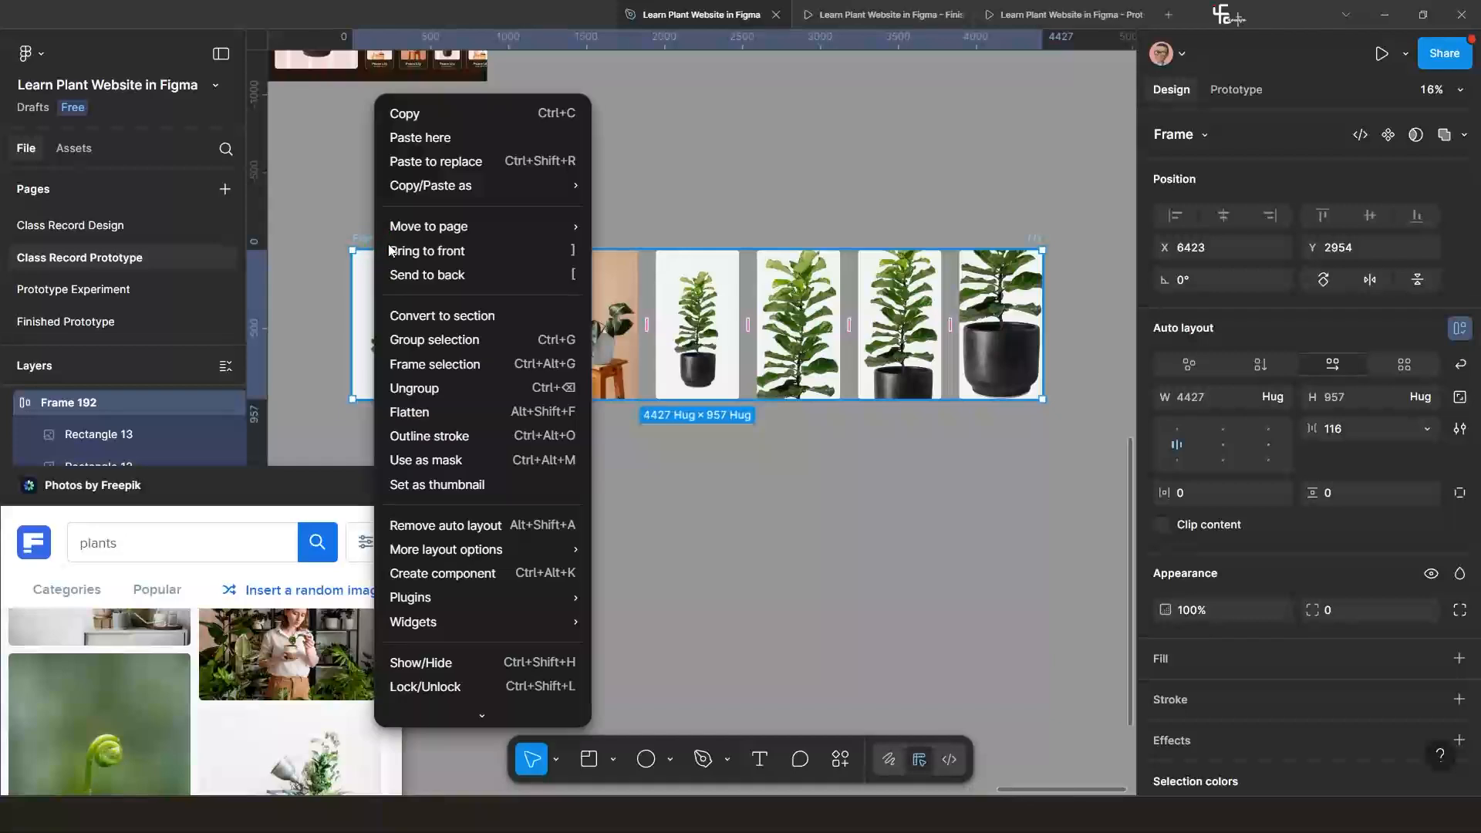
left_click(457, 363)
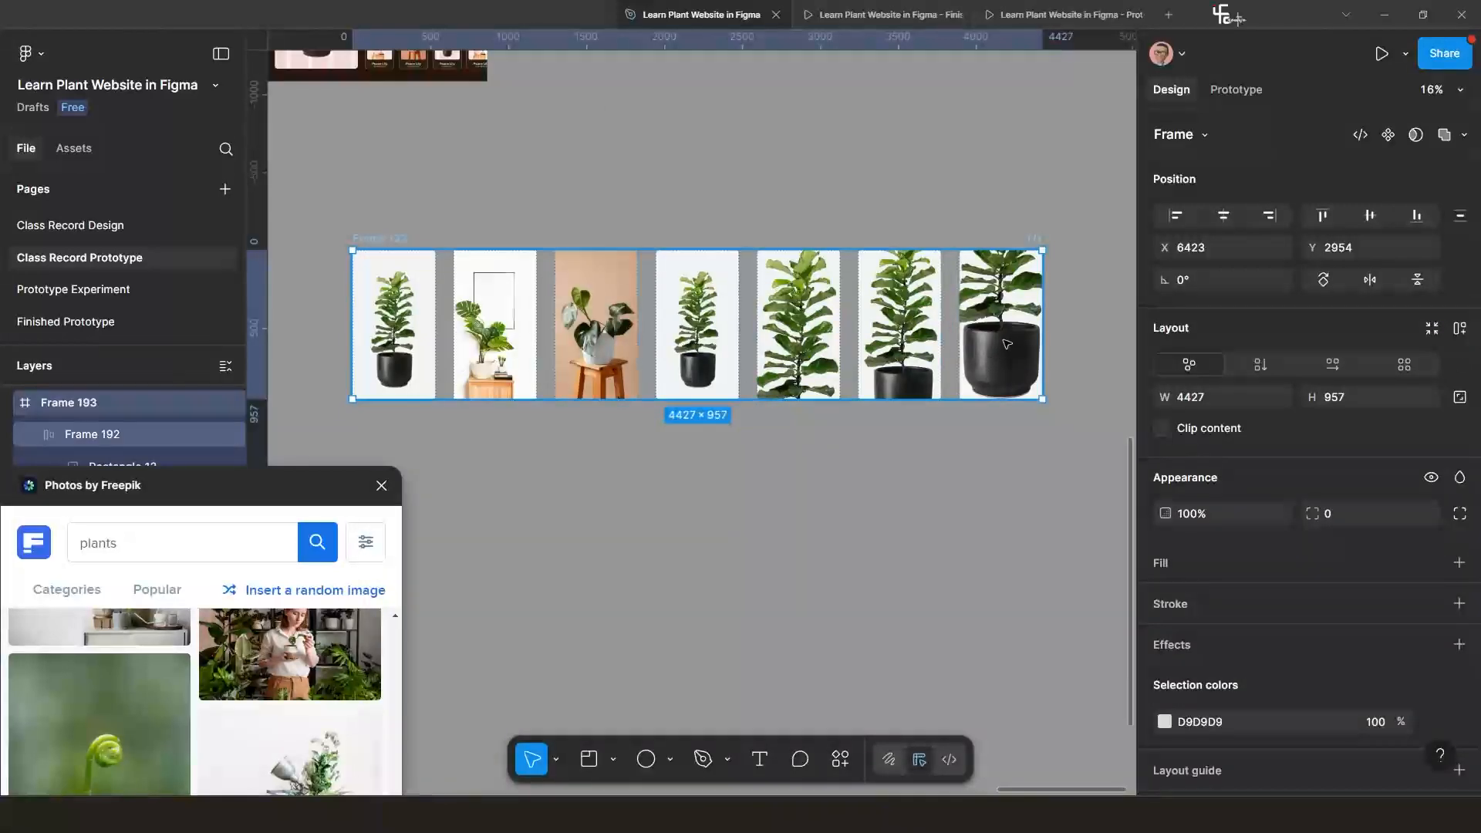
left_click_drag(982, 328, 501, 323)
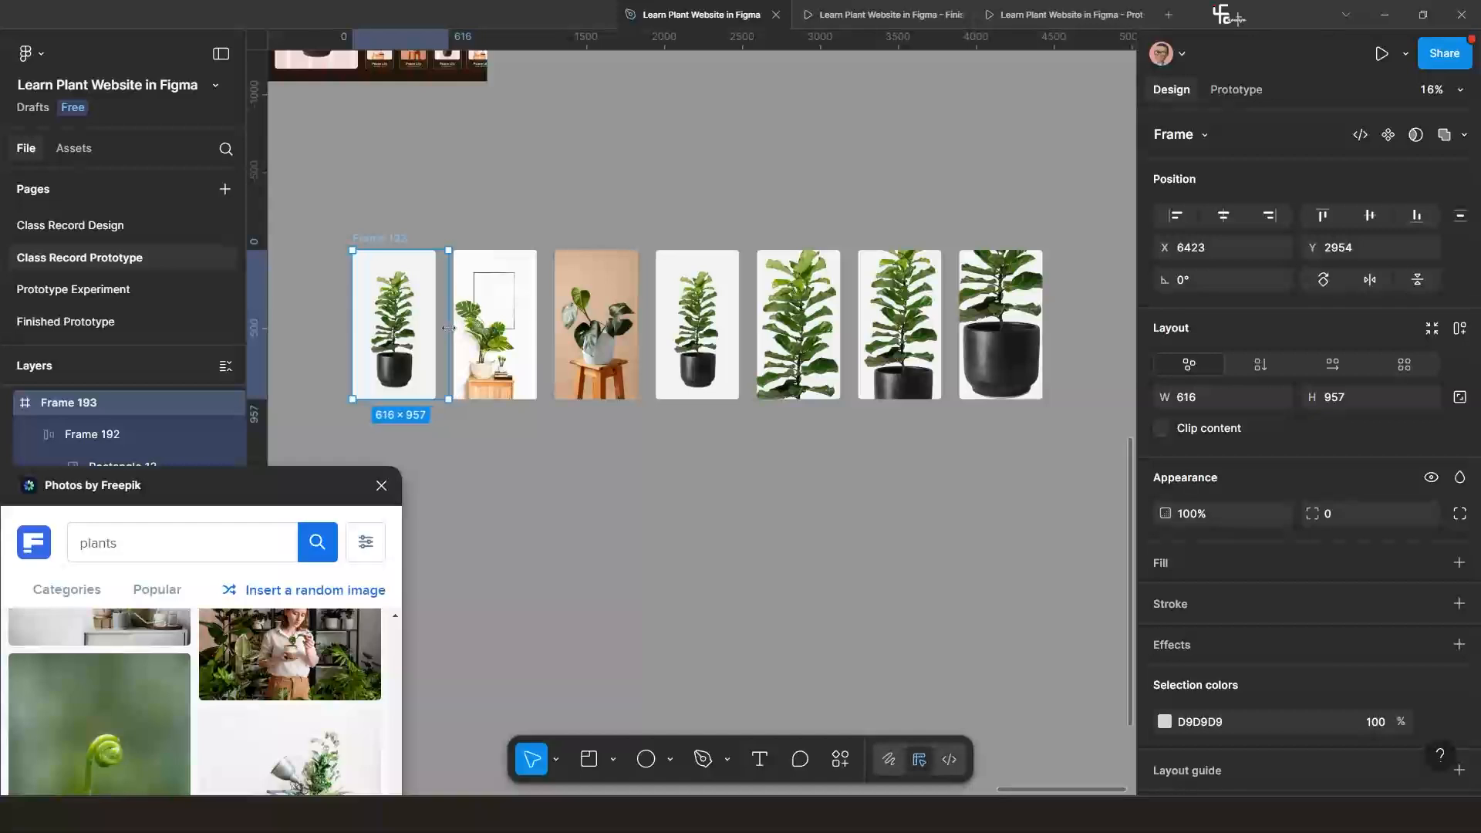
scroll(463, 359, "up", 2)
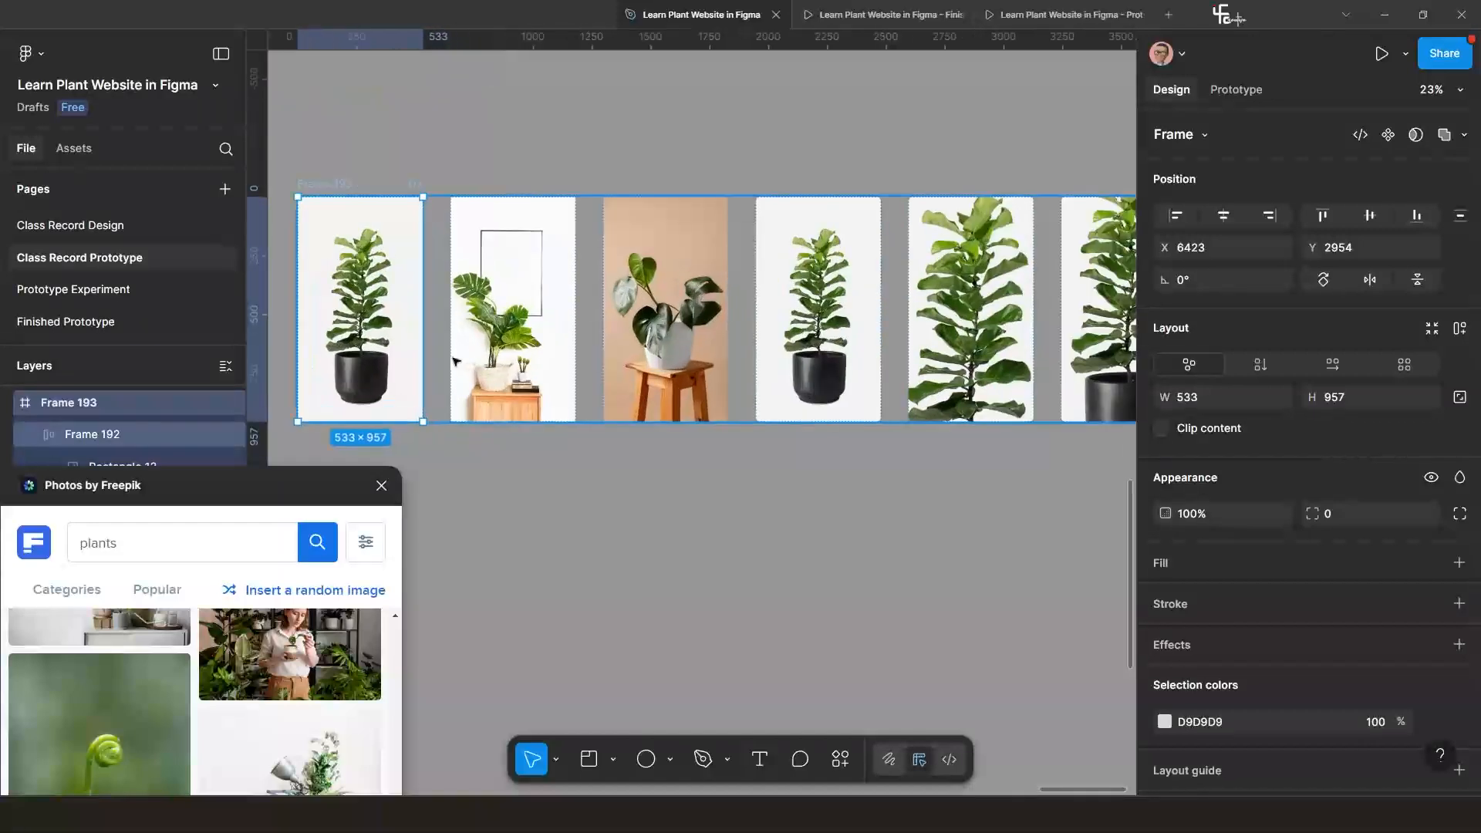
left_click_drag(463, 359, 526, 367)
scroll(525, 367, "down", 3)
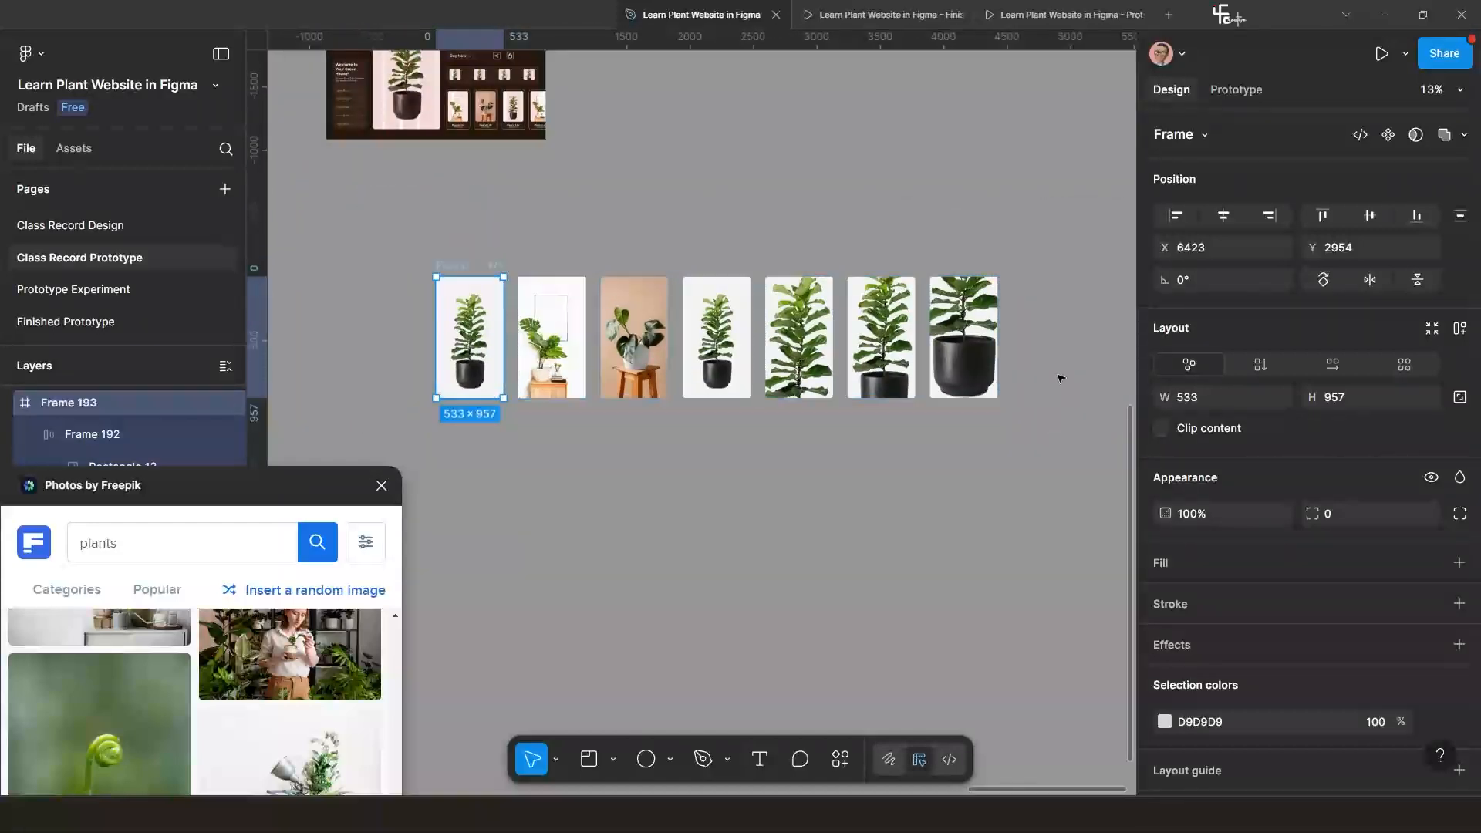
Turn on content clipping for the 533 × 957 outer frame.
left_click(1162, 427)
scroll(651, 401, "left", 5)
scroll(651, 402, "up", 3)
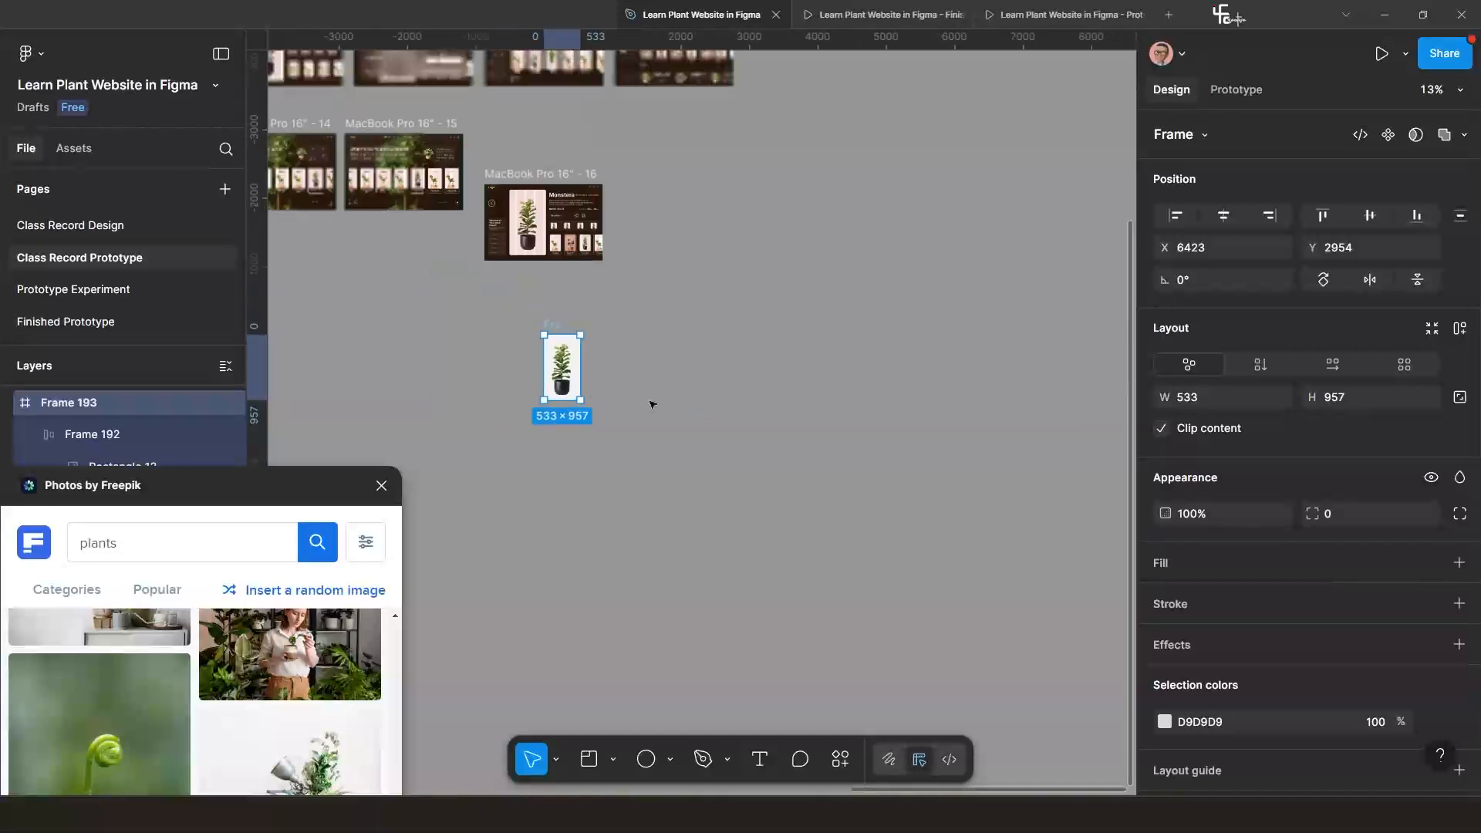
Cut the 533 × 957 carousel frame and replace the large plant image on the Monstera product page with it.
scroll(648, 393, "up", 1)
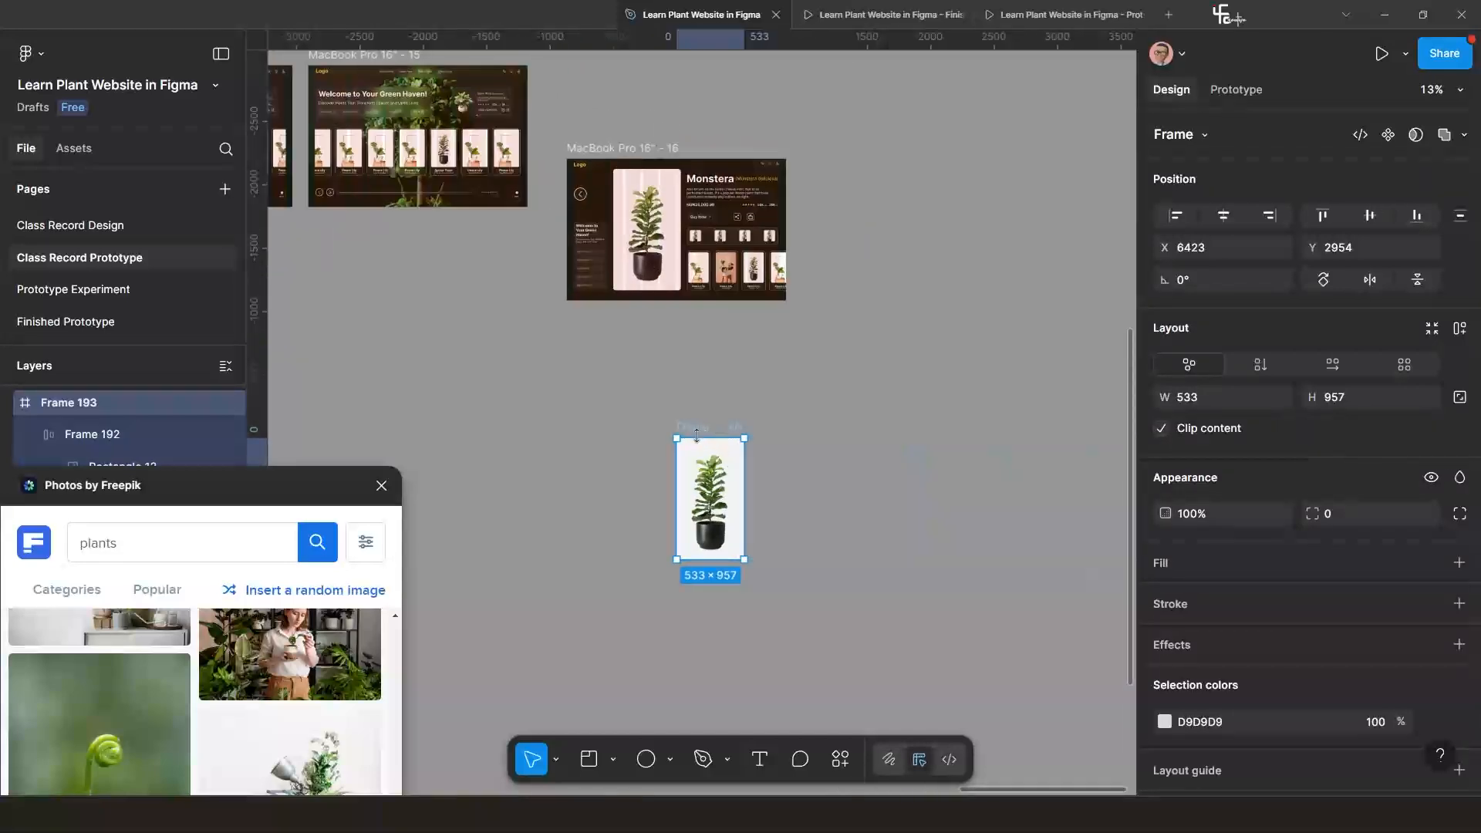
left_click_drag(700, 427, 622, 334)
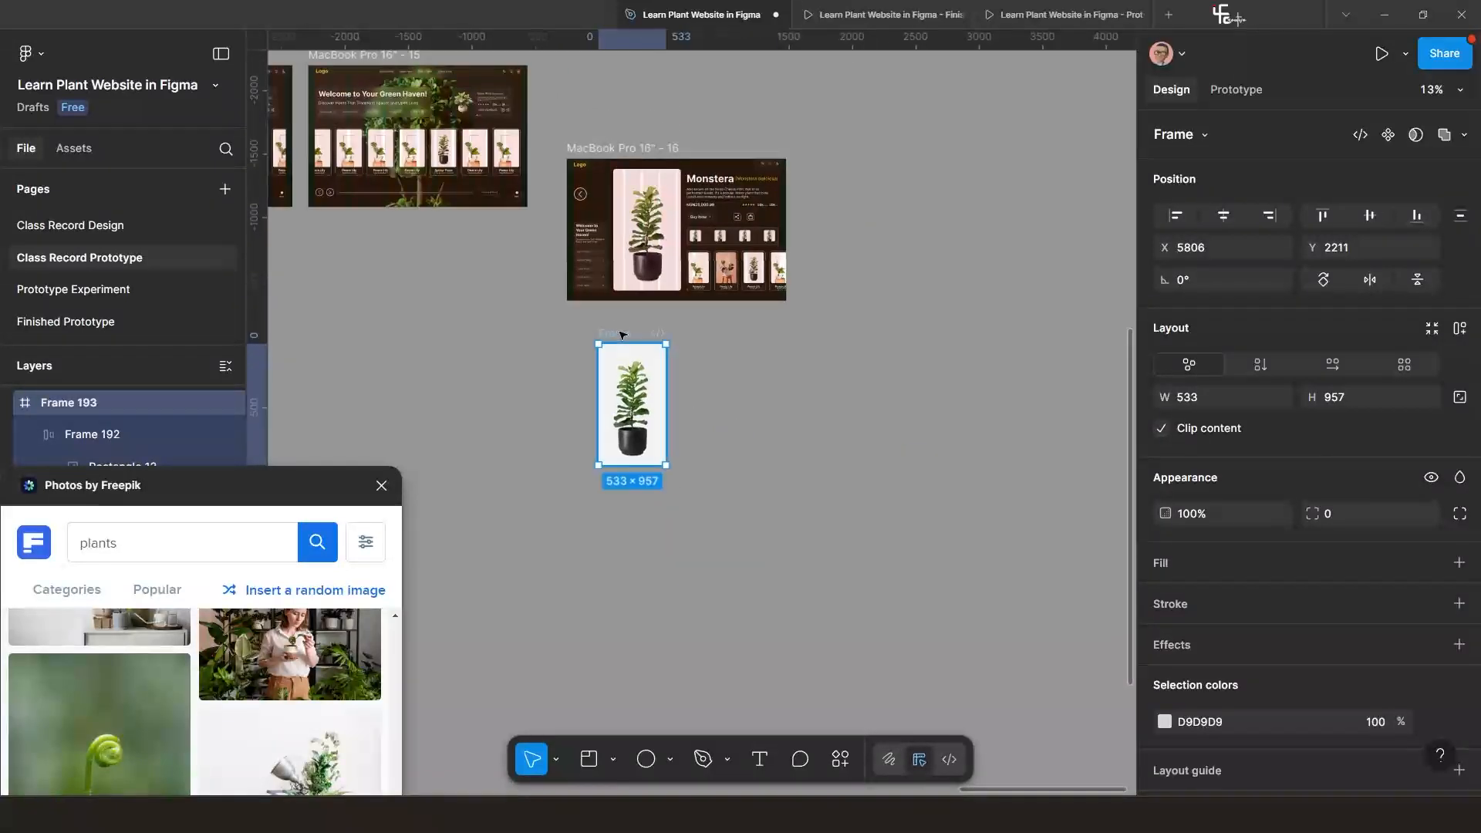
key("ctrl+x")
scroll(629, 335, "up", 3)
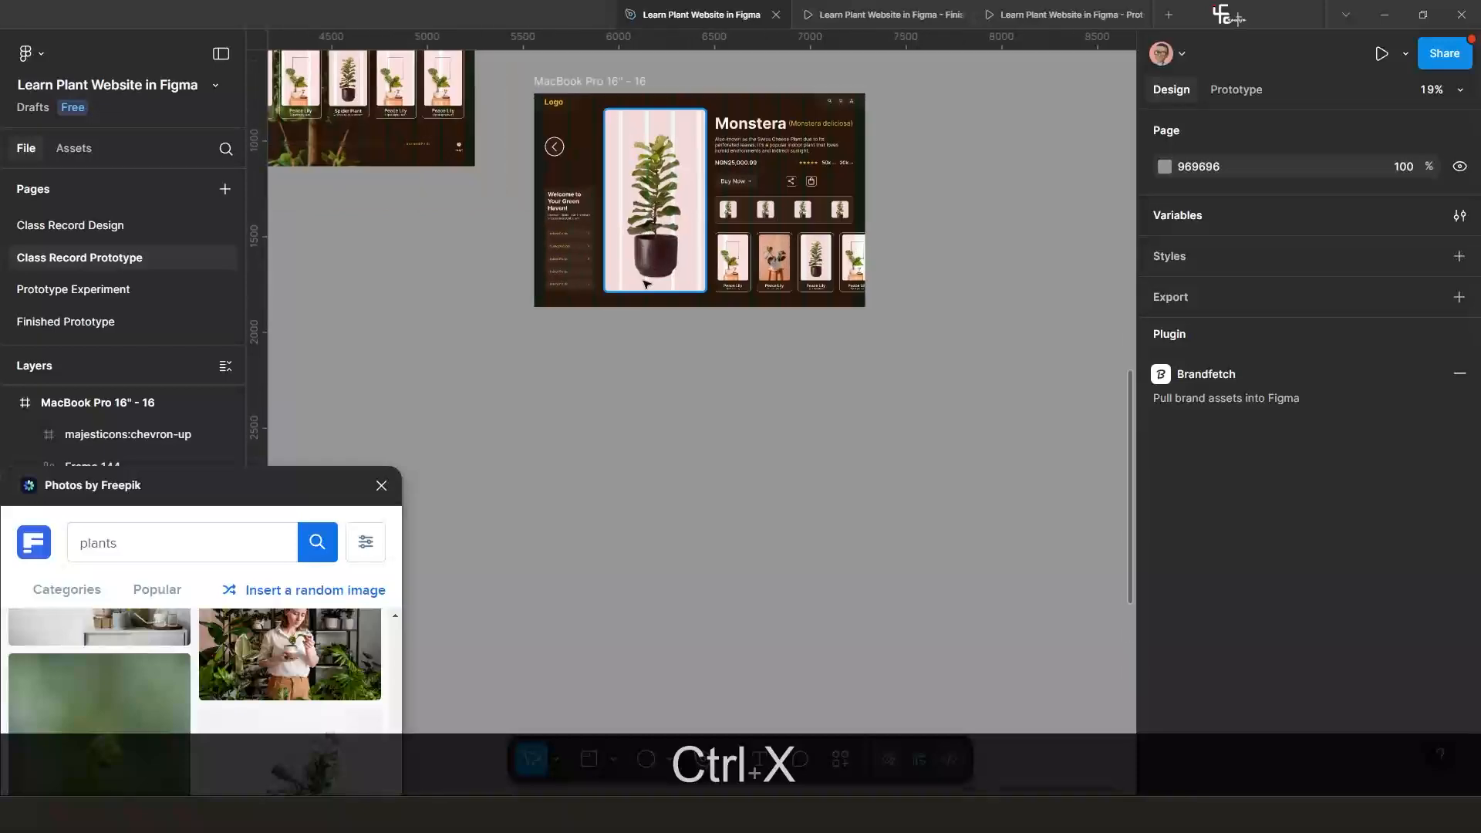
left_click(642, 337)
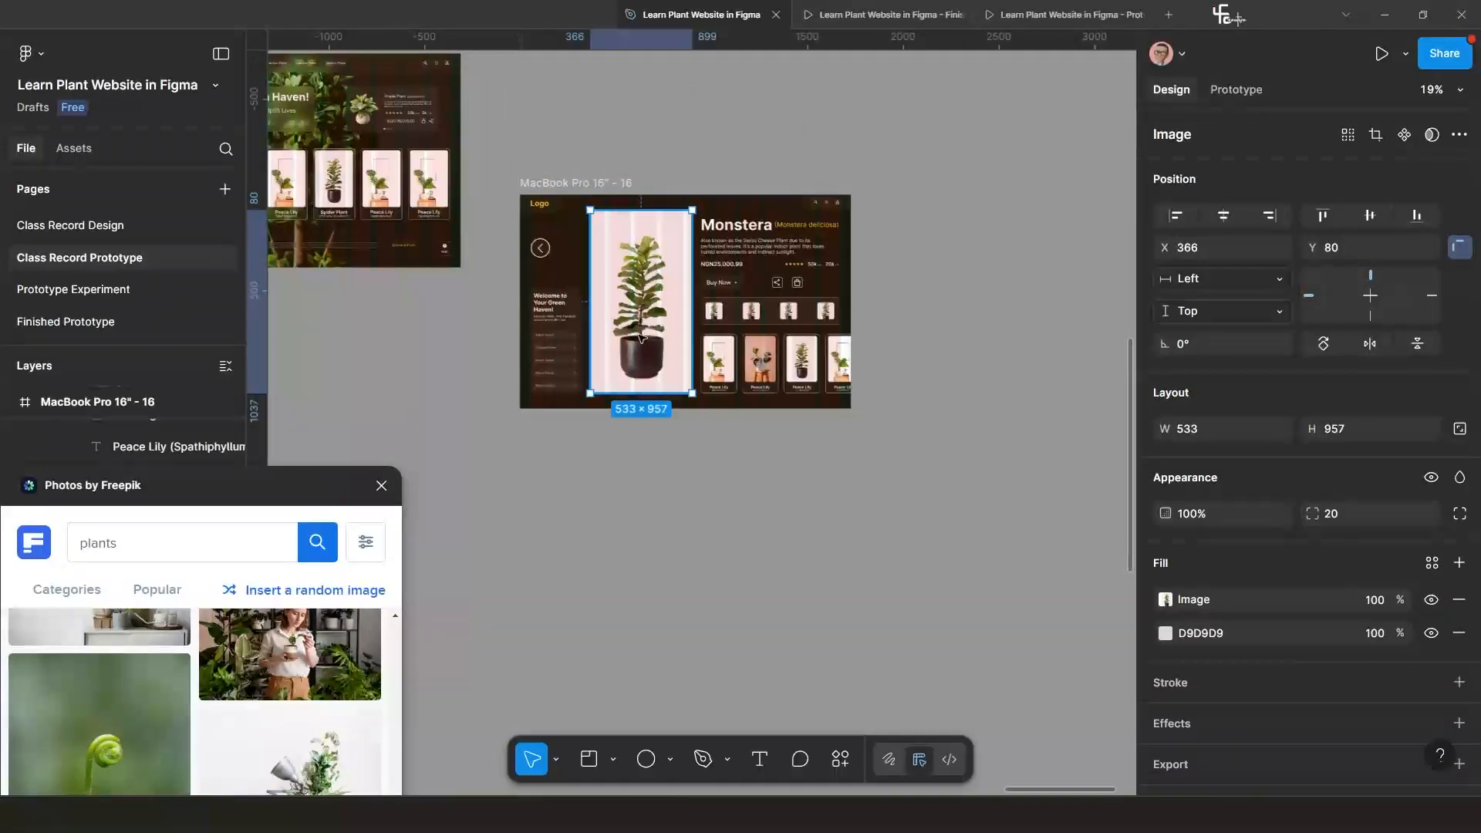
key("ctrl+shift+r")
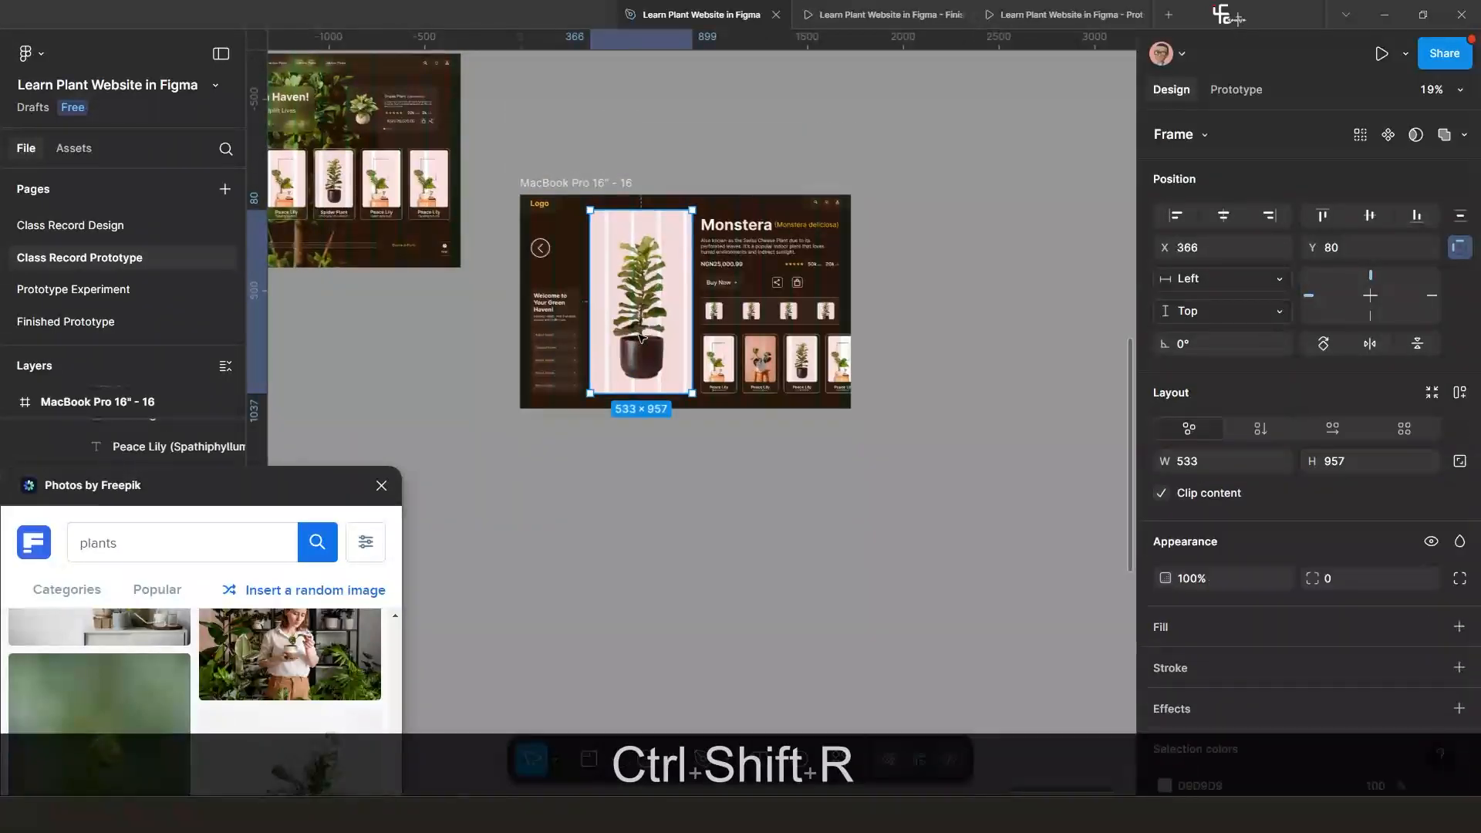
Try shifting the carousel's inner image row horizontally to X -1350 to preview another plant image, and undo the shift.
scroll(659, 320, "up", 5)
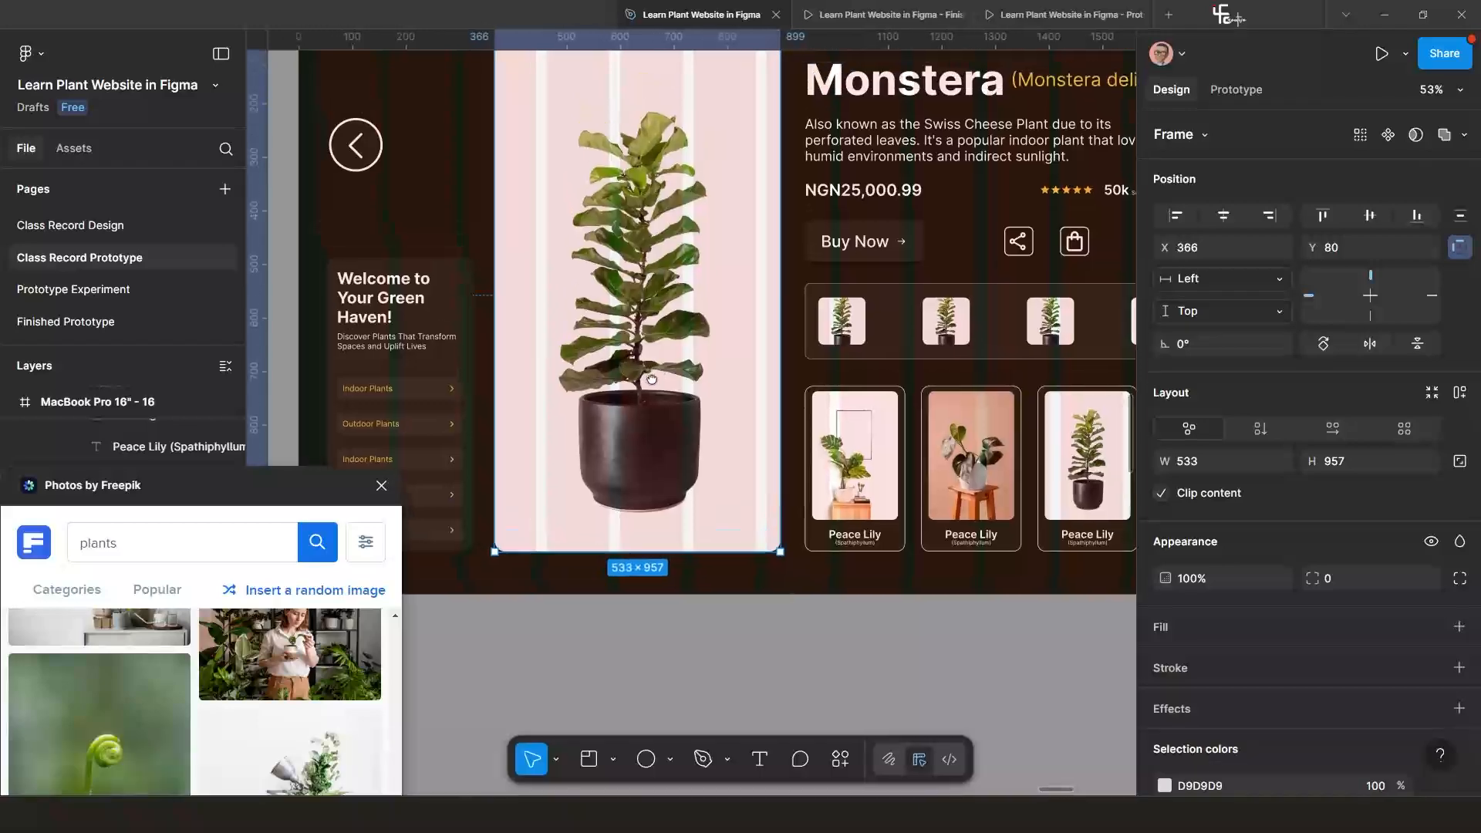
scroll(652, 388, "down", 3)
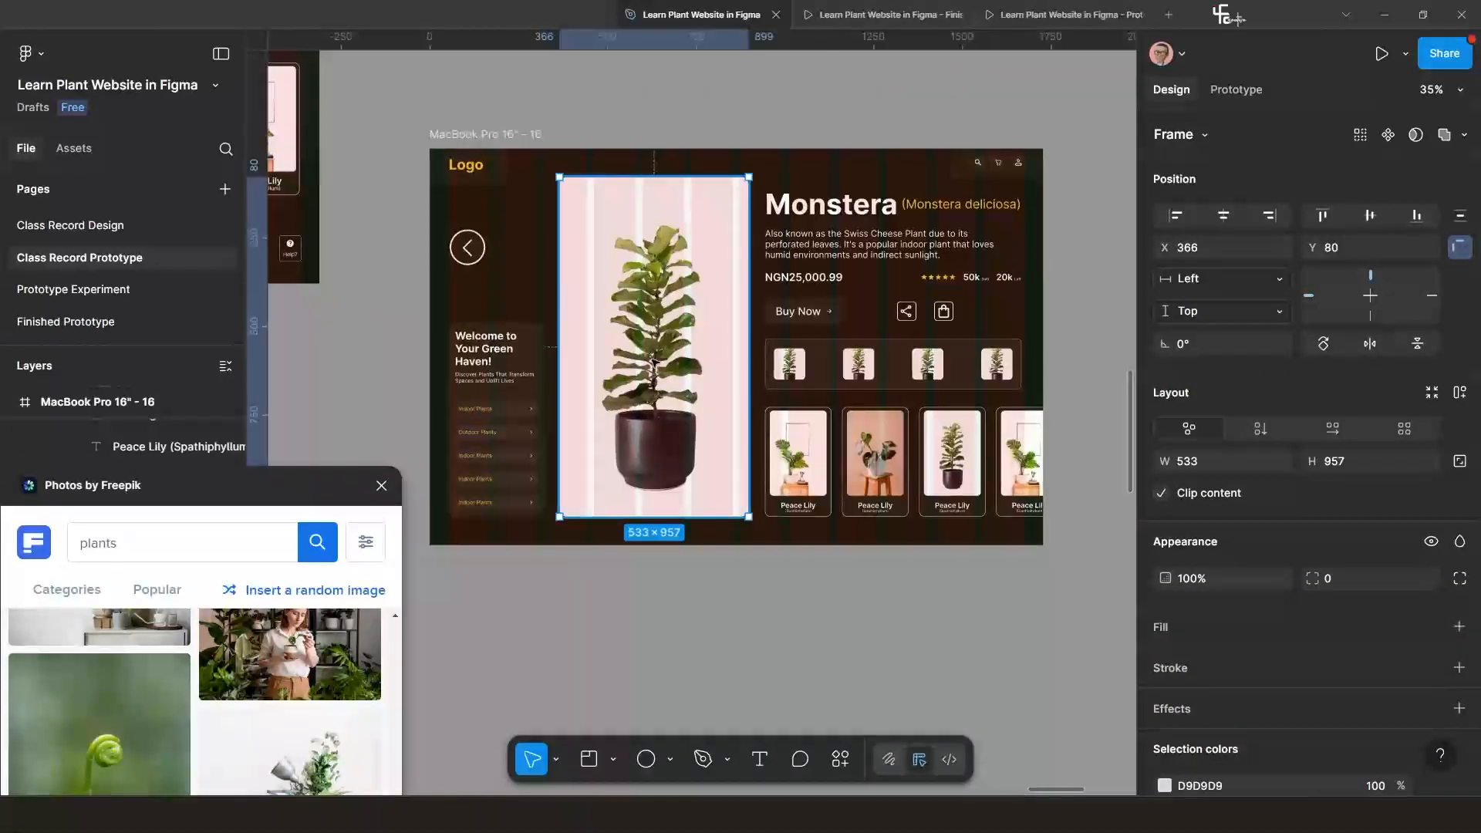
scroll(657, 362, "down", 3)
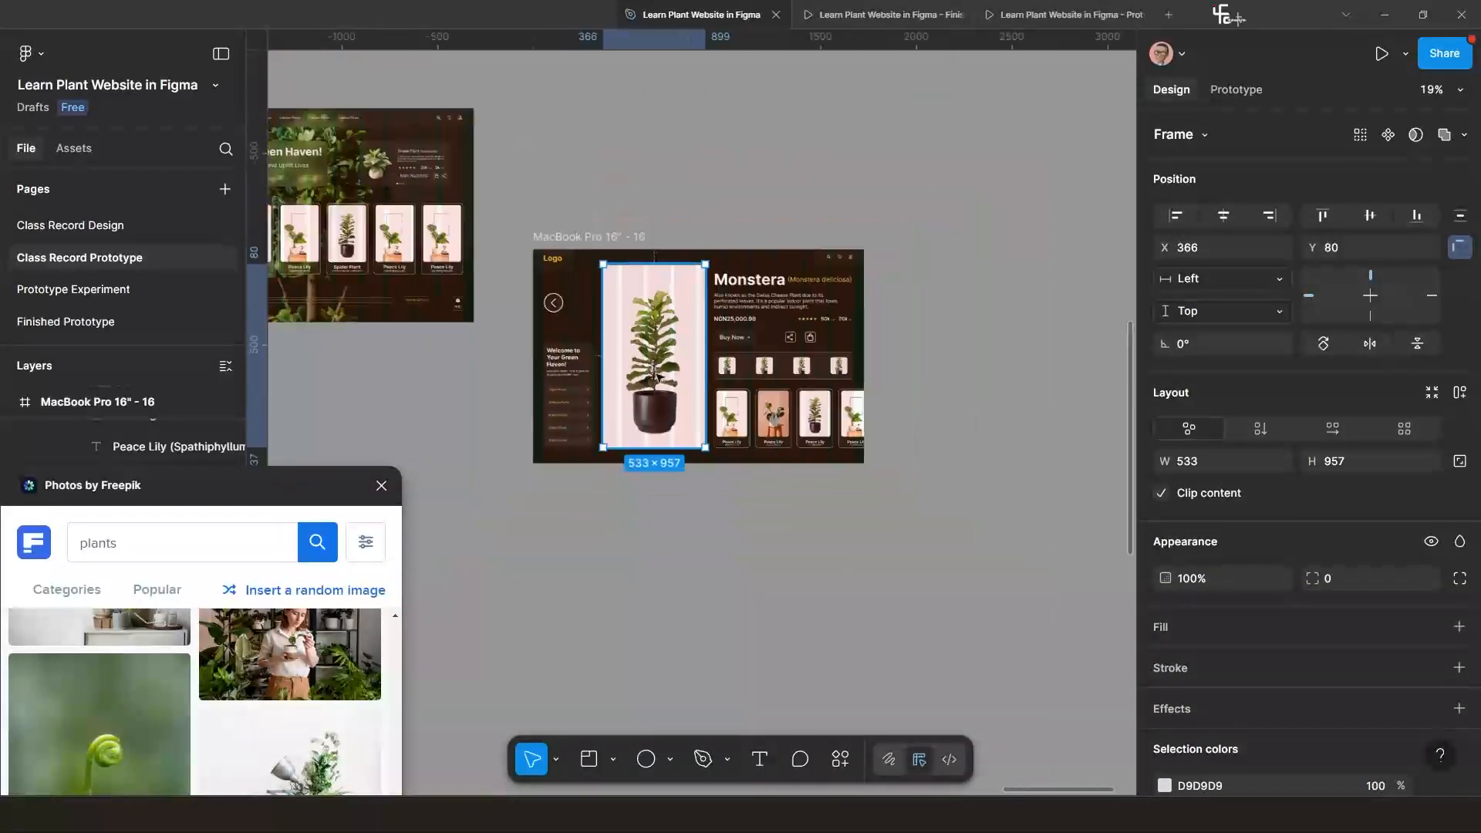
key("shift+a")
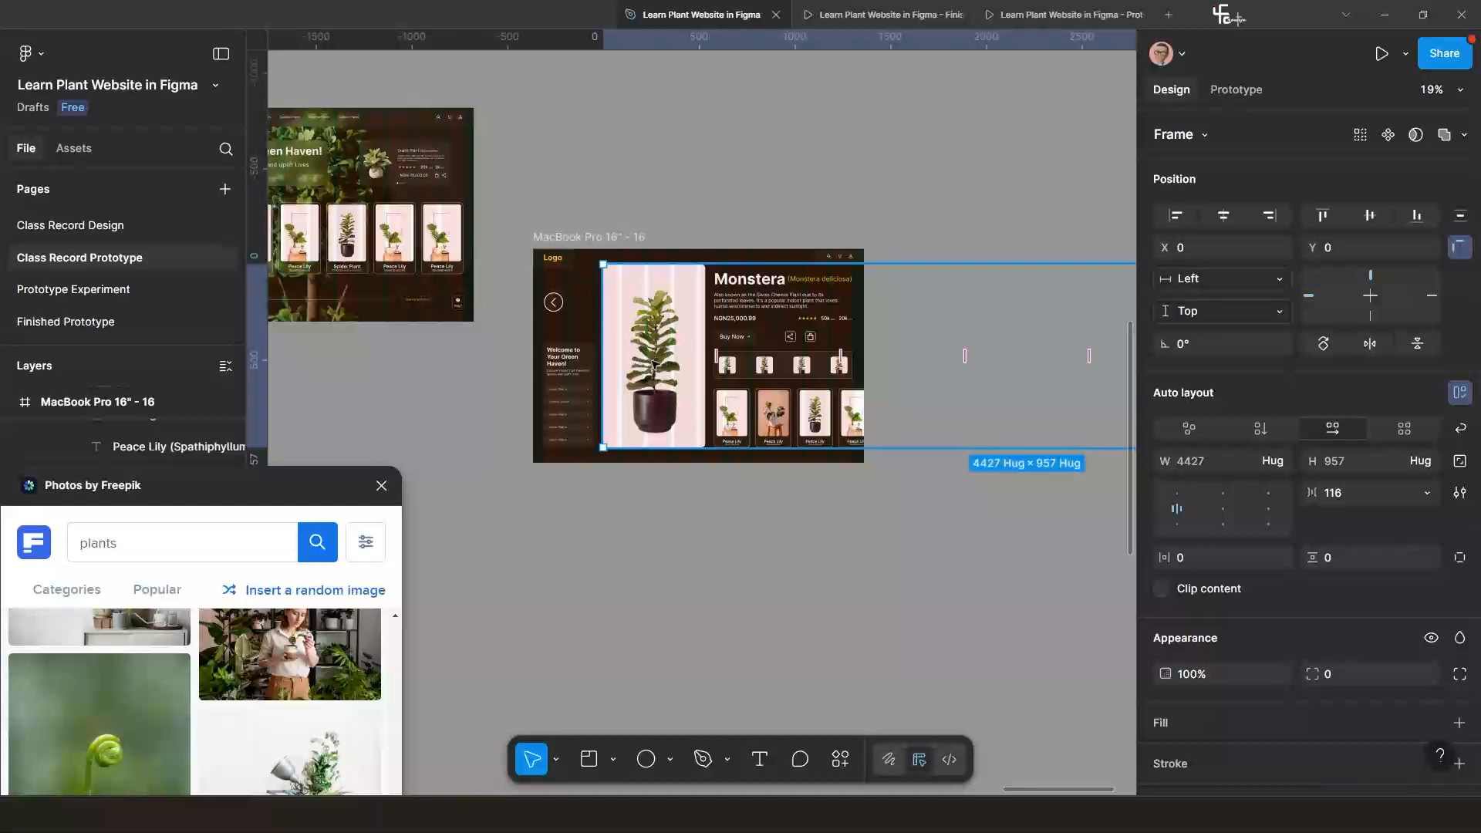
key("shift+Left")
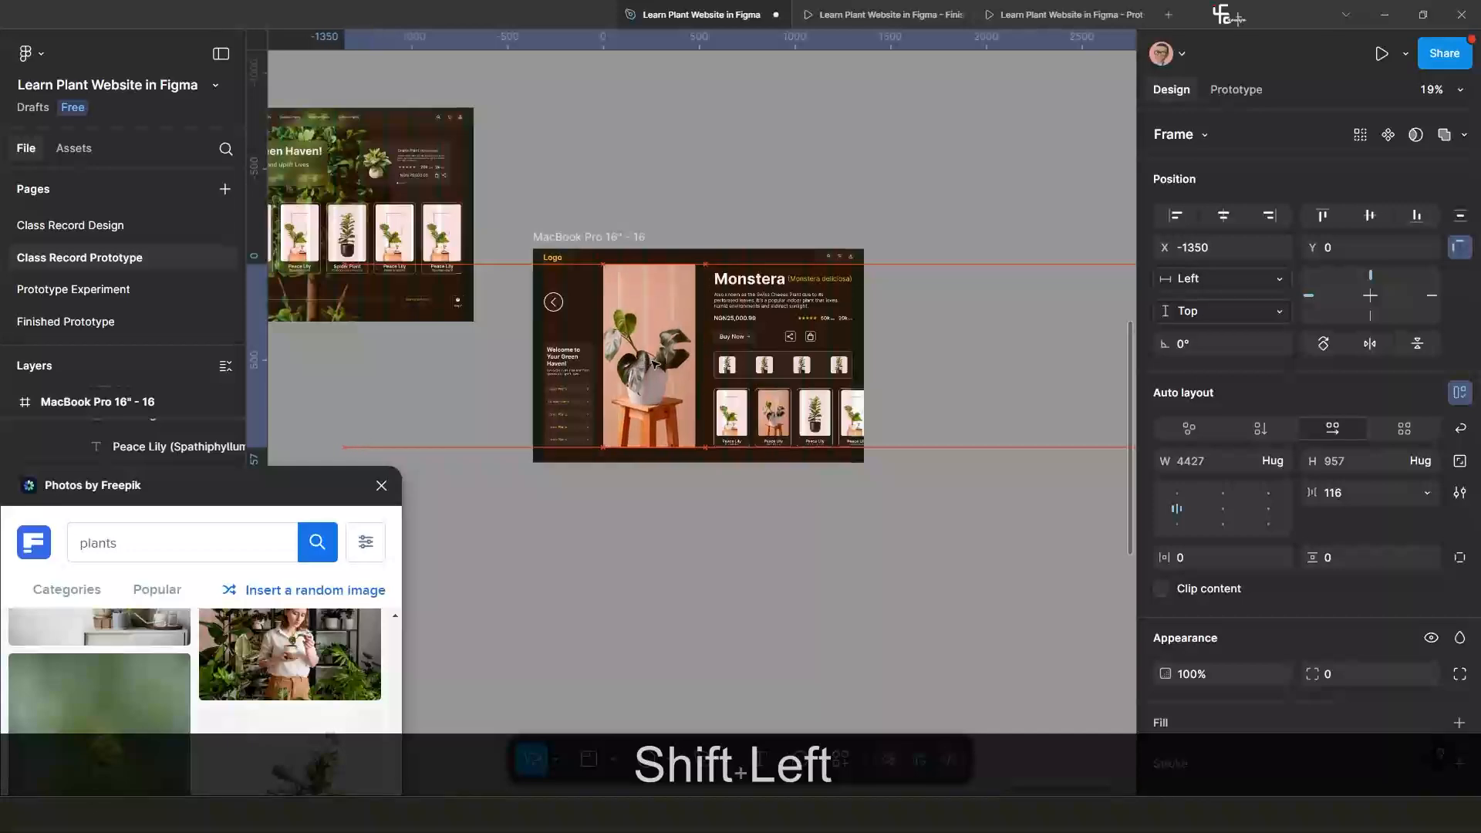
key("ctrl+z")
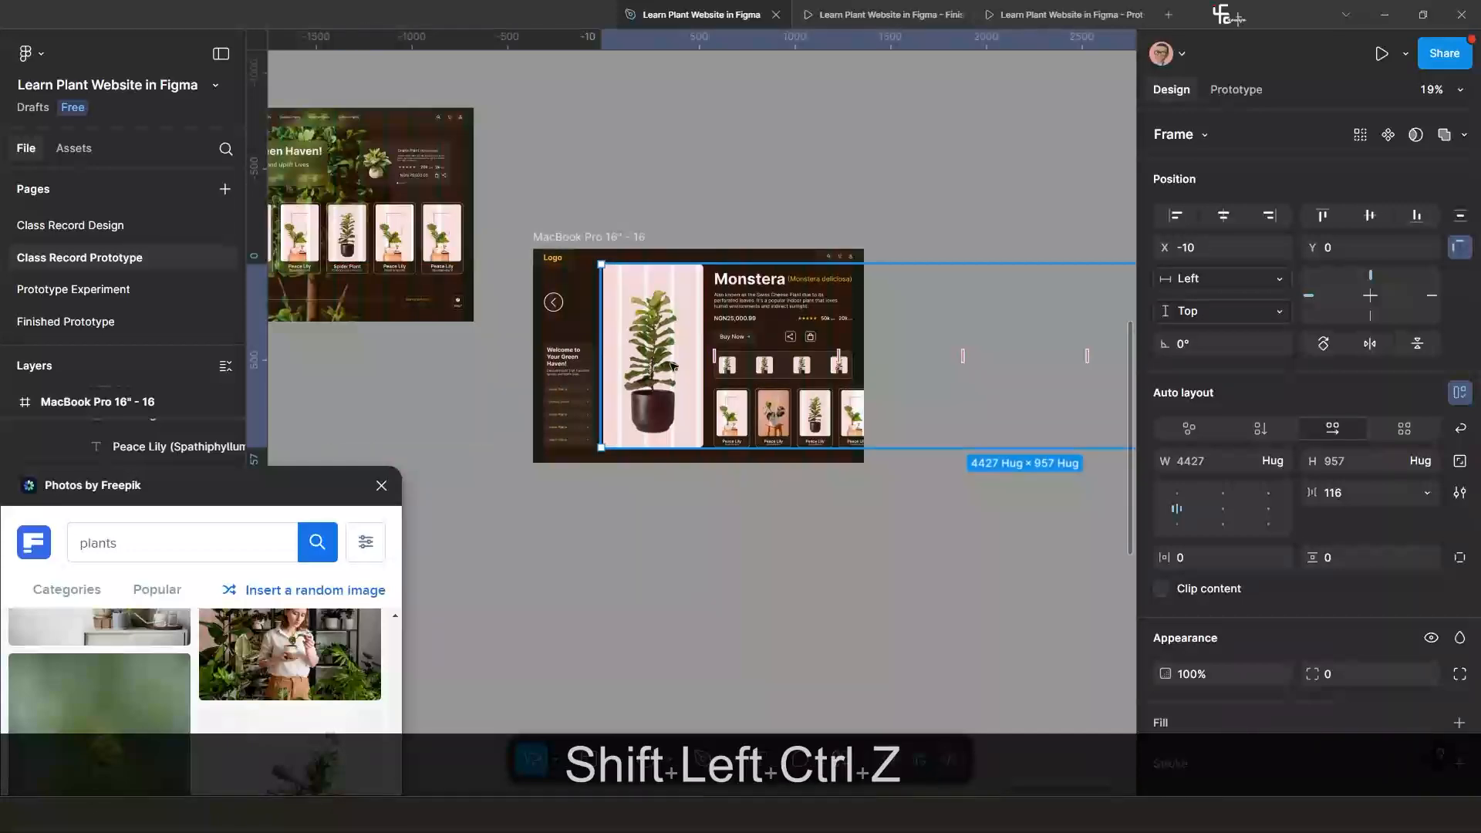
Examine the plant card row on the MacBook Pro 16" - 15 page and the layout of the Monstera product page.
scroll(672, 416, "up", 2)
left_click(666, 547)
scroll(686, 505, "up", 2)
left_click_drag(686, 505, 771, 476)
scroll(663, 547, "down", 1)
scroll(715, 478, "down", 2)
left_click_drag(534, 388, 724, 404)
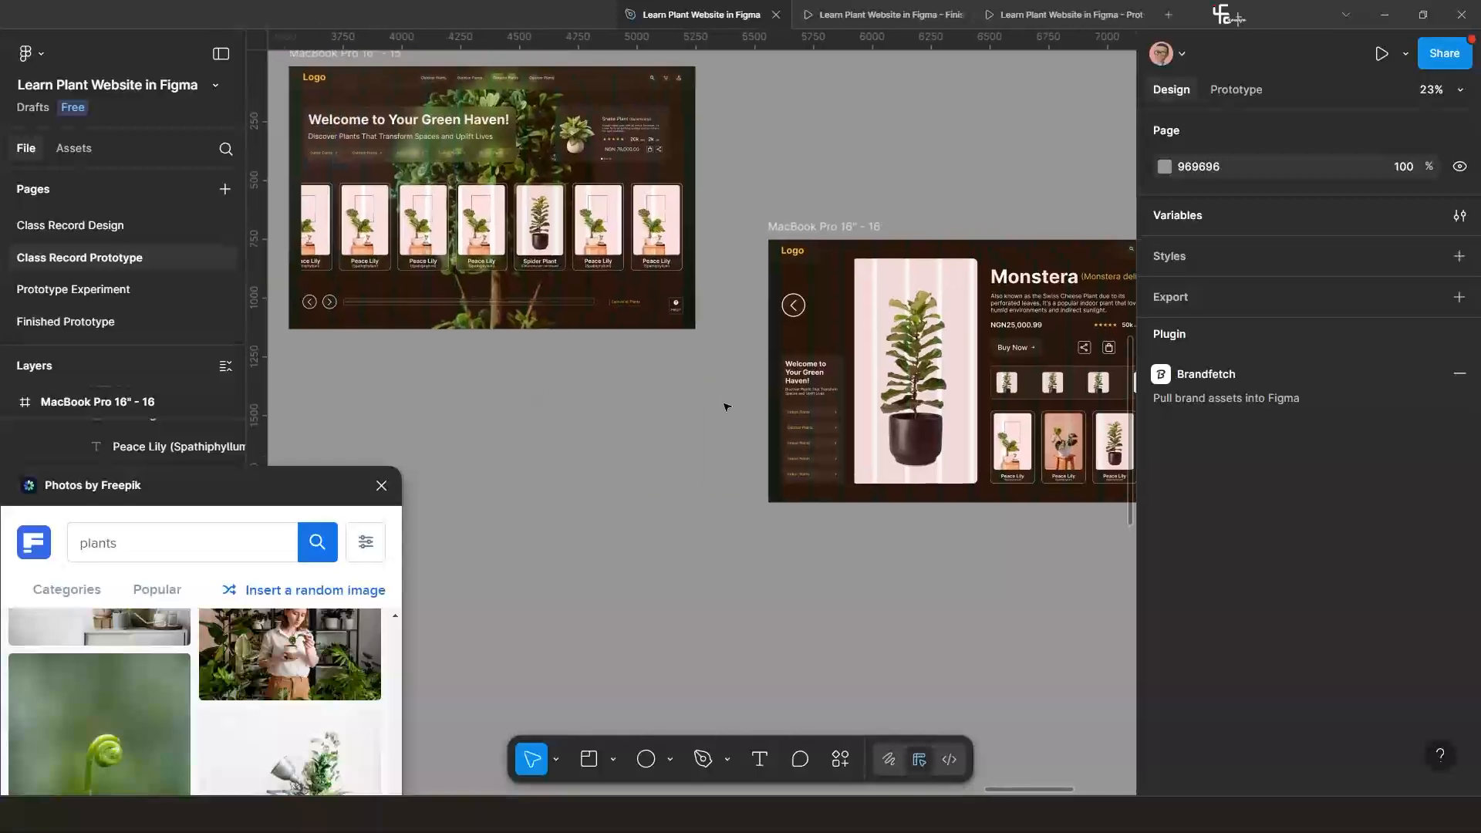
scroll(605, 375, "down", 2)
scroll(536, 255, "up", 3)
left_click(571, 280)
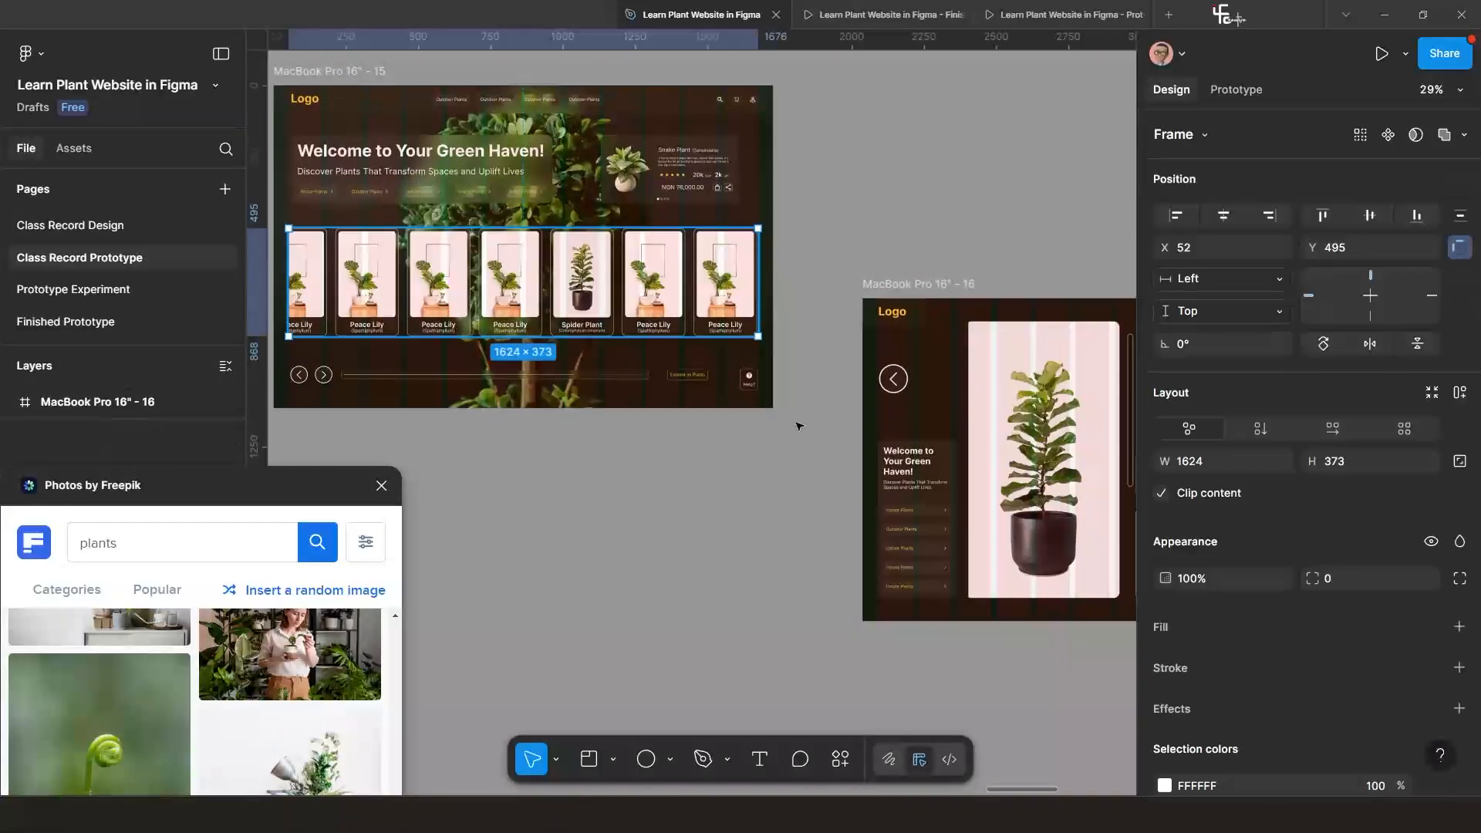
scroll(952, 528, "down", 2)
scroll(1024, 507, "down", 2)
left_click_drag(1007, 503, 783, 439)
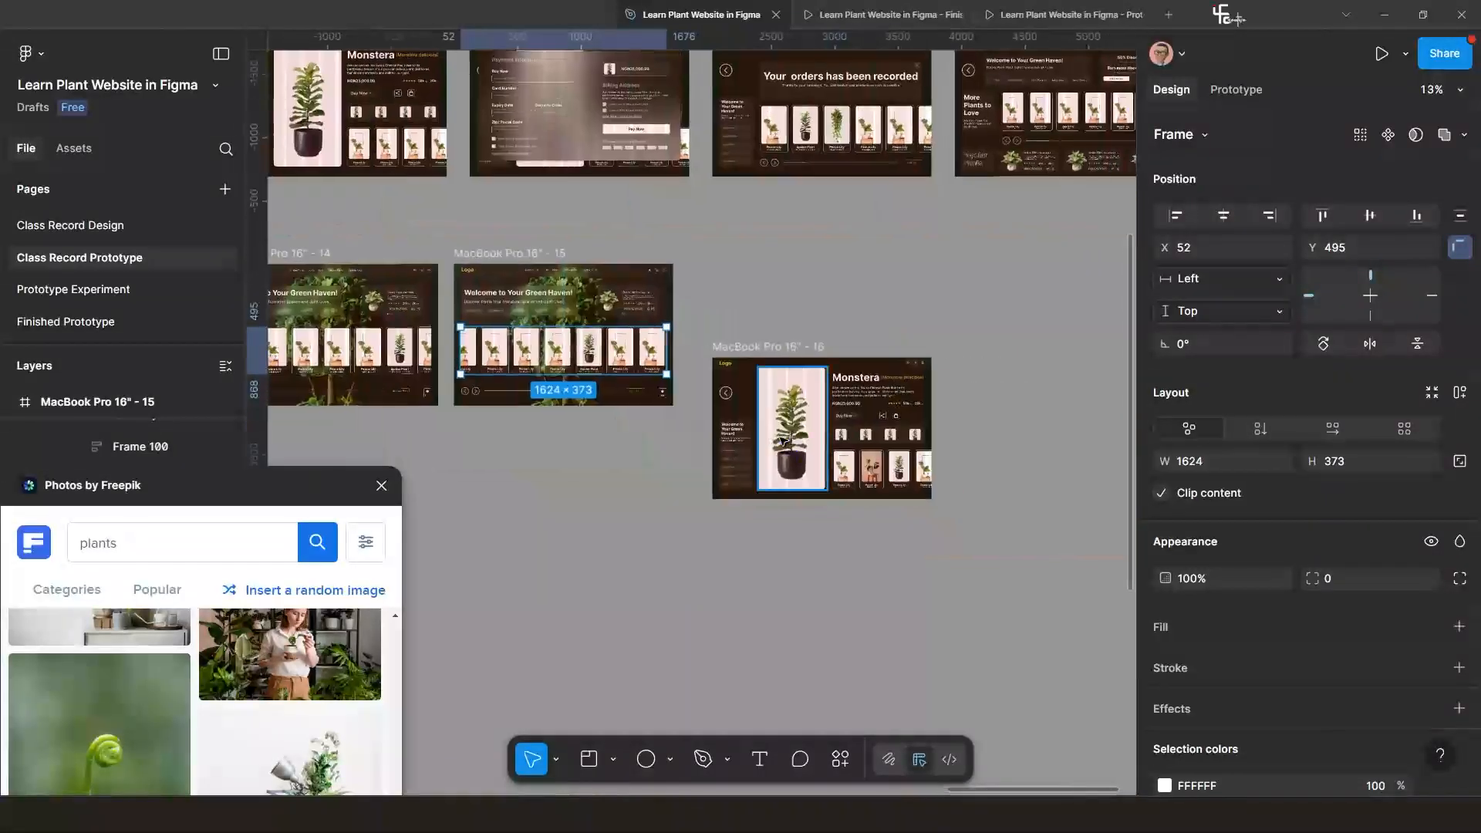
scroll(783, 441, "up", 5)
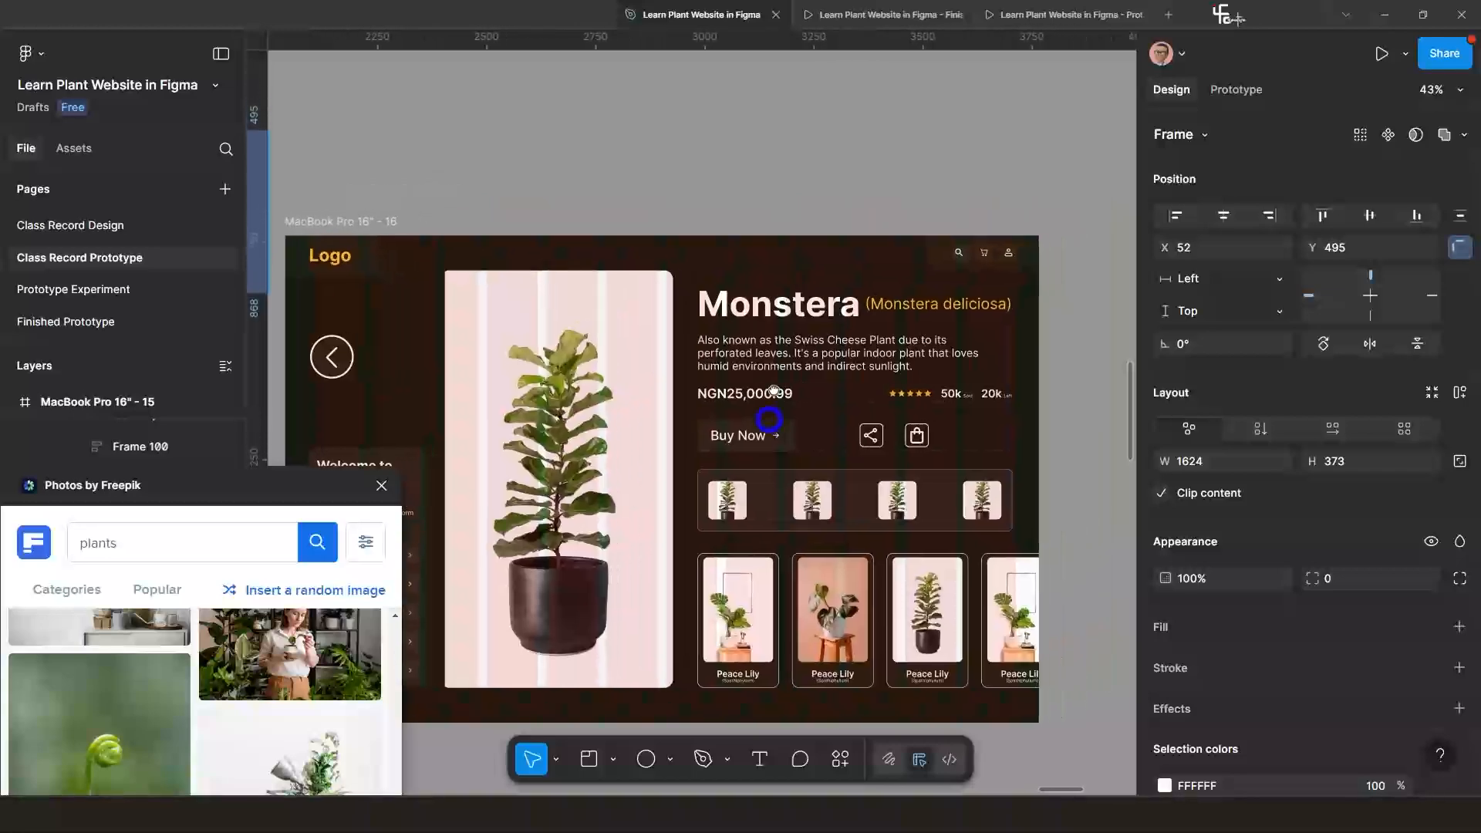
Copy the Monstera heading and description block out of the product page onto the empty canvas below it.
left_click(774, 340)
scroll(773, 334, "down", 2)
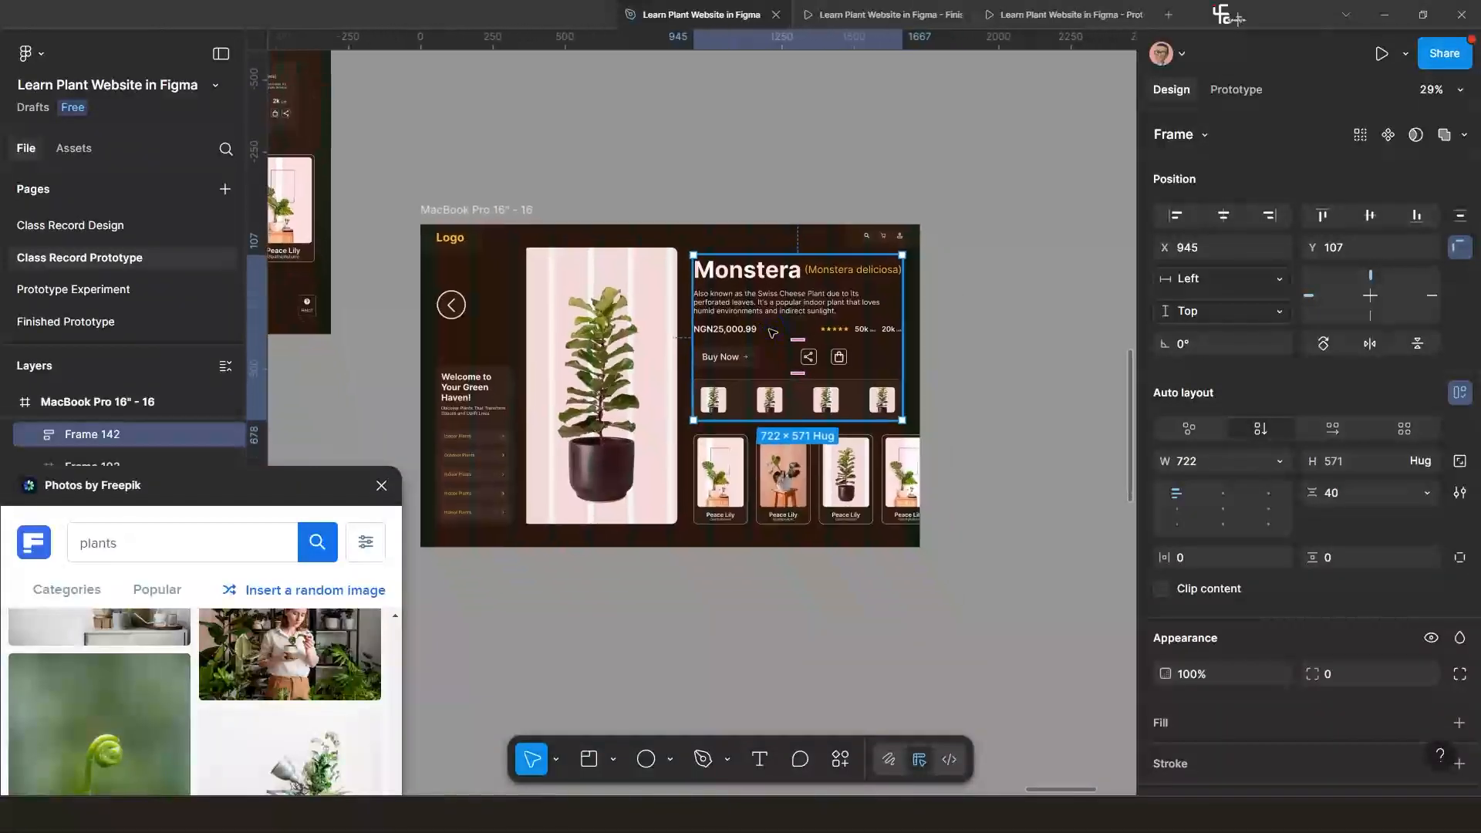
scroll(773, 334, "up", 2)
scroll(796, 319, "down", 3)
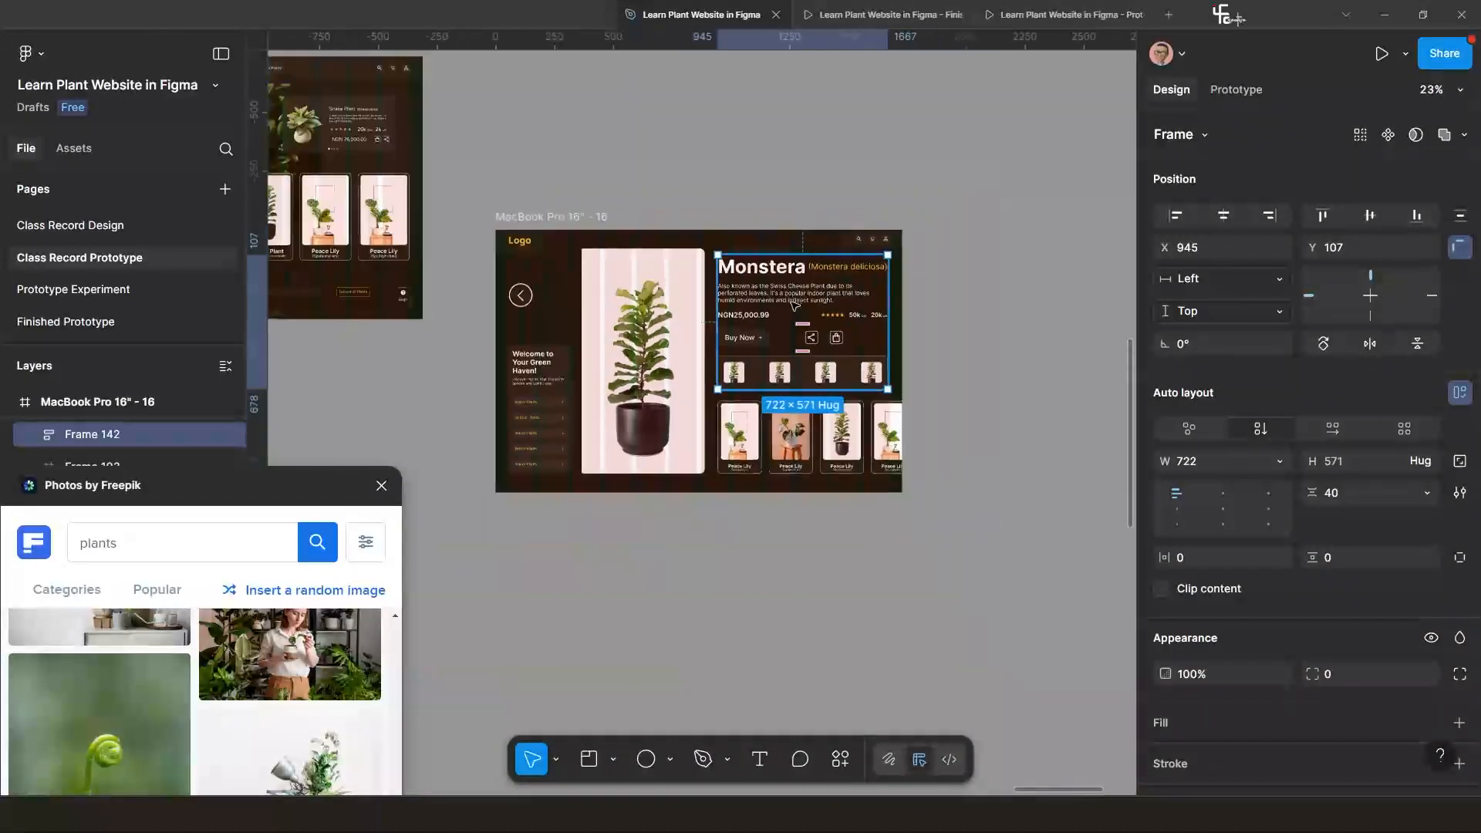
left_click_drag(794, 291, 783, 247)
double_click(778, 247)
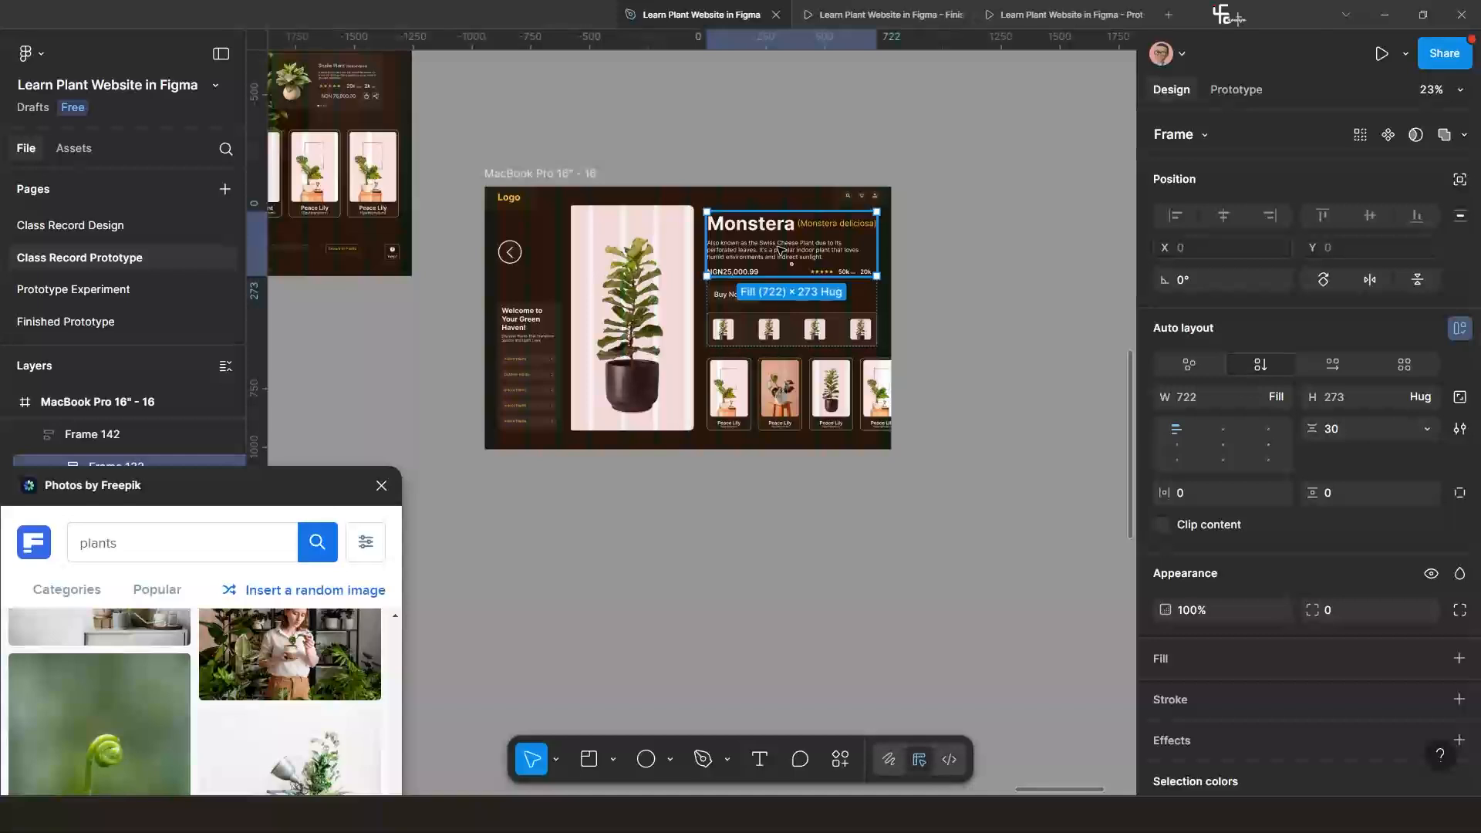
double_click(777, 247)
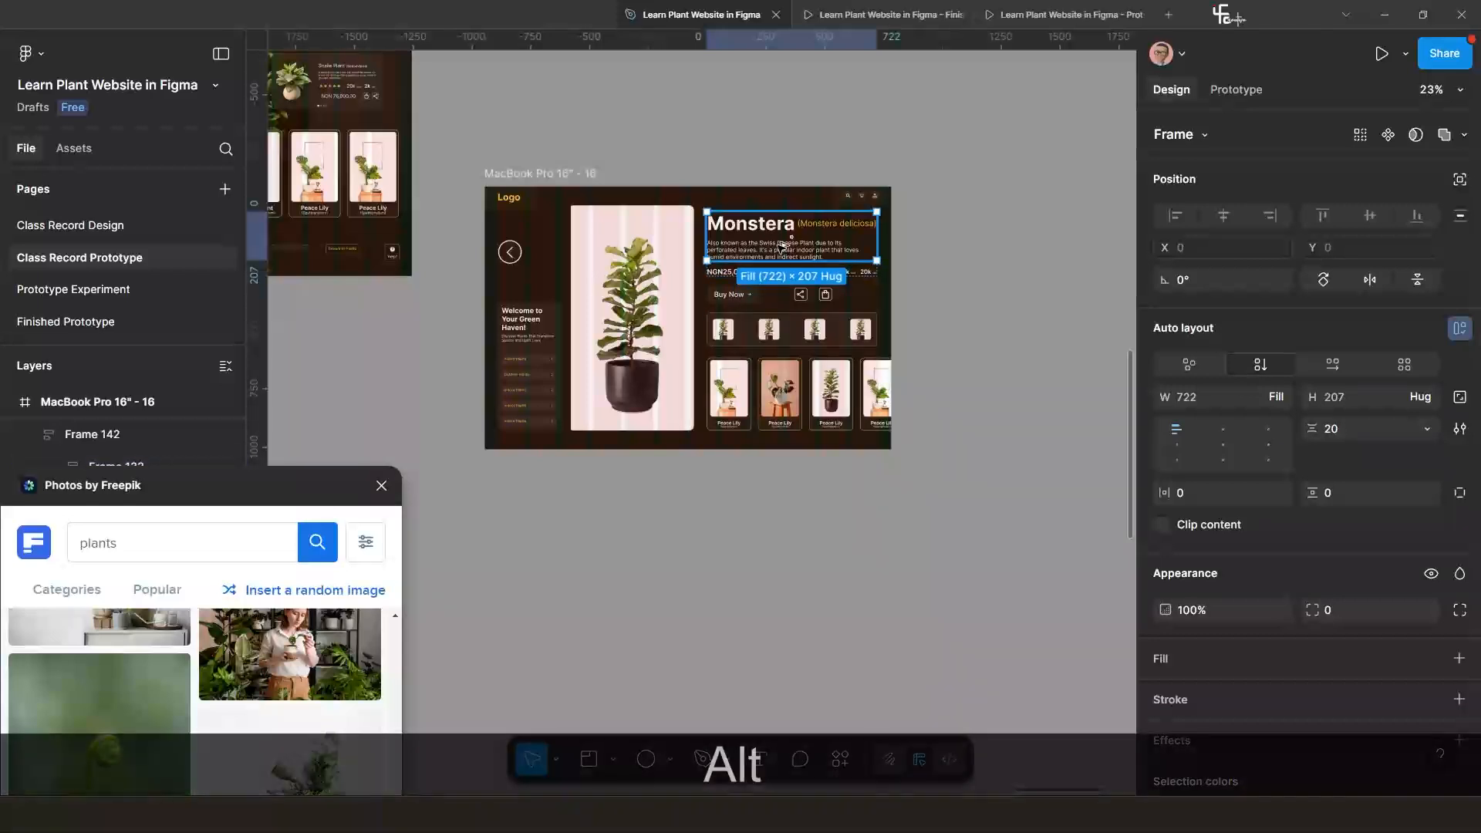
left_click_drag(783, 250, 715, 672)
scroll(715, 671, "down", 3)
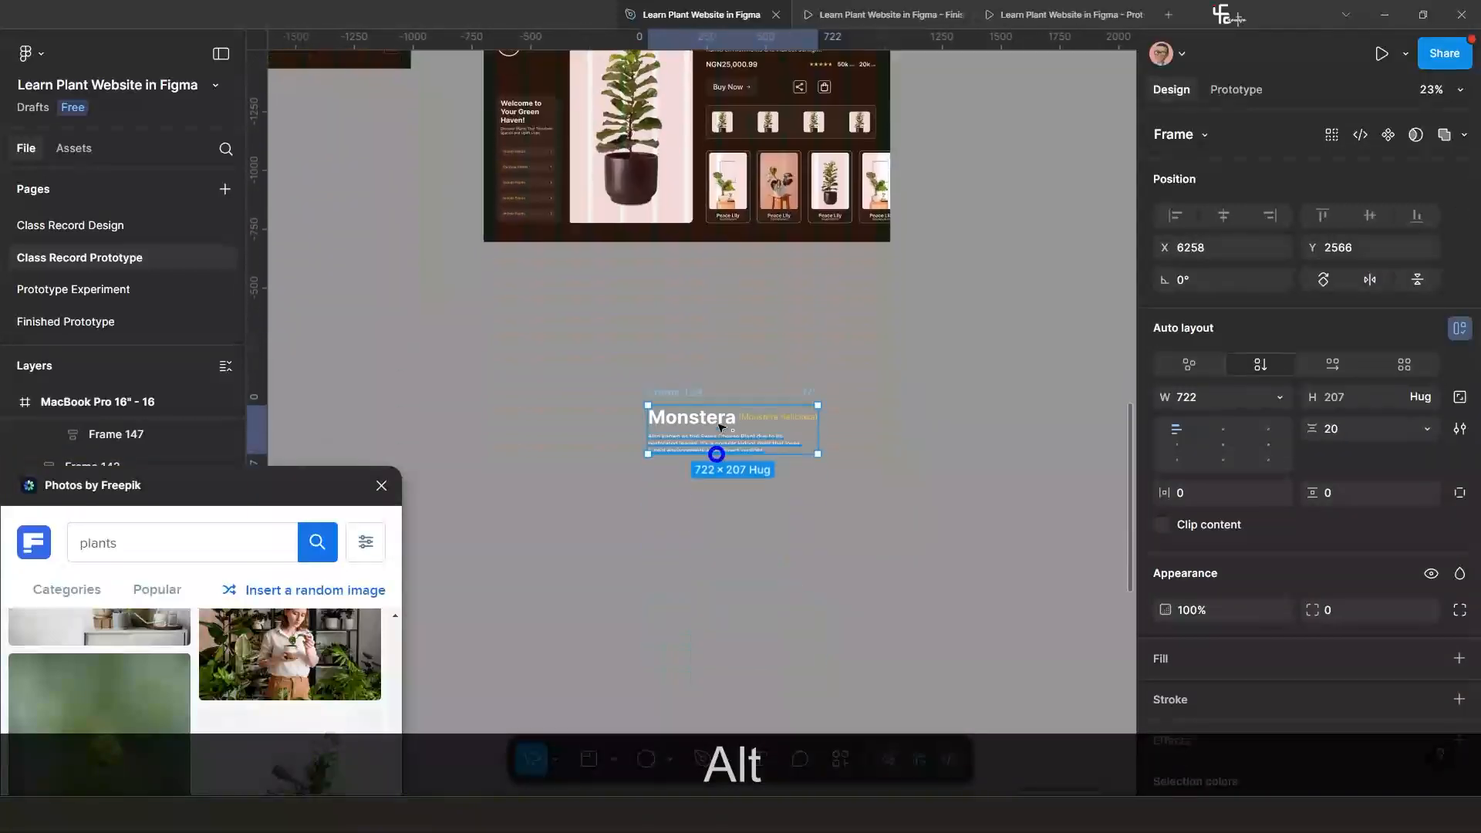
Duplicate the copied Monstera text block below itself at Y 2890 and combine both blocks in a vertical auto layout frame.
left_click_drag(683, 438, 679, 523)
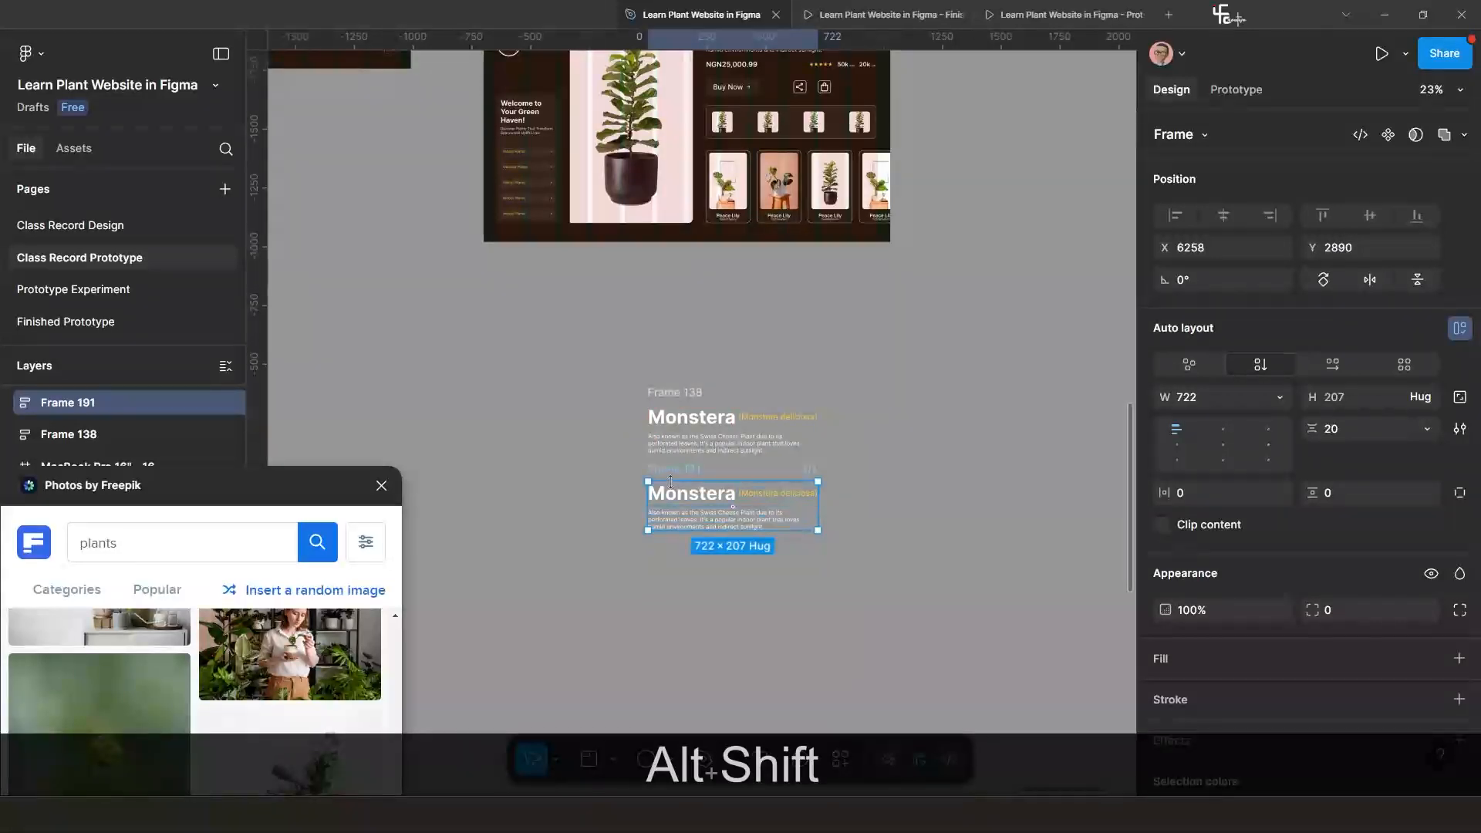
left_click(678, 417, "shift")
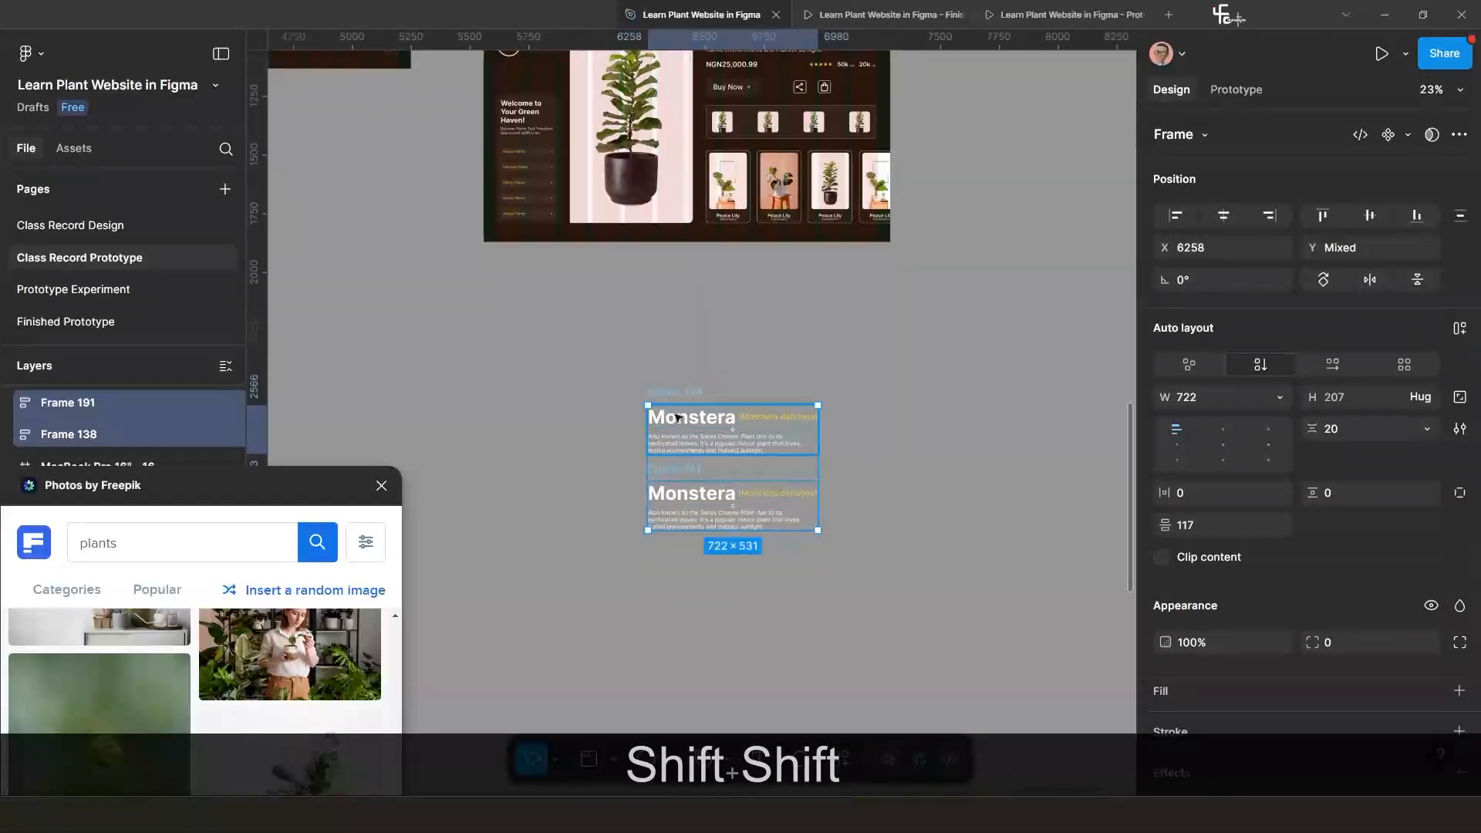
key("shift+a")
Duplicate the lower Monstera text block three times inside the auto layout frame to make a column of five blocks.
left_click(735, 506)
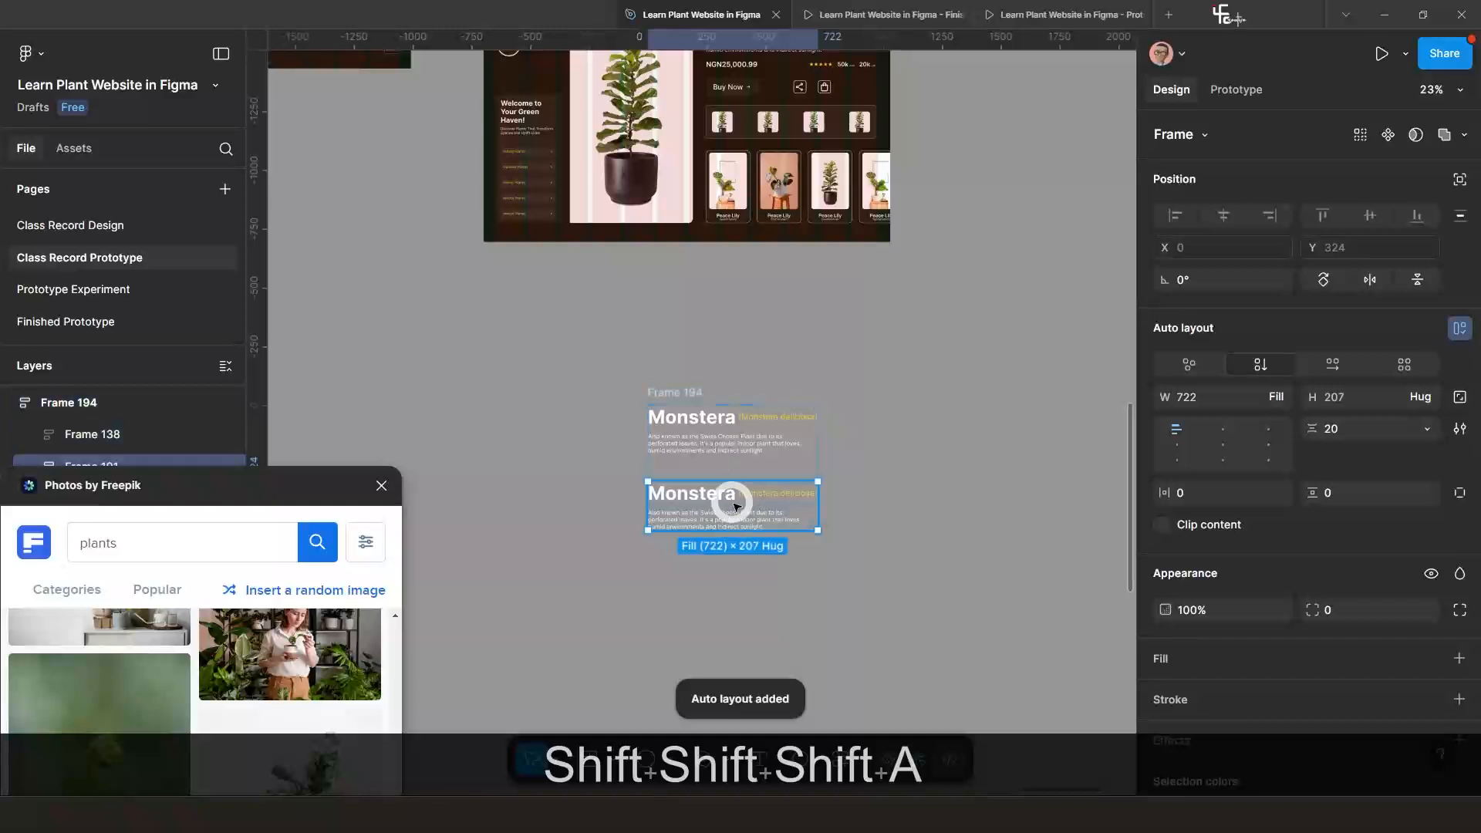
key("ctrl+d")
key("ctrl+d")
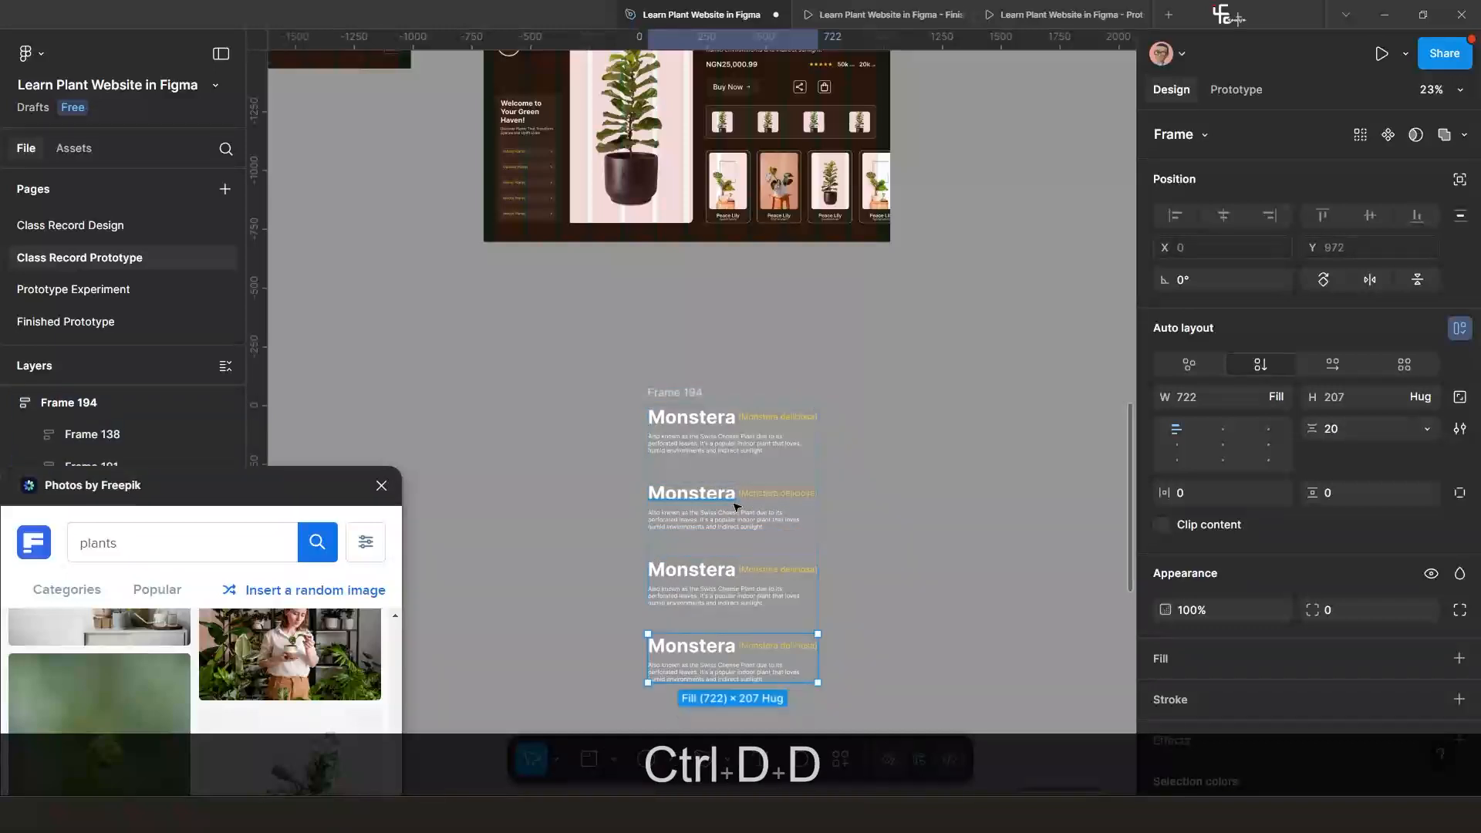
scroll(743, 548, "down", 3)
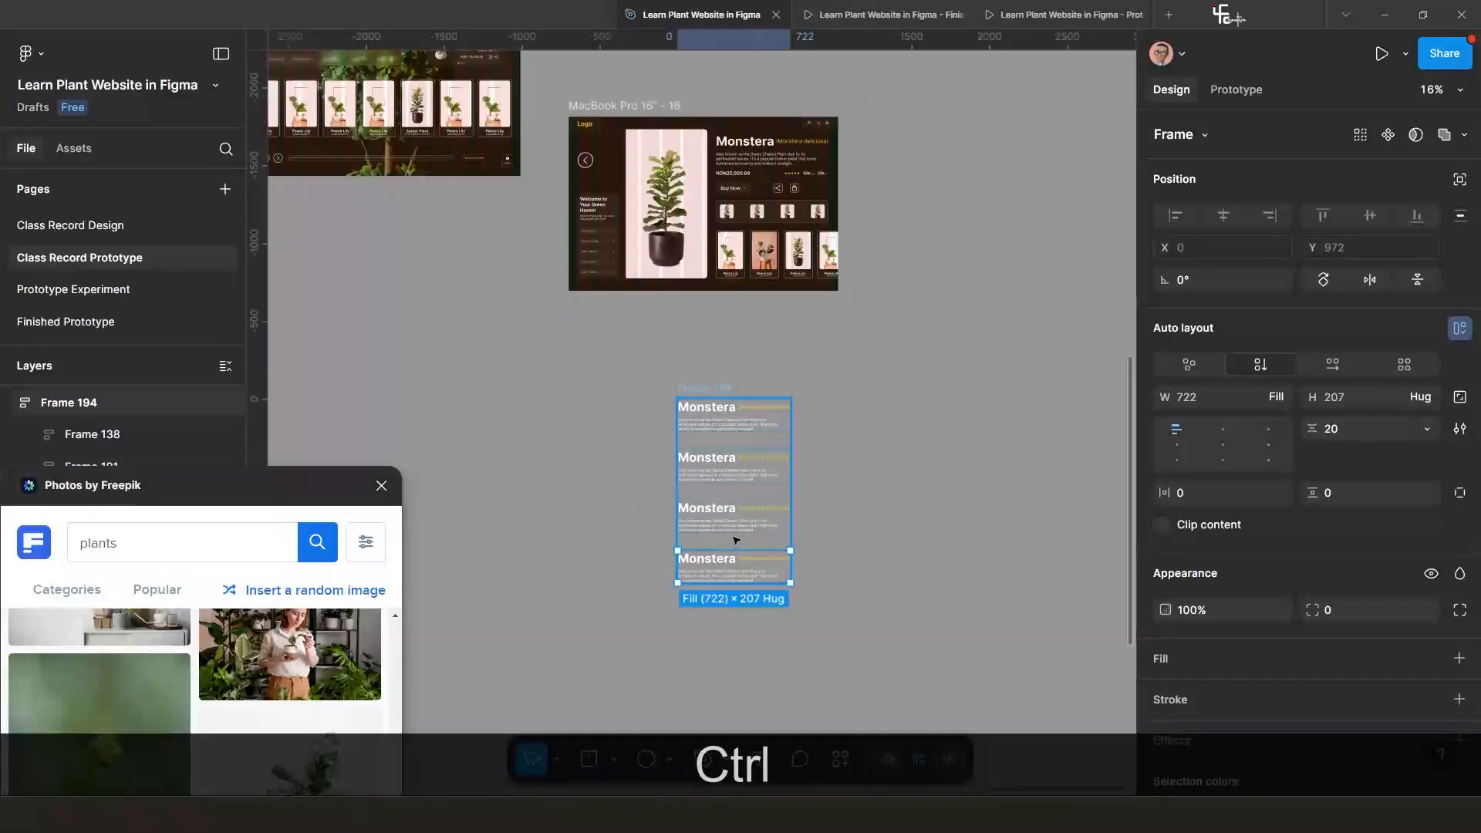
key("ctrl+d")
scroll(719, 556, "up", 2)
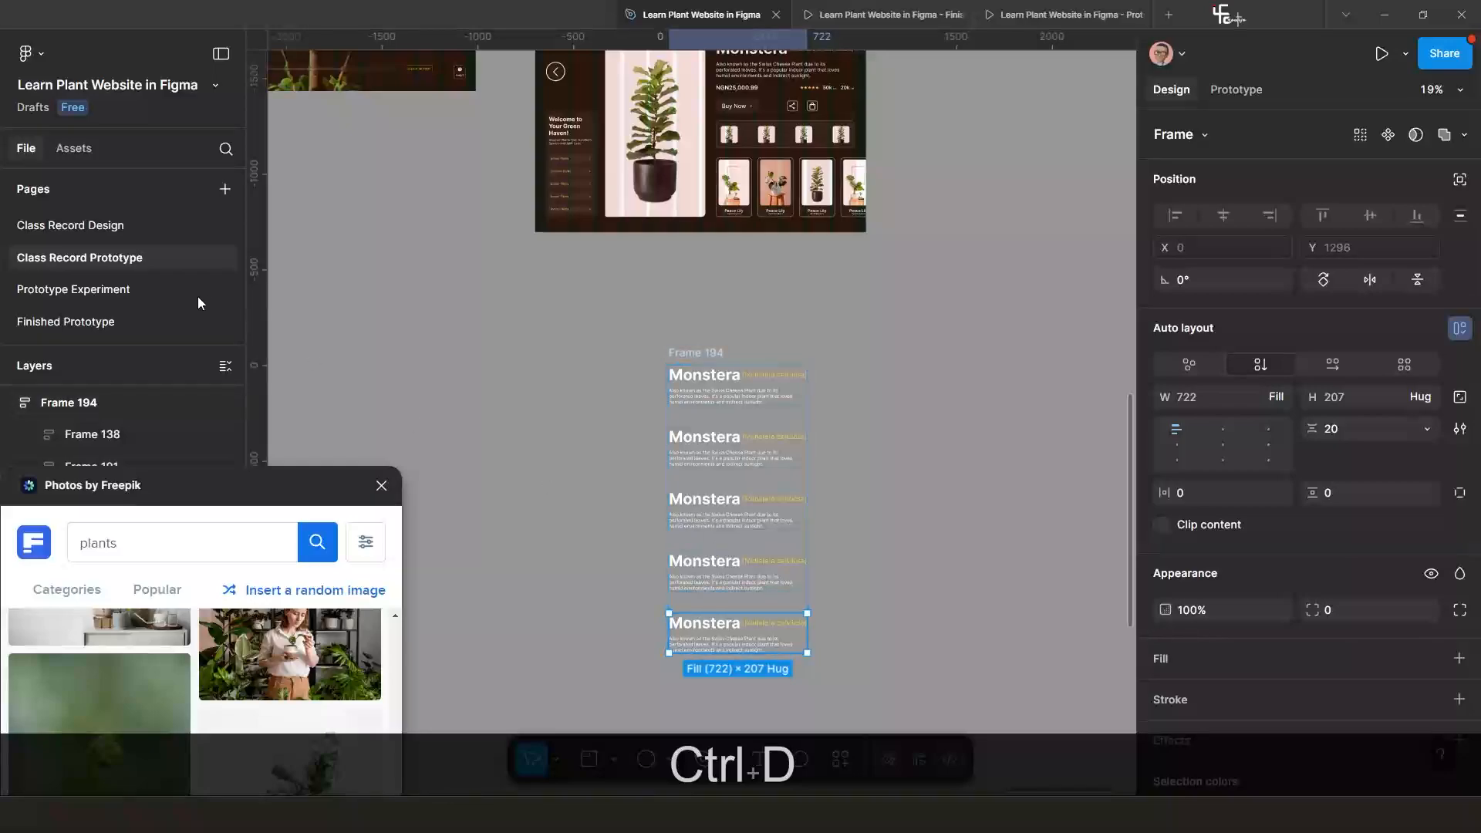
Copy the name "Peace Lily (Spathiphyllum)" from the ten-plant text list on the Class Record Design page.
left_click(100, 225)
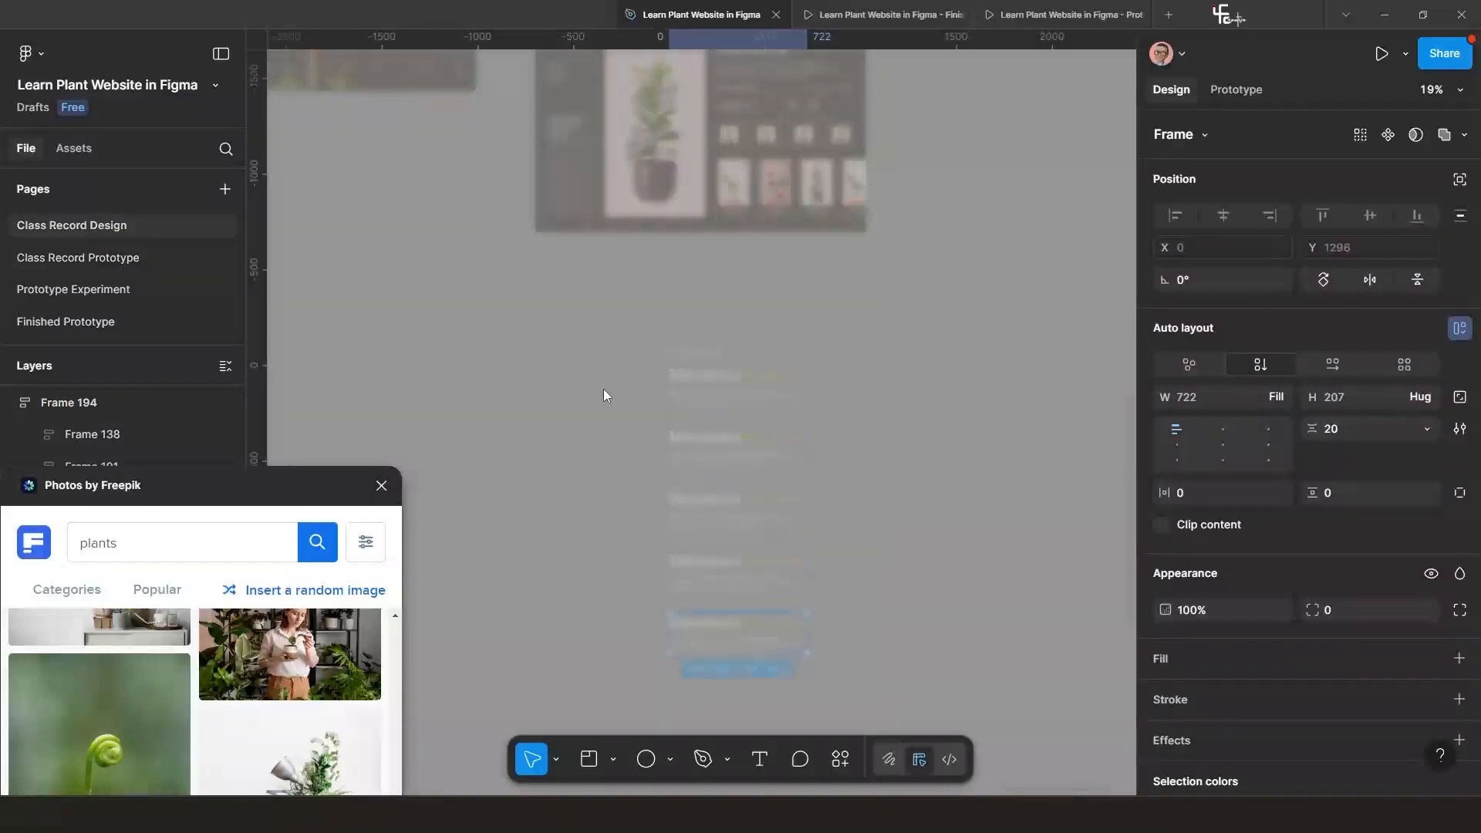
scroll(607, 386, "down", 3)
scroll(575, 259, "up", 4)
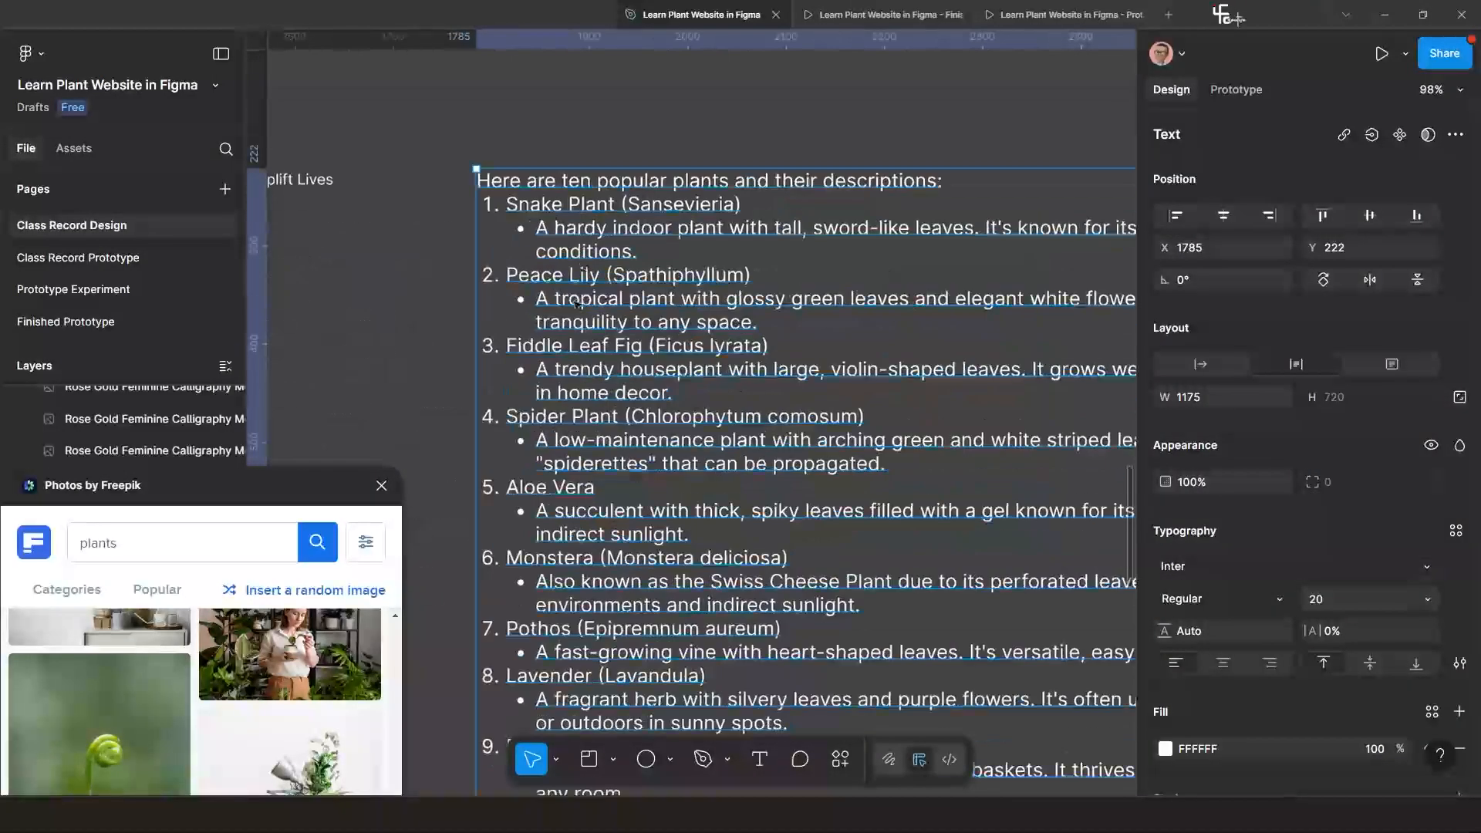
scroll(564, 315, "up", 2)
double_click(536, 310)
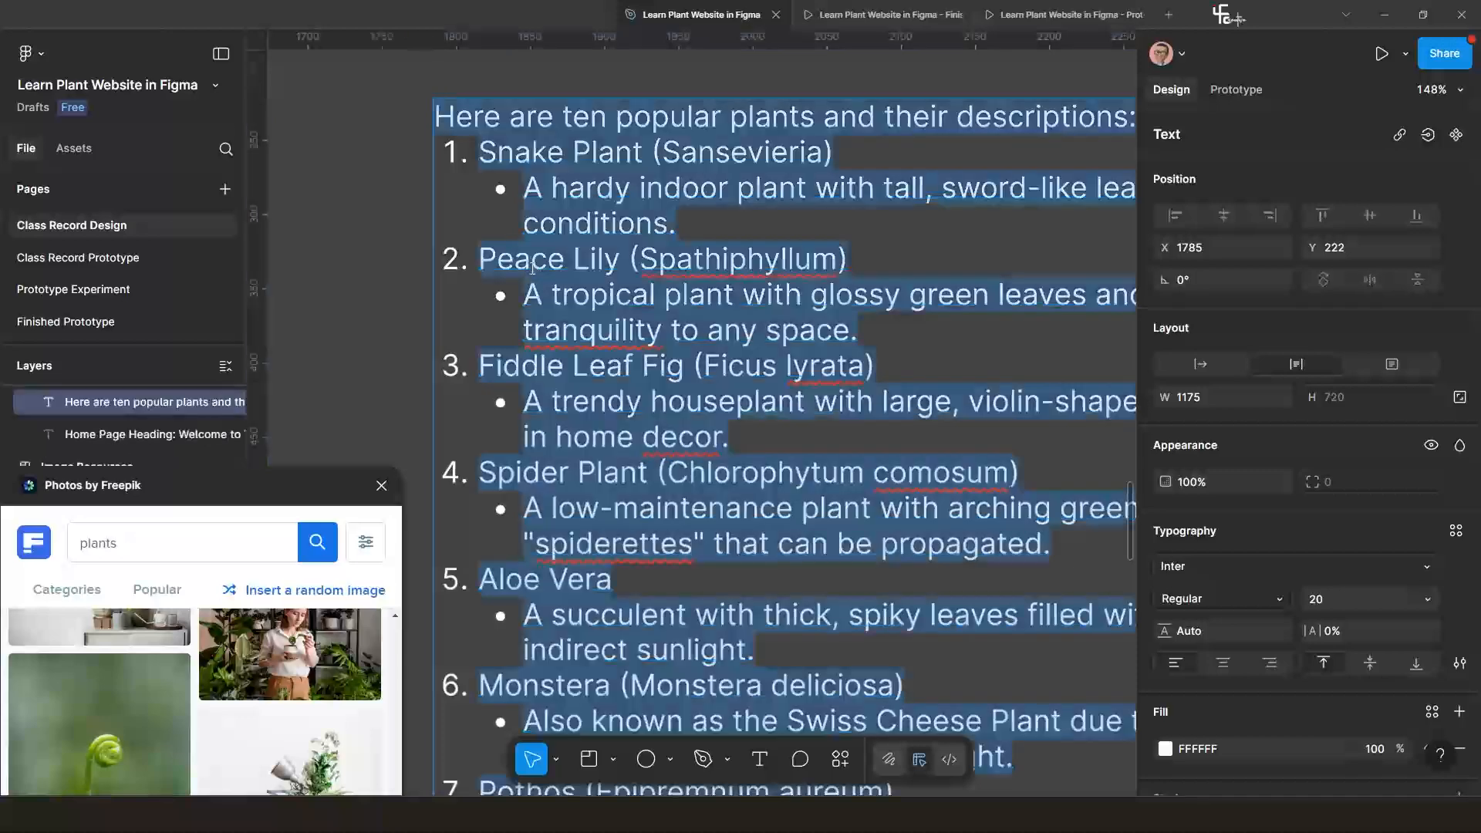
left_click_drag(480, 260, 771, 278)
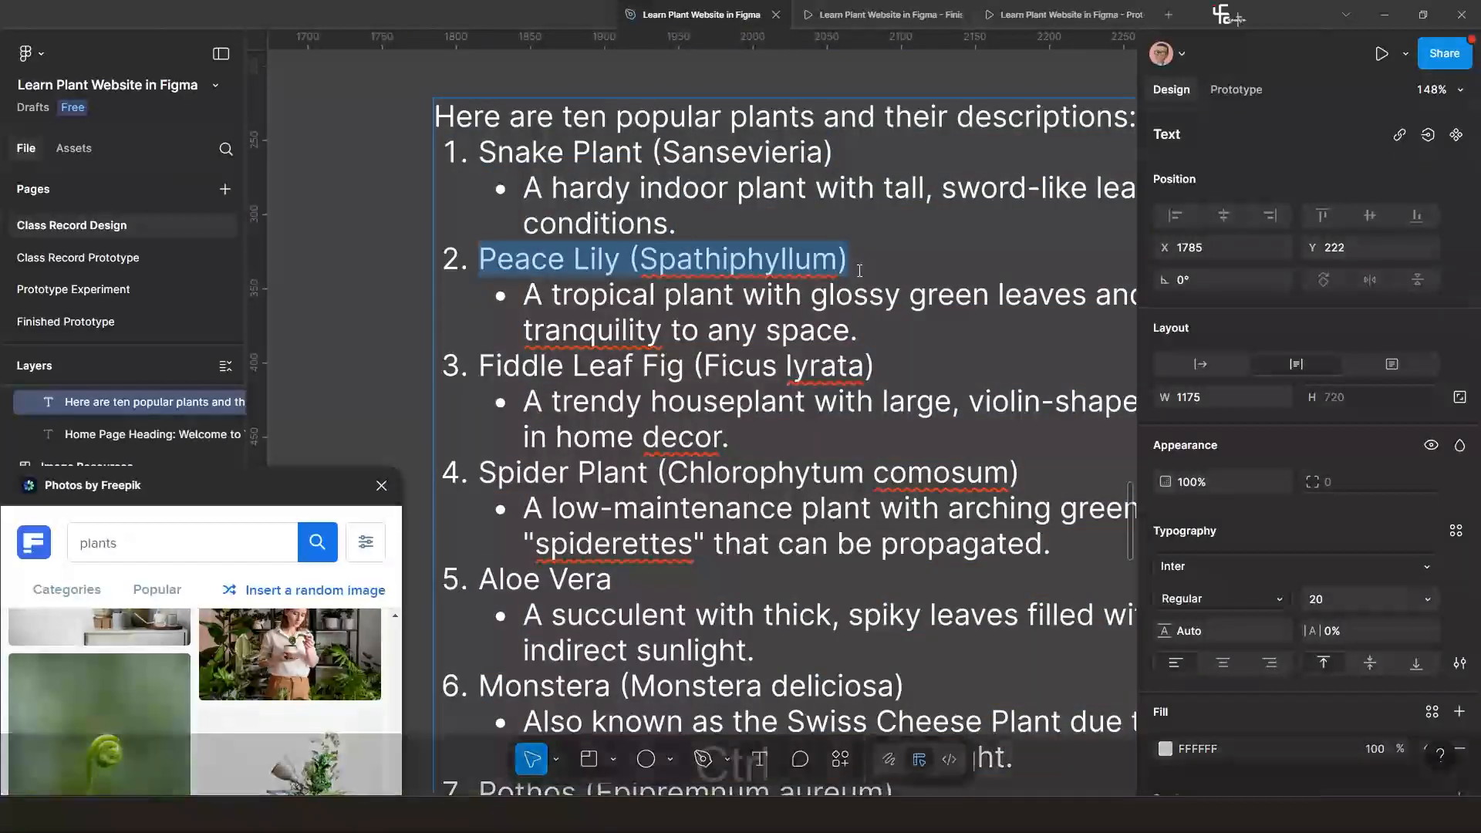
key("ctrl+c")
key("ctrl+c")
key("ctrl+c")
Return to the Class Record Prototype page and paste the copied plant name into a new 672 × 522 text box beside the column.
scroll(766, 373, "down", 5)
scroll(765, 375, "down", 5)
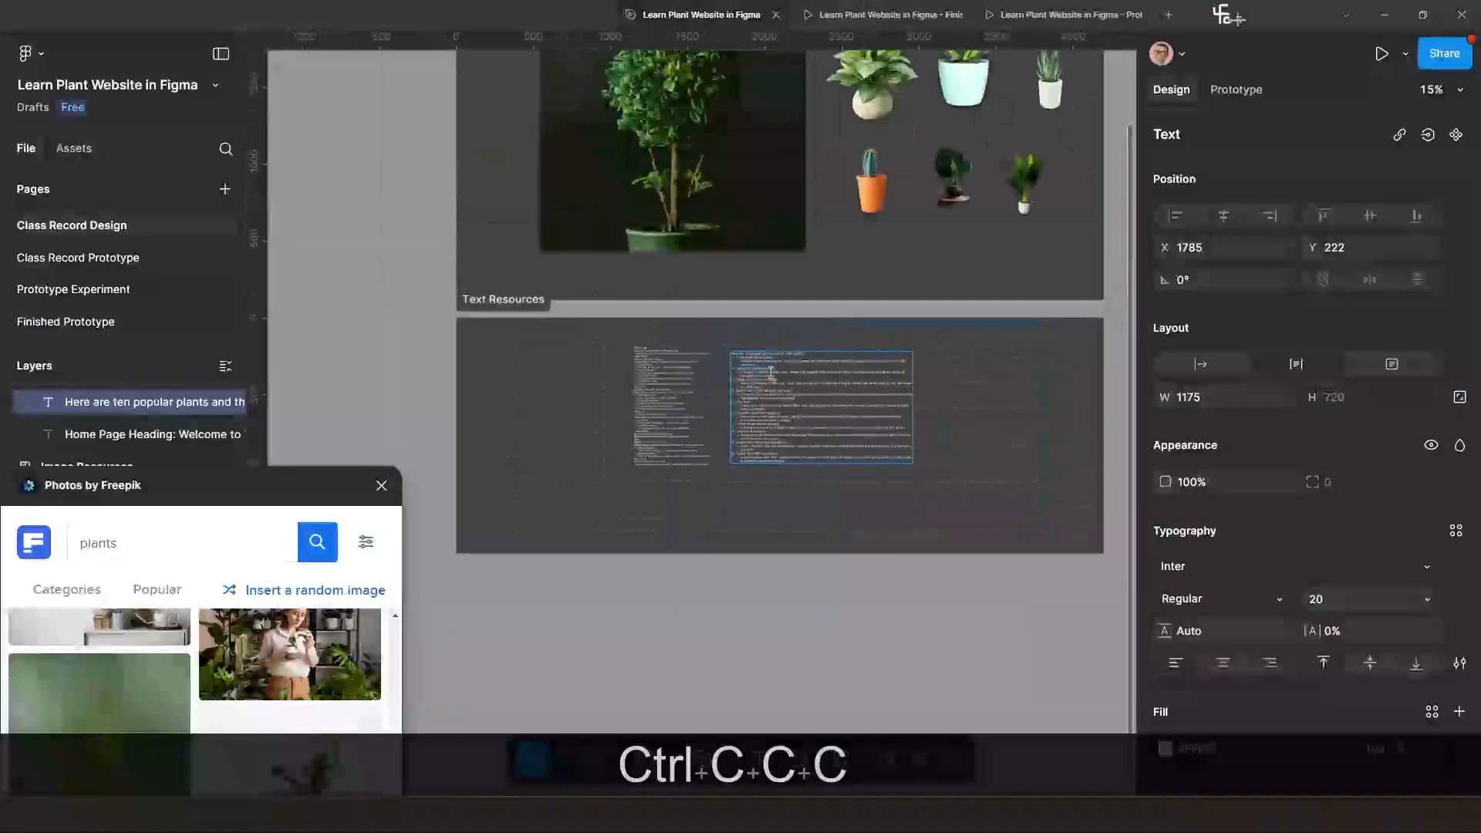
key("Page_Down")
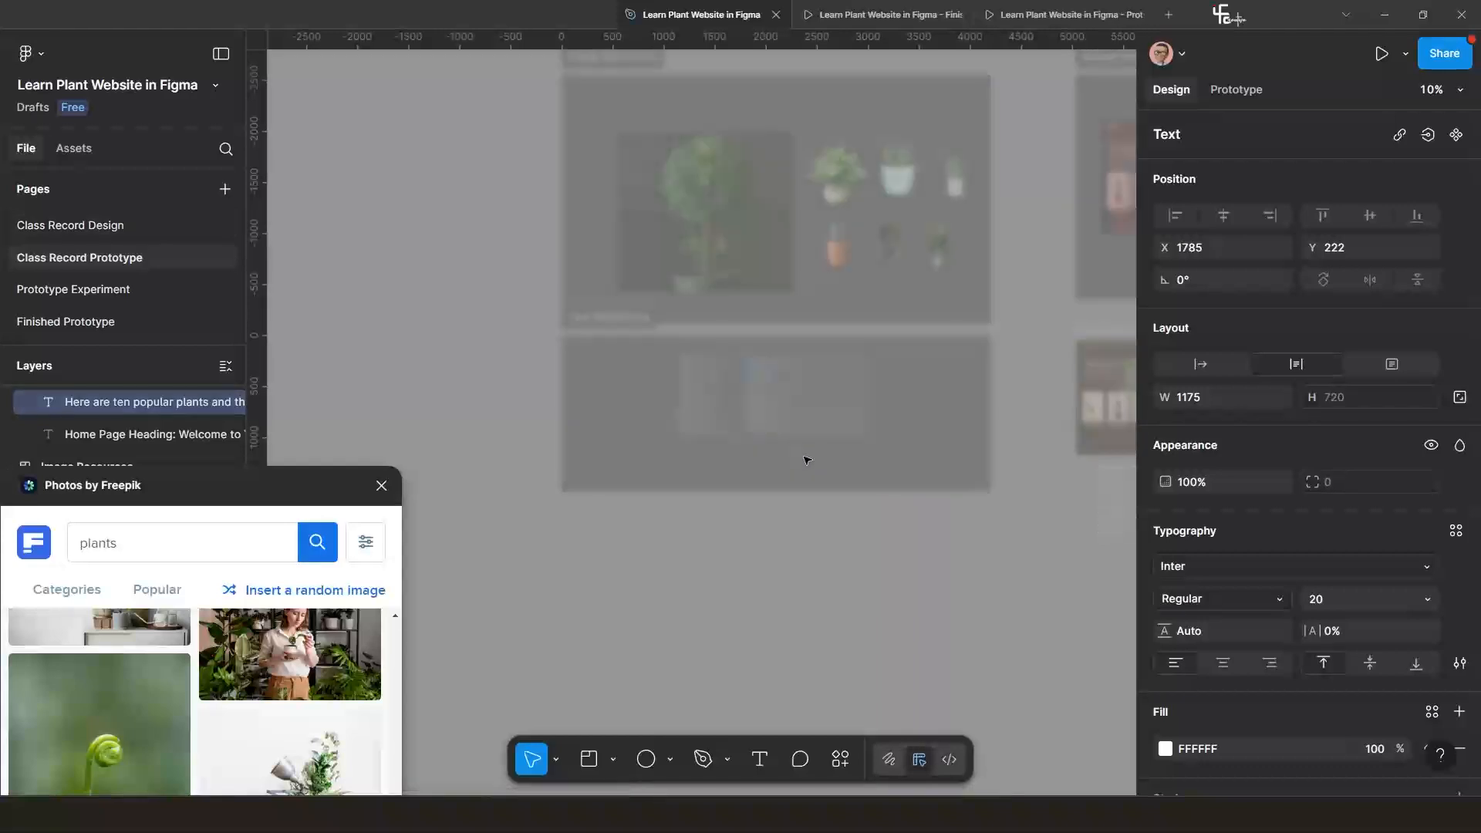
left_click_drag(750, 528, 623, 423)
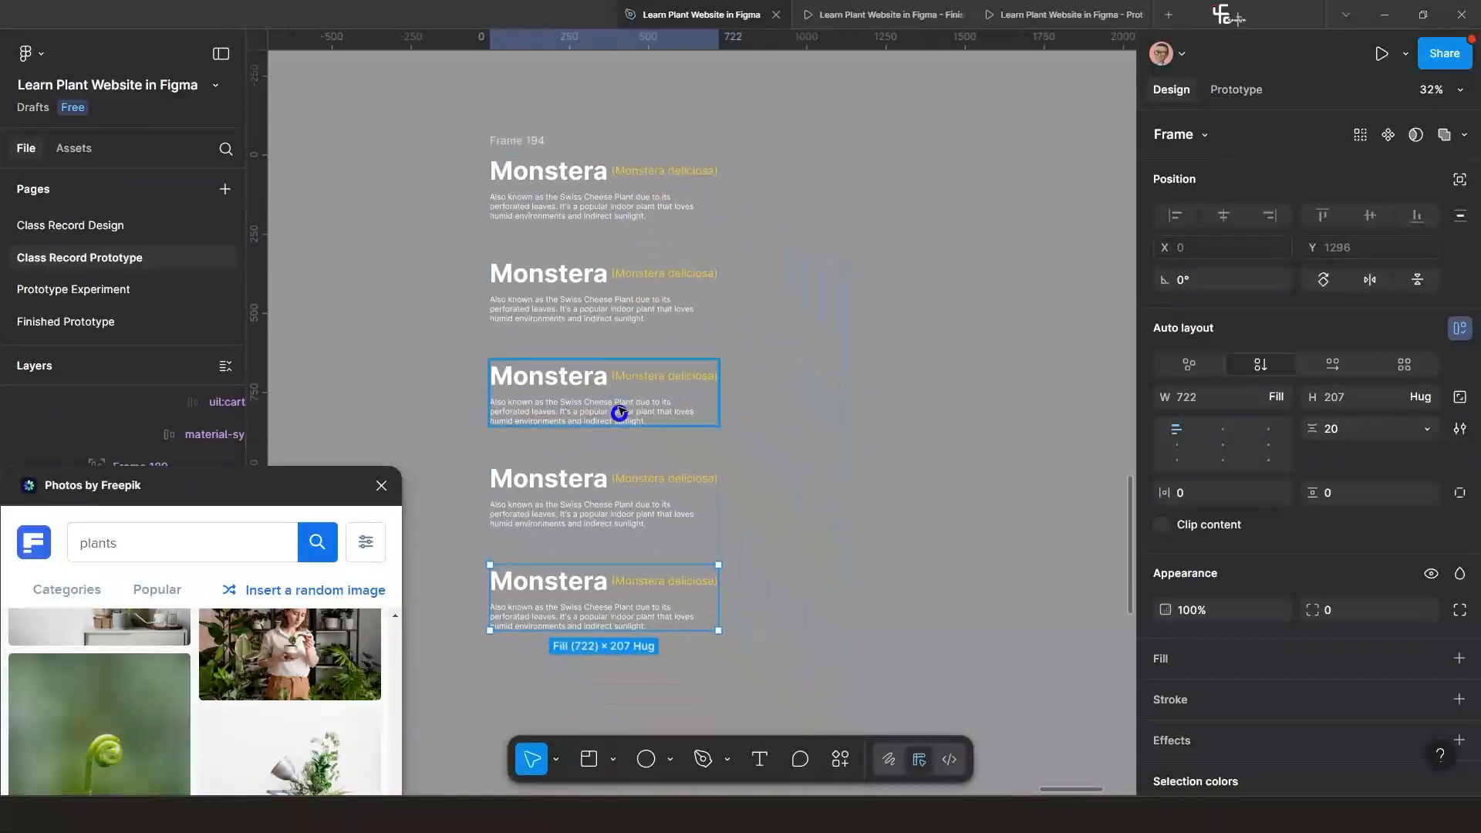
key("t")
left_click_drag(837, 523, 1049, 687)
key("ctrl+v")
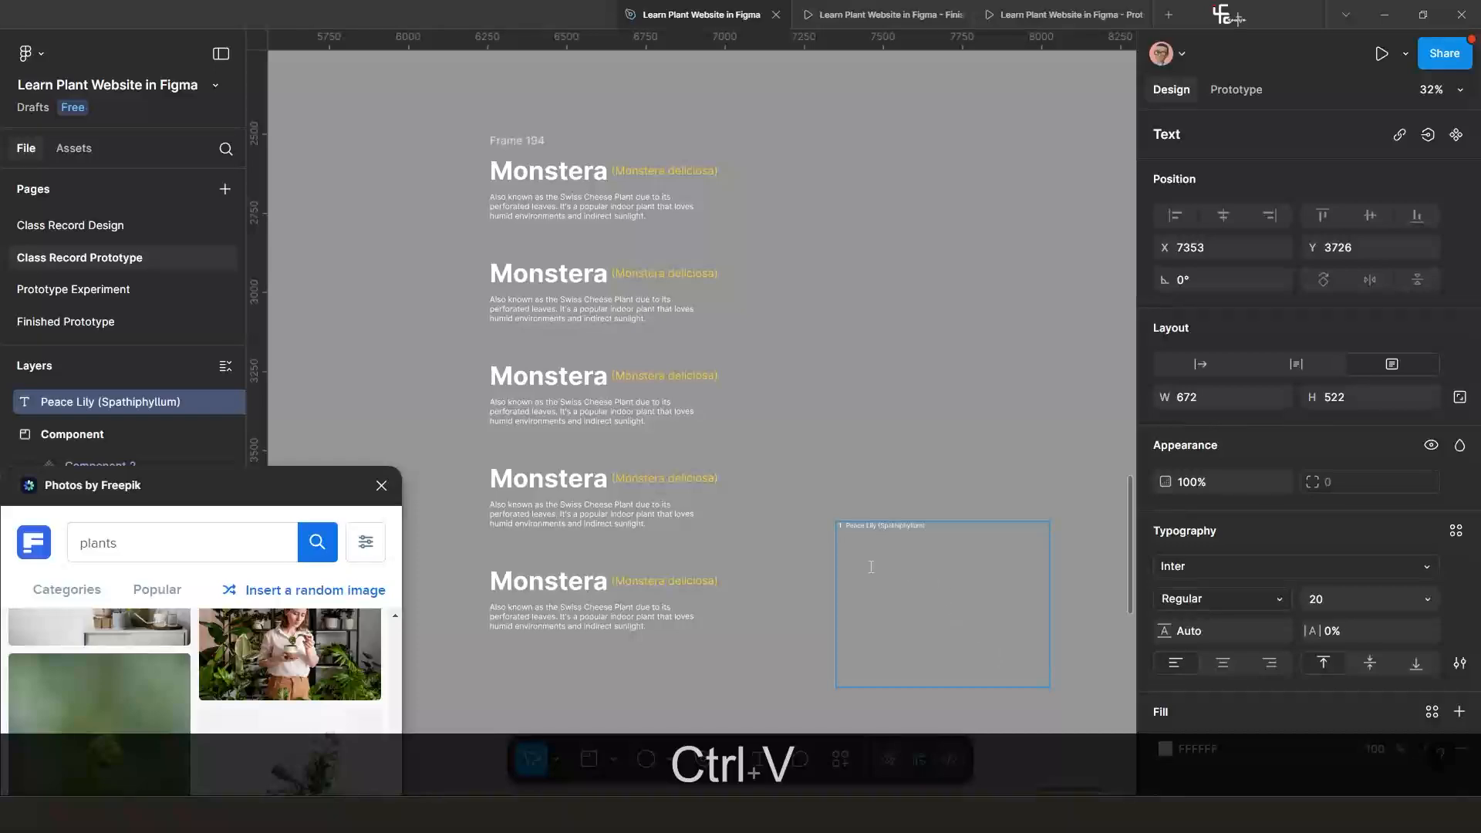
Replace the Monstera heading in the fourth text block with "Peace Lily", copied from the text box beside the column.
scroll(868, 554, "up", 10)
left_click_drag(921, 413, 762, 417)
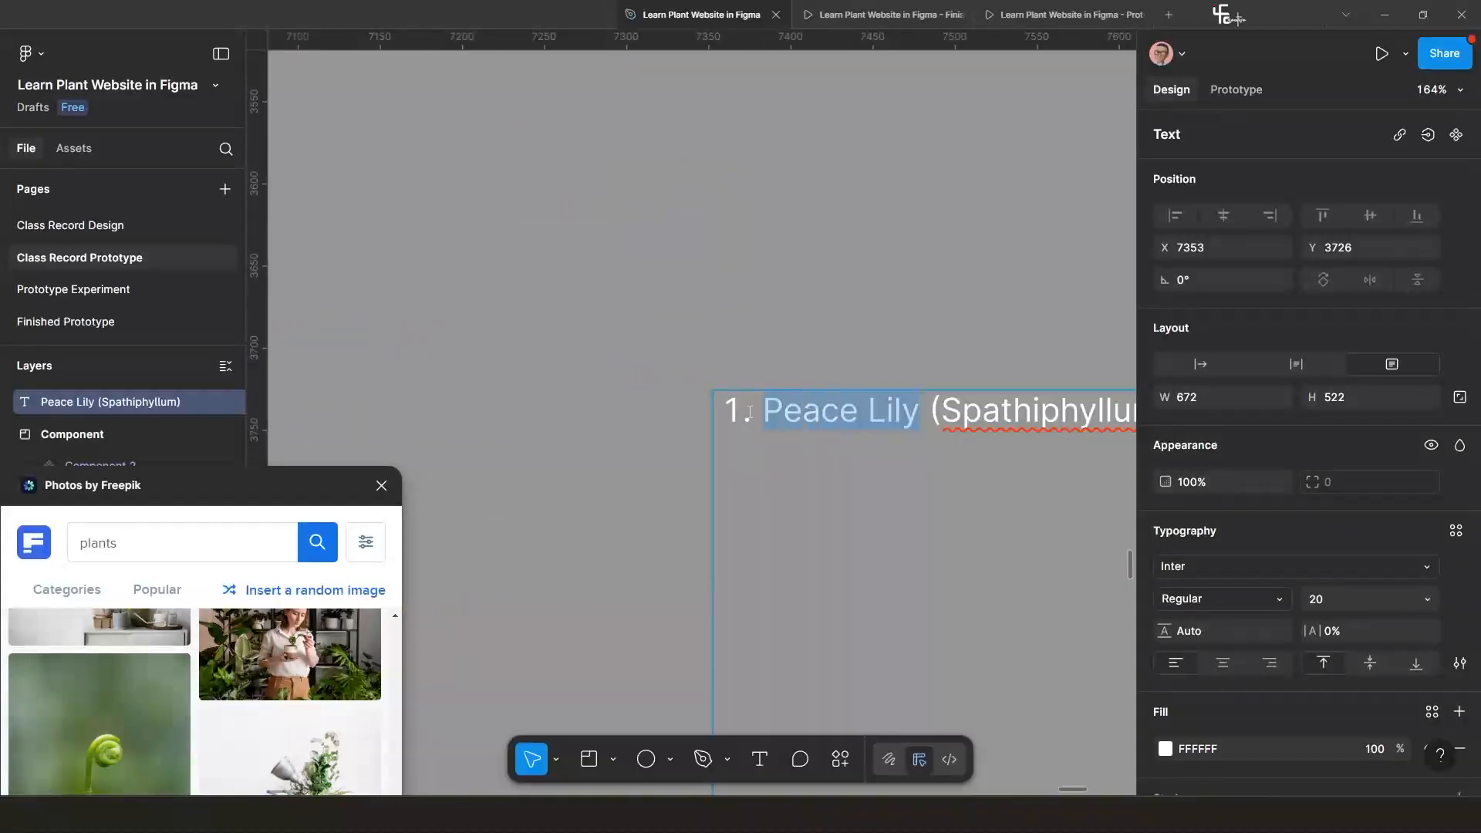
key("ctrl+c")
key("ctrl+c")
scroll(678, 423, "down", 5)
scroll(888, 489, "down", 4)
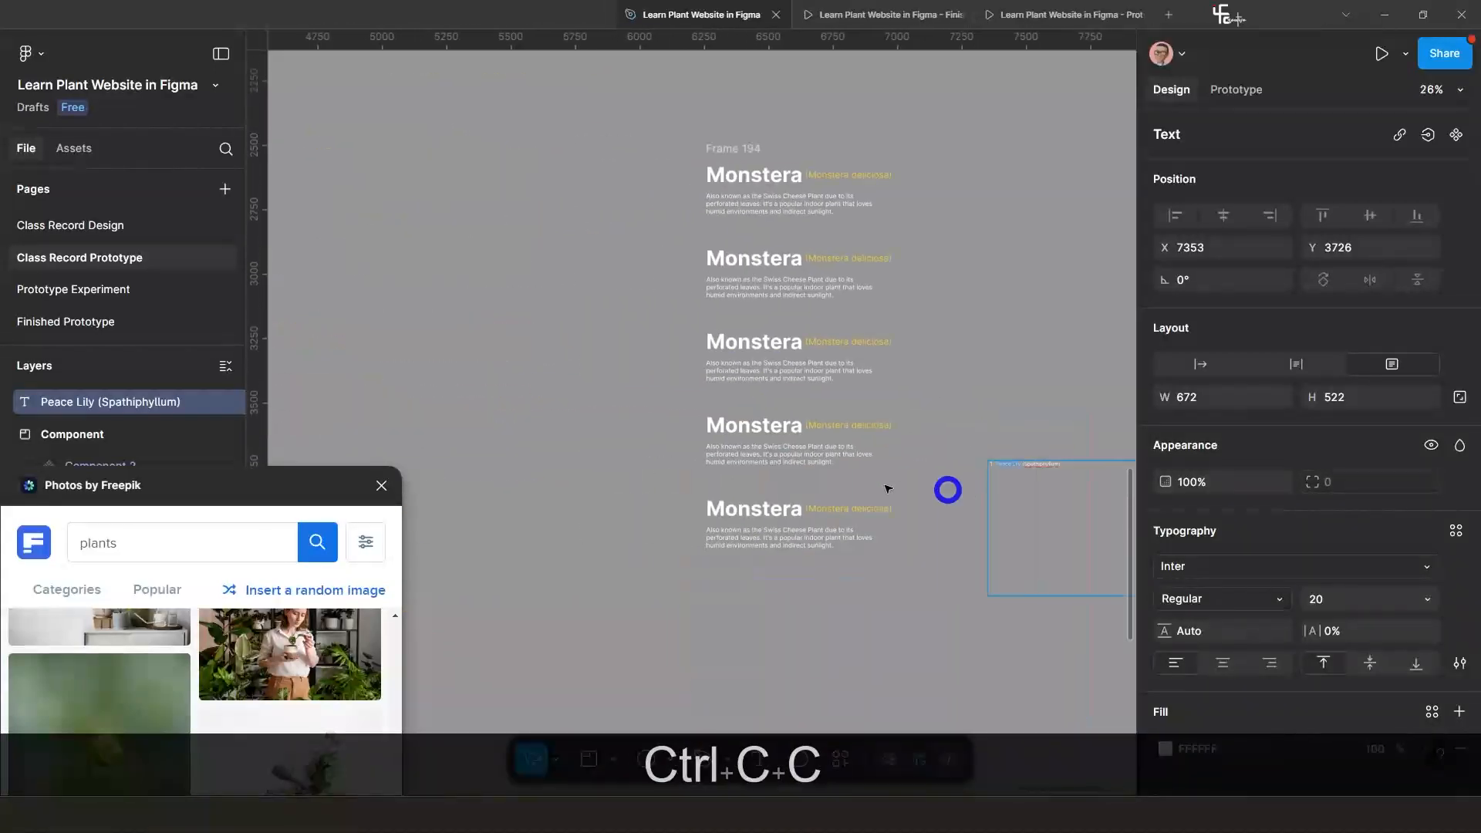
scroll(777, 426, "up", 3)
double_click(825, 384)
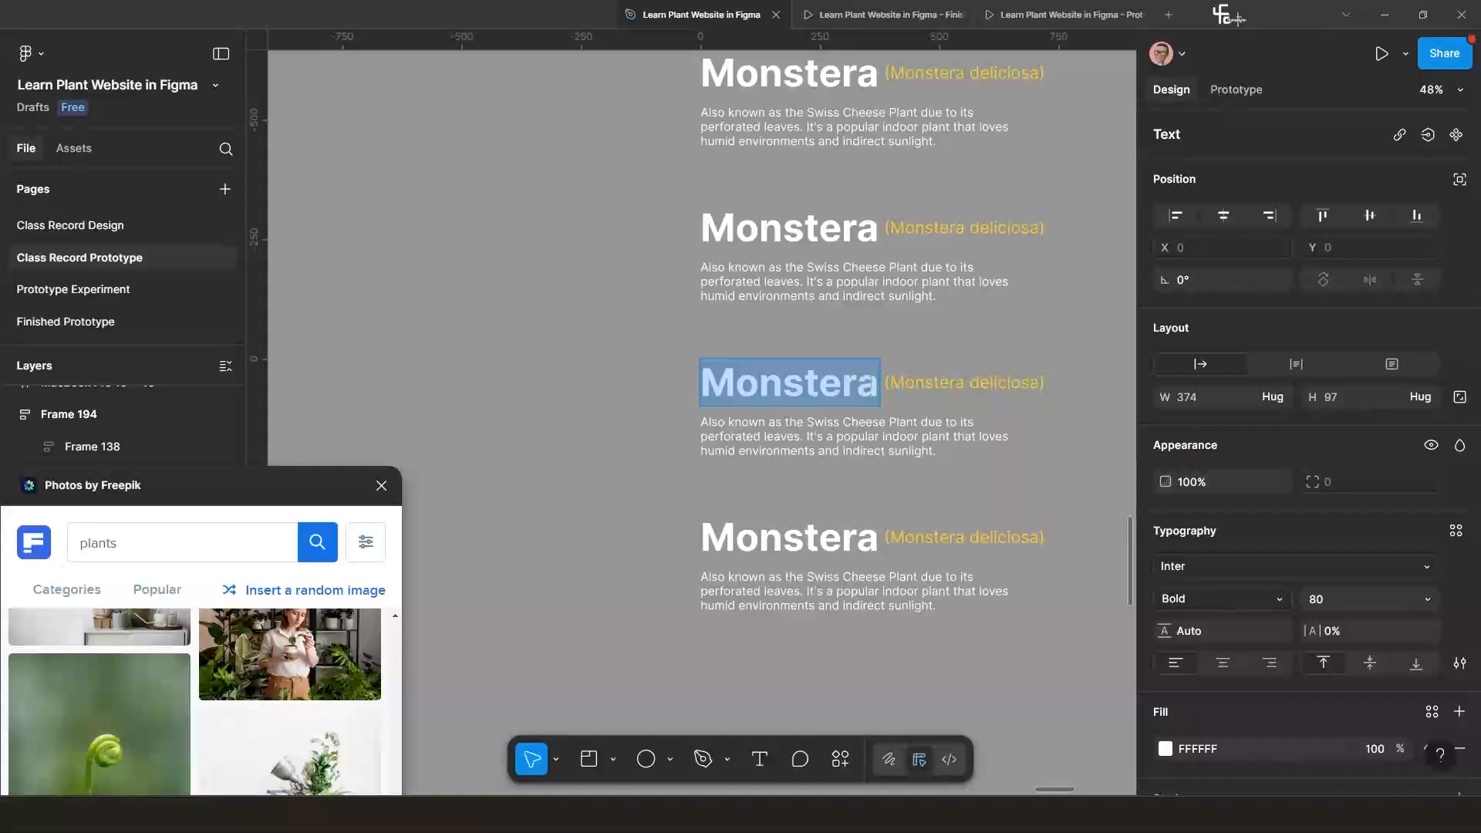
left_click_drag(879, 385, 700, 387)
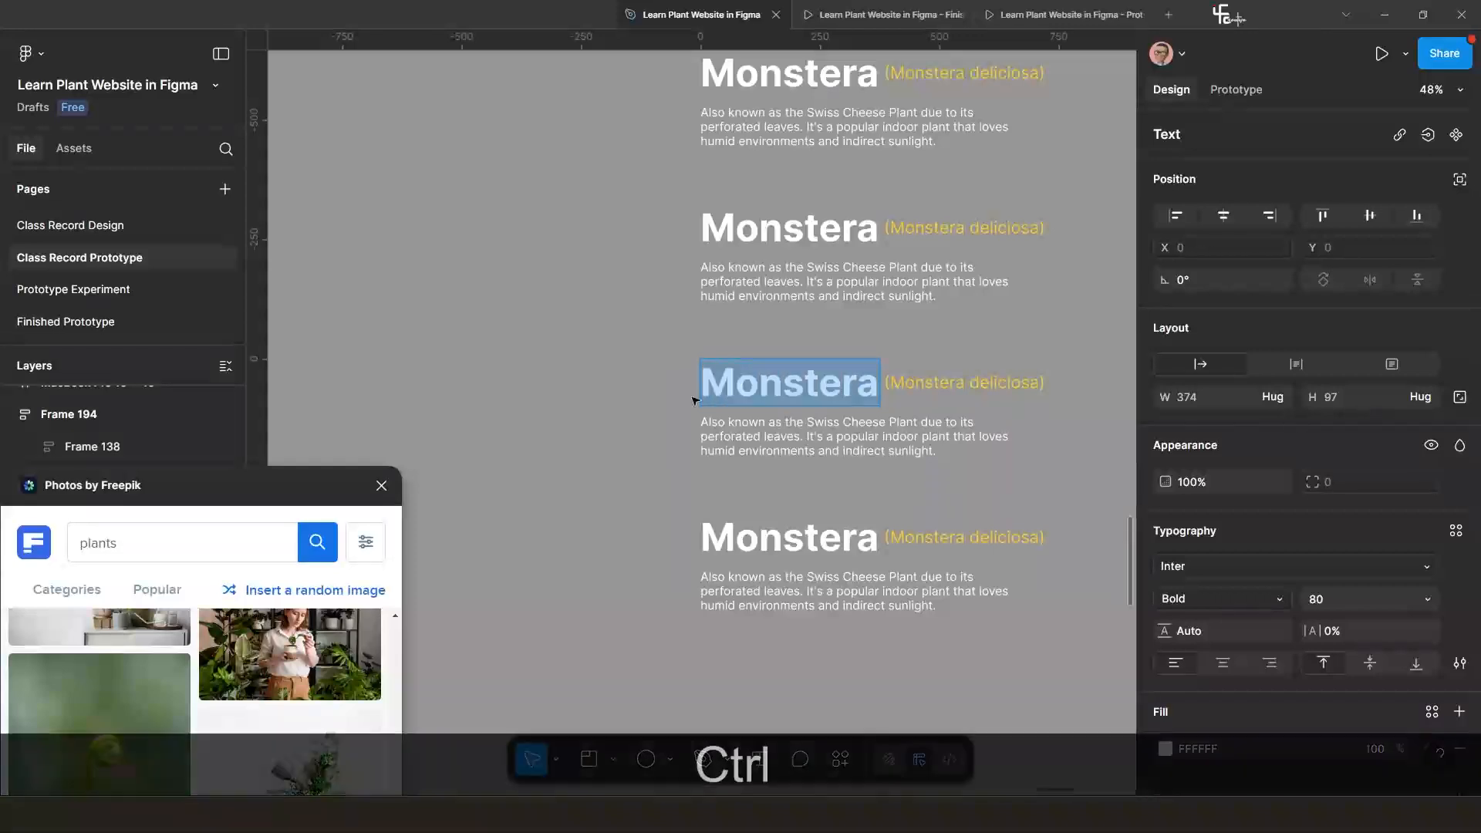
key("ctrl+shift+v")
scroll(859, 491, "down", 3)
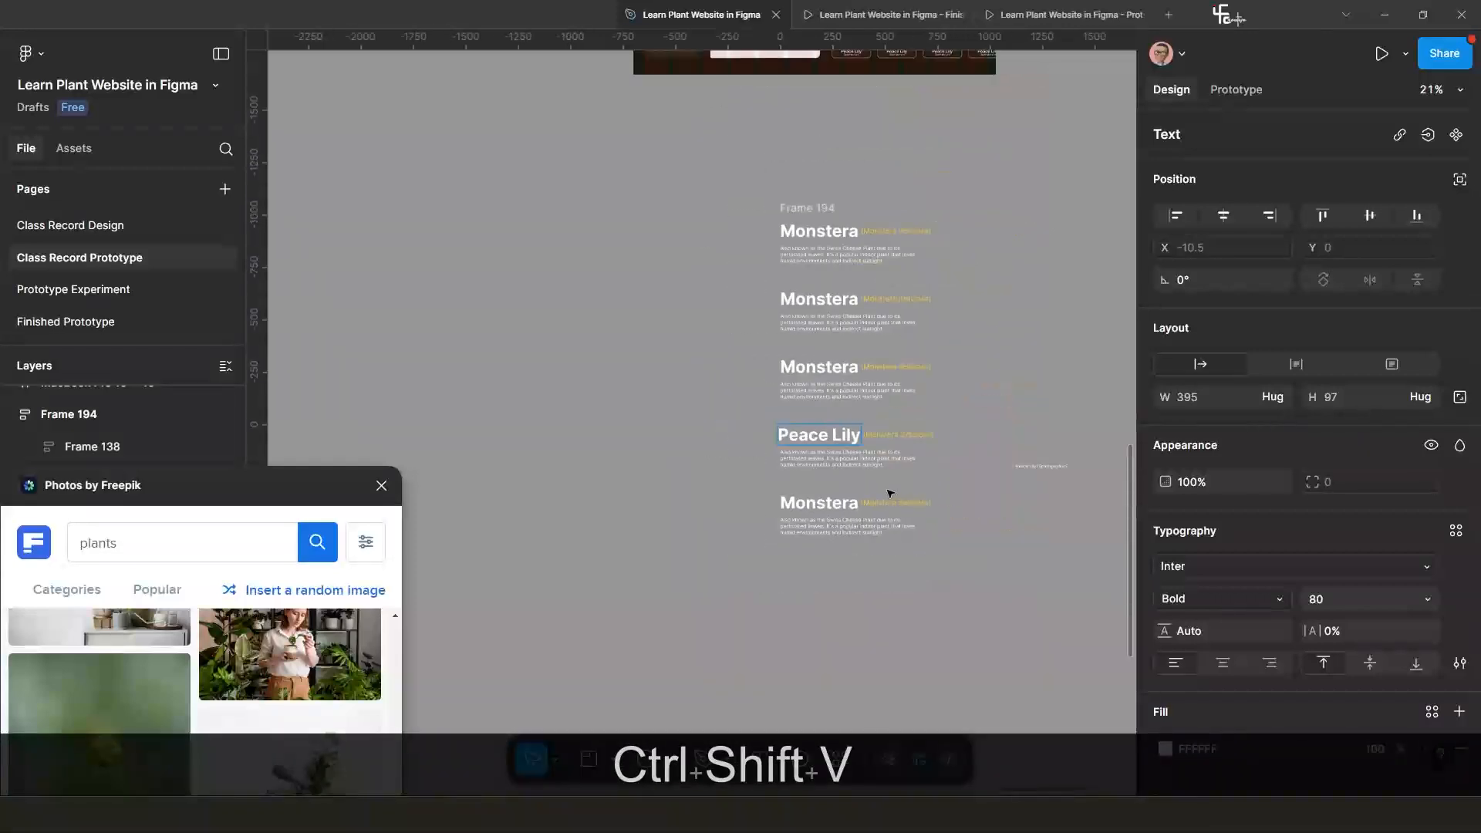
Copy the bracketed botanical name "(Spathiphyllum" from the text box beside the column.
scroll(790, 423, "right", 5)
scroll(787, 416, "up", 5)
scroll(787, 422, "up", 2)
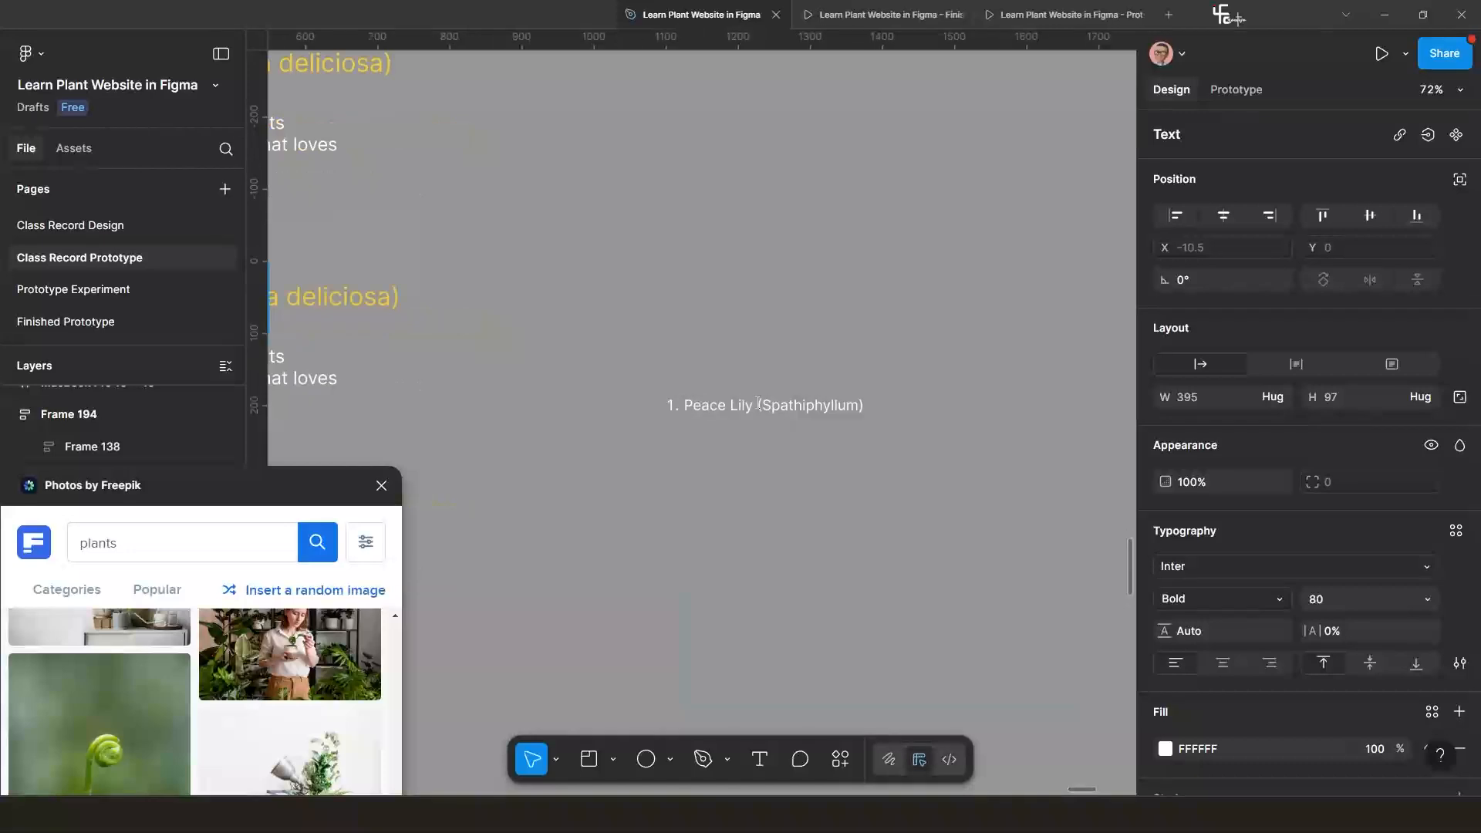
double_click(761, 405)
scroll(762, 404, "up", 5)
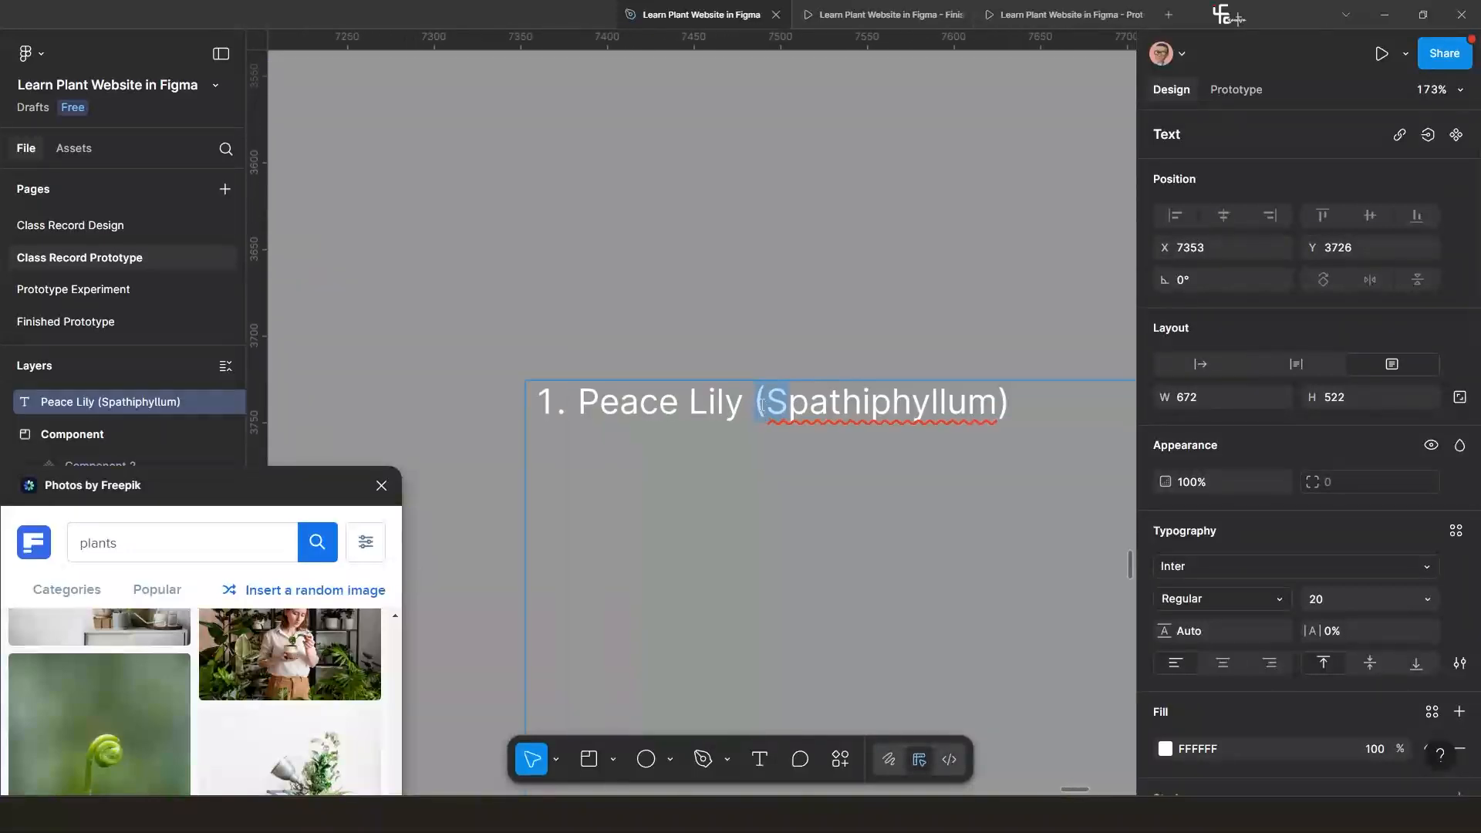
left_click_drag(772, 400, 901, 421)
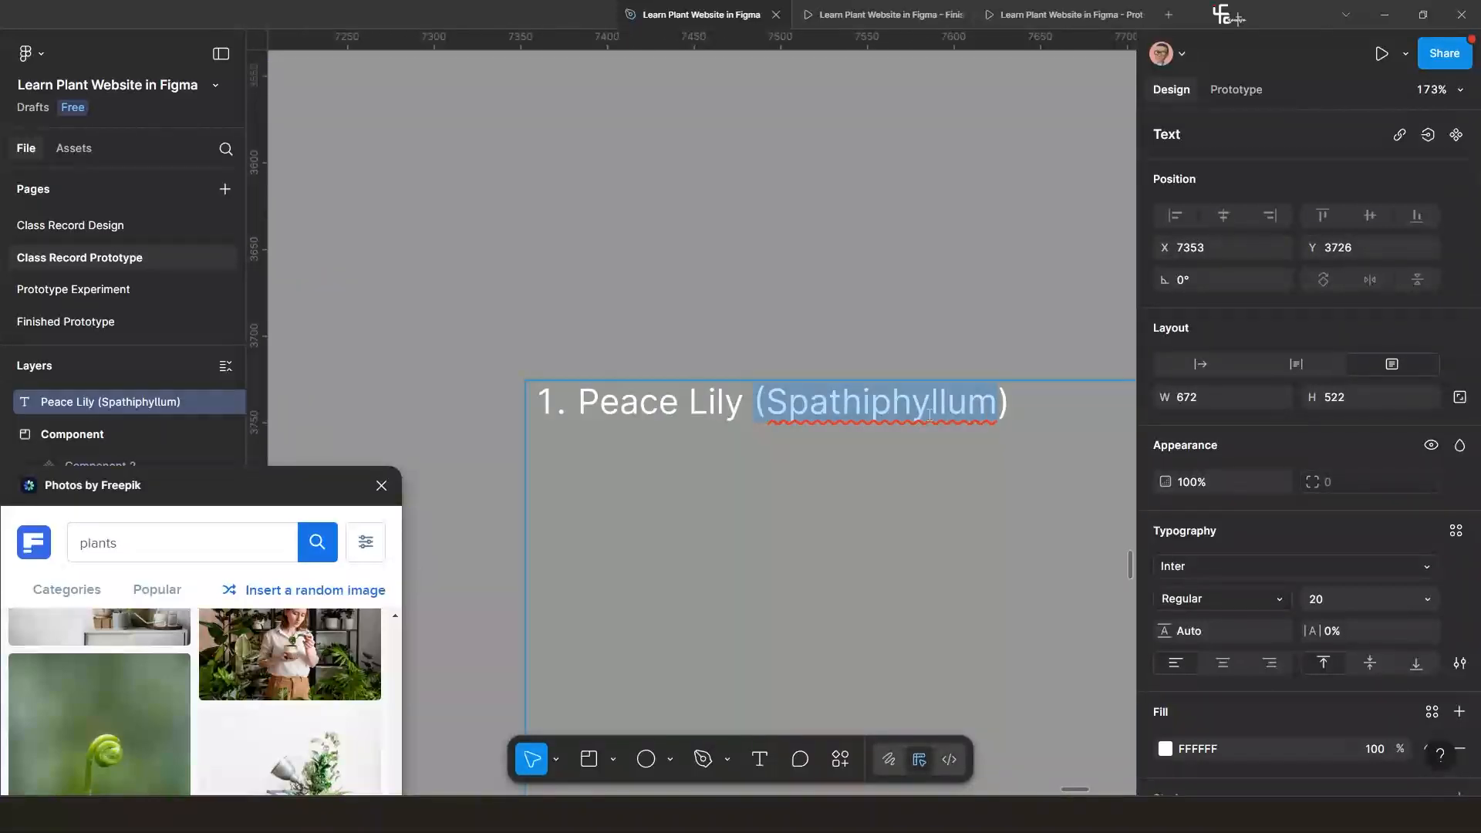
key("ctrl+c")
key("ctrl+c")
Replace the yellow botanical name in the Peace Lily block with "(Spathiphyllum)" and remove the extra bracket.
scroll(905, 467, "down", 10)
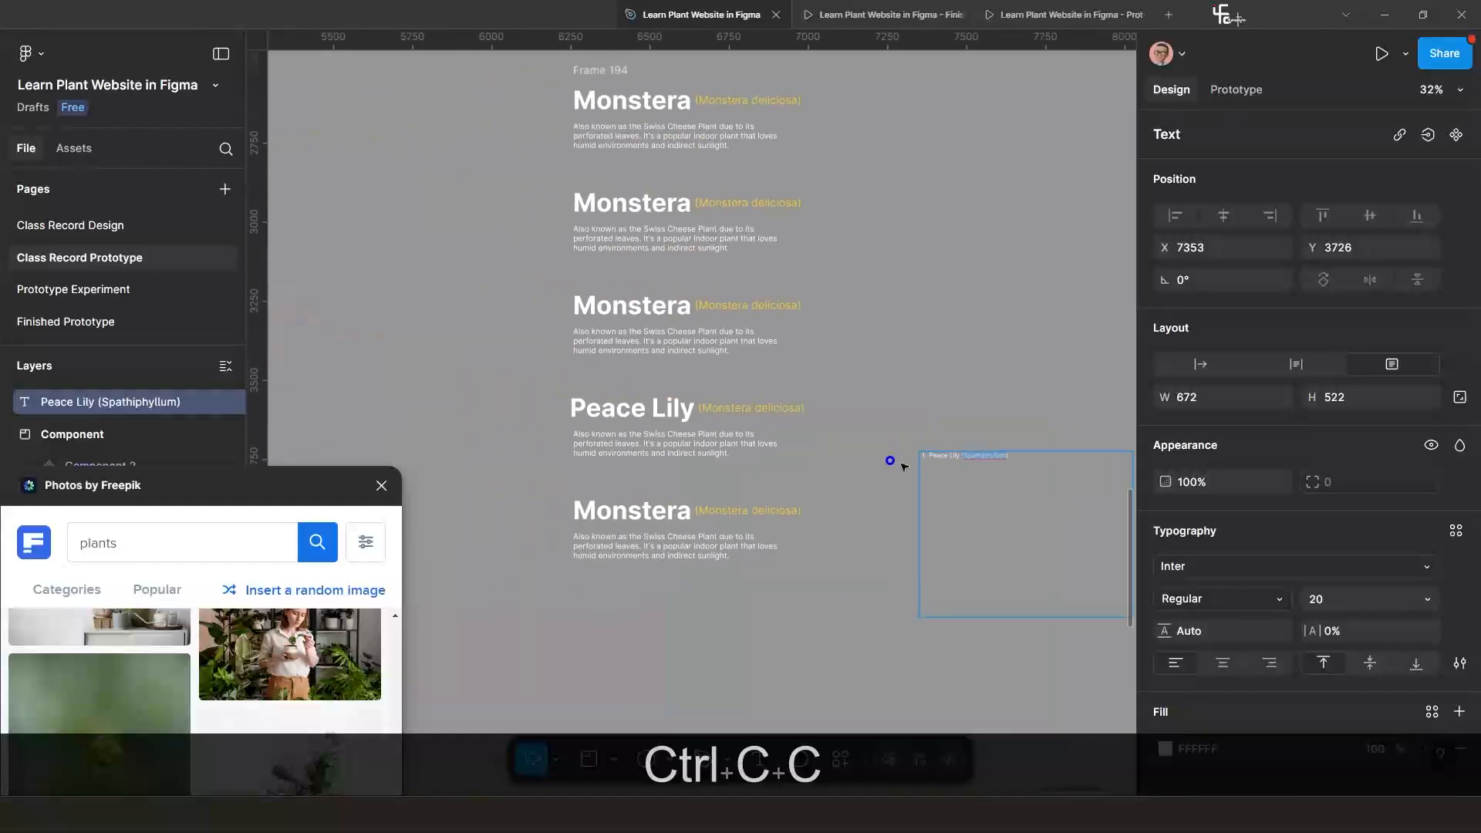
scroll(707, 408, "up", 5)
left_click(708, 376)
double_click(691, 375)
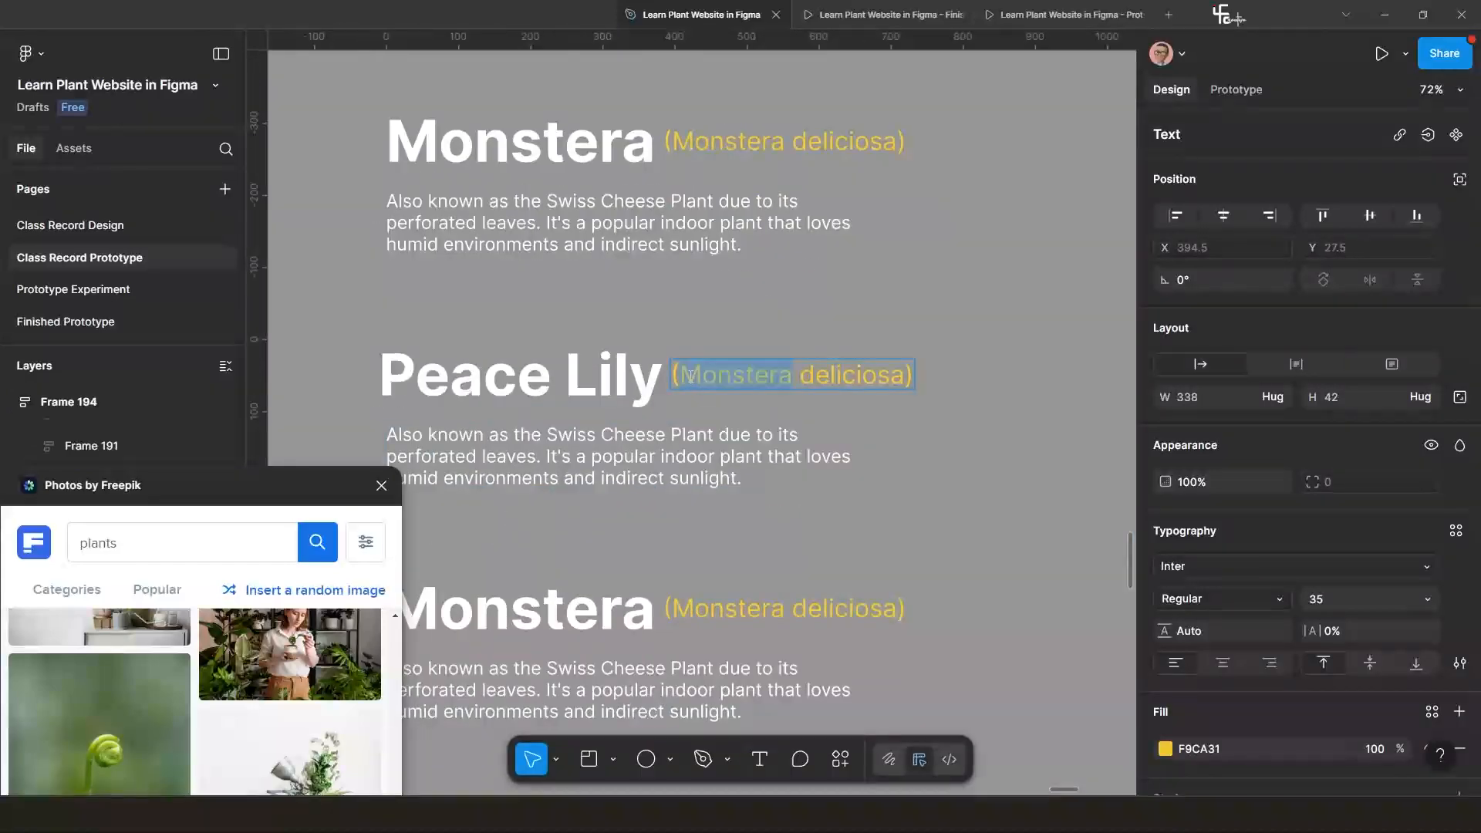
left_click_drag(687, 376, 904, 383)
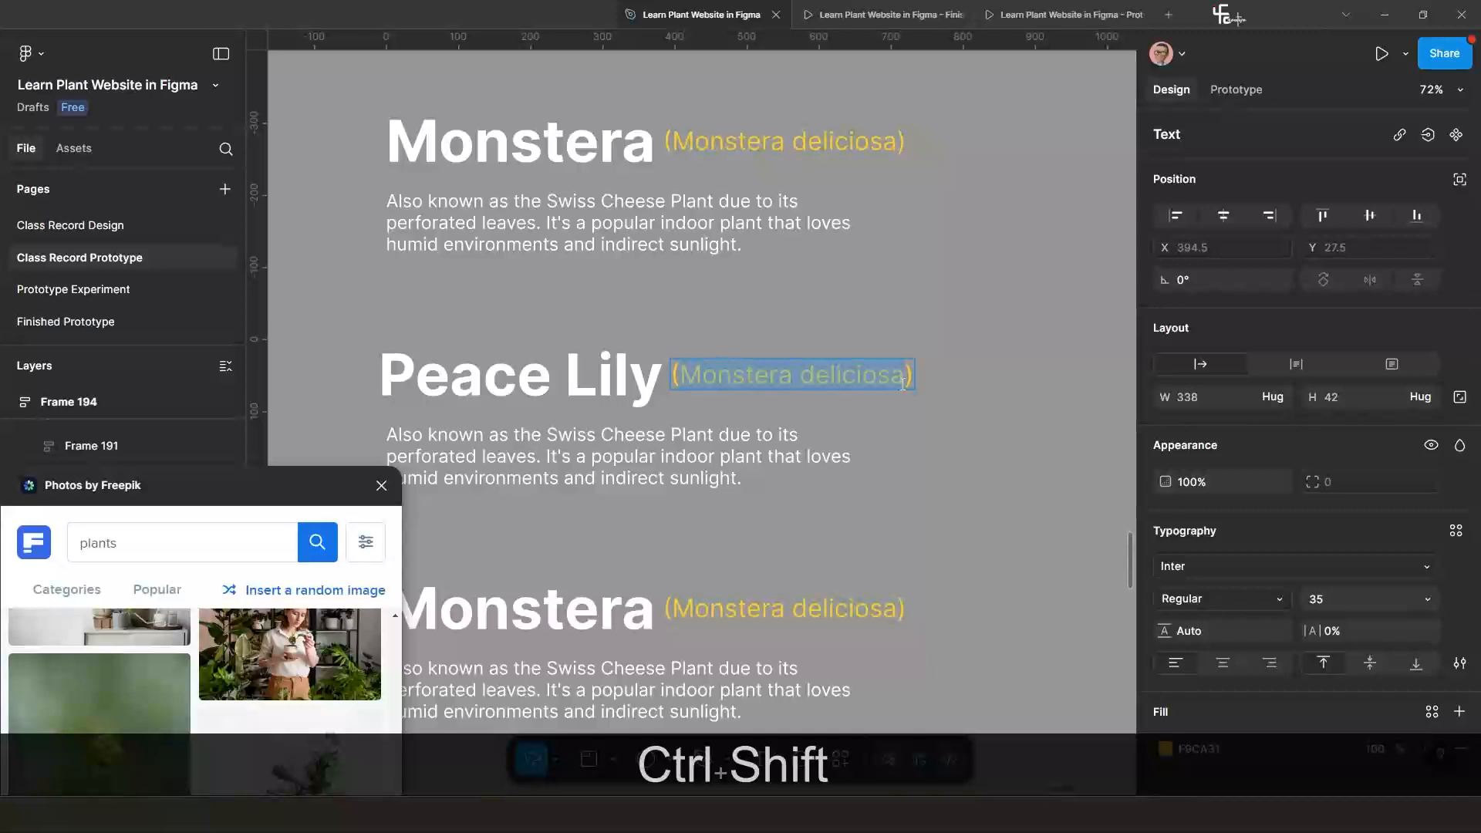
key("ctrl+shift+v")
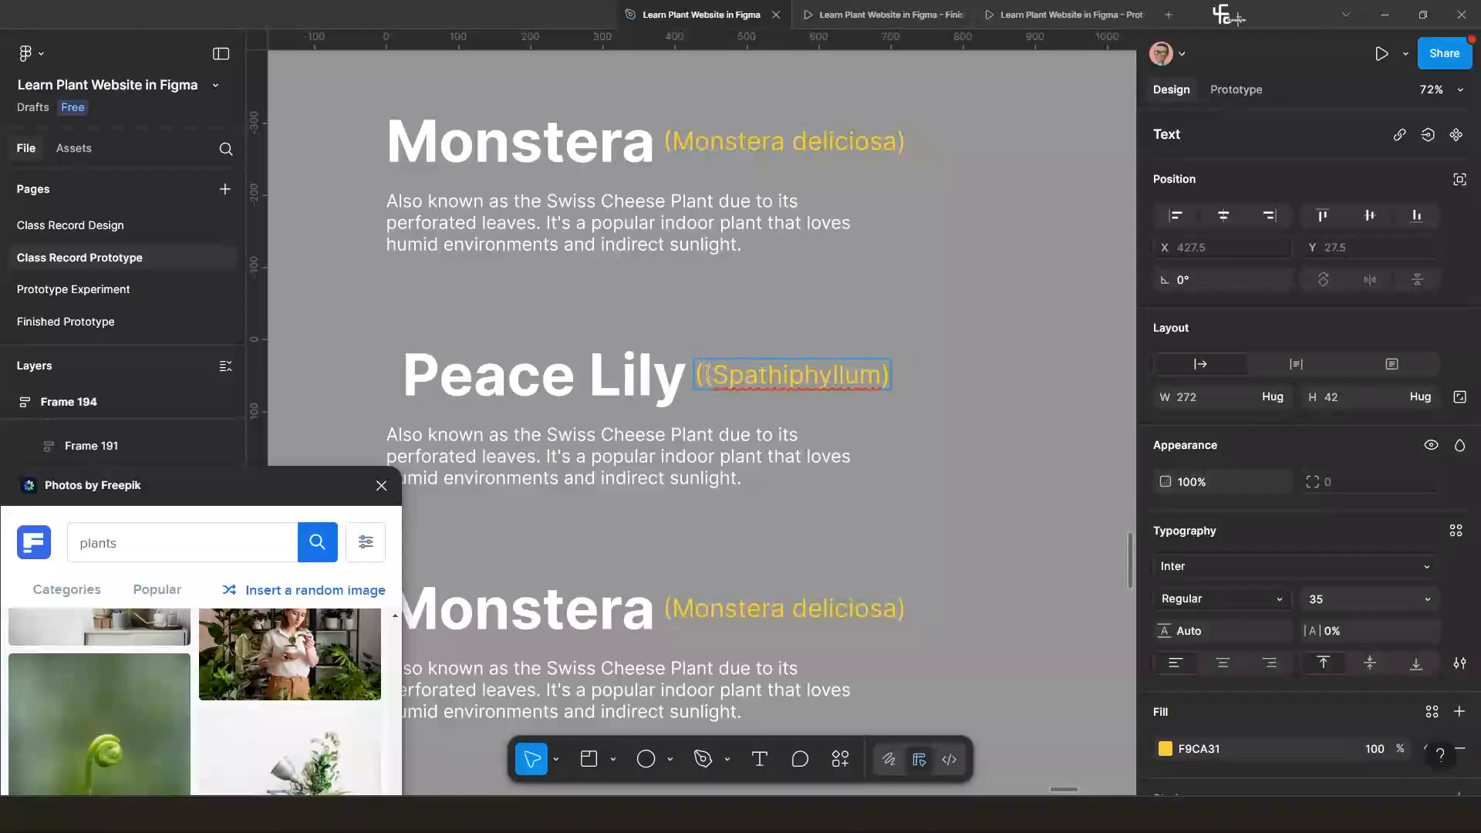
key("BackSpace")
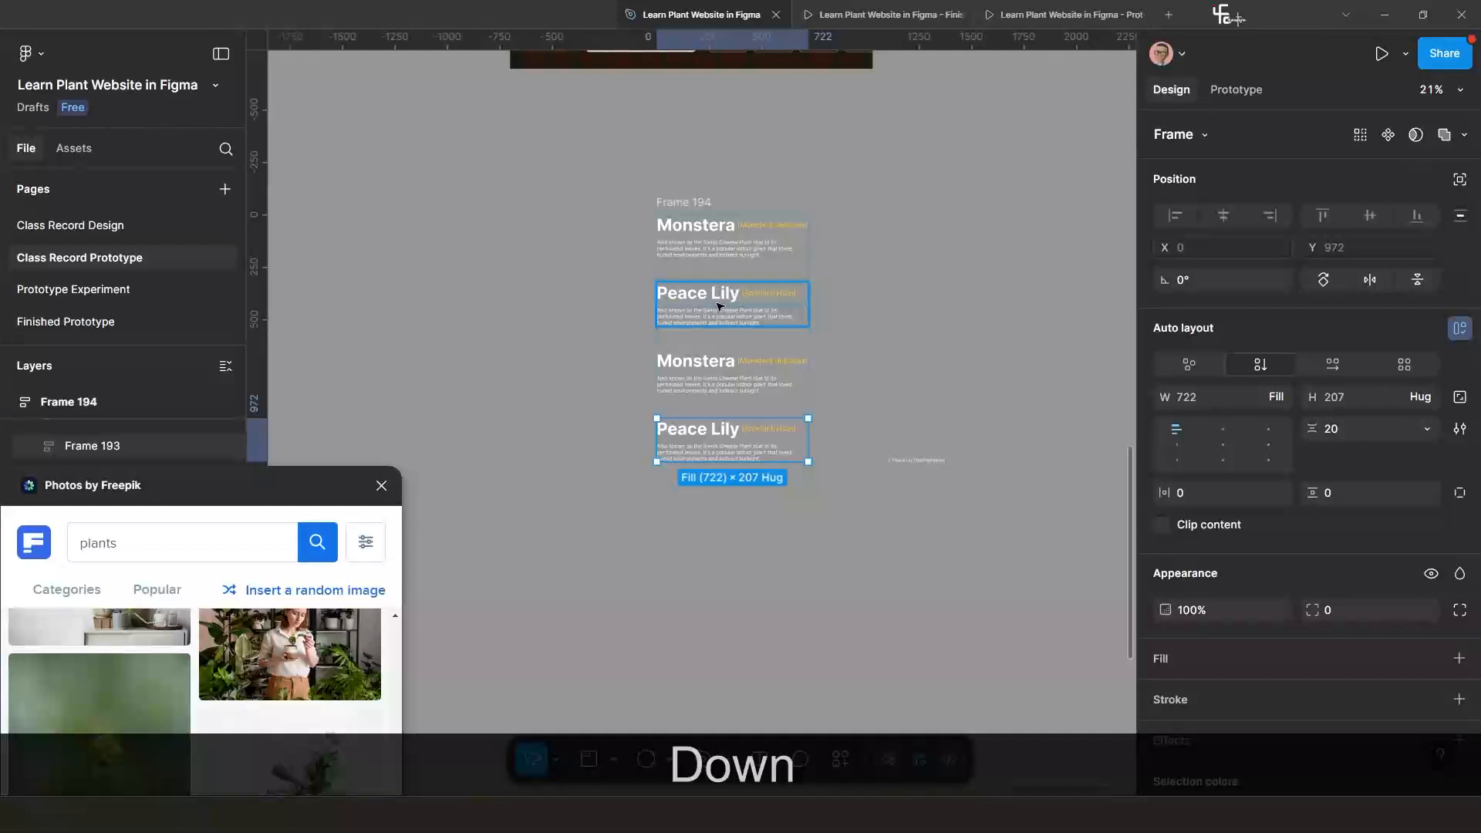
Delete the leftover 672 × 522 text box beside the column of plant names.
scroll(735, 308, "up", 3)
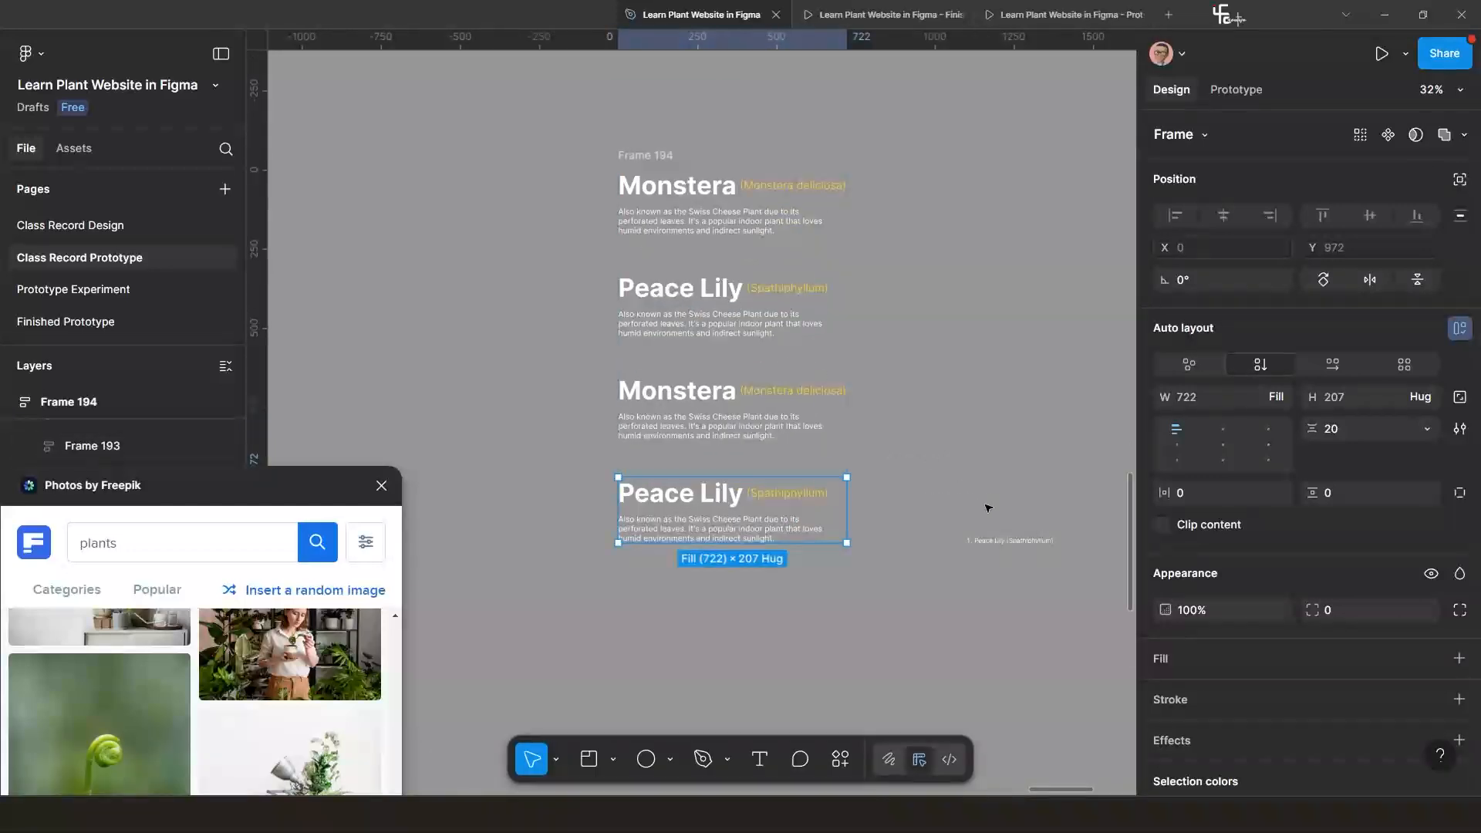
left_click(980, 541)
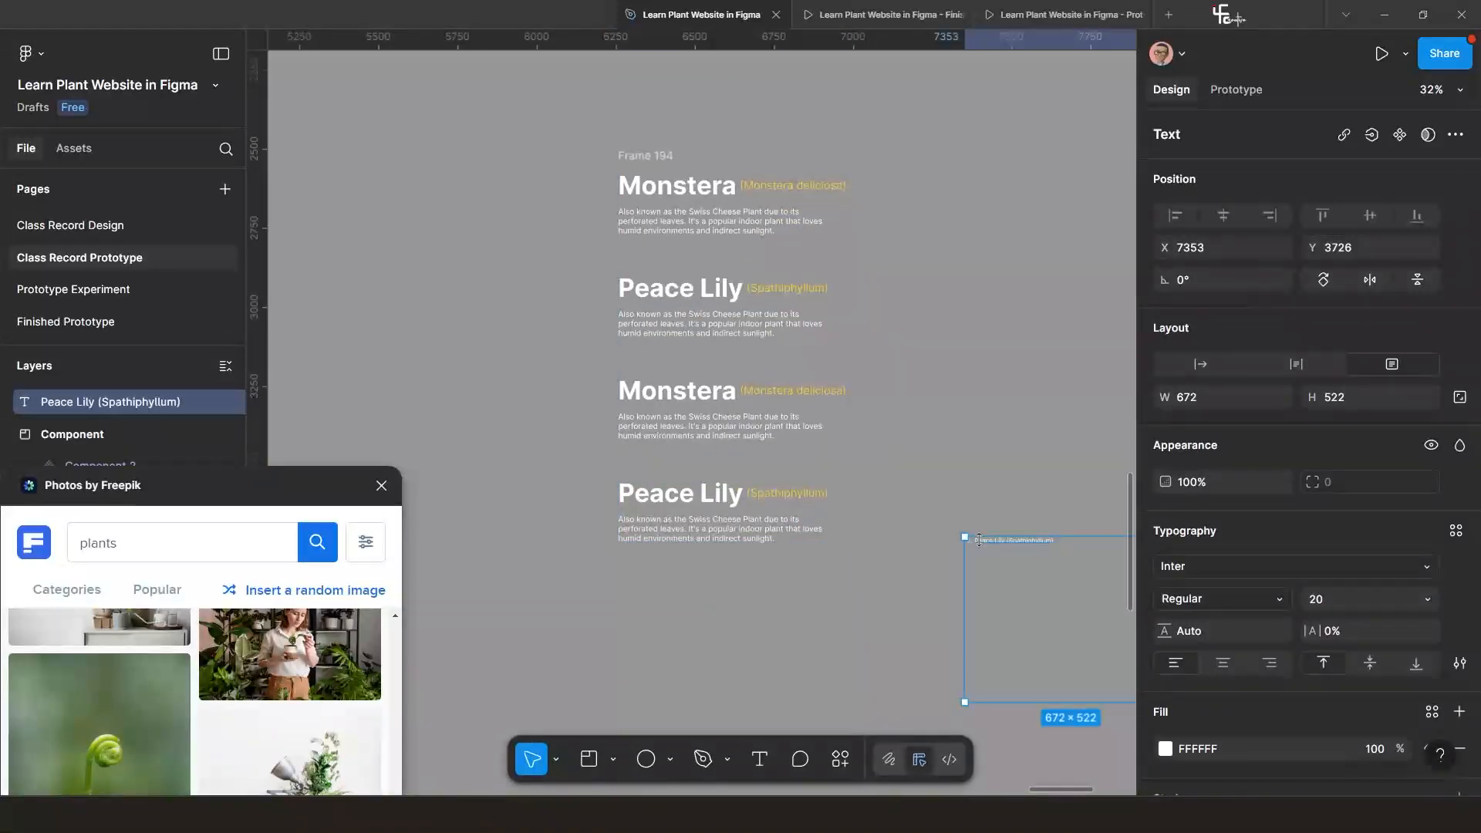
key("Delete")
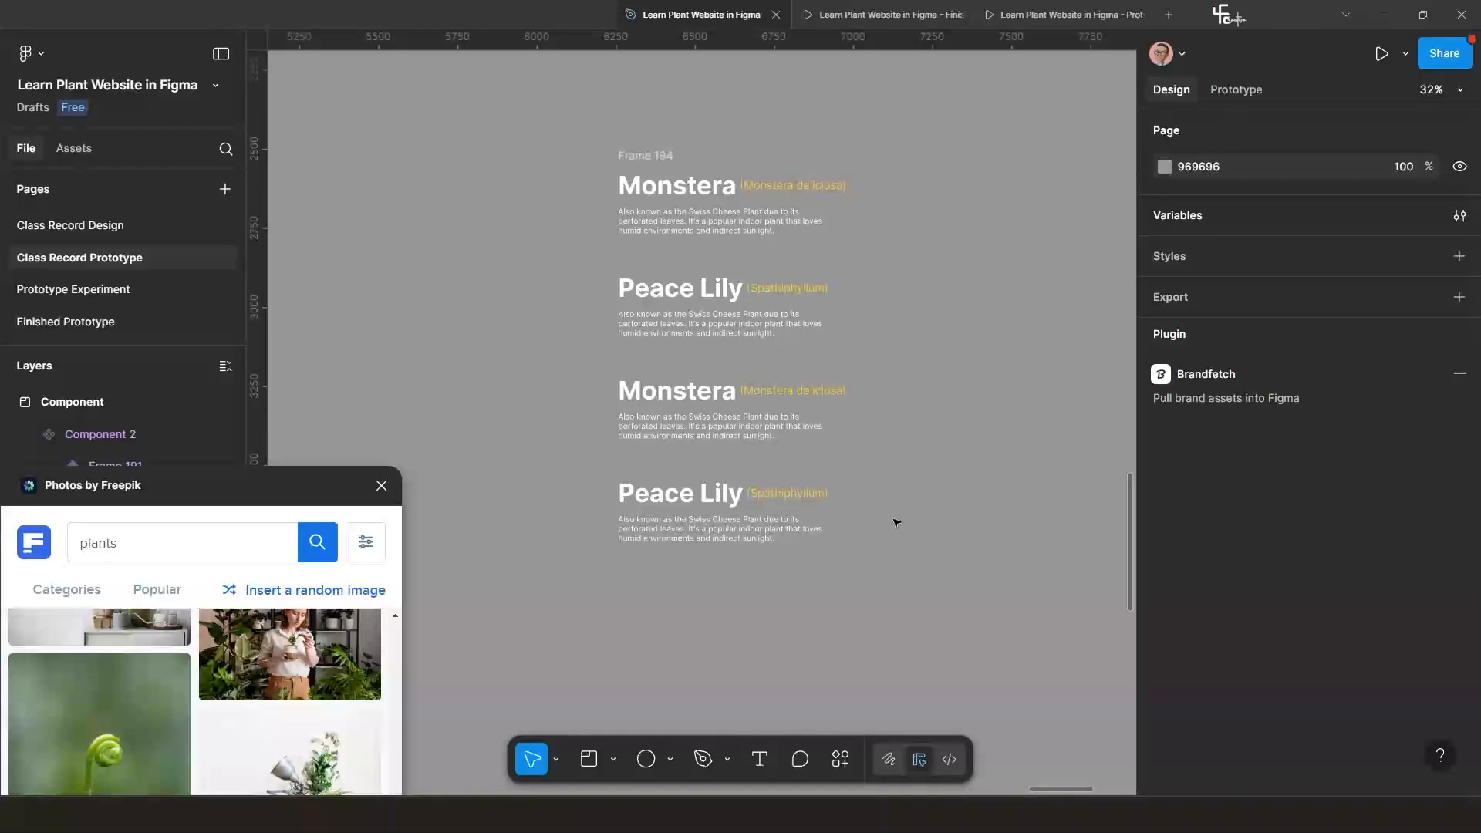
Wrap the auto layout column of Monstera and Peace Lily text blocks in a new frame.
scroll(831, 529, "down", 2)
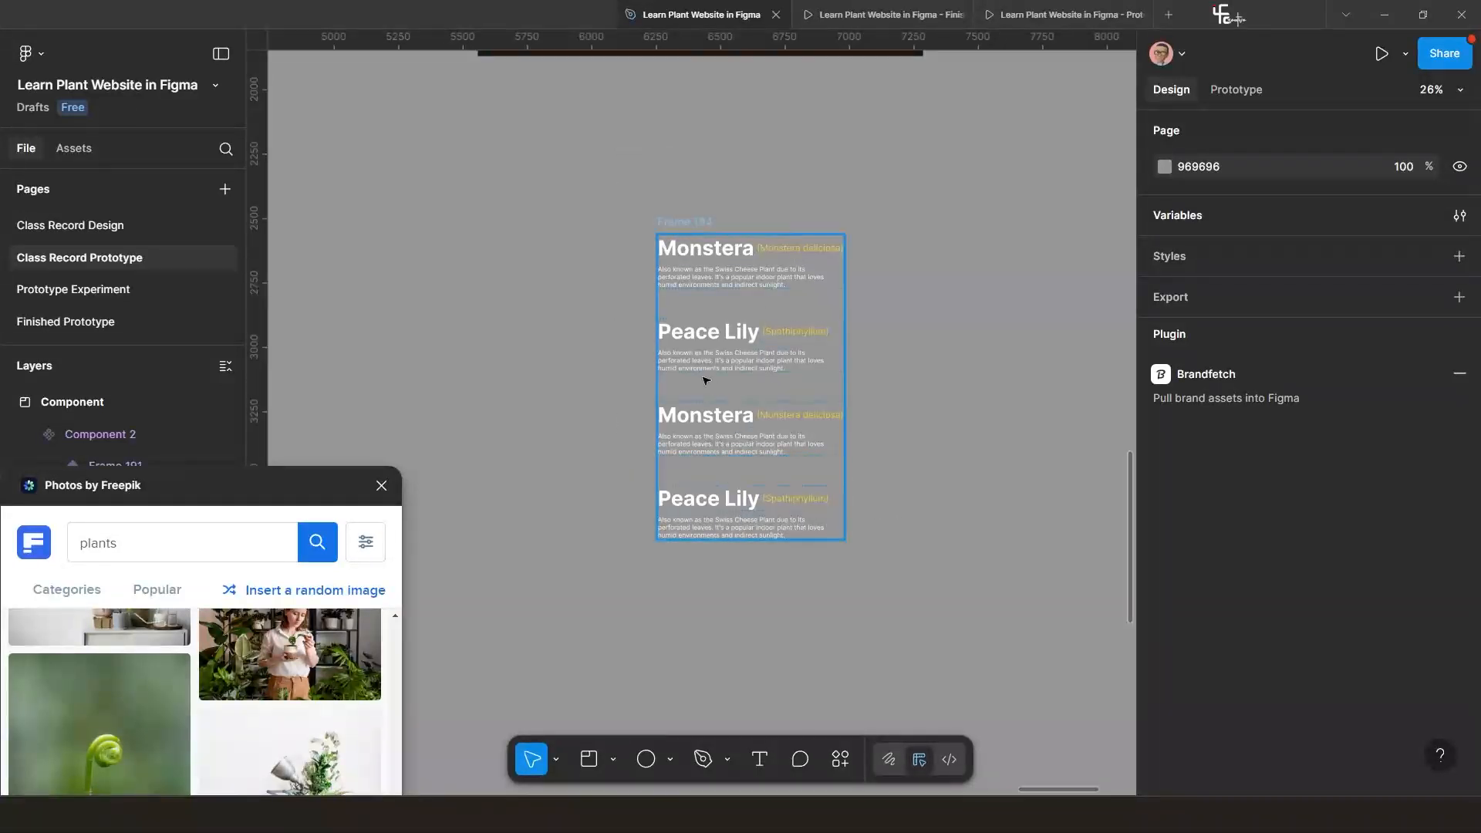
scroll(769, 394, "down", 2)
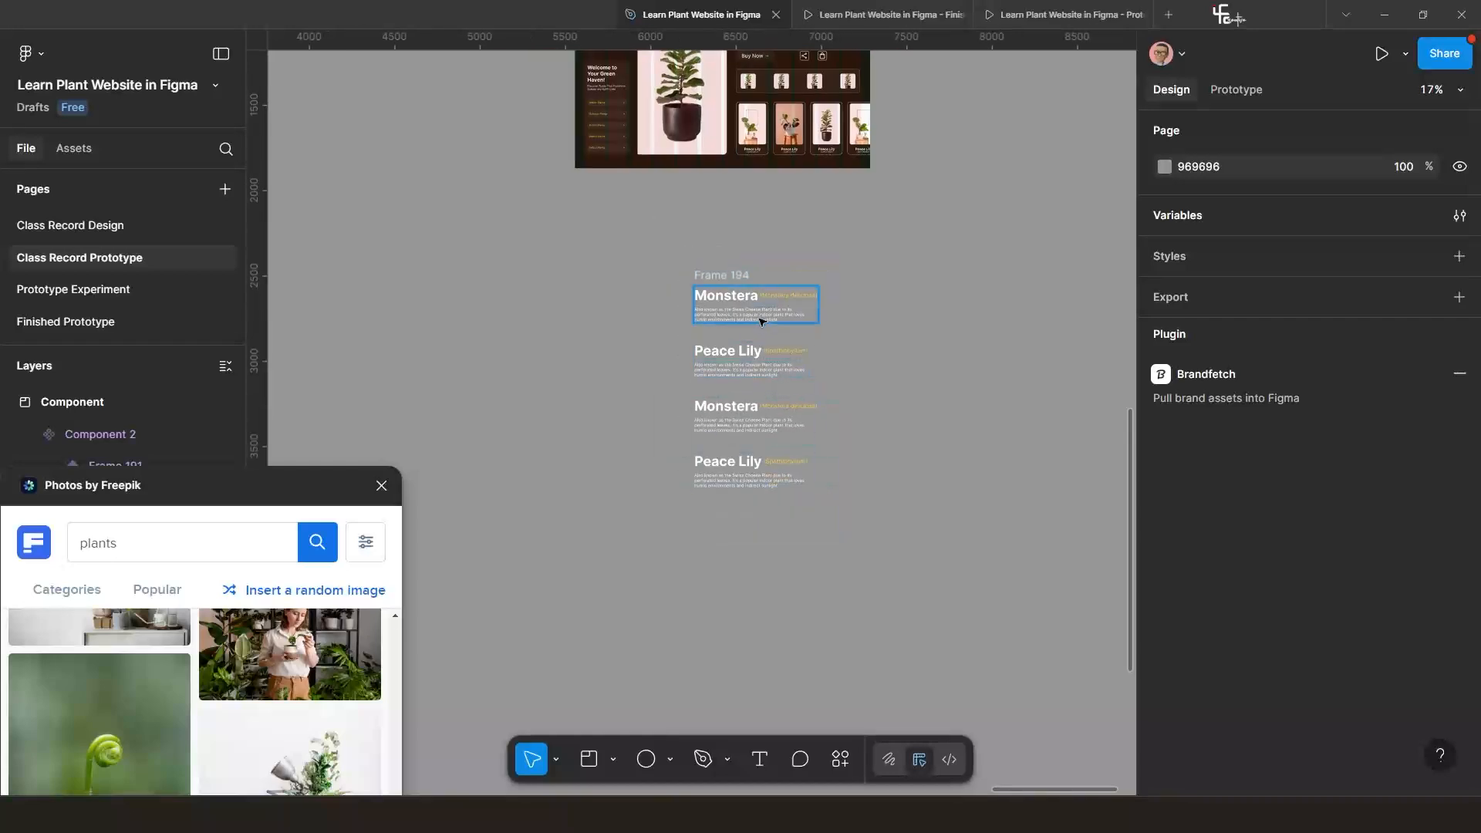
scroll(756, 348, "up", 3)
left_click(718, 360)
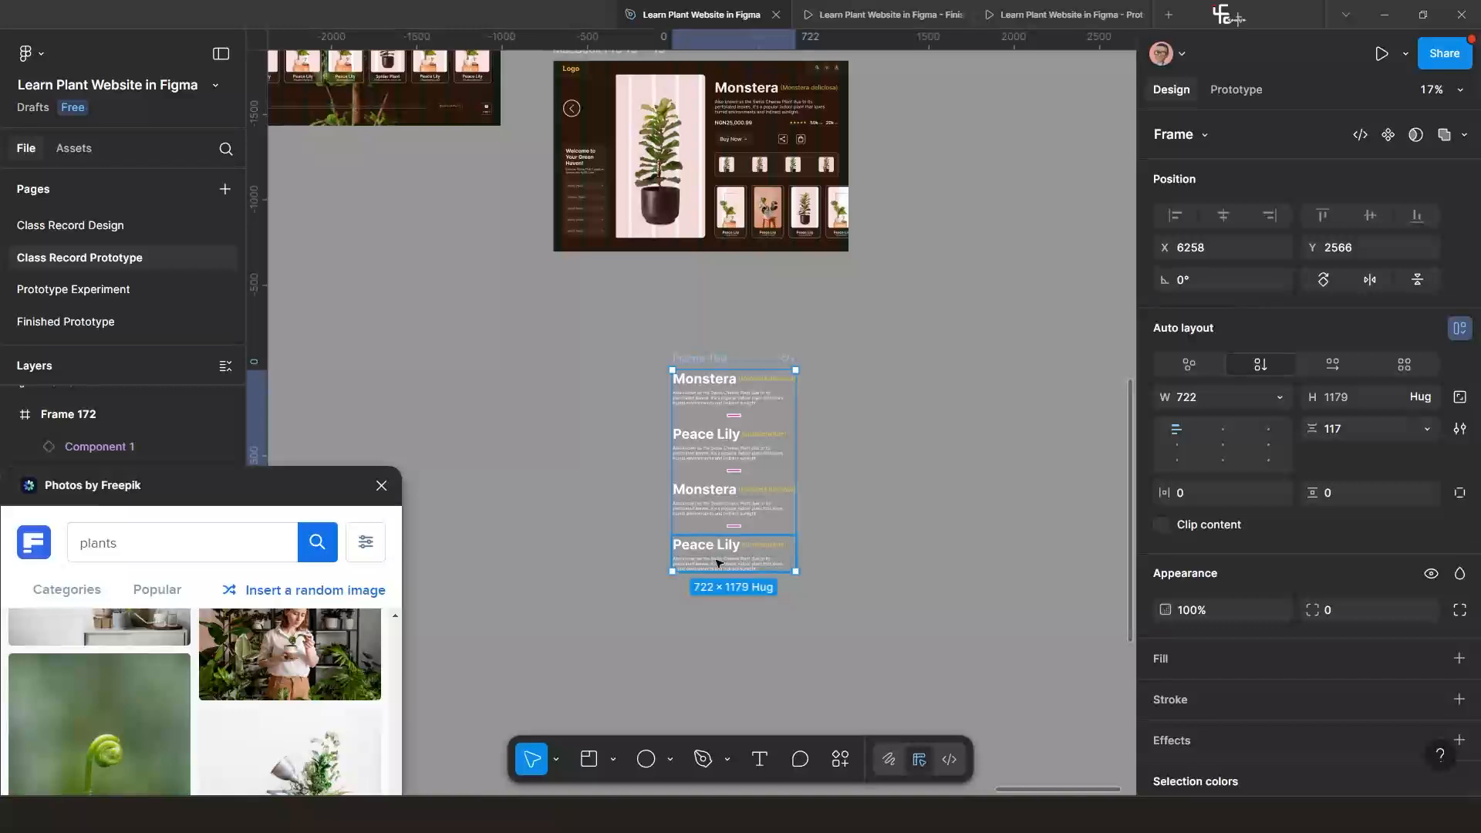
scroll(679, 535, "up", 2)
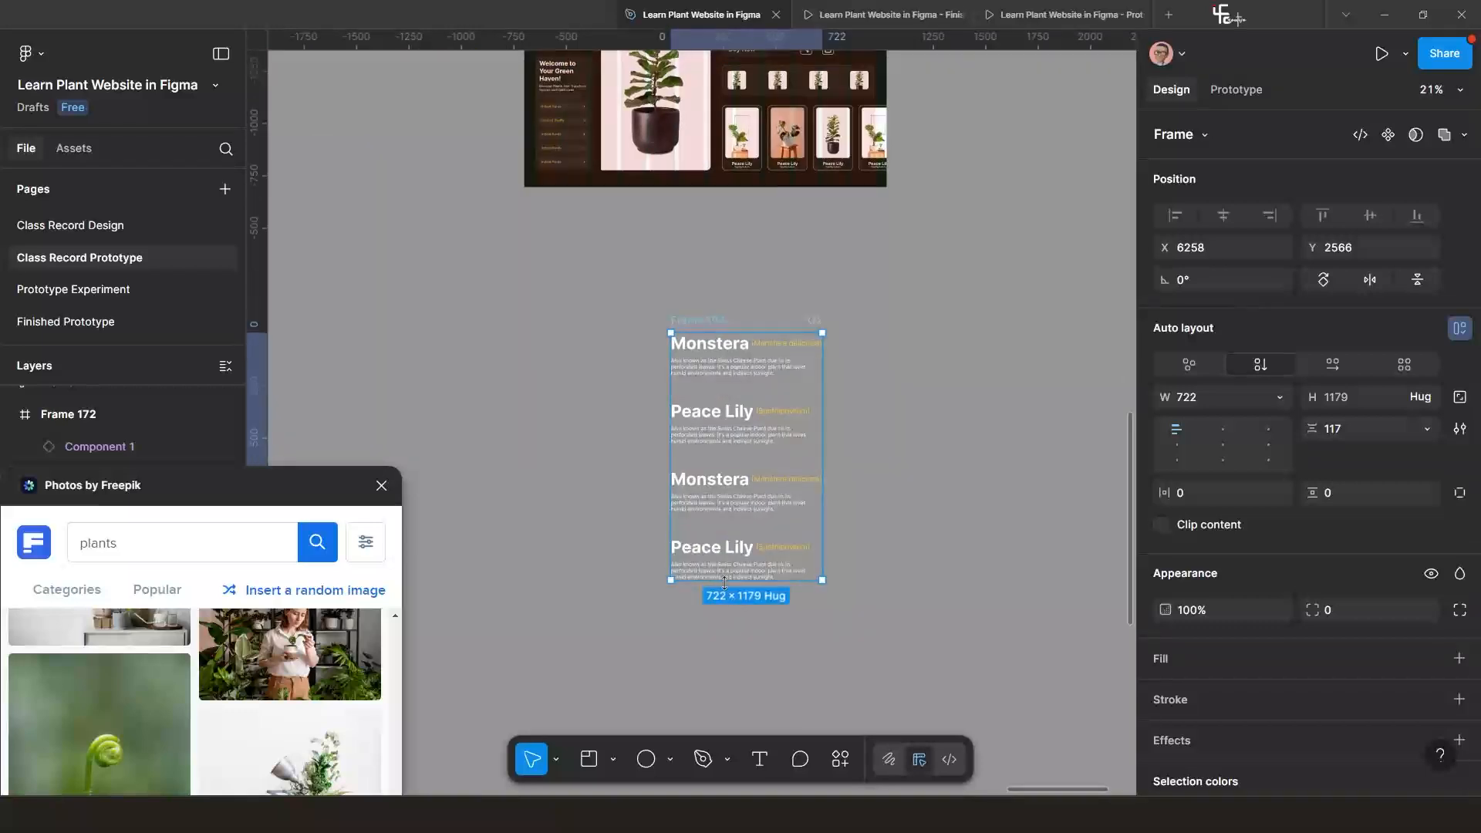
right_click(703, 325)
left_click(757, 364)
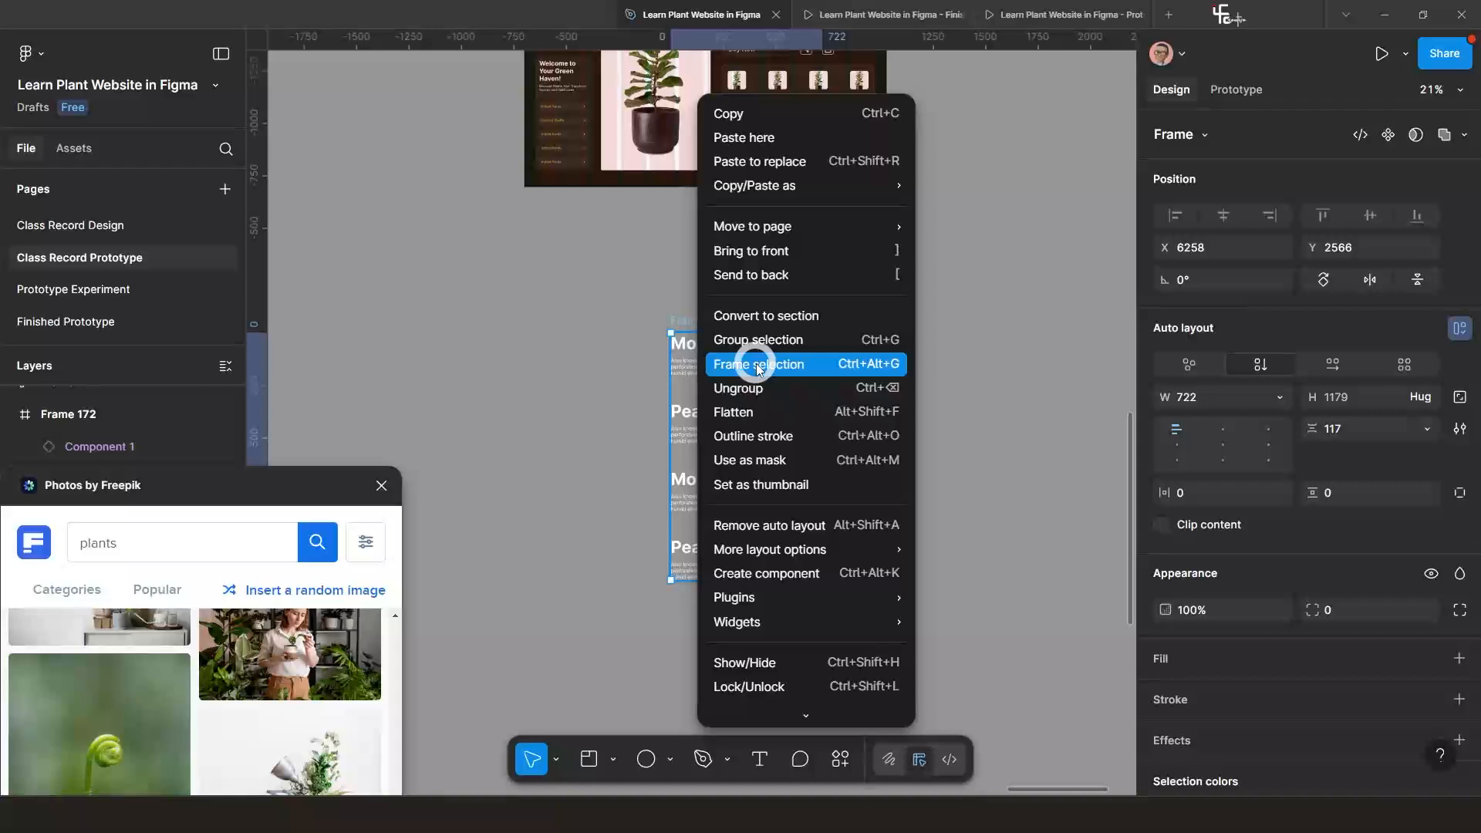
Shorten the new frame around the text column to 722 × 207 and clip its content.
left_click_drag(722, 580, 736, 378)
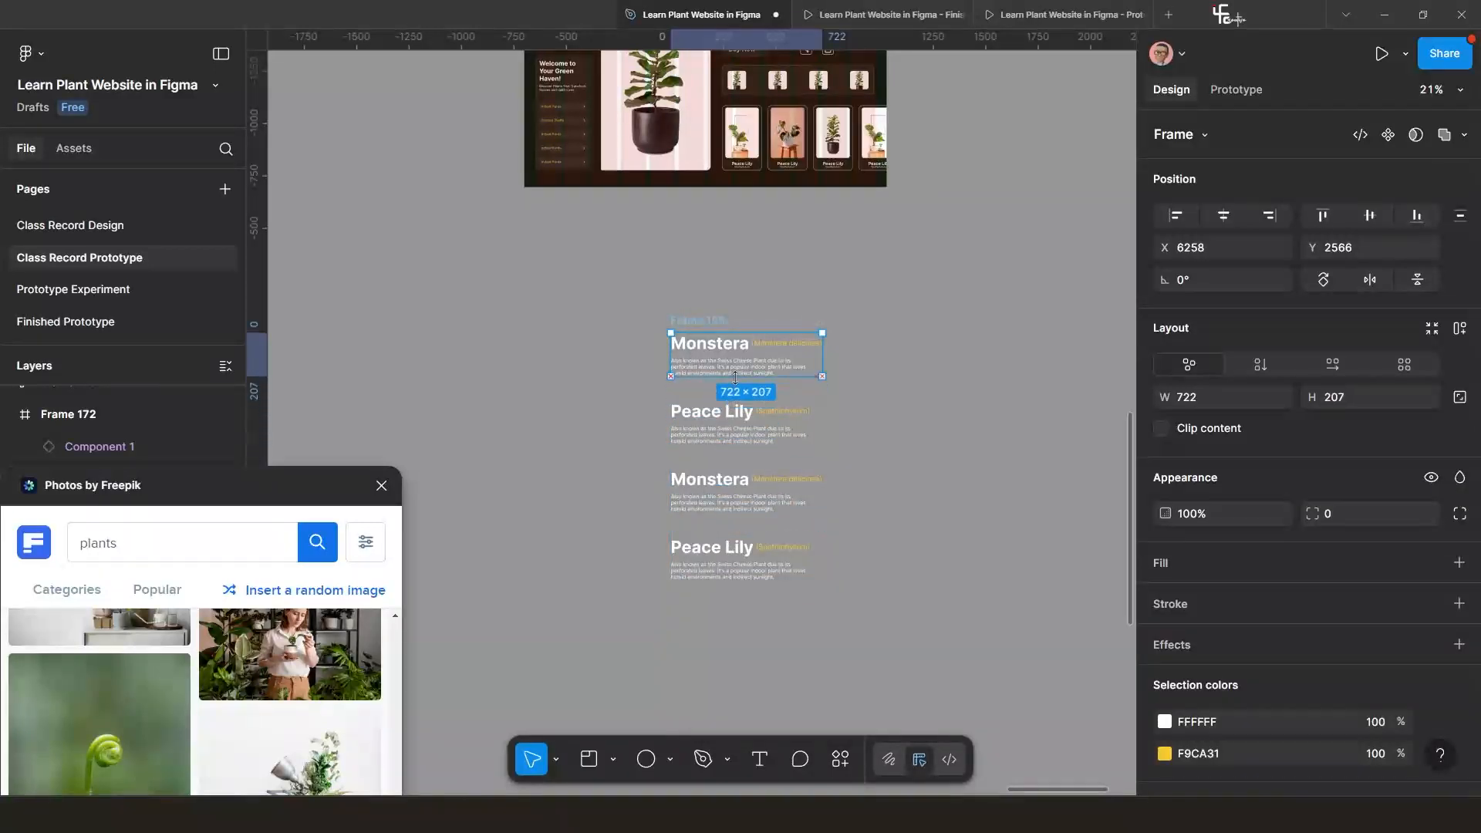
left_click(1162, 429)
key("ctrl")
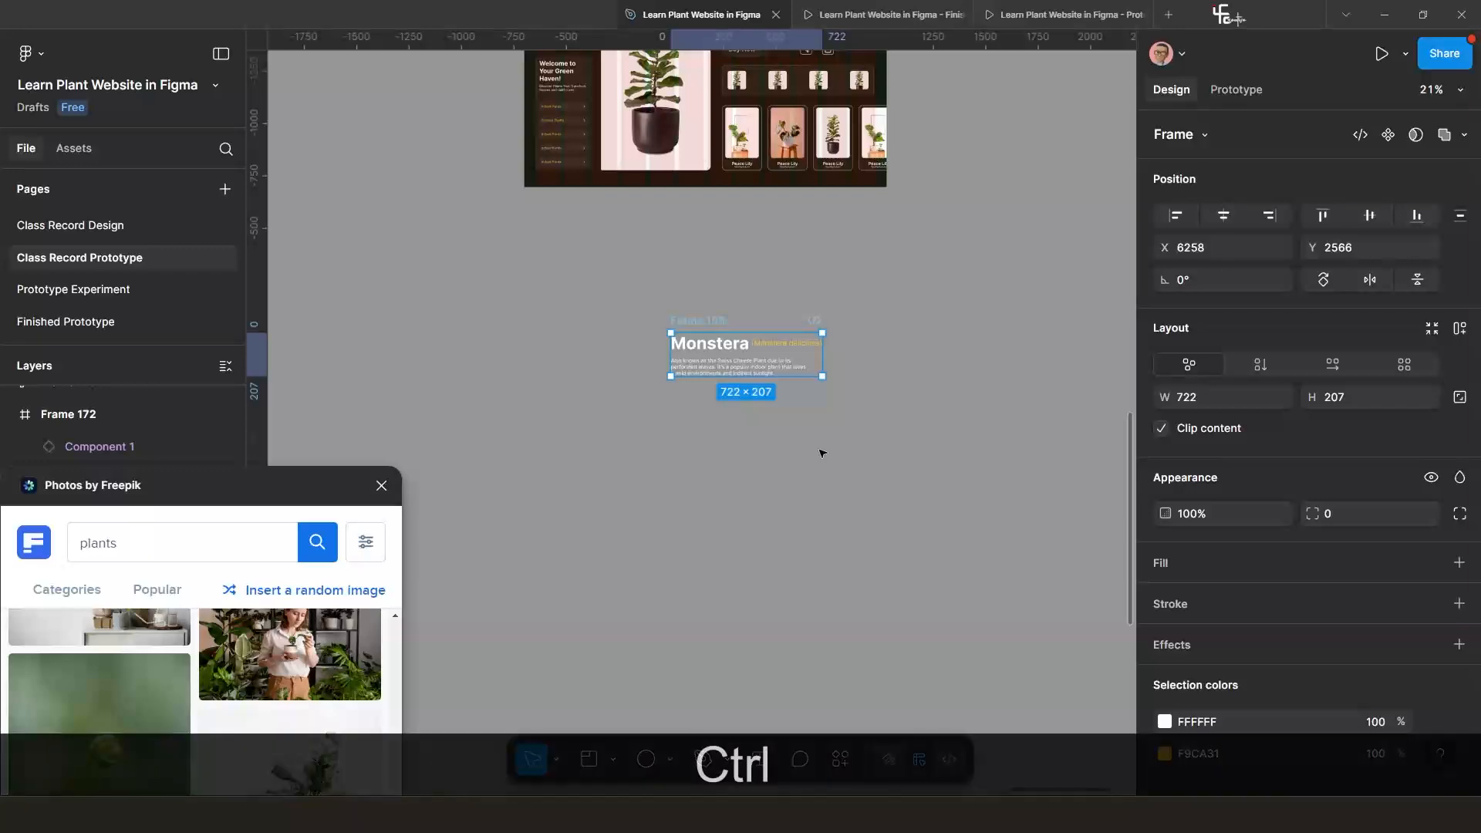
Cut the clipped text frame and paste it over the Monstera title and description block on MacBook Pro 16" - 16.
key("ctrl+x")
scroll(794, 435, "down", 2)
scroll(794, 275, "up", 3)
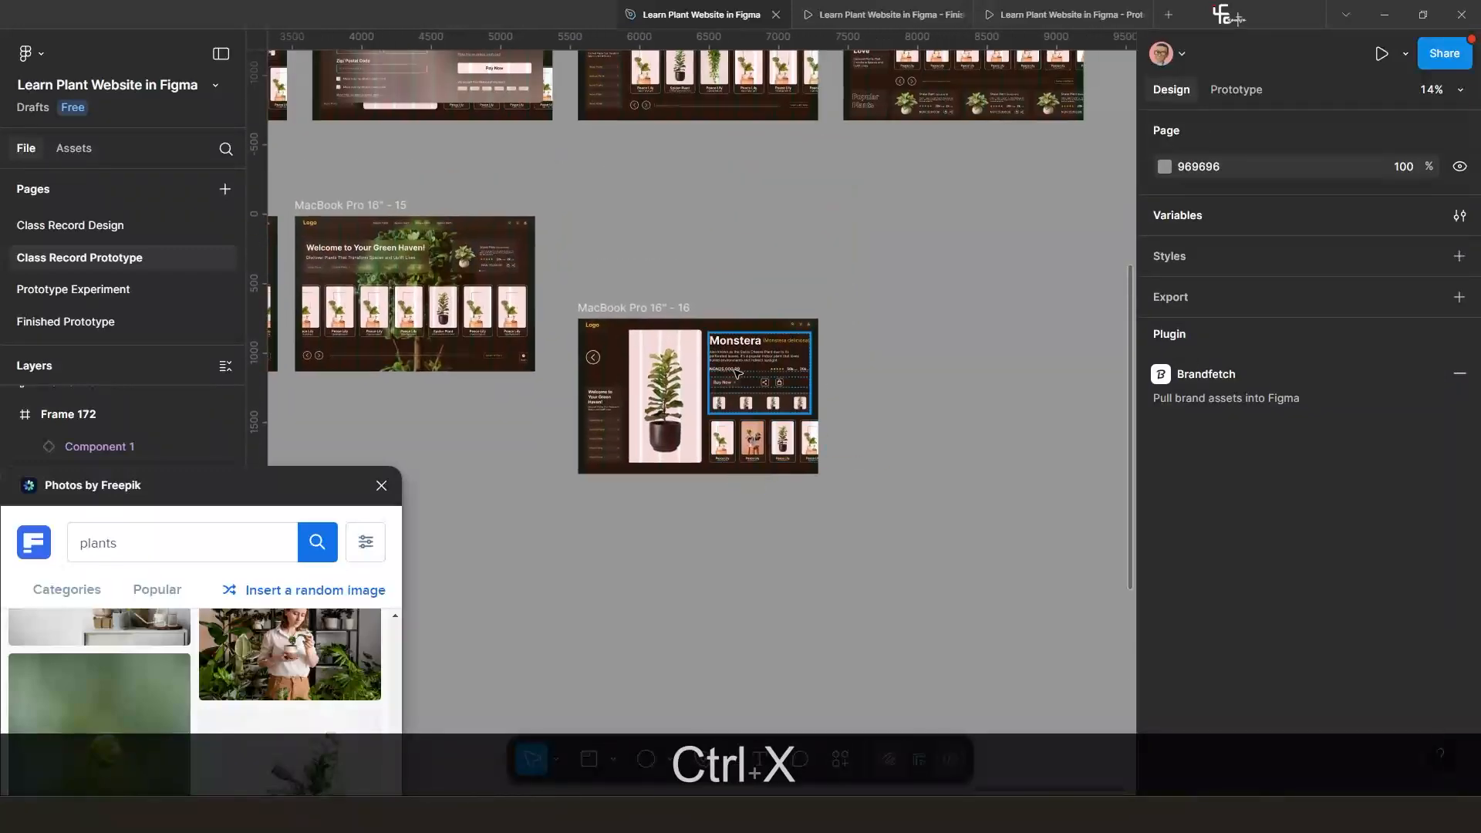
scroll(737, 374, "up", 3)
left_click(756, 339)
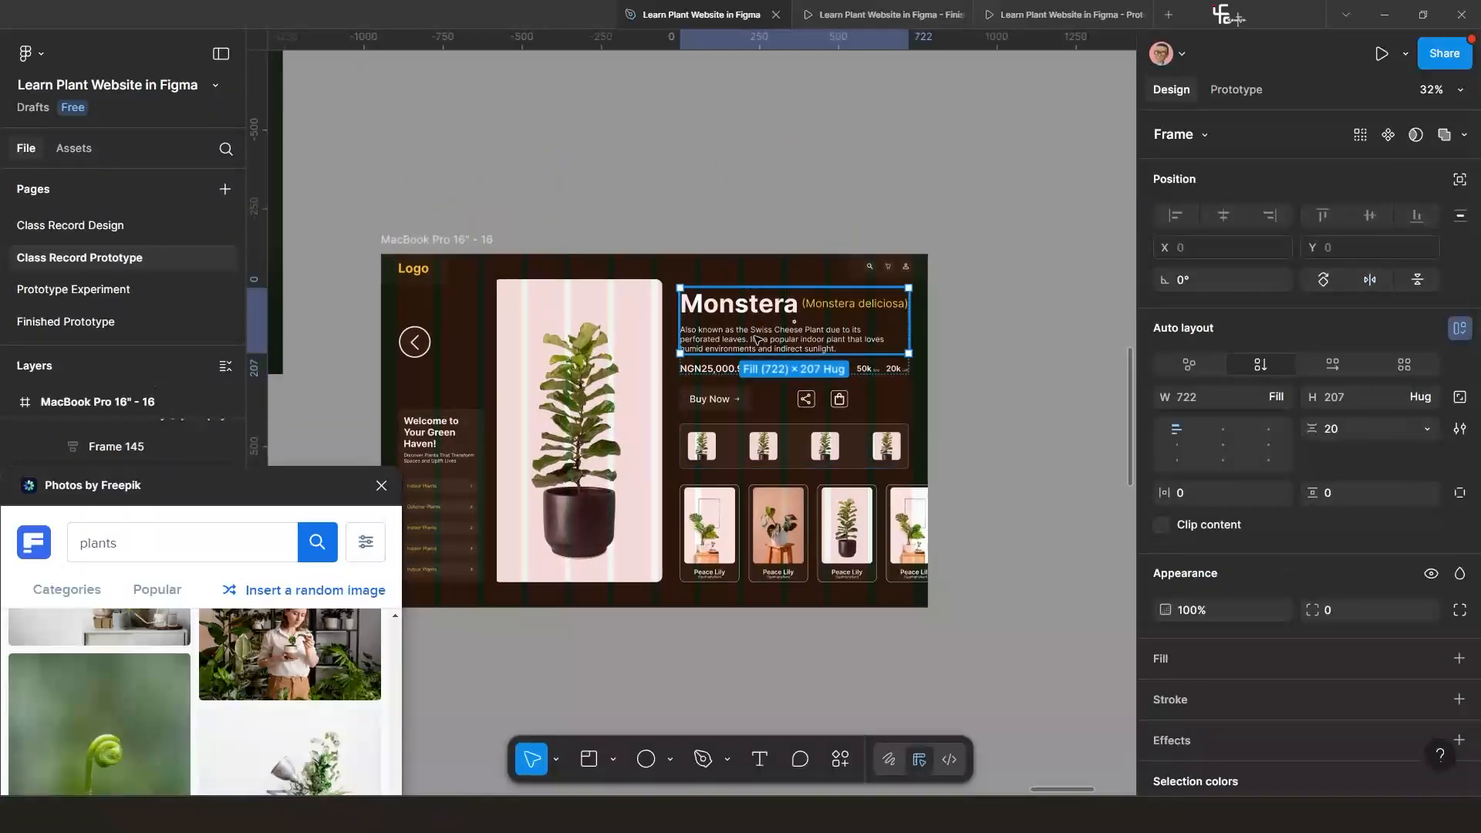
key("ctrl+shift+r")
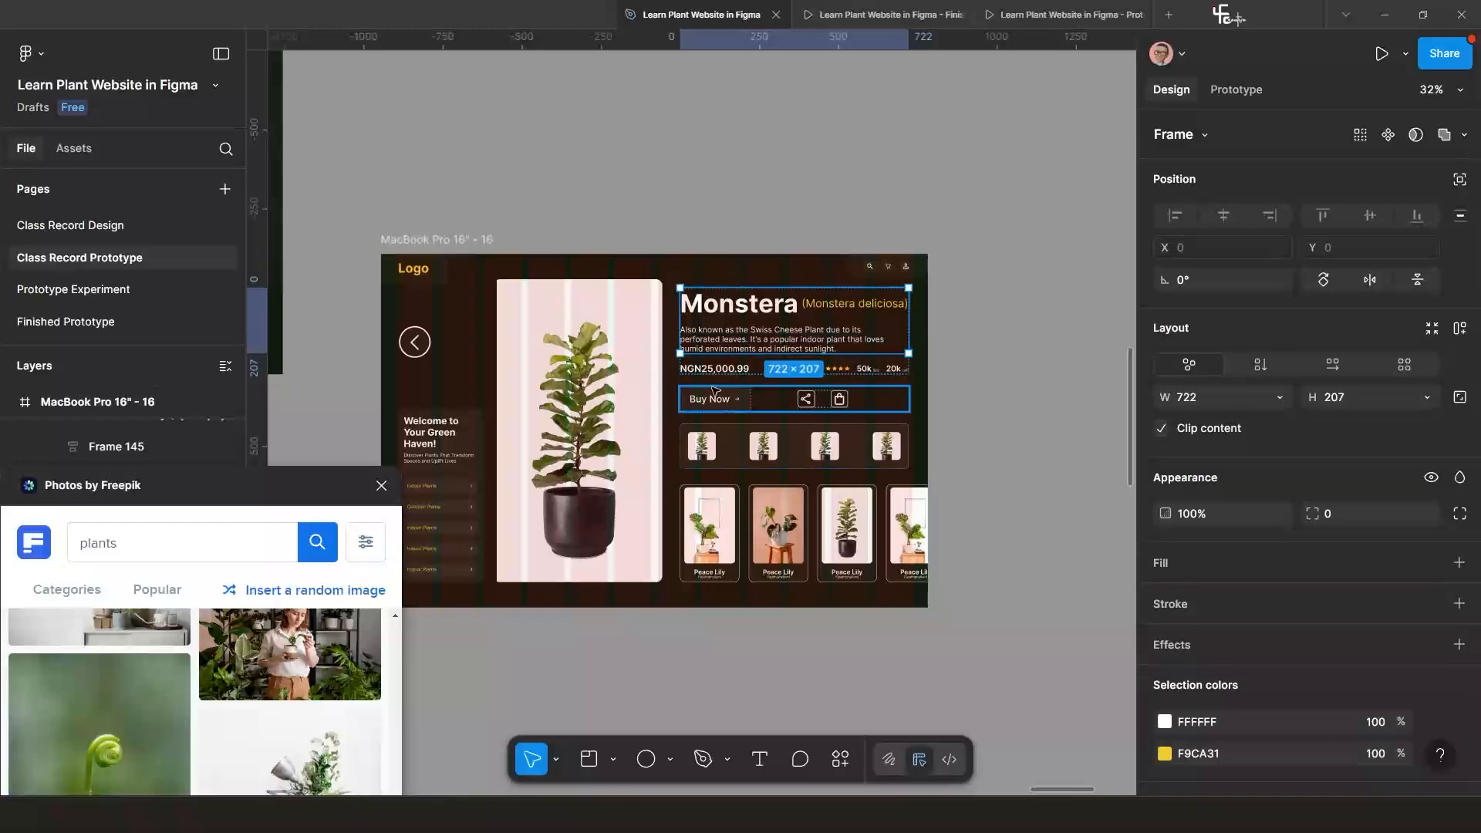
Narrow the clipped plant image frame on MacBook Pro 16" - 16 to a width of 523.
scroll(709, 390, "up", 2)
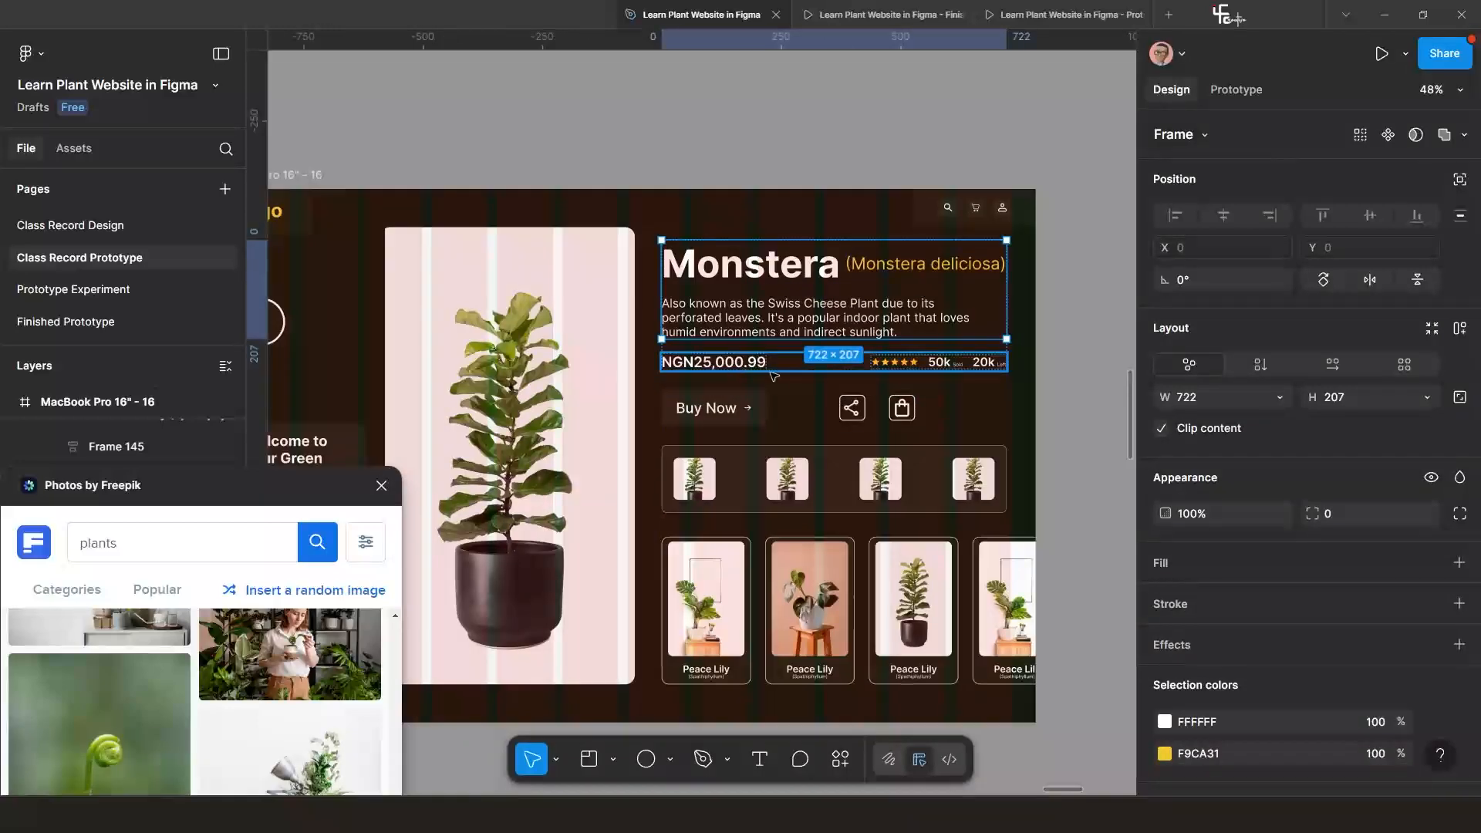
scroll(774, 376, "down", 3)
scroll(744, 544, "up", 2)
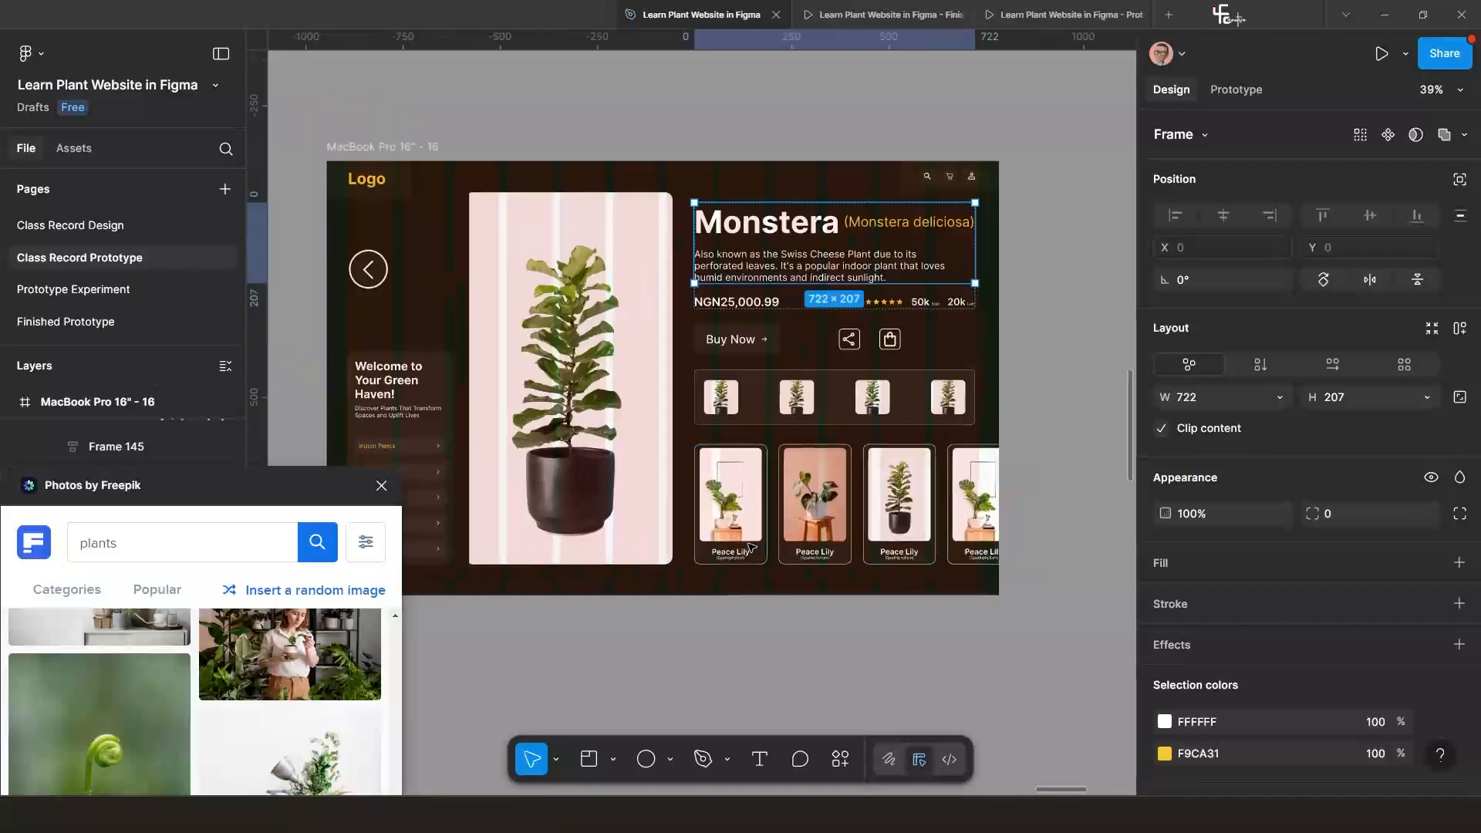
scroll(751, 547, "up", 2)
scroll(751, 547, "down", 3)
scroll(741, 483, "up", 2)
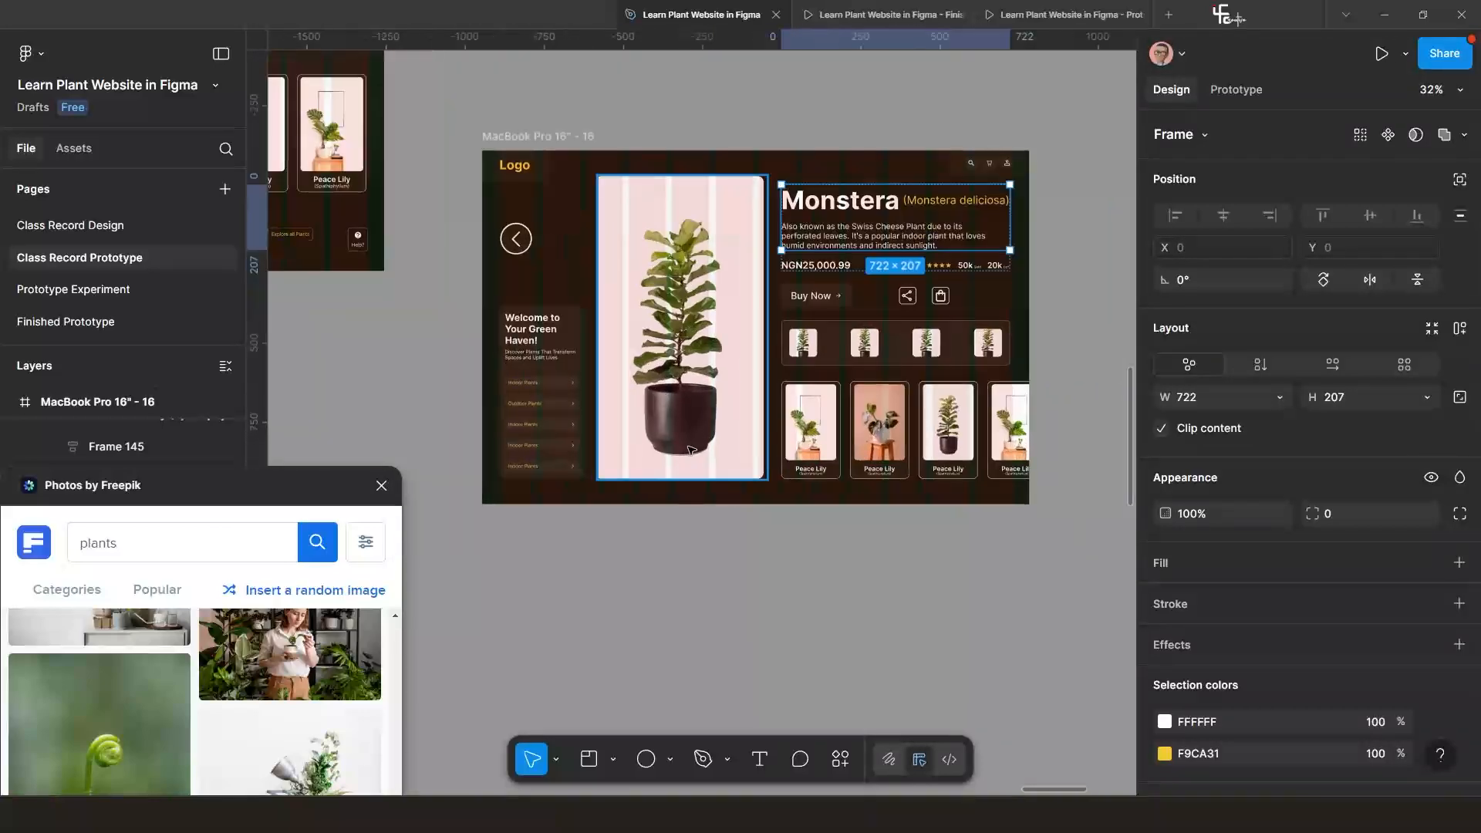
scroll(705, 429, "up", 2)
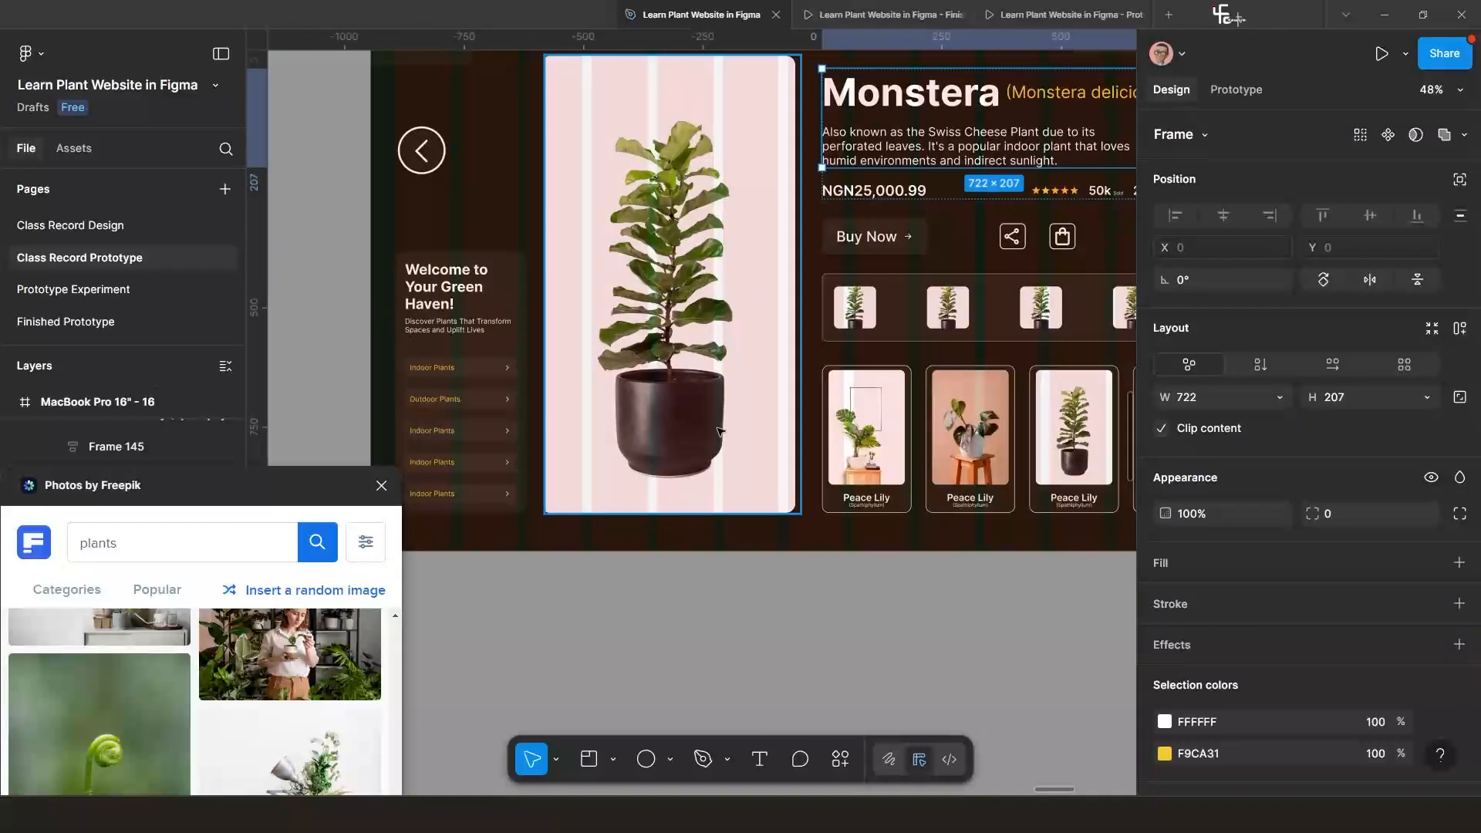
left_click(748, 422)
left_click_drag(804, 307, 796, 308)
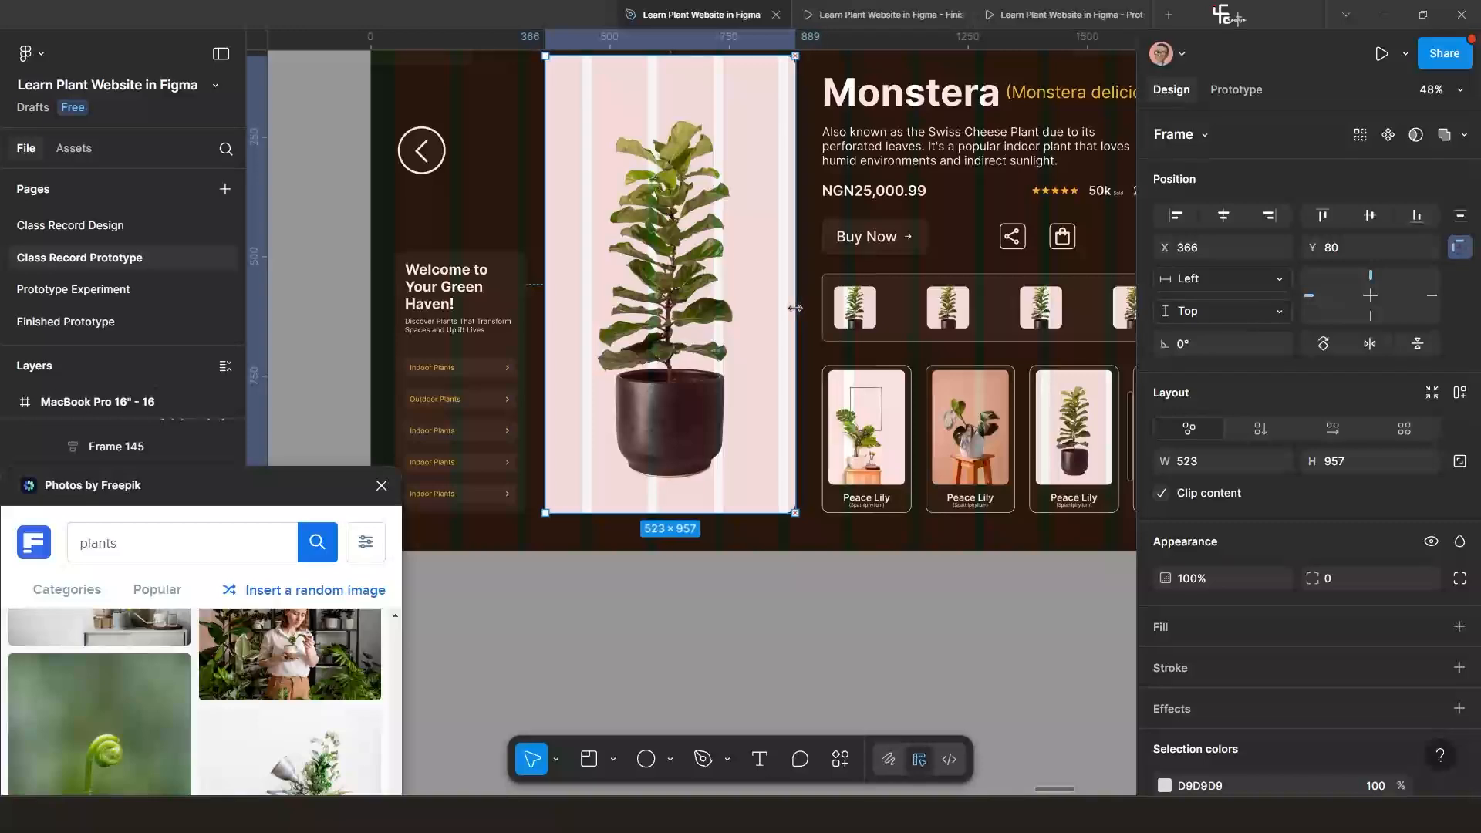
scroll(768, 463, "down", 3)
left_click(764, 563)
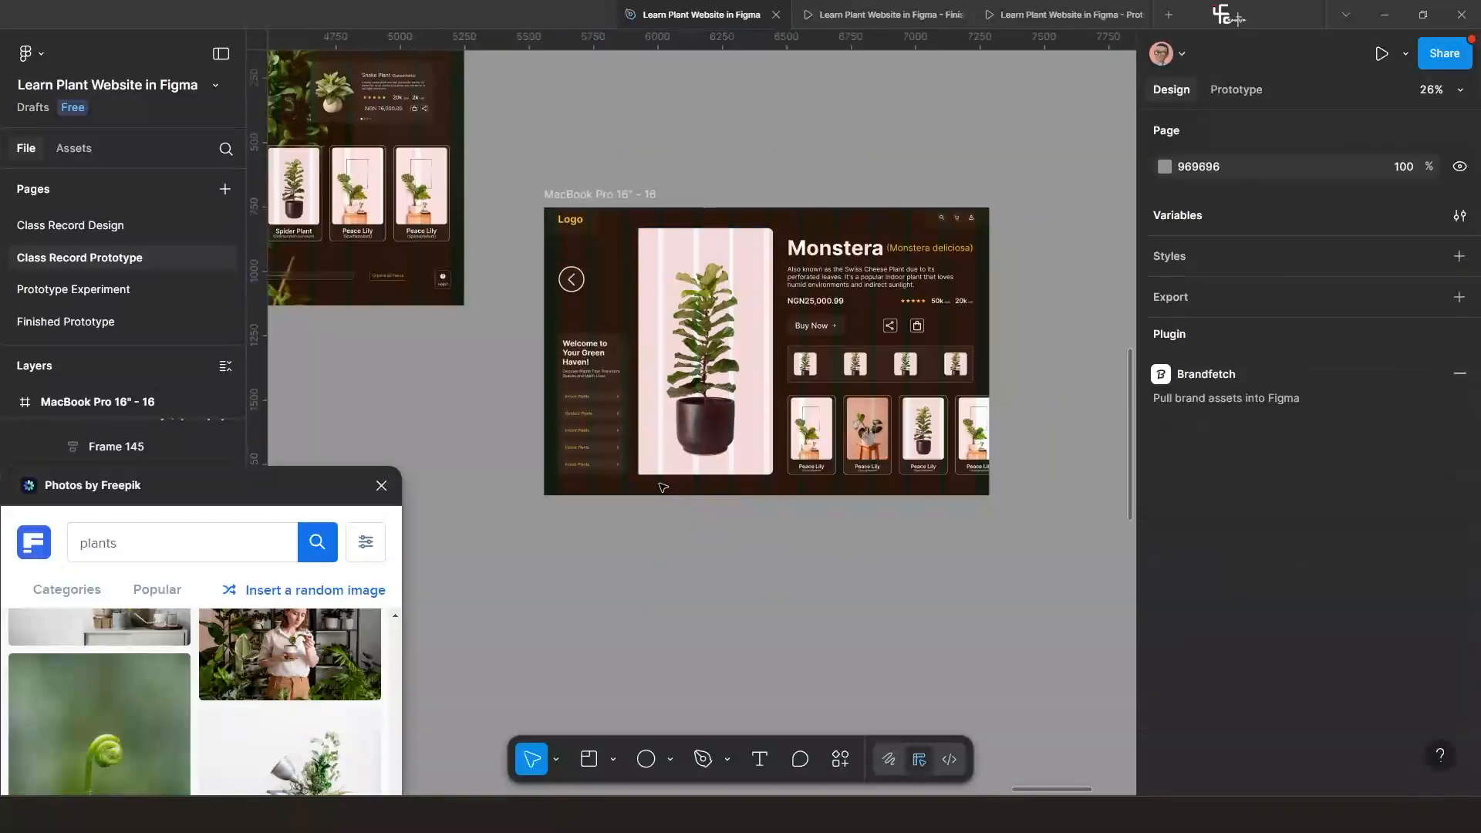
Connect the Spider Plant card on MacBook Pro 16" - 15 to MacBook Pro 16" - 16 with an on-click navigation using Smart animate.
scroll(685, 506, "down", 2)
left_click_drag(703, 520, 826, 567)
scroll(559, 390, "up", 3)
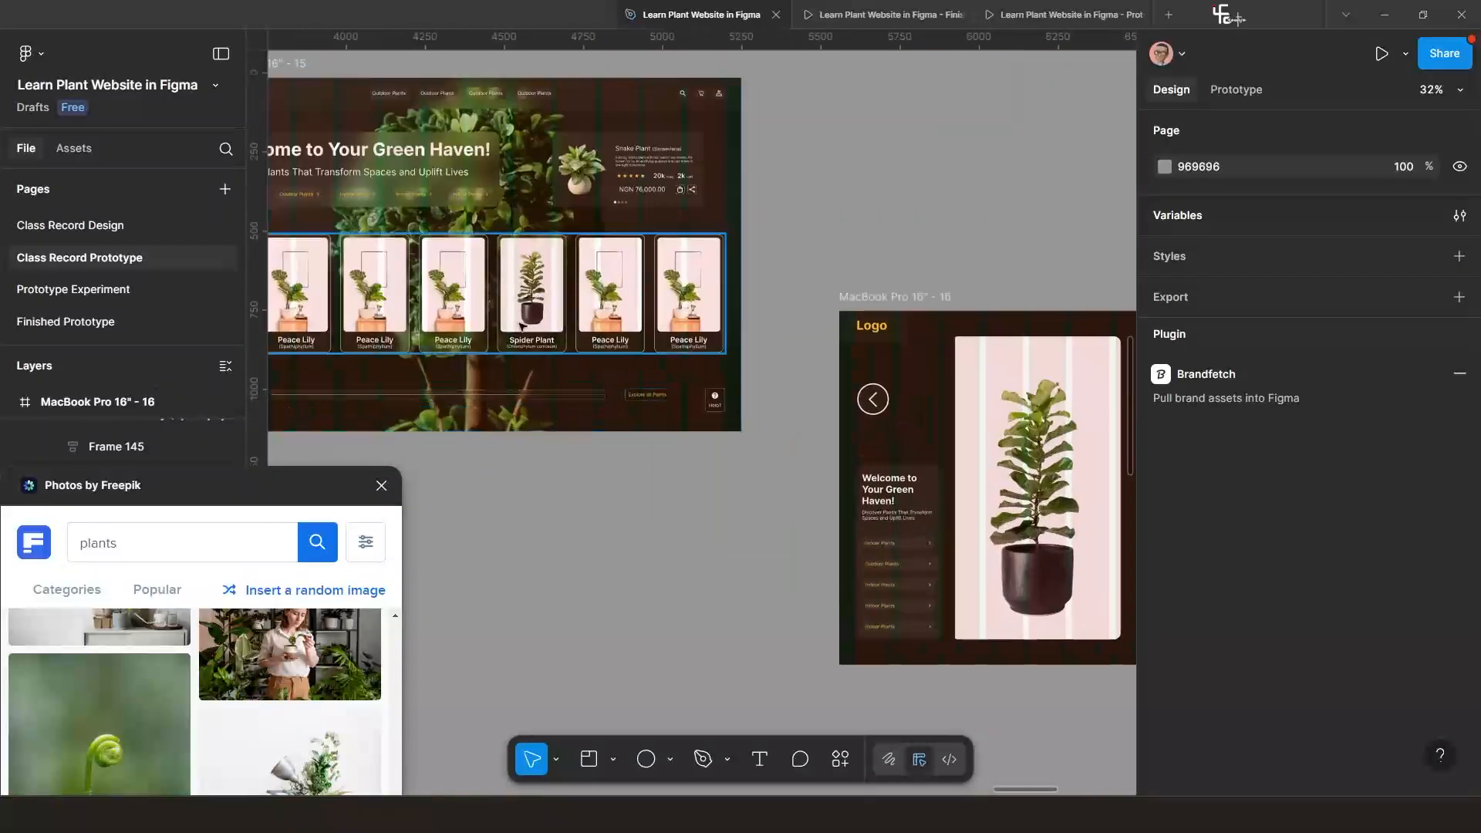
left_click(531, 312)
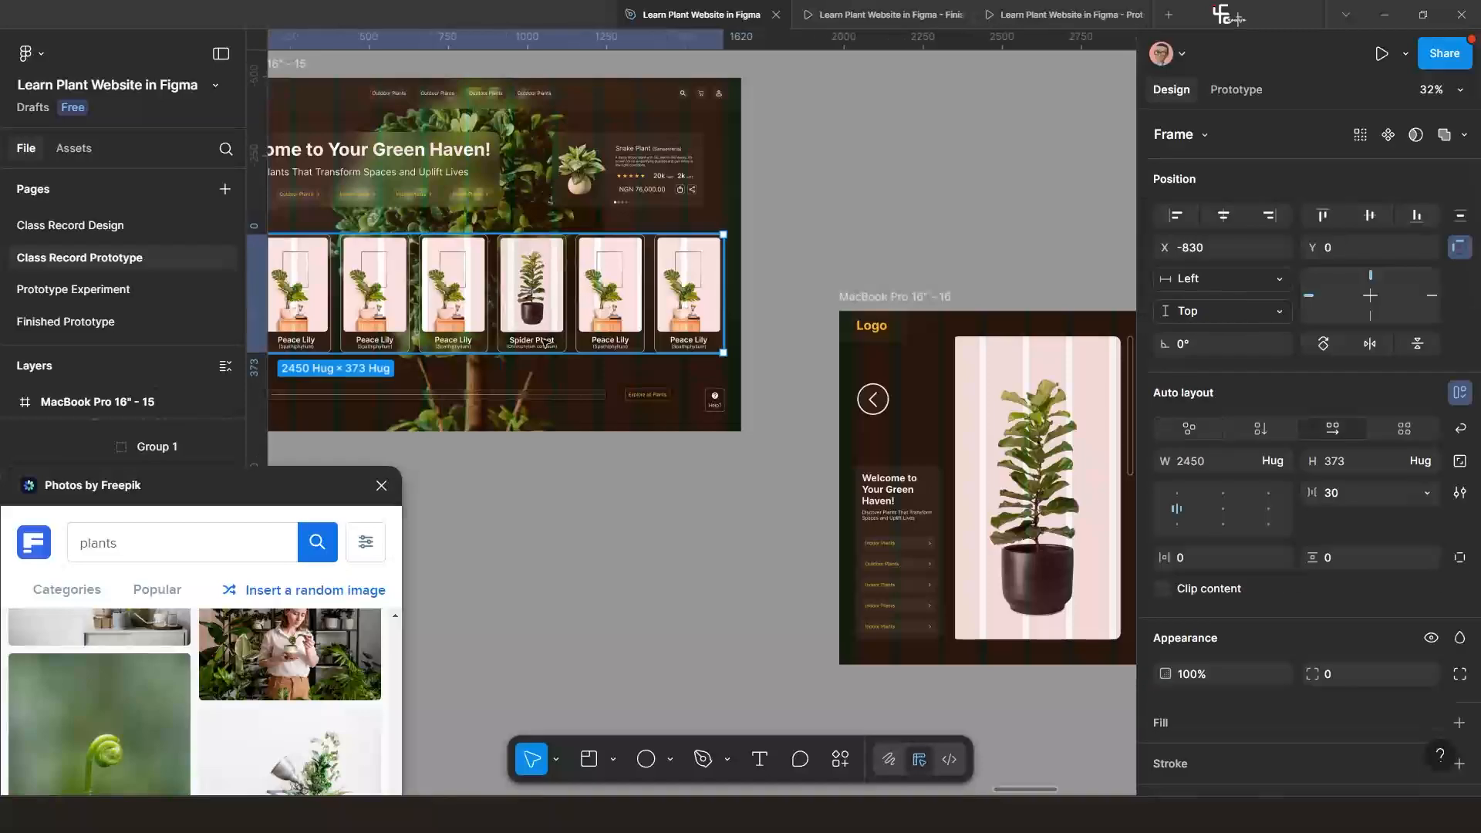
scroll(532, 315, "down", 2)
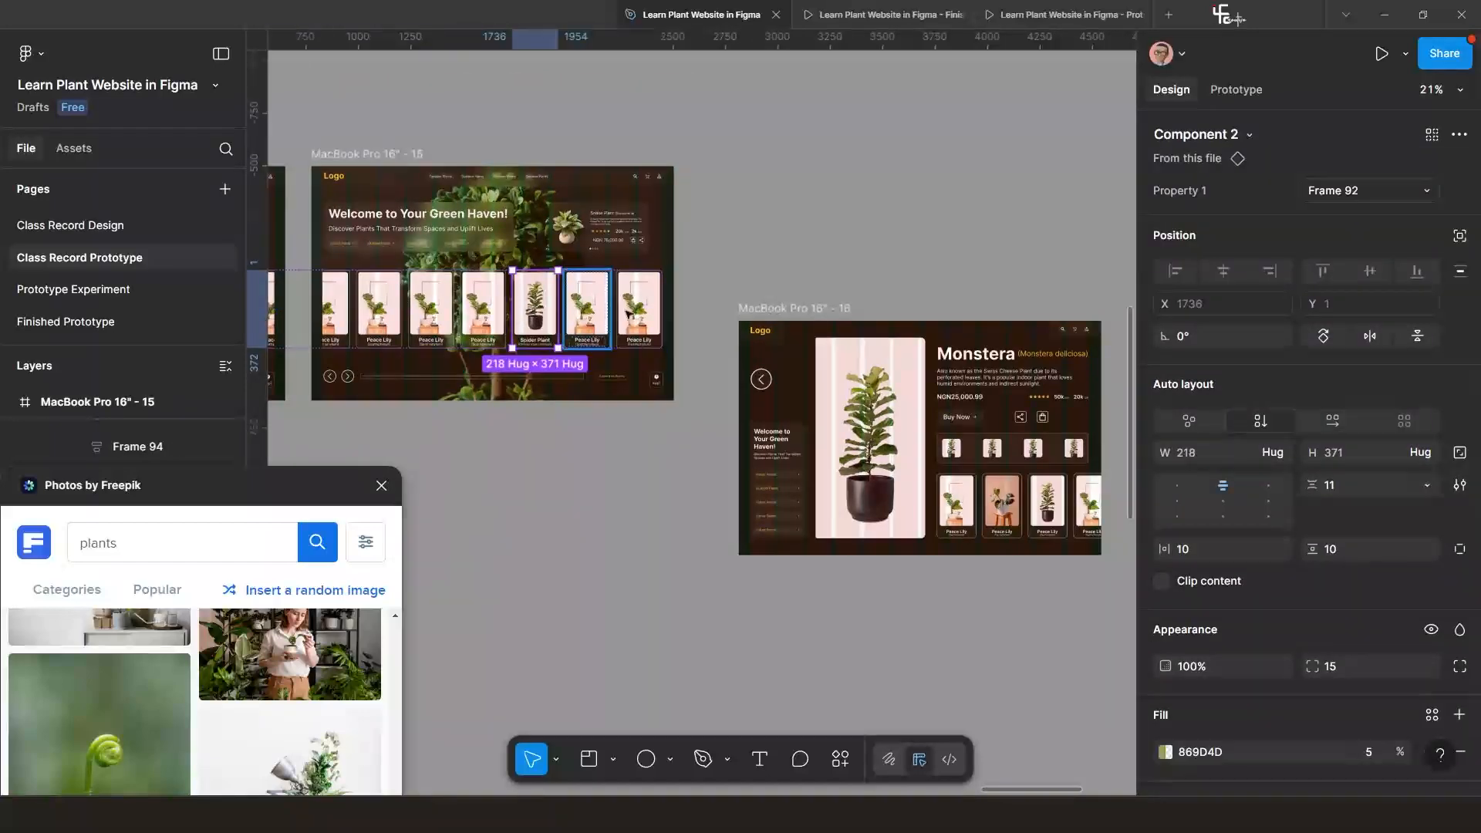
left_click(1227, 91)
mouse_move(557, 309)
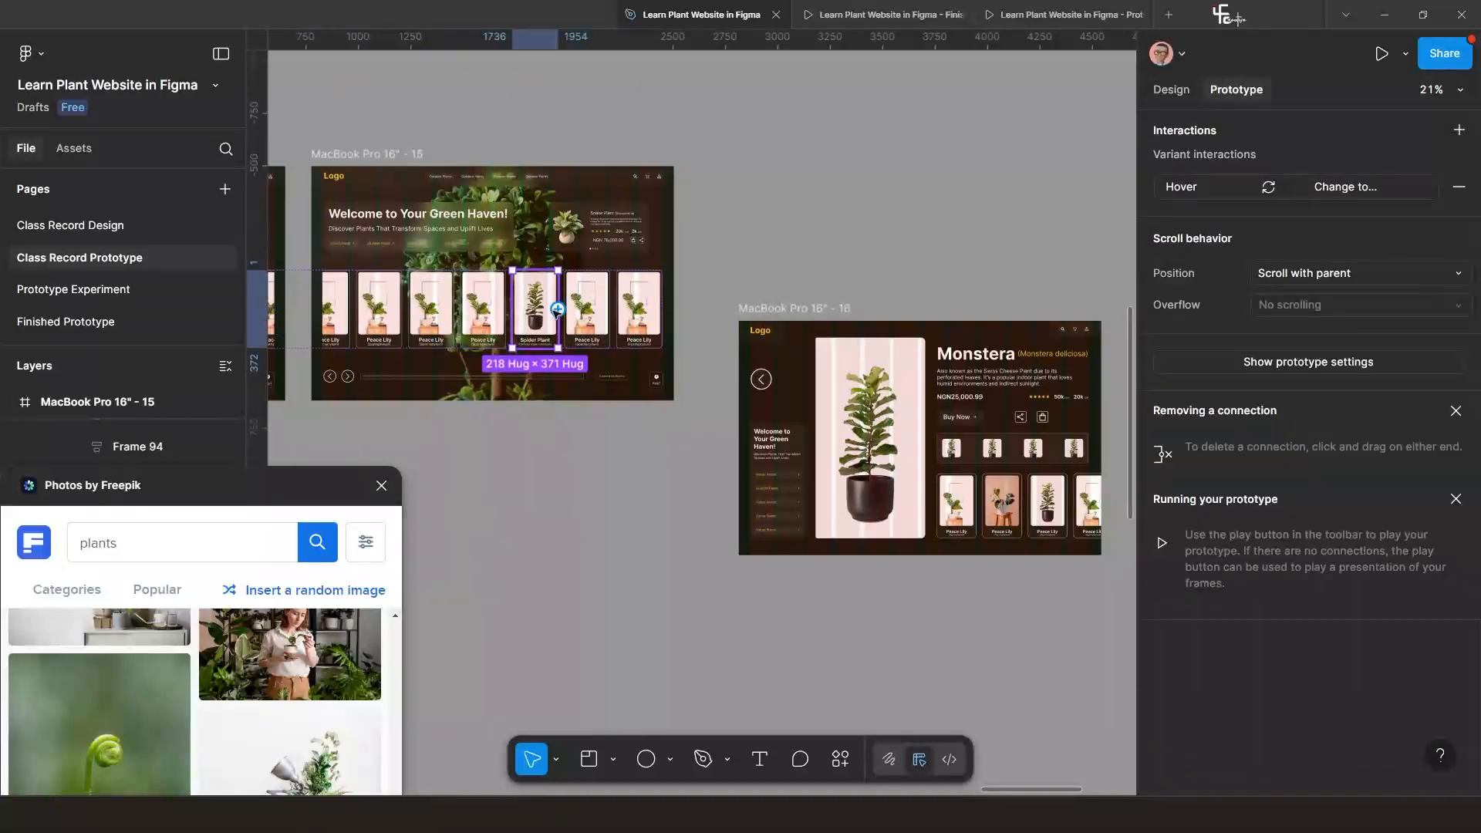
left_click_drag(557, 308, 765, 381)
scroll(807, 263, "down", 3)
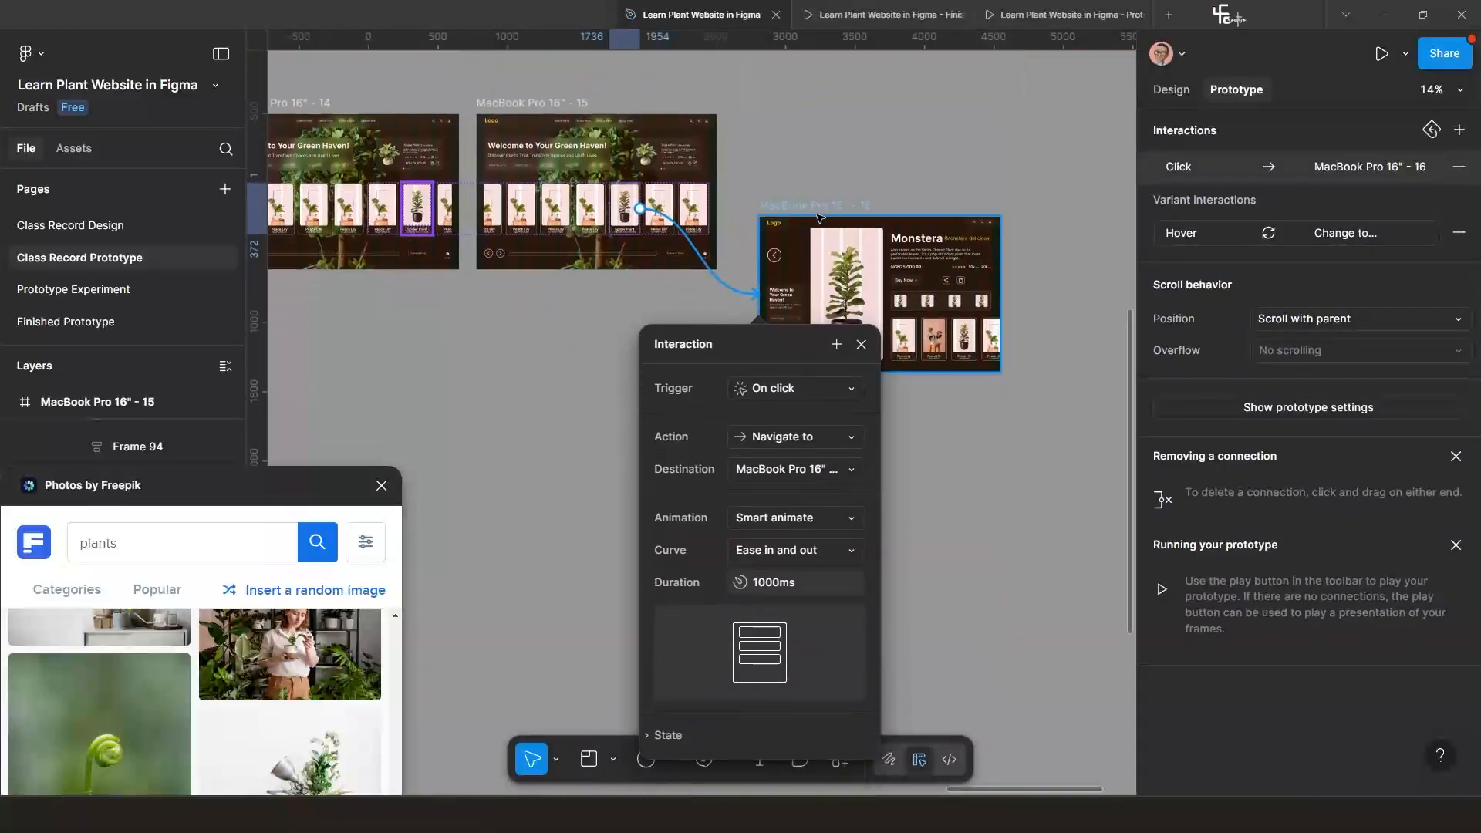
Move the MacBook Pro 16" - 16 frame lower, below the row of home page frames, and close the Photos by Freepik plugin.
left_click_drag(778, 206, 750, 319)
scroll(809, 308, "up", 2)
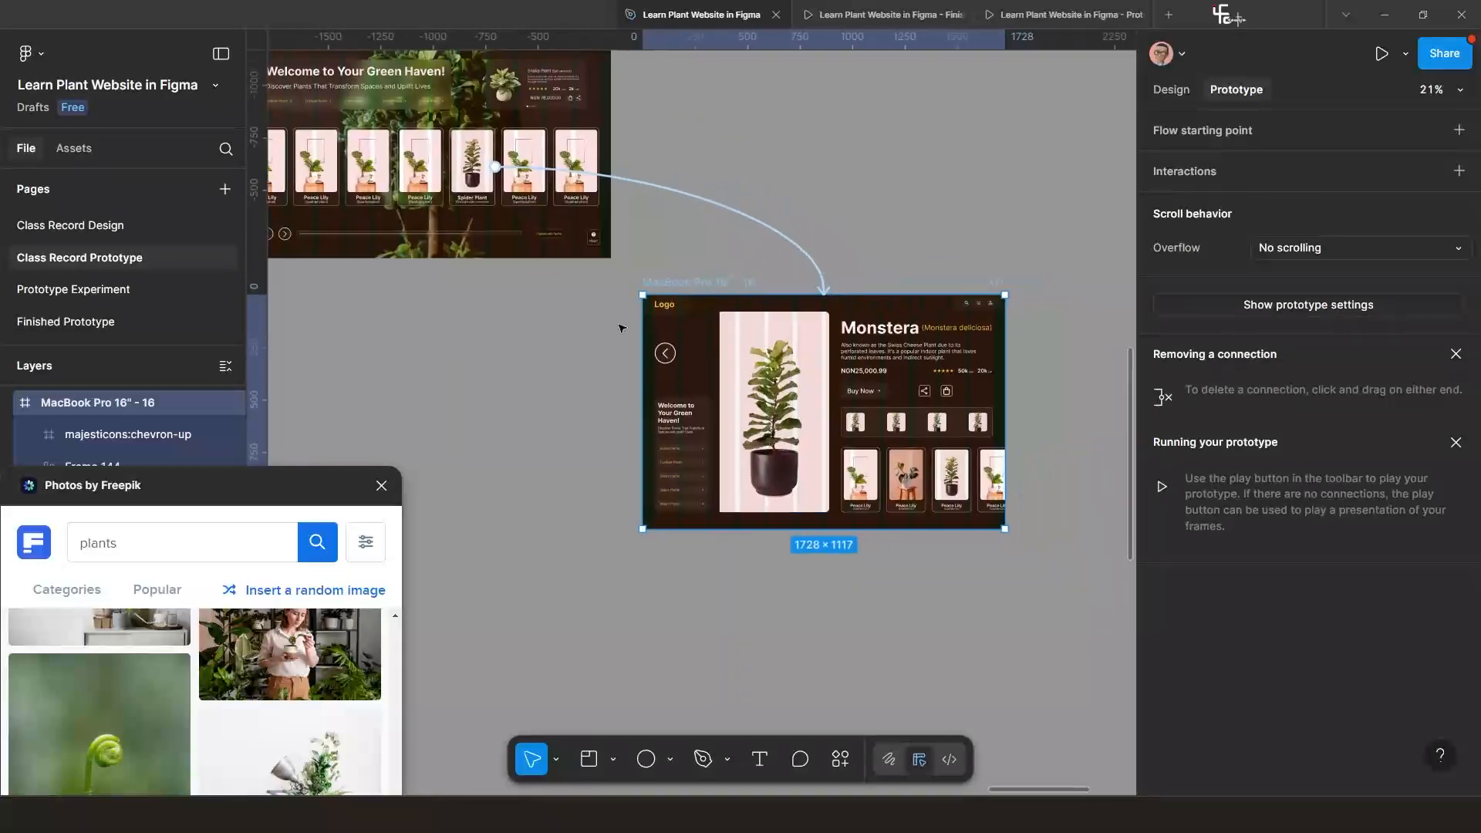
scroll(652, 340, "down", 4)
left_click_drag(614, 340, 731, 379)
left_click(381, 486)
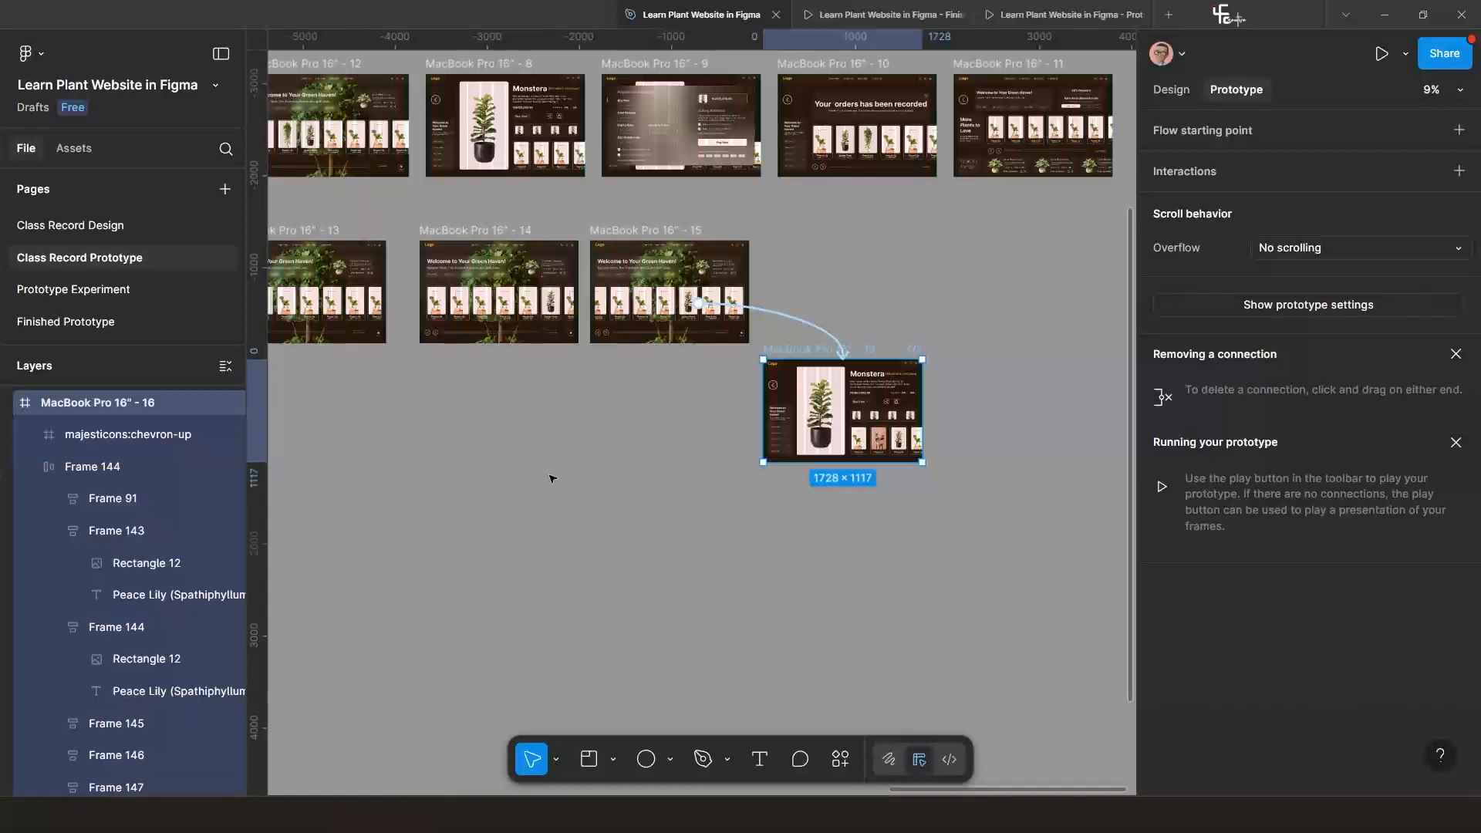
Preview Flow 1 in an enlarged preview window, advancing the home carousel twice and opening the Spider Plant card, and close the preview.
scroll(550, 473, "up", 1)
scroll(582, 463, "down", 2)
scroll(544, 458, "up", 1)
left_click_drag(544, 458, 658, 466)
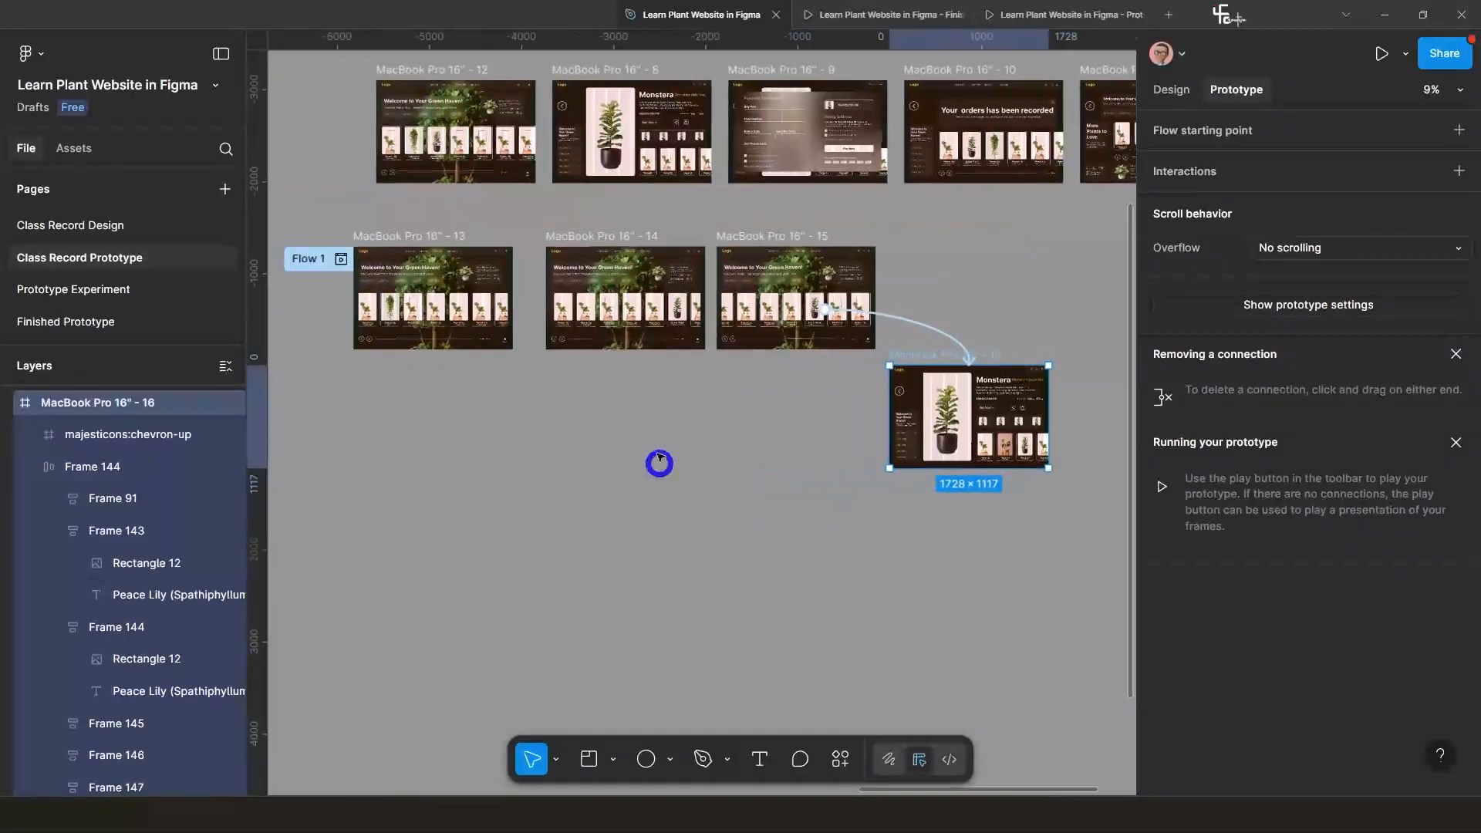
left_click(341, 260)
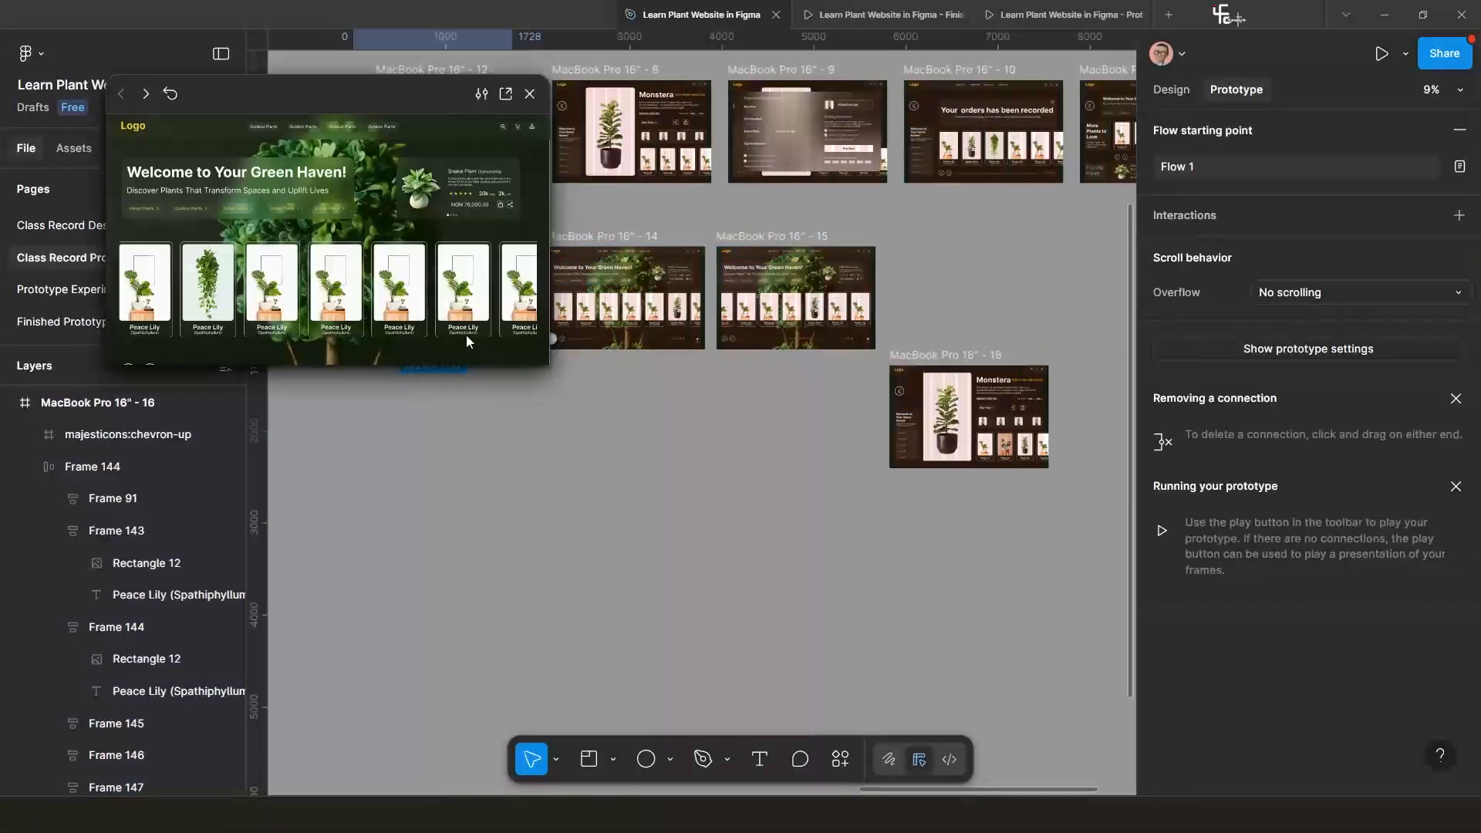
left_click_drag(460, 369, 453, 611)
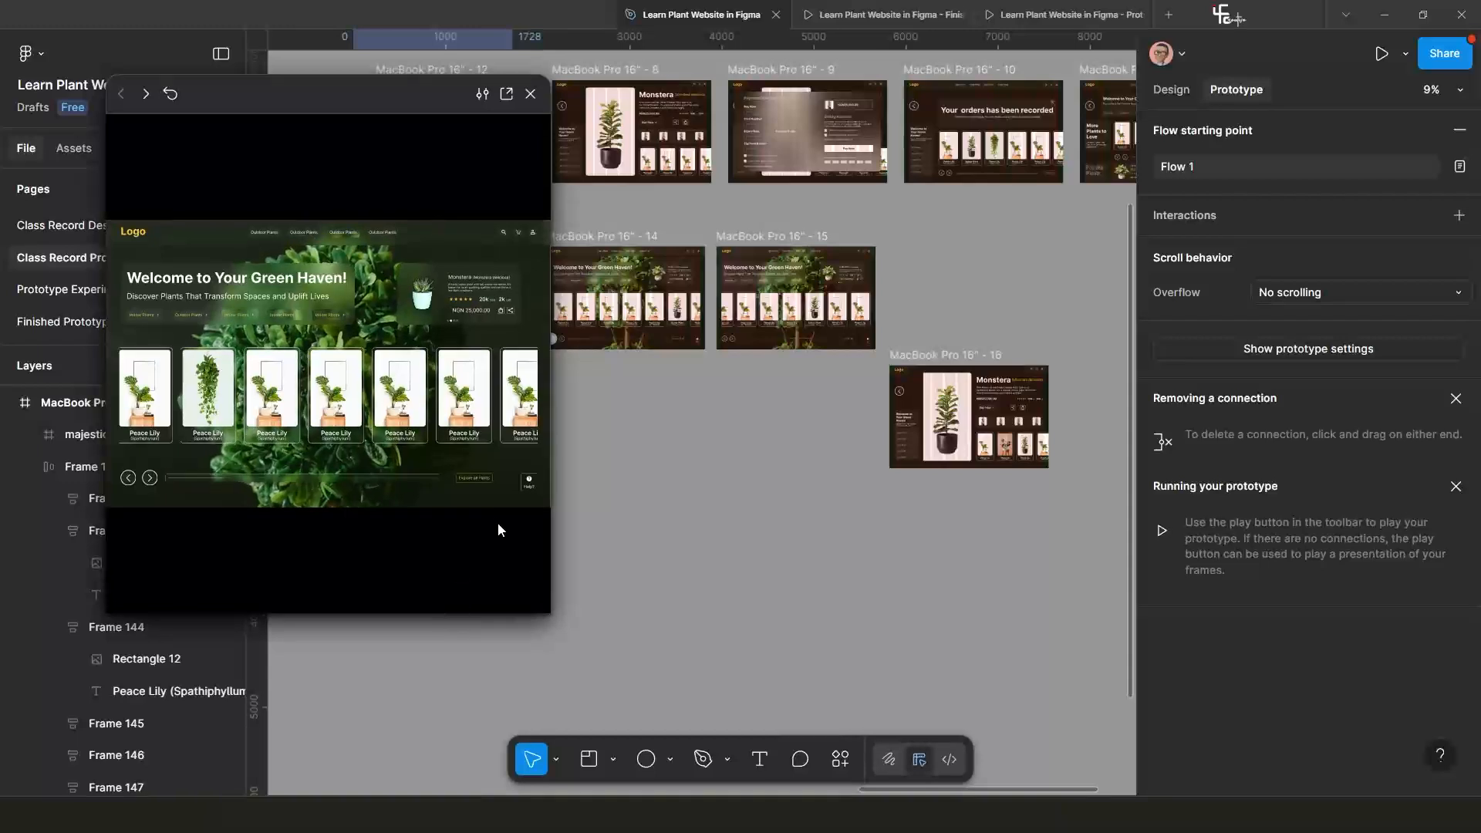
left_click(150, 477)
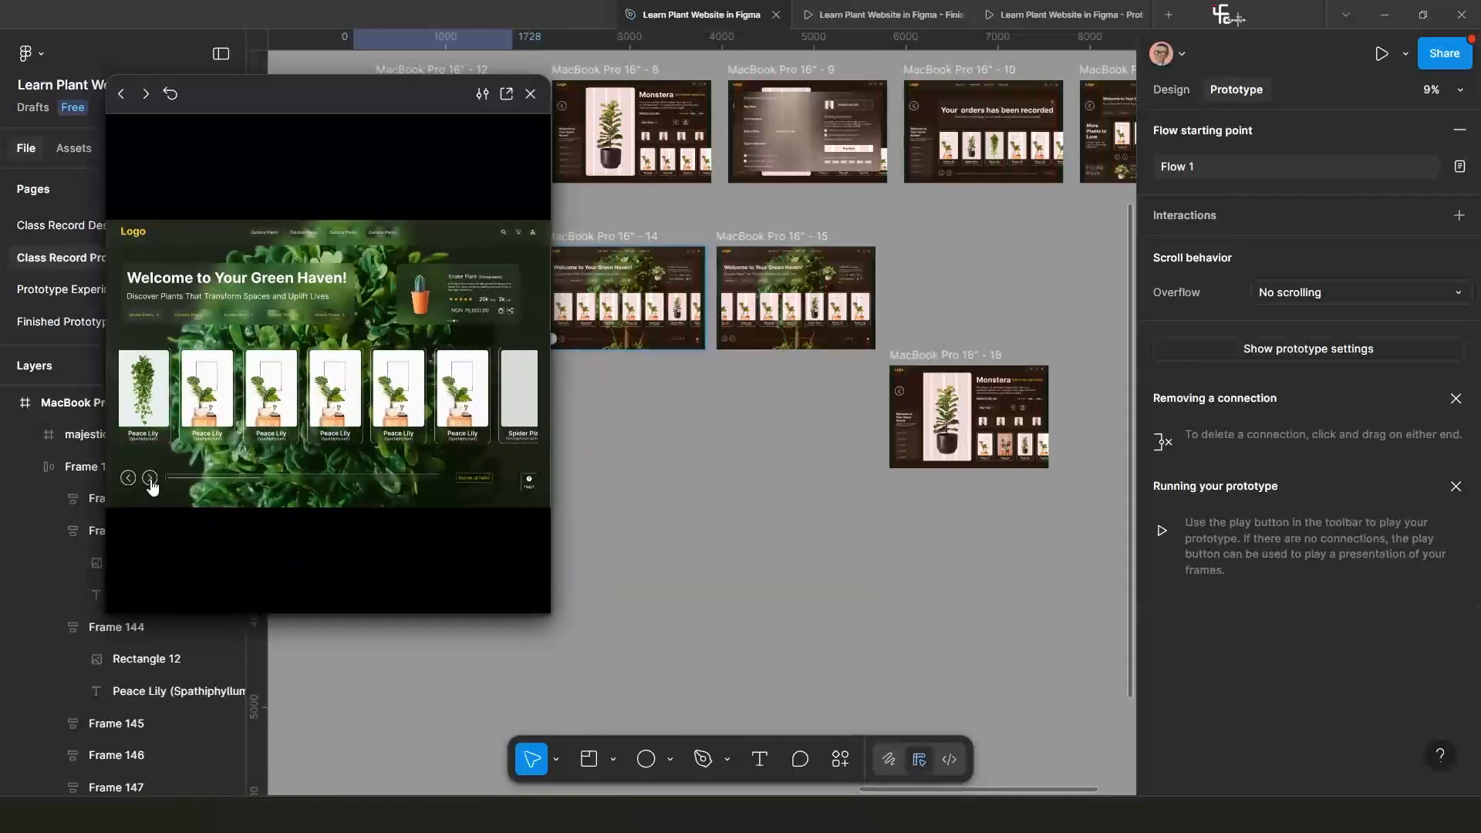
left_click(150, 480)
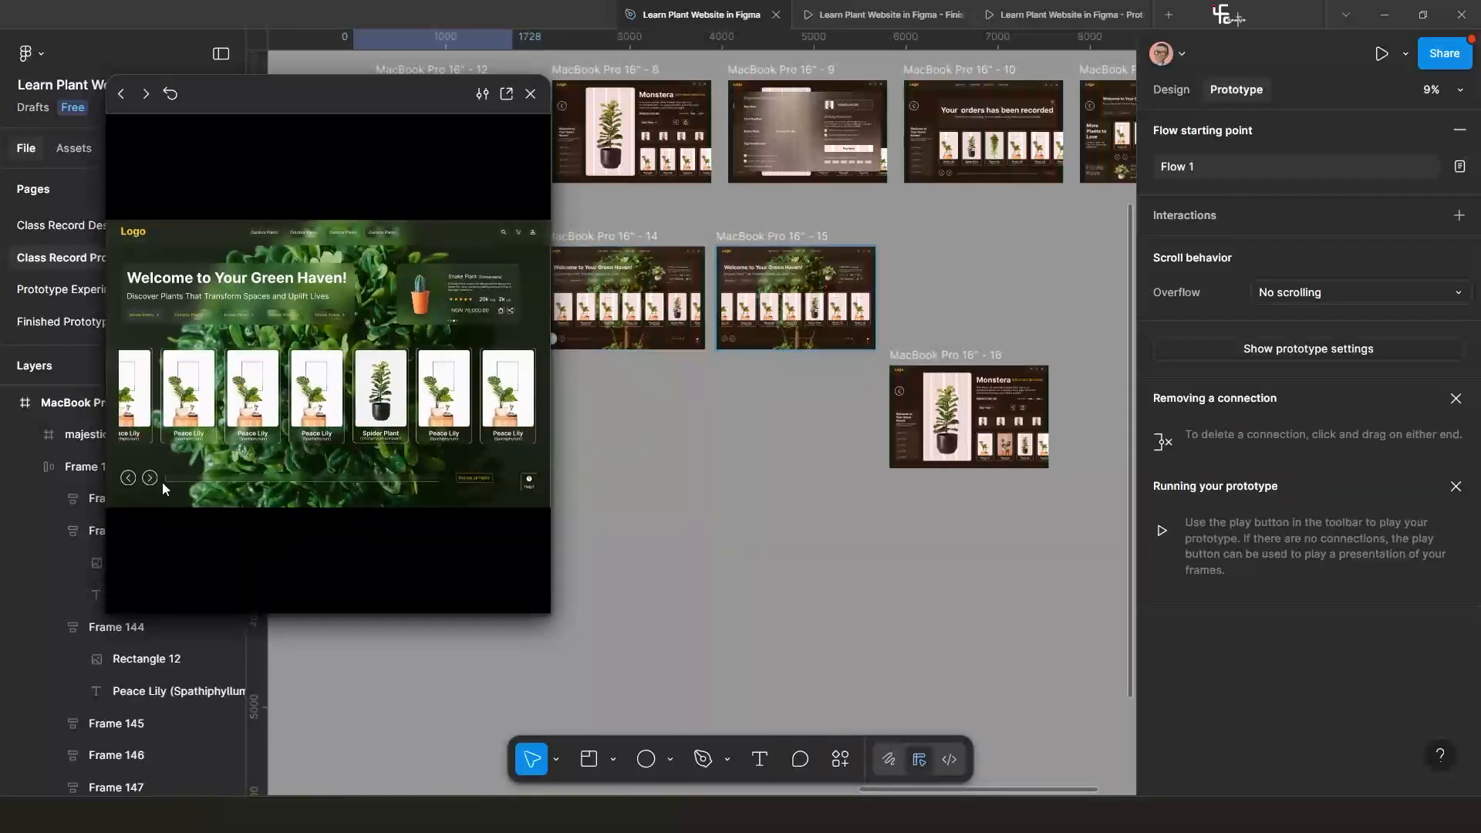
left_click(384, 398)
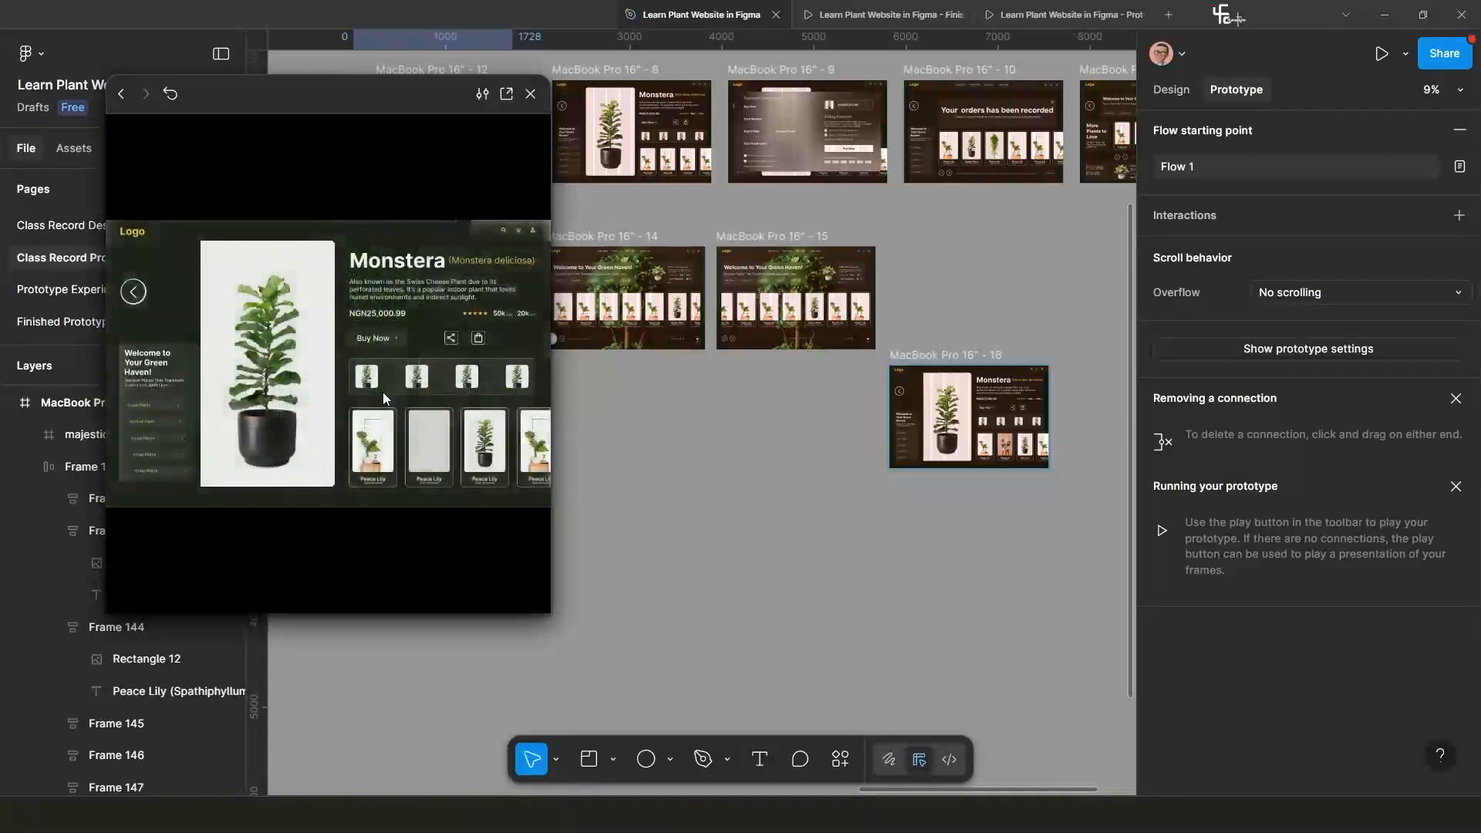
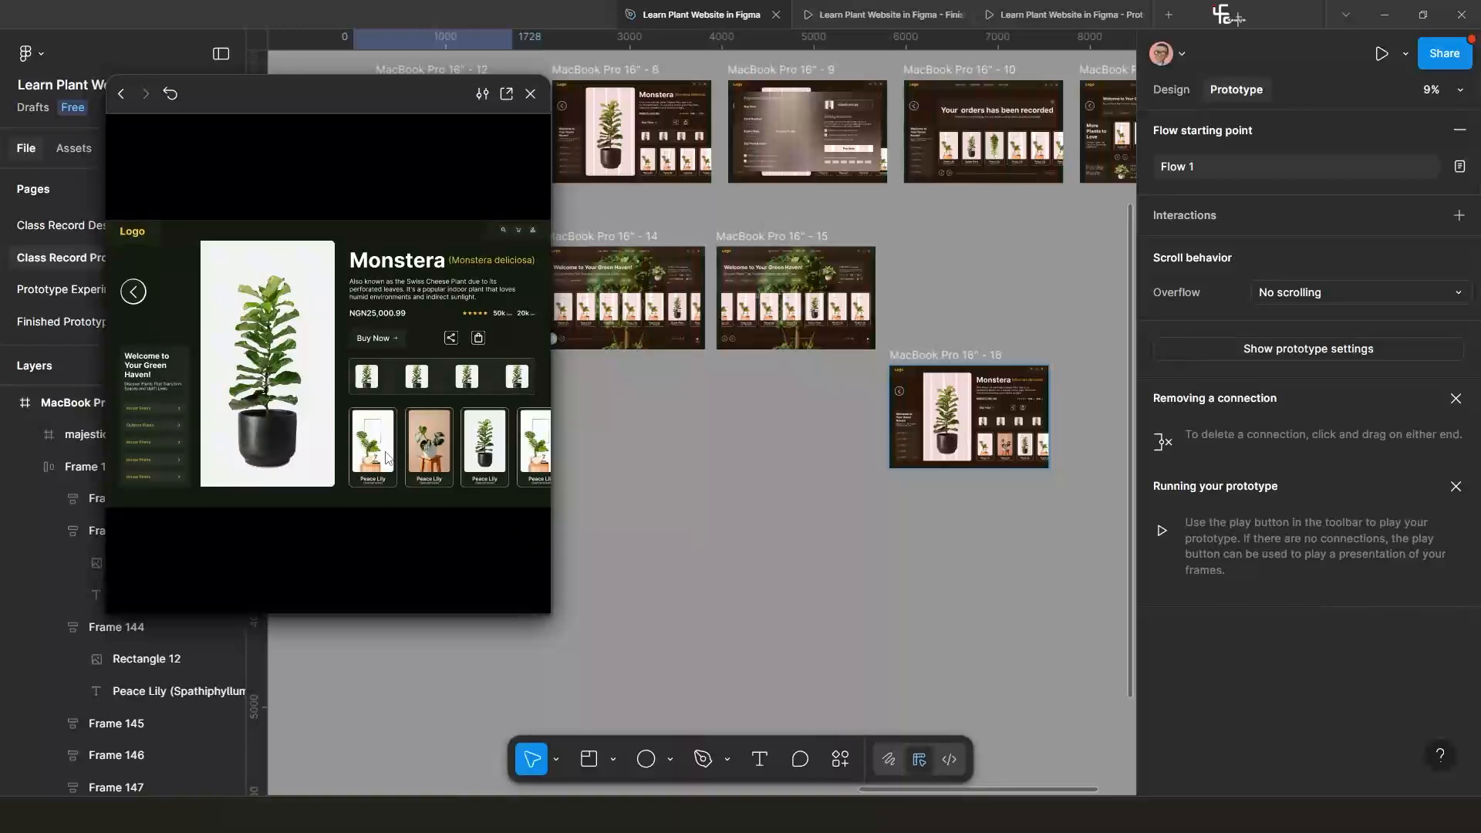
left_click(530, 94)
Duplicate the MacBook Pro 16" - 16 frame and place the copy directly to its right.
scroll(718, 307, "up", 3)
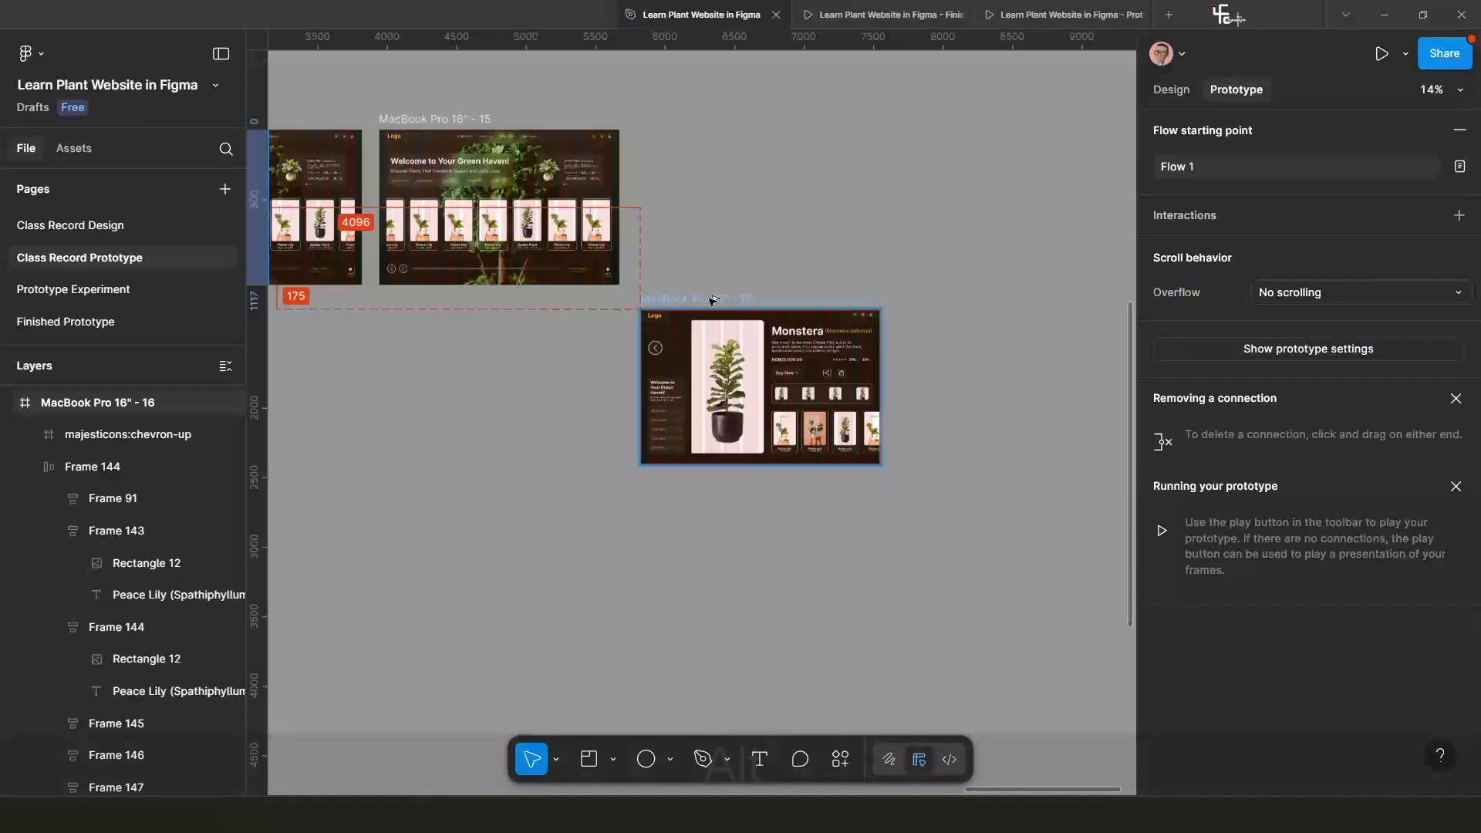
left_click_drag(713, 302, 965, 314)
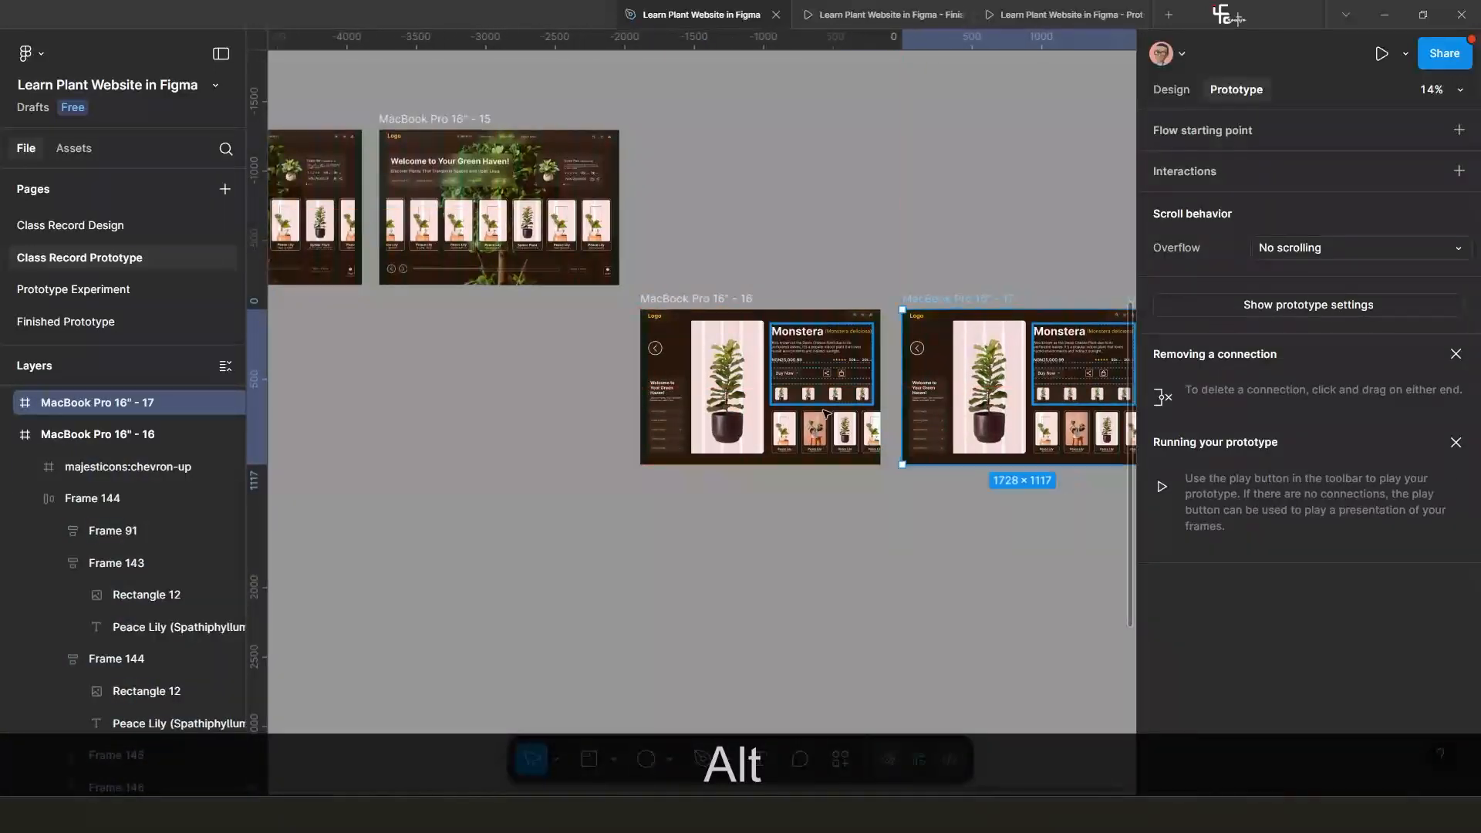
Shift the row of Peace Lily cards on MacBook Pro 16" - 16 horizontally until it lies beyond the frame's right edge.
left_click(813, 445)
scroll(812, 445, "up", 3)
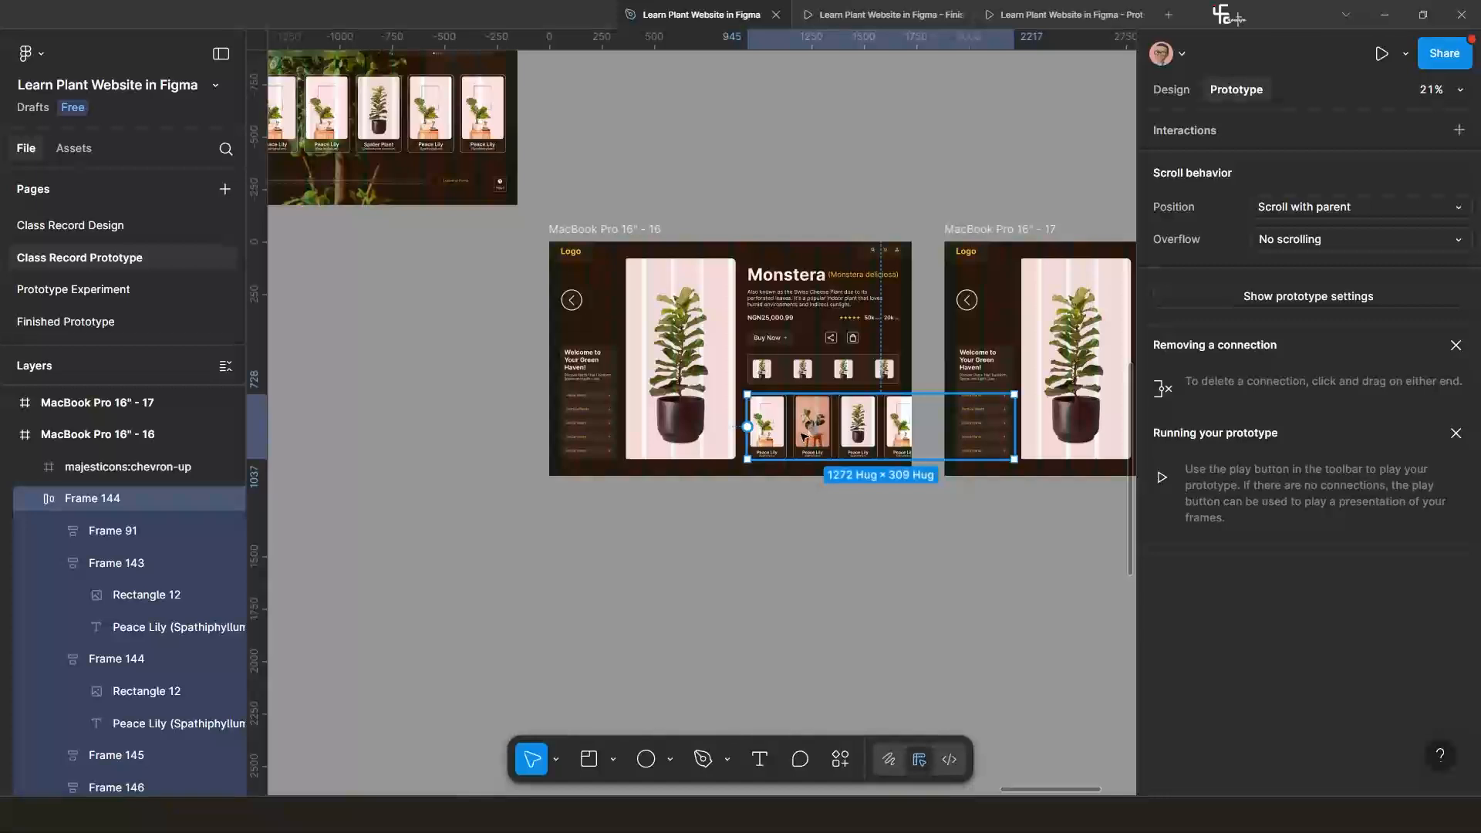
left_click(803, 435)
key("shift+Right")
key("shift+Right")
key("shift+Right")
key("shift+Right")
key("shift+Right")
key("shift+Right")
key("shift+Right")
key("shift+Right")
key("shift+Right")
key("shift+Right")
key("shift+Right")
key("shift+Right")
key("shift+Right")
key("shift+Right")
key("shift+Right")
key("shift+Right")
key("shift+Right")
key("shift+Right")
key("shift+Right")
key("shift+Right")
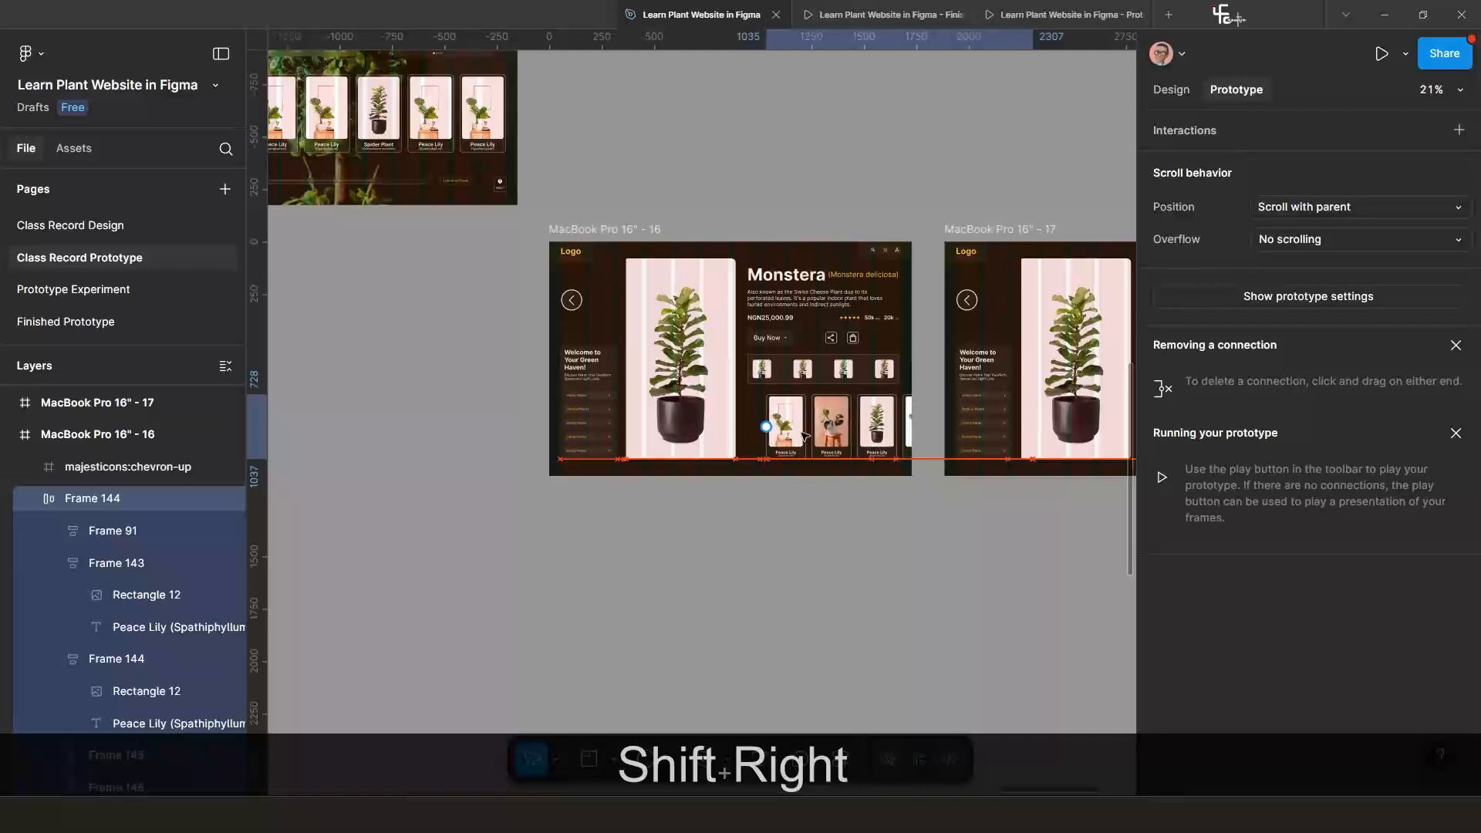
key("shift+Right")
key("shift+Right")
key("shift+Right")
key("shift+Right")
key("shift+Right")
key("shift+Right")
key("shift+Right")
key("shift+Right")
key("shift+Right")
key("shift+Right")
key("shift+Right")
key("shift+Right")
key("shift+Right")
key("shift+Right")
key("shift+Right")
key("shift+Right")
key("shift+Right")
key("shift+Right")
key("shift+Right")
key("shift+Right")
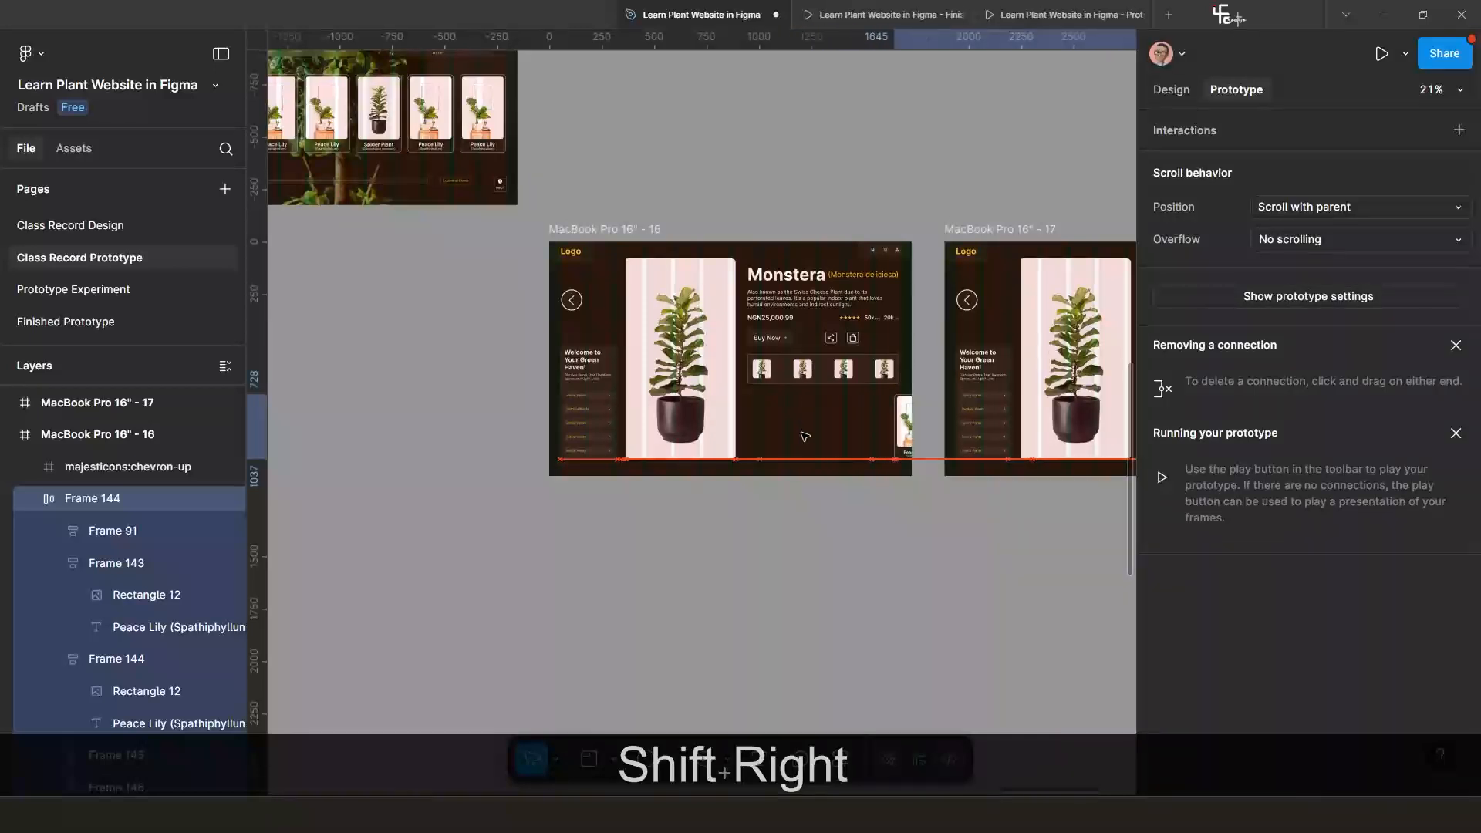
left_click(780, 505)
Connect the MacBook Pro 16" - 16 frame to MacBook Pro 16" - 17 with an After delay trigger.
scroll(728, 476, "up", 3)
left_click_drag(728, 476, 728, 522)
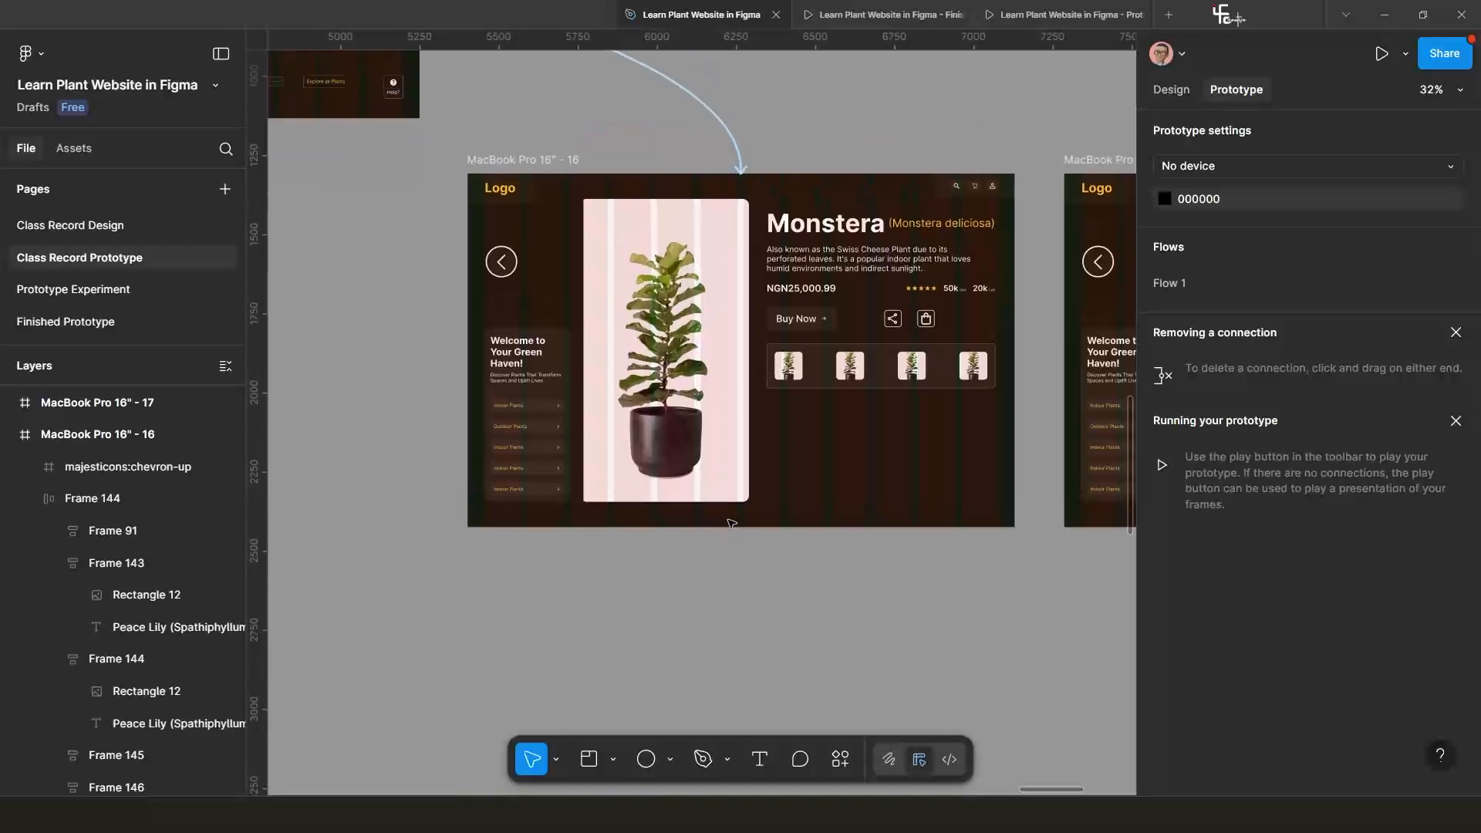
scroll(728, 523, "down", 1)
left_click_drag(820, 513, 745, 498)
left_click(502, 209)
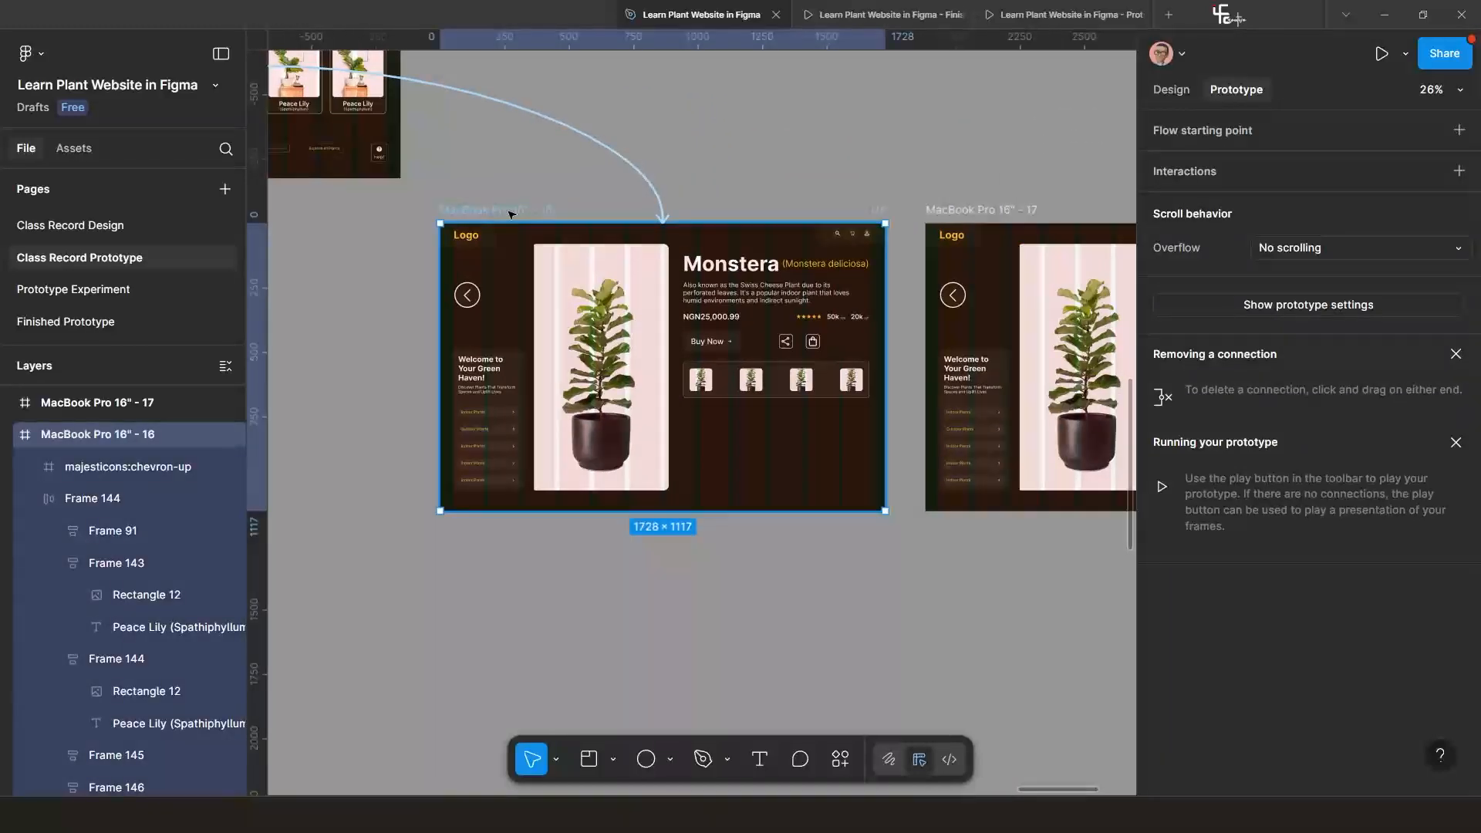
scroll(511, 223, "down", 1)
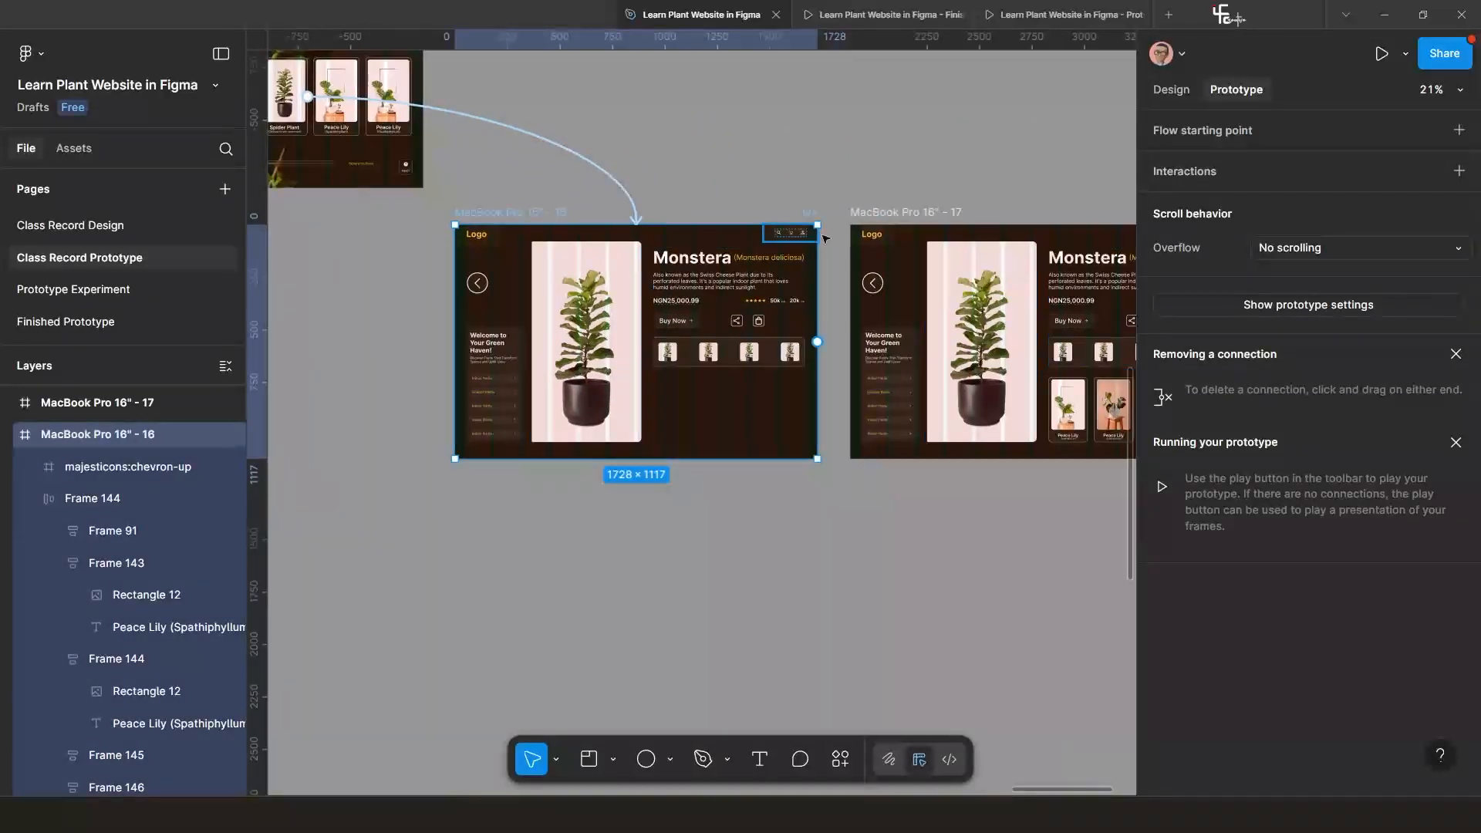
left_click_drag(650, 225, 935, 245)
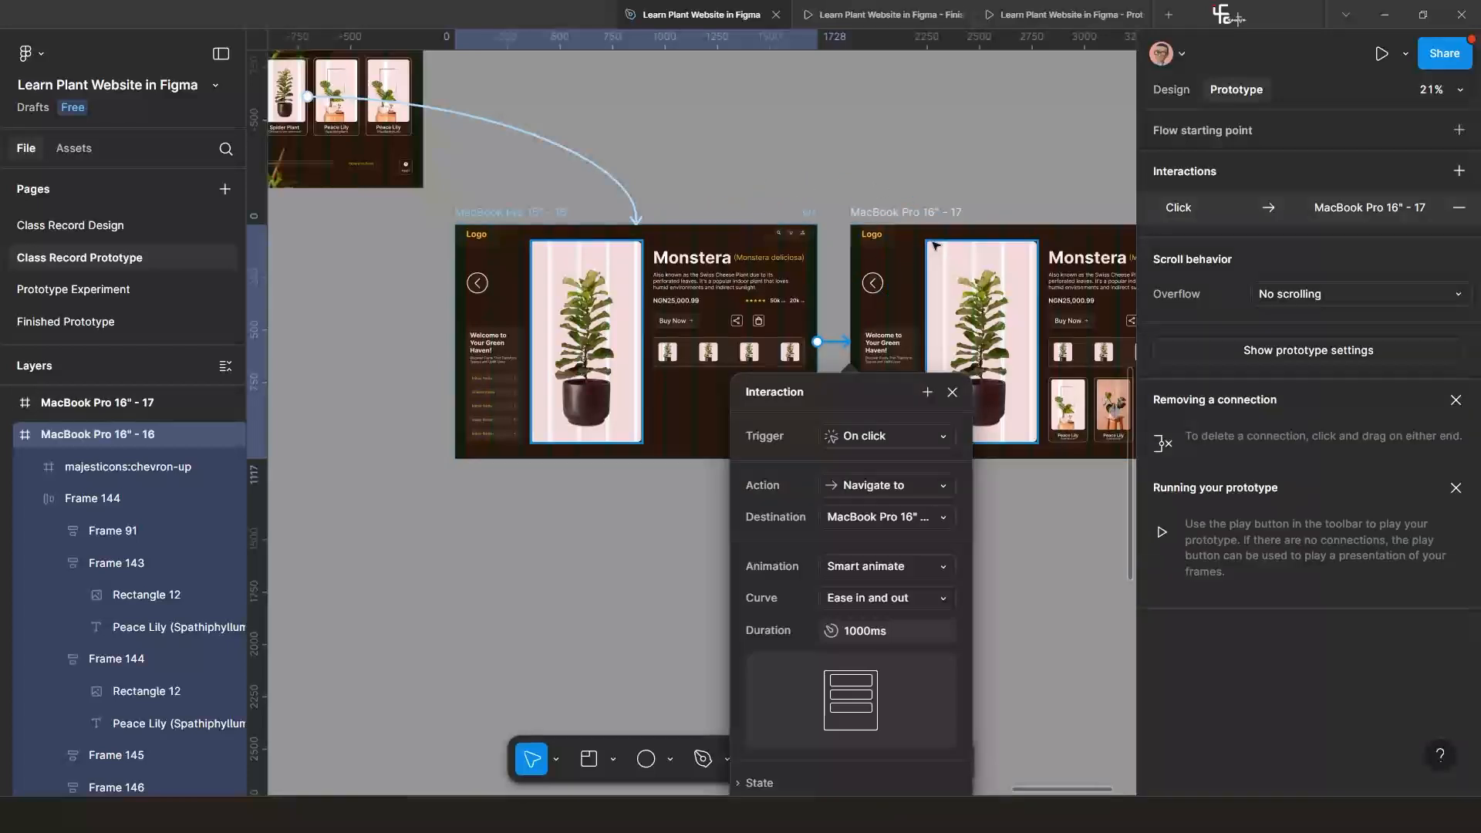
left_click(858, 440)
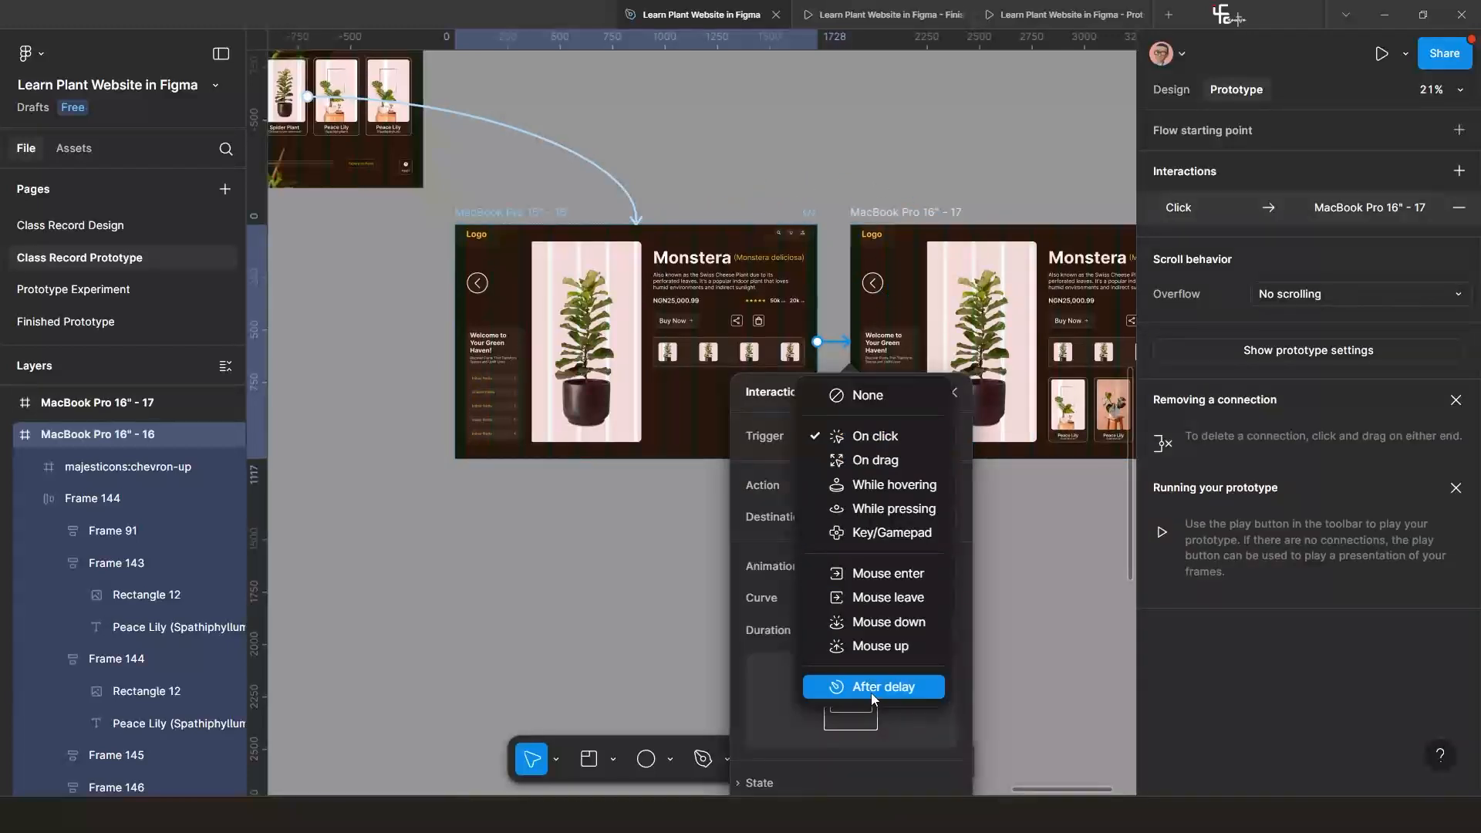
left_click(872, 689)
Set the delay of the interaction to MacBook Pro 16" - 17 to 1 ms and close the interaction settings.
left_click(860, 470)
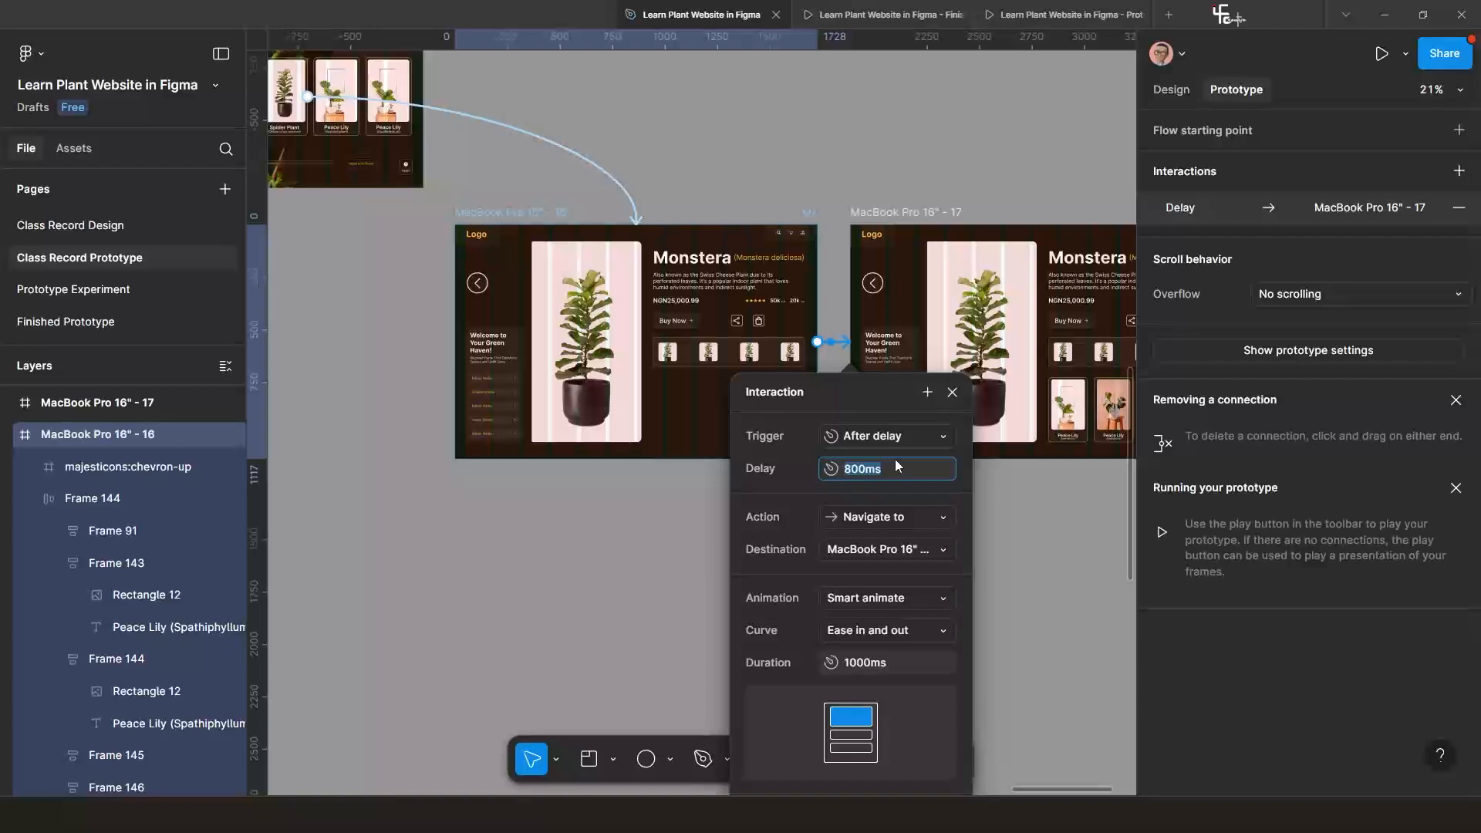
type("1")
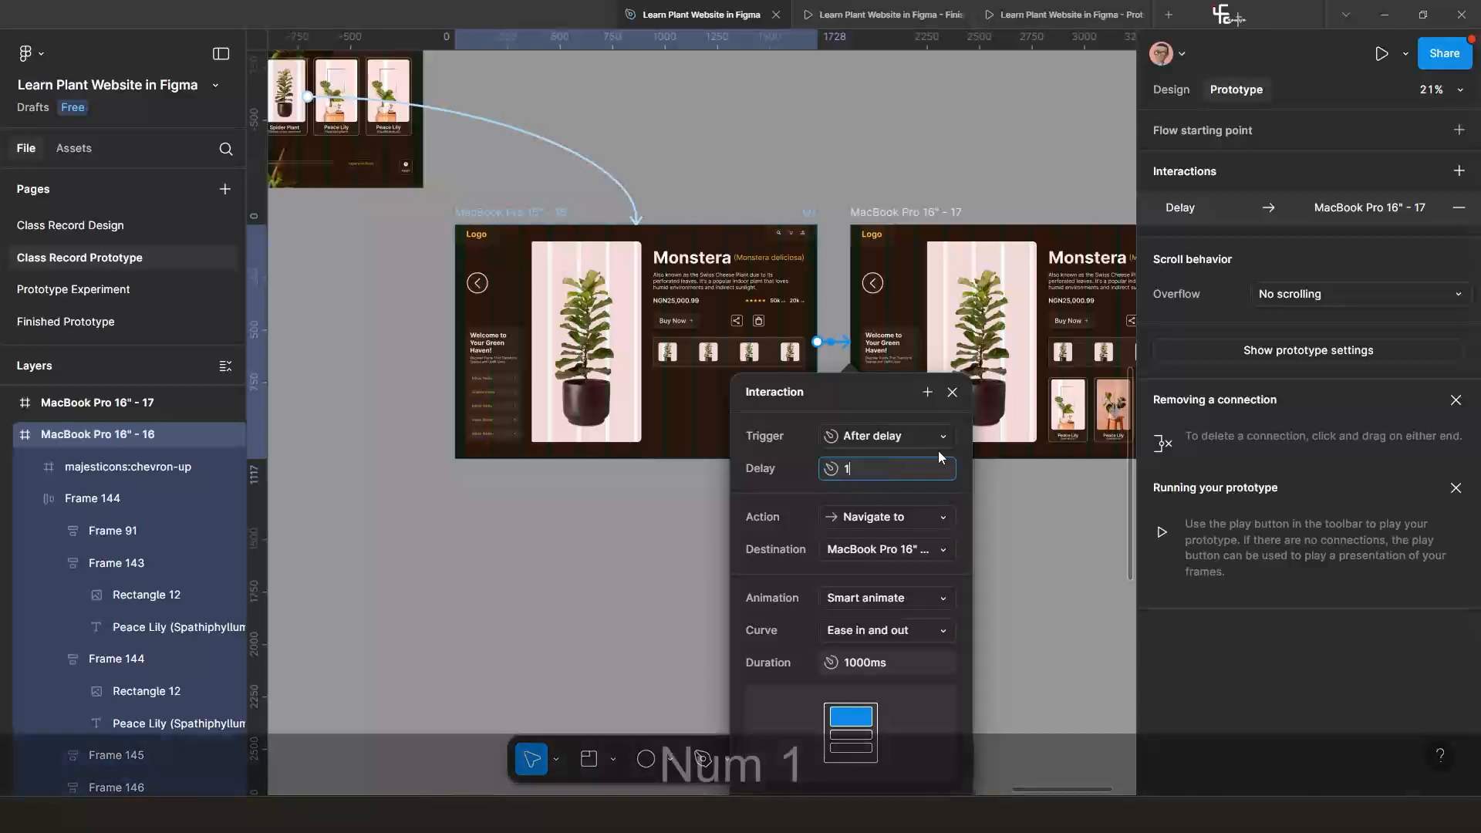
key("Return")
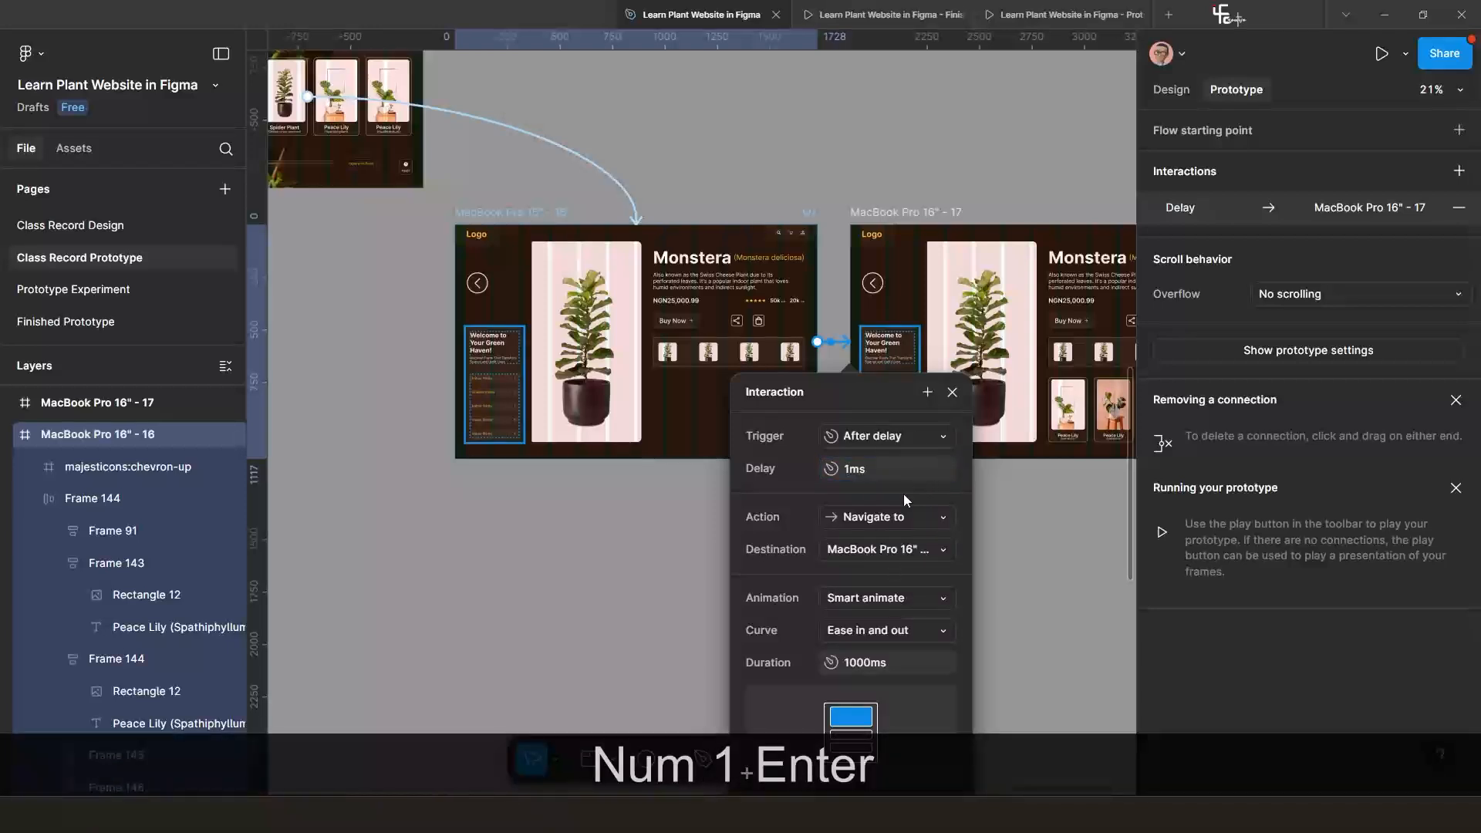
left_click(859, 664)
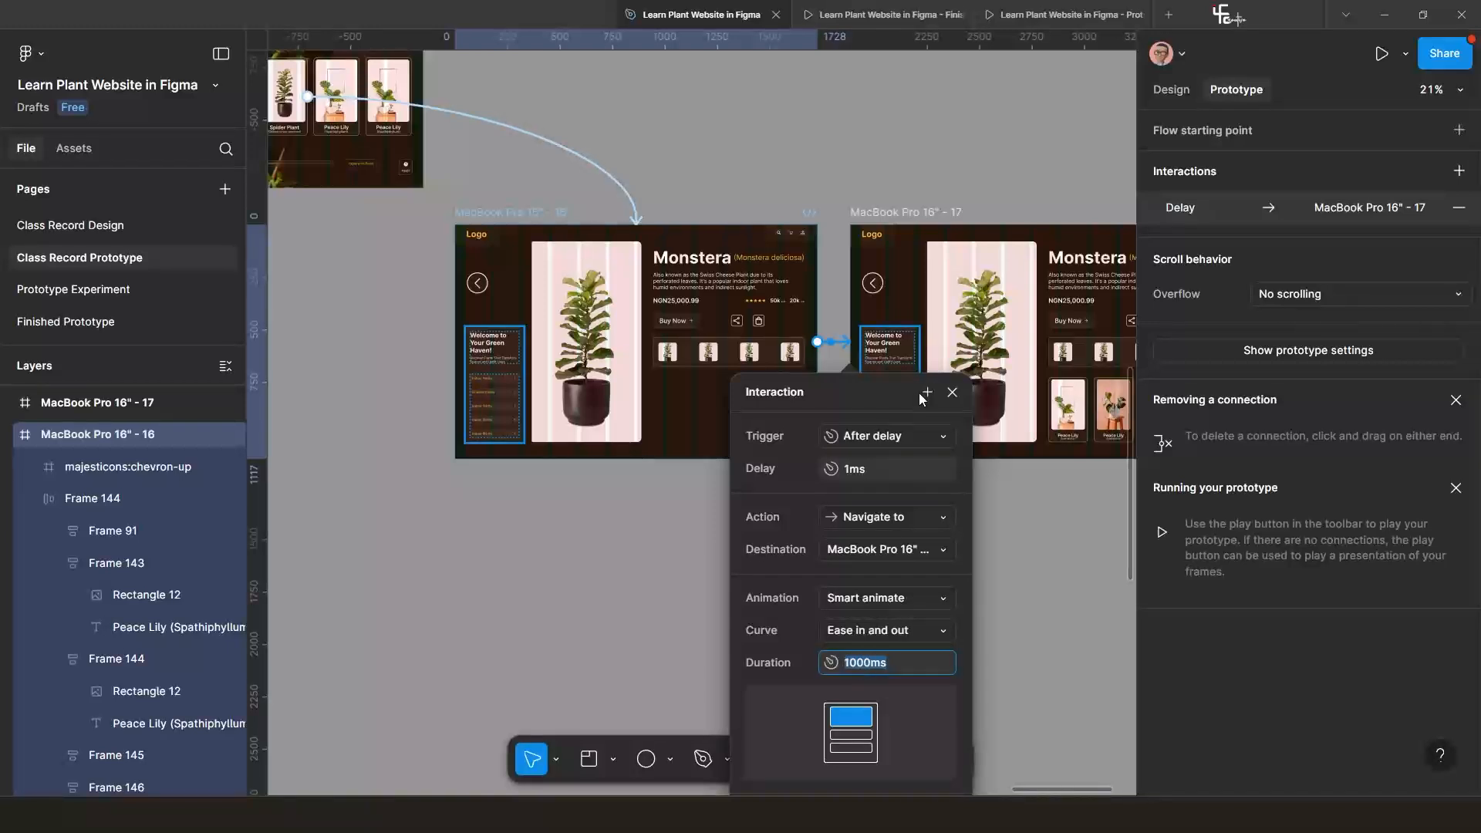
left_click(952, 393)
Preview the prototype from MacBook Pro 16" - 15, opening the Spider Plant card twice and restarting after each run to check the card row animation.
scroll(593, 280, "down", 3)
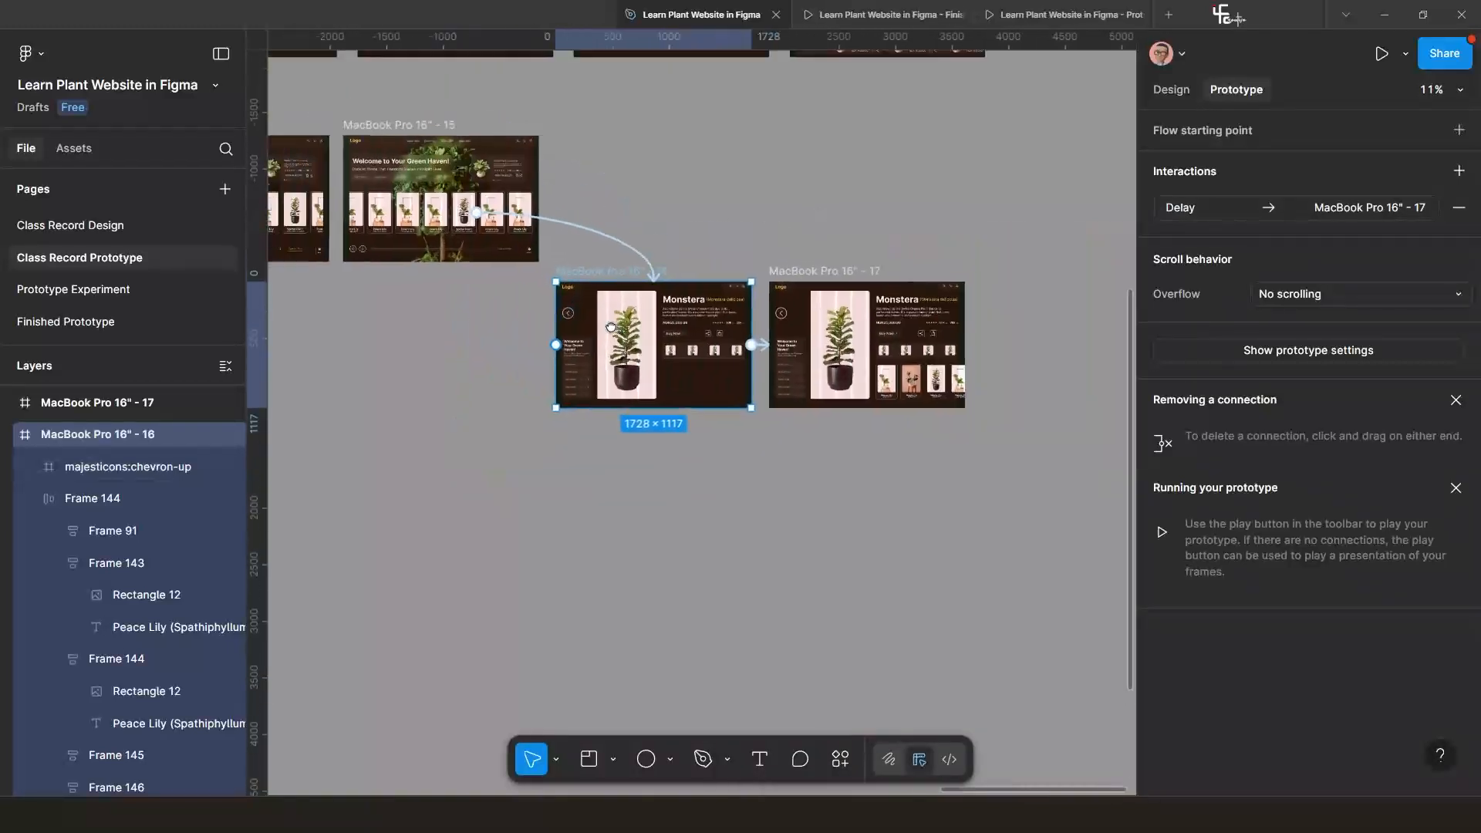
left_click(433, 135)
key("shift")
key("shift")
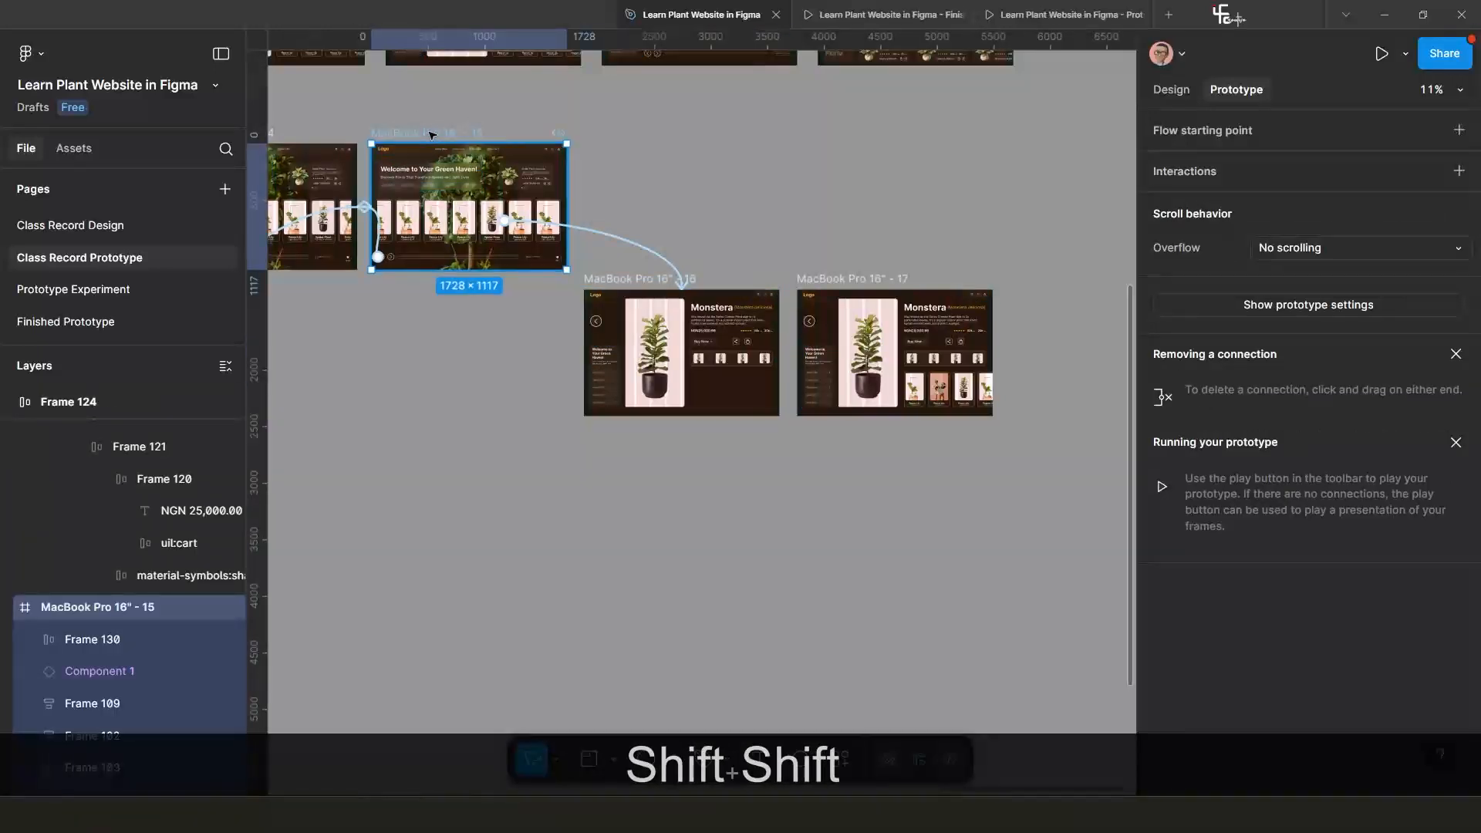
key("shift+space")
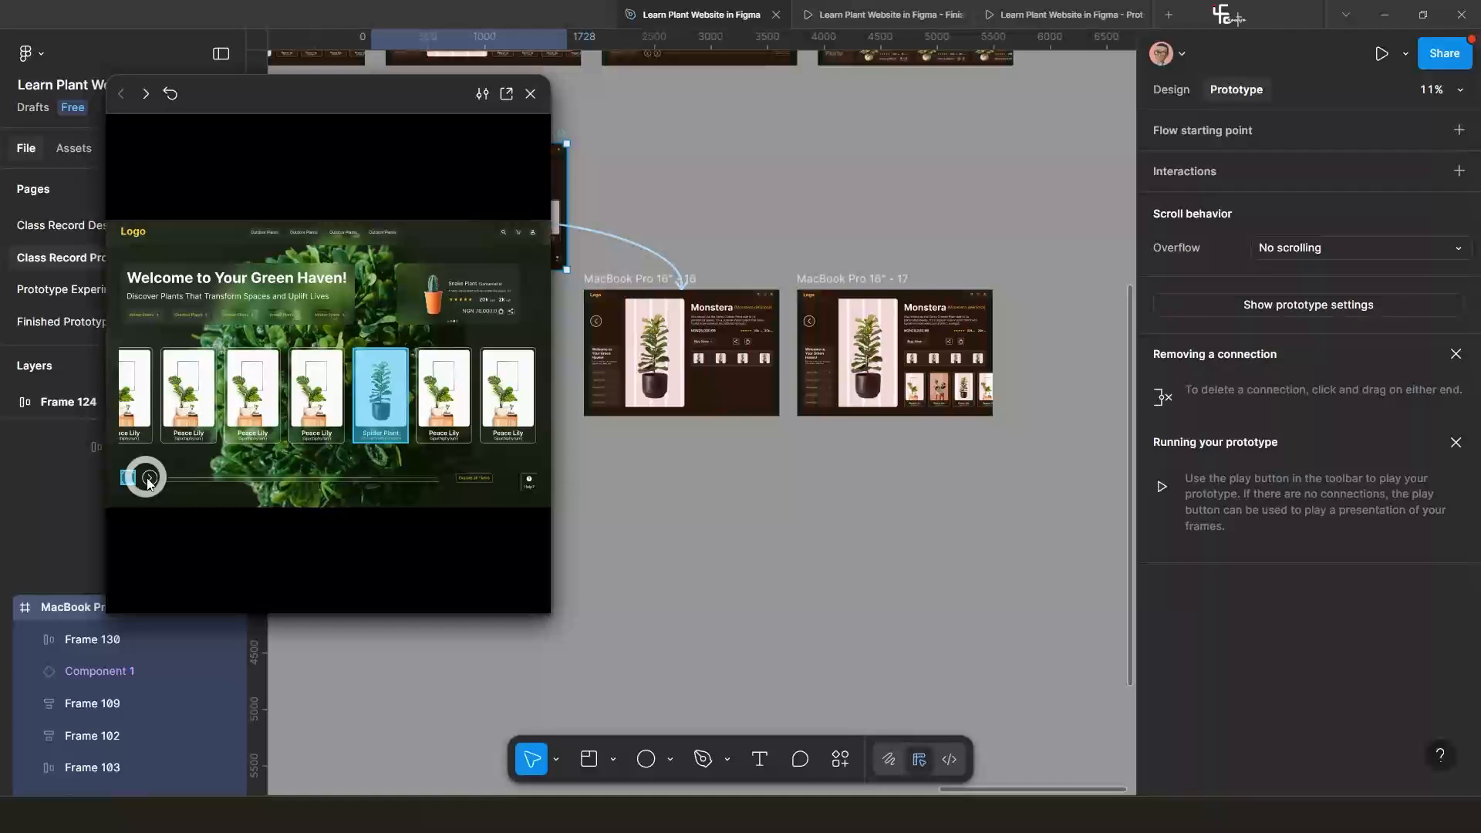
left_click(381, 409)
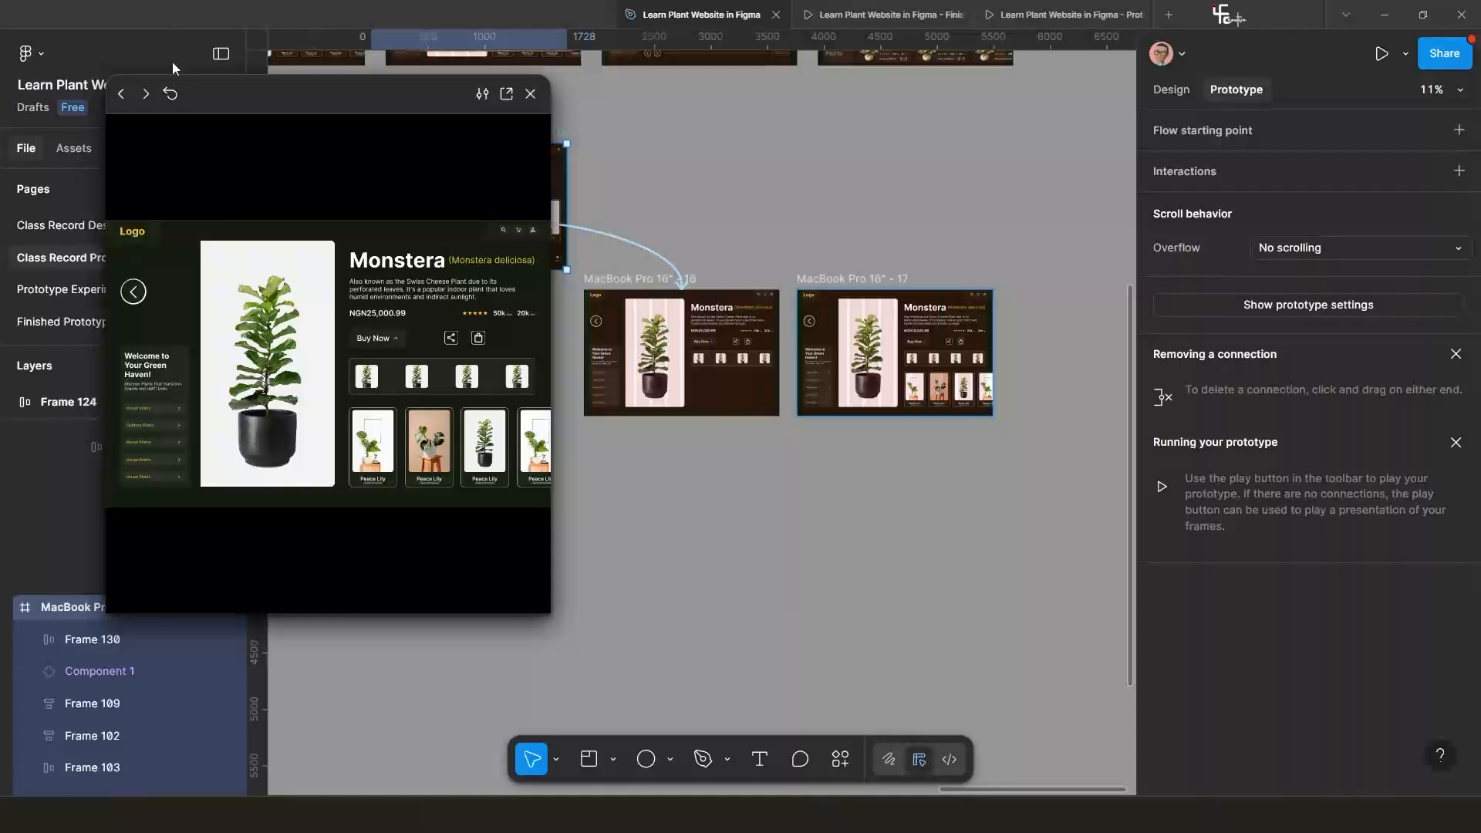
left_click(169, 97)
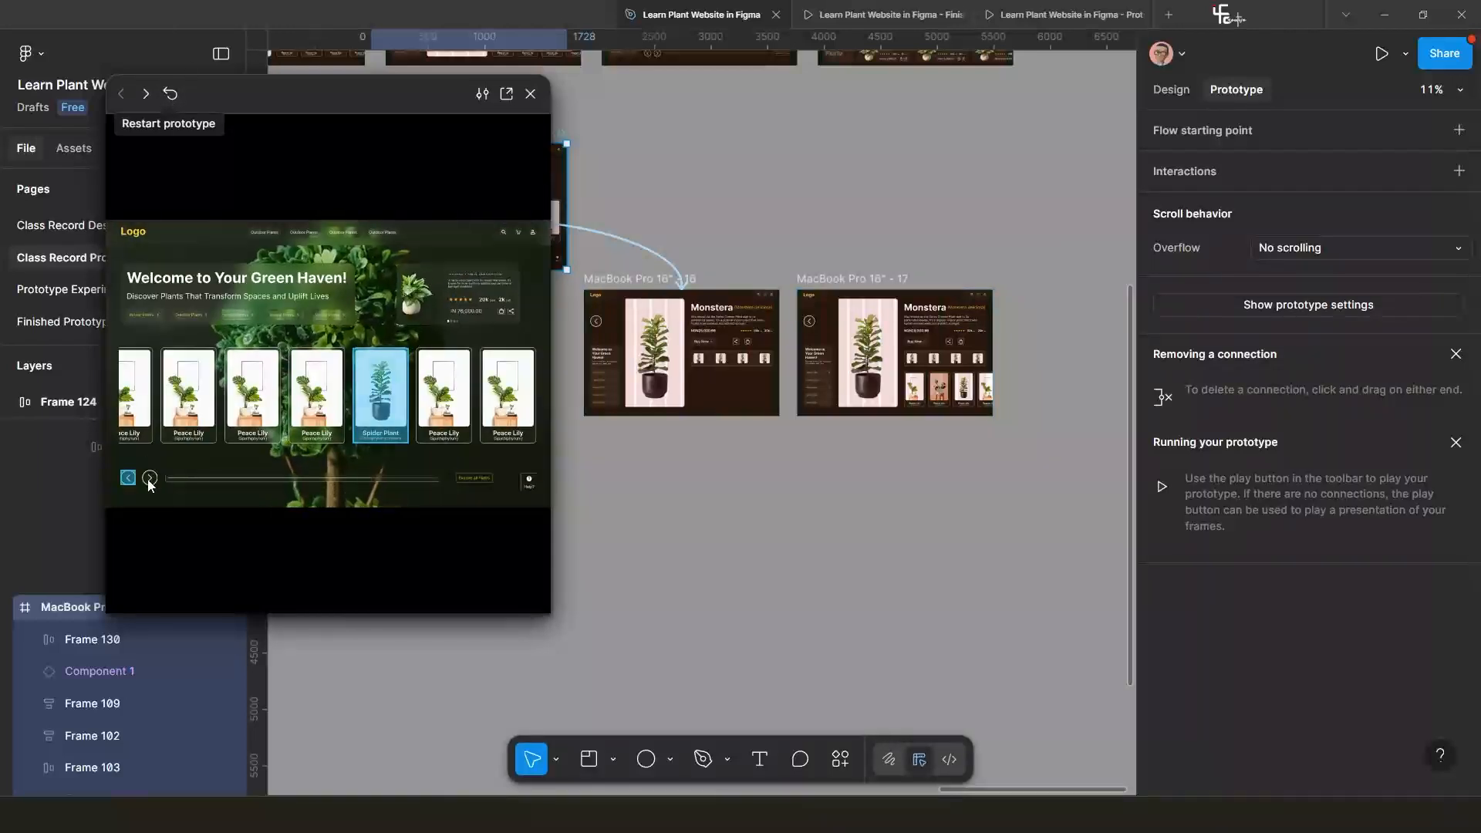
left_click(376, 402)
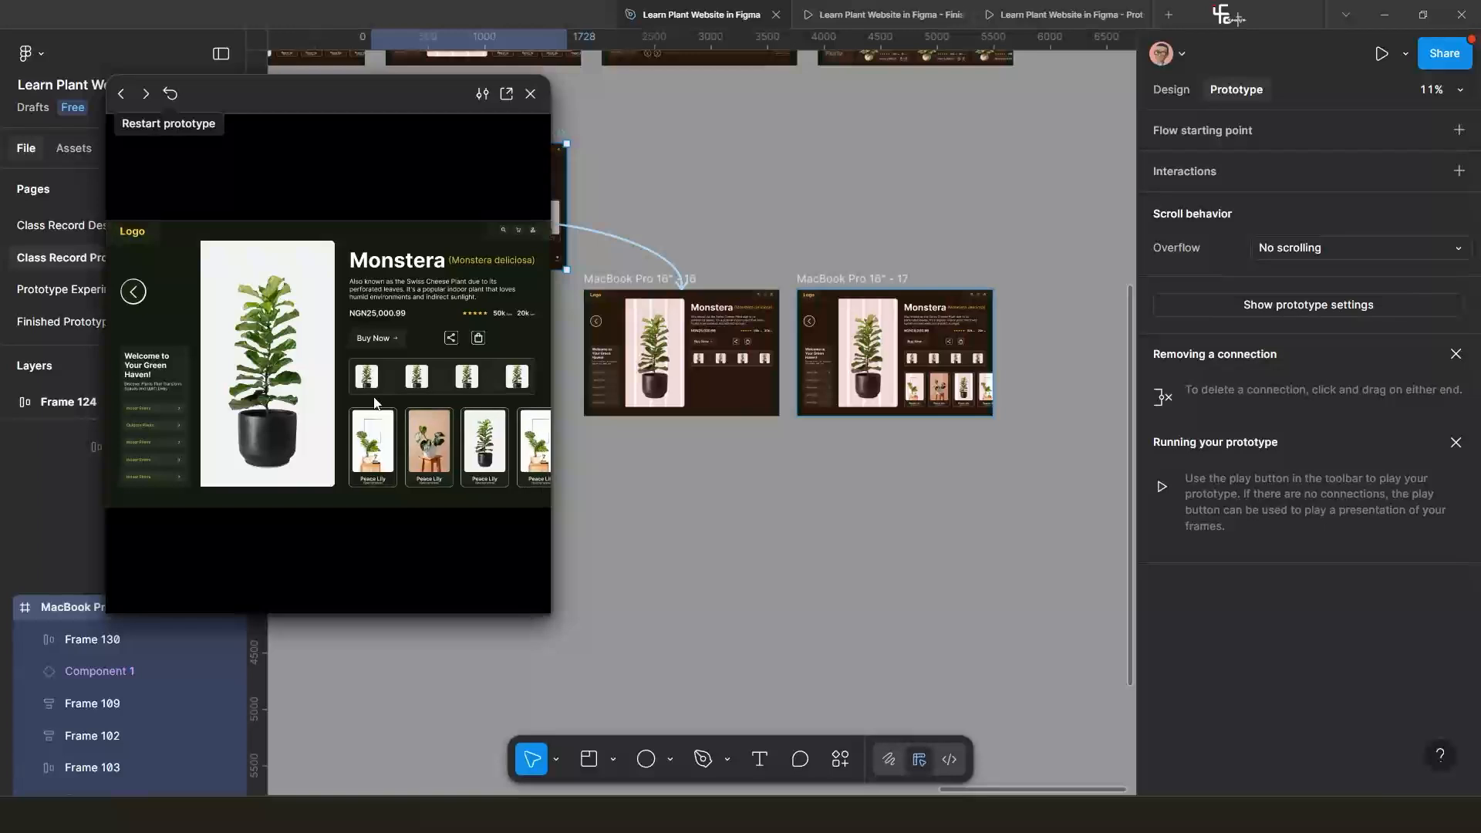
left_click(176, 96)
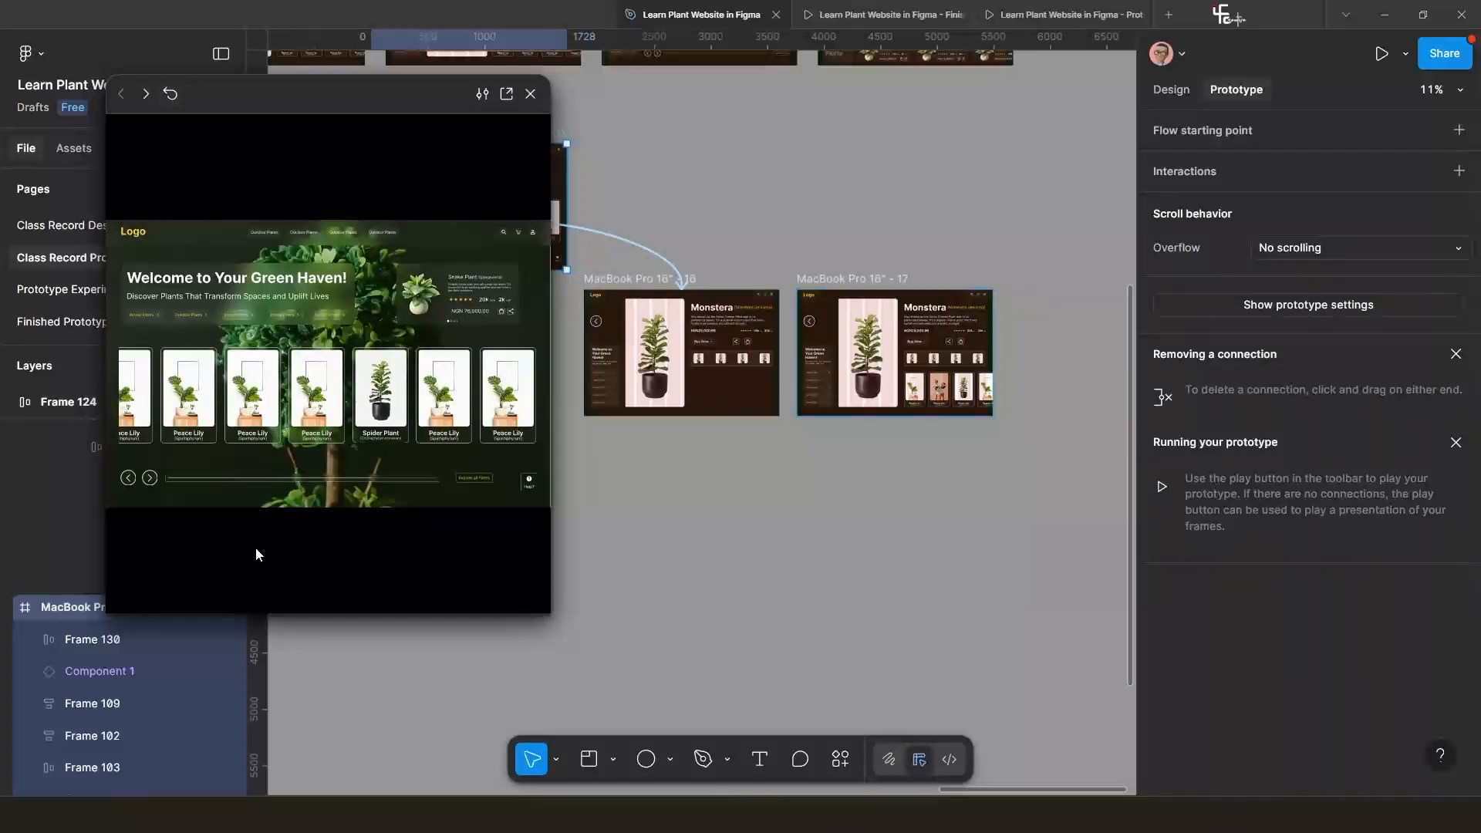
Replay the Spider Plant card transition in the preview, close it, and compare the card areas of MacBook Pro 16" - 16 and 17.
left_click(380, 415)
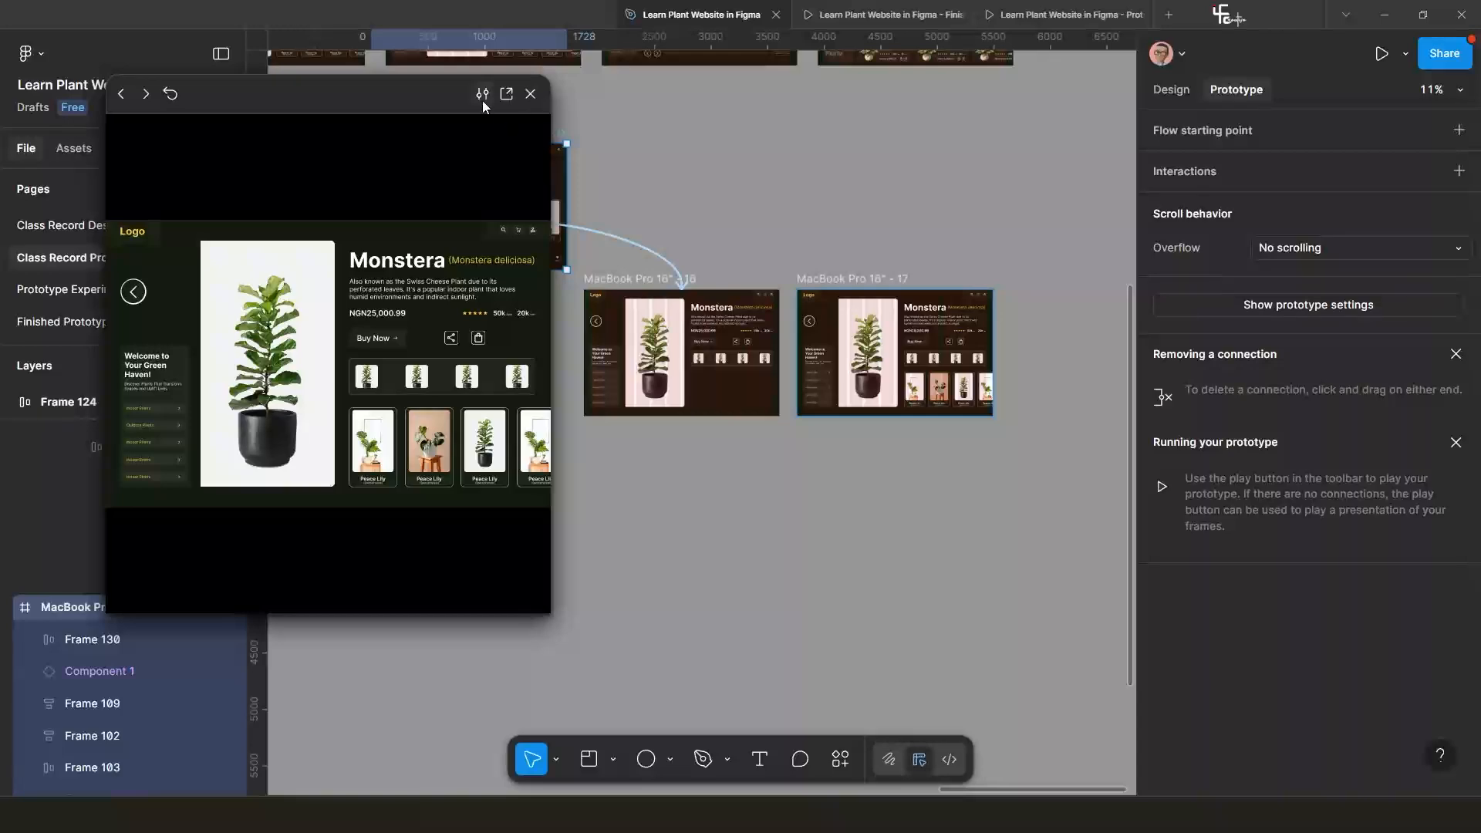
left_click(530, 94)
scroll(777, 427, "up", 5)
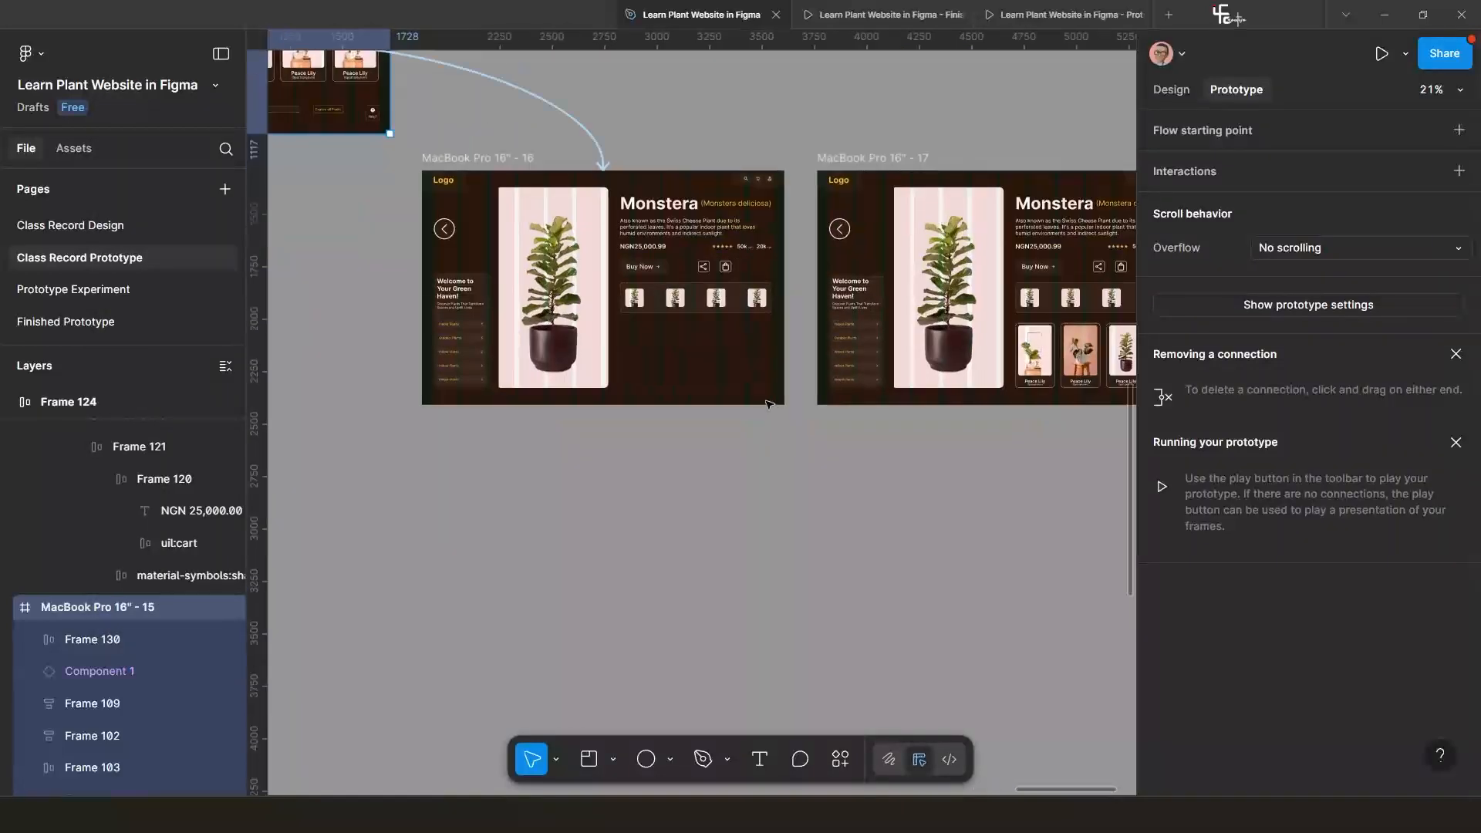
scroll(824, 446, "up", 4)
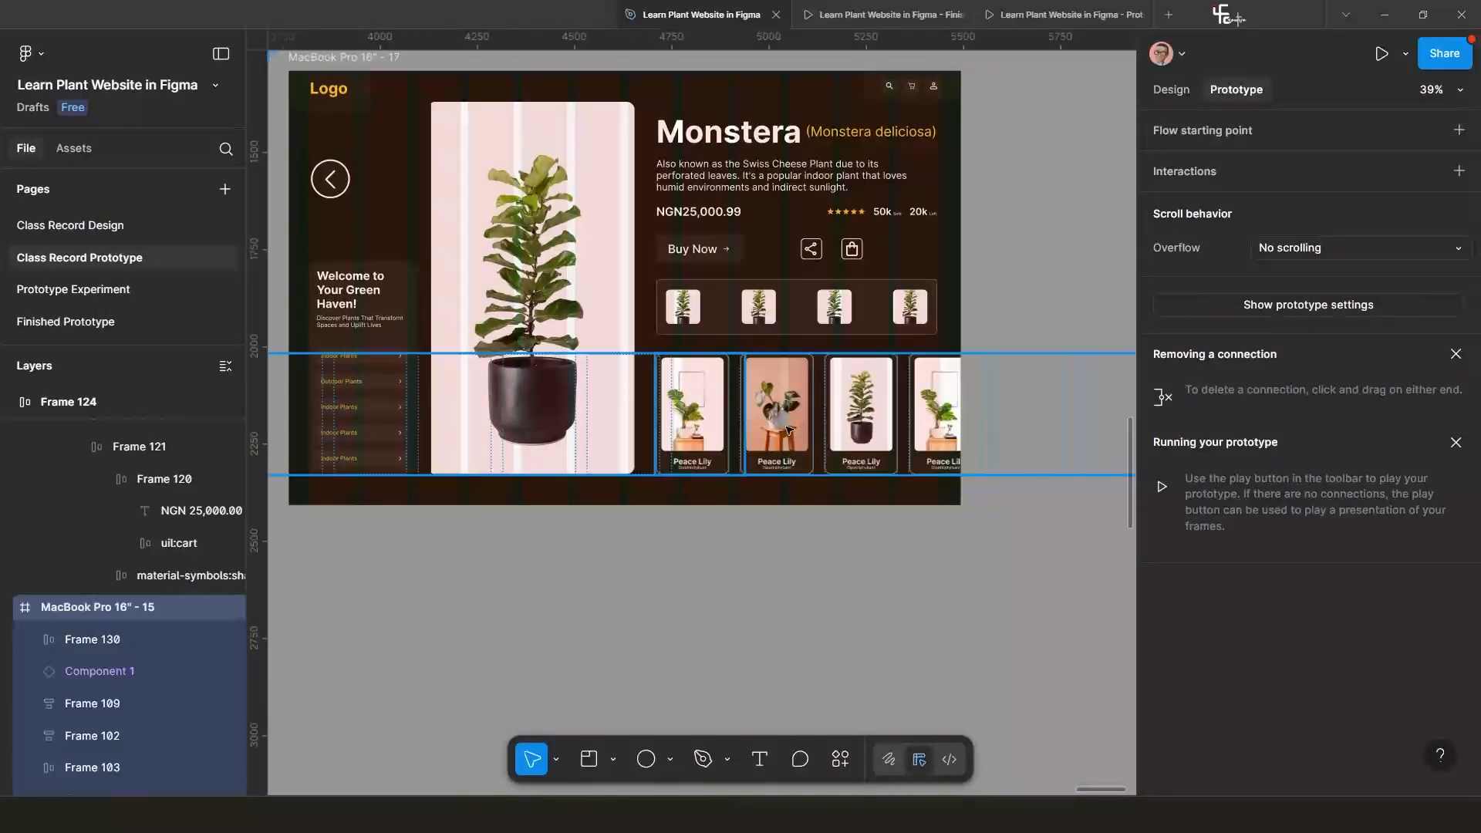
scroll(788, 429, "down", 4)
scroll(784, 430, "left", 2)
scroll(588, 428, "up", 4)
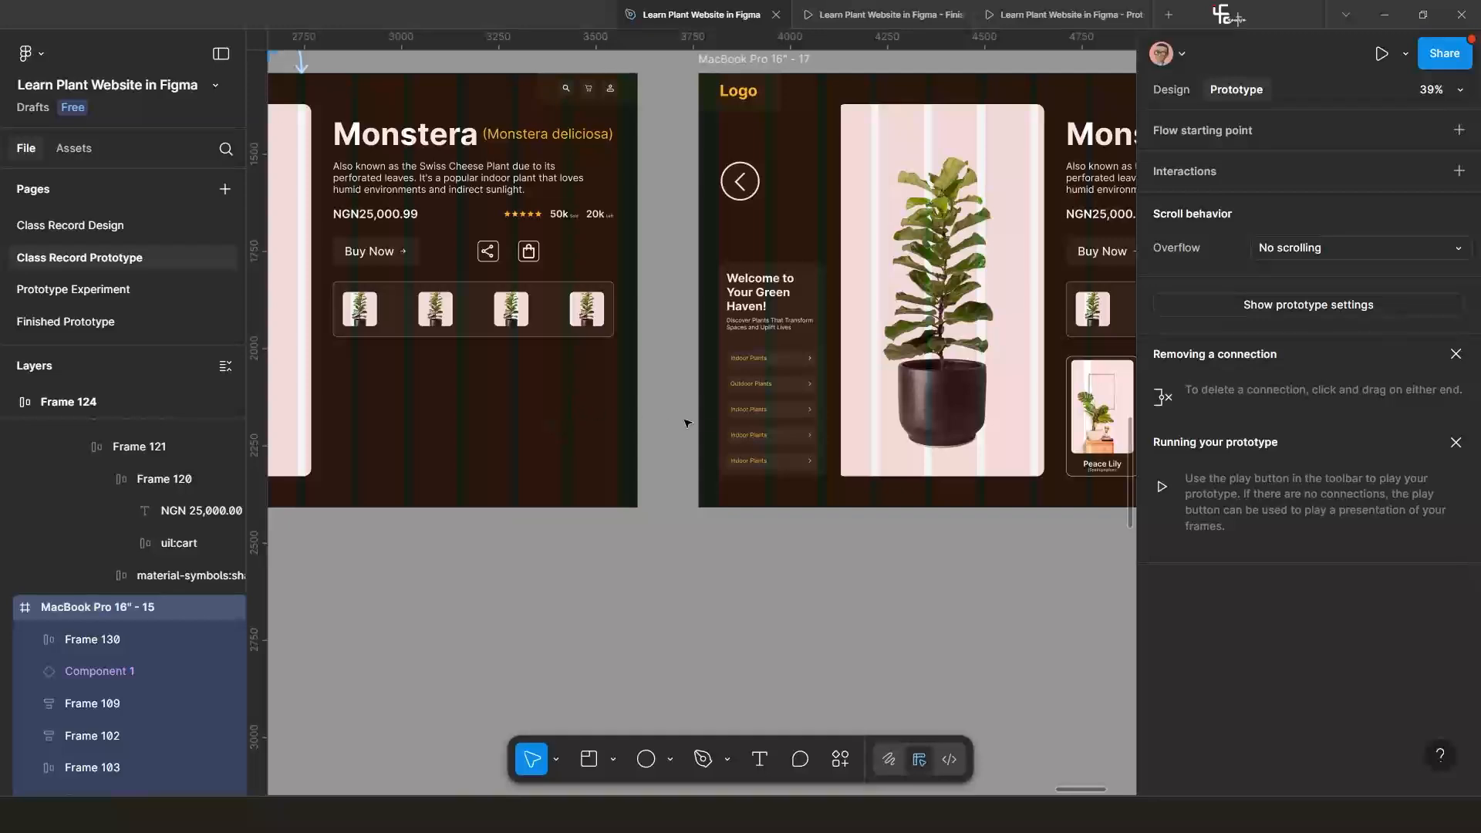
scroll(622, 385, "down", 4)
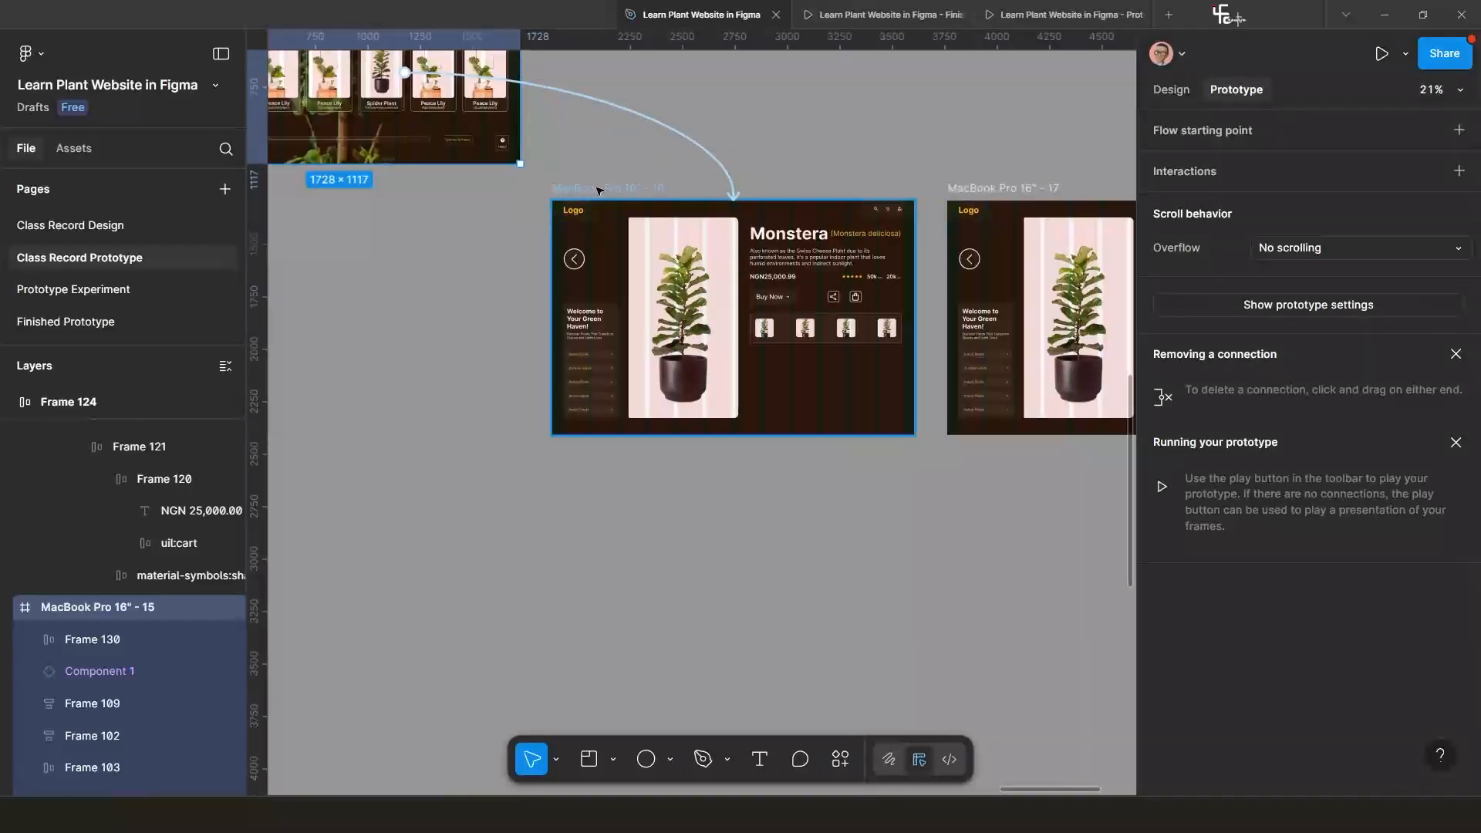
Move the MacBook Pro 16" - 16 frame away from MacBook Pro 16" - 17 and turn off its Clip content option.
left_click_drag(577, 196, 385, 278)
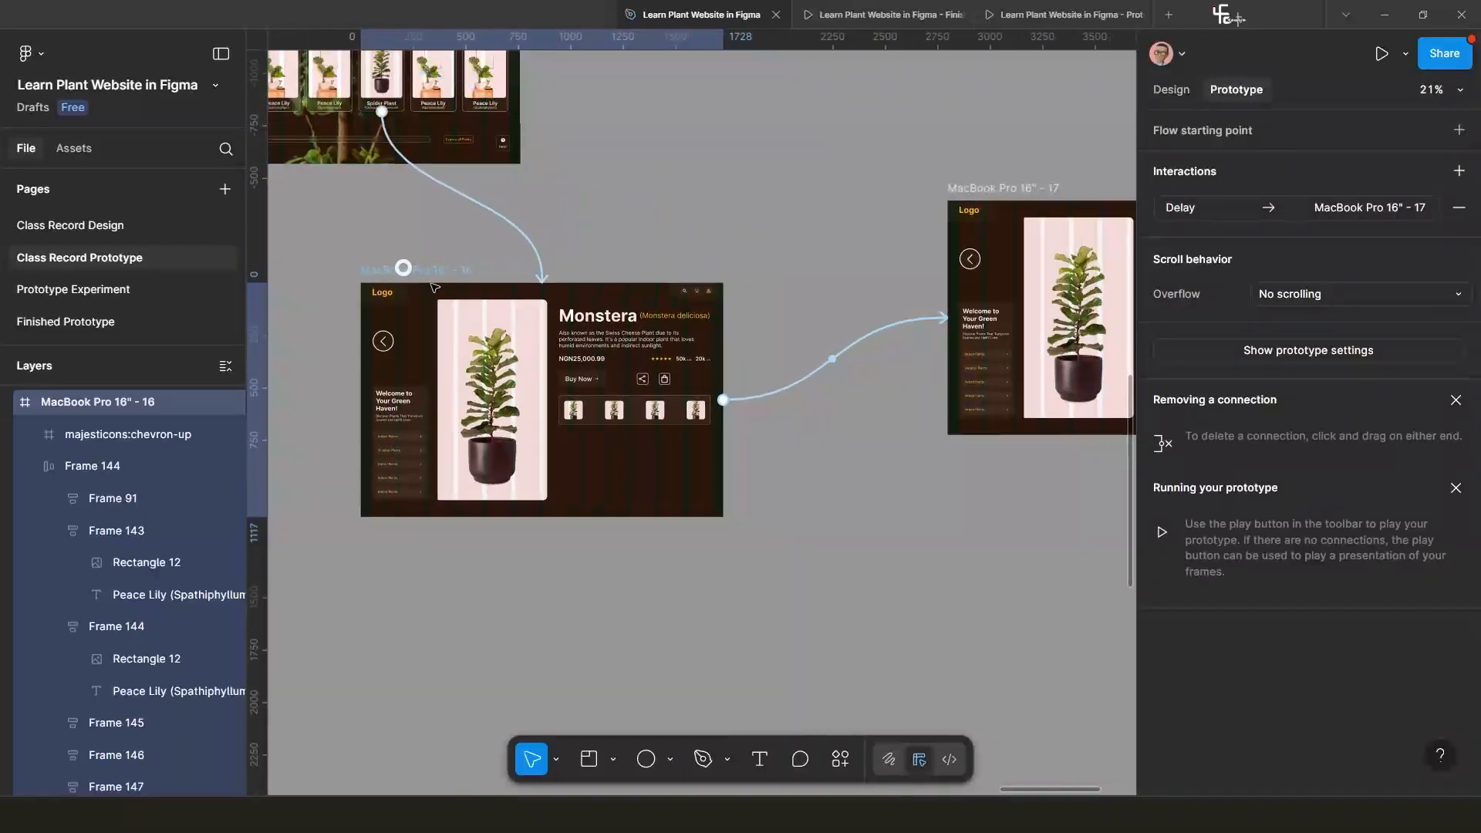
left_click(1169, 90)
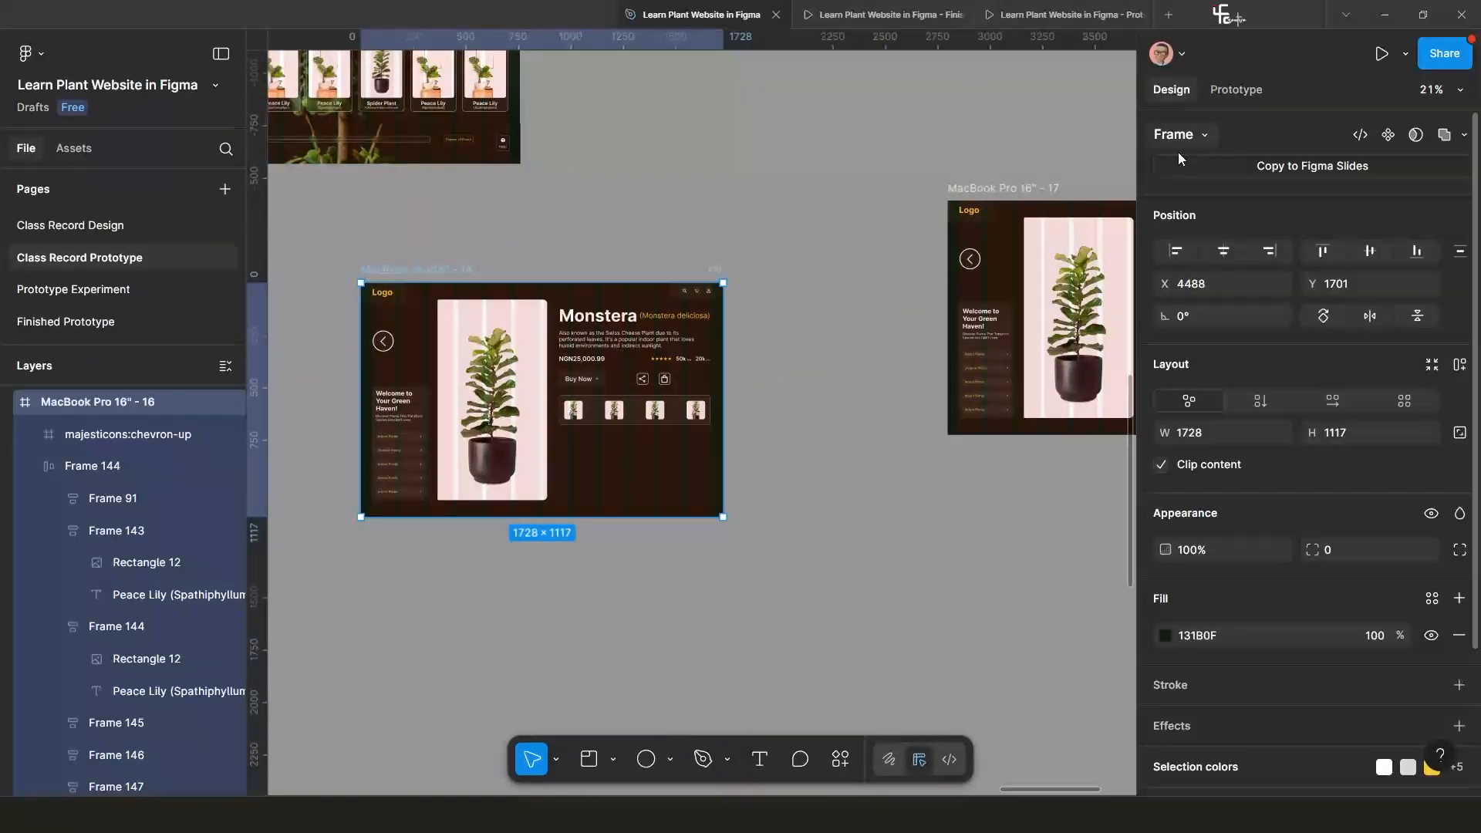
left_click(1163, 465)
Widen the horizontal gap between the cards in the off-frame Peace Lily row of MacBook Pro 16" - 16 to 1027.
scroll(822, 501, "up", 3)
left_click(781, 469)
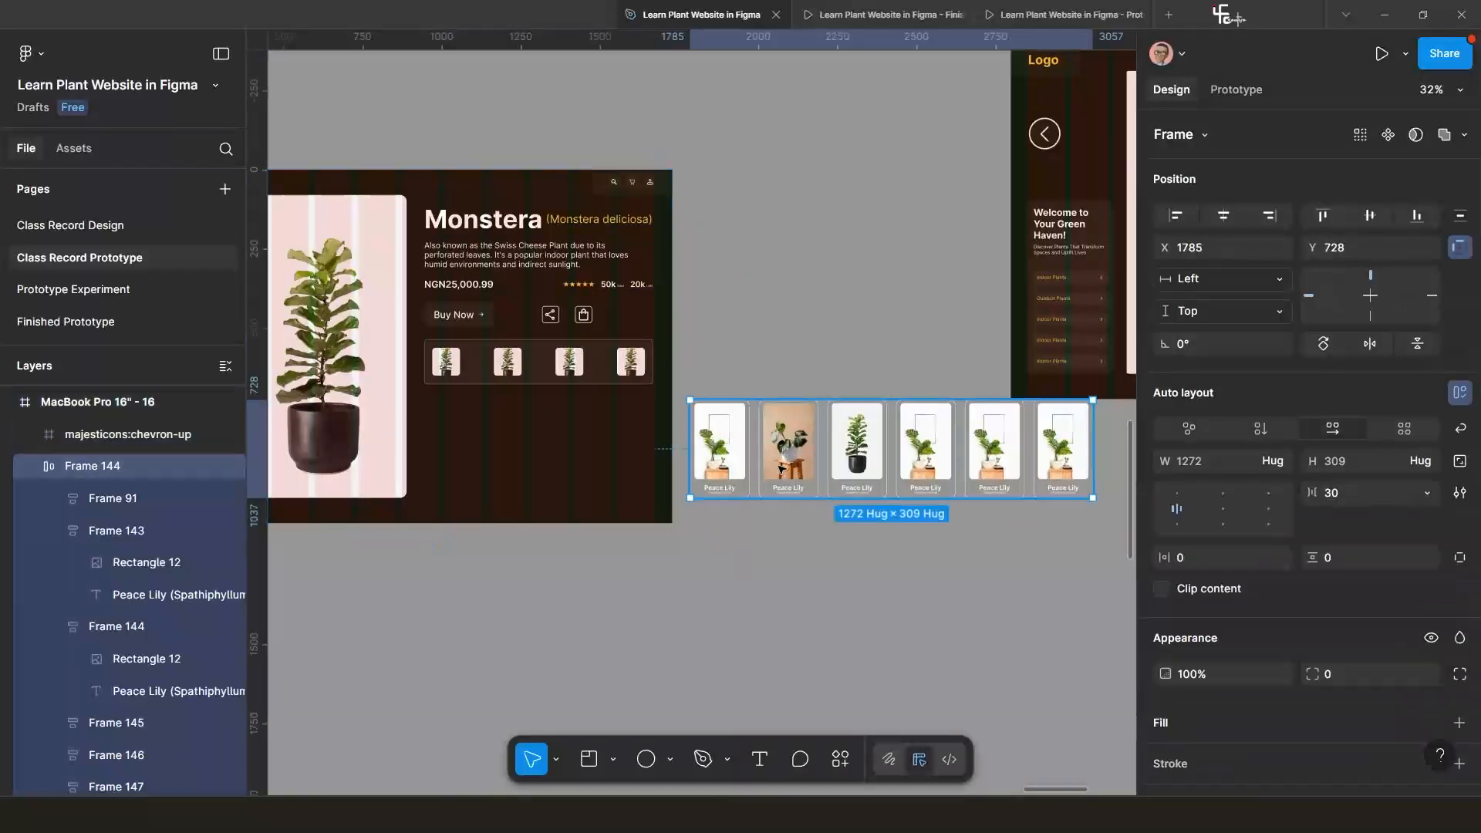
left_click(781, 468)
scroll(837, 555, "down", 3)
left_click(767, 554)
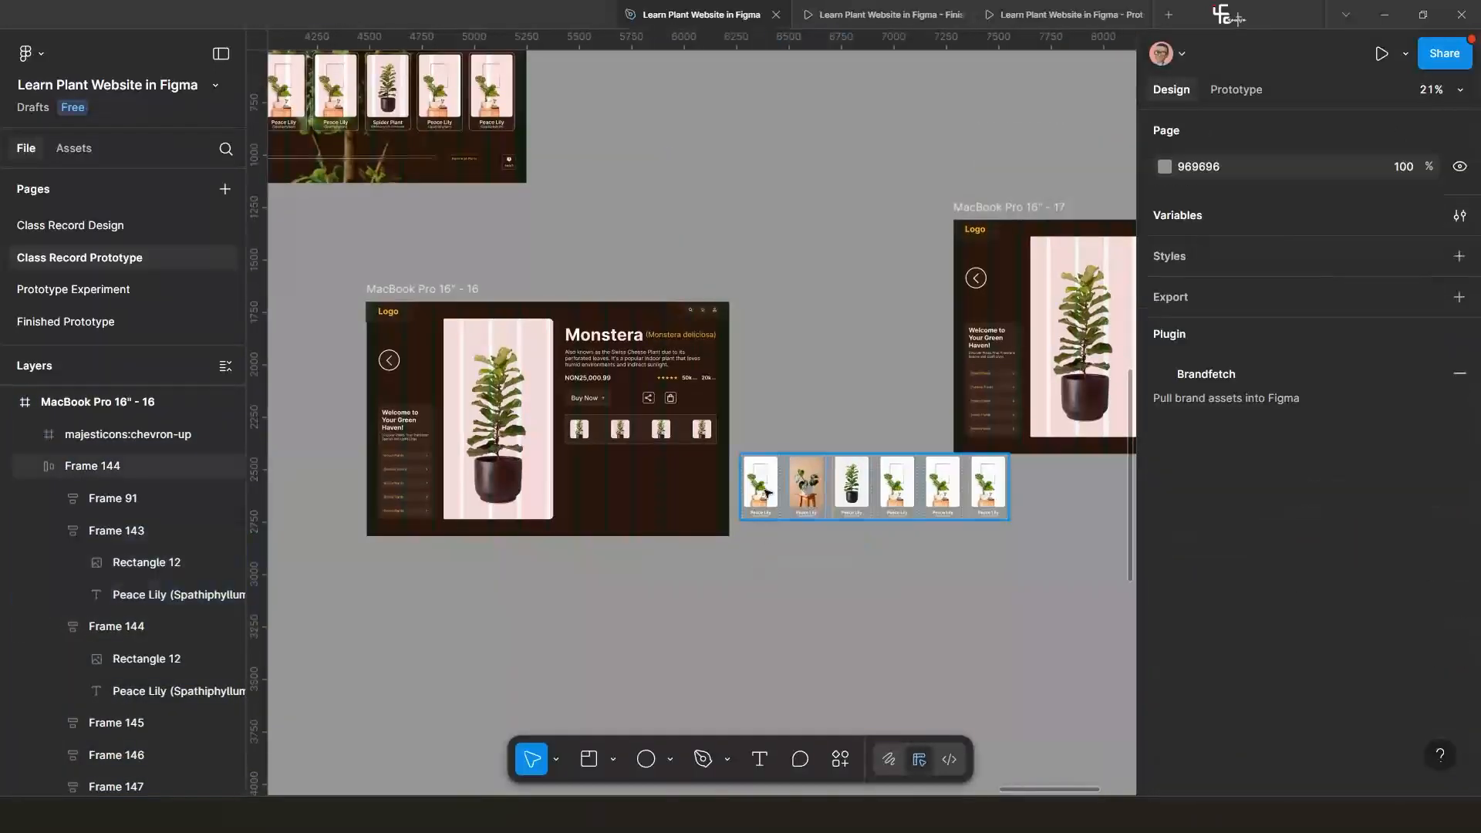
left_click(767, 493)
left_click(781, 569)
left_click(772, 486)
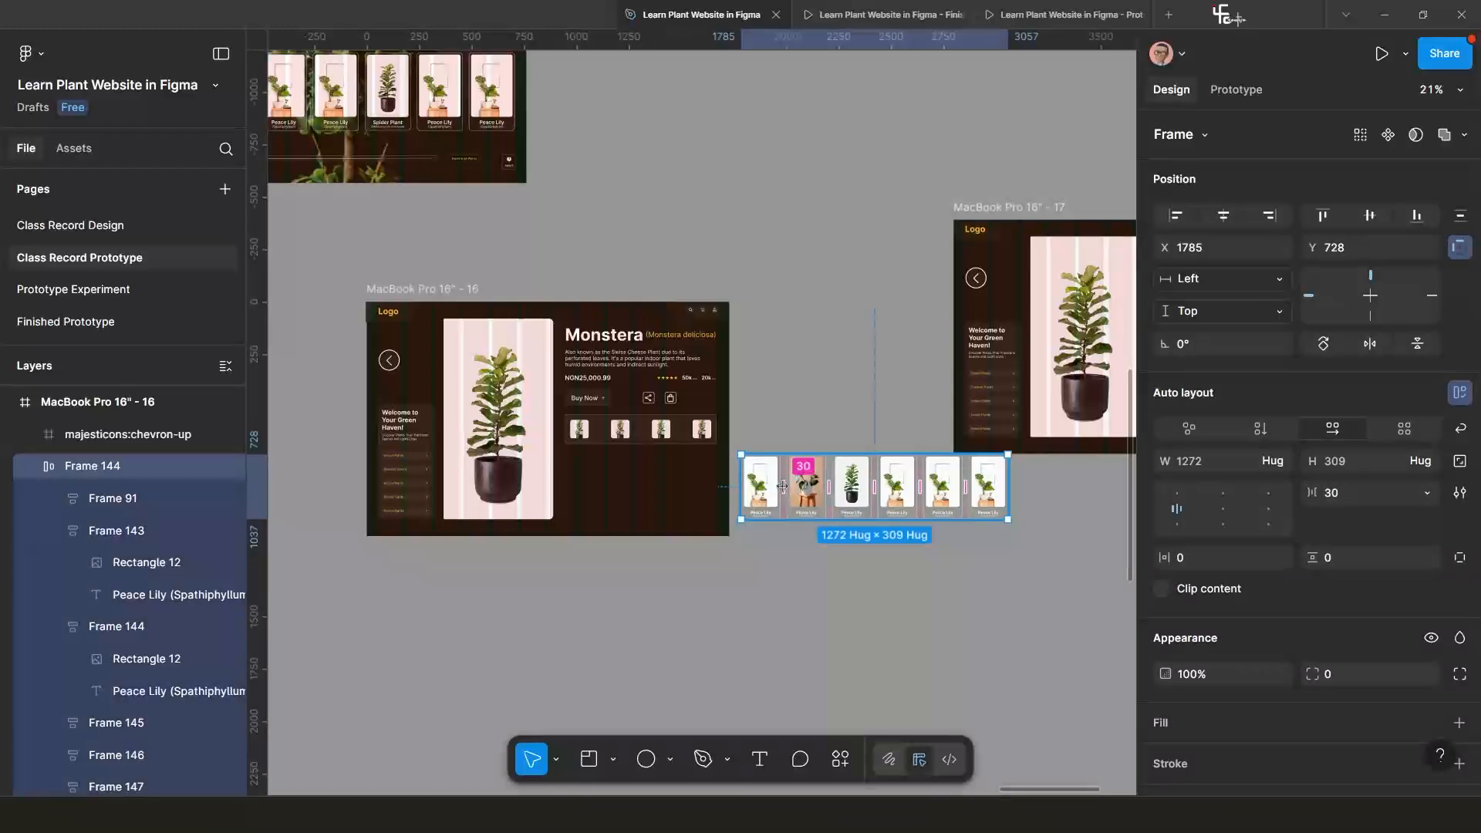
left_click_drag(783, 486, 856, 483)
scroll(753, 540, "down", 2)
left_click_drag(743, 542, 803, 531)
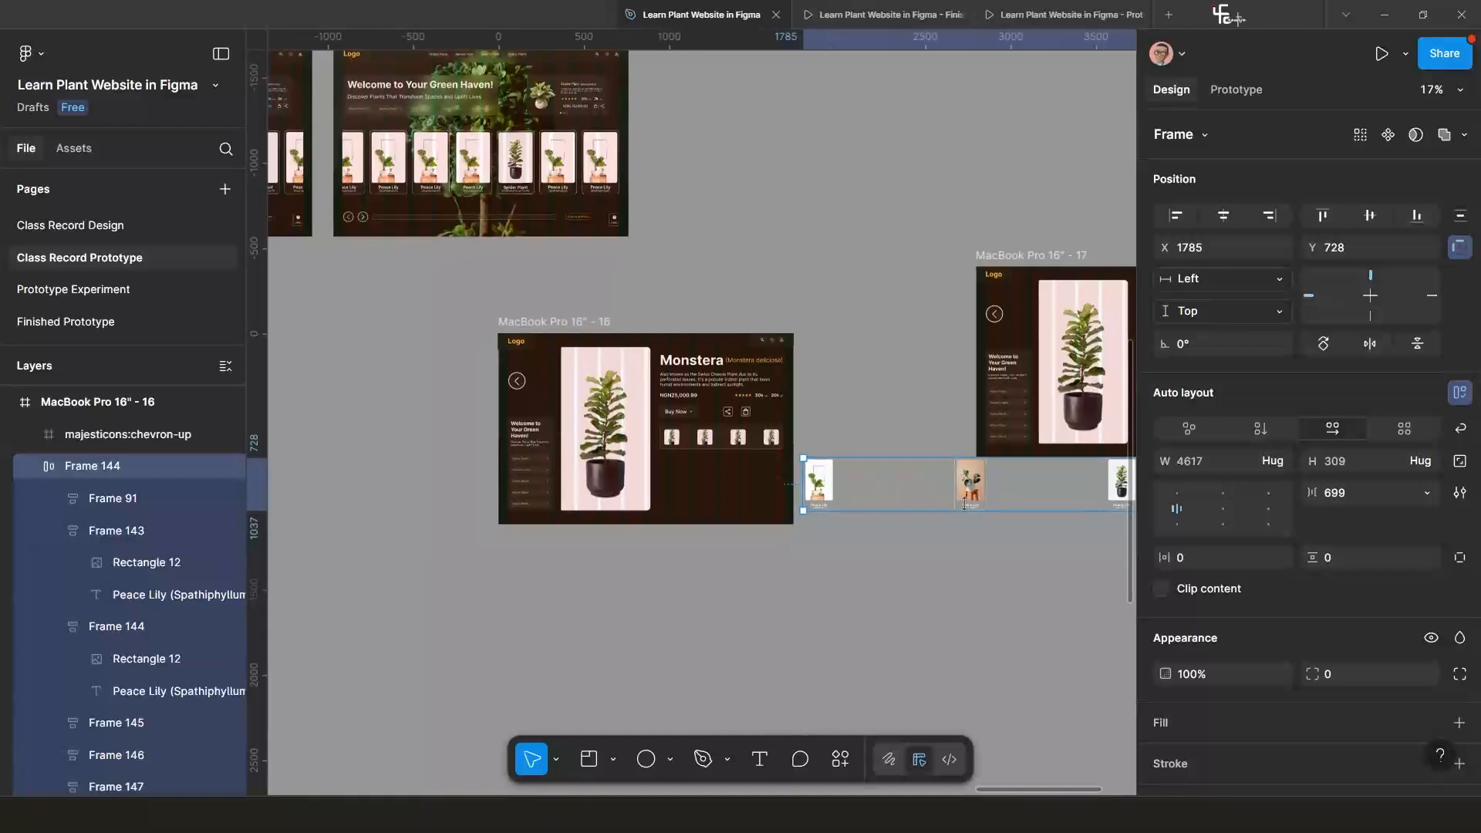
left_click_drag(894, 484, 915, 481)
key("ctrl+z")
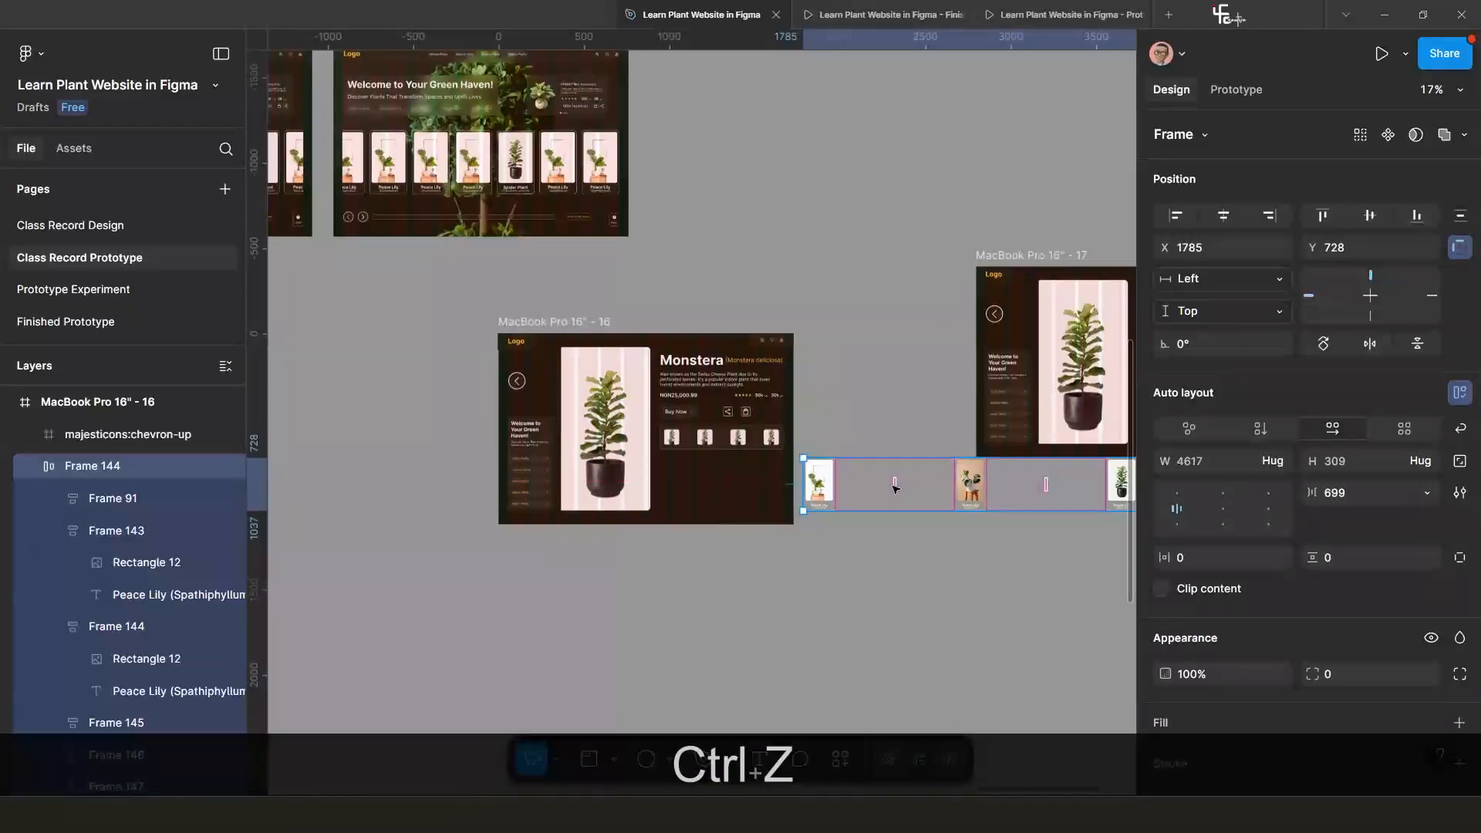
left_click_drag(900, 484, 929, 484)
scroll(913, 529, "down", 2)
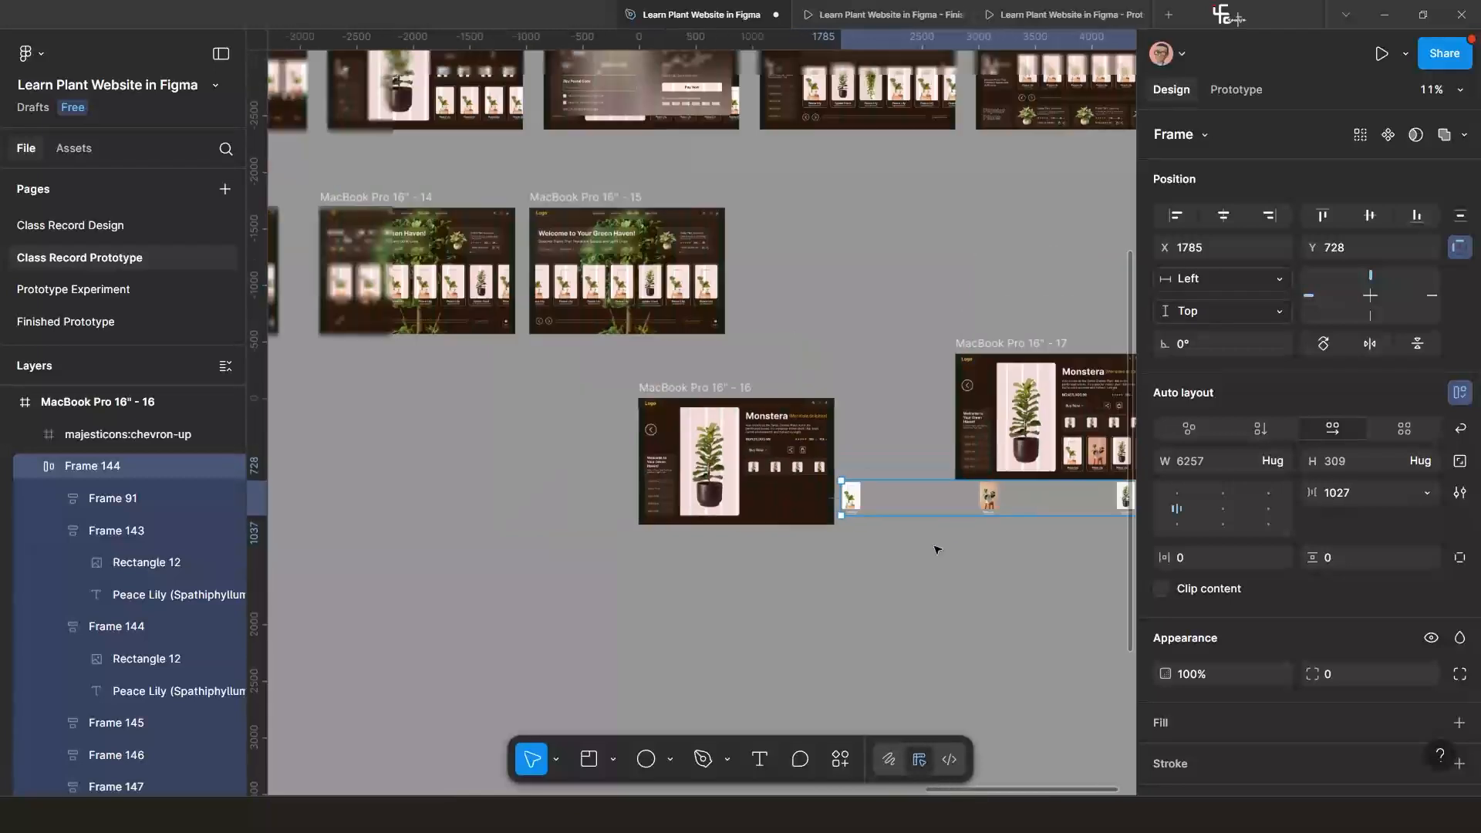
left_click_drag(936, 548, 743, 513)
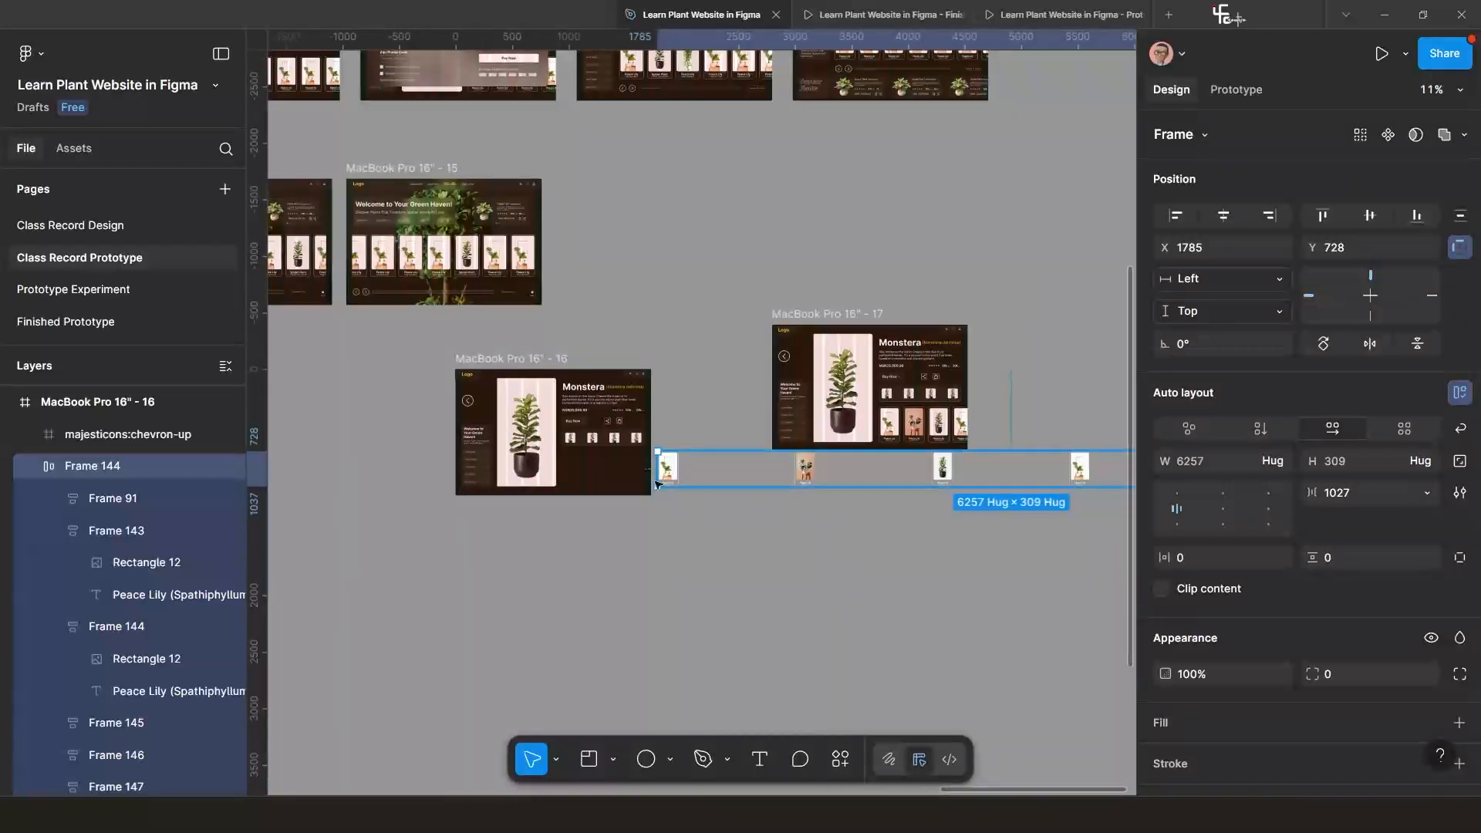
Turn Clip content back on for the MacBook Pro 16" - 16 frame.
left_click(544, 359)
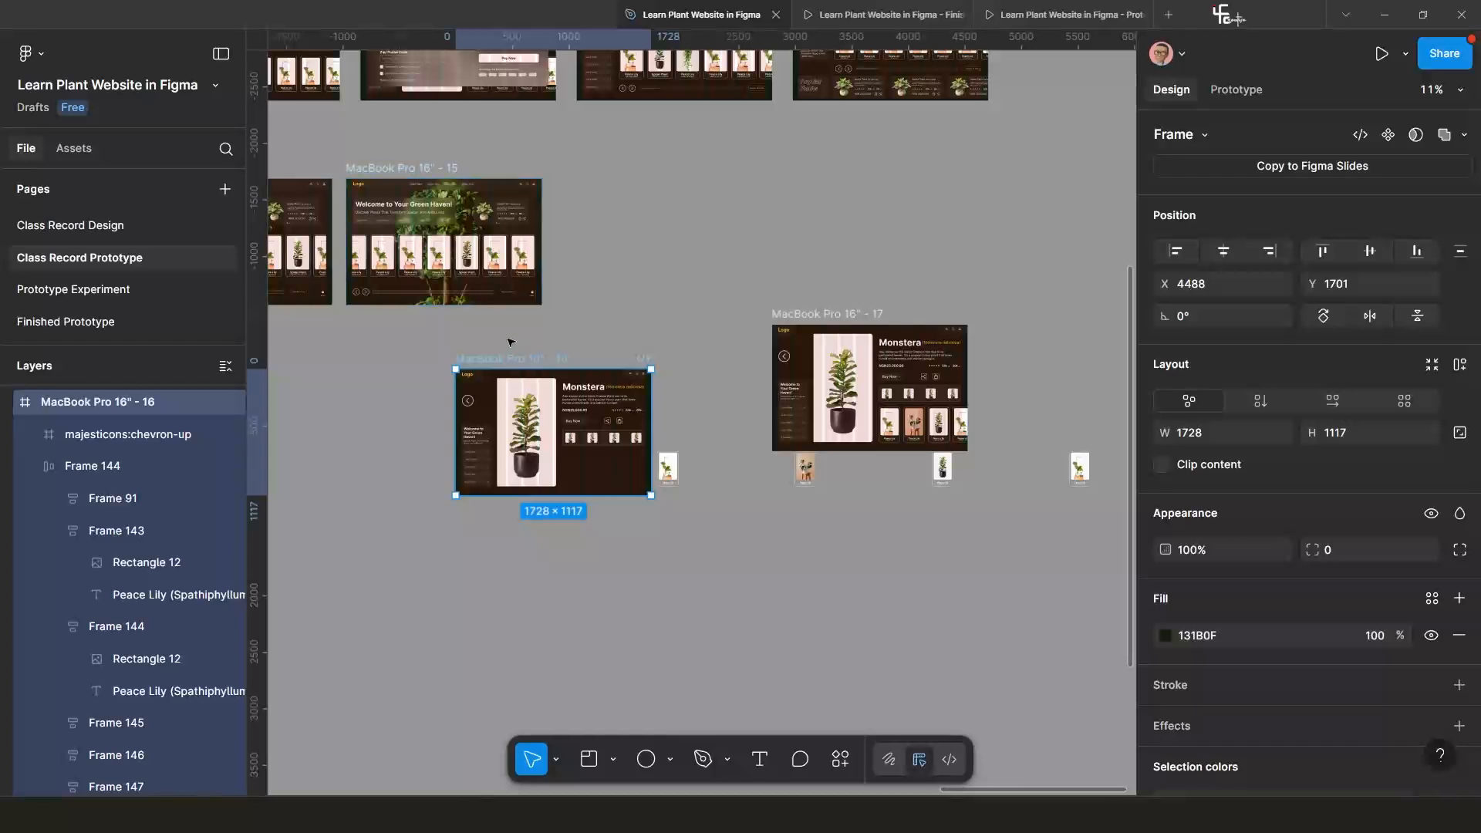
left_click(399, 169)
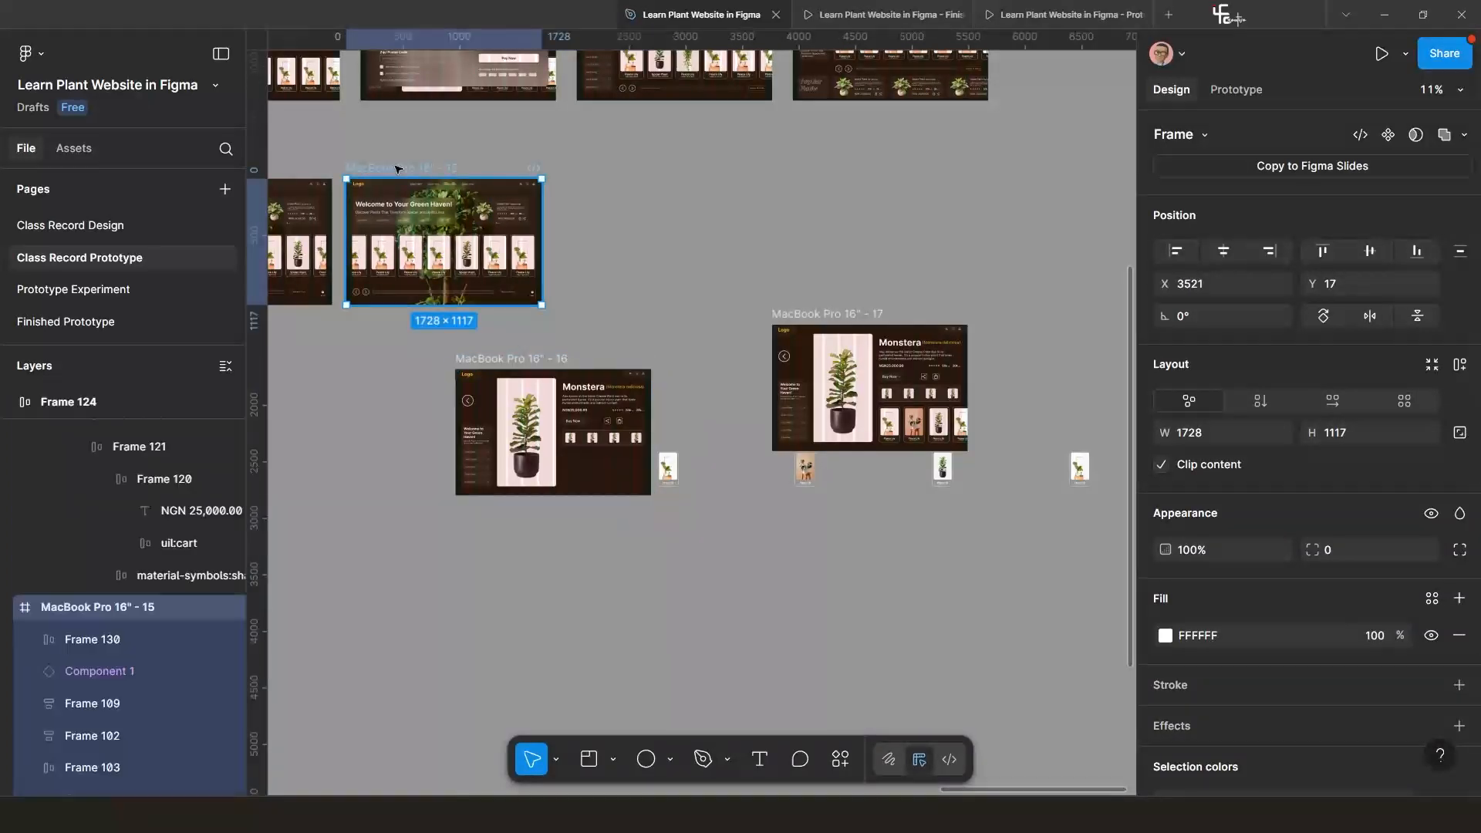
left_click(496, 361)
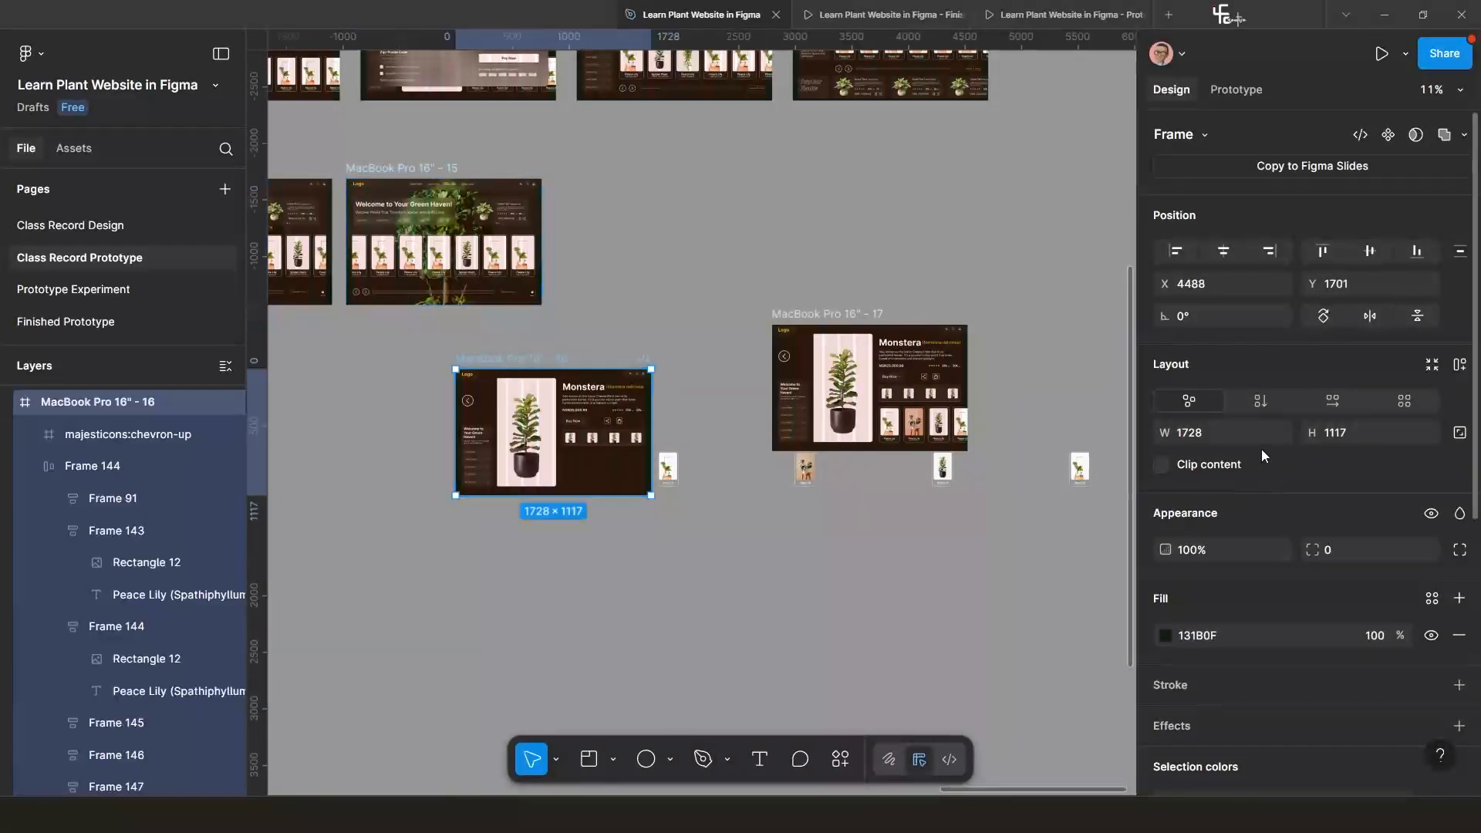
left_click(1162, 469)
Preview the prototype from MacBook Pro 16" - 15, opening the Spider Plant card twice with a restart between to check the widened card spacing.
scroll(512, 352, "up", 2)
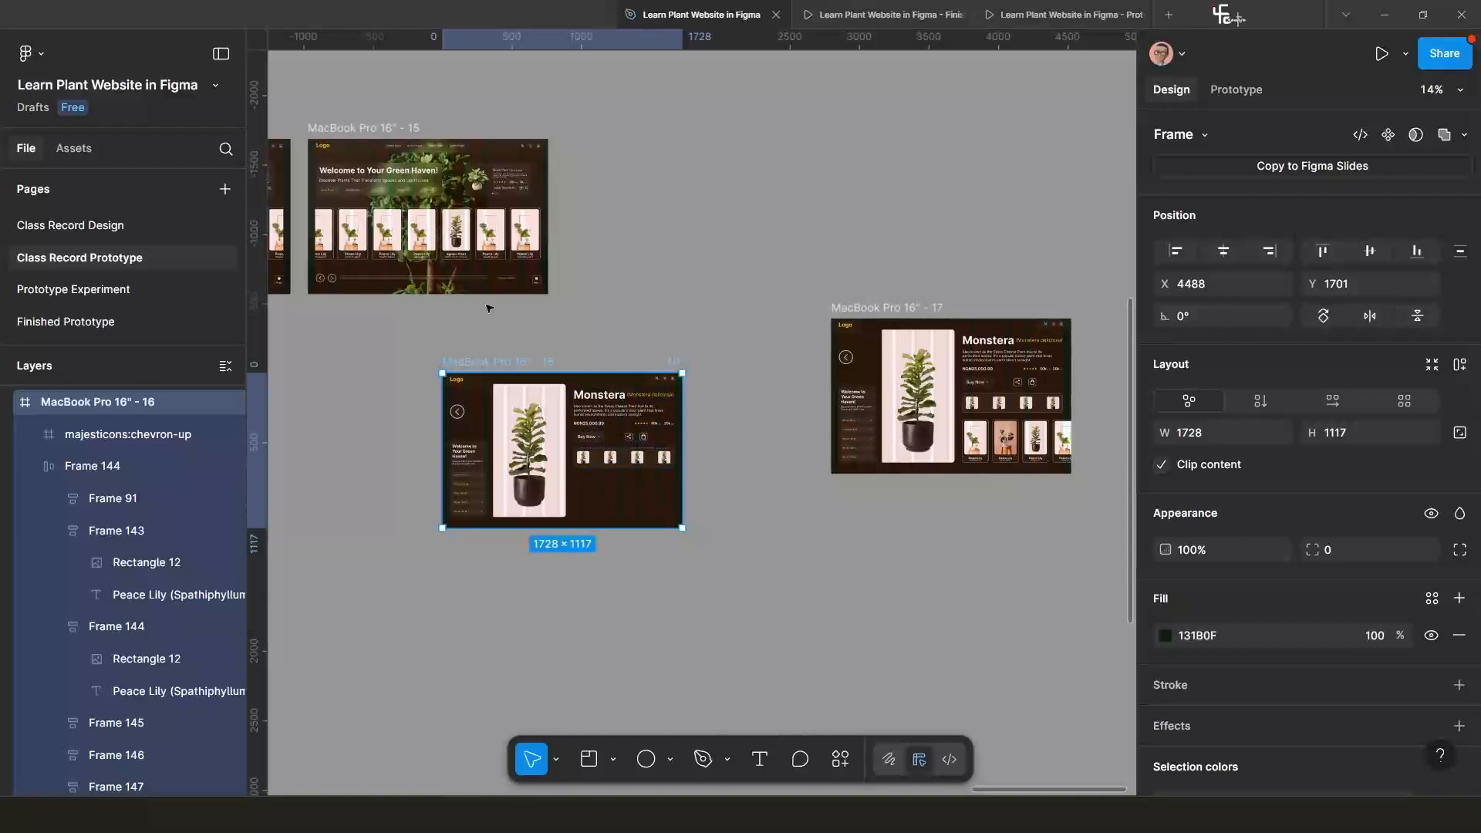
left_click(364, 127)
key("shift+space")
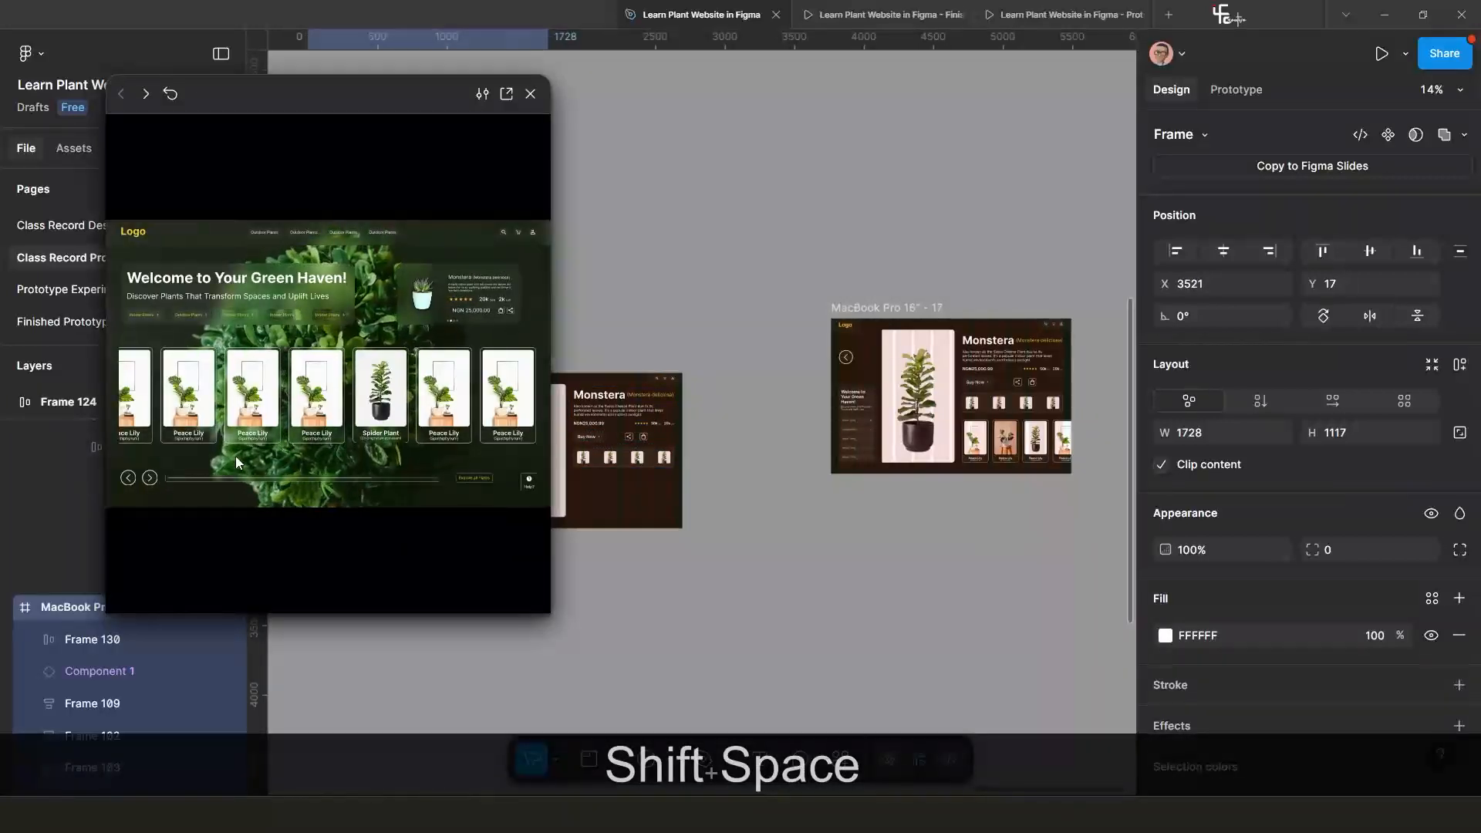
left_click(373, 409)
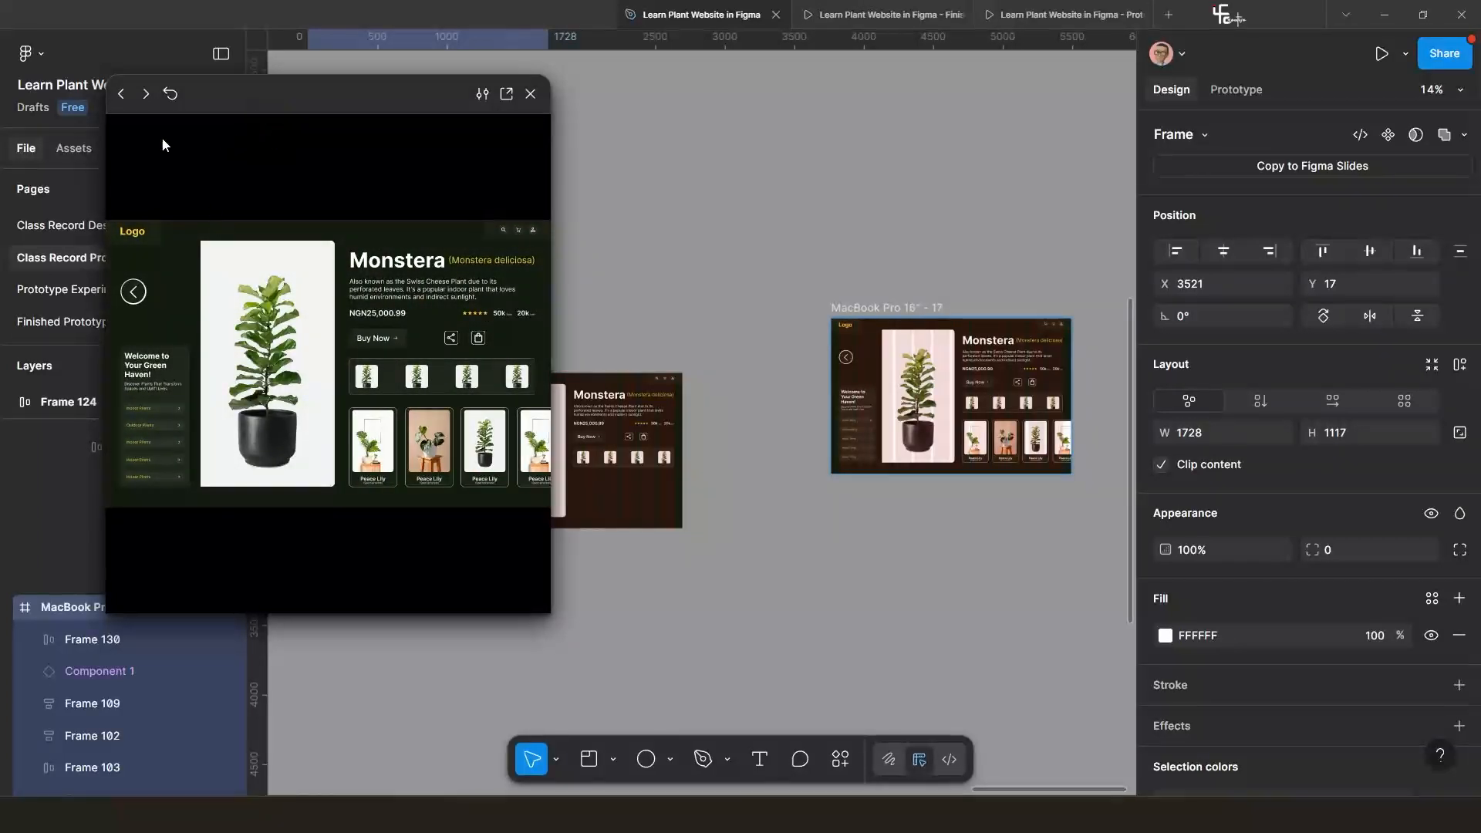
left_click(172, 93)
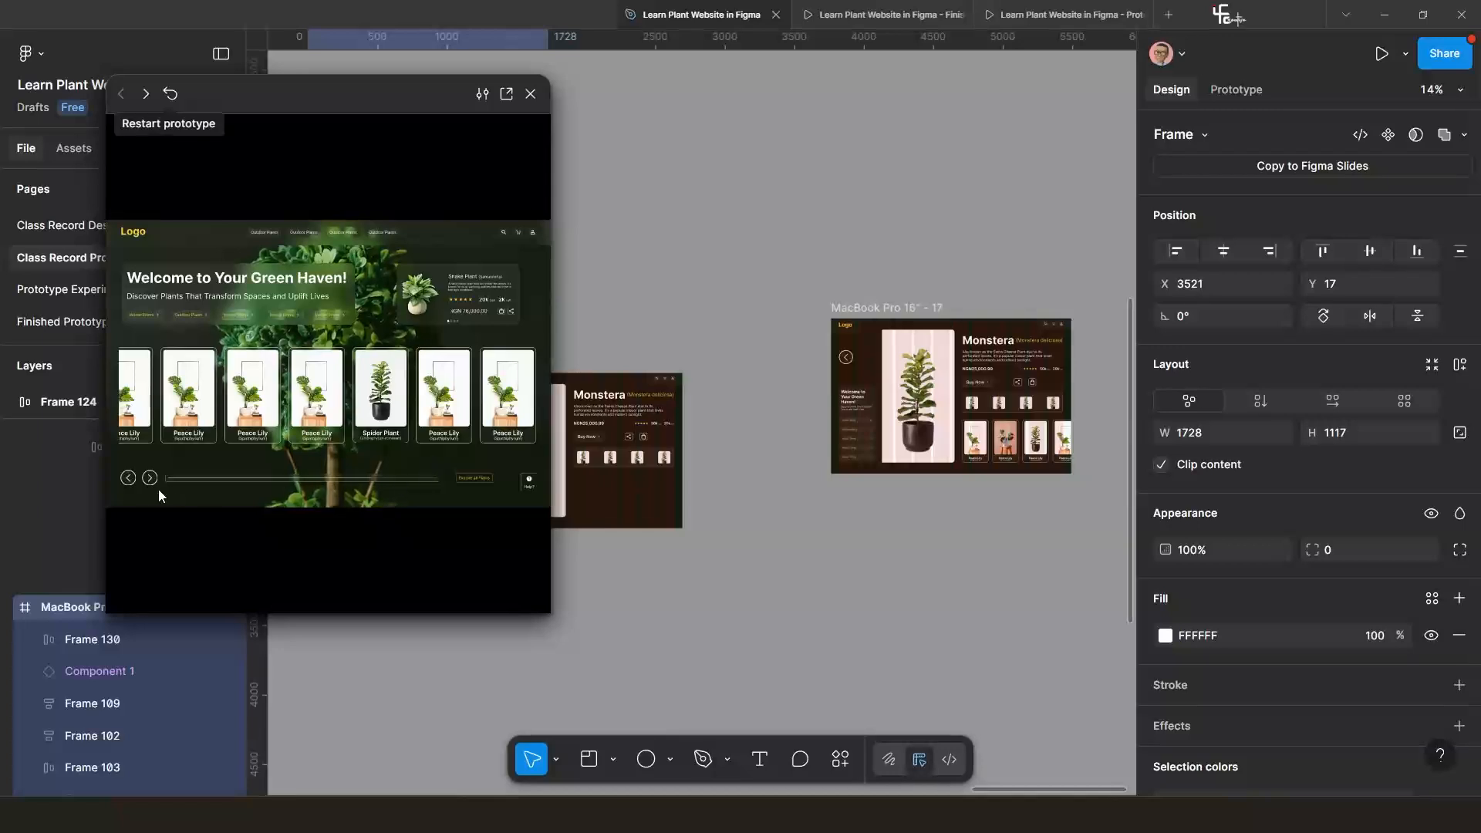
left_click(389, 414)
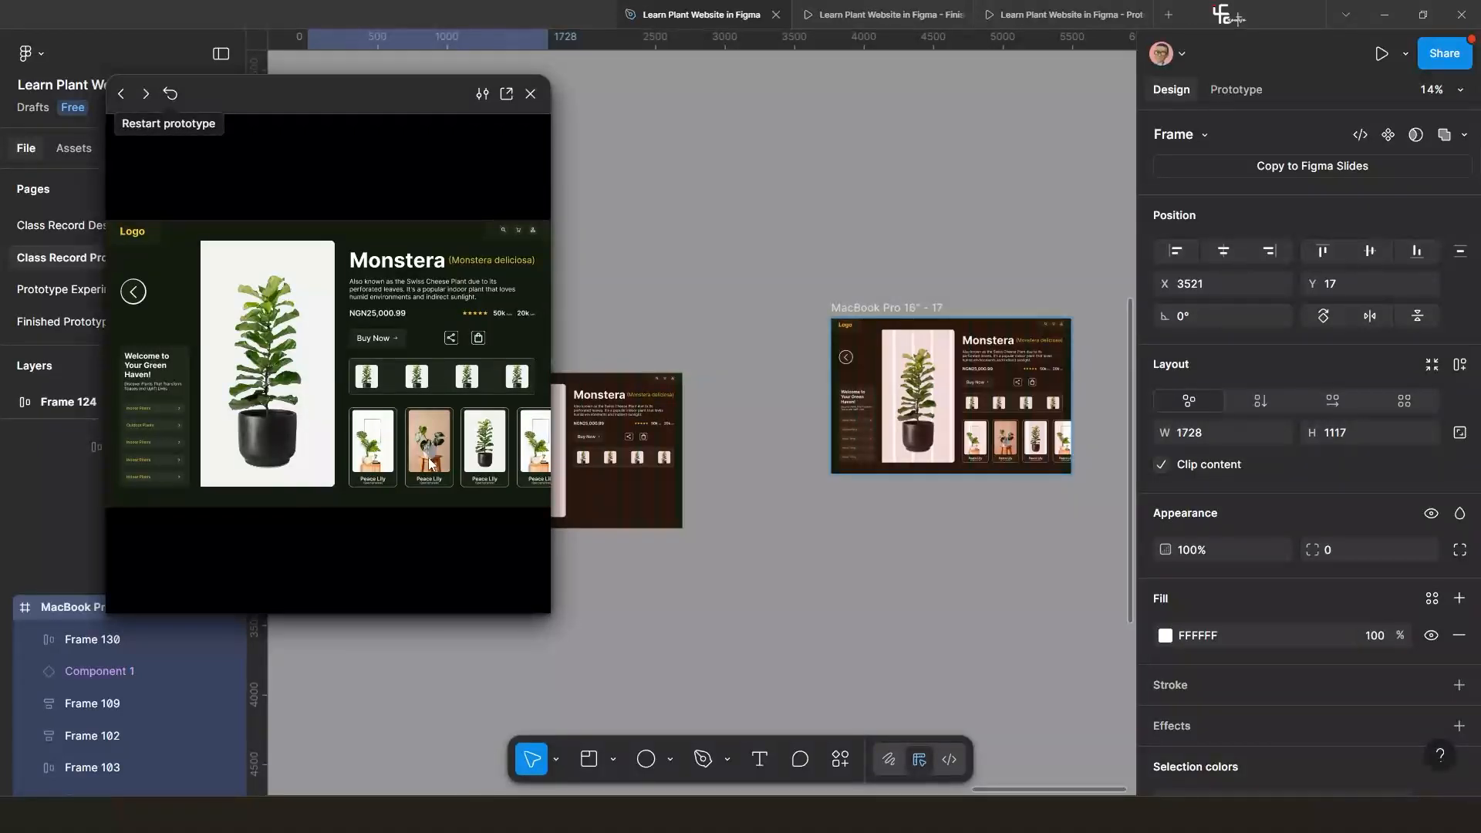
Review the curve options of the interaction from MacBook Pro 16" - 16 to 17, keep Ease in and out, and close its settings.
scroll(648, 324, "left", 3)
scroll(649, 324, "down", 1)
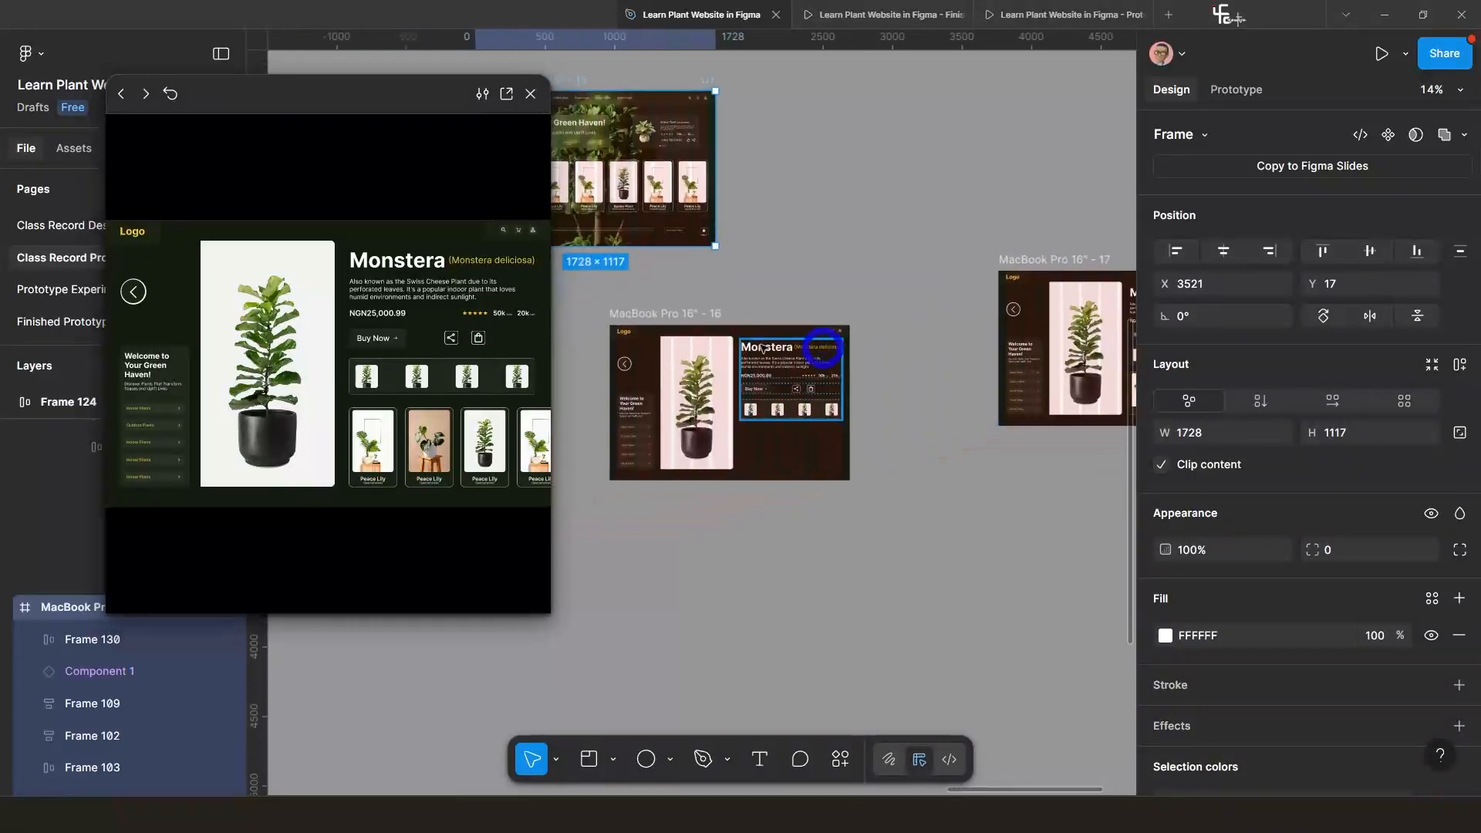
left_click(662, 317)
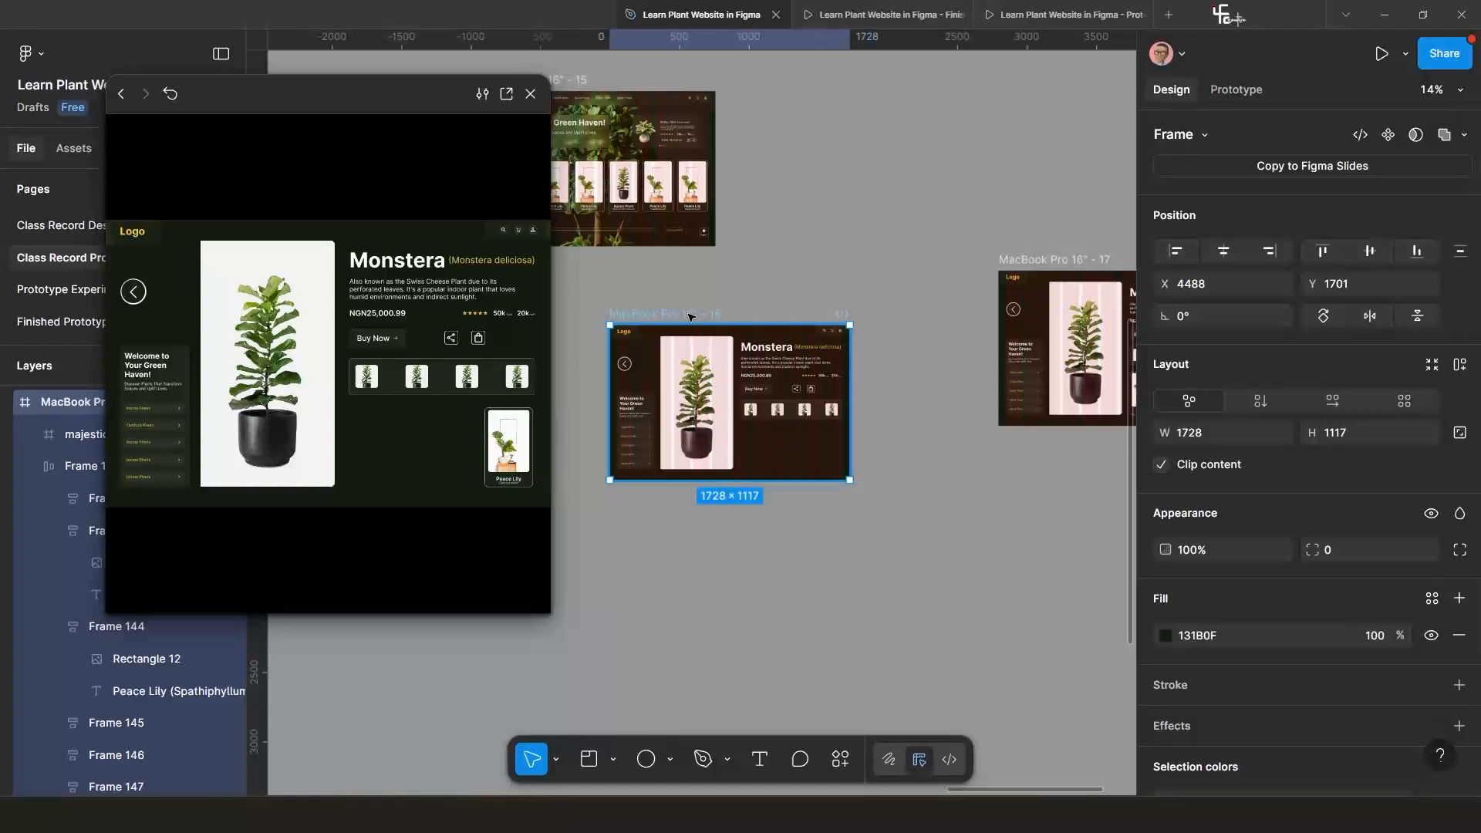
left_click(689, 315)
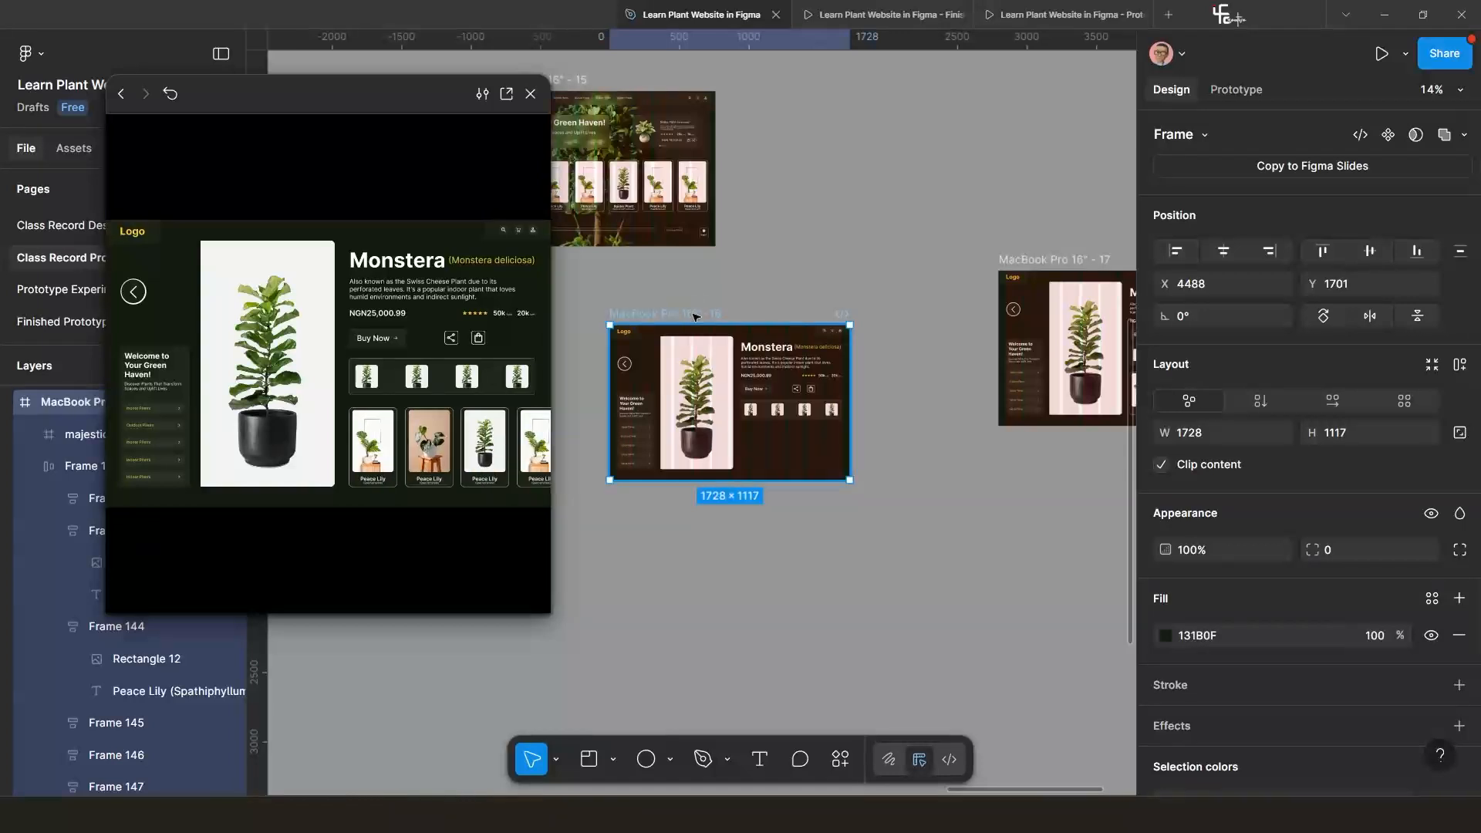
left_click(1253, 90)
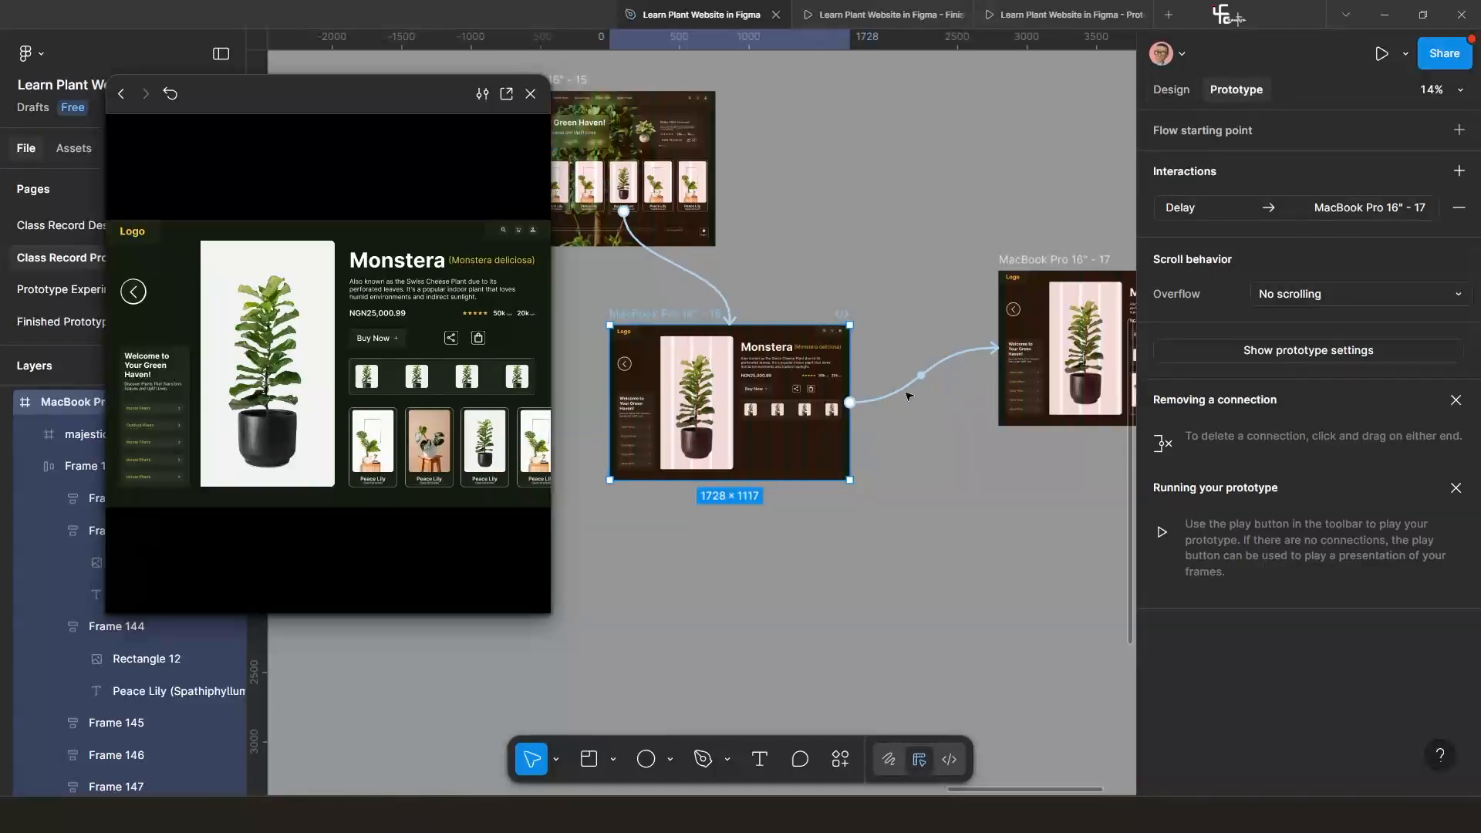
left_click(883, 400)
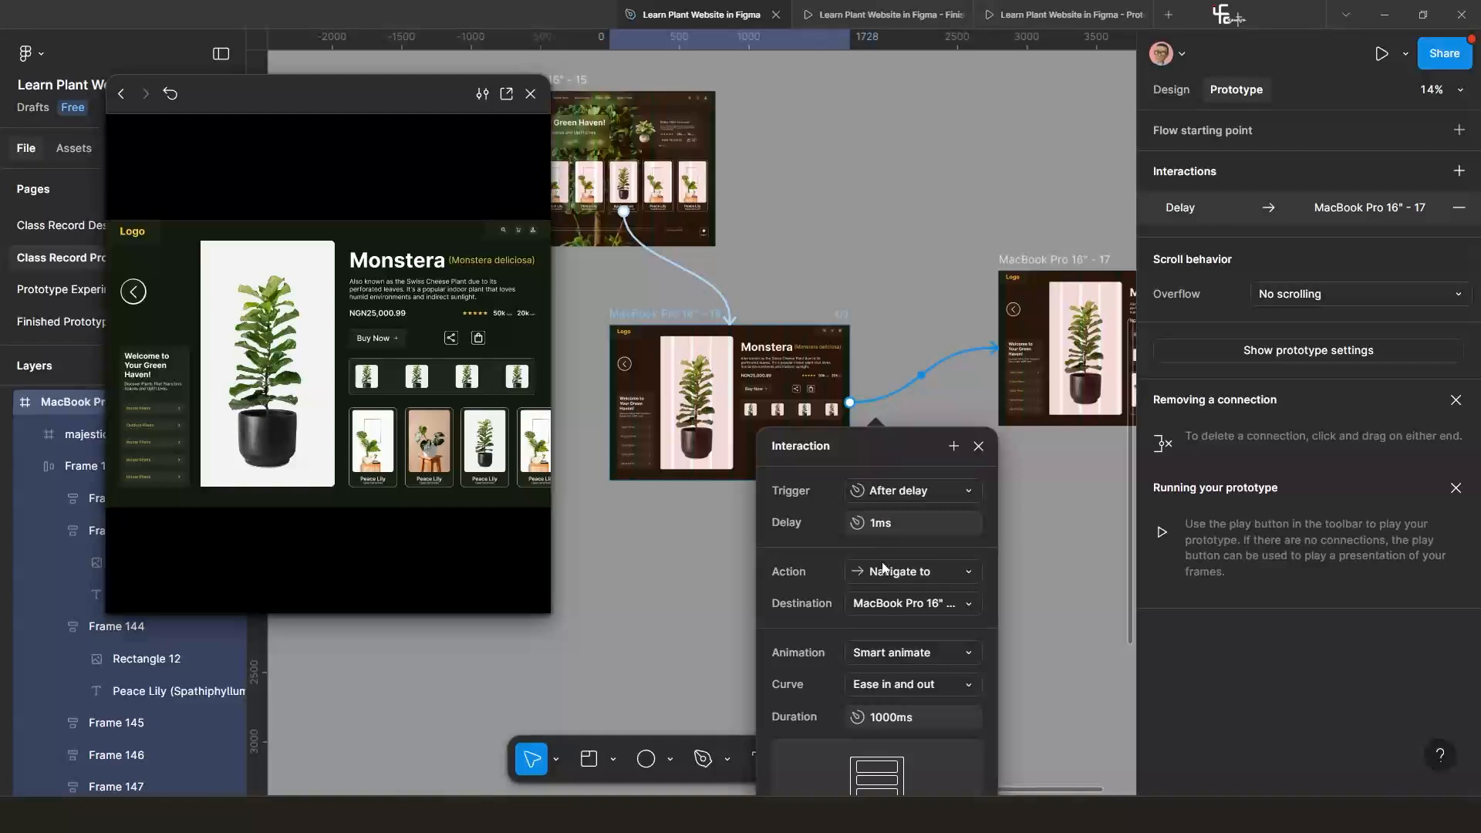
left_click(930, 690)
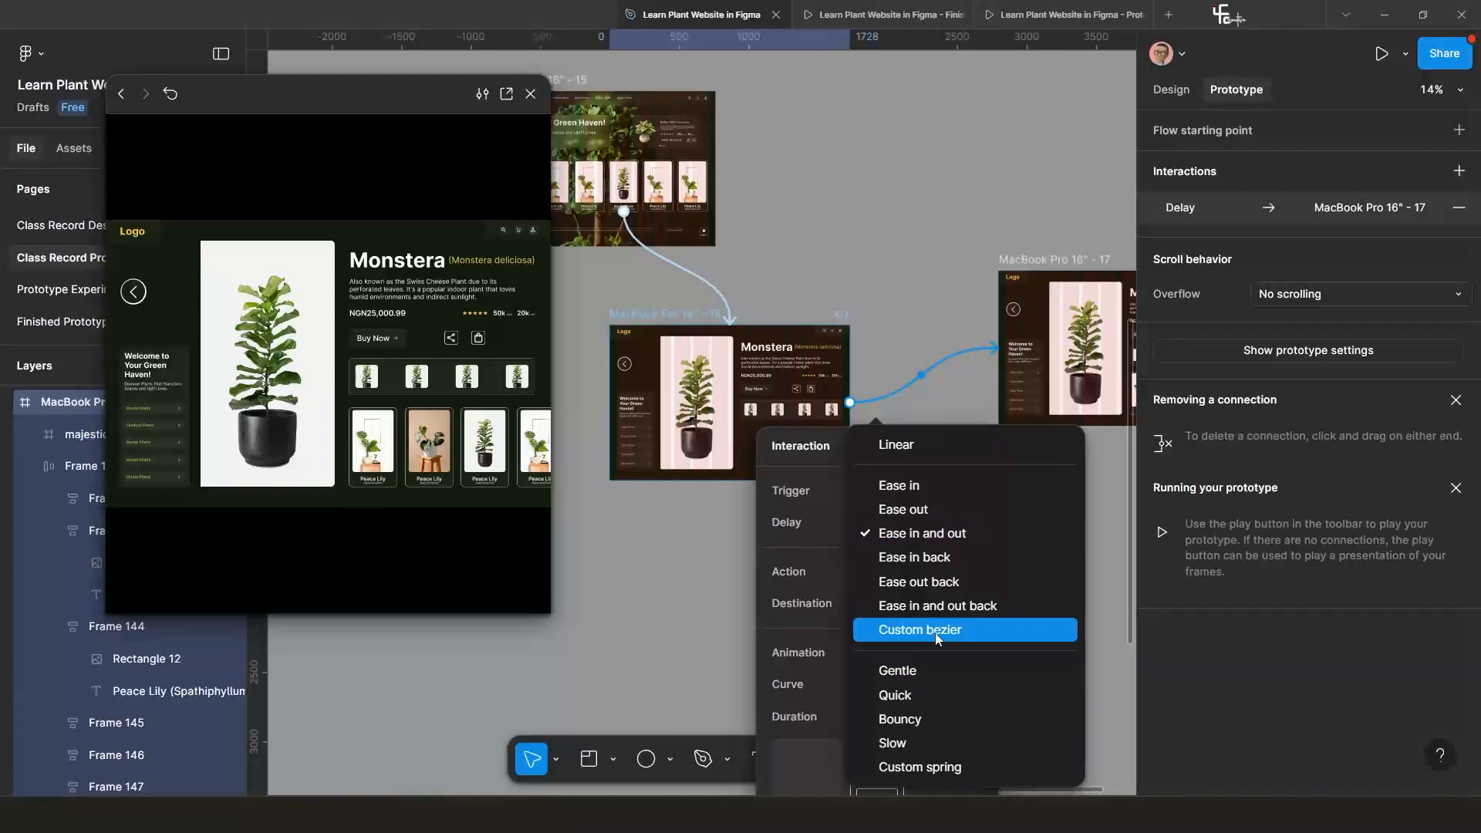
left_click(925, 535)
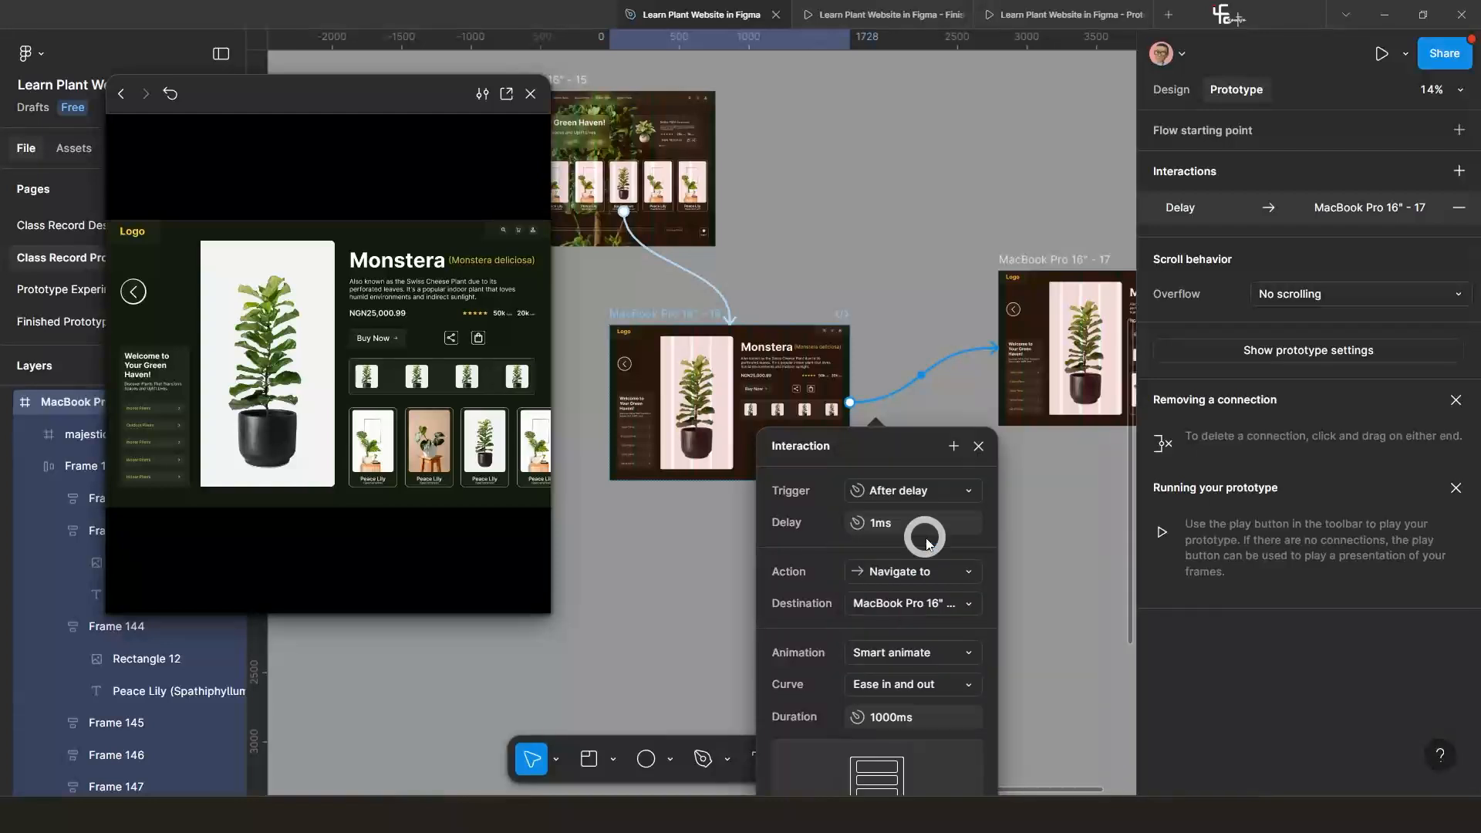
left_click(979, 448)
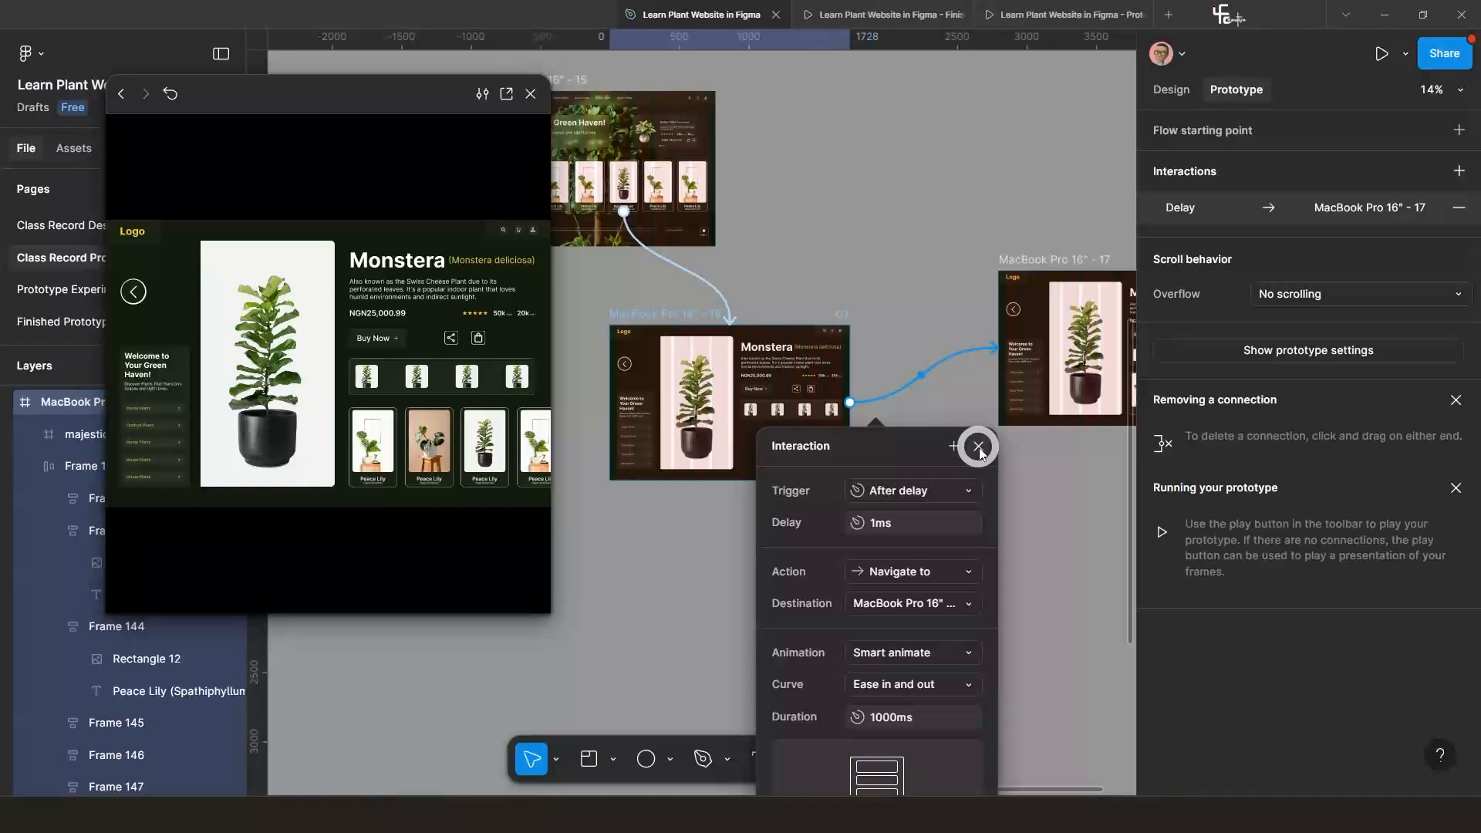
Reposition the MacBook Pro 16" - 16 and 17 frames so they sit side by side in one row, and clear the selection.
left_click_drag(655, 316, 736, 280)
left_click_drag(921, 387, 744, 383)
left_click_drag(884, 256, 826, 275)
scroll(846, 382, "up", 2)
scroll(844, 435, "down", 3)
scroll(845, 447, "up", 5)
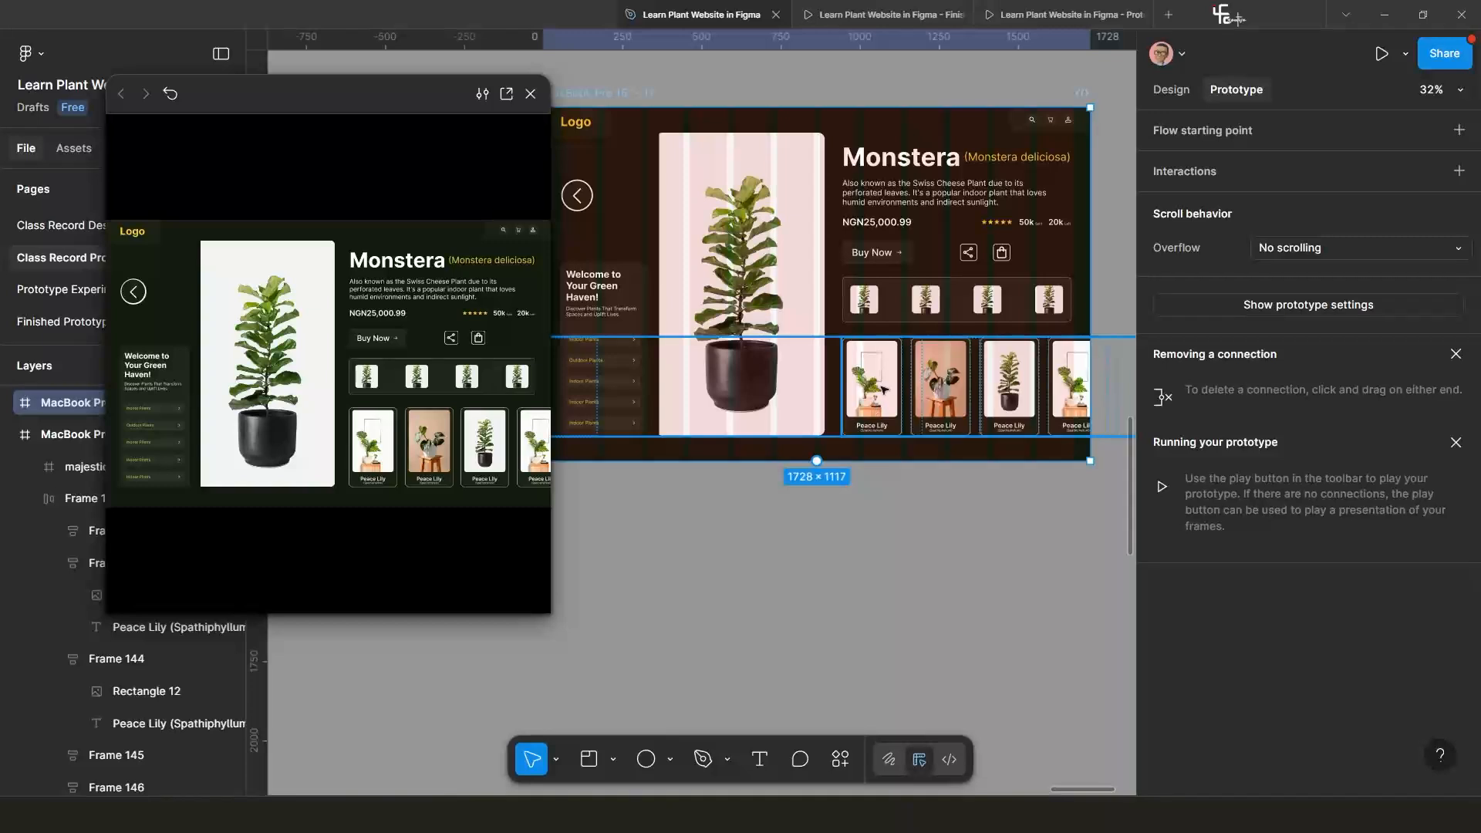
scroll(868, 436, "down", 4)
left_click(837, 539)
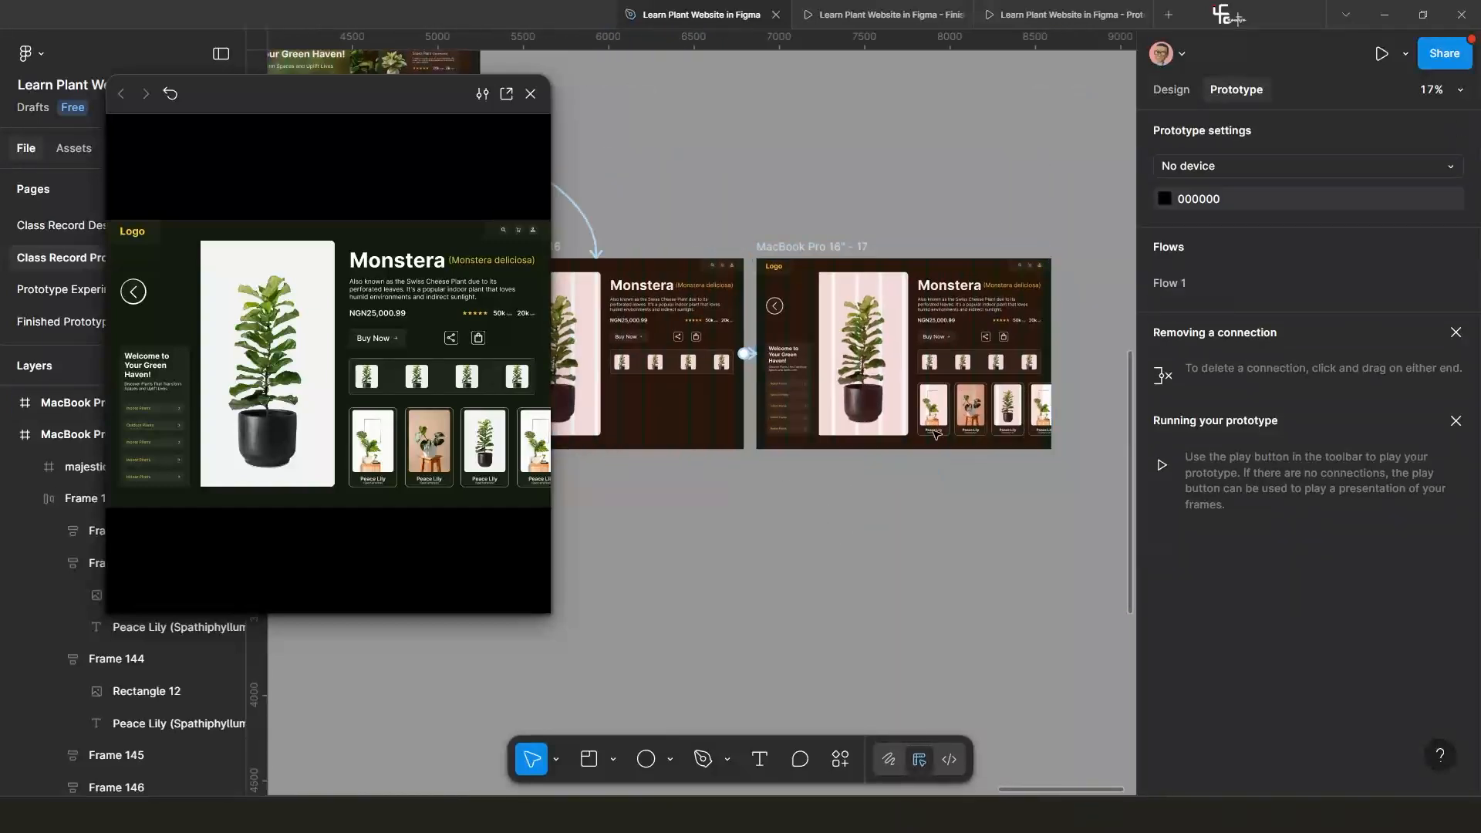
Move the MacBook Pro 16" - 17 frame up so it sits higher than the MacBook Pro 16" - 16 frame.
scroll(931, 406, "down", 2)
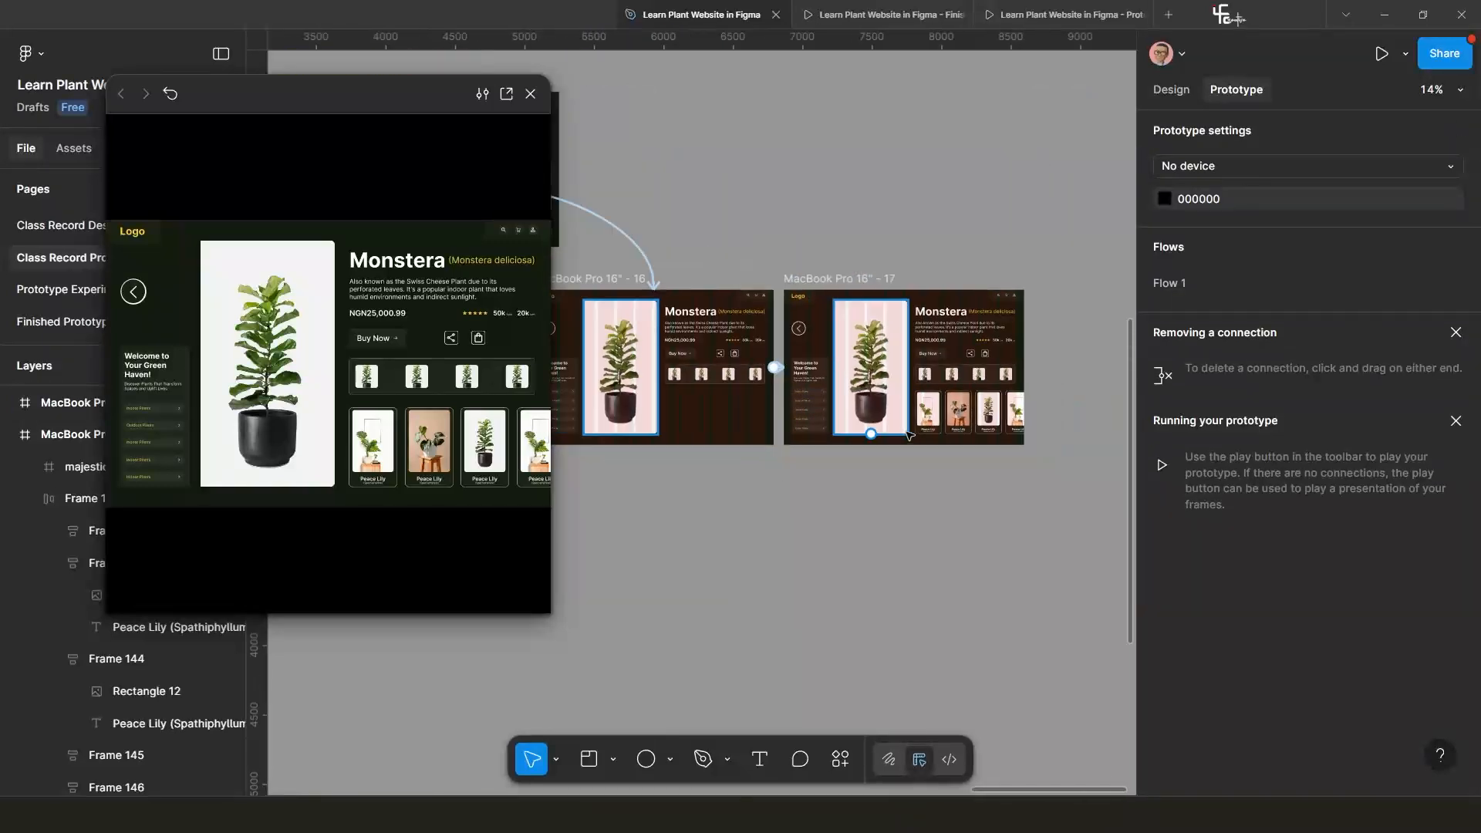
left_click_drag(835, 280, 875, 184)
scroll(956, 308, "up", 3)
left_click_drag(967, 323, 900, 322)
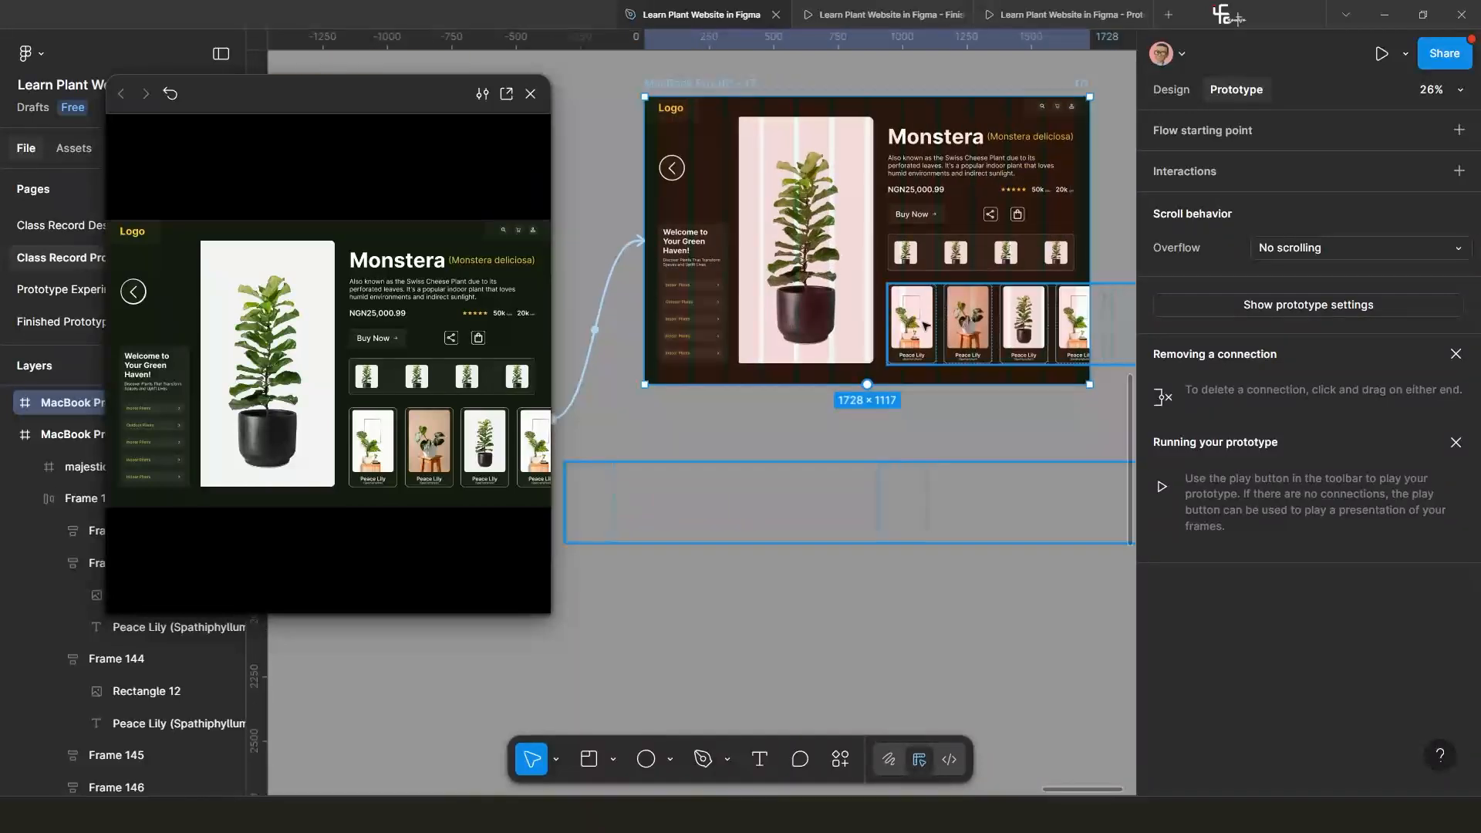
Duplicate the plant card row from MacBook Pro 16" - 17 onto the empty canvas below the frames.
left_click(920, 328)
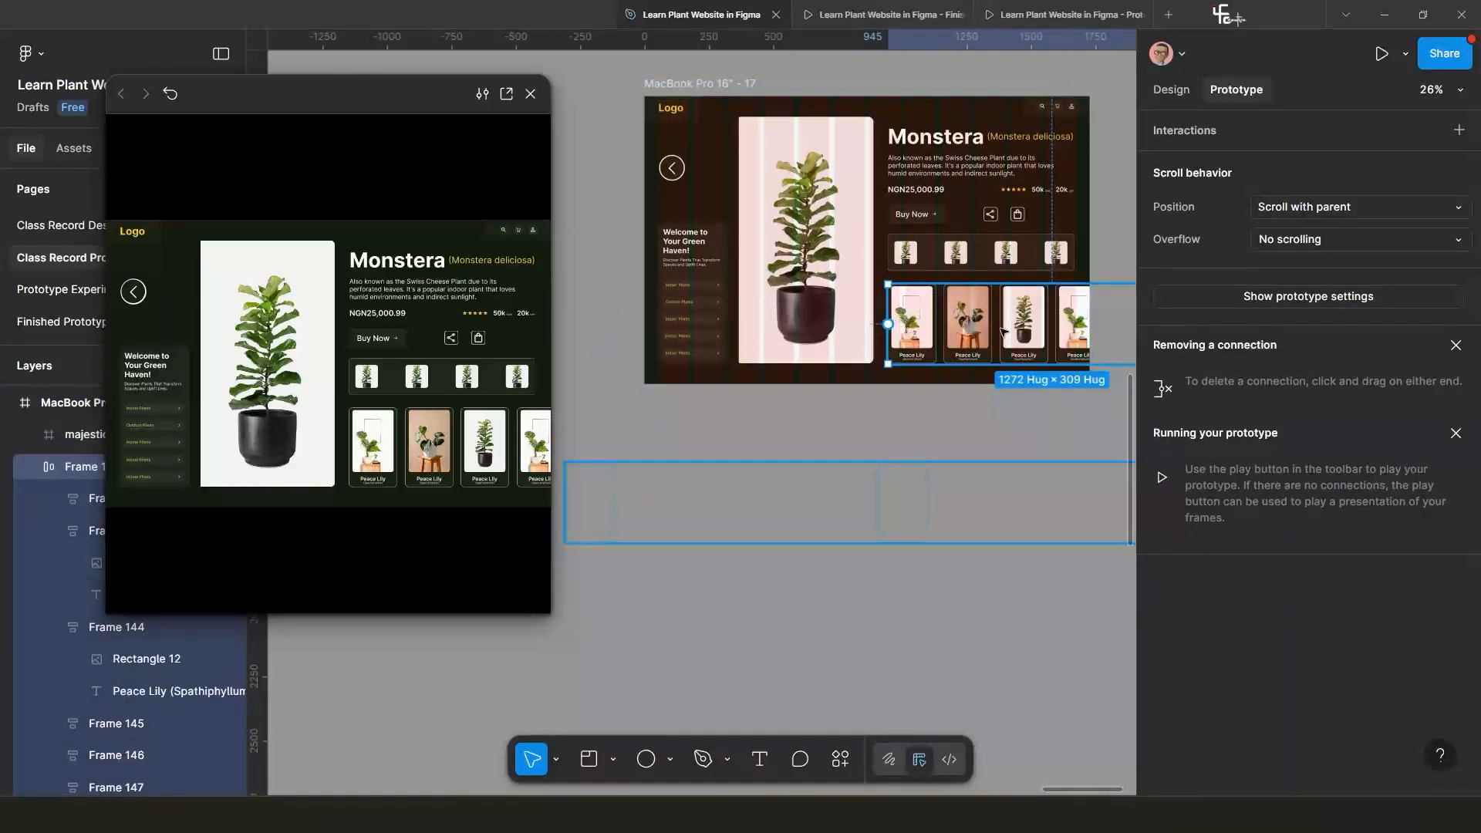
scroll(901, 328, "up", 3)
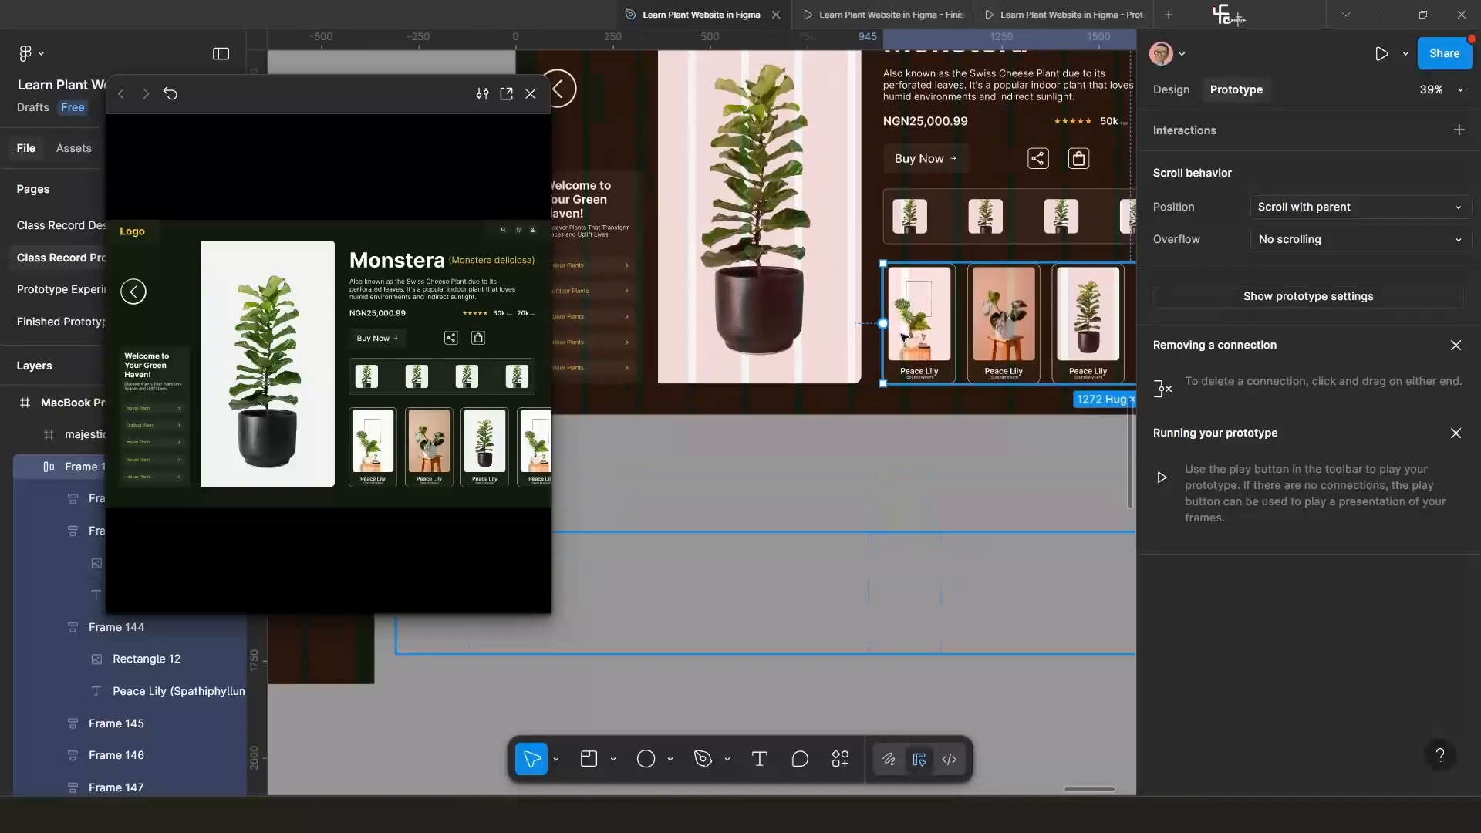
scroll(903, 338, "down", 4)
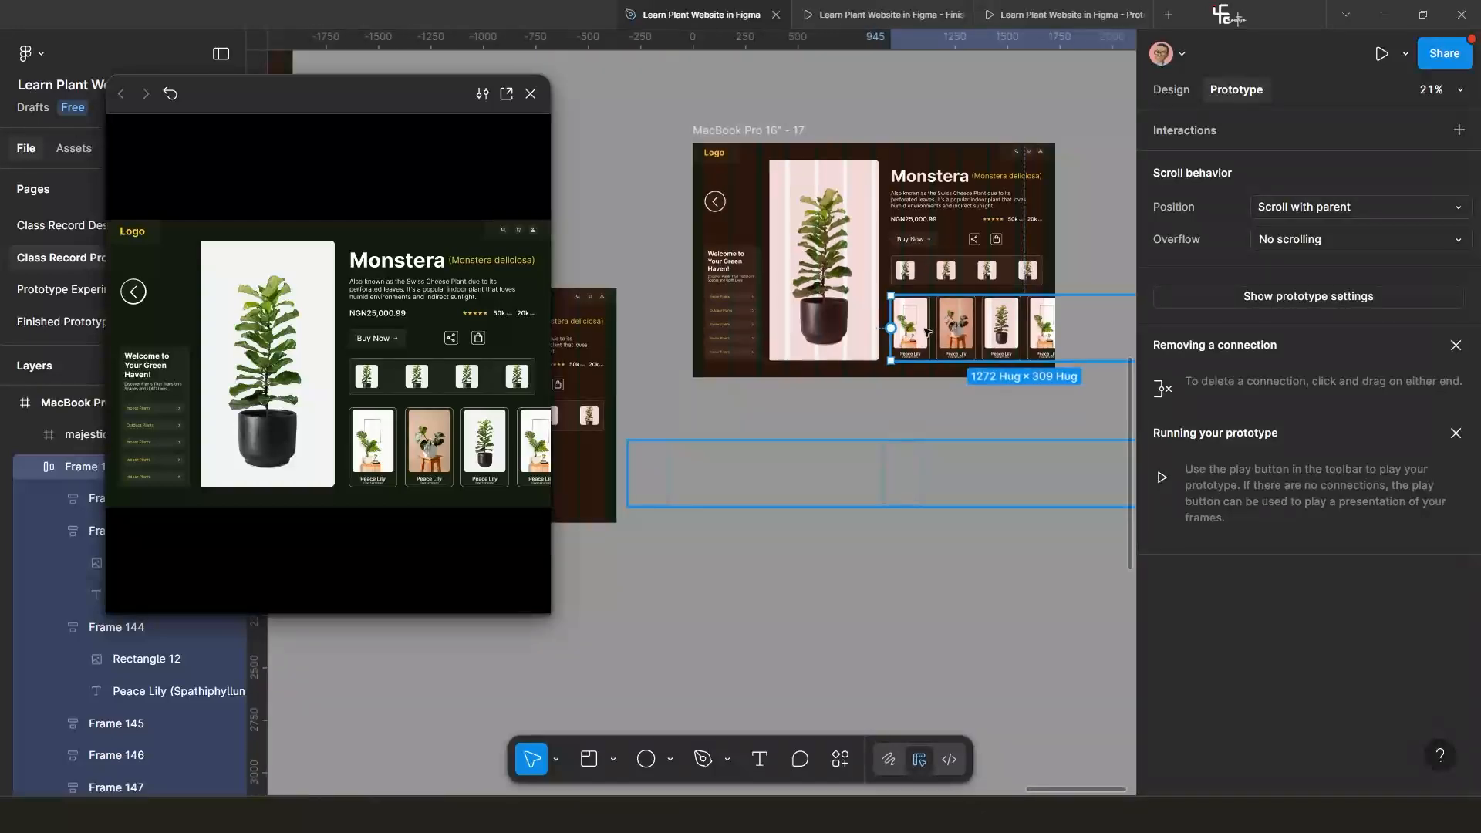
scroll(920, 338, "up", 2)
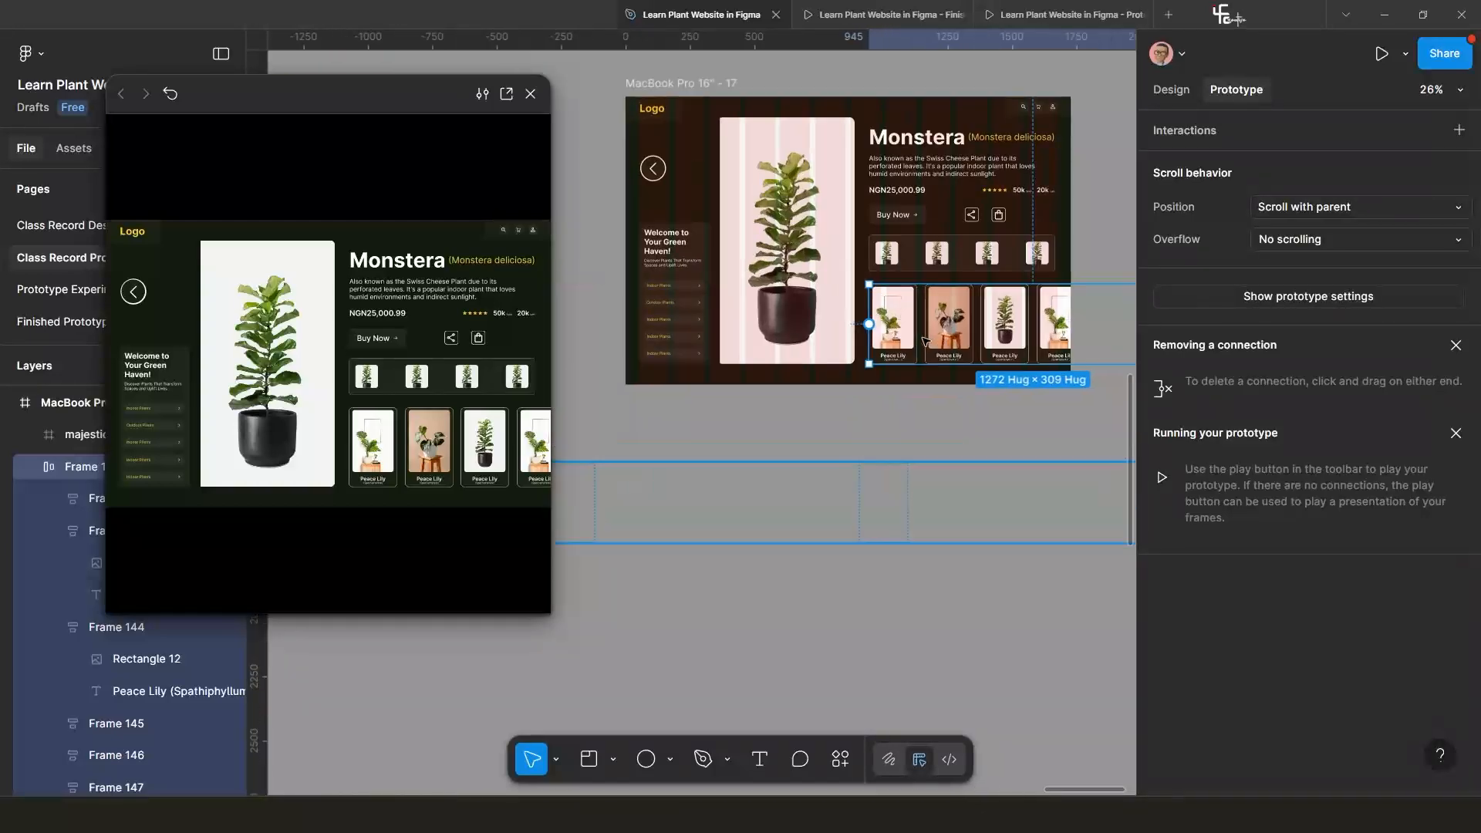
scroll(903, 339, "down", 4)
scroll(840, 392, "left", 1)
scroll(840, 392, "down", 1)
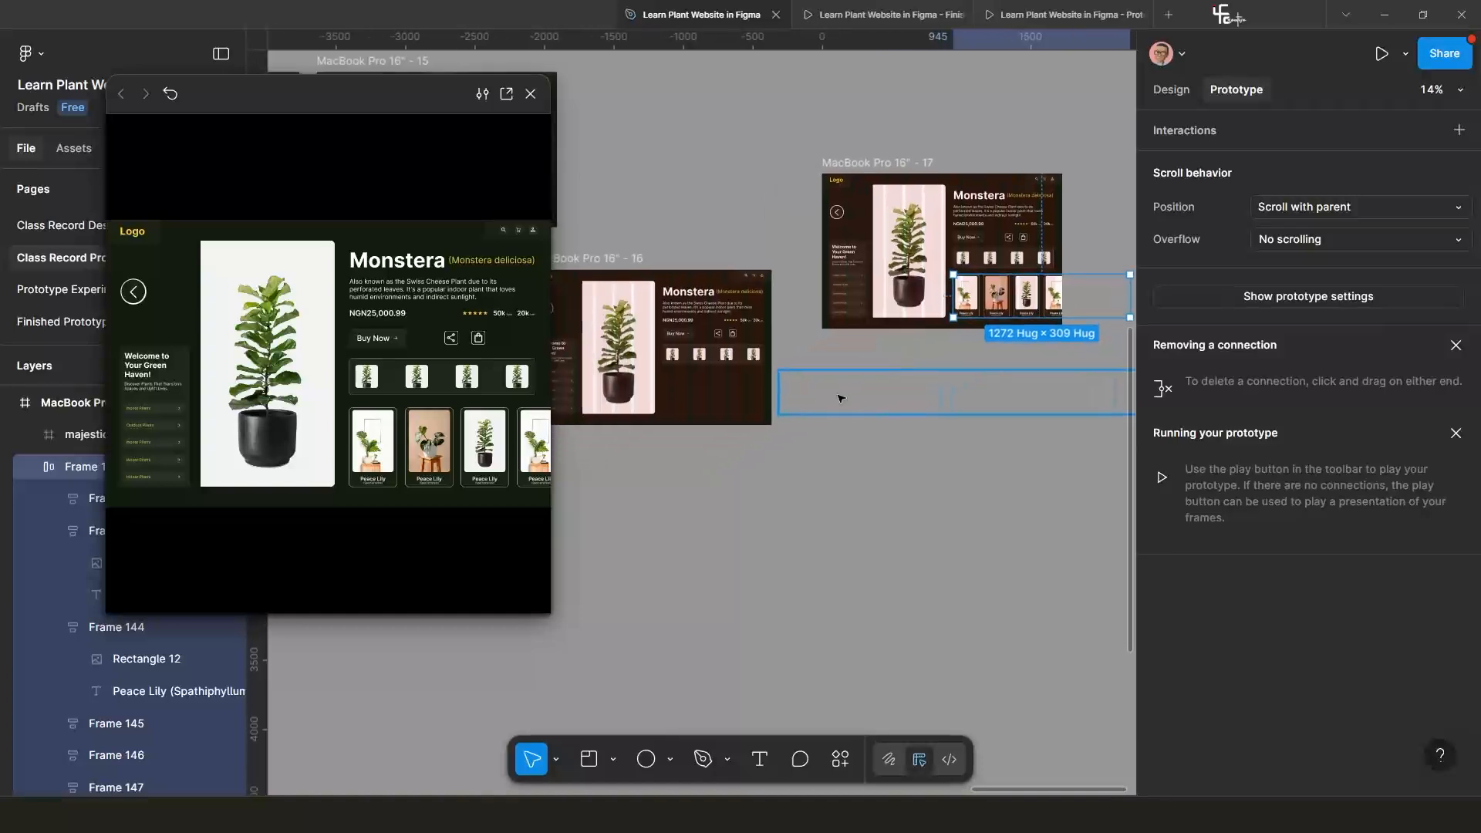
left_click(823, 466)
left_click(961, 300)
left_click(1171, 90)
scroll(868, 212, "up", 2)
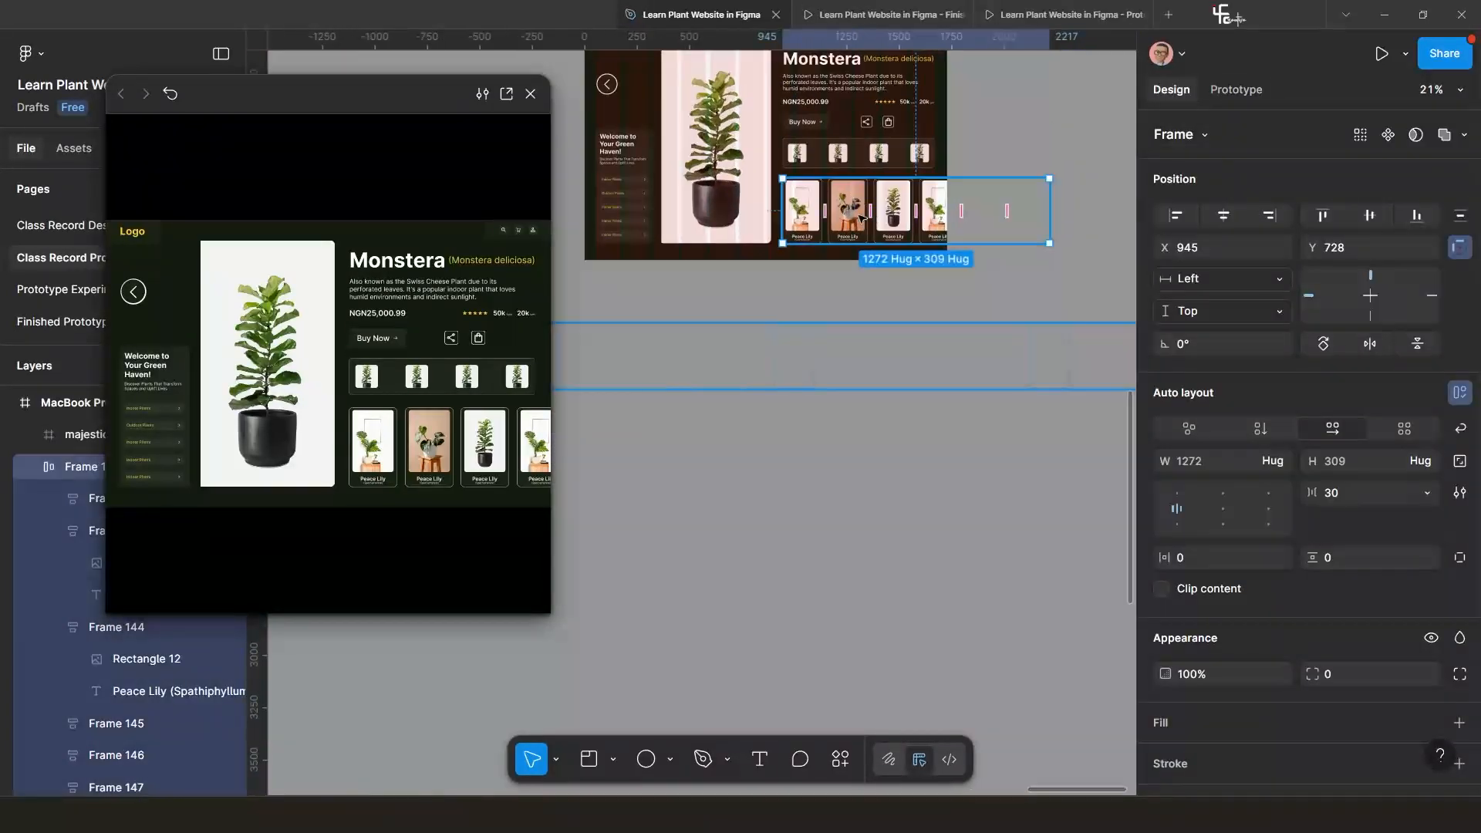
left_click_drag(863, 218, 805, 557)
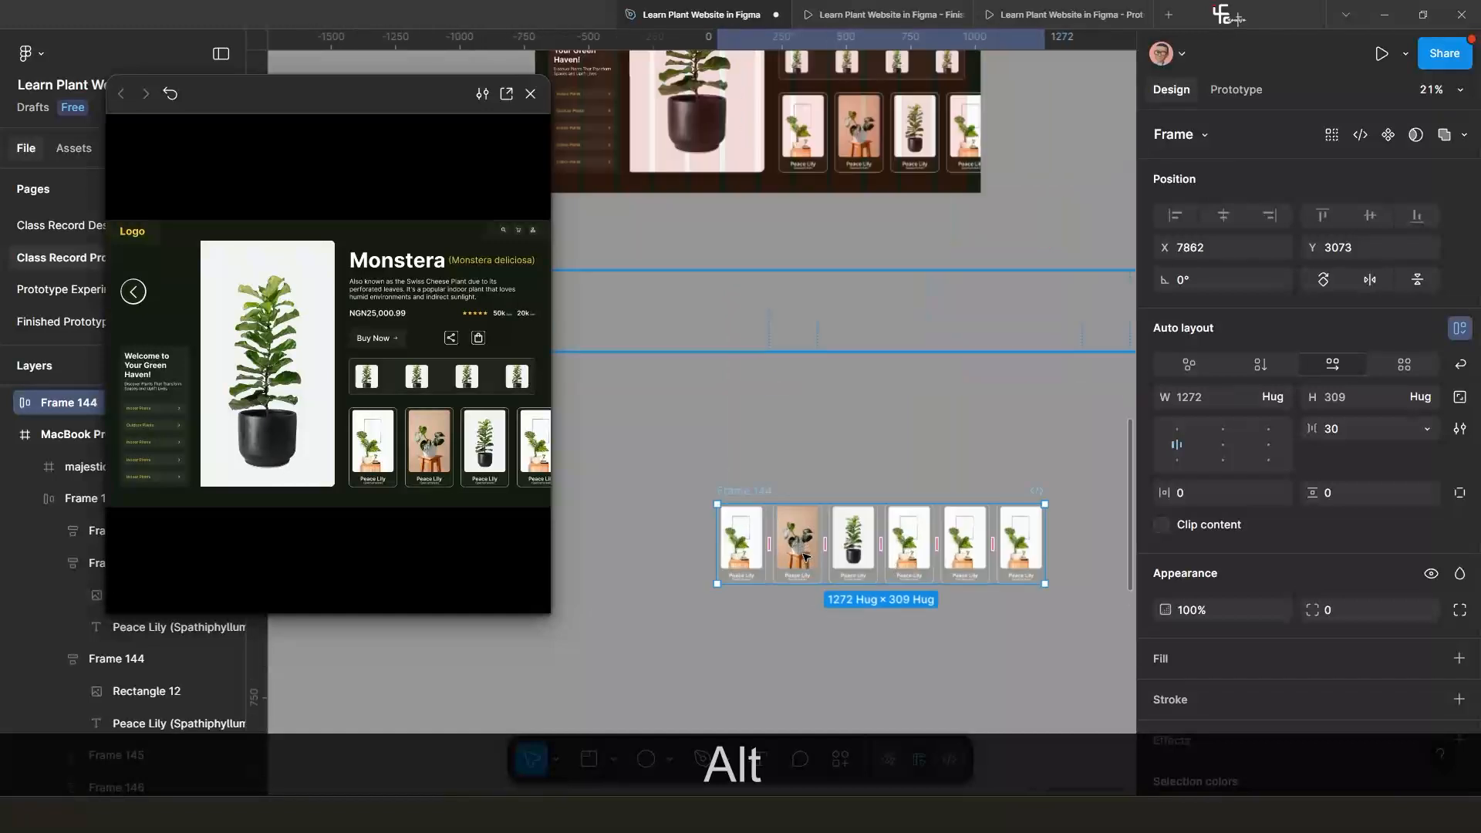
Wrap the duplicated card row in its own frame with Frame selection, and close the prototype preview.
scroll(805, 557, "up", 3)
right_click(813, 401)
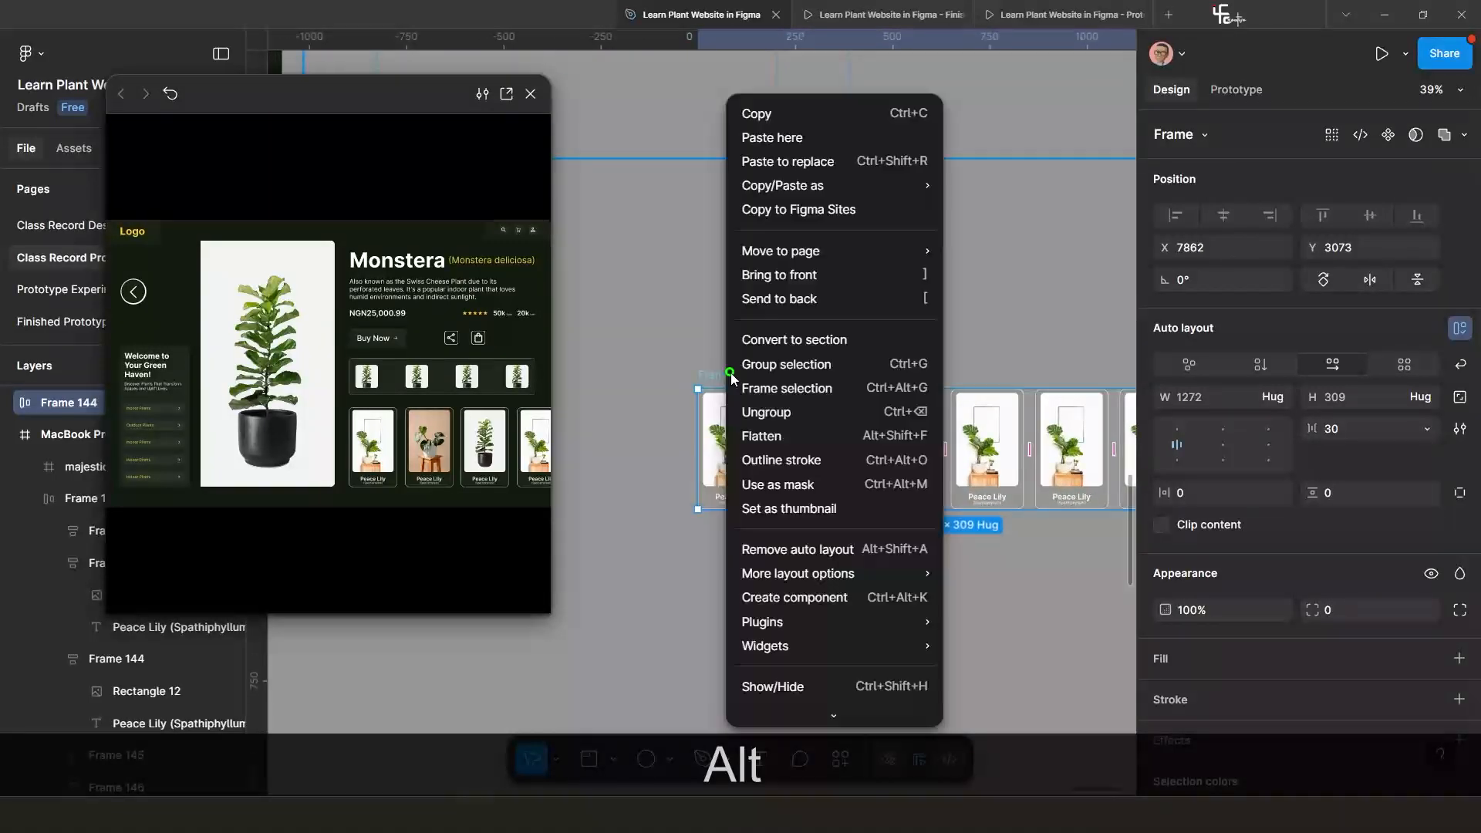
left_click(797, 393)
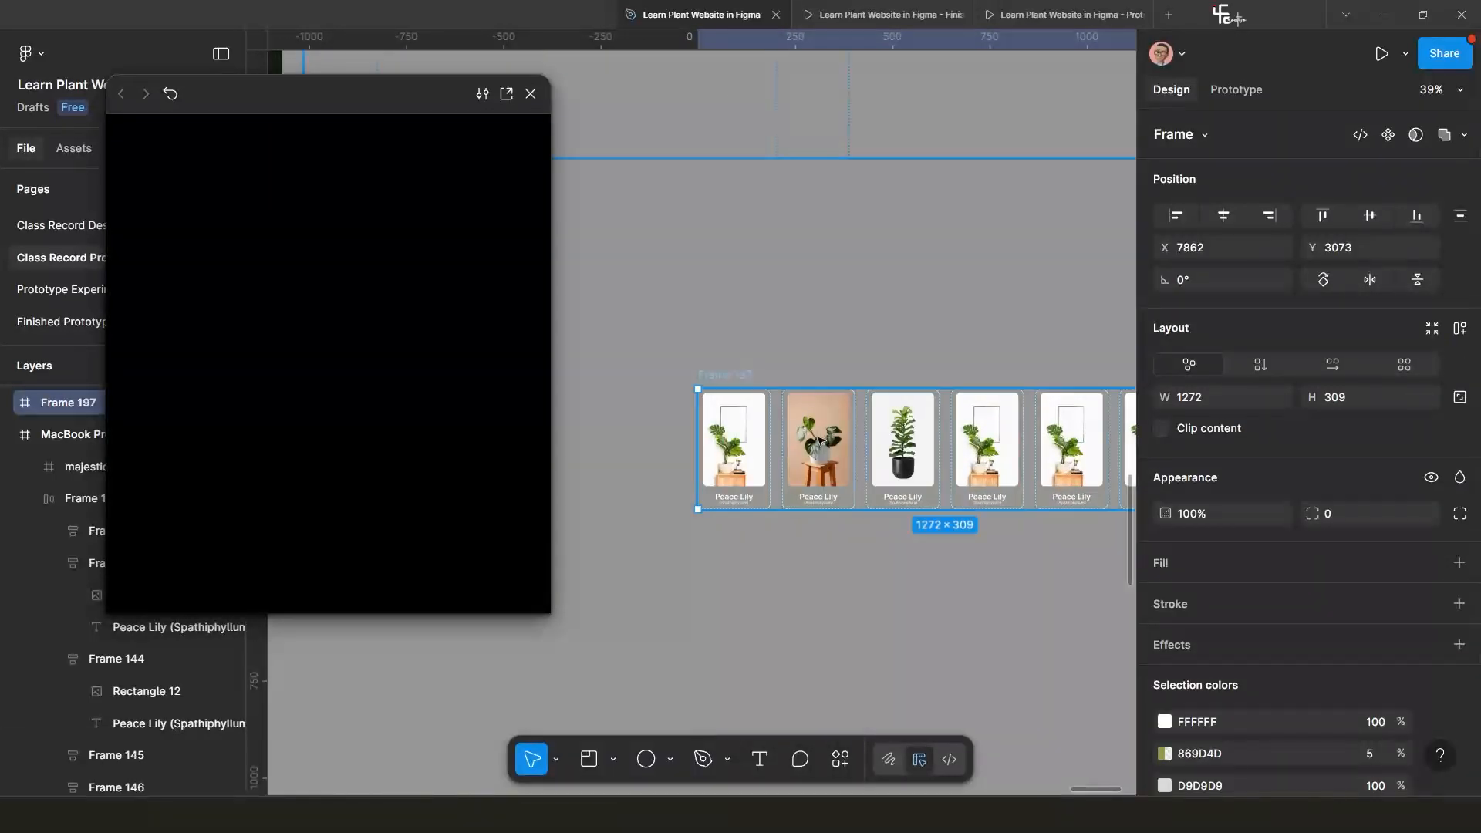
scroll(832, 464, "down", 2)
scroll(832, 463, "up", 1)
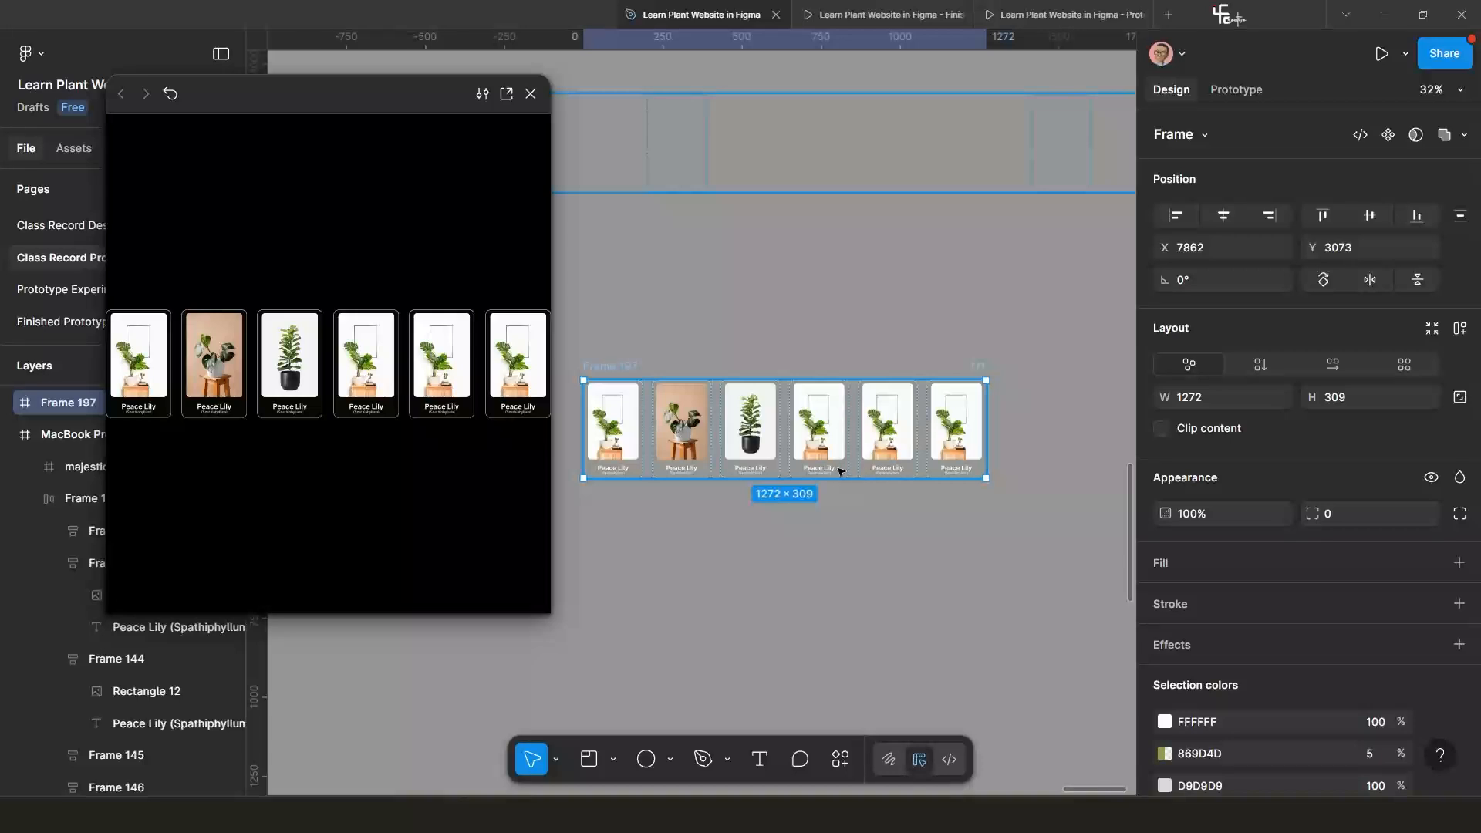
scroll(841, 472, "down", 1)
left_click(538, 98)
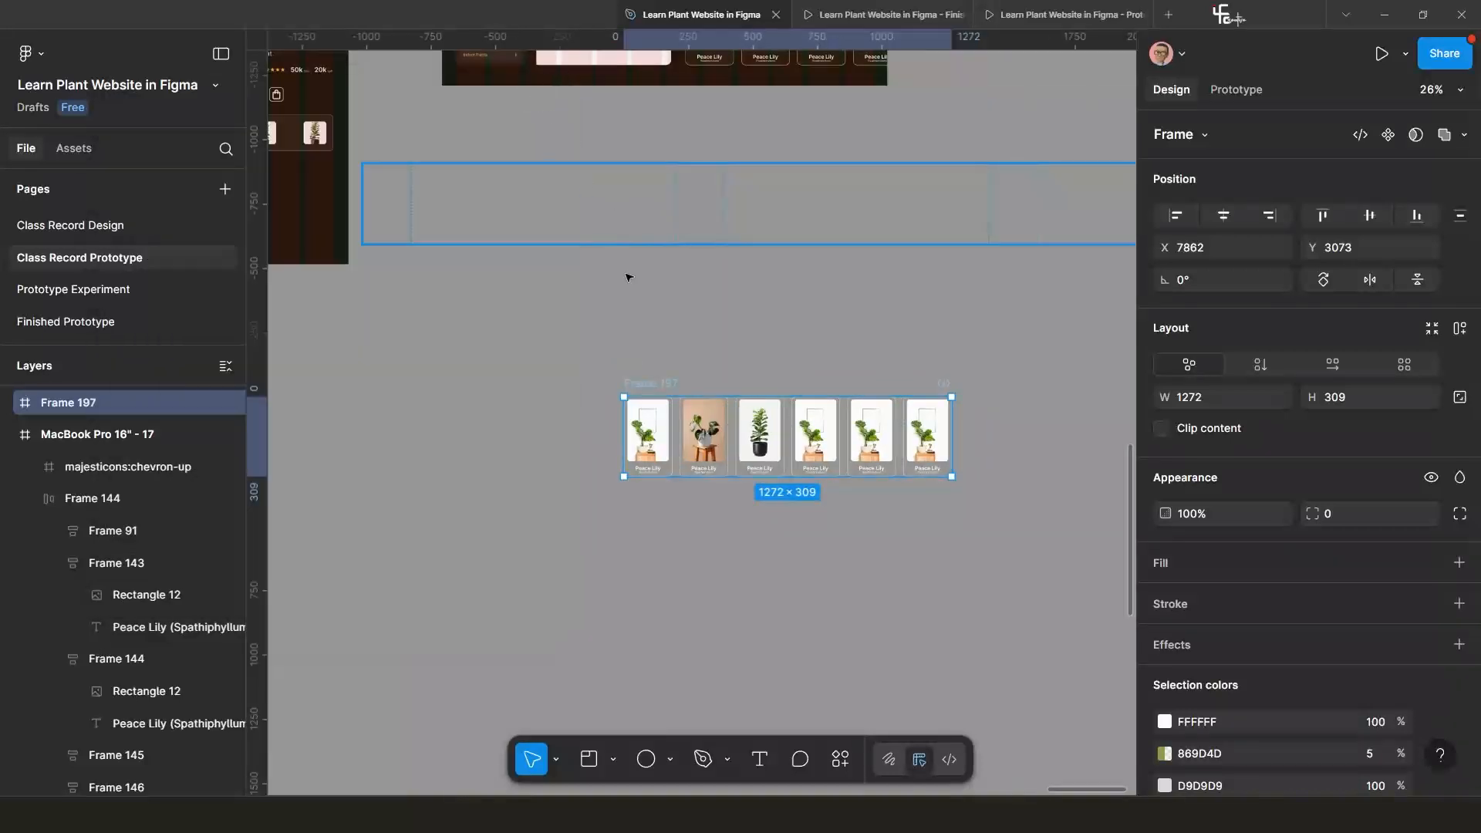
Copy the newly framed card row and paste it to replace the original card row in MacBook Pro 16" - 17.
scroll(721, 460, "down", 2)
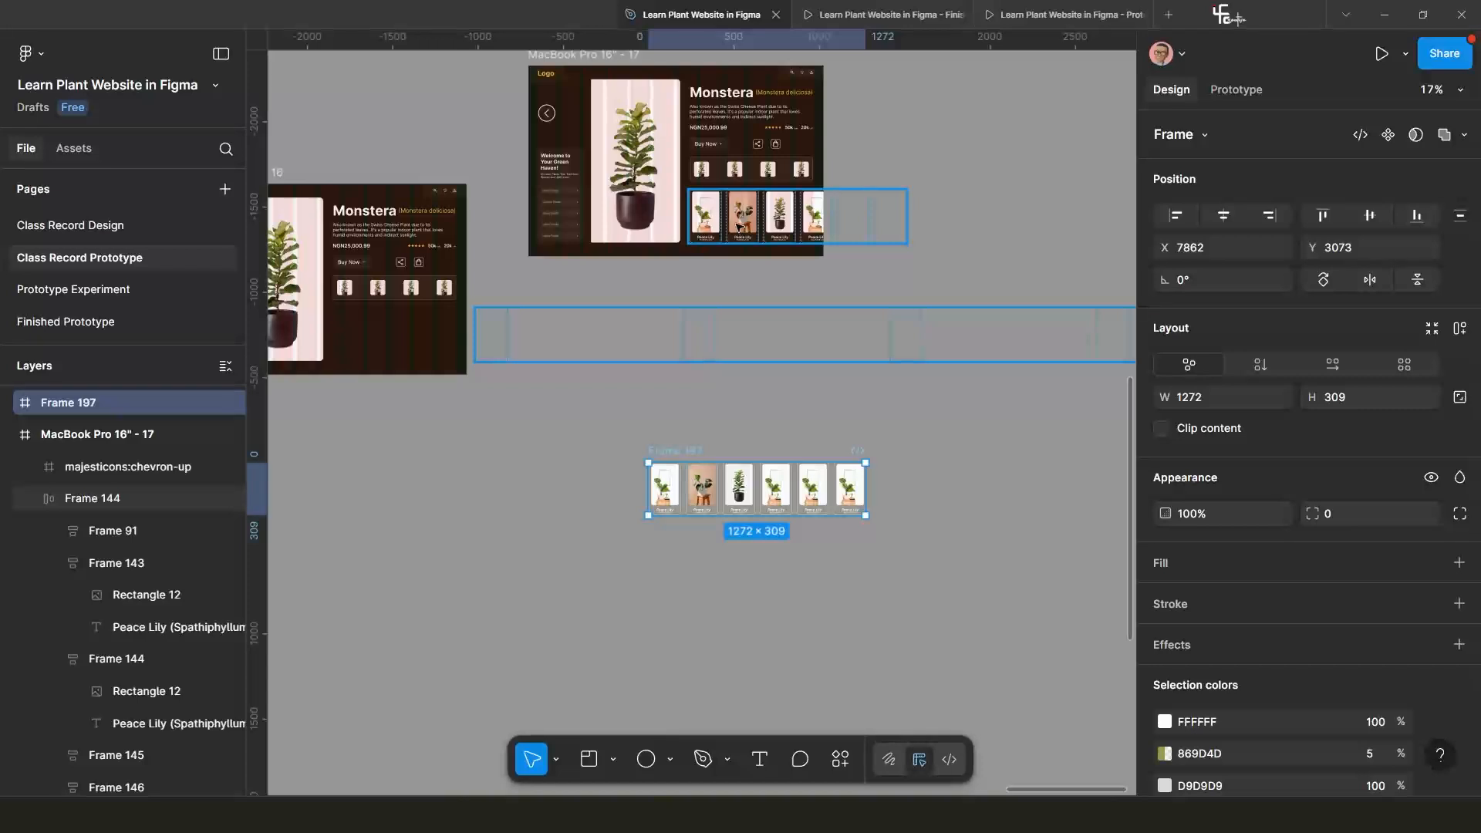
left_click(739, 228)
left_click(672, 457)
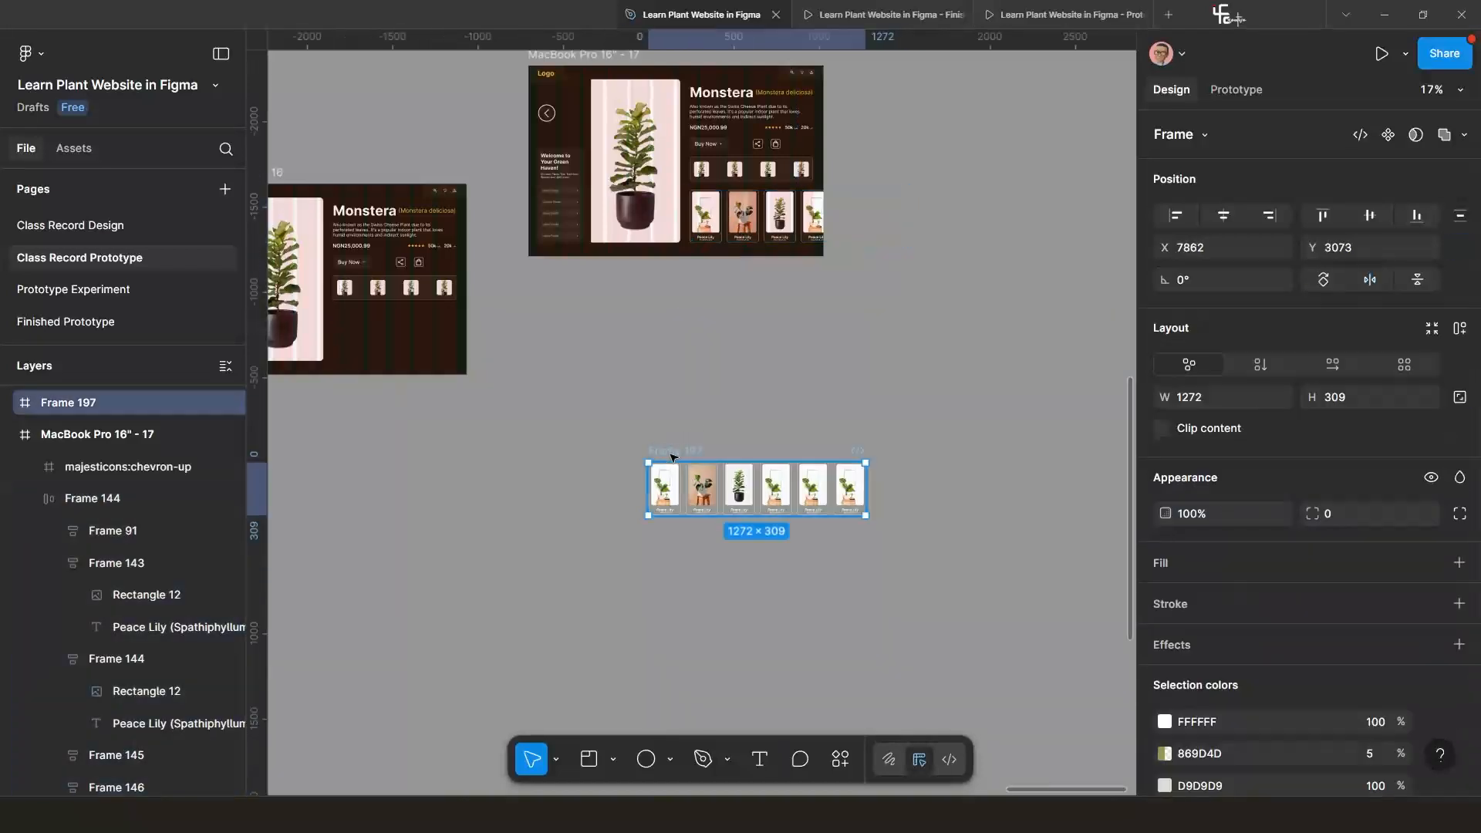
key("ctrl")
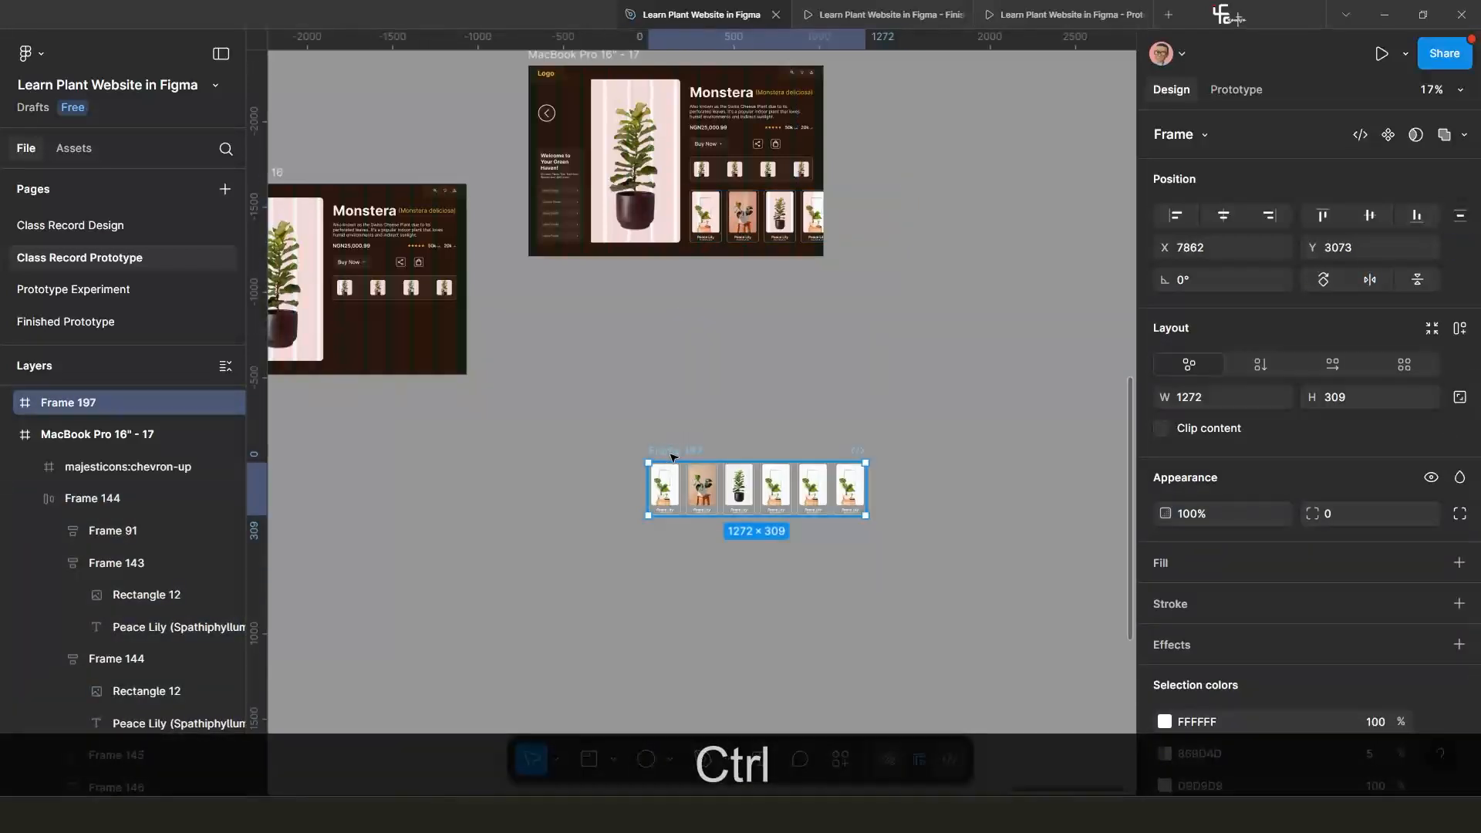
key("ctrl+c")
key("ctrl+c")
left_click(741, 210)
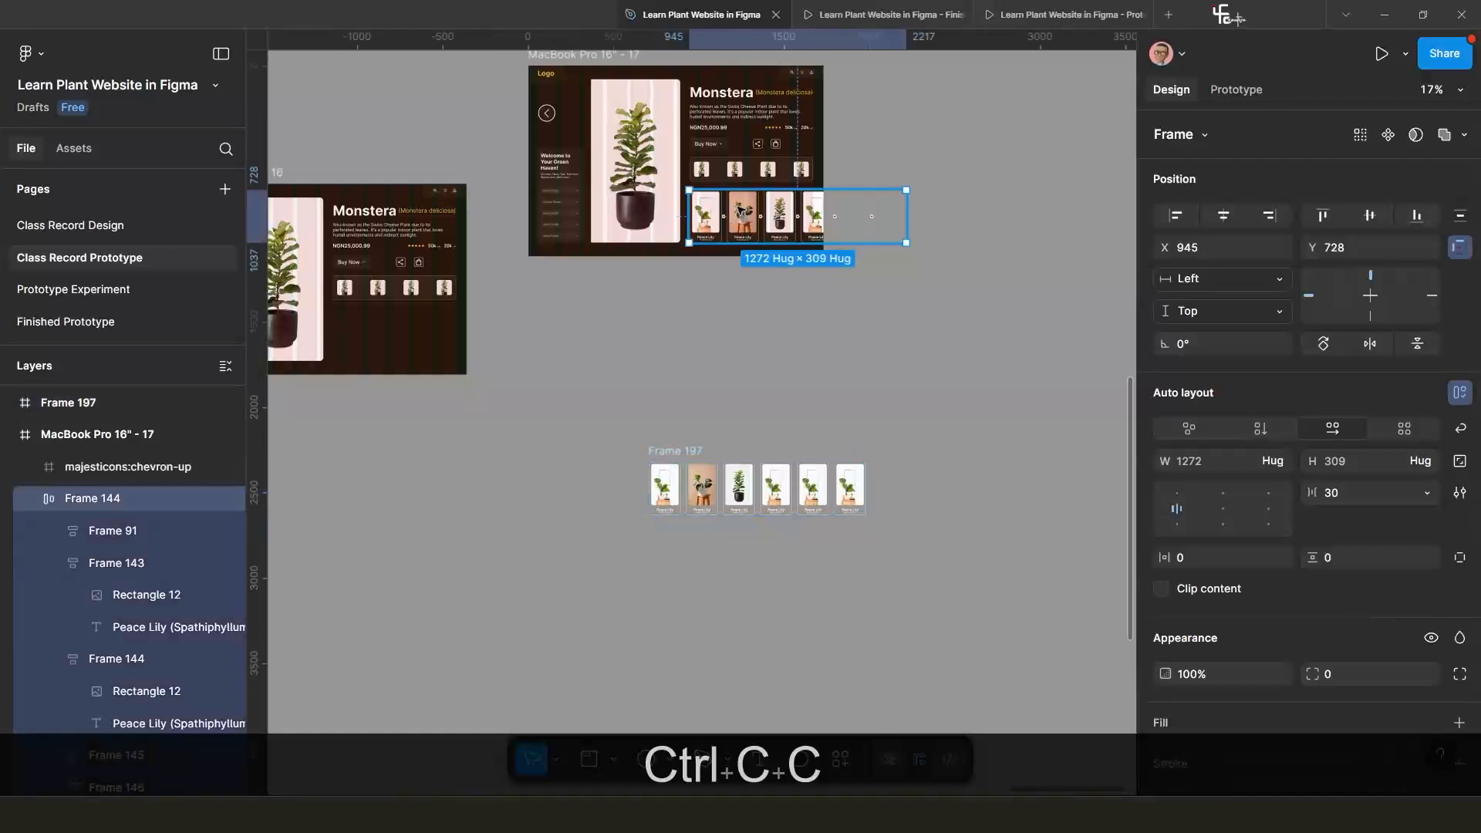
key("ctrl")
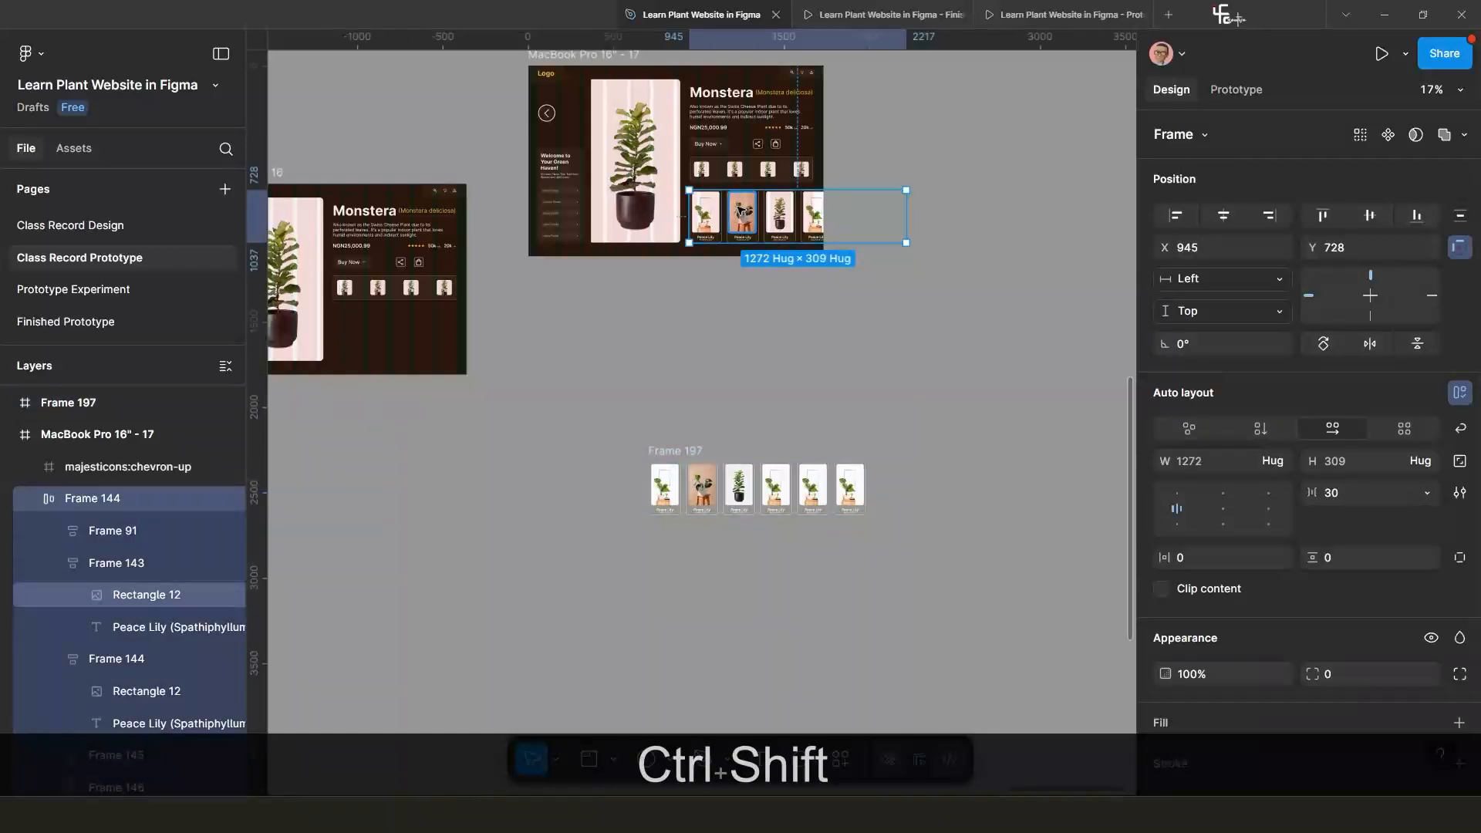
key("ctrl+shift+r")
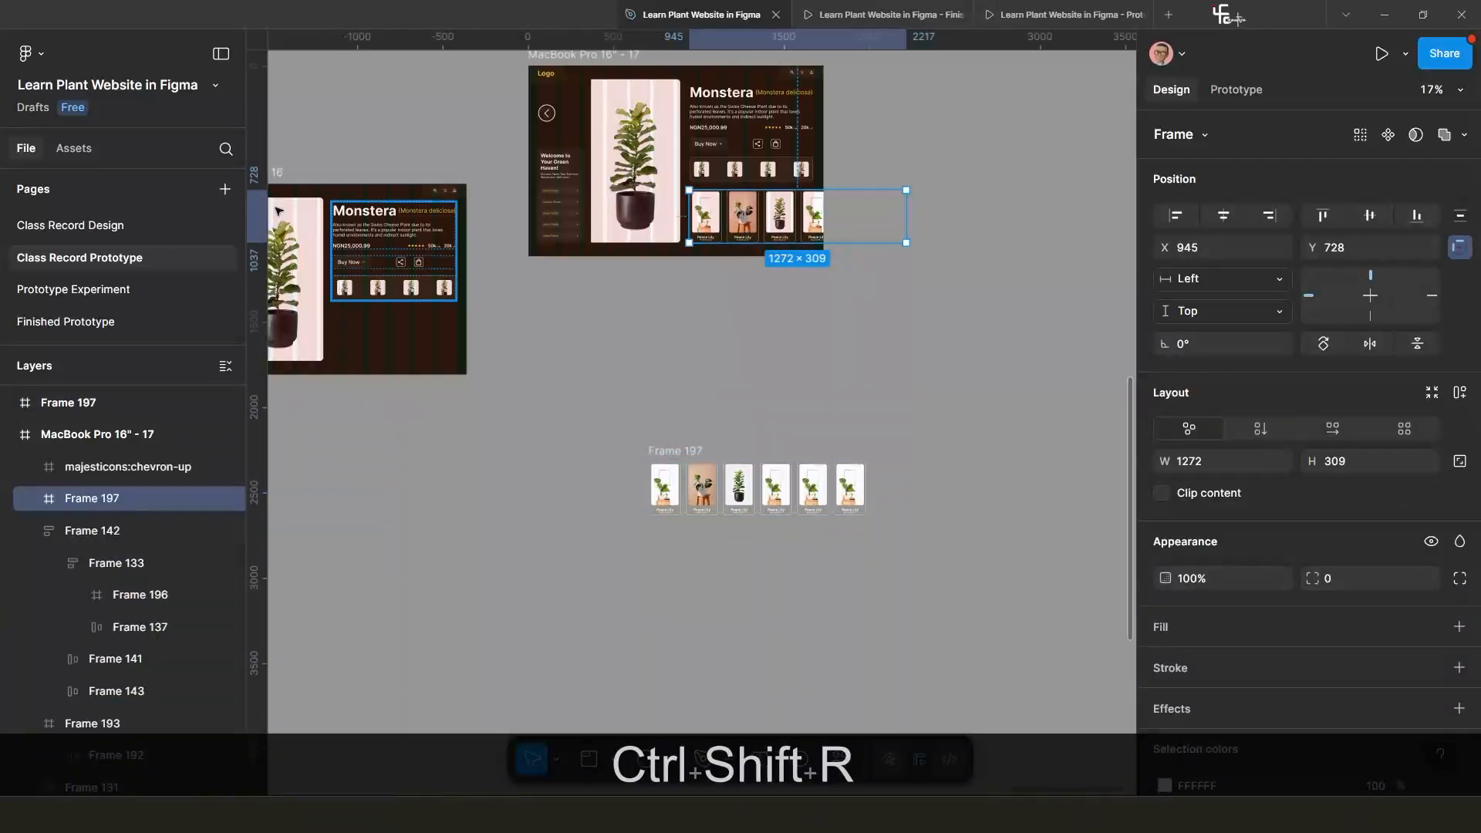
Turn off Clip content for MacBook Pro 16" - 16 and delete its widely spaced card row.
scroll(332, 193, "left", 2)
left_click(345, 176)
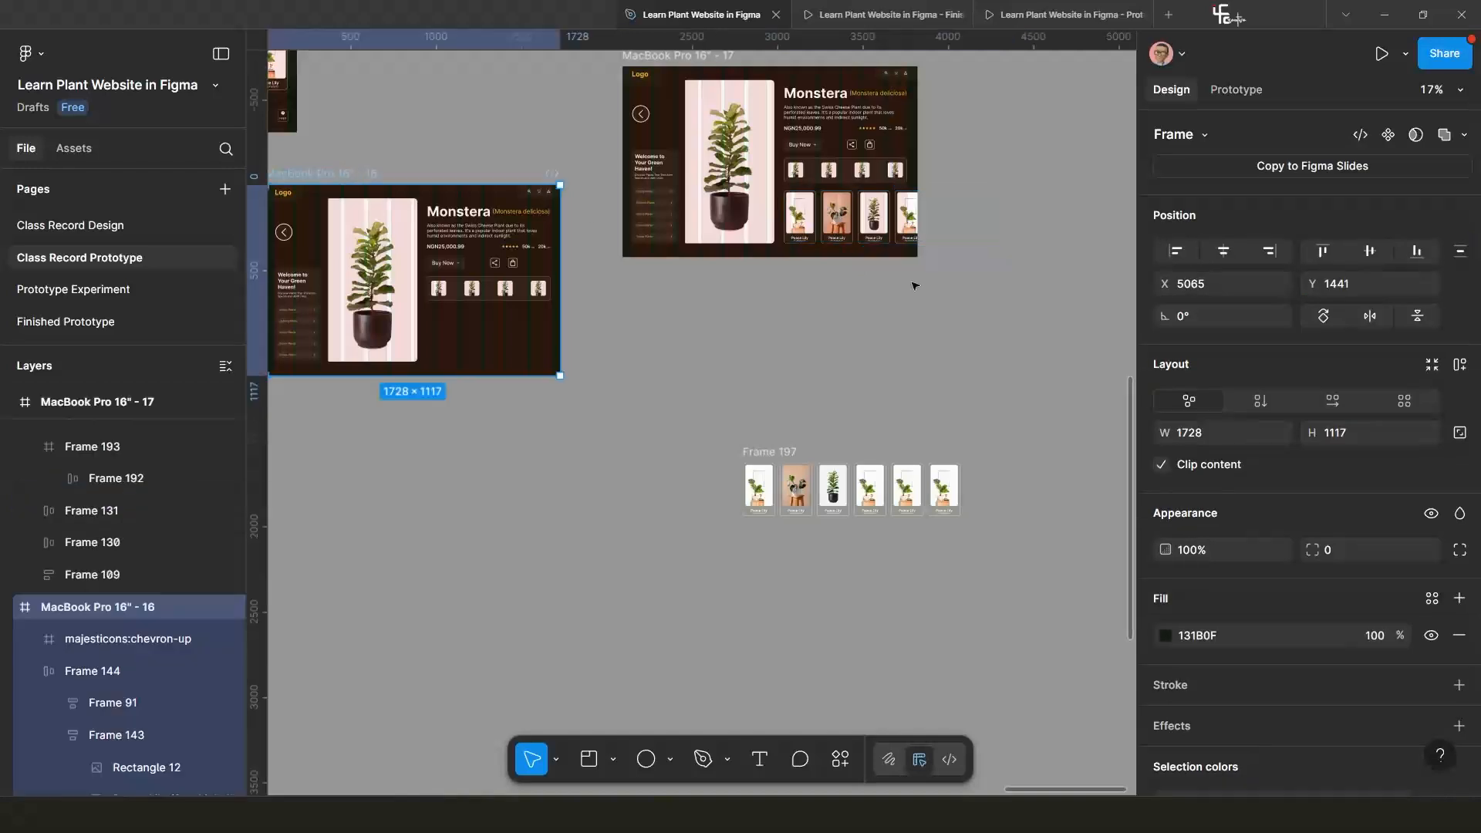
left_click(1169, 469)
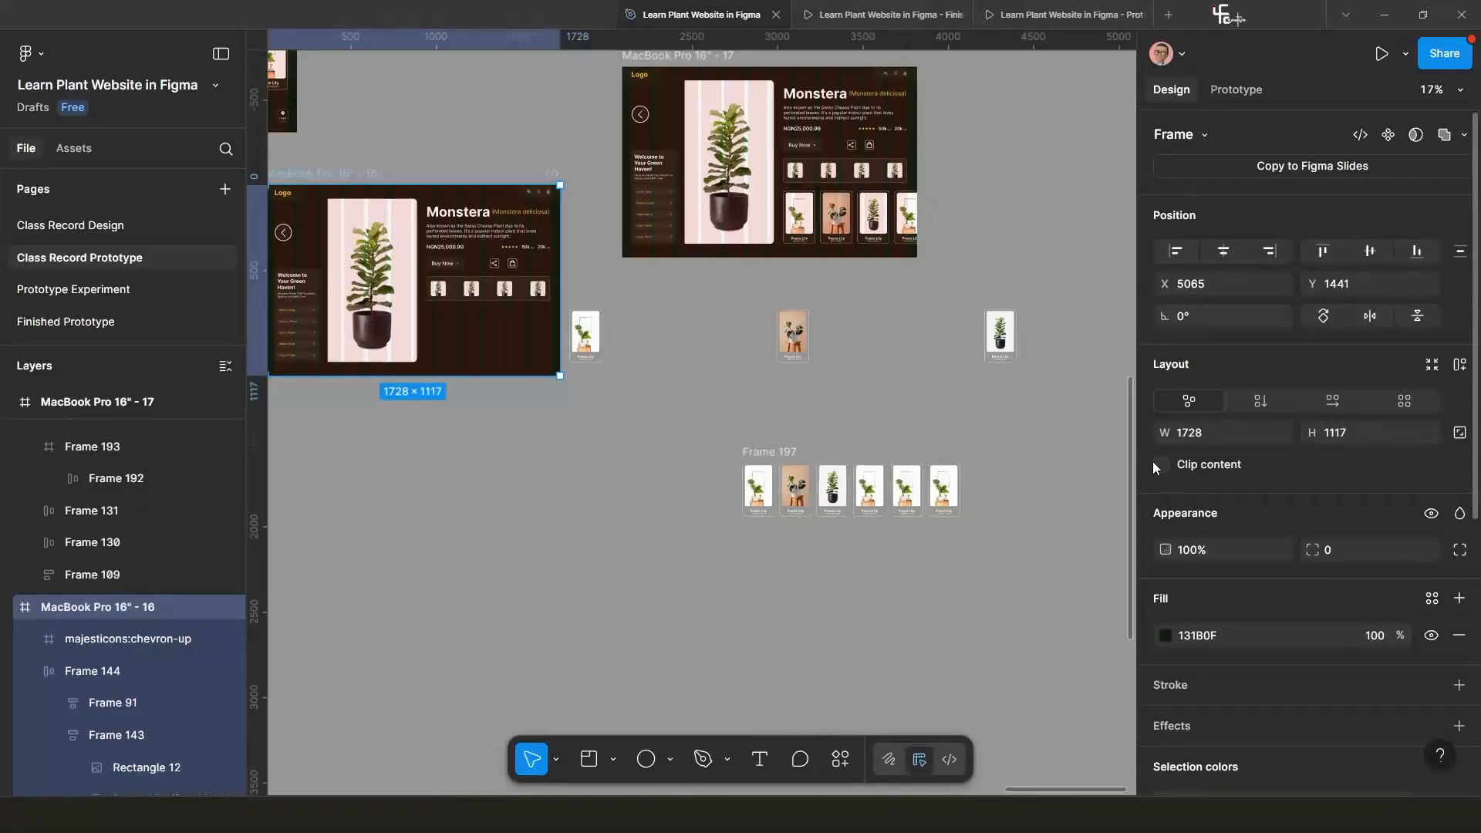
left_click(590, 345)
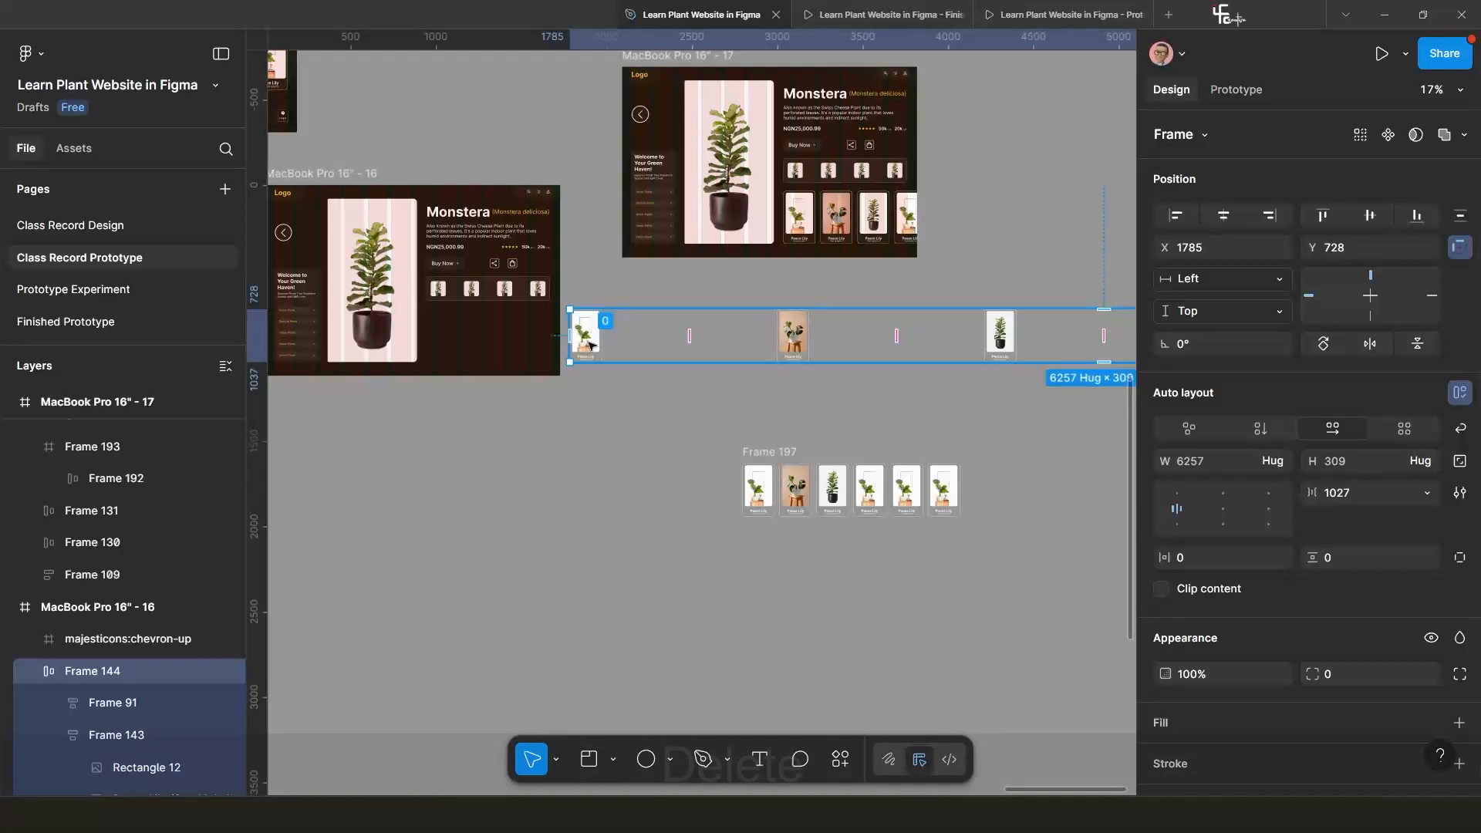
key("Delete")
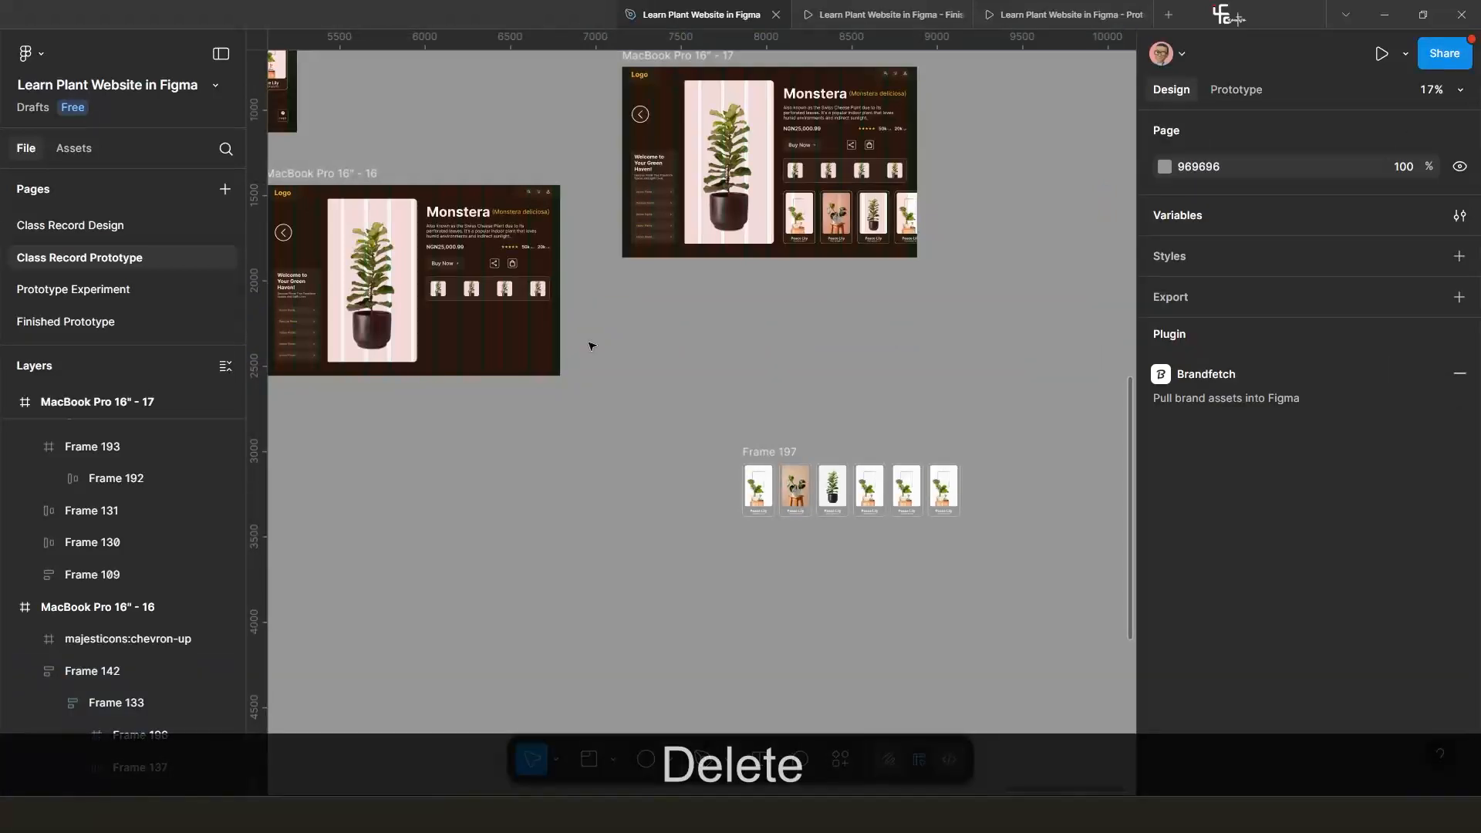
Paste the framed card row into MacBook Pro 16" - 16 and place it below the thumbnails at about X 909, Y 770.
left_click(345, 176)
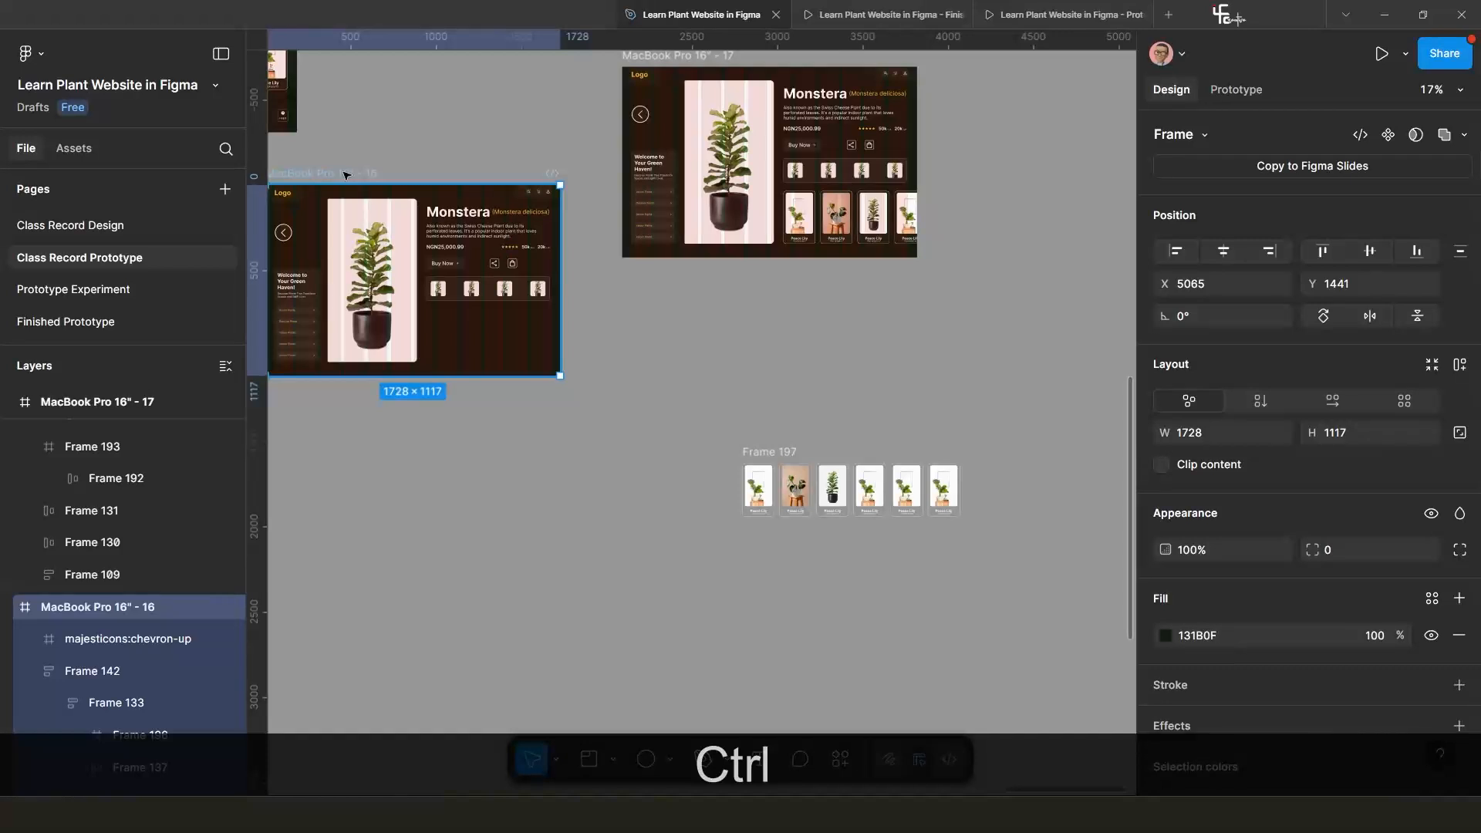
key("ctrl+v")
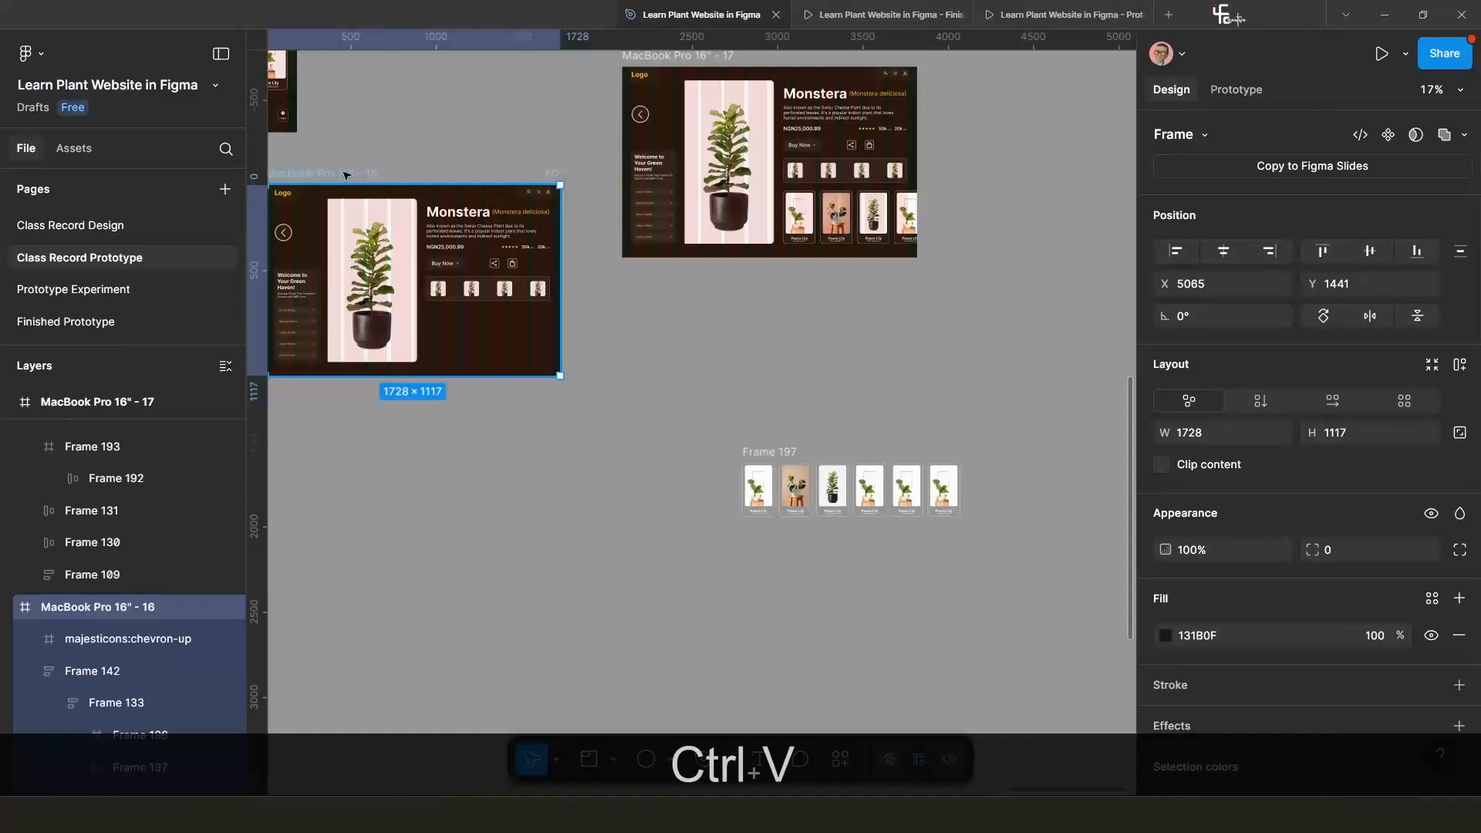
scroll(432, 287, "up", 3)
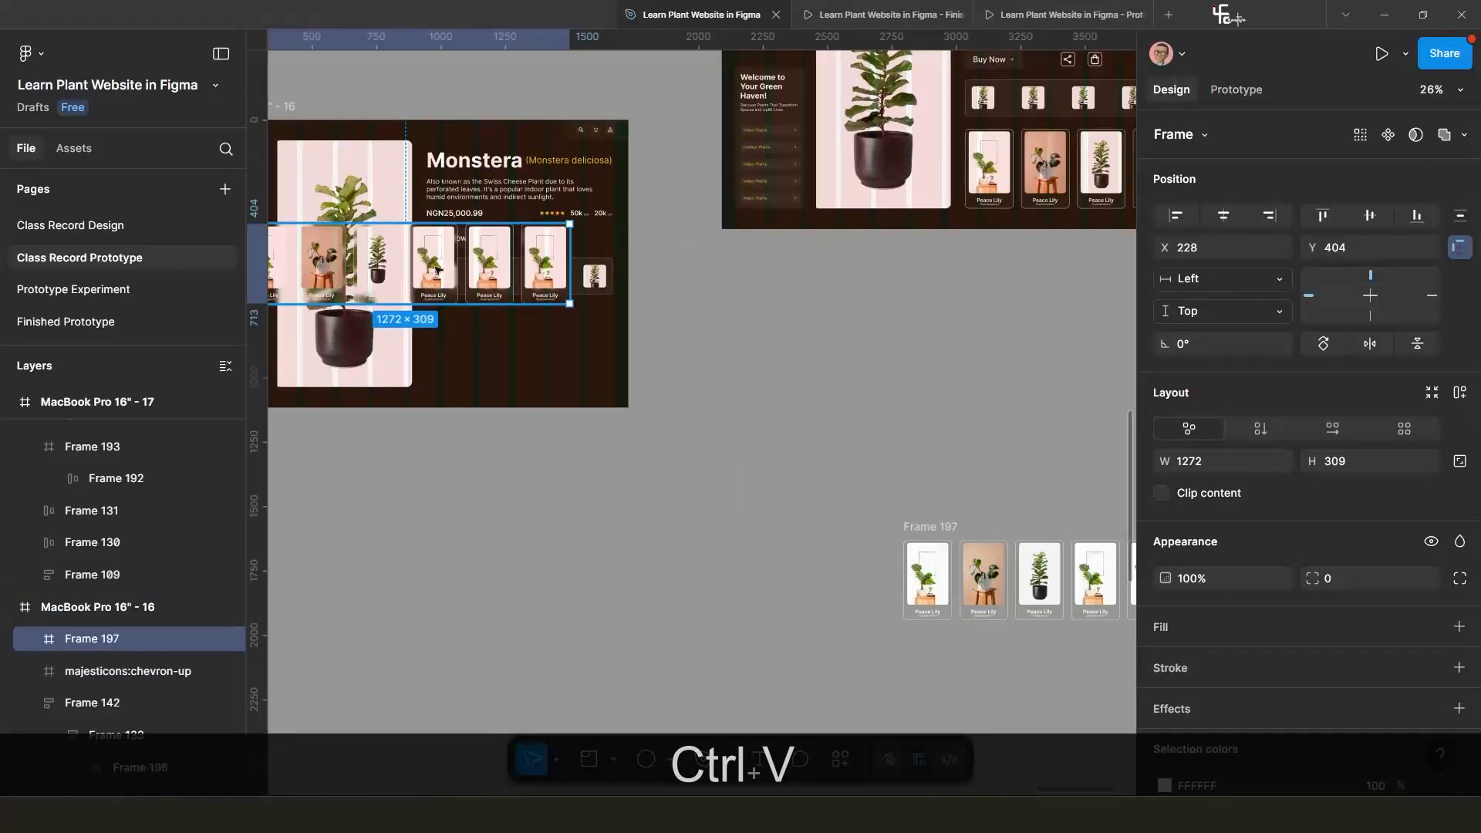
left_click_drag(437, 270, 614, 364)
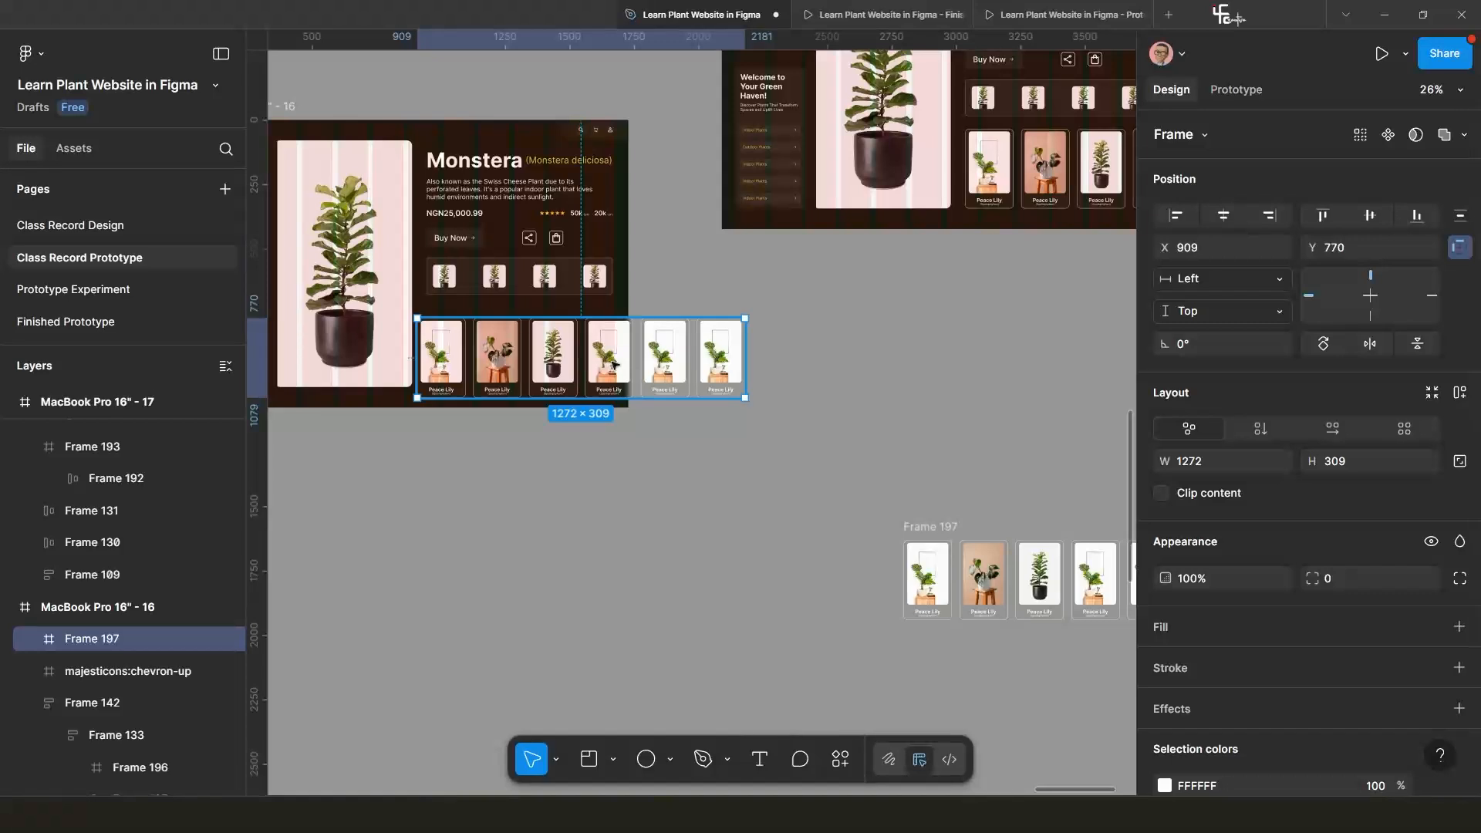
Undo the recent edits back to before the plant card row was framed as Frame 197 and copied between the screens.
scroll(614, 364, "down", 3)
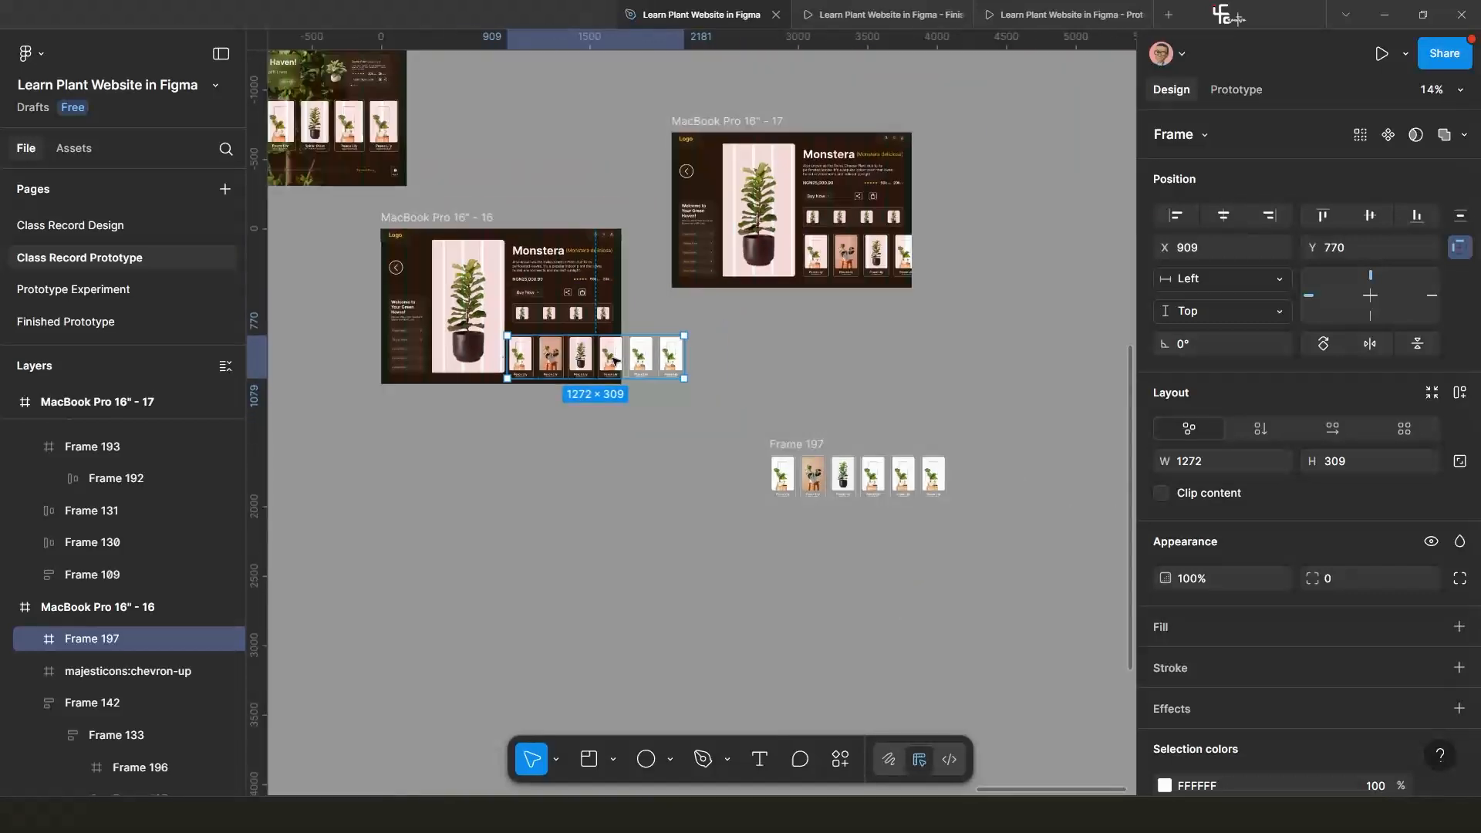
left_click(802, 449)
left_click(654, 364, "shift")
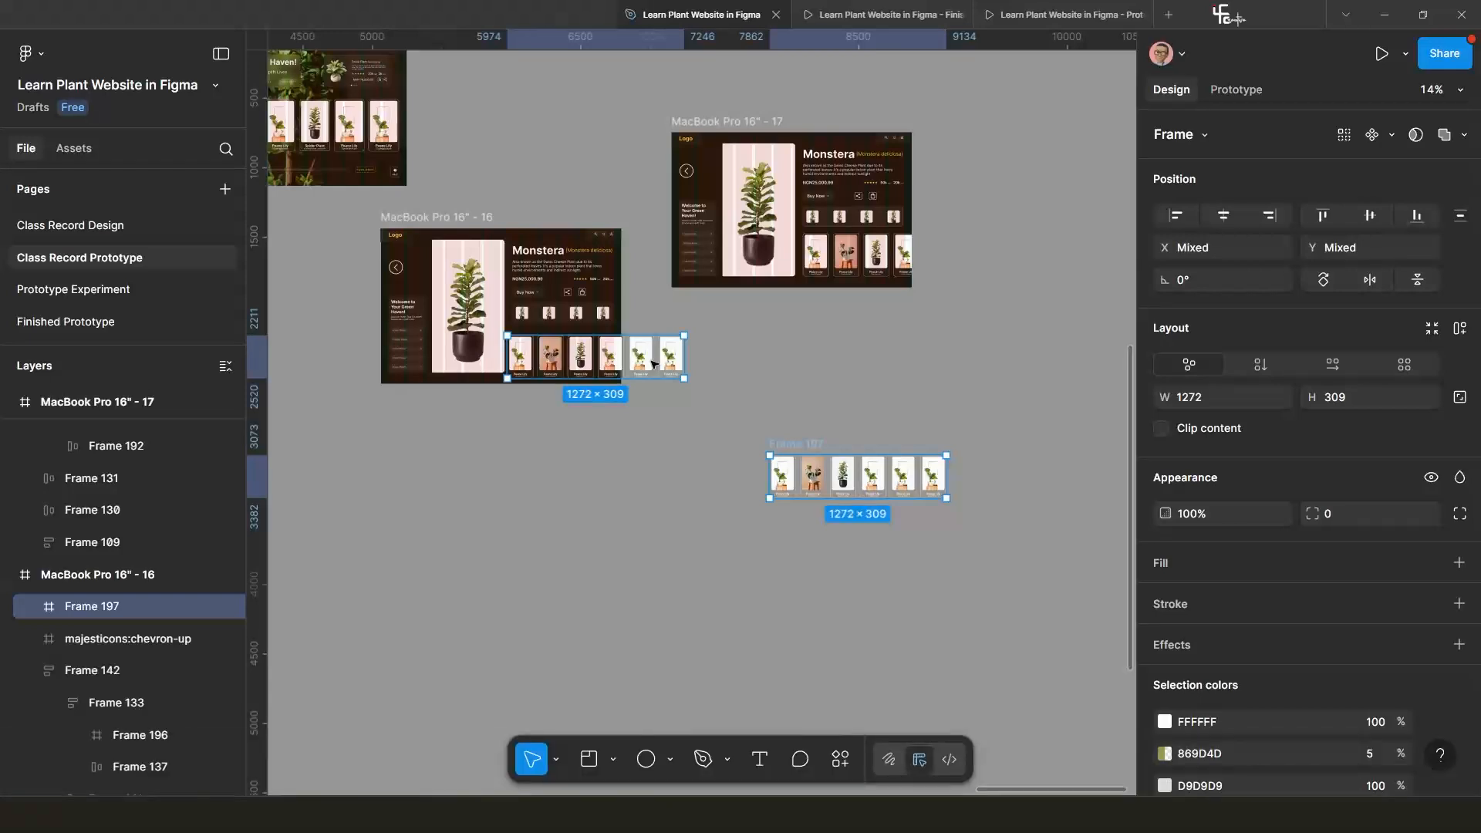
key("ctrl+z")
key("ctrl+z")
key("ctrl+z")
key("ctrl+z")
key("ctrl+z")
key("ctrl+z")
key("ctrl+z")
key("ctrl+z")
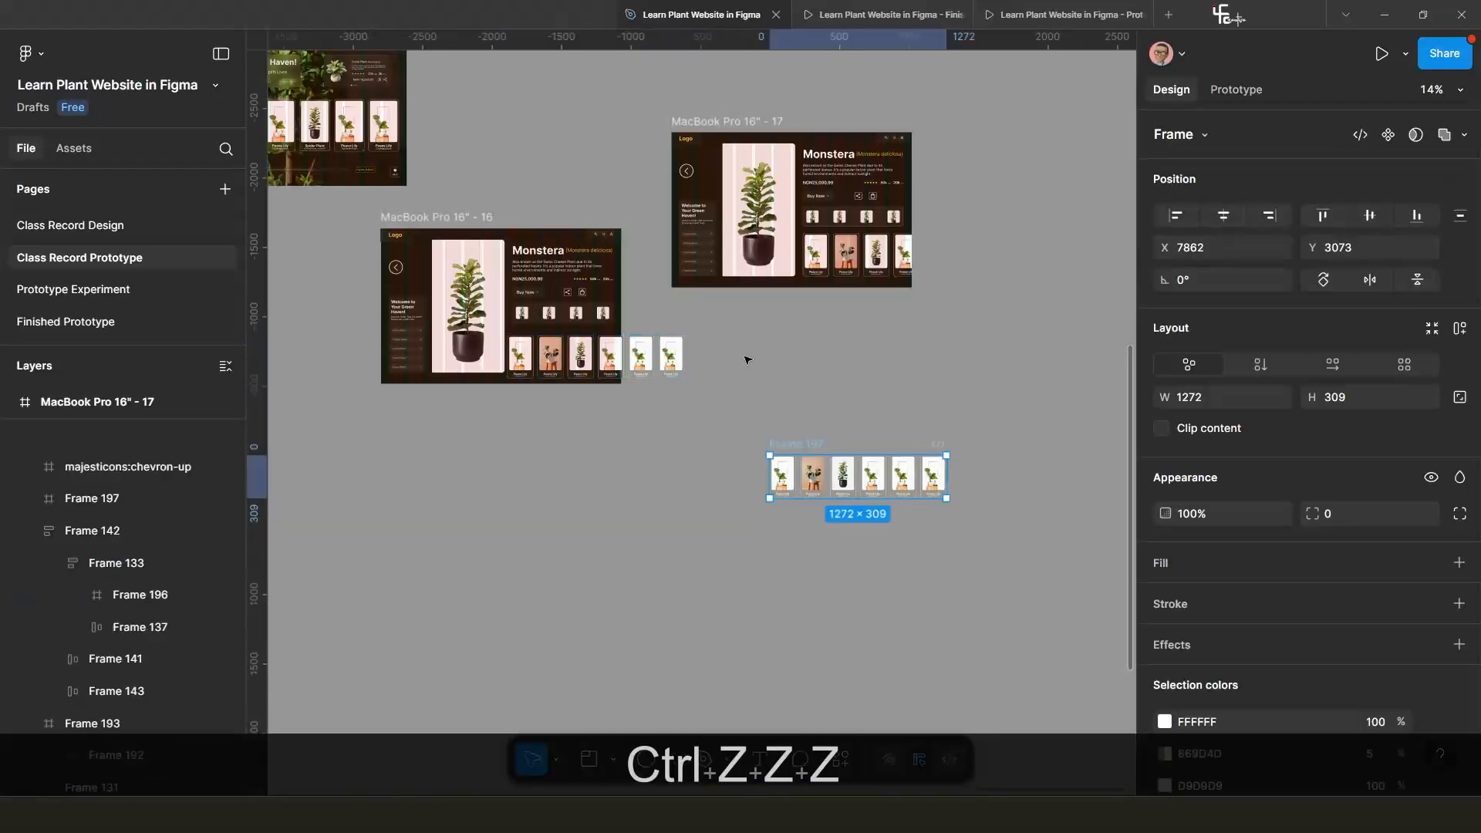
key("ctrl+z")
key("ctrl+z")
key("ctrl+z")
key("ctrl+z")
key("ctrl+z")
key("ctrl+z")
key("ctrl+z")
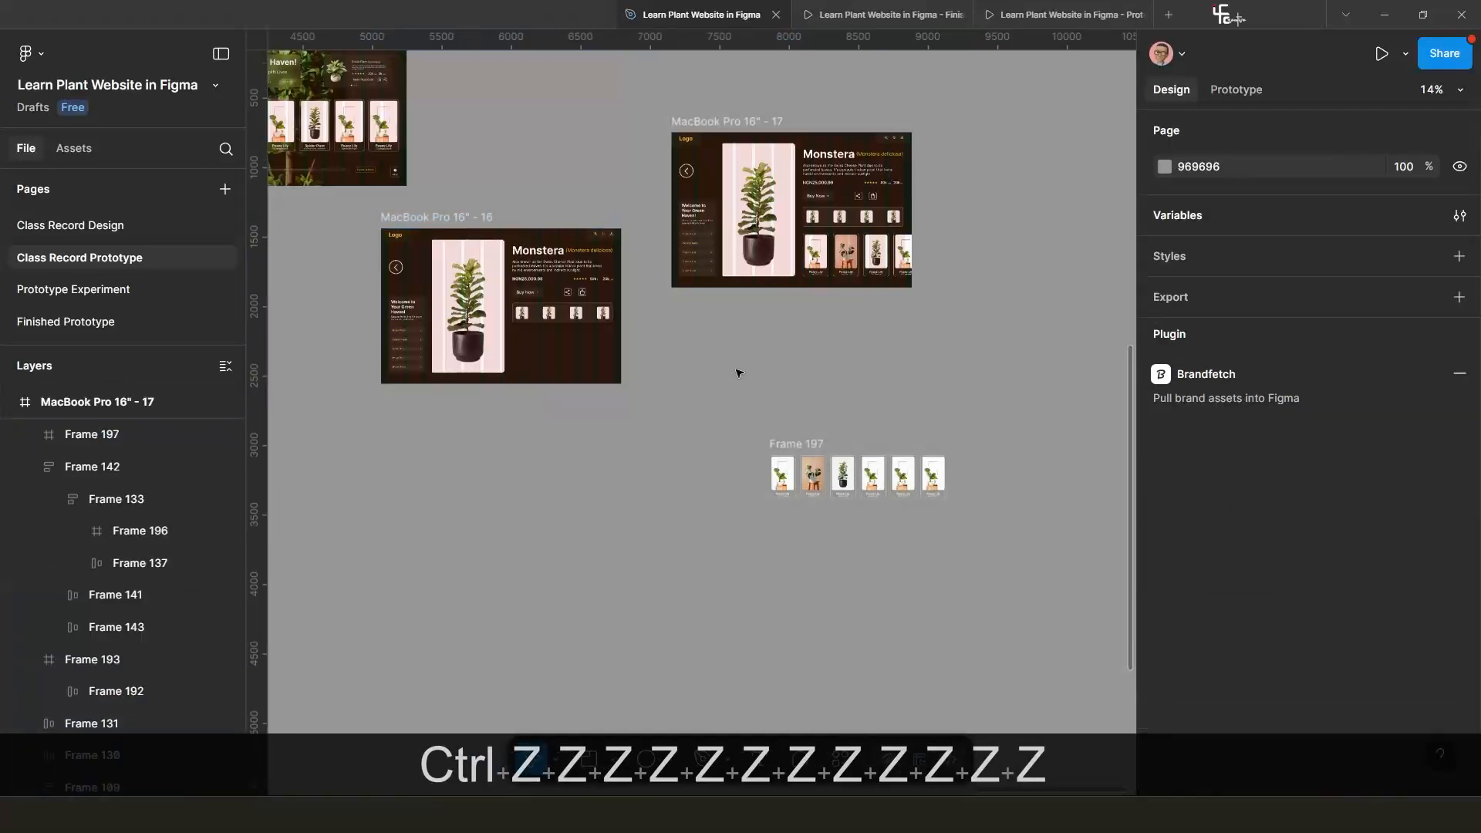
key("ctrl+z")
key("ctrl+z")
key("ctrl+z")
key("ctrl+z")
key("ctrl+z")
key("ctrl+z")
key("ctrl+z")
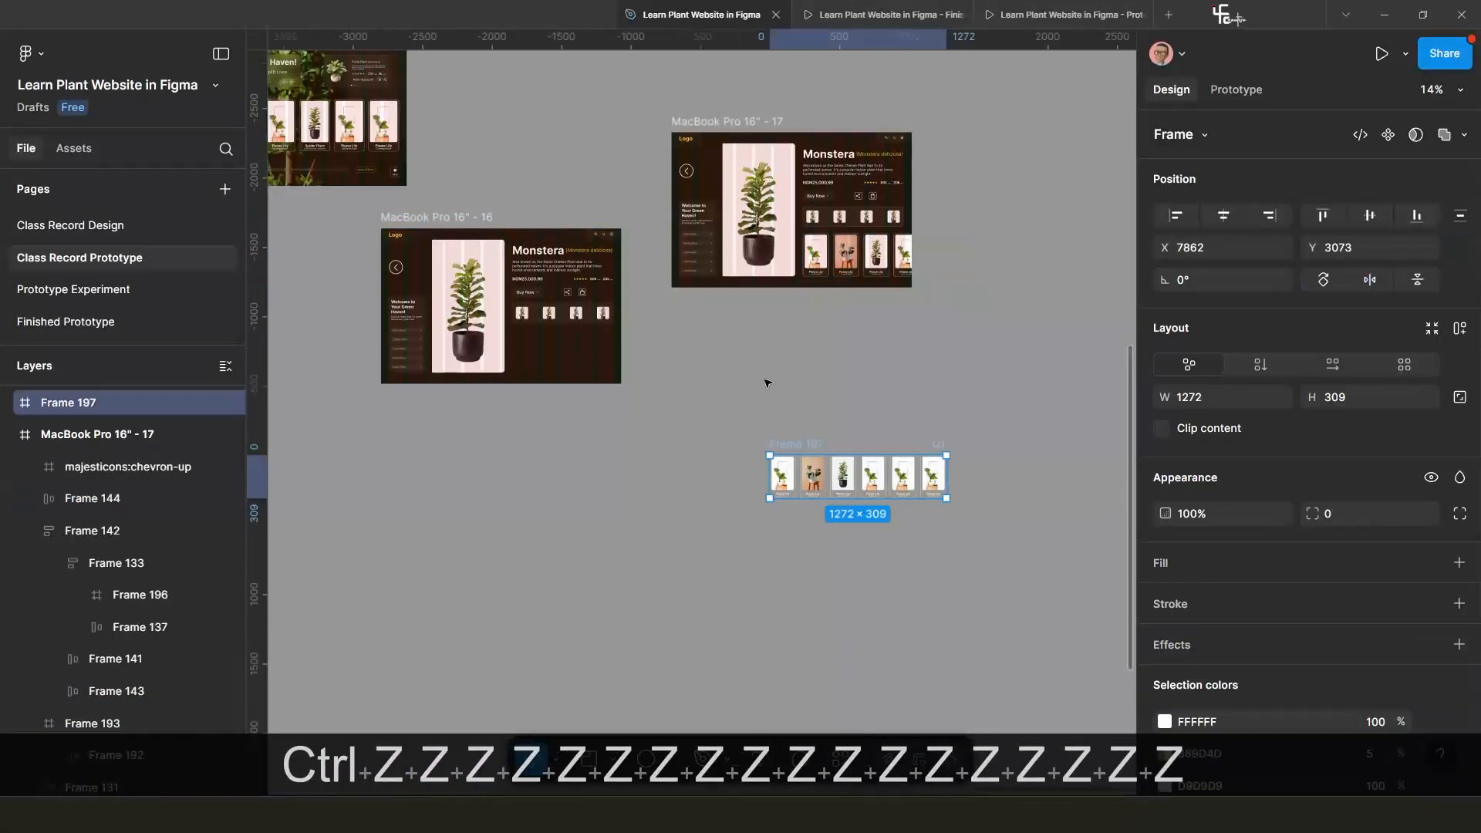
key("ctrl+z")
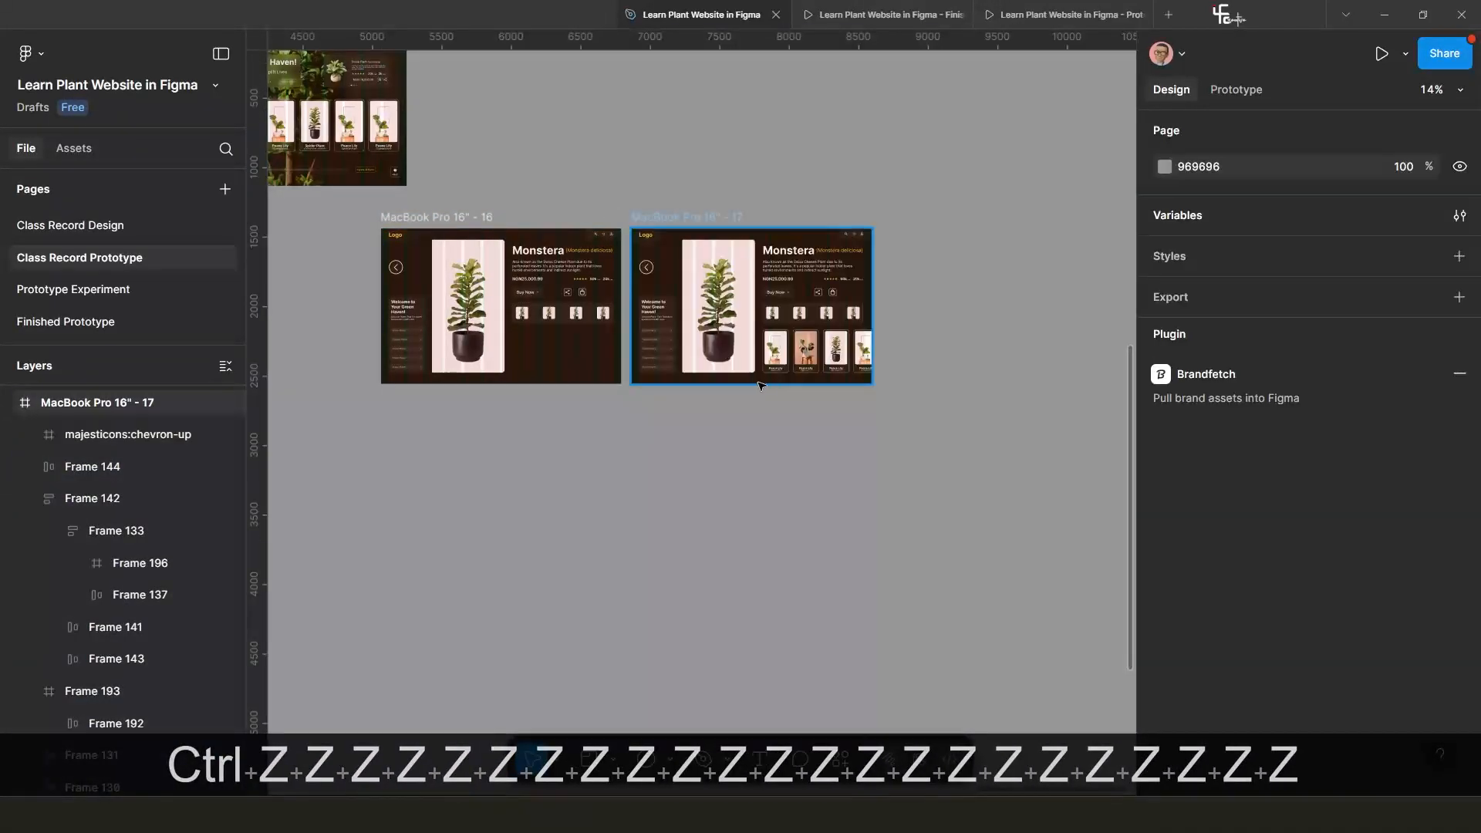
key("ctrl+z")
key("ctrl+z")
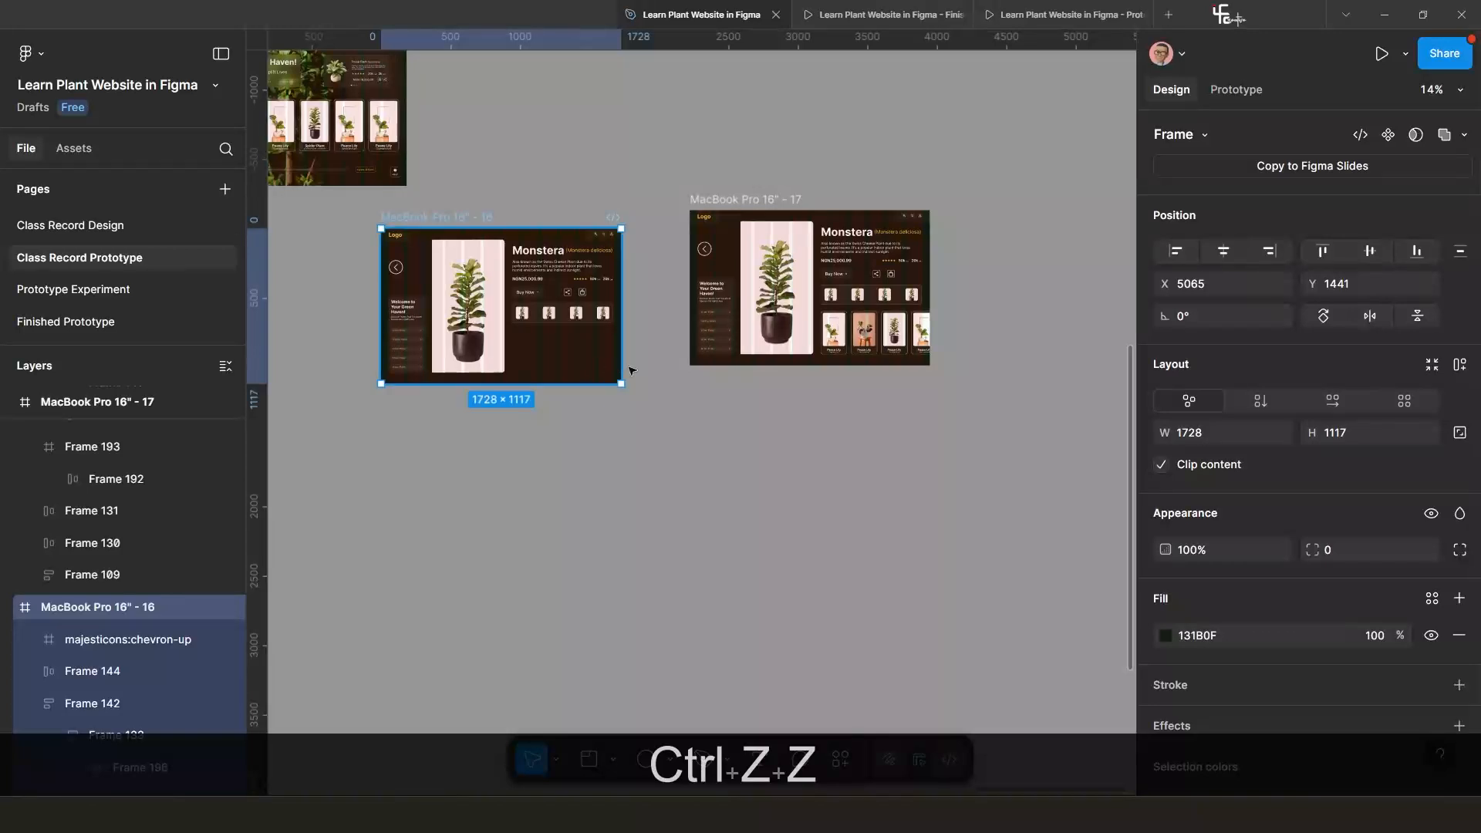
Examine the plant card rows (Frame 144) belonging to MacBook Pro 16" - 16 and MacBook Pro 16" - 17.
scroll(865, 363, "up", 3)
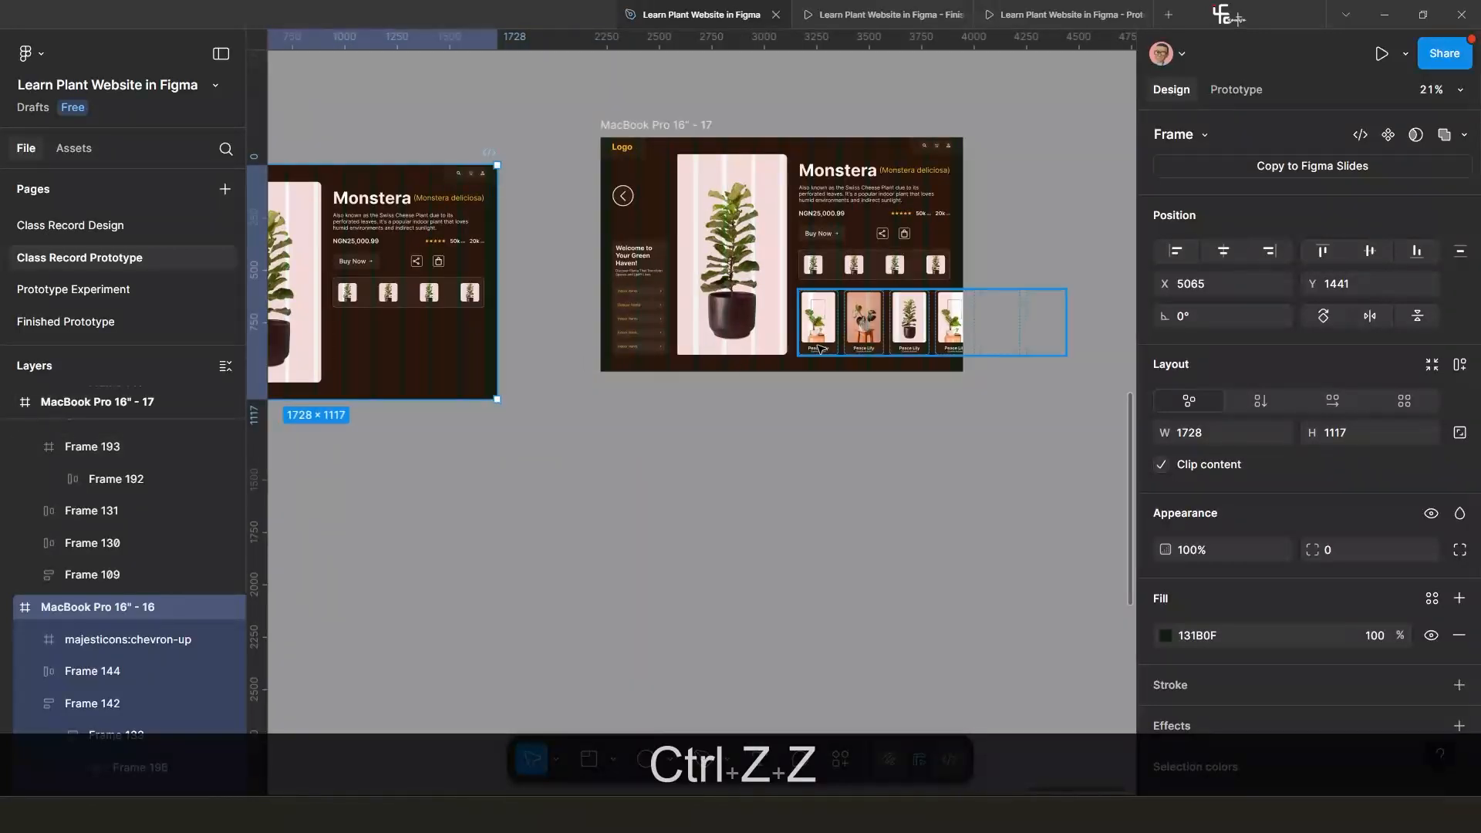
left_click(837, 330)
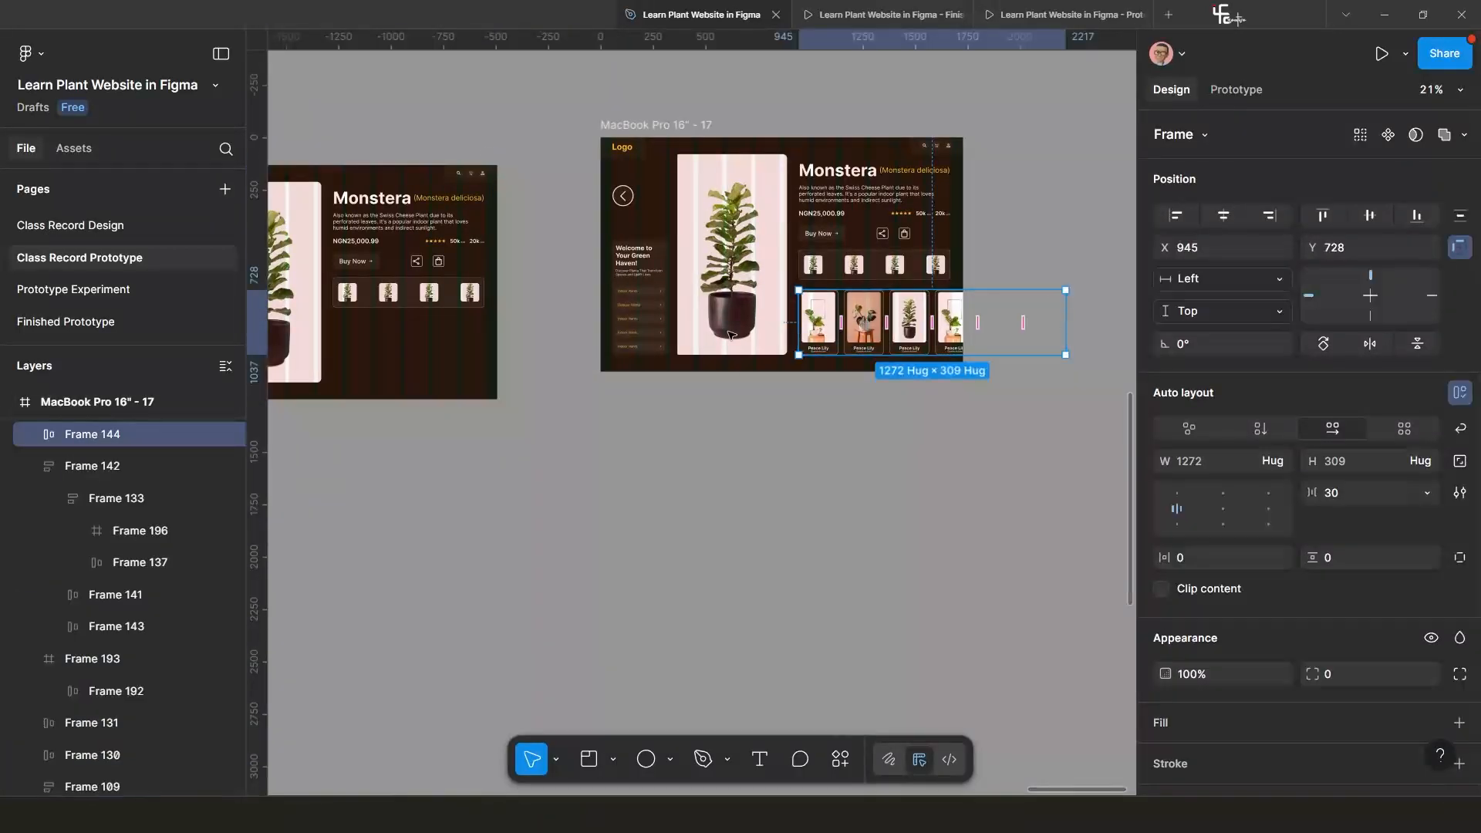
left_click_drag(512, 303, 692, 276)
left_click(382, 125)
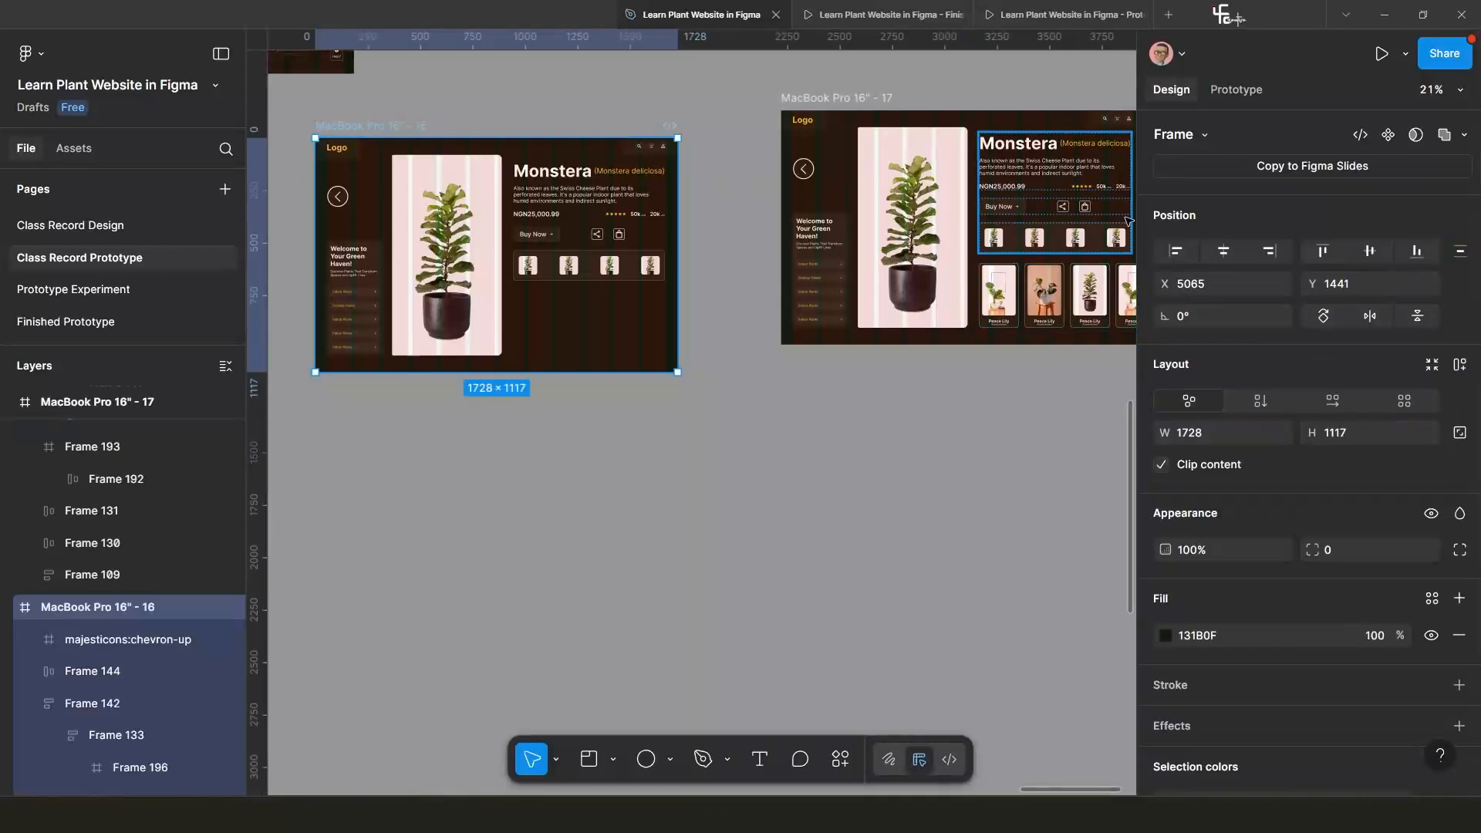
scroll(804, 427, "down", 1)
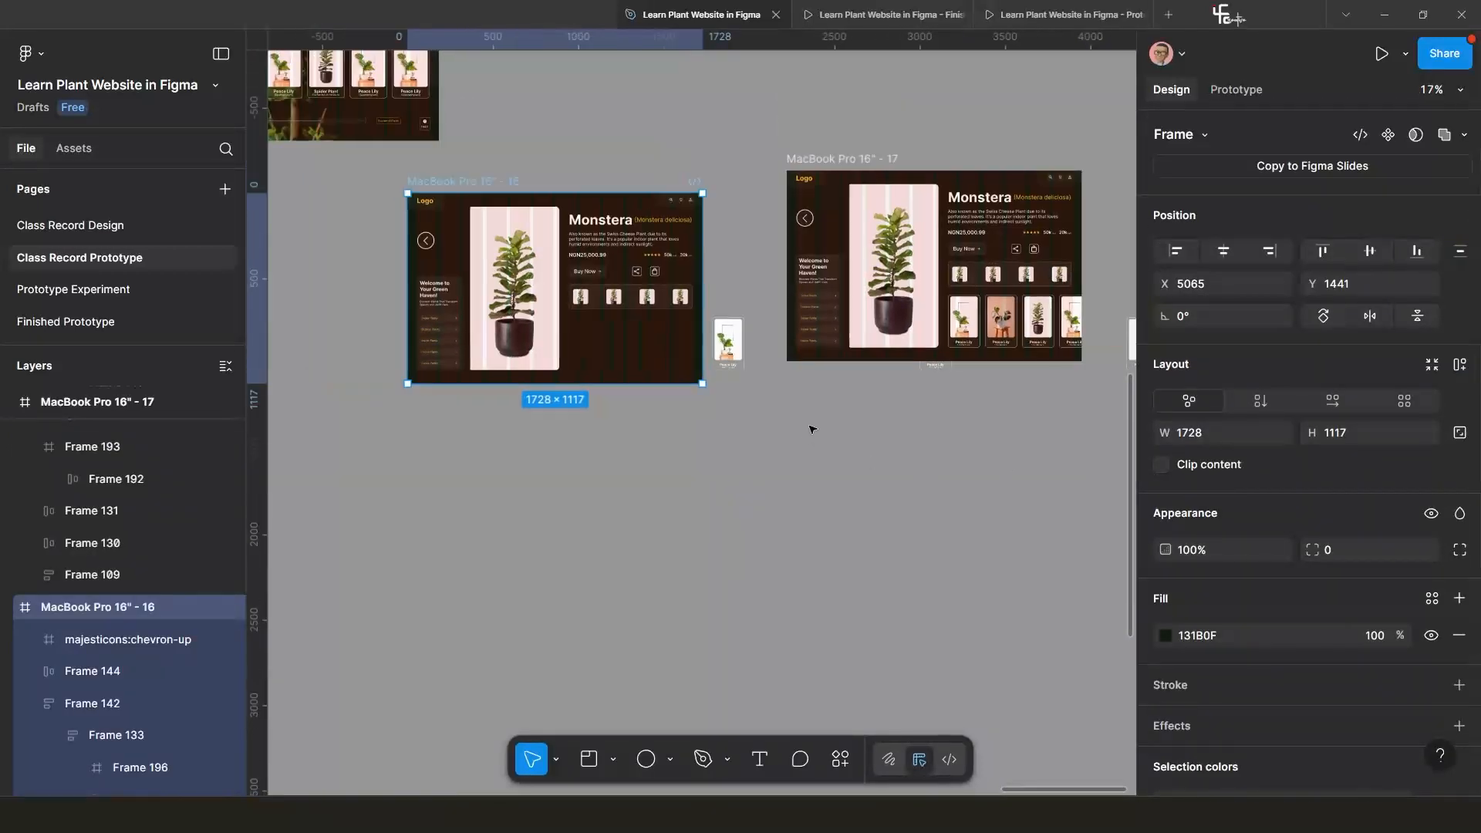
left_click_drag(806, 426, 730, 419)
left_click(648, 337)
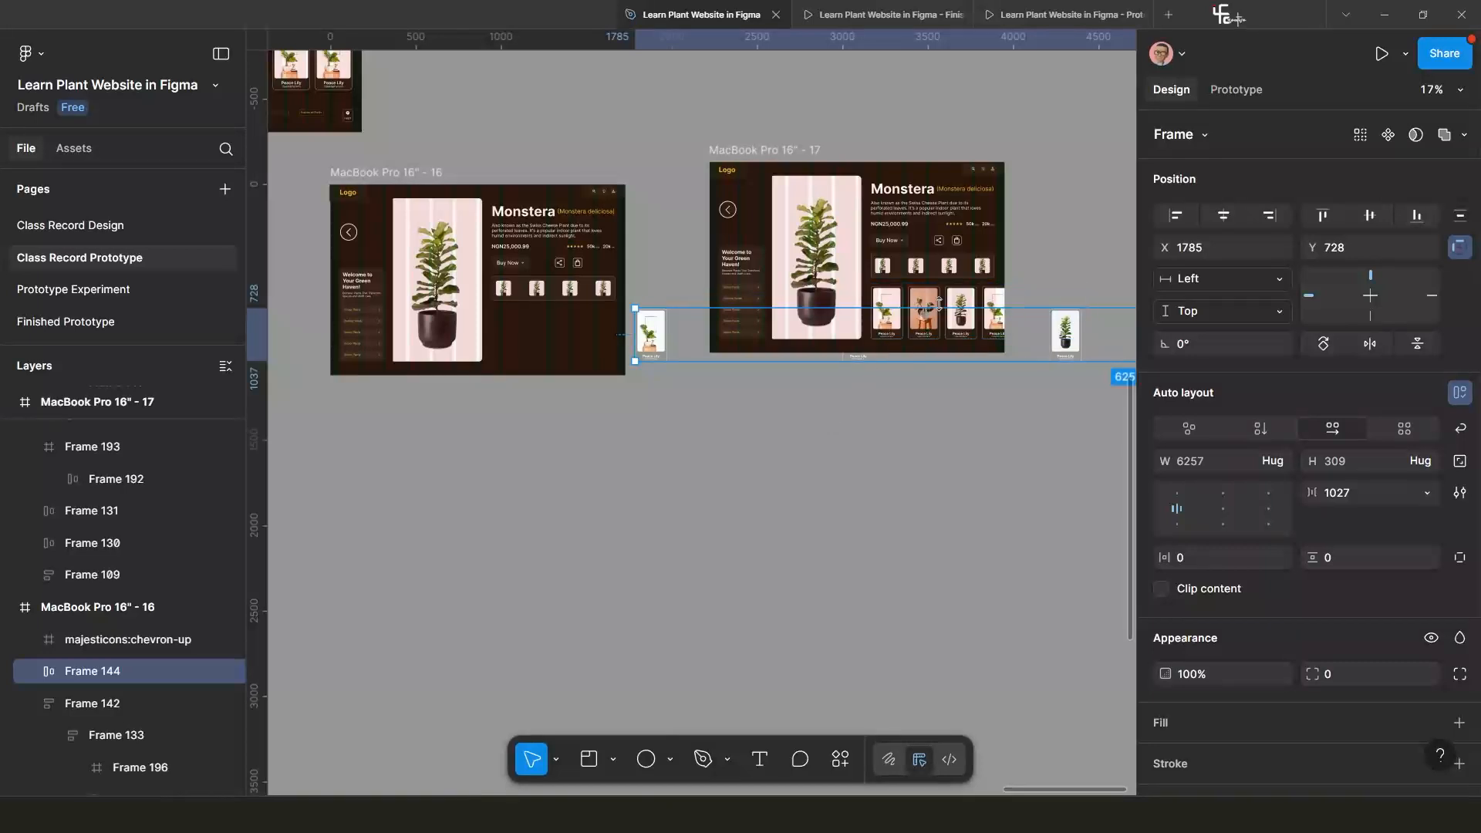
left_click_drag(939, 302, 936, 301)
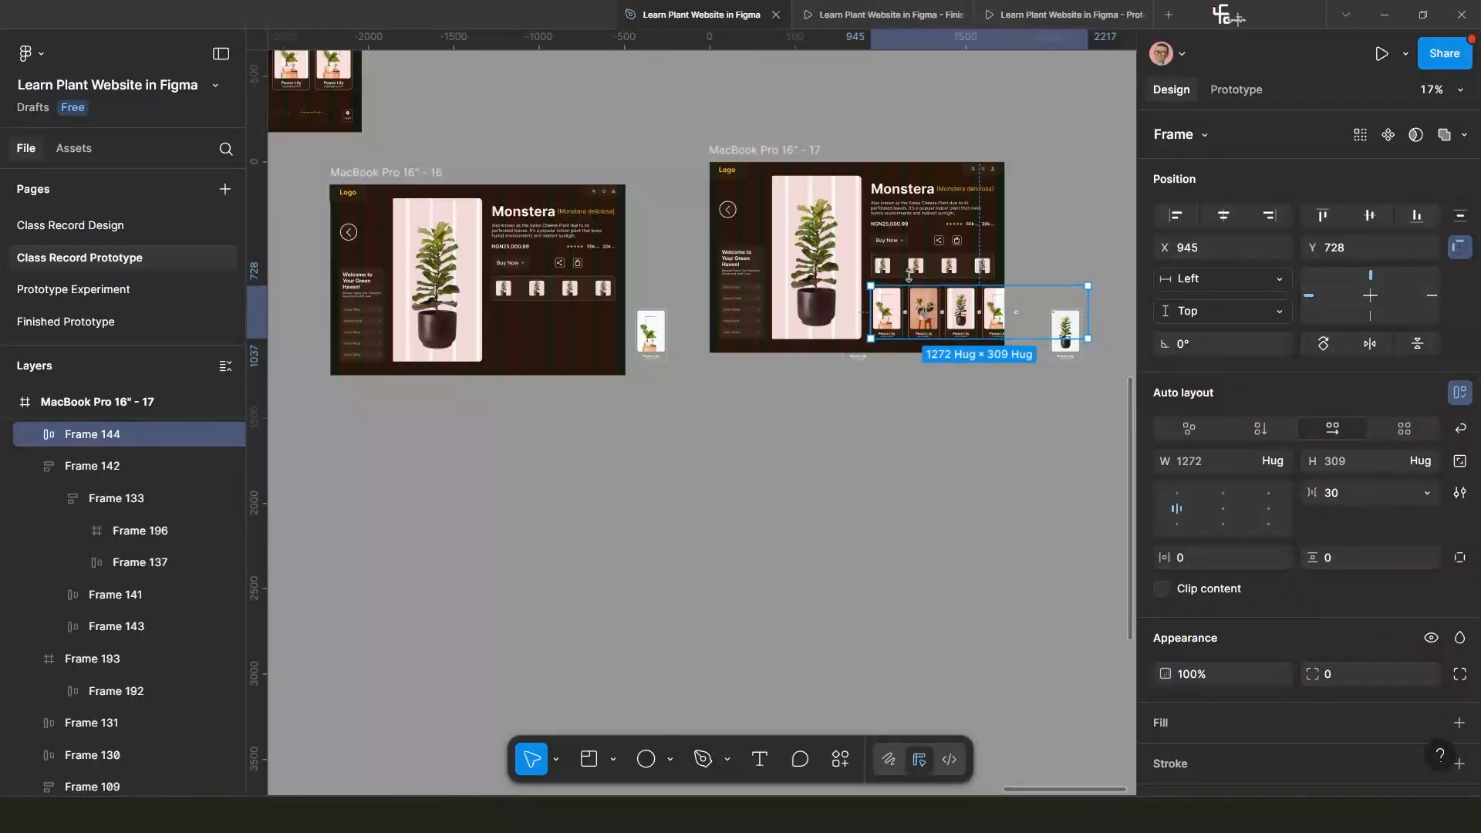
Move the MacBook Pro 16" - 17 screen up to Y 1027 and wrap its plant card row in a new frame.
left_click_drag(761, 152, 764, 103)
left_click(942, 271)
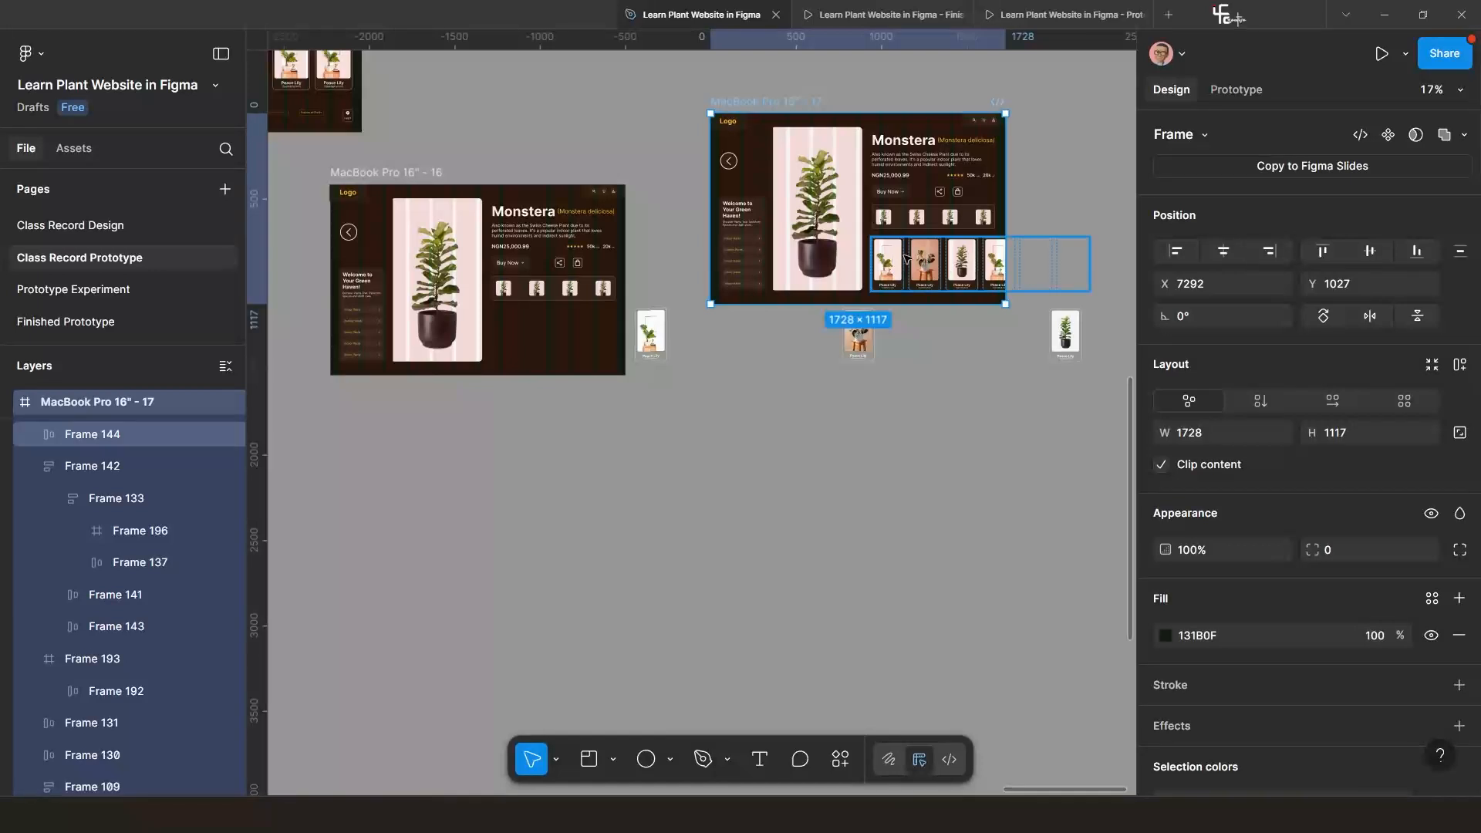
right_click(907, 262)
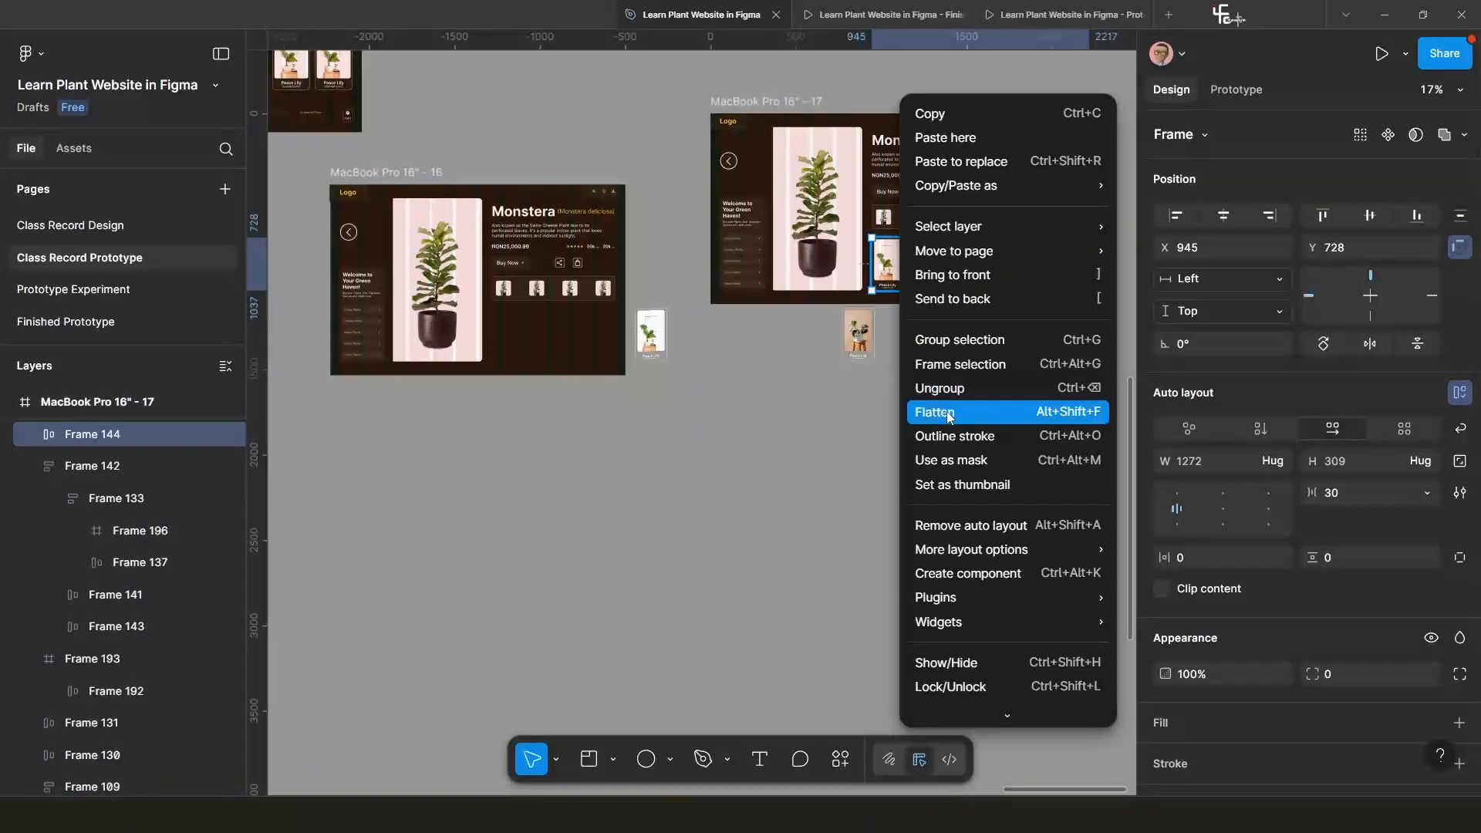
left_click(957, 364)
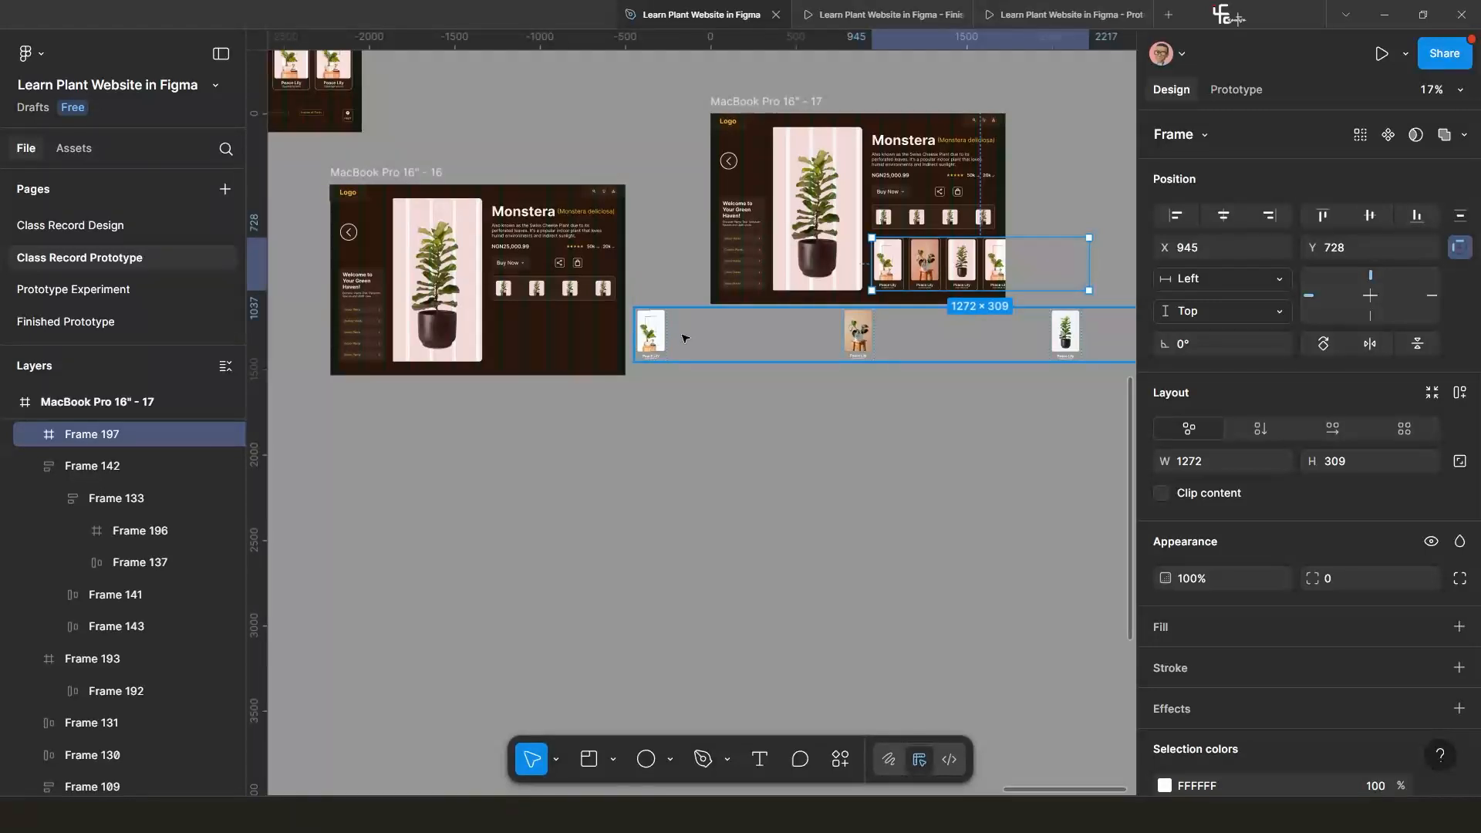
Delete the widely spaced plant card row (Frame 144) belonging to MacBook Pro 16" - 16.
left_click(683, 338)
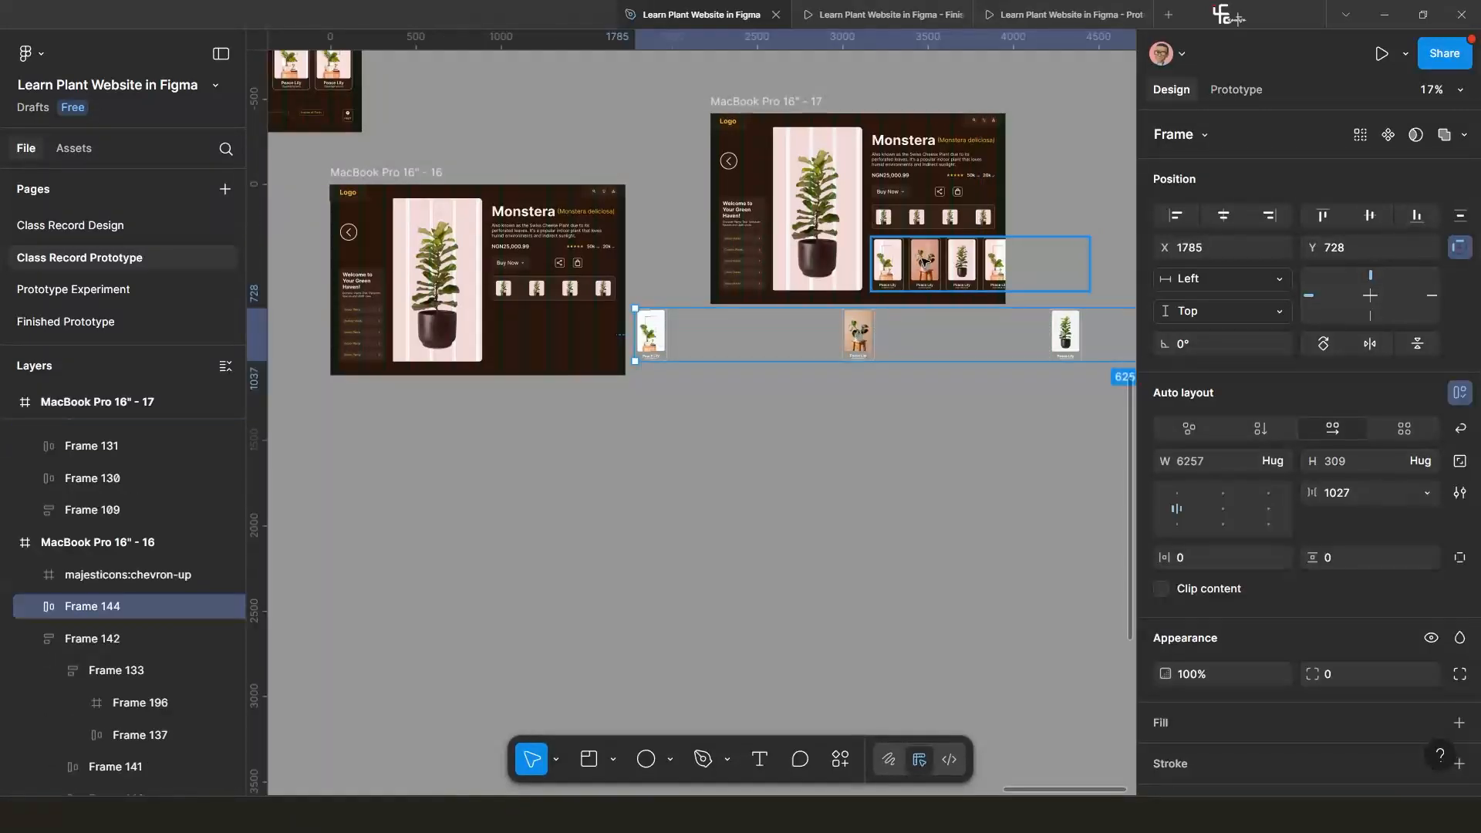
left_click(925, 262)
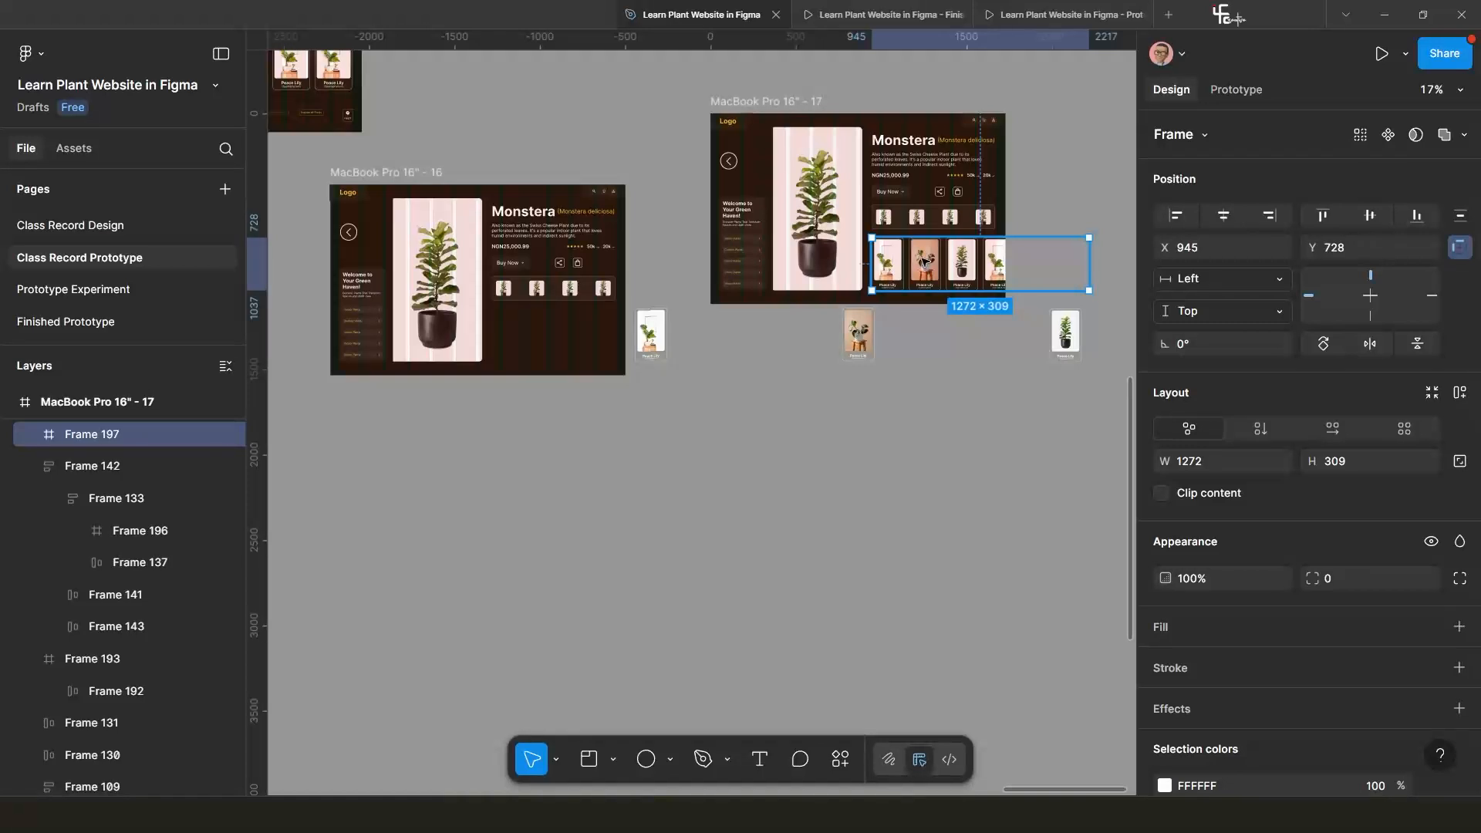
left_click(841, 343)
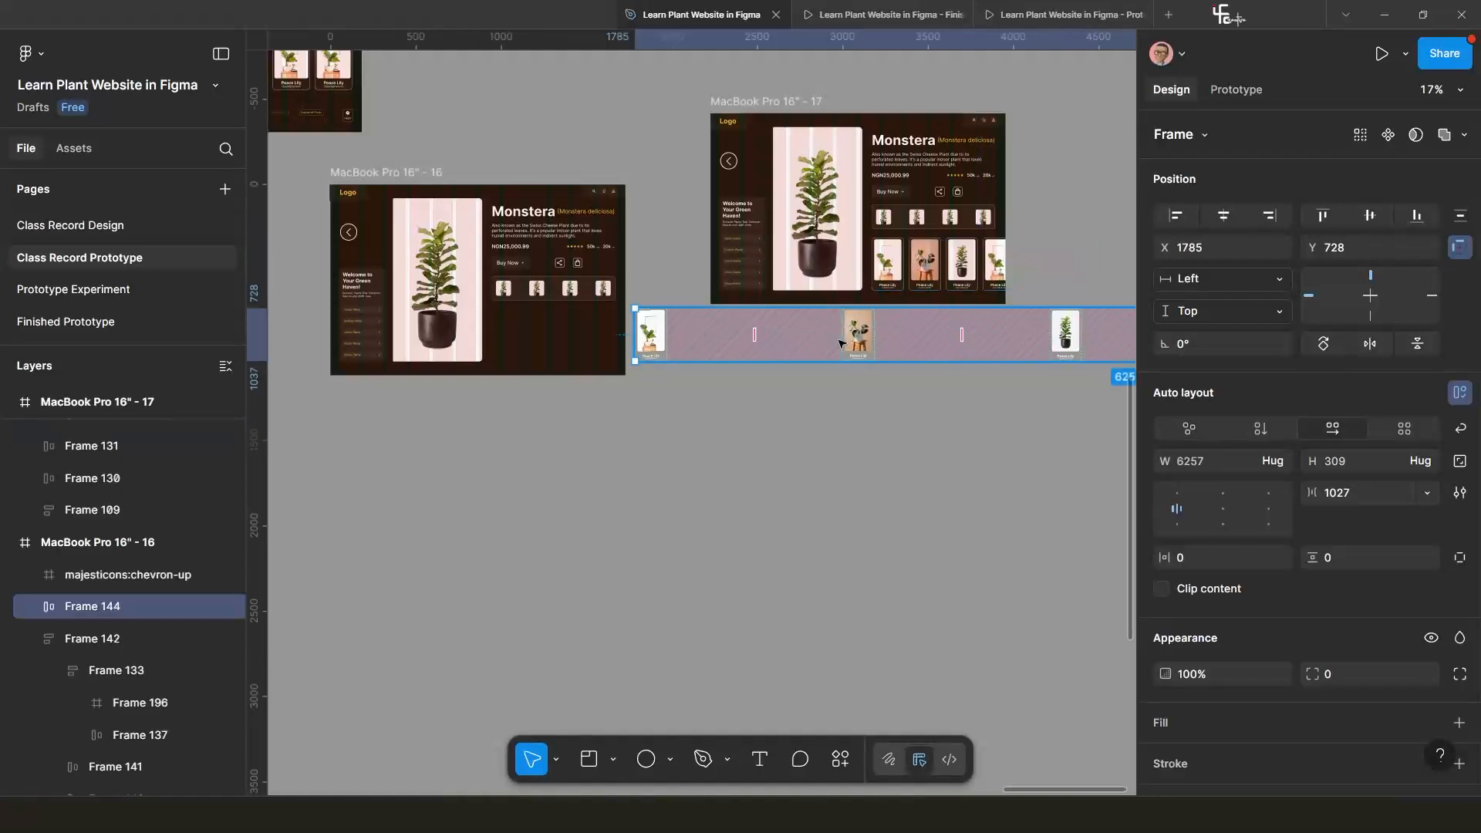
key("Delete")
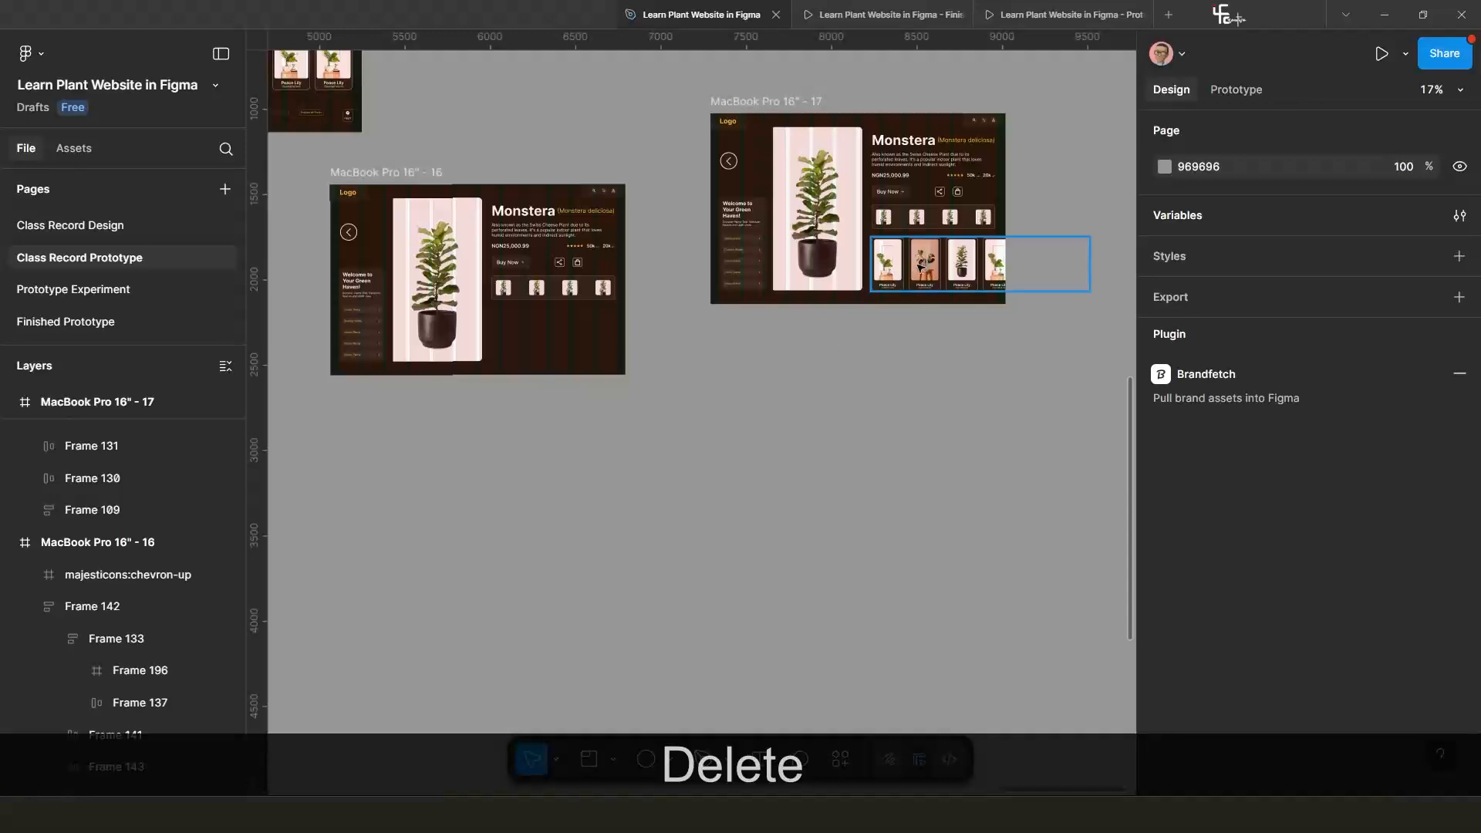
Enable Clip content on Frame 197 in MacBook Pro 16" - 17 and narrow it to a width of 731.
left_click(922, 264)
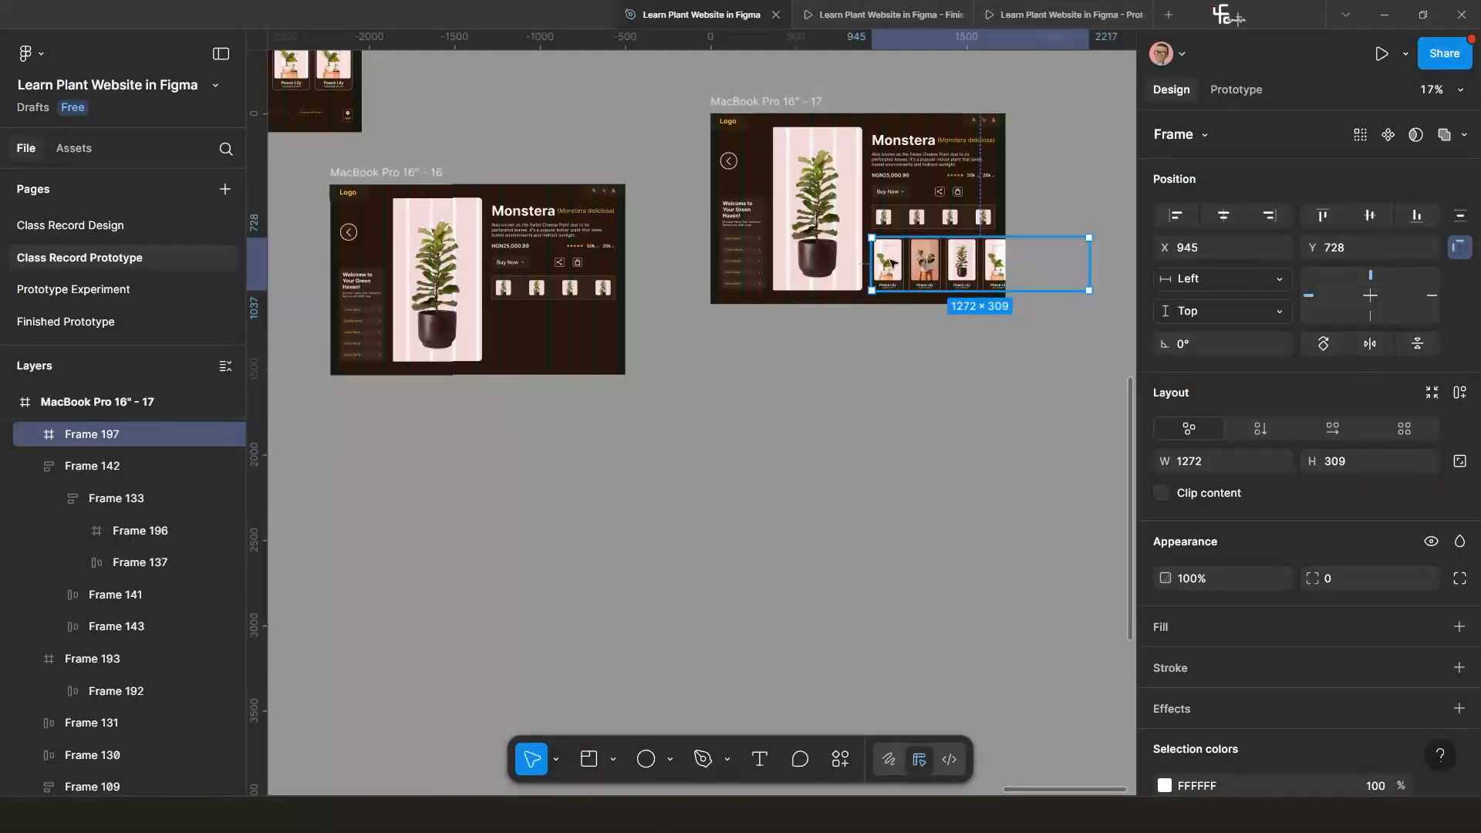
left_click(1162, 494)
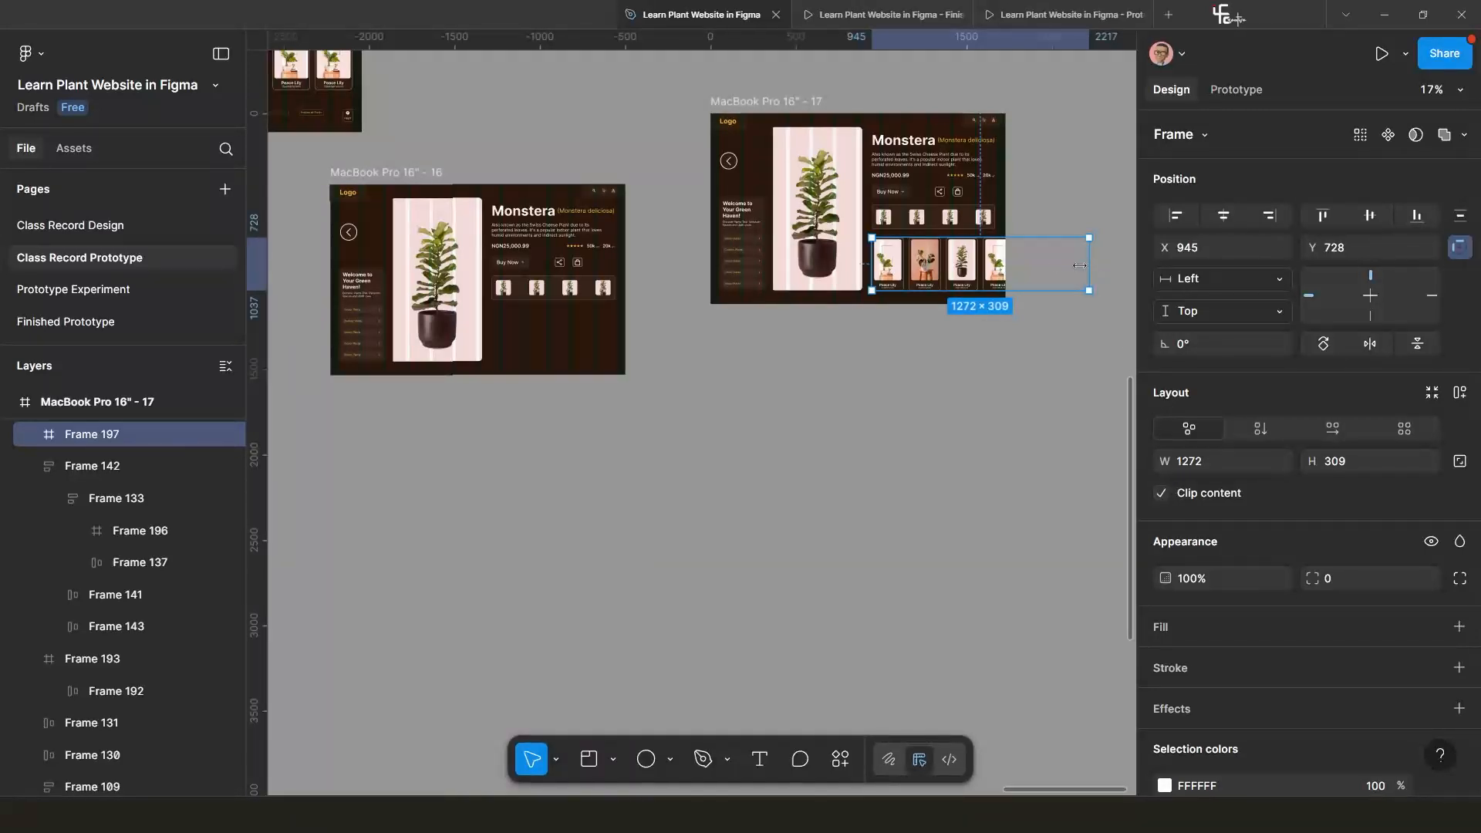
left_click_drag(1079, 266, 996, 263)
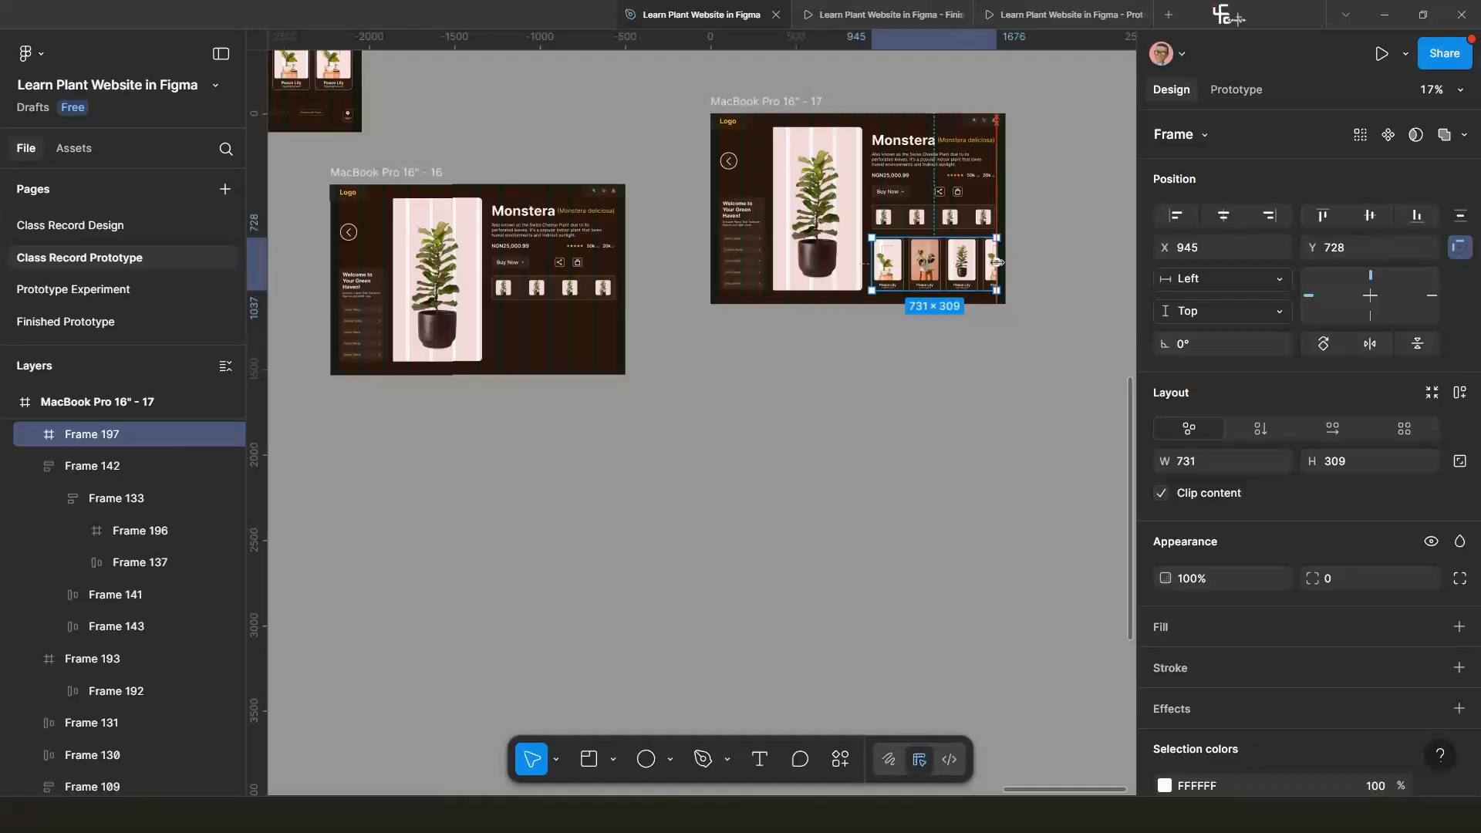
scroll(998, 264, "up", 8)
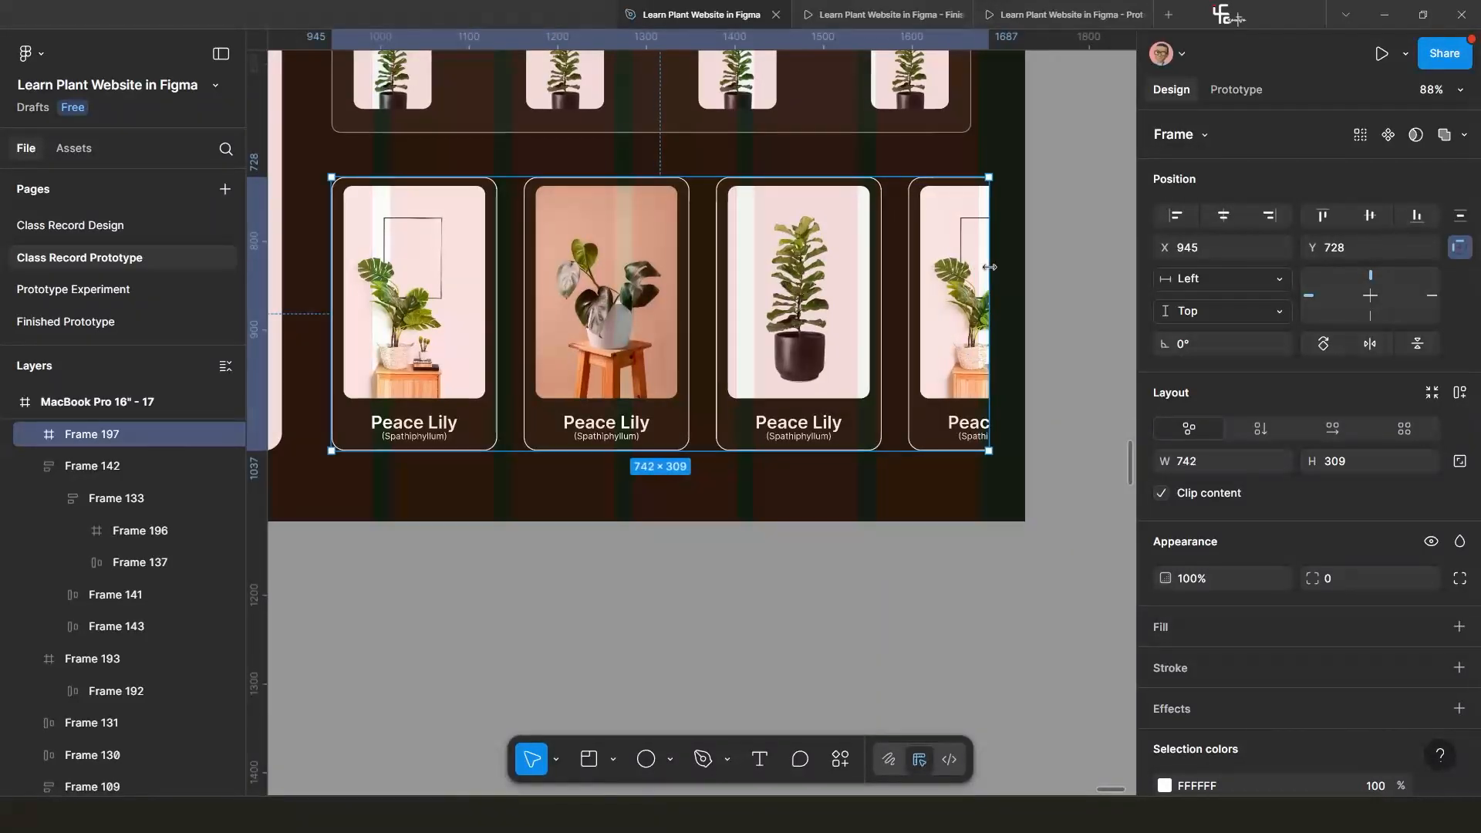
scroll(949, 295, "down", 4)
scroll(920, 316, "down", 2)
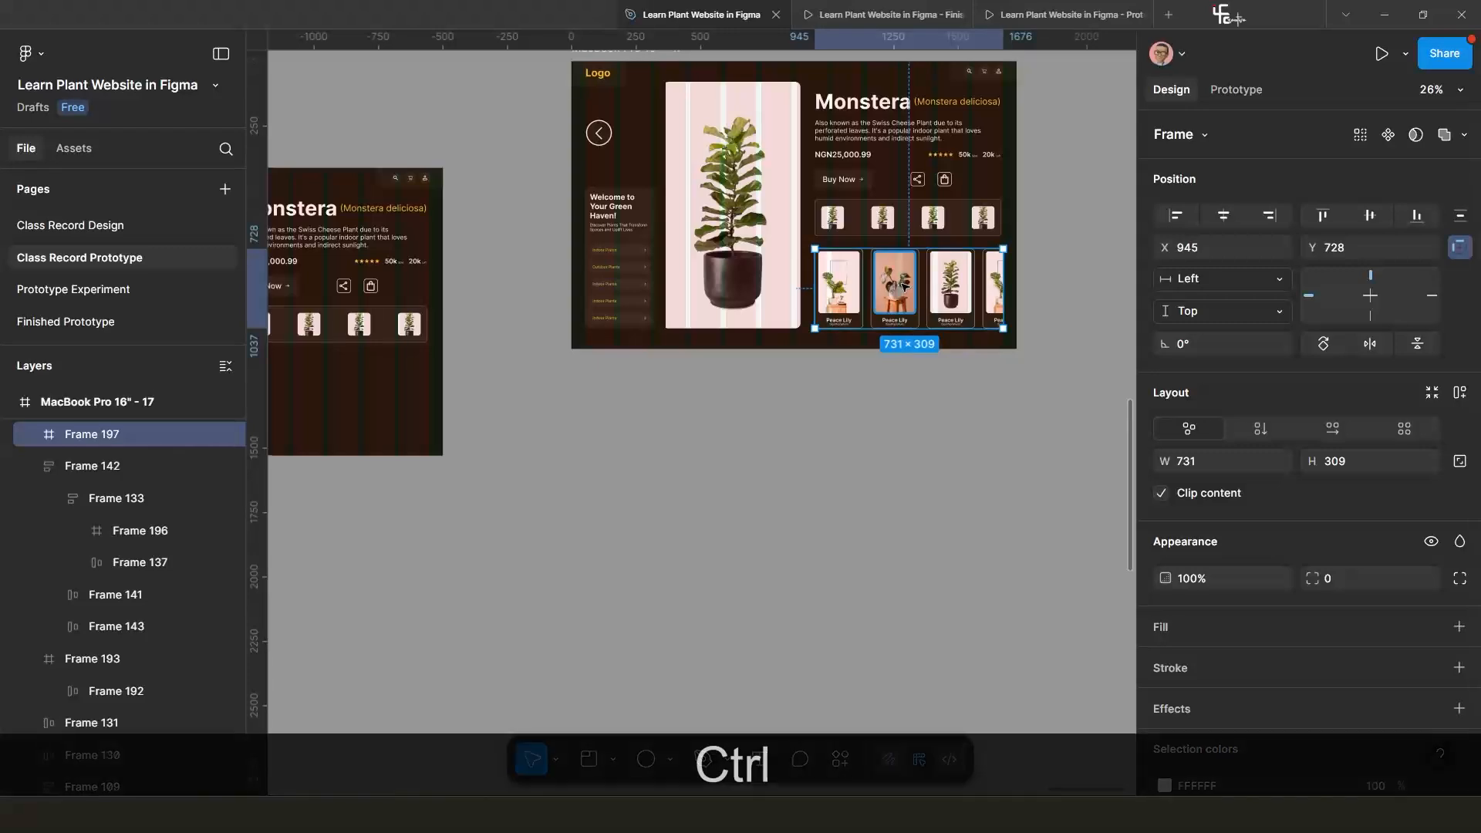
Copy the clipped Frame 197 into MacBook Pro 16" - 16, in the empty area below the thumbnail row.
key("ctrl+c")
key("ctrl+c")
scroll(629, 385, "left", 5)
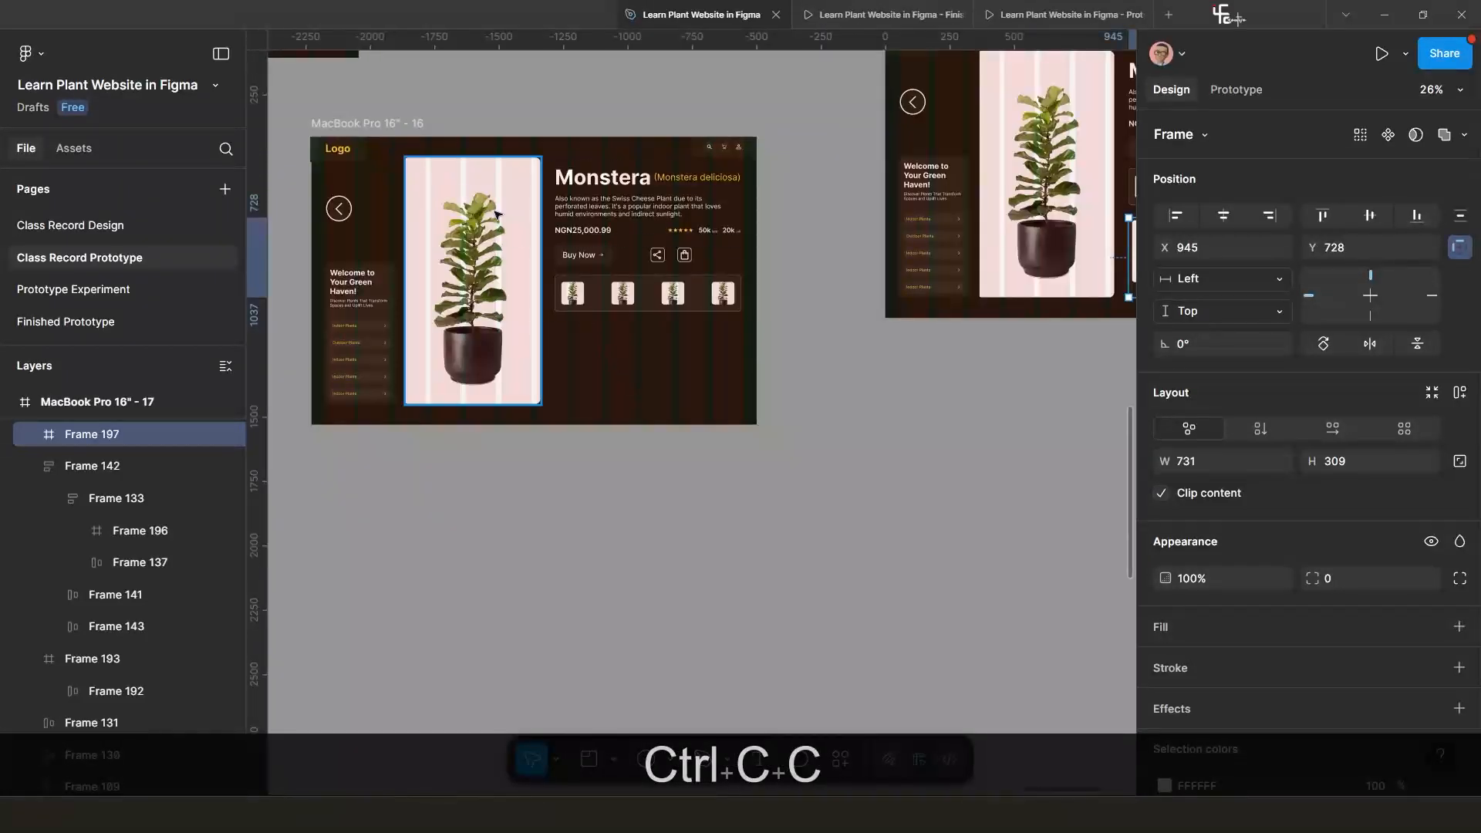
left_click(629, 384)
key("ctrl+v")
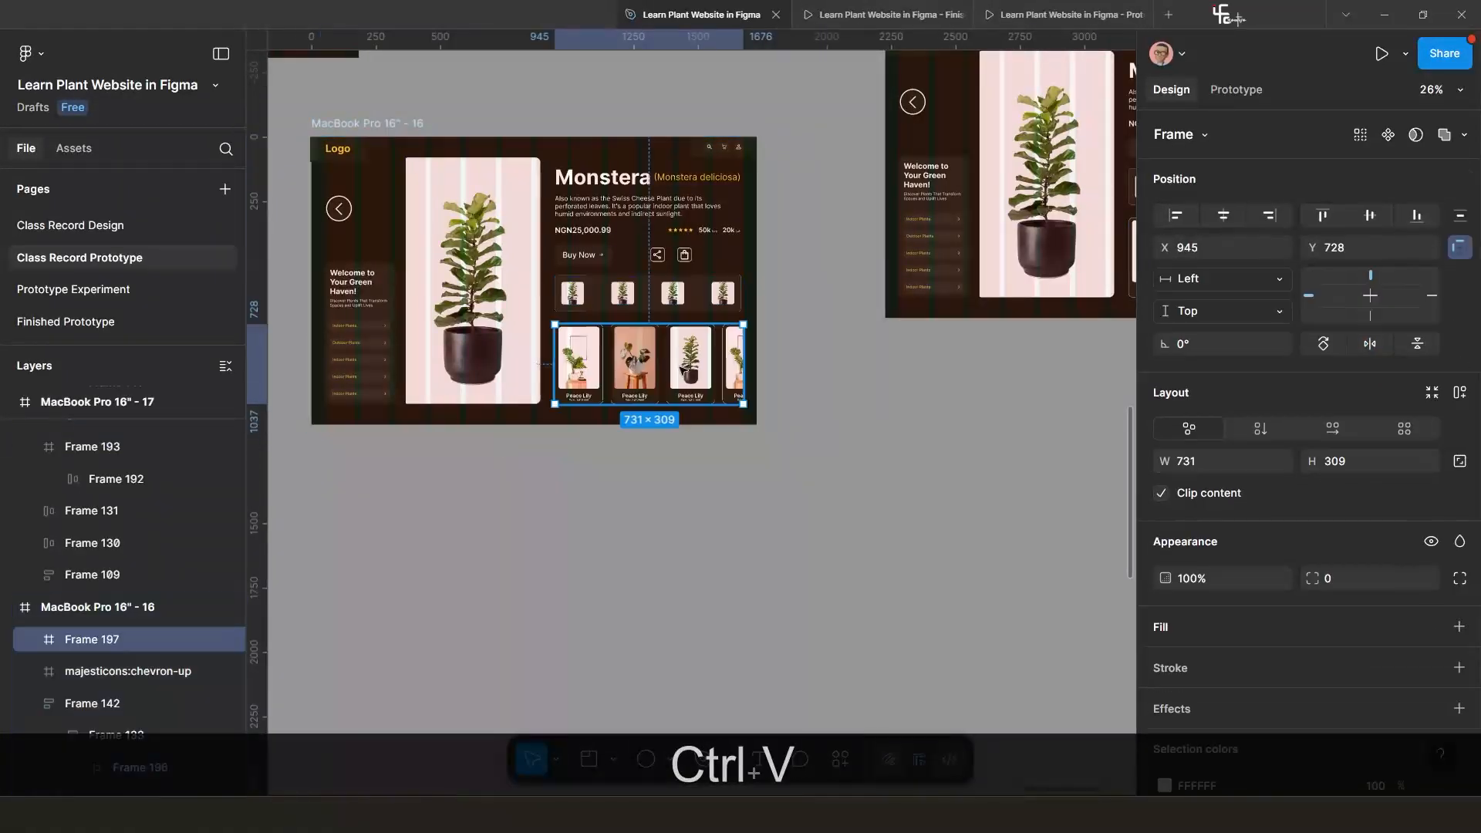
scroll(652, 395, "up", 3)
scroll(648, 393, "down", 4)
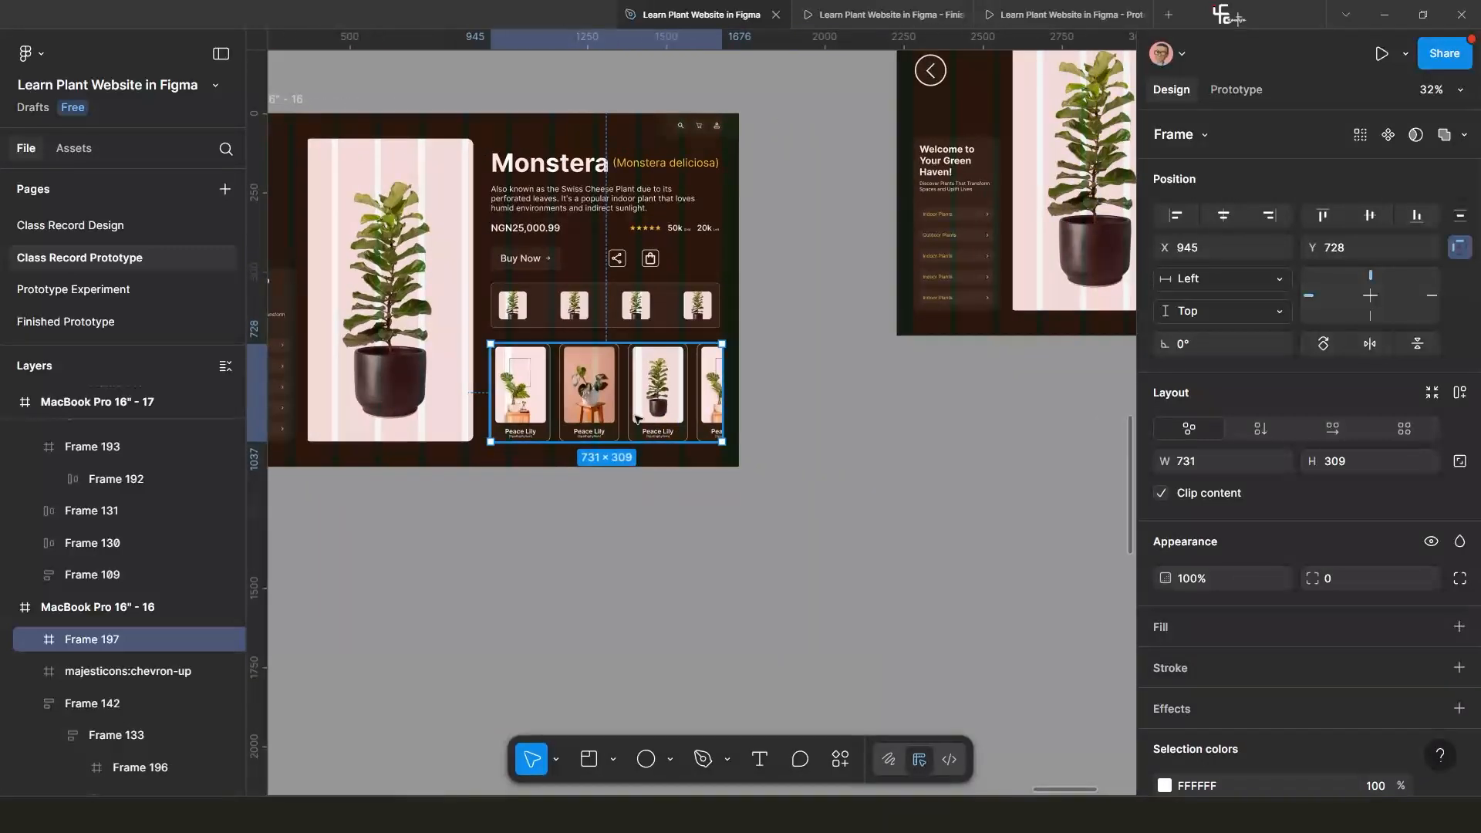
scroll(645, 420, "down", 2)
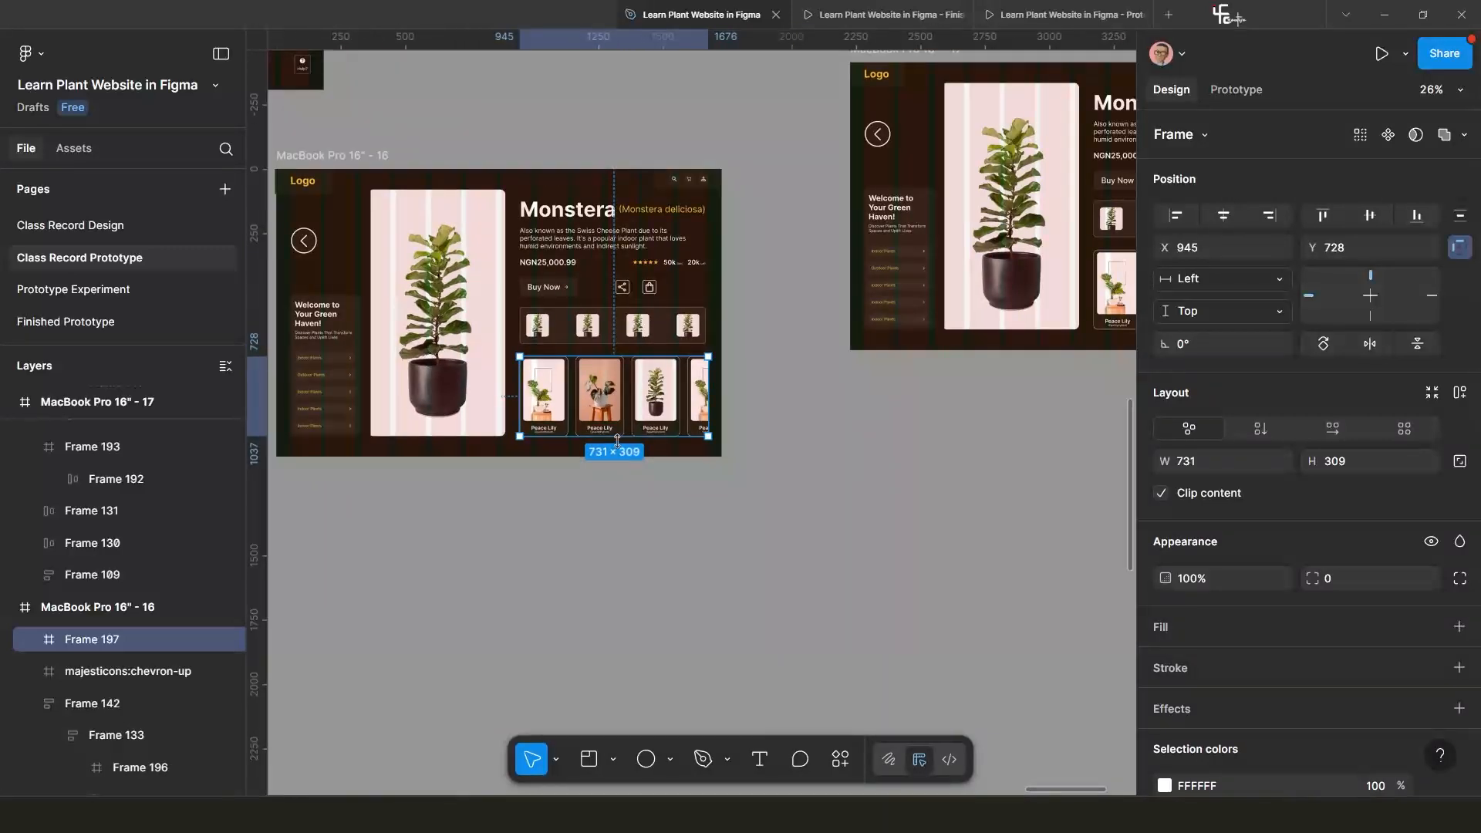
Move the inner card row (Frame 144) inside the copied Frame 197 horizontally to X 830, beyond the screen's edge.
scroll(617, 441, "left", 2)
key("shift+a")
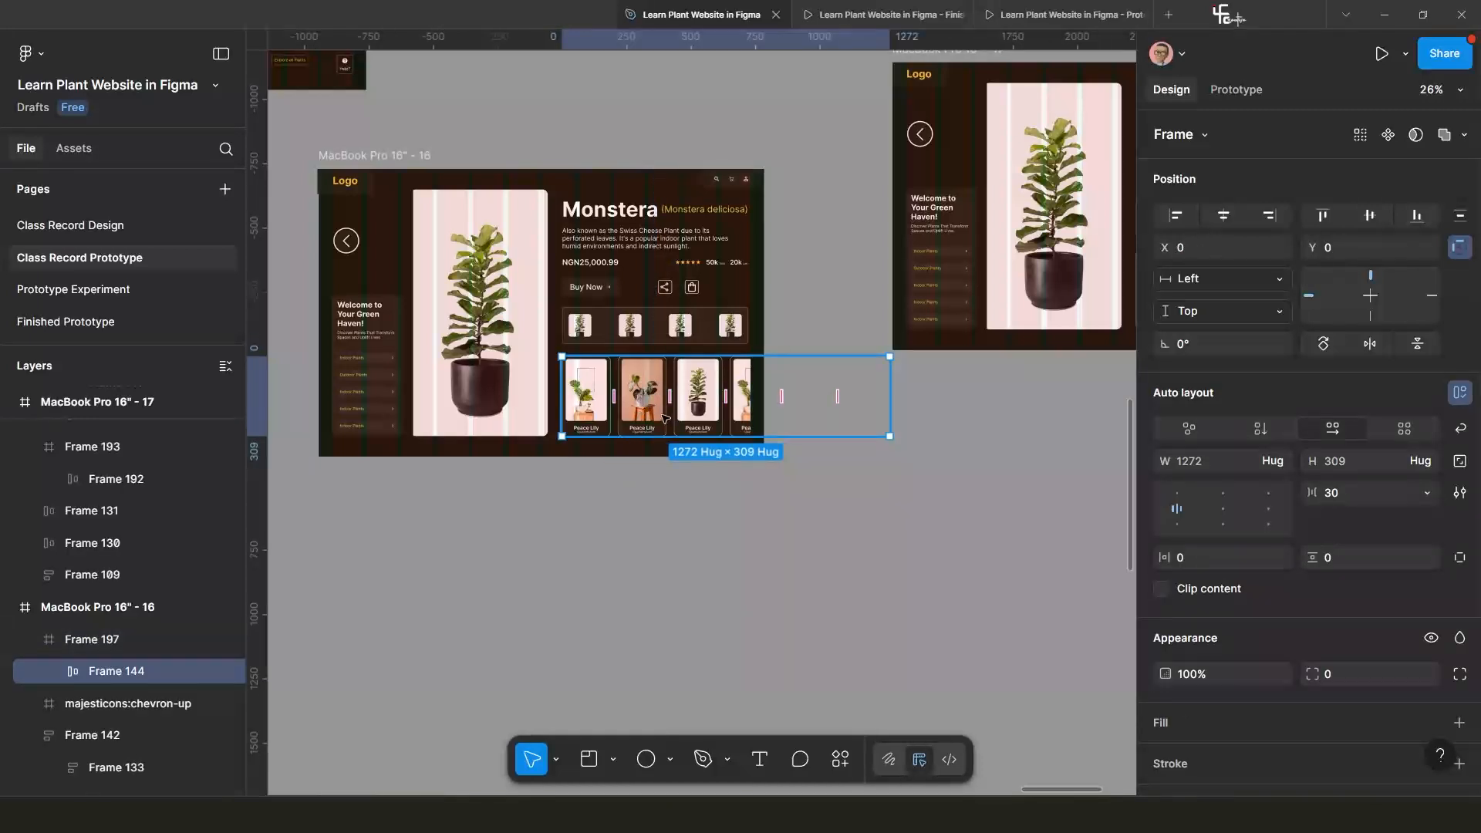
key("shift+Right")
key("shift+Right")
key("shift+Right")
key("shift+Right")
key("shift+Right")
key("shift+Right")
key("shift+Right")
key("shift+Right")
key("shift+Right")
key("shift+Right")
key("shift+Right")
key("shift+Right")
key("shift+Right")
key("shift+Right")
key("shift+Right")
key("shift+Right")
key("shift+Right")
key("shift+Right")
key("shift+Right")
key("shift+Right")
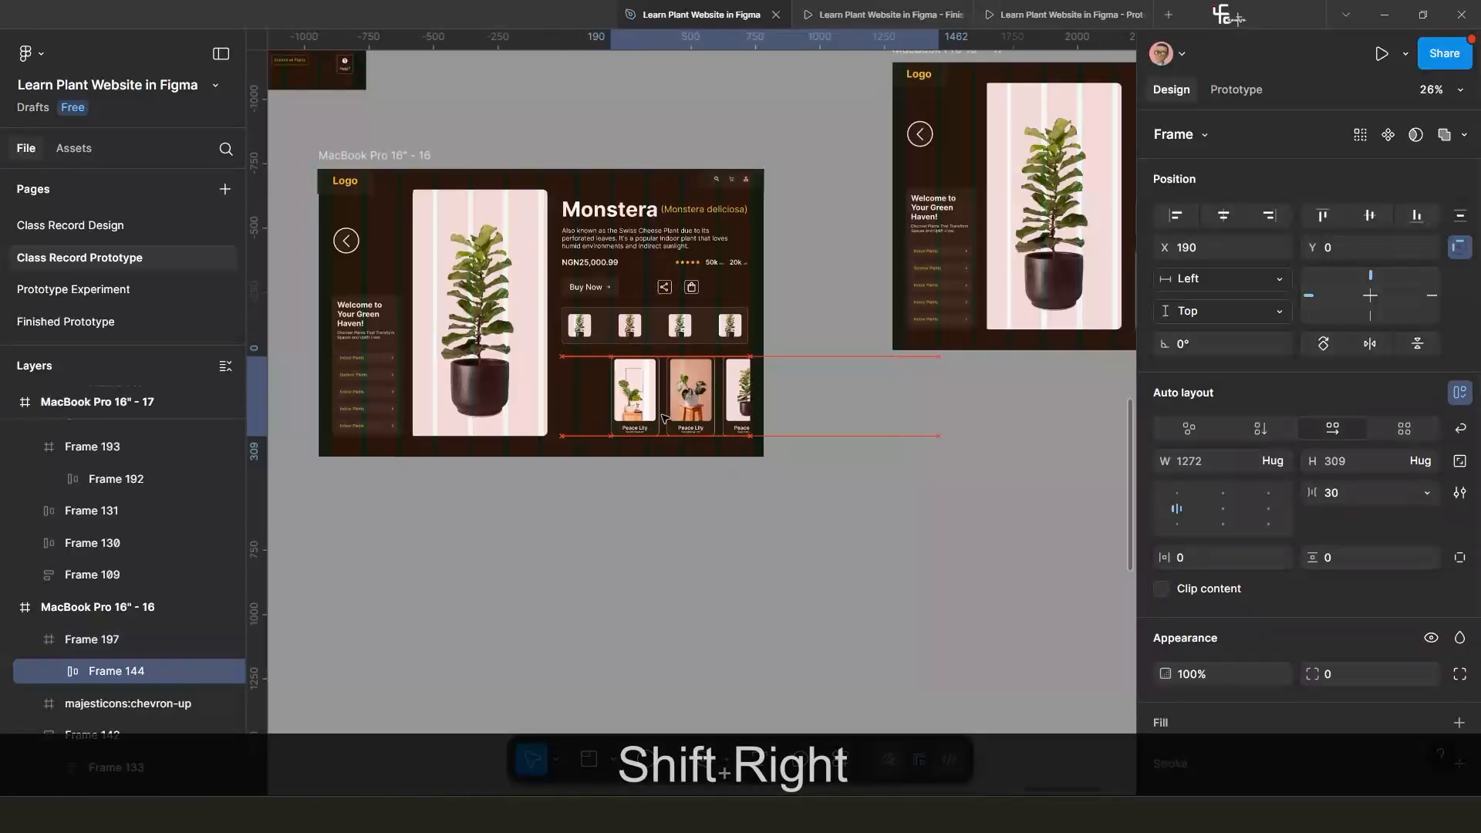
key("shift+Right")
key("shift+Right")
key("shift+Right")
key("shift+Right")
key("shift+Right")
key("shift+Right")
key("shift+Right")
key("shift+Right")
key("shift+Right")
key("shift+Right")
key("shift+Right")
key("shift+Right")
key("shift+Right")
key("shift+Right")
key("shift+Right")
key("shift+Right")
key("shift+Right")
key("shift+Right")
key("shift+Right")
key("shift+Right")
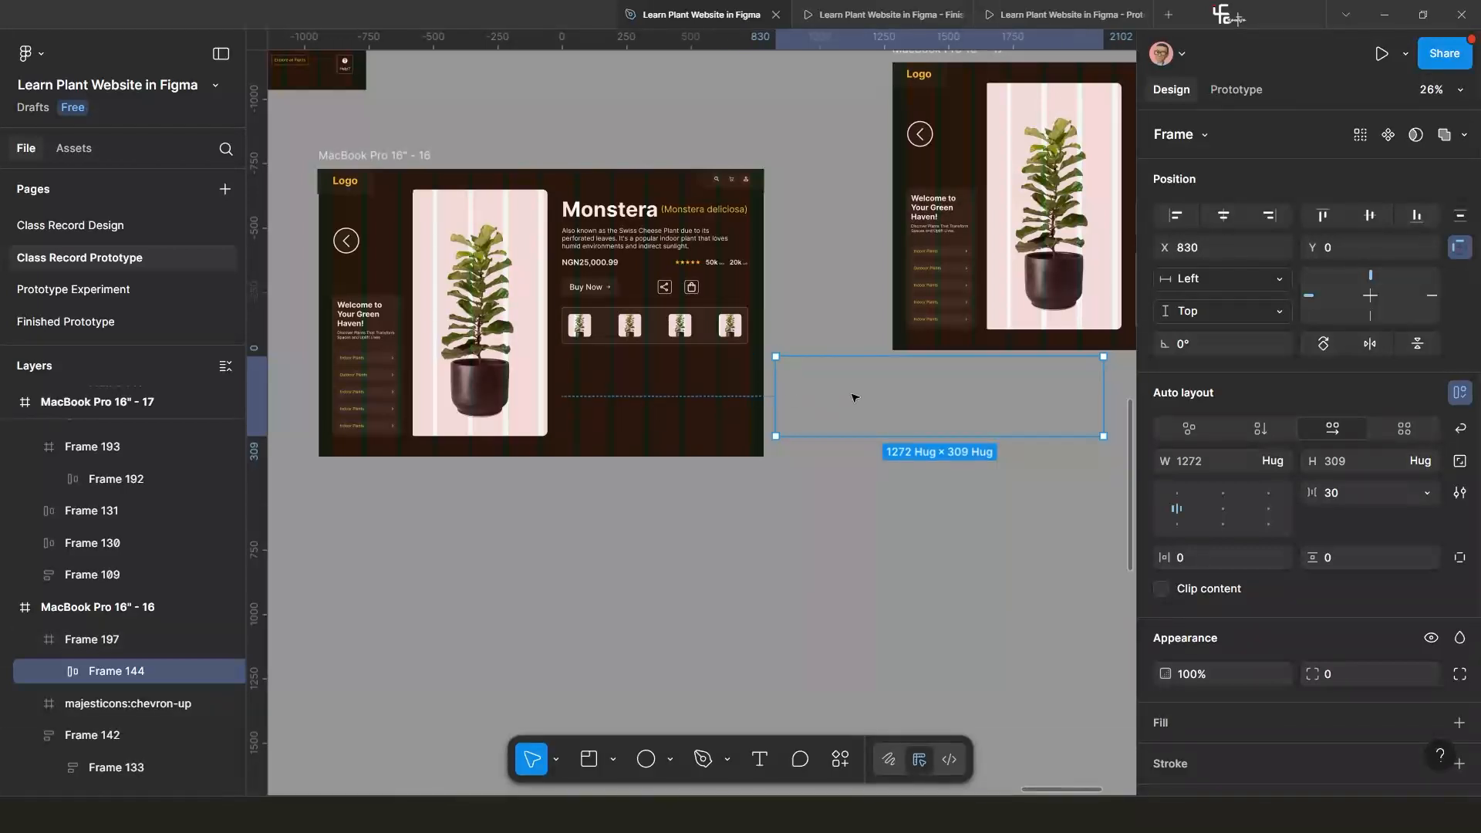
Turn Clip content on for the MacBook Pro 16" - 16 screen and off for its Frame 197.
left_click(402, 157)
left_click(1160, 465)
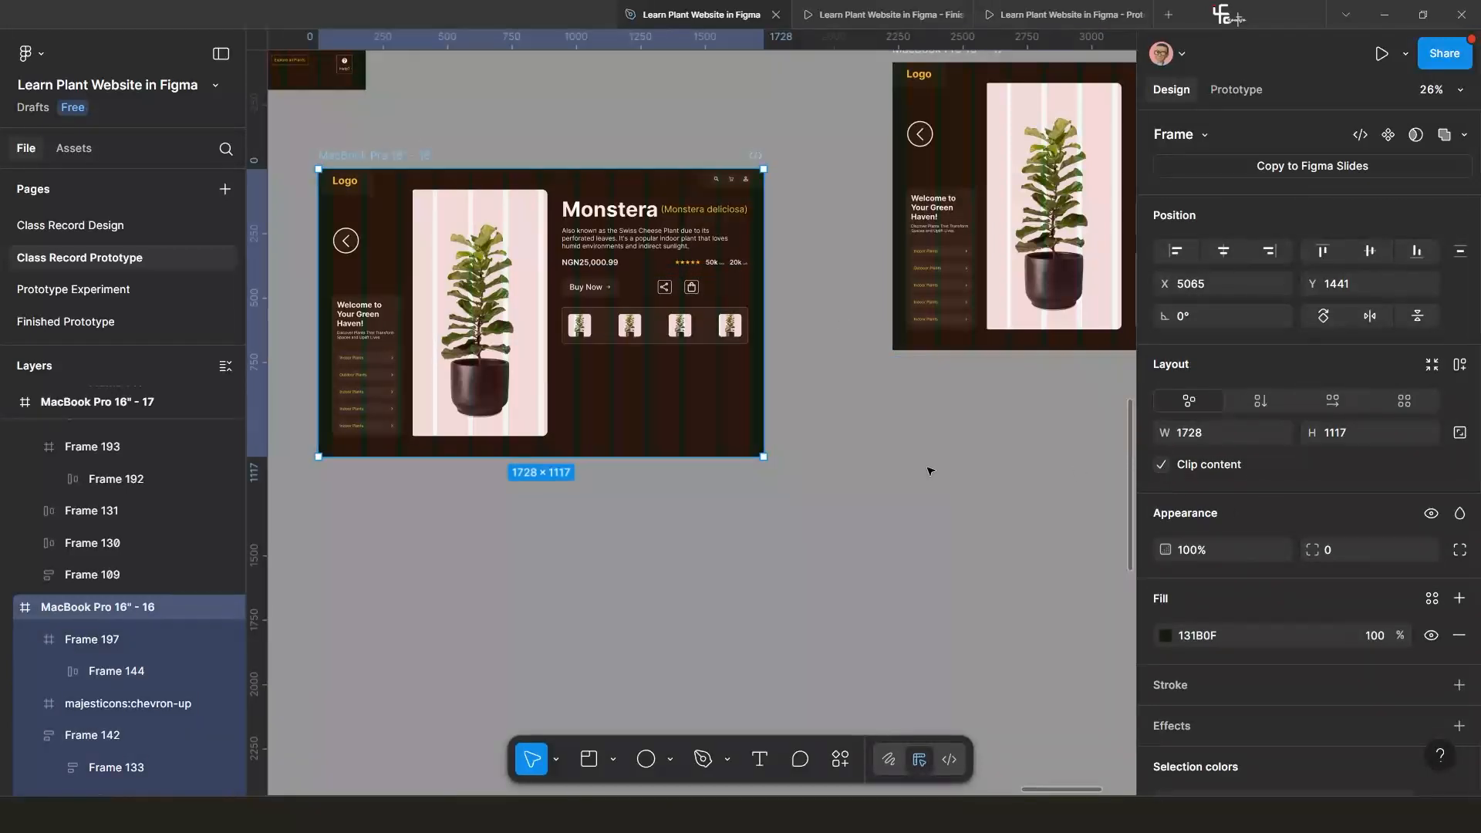
left_click(677, 397)
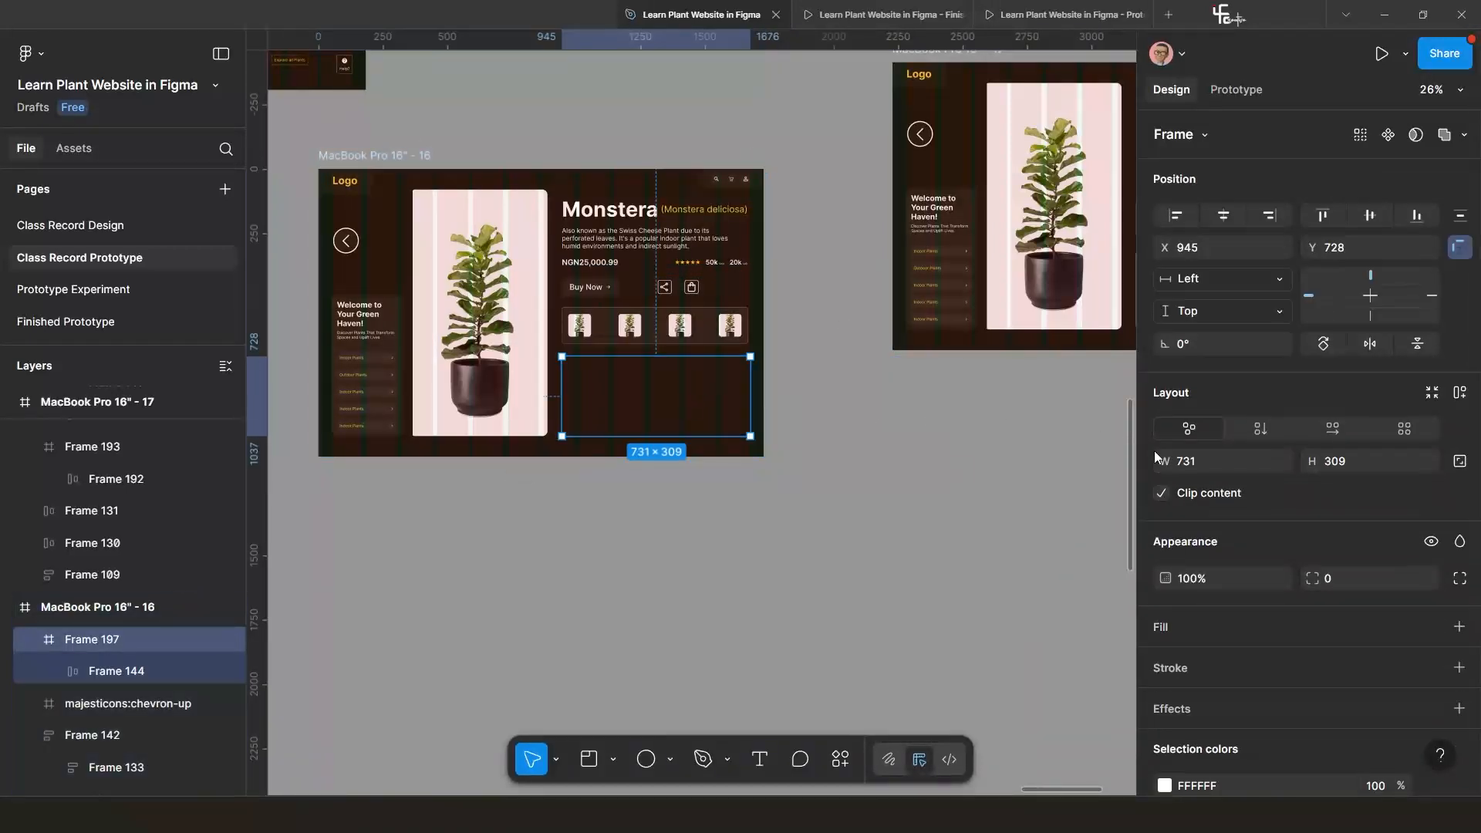
scroll(855, 470, "down", 2)
scroll(615, 420, "right", 3)
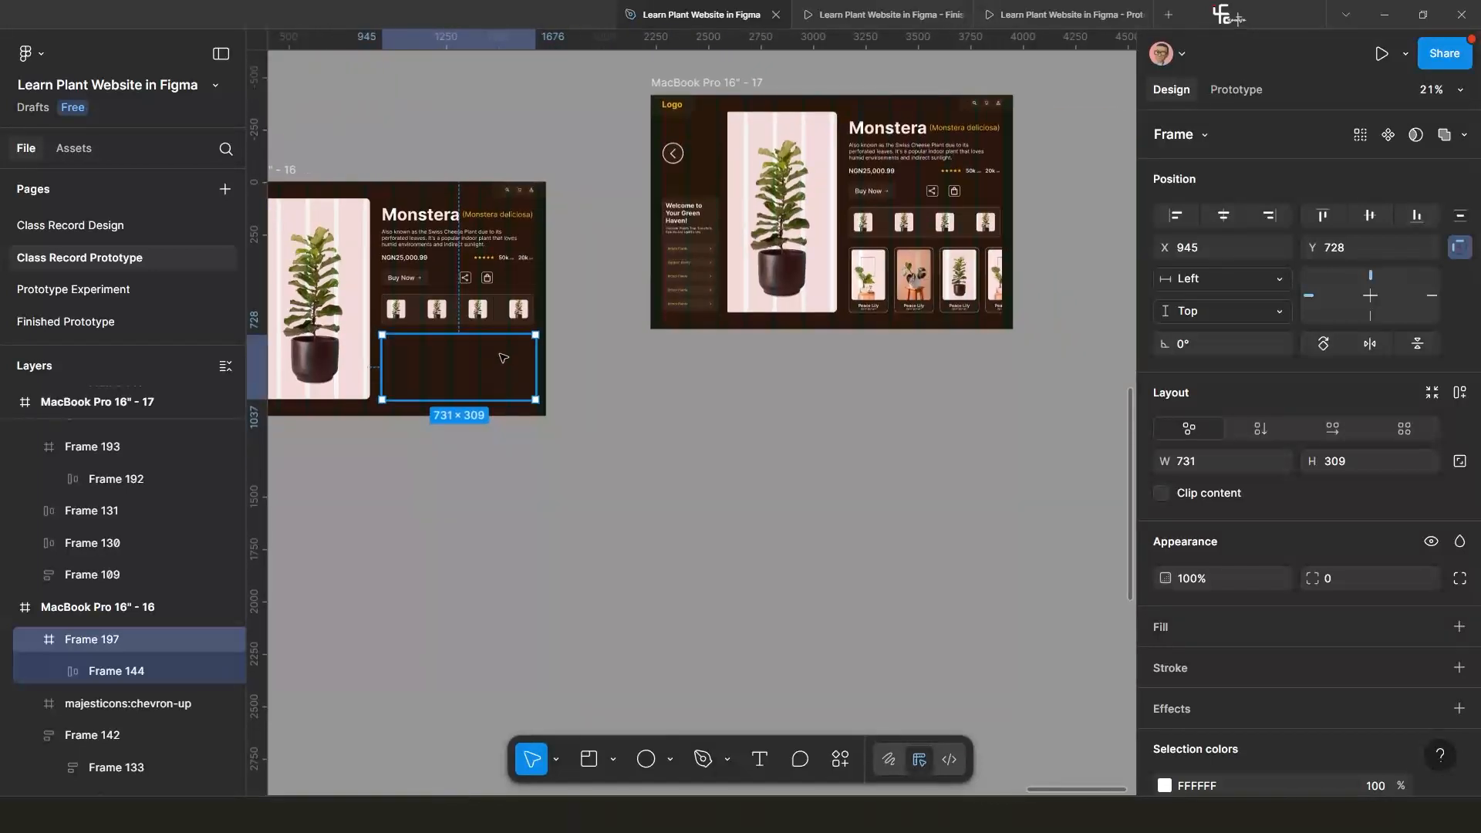
Set the spacing between the cards of Frame 144 in MacBook Pro 16" - 16 to 930, turning the screen's Clip content off only for this edit.
scroll(571, 441, "down", 2)
scroll(628, 440, "left", 1)
left_click(330, 219)
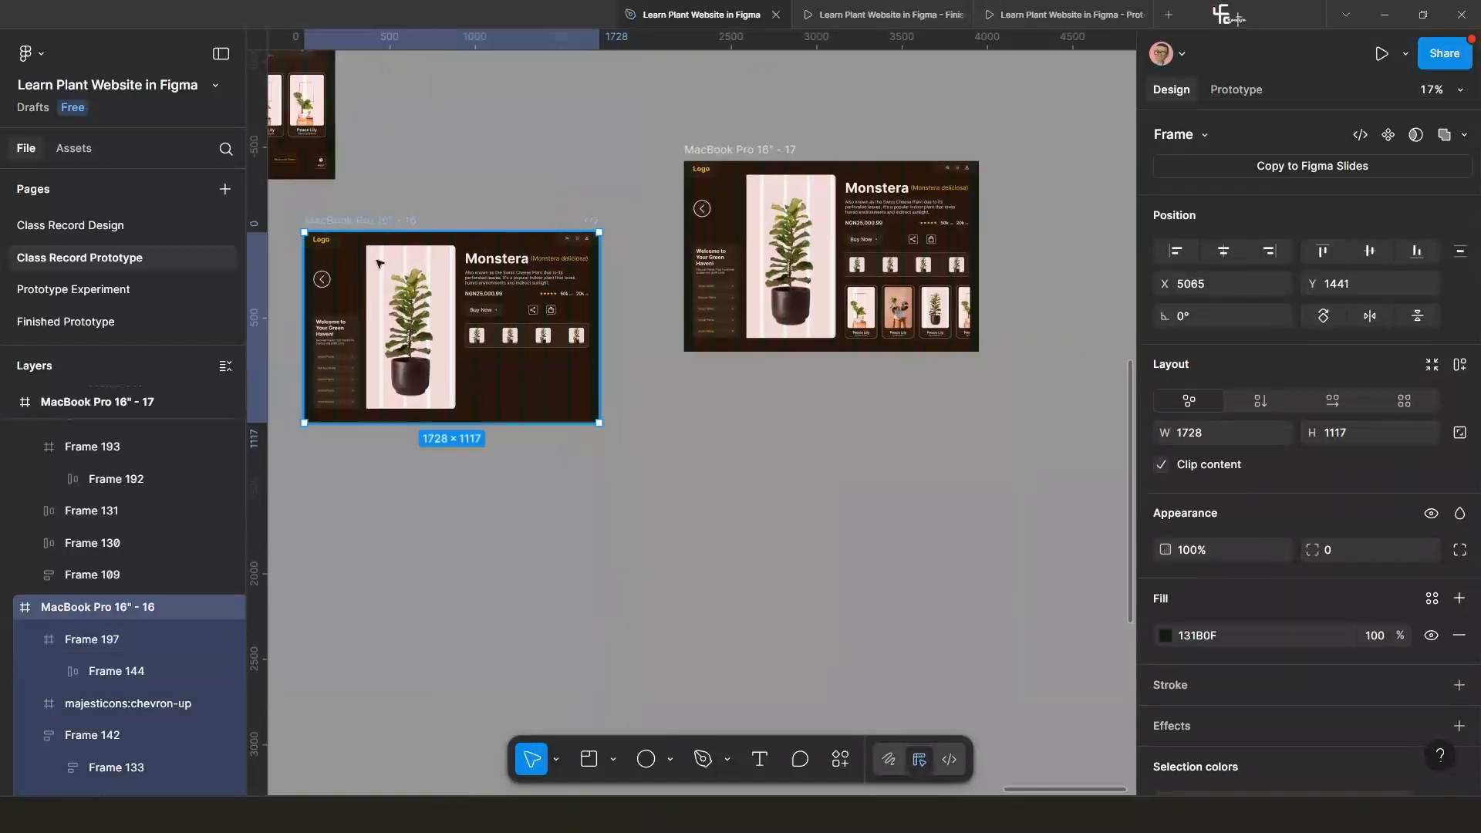
left_click(1163, 465)
scroll(632, 363, "up", 3)
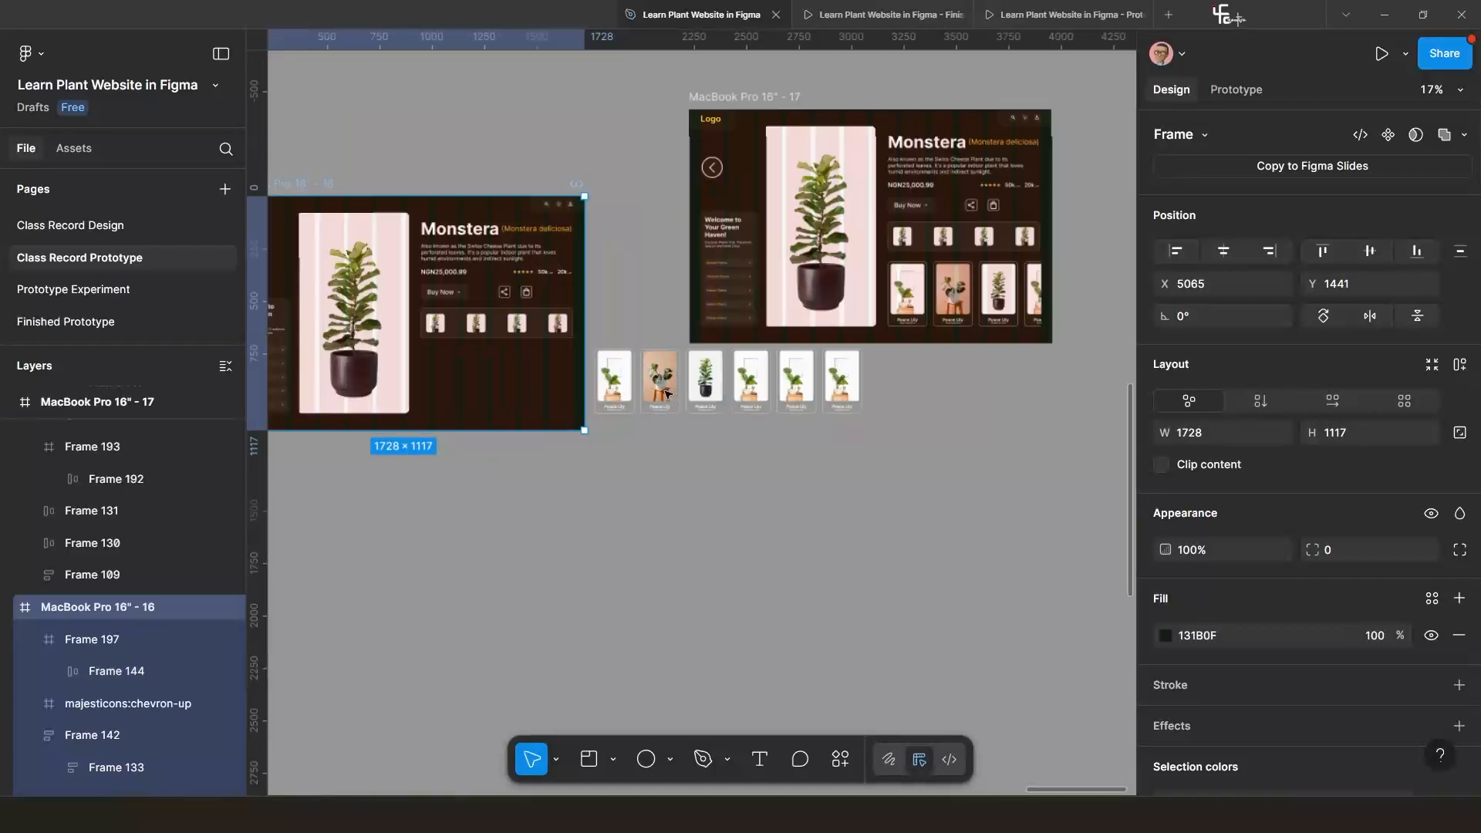
left_click(667, 393)
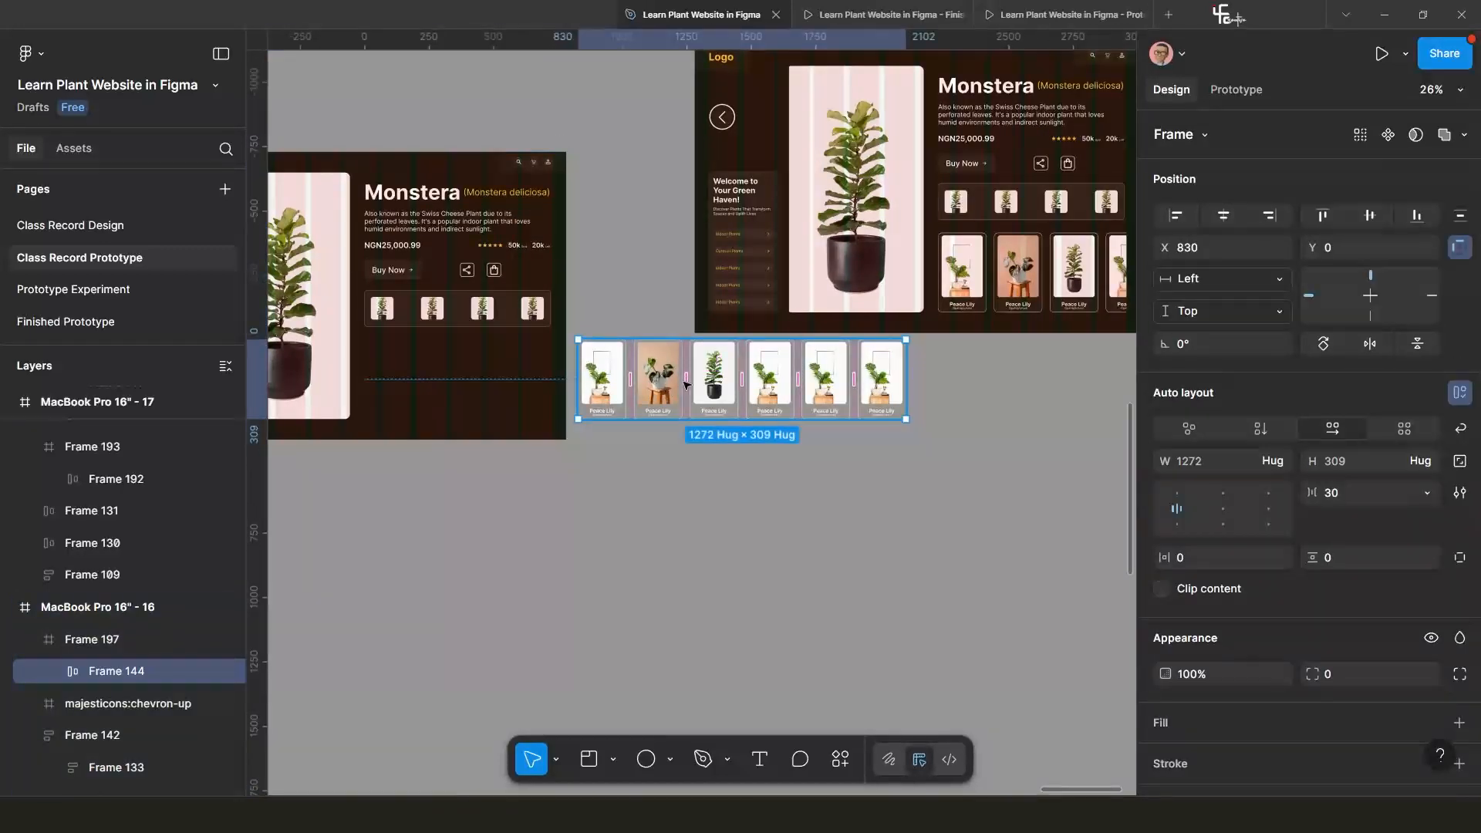
left_click_drag(686, 383, 1099, 392)
scroll(781, 417, "down", 3)
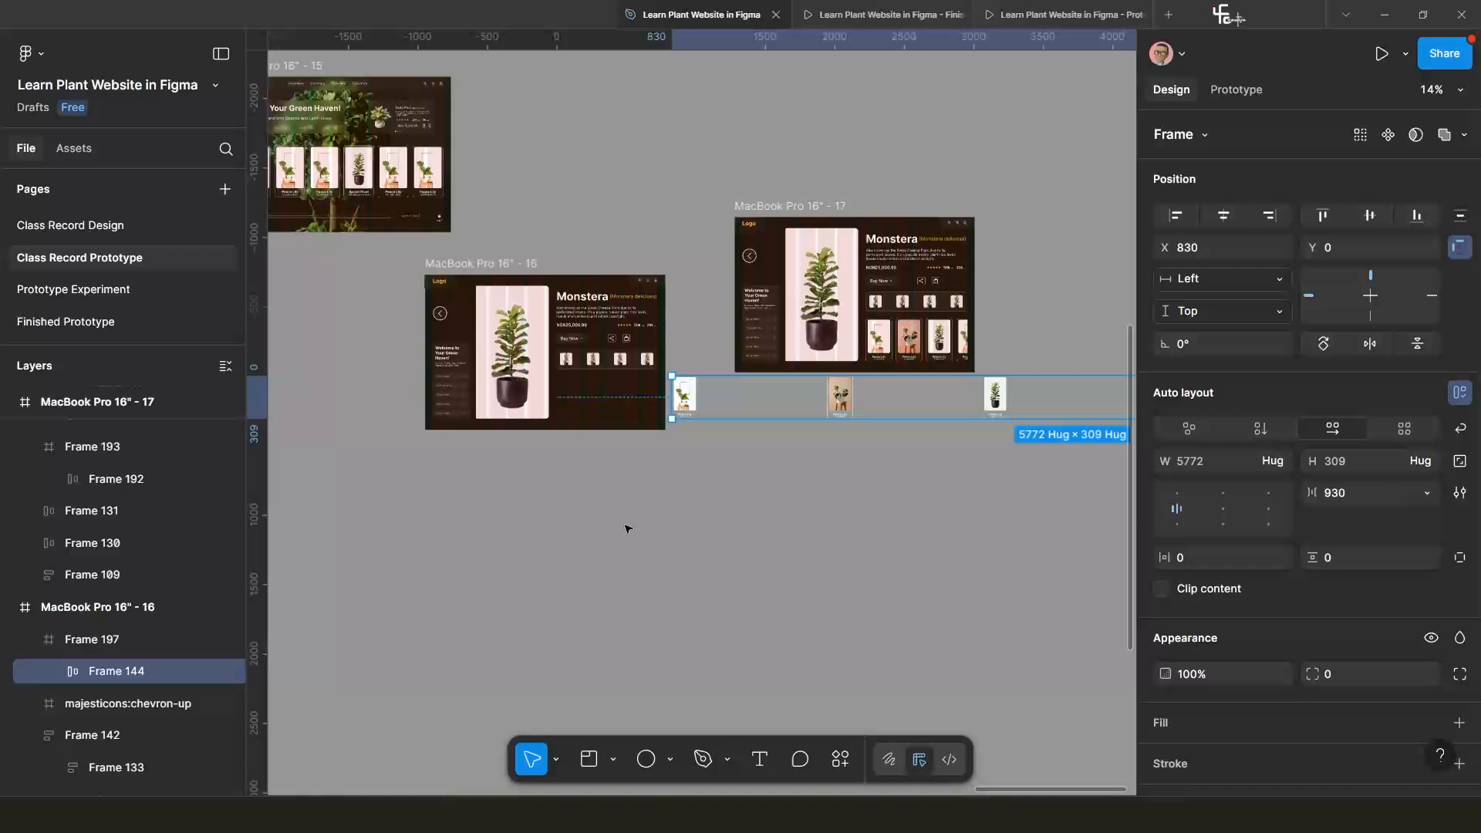
left_click(496, 265)
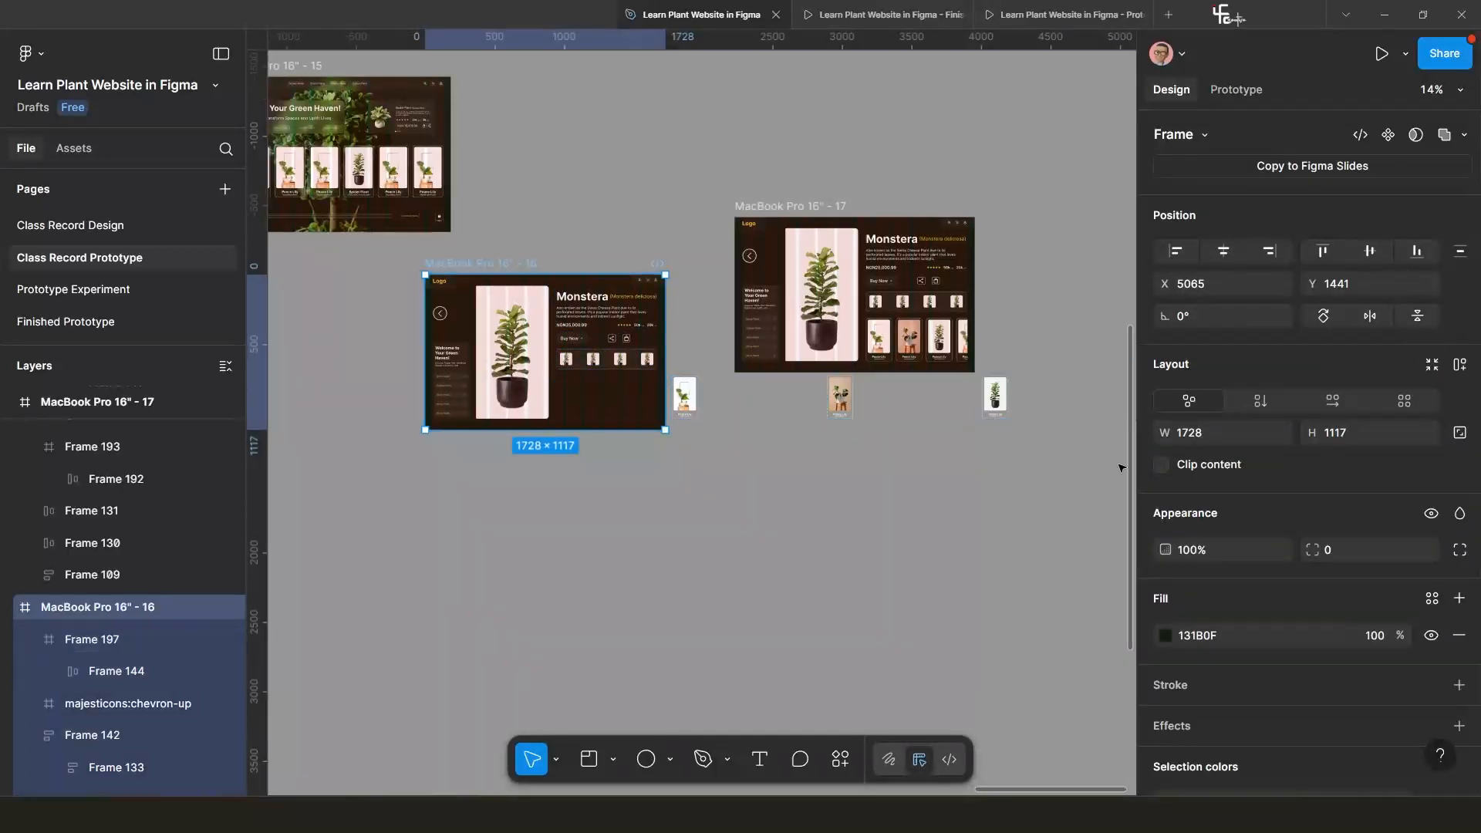
left_click(1162, 464)
Arrange MacBook Pro 16" - 16 and MacBook Pro 16" - 17 side by side, below and to the right of MacBook Pro 16" - 15.
left_click(781, 207)
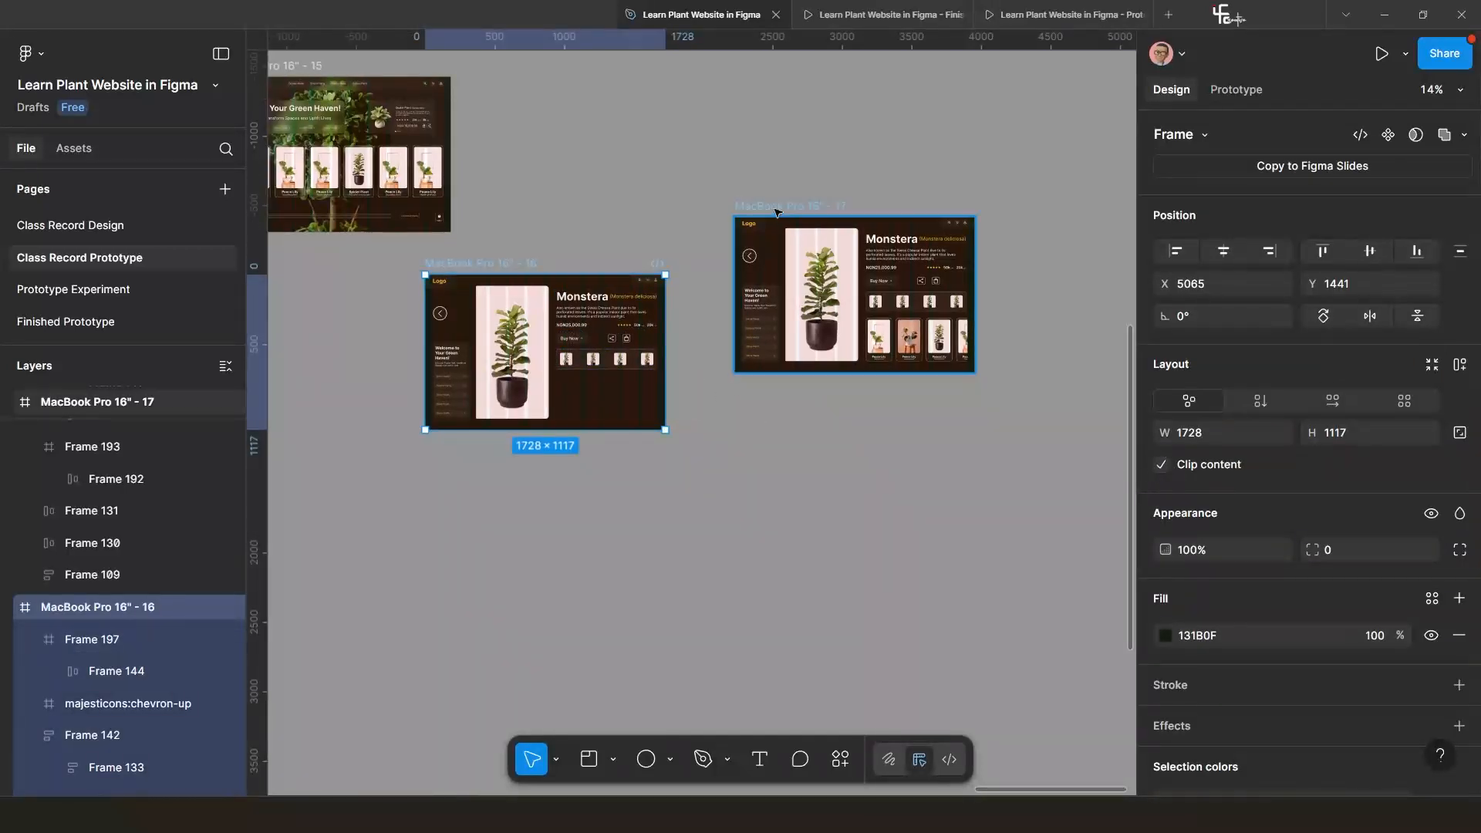
left_click_drag(799, 269, 764, 321)
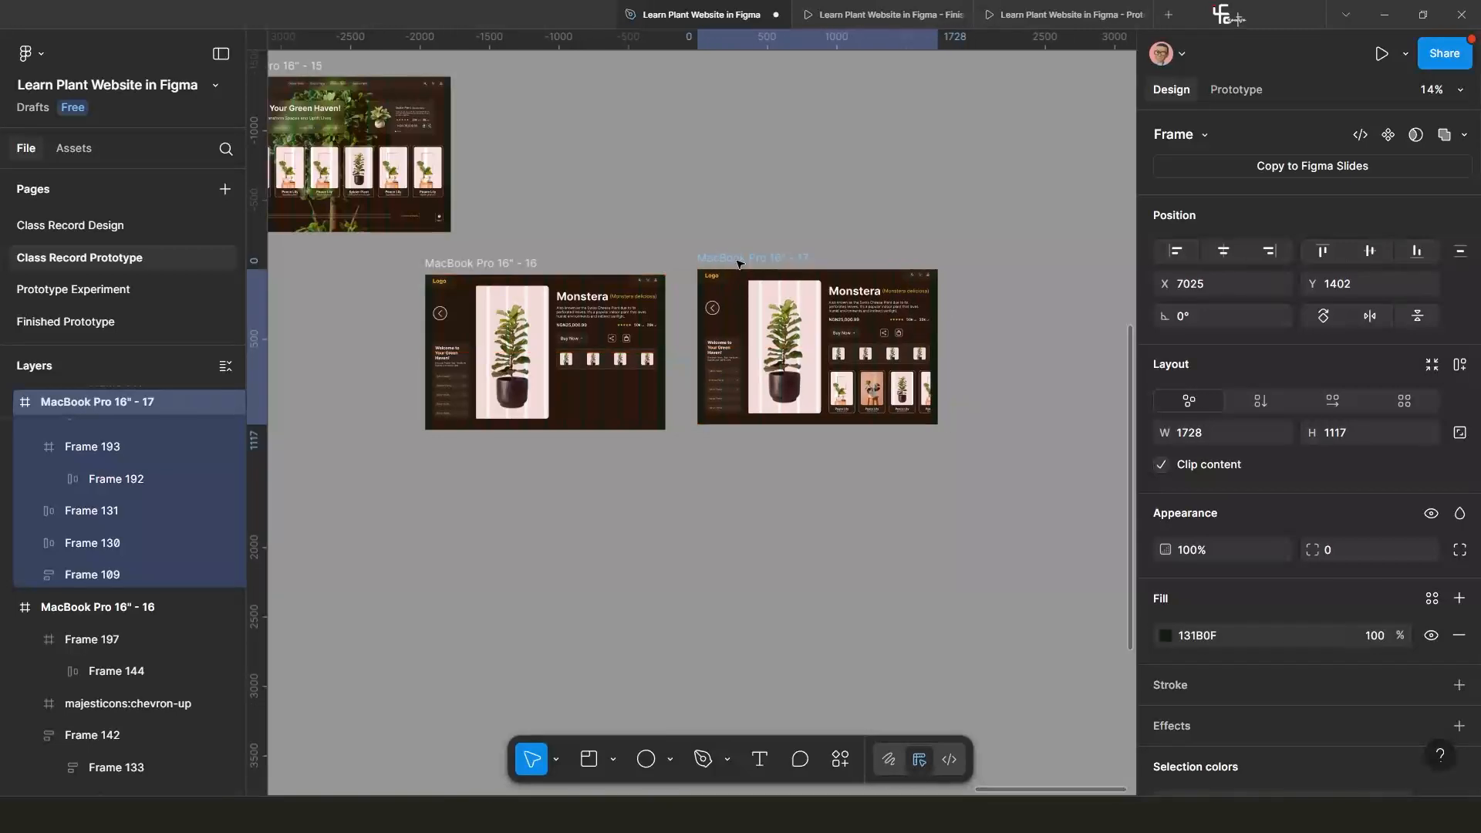
left_click_drag(739, 265, 738, 265)
left_click(475, 264)
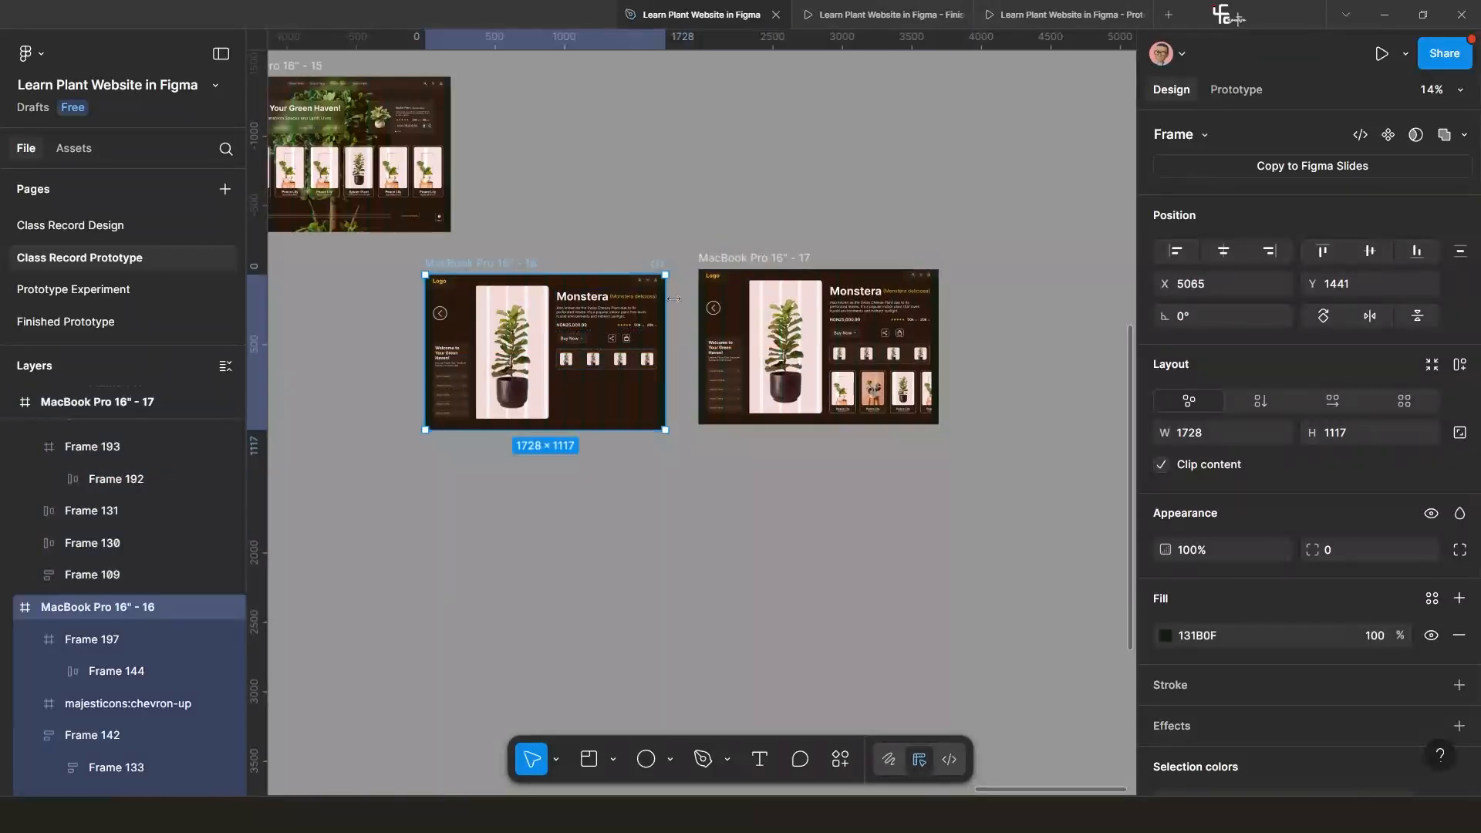
left_click(1237, 90)
scroll(695, 347, "up", 5)
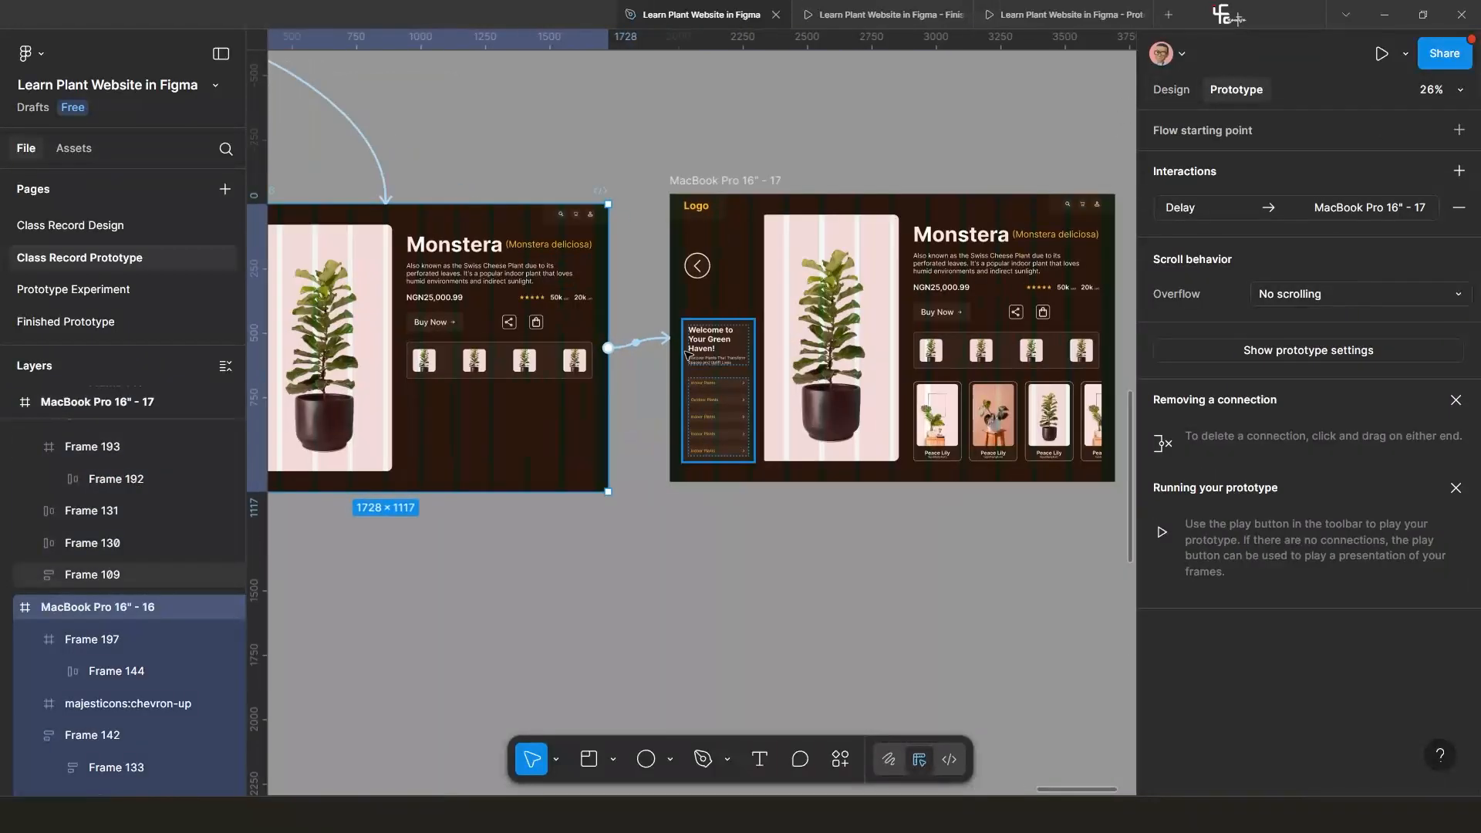
scroll(656, 350, "down", 6)
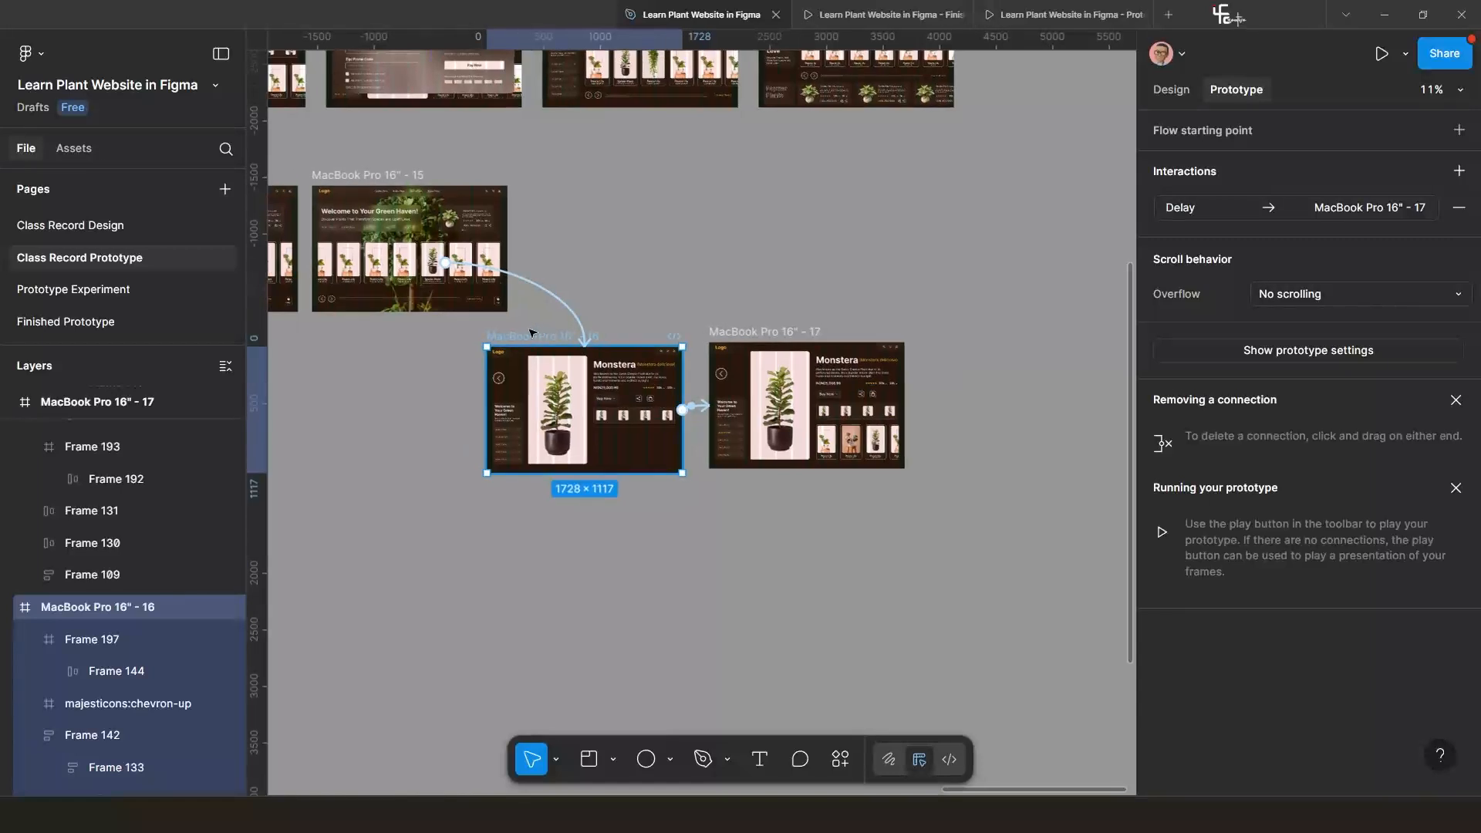
left_click_drag(524, 338, 545, 326)
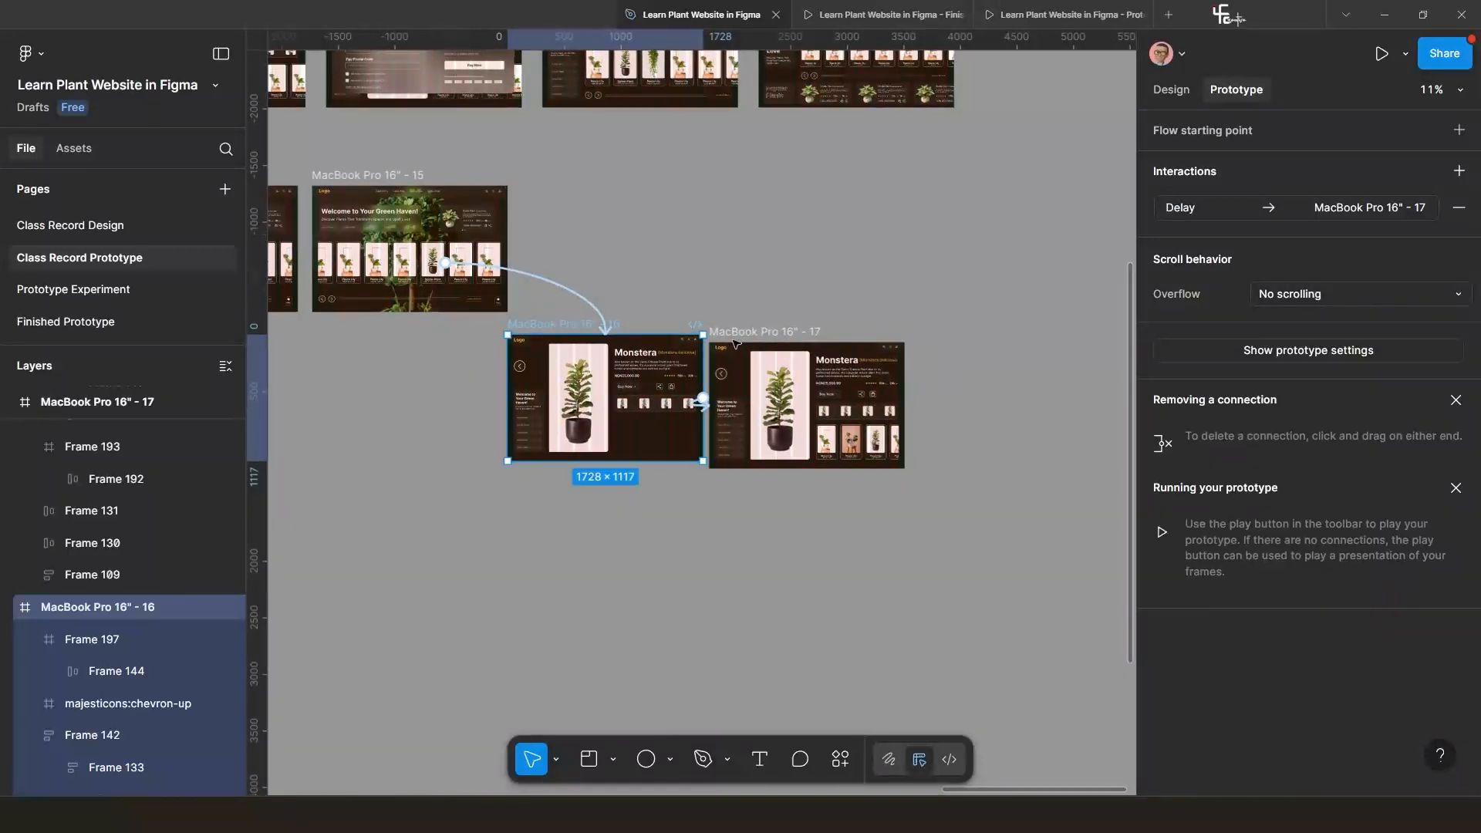
mouse_move(770, 334)
left_mouse_down()
mouse_move(807, 333)
mouse_move(792, 334)
left_mouse_up()
Preview the prototype from MacBook Pro 16" - 15, play the Spider Plant card's transition twice with a restart between, and close the preview.
scroll(535, 417, "down", 3)
left_click(418, 254)
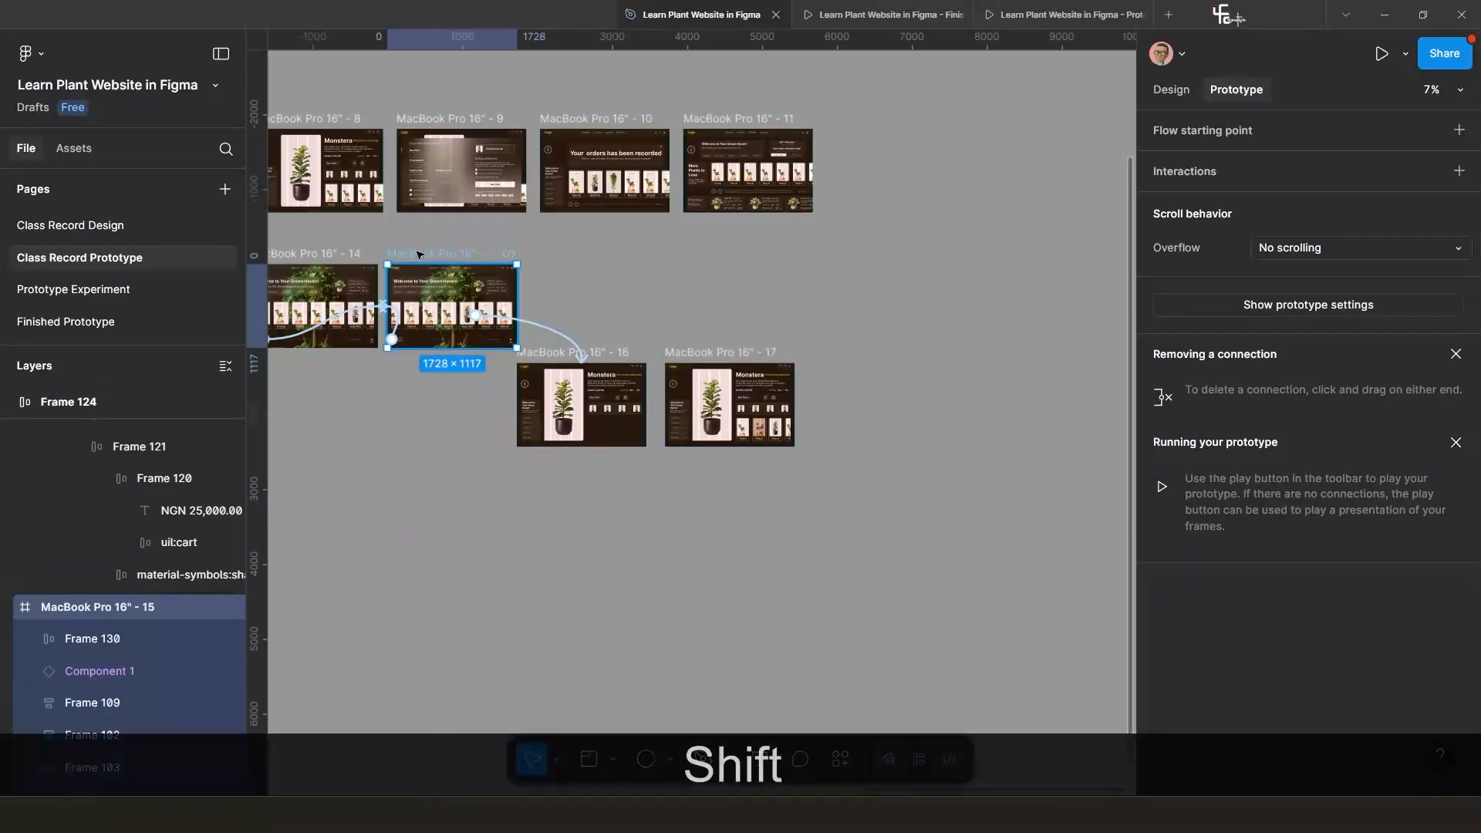
key("shift+space")
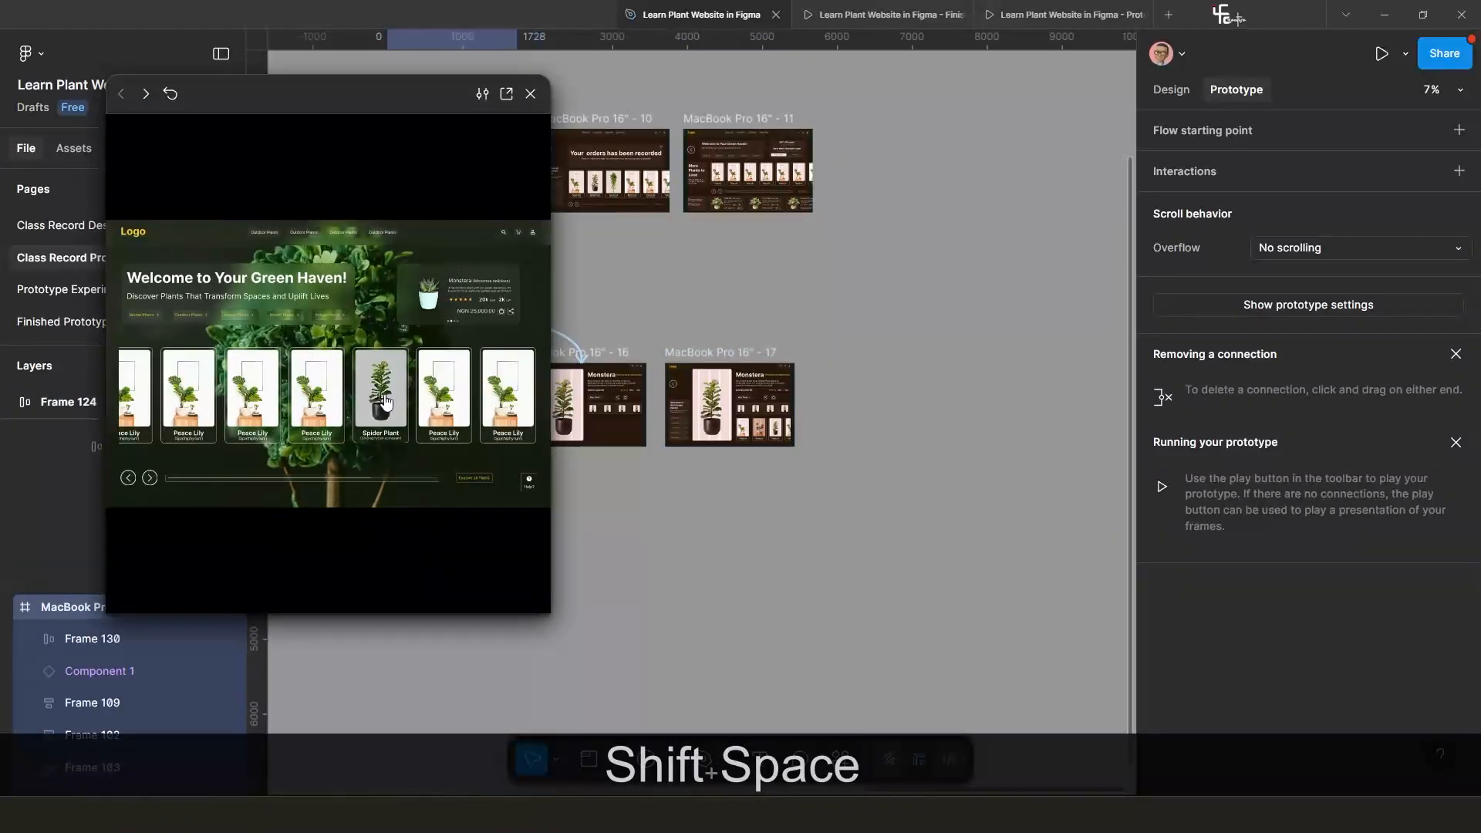
left_click(383, 396)
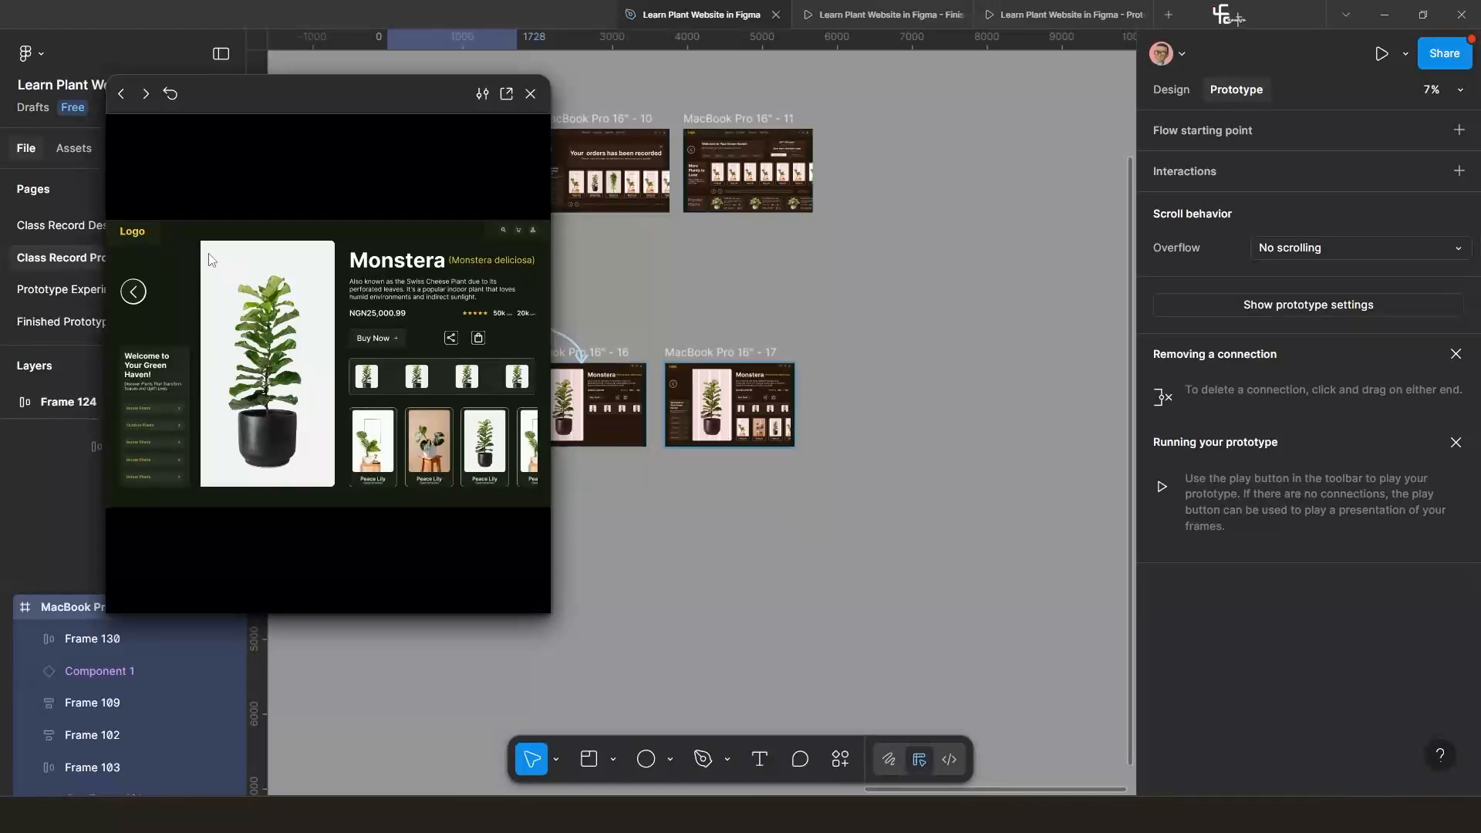
left_click(173, 95)
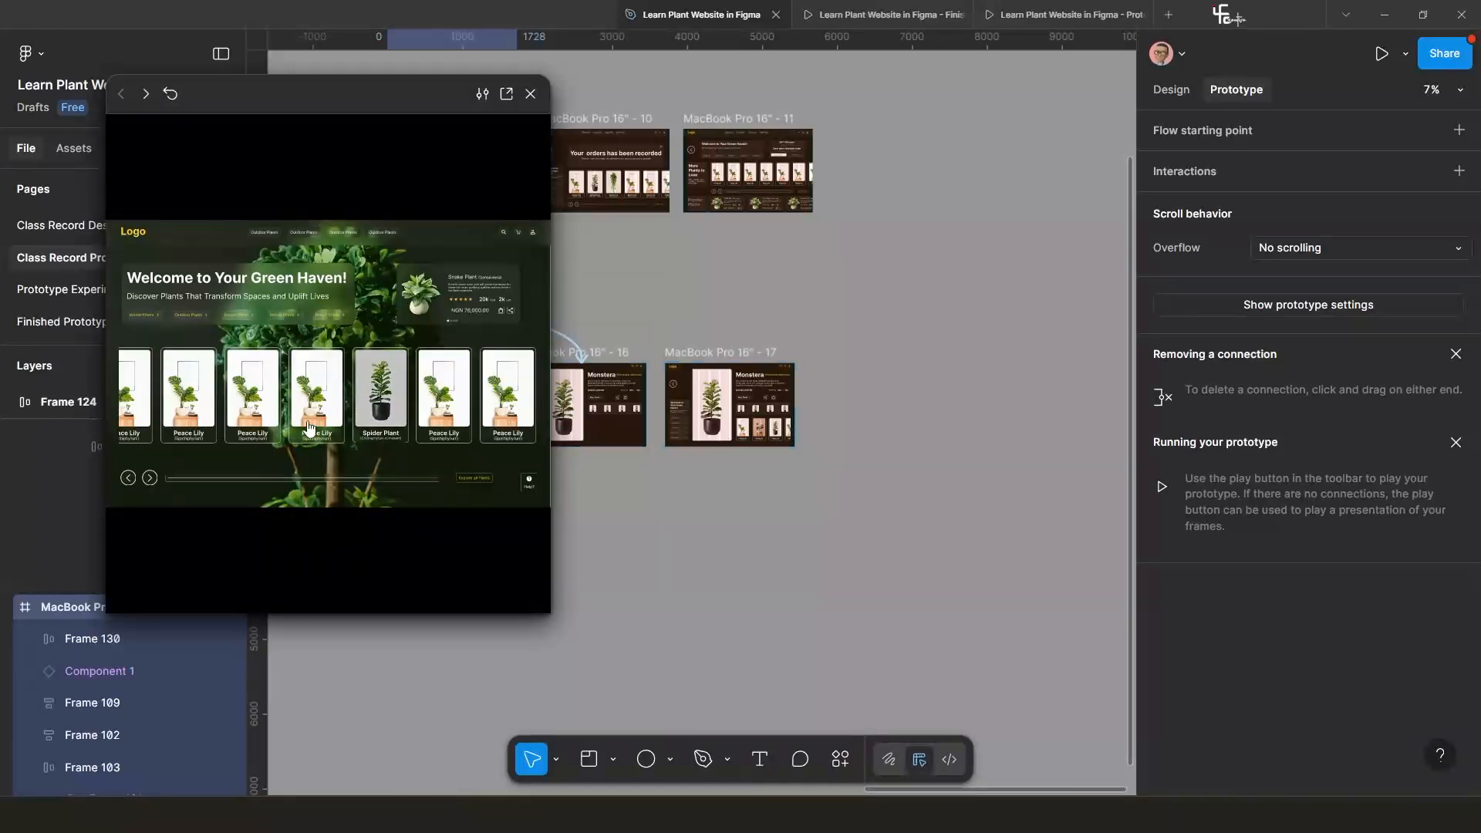
left_click(400, 395)
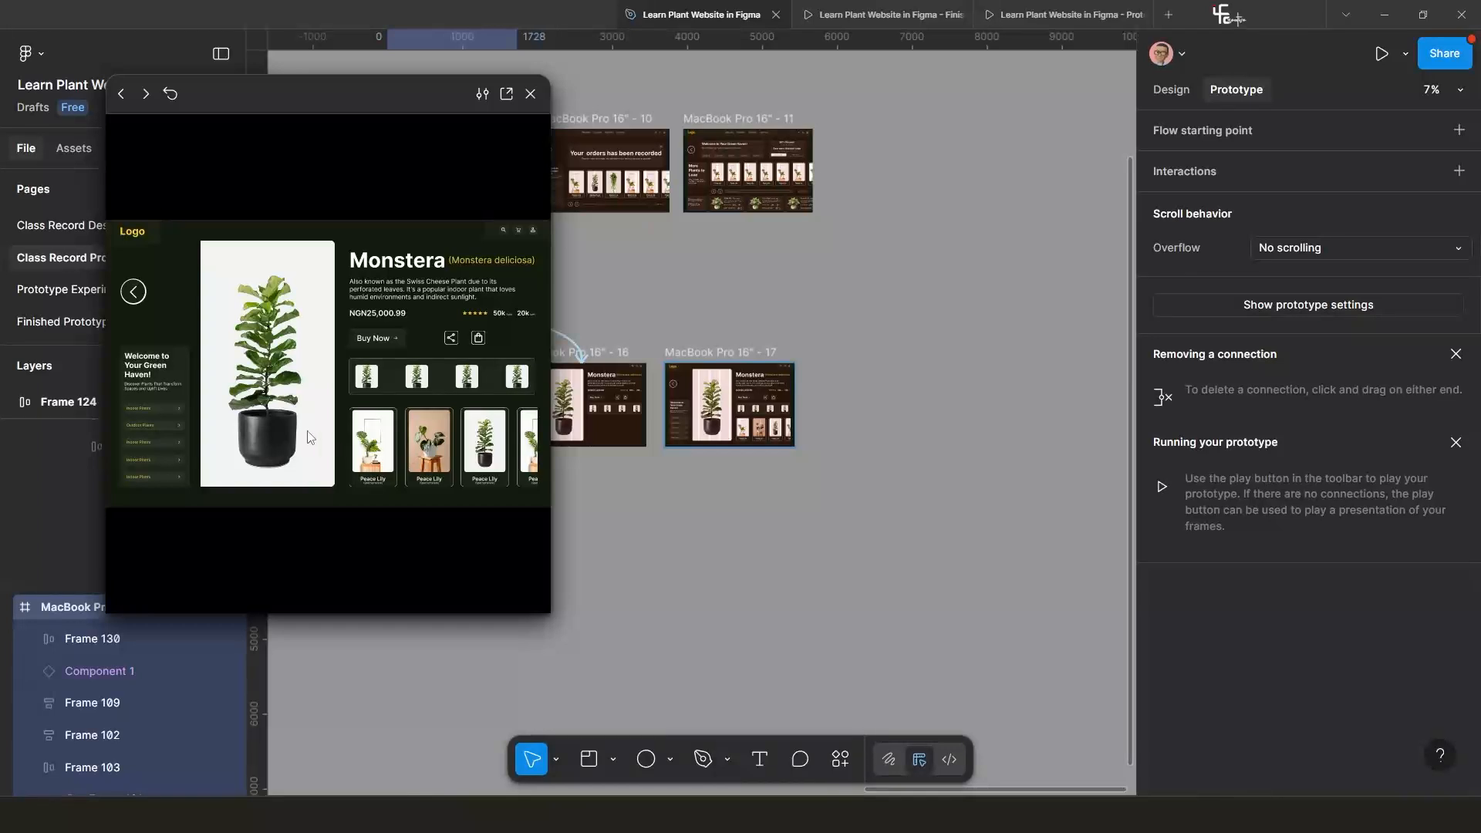
left_click(531, 98)
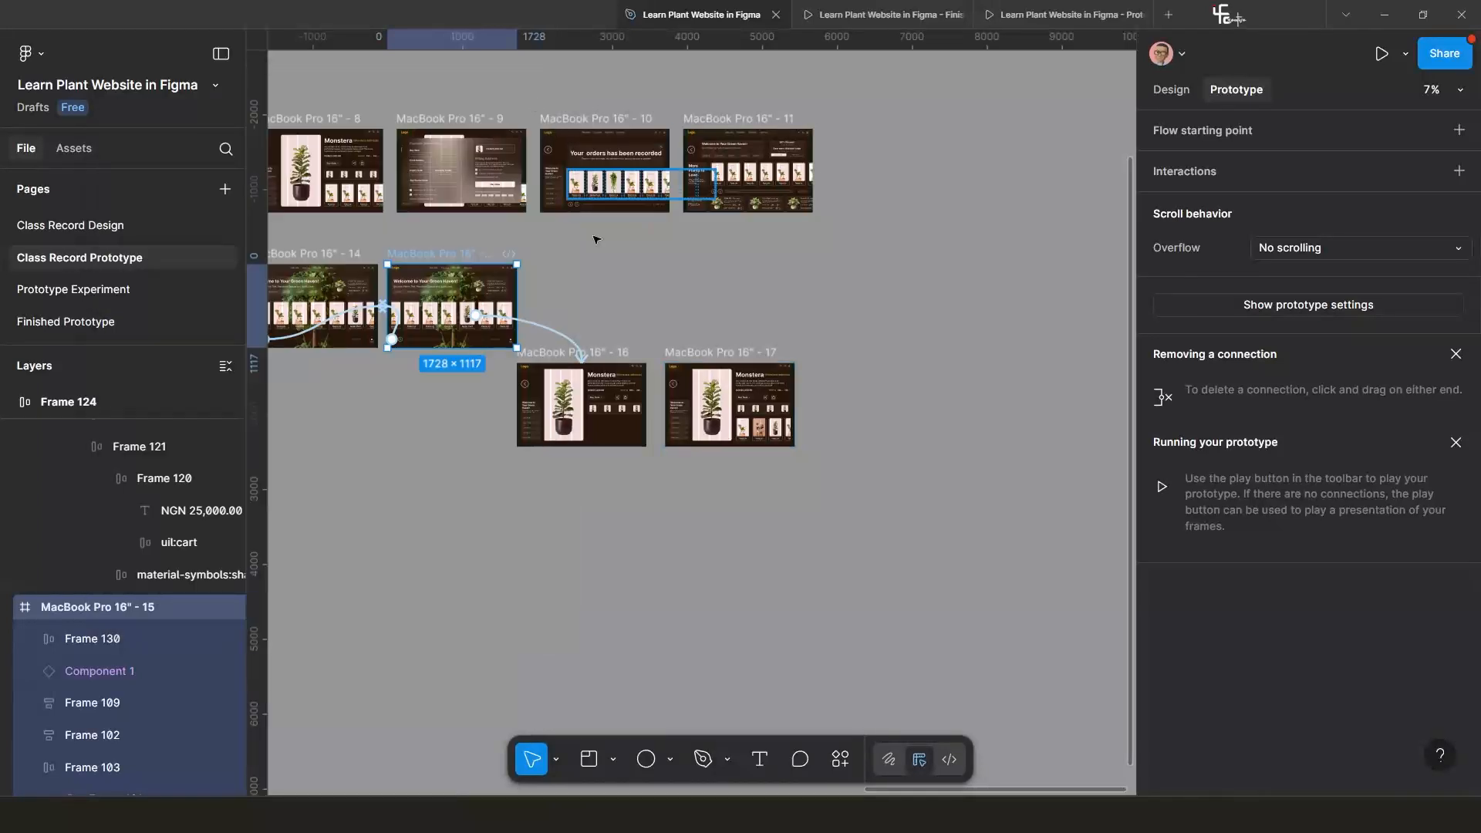
Duplicate the MacBook Pro 16" - 17 screen and place the copy diagonally below and to its right.
scroll(691, 311, "up", 3, "ctrl")
left_click(691, 311)
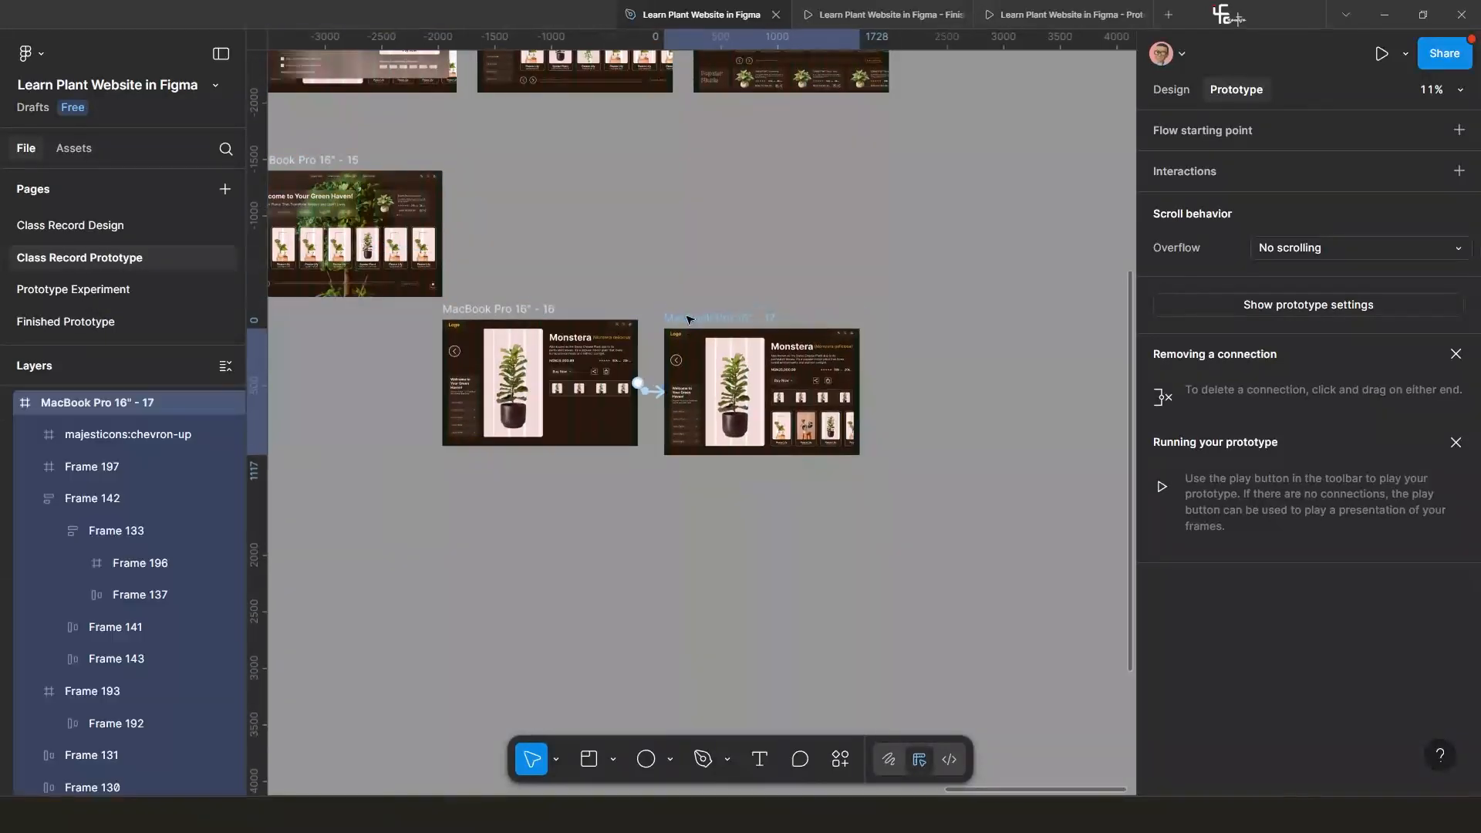
scroll(718, 413, "up", 2, "ctrl")
scroll(718, 413, "right", 3)
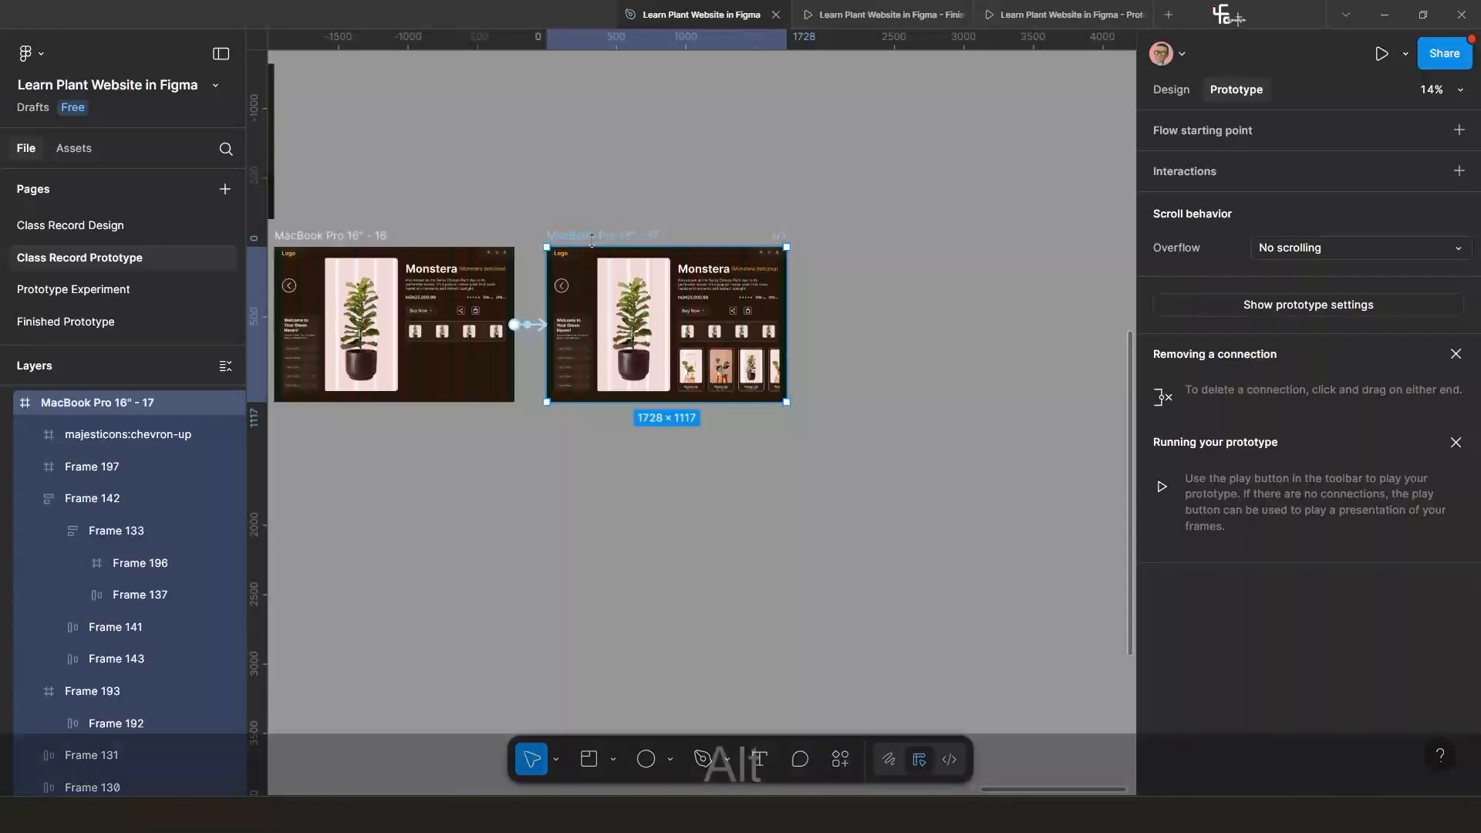
left_click_drag(610, 243, 845, 409, "alt")
scroll(830, 502, "up", 2, "ctrl")
scroll(852, 560, "right", 3)
scroll(548, 468, "down", 4, "ctrl")
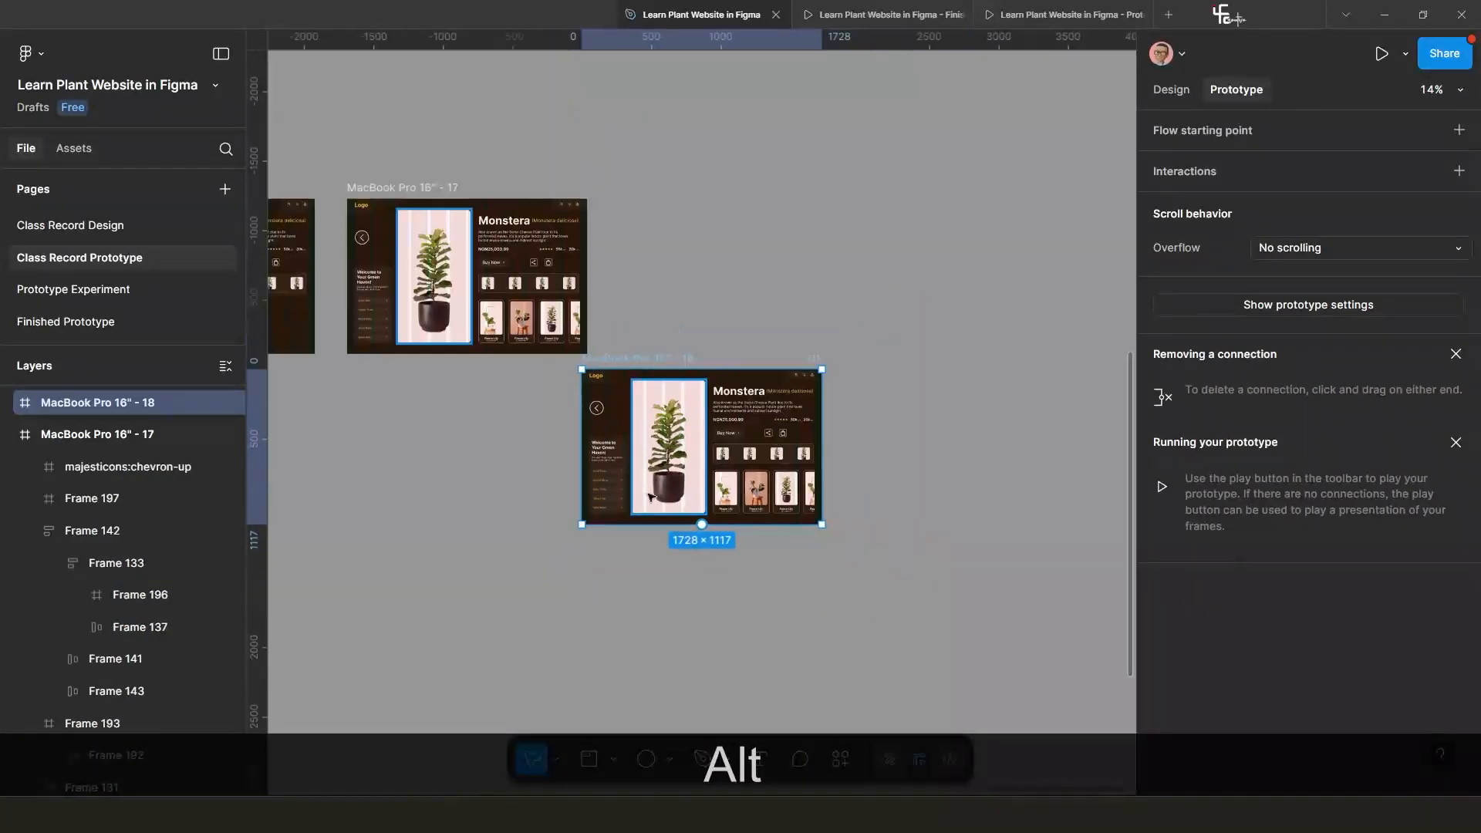
Examine the duplicated product screen's large plant image in Frame 193 and its card row in Frame 144.
scroll(635, 487, "up", 6, "ctrl")
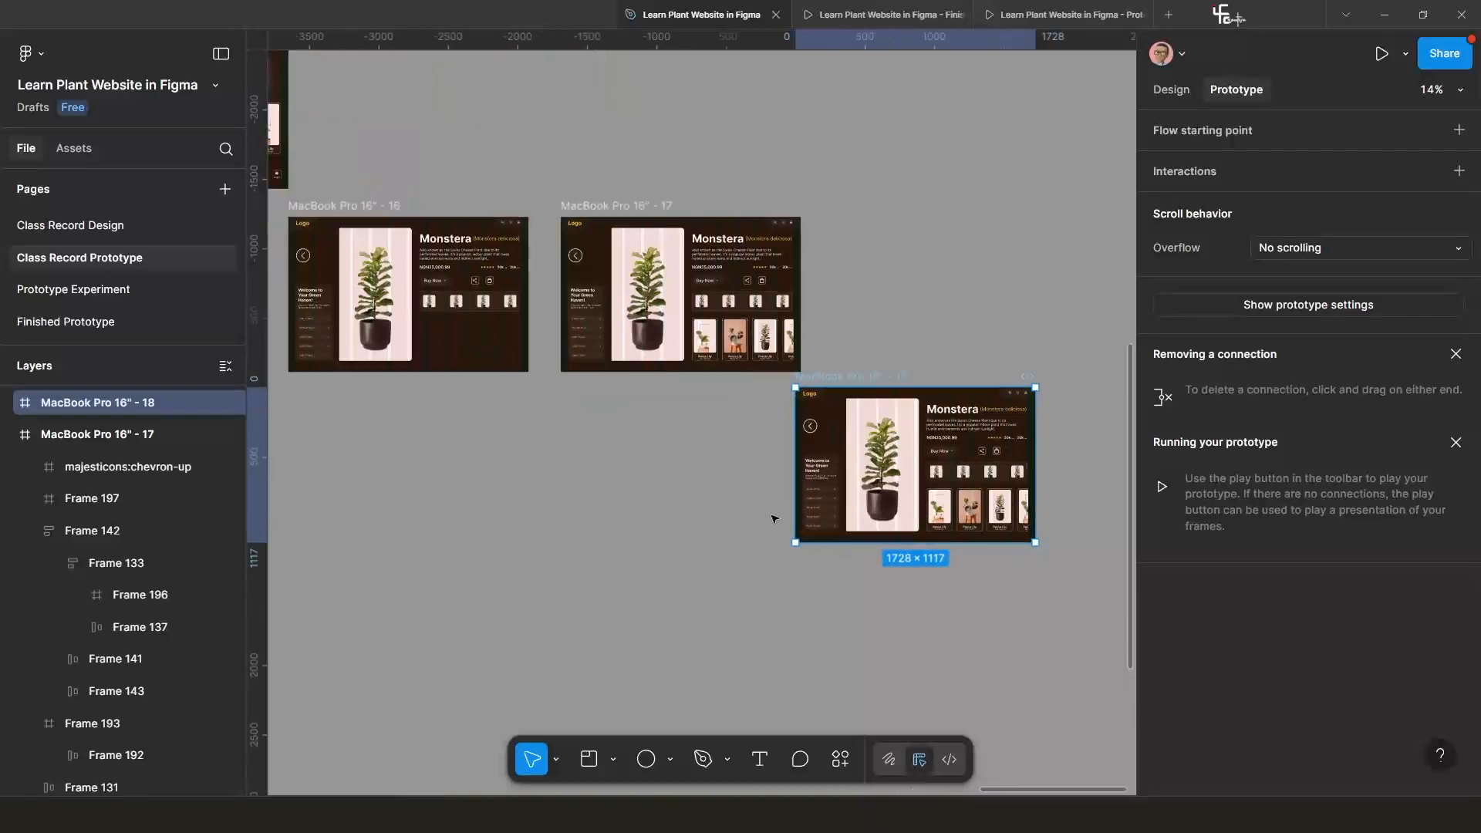
left_click_drag(763, 514, 628, 509)
scroll(634, 507, "down", 2, "ctrl")
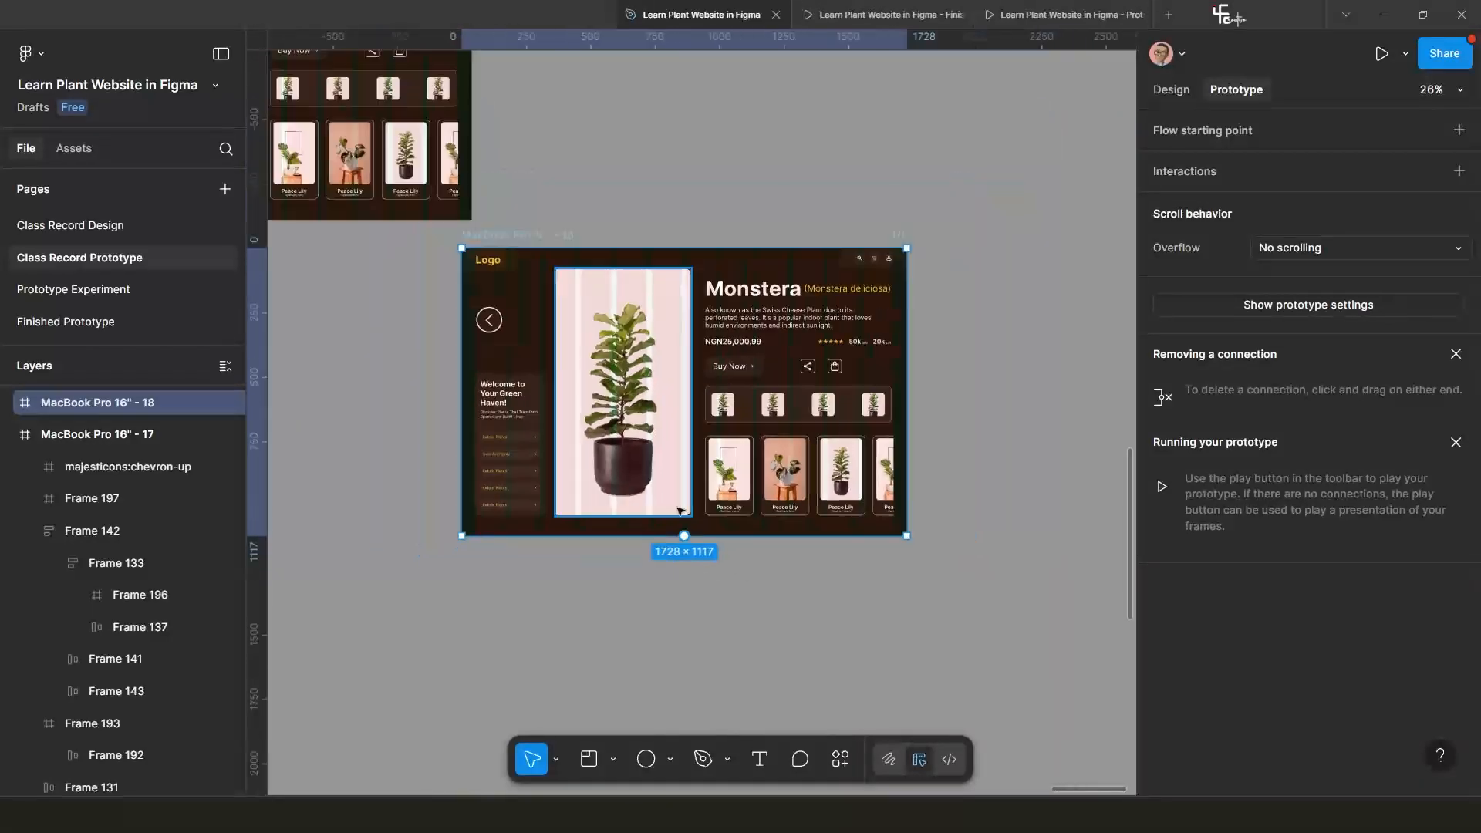
scroll(725, 490, "up", 2, "ctrl")
left_click_drag(735, 495, 671, 470)
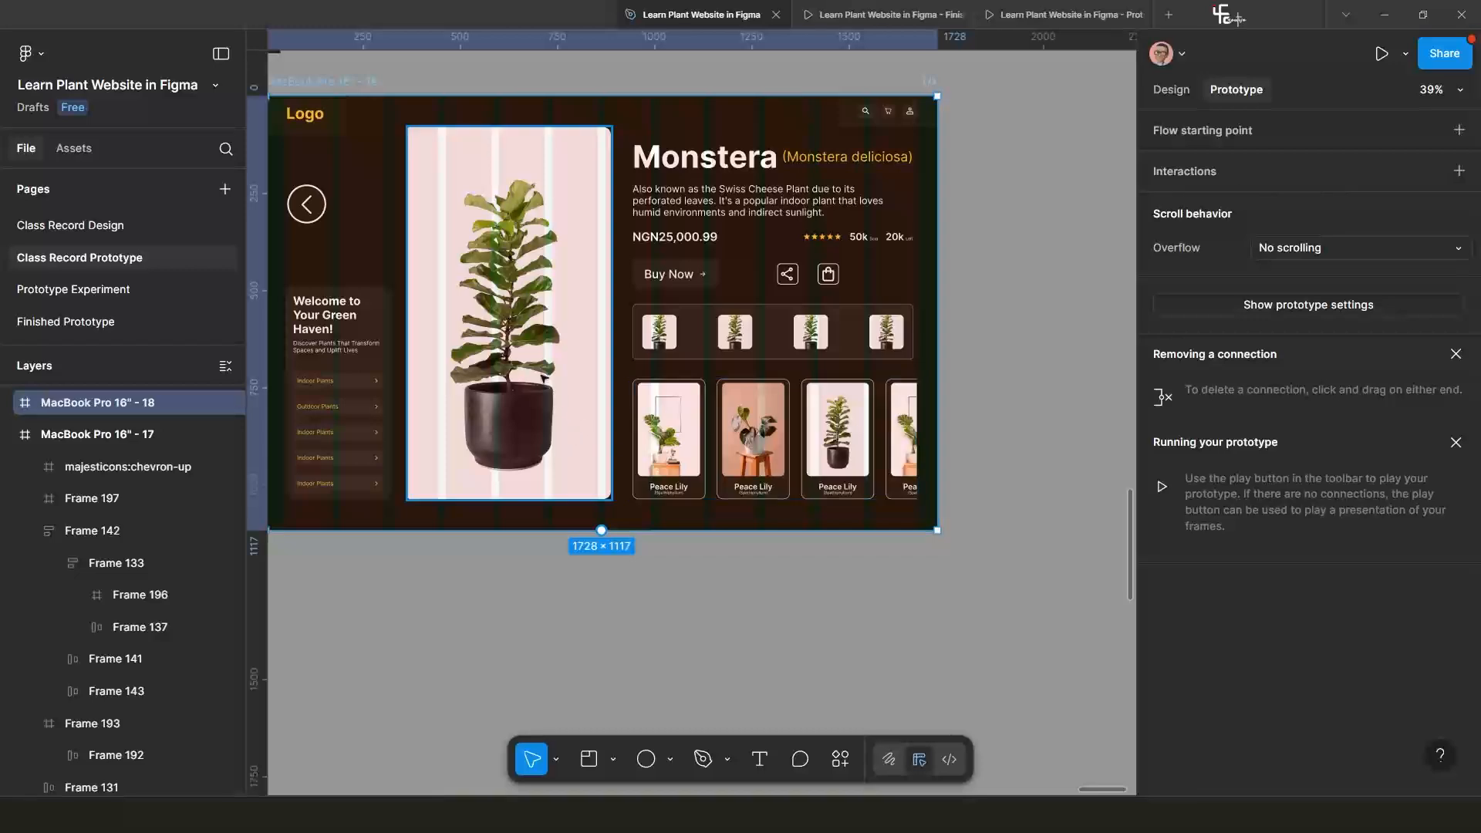
left_click(567, 414)
scroll(573, 419, "up", 2, "ctrl")
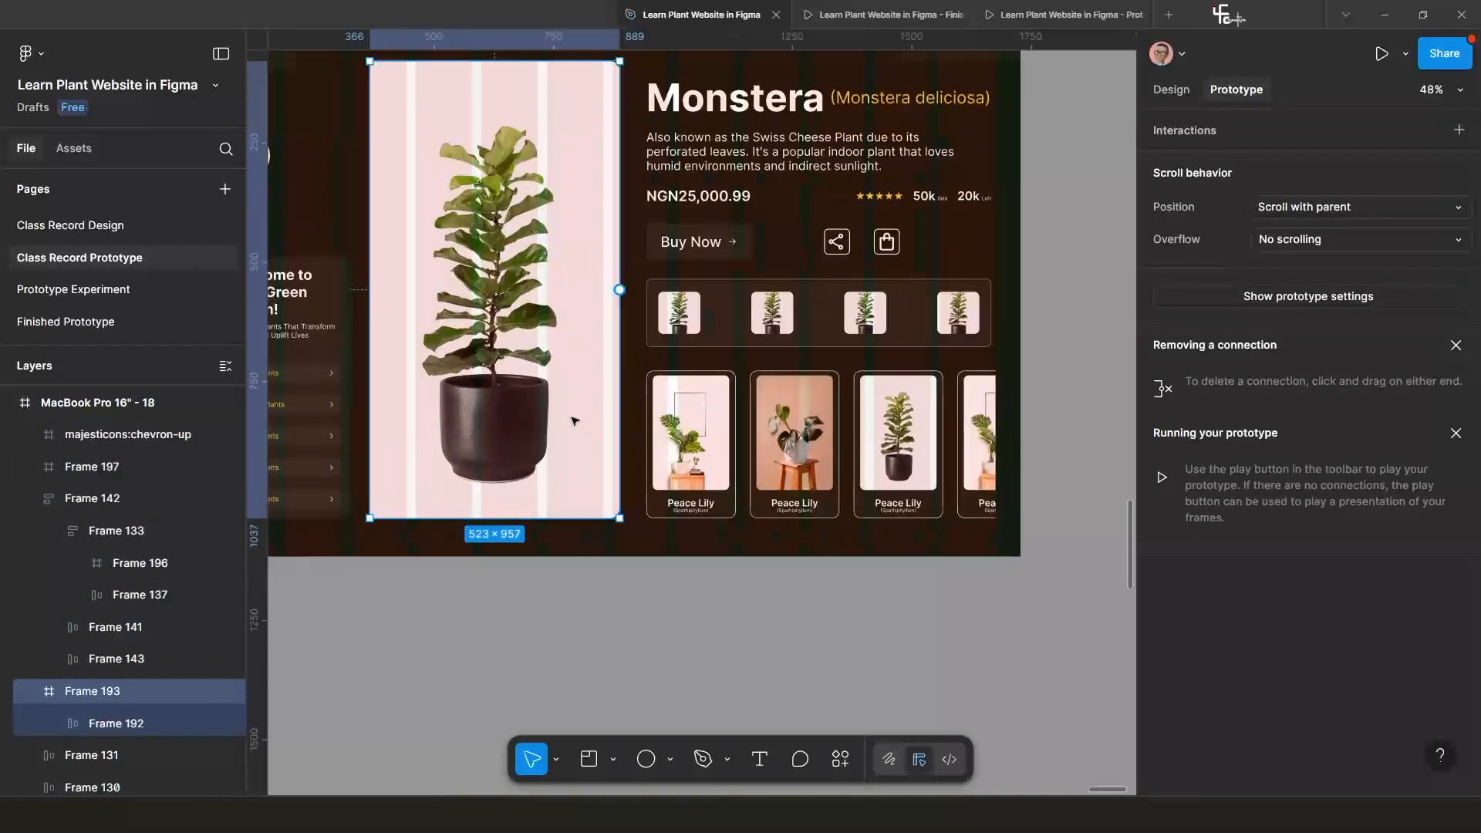
left_click_drag(576, 421, 617, 456)
left_click(1170, 89)
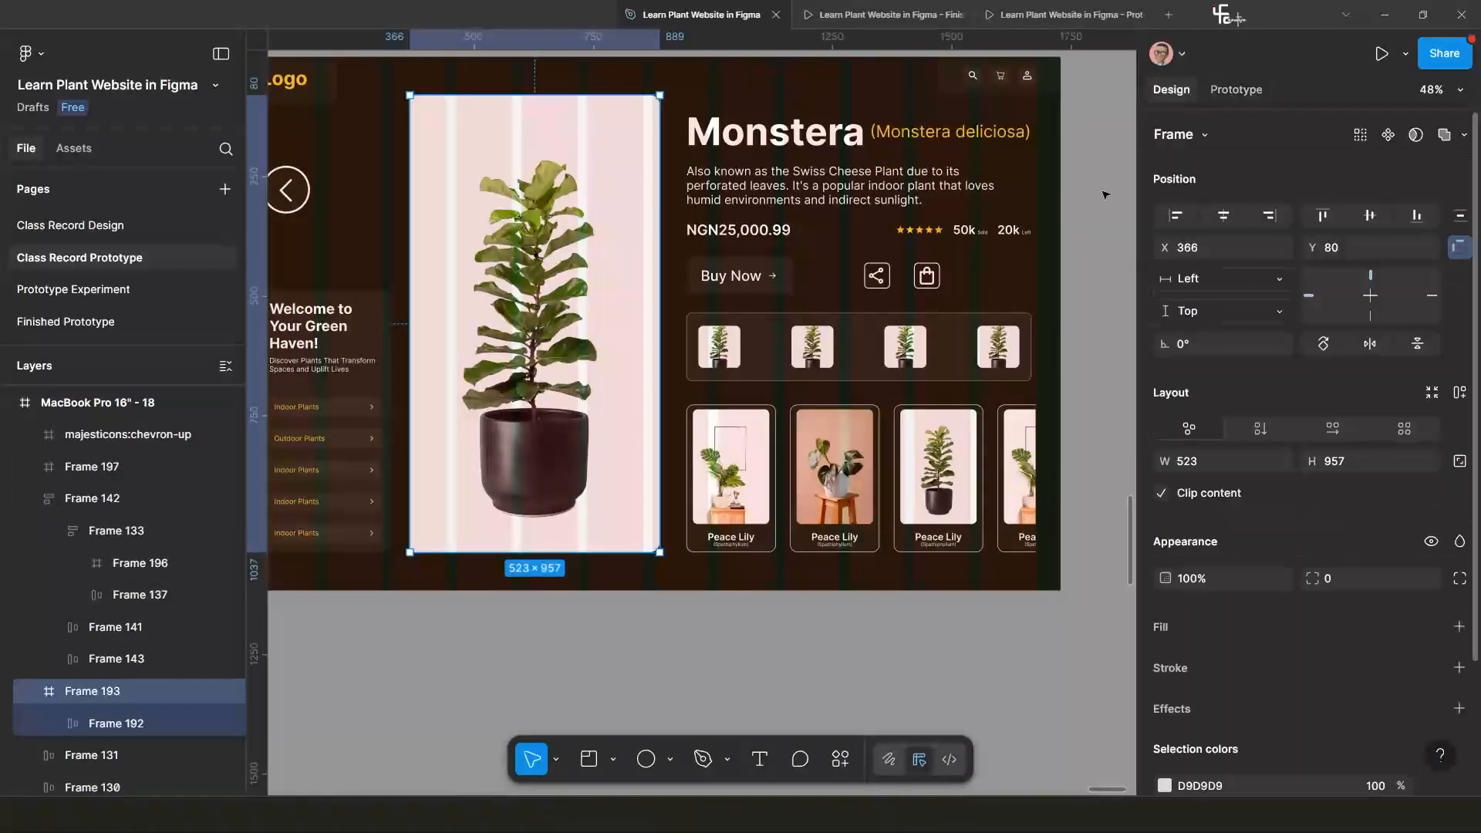
scroll(765, 475, "down", 3, "ctrl")
scroll(665, 521, "up", 1, "ctrl")
scroll(667, 509, "up", 1, "ctrl")
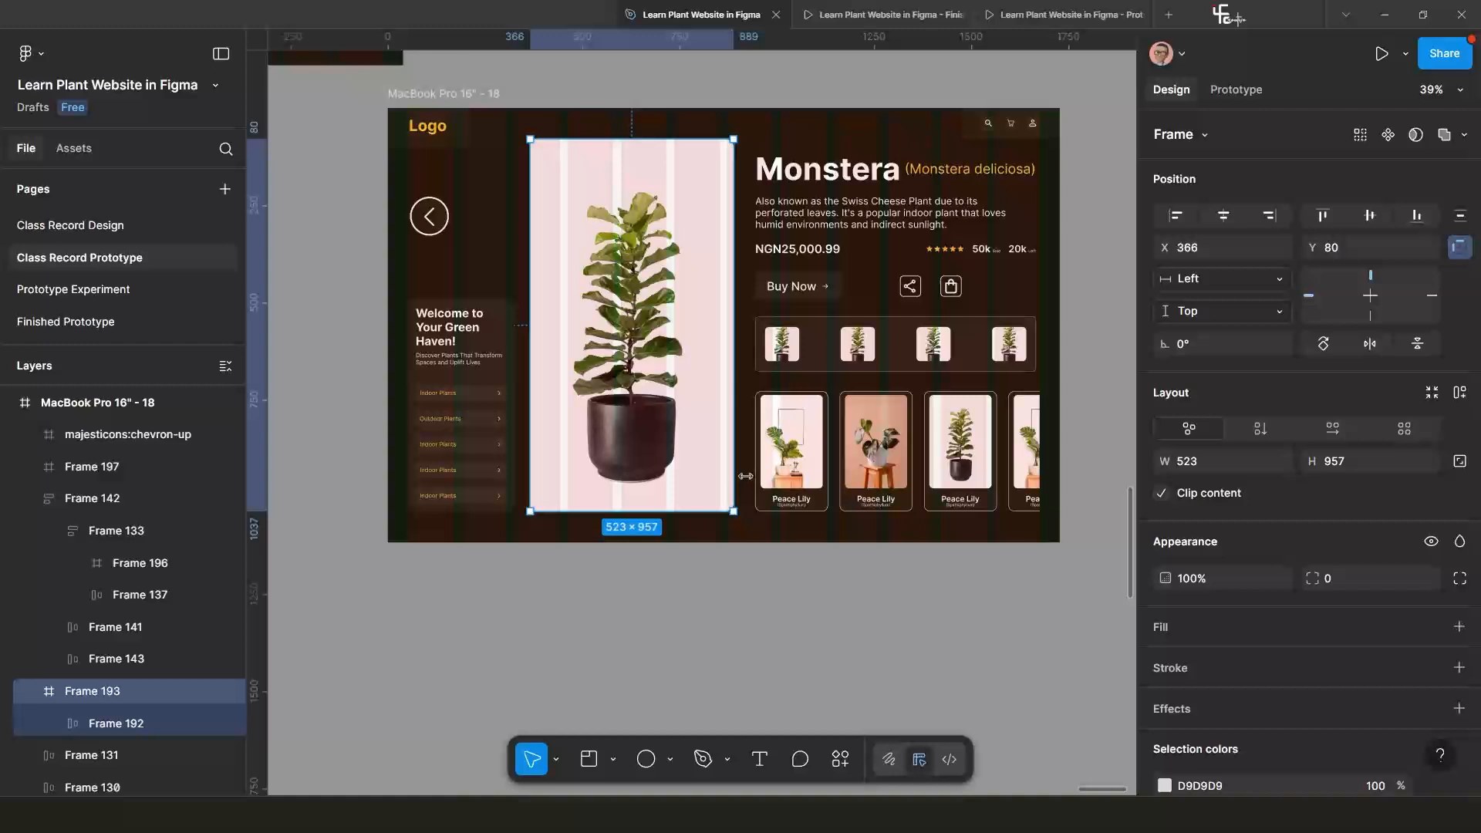
left_click(801, 462)
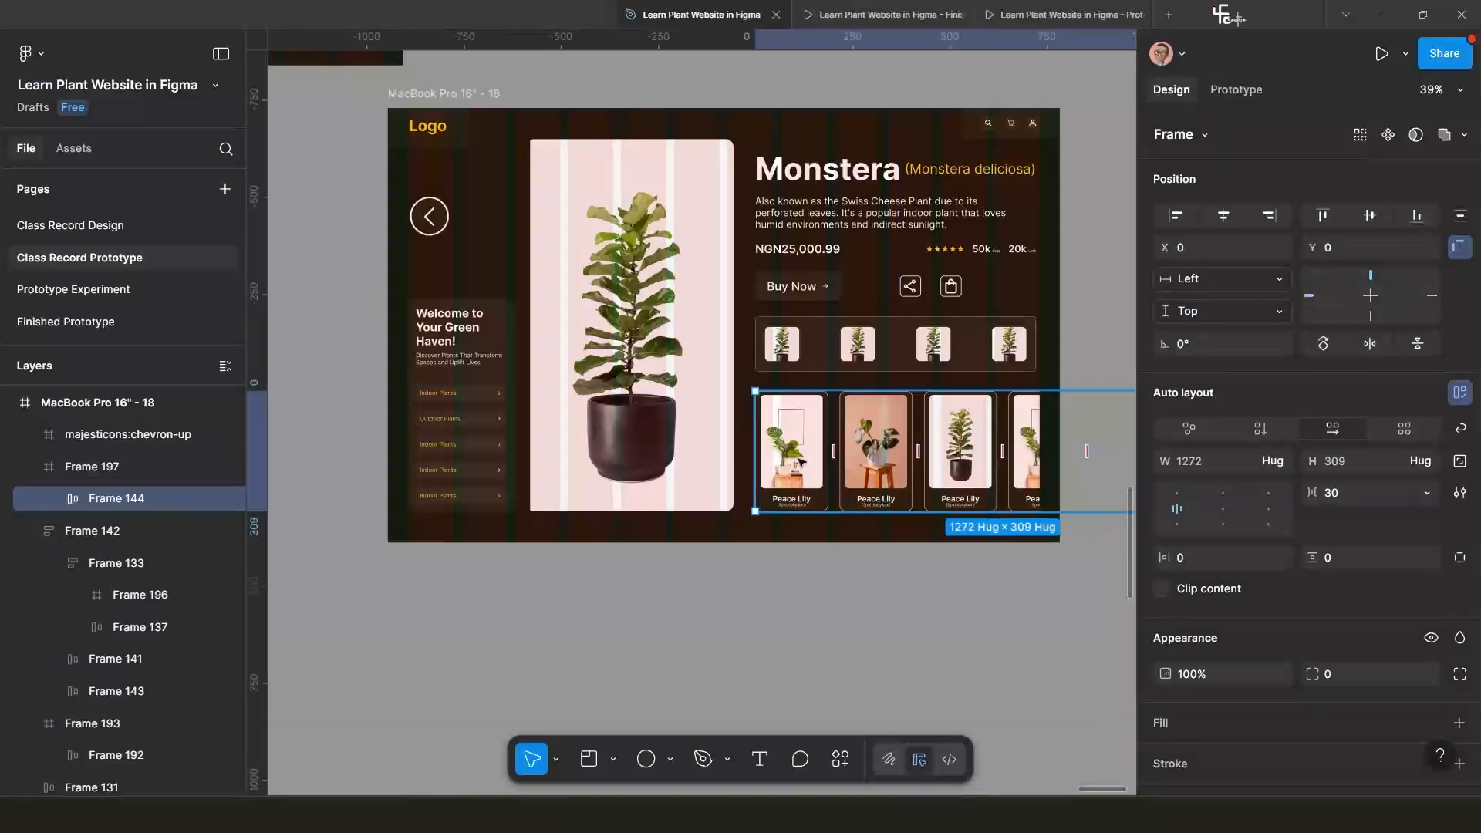
scroll(801, 462, "down", 5, "ctrl")
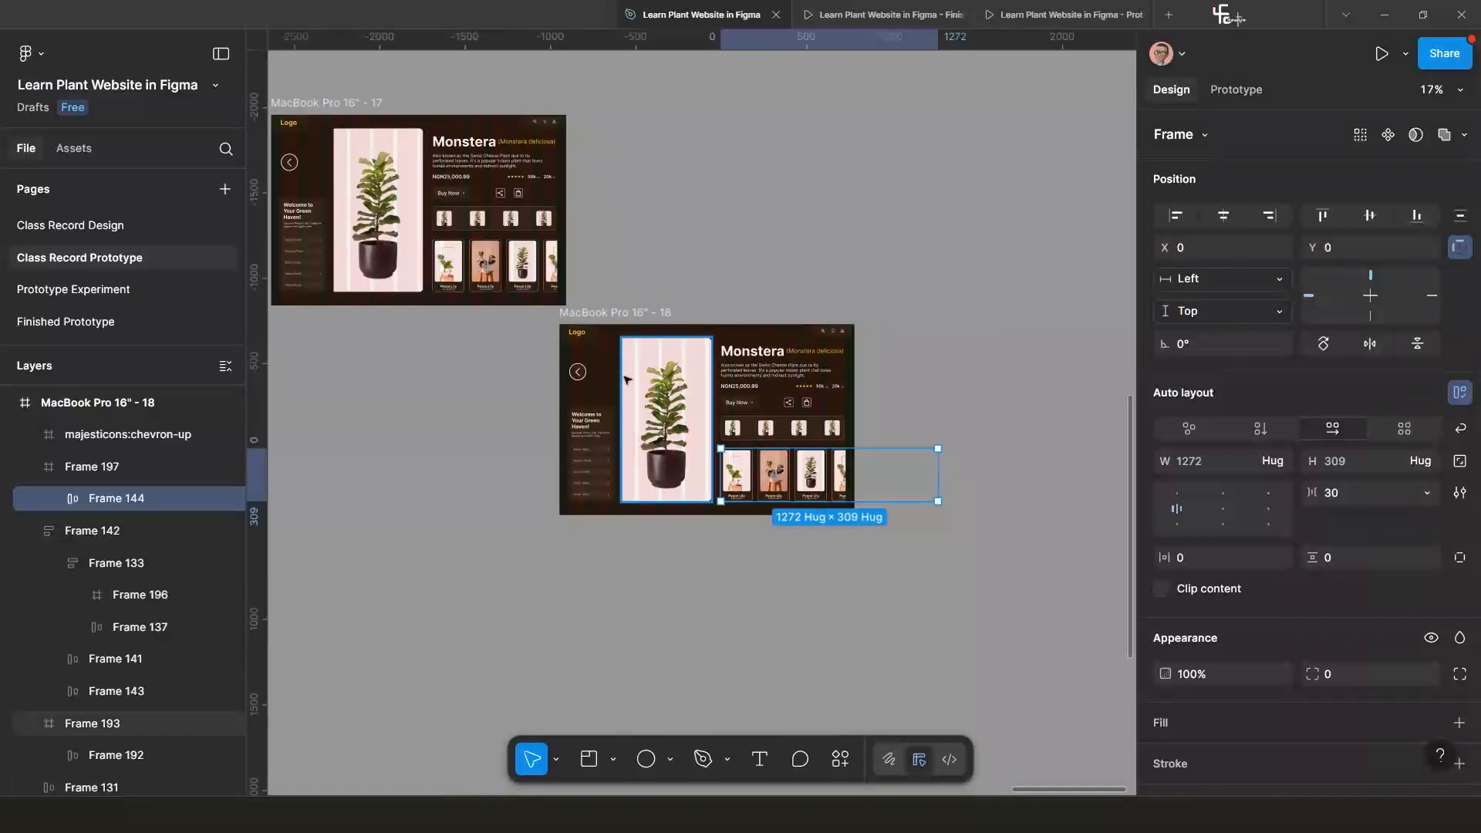
Link the first small plant card (Frame 91) in MacBook Pro 16" - 17 to MacBook Pro 16" - 18, navigating on click with a 1000ms Smart animate.
scroll(572, 309, "left", 3)
left_click(544, 284)
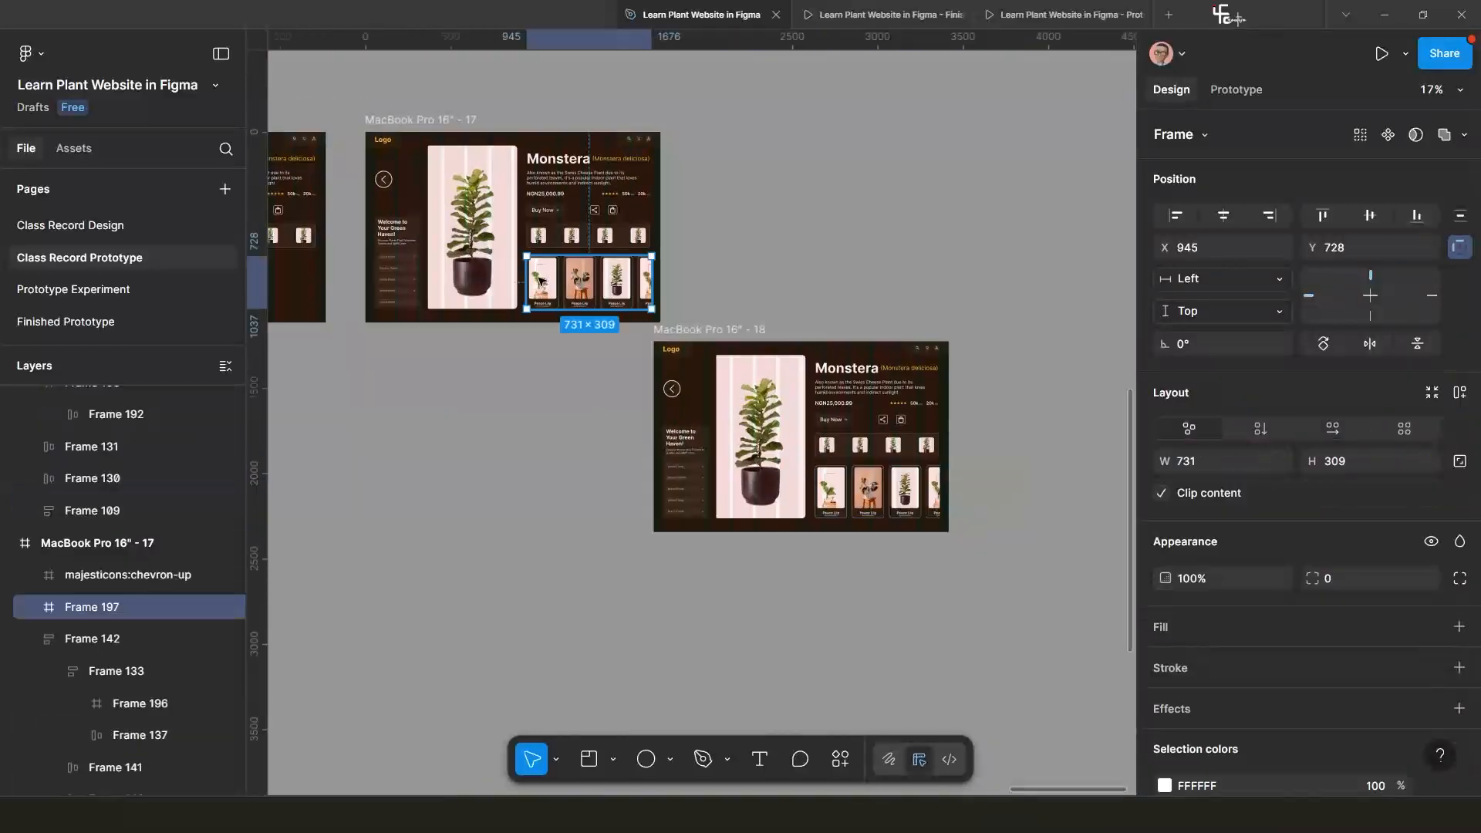
double_click(544, 284)
double_click(546, 284)
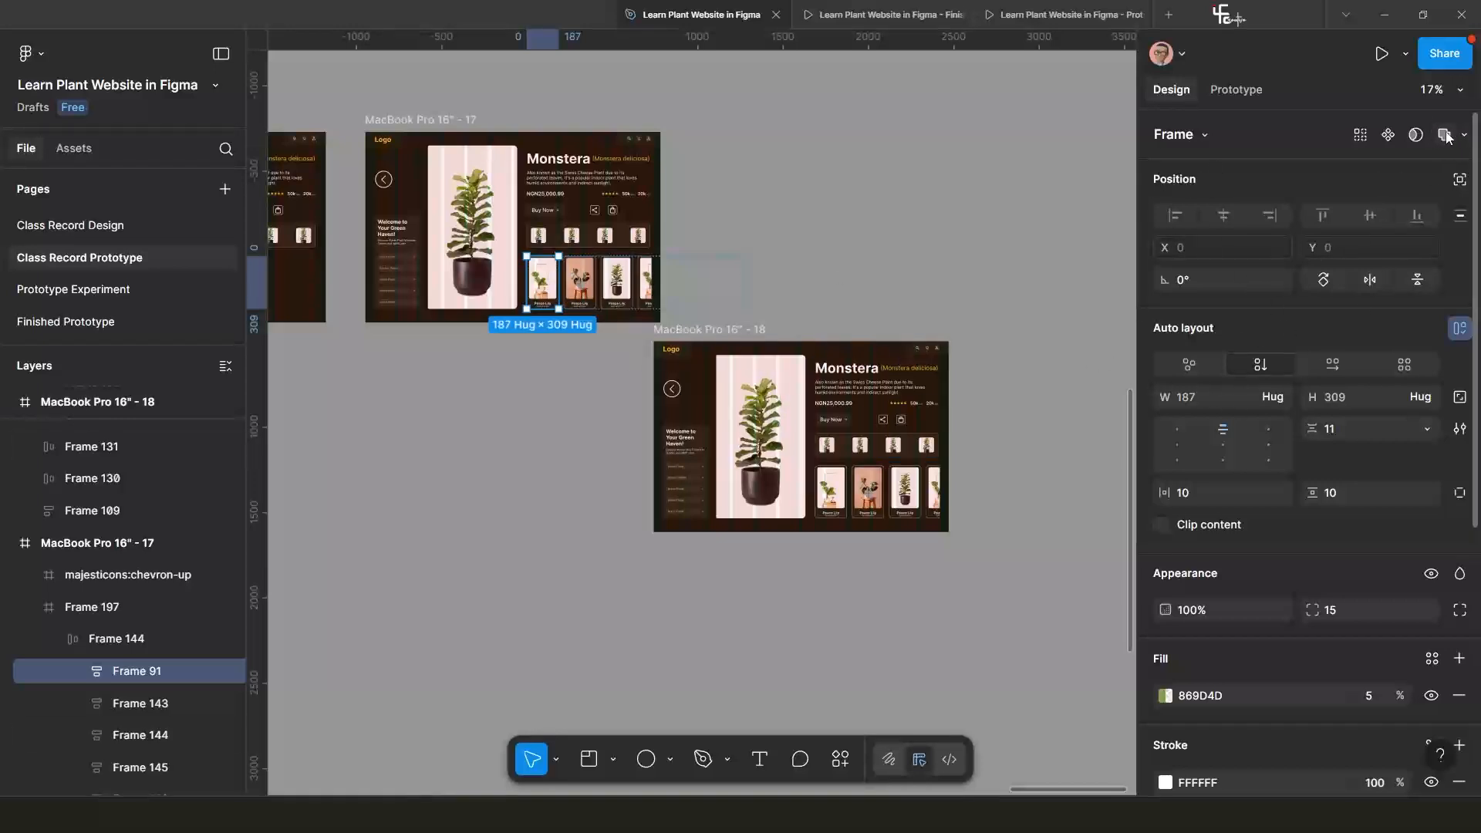
left_click(1234, 91)
scroll(488, 277, "up", 4)
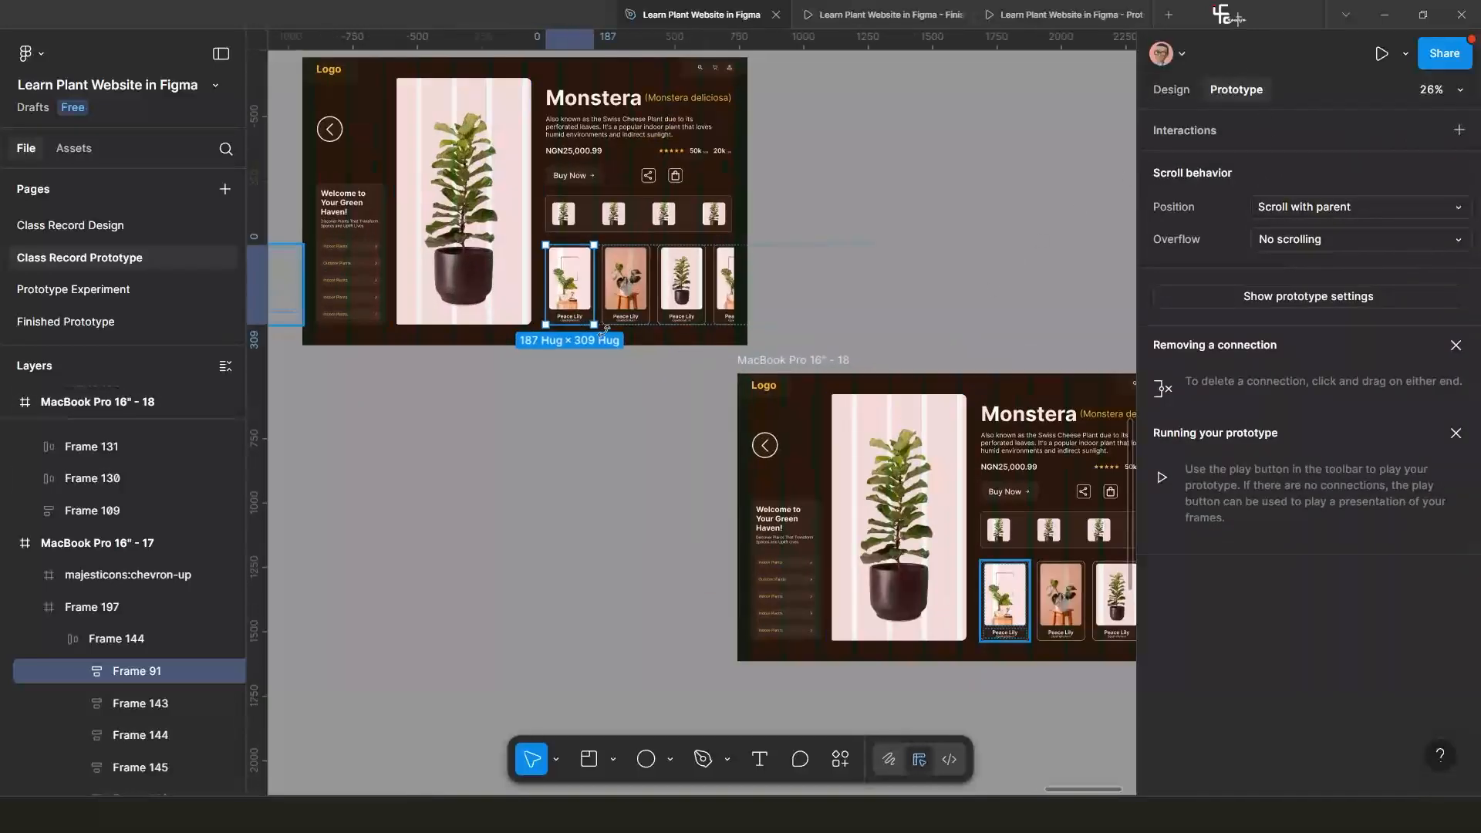
left_click_drag(633, 367, 678, 444)
scroll(678, 444, "down", 4)
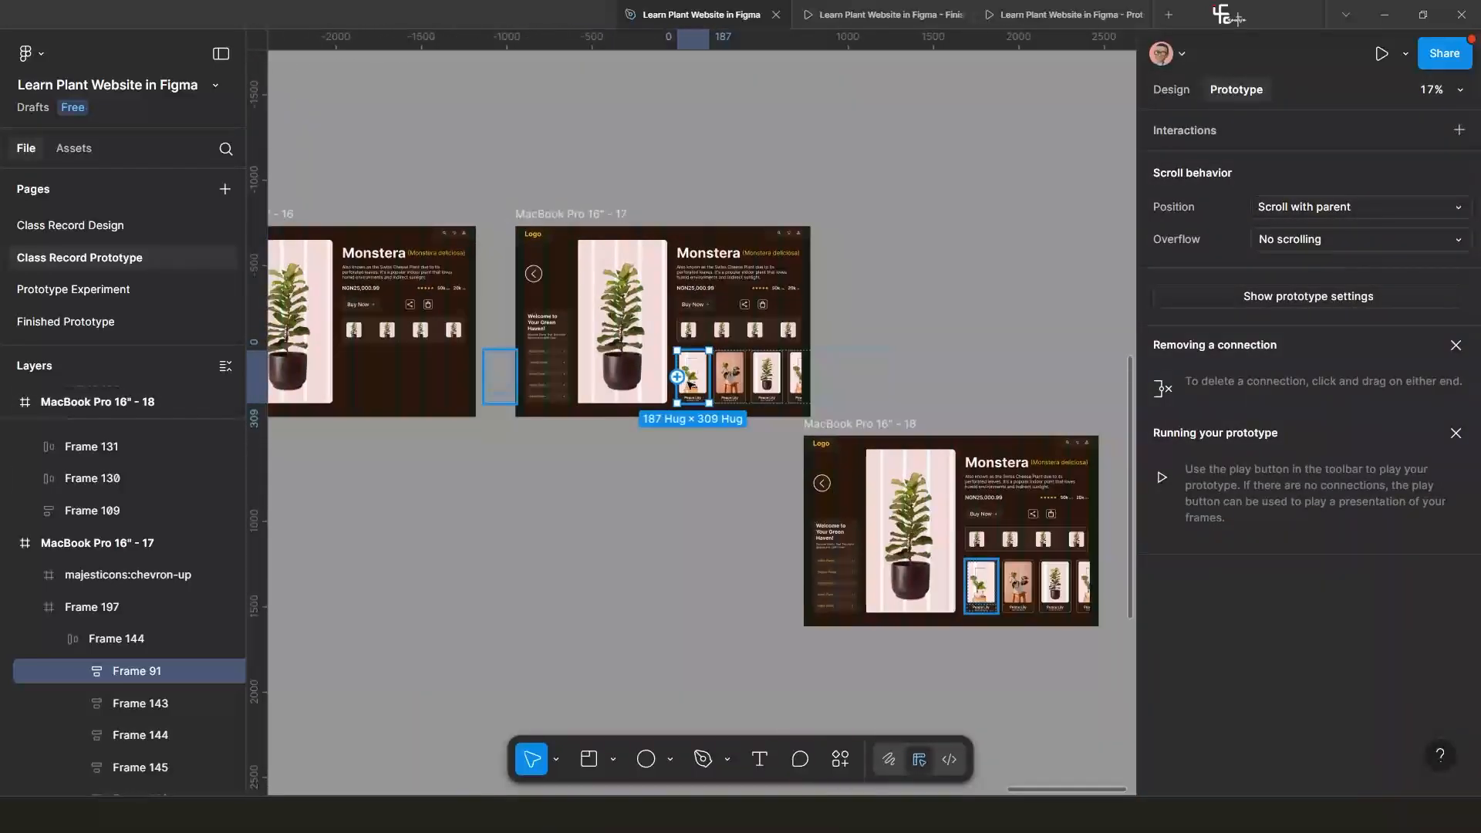
left_click_drag(678, 377, 822, 483)
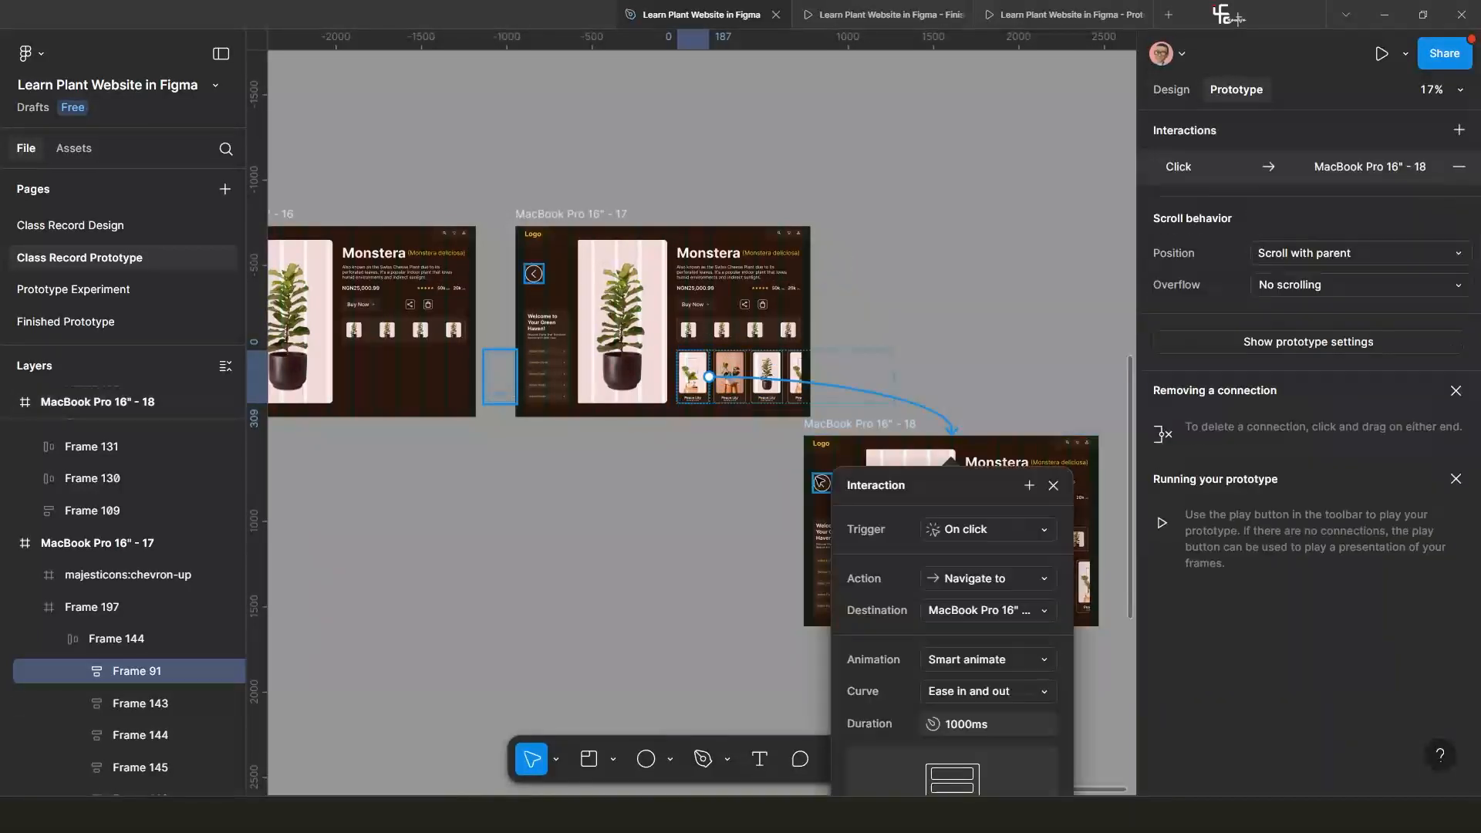
left_click(1054, 486)
scroll(713, 355, "down", 3)
scroll(713, 355, "right", 3)
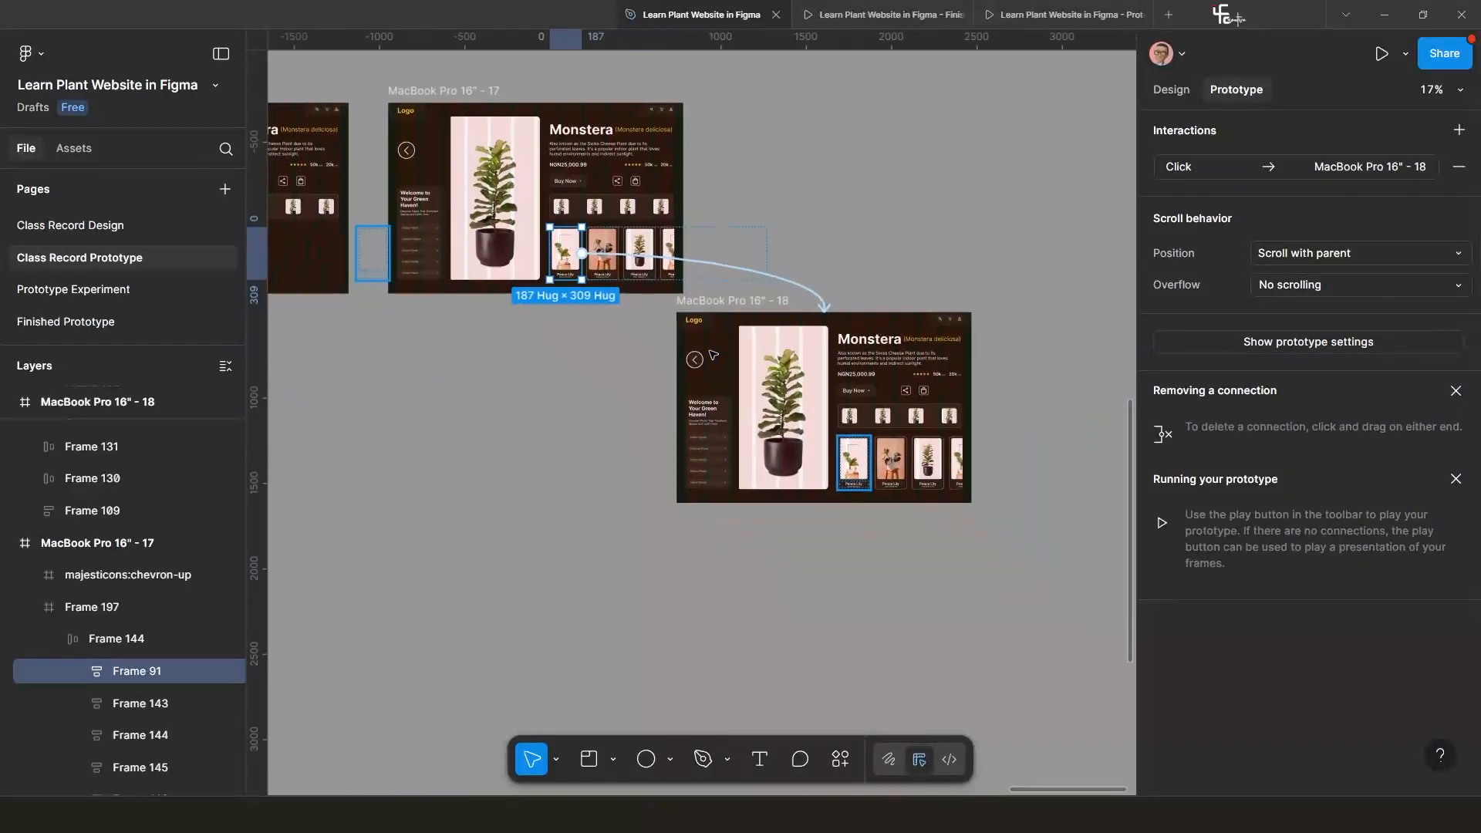
scroll(713, 355, "up", 5, "ctrl")
scroll(581, 363, "down", 3)
scroll(581, 363, "right", 3)
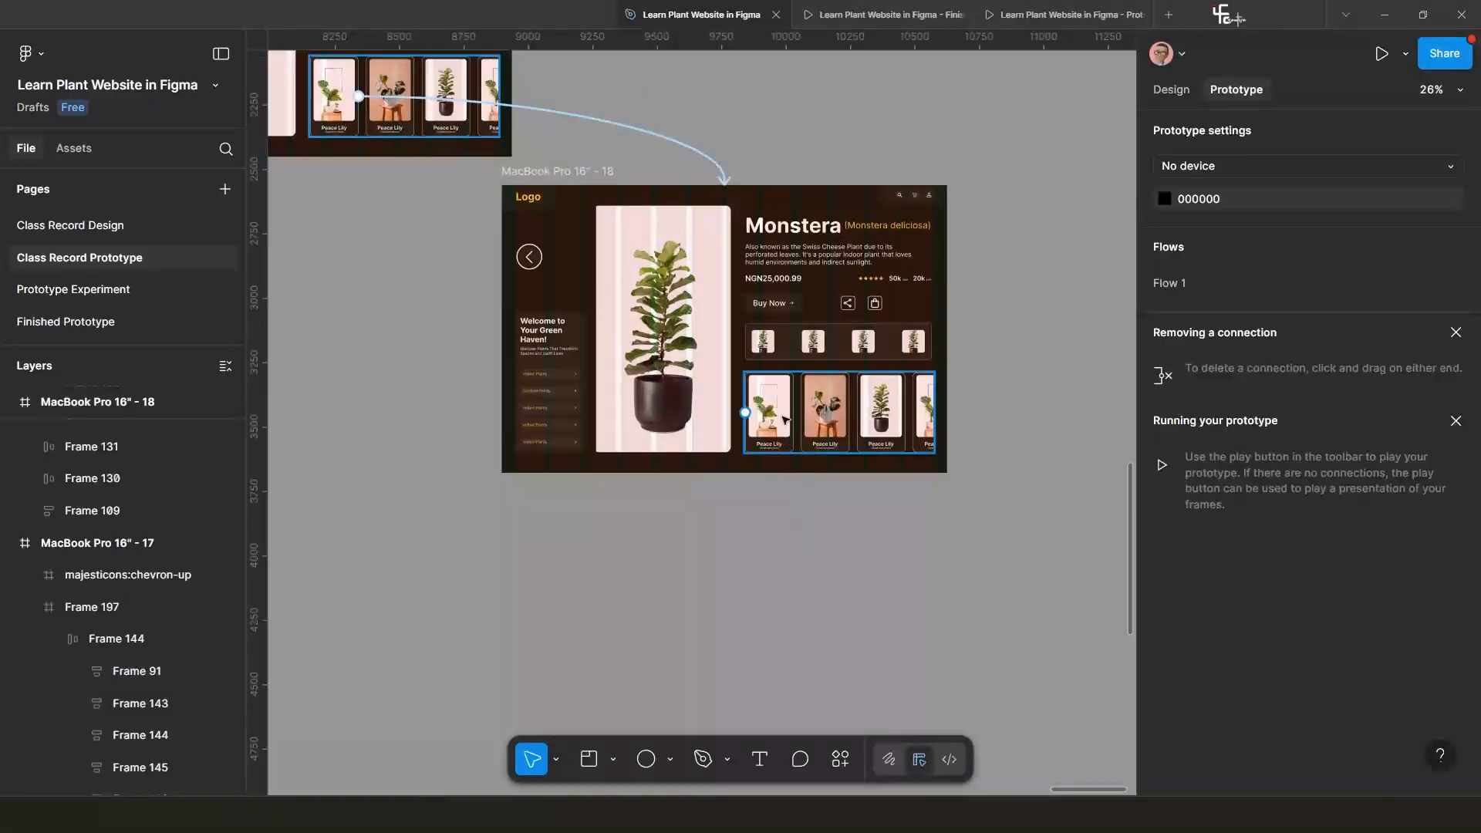
Shift the card row Frame 144 in MacBook Pro 16" - 18 left to X -210, making the second plant card lead the row.
scroll(785, 424, "down", 2)
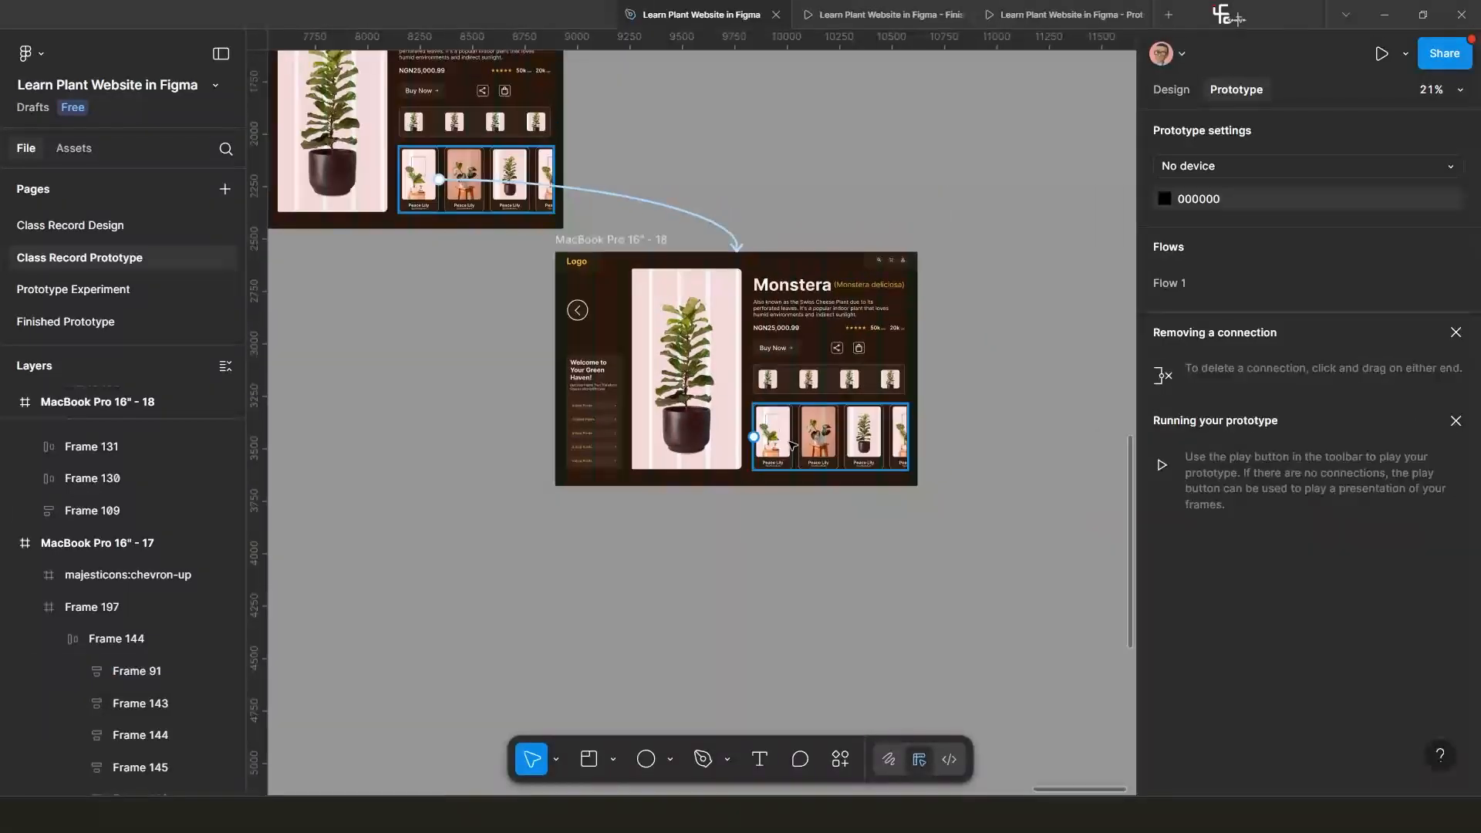
left_click(793, 445)
scroll(792, 445, "up", 3)
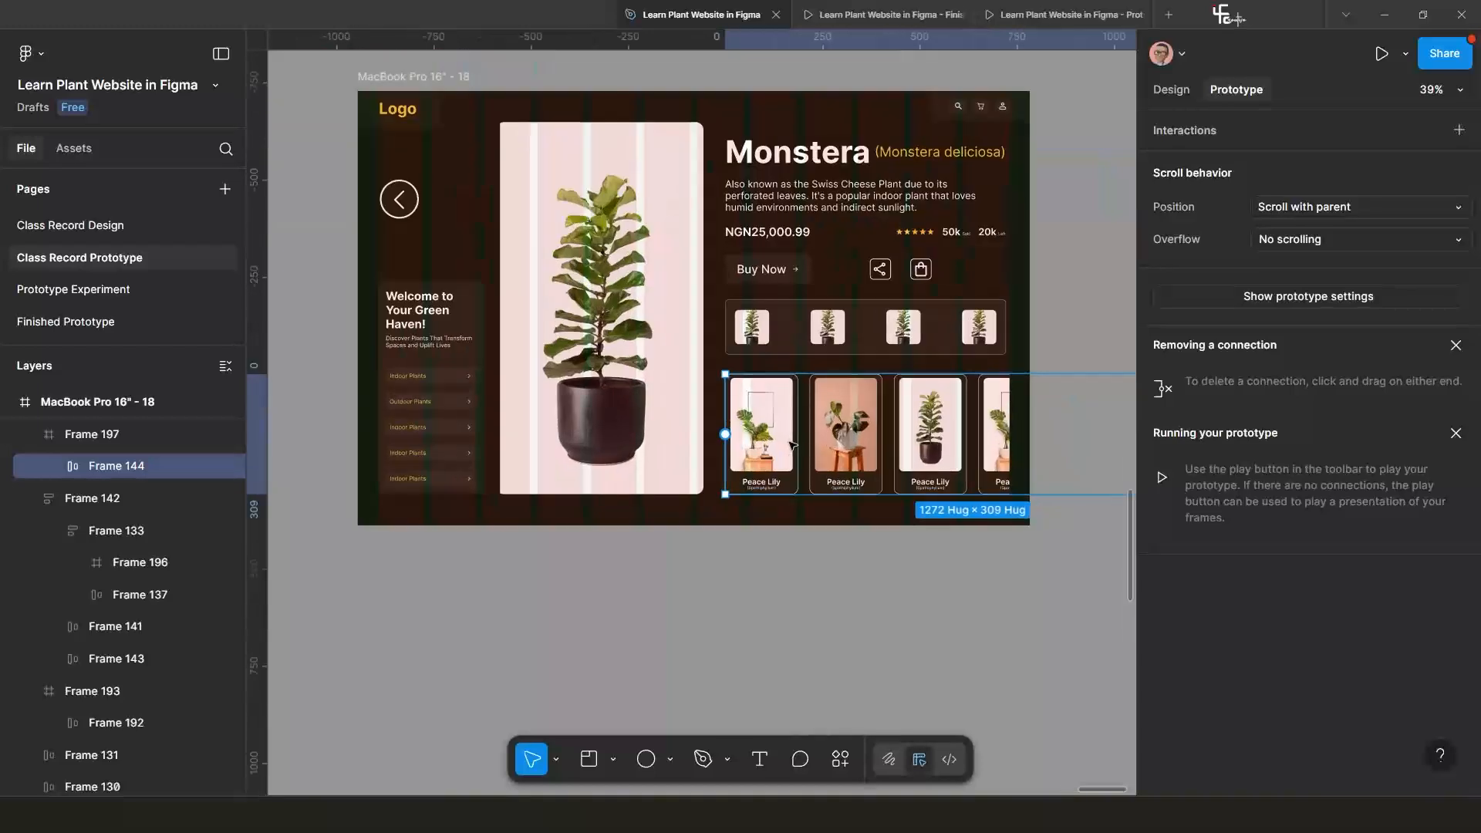
key("shift+Left")
key("shift+Left")
key("shift+Left")
key("shift+Left")
key("shift+Left")
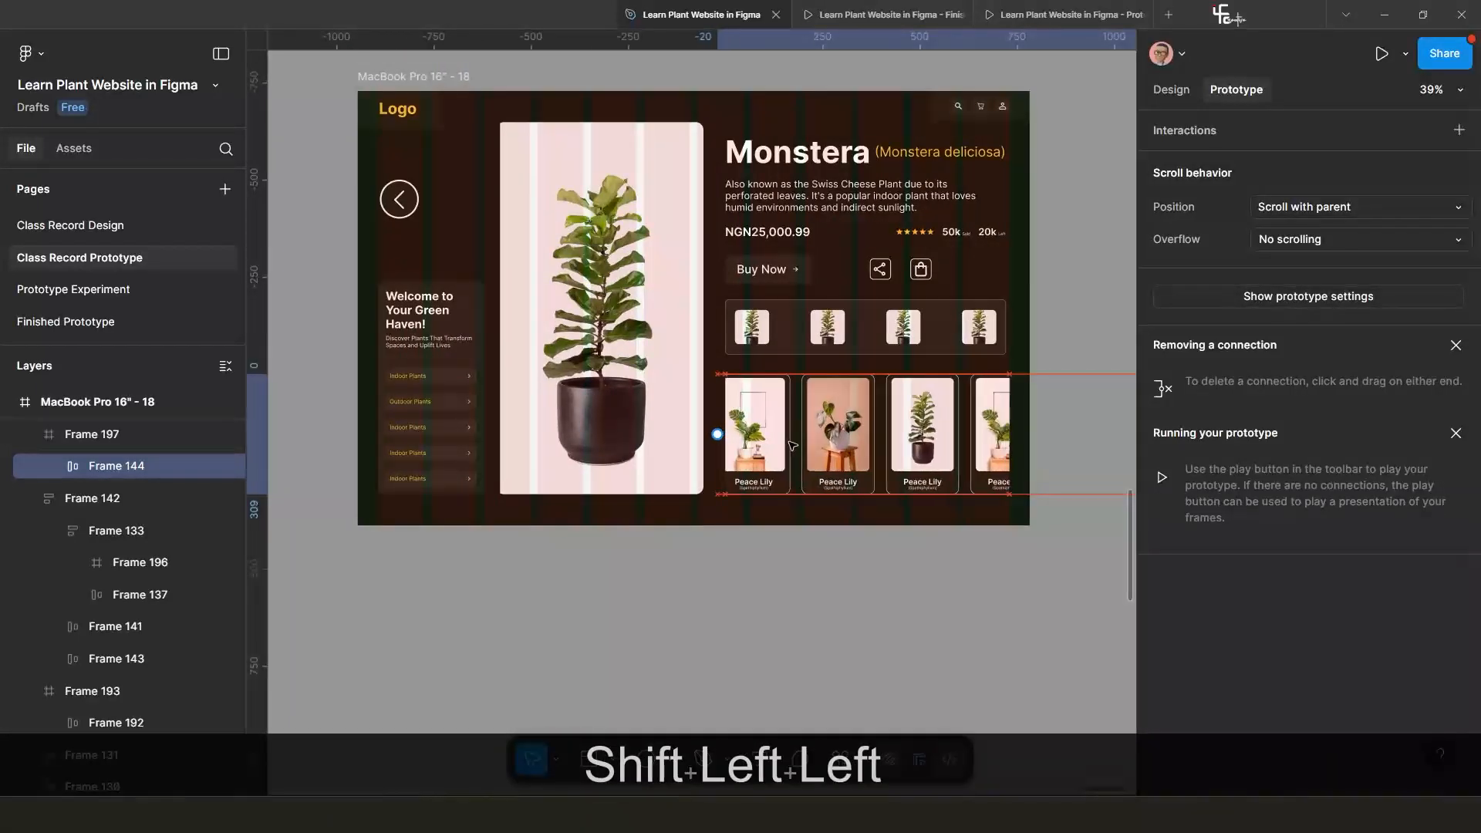
key("shift+Left")
key("shift+Left")
key("shift+Left")
key("shift+Left")
key("shift+Left")
key("shift+Left")
key("shift+Left")
key("shift+Left")
key("shift+Left")
key("shift+Left")
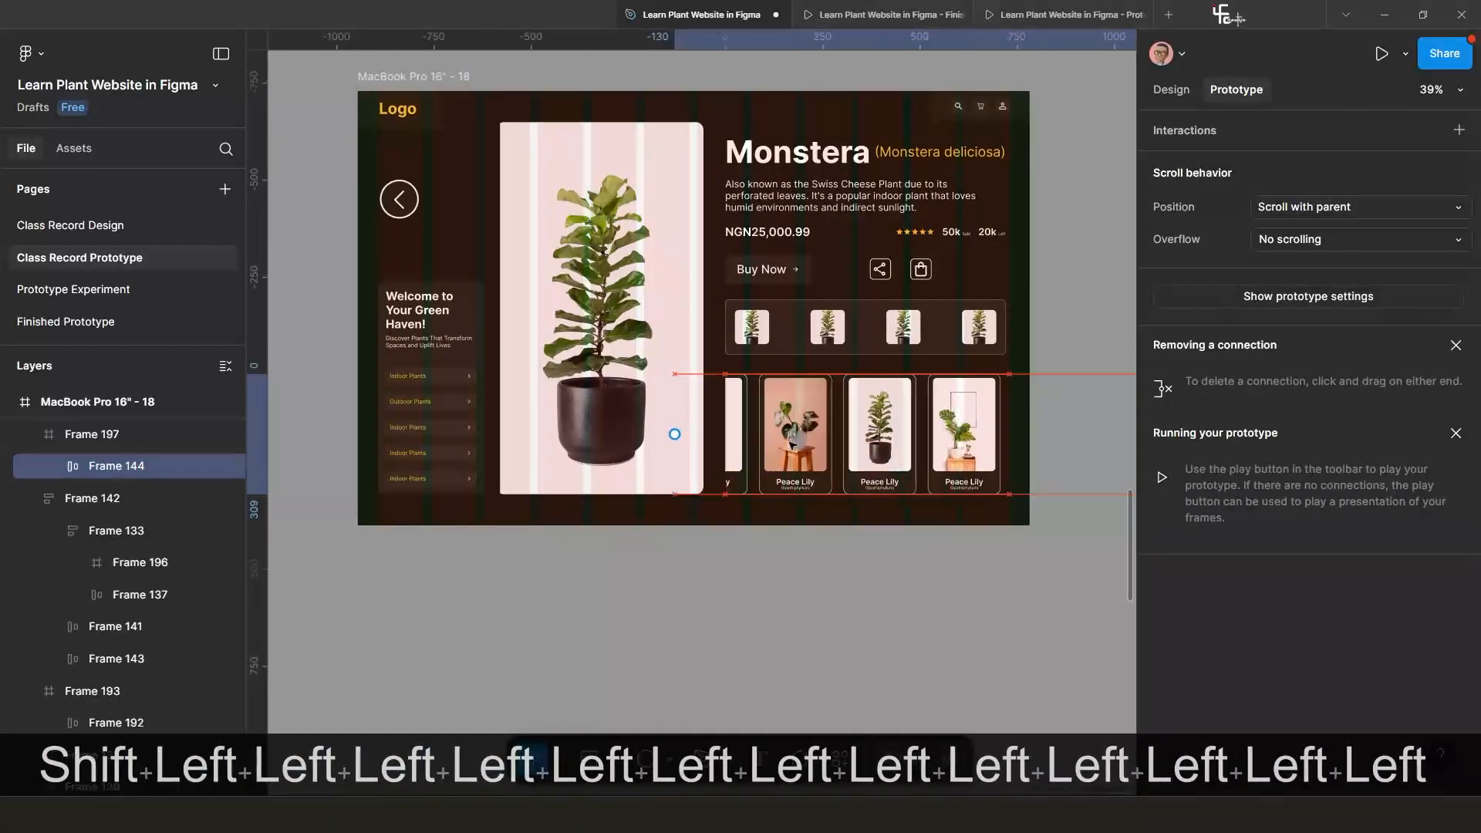
key("shift+Left")
key("shift+Left")
key("shift+Left")
key("shift+Left")
key("shift+Left")
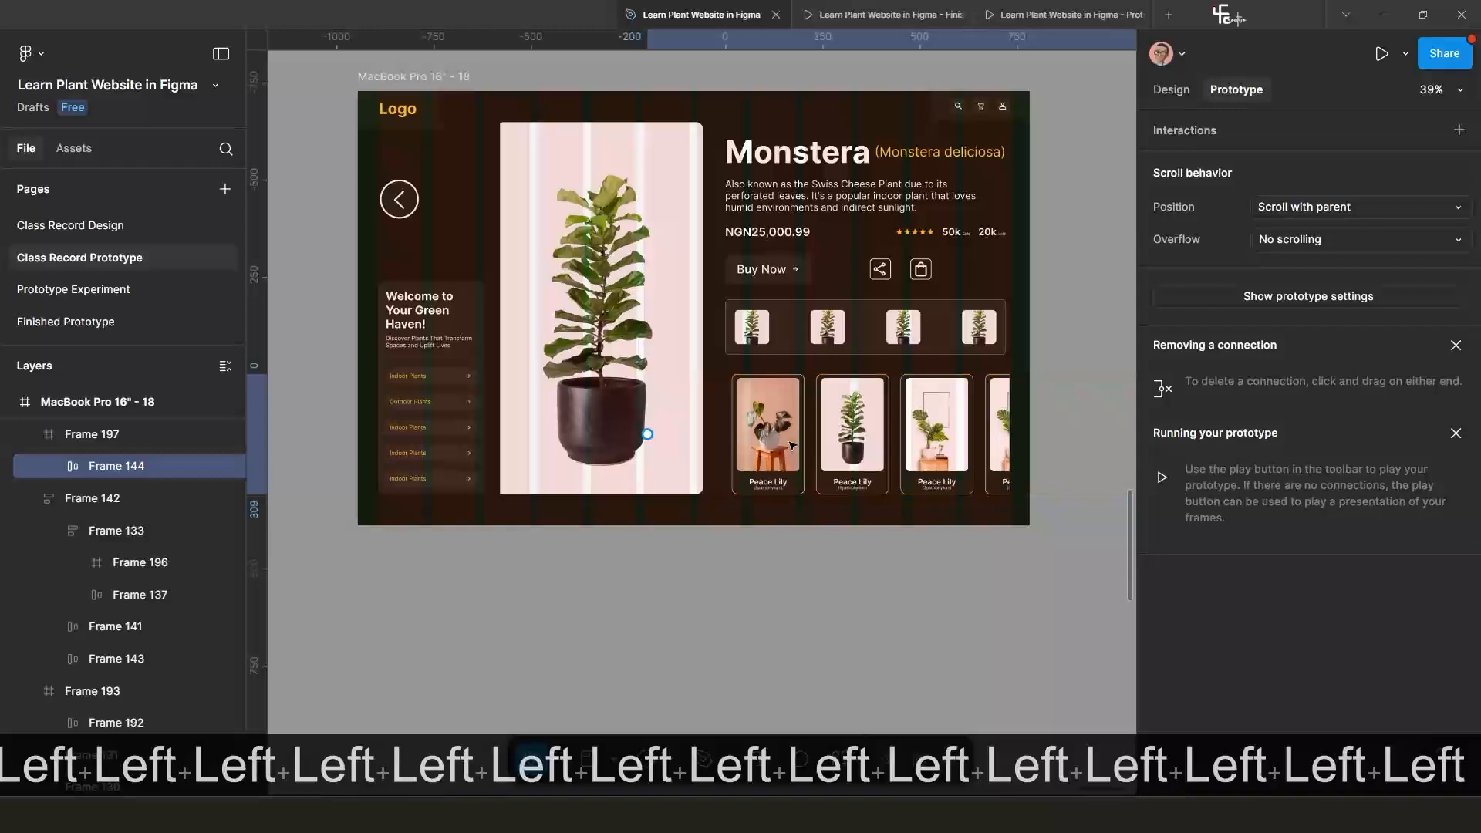
key("shift+Left")
Duplicate the MacBook Pro 16" - 18 screen and place the copy directly to its right.
scroll(792, 445, "down", 5)
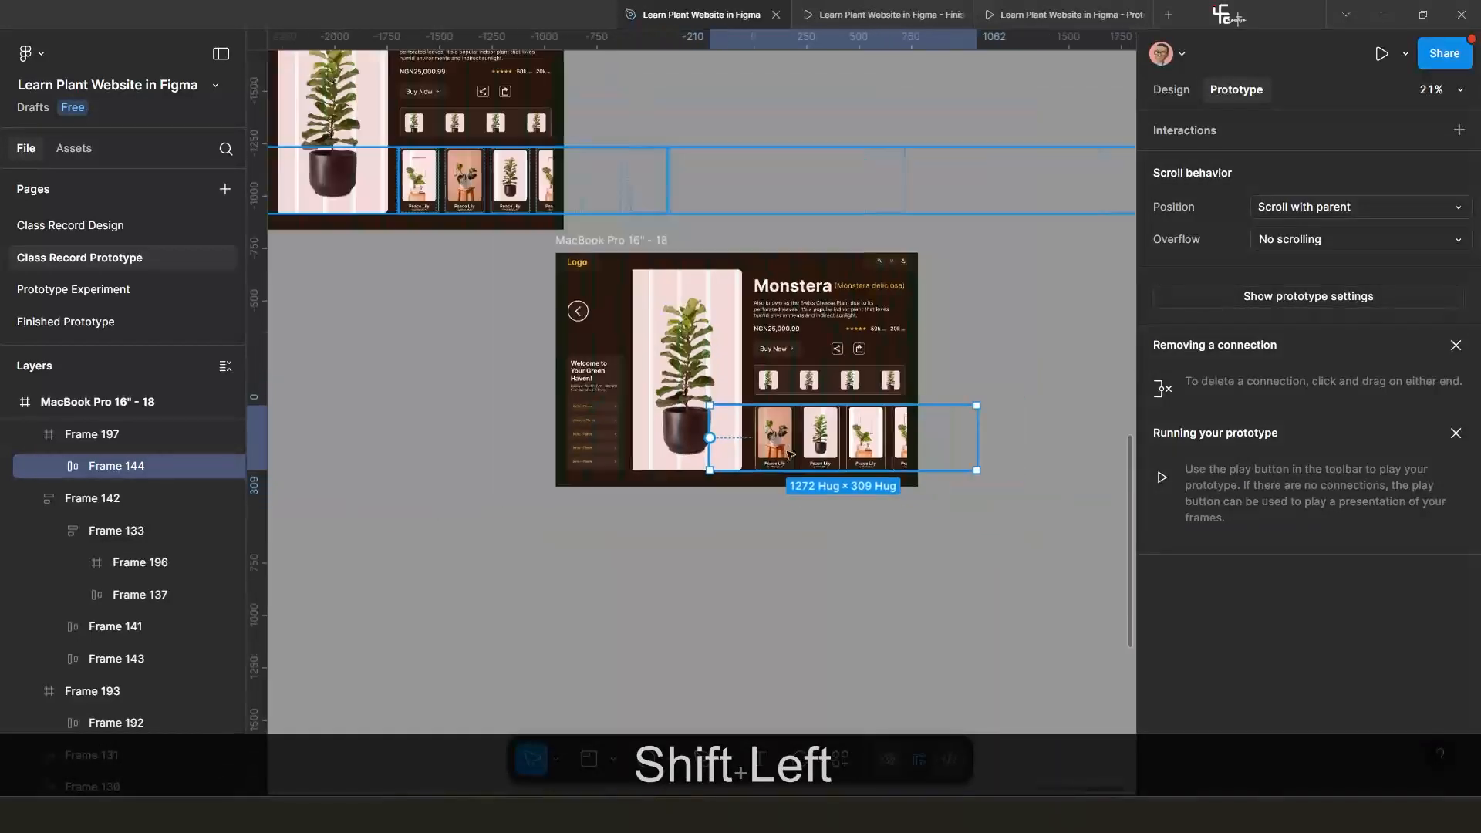
left_click(676, 328)
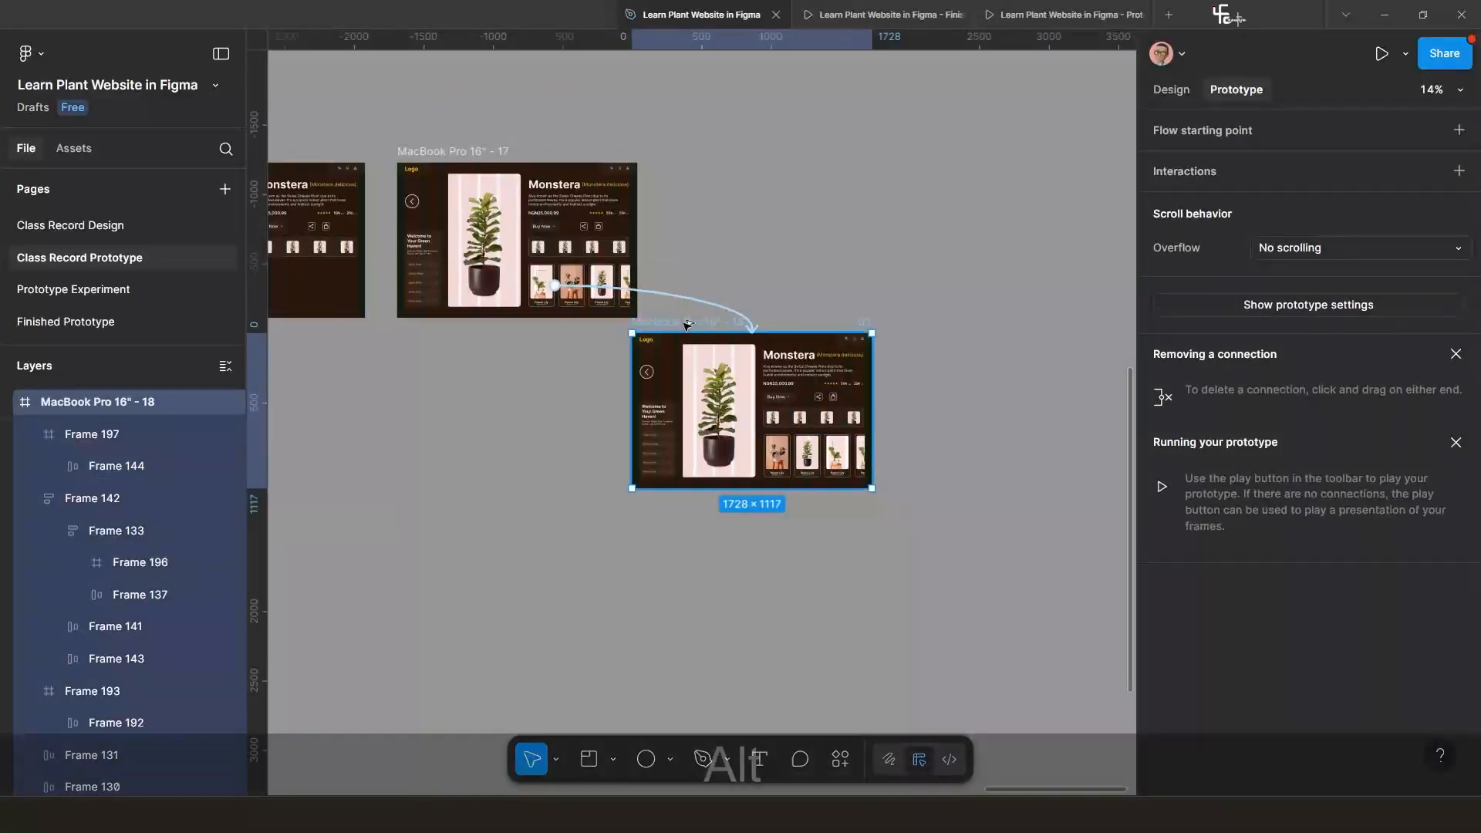
left_click_drag(676, 327, 926, 486)
scroll(926, 486, "down", 3)
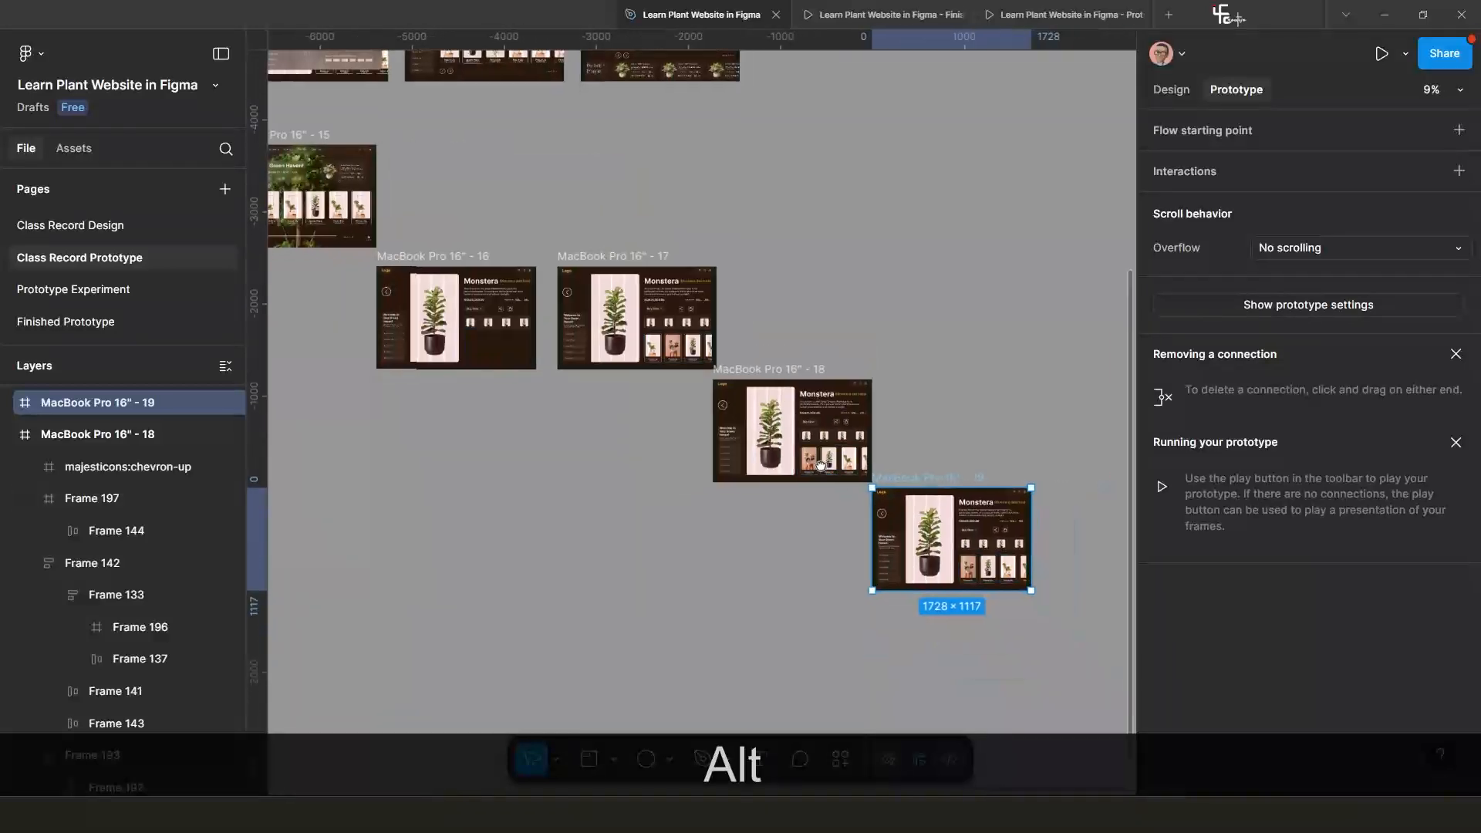
scroll(746, 427, "up", 3)
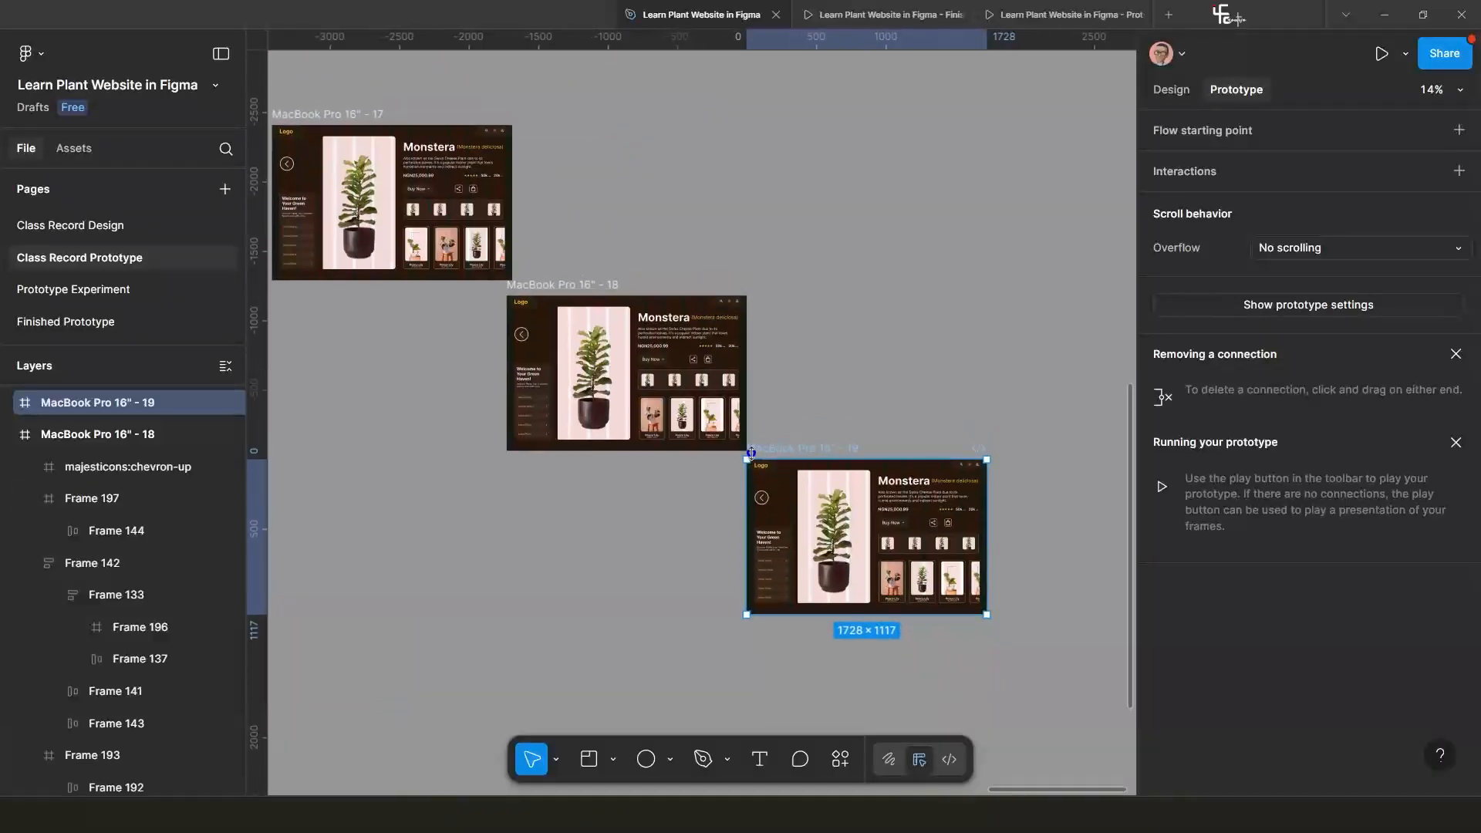
scroll(777, 452, "up", 1)
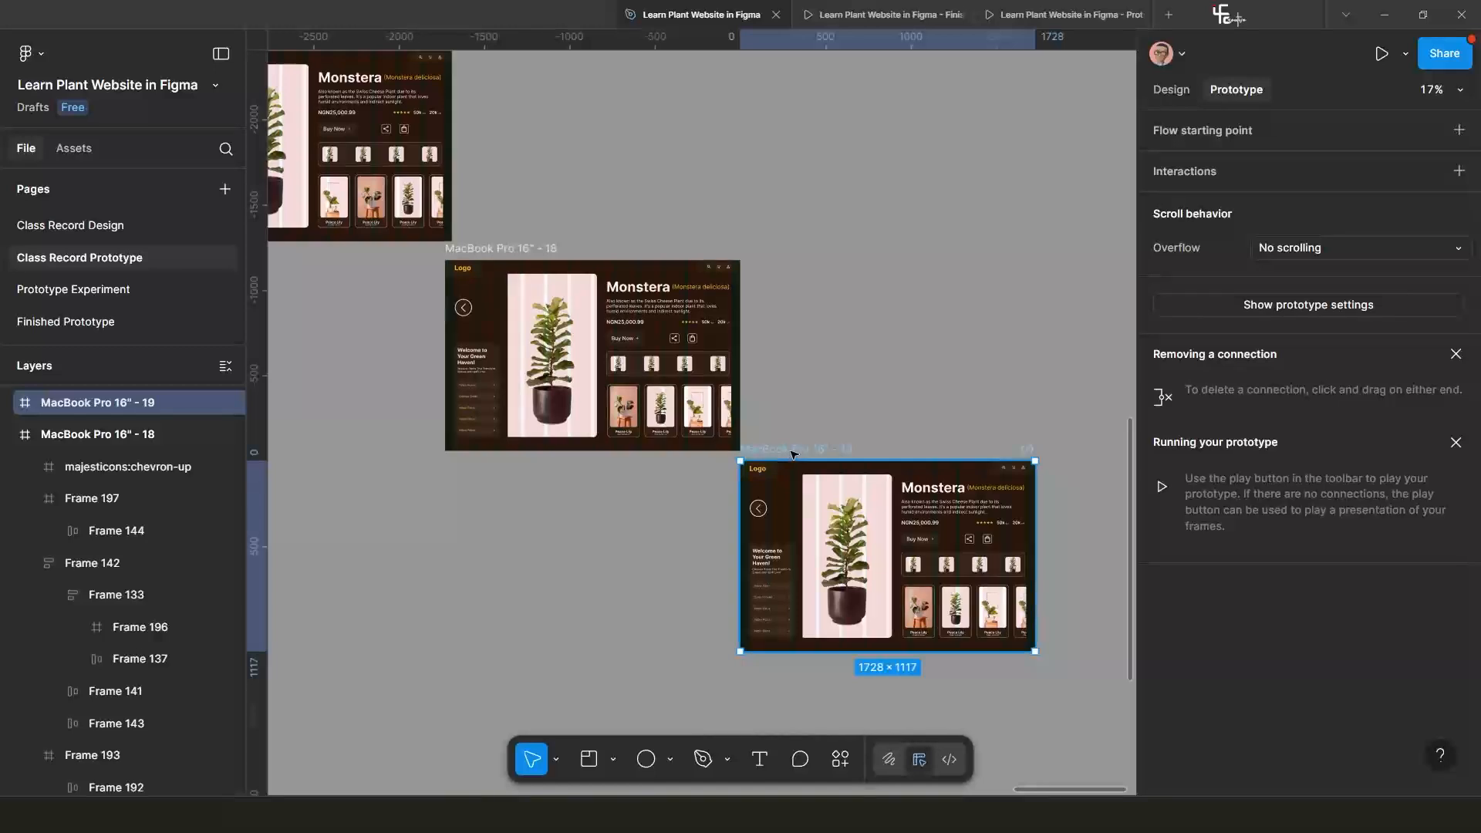
left_click_drag(794, 453, 810, 258)
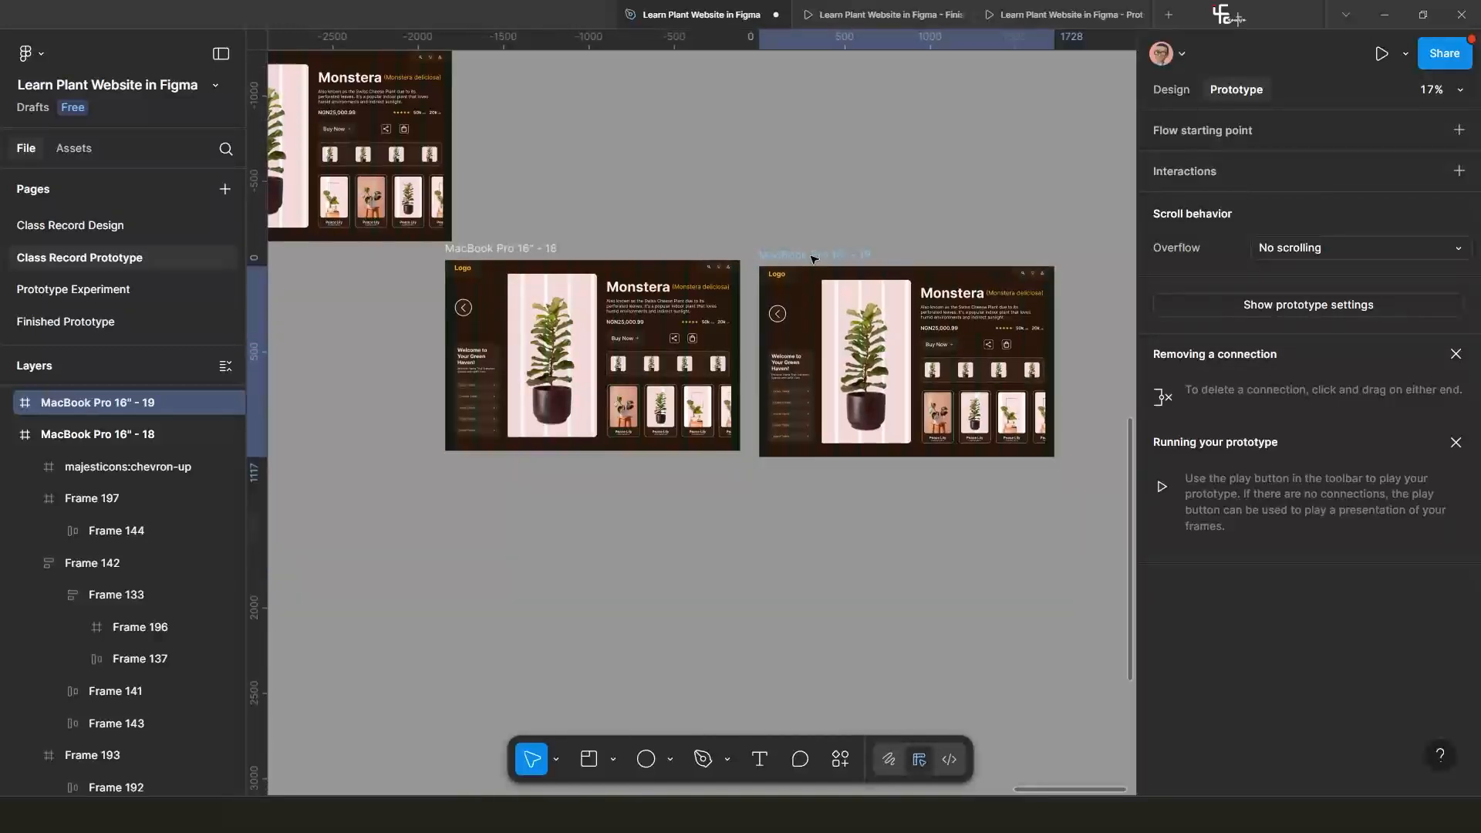
Shift the card row Frame 144 in MacBook Pro 16" - 19 left to X -420, making the third plant card lead the row.
scroll(838, 328, "up", 2)
left_click(988, 469)
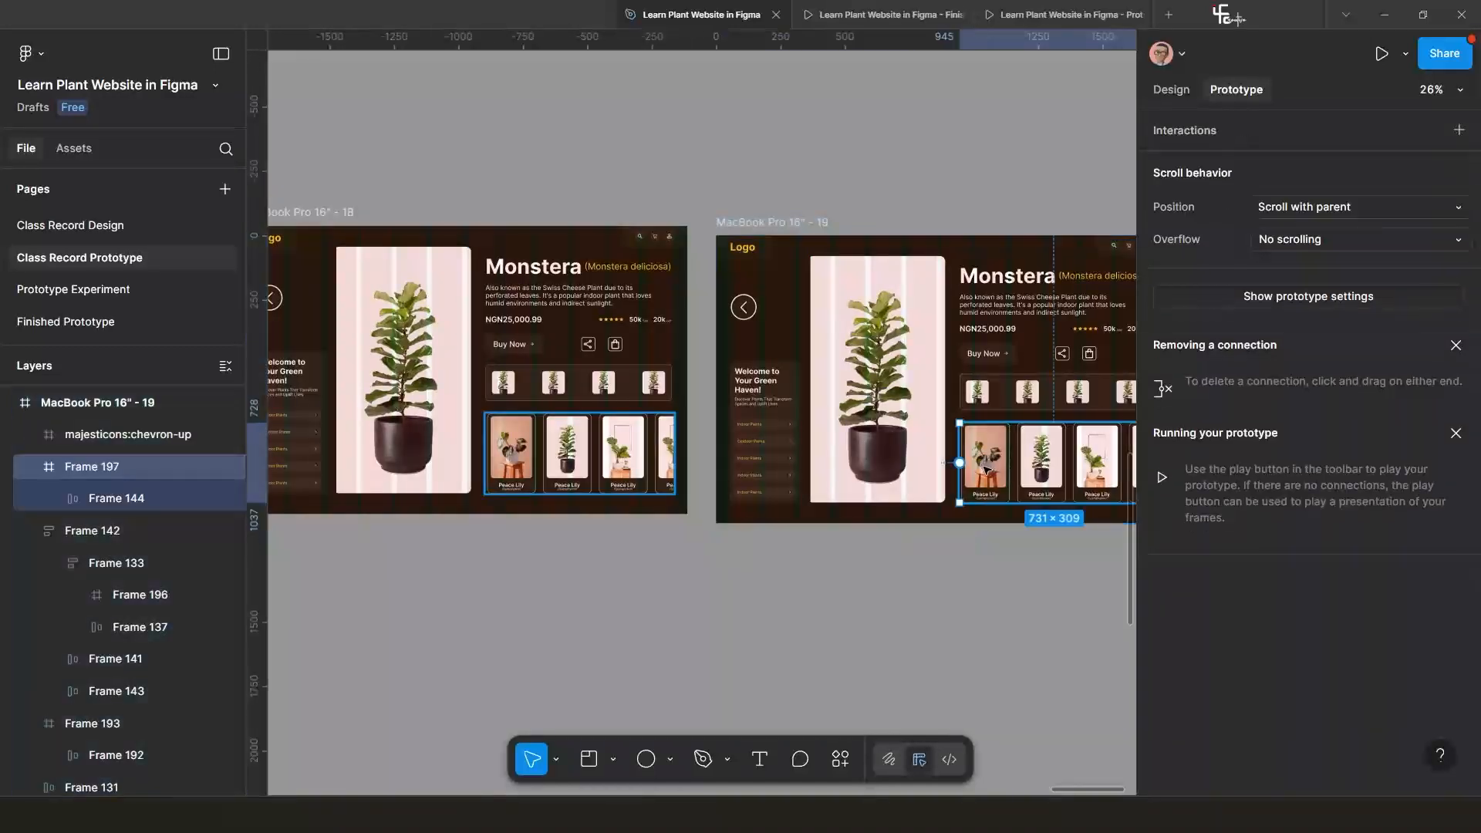
scroll(941, 432, "down", 2)
scroll(941, 432, "right", 2)
double_click(898, 386)
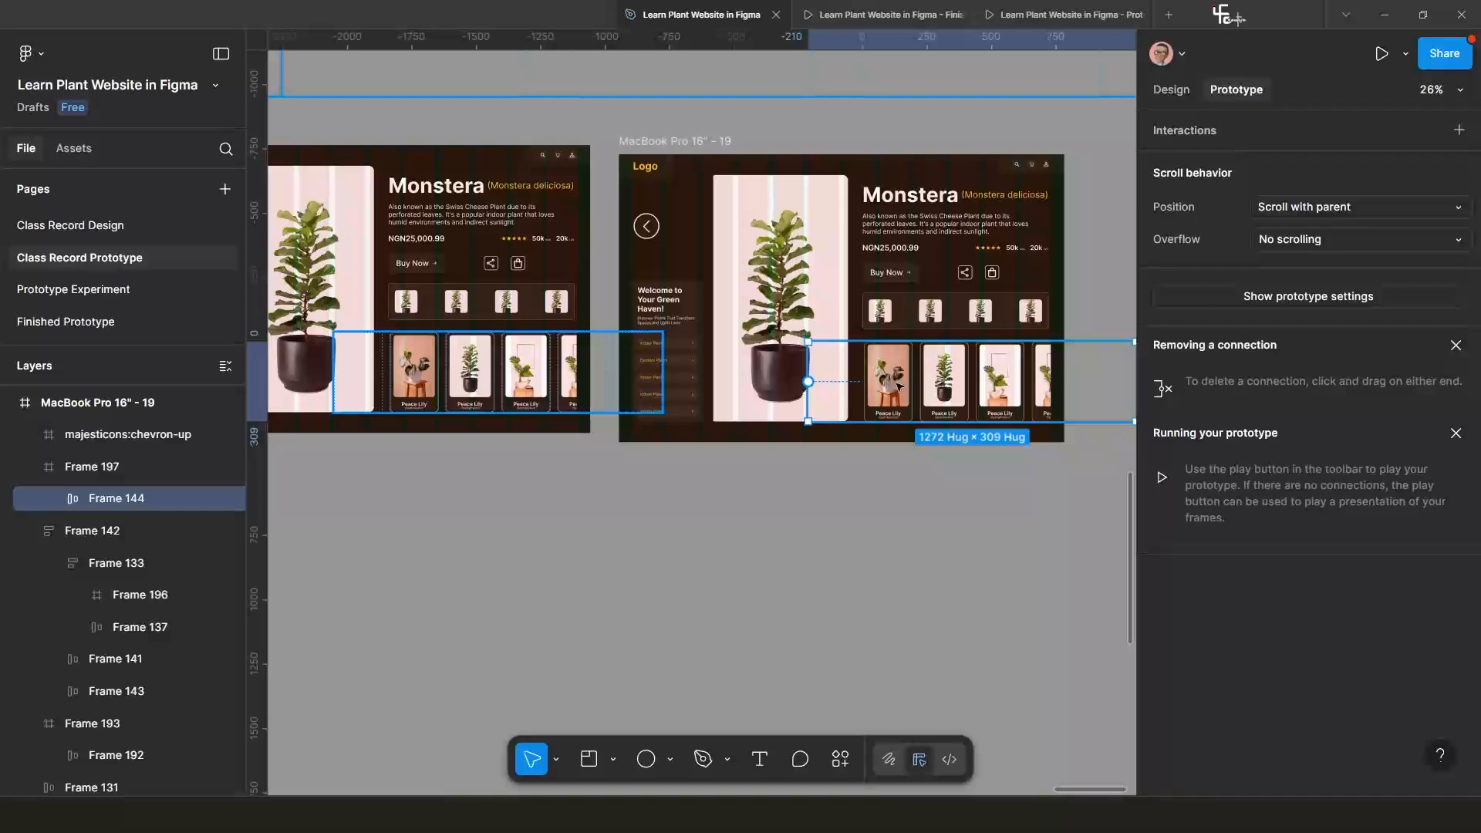
left_click(909, 479)
left_click(899, 372)
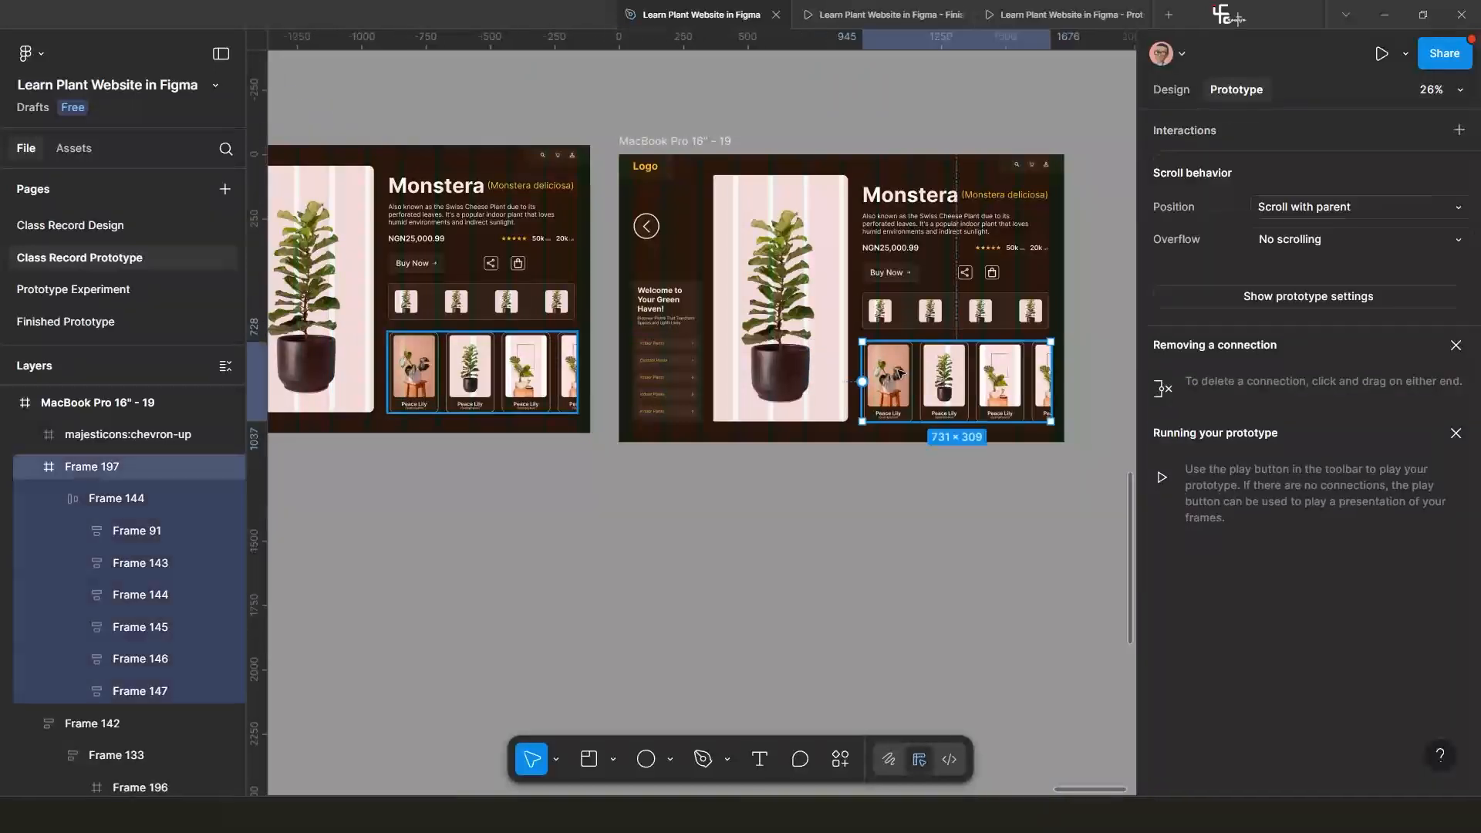
double_click(899, 373)
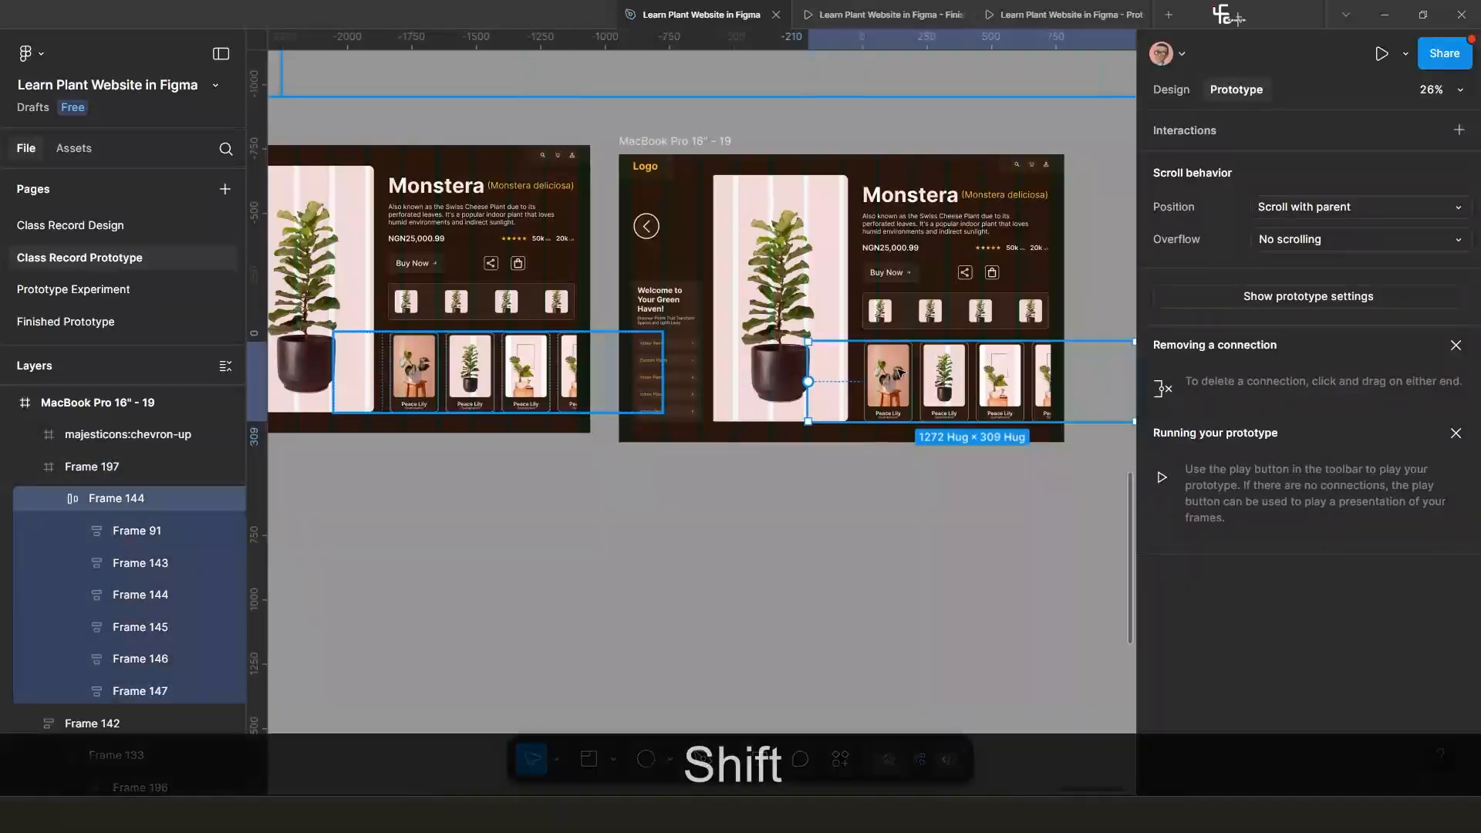
key("shift+Left")
key("shift+Left")
key("shift+Left")
key("shift+Left")
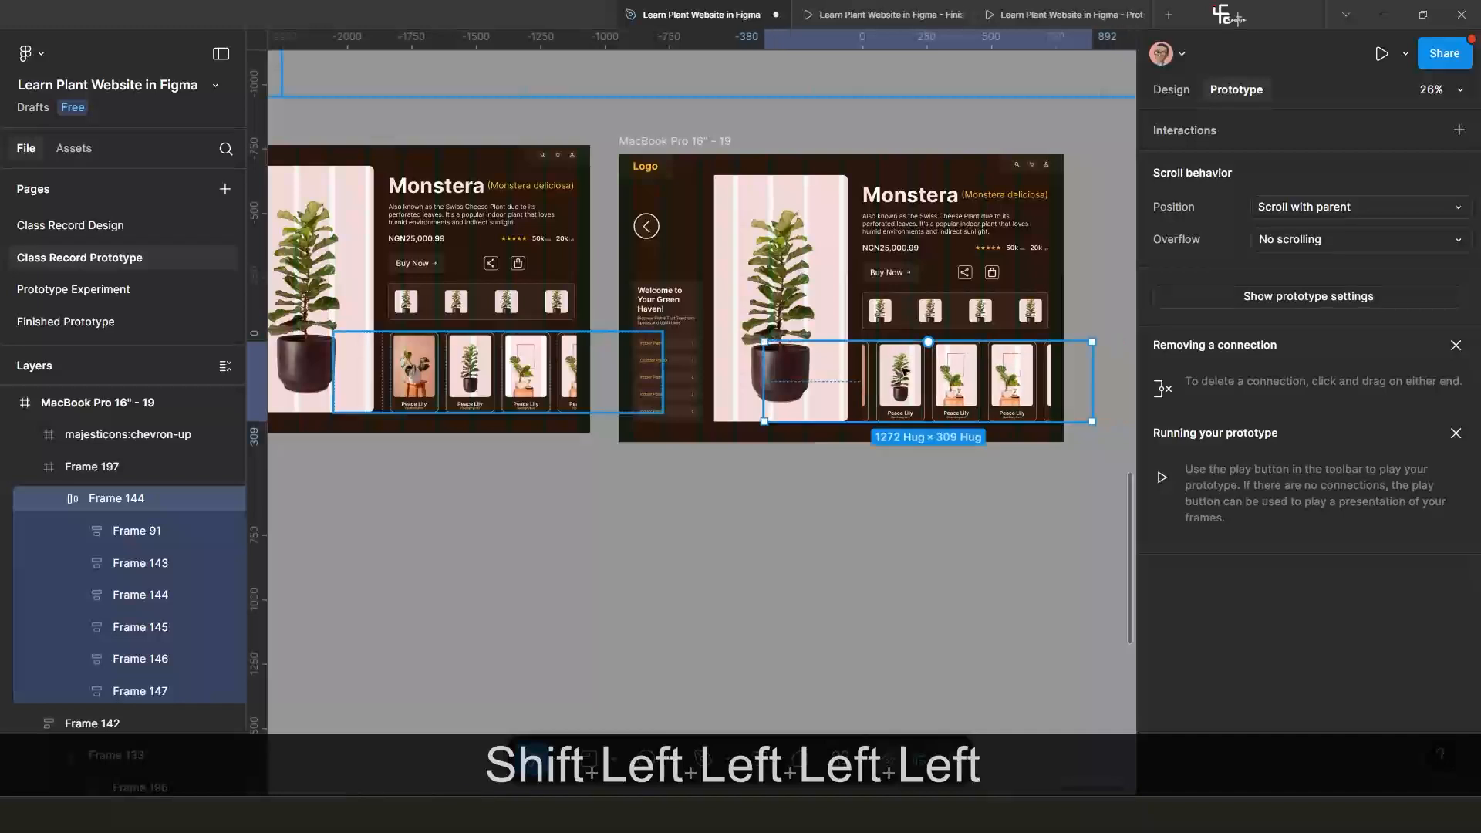
key("shift+Left")
key("shift+Left")
key("shift+Left")
key("shift+Left")
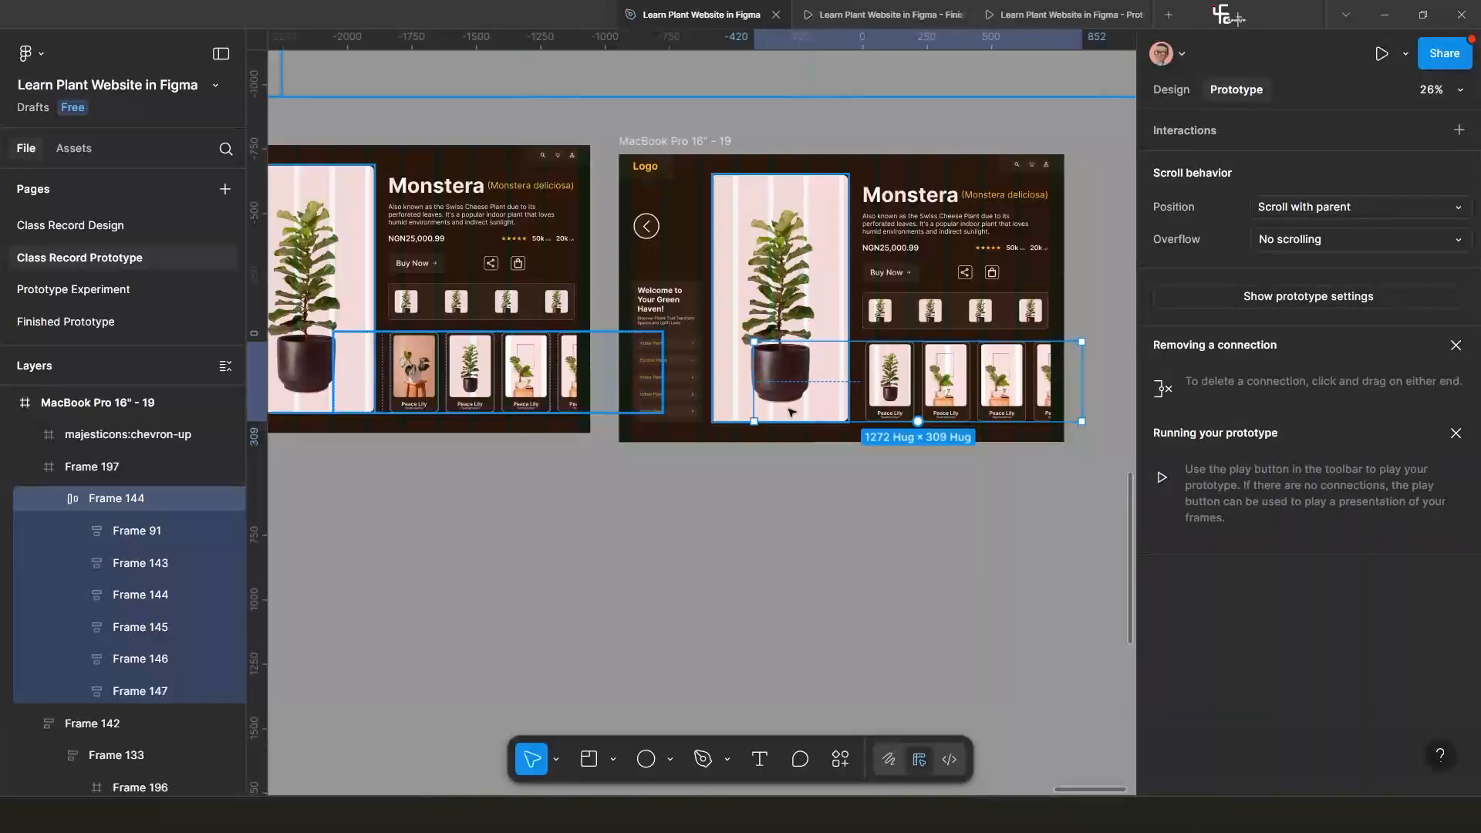
Link the leading plant card (Frame 143) in MacBook Pro 16" - 18 to MacBook Pro 16" - 19, navigating on click with a 1000ms Smart animate.
left_click(595, 473)
left_click(417, 374)
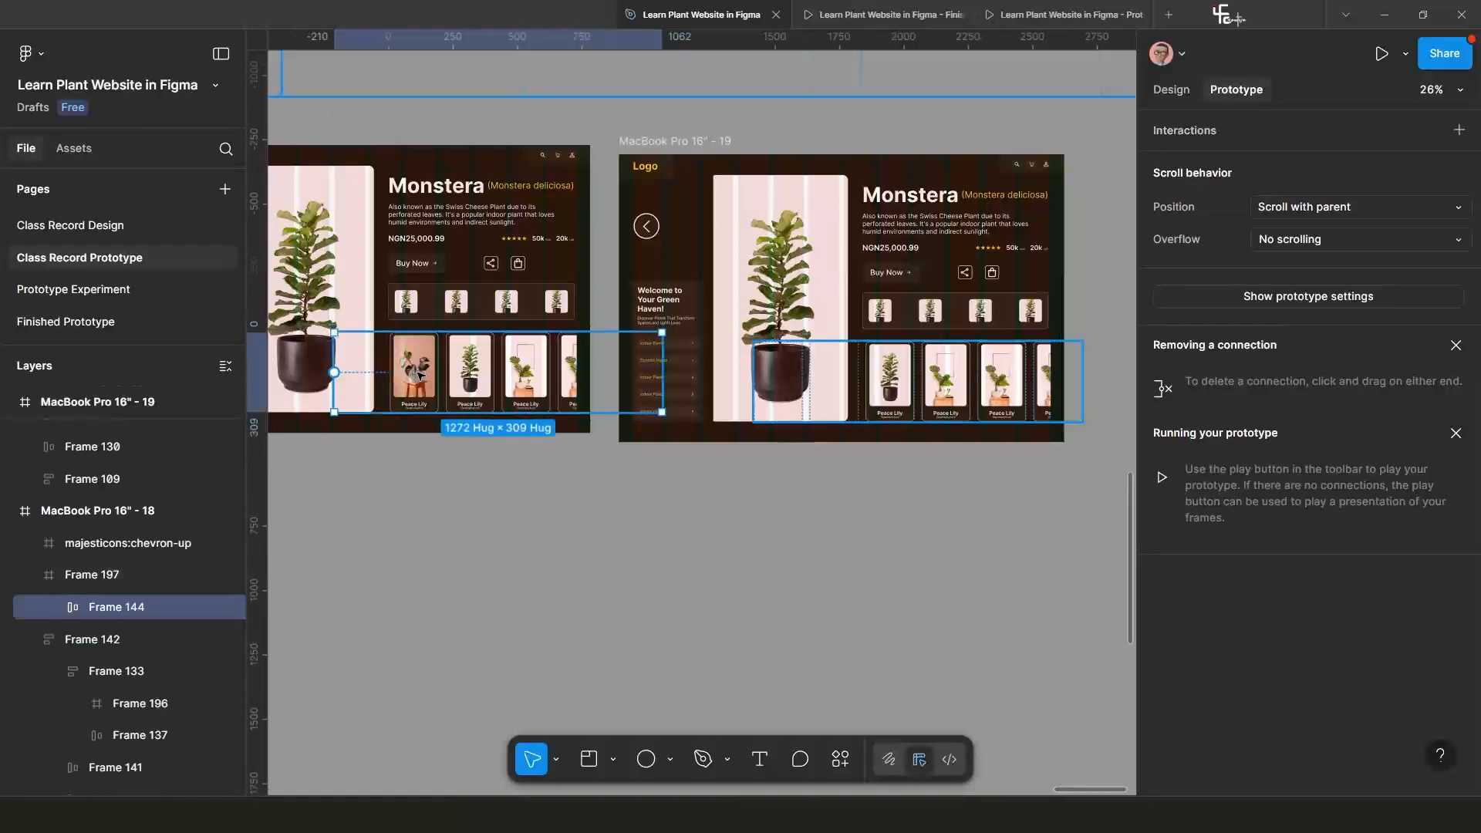
left_click(419, 375)
left_click_drag(438, 374, 854, 424)
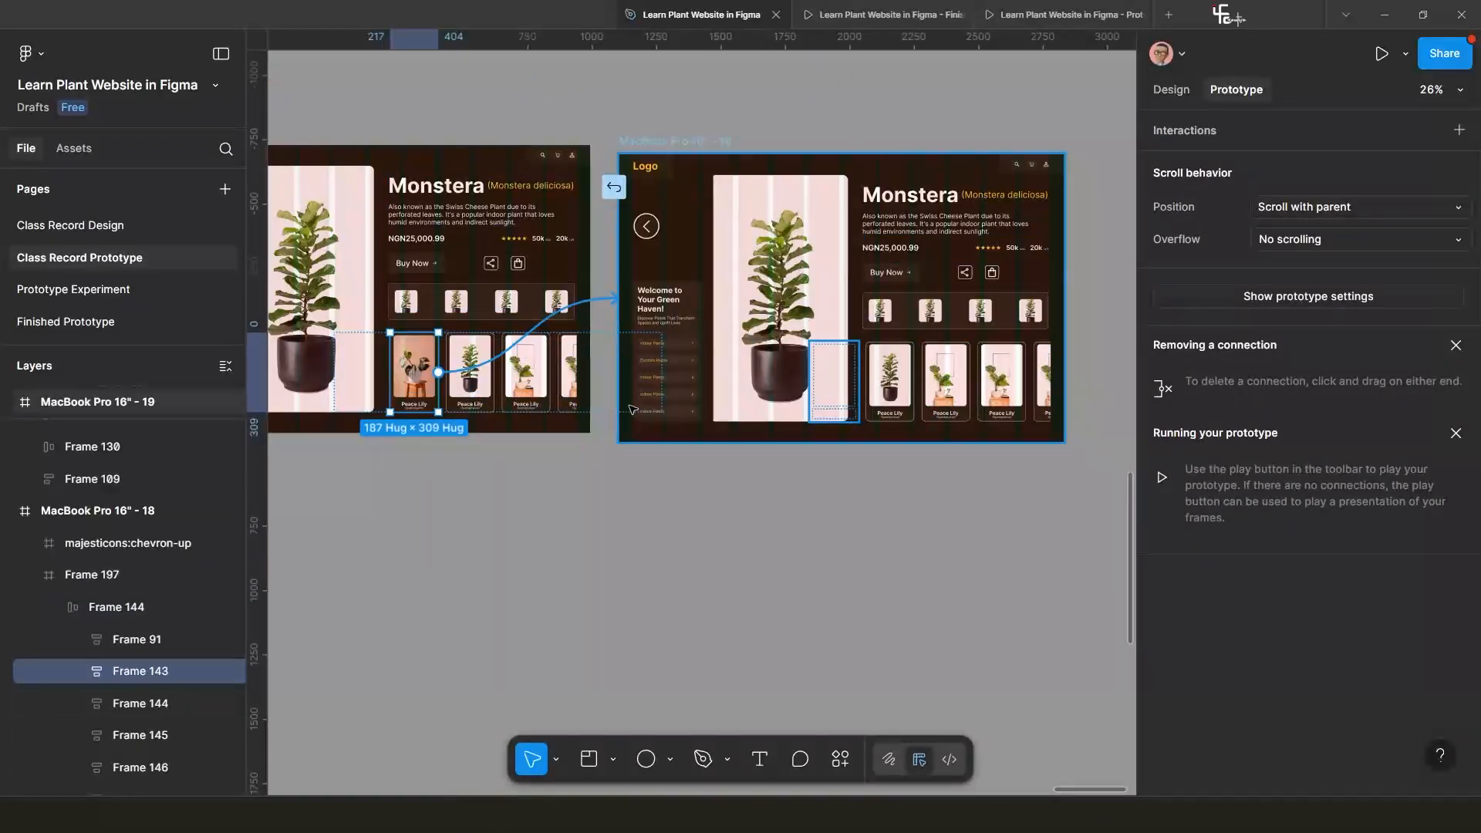
left_click_drag(669, 274, 667, 279)
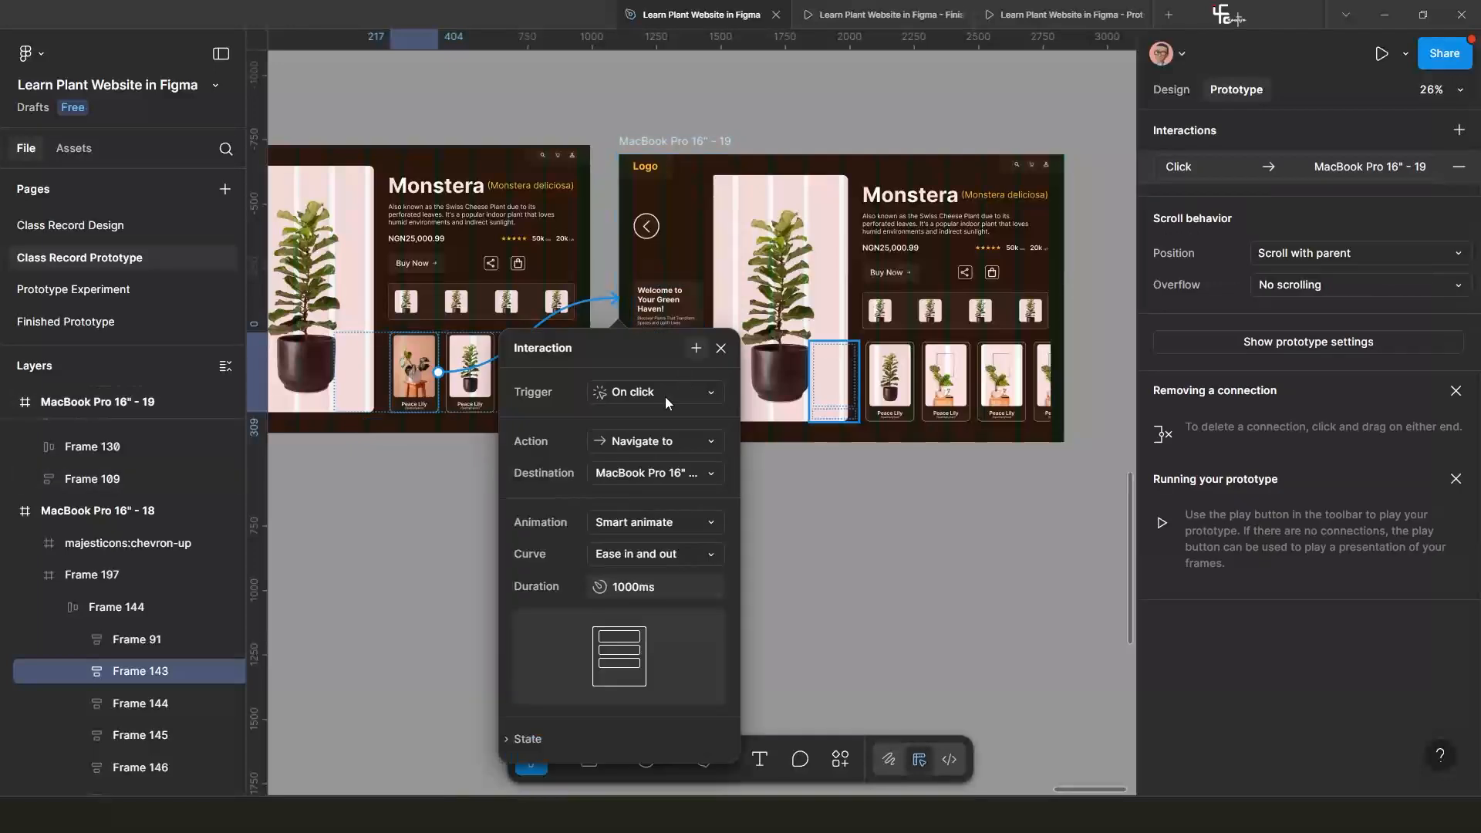
left_click(722, 350)
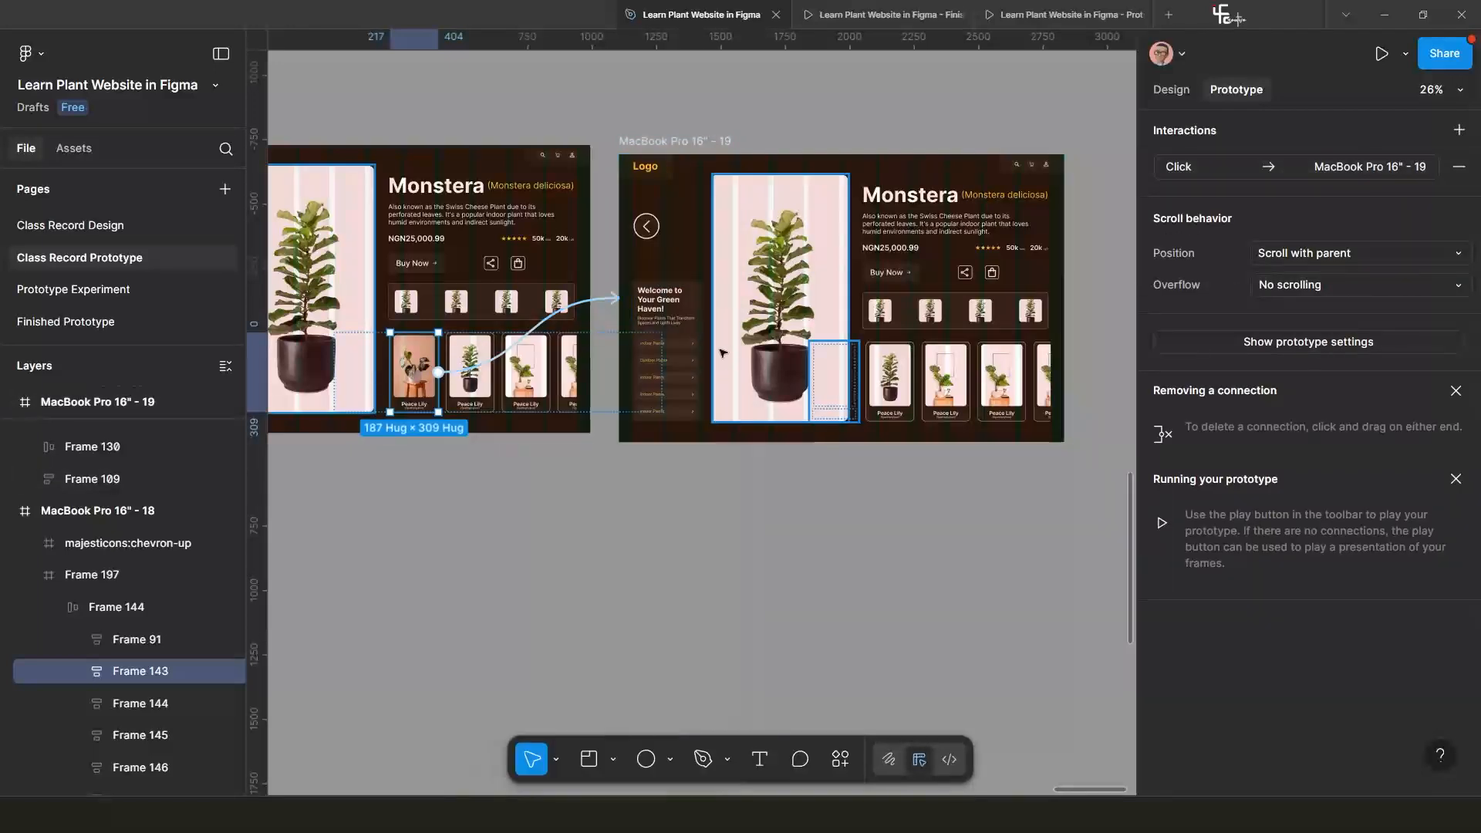
Move the MacBook Pro 16" - 19 screen slightly right to widen its gap from MacBook Pro 16" - 18.
left_click(650, 142)
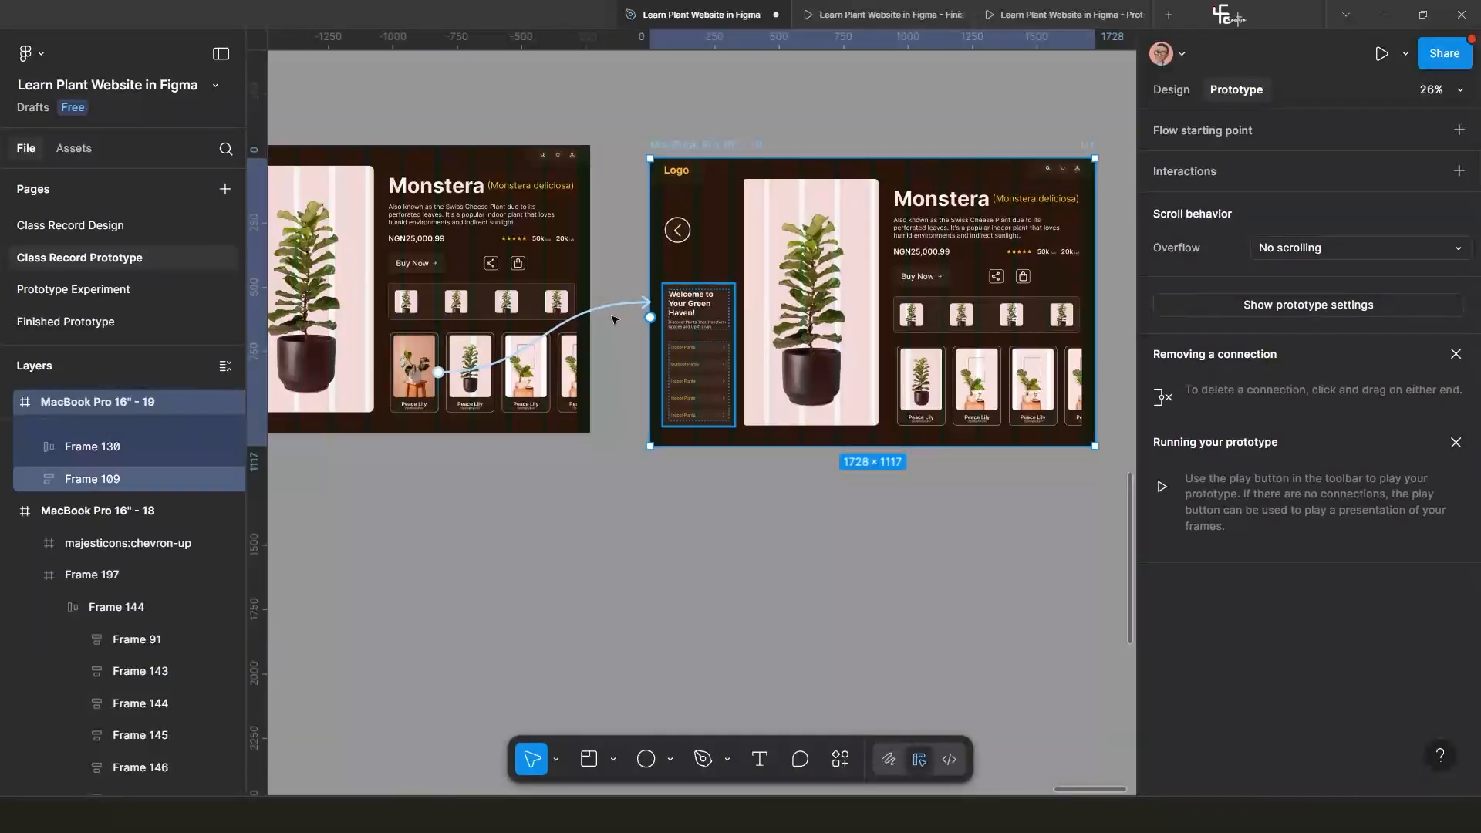
scroll(904, 303, "down", 3)
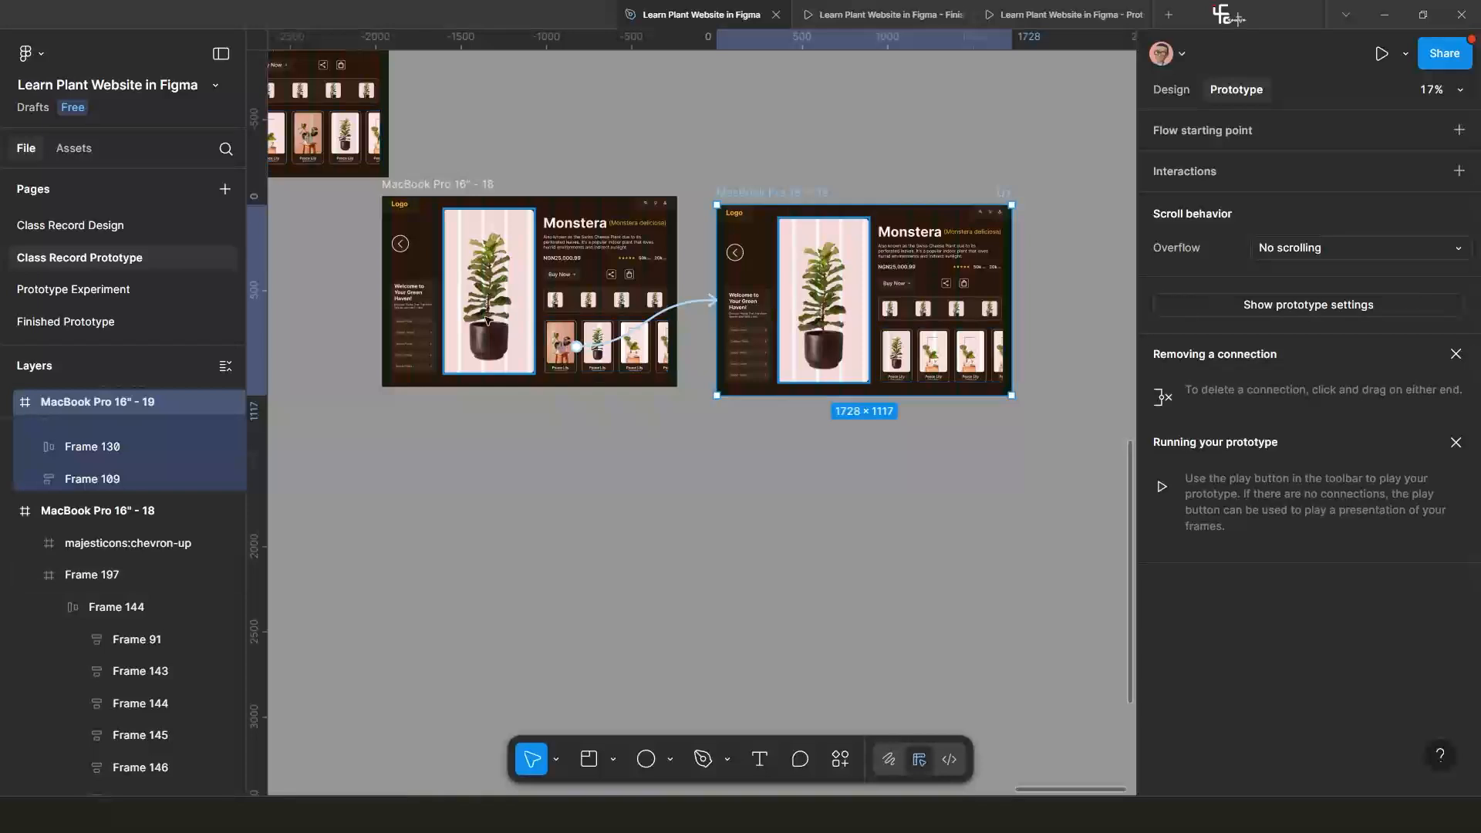
scroll(479, 309, "up", 3)
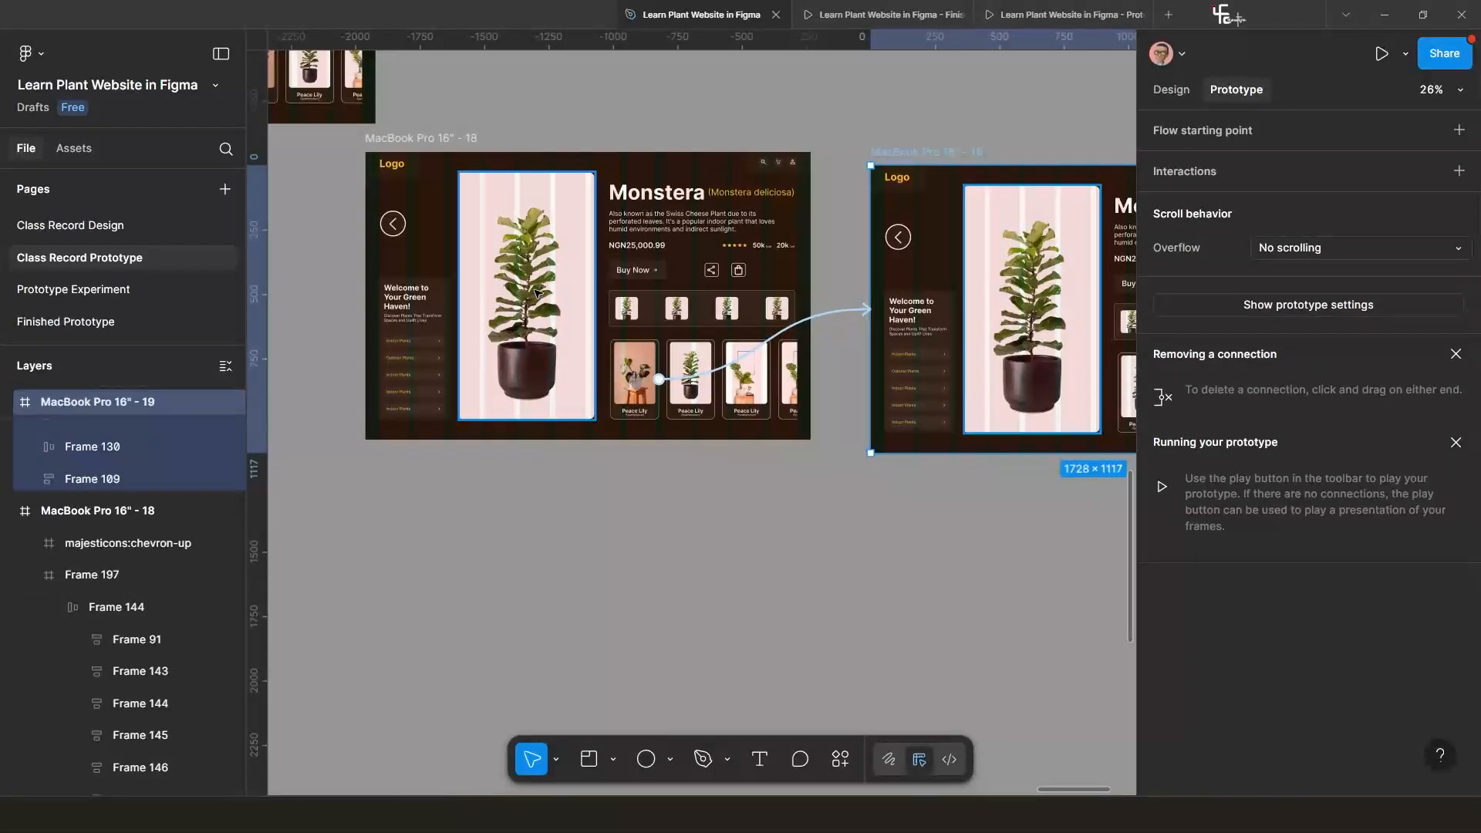
Shift the large image strip Frame 192 in MacBook Pro 16" - 18 left until the plant on the wooden cabinet fills the image frame.
left_click(538, 291)
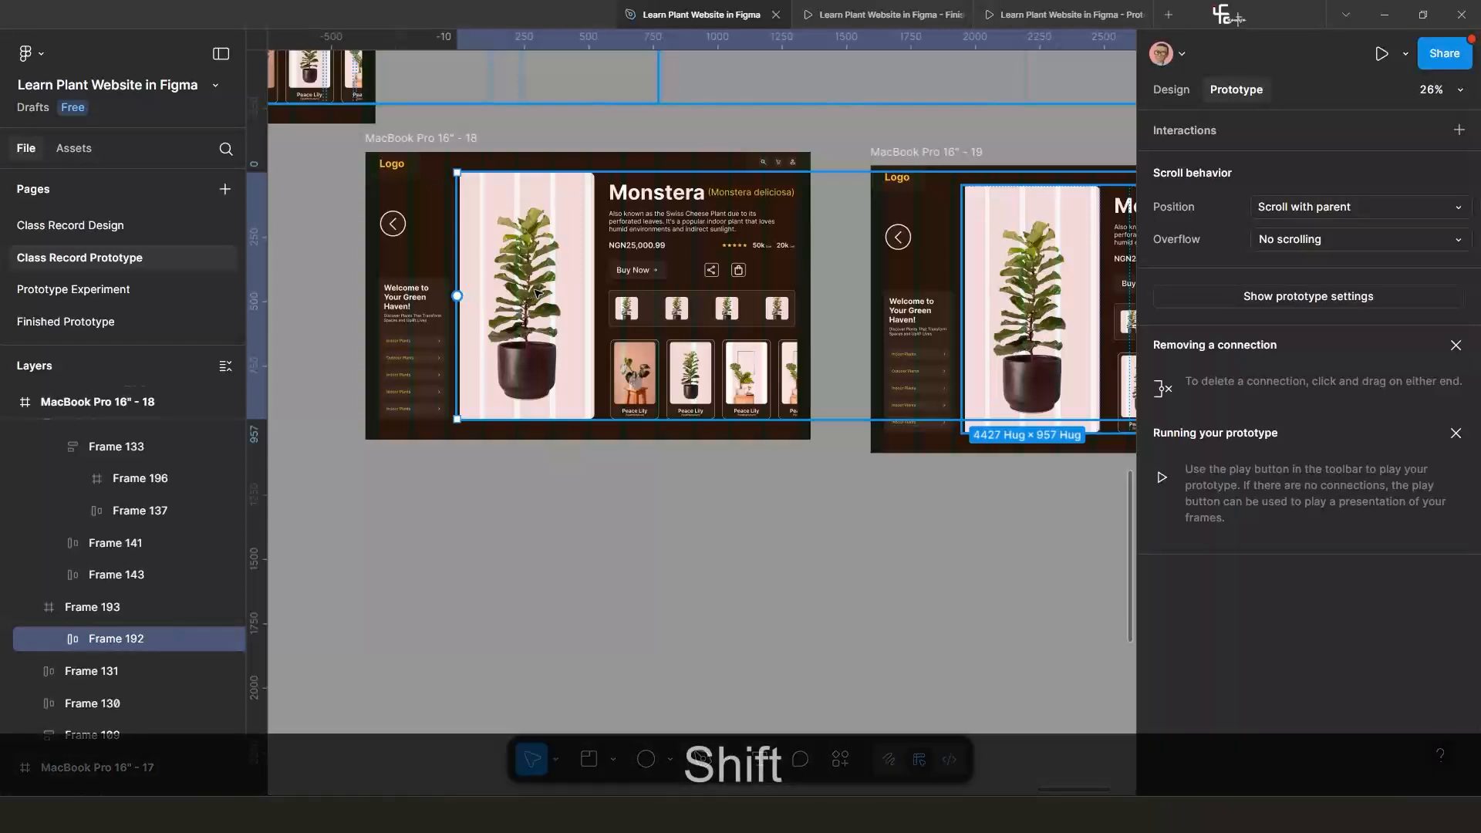
key("shift+Left")
key("shift+Left")
key("shift+Left")
key("shift+Left")
key("shift+Left")
key("shift+Left")
key("shift+Left")
key("shift+Left")
key("shift+Left")
key("shift+Left")
key("shift+Left")
key("shift+Left")
key("shift+Left")
key("shift+Left")
key("shift+Left")
key("shift+Left")
key("shift+Left")
key("shift+Left")
key("shift+Left")
key("shift+Left")
key("shift+Left")
key("shift+Left")
key("shift+Left")
key("shift+Left")
key("shift+Left")
key("shift+Left")
key("shift+Left")
key("shift+Left")
key("shift+Left")
key("shift+Left")
key("shift+Left")
key("shift+Left")
key("shift+Left")
key("shift+Left")
key("shift+Left")
key("shift+Left")
key("shift+Left")
key("shift+Left")
key("shift+Left")
key("shift+Left")
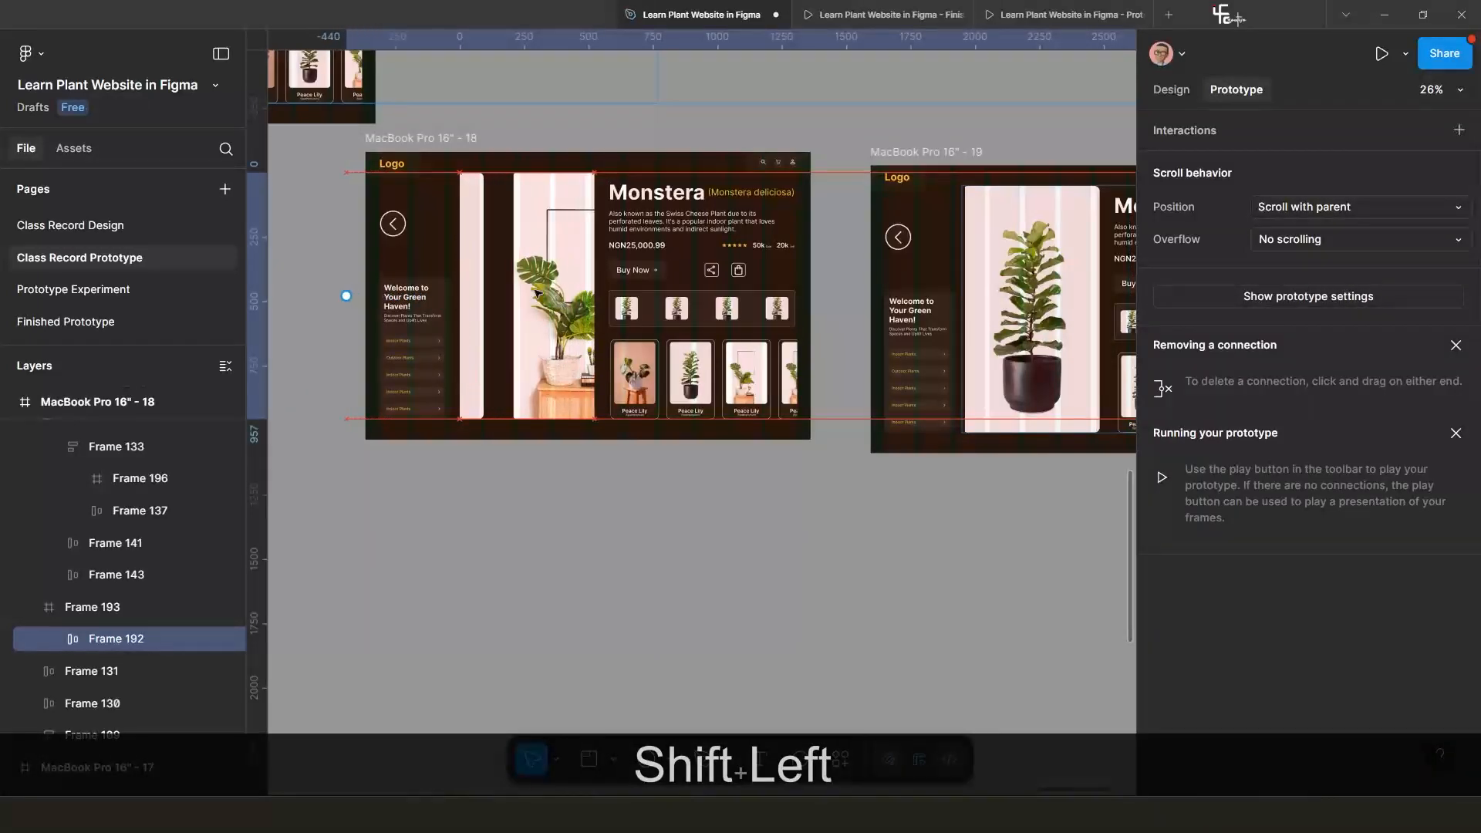
key("shift+Left")
key("shift+Left")
key("shift+Left")
key("shift+Left")
key("shift+Left")
key("shift+Left")
key("shift+Left")
key("shift+Left")
key("shift+Left")
key("shift+Left")
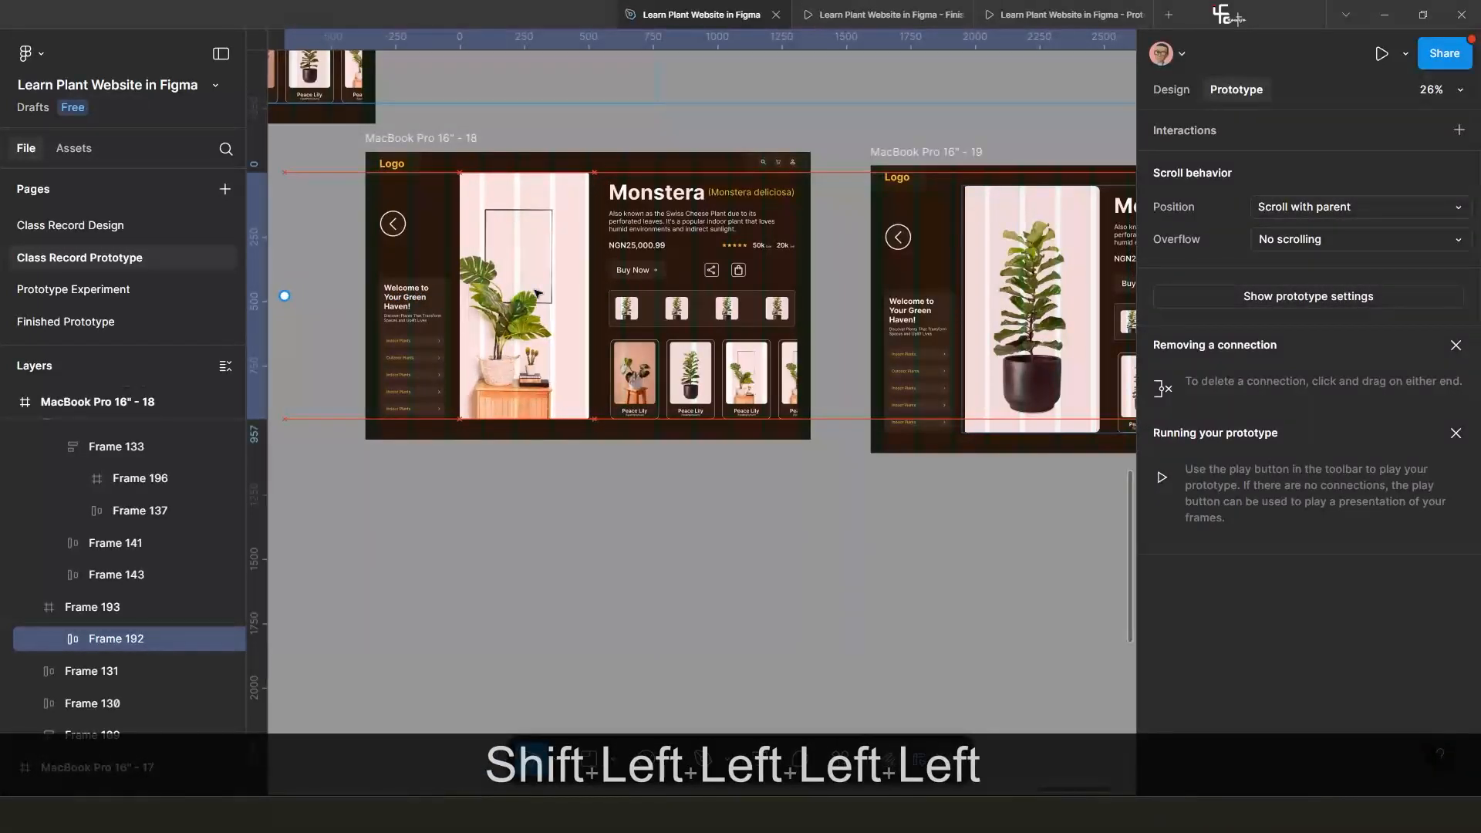
key("shift+Right")
key("shift+Right")
key("shift+Right")
key("shift+Right")
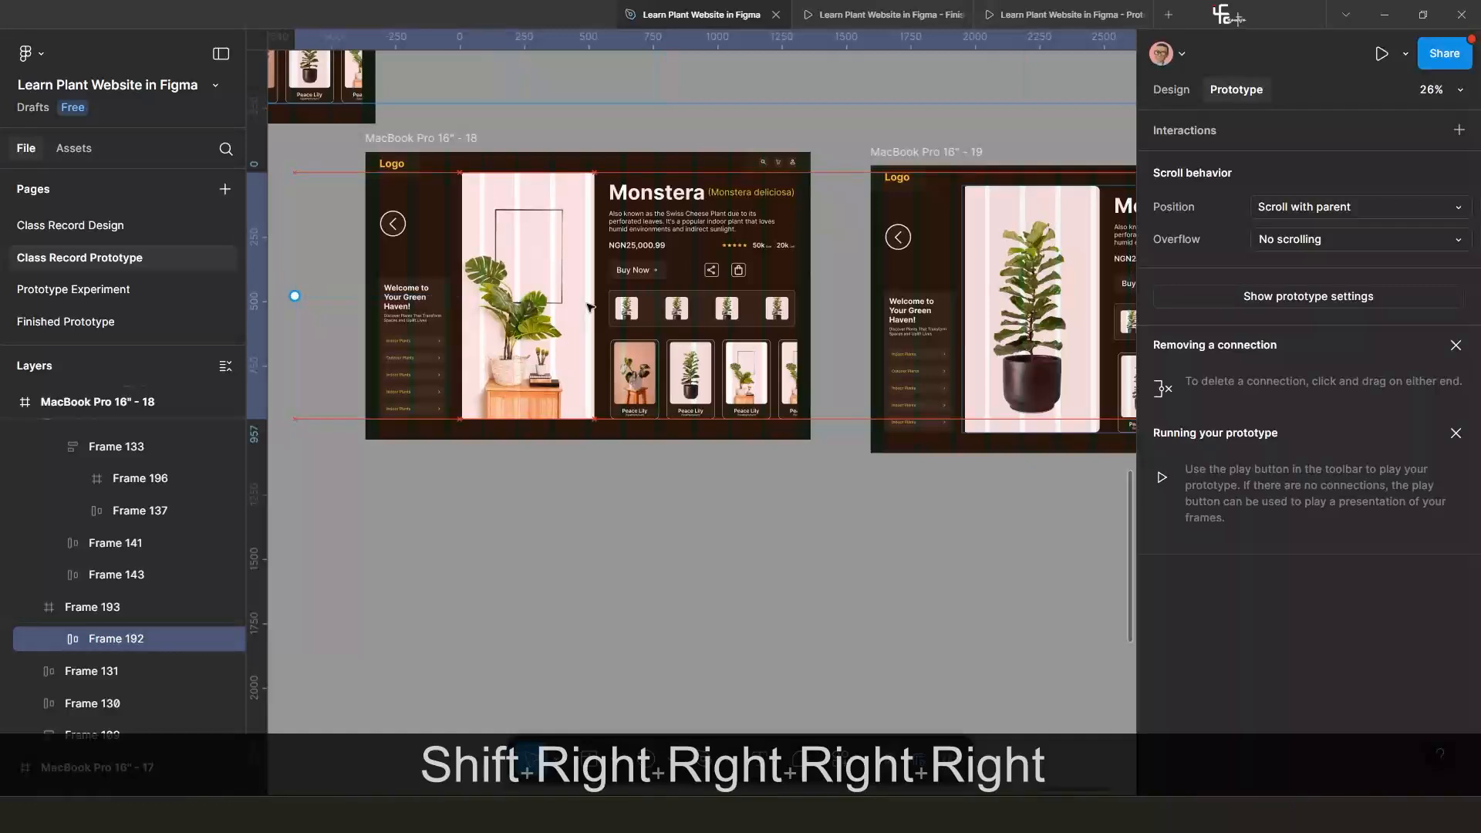
key("shift+Left")
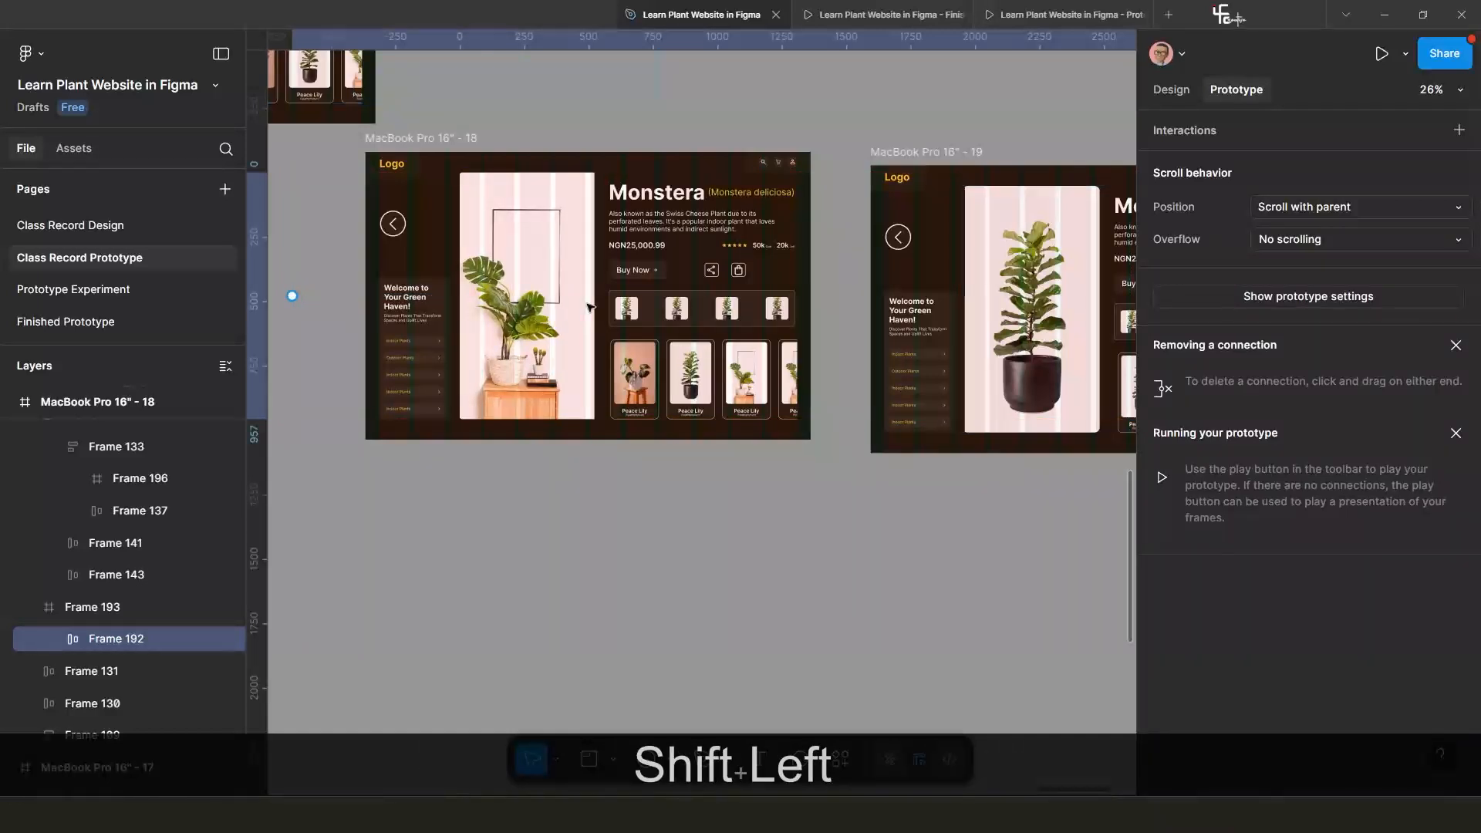
key("shift+Left")
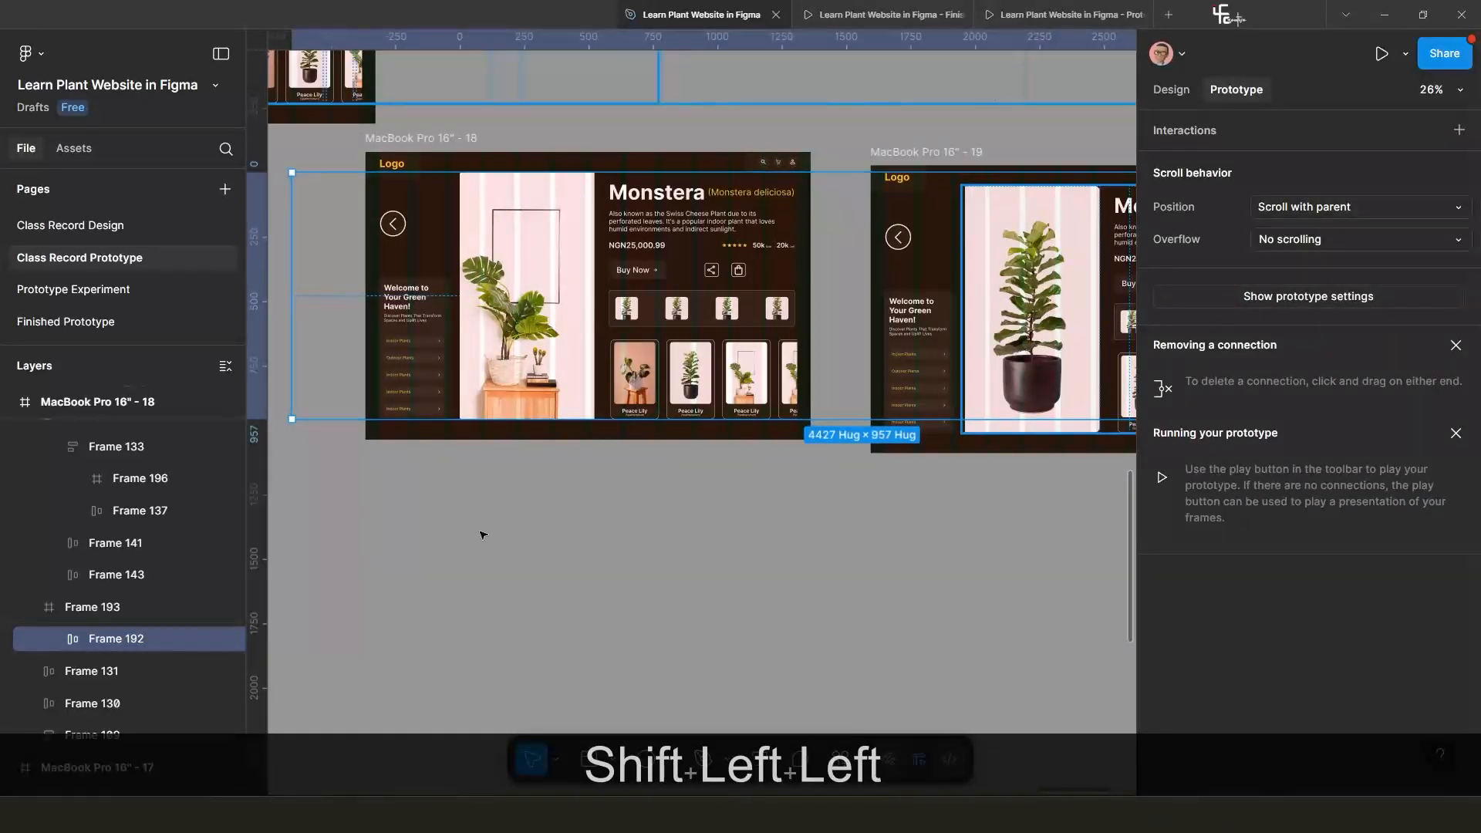
Inspect the fit of the large plant image in MacBook Pro 16" - 18 and show the design properties of Frame 193.
left_click(483, 536)
scroll(490, 440, "up", 3)
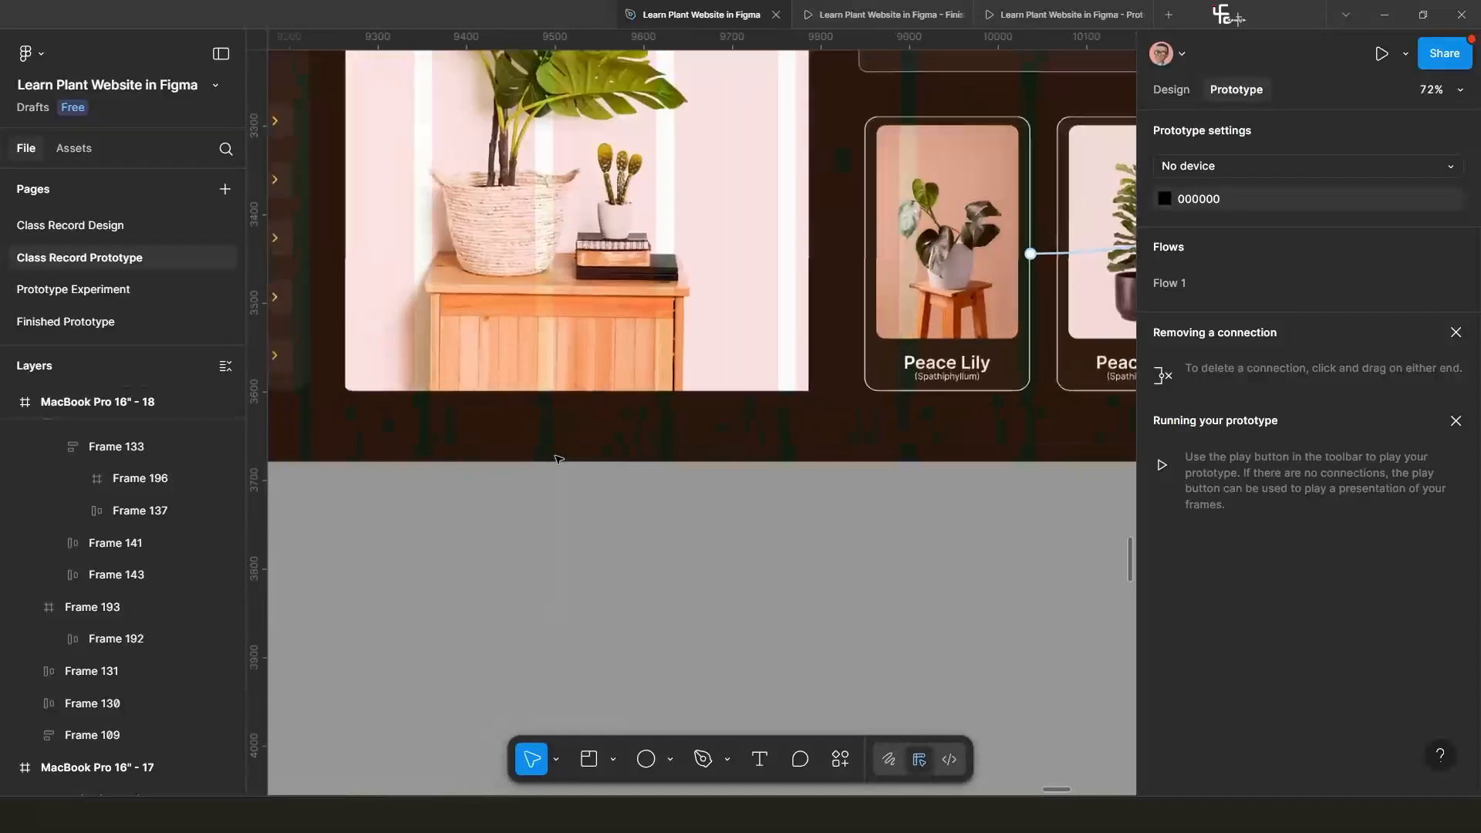
scroll(558, 517, "up", 3)
left_click(590, 425)
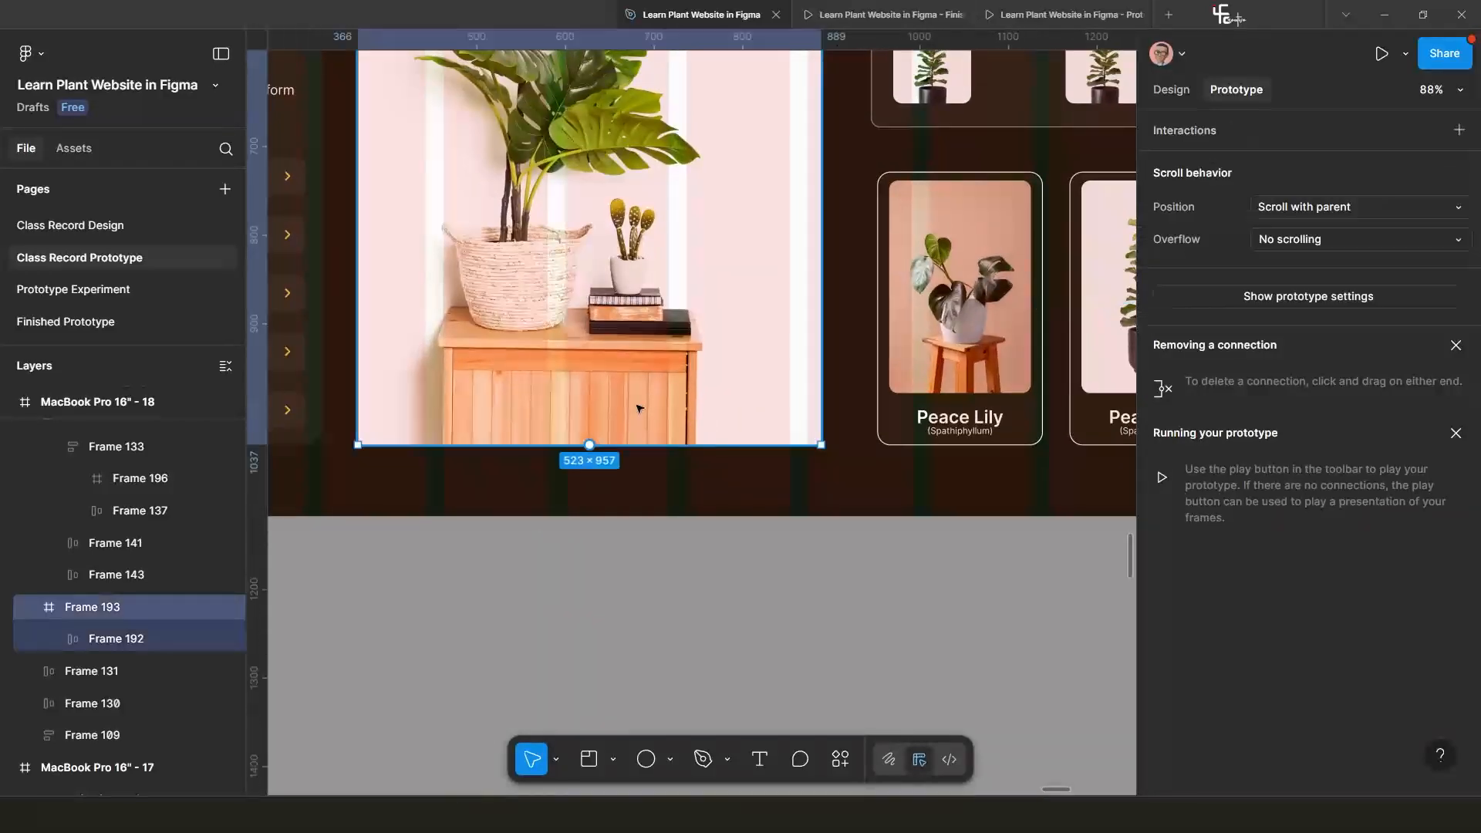
scroll(638, 409, "down", 5)
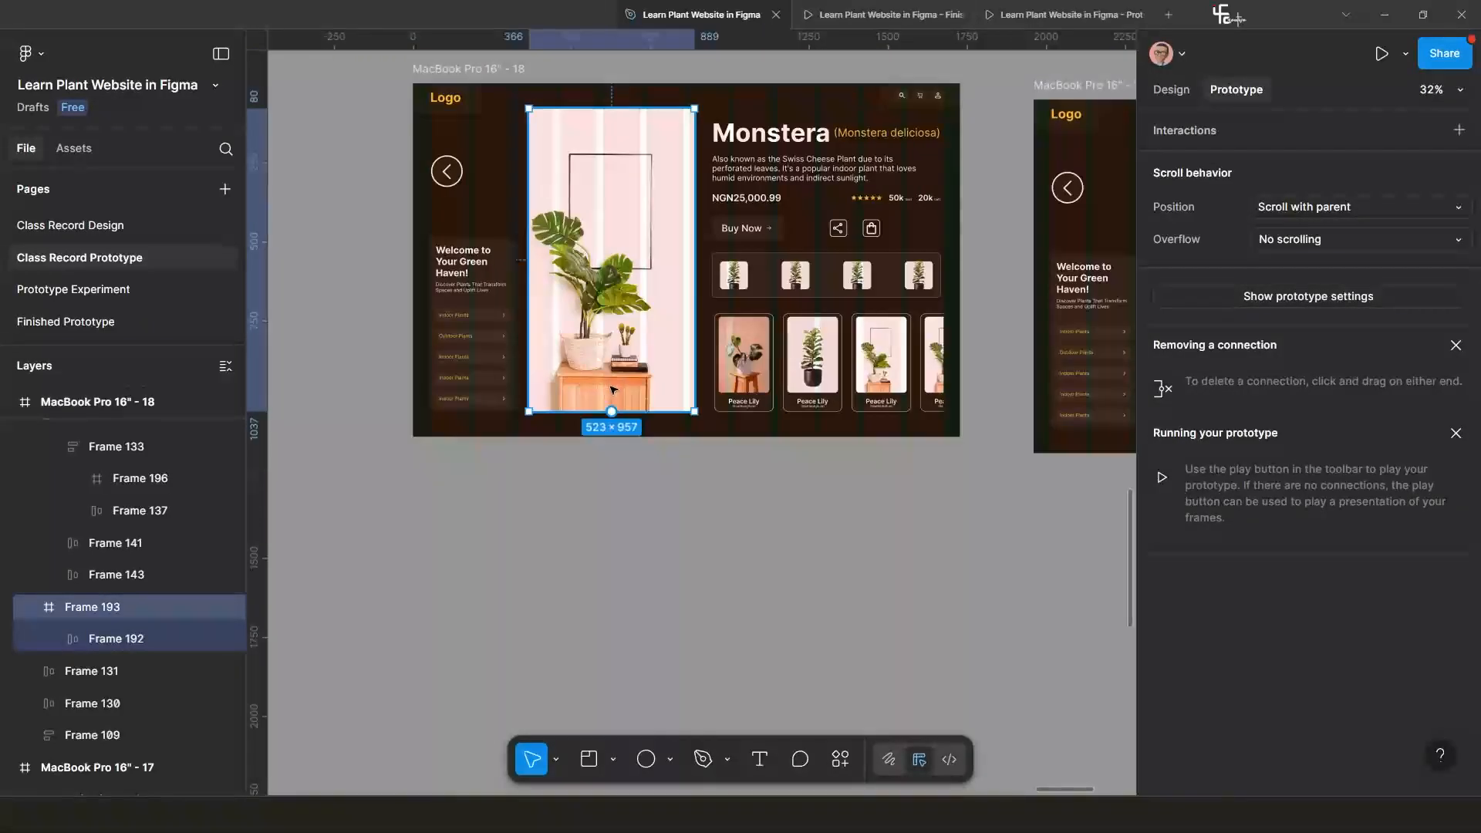
left_click(1168, 90)
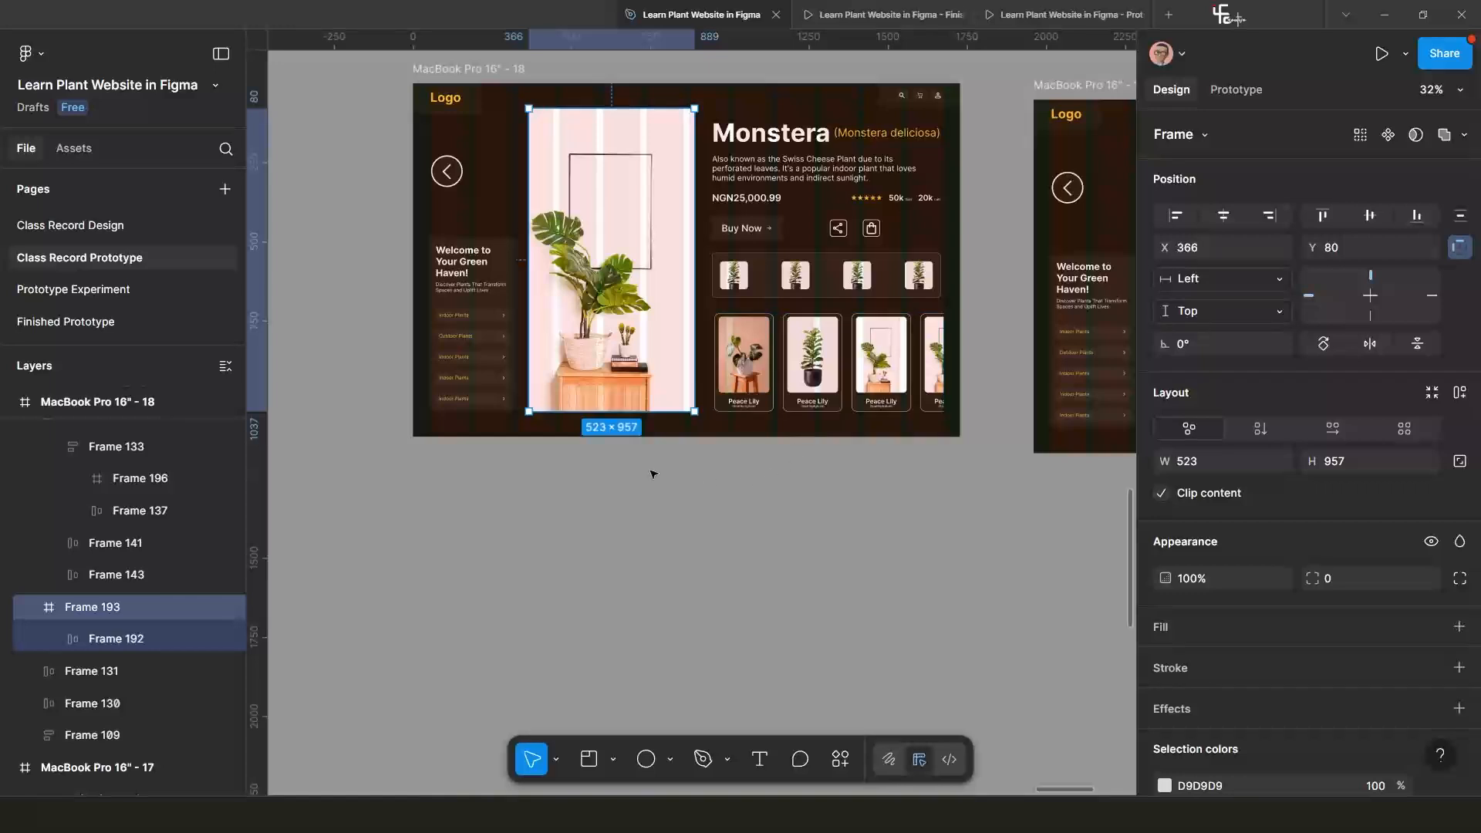
scroll(642, 392, "down", 2)
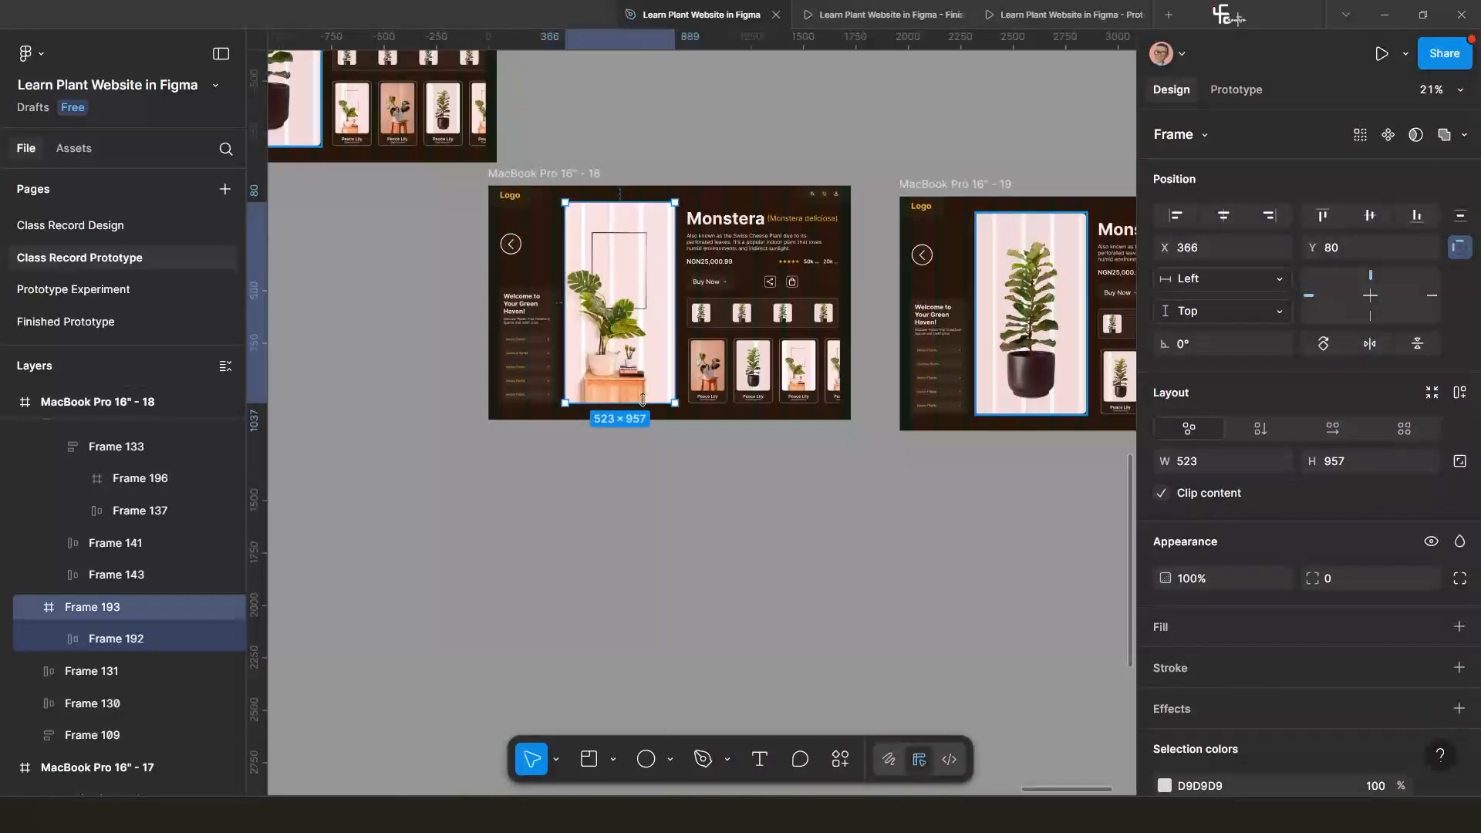
Undo the leftward shift of the large image strip Frame 192 in MacBook Pro 16" - 18.
key("ctrl+z")
key("ctrl+z")
key("ctrl+z")
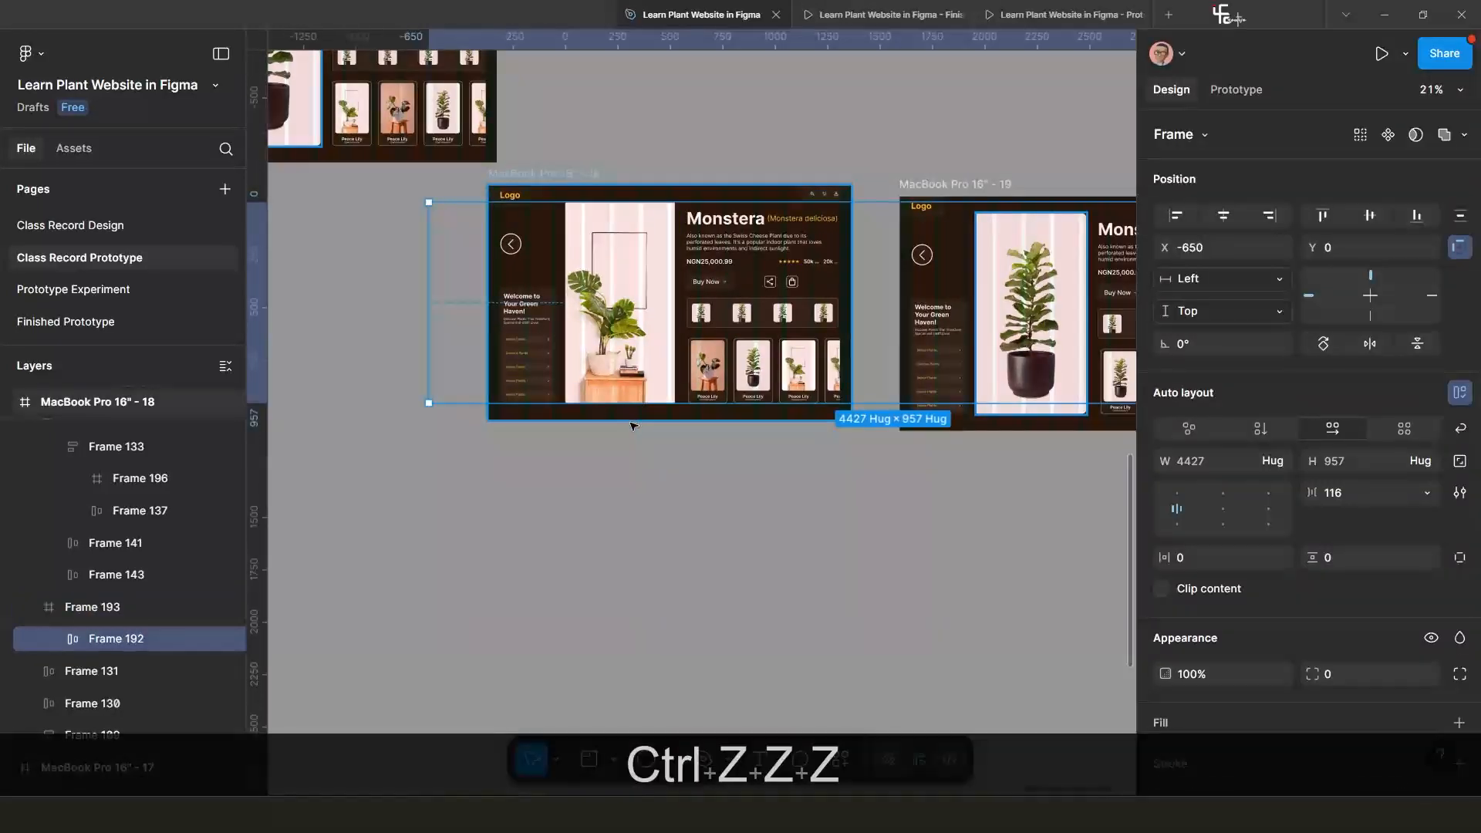
key("ctrl+z")
key("ctrl+z")
key("ctrl+z")
scroll(637, 432, "up", 3)
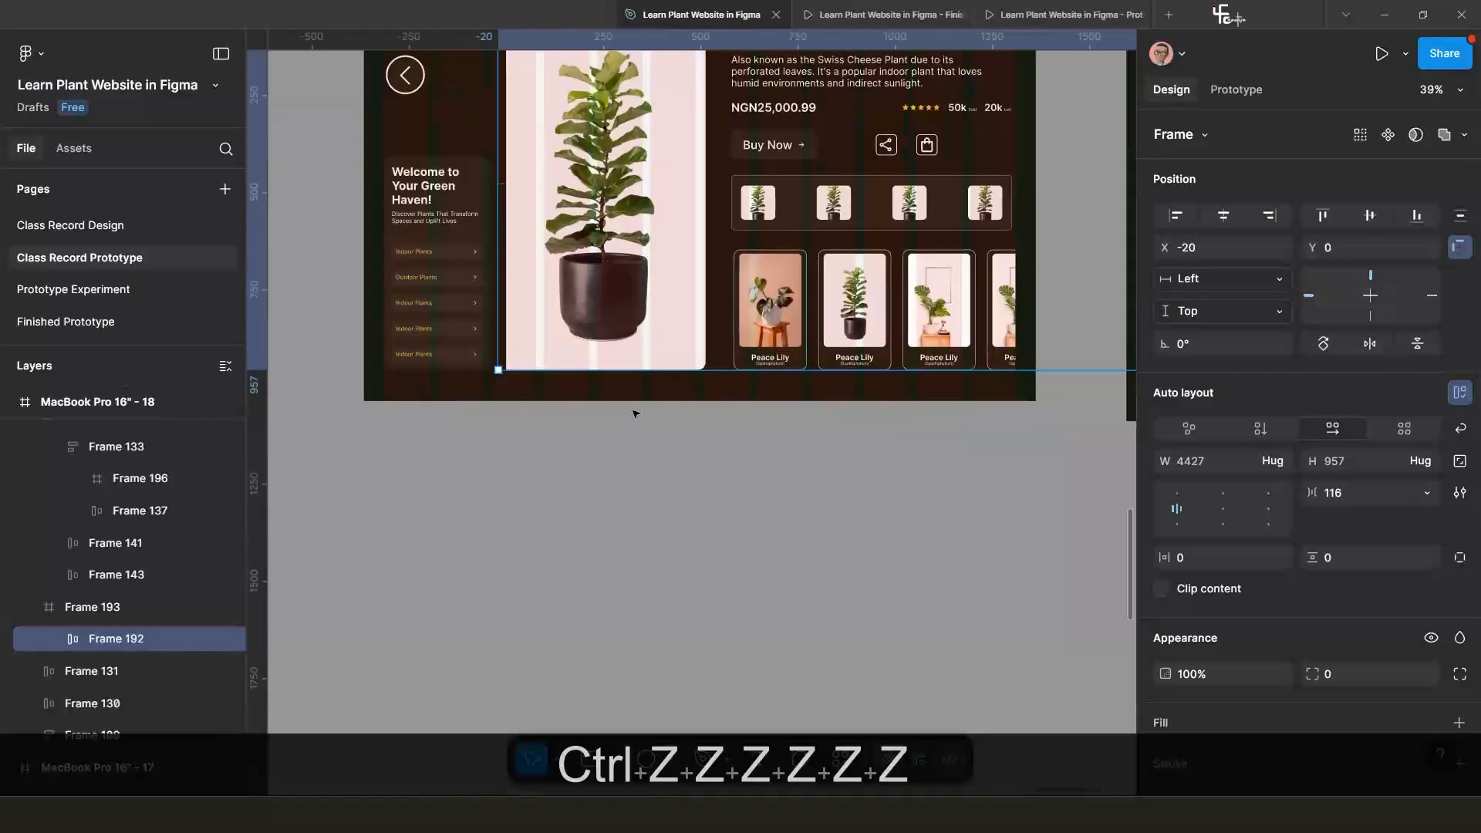
Inspect the size and corner radius of the large potted plant image Rectangle 13 in MacBook Pro 16" - 18.
left_click(624, 310)
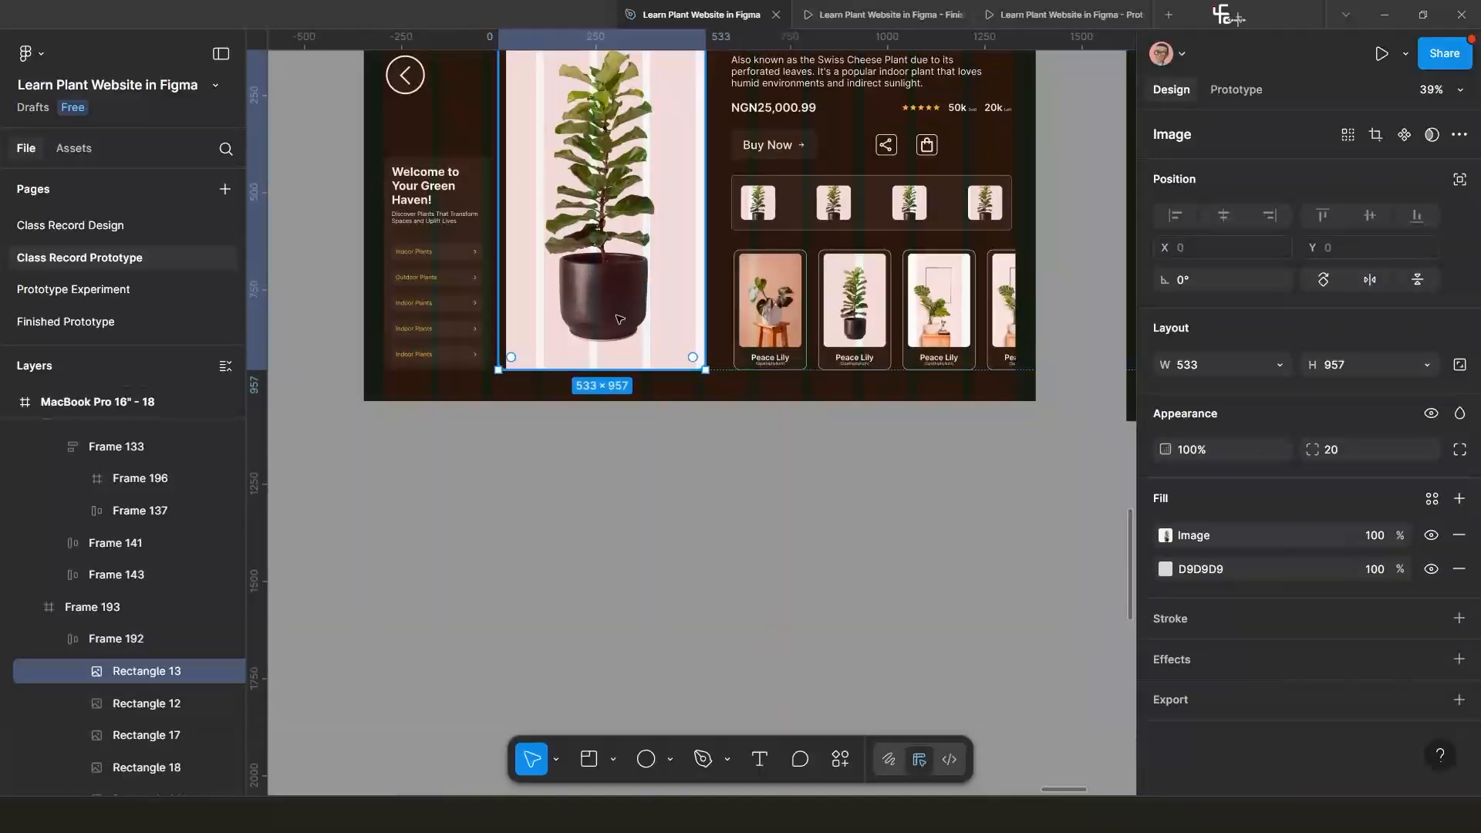
scroll(620, 325, "down", 2)
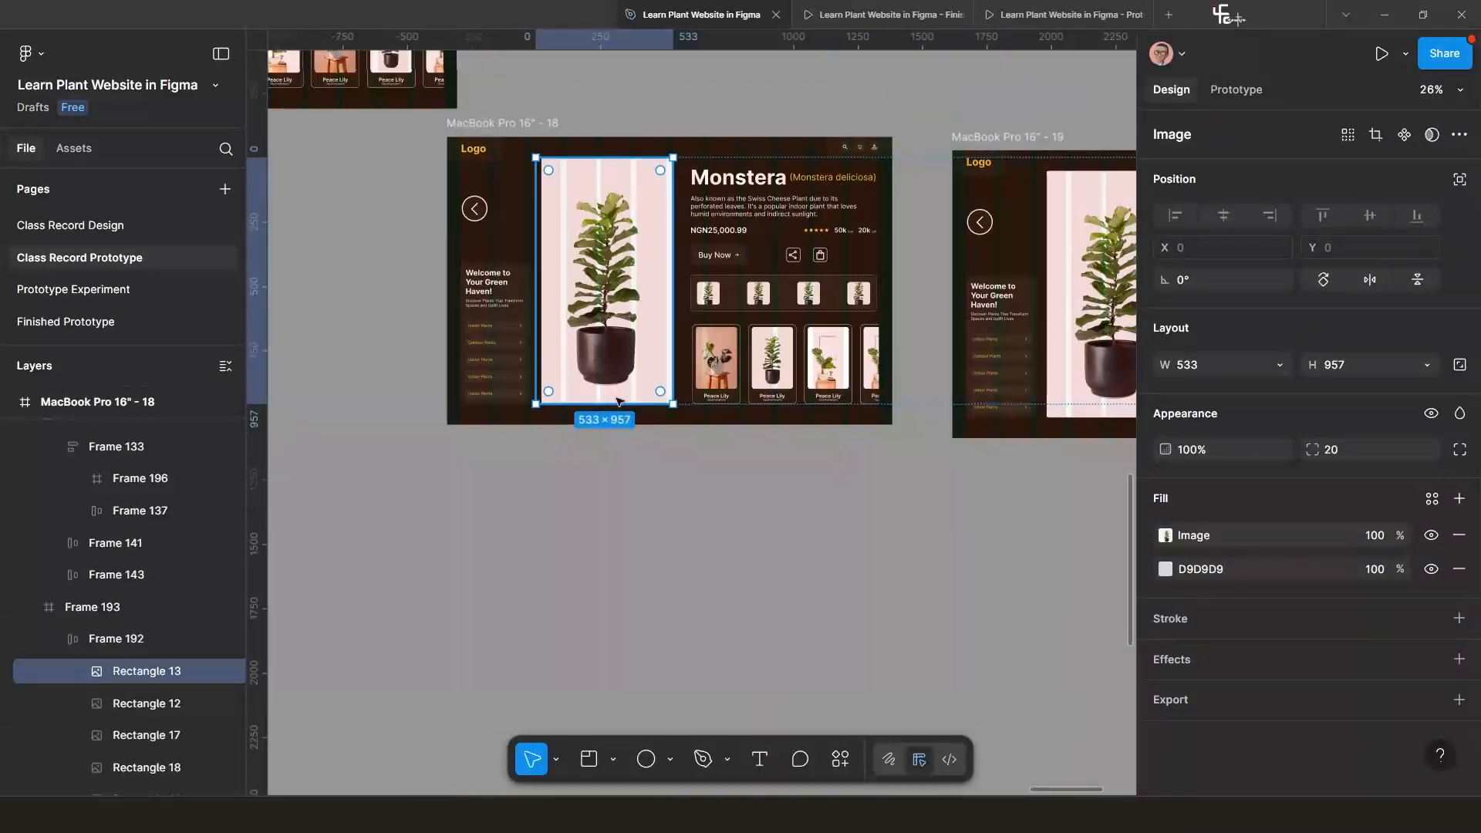
scroll(619, 402, "up", 3)
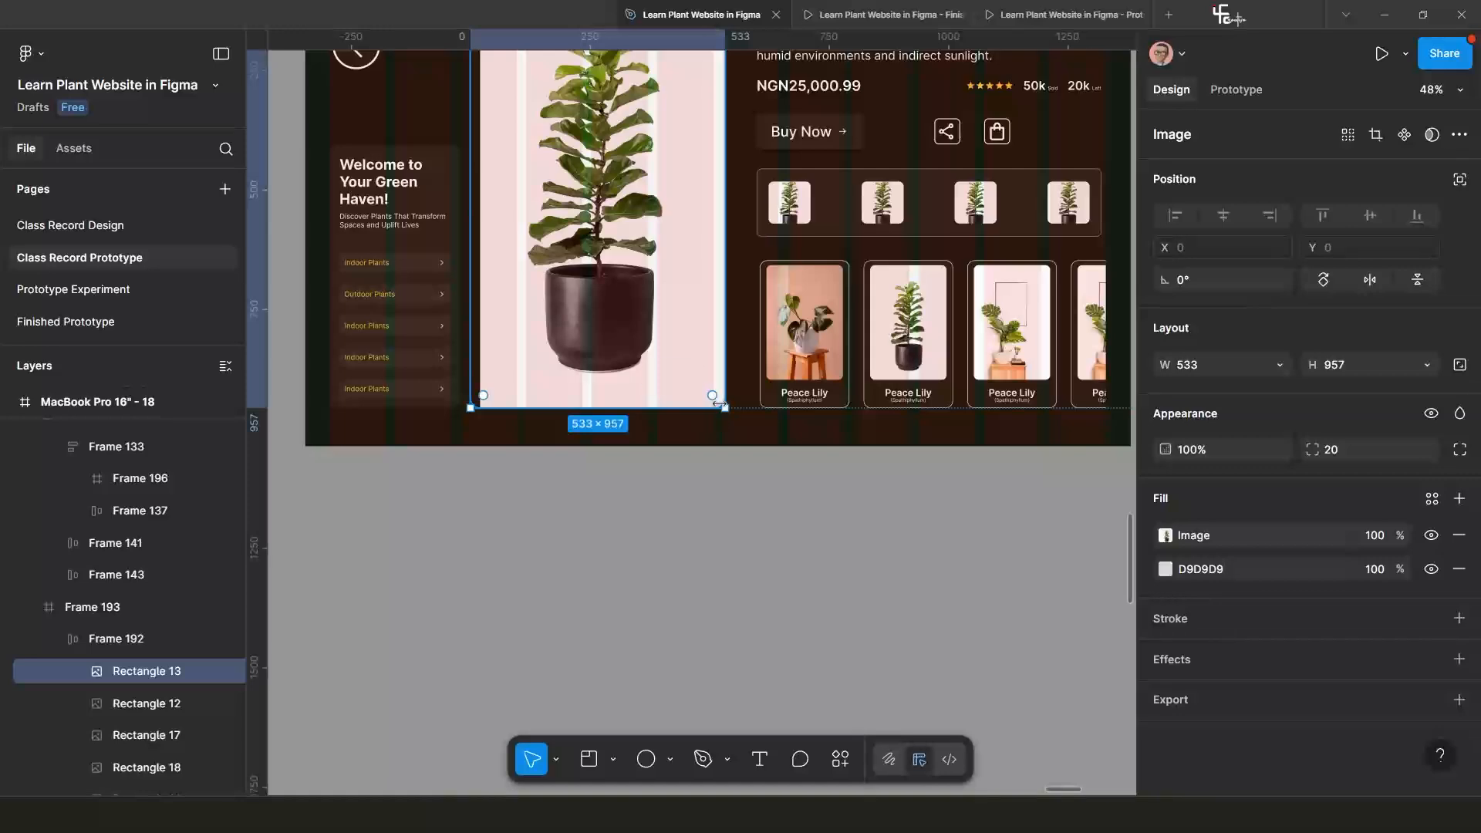
scroll(830, 486, "down", 3)
left_click(655, 513)
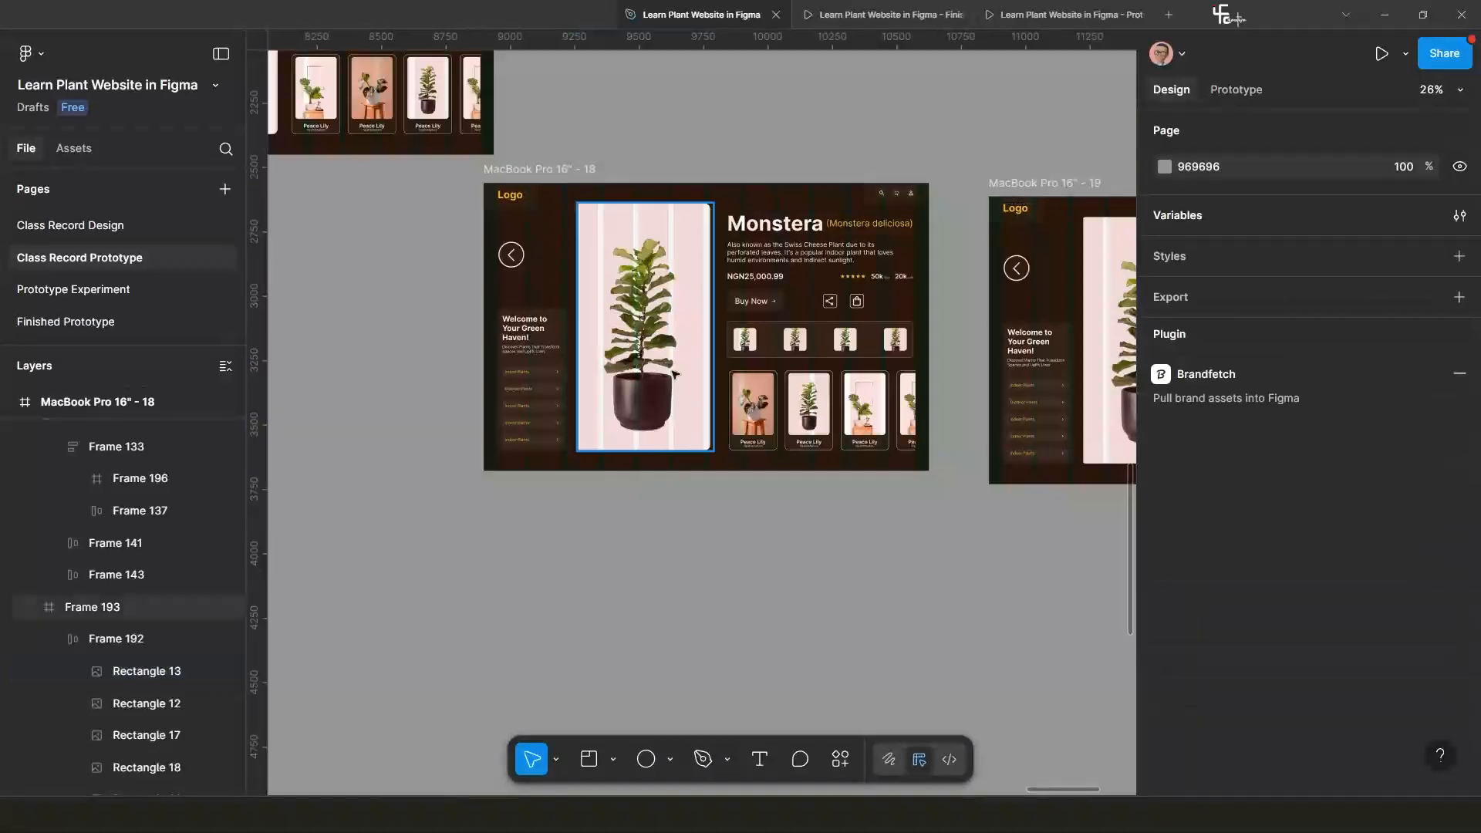
Shift the image strip Frame 192 in MacBook Pro 16" - 18 left to X -650 so the plant on the wooden cabinet fills the frame.
left_click(674, 369)
scroll(674, 369, "up", 2)
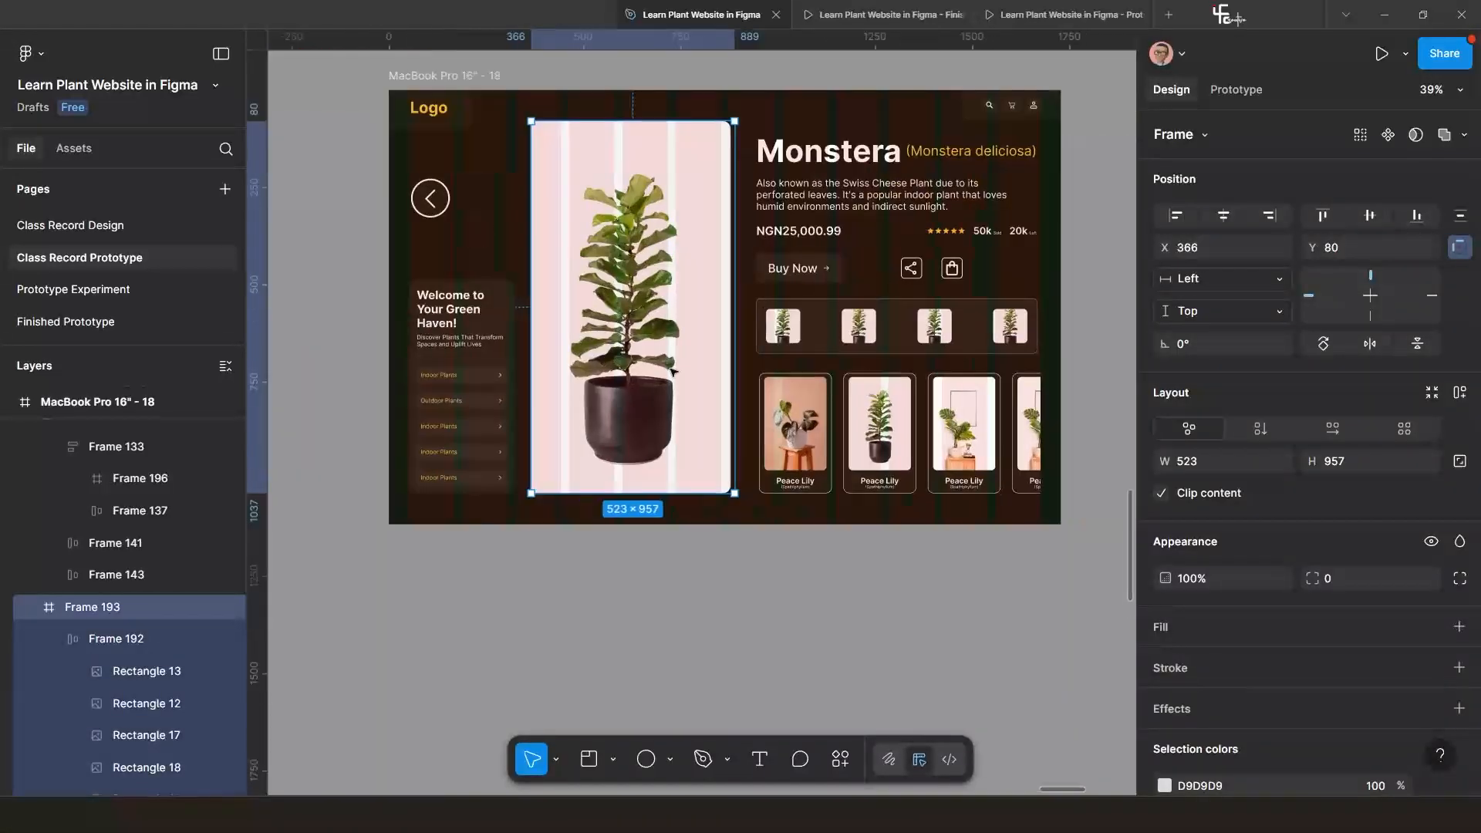
double_click(686, 371)
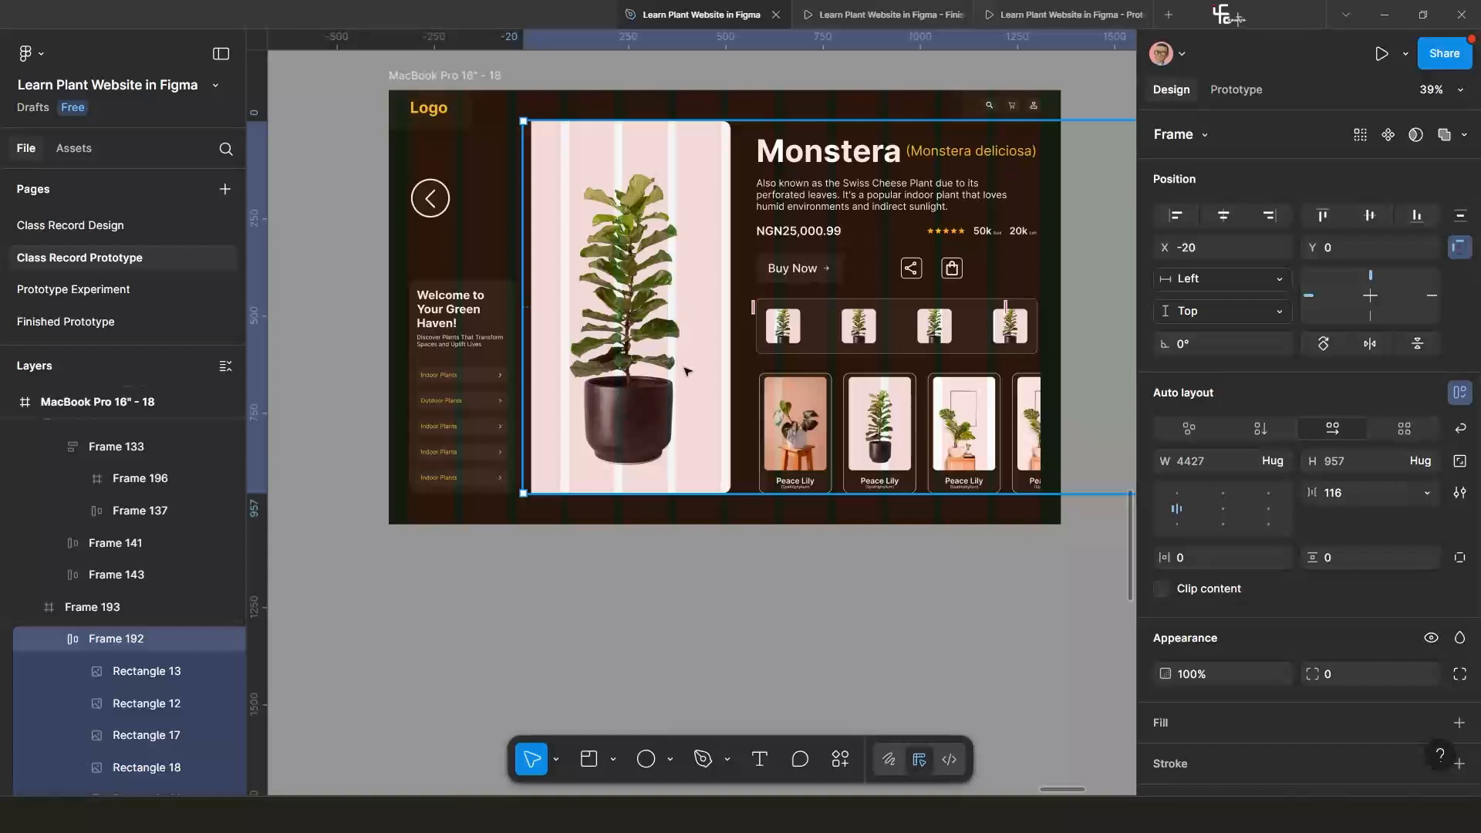
key("shift+Left")
key("shift+Left")
key("shift+Left")
key("shift+Left")
key("shift+Left")
key("shift+Left")
key("shift+Left")
key("shift+Left")
key("shift+Left")
key("shift+Left")
key("shift+Left")
key("shift+Left")
key("shift+Left")
key("shift+Left")
key("shift+Left")
key("shift+Left")
key("shift+Left")
key("shift+Left")
key("shift+Left")
key("shift+Left")
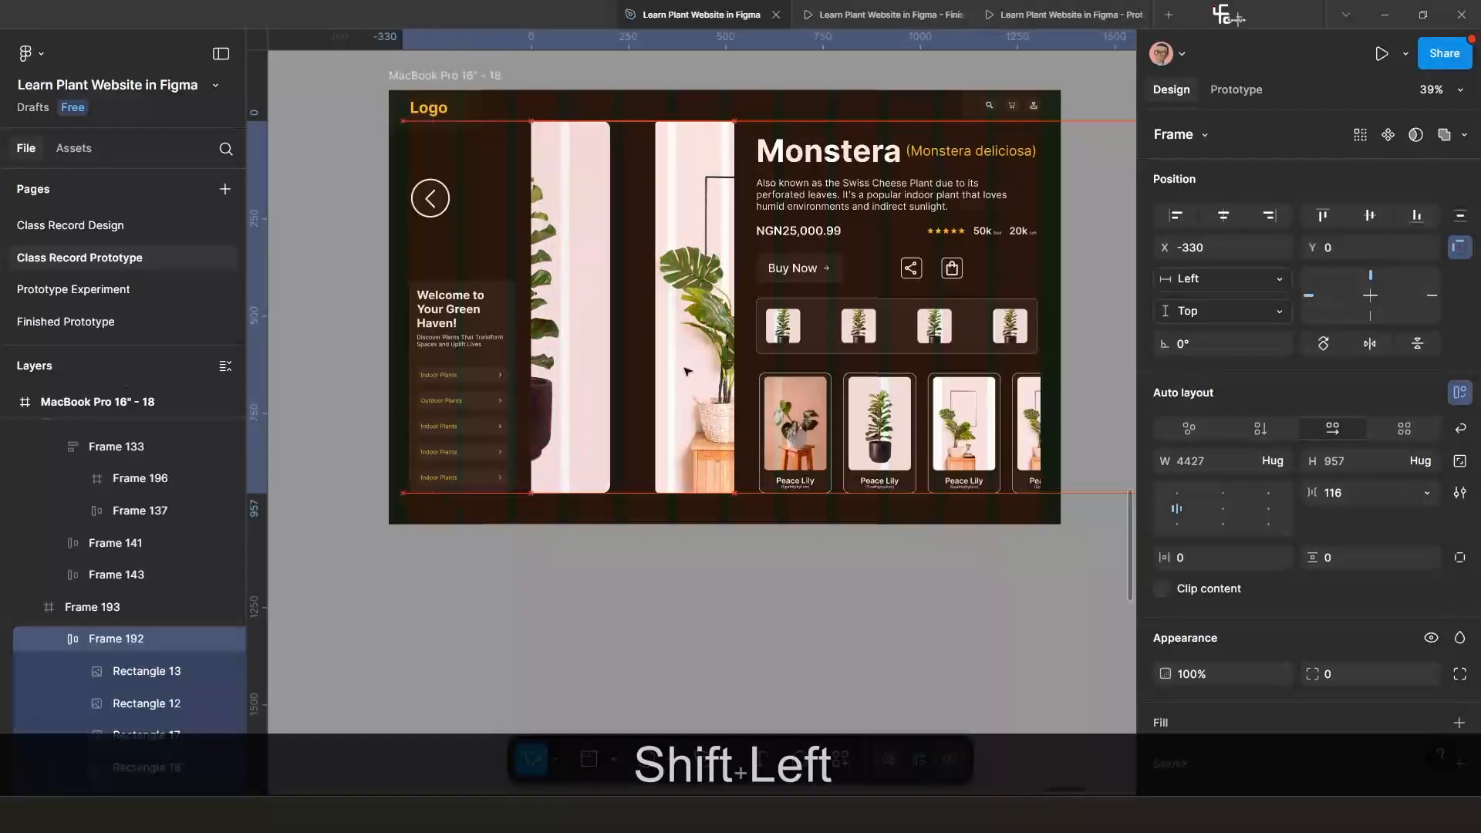
key("shift+Left")
key("shift+Left")
key("shift+Left")
key("shift+Left")
key("shift+Left")
key("shift+Left")
key("shift+Left")
key("shift+Left")
key("shift+Left")
key("shift+Left")
key("shift+Left")
key("shift+Left")
key("shift+Left")
key("shift+Left")
key("shift+Left")
key("shift+Left")
key("shift+Left")
key("shift+Left")
key("shift+Left")
key("shift+Left")
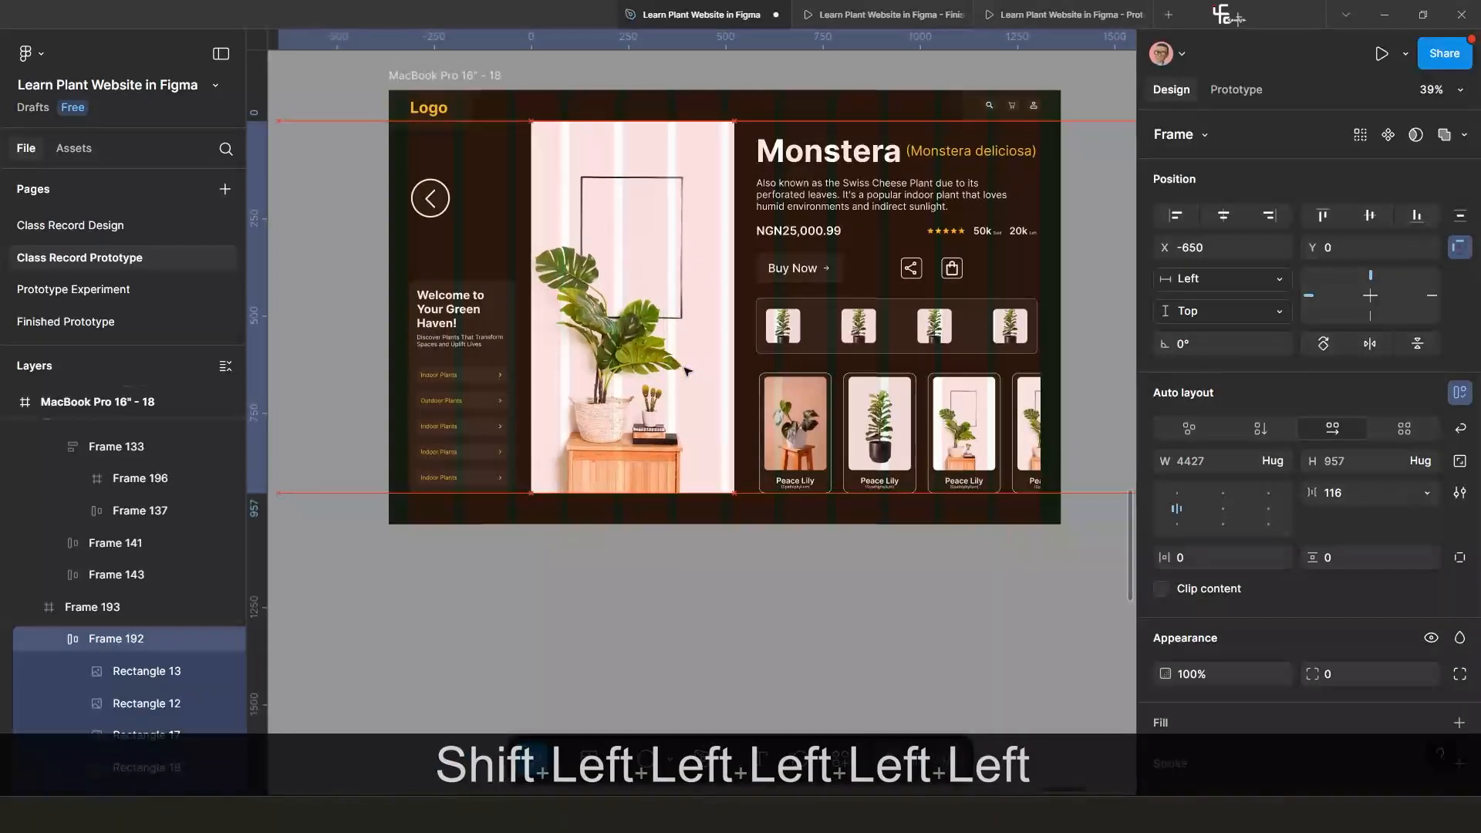
key("shift+Left")
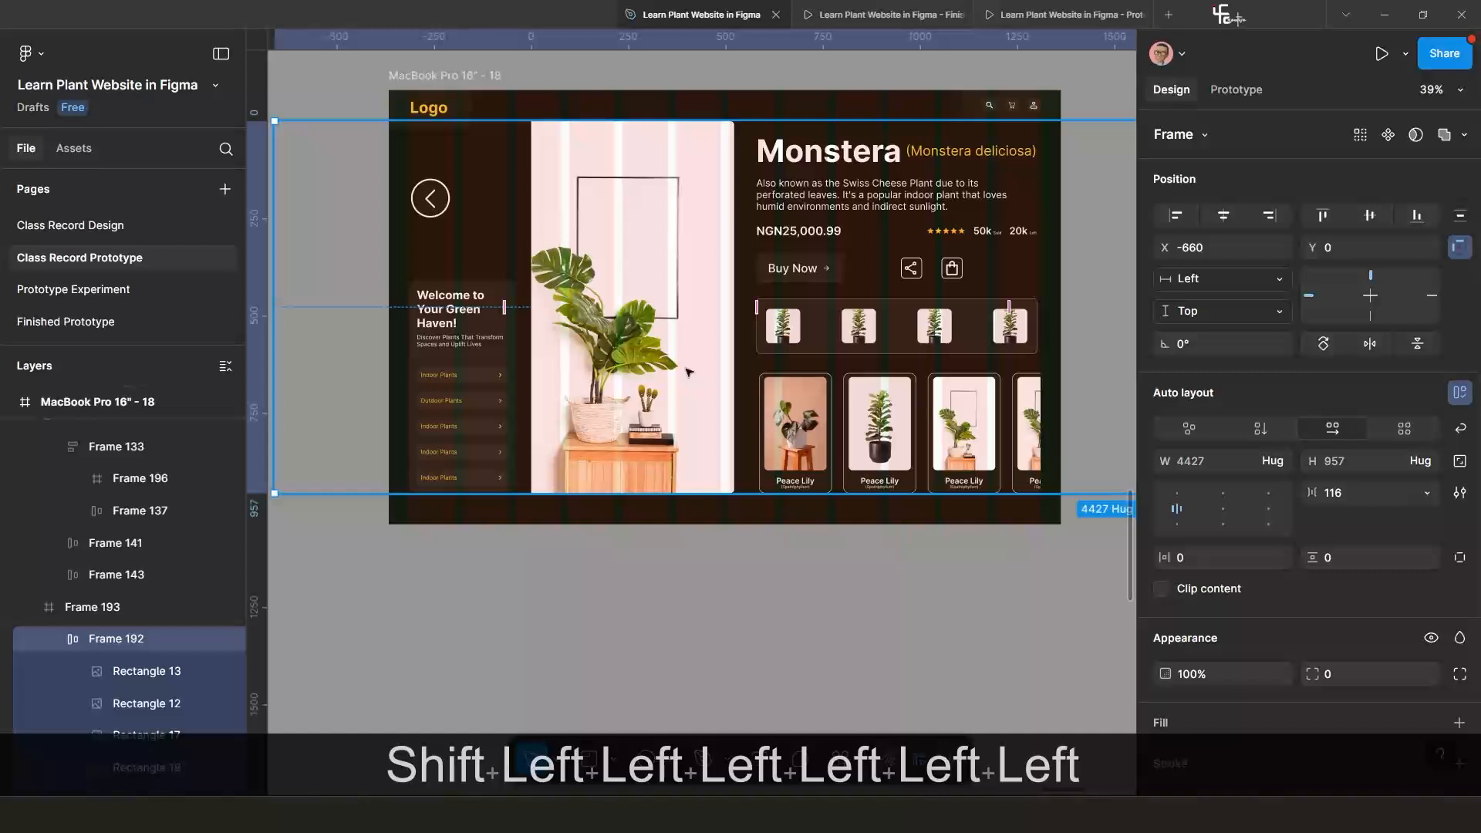
key("shift+Right")
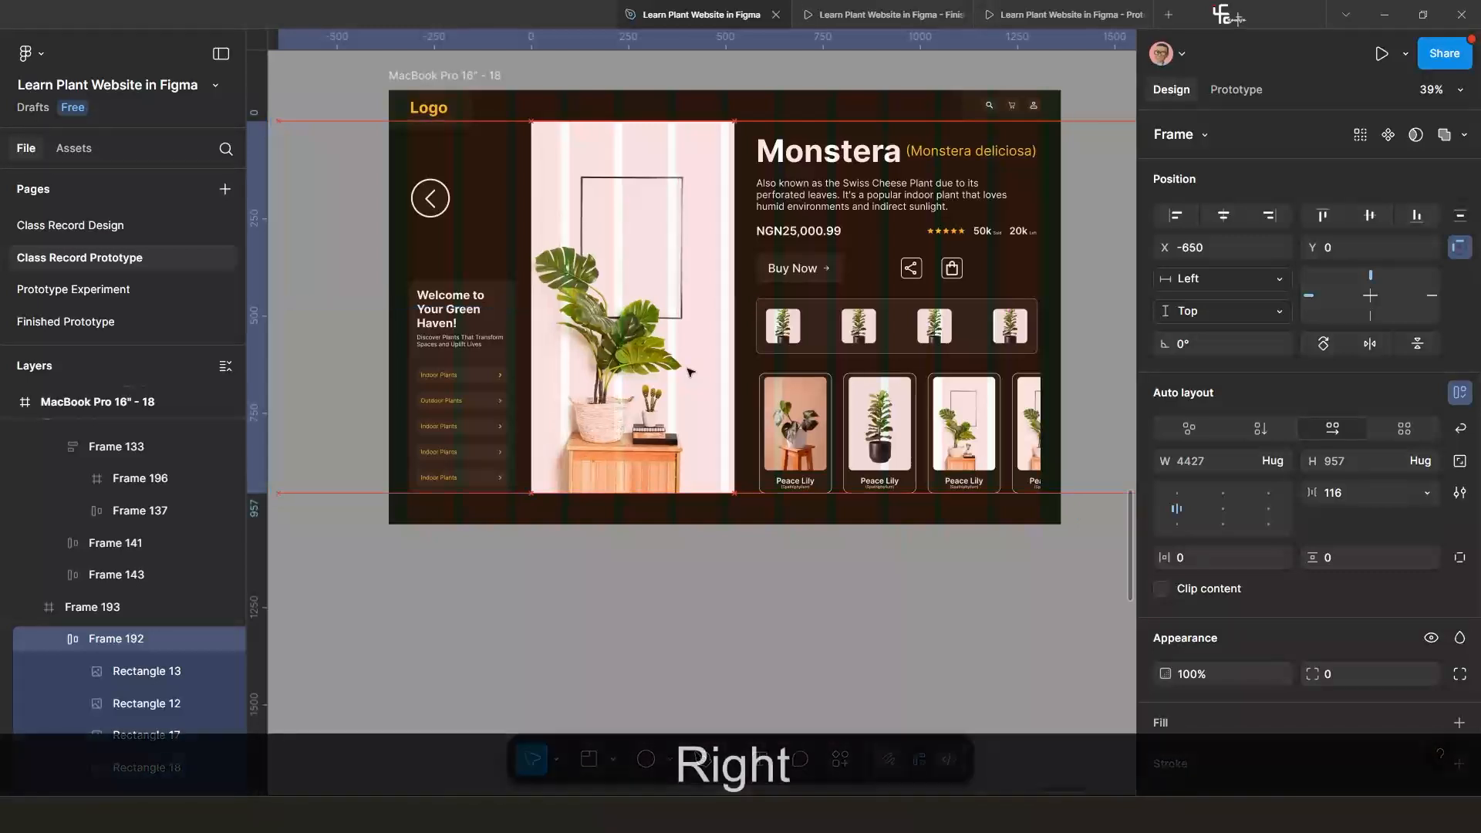
Set the corner radius of the wooden cabinet plant image Rectangle 12 in MacBook Pro 16" - 18 to 20.
left_click(671, 407)
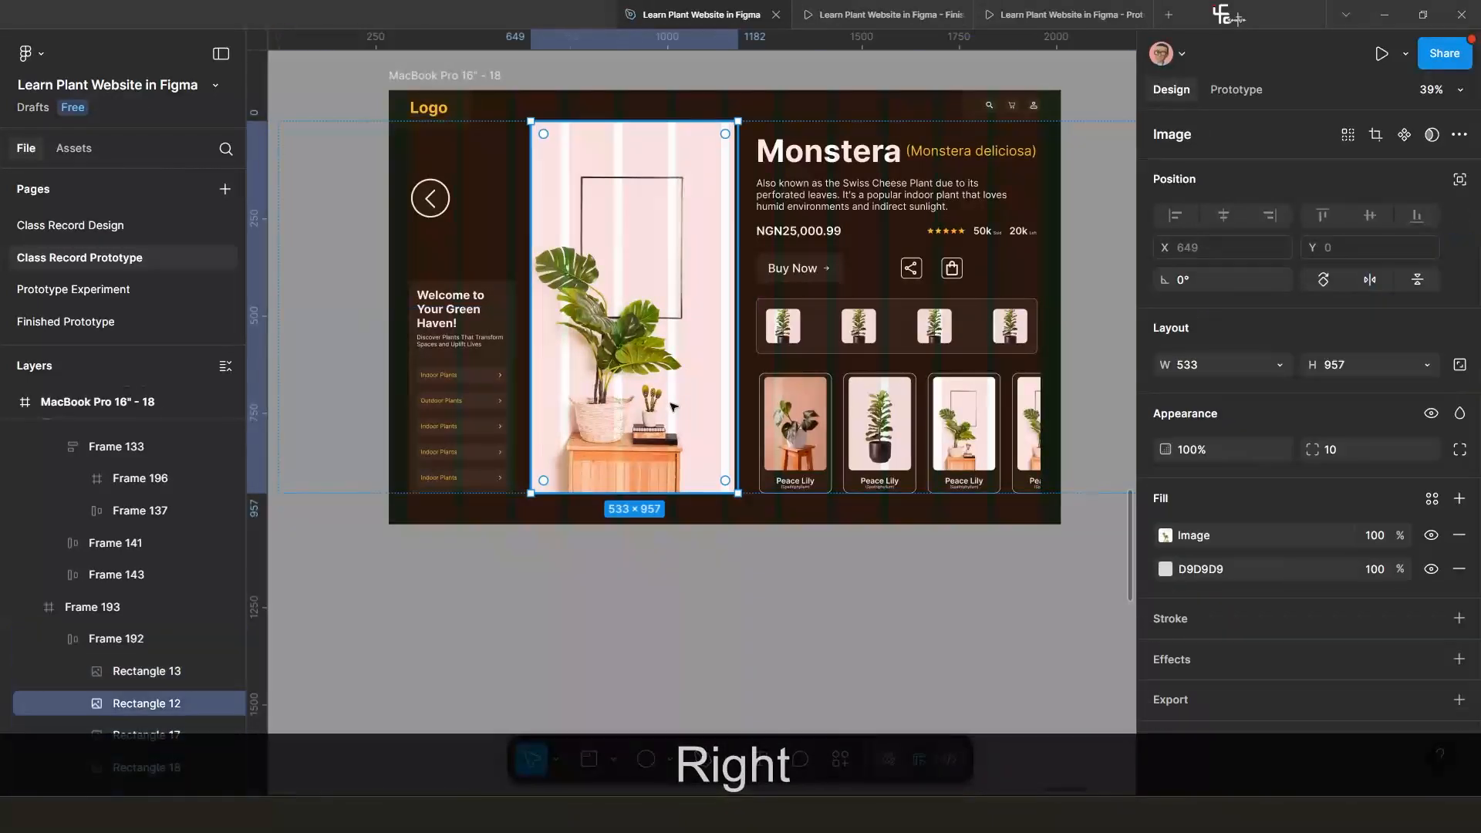
left_click(1351, 461)
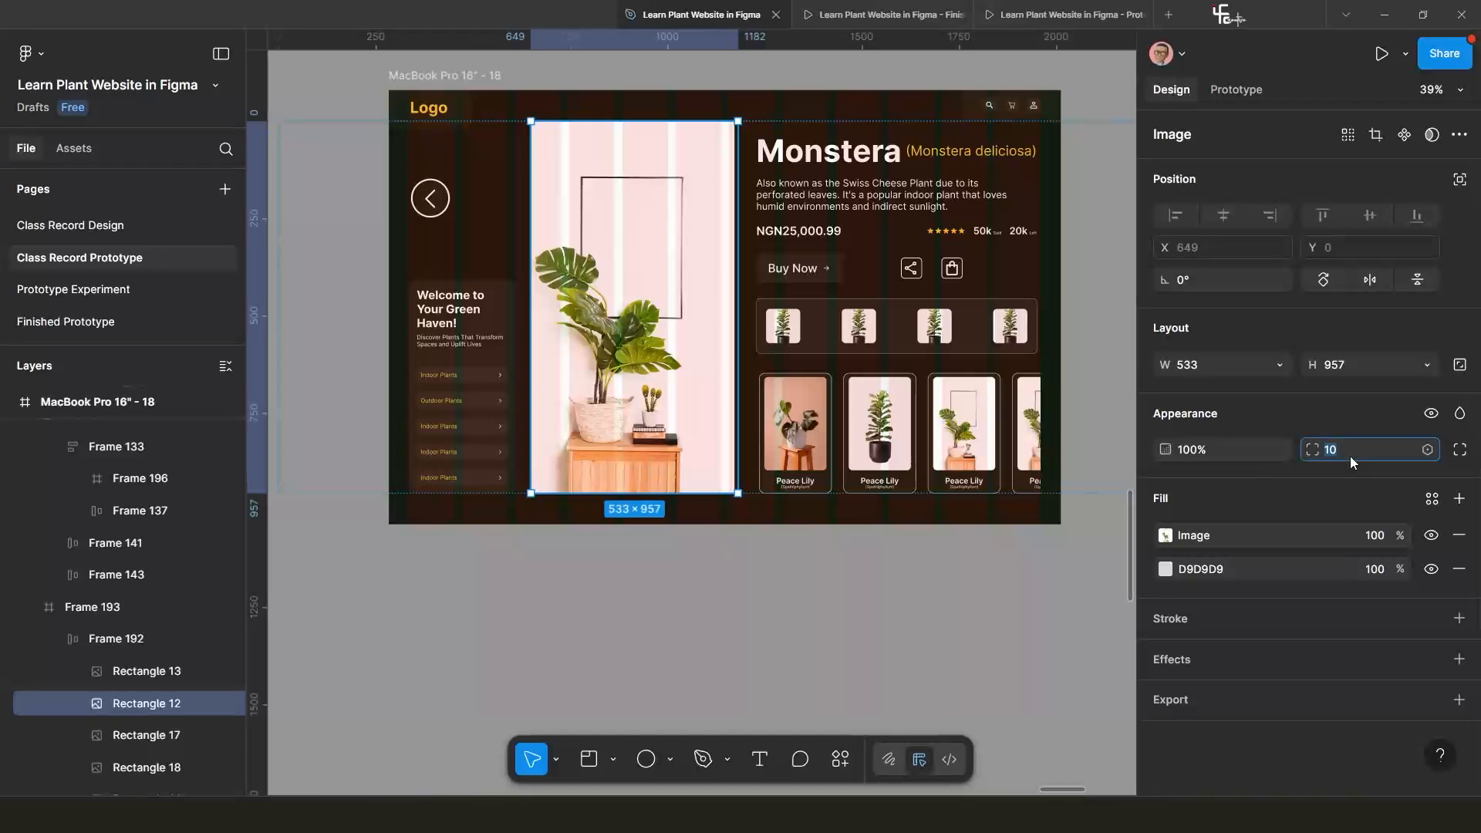
type("20")
left_click(696, 546)
scroll(695, 546, "down", 1)
left_click_drag(696, 547, 719, 569)
Compare the large plant images and card rows across the MacBook Pro 16" - 17, 18 and 19 screens.
scroll(737, 606, "down", 2)
scroll(681, 479, "up", 2)
scroll(679, 502, "down", 3)
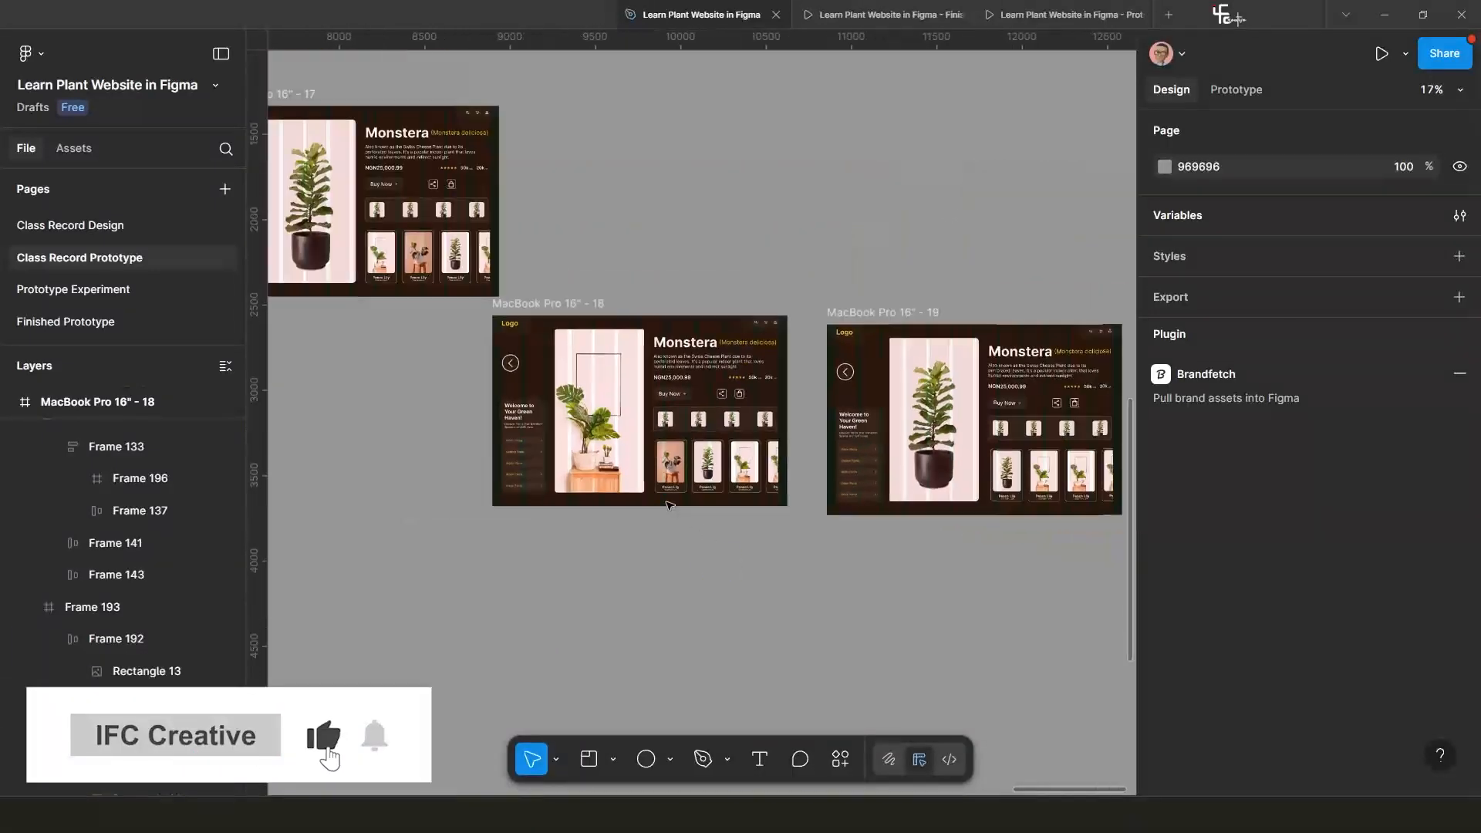
scroll(810, 579, "right", 5)
scroll(851, 505, "down", 2)
scroll(763, 529, "left", 3)
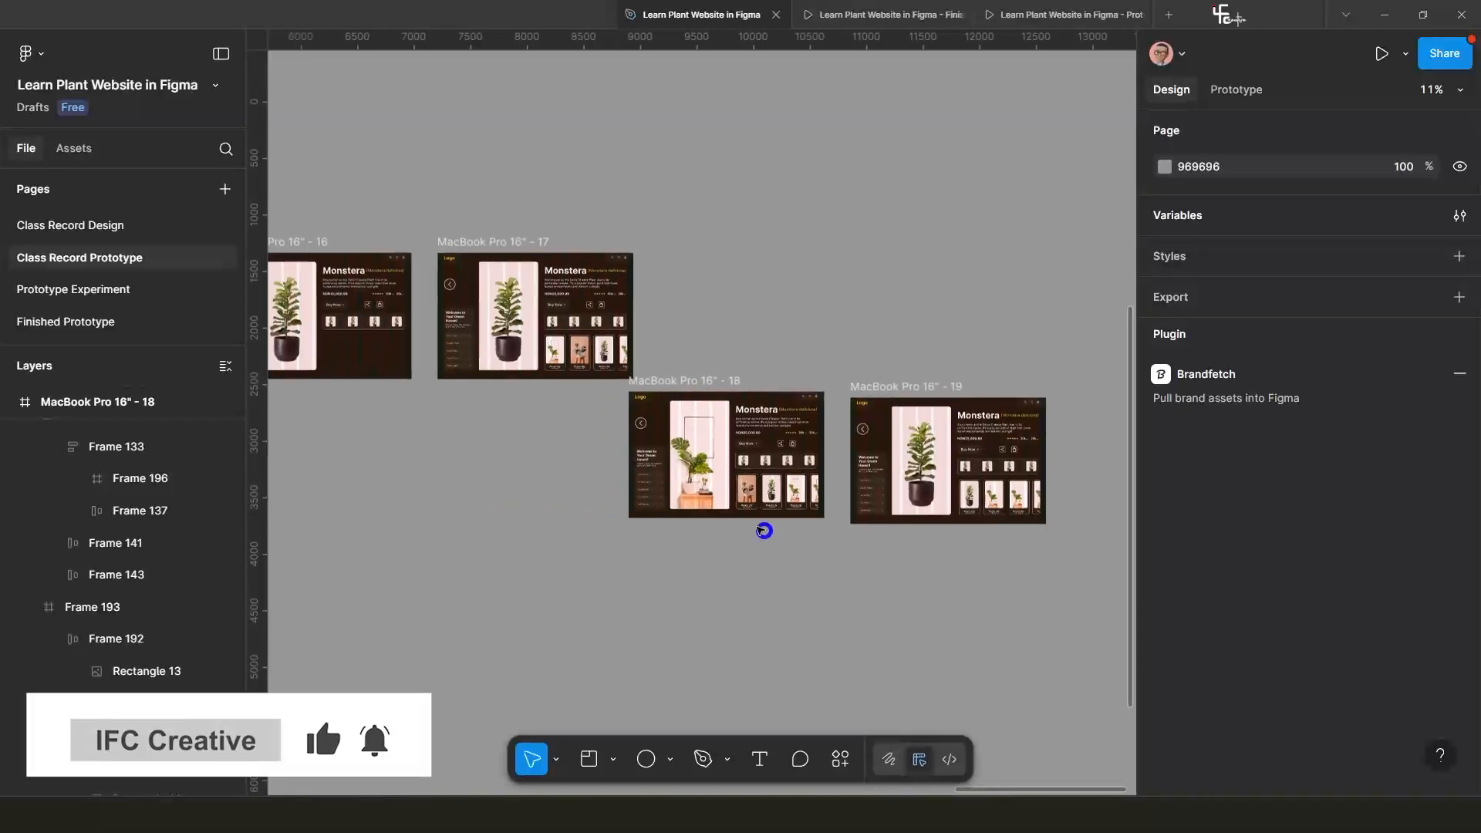
scroll(494, 409, "up", 2)
scroll(540, 424, "left", 1)
scroll(572, 424, "up", 2)
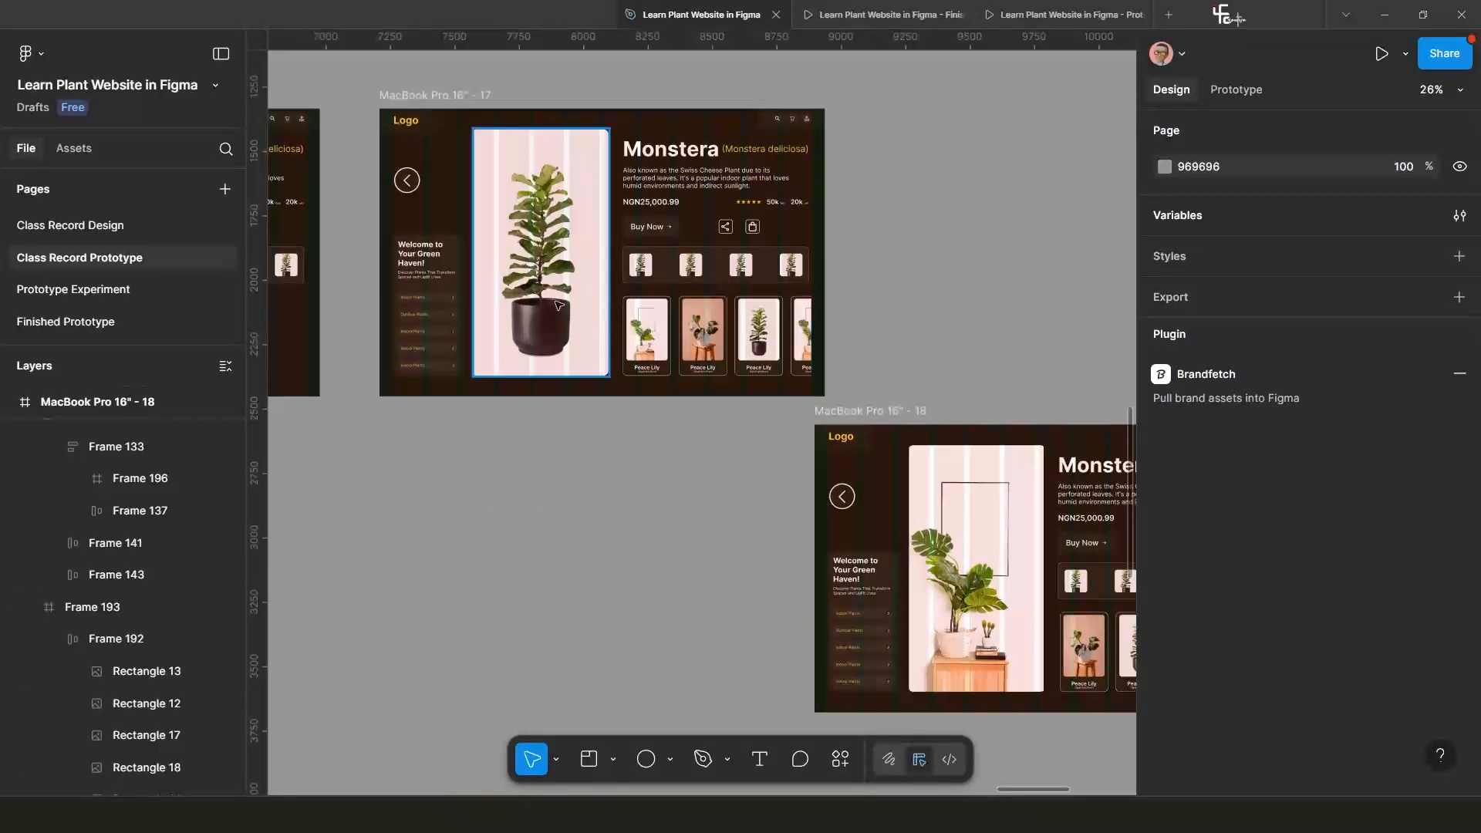
scroll(758, 527, "down", 3)
scroll(726, 532, "up", 2)
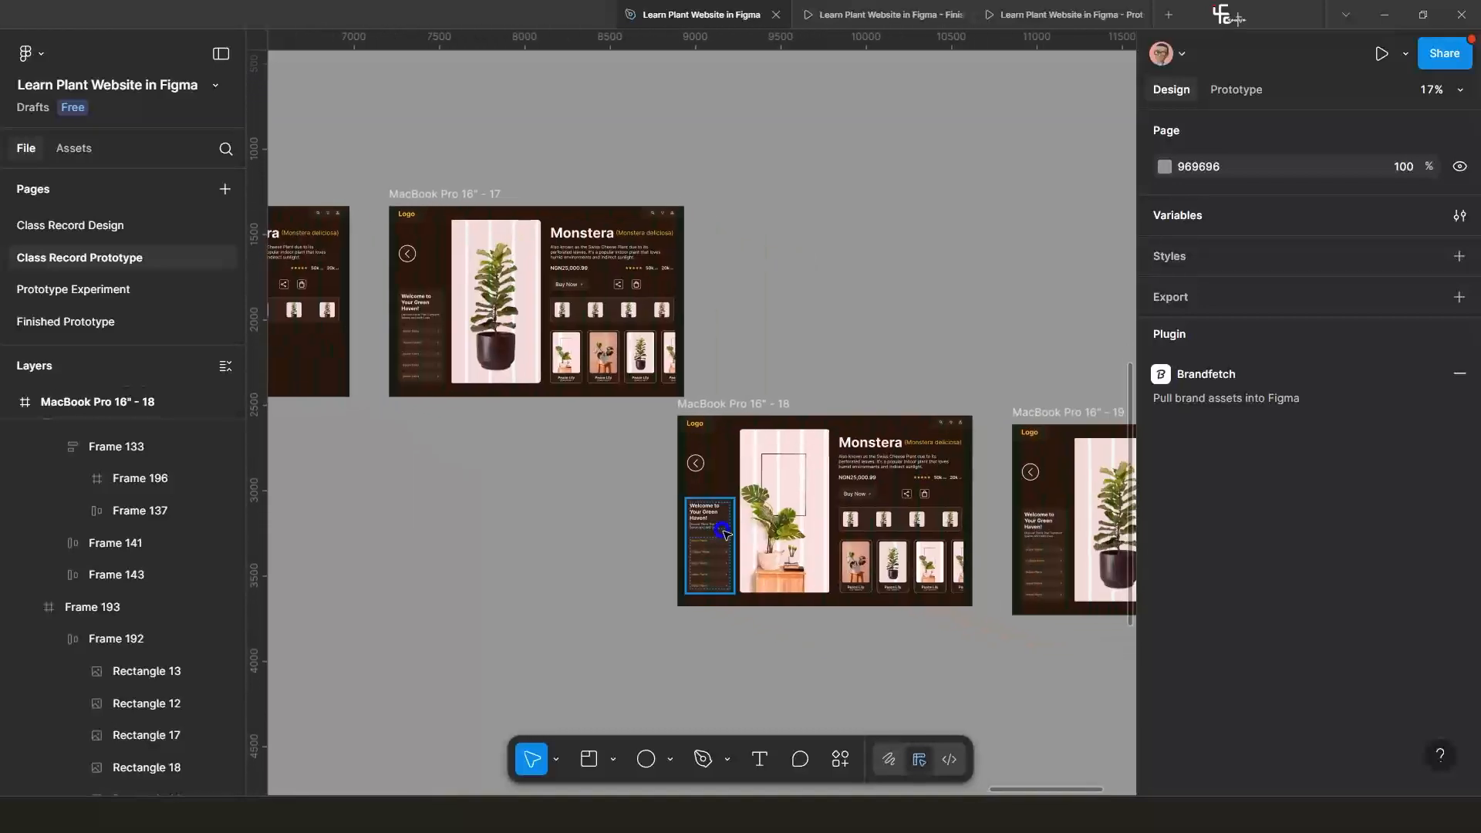
scroll(869, 598, "up", 2)
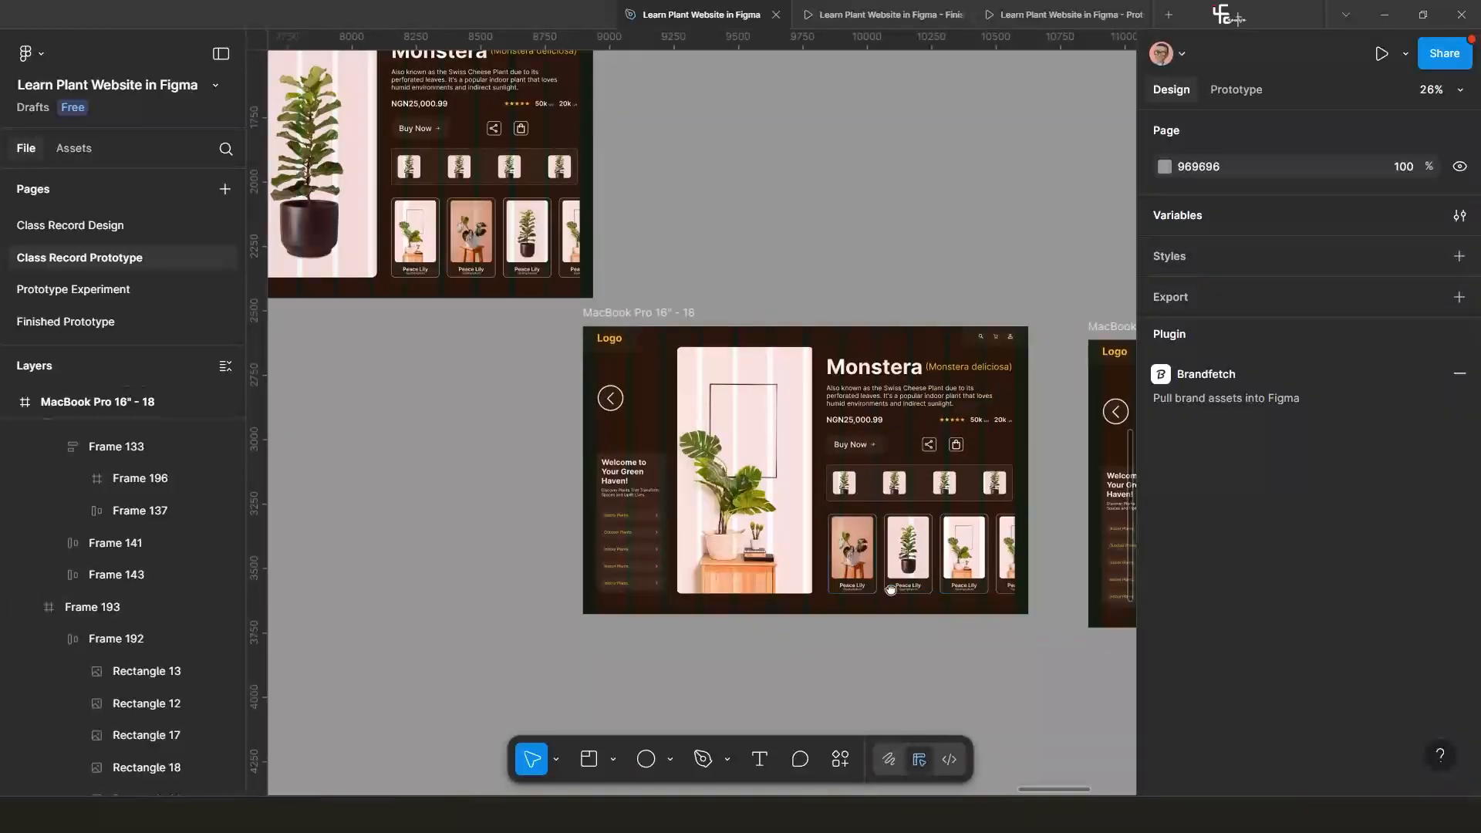
scroll(891, 590, "right", 2)
scroll(750, 533, "down", 2)
Shift the image strip Frame 192 in MacBook Pro 16" - 19 left to X -1310 to show the plant on the wooden stool.
left_click(854, 449)
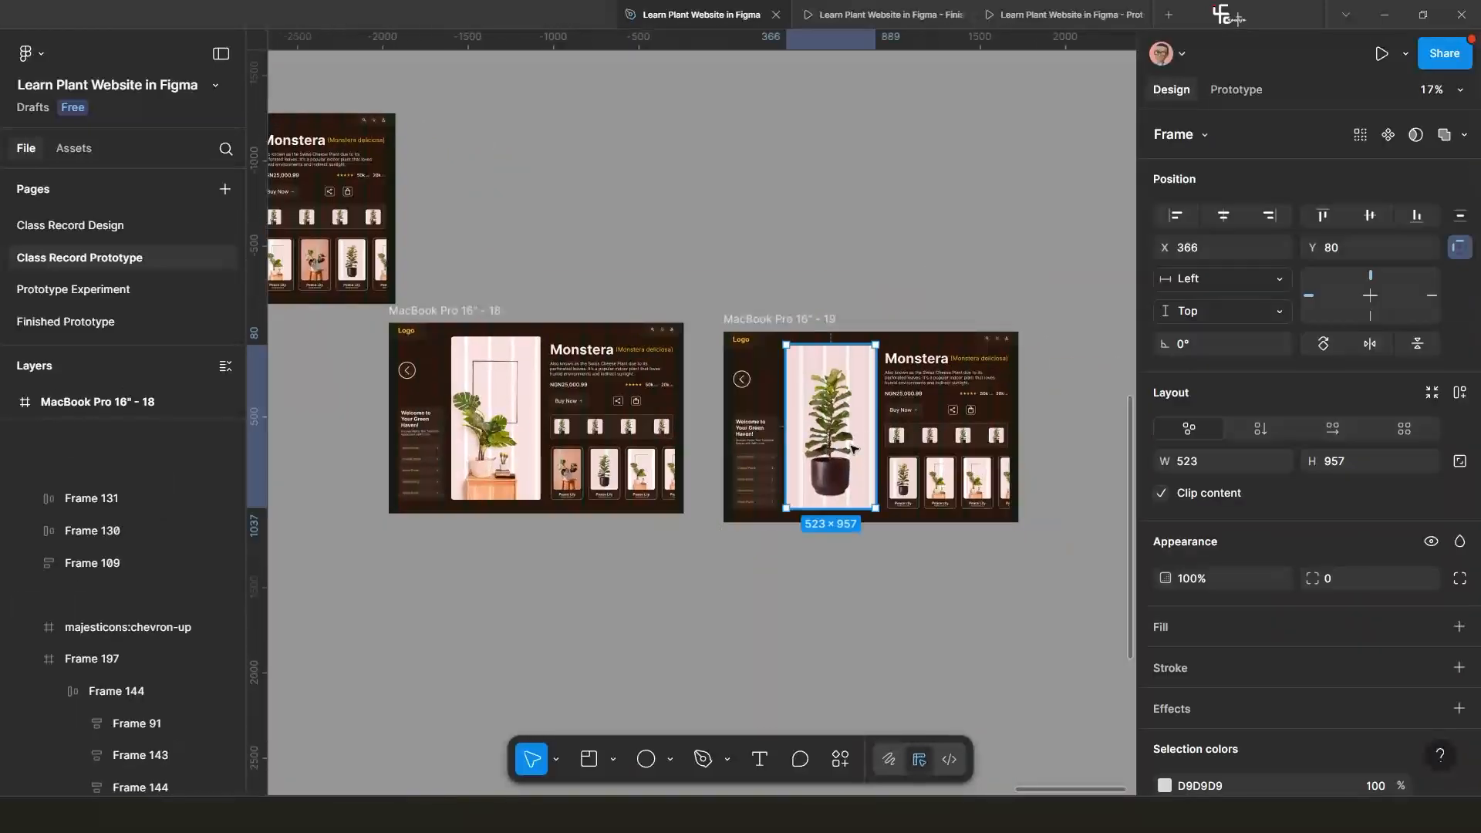
double_click(854, 449)
key("shift+Left")
key("shift+Left")
key("shift+Left")
key("shift+Left")
key("shift+Left")
key("shift+Left")
key("shift+Left")
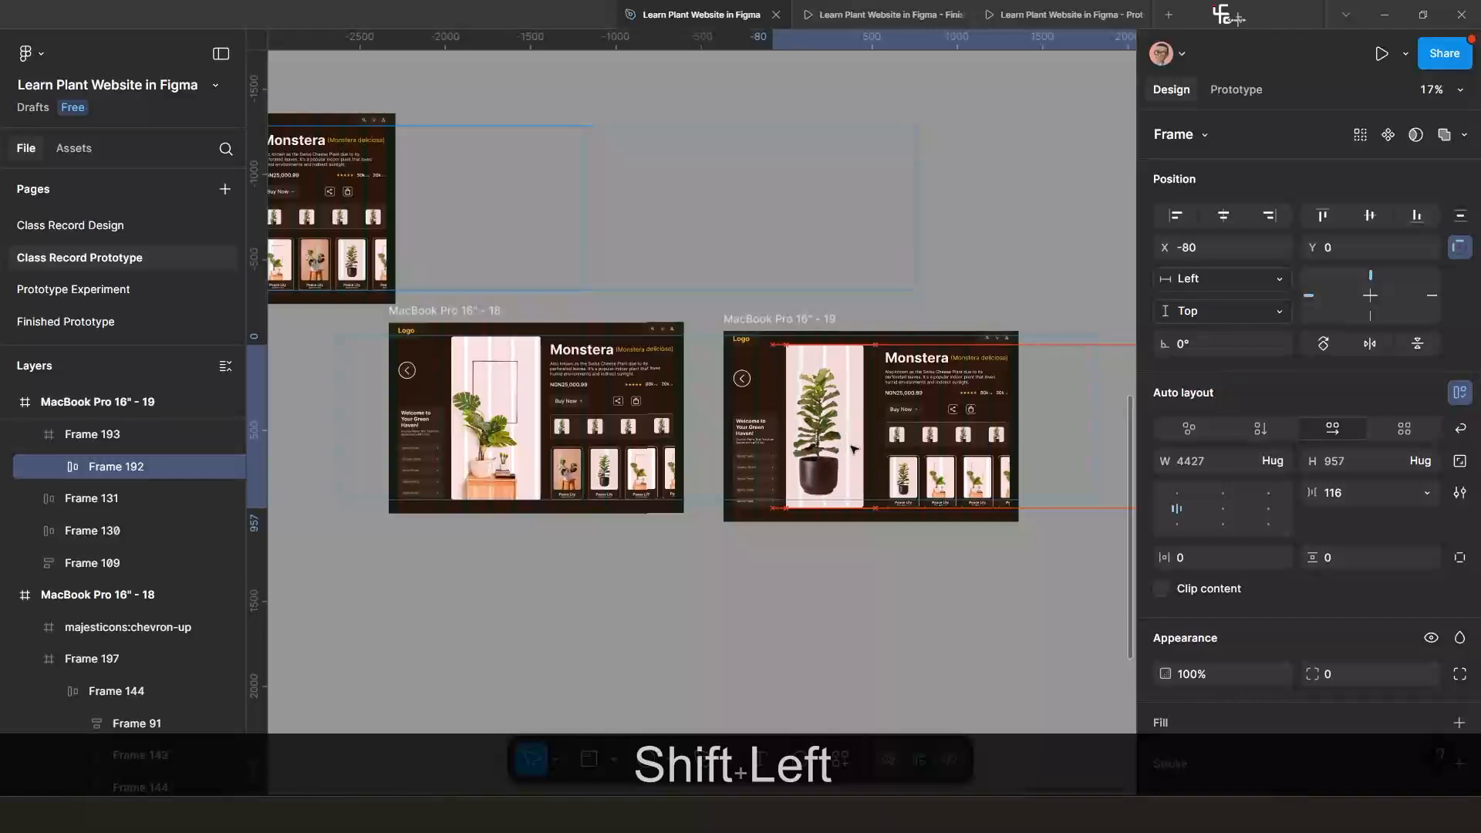
key("shift+Left")
key("shift+Left")
key("shift+Left")
key("shift+Left")
key("shift+Left")
key("shift+Left")
key("shift+Left")
key("shift+Left")
key("shift+Left")
key("shift+Left")
key("shift+Left")
key("shift+Left")
key("shift+Left")
key("shift+Left")
key("shift+Left")
key("shift+Left")
key("shift+Left")
key("shift+Left")
key("shift+Left")
key("shift+Left")
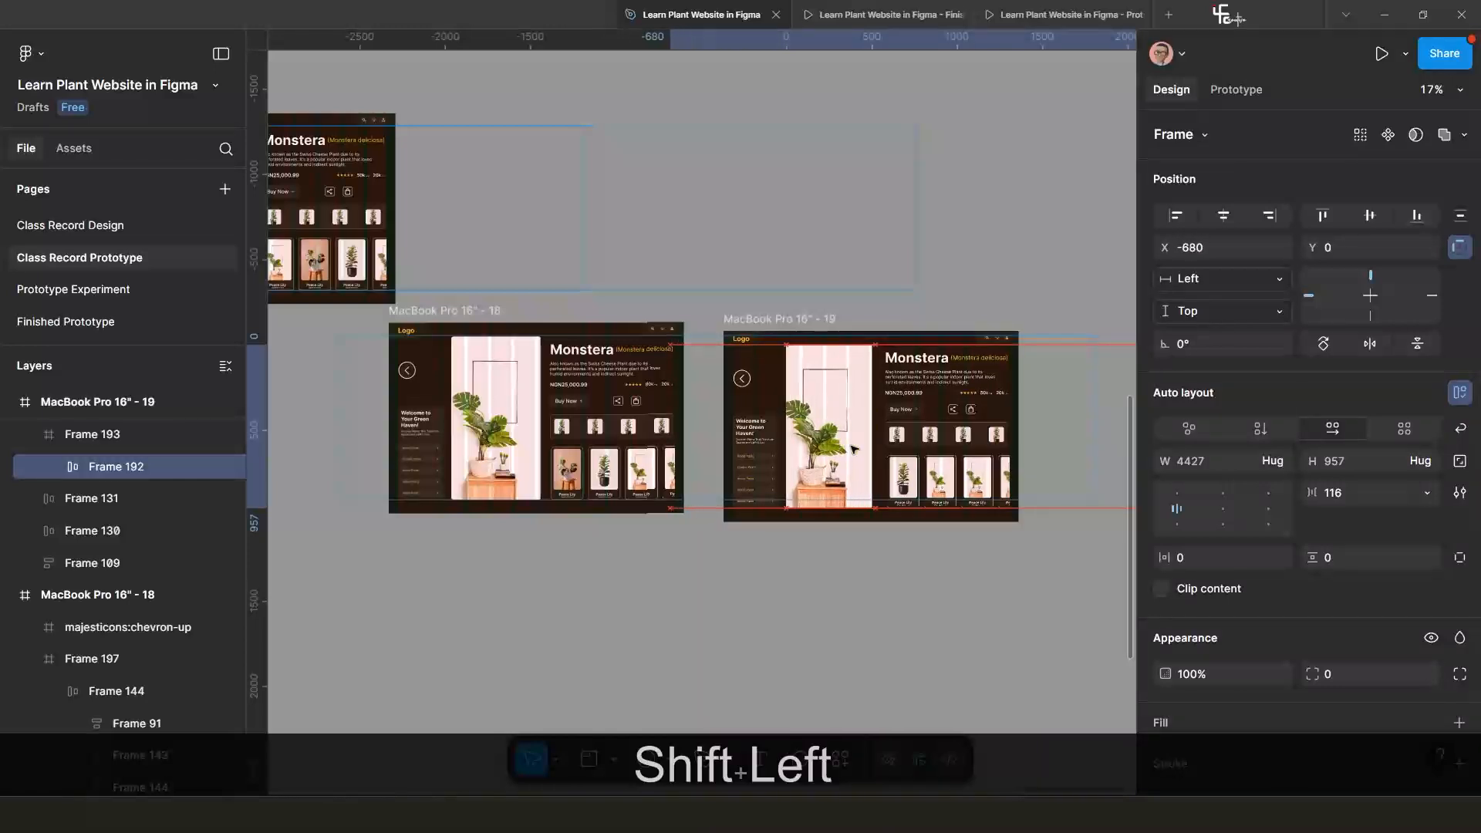
key("shift+Left")
key("shift+Left")
key("shift+Left")
key("shift+Left")
key("shift+Left")
key("shift+Left")
key("shift+Left")
key("shift+Left")
key("shift+Left")
key("shift+Left")
key("shift+Left")
key("shift+Left")
key("shift+Left")
key("shift+Left")
key("shift+Left")
key("shift+Left")
key("shift+Left")
key("shift+Left")
key("shift+Left")
key("shift+Left")
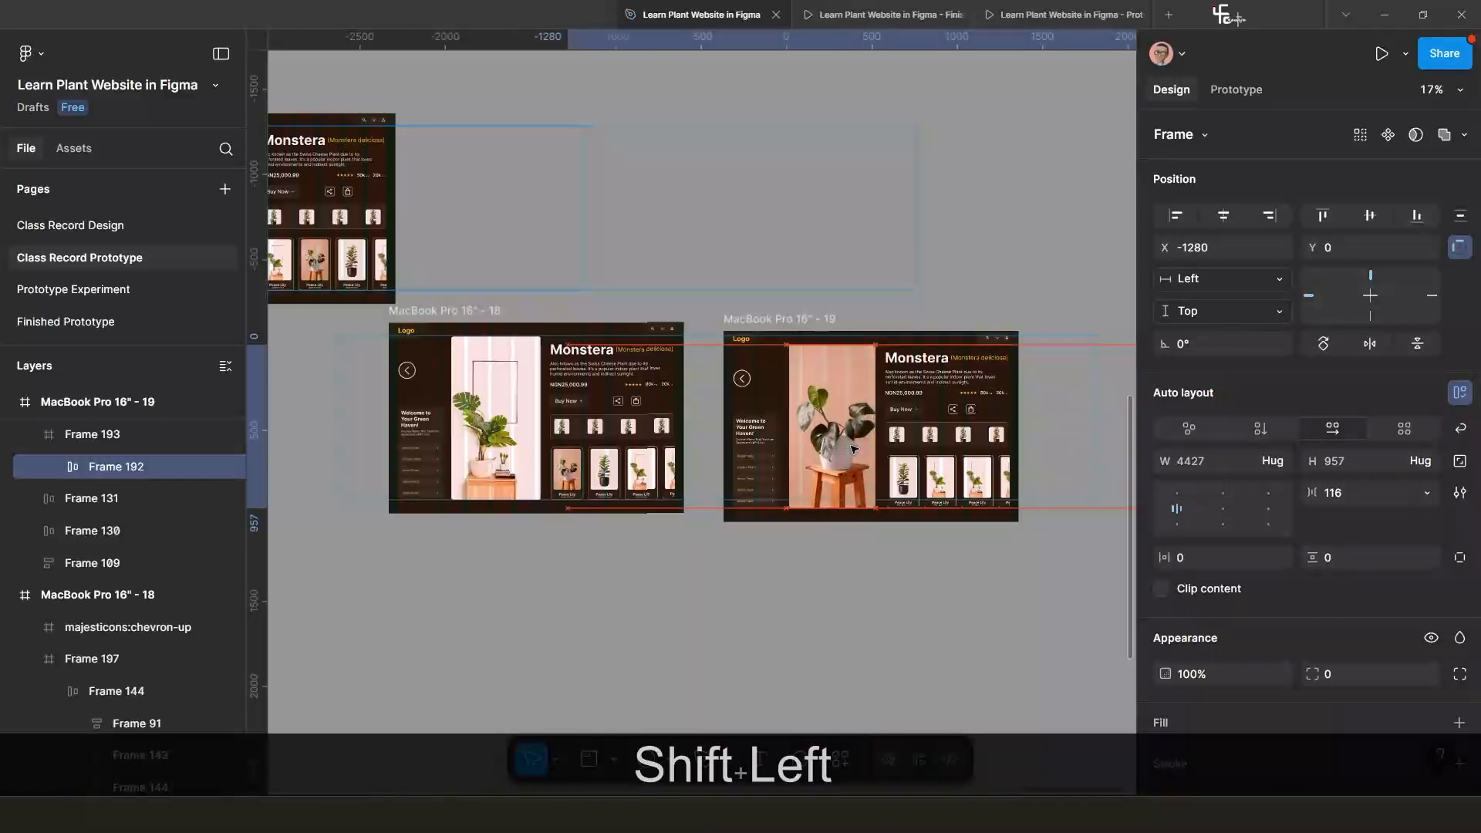
key("Left")
key("shift+Left")
key("shift+Left")
key("shift+Left")
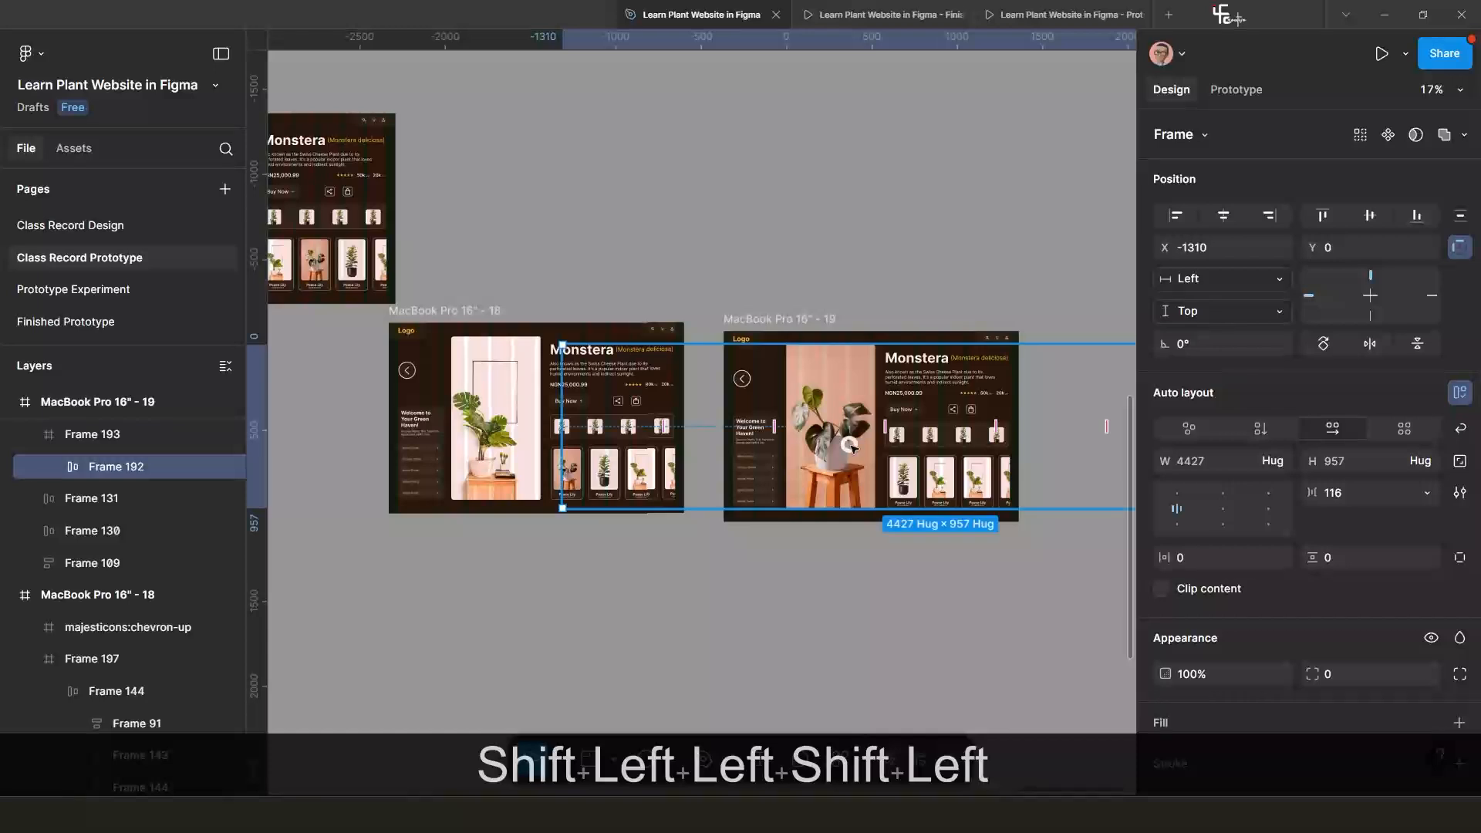
Set the corner radius of the wooden stool plant image Rectangle 17 in MacBook Pro 16" - 19 to 20.
left_click(852, 448)
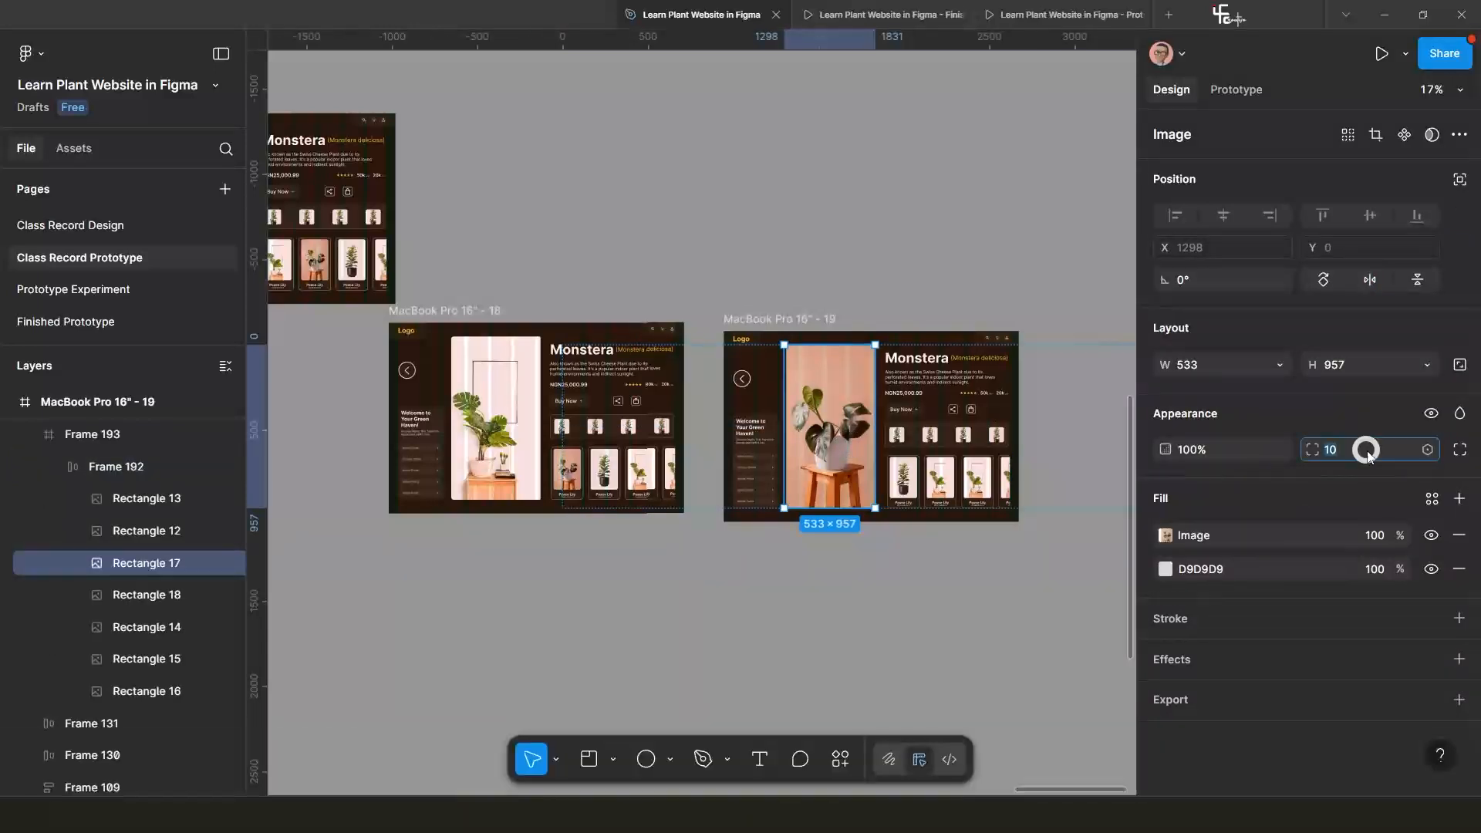
type("20")
key("Return")
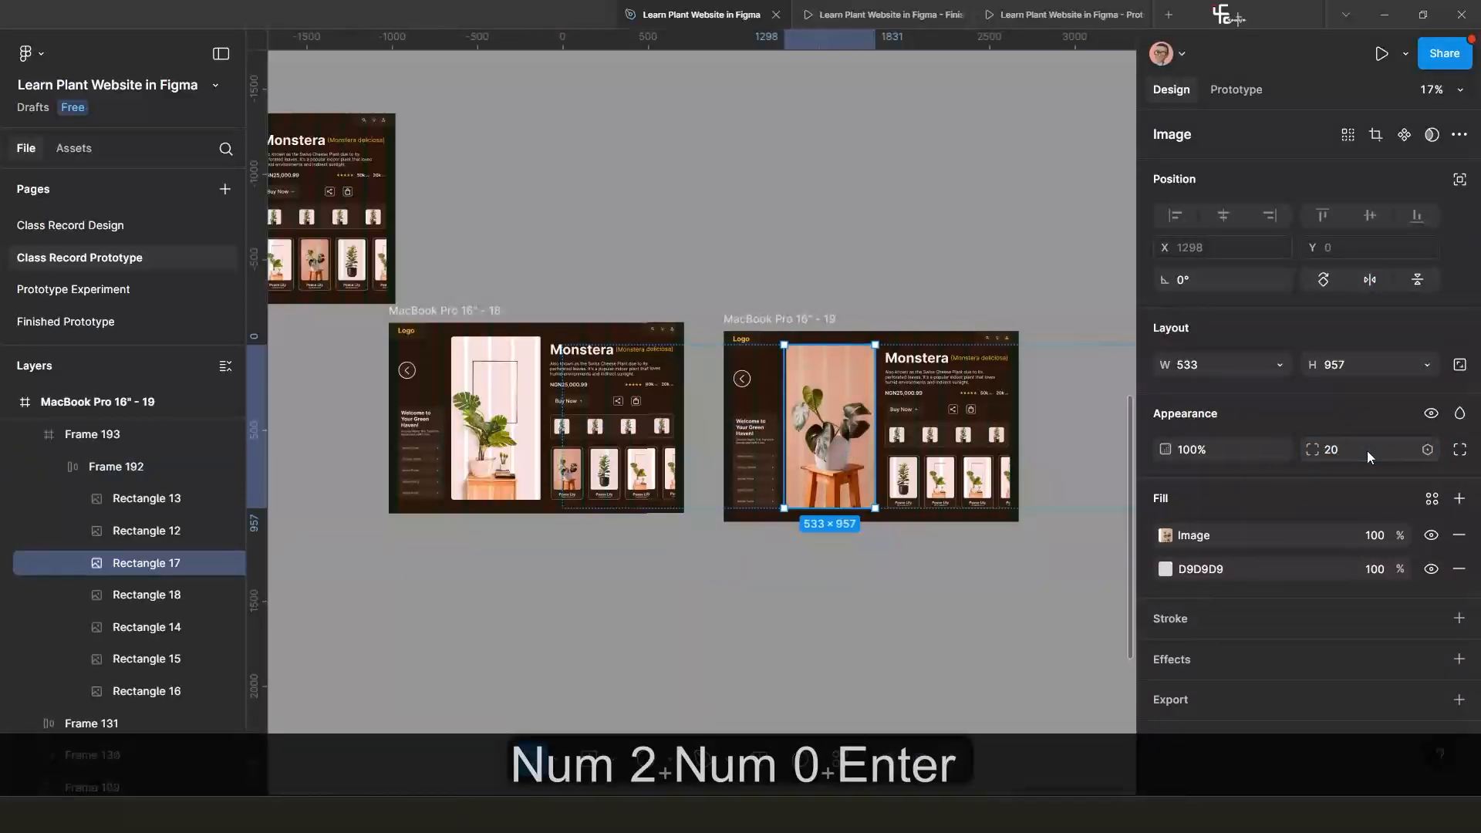
left_click(927, 564)
Fine-tune the image strip Frame 192 in MacBook Pro 16" - 19 to X -1300 so the stool plant fills the image frame.
scroll(840, 539, "up", 5)
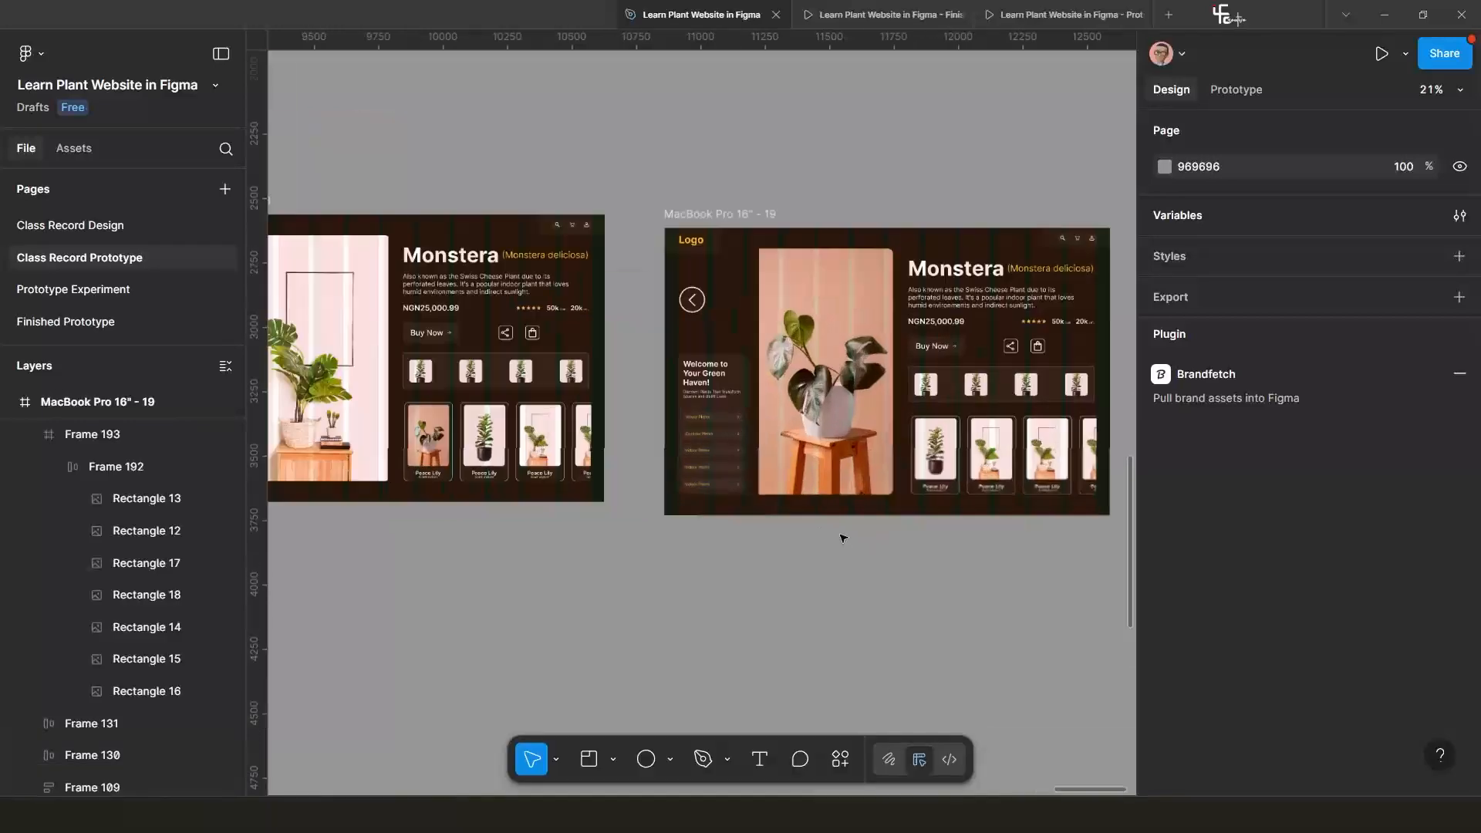
left_click(810, 409)
double_click(810, 409)
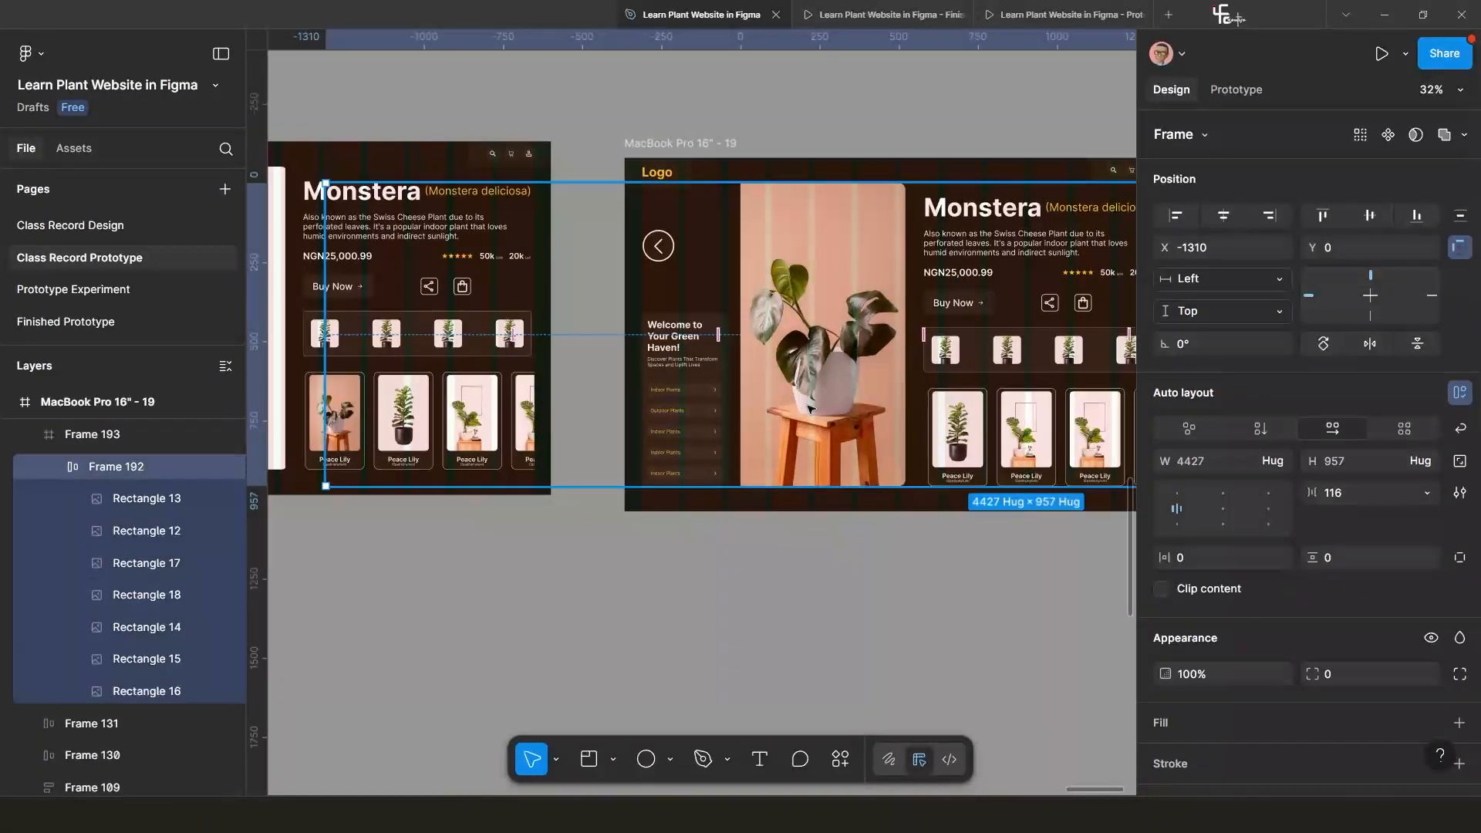
key("shift+Right")
key("shift+Right")
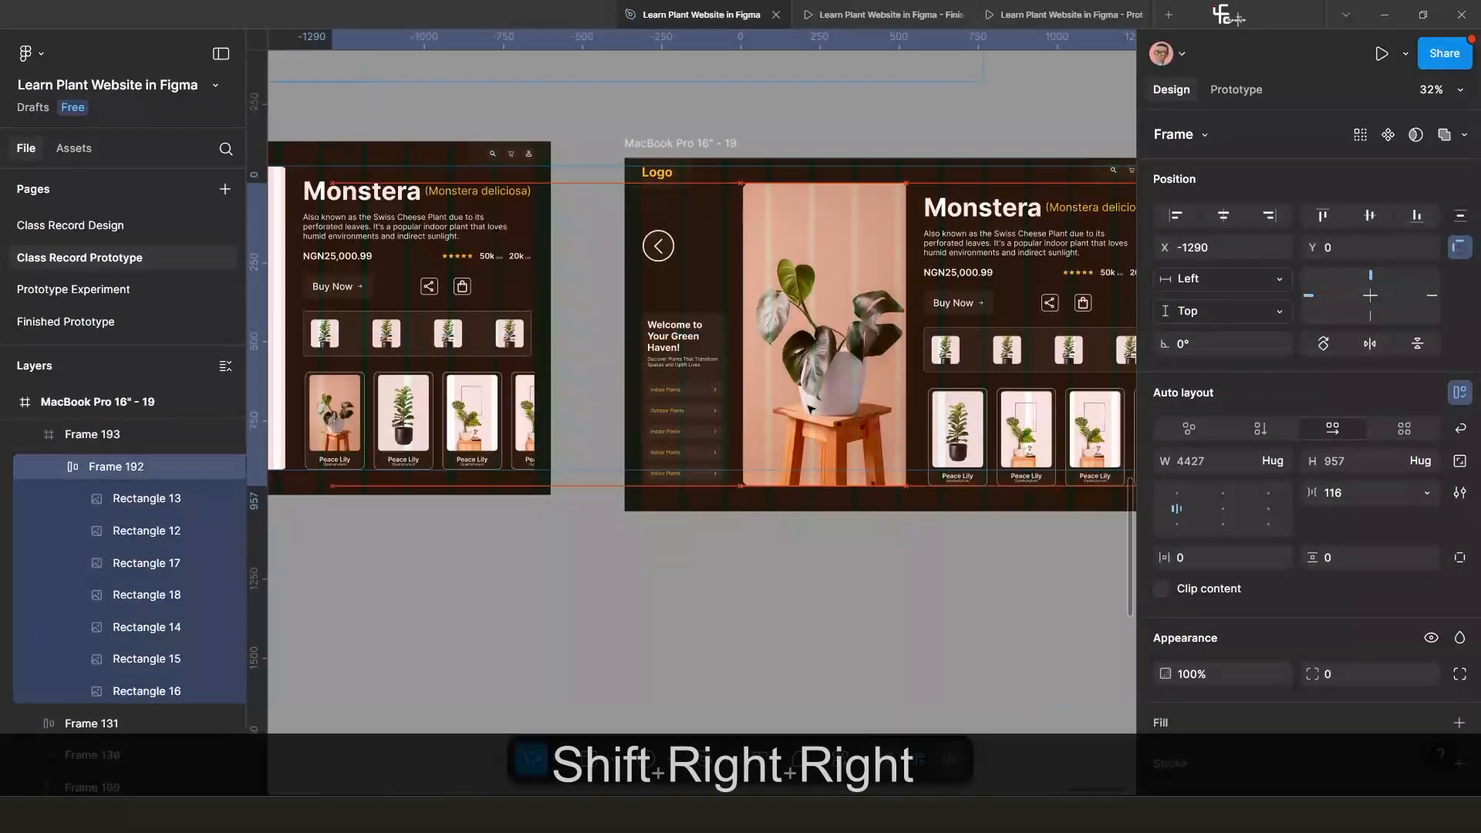
key("shift+Left")
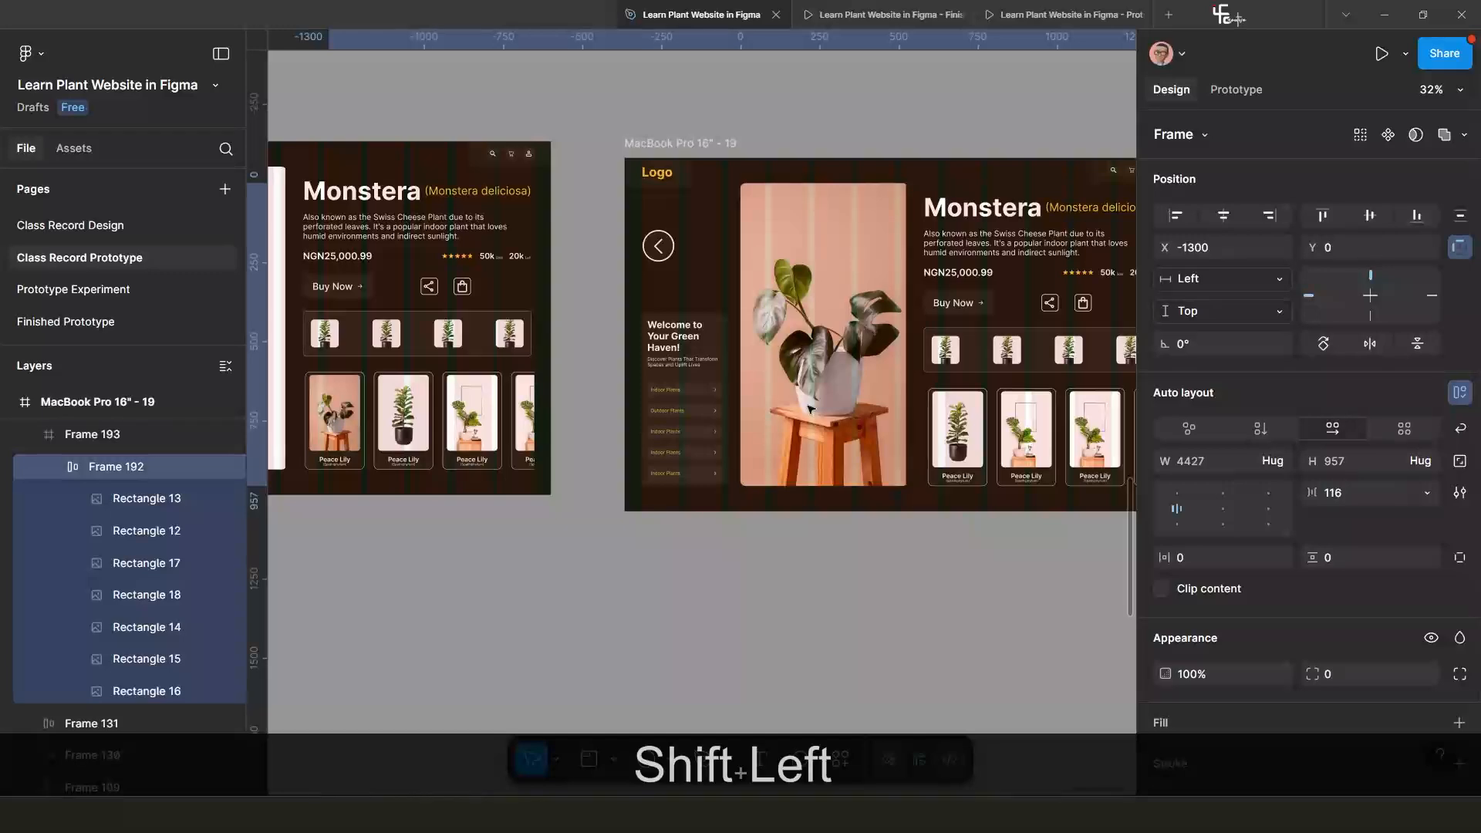
left_click(760, 599)
Review the sequence of product screens from MacBook Pro 16" - 15 to 19, comparing their card rows and large plant images.
scroll(749, 598, "down", 2)
scroll(715, 565, "up", 1)
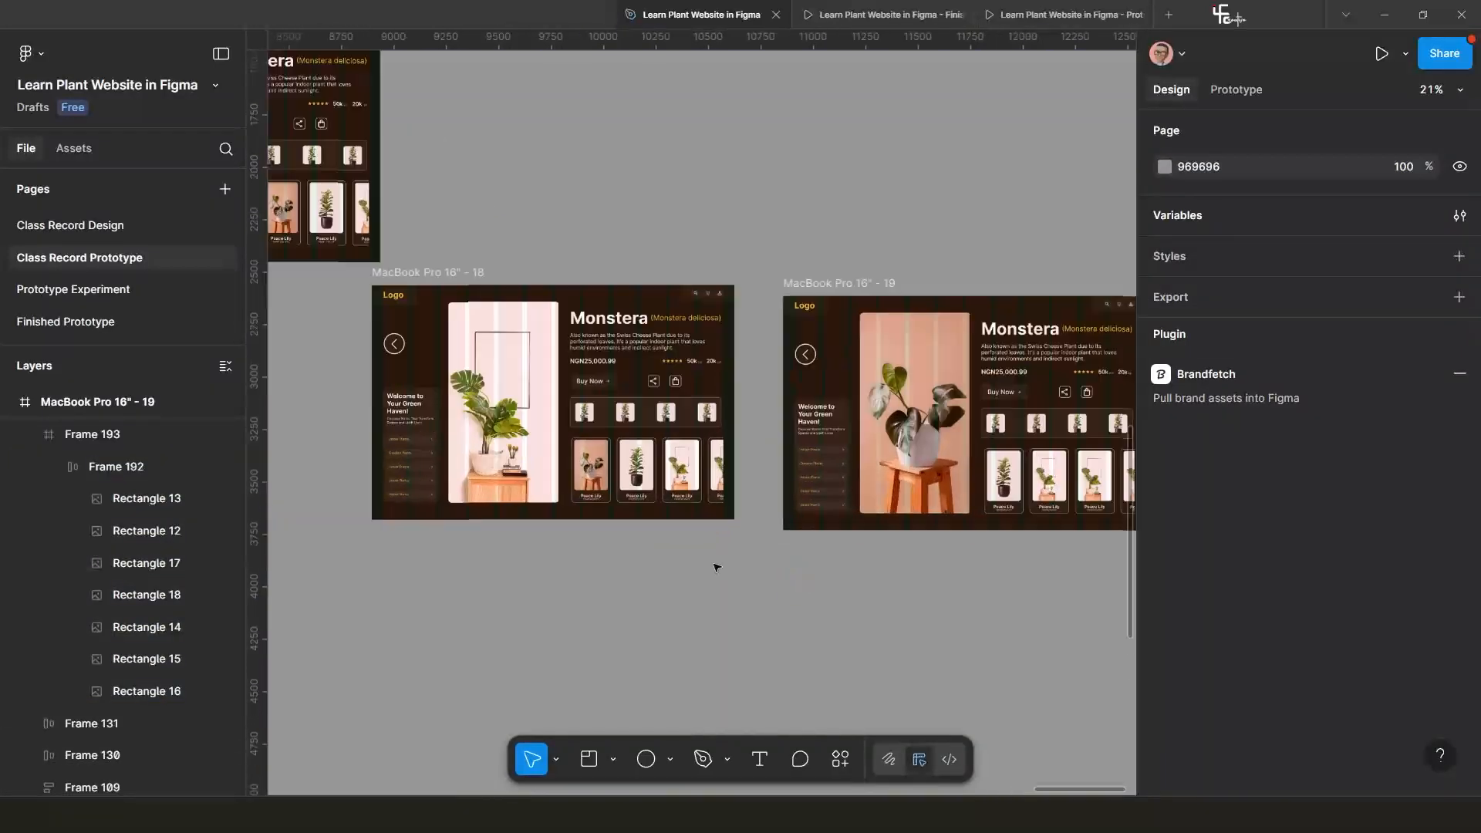
scroll(717, 568, "left", 3)
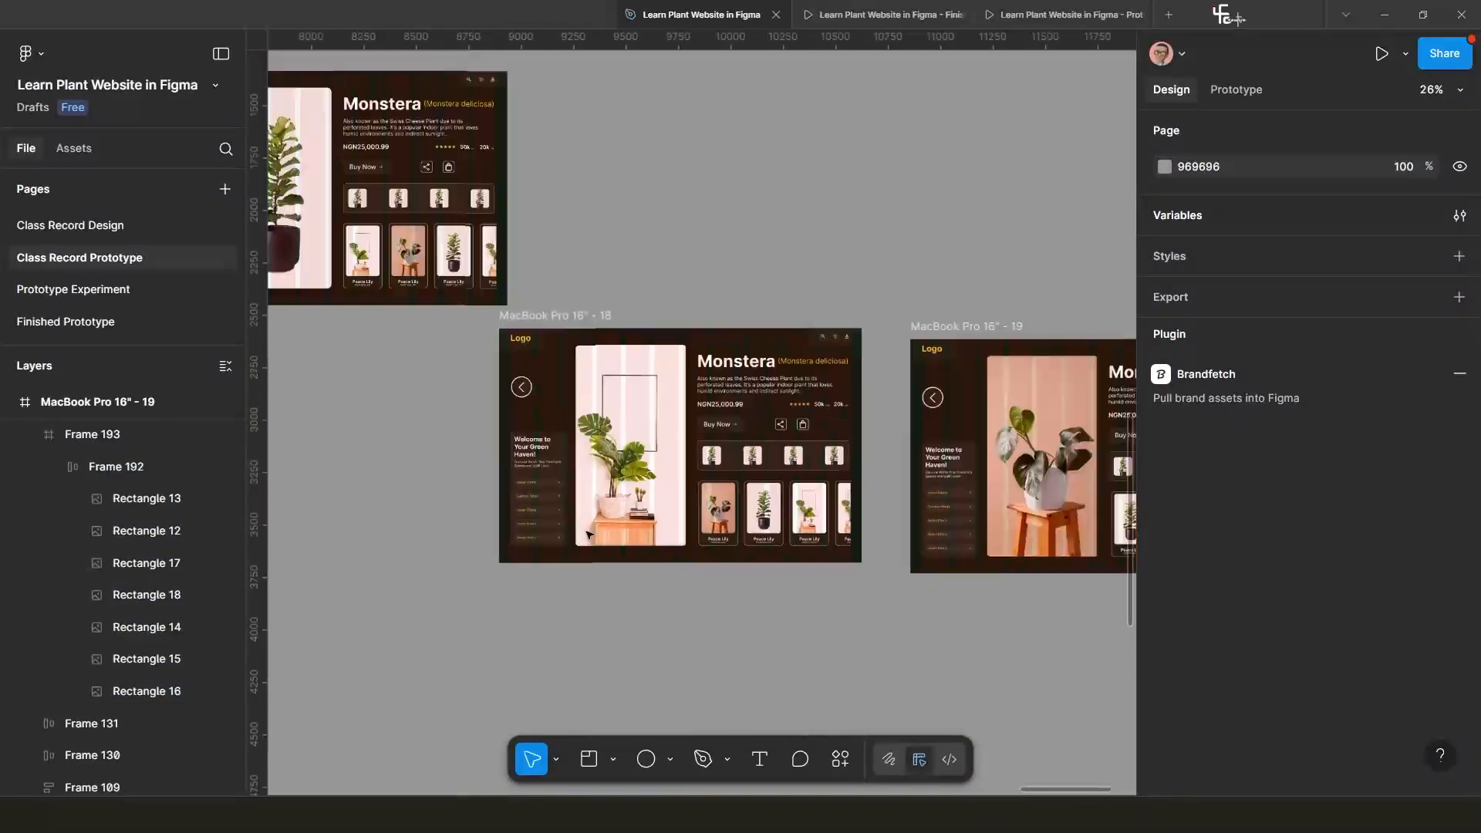
scroll(722, 543, "down", 2)
scroll(611, 446, "left", 3)
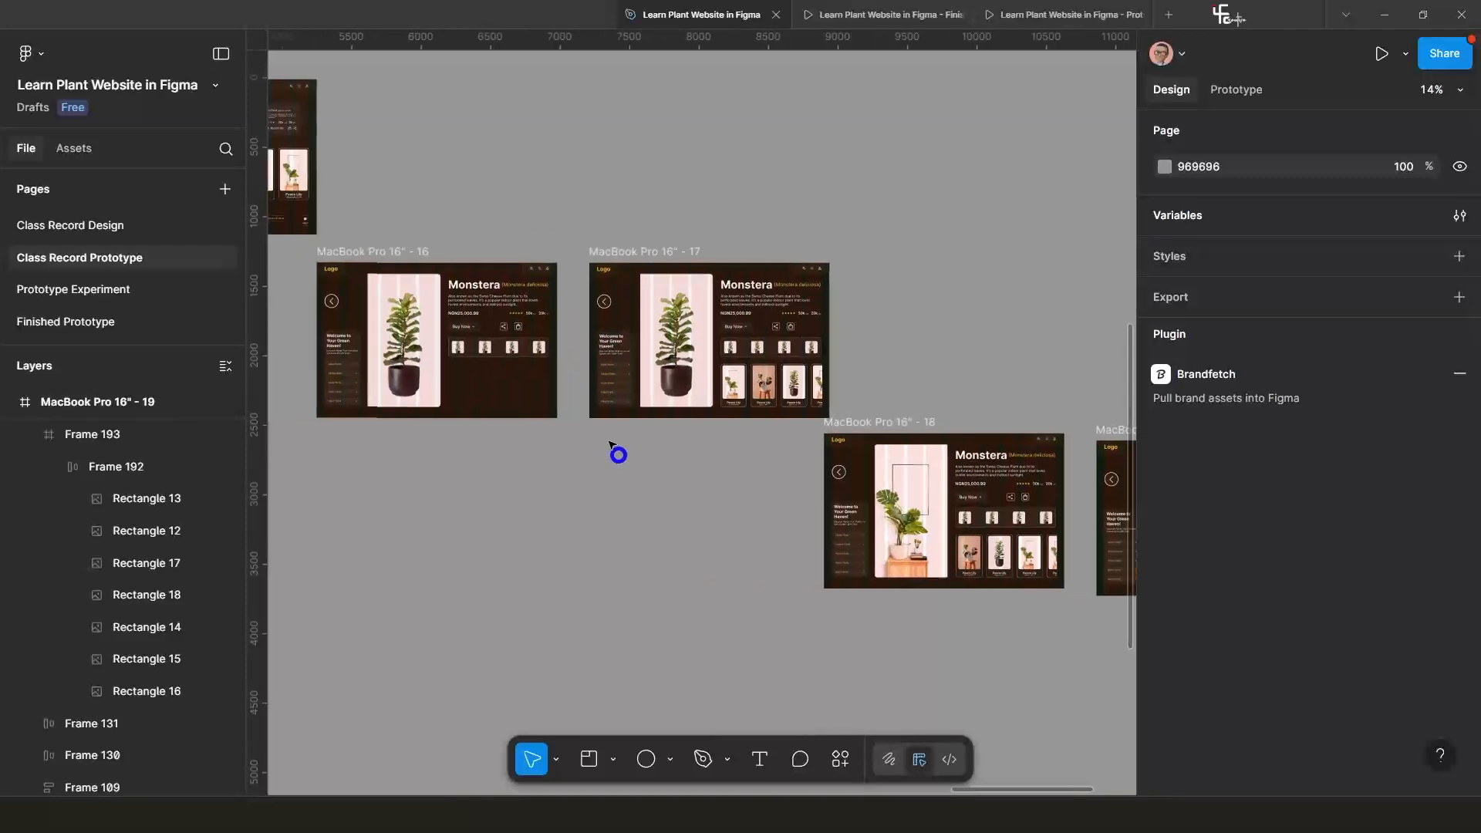
scroll(388, 340, "down", 3)
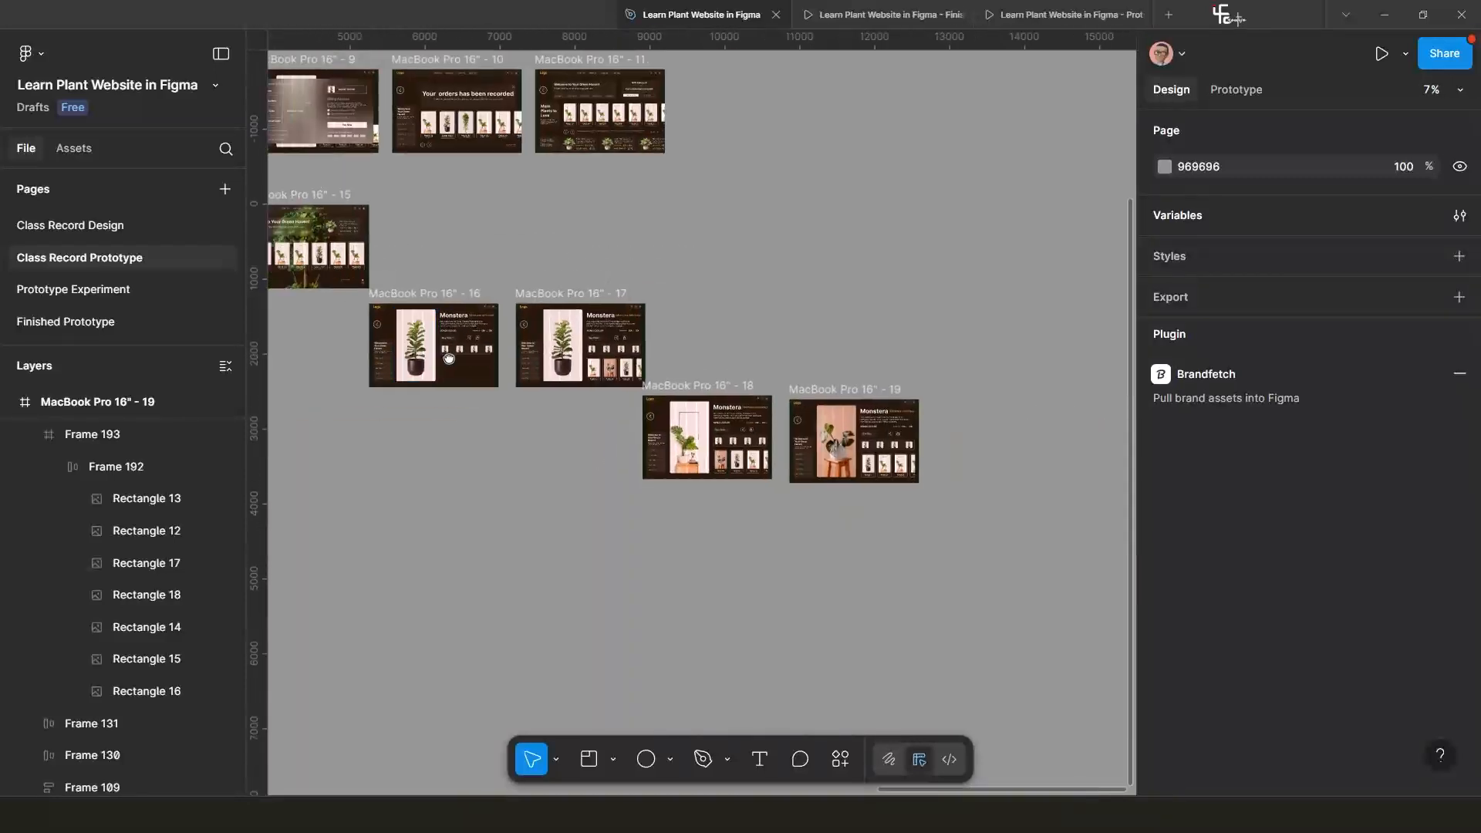
scroll(417, 255, "left", 3)
left_click(431, 224)
key("Escape")
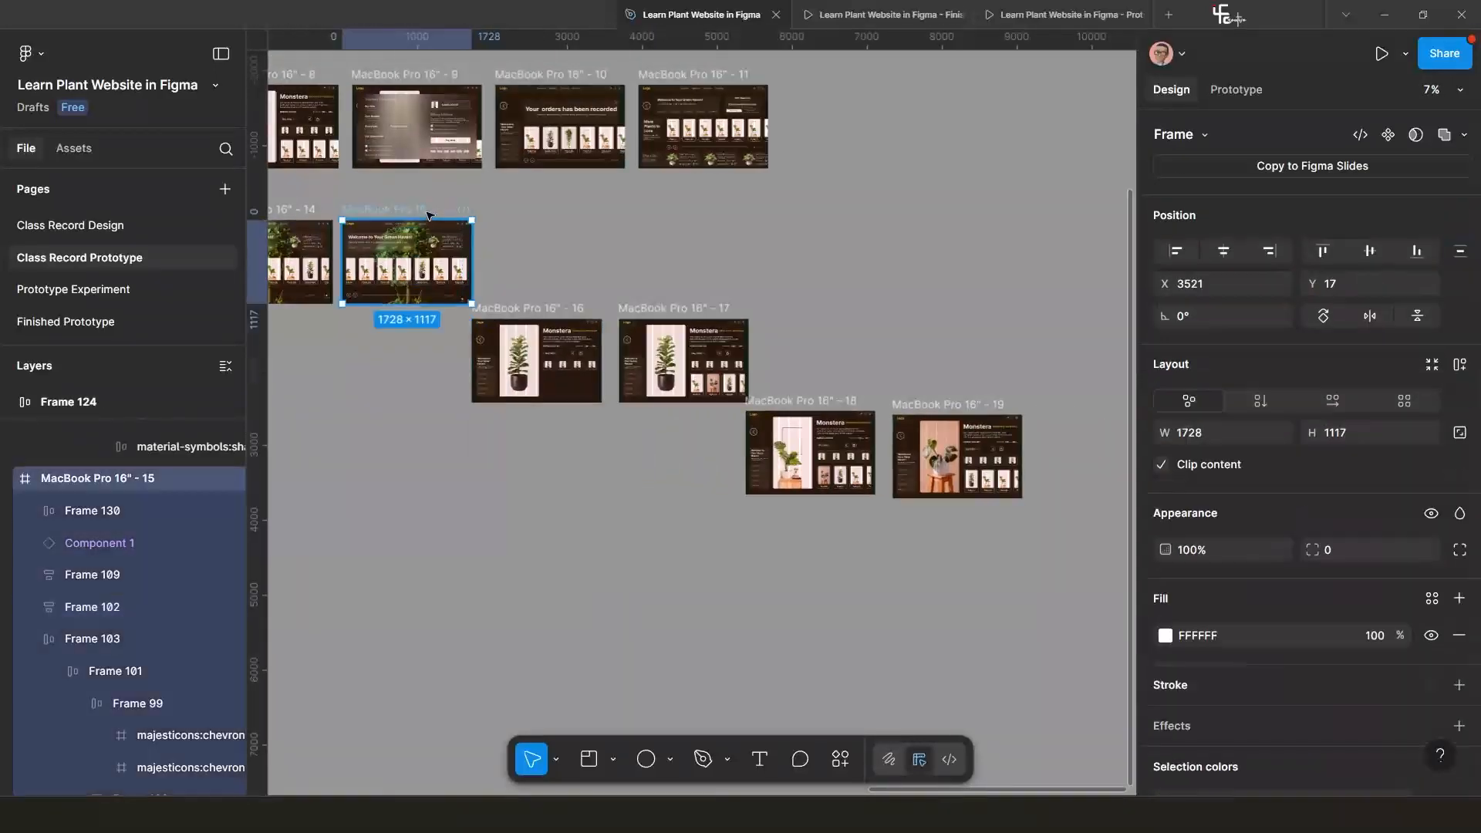
scroll(543, 384, "up", 5)
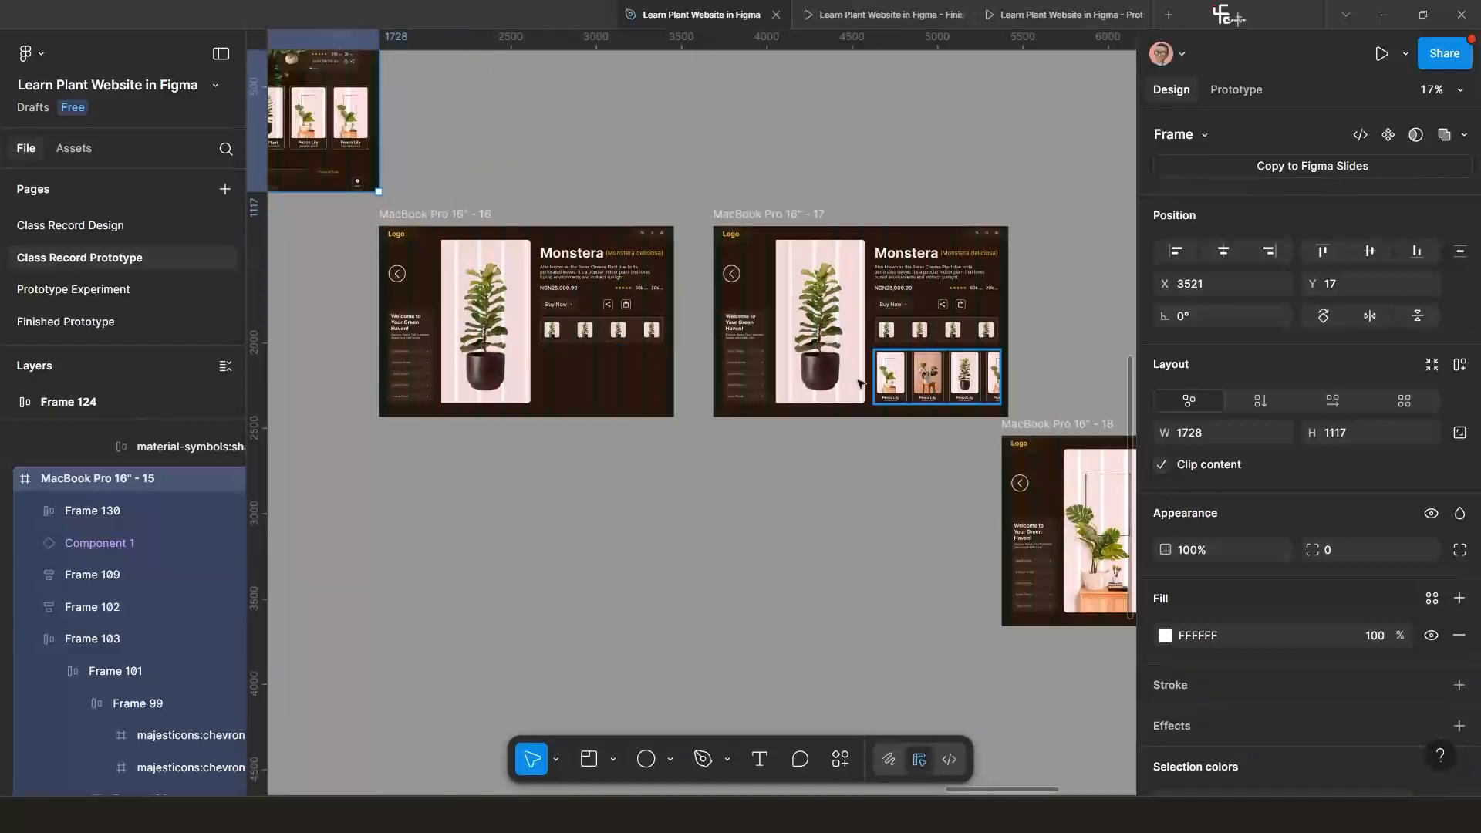
scroll(881, 392, "down", 3)
scroll(696, 429, "right", 3)
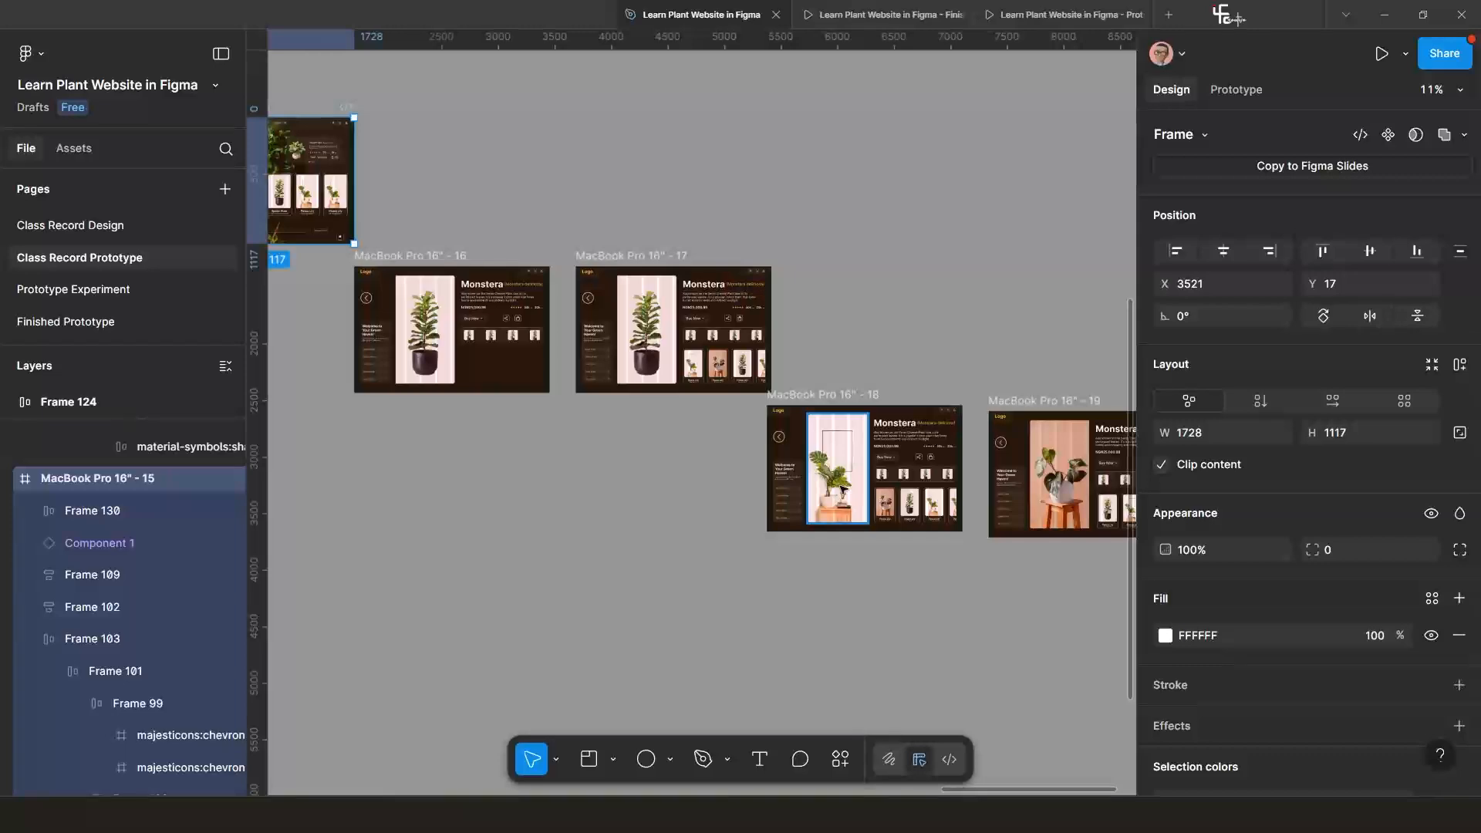
scroll(839, 495, "down", 2)
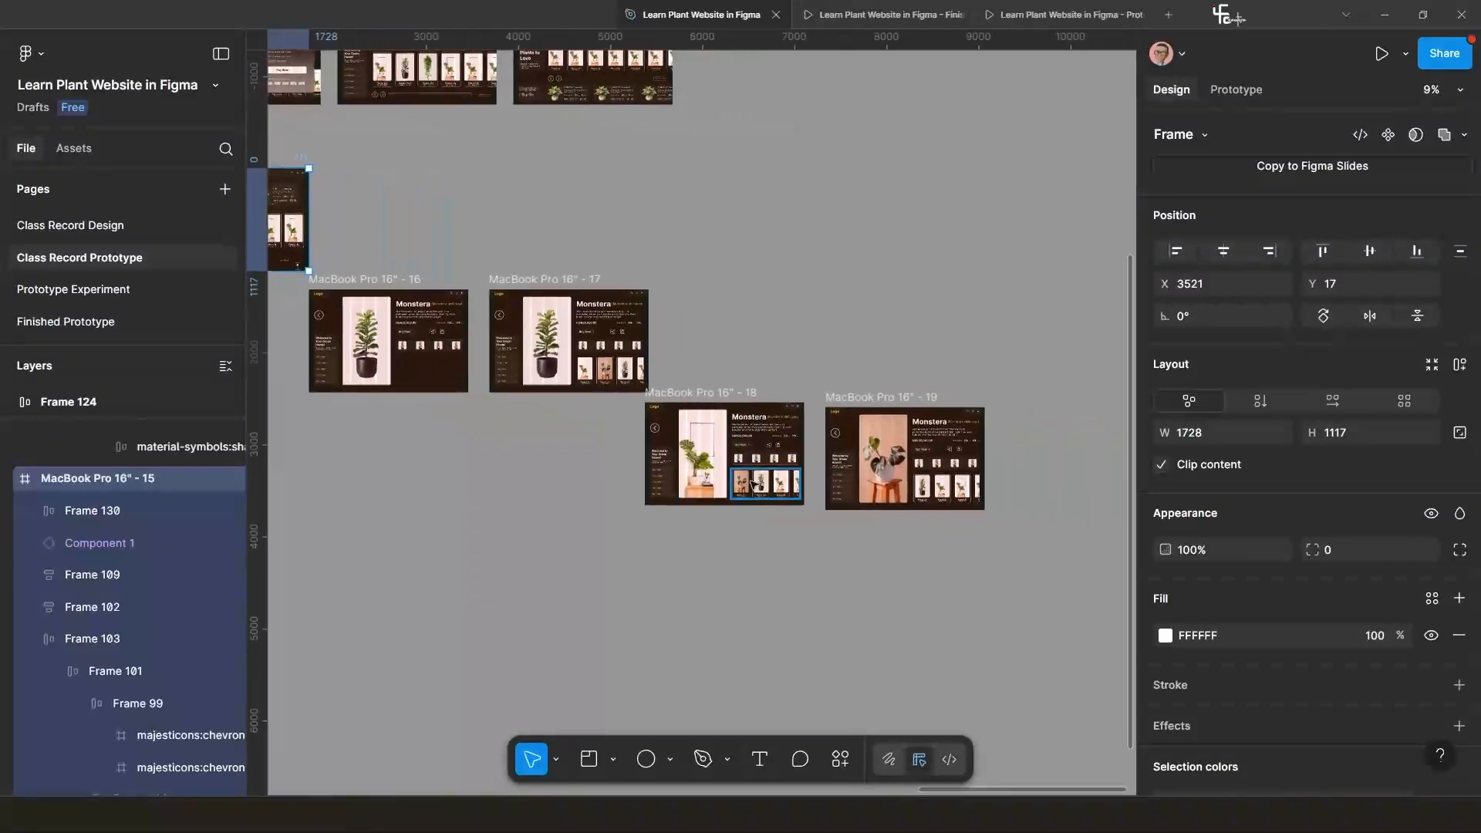
scroll(913, 491, "up", 6)
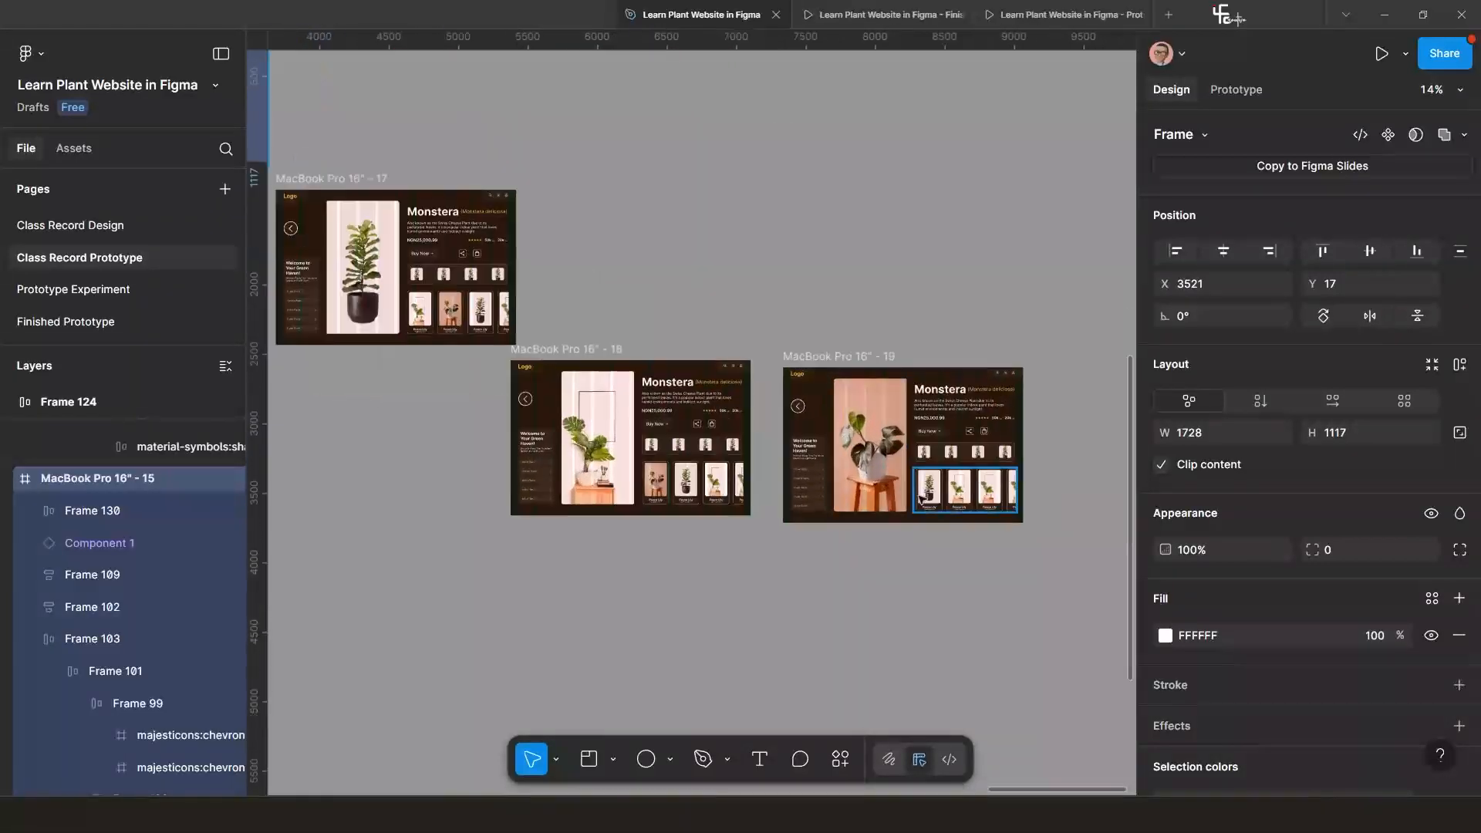
scroll(831, 500, "down", 2)
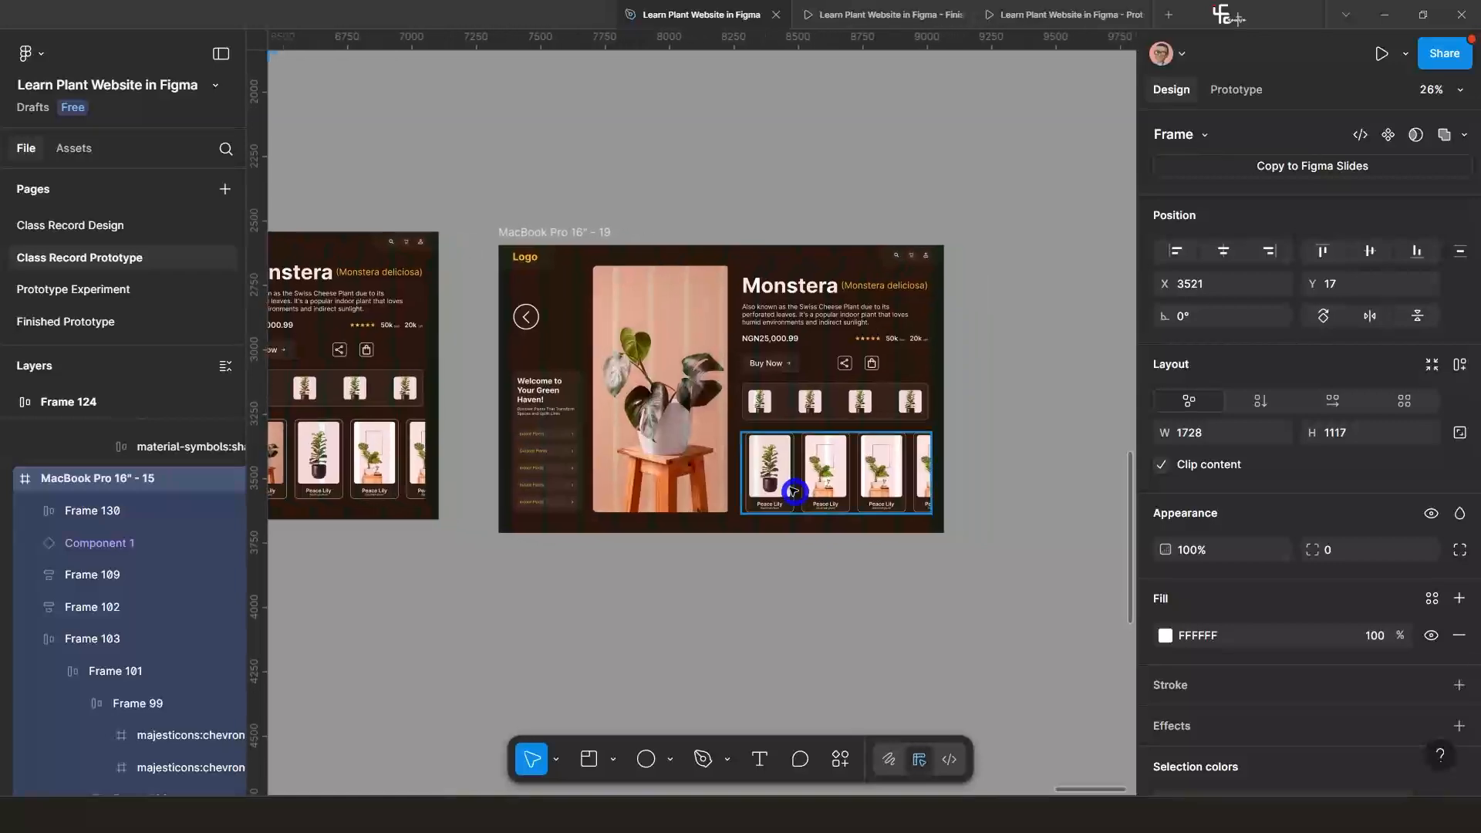
Duplicate the MacBook Pro 16" - 19 screen and place the copy beside it at X 12762, Y 2614.
left_click(660, 322)
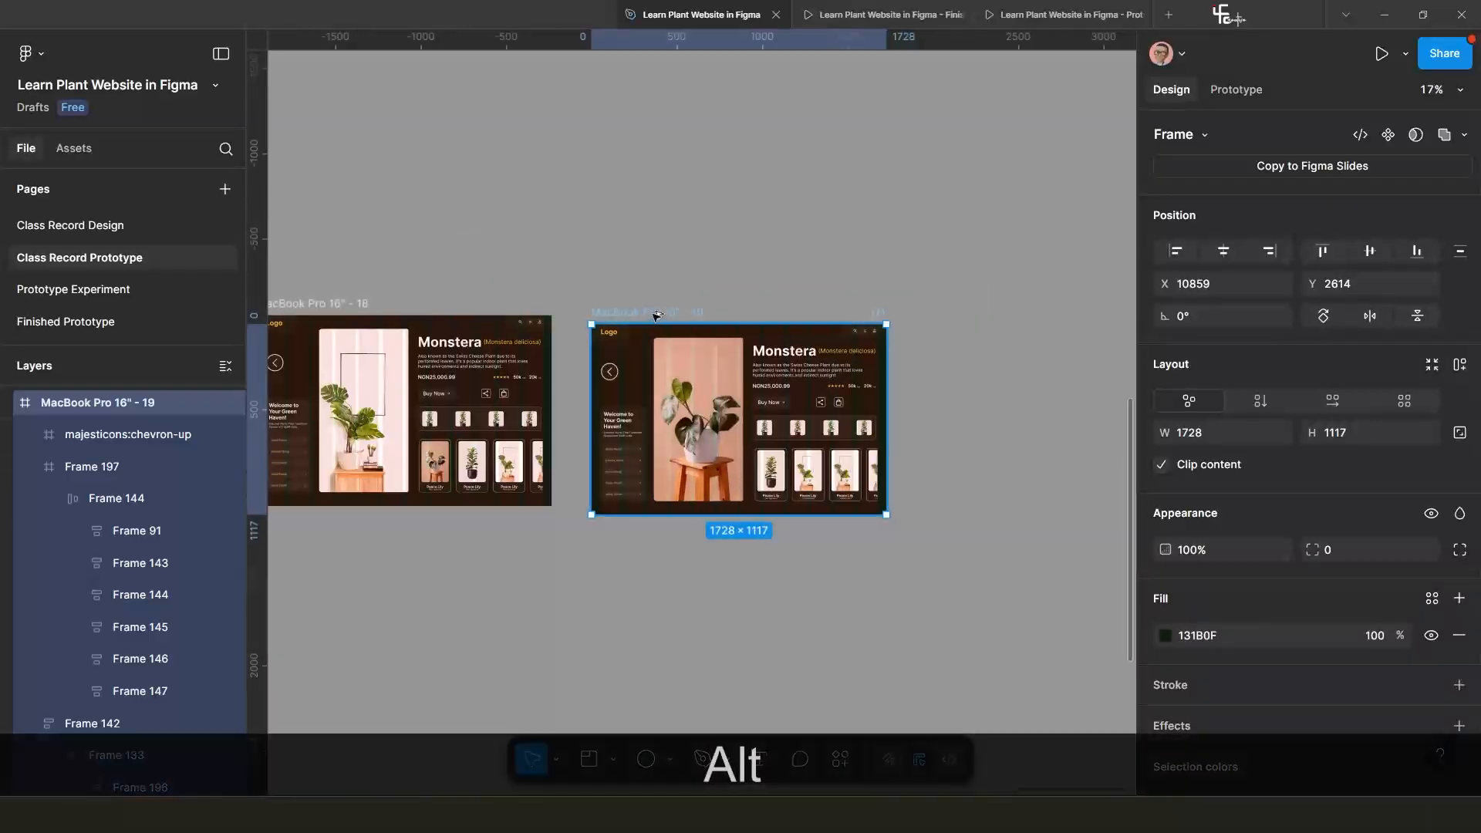
left_click_drag(658, 319, 985, 335)
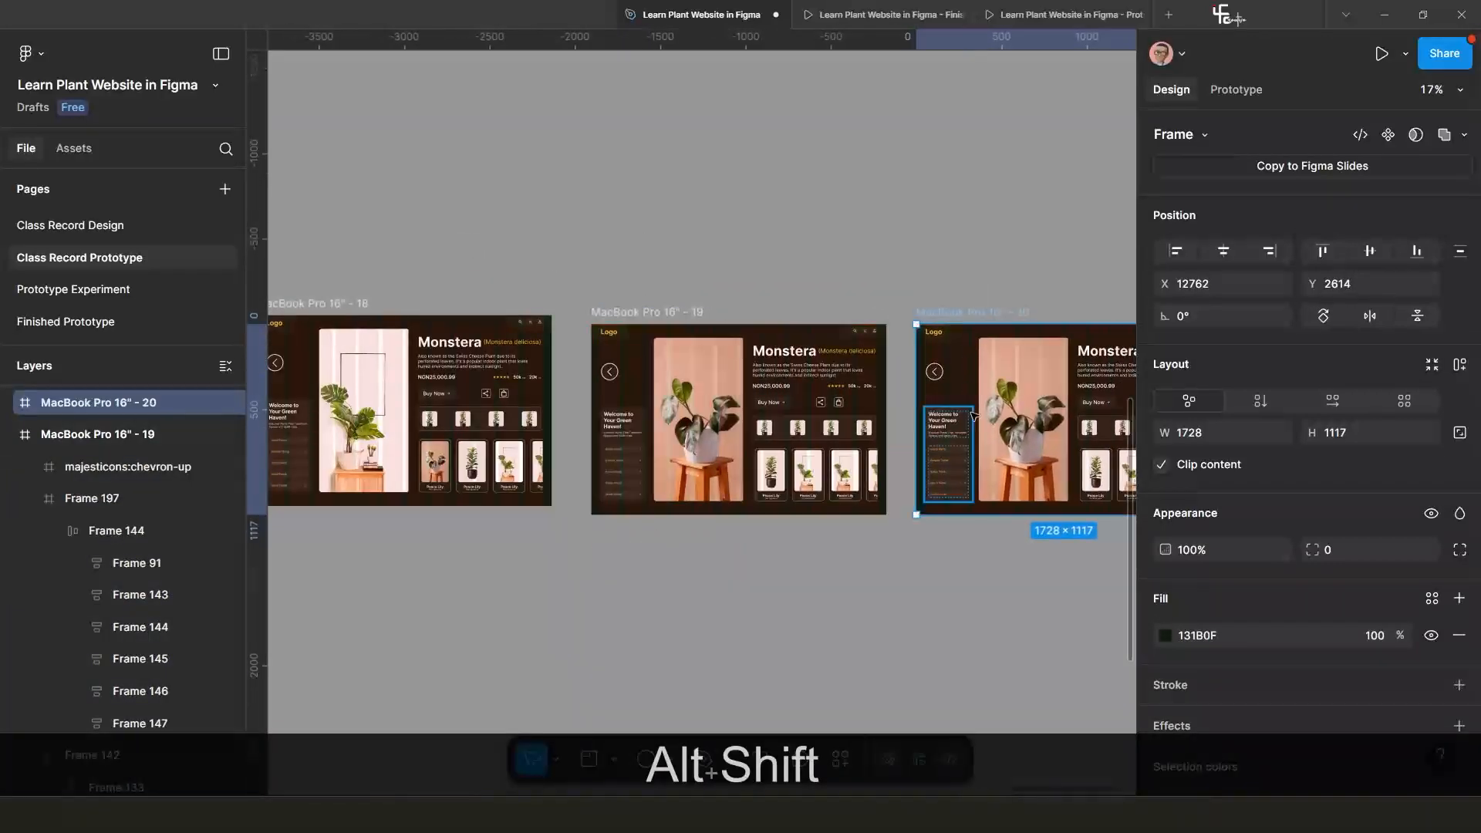
left_click_drag(979, 416, 752, 384)
Shift the card row Frame 144 in MacBook Pro 16" - 20 left to X -630, keeping Y at 0.
scroll(752, 397, "up", 2)
scroll(818, 451, "right", 2)
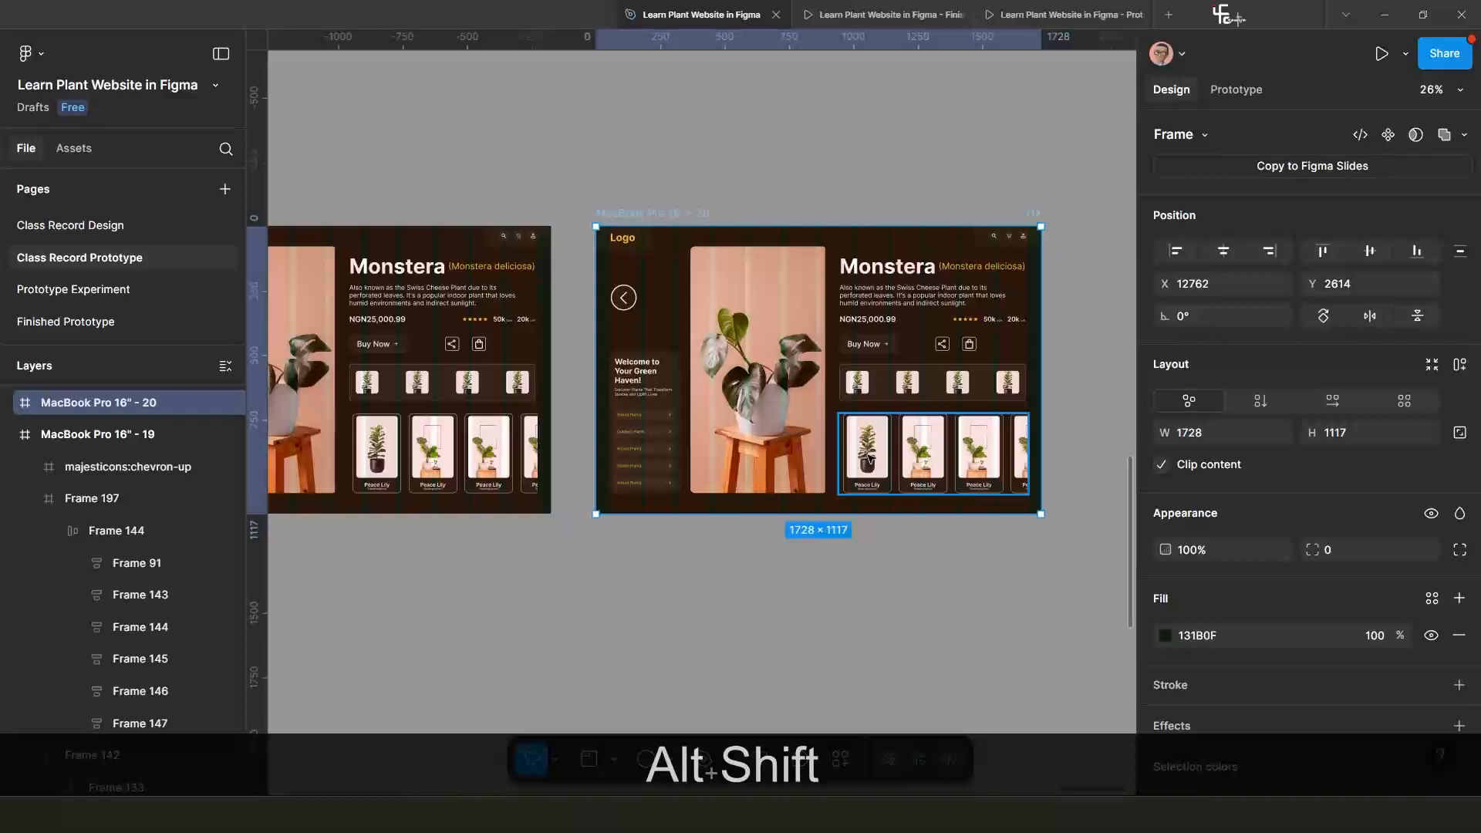
left_click(869, 457)
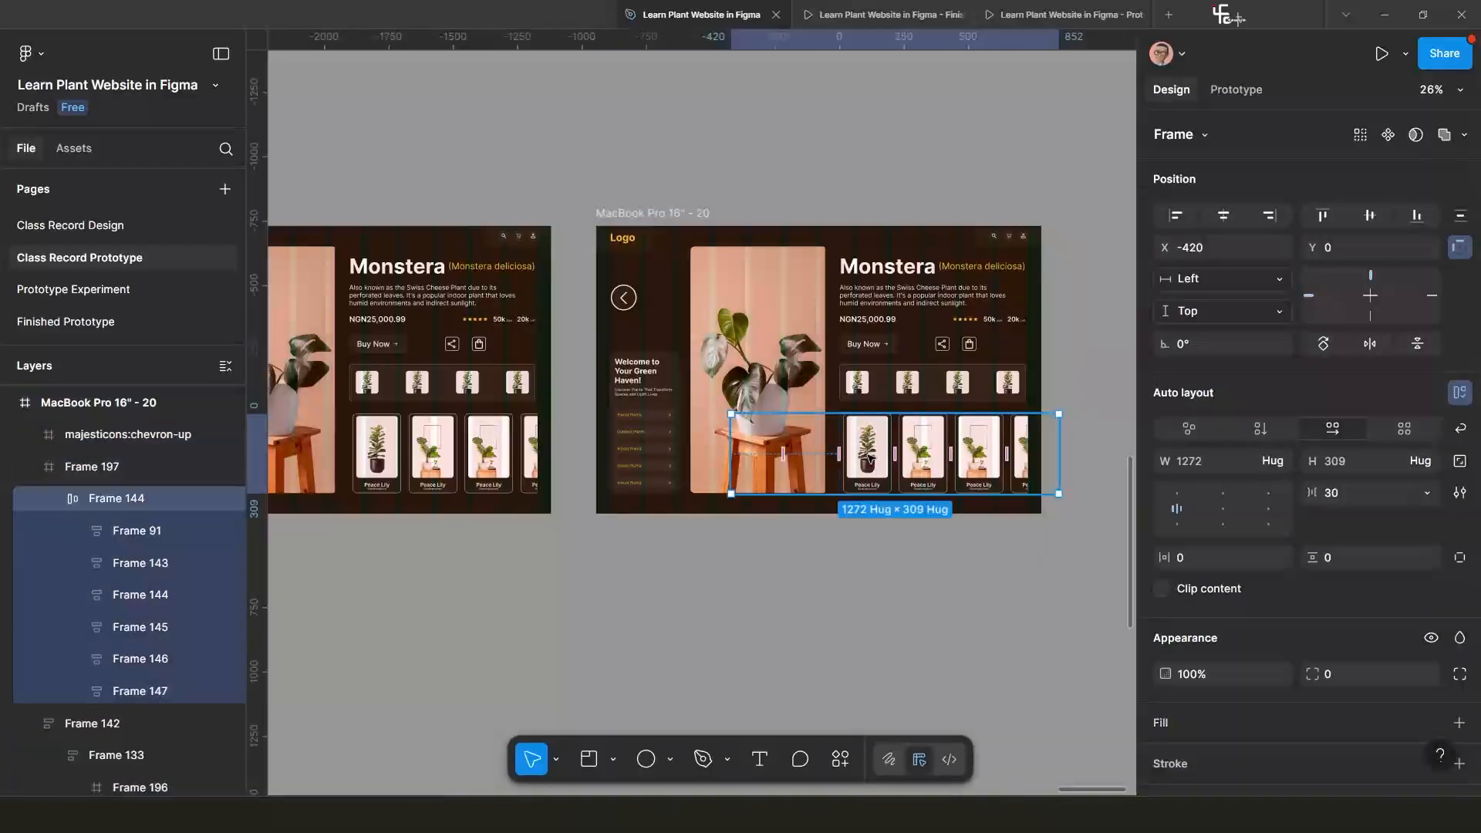
key("shift+Down")
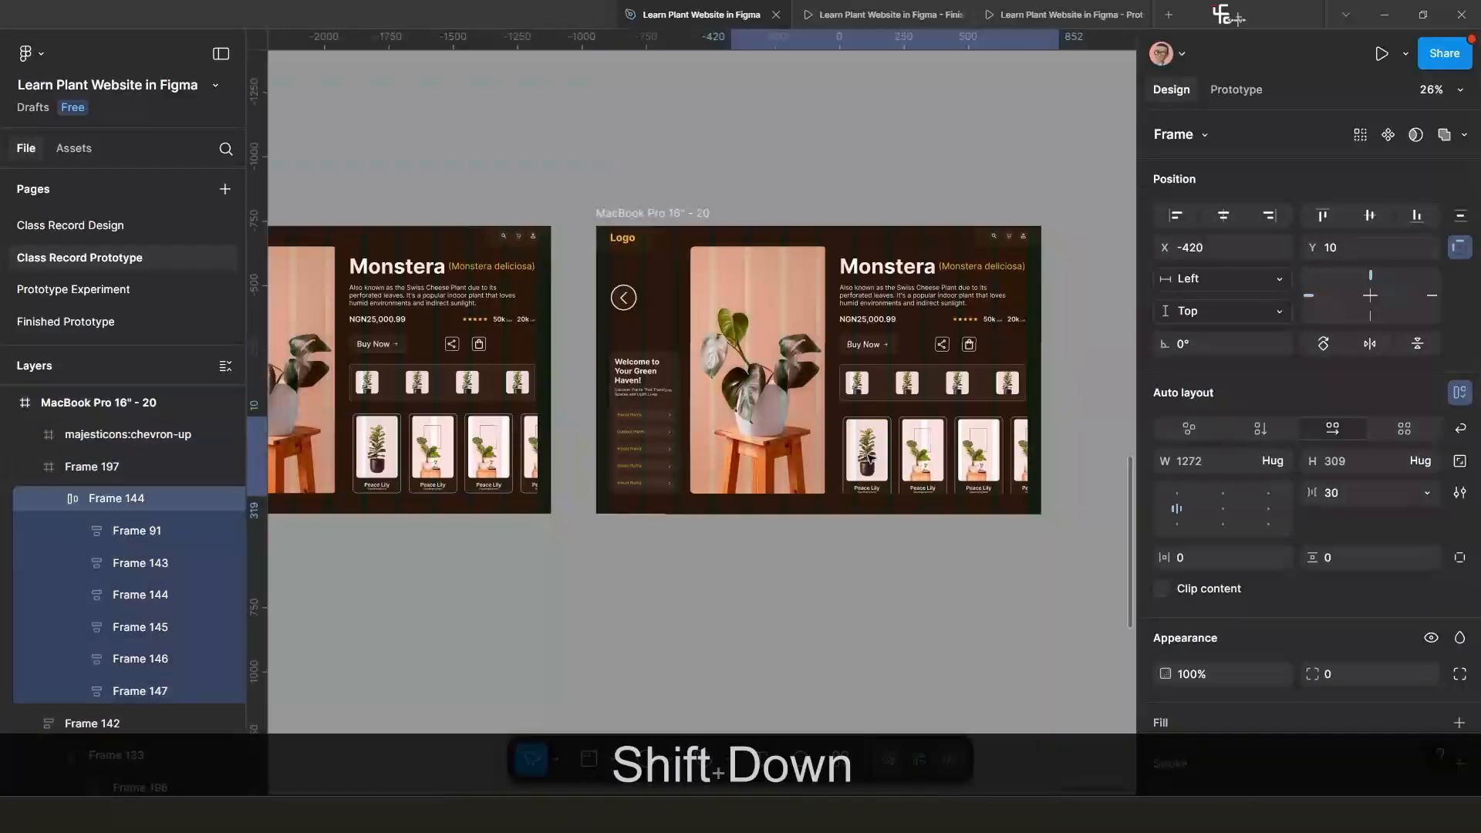
key("ctrl+z")
key("shift+Left")
key("shift+Left")
key("shift+Left")
key("shift+Left")
key("shift+Left")
key("shift+Left")
key("shift+Left")
key("shift+Left")
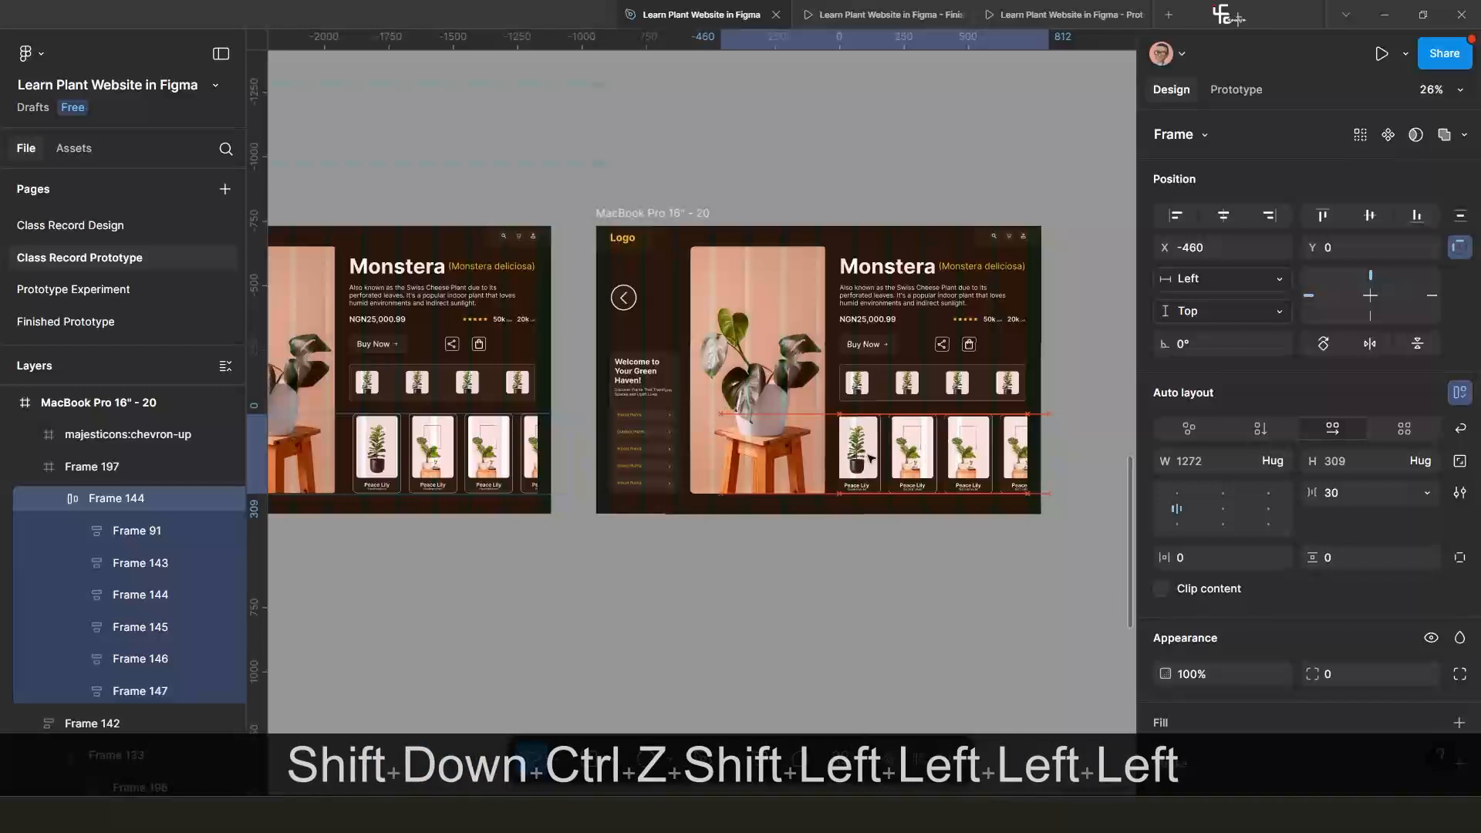
key("shift+Left")
key("shift+Left")
key("shift+Left")
key("shift+Left")
key("shift+Left")
key("shift+Left")
key("shift+Left")
key("shift+Left")
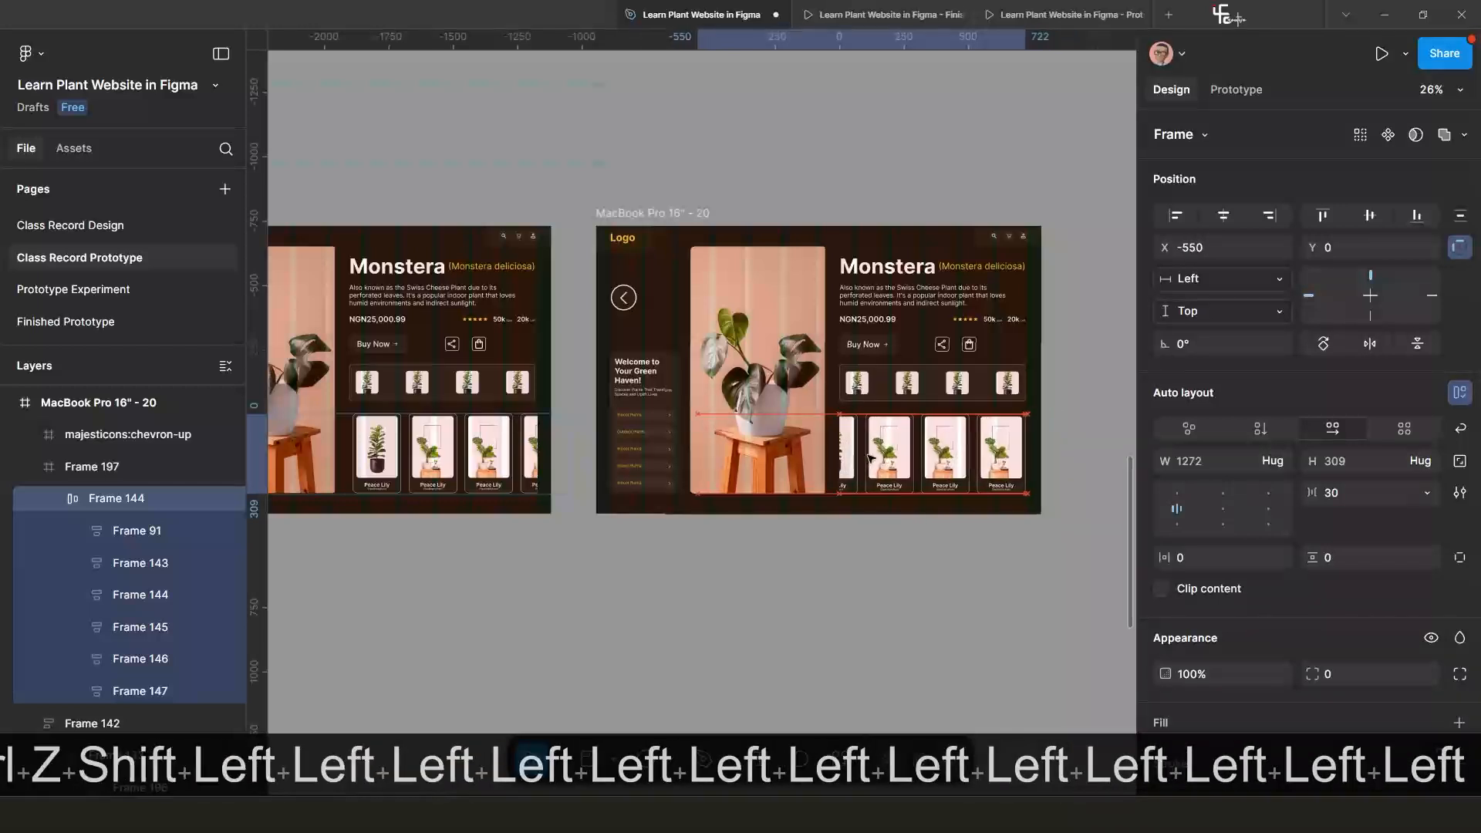
key("shift+Left")
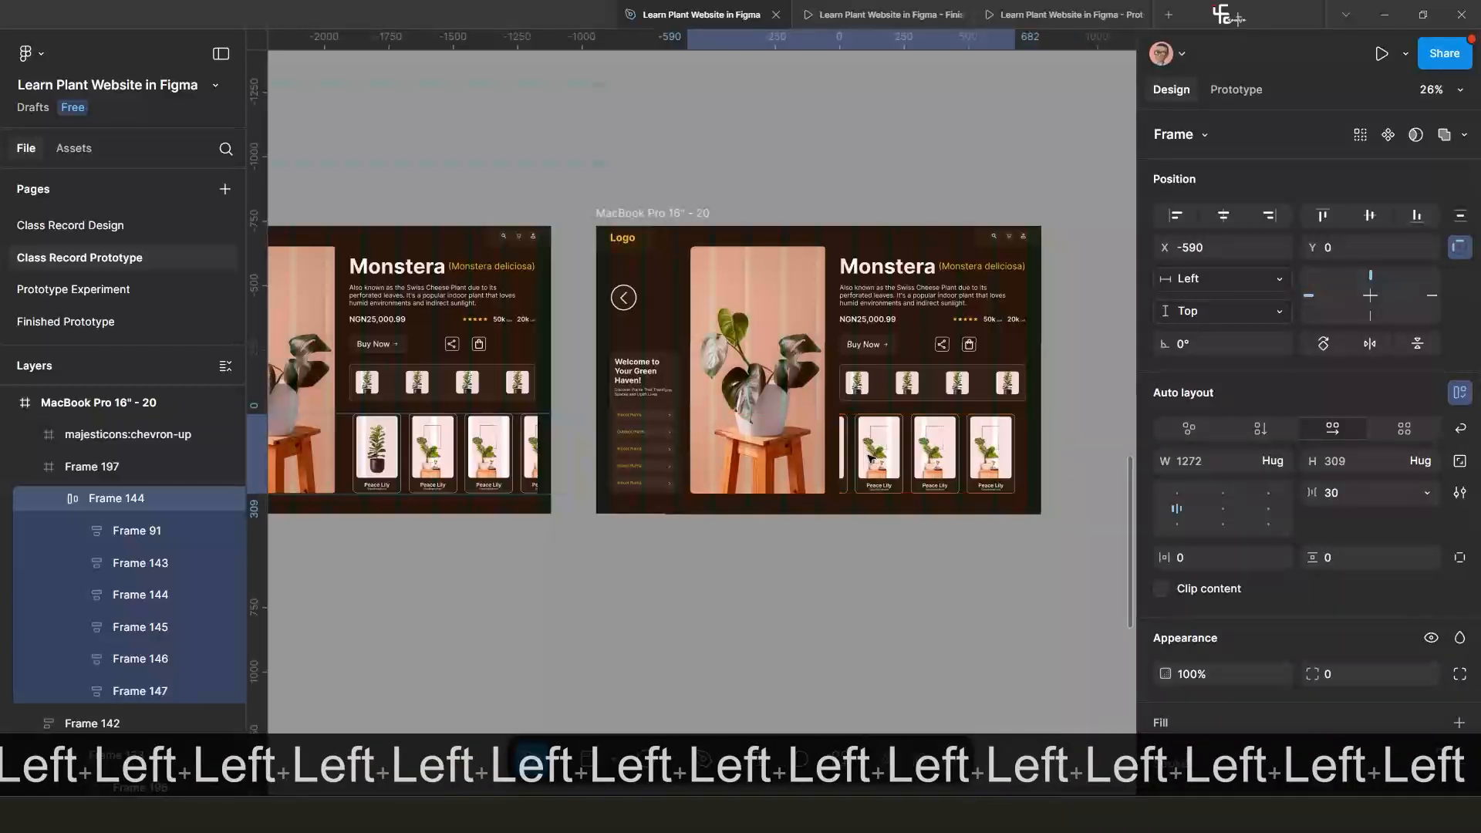
key("shift+Left")
key("shift+Left")
key("shift+Left")
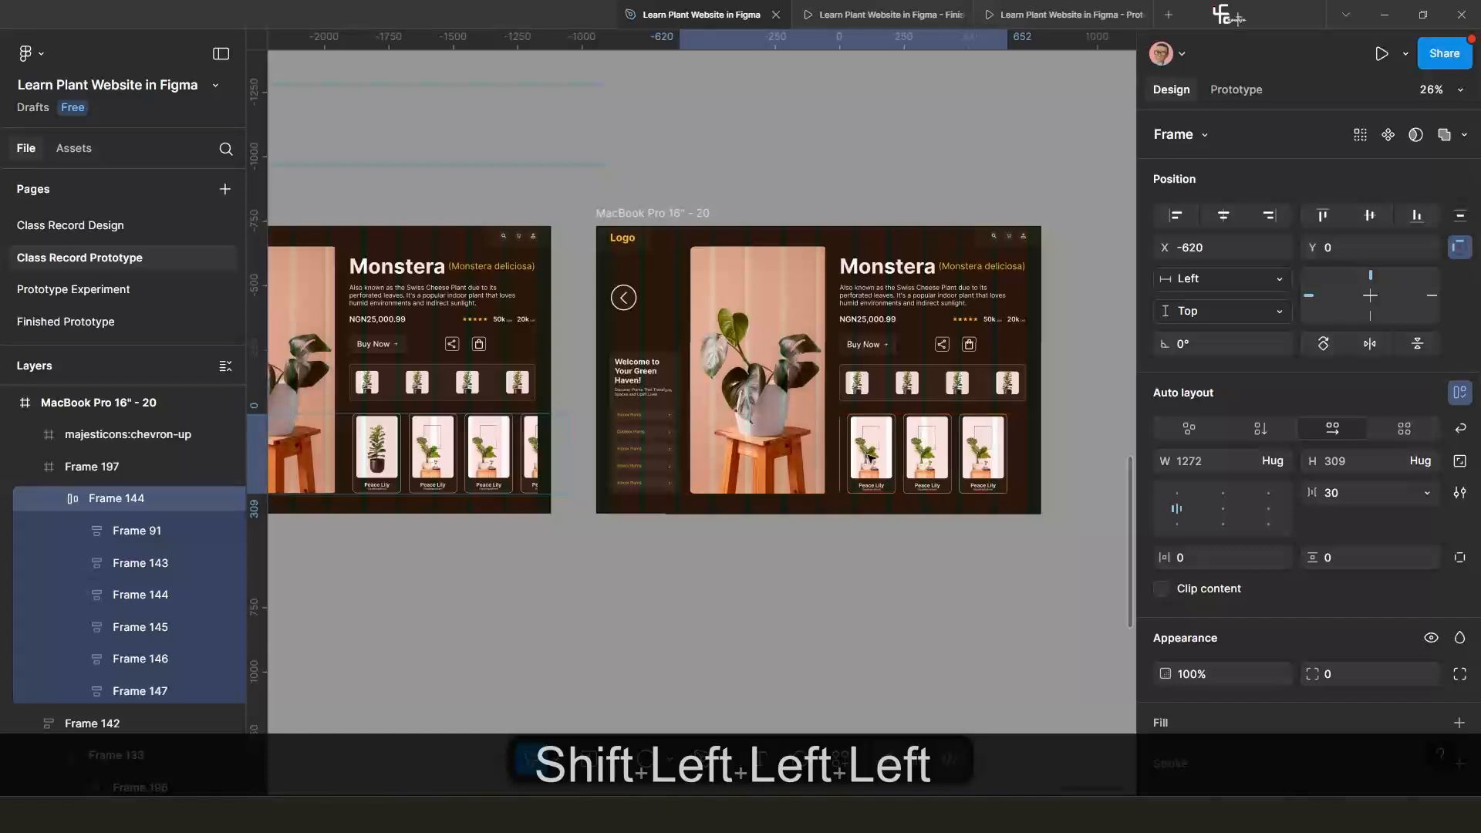
key("shift+Left")
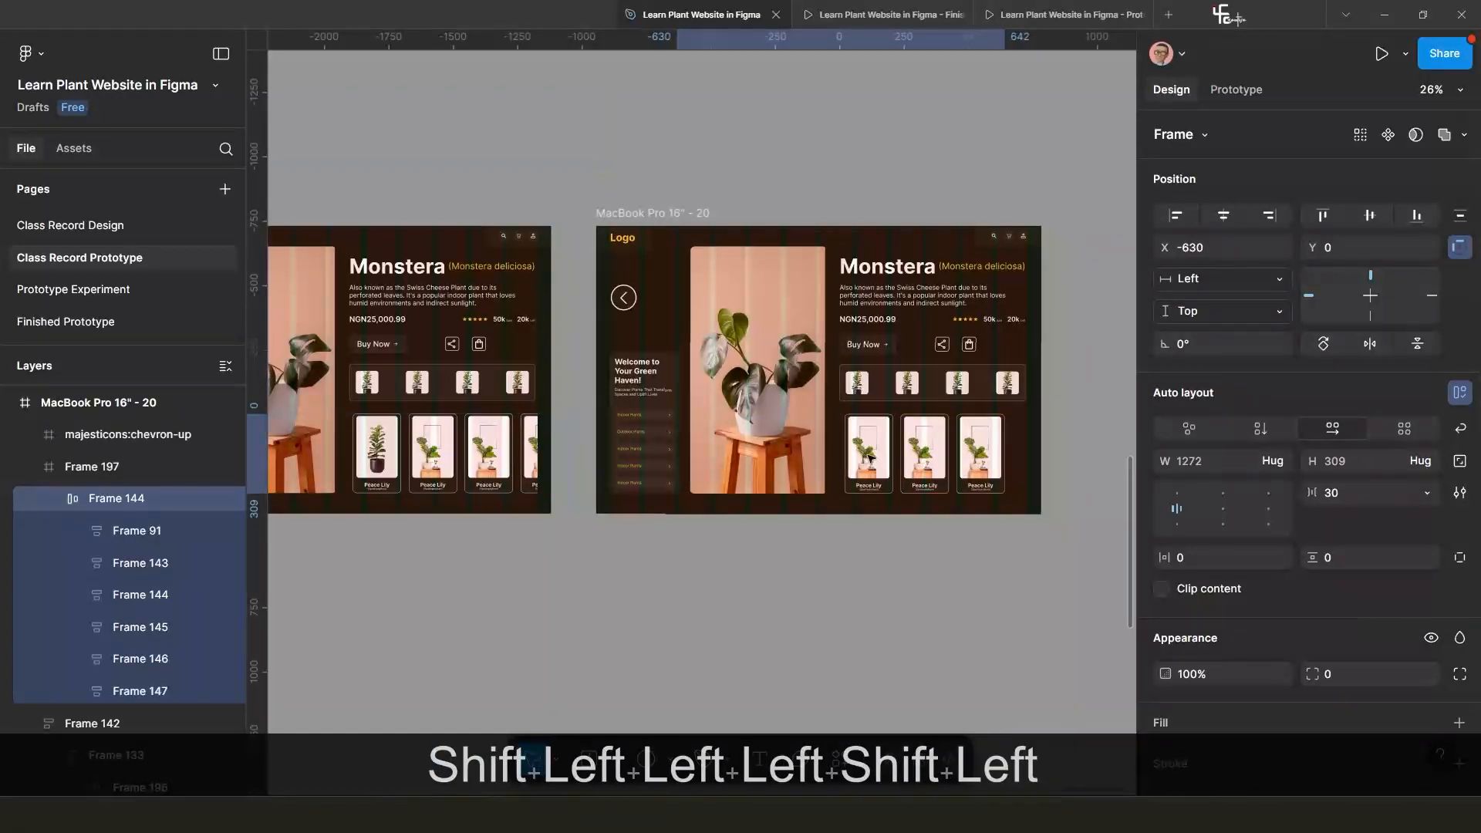
Duplicate the last plant card, Frame 147, in the card row of MacBook Pro 16" - 20 to extend the row.
scroll(873, 453, "up", 2)
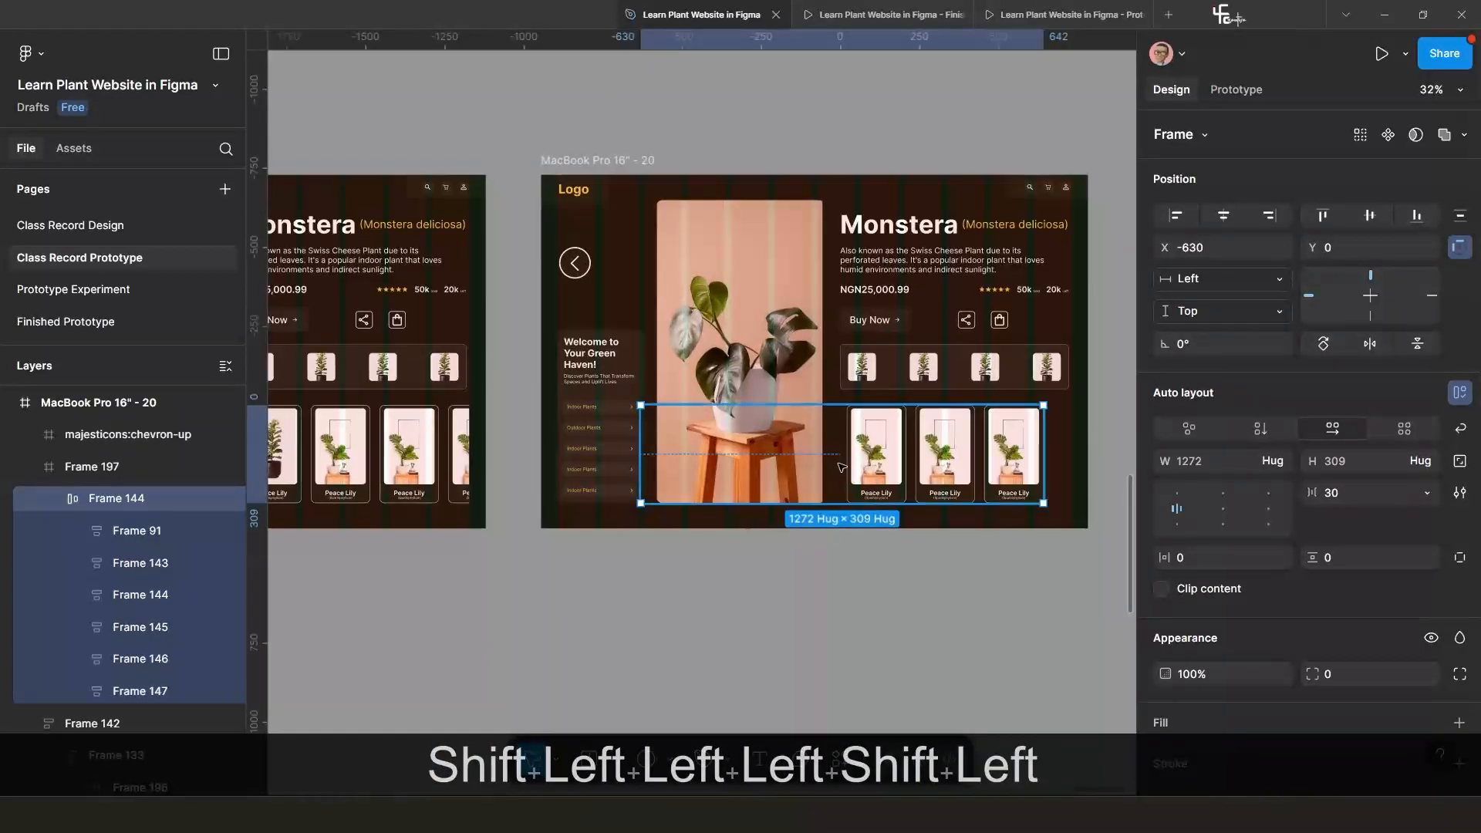
left_click(1024, 477)
key("ctrl+d")
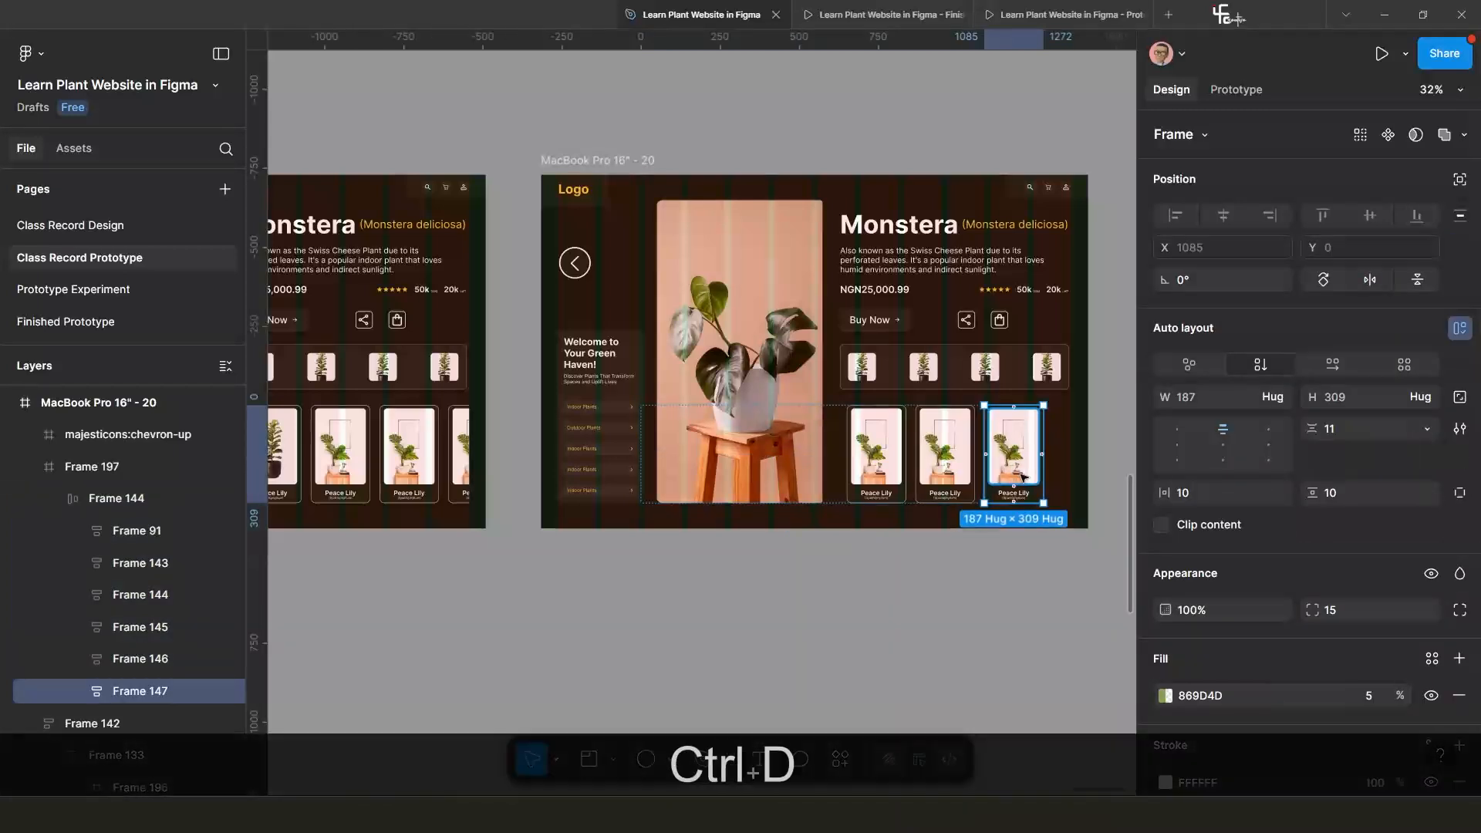
left_click(993, 564)
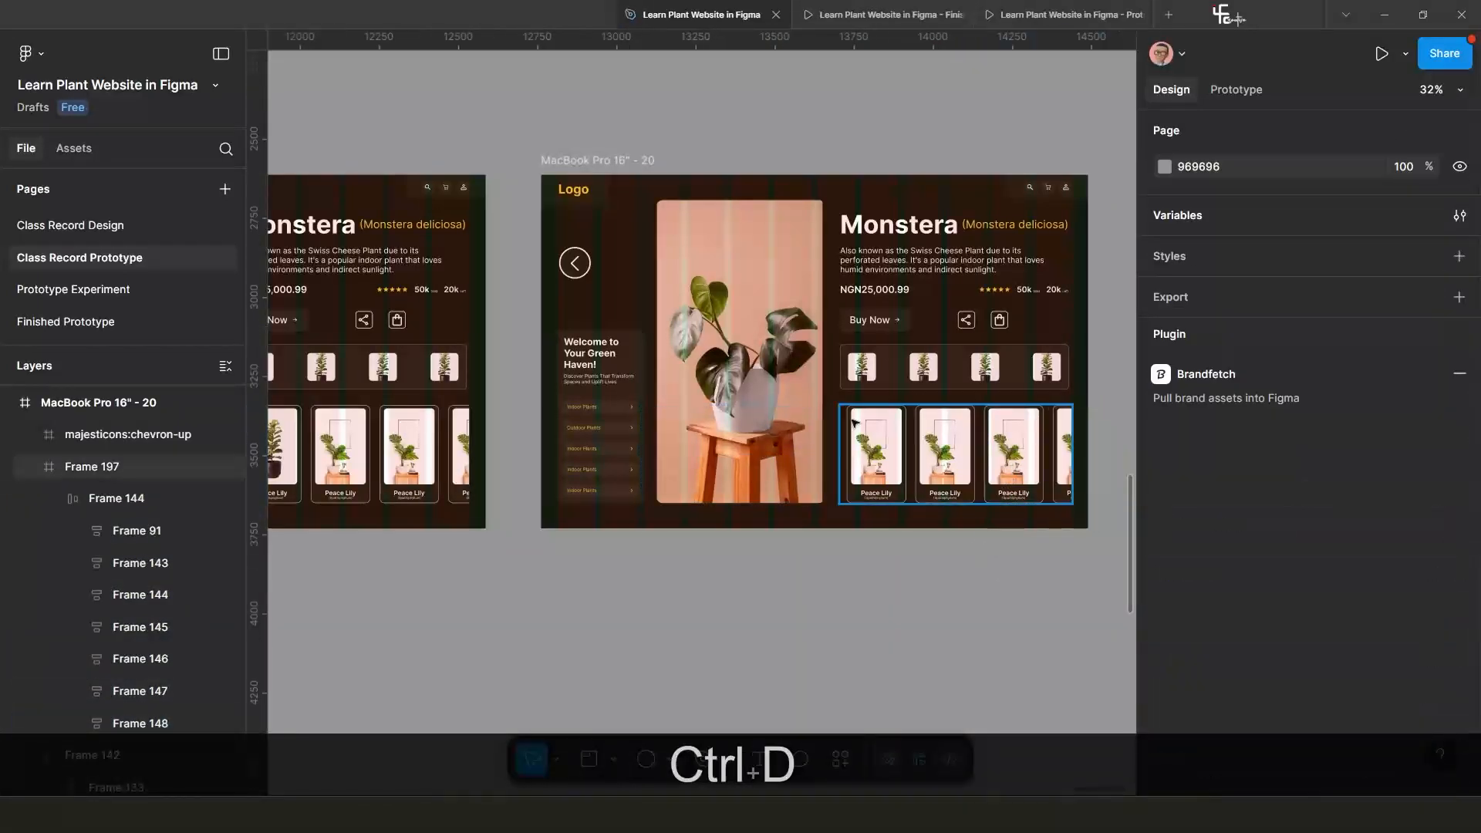
Shift the image strip Frame 192 in MacBook Pro 16" - 20 to X -1950 so the black-pot plant fills the image frame.
left_click(779, 413)
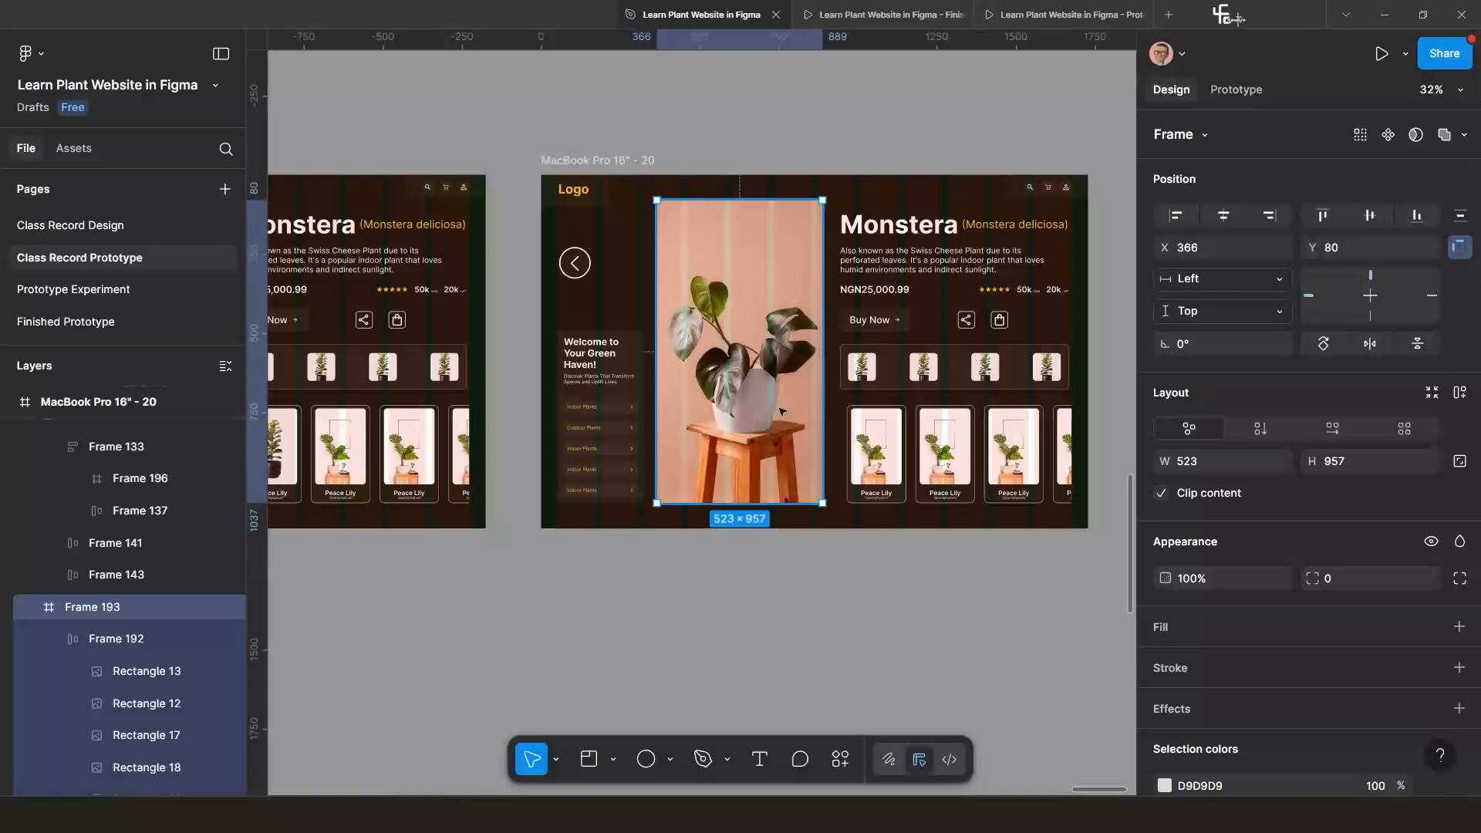
double_click(752, 445)
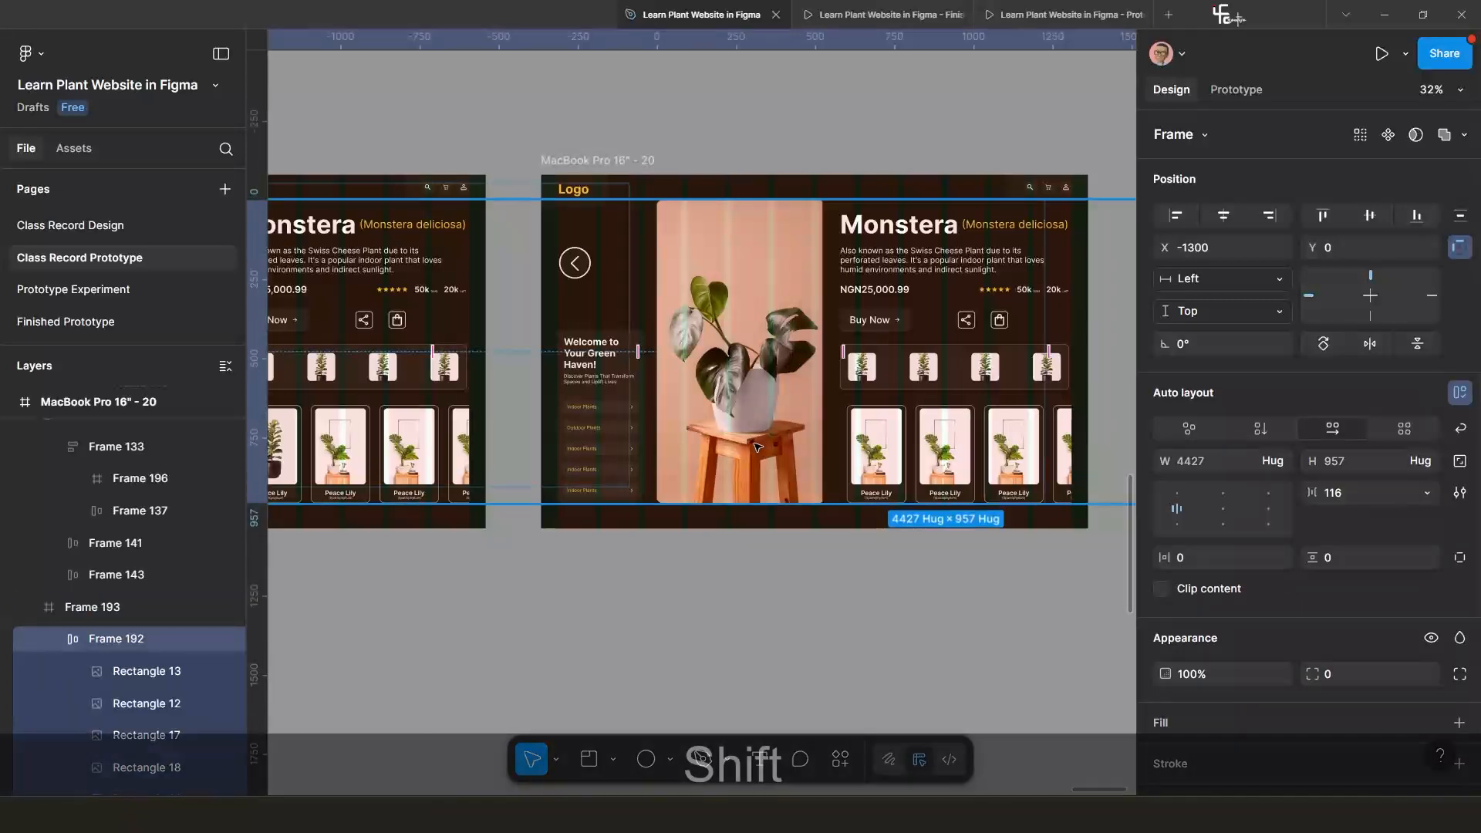
key("shift+Left")
key("shift+Left")
key("shift+Left")
key("shift+Left")
key("shift+Left")
key("shift+Left")
key("shift+Left")
key("shift+Left")
key("shift+Left")
key("shift+Left")
key("shift+Left")
key("shift+Left")
key("shift+Left")
key("shift+Left")
key("shift+Left")
key("shift+Left")
key("shift+Left")
key("shift+Left")
key("shift+Left")
key("shift+Left")
key("shift+Left")
key("shift+Left")
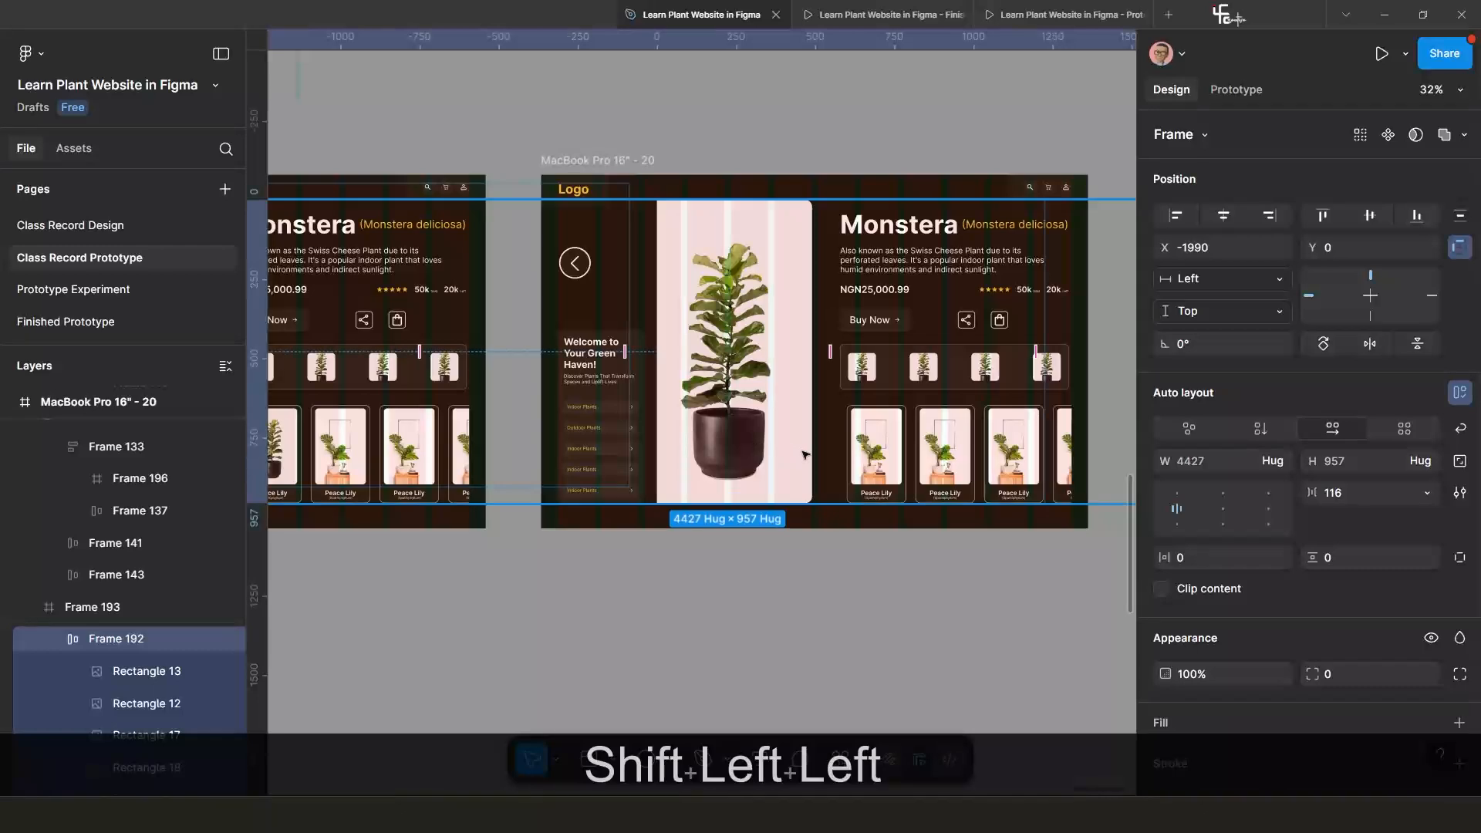
key("shift+Right")
key("shift+Right")
key("shift+Right")
key("shift+Right")
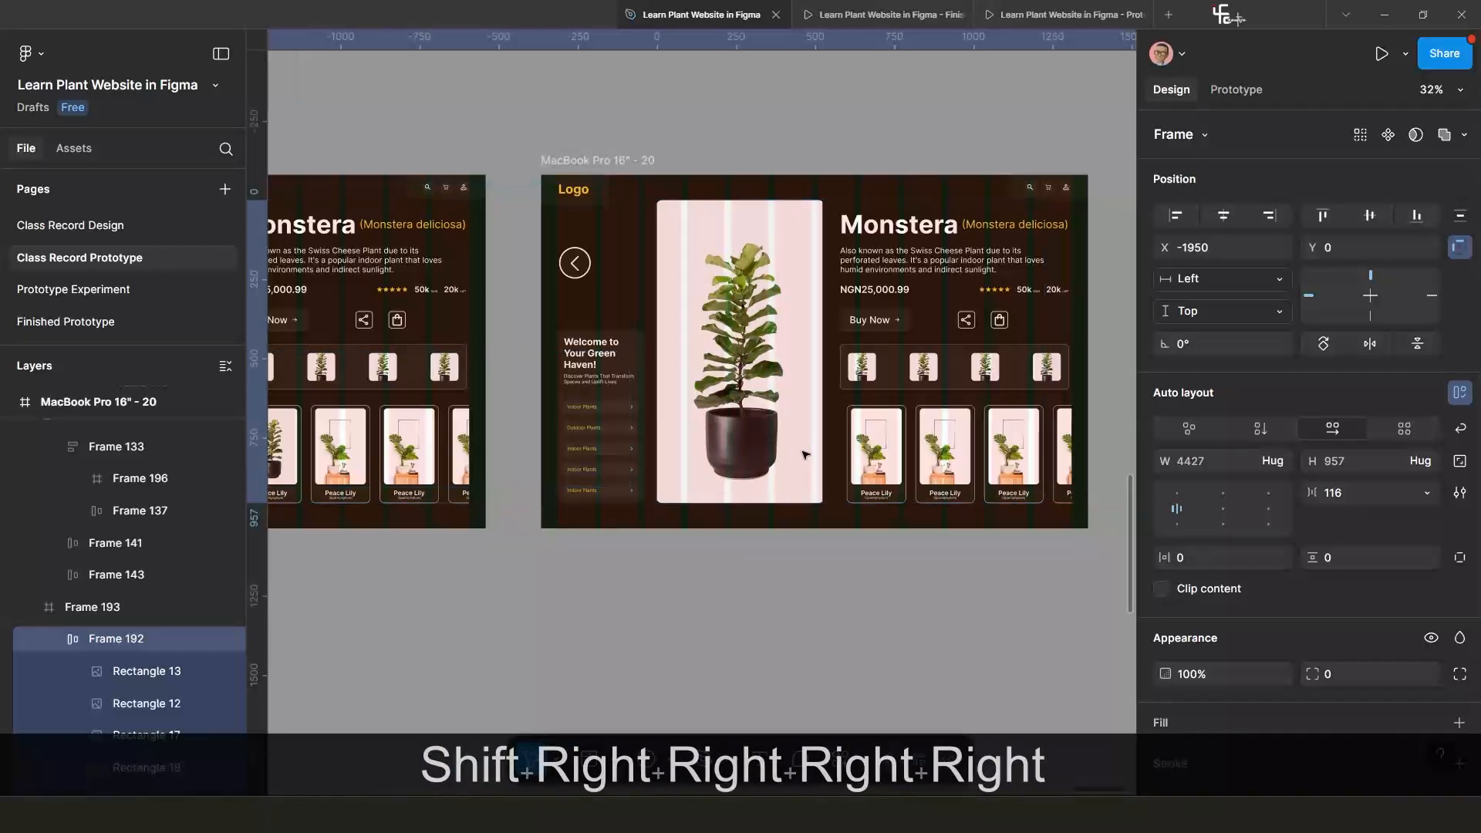
left_click(780, 625)
Review the row of product screens from MacBook Pro 16" - 15 to 20 and how their plant cards correspond to the large images.
scroll(774, 629, "down", 10)
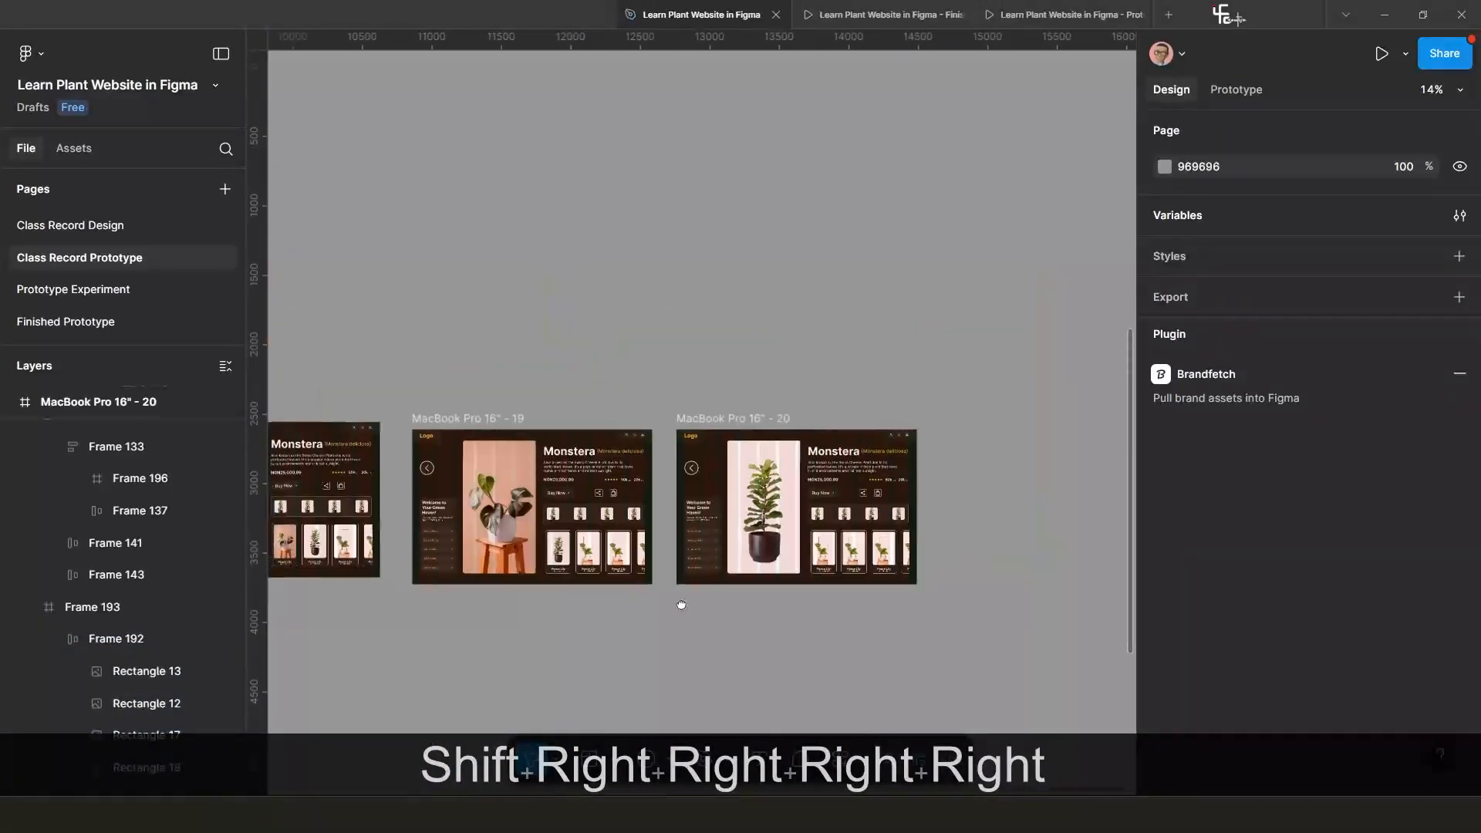
scroll(642, 619, "left", 4)
scroll(723, 554, "down", 2)
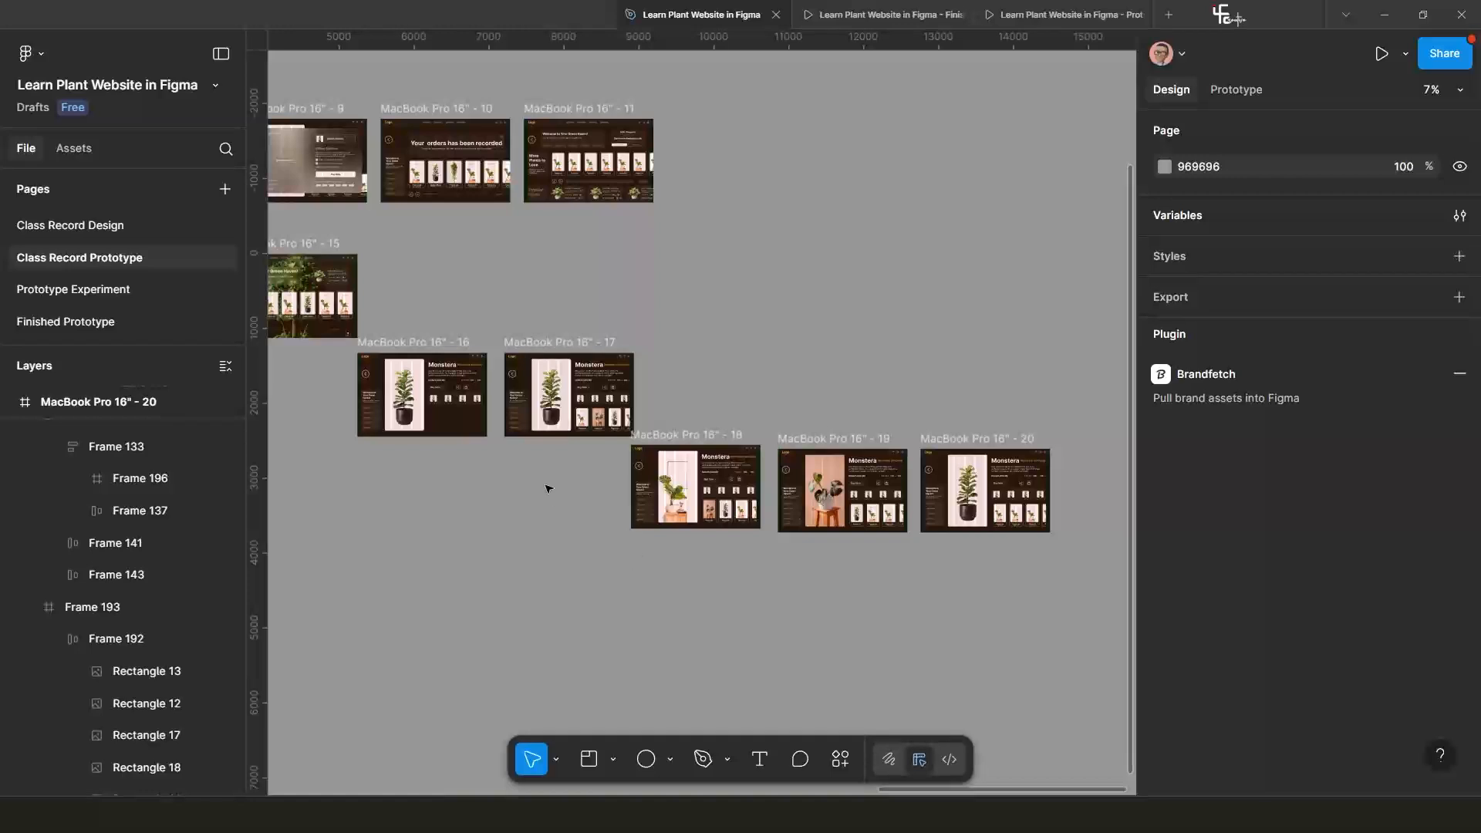
scroll(544, 478, "up", 2)
scroll(648, 463, "left", 3)
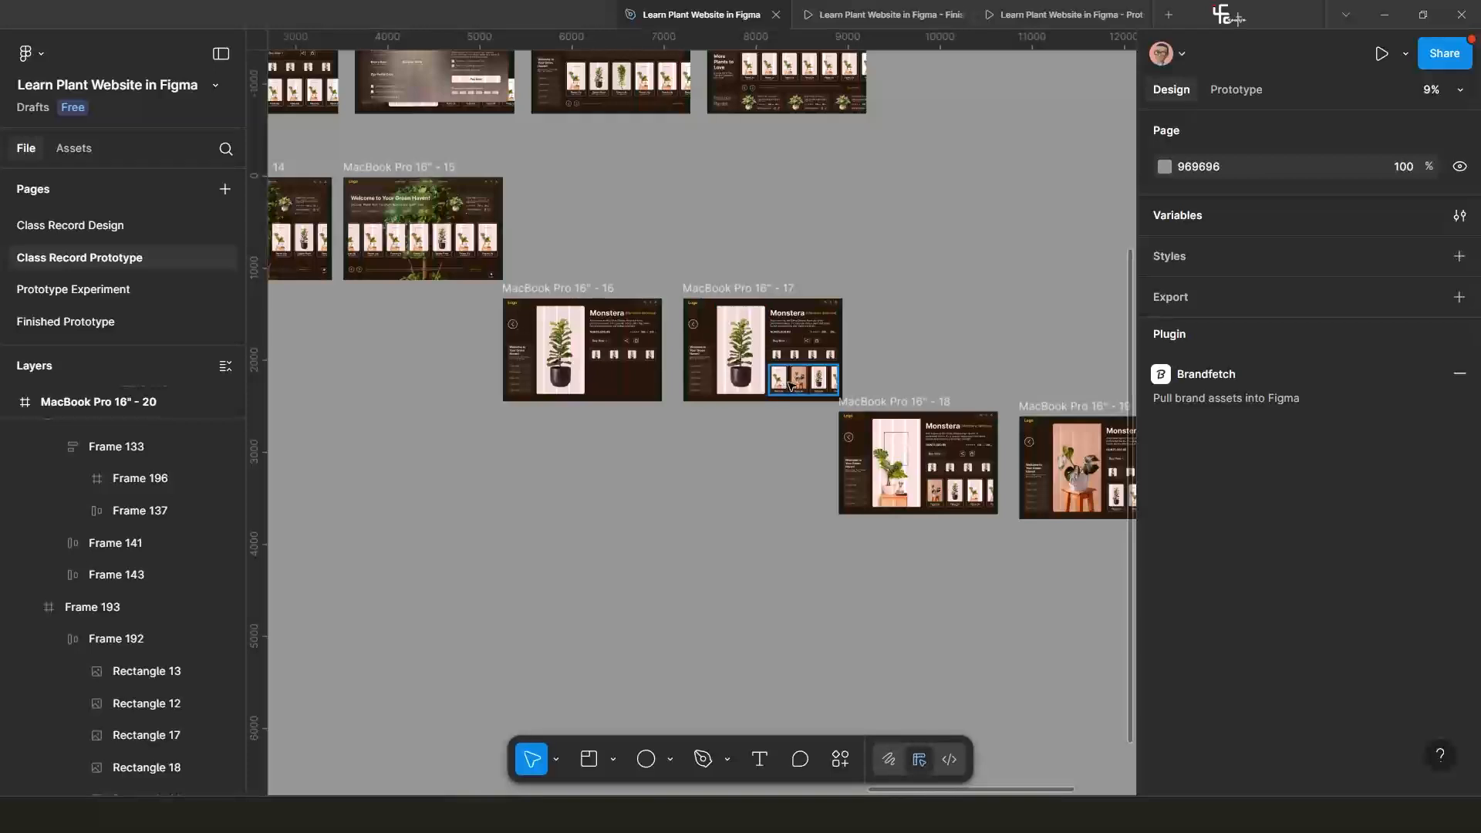
scroll(786, 388, "up", 2)
scroll(695, 370, "right", 3)
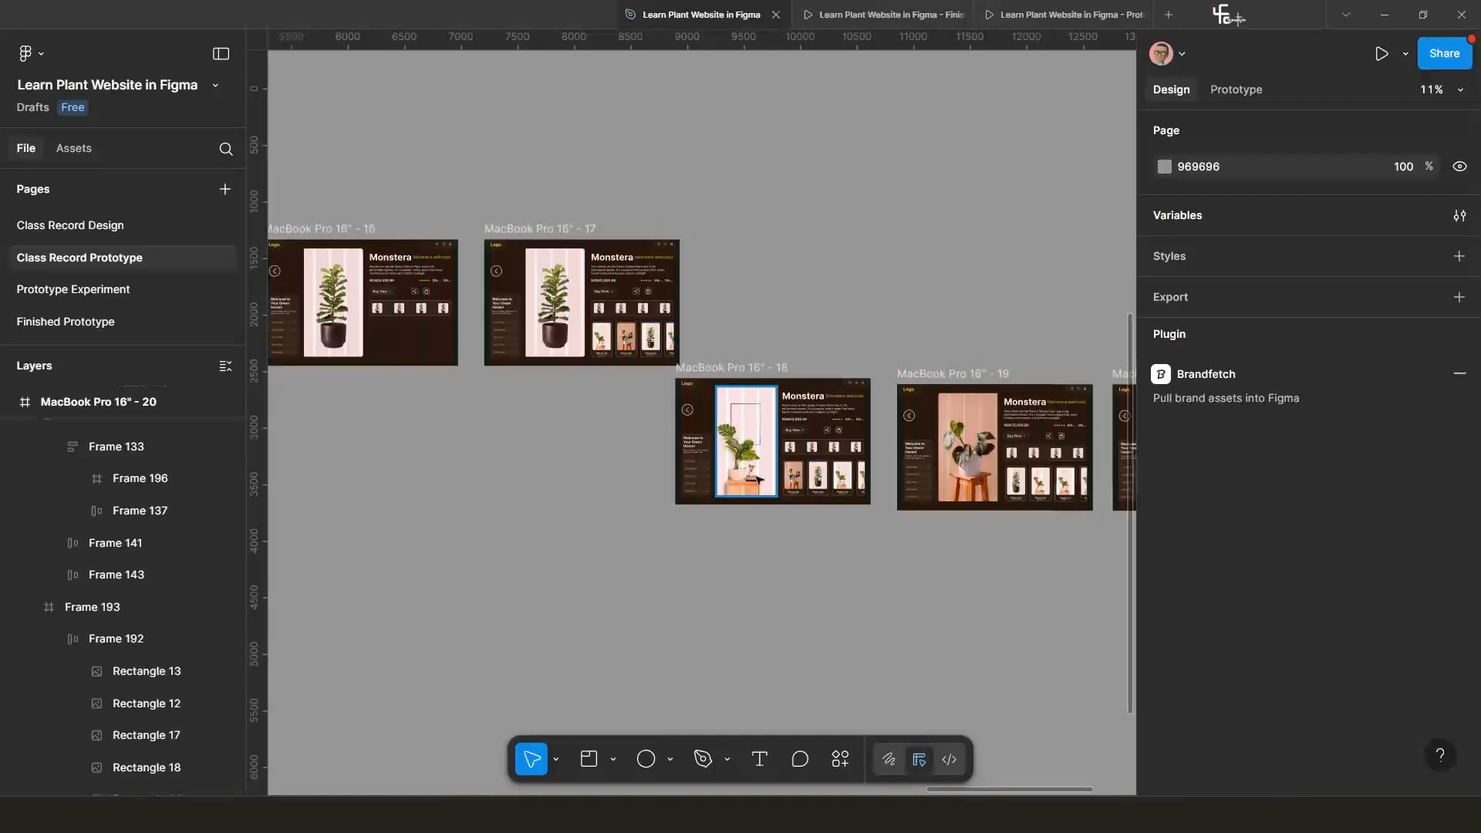
scroll(867, 486, "down", 3)
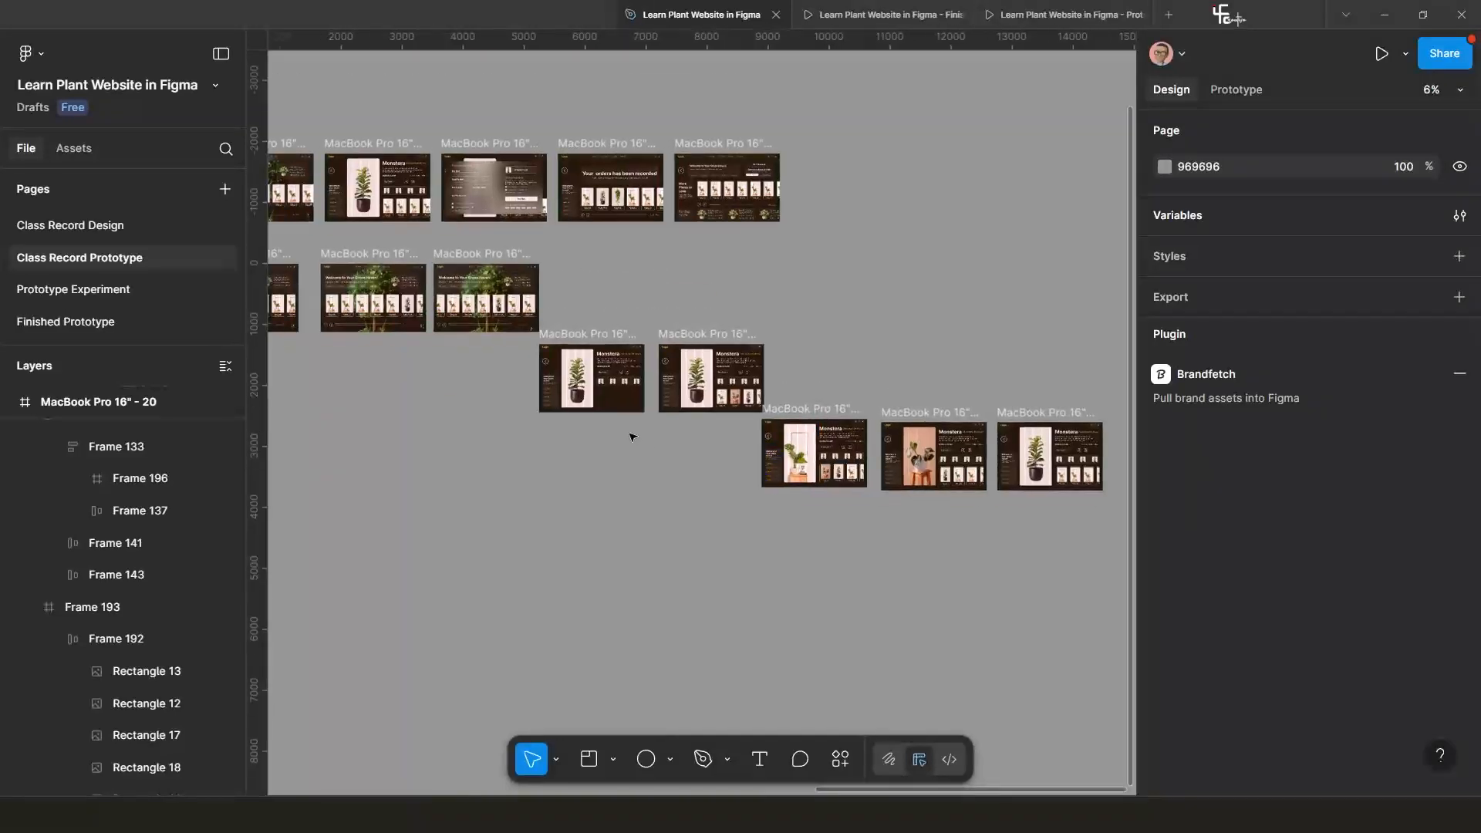
Set the Smart animate duration to 500 ms on the link from plant card Frame 91 in MacBook Pro 16" - 17 to MacBook Pro 16" - 18.
scroll(631, 435, "up", 3)
left_click_drag(699, 261, 688, 261)
scroll(781, 378, "up", 3)
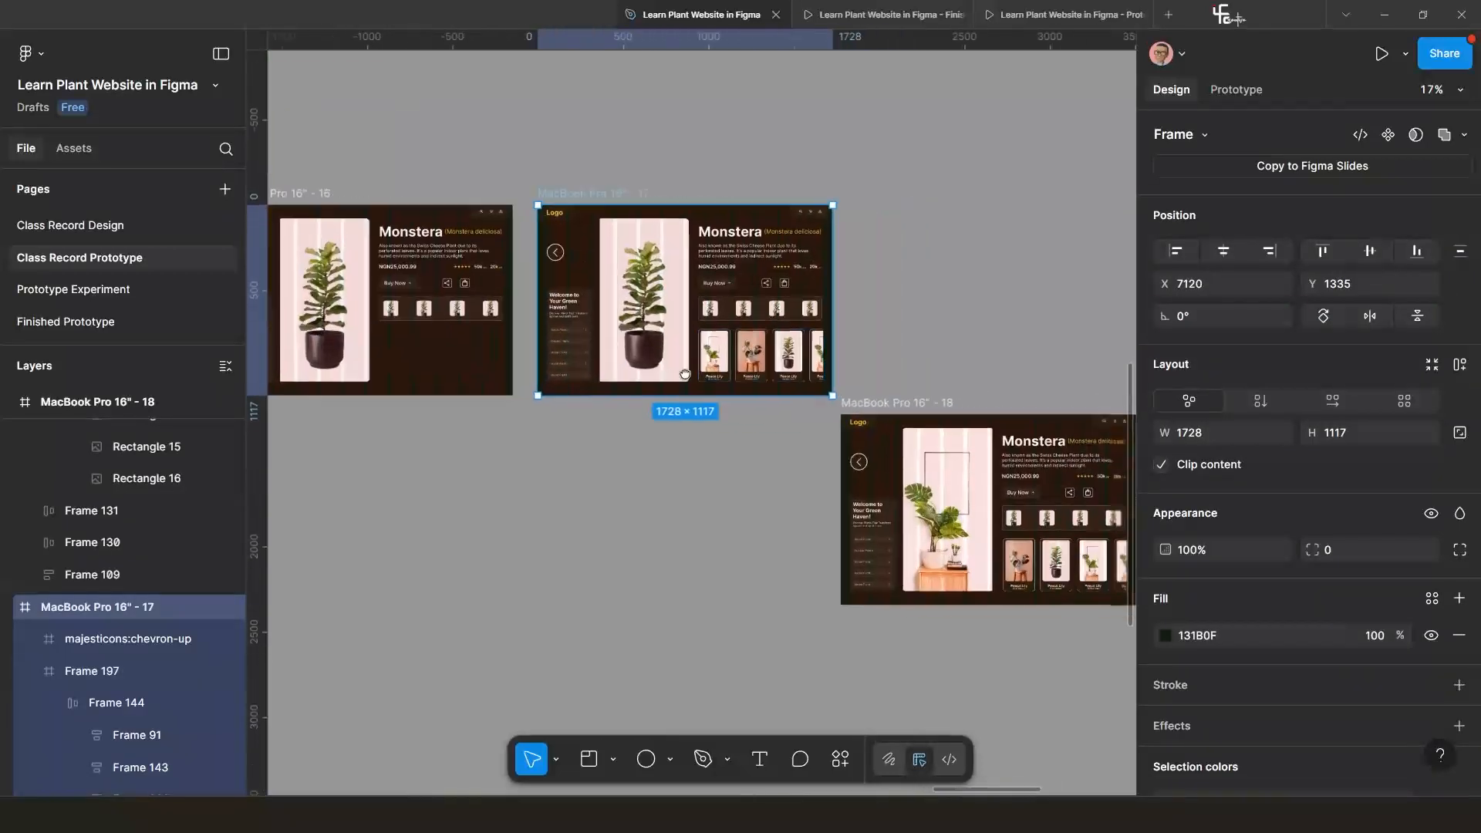
left_click(704, 353)
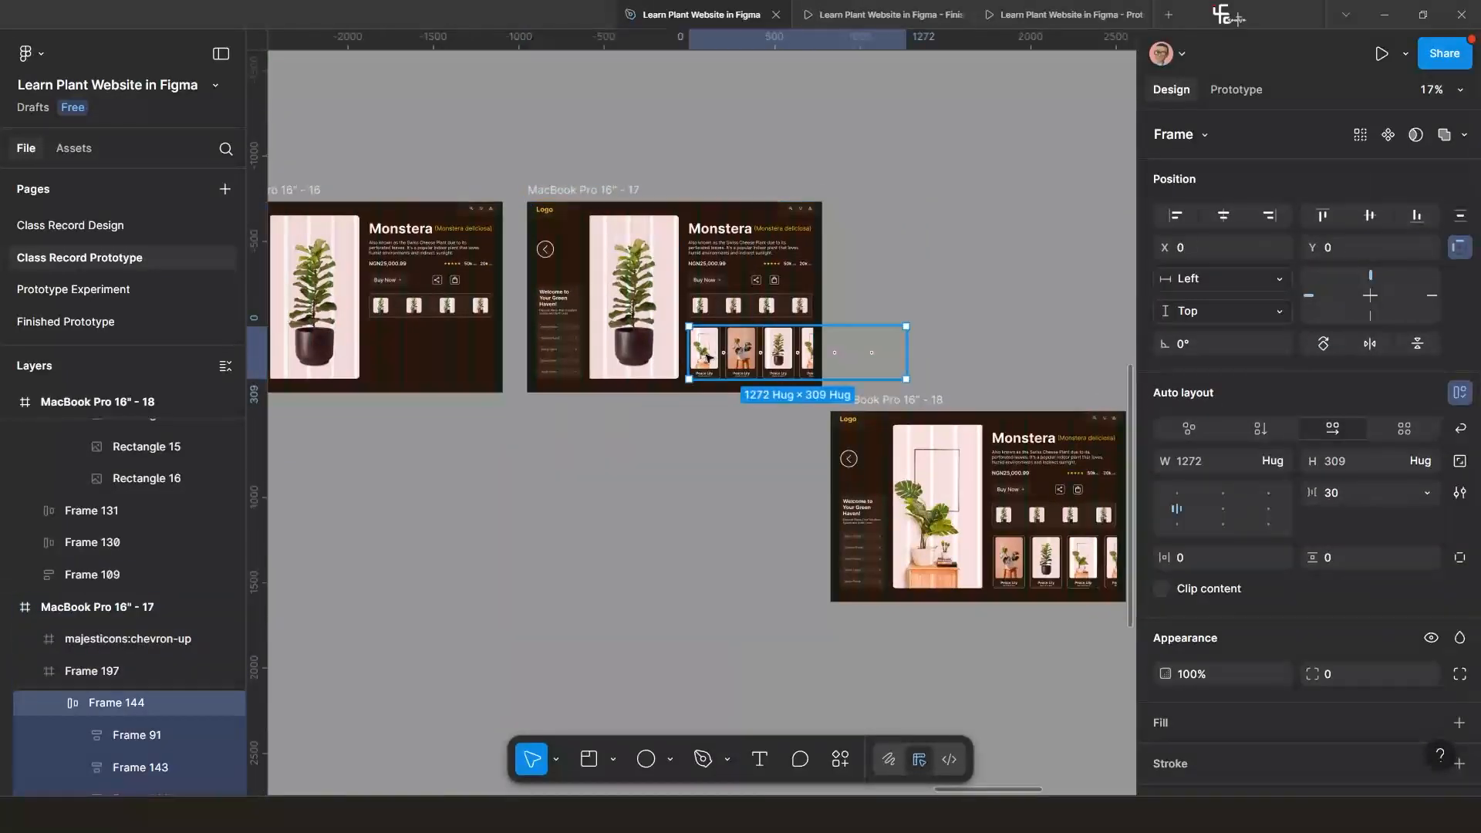
left_click(705, 356)
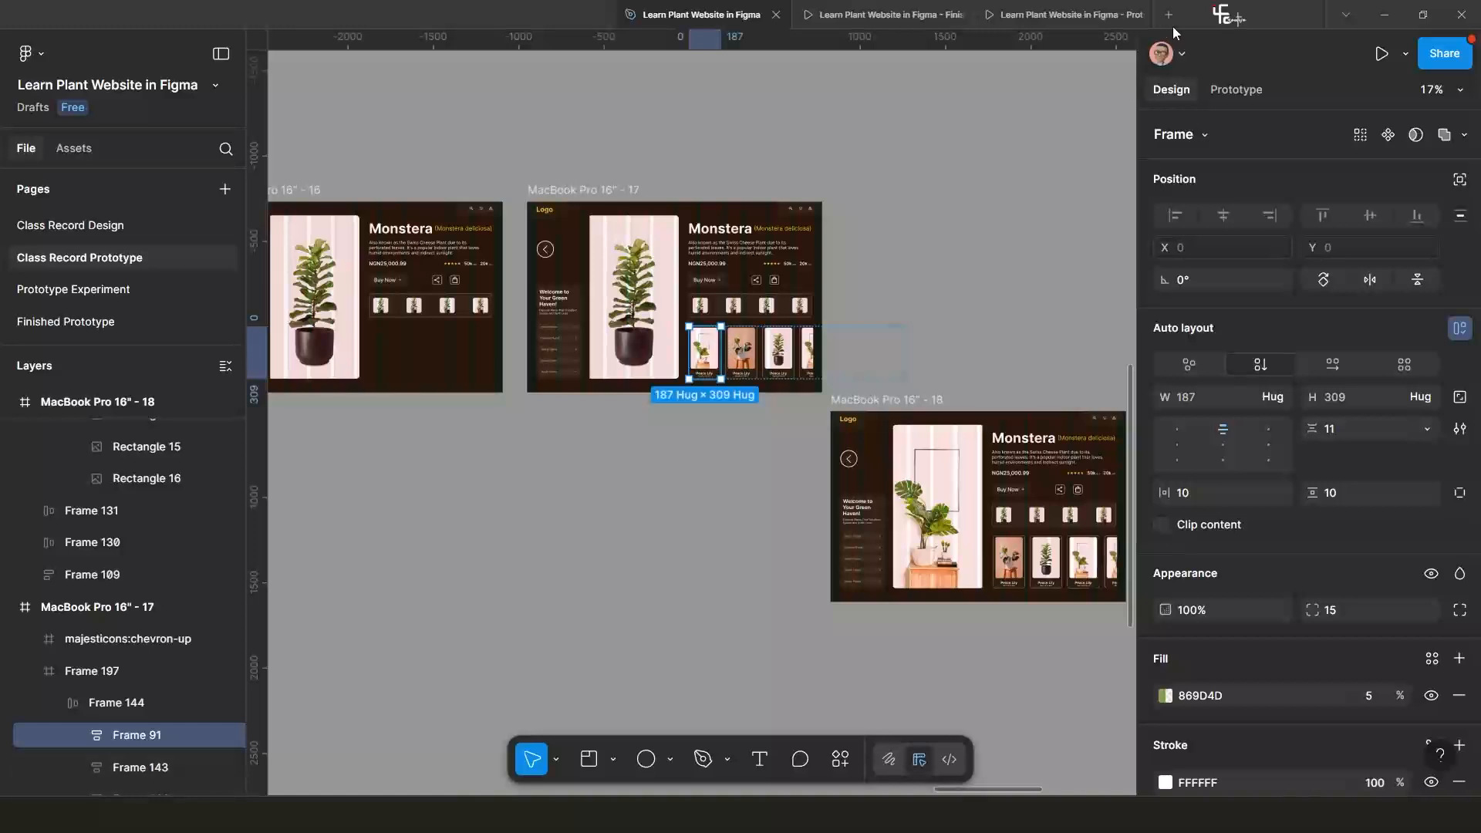
left_click(1223, 84)
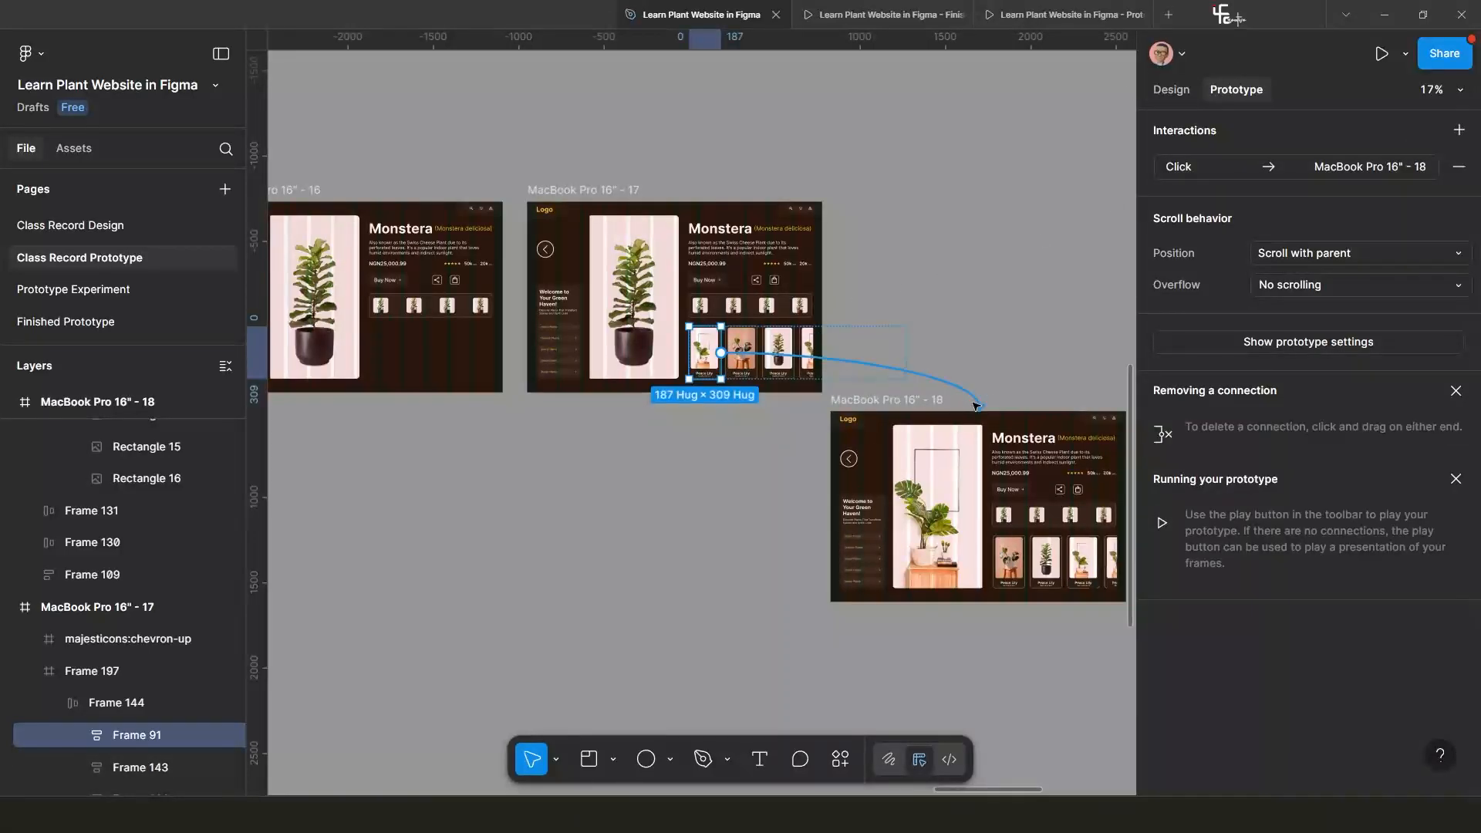
scroll(975, 404, "down", 3)
left_click_drag(979, 404, 794, 388)
left_click(783, 377)
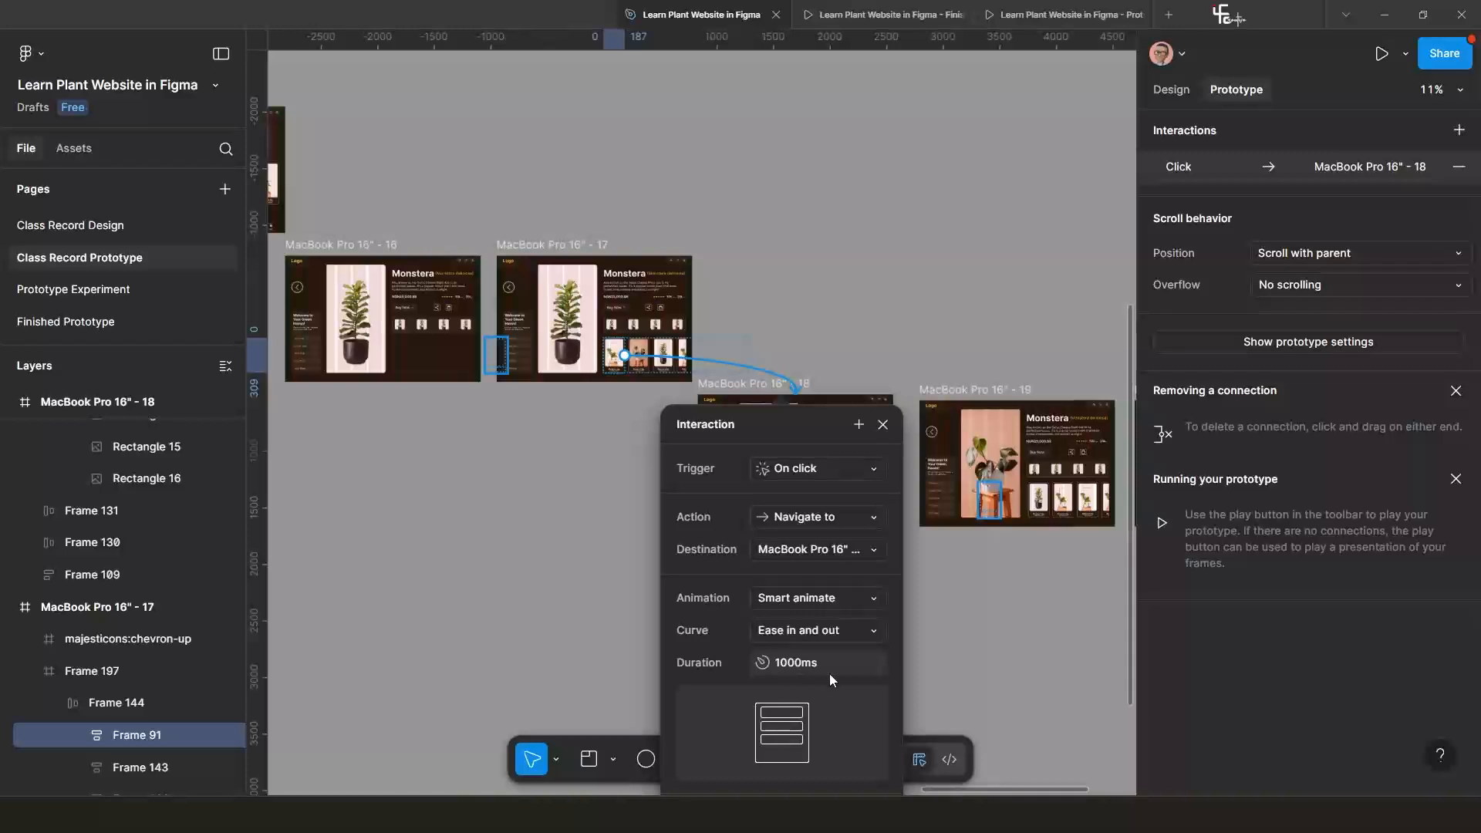
left_click(882, 426)
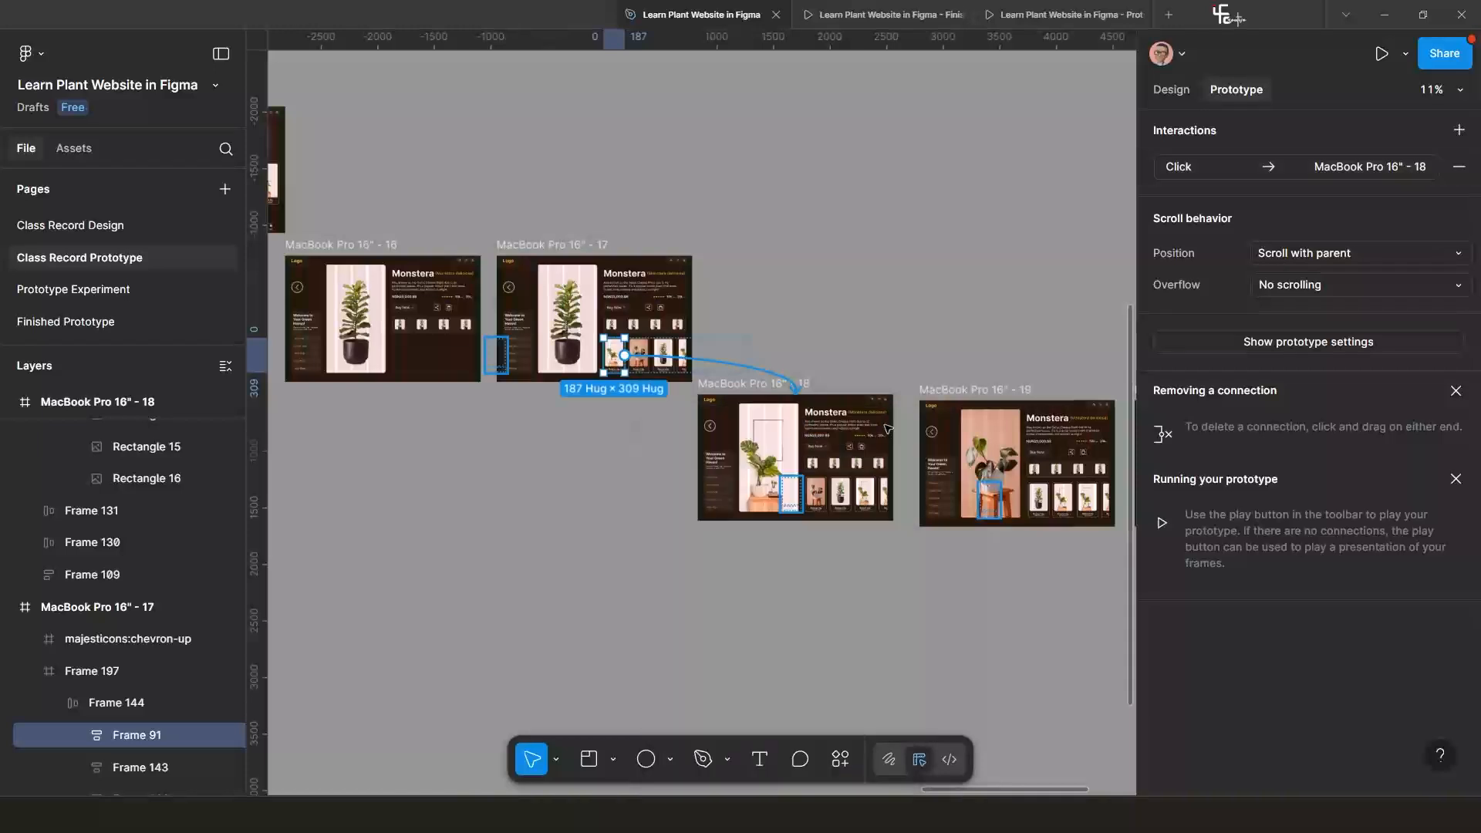
left_click(793, 386)
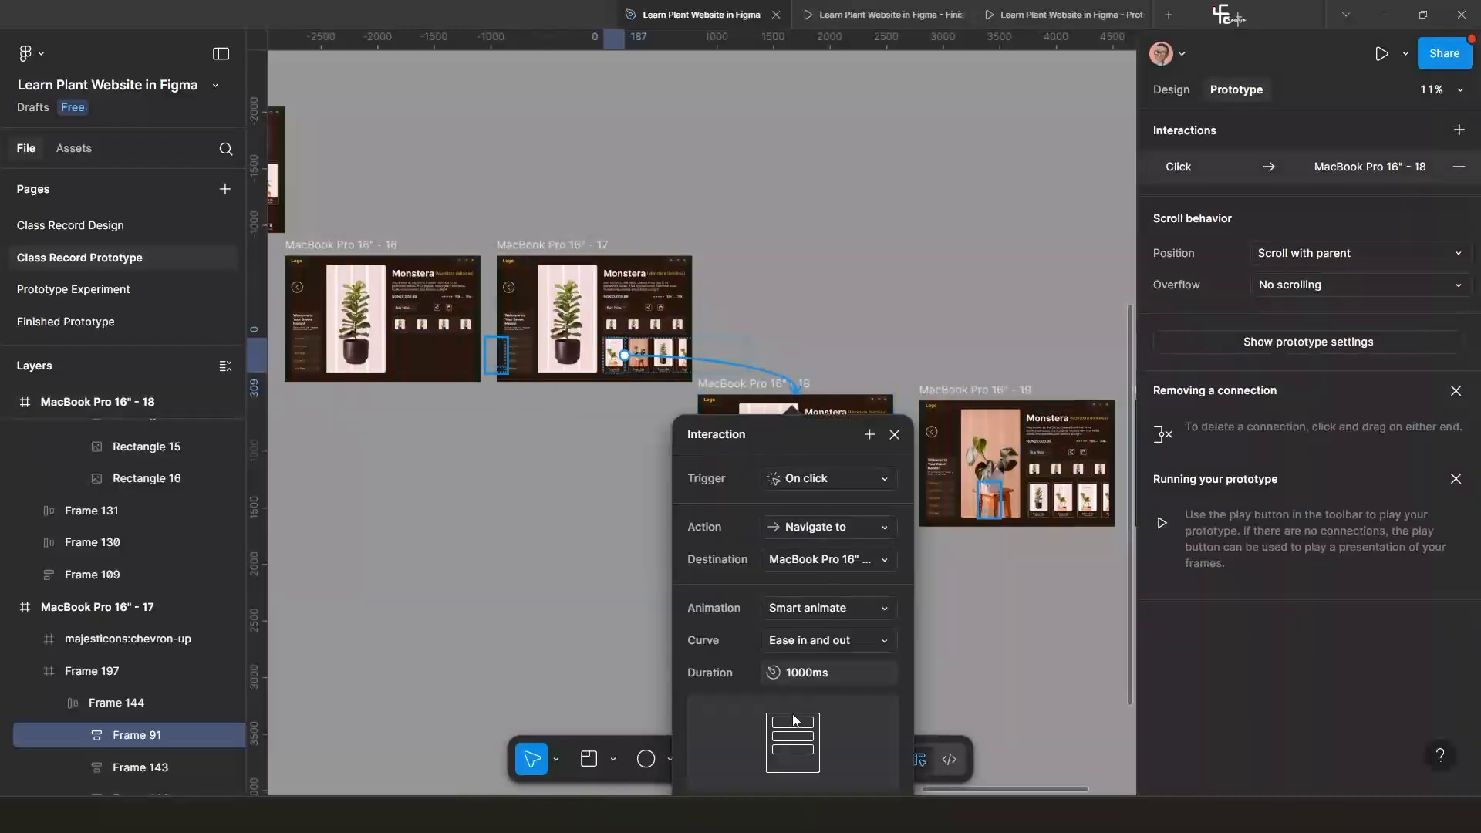
left_click(797, 677)
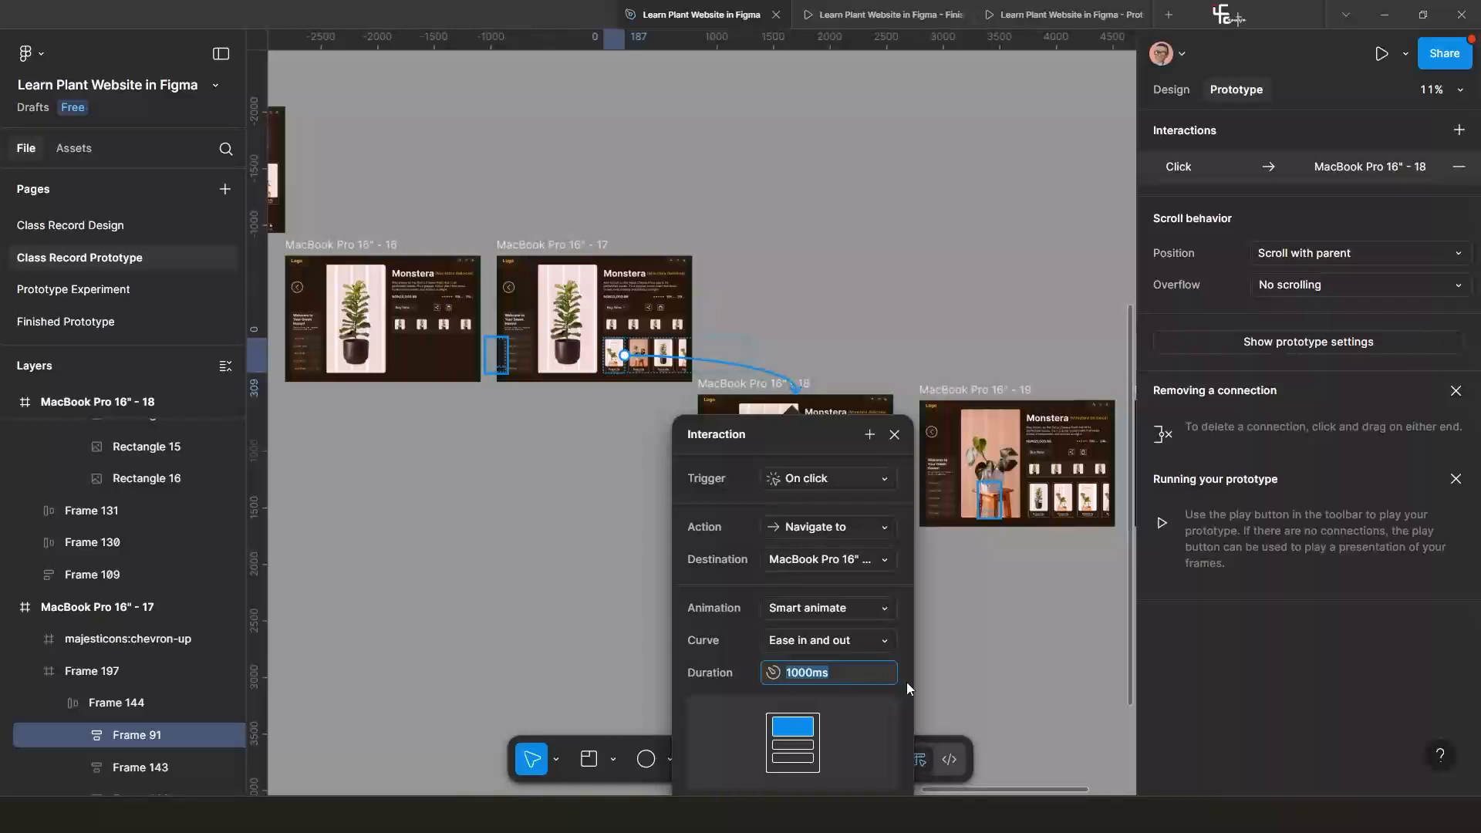
type("5")
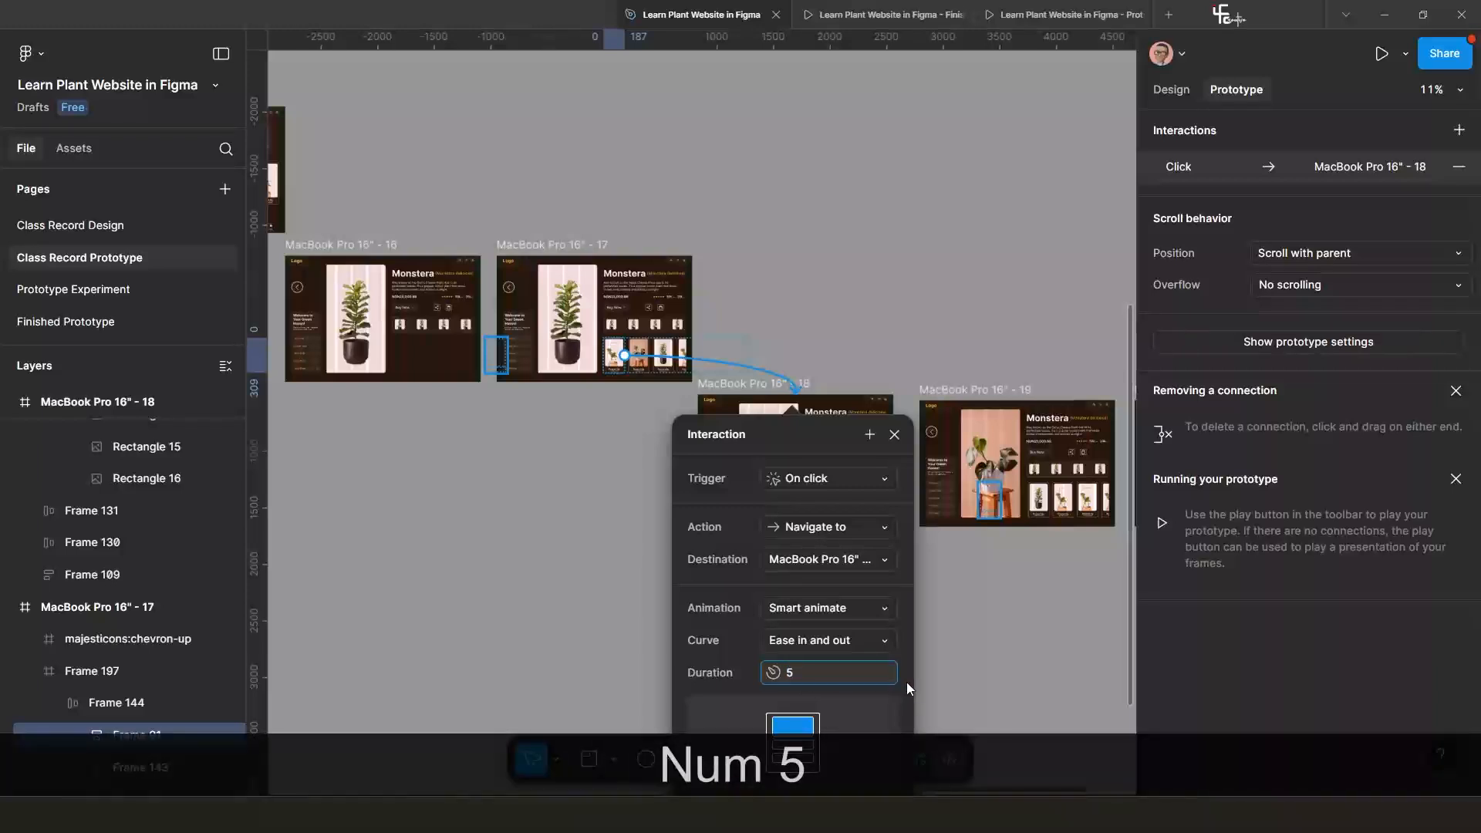
type("00")
key("Return")
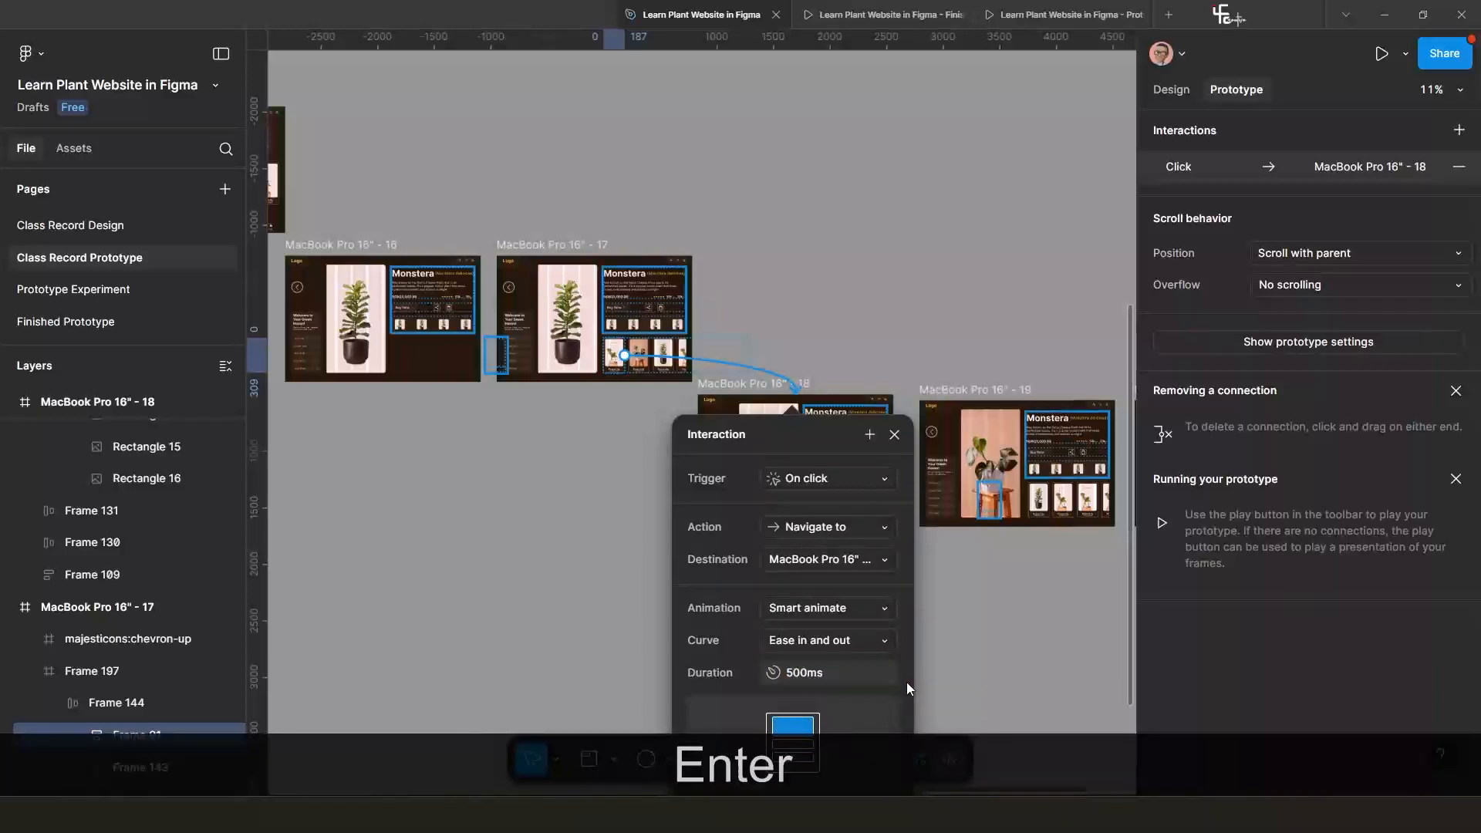
left_click(895, 435)
Set the transition duration to 500 ms on the link from plant card Frame 143 in MacBook Pro 16" - 18 to MacBook Pro 16" - 19.
scroll(764, 464, "up", 3)
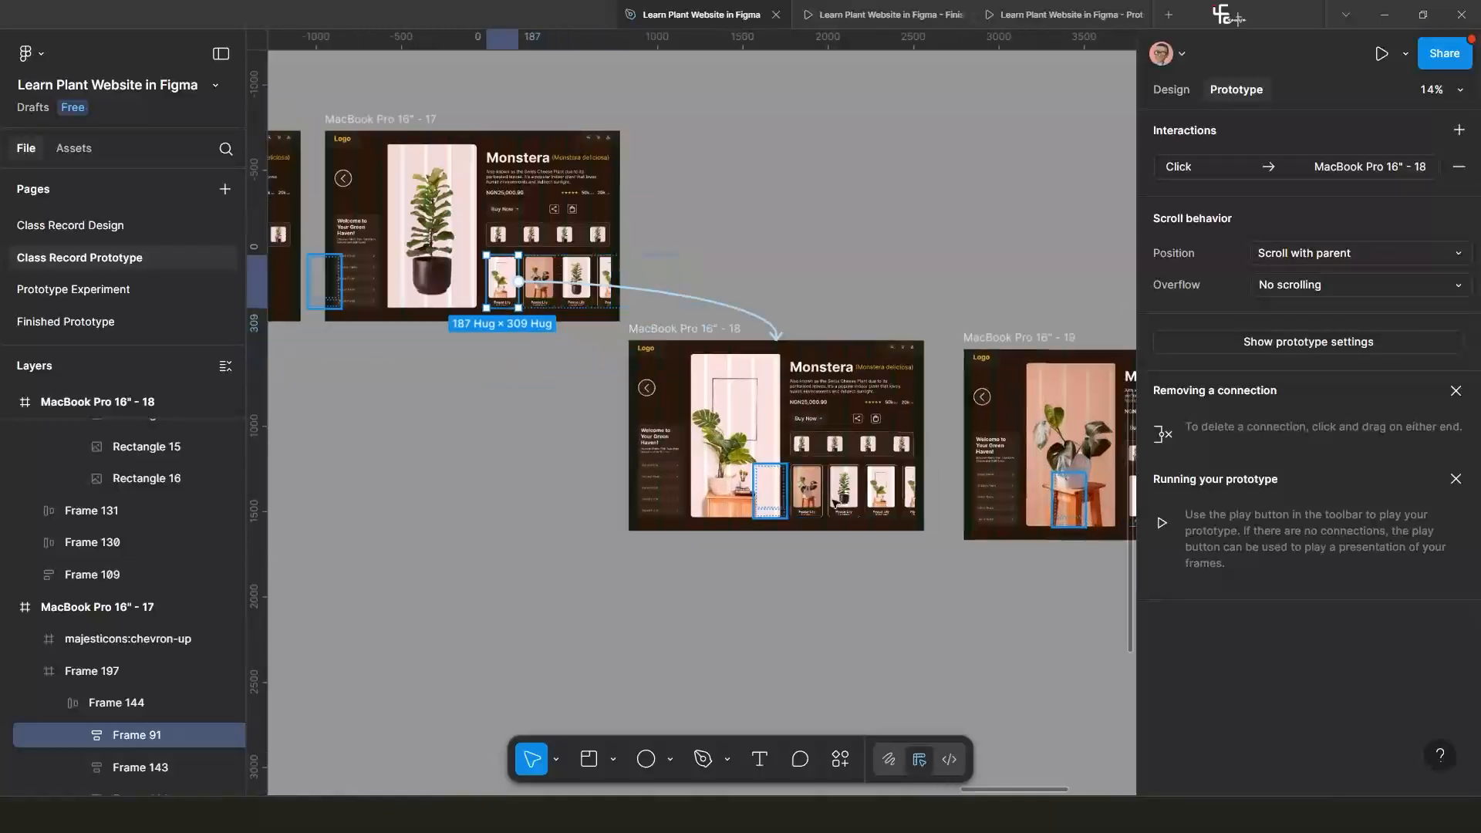
left_click(741, 463)
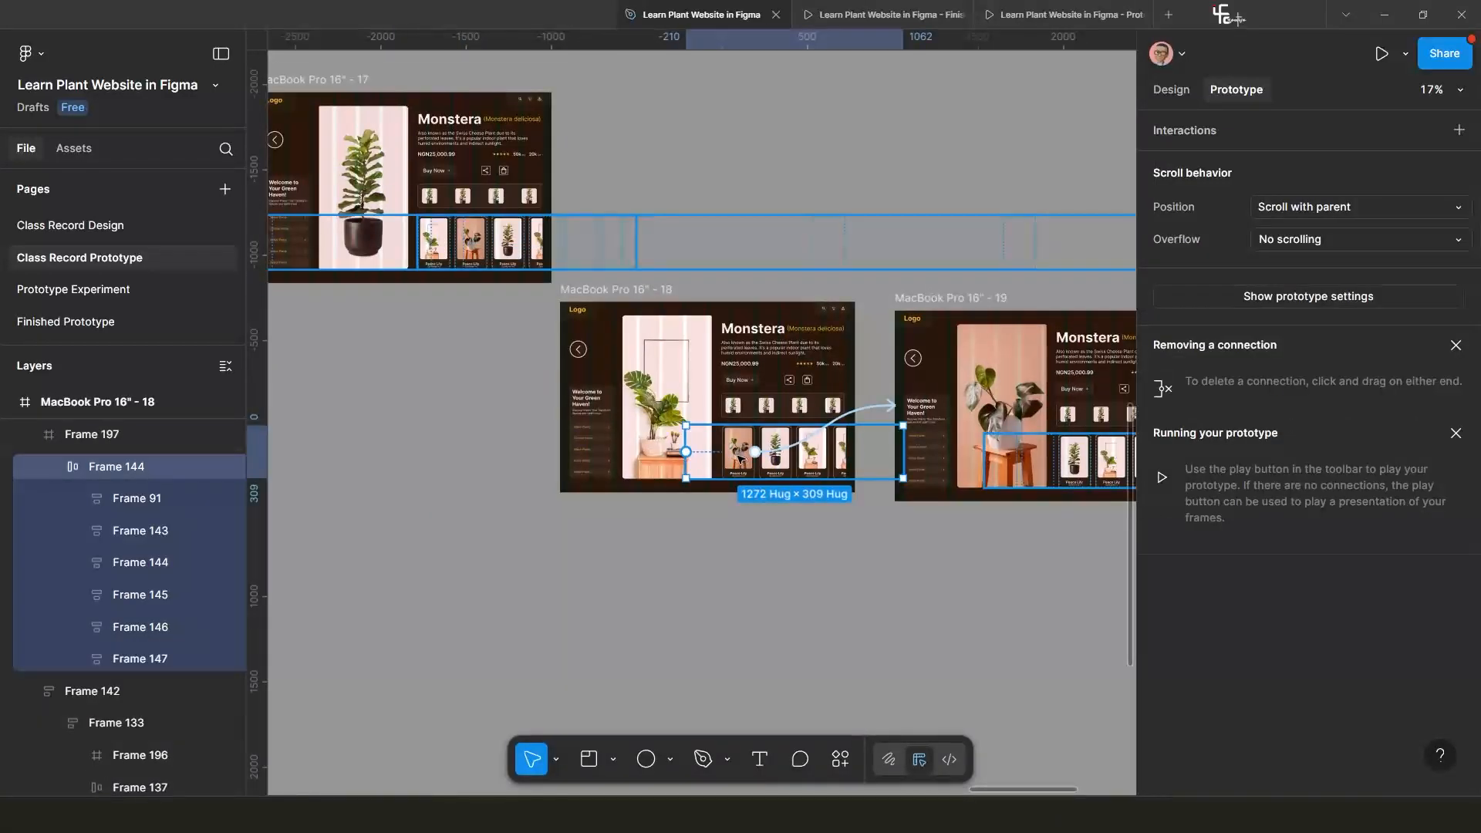
left_click(741, 460)
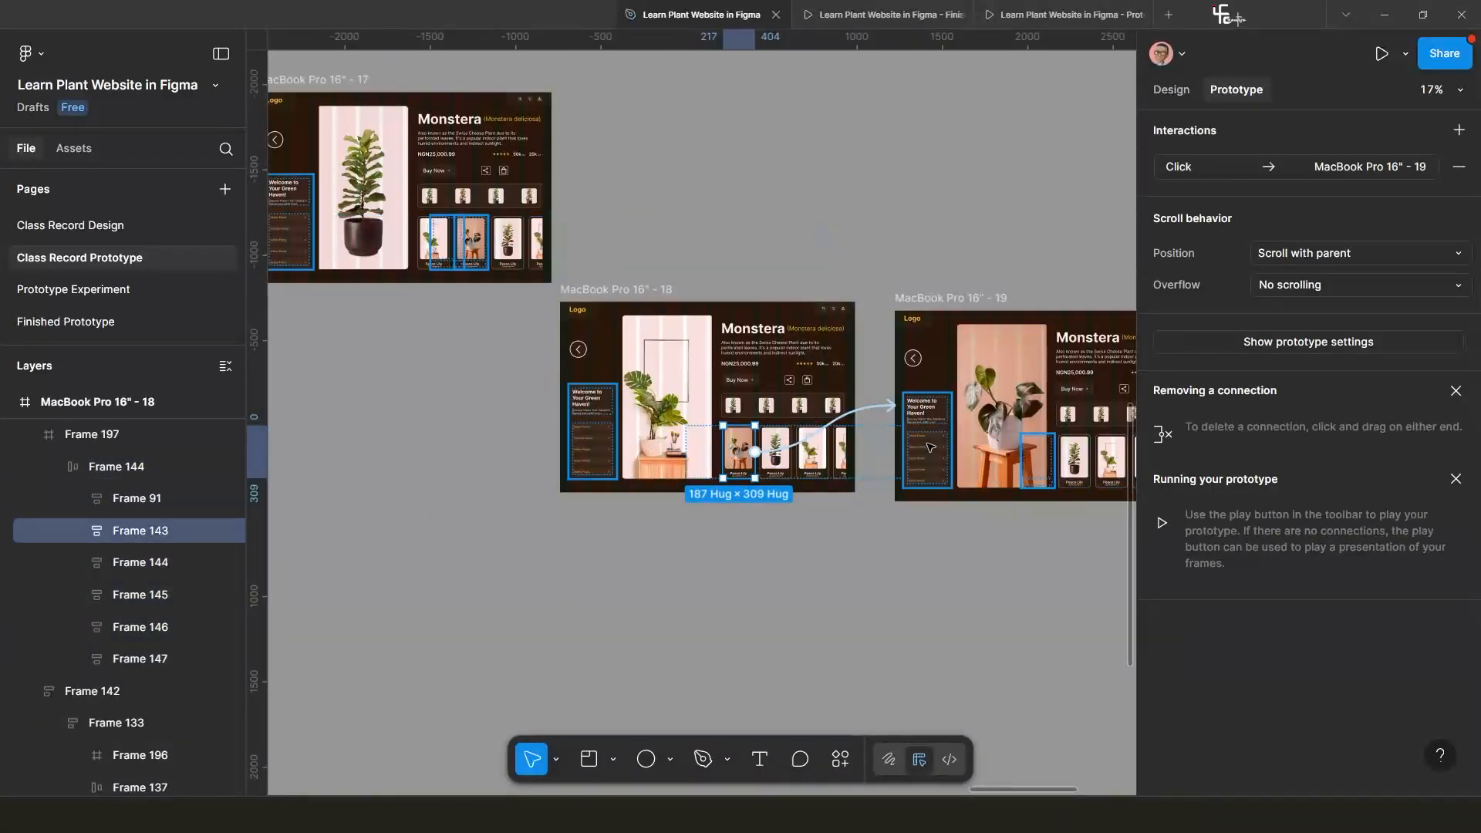
left_click_drag(966, 469, 760, 436)
left_click(665, 384)
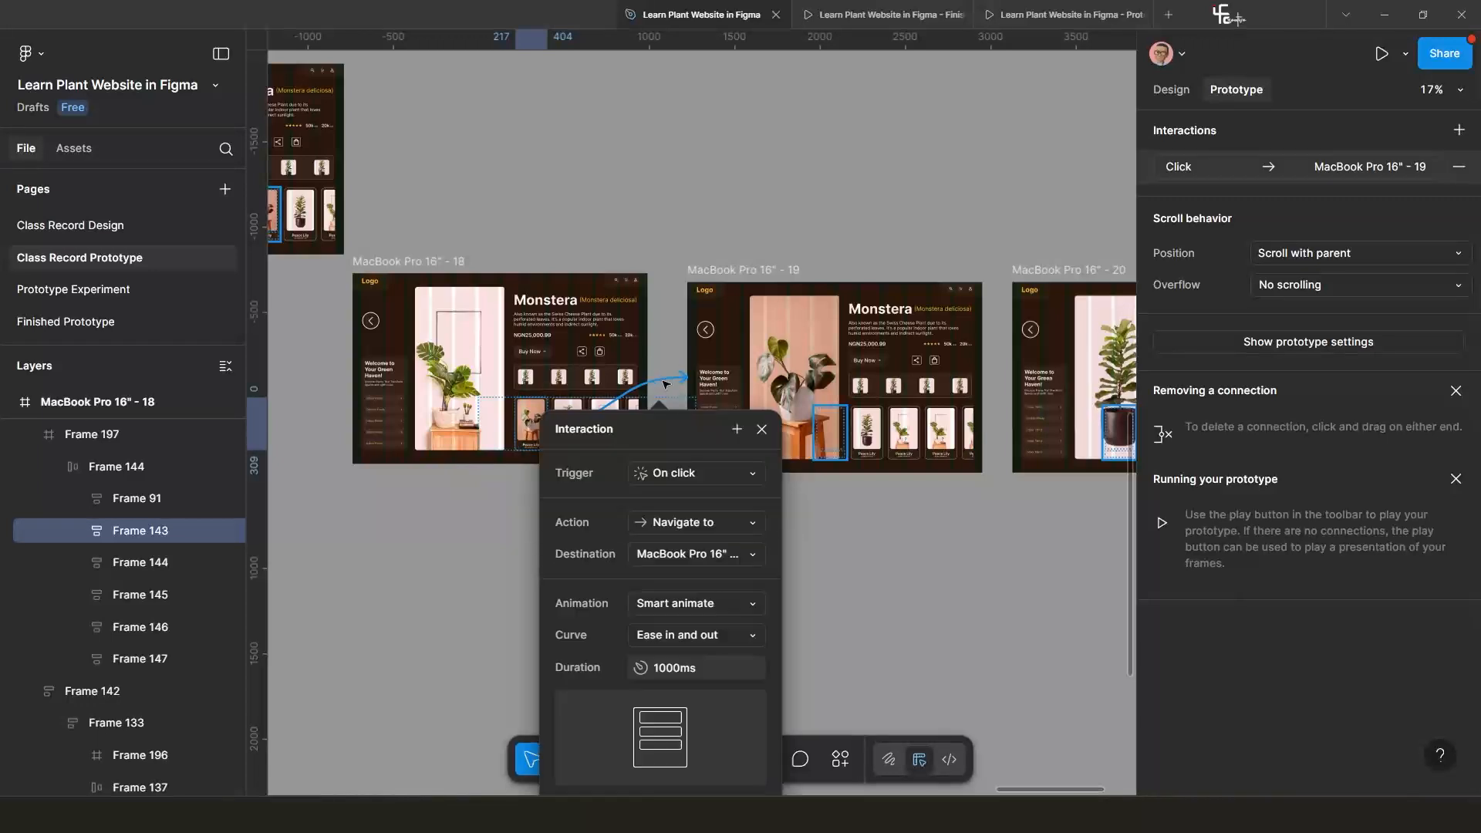
left_click(668, 671)
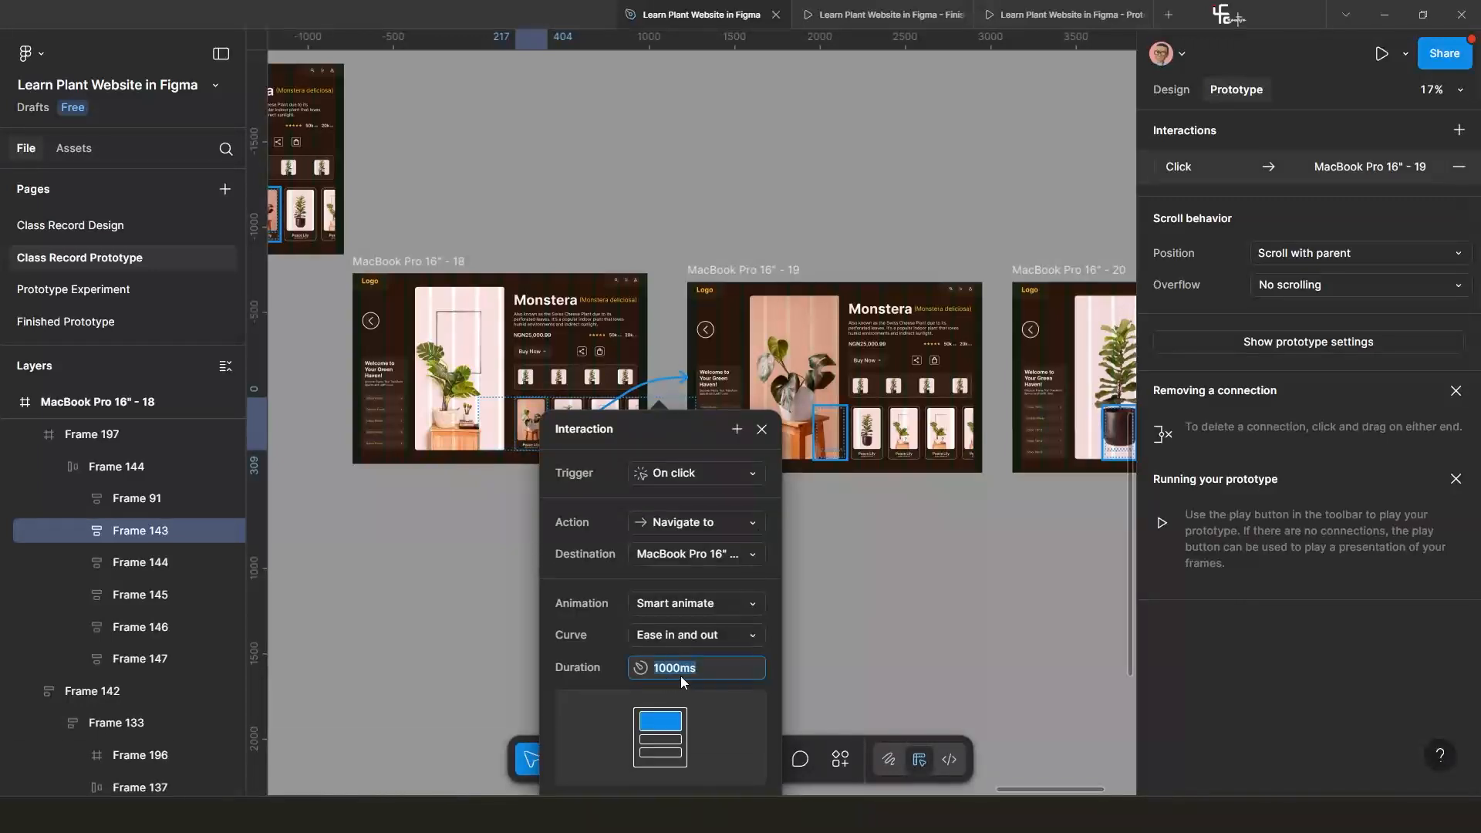
type("500")
key("Return")
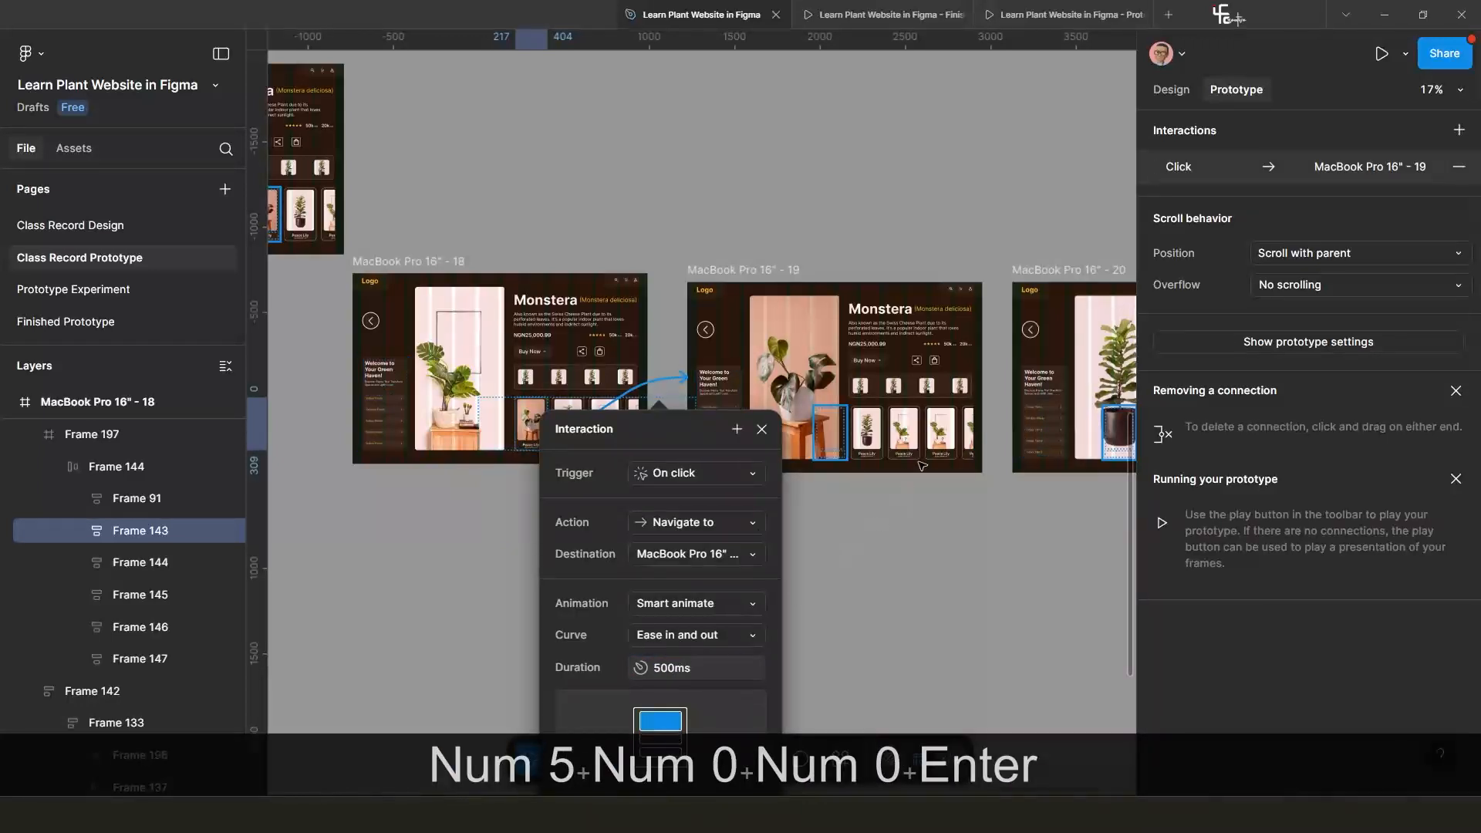
Link plant card Frame 144 in MacBook Pro 16" - 19 to MacBook Pro 16" - 20 on click with a 500 ms Smart animate.
scroll(909, 482, "down", 1)
left_click_drag(907, 496, 802, 436)
left_click(775, 414)
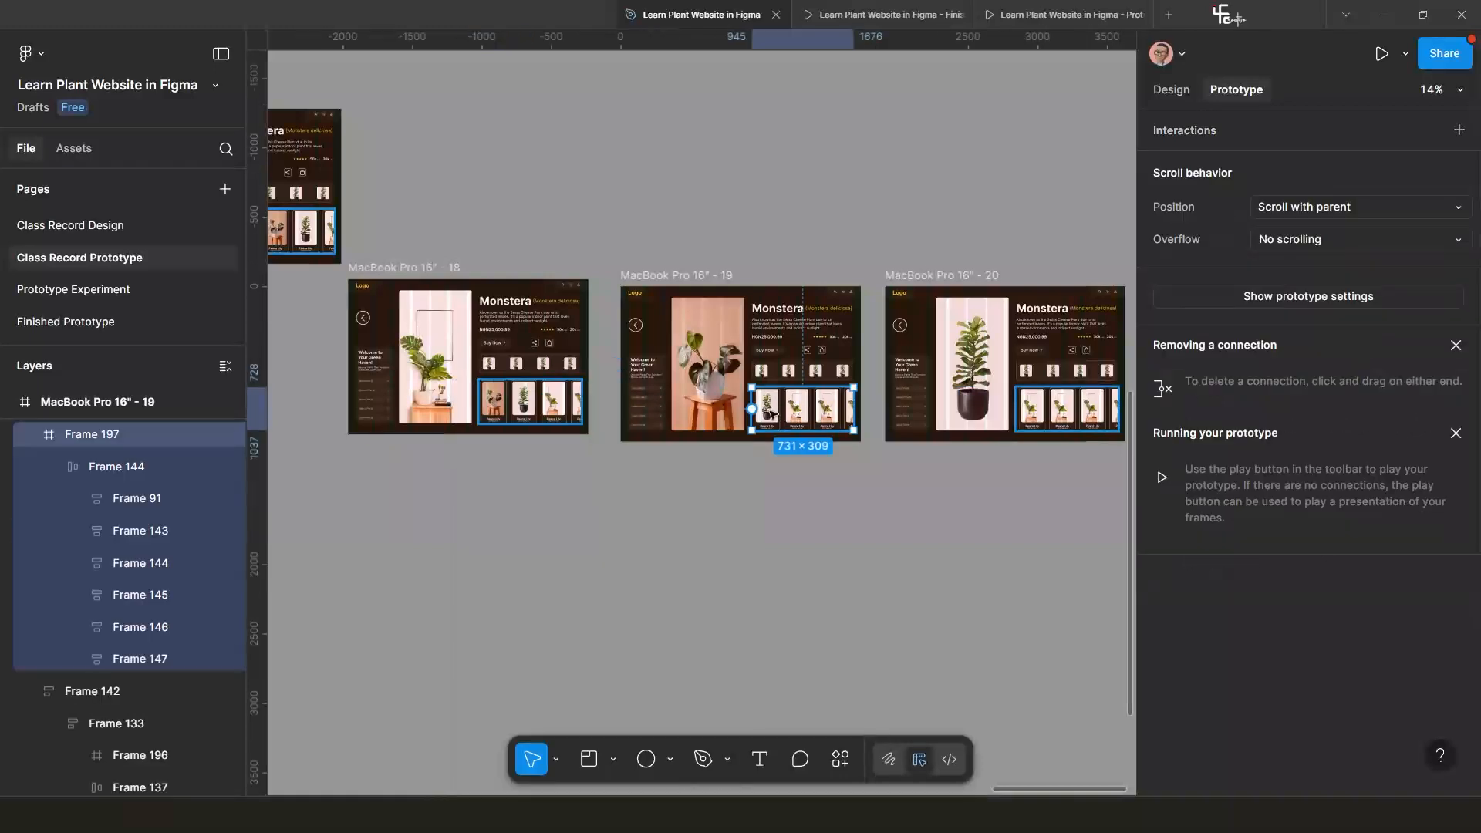
left_click(772, 414)
left_click(772, 415)
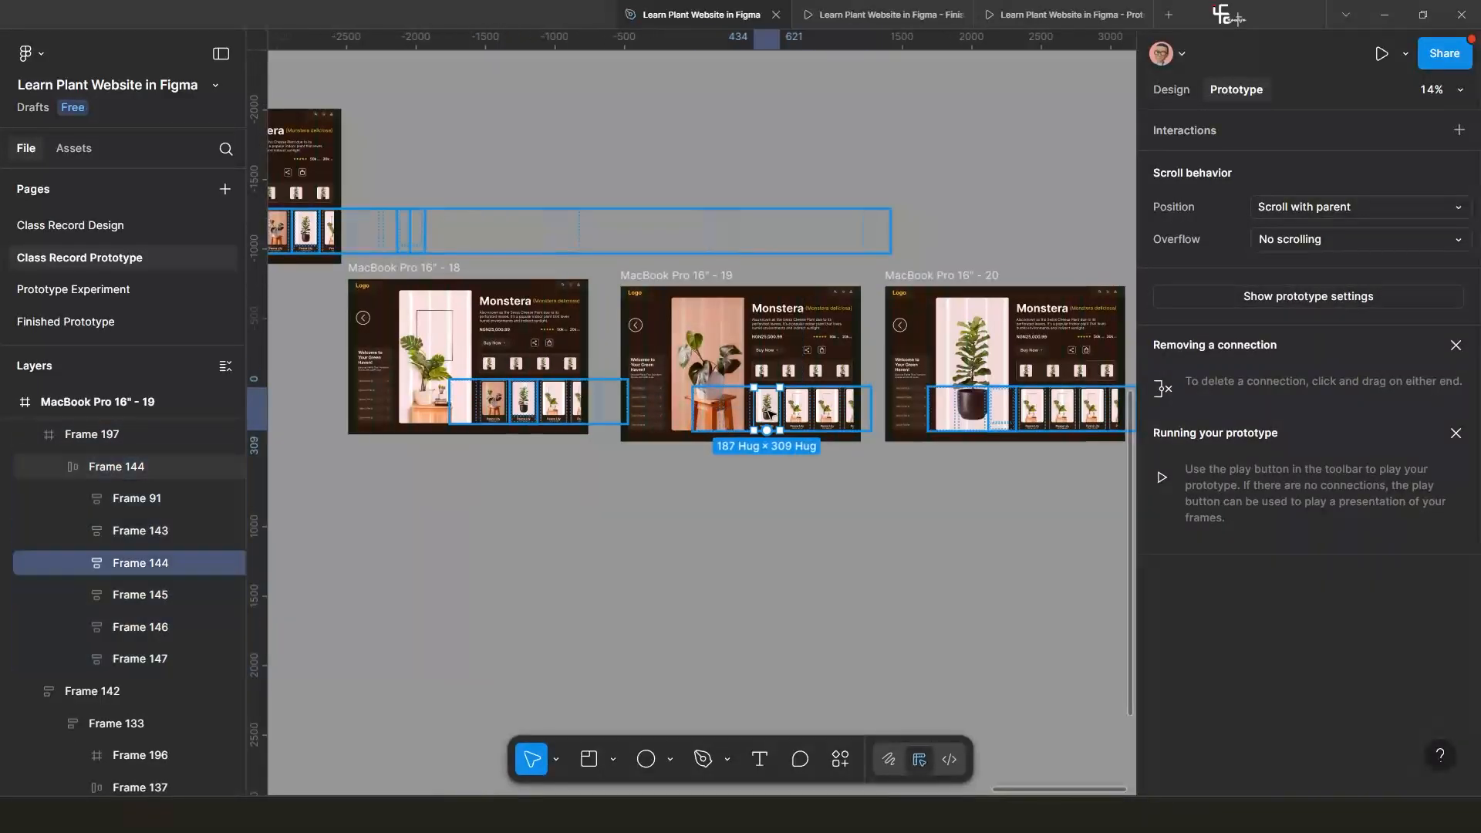
left_click_drag(769, 430, 1020, 408)
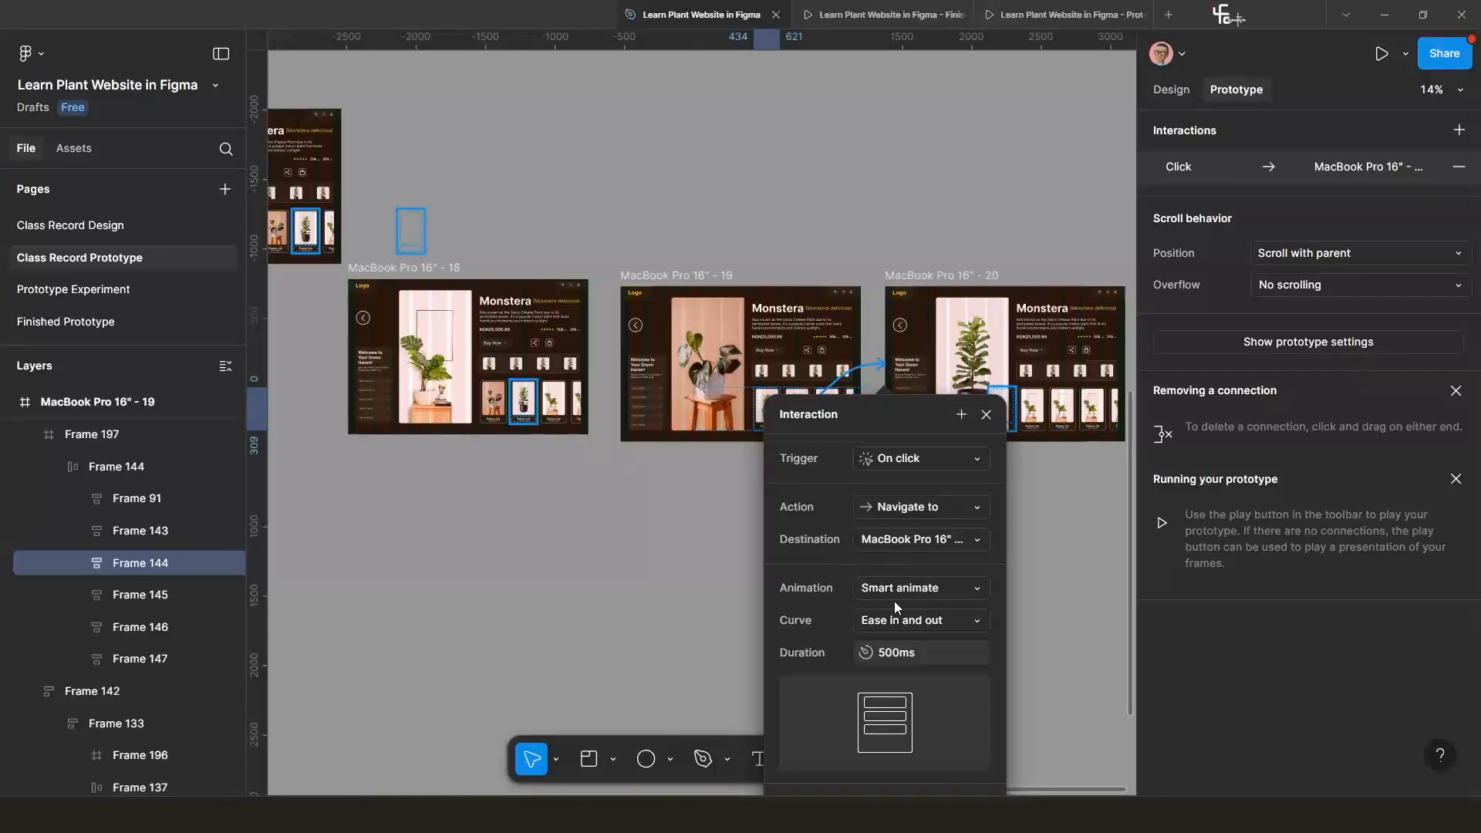
left_click(986, 415)
Preview the prototype from MacBook Pro 16" - 15, try the carousel arrow, and open the product page through the Spider Plant card.
scroll(731, 494, "down", 5)
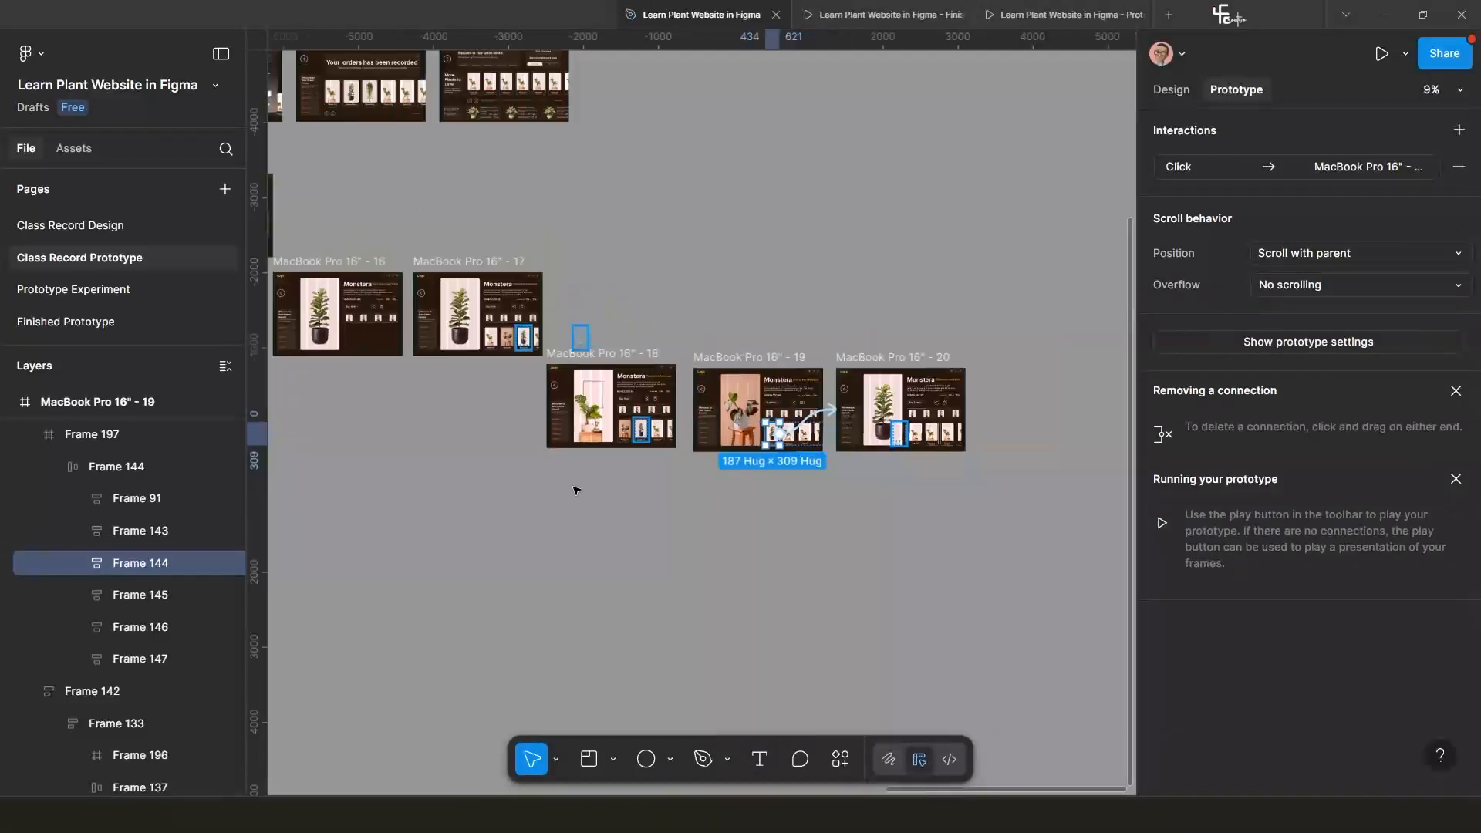
scroll(575, 490, "down", 5)
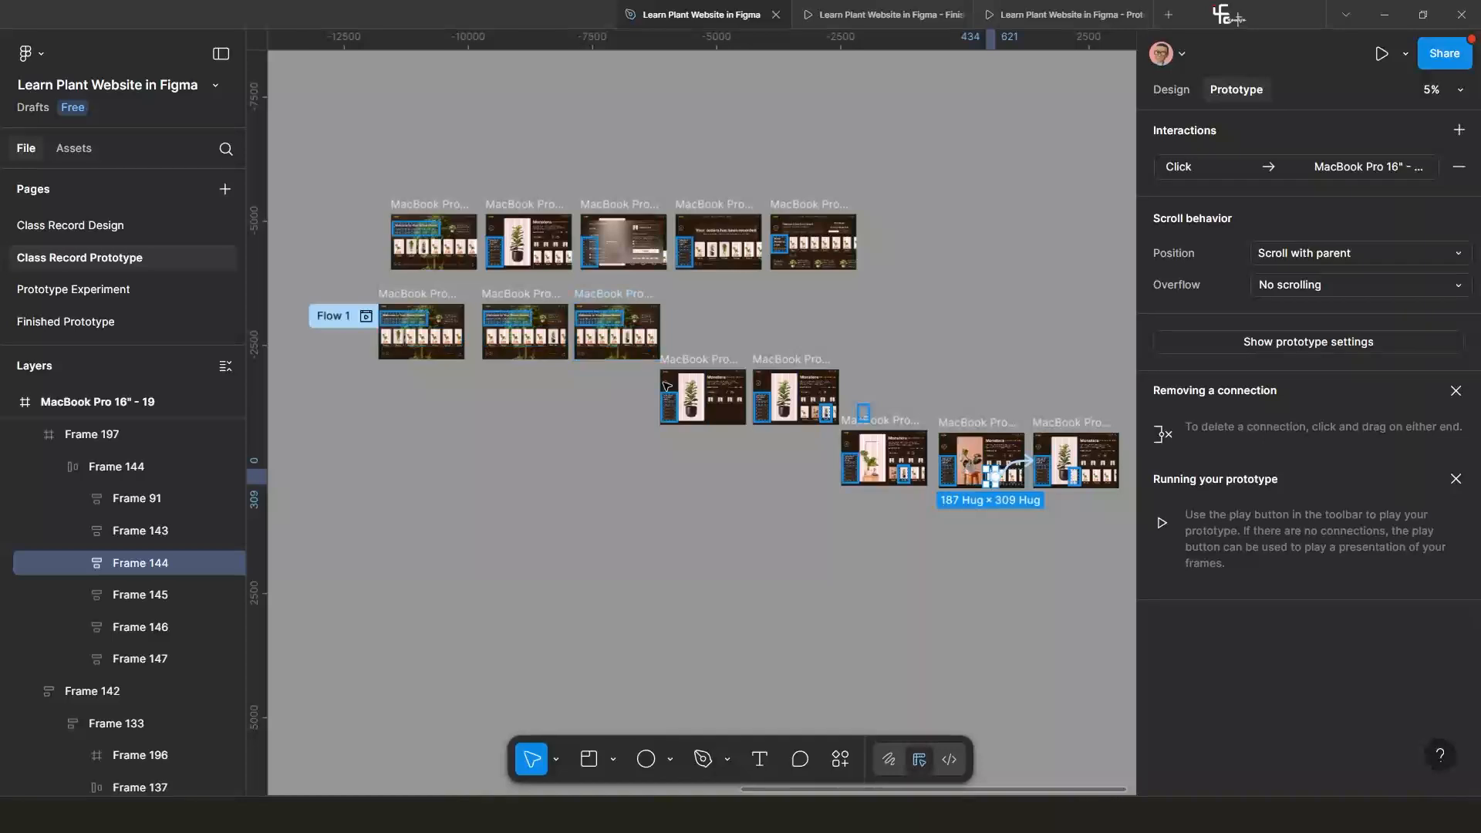
left_click(594, 324)
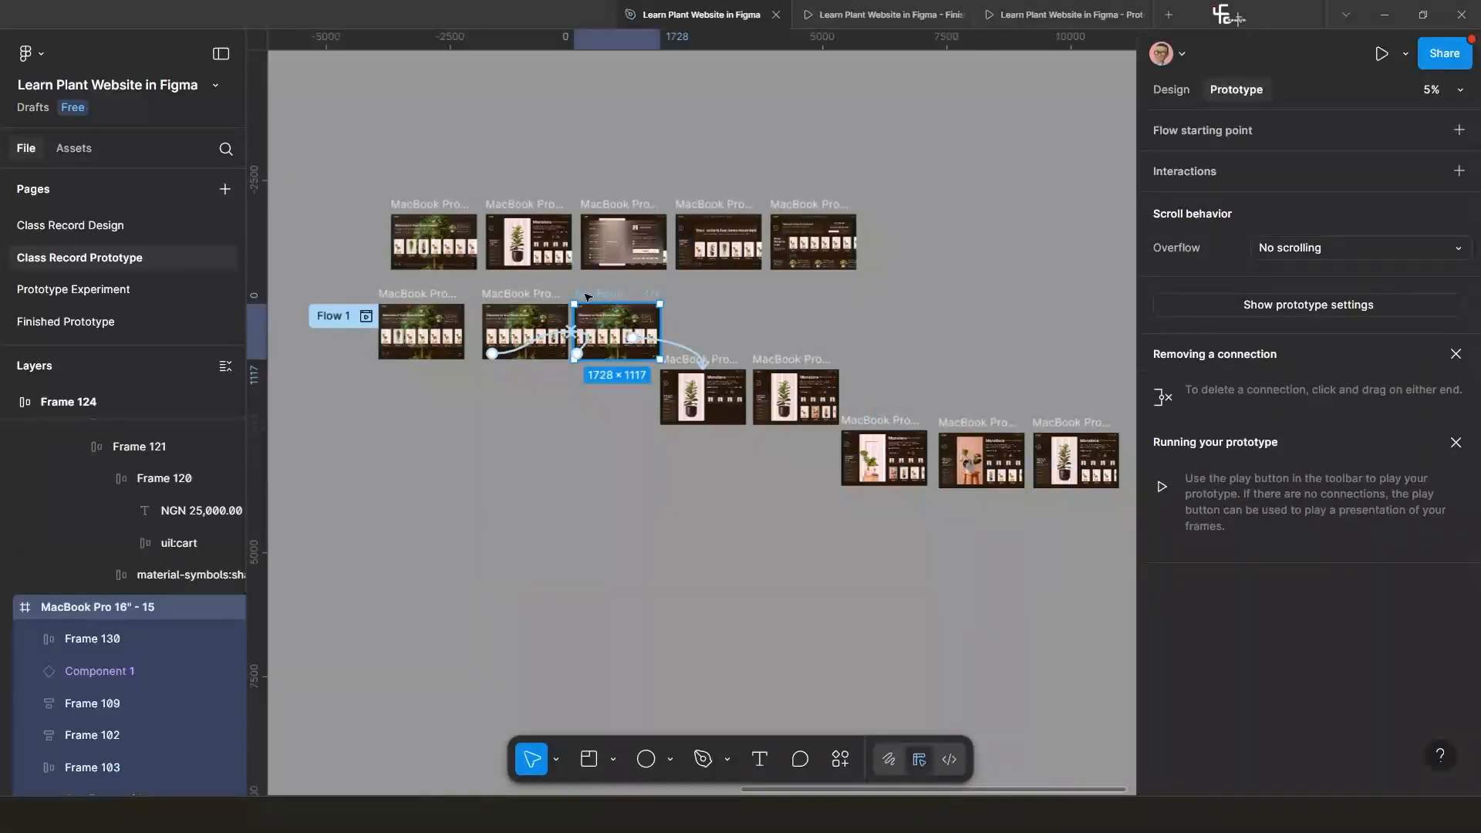
key("shift")
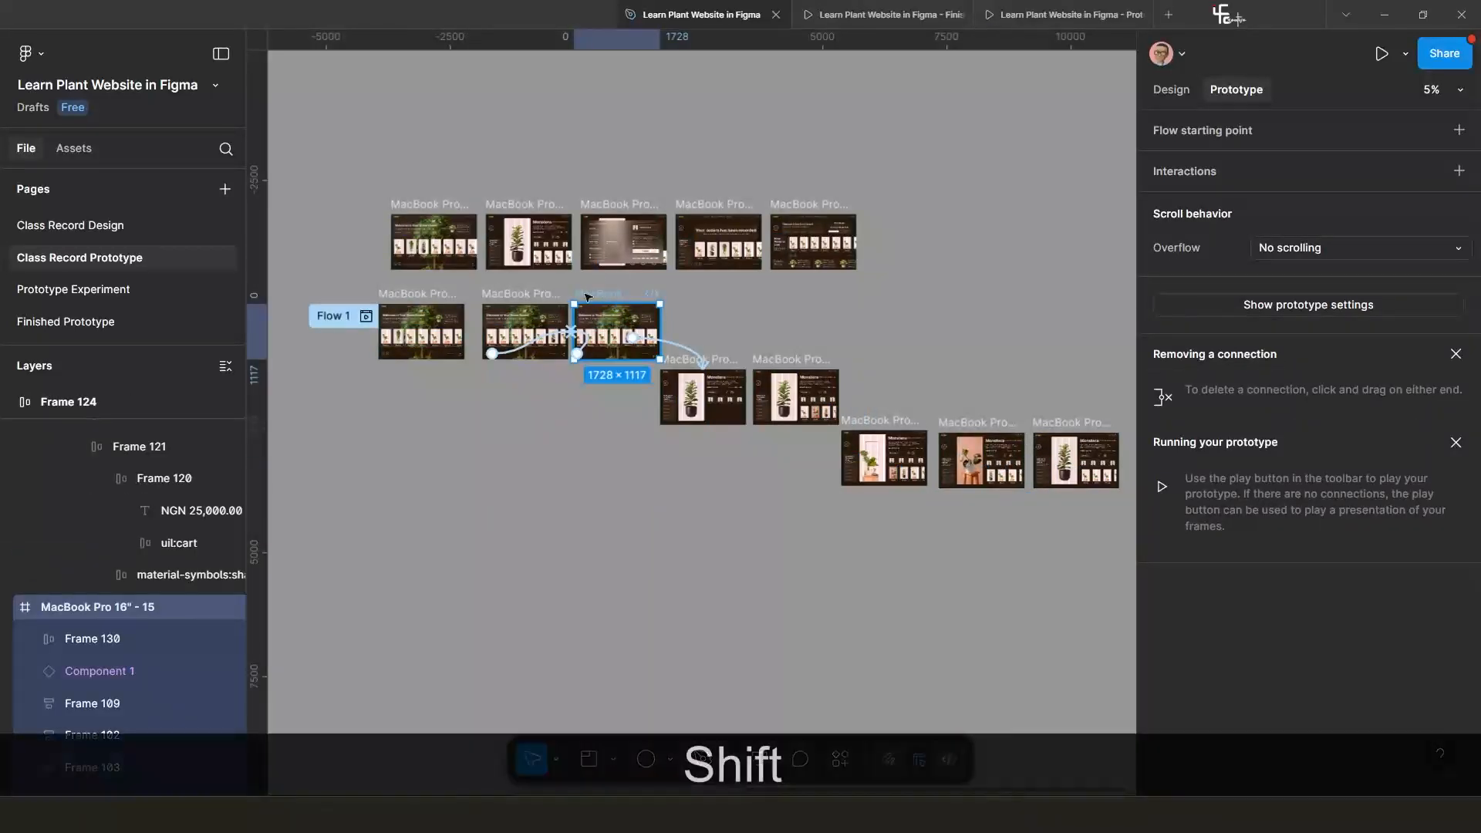
key("shift+space")
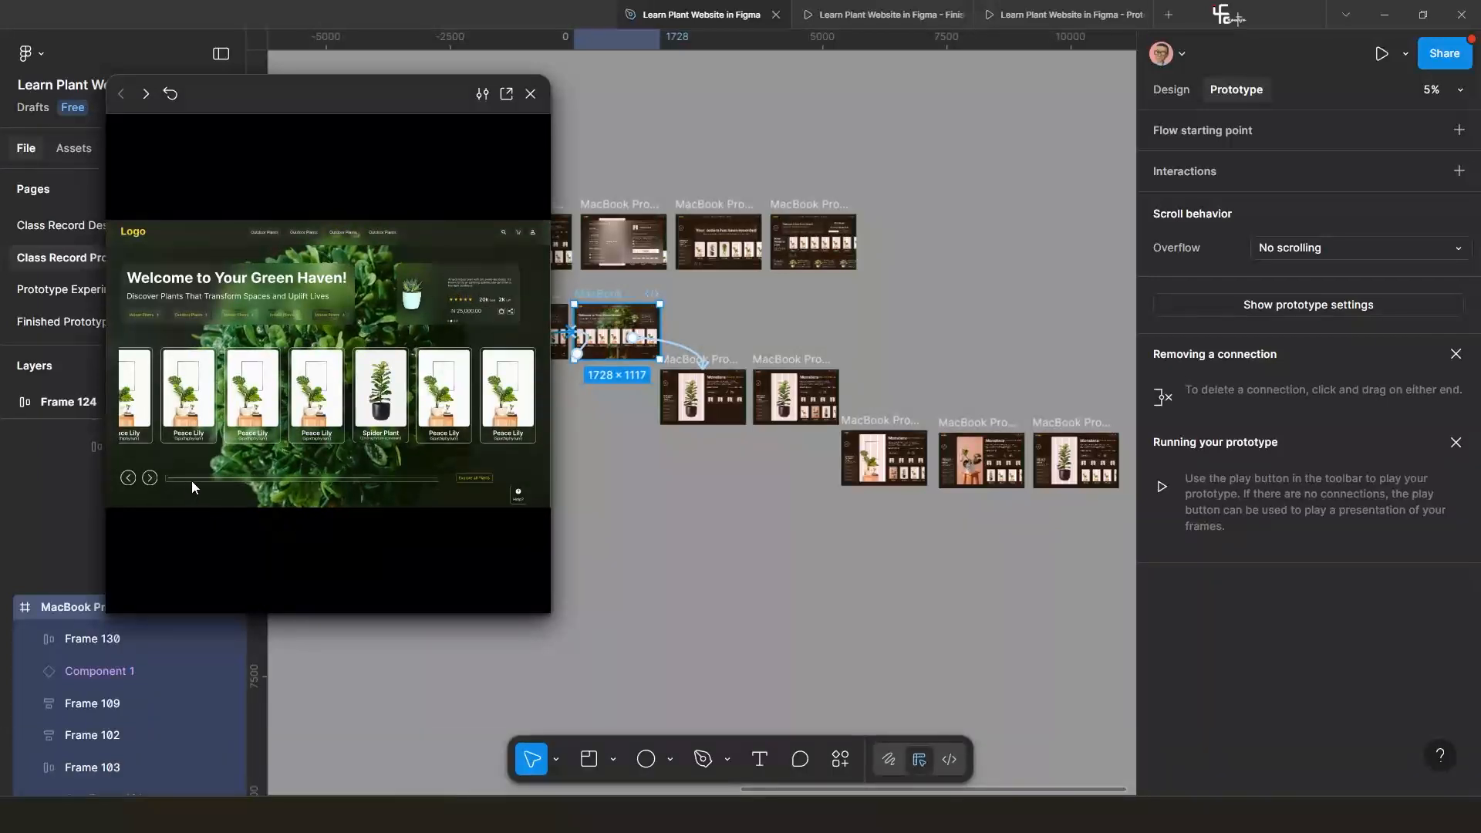
left_click(151, 478)
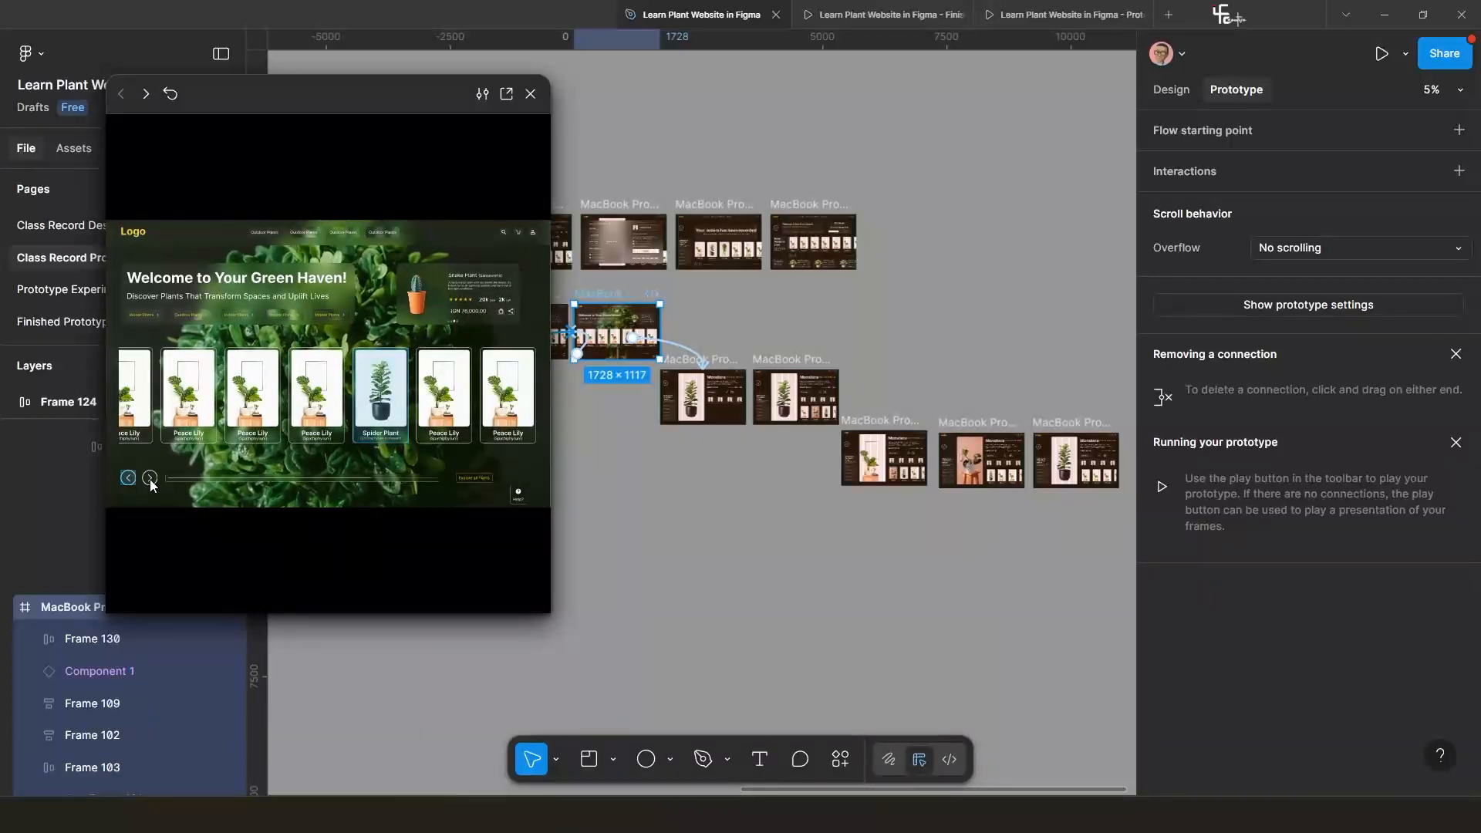
left_click(381, 391)
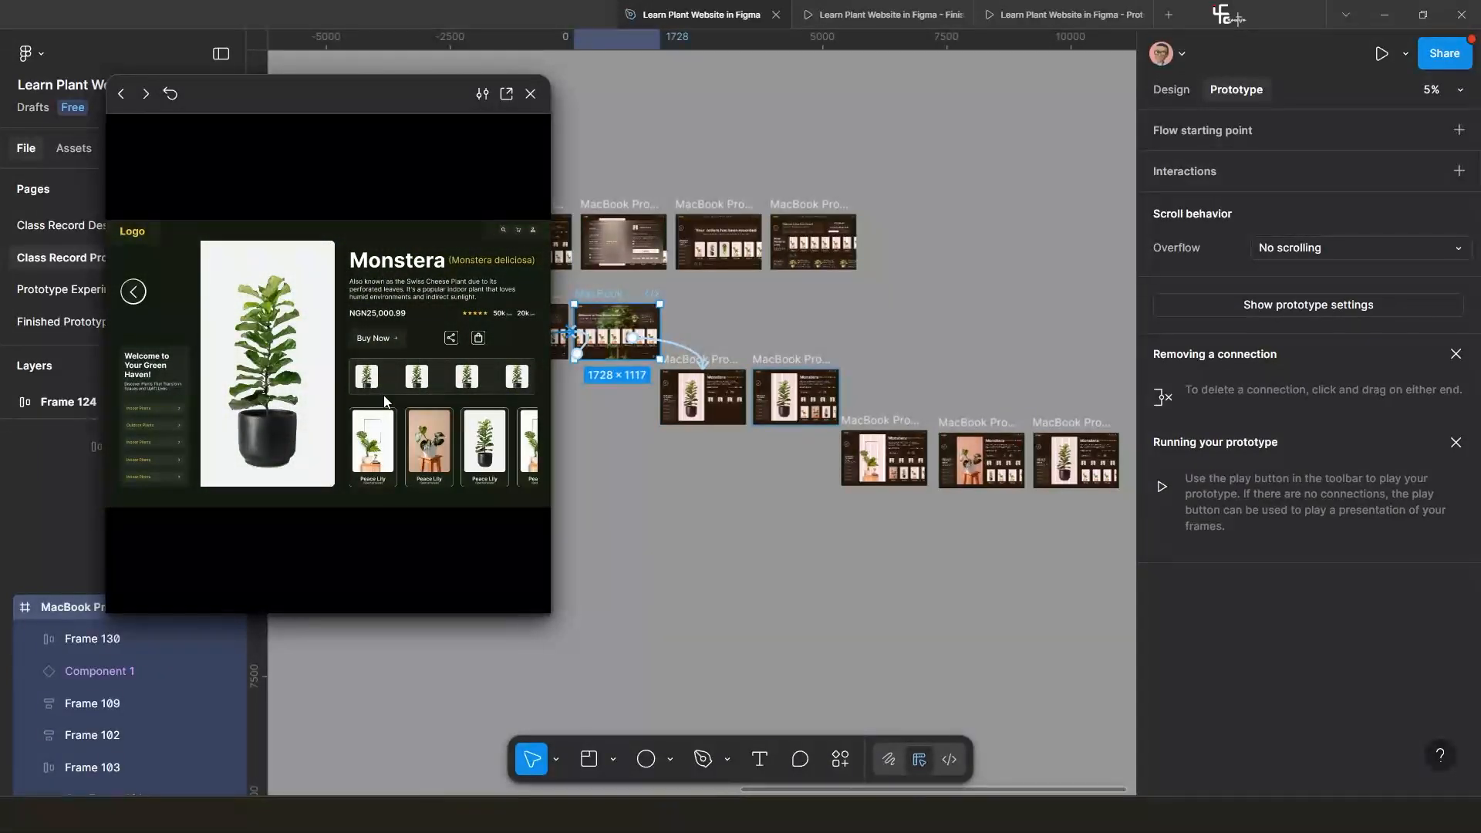
Test the first plant card's transition on each product screen through to MacBook Pro 16" - 20, and close the preview.
left_click(371, 455)
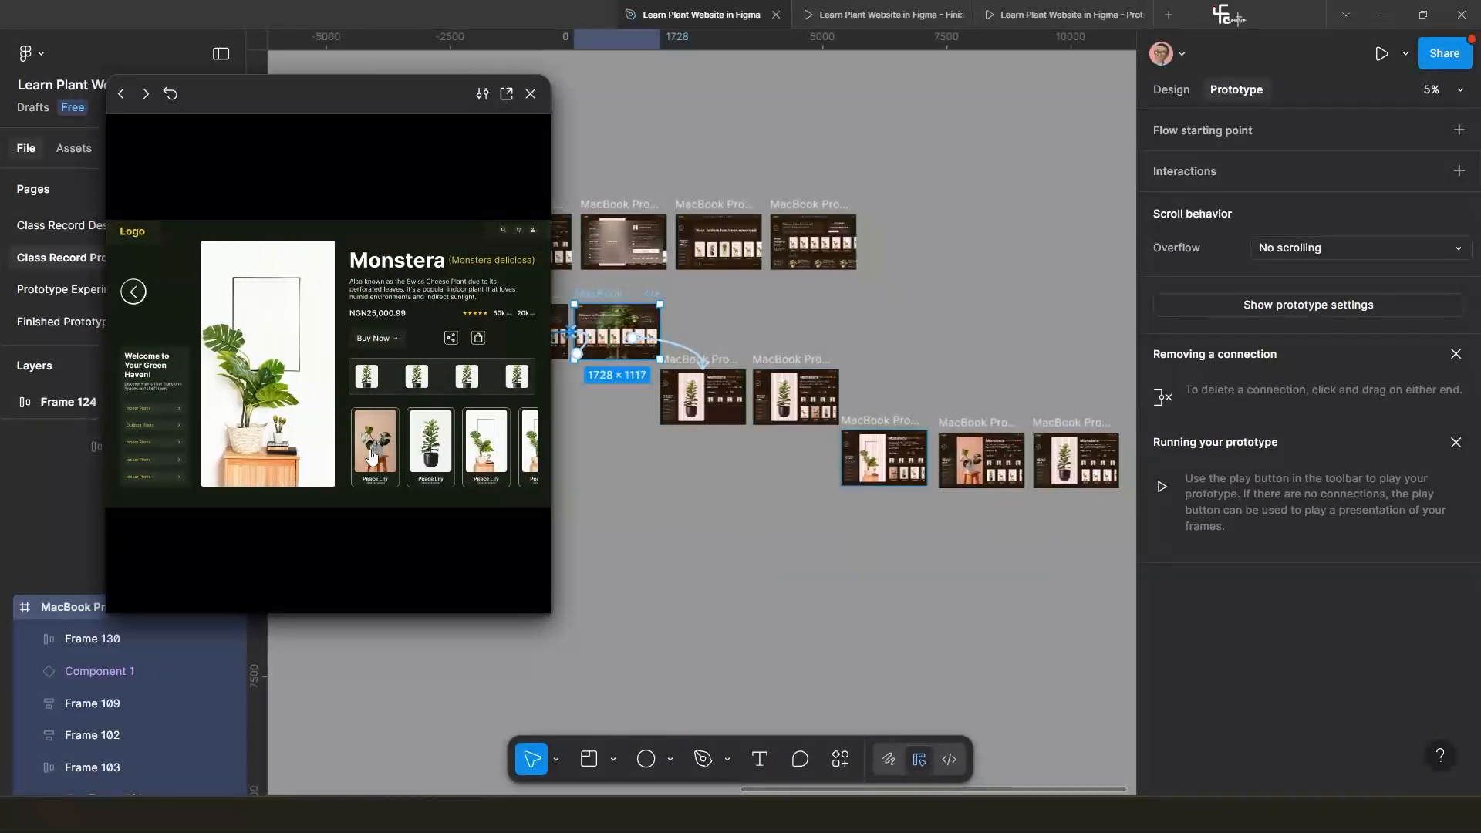
left_click(379, 455)
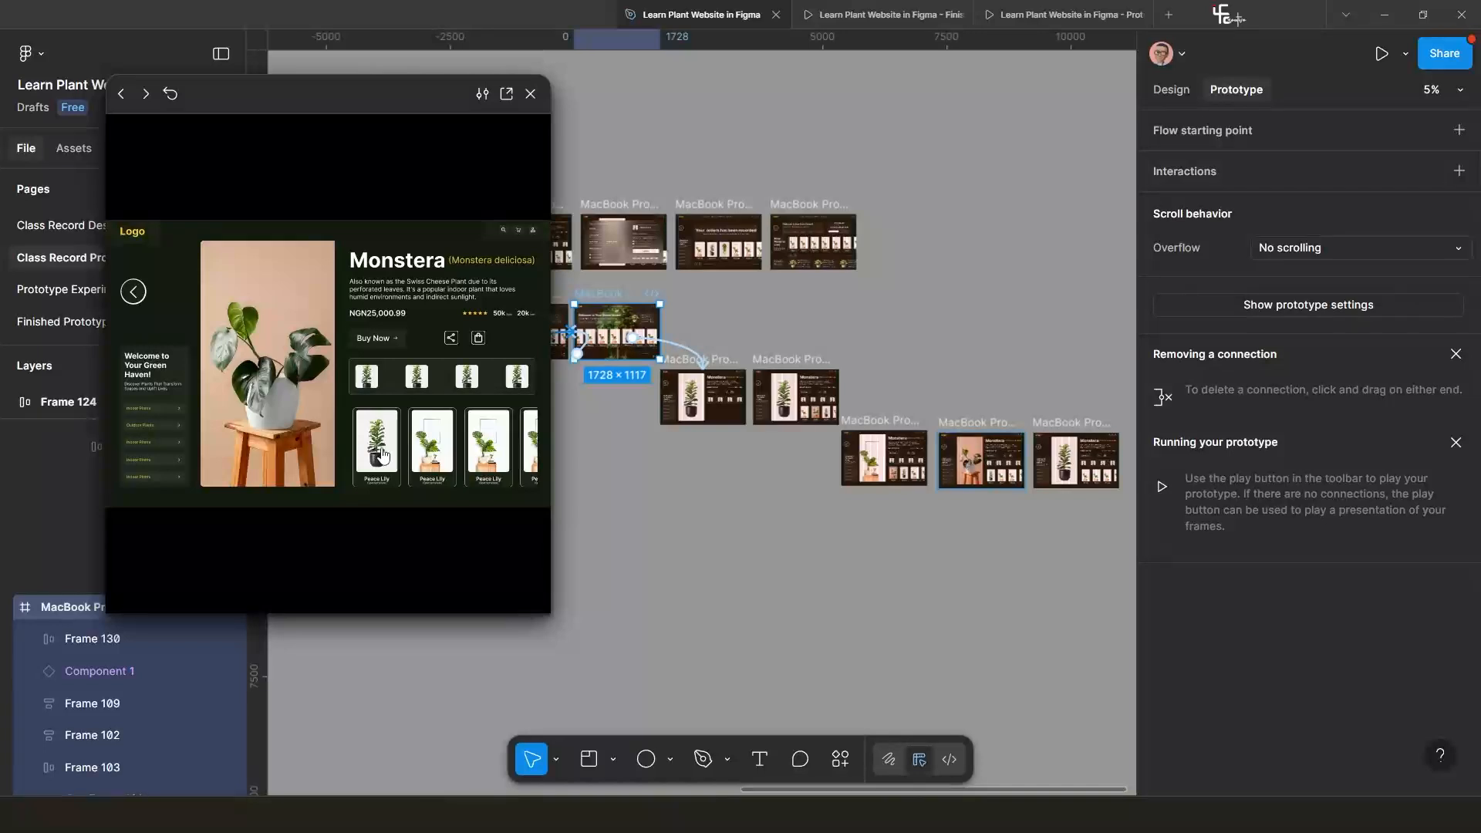
left_click(381, 455)
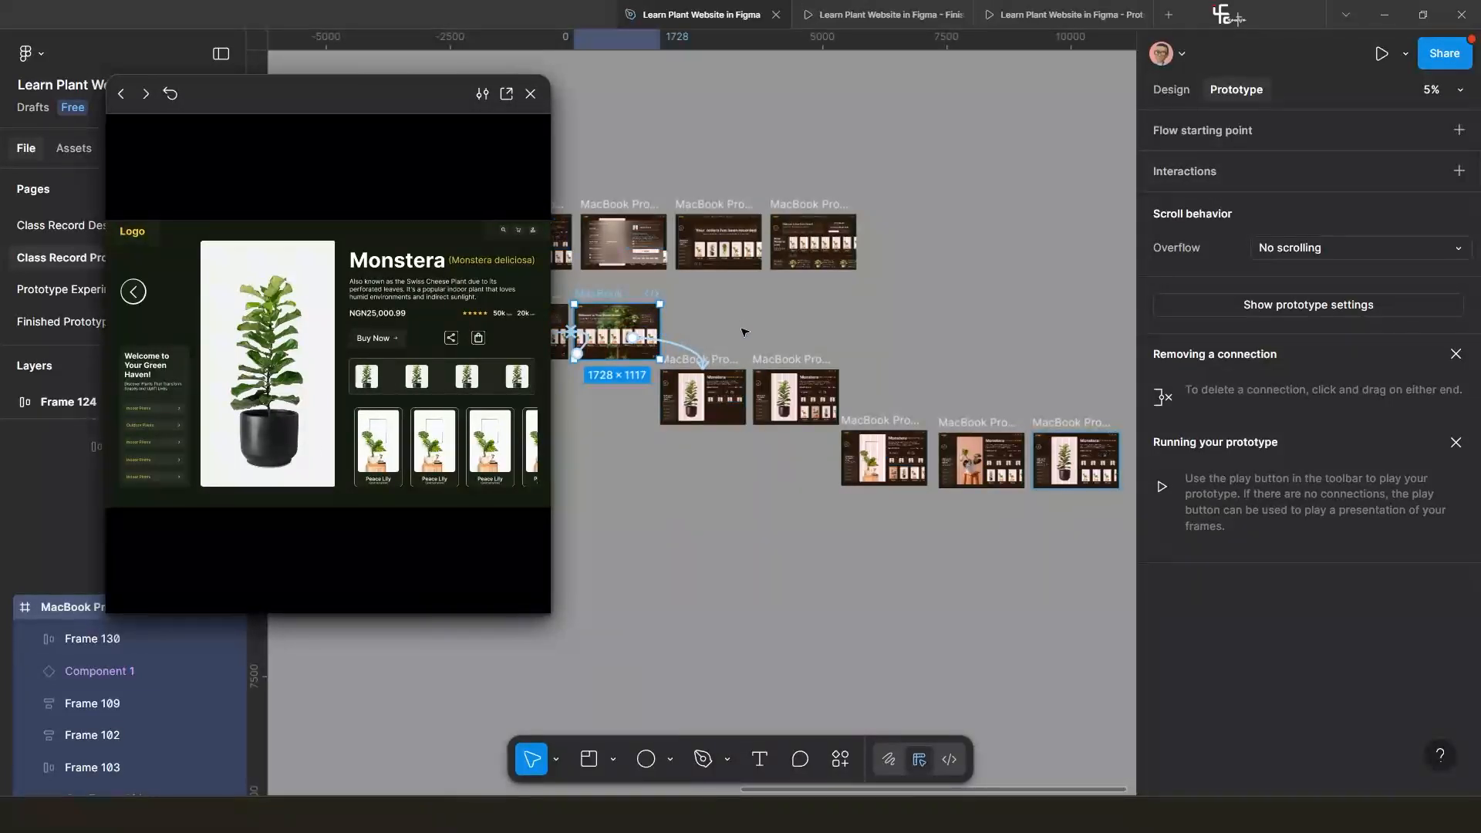
scroll(744, 331, "down", 1)
scroll(731, 419, "up", 1)
scroll(772, 409, "up", 2)
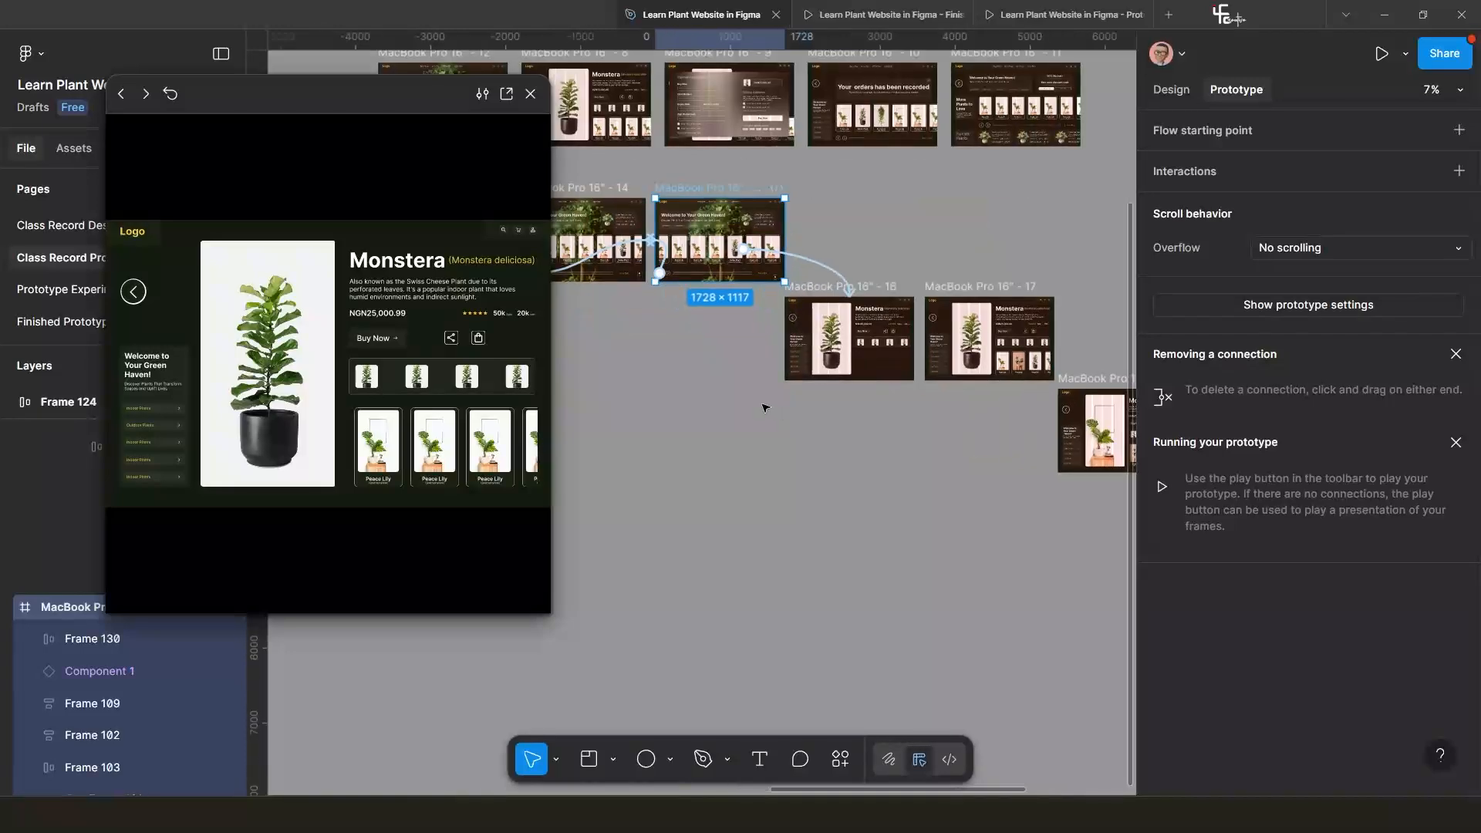
scroll(566, 286, "up", 1)
left_click(530, 94)
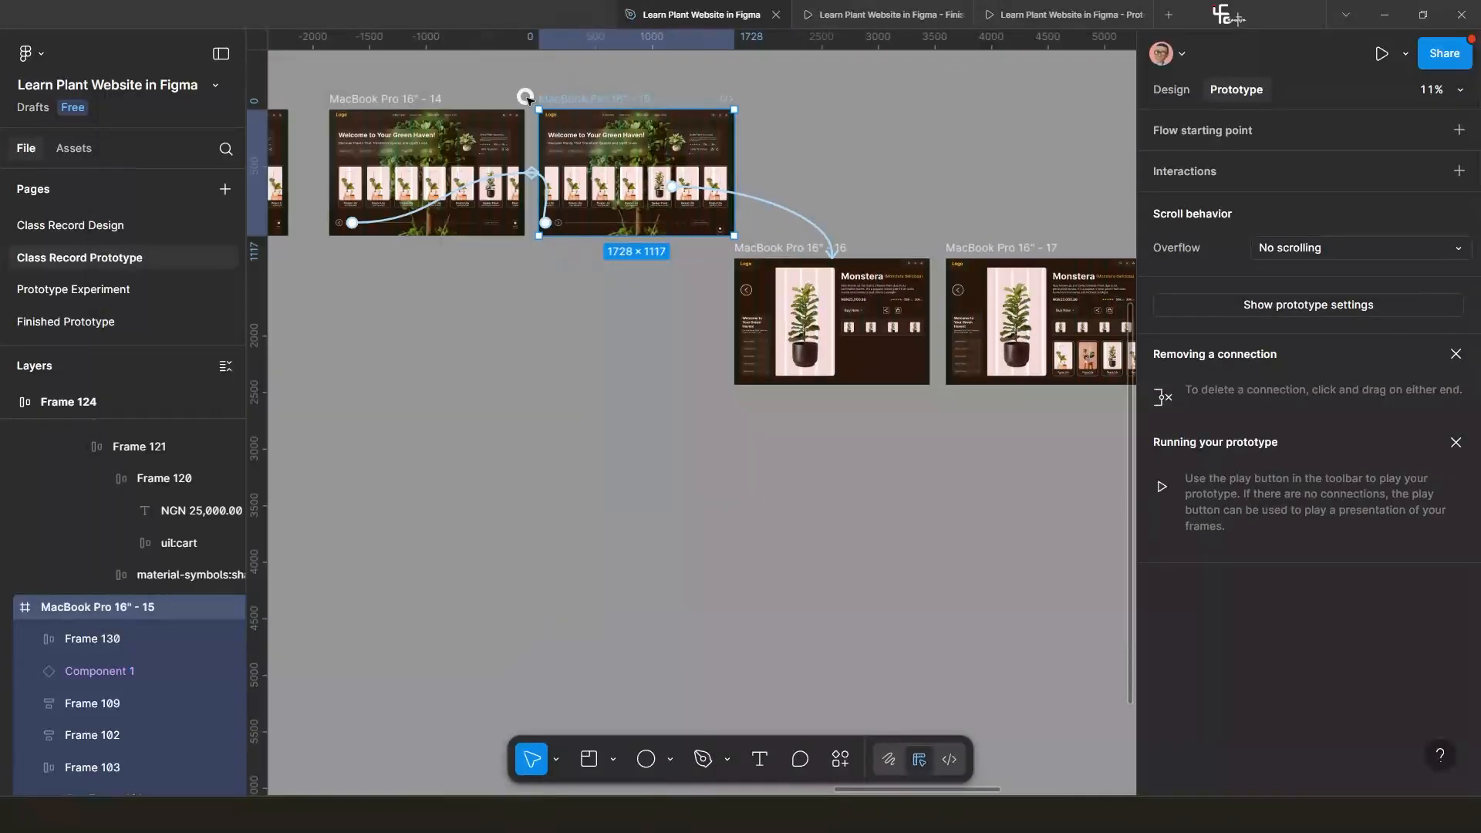
In MacBook Pro 16" - 18, move the product text stack Frame 194 up inside Frame 196 to Y -340, on the first Peace Lily text.
scroll(502, 379, "up", 2)
scroll(502, 380, "right", 5)
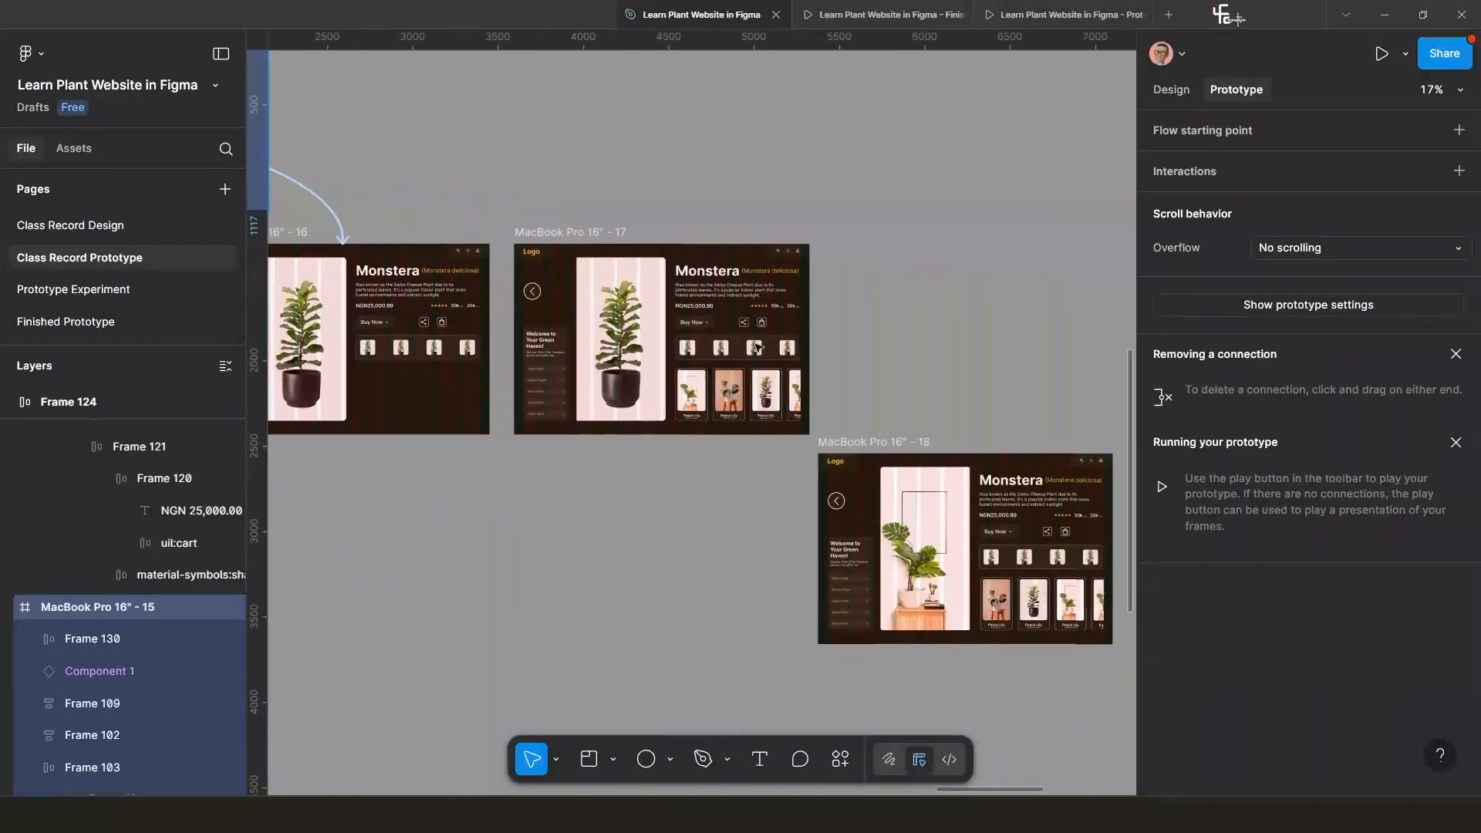
scroll(964, 561, "up", 2)
scroll(965, 561, "right", 4)
scroll(965, 561, "down", 2)
scroll(777, 405, "up", 2)
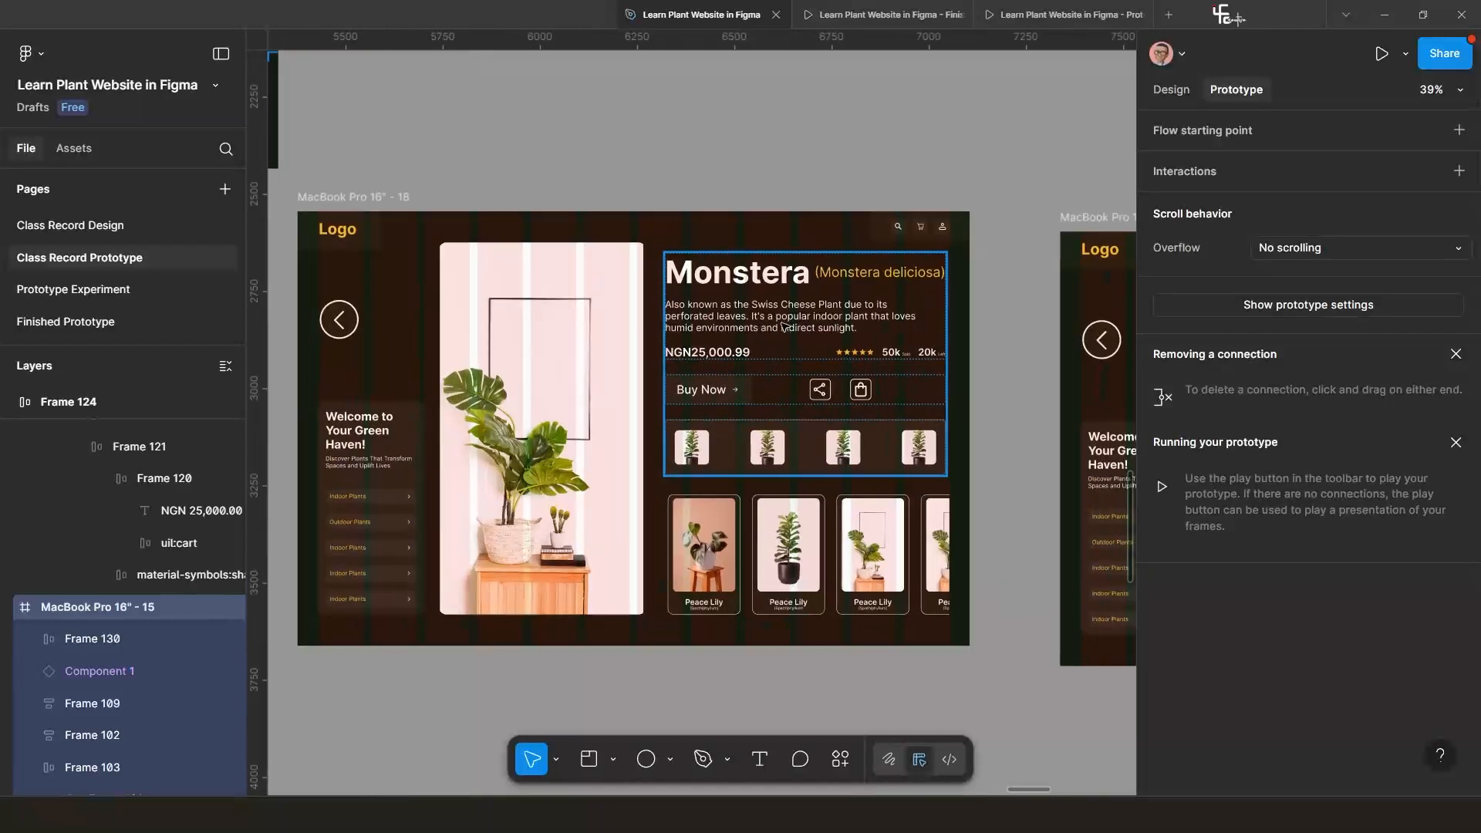
double_click(783, 315)
double_click(783, 314)
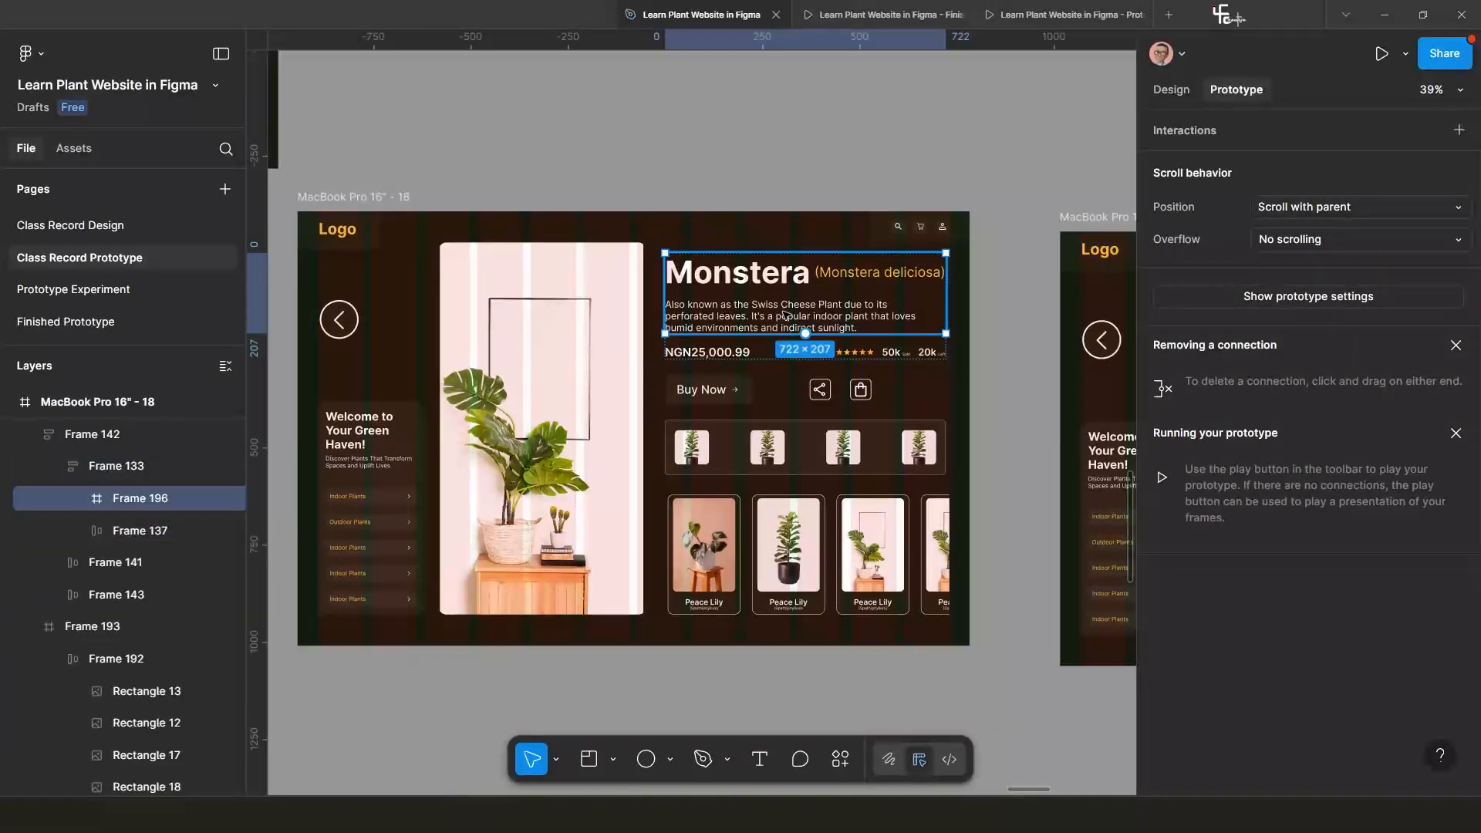
left_click(1172, 90)
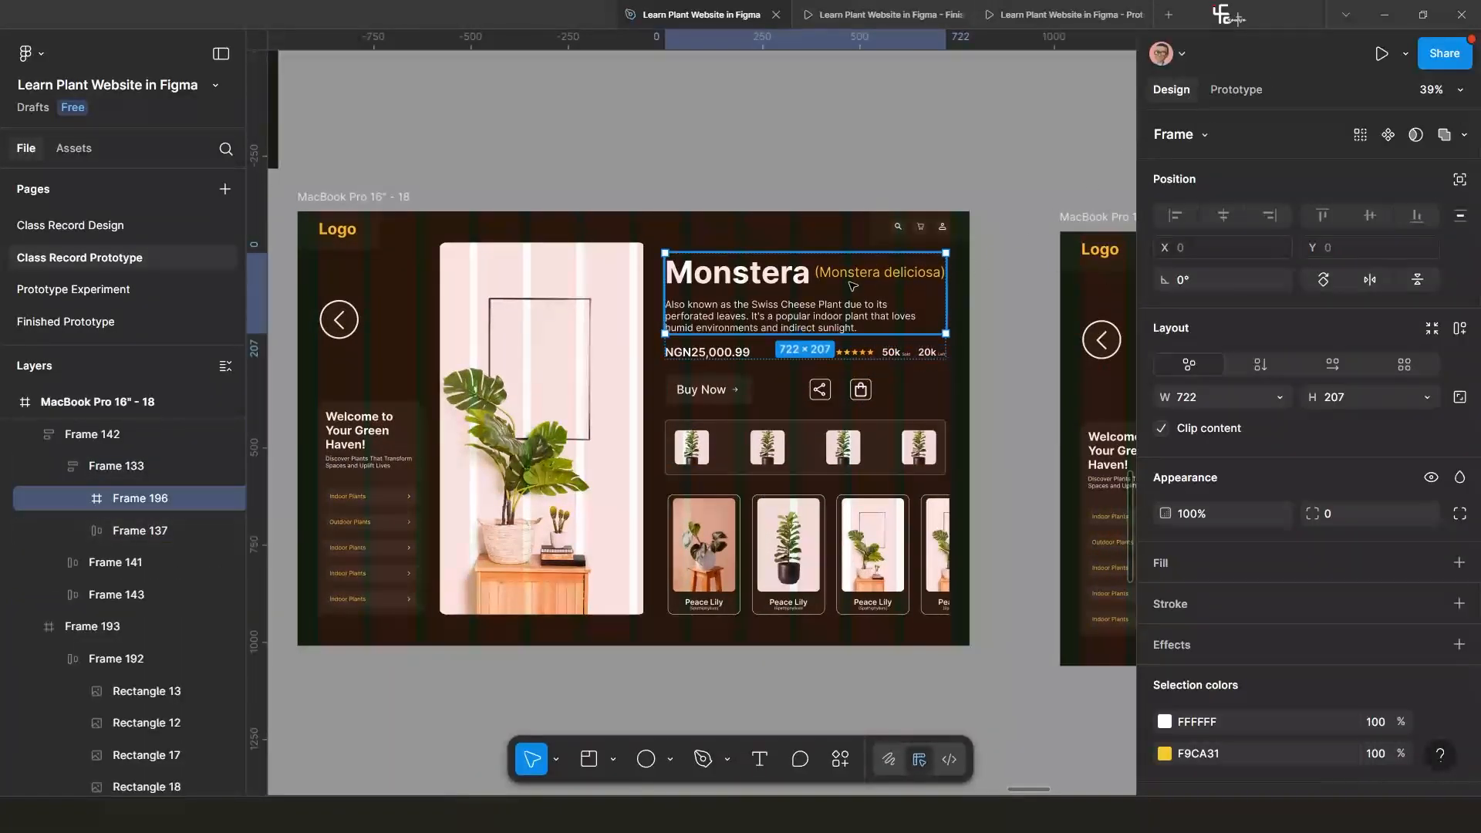
key("shift+a")
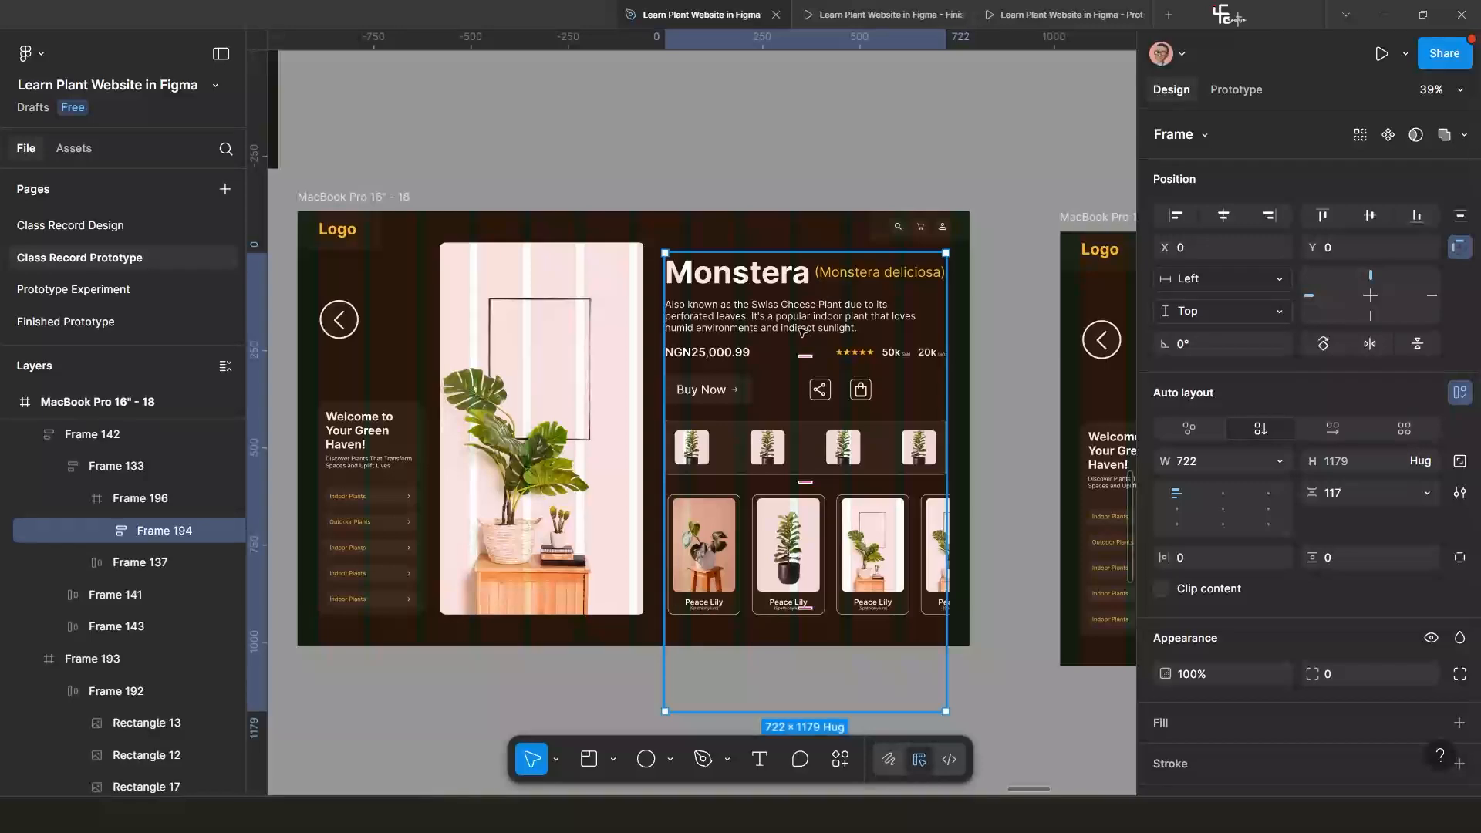
scroll(802, 334, "down", 5)
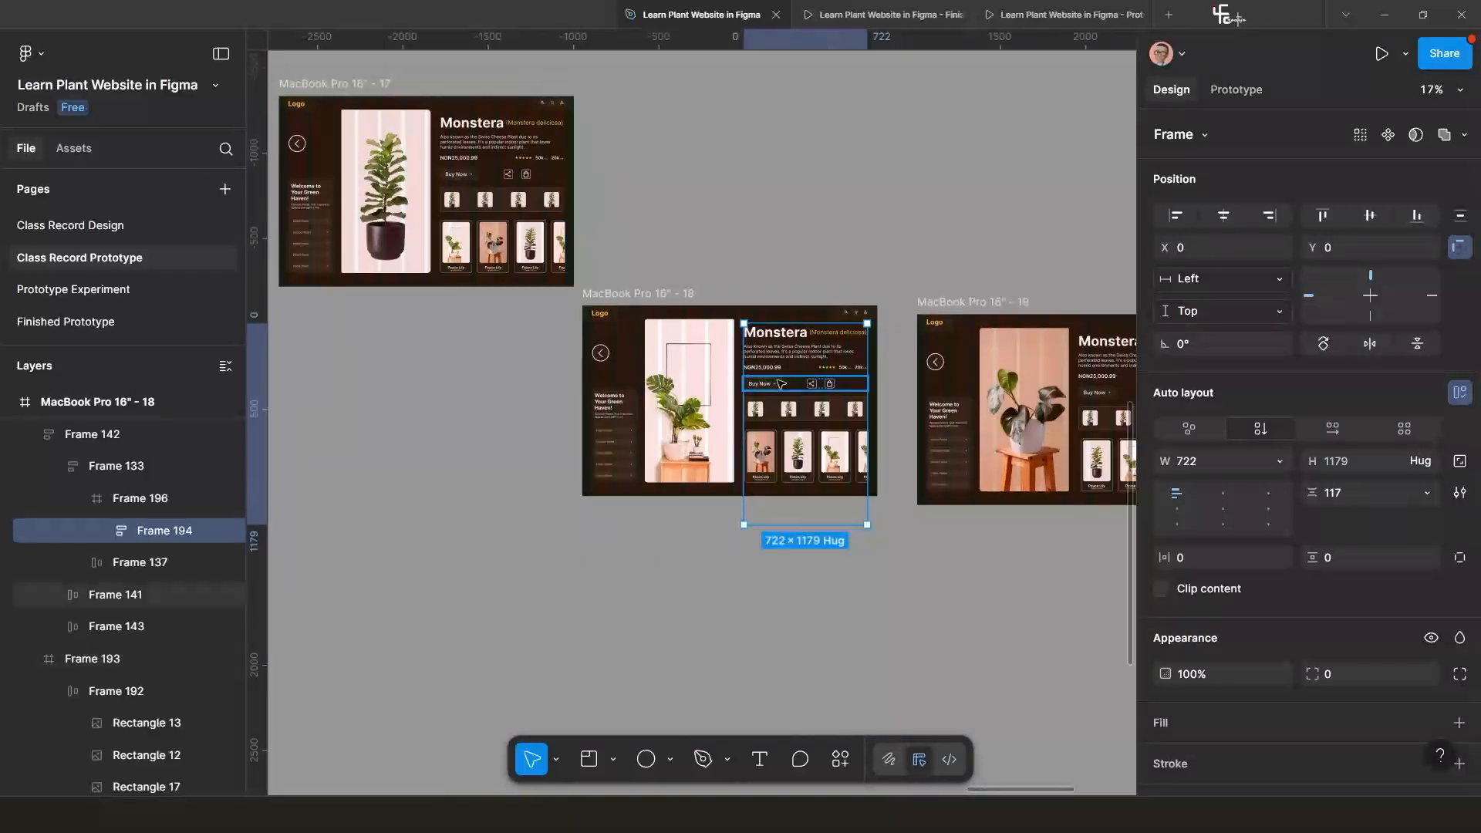
scroll(781, 333, "up", 3)
key("shift+Up")
key("shift+Up")
key("shift+Up")
key("shift+Up")
key("shift+Up")
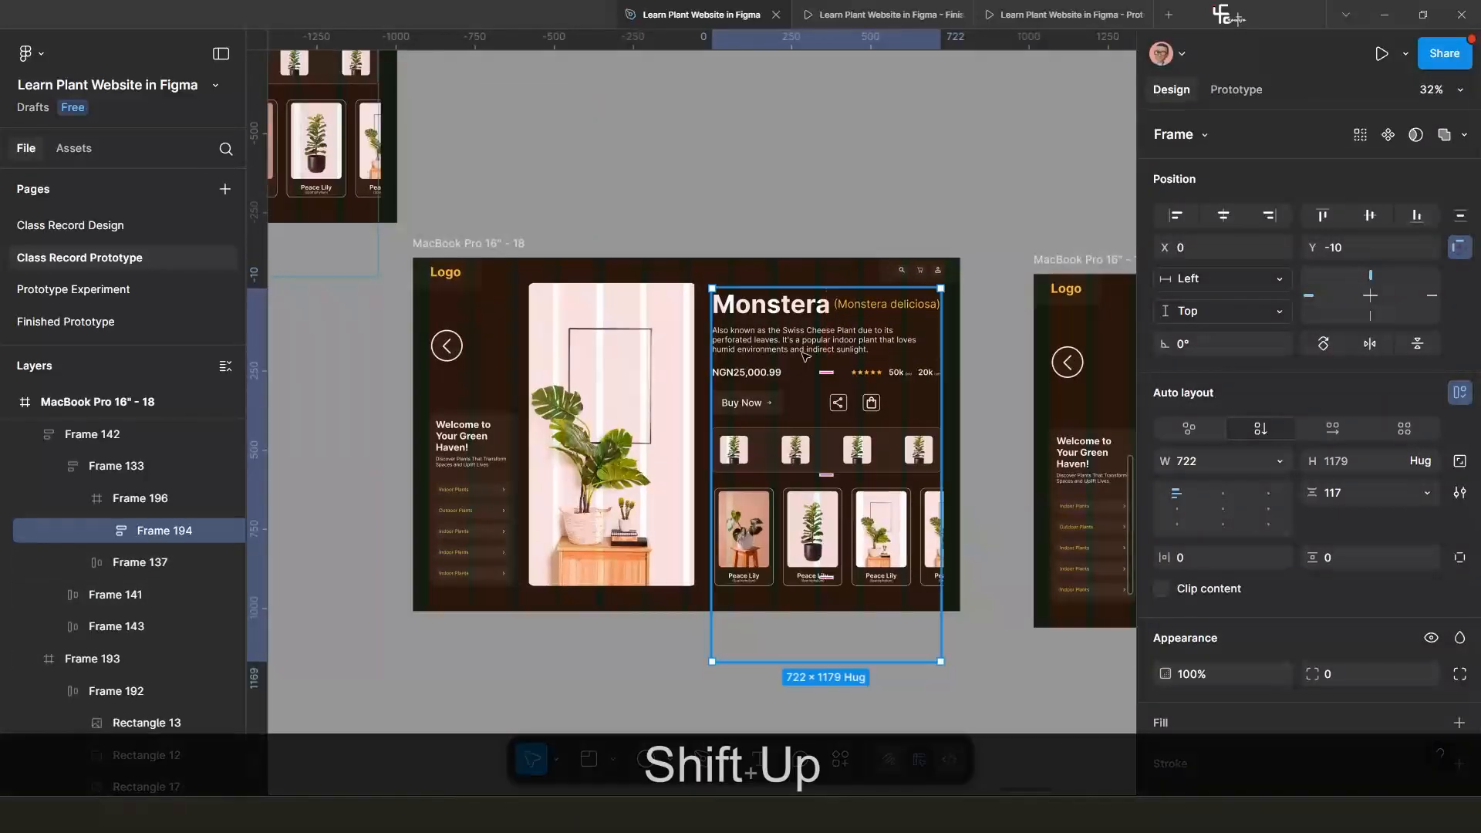
key("shift+Up")
key("shift+Up")
key("shift+Up")
key("shift+Up")
key("shift+Up")
key("shift+Up")
key("shift+Up")
key("shift+Up")
key("shift+Up")
key("shift+Up")
key("shift+Up")
key("shift+Up")
key("shift+Up")
key("shift+Up")
key("shift+Up")
key("shift+Up")
key("shift+Up")
key("shift+Up")
key("shift+Up")
key("shift+Up")
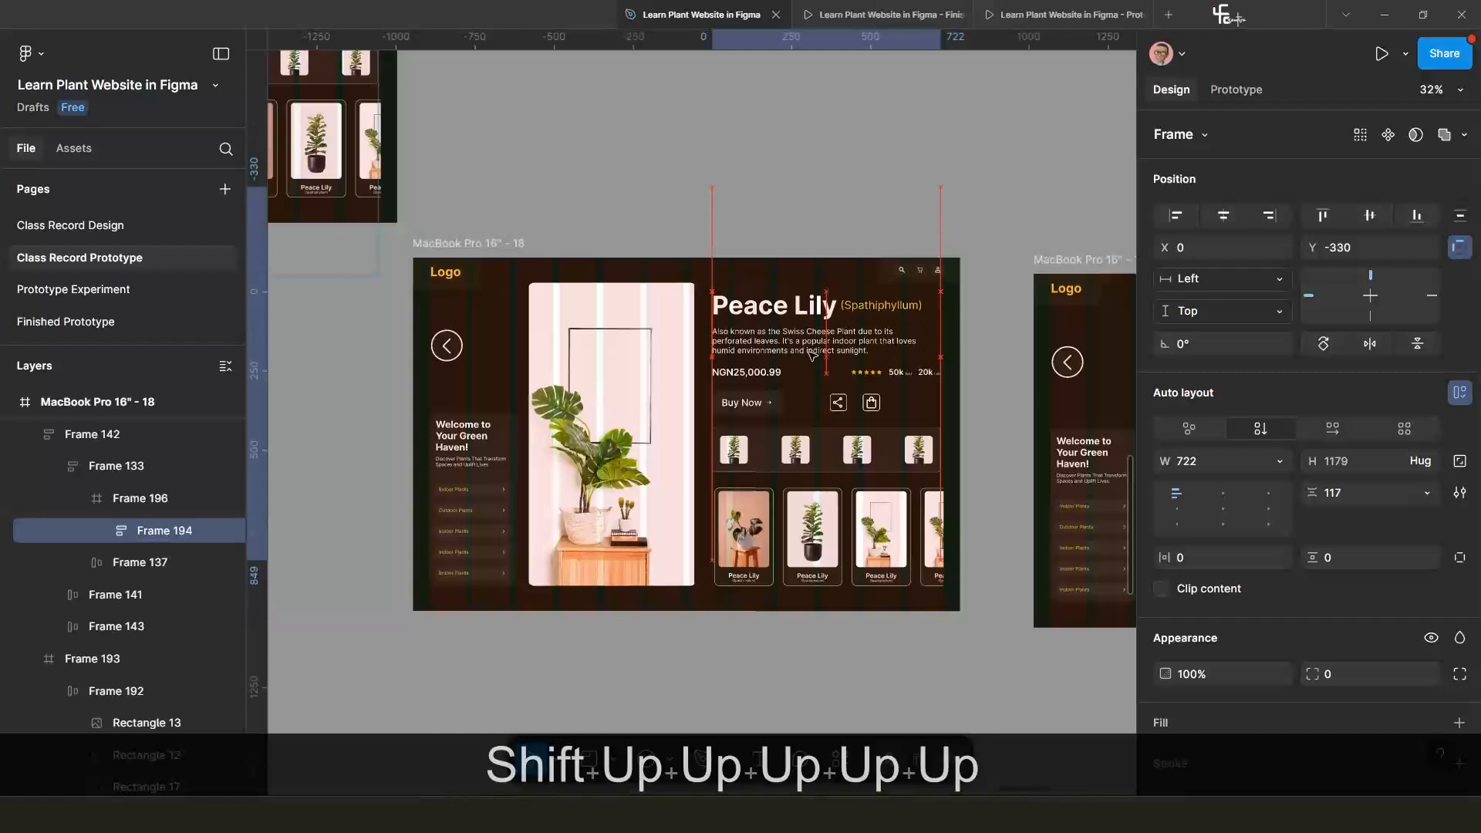
scroll(738, 359, "down", 2)
In MacBook Pro 16" - 19, move the text stack Frame 194 up inside Frame 196 to Y -670, on the second Monstera text.
left_click_drag(737, 385, 518, 336)
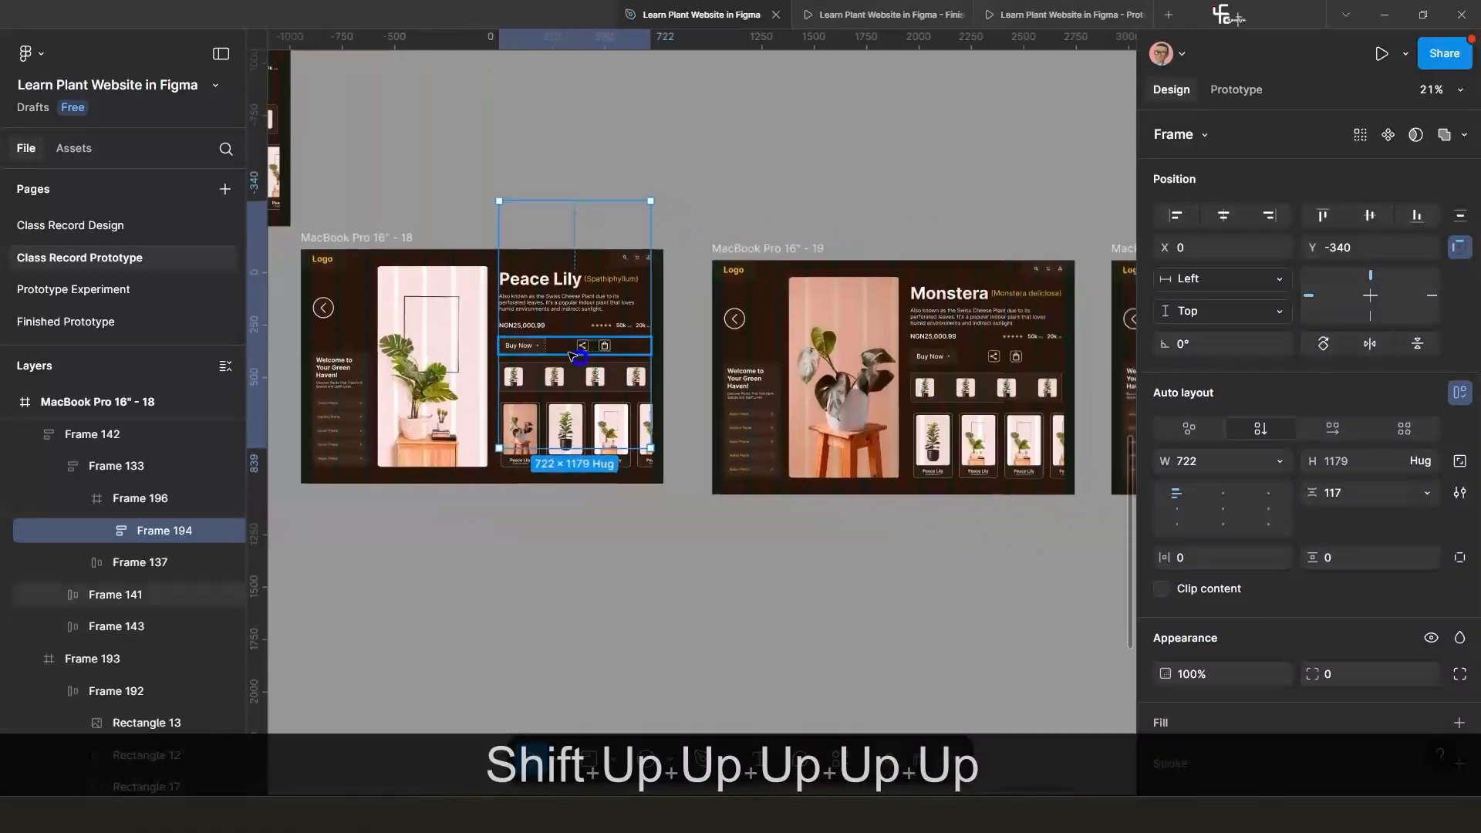
left_click_drag(997, 312, 853, 303)
left_click(853, 303, "ctrl")
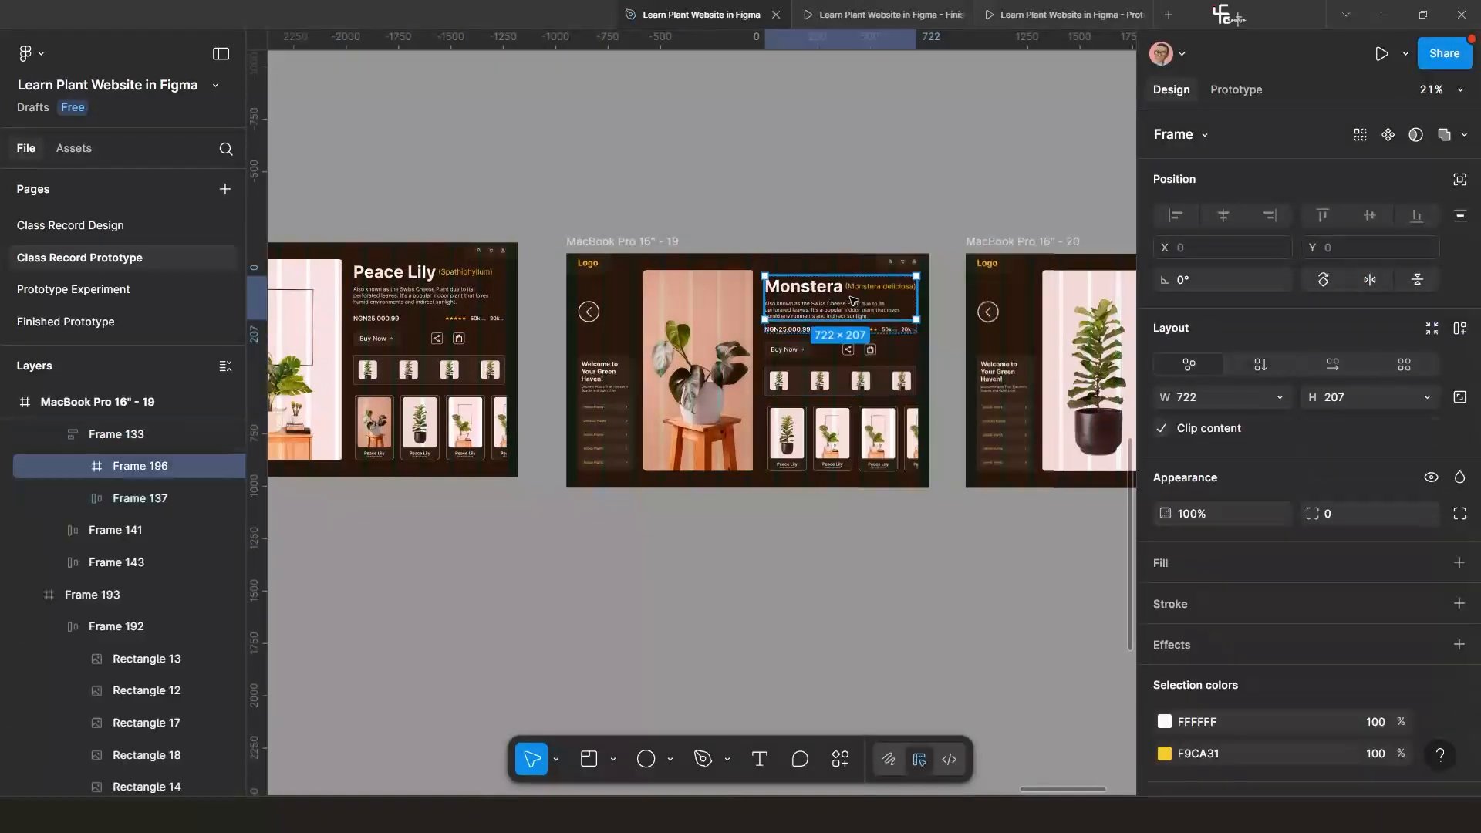
key("shift+Up")
key("shift+Up")
key("shift+Up")
key("shift+Up")
key("shift+Up")
key("shift+Up")
key("shift+Up")
key("shift+Up")
key("shift+Up")
key("shift+Up")
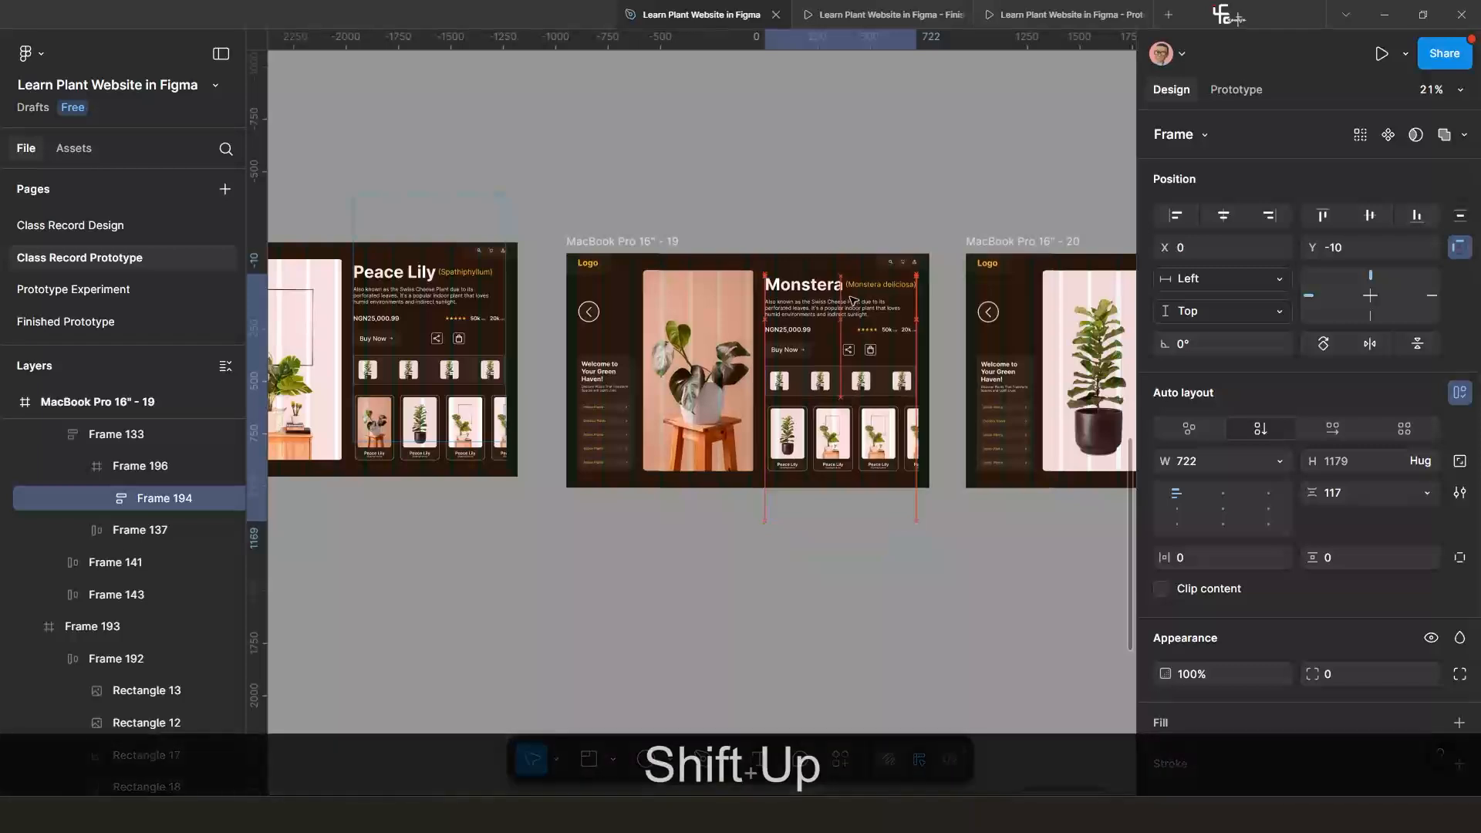
key("shift+Up")
key("shift+Up")
key("shift+Up")
key("shift+Up")
key("shift+Up")
key("shift+Up")
key("shift+Up")
key("shift+Up")
key("shift+Up")
key("shift+Up")
key("shift+Up")
key("shift+Up")
key("shift+Up")
key("shift+Up")
key("shift+Up")
key("shift+Up")
key("shift+Up")
key("shift+Up")
key("shift+Up")
key("shift+Up")
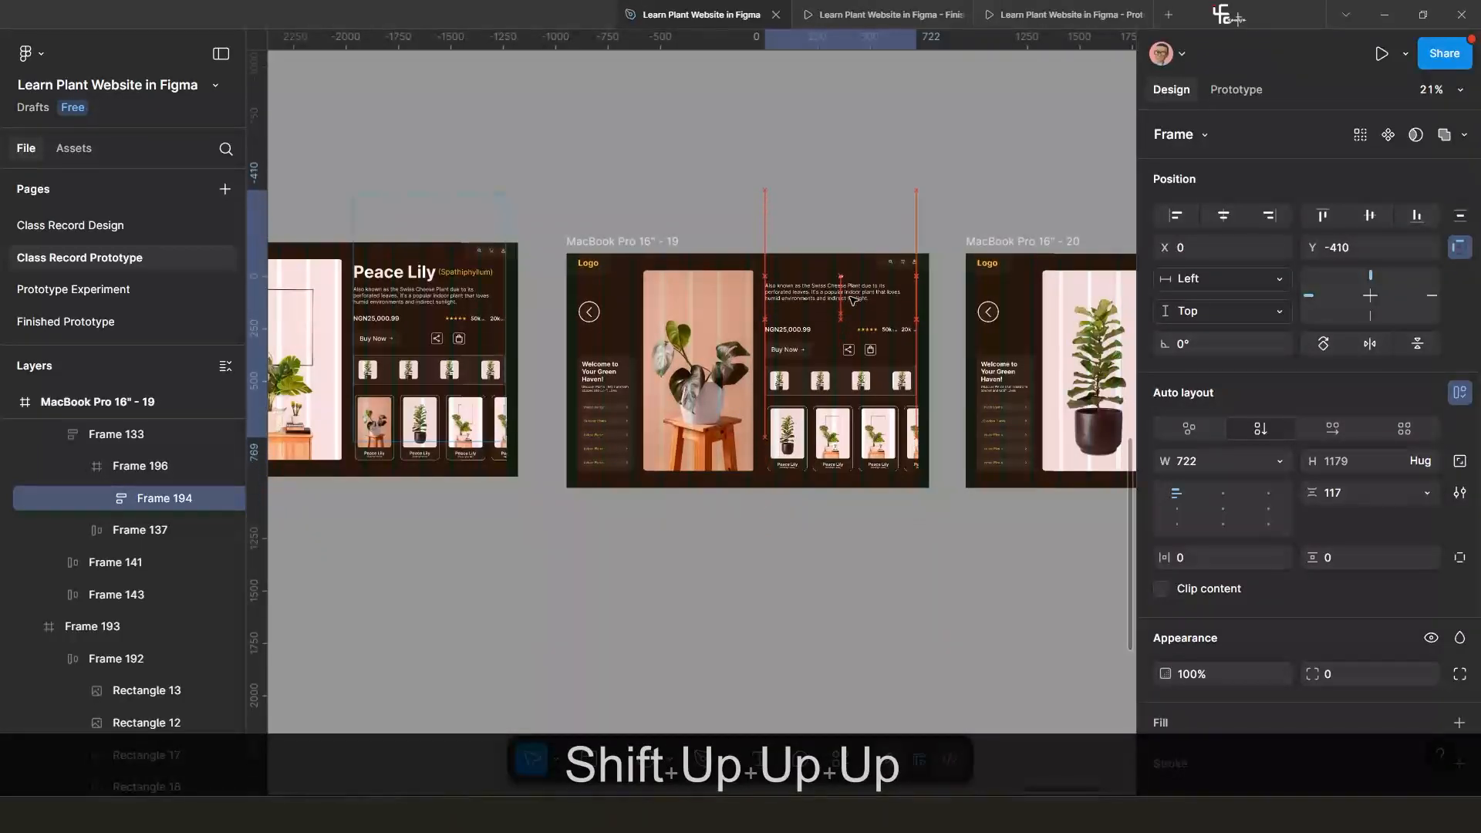
key("shift+Up")
key("shift+Up")
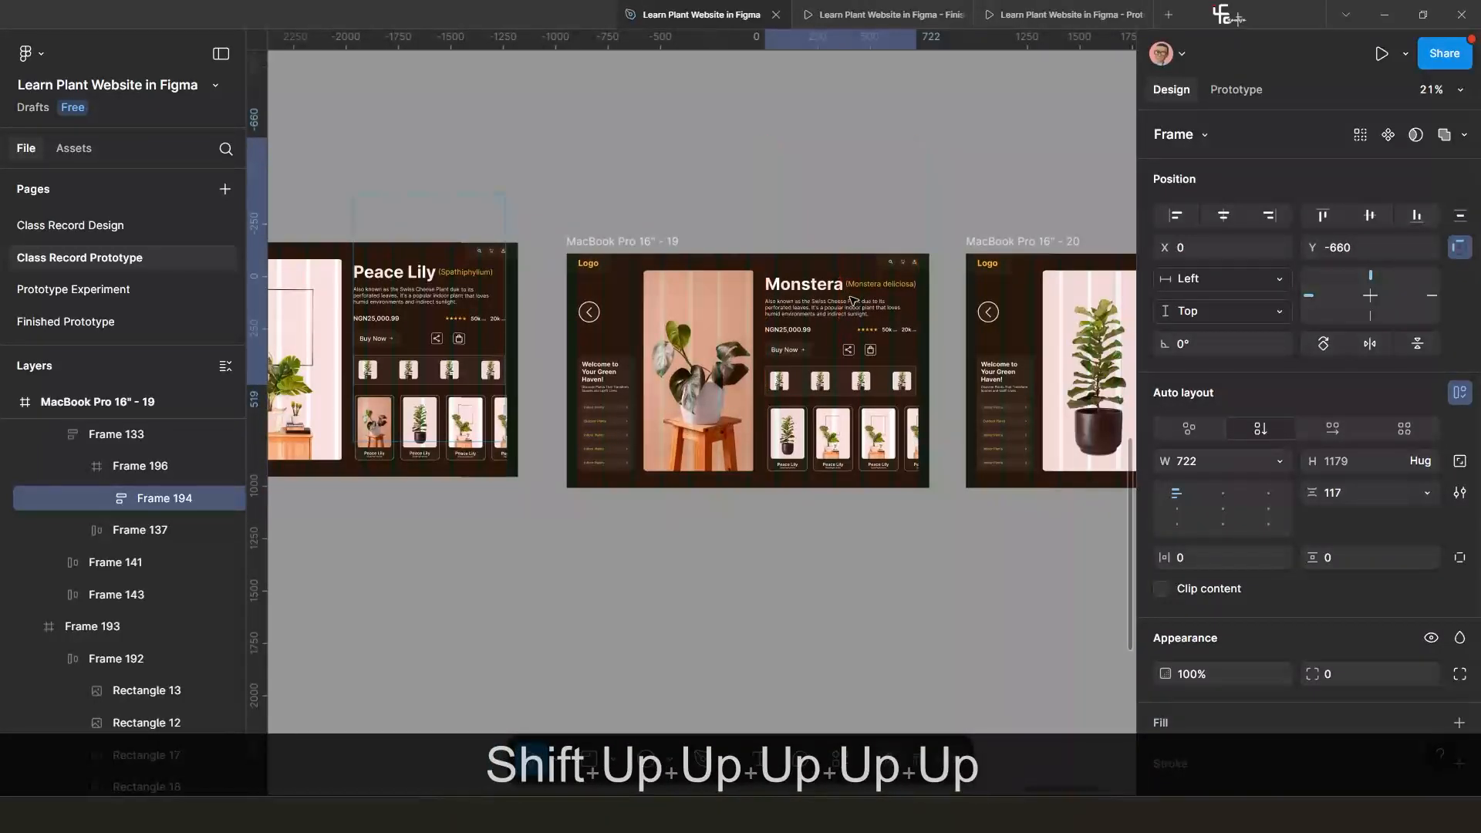
key("shift")
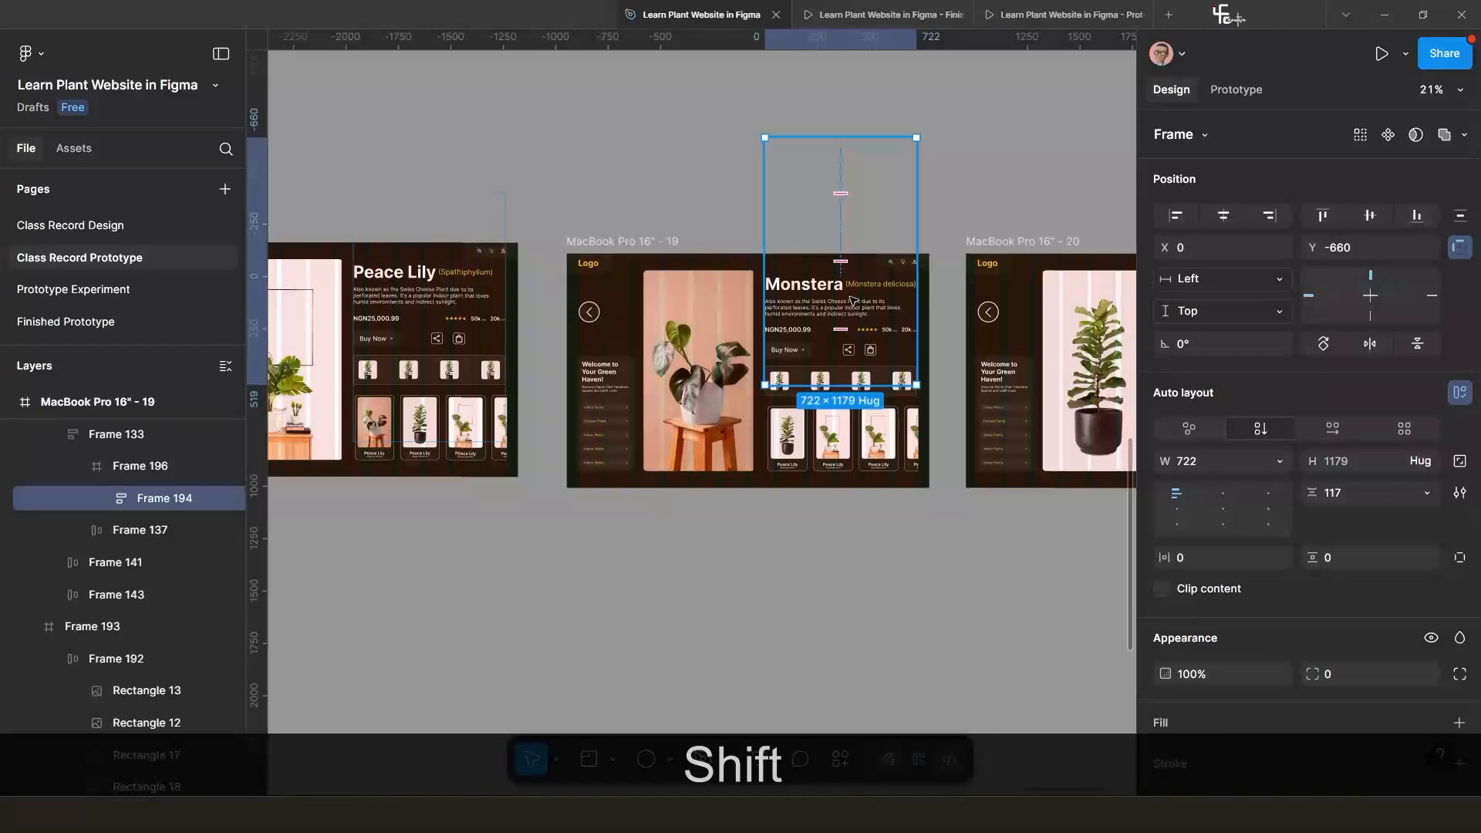
key("shift+Up")
In MacBook Pro 16" - 20, move the text stack Frame 194 up inside Frame 196 to Y -970, on the last Peace Lily text.
scroll(826, 309, "down", 3)
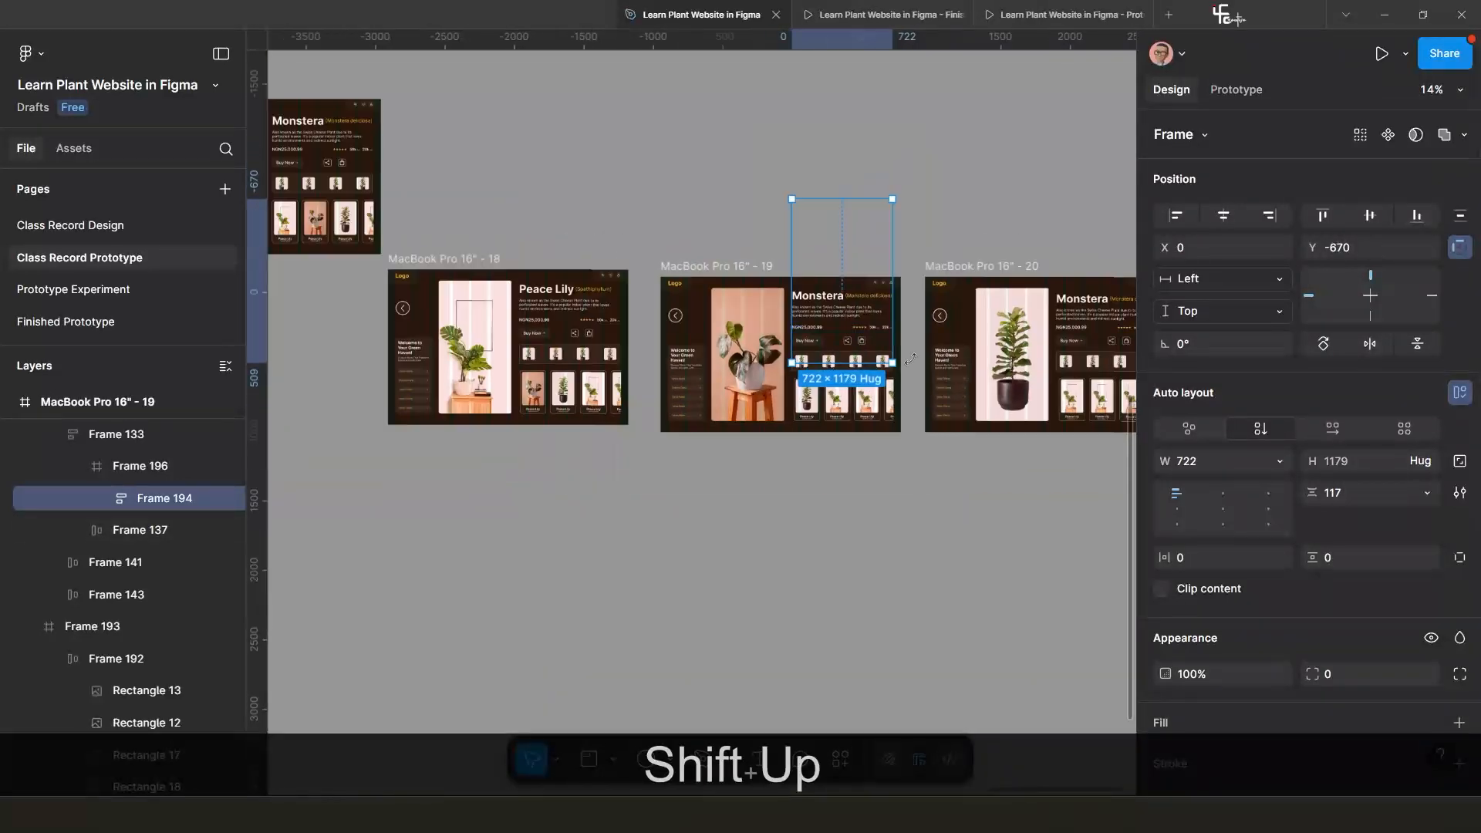
scroll(804, 318, "up", 5)
double_click(809, 284)
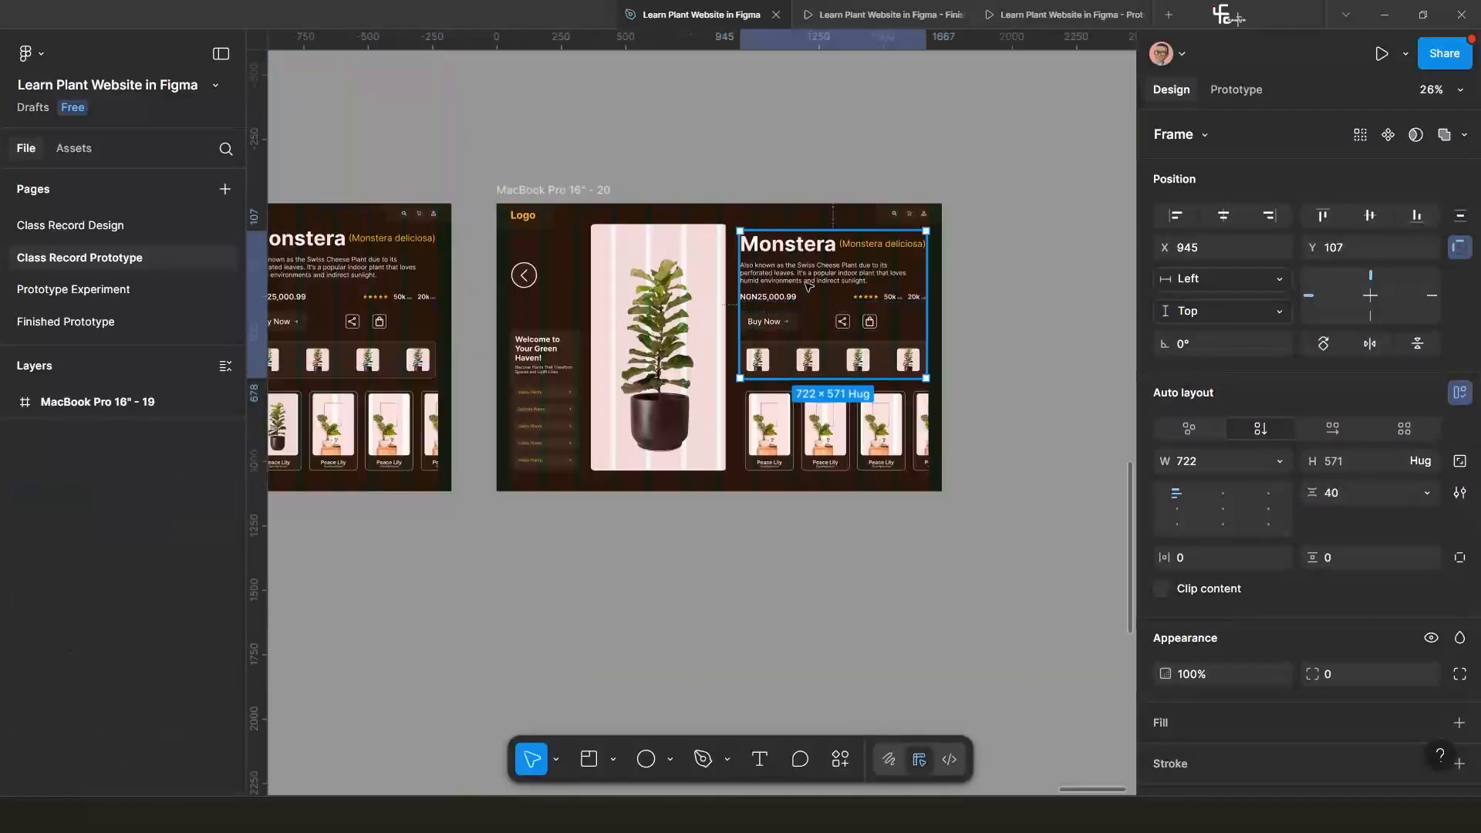
double_click(806, 279)
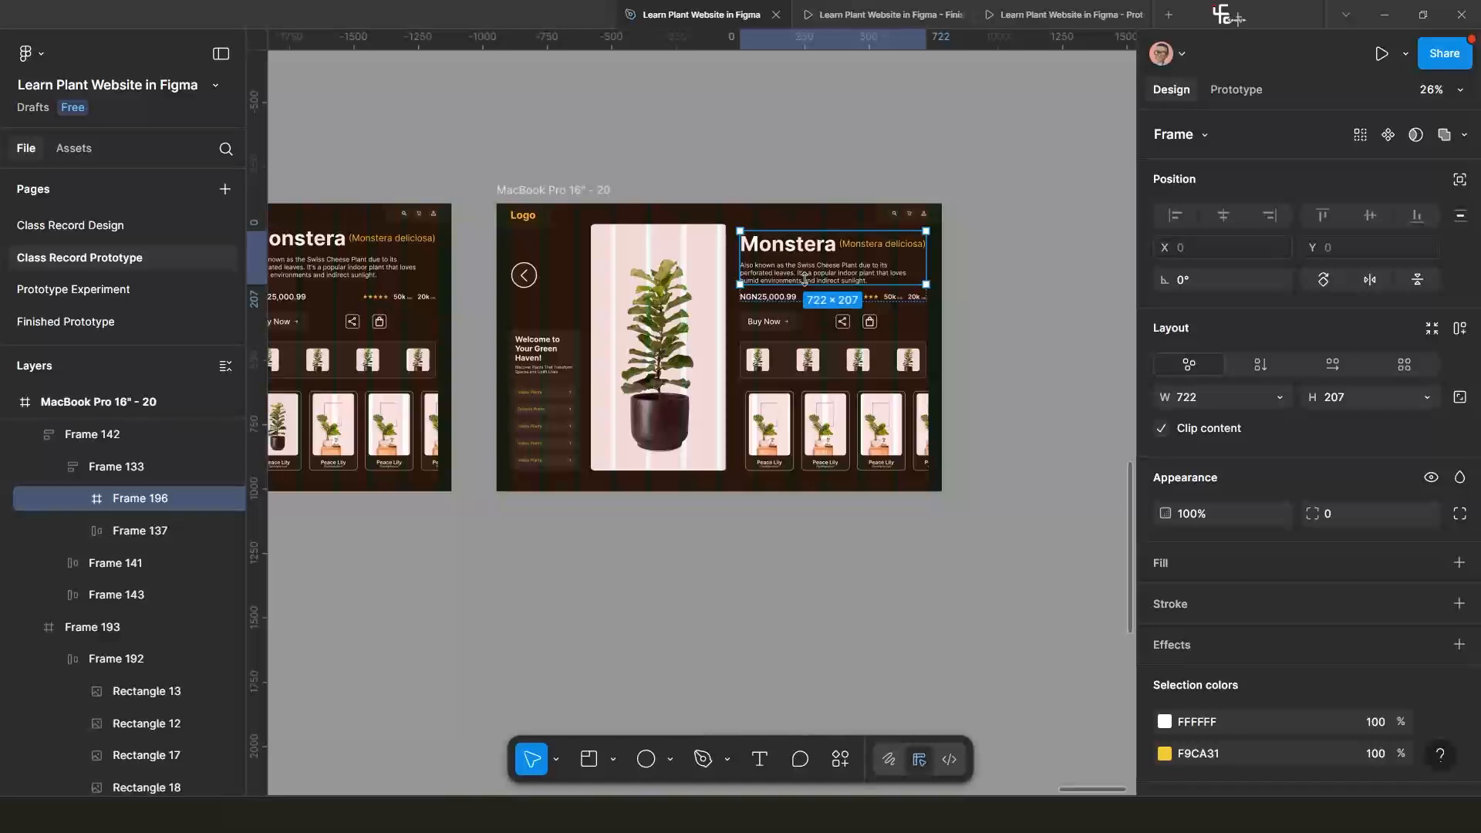
double_click(810, 263)
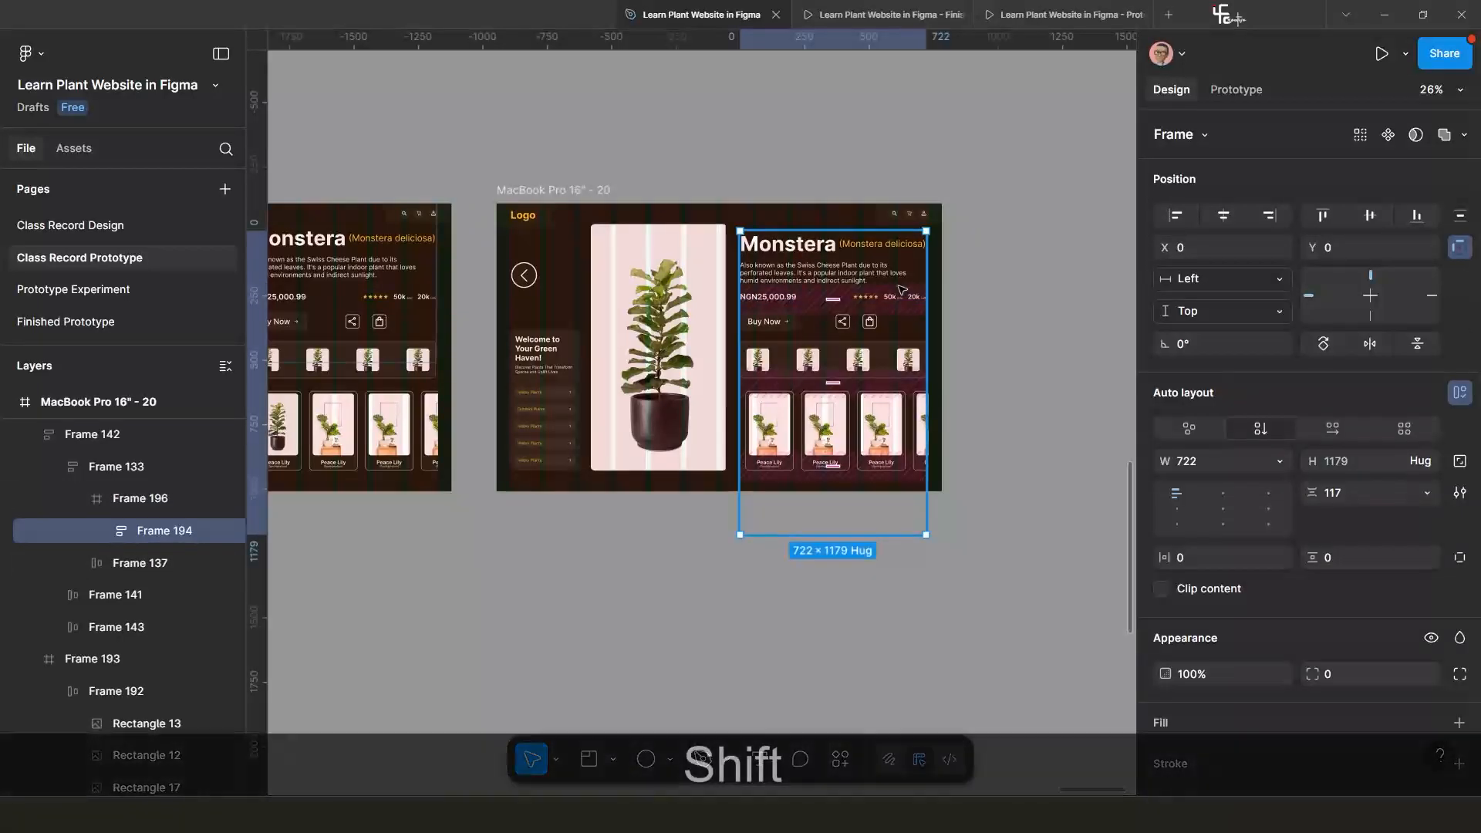
key("shift+Up")
key("shift+Up")
key("shift+Up")
key("shift+Up")
key("shift+Up")
key("shift+Up")
key("shift+Up")
key("shift+Up")
key("shift+Up")
key("shift+Up")
key("shift+Up")
key("shift+Up")
key("shift+Up")
key("shift+Up")
key("shift+Up")
key("shift+Up")
key("shift+Up")
key("shift+Up")
key("shift+Up")
key("shift+Up")
key("shift+Up")
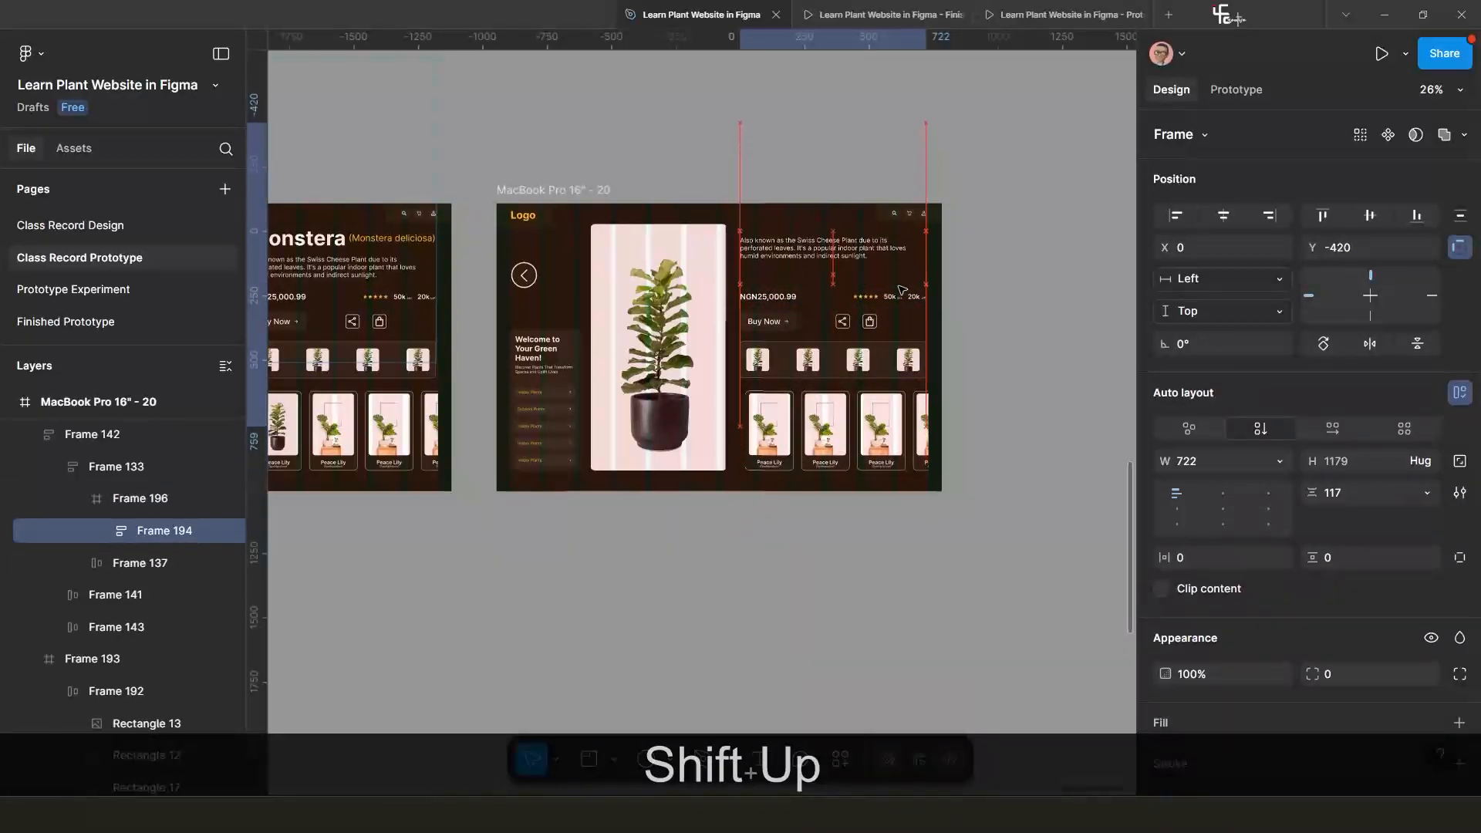
key("shift+Up")
key("shift+Up")
key("shift+Up")
key("shift+Up")
key("shift+Up")
key("shift+Up")
key("shift+Up")
key("shift+Up")
key("shift+Up")
key("shift+Up")
key("shift+Up")
key("shift+Up")
key("shift+Up")
key("shift+Up")
key("shift+Up")
key("shift+Up")
key("shift+Up")
key("shift+Up")
key("shift+Up")
key("shift+Up")
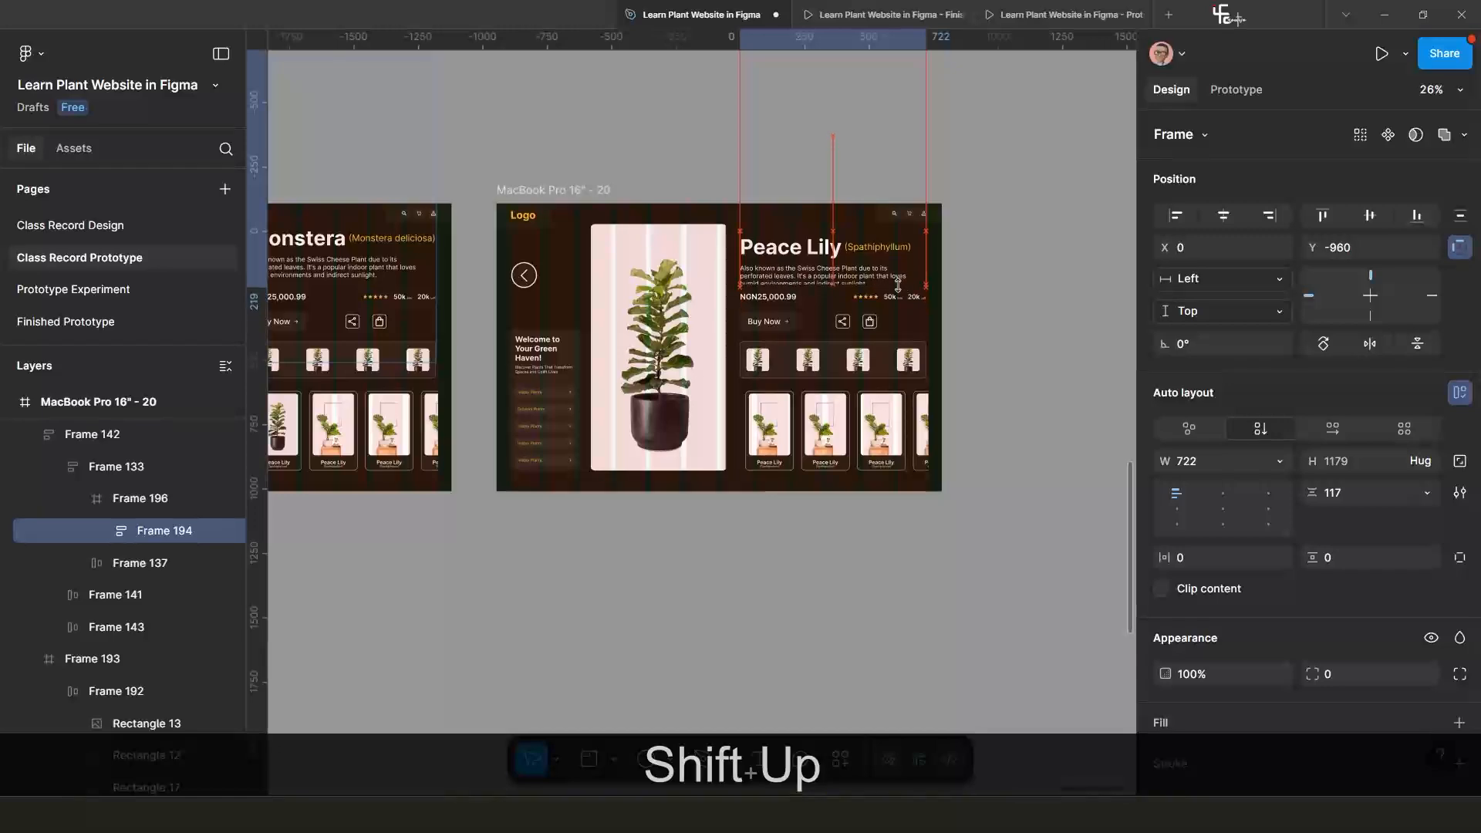
key("shift+Up")
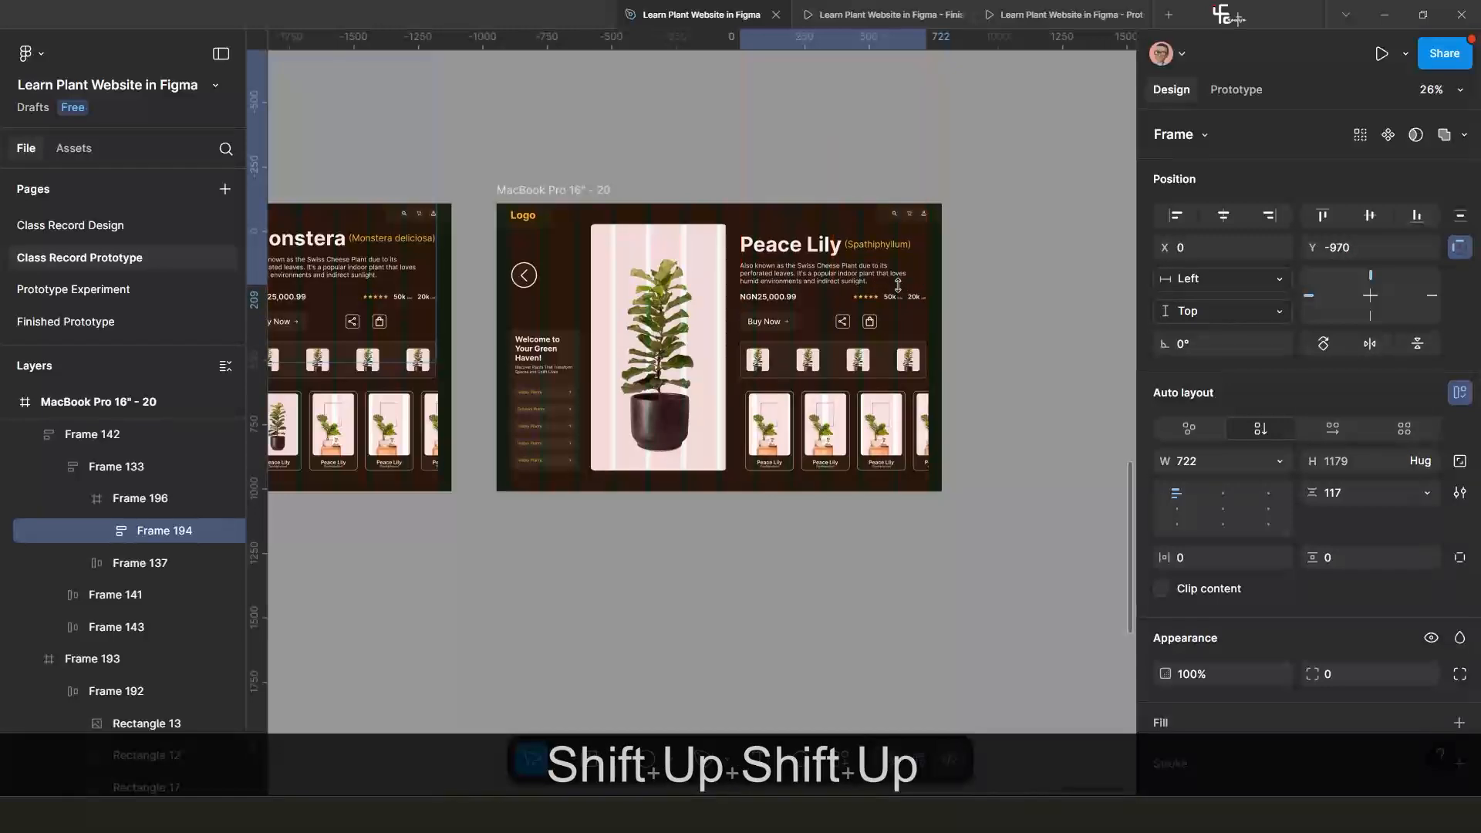
Duplicate the MacBook Pro 16" - 20 screen and place the copy diagonally below it at about X 14131, Y 3865.
scroll(668, 409, "down", 2)
scroll(707, 424, "up", 2)
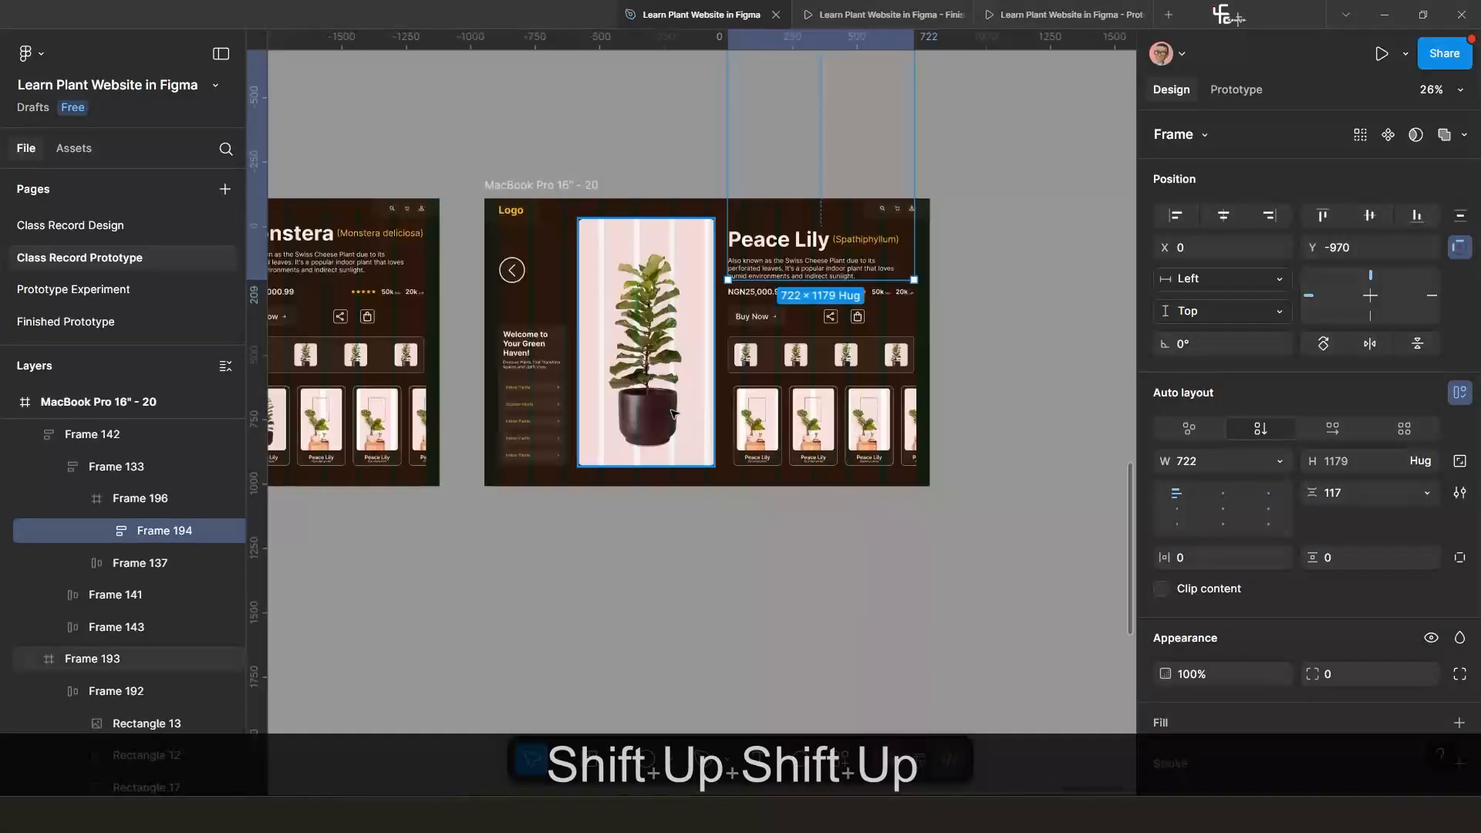
scroll(671, 412, "up", 2)
scroll(671, 413, "down", 2)
scroll(671, 412, "right", 2)
left_click(624, 544)
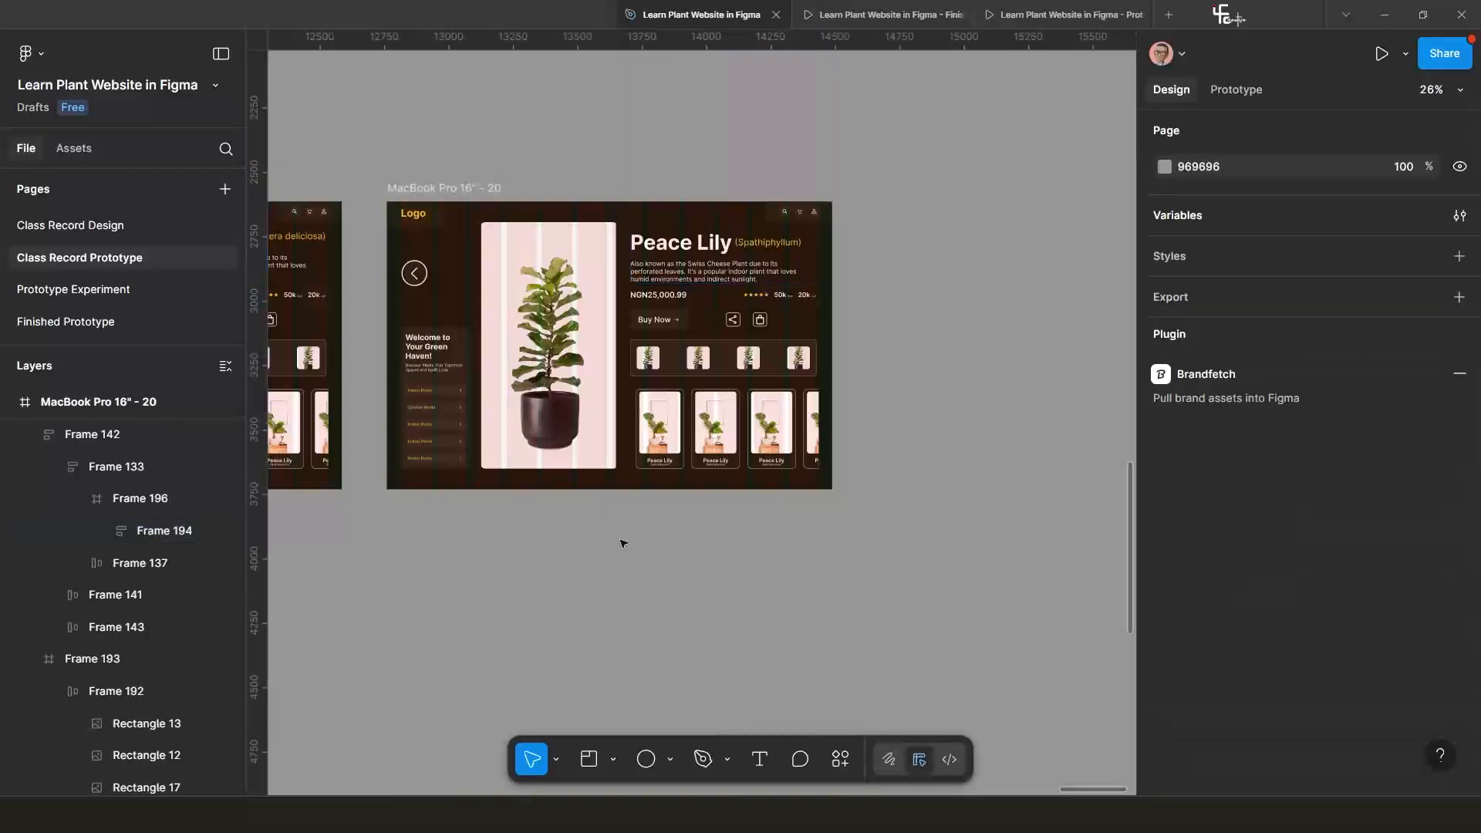
scroll(671, 455, "up", 2)
scroll(671, 455, "down", 3)
scroll(677, 454, "left", 2)
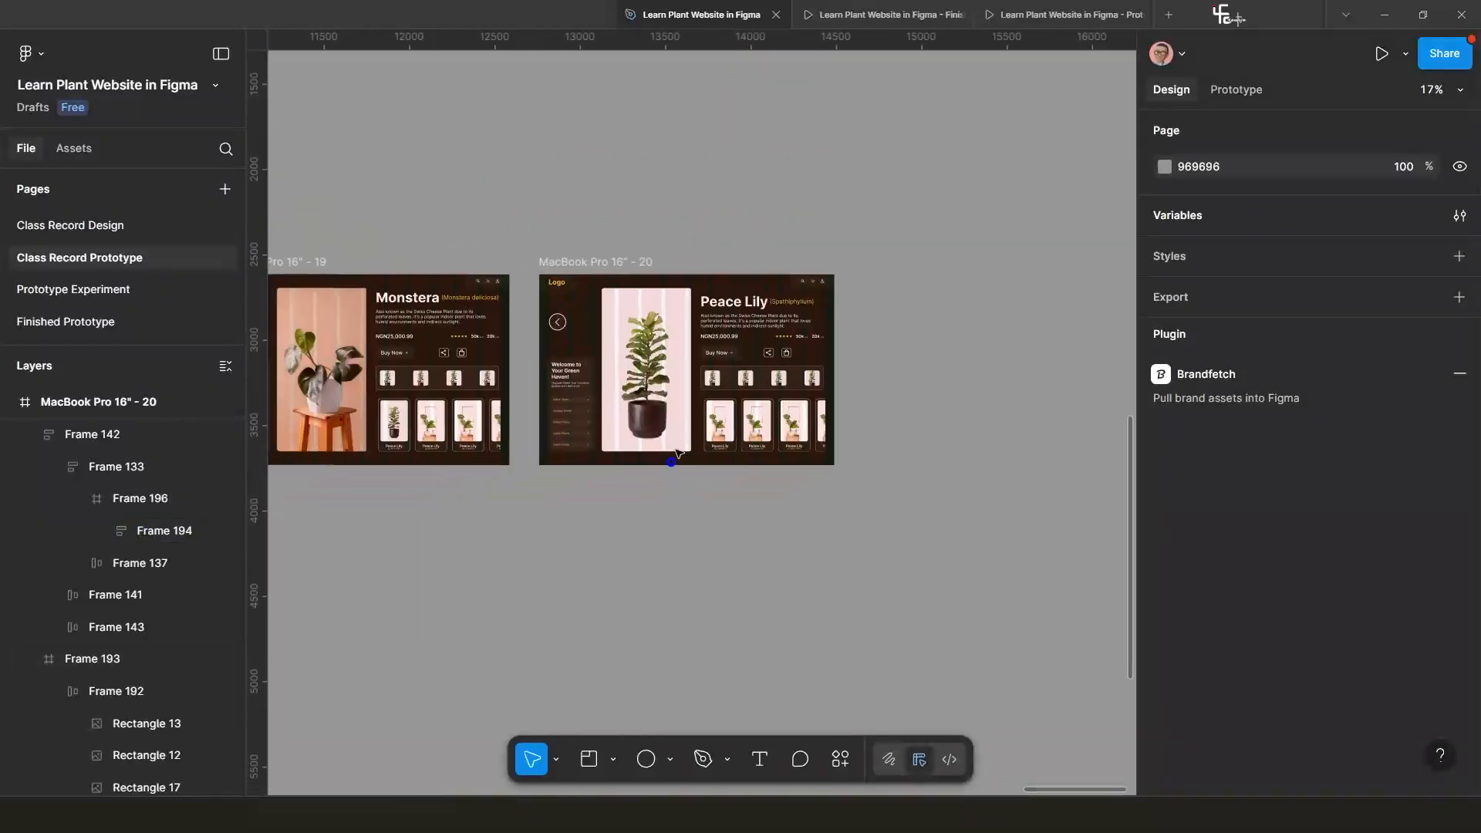
left_click(595, 263)
key("alt")
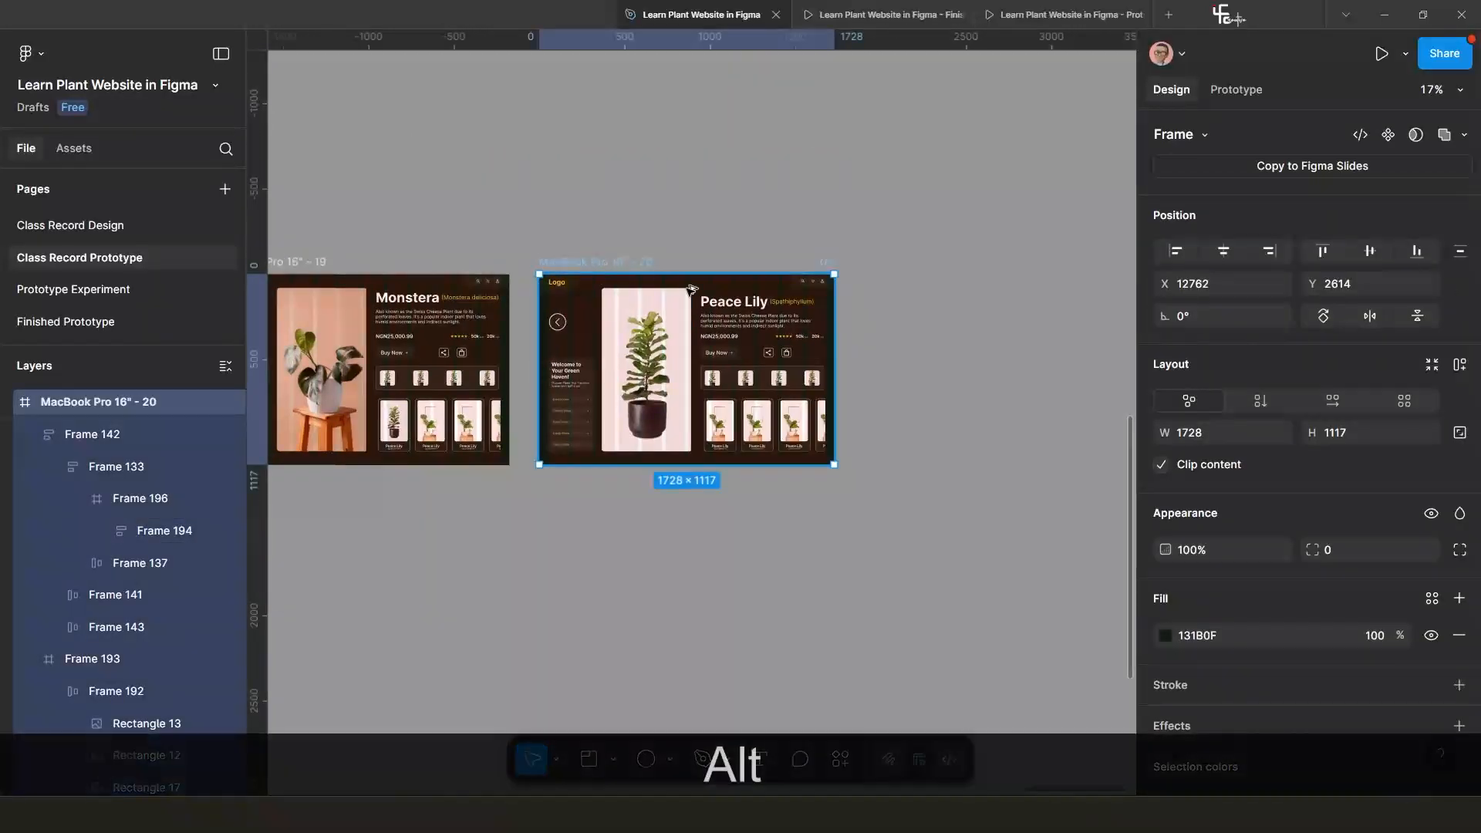
left_click_drag(692, 289, 654, 387)
scroll(849, 520, "up", 2)
scroll(693, 427, "down", 3)
left_click_drag(764, 463, 692, 413)
scroll(695, 417, "up", 3)
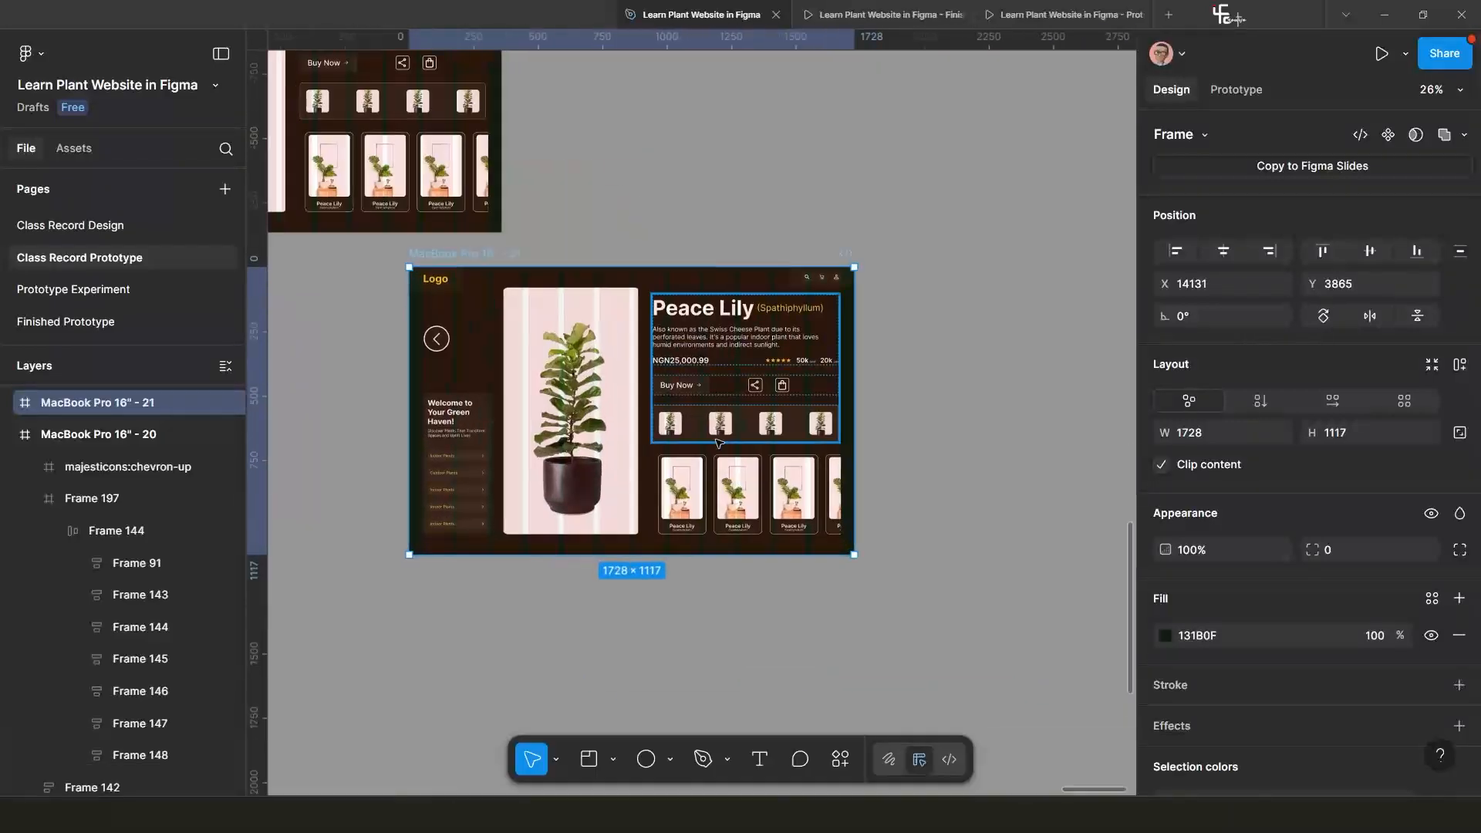
scroll(686, 436, "down", 2)
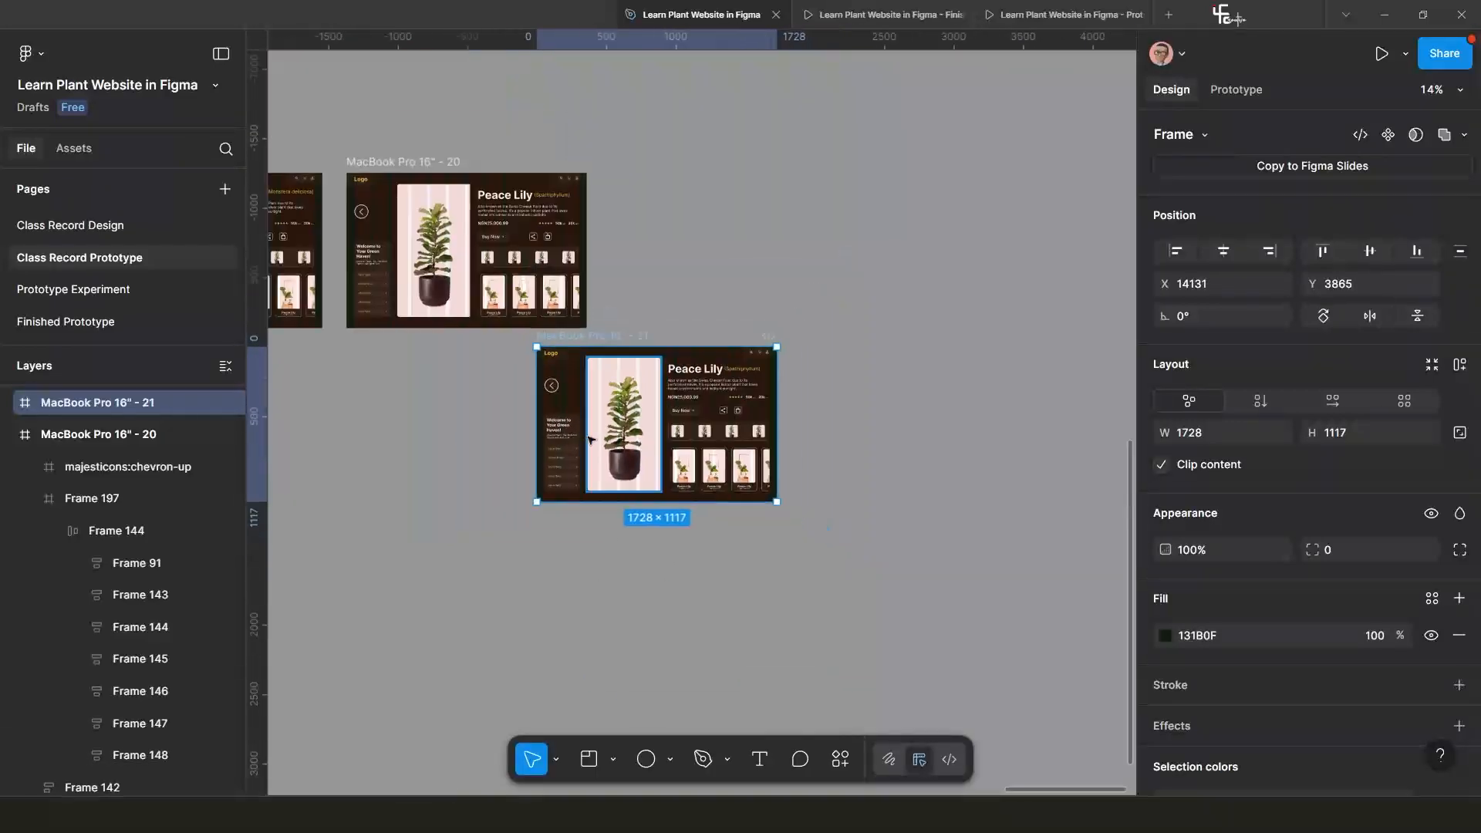
scroll(614, 443, "down", 2)
left_click_drag(506, 417, 692, 422)
scroll(621, 407, "down", 3)
scroll(799, 407, "up", 8)
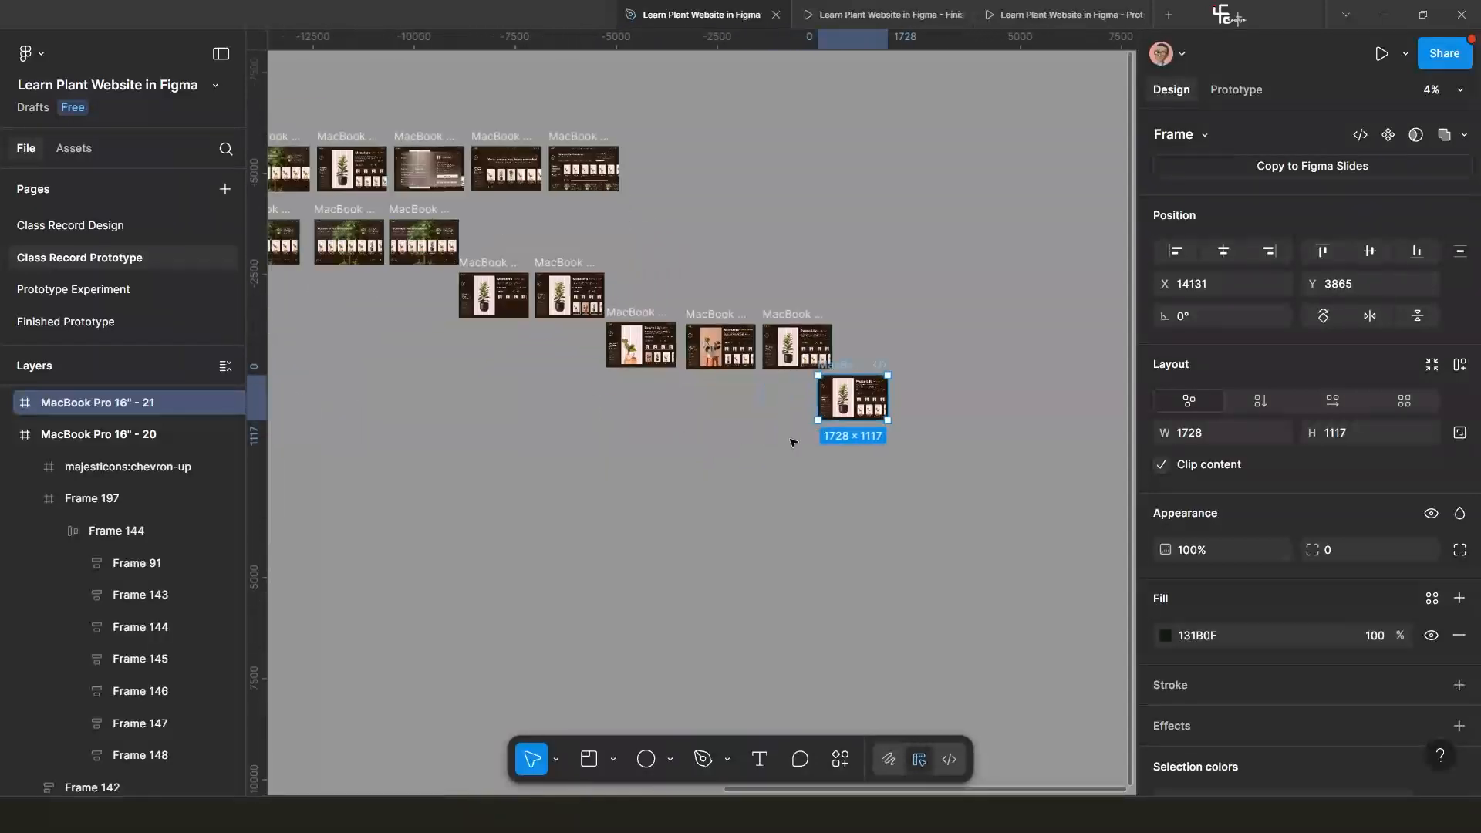
scroll(787, 398, "up", 2)
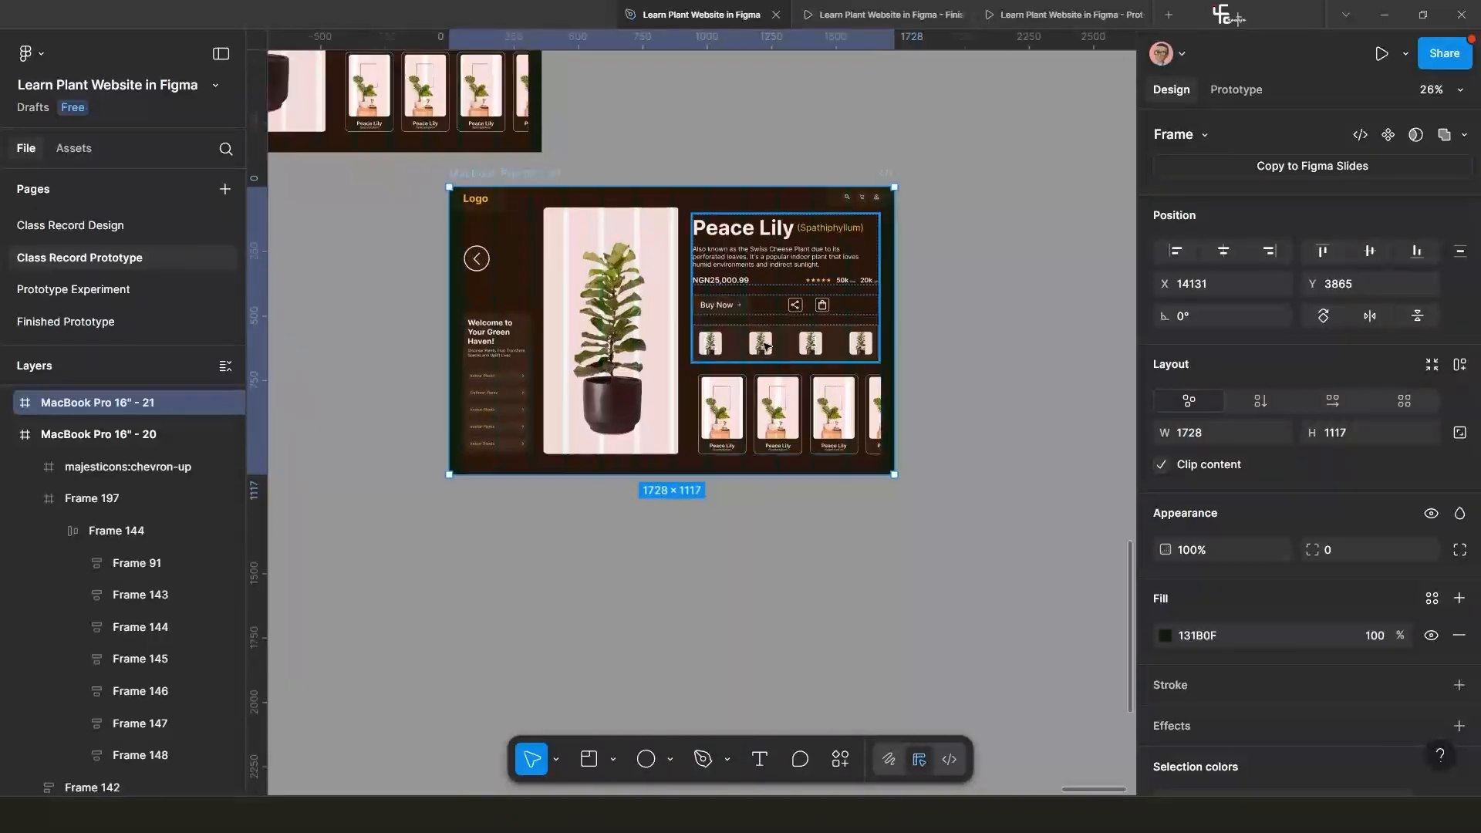
scroll(750, 349, "down", 2)
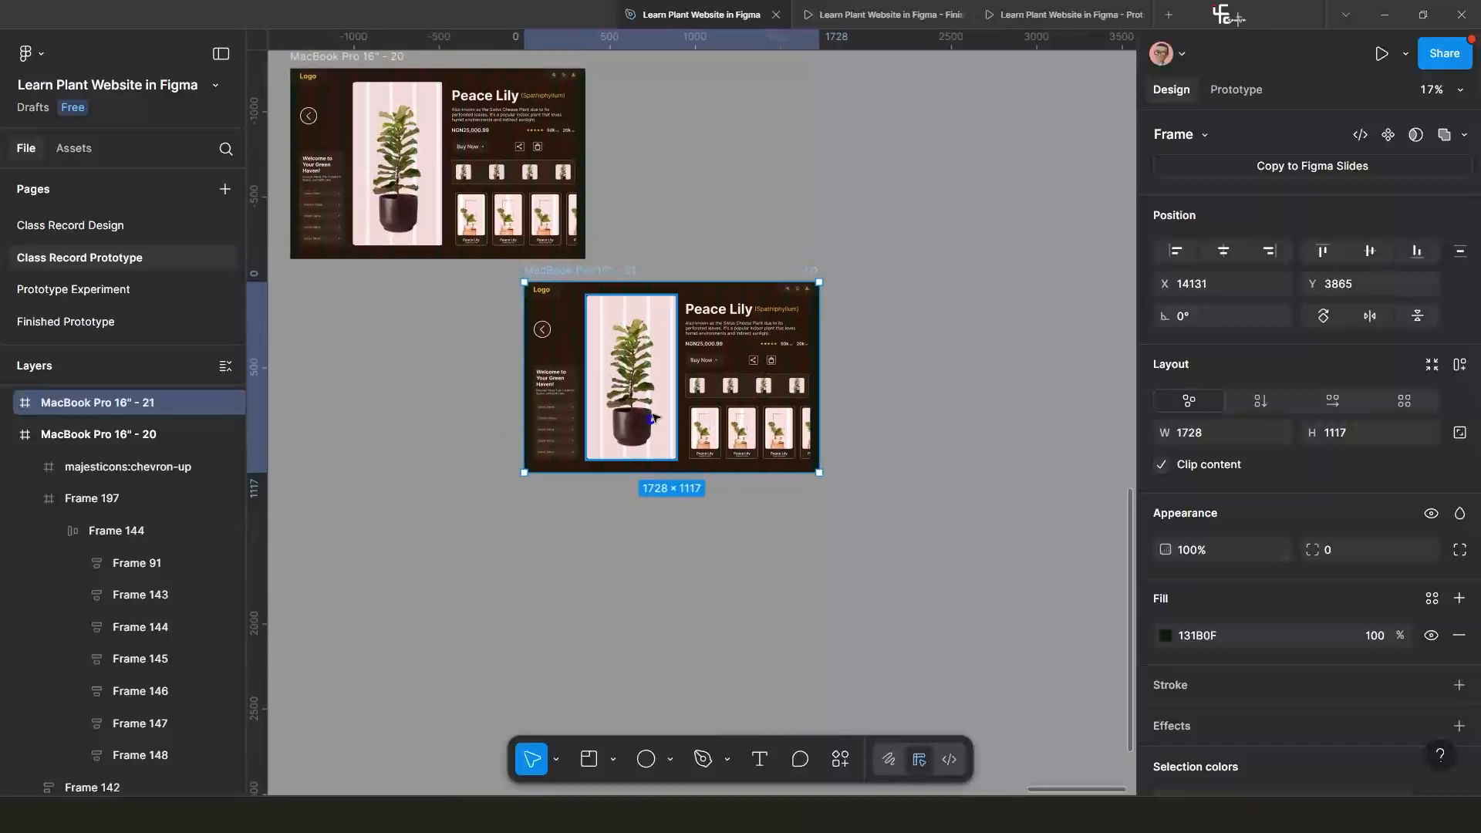
scroll(656, 382, "up", 3)
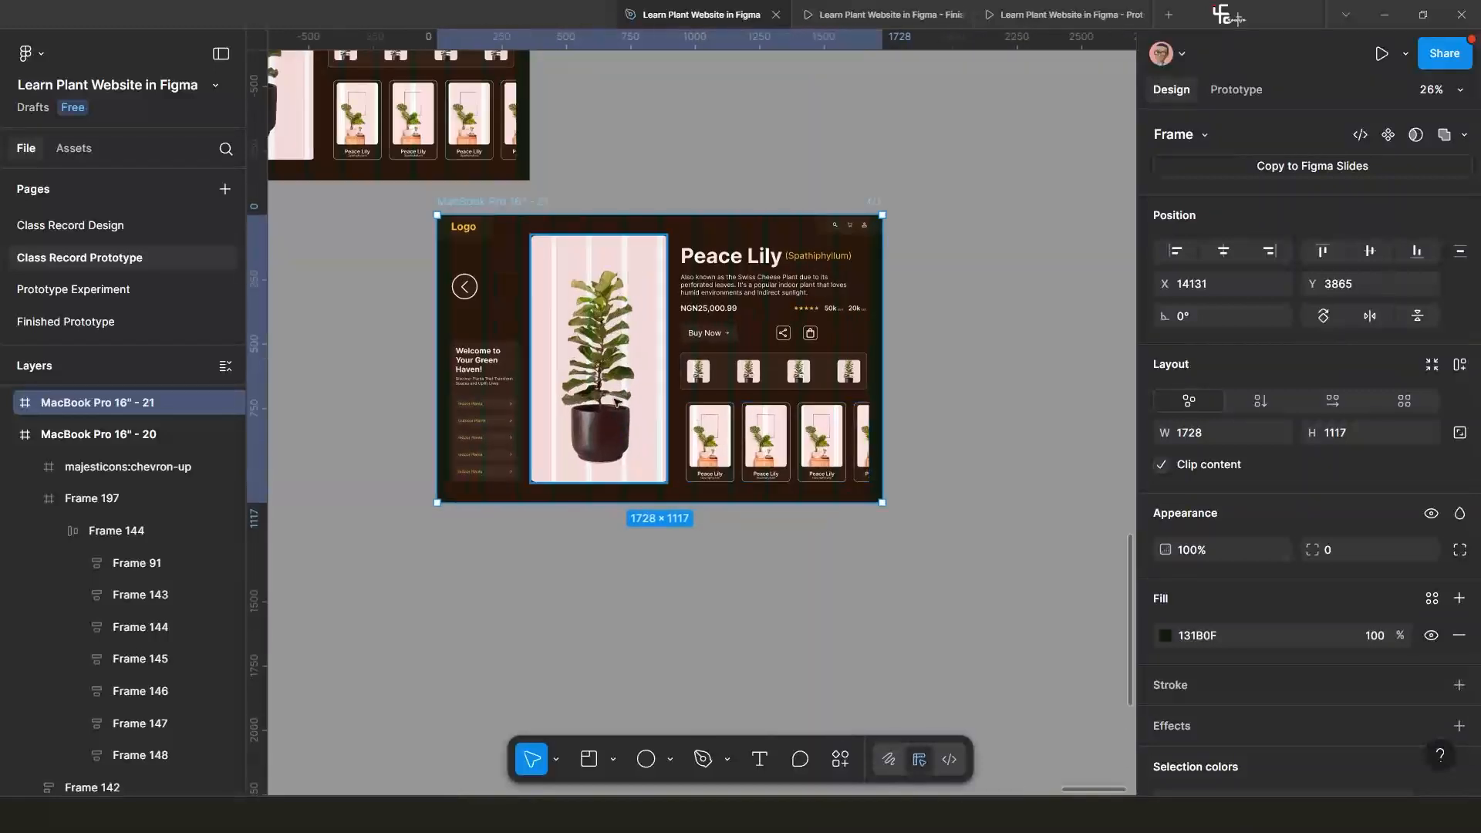
scroll(710, 386, "down", 2)
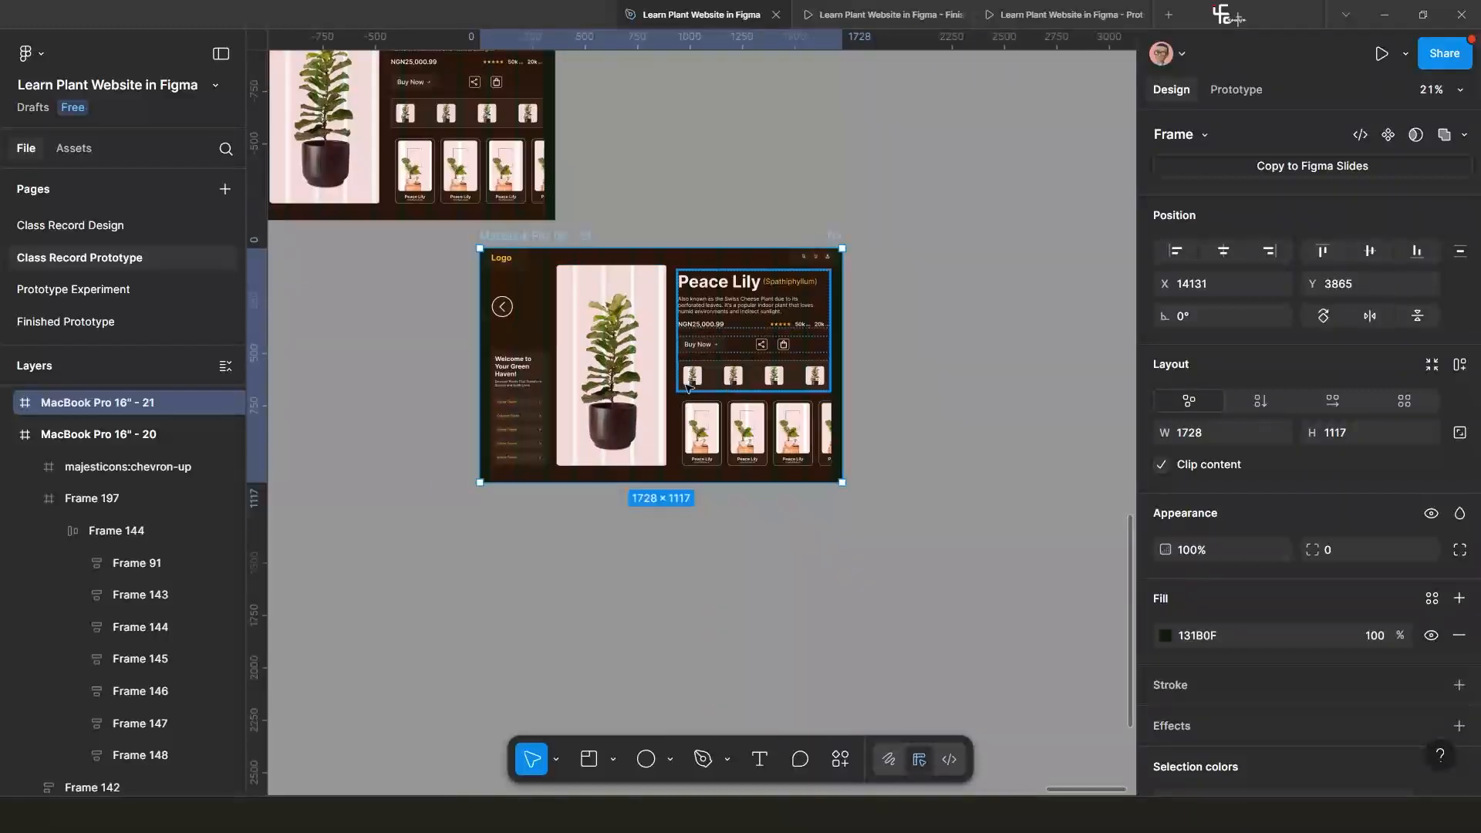
scroll(609, 378, "down", 1)
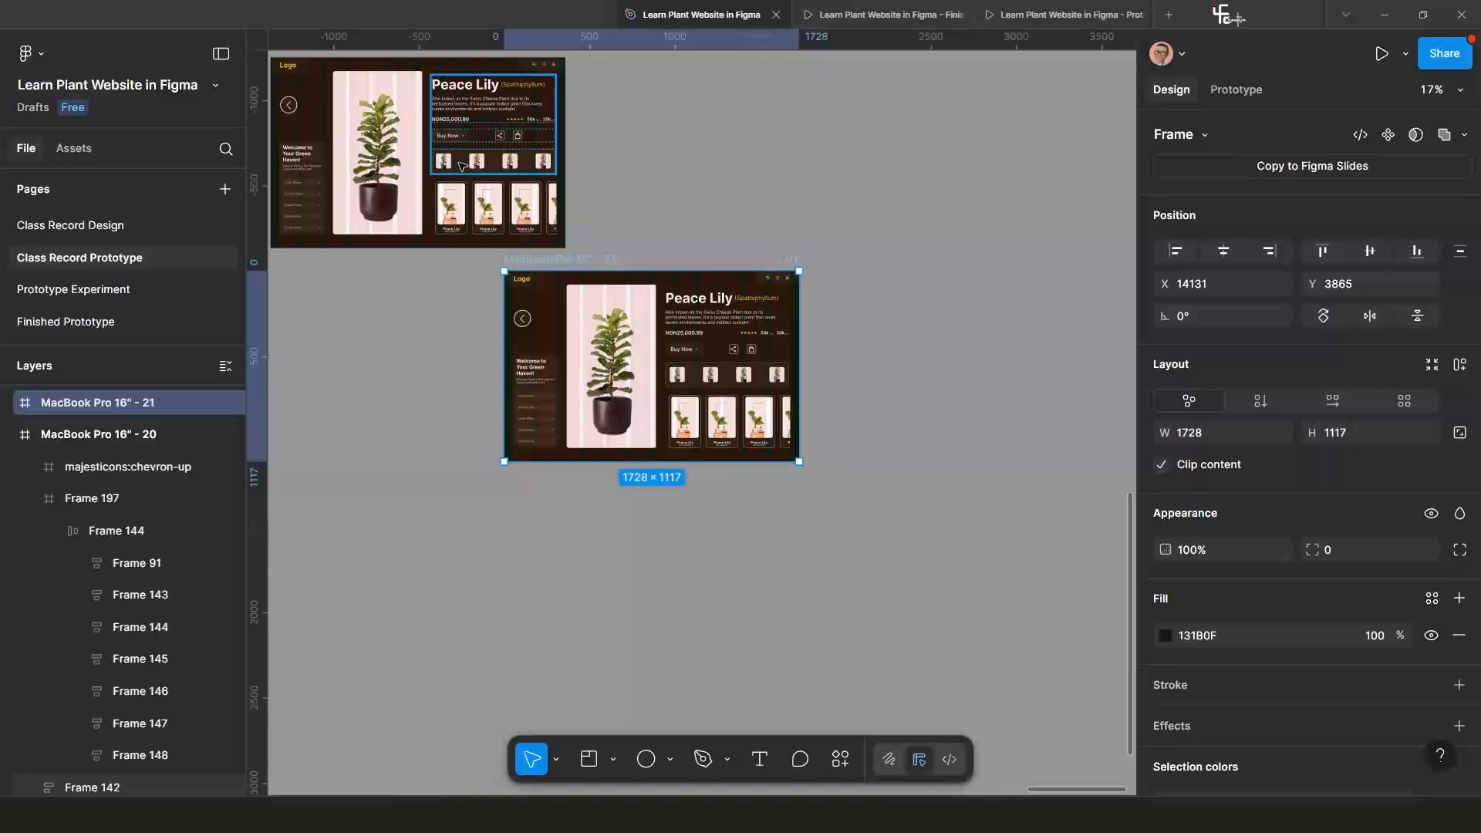
Link the second thumbnail in MacBook Pro 16" - 20 to MacBook Pro 16" - 21 on click, with Smart animate, ease in and out, 500ms.
scroll(473, 164, "up", 3)
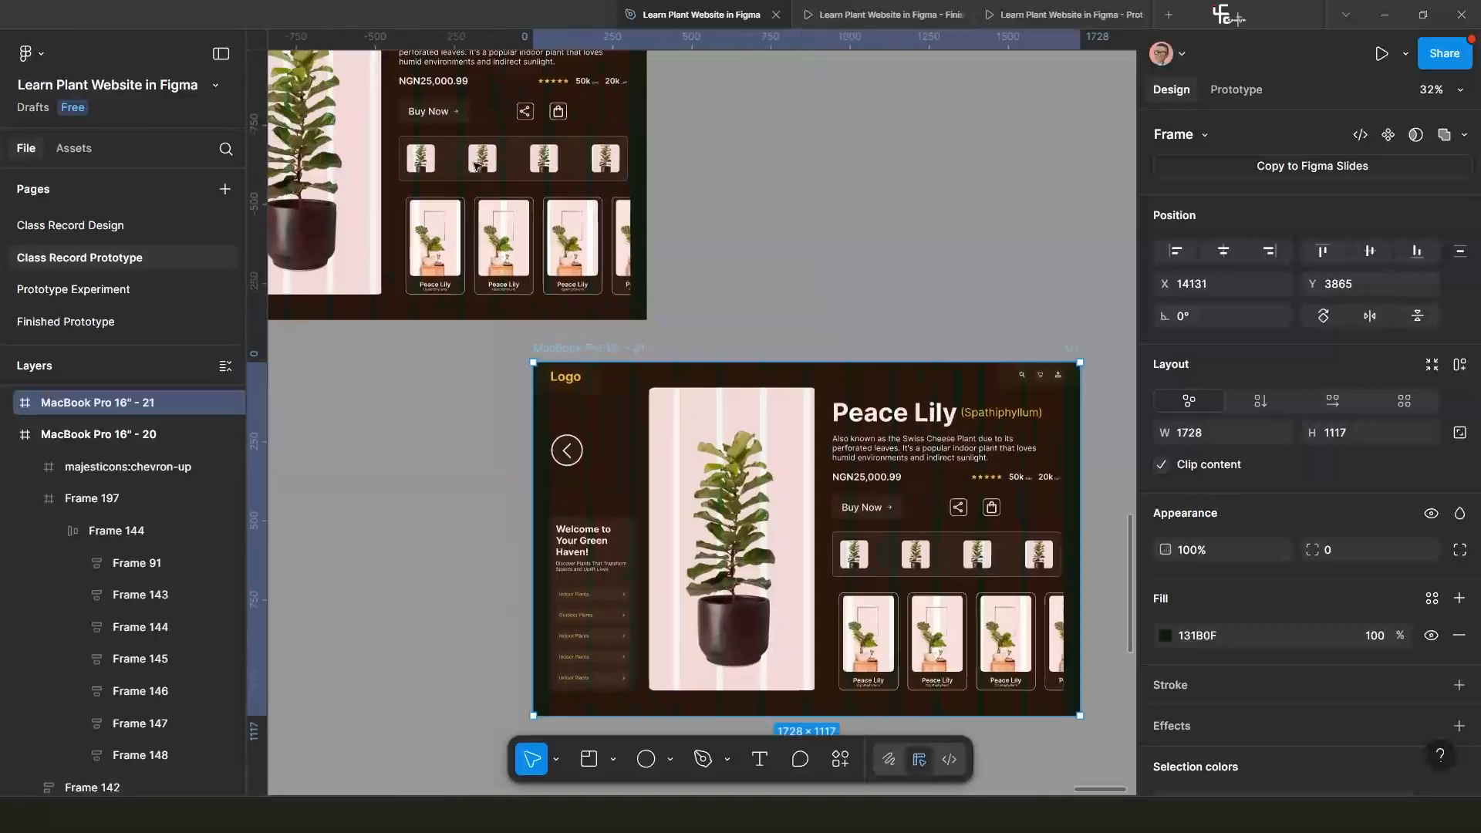
left_click(485, 160)
left_click(485, 161)
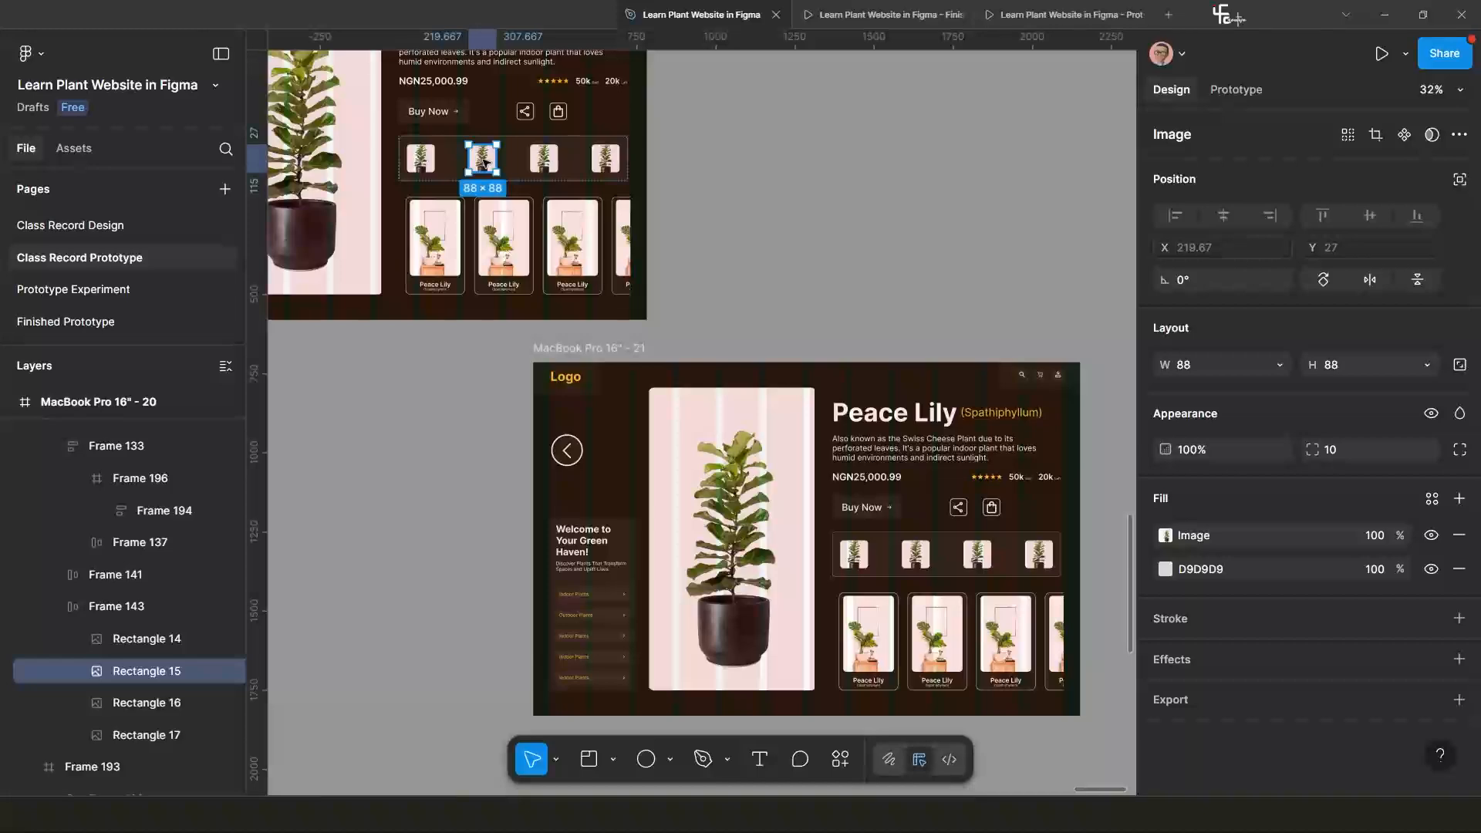
scroll(452, 185, "down", 2)
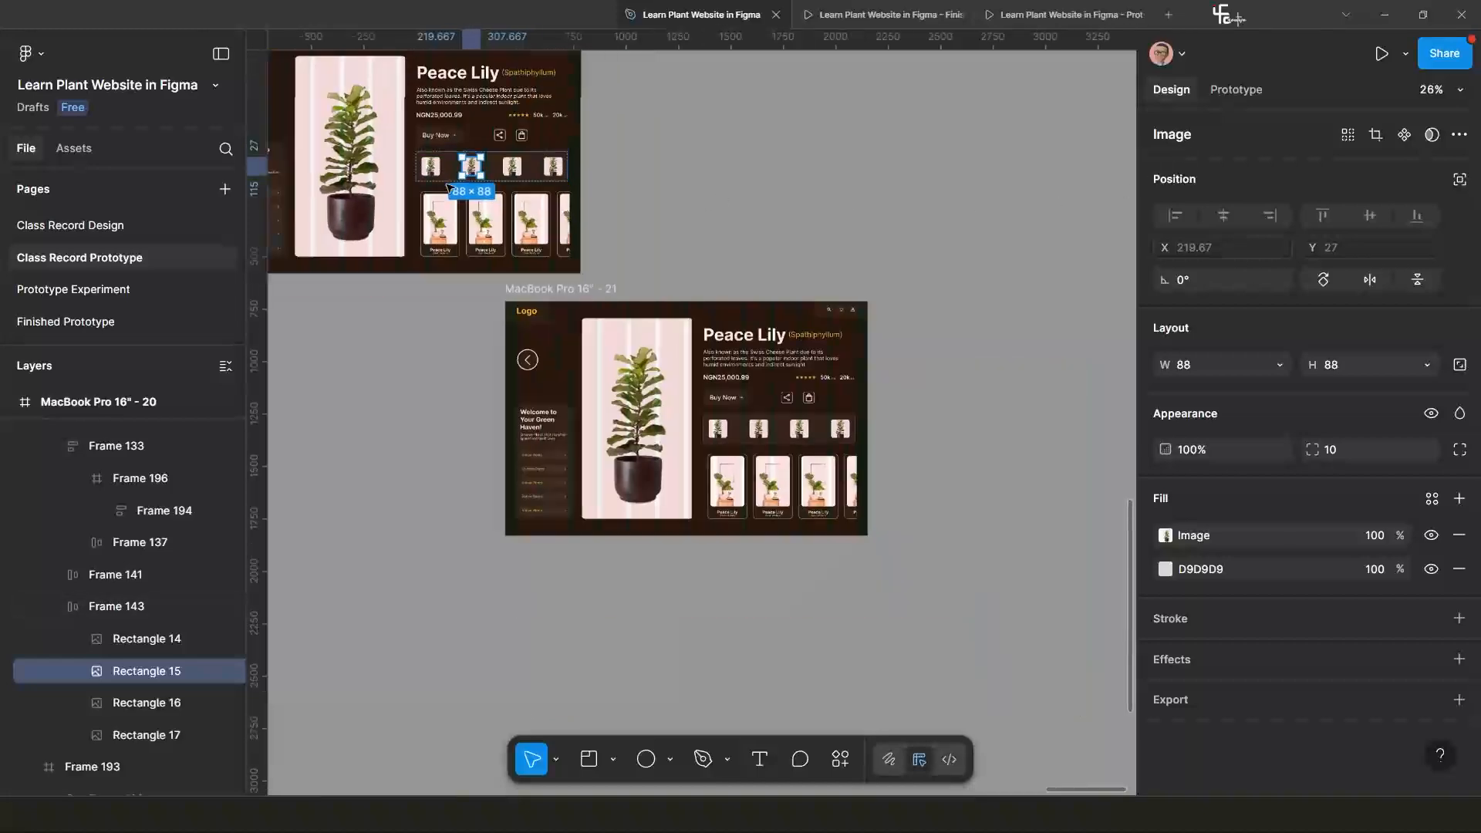
left_click_drag(452, 185, 588, 208)
scroll(539, 197, "up", 2)
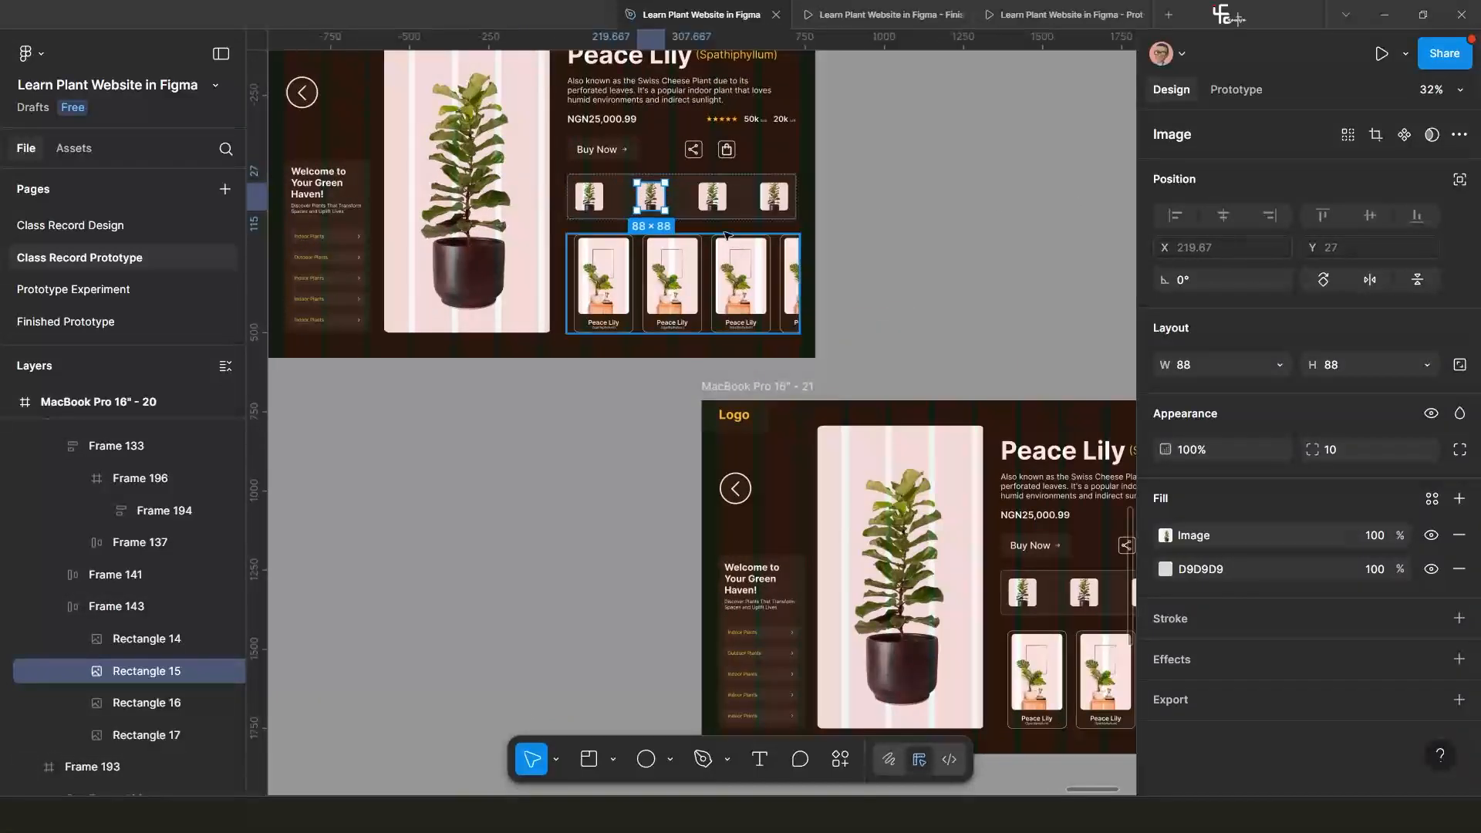
left_click(1236, 90)
scroll(845, 241, "down", 2)
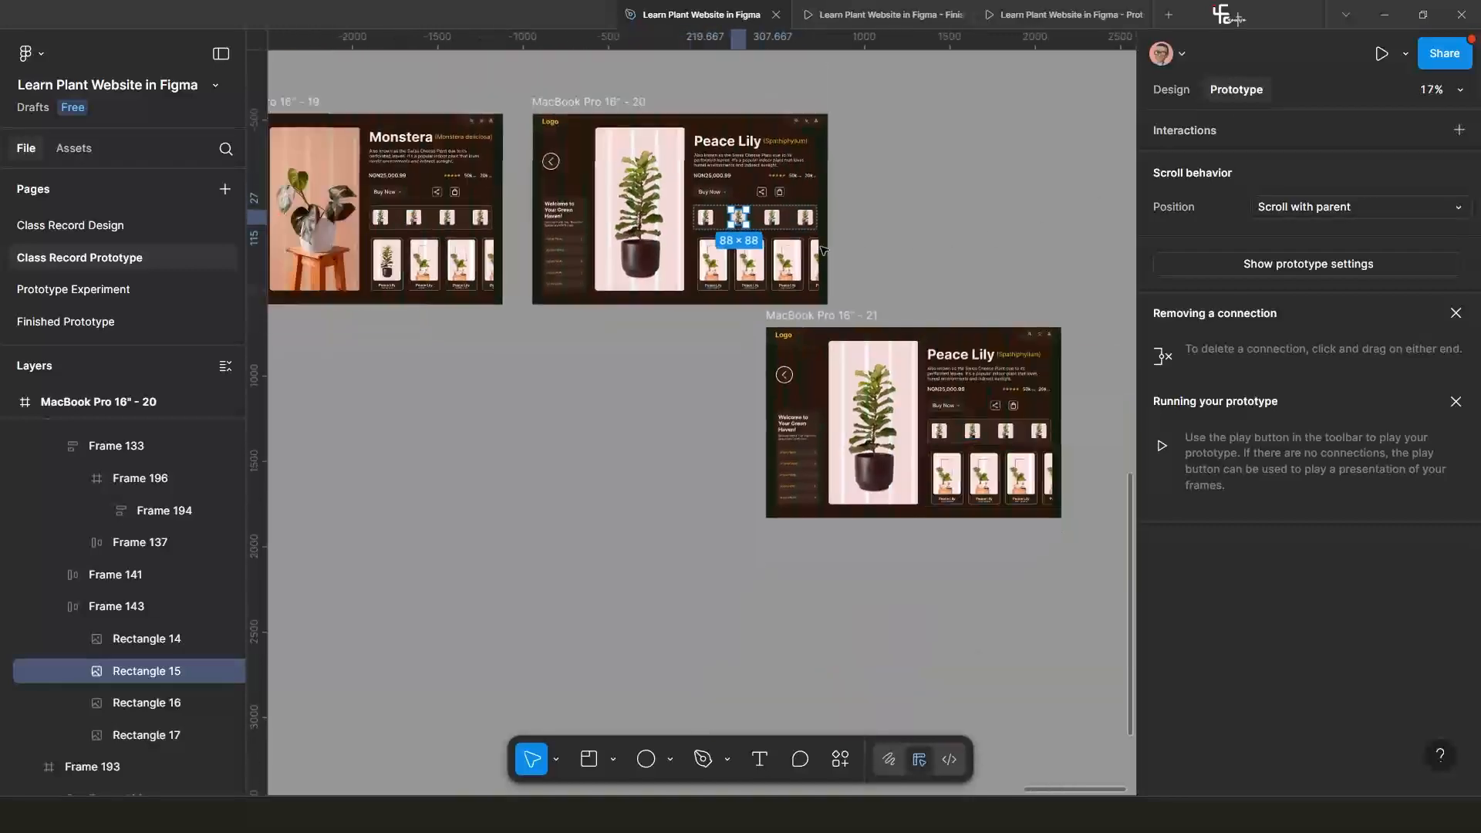
left_click_drag(722, 224, 929, 465)
scroll(699, 258, "up", 2)
scroll(929, 465, "down", 3)
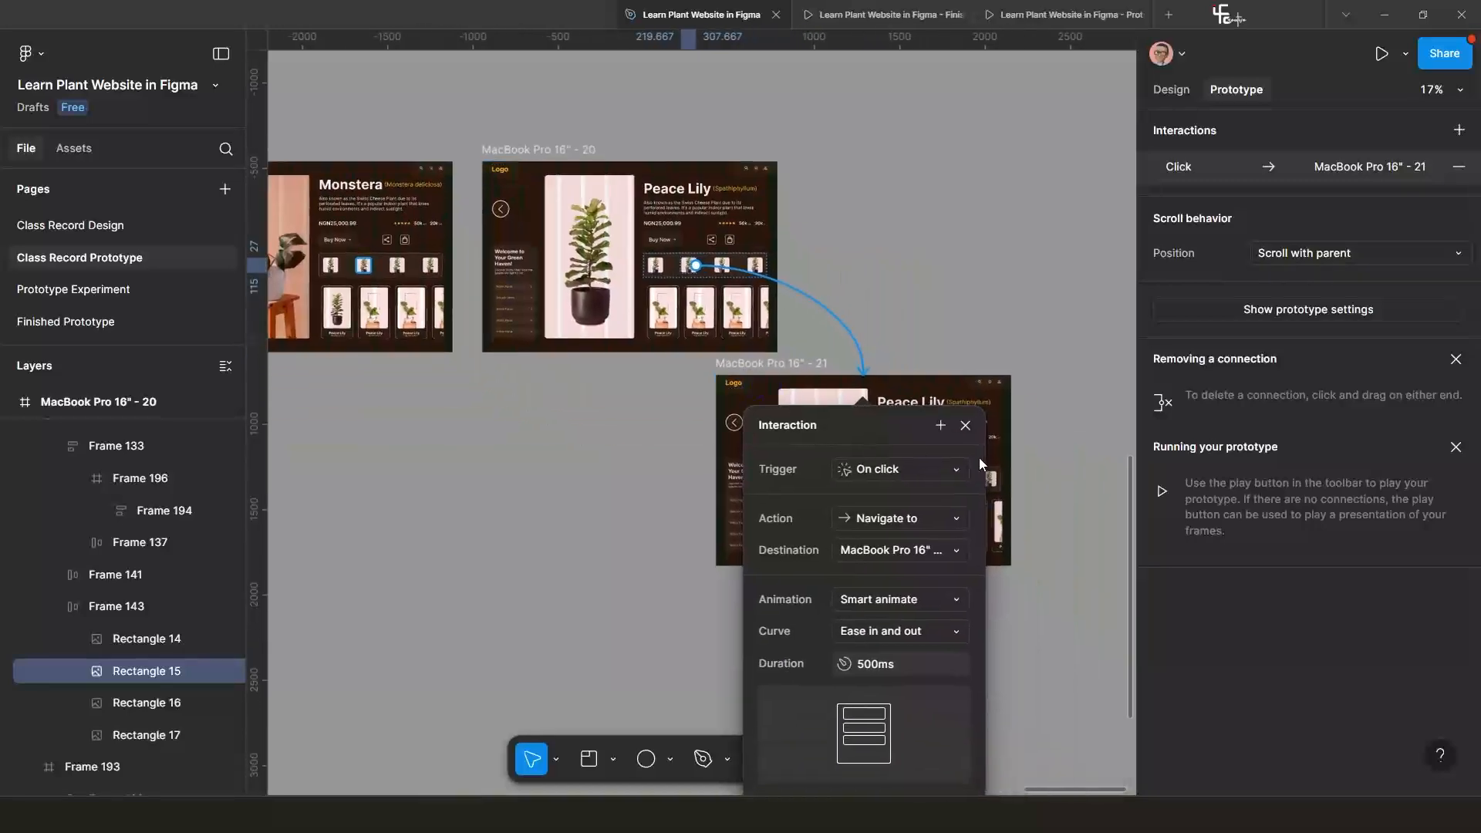
left_click(966, 425)
In MacBook Pro 16" - 21, shift the large image row Frame 192 left until the close-up of the plant's leaves fills the image area.
scroll(831, 486, "up", 3)
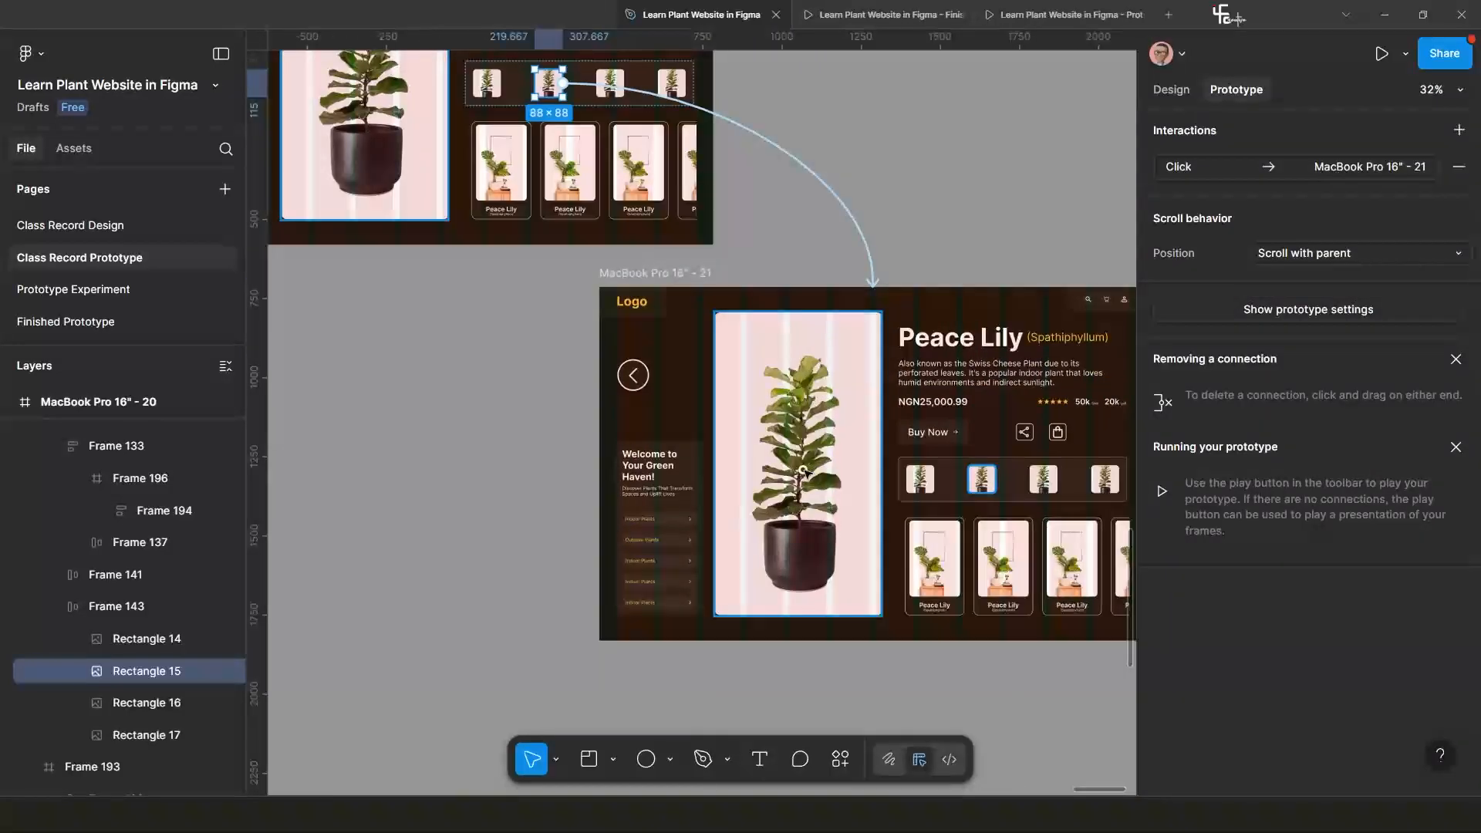
left_click(805, 472)
key("shift+Left")
key("shift+Left")
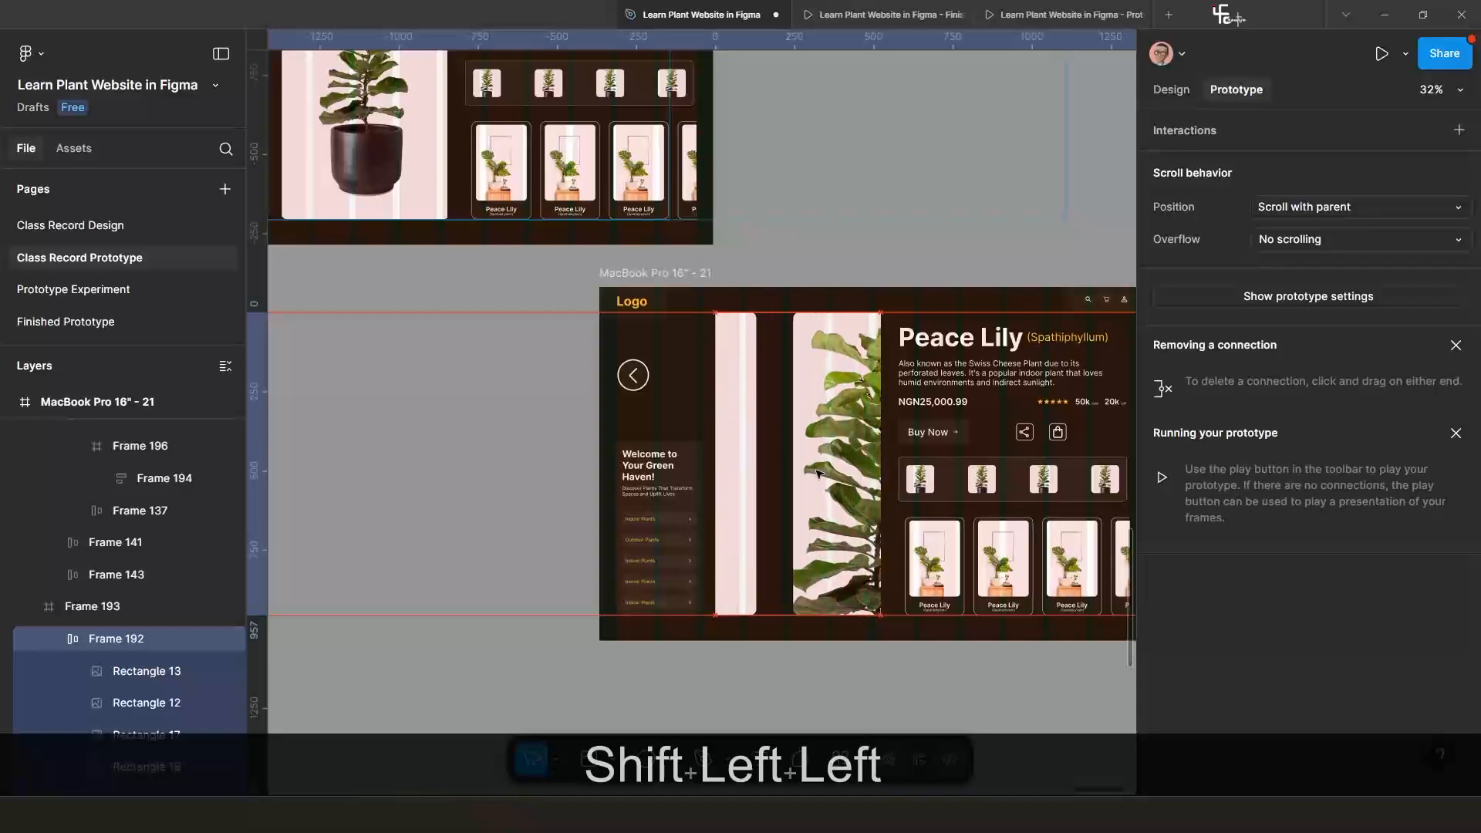
key("shift")
key("Right")
key("Right")
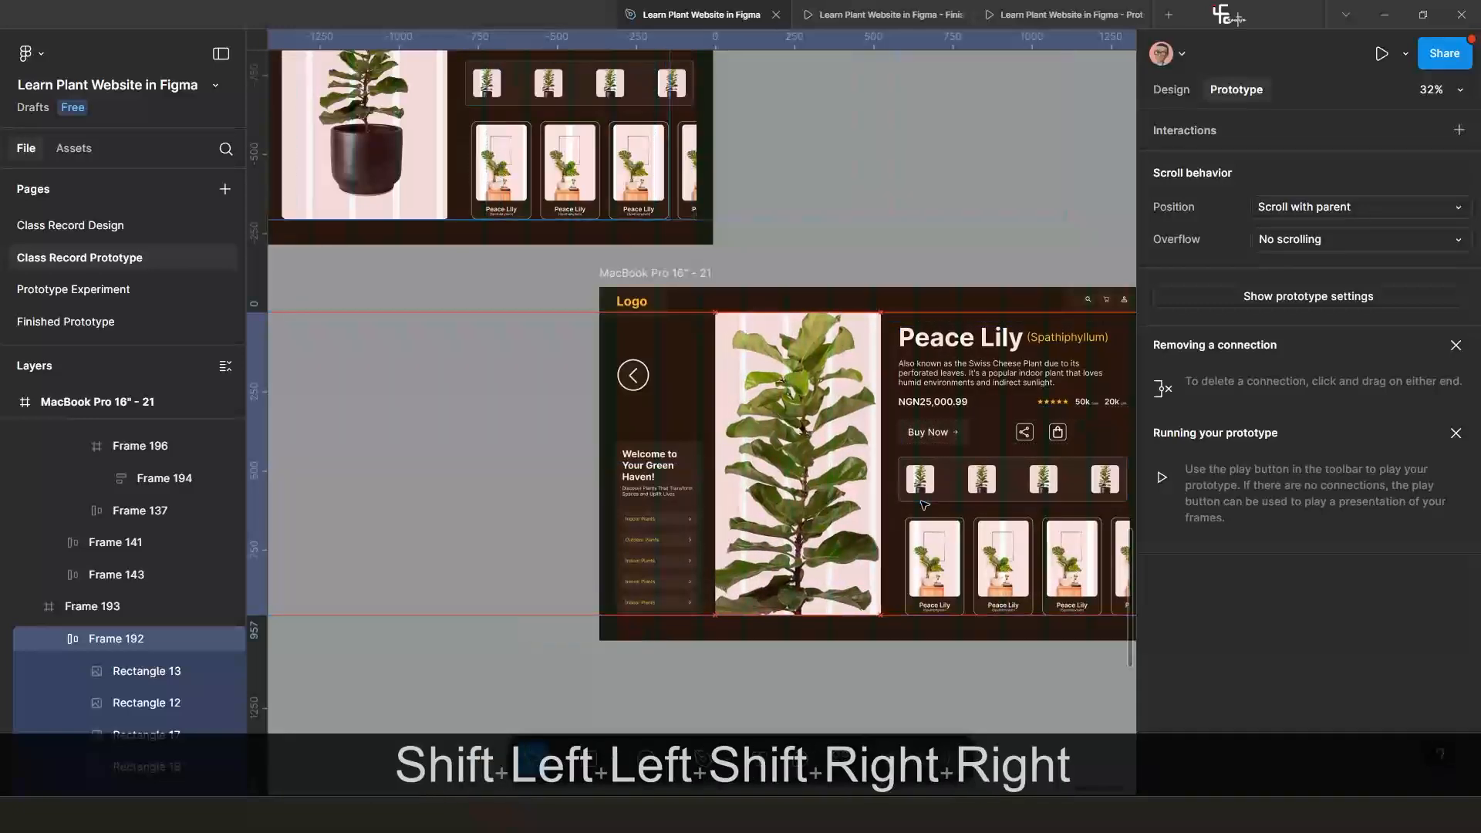
key("Right")
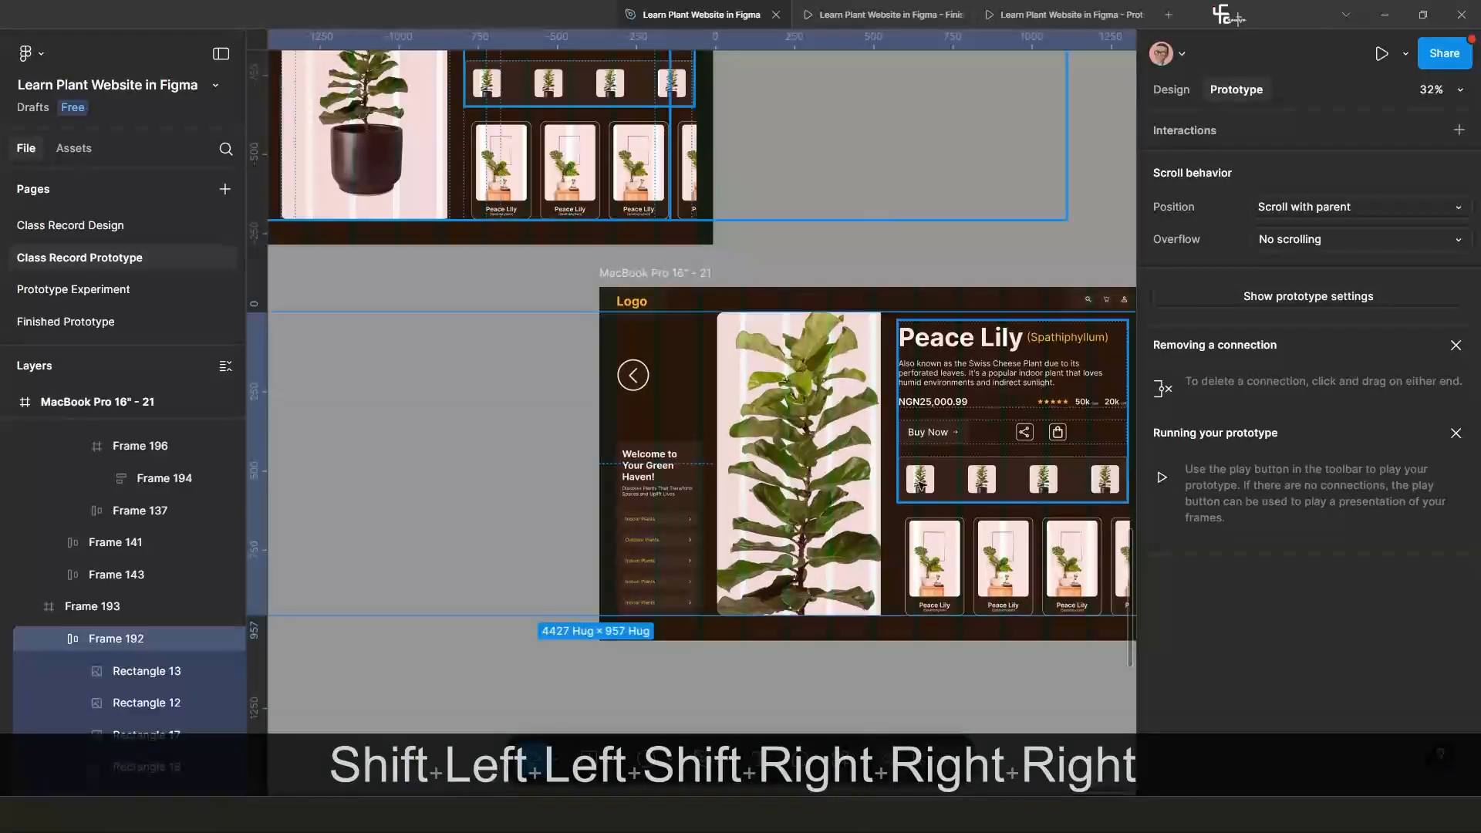
Move the MacBook Pro 16" - 21 screen farther right and slightly down, and place a duplicate of it to its right.
scroll(920, 485, "down", 3)
left_click_drag(920, 484, 780, 458)
scroll(781, 463, "up", 2)
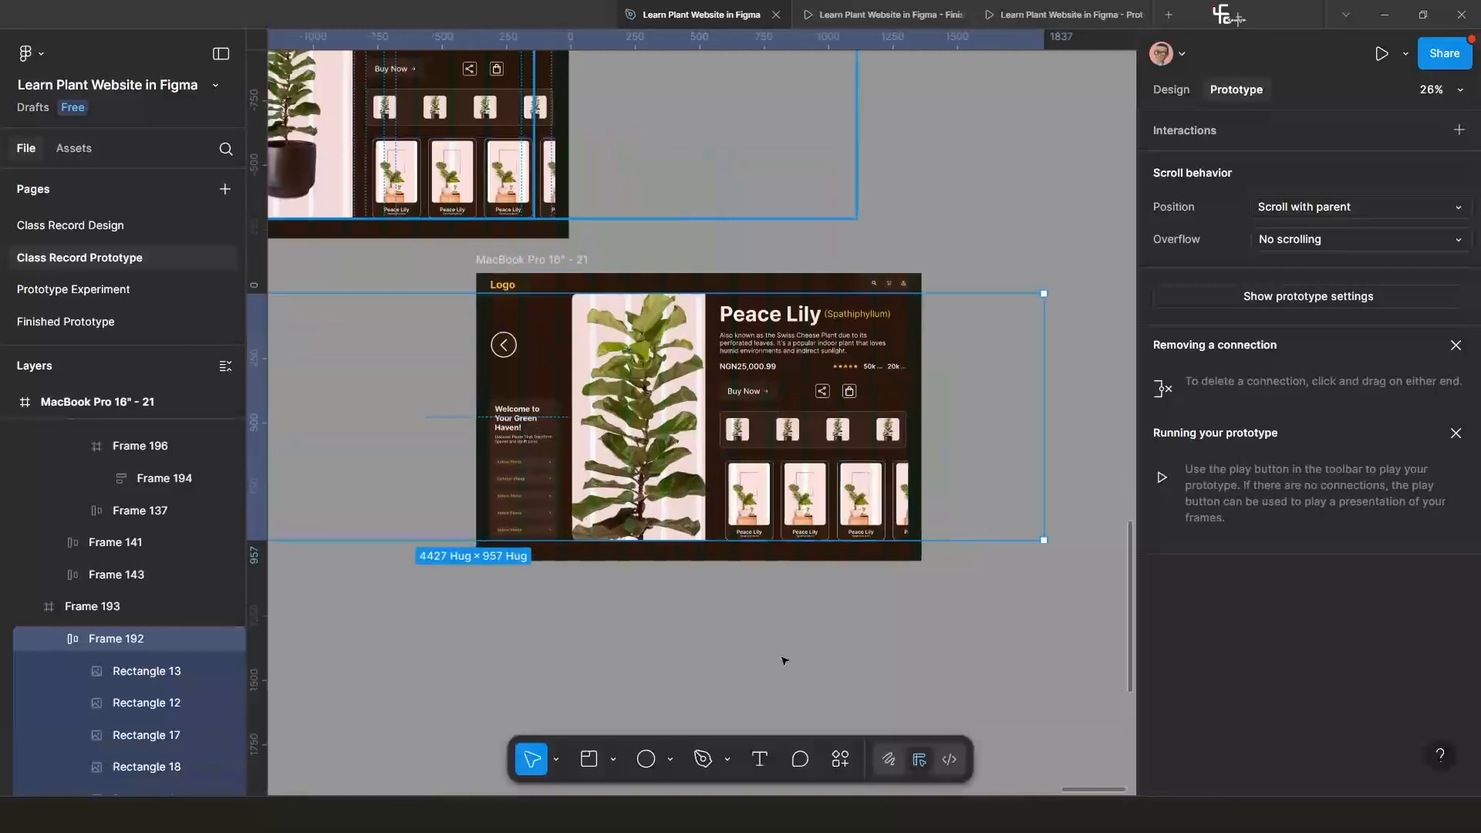
left_click(715, 615)
left_click(558, 305)
left_click_drag(558, 306, 670, 320)
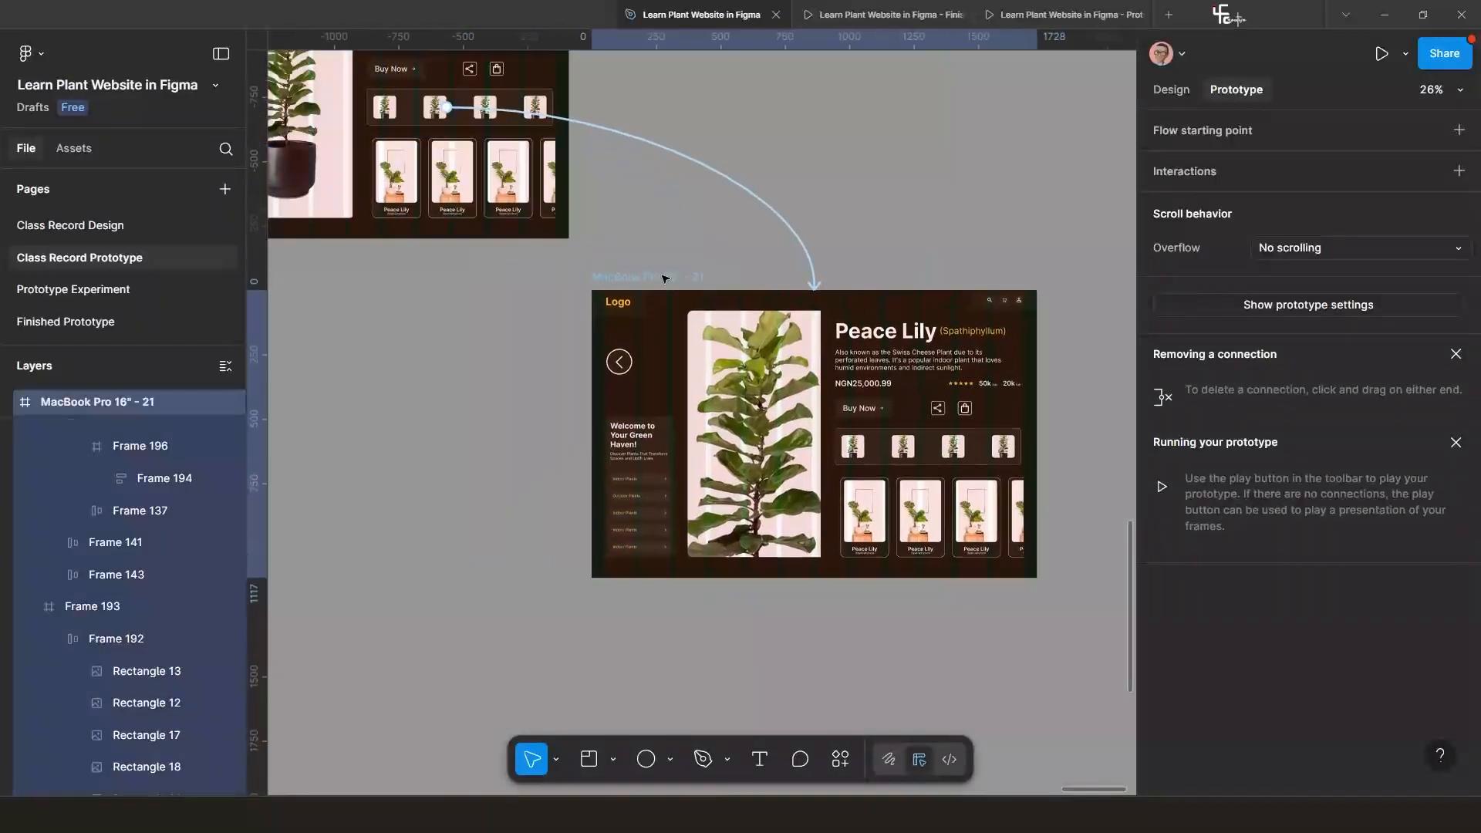
scroll(670, 318, "down", 1)
scroll(670, 319, "down", 2)
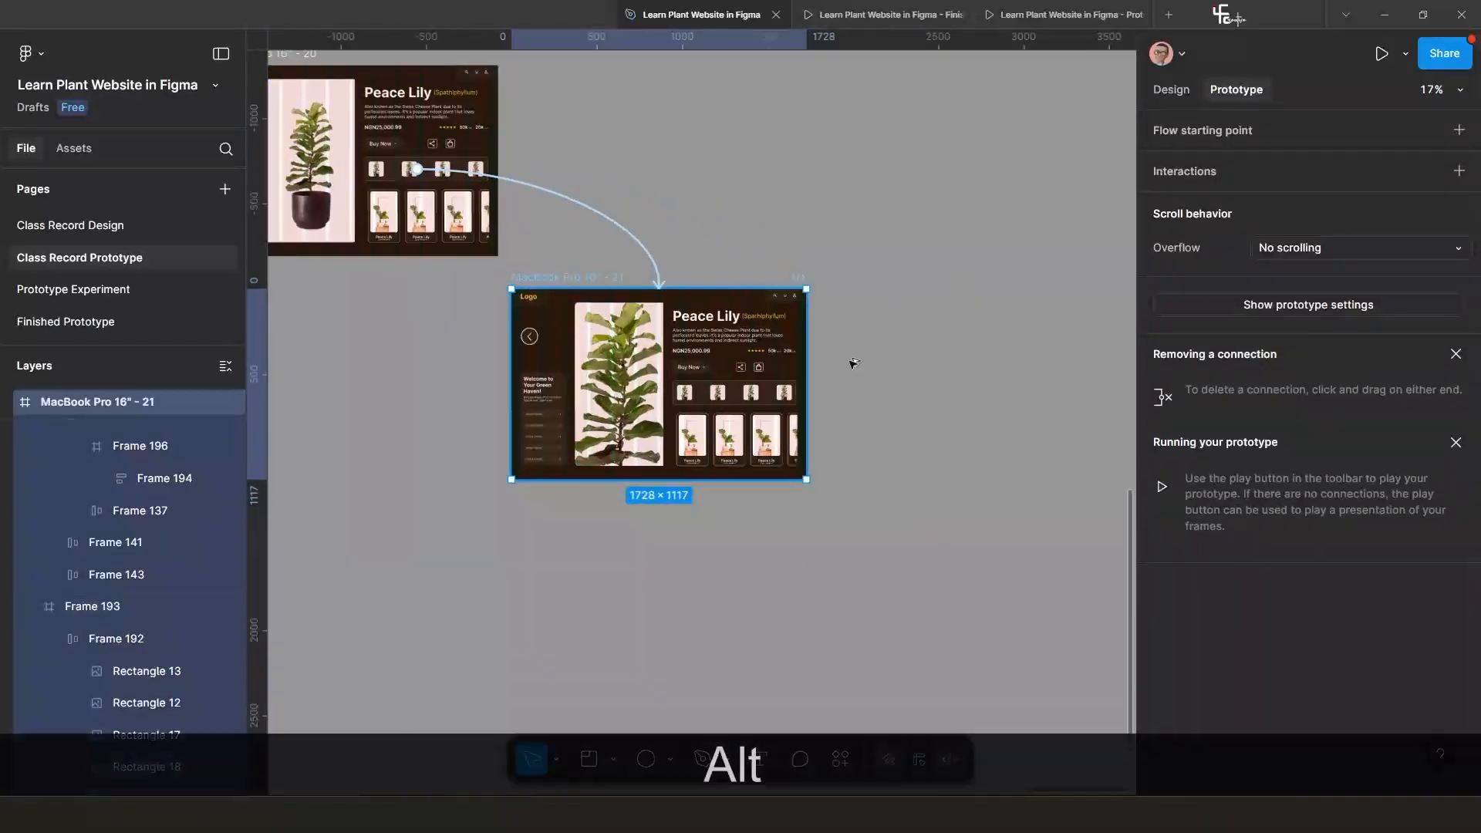
left_click_drag(574, 278, 889, 277)
scroll(913, 364, "up", 2)
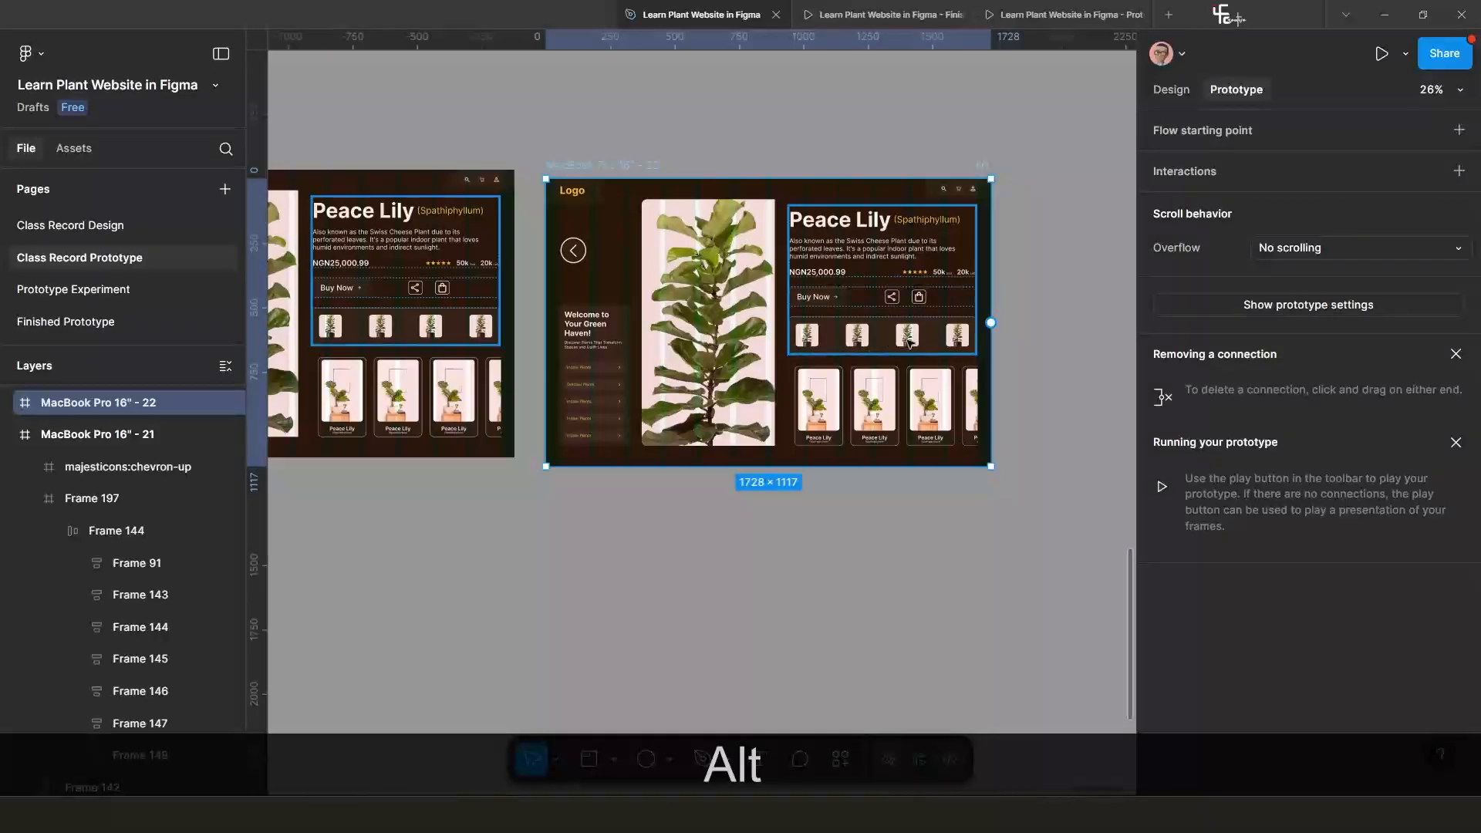
Link the third thumbnail in MacBook Pro 16" - 21 to MacBook Pro 16" - 22 on click, with Smart animate, ease in and out, 500ms.
left_click(908, 340)
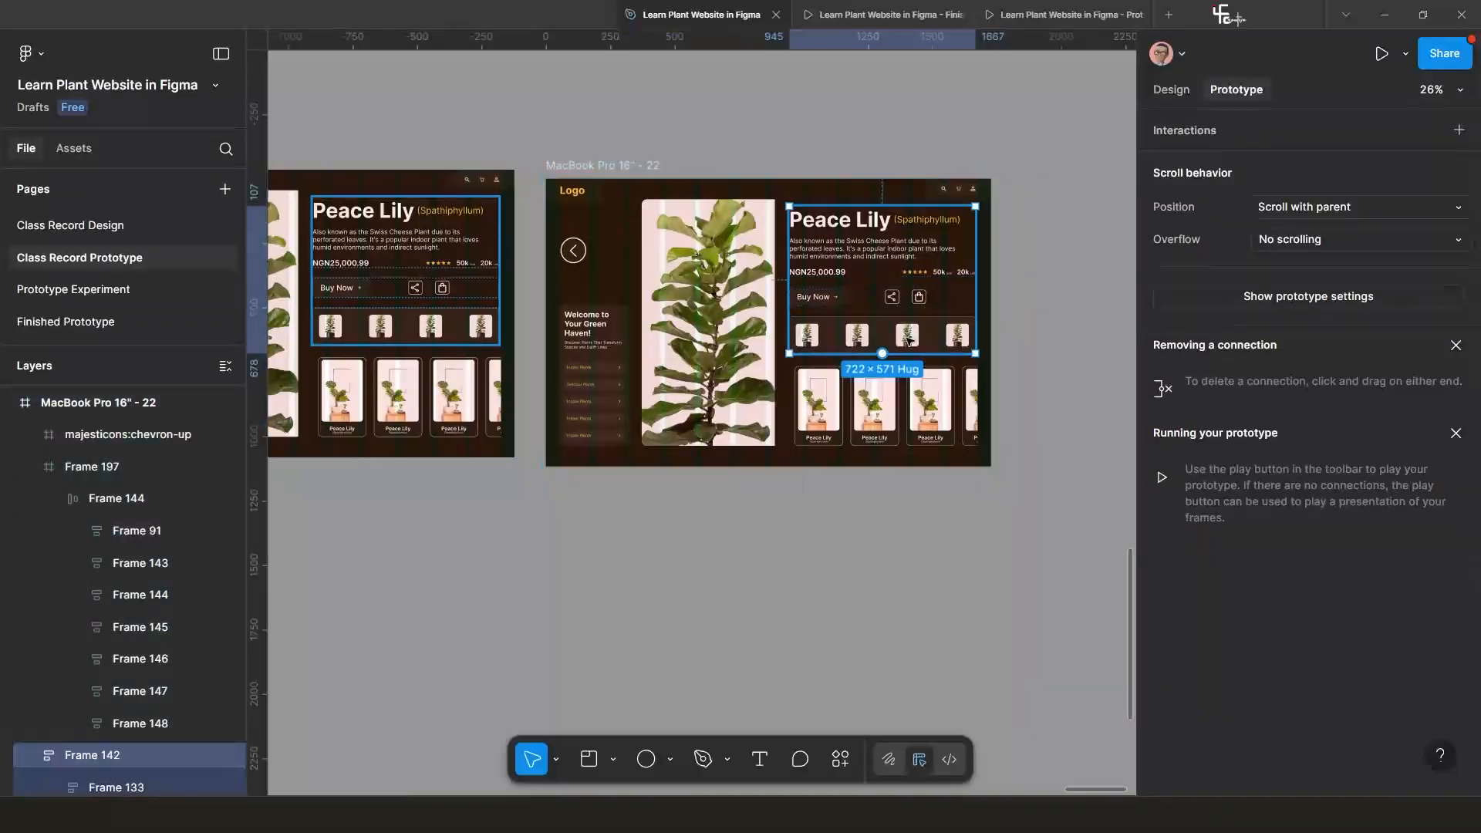
left_click(438, 330)
double_click(437, 328)
double_click(436, 328)
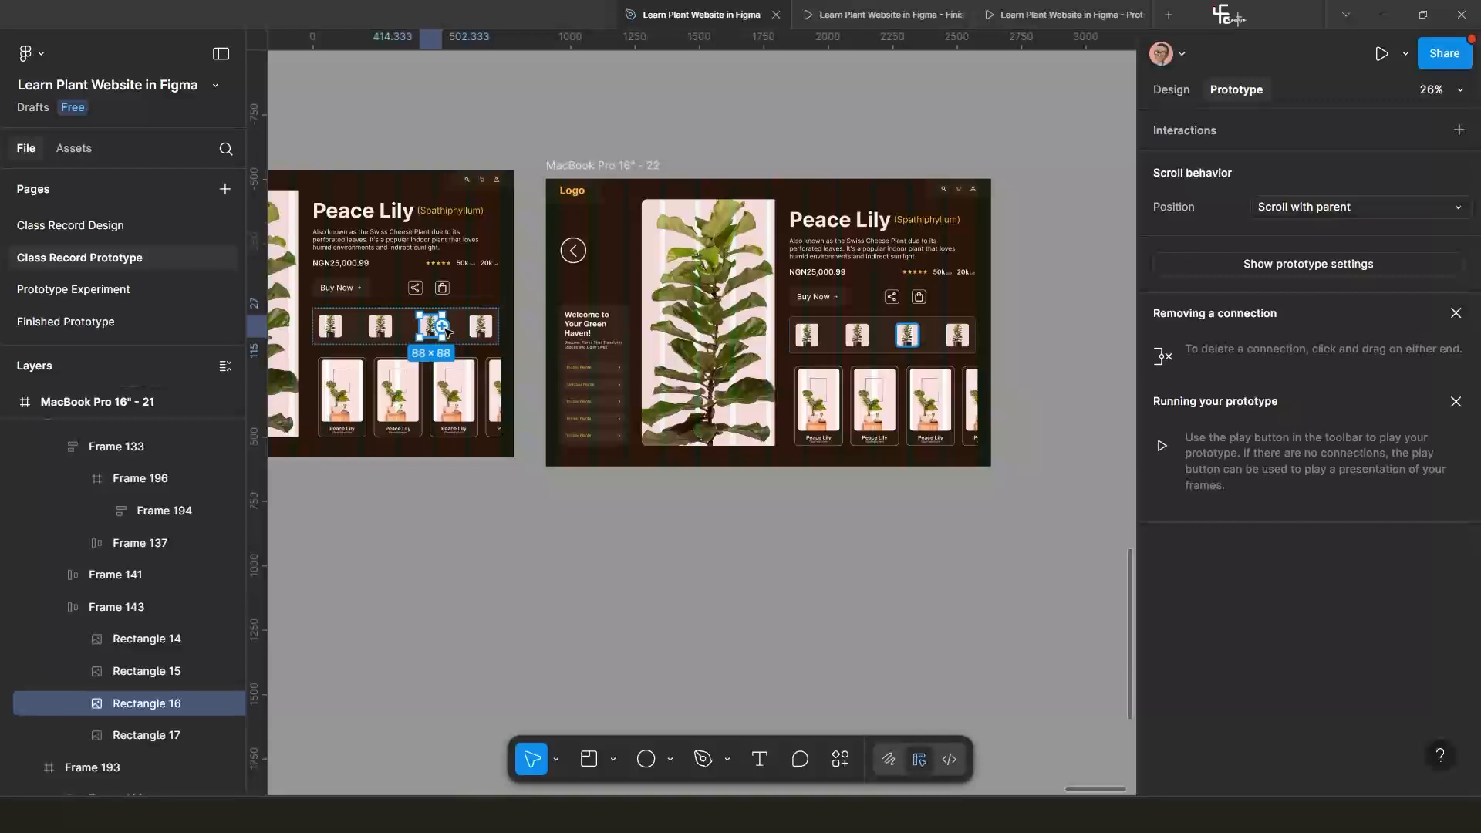
left_click_drag(443, 327, 581, 333)
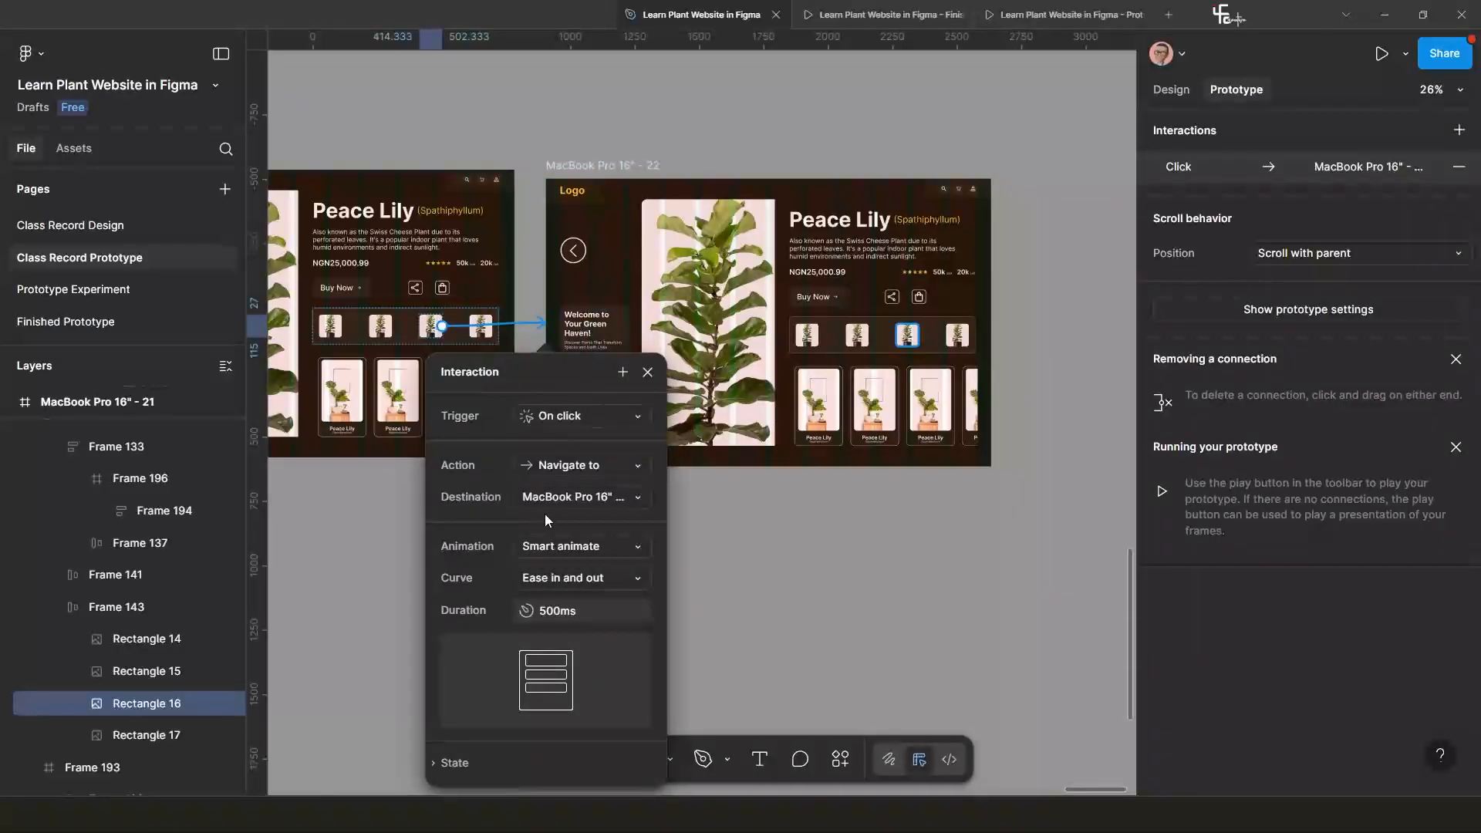
left_click(646, 375)
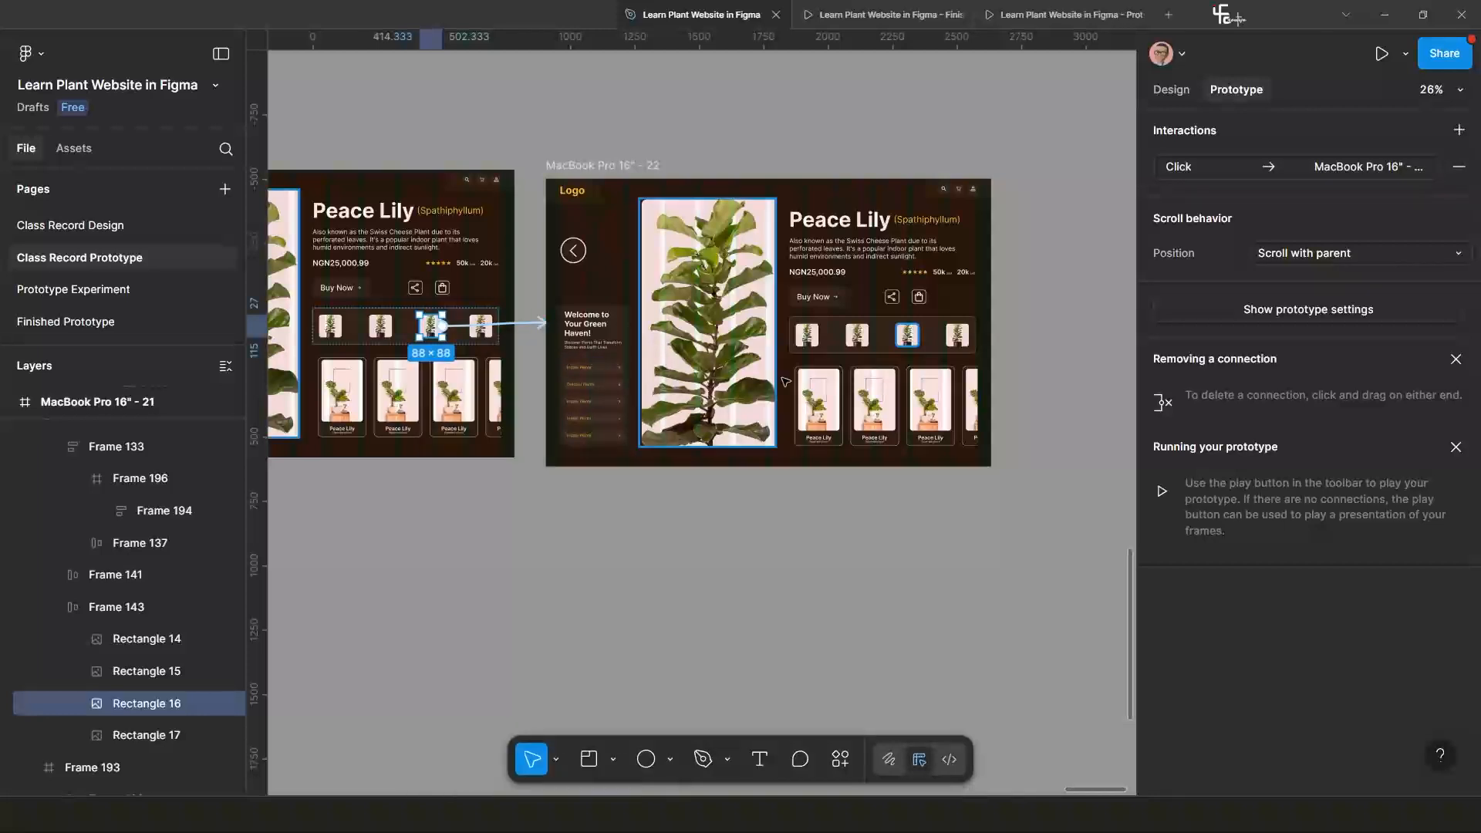
In MacBook Pro 16" - 22, shift the image row Frame 192 left until the picture with the leaves and the pot's top fills the image area.
left_click(704, 323)
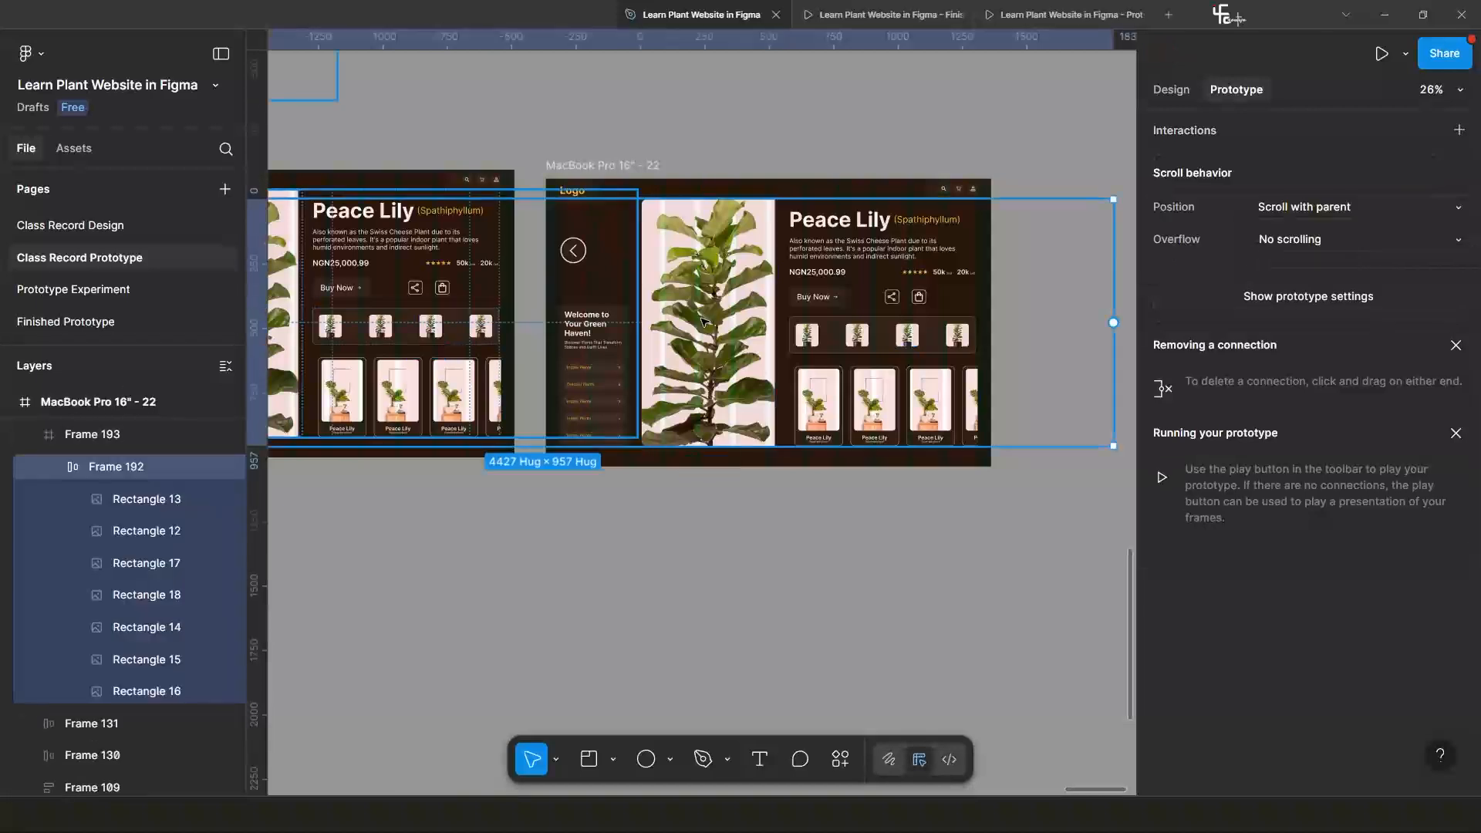
key("shift+Left")
key("shift+Left")
key("shift+Left")
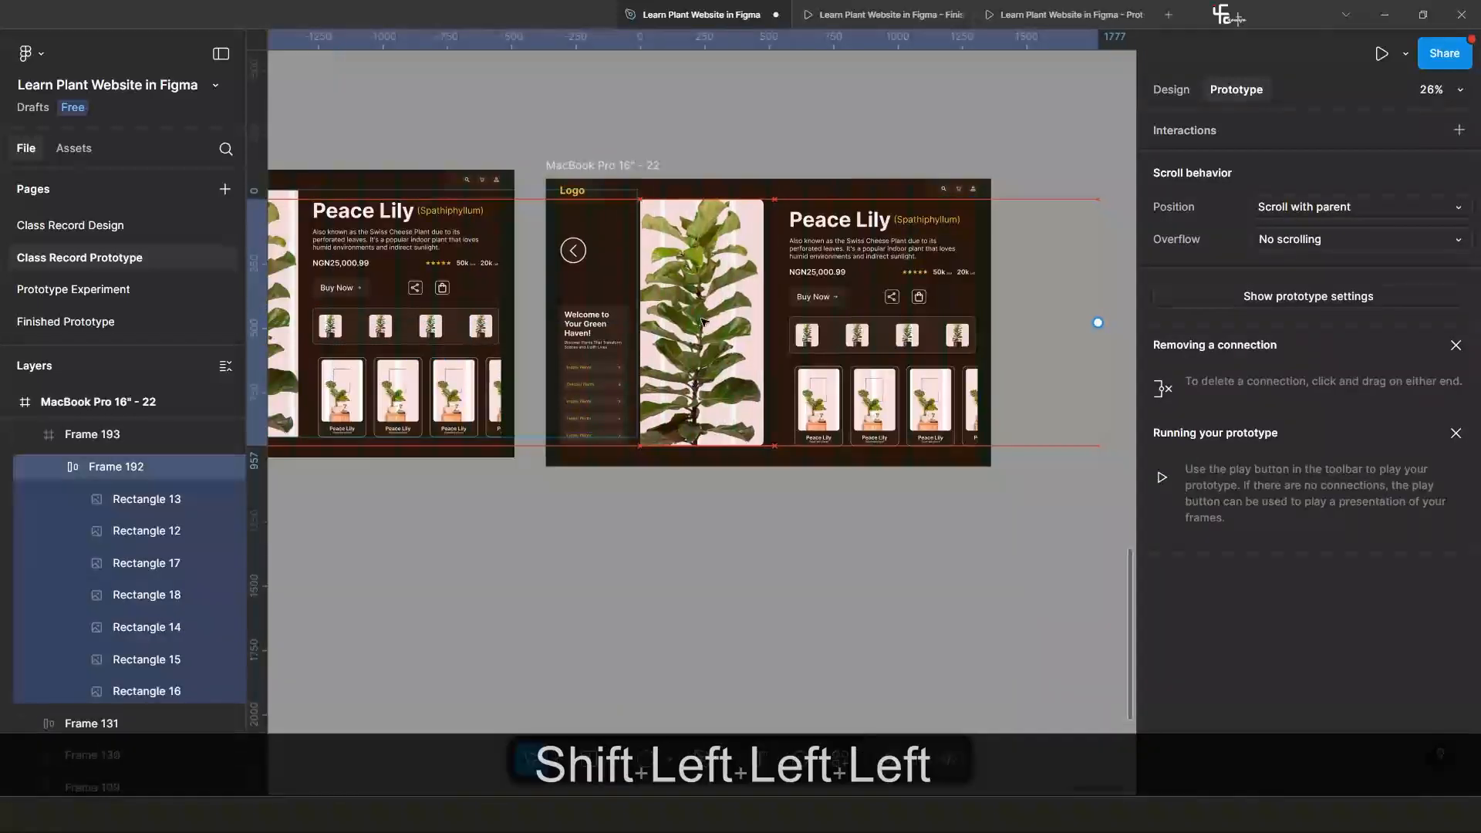
key("shift+Left")
key("shift+Left")
key("shift+Left")
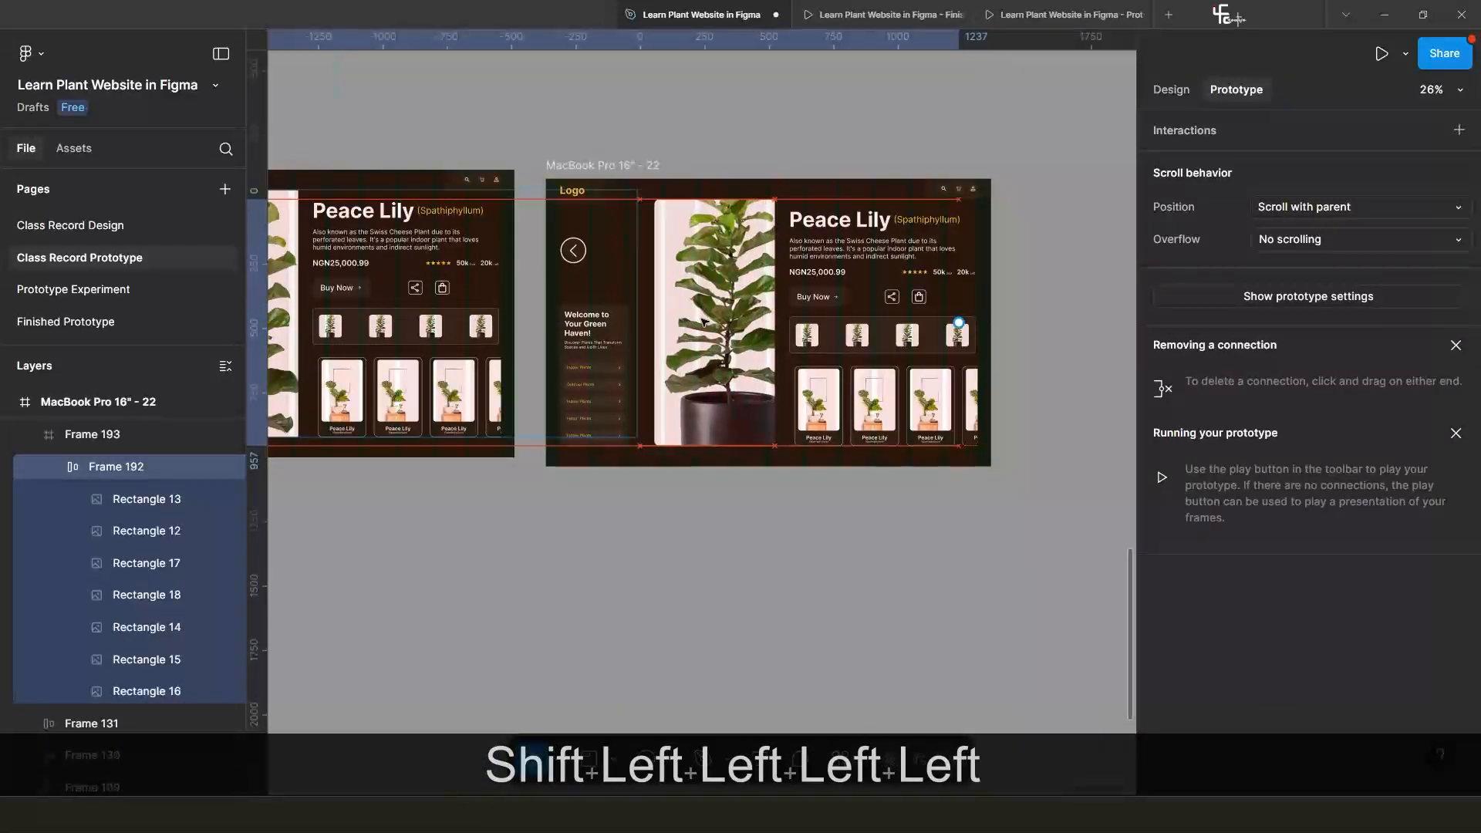
key("shift+Left")
key("shift+Left")
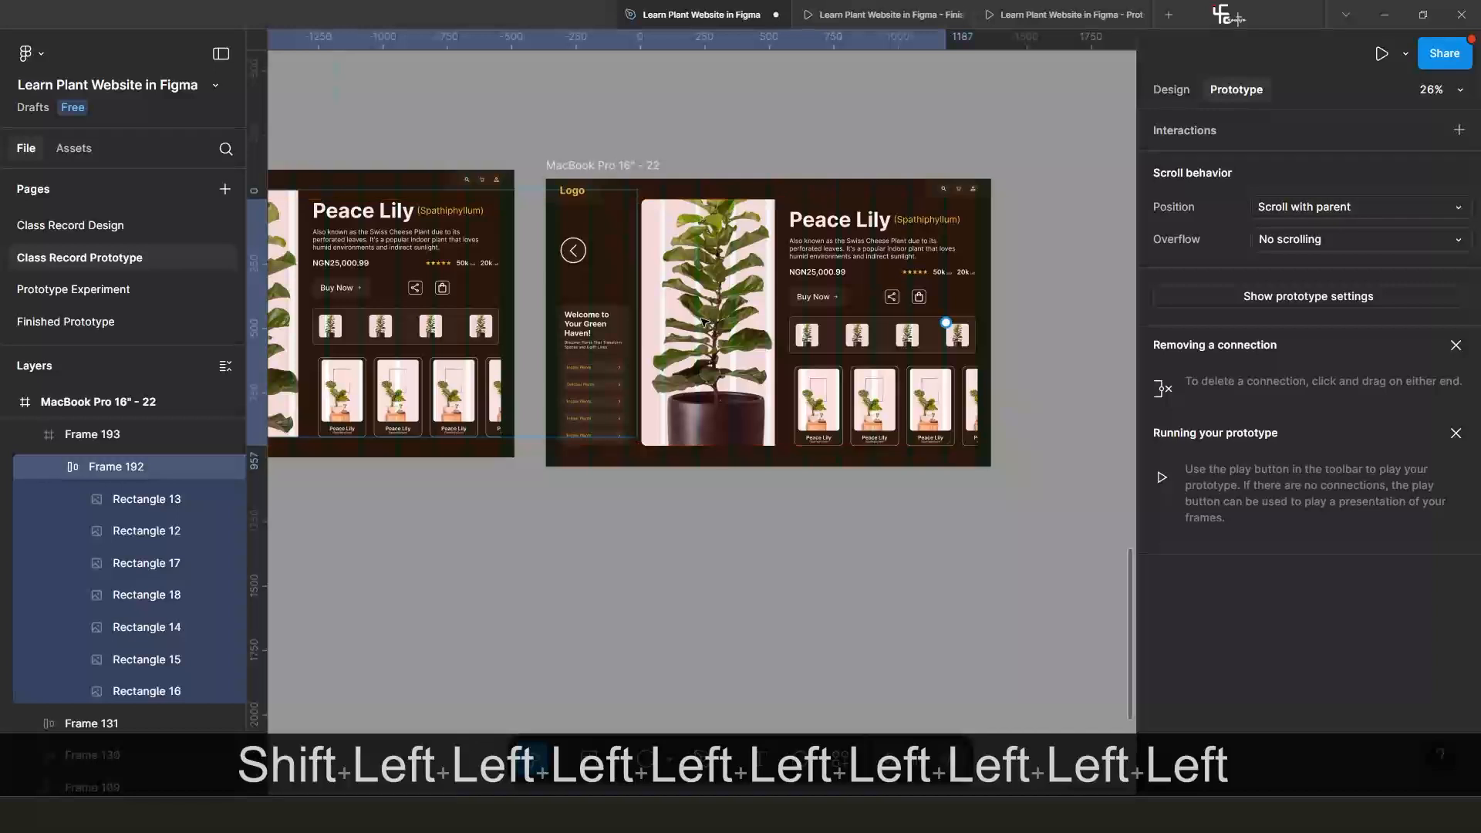
key("shift+Left")
key("shift+Left")
key("shift+Right")
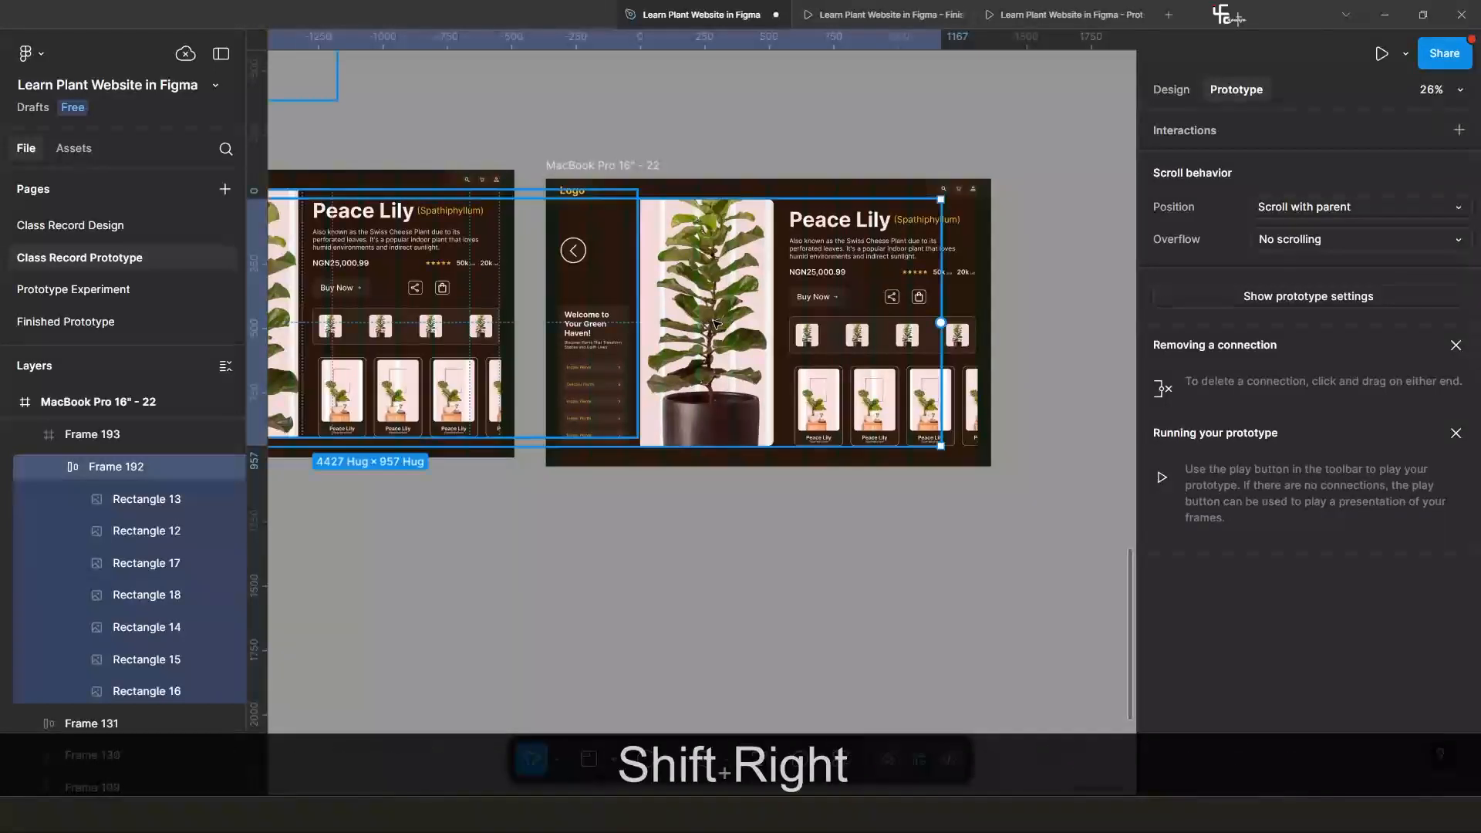
left_click(725, 508)
Duplicate the MacBook Pro 16" - 22 screen and place the copy directly to its right, level with it.
scroll(586, 175, "down", 2)
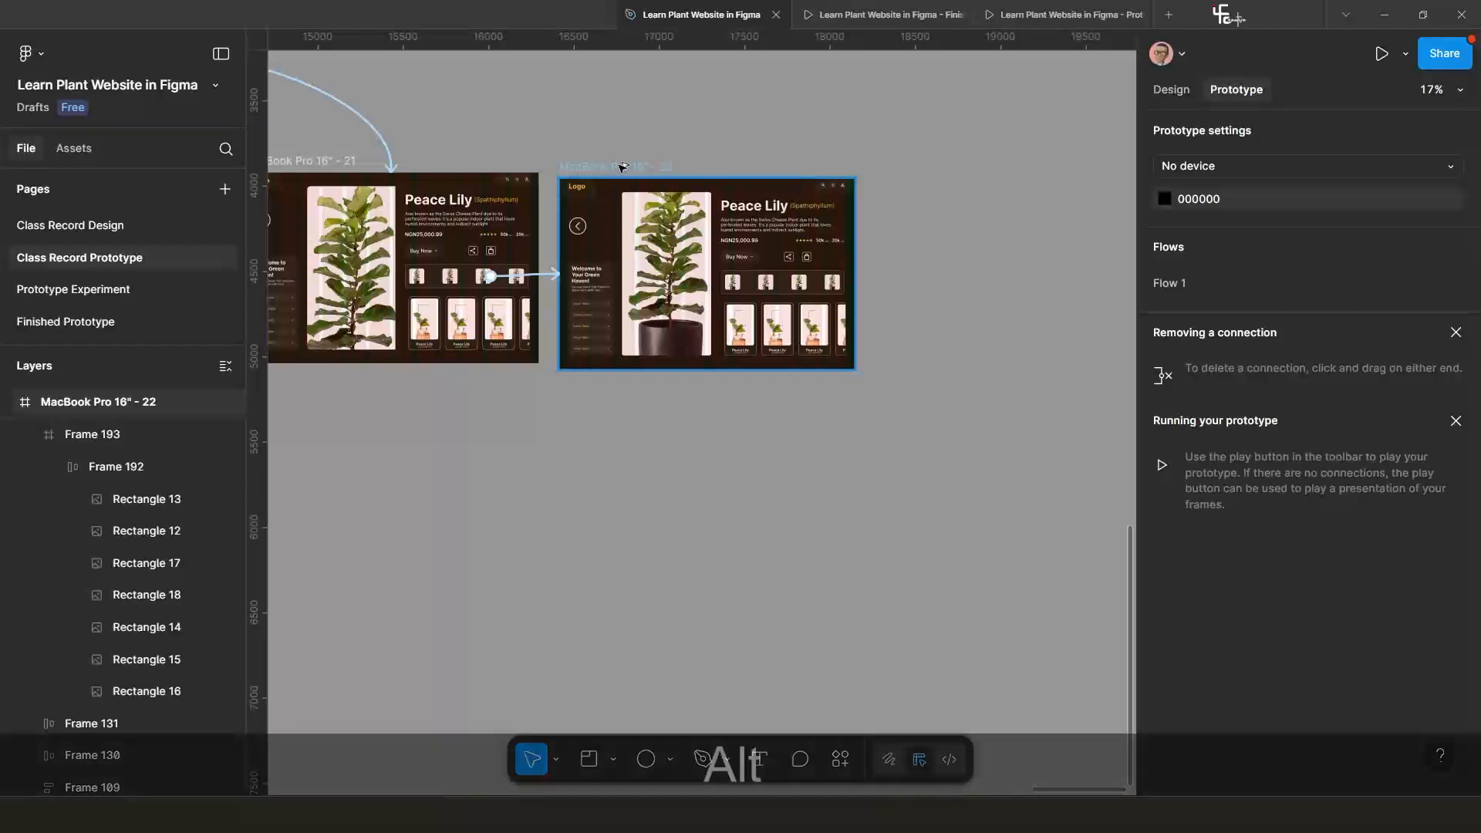
left_click_drag(622, 167, 927, 167)
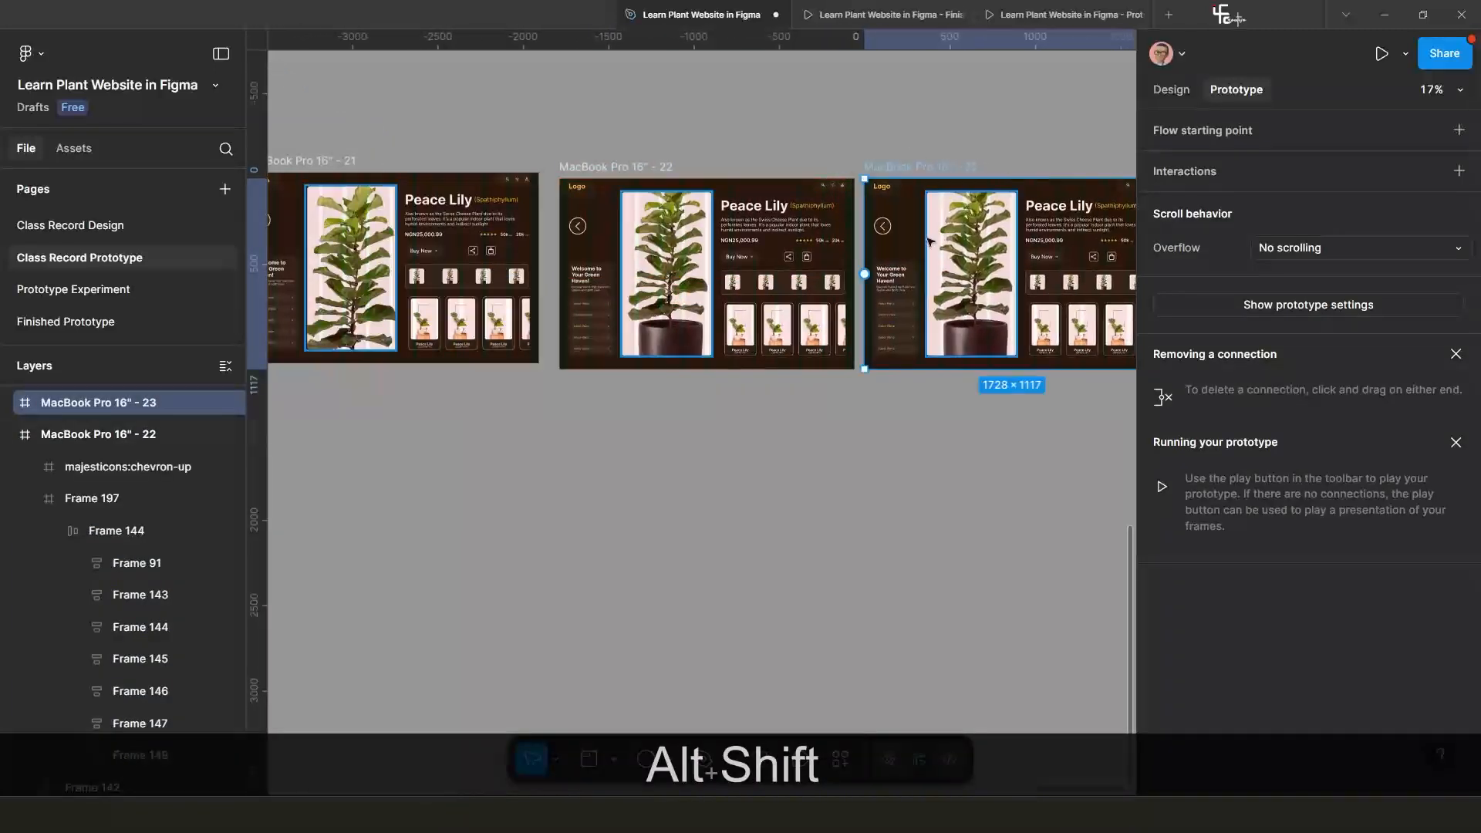
left_click_drag(928, 239, 690, 245)
In MacBook Pro 16" - 23, shift the image row Frame 192 left until the last picture, the close-up of the pot, fills the image area.
double_click(756, 274)
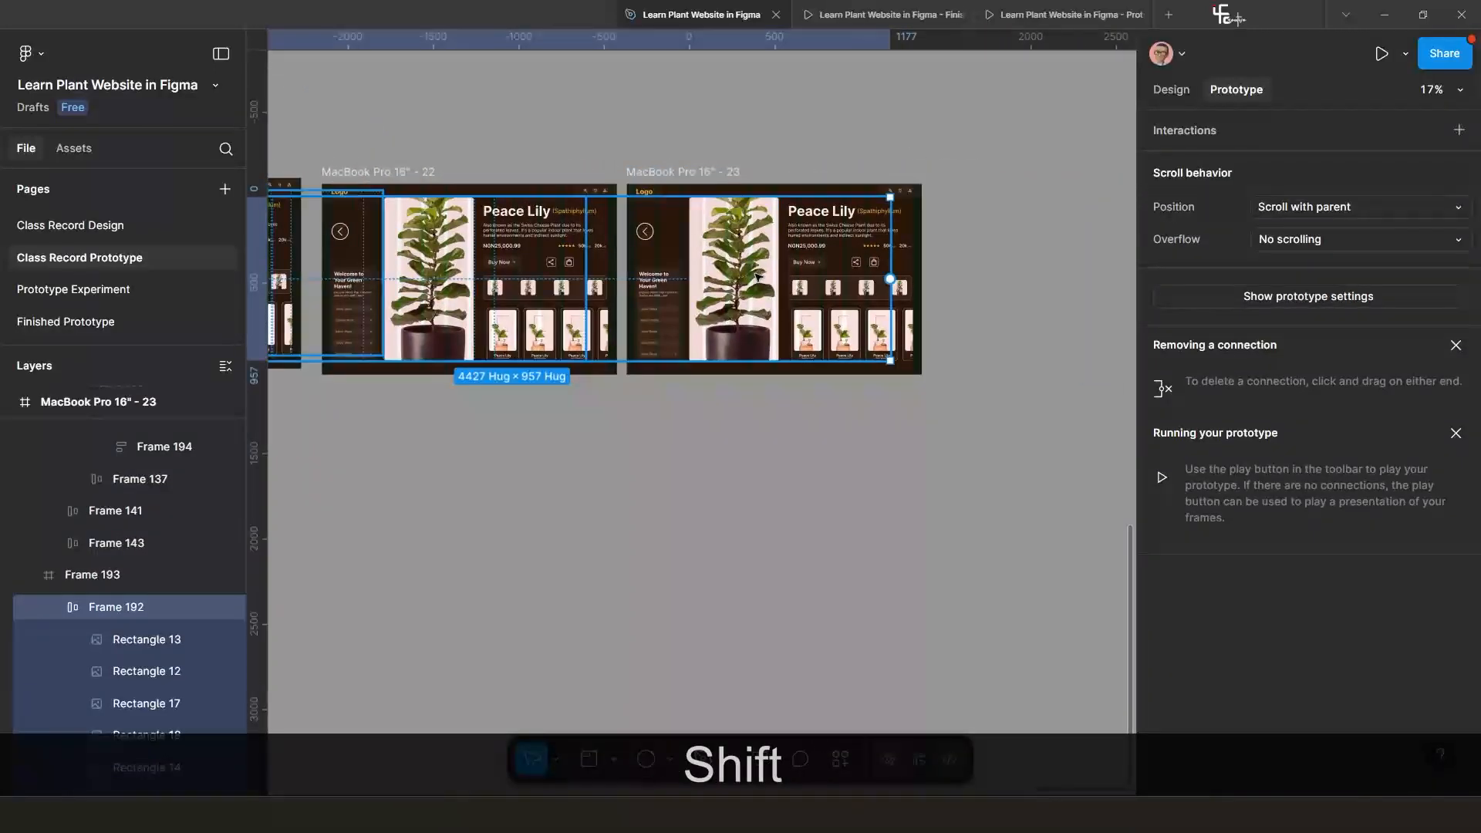
key("shift+Left")
key("shift+Left")
key("shift+Left")
key("shift+Left")
key("shift+Left")
key("shift+Left")
key("shift+Left")
key("shift+Left")
key("shift+Left")
key("shift+Left")
key("shift+Left")
key("shift+Left")
key("shift+Left")
key("shift+Left")
key("shift+Left")
key("shift+Left")
key("shift+Left")
key("shift+Left")
key("shift+Left")
key("shift+Left")
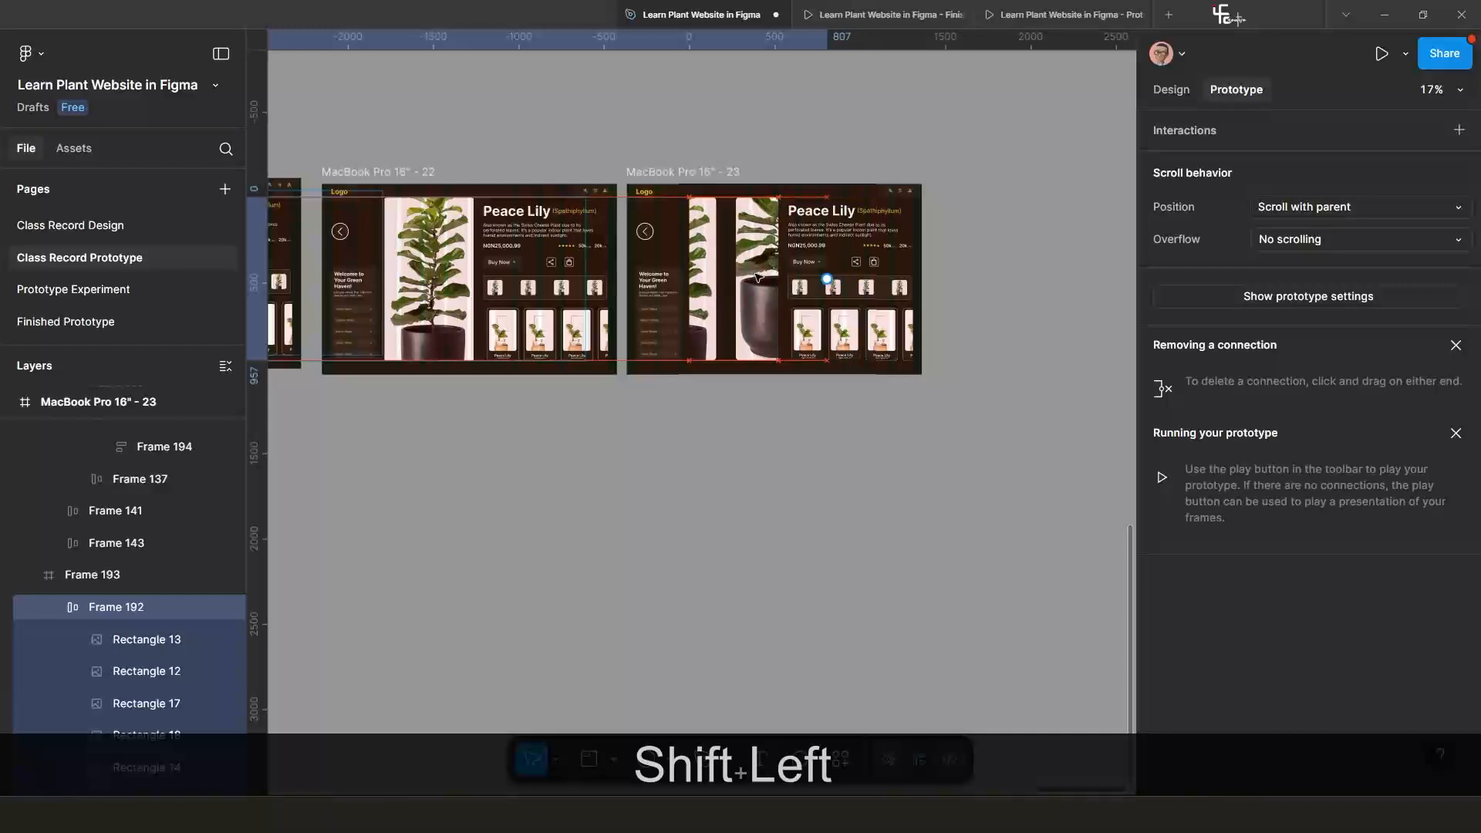
key("shift+Left")
key("shift+Left")
key("shift+Left")
key("shift+Left")
key("shift+Left")
key("shift+Left")
key("shift+Left")
key("shift+Left")
key("shift+Left")
key("shift+Left")
key("shift+Left")
key("shift+Left")
key("shift+Left")
key("shift+Left")
key("shift+Left")
key("shift+Left")
key("shift+Left")
key("shift+Left")
key("shift+Left")
key("shift+Left")
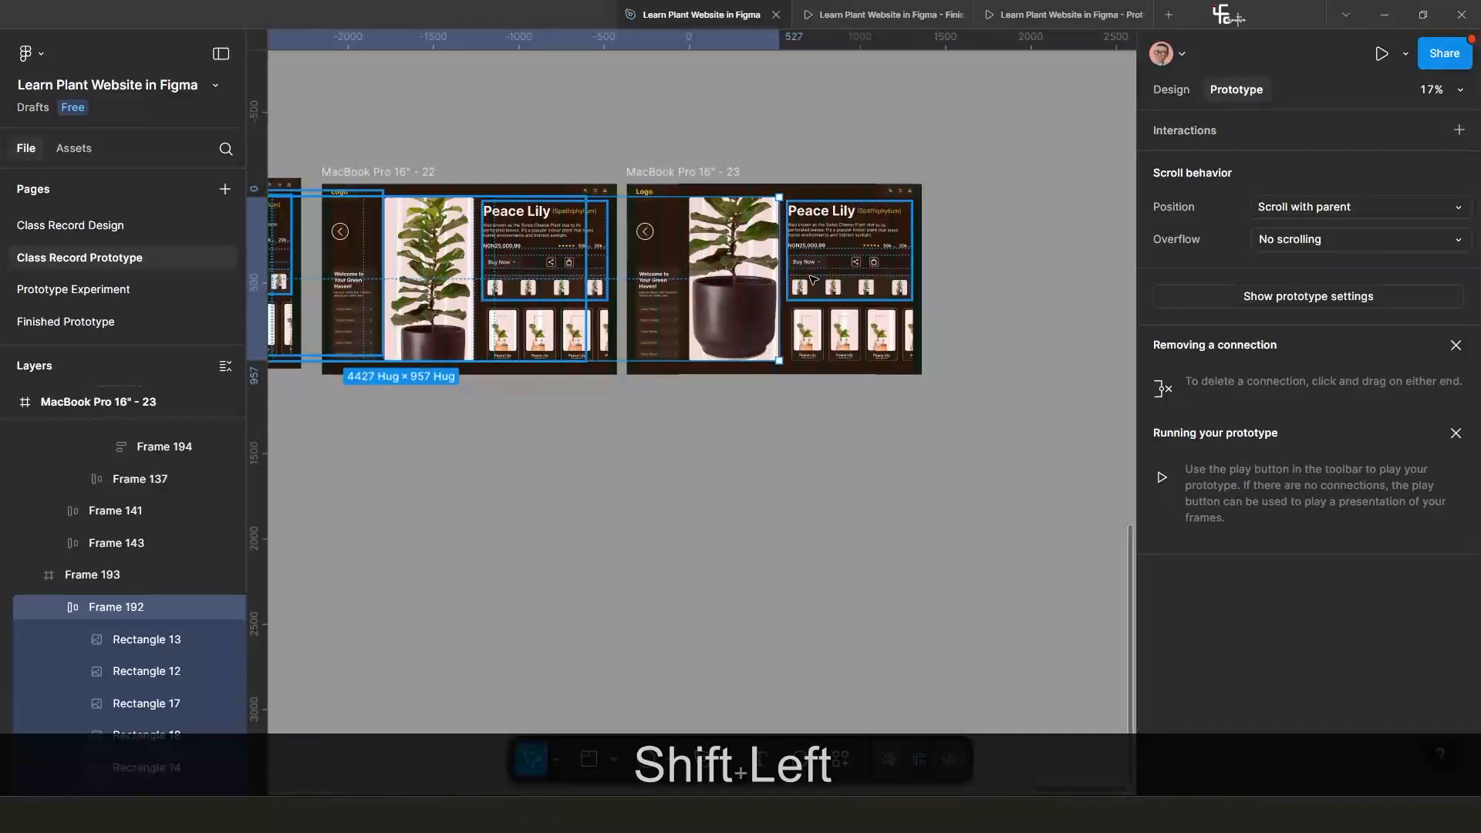
key("shift+Right")
key("shift+Right")
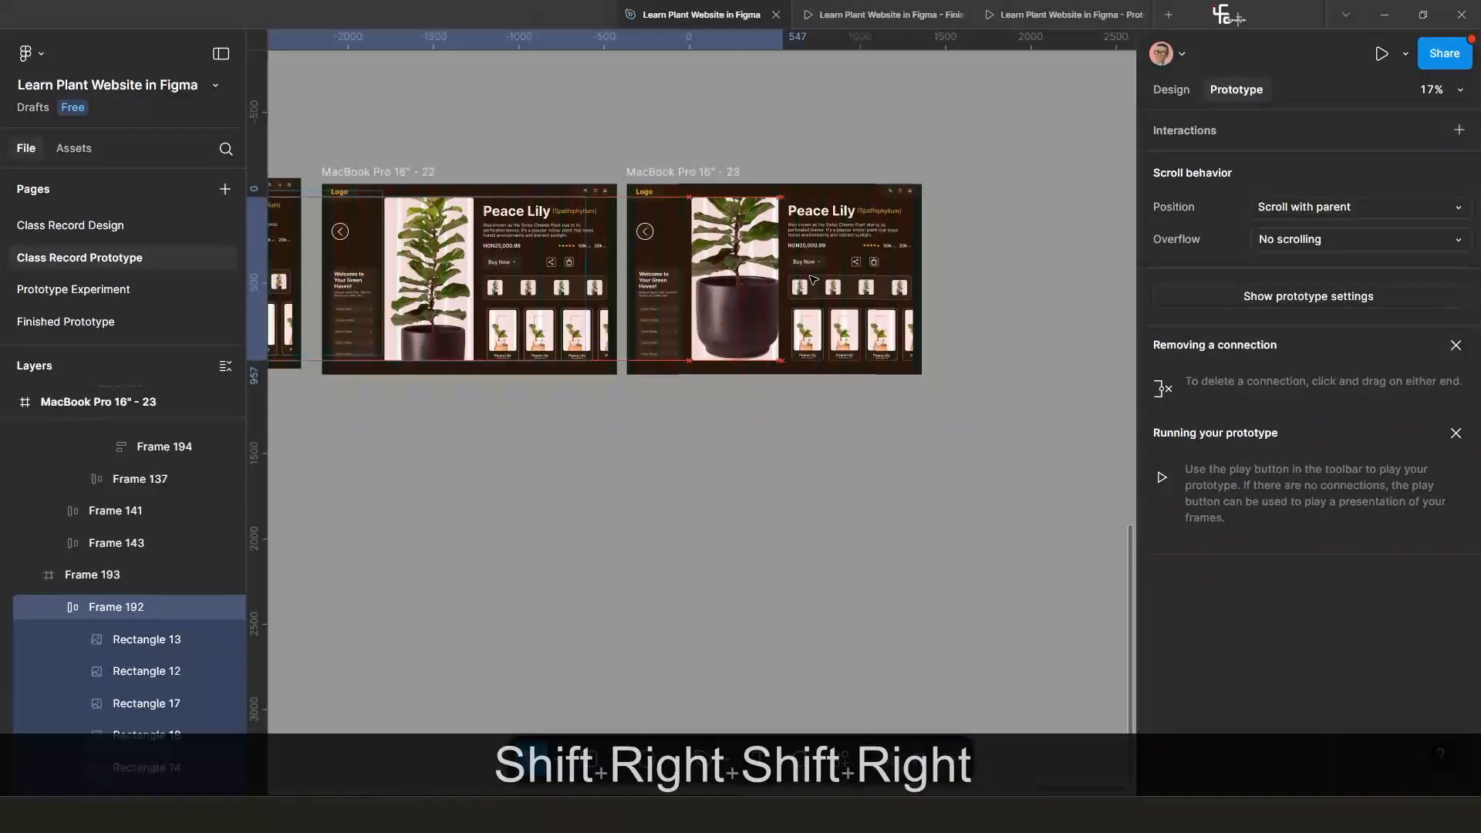
key("shift+Left")
key("shift+Left")
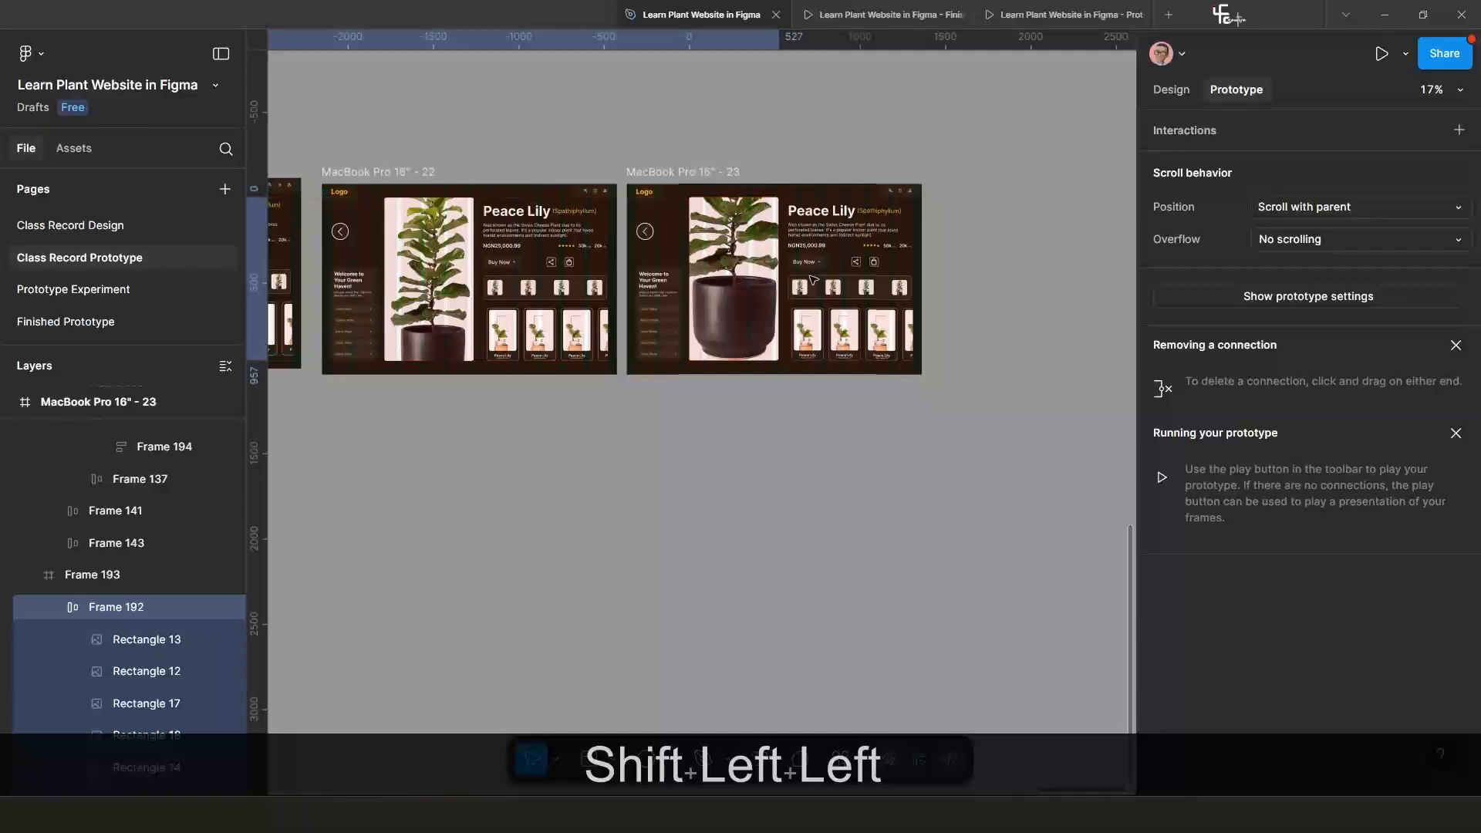
left_click(781, 426)
Link the fourth thumbnail in MacBook Pro 16" - 22 to MacBook Pro 16" - 23 on click, with Smart animate, ease in and out, 500ms.
left_click_drag(774, 383, 737, 450)
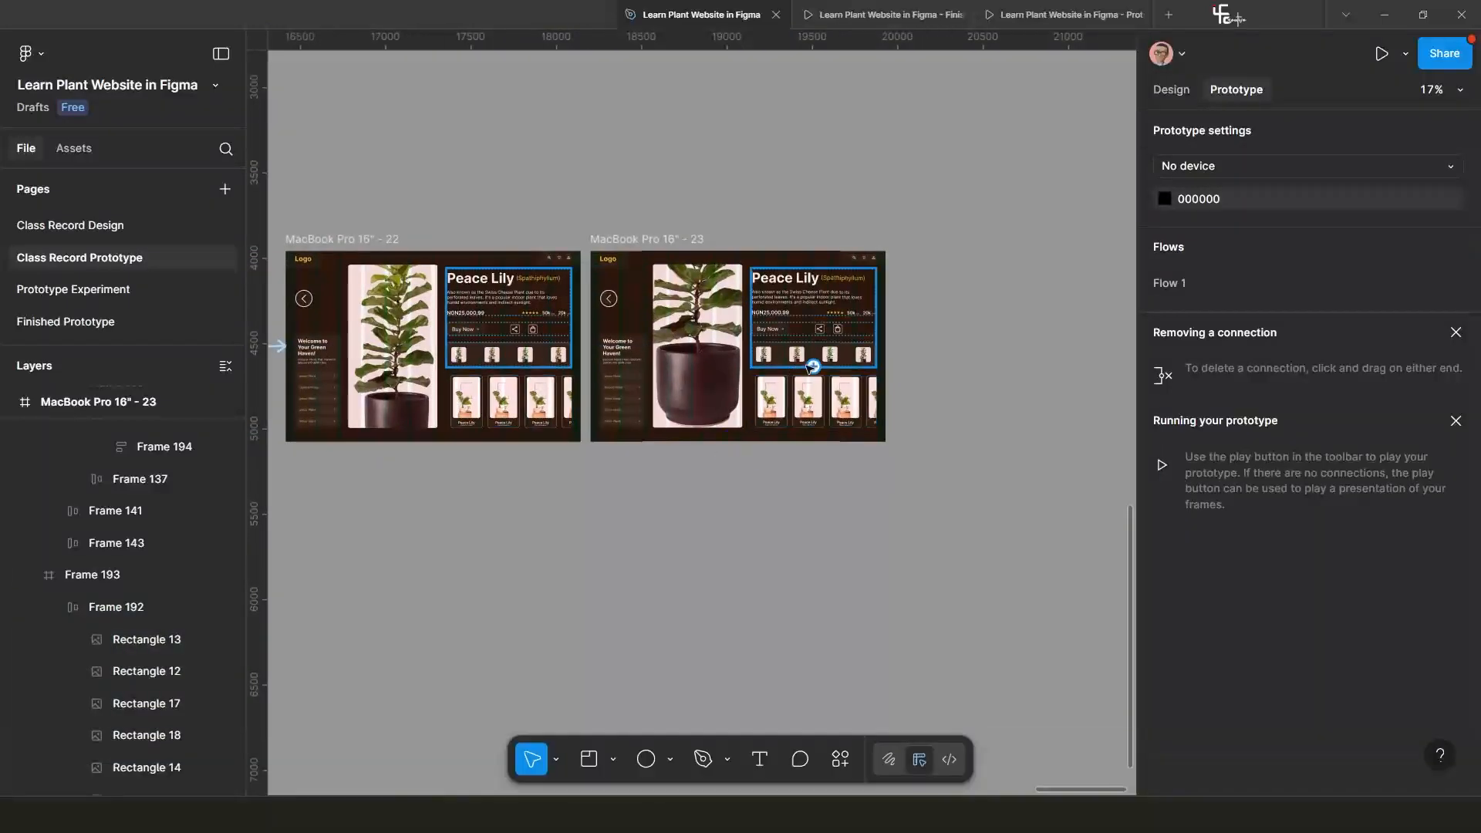
scroll(812, 368, "up", 2)
scroll(738, 357, "down", 1)
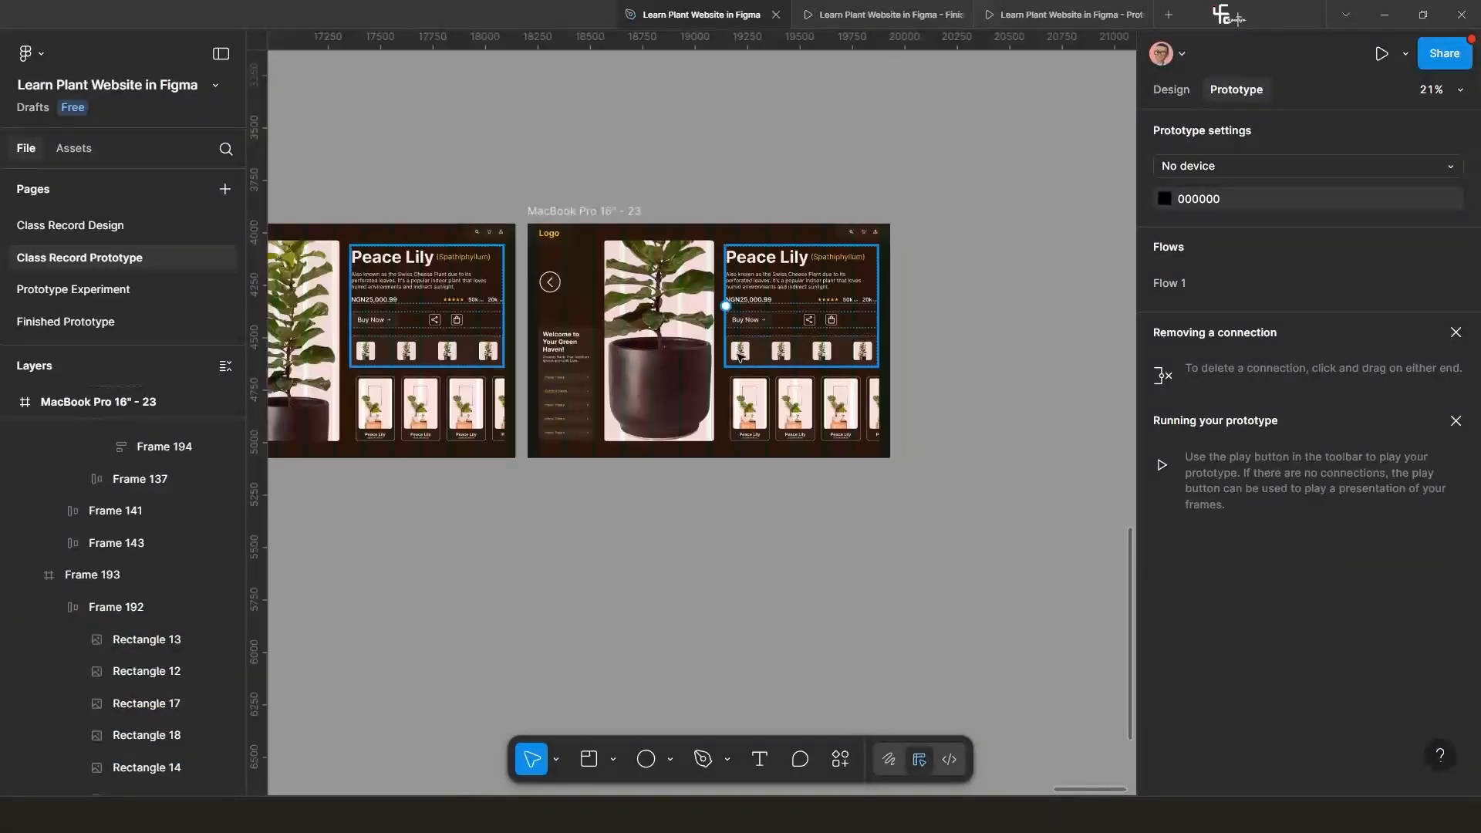
left_click(739, 357)
key("alt")
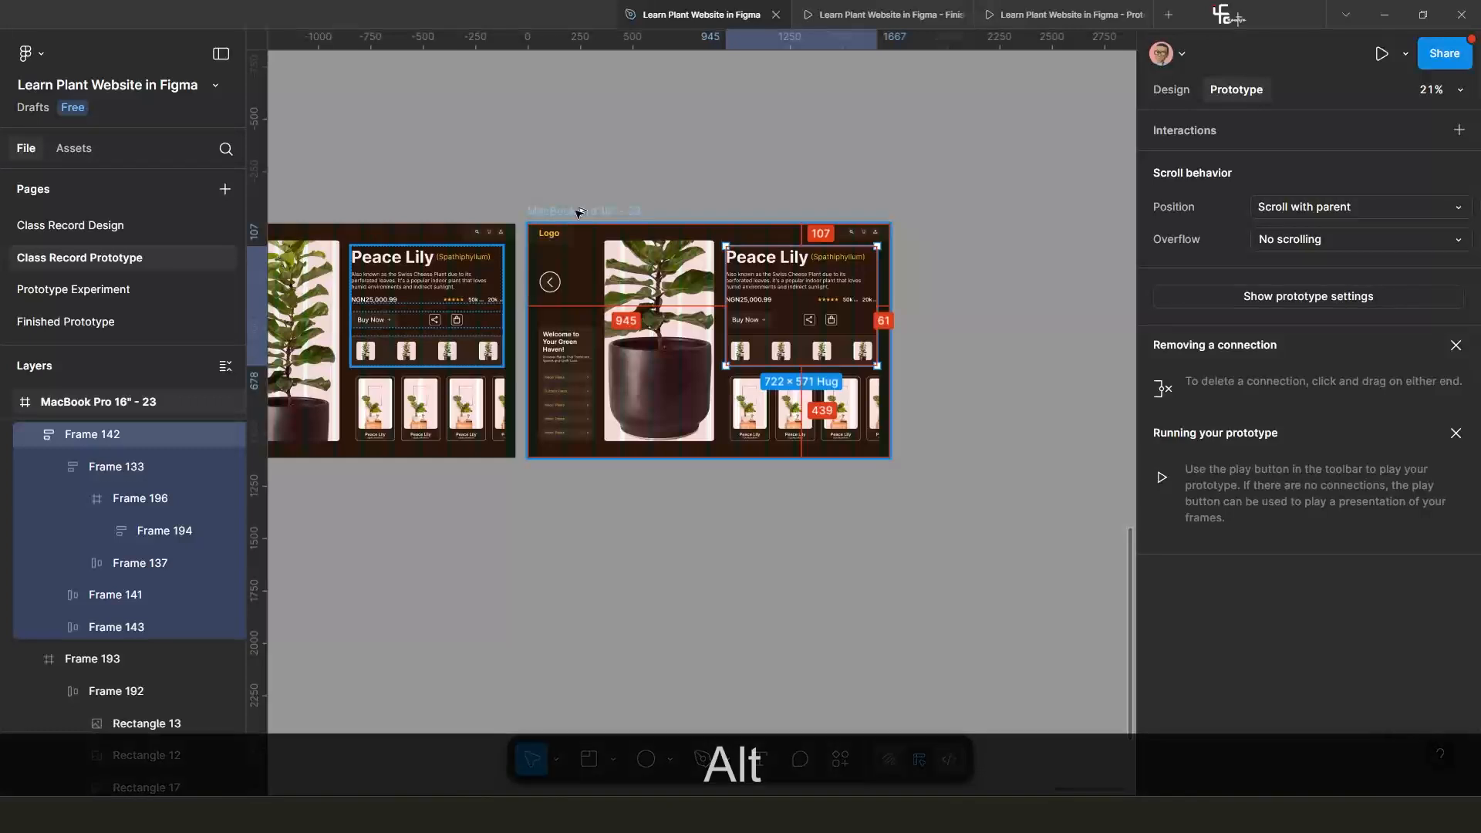
left_click(492, 351)
left_click(487, 352)
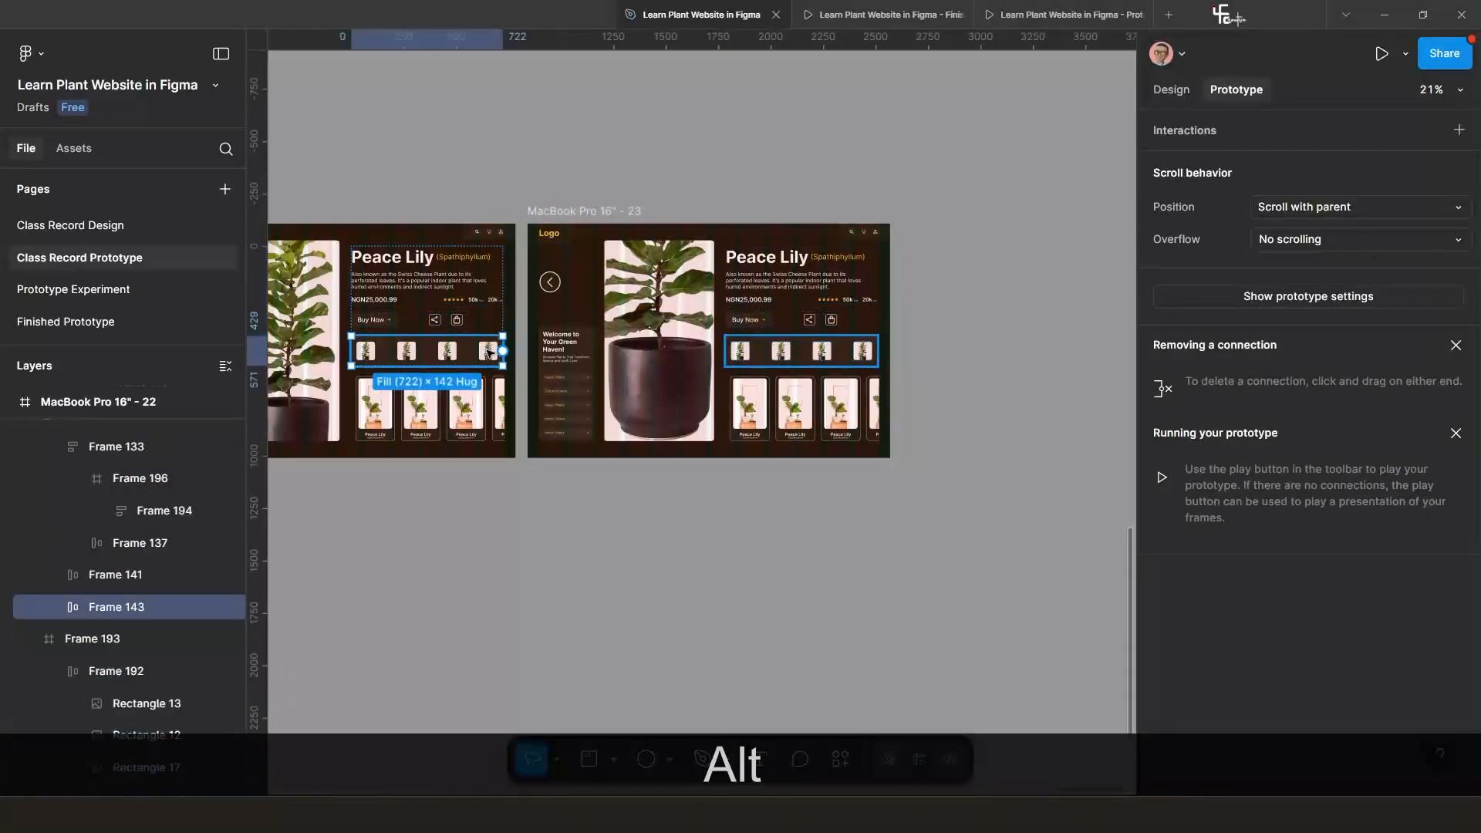
left_click(488, 352)
left_click_drag(492, 359, 605, 352)
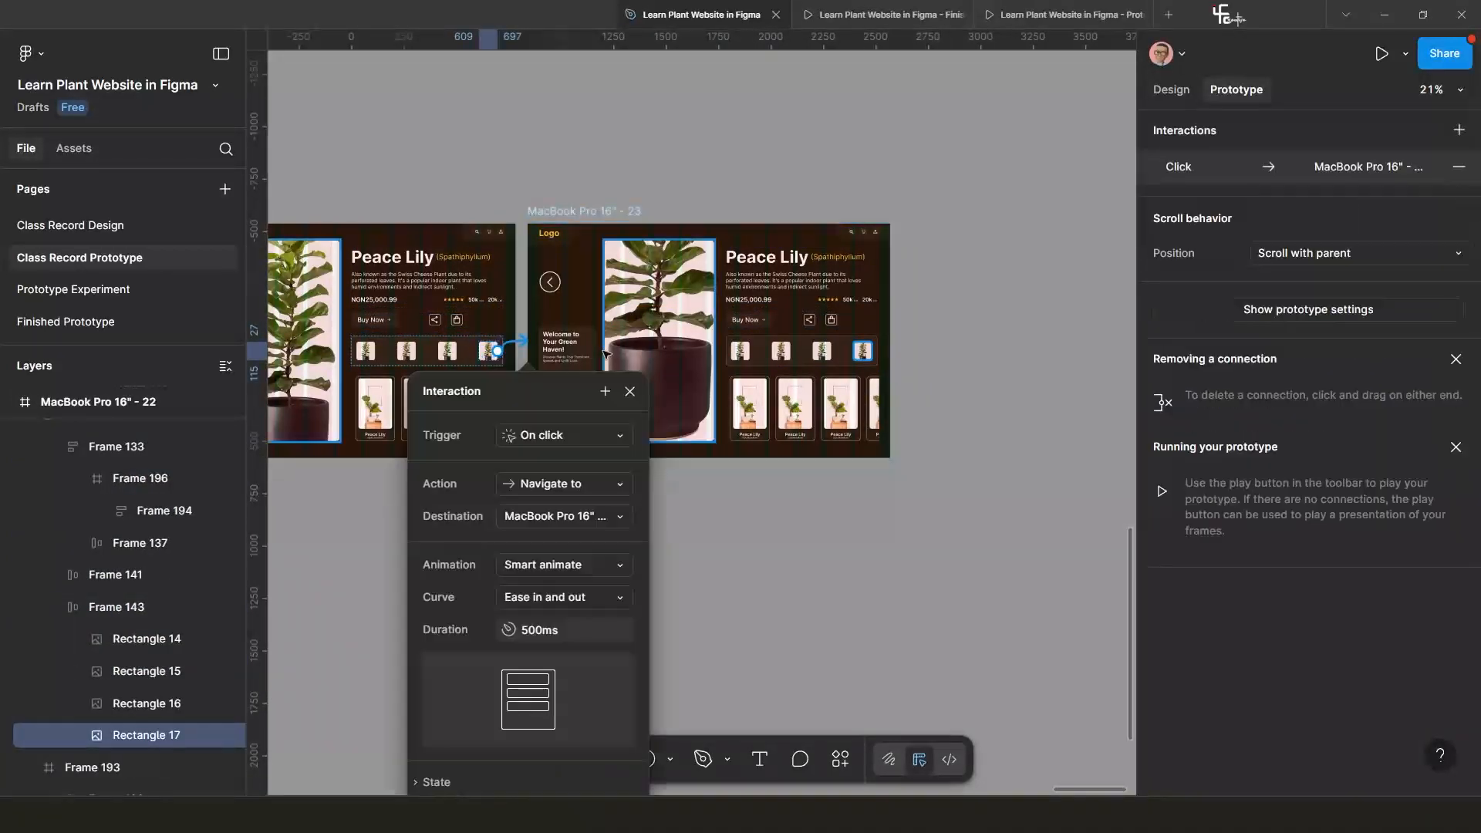
left_click(628, 392)
scroll(689, 403, "down", 2)
left_click_drag(630, 276, 875, 281, "alt")
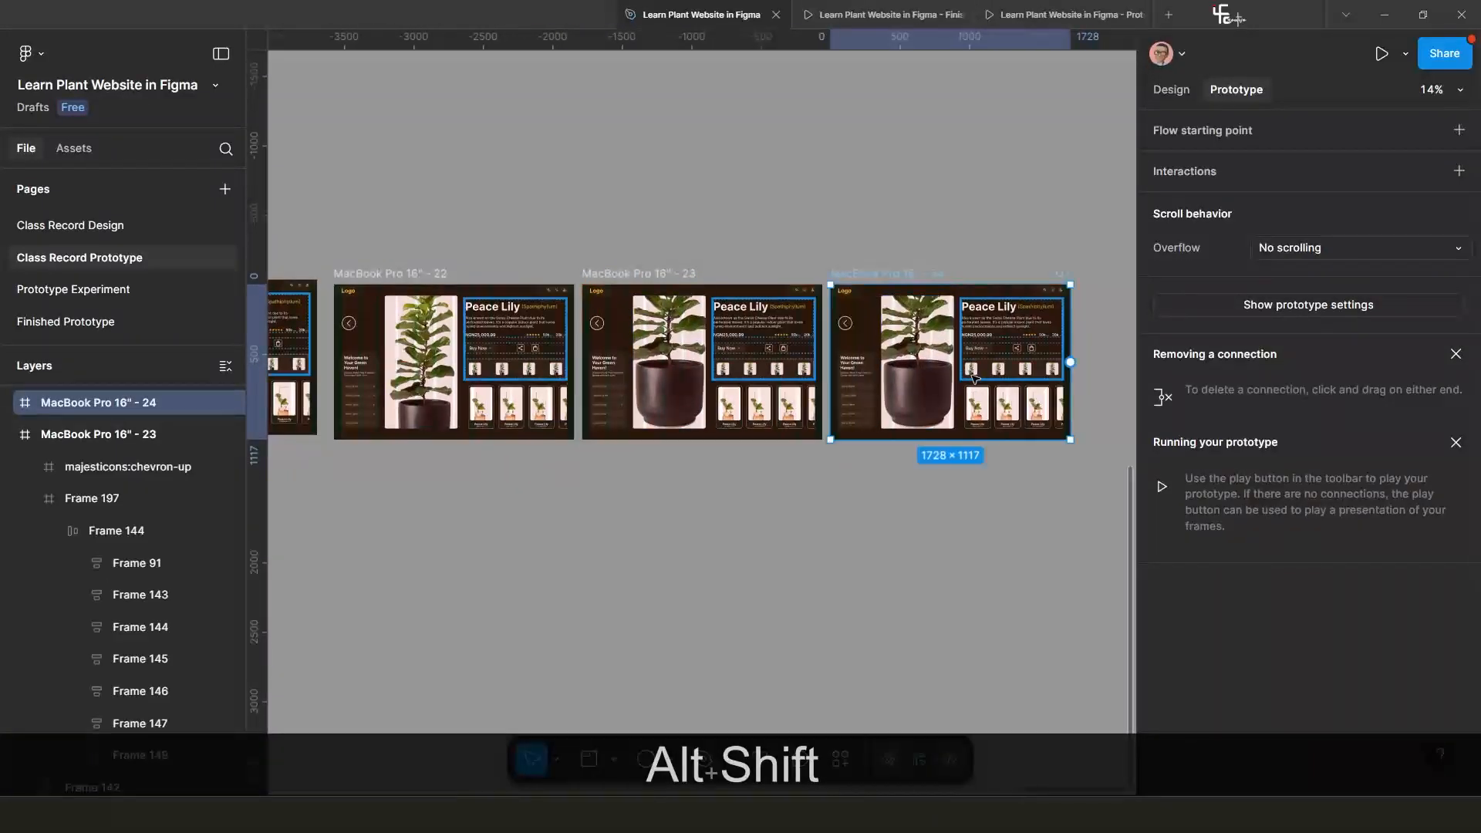
scroll(975, 377, "up", 3)
double_click(968, 370)
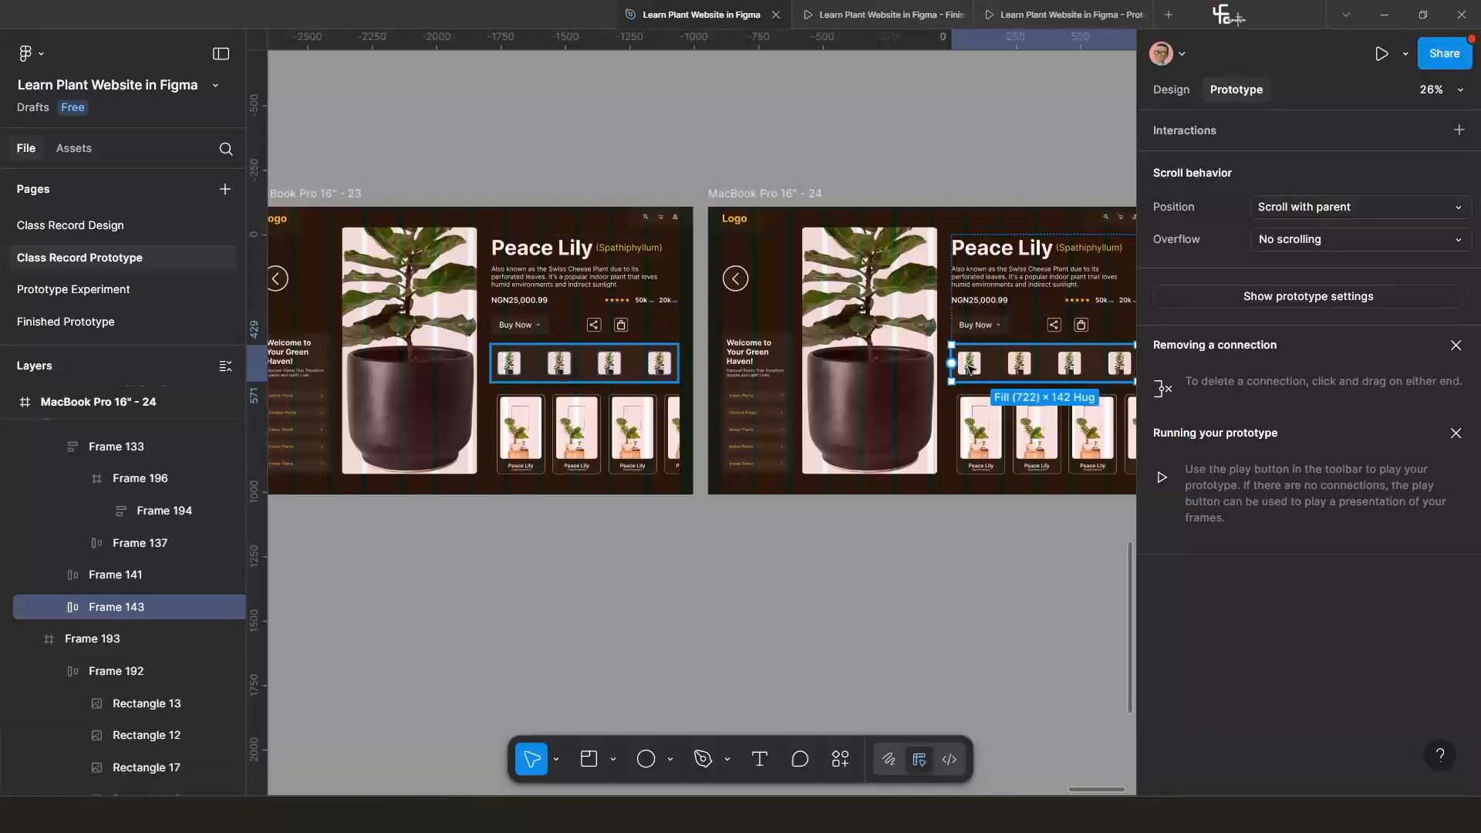
left_click(969, 370)
scroll(970, 370, "down", 2)
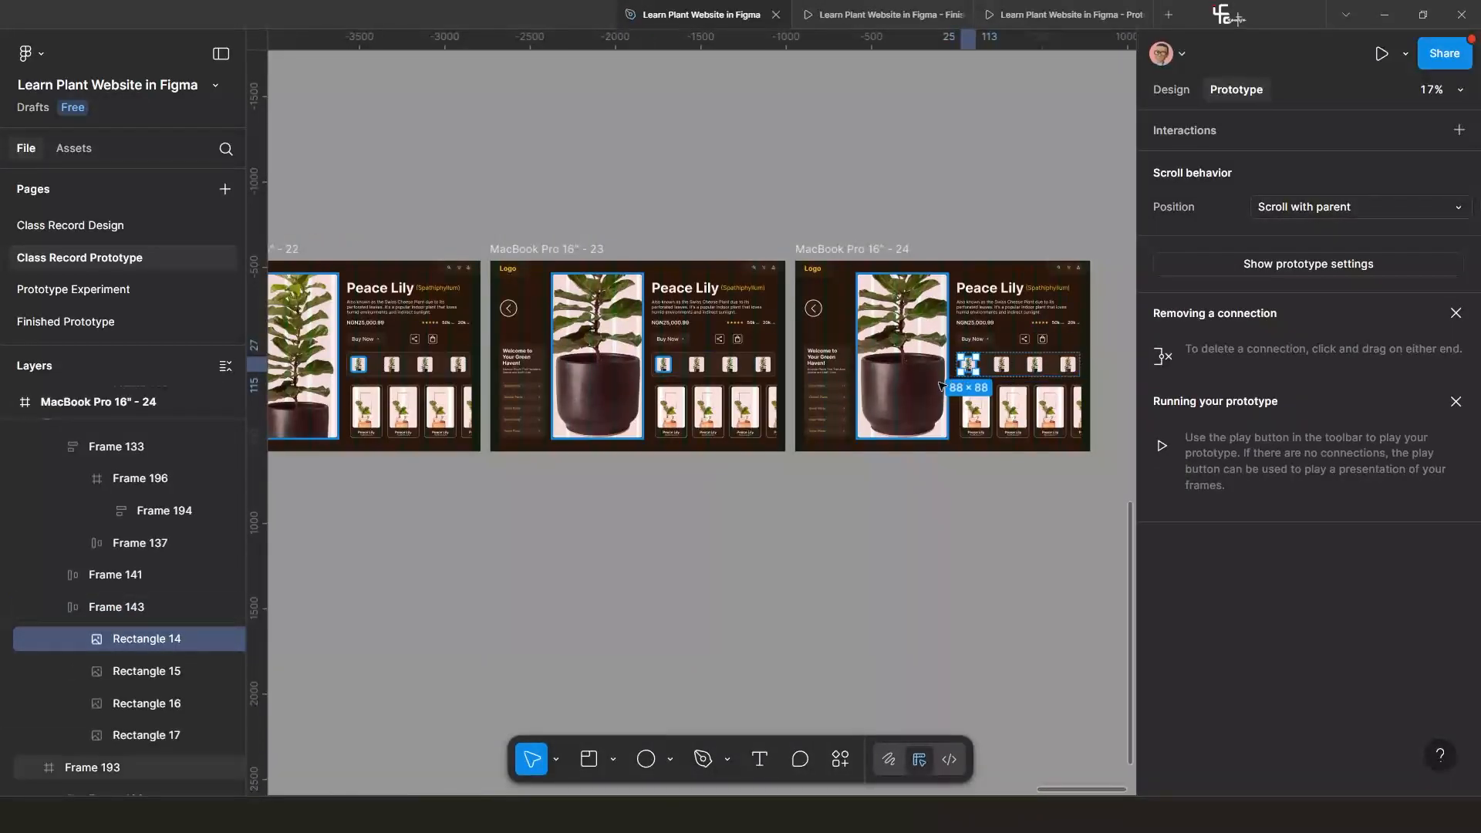
scroll(803, 424, "up", 3)
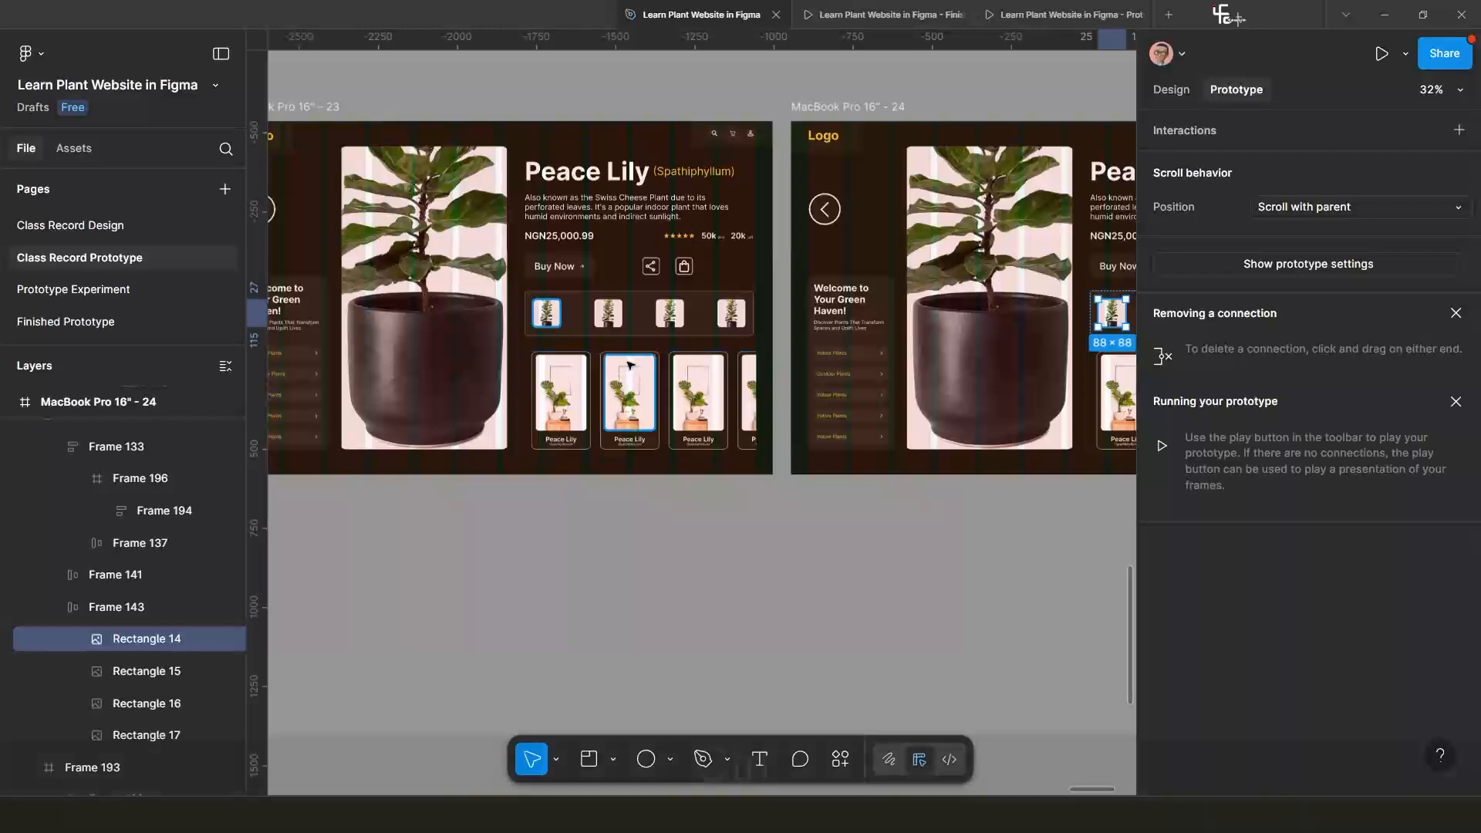
key("ctrl+z")
key("ctrl+z")
key("ctrl+z")
key("ctrl+z")
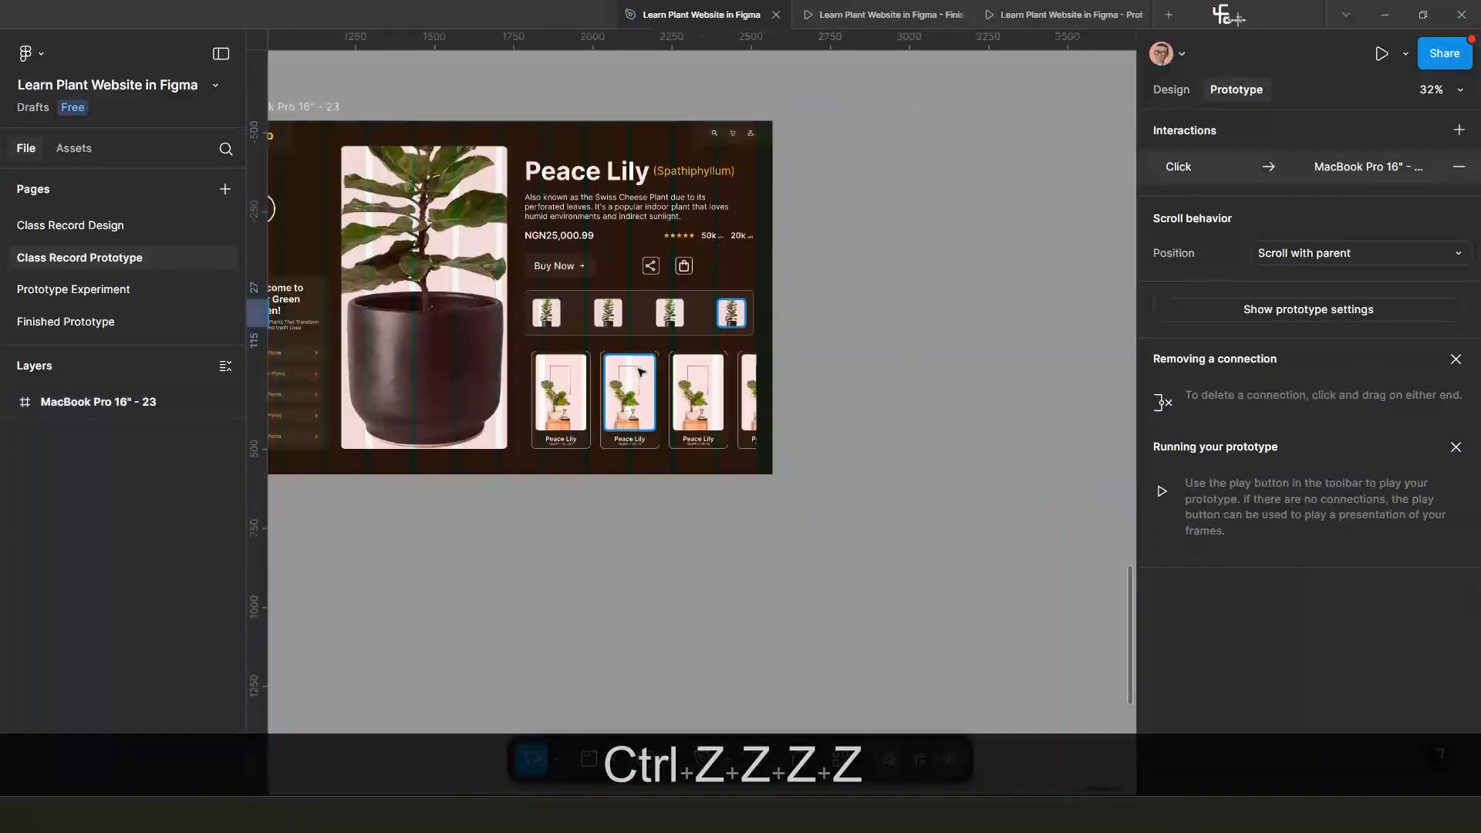
Duplicate the MacBook Pro 16" - 23 screen and place the copy directly to its right, level with it.
scroll(639, 373, "down", 4)
left_click_drag(606, 377, 774, 373)
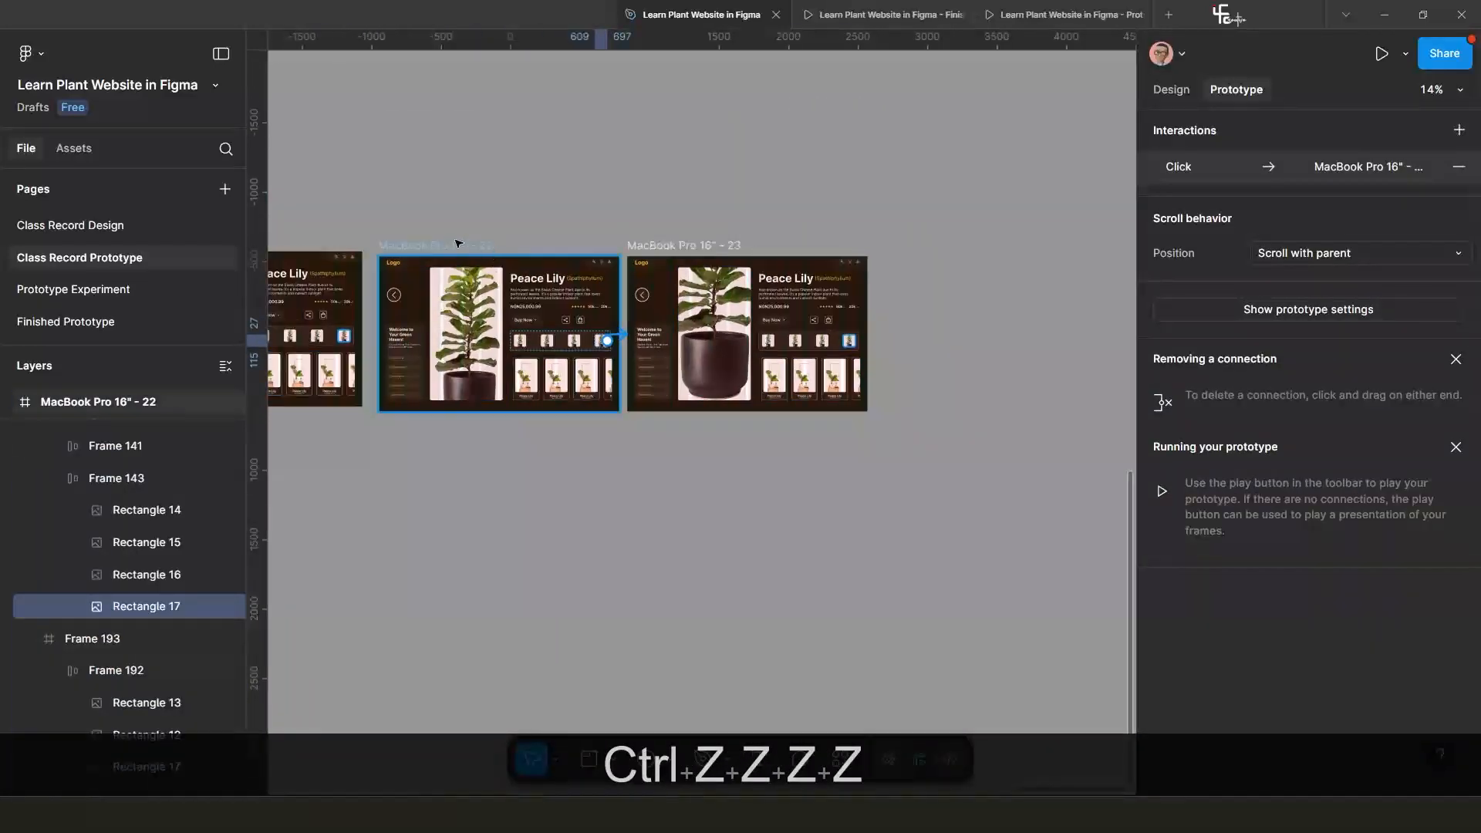
left_click(486, 247)
scroll(562, 325, "up", 3)
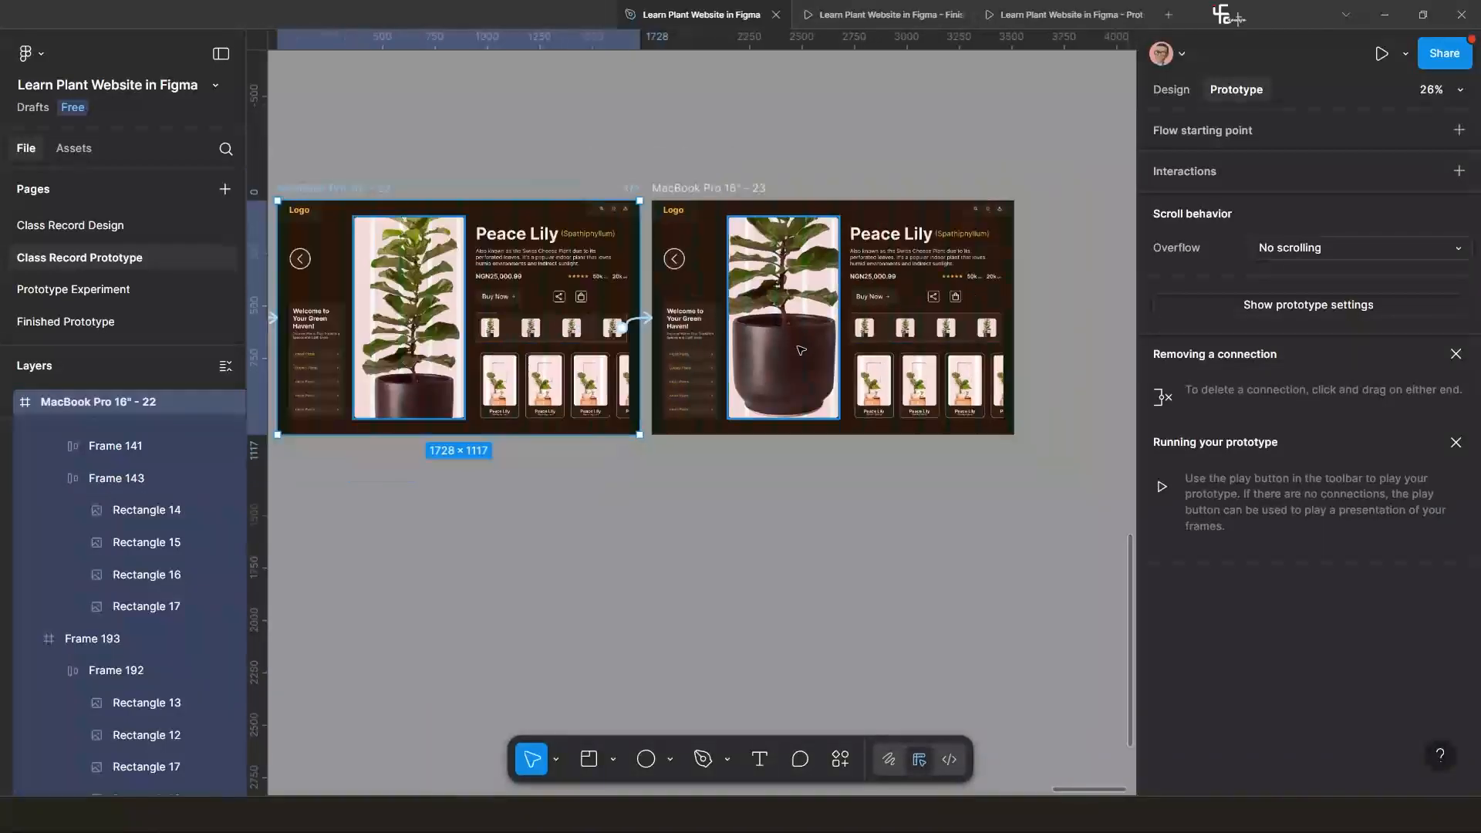
scroll(804, 335, "down", 3)
scroll(694, 309, "right", 2)
left_click(618, 212)
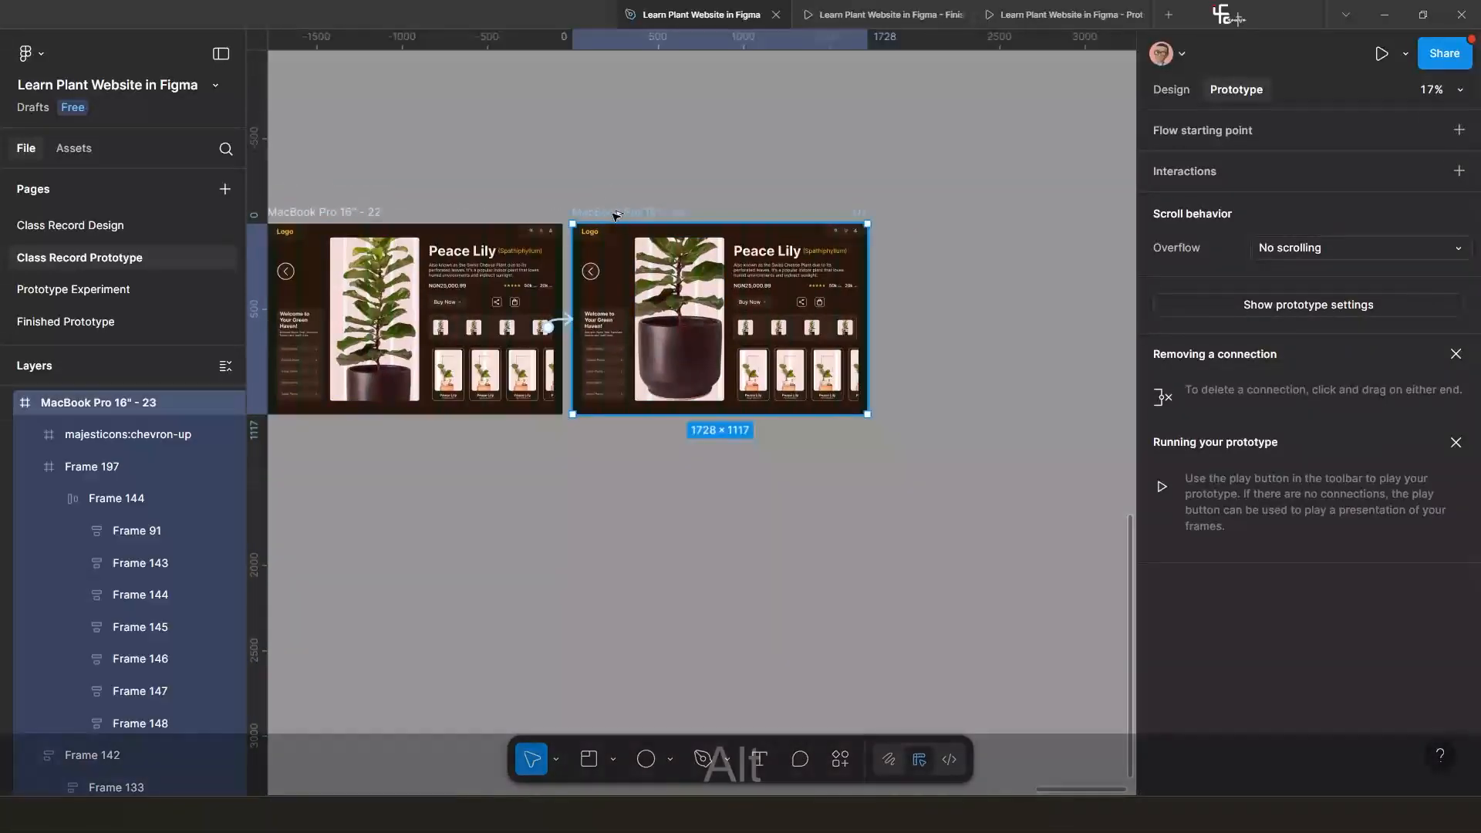
left_click_drag(618, 212, 923, 214)
scroll(1036, 326, "down", 1)
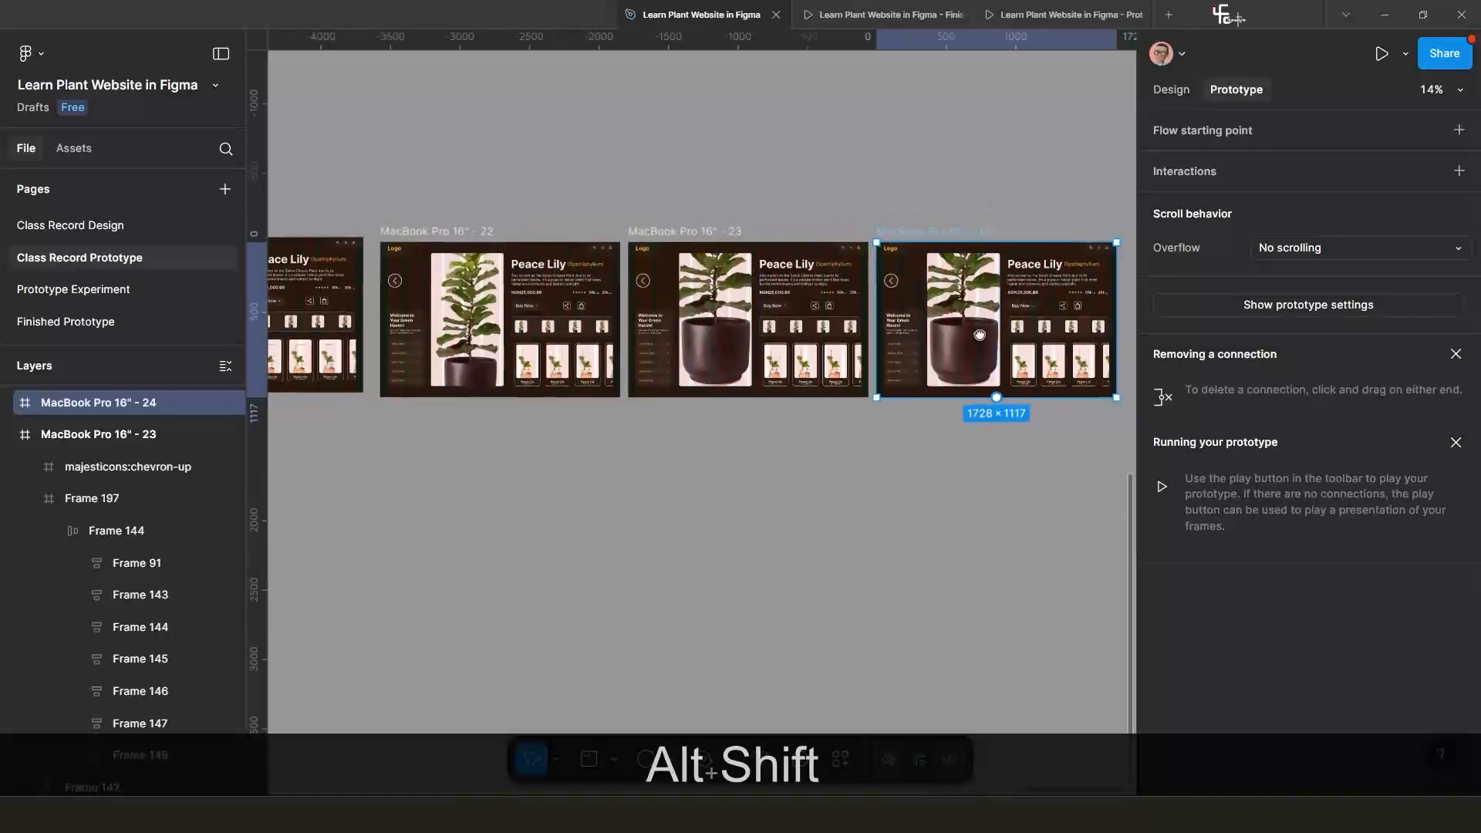
Link the first thumbnail in MacBook Pro 16" - 24 to MacBook Pro 16" - 20 on click, with Smart animate, ease in and out, 500ms.
scroll(1003, 329, "right", 1)
left_click(970, 327, "ctrl")
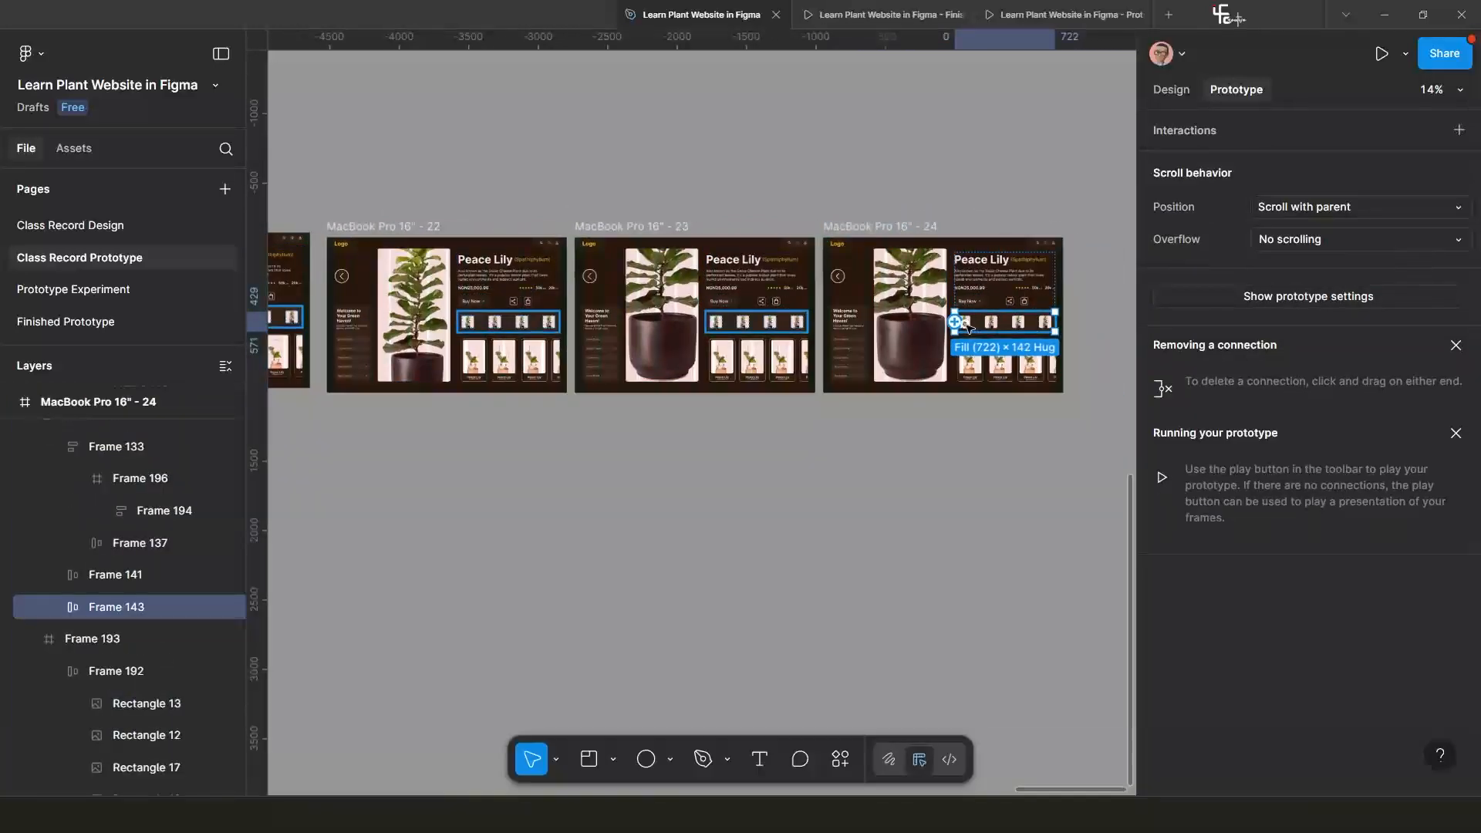
scroll(969, 326, "up", 3)
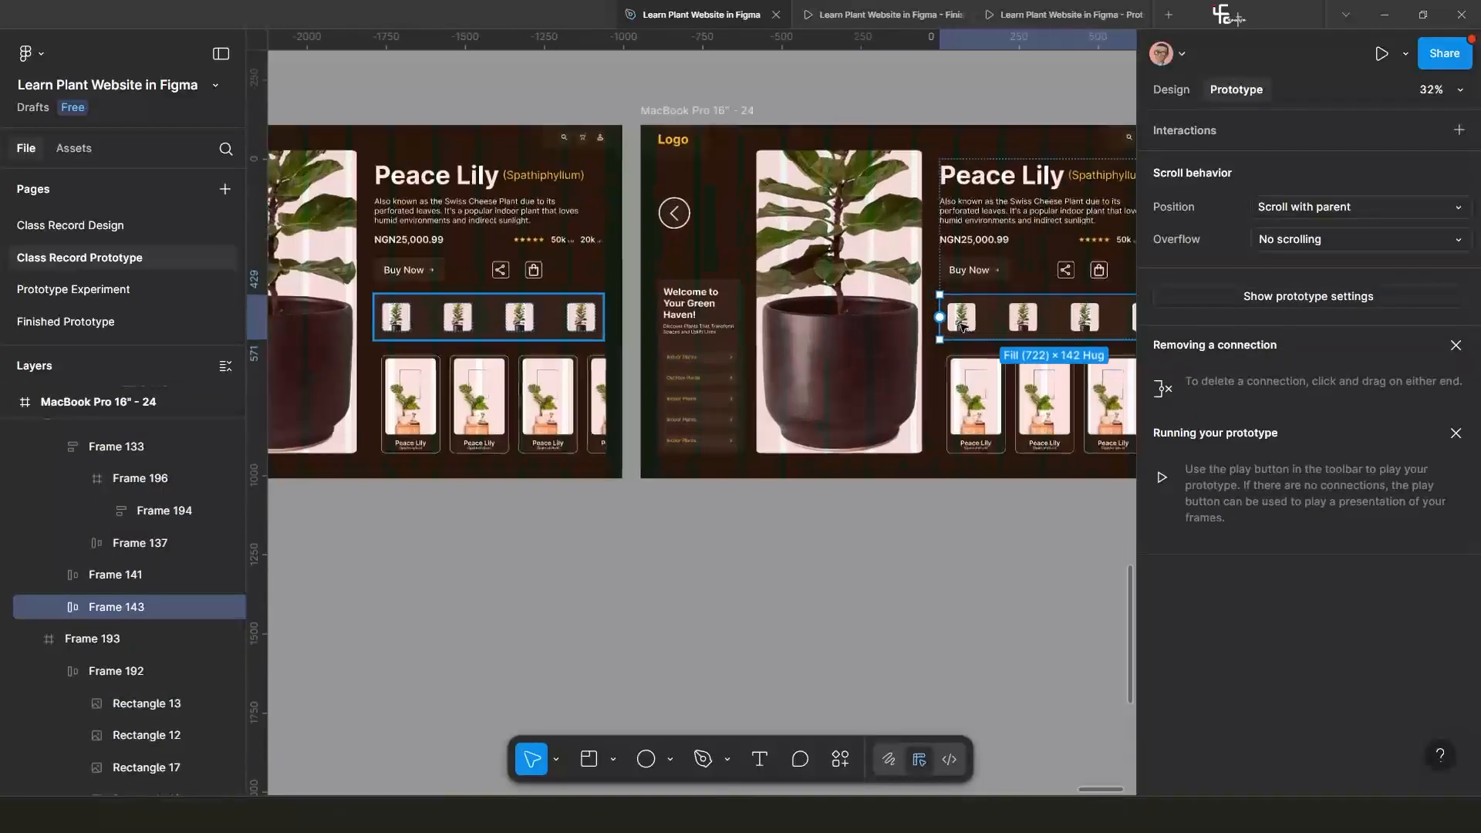
left_click(959, 323, "ctrl")
scroll(959, 324, "down", 3)
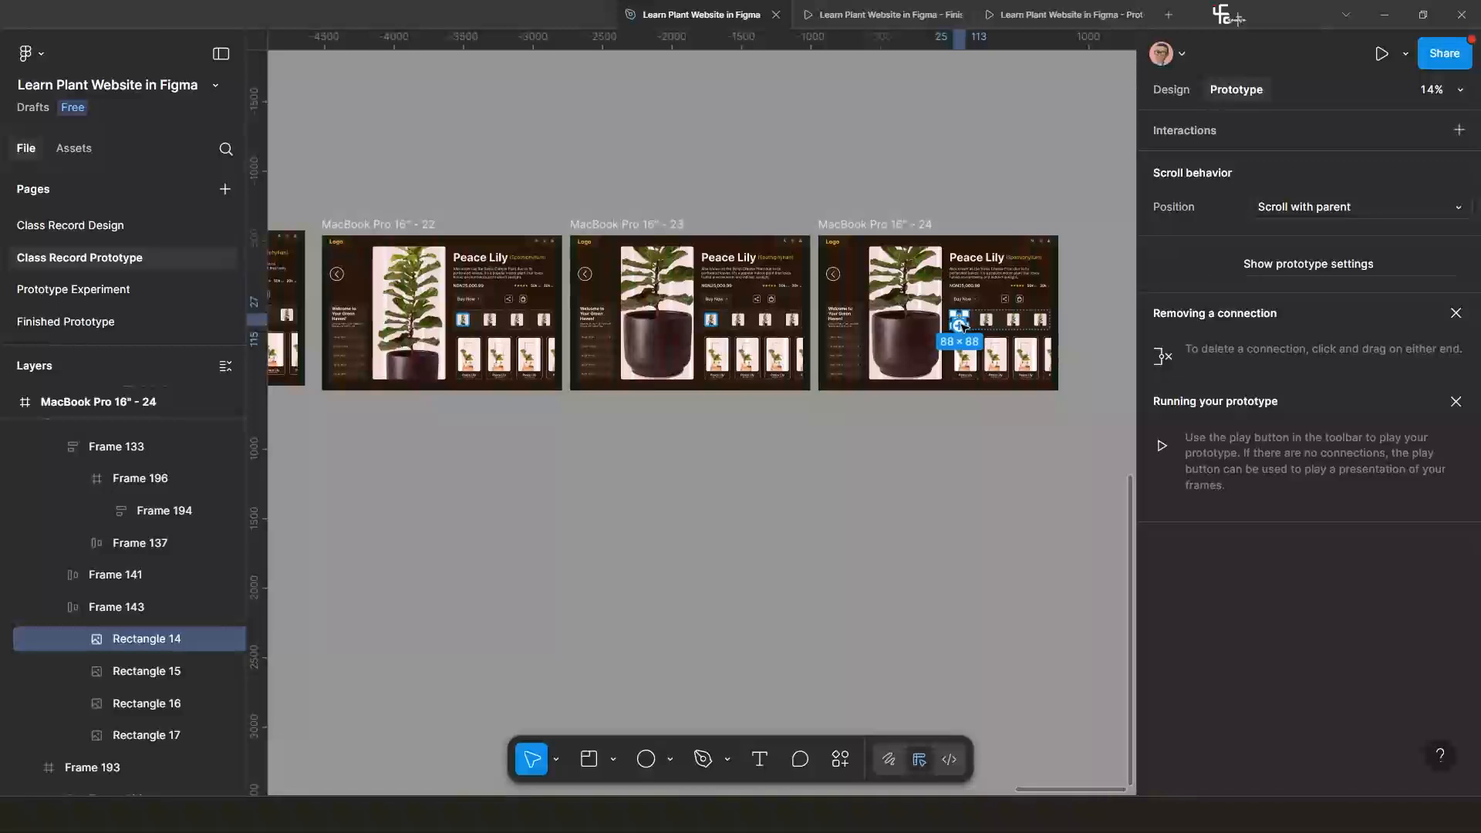
left_click_drag(650, 466, 644, 150)
scroll(641, 162, "down", 5)
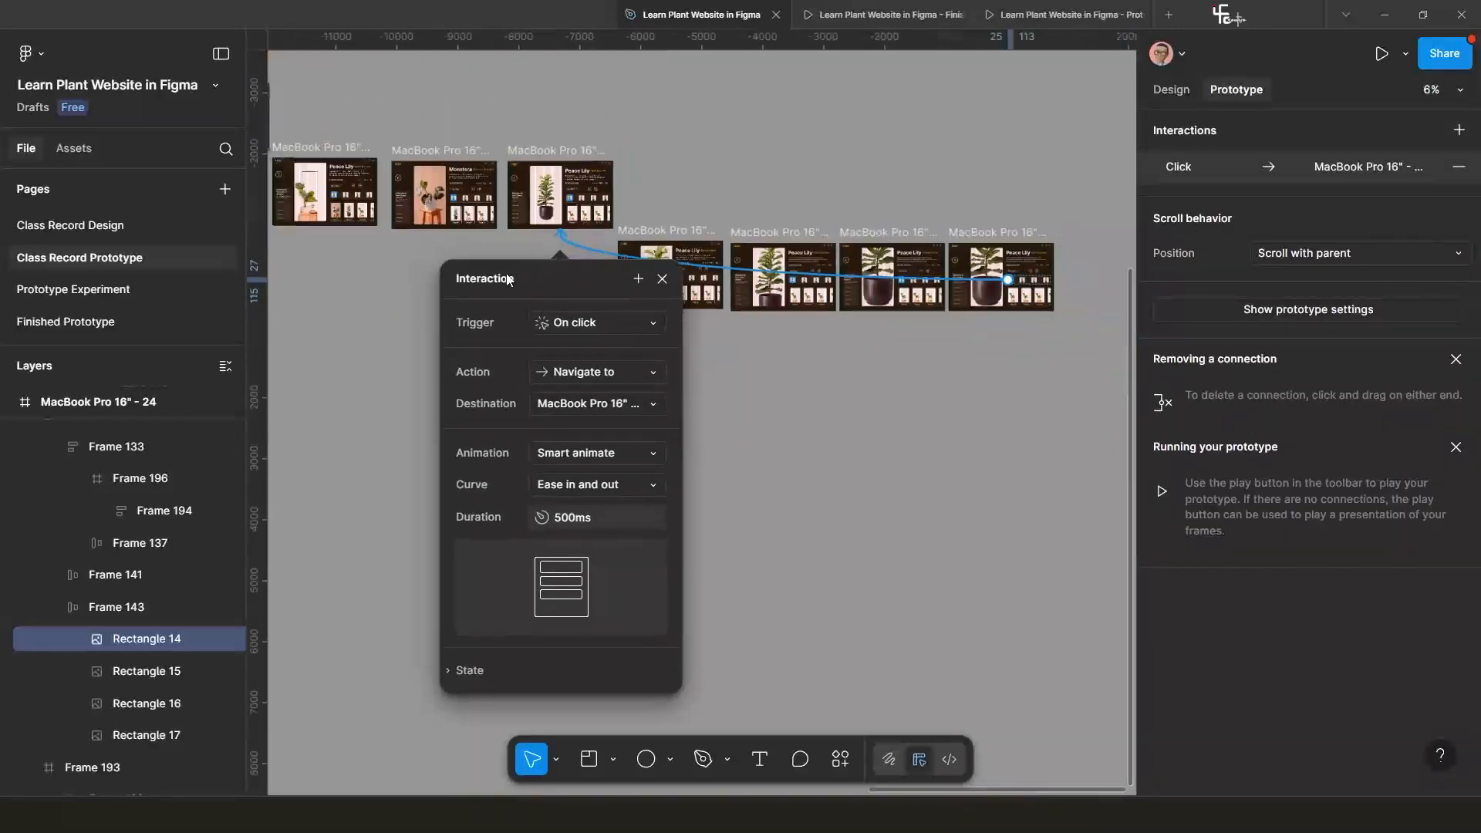
scroll(639, 168, "up", 4)
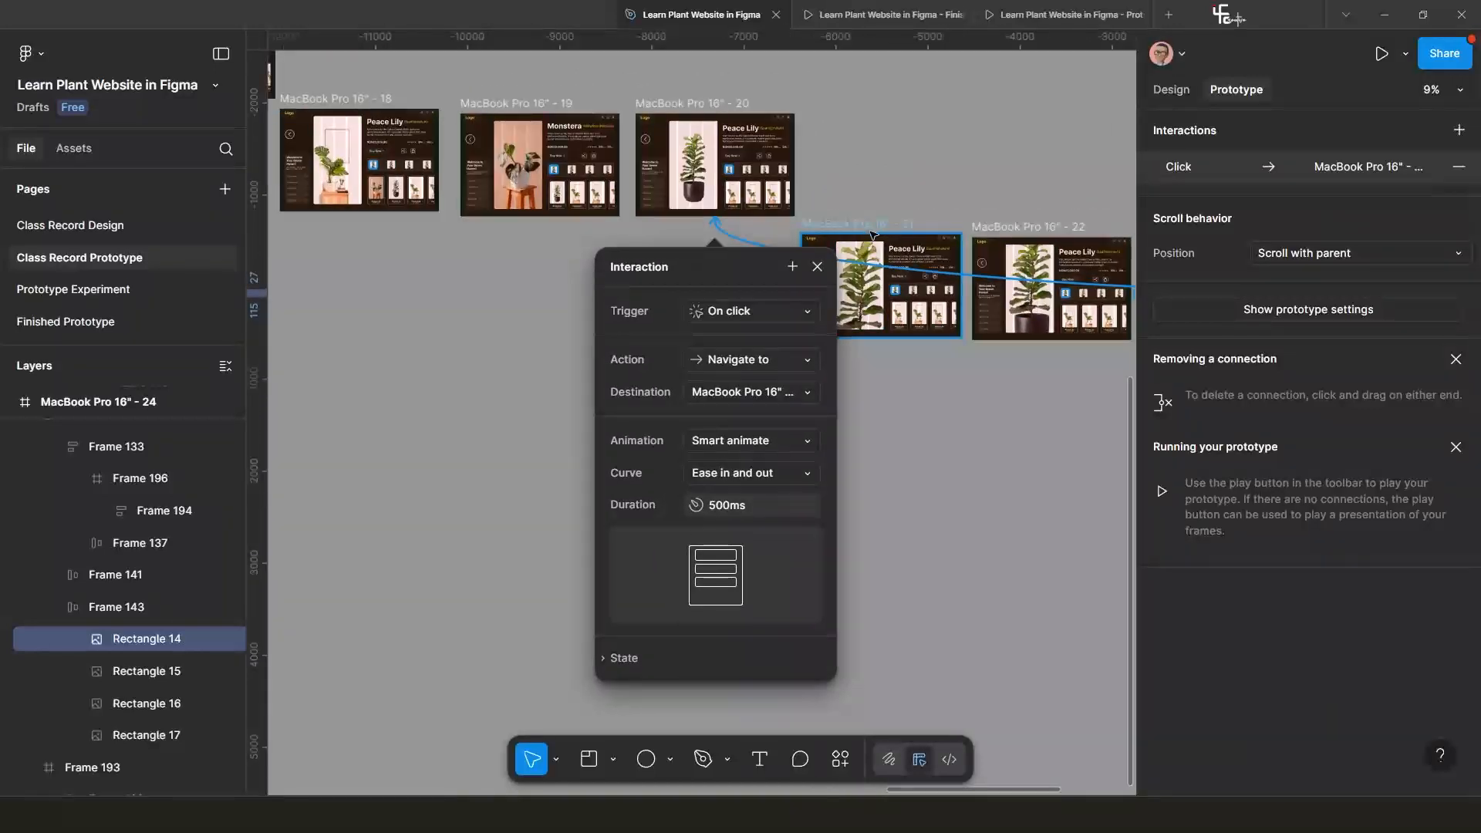
Preview the prototype from MacBook Pro 16" - 18, testing the plant card transitions and the second, third and fourth Peace Lily thumbnails.
left_click(872, 235)
scroll(806, 262, "down", 3)
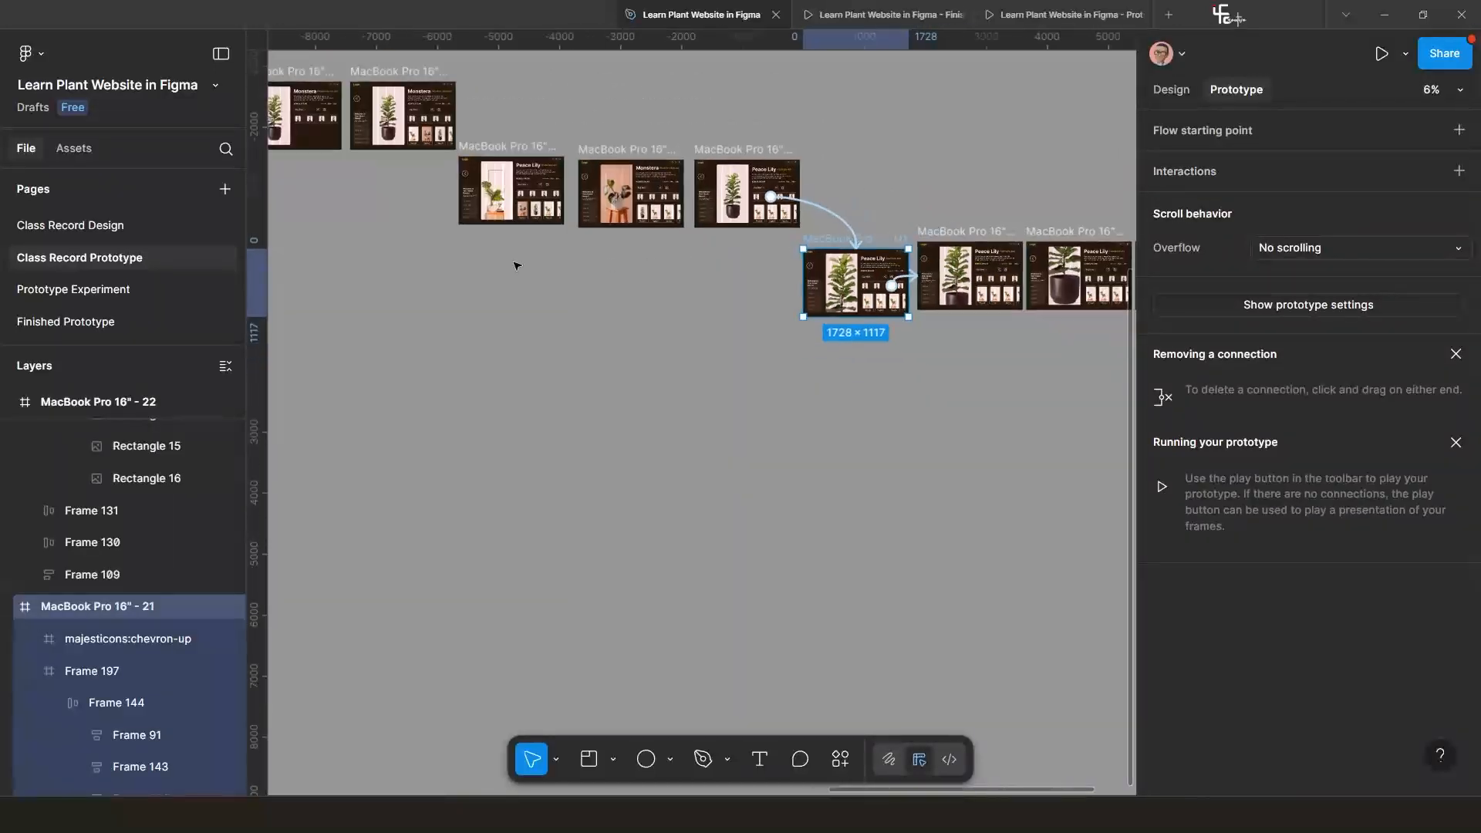
left_click(480, 148)
key("shift")
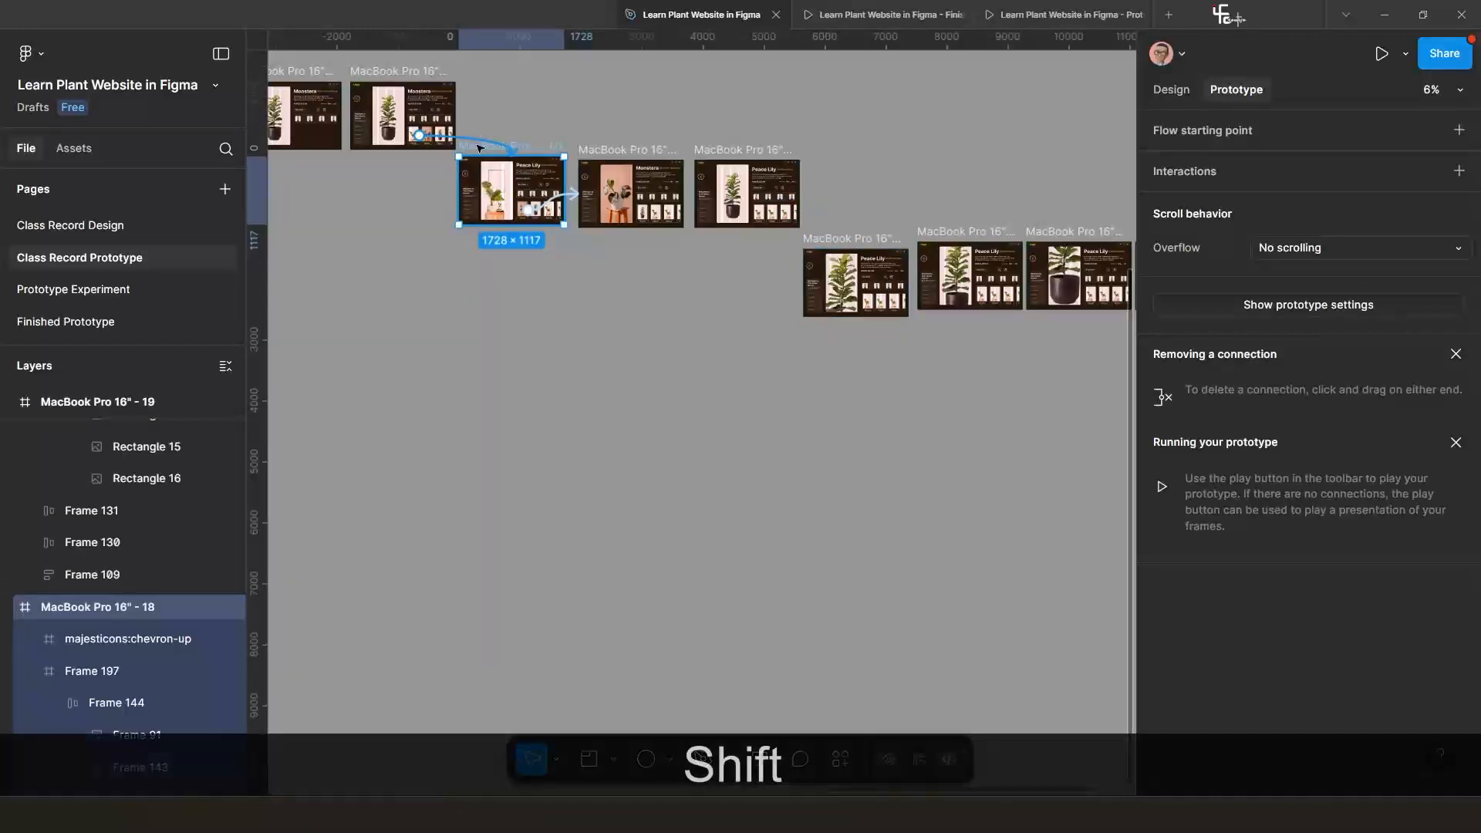
key("shift+space")
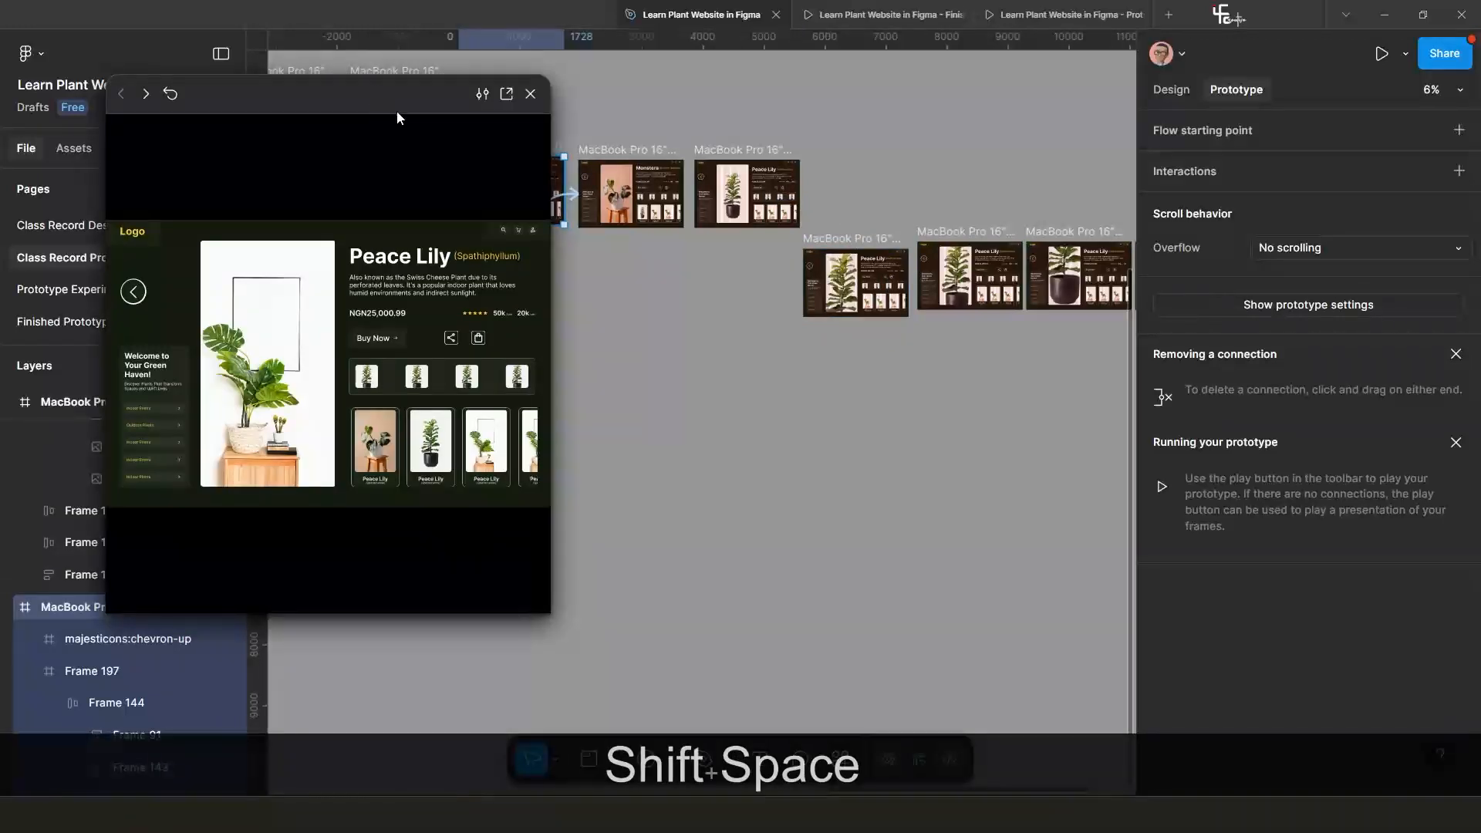
left_click_drag(397, 118, 447, 133)
left_click(450, 476)
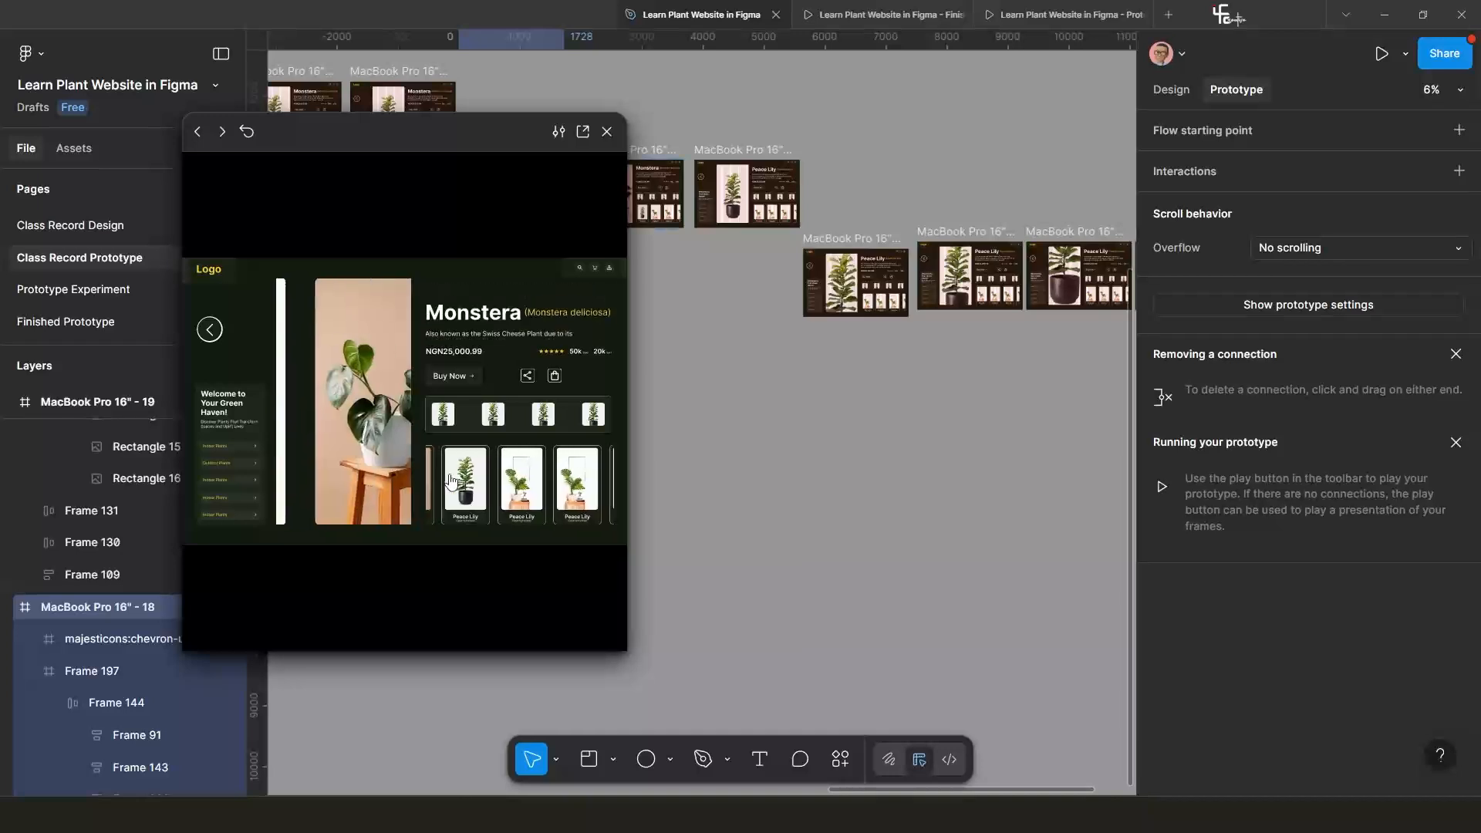
left_click(452, 485)
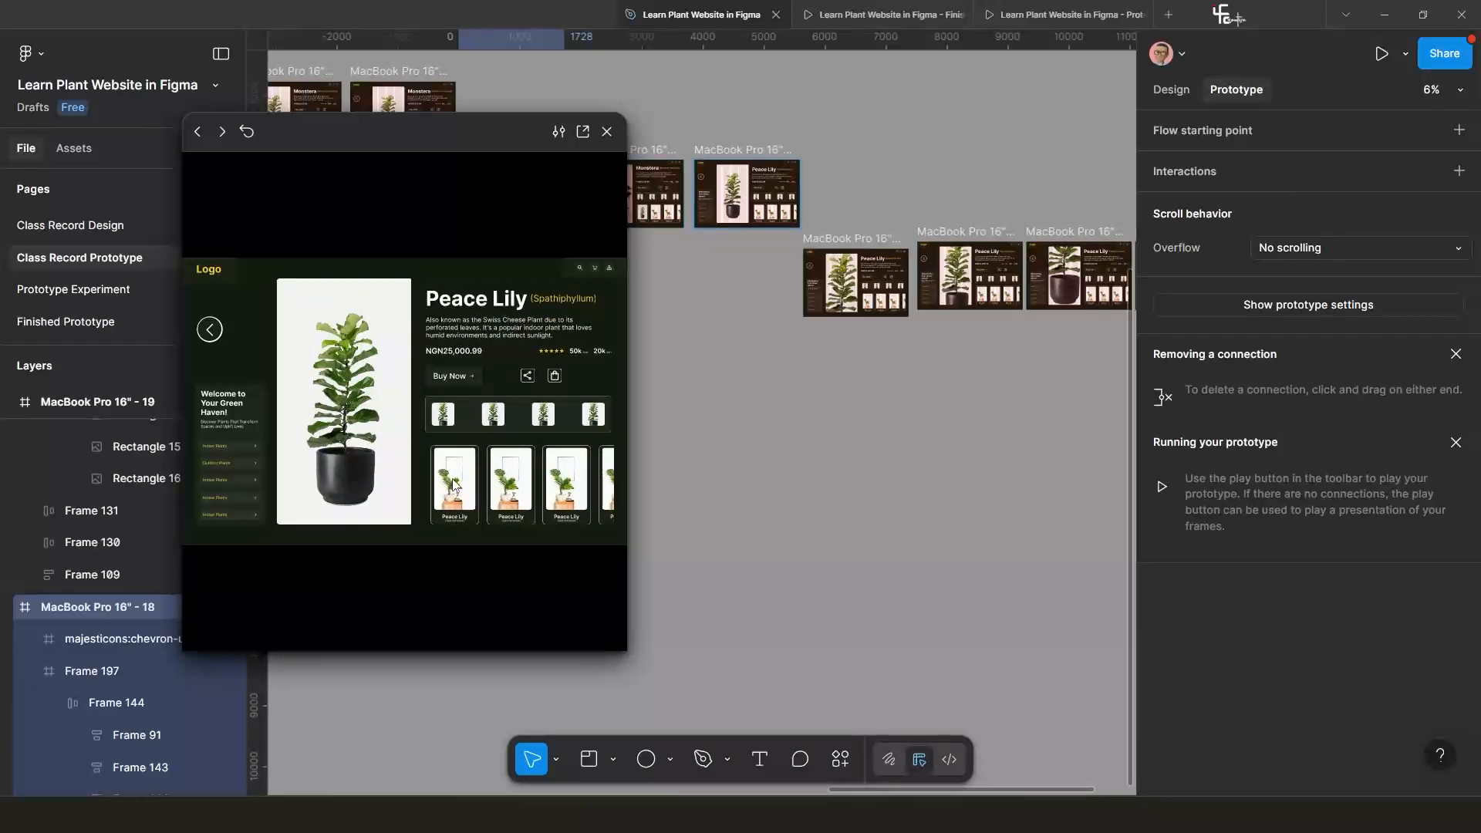
left_click(495, 417)
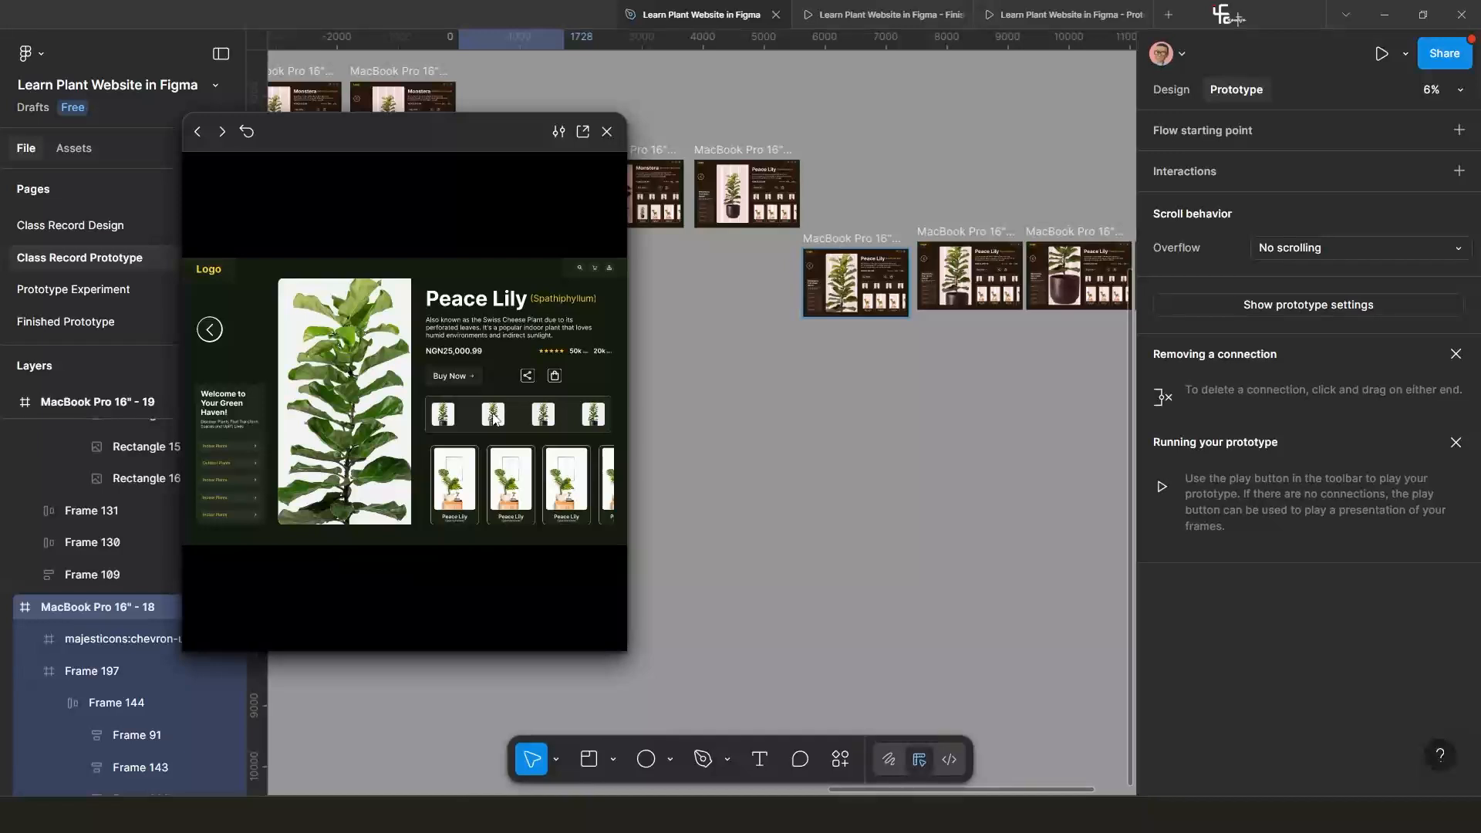
left_click(542, 420)
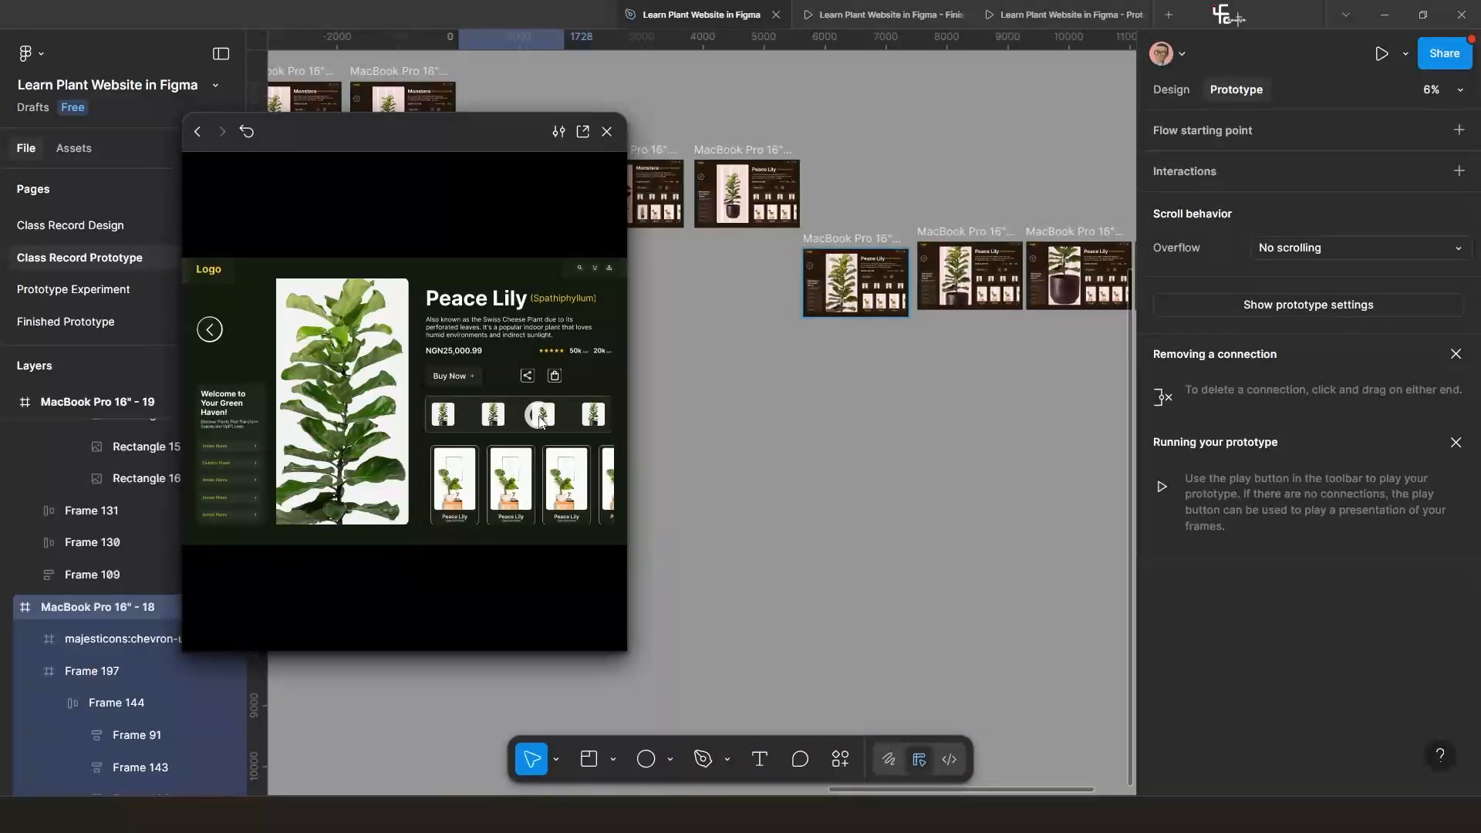
left_click(591, 420)
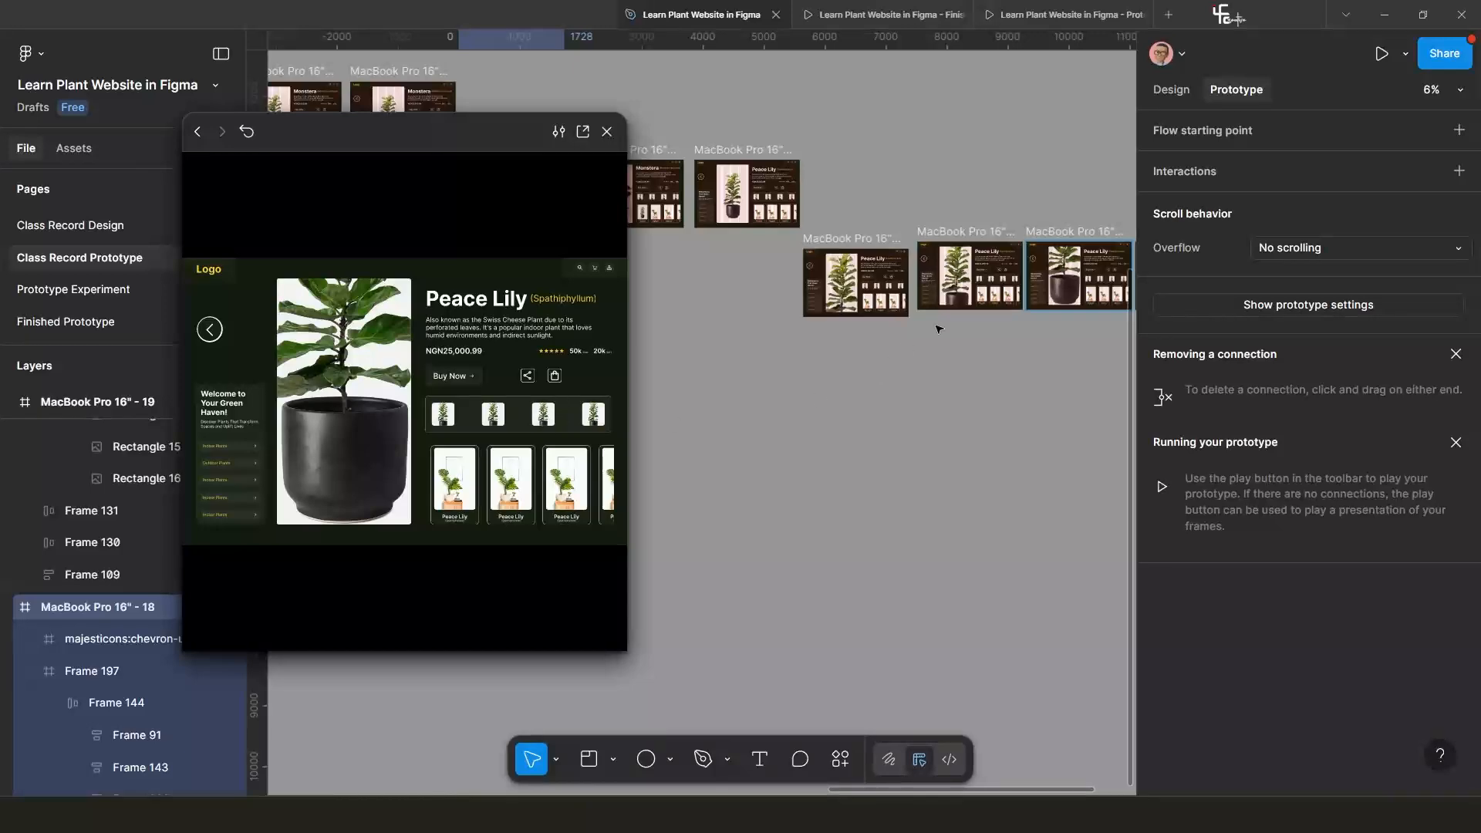
Delete the duplicated MacBook Pro 16" - 24 screen at the end of the row.
scroll(939, 328, "down", 3)
scroll(952, 350, "up", 3)
left_click(897, 312)
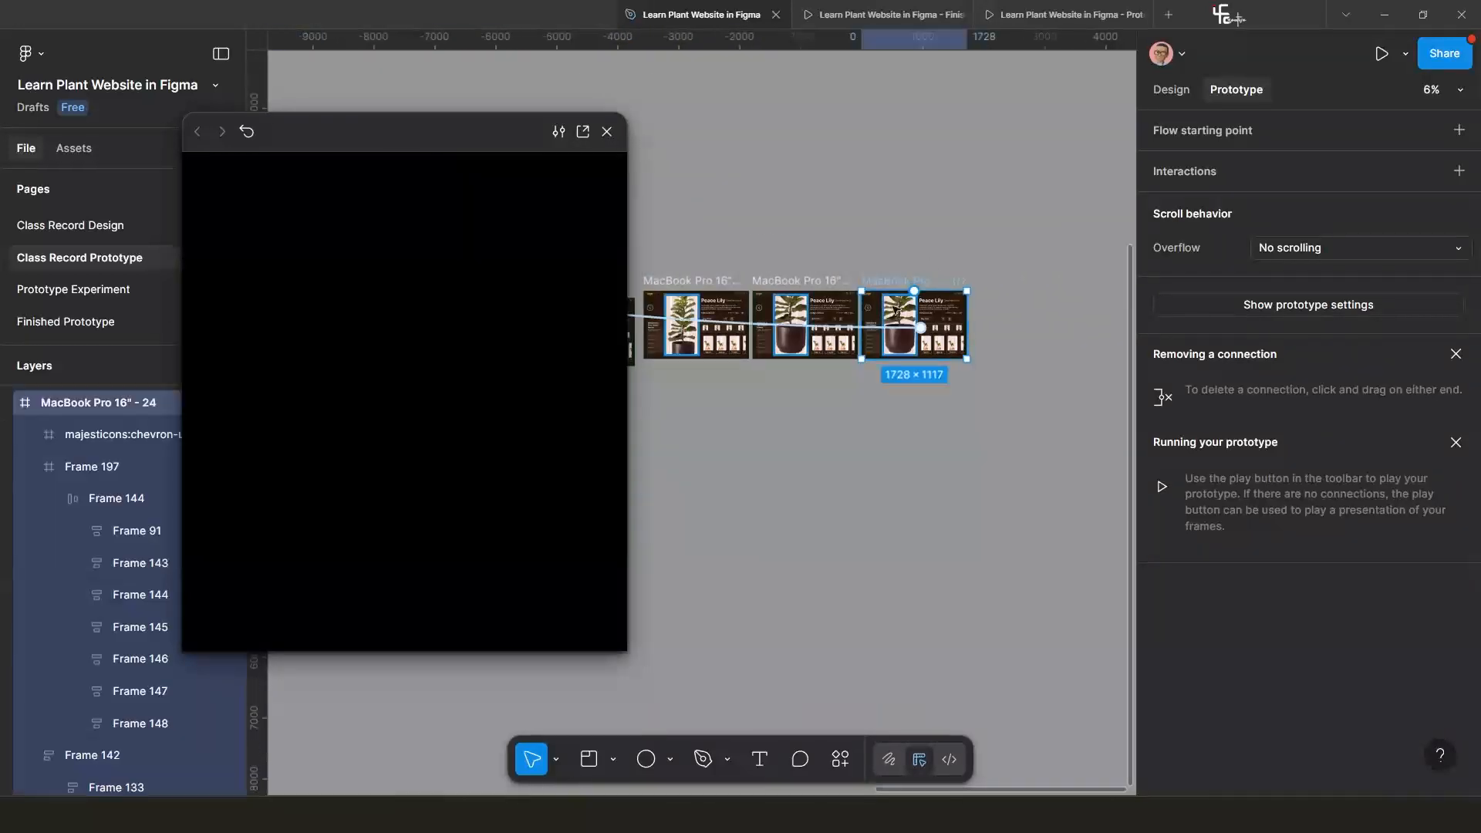
scroll(807, 324, "down", 2)
scroll(807, 324, "left", 2)
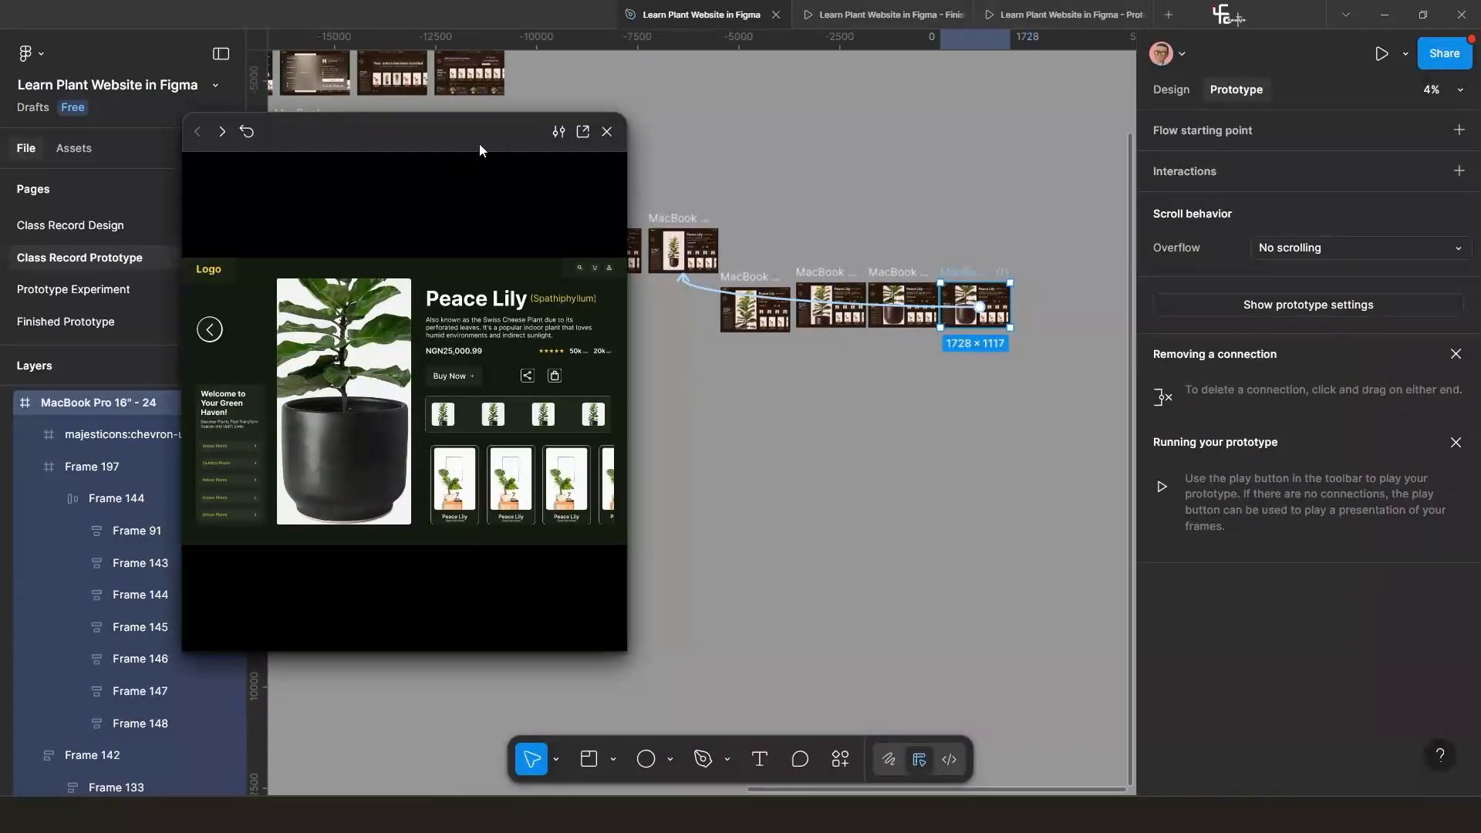
left_click_drag(479, 149, 395, 167)
scroll(992, 363, "up", 5)
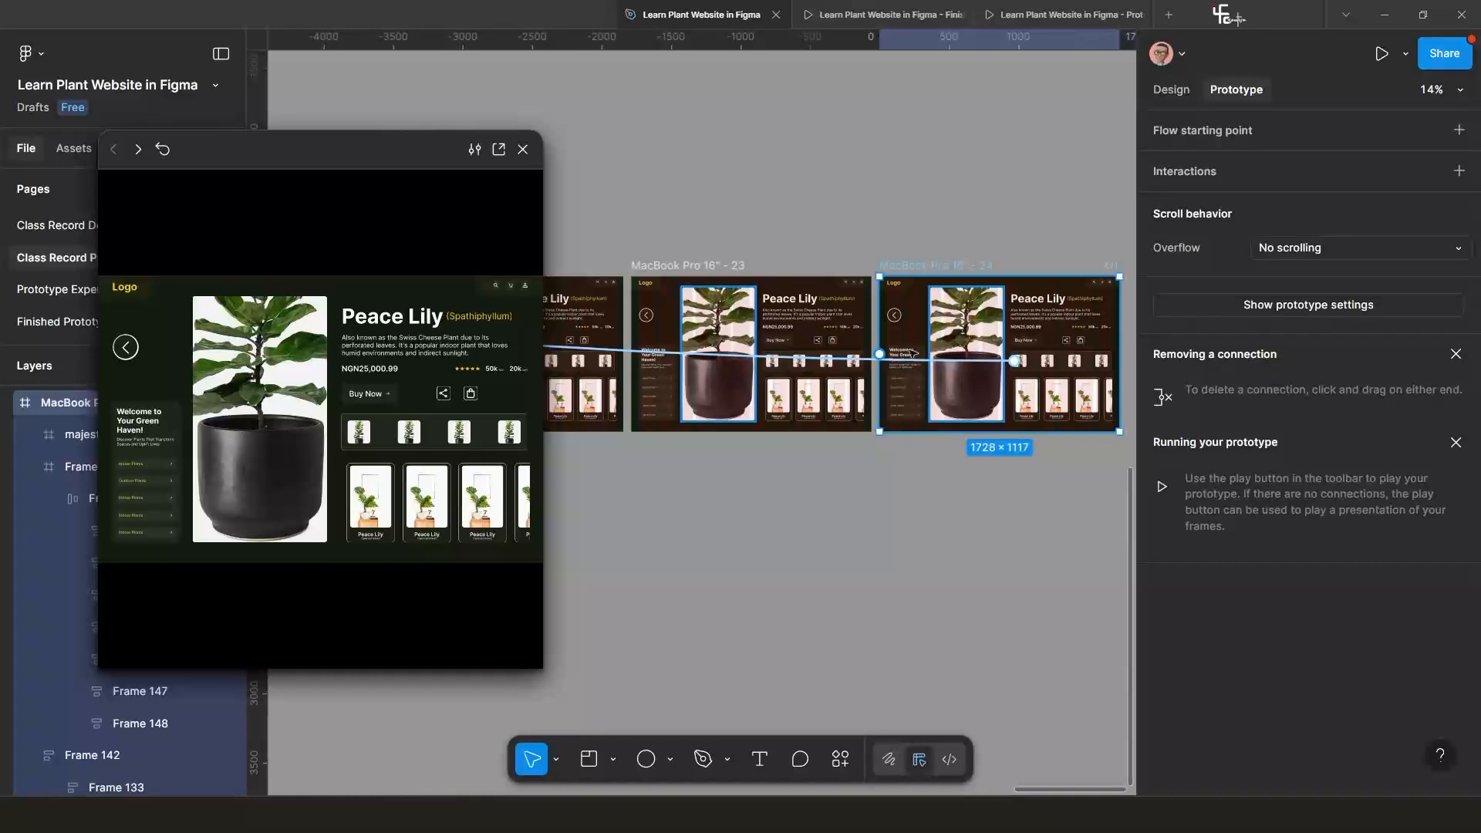
scroll(930, 343, "down", 2)
scroll(942, 329, "left", 2)
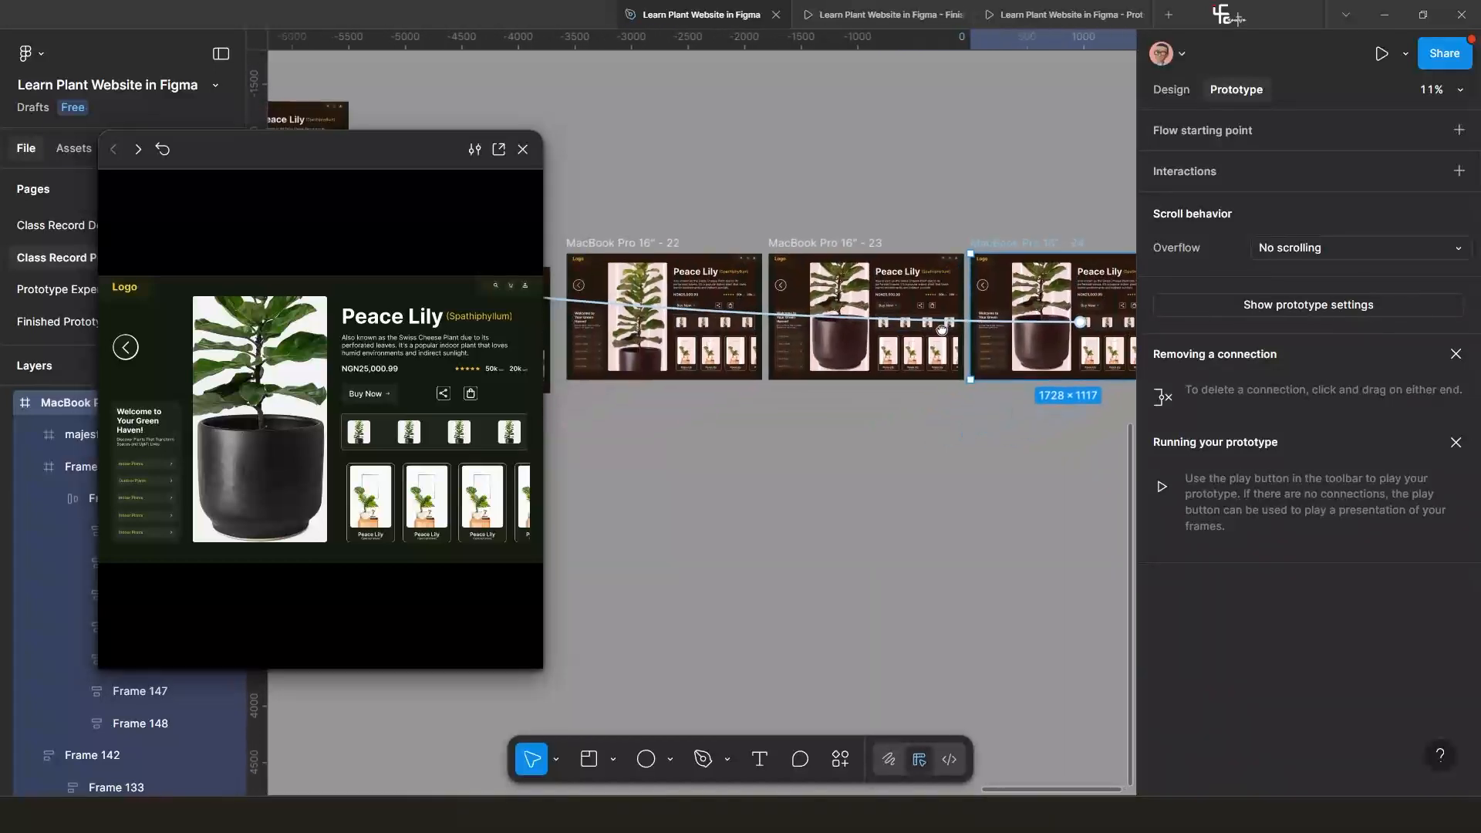
scroll(942, 330, "up", 3)
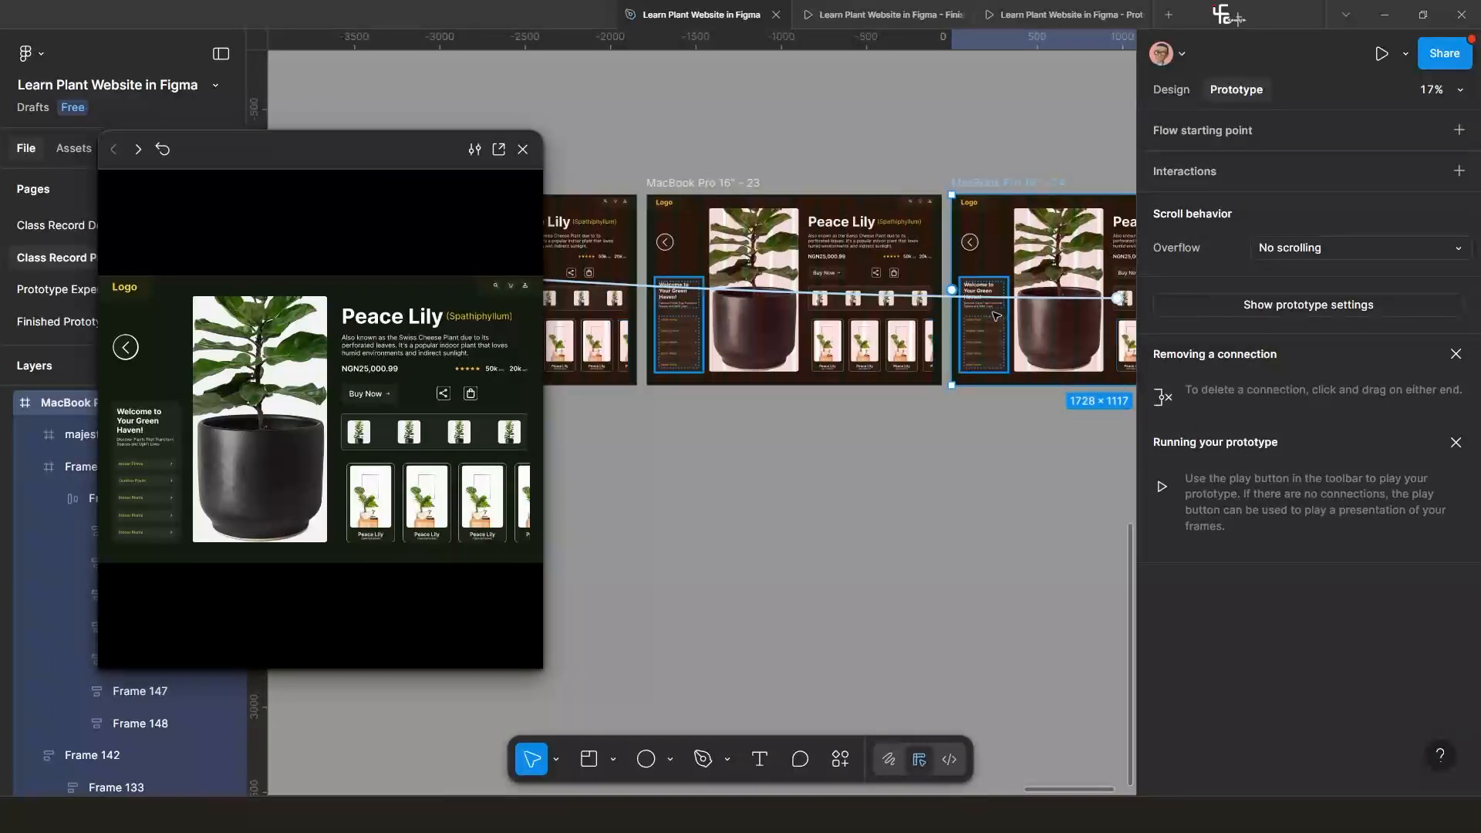
scroll(995, 315, "down", 2)
scroll(965, 285, "right", 2)
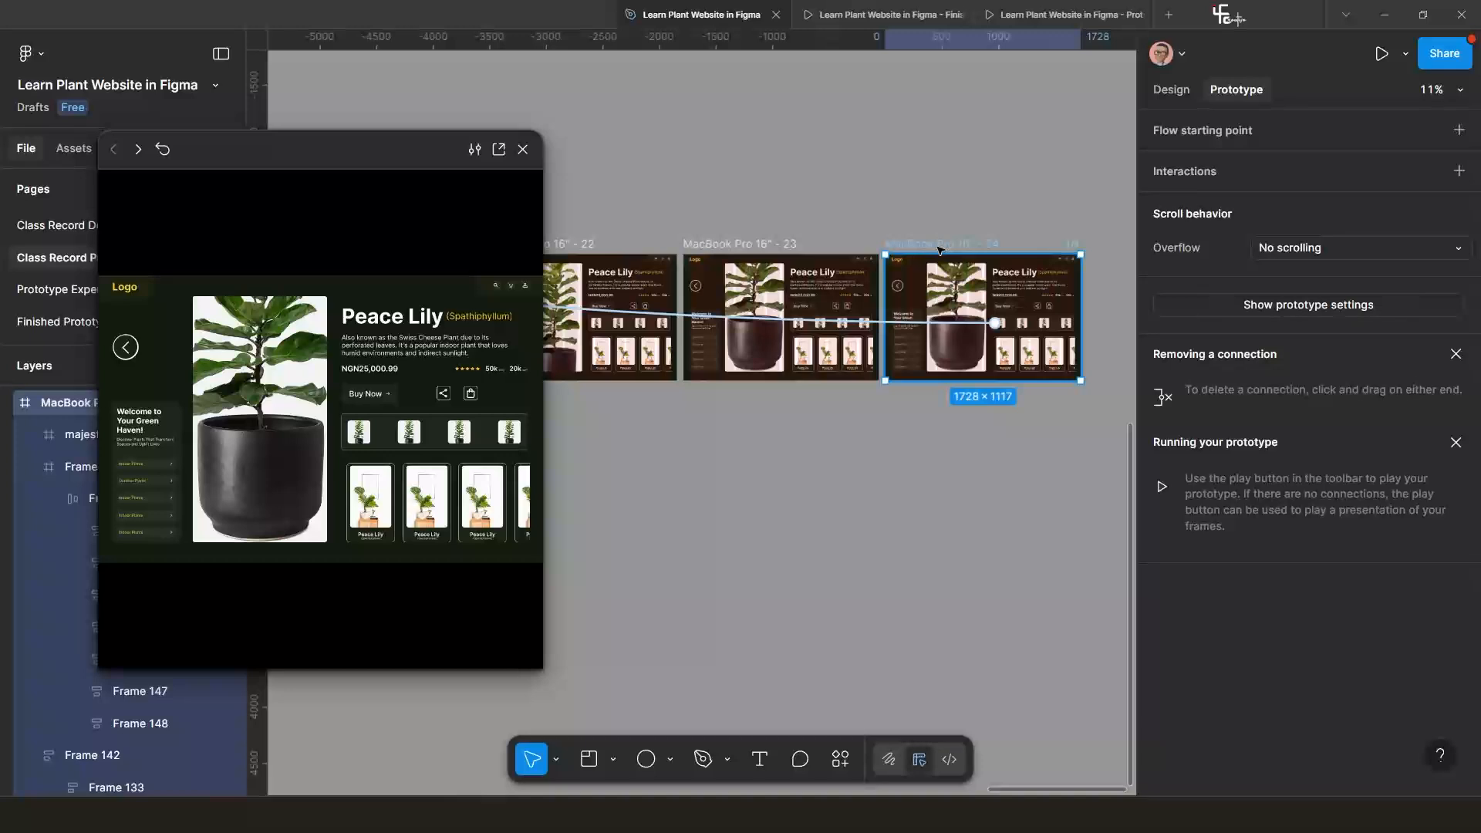
key("Delete")
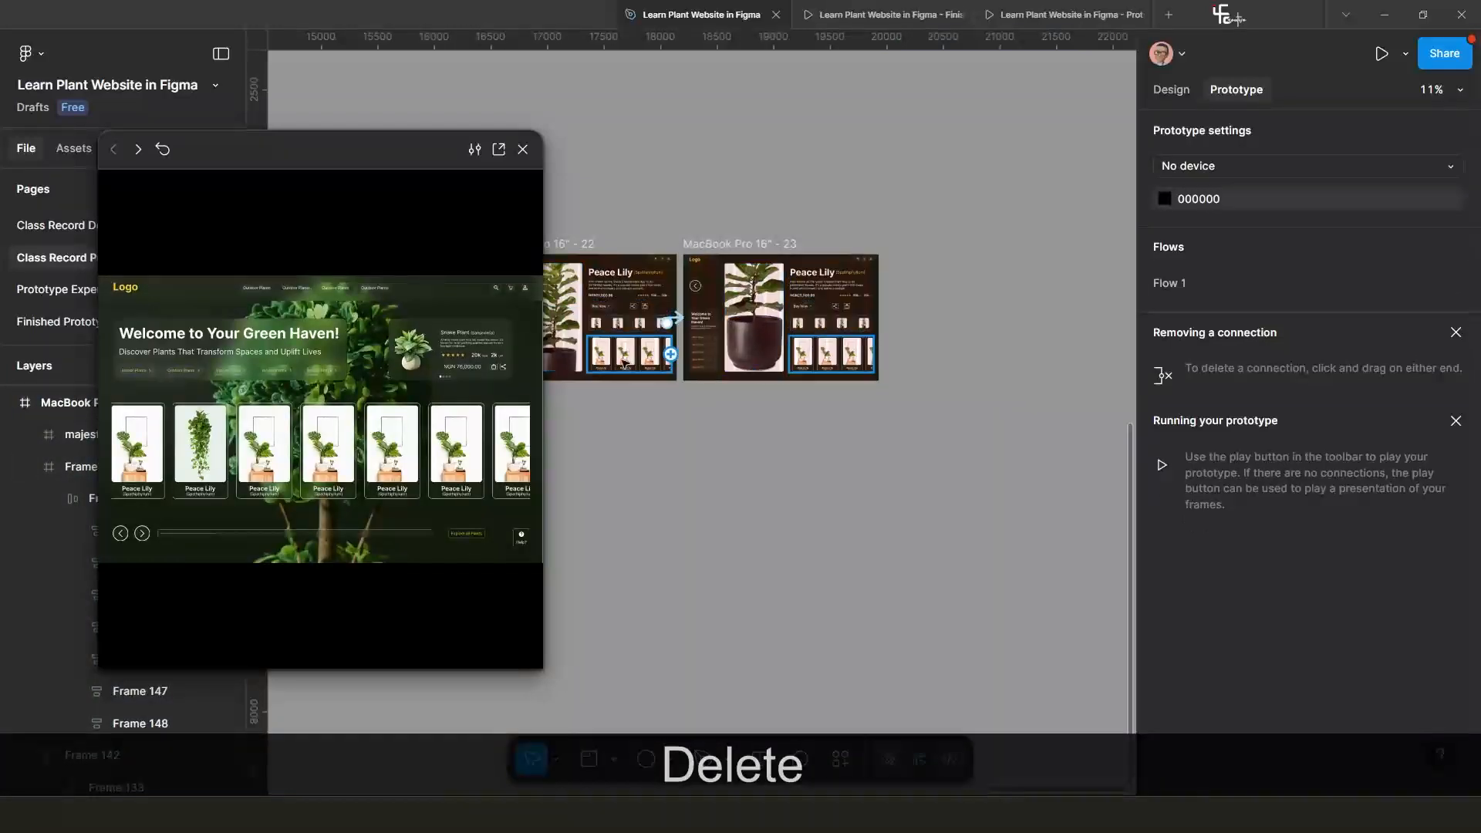
scroll(772, 328, "up", 3)
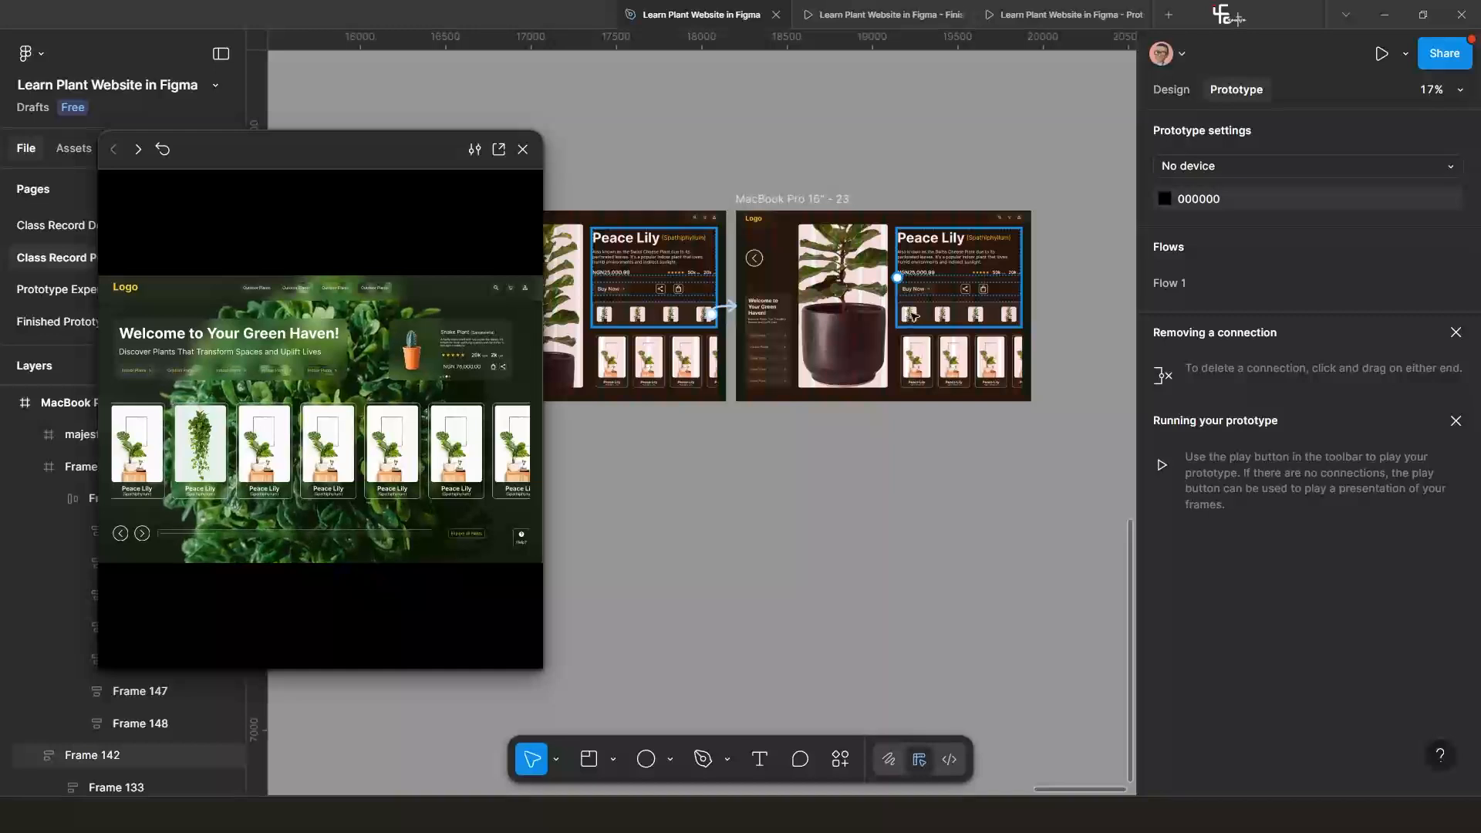
left_click(784, 215)
key("alt")
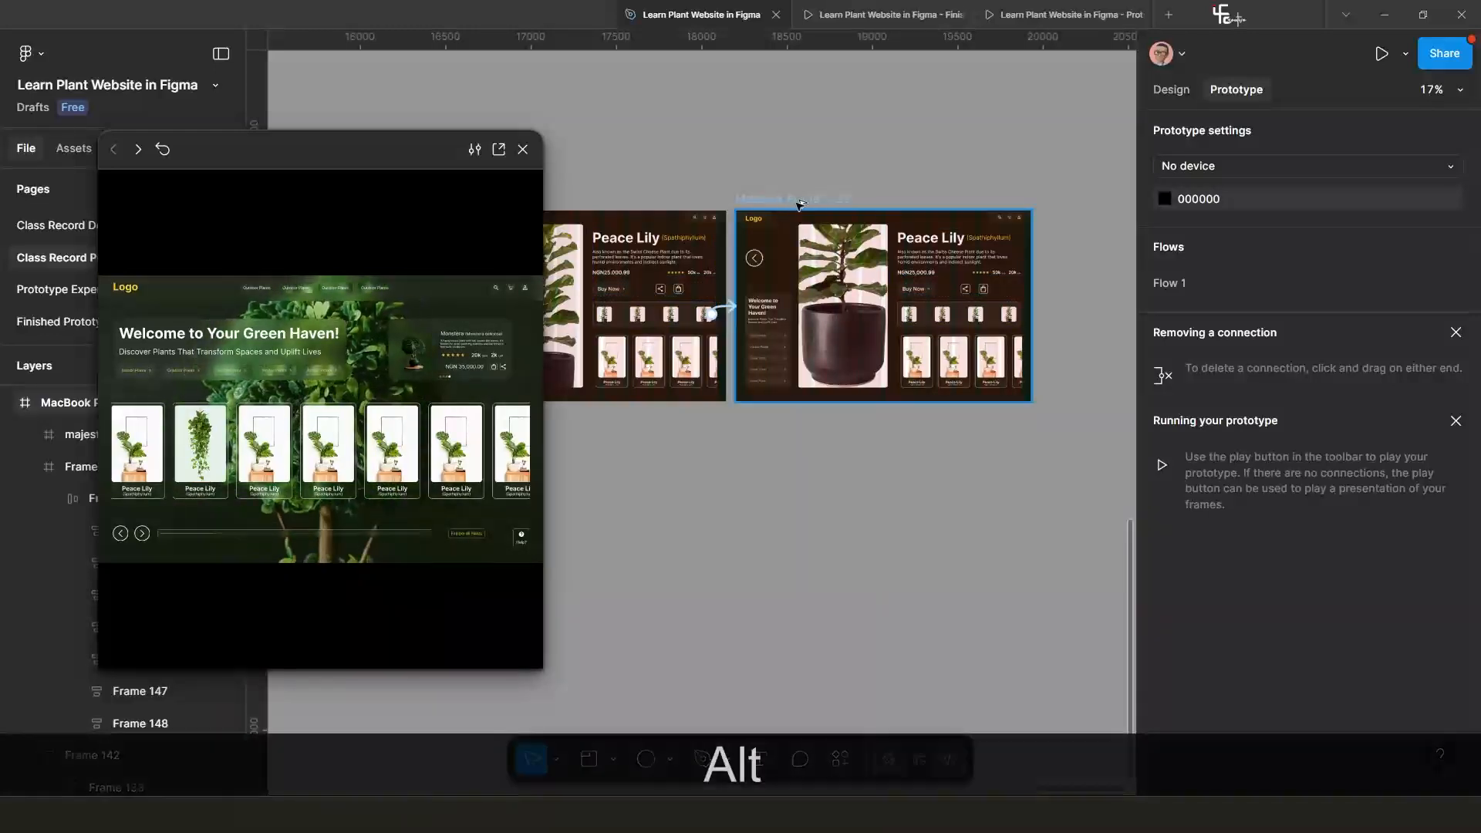
left_click(795, 213)
left_click_drag(1057, 219, 1085, 204)
scroll(984, 354, "down", 2)
scroll(926, 324, "right", 2)
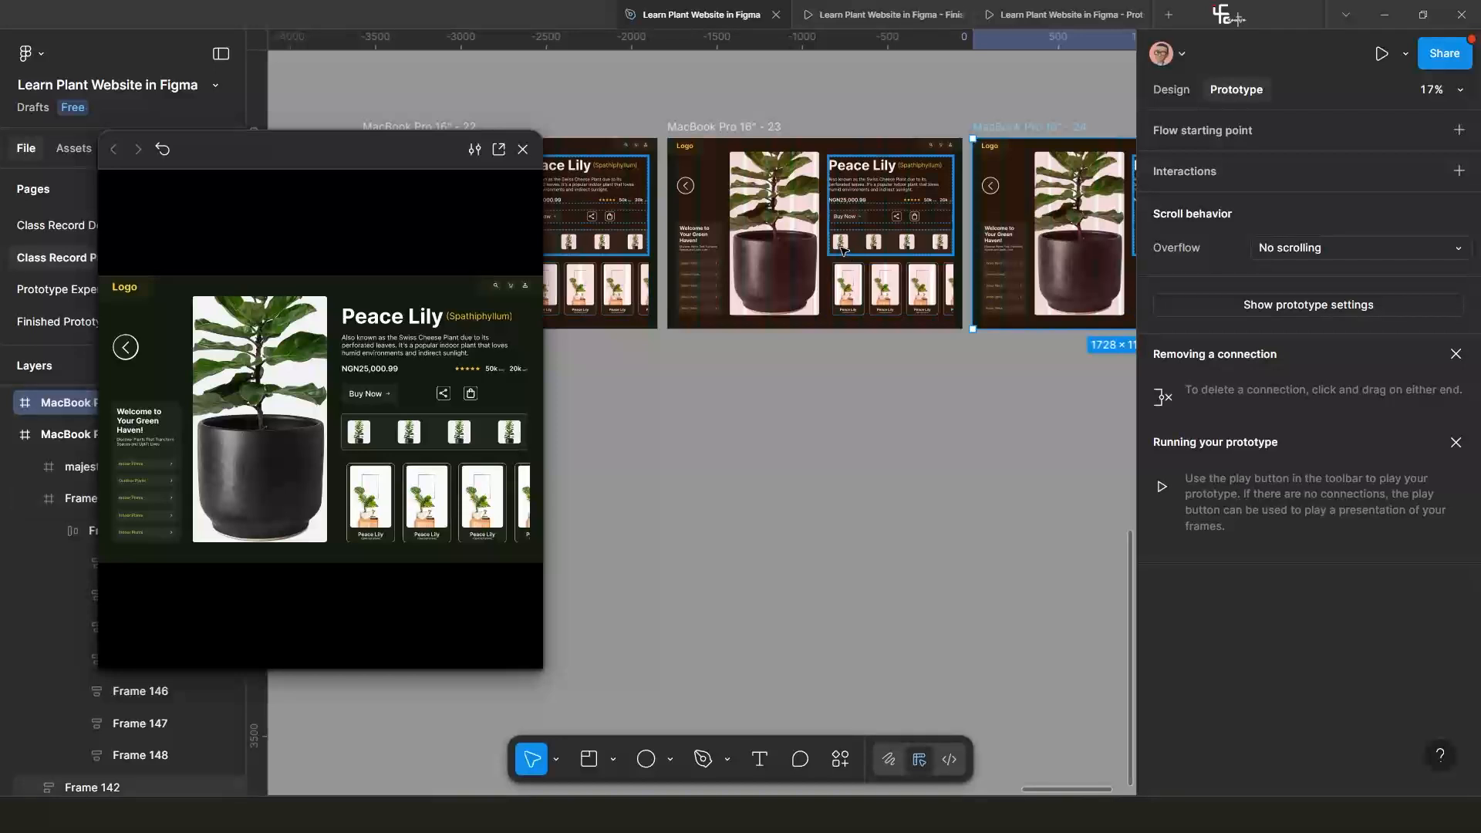
scroll(755, 250, "right", 2)
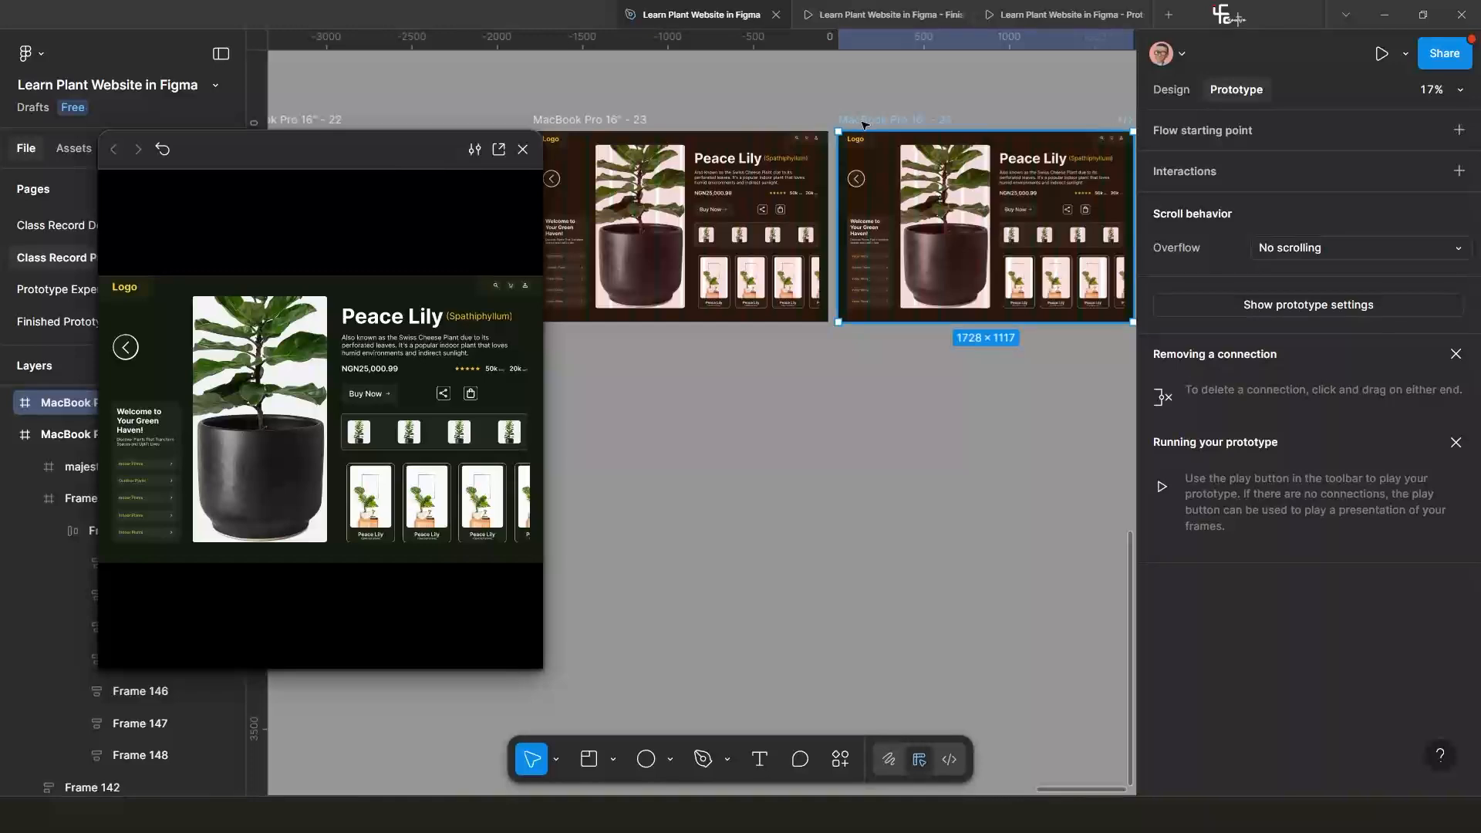
key("Delete")
scroll(837, 293, "down", 3)
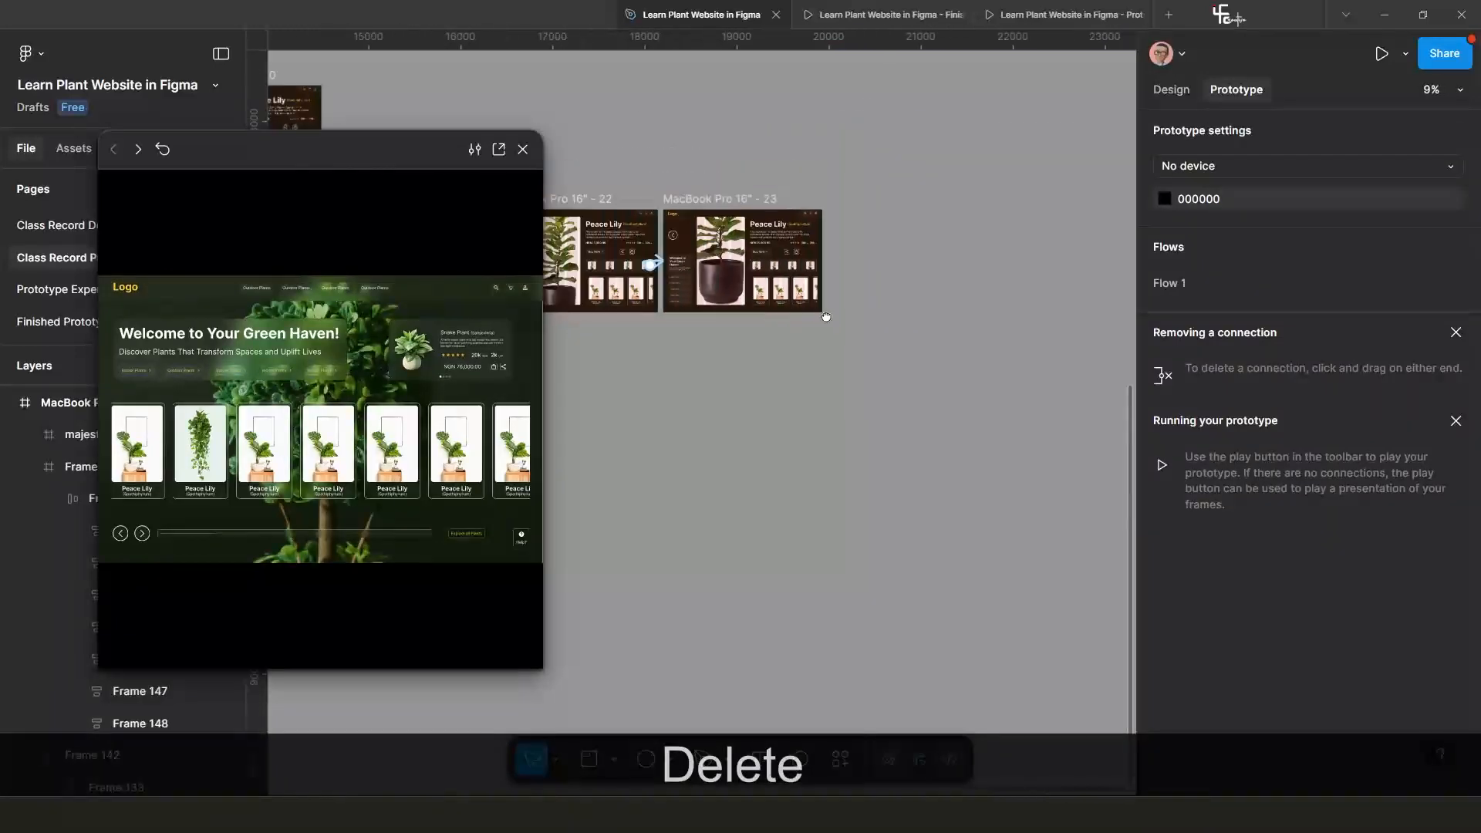
scroll(675, 288, "up", 5)
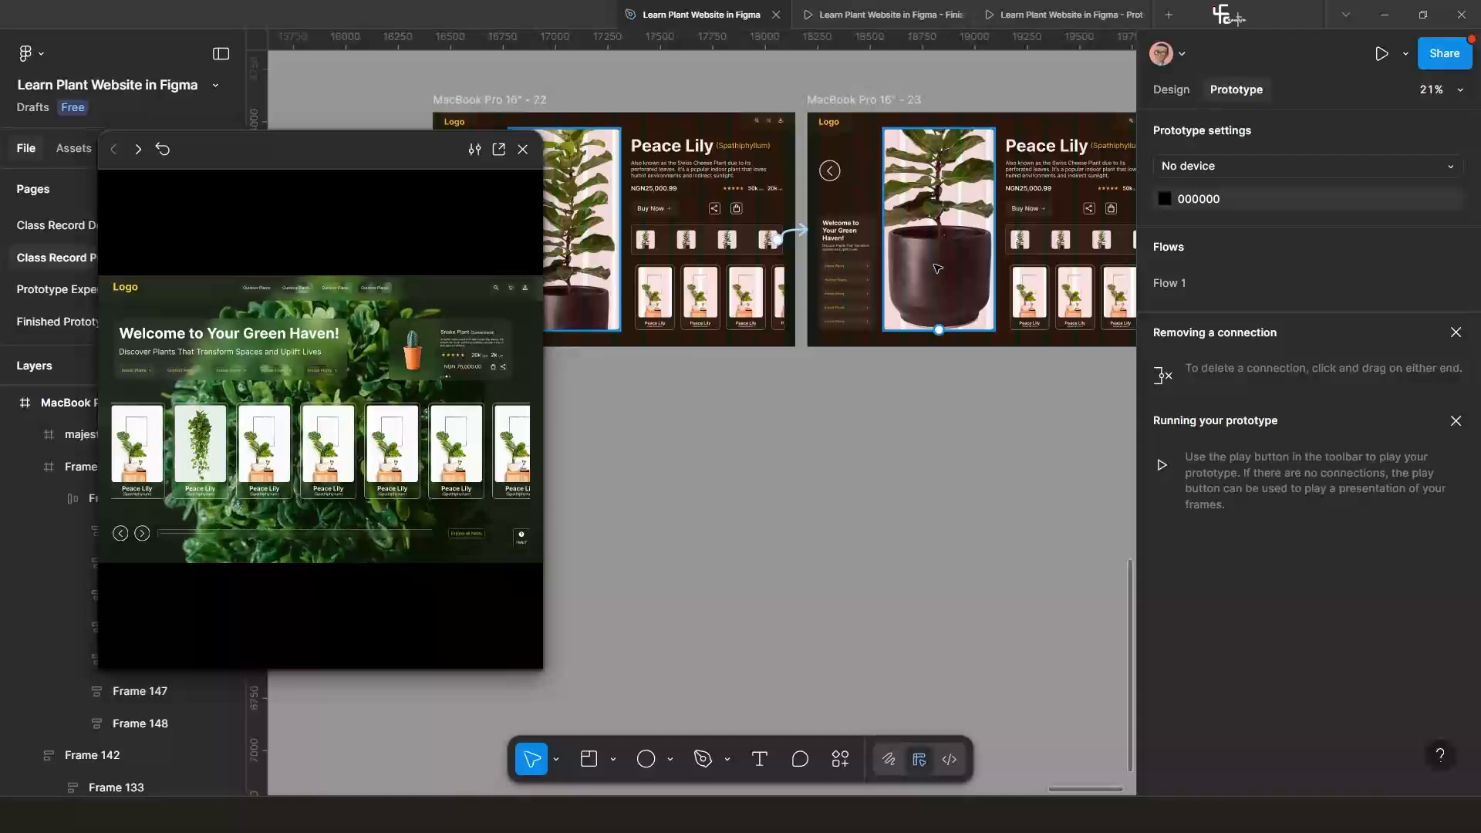
Link the first thumbnail in MacBook Pro 16" - 23 to MacBook Pro 16" - 20 on click, with Smart animate, ease in and out, 500ms.
left_click(937, 266)
left_click(1020, 242)
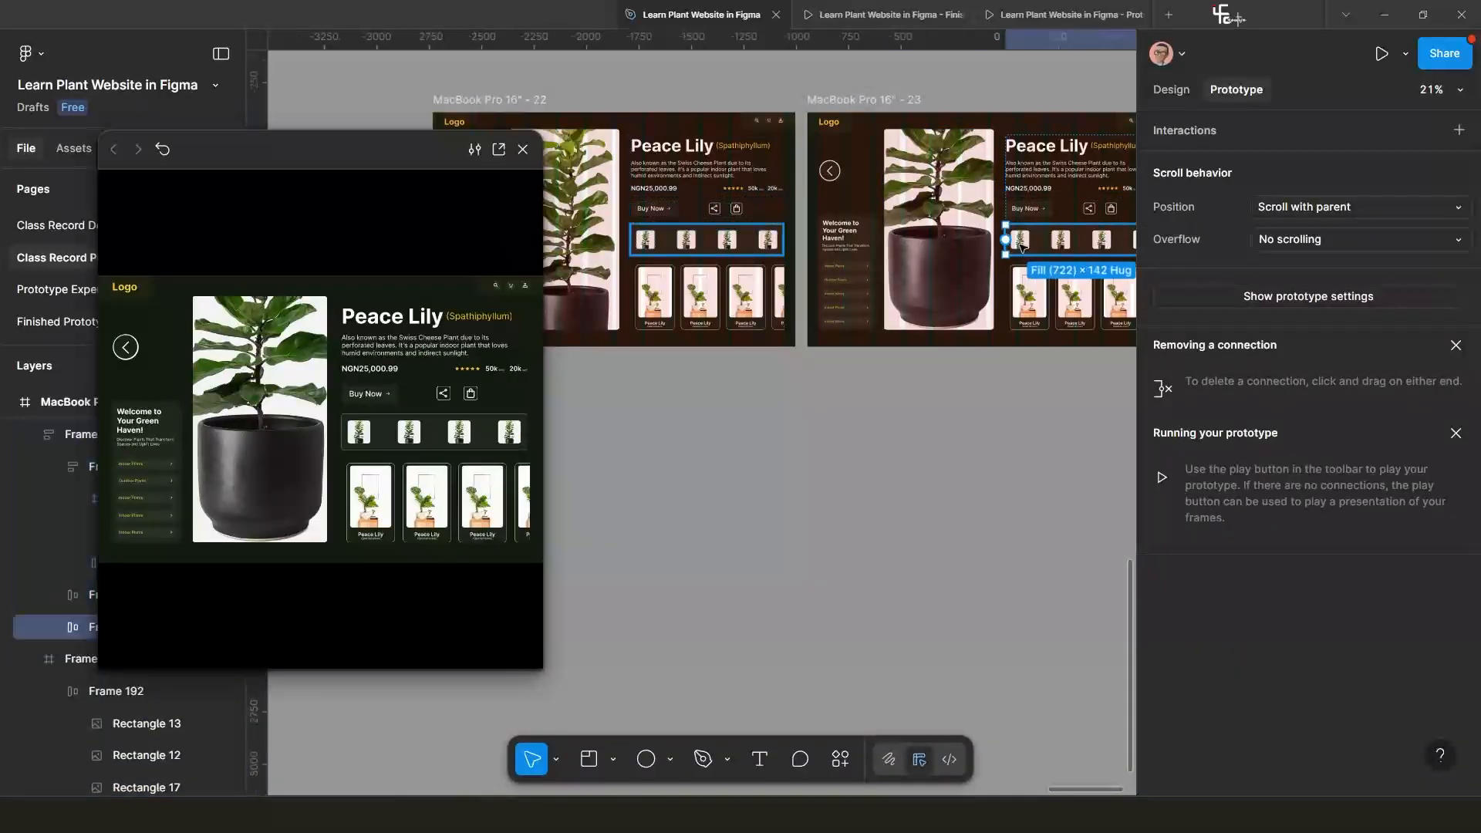
scroll(1022, 244, "down", 5)
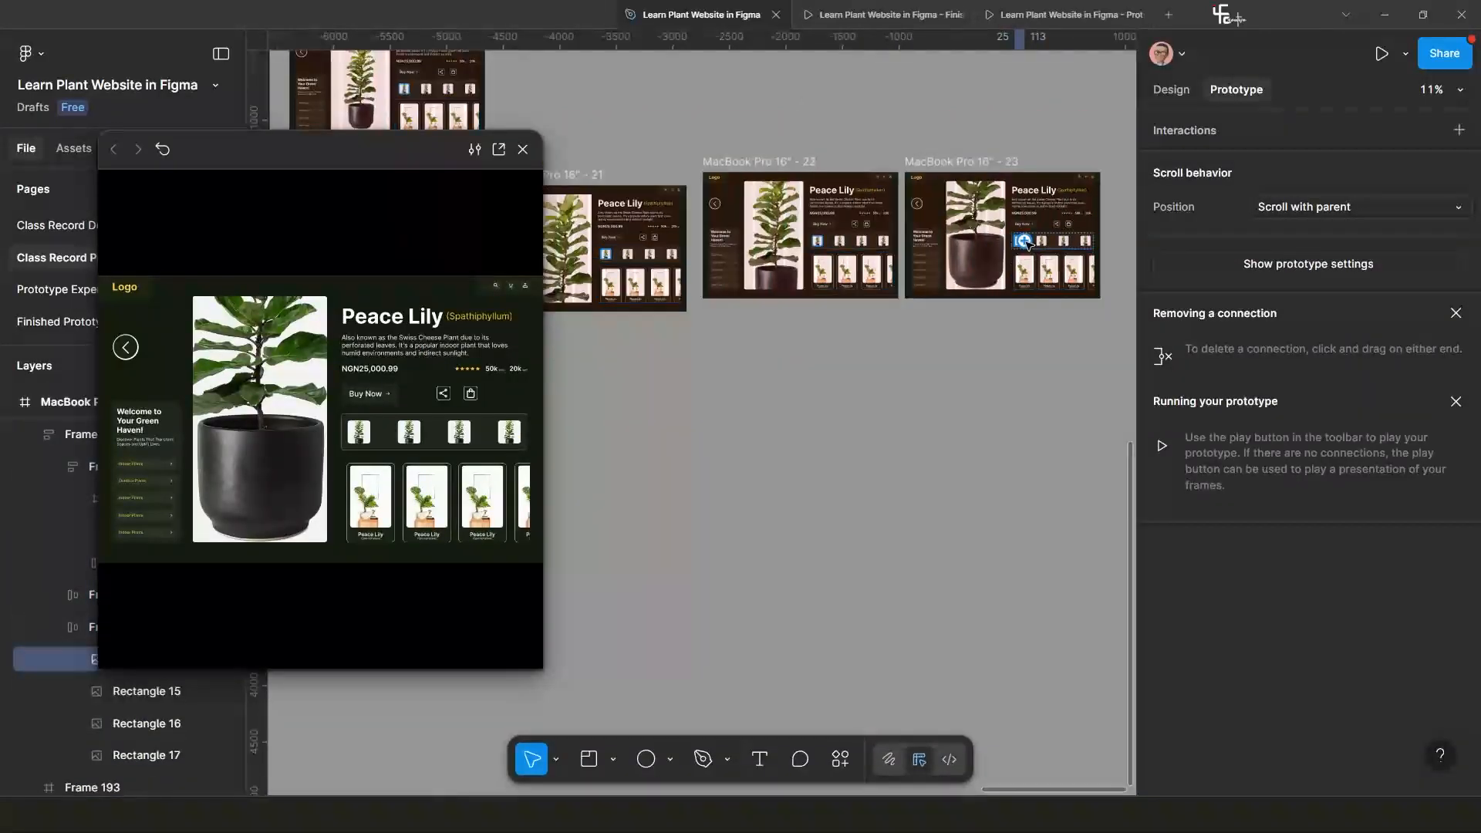
left_click_drag(596, 263, 885, 212)
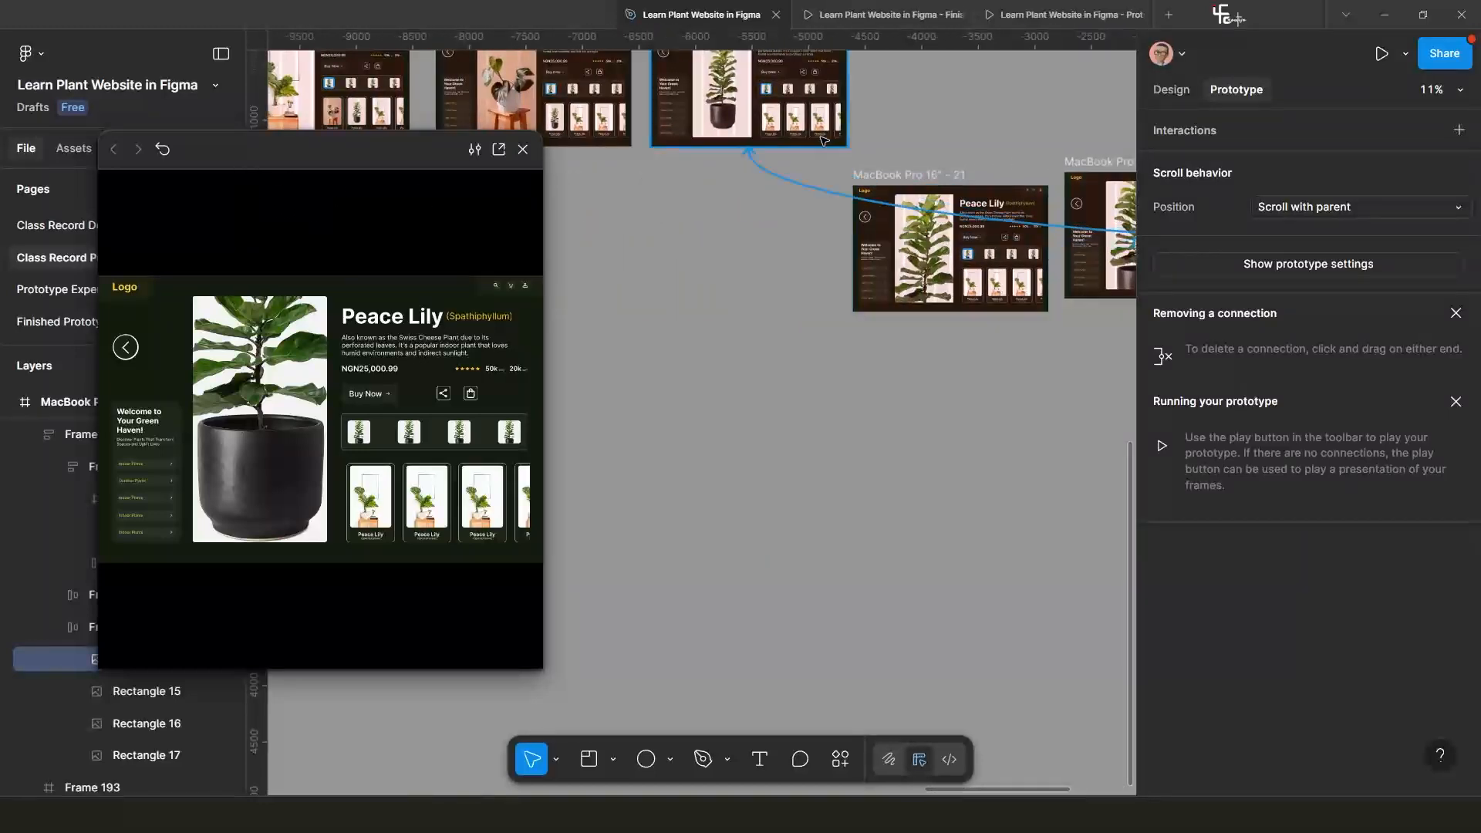
left_click_drag(820, 133, 820, 134)
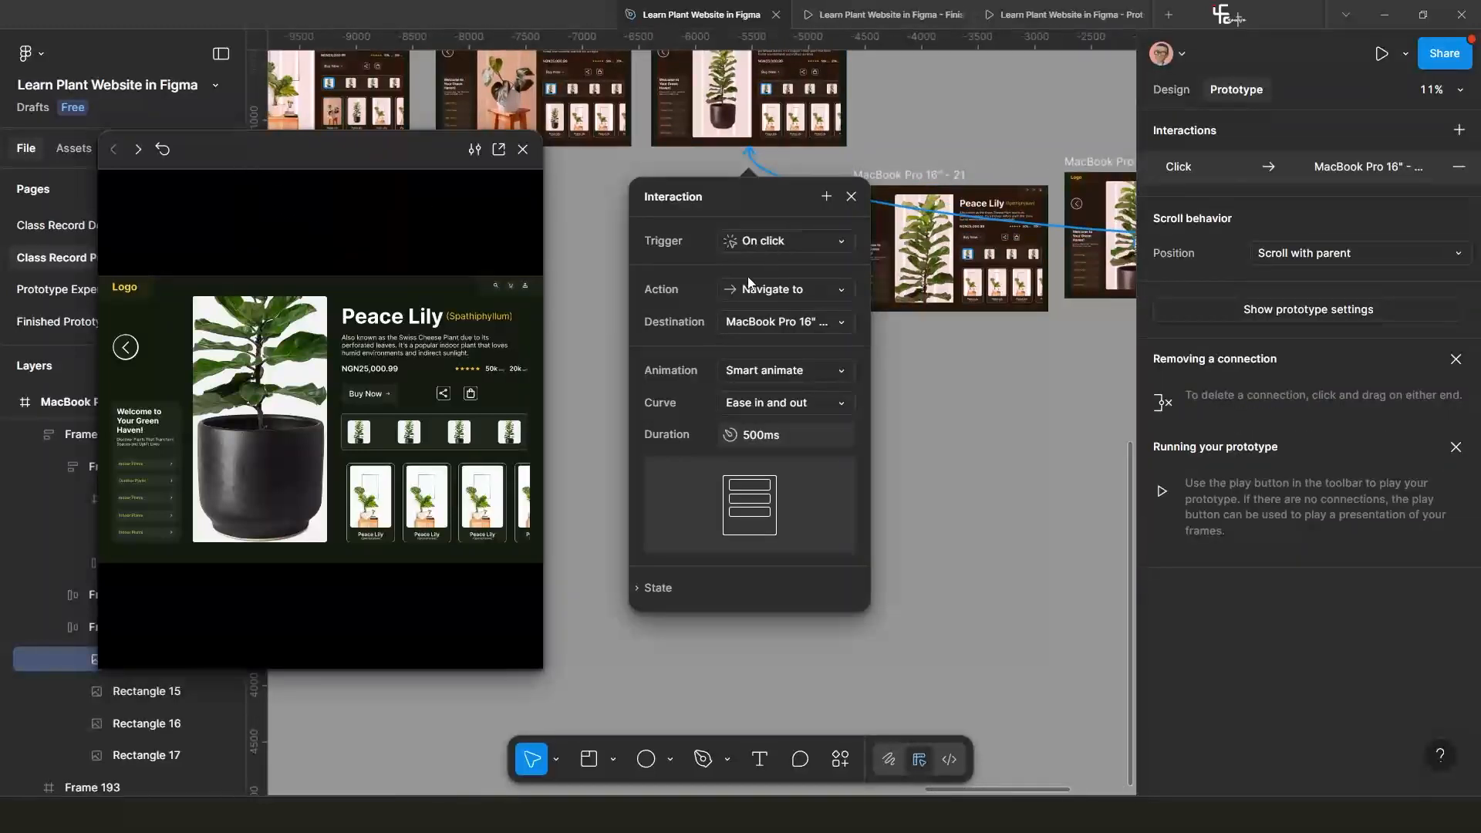
left_click(850, 198)
Preview the prototype from MacBook Pro 16" - 17, testing the first thumbnail's link from the last Peace Lily screen.
left_click_drag(392, 144, 439, 198)
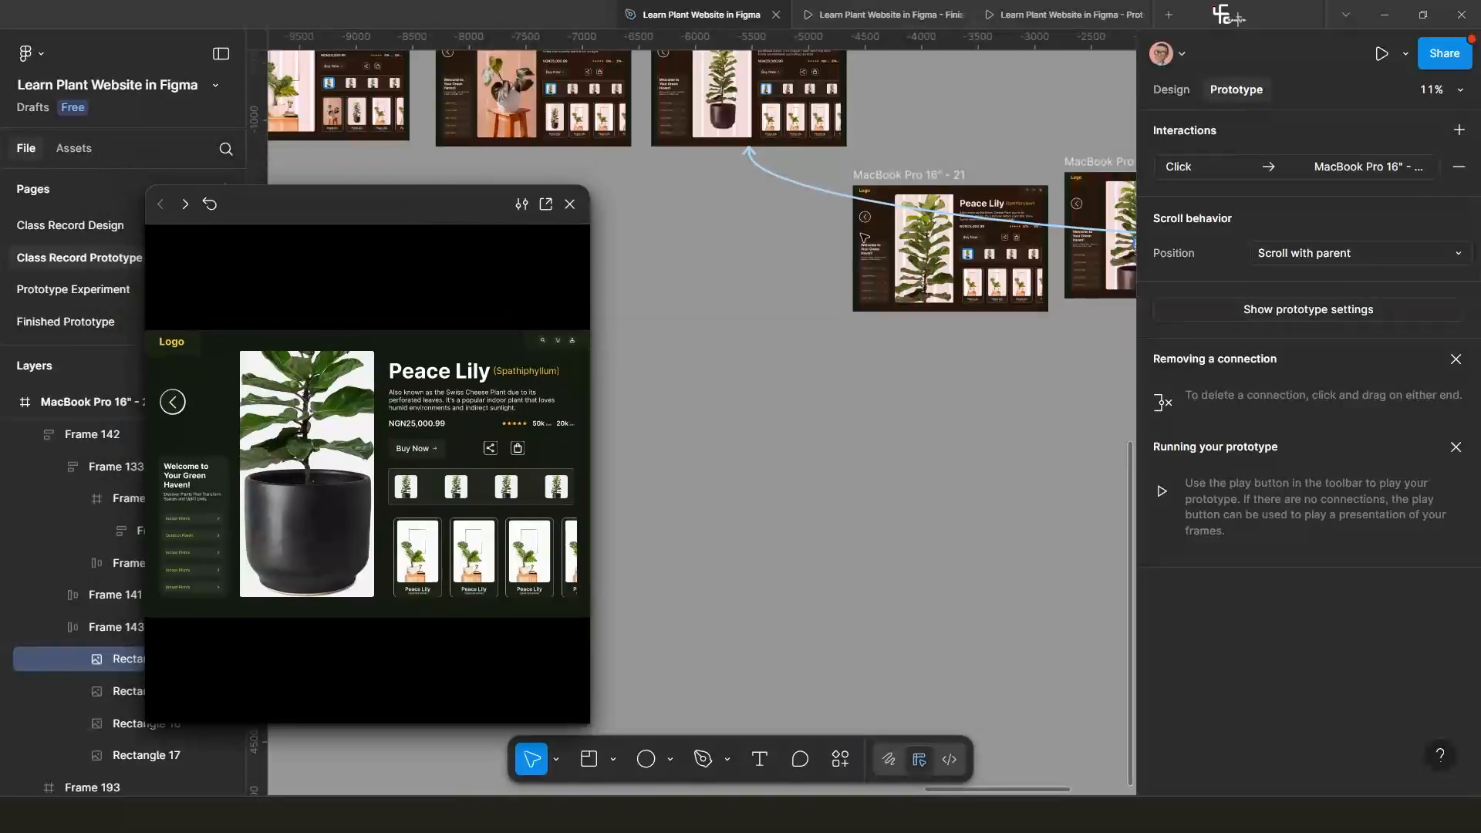
scroll(771, 287, "down", 3)
scroll(741, 290, "up", 3)
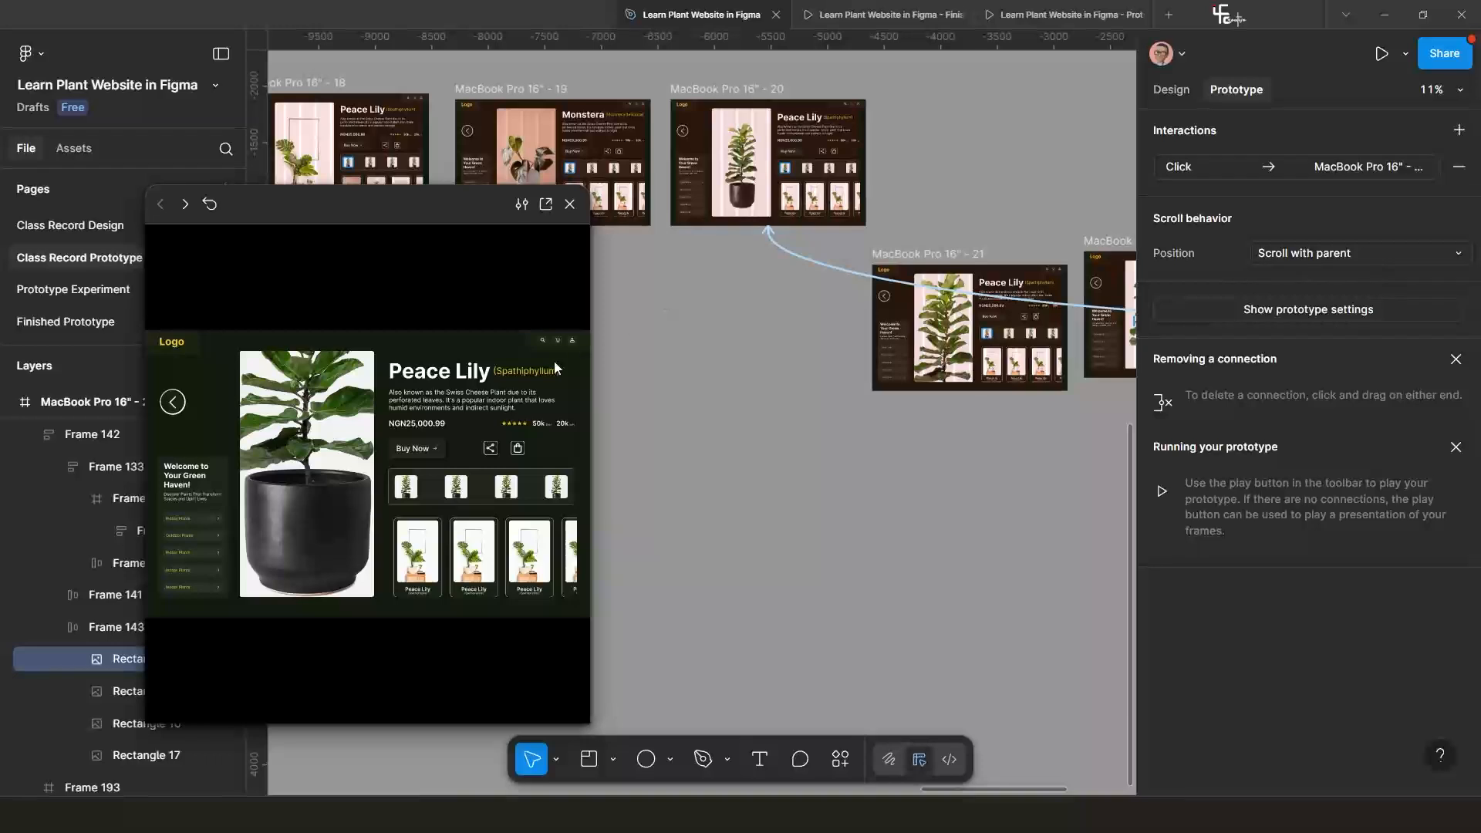
scroll(496, 121, "down", 4)
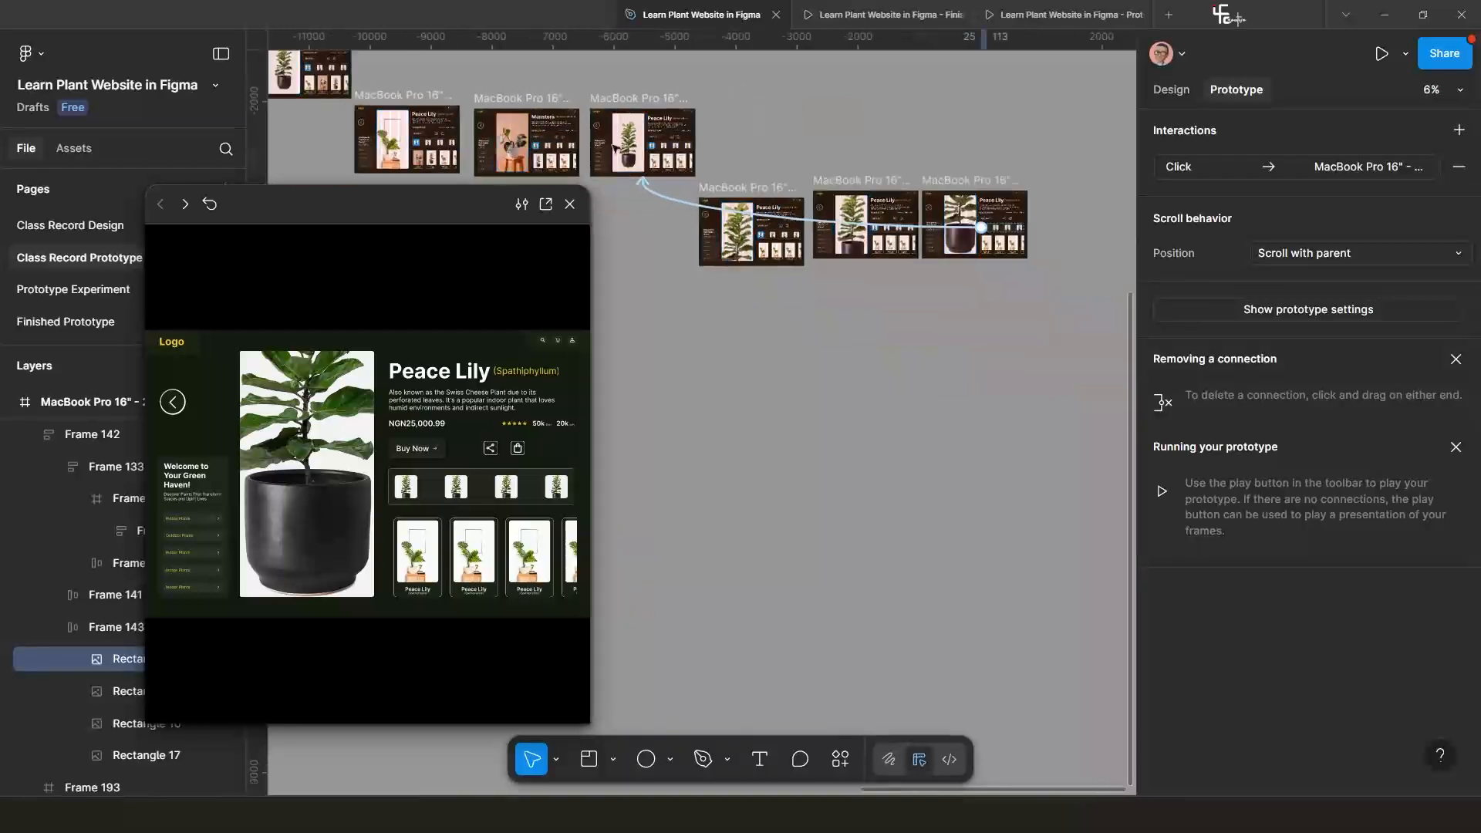
left_click(491, 78)
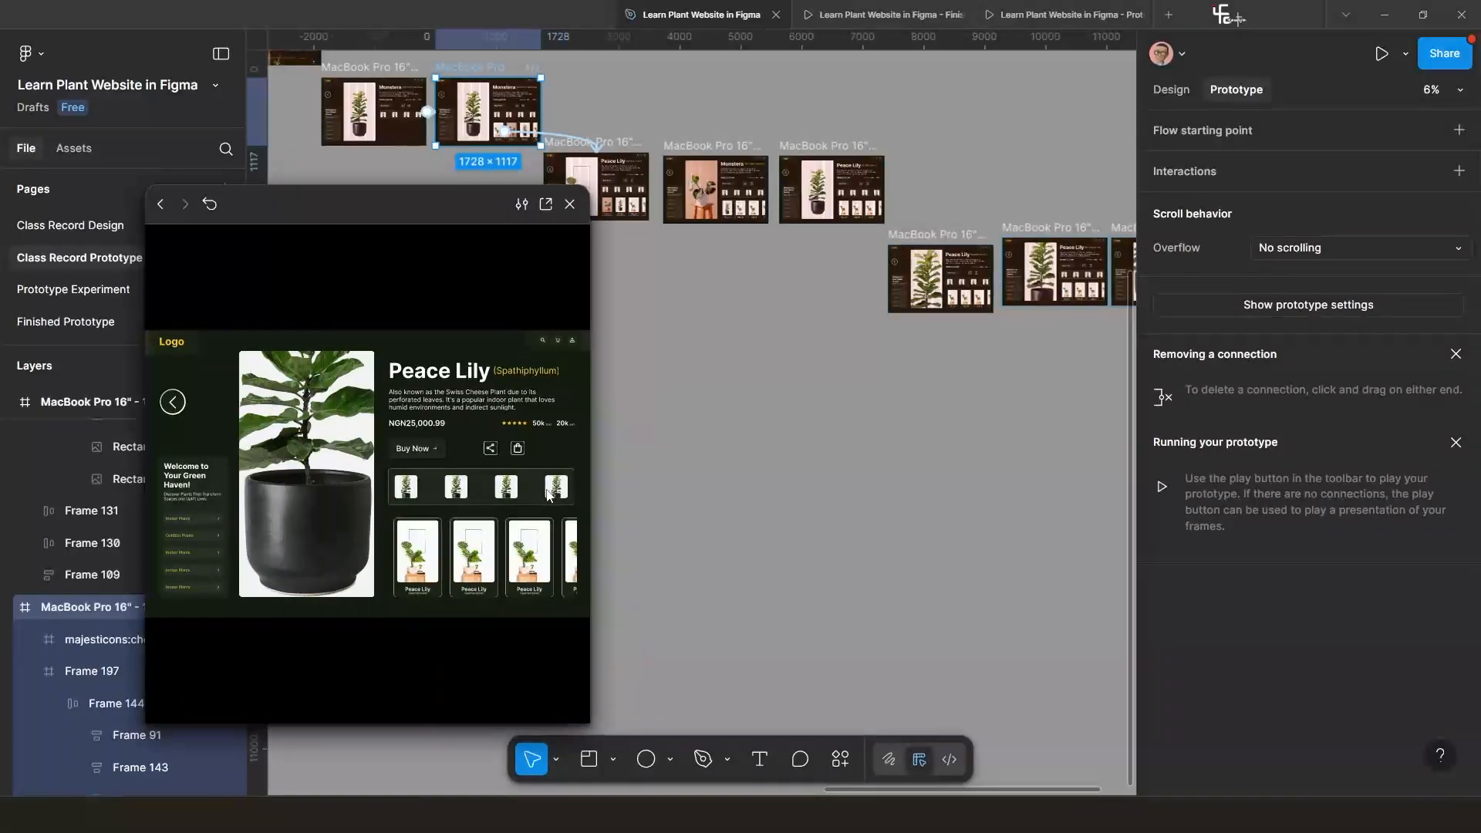
left_click(405, 492)
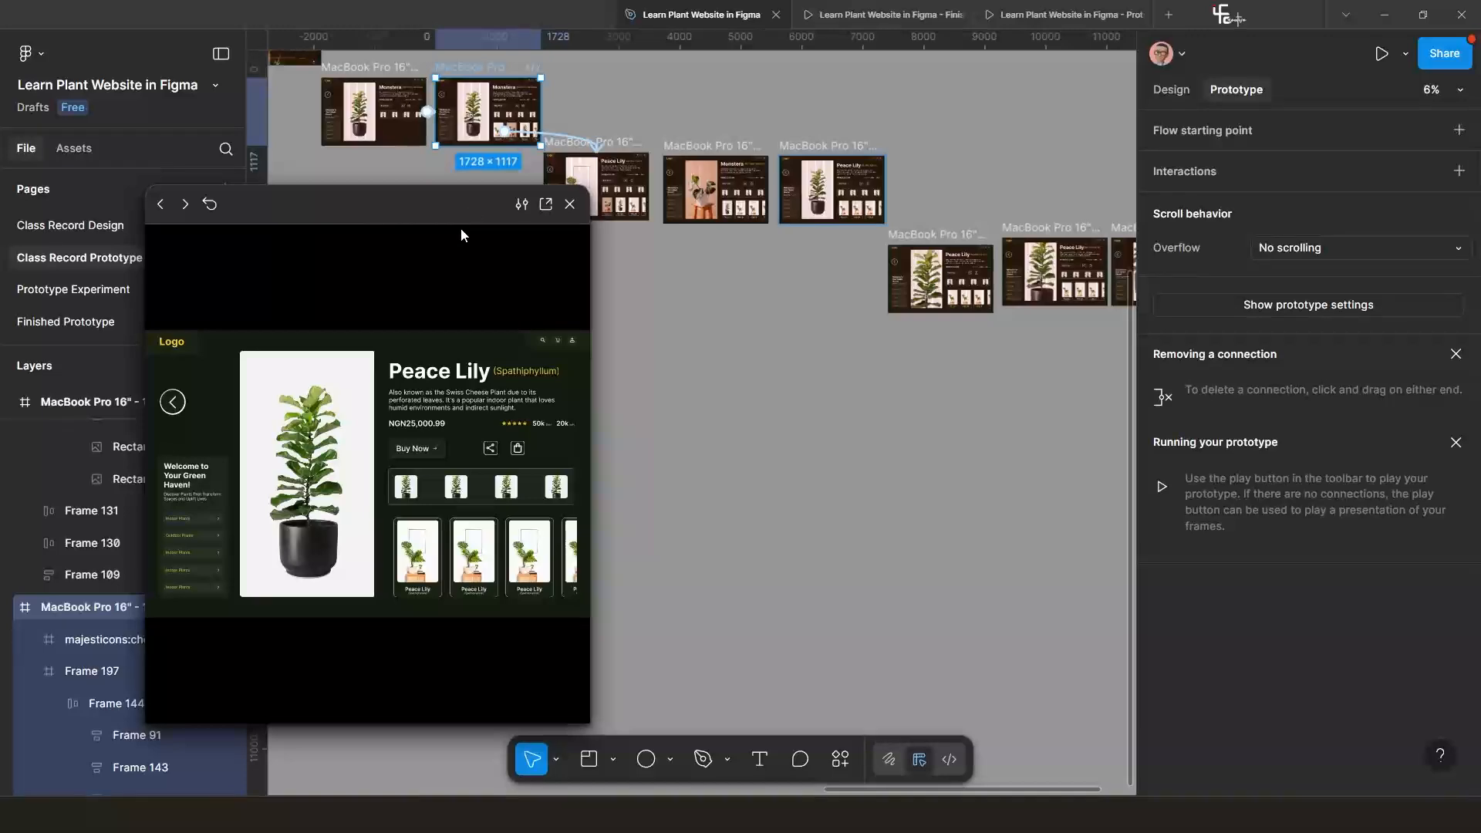
Move MacBook Pro 16" - 21 so it sits level with MacBook Pro 16" - 22 and directly to its left.
left_click_drag(461, 210, 401, 306)
scroll(713, 367, "down", 3)
scroll(737, 347, "right", 2)
scroll(737, 339, "up", 4)
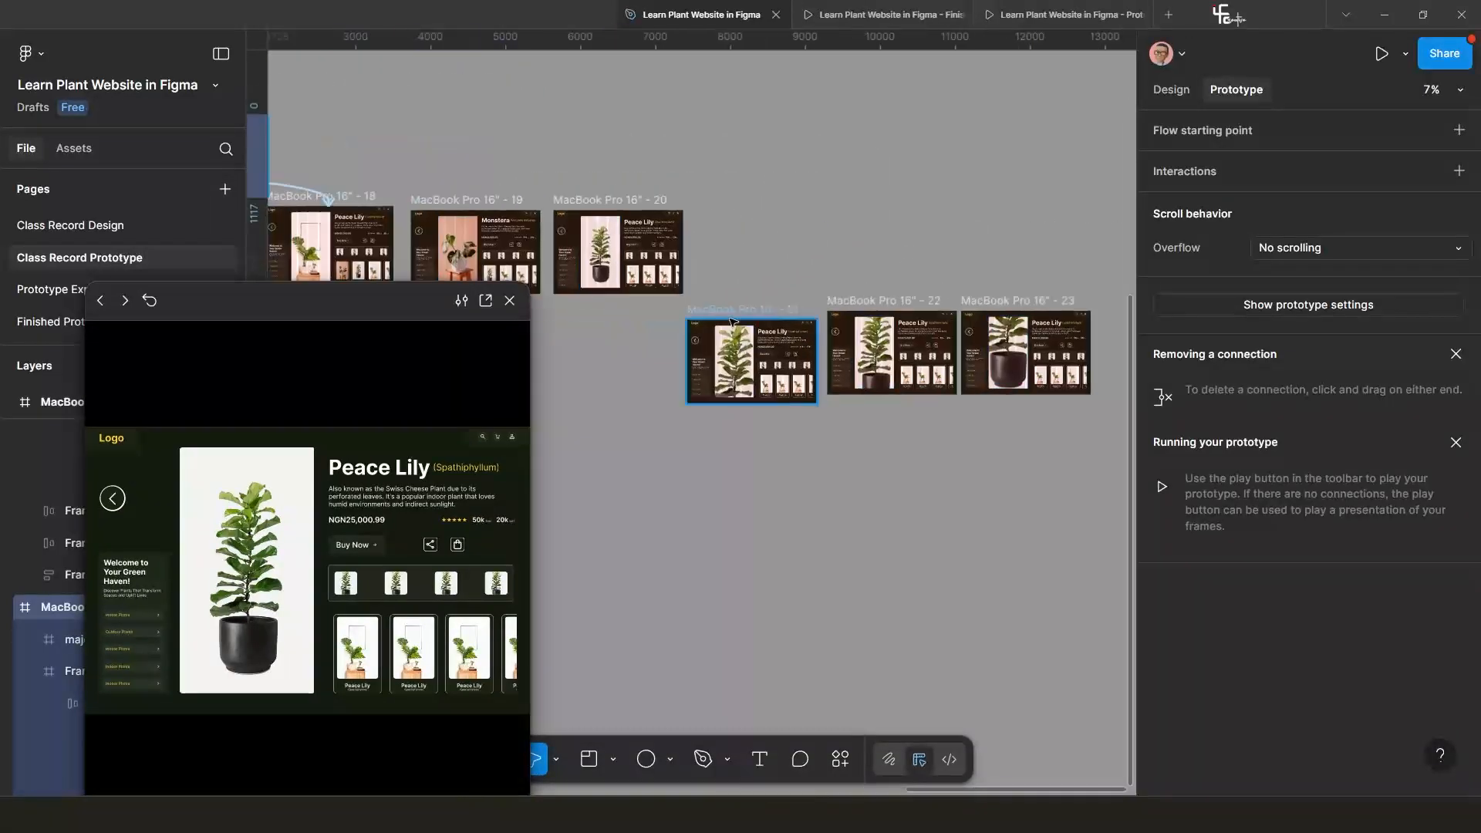
left_click_drag(733, 321, 739, 300)
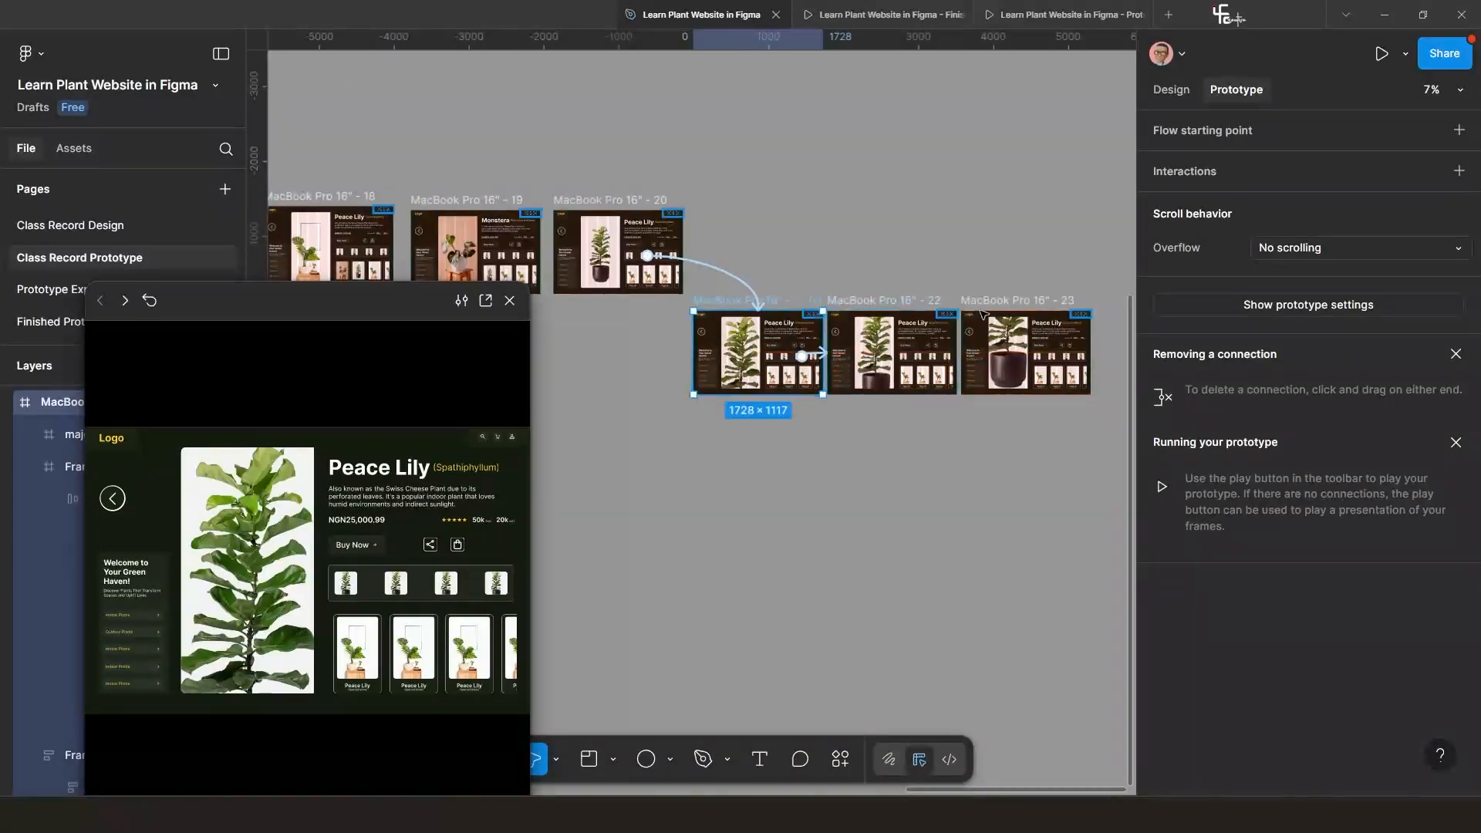
Show MacBook Pro 16" - 17 in the prototype preview, then close the preview window.
scroll(789, 377, "down", 5)
scroll(789, 376, "down", 1)
scroll(764, 383, "left", 1)
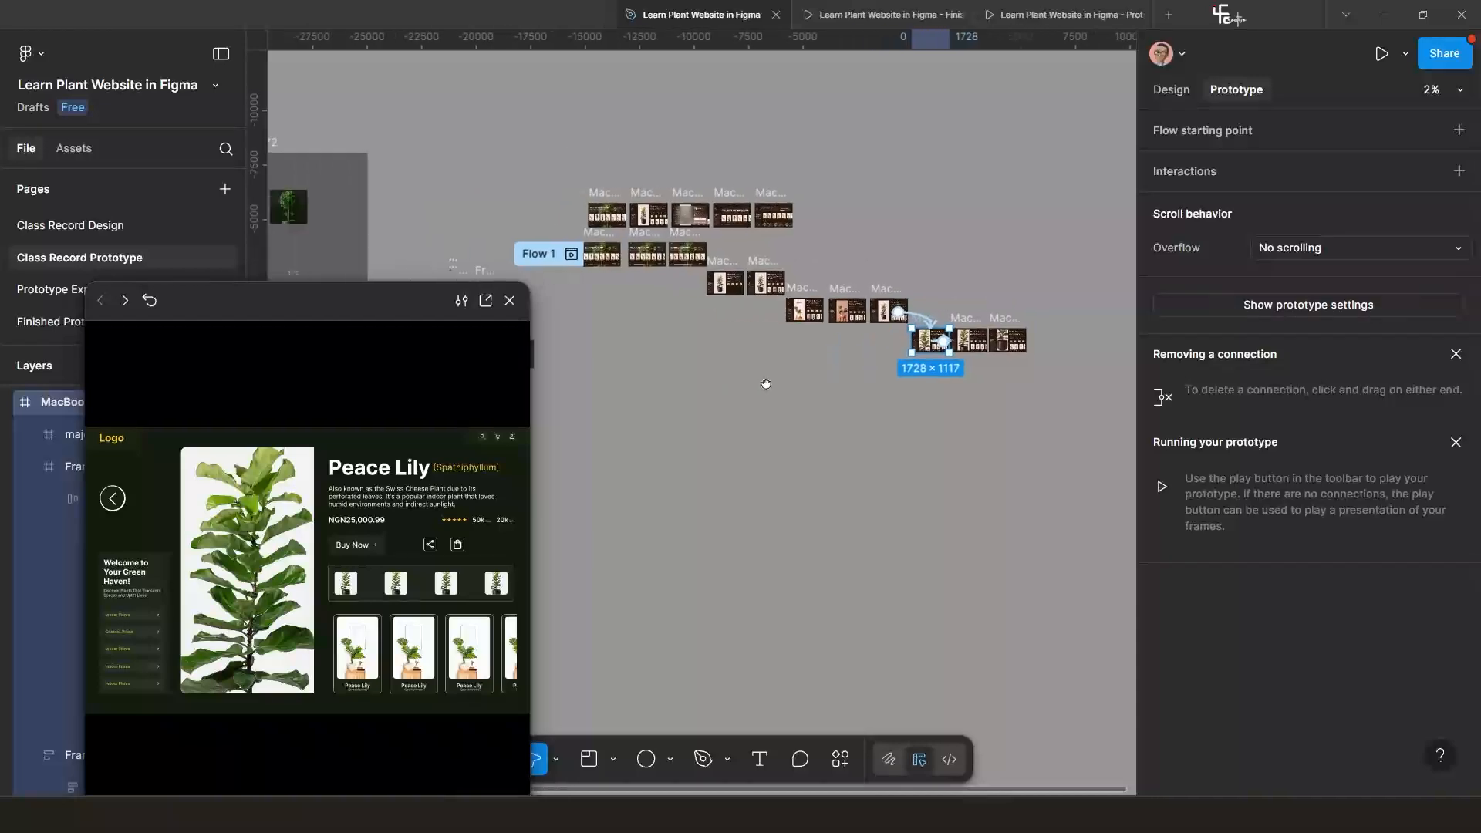
scroll(774, 370, "up", 4)
left_click_drag(812, 372, 631, 394)
scroll(717, 393, "up", 2)
scroll(717, 393, "down", 3)
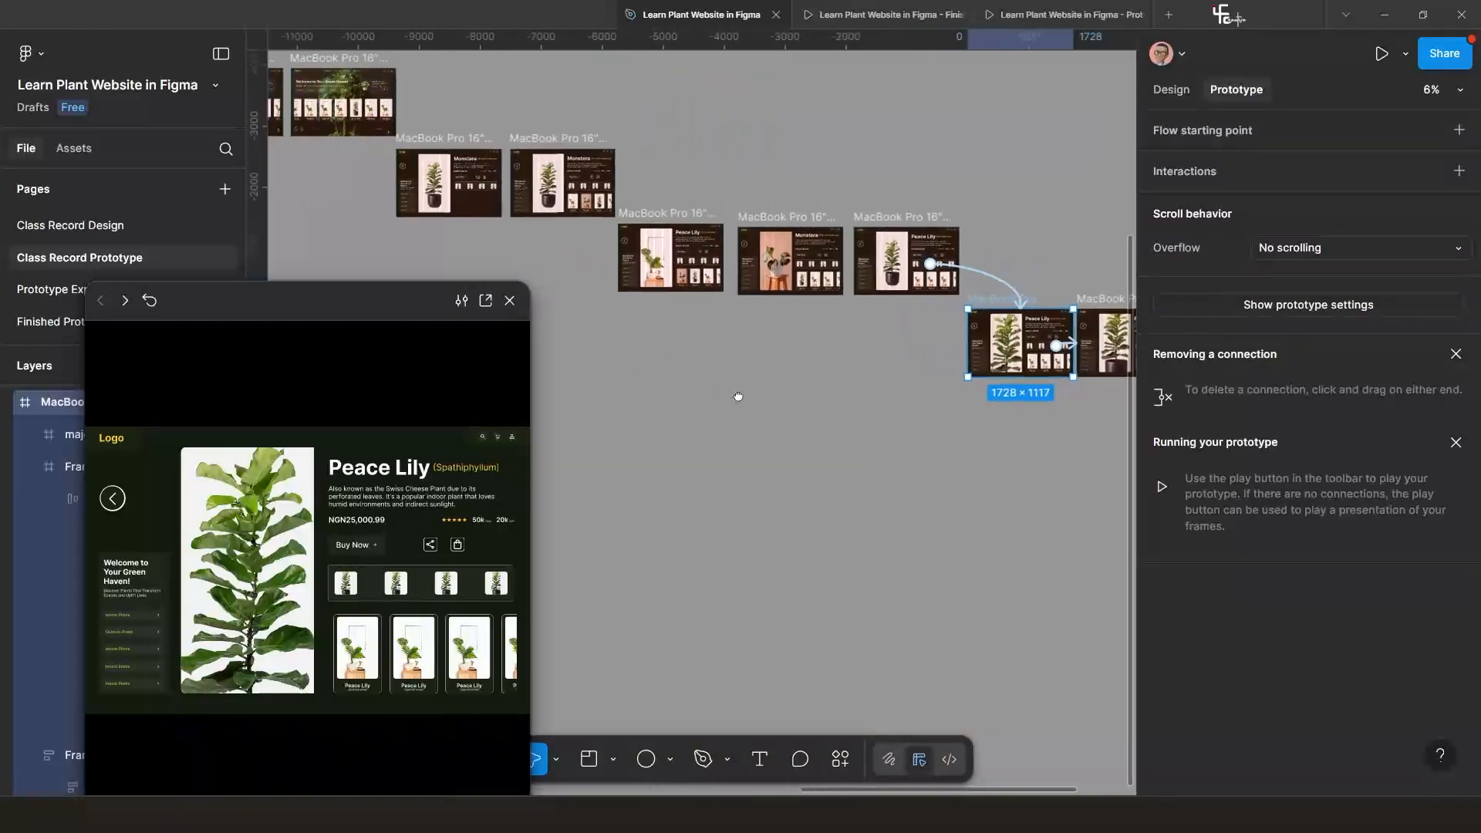
left_click(650, 228)
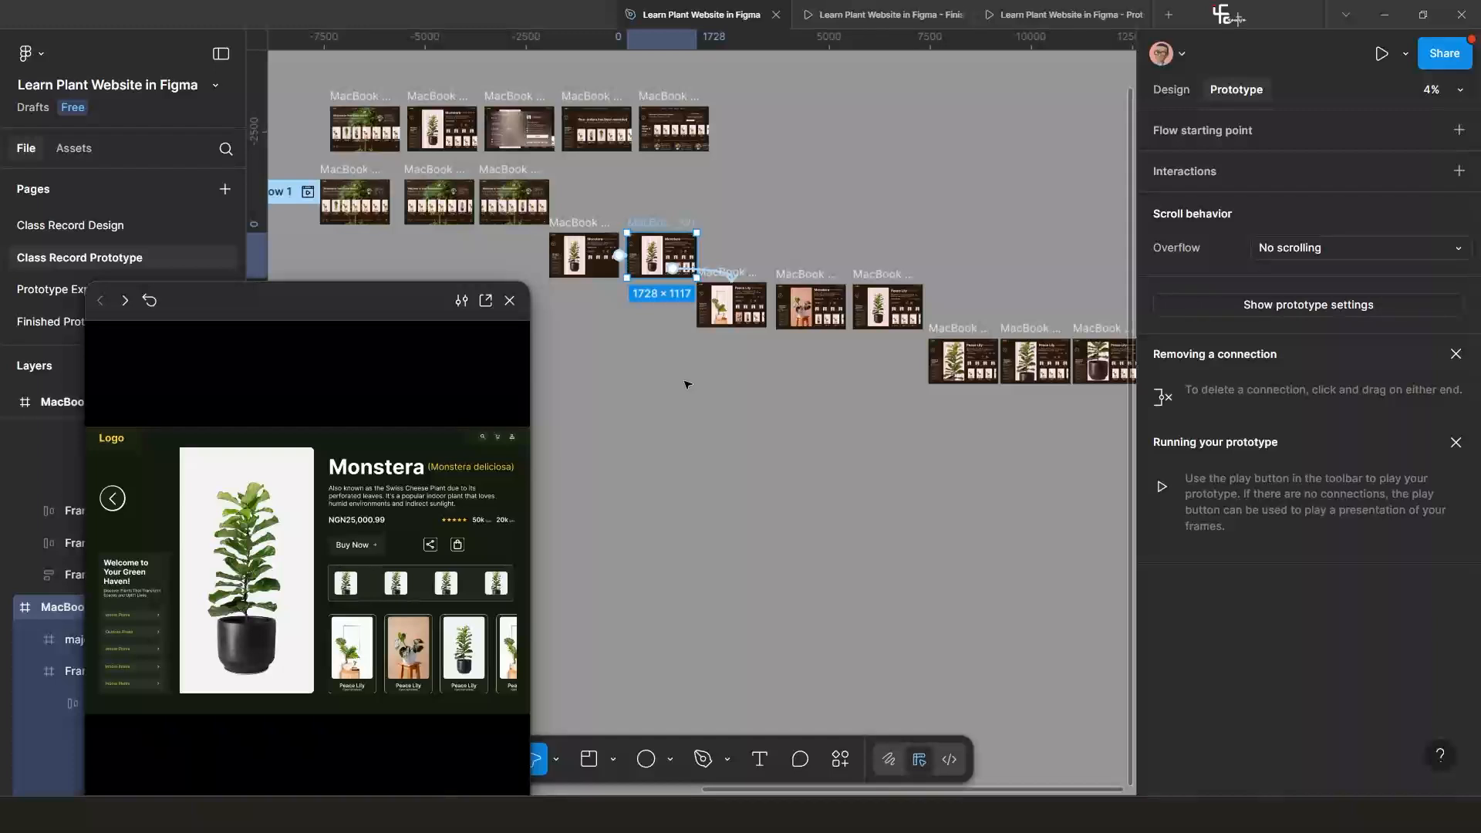
left_click_drag(437, 318, 322, 284)
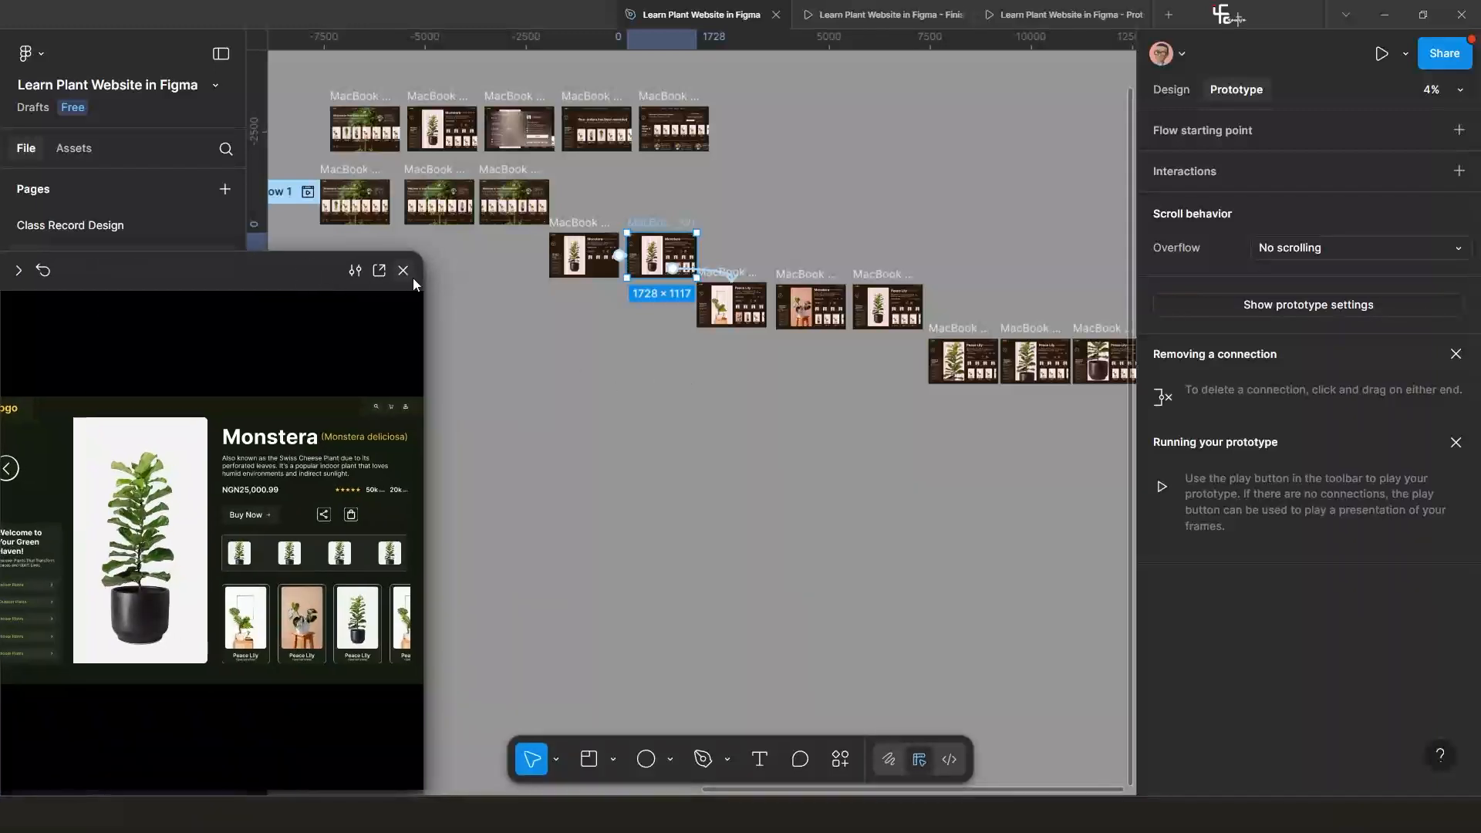
left_click(405, 272)
Duplicate the MacBook Pro 16" - 9 payment screen and place the copy in the empty canvas area below MacBook Pro 16" - 23.
scroll(542, 395, "down", 3)
scroll(687, 470, "up", 3)
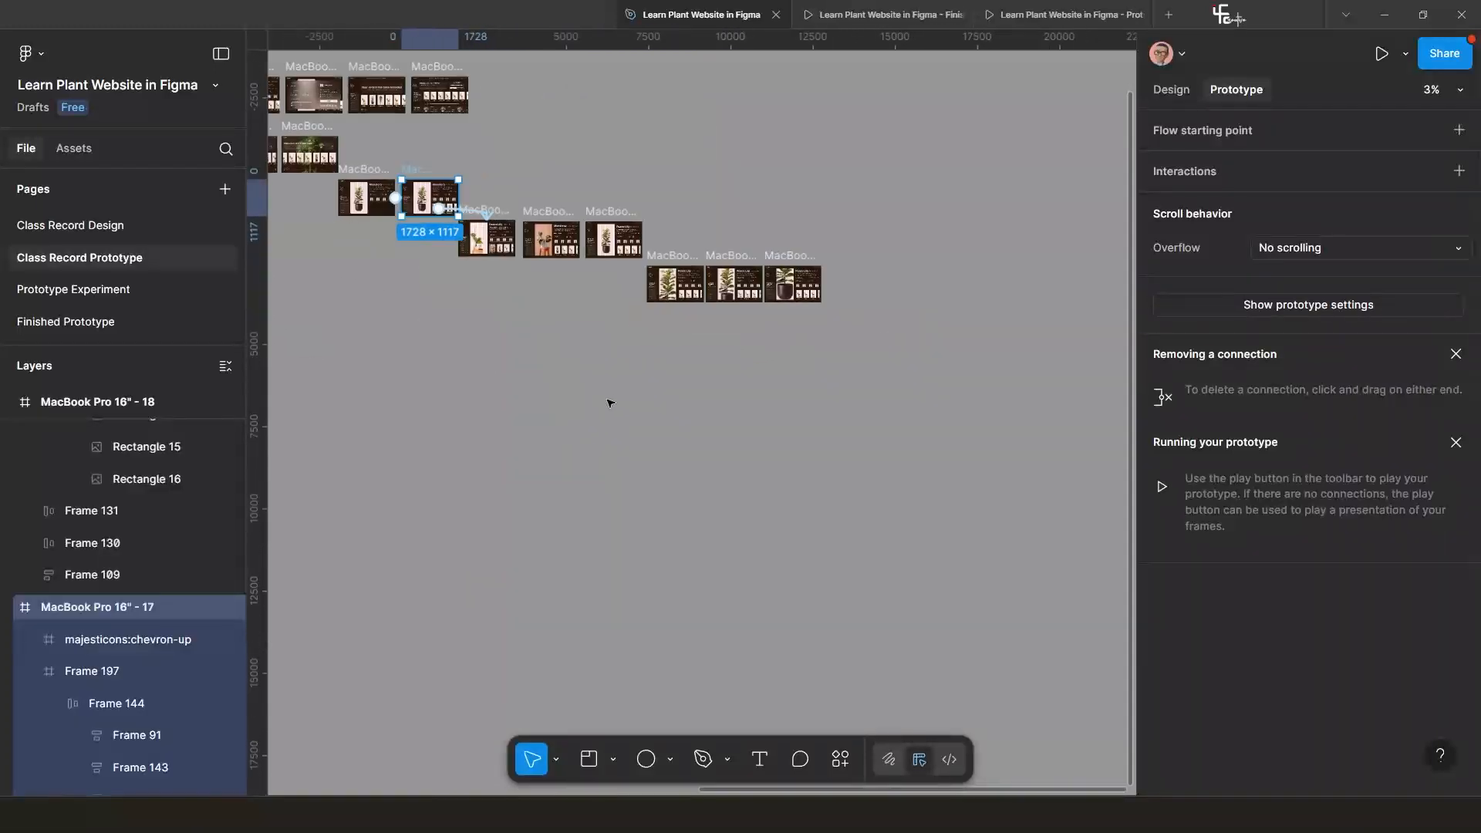
scroll(617, 442, "up", 5)
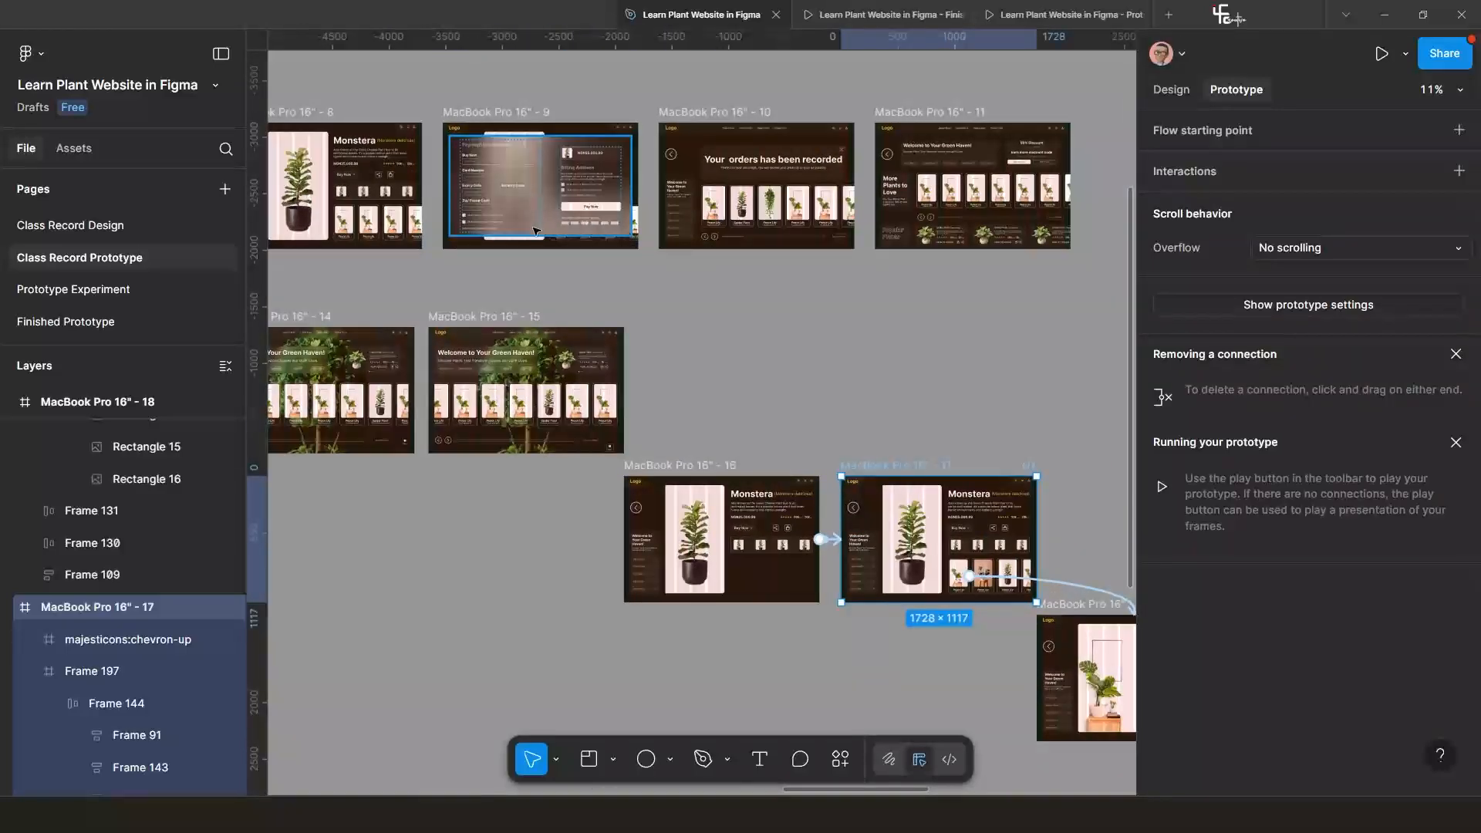
scroll(509, 333, "down", 5)
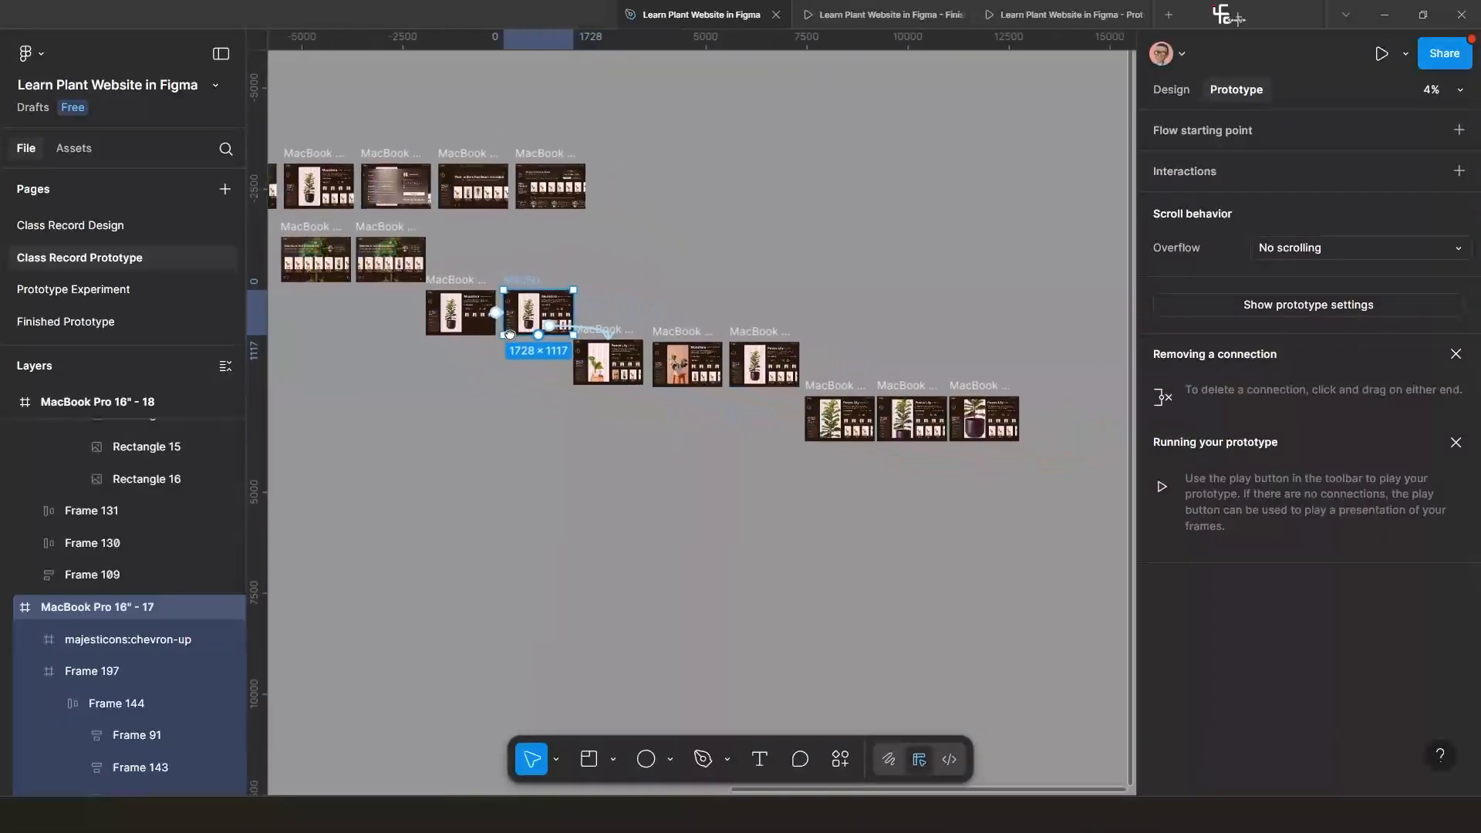
left_click(388, 158)
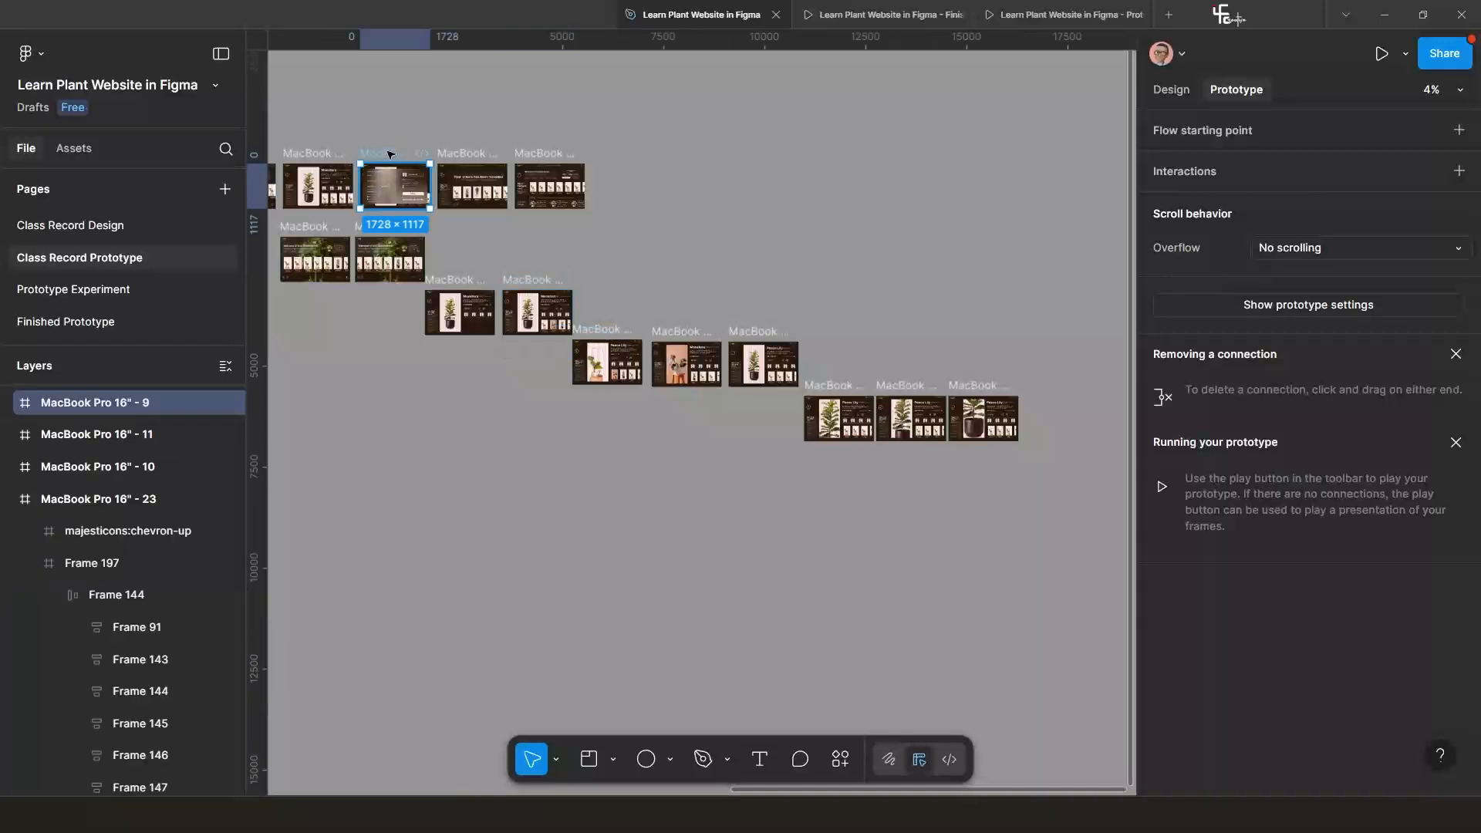
left_click_drag(390, 156, 777, 480)
scroll(982, 502, "up", 3)
scroll(776, 480, "up", 5)
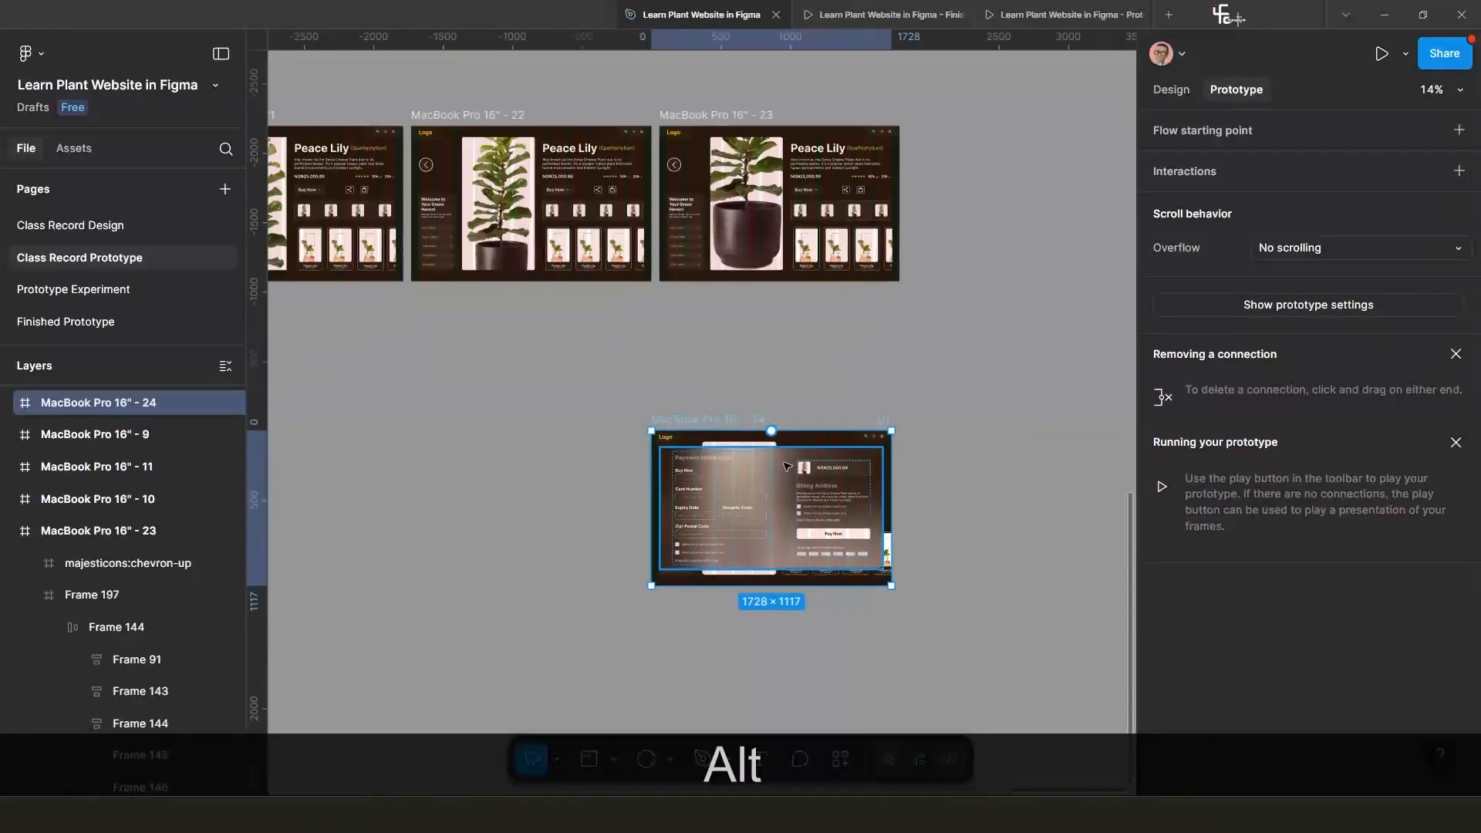
Align the duplicated payment screen directly beneath MacBook Pro 16" - 23, matching its left and right edges.
left_click_drag(676, 396, 704, 425)
scroll(768, 312, "down", 2)
scroll(739, 260, "up", 2)
scroll(741, 267, "up", 3)
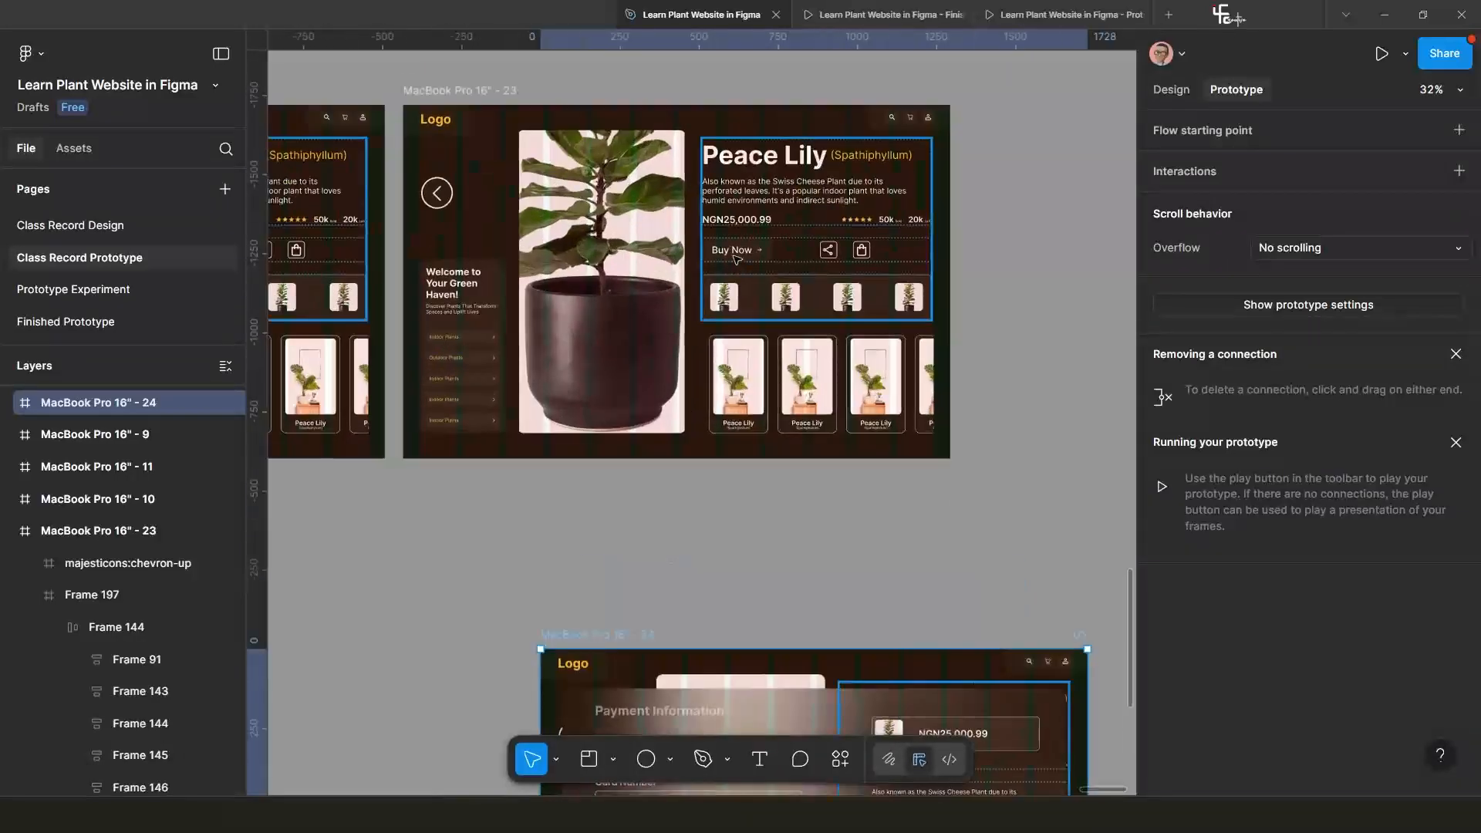
scroll(716, 322, "down", 2)
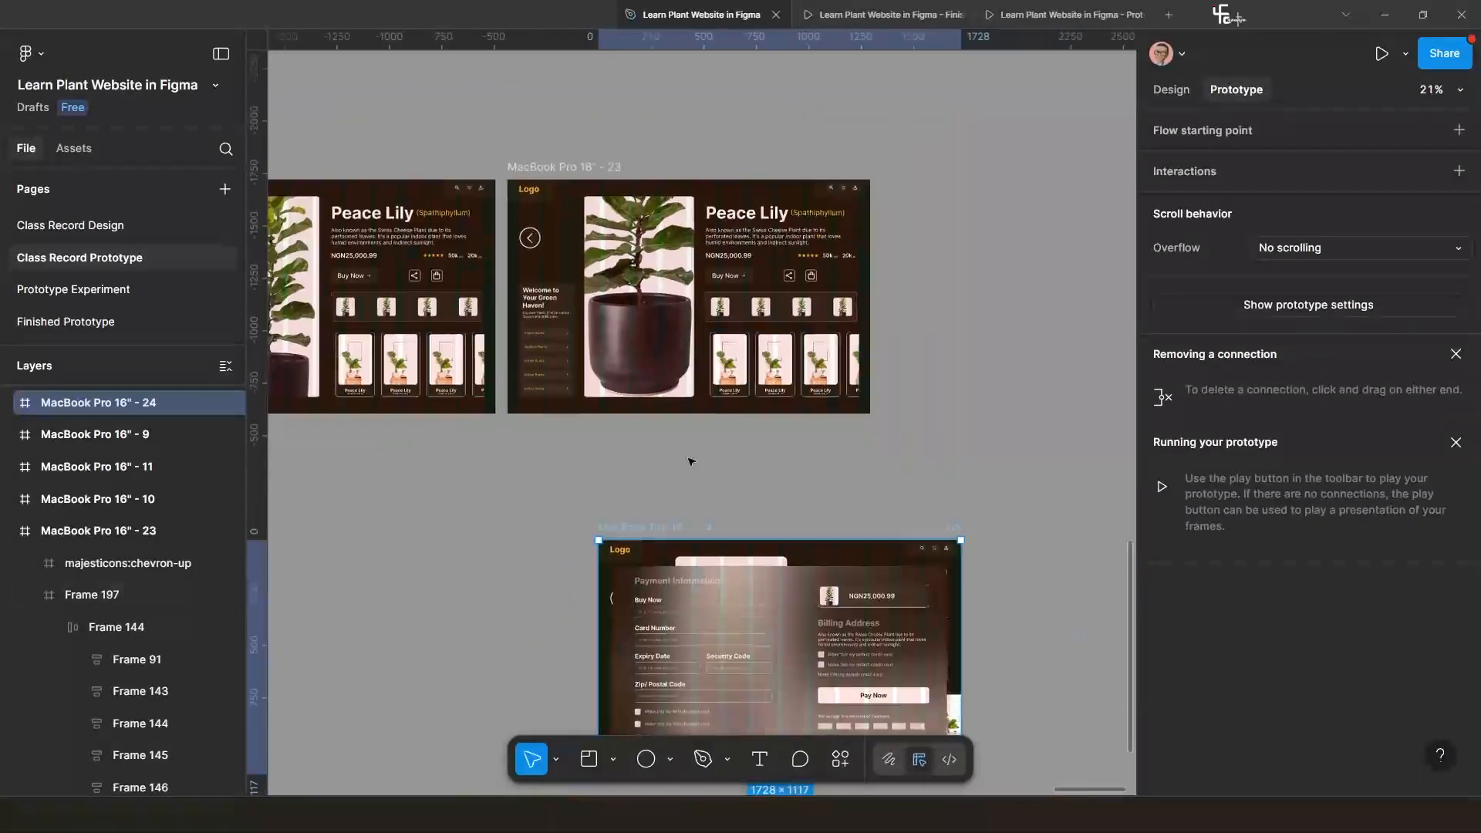
left_click_drag(651, 527, 559, 470)
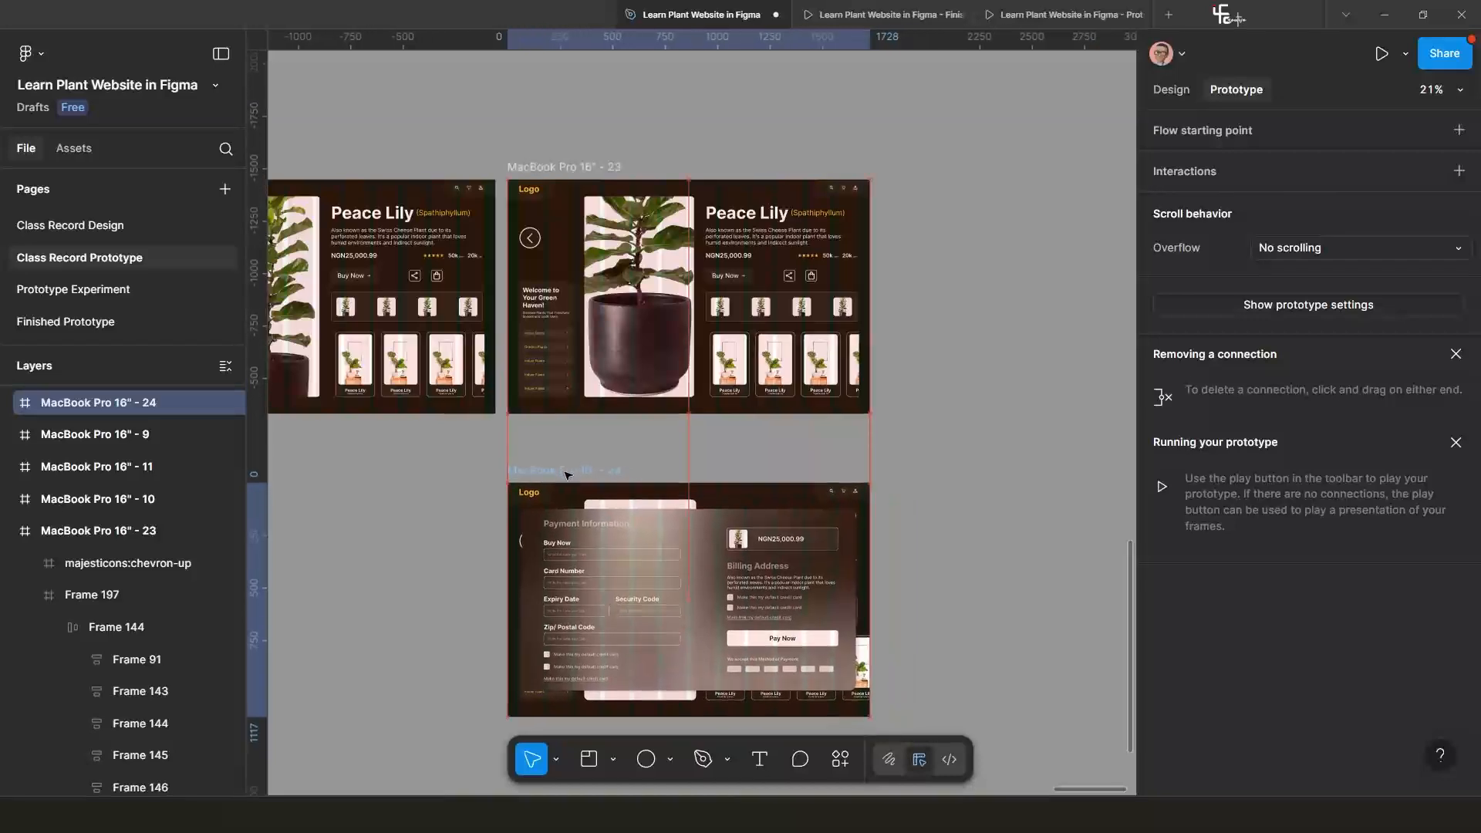
scroll(682, 624, "up", 1)
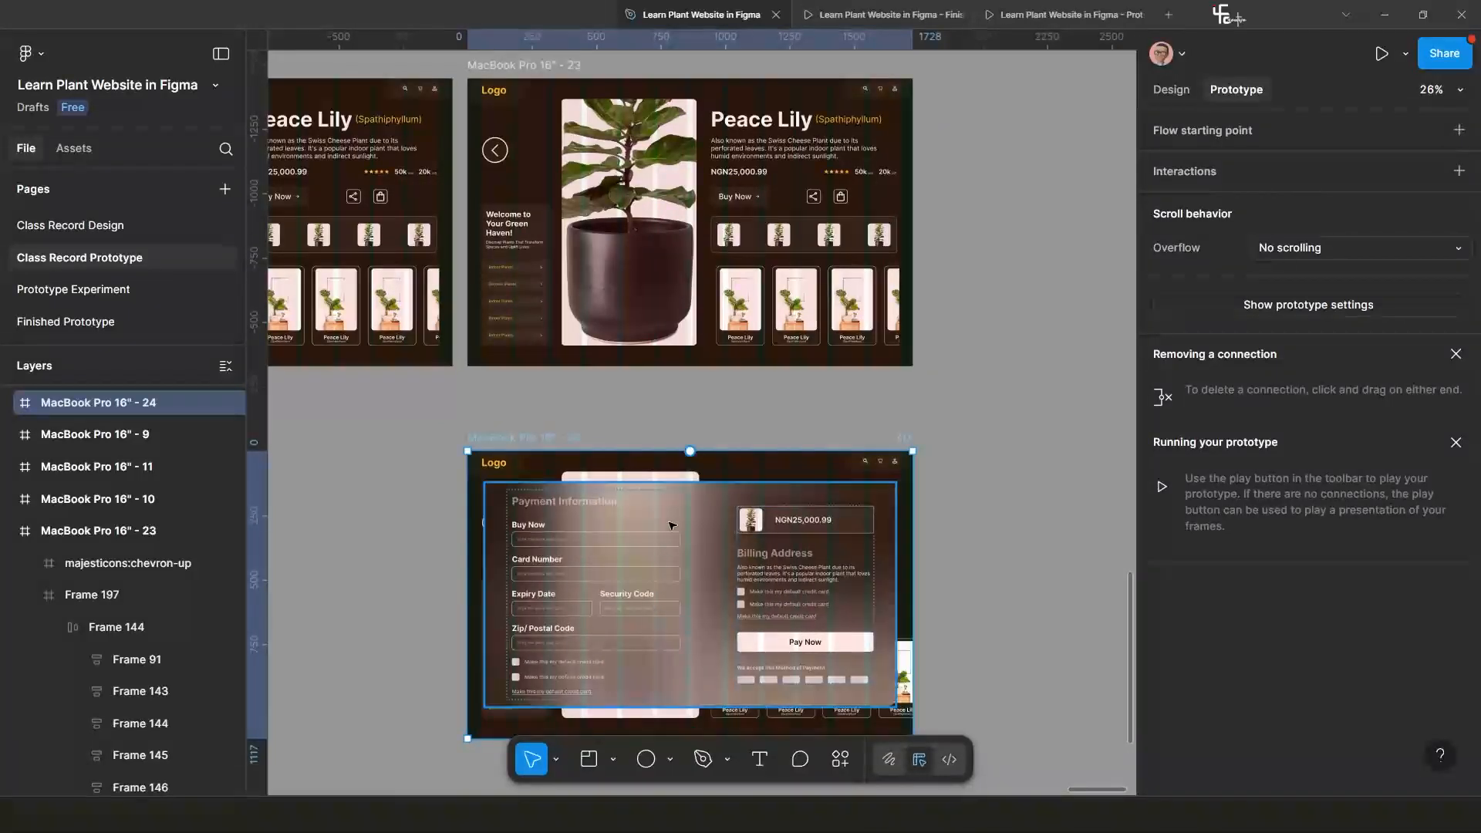
scroll(671, 526, "down", 2)
scroll(664, 476, "up", 1)
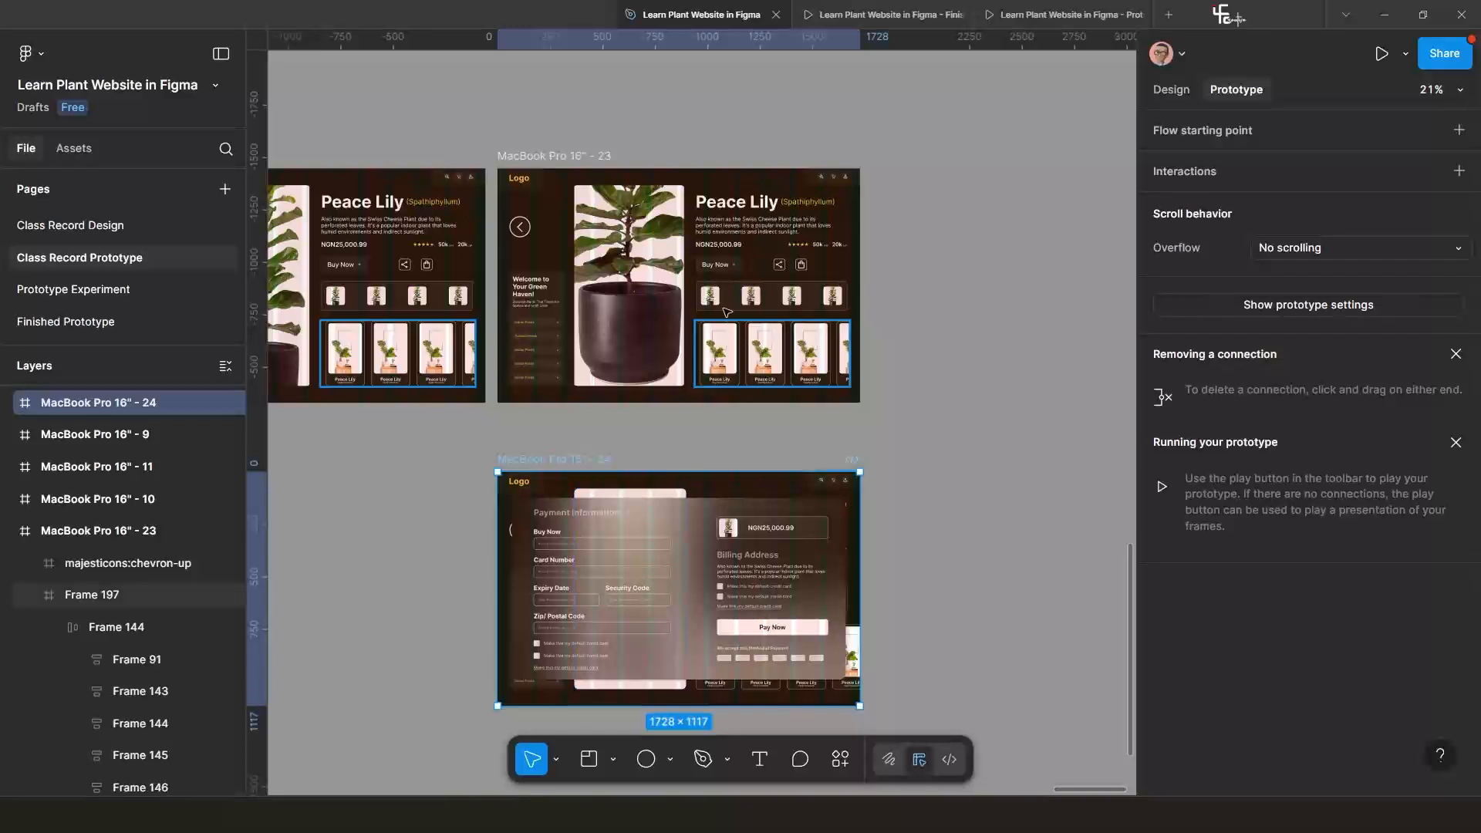
Move the MacBook Pro 16" - 24 payment screen directly beneath MacBook Pro 16" - 16, edges aligned, and deselect it.
scroll(715, 271, "down", 3)
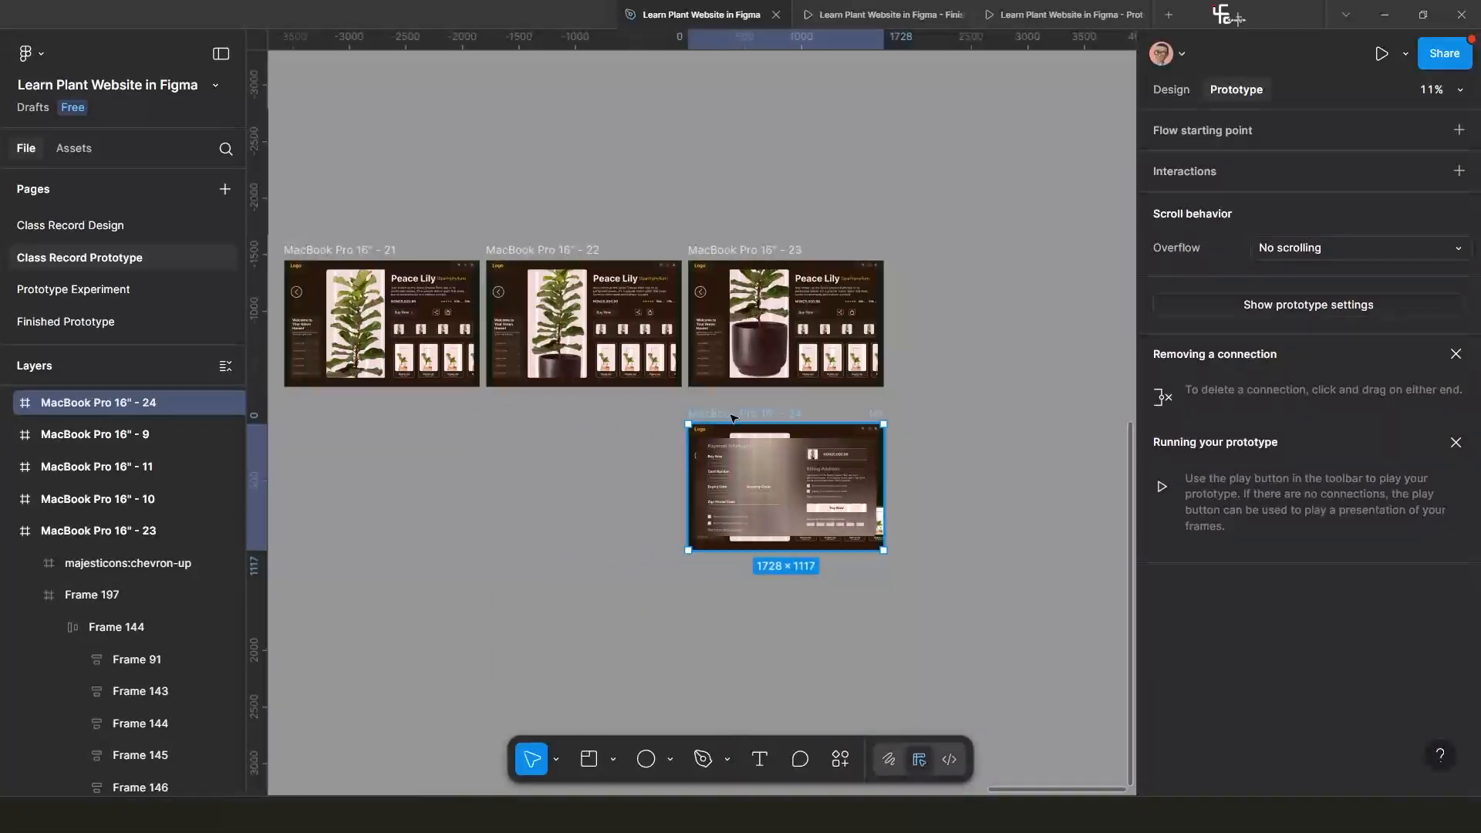
left_click(805, 333)
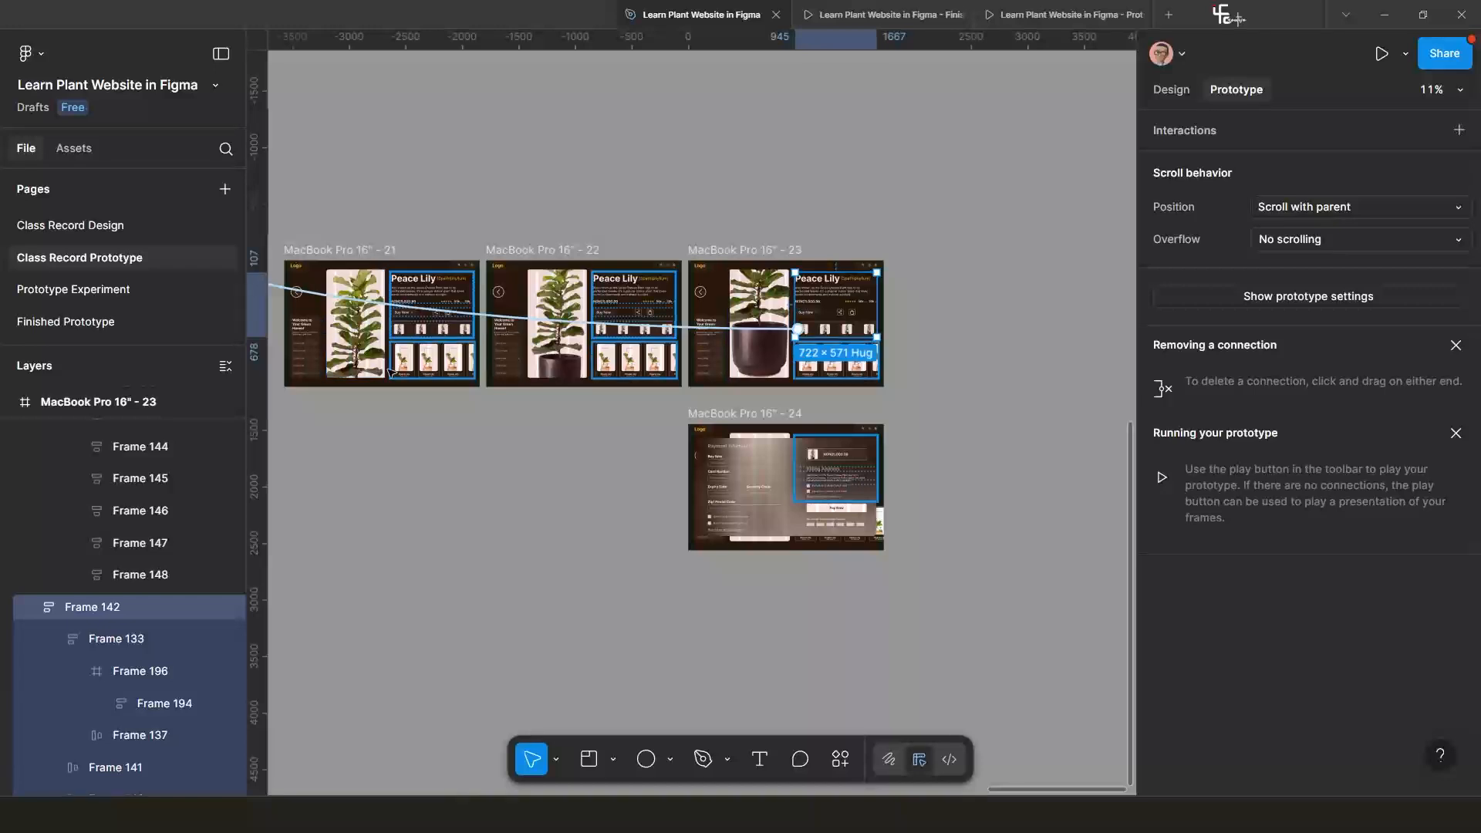
scroll(805, 334, "down", 3)
left_click_drag(952, 423, 359, 357)
left_click_drag(515, 406, 979, 439)
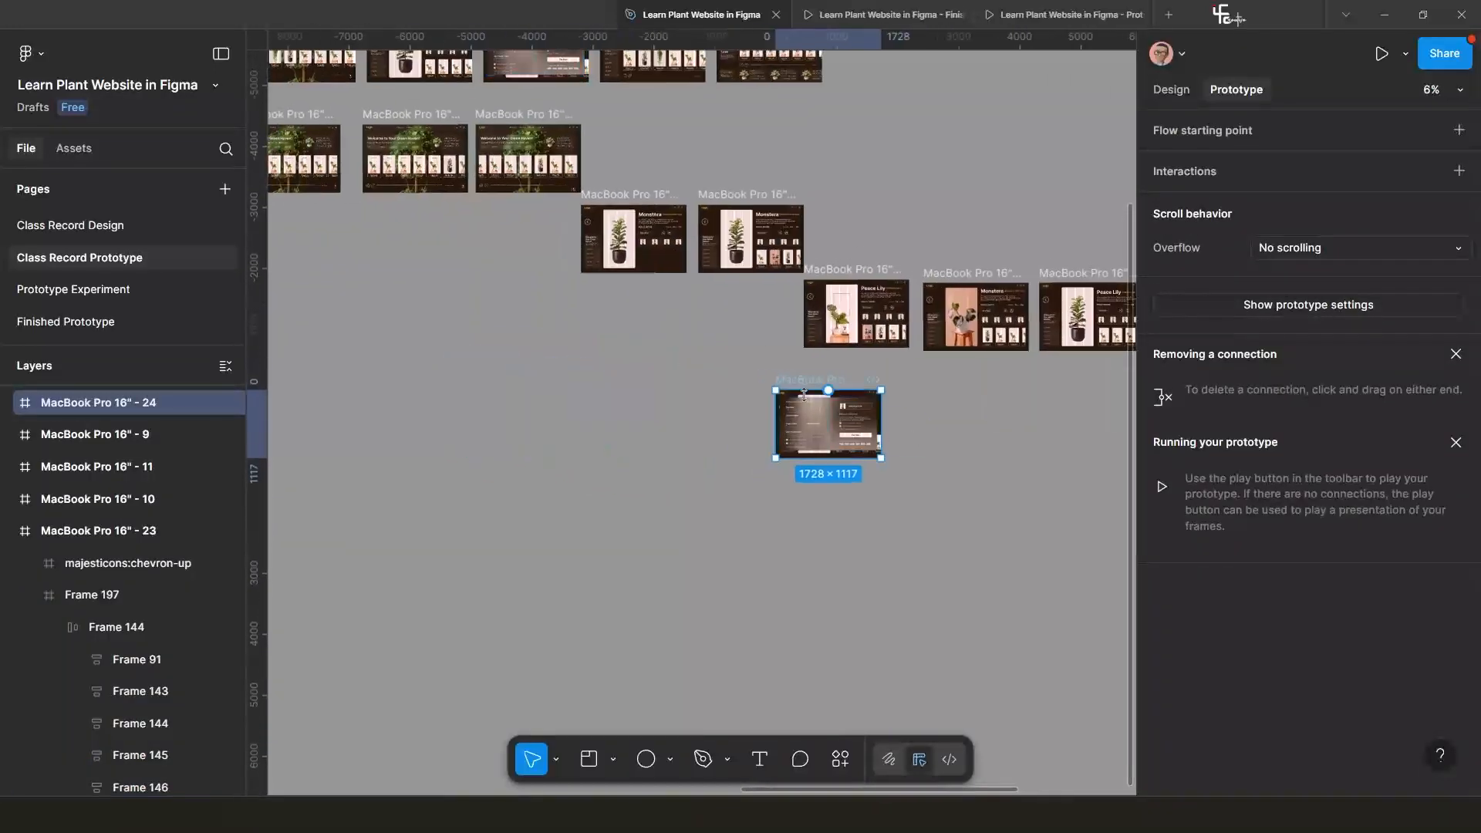
left_click_drag(799, 382, 610, 311)
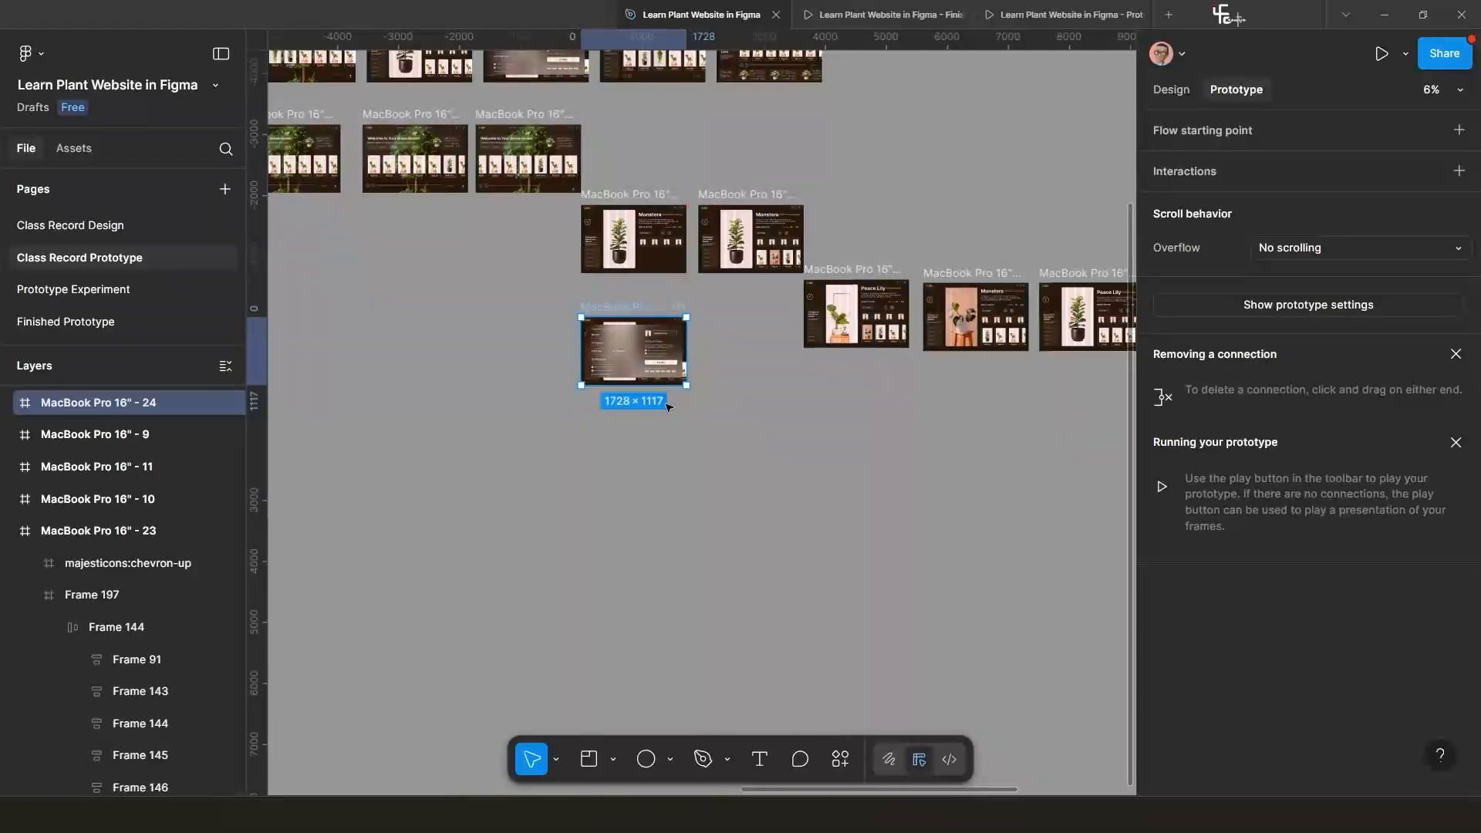
scroll(667, 408, "up", 2)
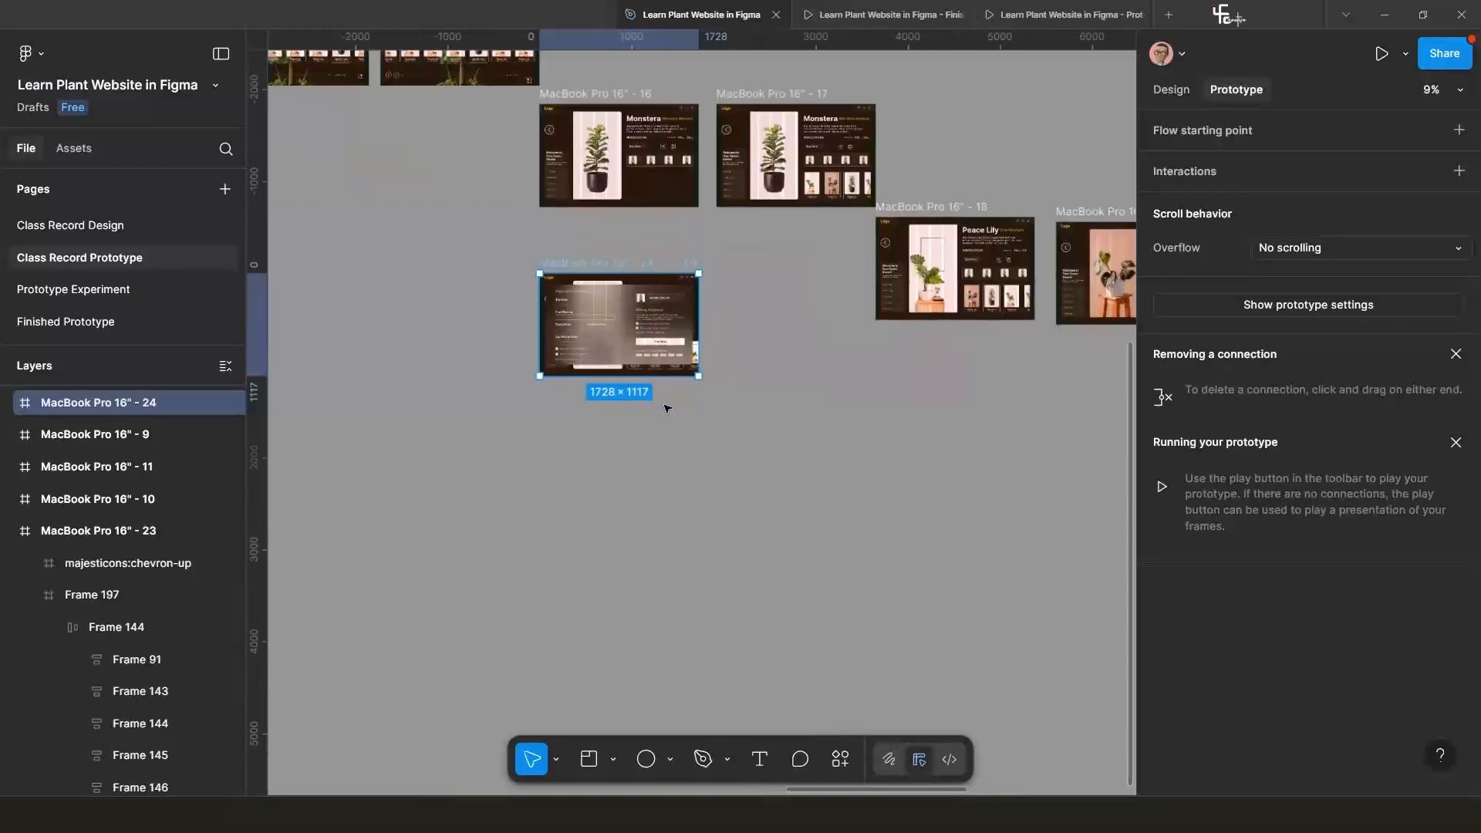
left_click(661, 265)
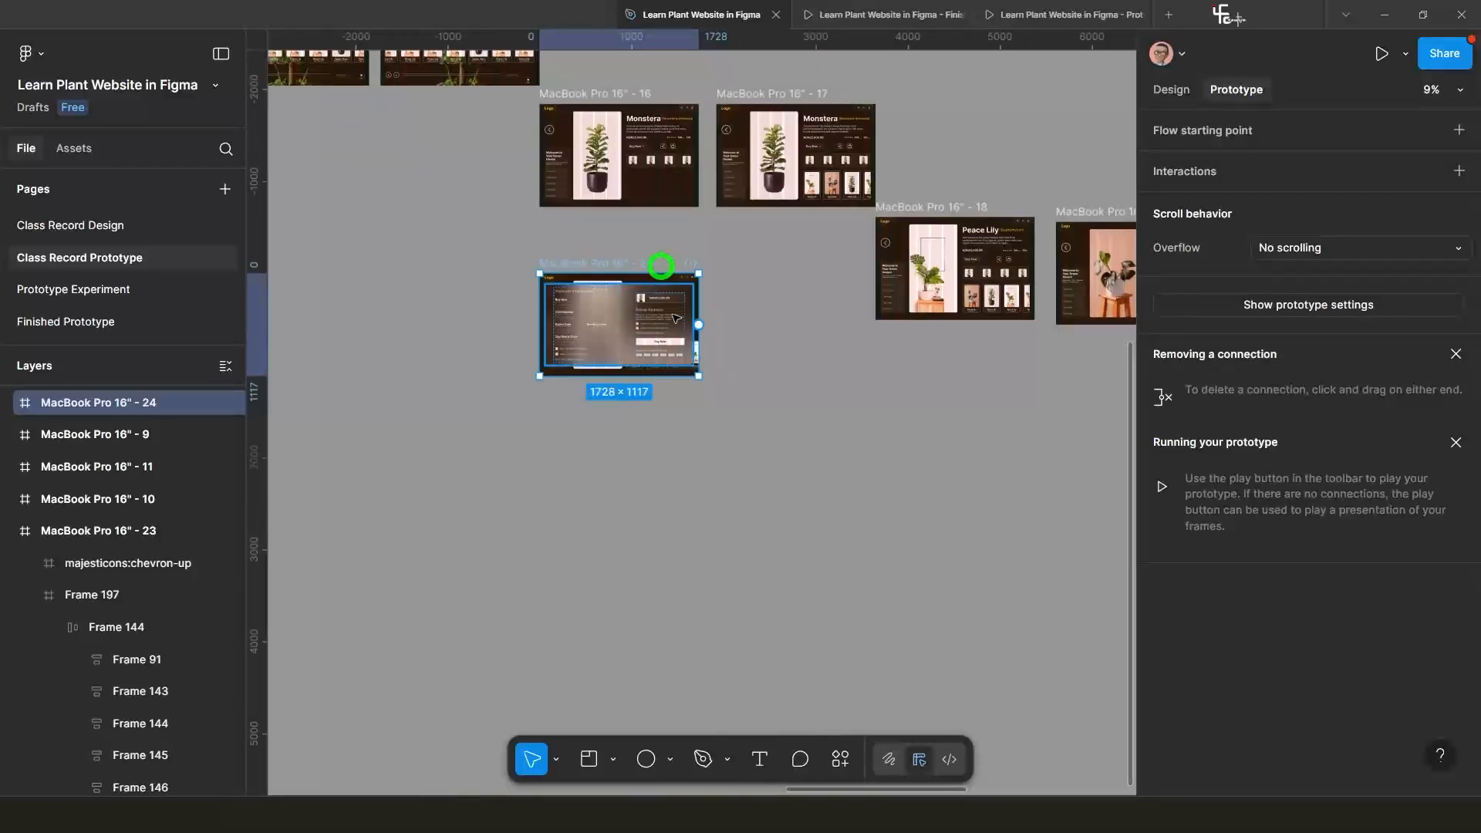
left_click(715, 316)
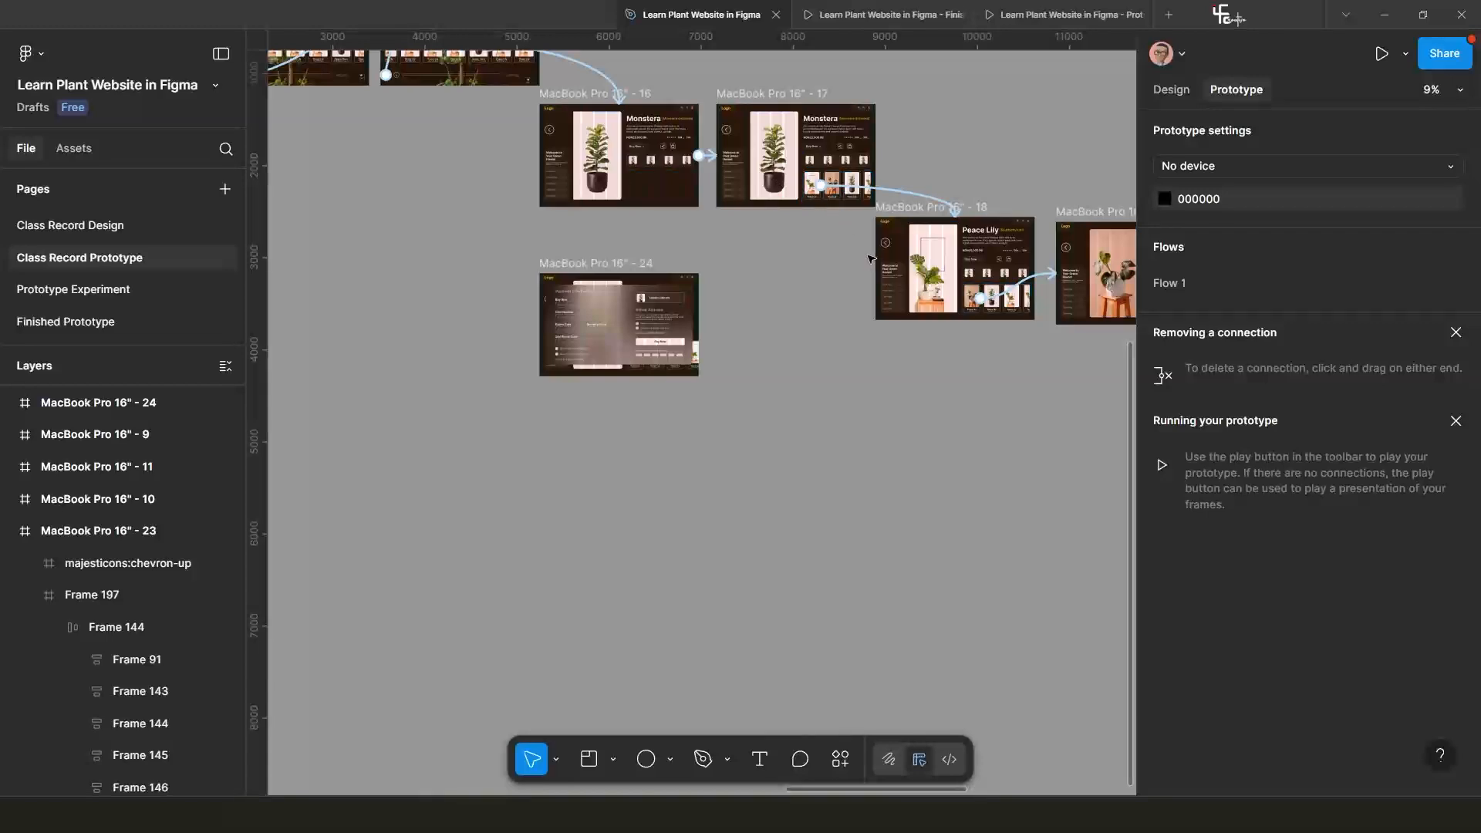
Move the MacBook Pro 16" - 24 payment screen directly beneath MacBook Pro 16" - 20, with their side edges aligned.
scroll(778, 185, "down", 5)
scroll(878, 285, "up", 1)
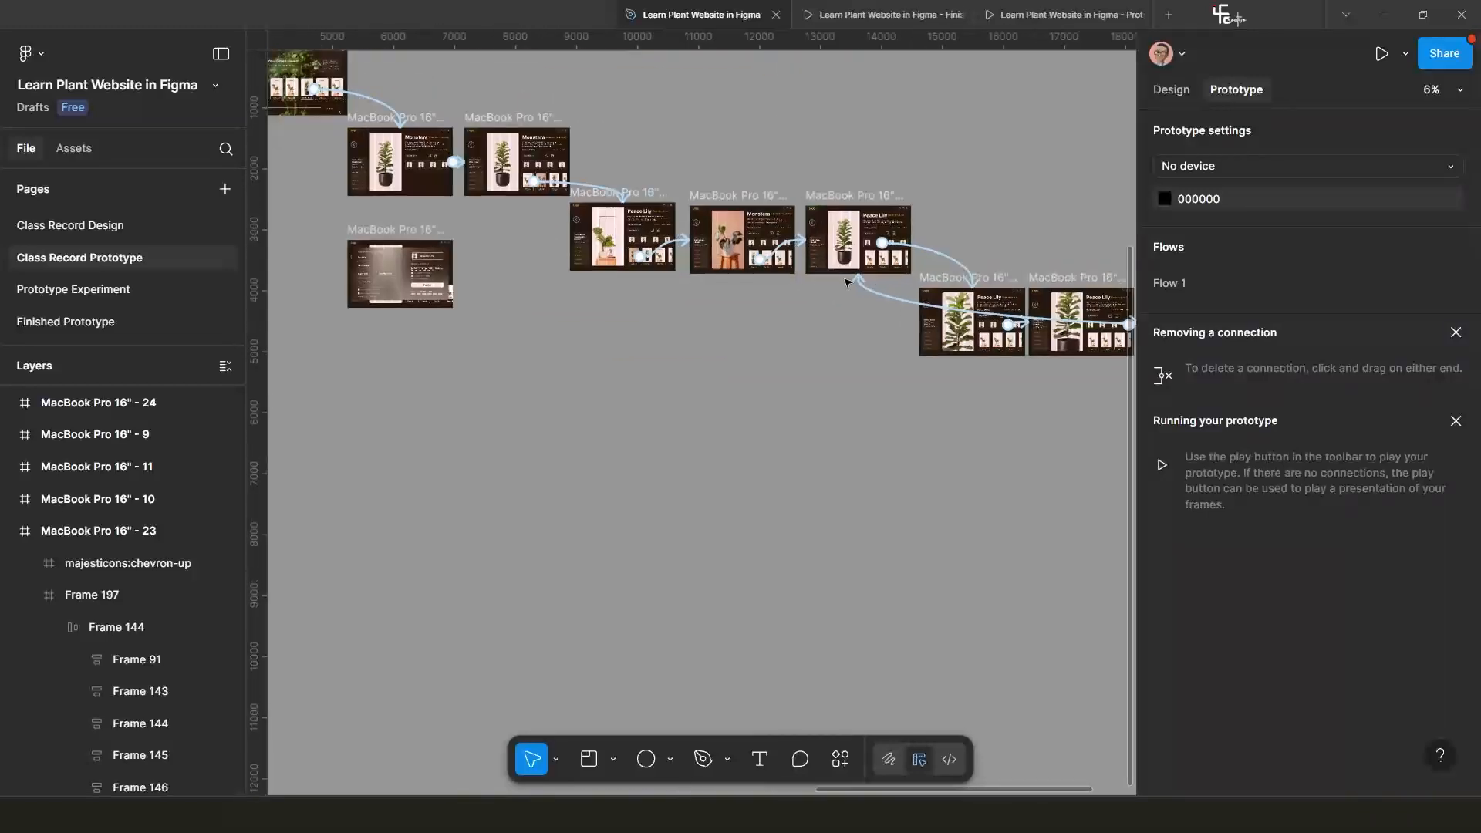
left_click(384, 229)
left_click_drag(384, 228, 834, 367)
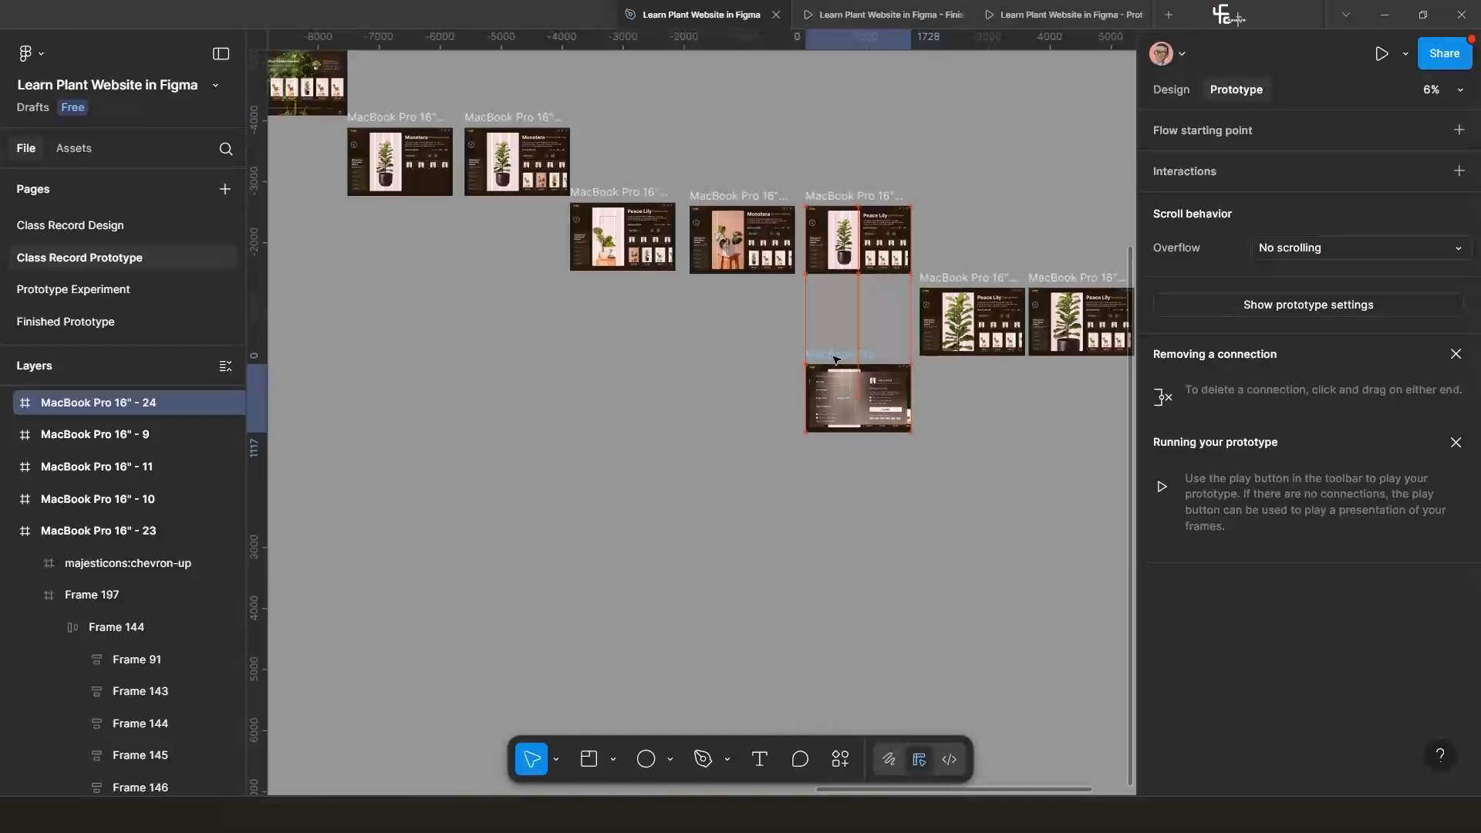
scroll(818, 340, "up", 3)
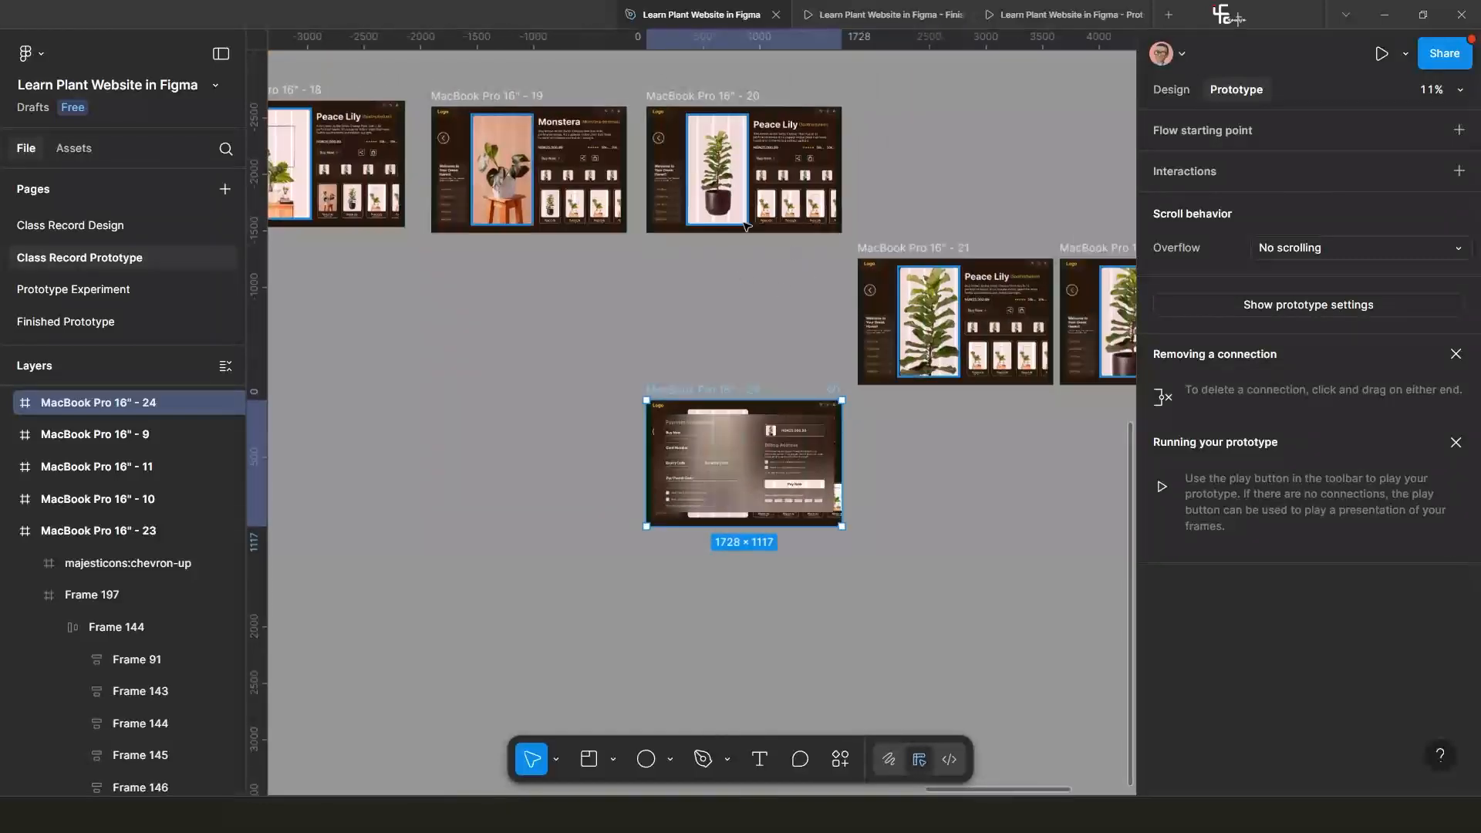
Link the Buy Now button on MacBook Pro 16" - 20 to MacBook Pro 16" - 24 on click, with Smart animate, ease in and out, 500ms.
scroll(766, 158, "up", 3)
double_click(764, 152)
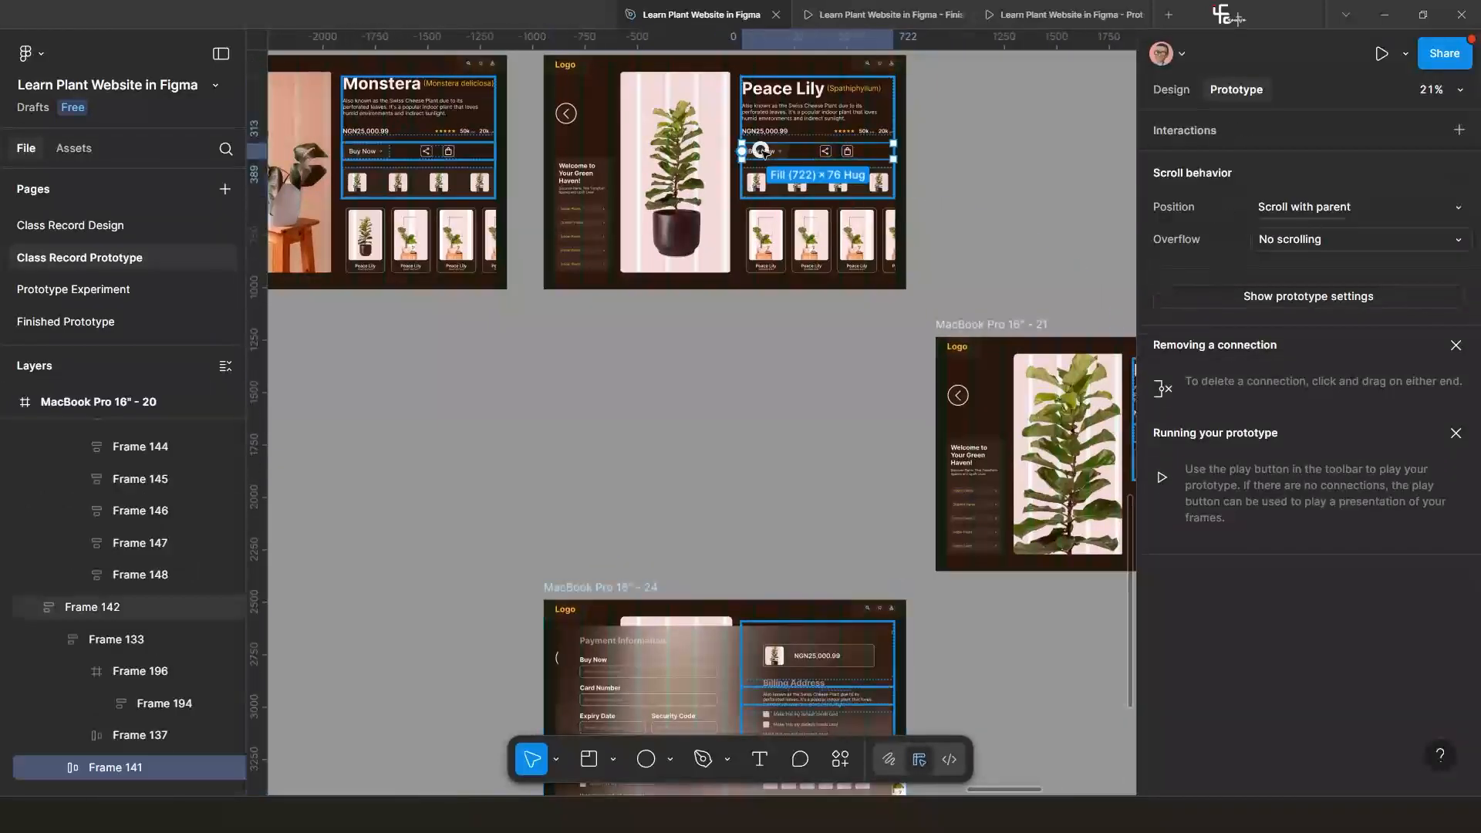
scroll(780, 157, "up", 1)
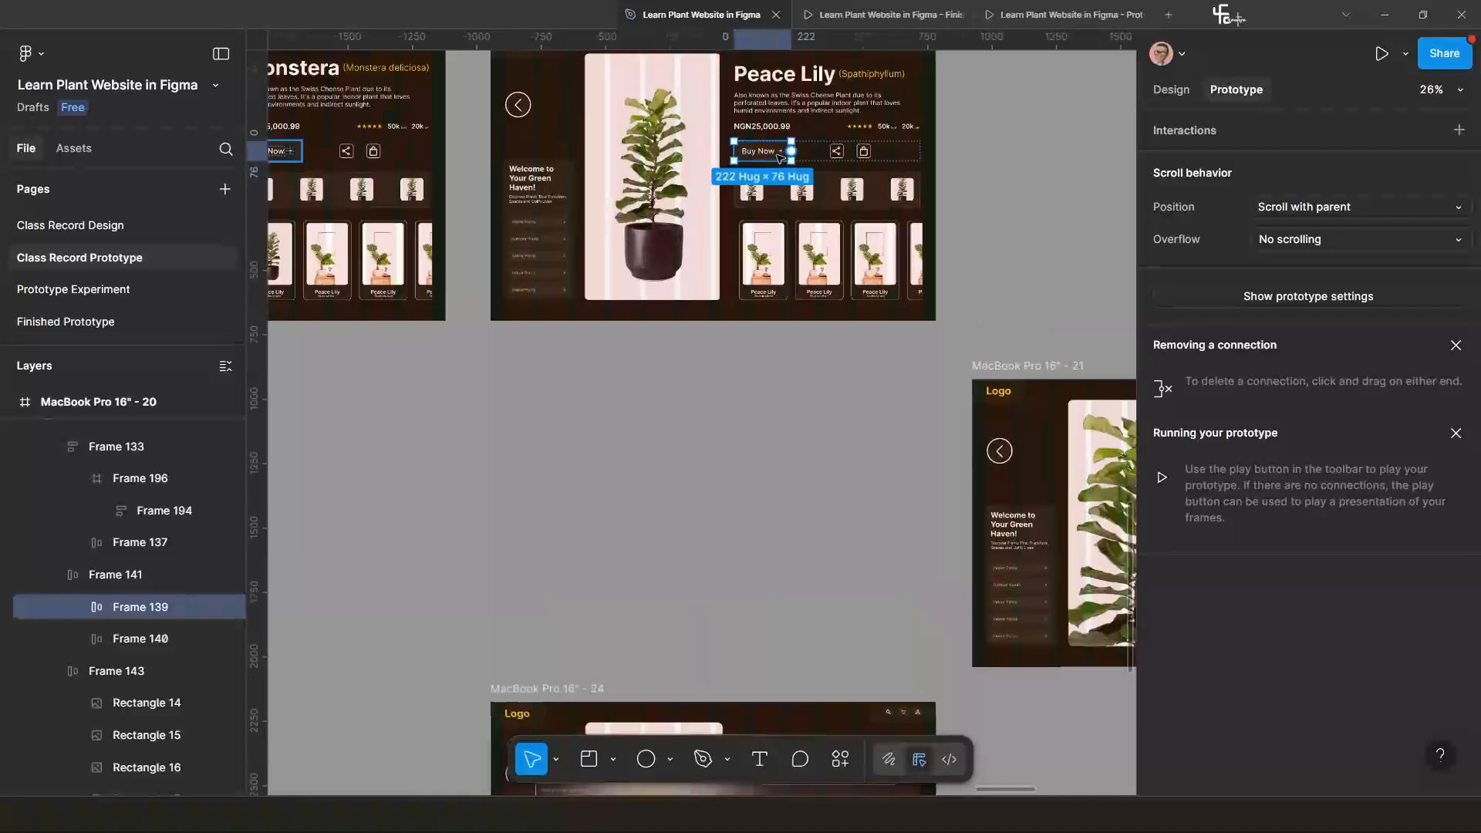
left_click_drag(791, 151, 698, 706)
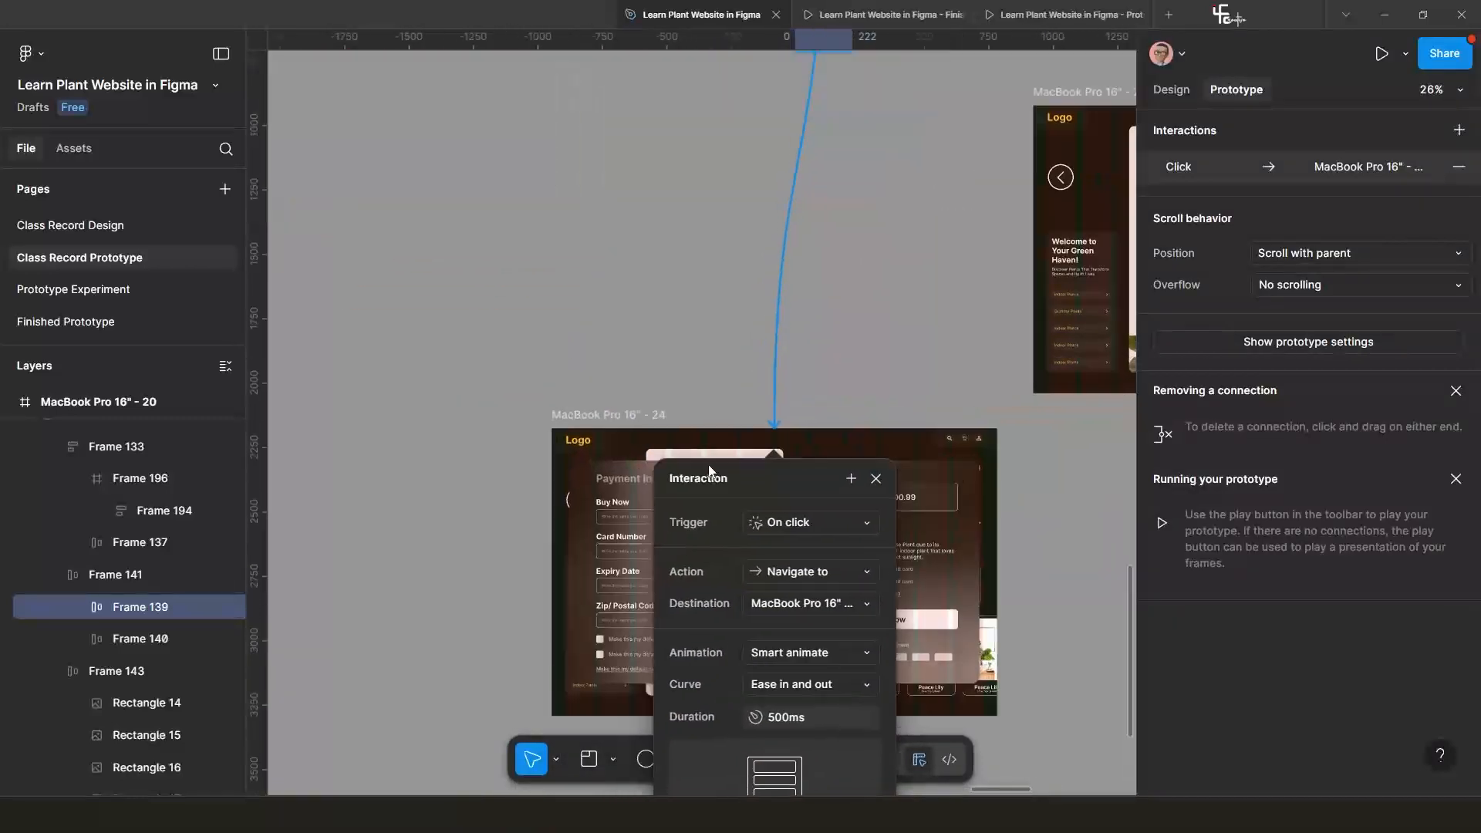
left_click(599, 390)
Preview the prototype from MacBook Pro 16" - 19, following the first Peace Lily card and Buy Now to the payment screen.
scroll(678, 334, "down", 4)
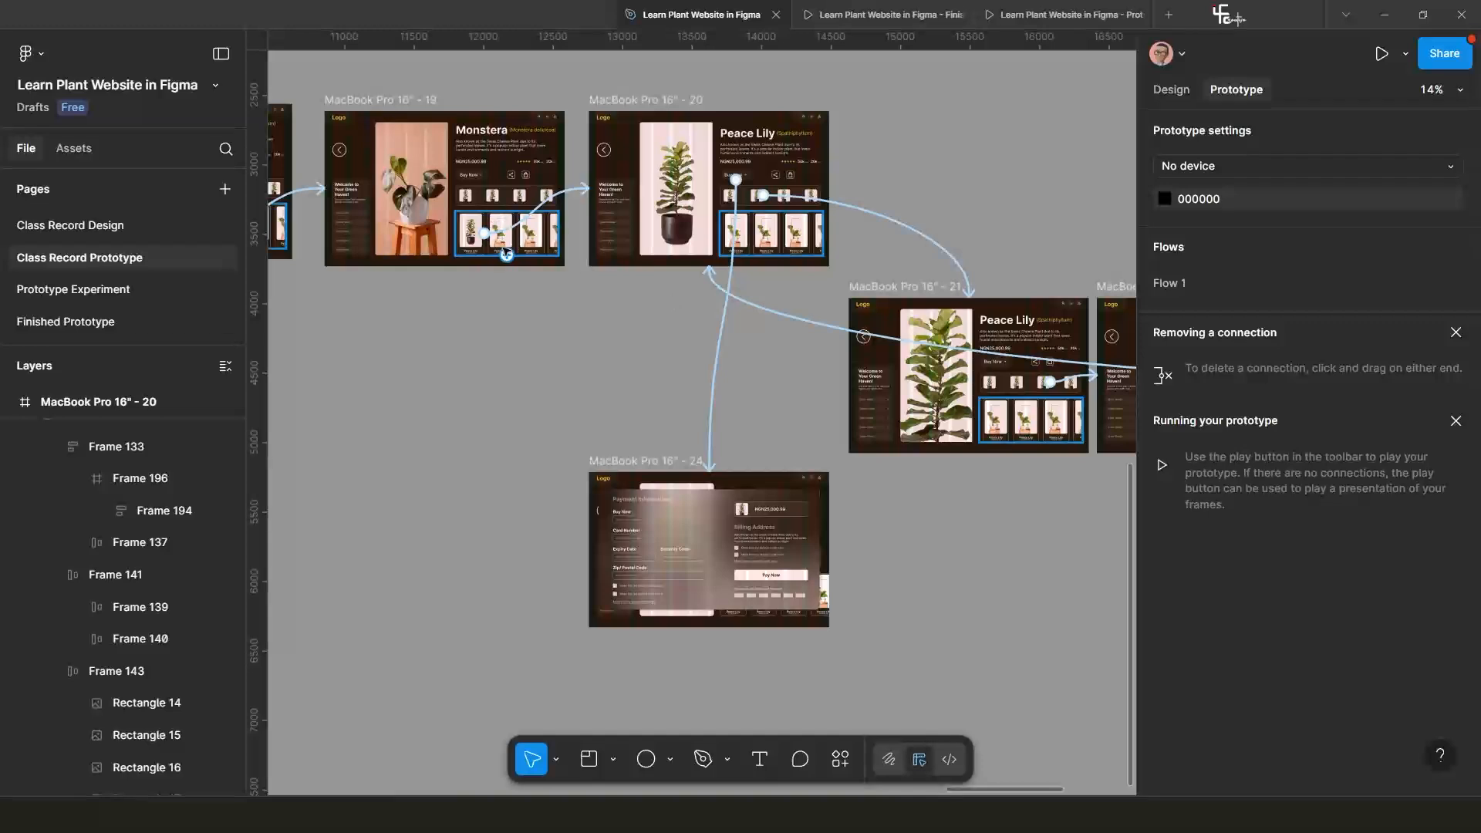
left_click(389, 109)
key("shift+space")
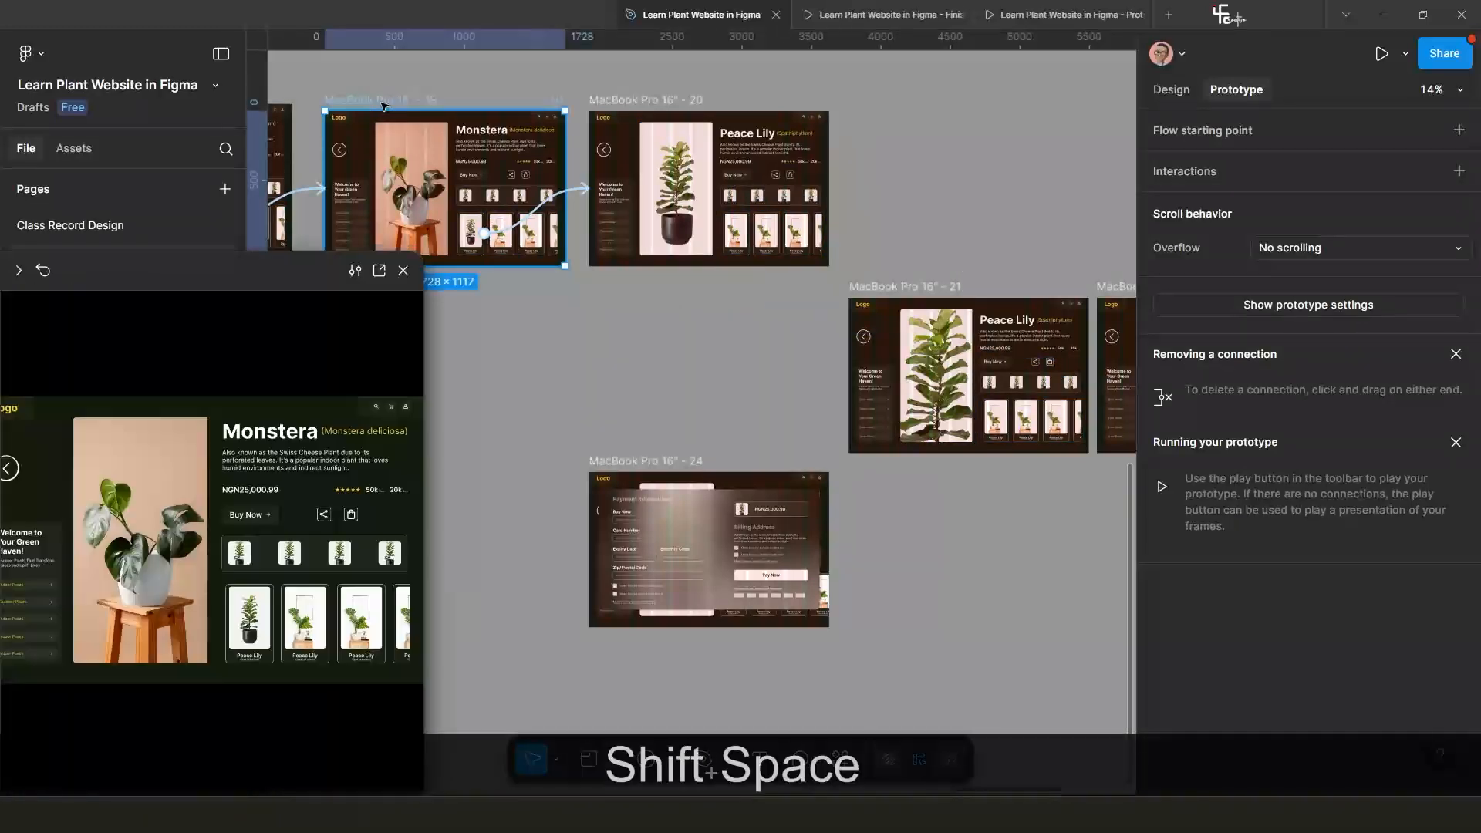
left_click_drag(280, 259, 467, 161)
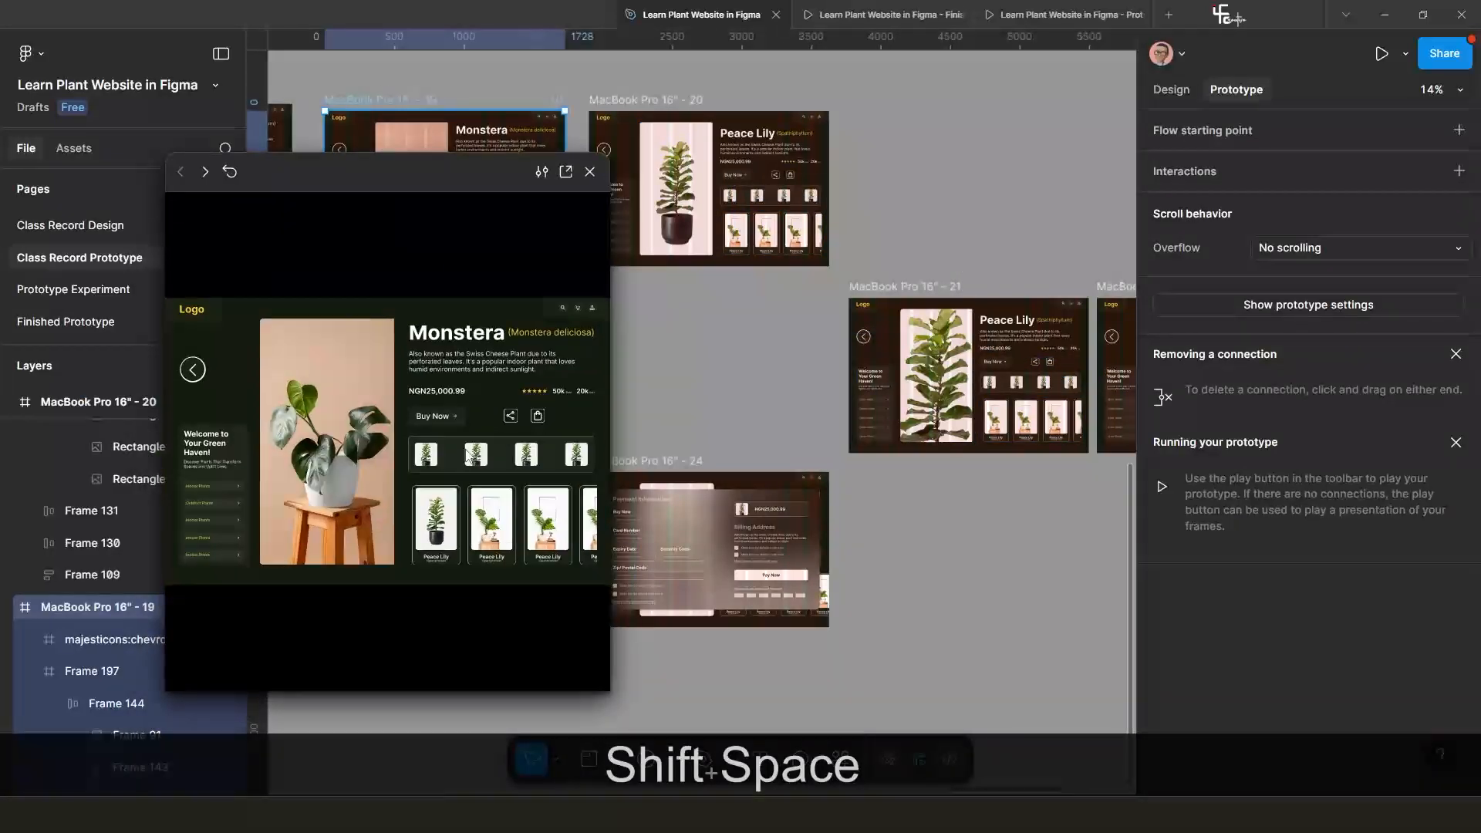
left_click(438, 531)
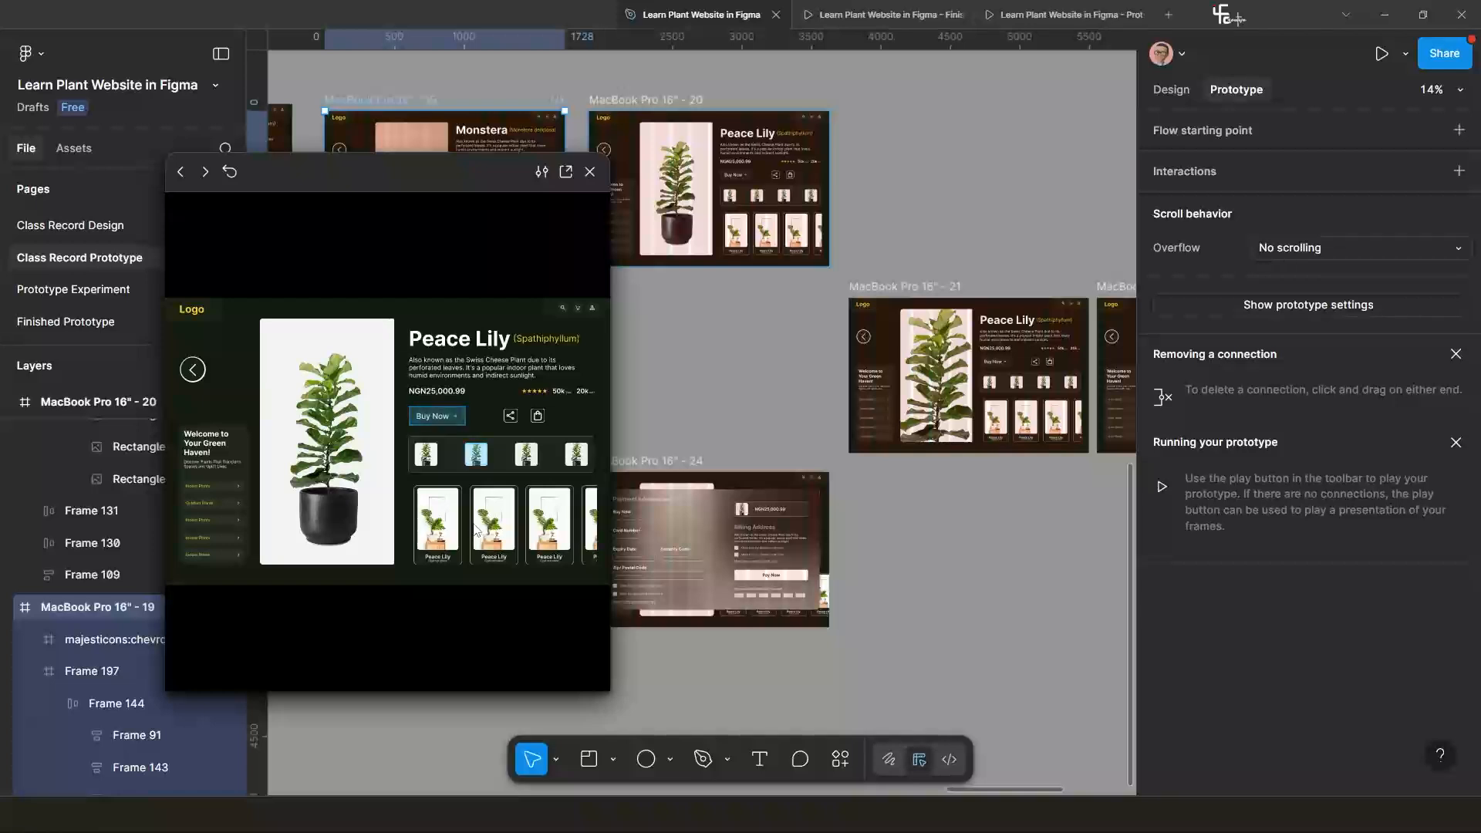
left_click(436, 418)
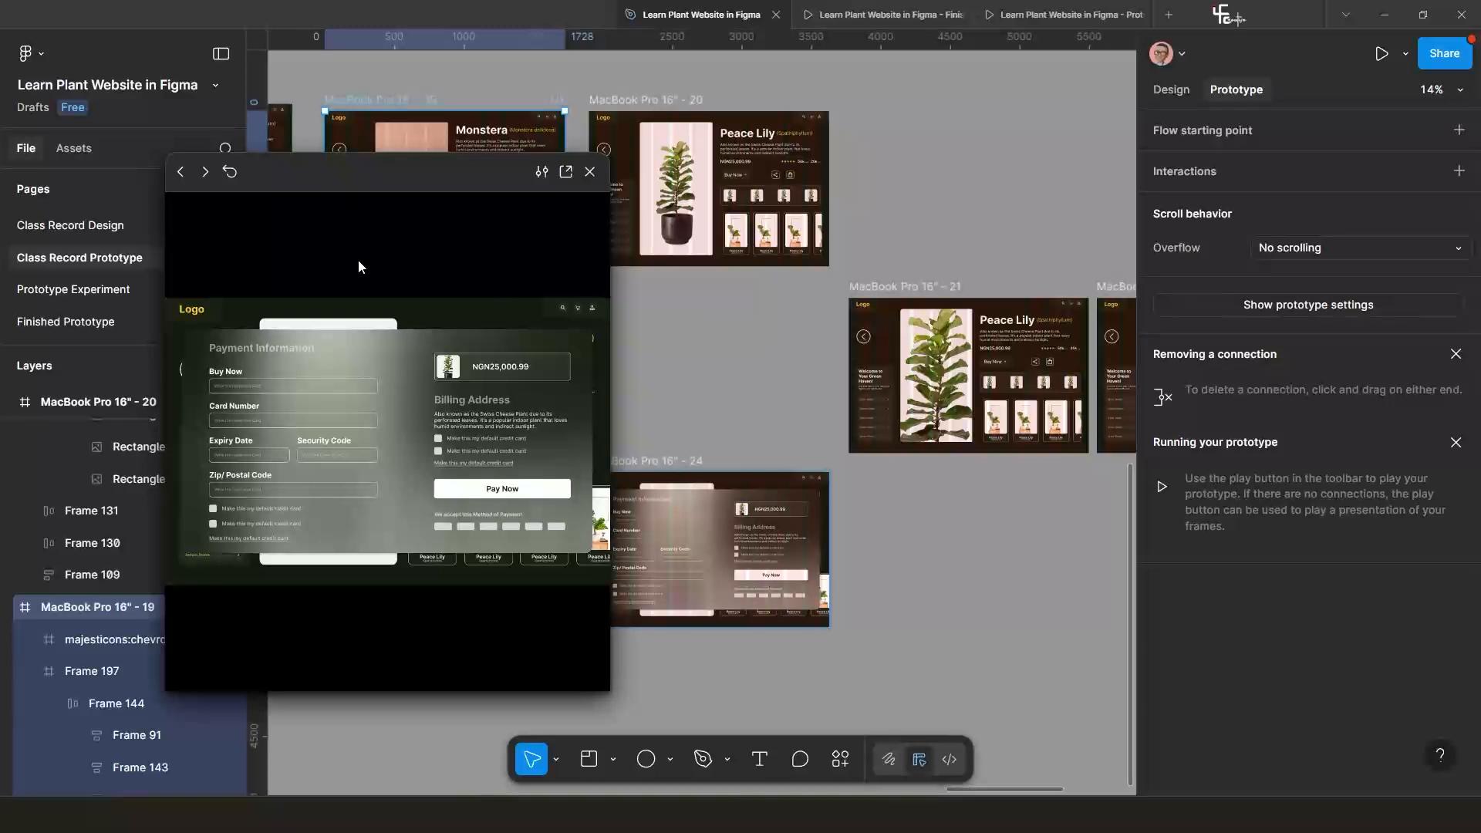
Restart the preview, repeat the path from the first Peace Lily card through Buy Now, and close the preview.
left_click(230, 173)
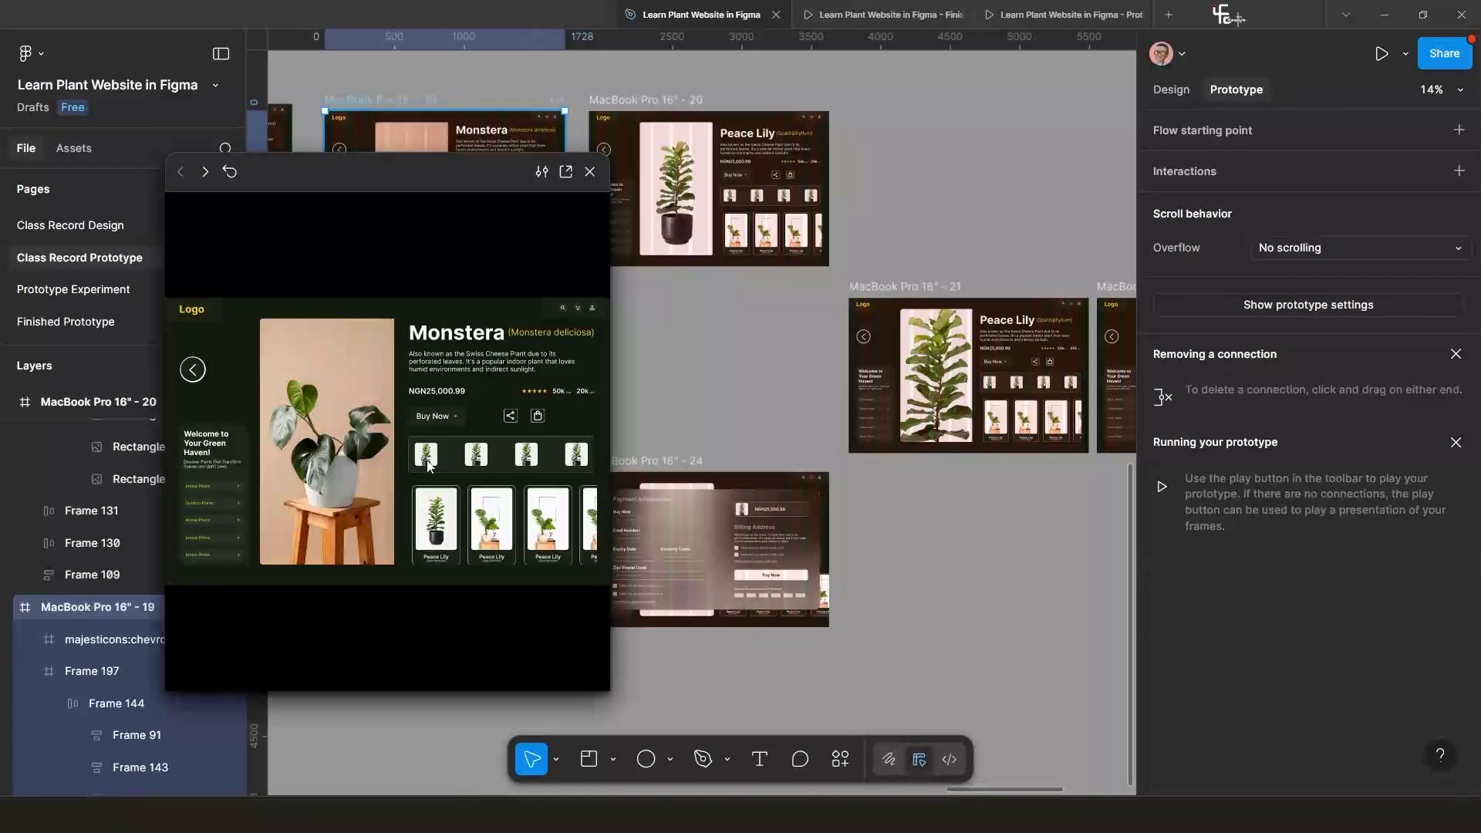
left_click(433, 531)
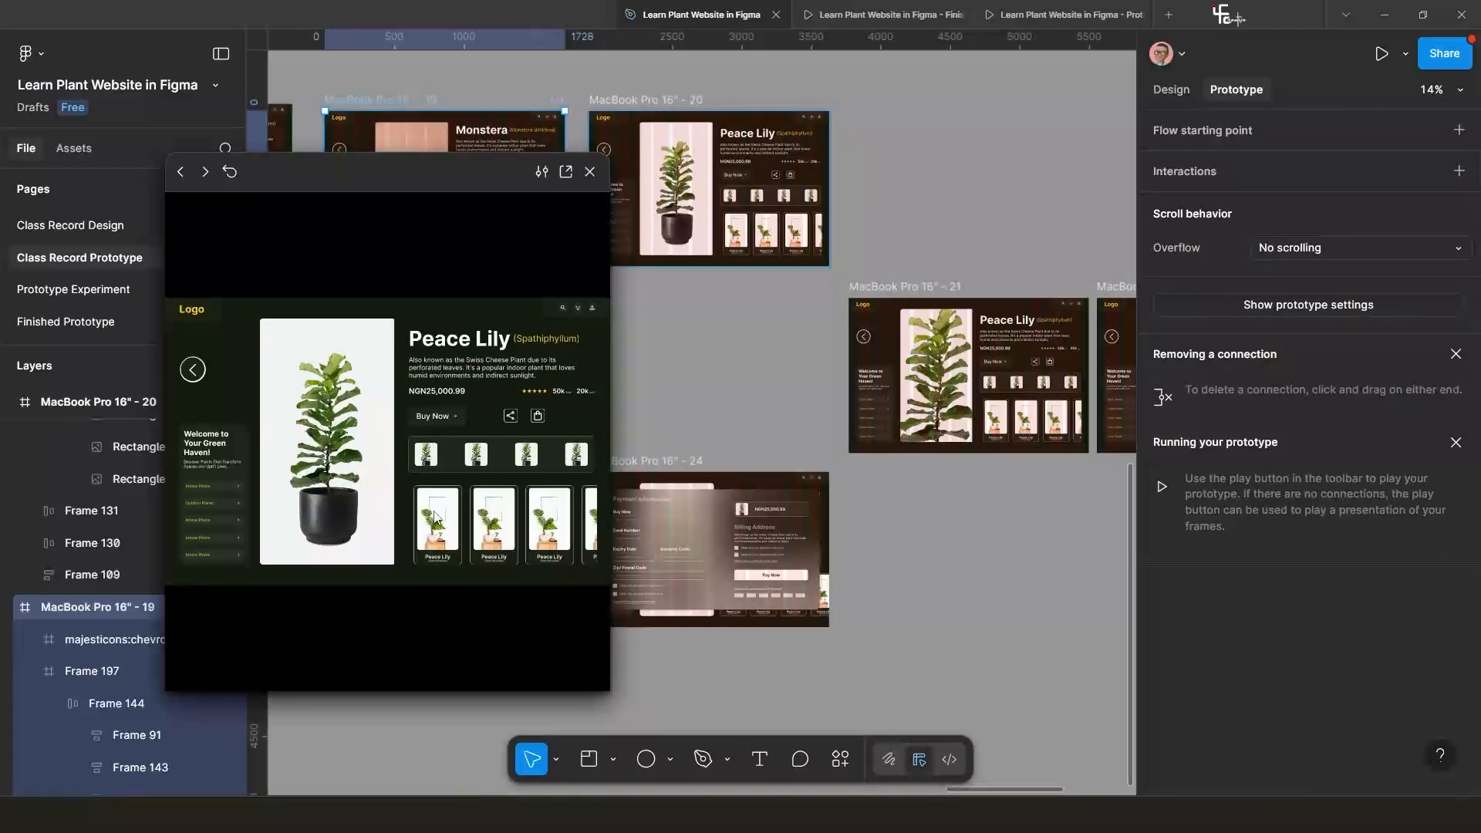
left_click(433, 416)
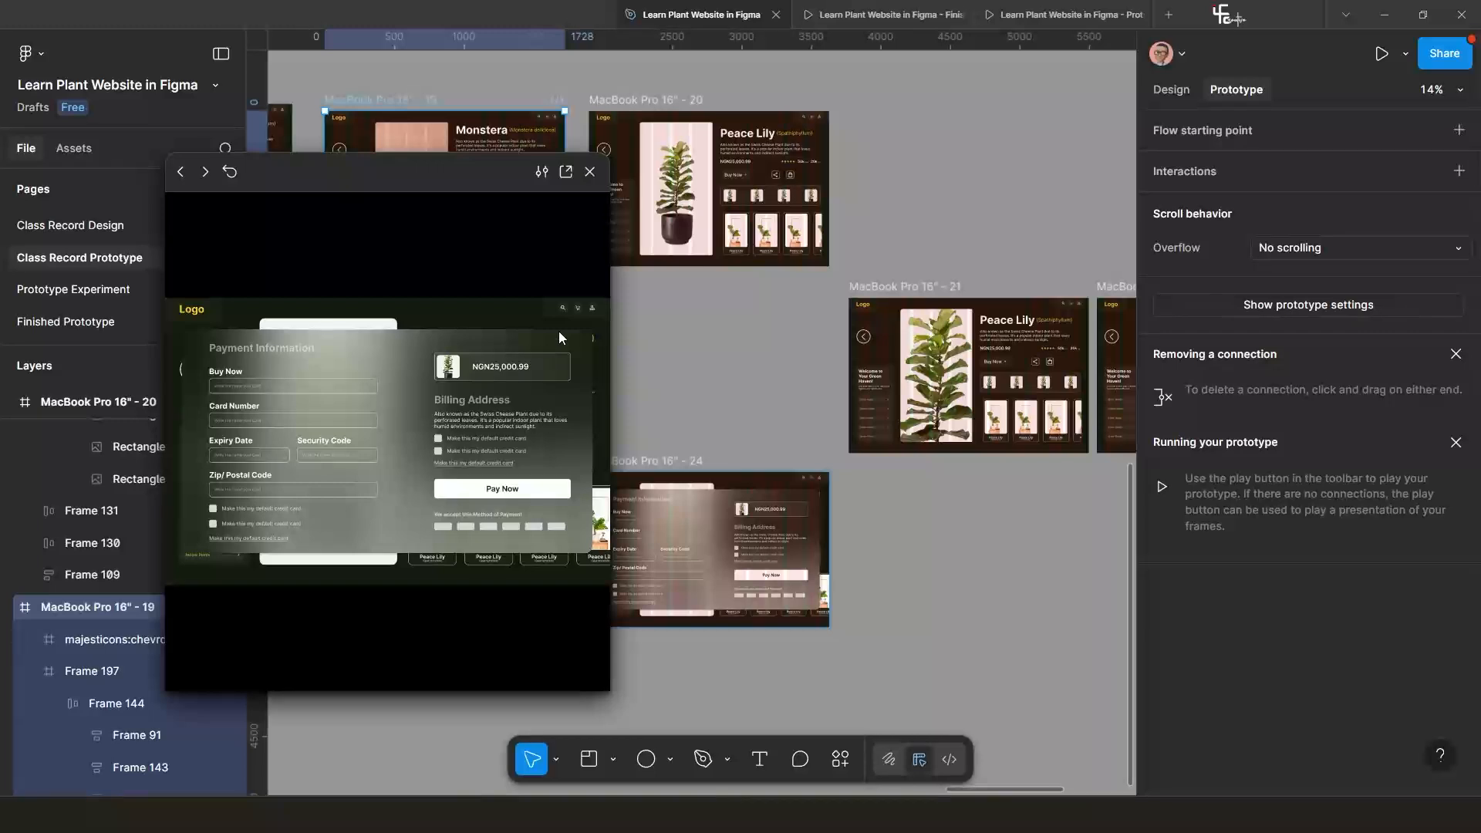
left_click(590, 171)
Replace the overflowing card row in MacBook Pro 16" - 24 with a copy of the clipped card row, Frame 197, from MacBook Pro 16" - 20.
left_click(780, 241)
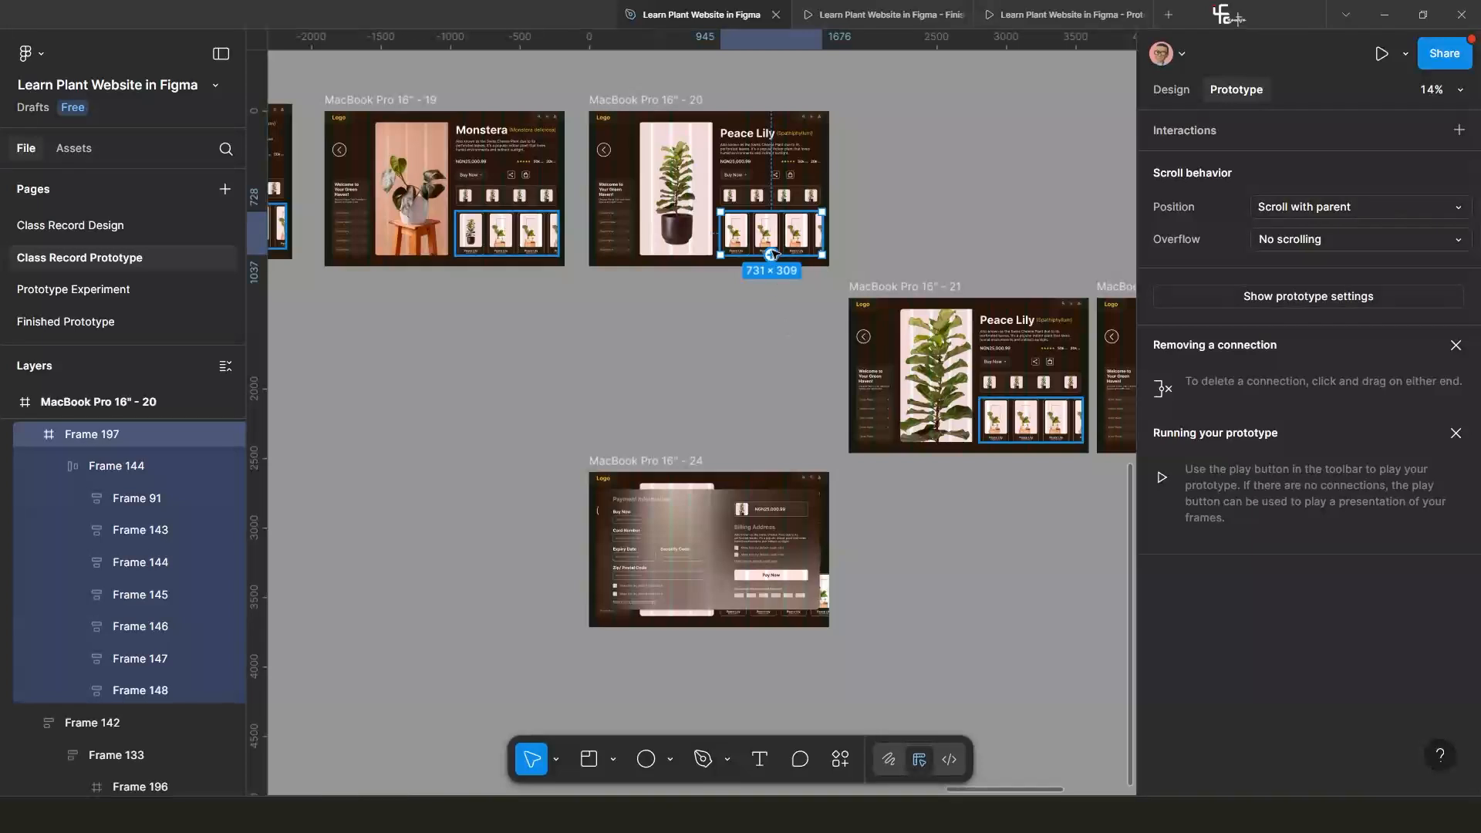
key("ctrl+c")
key("ctrl+c")
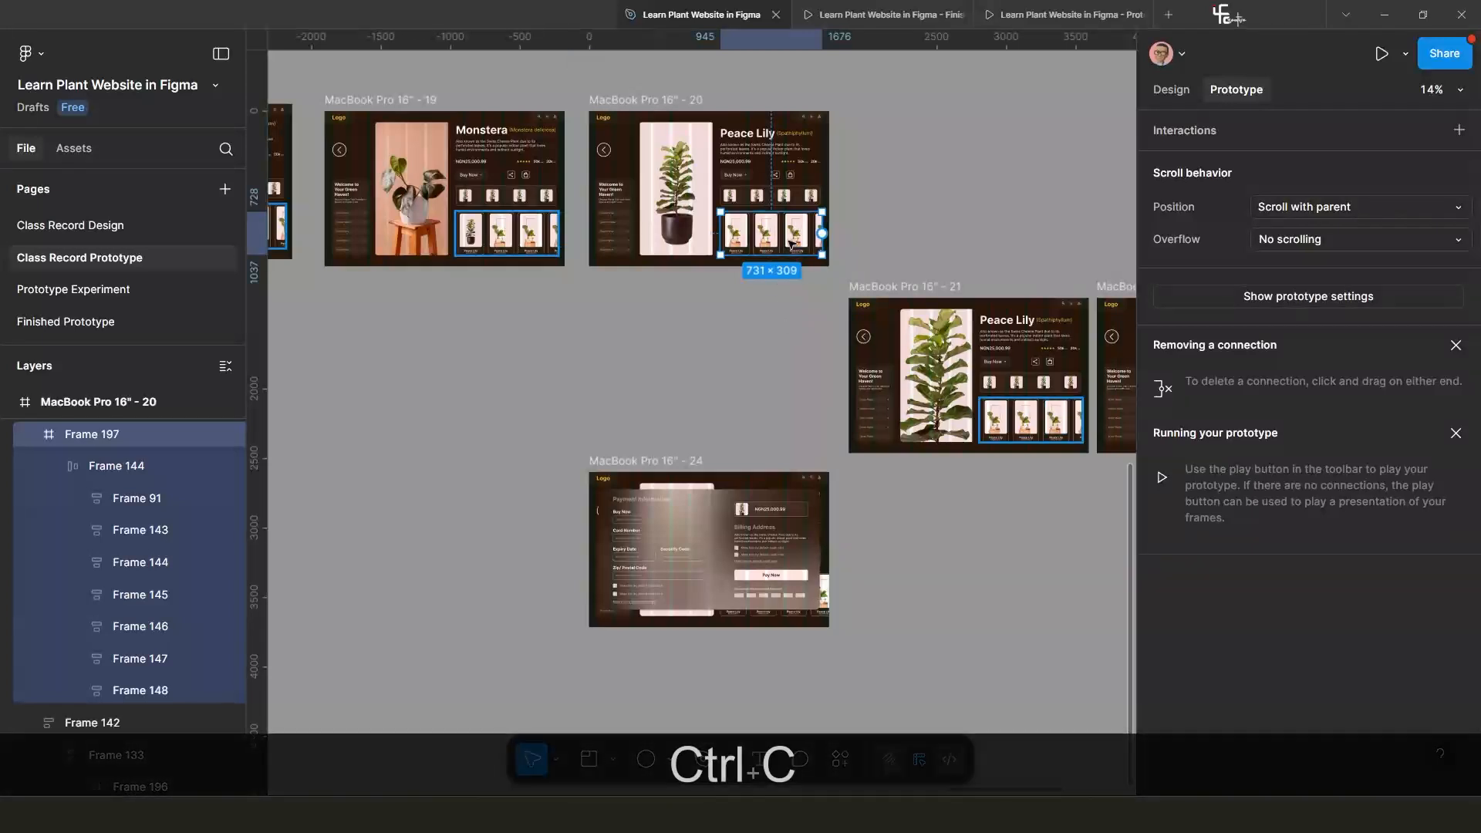
left_click(825, 614)
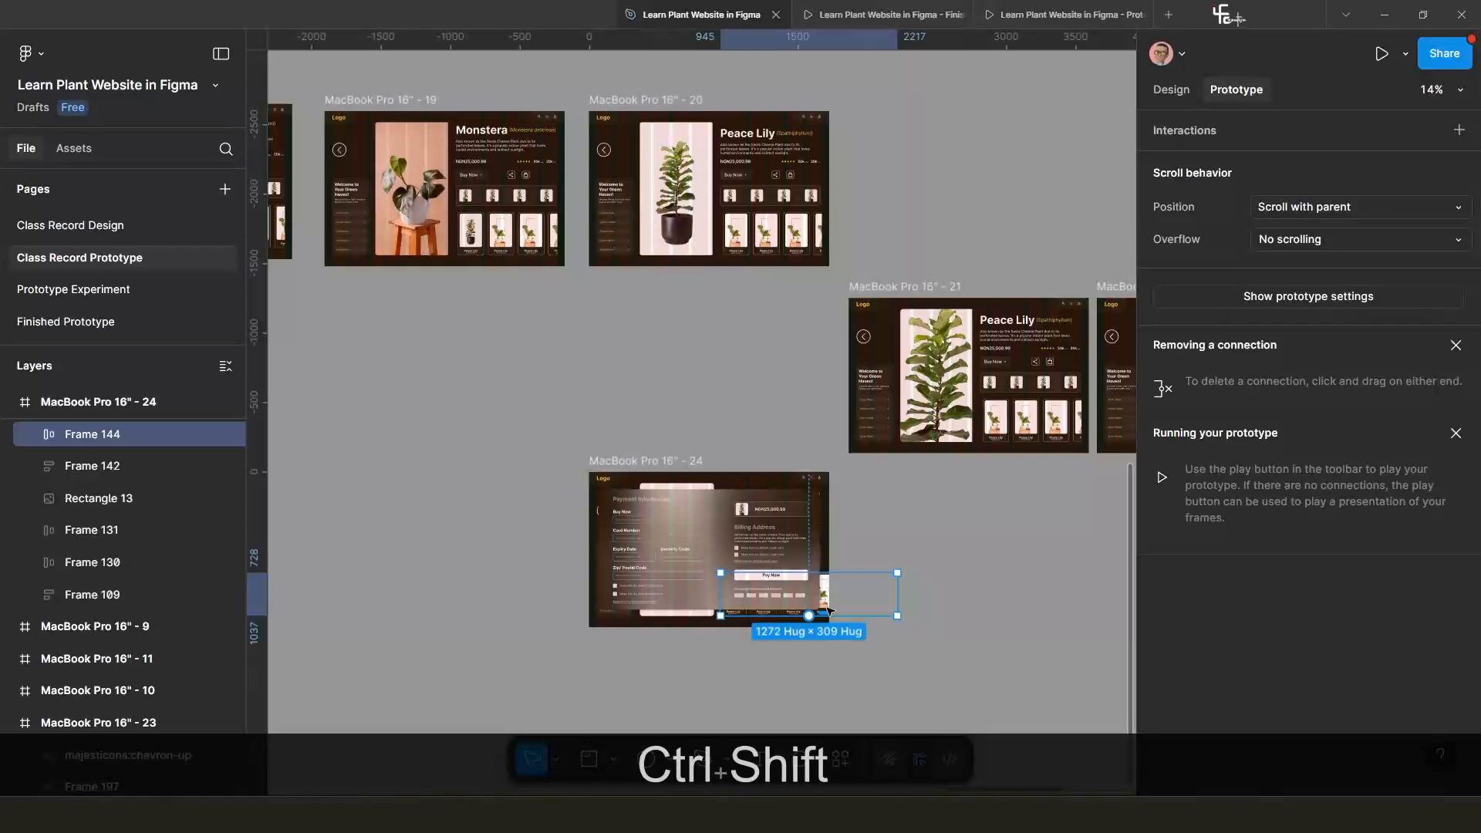
key("ctrl+shift+r")
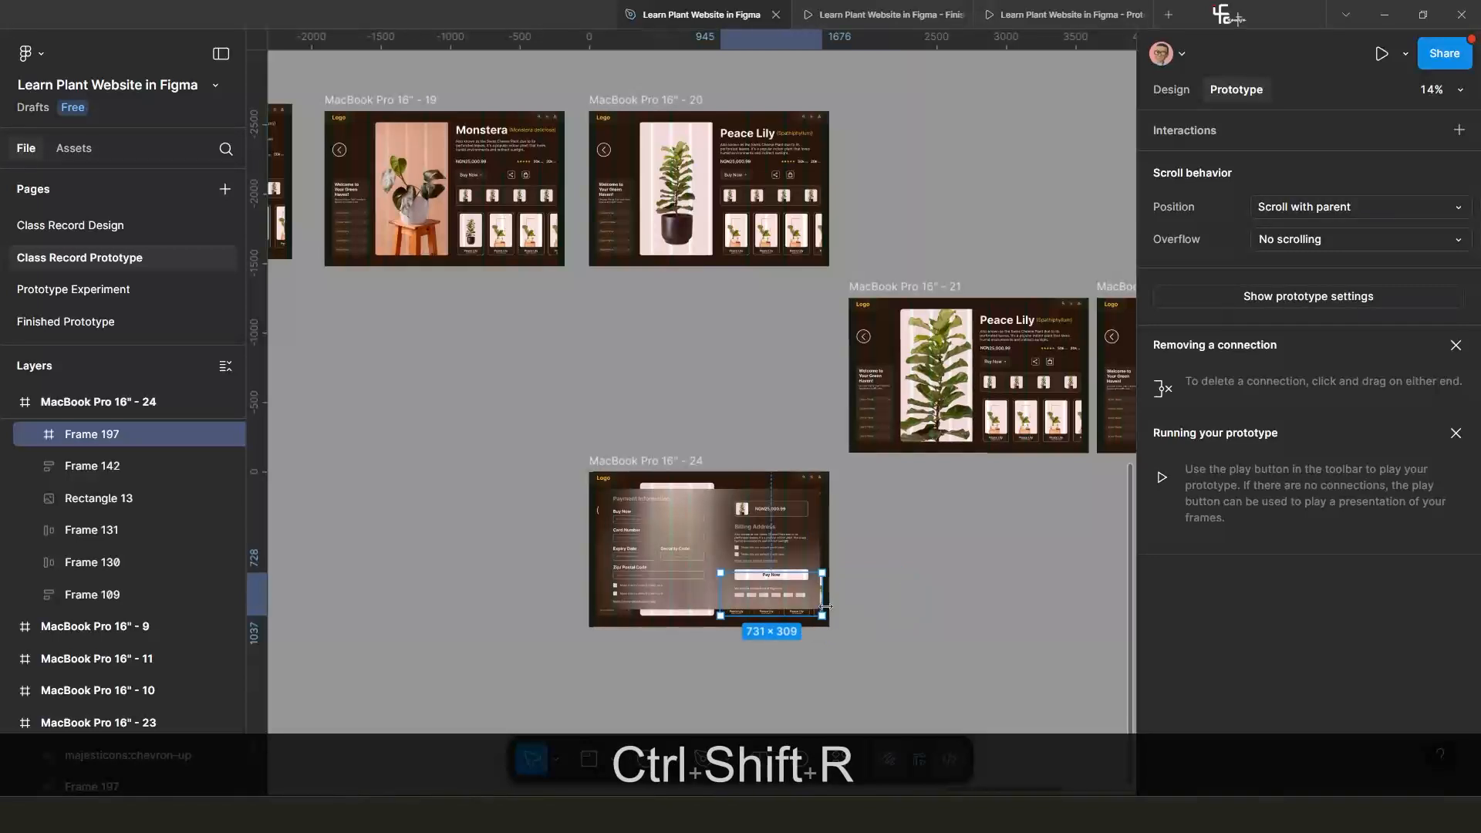
Copy the payment information panel from MacBook Pro 16" - 24 and select MacBook Pro 16" - 20 as the target screen.
scroll(849, 593, "up", 4, "ctrl")
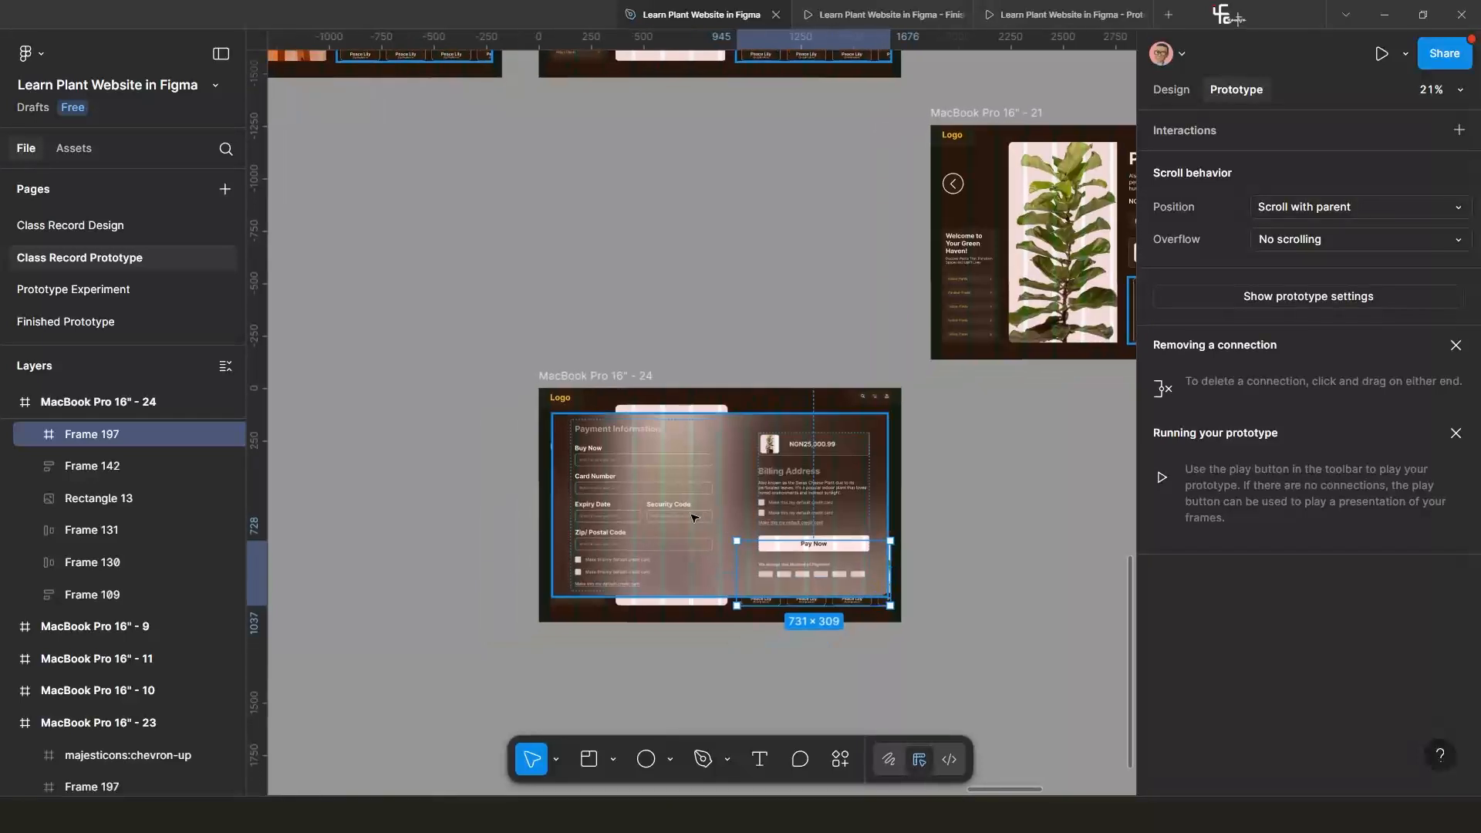
left_click(697, 503)
scroll(697, 502, "down", 4, "ctrl")
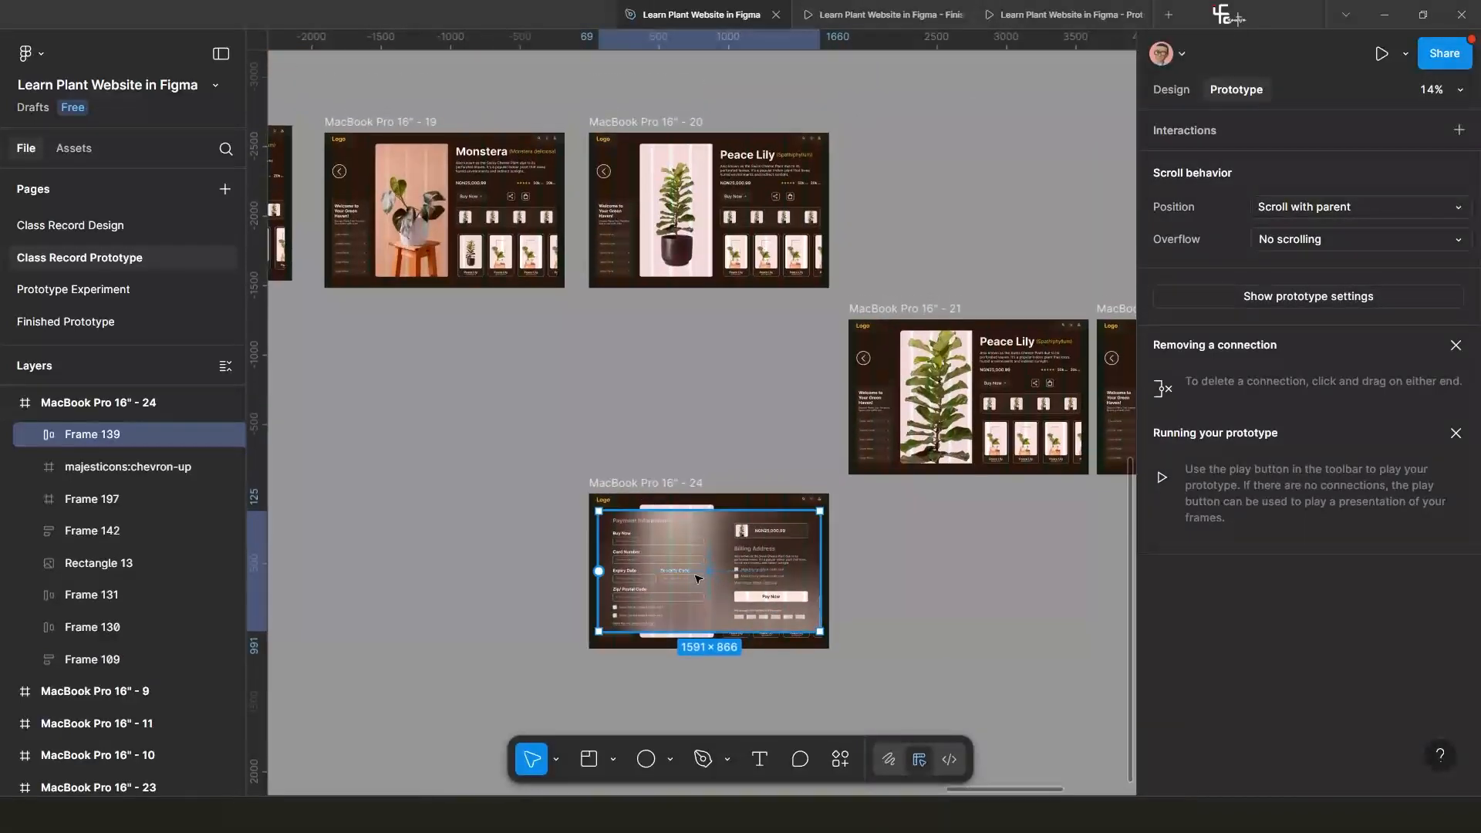
key("ctrl+c")
key("ctrl+c")
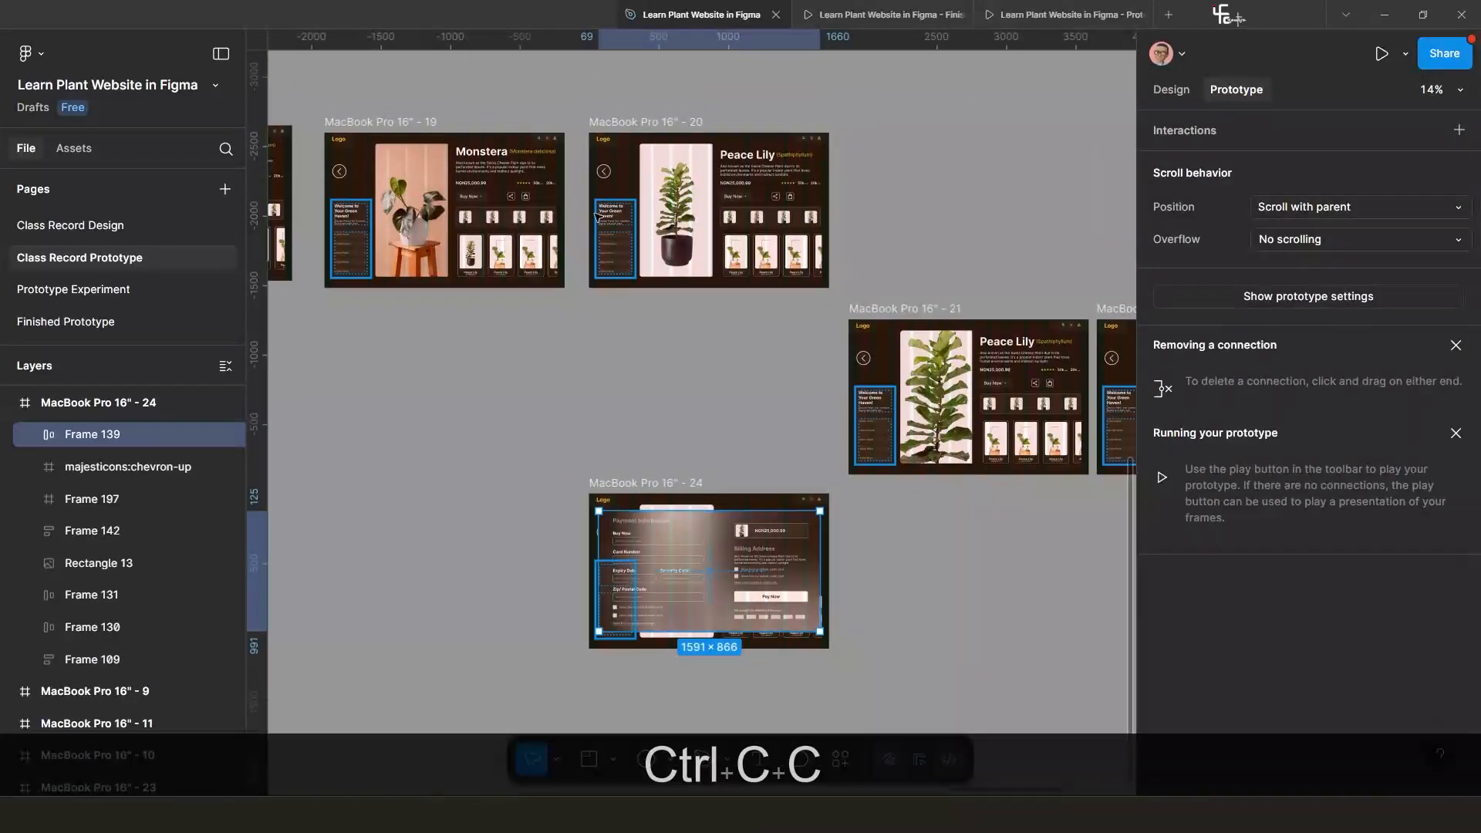
left_click(629, 127)
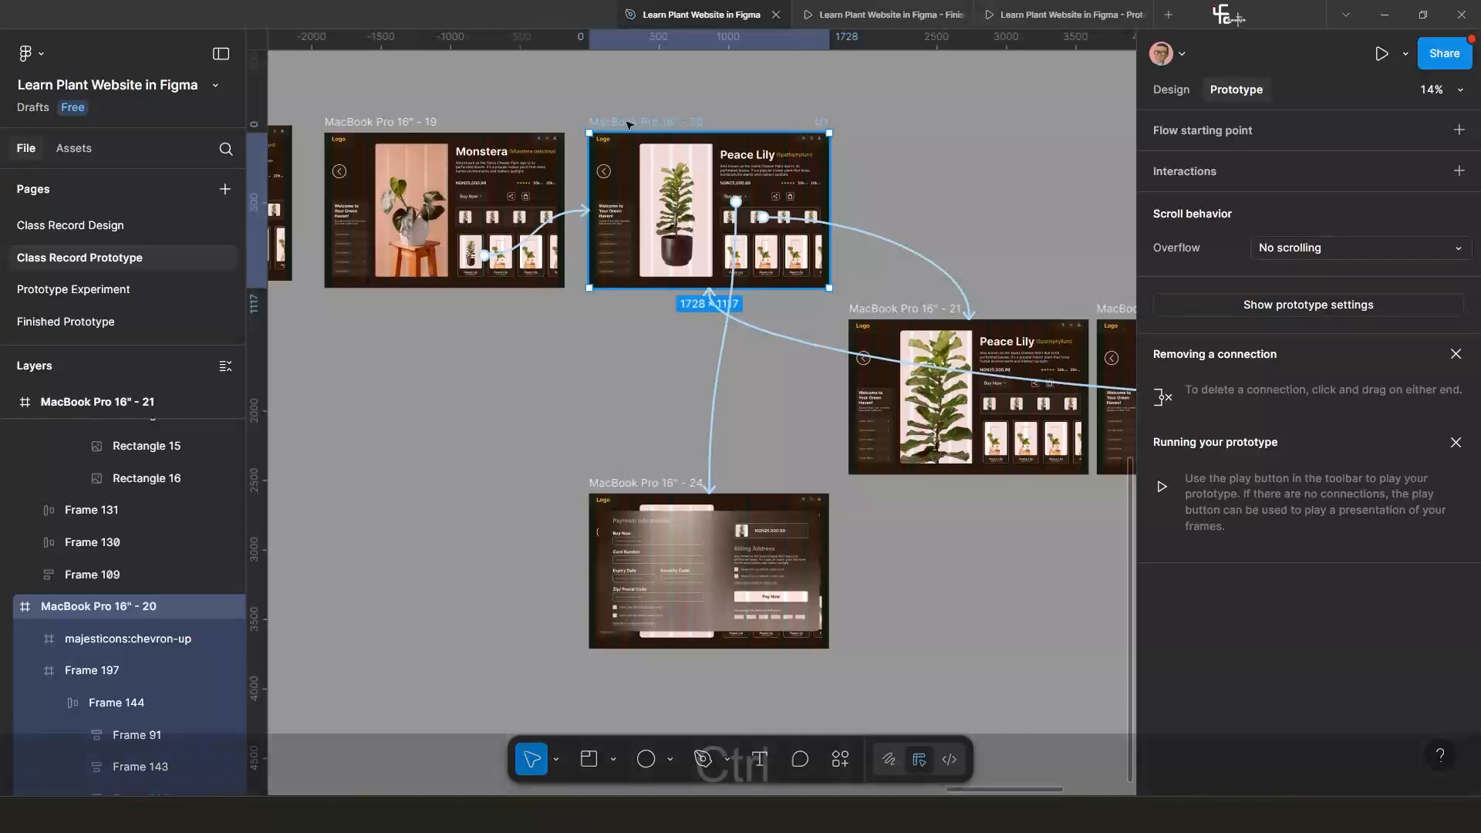
Paste the copied payment form into the MacBook Pro 16" - 20 frame and narrow it to a width of 27.
key("ctrl+v")
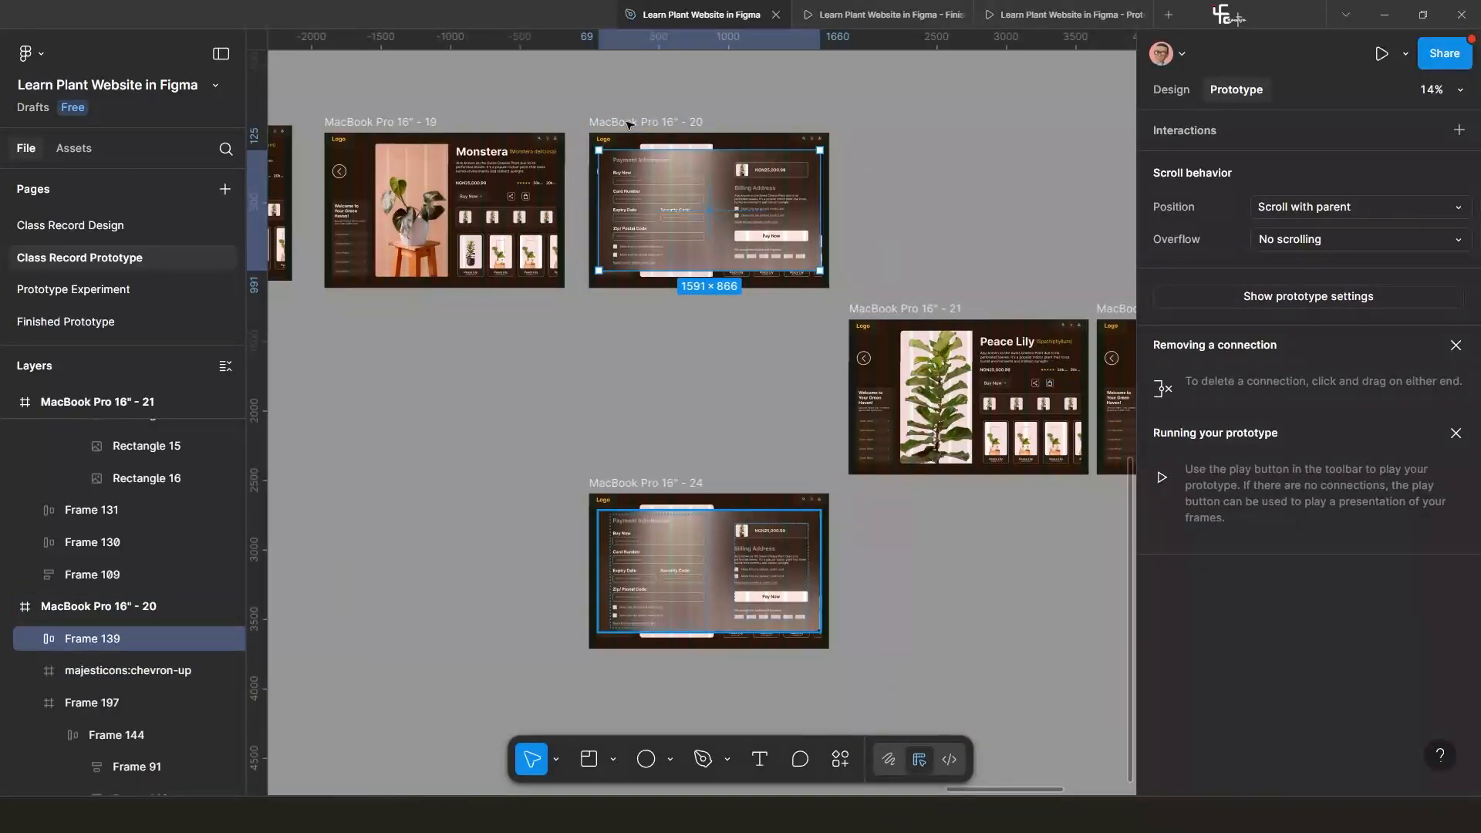
left_click(1172, 90)
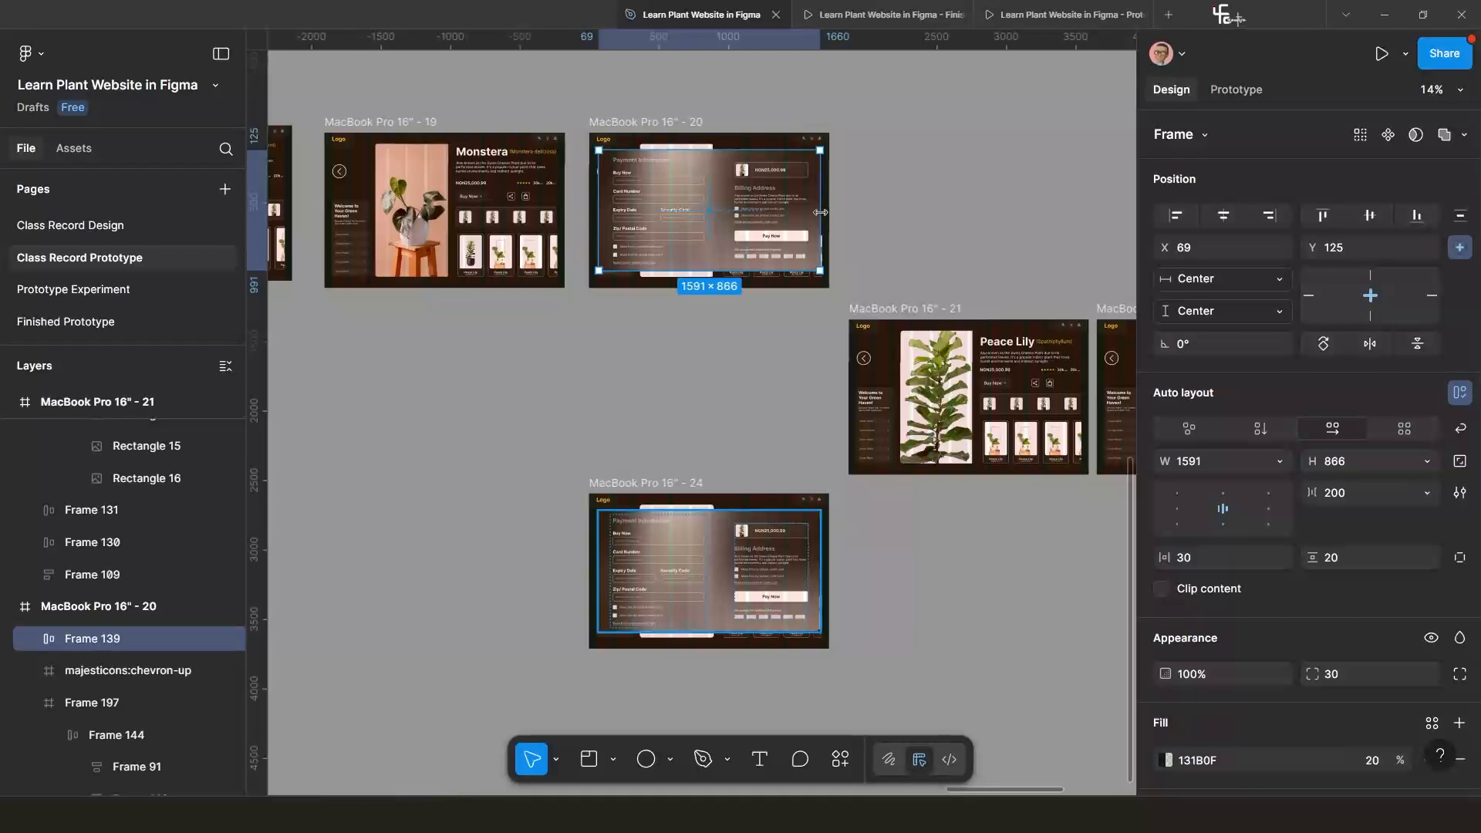
left_click_drag(820, 210, 604, 212)
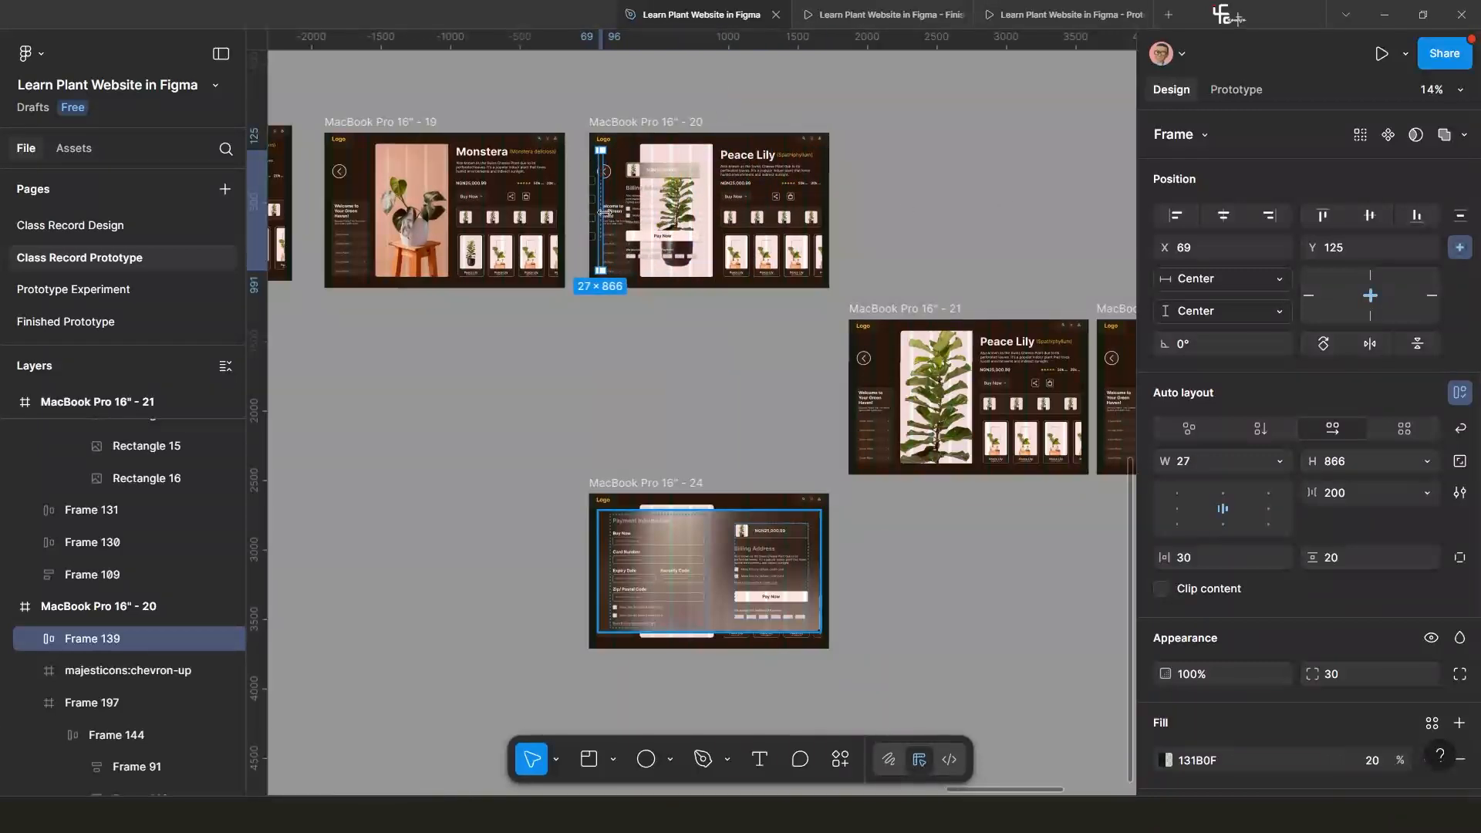
Nudge the narrowed payment form left in large increments to X -921, outside the MacBook Pro 16" - 20 frame.
key("shift+Left")
key("shift+Left")
key("shift+Left")
key("shift+Left")
key("shift+Left")
key("shift+Left")
key("shift+Left")
key("shift+Left")
key("shift+Left")
key("shift+Left")
key("shift+Left")
key("shift+Left")
key("shift+Left")
key("shift+Left")
key("shift+Left")
key("shift+Left")
key("shift+Left")
key("shift+Left")
key("shift+Left")
key("shift+Left")
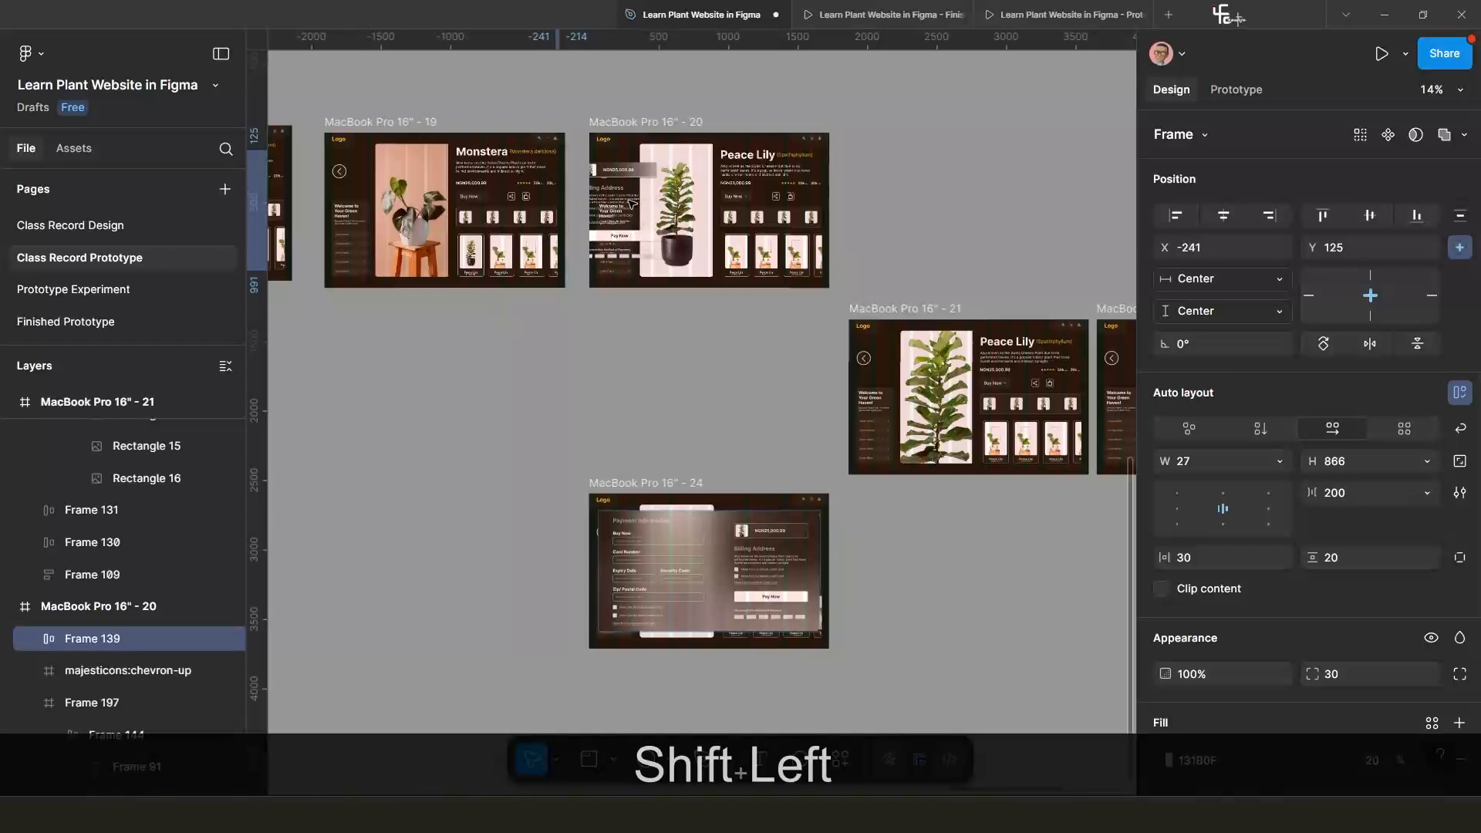
key("shift+Left")
key("shift+Left")
key("shift+Left")
key("shift+Left")
key("shift+Left")
key("shift+Left")
key("shift+Left")
key("shift+Left")
key("shift+Left")
key("shift+Left")
key("shift+Left")
key("shift+Left")
key("shift+Left")
key("shift+Left")
key("shift+Left")
key("shift+Left")
key("shift+Left")
key("shift+Left")
key("shift+Left")
key("shift+Left")
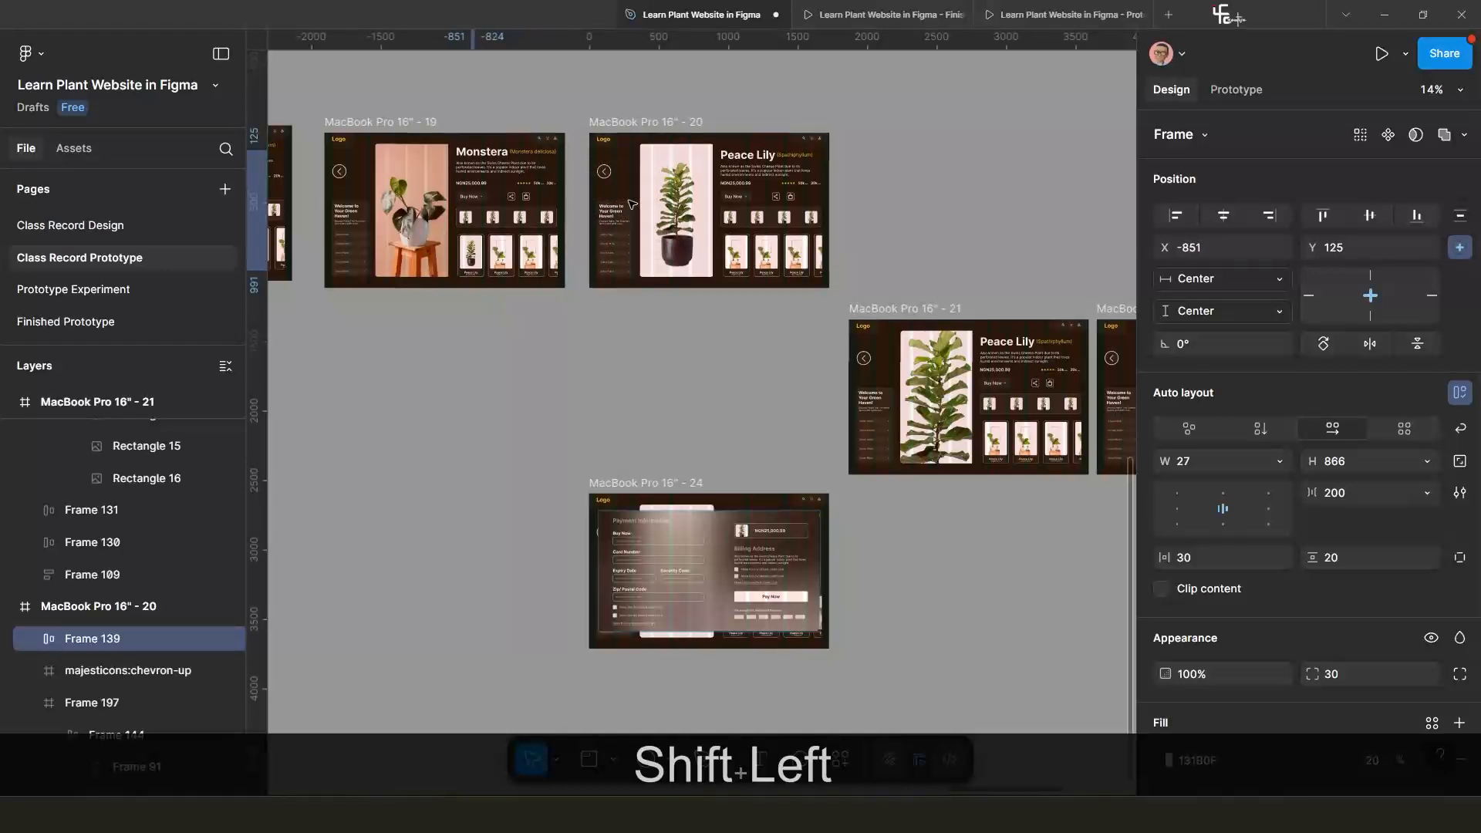
key("shift+Left")
key("shift+Left")
key("shift+Left")
key("shift+Left")
key("shift+Left")
key("shift+Left")
key("shift+Left")
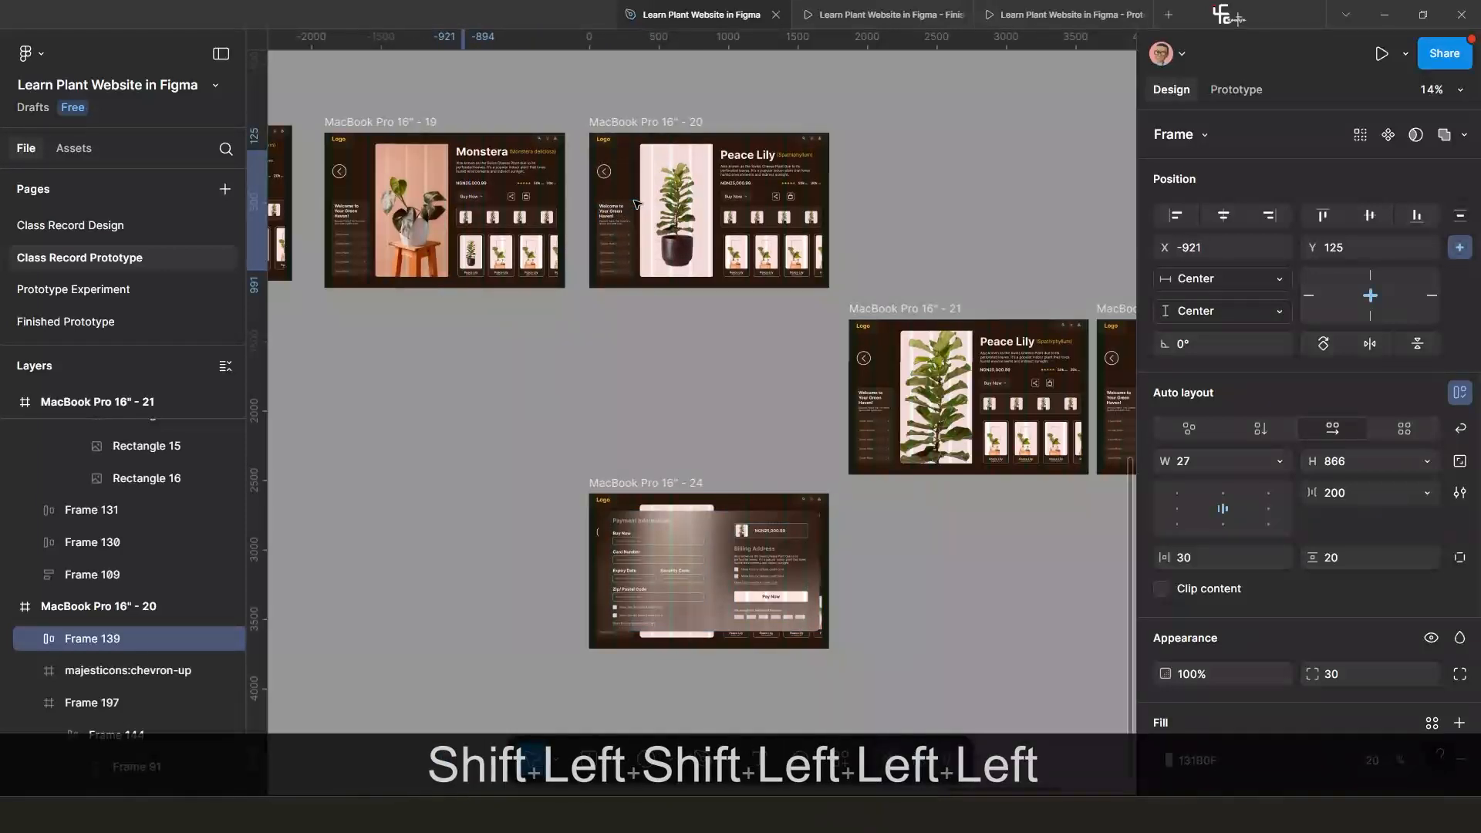
left_click(677, 320)
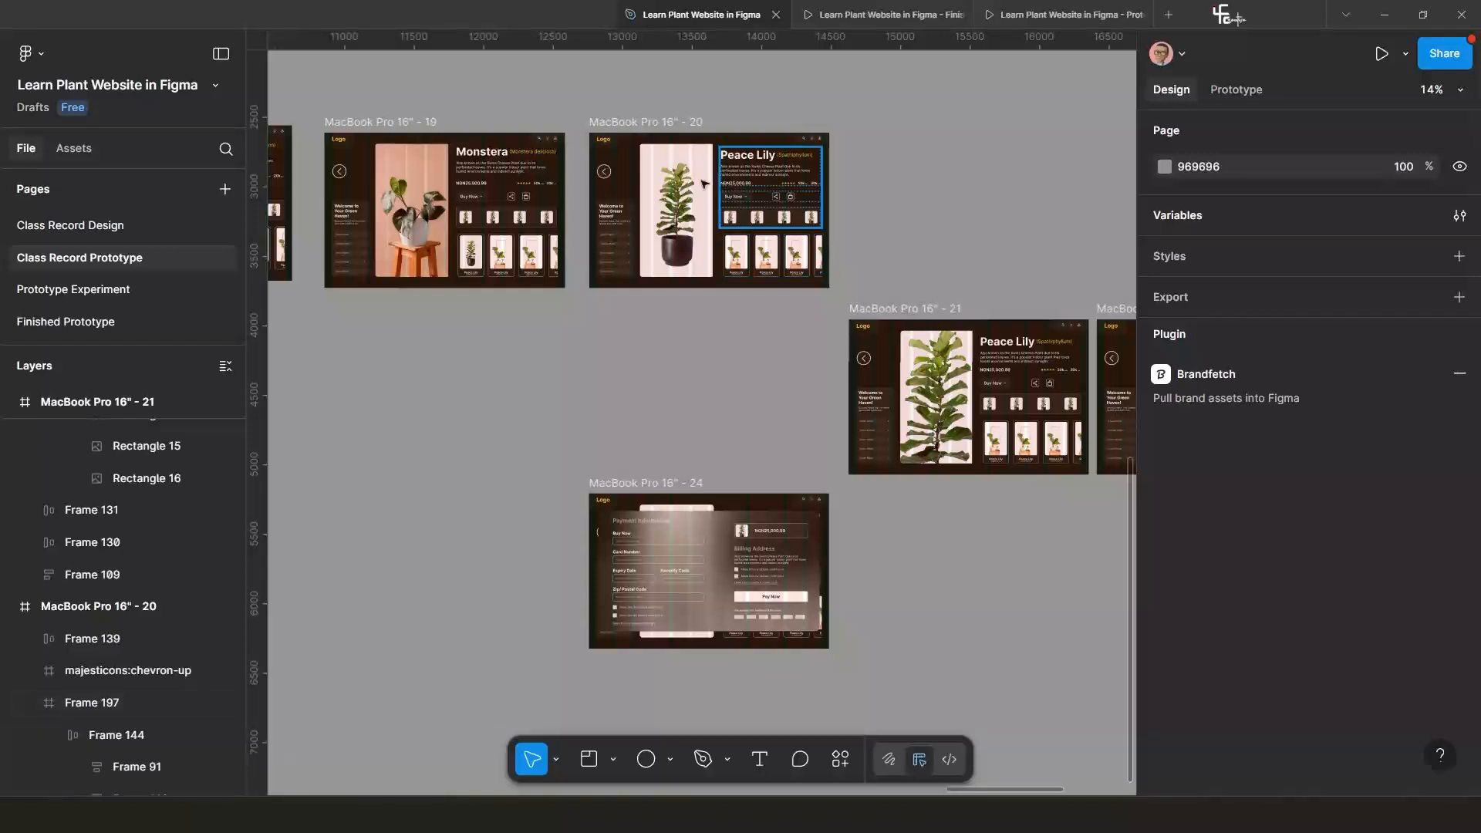
Preview the MacBook Pro 16" - 20 frame and test the Buy Now transition to the payment form.
left_click(618, 124)
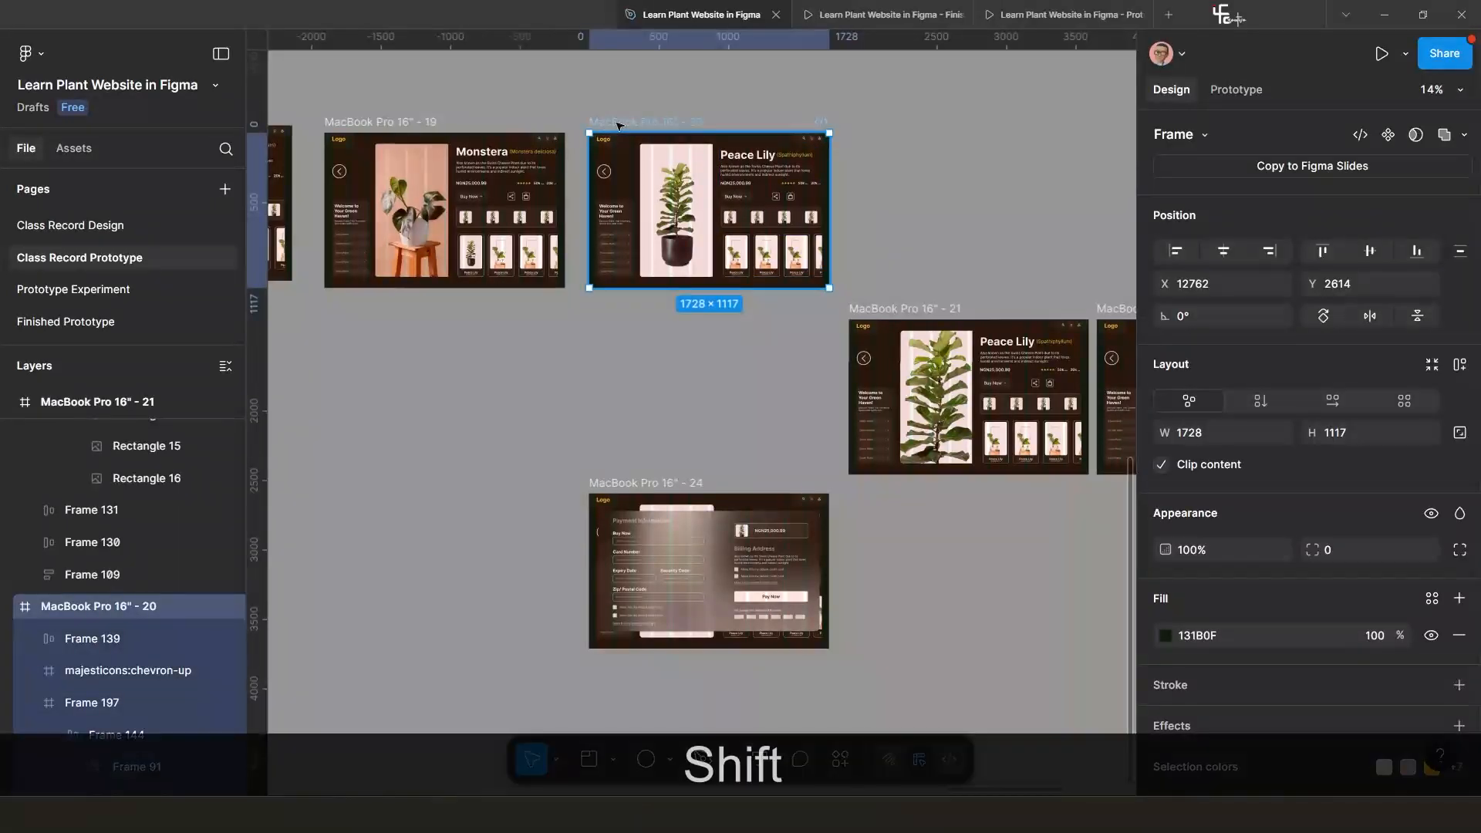
key("shift+space")
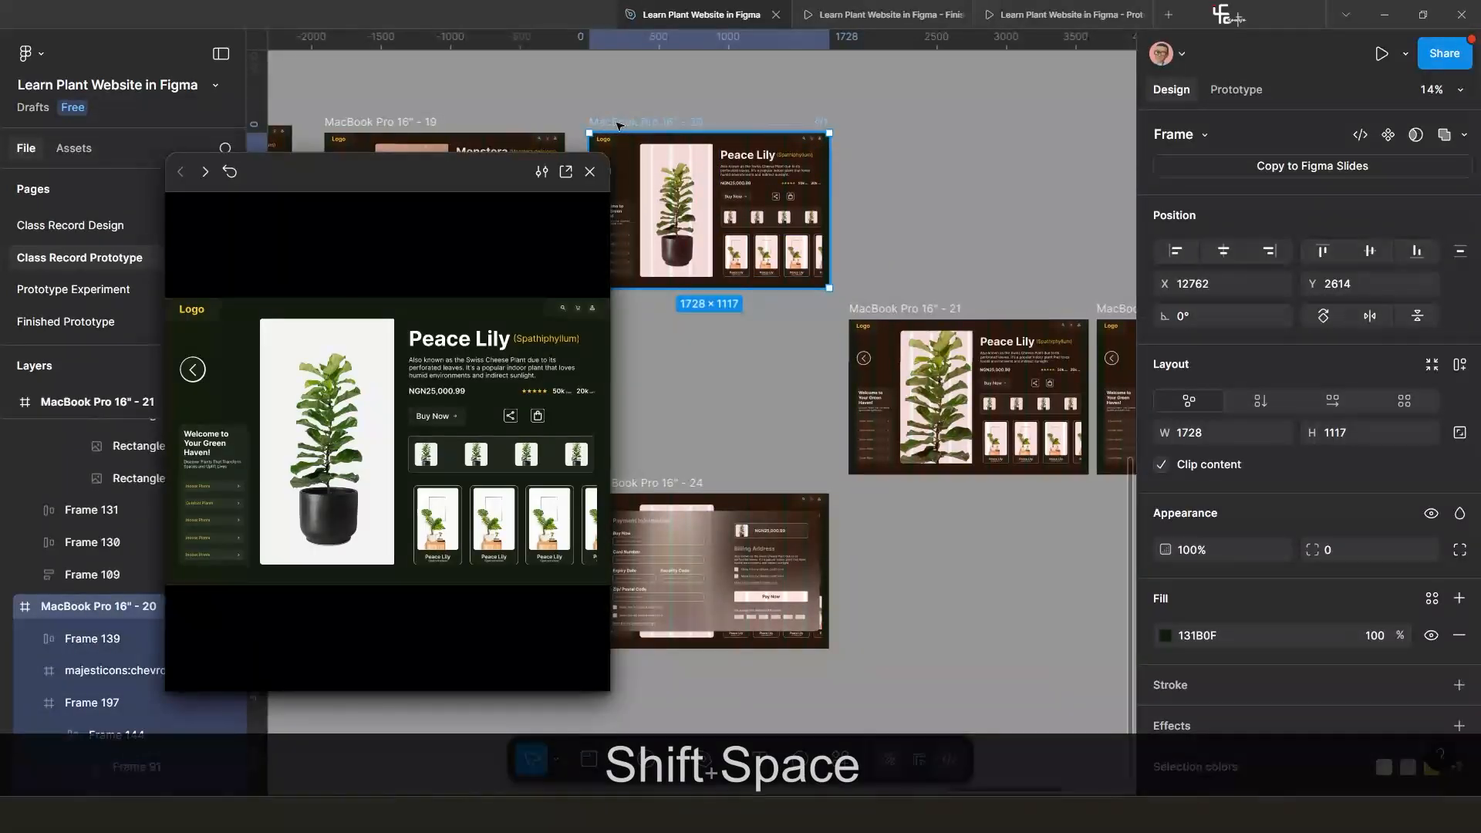
left_click(435, 421)
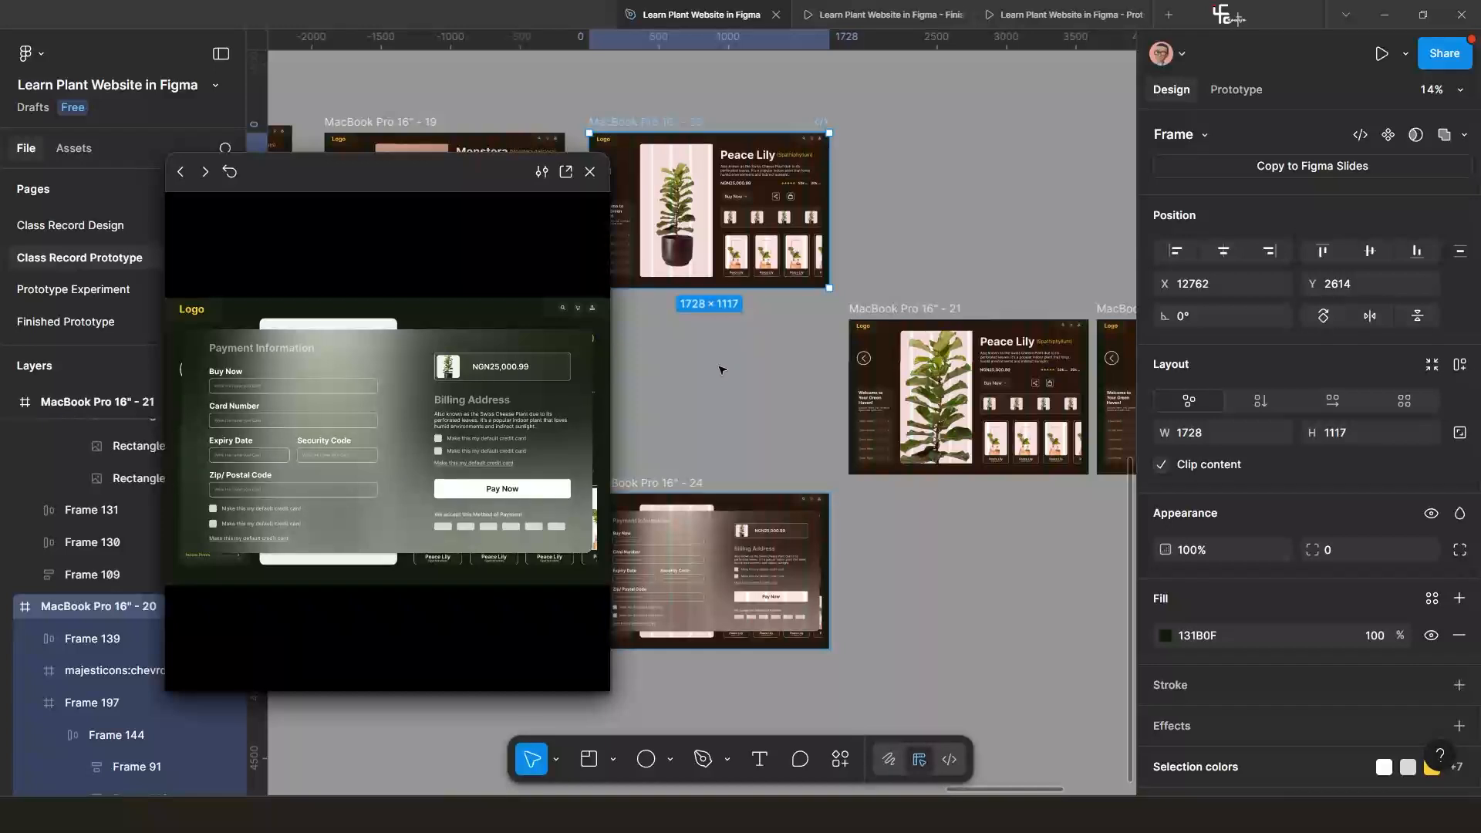
scroll(721, 371, "left", 3)
scroll(722, 370, "down", 1)
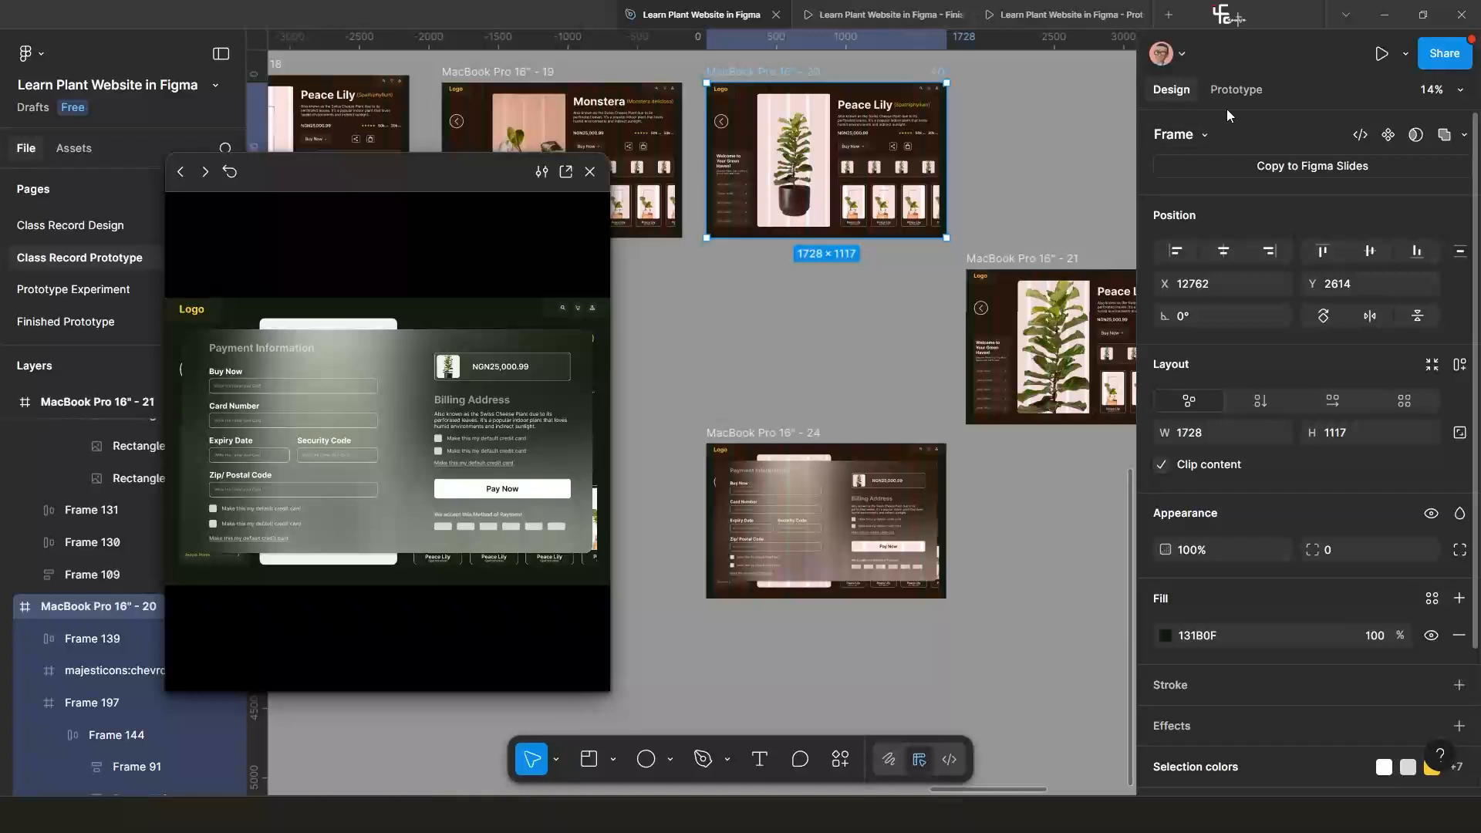
Set the duration of the Buy Now interaction leading to MacBook Pro 16" - 24 to 1000 ms.
left_click(1236, 90)
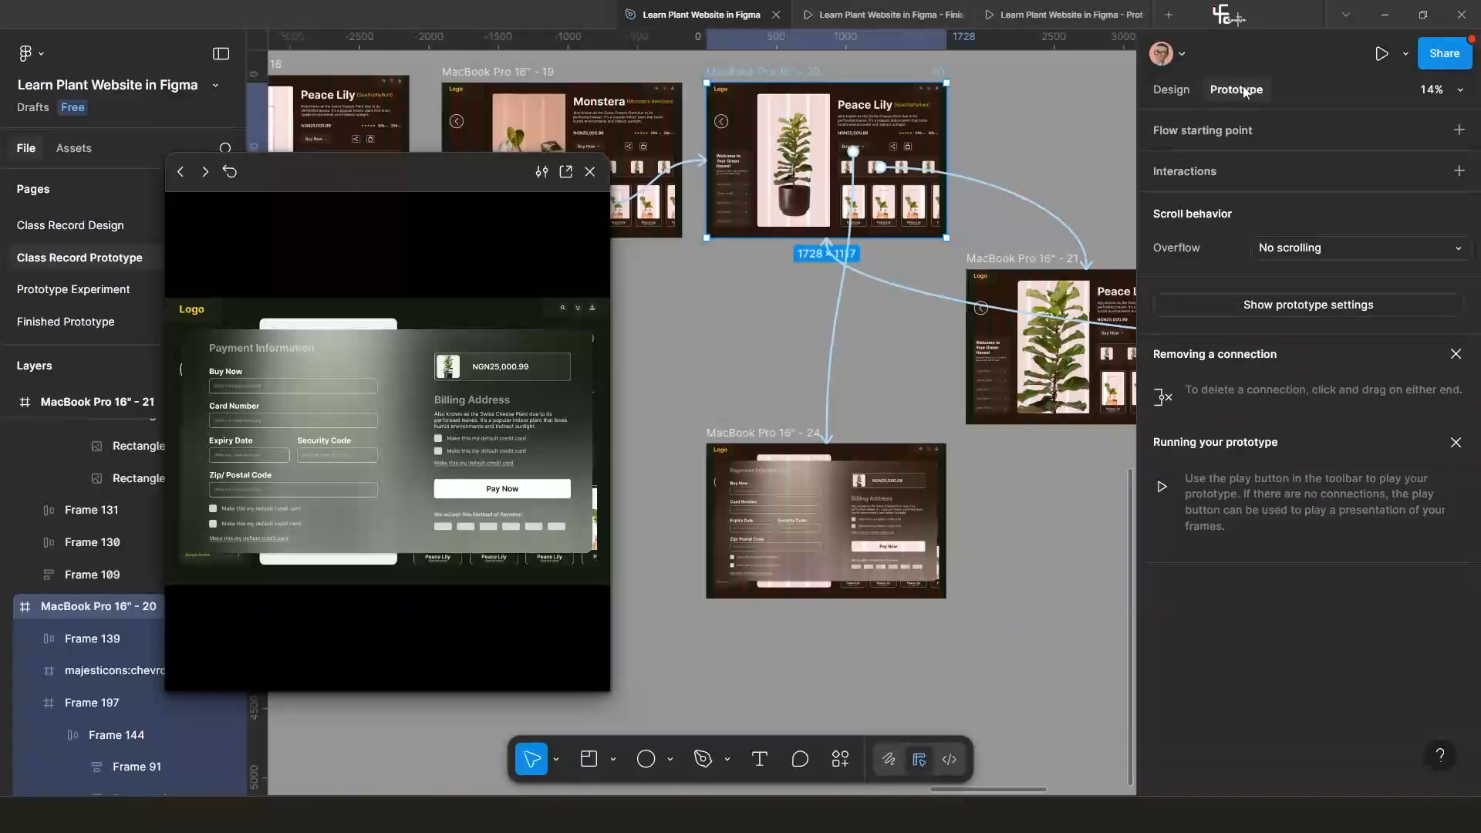
left_click(828, 362)
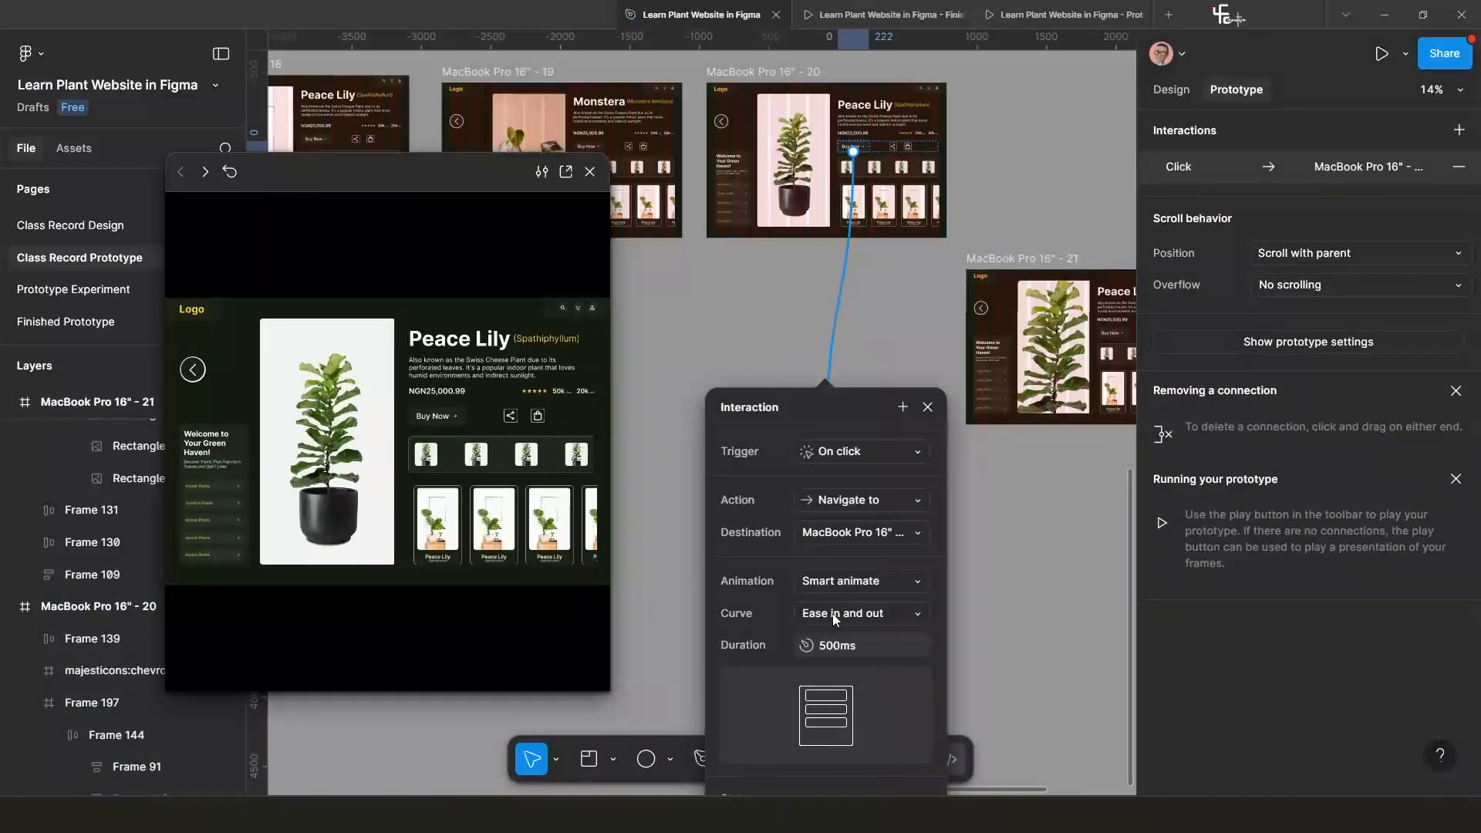
left_click(826, 649)
type("1000")
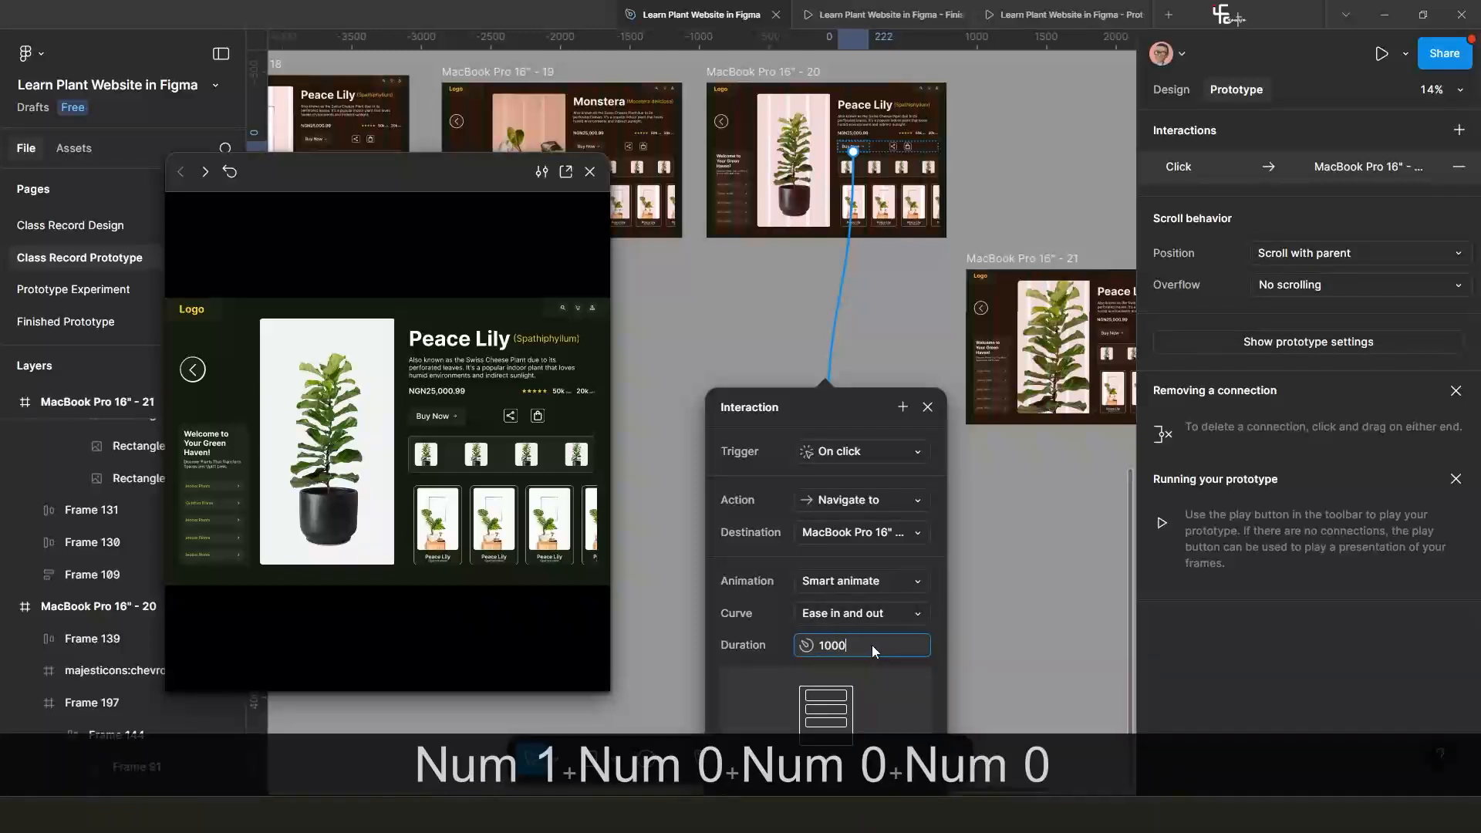
key("Return")
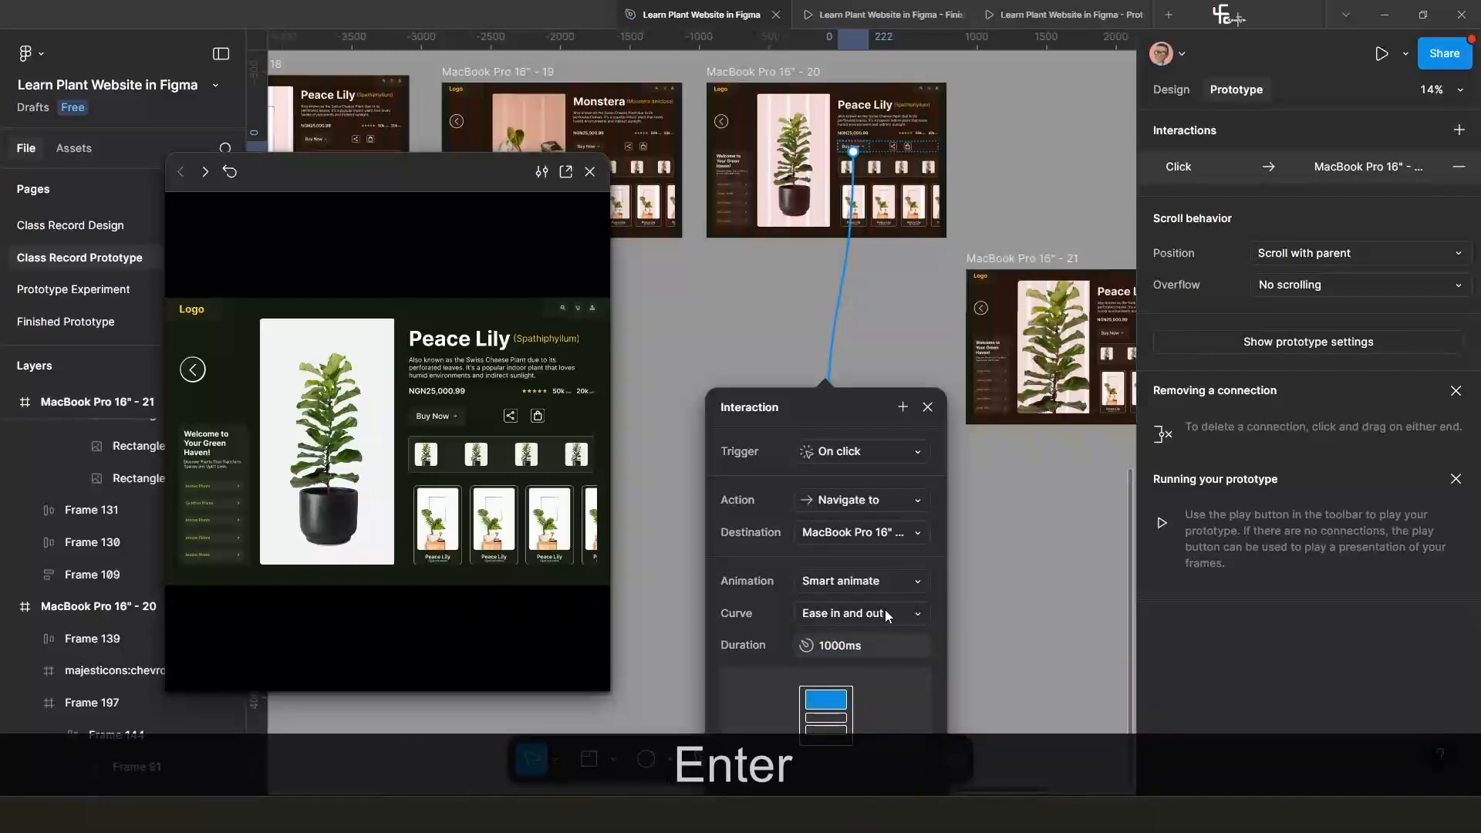
Give the Buy Now interaction a custom bezier curve of 1, -0.01, 0.03, 1.
left_click(886, 610)
left_click(871, 631)
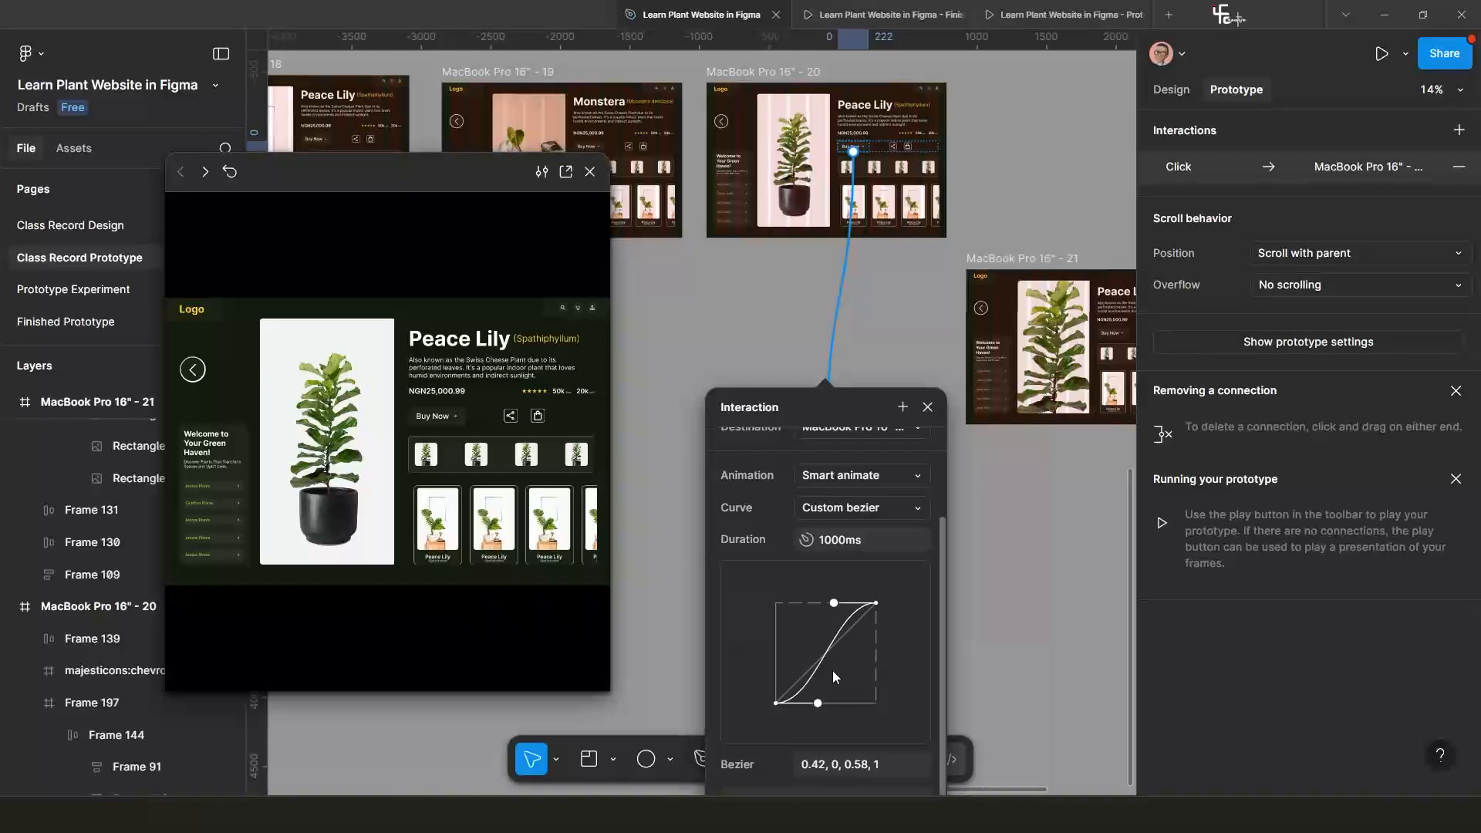
left_click_drag(816, 708, 877, 706)
left_click_drag(840, 601, 780, 604)
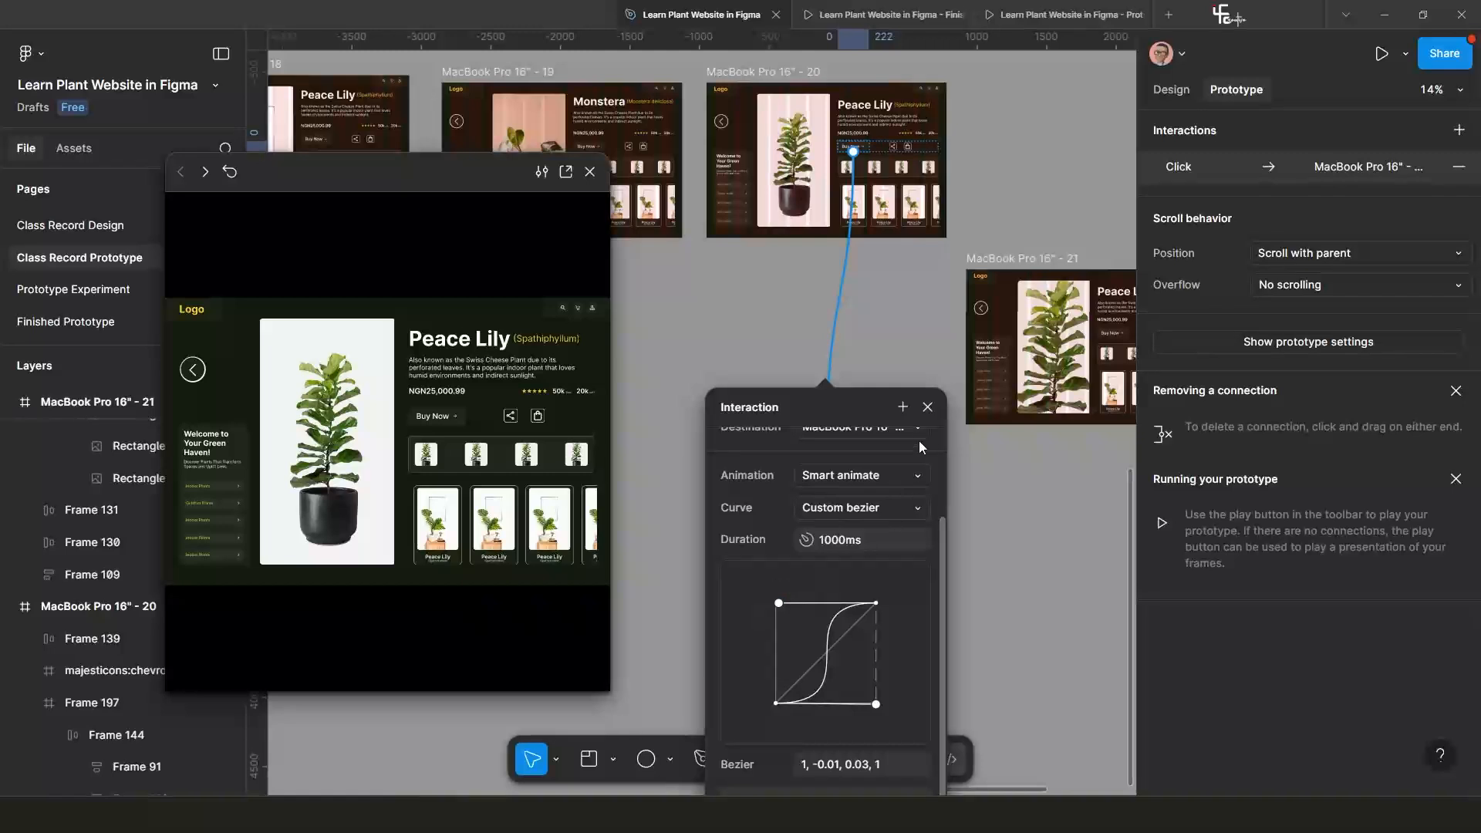
left_click(927, 407)
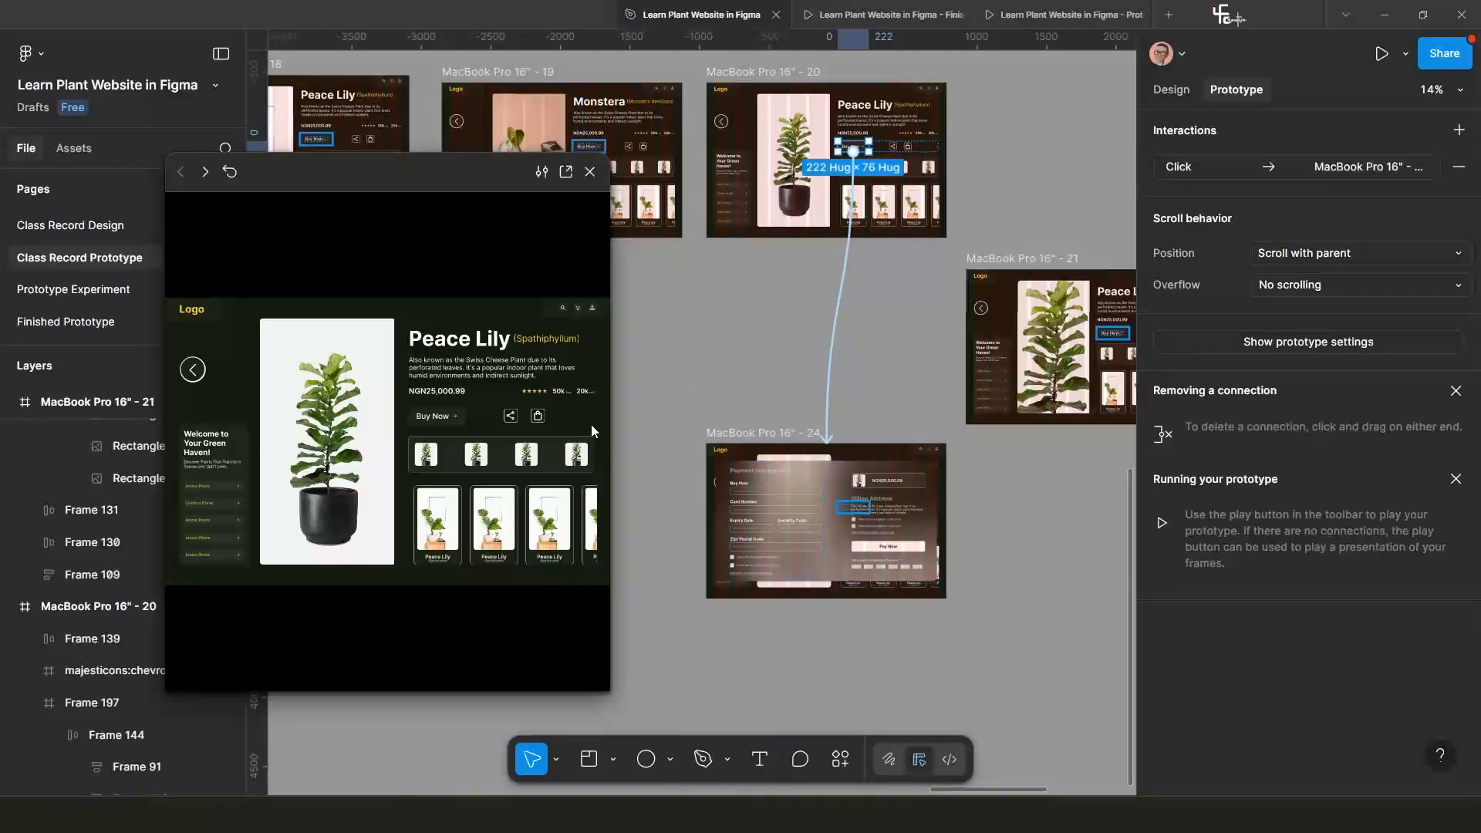
Replay the Buy Now transition several times in the preview, restarting the prototype between runs.
left_click(432, 419)
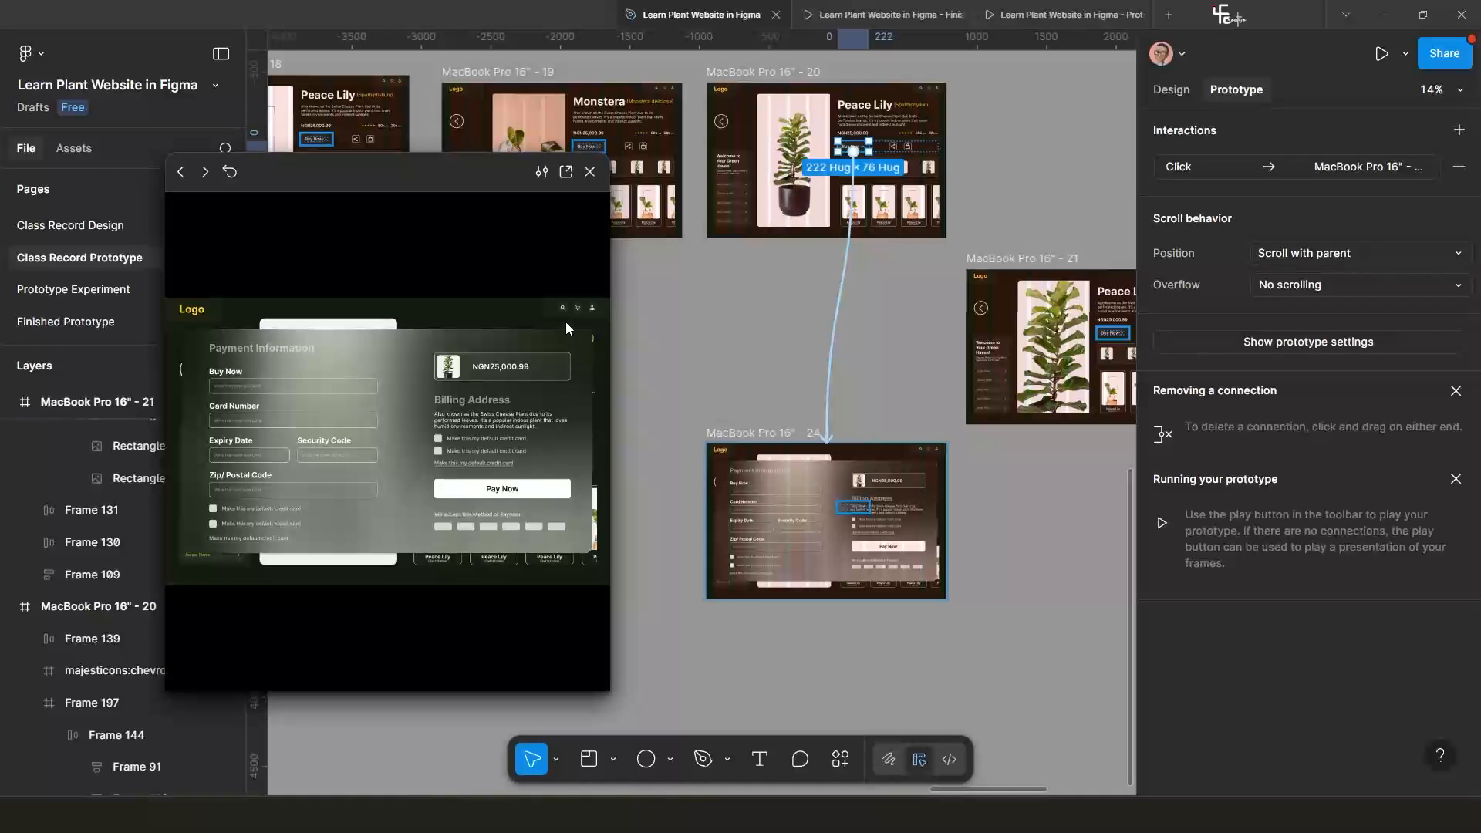
left_click(235, 174)
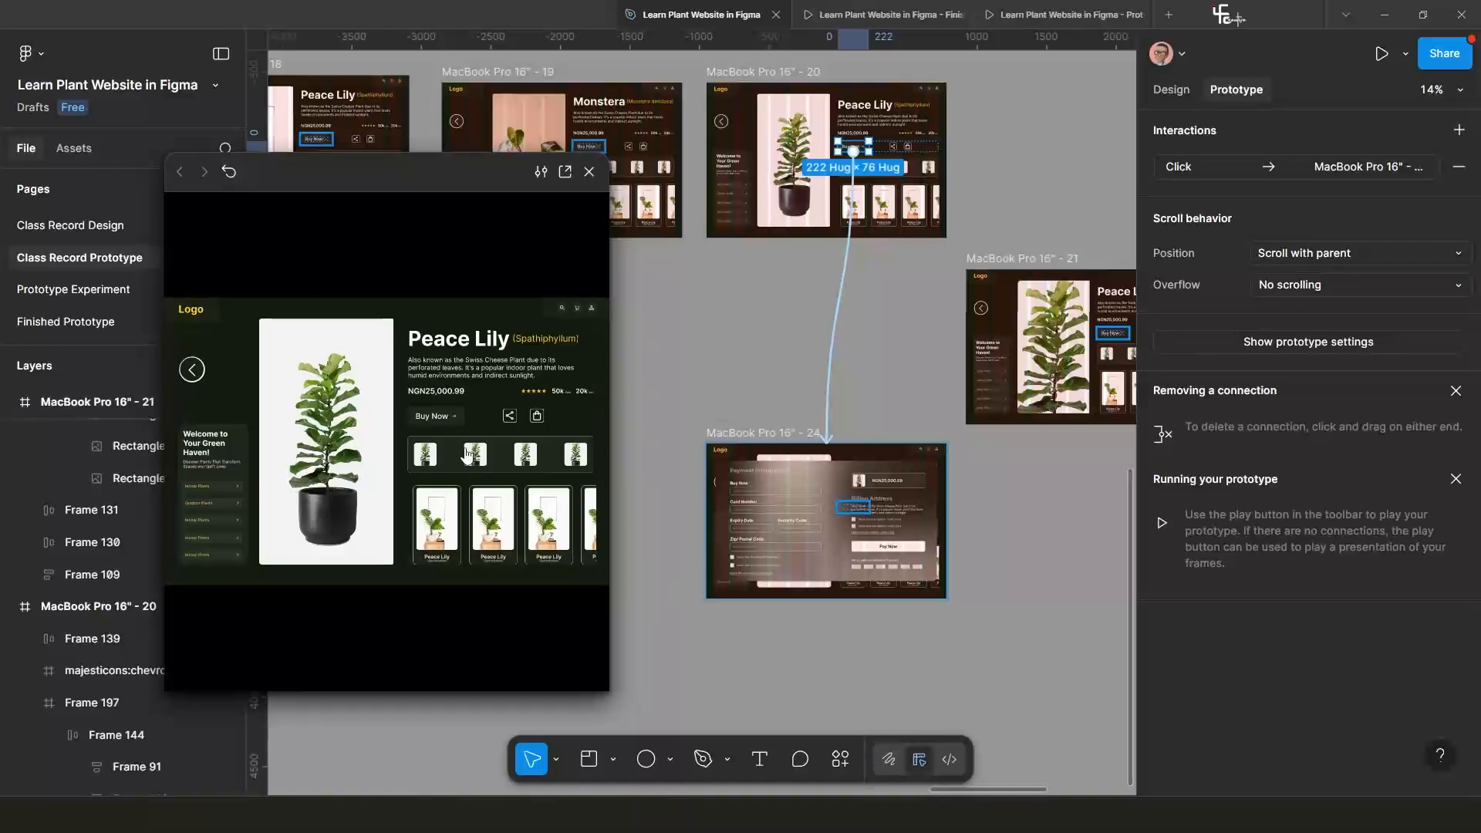
left_click(433, 415)
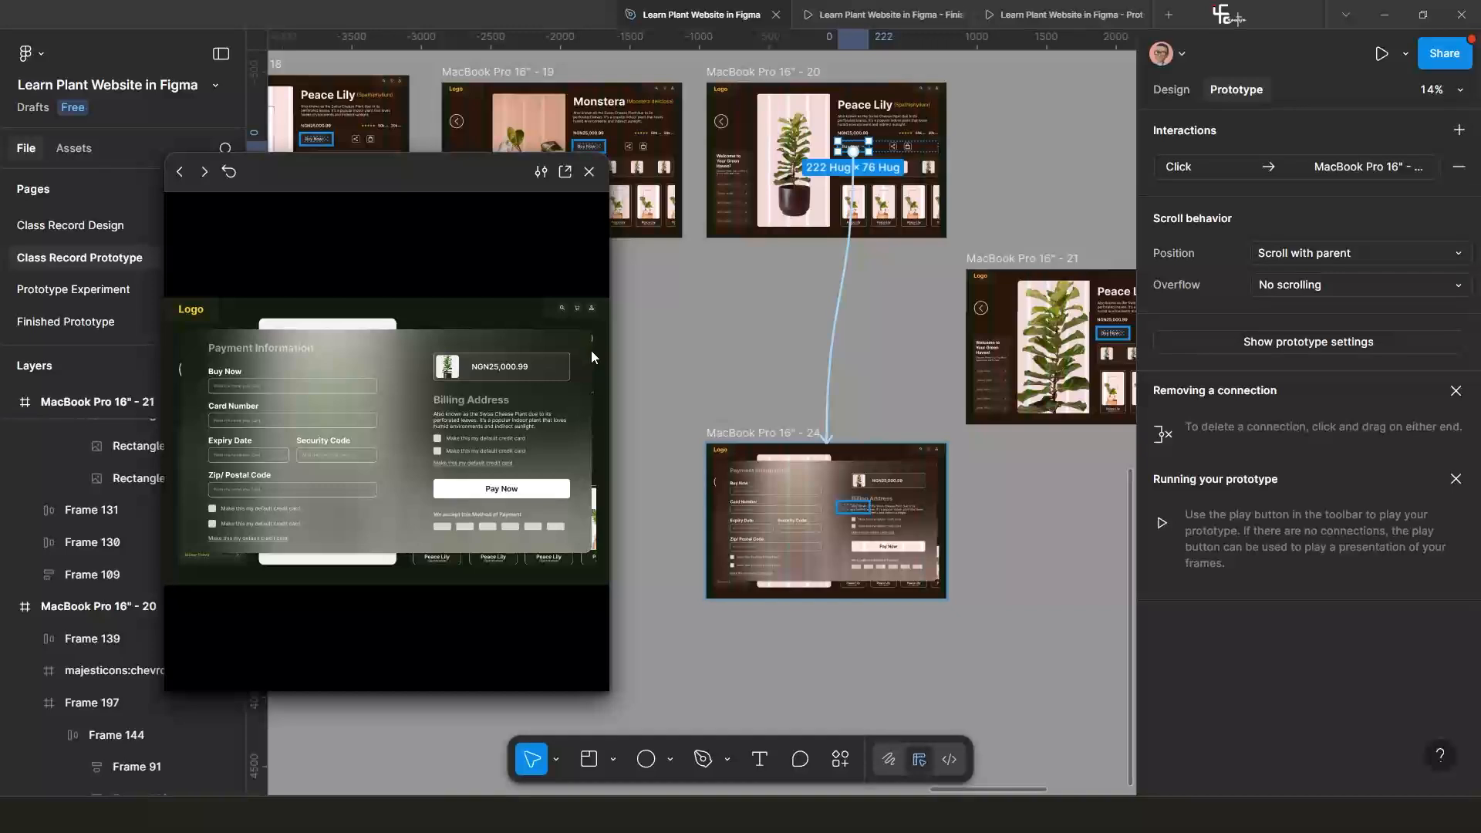
left_click(229, 173)
left_click(433, 416)
left_click(229, 171)
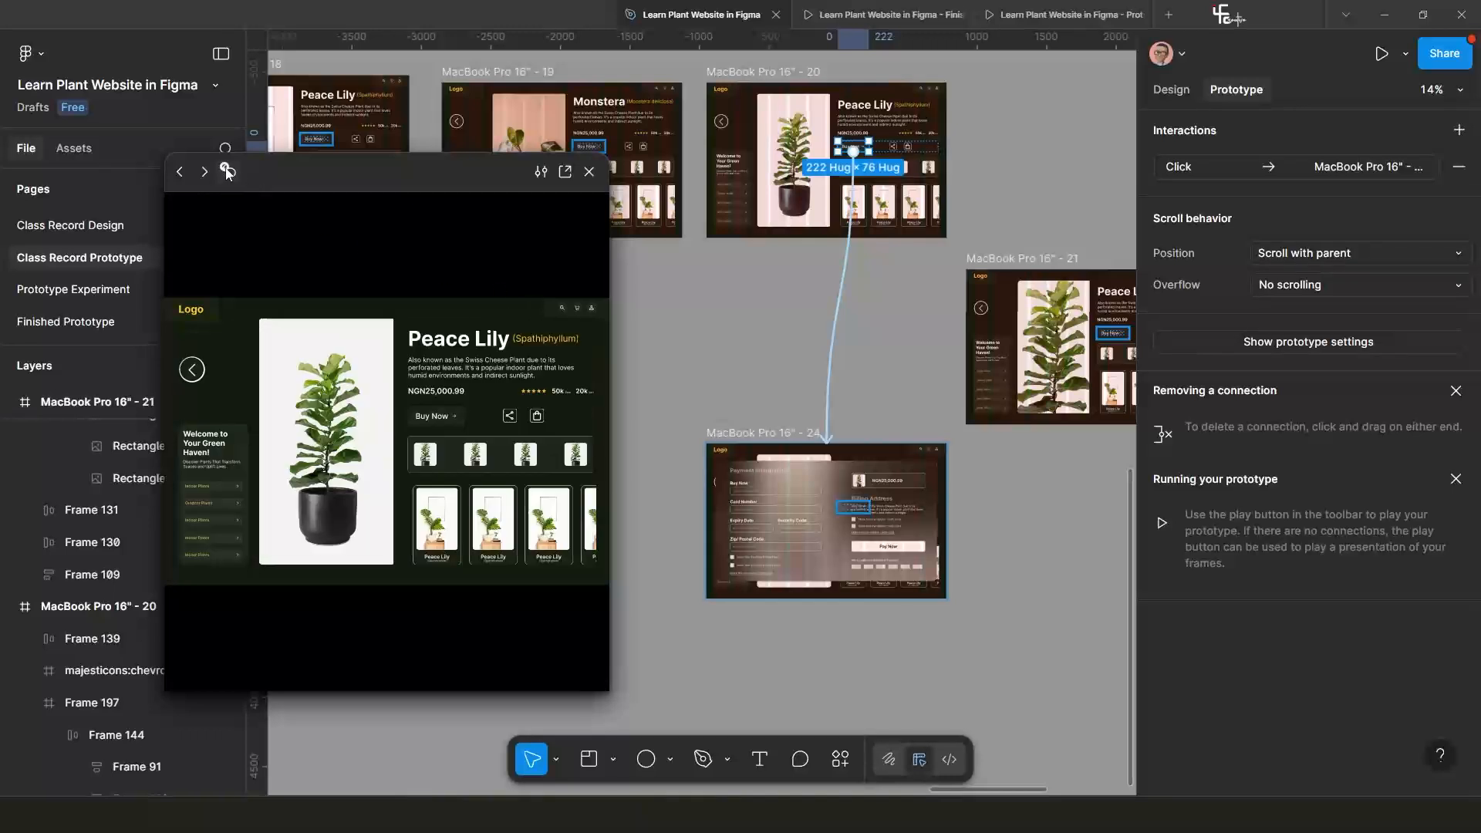
left_click(437, 416)
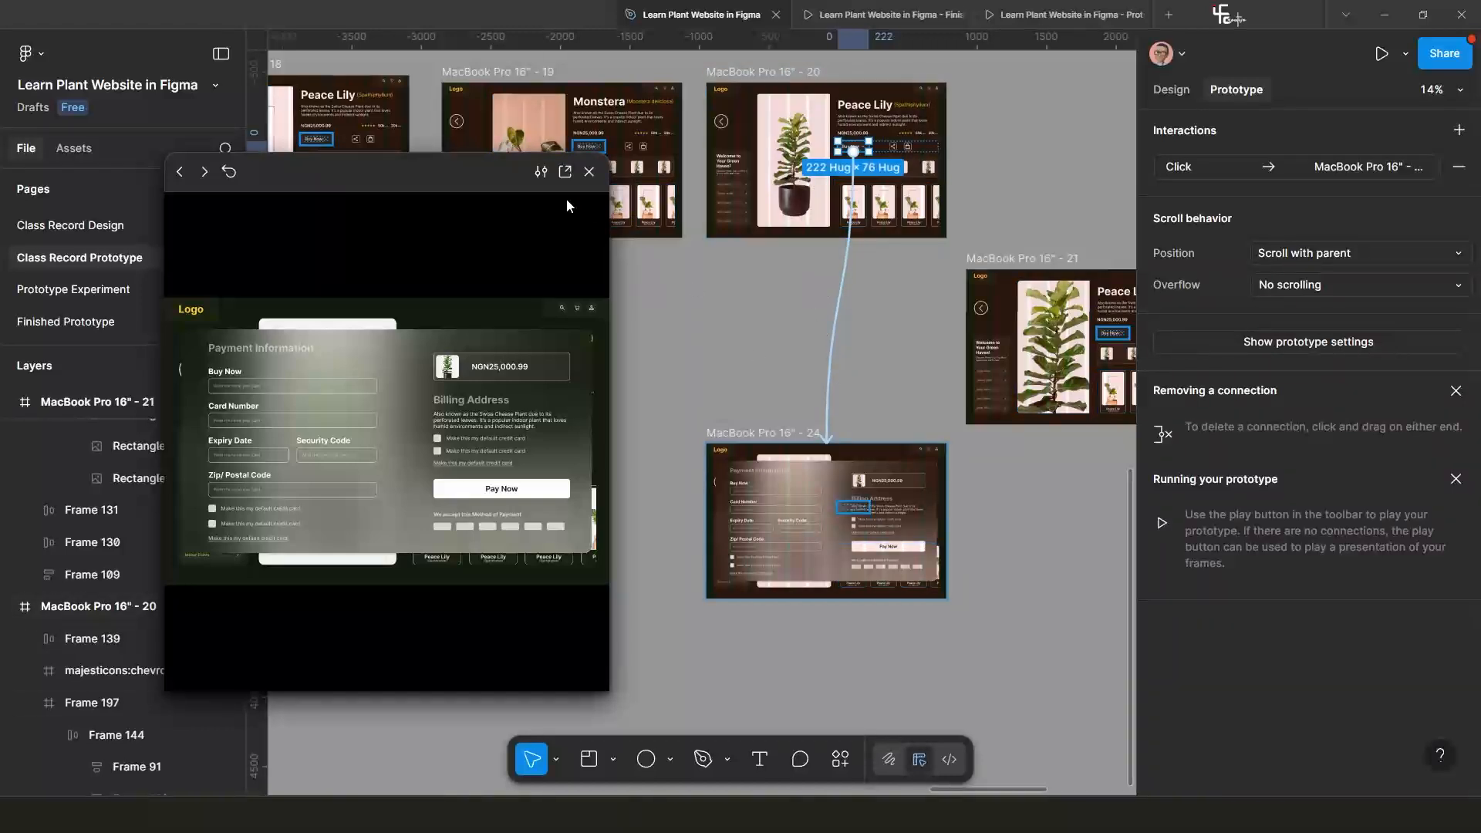
Move the preview window aside and examine the linked Peace Lily page and payment form frames on the canvas.
left_click_drag(453, 178, 337, 228)
scroll(857, 183, "up", 3)
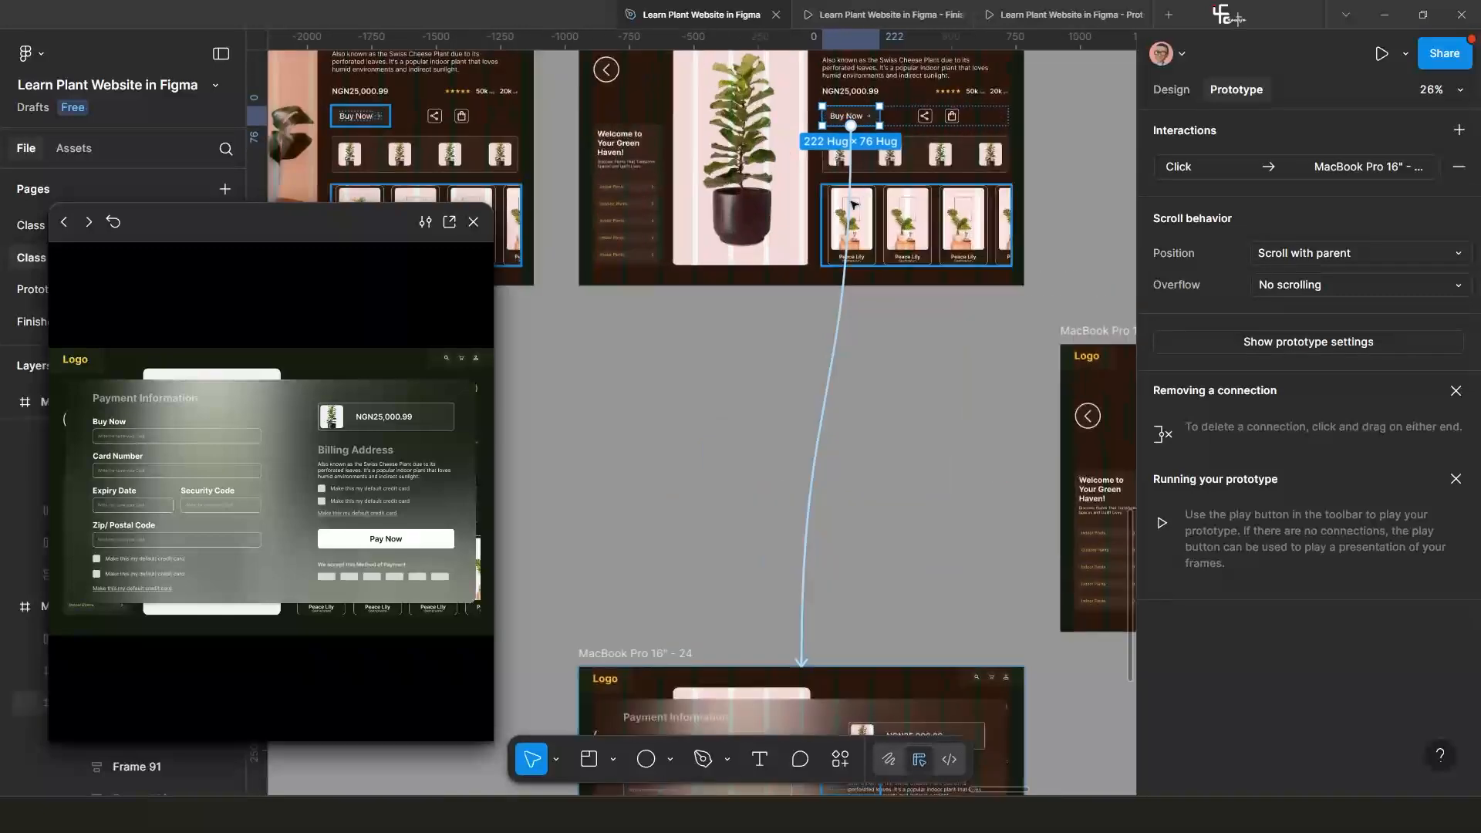
left_click_drag(868, 115, 831, 240)
scroll(832, 242, "up", 3)
scroll(889, 429, "down", 2)
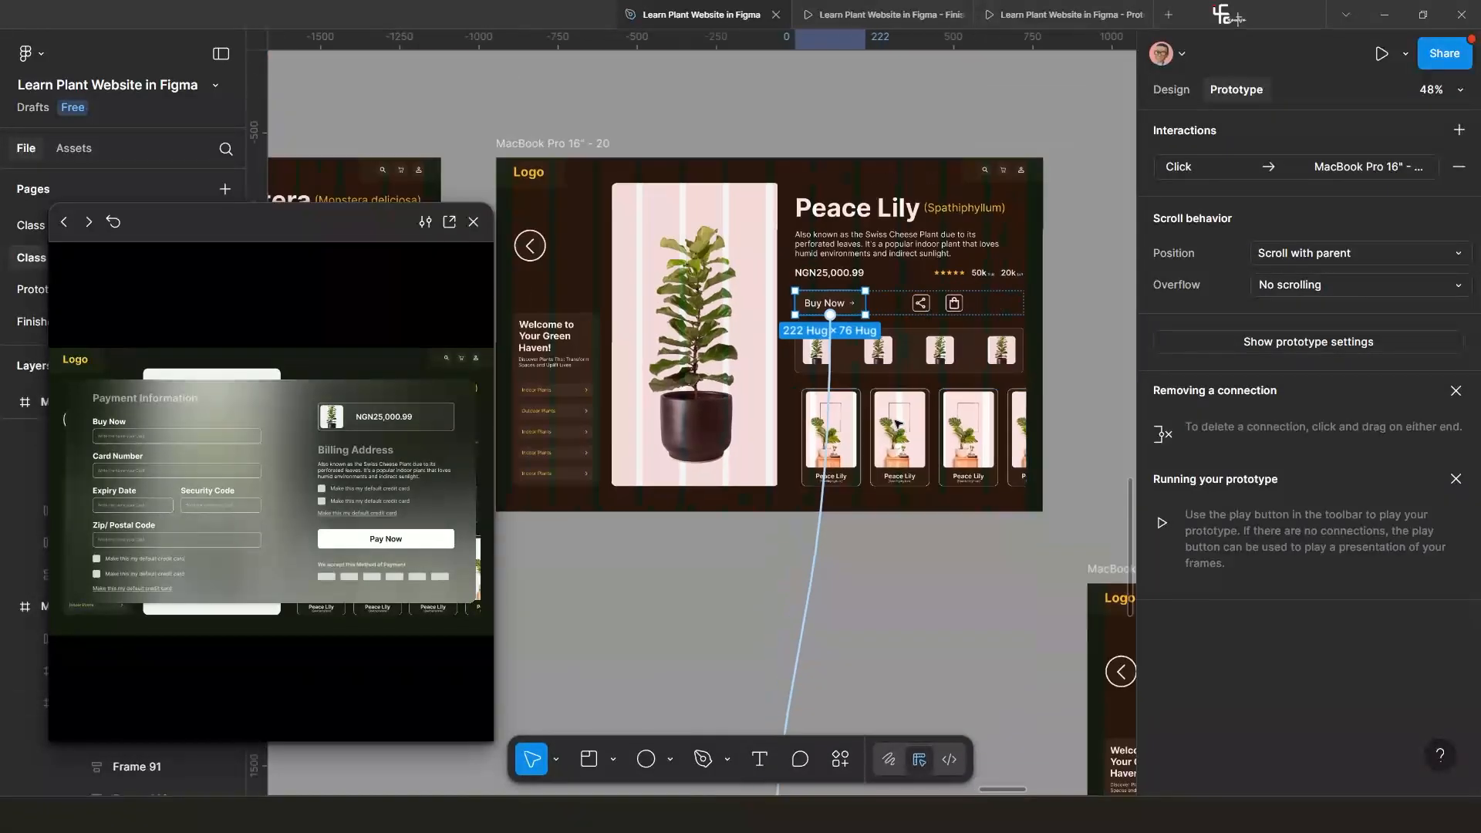
left_click_drag(914, 425, 849, 337)
scroll(850, 337, "down", 3)
scroll(849, 337, "left", 1)
scroll(741, 476, "down", 3)
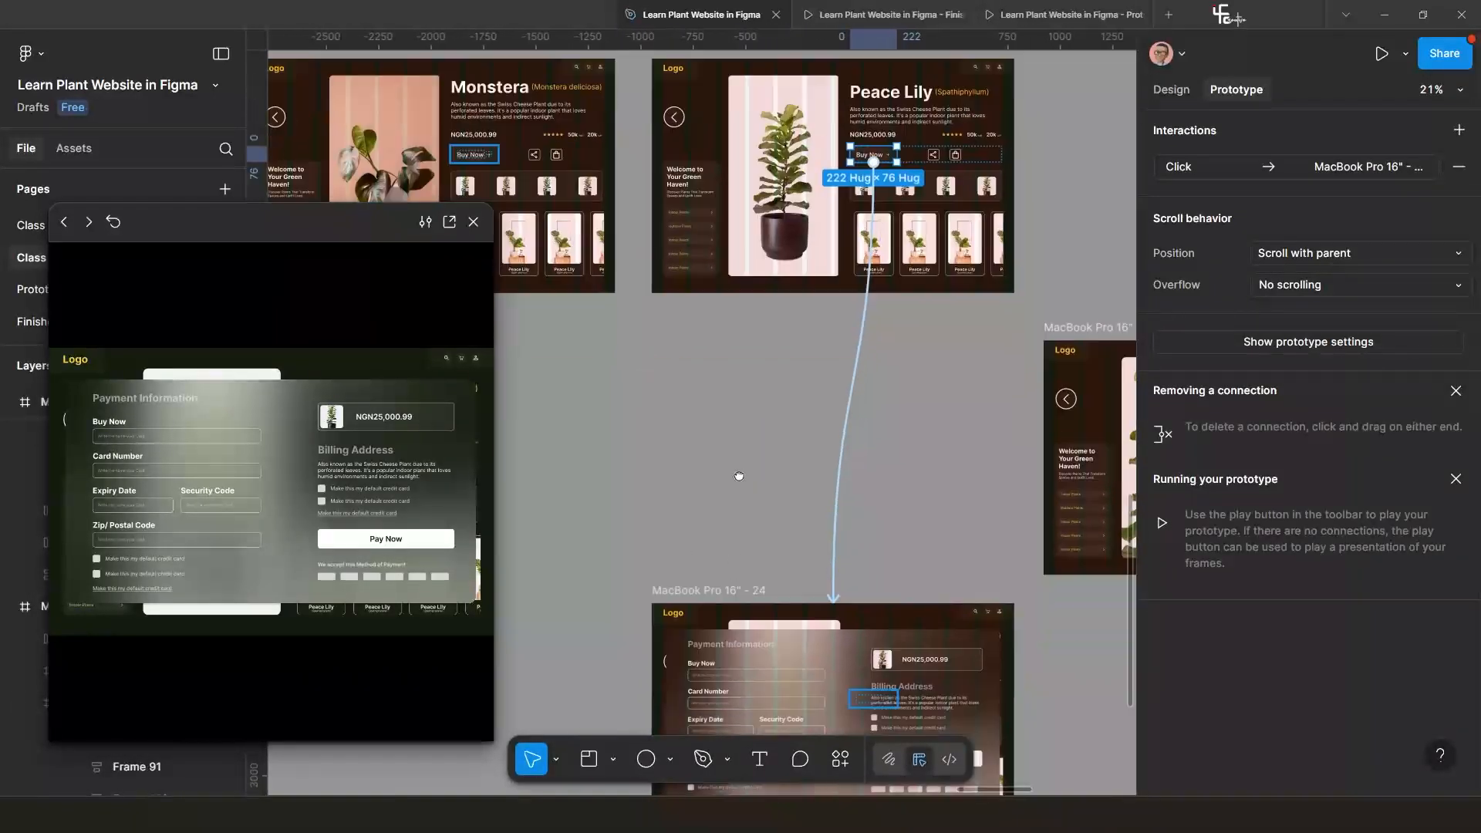
scroll(771, 550, "down", 2)
scroll(818, 479, "up", 4)
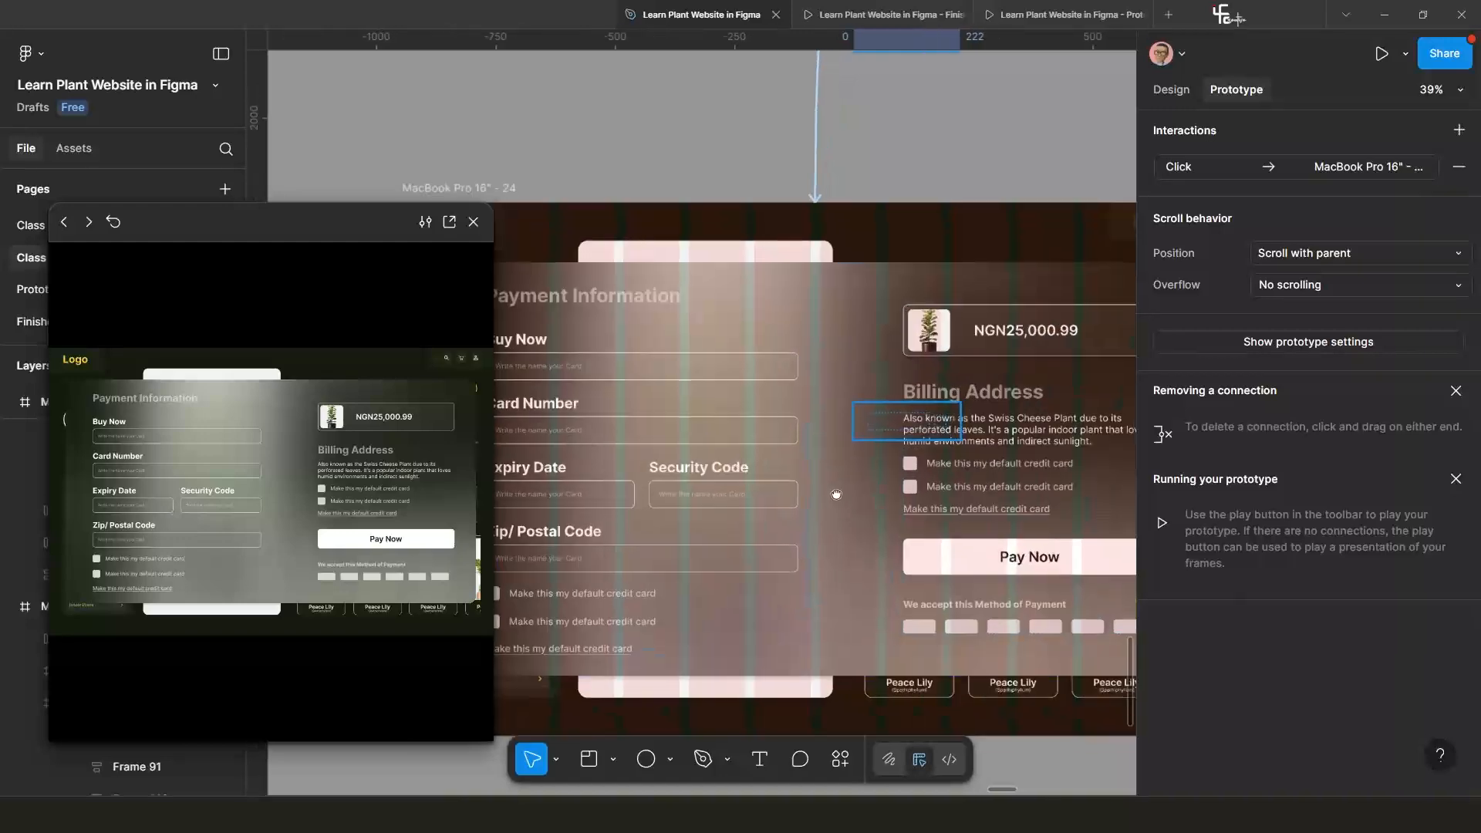
scroll(846, 437, "down", 3)
scroll(847, 438, "down", 2)
scroll(847, 438, "right", 1)
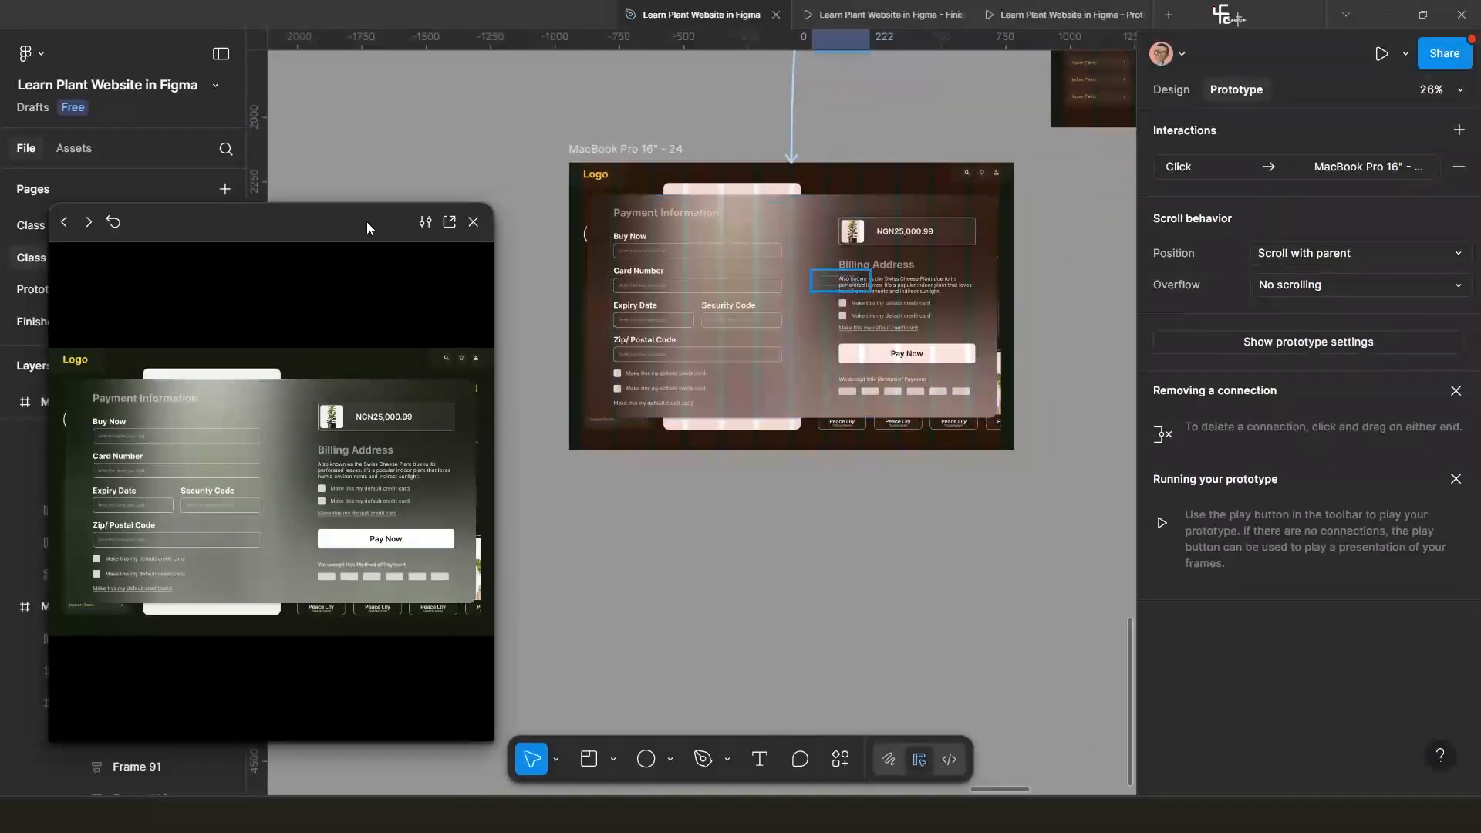
Copy the Pay Now button from the payment form onto the empty canvas beside MacBook Pro 16" - 24 and make it a component.
left_click_drag(405, 238, 321, 283)
scroll(911, 358, "up", 3)
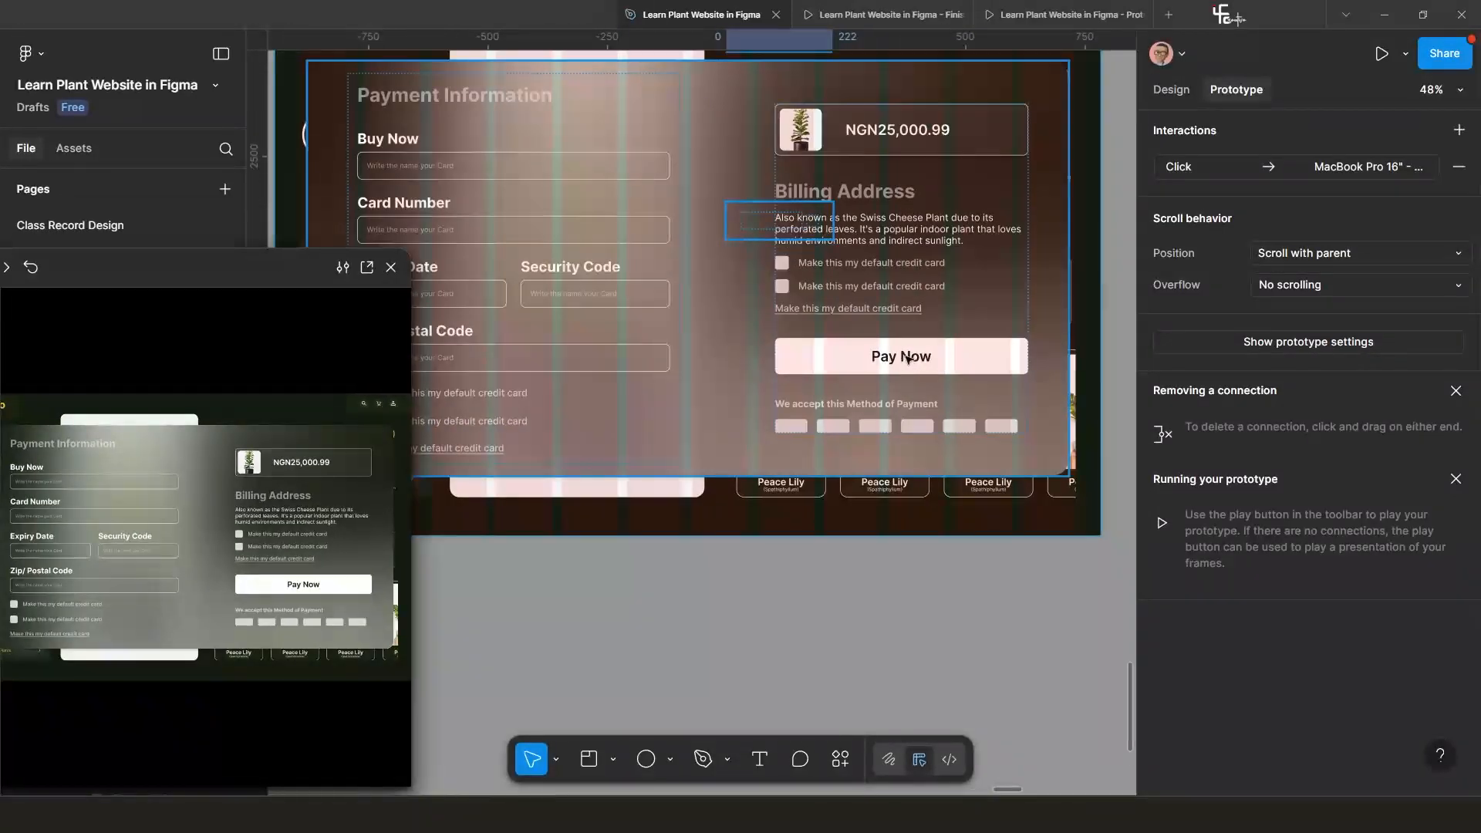
scroll(909, 360, "down", 3)
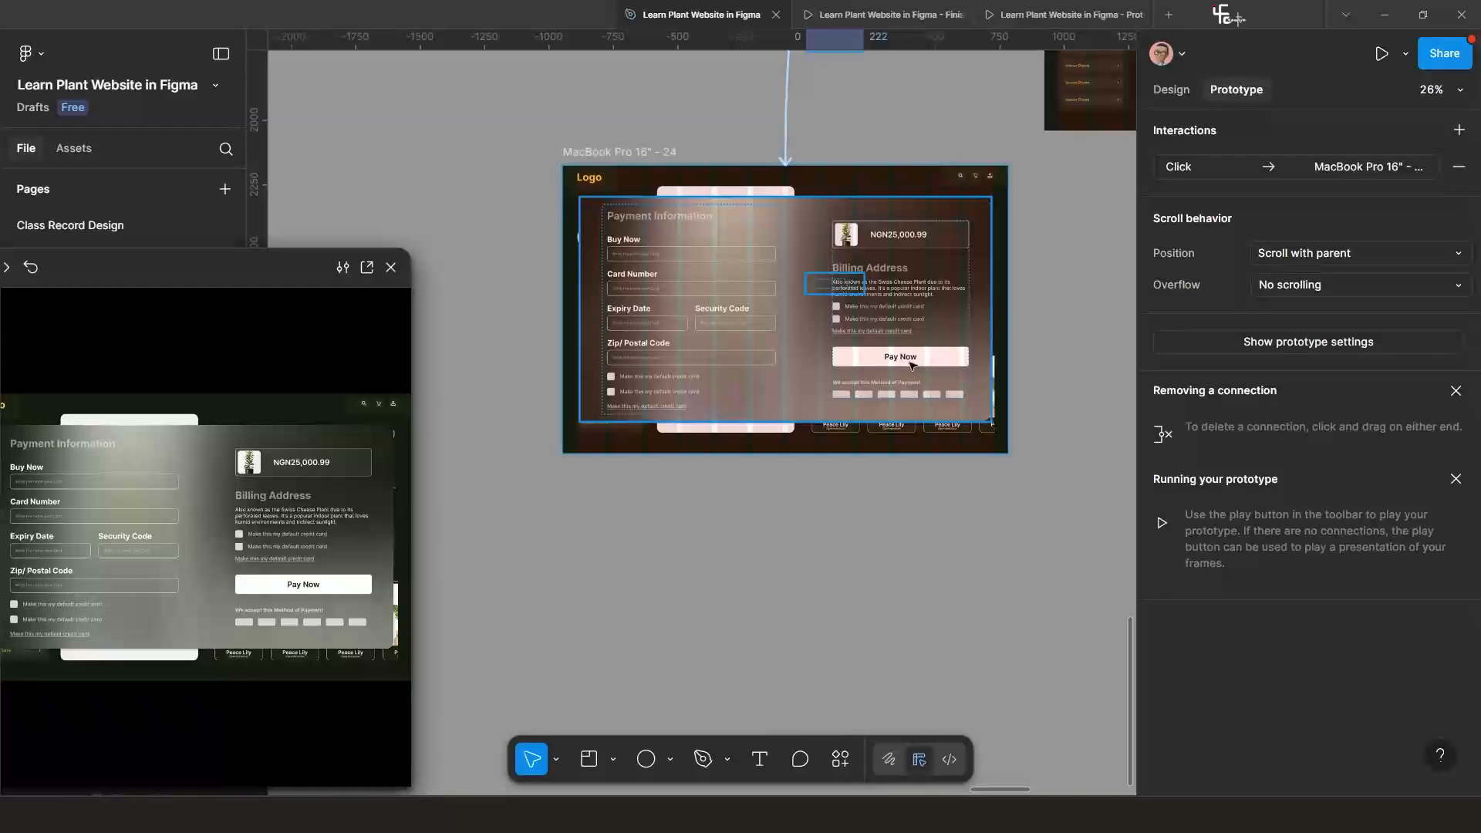
scroll(913, 365, "up", 2)
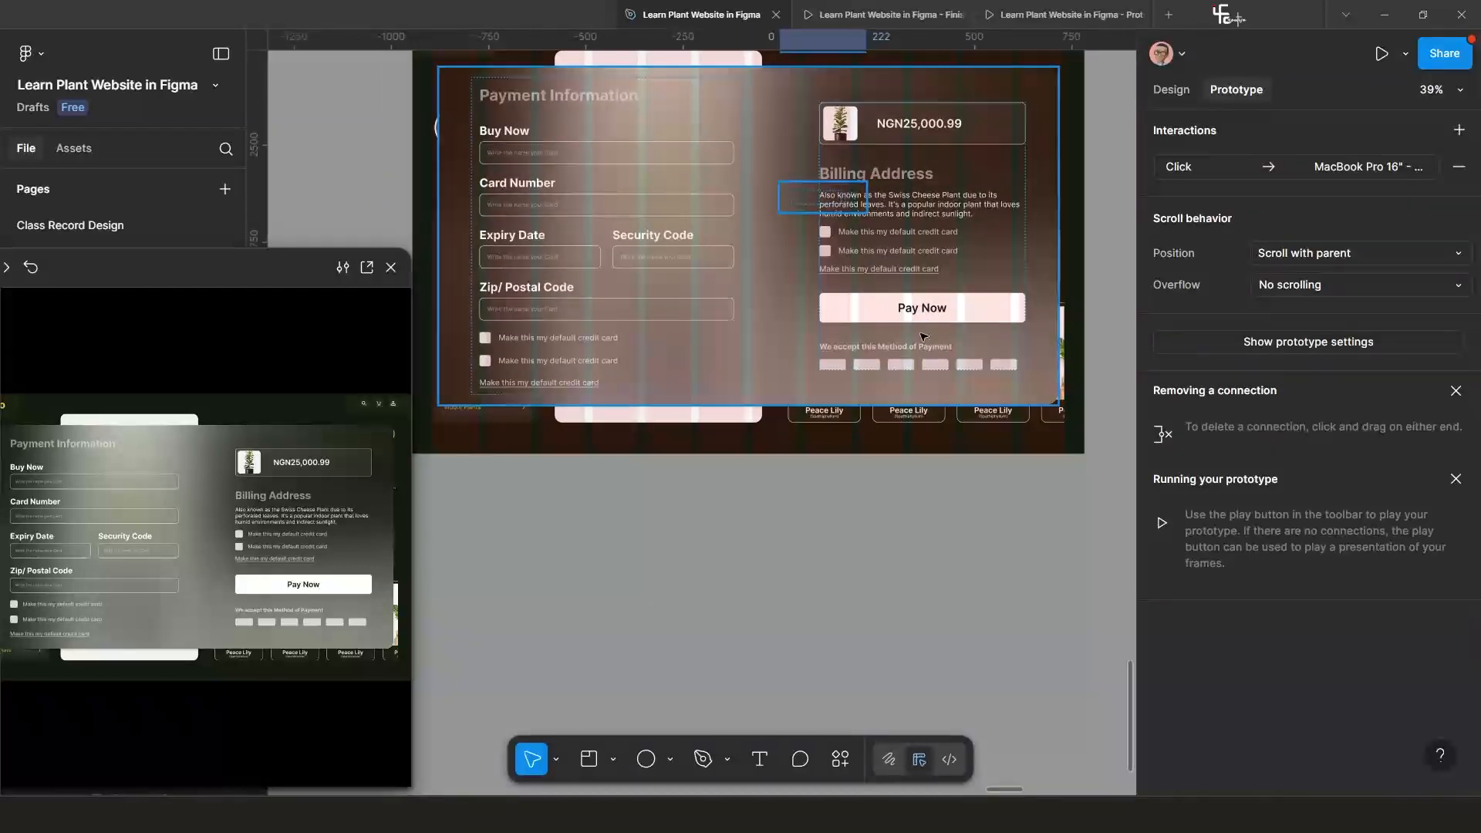
scroll(924, 338, "down", 3)
left_click(923, 330)
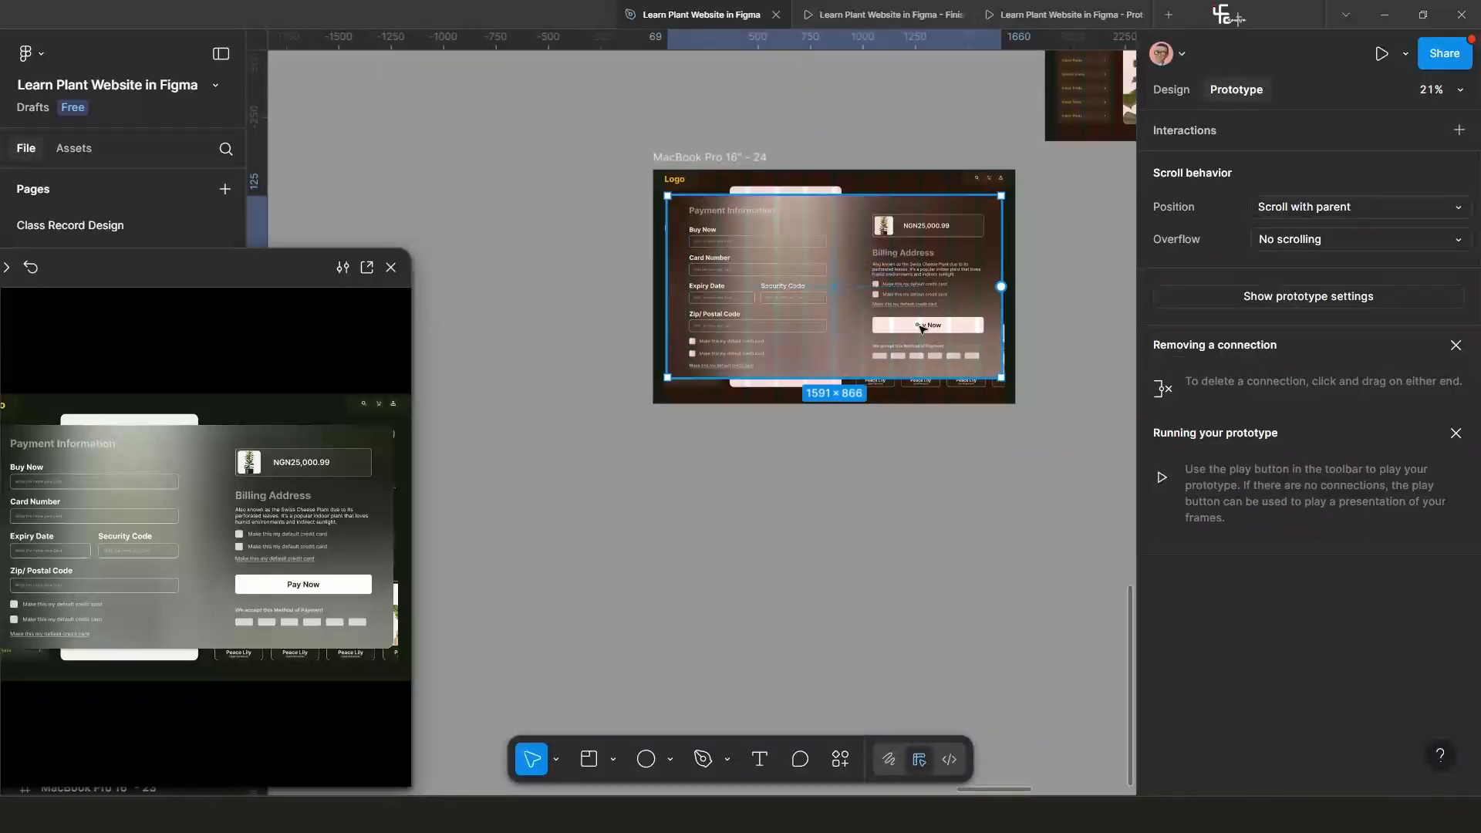
left_click(922, 330)
left_click(1162, 93)
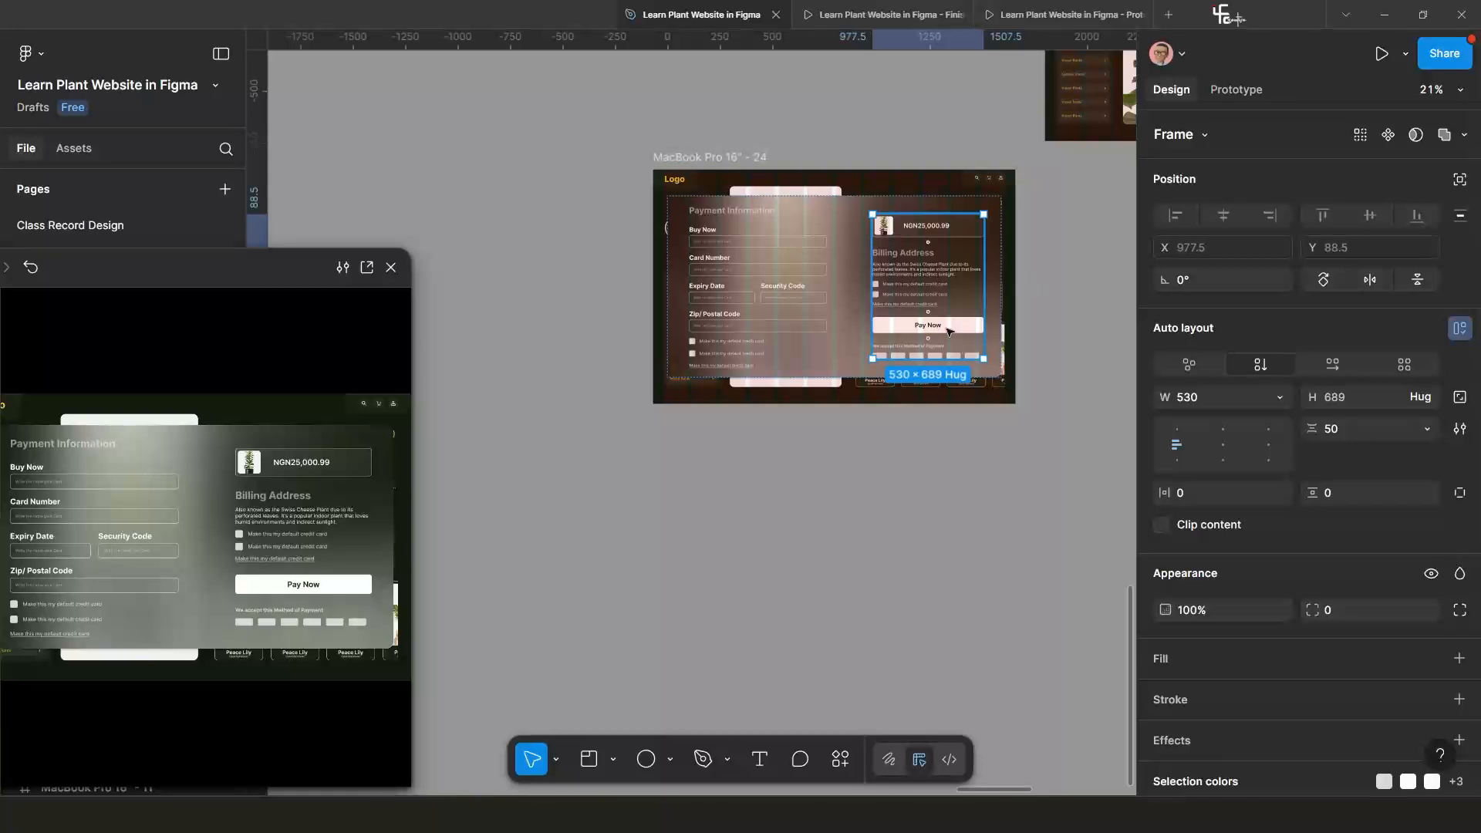
left_click(951, 330)
left_click_drag(964, 331, 560, 210)
scroll(542, 214, "up", 3)
scroll(541, 215, "up", 2)
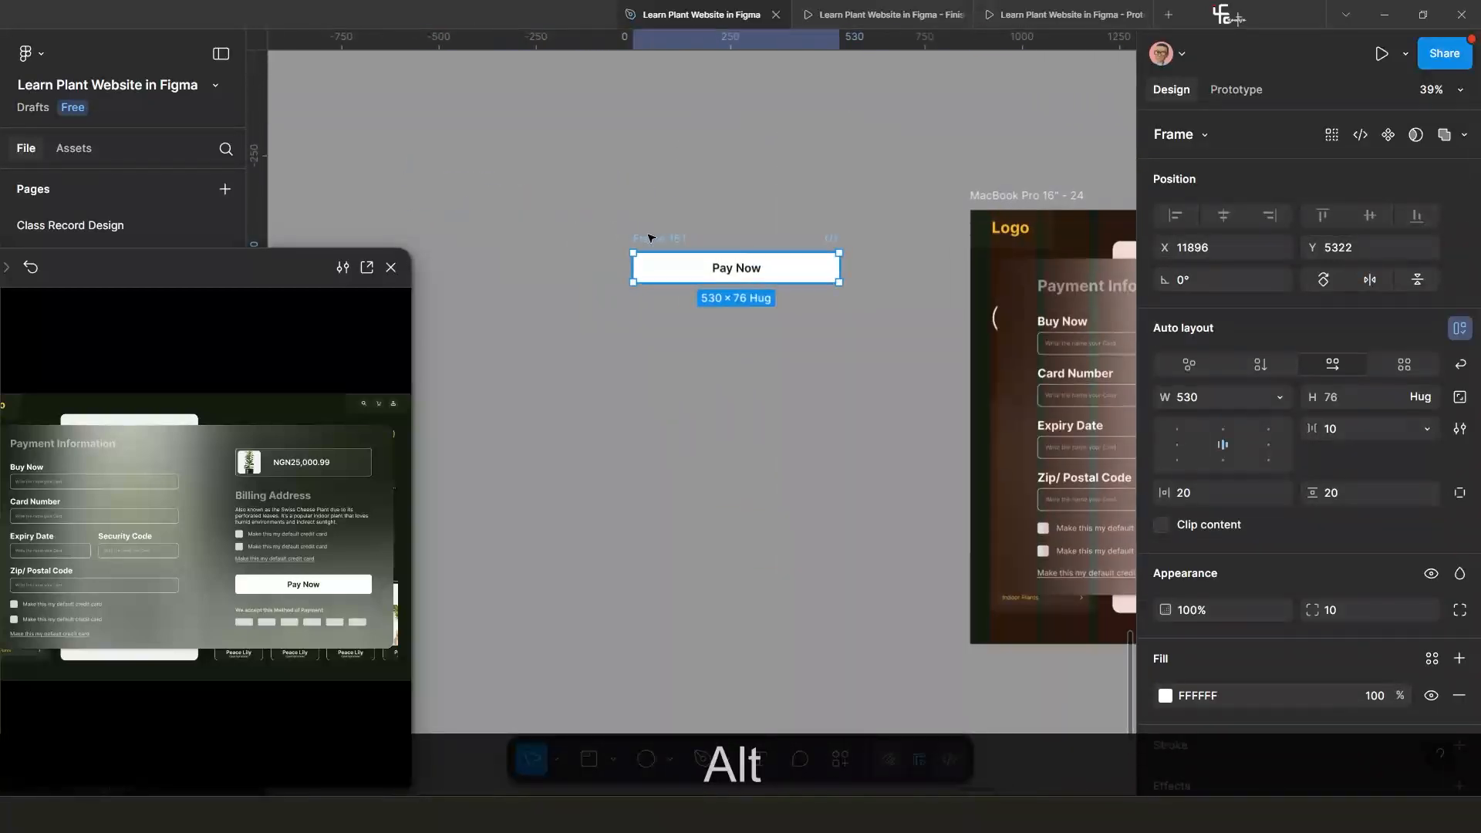
left_click(1395, 139)
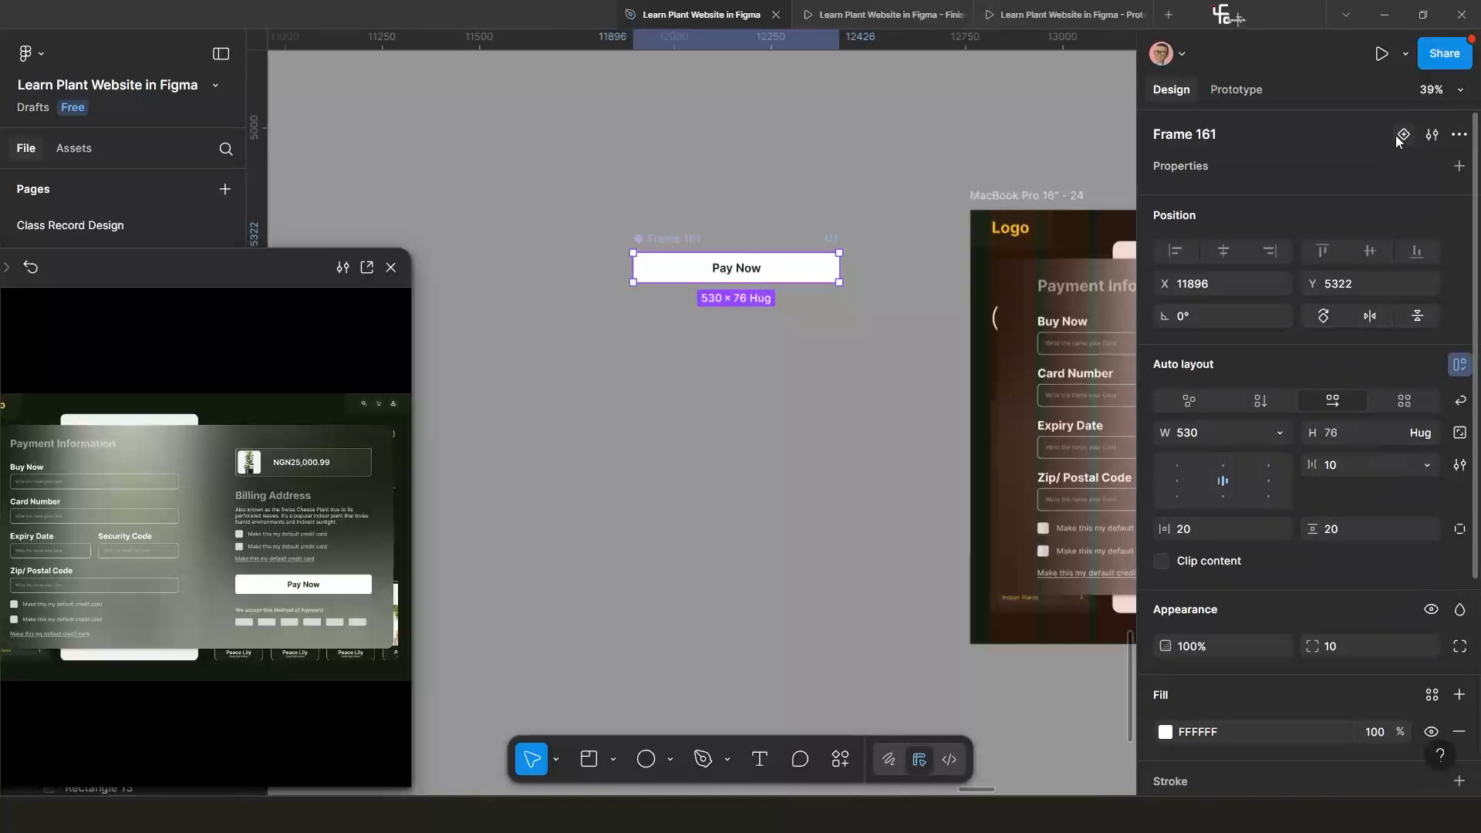
Add a second variant to the Pay Now component and swap its white fill for an outline with a stroke weight of 2.
scroll(746, 328, "up", 4)
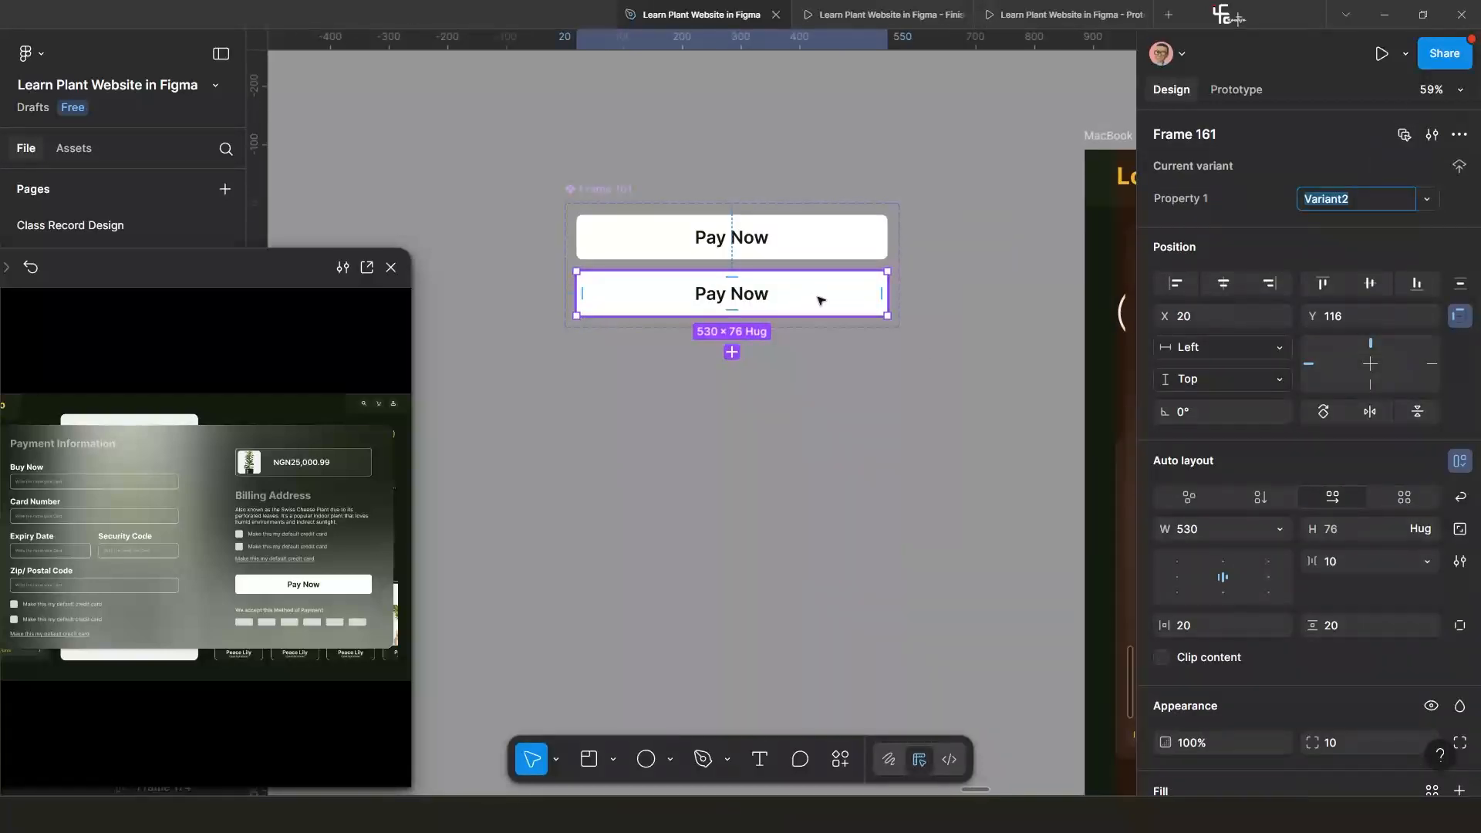
key("shift")
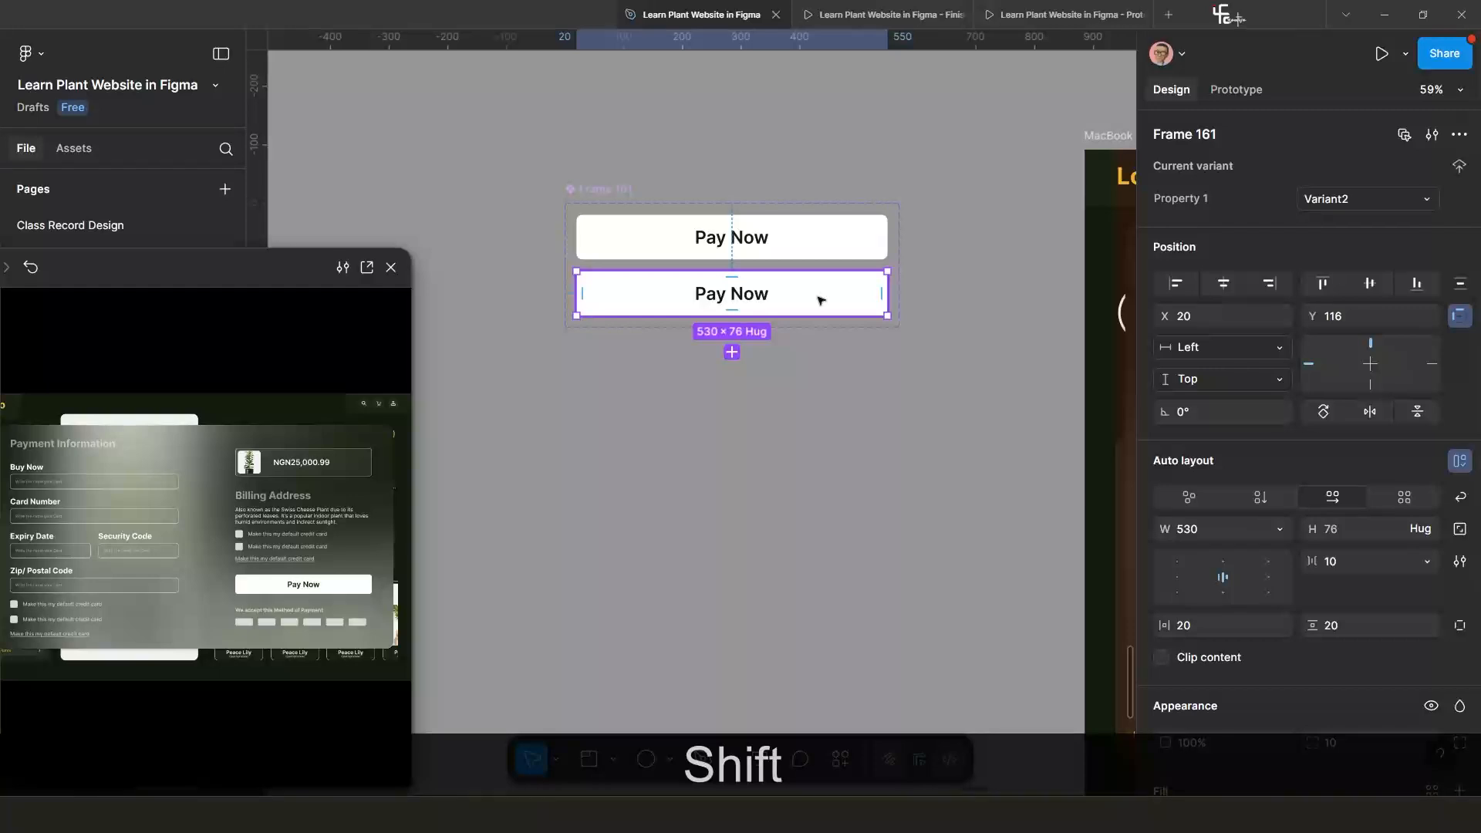
key("shift+x")
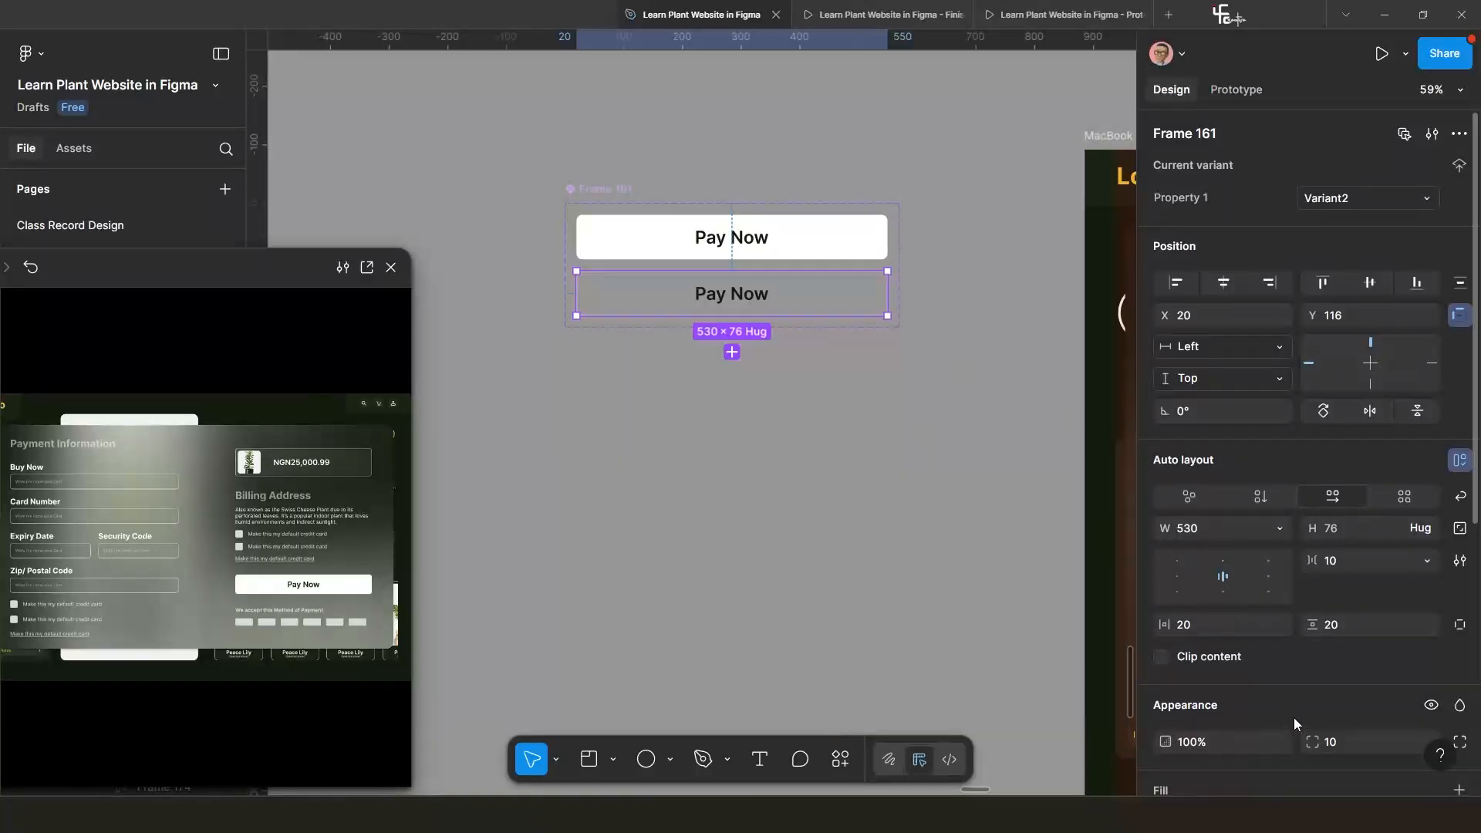
scroll(1273, 702, "down", 3)
scroll(1266, 694, "down", 1)
left_click(1316, 600)
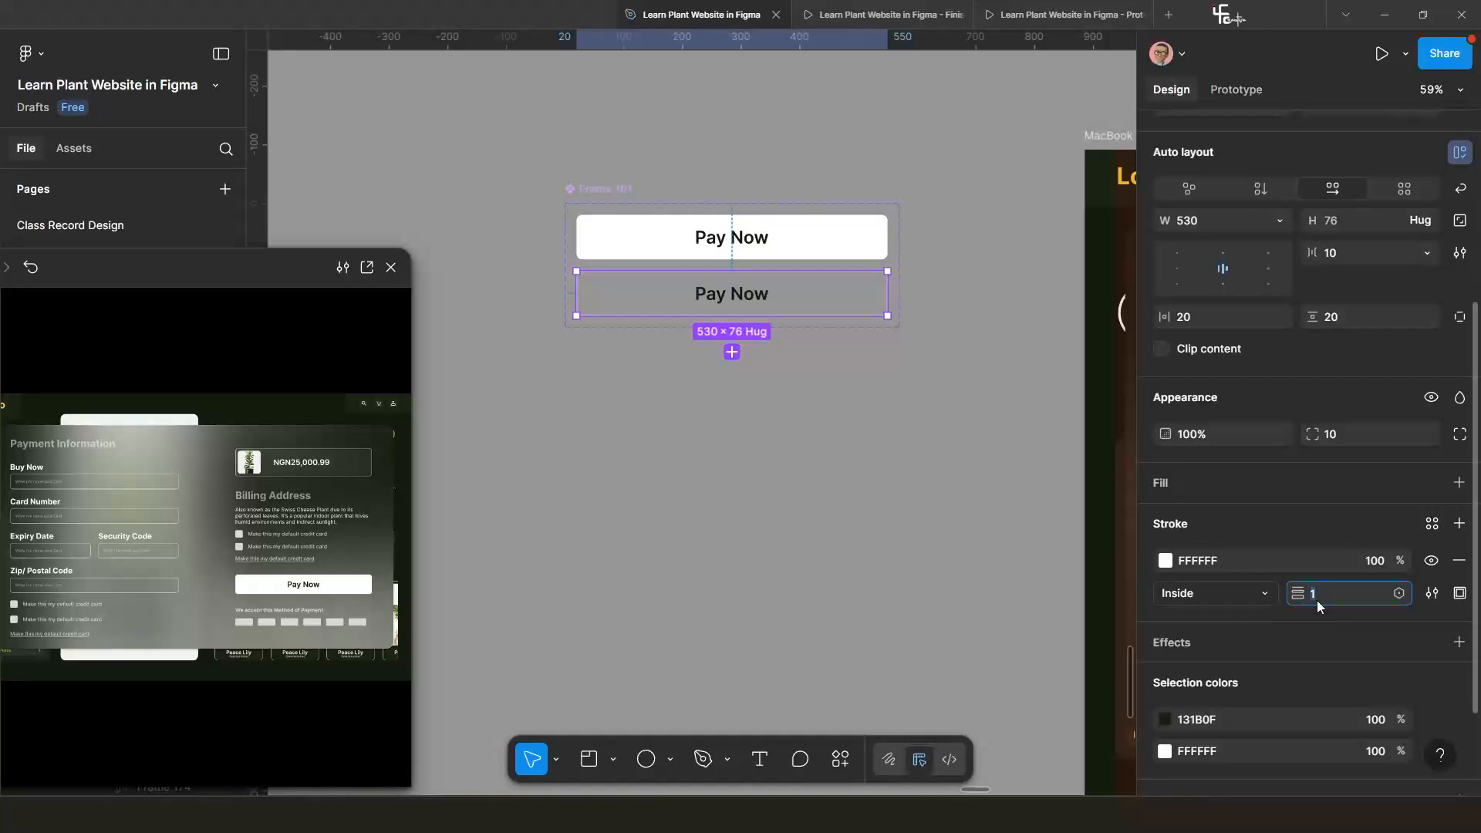
type("2")
key("Return")
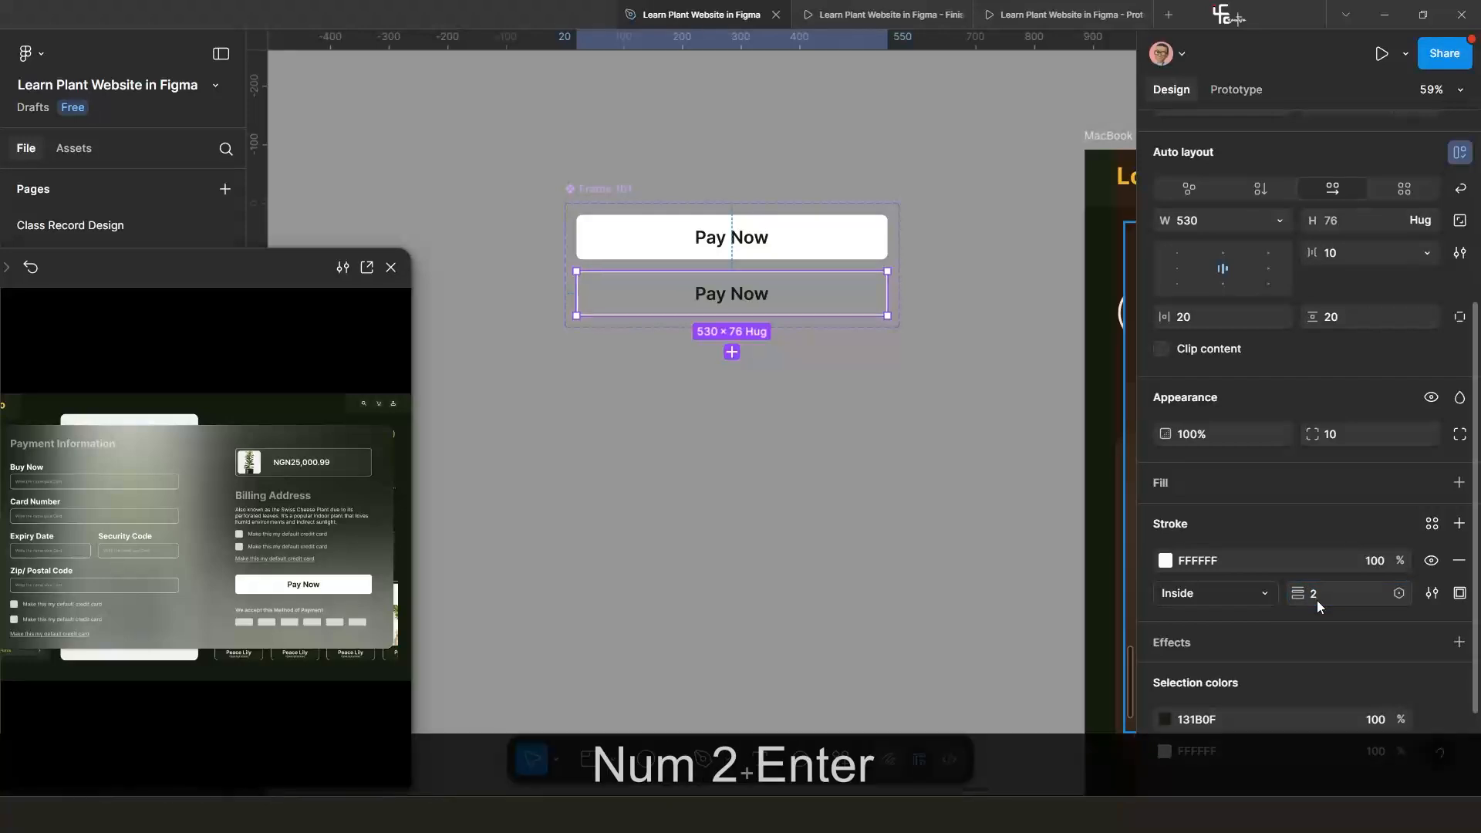
Recolor the Pay Now label of the outlined variant to white, FFFFFF.
scroll(1281, 674, "down", 2)
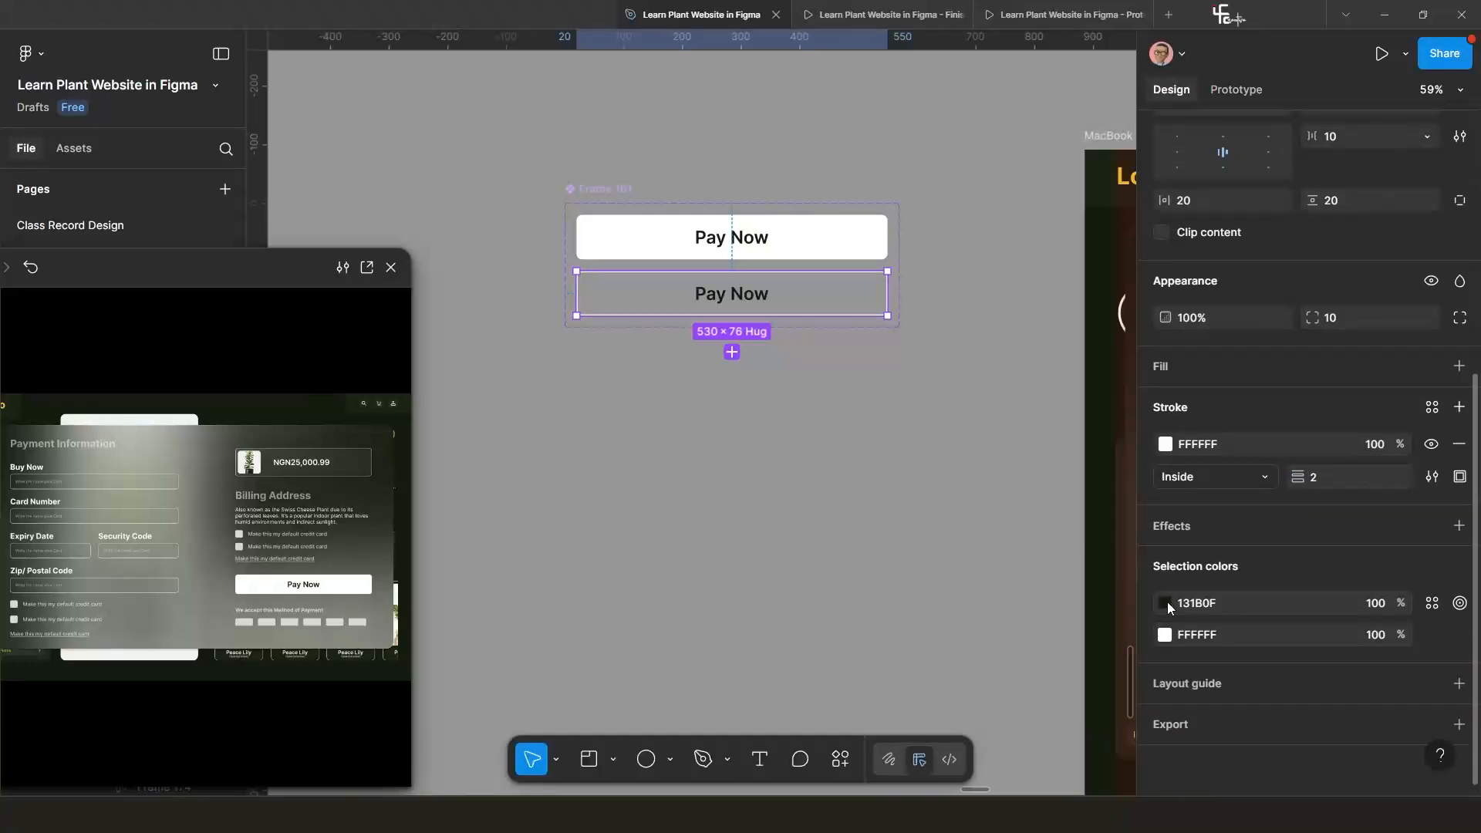
left_click(1165, 603)
left_click_drag(933, 358, 821, 295)
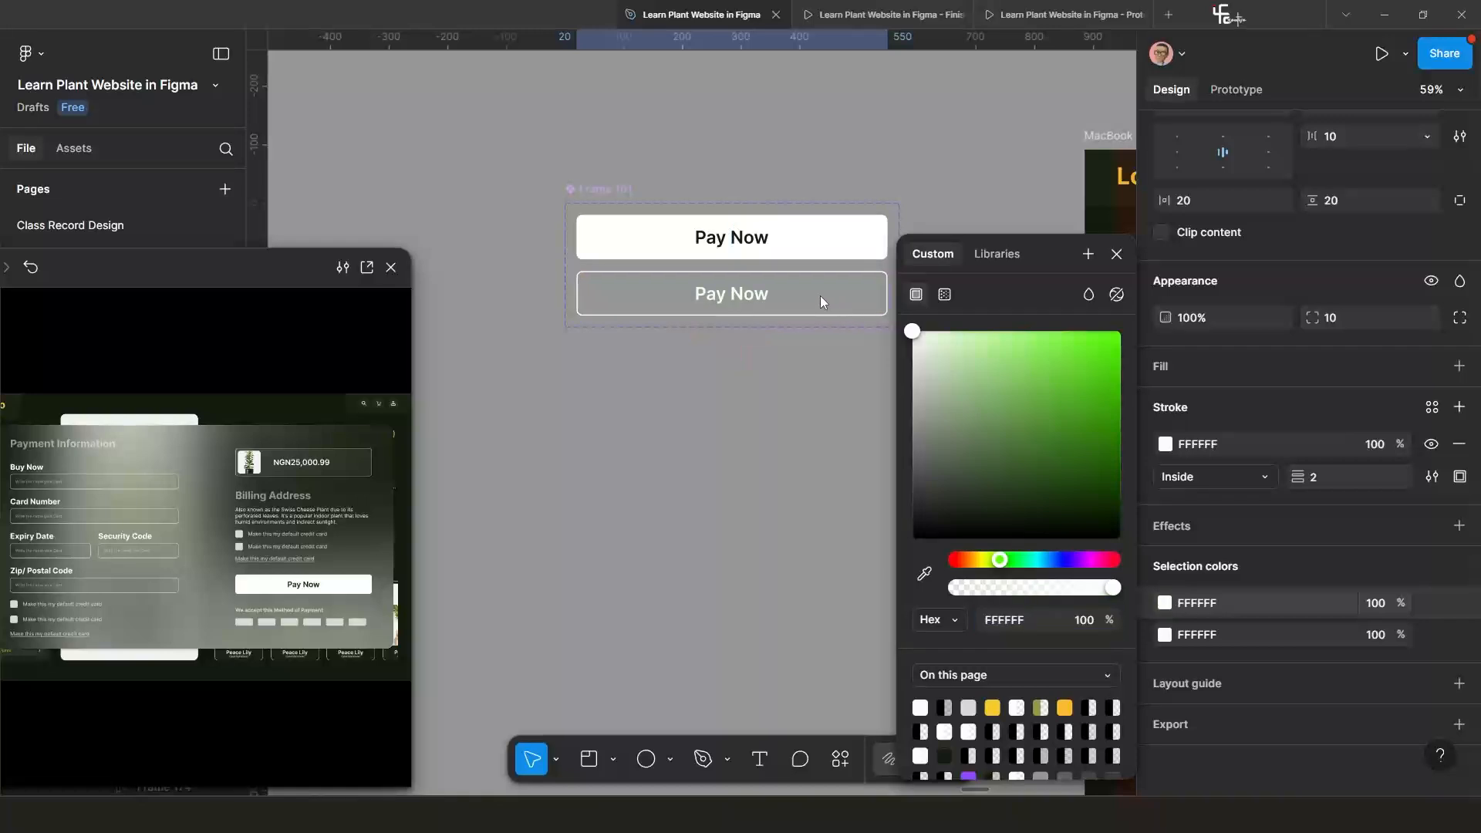
left_click(748, 418)
scroll(745, 420, "down", 5)
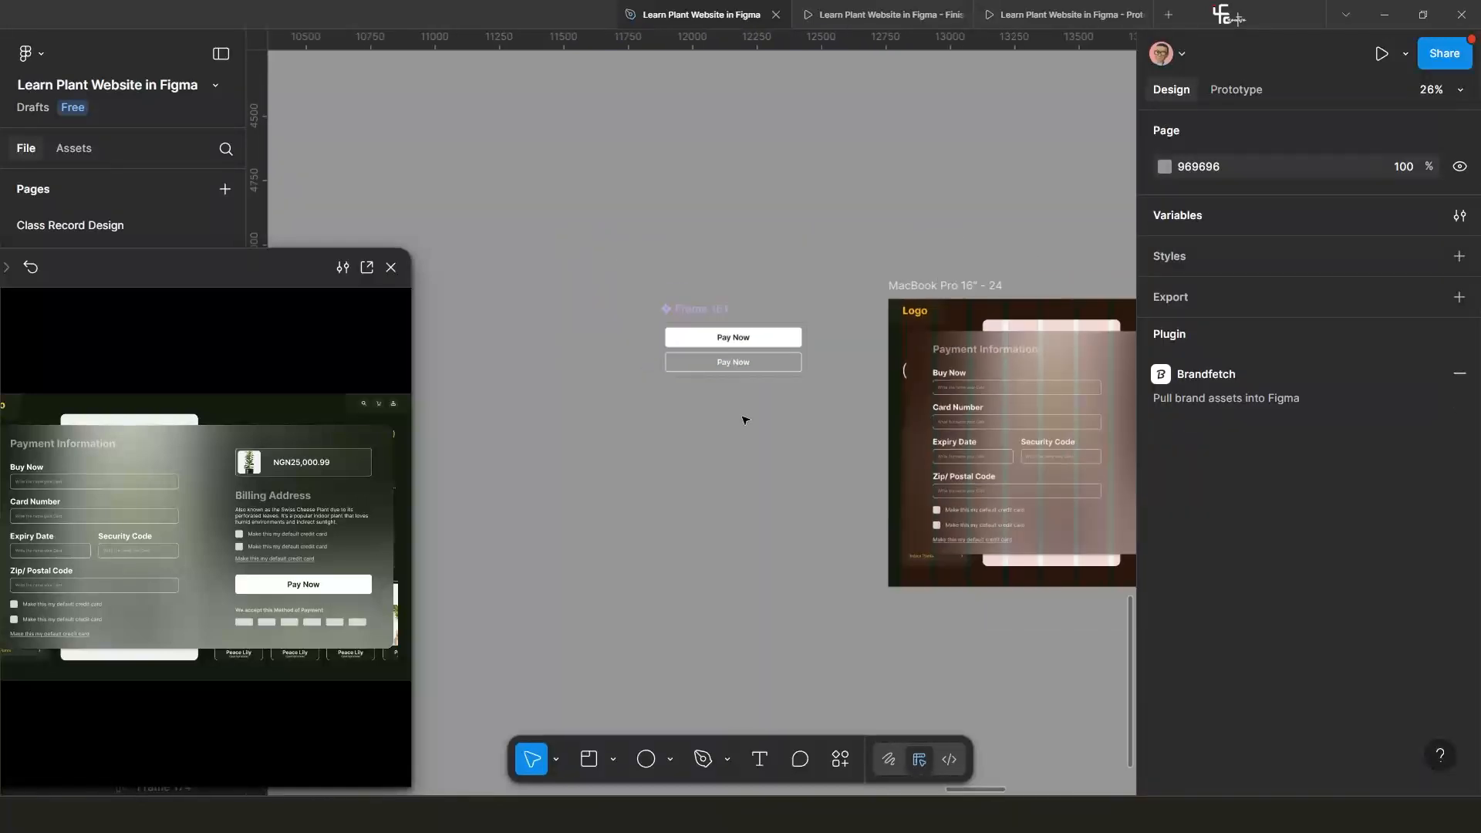
Link the white Pay Now variant to Variant2 with an On click, Change to interaction using the Instant animation.
scroll(718, 370, "up", 3)
scroll(671, 315, "up", 2)
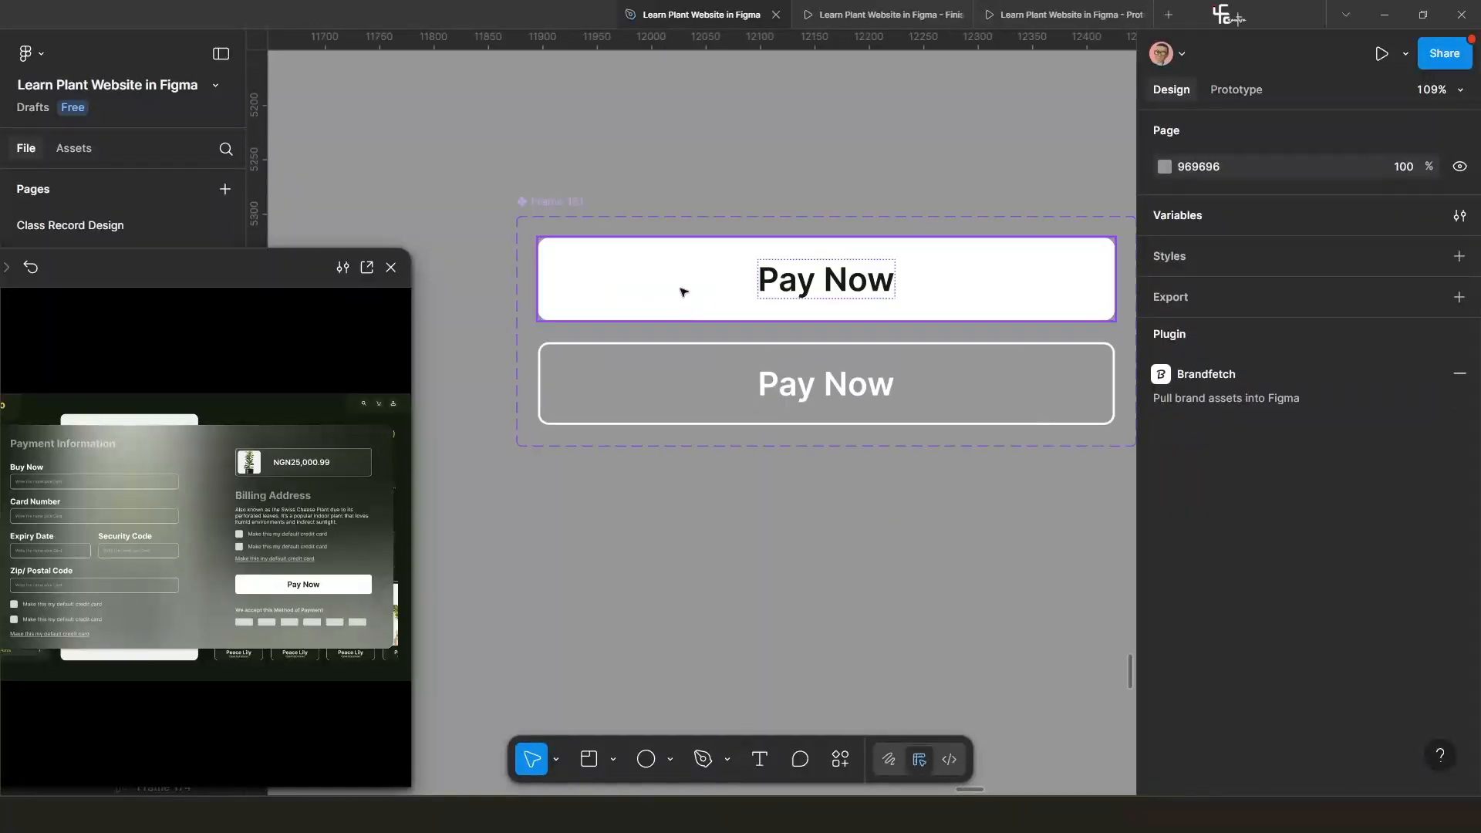
left_click(683, 291)
left_click(1236, 89)
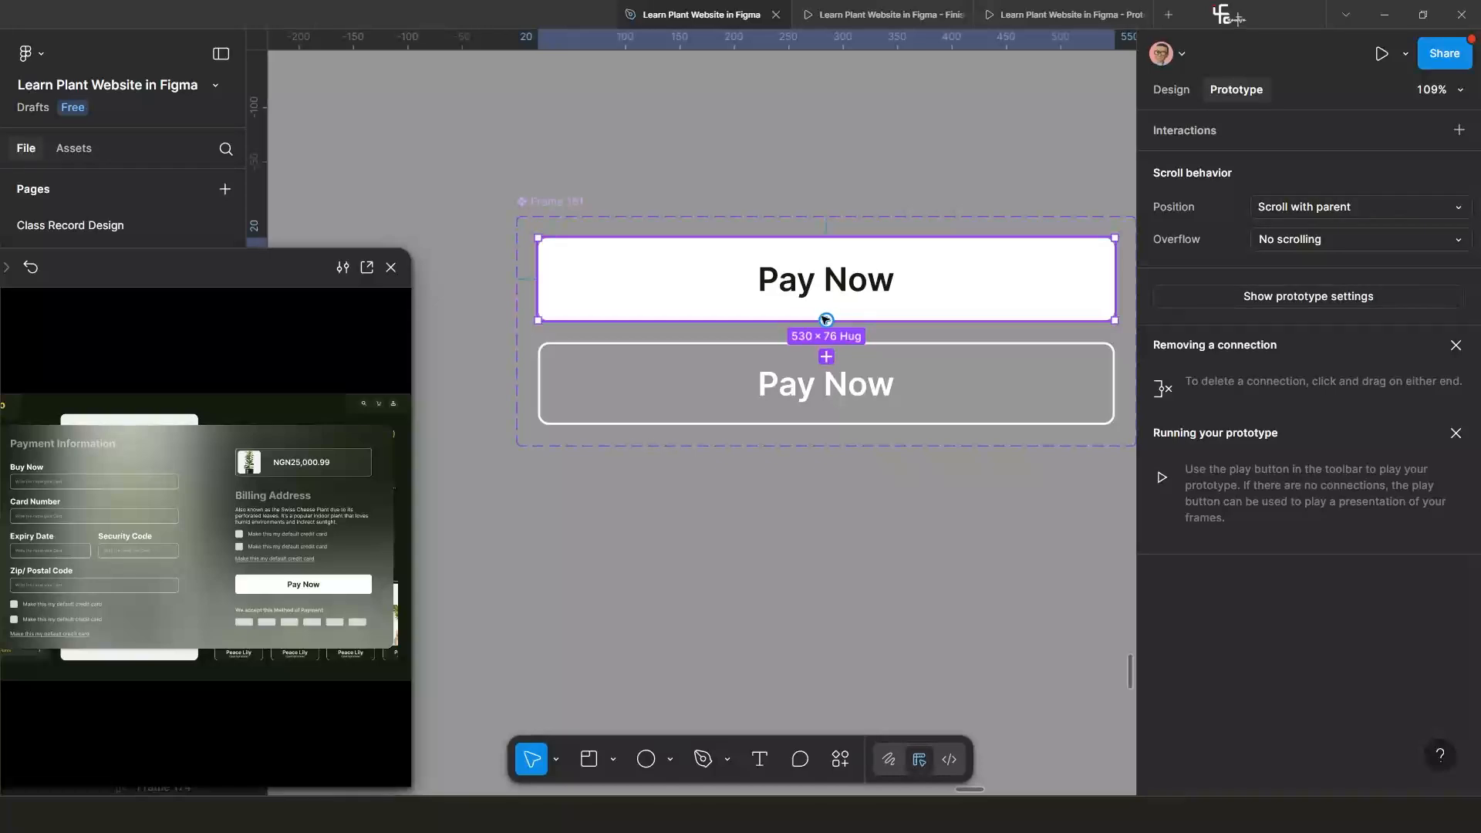
left_click_drag(826, 320, 826, 378)
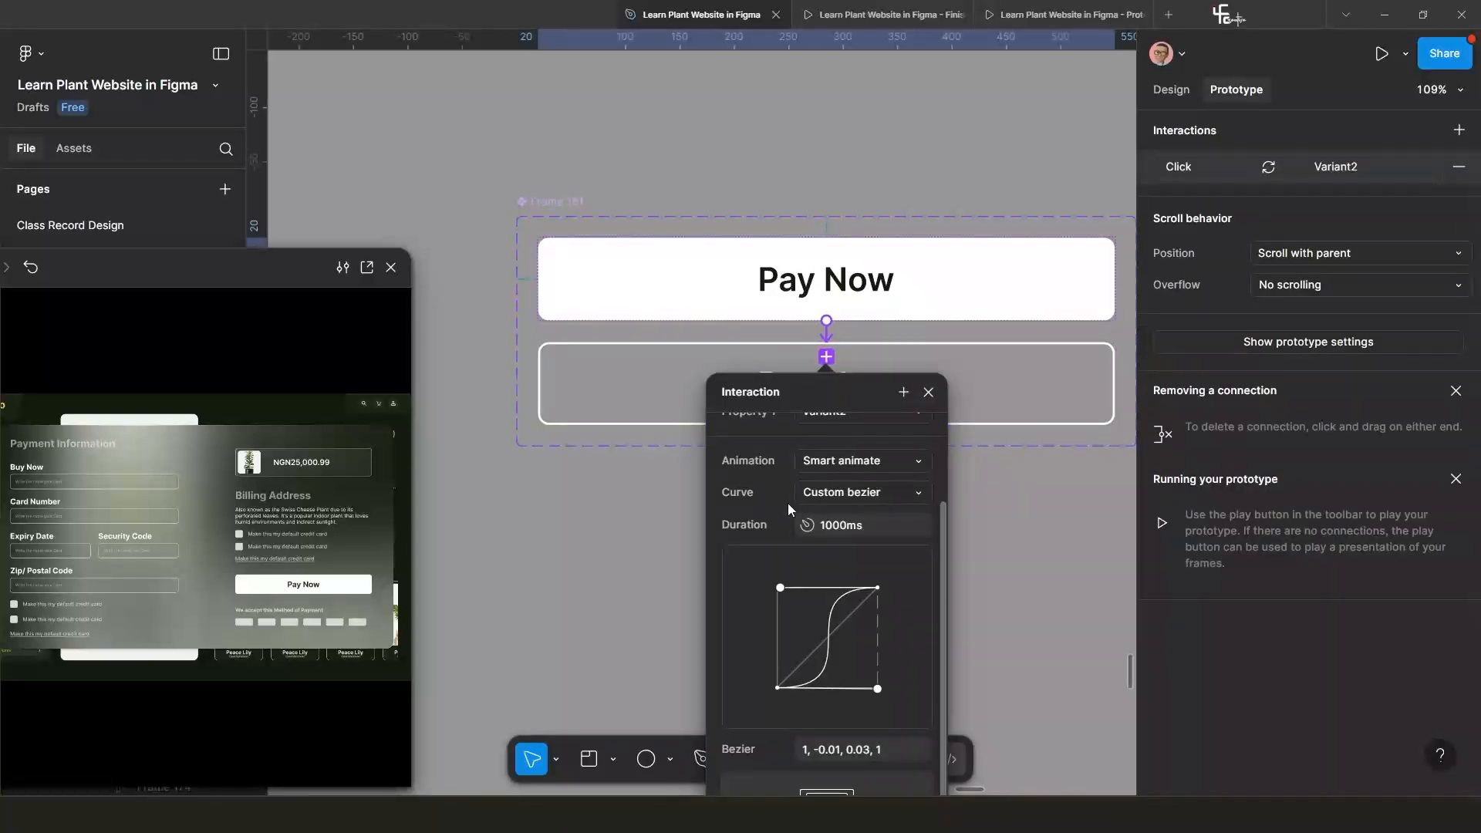
scroll(743, 485, "up", 2)
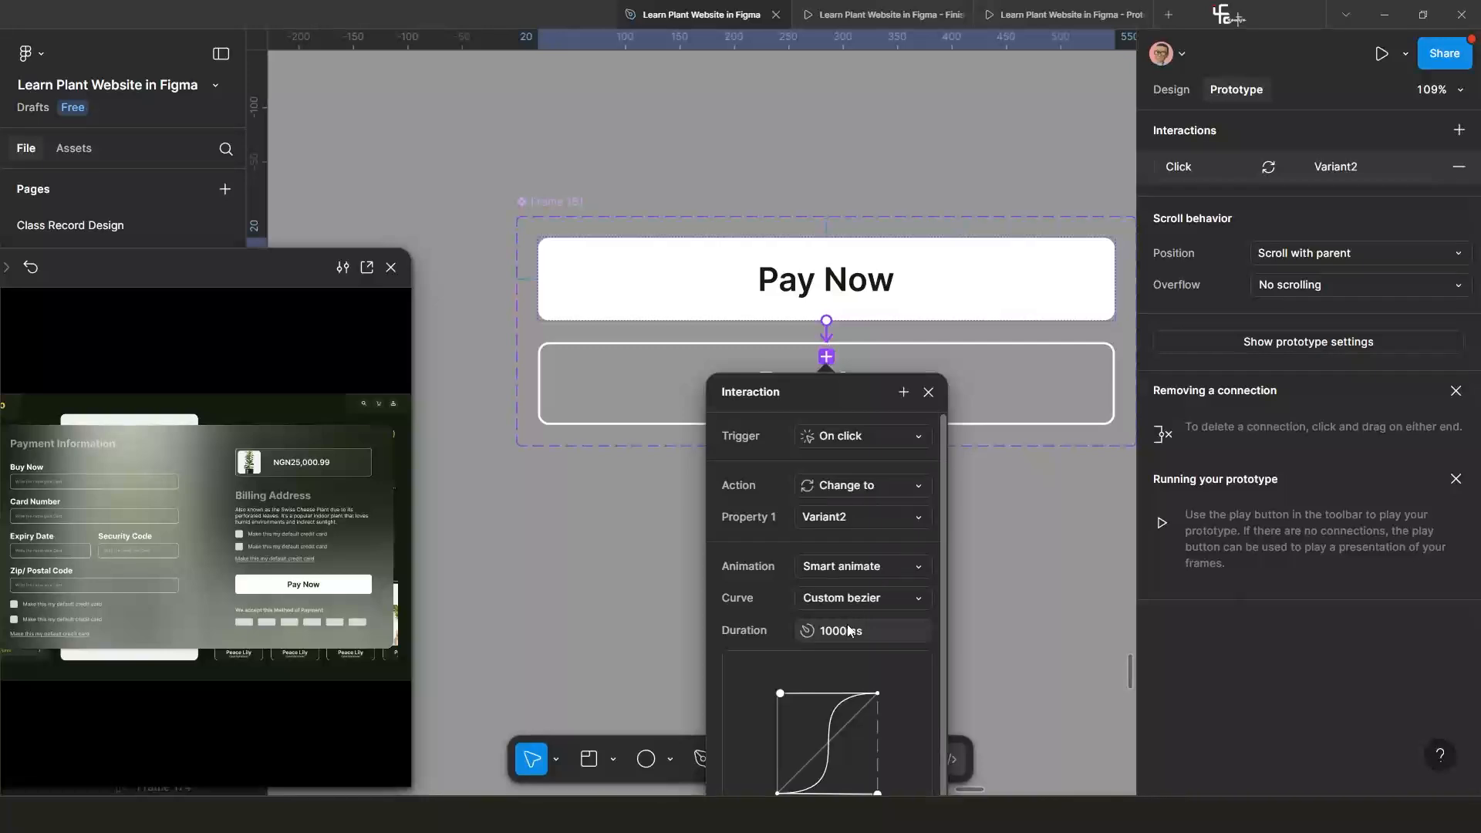
left_click(882, 566)
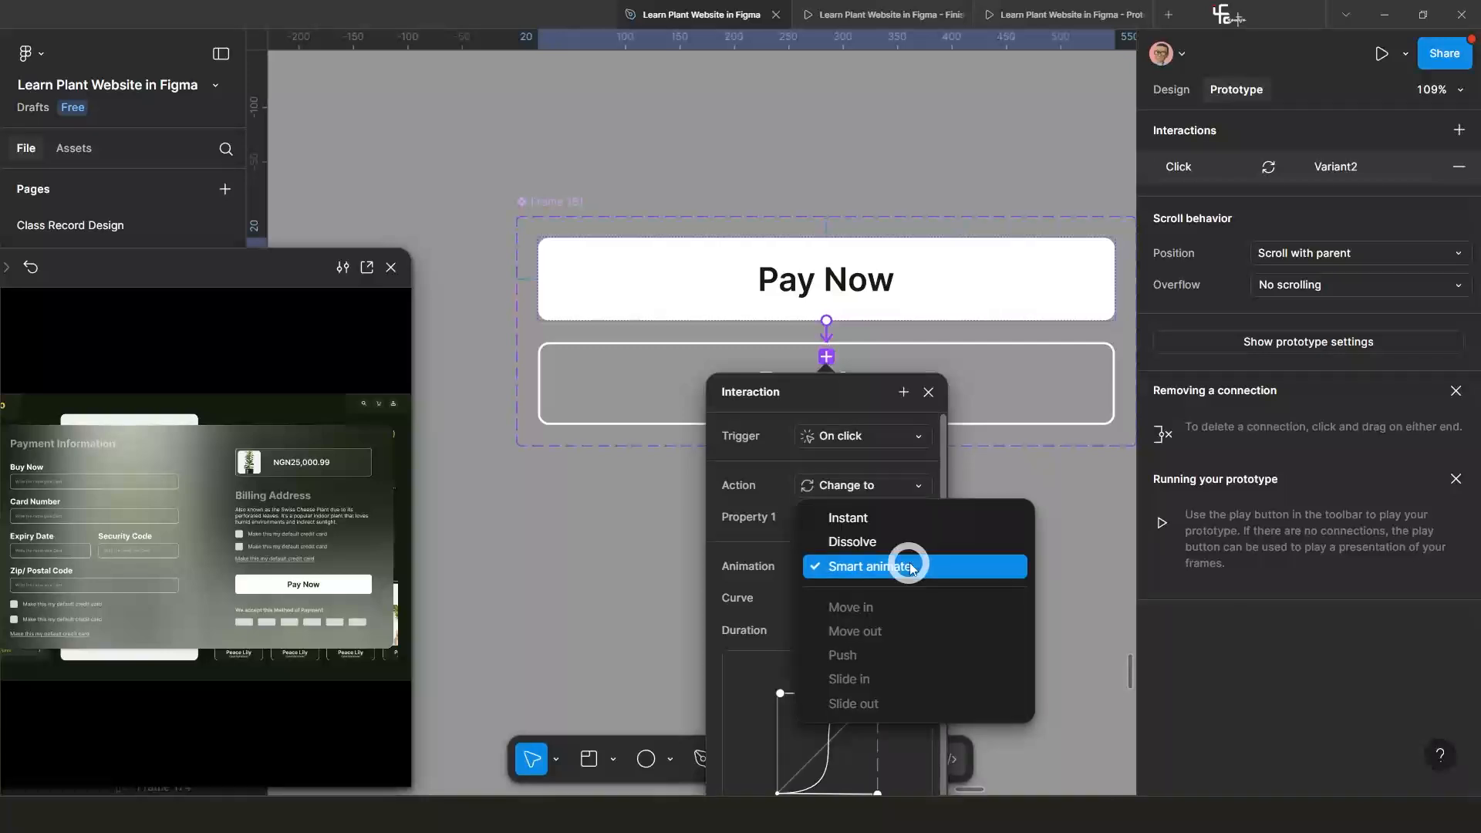
left_click(891, 512)
left_click(928, 389)
Copy the white Pay Now variant and replace the Pay Now button in the MacBook Pro 16" - 24 payment form with it.
scroll(872, 432, "down", 10)
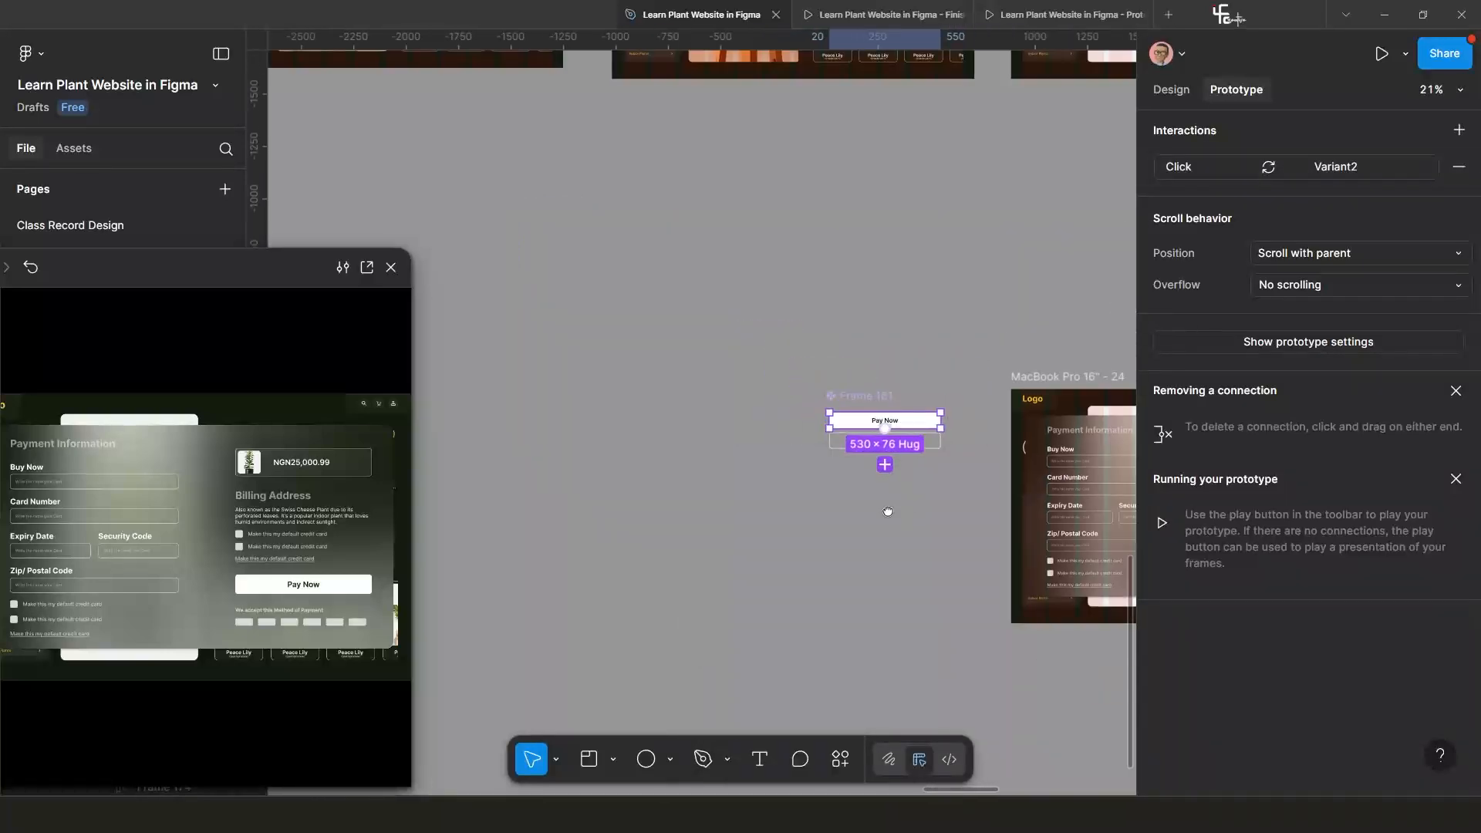
left_click(701, 482)
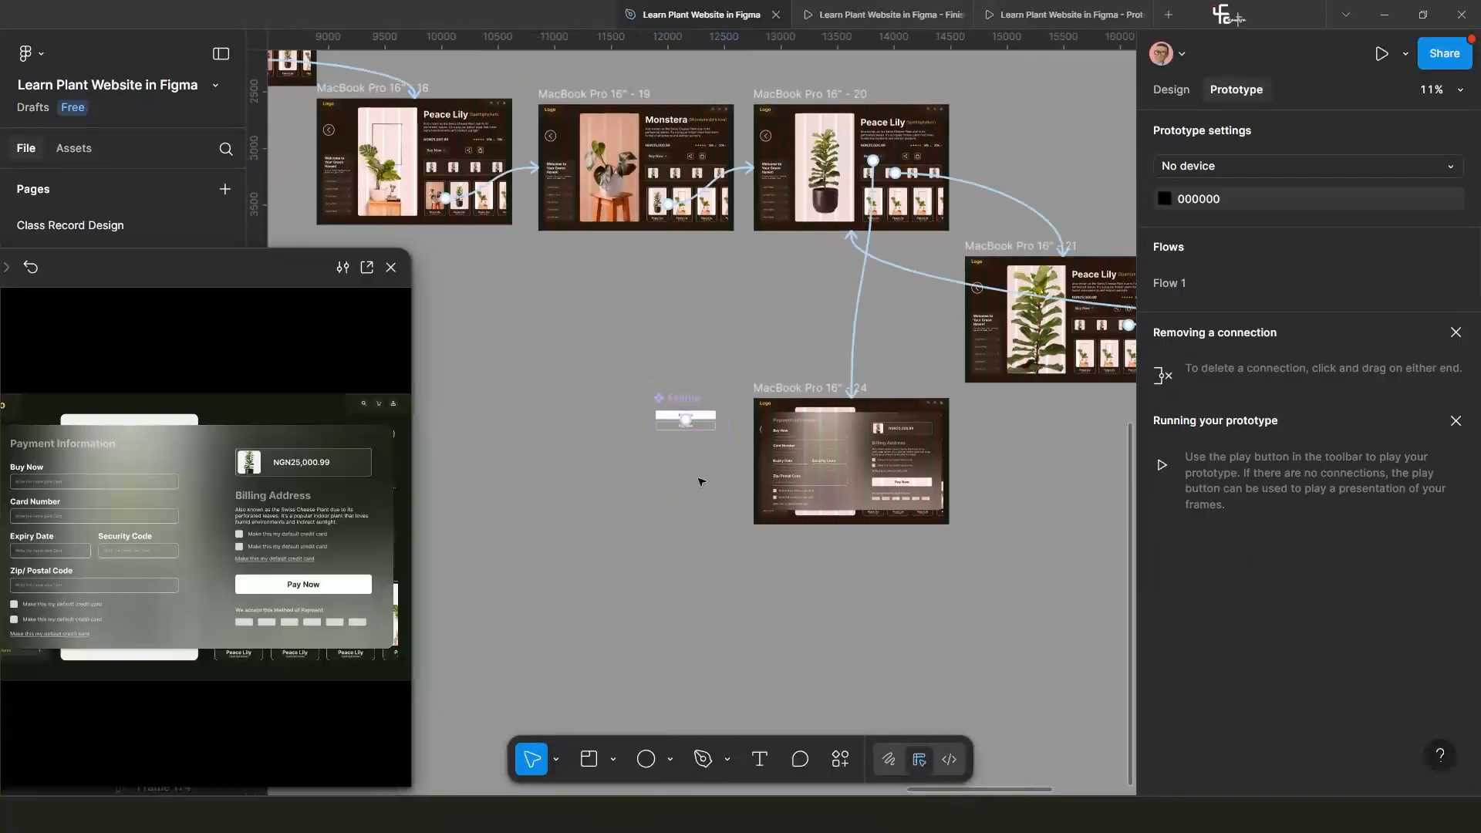
scroll(702, 417, "up", 5)
left_click(705, 419)
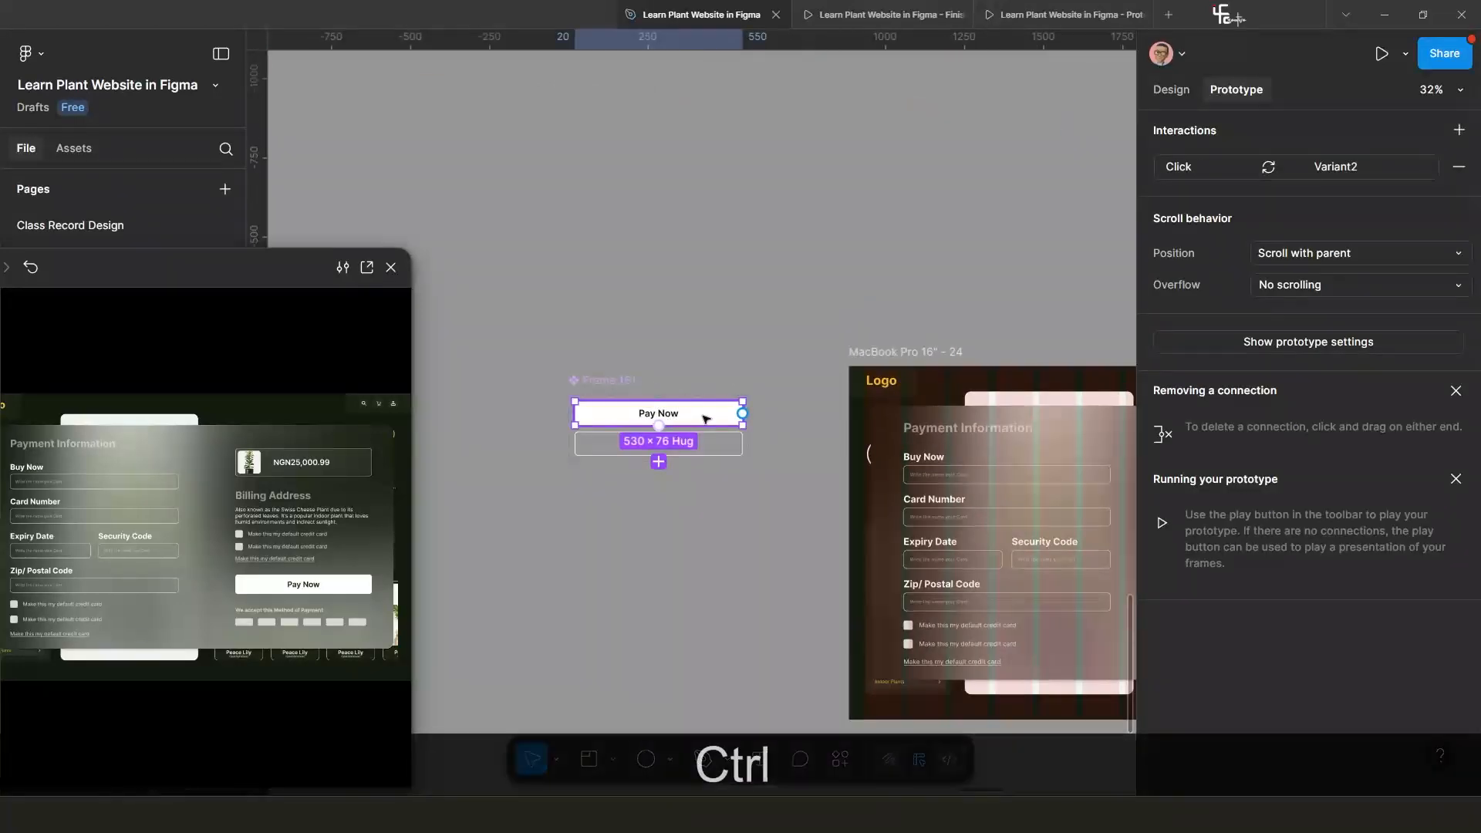
key("ctrl+c")
scroll(726, 440, "down", 5)
scroll(737, 441, "up", 4)
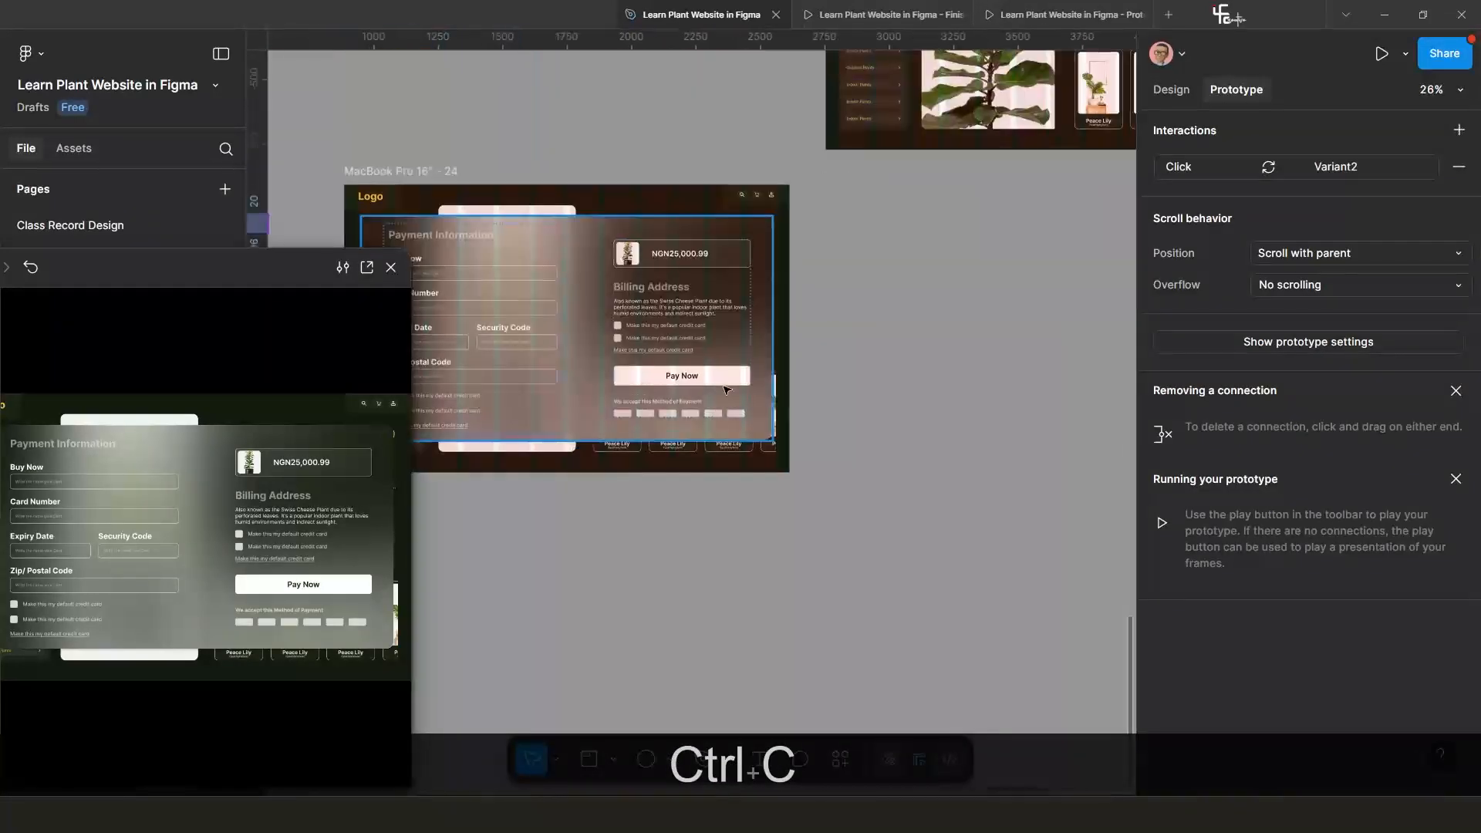
left_click(725, 380)
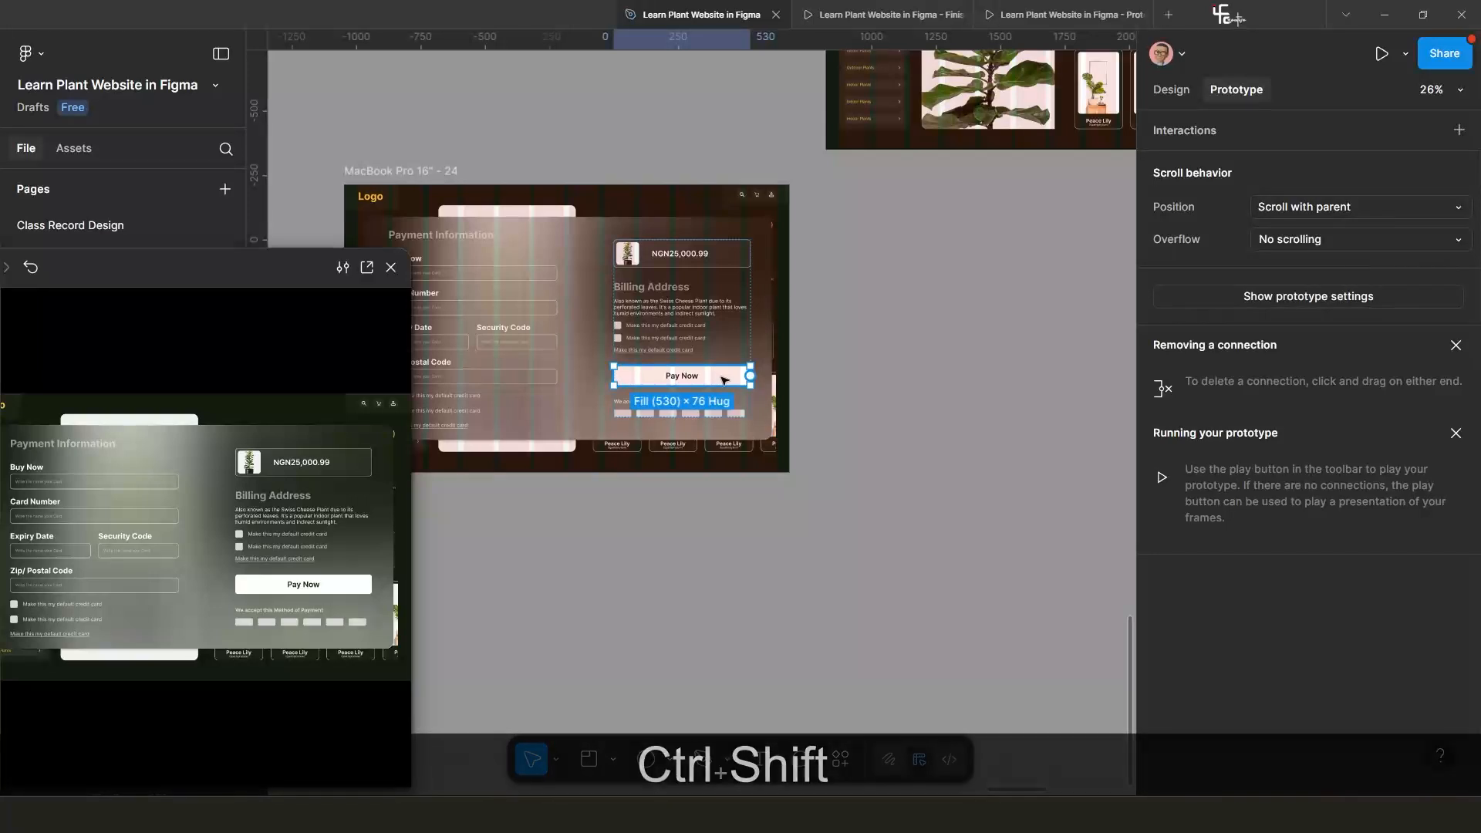
key("ctrl+shift+r")
scroll(734, 409, "down", 3)
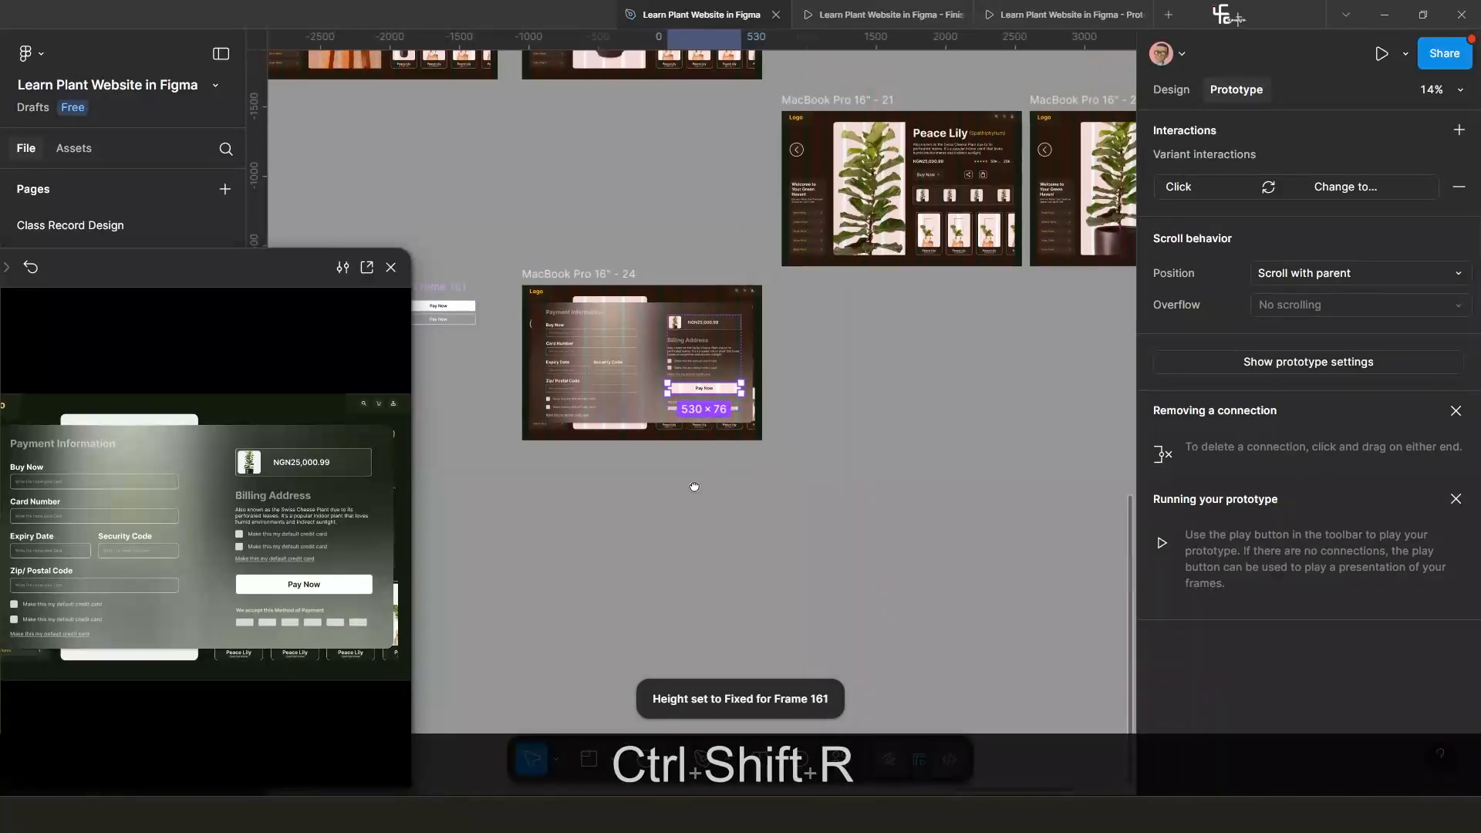
Turn off clip content for the MacBook Pro 16" - 20 frame and move the frame aside to expose its off-frame payment form.
left_click_drag(693, 488, 922, 463)
left_click(656, 269)
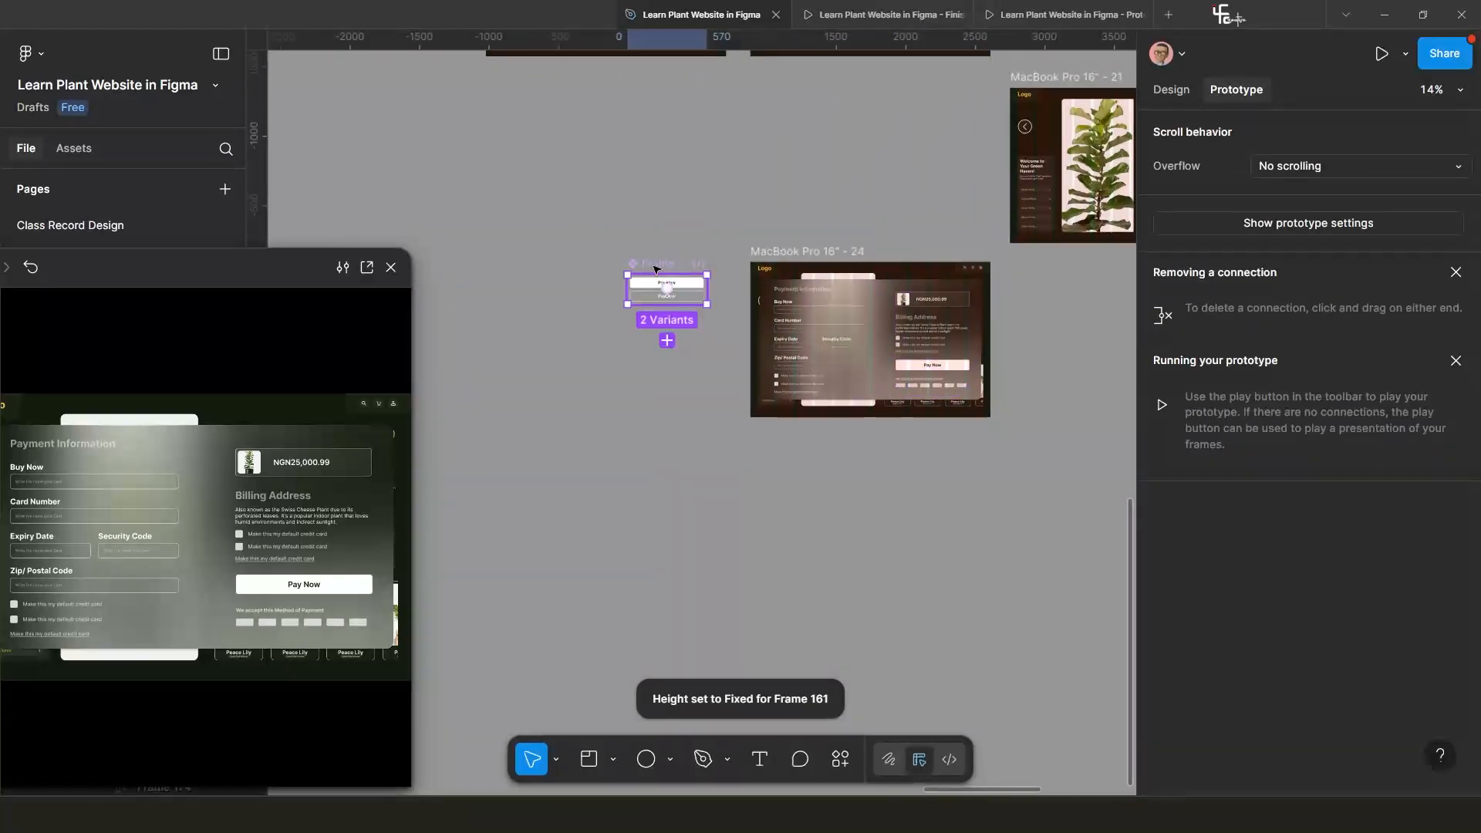
scroll(656, 269, "up", 3)
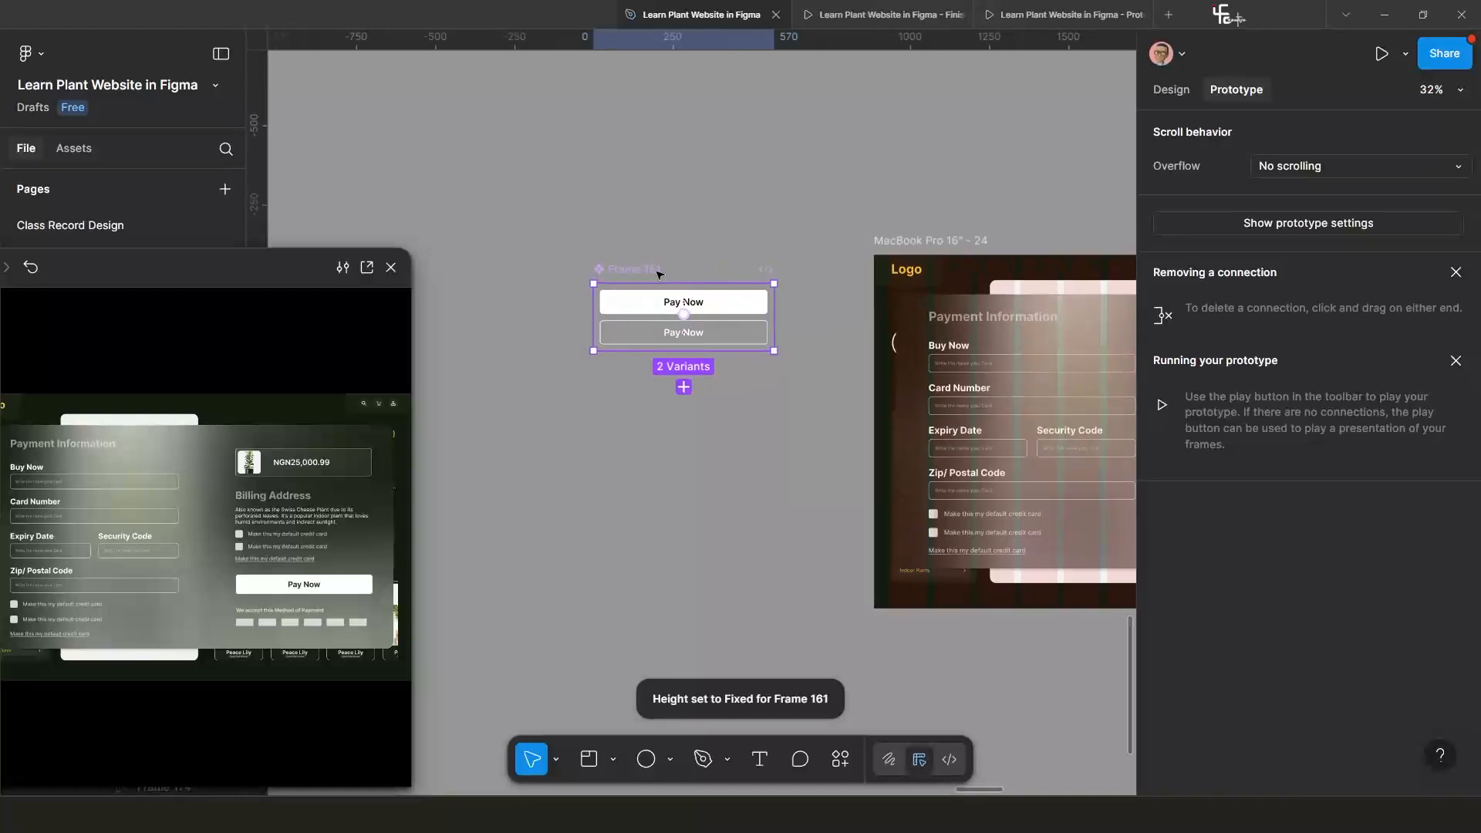
scroll(645, 282, "down", 4)
scroll(645, 270, "down", 2)
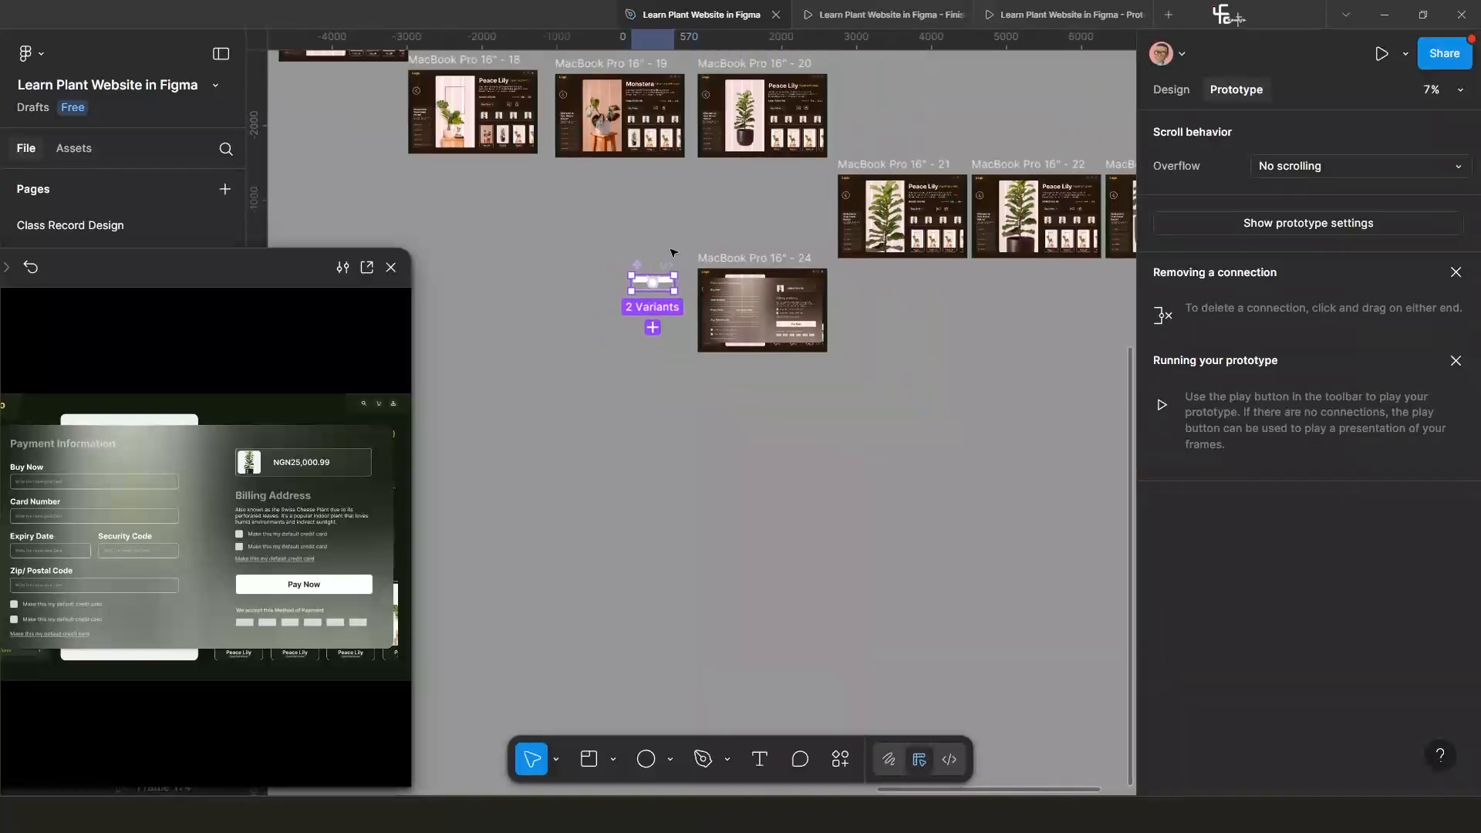
left_click_drag(671, 258, 655, 331)
scroll(697, 227, "up", 3)
scroll(698, 226, "up", 2)
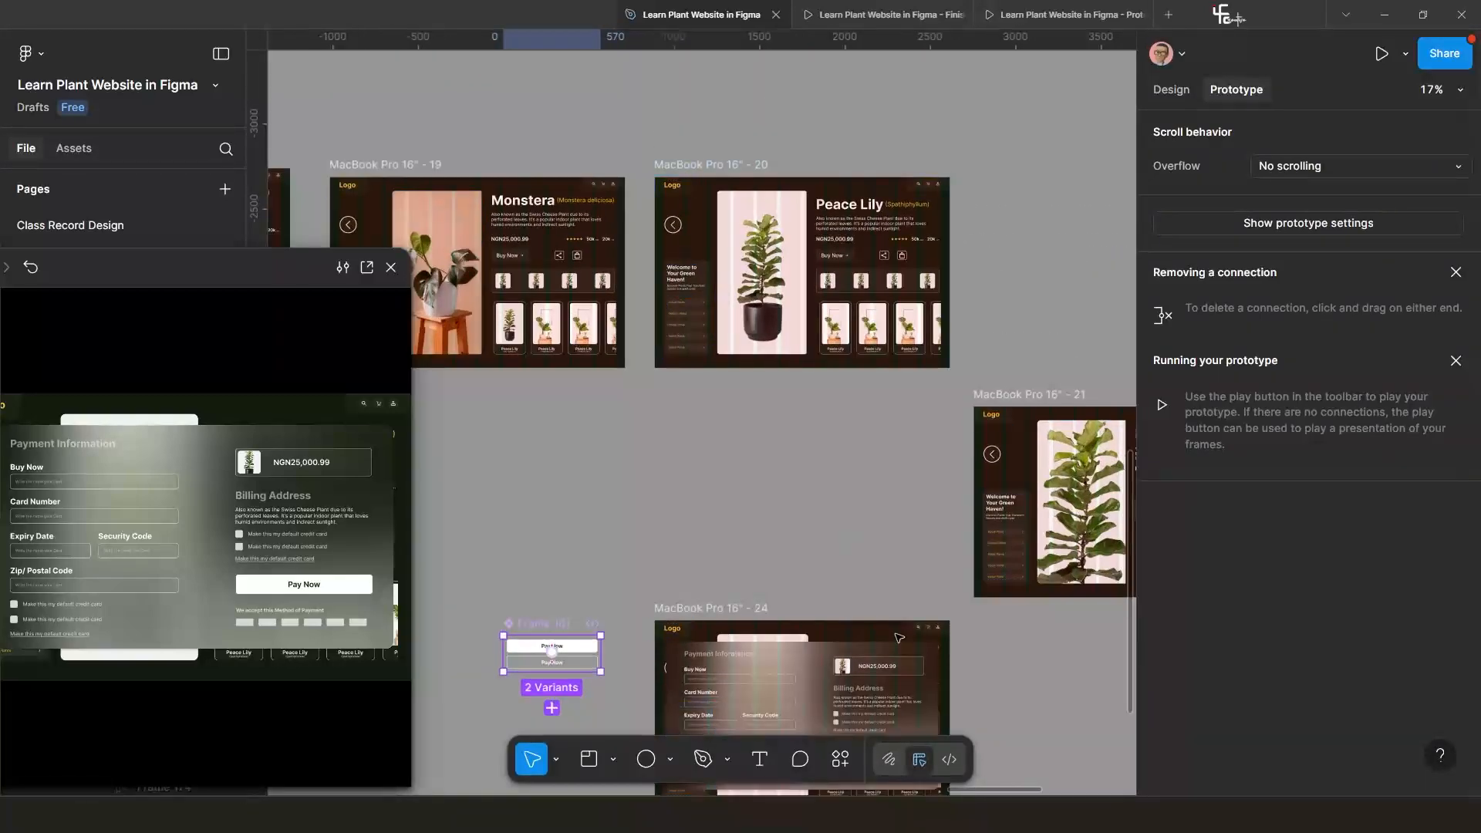
left_click(737, 165)
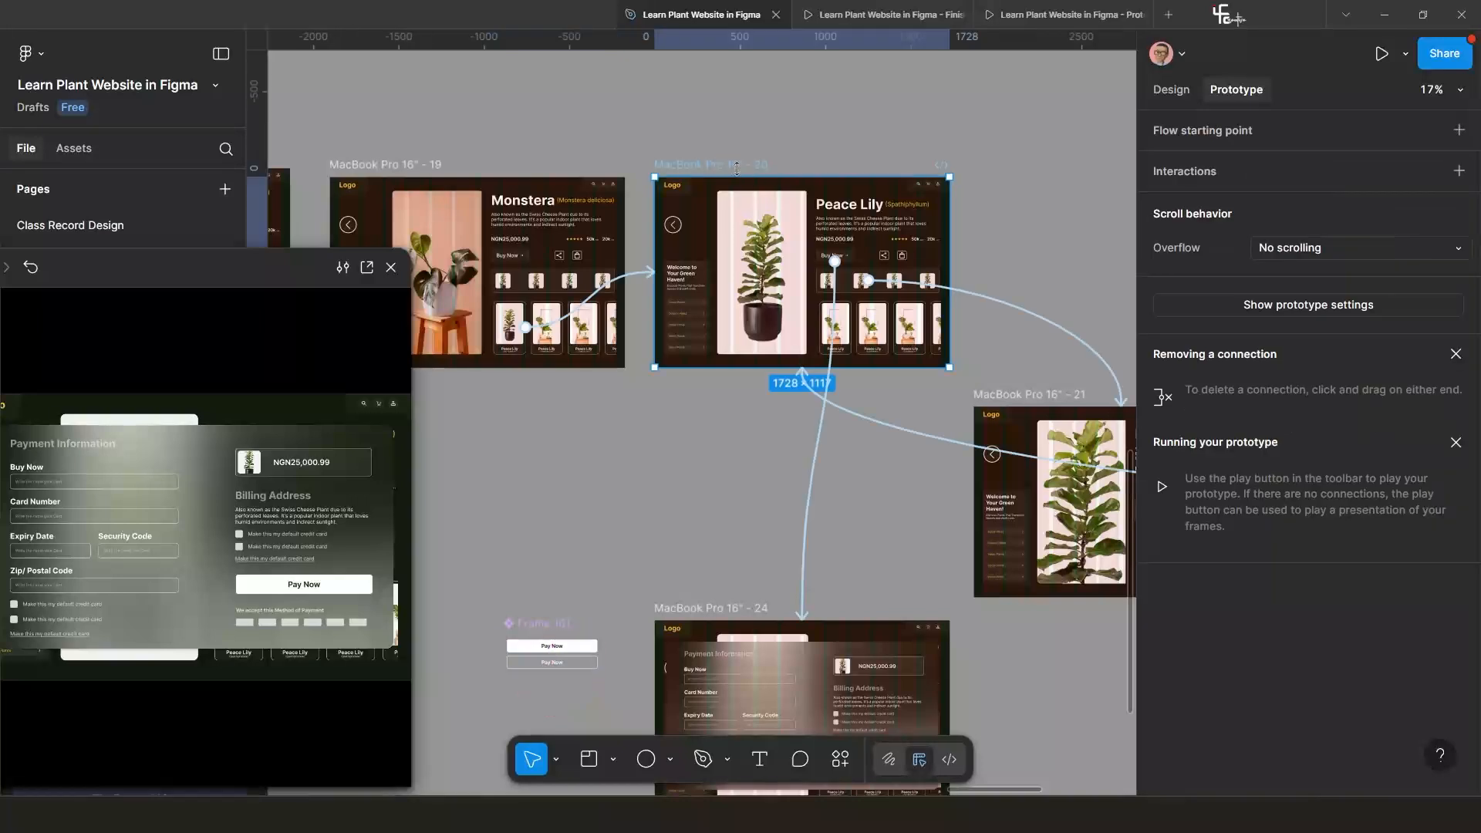
left_click(1171, 91)
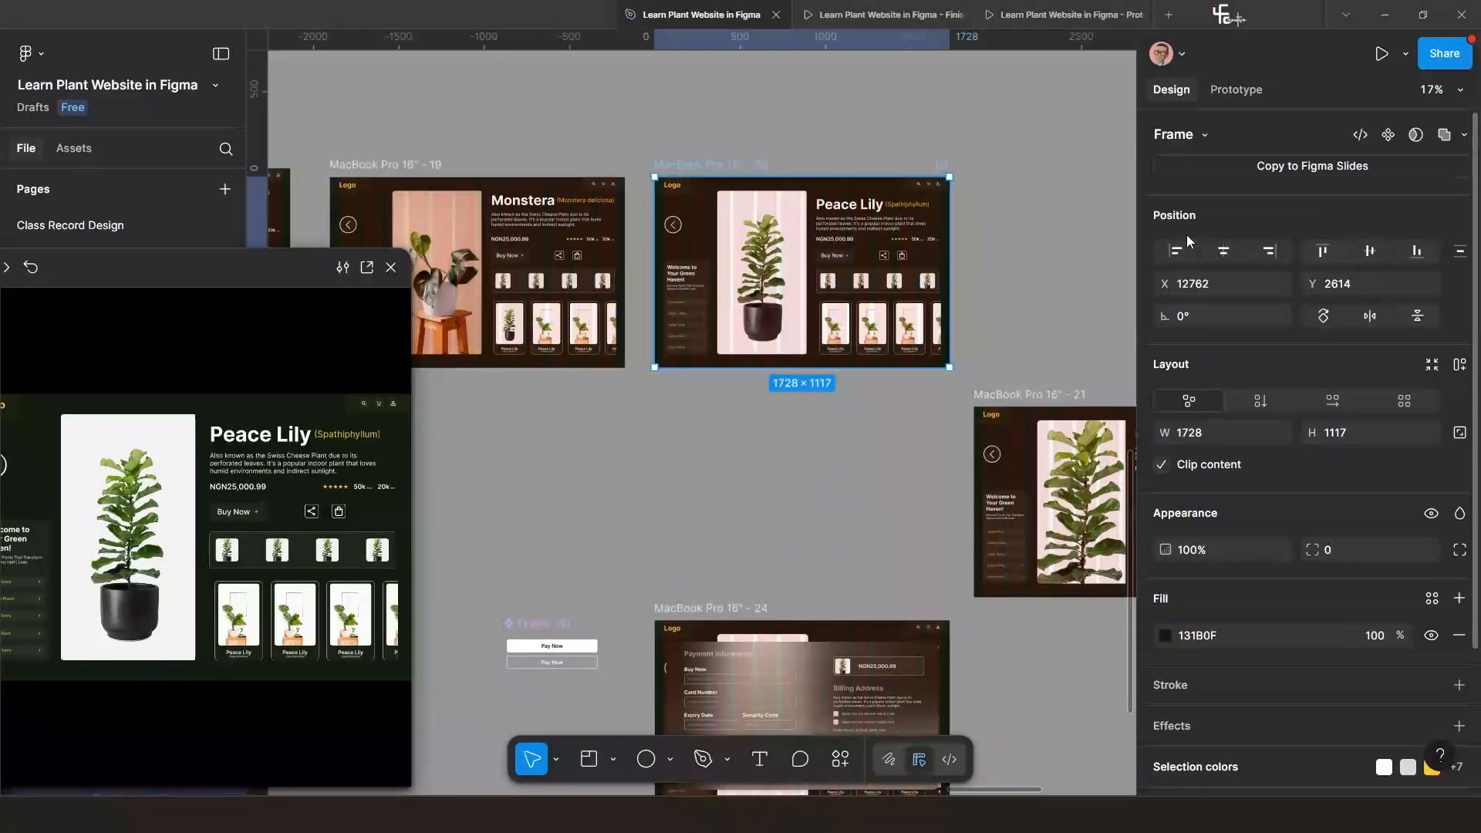
left_click(1162, 465)
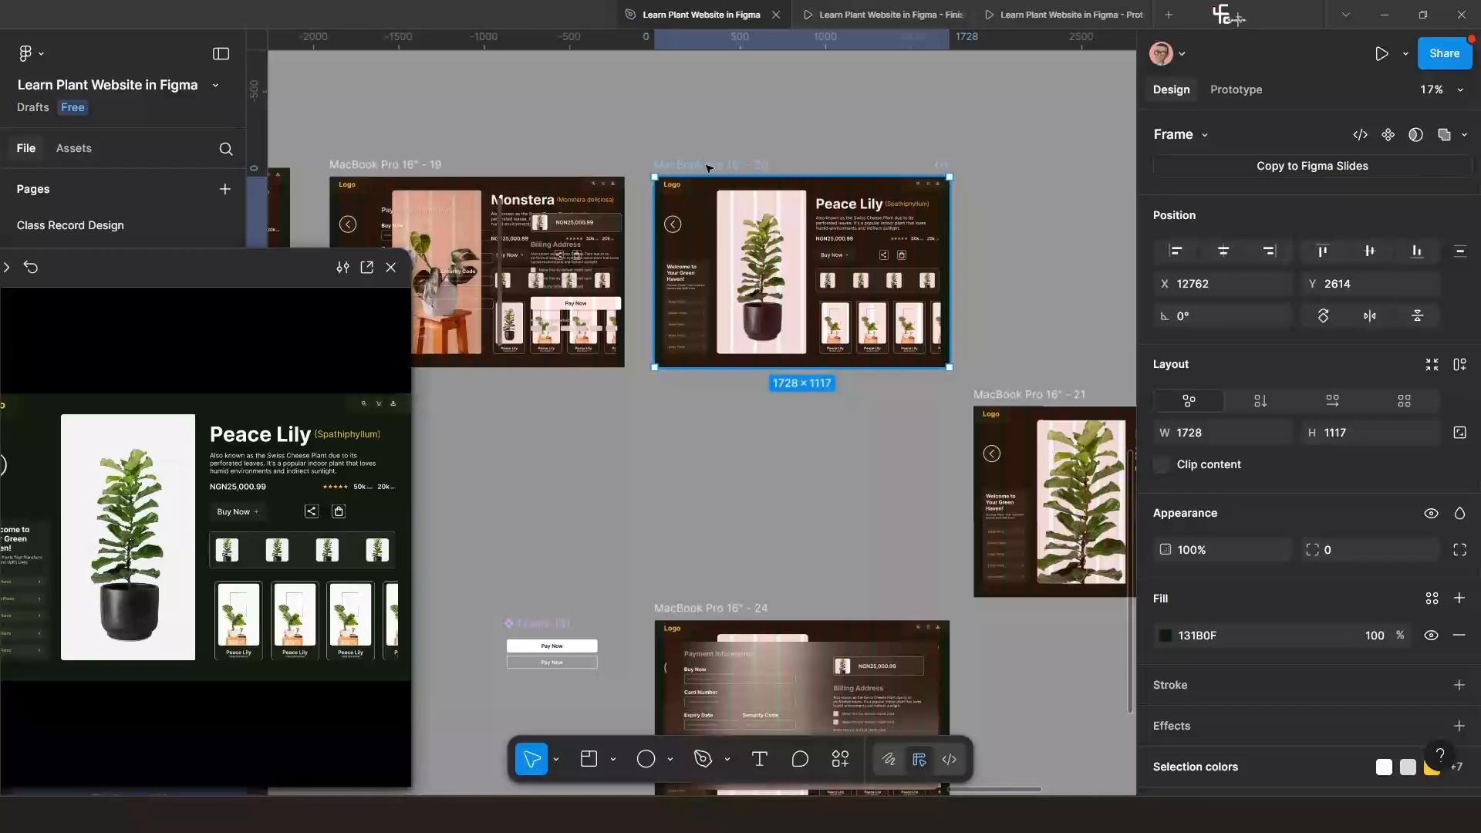
left_click_drag(709, 164, 972, 79)
scroll(825, 331, "down", 3)
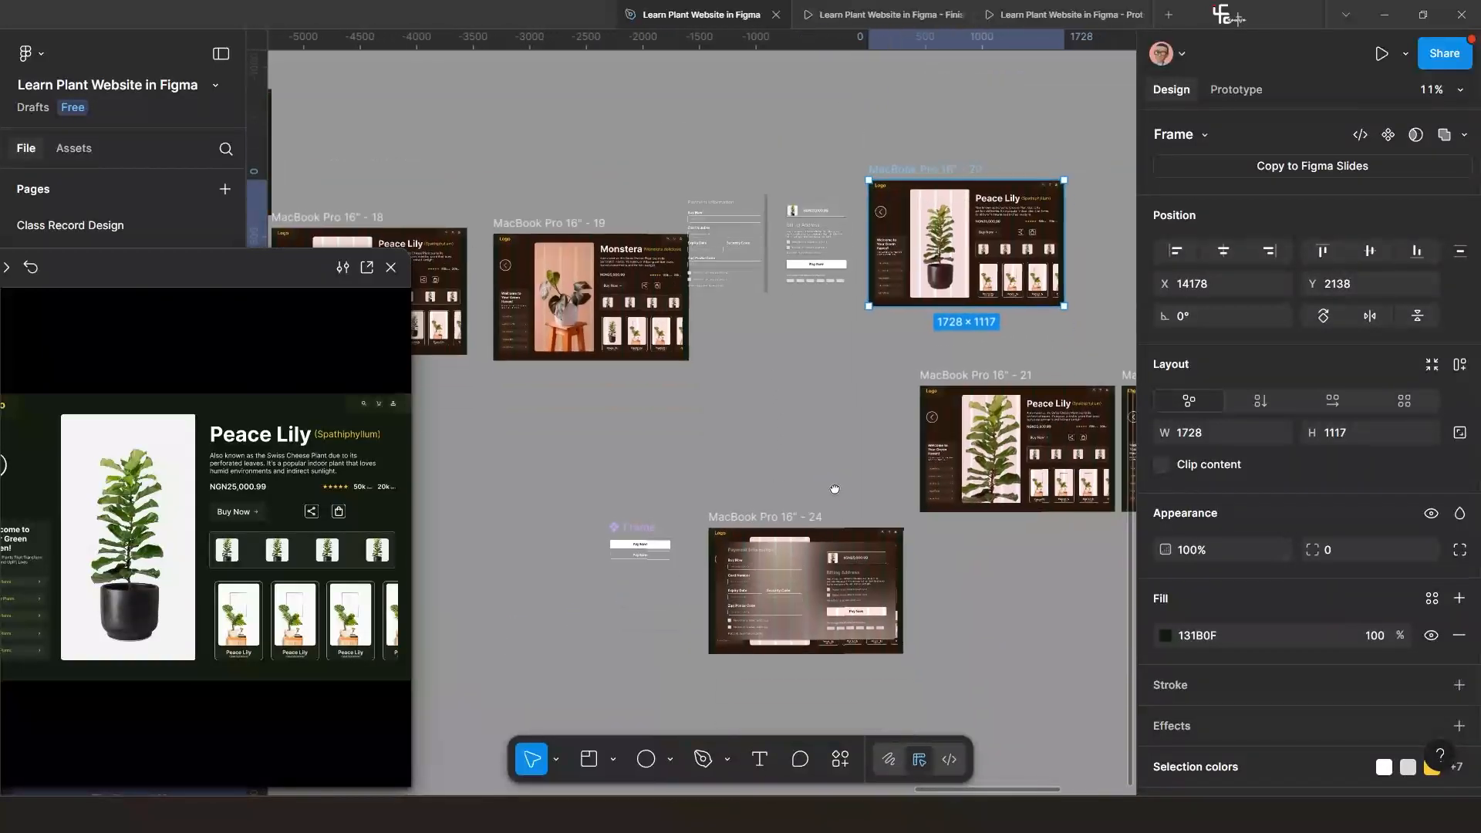
Replace the Pay Now button in the exposed payment form beside MacBook Pro 16" - 20 with the copied component variant.
scroll(817, 262, "up", 6)
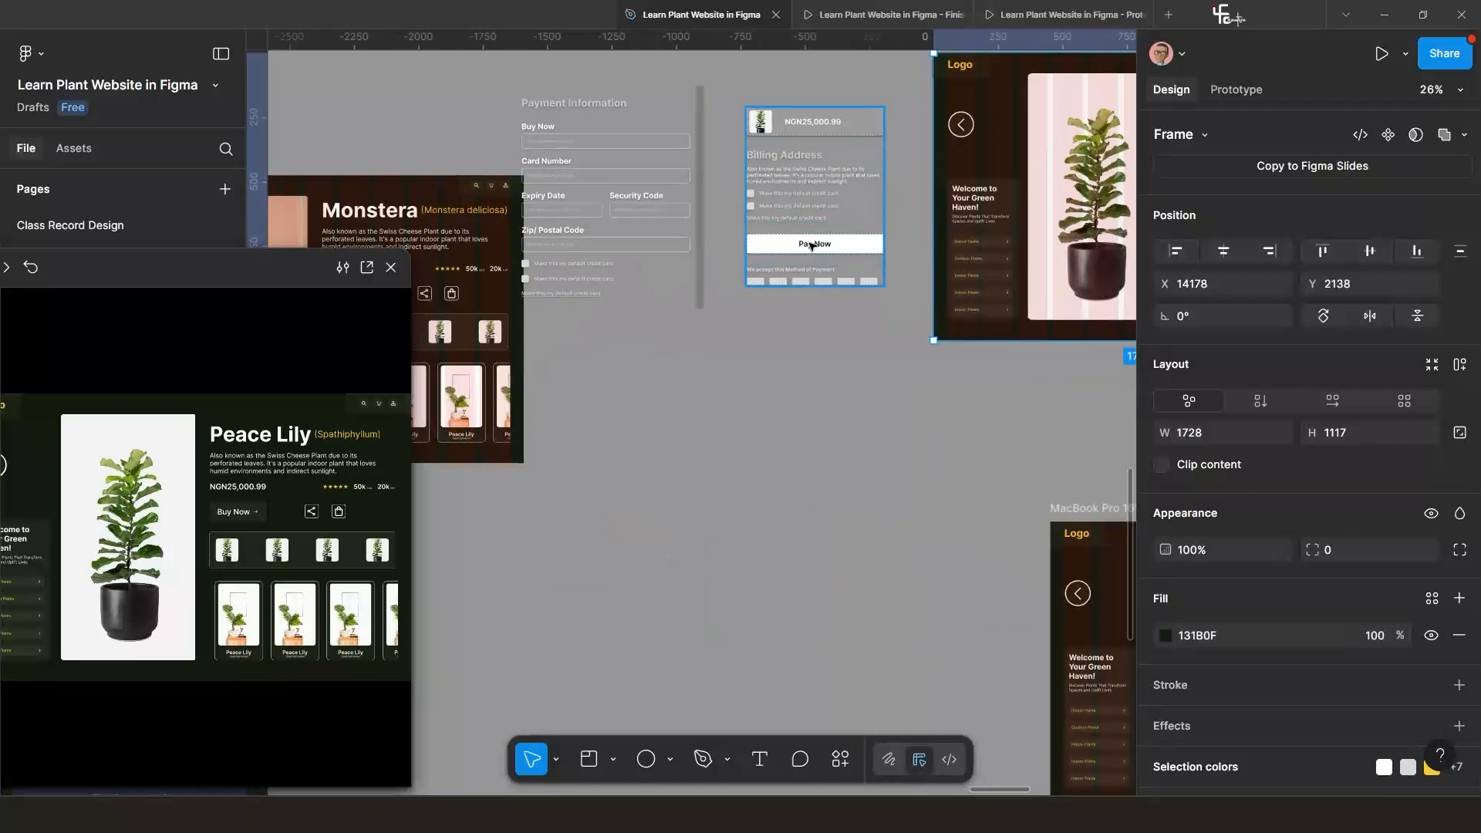
left_click(817, 247)
double_click(818, 247)
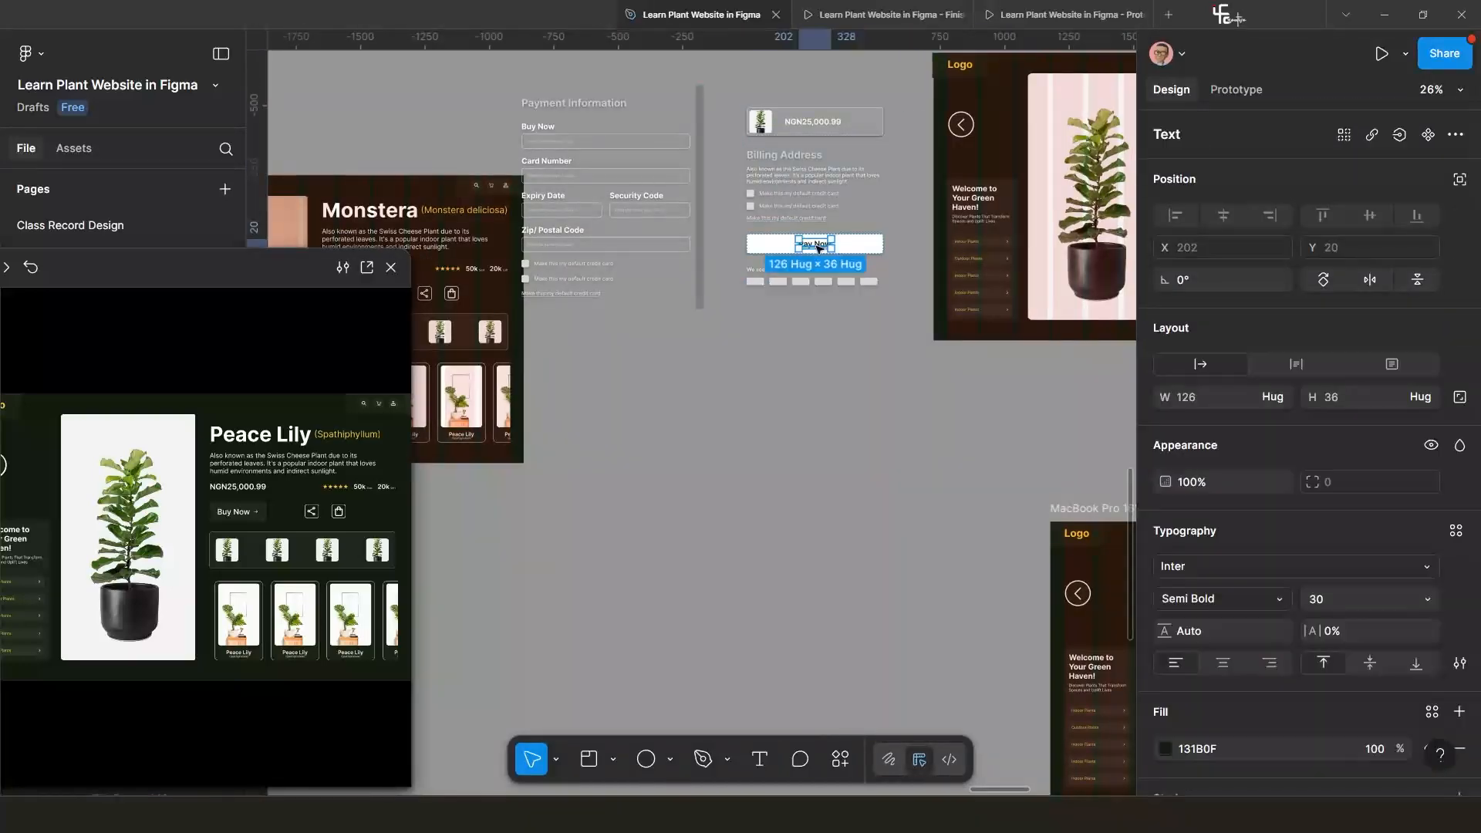
left_click(852, 252)
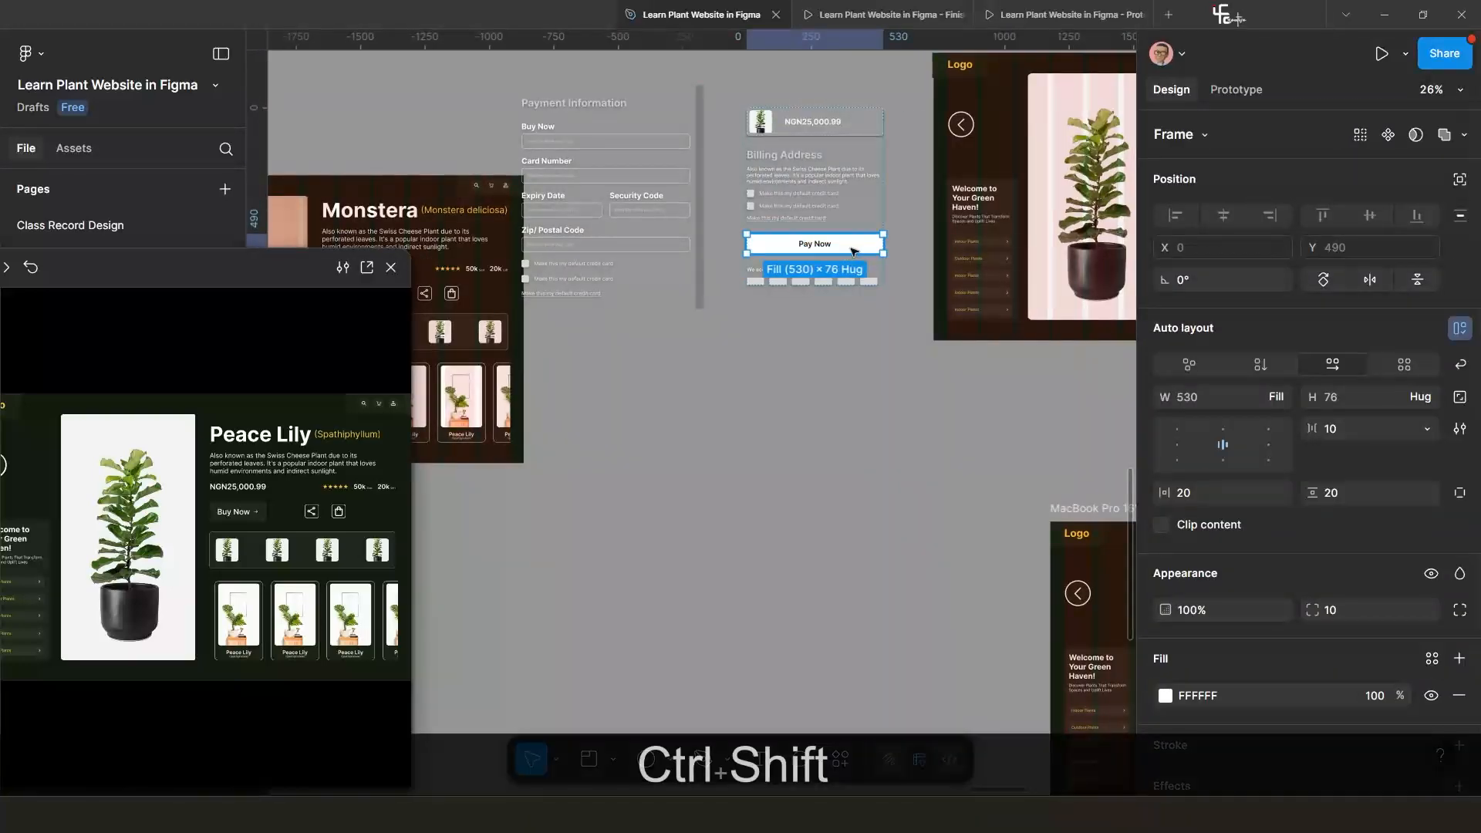
key("ctrl+shift+r")
scroll(781, 381, "down", 5)
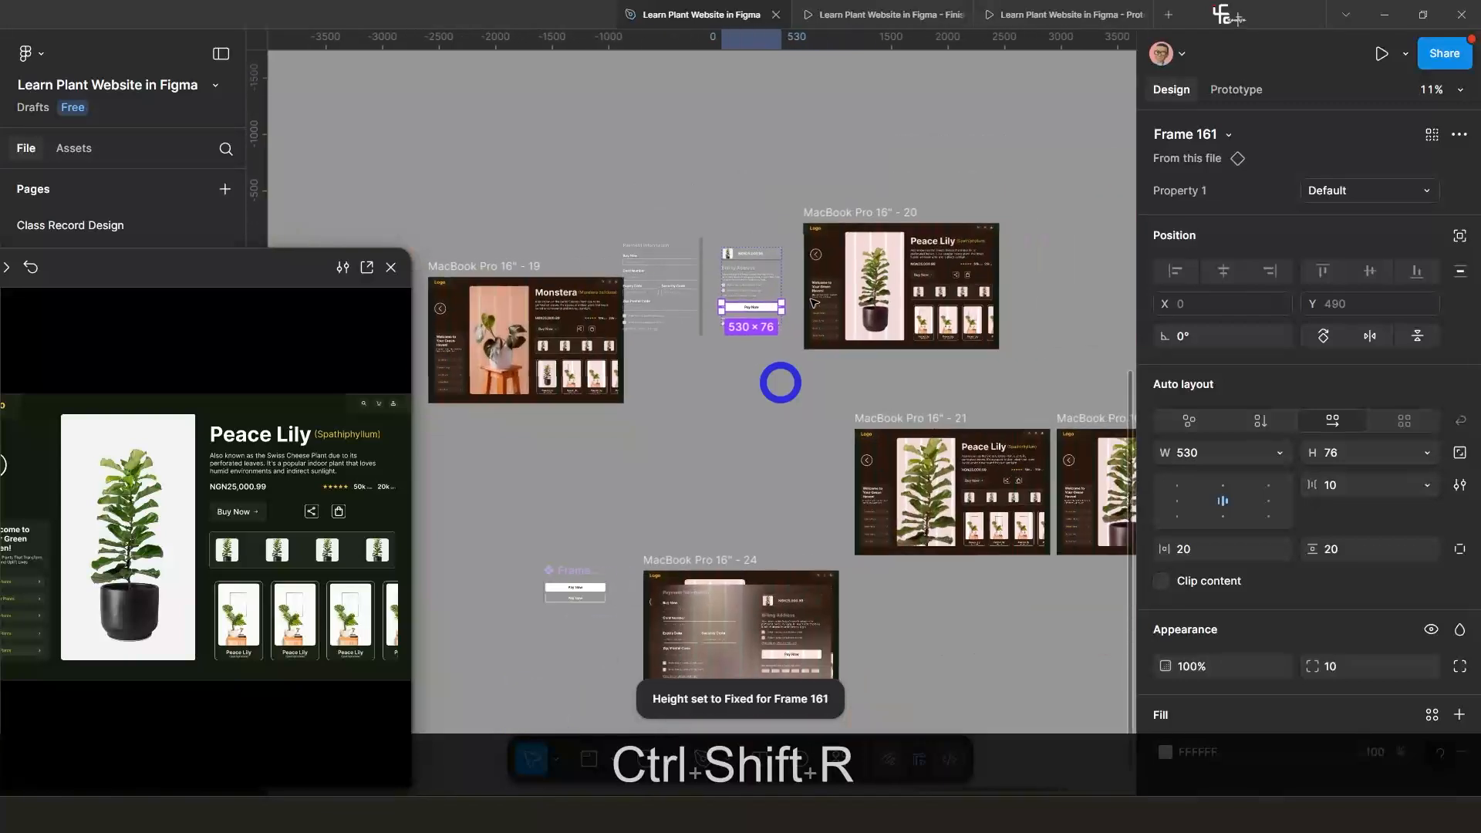
Turn clip content back on for MacBook Pro 16" - 20 and move it back beside MacBook Pro 16" - 19.
left_click(869, 210)
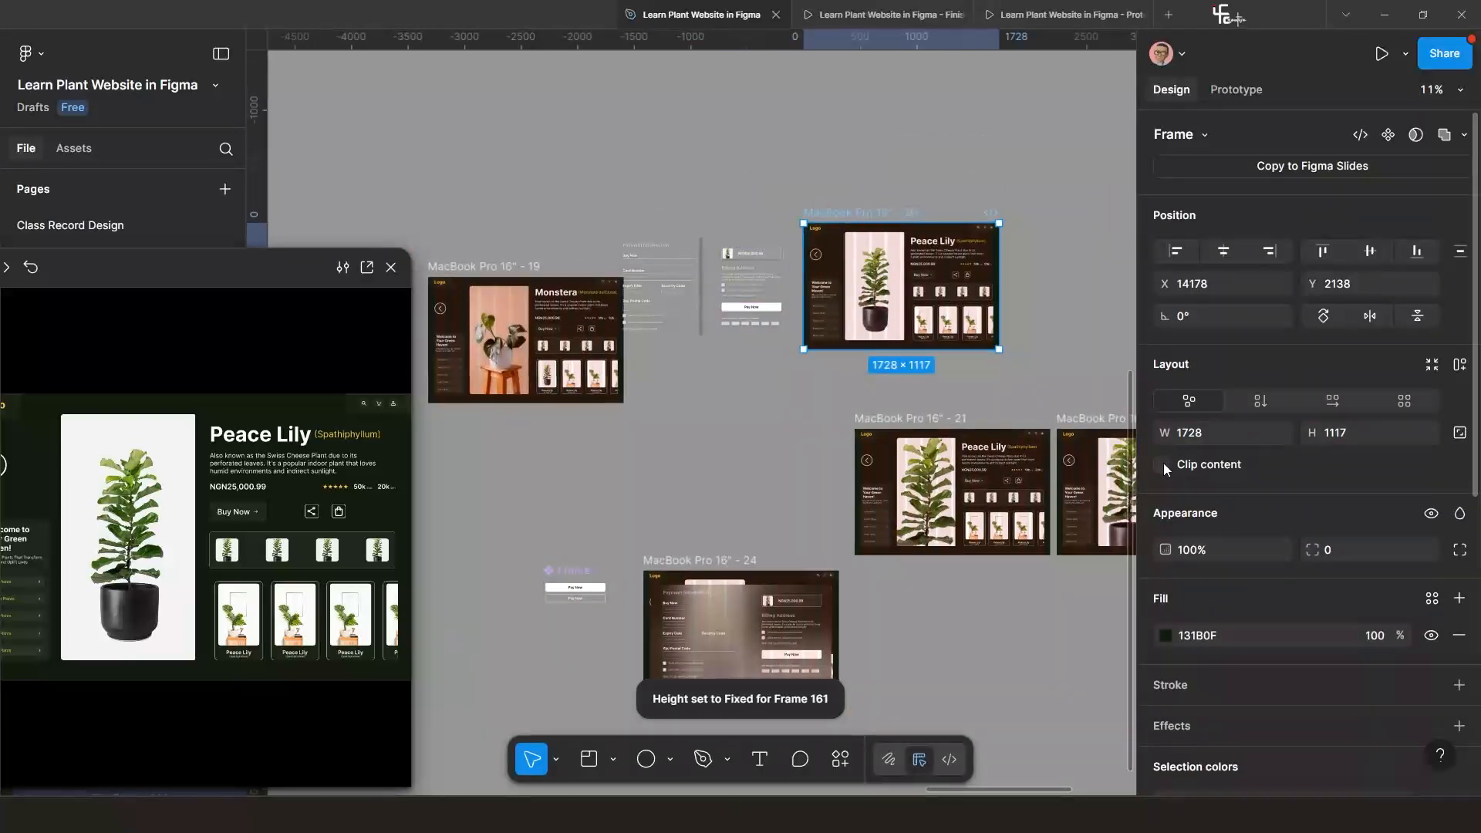
left_click_drag(875, 214, 681, 269)
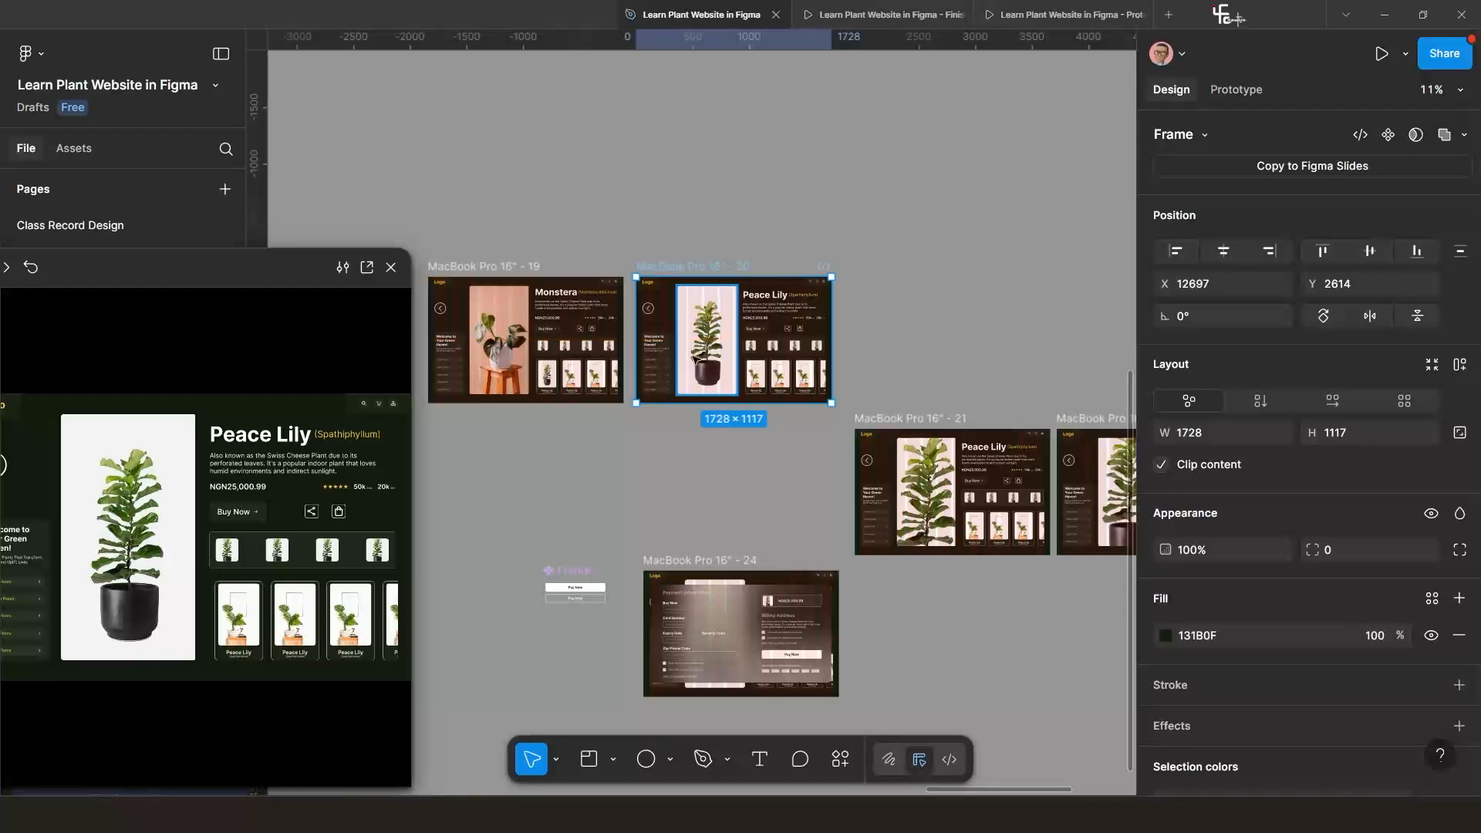
Play the Buy Now transition in the preview and test the Pay Now button on the payment form.
scroll(719, 169, "down", 3)
scroll(719, 317, "up", 3)
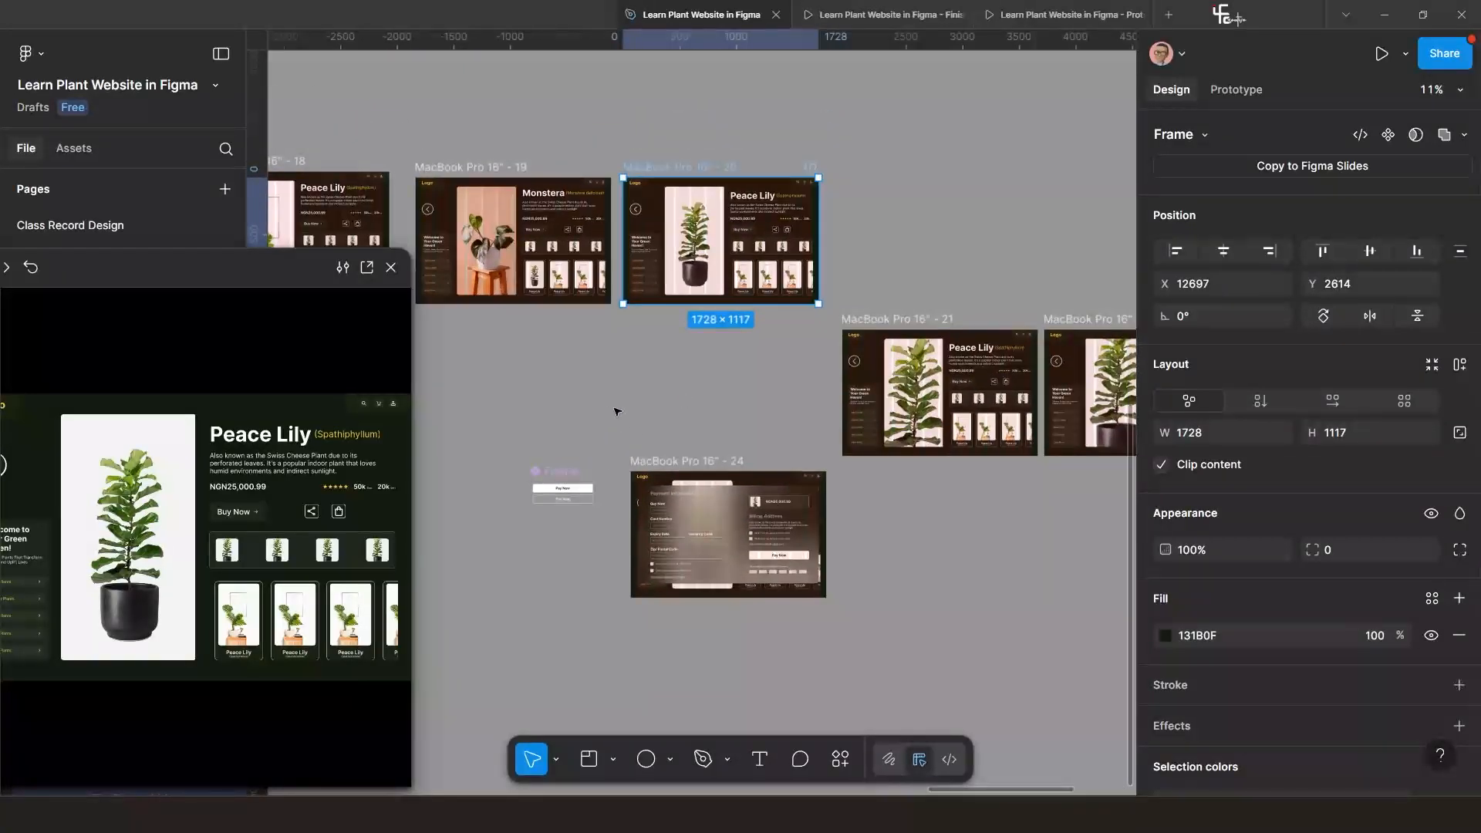
left_click(239, 514)
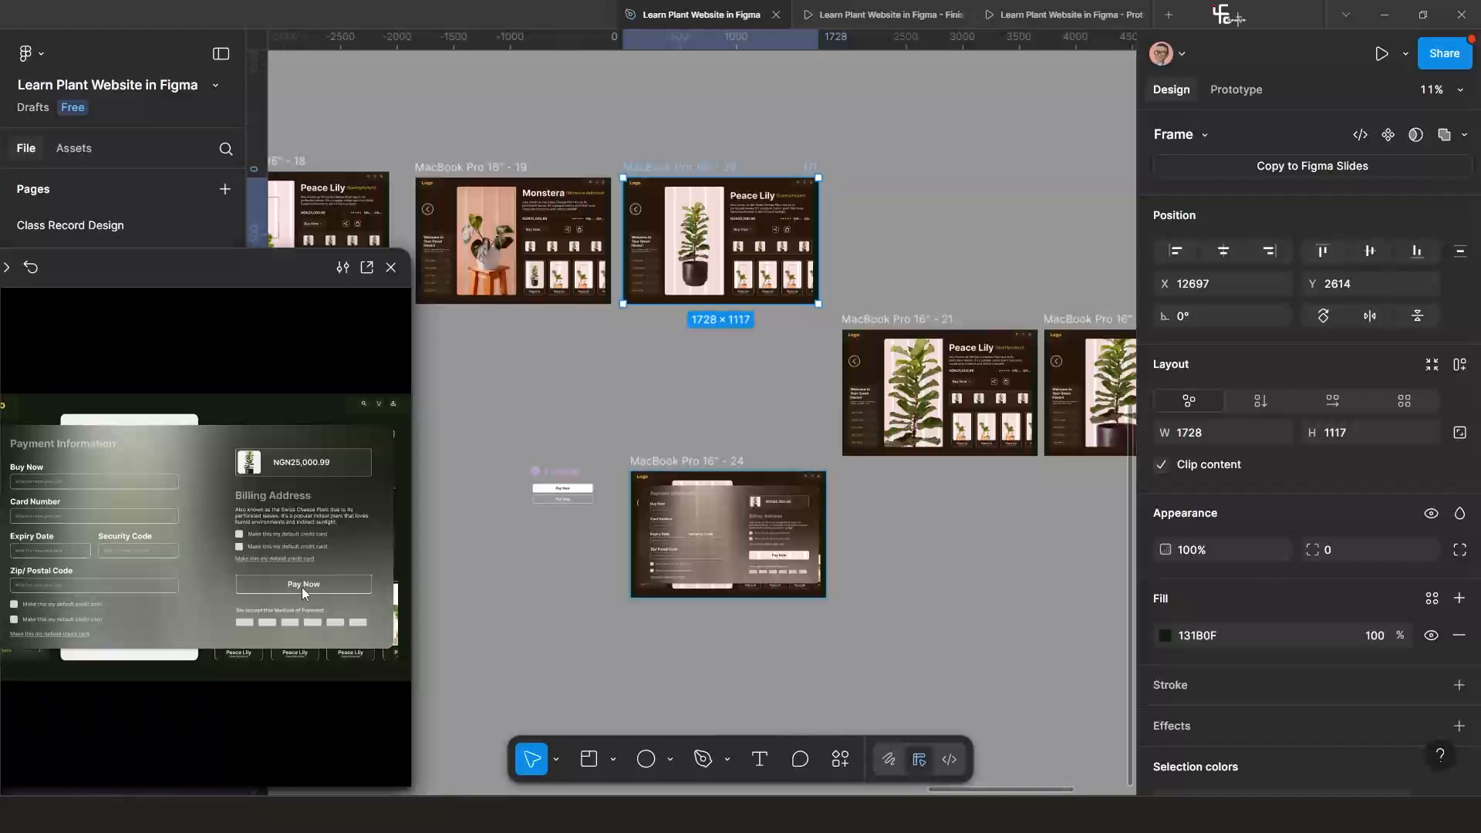
Examine the filled and outlined Pay Now button variants in the component set beside MacBook Pro 16" - 24.
scroll(538, 524, "up", 5, "ctrl")
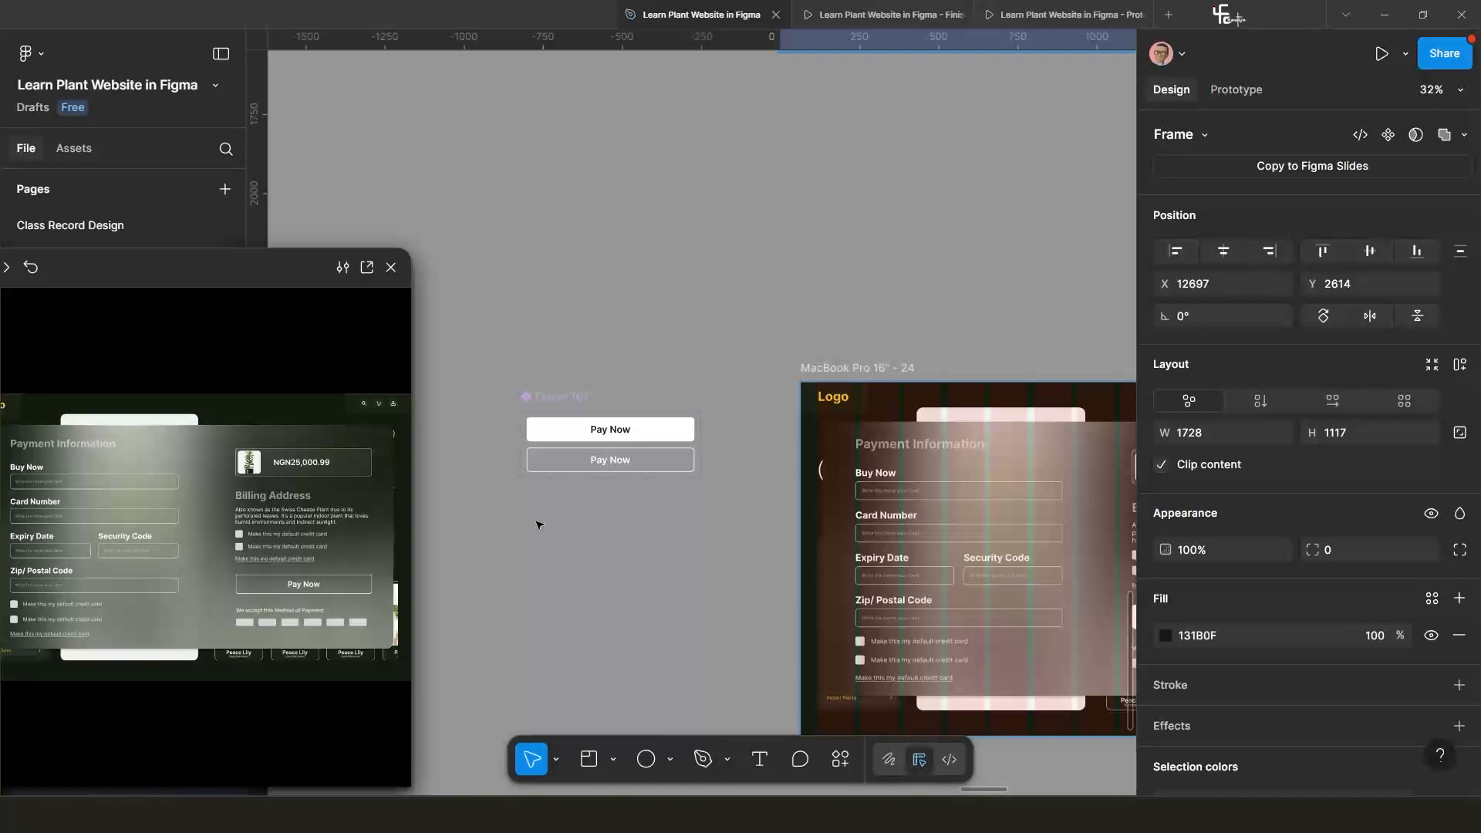
scroll(538, 525, "up", 5)
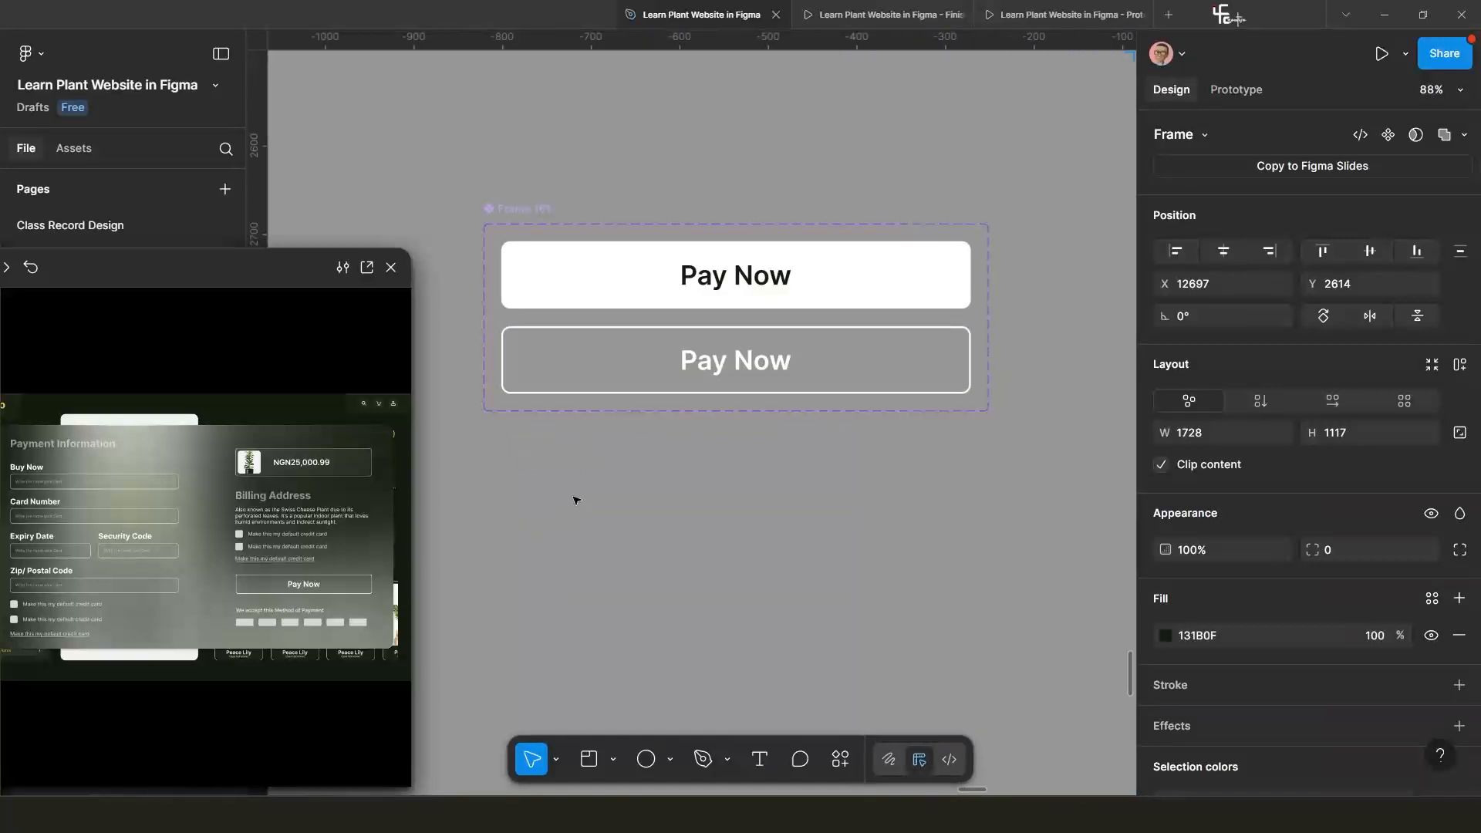
scroll(617, 470, "up", 3)
scroll(644, 482, "down", 2)
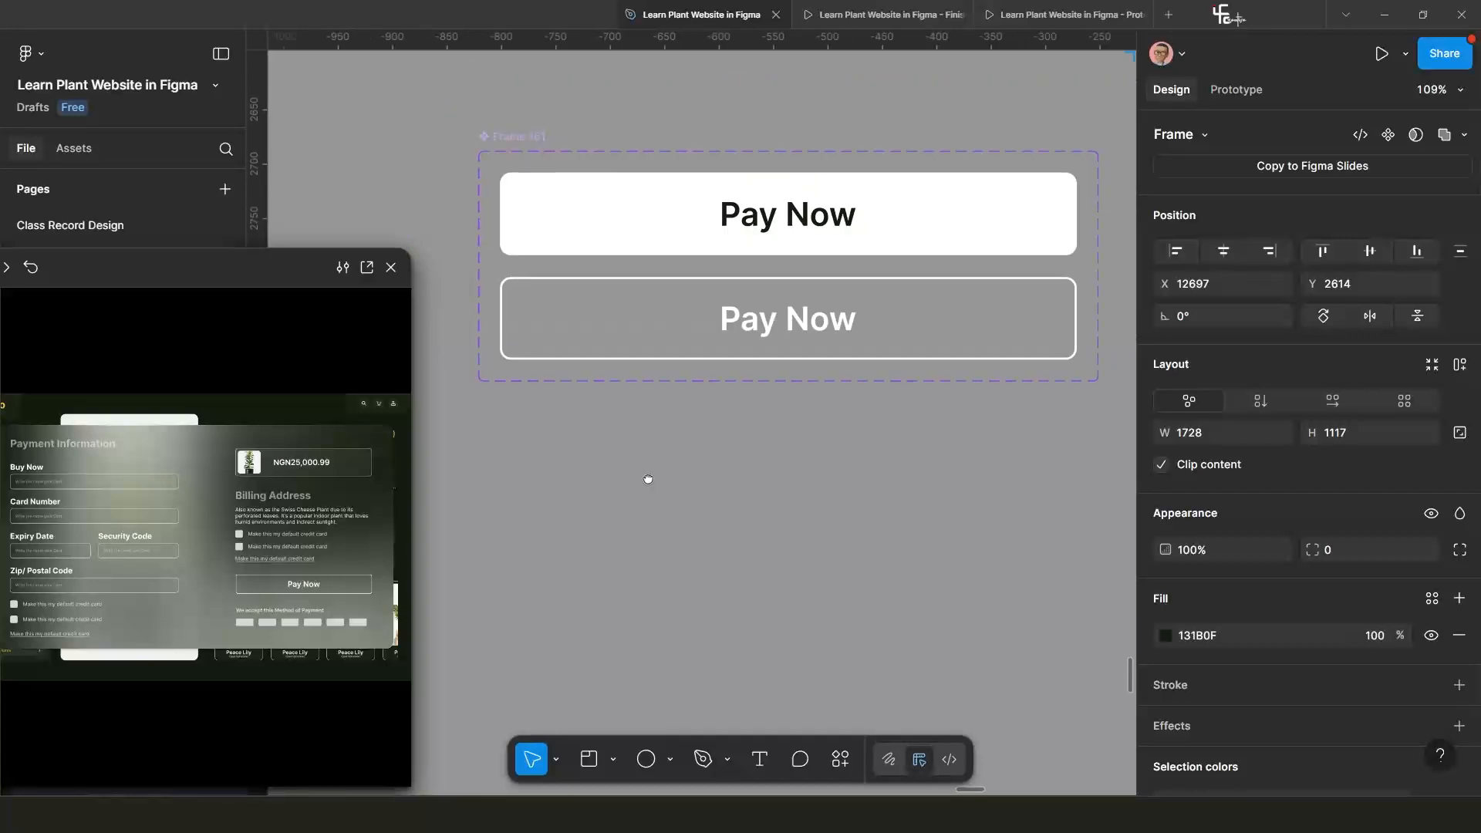
scroll(729, 504, "up", 2)
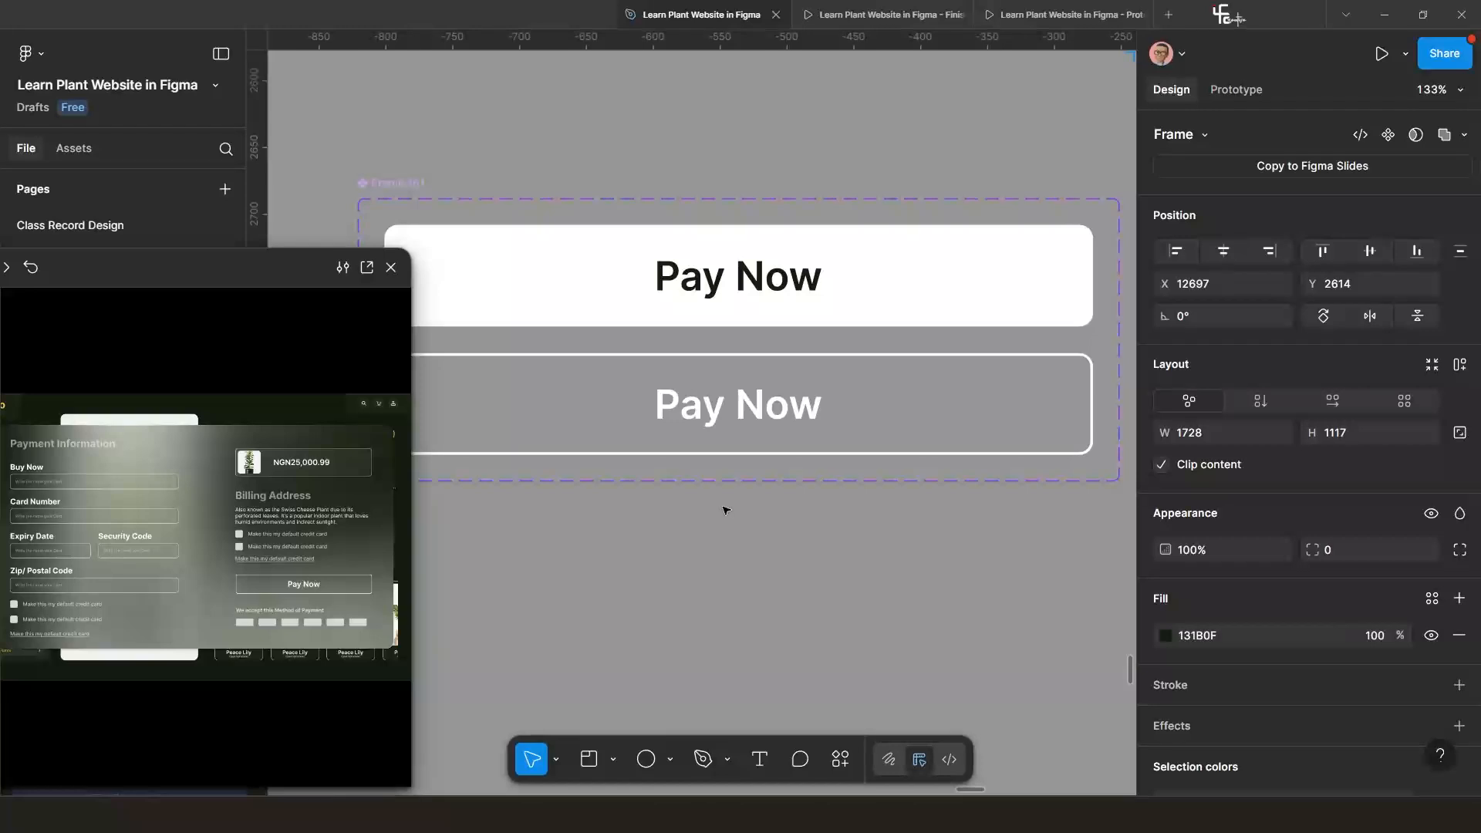
scroll(725, 510, "down", 2)
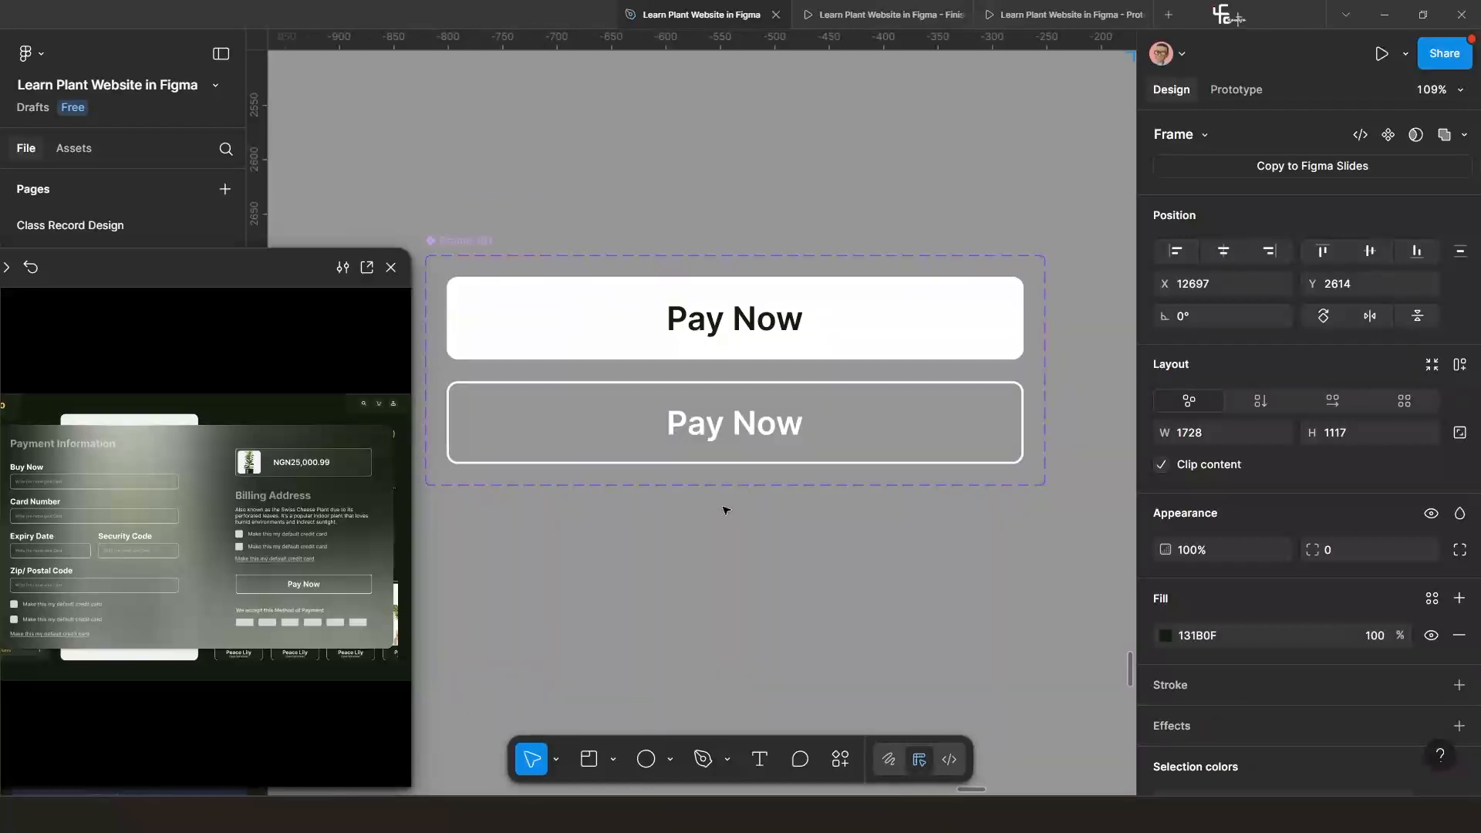
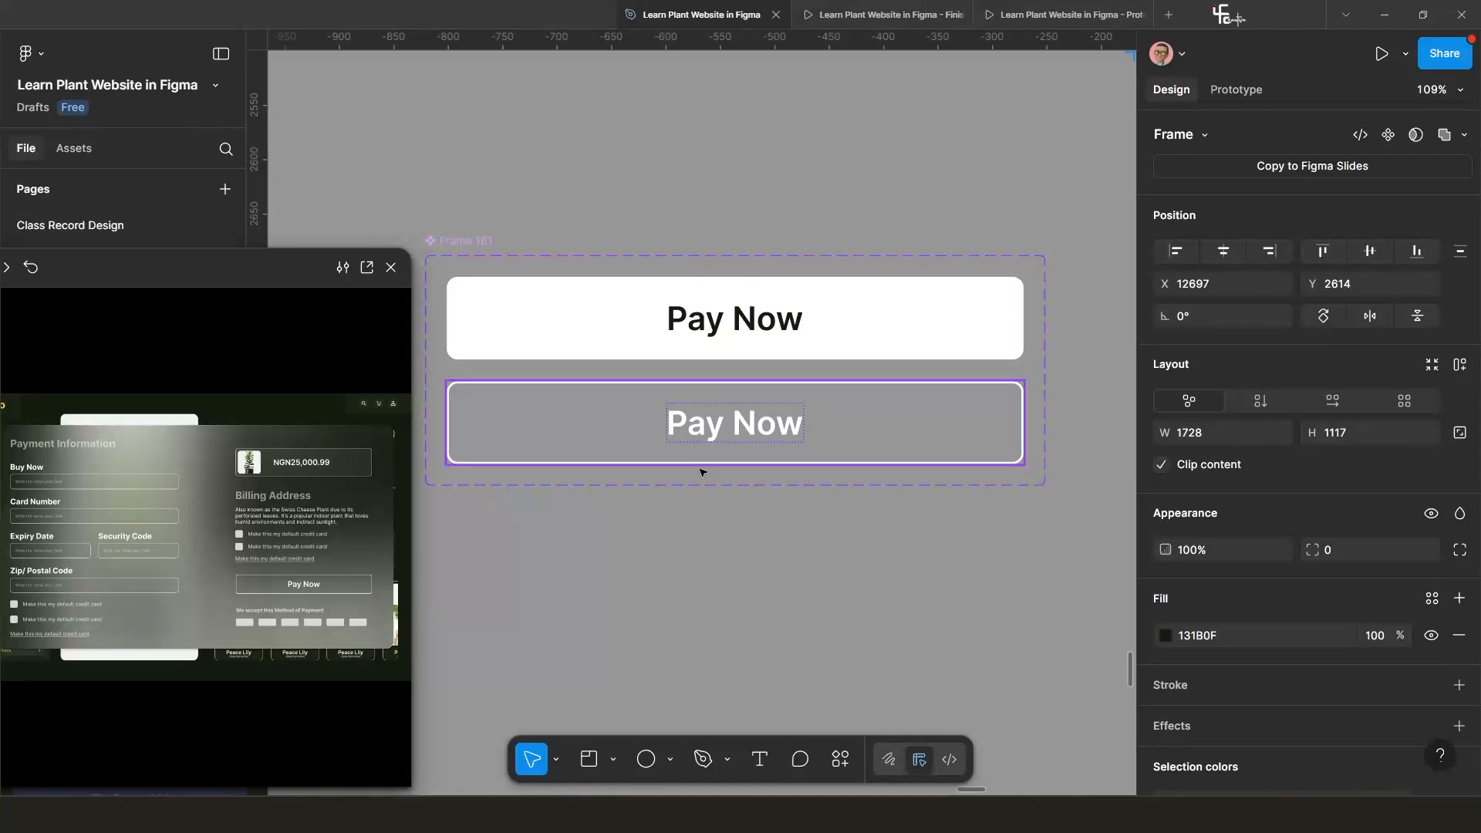
scroll(700, 476, "up", 3)
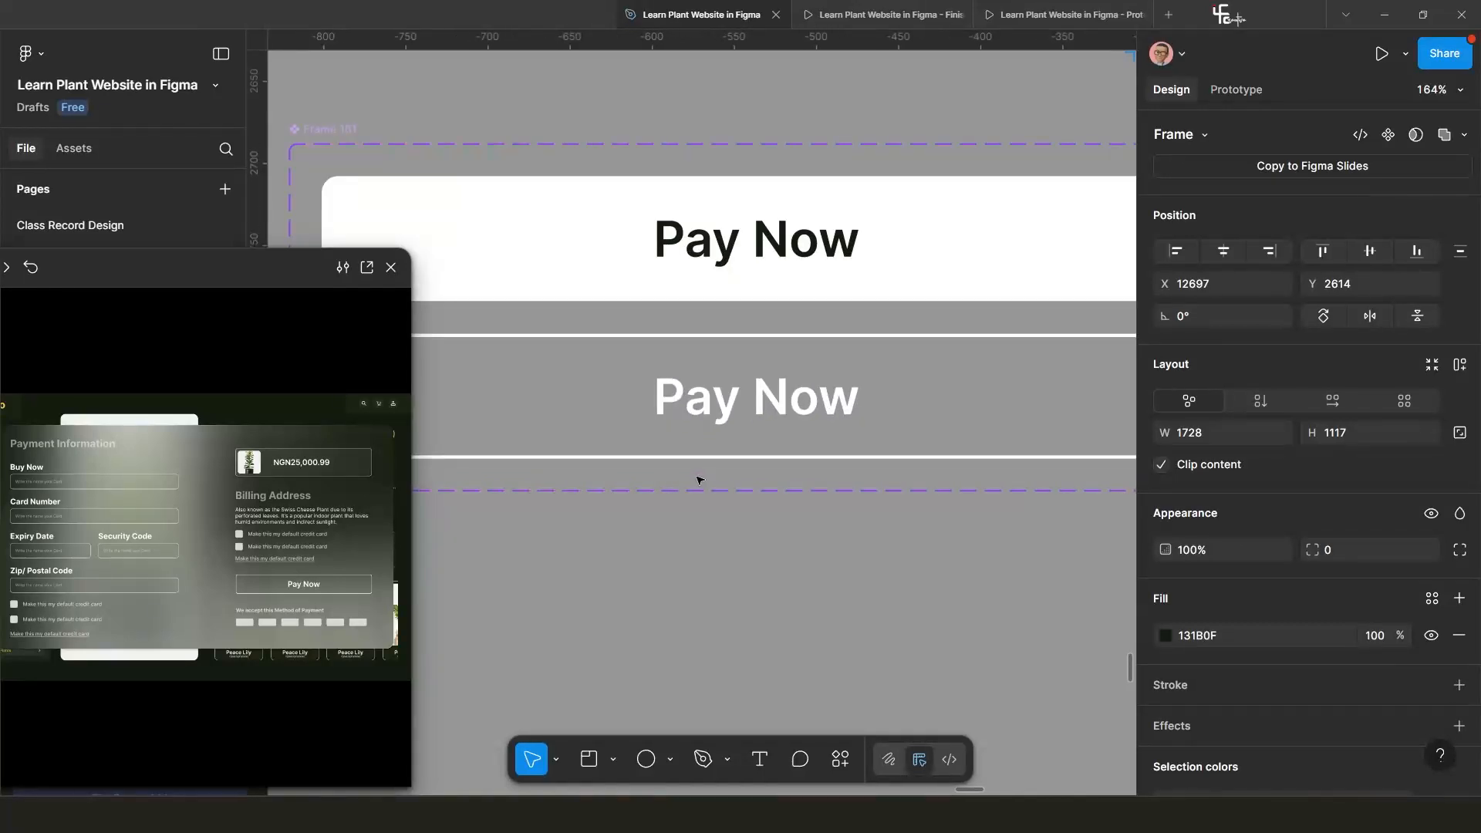
scroll(700, 477, "down", 3)
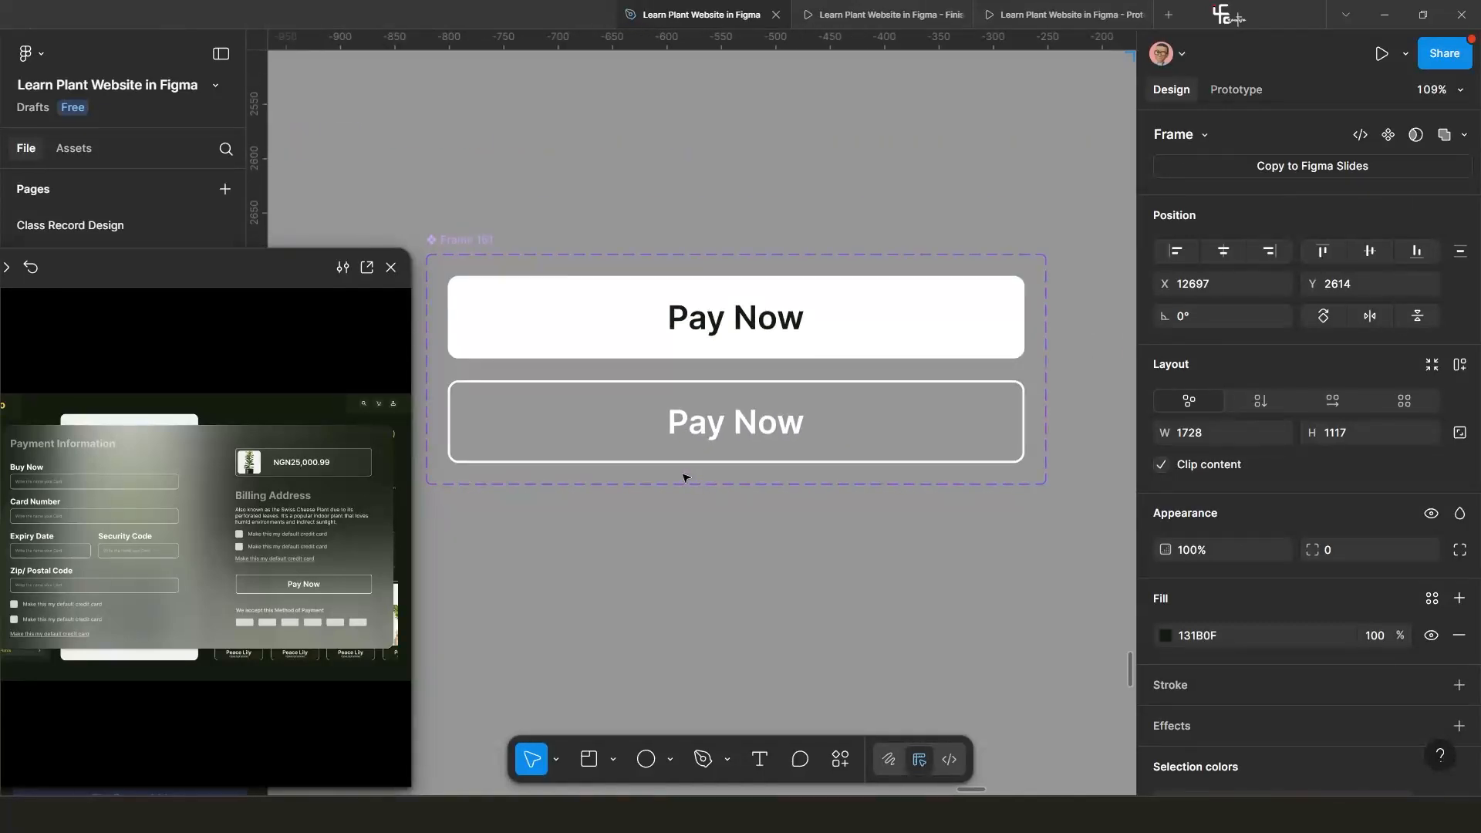
scroll(669, 486, "up", 2)
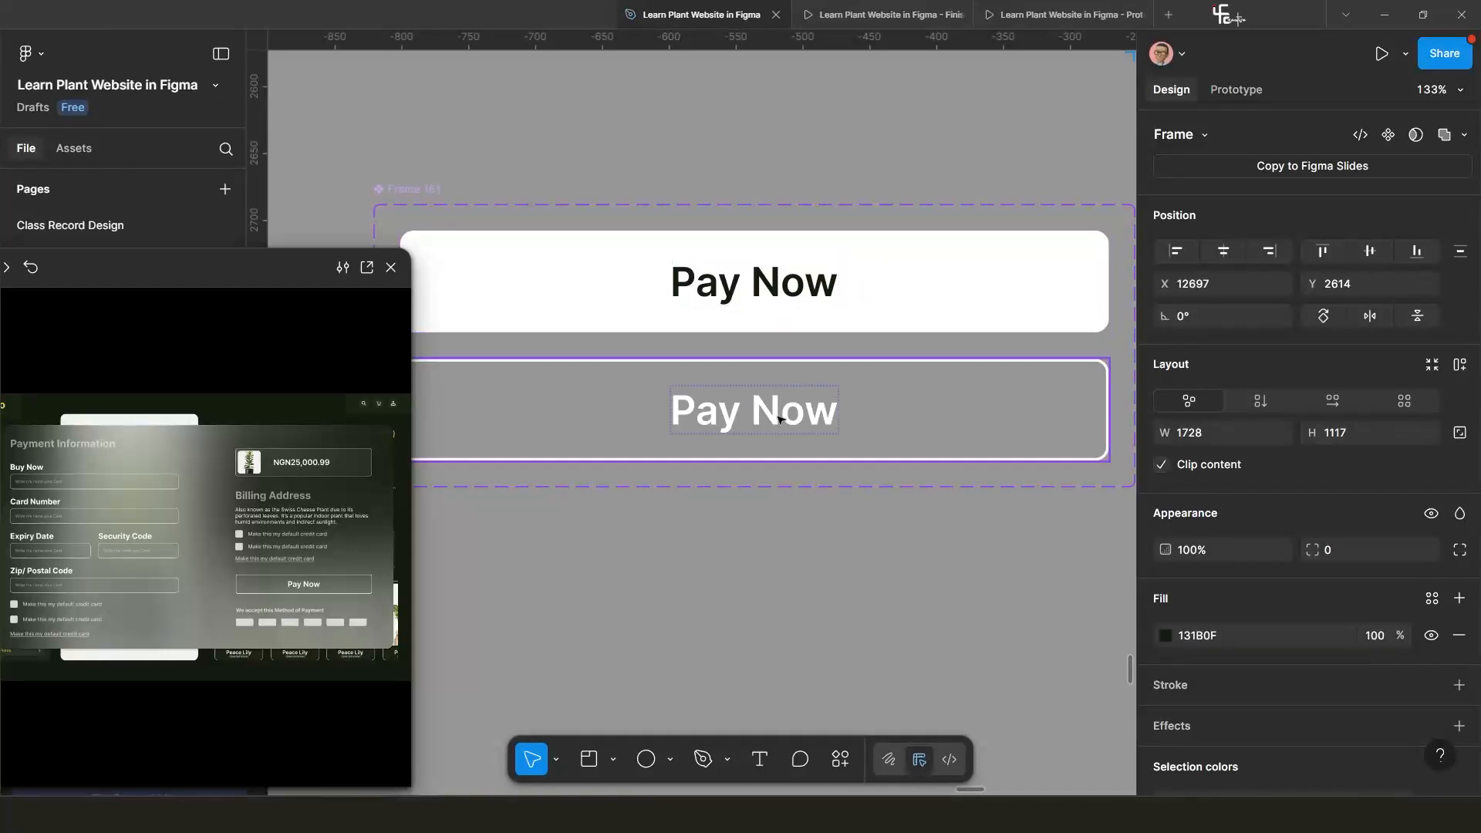
scroll(772, 429, "down", 2)
left_click_drag(744, 376, 742, 370)
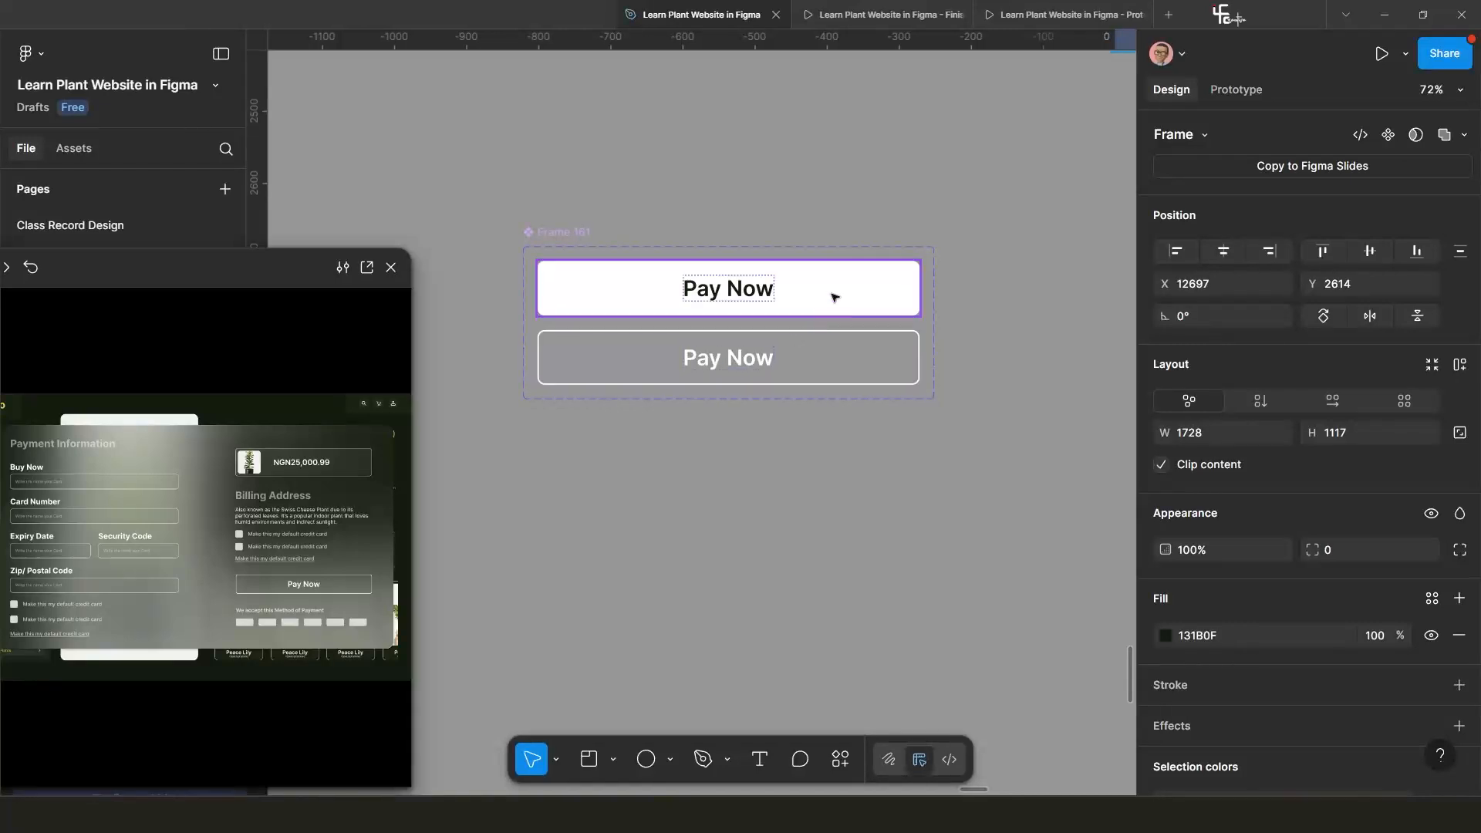
Change the trigger of the filled Pay Now variant's interaction to While hovering, still changing to Variant2.
left_click(837, 296)
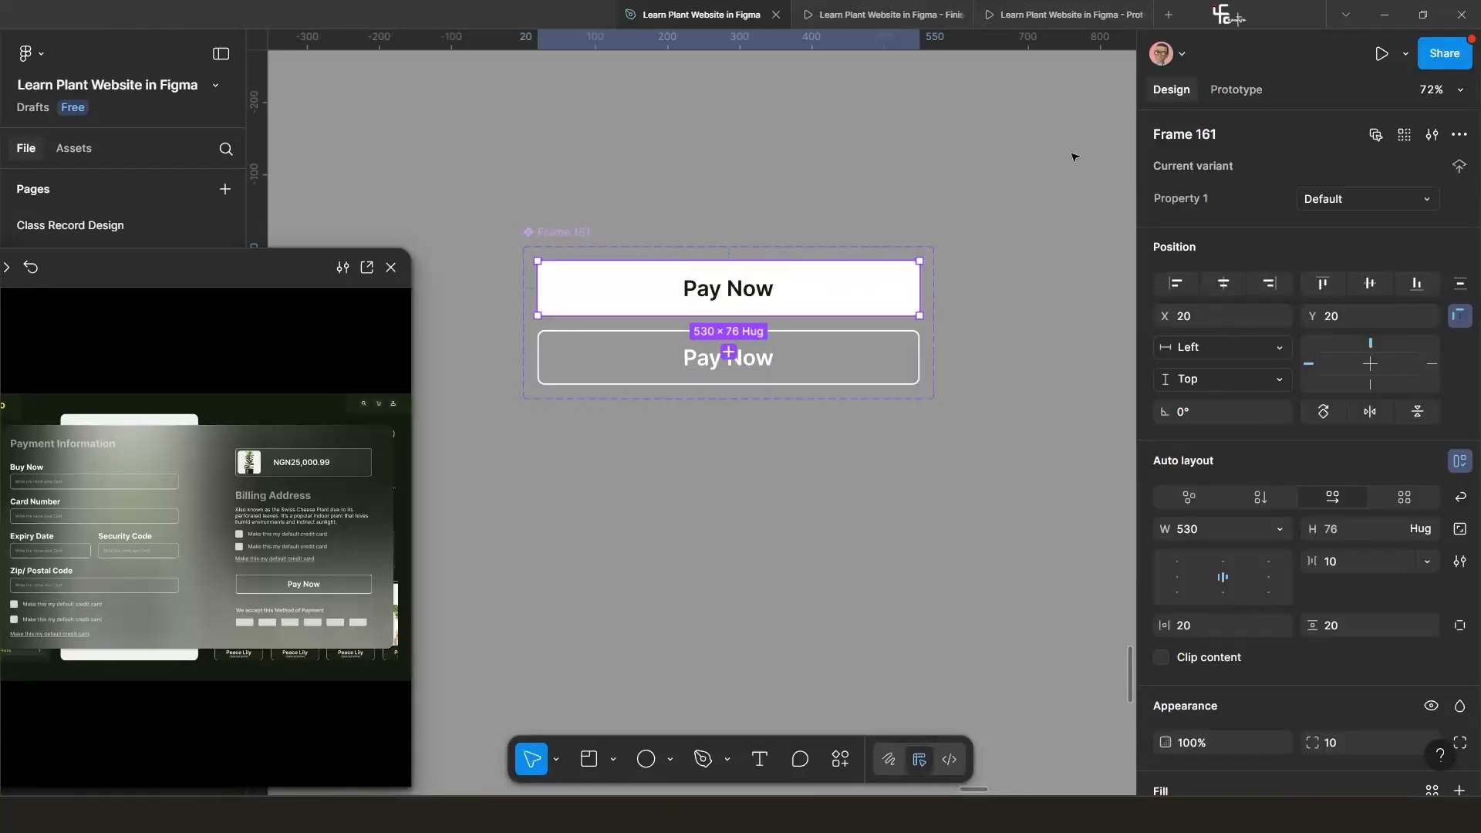
left_click(1230, 92)
scroll(740, 355, "up", 5)
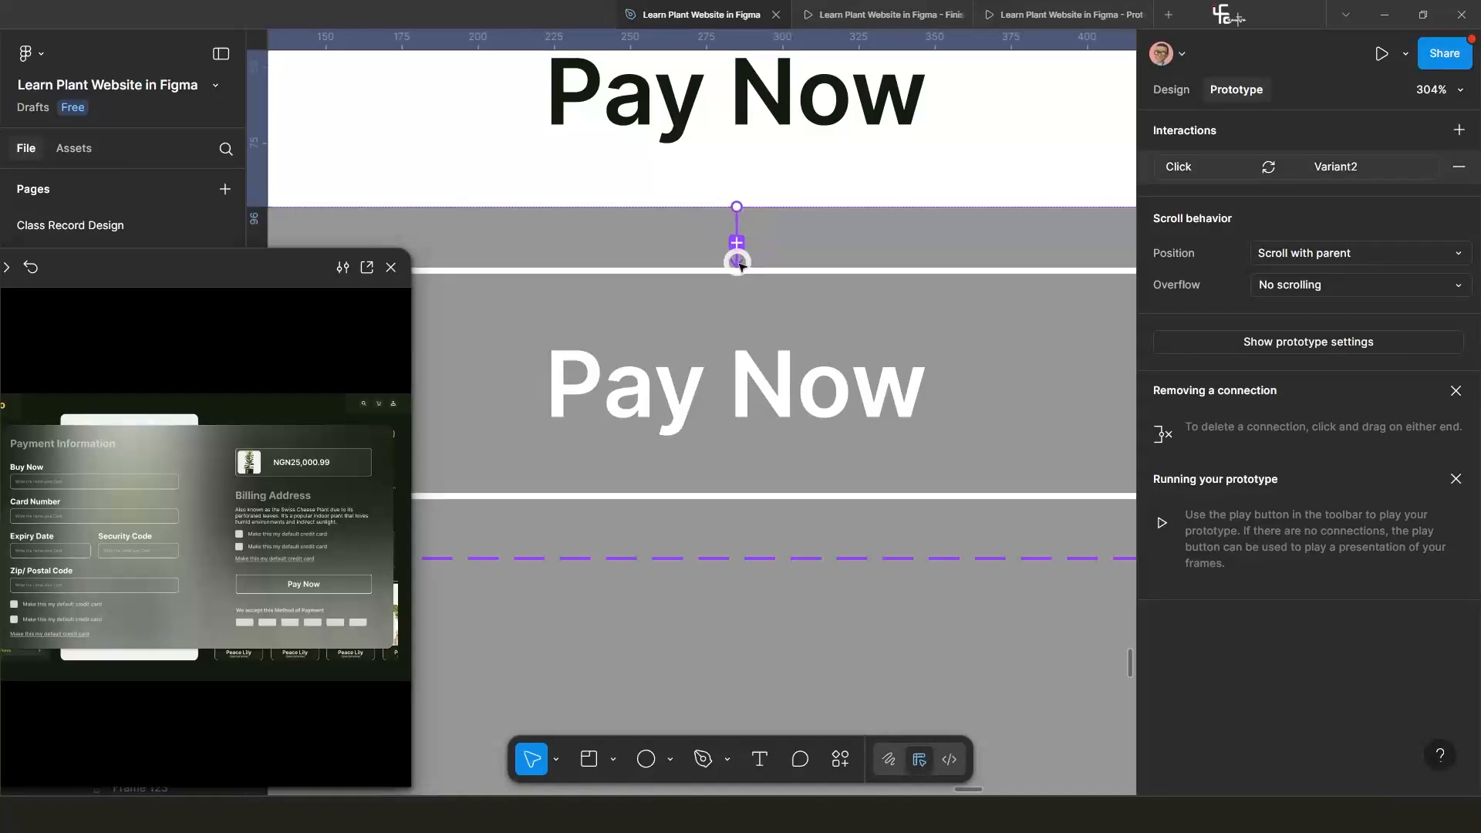
left_click(740, 257)
left_click_drag(757, 319, 832, 285)
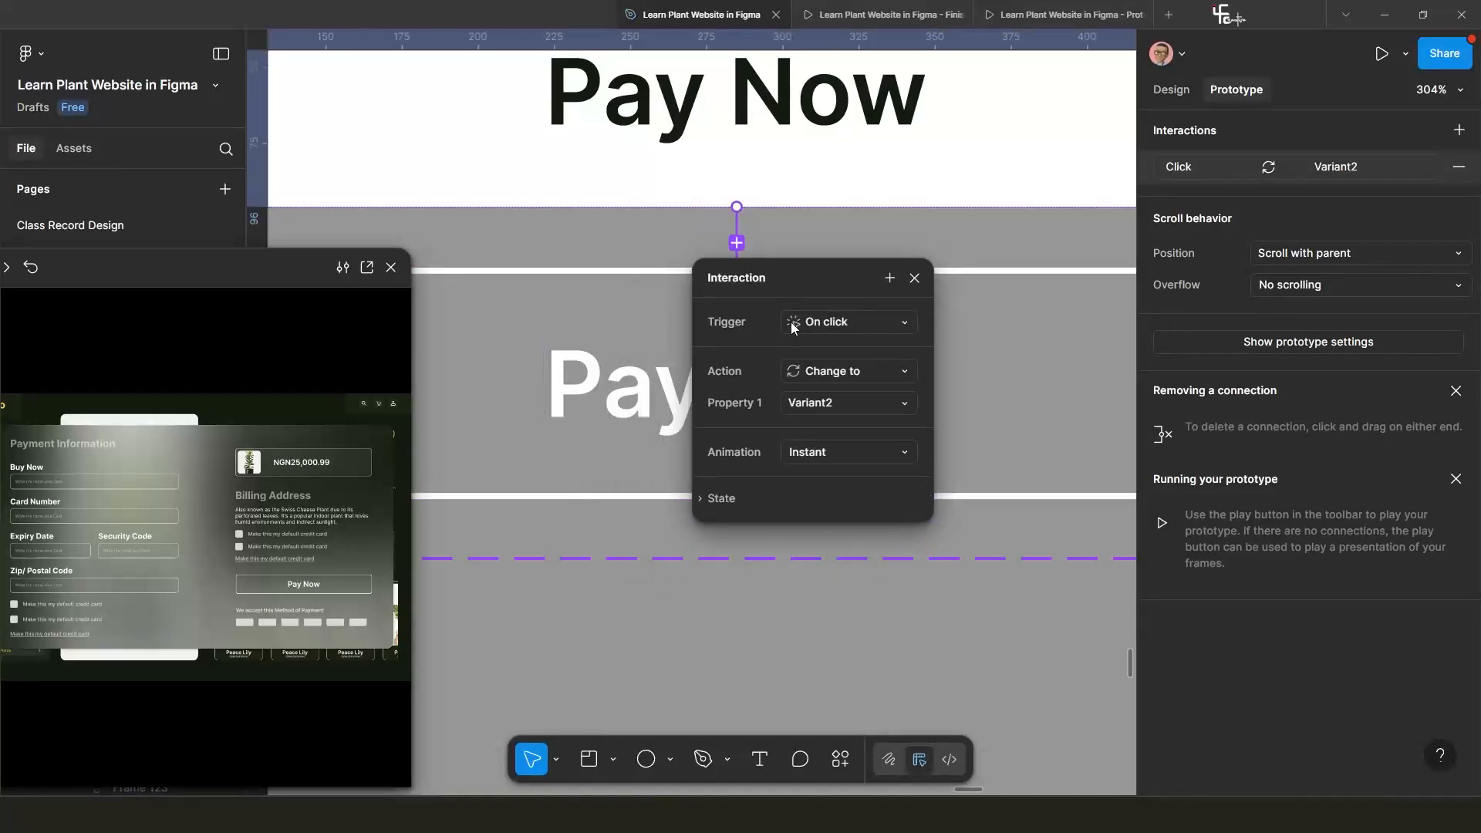
left_click(857, 321)
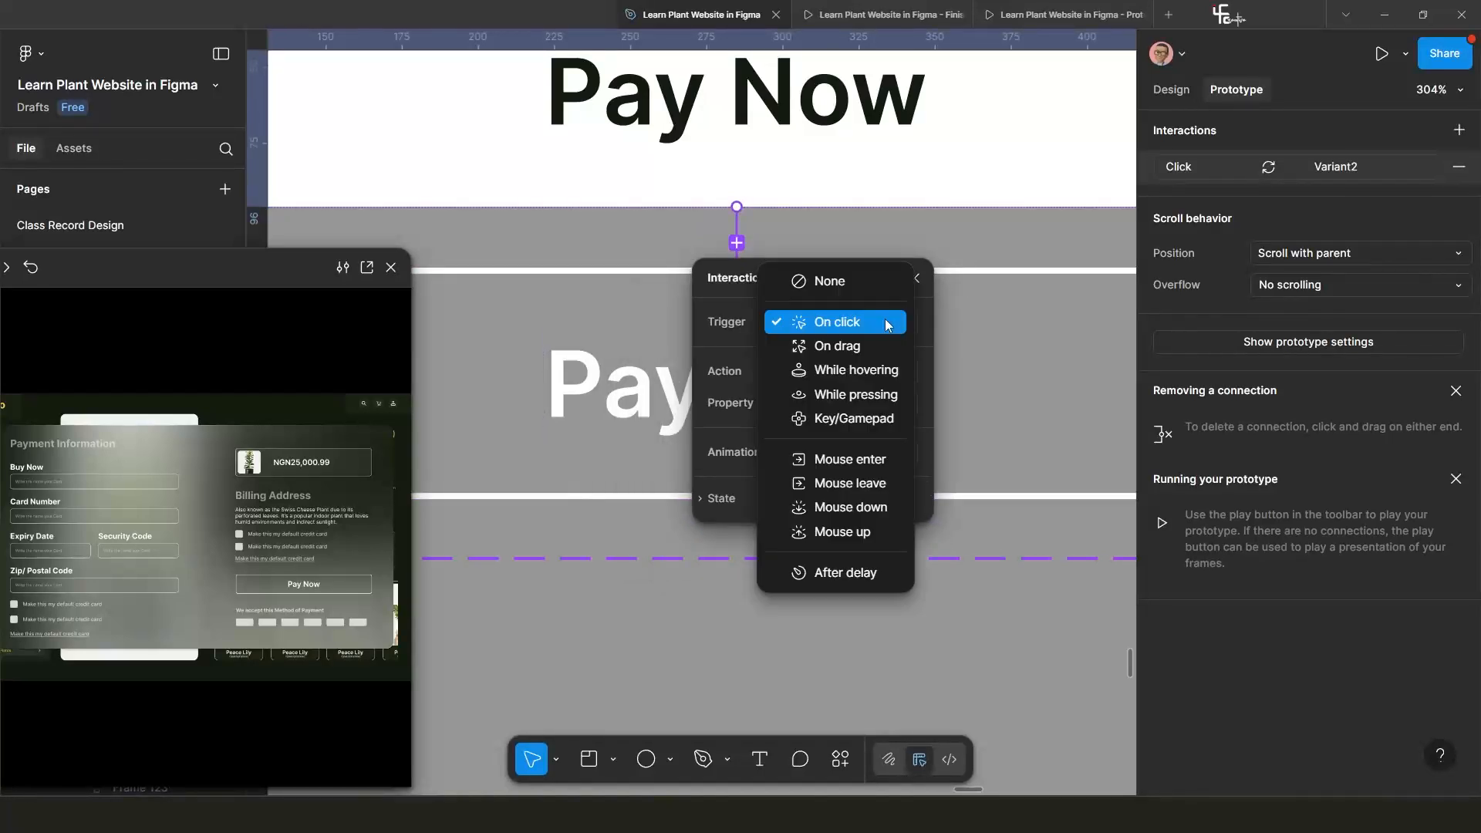
left_click(854, 369)
left_click(914, 277)
key("shift+2")
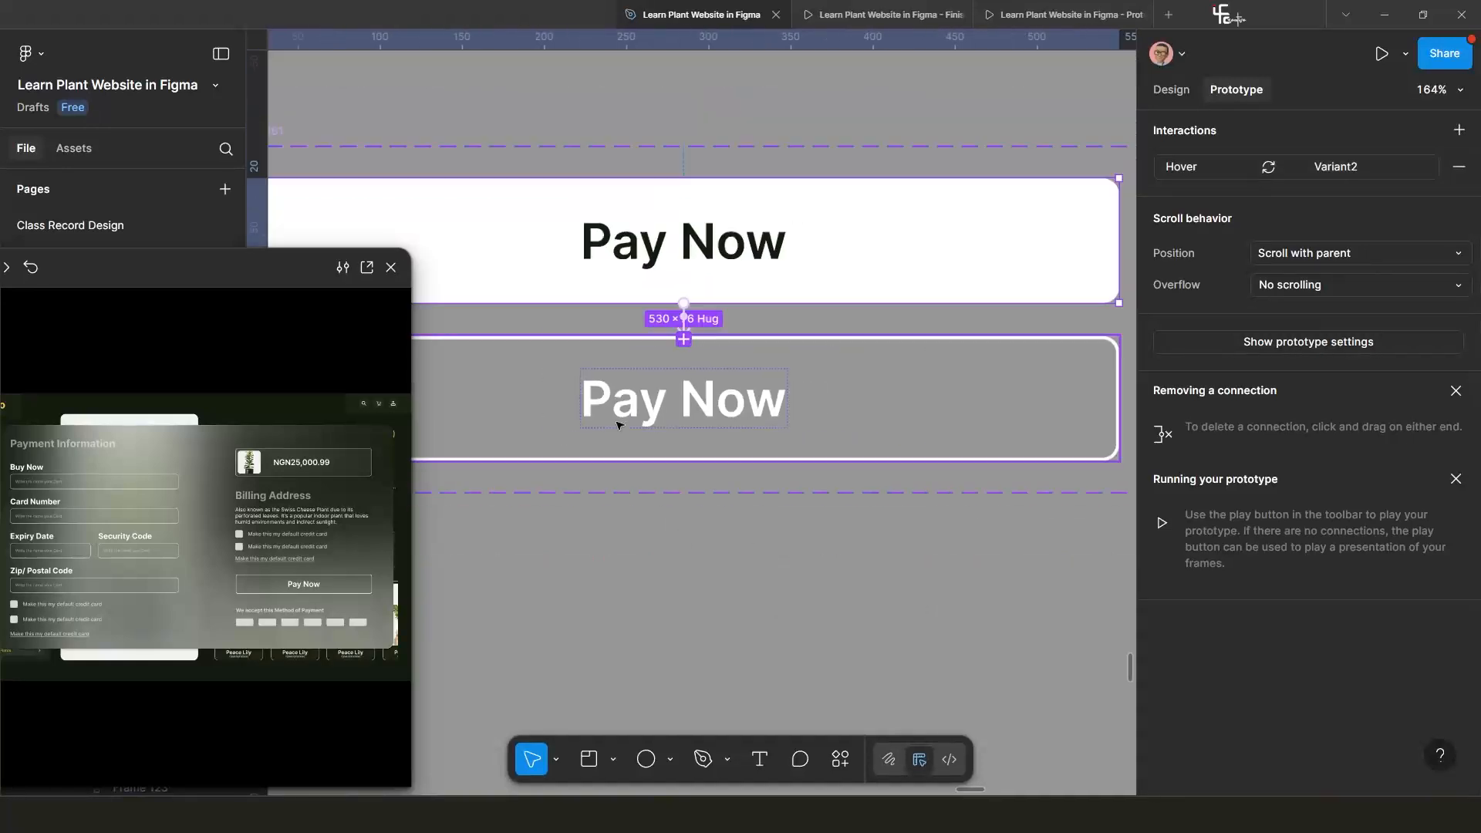
Replay the Buy Now transition in the preview, test hovering on Pay Now, and inspect that button's interaction in MacBook Pro 16" - 24.
left_click(31, 269)
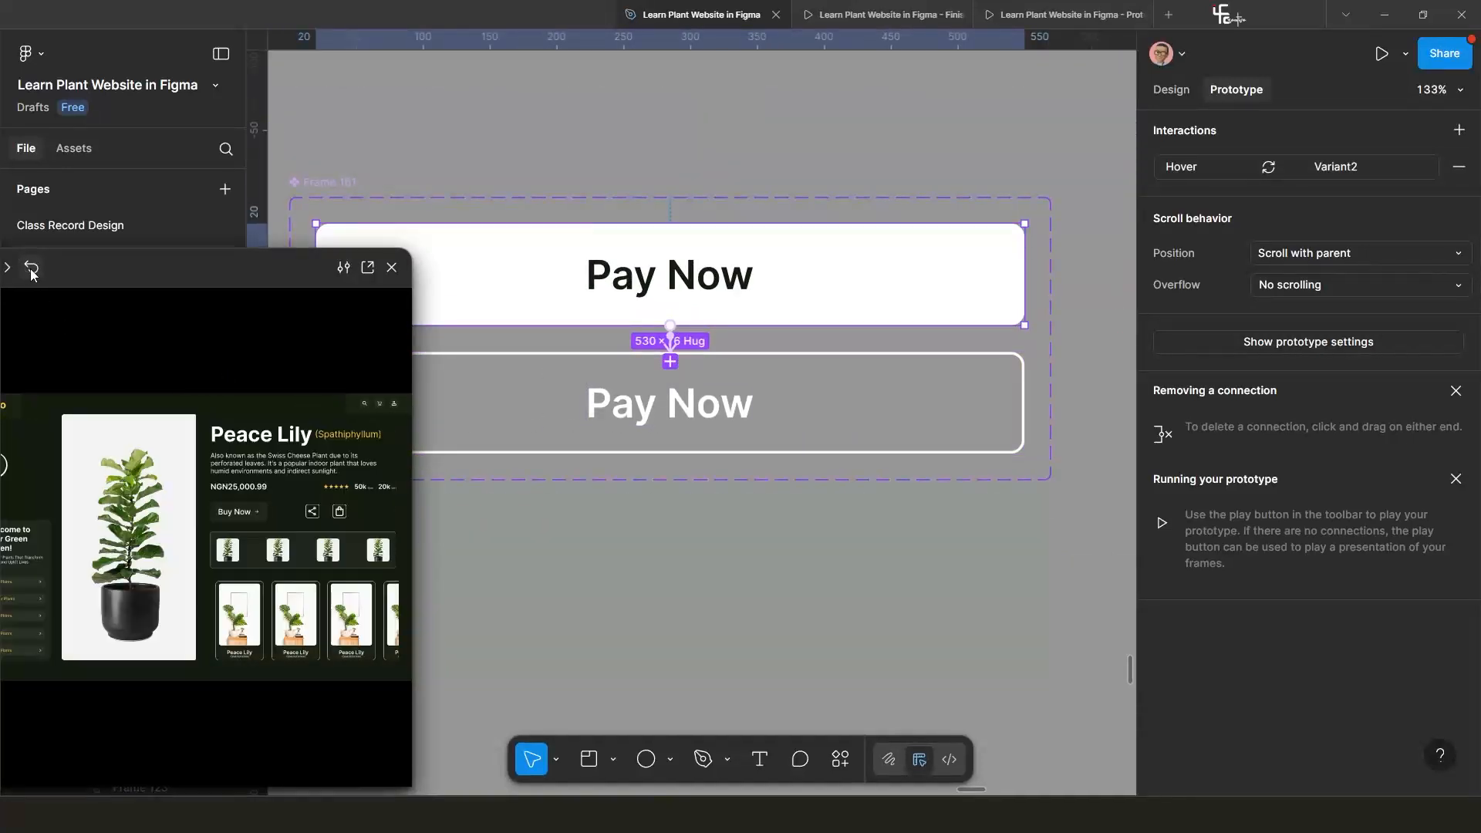
left_click(236, 513)
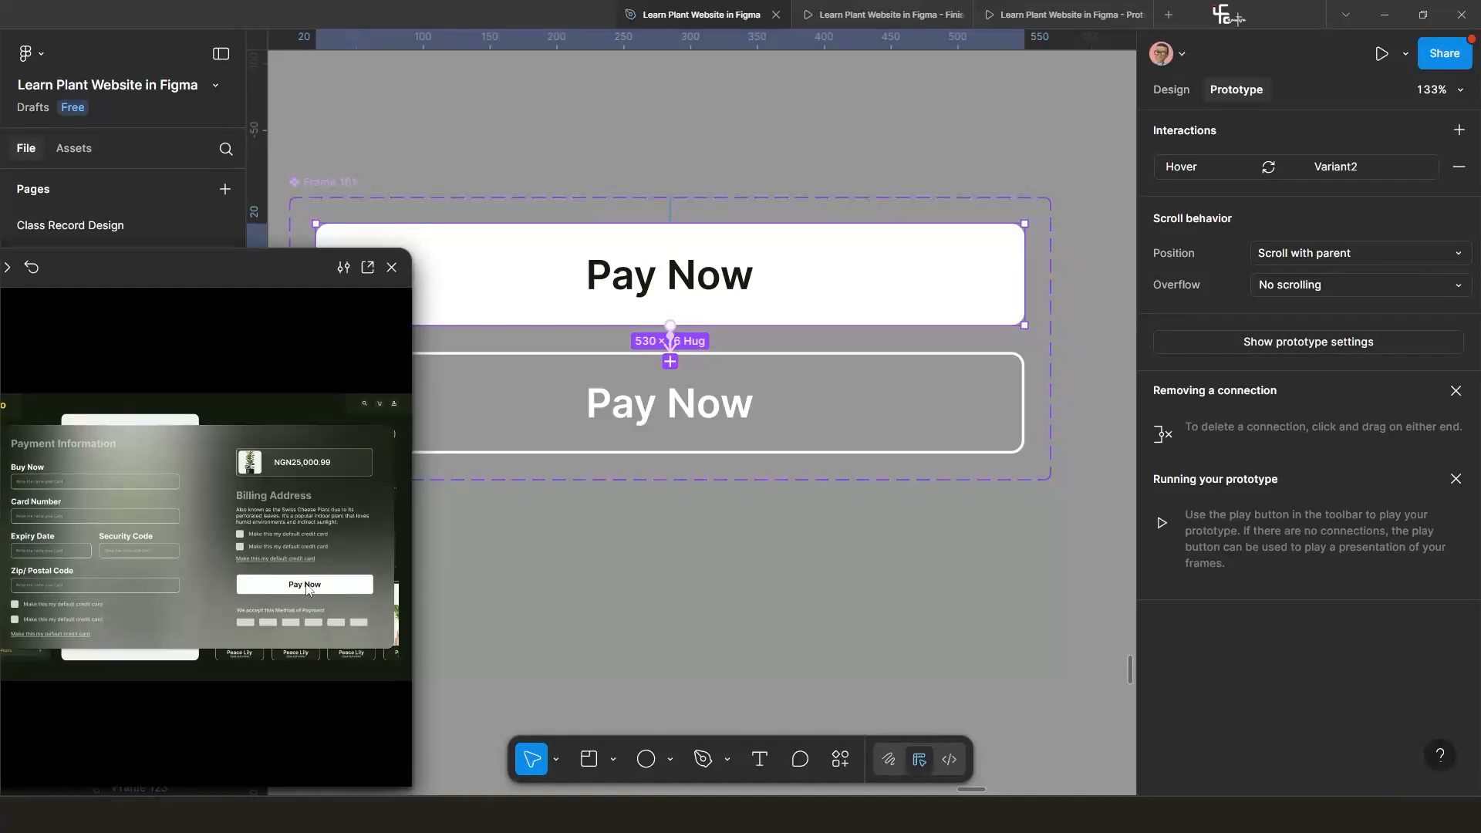
scroll(629, 540, "down", 10)
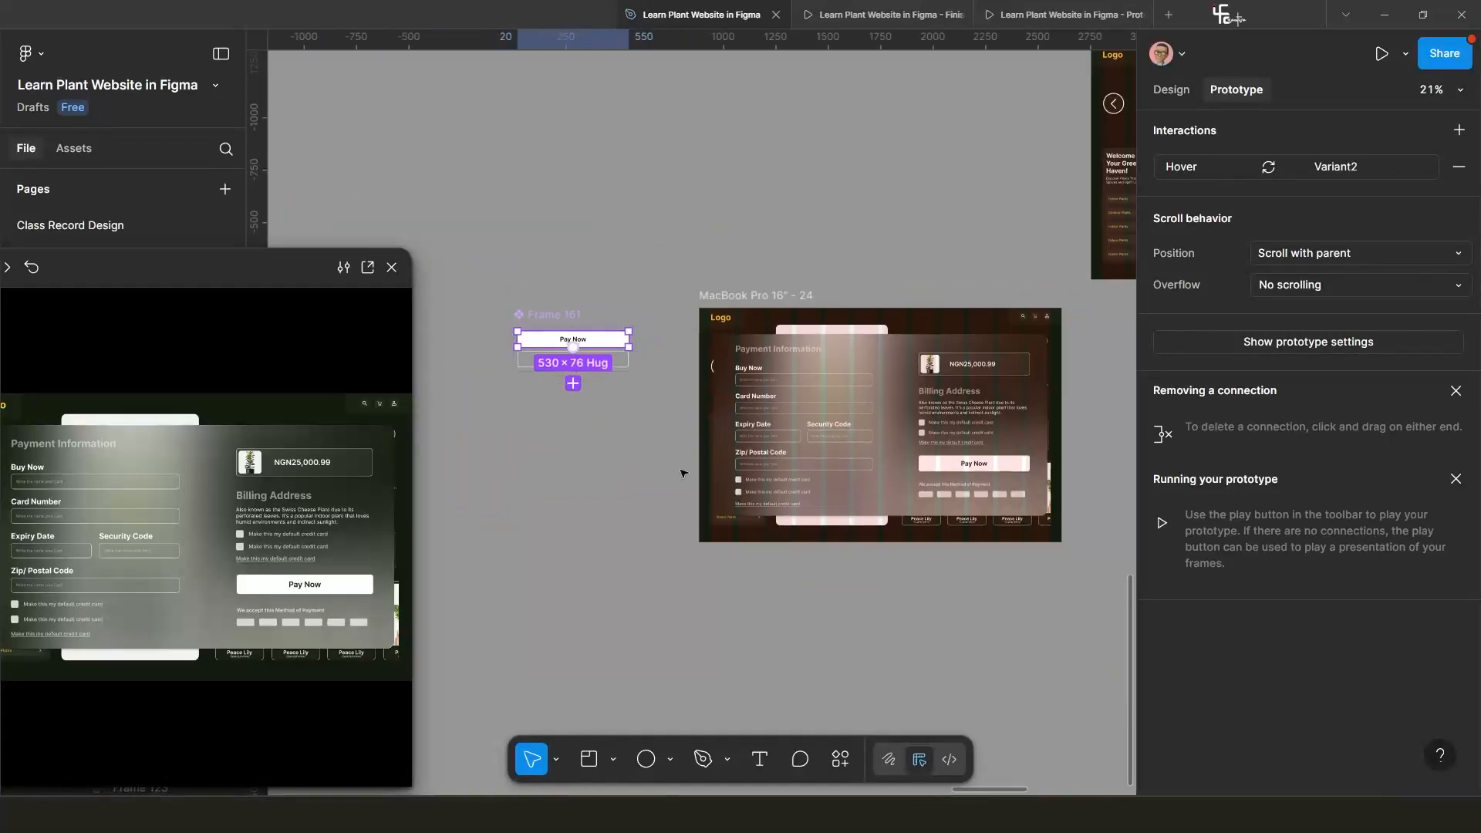
scroll(682, 473, "right", 3)
scroll(818, 447, "up", 5)
left_click(831, 454)
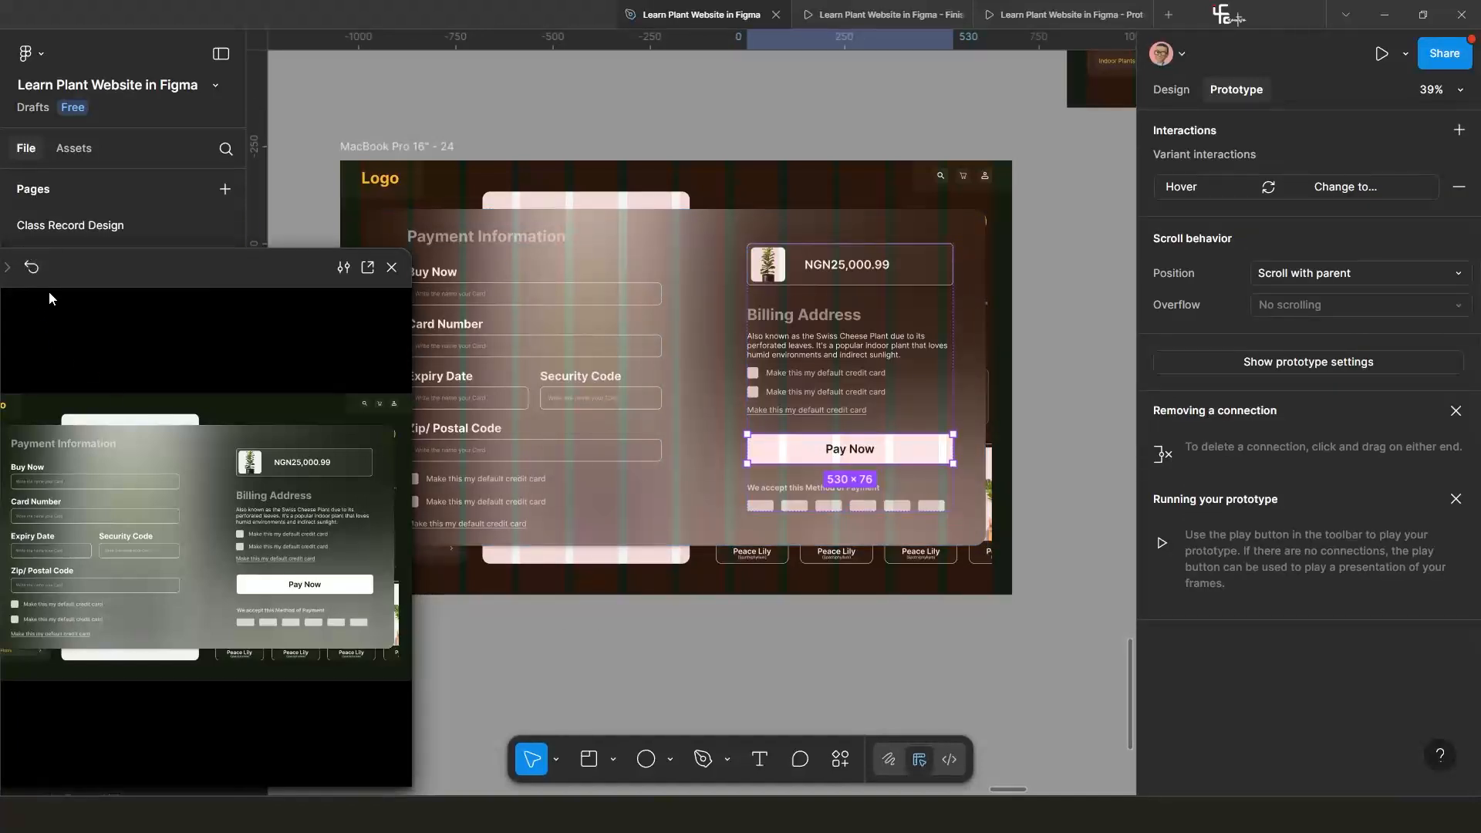
scroll(582, 520, "down", 3)
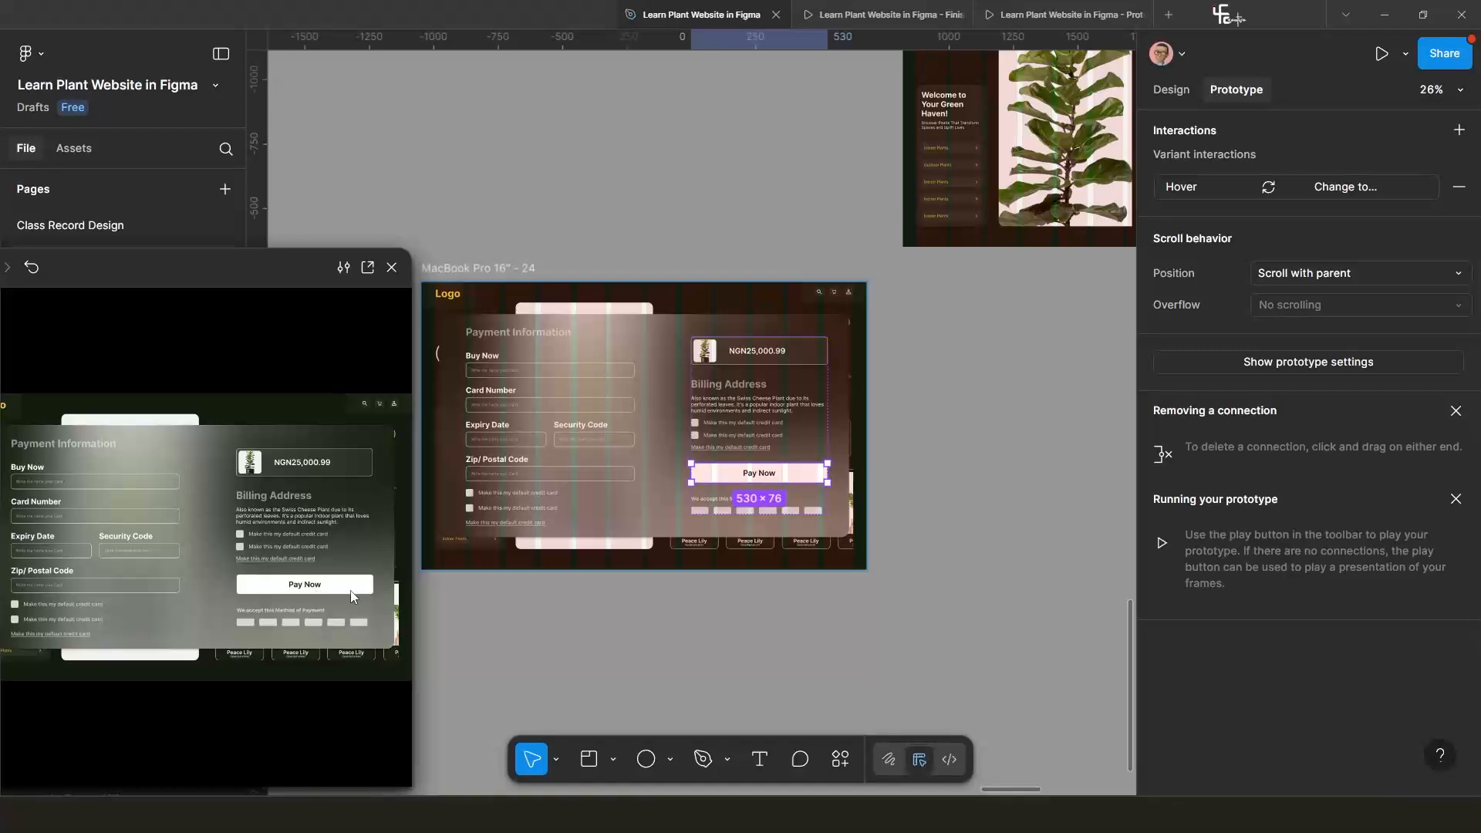
scroll(770, 553, "up", 3)
left_click_drag(753, 518, 838, 452)
scroll(837, 446, "down", 3)
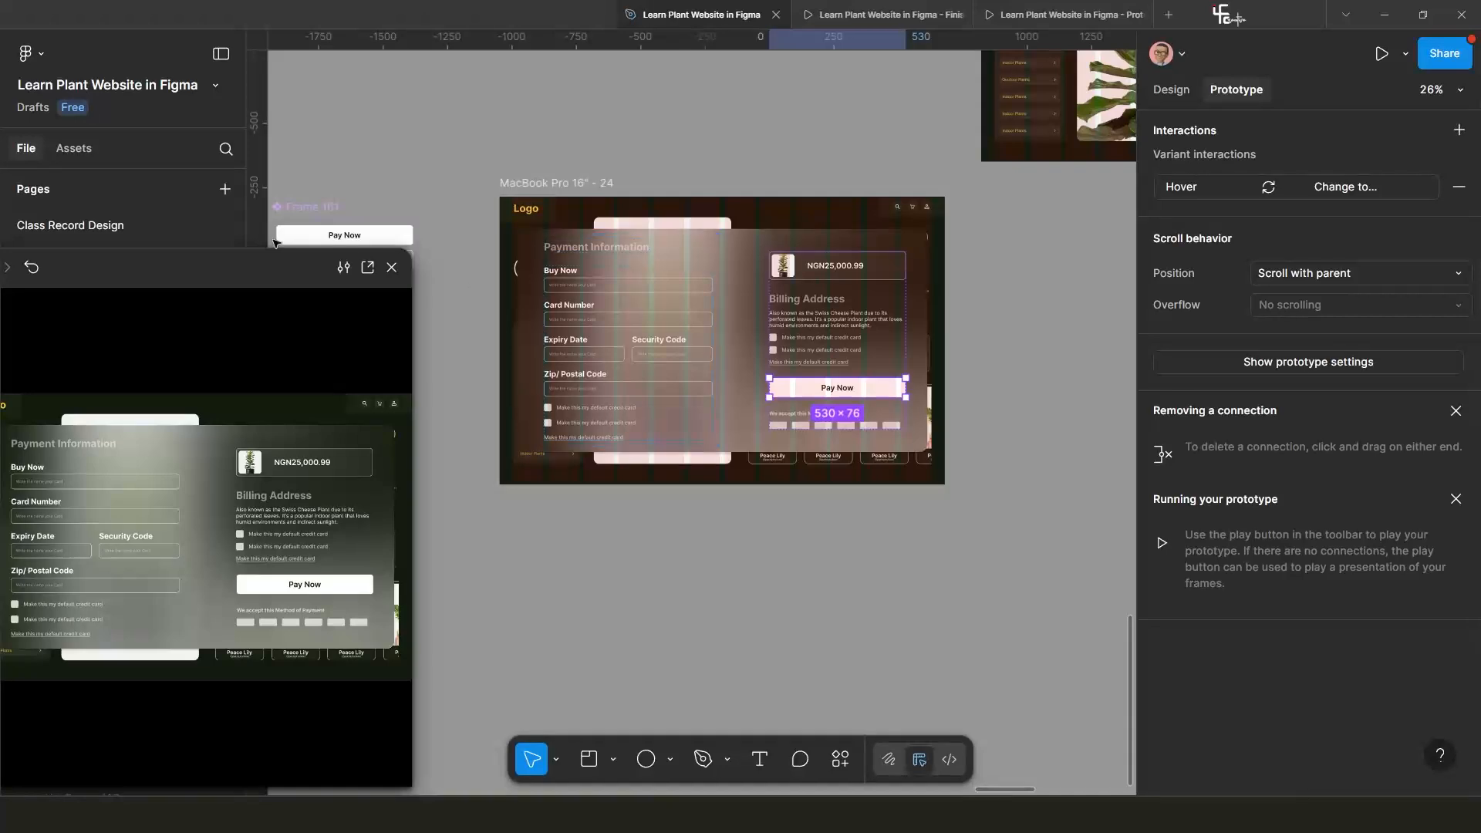
Enlarge the prototype preview window and move it clear of the Pay Now component set.
left_click_drag(154, 280, 115, 350)
left_click_drag(372, 355, 595, 360)
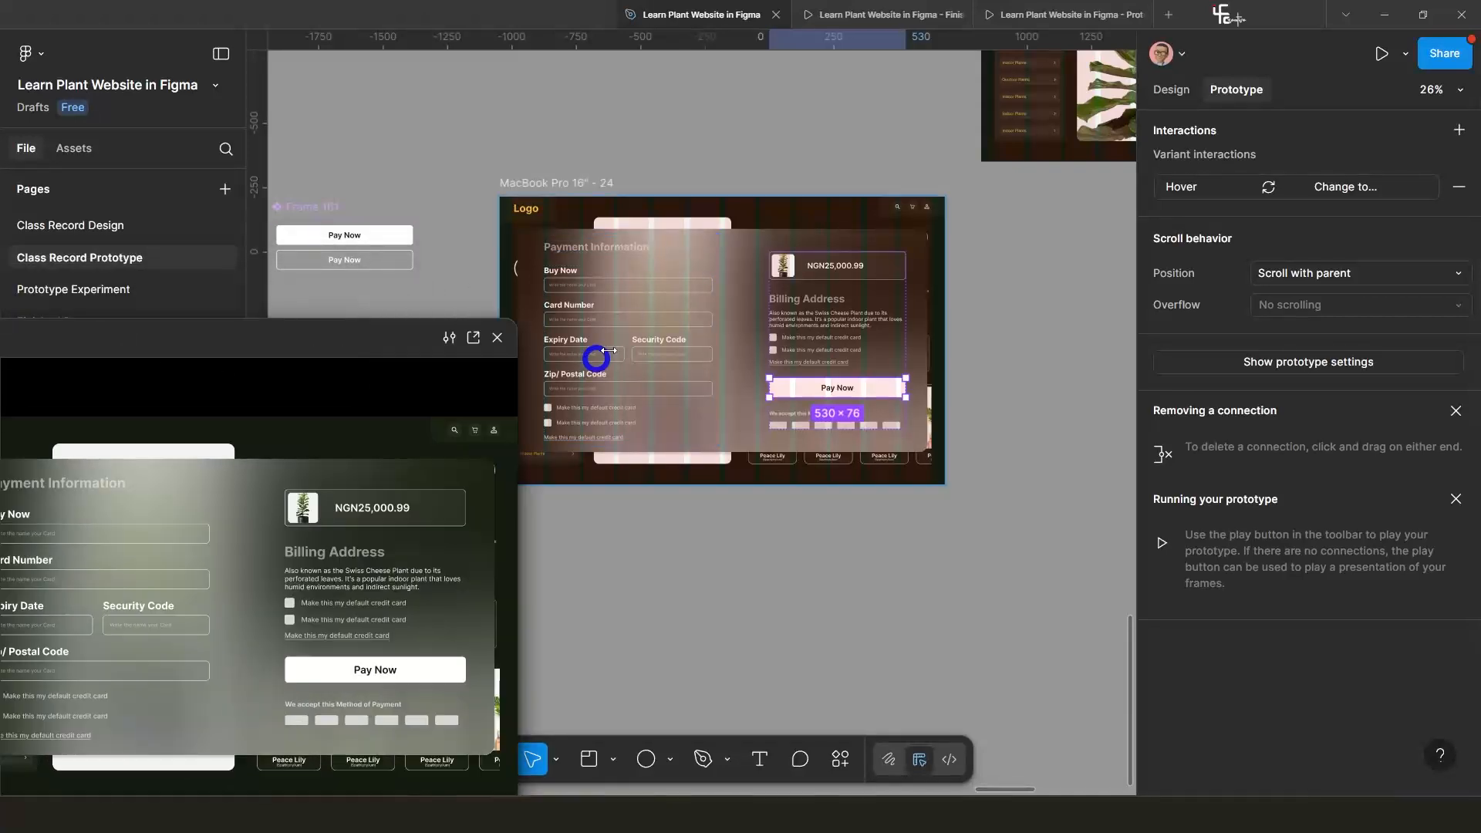
left_click_drag(437, 364, 433, 362)
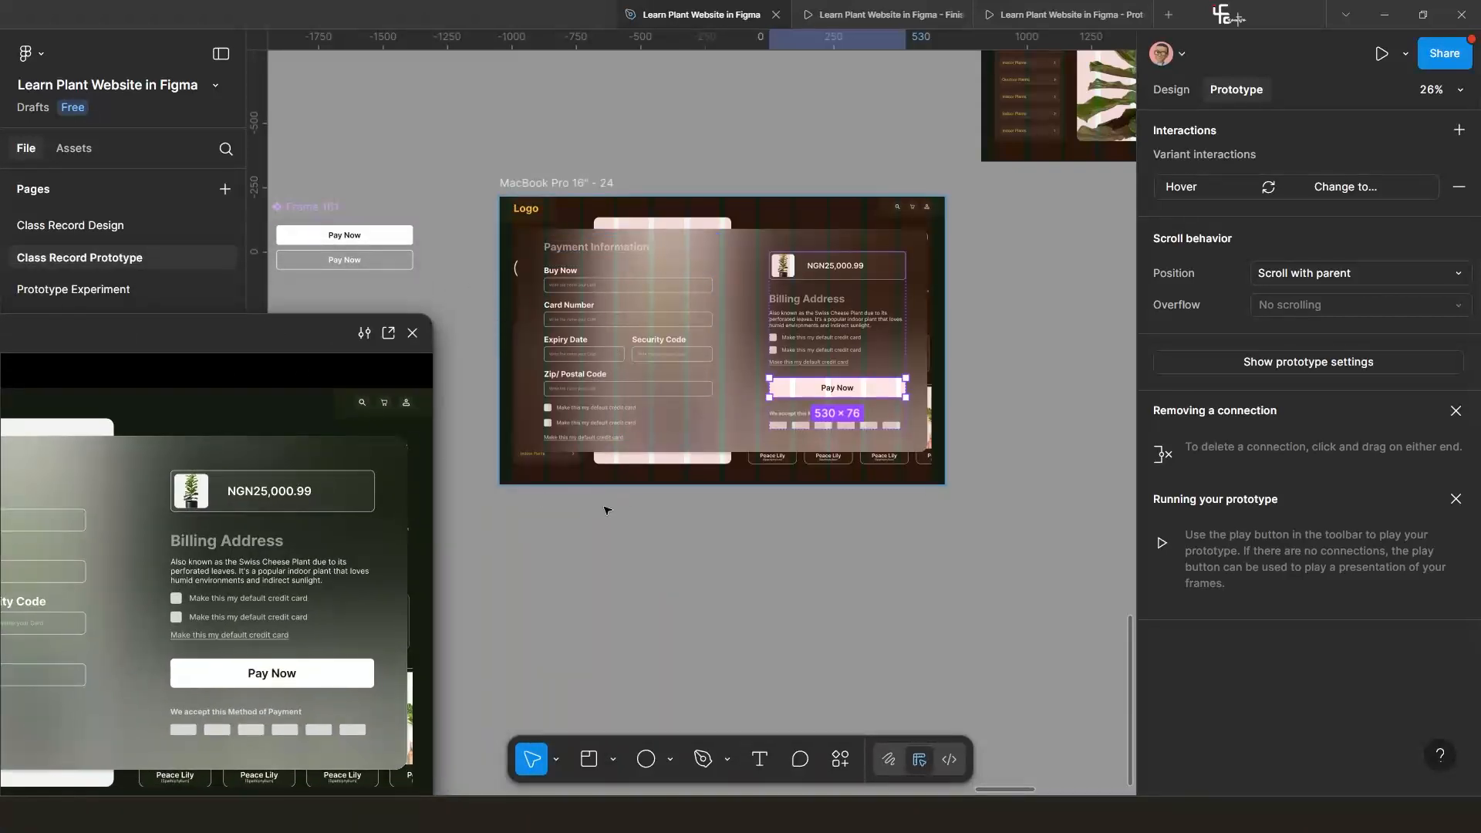
Compare the filled Pay Now variant's hover interaction with the Pay Now button placed in MacBook Pro 16" - 24.
scroll(606, 510, "down", 5)
scroll(563, 348, "up", 10)
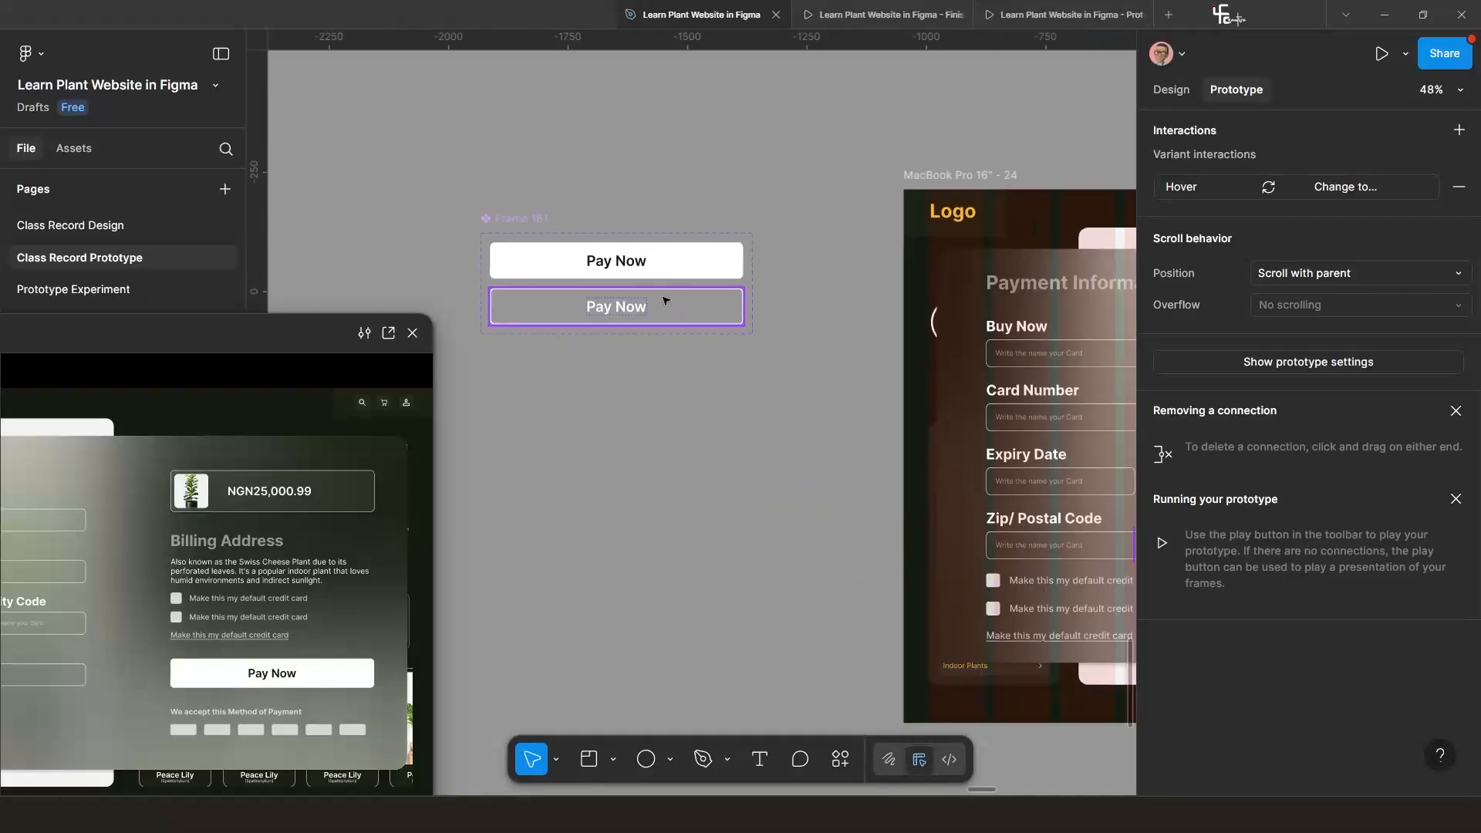
left_click(682, 276)
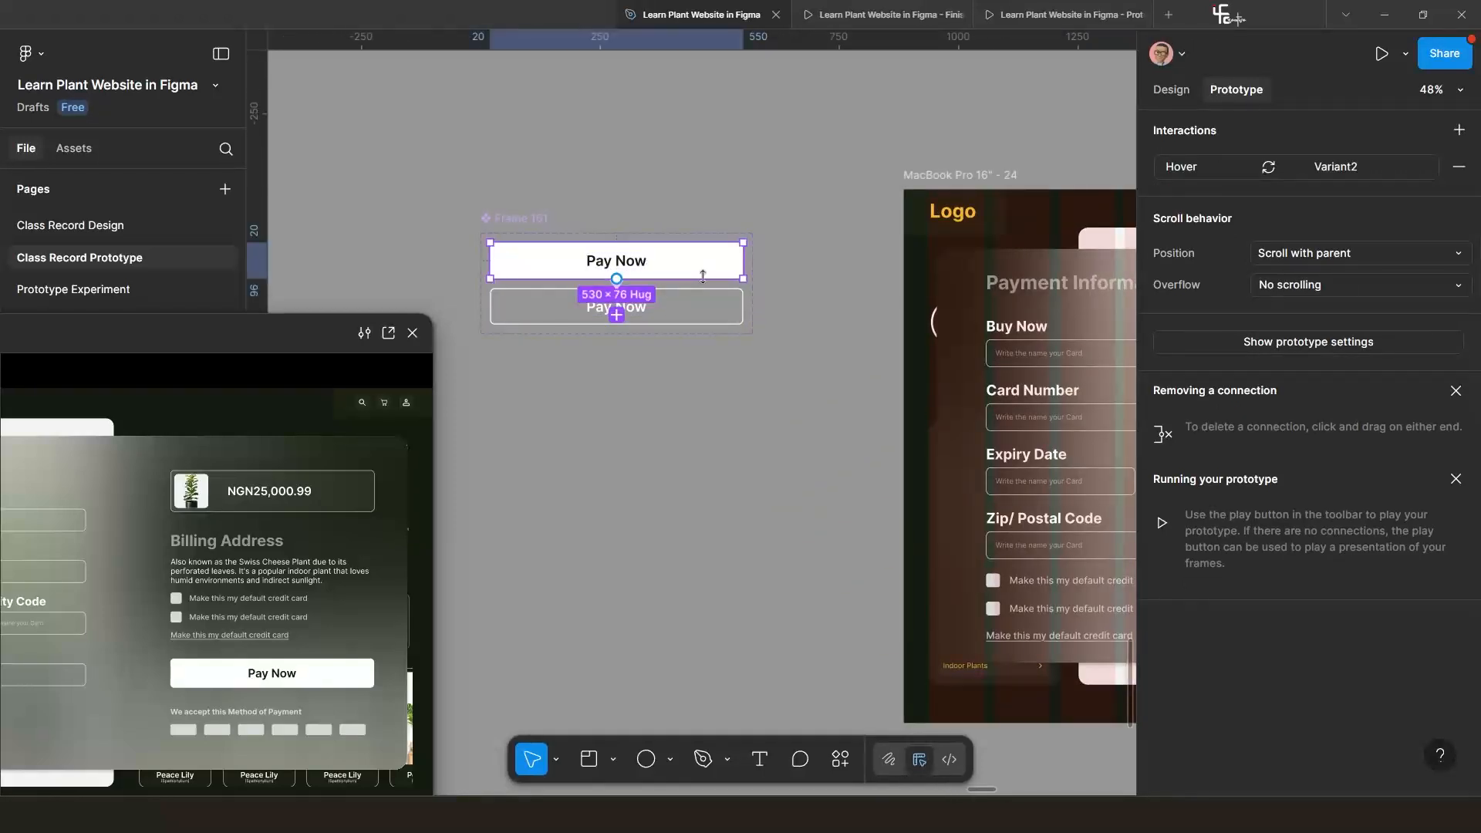
scroll(634, 315, "up", 4)
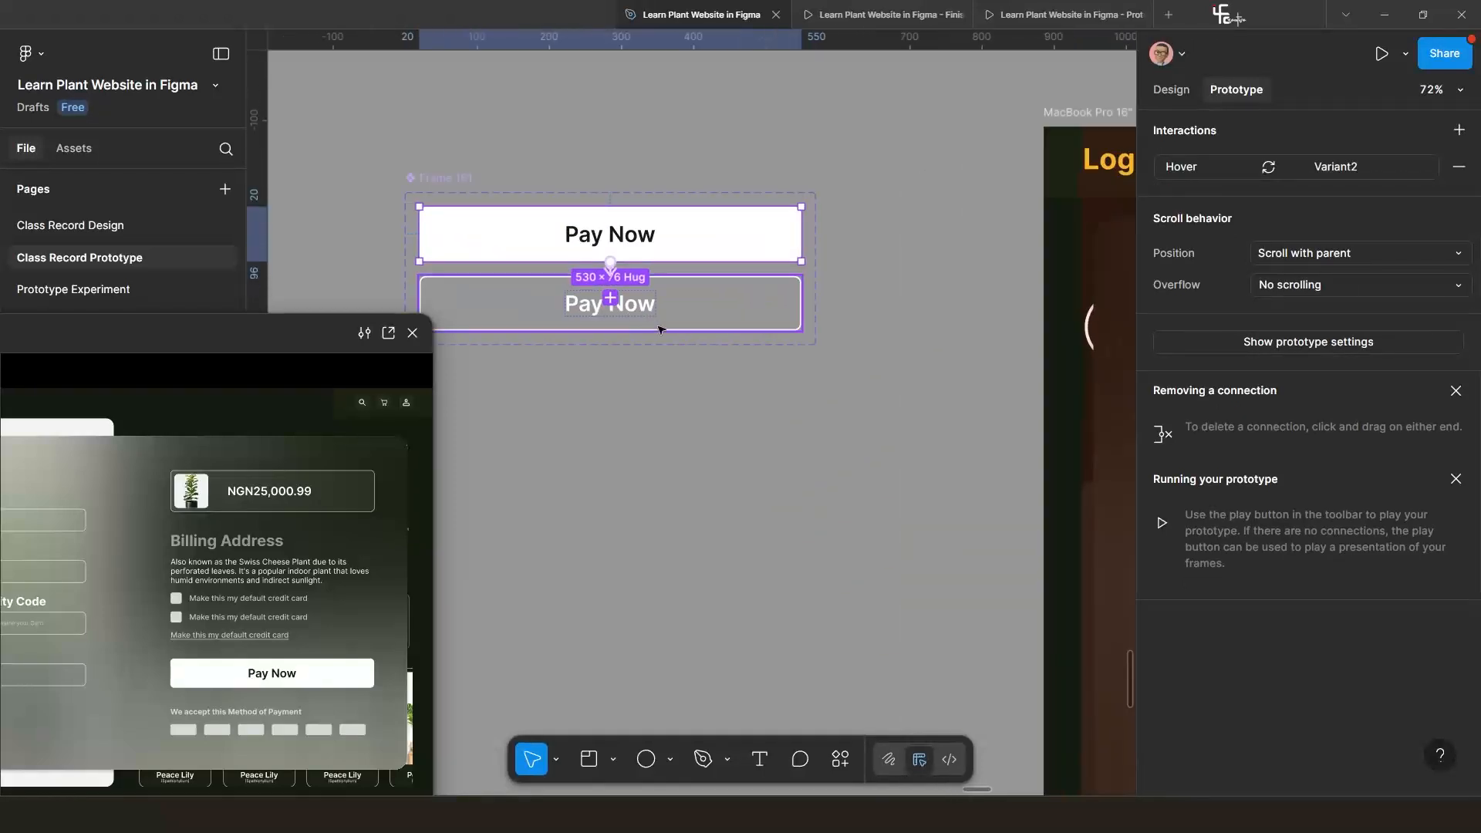
scroll(661, 329, "down", 8)
scroll(787, 369, "right", 3)
scroll(787, 369, "up", 5)
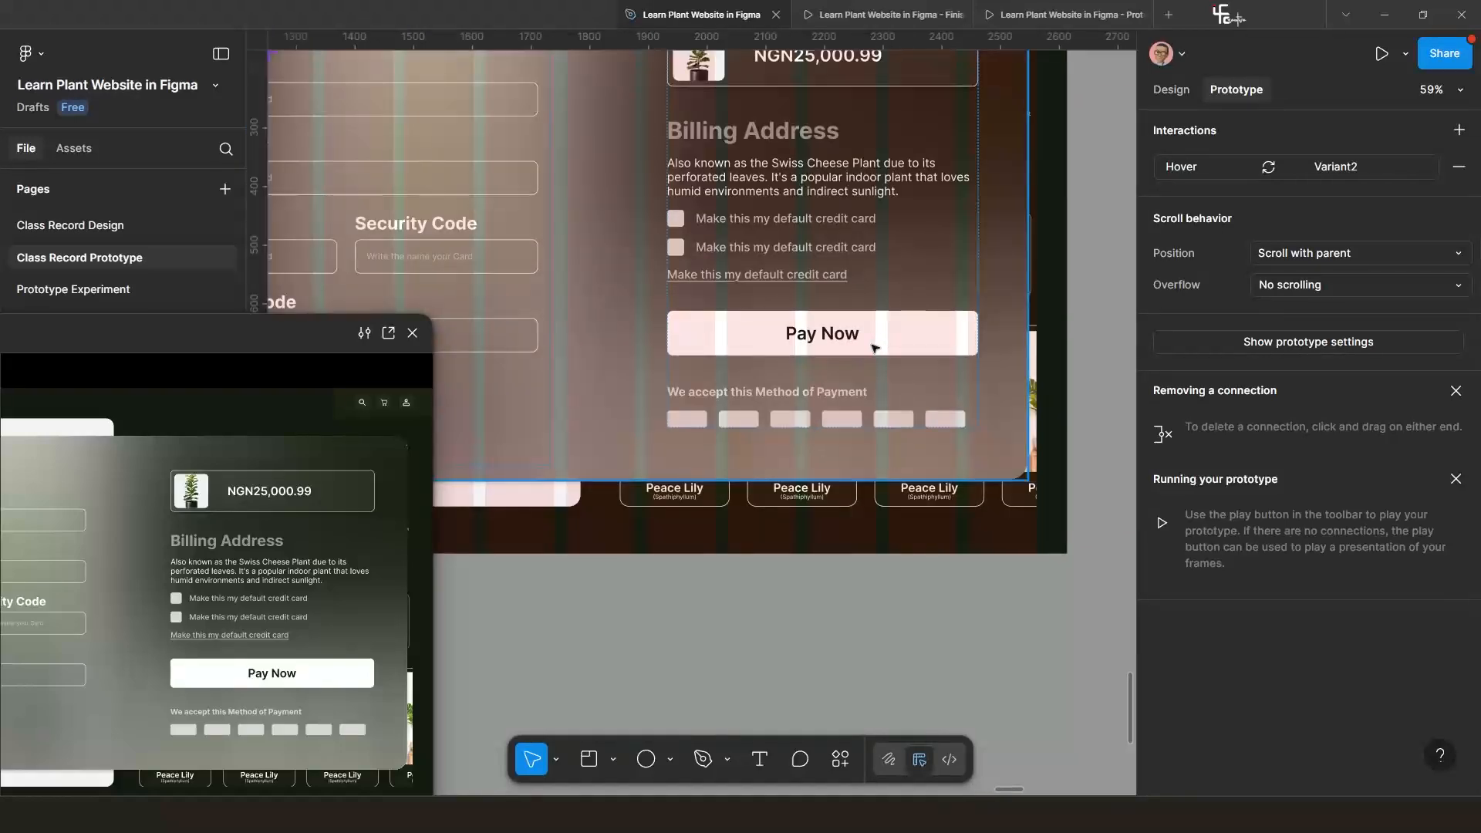
scroll(874, 347, "down", 3)
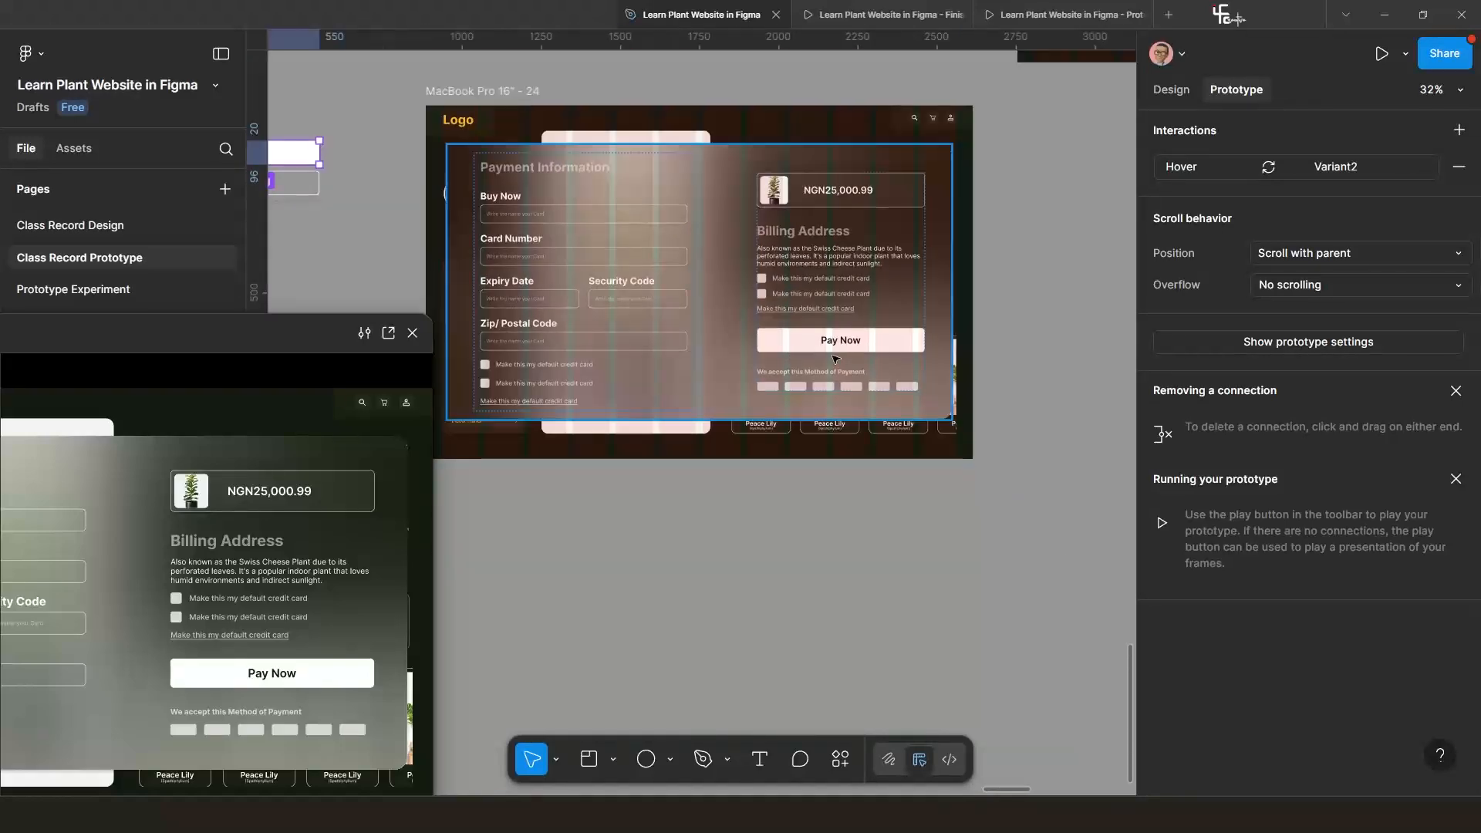
scroll(803, 354, "up", 3)
scroll(717, 375, "down", 5)
left_click_drag(690, 370, 794, 364)
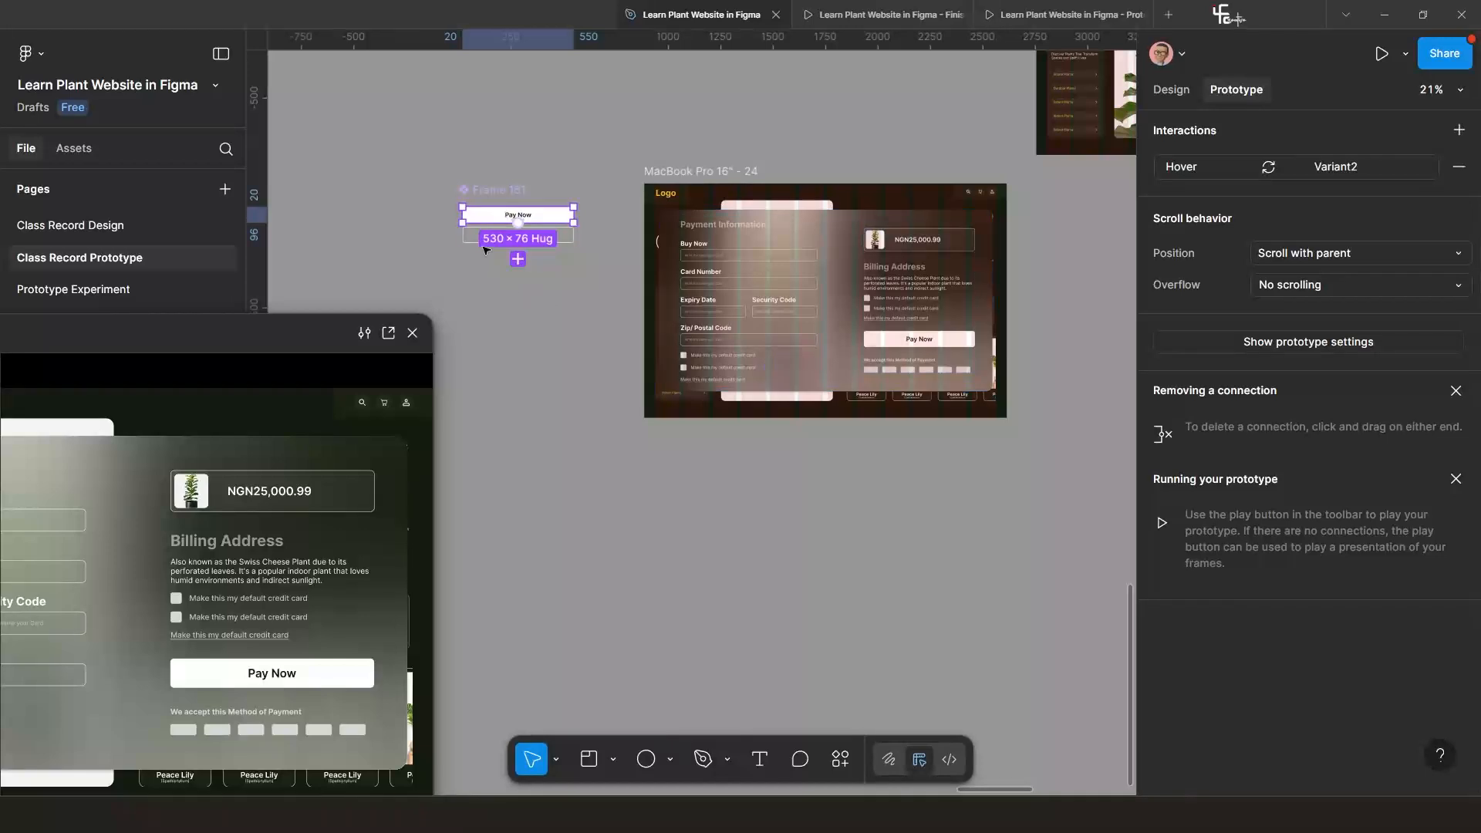
scroll(499, 240, "up", 3)
left_click_drag(499, 242, 645, 254)
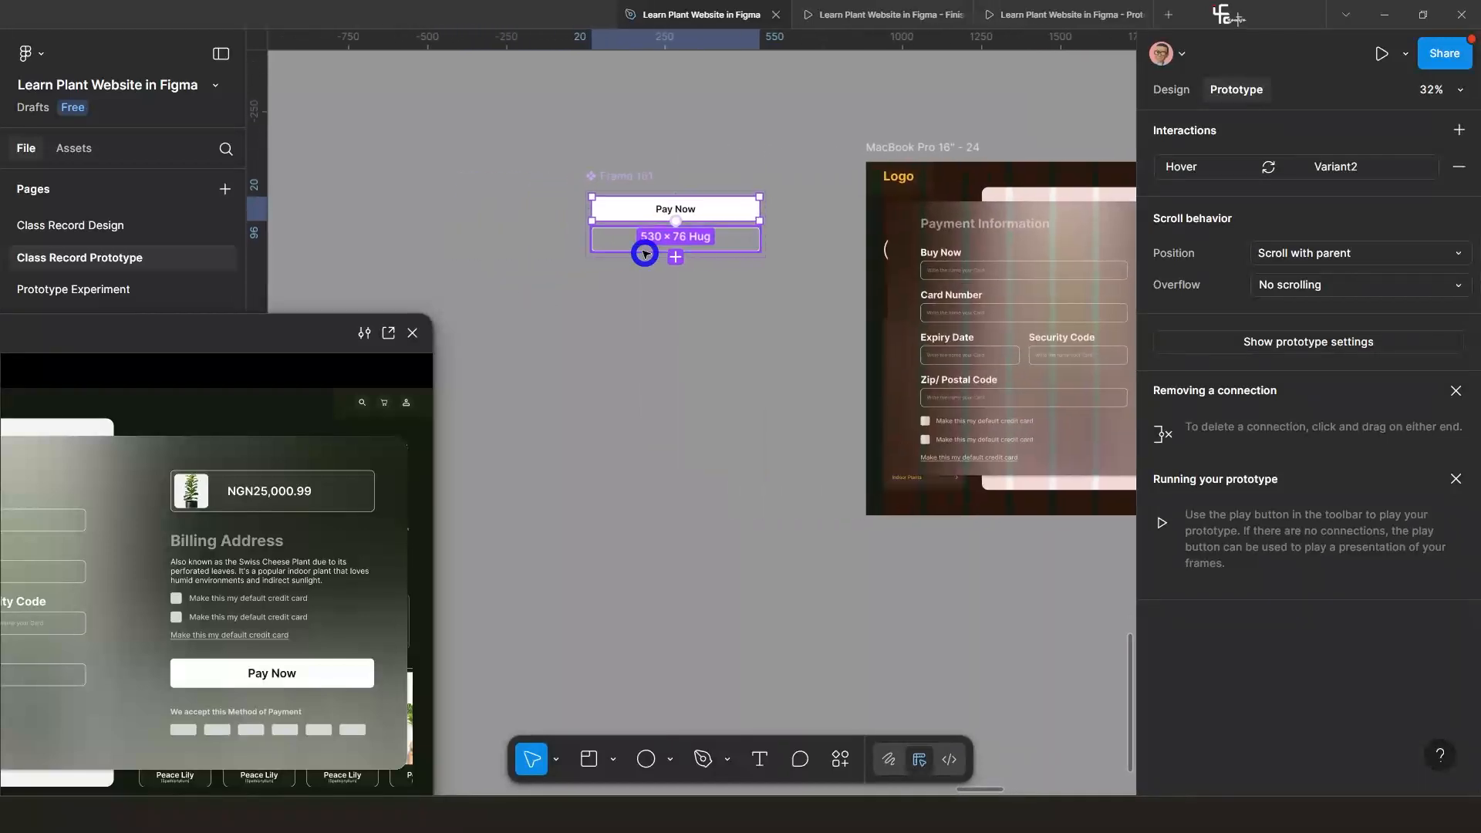
Clear the selection and reposition the preview window so the full payment form is in view.
left_click(495, 407)
left_click_drag(274, 333, 537, 323)
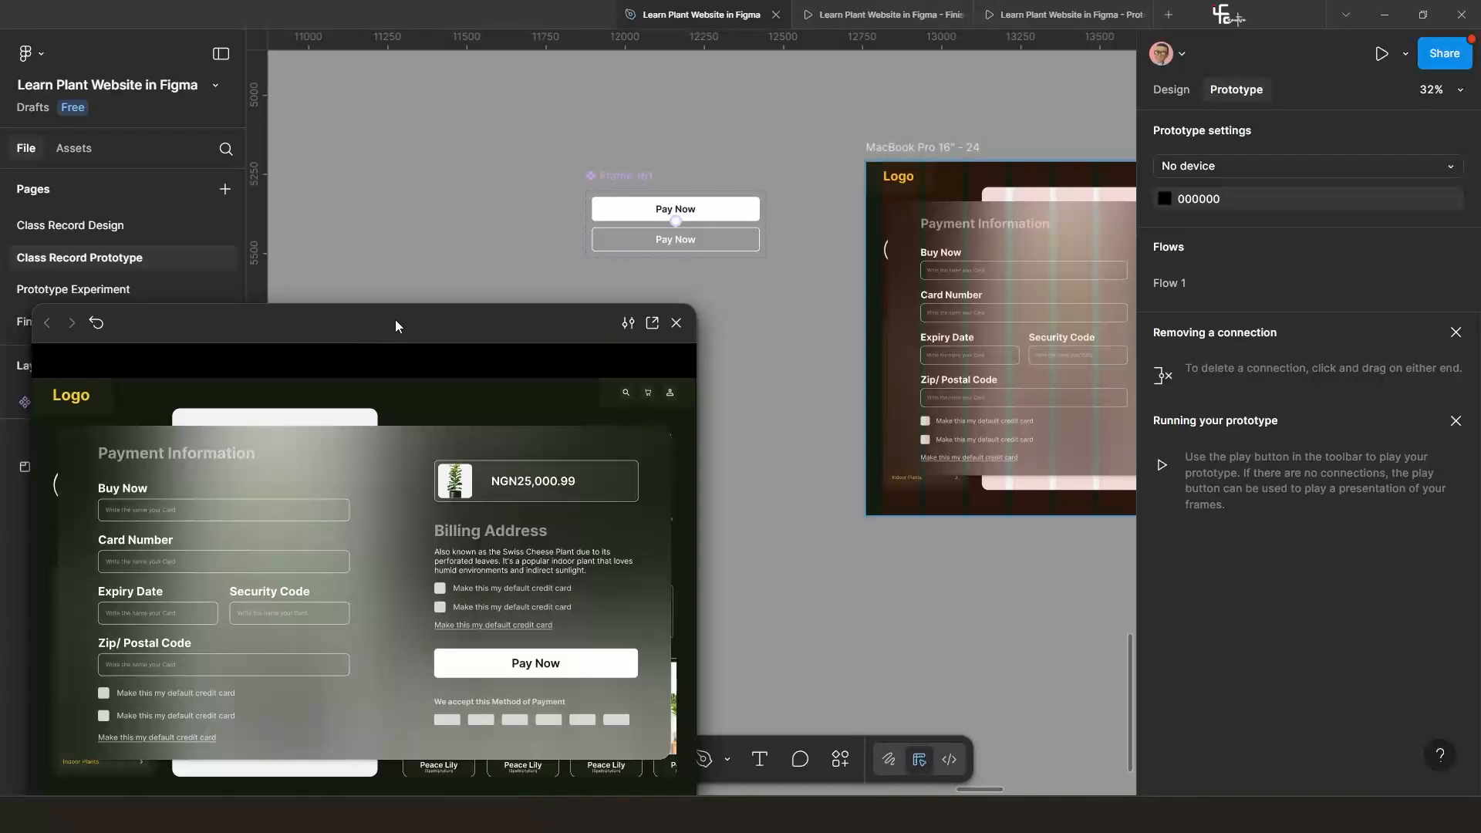
left_click_drag(395, 326, 460, 287)
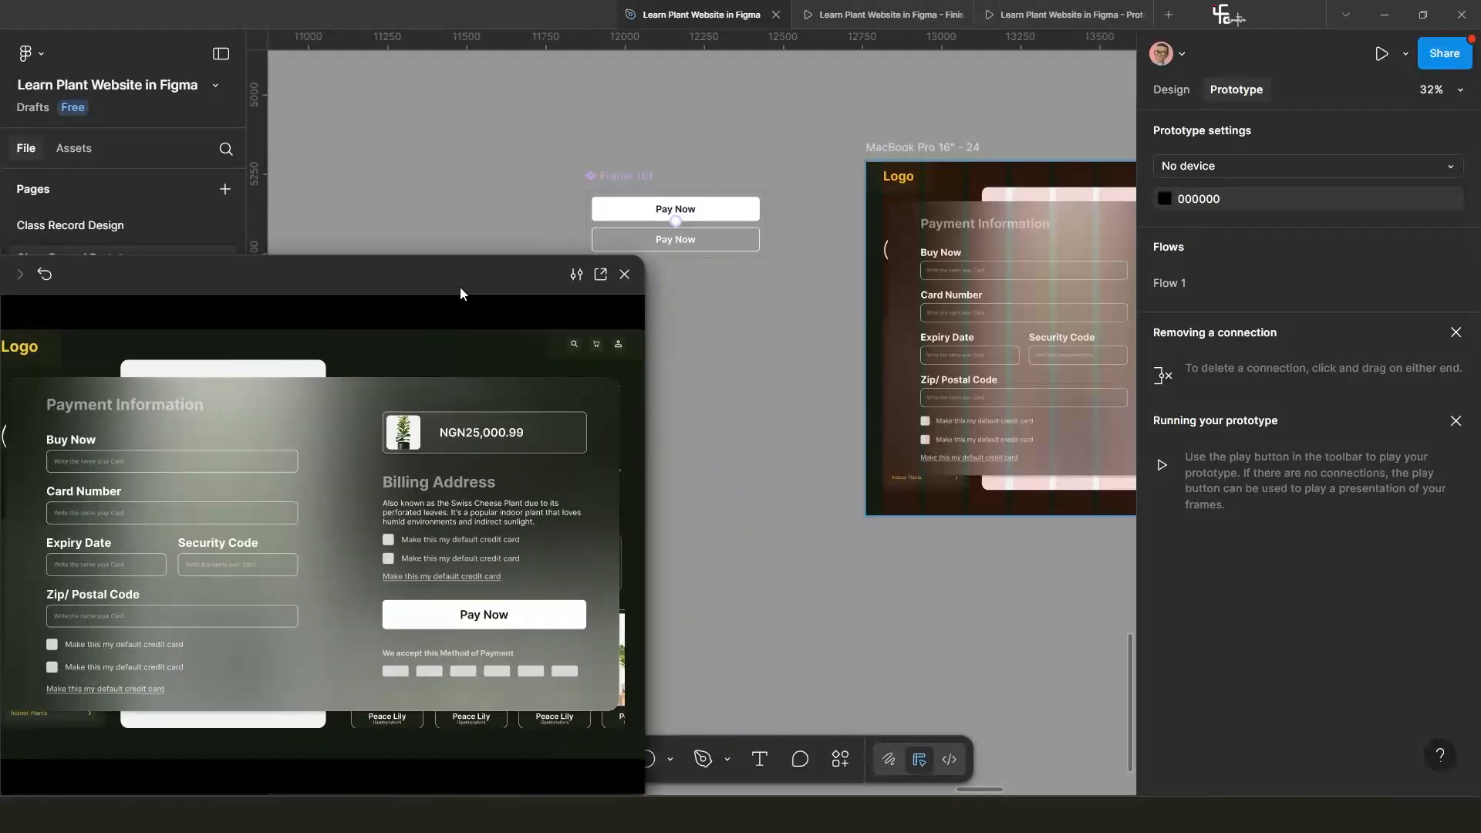
Move the Pay Now component set slightly up and closer to MacBook Pro 16" - 24, and raise the preview window.
scroll(841, 390, "down", 3)
scroll(824, 357, "left", 2)
left_click(798, 244)
mouse_move(798, 243)
left_mouse_down()
mouse_move(838, 245)
mouse_move(841, 229)
mouse_move(801, 218)
left_mouse_up()
scroll(848, 337, "down", 2)
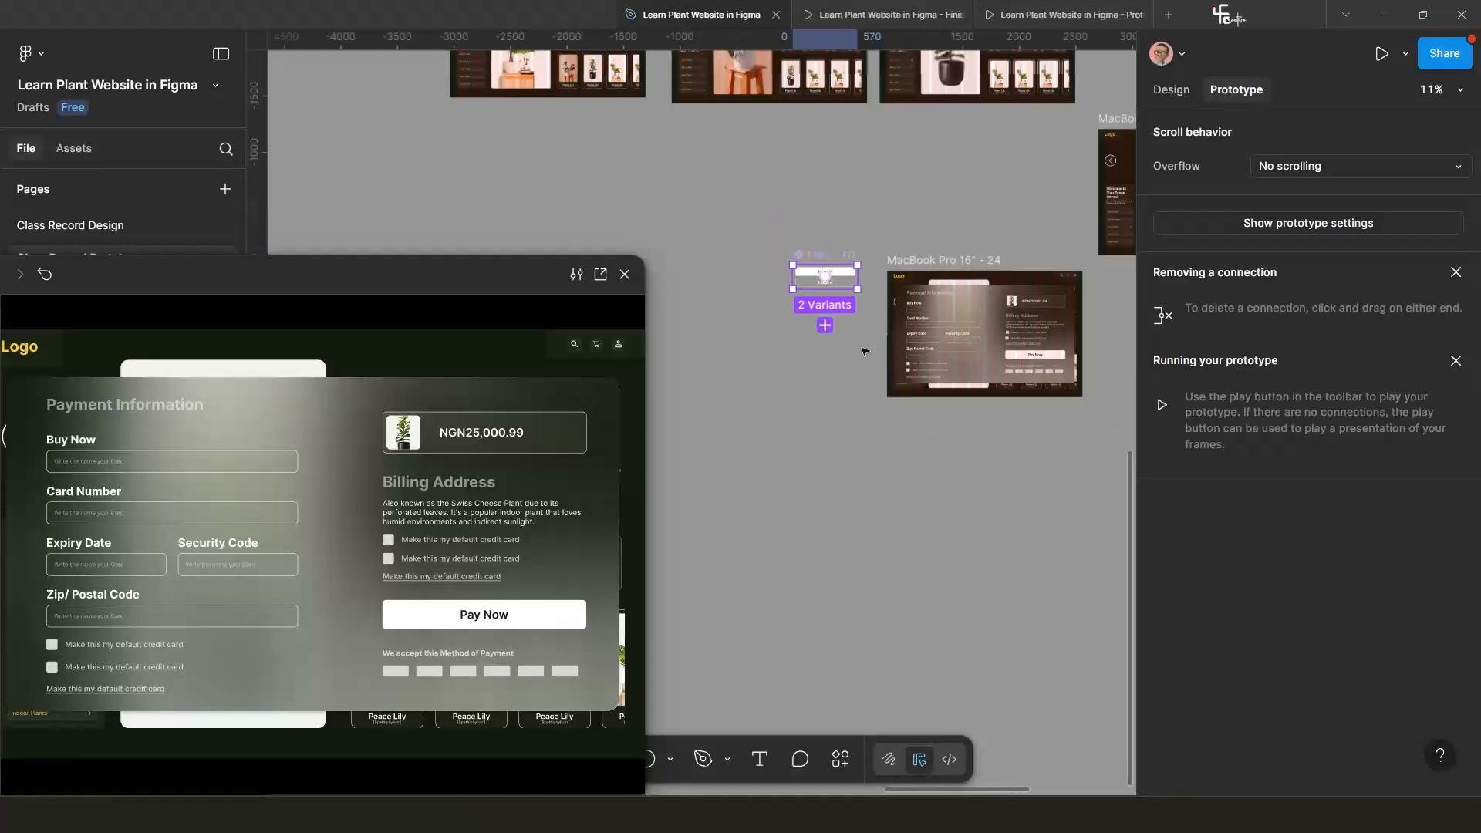
left_click_drag(945, 261, 853, 314)
scroll(752, 343, "up", 3)
left_click_drag(743, 361, 814, 312)
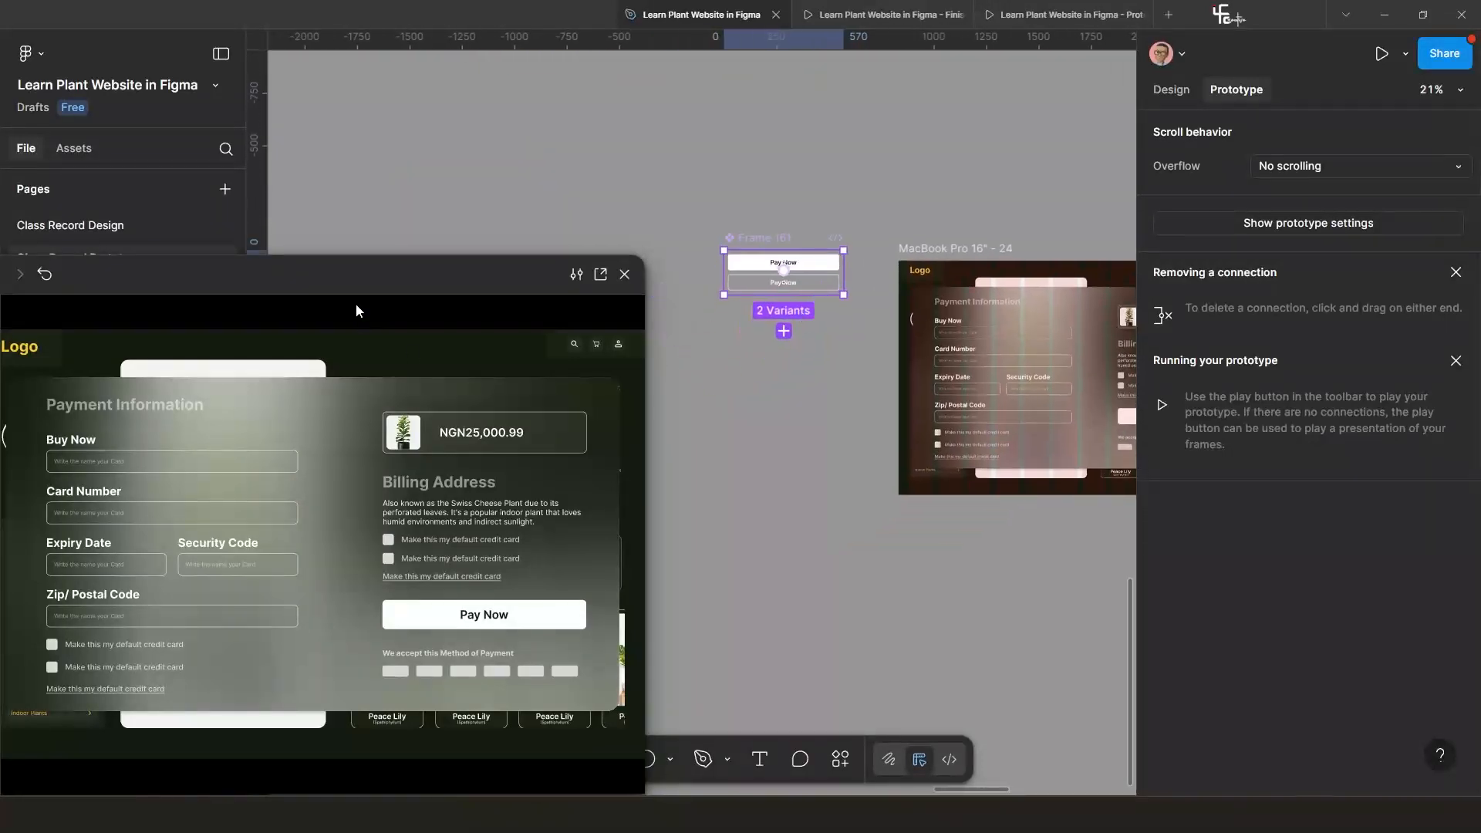
left_click_drag(380, 287, 352, 182)
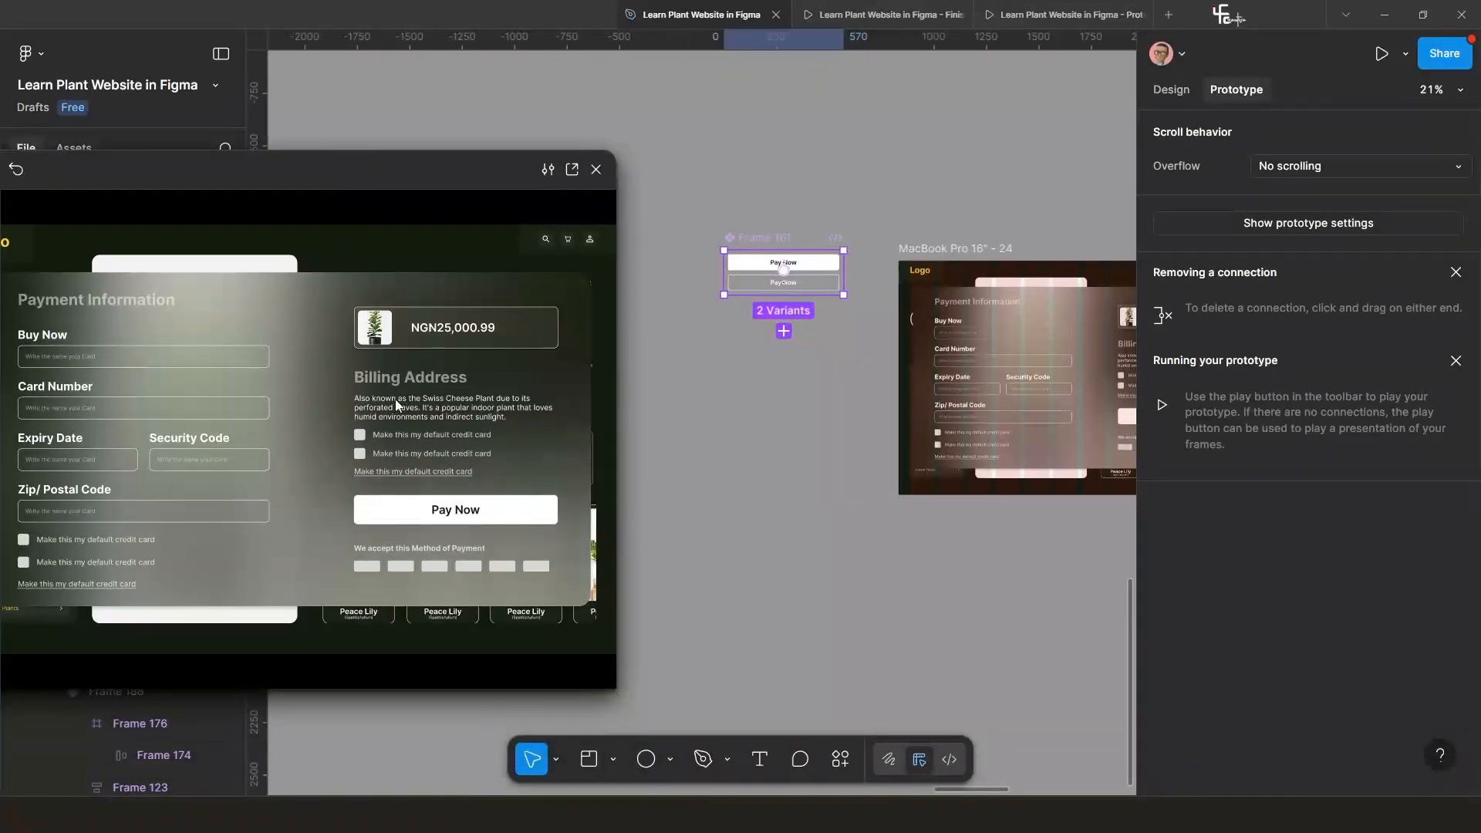
Test the Pay Now button in the payment form's prototype preview and close the preview.
left_click(452, 512)
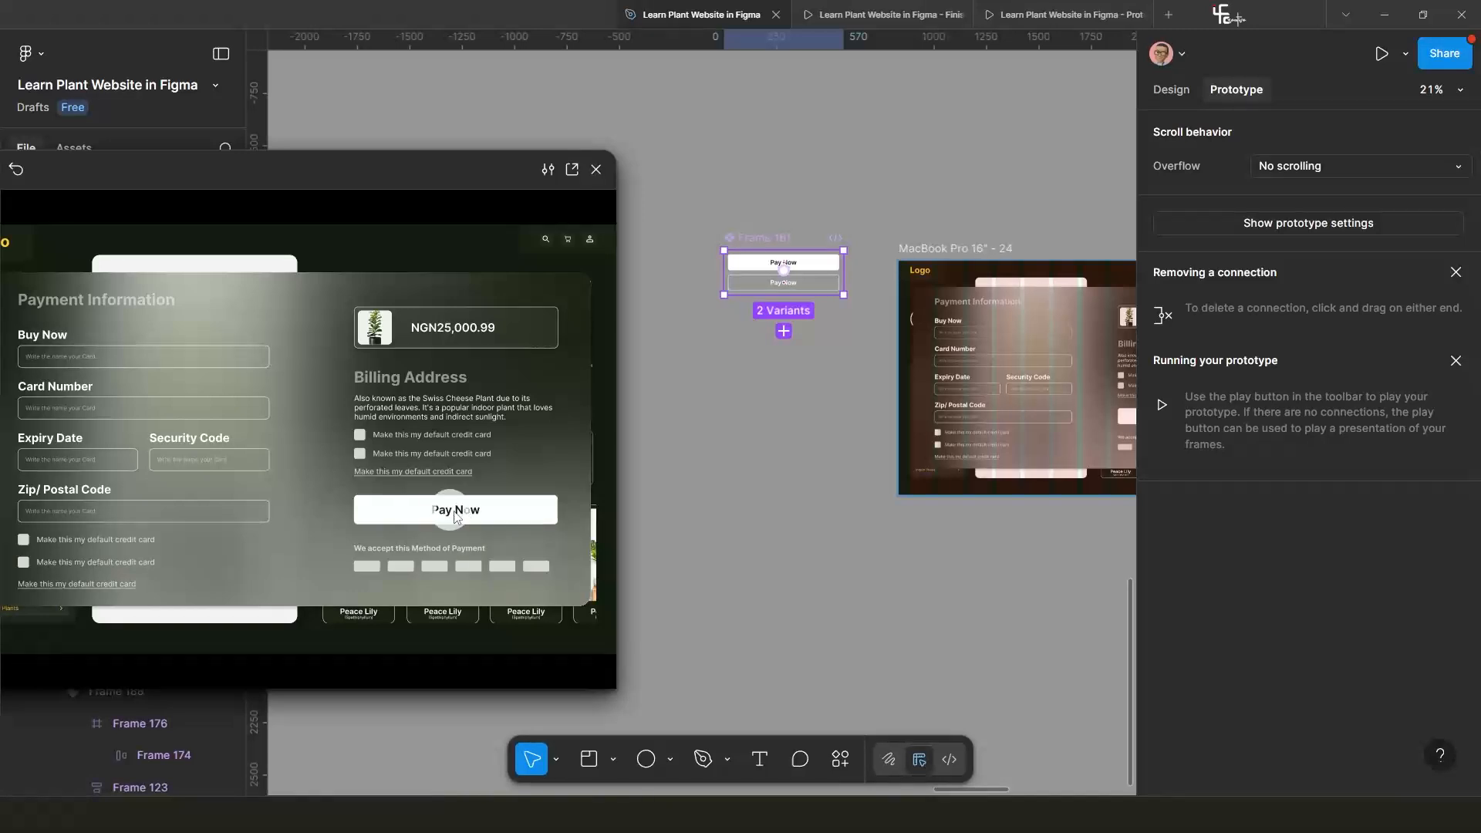
left_click(595, 169)
scroll(605, 312, "down", 4)
left_click_drag(619, 371, 682, 450)
left_click(523, 437)
scroll(605, 439, "up", 2)
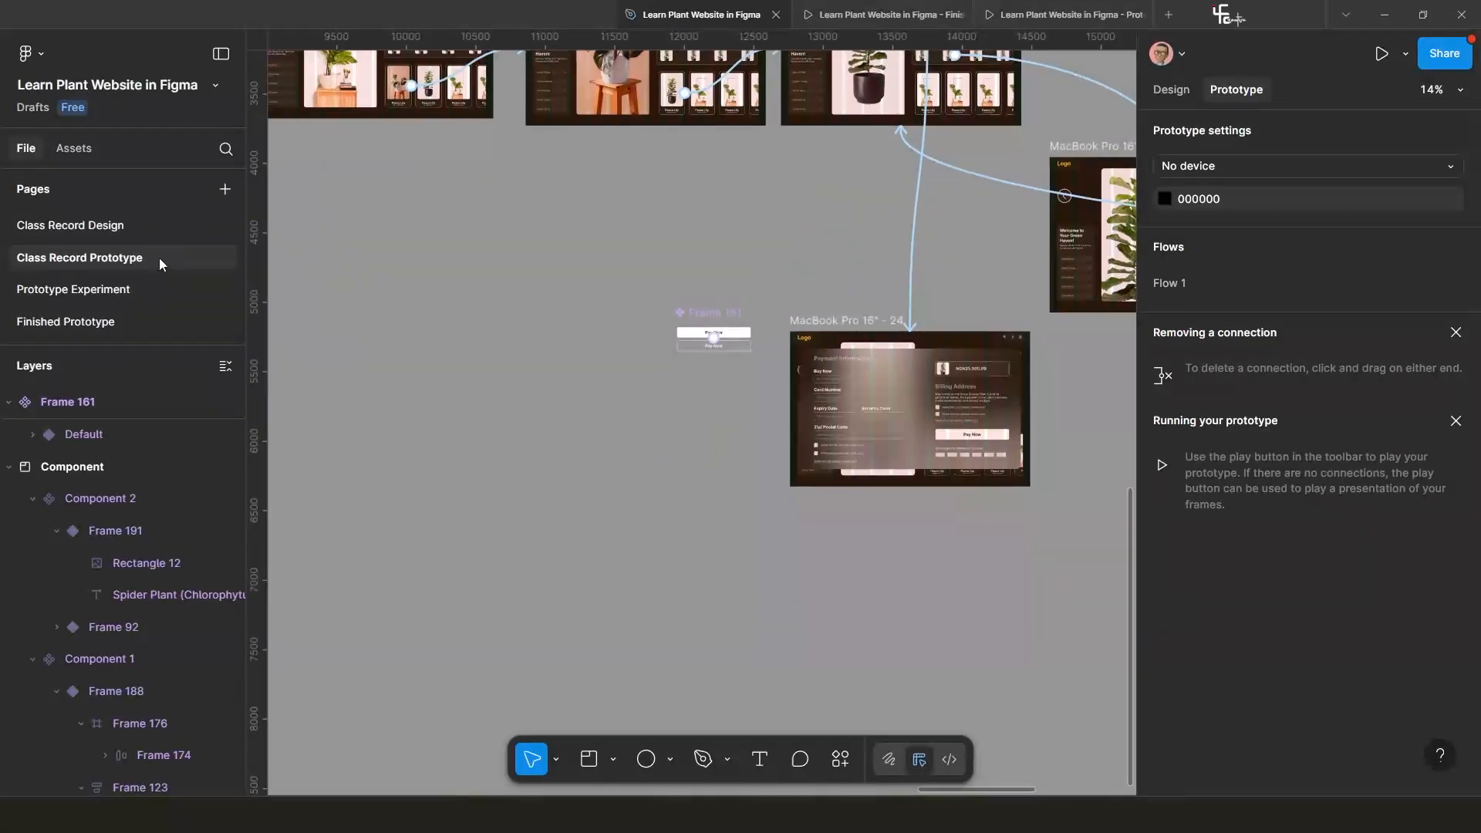
Show the file's component assets and move the Pay Now component set farther away from MacBook Pro 16" - 24.
left_click(74, 148)
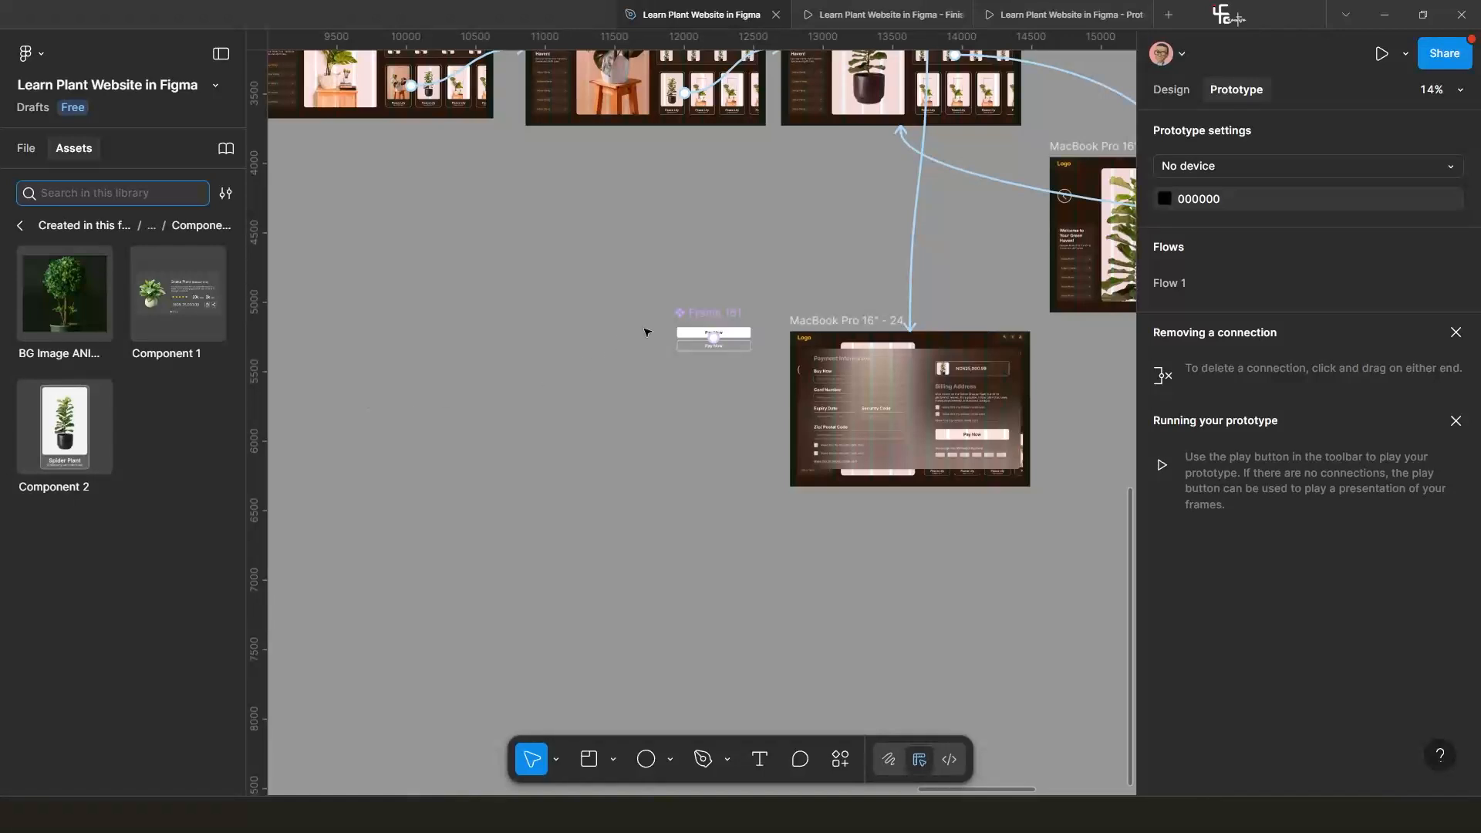
left_click_drag(711, 321, 513, 308)
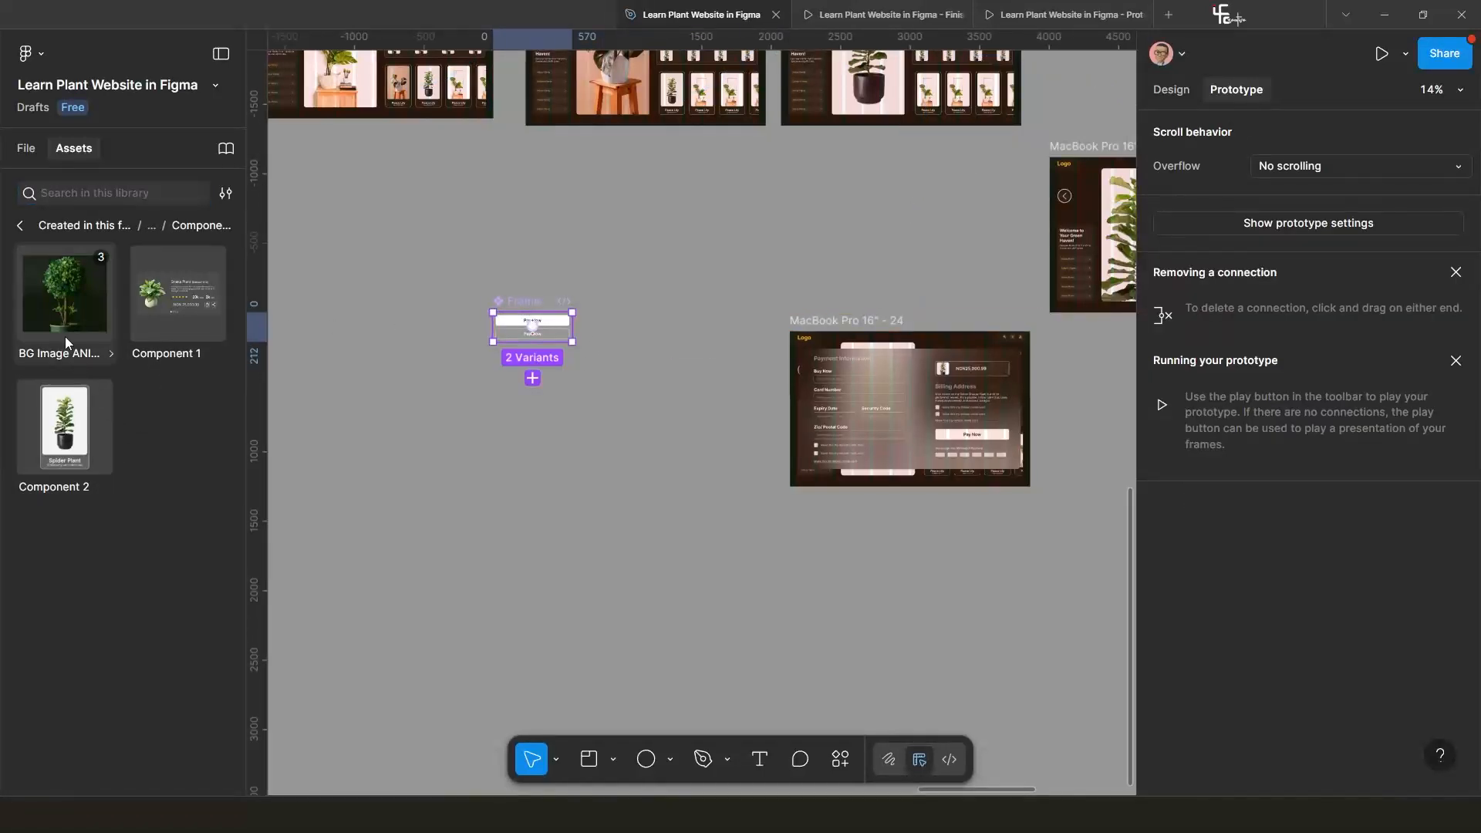
scroll(567, 509, "up", 2)
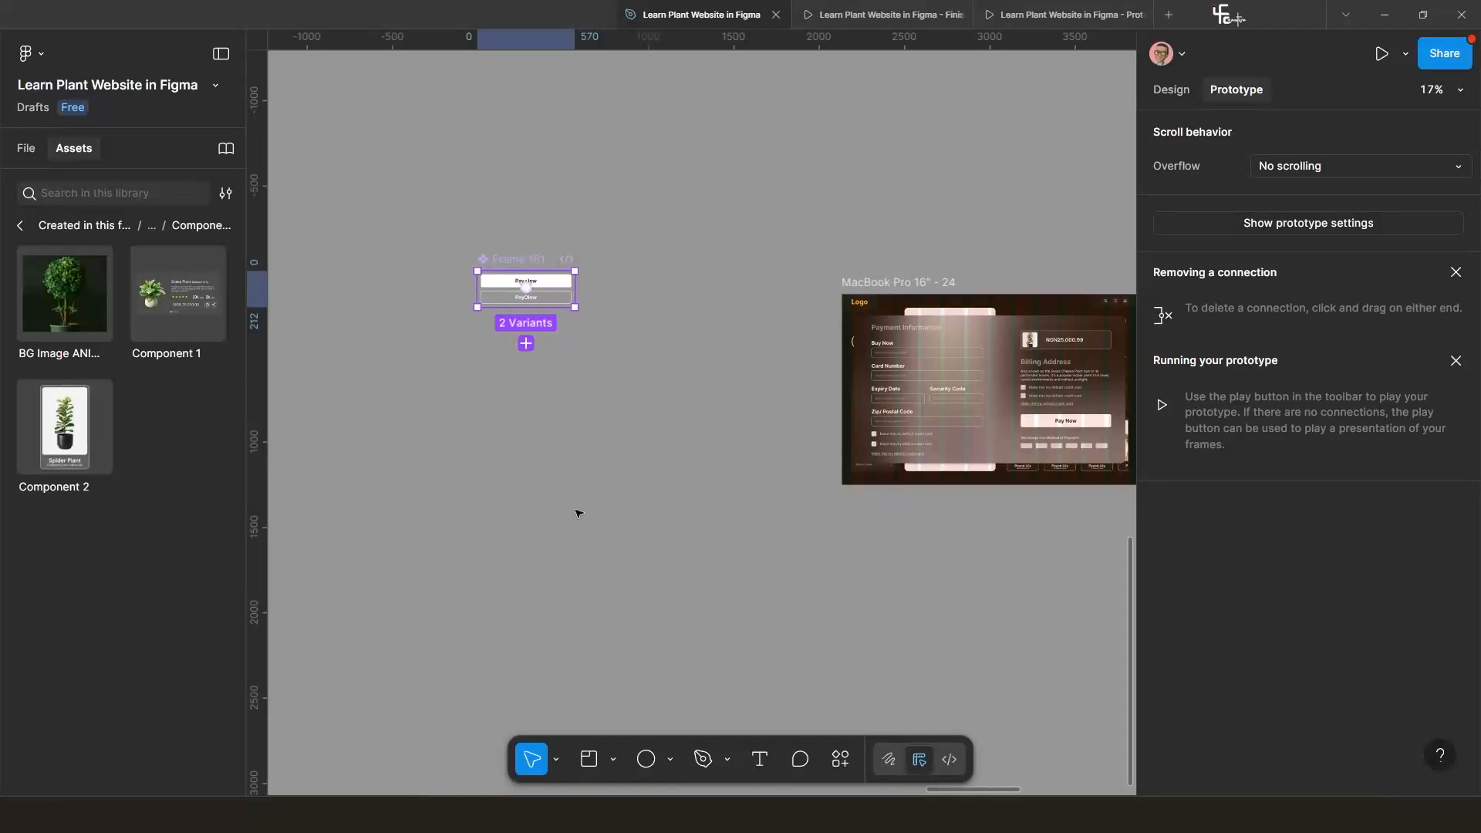
scroll(577, 511, "down", 2)
scroll(571, 505, "down", 2)
scroll(569, 498, "up", 5)
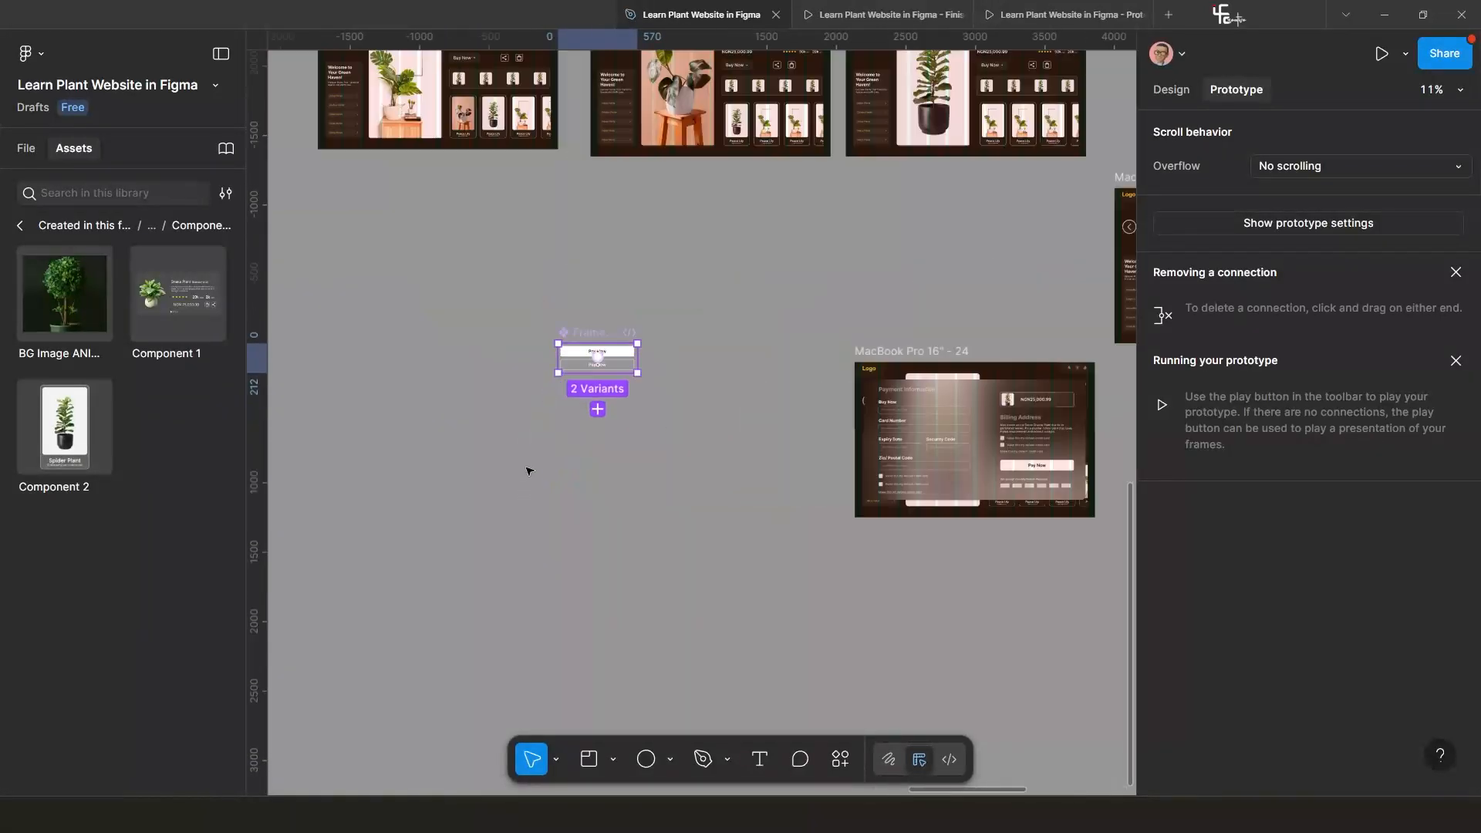
Place a copy of the filled Pay Now variant on the empty canvas outside the component set.
left_click(569, 495)
left_click(568, 350)
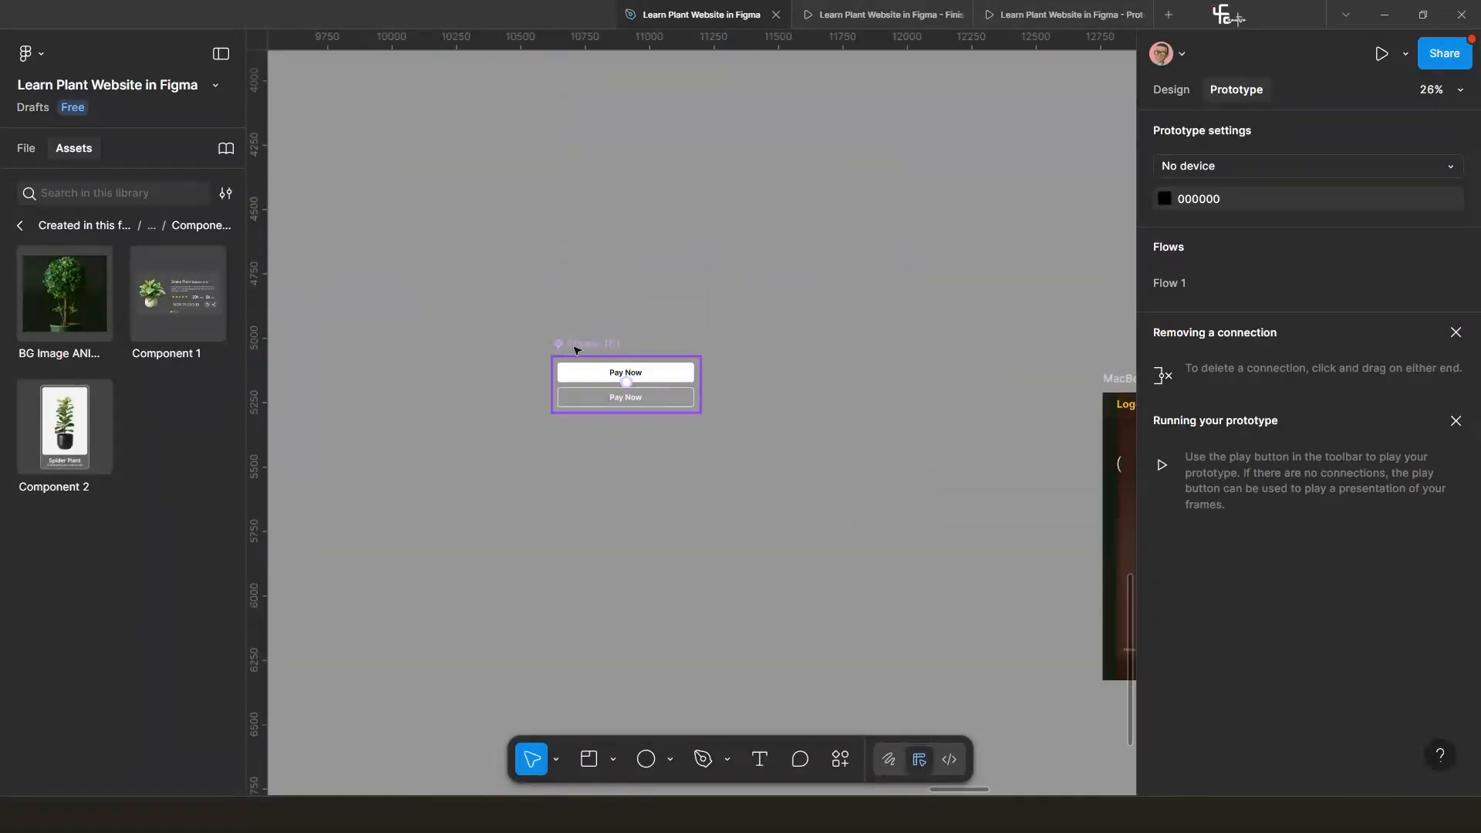
left_click(602, 376)
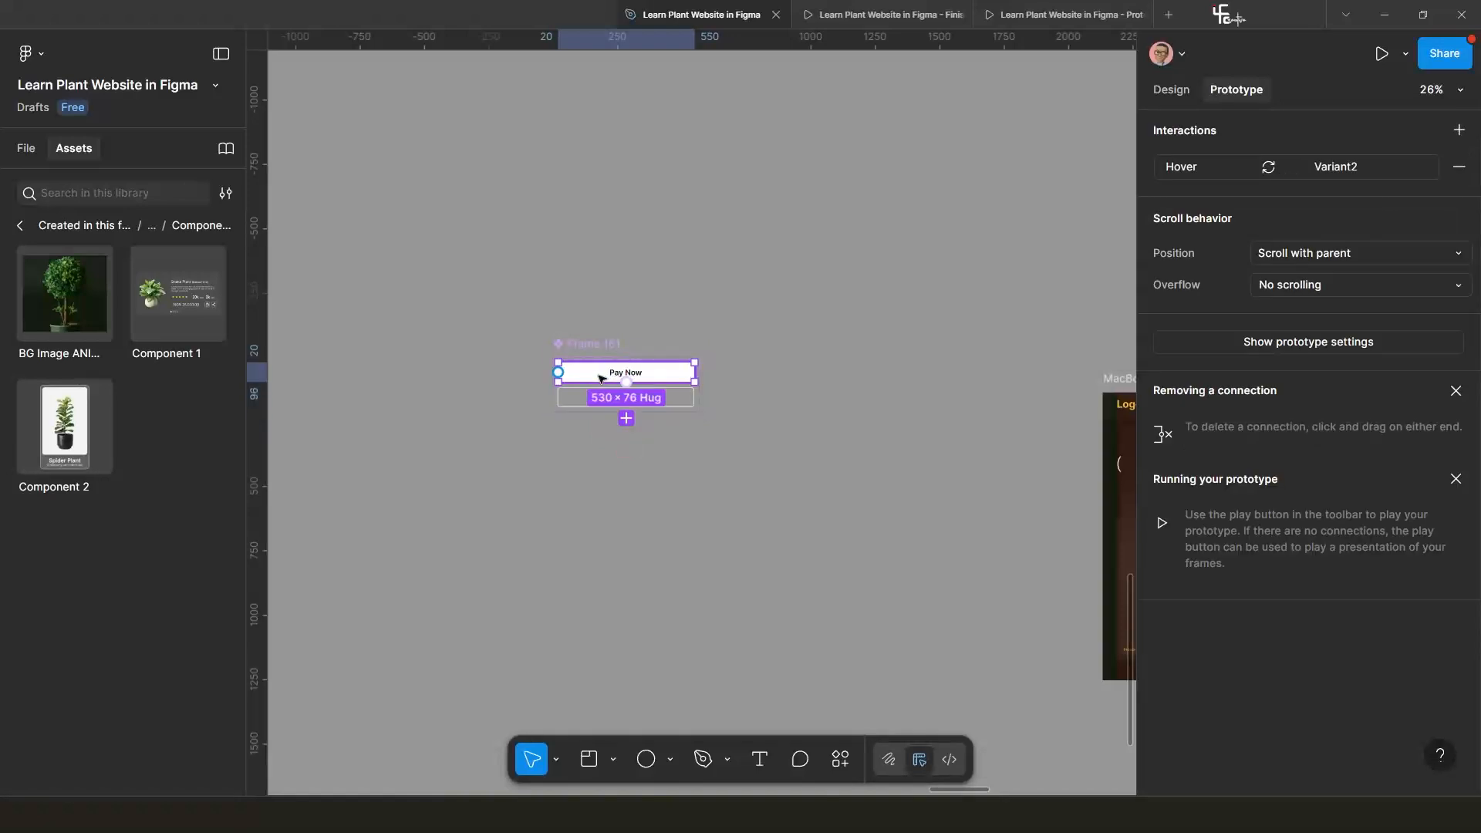
left_click_drag(597, 378, 757, 476)
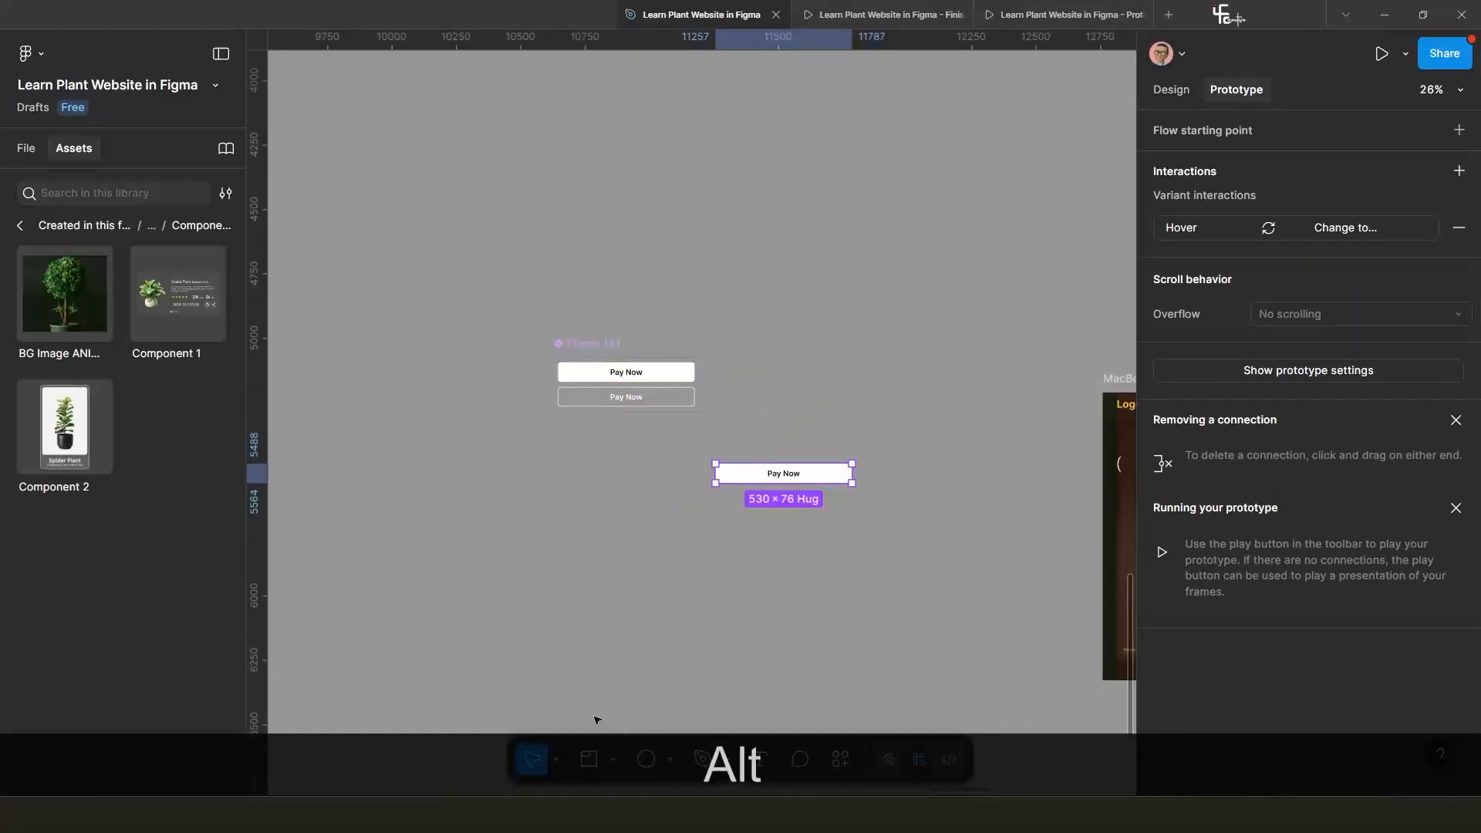
left_click(588, 685)
Draw a frame about 669 × 453 below the Pay Now component set and fill it with 543B3B.
left_click(612, 758)
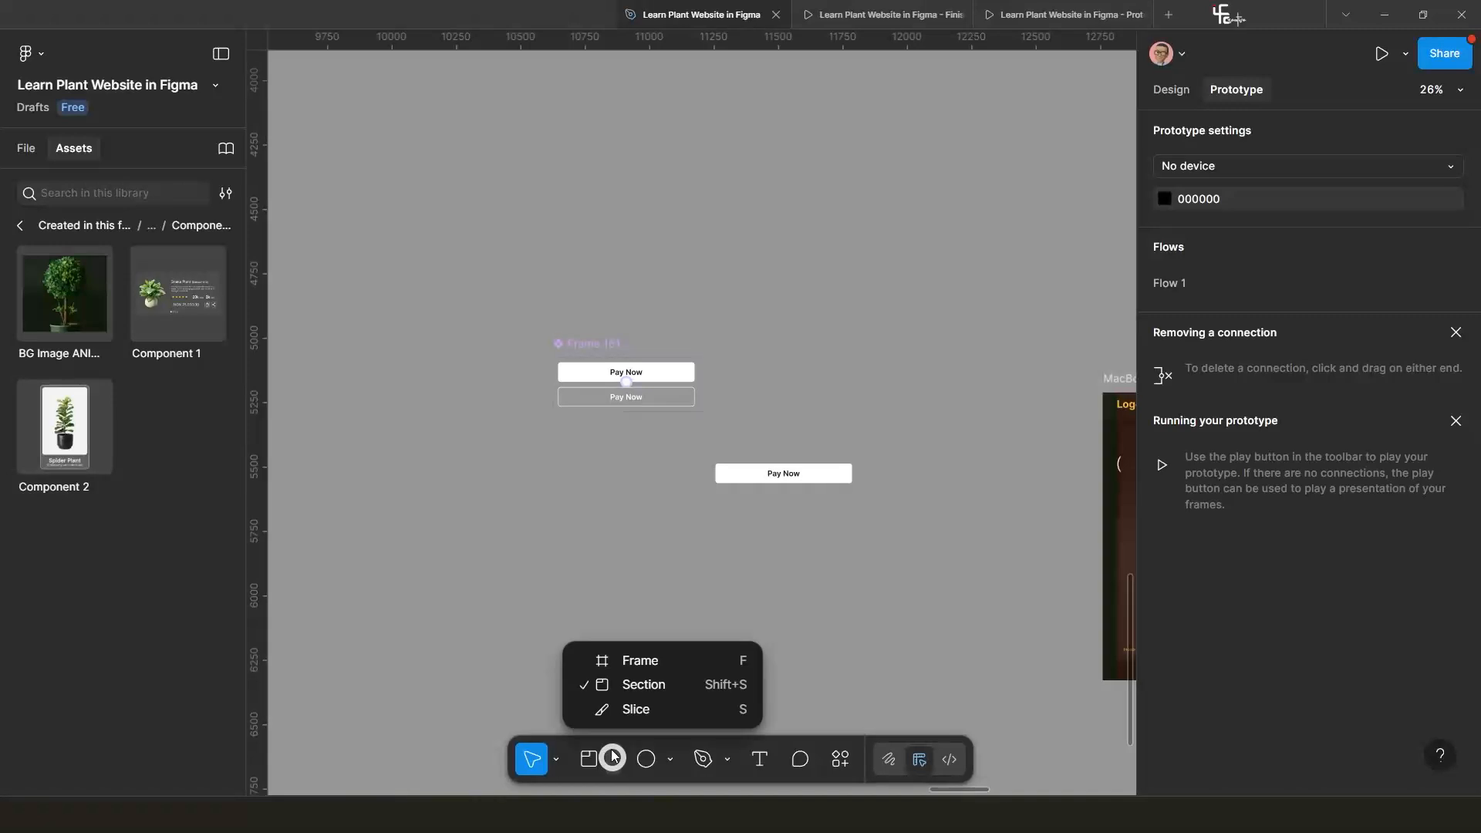
left_click(639, 661)
left_click_drag(462, 483, 635, 600)
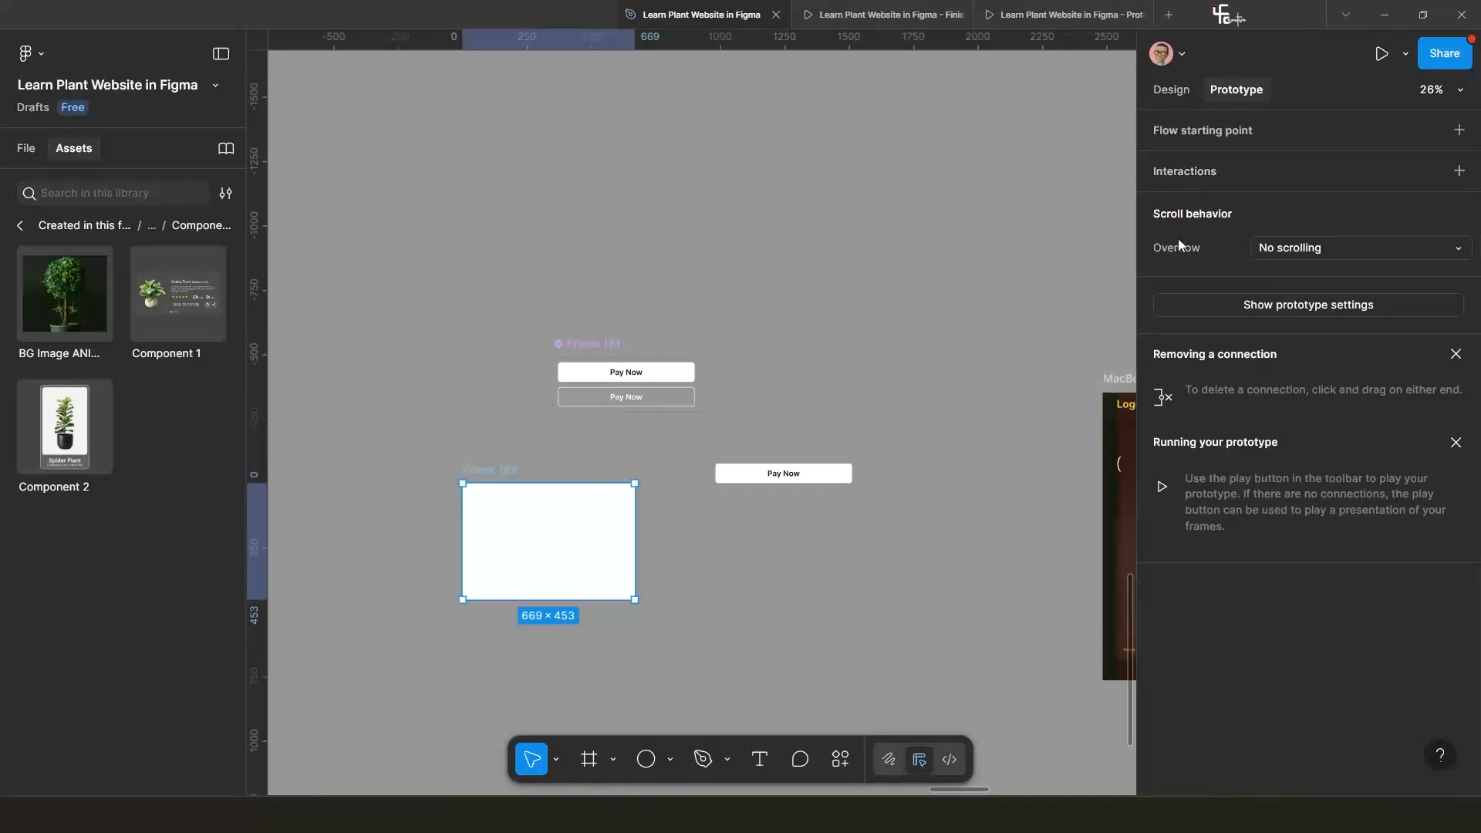
left_click(1171, 90)
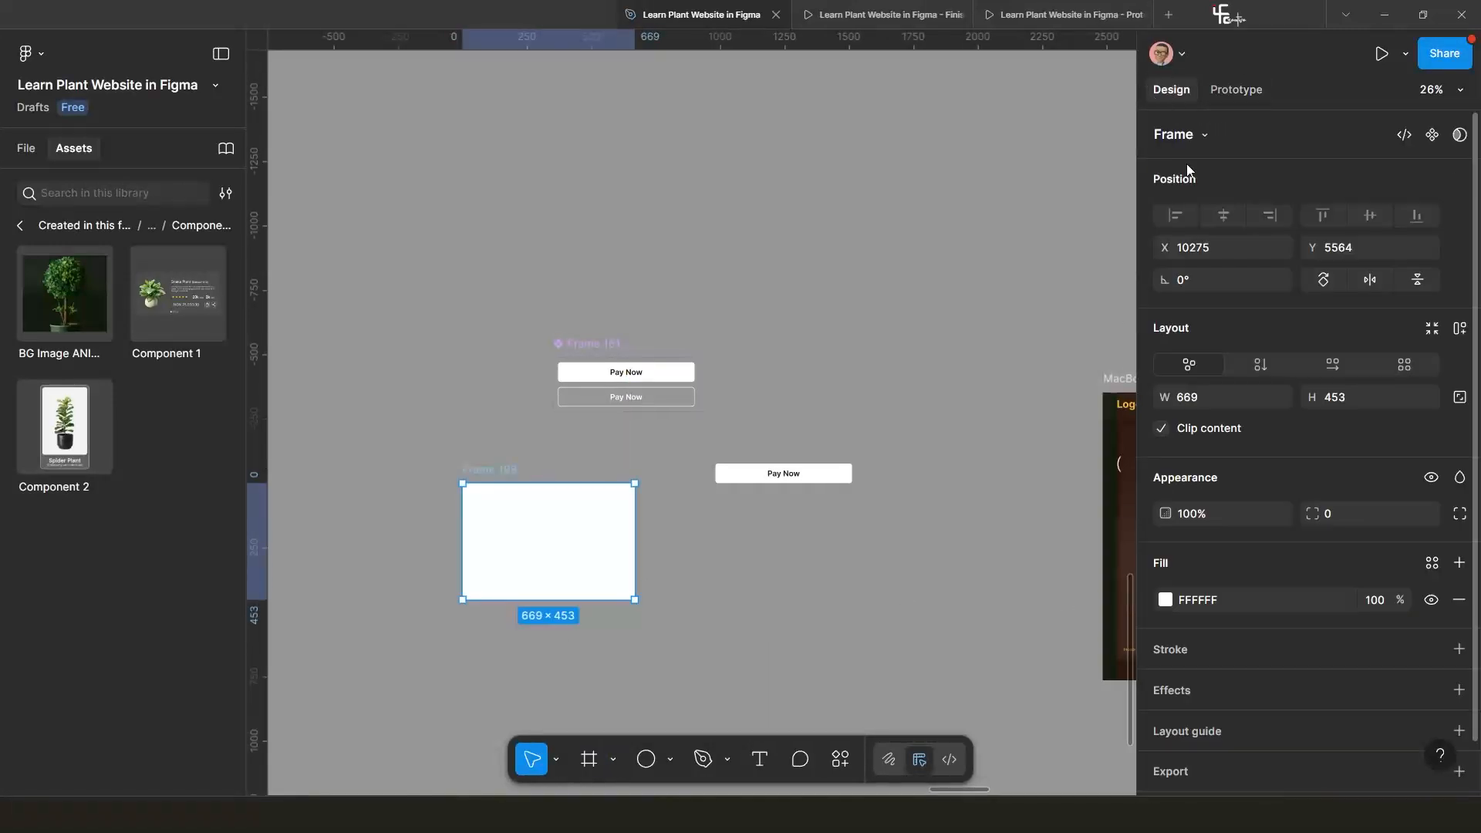
left_click(1169, 604)
left_click(976, 472)
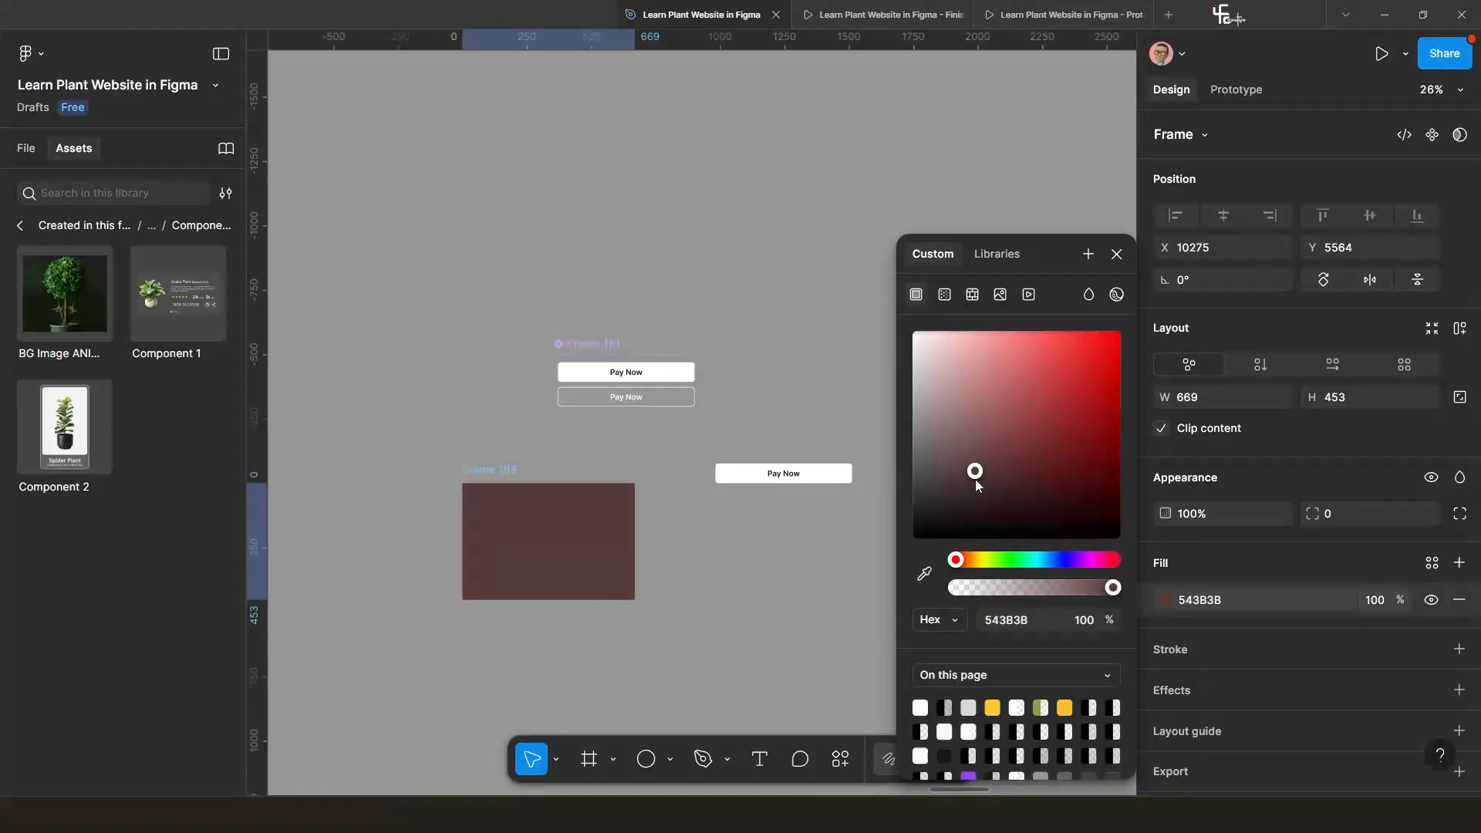
left_click(745, 597)
Move the loose Pay Now instance into the new brown frame.
left_click(753, 473)
left_click_drag(754, 473, 524, 531)
scroll(530, 559, "up", 3)
Preview the brown test frame to check its Pay Now button's hover state, and close the preview.
left_click(458, 437)
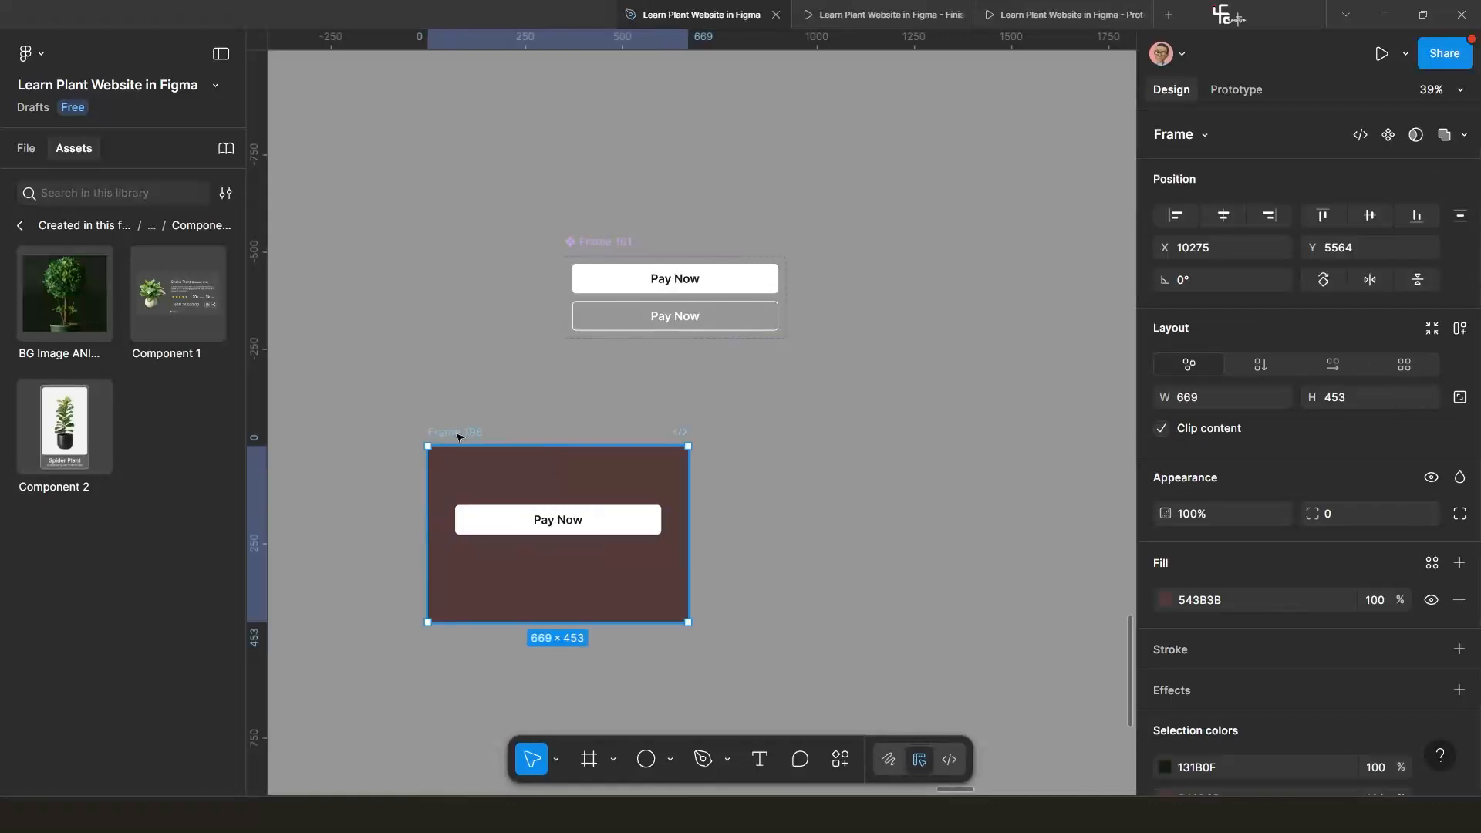
key("shift+space")
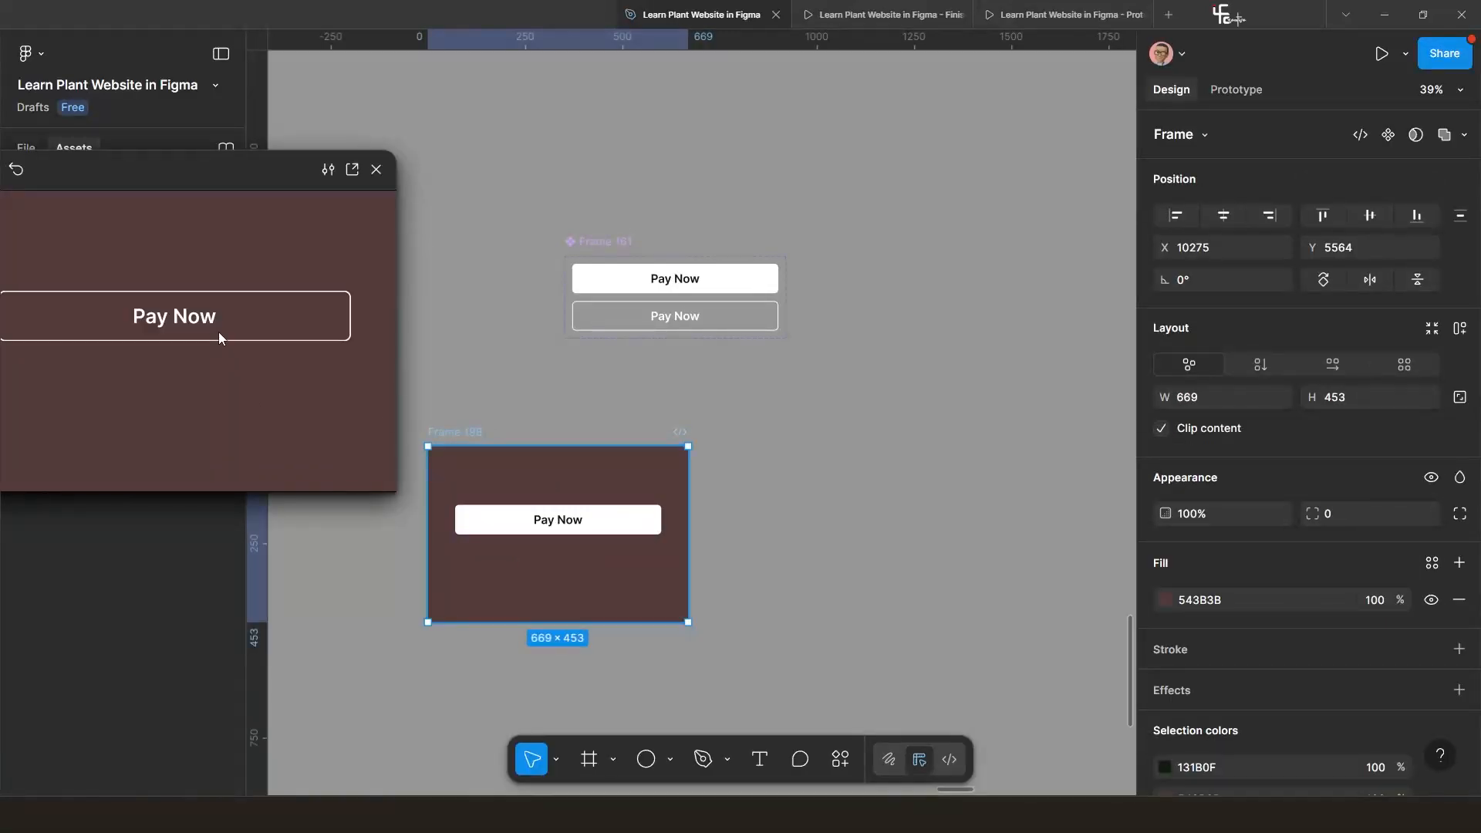
left_click(375, 170)
Move the brown test frame beside the Pay Now component set, aligning their top edges.
left_click_drag(463, 432, 366, 376)
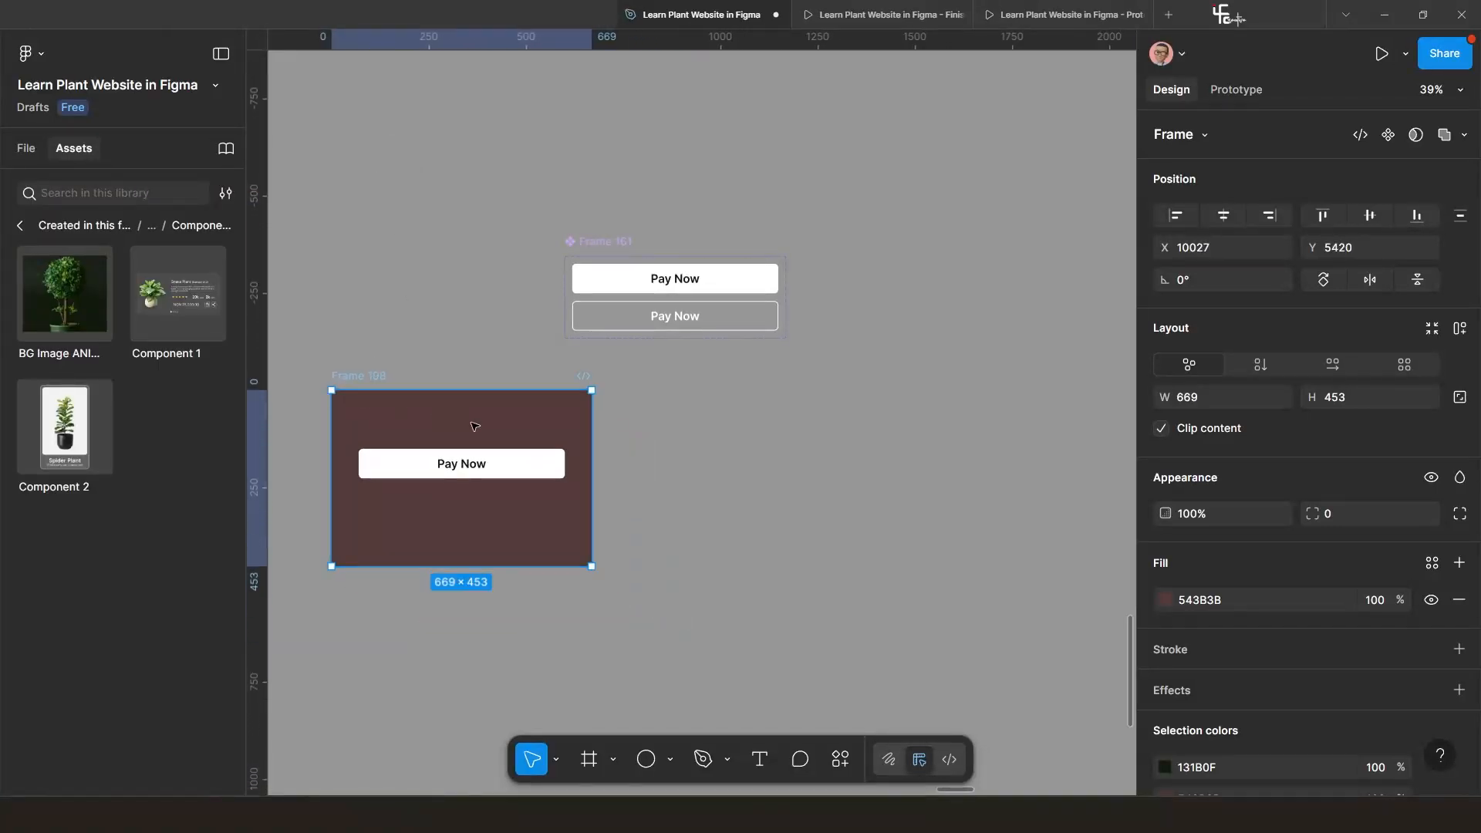
key("ctrl+minus")
left_click_drag(474, 411, 421, 316)
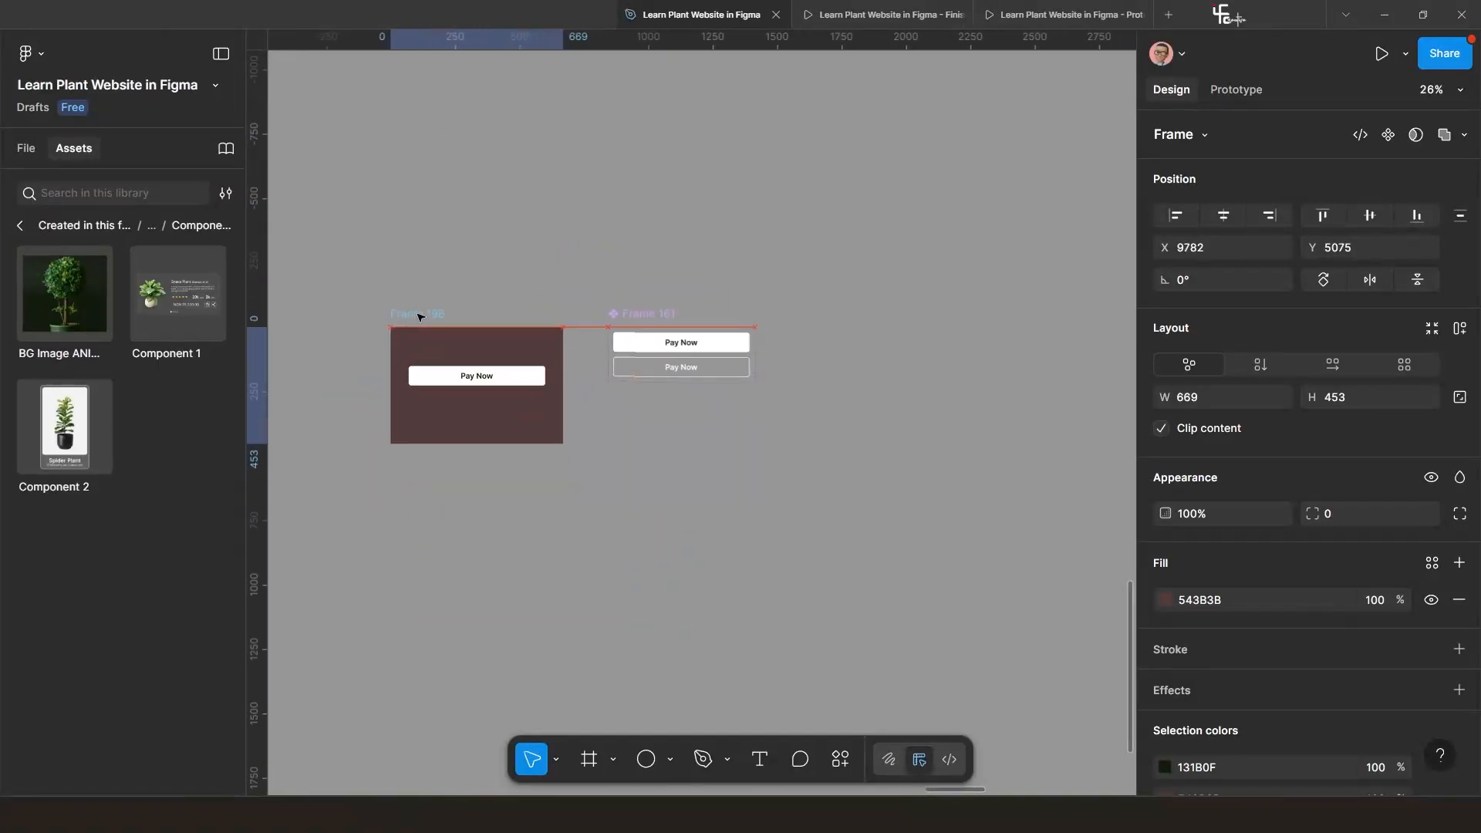
scroll(602, 416, "down", 3)
scroll(587, 432, "right", 2)
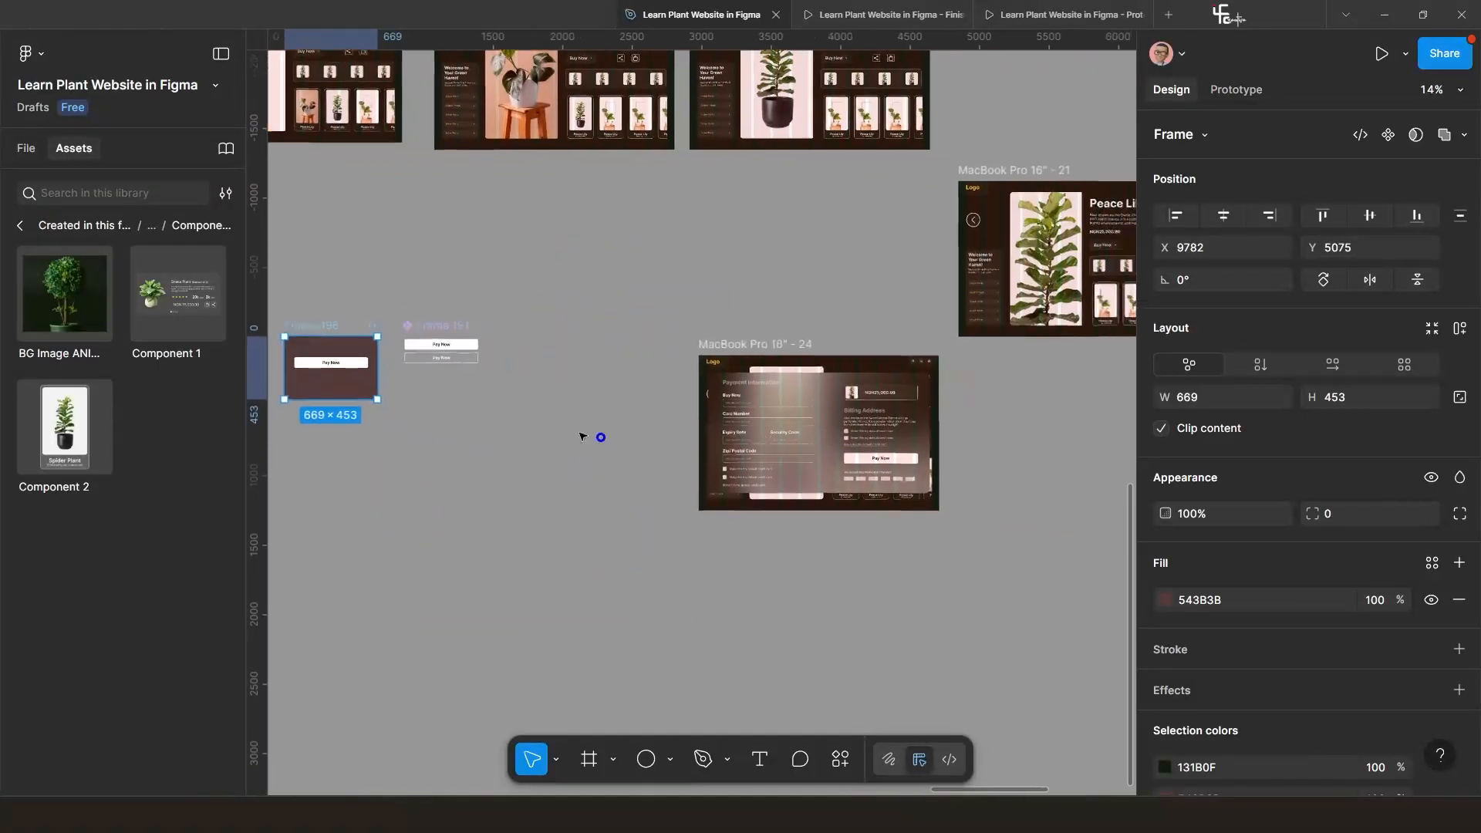
Preview MacBook Pro 16" - 24 to check the Pay Now button's hover, and close the preview.
left_click(743, 345)
scroll(741, 347, "down", 3)
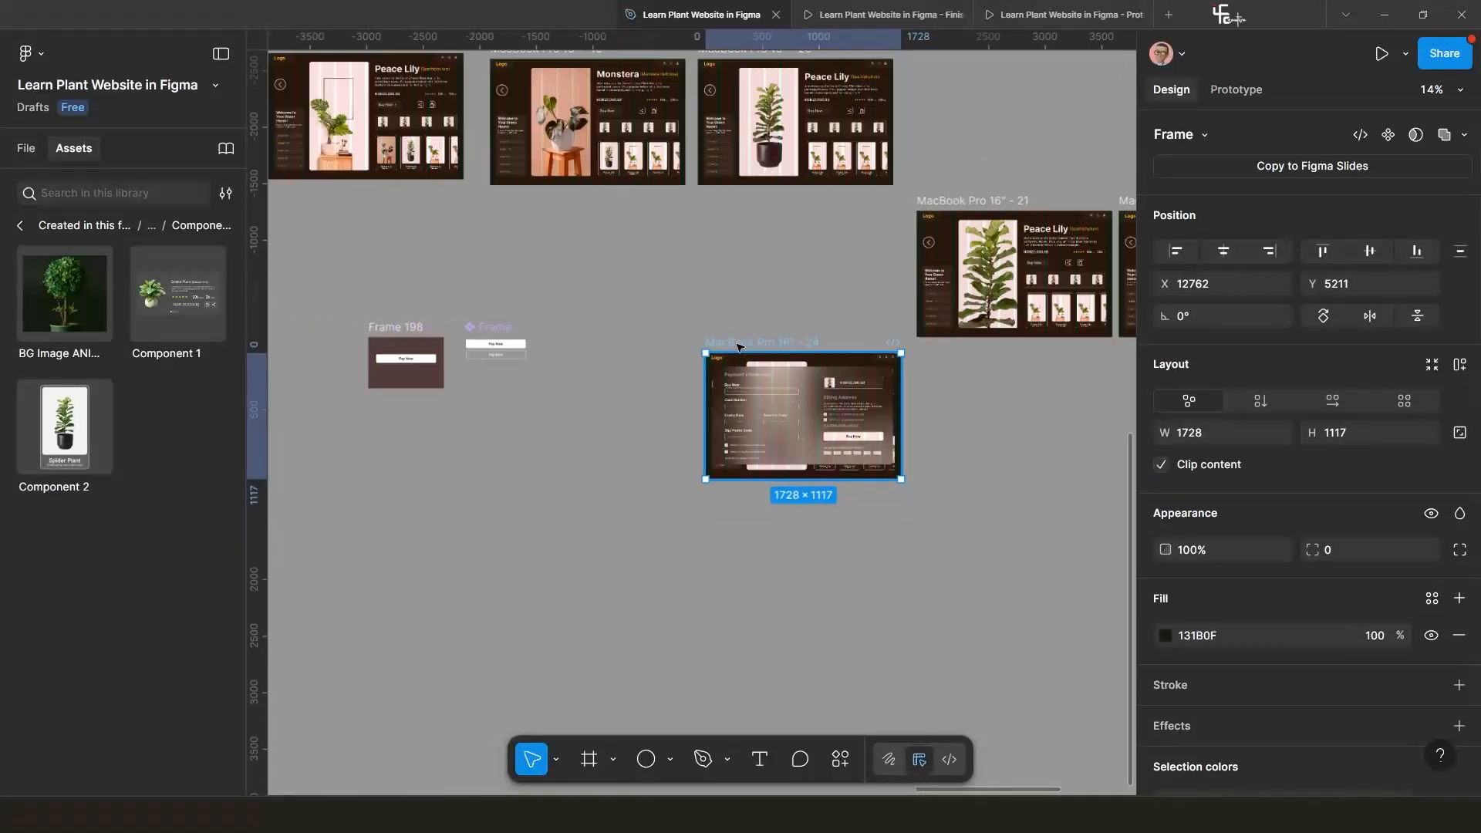
key("shift+space")
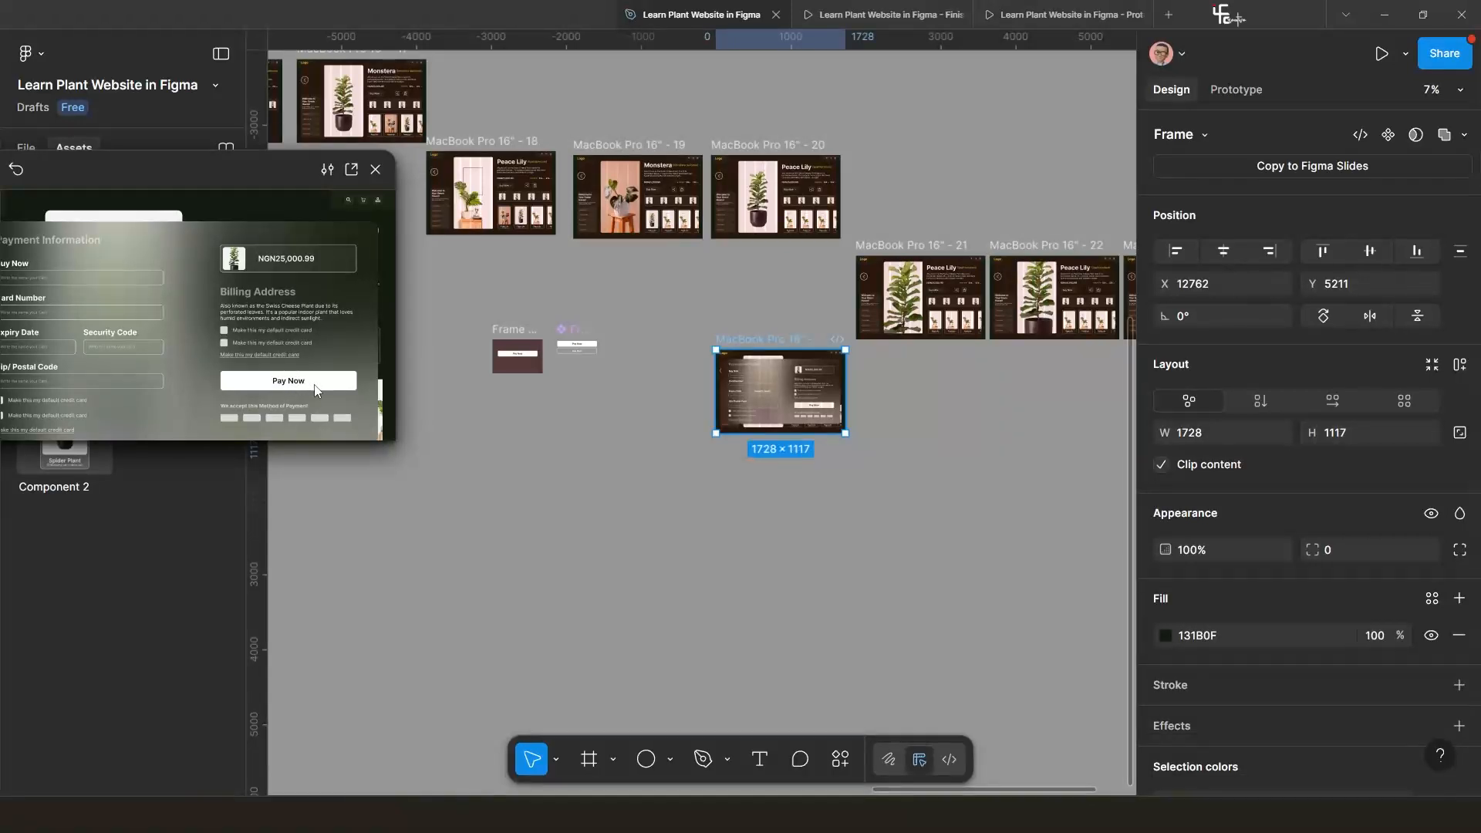
left_click(375, 169)
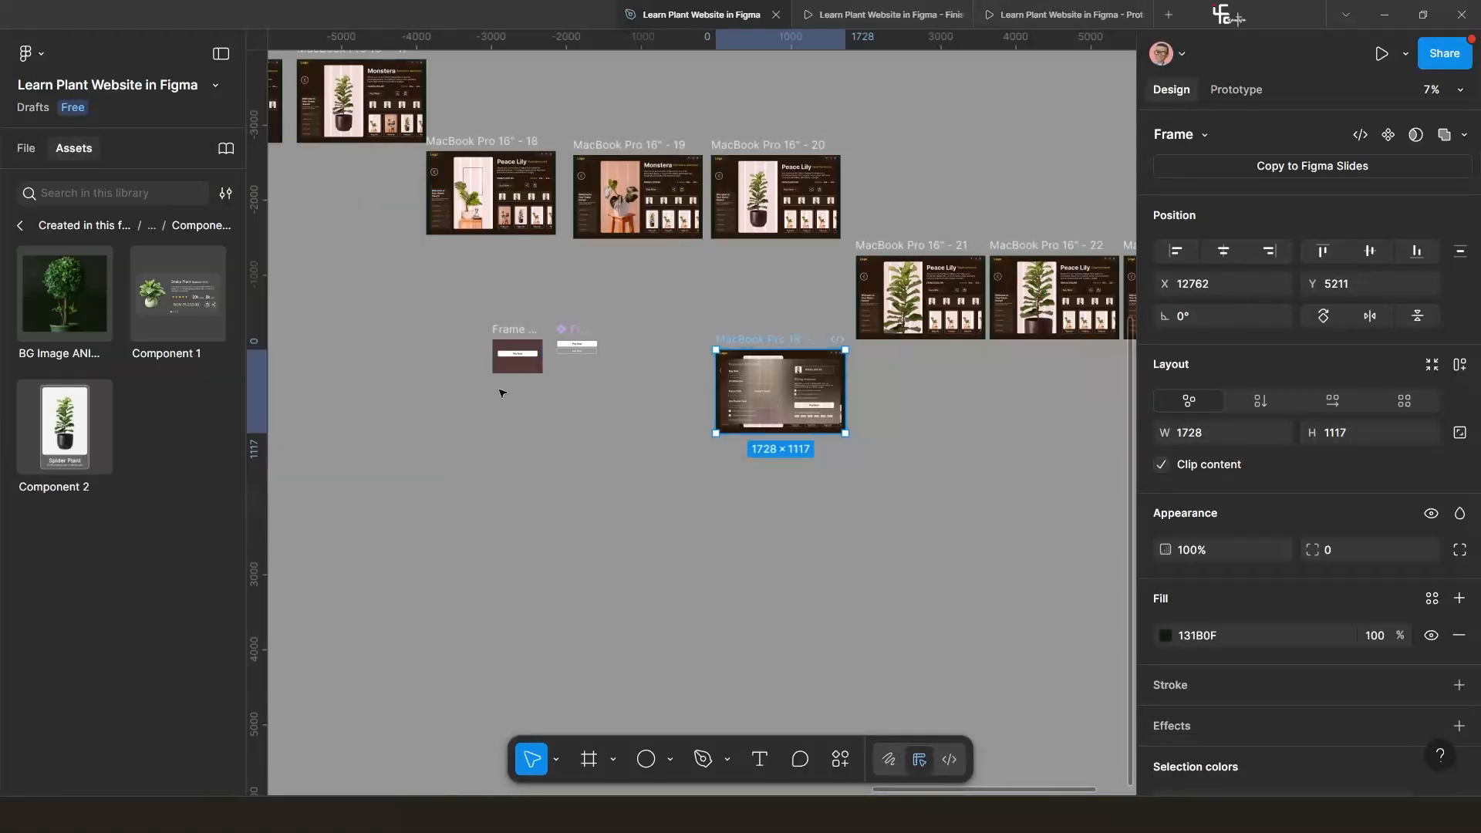
Replace the Pay Now button in MacBook Pro 16" - 24 with a copy of the instance from the brown test frame.
scroll(499, 391, "up", 3)
left_click(531, 311)
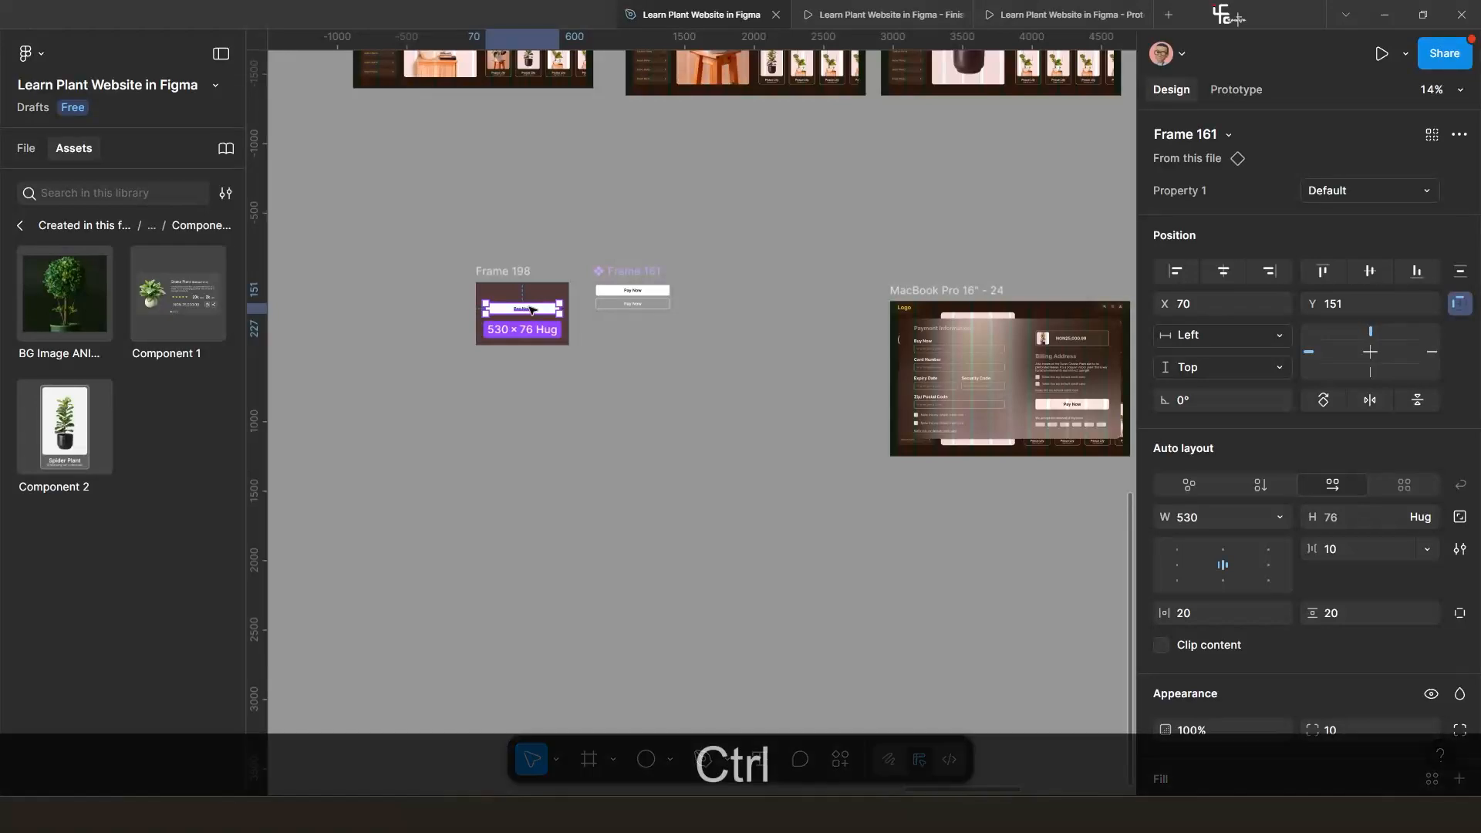
key("ctrl+c")
scroll(582, 367, "down", 3)
scroll(759, 423, "up", 6)
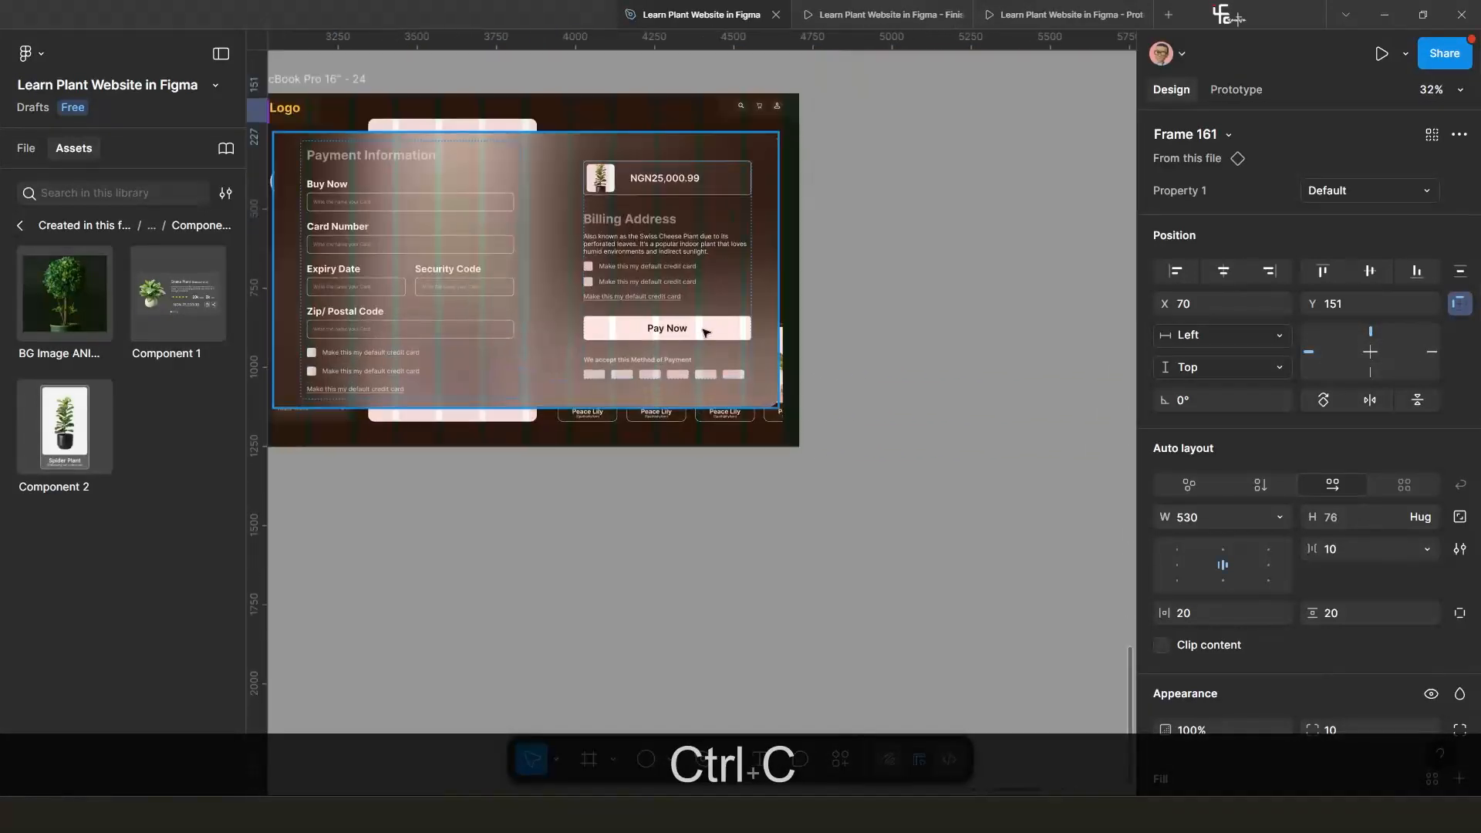
left_click(705, 331)
key("ctrl+shift")
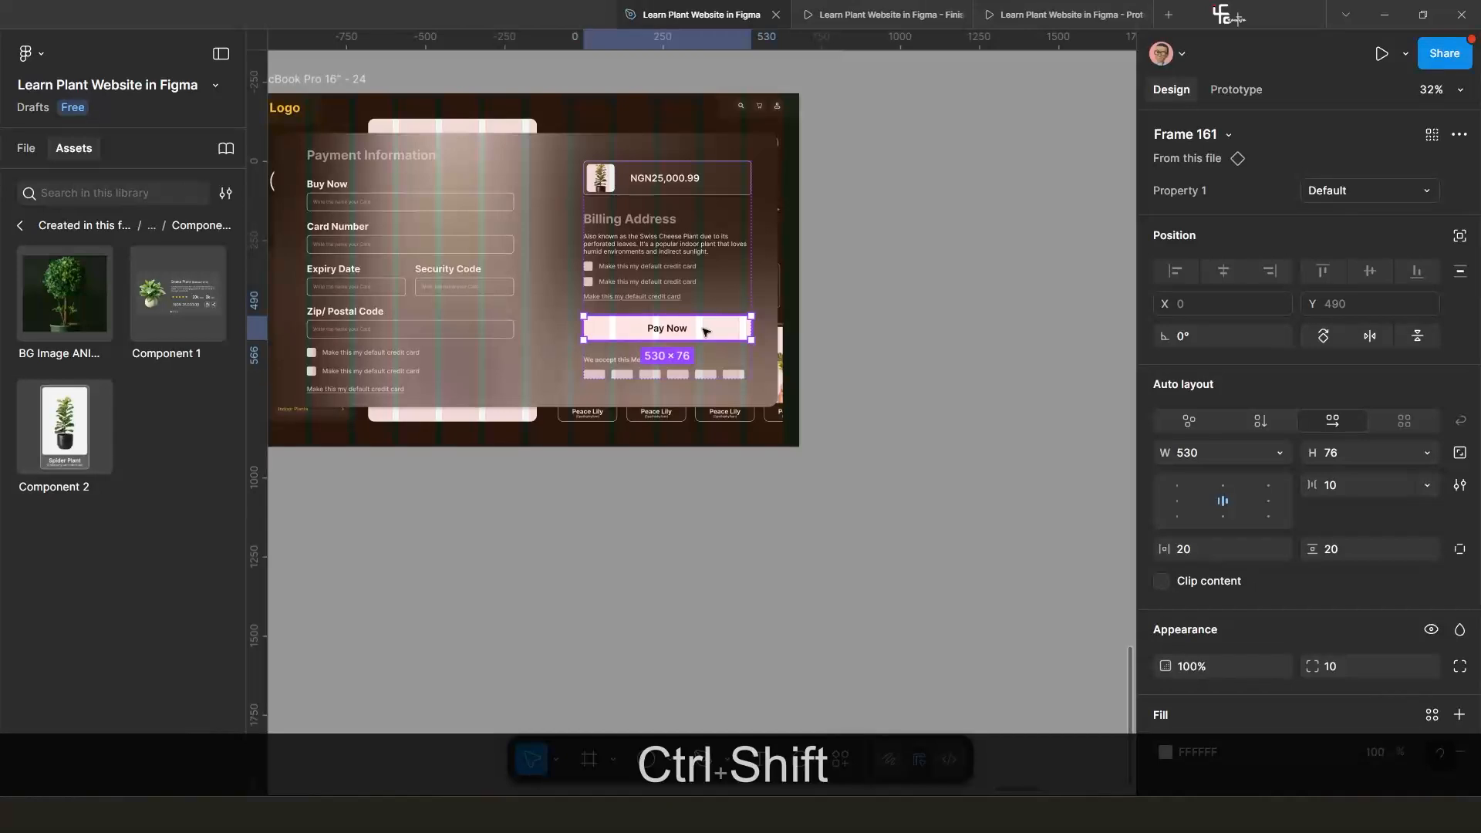
key("ctrl+shift+r")
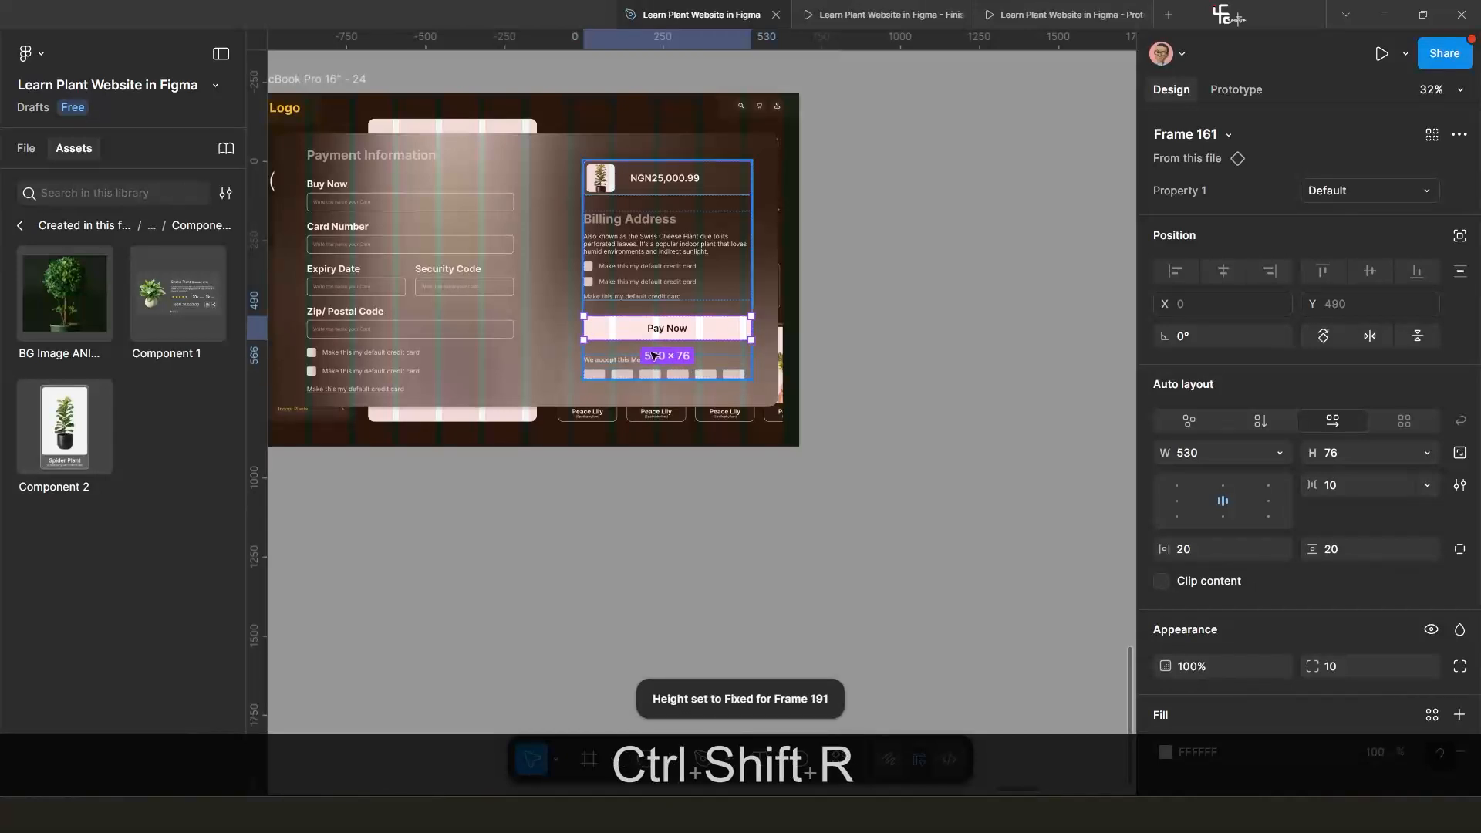
scroll(652, 357, "up", 2)
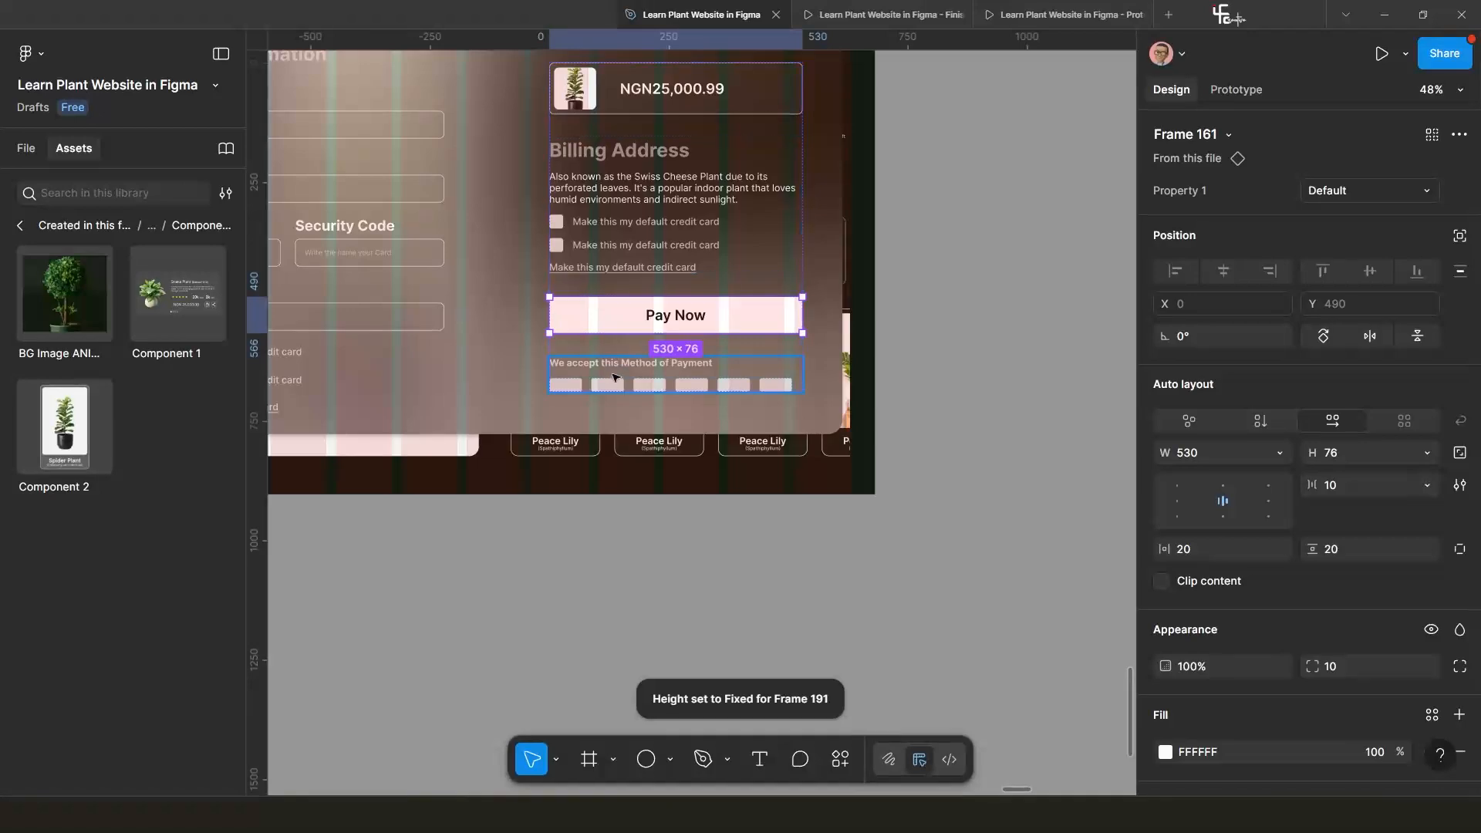
Move MacBook Pro 16" - 20 to X 14490, Y 2331 and turn off its content clipping.
scroll(615, 354, "down", 5)
scroll(776, 328, "down", 2)
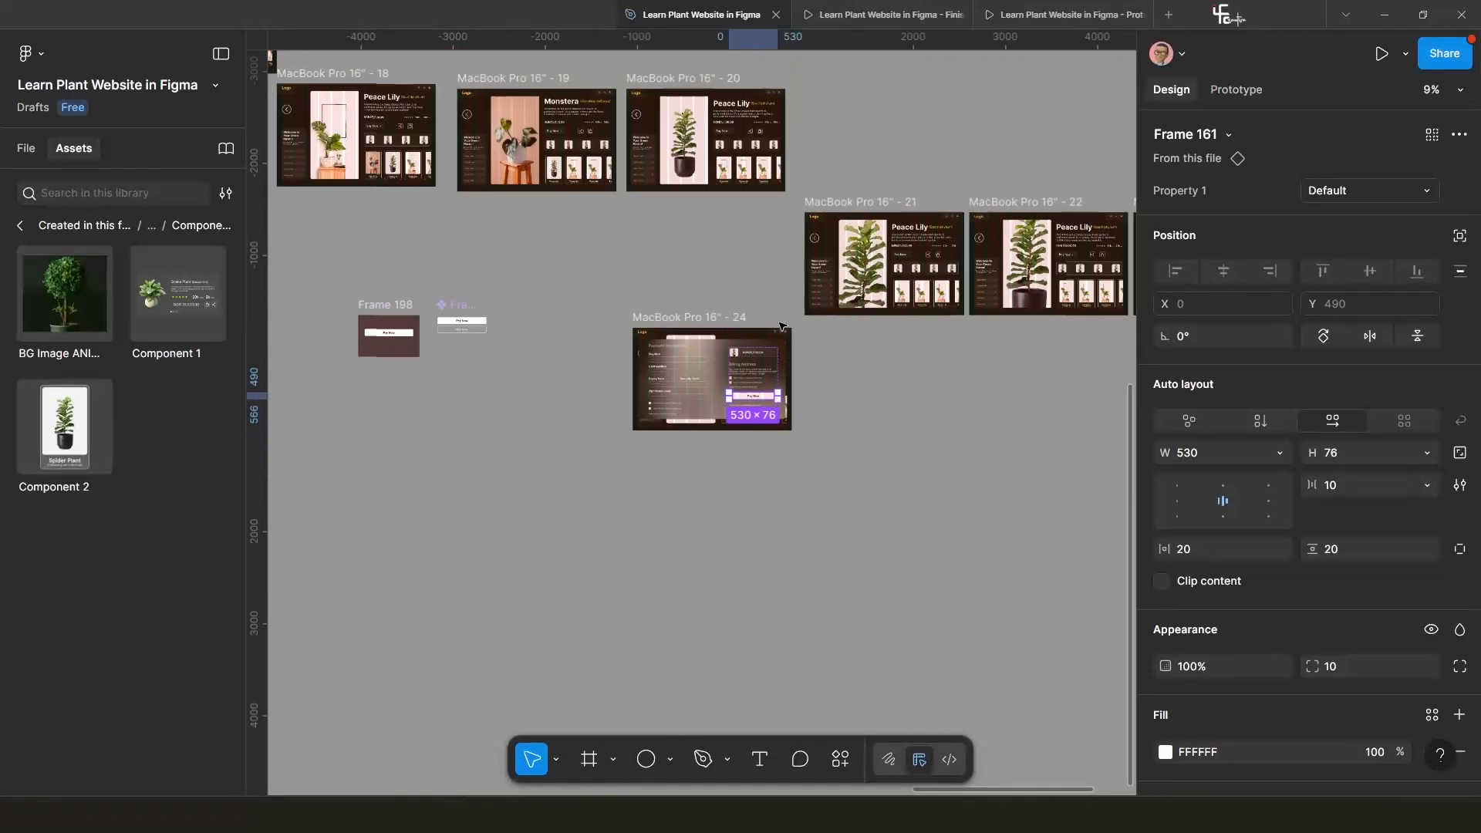
scroll(776, 327, "up", 2)
left_click_drag(698, 157, 862, 131)
left_click(1162, 465)
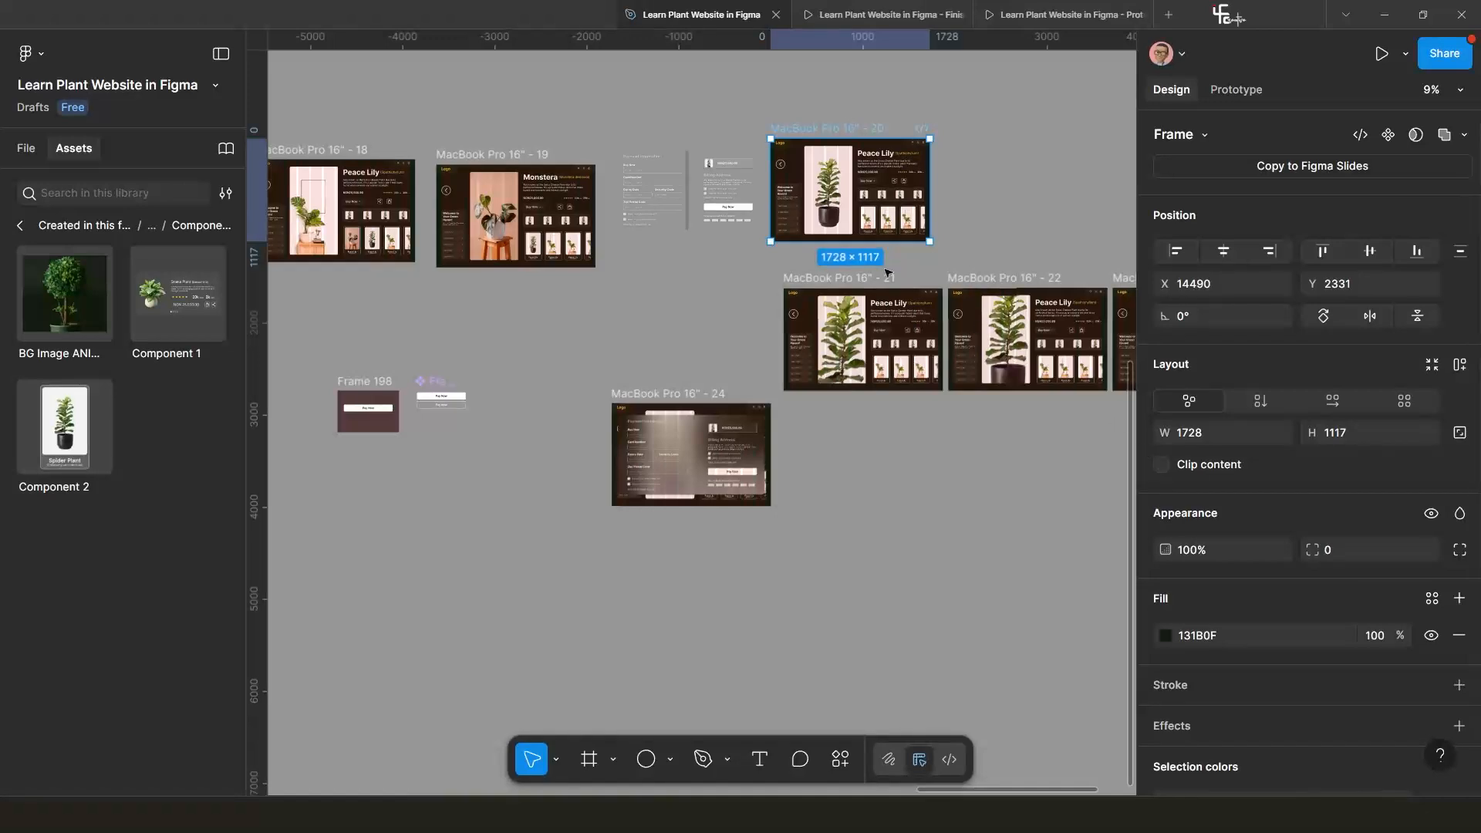
Replace the Pay Now button in MacBook Pro 16" - 20's overflowing payment form with the copied instance, and turn the frame's content clipping back on.
left_click(723, 211)
double_click(723, 211)
scroll(726, 214, "up", 5)
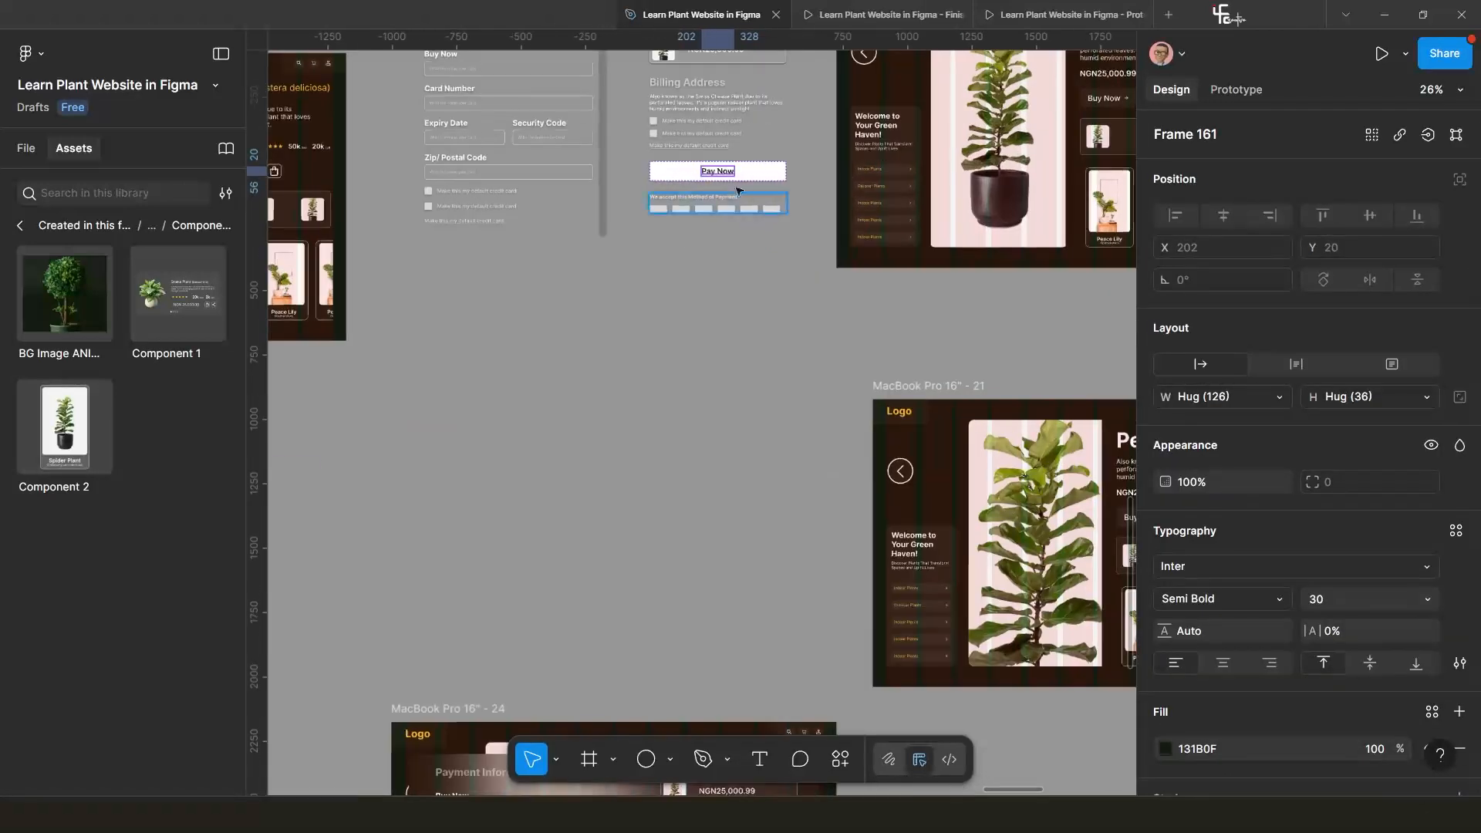
left_click(760, 175)
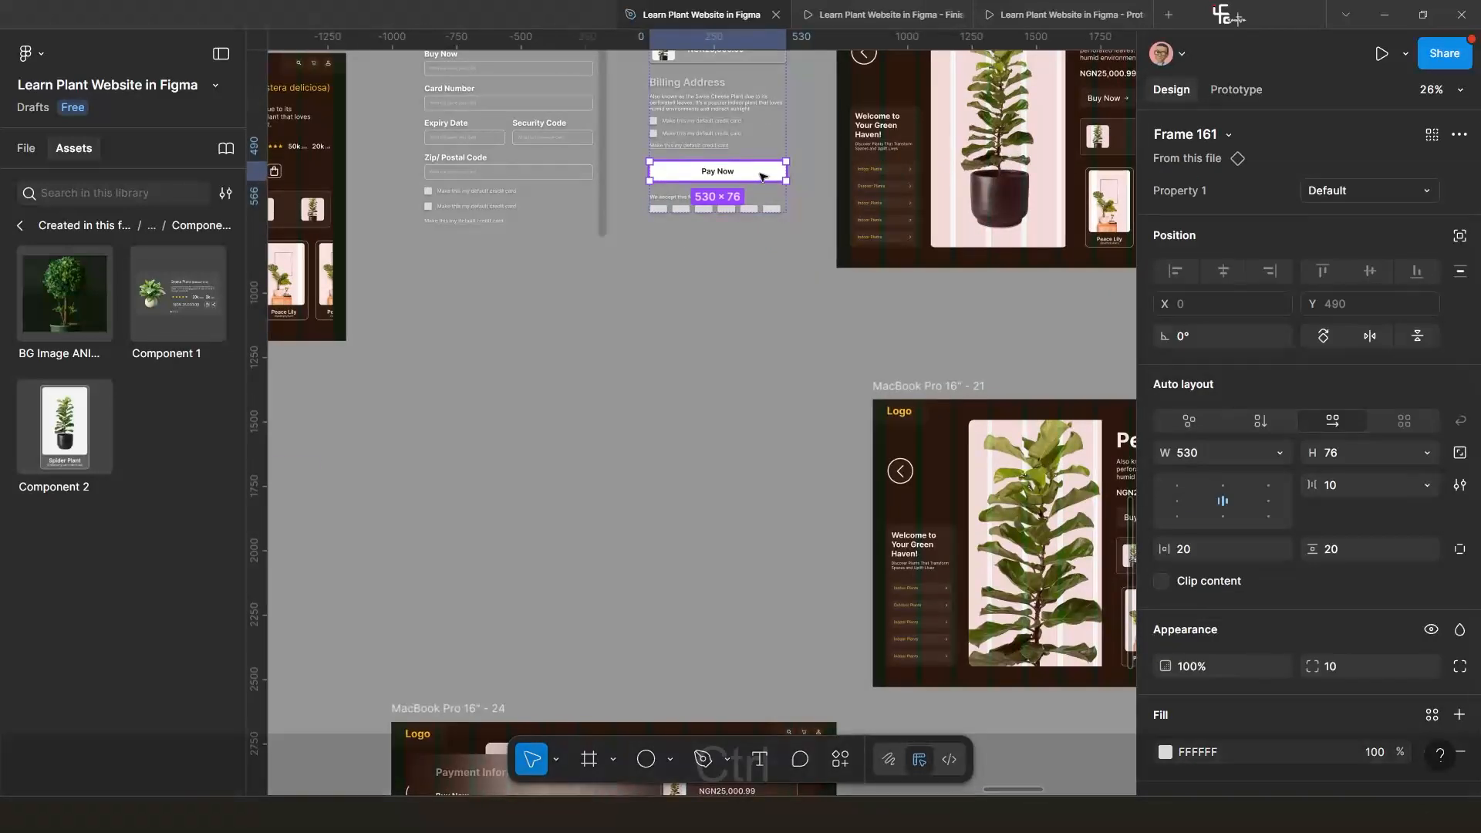
key("ctrl+shift+r")
scroll(729, 328, "down", 5)
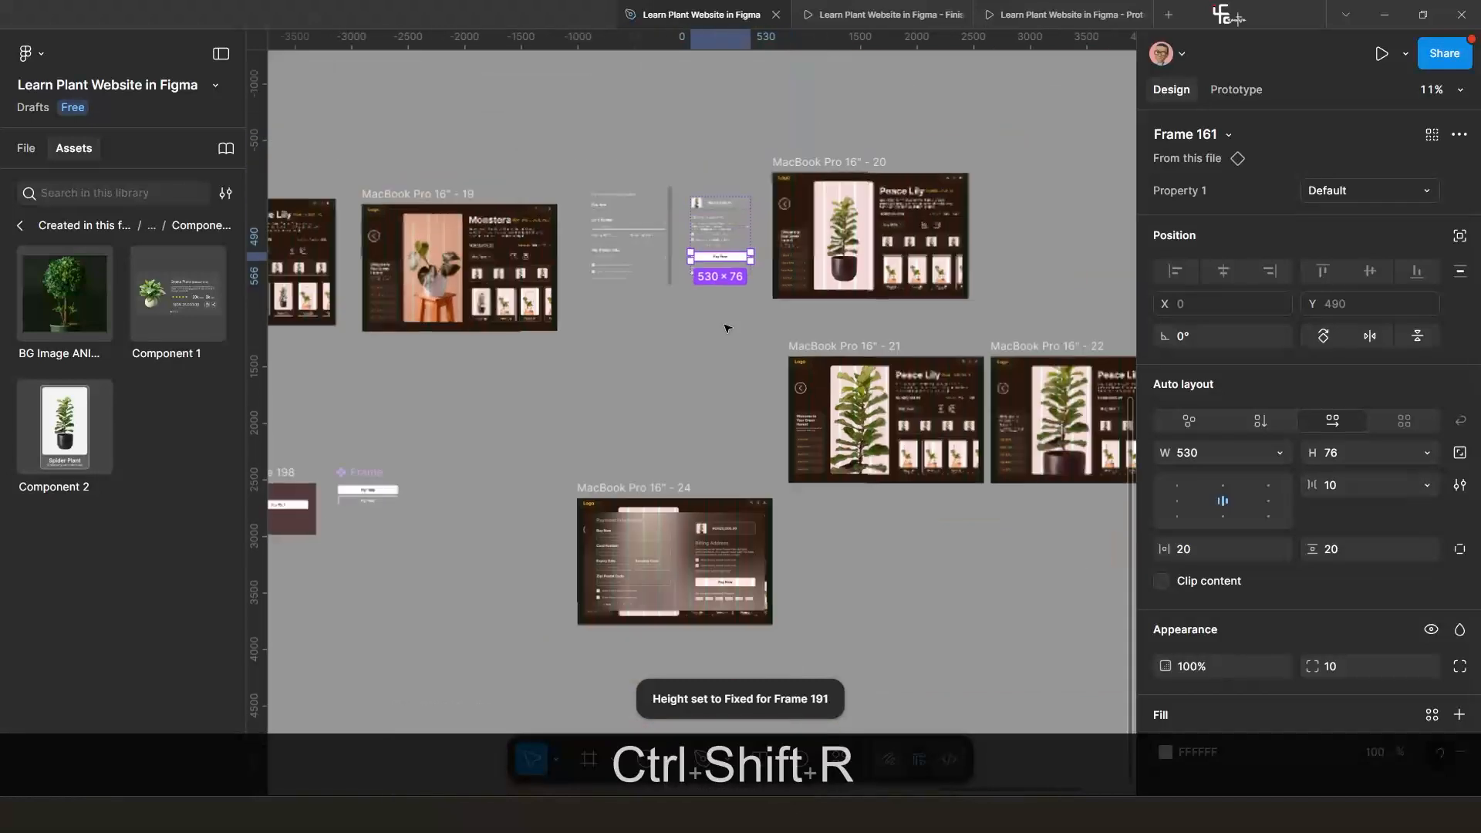
left_click(813, 159)
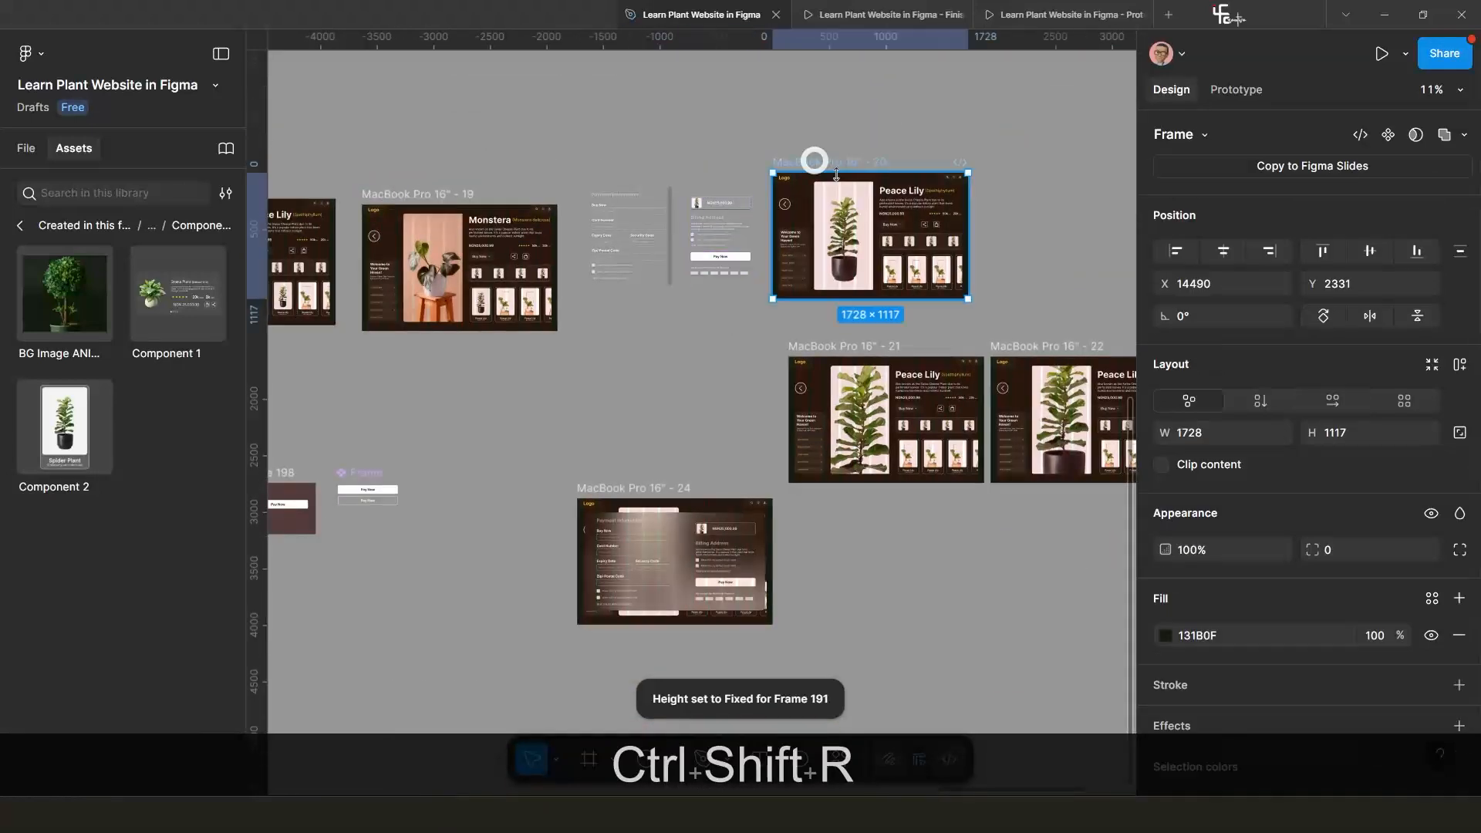
left_click(1162, 465)
Preview MacBook Pro 16" - 24 to check the Pay Now button's hover state, and close the preview.
scroll(575, 472, "down", 3)
scroll(575, 472, "up", 2)
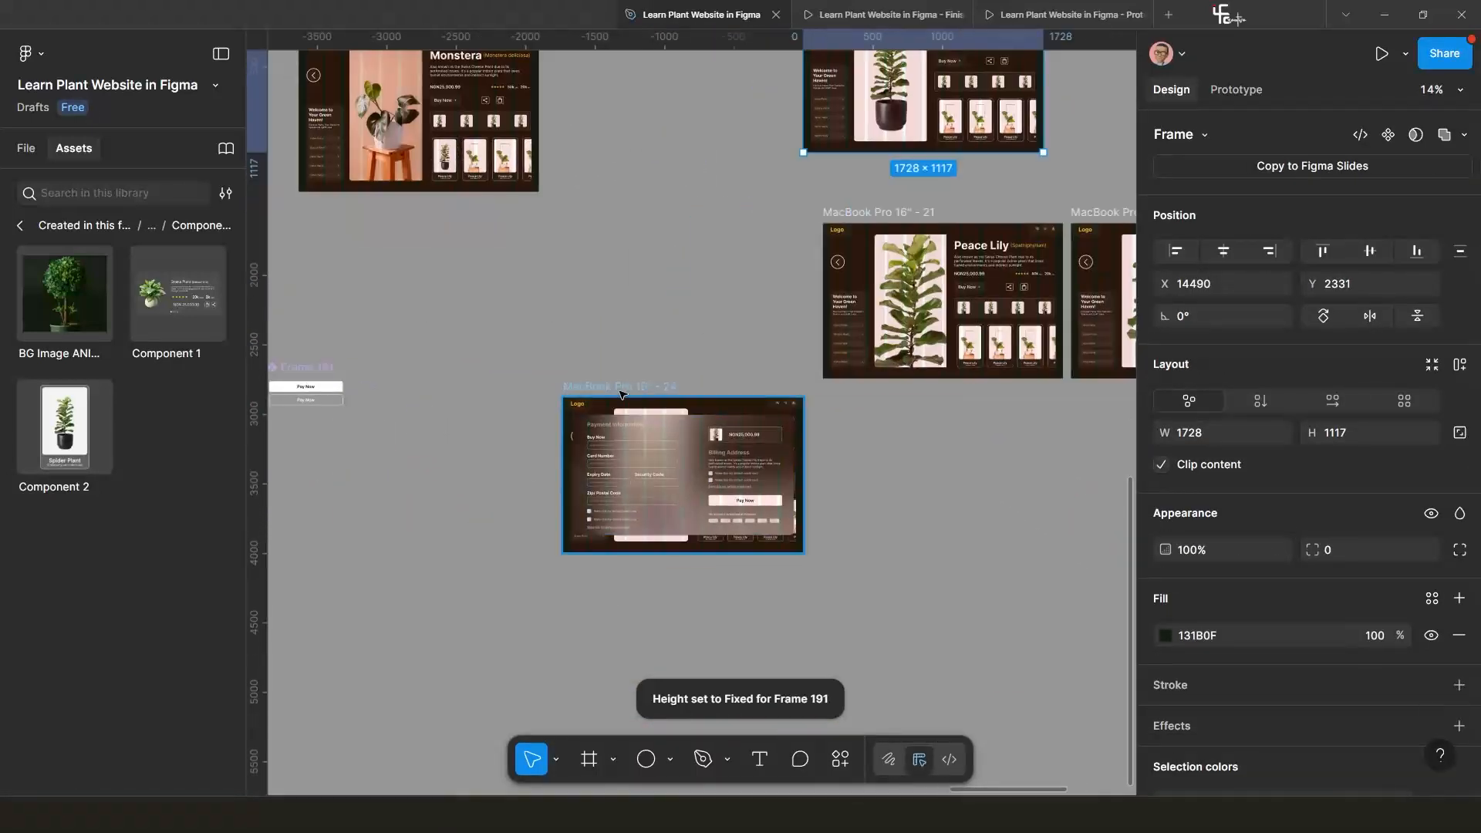
left_click(629, 388)
key("shift")
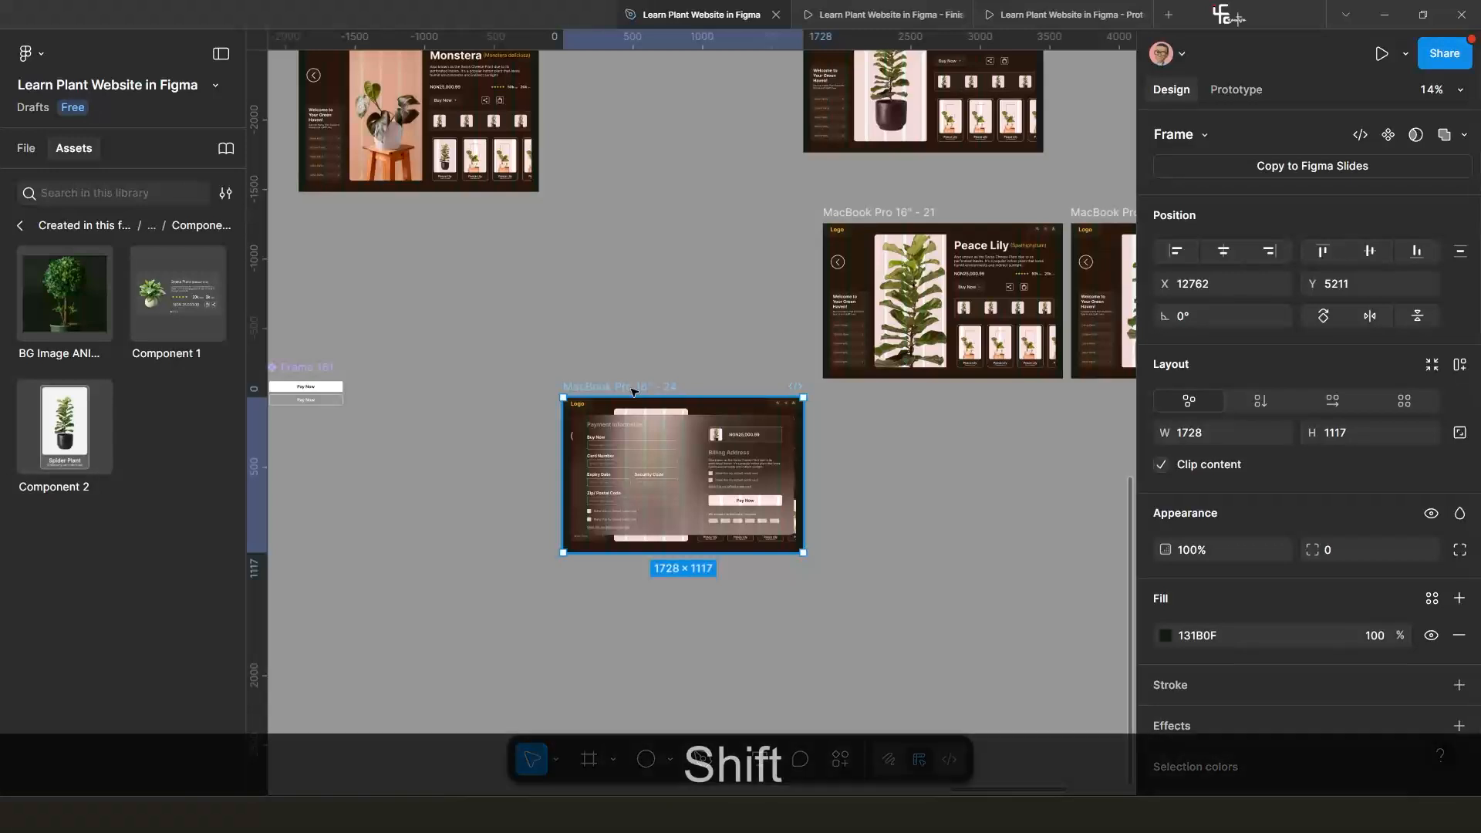
scroll(657, 444, "up", 1)
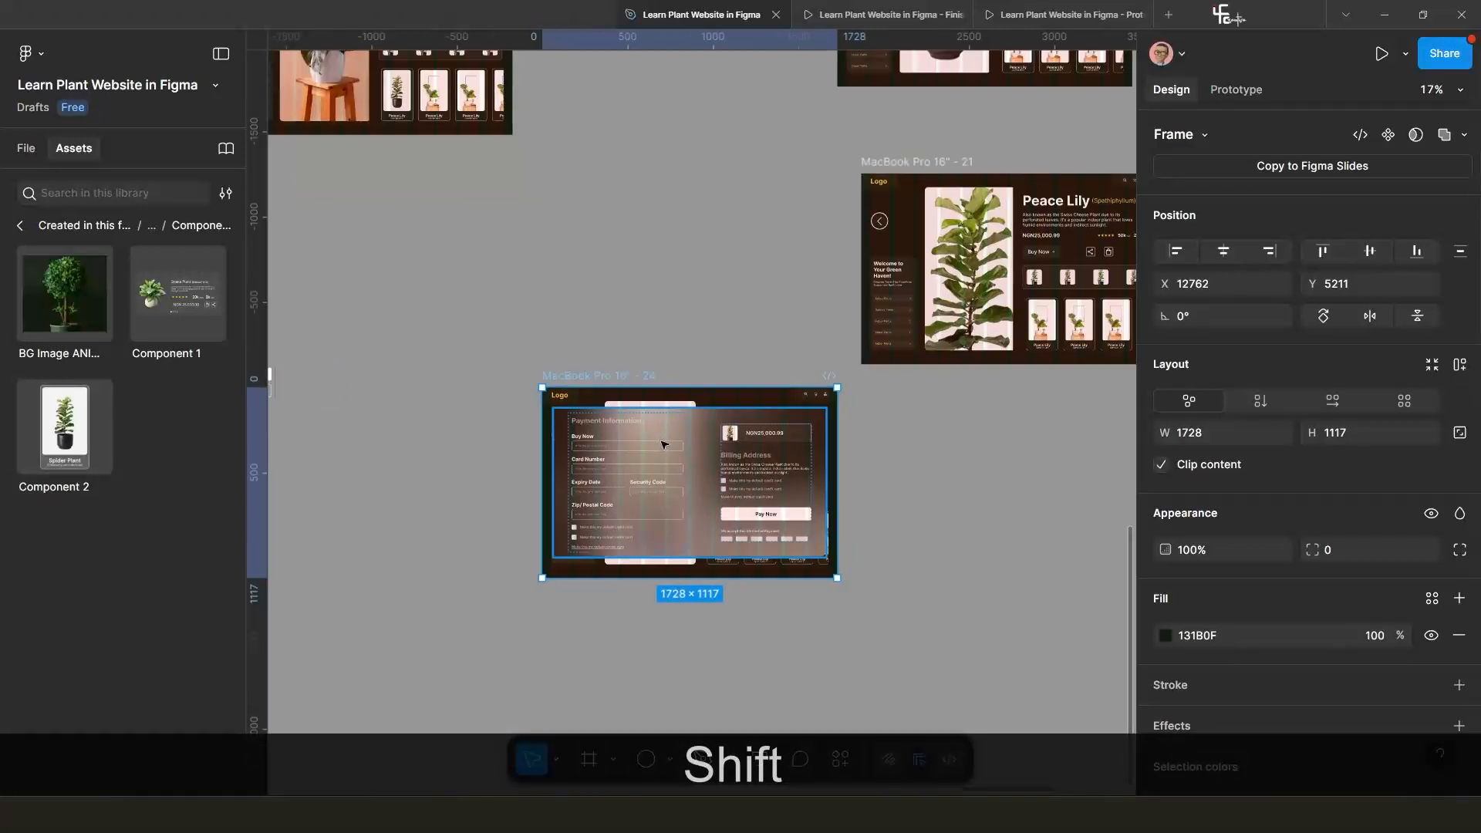
left_click_drag(671, 439, 647, 318)
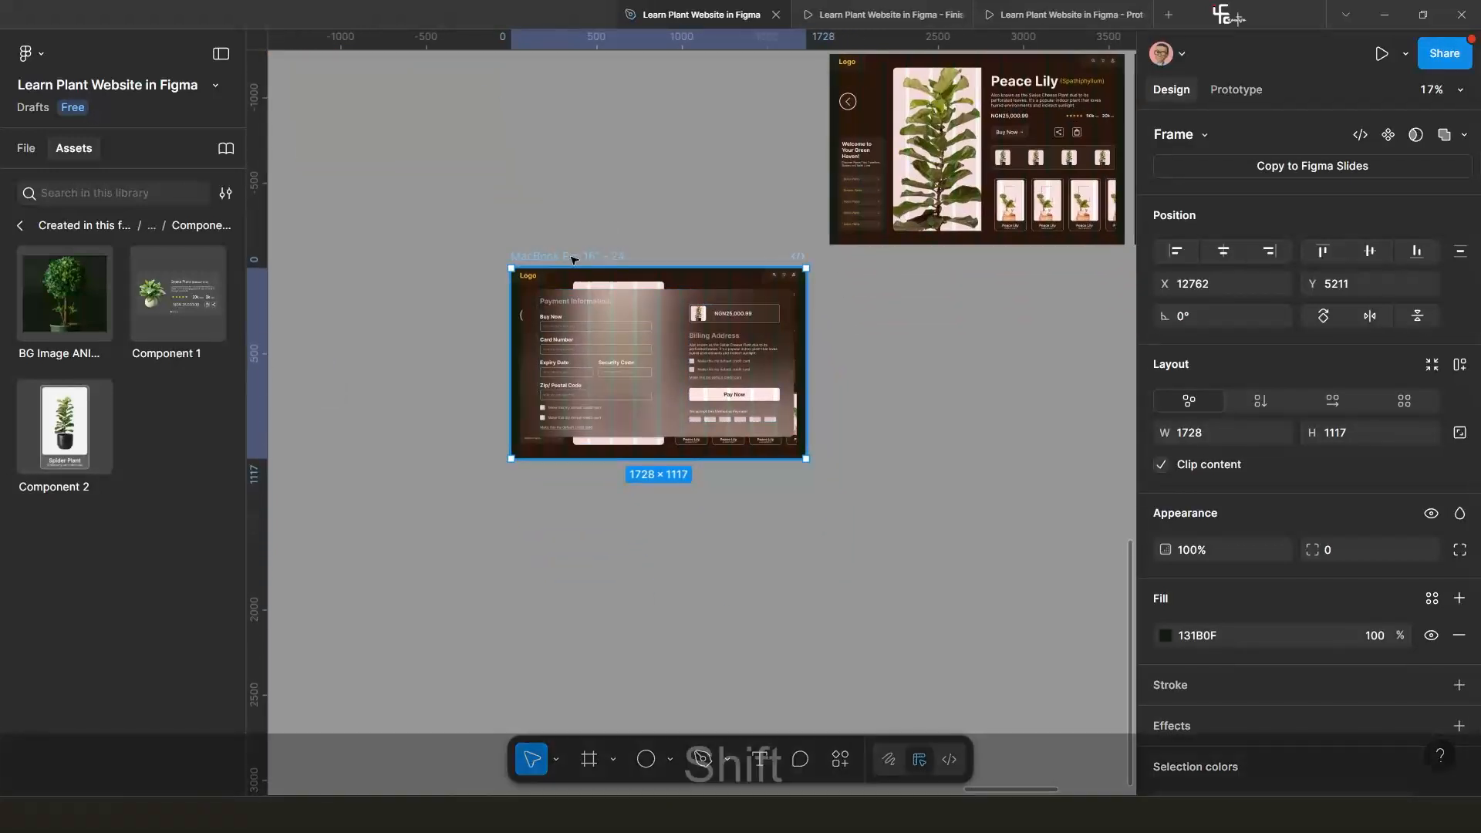
key("shift+space")
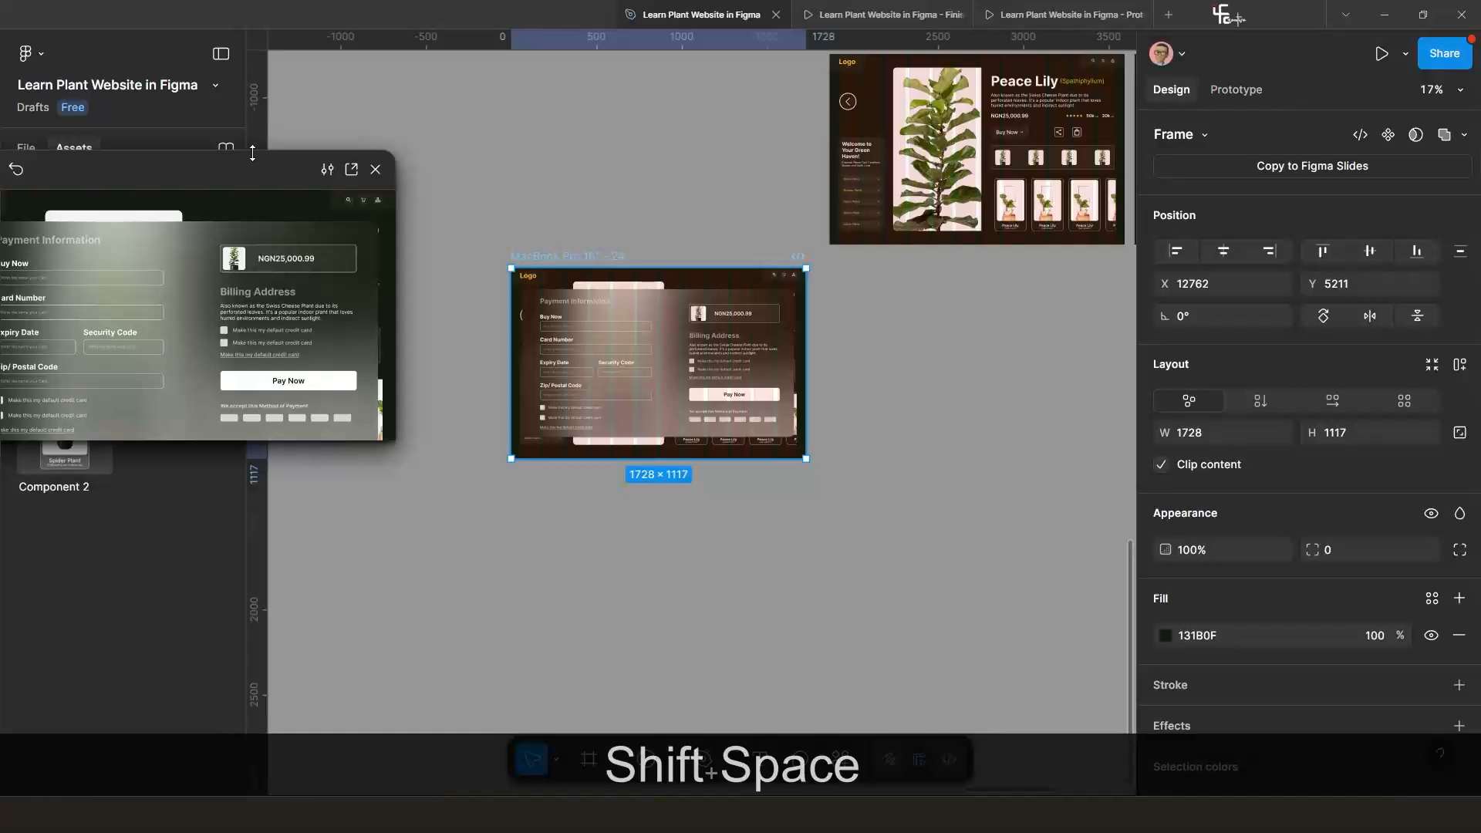
left_click_drag(253, 154, 308, 136)
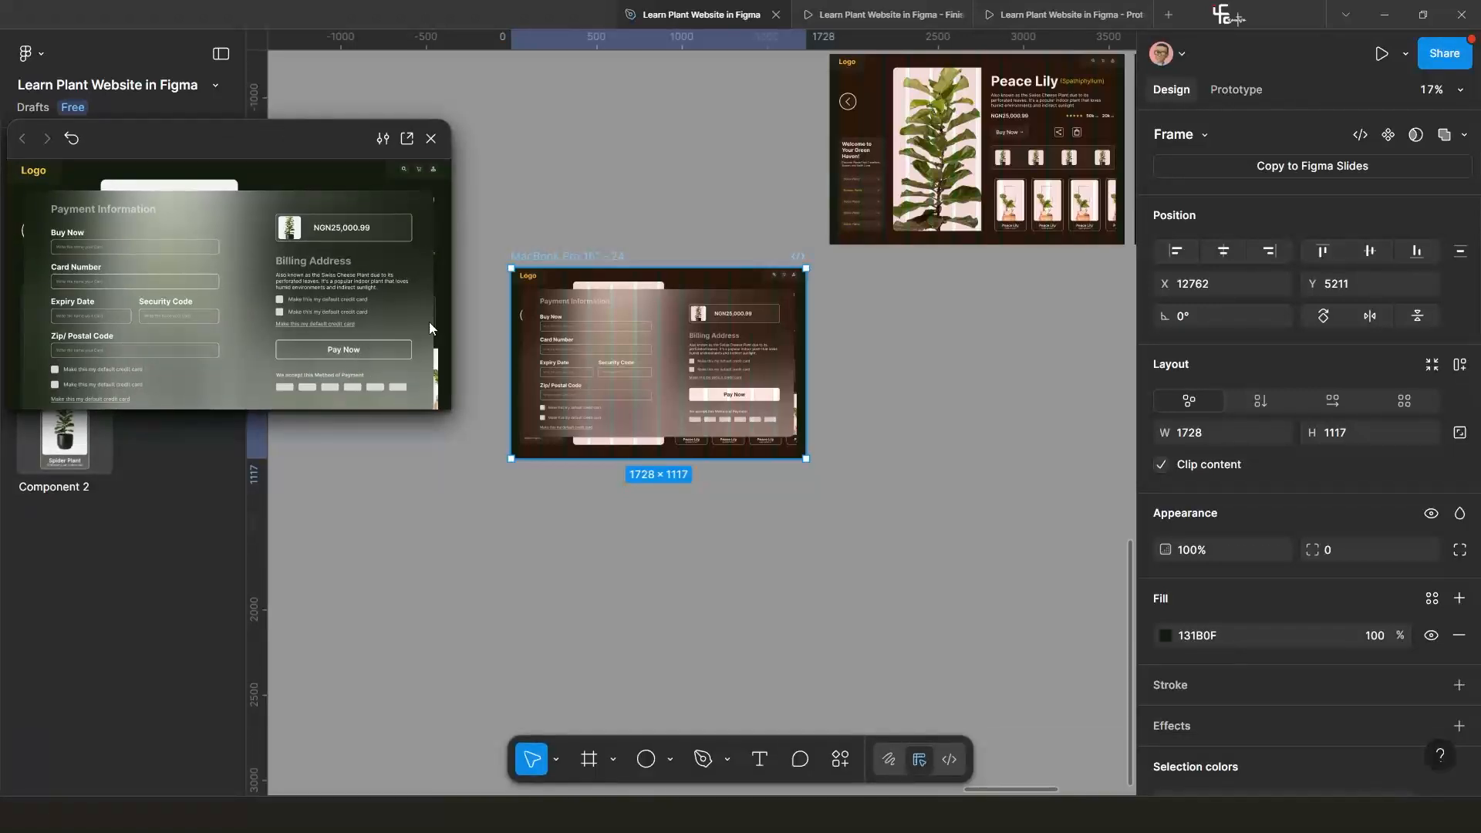
left_click(431, 139)
Move MacBook Pro 16" - 20 to X 12762, Y 2614 beside frame 19, and MacBook Pro 16" - 24 to X 12587, Y 5465.
scroll(631, 402, "down", 5)
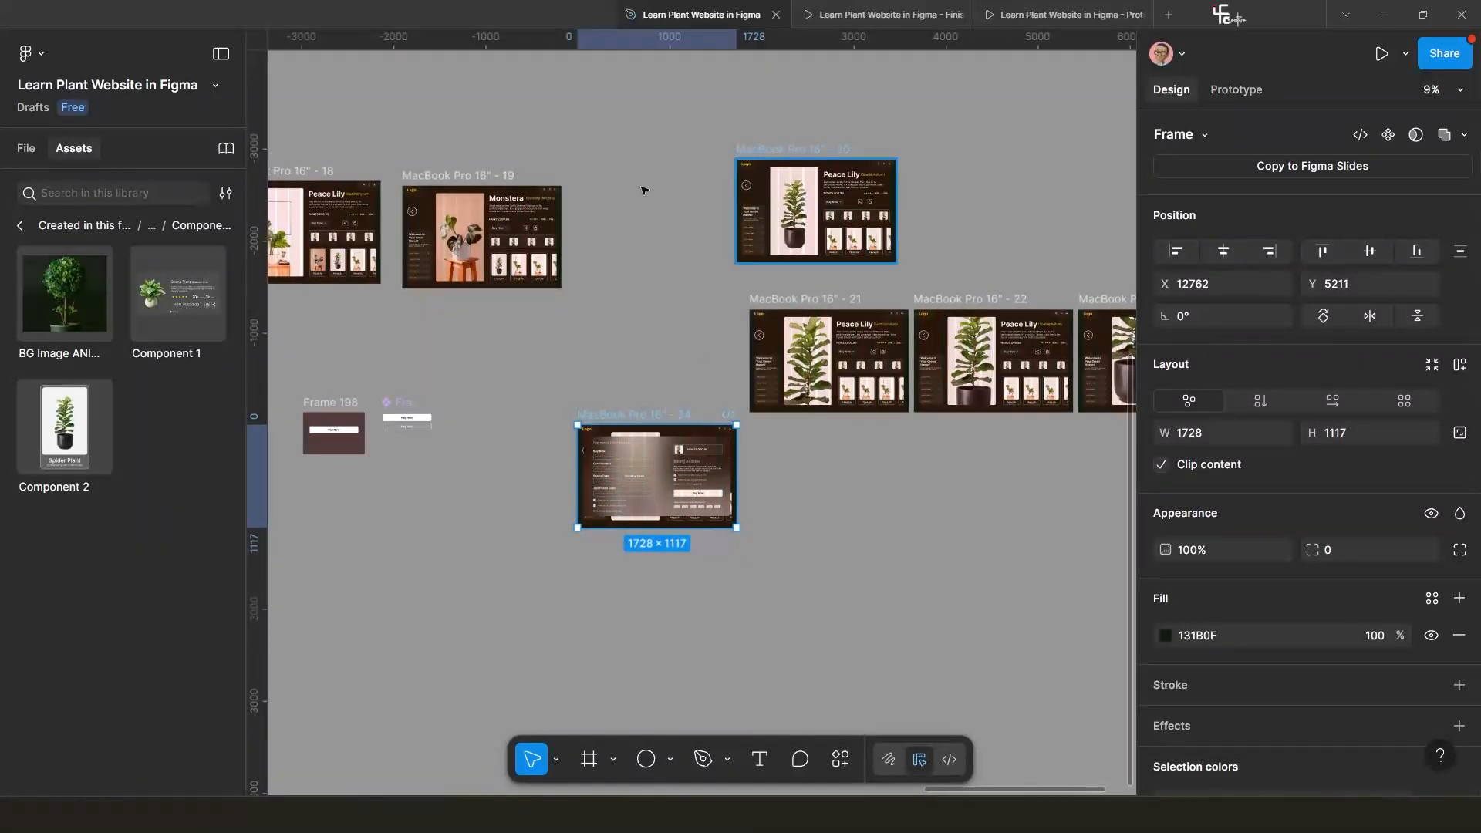
left_click_drag(775, 150, 616, 180)
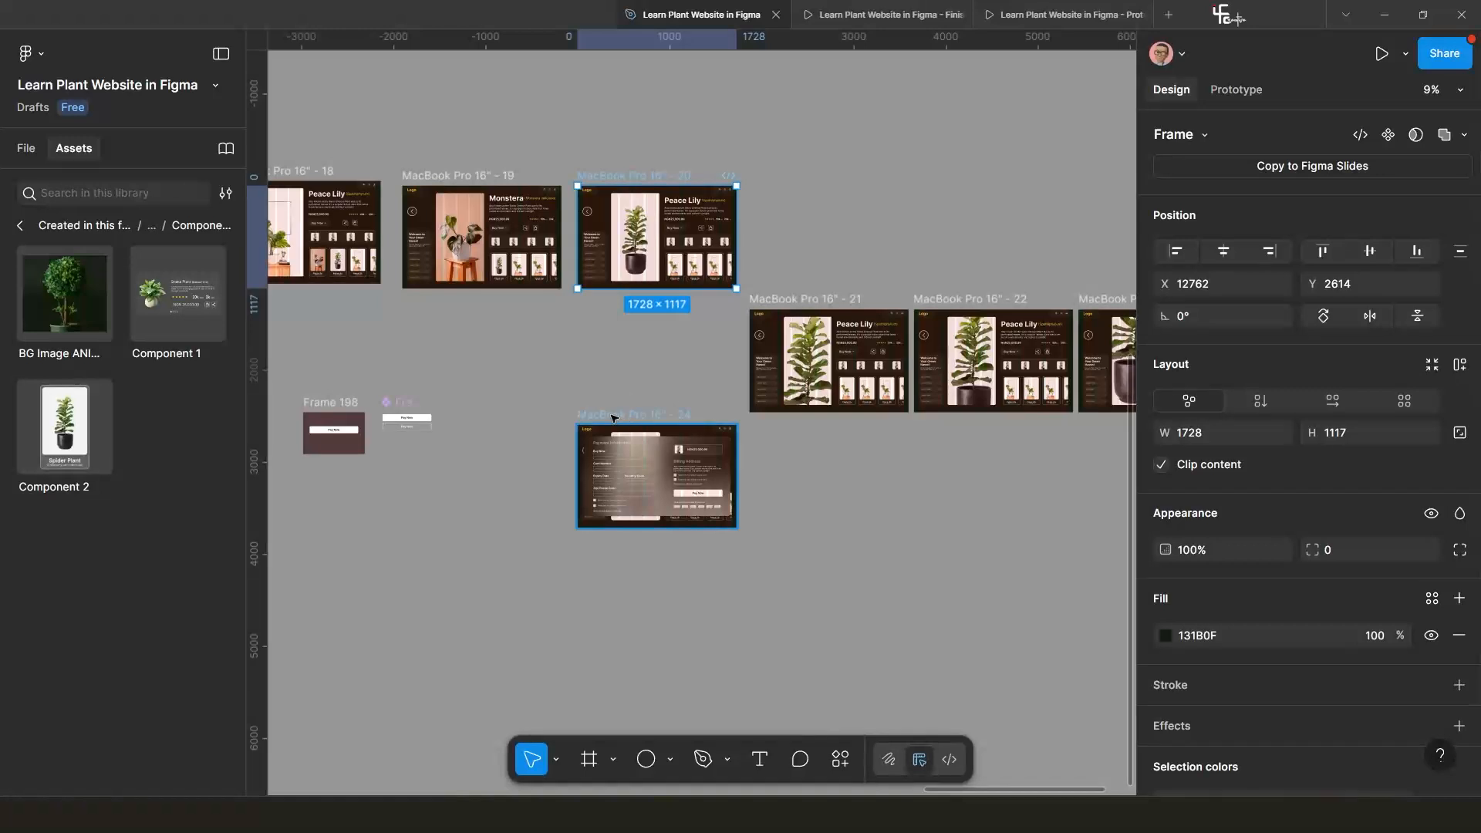
mouse_move(613, 418)
left_mouse_down()
mouse_move(588, 400)
mouse_move(602, 395)
mouse_move(602, 419)
left_mouse_up()
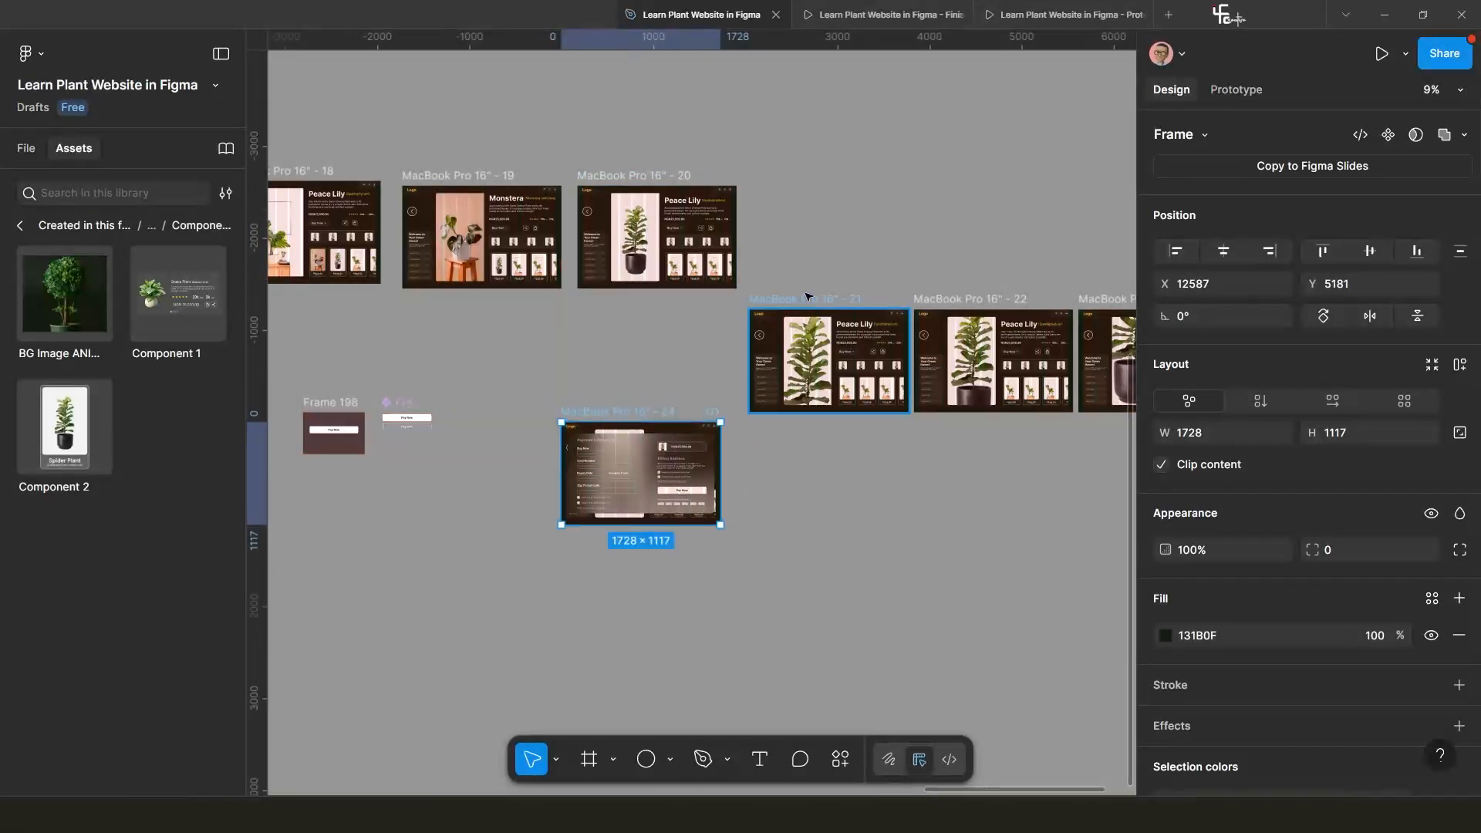
scroll(769, 307, "down", 3)
left_click_drag(752, 318, 659, 334)
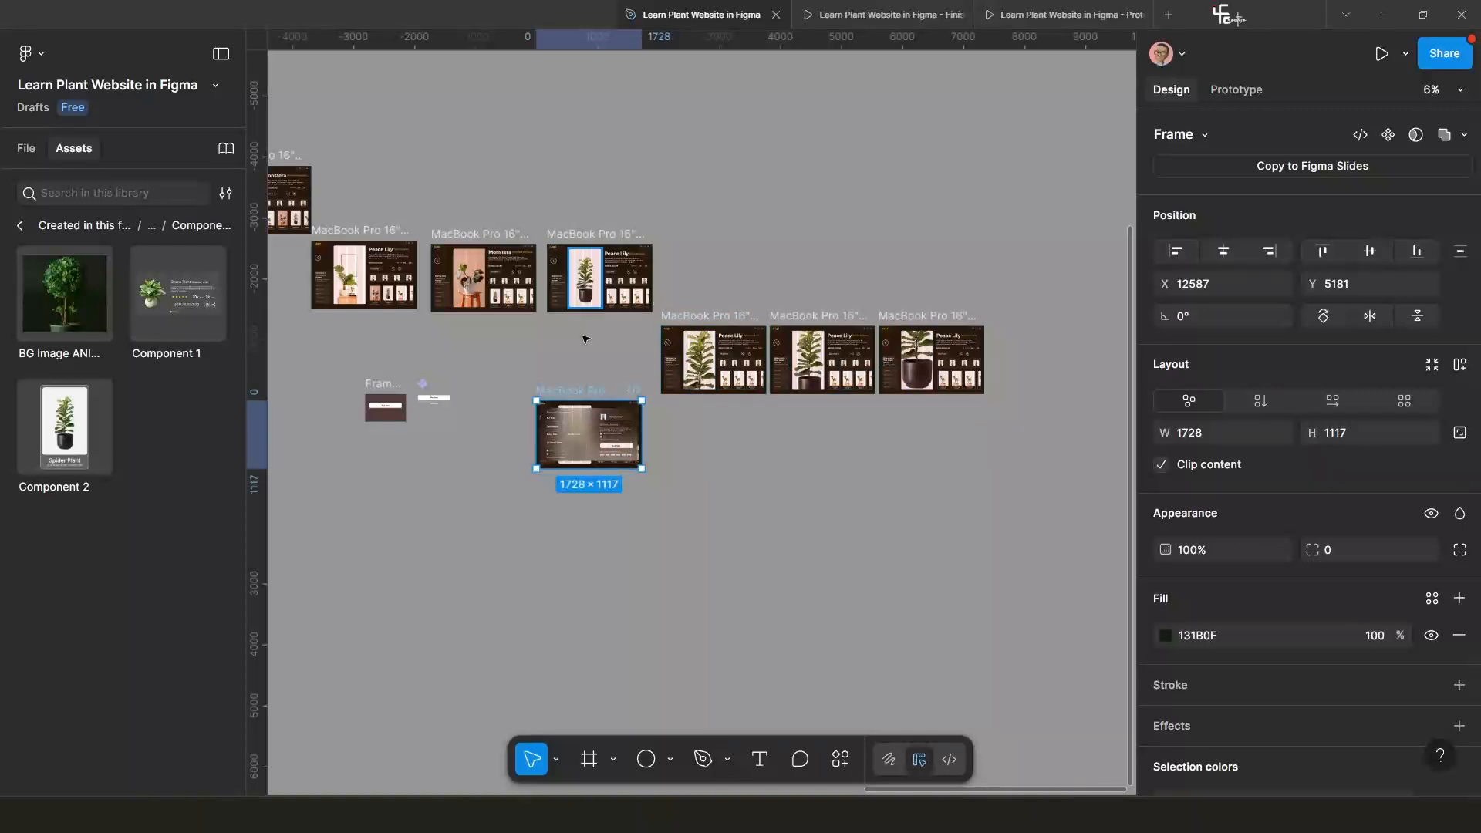
scroll(580, 517, "up", 5)
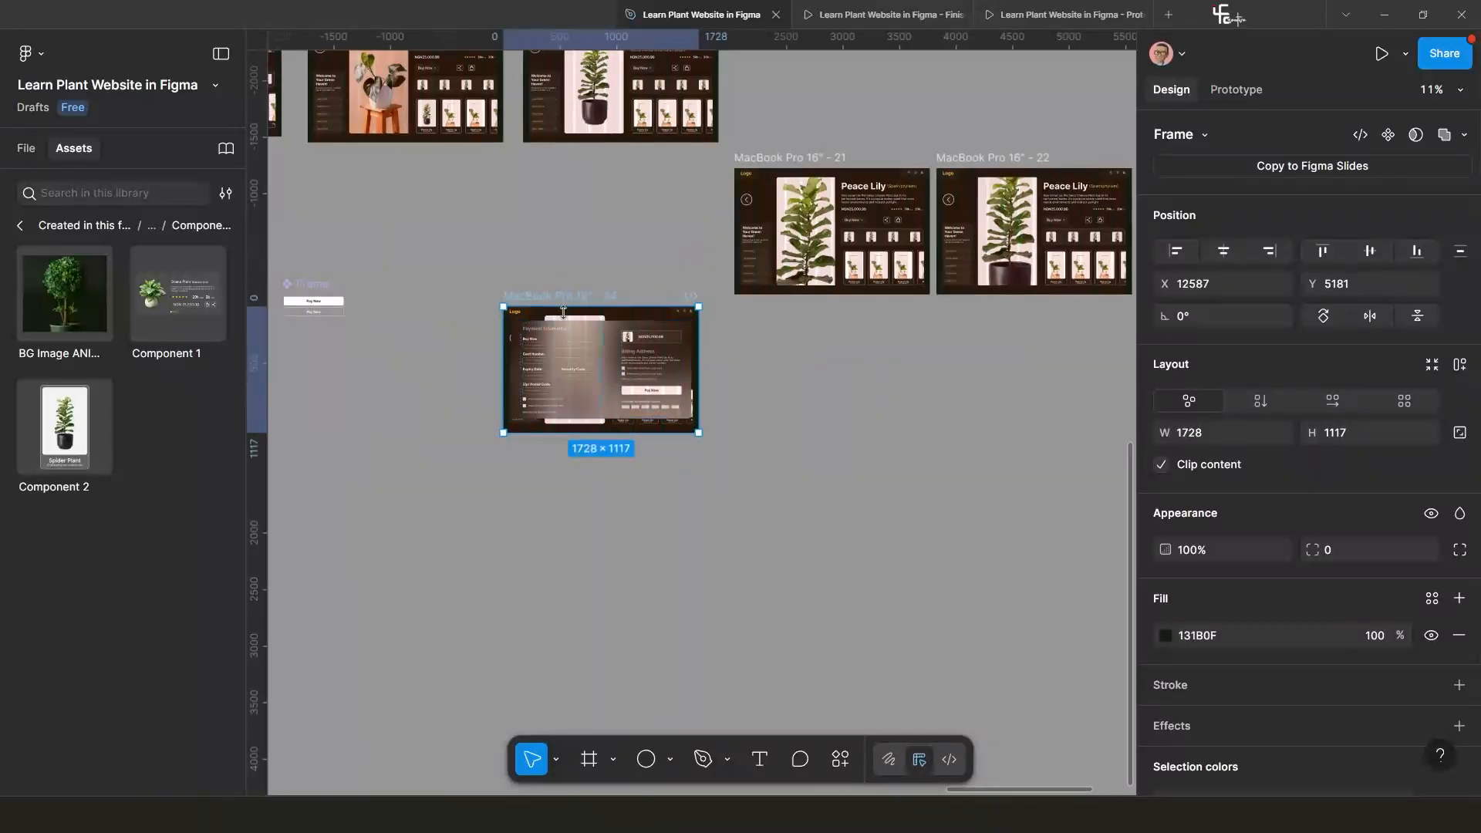
left_click_drag(567, 301, 556, 331)
scroll(452, 388, "down", 3)
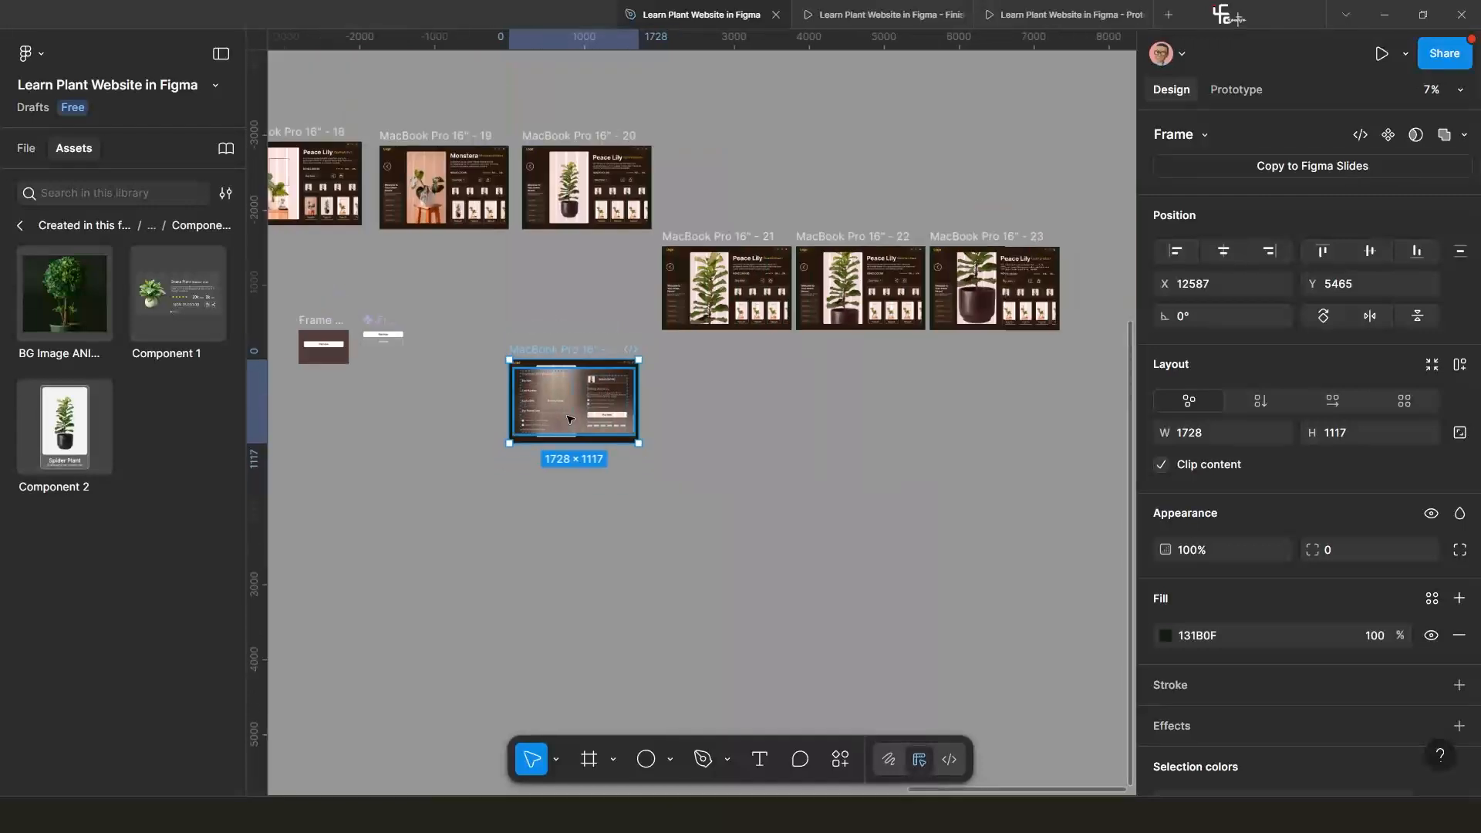
Cut the Pay Now button's component set, Frame 161, and paste it into the Component section.
left_click(467, 338)
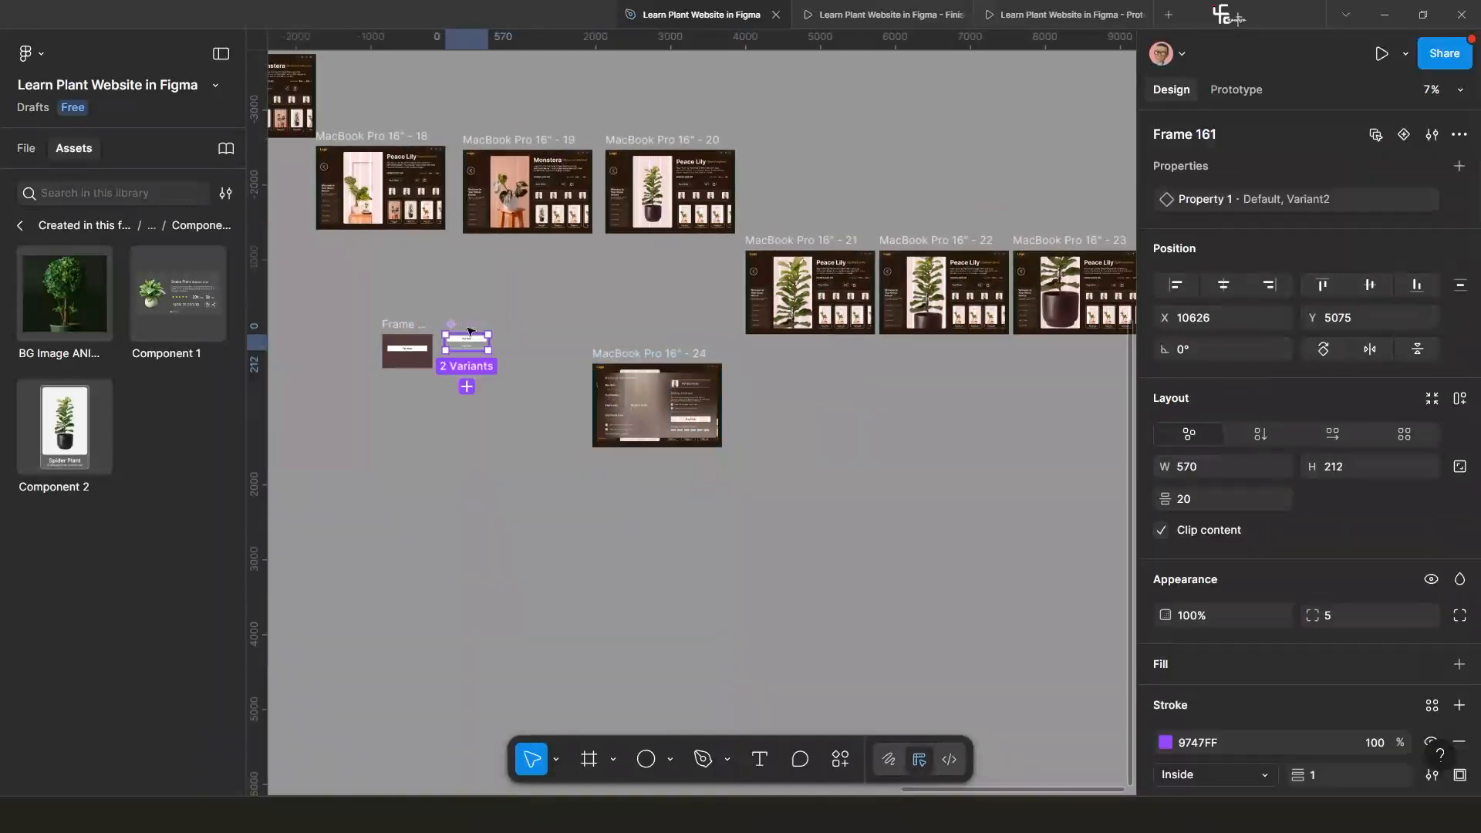
key("ctrl+x")
scroll(433, 399, "down", 5)
scroll(433, 399, "up", 5)
scroll(433, 399, "left", 5)
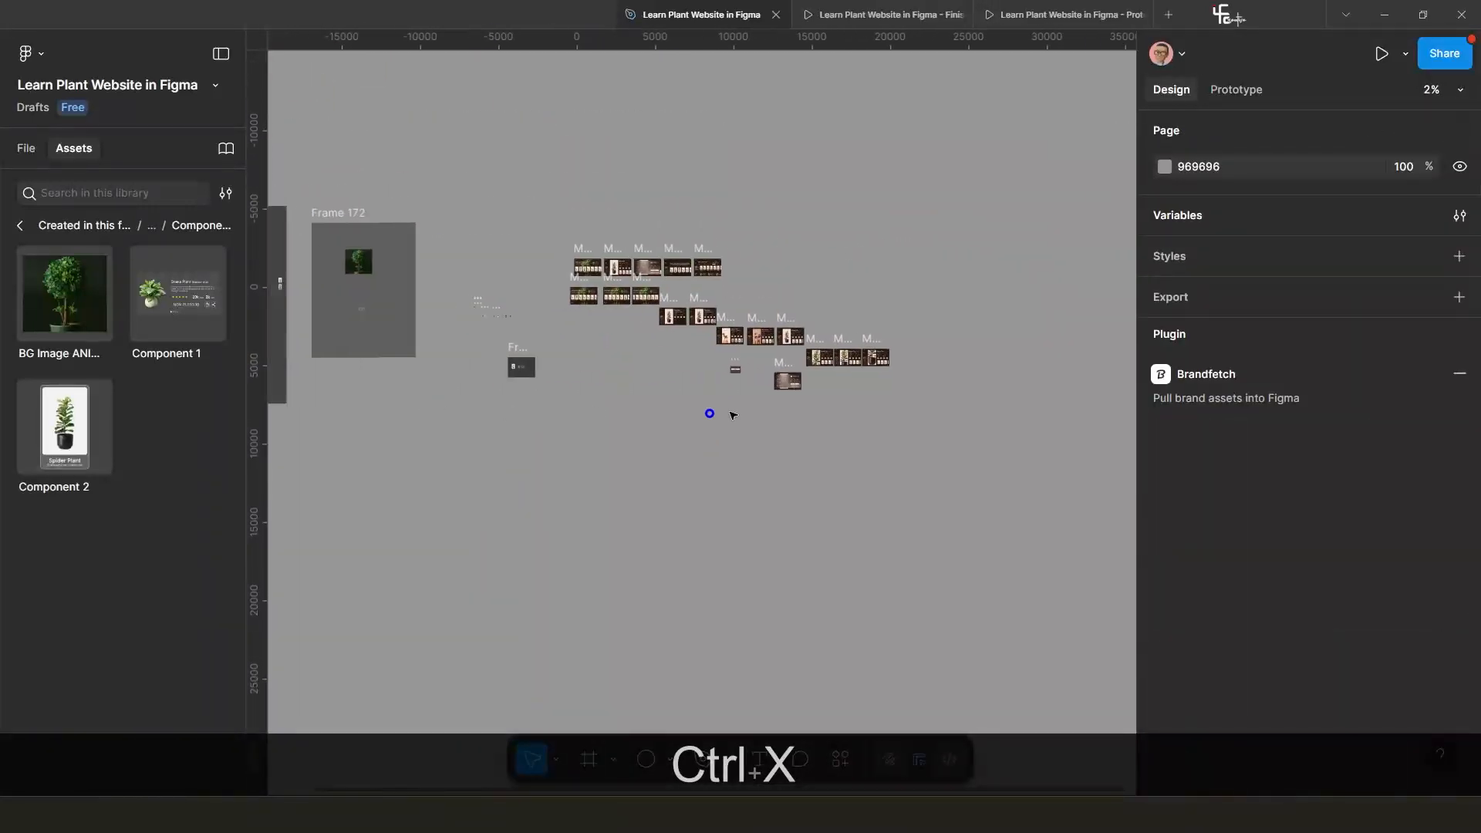
scroll(480, 180, "down", 3)
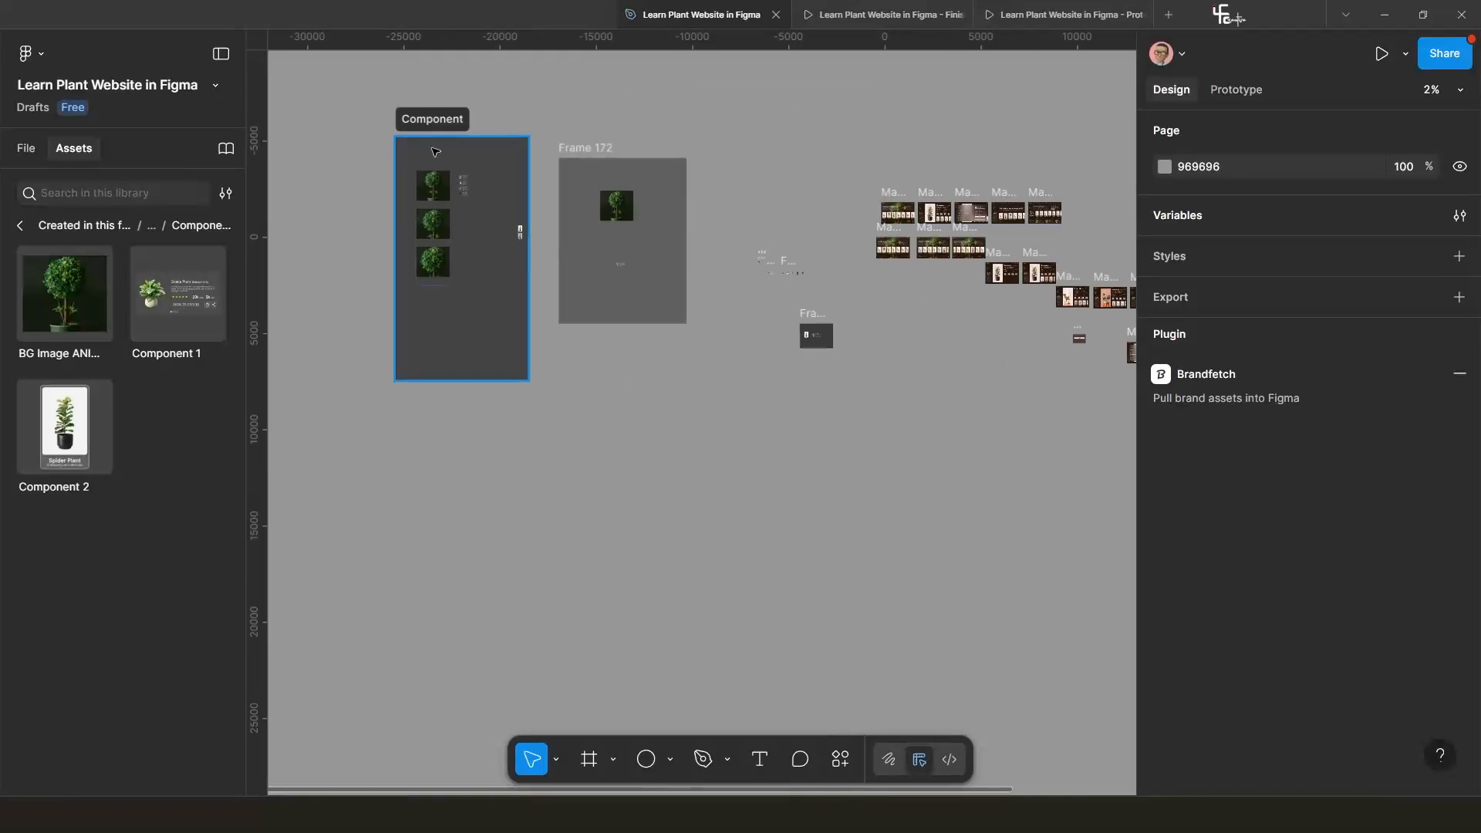
left_click(444, 125)
key("ctrl+v")
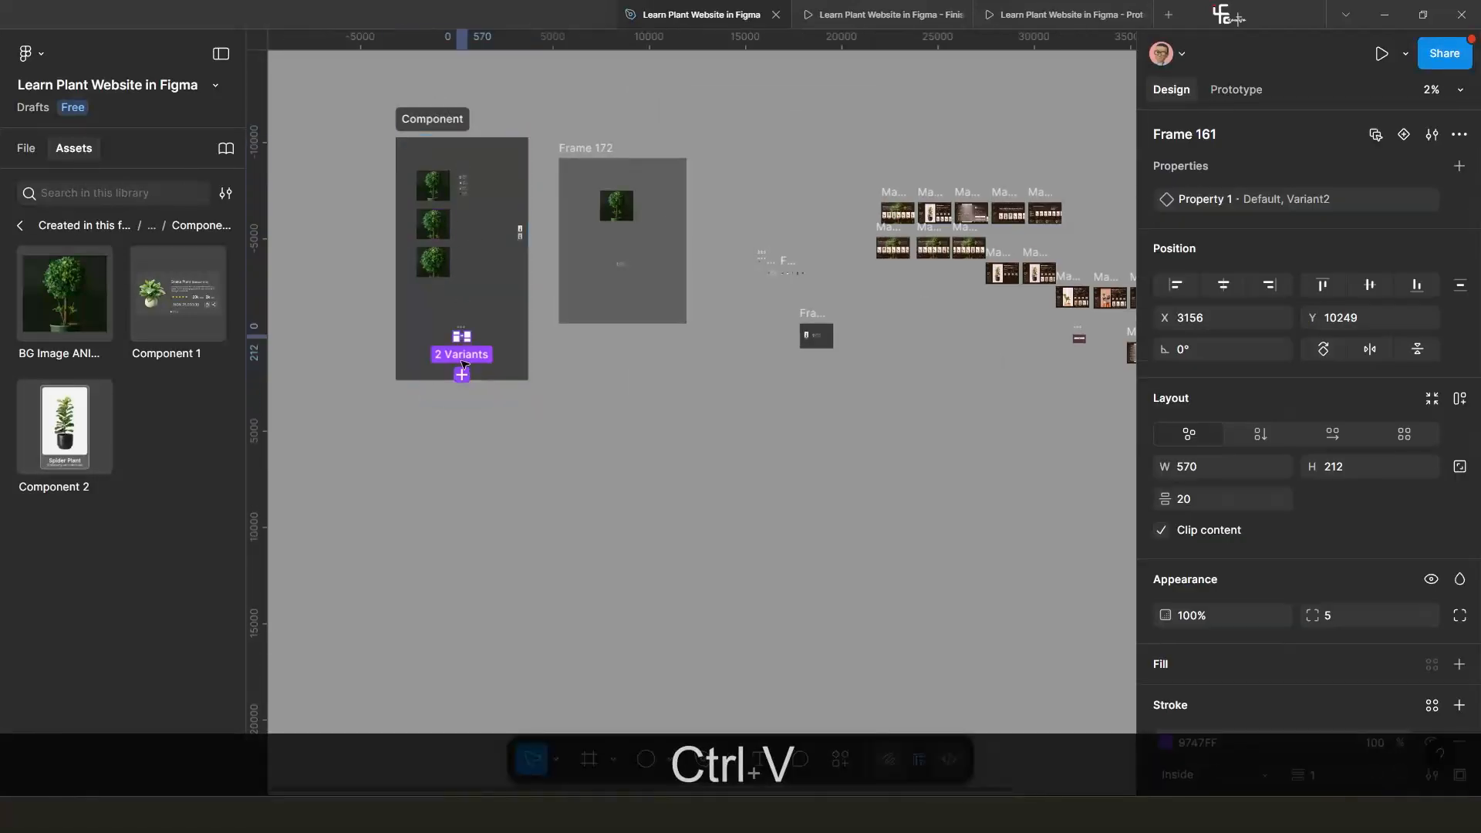
scroll(463, 370, "up", 1)
scroll(463, 369, "up", 3)
scroll(478, 374, "down", 5)
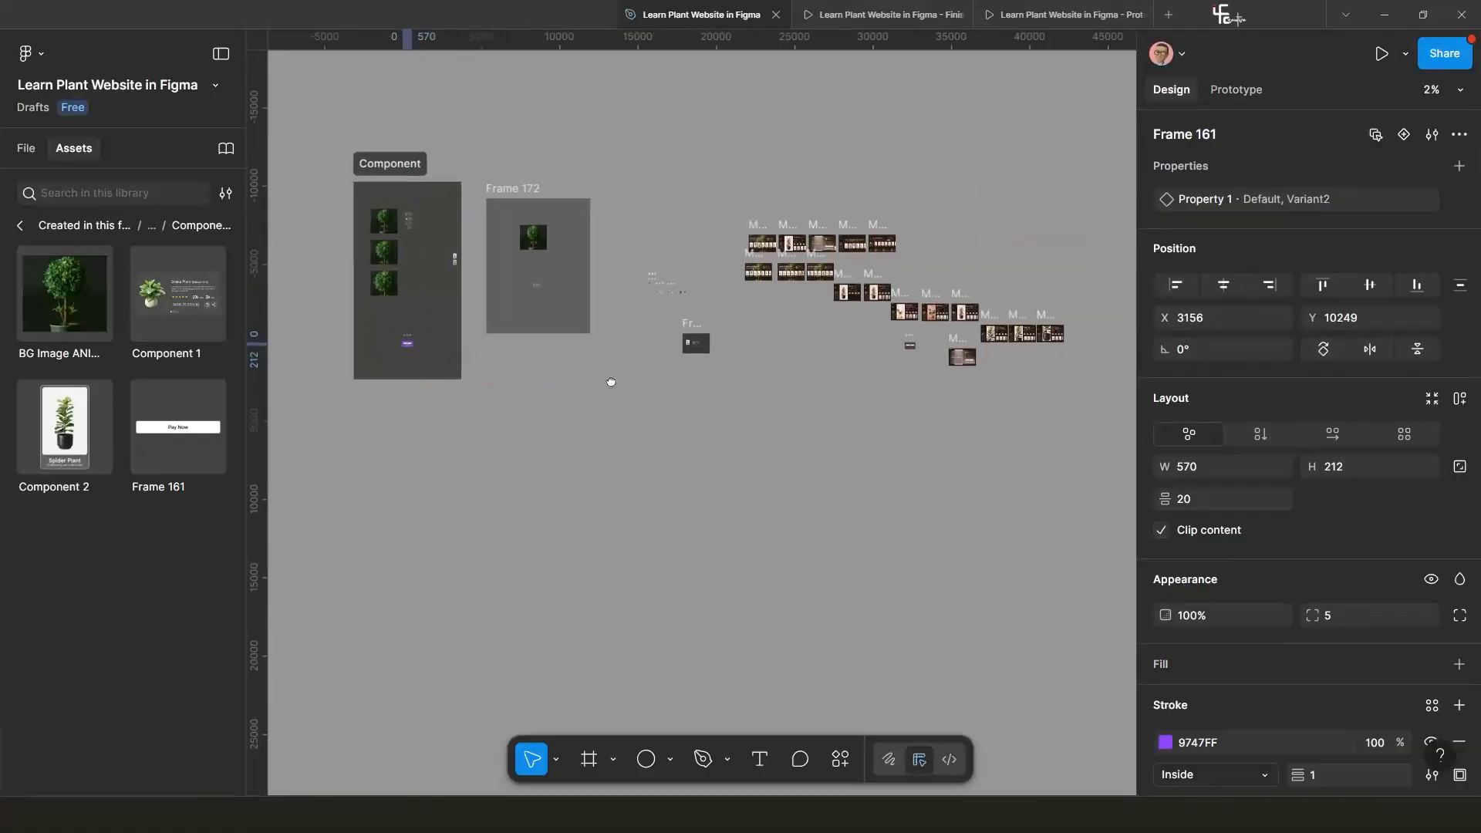
Duplicate the order confirmation frame MacBook Pro 16" - 10 and place the copy directly below MacBook Pro 16" - 24 at X 12587, Y 6814.
scroll(609, 381, "right", 4)
scroll(646, 344, "up", 10)
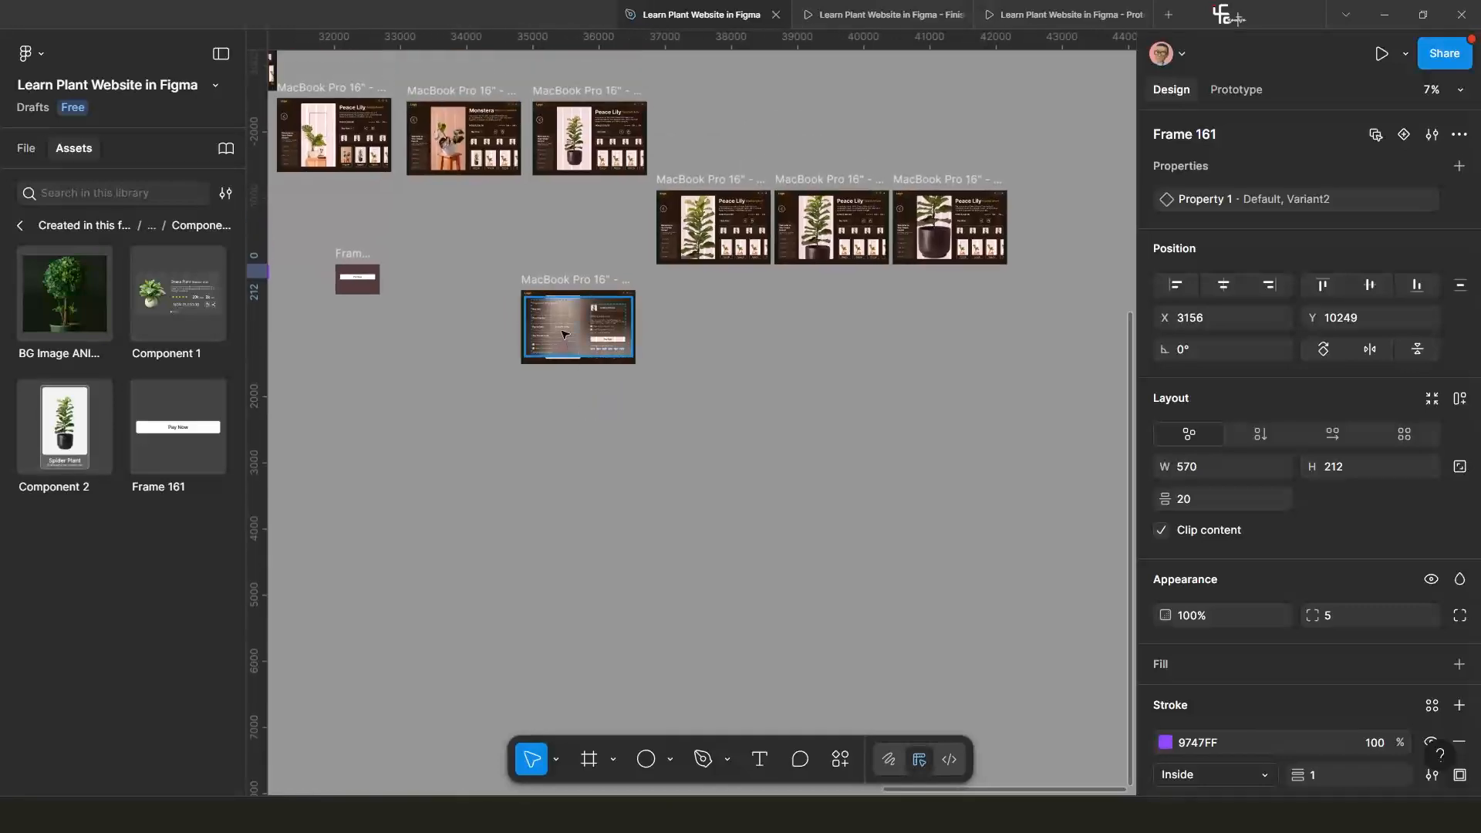
left_click(686, 346)
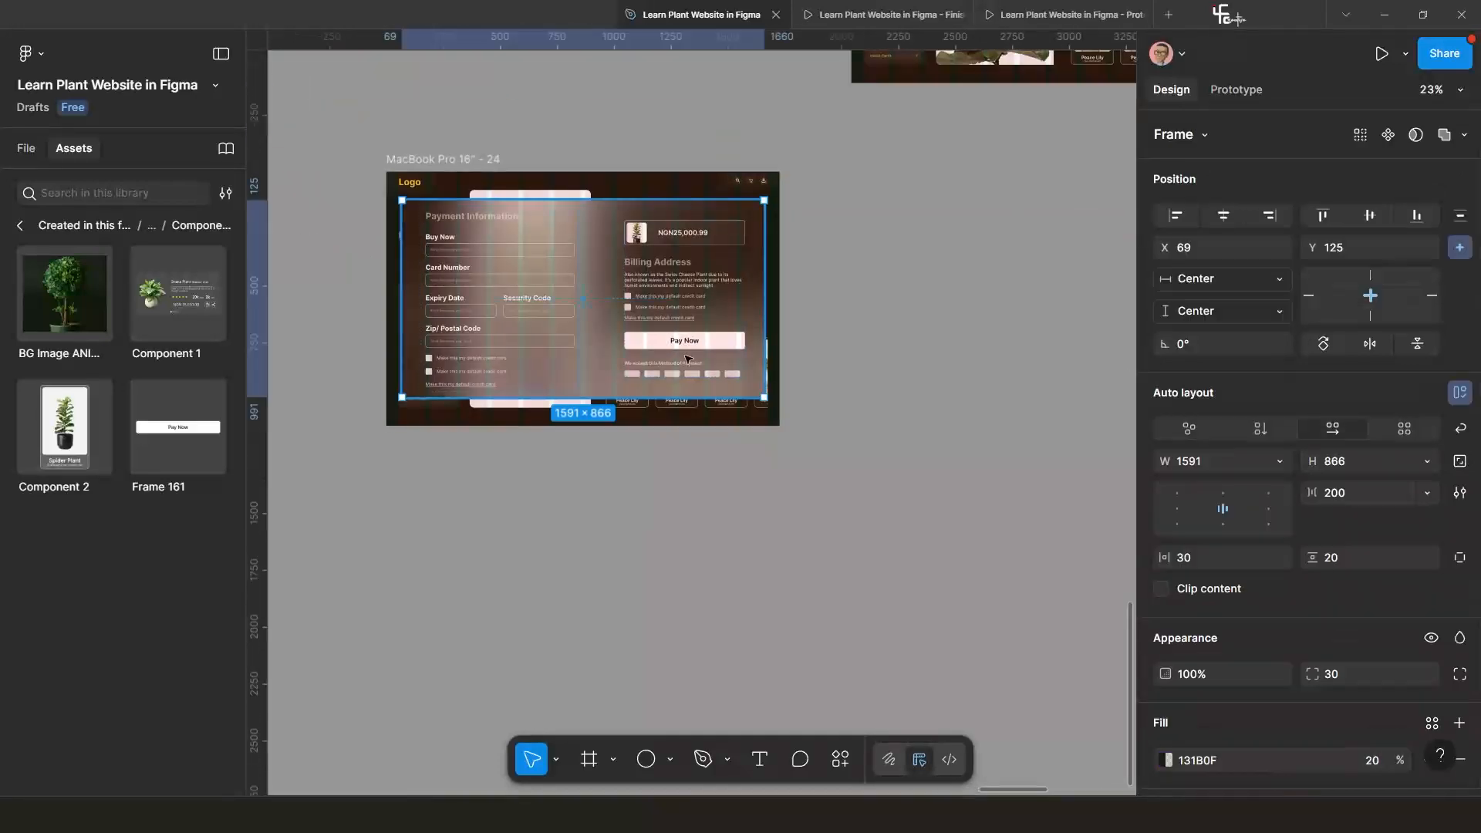
scroll(686, 347, "down", 12)
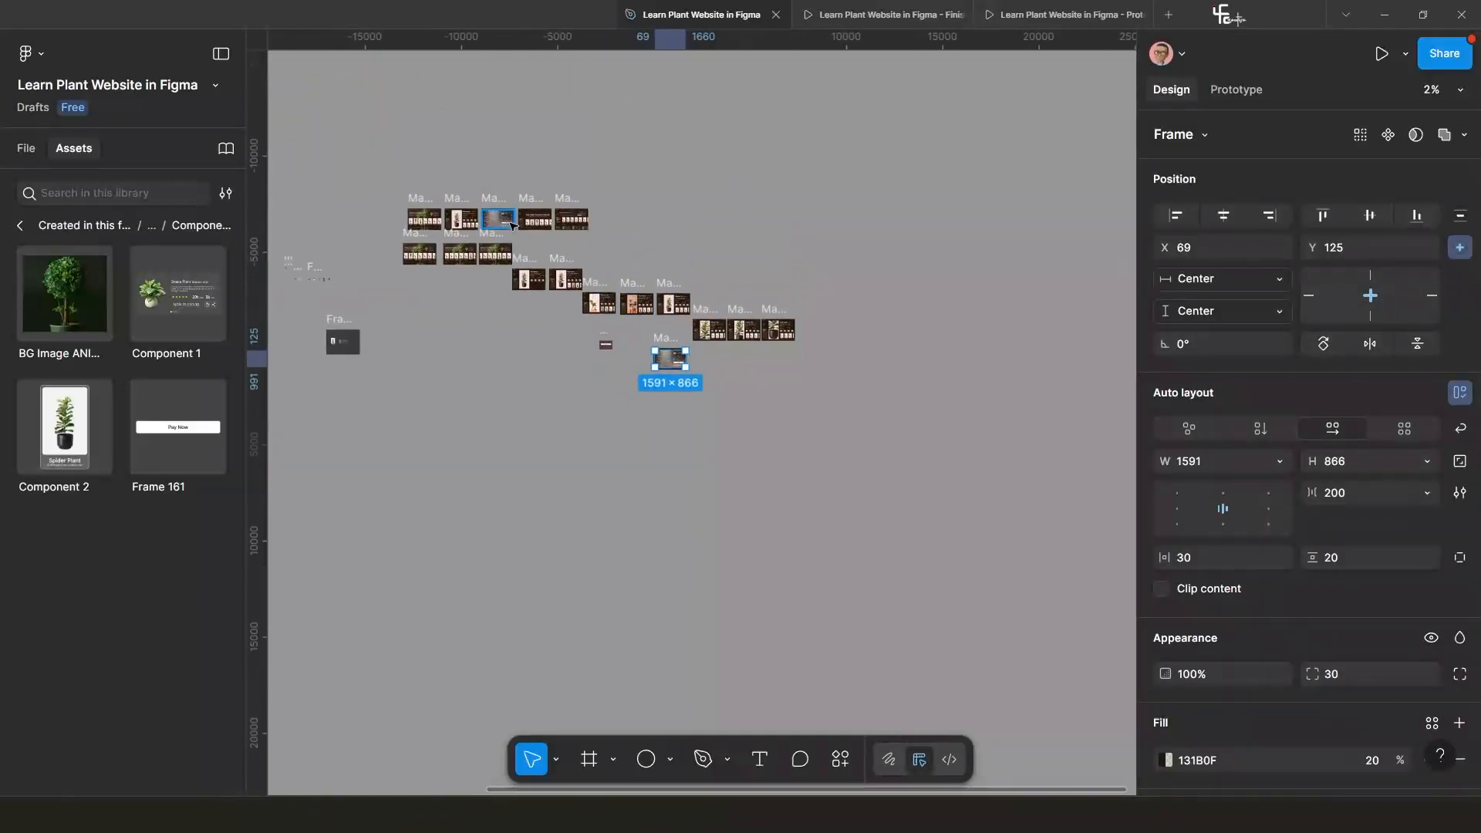
scroll(538, 232, "up", 6)
scroll(538, 231, "up", 2)
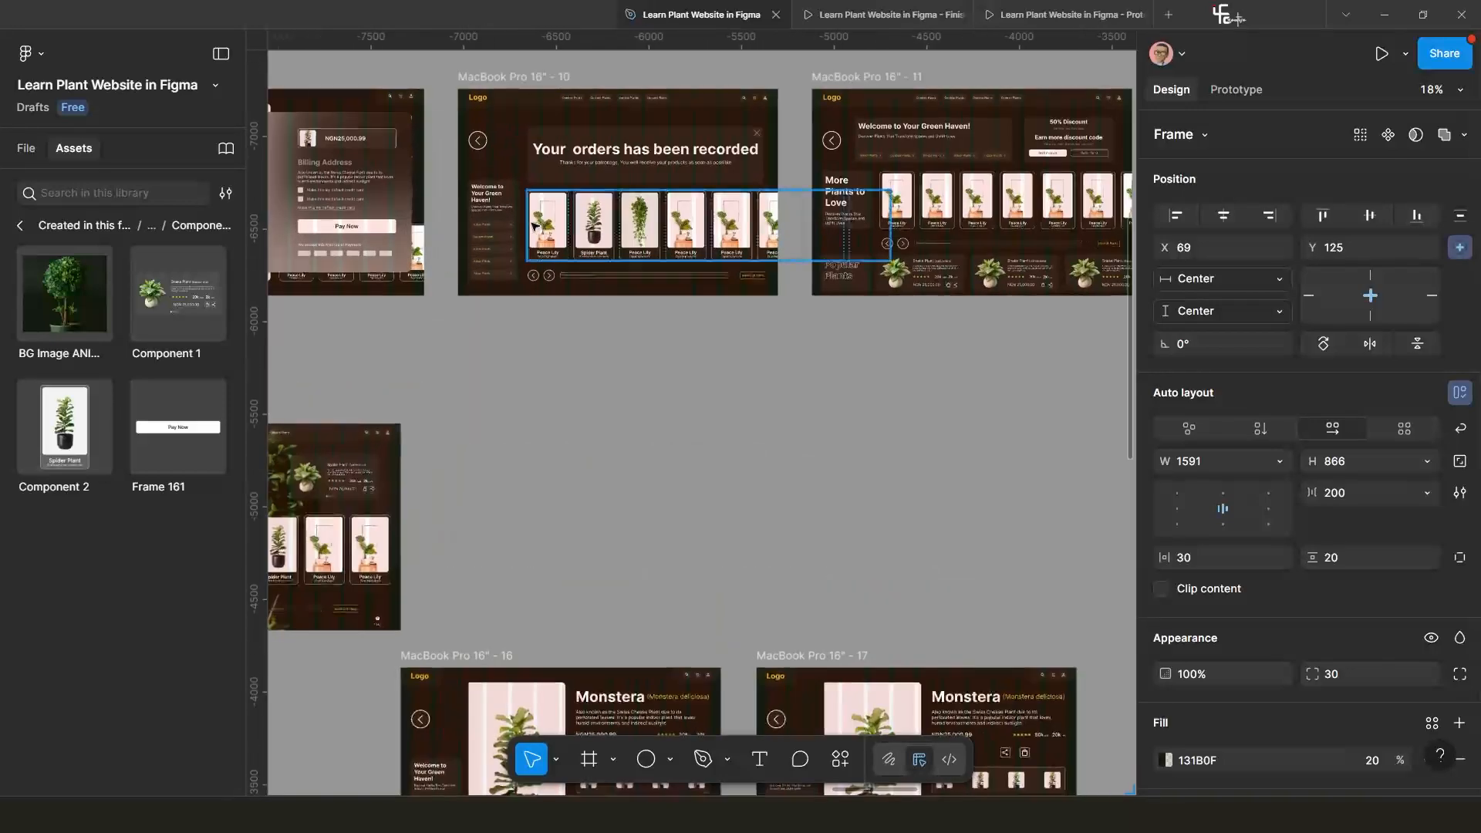
scroll(538, 232, "down", 2)
left_click_drag(478, 258, 541, 253)
scroll(602, 189, "up", 2)
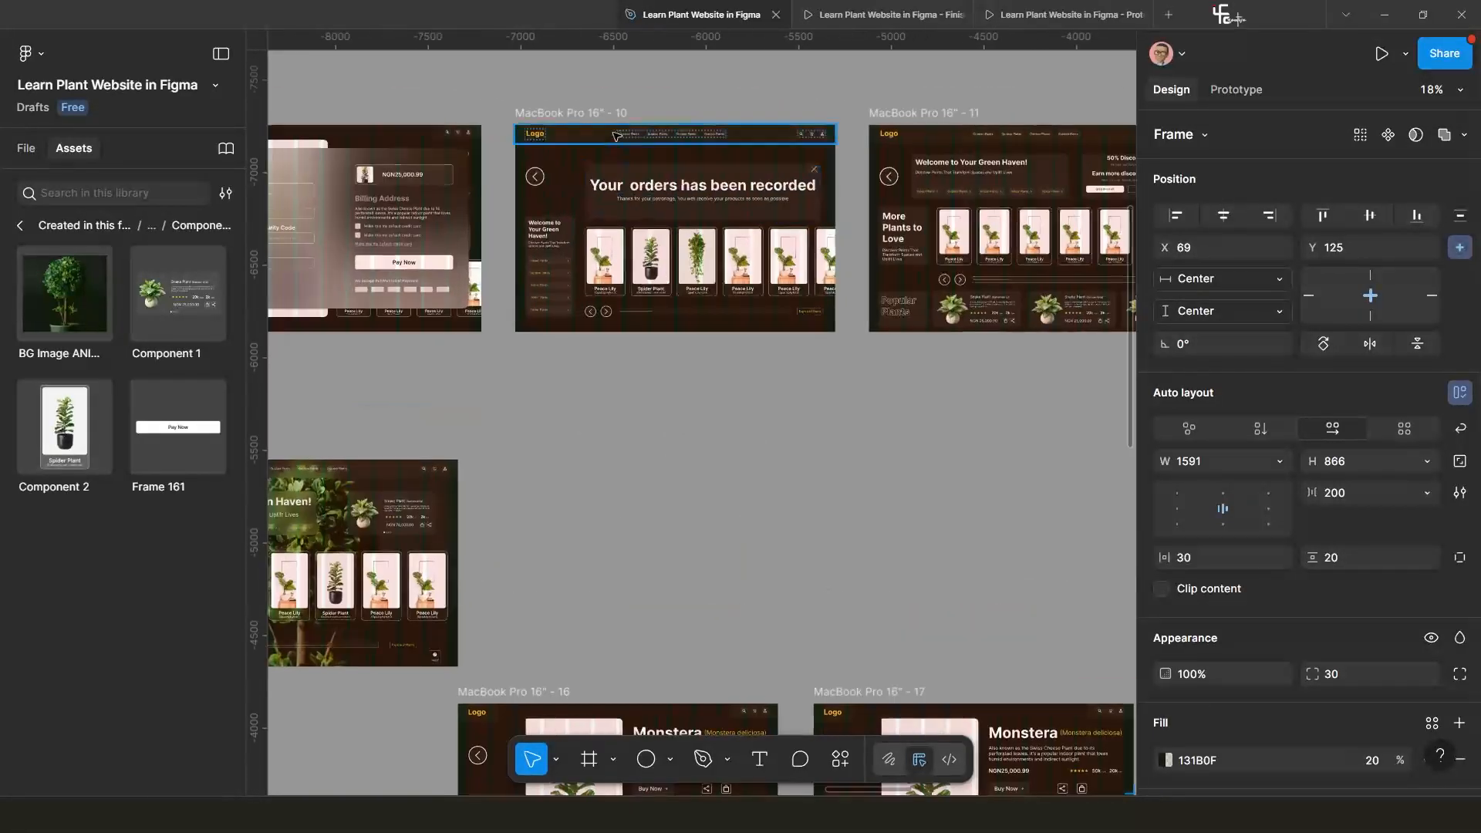
left_click(591, 123)
scroll(591, 129, "down", 3)
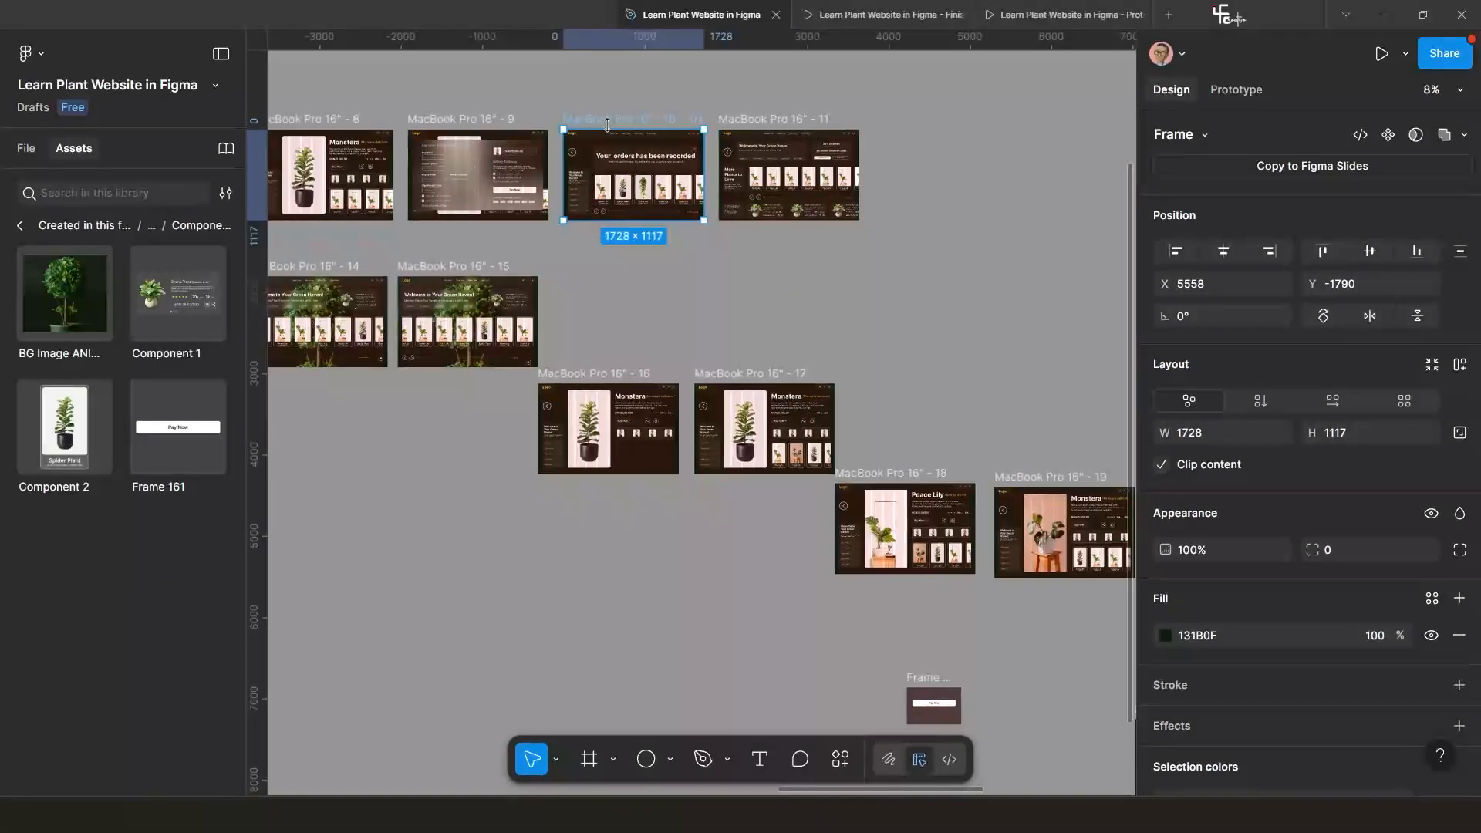
left_click_drag(602, 127, 639, 484)
scroll(763, 634, "down", 2)
scroll(707, 540, "up", 2)
left_click_drag(732, 472, 476, 568)
left_click(595, 429)
left_click_drag(925, 626, 651, 508)
scroll(1000, 621, "up", 2)
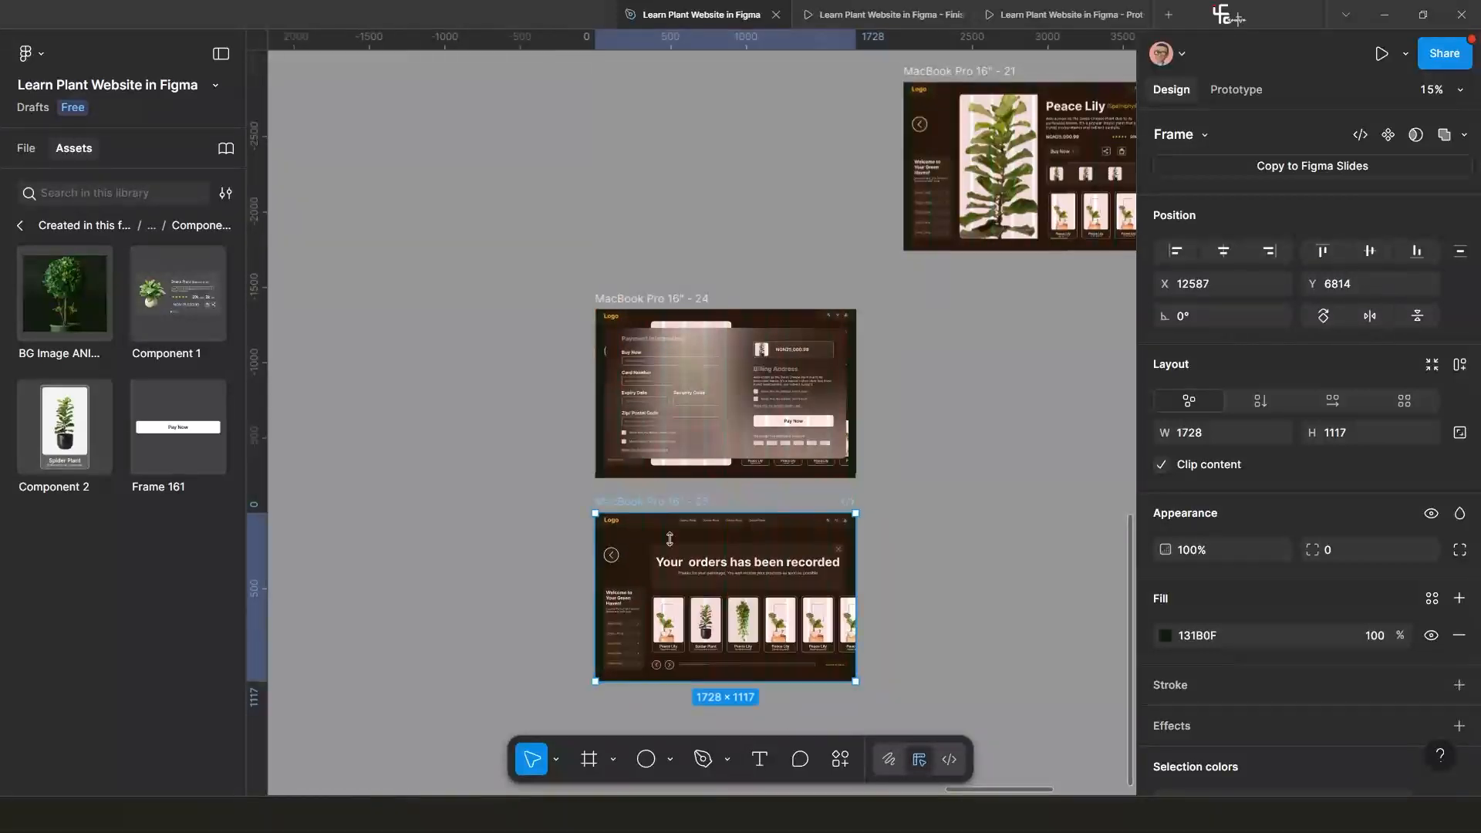
Connect the Pay Now button in MacBook Pro 16" - 24 to MacBook Pro 16" - 25 with an on-click prototype interaction.
scroll(664, 532, "up", 3)
left_click(884, 289)
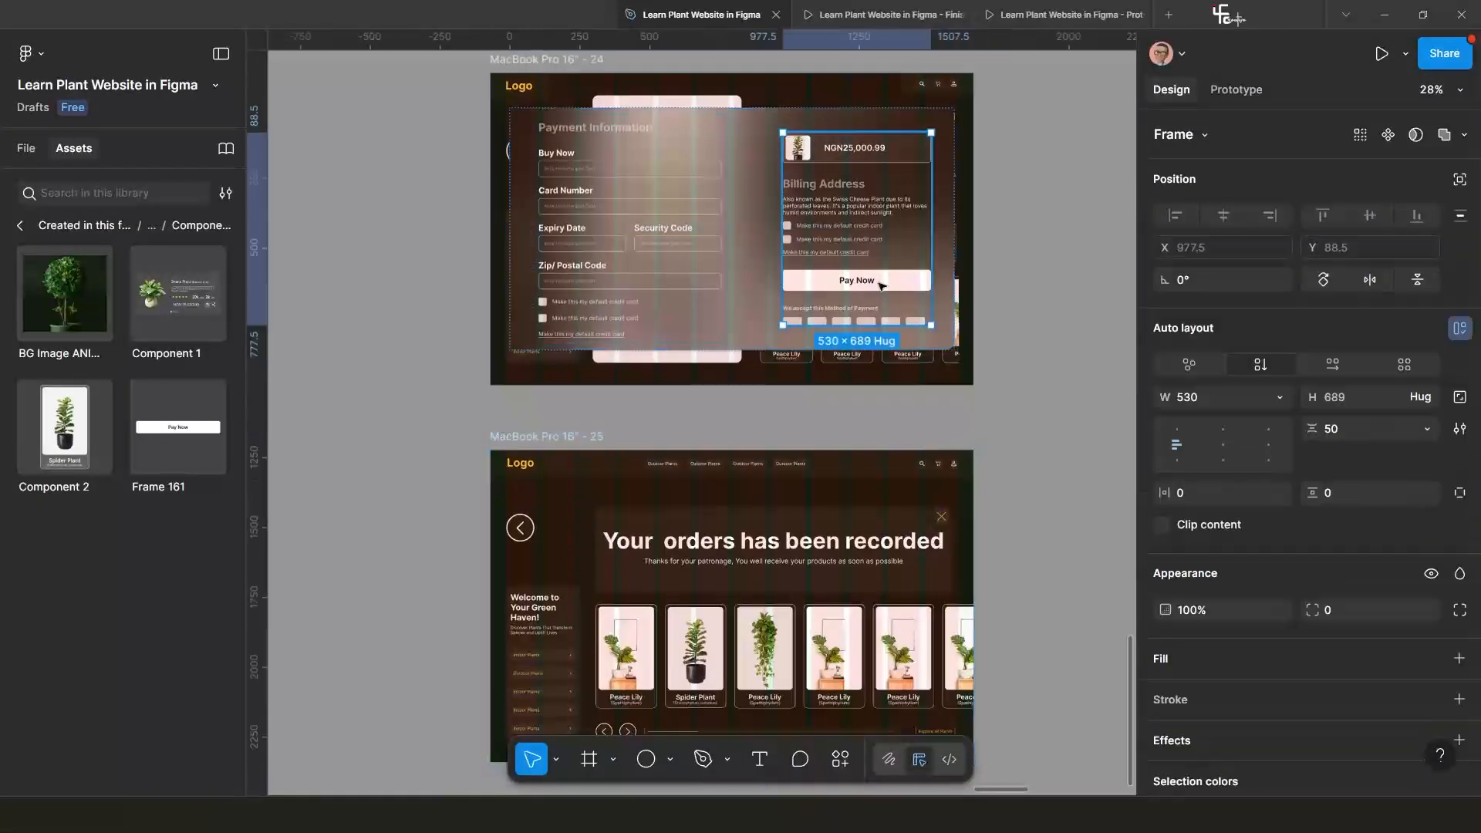
double_click(882, 287)
scroll(863, 287, "up", 3)
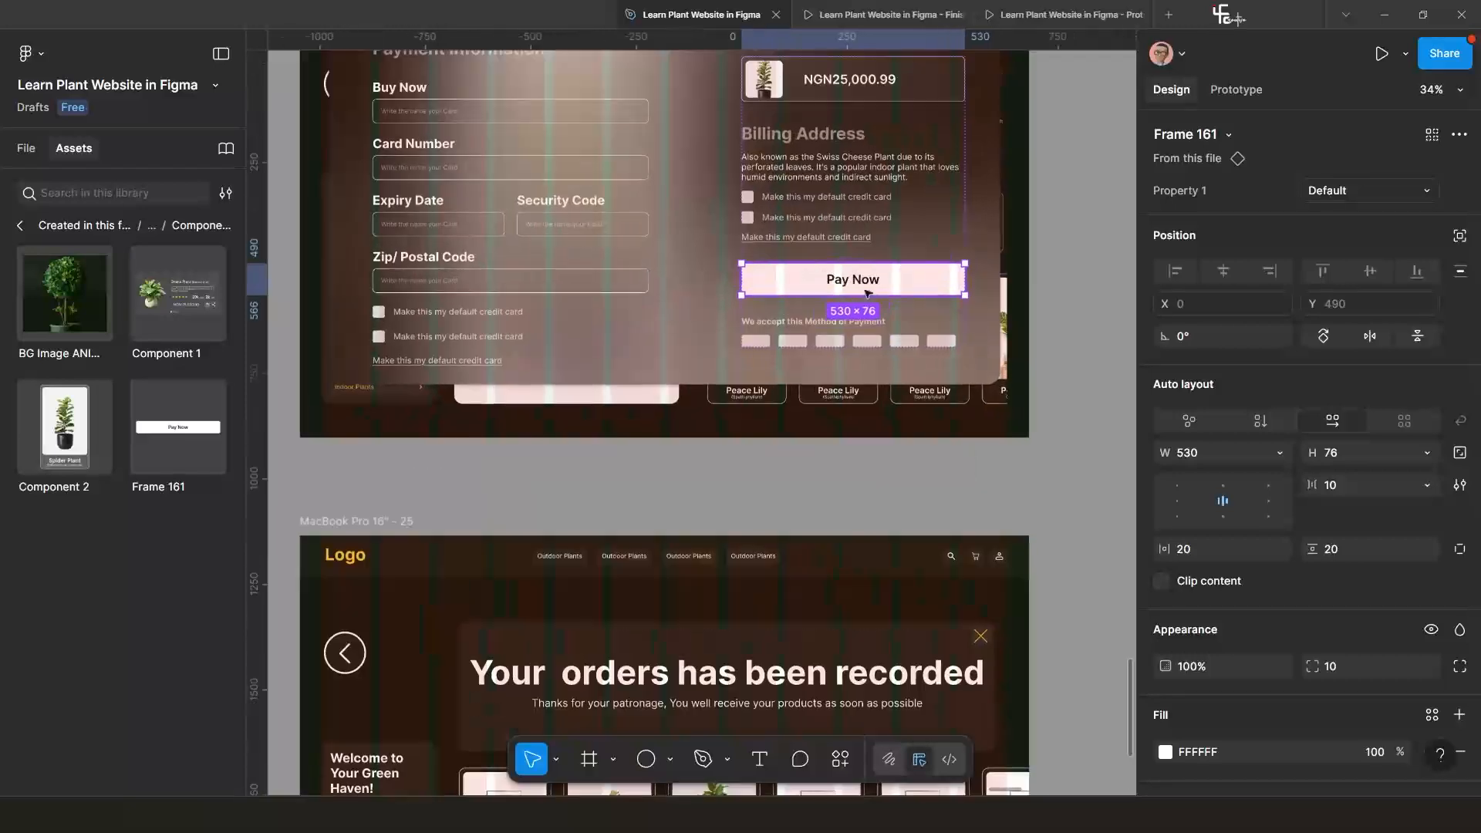
scroll(864, 267, "down", 3)
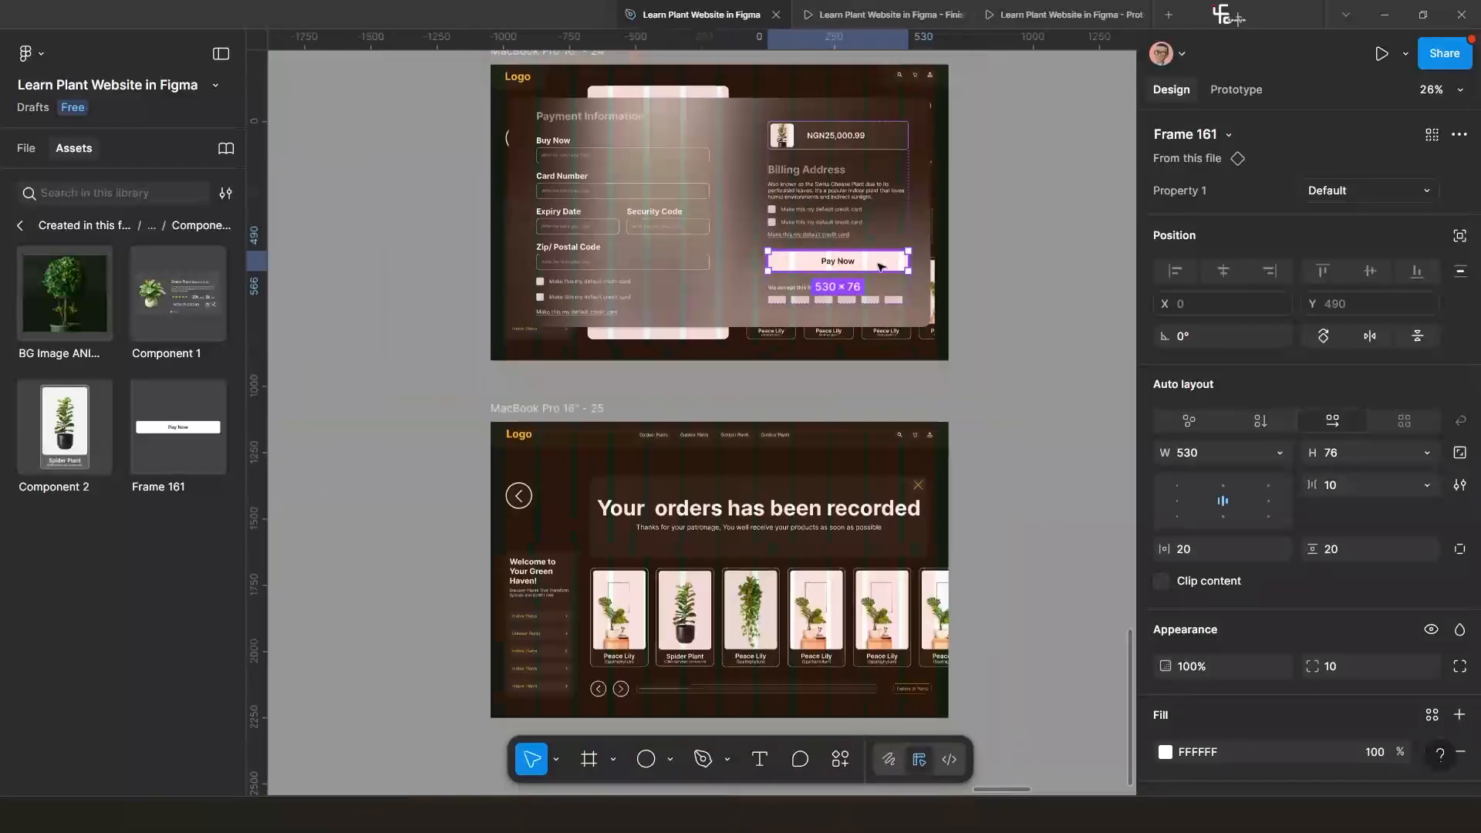
left_click(1231, 90)
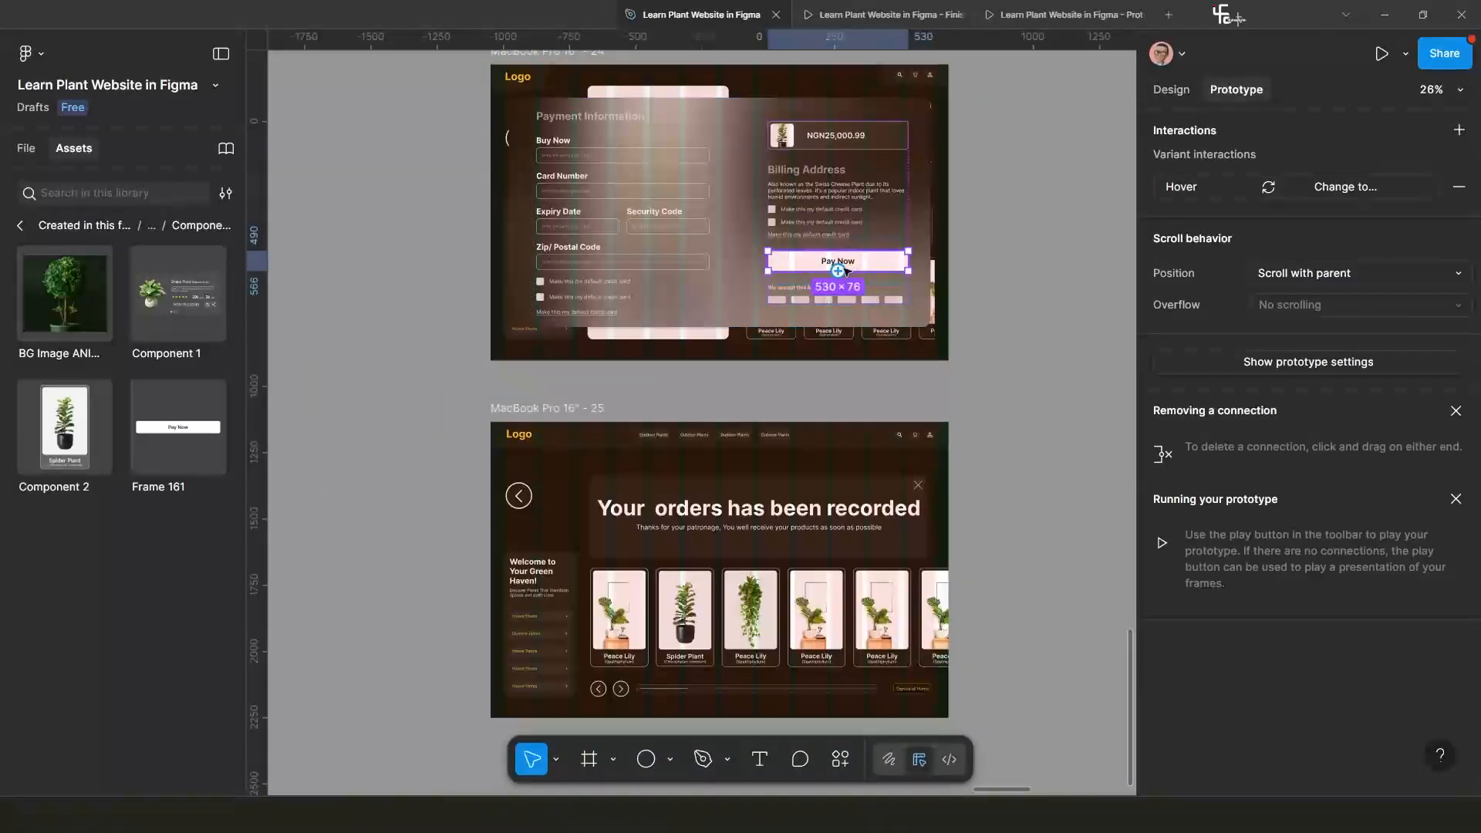
left_click_drag(827, 388, 817, 437)
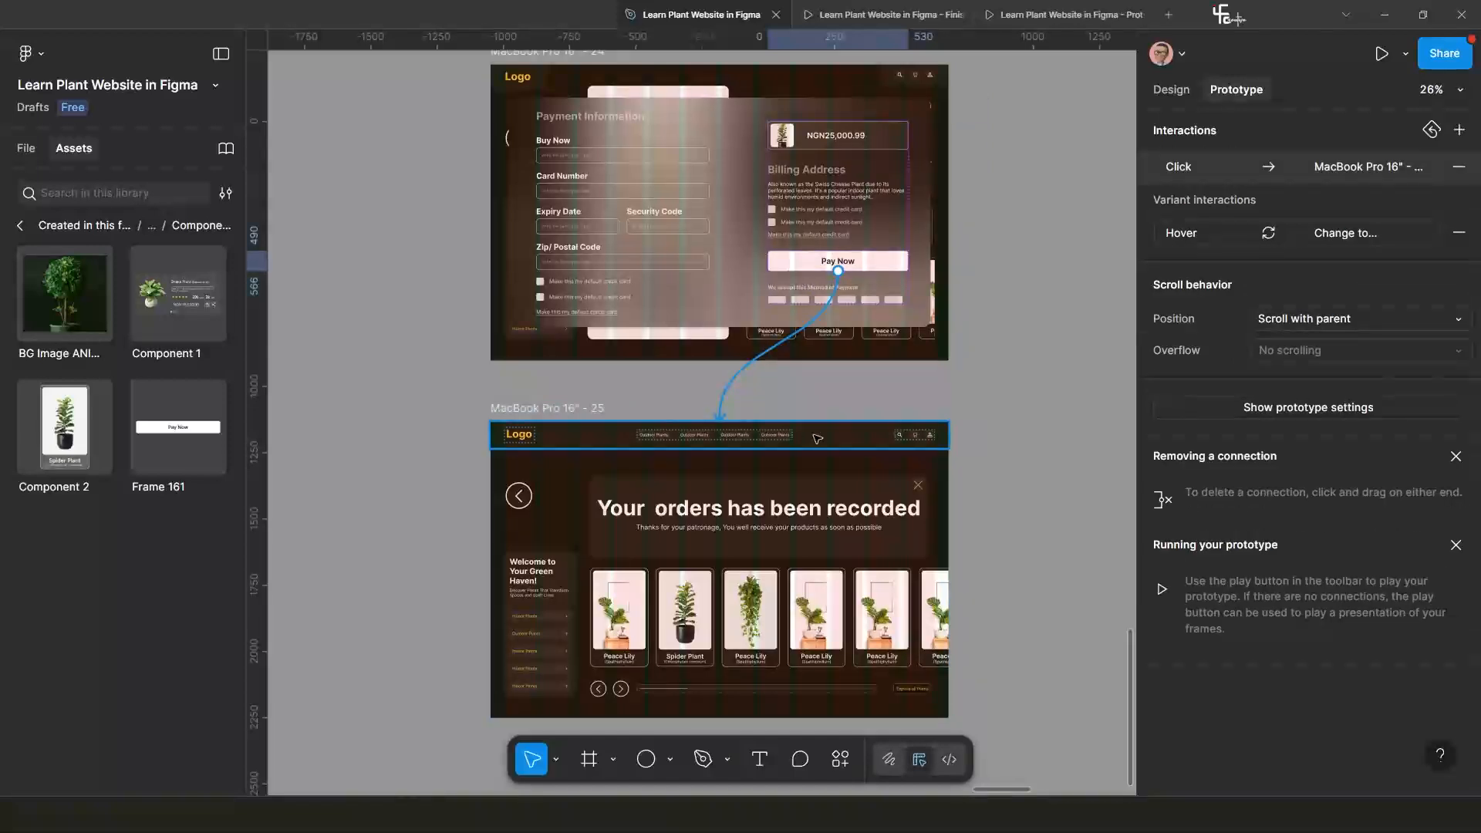
Set the Pay Now click interaction's animation to Smart animate and close the interaction settings.
scroll(817, 438, "down", 3)
left_click_drag(724, 386, 494, 332)
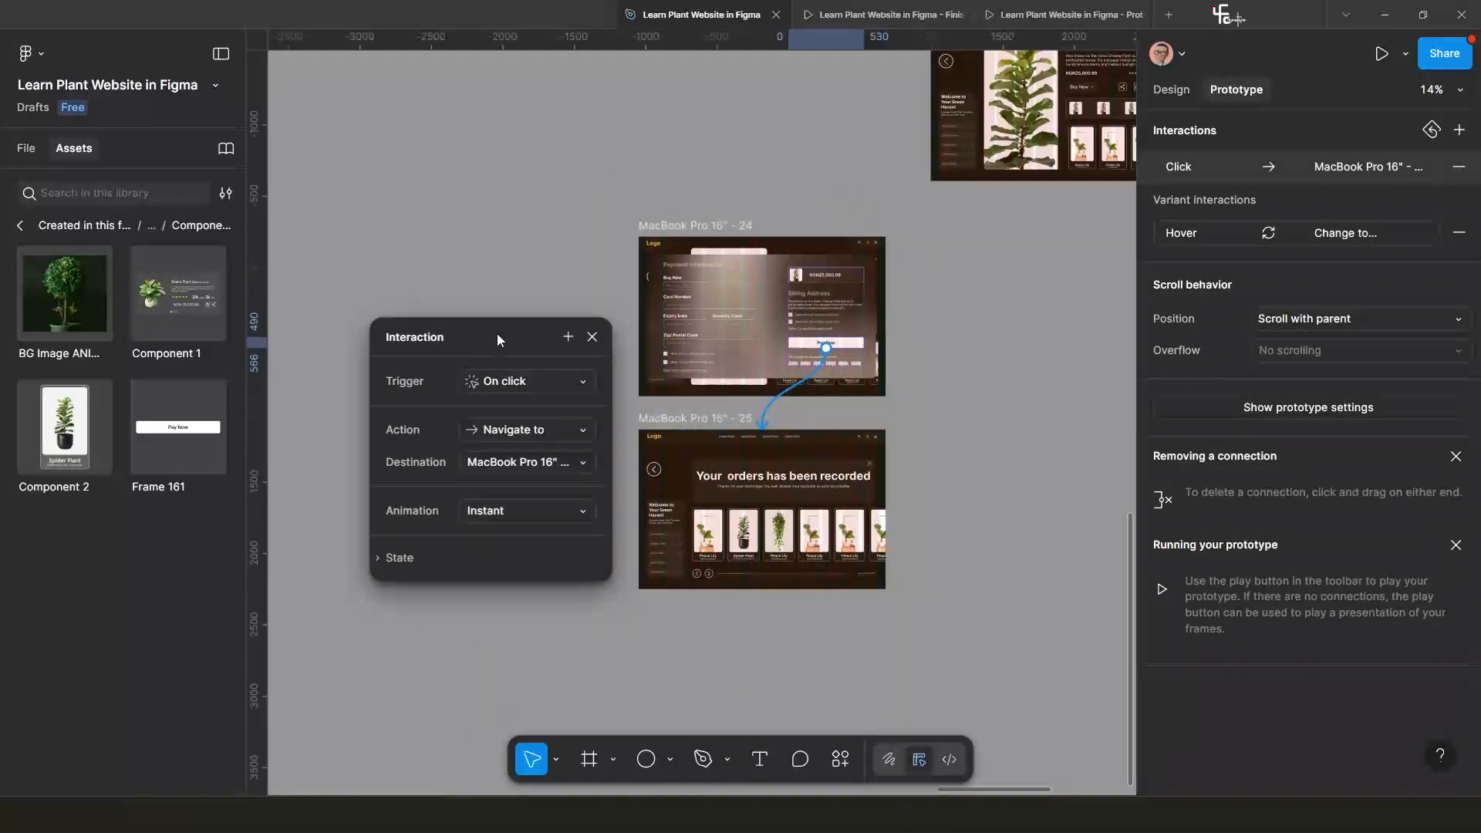
left_click(518, 512)
left_click(537, 553)
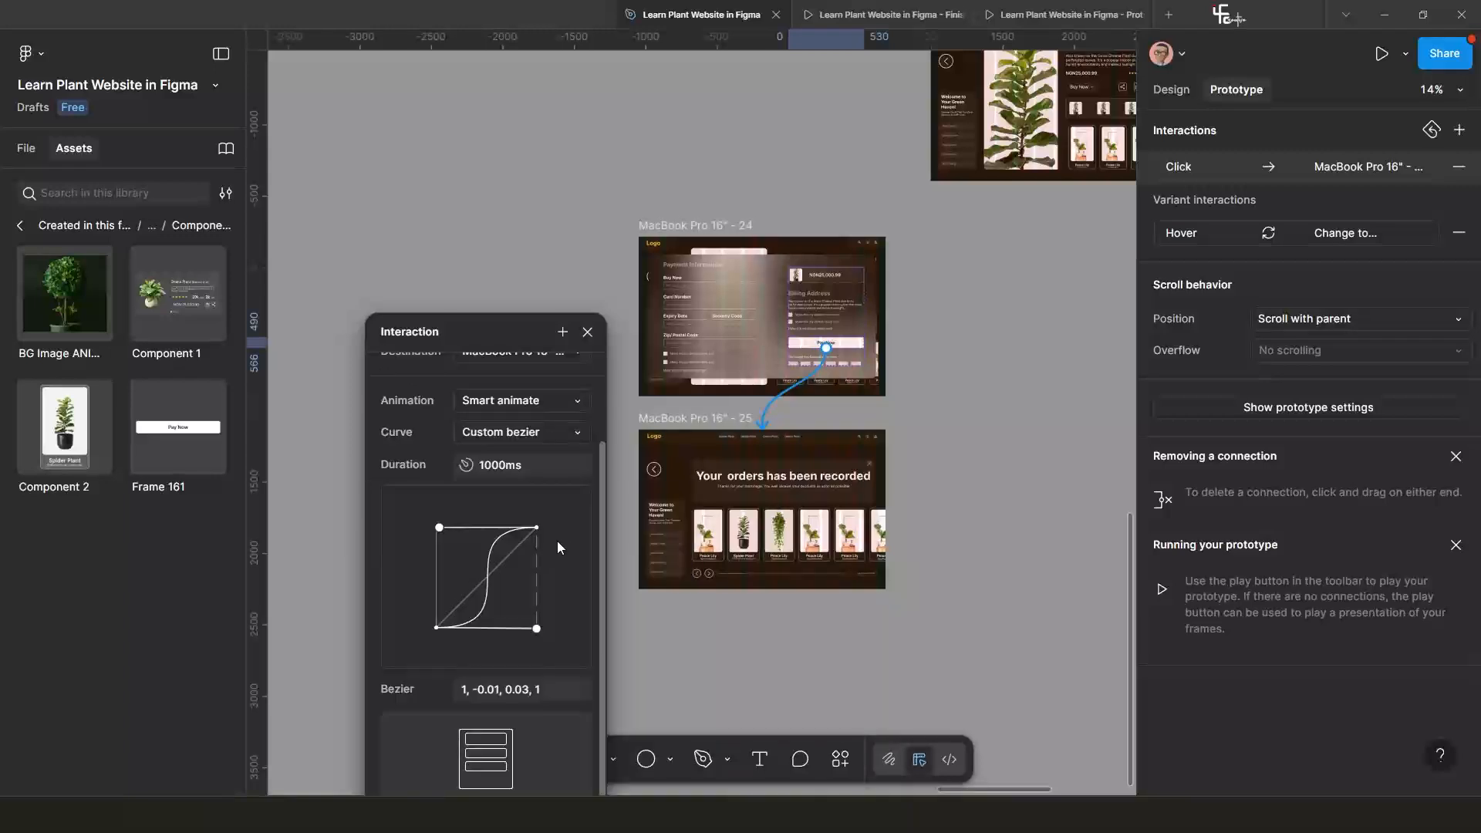
left_click(588, 333)
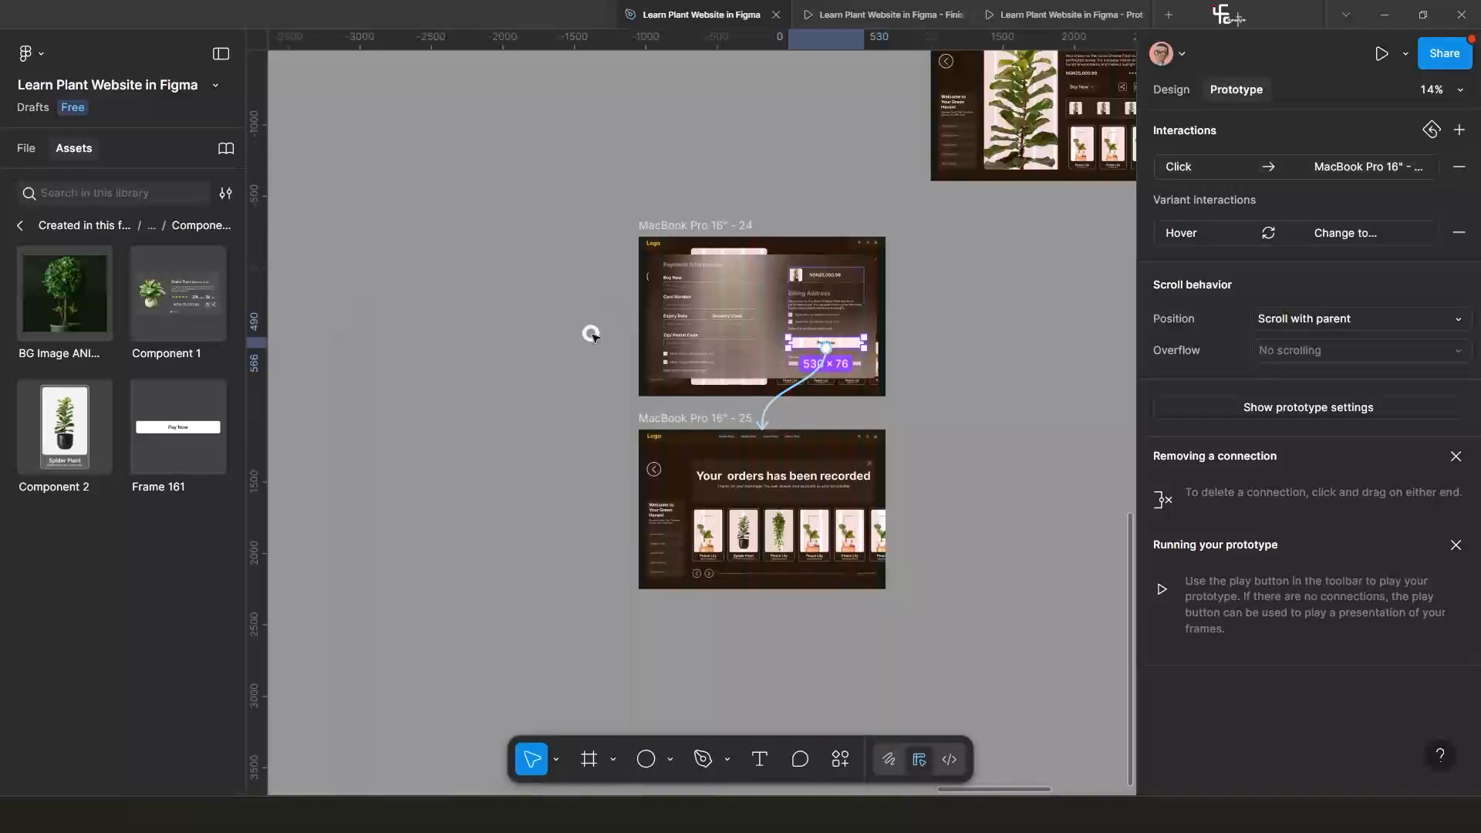
Preview MacBook Pro 16" - 24 inline, test its Pay Now button, and enlarge the preview to show the whole screen.
scroll(687, 486, "up", 3)
left_click_drag(731, 516, 608, 510)
scroll(591, 461, "down", 3)
scroll(608, 510, "up", 3)
scroll(633, 484, "up", 3)
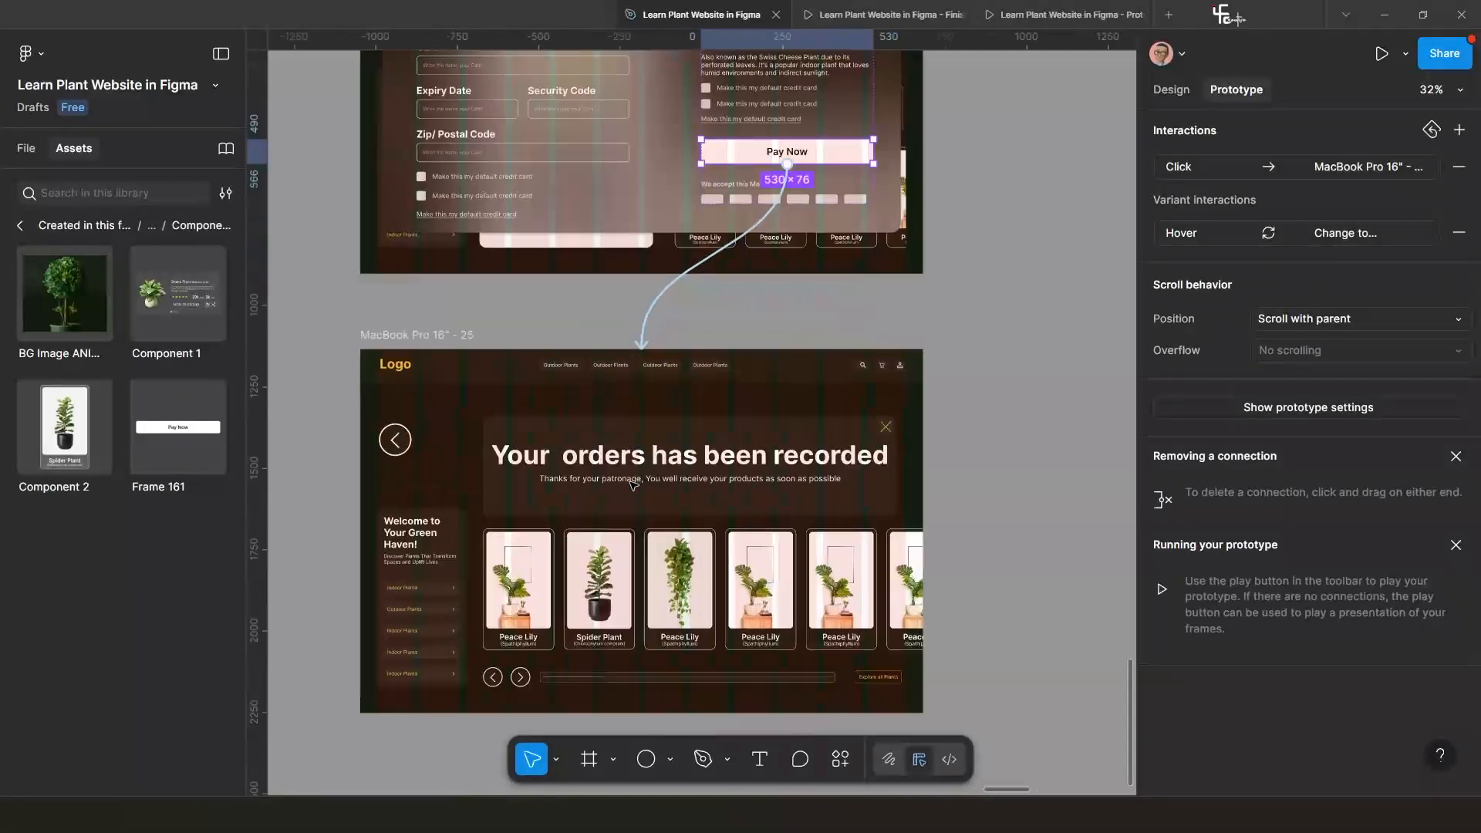
scroll(632, 484, "down", 2)
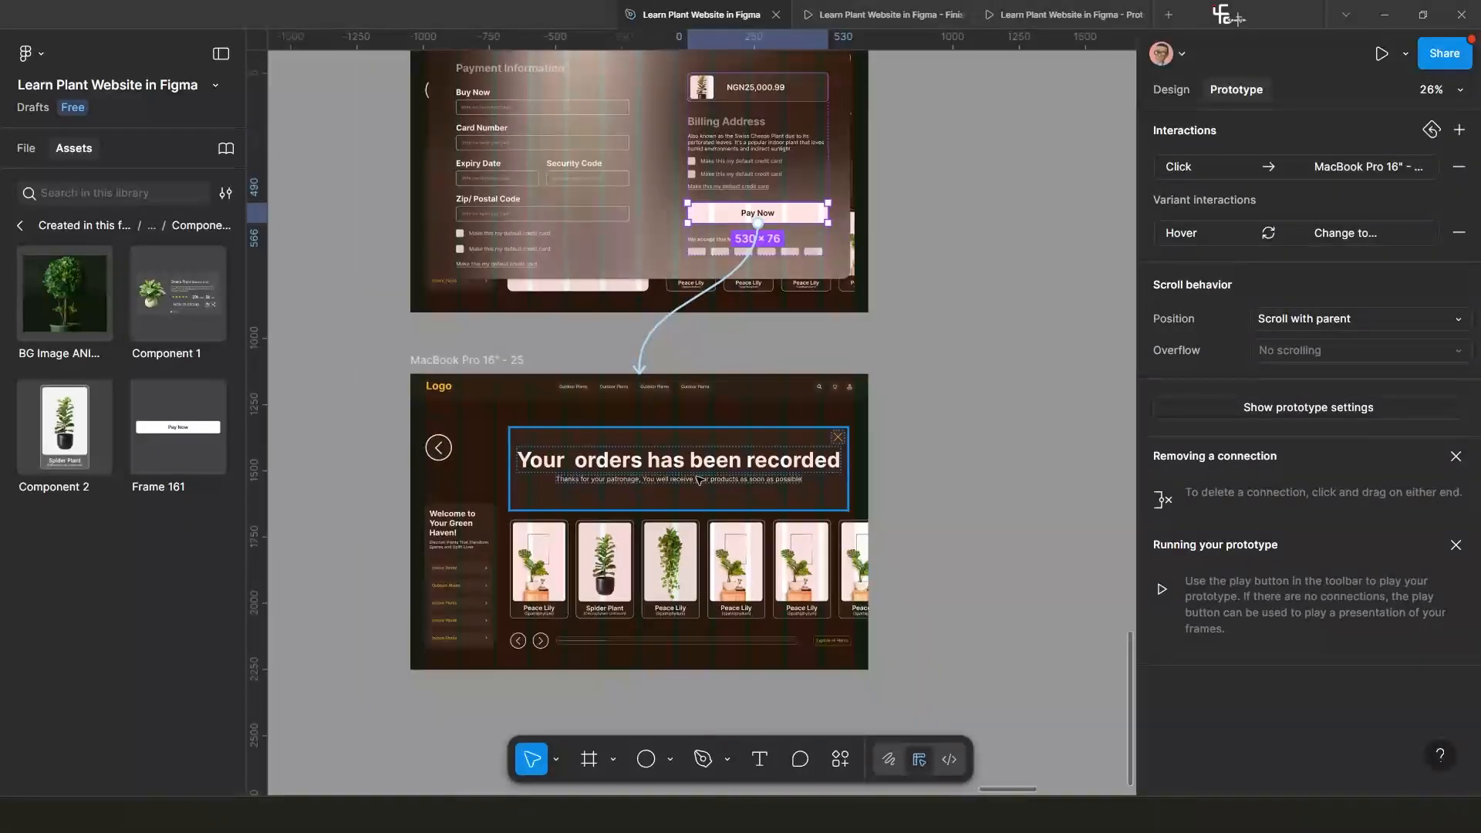
scroll(814, 476, "down", 3)
left_click(657, 219)
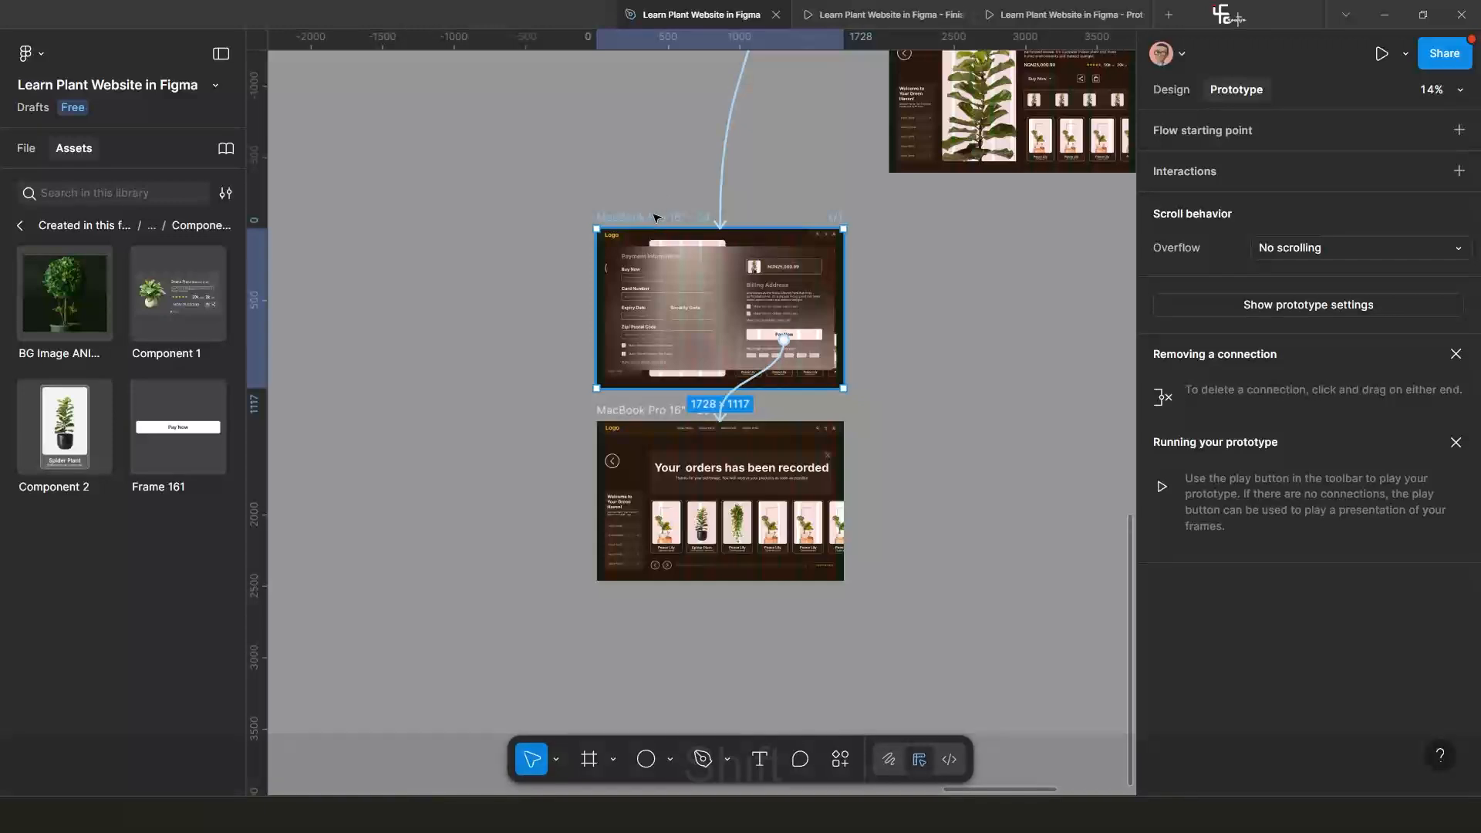
key("shift+space")
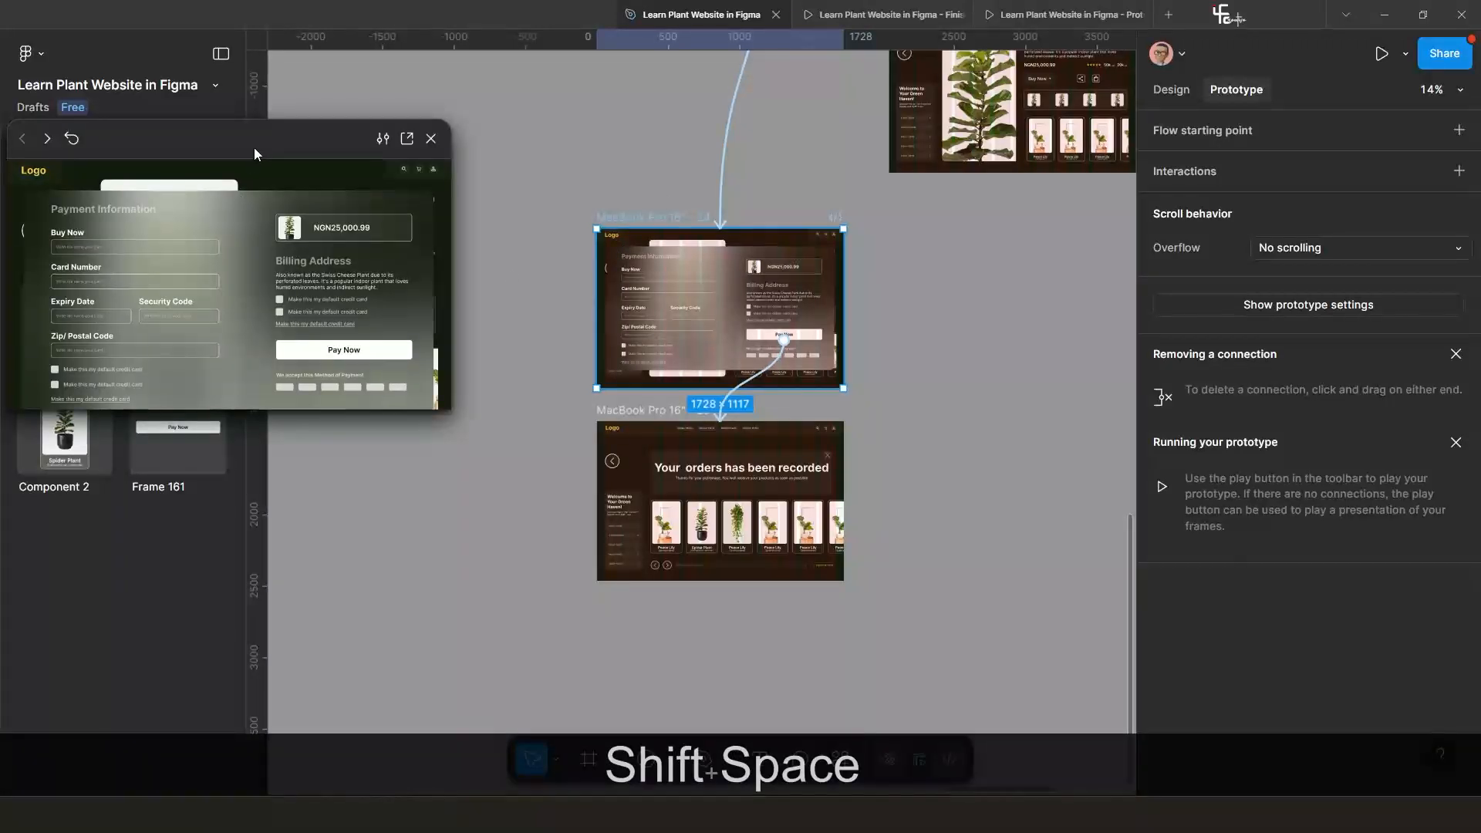
left_click_drag(254, 154, 272, 131)
left_click(360, 335)
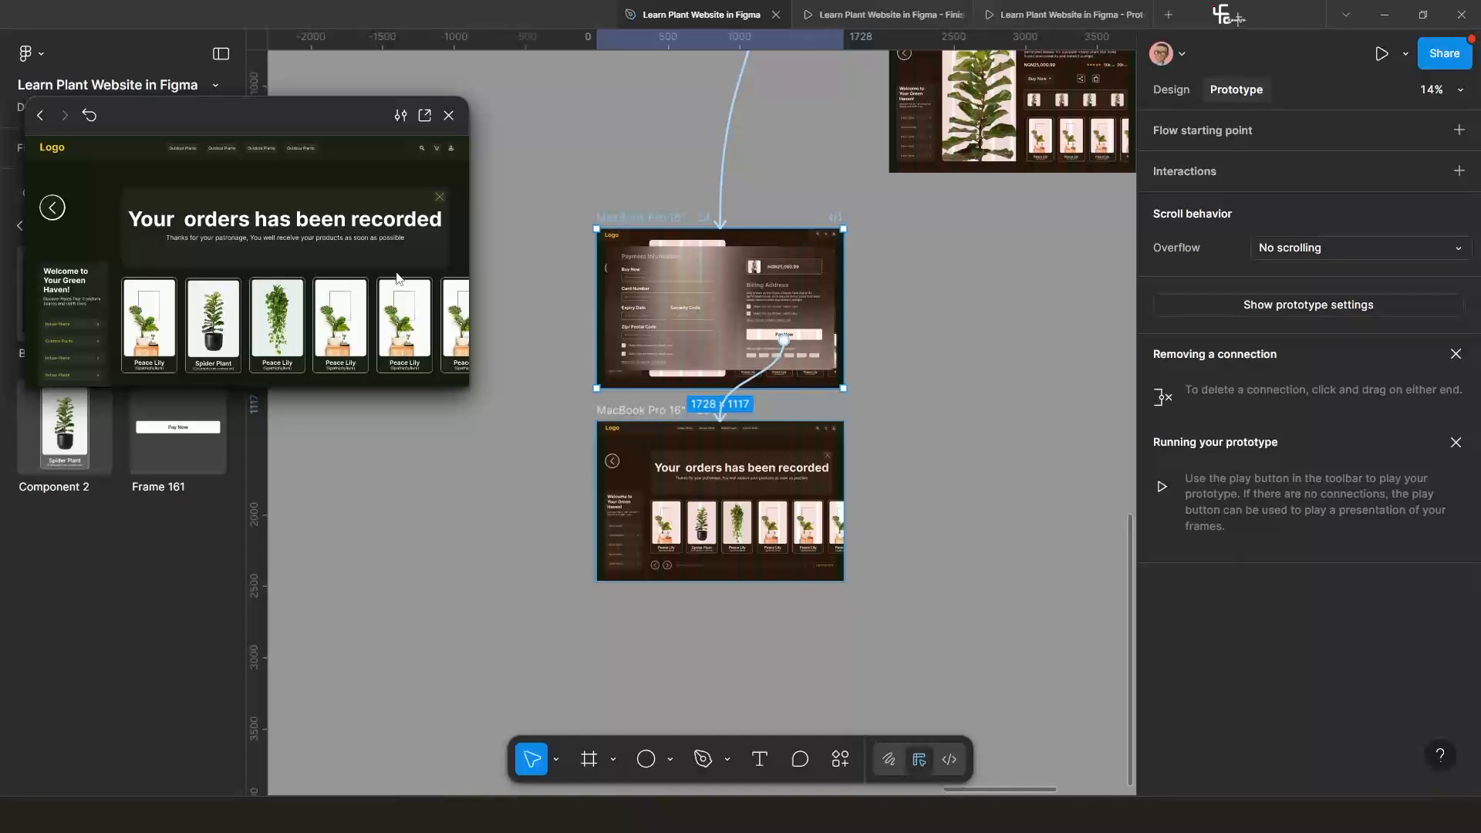
left_click_drag(312, 390, 301, 519)
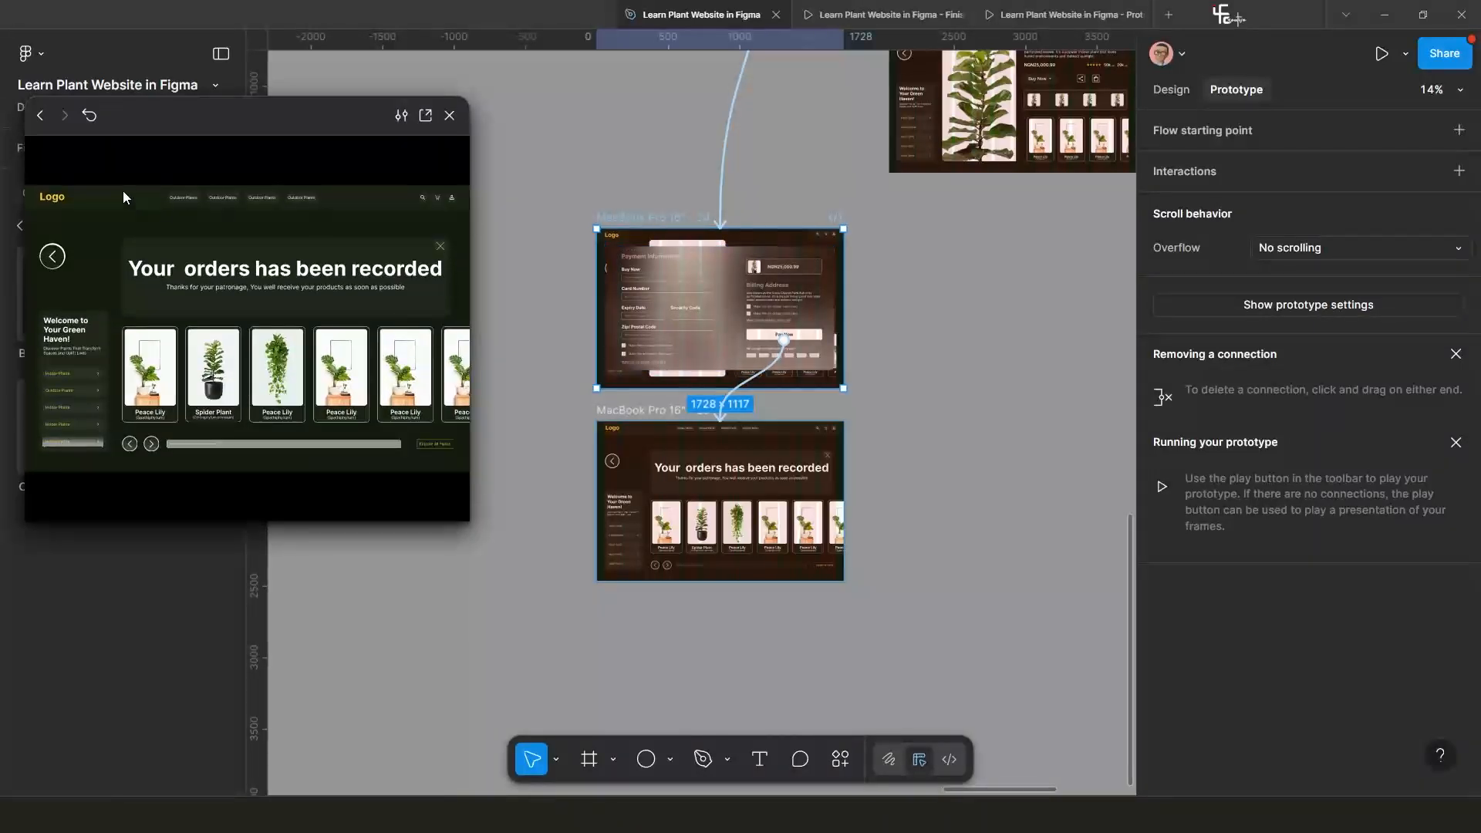
Restart the preview and replay the Pay Now transition to check how the payment form disappears.
left_click(90, 116)
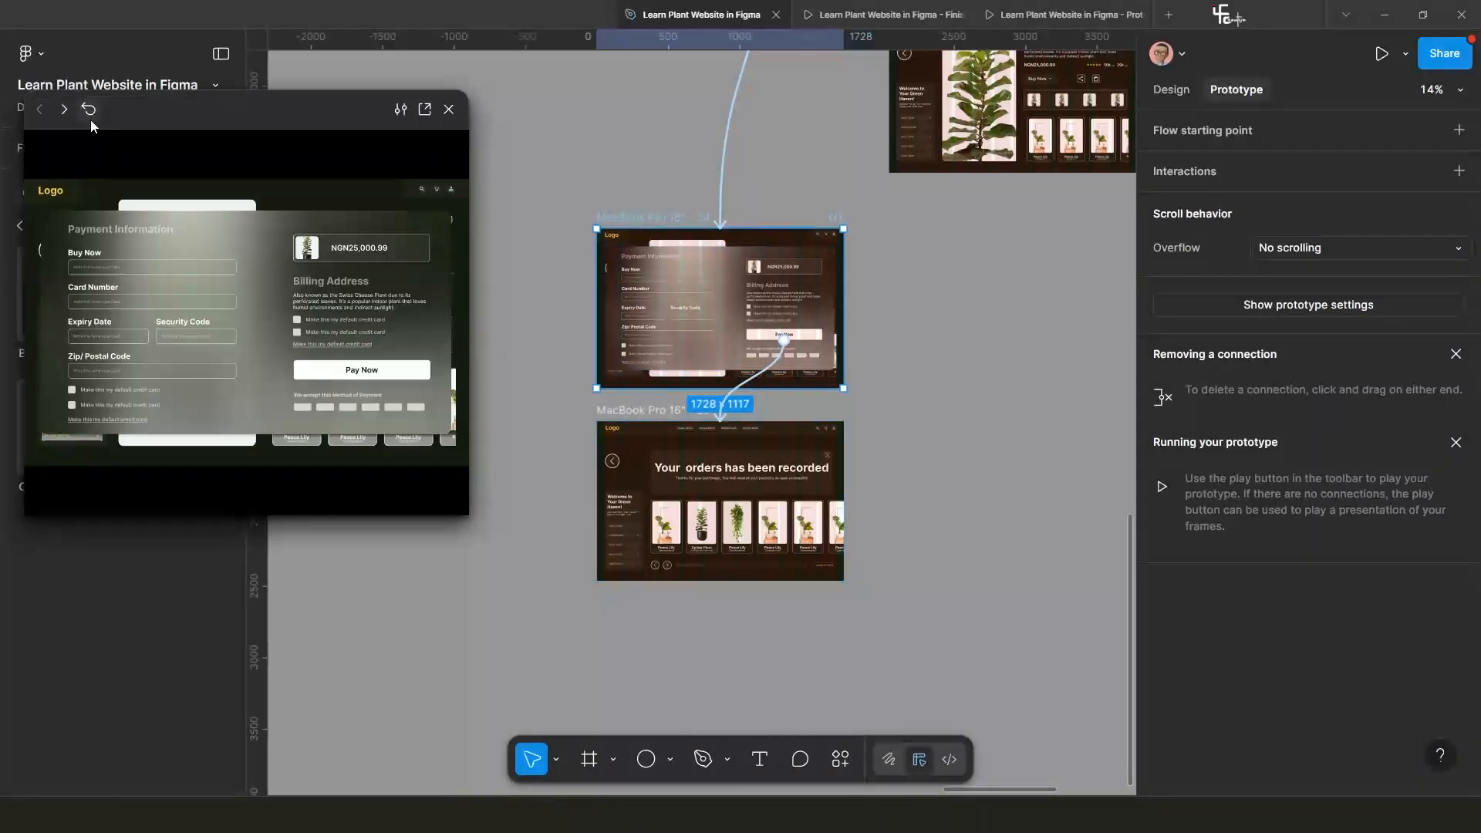
left_click(368, 370)
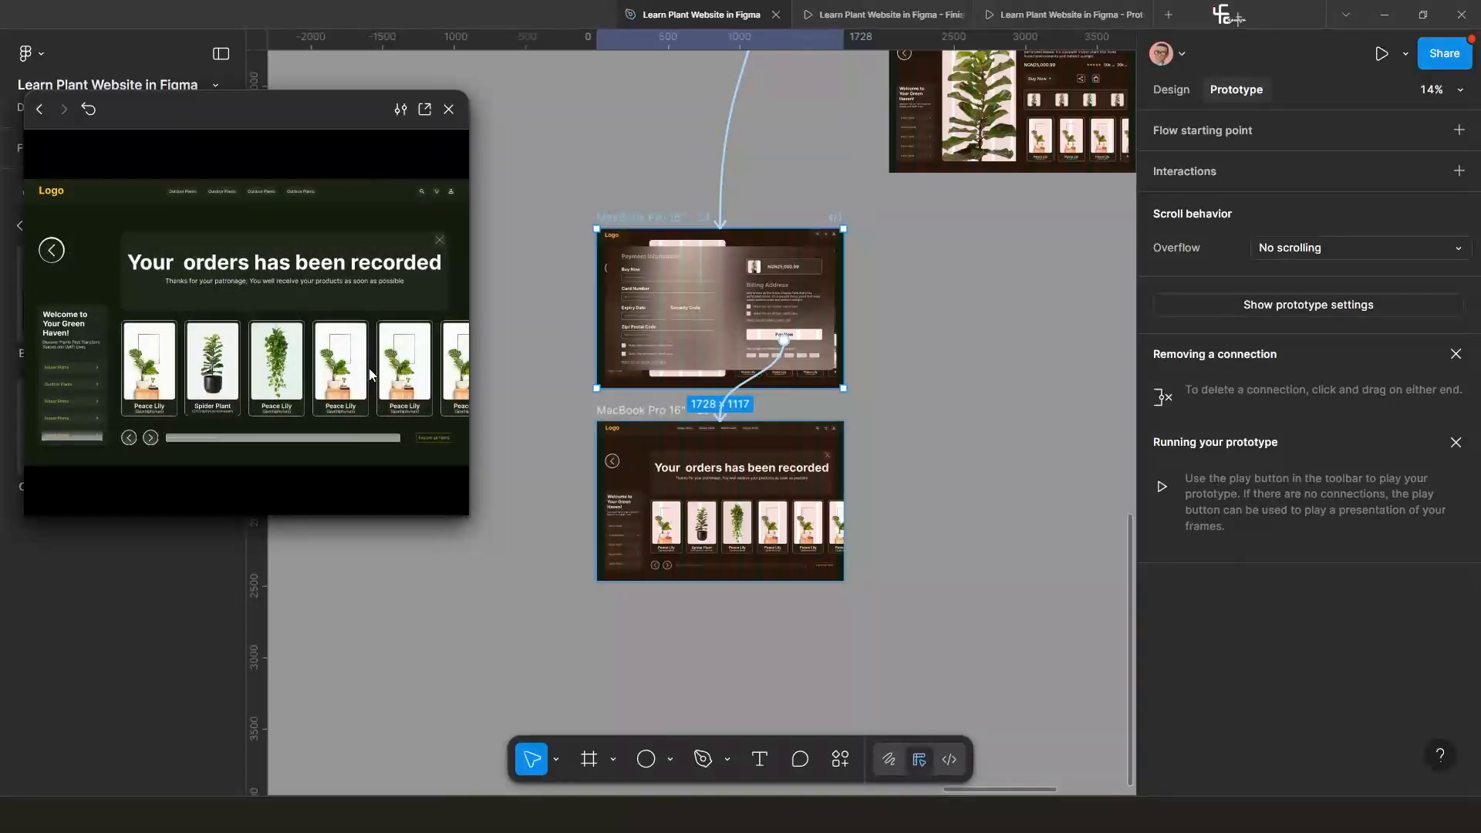
scroll(648, 483, "up", 3)
scroll(829, 293, "down", 3)
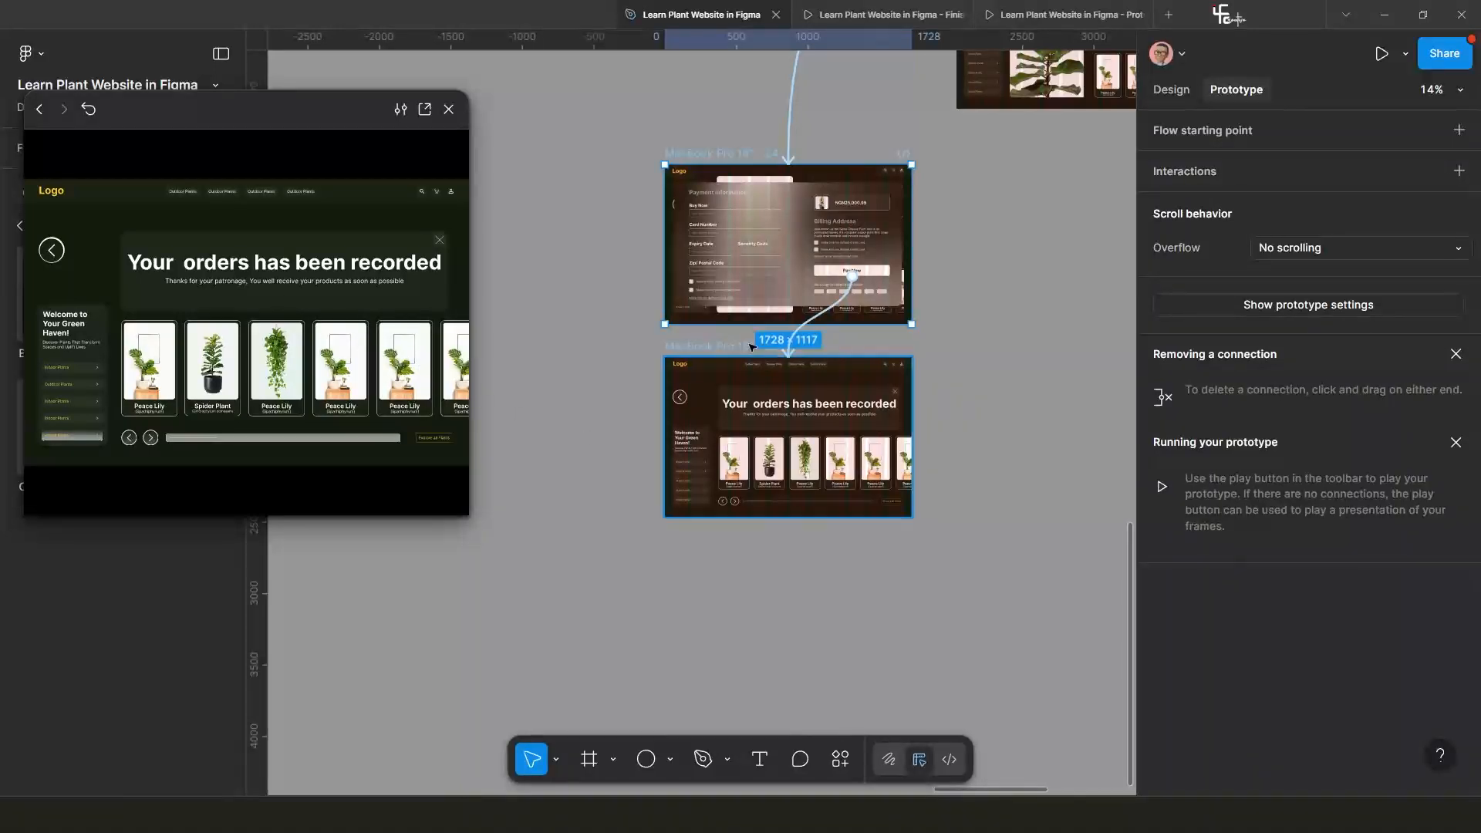
scroll(684, 325, "up", 4)
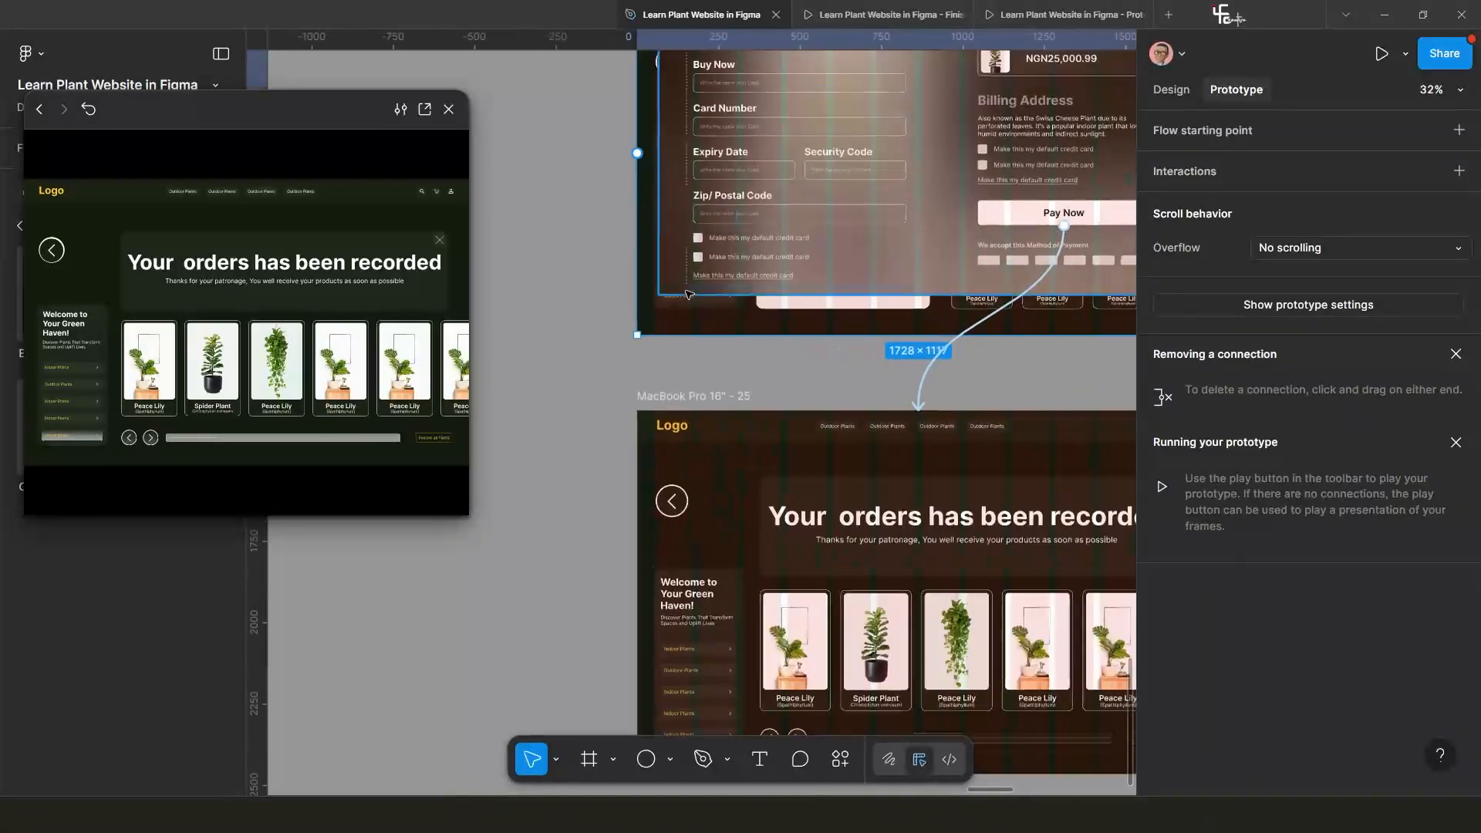
left_click(88, 110)
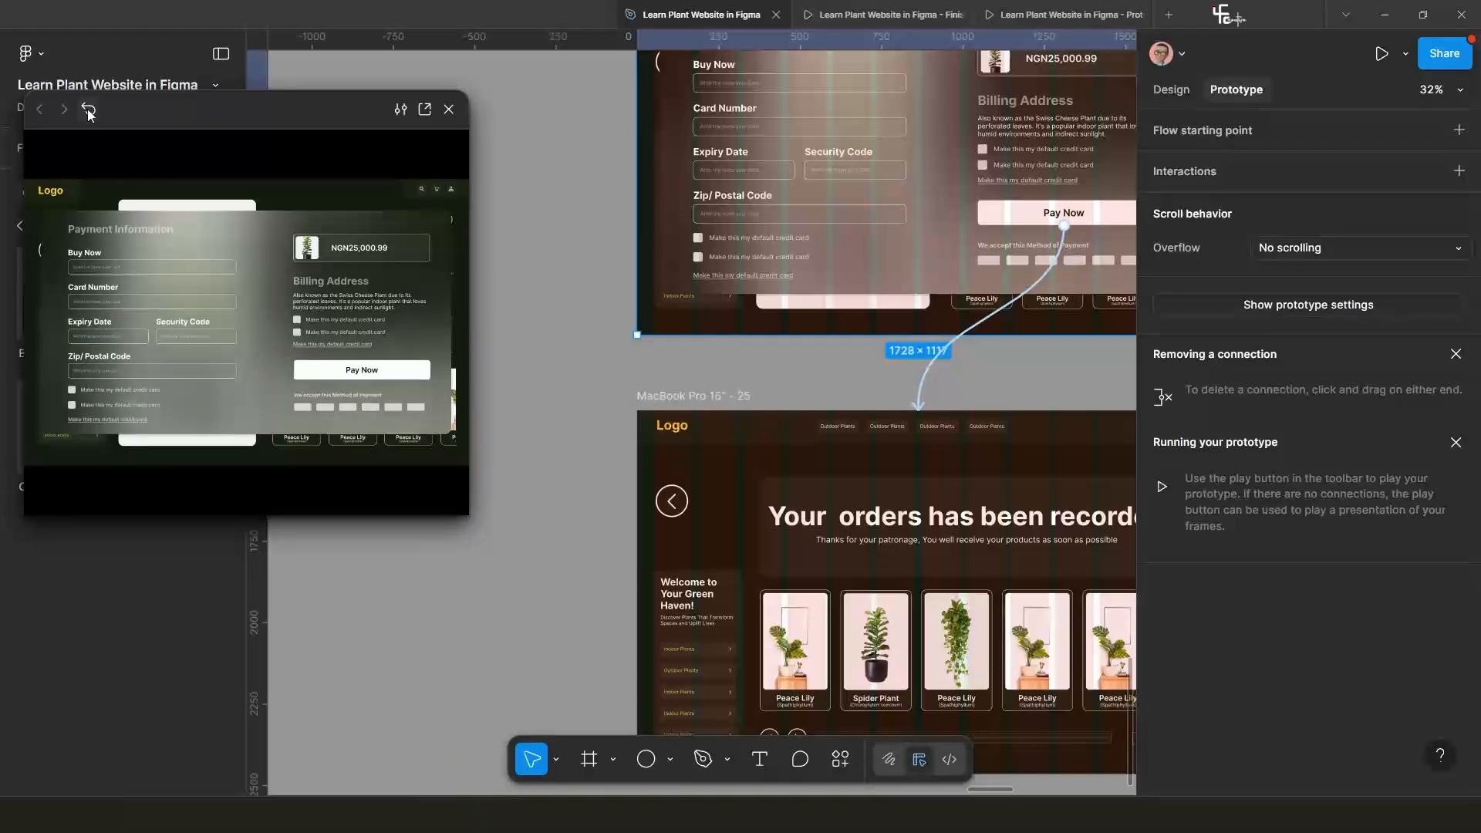
left_click(384, 373)
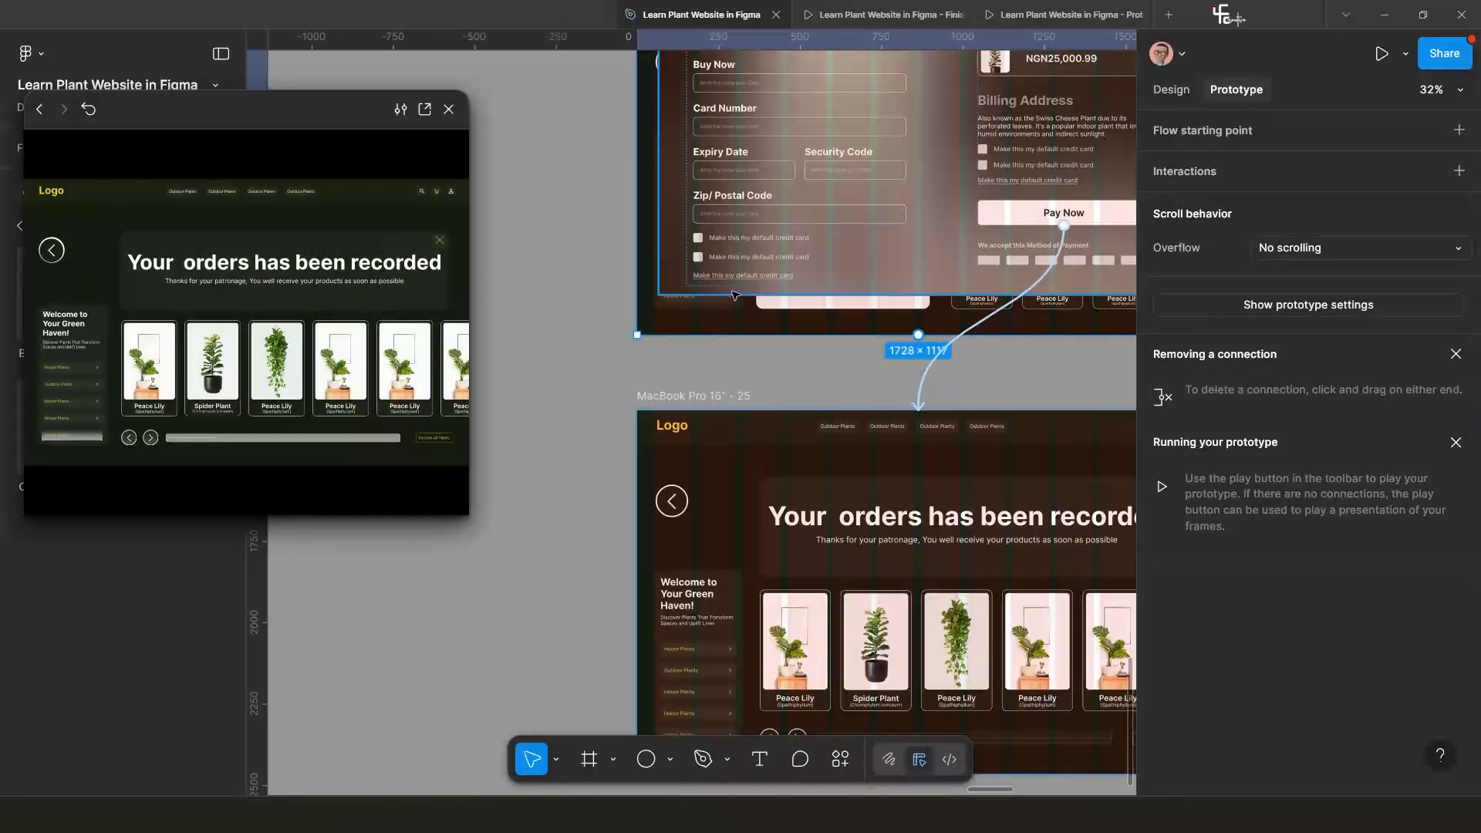
Compare the layers of MacBook Pro 16" - 24 and 25, and review the Pay Now connection's interaction settings.
scroll(735, 295, "down", 4)
scroll(736, 296, "right", 2)
scroll(648, 392, "up", 4)
scroll(737, 390, "down", 3)
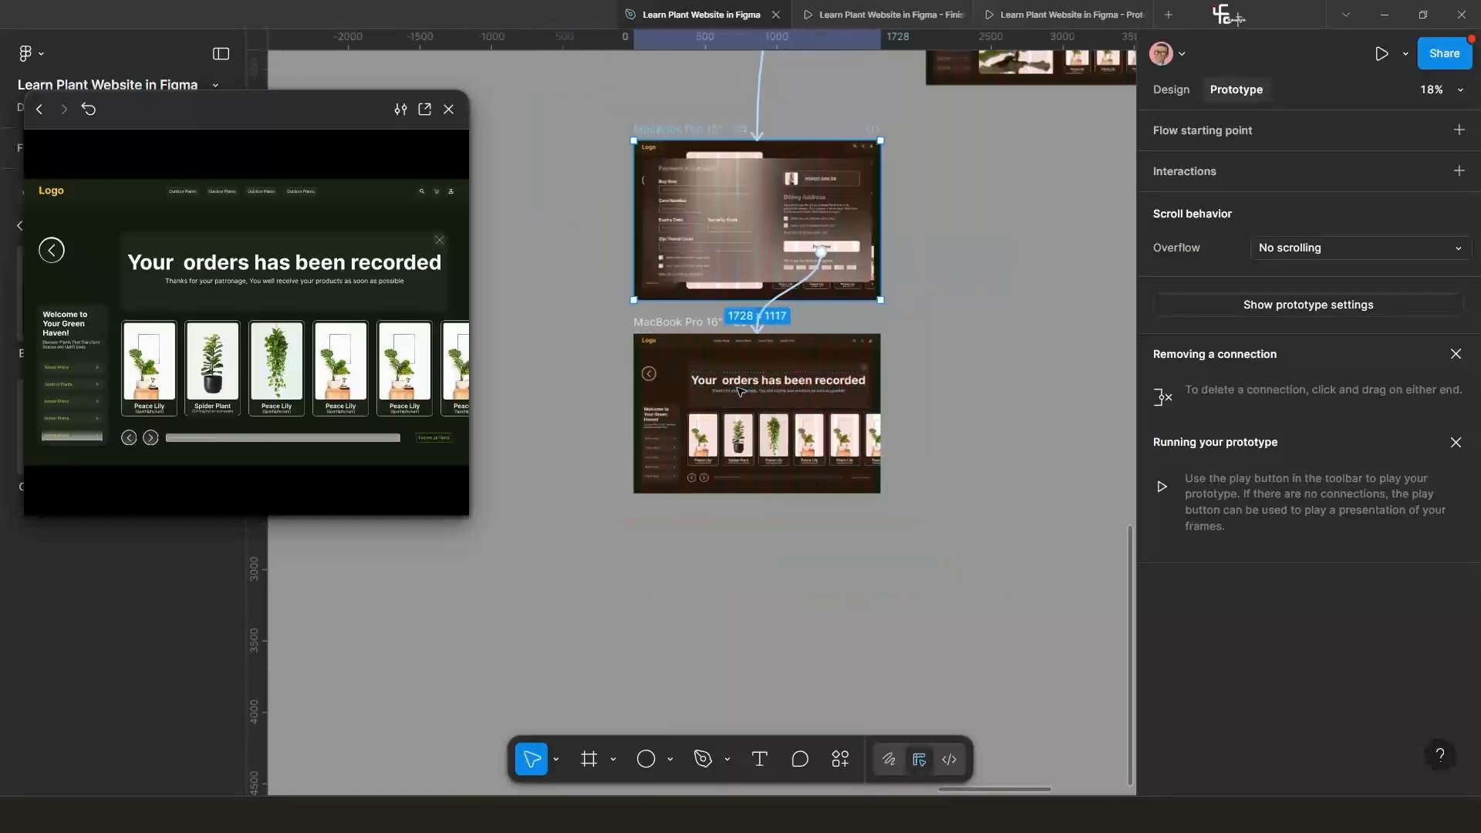
scroll(677, 303, "up", 3)
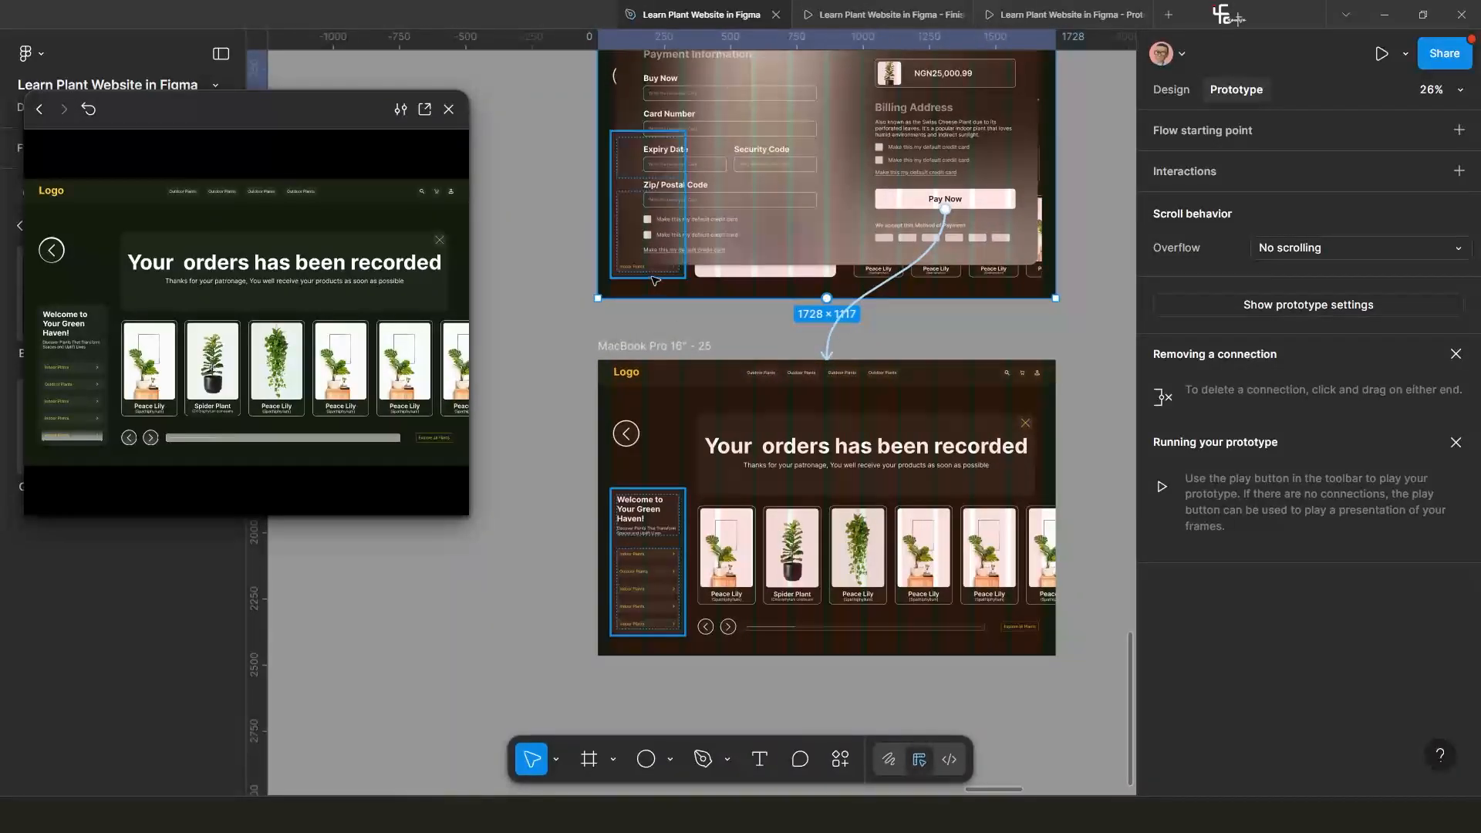
left_click(655, 278)
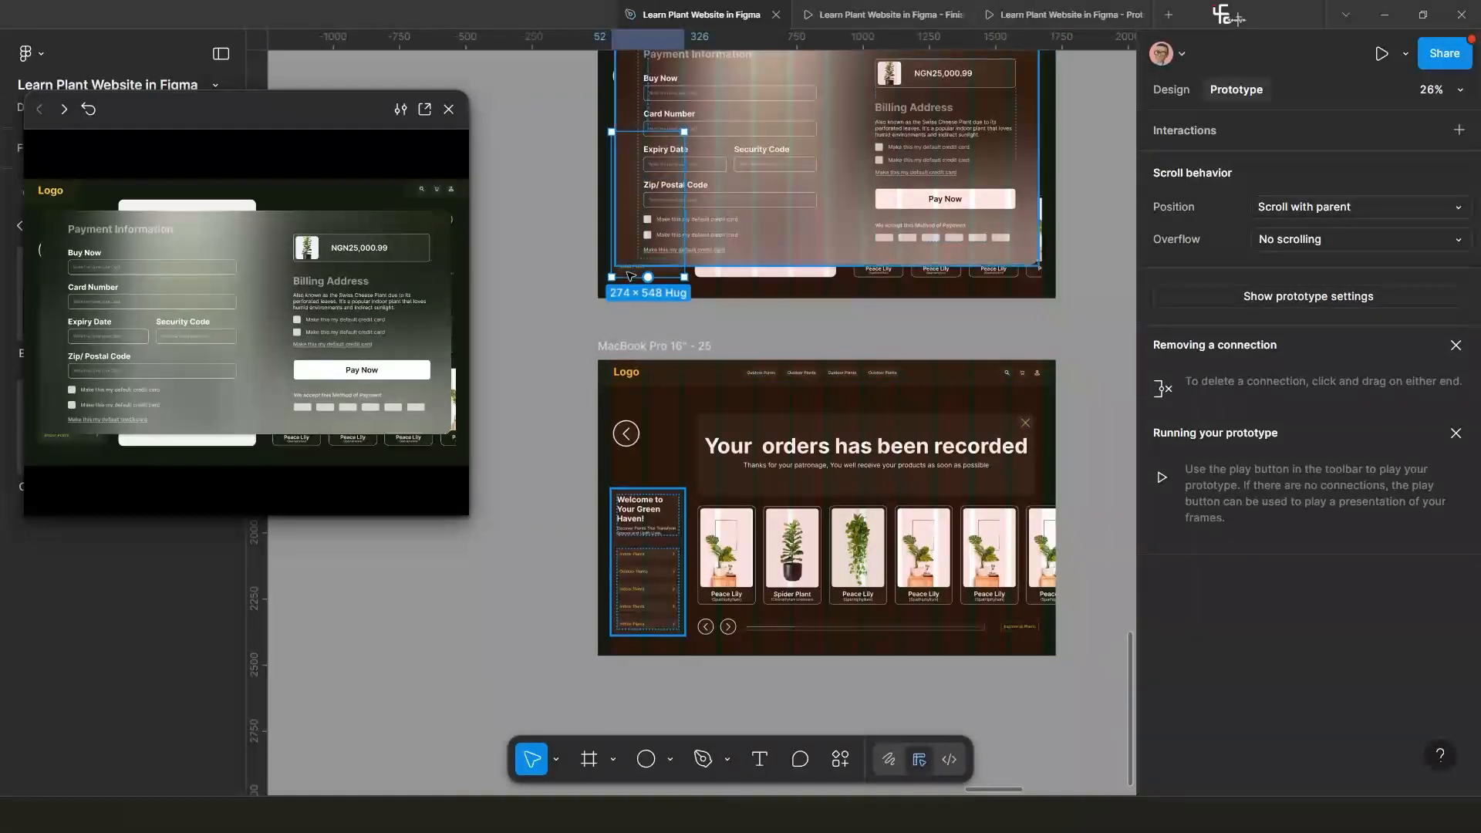
scroll(671, 373, "down", 3)
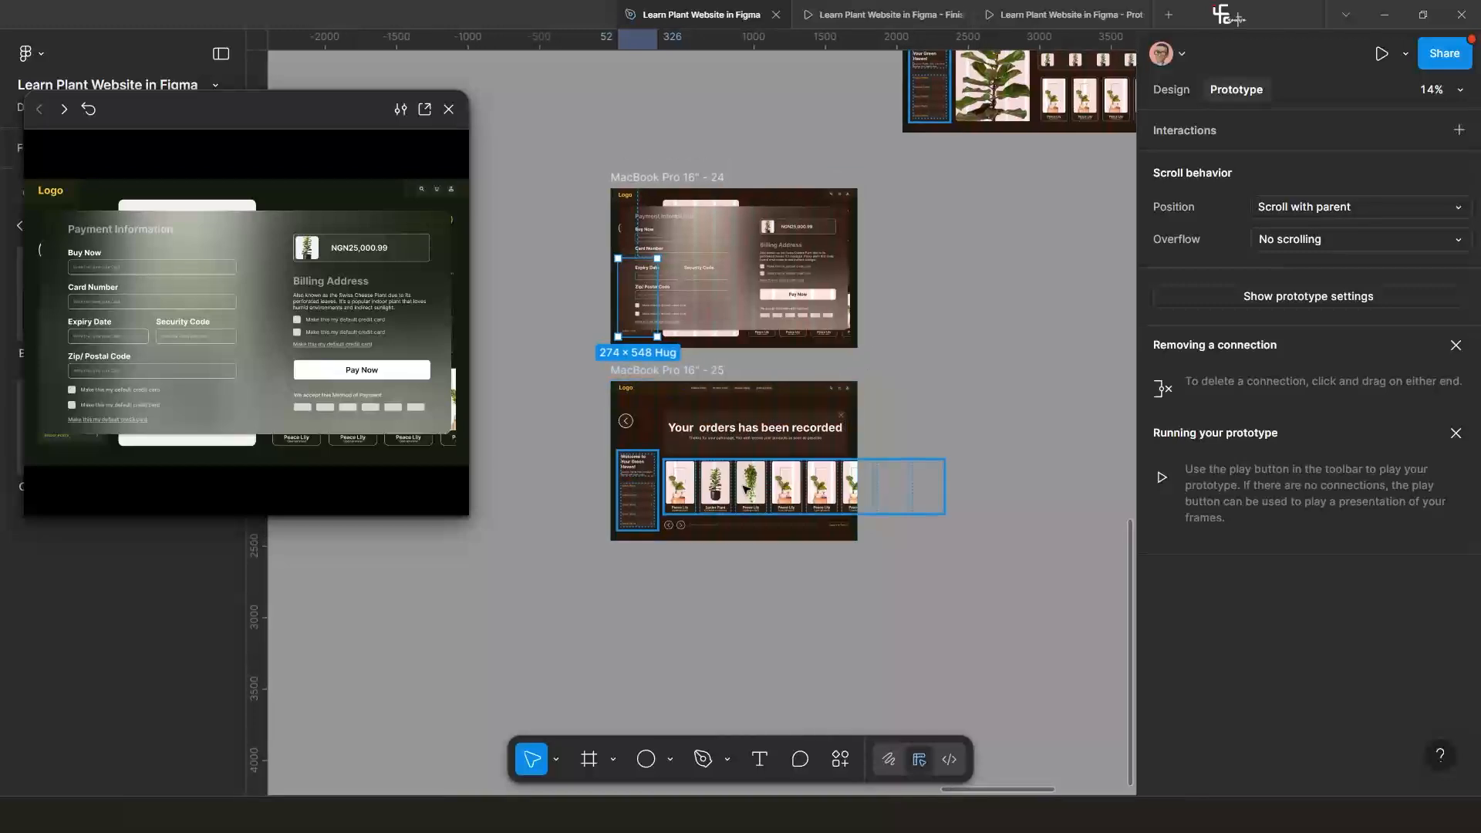
scroll(759, 478, "up", 3)
scroll(664, 428, "down", 2)
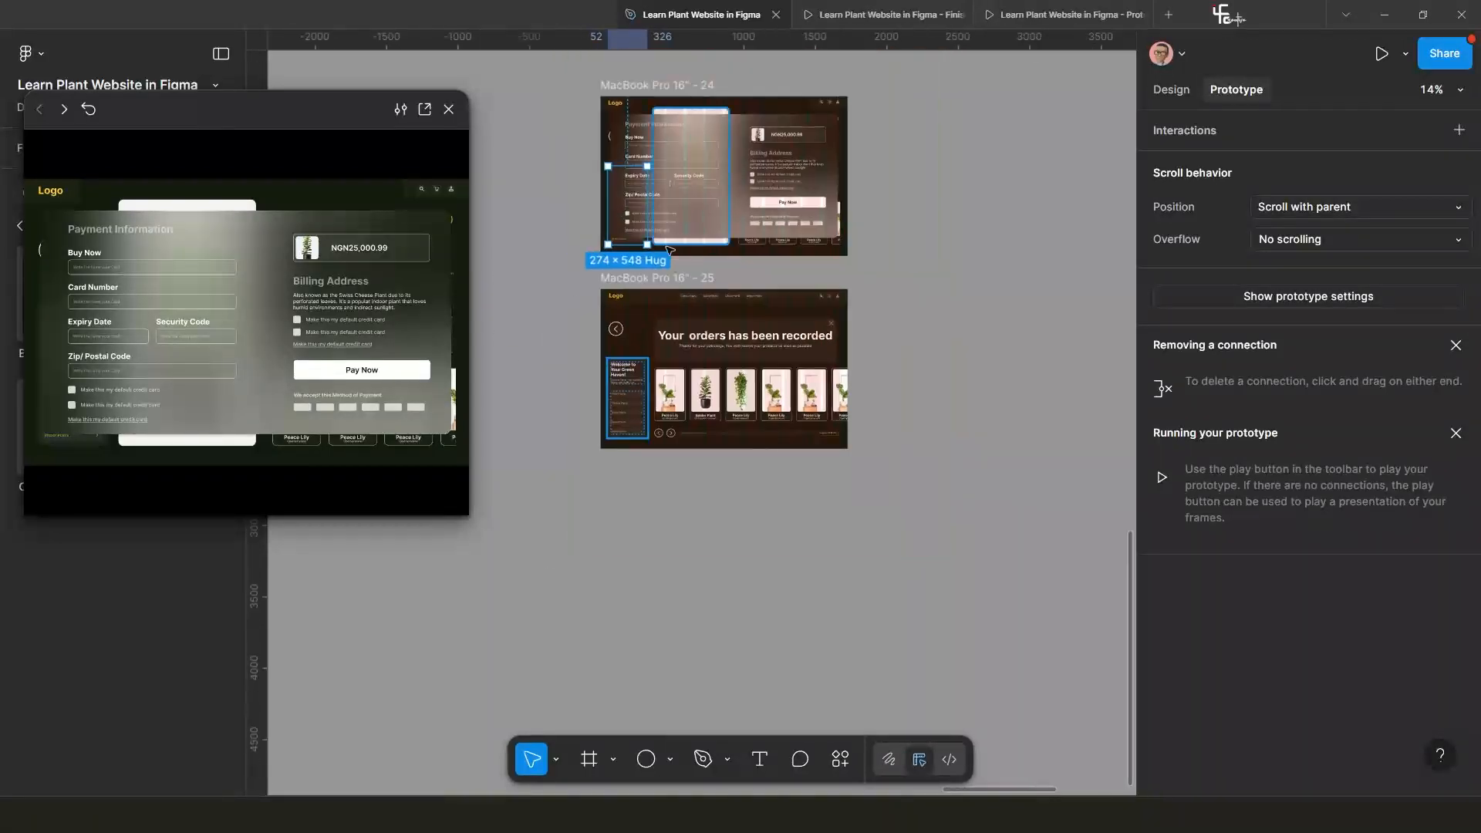
left_click(691, 153)
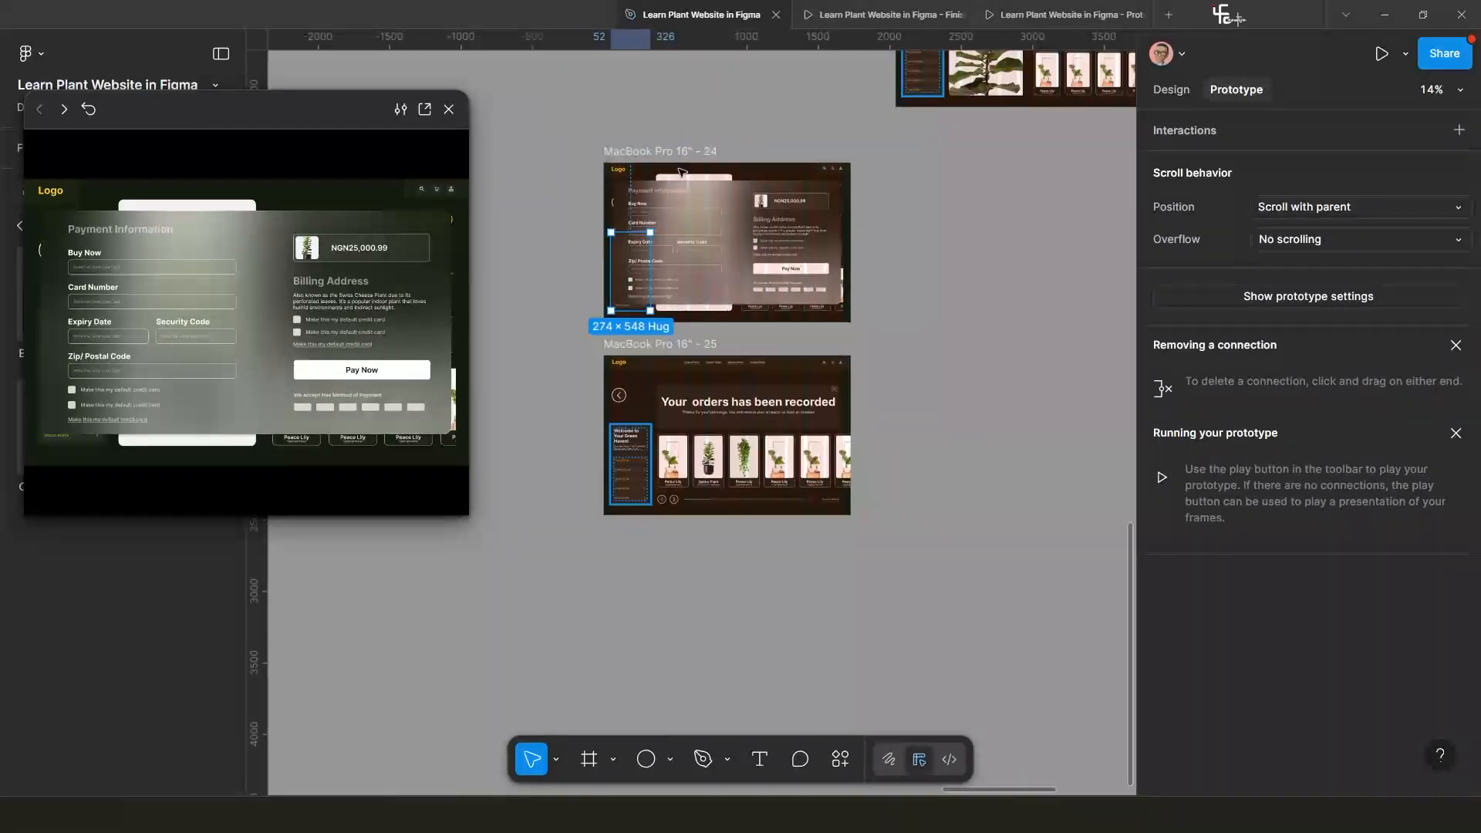
left_click(746, 328)
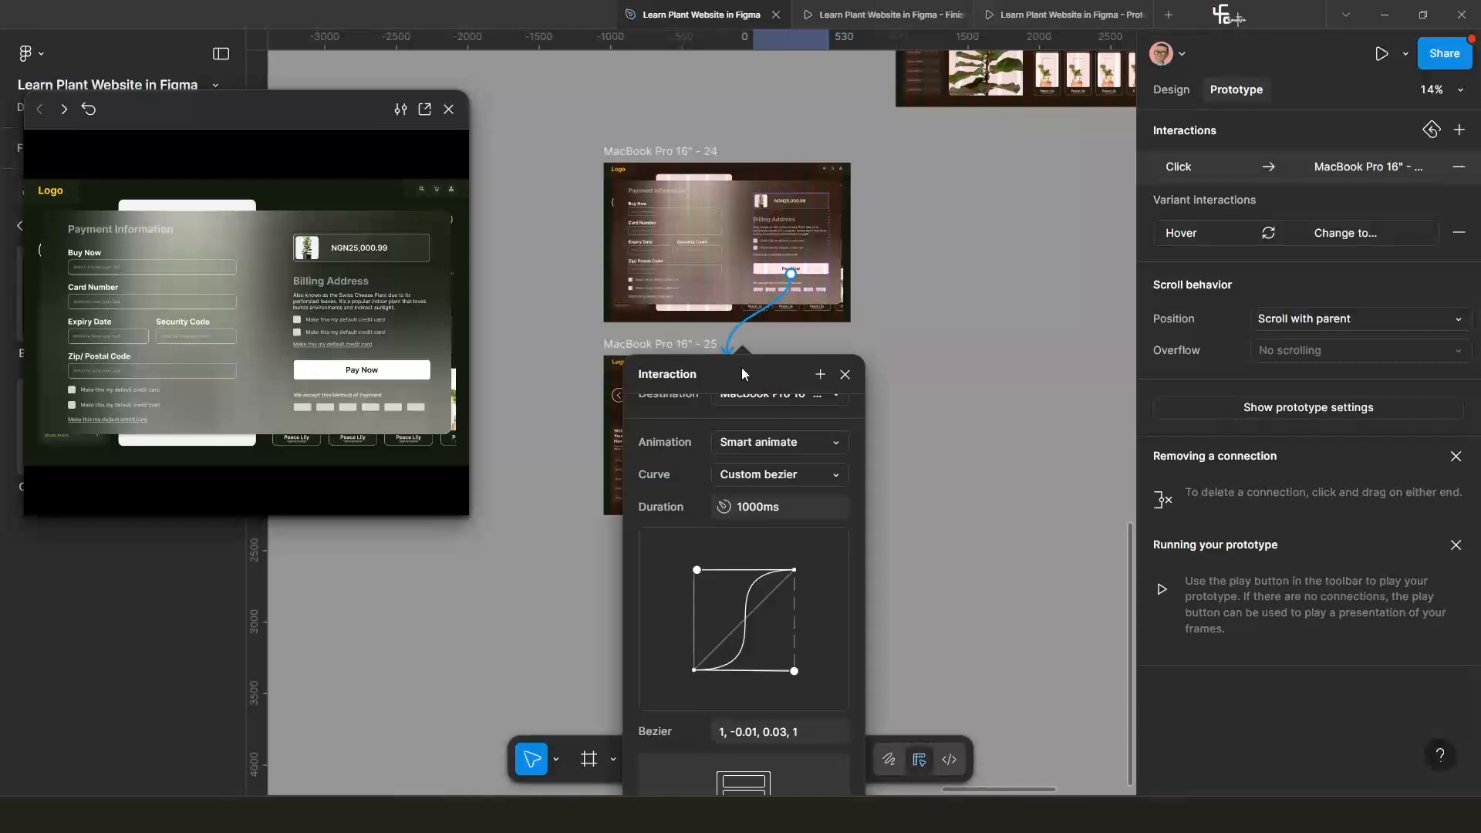
scroll(763, 471, "up", 3)
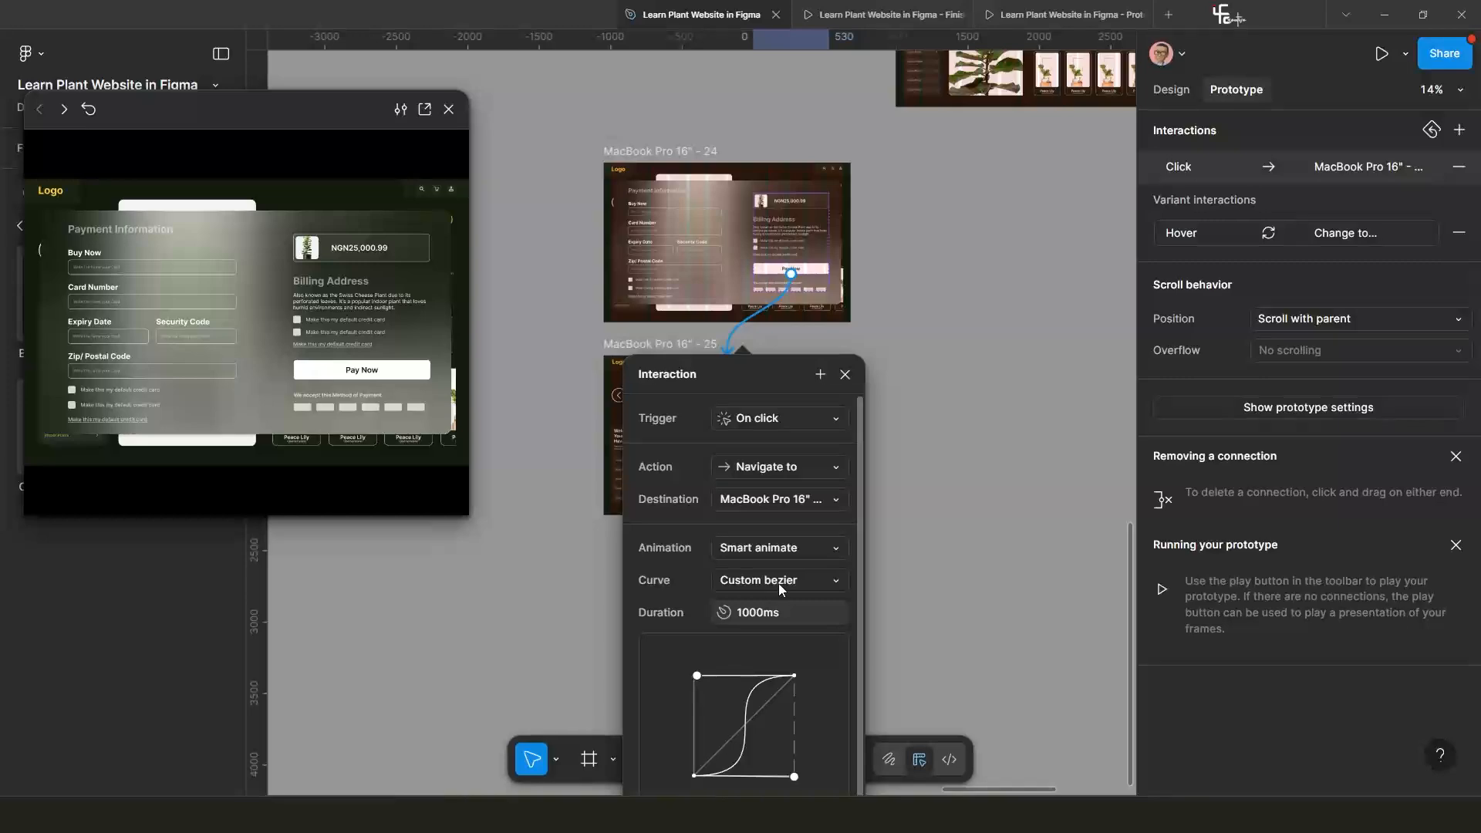
left_click(846, 374)
Copy the payment form frame from MacBook Pro 16" - 24 and paste it into MacBook Pro 16" - 25.
scroll(798, 363, "up", 3)
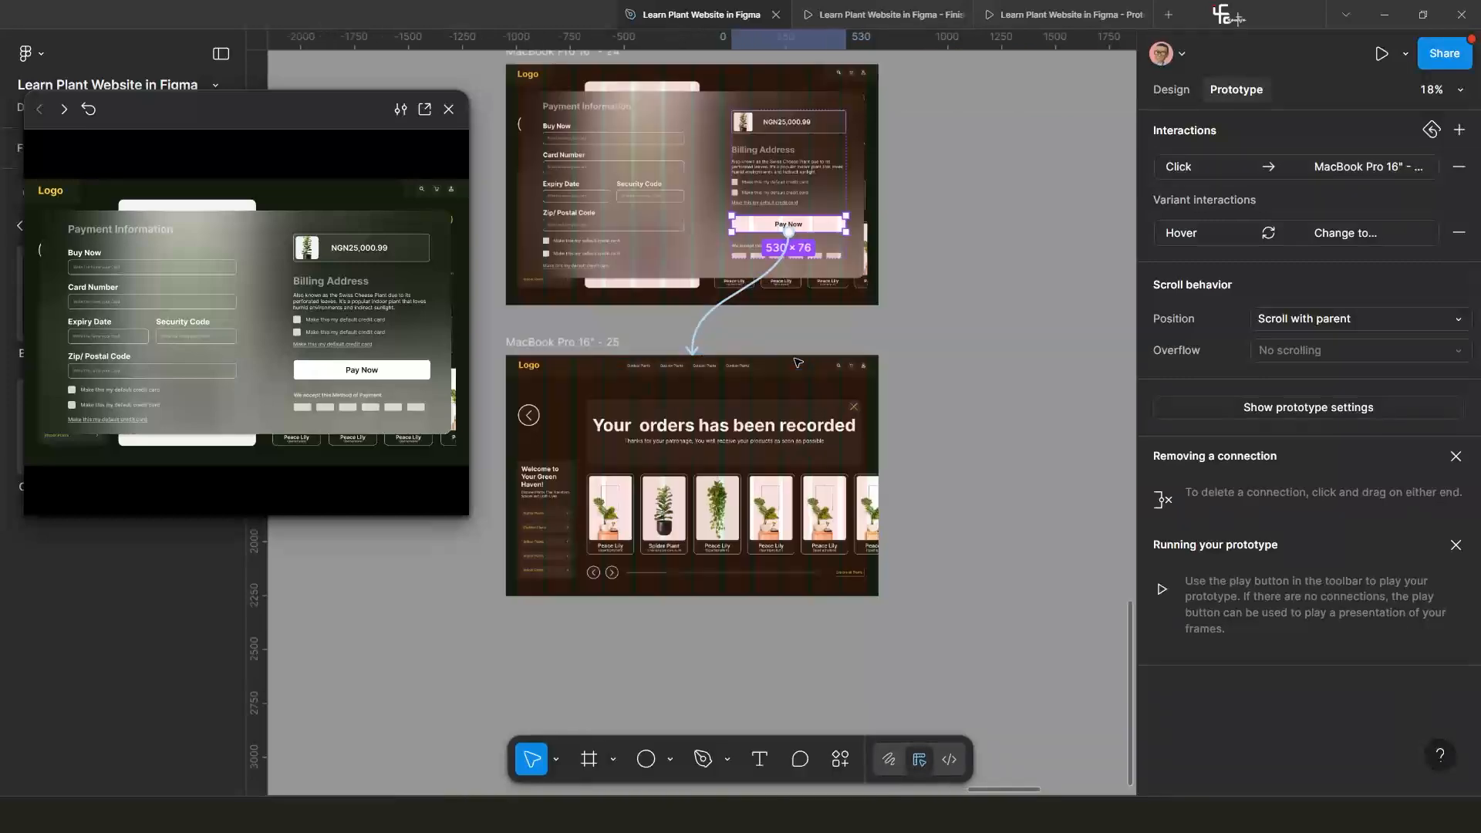
scroll(798, 363, "up", 1)
scroll(756, 324, "down", 3)
left_click(716, 276)
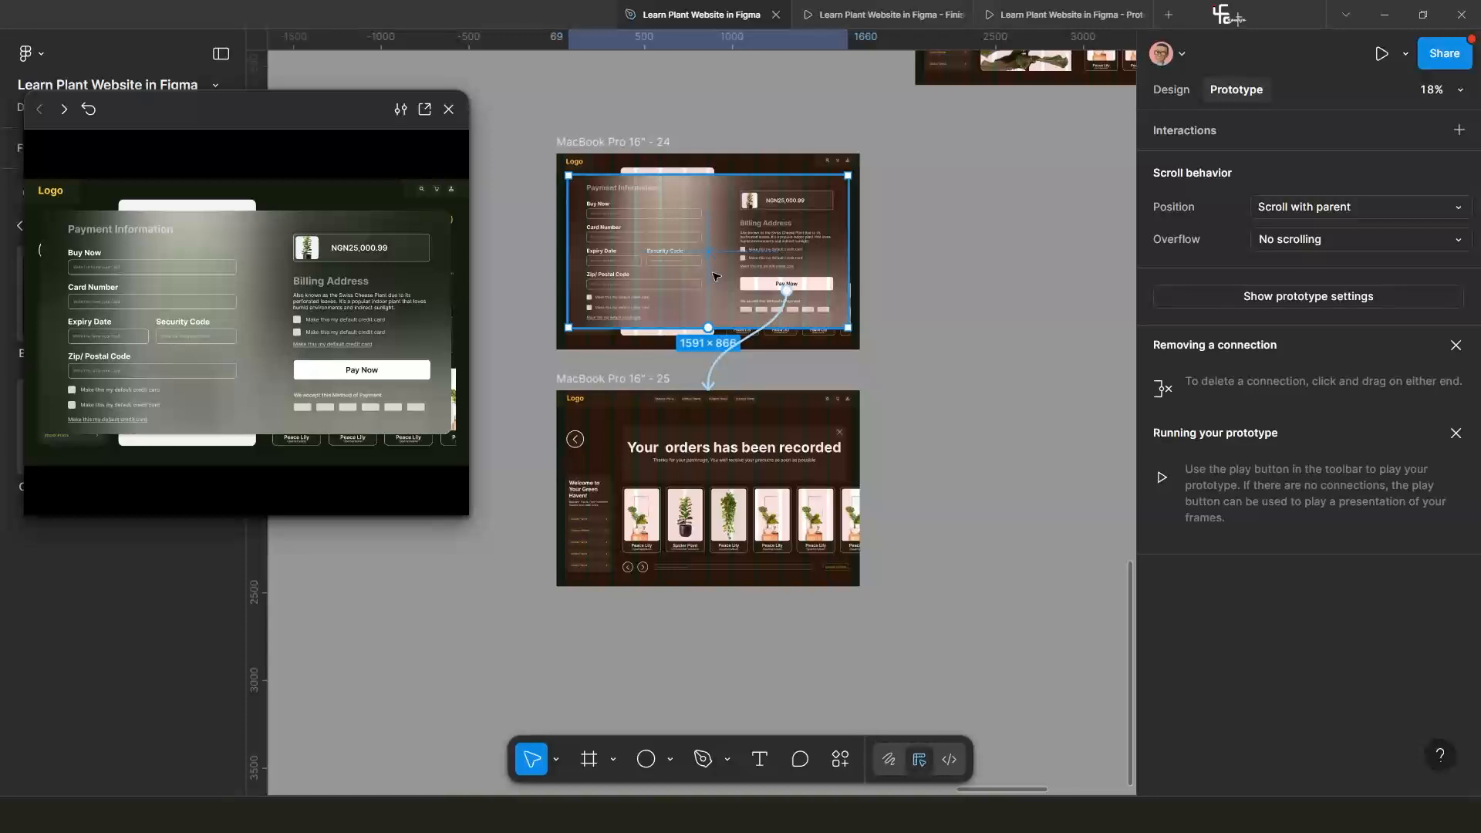
key("ctrl+c")
key("ctrl+c")
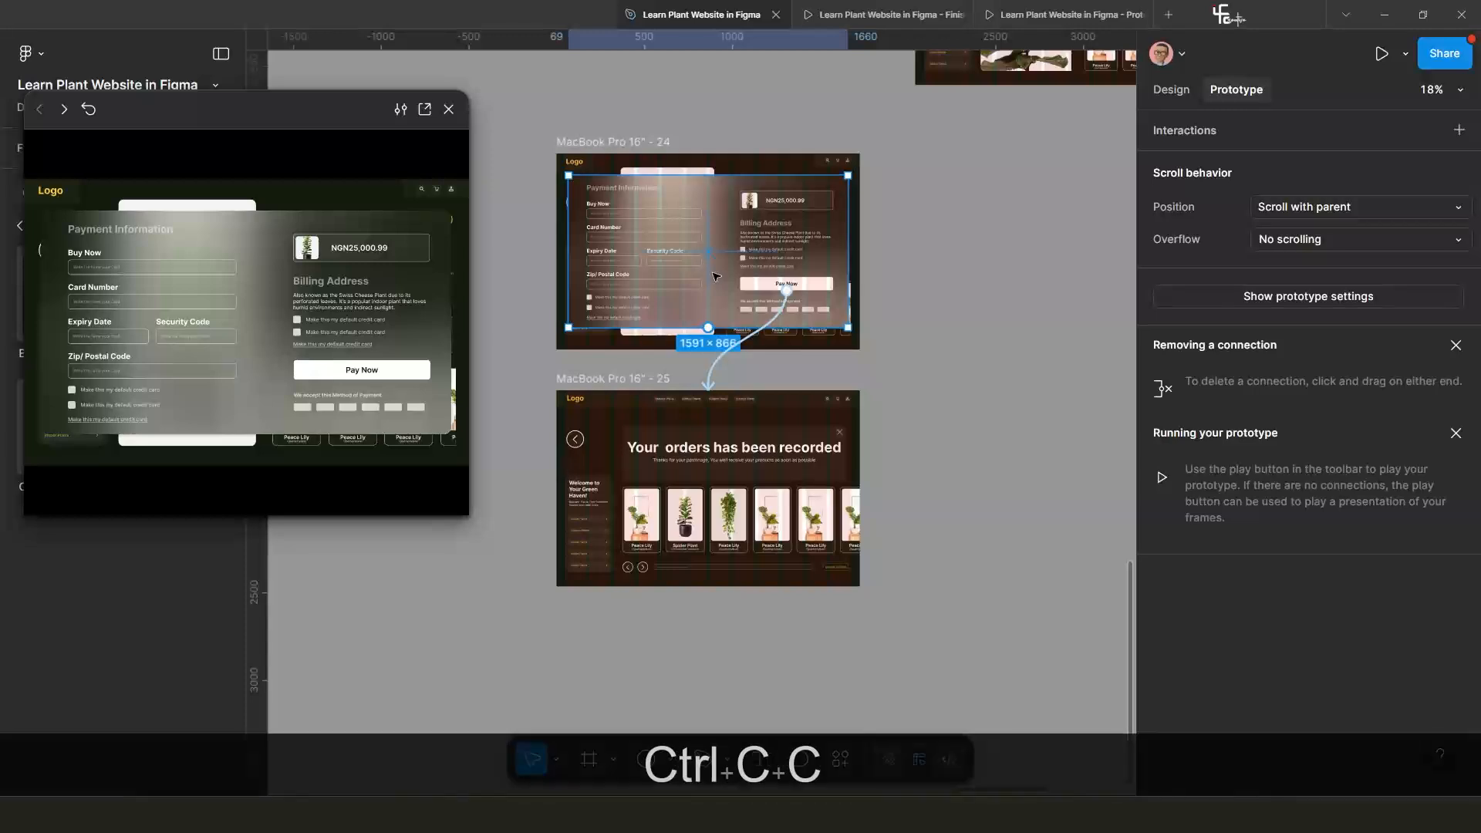
left_click(608, 377)
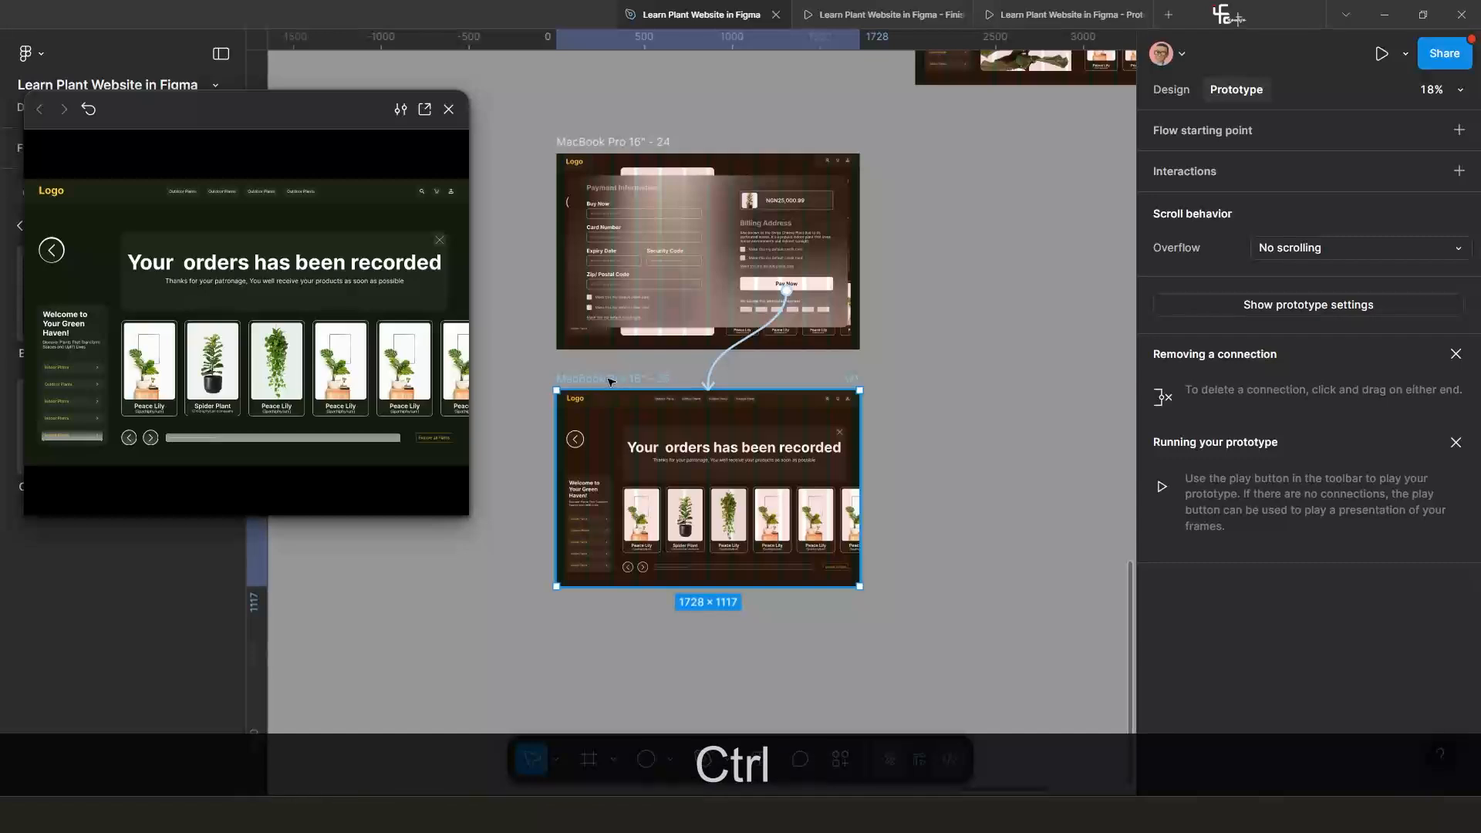
key("ctrl+v")
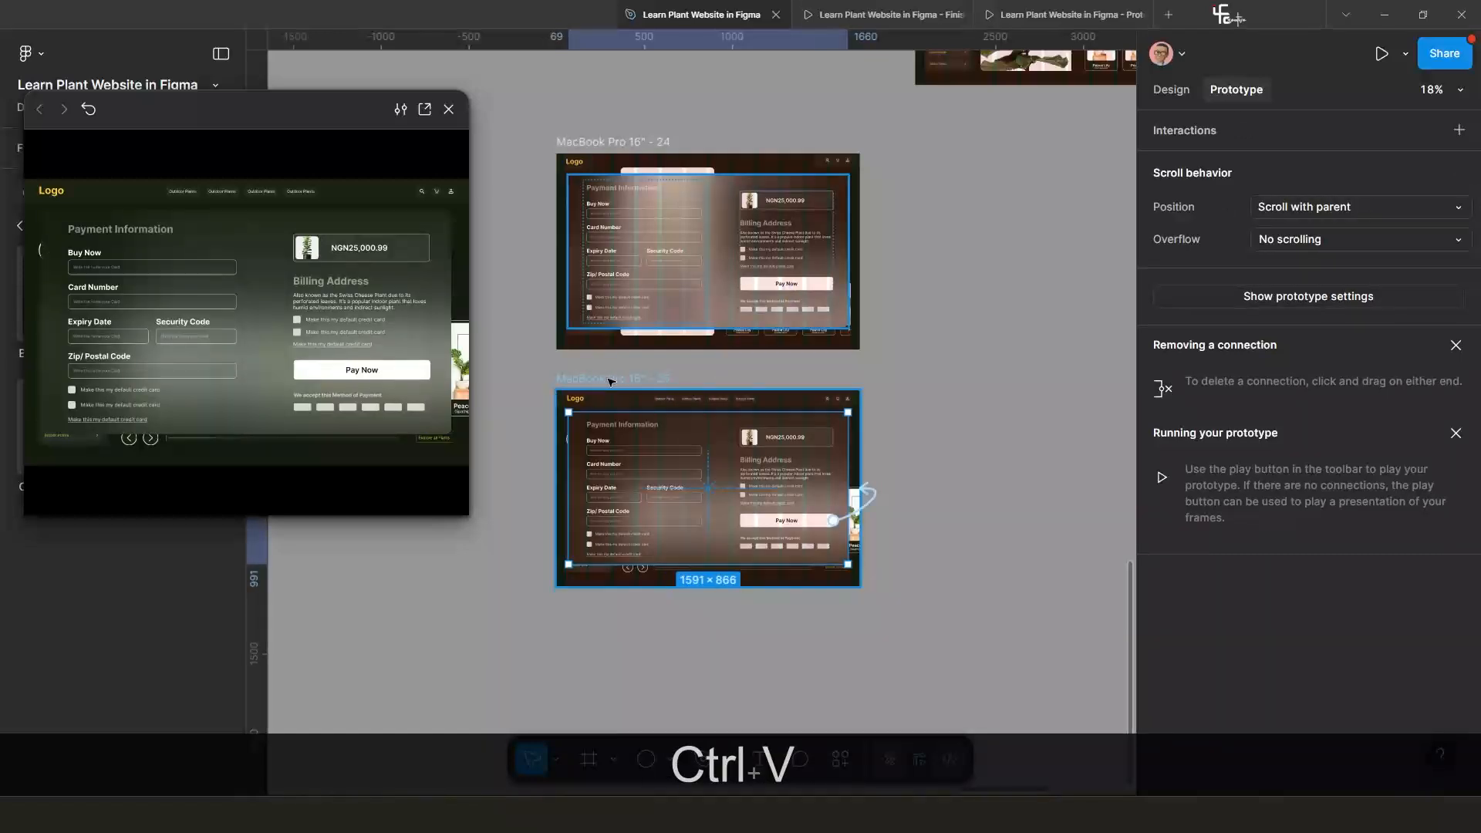
Shift the pasted payment form horizontally past the right edge of MacBook Pro 16" - 25, to X 1859.
key("shift+Right")
key("shift+Right")
key("shift+Right")
key("shift+Right")
key("shift+Right")
key("shift+Right")
key("shift+Right")
key("shift+Right")
key("shift+Right")
key("shift+Right")
key("shift+Right")
key("shift+Right")
key("shift+Right")
key("shift+Right")
key("shift+Right")
key("shift+Right")
key("shift+Right")
key("shift+Right")
key("shift+Right")
key("shift+Right")
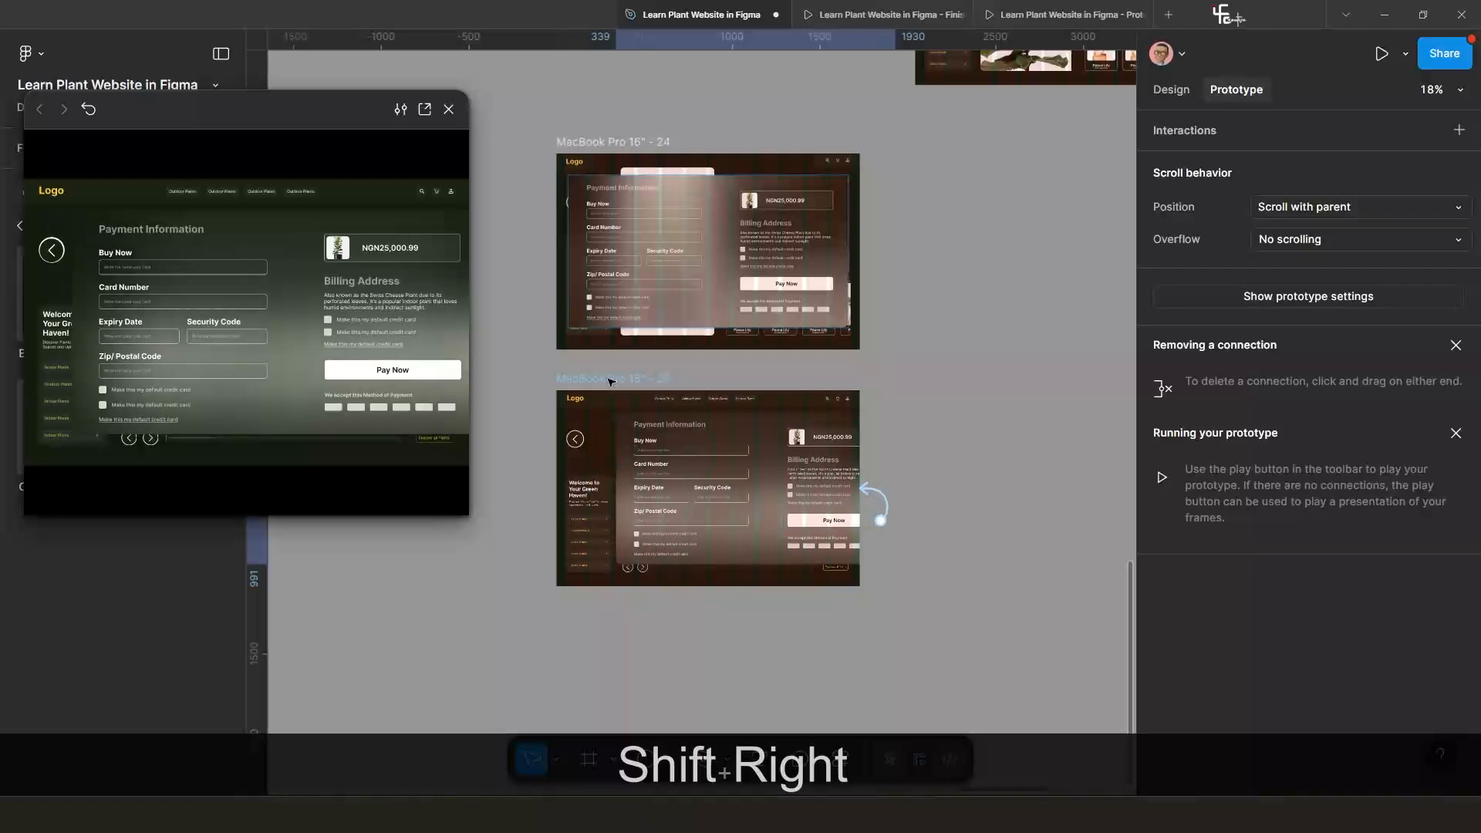
key("shift+Right")
key("shift+Right")
key("shift+Right")
key("shift+Right")
key("shift+Right")
key("shift+Right")
key("shift+Right")
key("shift+Right")
key("shift+Right")
key("shift+Right")
key("shift+Right")
key("shift+Right")
key("shift+Right")
key("shift+Right")
key("shift+Right")
key("shift+Right")
key("shift+Right")
key("shift+Right")
key("shift+Right")
key("shift+Right")
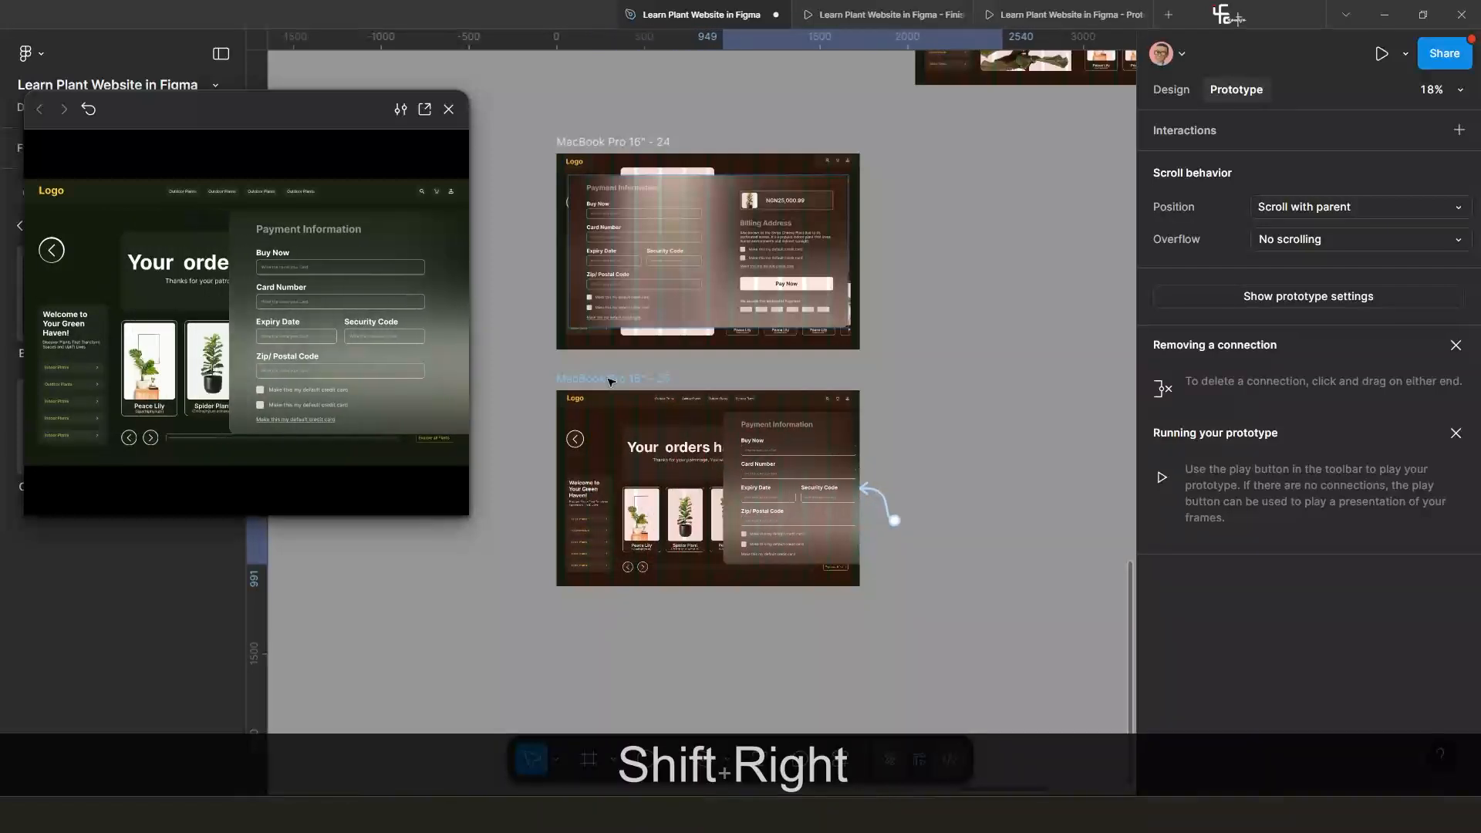
key("shift+Right")
key("shift+Right")
key("shift+Right")
key("shift+Right")
key("shift+Right")
key("shift+Right")
key("shift+Right")
key("shift+Right")
key("shift+Right")
key("shift+Right")
key("shift+Right")
key("shift+Right")
key("shift+Right")
key("shift+Right")
key("shift+Right")
key("shift+Right")
key("shift+Right")
key("shift+Right")
key("shift+Right")
key("shift+Right")
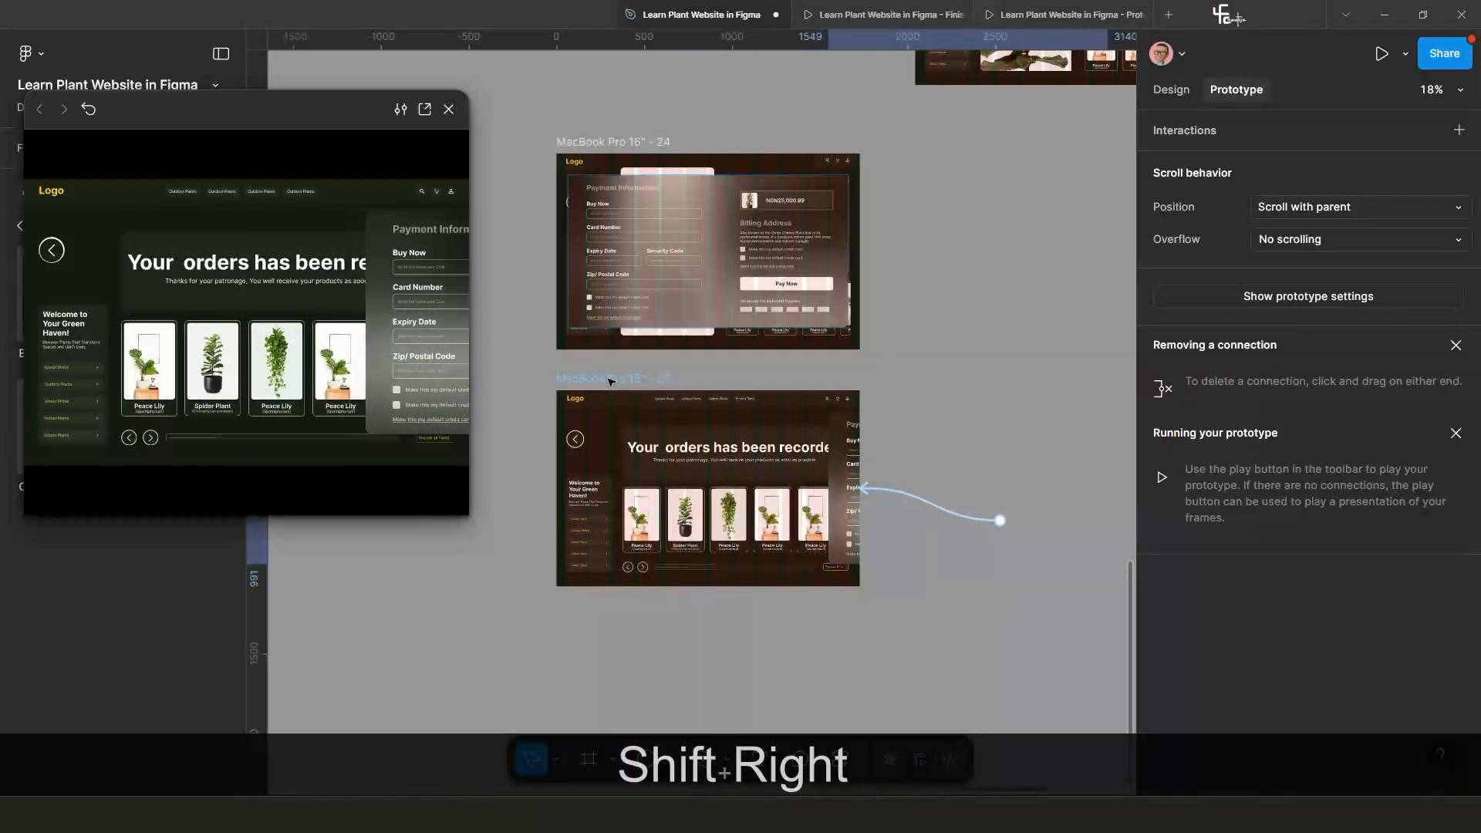
key("shift+Right")
key("shift+Right")
key("shift+Right")
key("shift+Right")
key("shift+Right")
key("shift+Right")
key("shift+Right")
key("shift+Right")
key("shift+Right")
key("shift+Right")
key("shift+Right")
key("shift+Right")
key("shift+Right")
key("shift+Right")
key("shift+Right")
key("shift+Right")
key("shift+Right")
key("shift+Right")
key("shift+Right")
key("shift+Right")
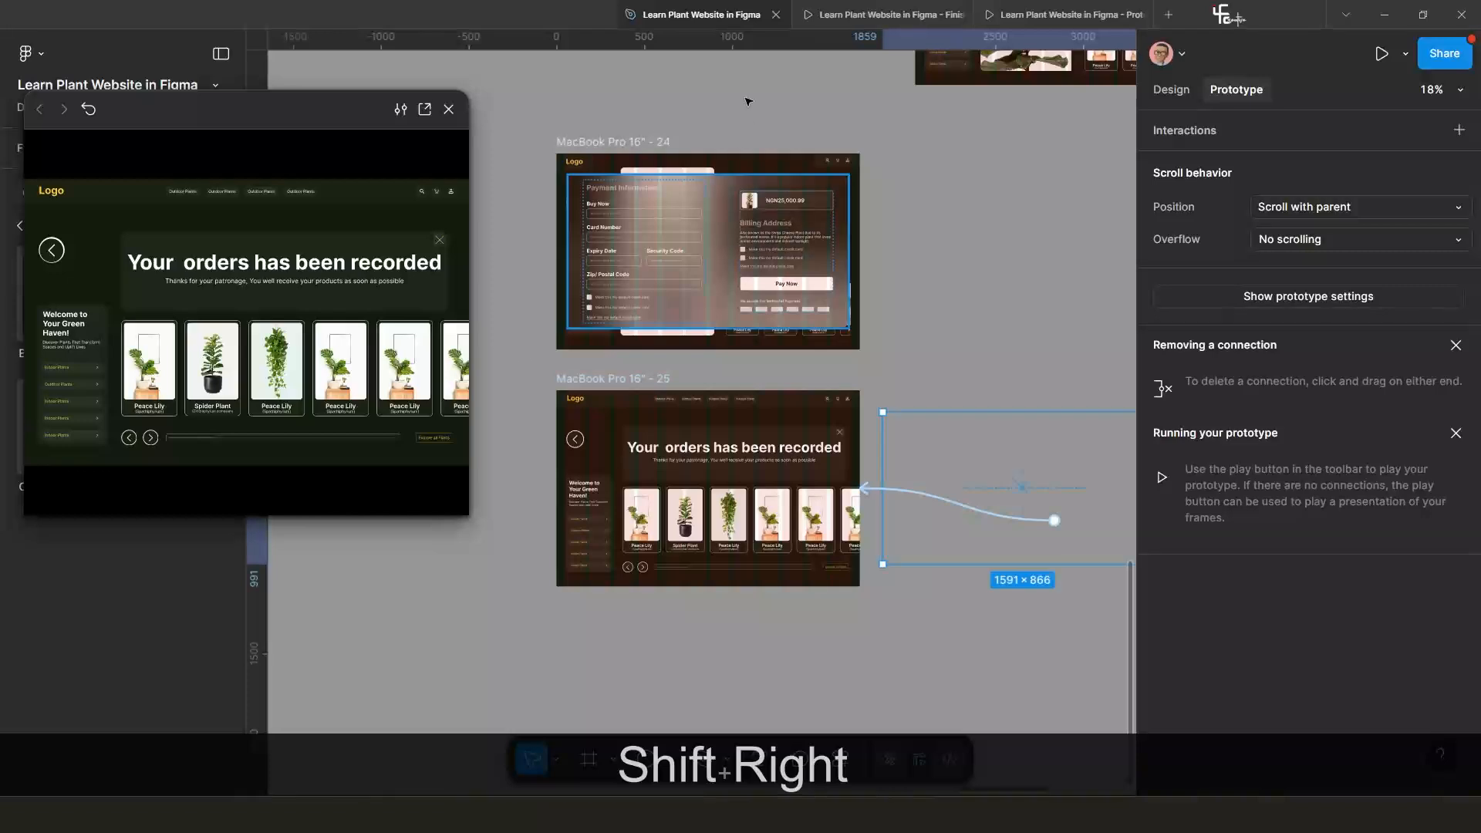
Set the off-canvas payment form's layer opacity to 0%.
left_click(1172, 91)
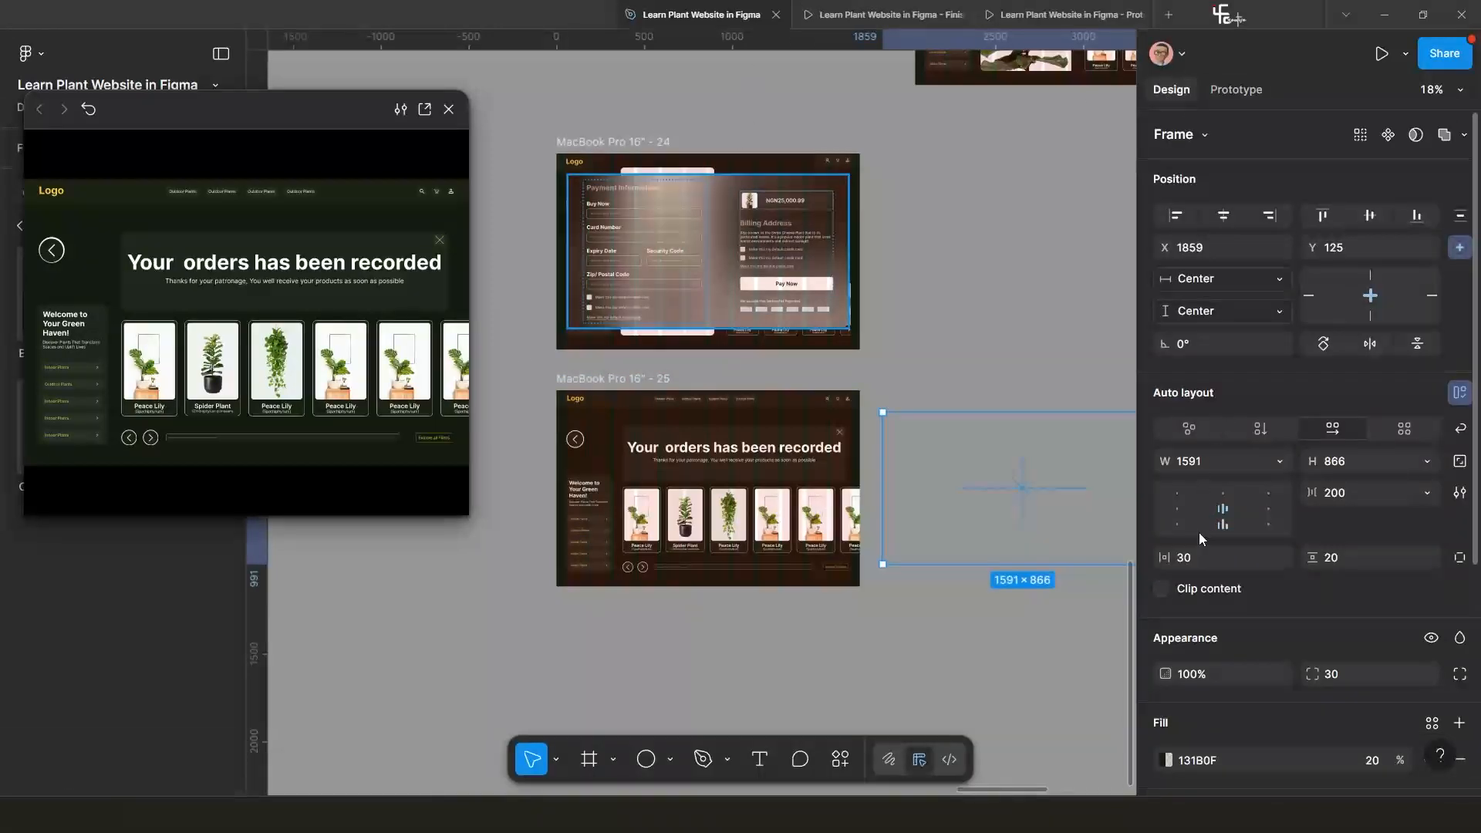
scroll(1211, 617, "down", 3)
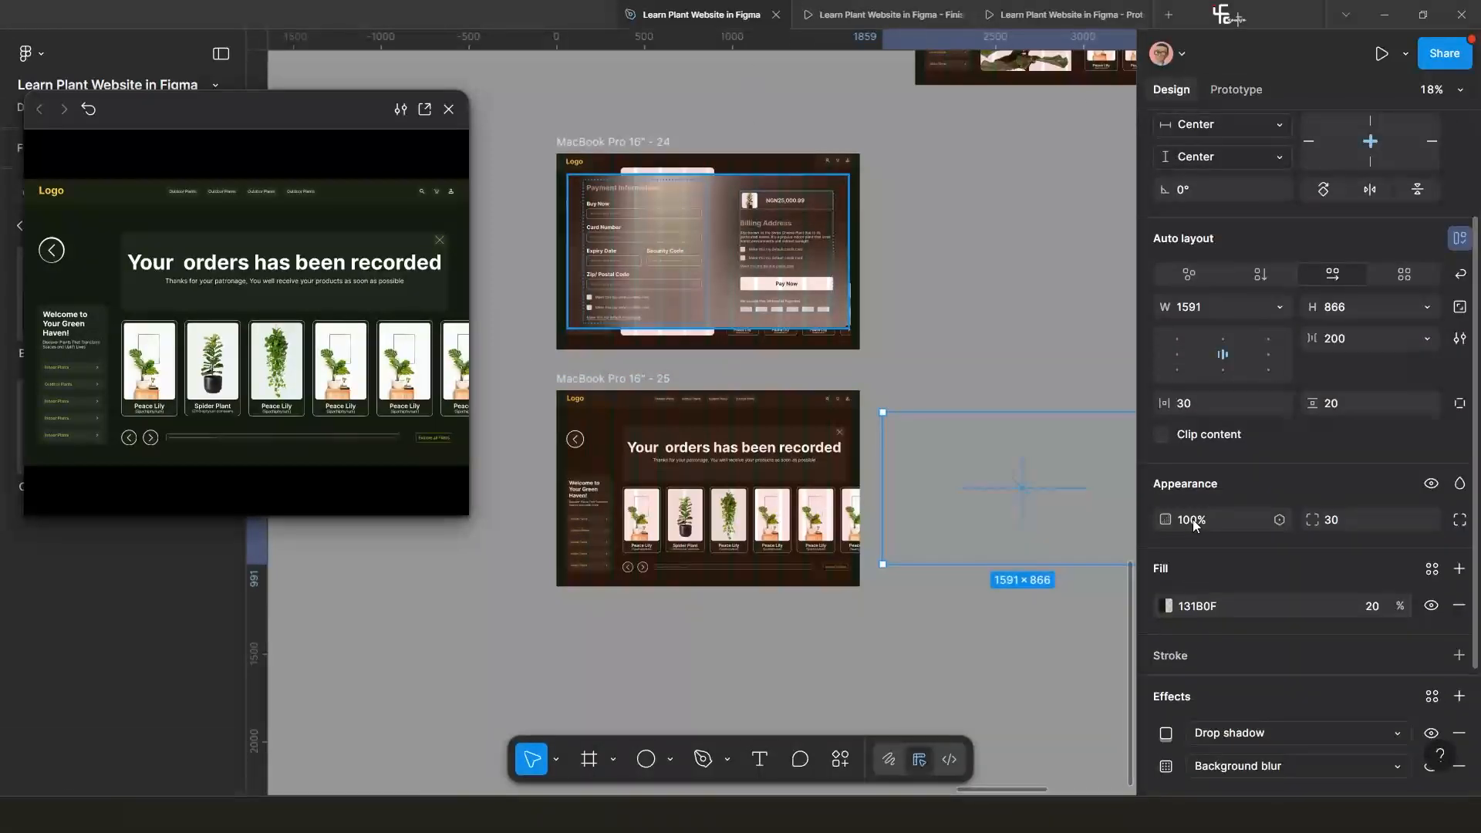
type("0")
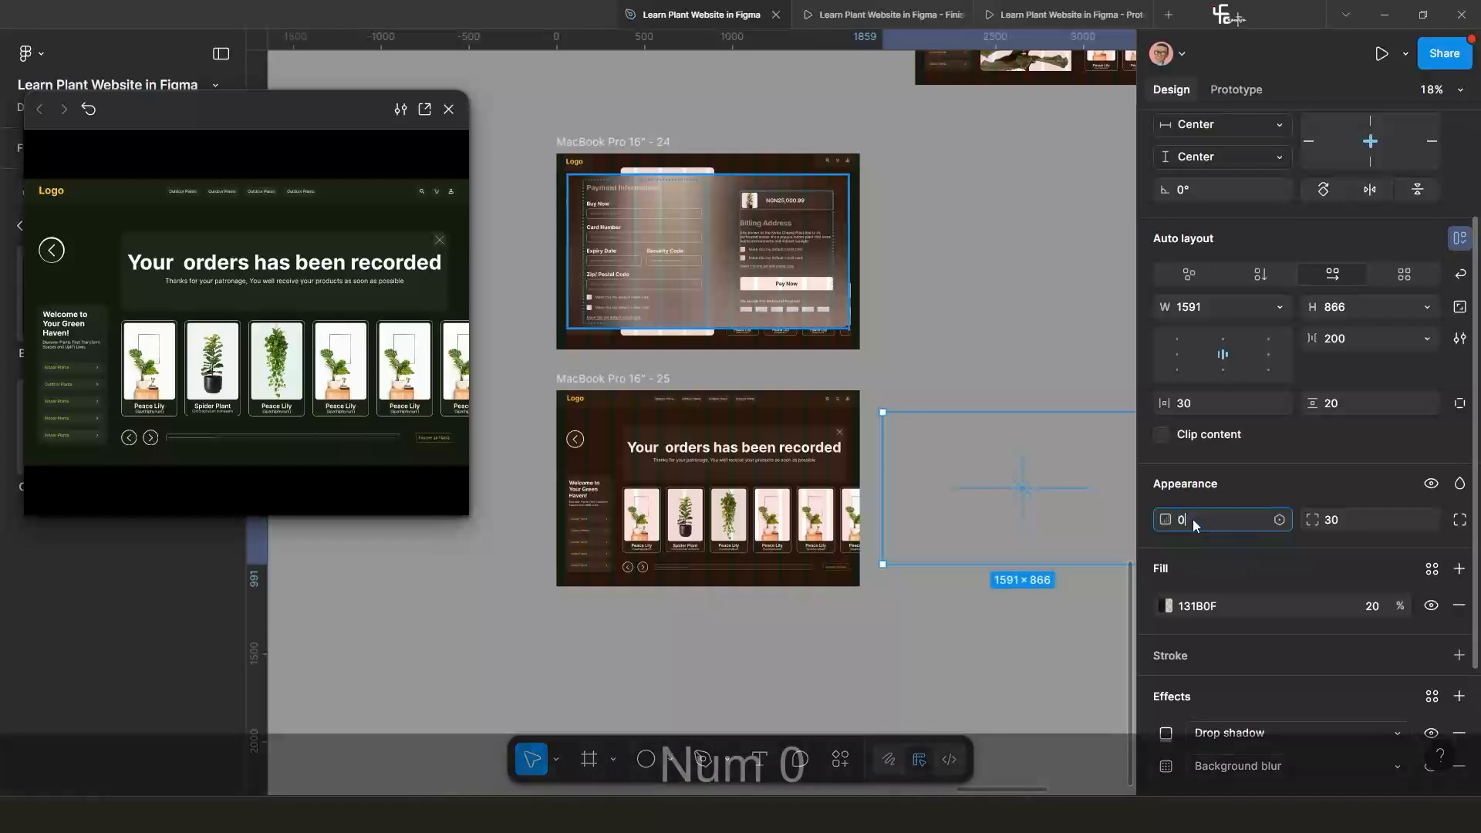
key("Return")
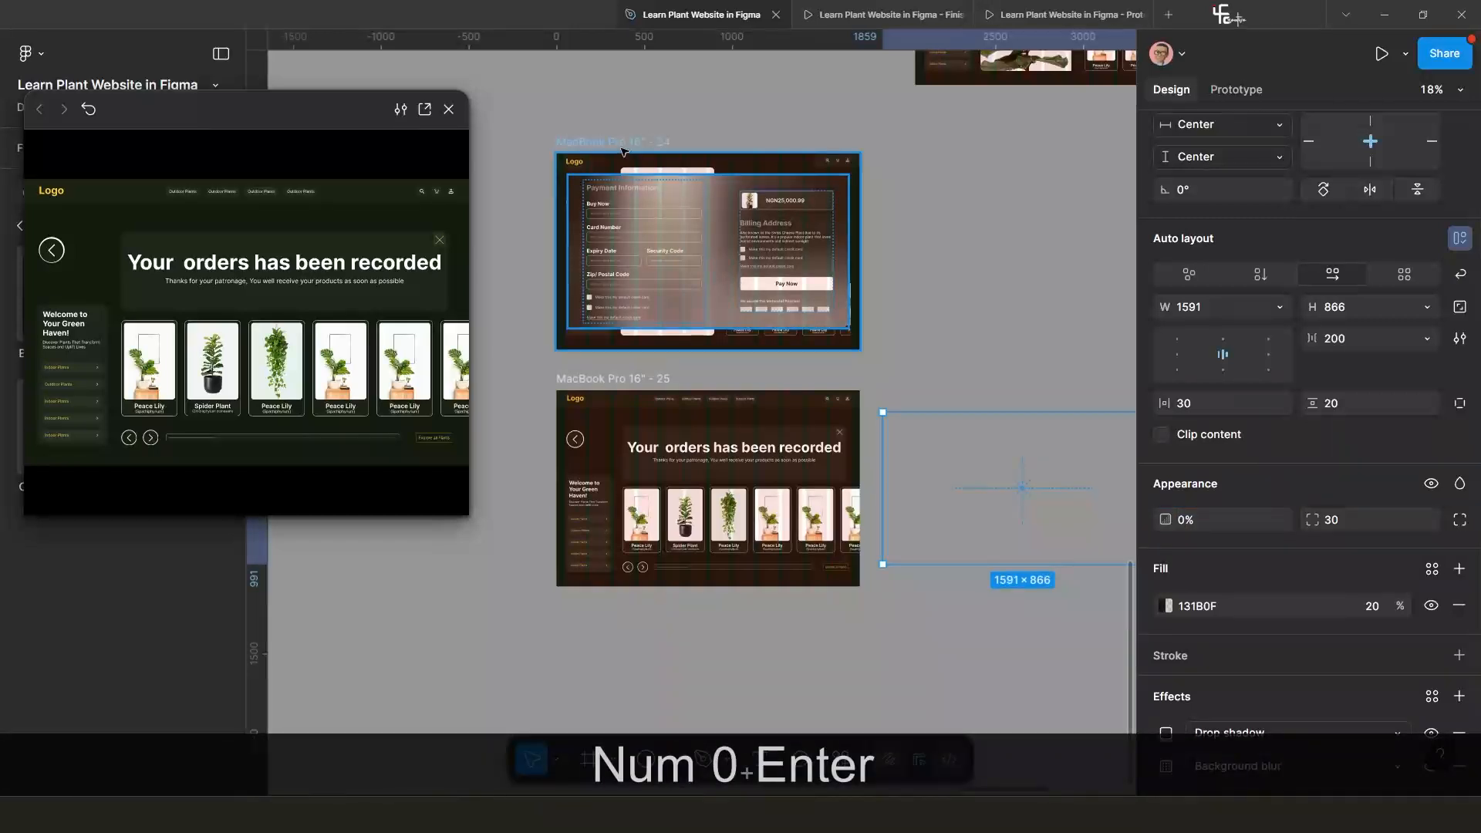
Preview MacBook Pro 16" - 24 again and test the Pay Now transition with the off-canvas payment form.
left_click(621, 156)
left_click(340, 375)
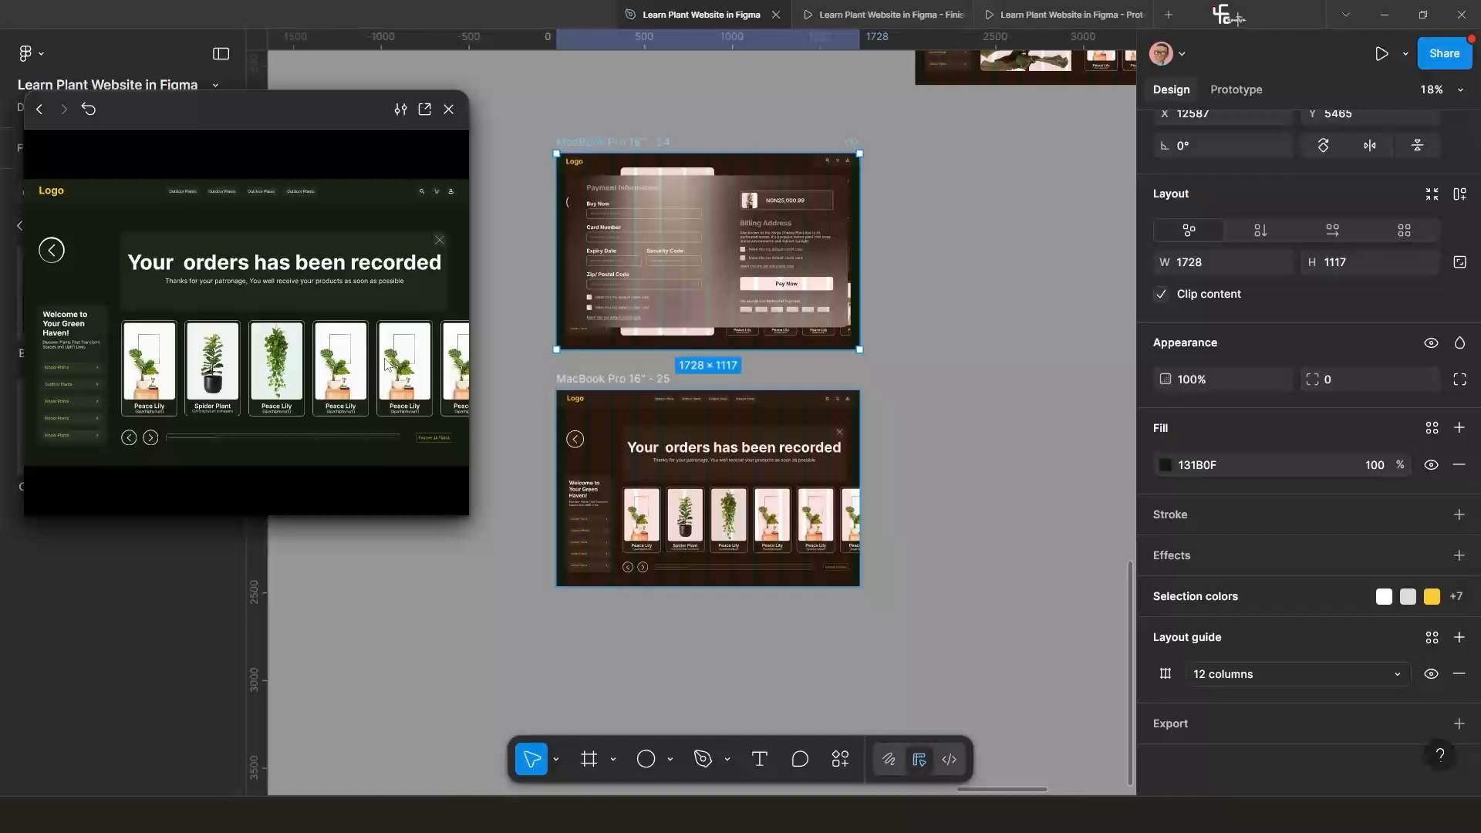
left_click(605, 139)
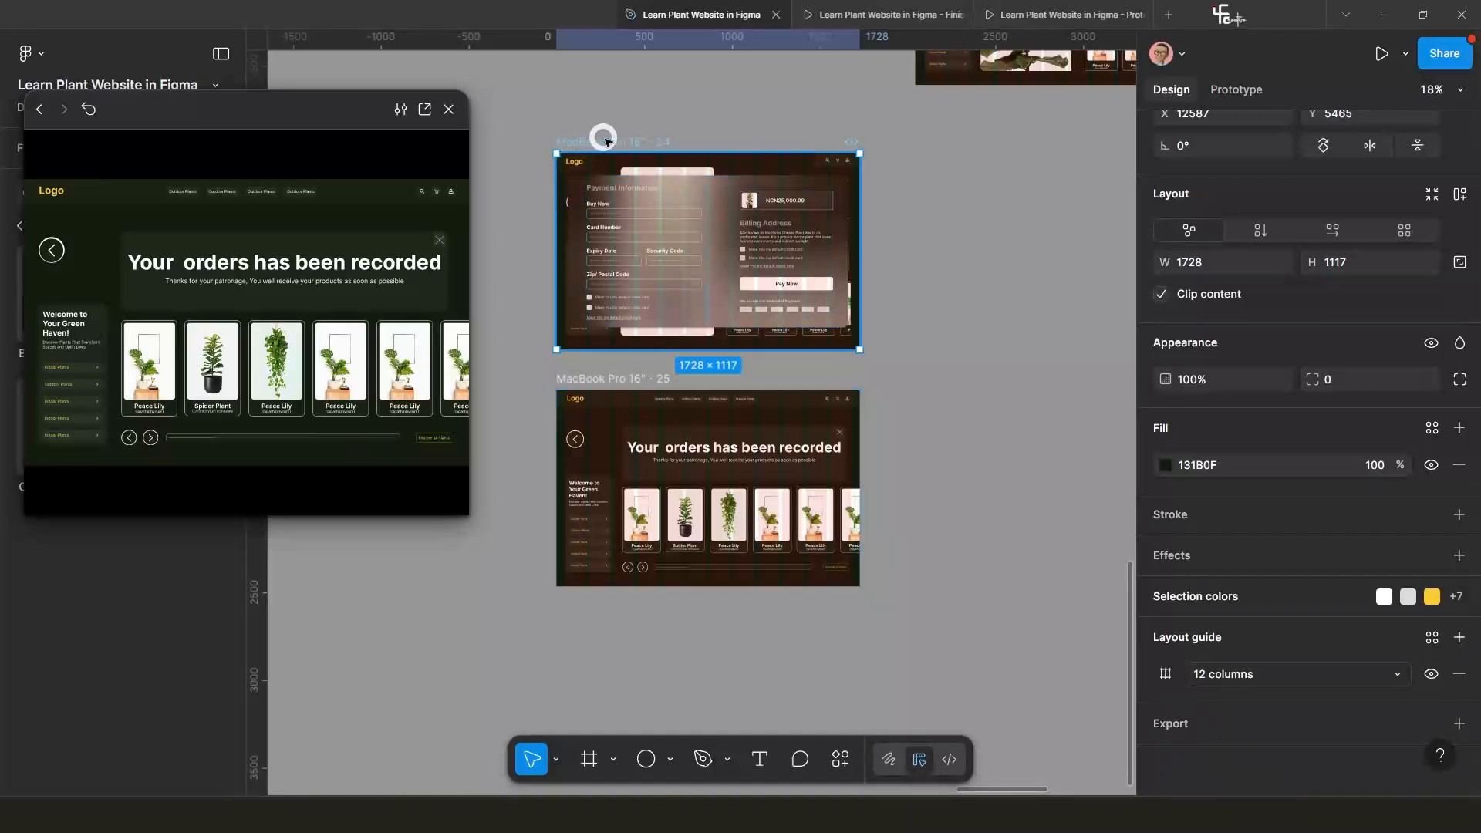
Restart the preview and test the Pay Now transition to the order confirmation screen.
left_click(89, 111)
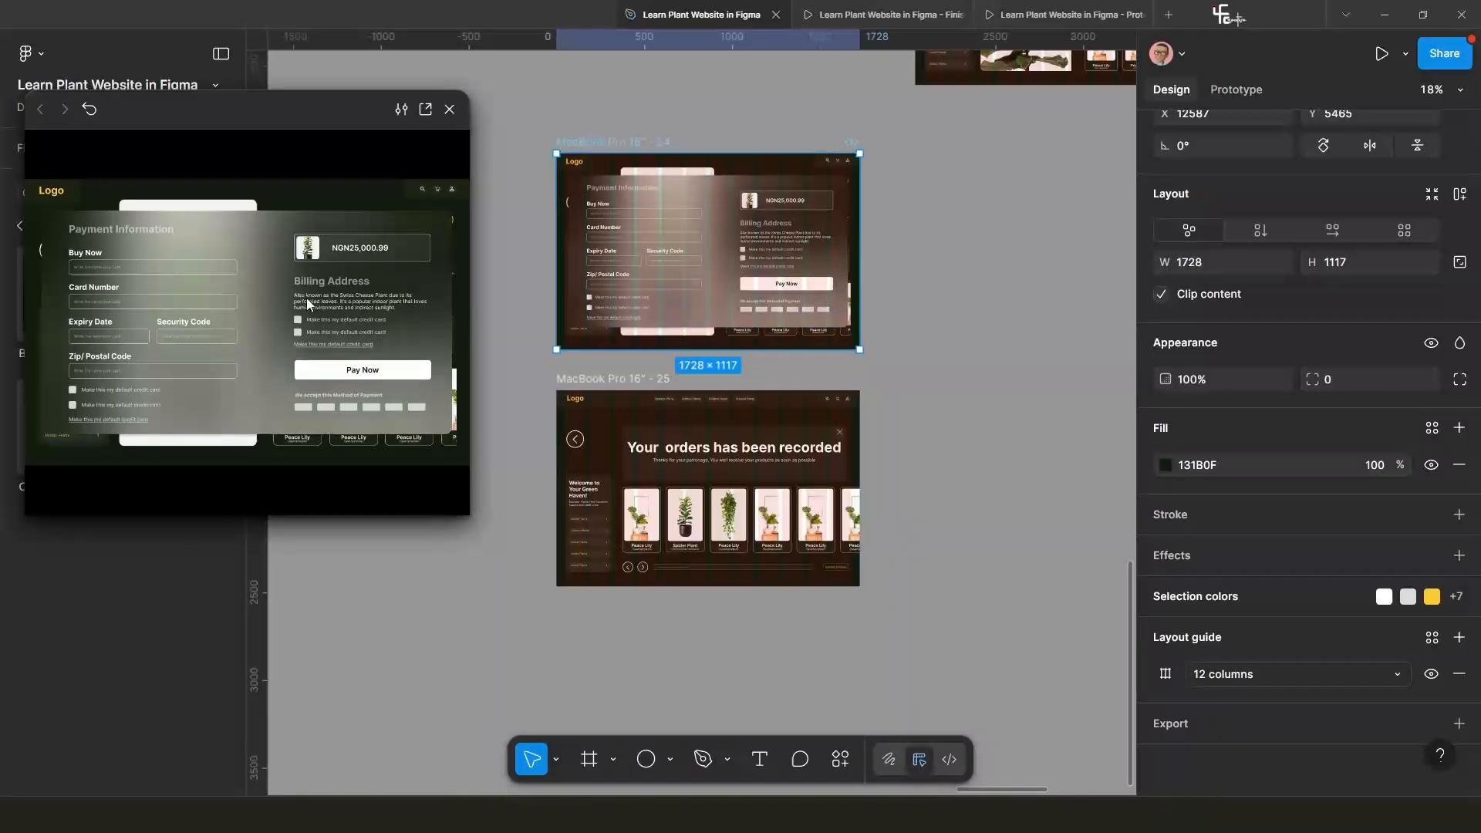
left_click(357, 371)
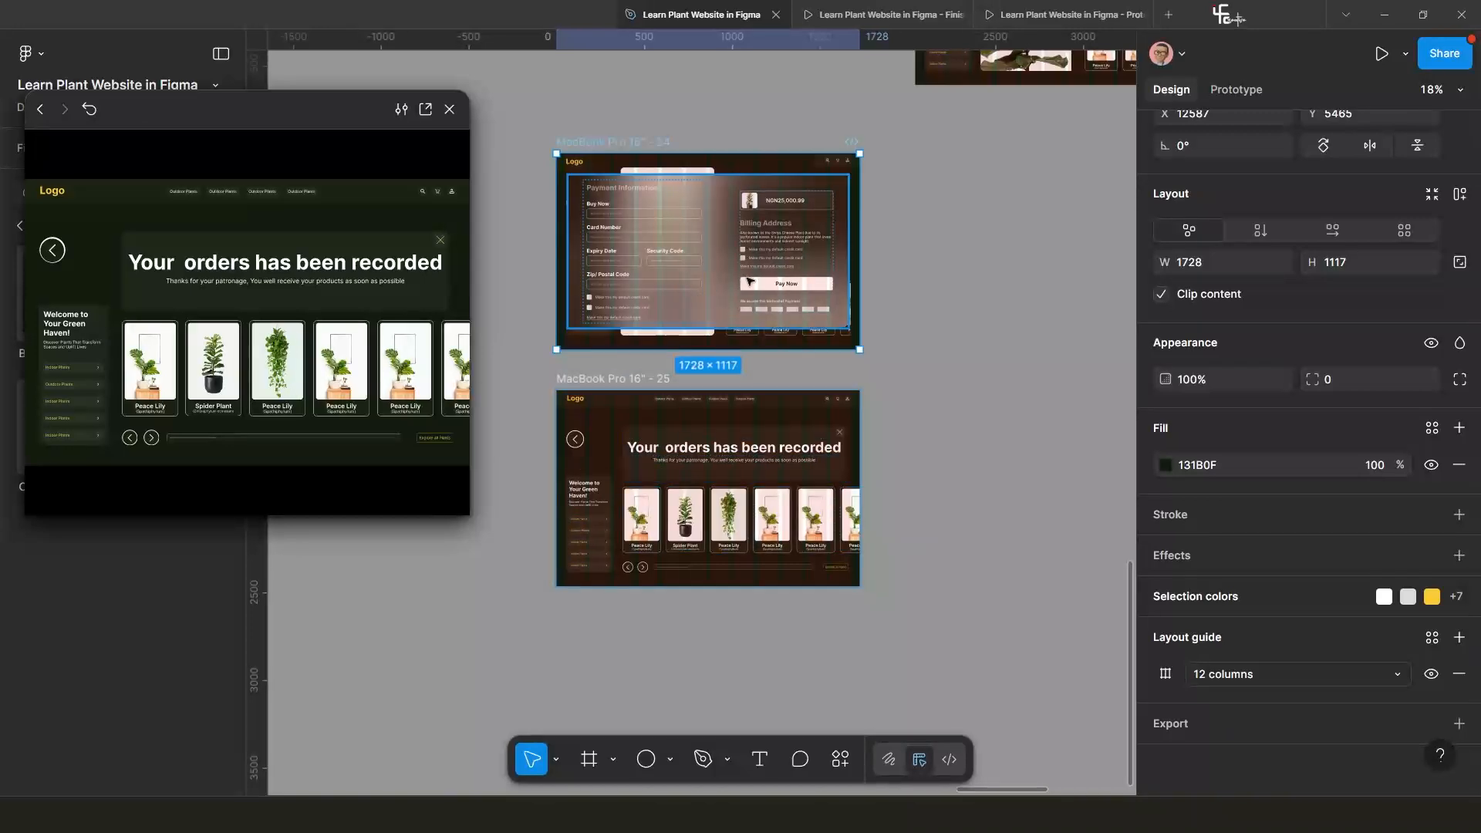
Duplicate the MacBook Pro 16" - 25 frame and place the copy to its right.
scroll(726, 232, "up", 5)
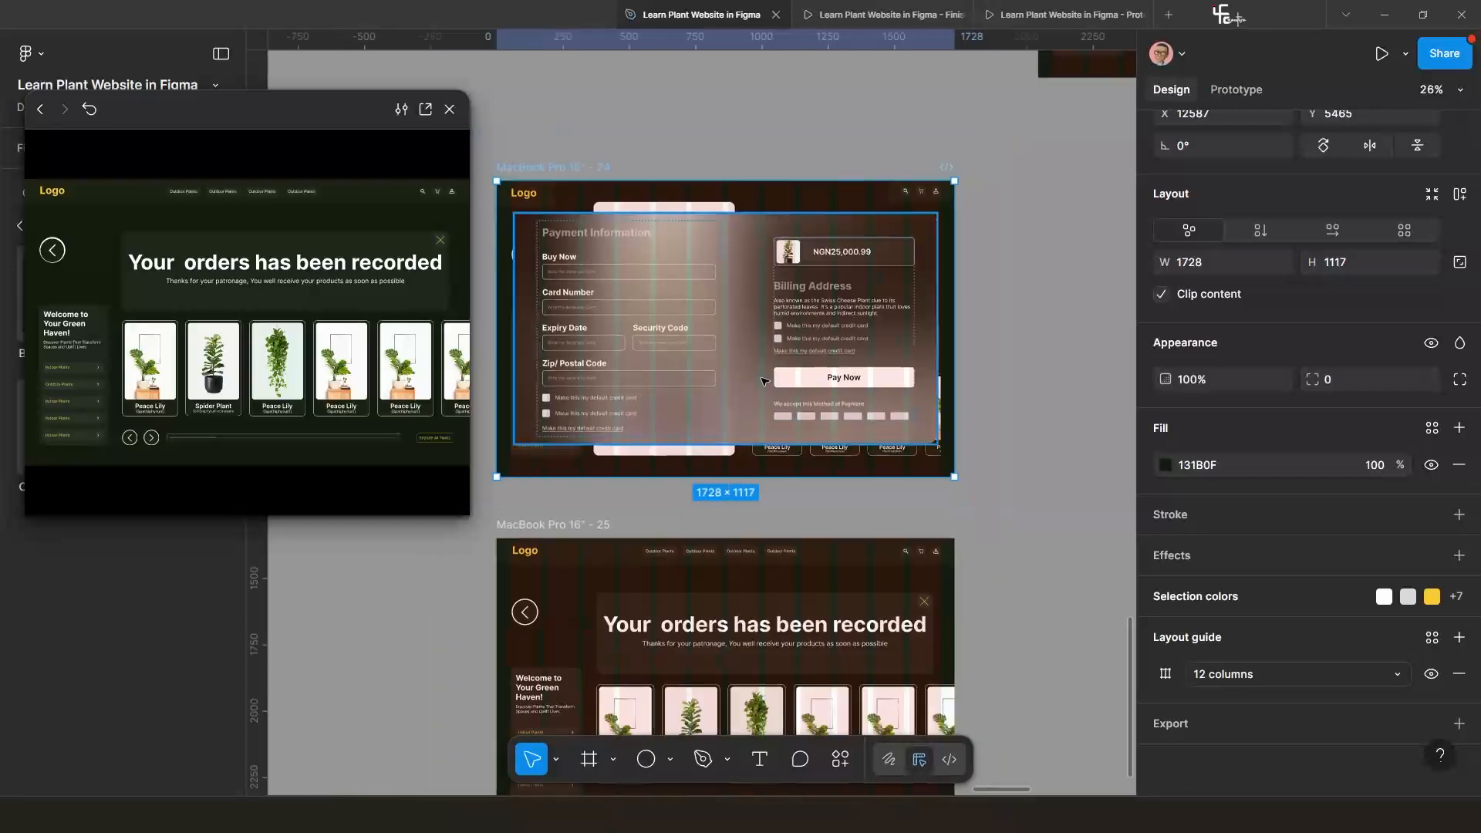
scroll(746, 402, "up", 2)
scroll(745, 402, "down", 5)
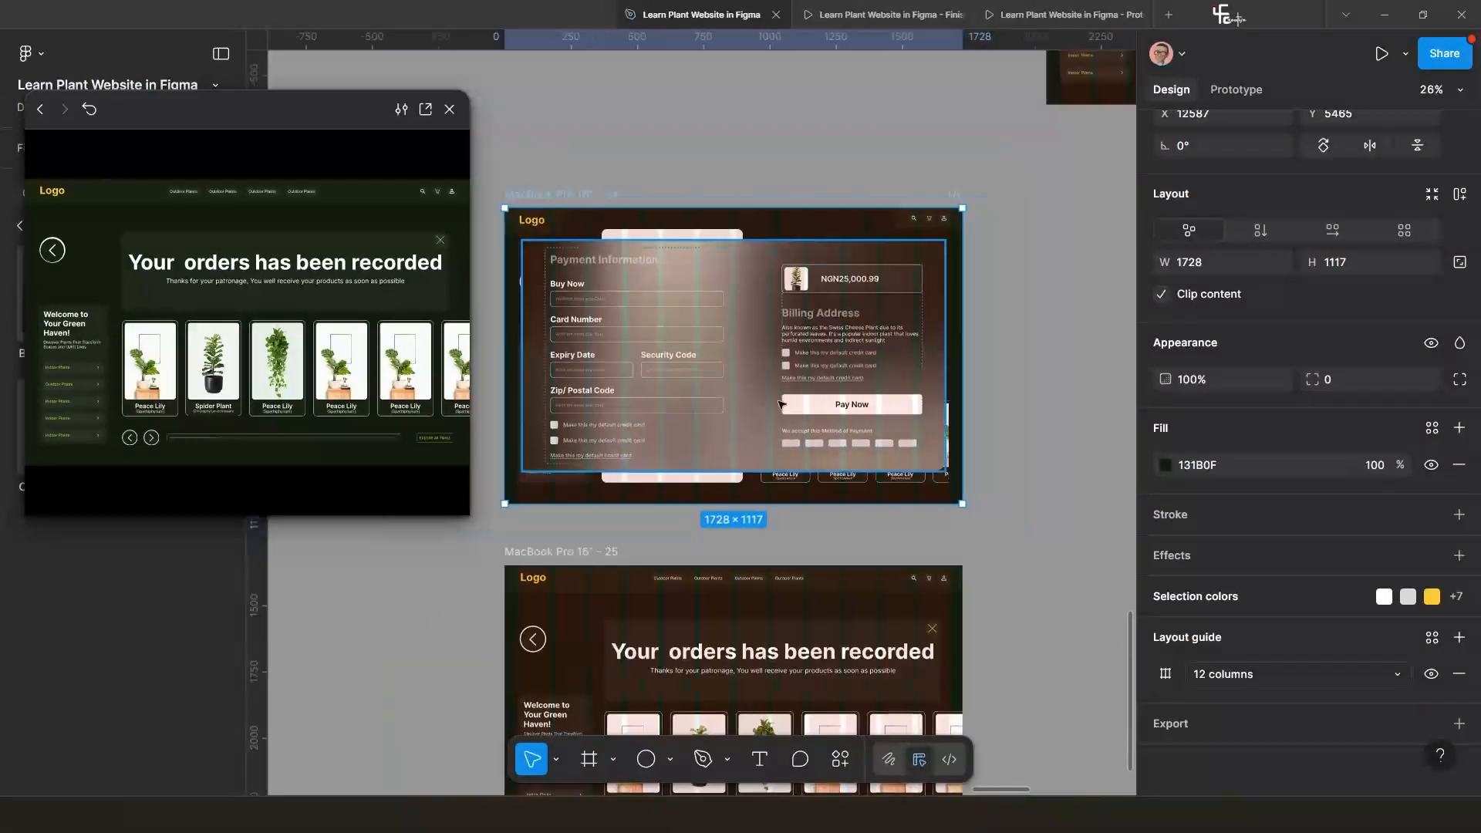
scroll(787, 447, "down", 2)
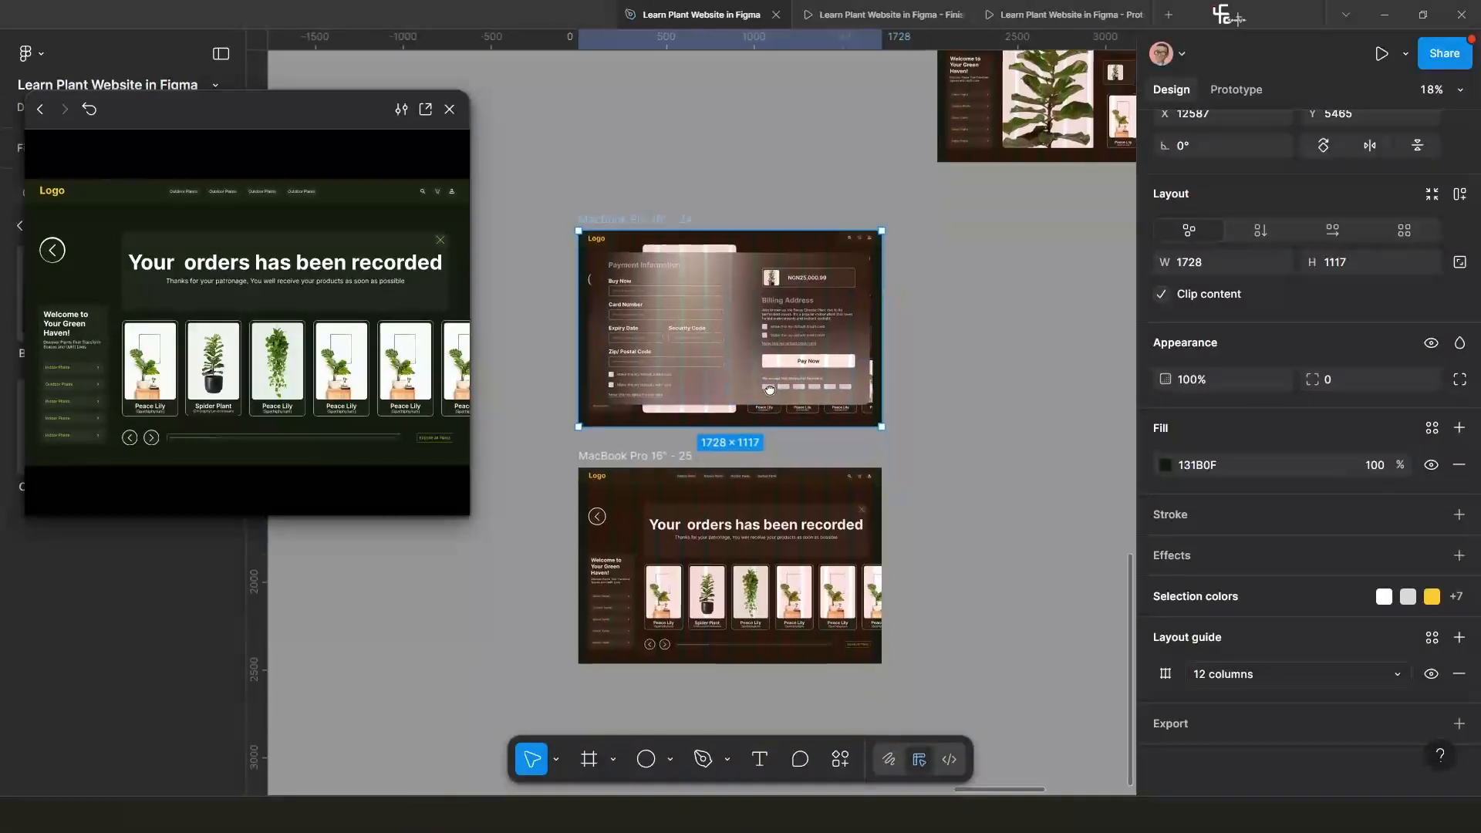
scroll(771, 417, "up", 3)
scroll(760, 405, "down", 3)
scroll(738, 449, "down", 2)
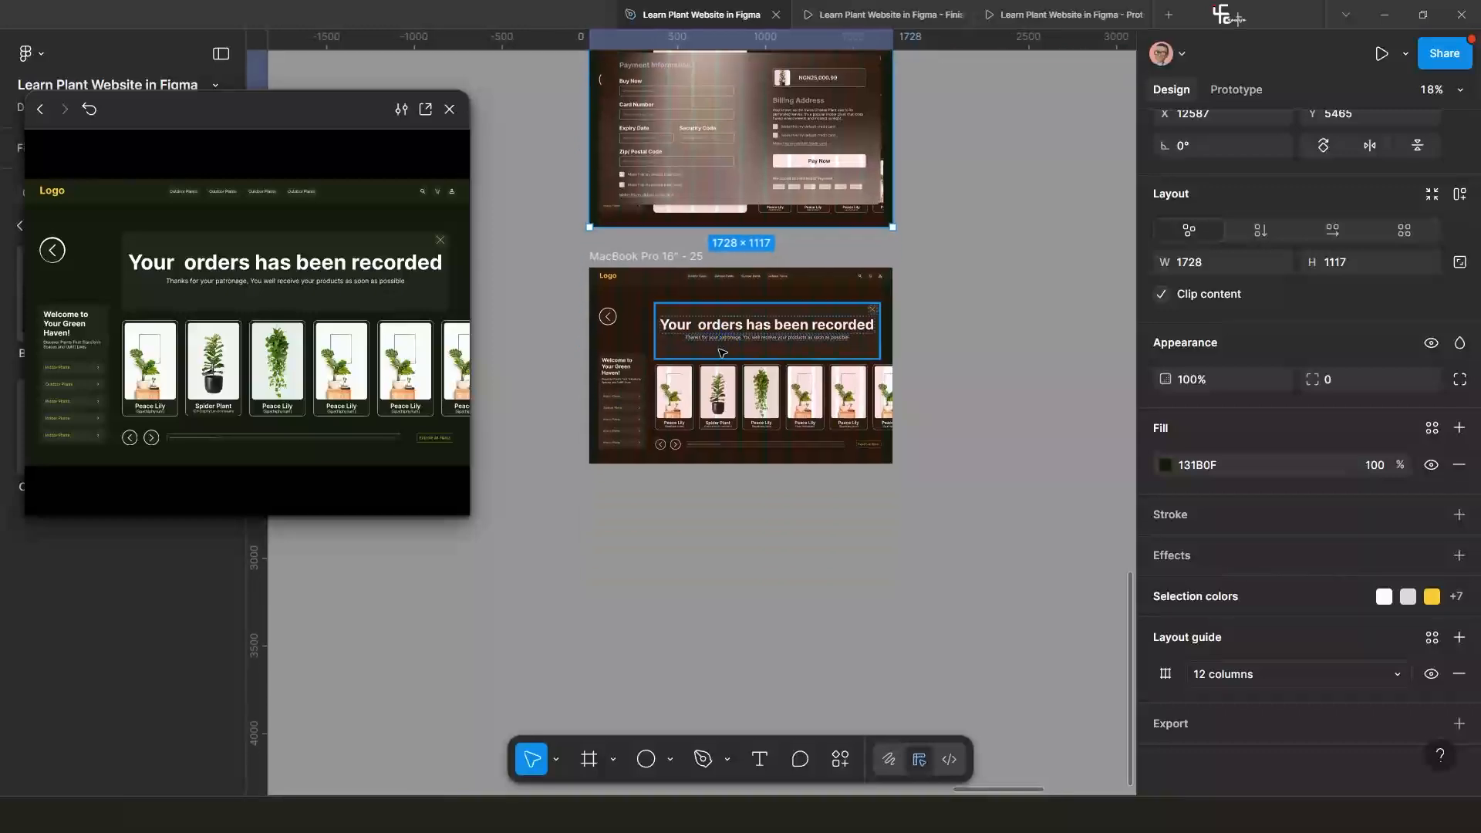
scroll(715, 381, "up", 2)
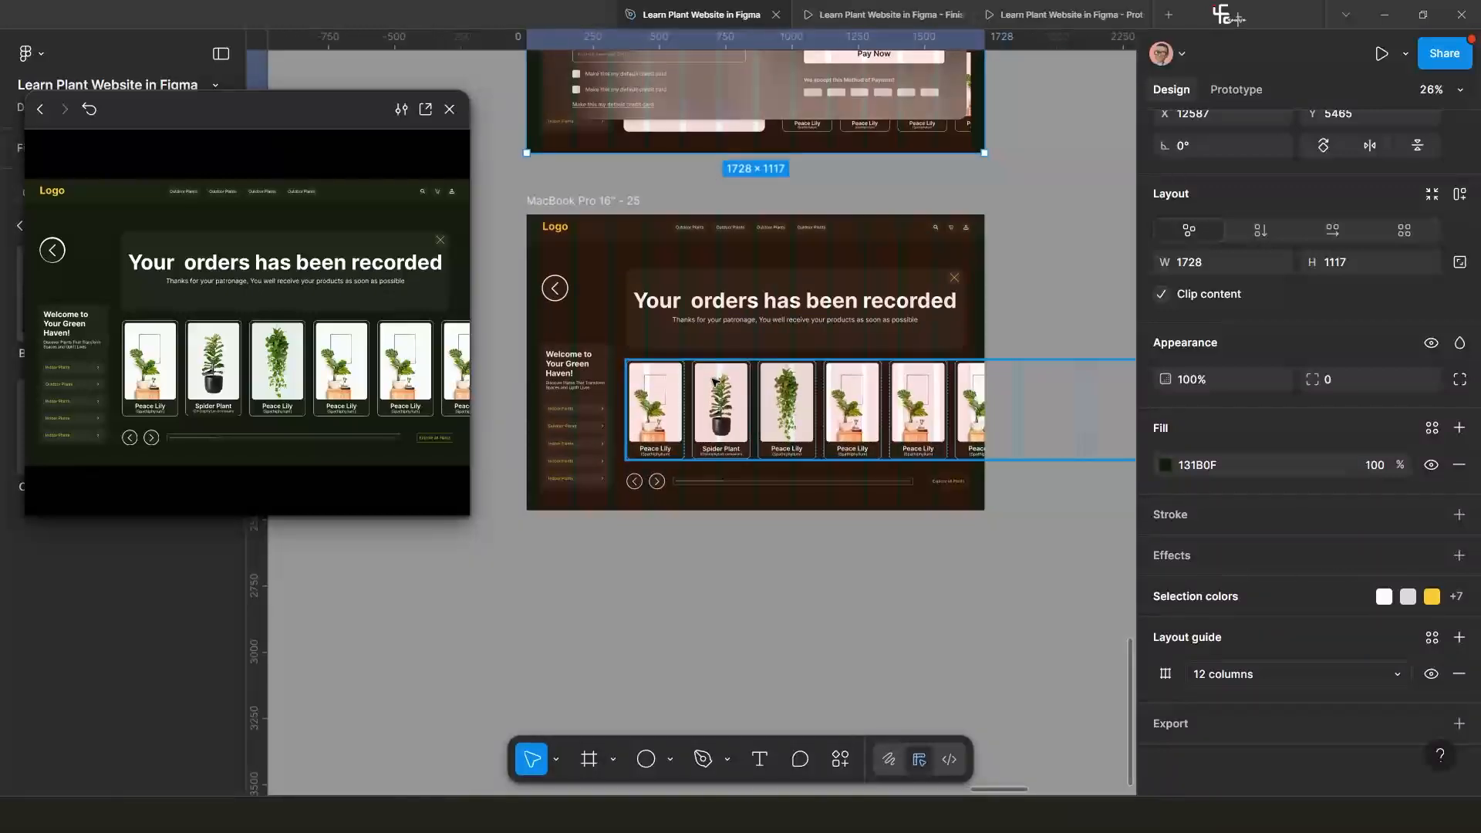
left_click(591, 202)
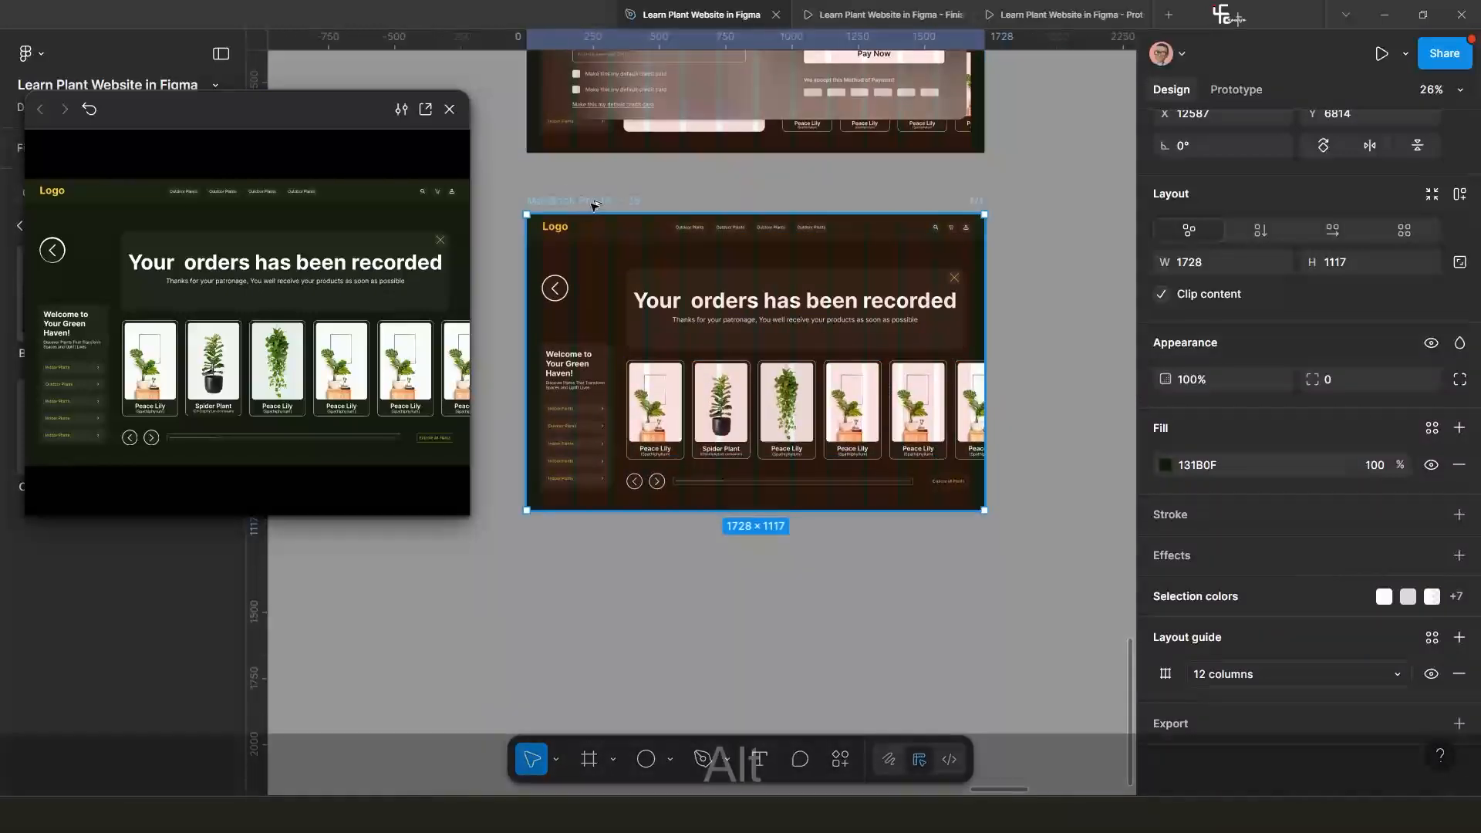
left_click_drag(595, 205, 1067, 232)
scroll(971, 292, "down", 3)
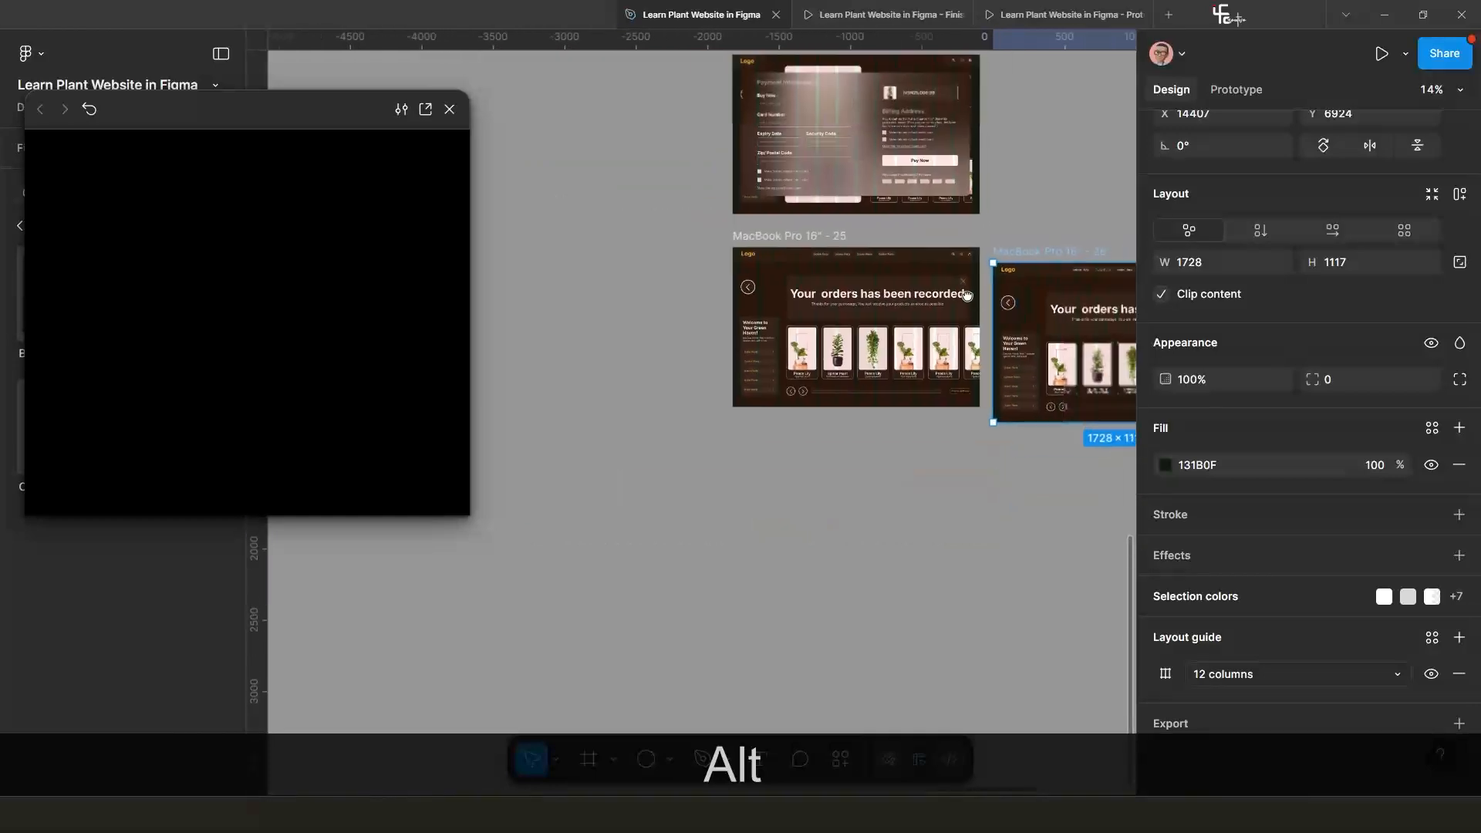
scroll(967, 296, "up", 3)
left_click_drag(827, 231, 821, 216)
left_click(933, 451)
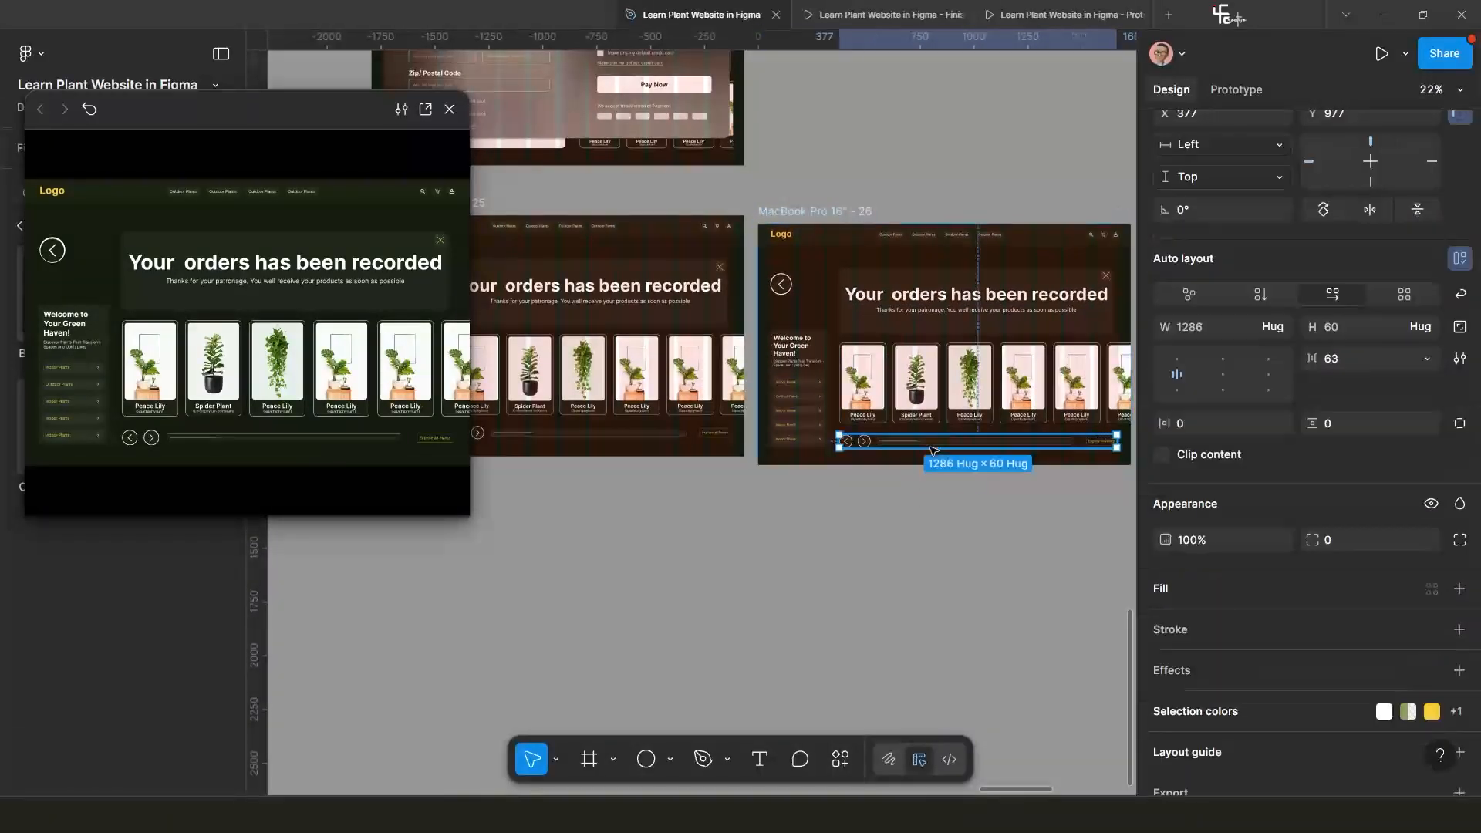
key("shift+Down")
key("shift+Down")
key("shift+Down")
key("shift+Down")
key("shift+Down")
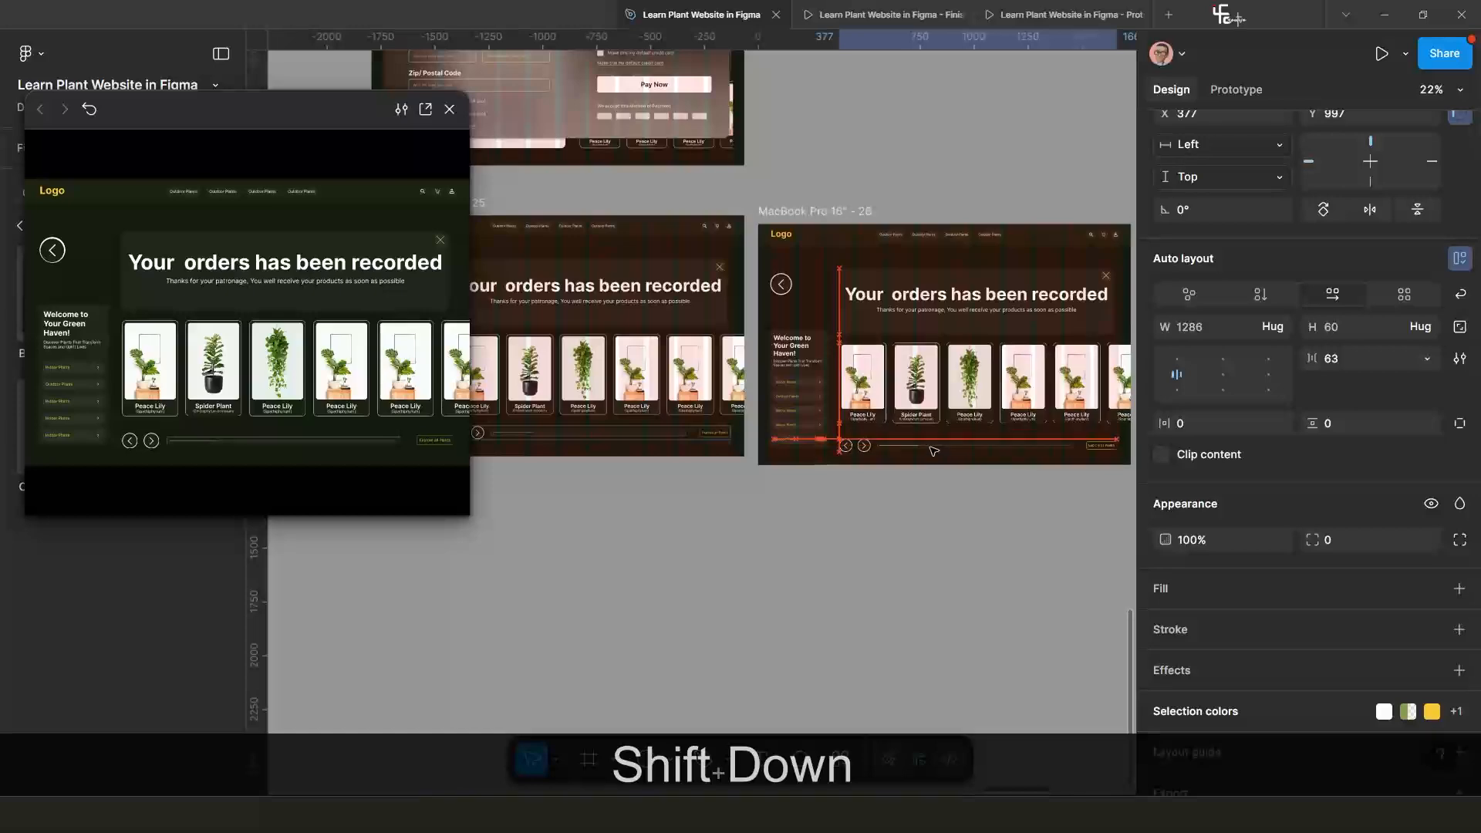
key("ctrl+z")
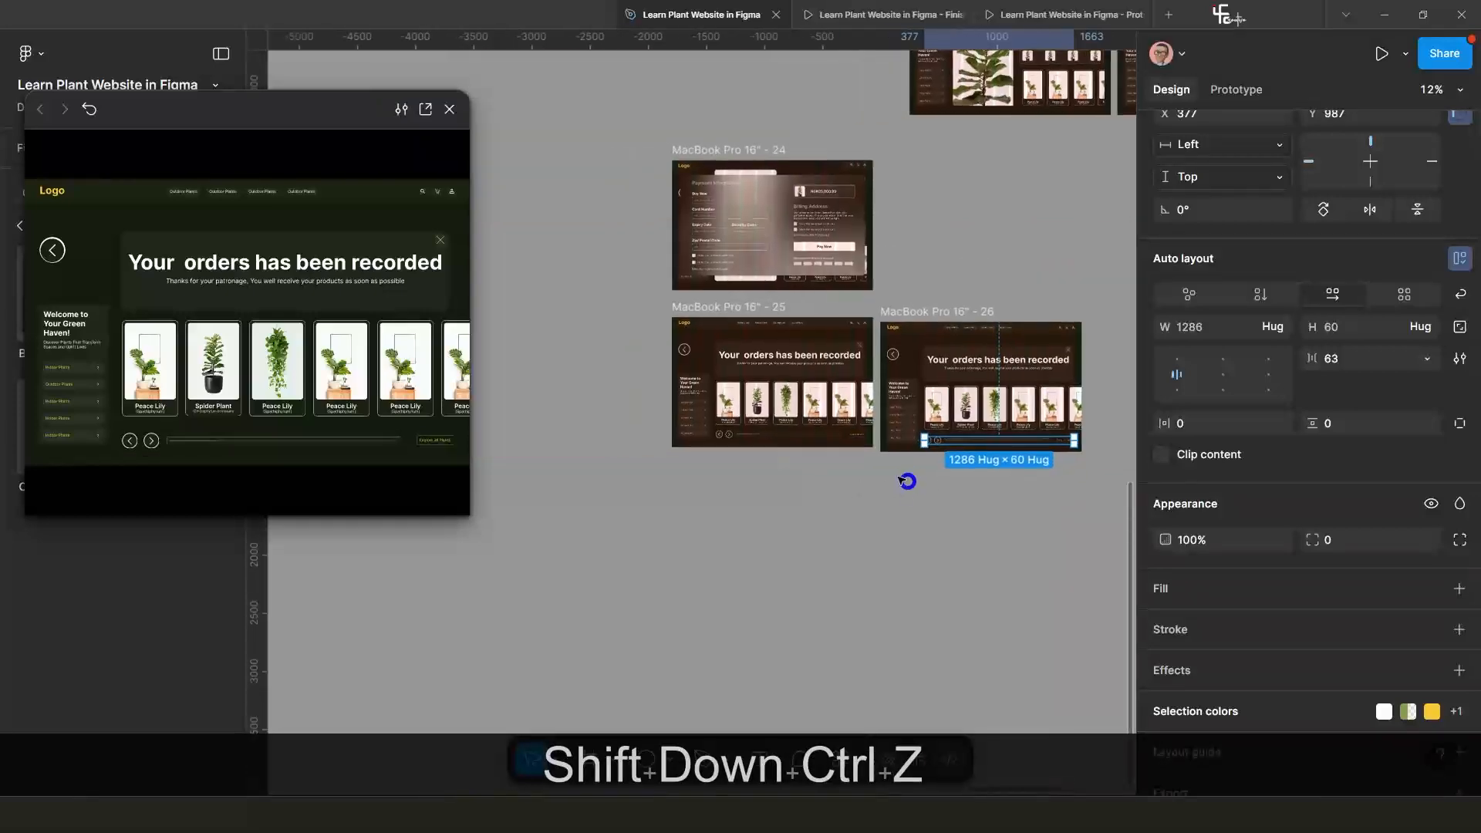
Move the carousel controls row in MacBook Pro 16" - 25 down below the frame's bottom edge, to Y 1227.
left_click(784, 420)
key("shift+Down")
key("shift+Down")
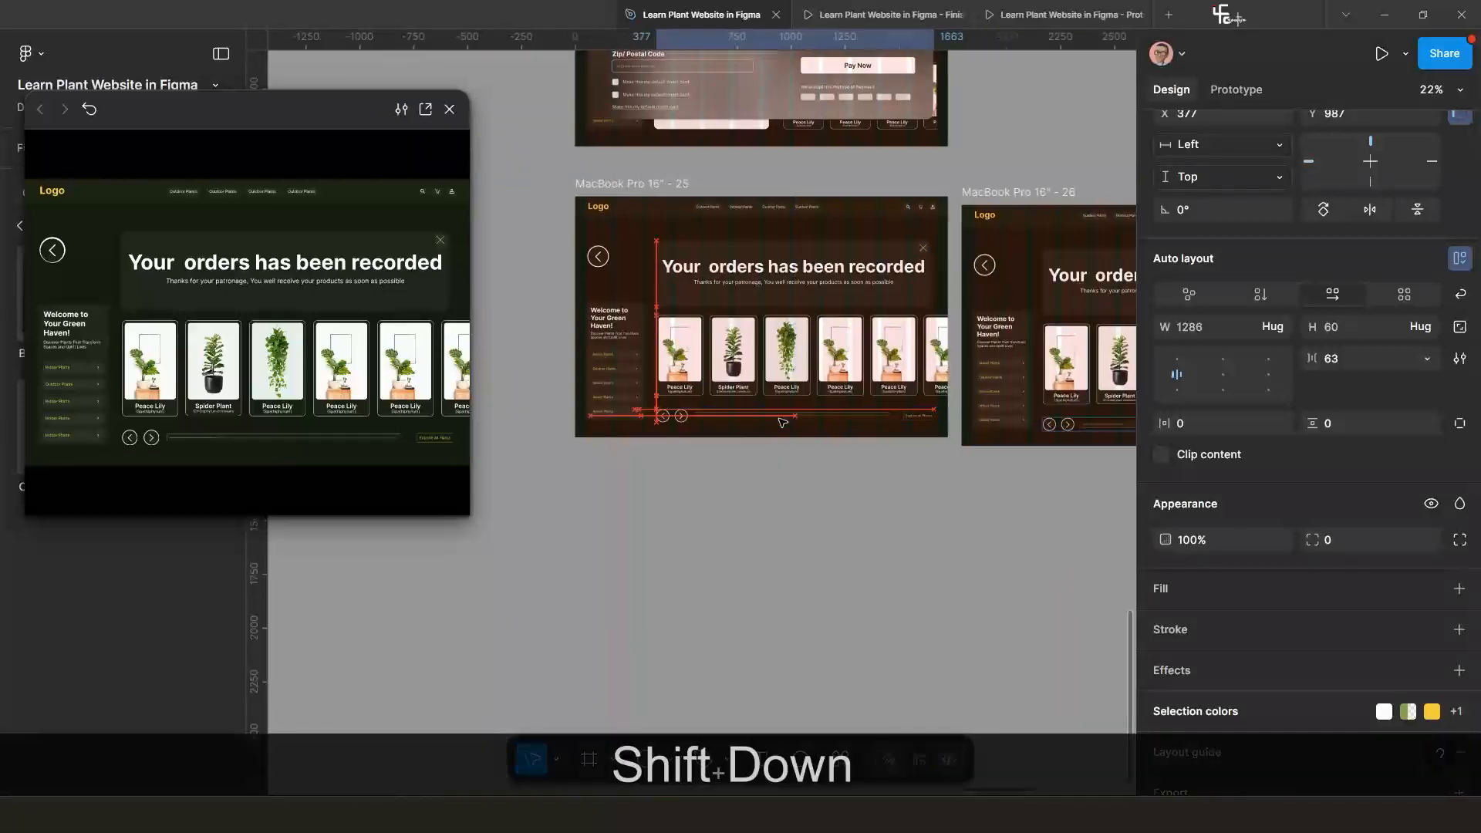
key("shift+Down")
key("shift+Down")
key("shift+Down")
key("shift+Down")
key("shift+Down")
key("shift+Down")
key("shift+Down")
key("shift+Down")
key("shift+Down")
key("shift+Down")
key("shift+Down")
key("shift+Down")
key("shift+Down")
key("shift+Down")
key("shift+Down")
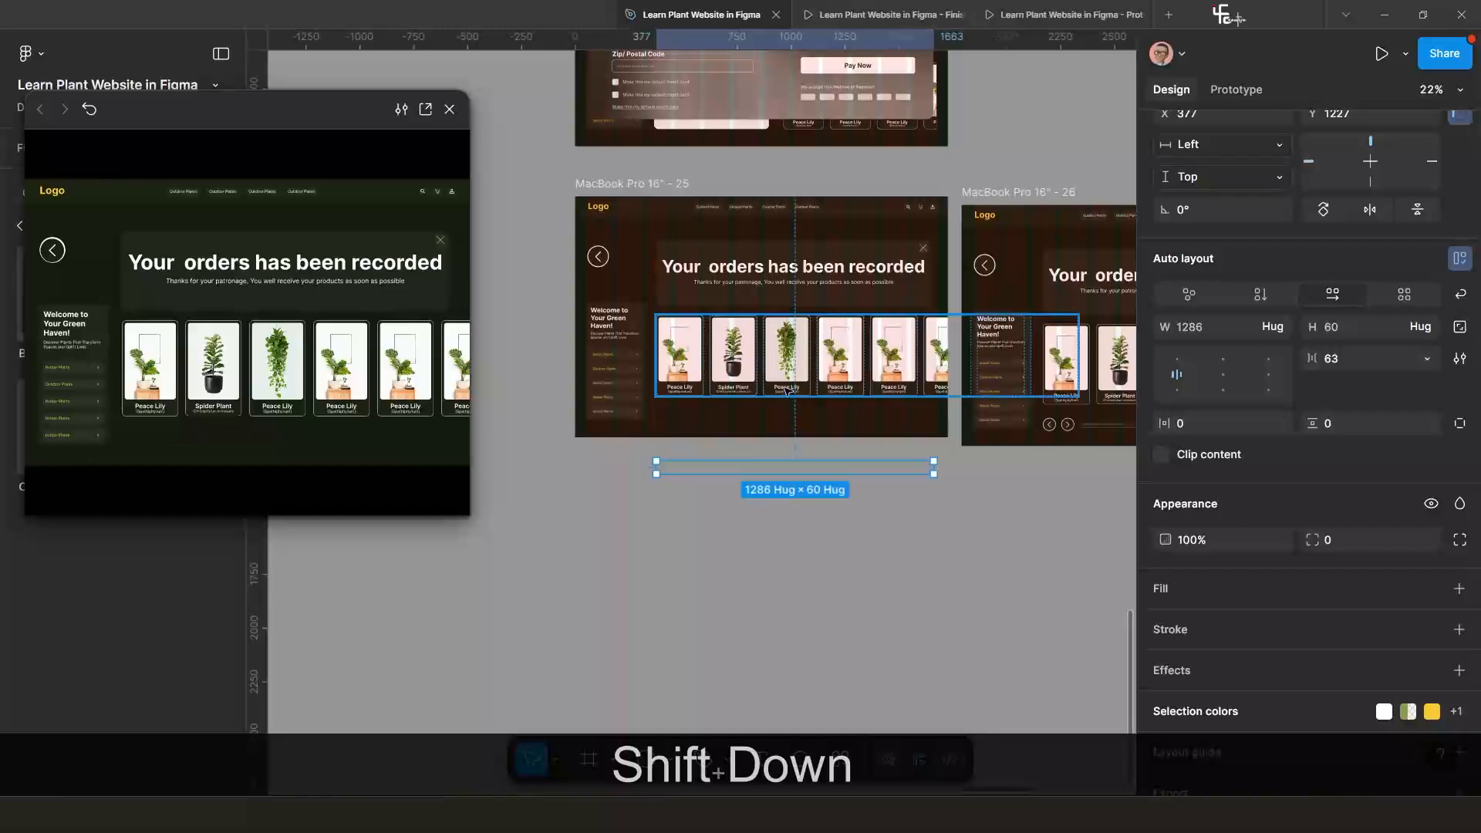
Move MacBook Pro 16" - 26 up and away from MacBook Pro 16" - 25, to about X 15064, Y 6255.
left_click(775, 373)
scroll(774, 374, "down", 2)
scroll(775, 374, "right", 2)
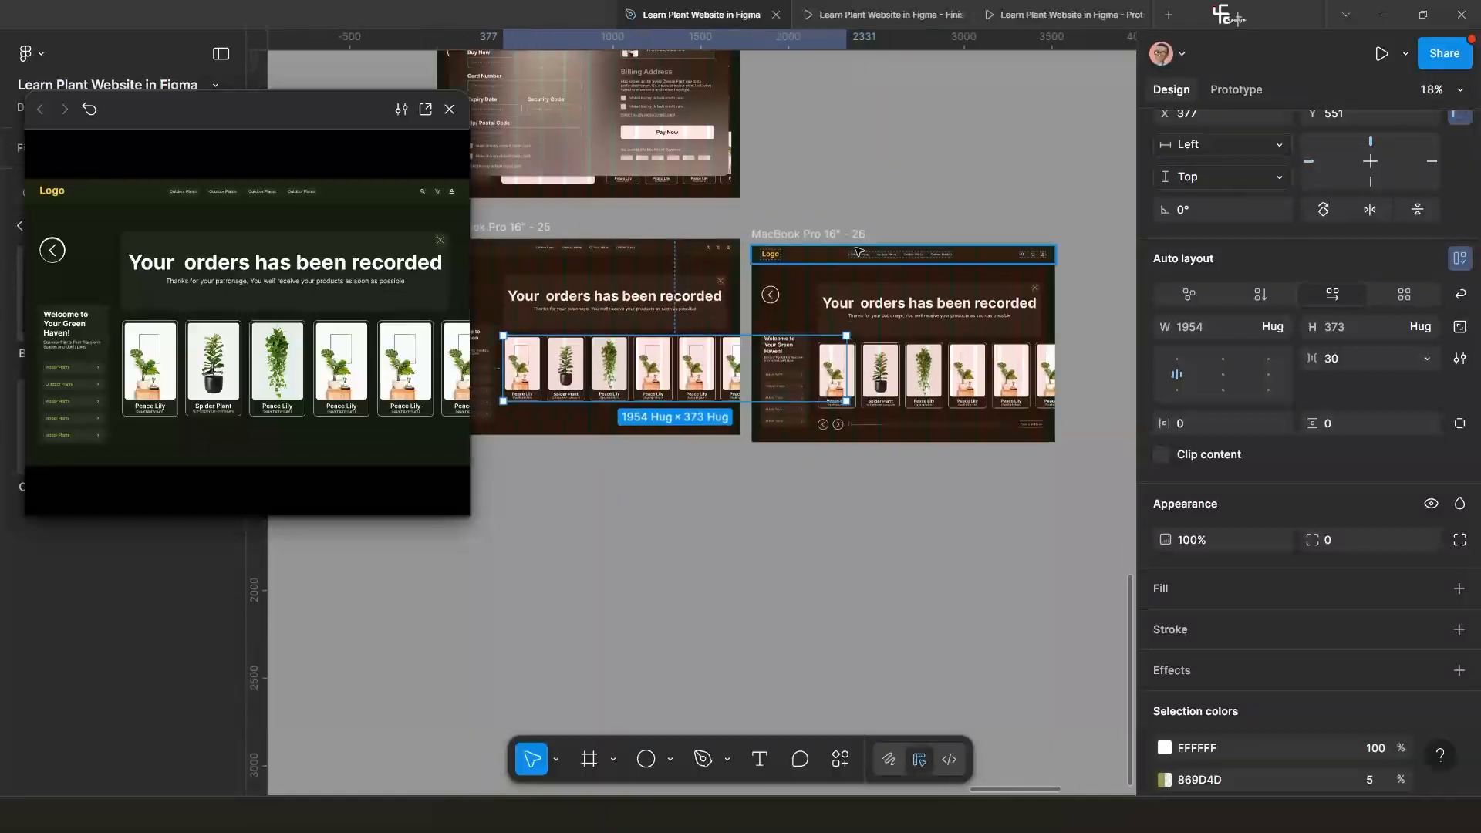
left_click_drag(830, 234, 950, 129)
scroll(917, 278, "down", 2)
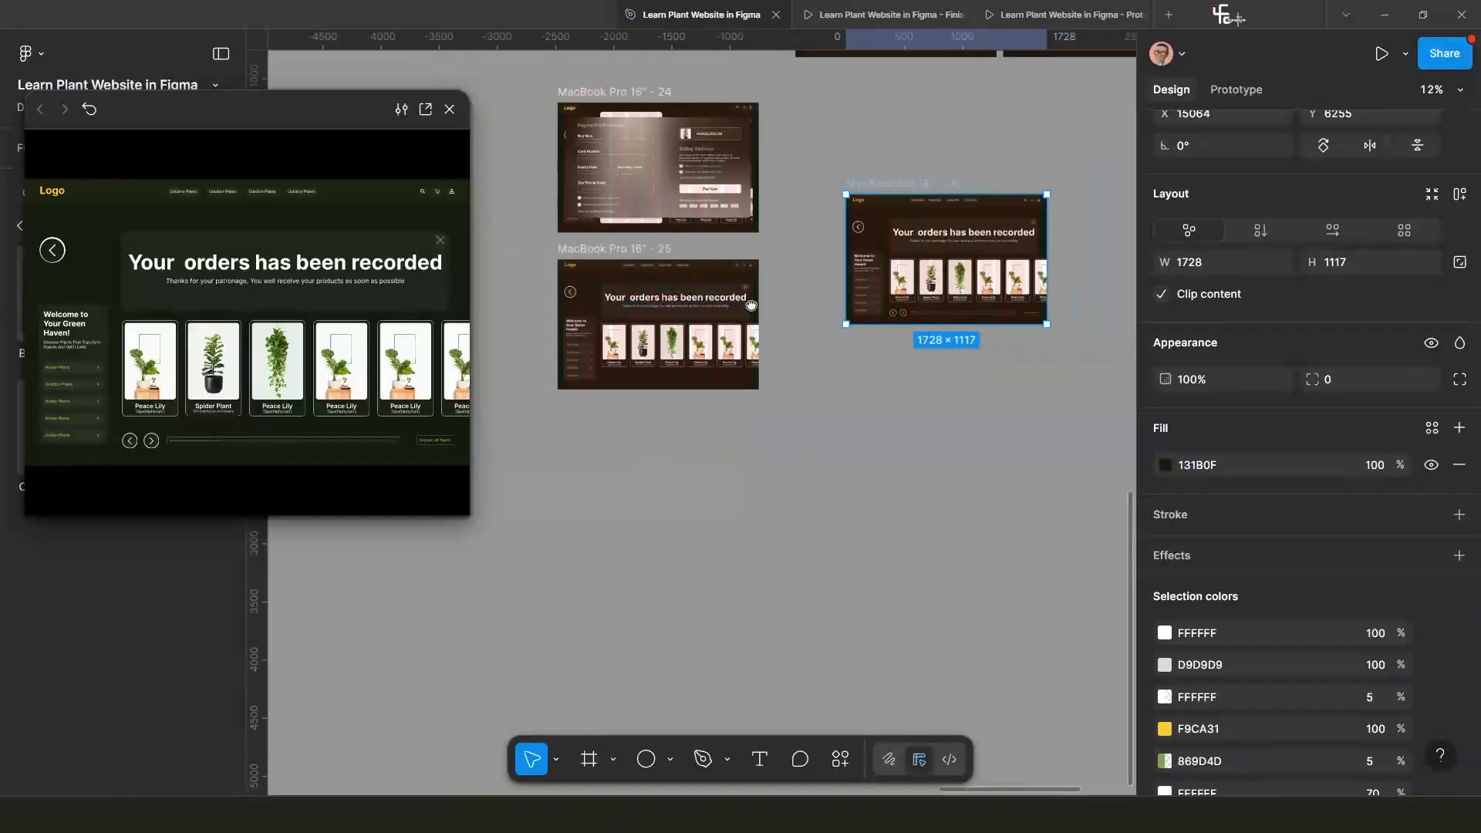
Shift the plant card row in MacBook Pro 16" - 25 horizontally past the frame's right edge, to X 1857.
left_click(718, 349)
key("shift+Right")
key("shift+Right")
key("shift+Right")
key("shift+Right")
key("shift+Right")
key("shift+Right")
key("shift+Right")
key("shift+Right")
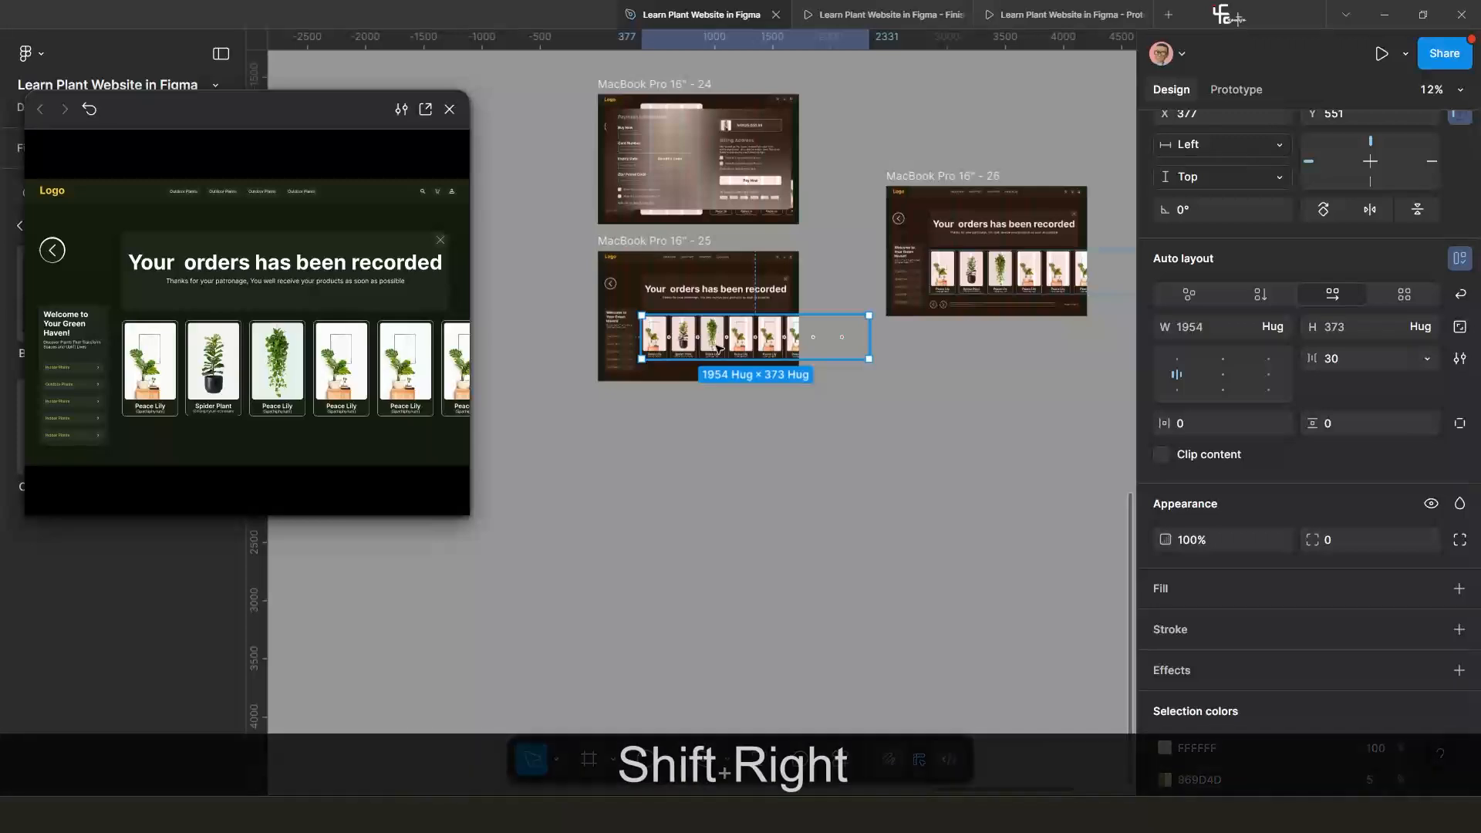
key("shift+Right")
key("shift+Right")
key("shift+Right")
key("shift+Right")
key("shift+Right")
key("shift+Right")
key("shift+Right")
key("shift+Right")
key("shift+Right")
key("shift+Right")
key("shift+Right")
key("shift+Right")
key("shift+Right")
key("shift+Right")
key("shift+Right")
key("shift+Right")
key("shift+Right")
key("shift+Right")
key("shift+Right")
key("shift+Right")
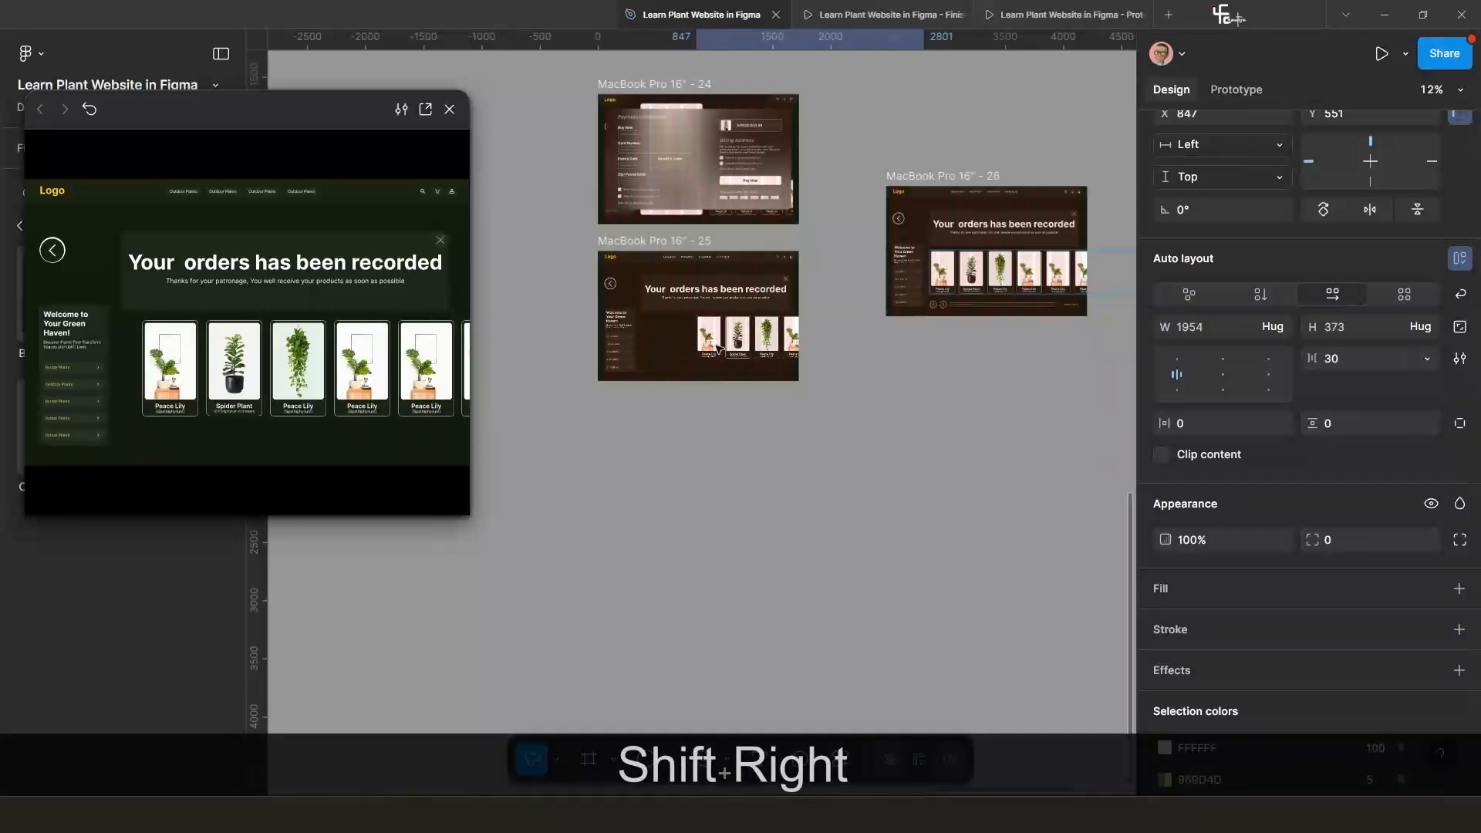
key("shift+Right")
key("shift+Right")
key("shift+Right")
key("shift+Right")
key("shift+Right")
key("shift+Right")
key("shift+Right")
key("shift+Right")
key("shift+Right")
key("shift+Right")
key("shift+Right")
key("shift+Right")
key("shift+Right")
key("shift+Right")
key("shift+Right")
key("shift+Right")
key("shift+Right")
key("shift+Right")
key("shift+Right")
key("shift+Right")
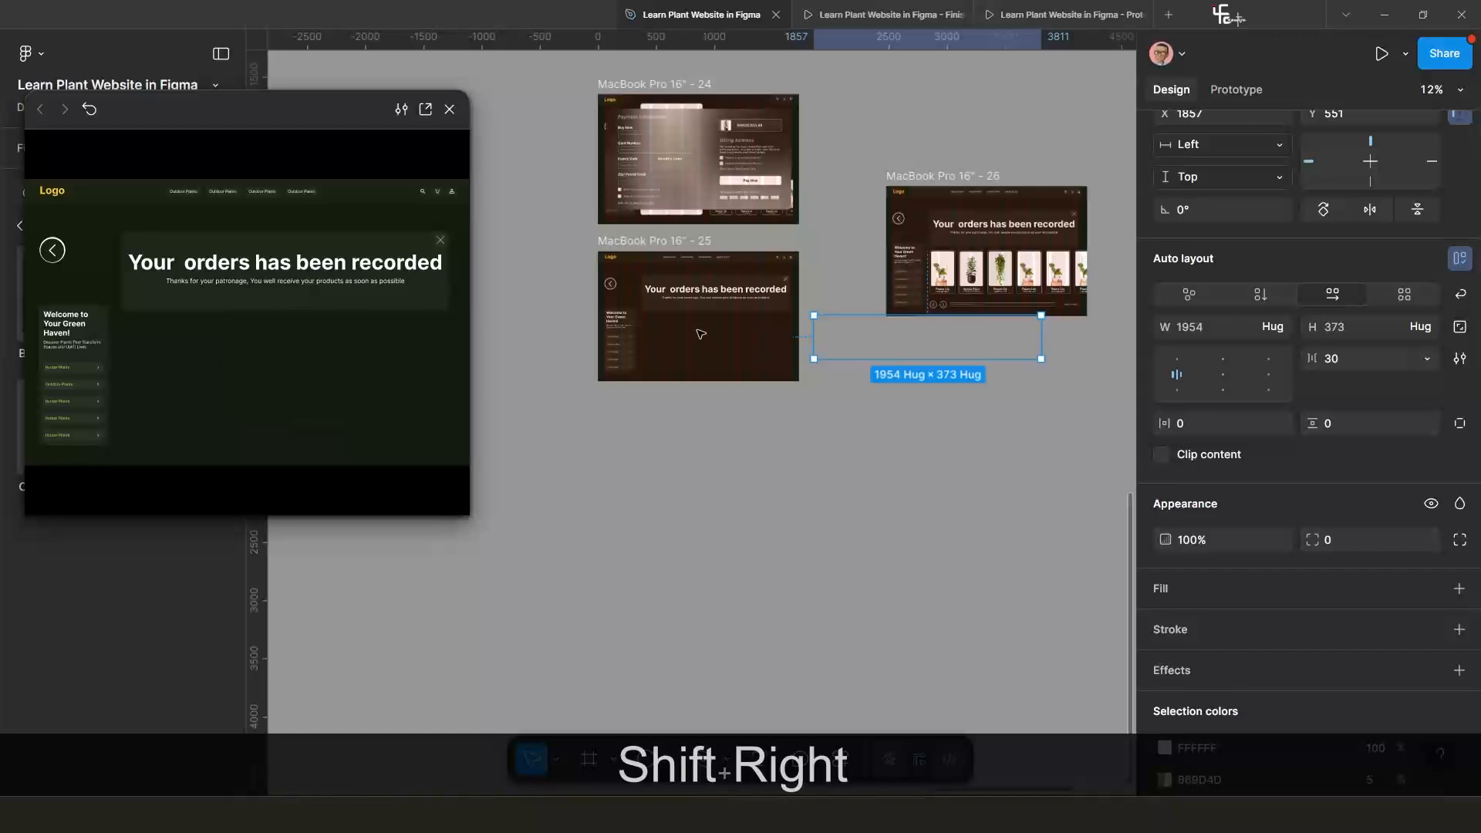
Turn off clip content on MacBook Pro 16" - 25 to expose its off-canvas plant card row.
left_click_drag(813, 386, 763, 424)
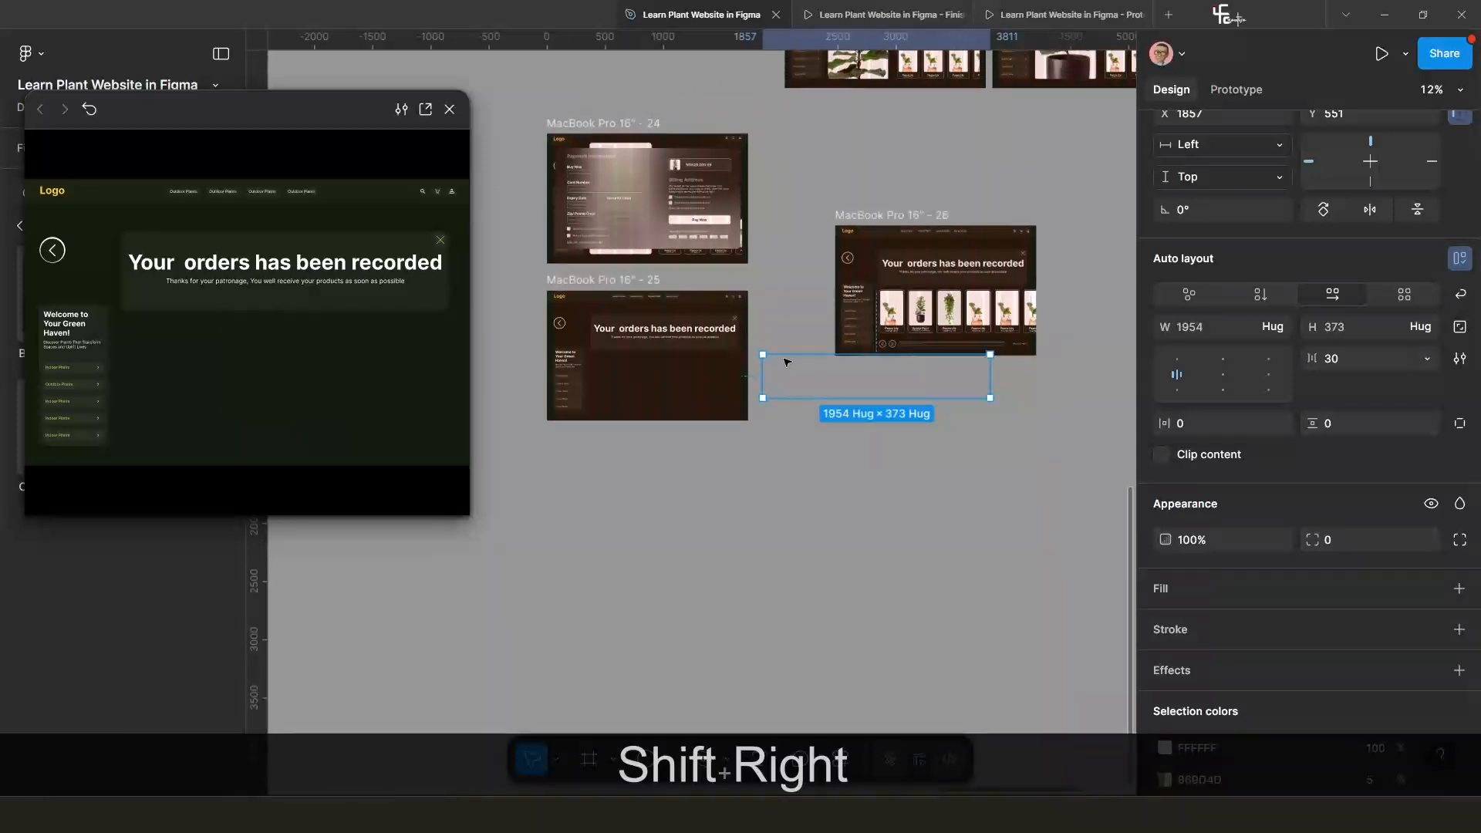
left_click(596, 283)
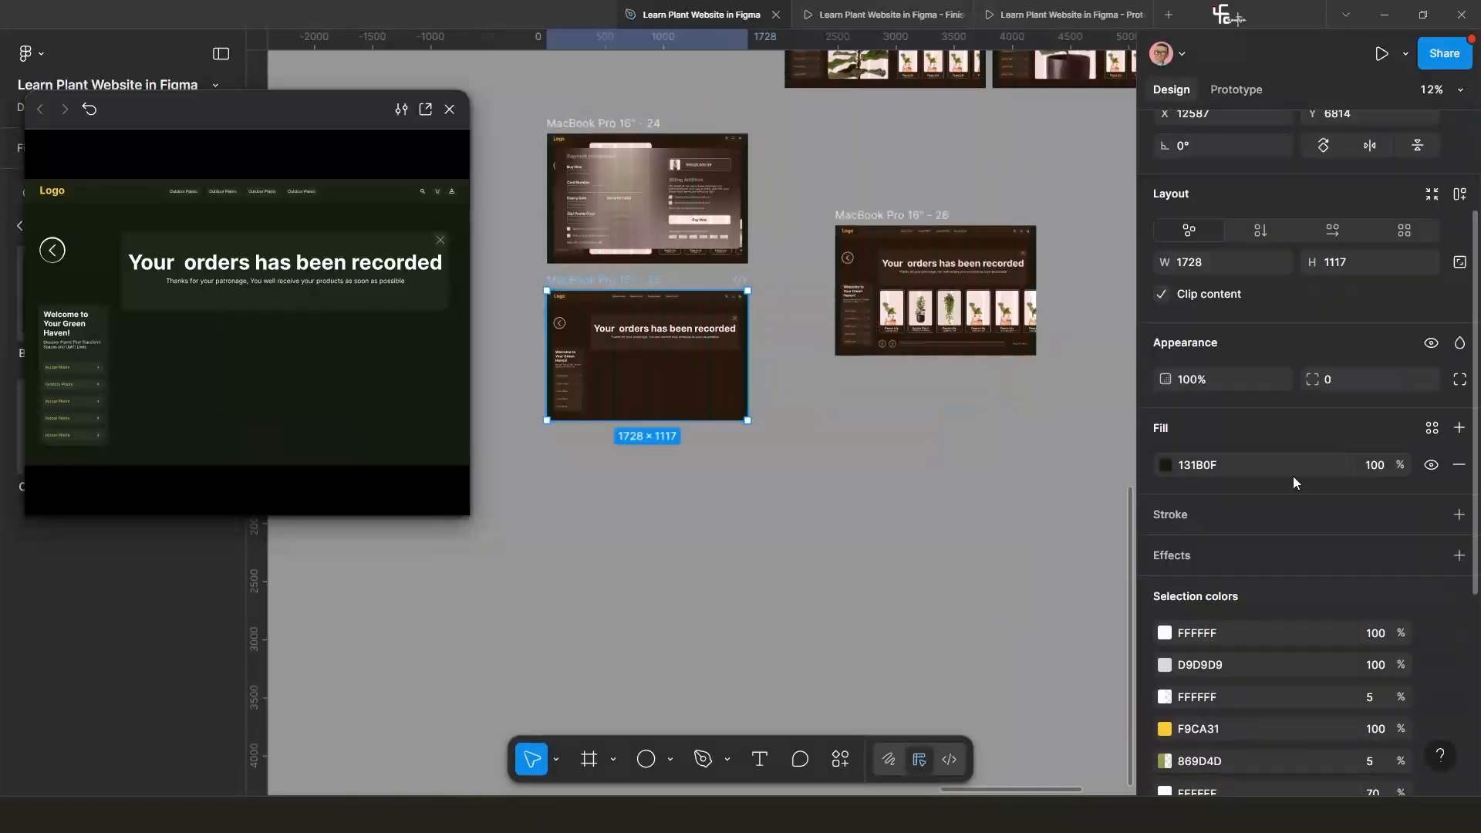
left_click(1163, 295)
scroll(916, 397, "up", 3)
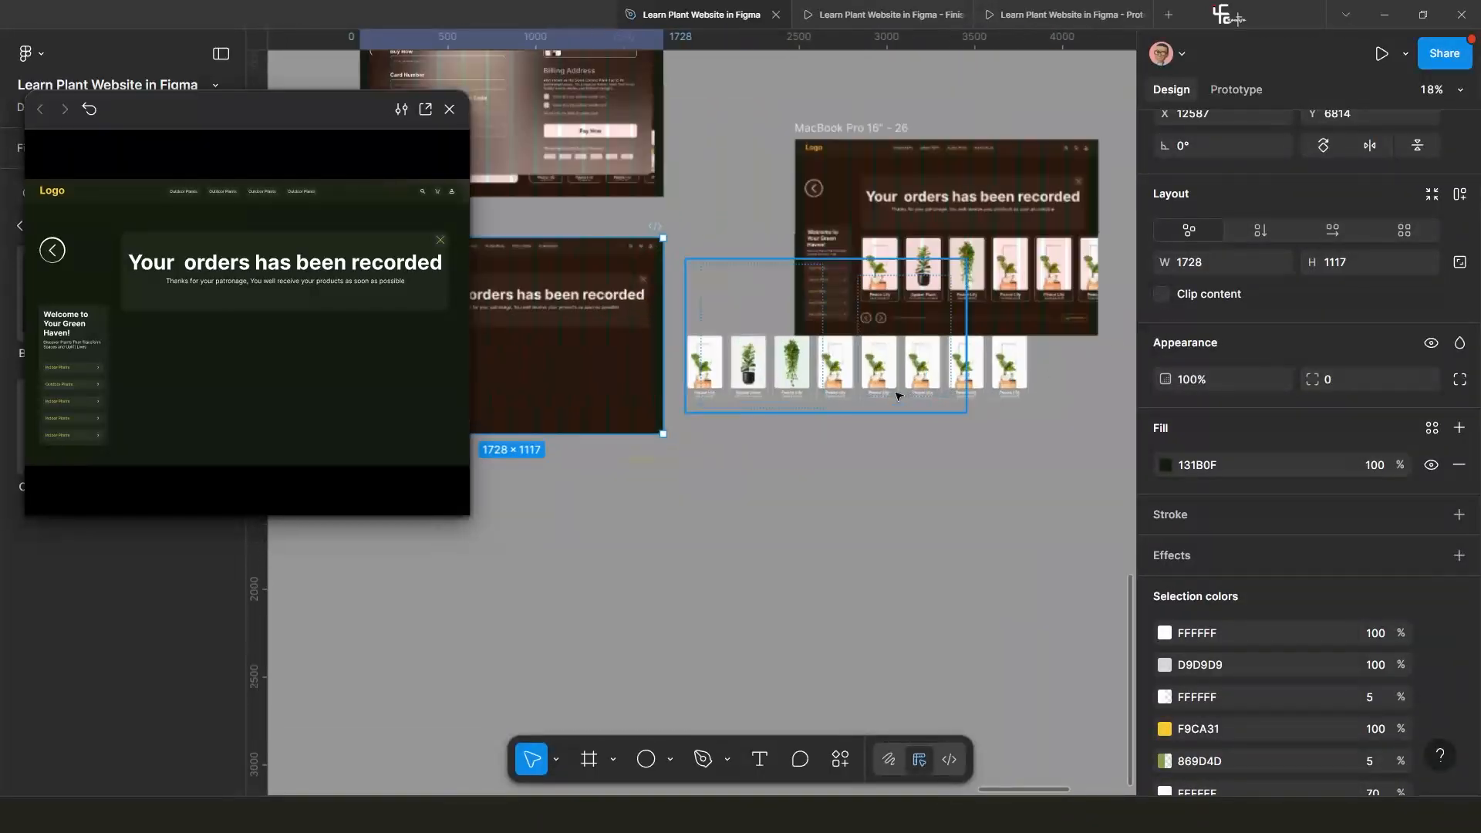
Spread the off-canvas plant cards apart by widening the row's auto layout gap to about 1016.
left_click(945, 390)
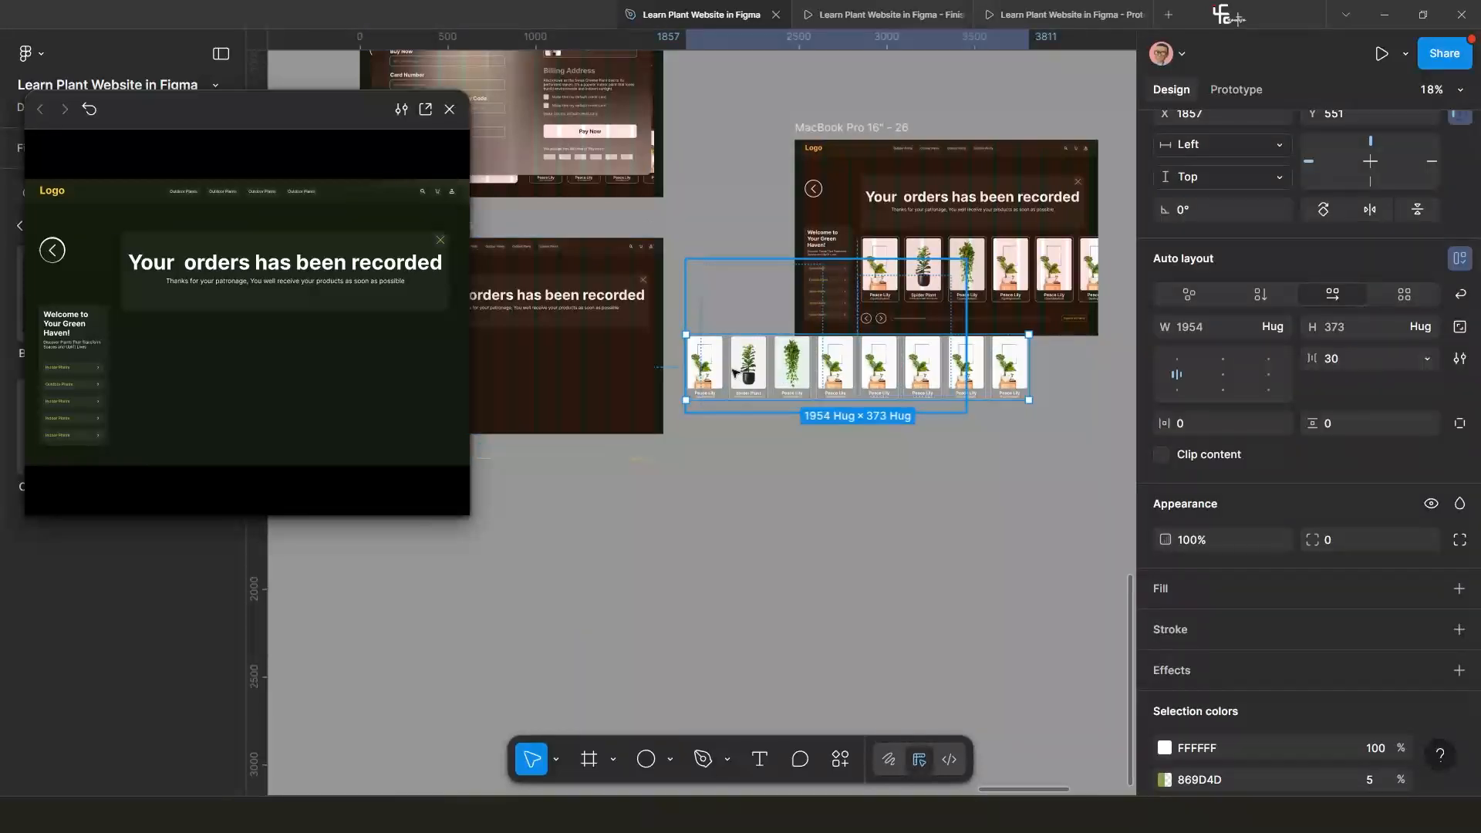
scroll(928, 376, "up", 5)
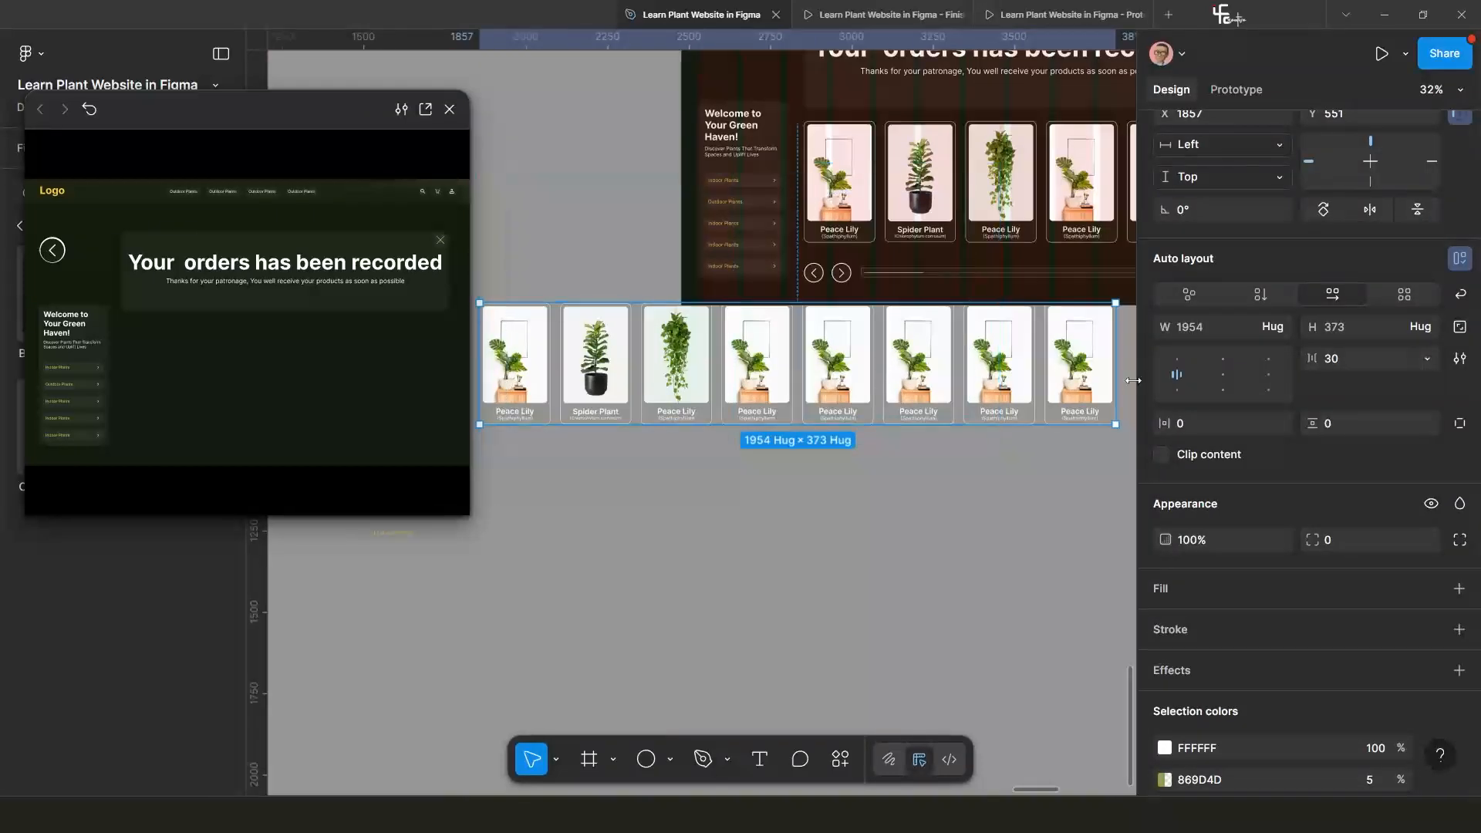
scroll(1040, 364, "down", 5)
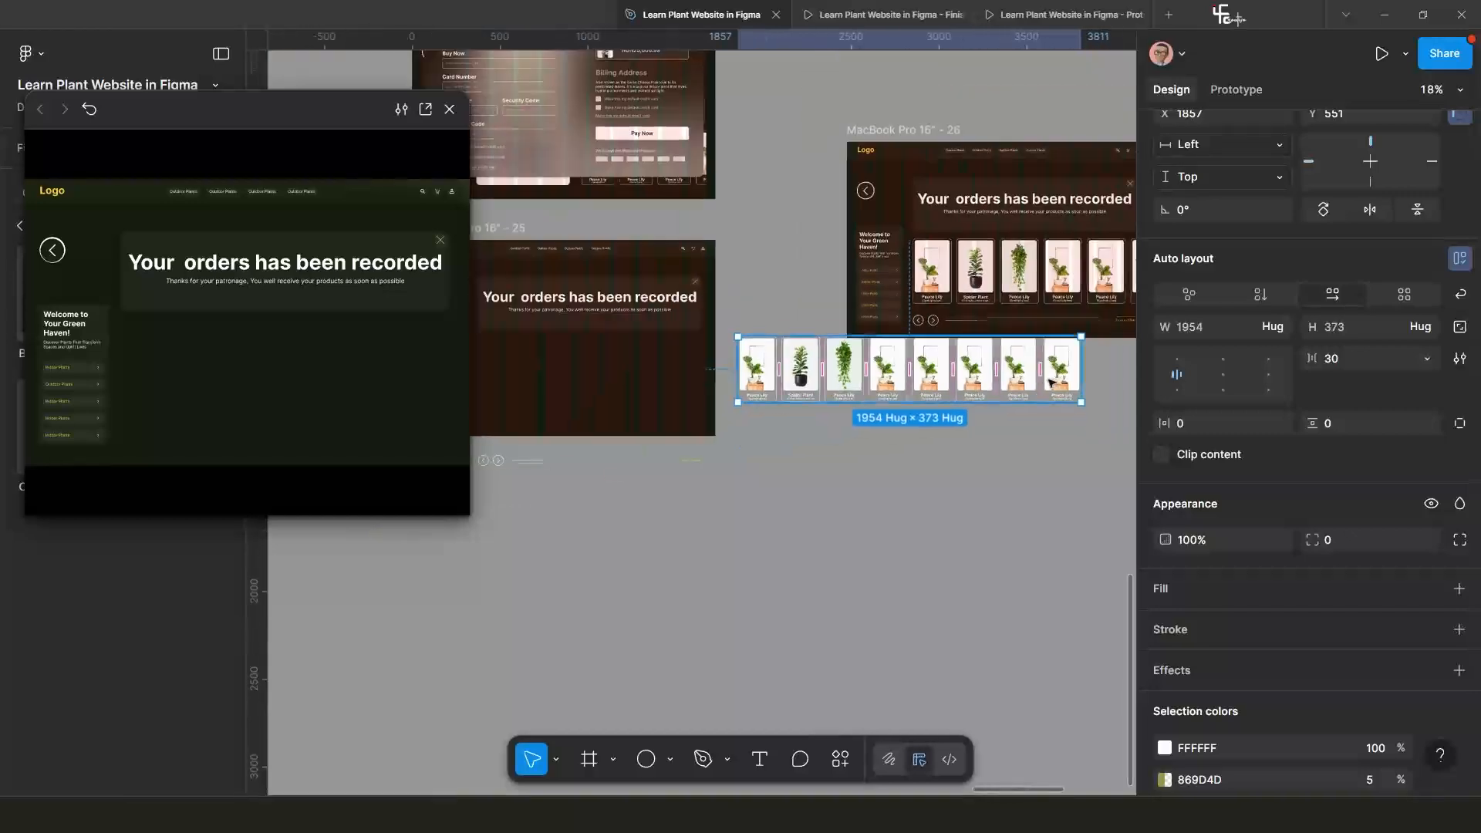
left_click_drag(1040, 371, 1117, 395)
scroll(916, 438, "down", 10)
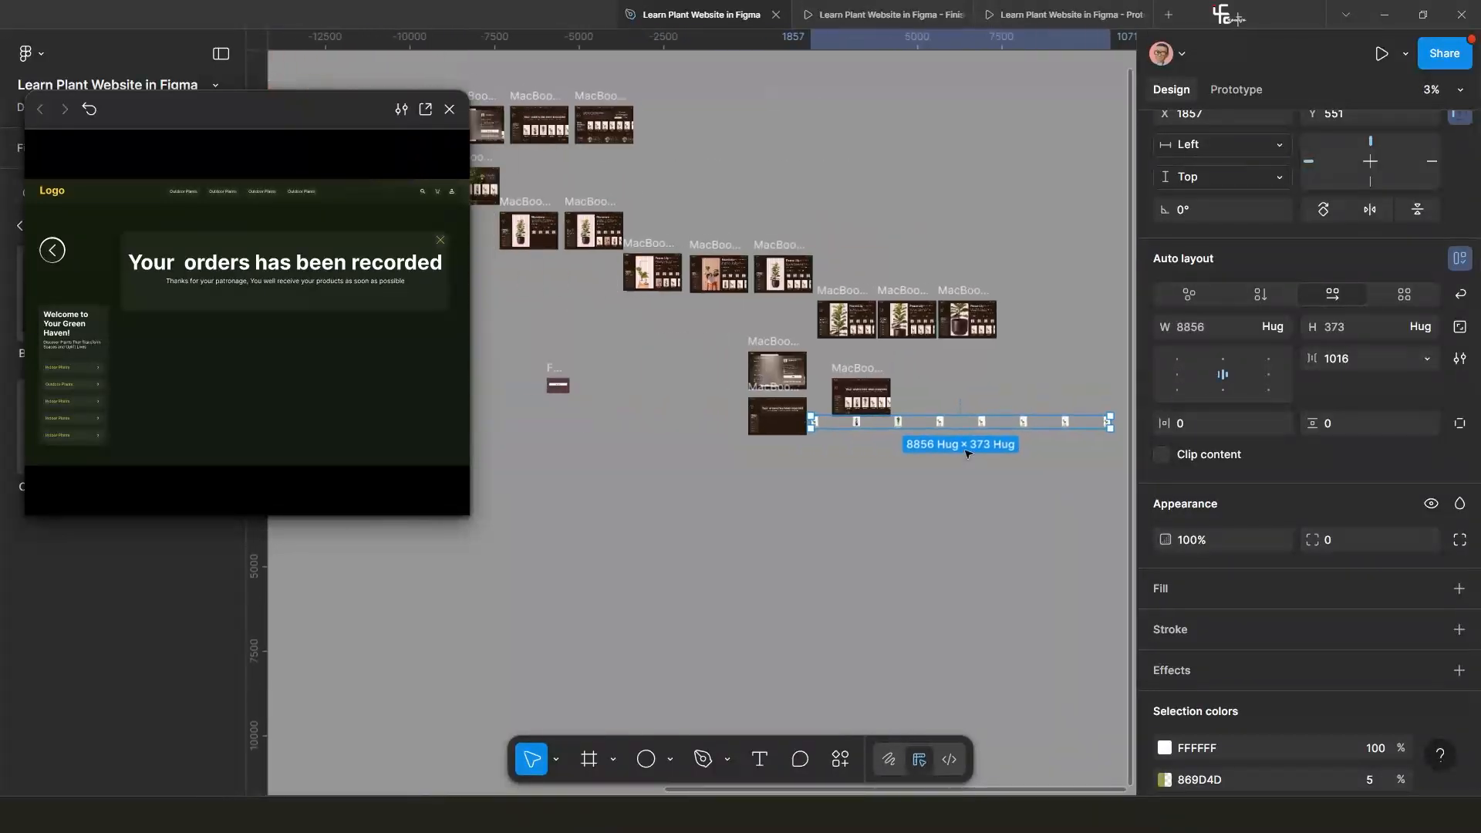
Turn clip content back on for MacBook Pro 16" - 25.
scroll(864, 450, "up", 5)
left_click_drag(739, 437, 808, 435)
left_click(724, 328)
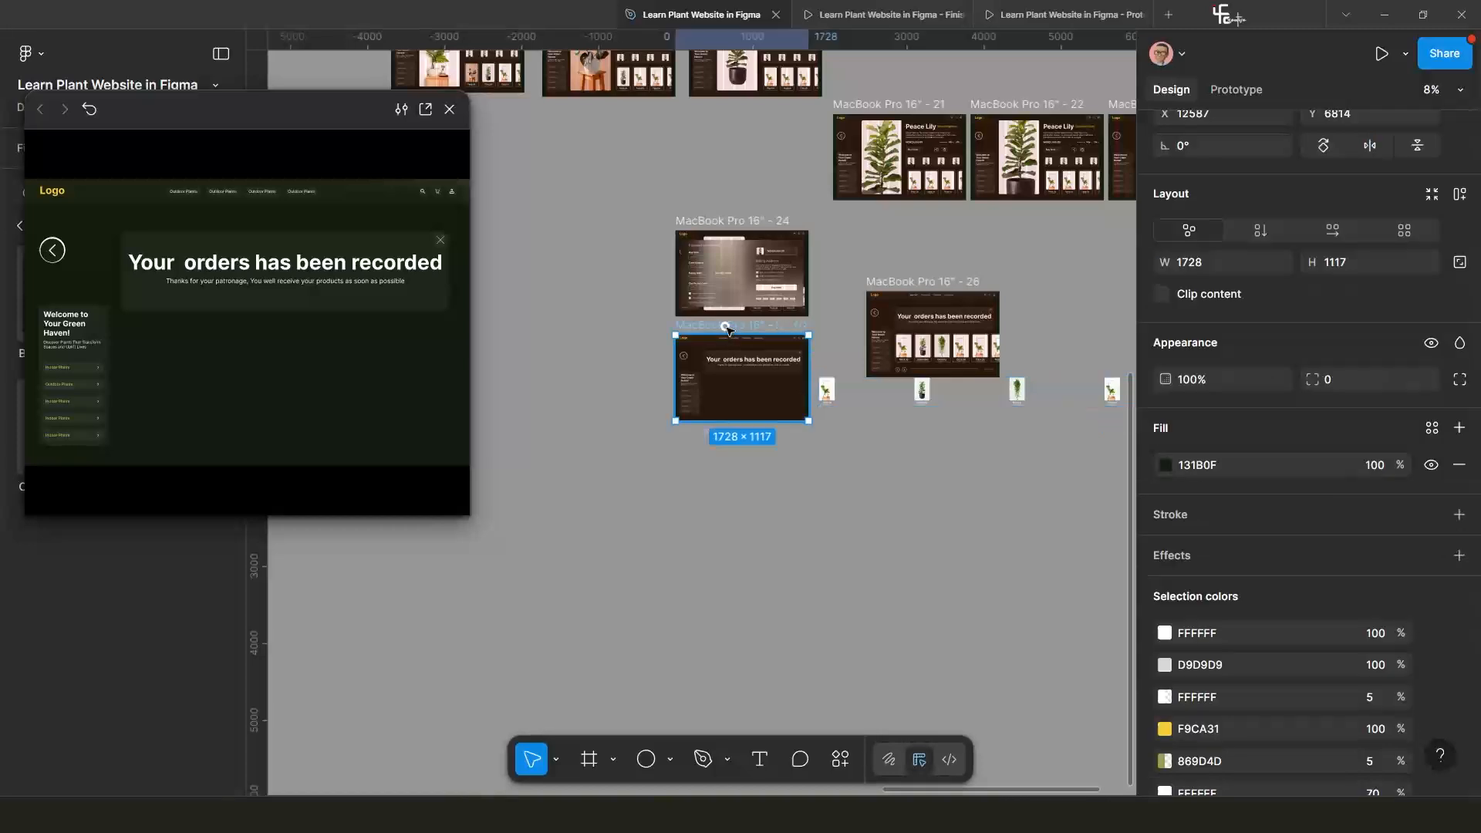
left_click(1163, 294)
Place MacBook Pro 16" - 26 beside MacBook Pro 16" - 25 with their tops aligned, at X 14622, Y 6814.
scroll(841, 436, "up", 3)
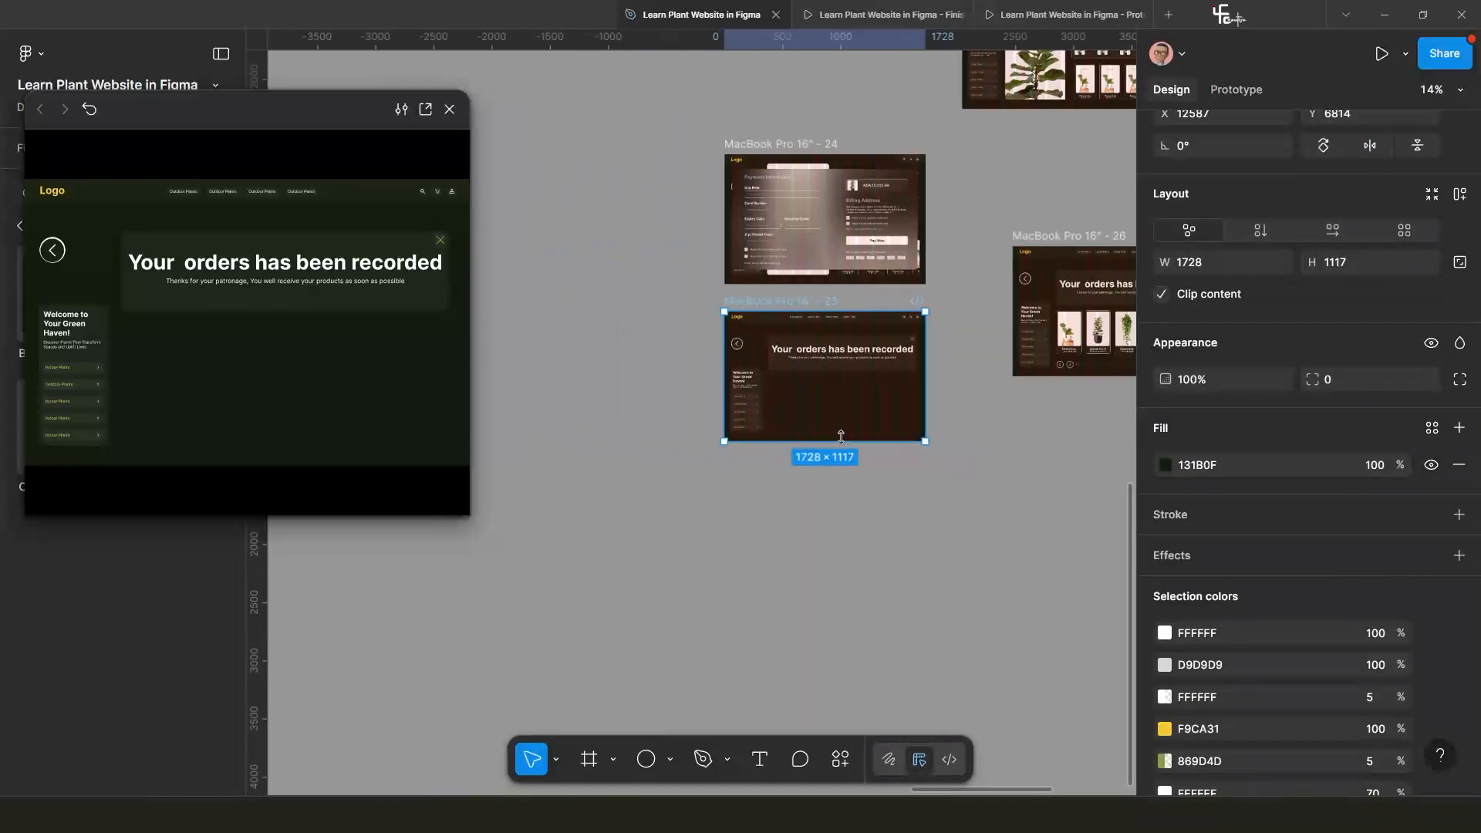
scroll(841, 436, "down", 2)
left_click_drag(973, 218, 935, 286)
scroll(802, 378, "up", 2)
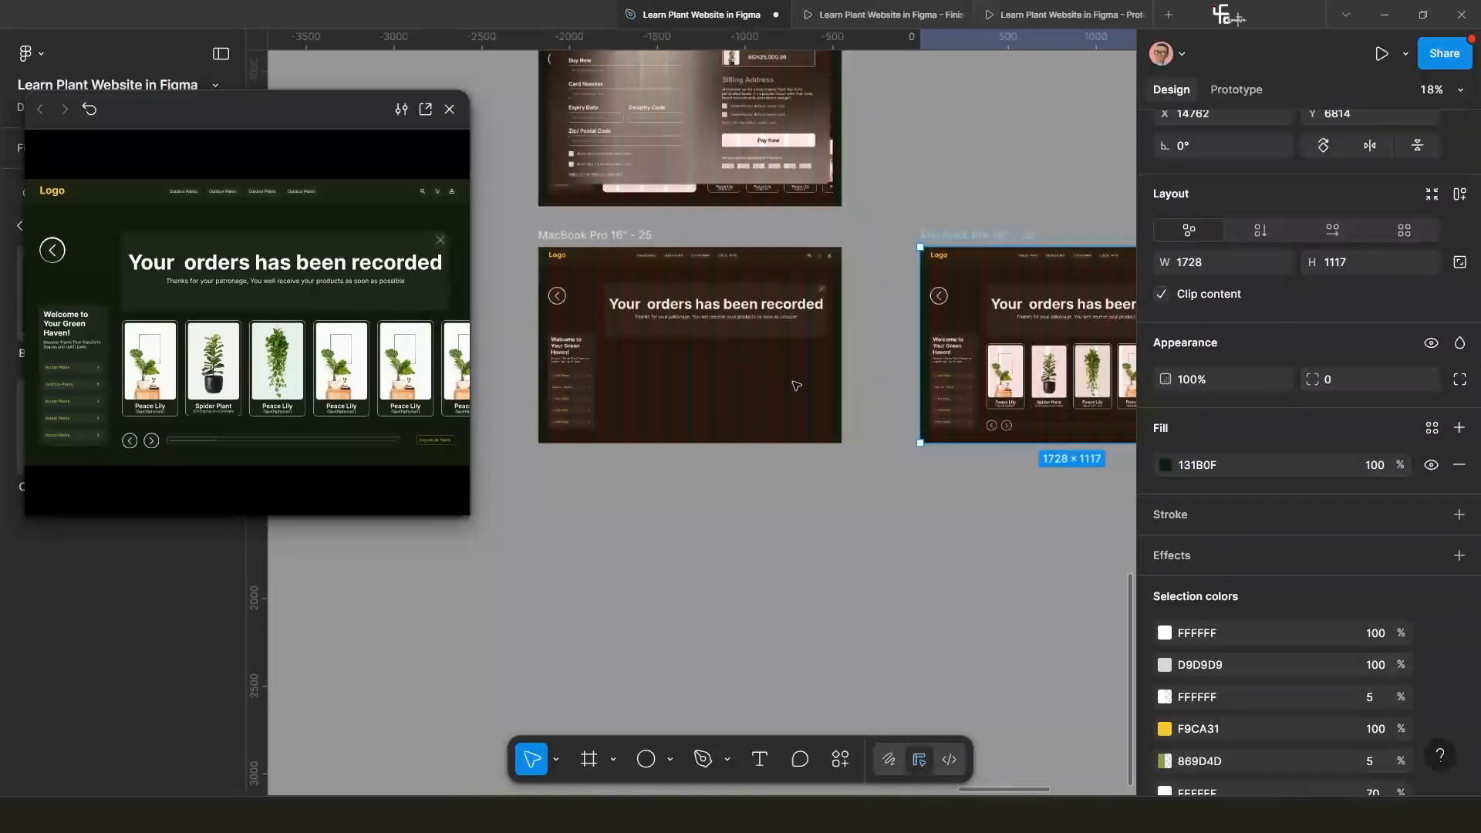
left_click(640, 241)
scroll(650, 238, "down", 2)
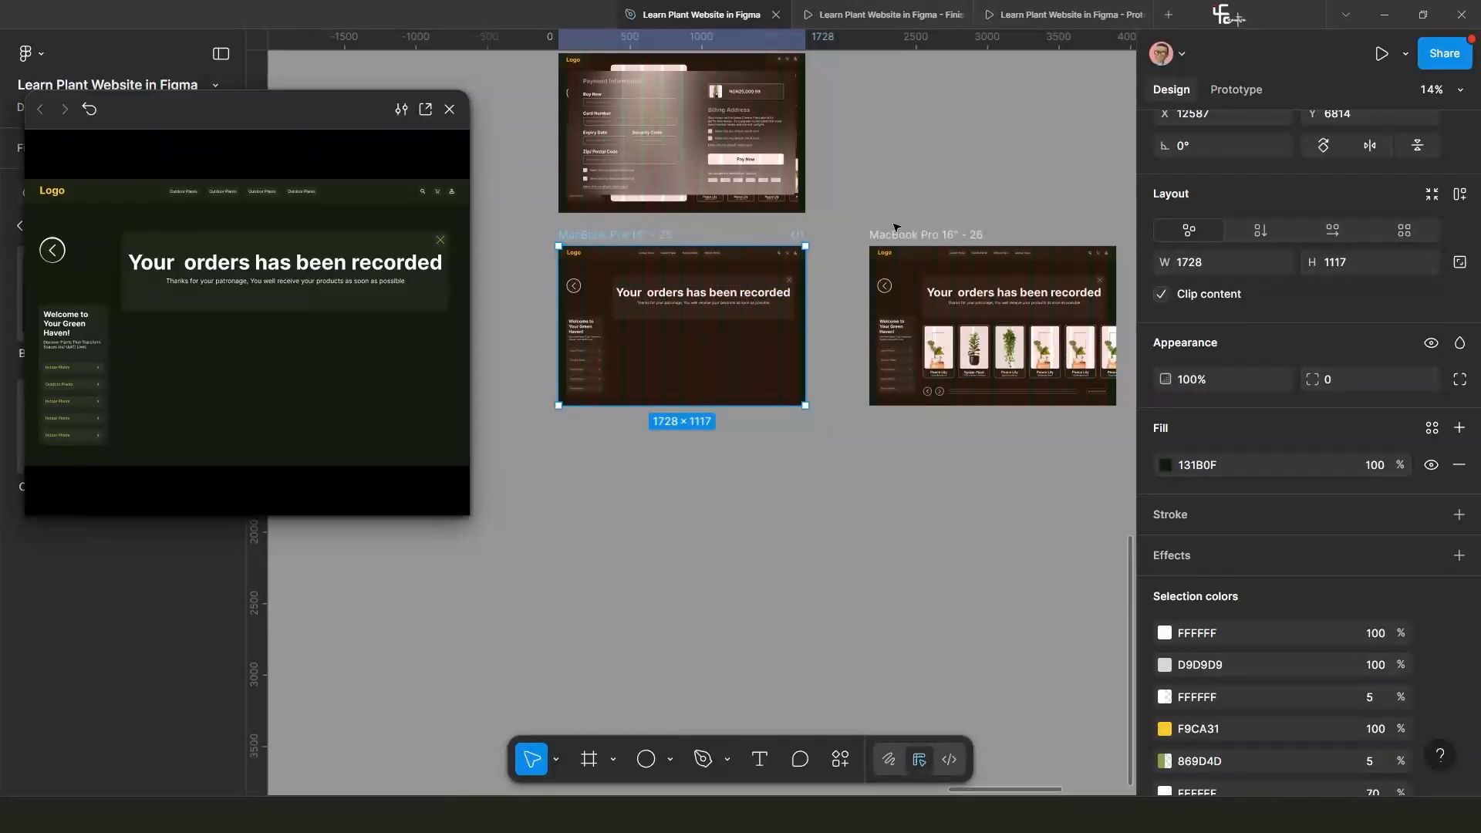
left_click_drag(895, 230, 875, 232)
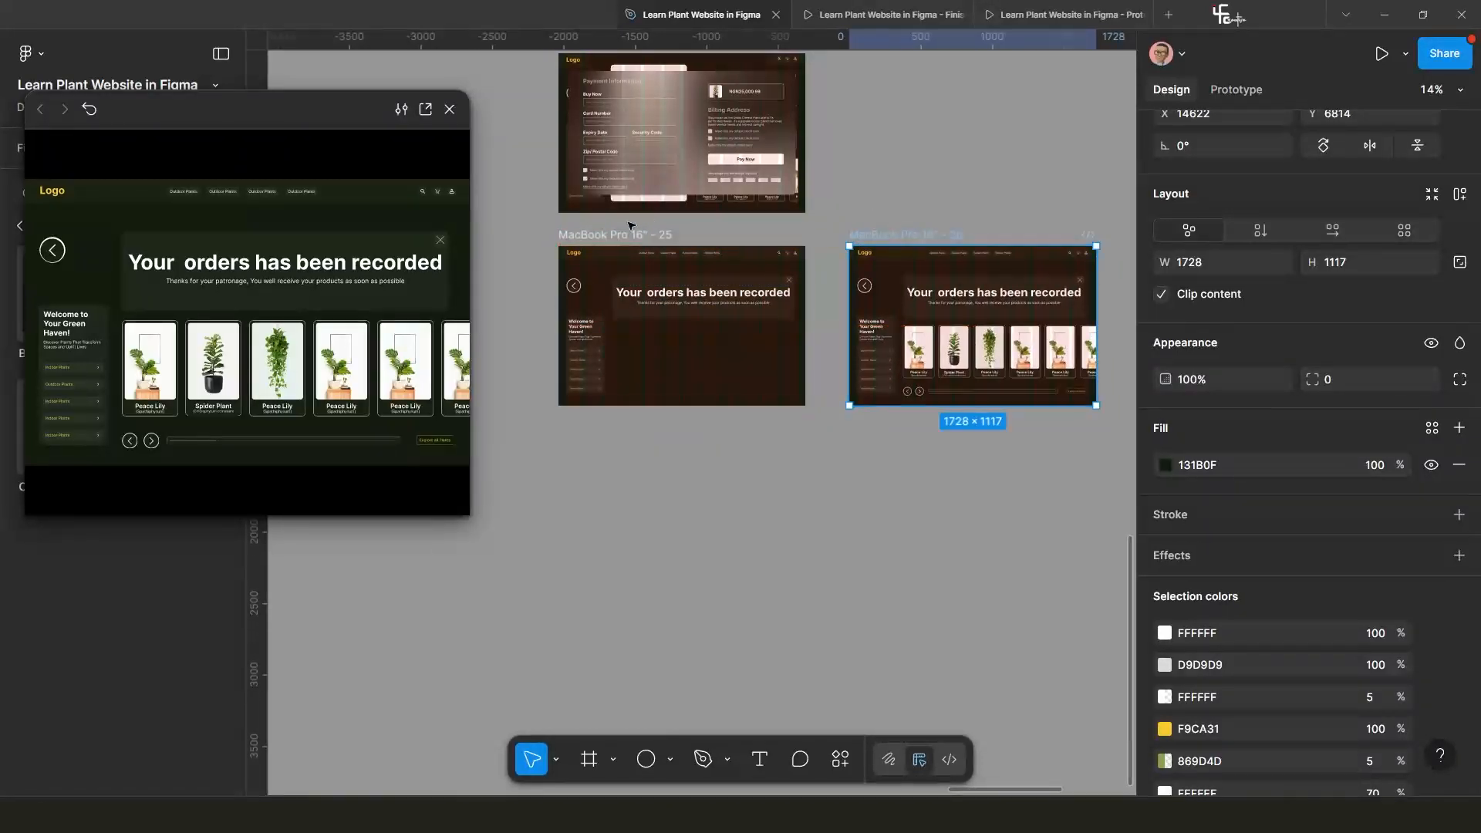
Remove the prototype connection that leads from MacBook Pro 16" - 26 back to MacBook Pro 16" - 25.
left_click(632, 235)
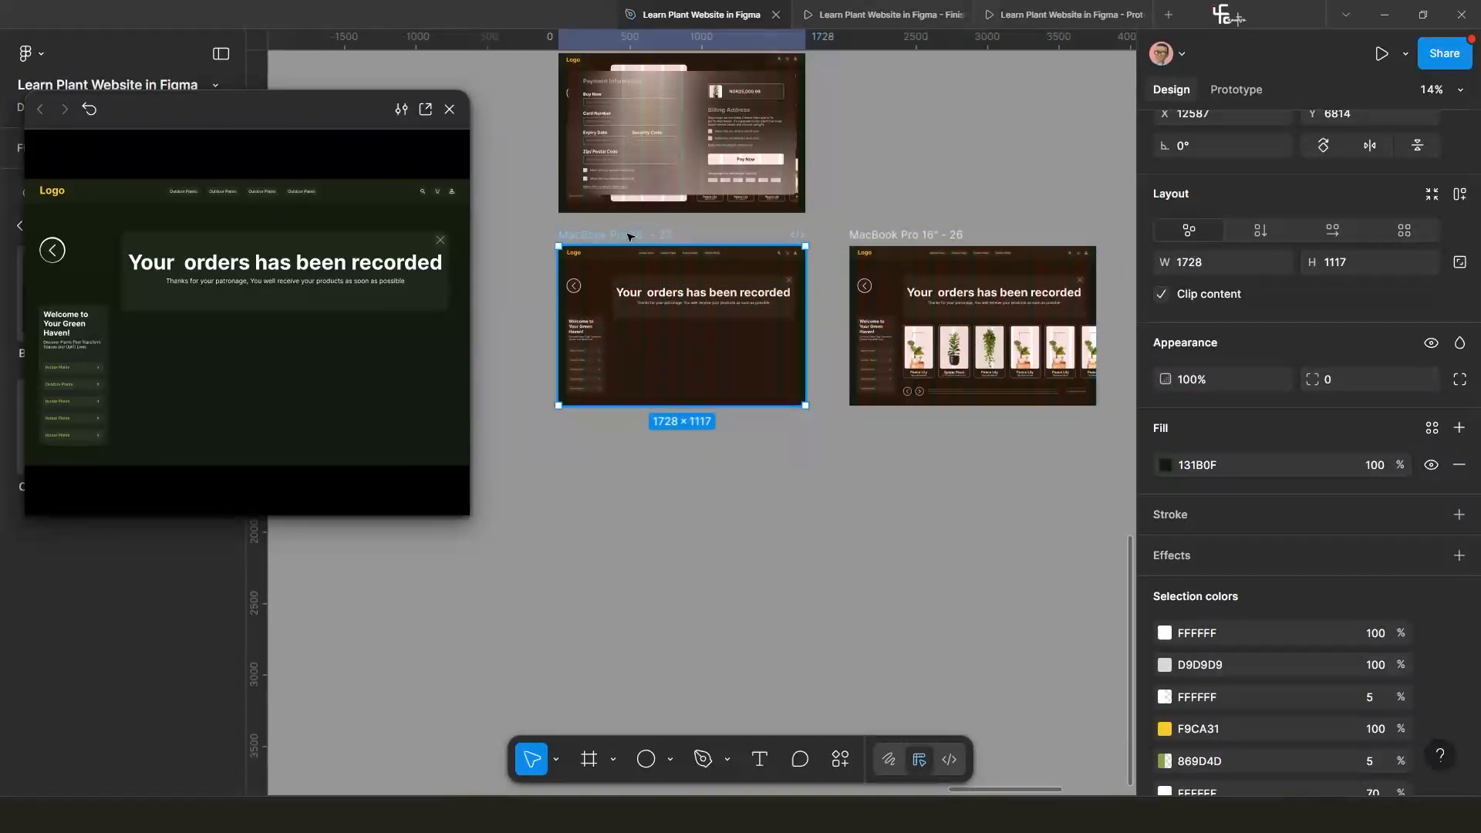
left_click(1237, 90)
scroll(760, 330, "up", 2)
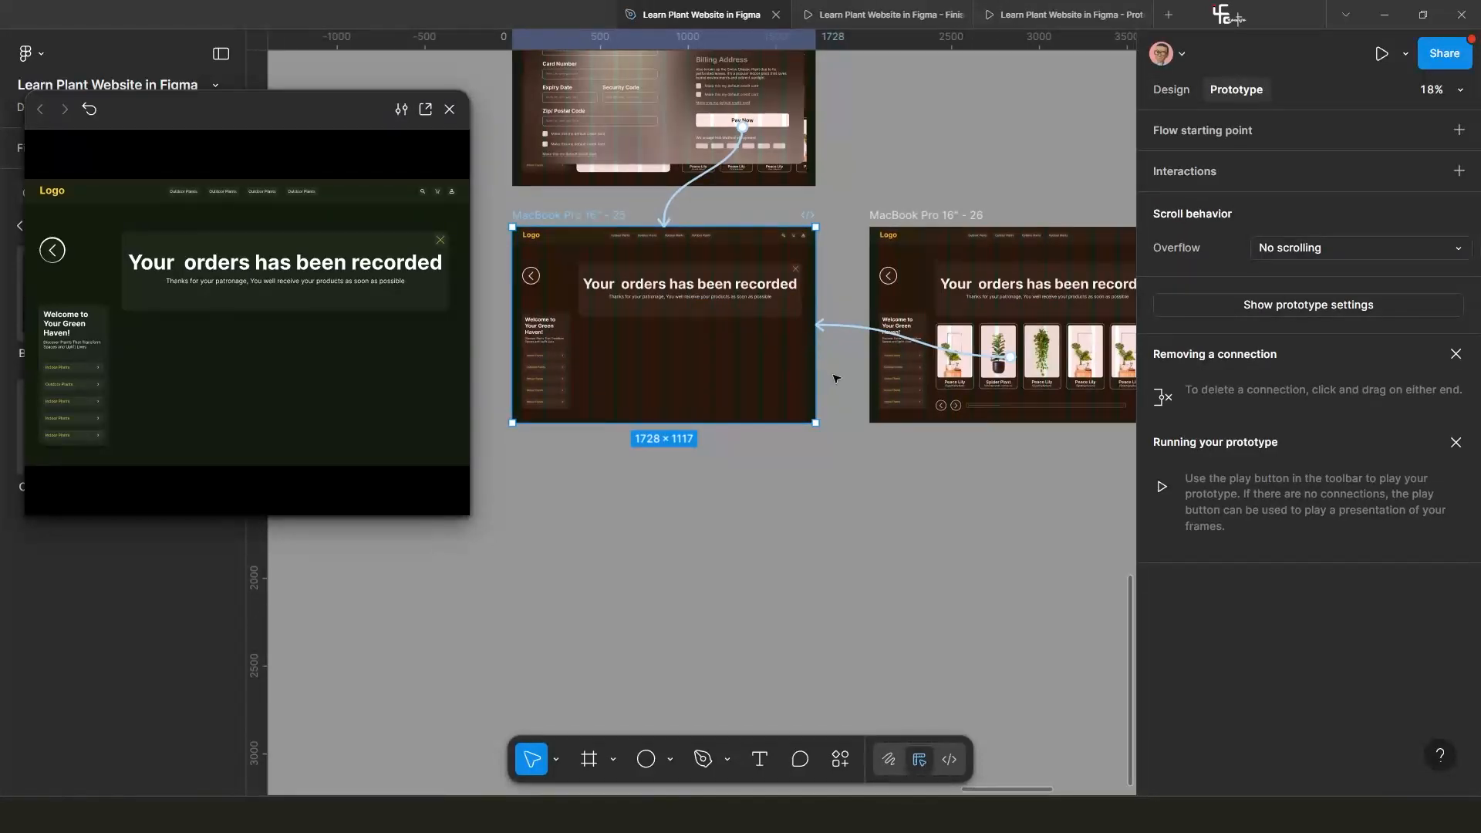
scroll(836, 378, "right", 3)
scroll(712, 318, "up", 2)
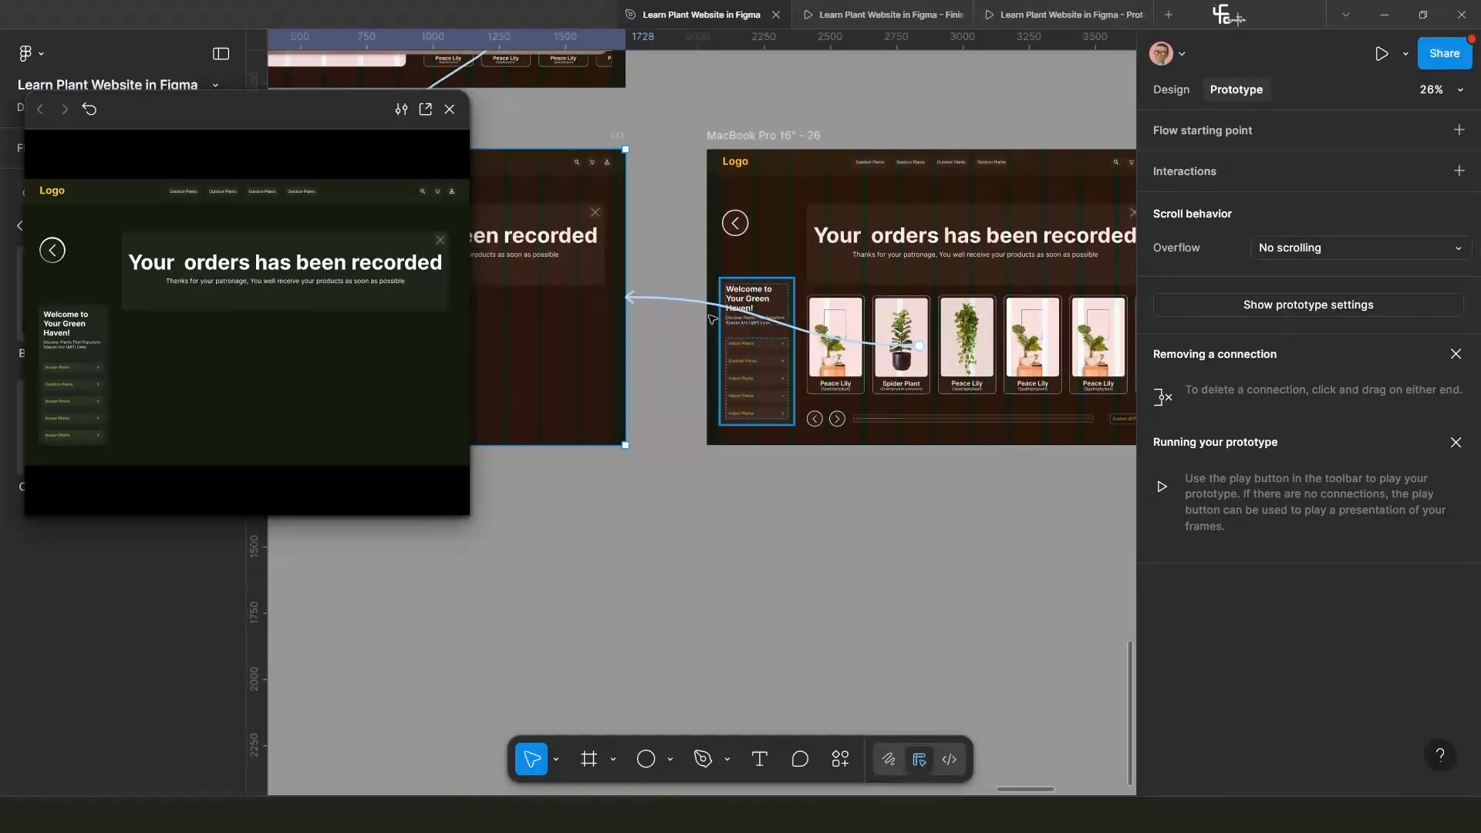
left_click_drag(663, 300, 961, 602)
left_click(844, 579)
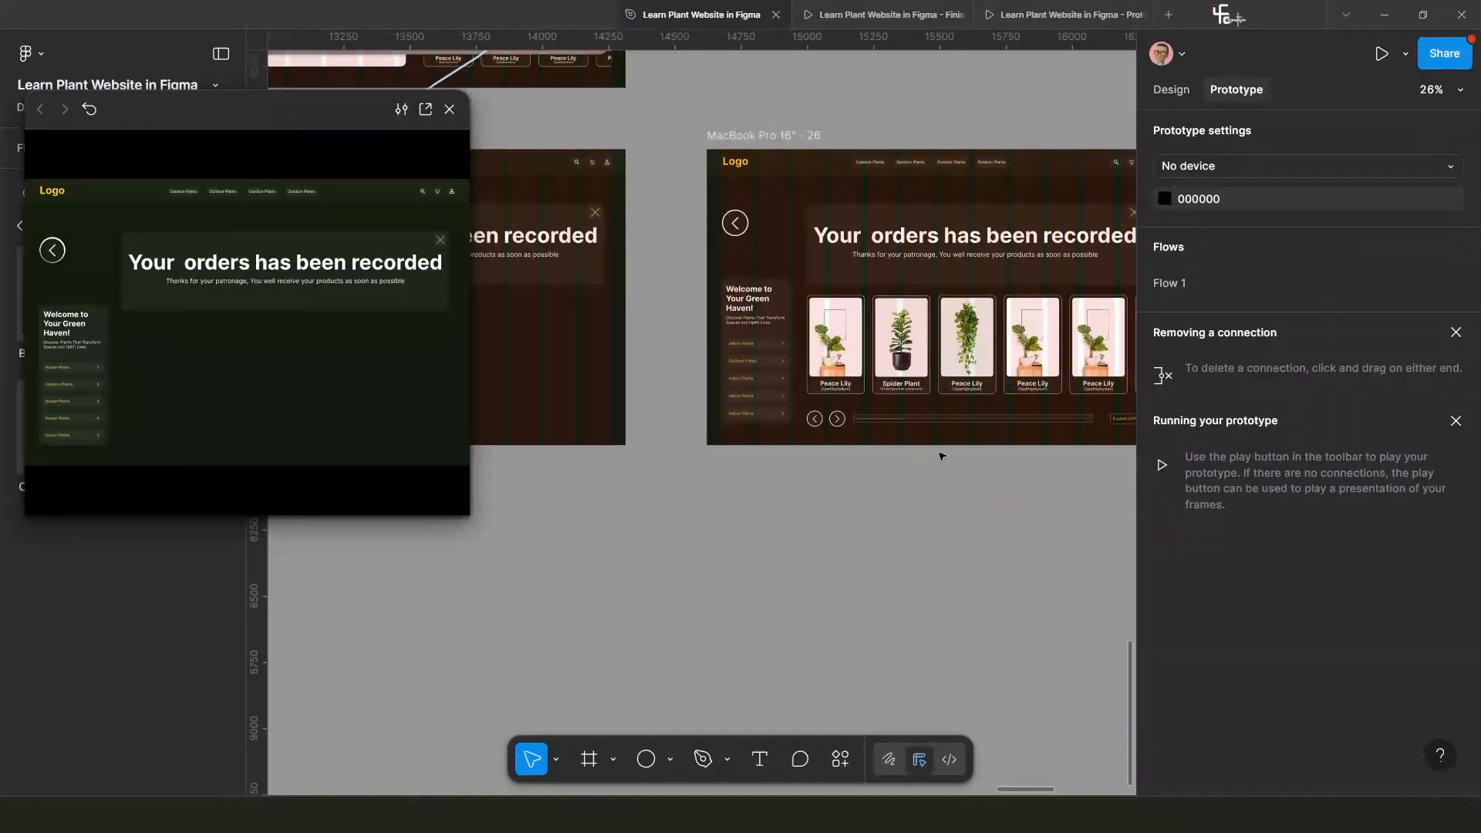
Undo the most recent canvas edits, including the slight move of MacBook Pro 16" - 26.
key("ctrl+z")
scroll(940, 448, "down", 3)
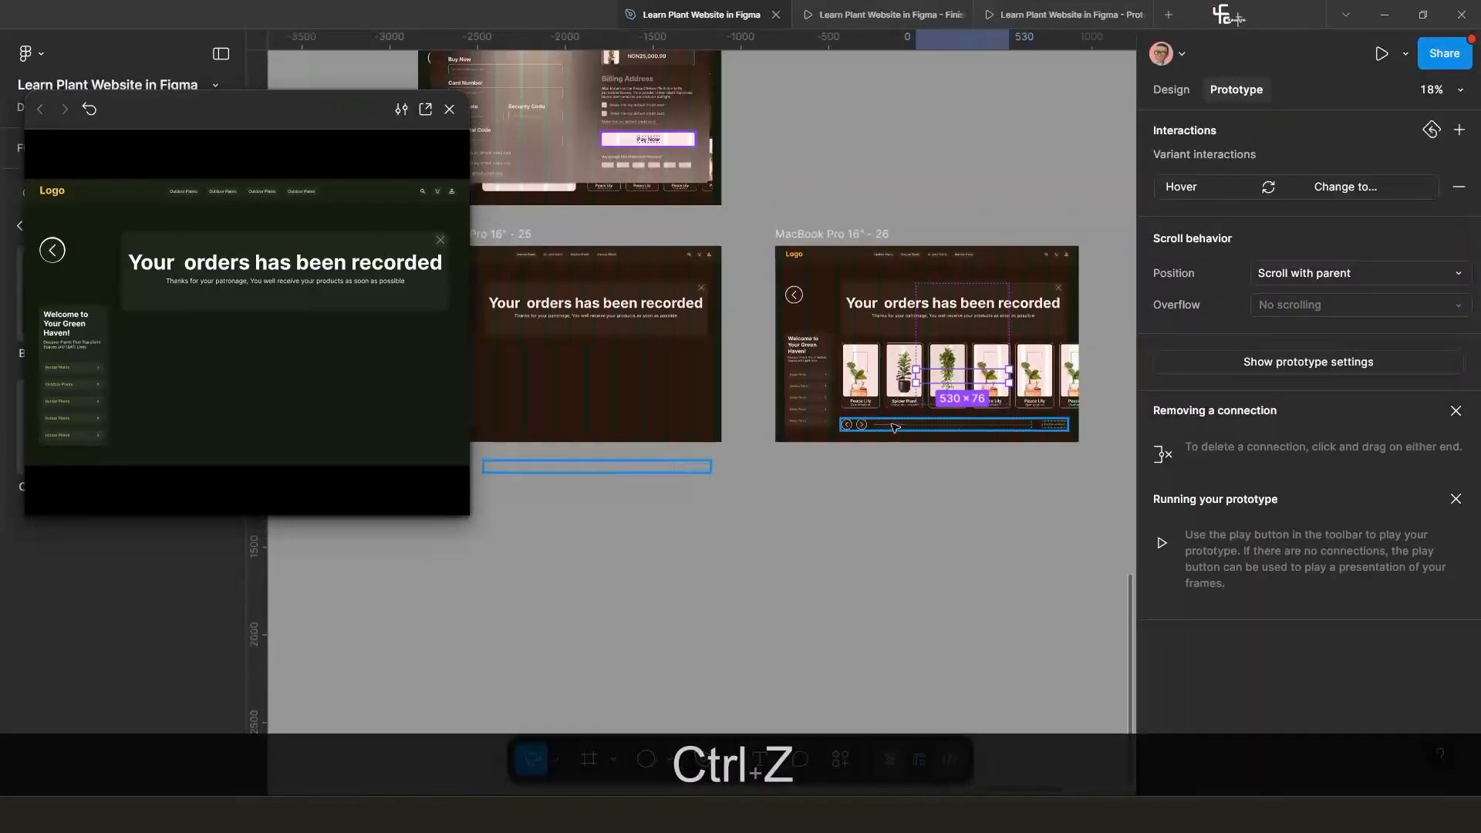
left_click_drag(841, 234, 783, 245)
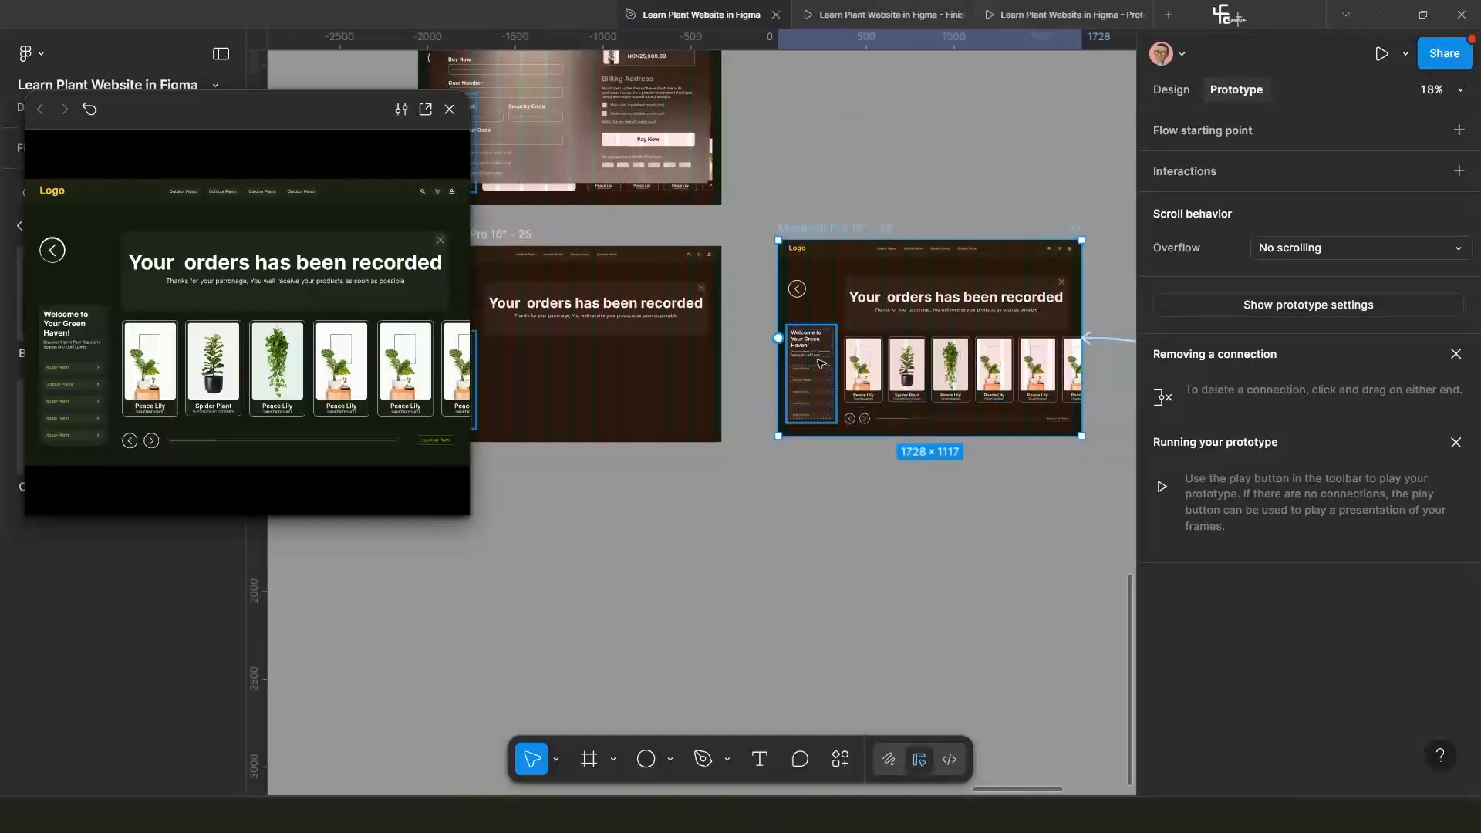
key("ctrl+z")
key("ctrl+z")
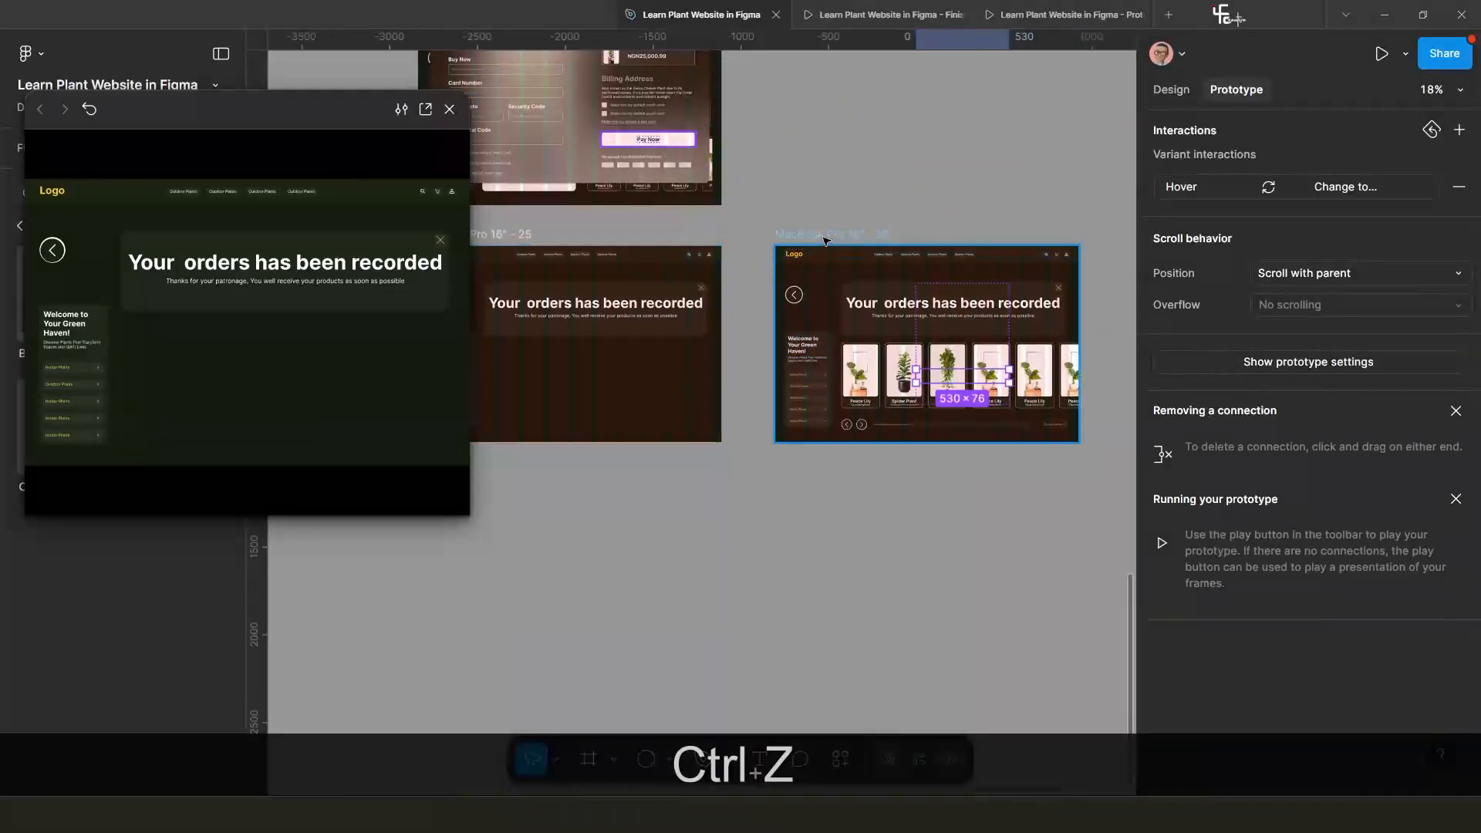
scroll(772, 434, "down", 1)
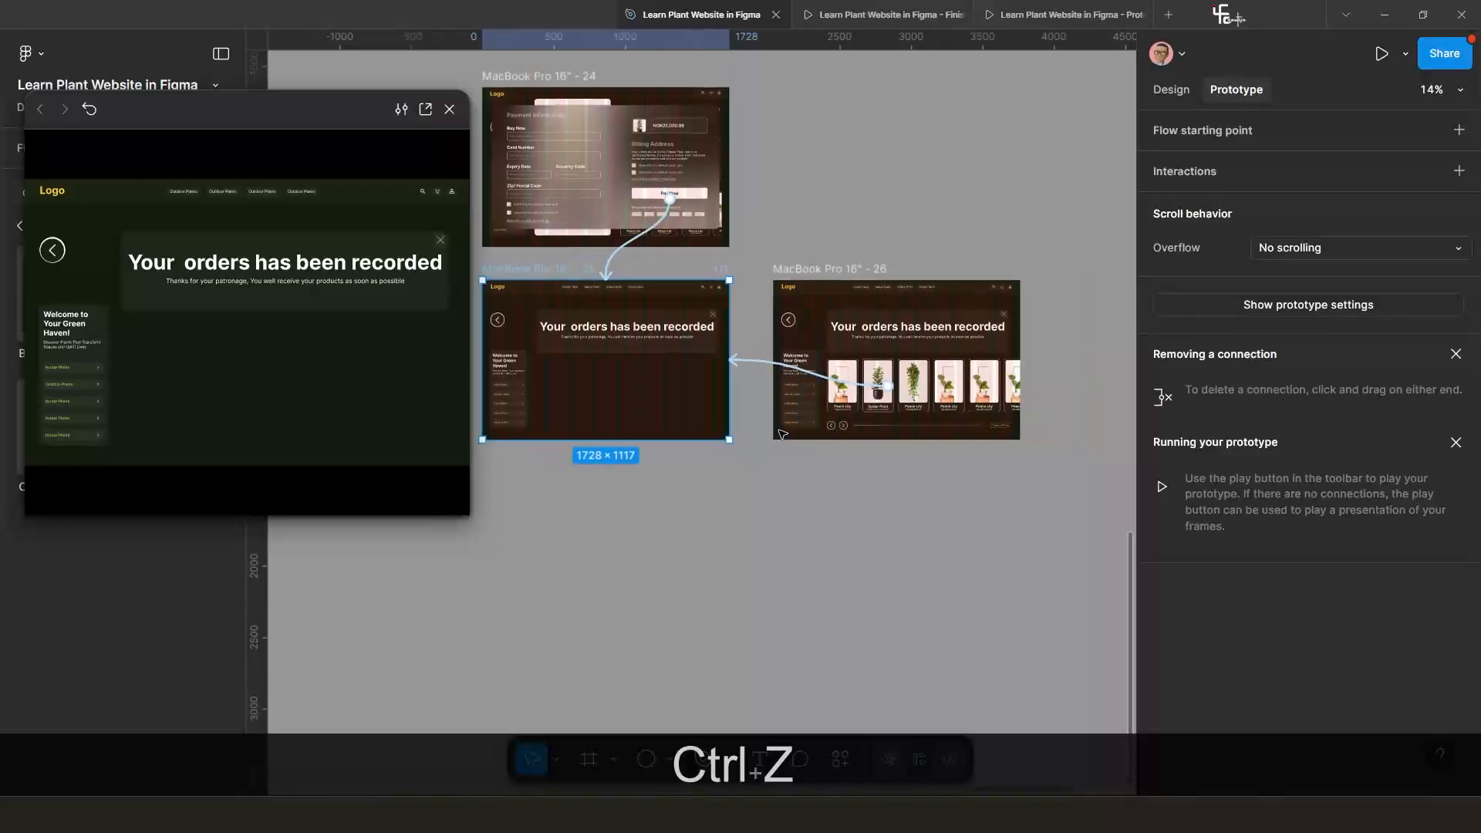
Examine the prototype connections attached to MacBook Pro 16" - 25 and MacBook Pro 16" - 26.
left_click_drag(775, 432, 843, 381)
scroll(895, 389, "up", 2)
scroll(920, 391, "down", 2)
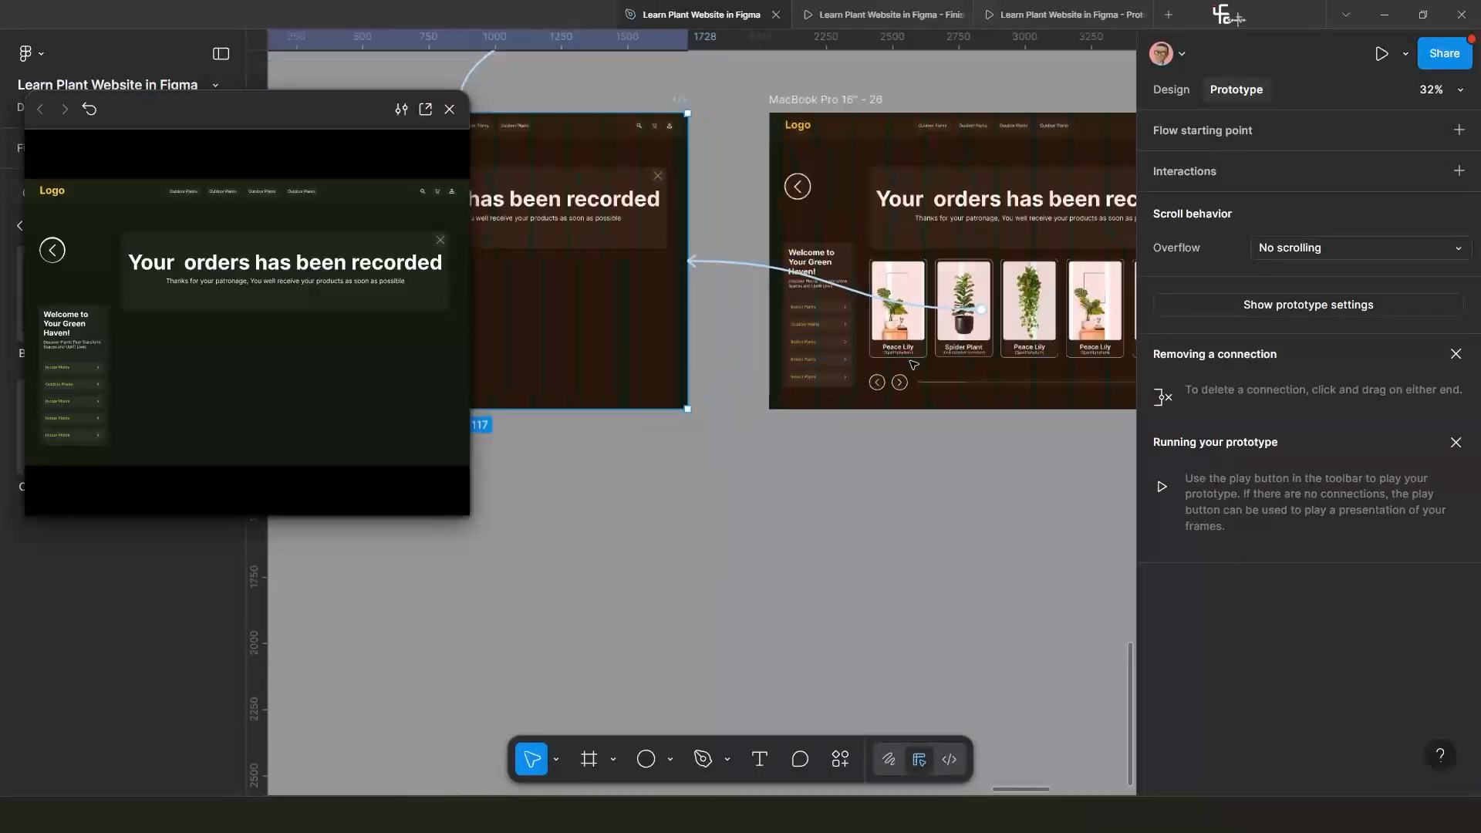
left_click(841, 249)
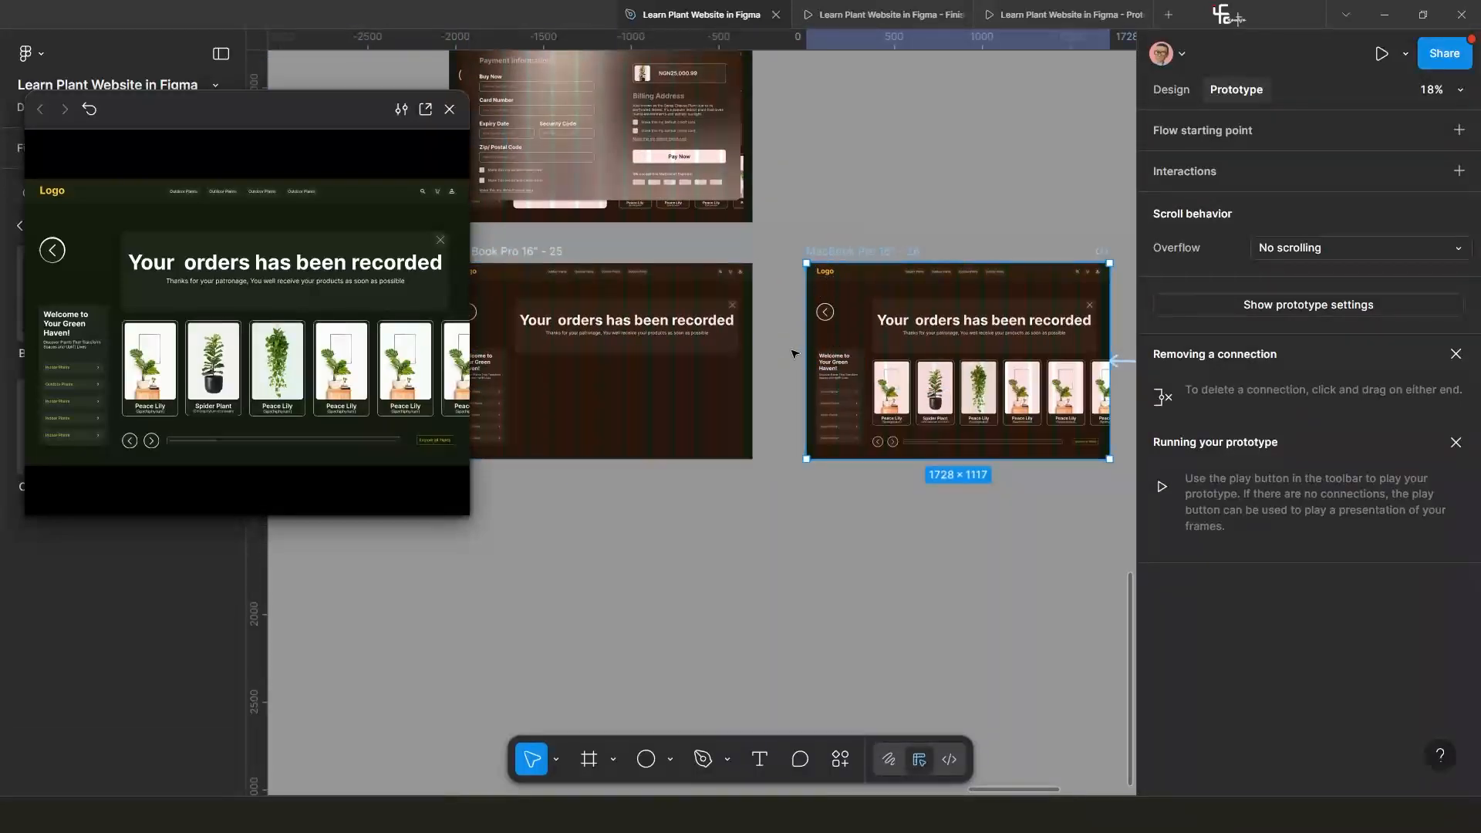
scroll(795, 355, "down", 2)
scroll(772, 409, "right", 2)
scroll(772, 409, "up", 2)
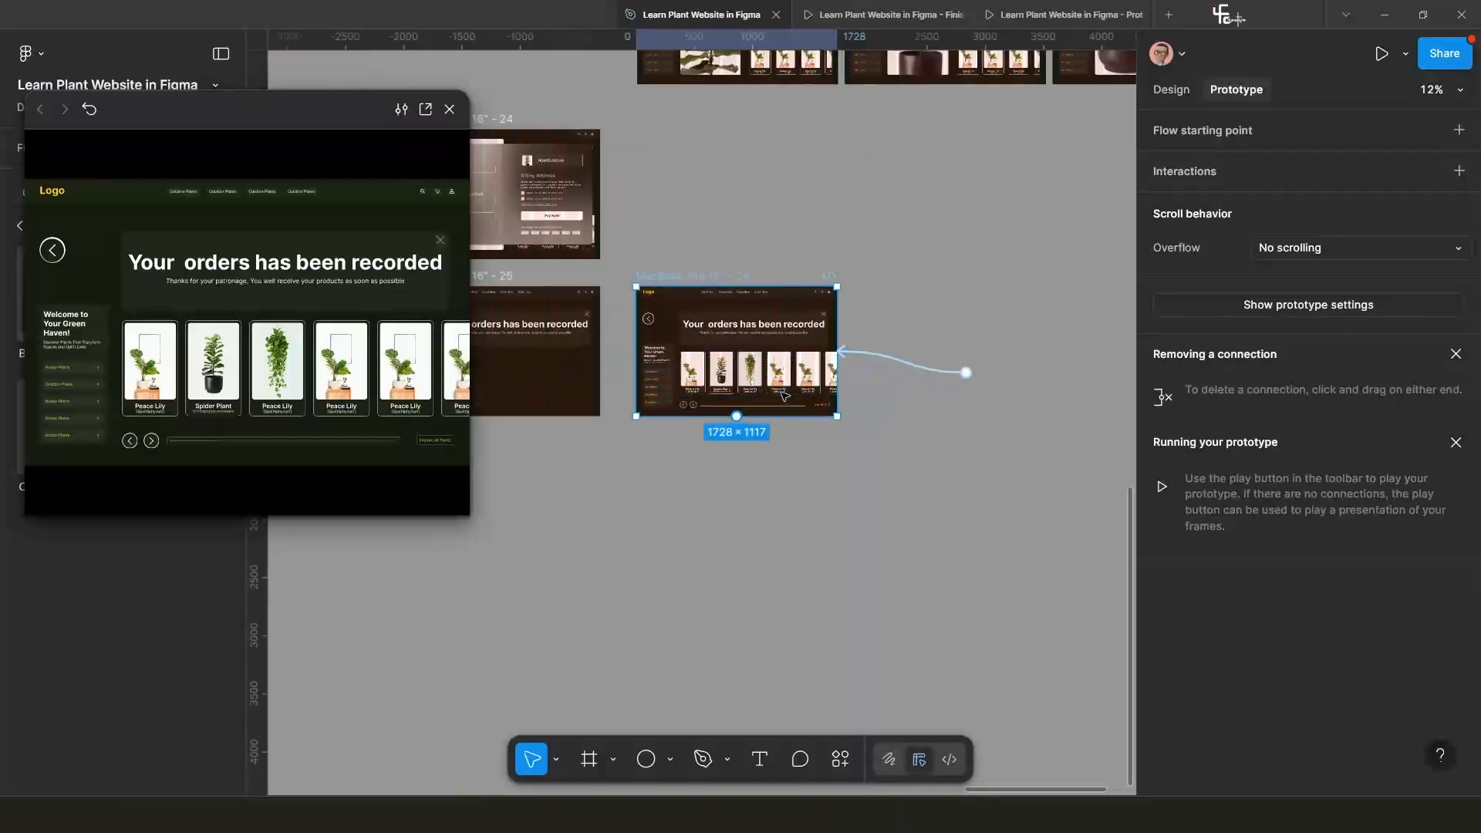
scroll(784, 395, "left", 3)
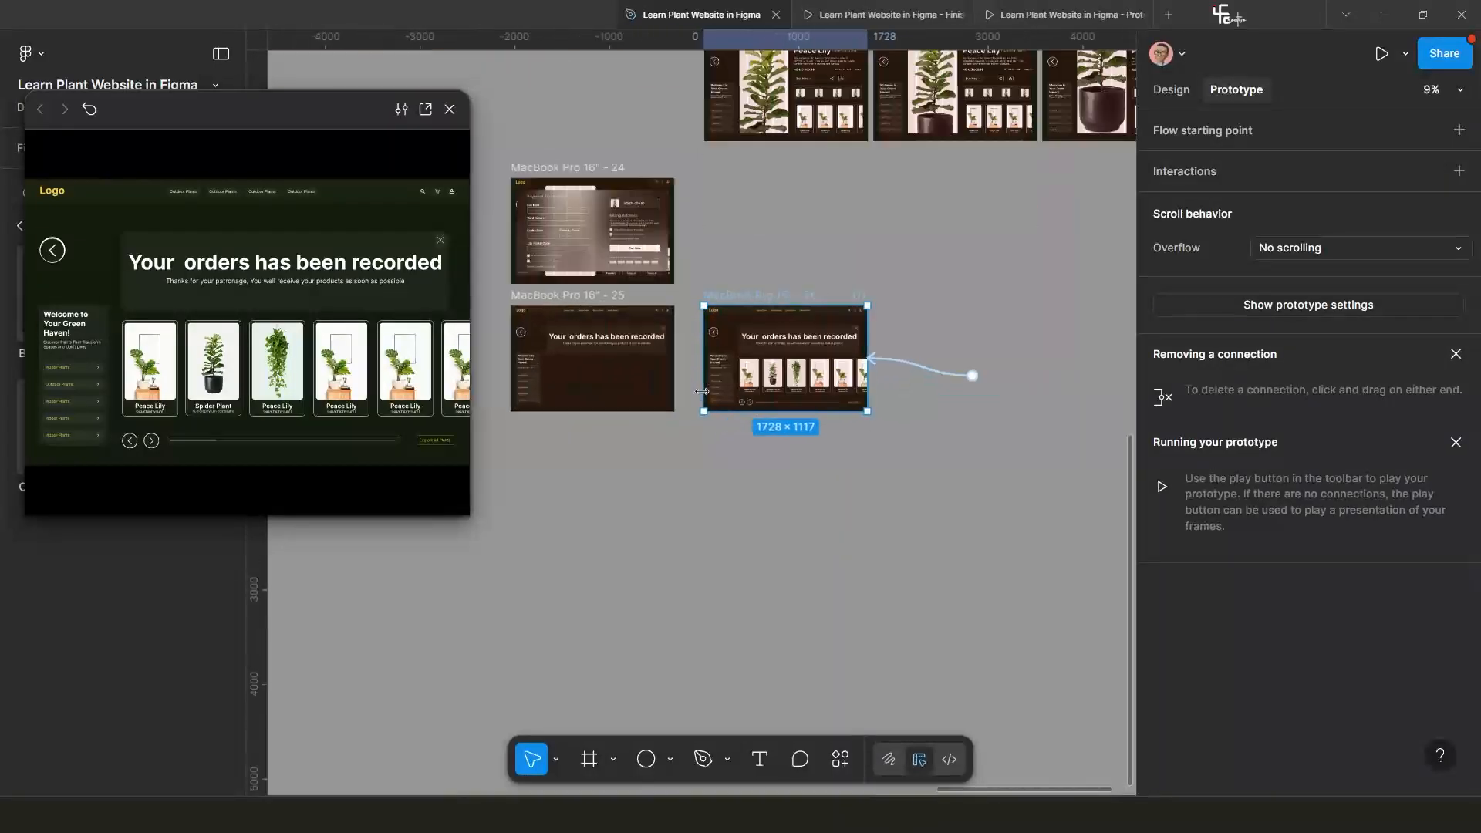
scroll(967, 376, "up", 3)
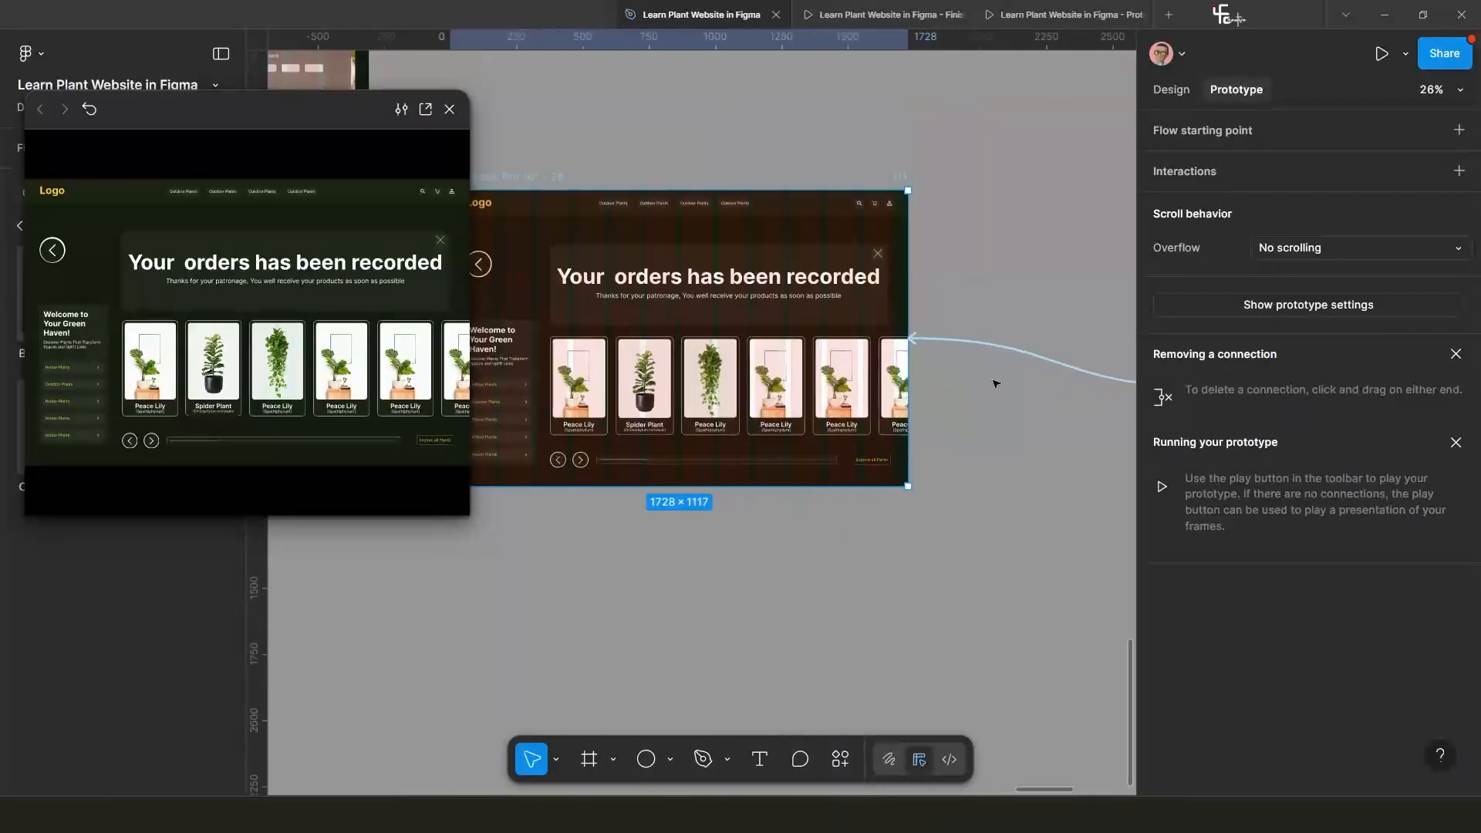
scroll(992, 384, "down", 3)
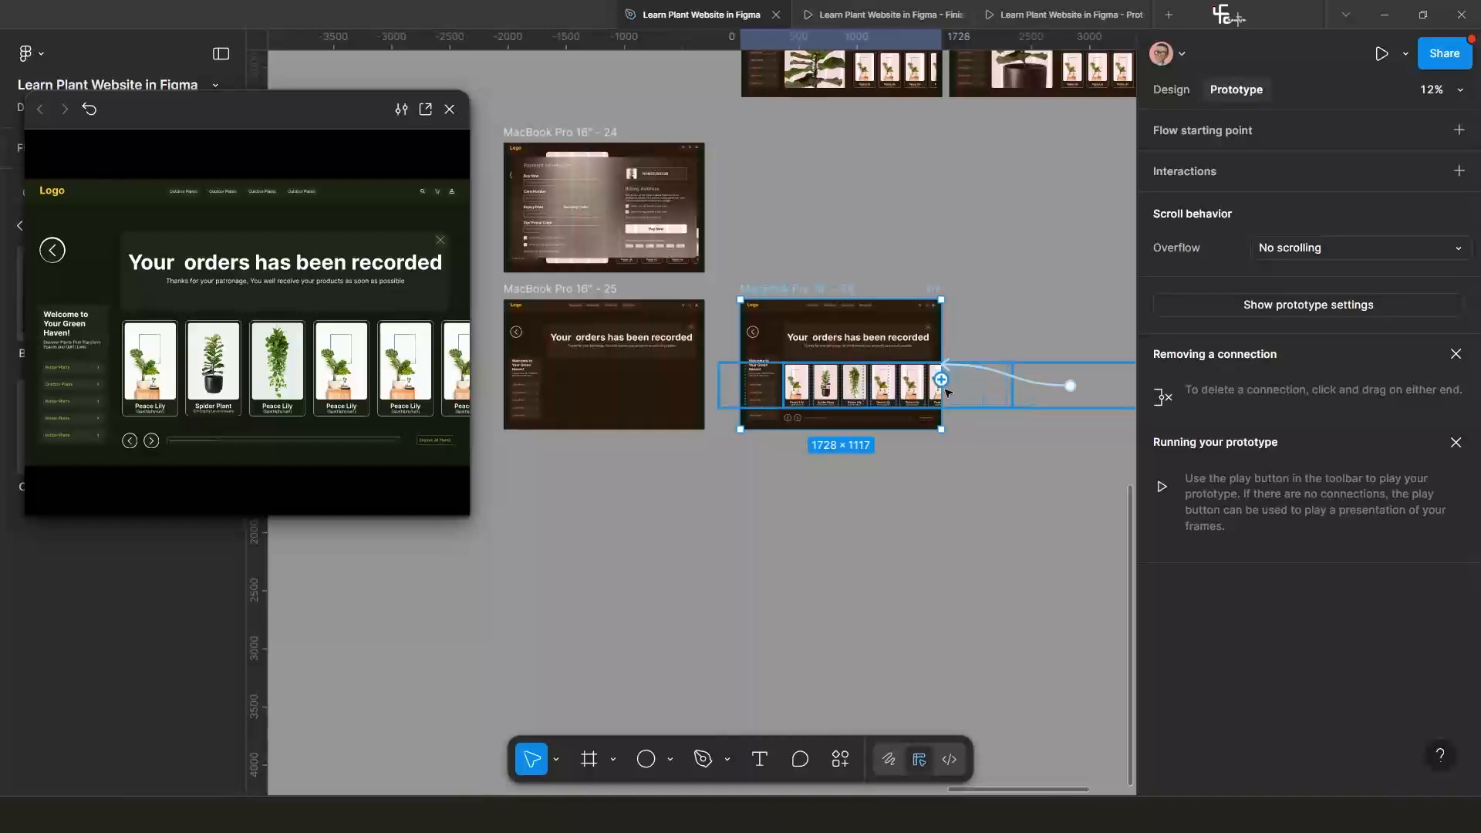
scroll(943, 389, "up", 3)
scroll(772, 400, "down", 3)
scroll(729, 388, "left", 3)
Preview the prototype from MacBook Pro 16" - 24 and follow Pay Now to the order confirmation screen.
left_click(609, 142)
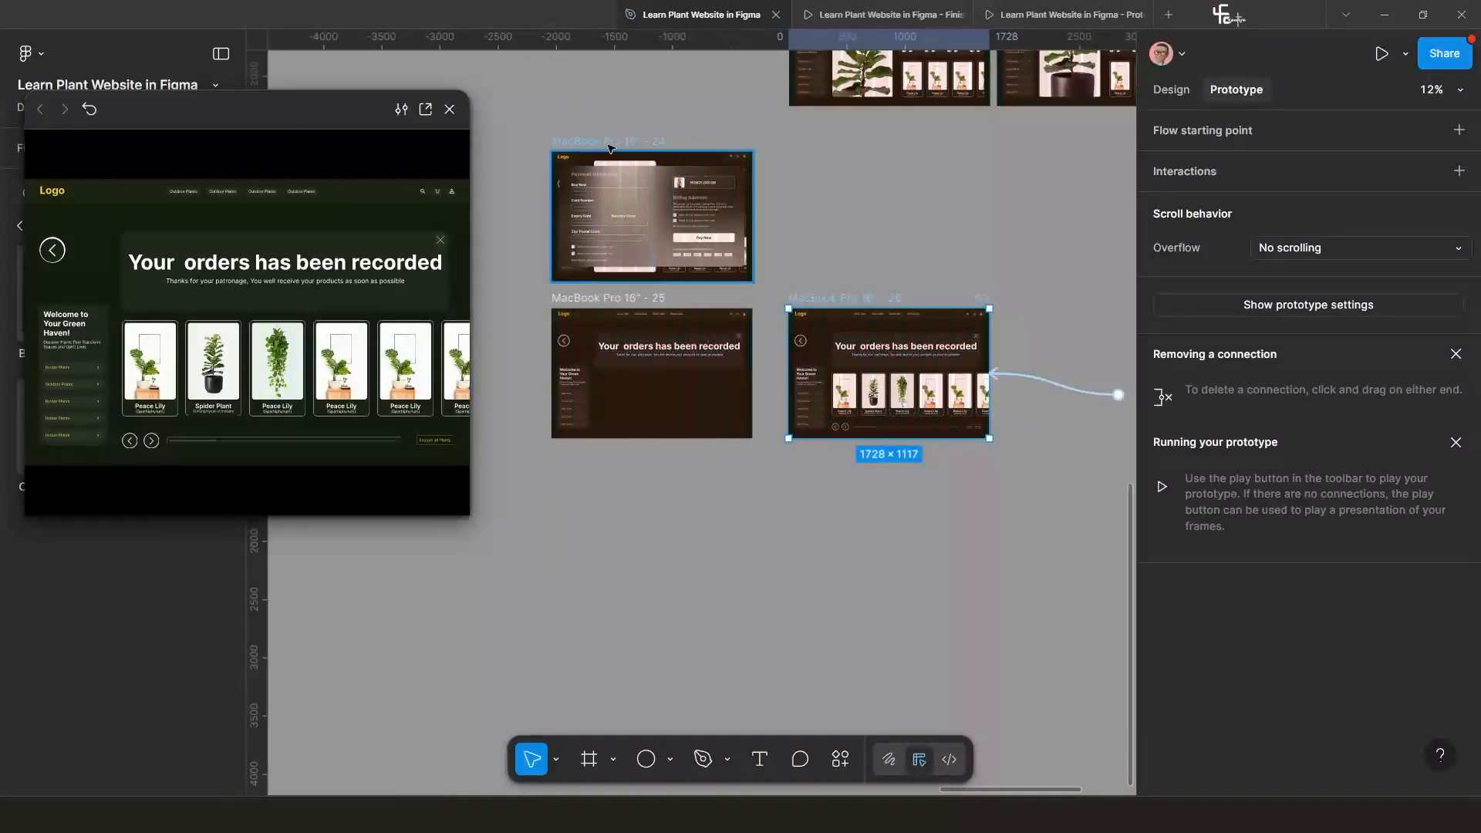
key("shift+space")
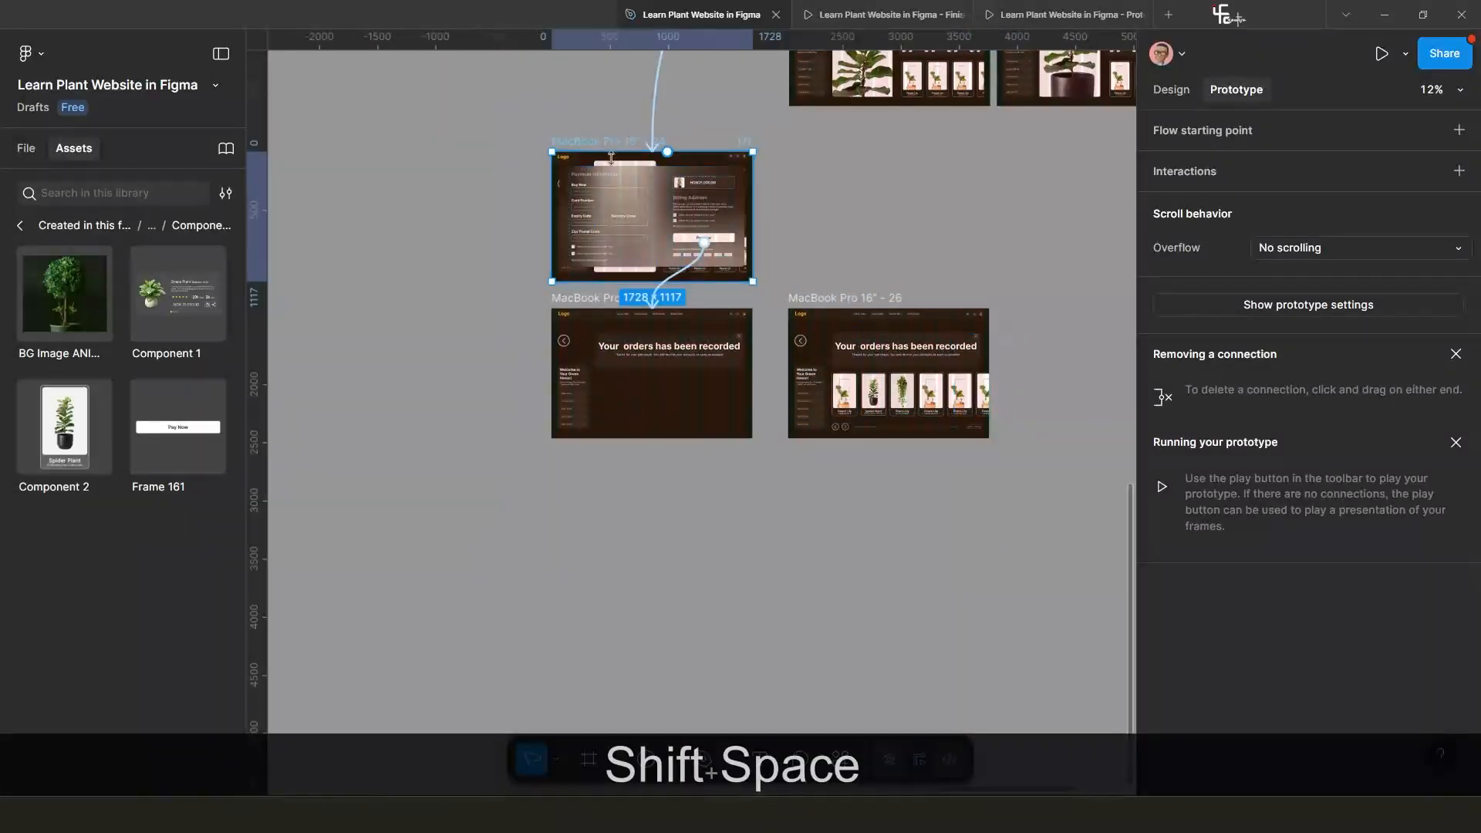
key("shift+space")
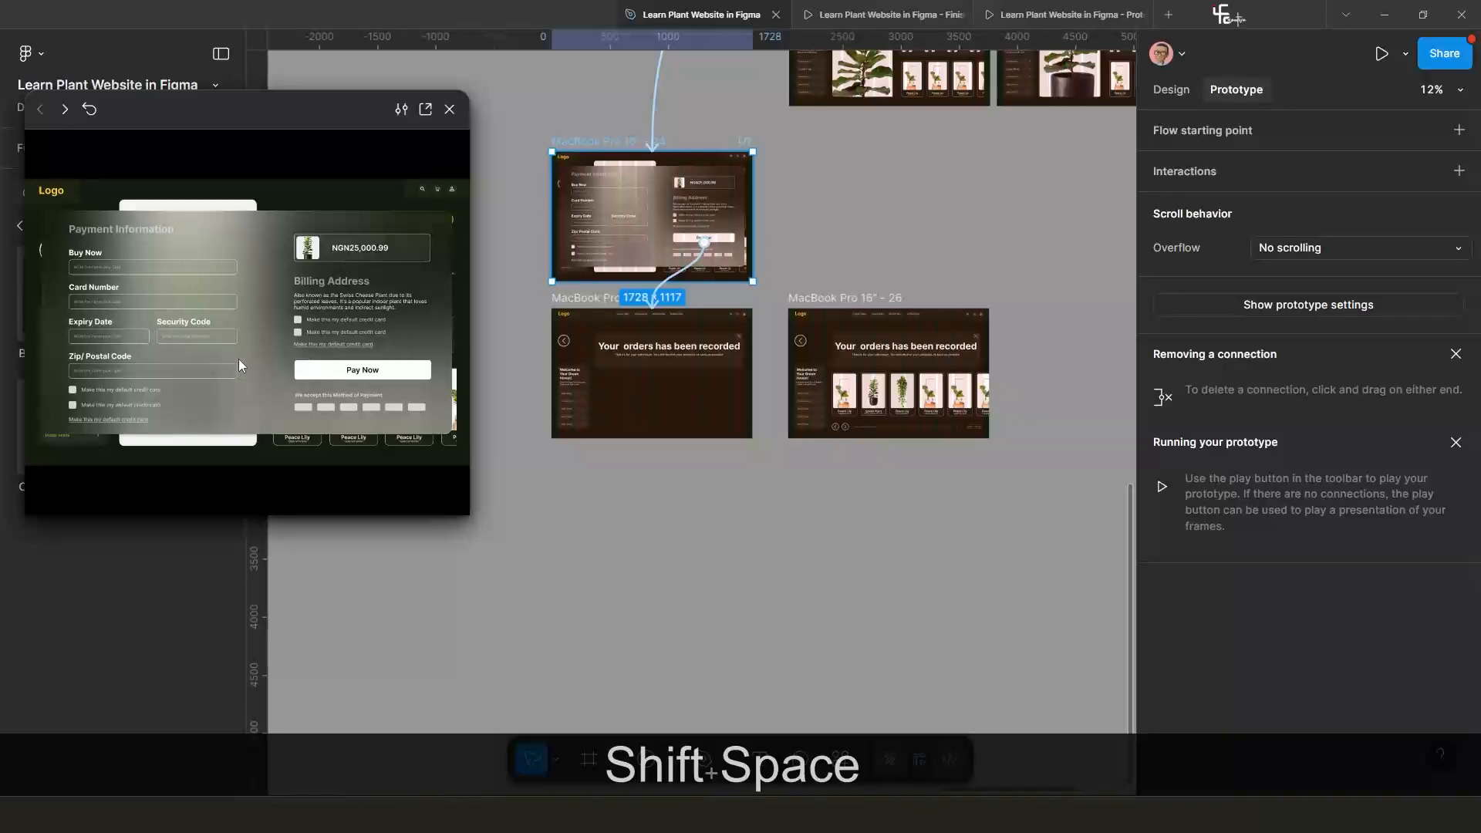
left_click(332, 371)
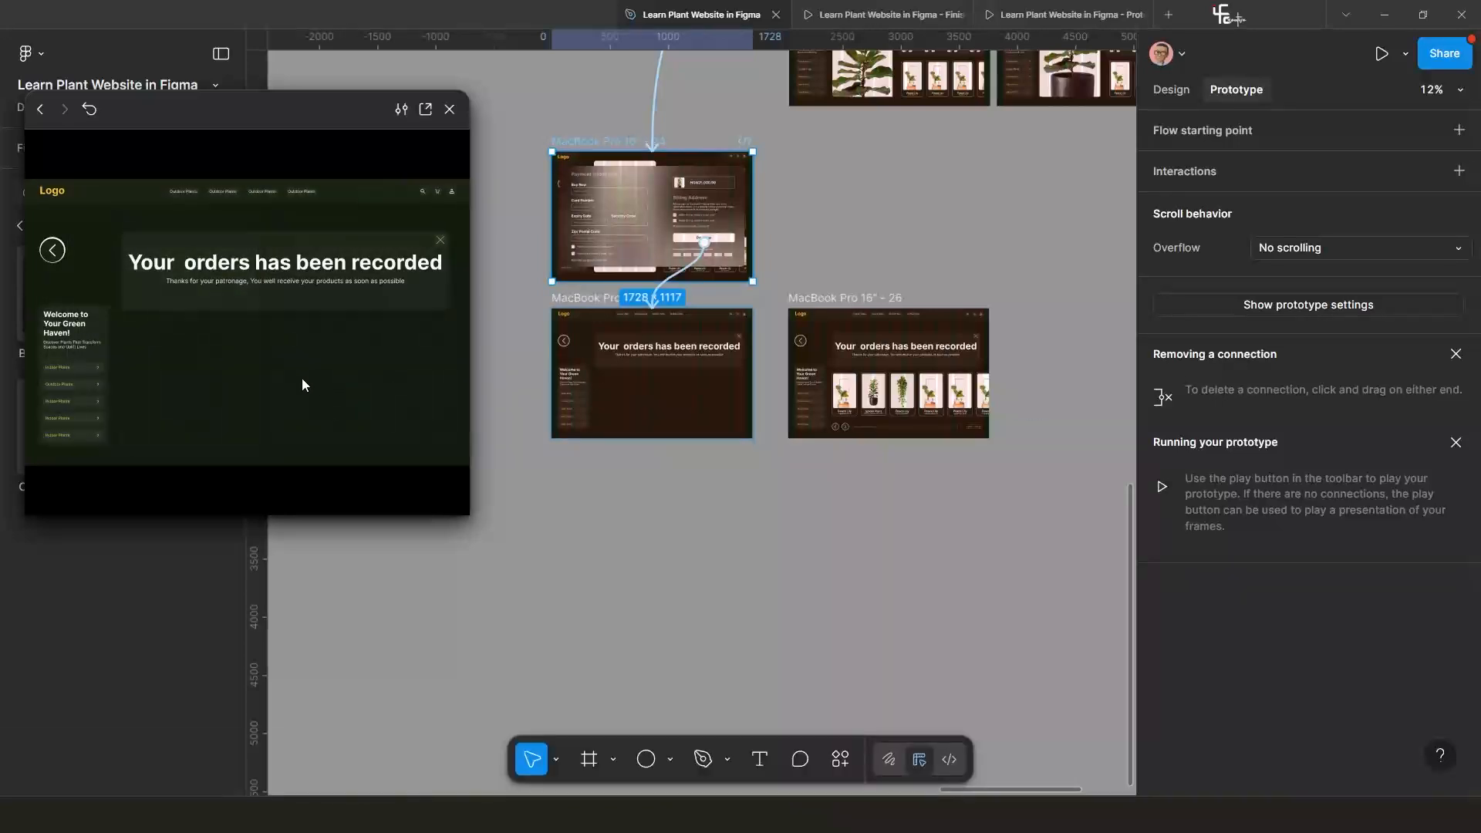
scroll(529, 396, "up", 1)
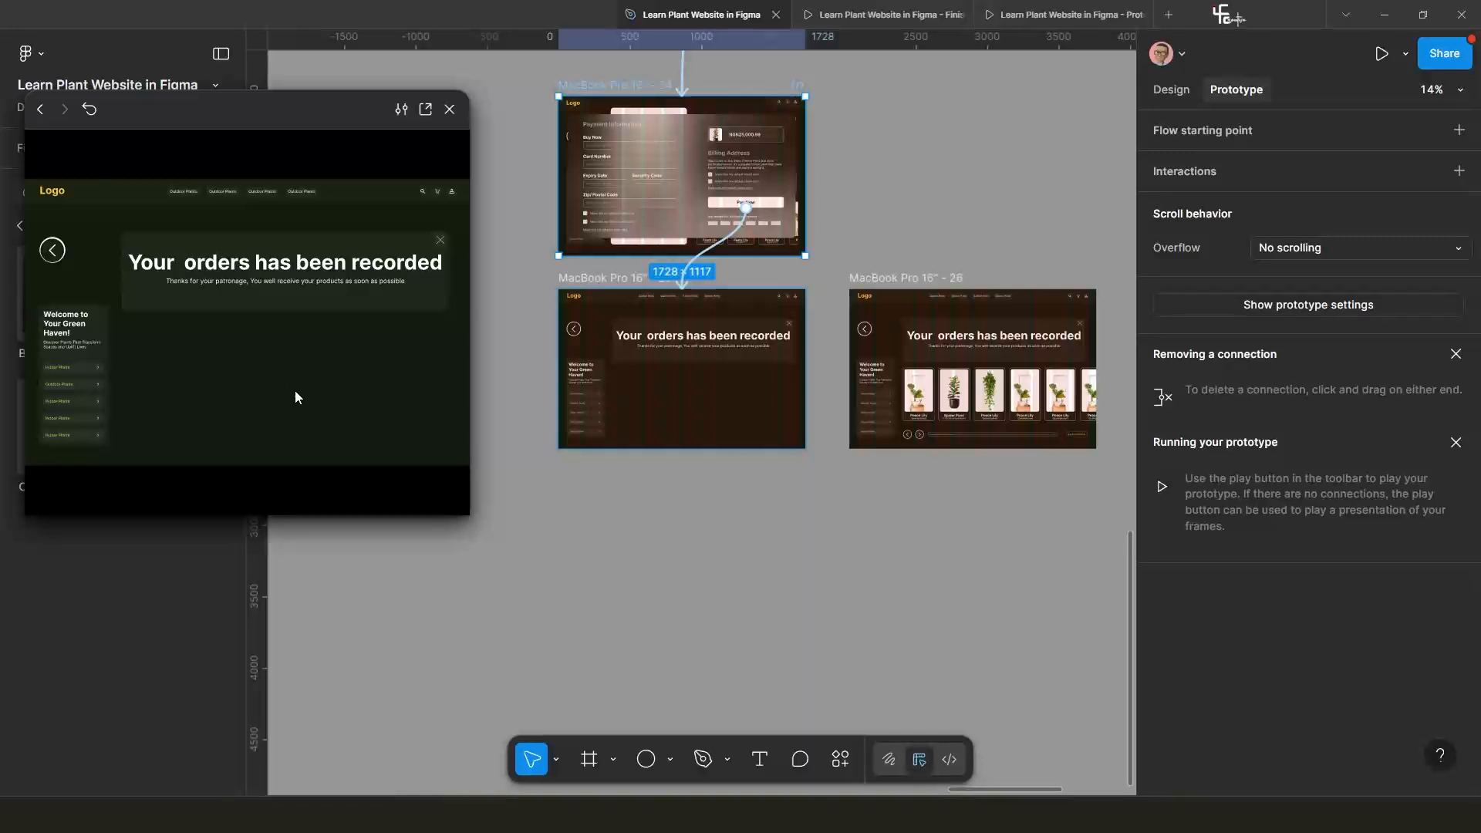
Connect MacBook Pro 16" - 25 to MacBook Pro 16" - 26 with an After delay trigger.
left_click(596, 279)
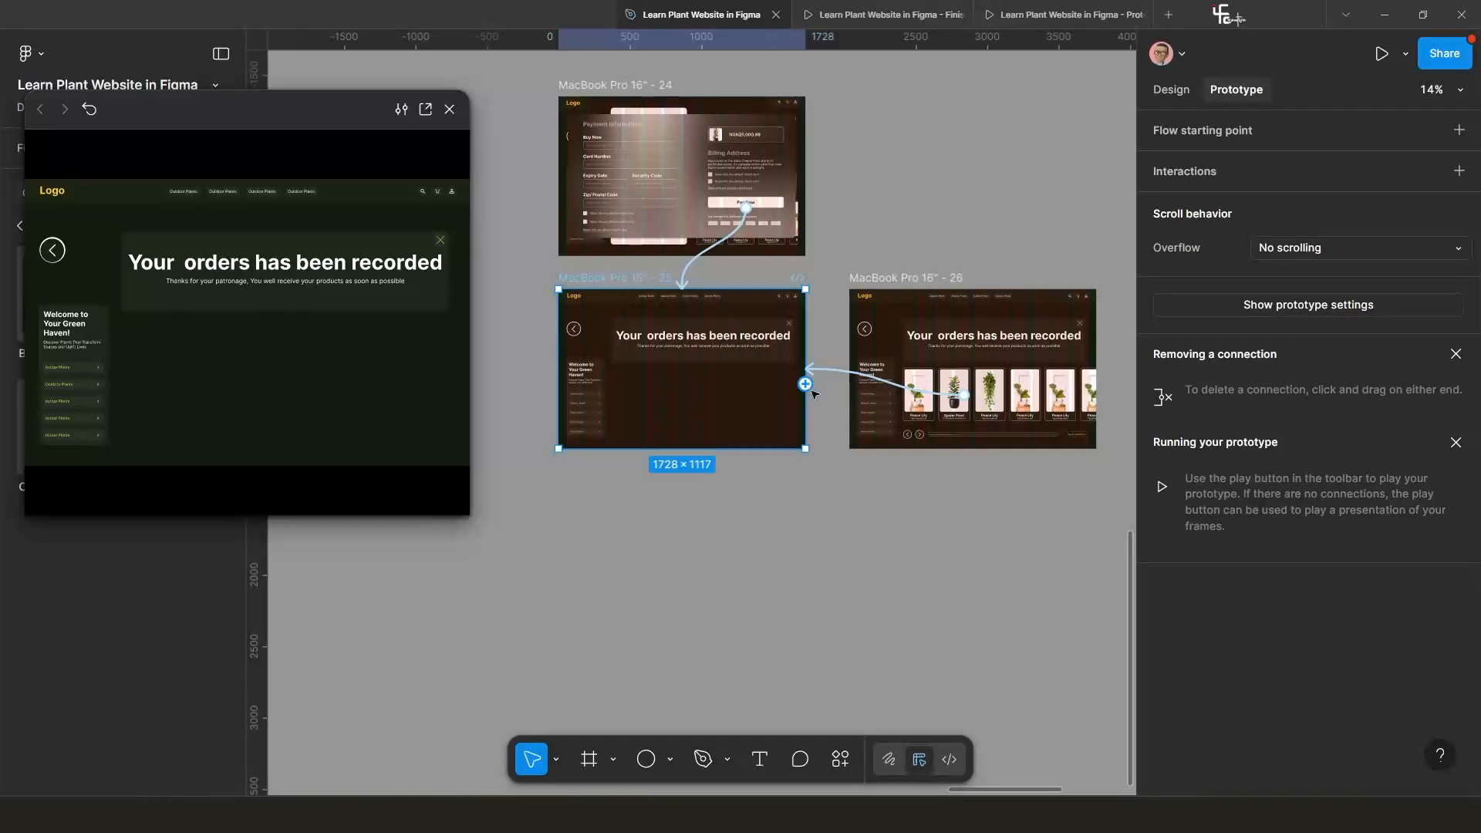
left_click_drag(805, 383, 879, 378)
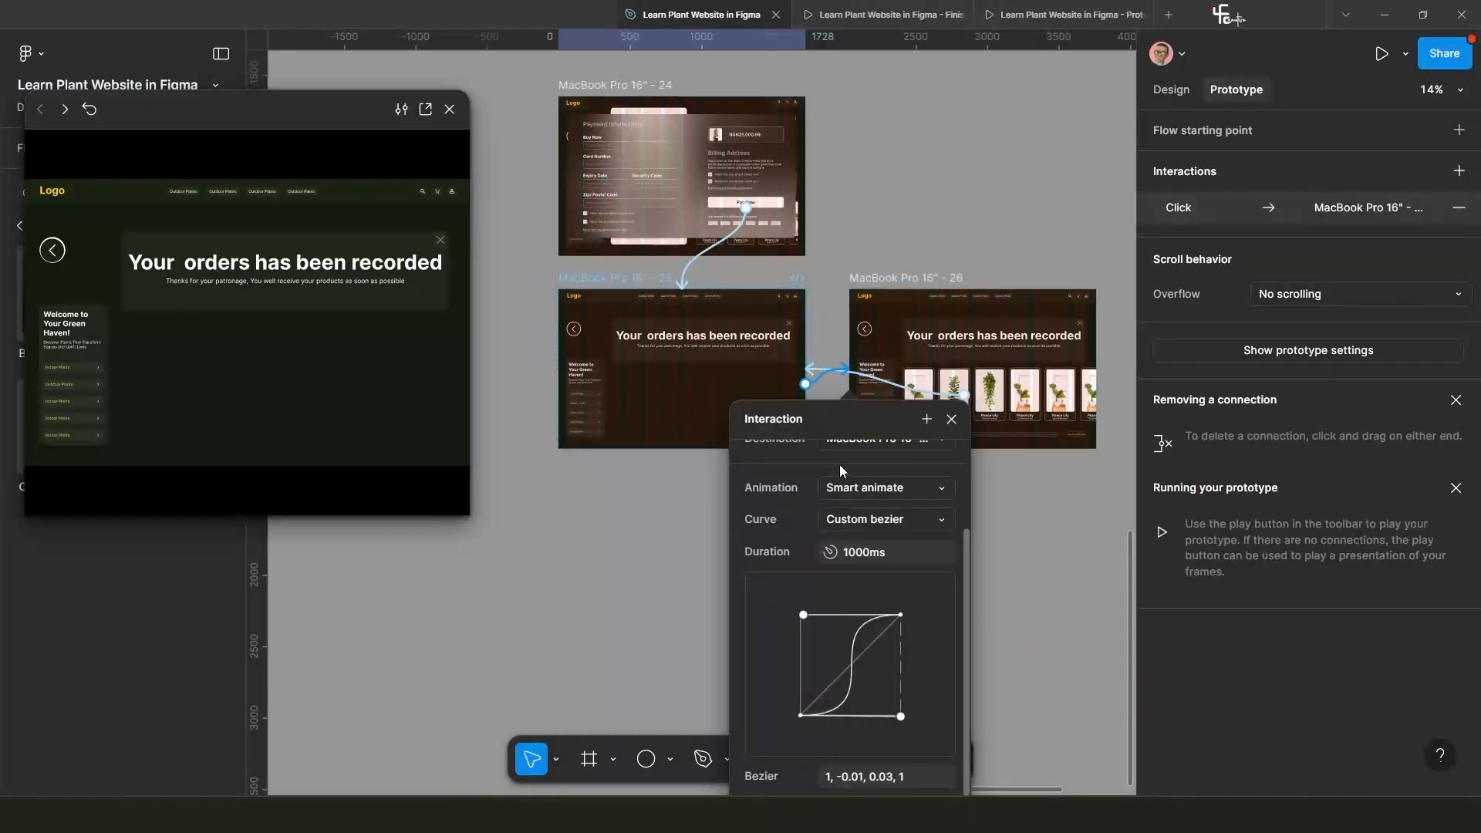
scroll(840, 465, "up", 3)
left_click(870, 465)
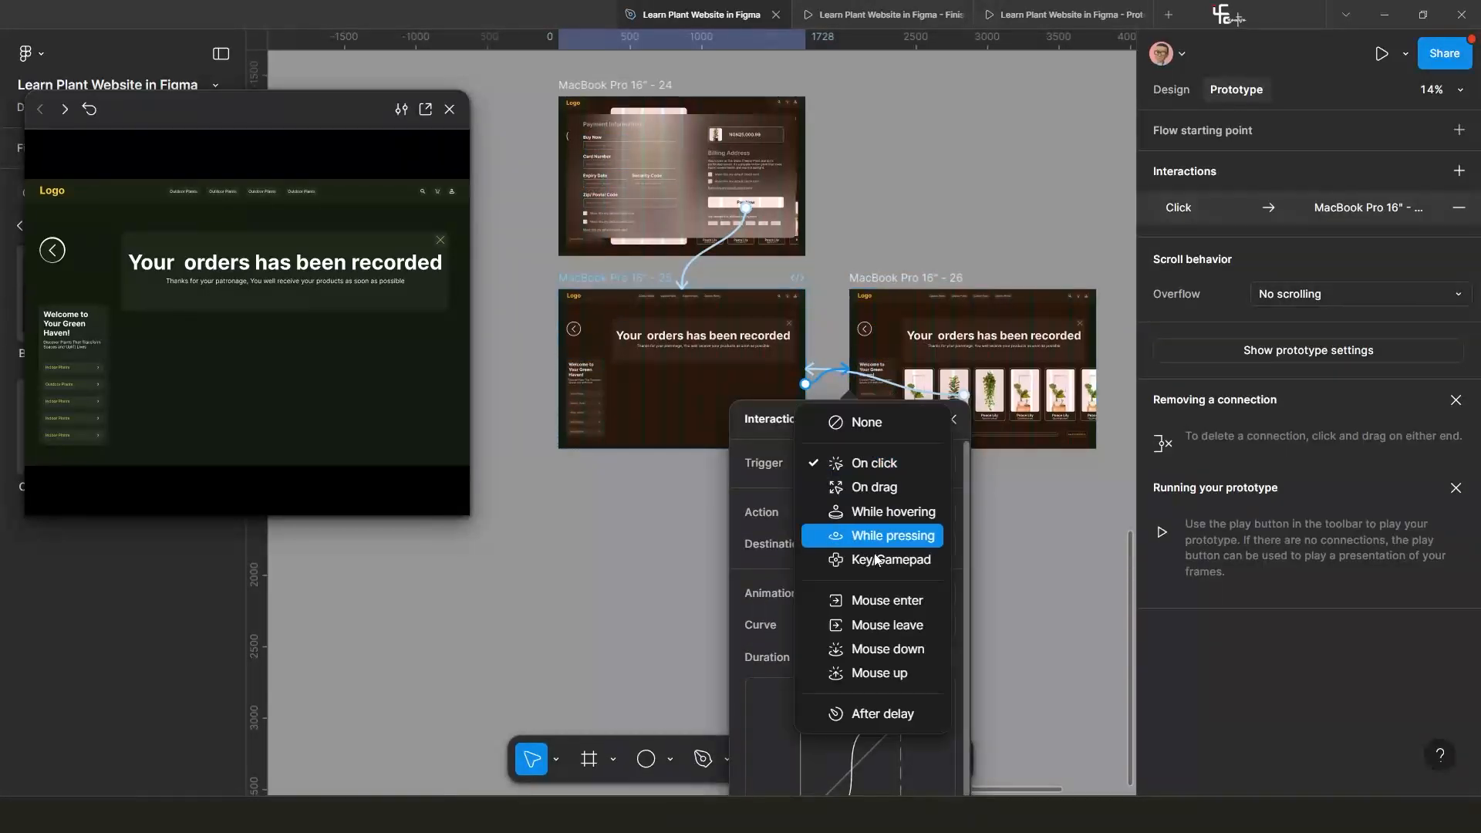
left_click(889, 716)
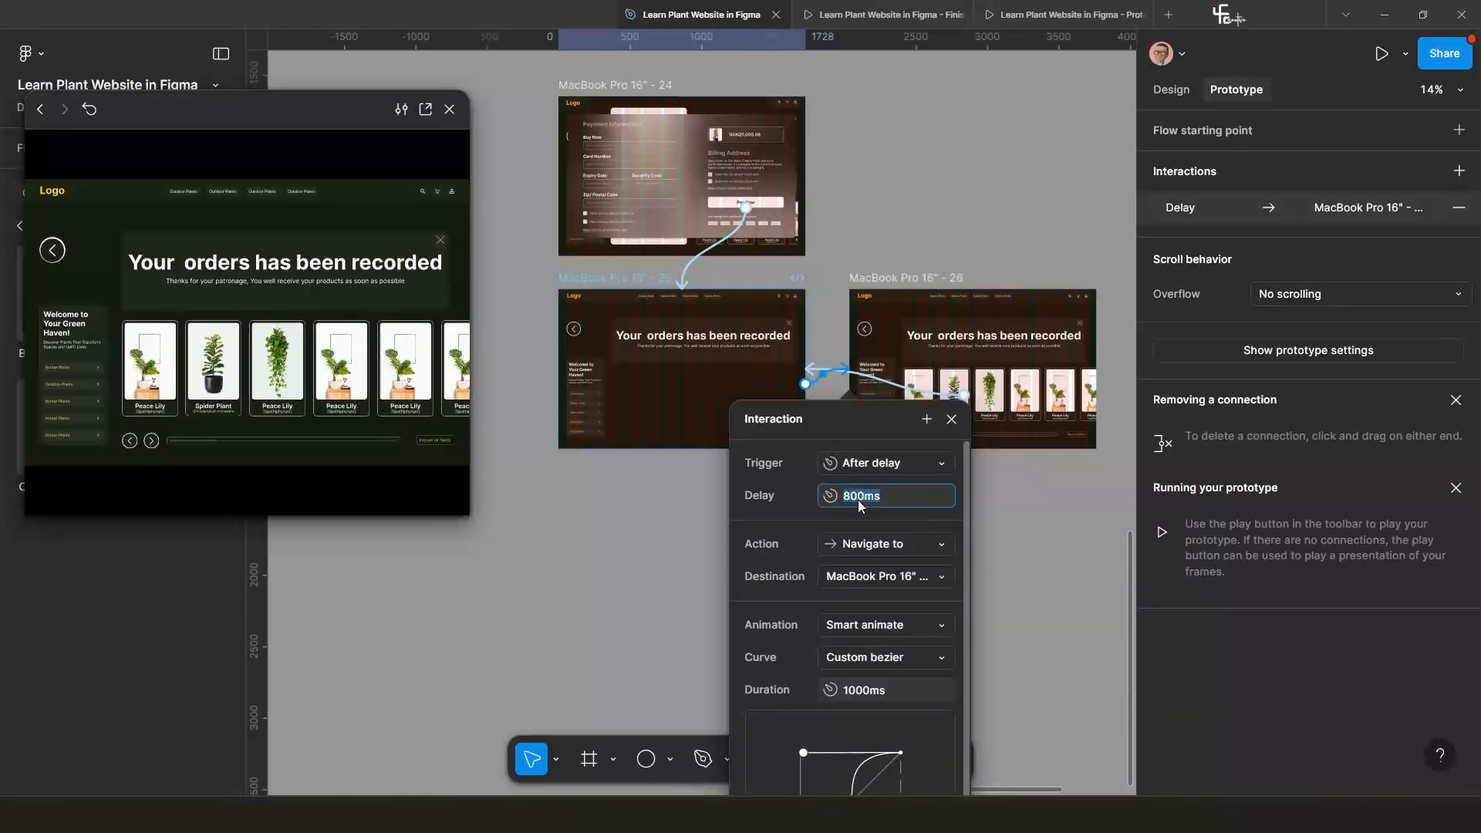
Set the connection's delay to 1 ms and keep Custom bezier as its Smart animate curve.
type("1")
key("Return")
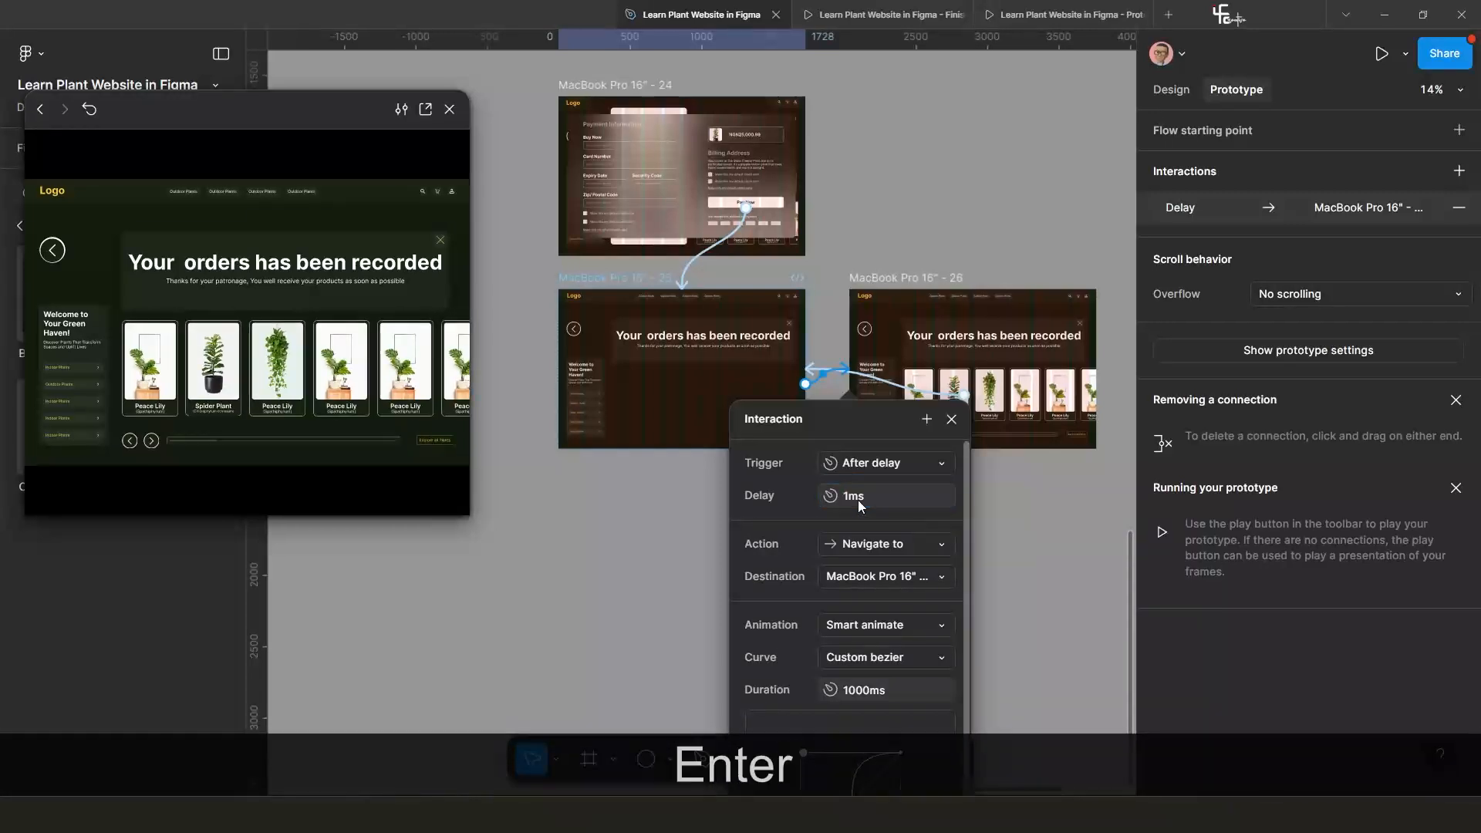
left_click(900, 656)
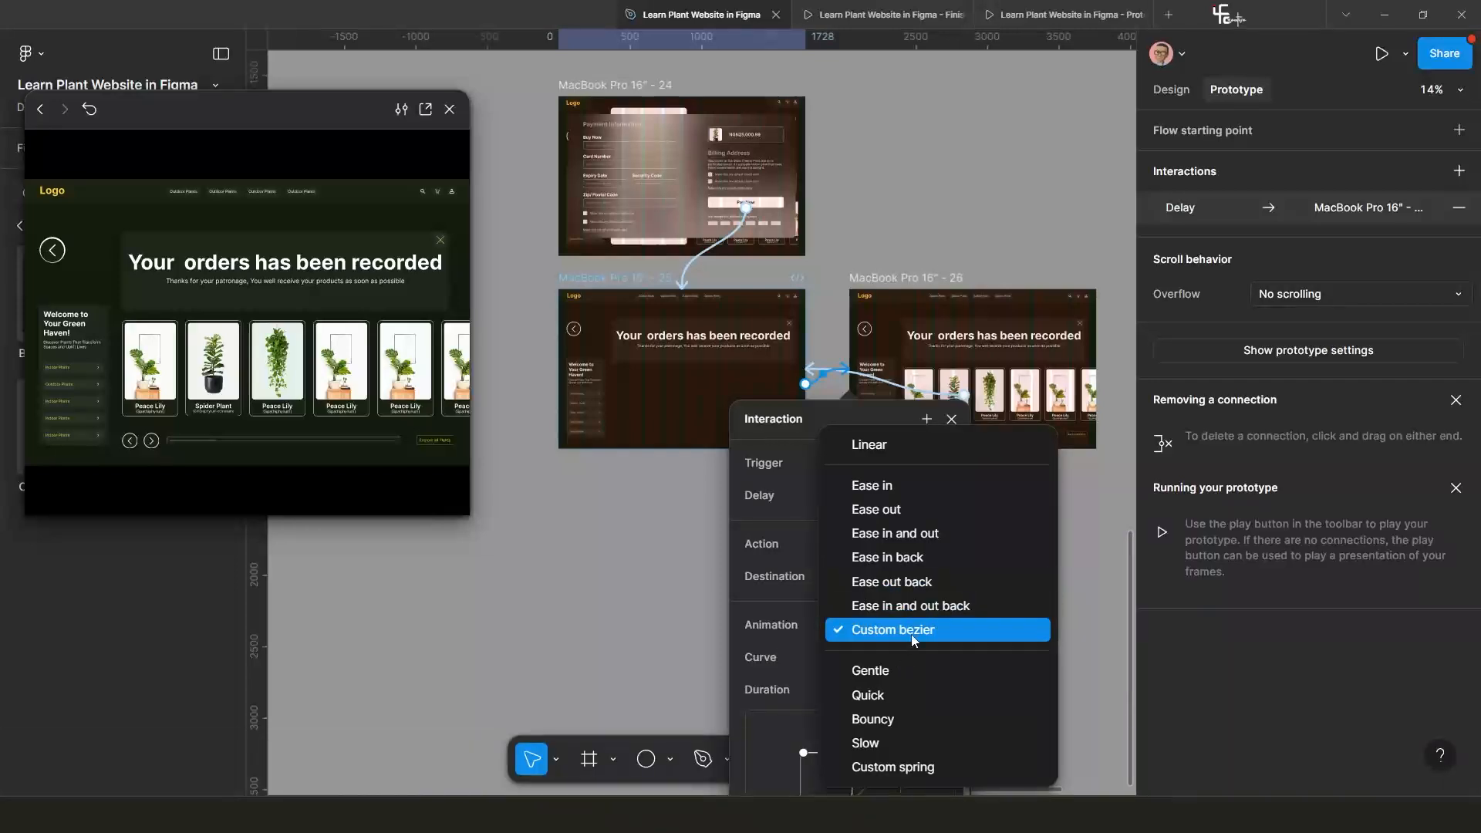
left_click(909, 632)
scroll(924, 638, "down", 2)
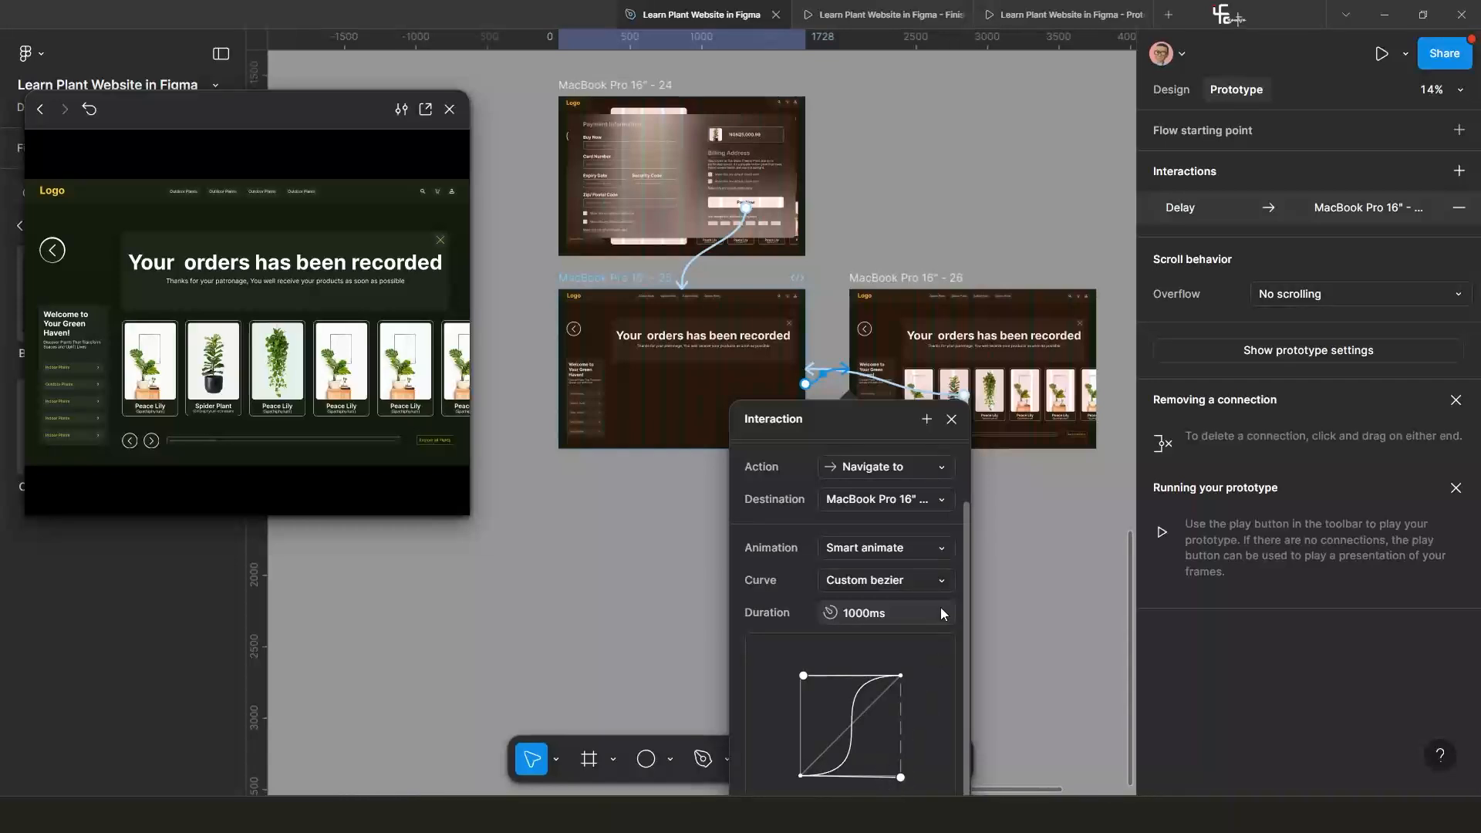
scroll(813, 633, "up", 2)
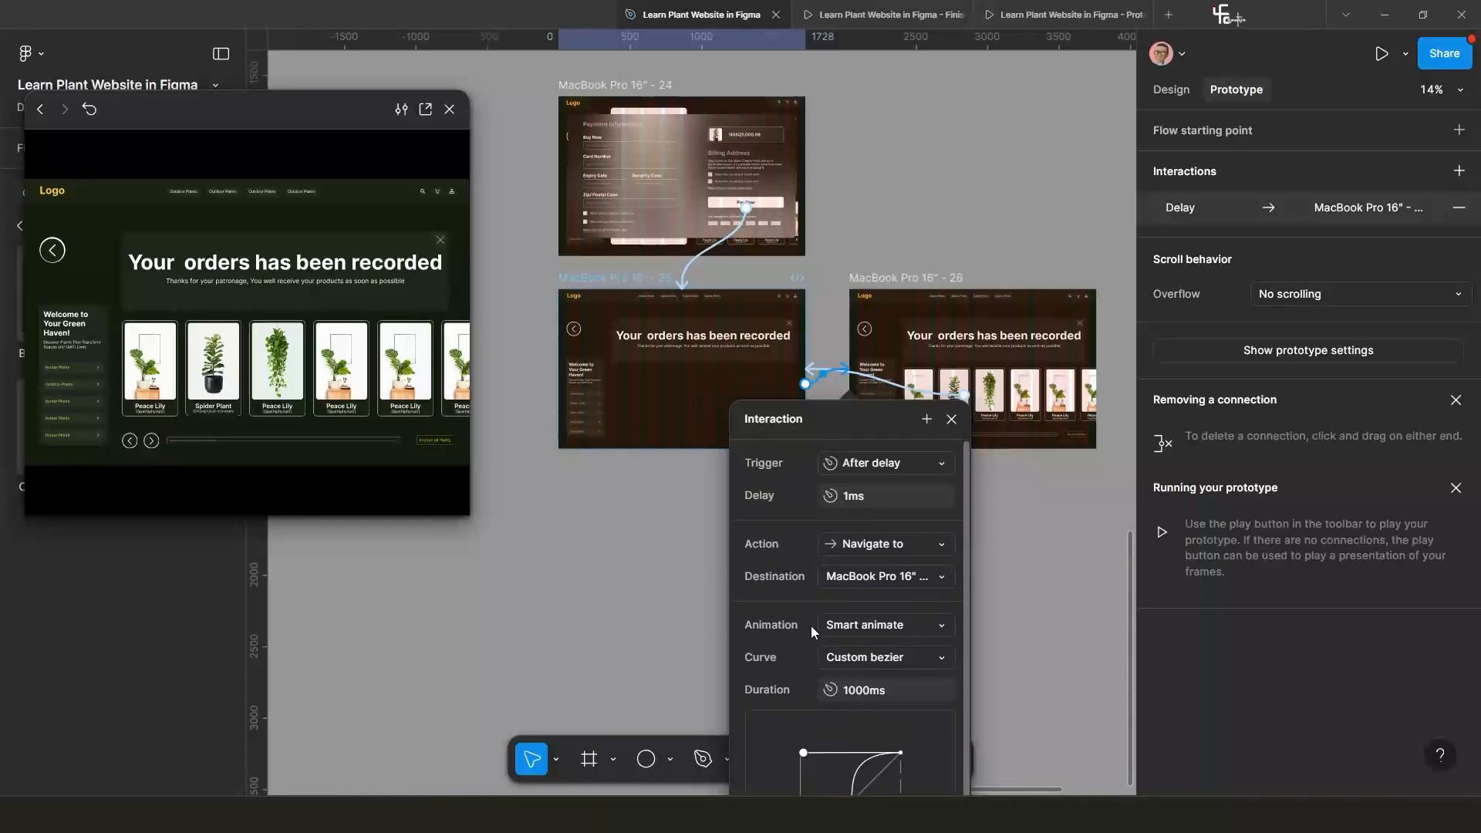
left_click(951, 419)
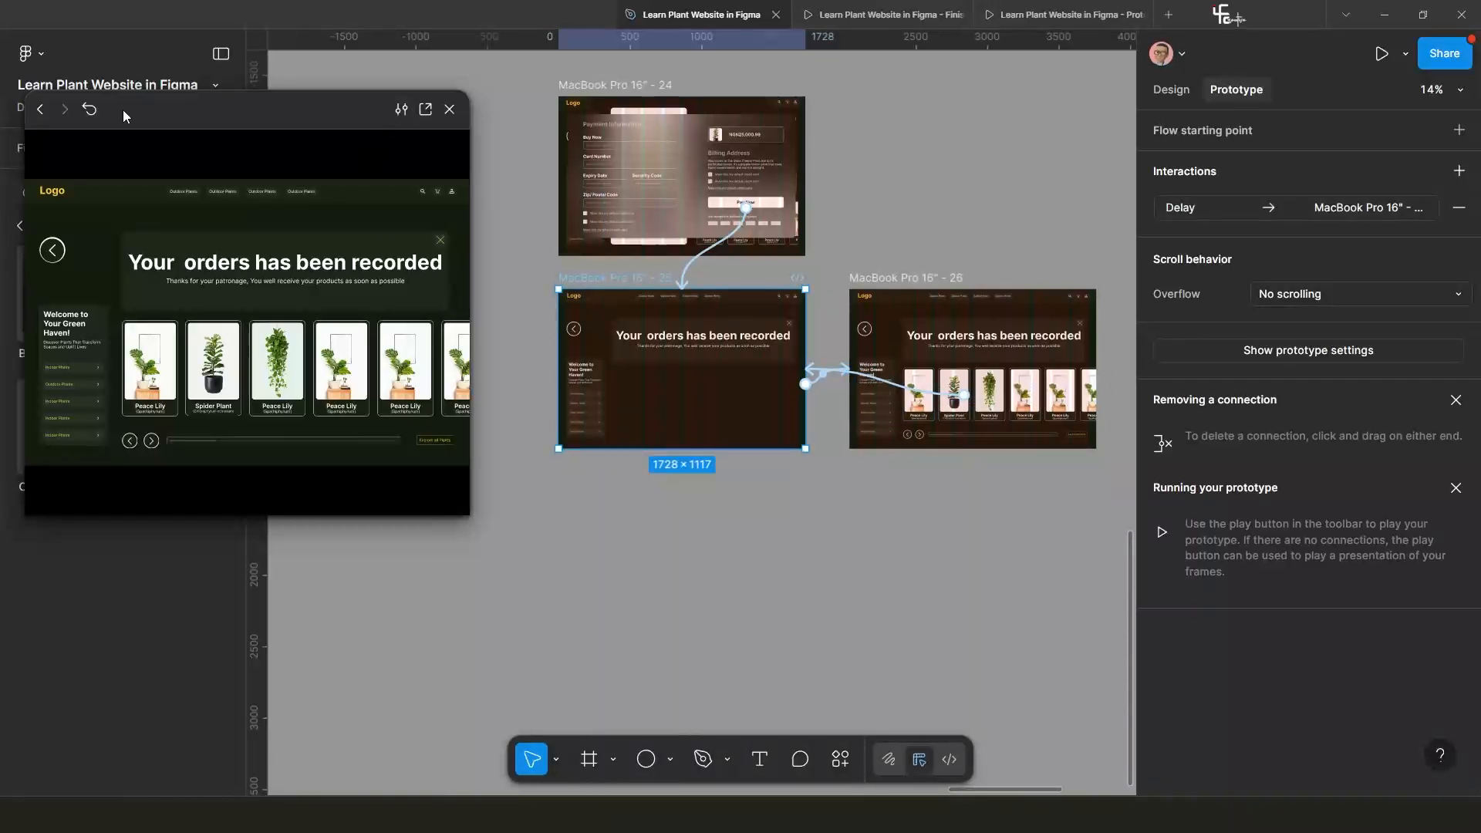
Replay the confirmation screen's card animation in the prototype preview several times, and close the preview.
left_click(90, 110)
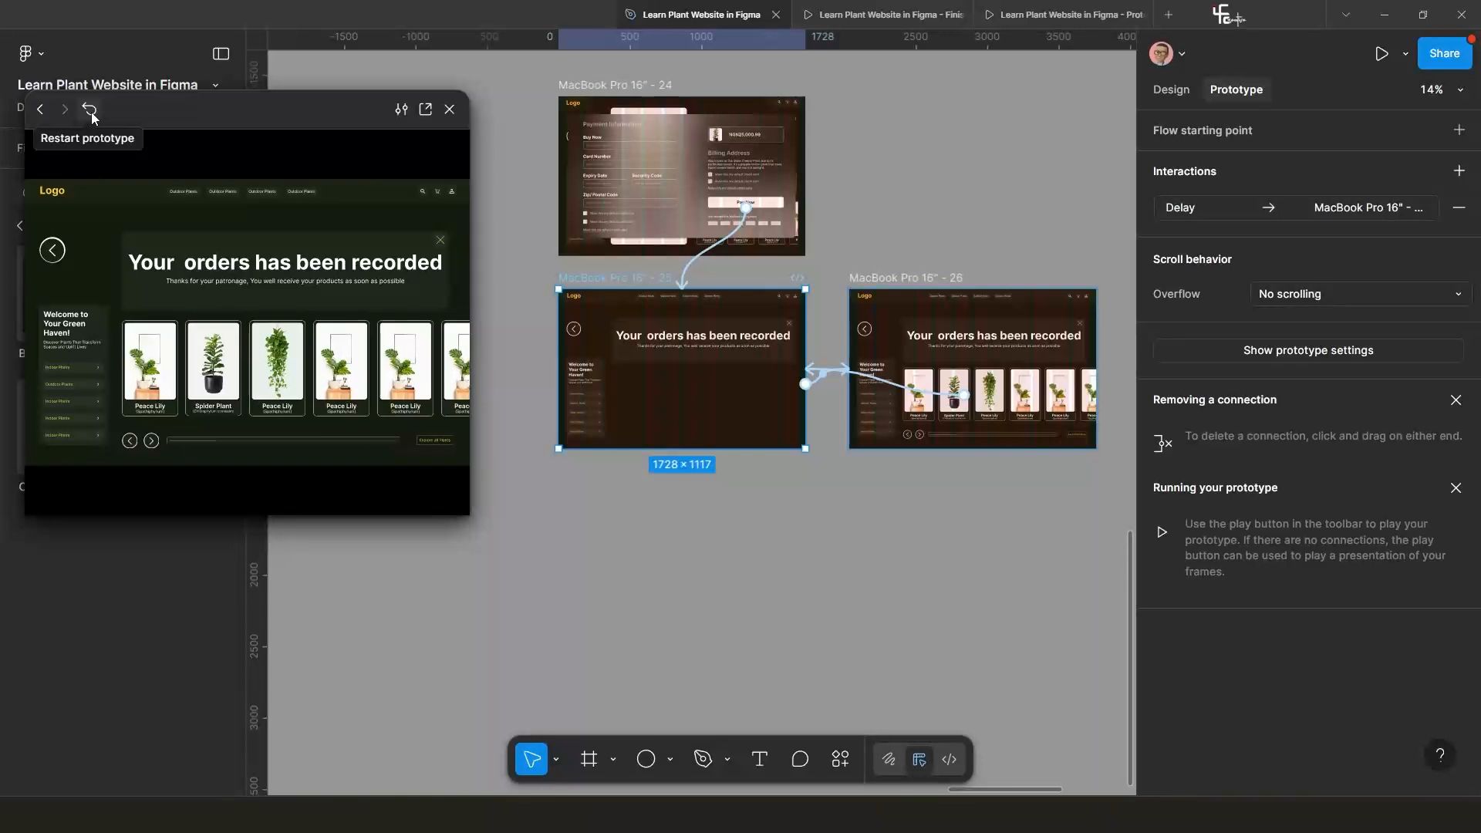
left_click(95, 114)
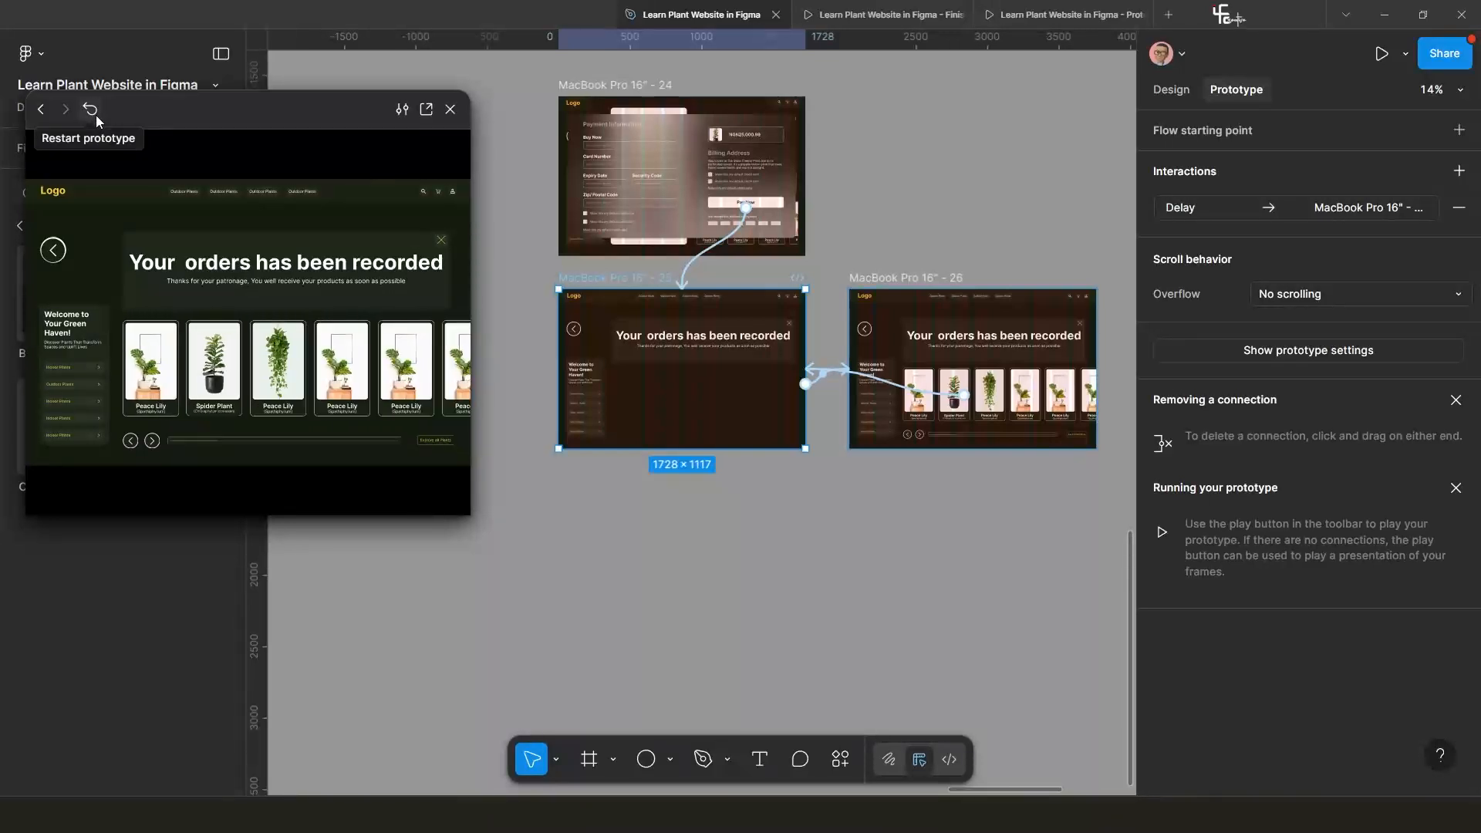
left_click(96, 114)
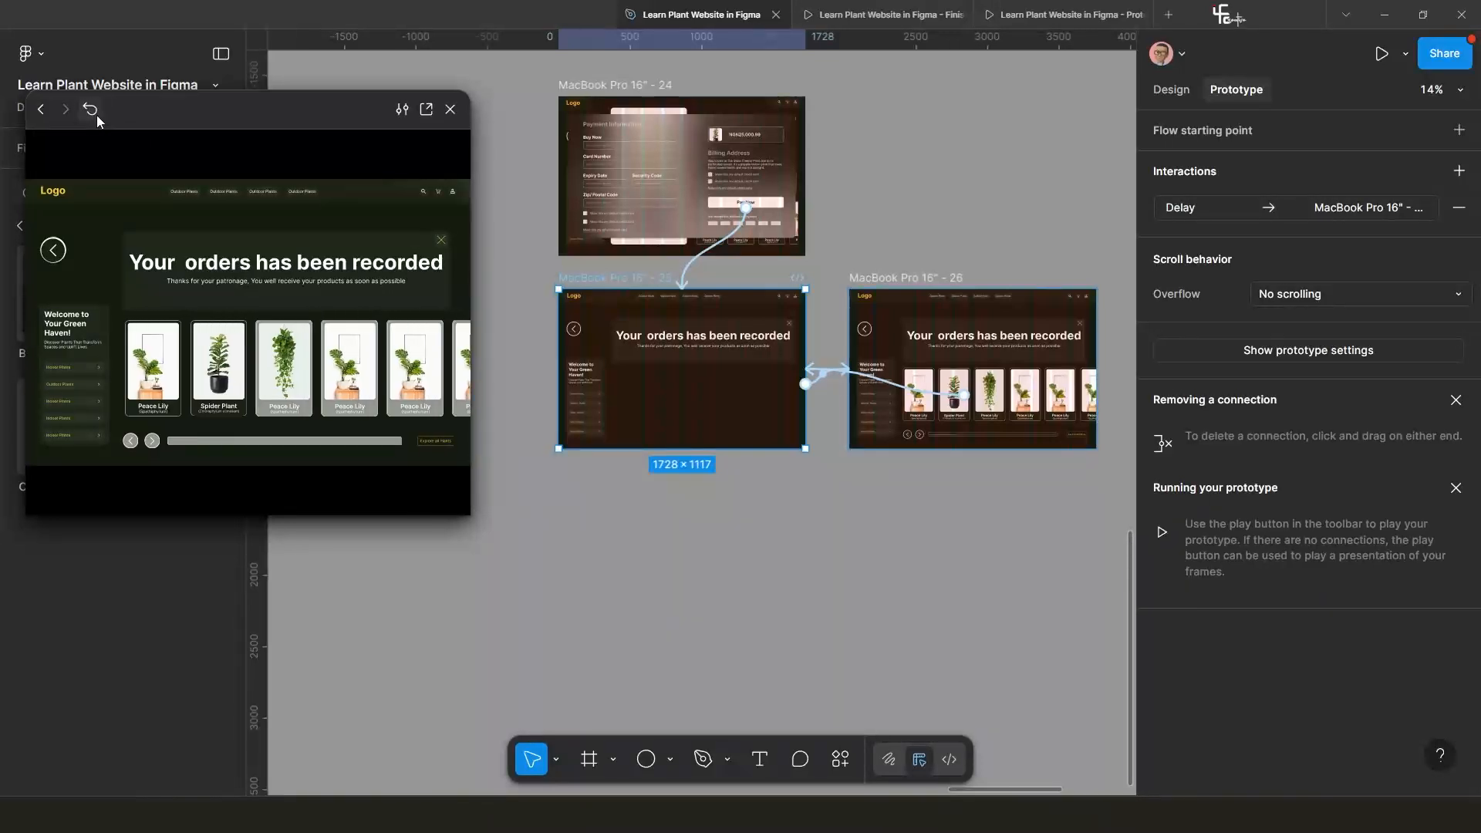
left_click(450, 110)
Try duplicating MacBook Pro 16" - 26 diagonally below the original, and undo the copy.
scroll(1012, 546, "up", 4)
left_click_drag(974, 519, 801, 632)
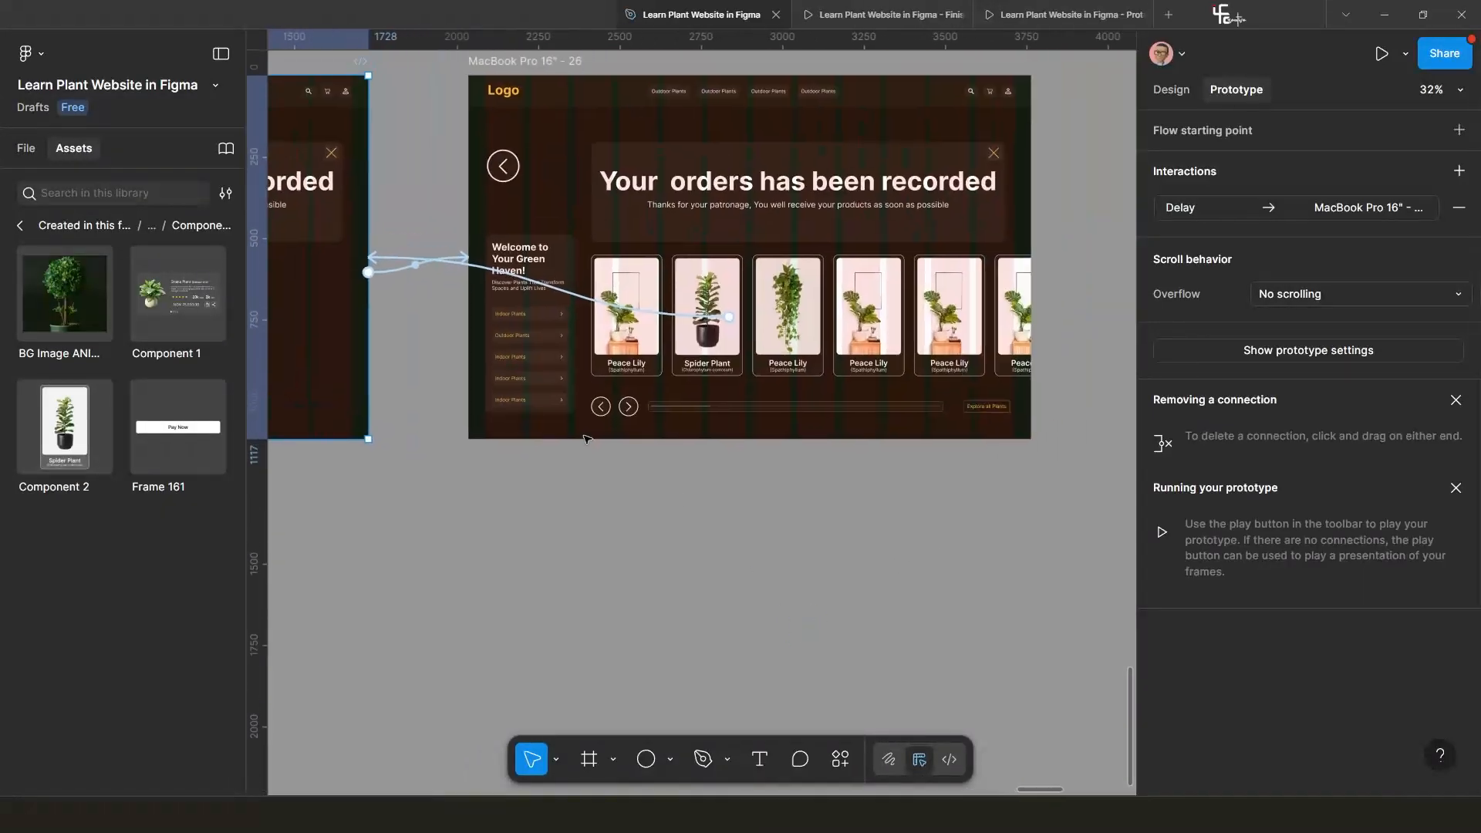
left_click(631, 411)
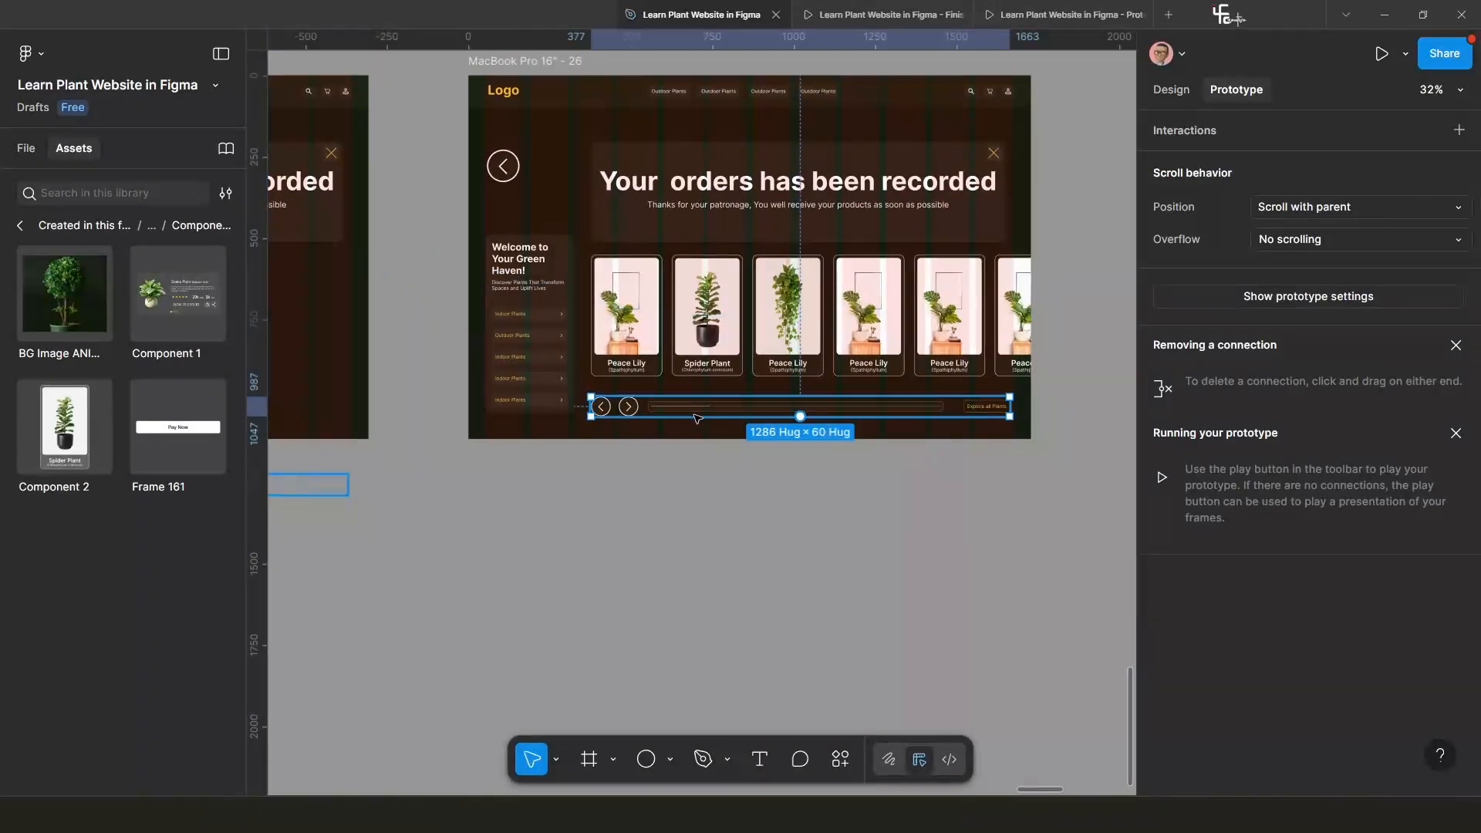
scroll(696, 419, "down", 3)
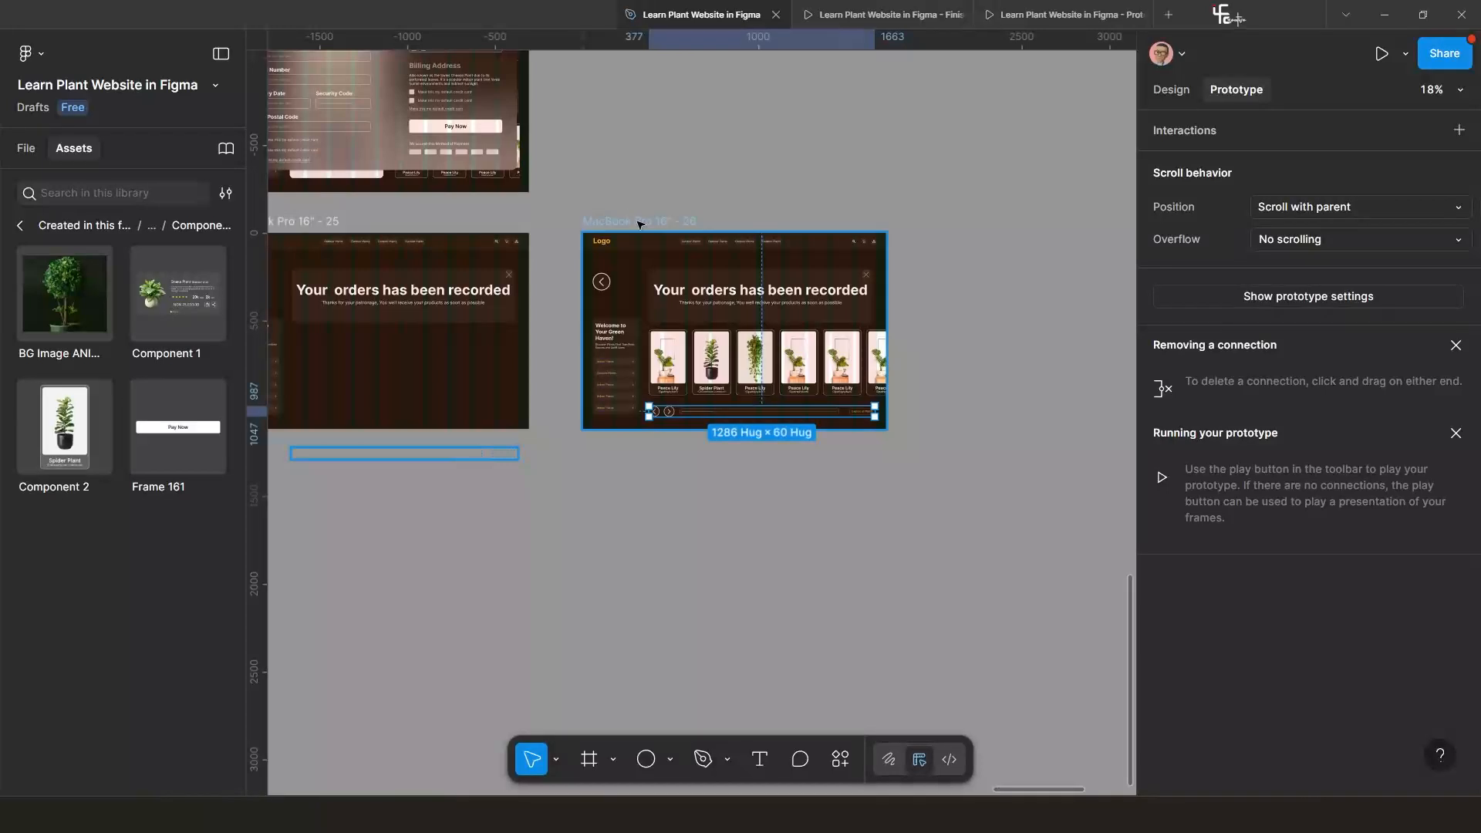
left_click_drag(639, 223, 883, 456)
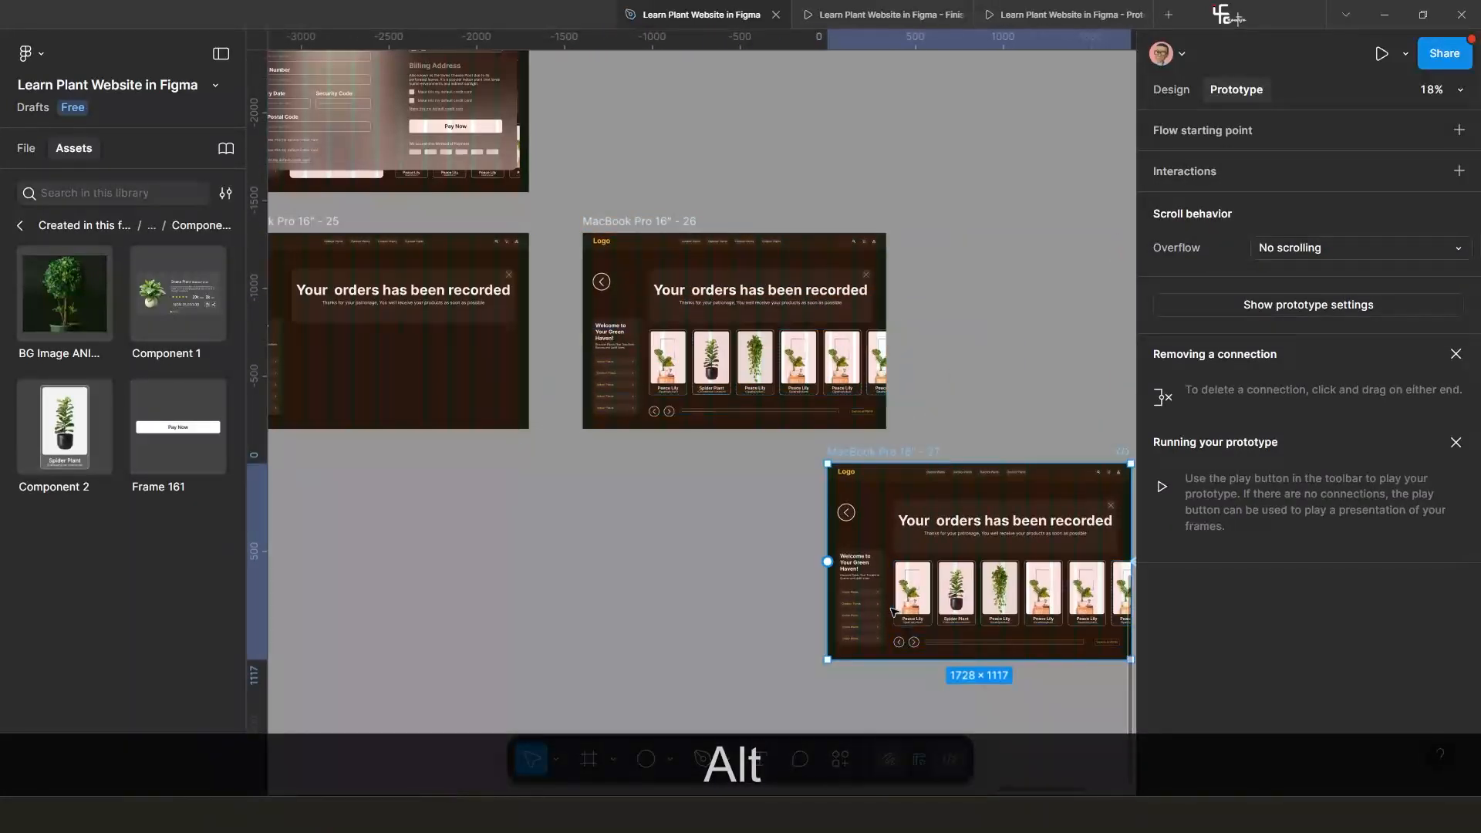
scroll(996, 614, "down", 2)
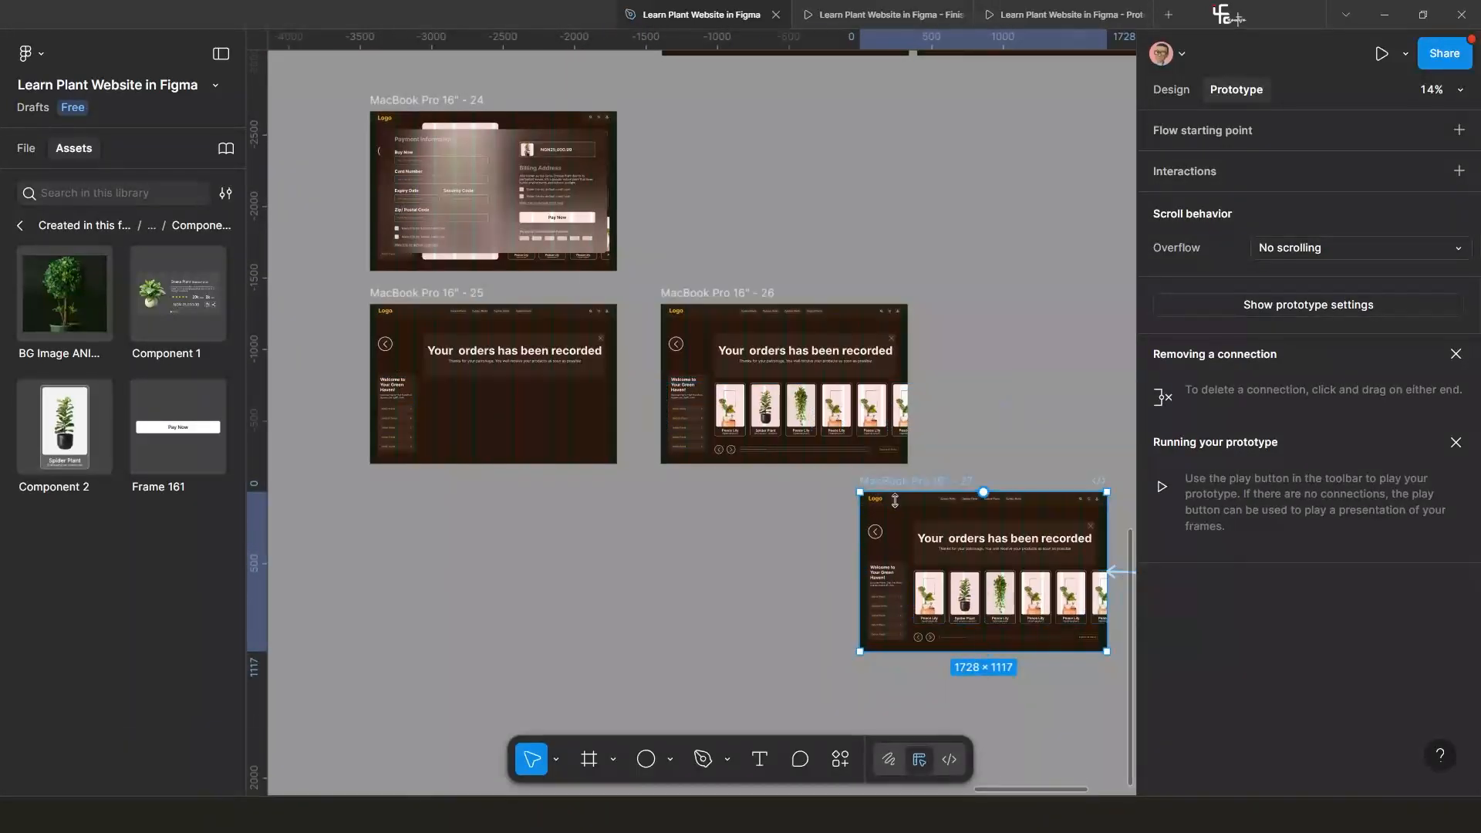
key("ctrl+z")
Move MacBook Pro 16" - 26 slightly closer to MacBook Pro 16" - 25 and a little lower.
scroll(836, 500, "up", 3)
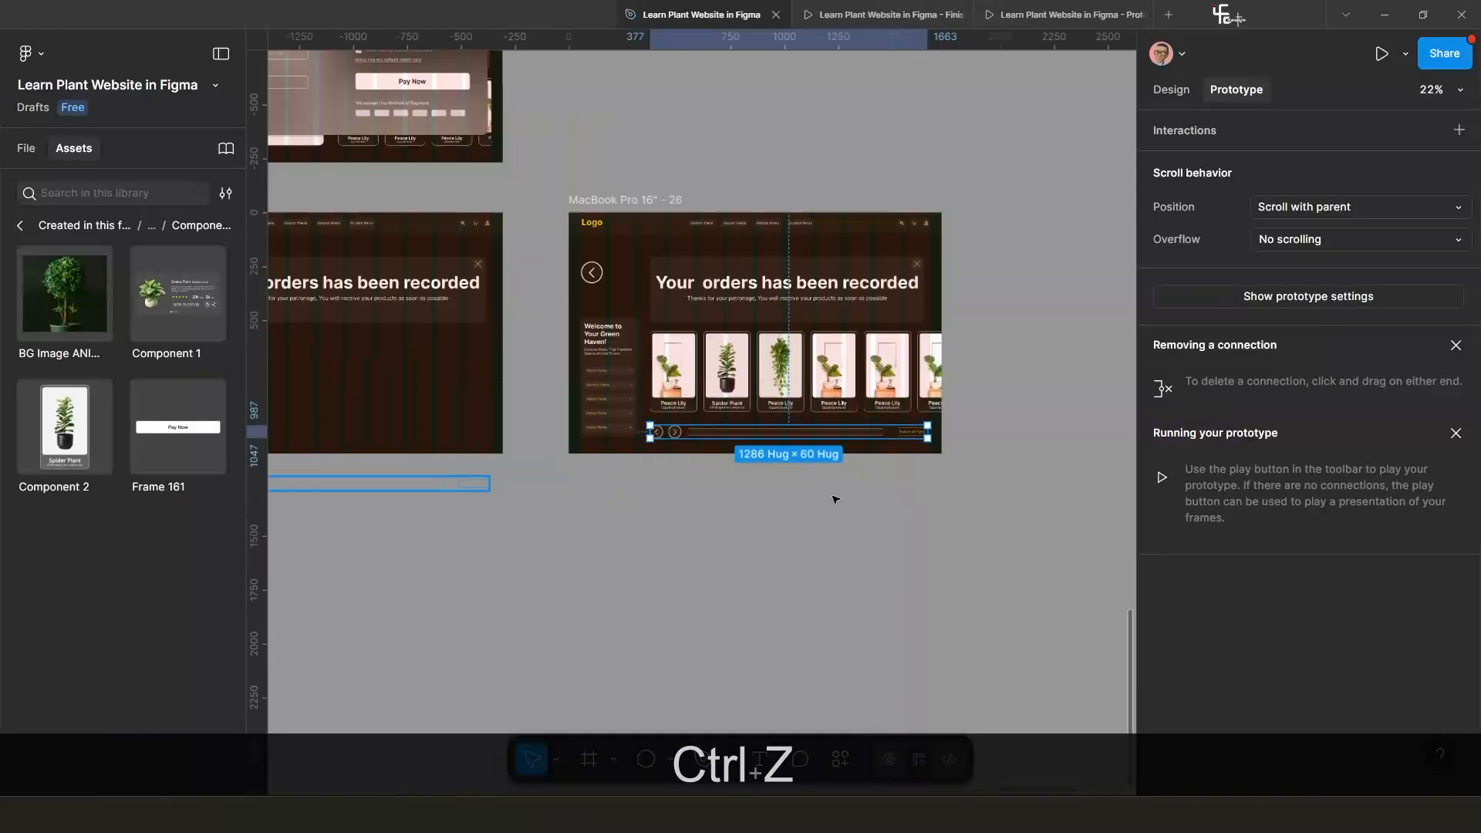
left_click(767, 516)
scroll(732, 556, "down", 4)
left_click_drag(698, 562, 799, 588)
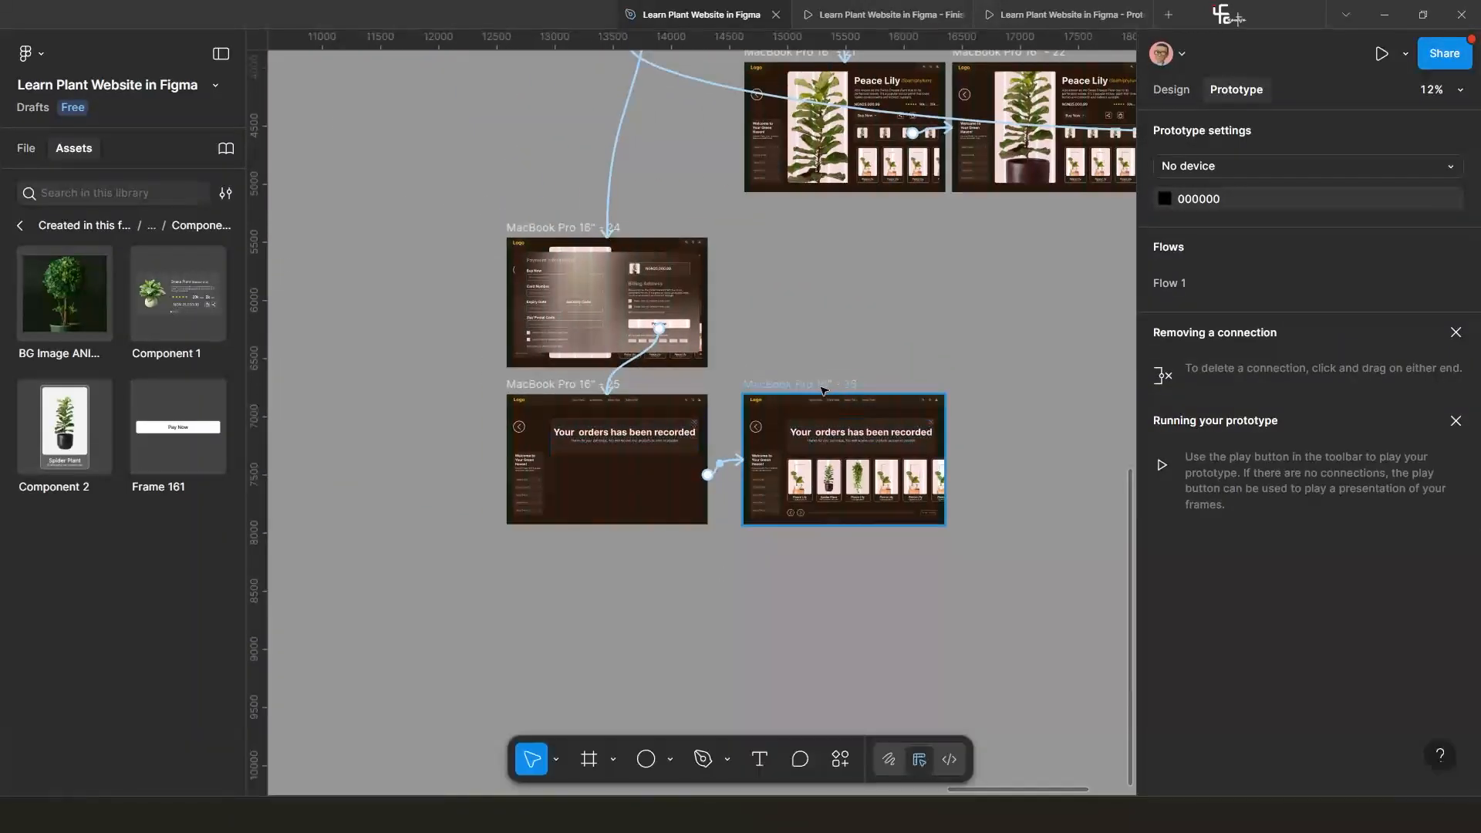
left_click_drag(824, 390, 811, 399)
scroll(710, 471, "up", 2)
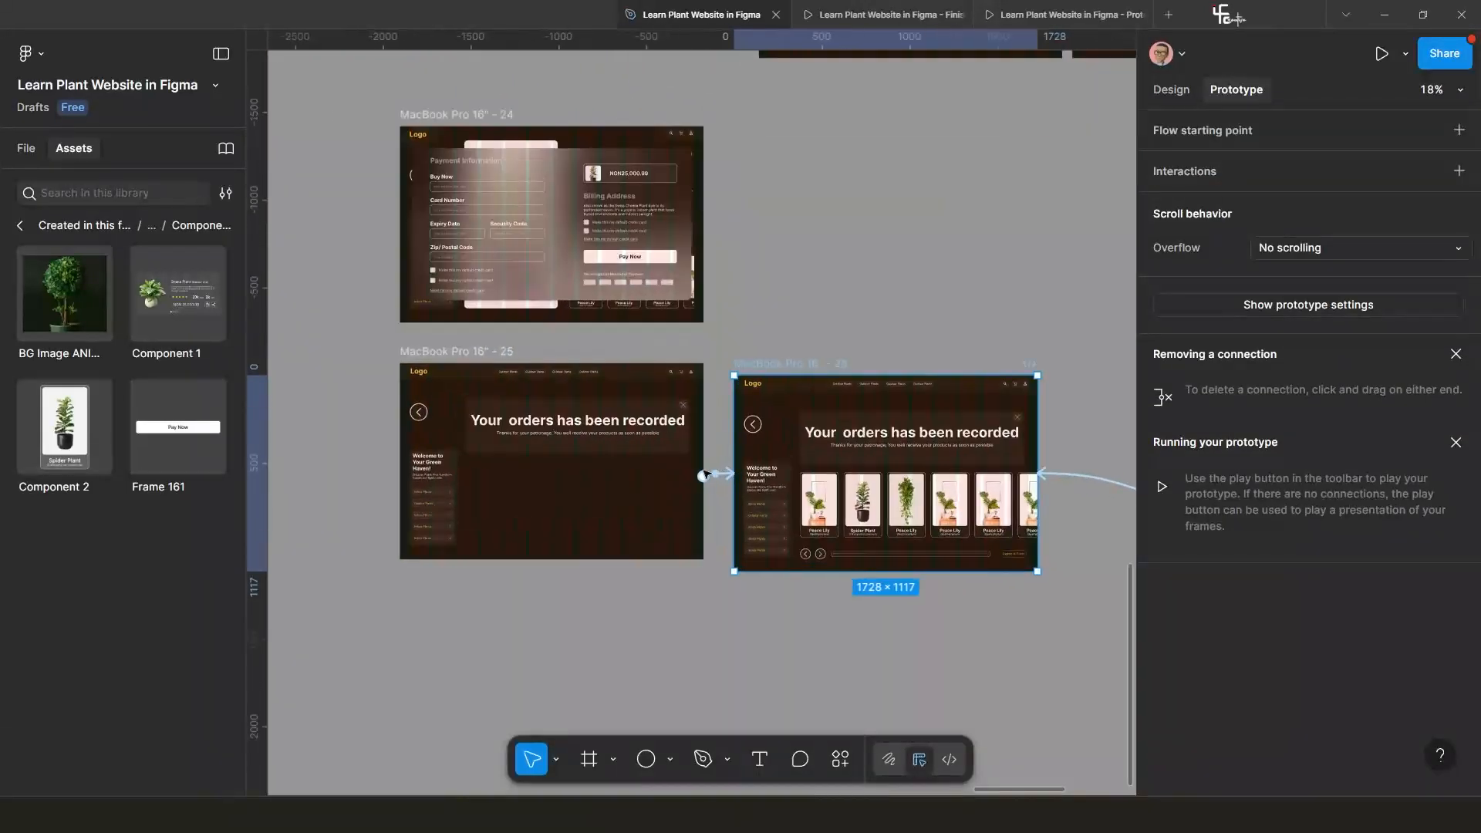
Narrow the "Your orders has been recorded" banner in MacBook Pro 16" - 25 from its left edge to 60 wide, and clip its content.
scroll(610, 484, "up", 1)
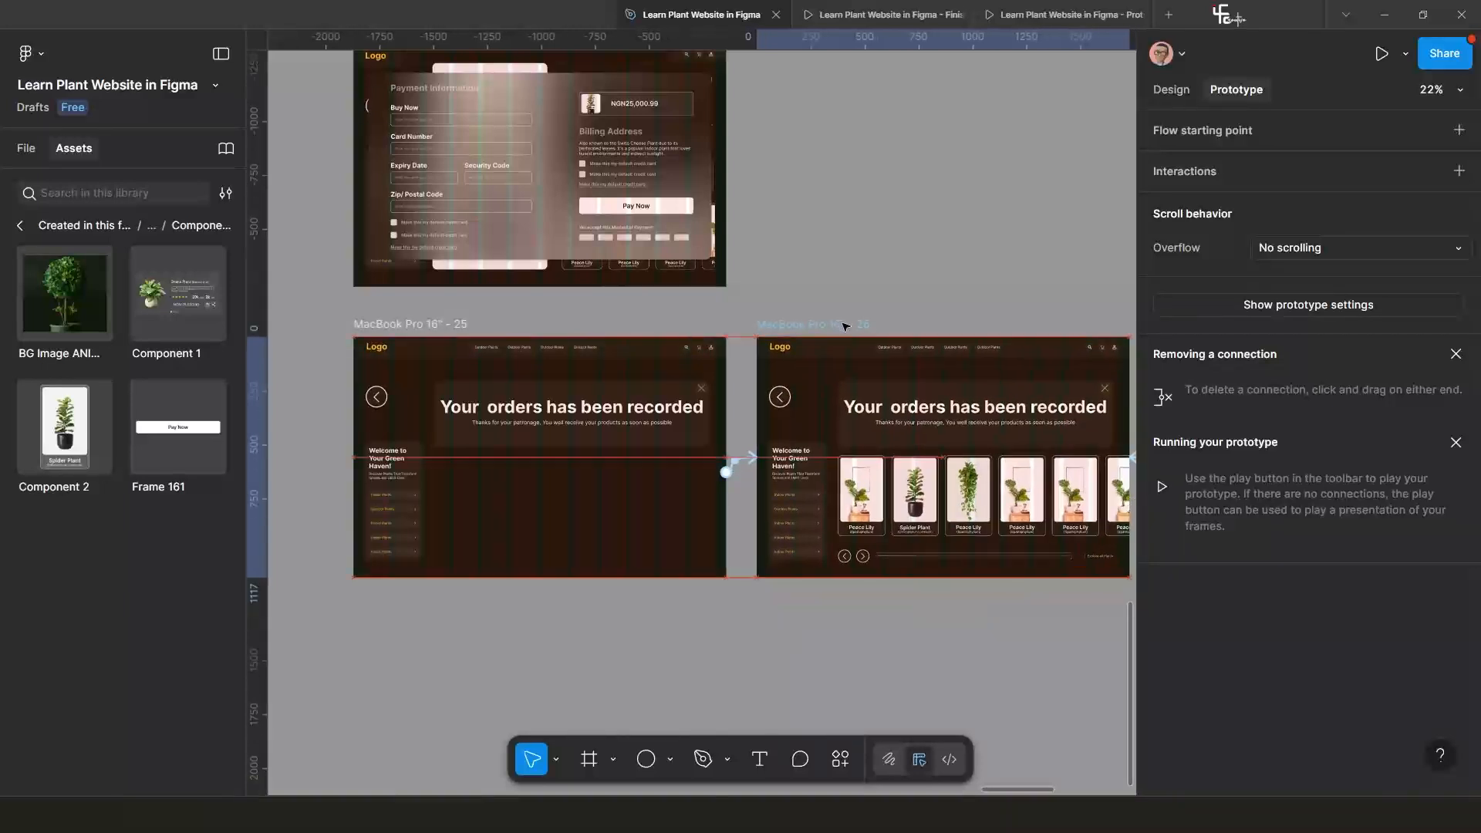
scroll(776, 447, "down", 2)
left_click(627, 441)
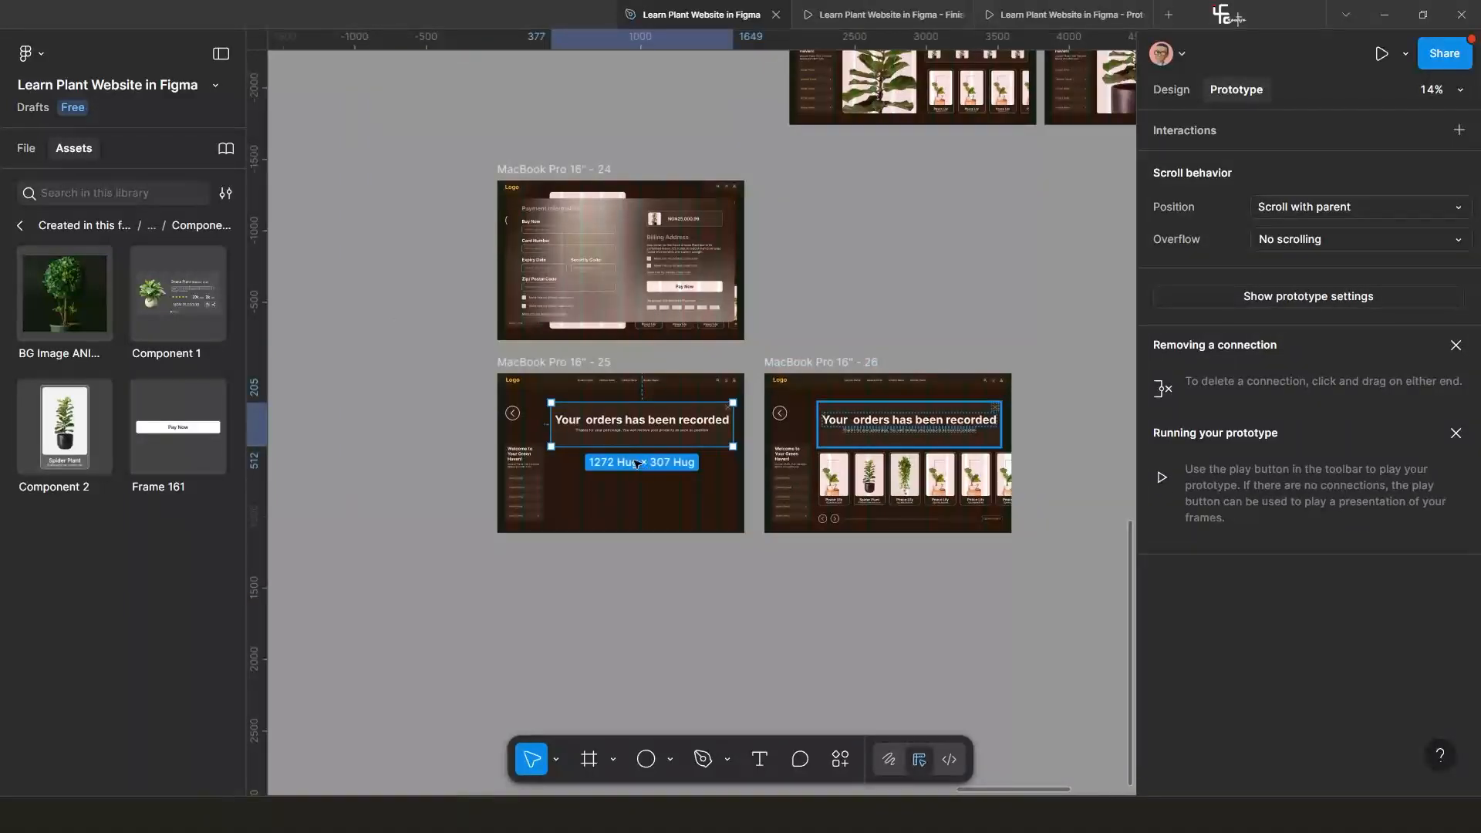
left_click(1171, 91)
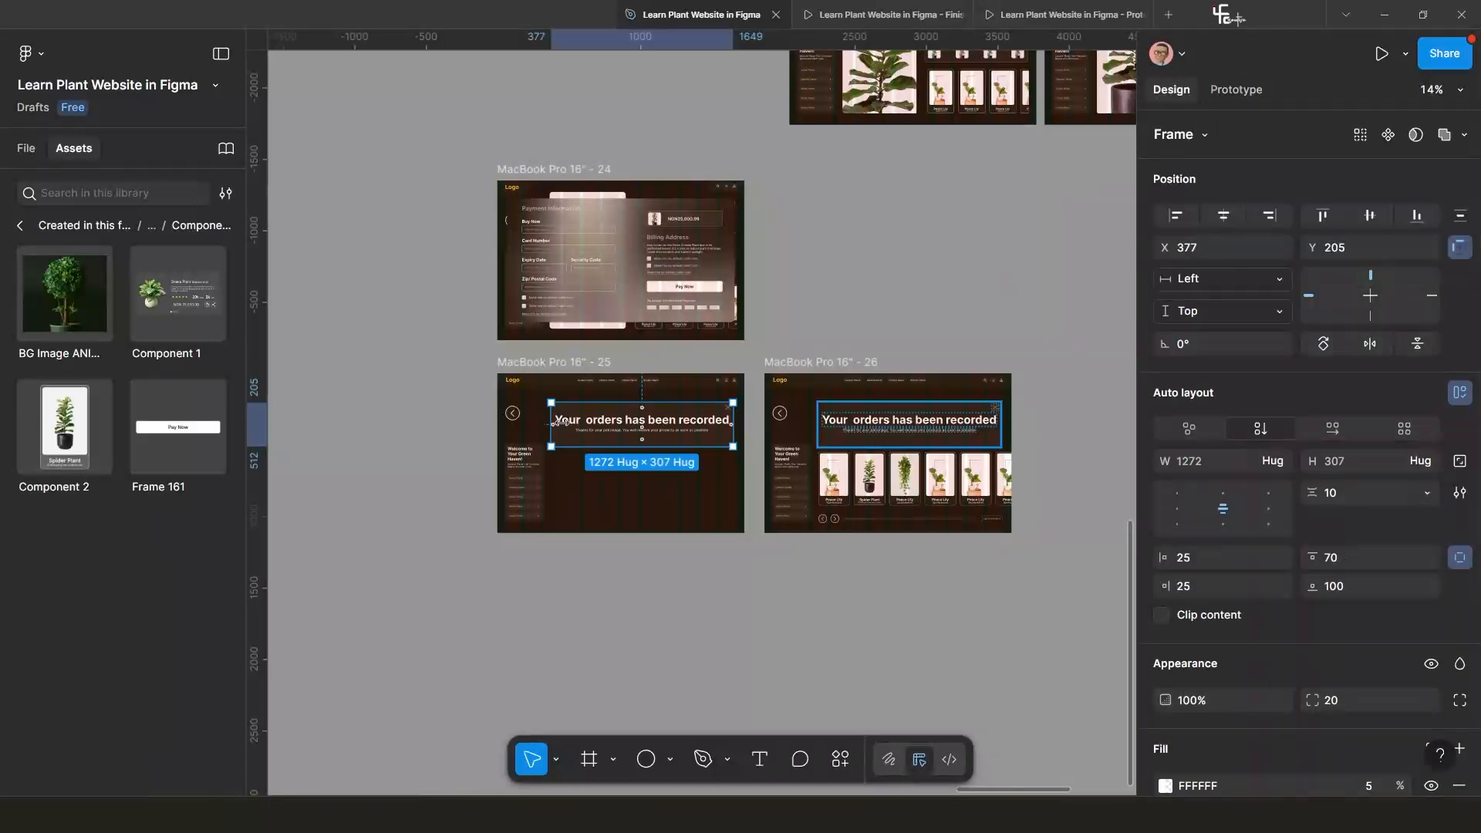
left_click_drag(561, 423, 724, 433)
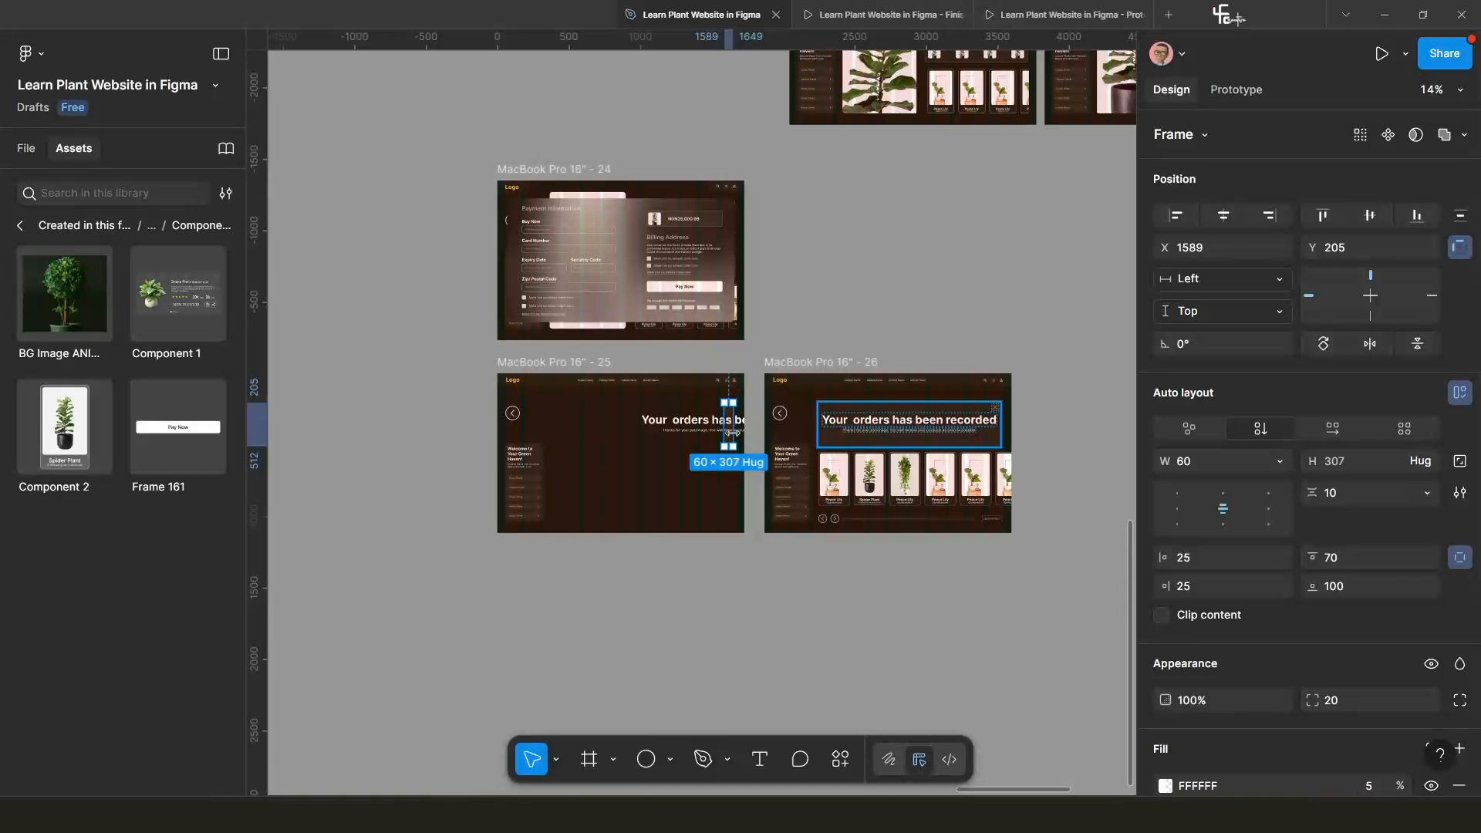
scroll(732, 434, "up", 3)
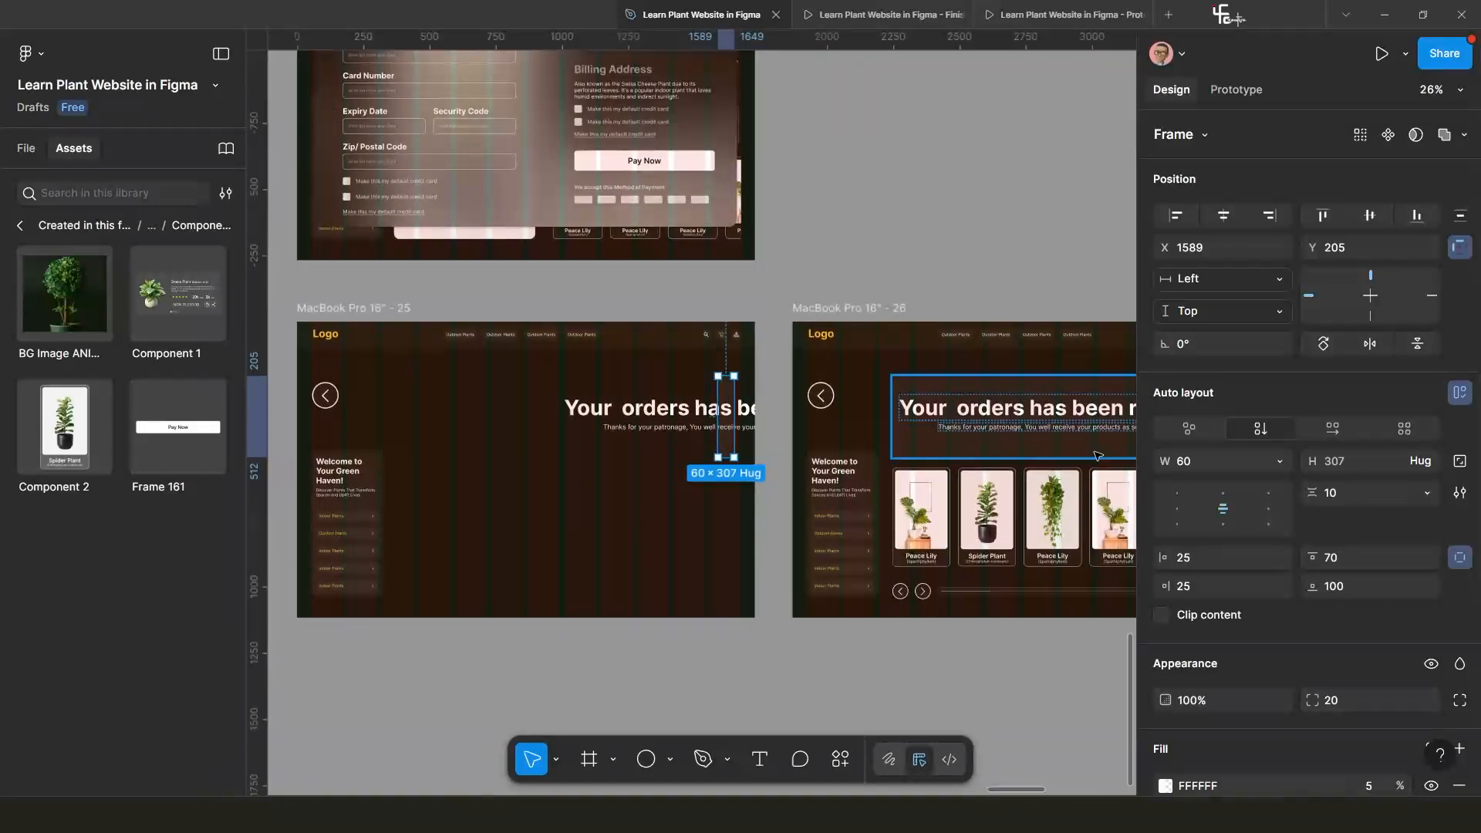
left_click(1163, 620)
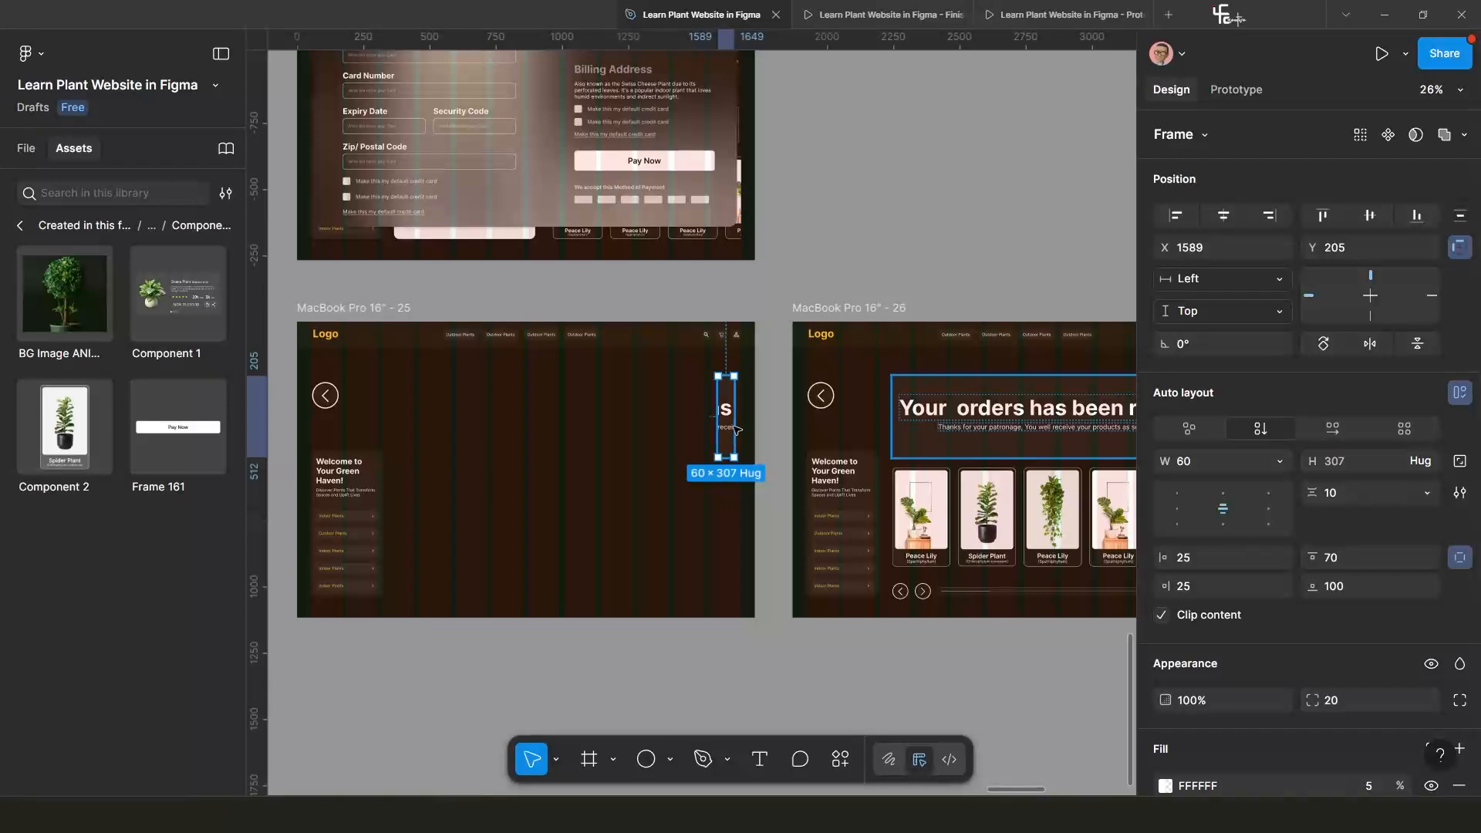
Move the narrowed banner horizontally past the right edge of MacBook Pro 16" - 25 to X 1789.
left_click_drag(725, 431, 764, 429)
key("ctrl+z")
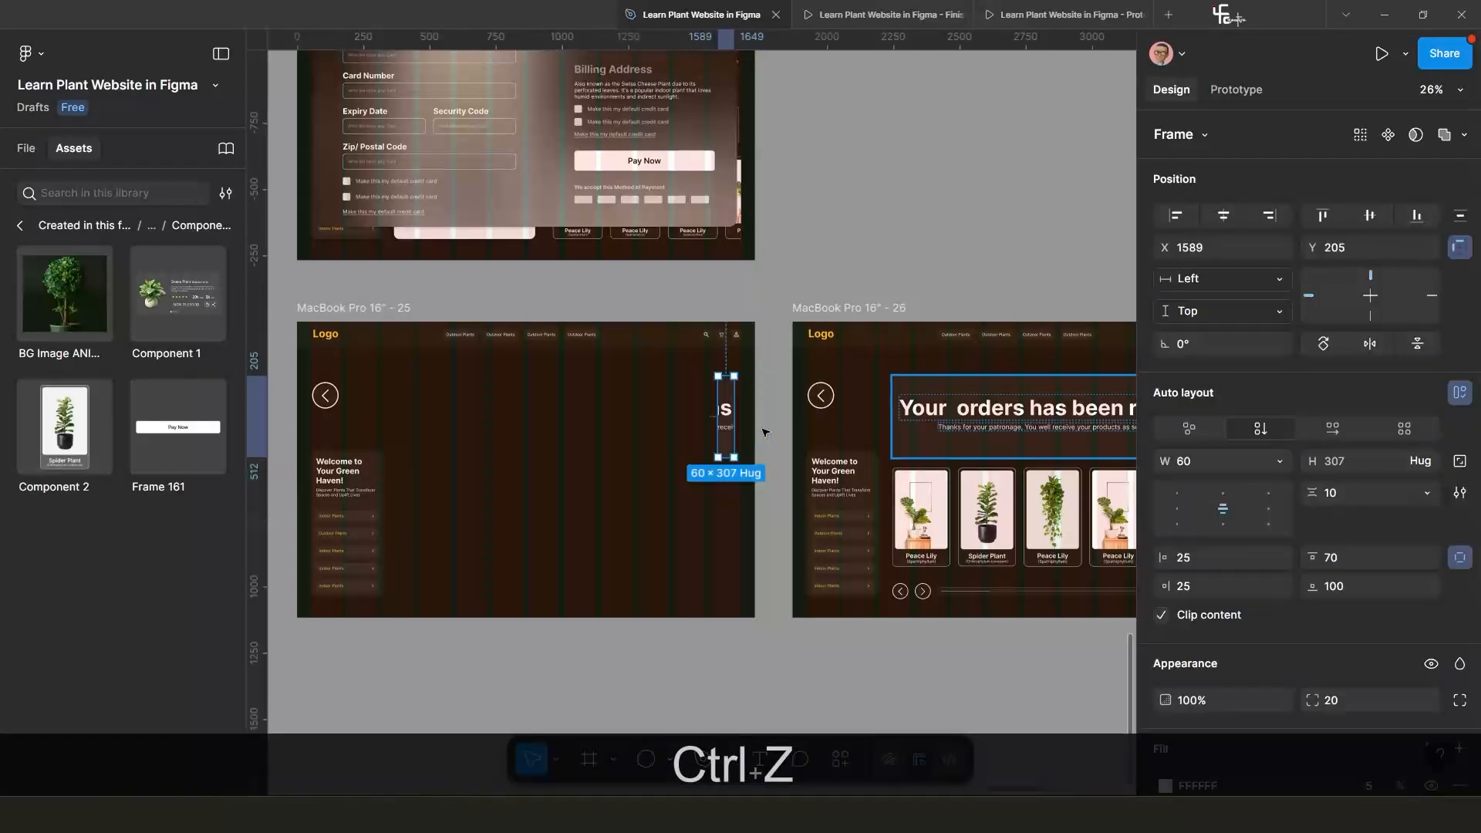
key("shift+Right")
key("shift+Right")
key("shift+Right")
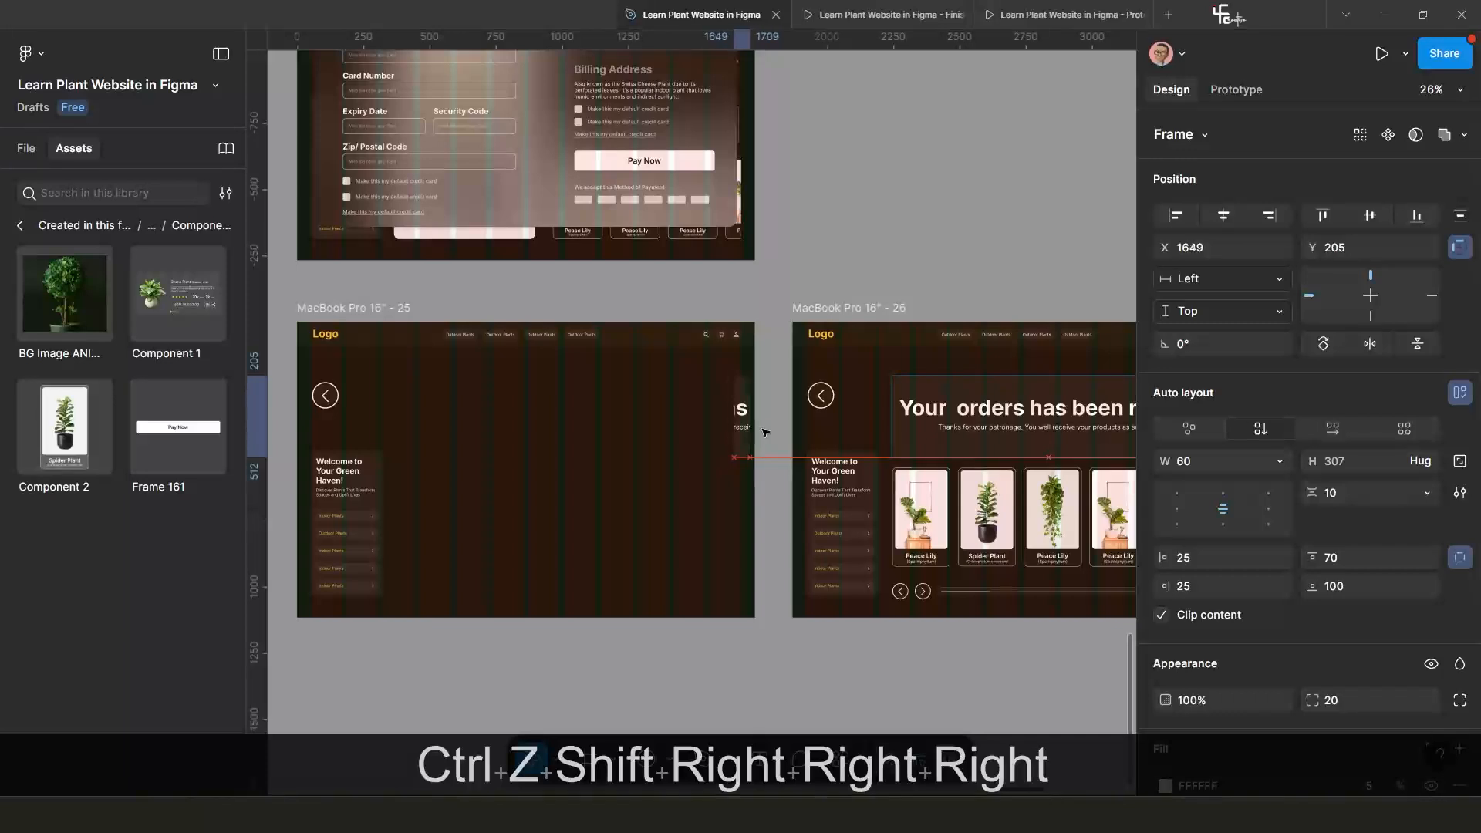
key("shift+Right")
key("shift+Right")
key("shift+Right")
key("shift+Right")
key("shift+Right")
key("shift+Right")
key("shift+Right")
scroll(685, 441, "down", 2)
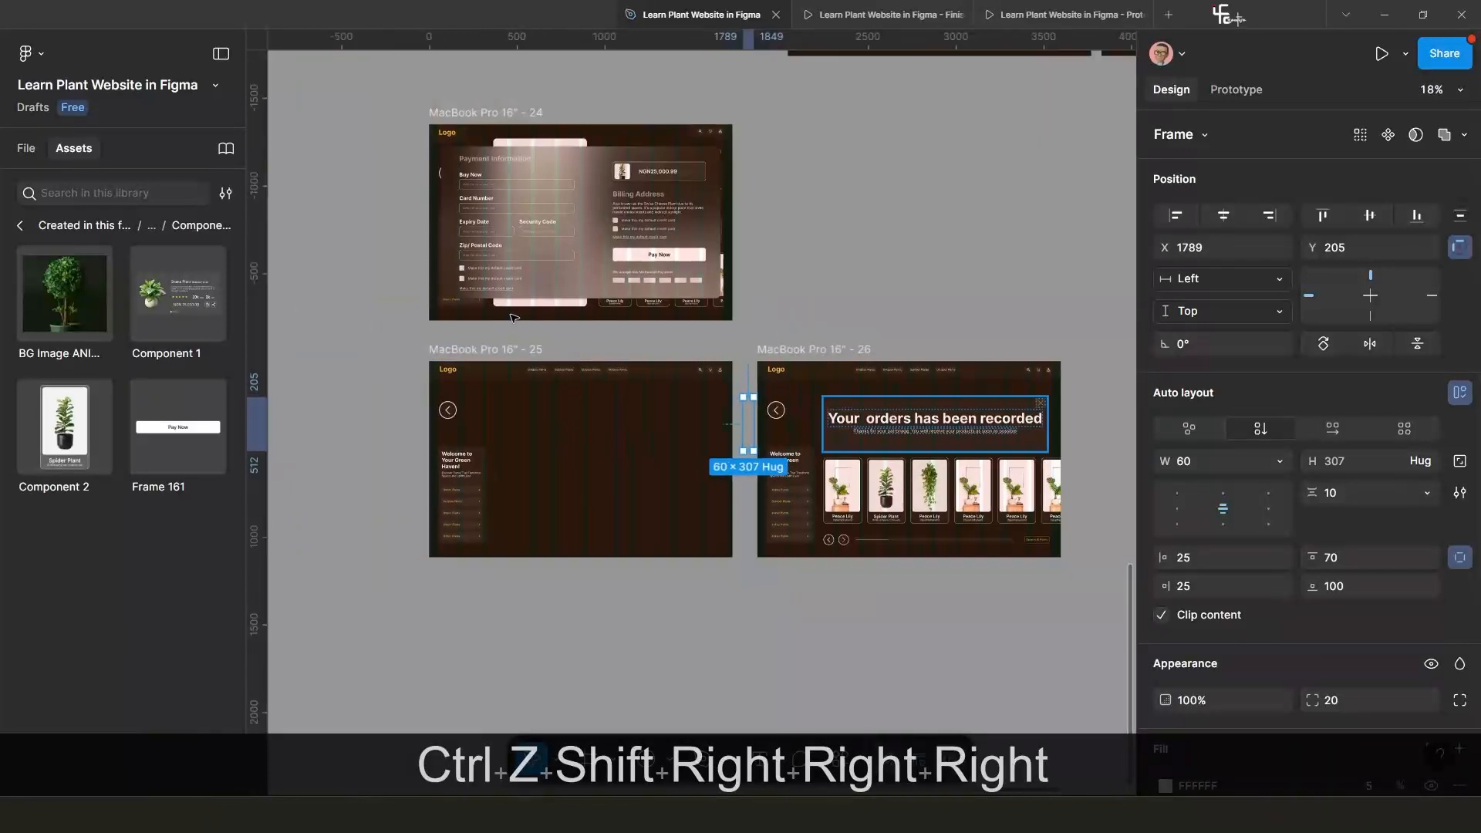
Preview the prototype from MacBook Pro 16" - 24 and play the Pay Now transition to check the banner's animation.
left_click(492, 114)
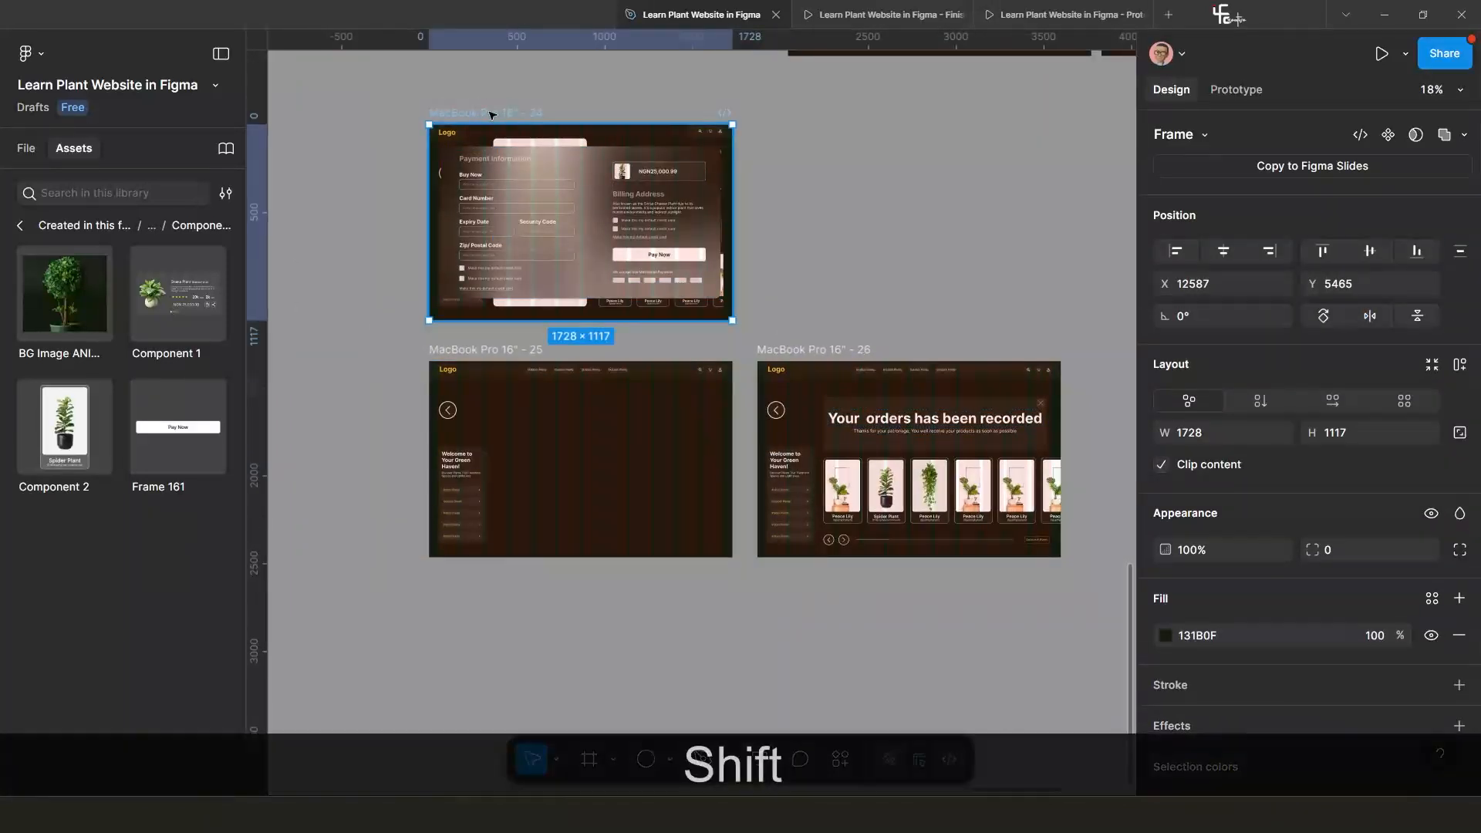
key("shift+space")
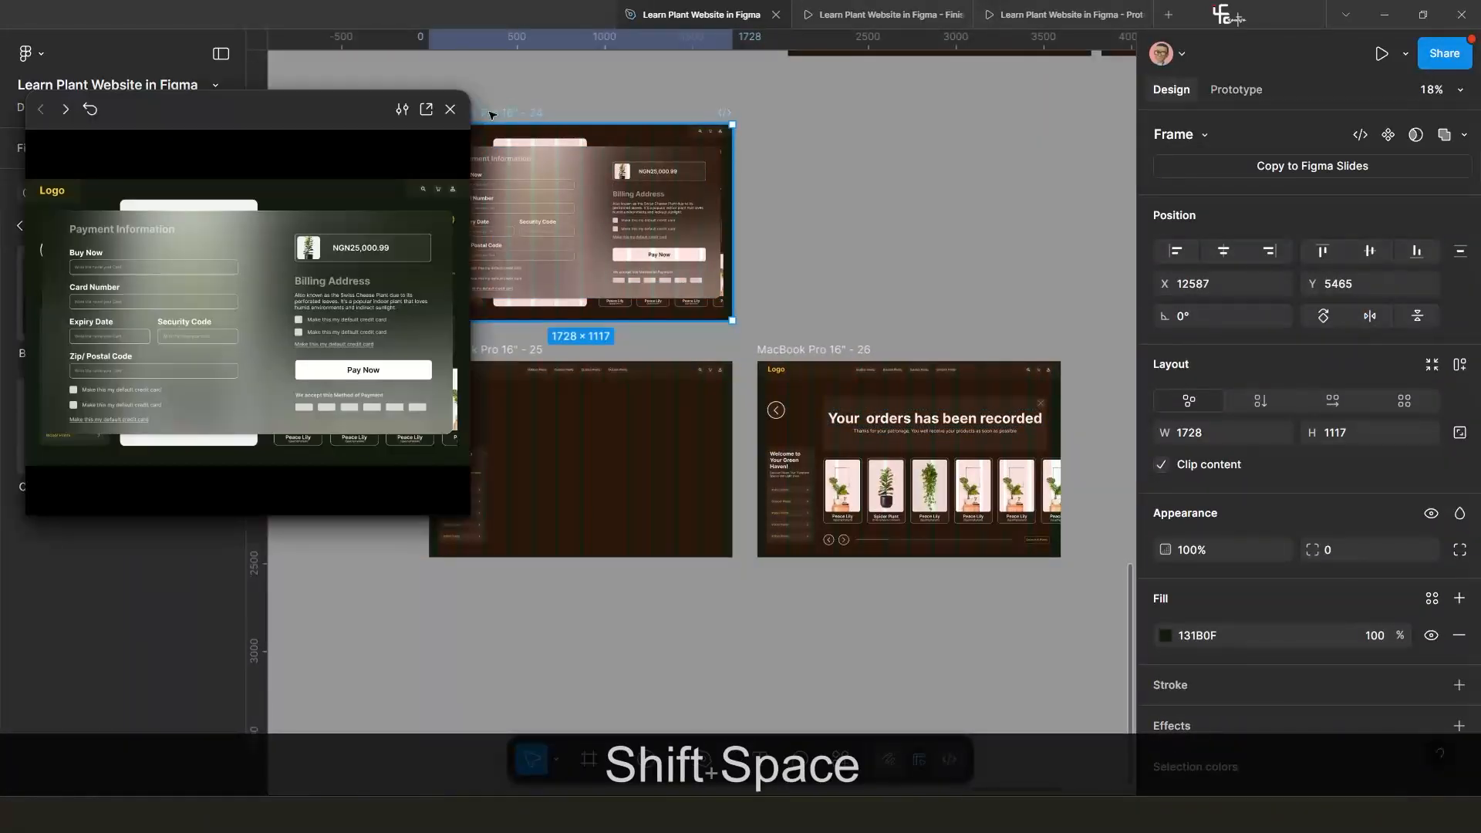
left_click(374, 373)
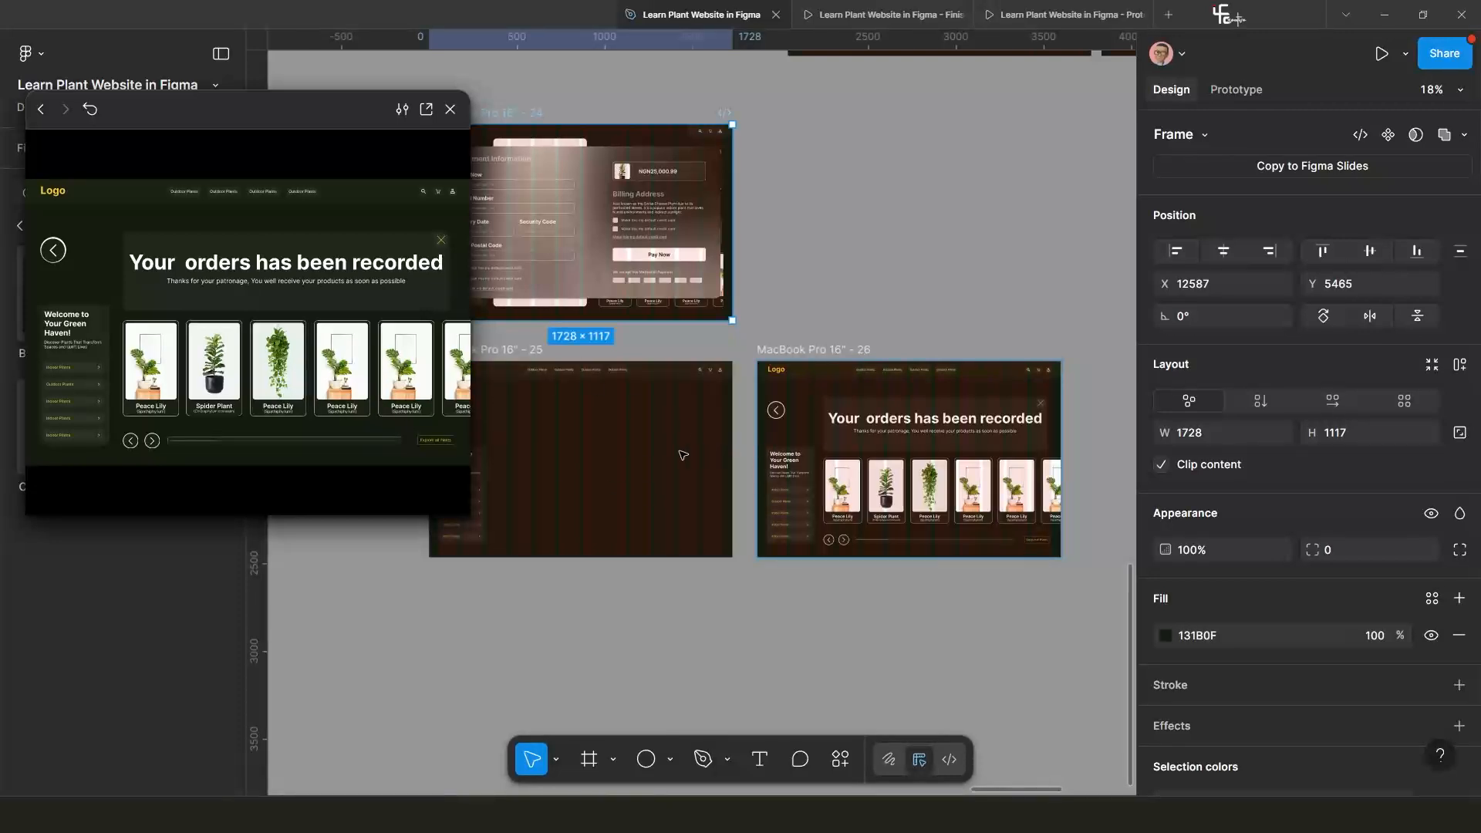
Undo the off-canvas move, content clipping and narrowing of the banner in MacBook Pro 16" - 25.
key("ctrl+z")
key("ctrl+z")
key("ctrl+z")
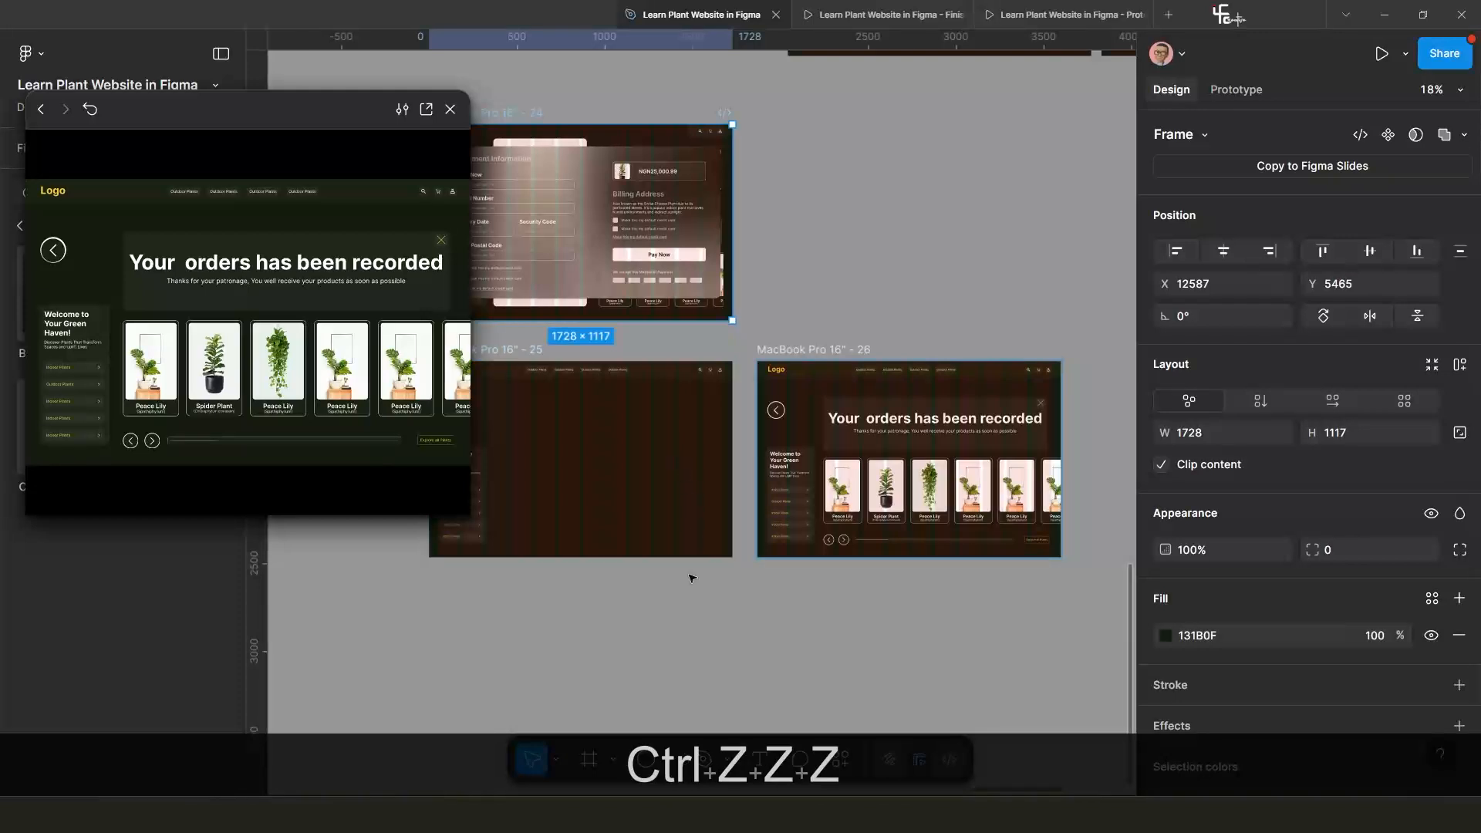
key("ctrl+z")
key("ctrl+z")
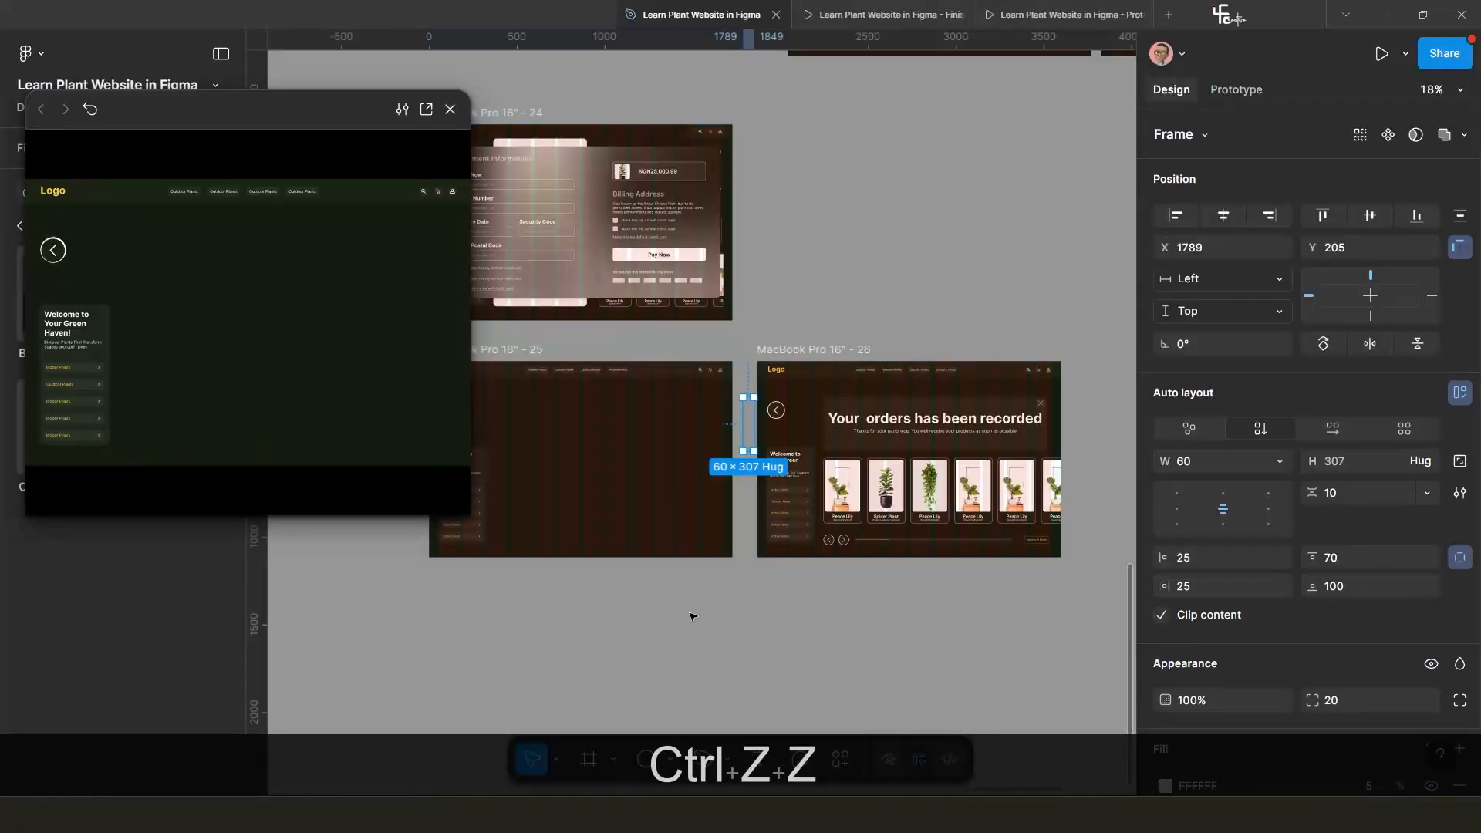
key("ctrl+z")
key("ctrl+z")
key("ctrl+z")
key("ctrl+z")
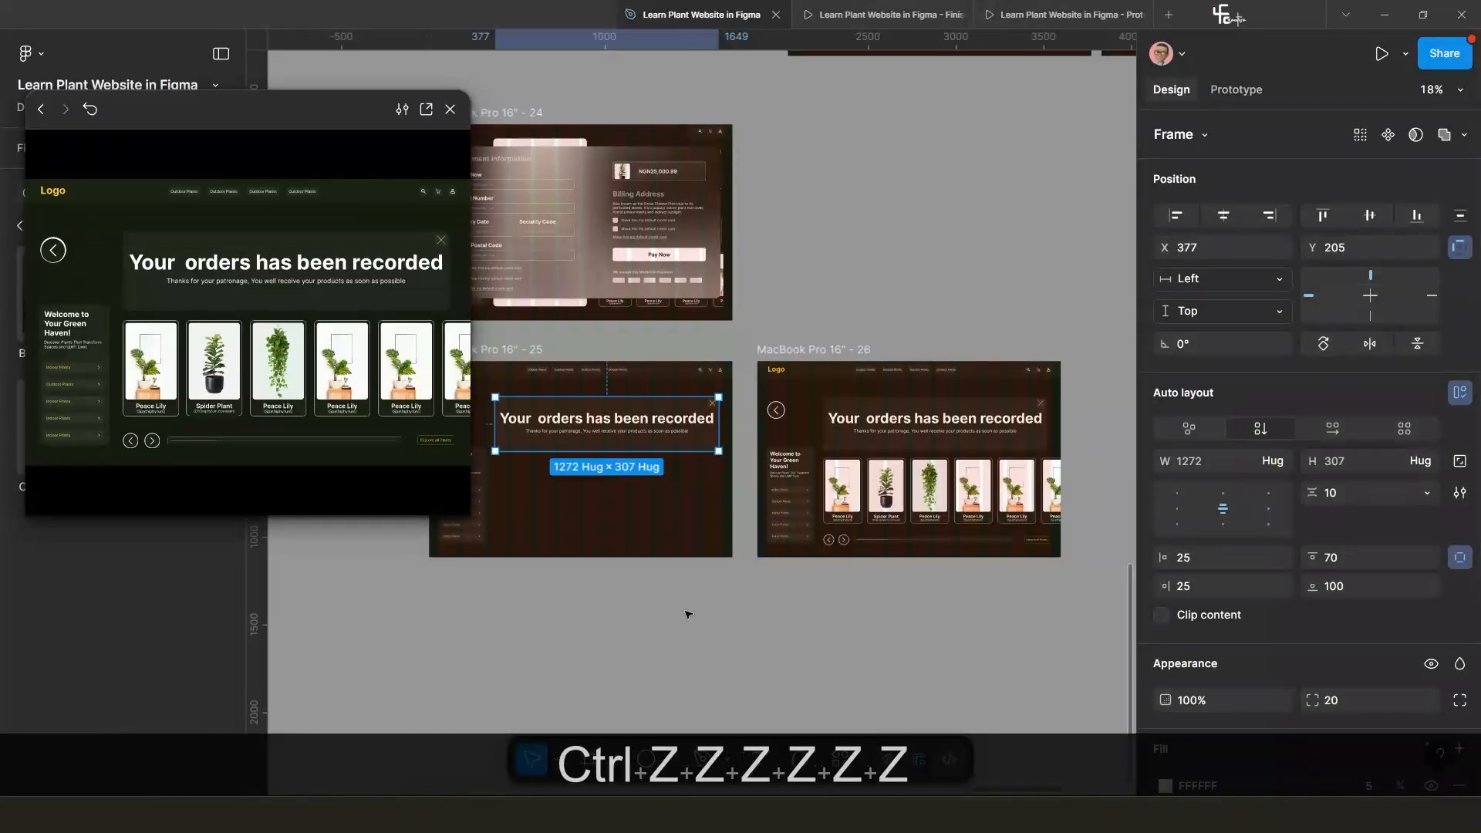
Set the opacity of the "Your orders has been recorded" banner in MacBook Pro 16" - 25 to 20%.
scroll(660, 615, "up", 3)
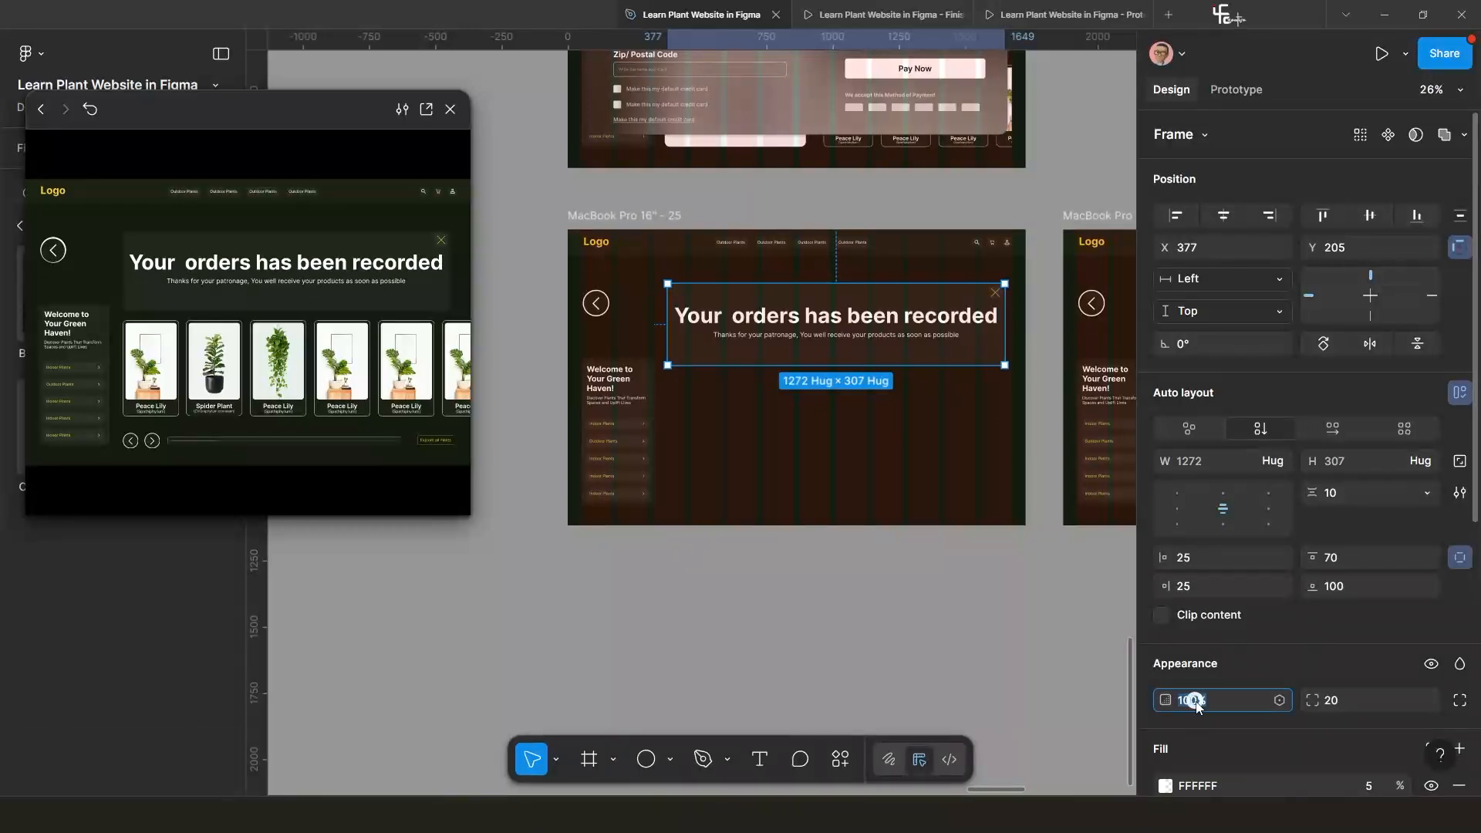
type("20")
key("Return")
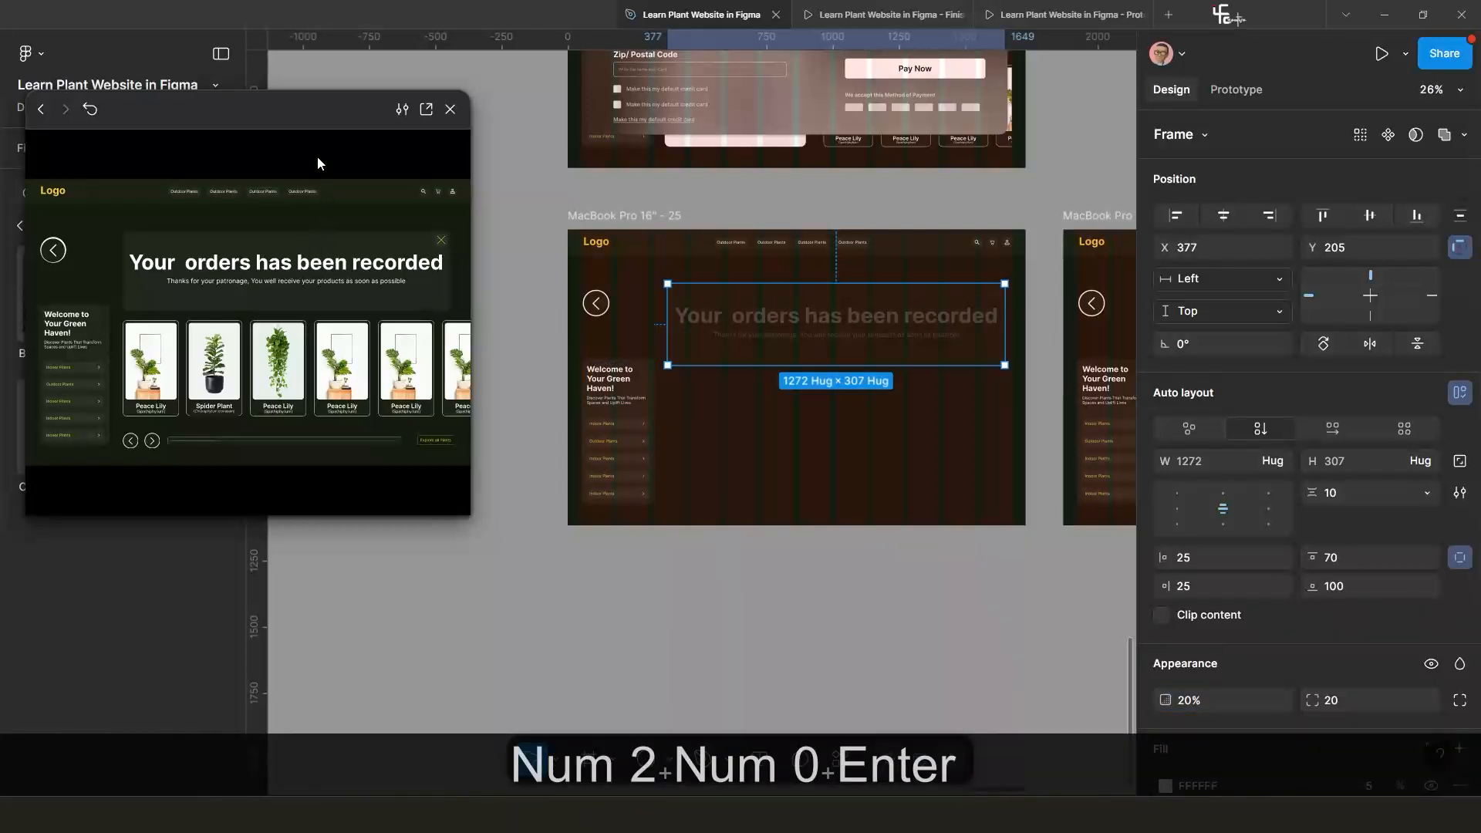
Preview the prototype from MacBook Pro 16" - 24 and play Pay Now to check the banner's fade-in.
scroll(766, 297, "down", 3)
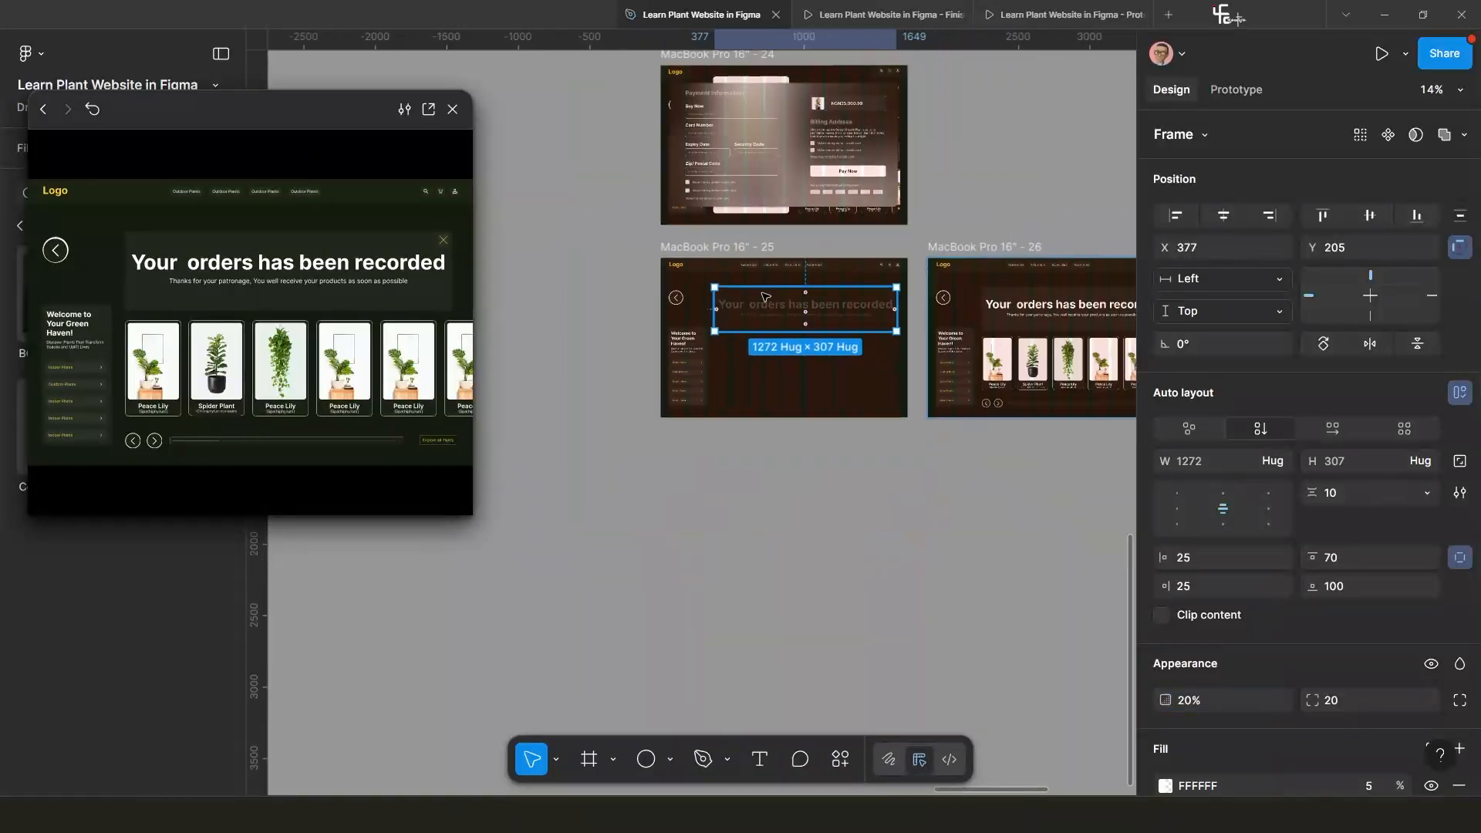
scroll(765, 297, "up", 2)
left_click(706, 122)
key("shift+space")
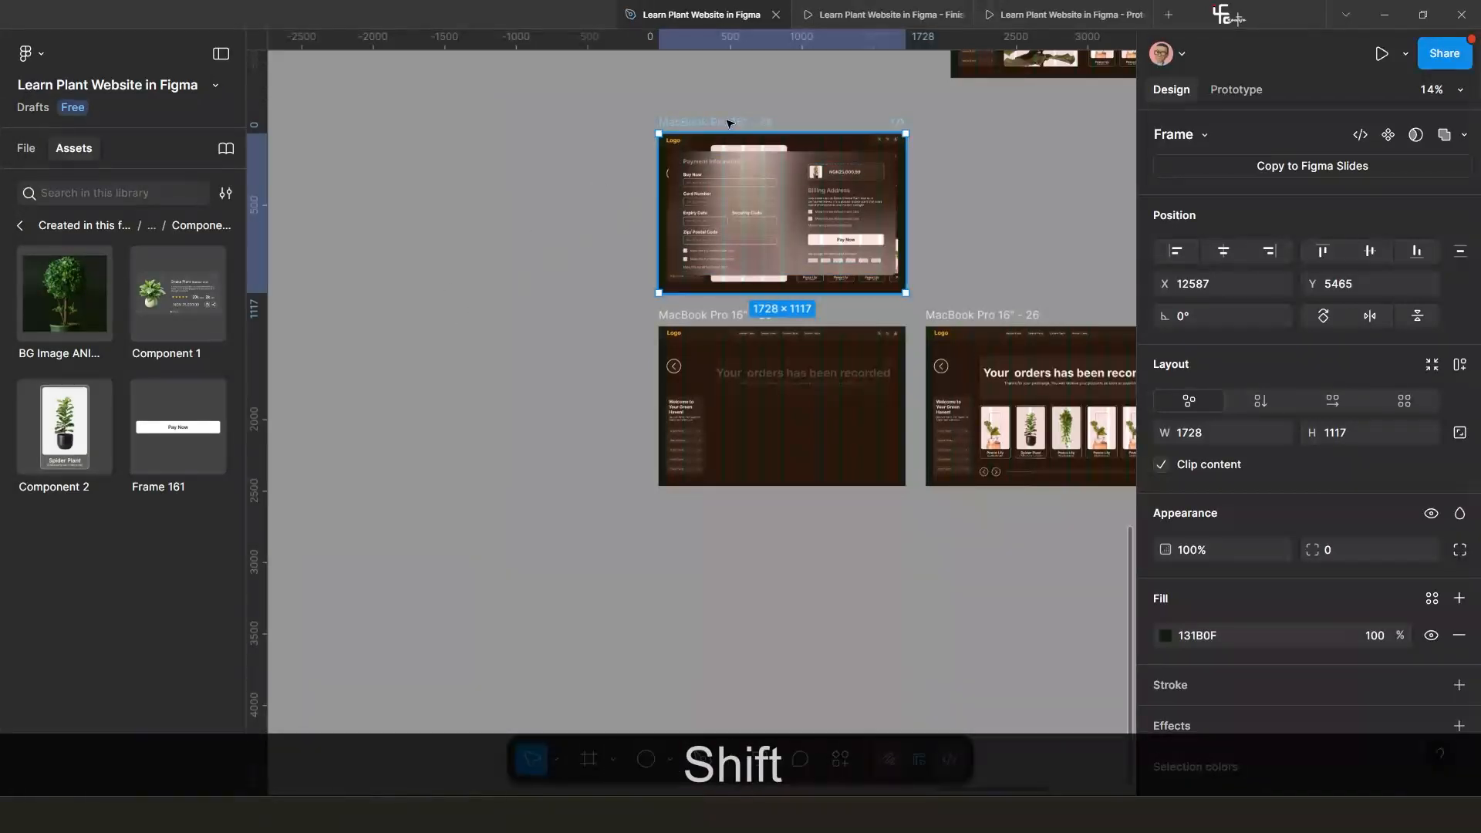
key("shift+space")
left_click(370, 369)
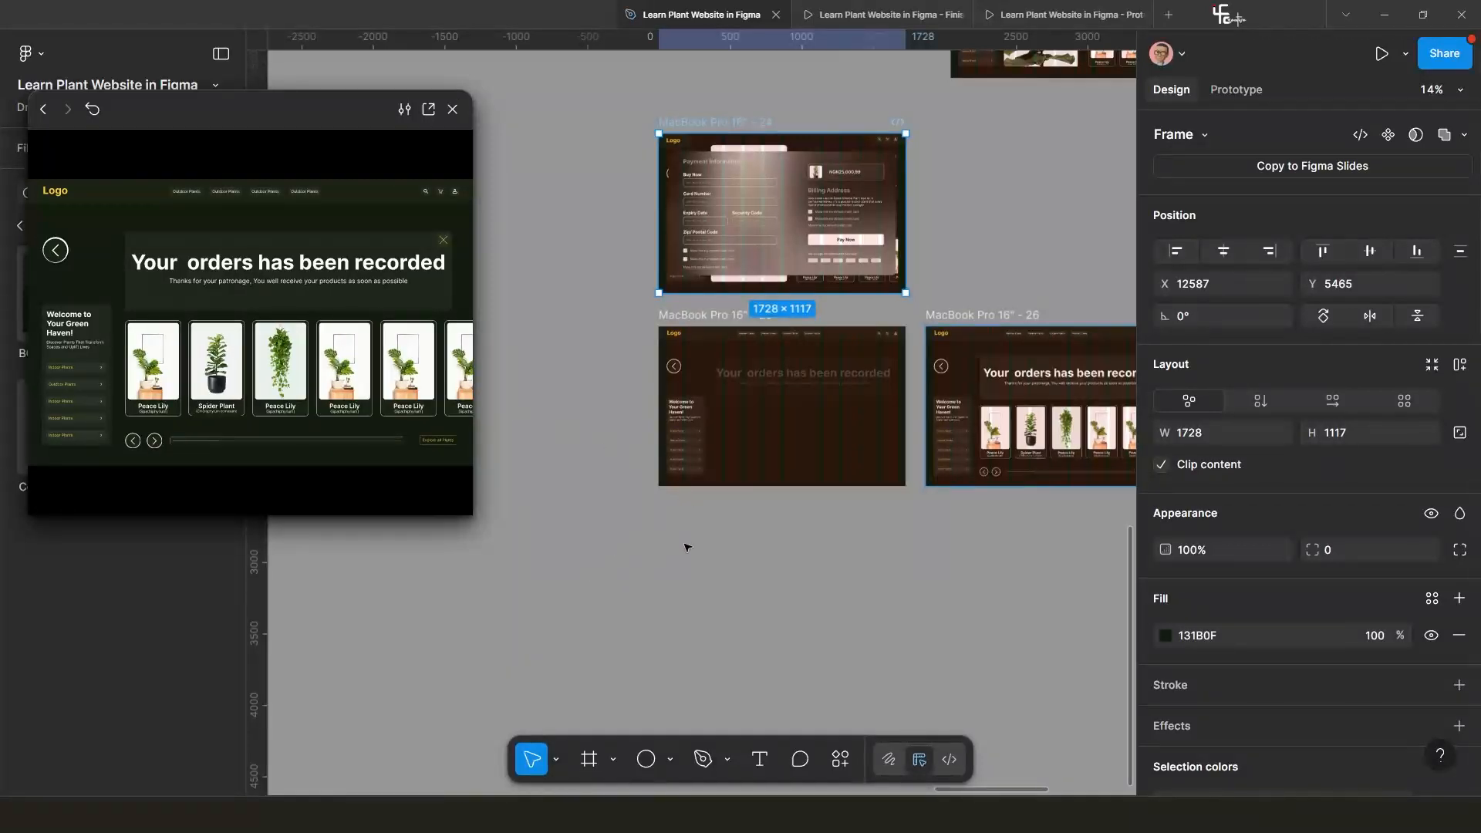
Examine the close icon on the banner of MacBook Pro 16" - 26 and the layout of the surrounding frames.
scroll(775, 574, "down", 2)
left_click_drag(859, 565, 791, 558)
scroll(682, 565, "up", 2)
scroll(804, 574, "down", 2)
scroll(842, 551, "up", 3)
scroll(1004, 440, "up", 3)
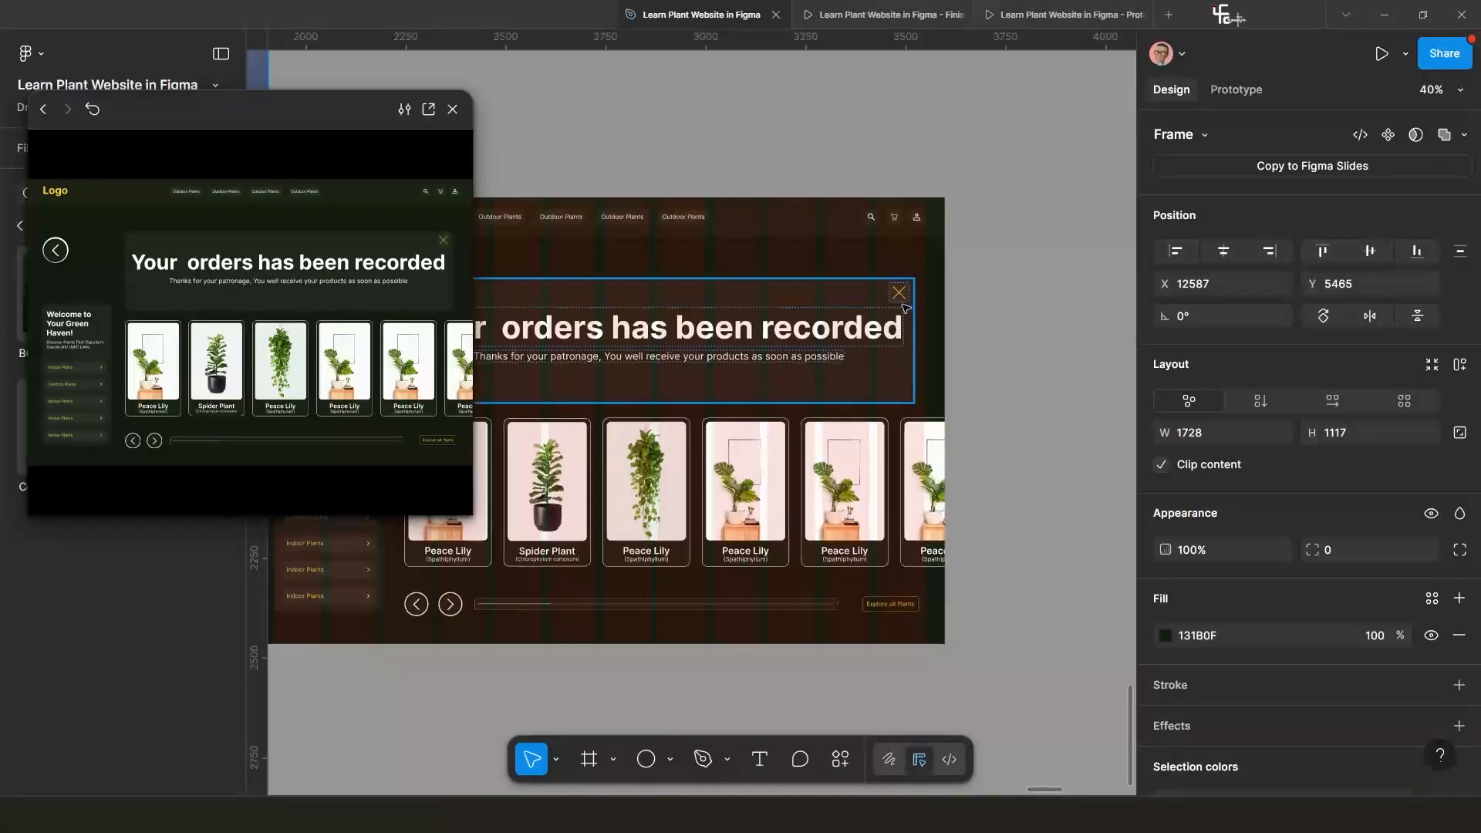
scroll(902, 301, "down", 10)
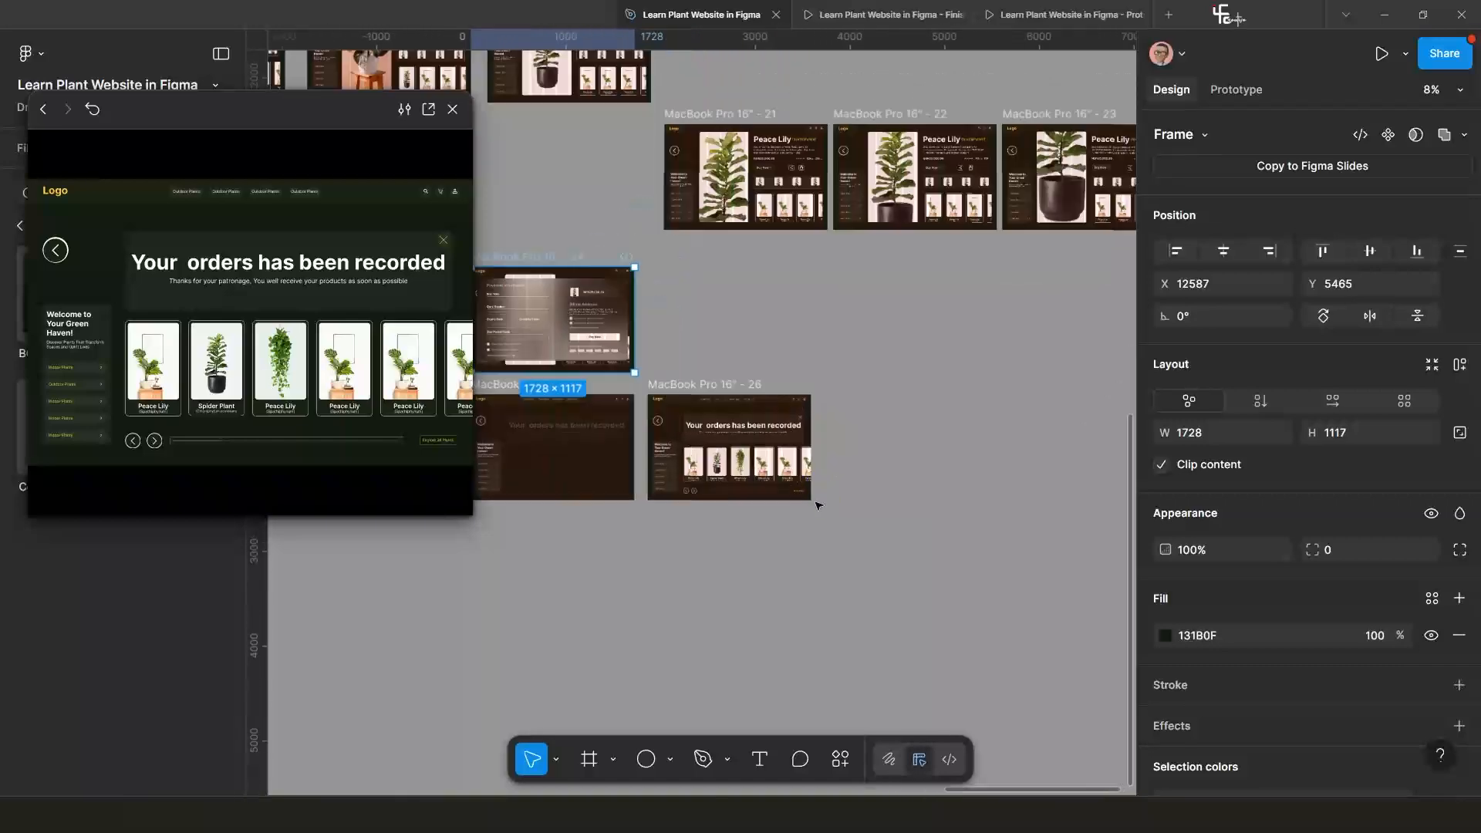
scroll(804, 438, "down", 2)
scroll(807, 447, "up", 2)
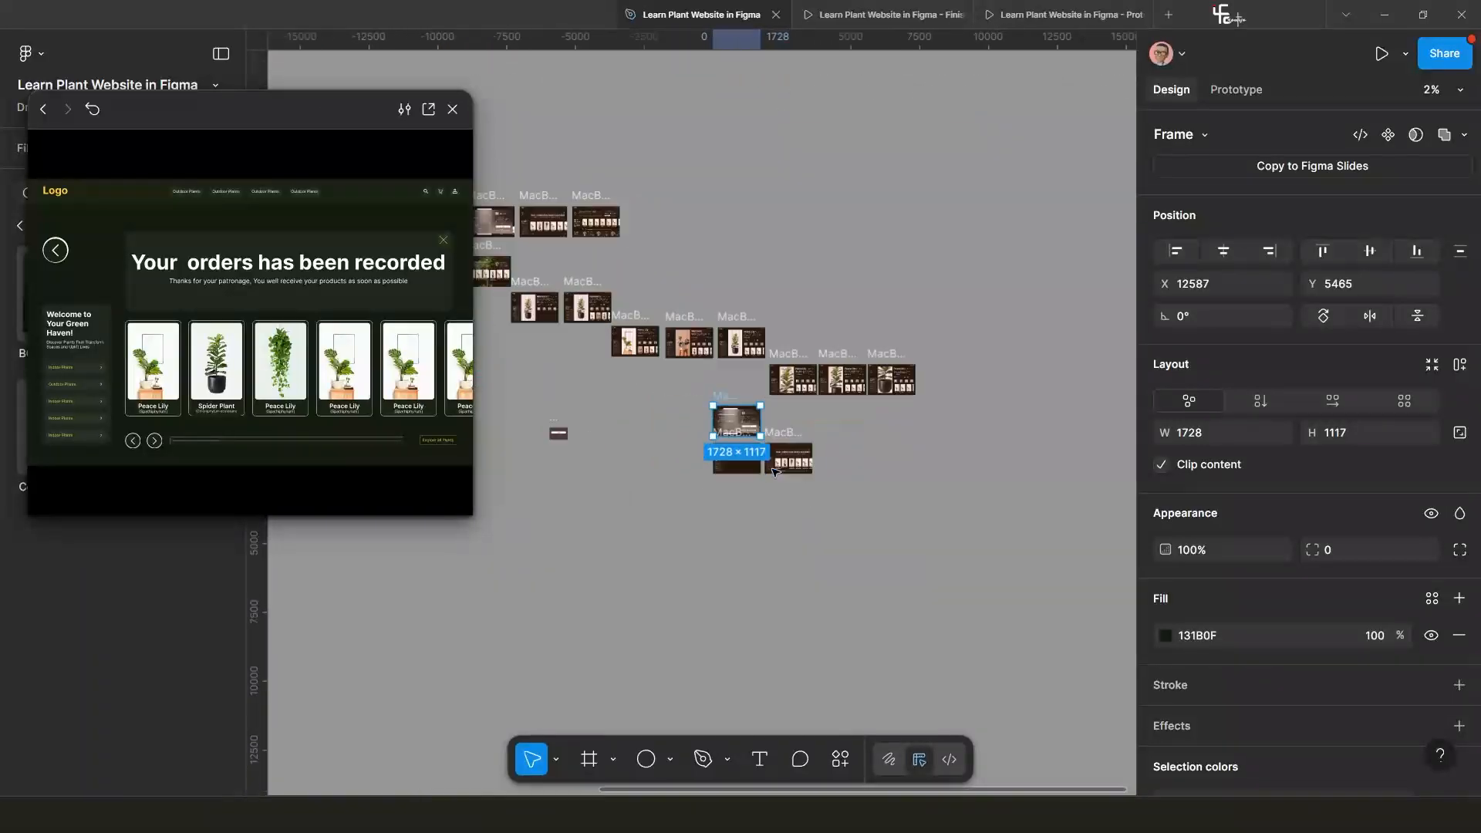
left_click_drag(755, 490, 742, 493)
scroll(743, 493, "down", 2)
scroll(714, 432, "up", 6)
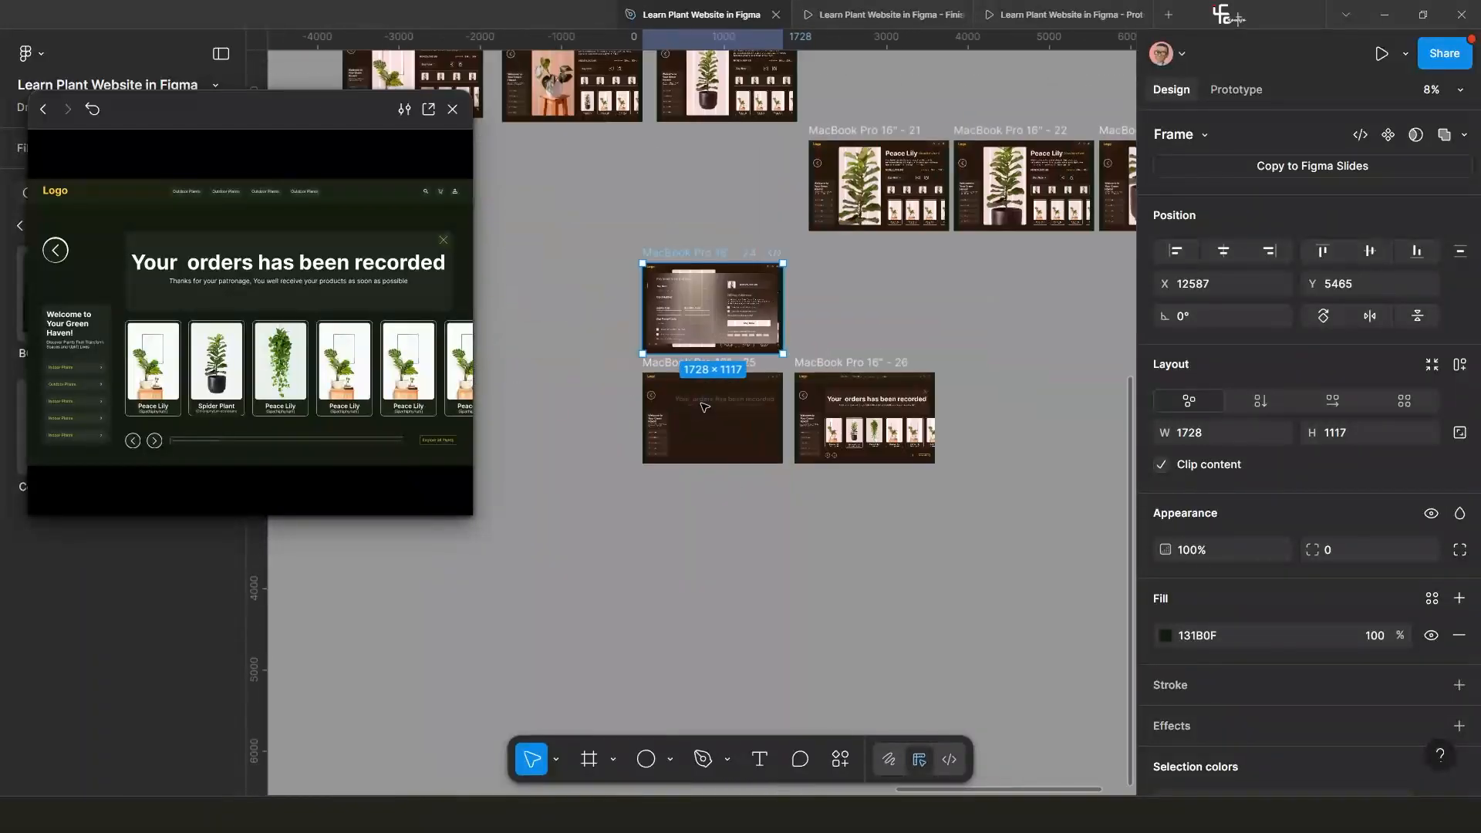
scroll(701, 427, "down", 8)
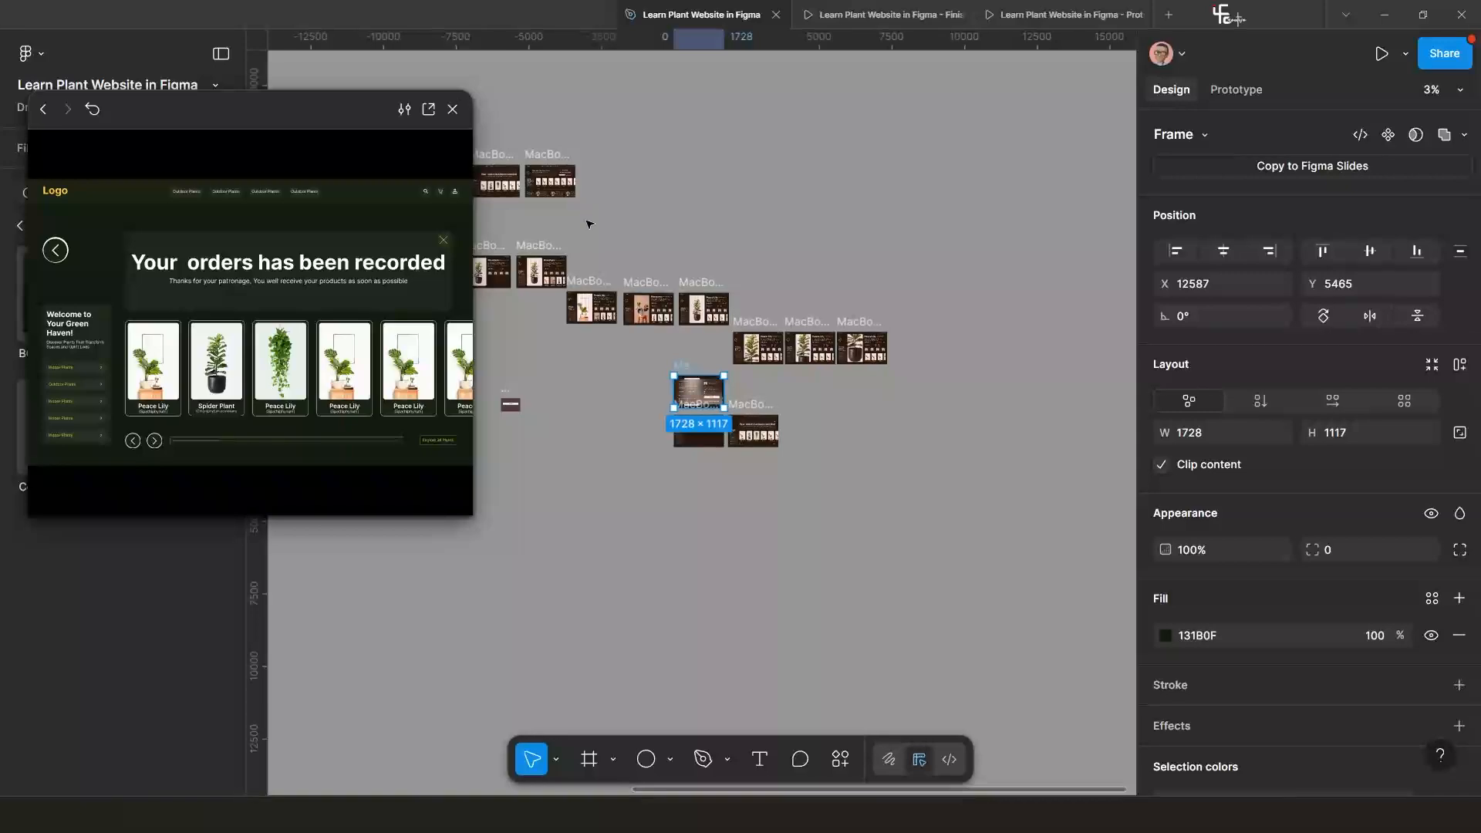
Duplicate the "Welcome to Your Green Haven!" frame ending the top row, placing the copy diagonally below MacBook Pro 16" - 26 at X 16294, Y 8212.
scroll(661, 251, "up", 5)
left_click(697, 152)
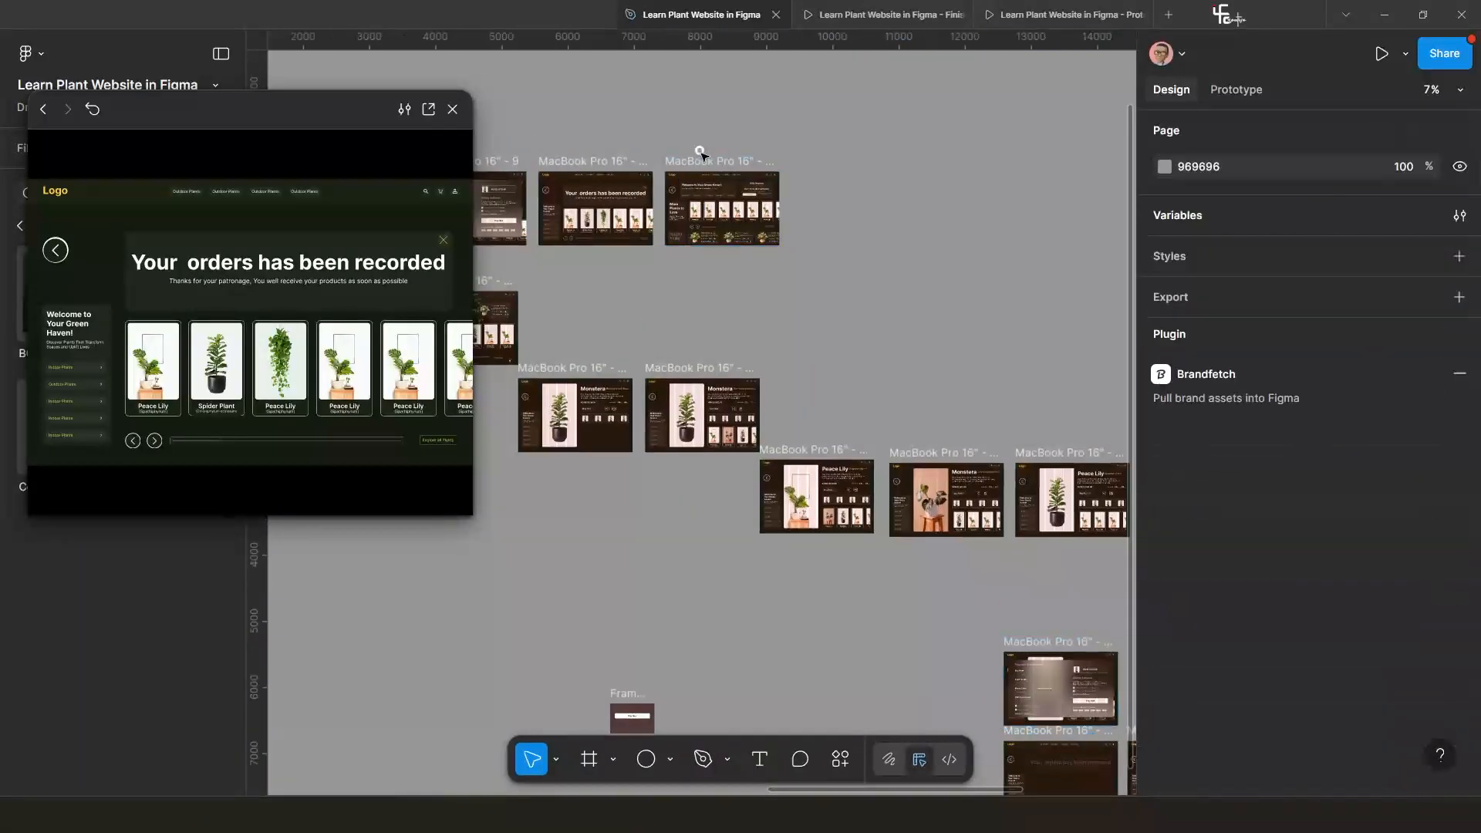
left_click(703, 186)
scroll(703, 186, "down", 3)
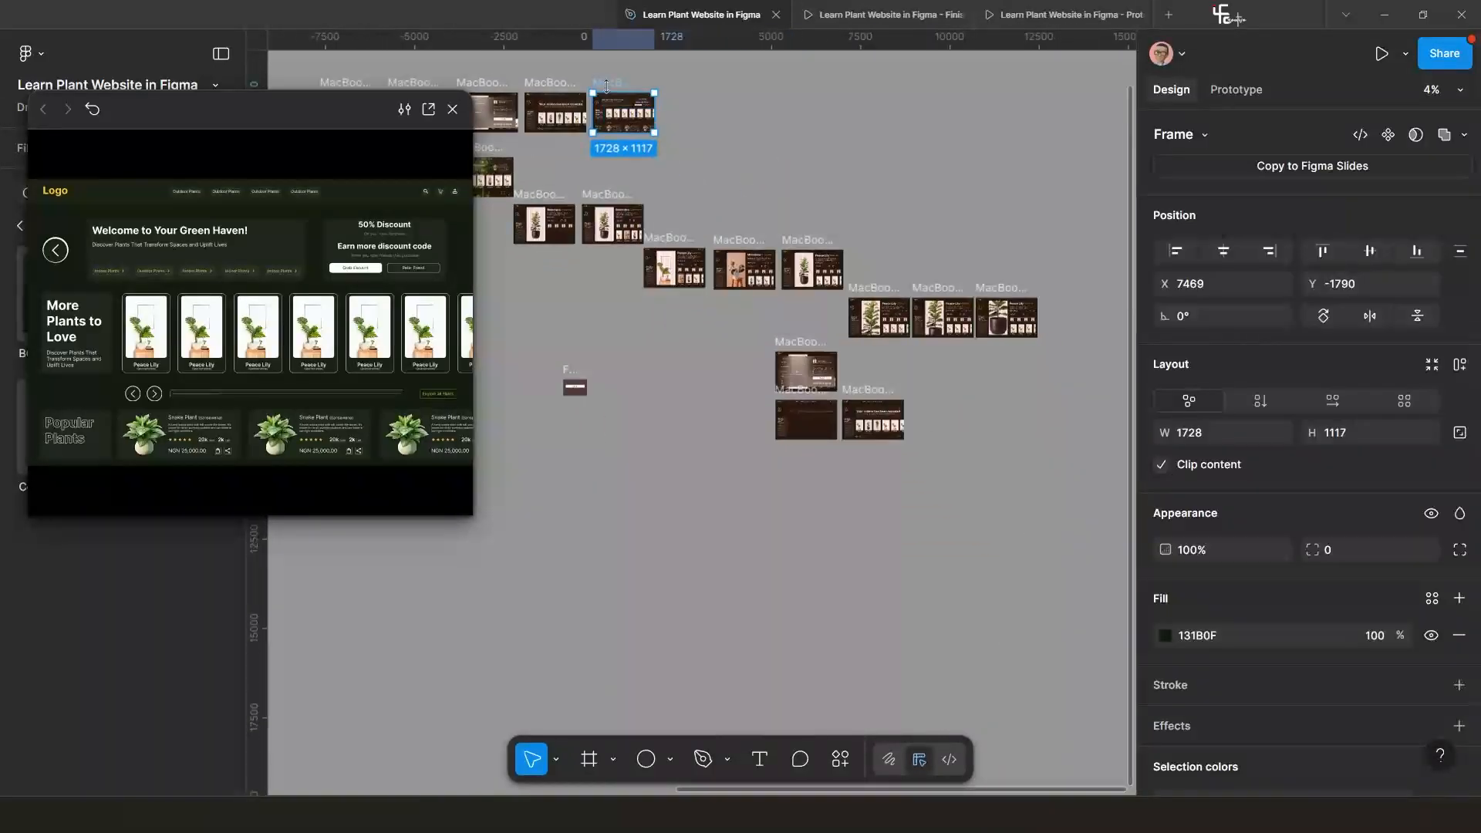
left_click_drag(609, 85, 933, 436)
scroll(937, 440, "up", 5)
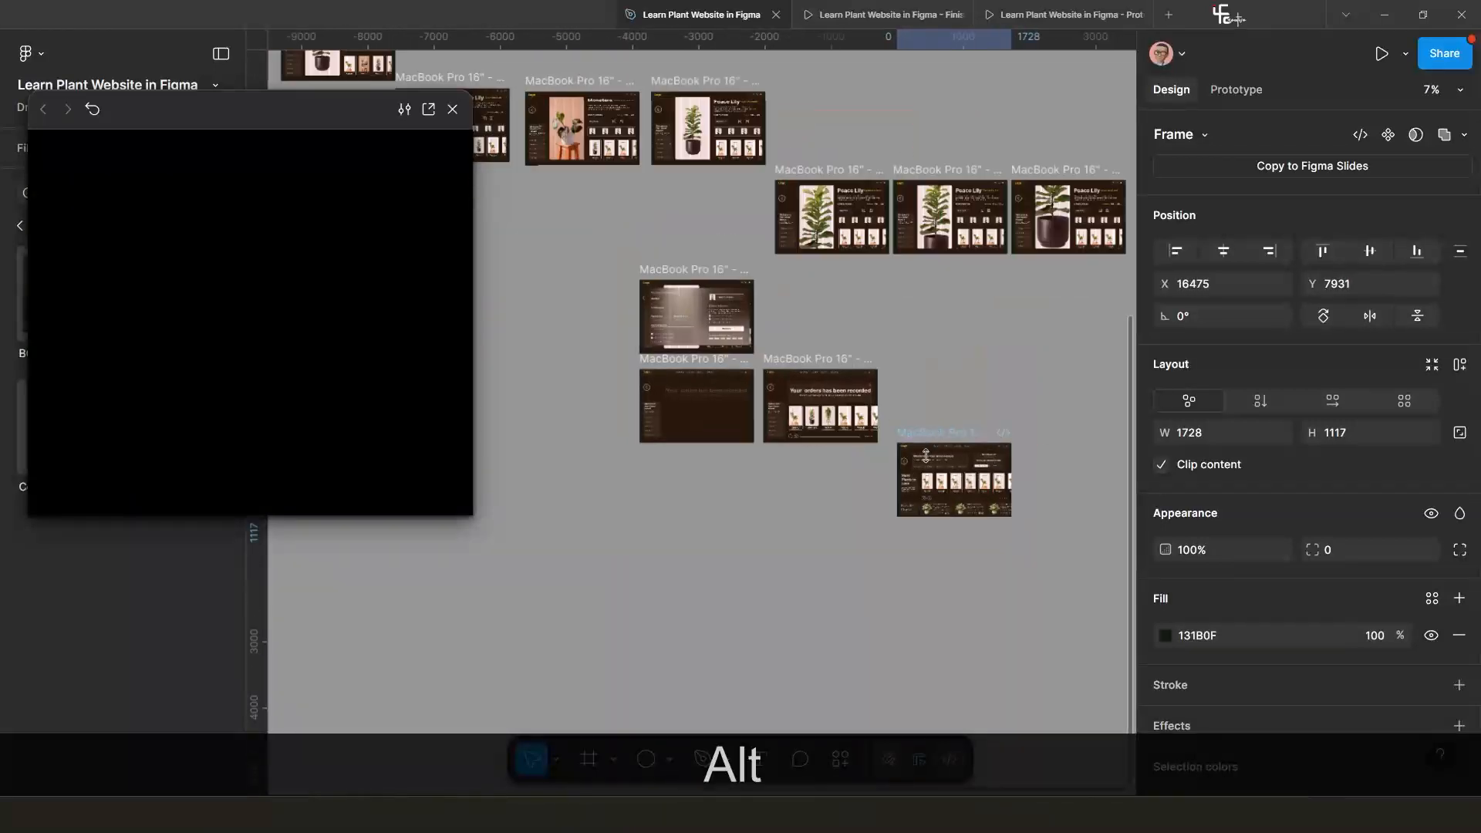
scroll(895, 452, "down", 2)
left_click_drag(905, 383, 888, 413)
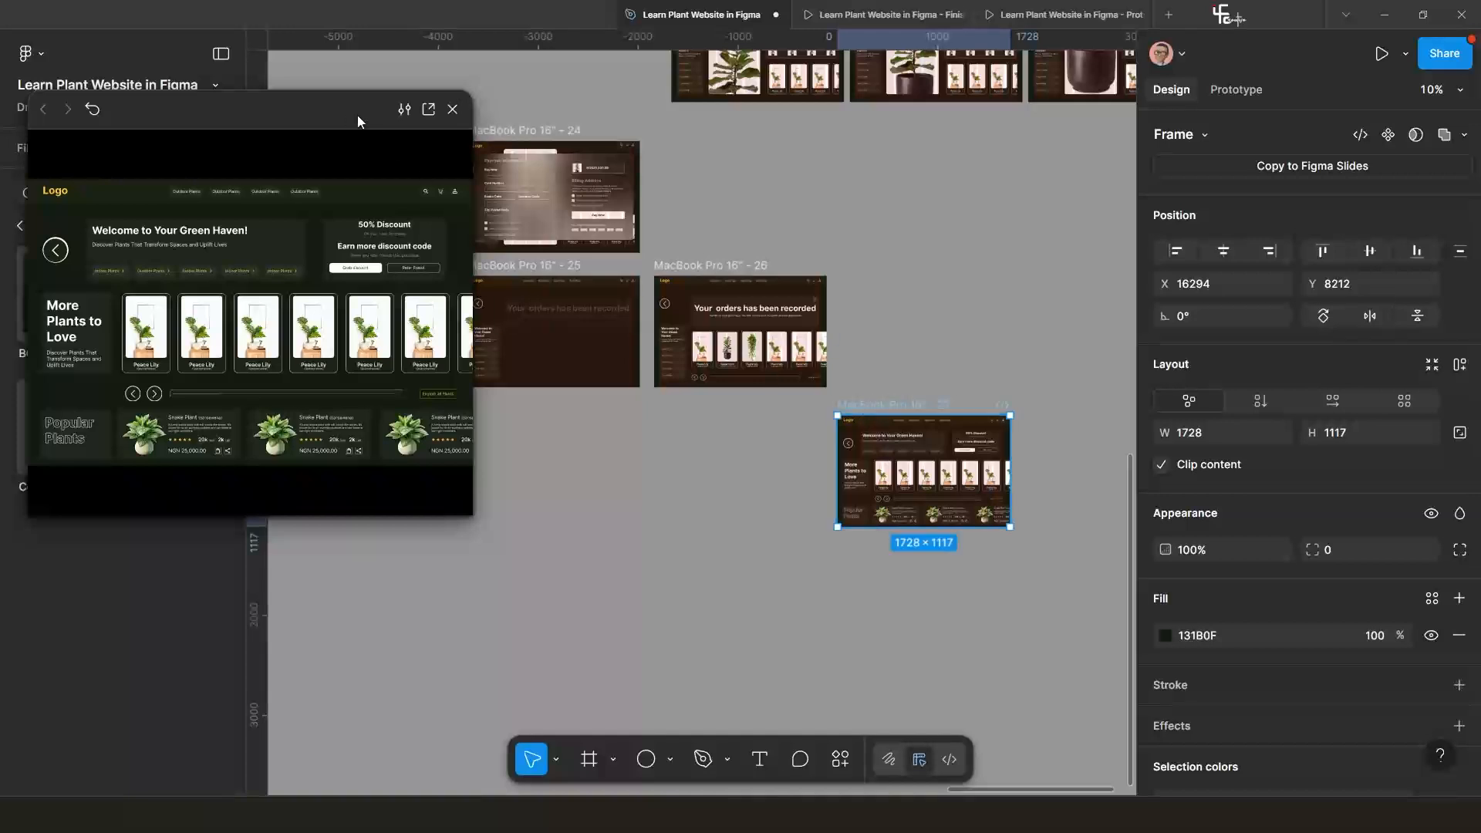
Move the prototype preview window lower and farther aside so it covers less of the canvas.
left_click_drag(358, 114, 265, 206)
scroll(701, 433, "up", 3)
scroll(745, 448, "down", 3)
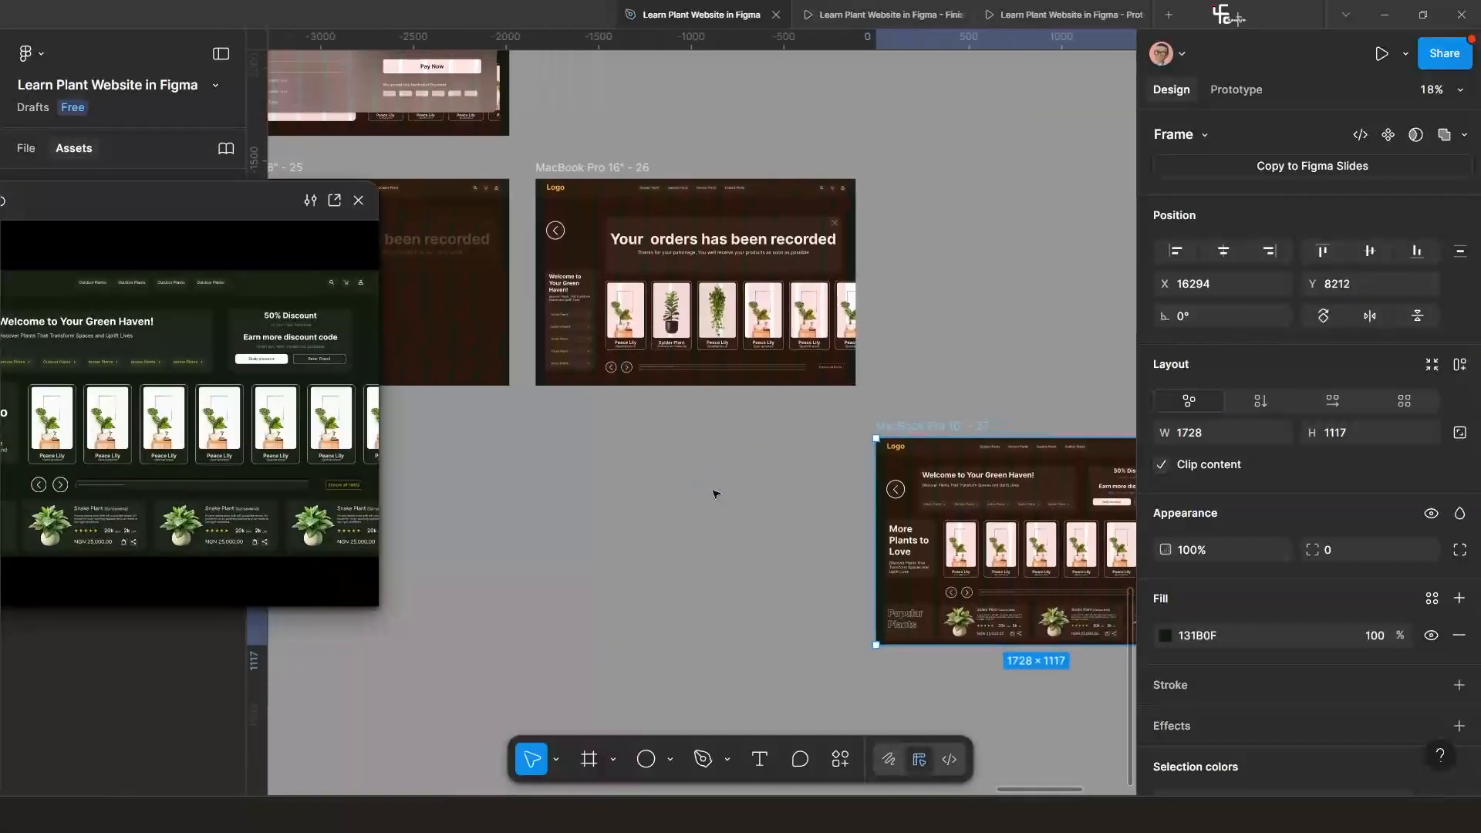
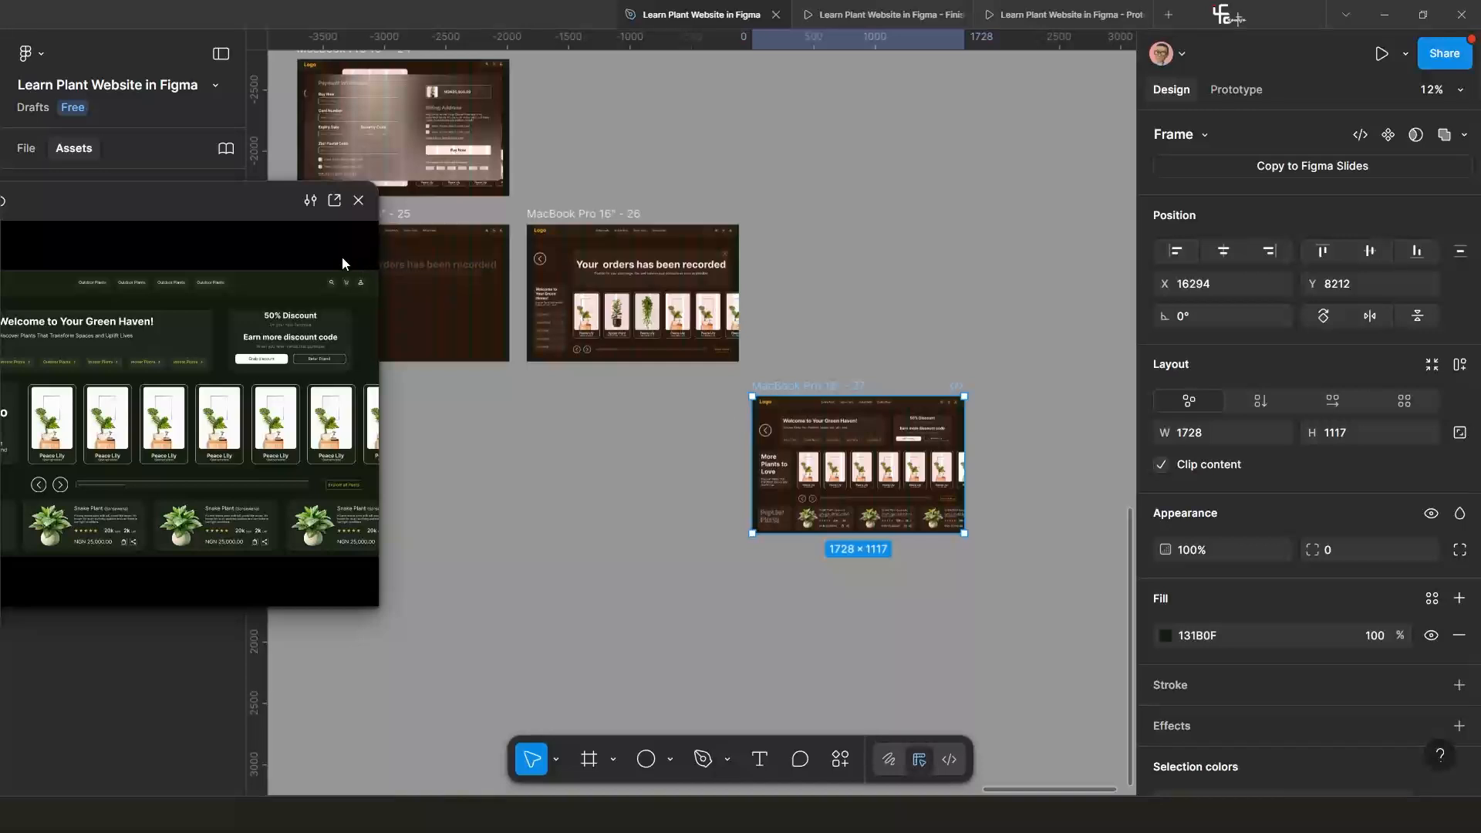
left_click_drag(254, 213, 201, 446)
scroll(558, 432, "up", 3)
left_click_drag(604, 456, 568, 523)
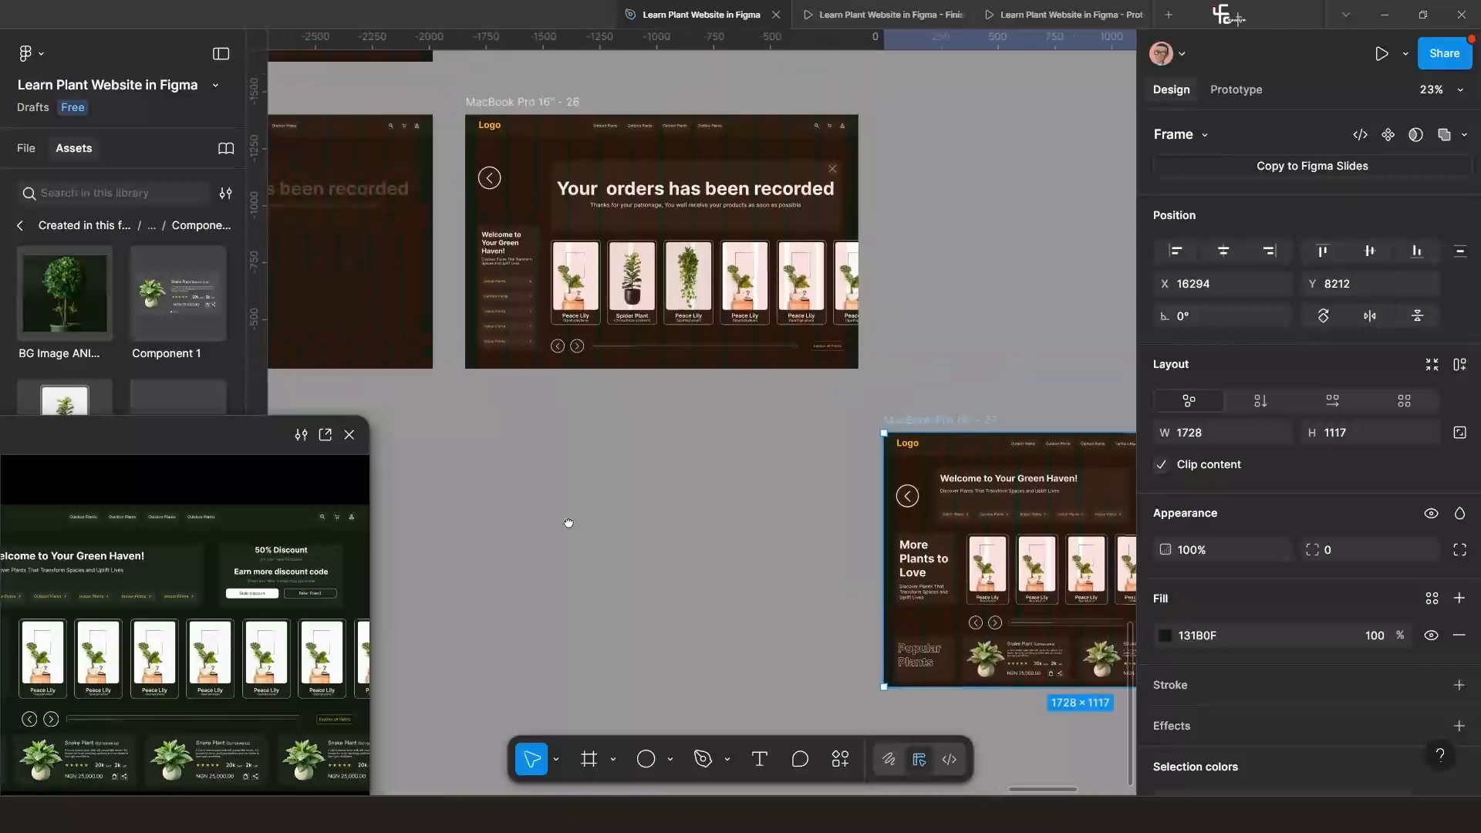
scroll(807, 512, "up", 1)
scroll(795, 511, "down", 3)
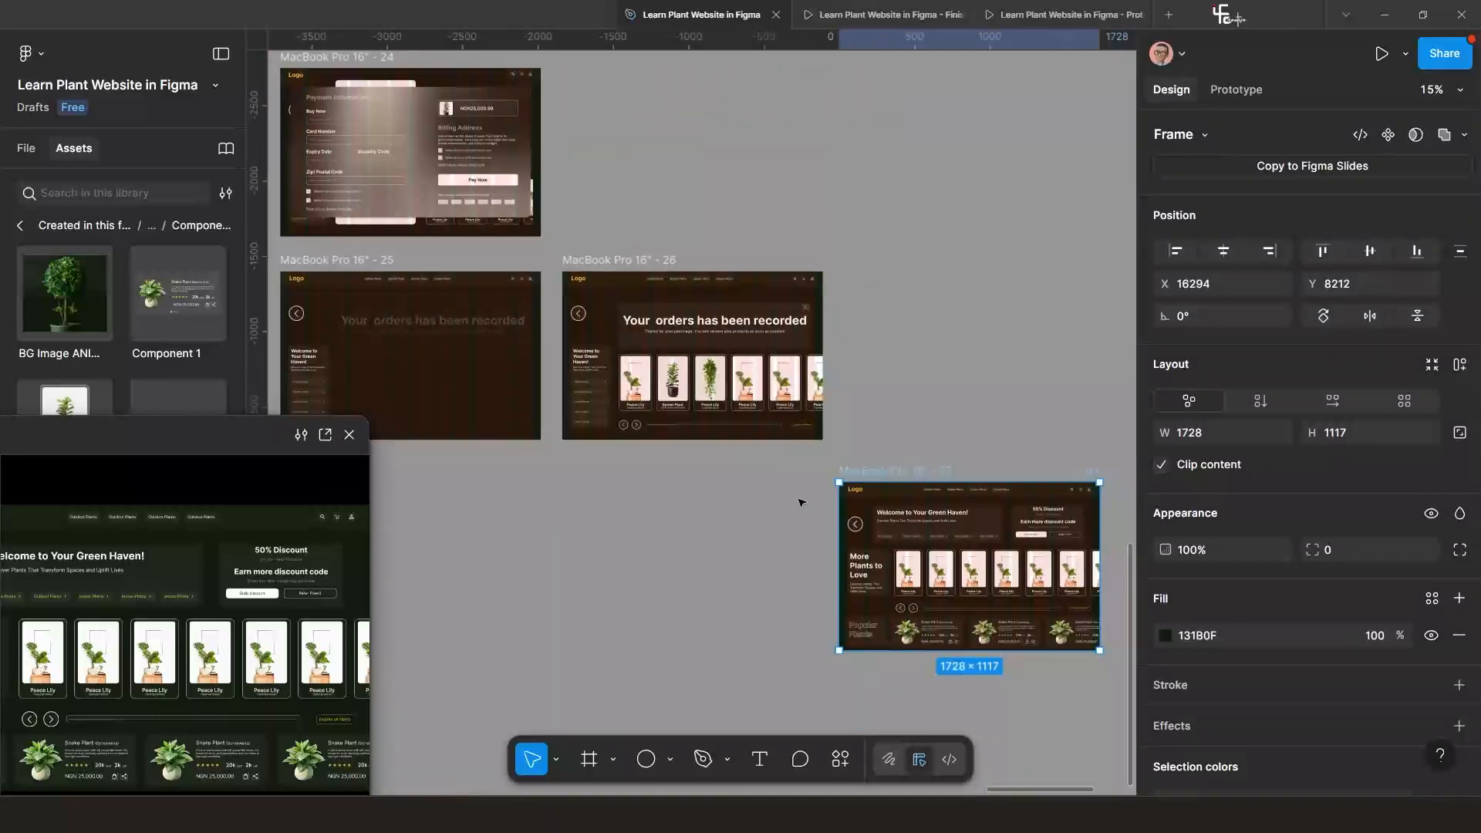
scroll(822, 522, "down", 2)
left_click_drag(761, 506, 639, 420)
scroll(639, 418, "up", 1)
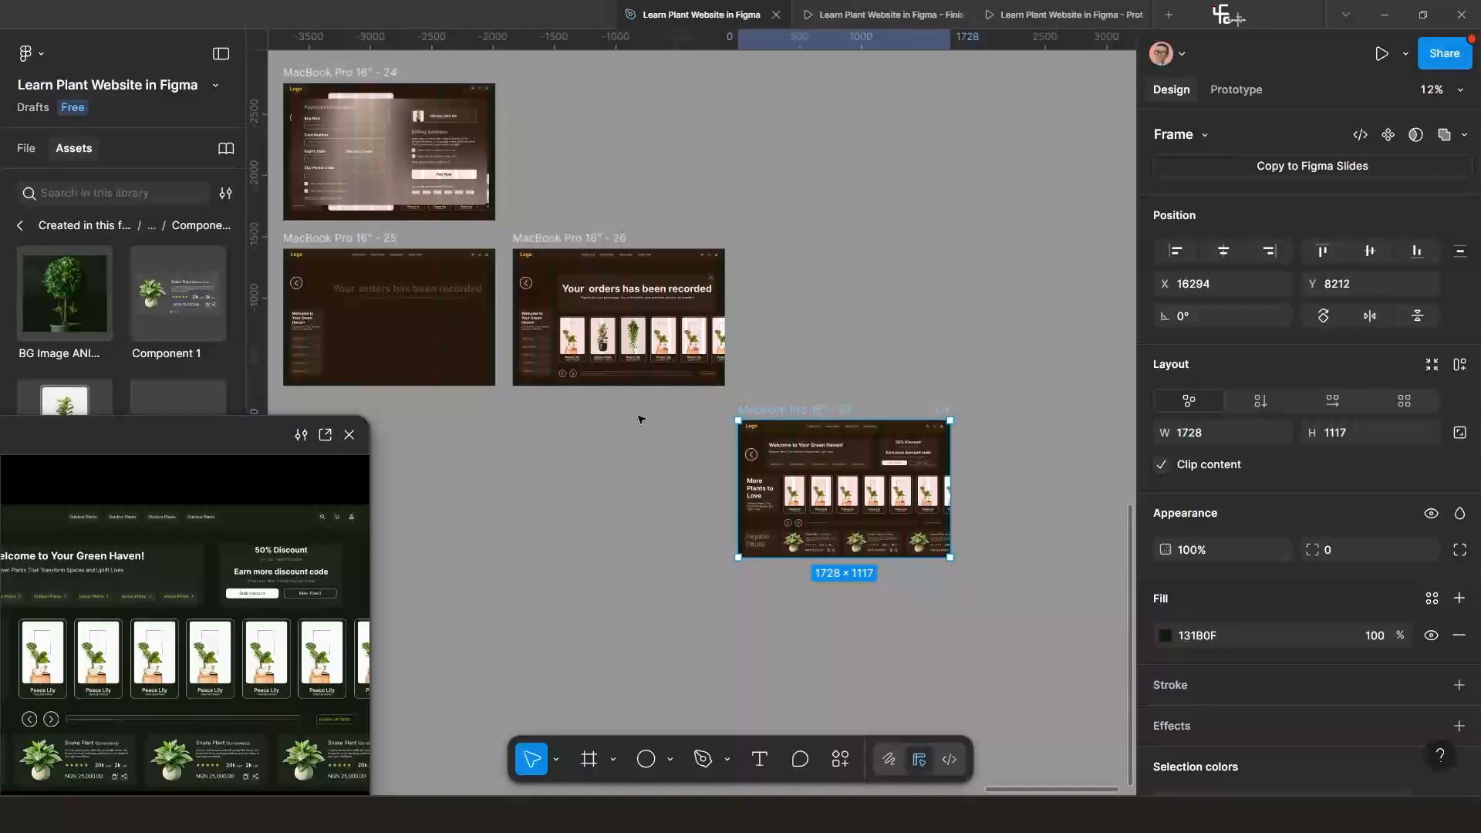
scroll(638, 420, "up", 3)
scroll(684, 486, "down", 3)
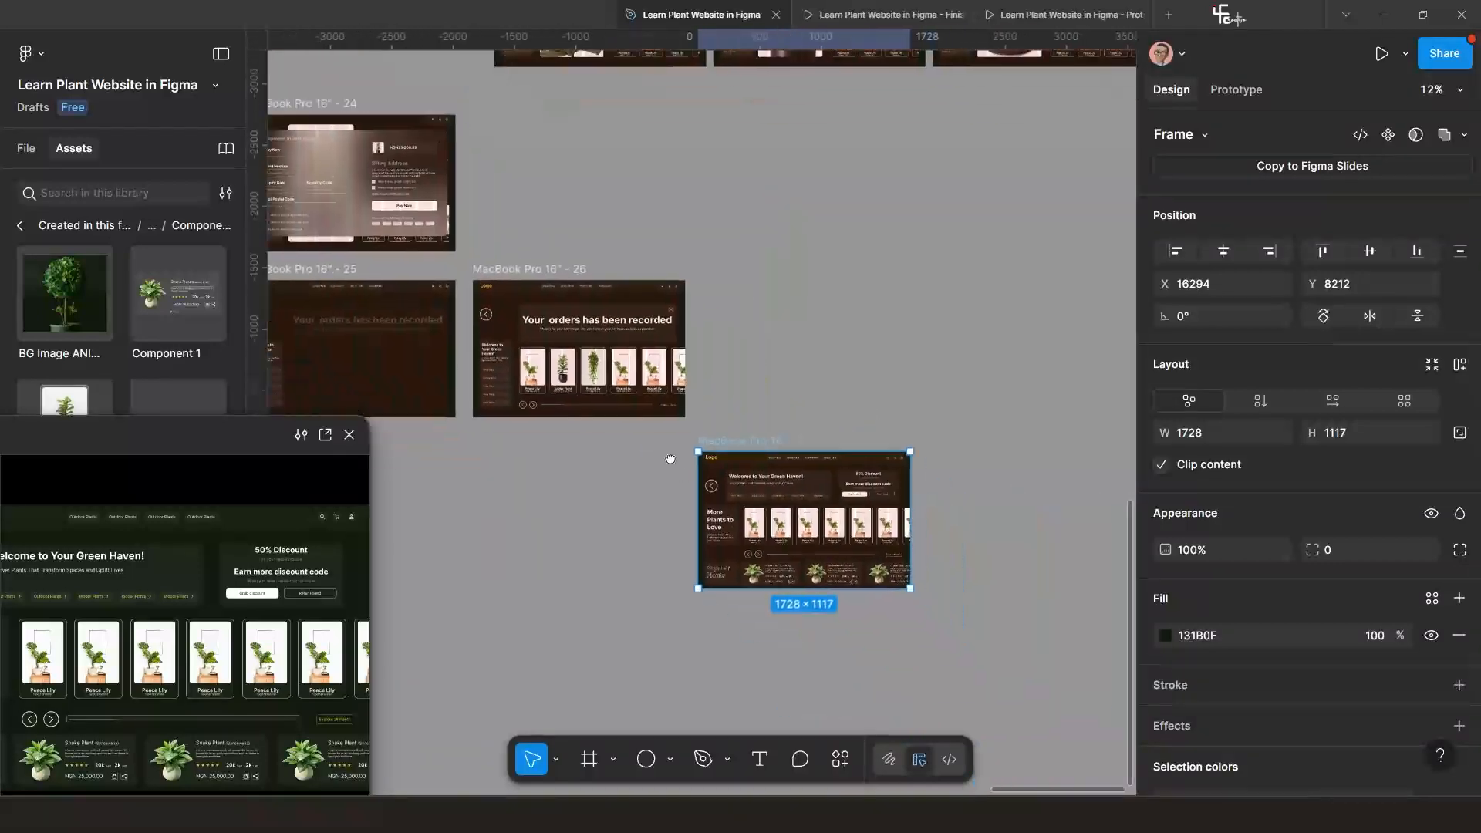
Compare the welcome sidebar of MacBook Pro 16" - 26 with the welcome and discount row of MacBook Pro 16" - 27.
scroll(670, 459, "up", 3)
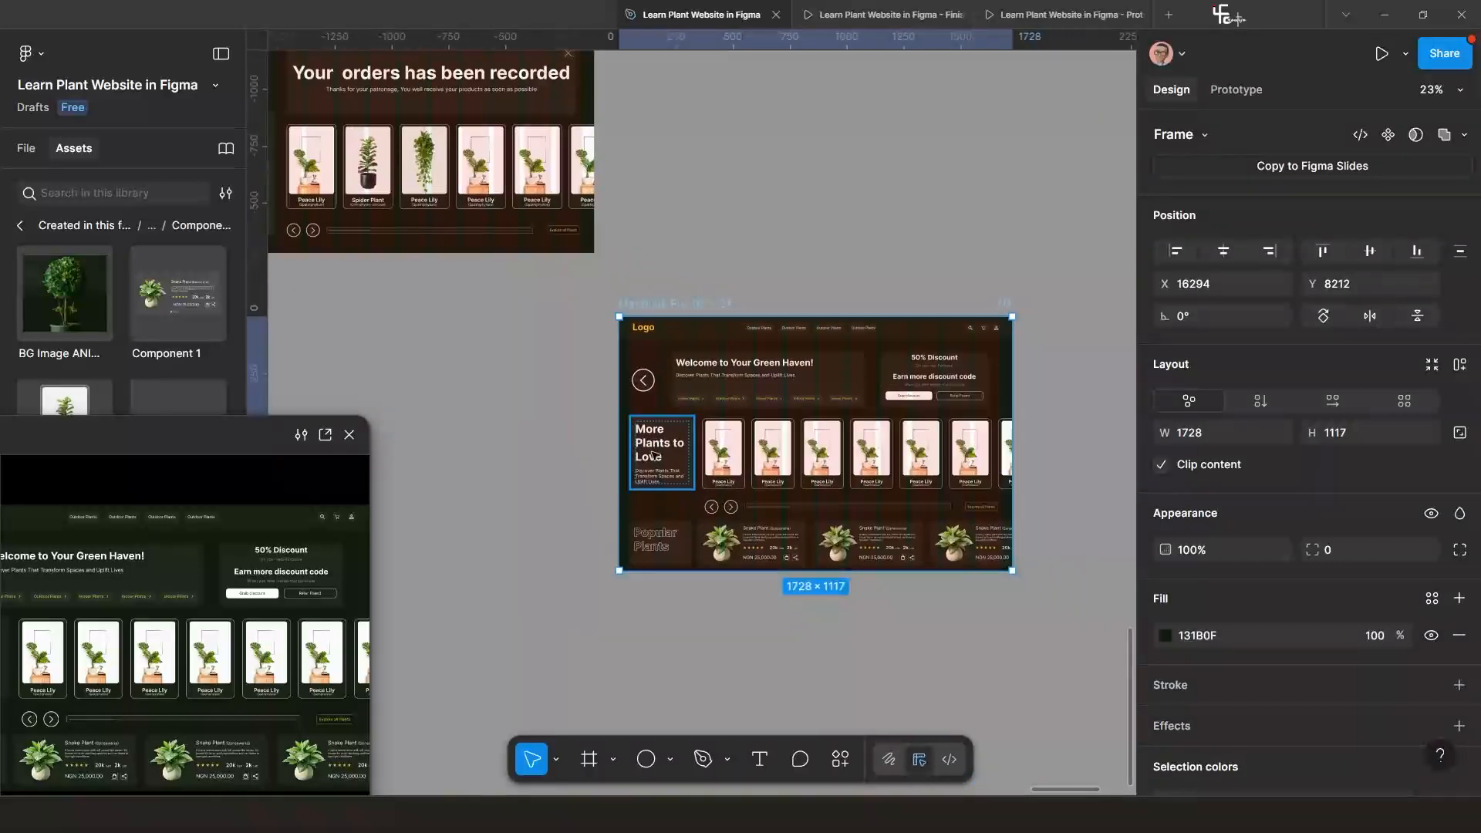
scroll(652, 455, "down", 2)
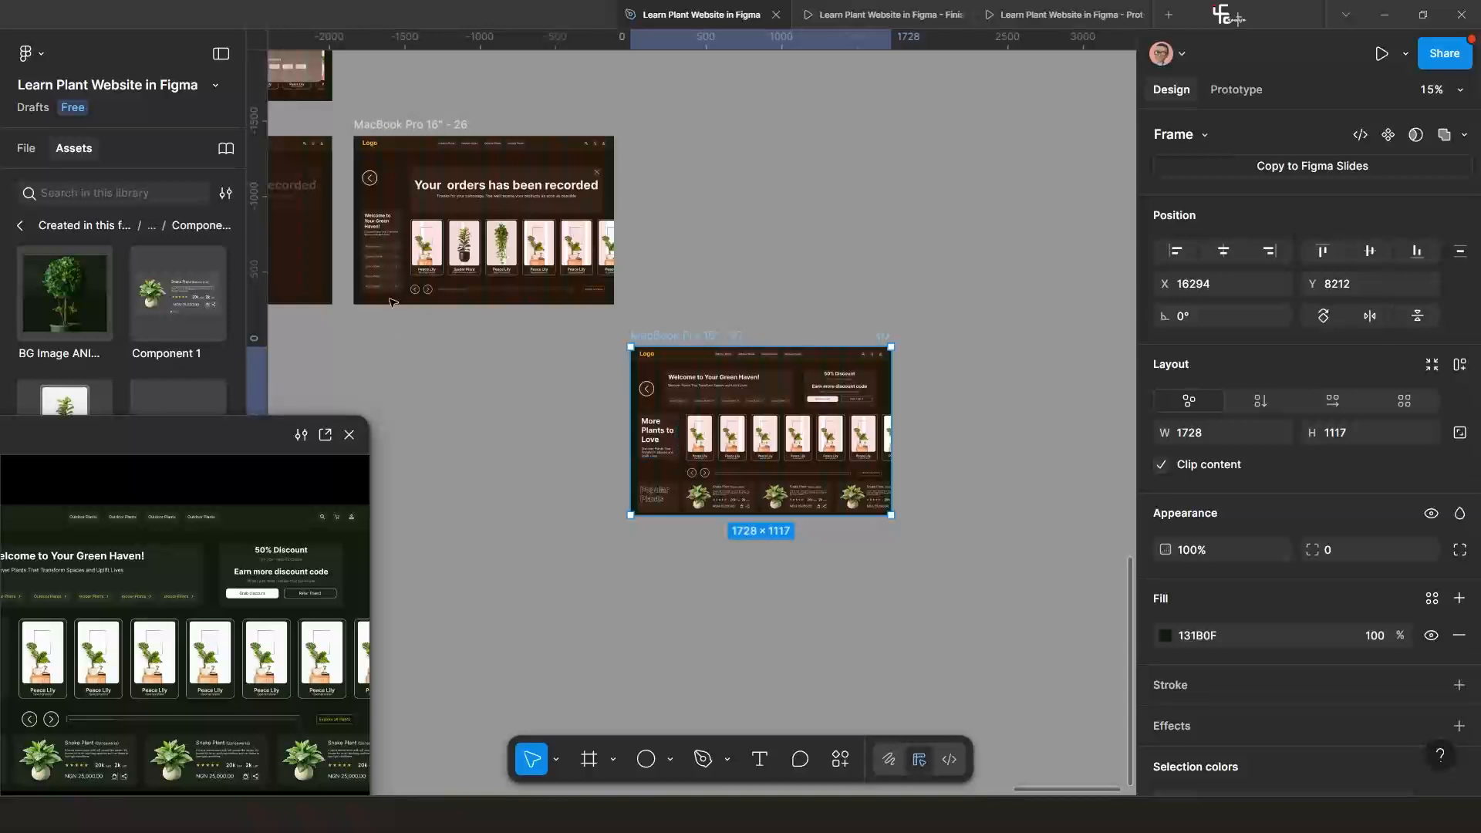
left_click(381, 267)
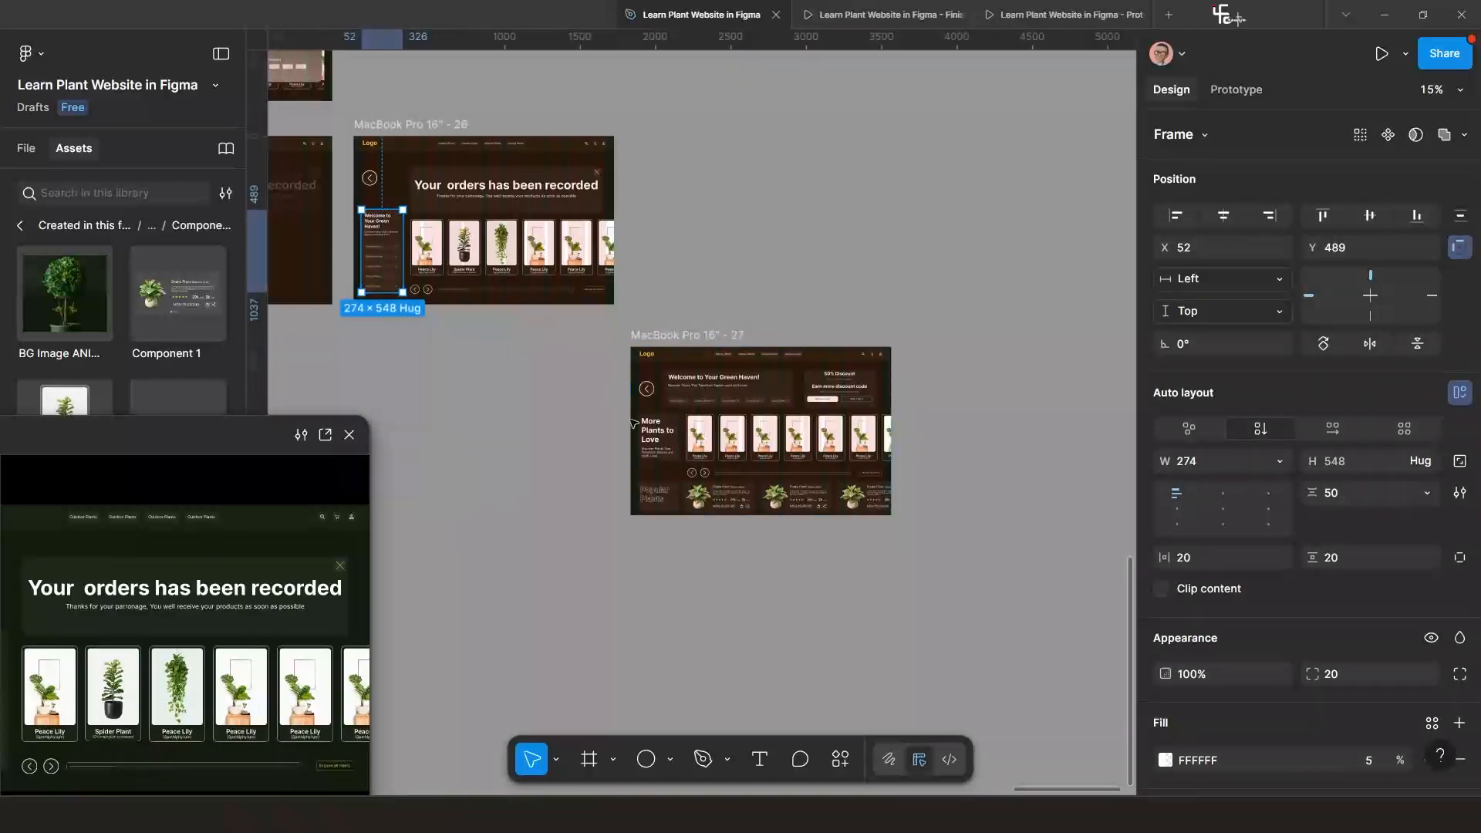
left_click(656, 446)
left_click(716, 401)
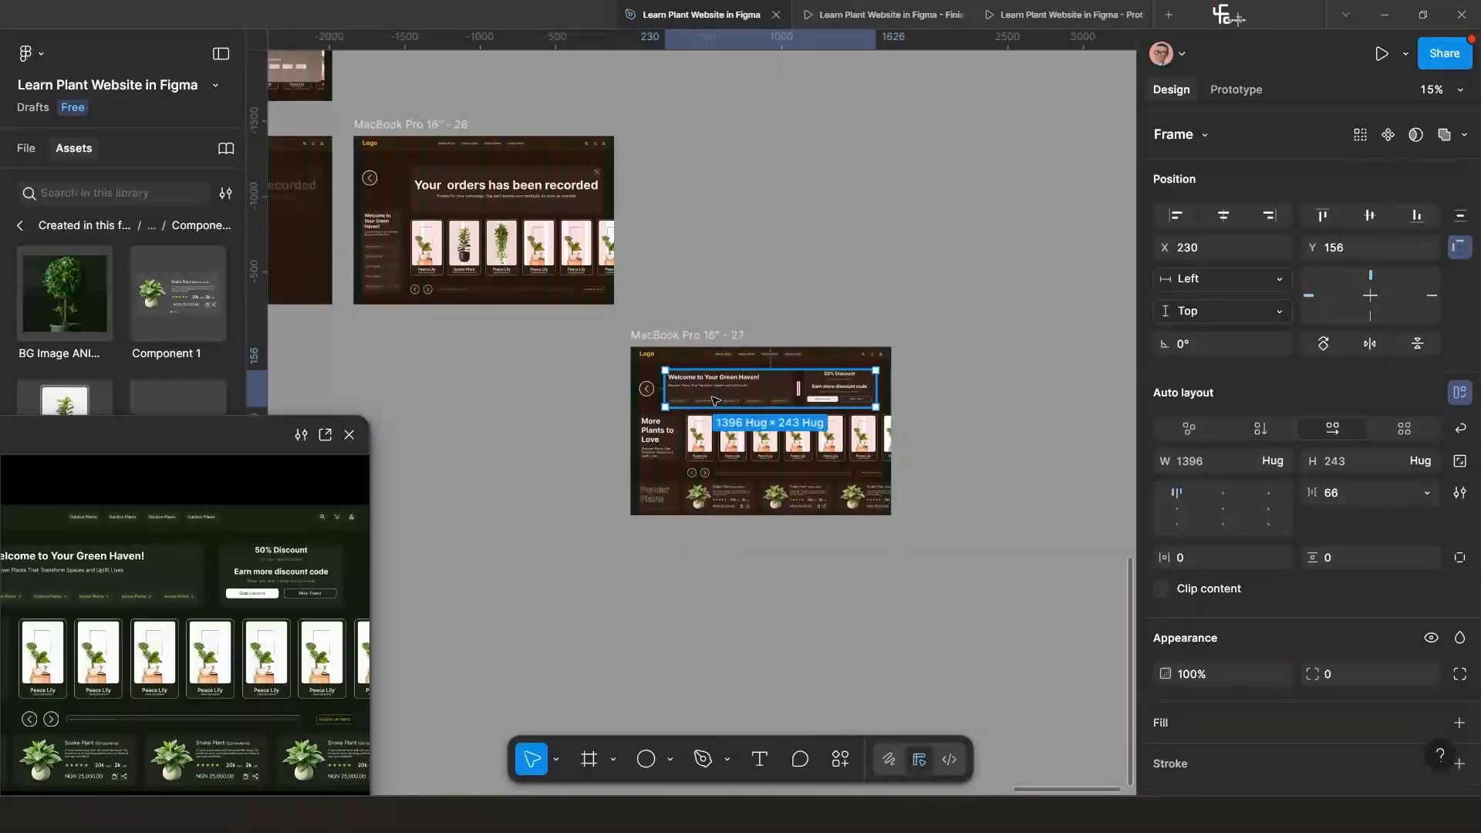
scroll(720, 402, "up", 3)
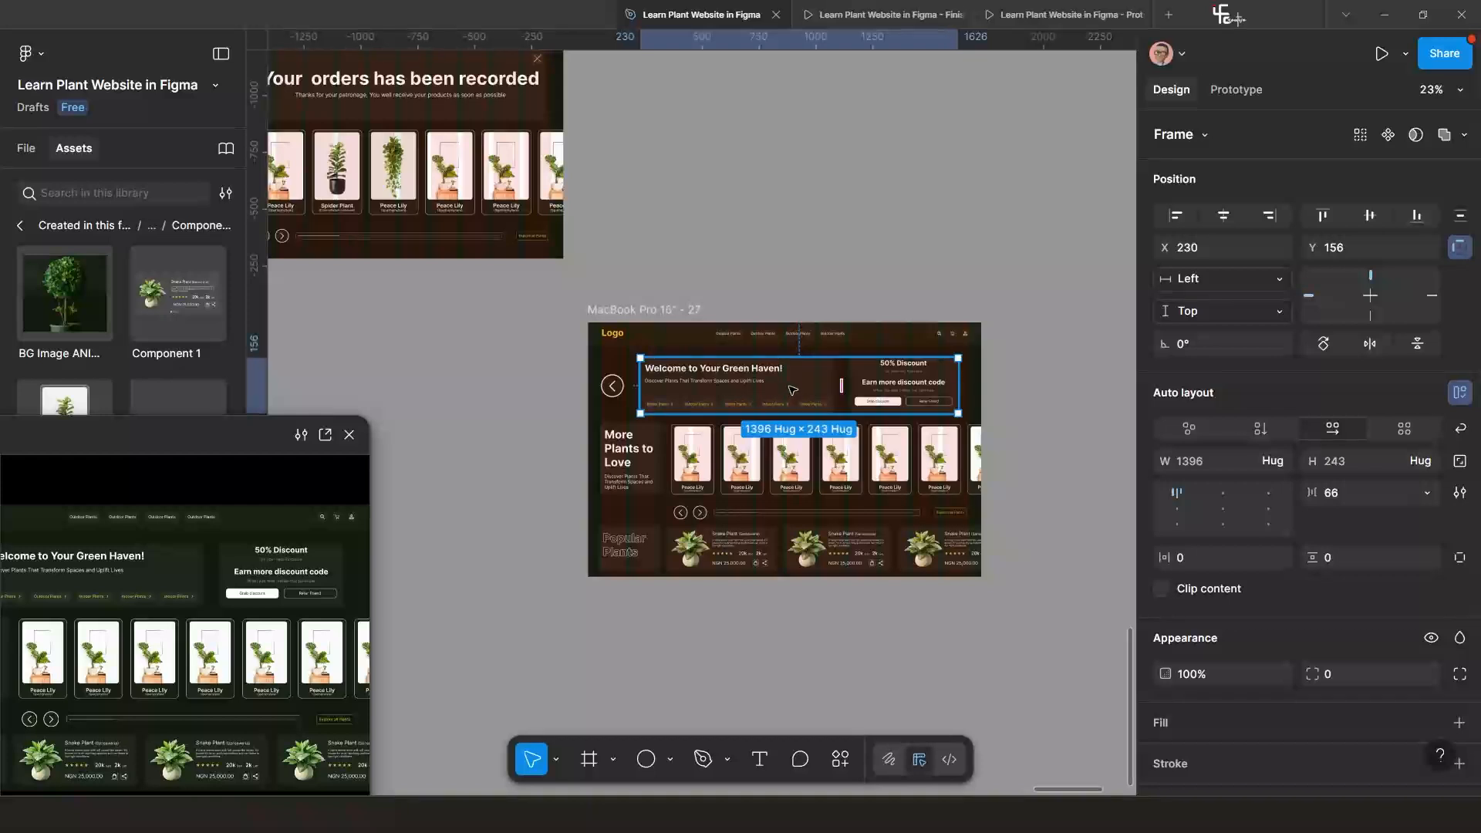
Undo the accidental shift of the welcome and discount row in MacBook Pro 16" - 27 and close the prototype preview window.
scroll(794, 390, "up", 2)
left_click_drag(779, 383, 774, 378)
key("ctrl+z")
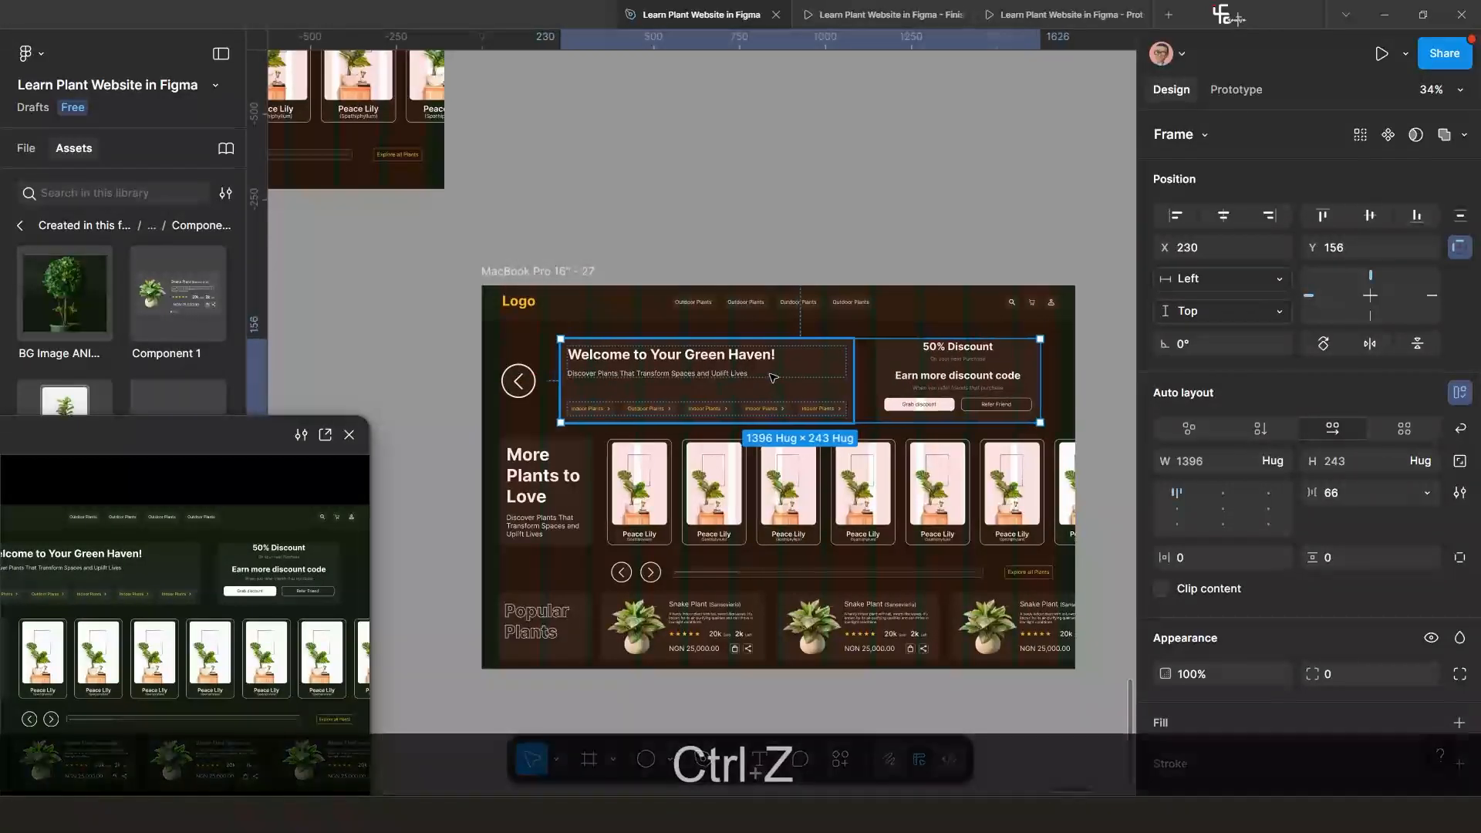
left_click(347, 437)
scroll(354, 455, "down", 3)
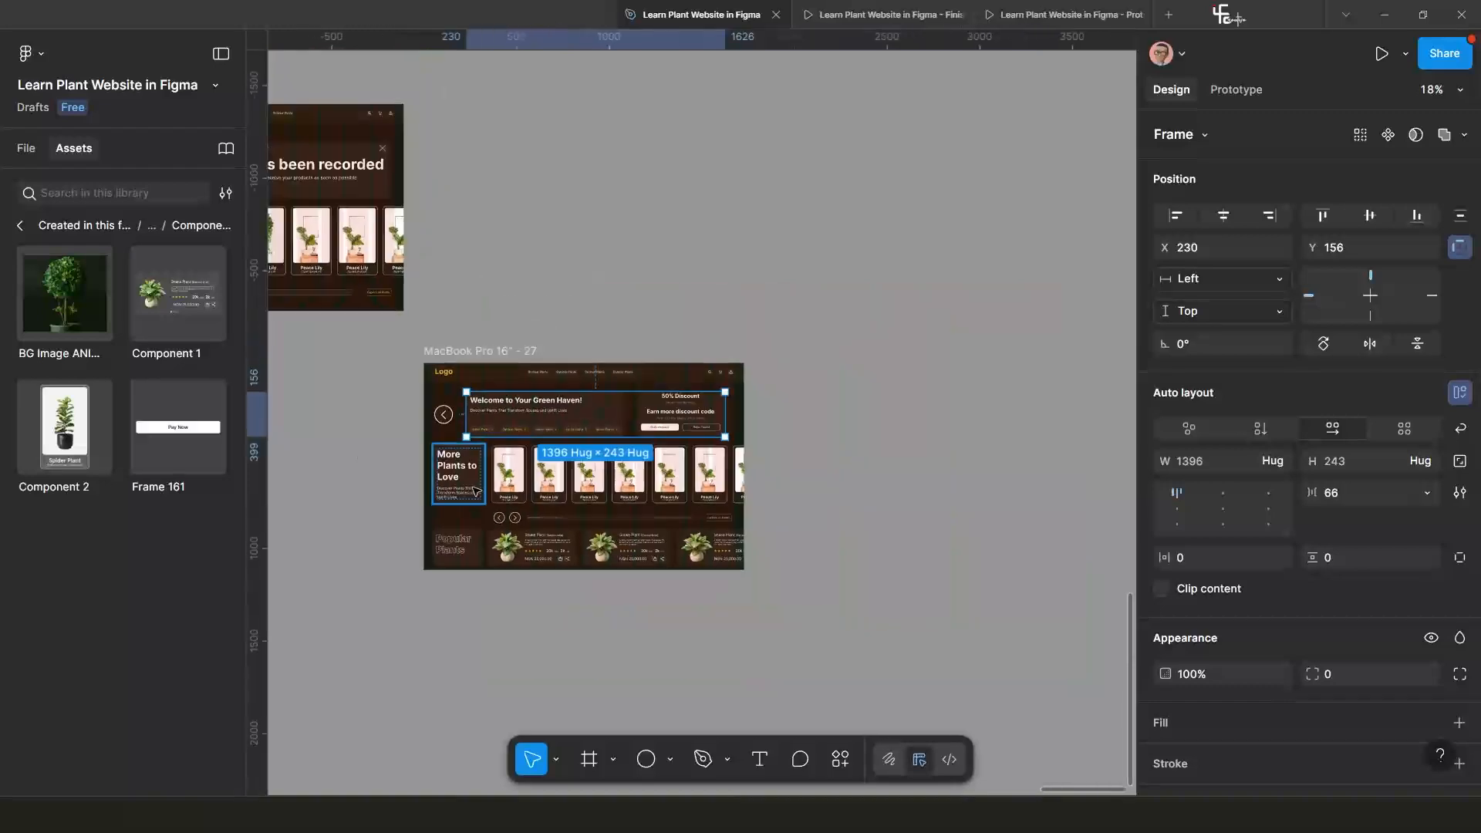
Examine the order confirmation banner and its close icon on MacBook Pro 16" - 26.
scroll(486, 499, "up", 1)
scroll(495, 486, "up", 1)
left_click_drag(418, 477, 655, 538)
scroll(655, 537, "down", 3)
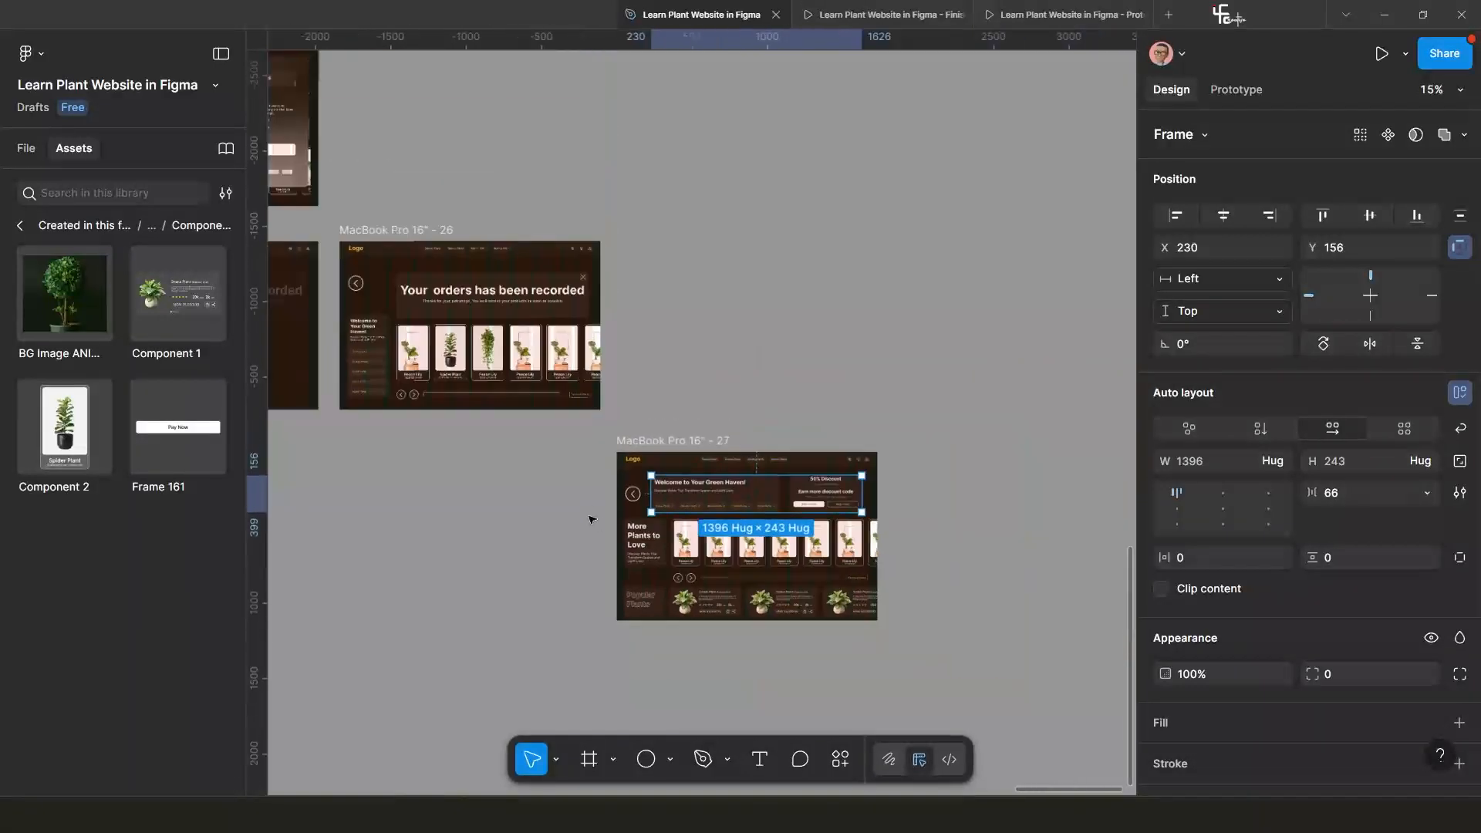
scroll(454, 342, "up", 2)
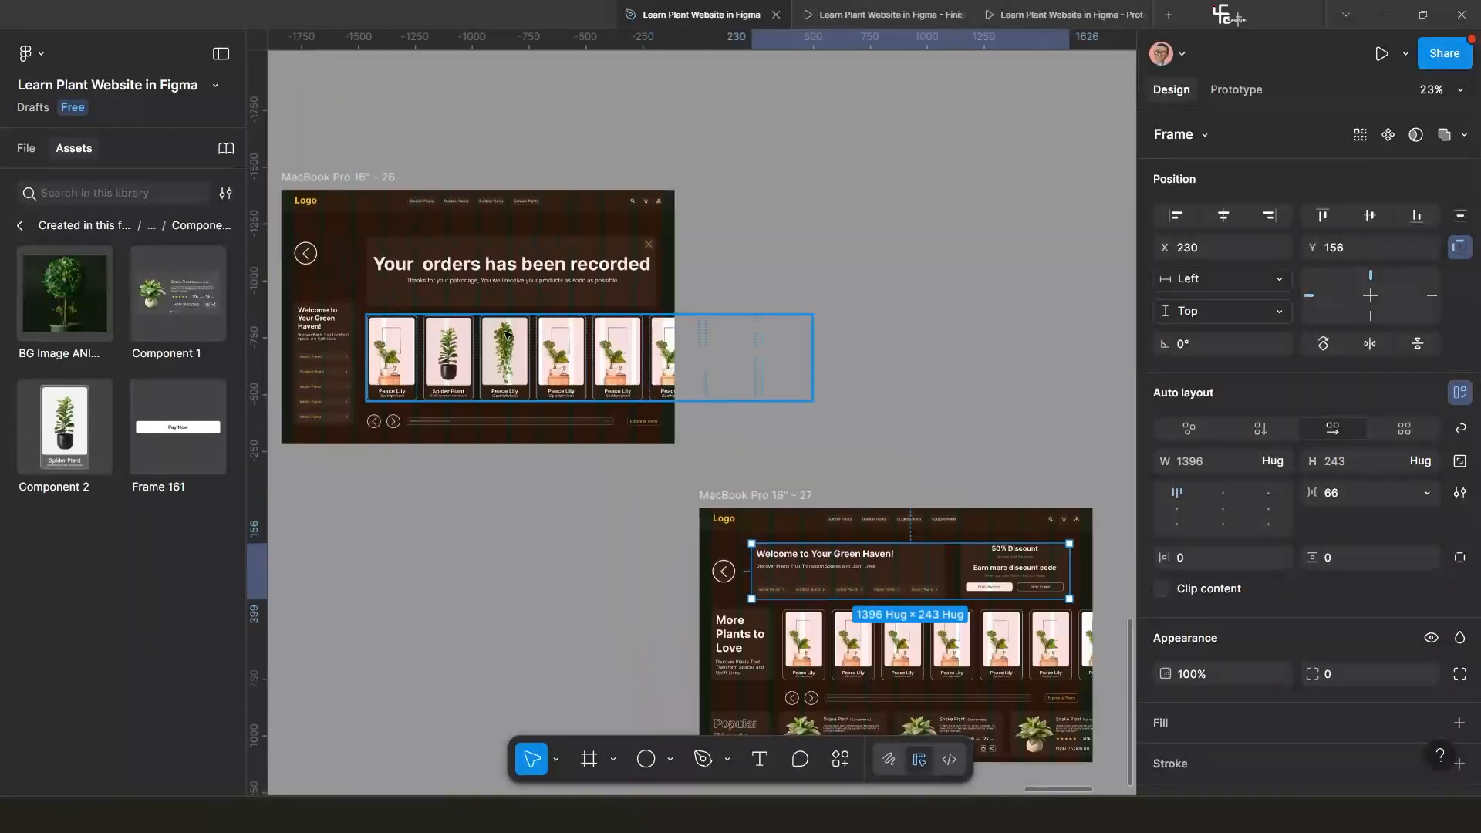
left_click(650, 248)
left_click(650, 247)
scroll(651, 247, "up", 4)
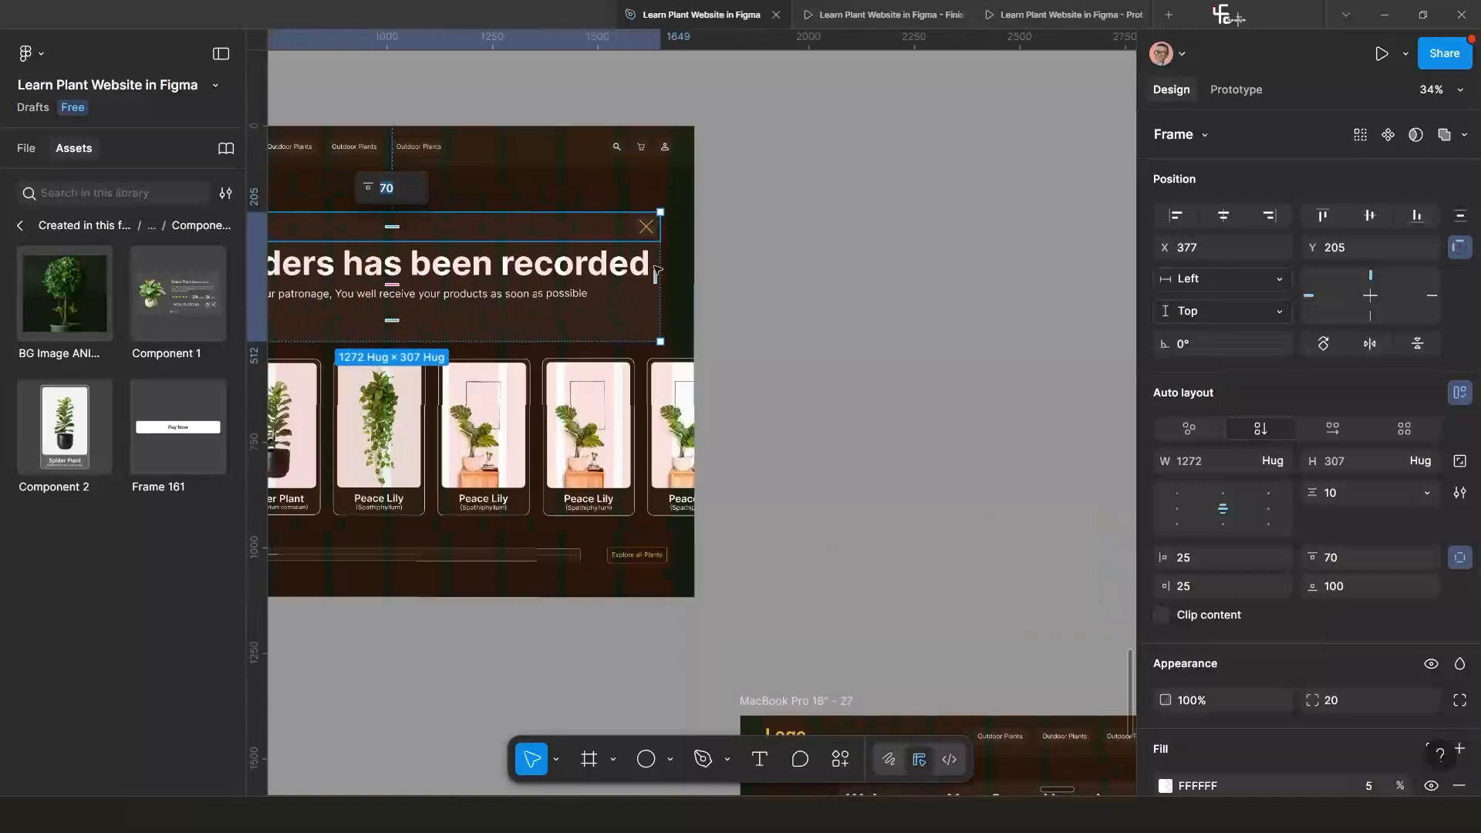
left_click(649, 247)
scroll(627, 326, "down", 2)
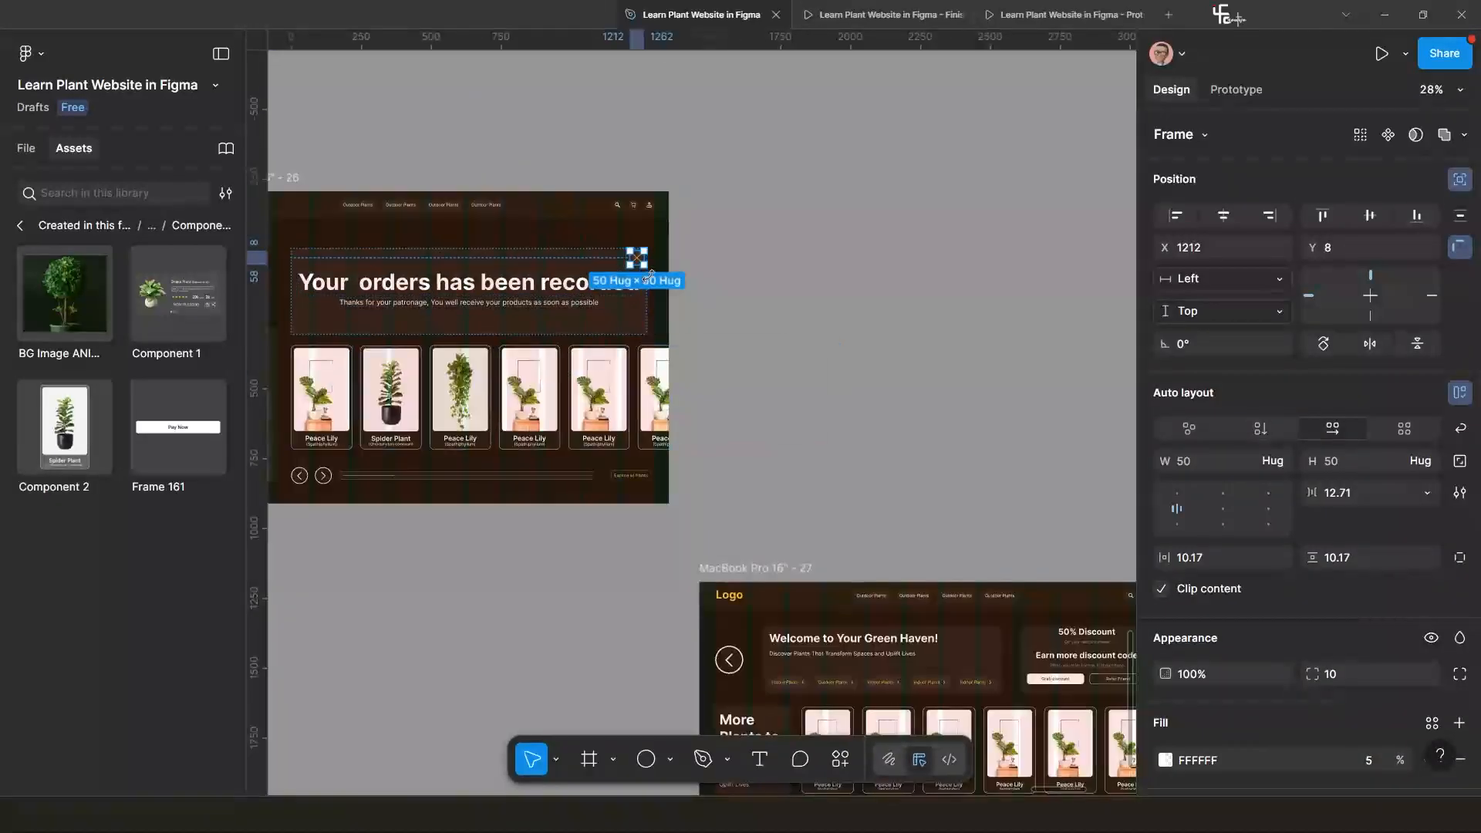
scroll(594, 328, "up", 2)
left_click(608, 333)
scroll(608, 335, "down", 3)
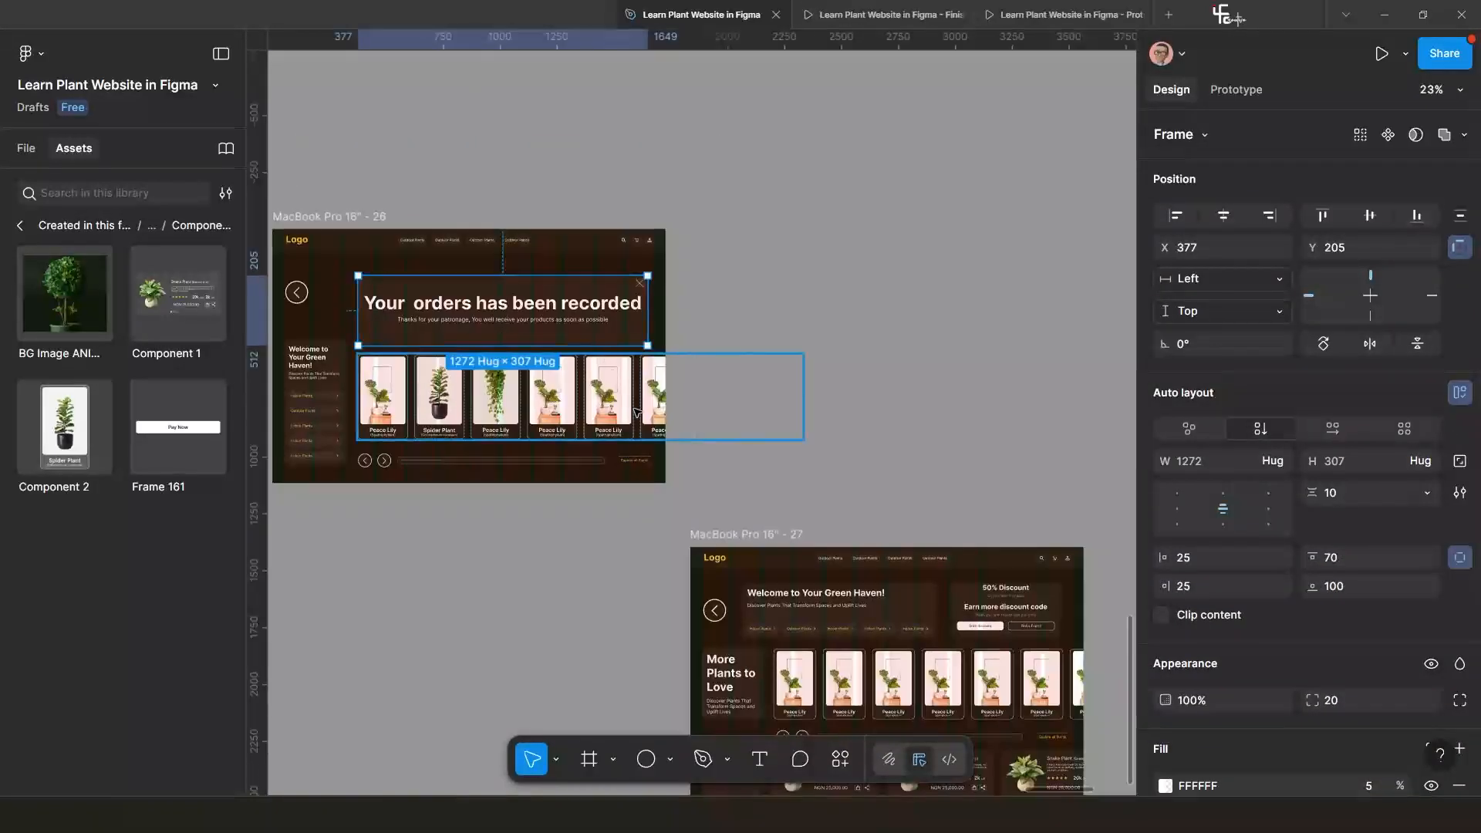
Inspect how the sidebar of MacBook Pro 16" - 26 corresponds to the grouped welcome and discount row of MacBook Pro 16" - 27.
scroll(647, 416, "down", 1)
scroll(642, 398, "down", 1)
scroll(639, 379, "up", 2)
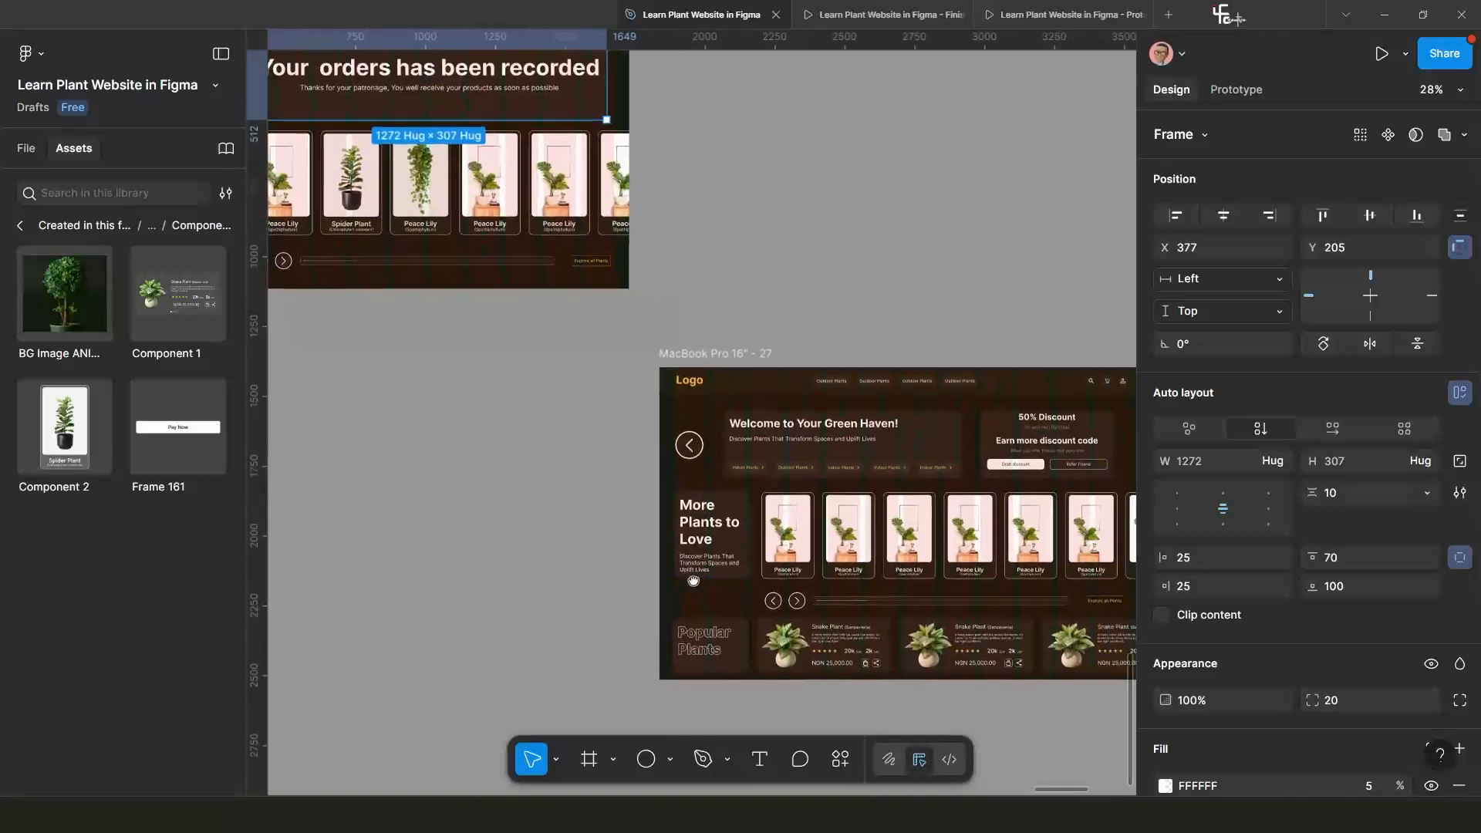
scroll(548, 347, "down", 2)
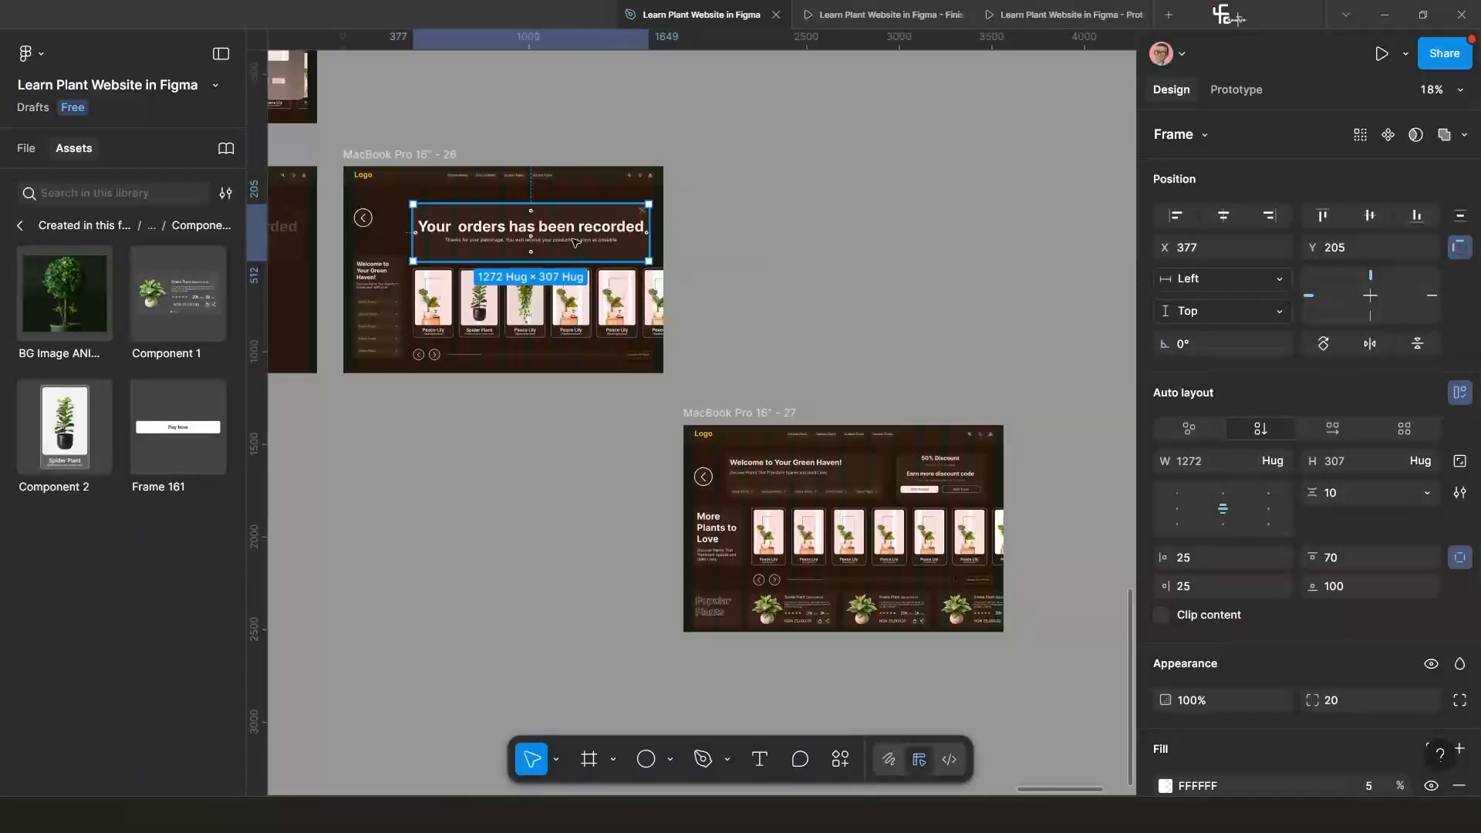
left_click(383, 332)
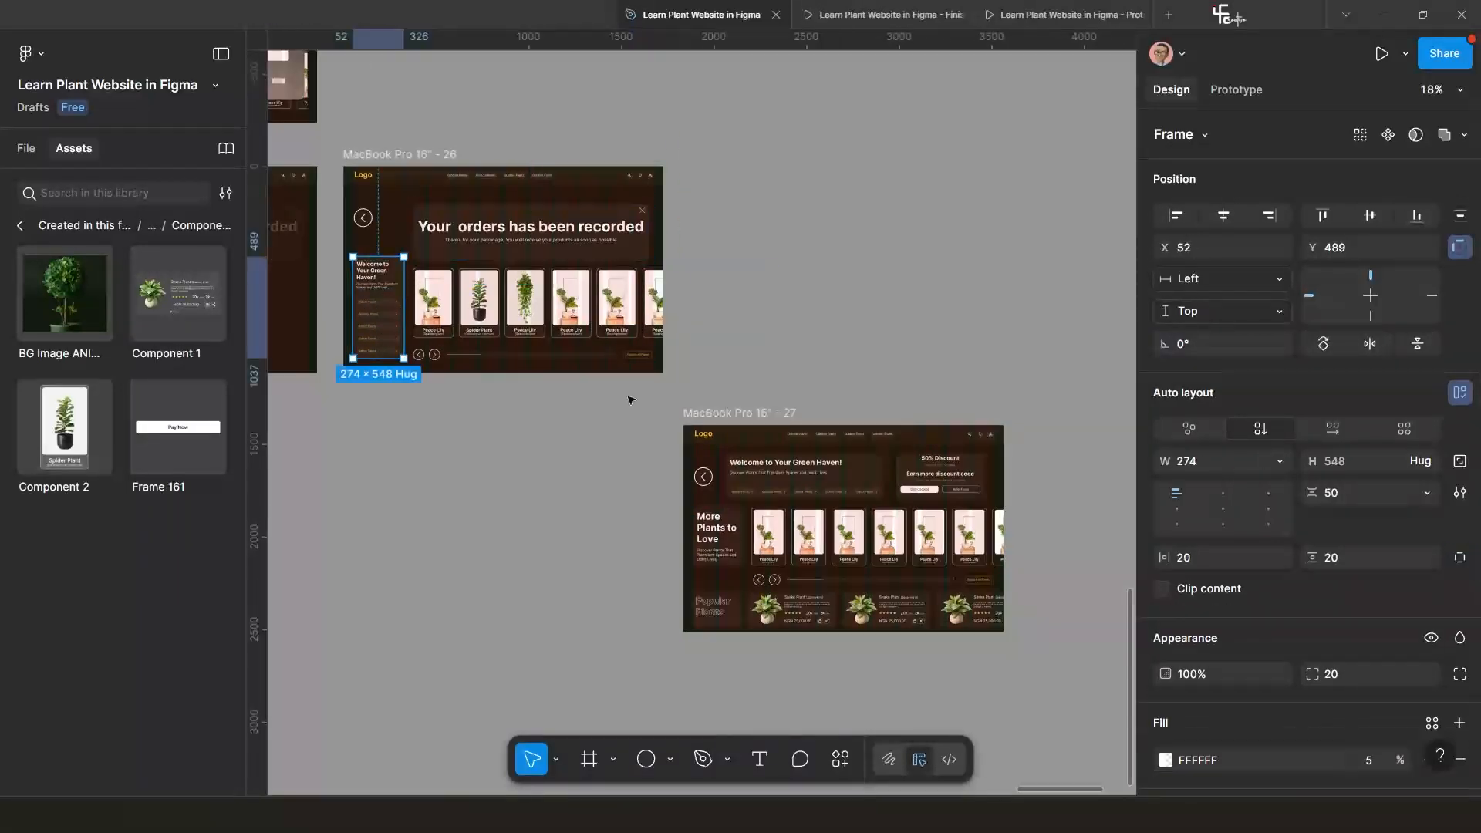
left_click(833, 484)
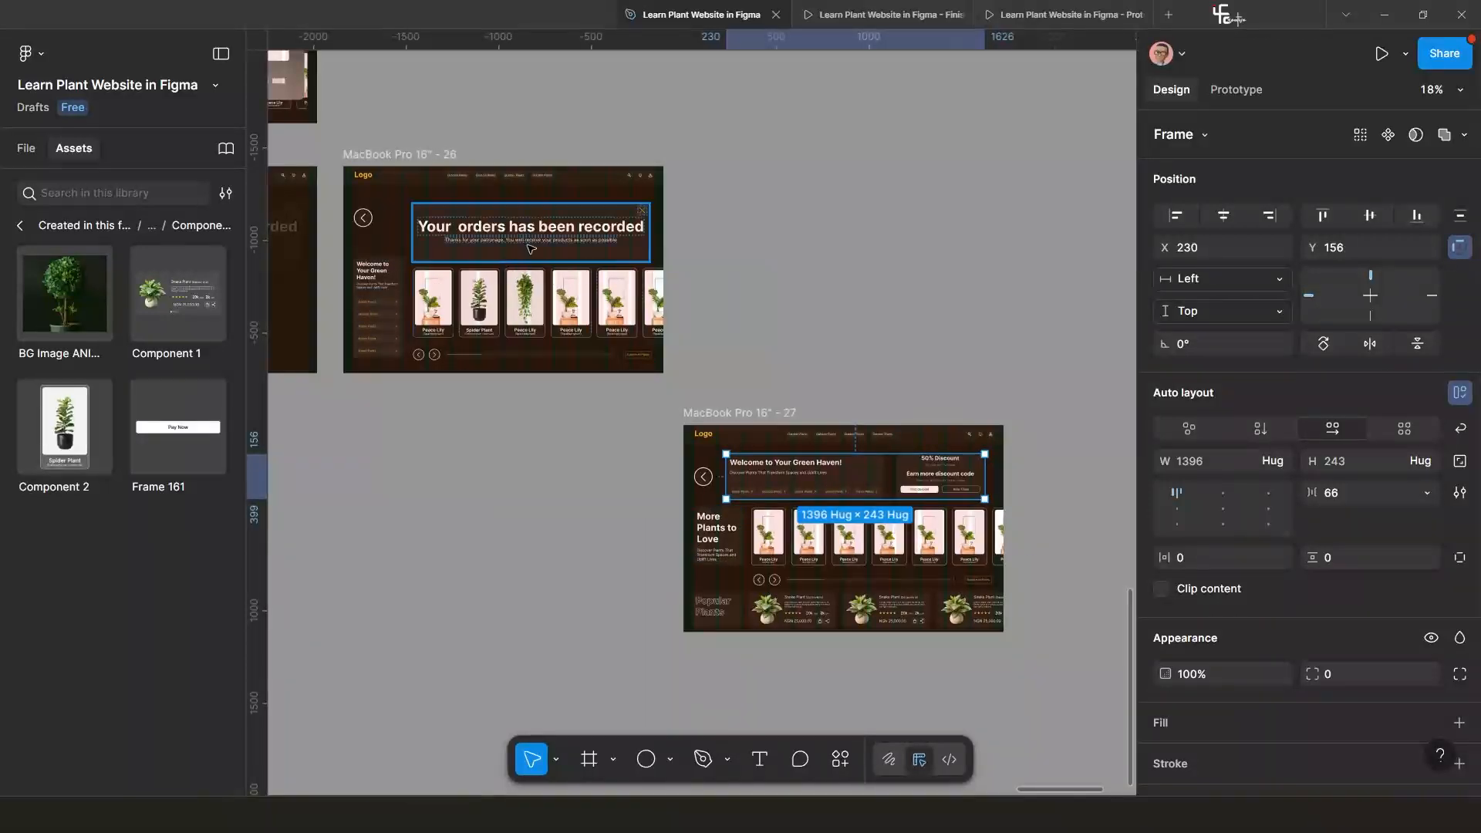
scroll(800, 494, "up", 5)
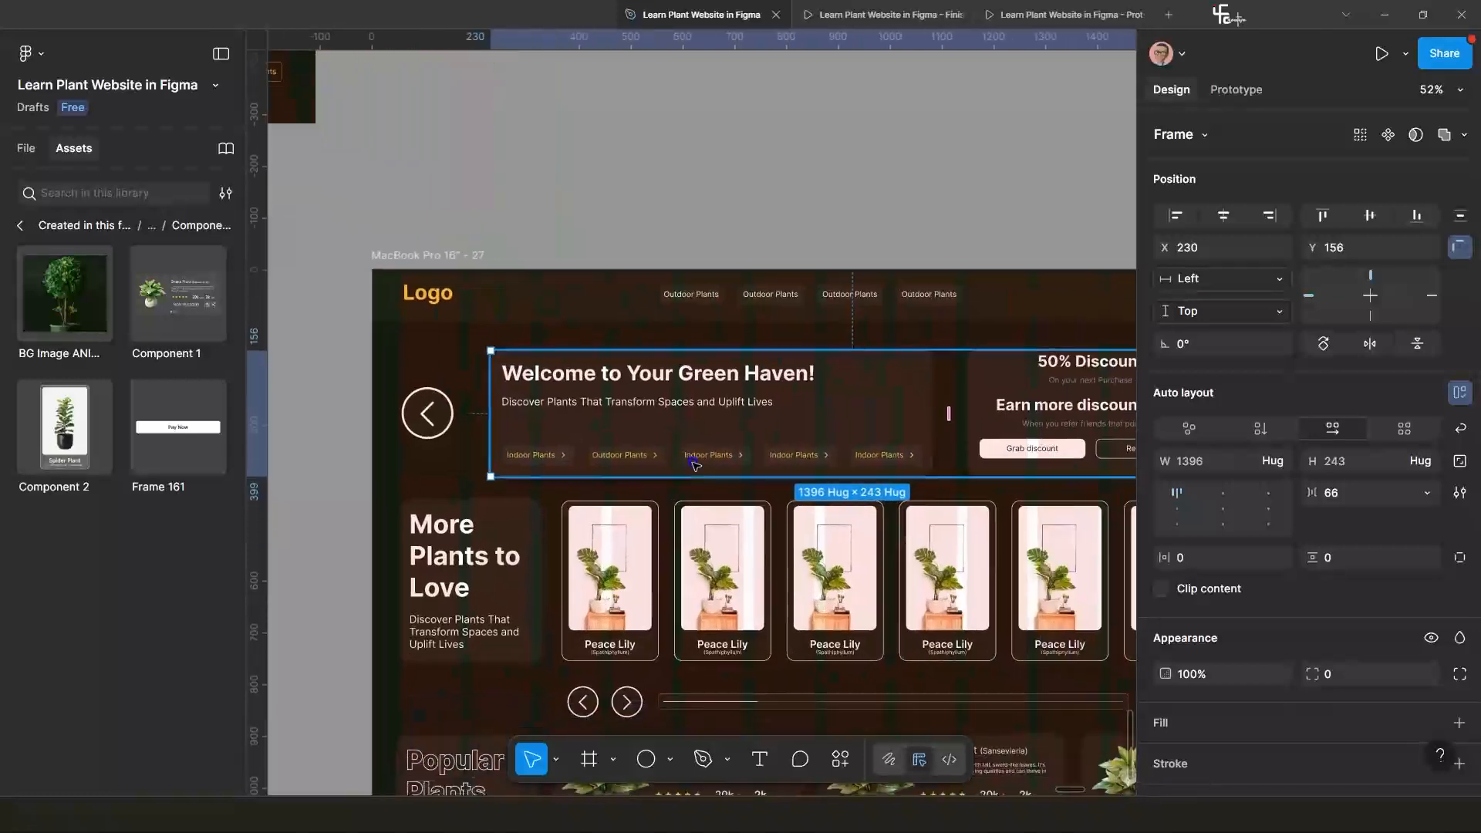
scroll(659, 439, "down", 5)
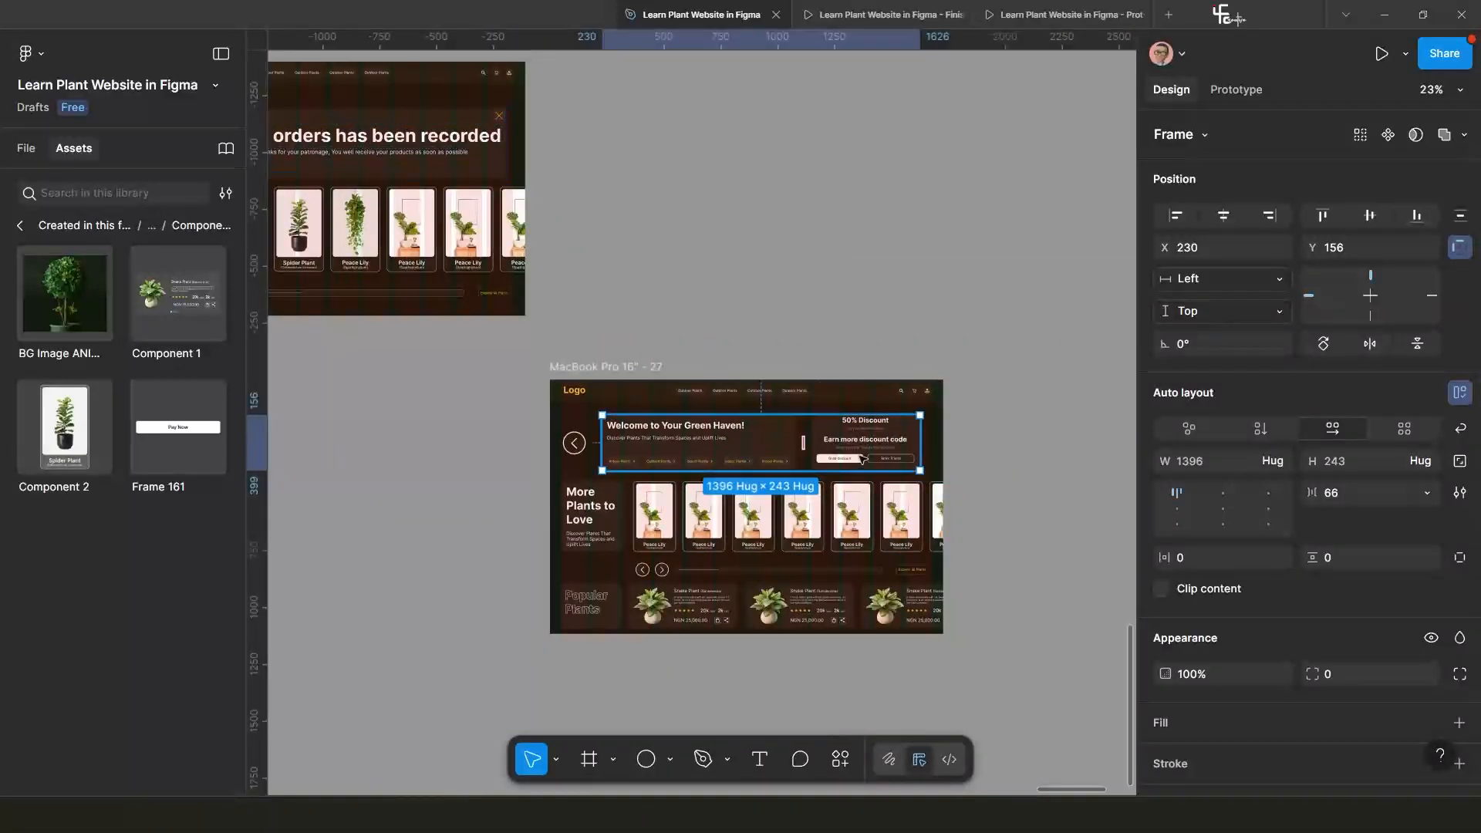
scroll(860, 455, "up", 3)
scroll(885, 438, "down", 3)
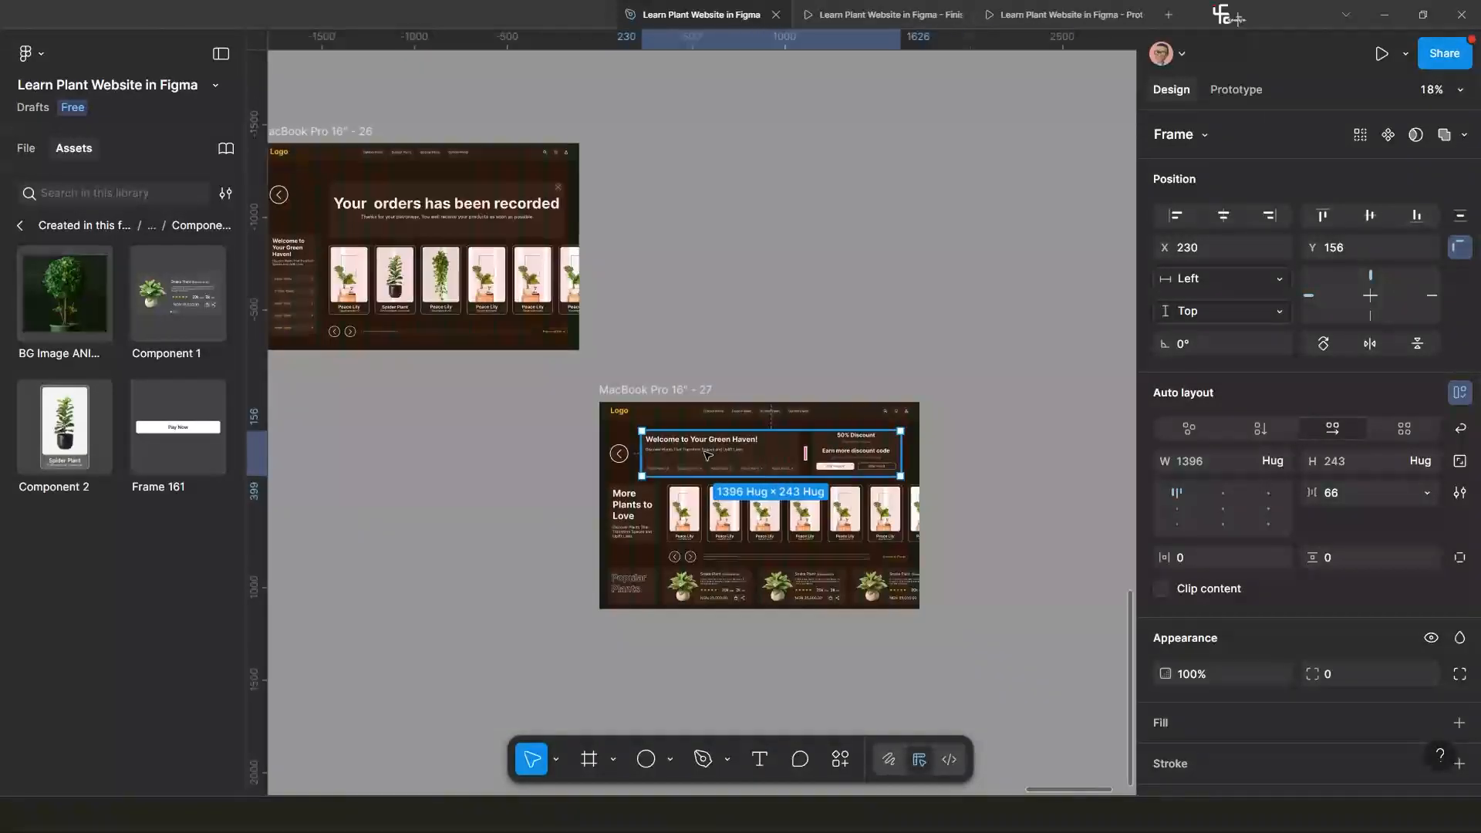
scroll(813, 503, "up", 2)
scroll(813, 503, "up", 3)
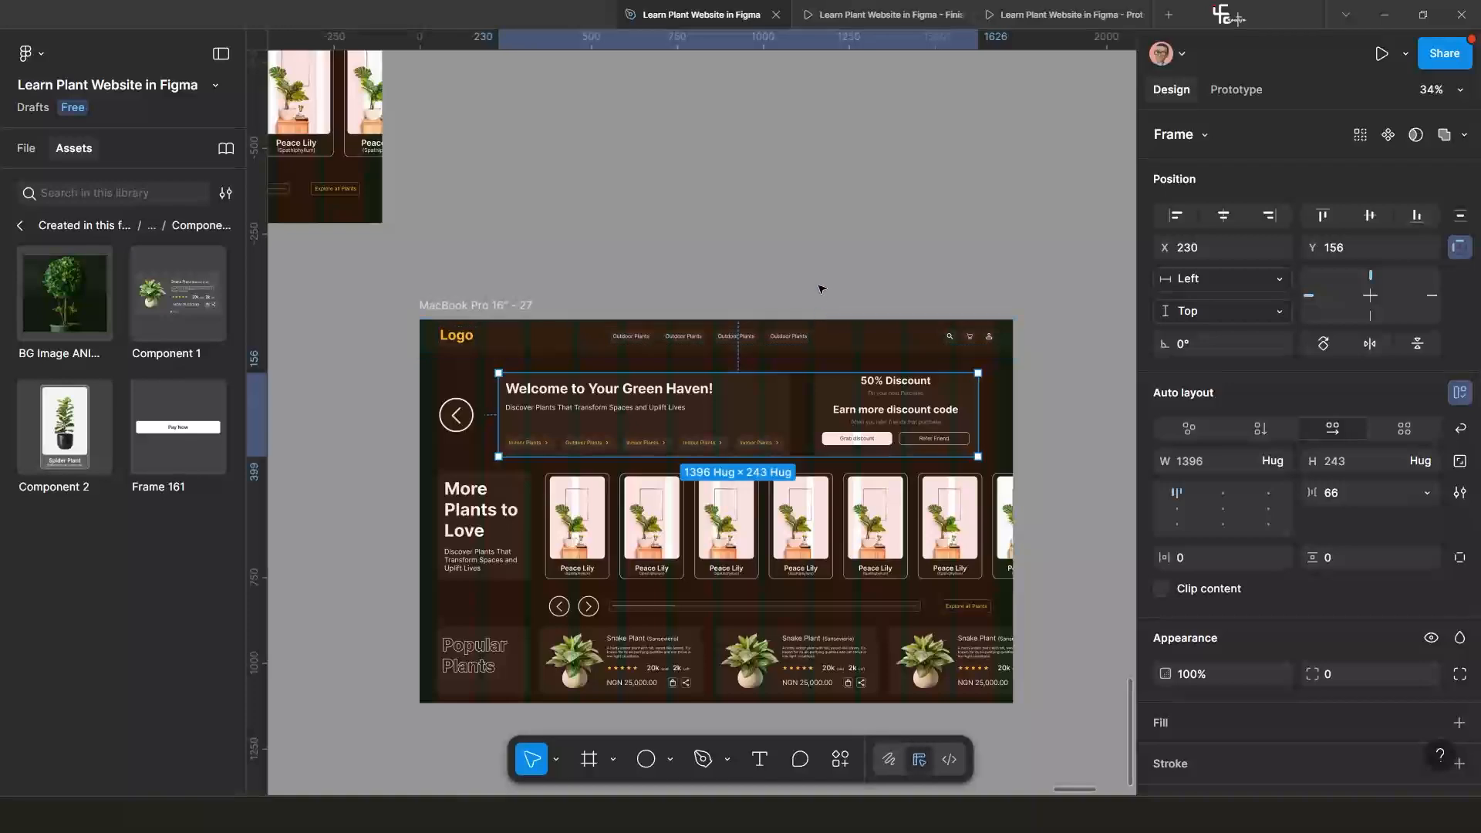
Show the file's layers, remove auto layout from the welcome and discount row in MacBook Pro 16" - 27, and ungroup it.
left_click(27, 149)
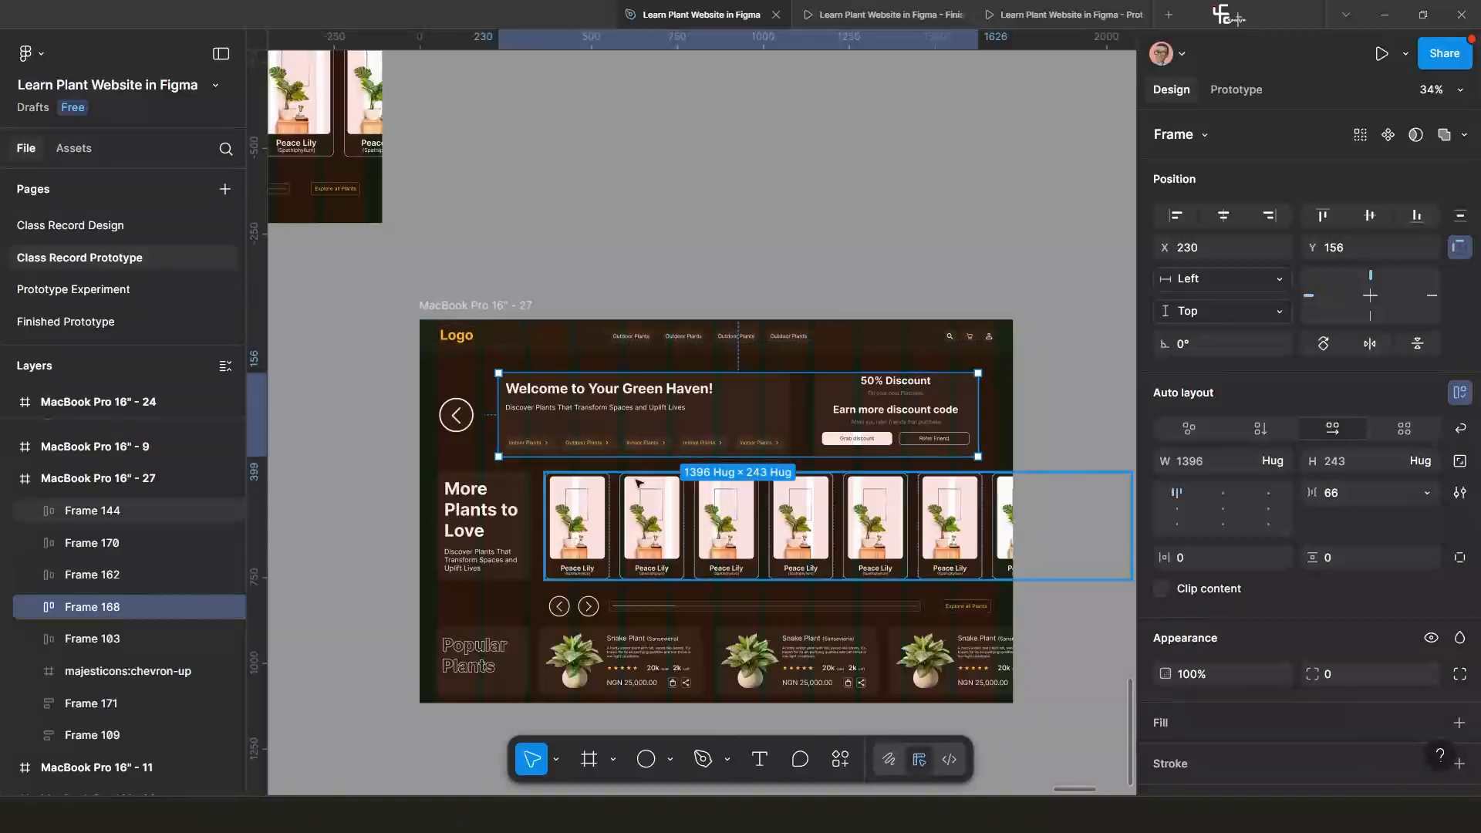
scroll(706, 453, "up", 2)
scroll(849, 417, "down", 5)
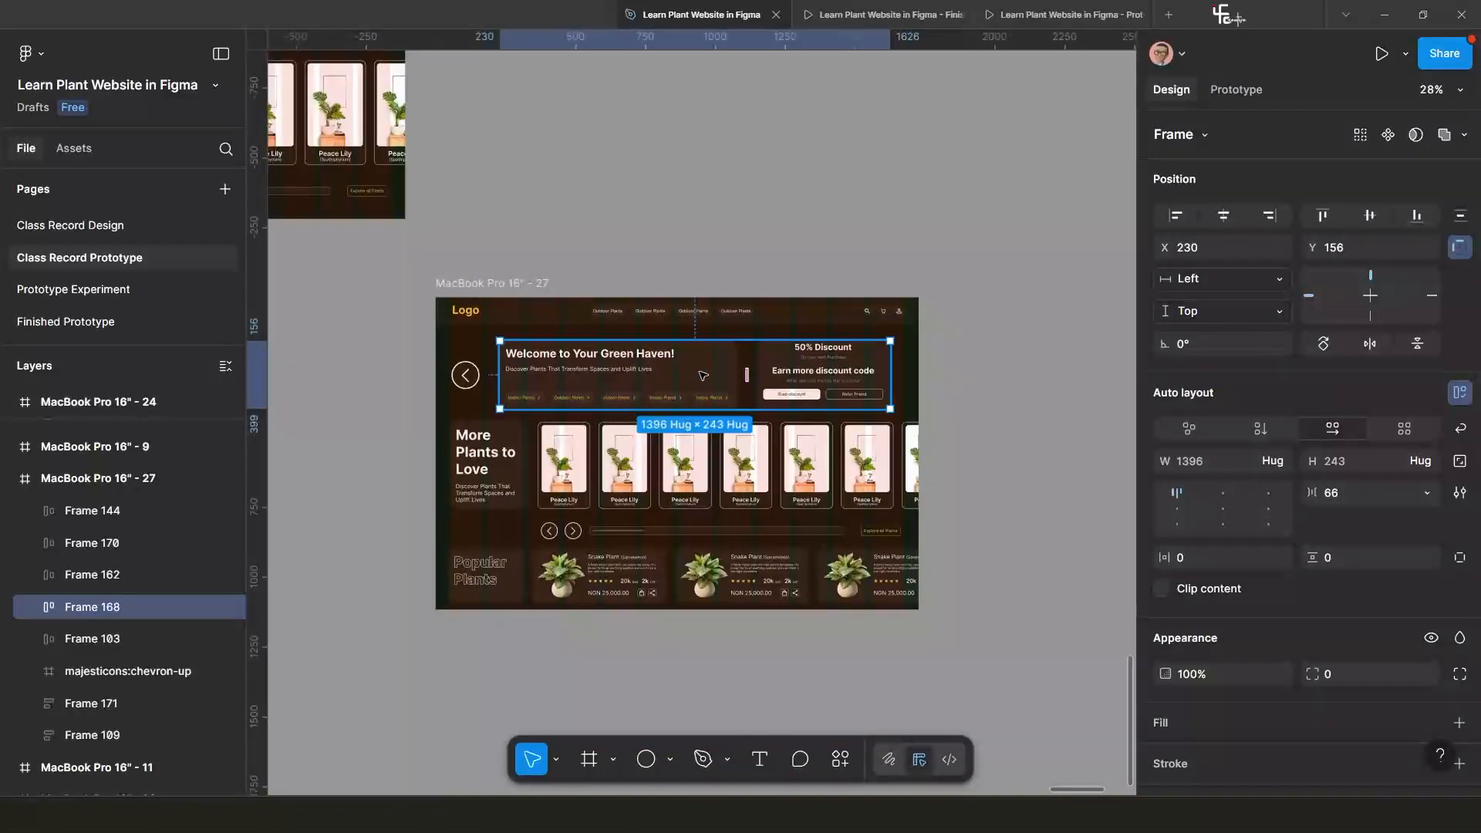
right_click(703, 375)
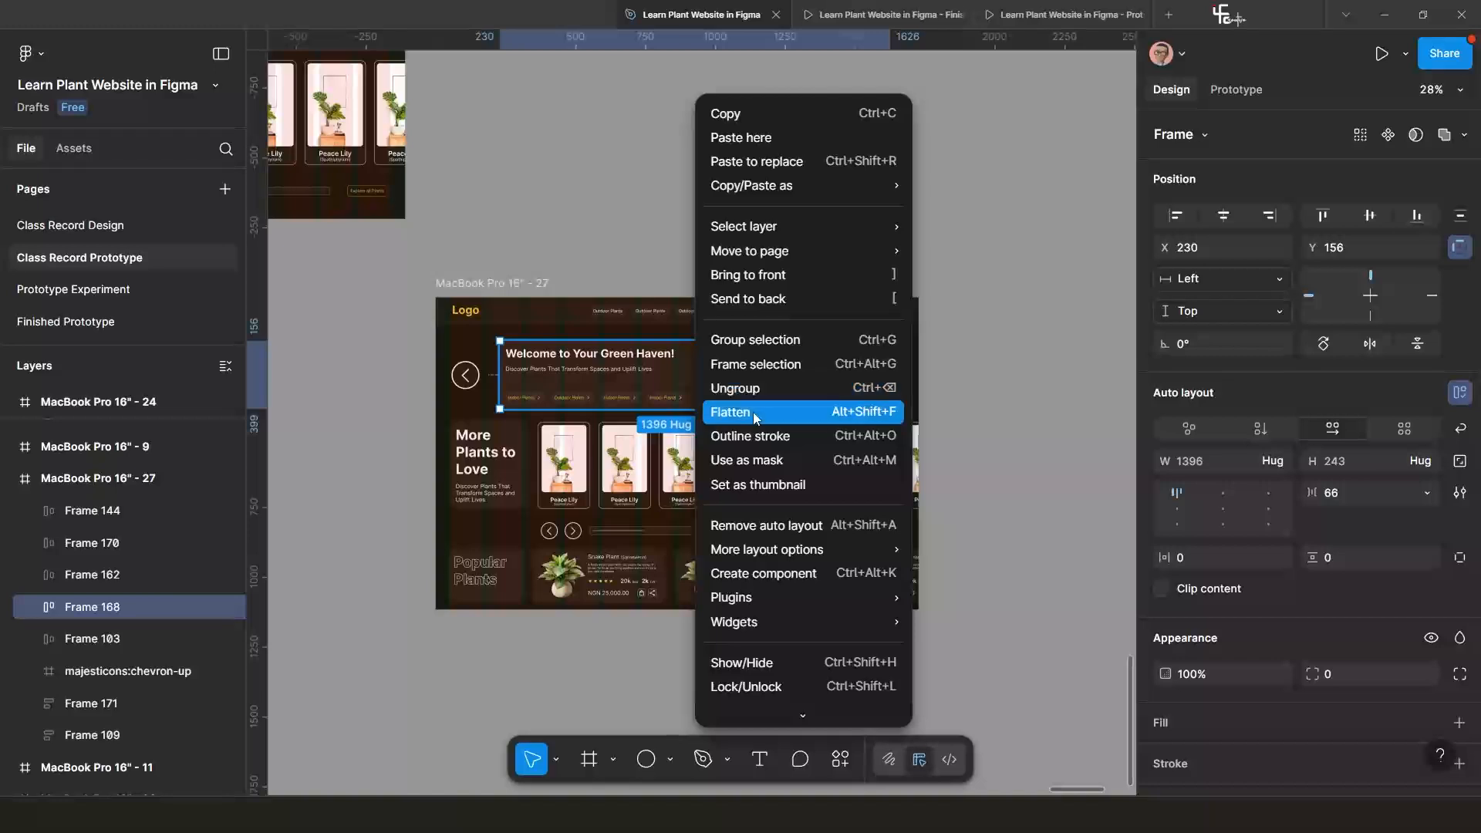
left_click(776, 532)
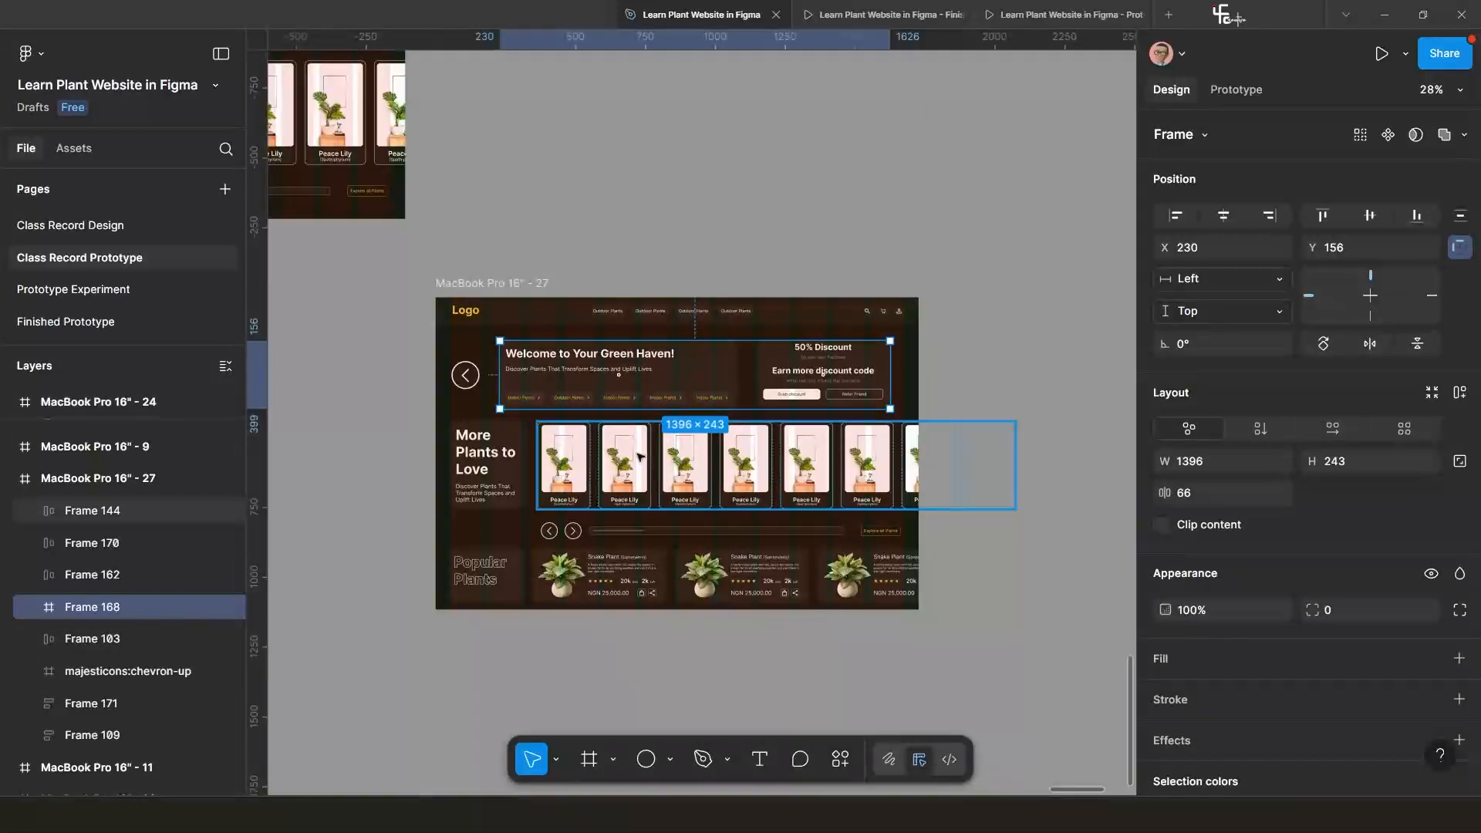
key("ctrl")
key("ctrl")
key("ctrl+BackSpace")
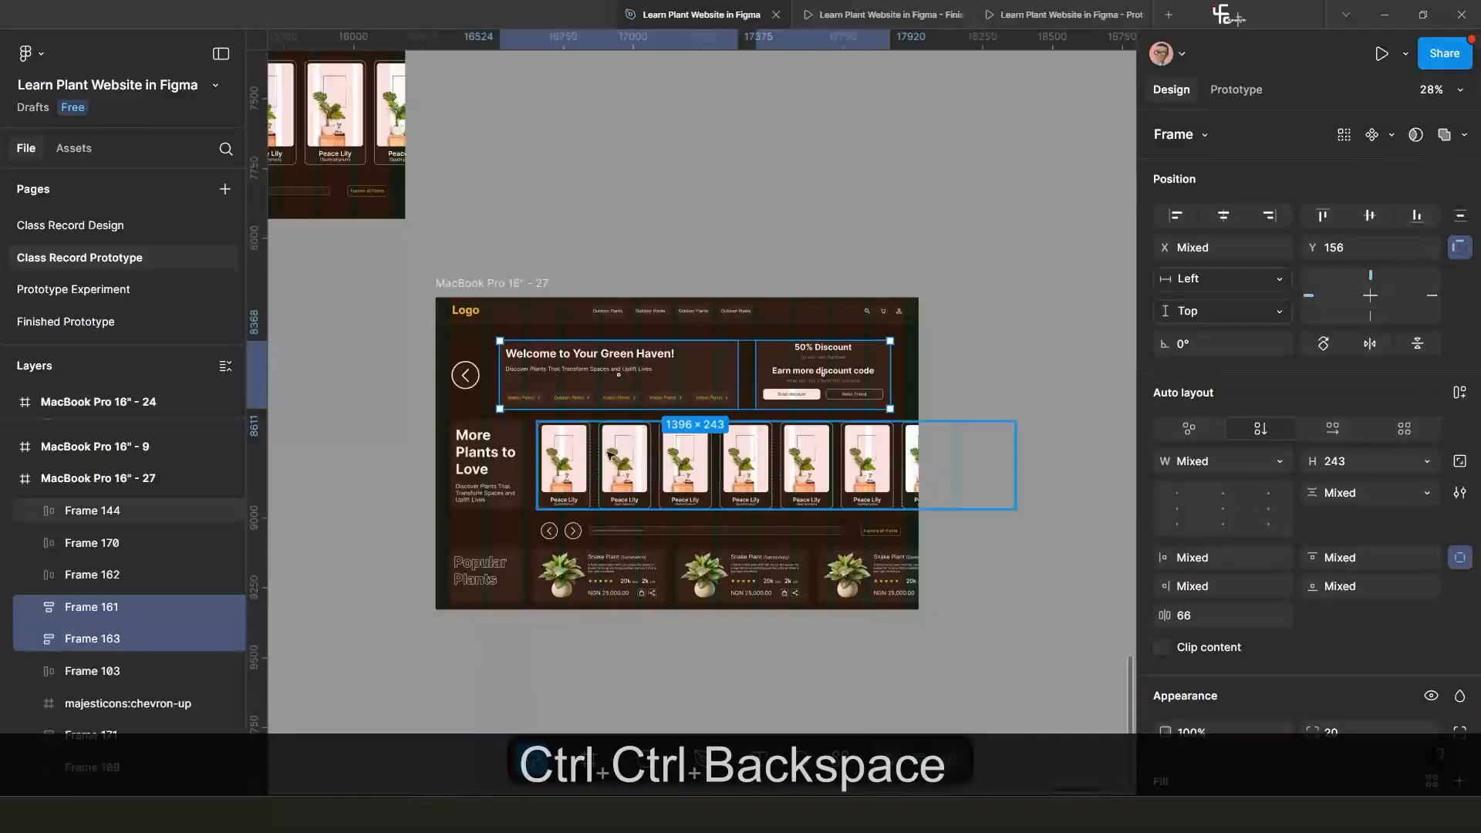
Select the discount panel and the welcome panel of MacBook Pro 16" - 27 one after the other to check their separation.
left_click(621, 394)
left_click(819, 232)
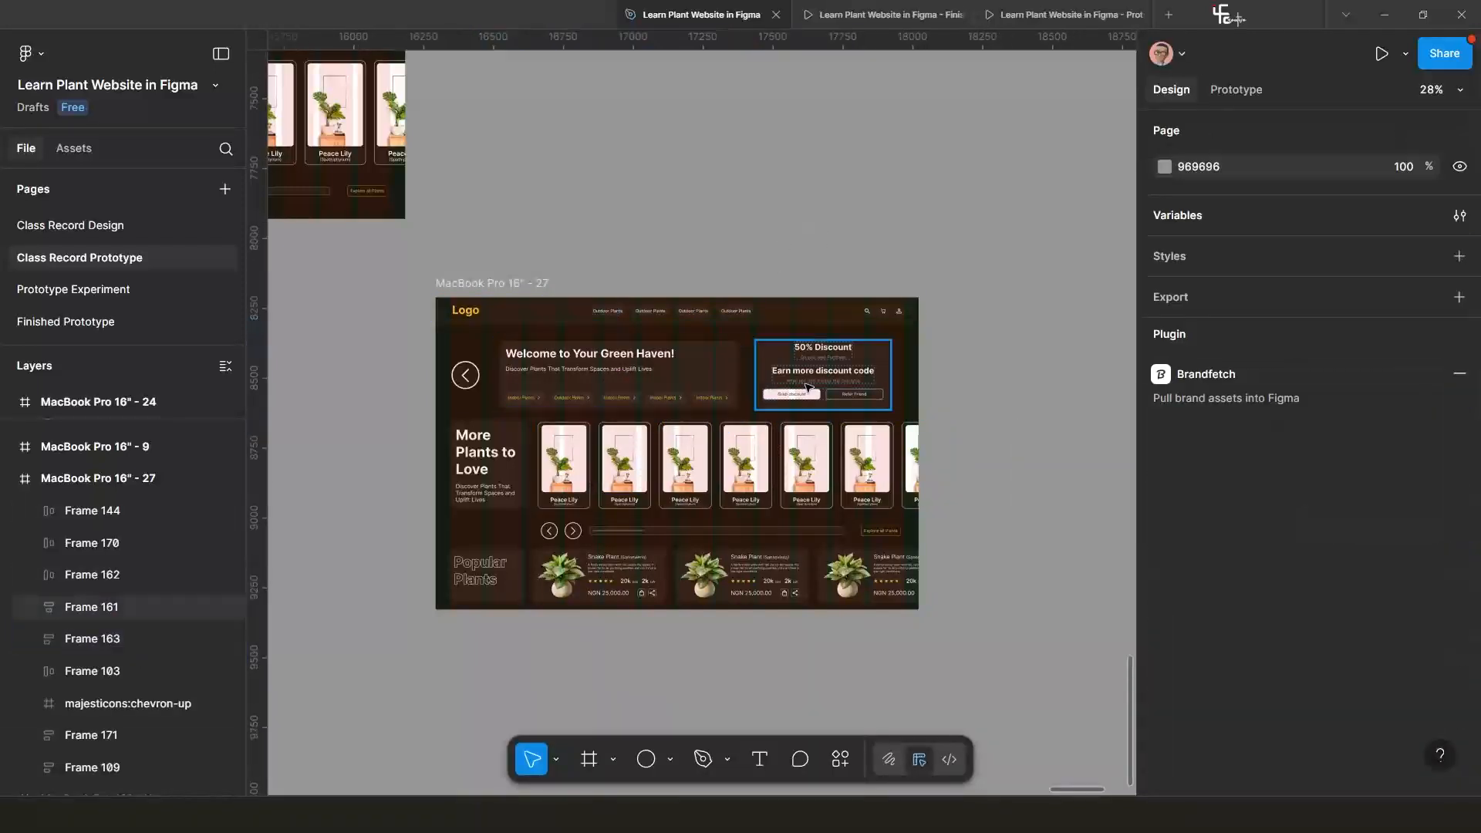
left_click(804, 383)
left_click(660, 359)
scroll(699, 437, "up", 2)
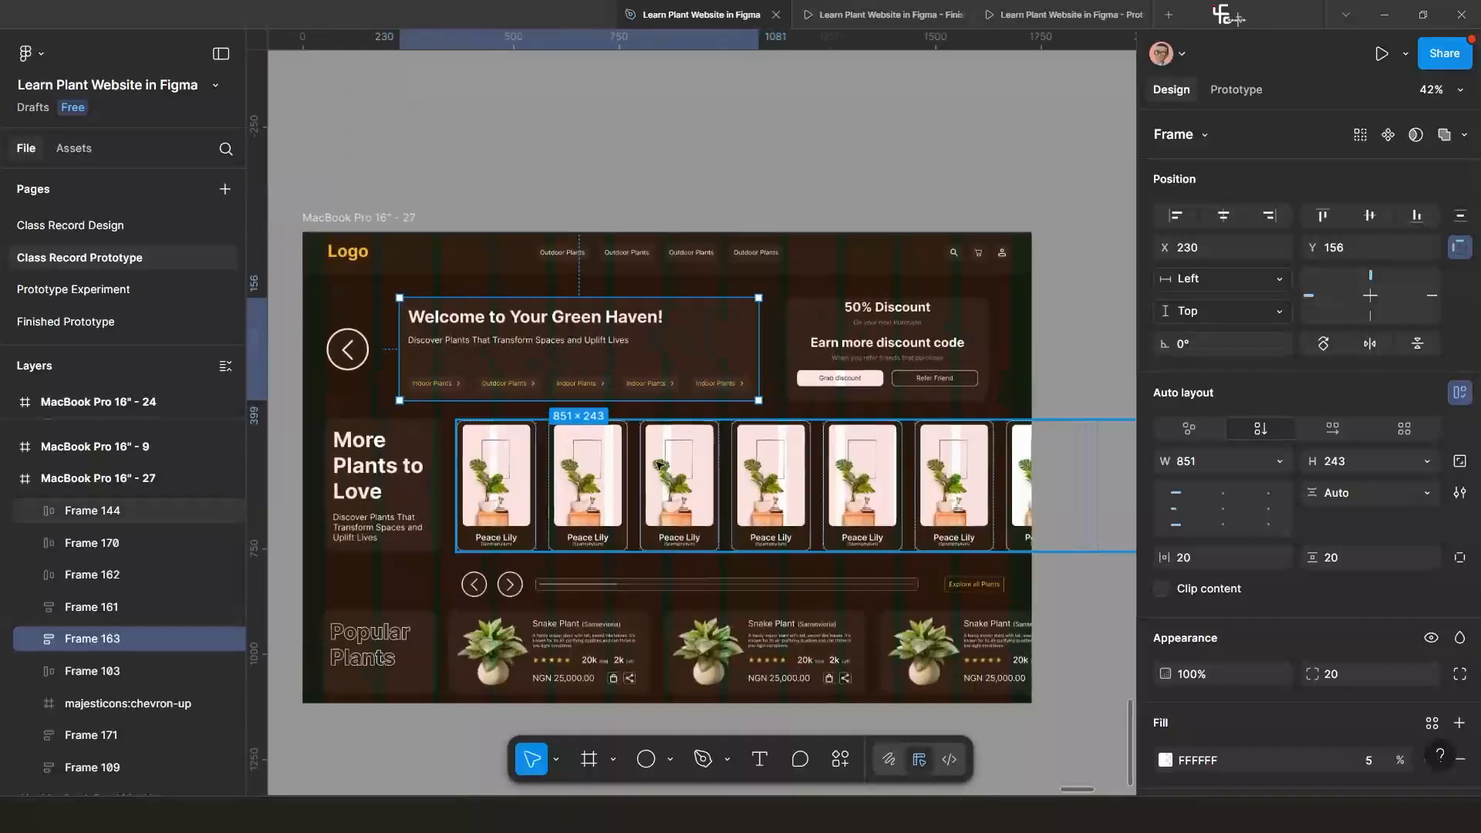
scroll(651, 456, "down", 2)
left_click_drag(613, 463, 698, 413)
scroll(687, 409, "down", 1)
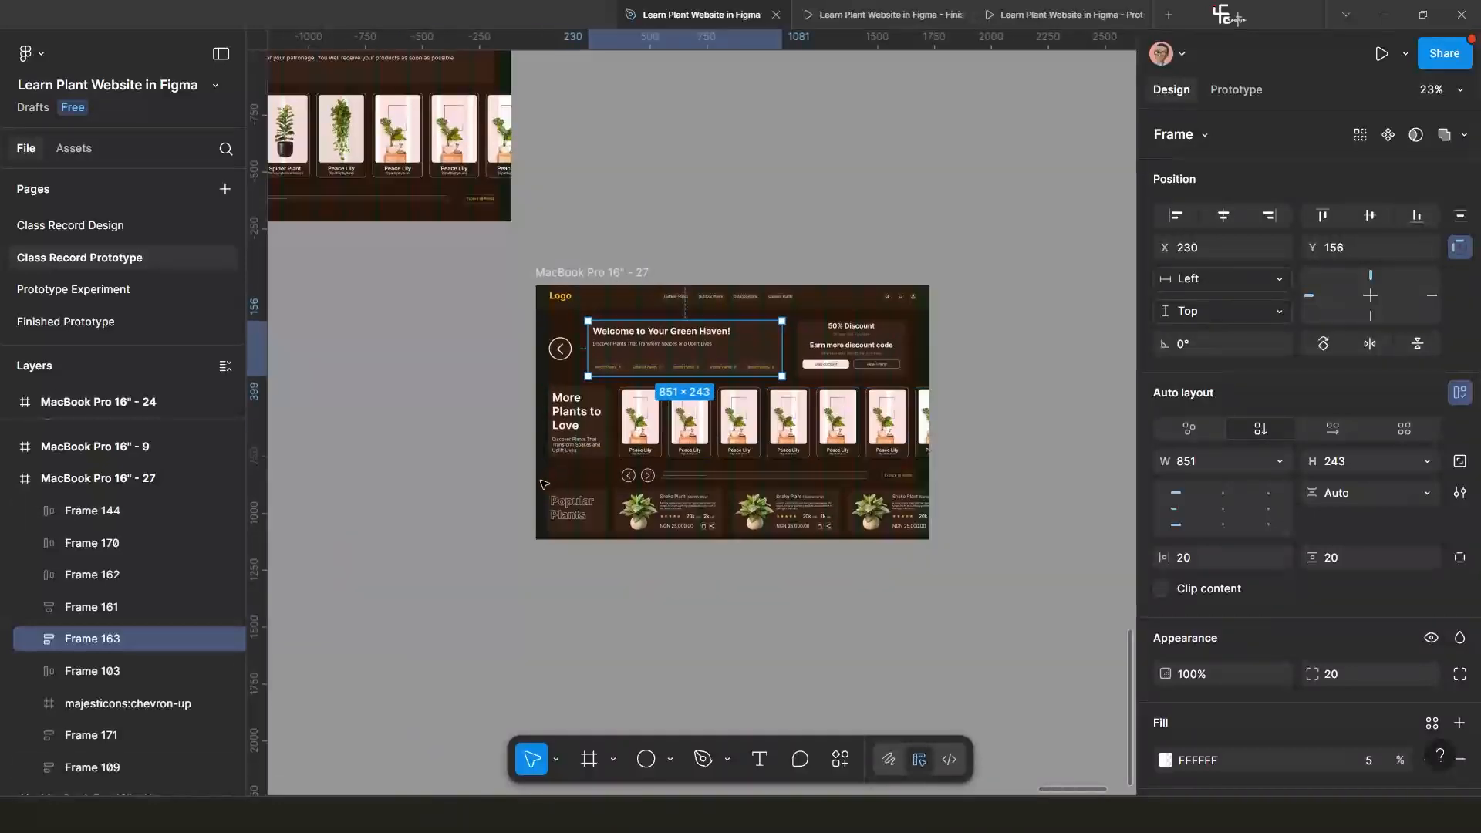
Copy the layer name "Frame 109" from the welcome sidebar in MacBook Pro 16" - 26.
key("minus")
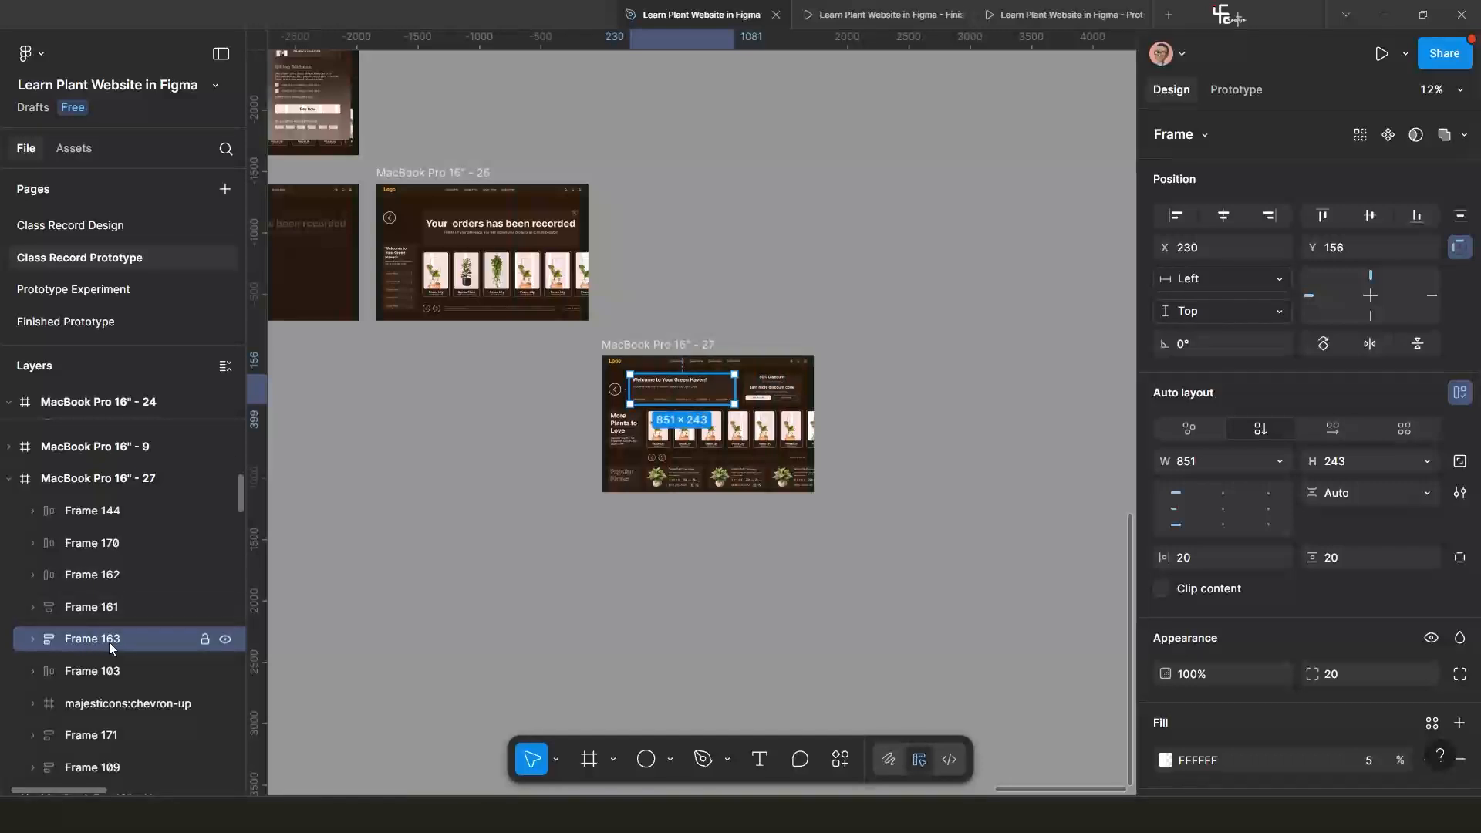
left_click(395, 286)
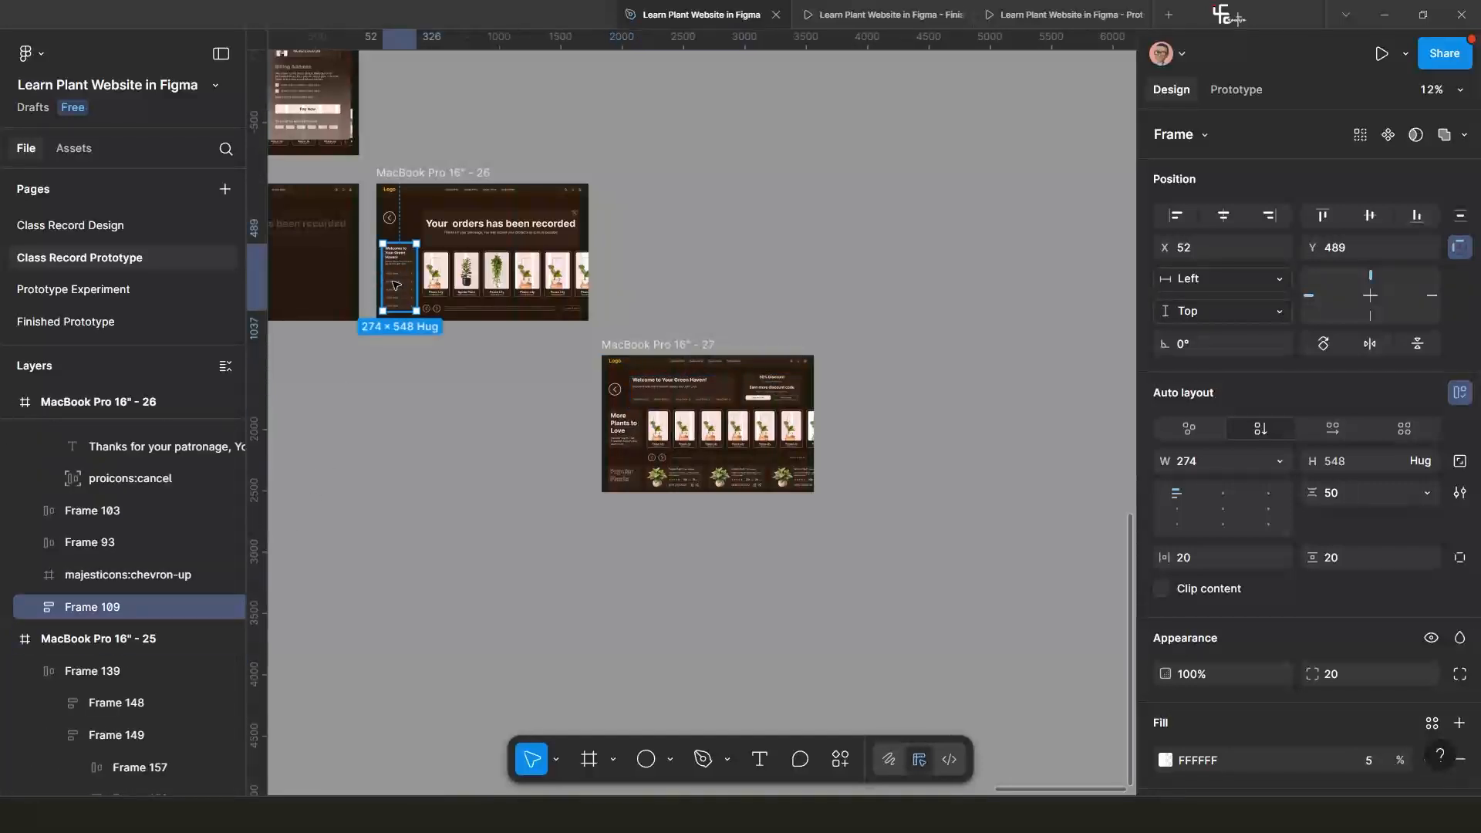
double_click(112, 609)
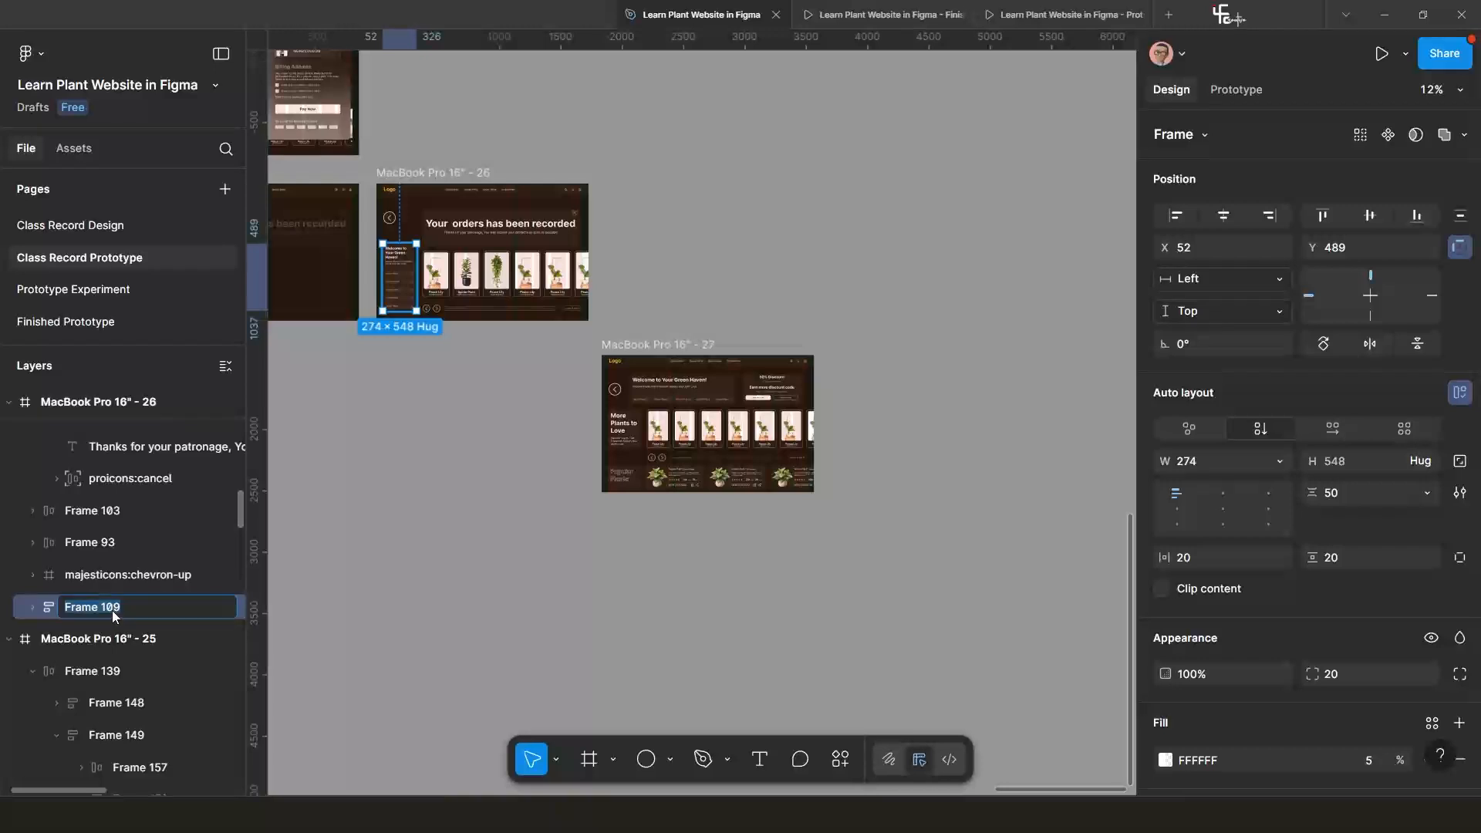
key("ctrl+c")
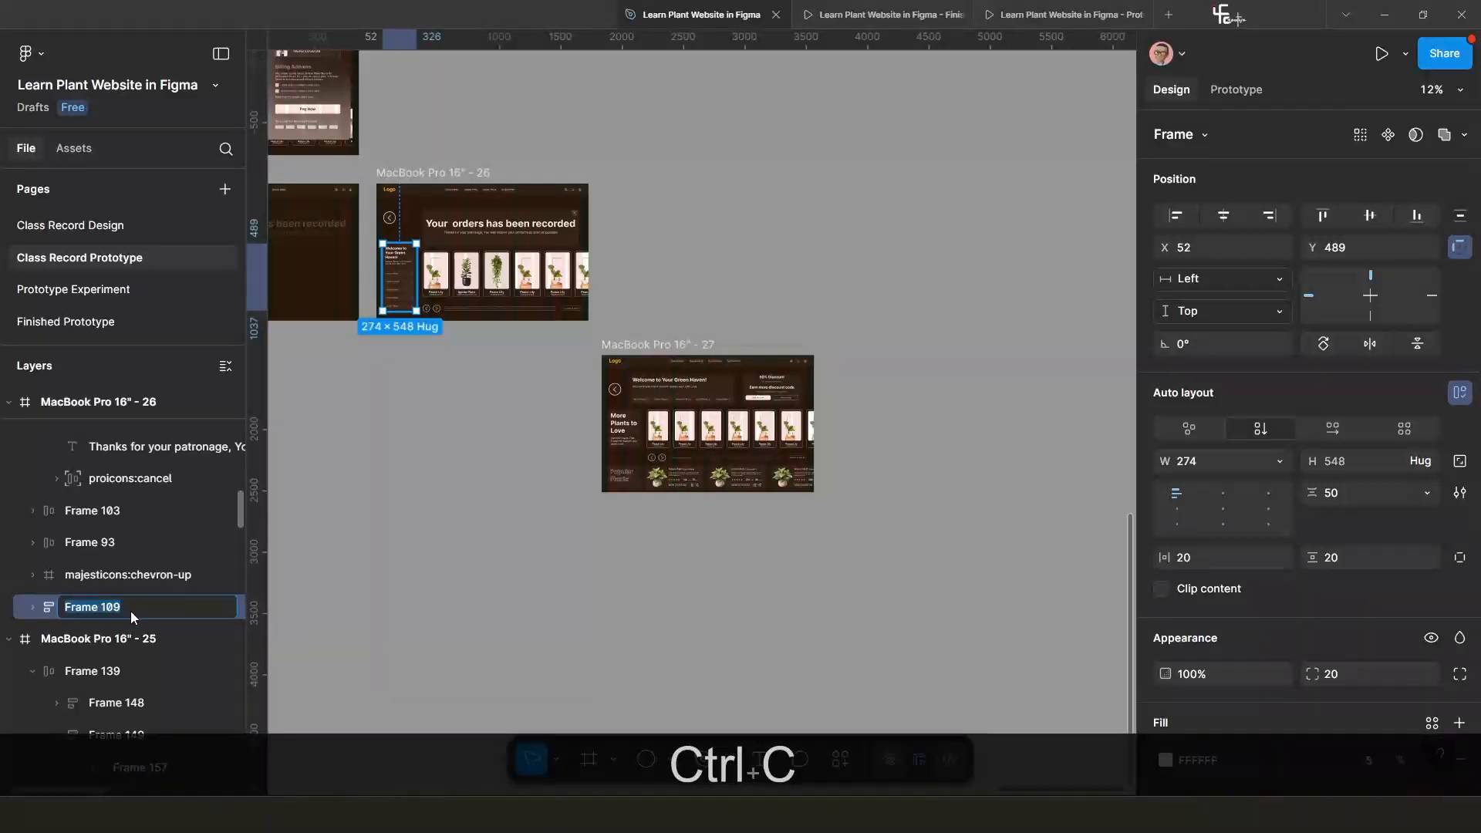
Rename the layer of the "Welcome to Your Green Haven!" panel in MacBook Pro 16" - 27 as Frame 109.
scroll(766, 414, "up", 5)
scroll(766, 413, "up", 3)
scroll(766, 413, "right", 2)
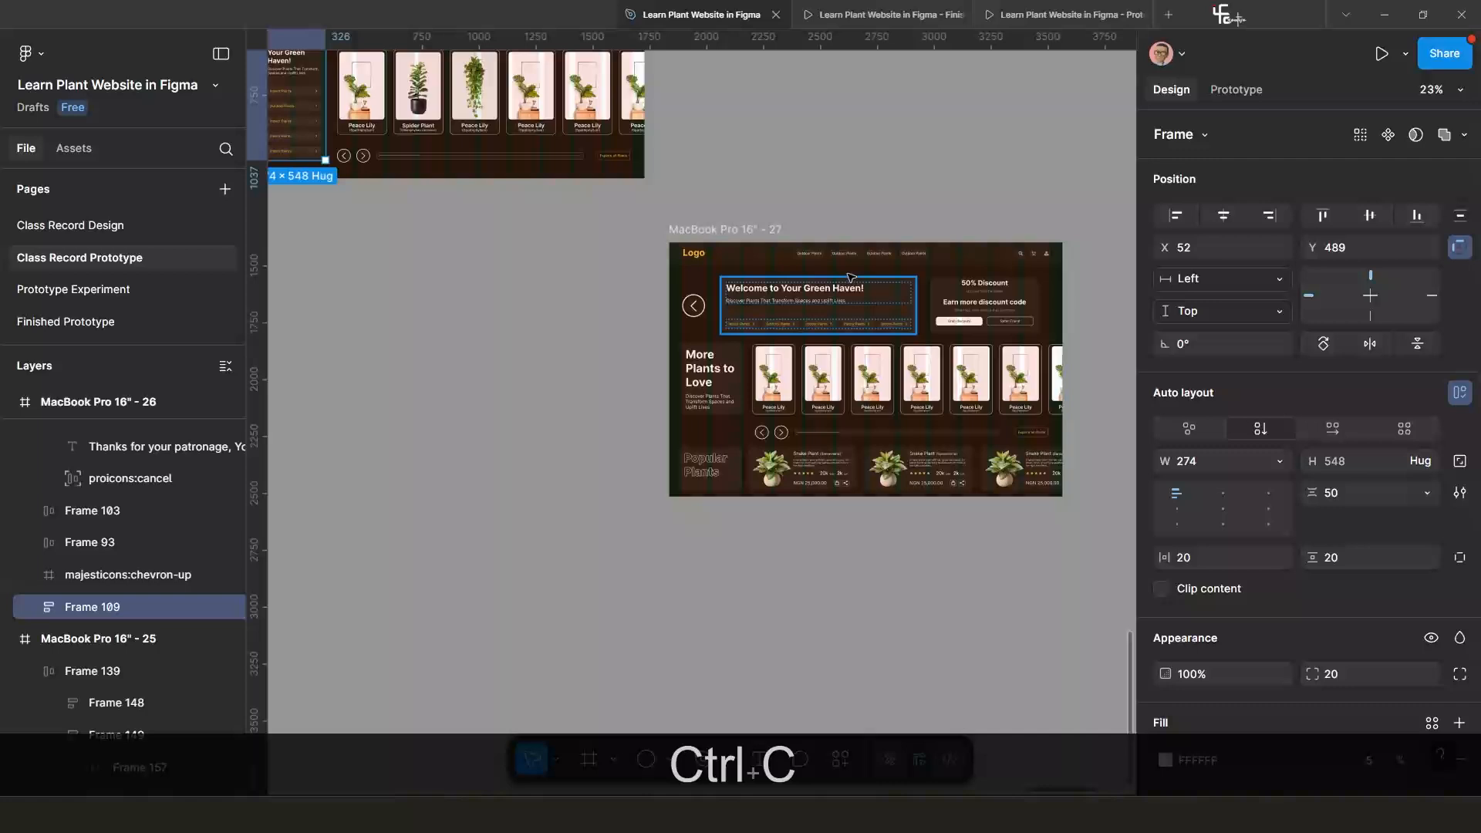
left_click(818, 305)
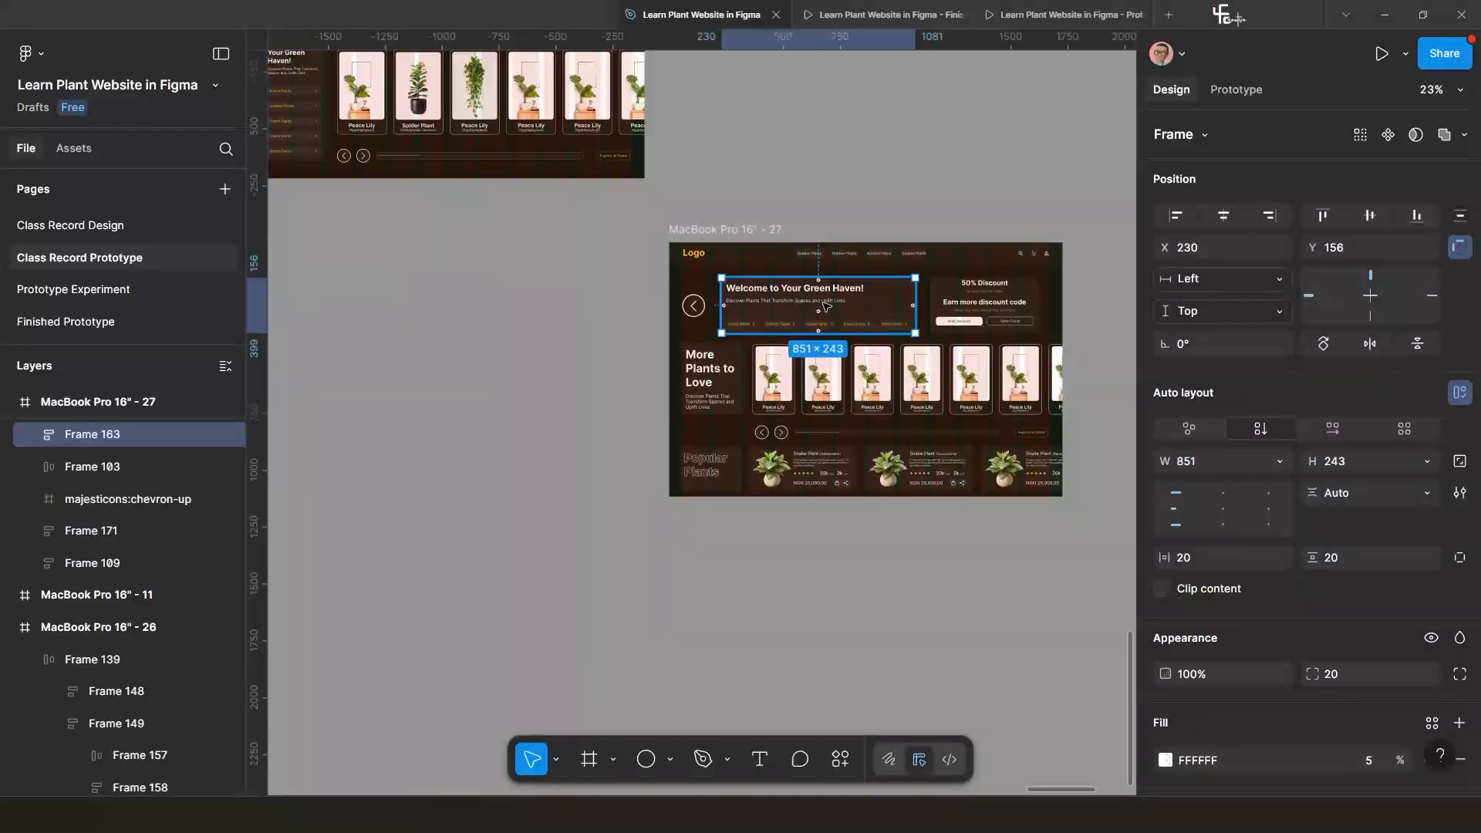
double_click(114, 437)
key("ctrl+v")
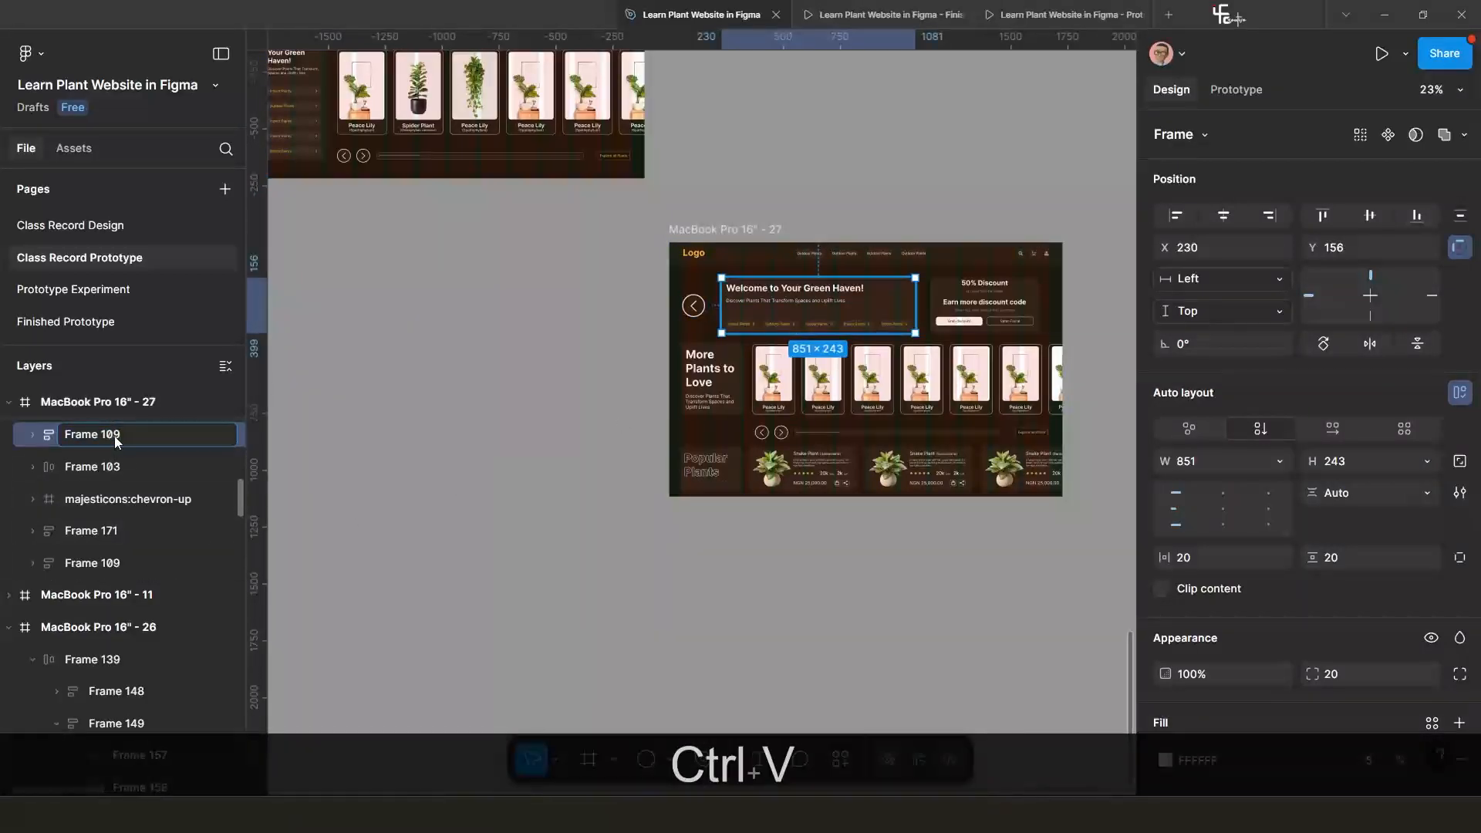
Undo the renaming of the "Welcome to Your Green Haven!" panel's layer in MacBook Pro 16" - 27 and deselect the panel.
key("Return")
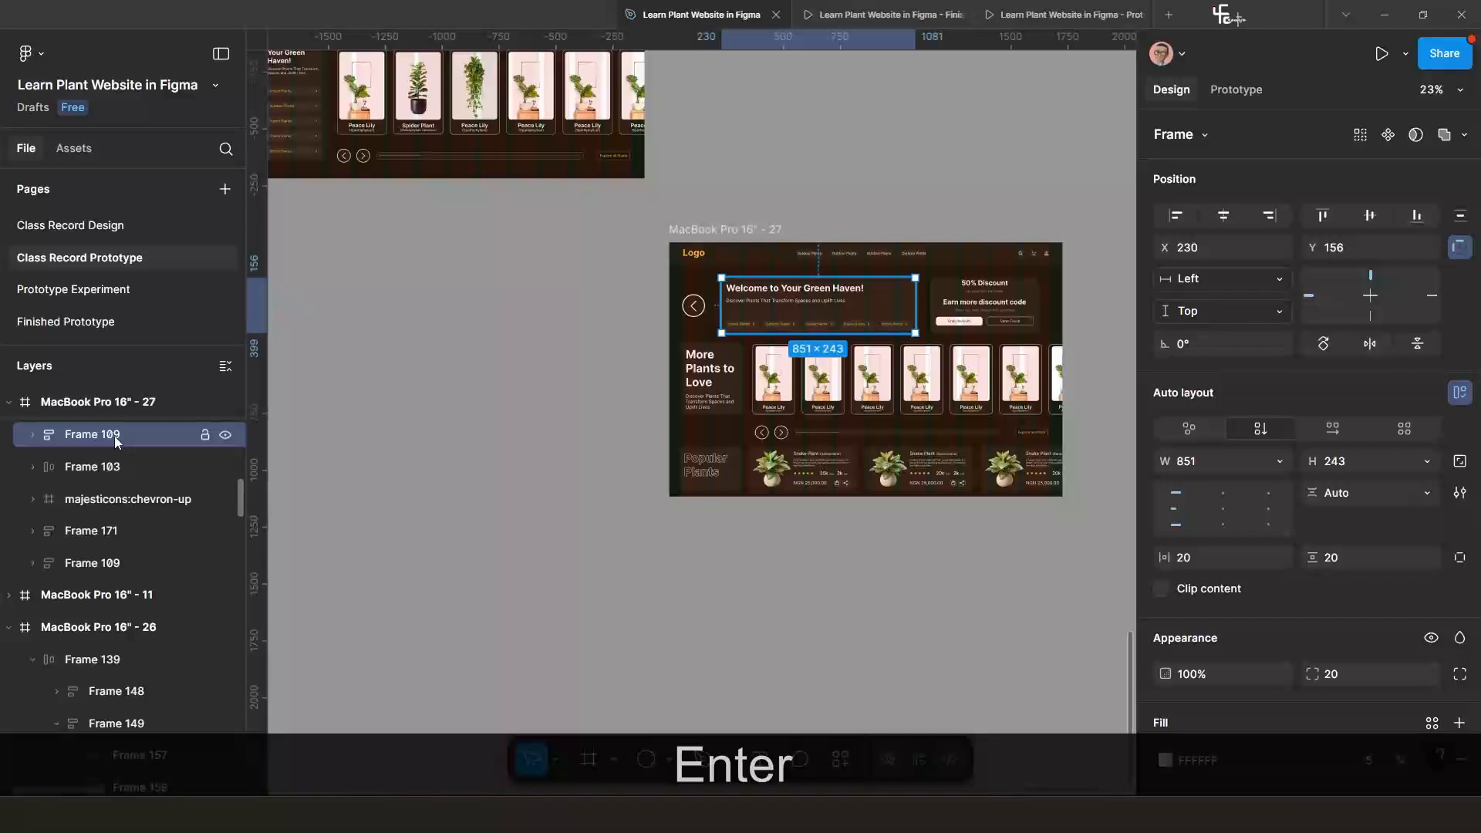
key("ctrl+z")
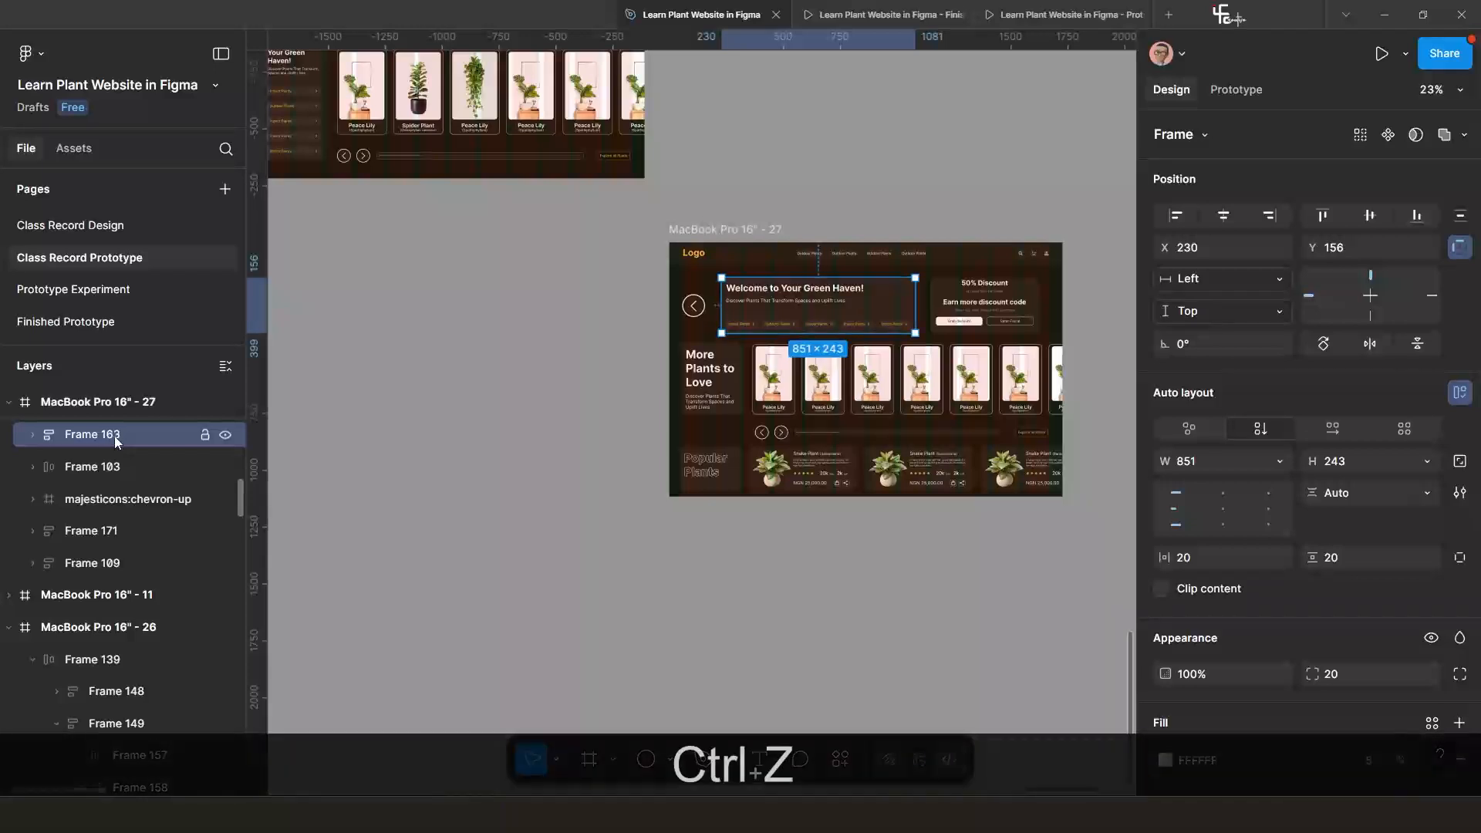
left_click(330, 485)
Connect the cancel icon on the order confirmation panel in MacBook Pro 16" - 26 to MacBook Pro 16" - 27 as a click interaction.
scroll(433, 417, "down", 5)
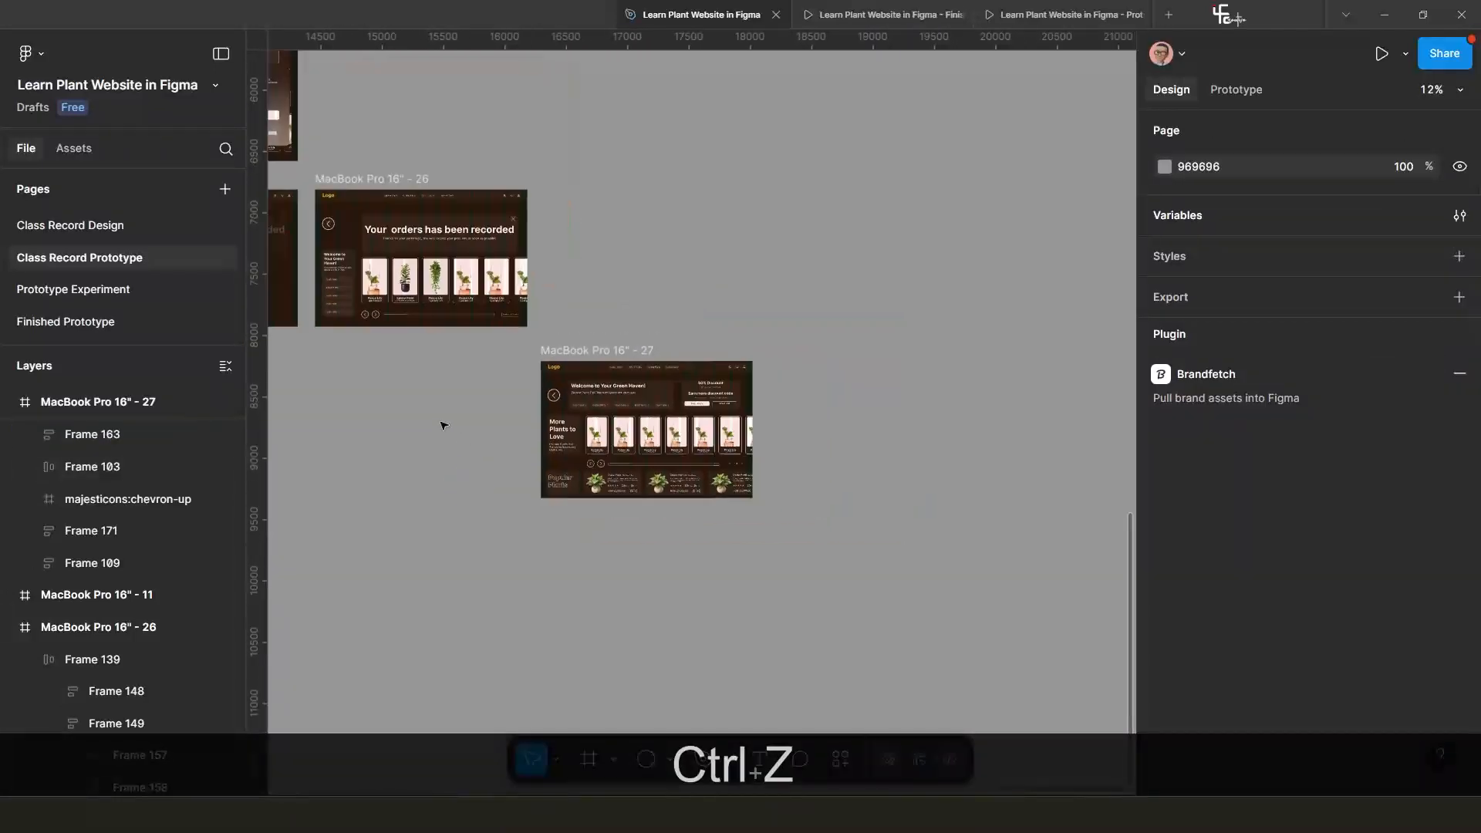
scroll(449, 179, "up", 2)
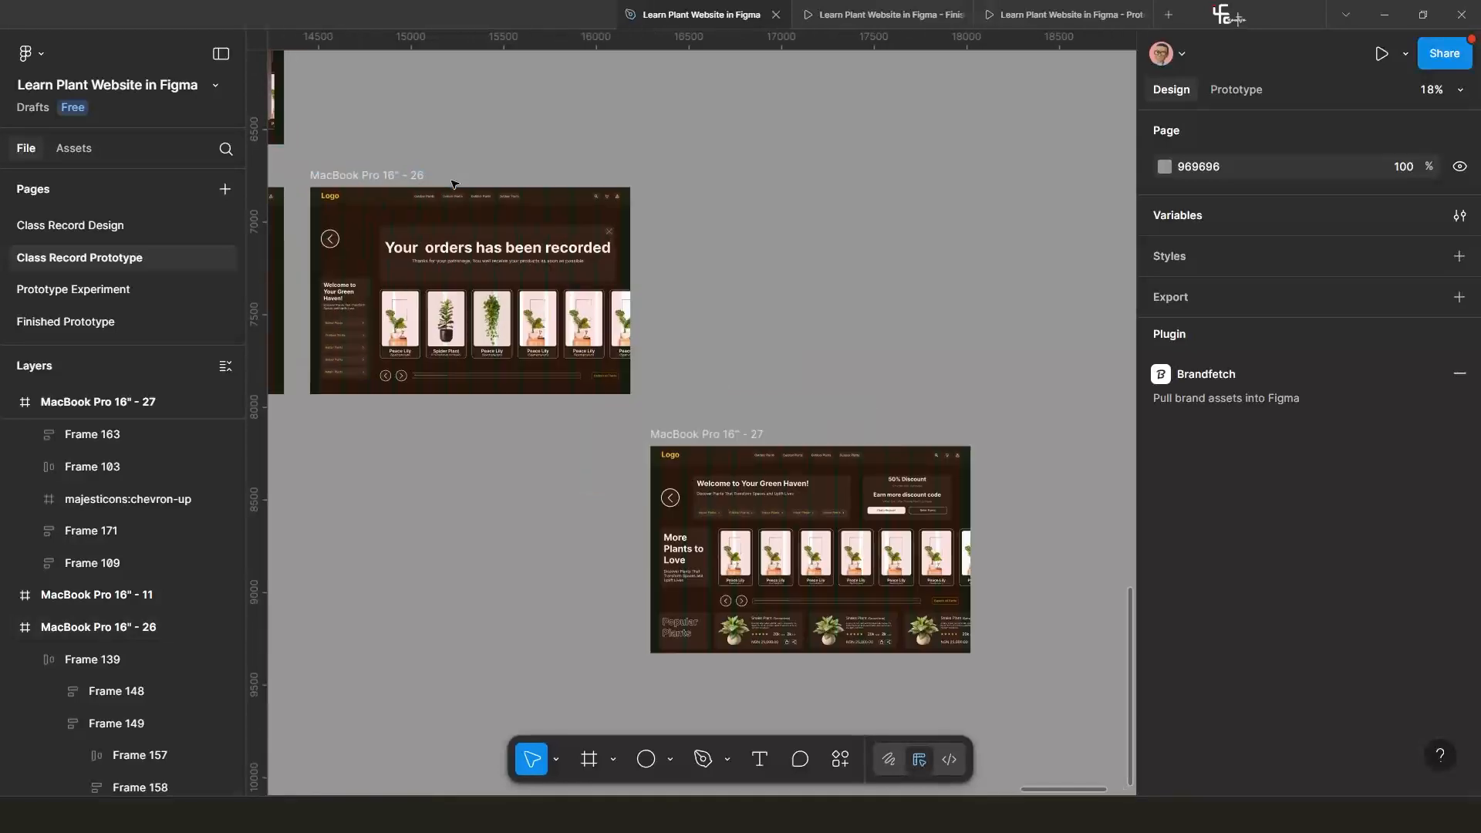
left_click(449, 179)
scroll(608, 245, "up", 5)
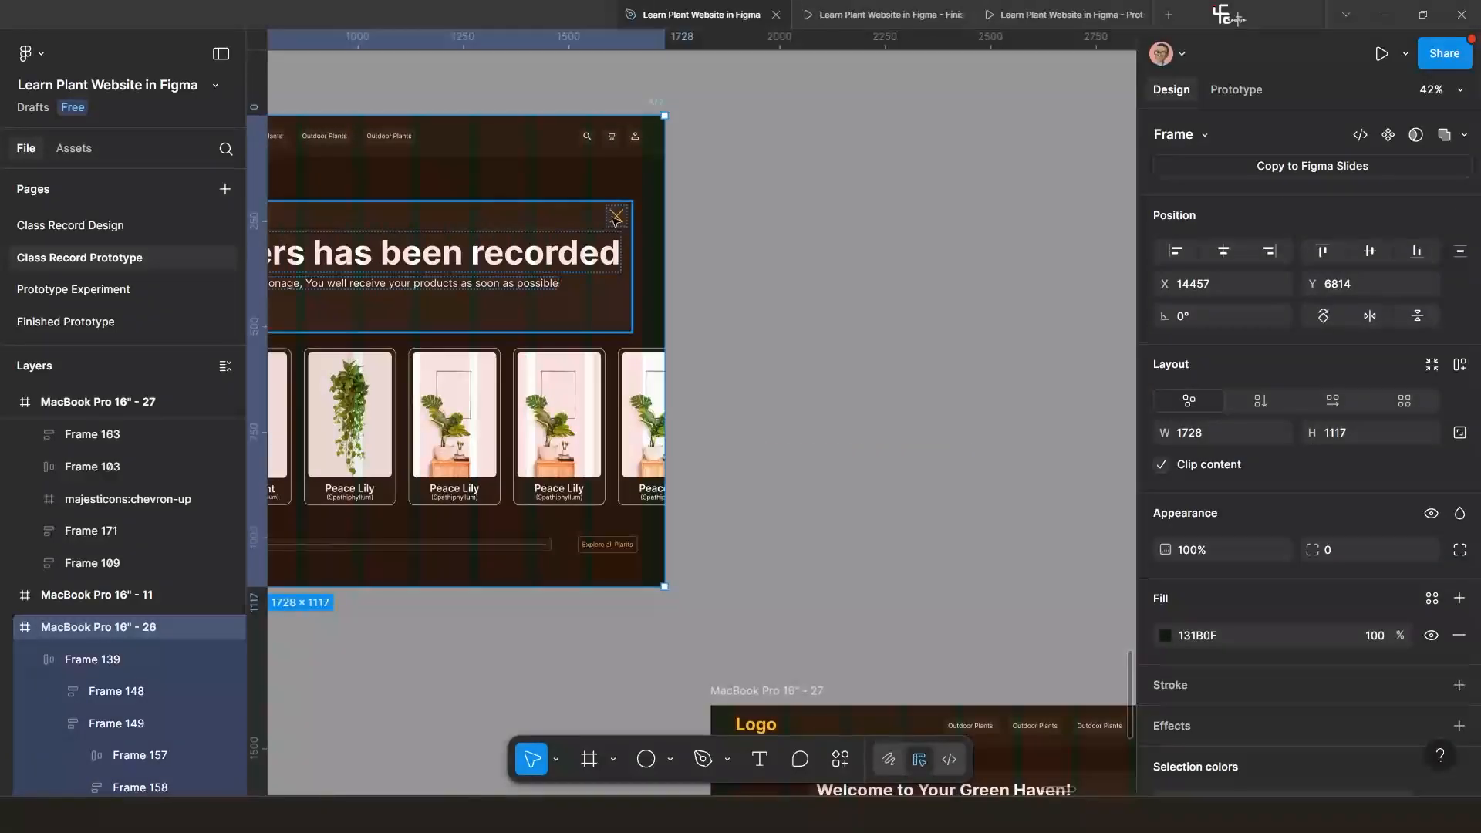
left_click(616, 219)
left_click(617, 218)
scroll(626, 232, "down", 3)
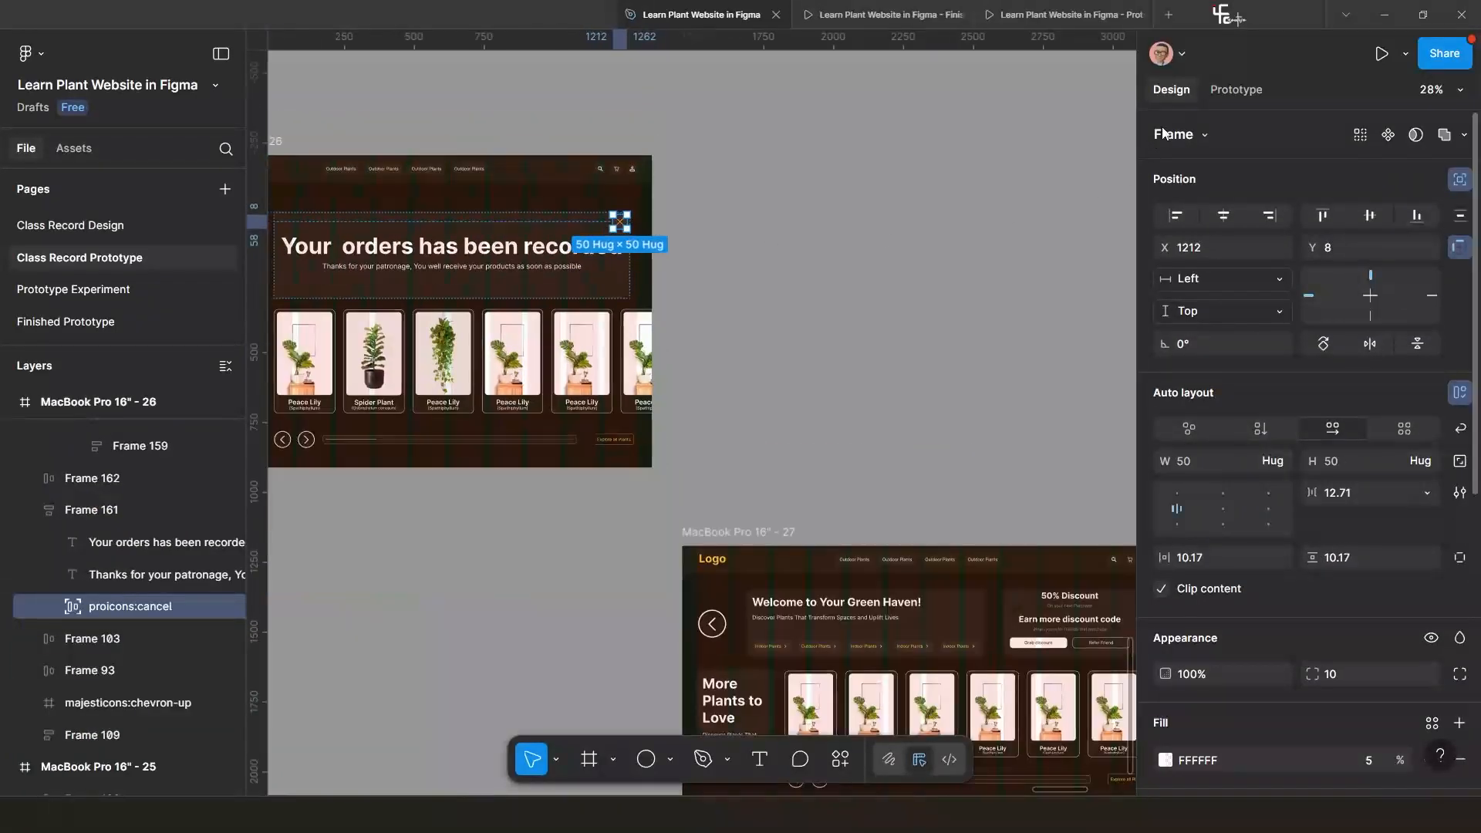
key("shift+e")
left_click_drag(628, 223, 804, 561)
scroll(618, 463, "down", 4)
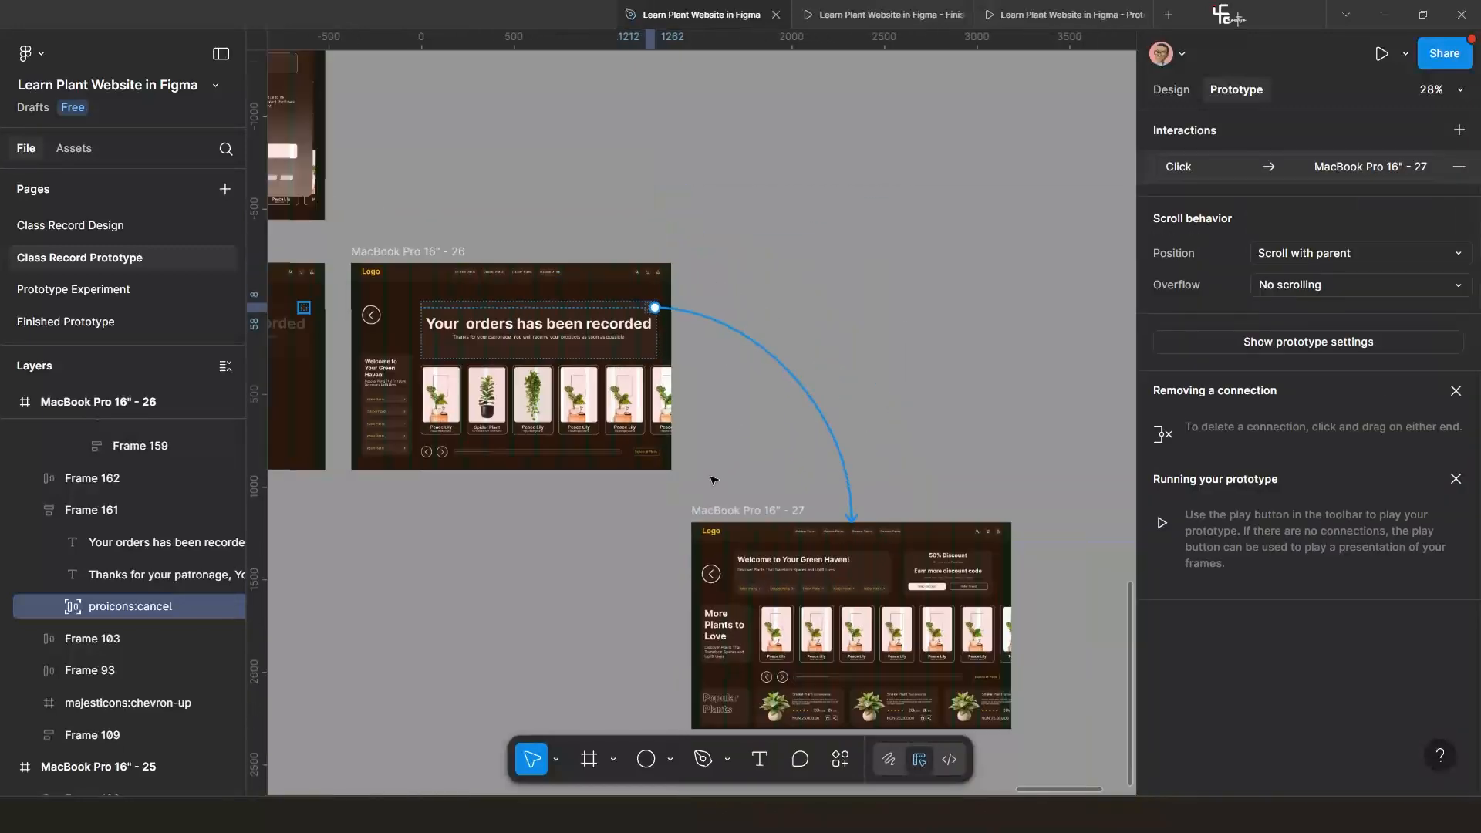
Set the duration of the cancel icon's smart animate interaction to 500 ms and close the interaction settings.
left_click_drag(598, 451, 575, 411)
scroll(552, 506, "up", 2)
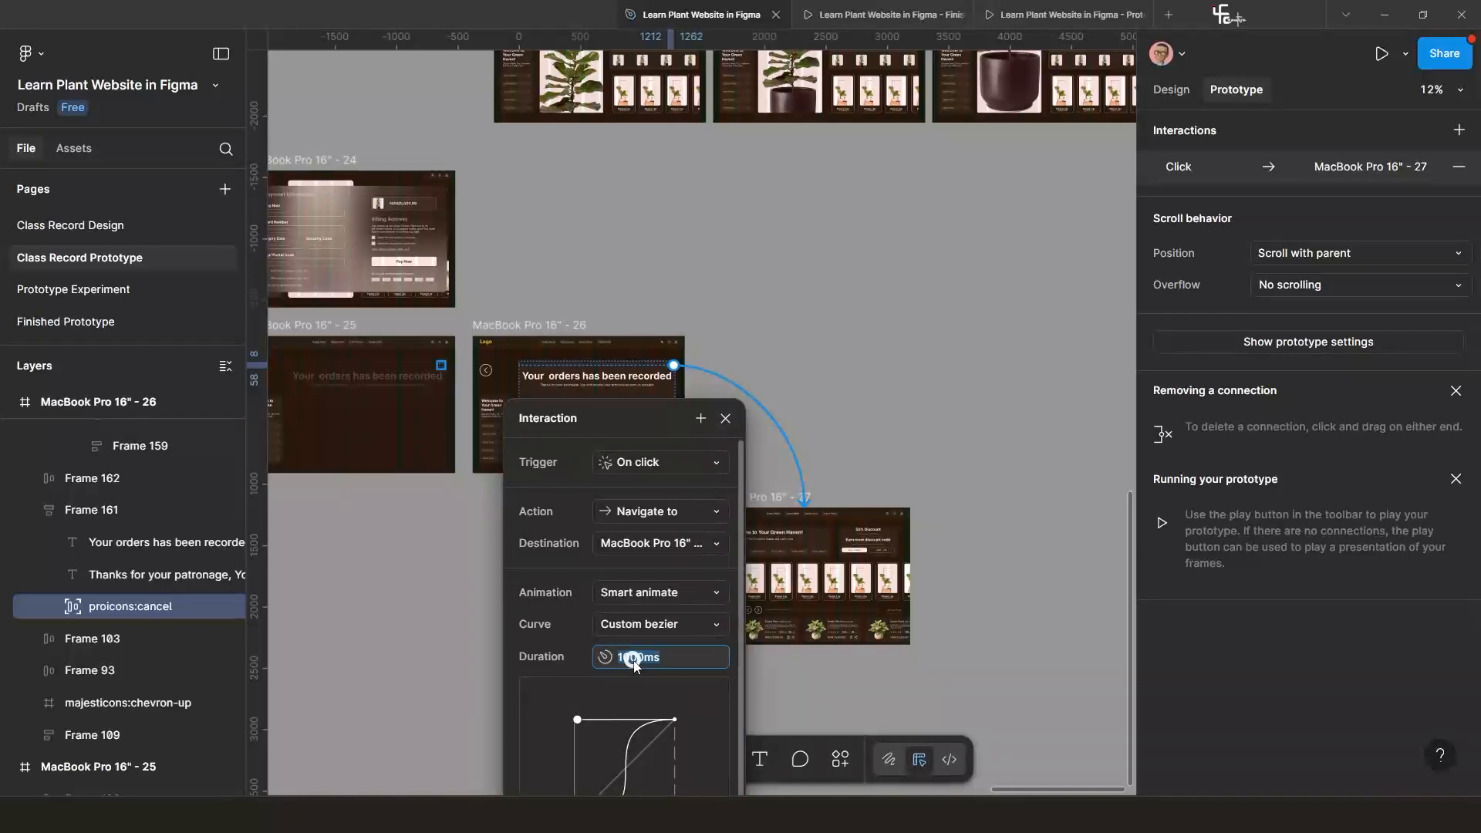
type("500")
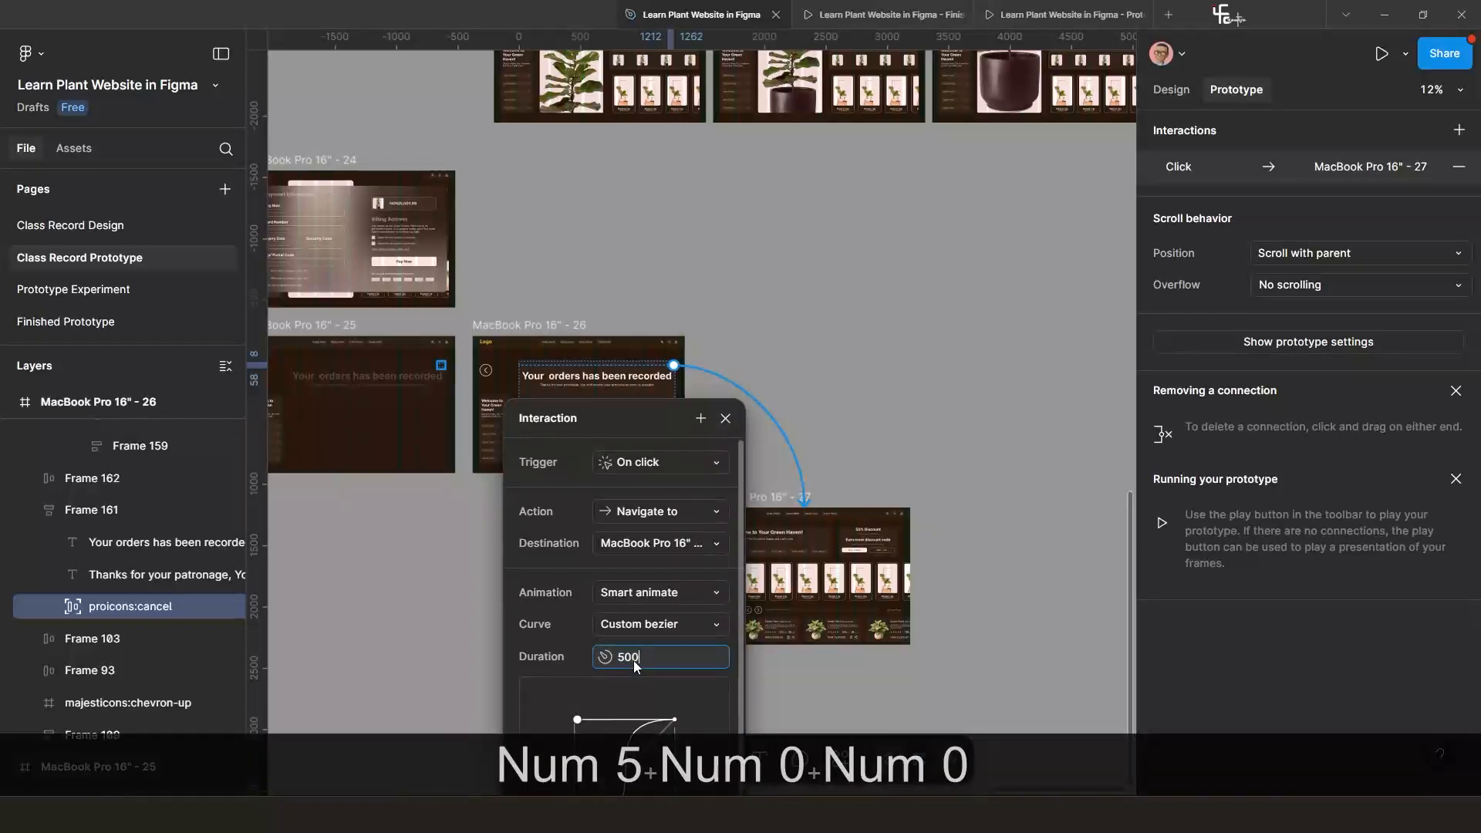
key("Return")
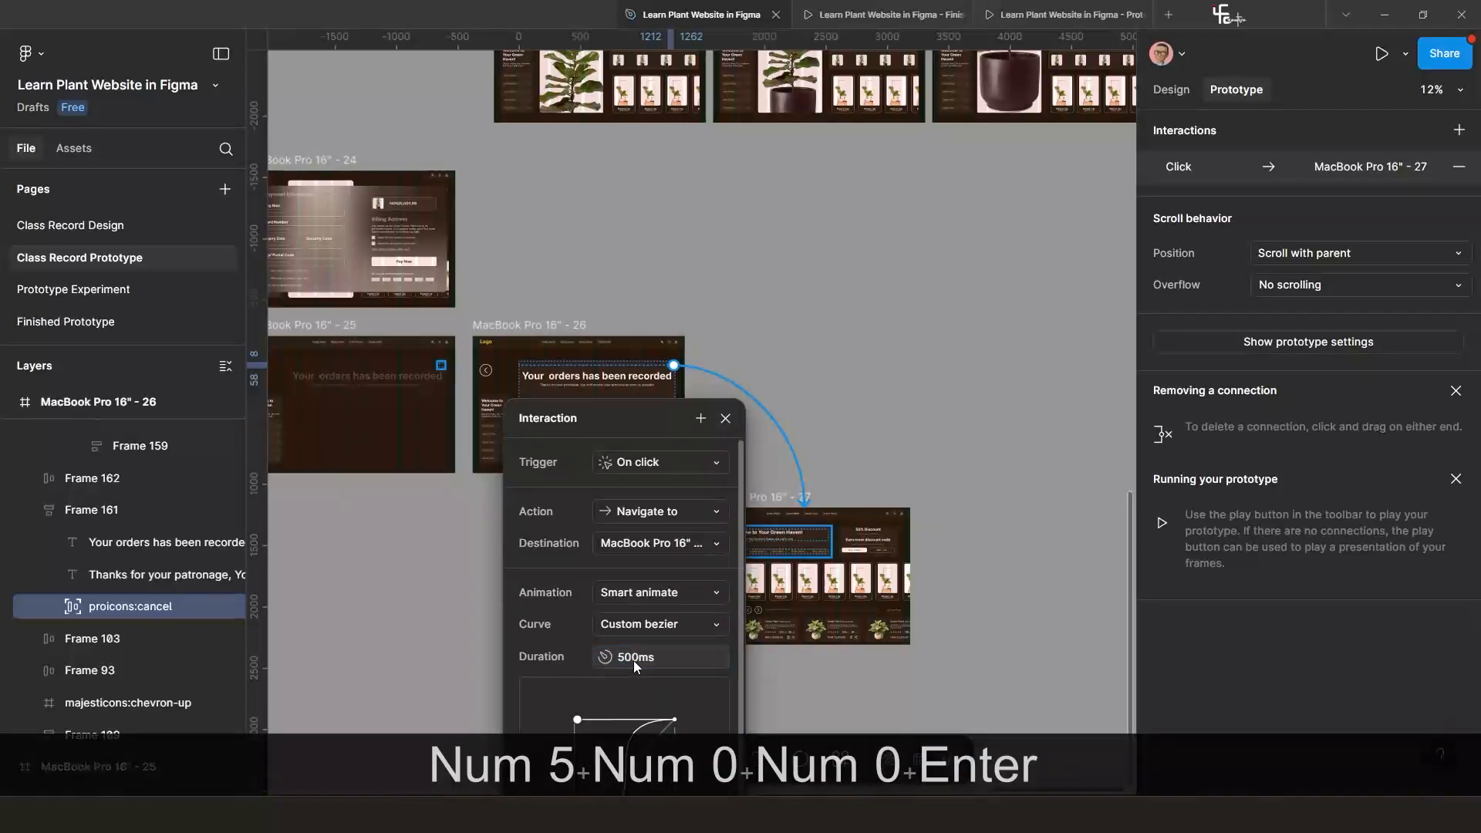
left_click(725, 419)
Select the MacBook Pro 16" - 26 frame.
left_click(530, 326)
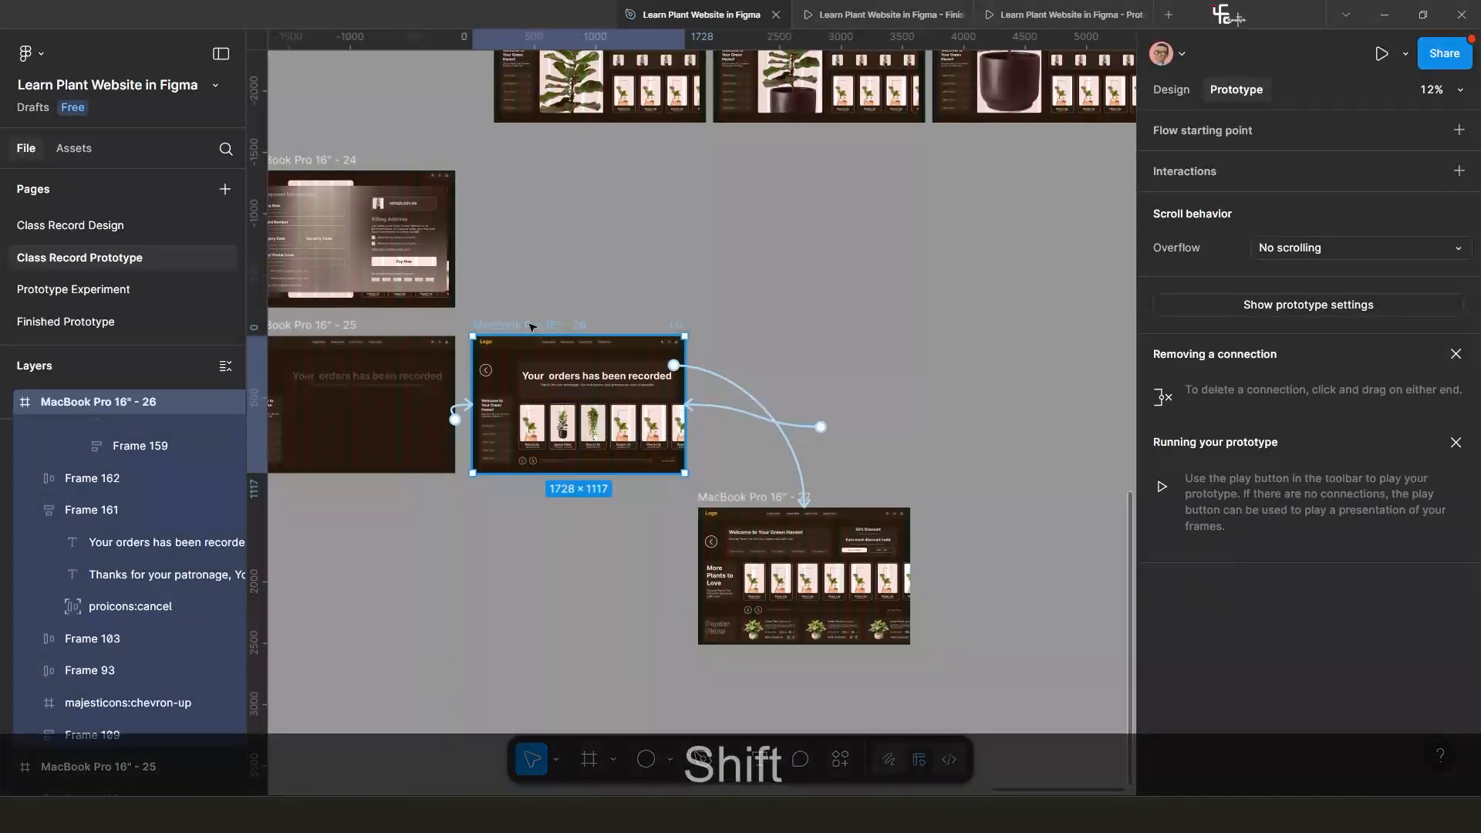
Preview the prototype from MacBook Pro 16" - 26 and test its close icon repeatedly, restarting the flow between runs.
key("shift+space")
left_click_drag(208, 444, 615, 186)
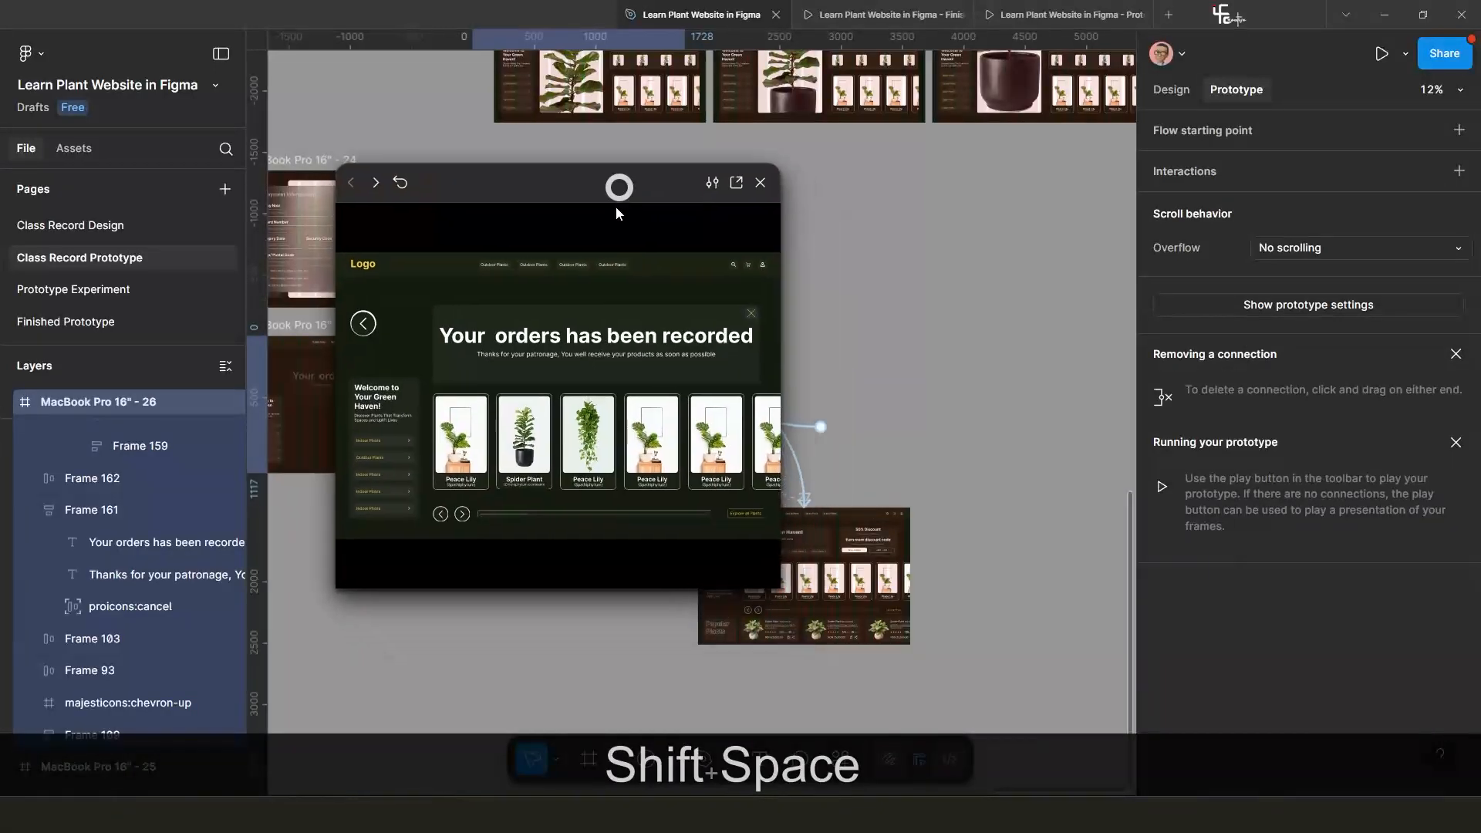
left_click(751, 317)
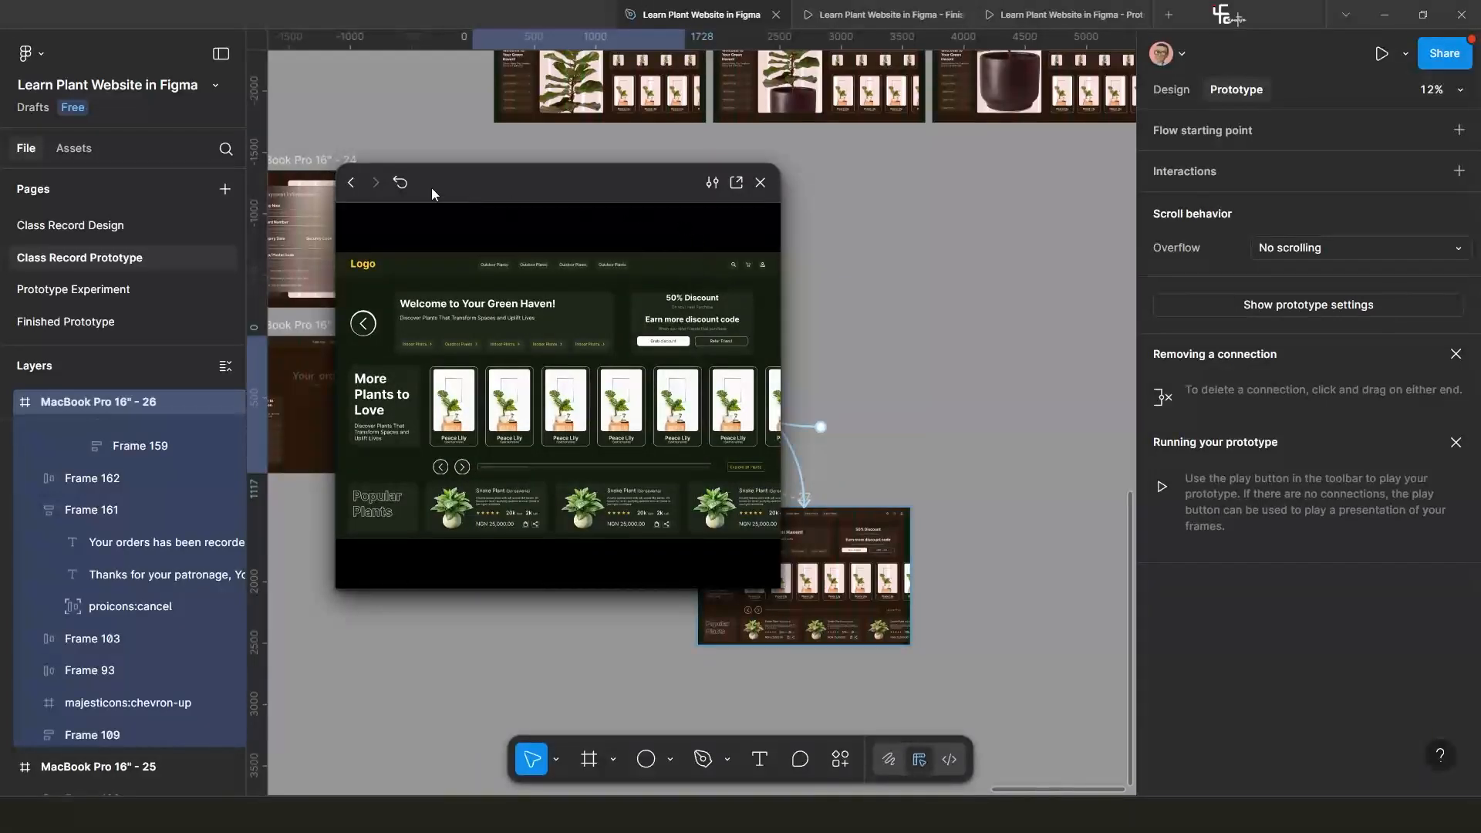
left_click(403, 182)
left_click(751, 316)
left_click(401, 183)
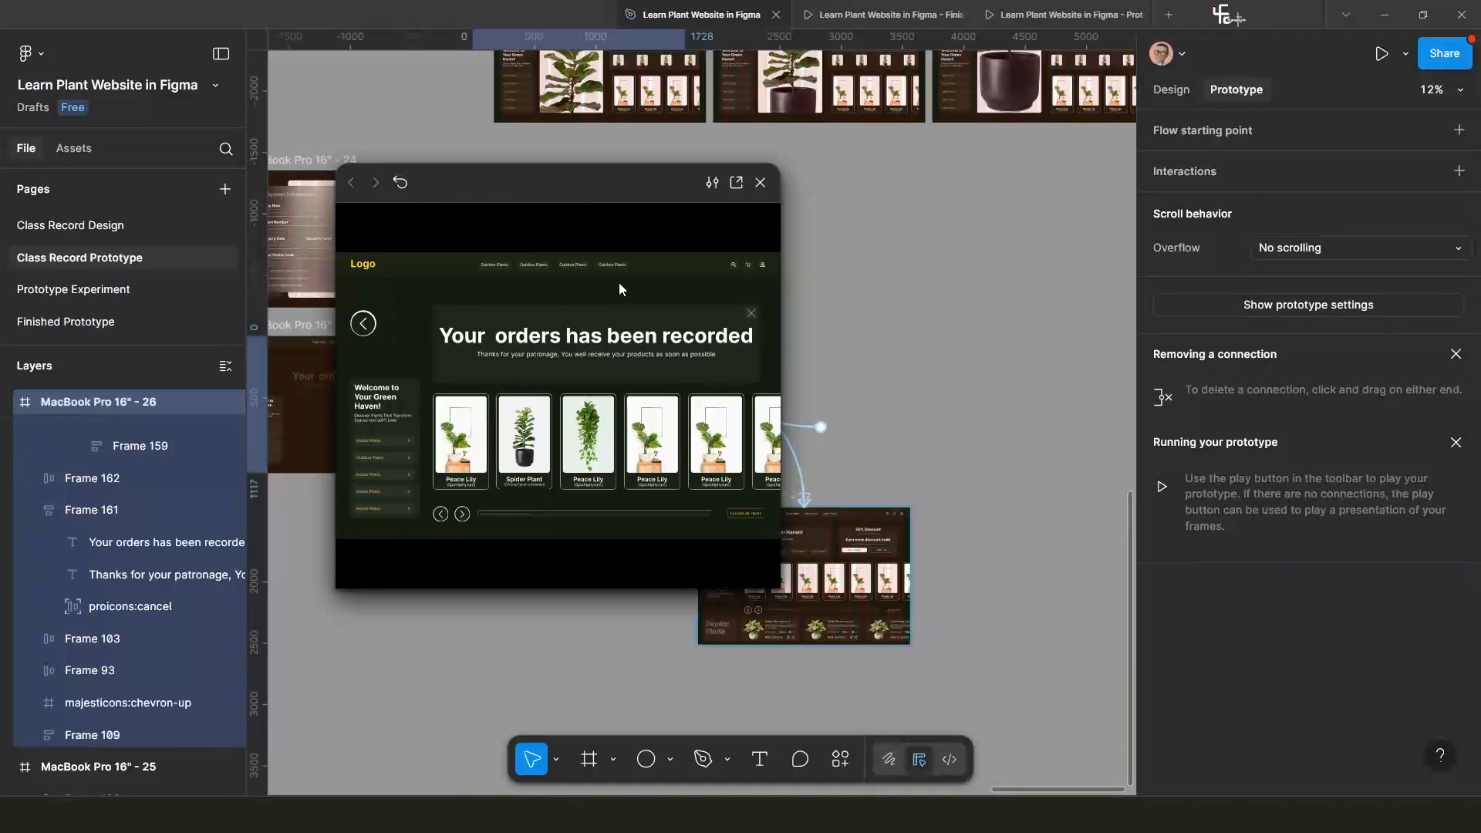
left_click(751, 317)
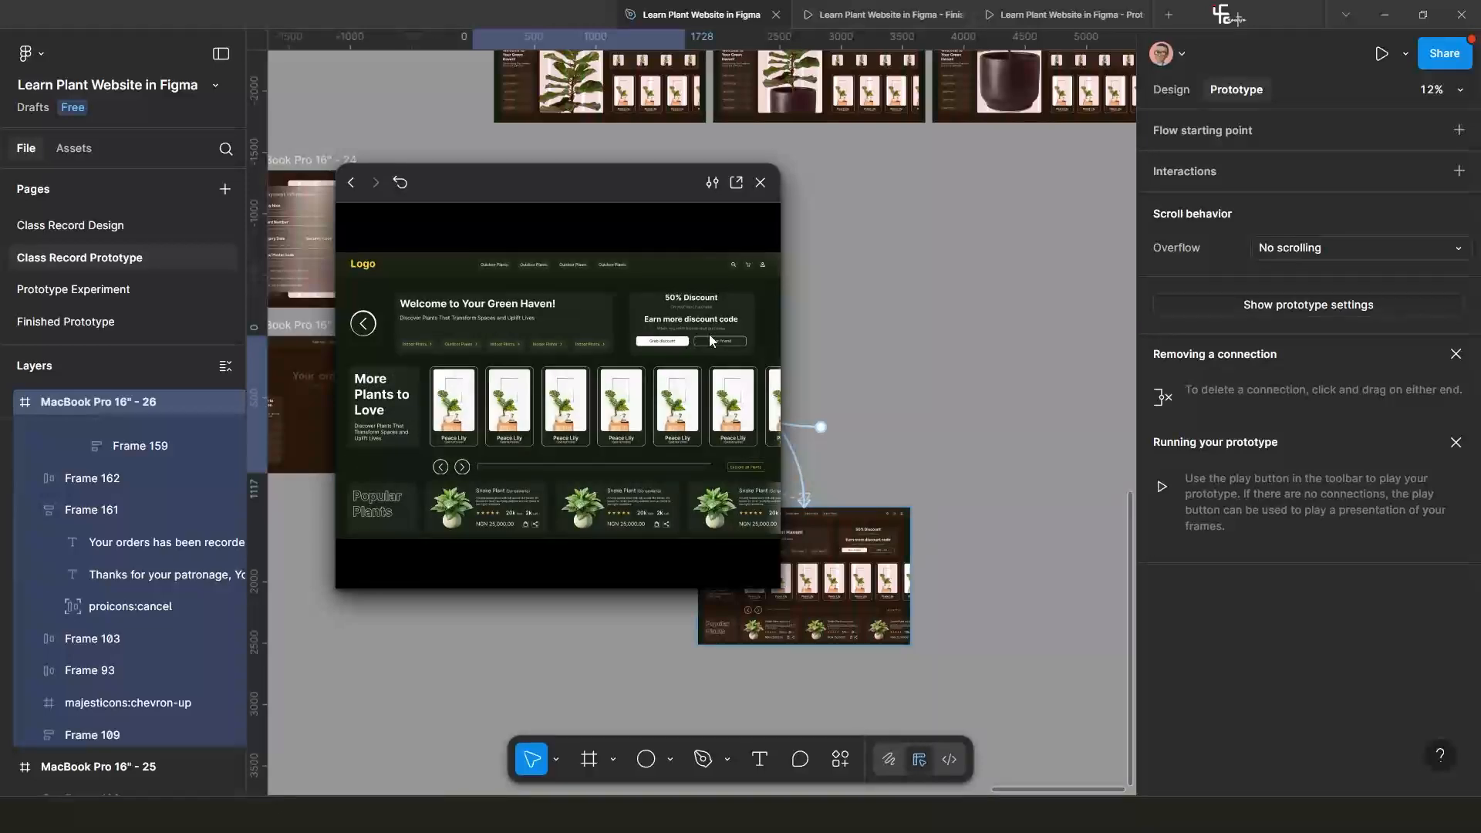
left_click(760, 183)
Compare the matching card layers in MacBook Pro 16" - 27 and 26, and copy the Welcome panel's layer name, Frame 109, from 26.
scroll(694, 417, "up", 5)
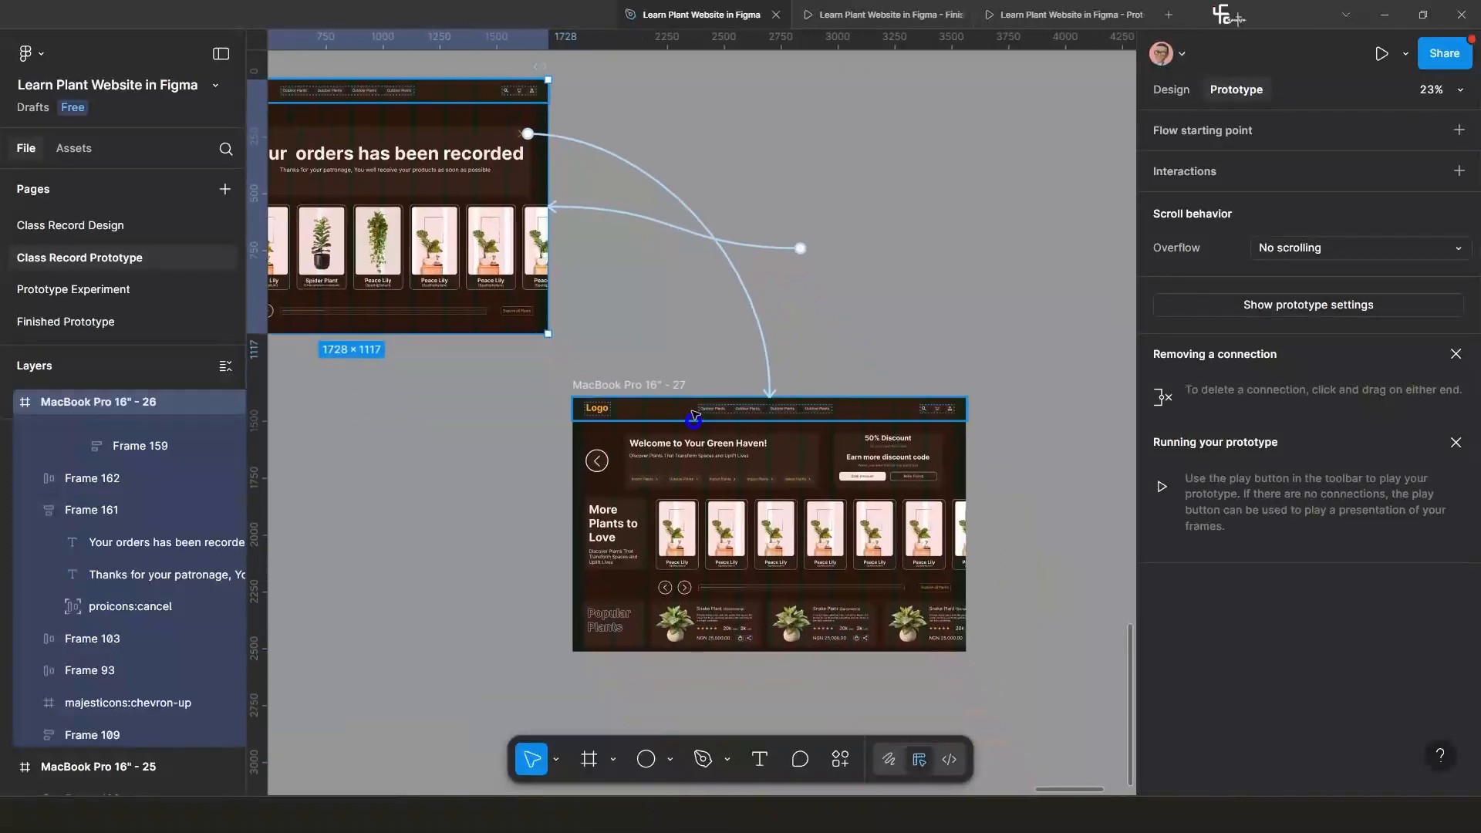
left_click(887, 471)
scroll(845, 468, "down", 3)
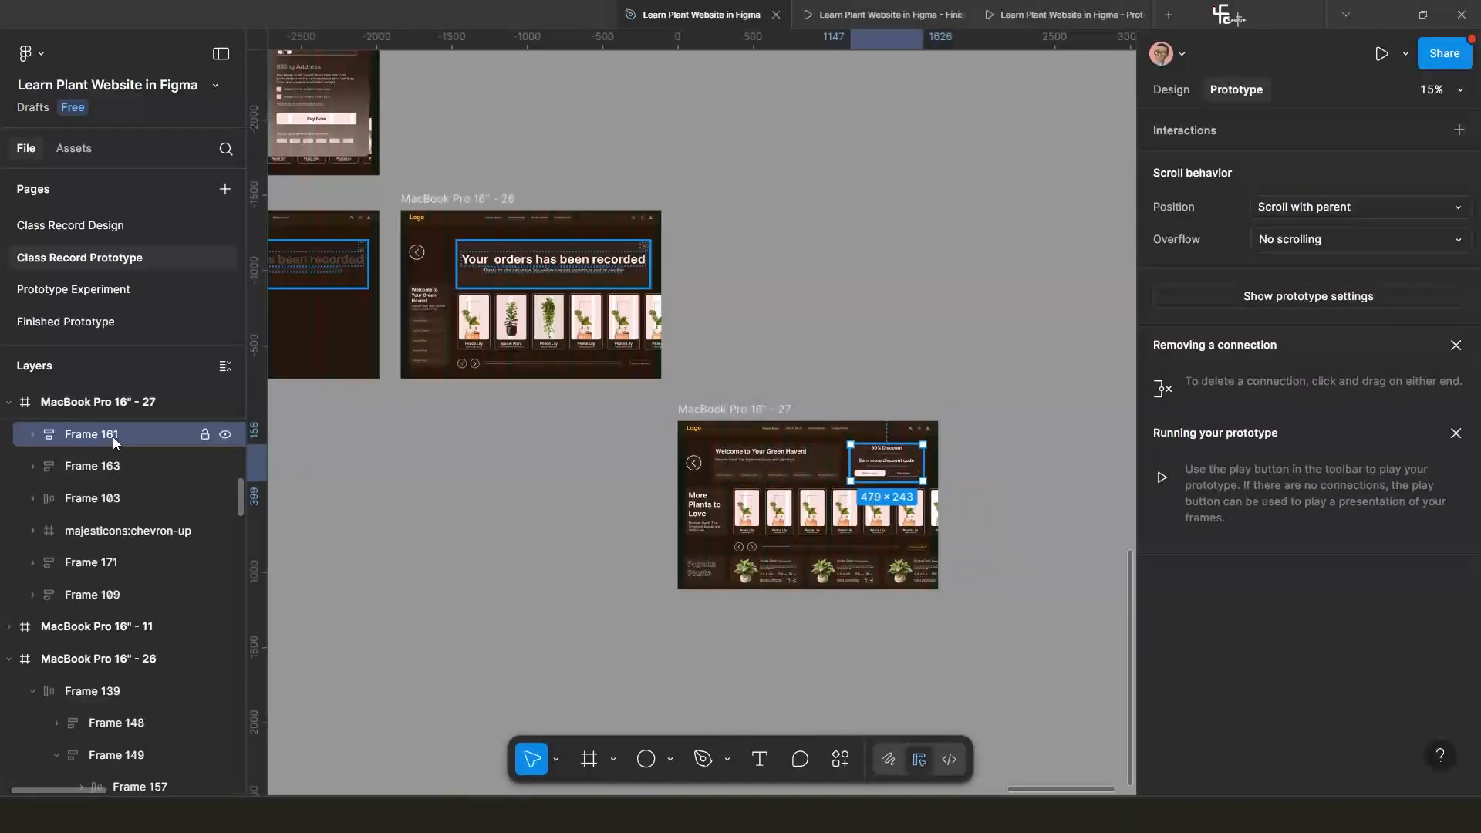
left_click(599, 263)
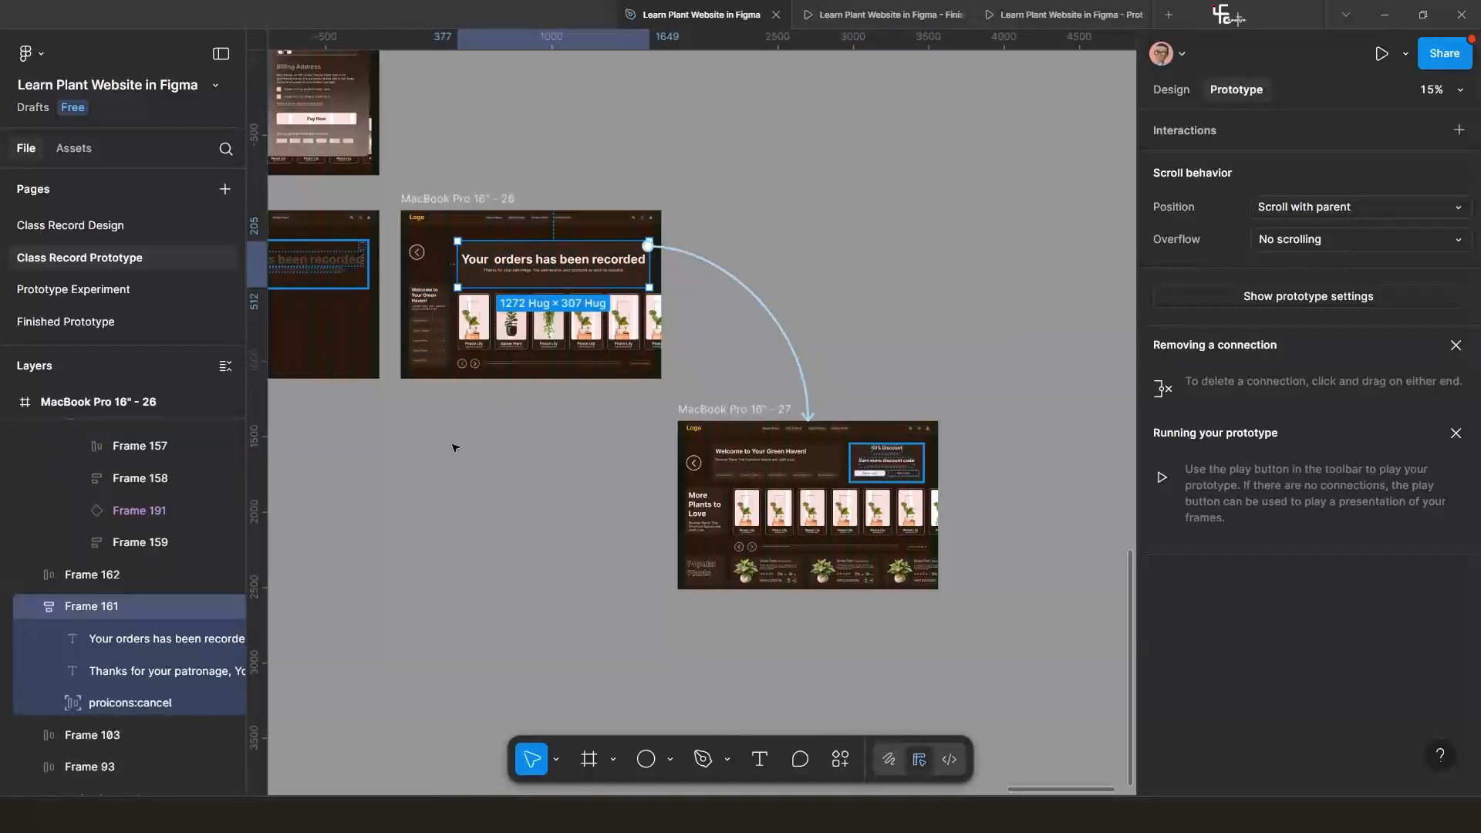
left_click(29, 607)
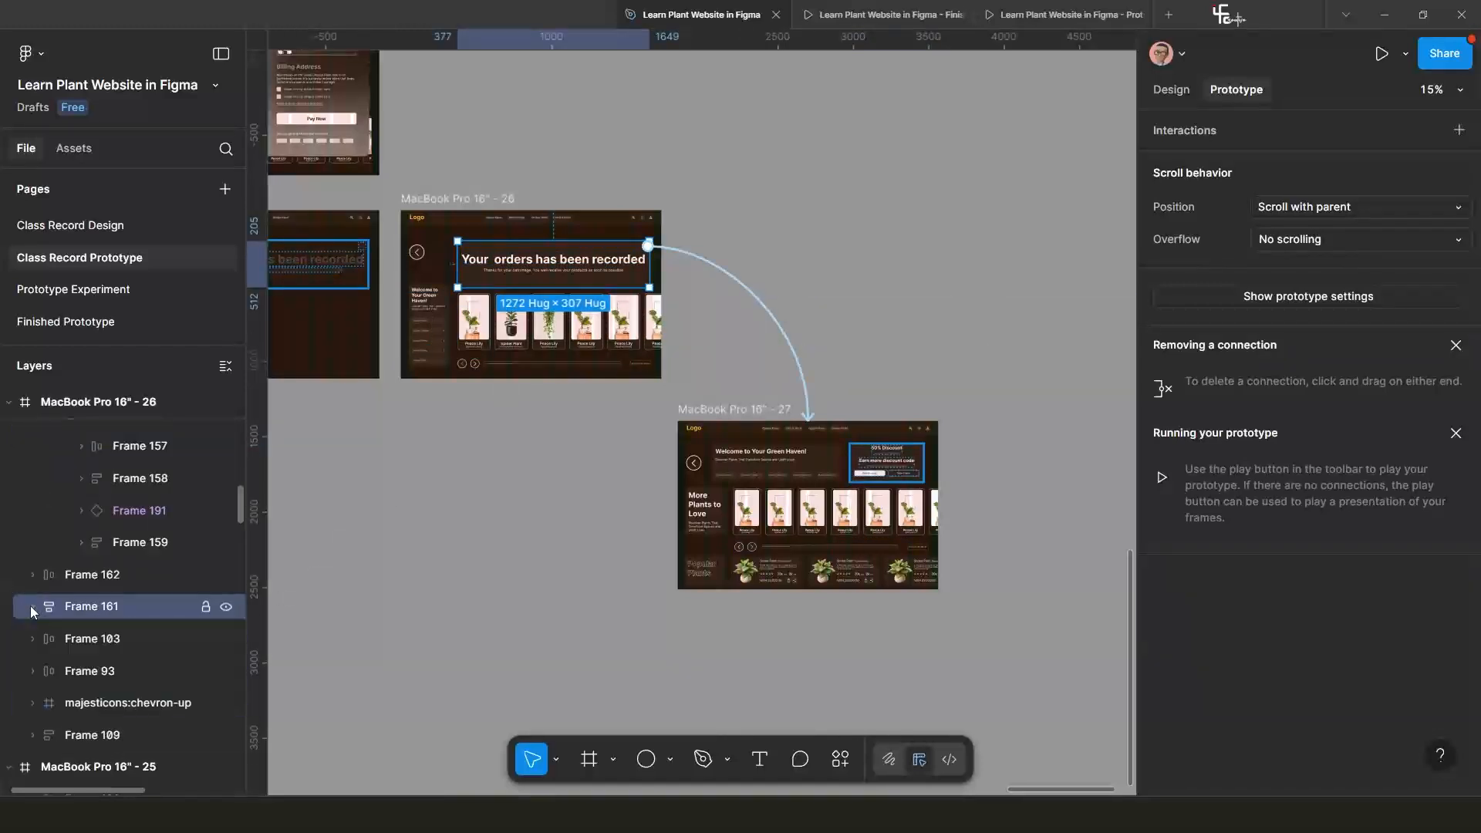
scroll(772, 540, "up", 3)
left_click(739, 443)
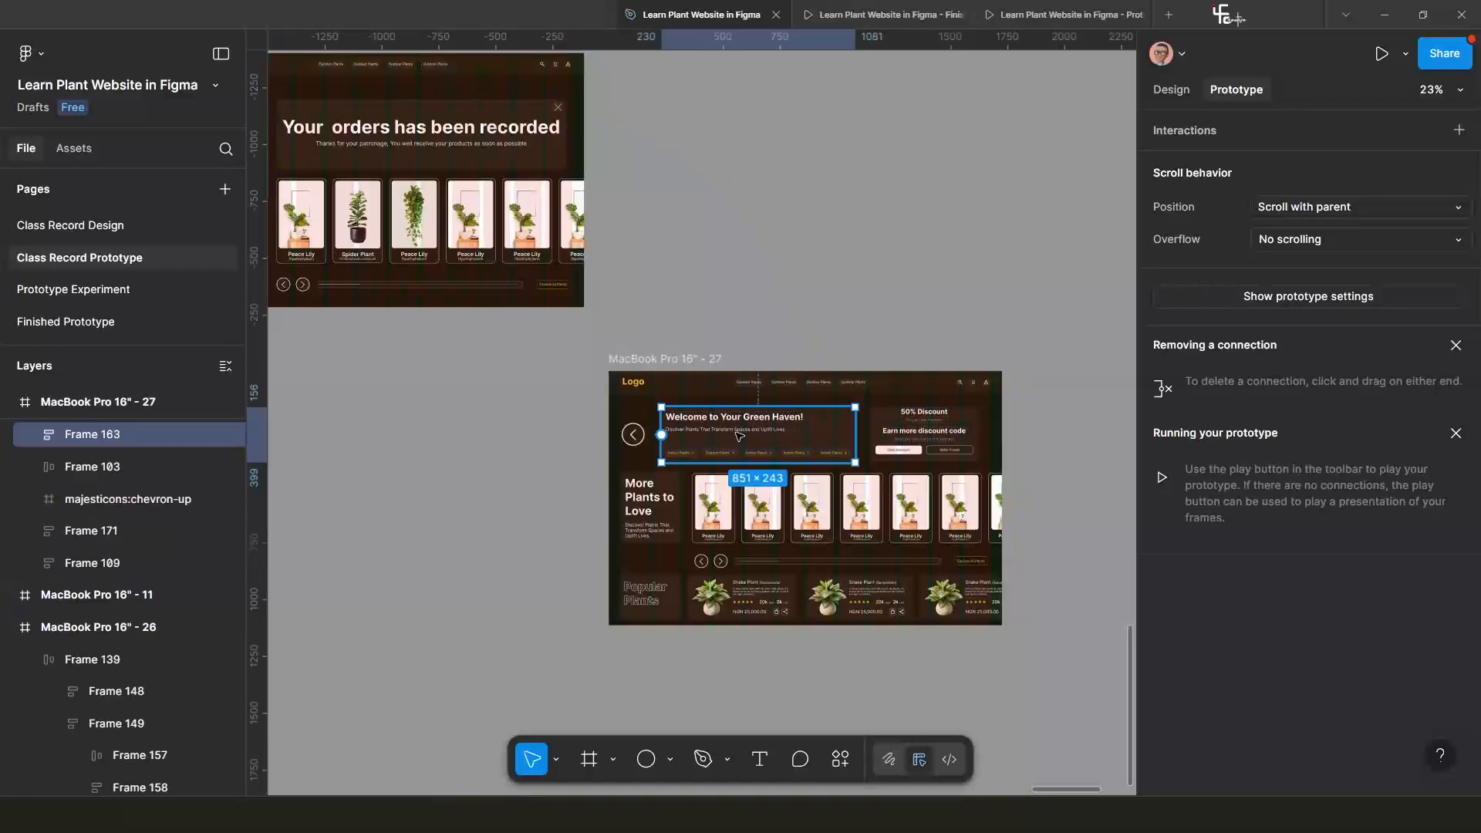
scroll(522, 340, "down", 3)
left_click(386, 268)
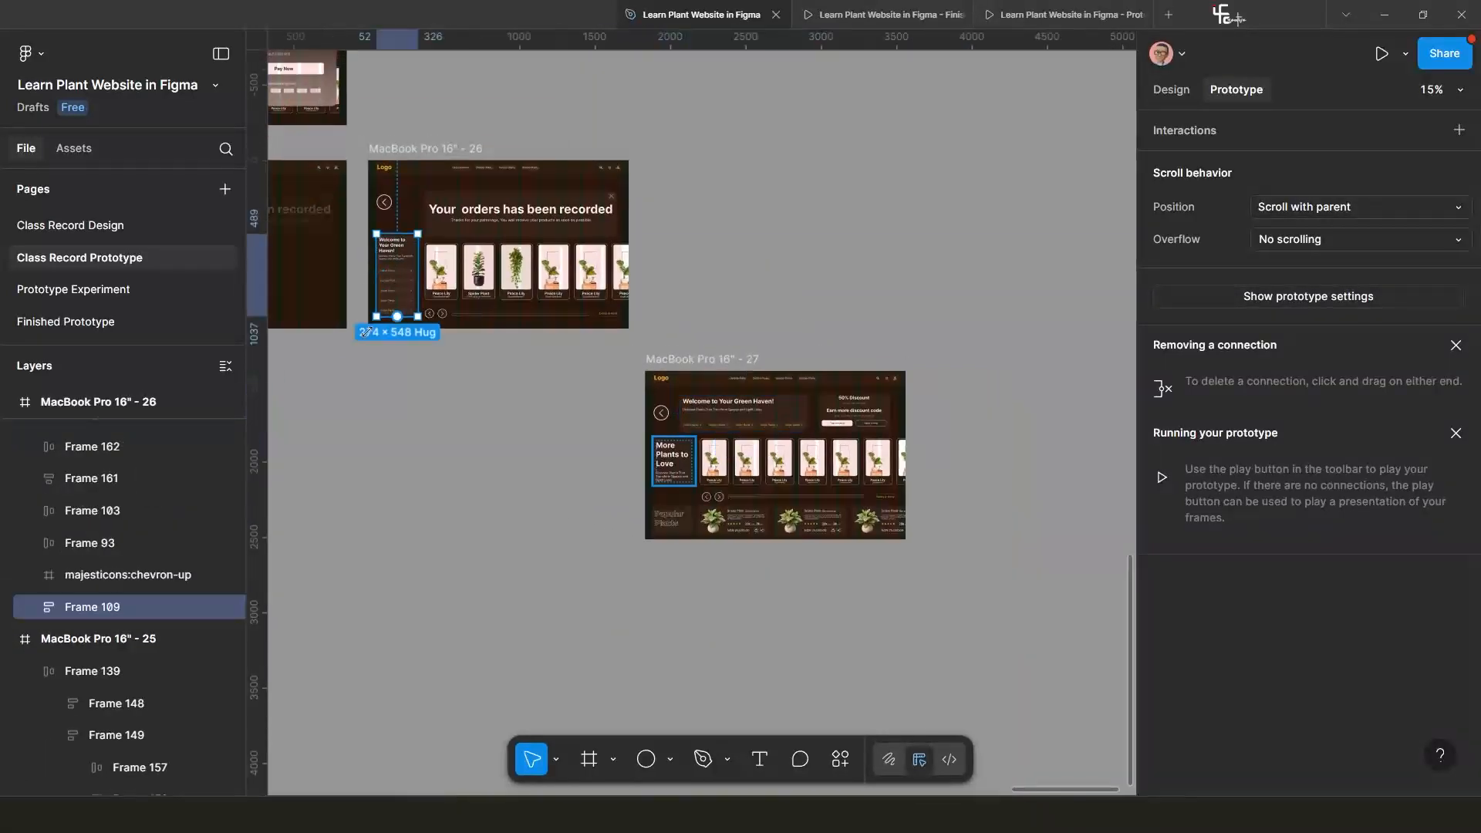
double_click(114, 609)
key("ctrl+c")
key("ctrl+c")
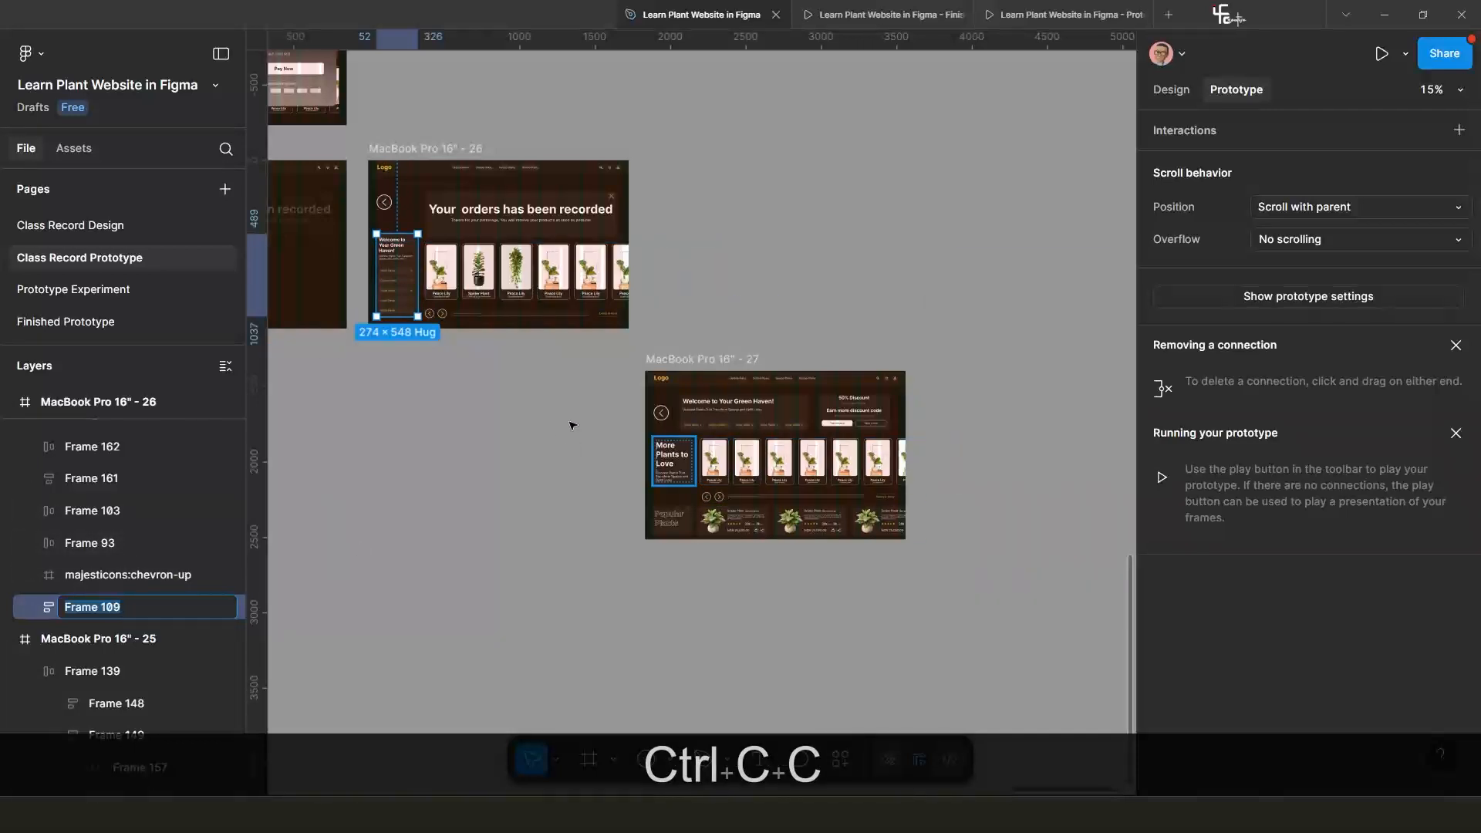
Rename the Welcome to Your Green Haven card layer in MacBook Pro 16" - 27 as Frame 109.
scroll(618, 467, "up", 3)
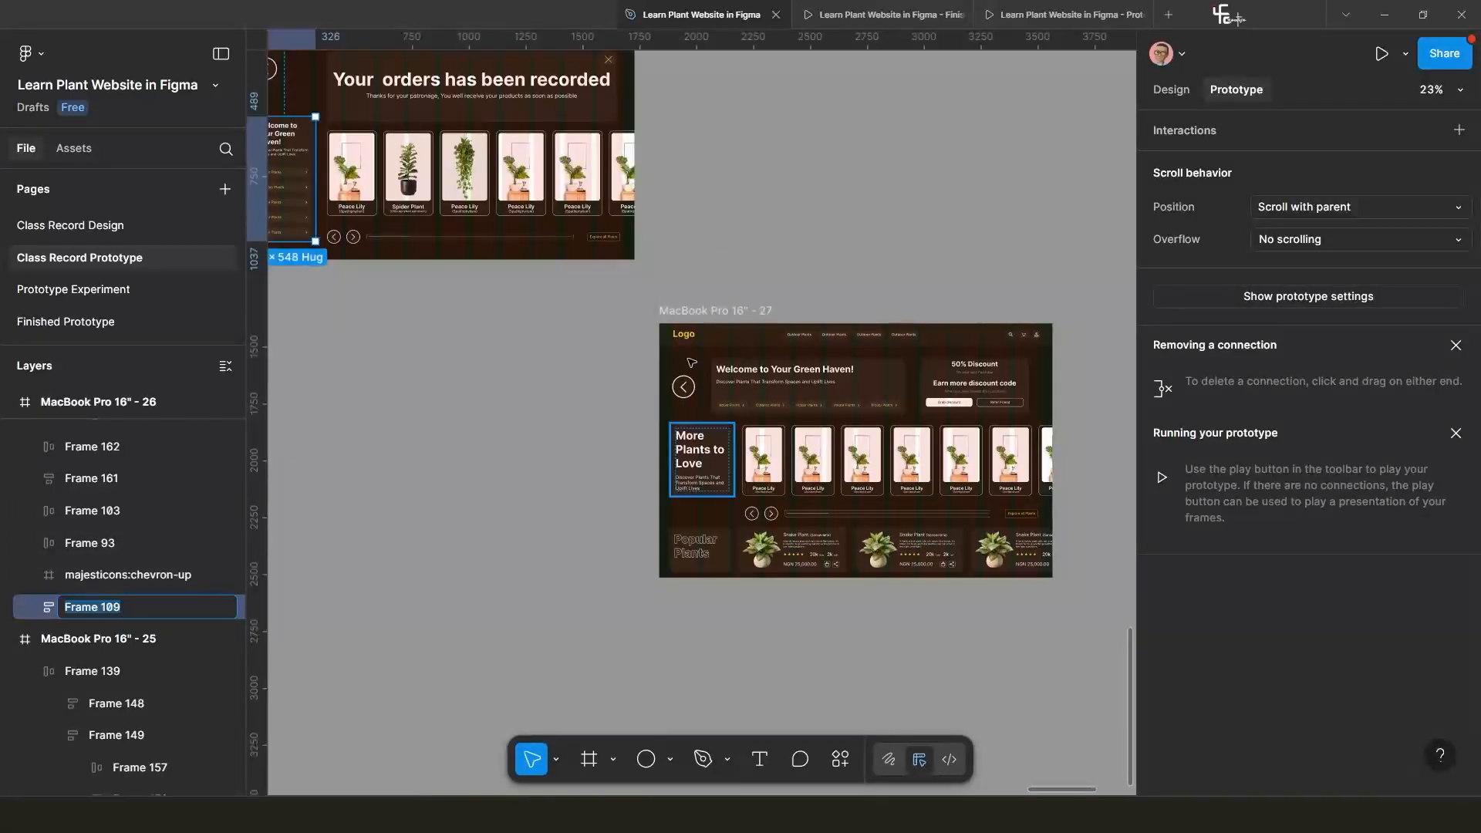
left_click(536, 384)
left_click(763, 381)
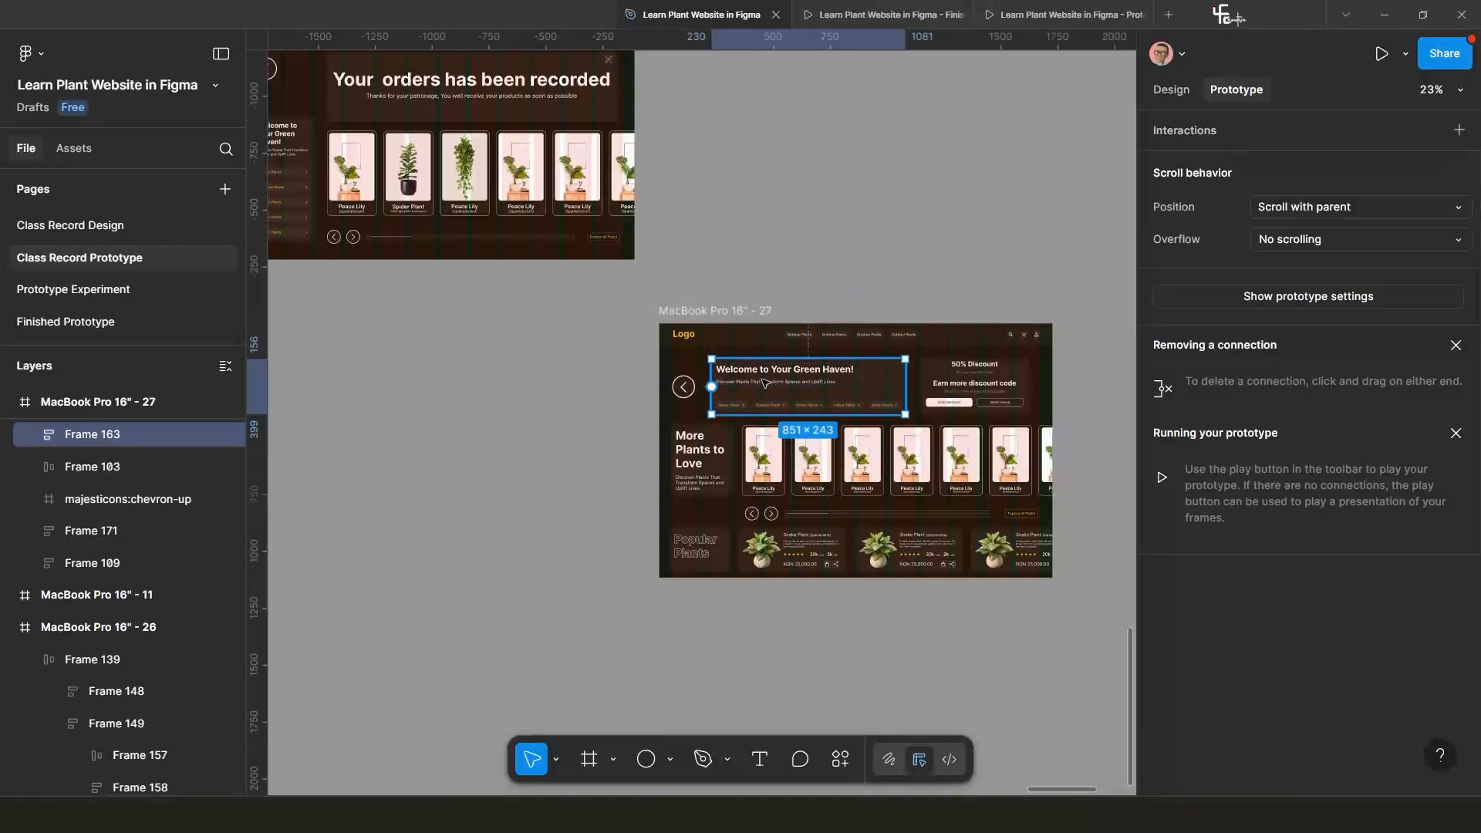
scroll(759, 392, "down", 3)
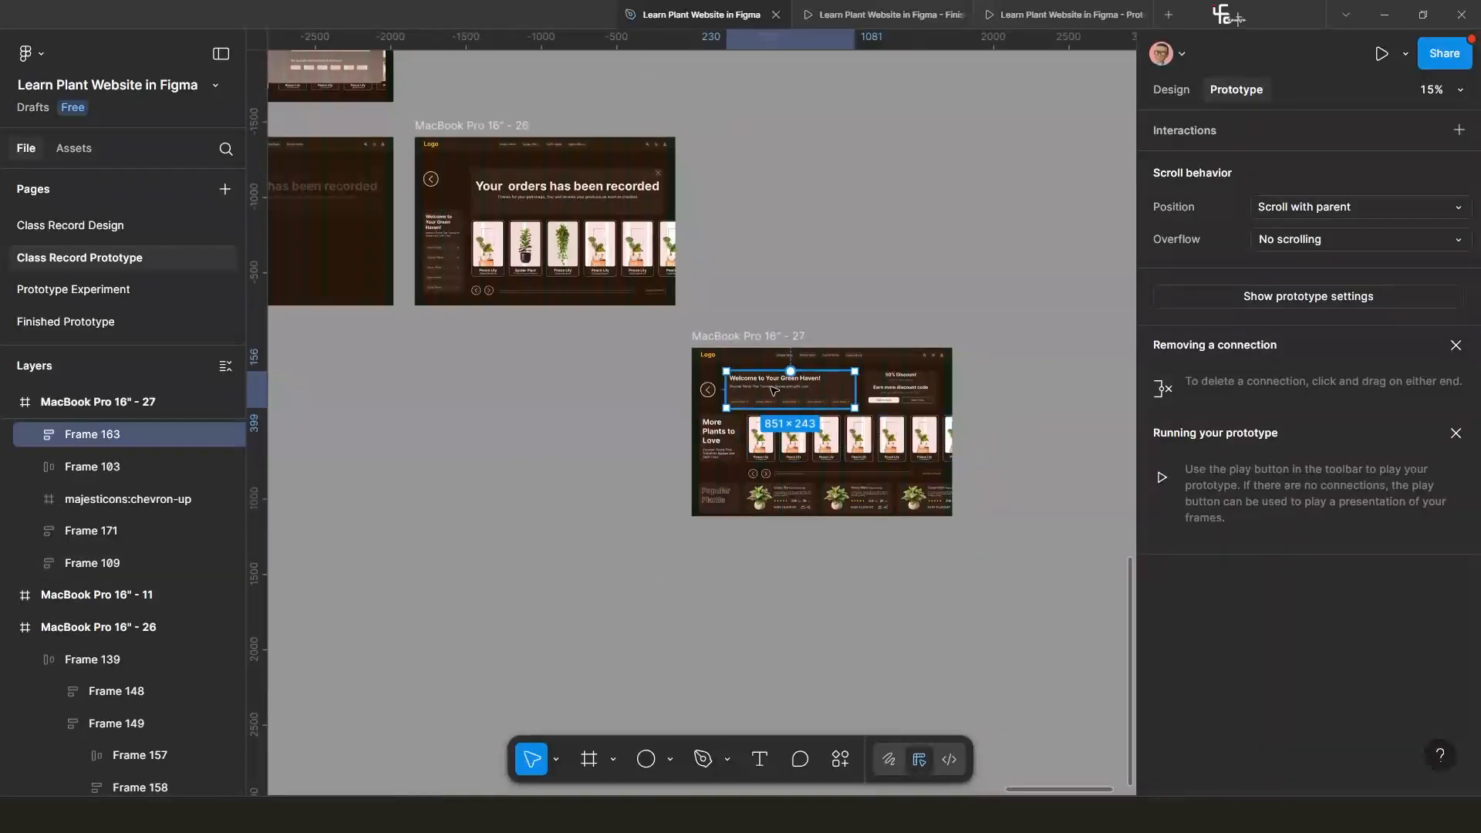
double_click(112, 436)
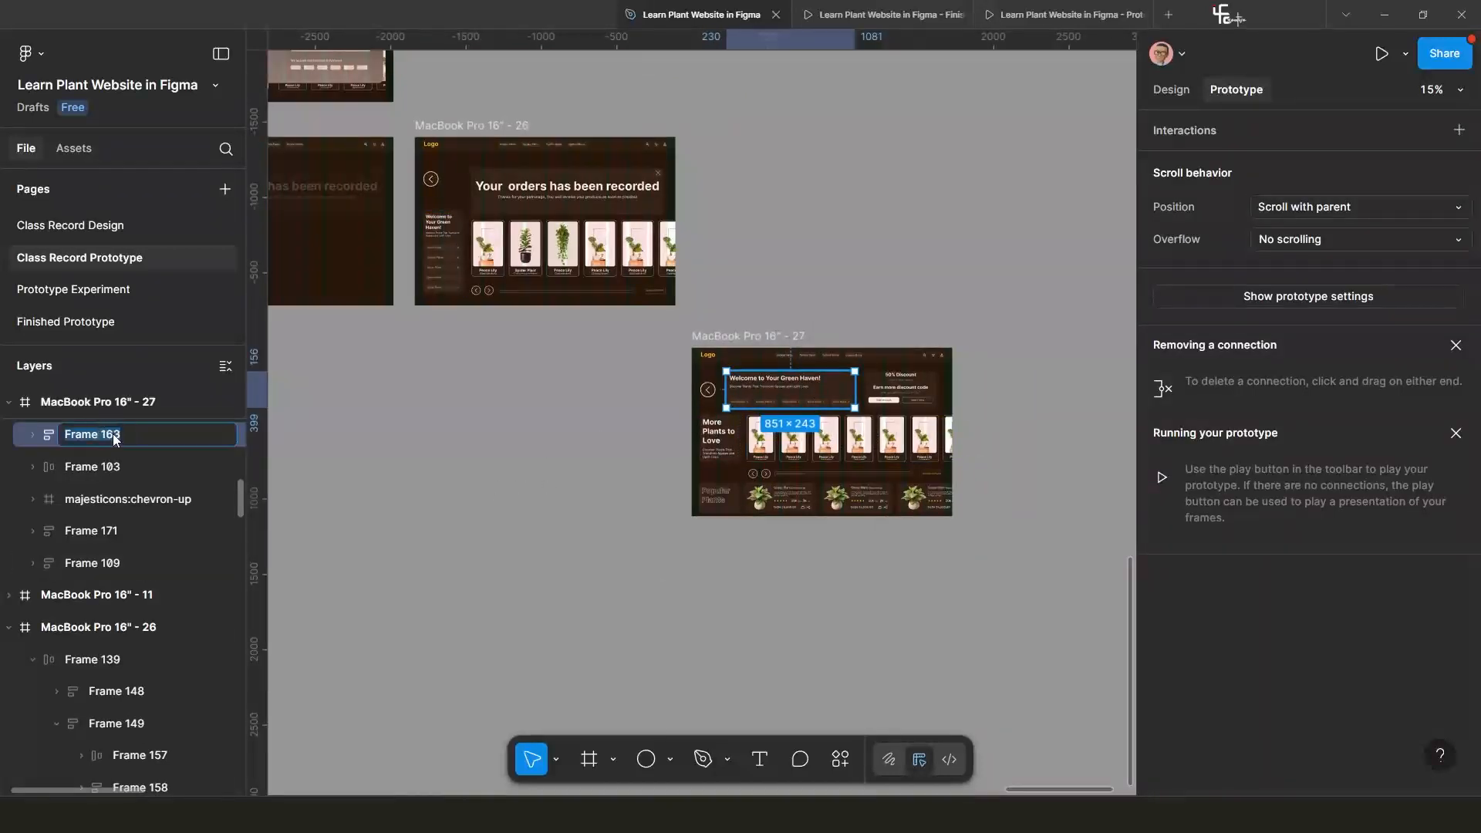
key("ctrl+v")
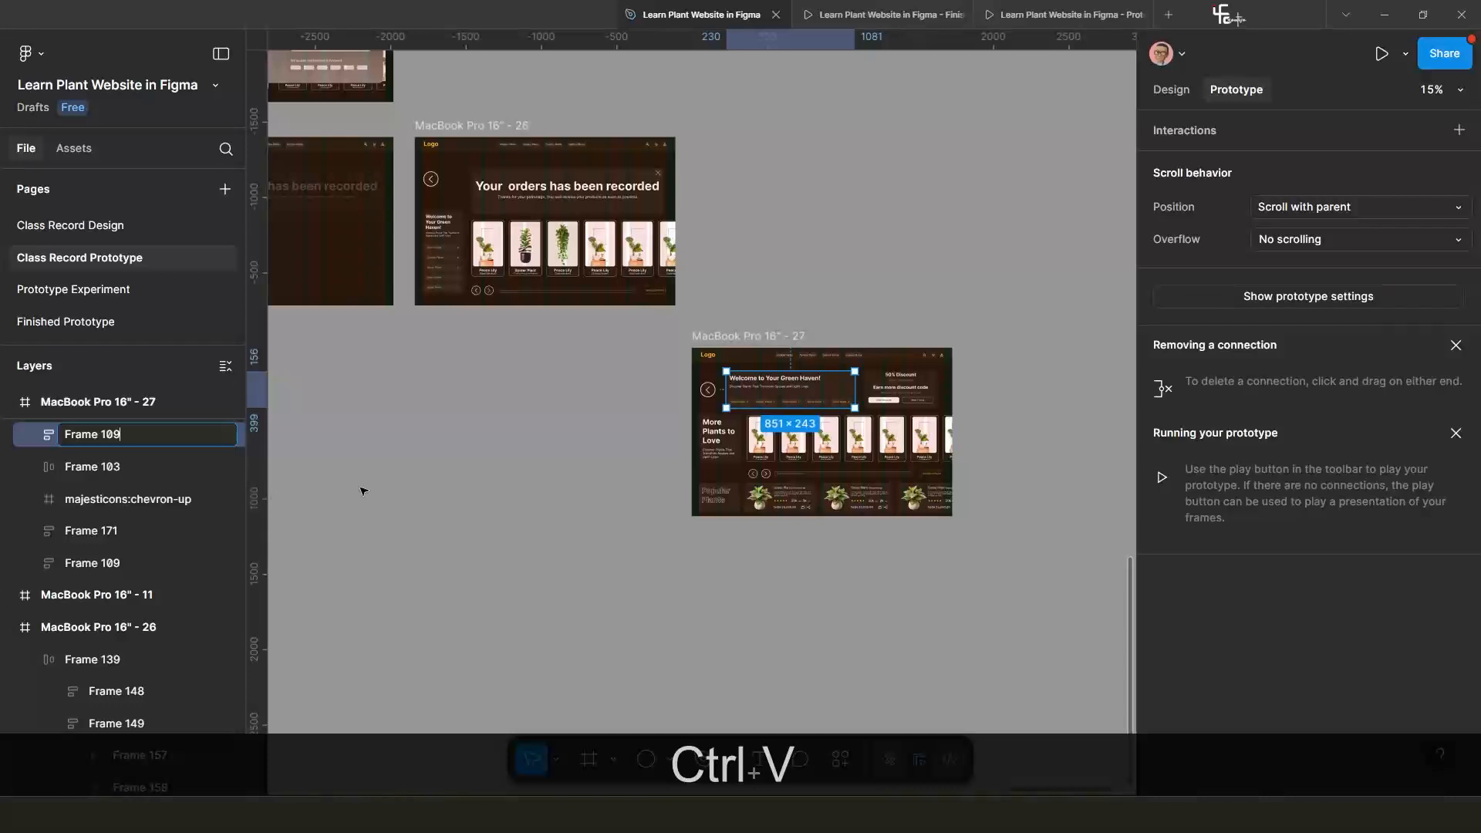
left_click(402, 490)
Preview MacBook Pro 16" - 26 again in an enlarged preview window and test the close icon's transition to the shop page.
left_click(484, 128)
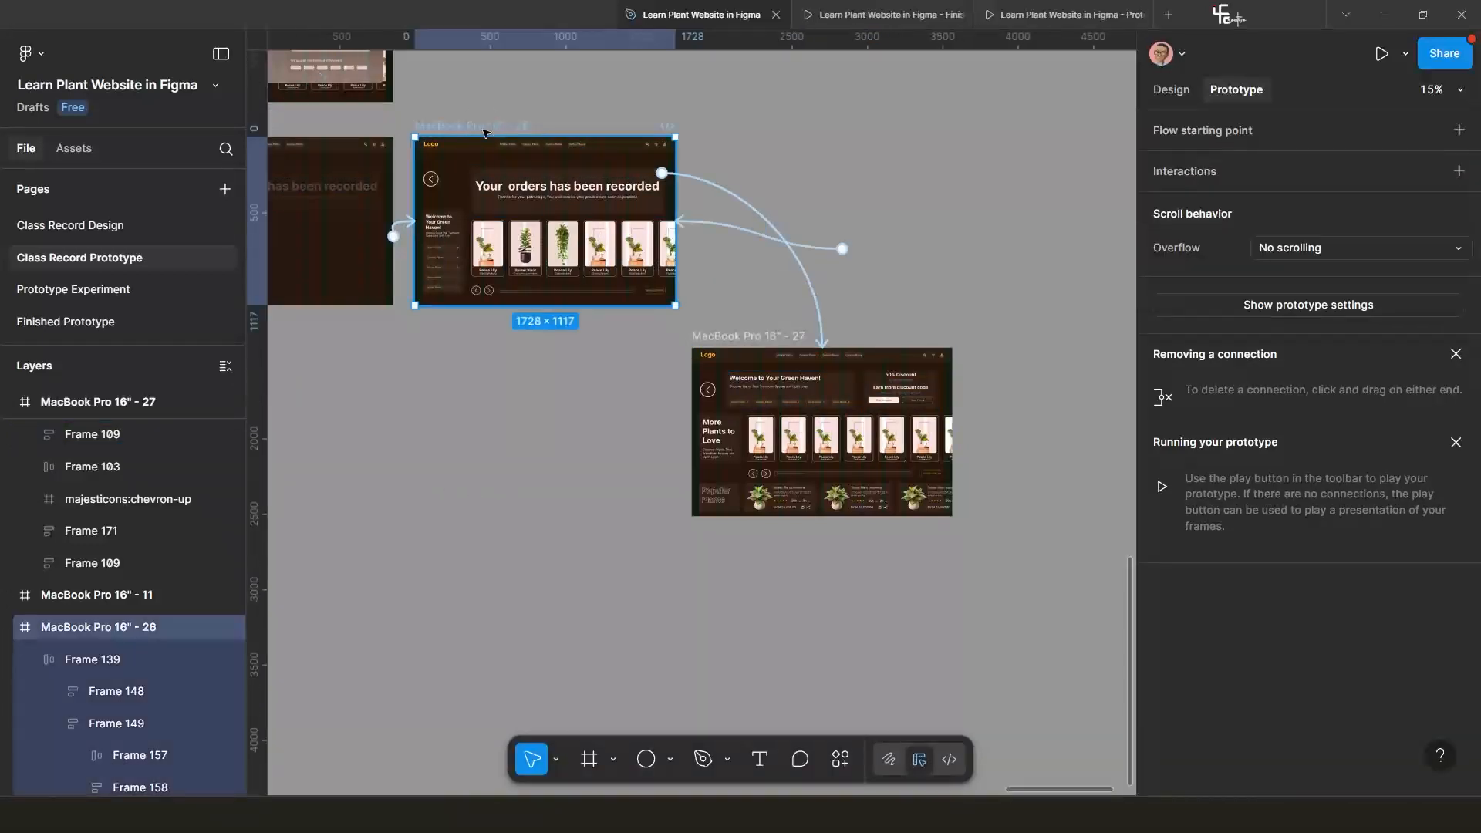
key("shift+space")
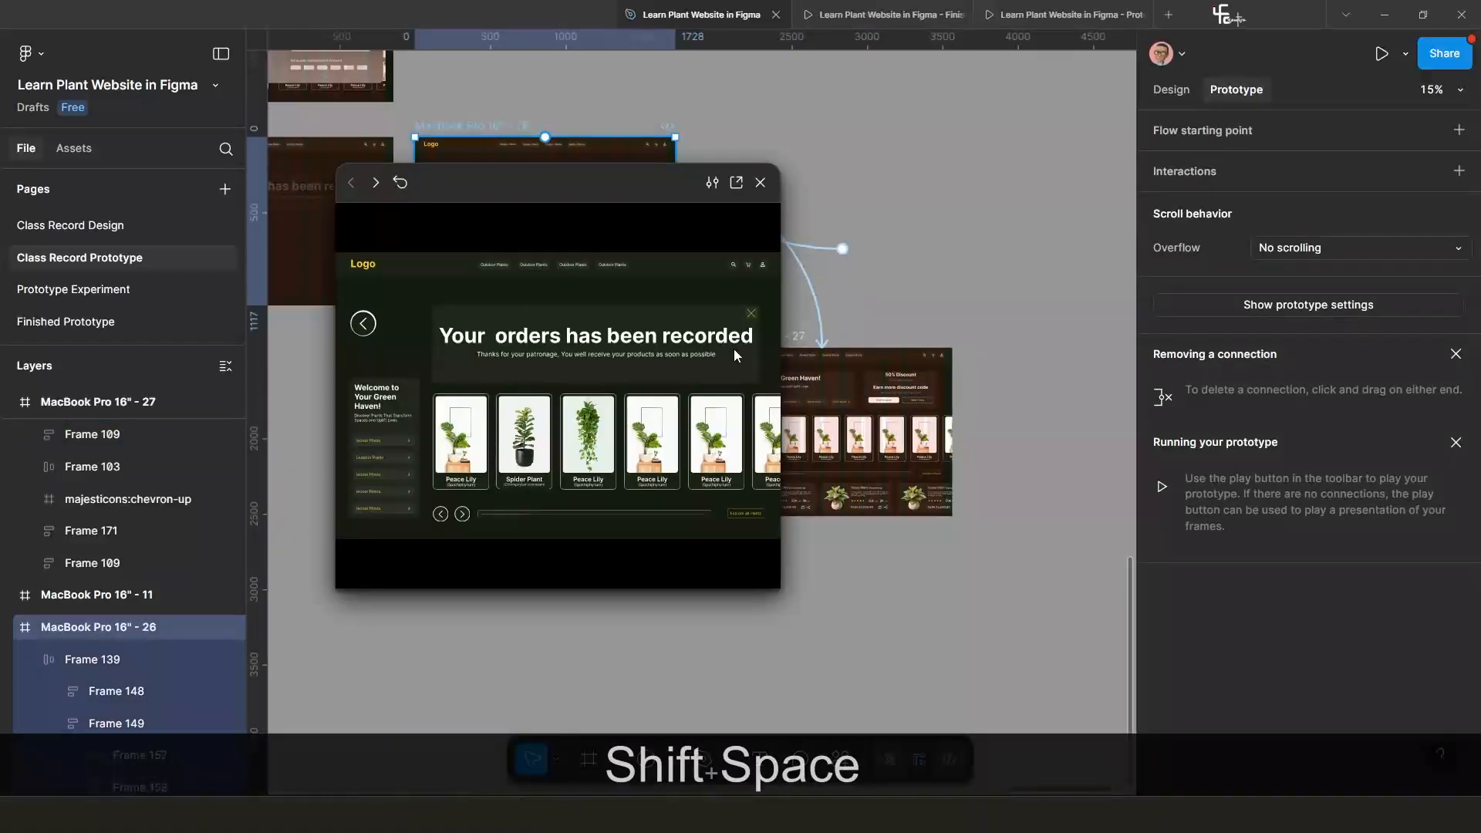
left_click(751, 317)
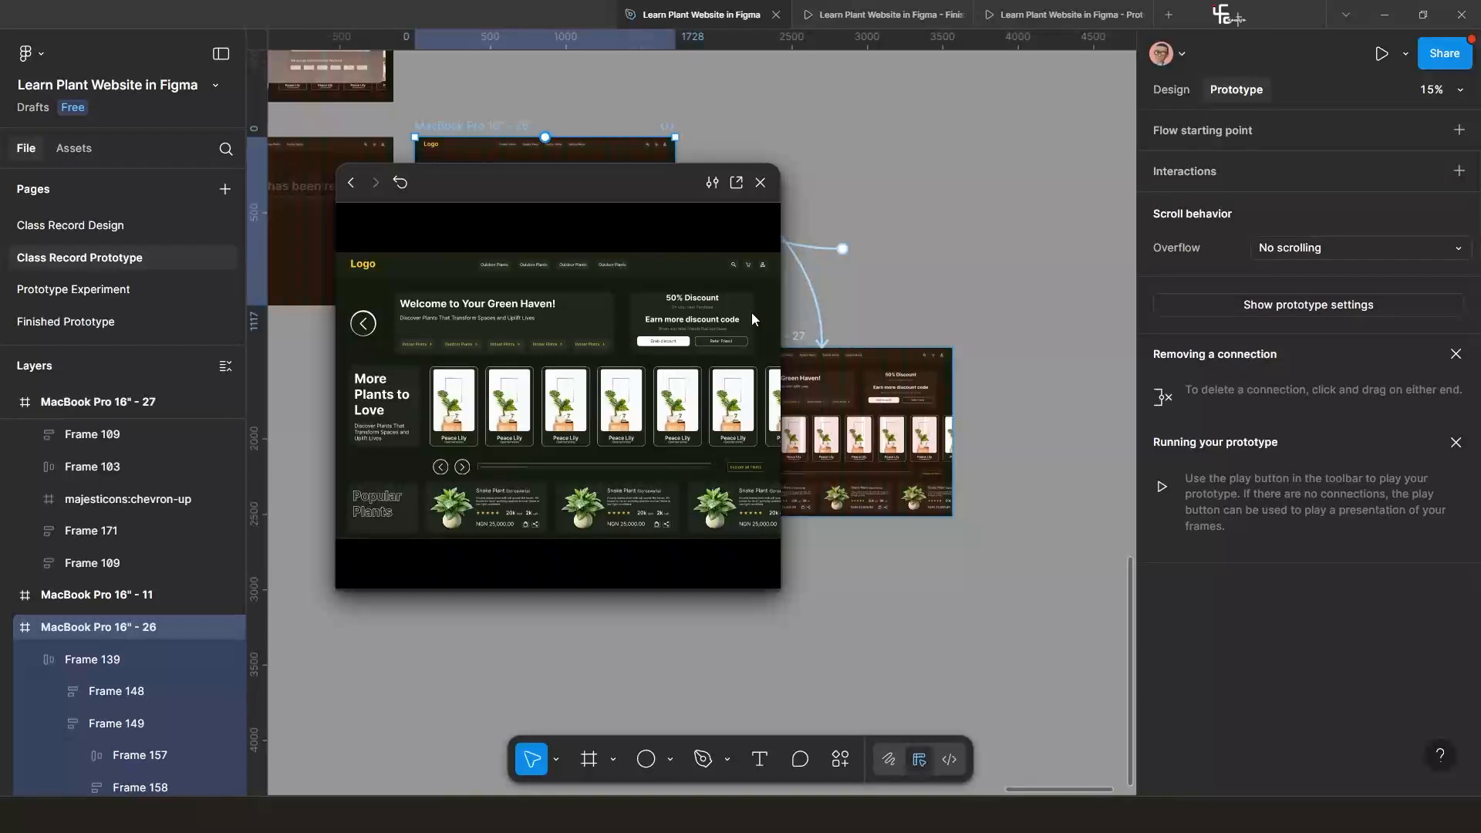
mouse_move(604, 178)
left_mouse_down()
mouse_move(603, 229)
mouse_move(601, 165)
left_mouse_up()
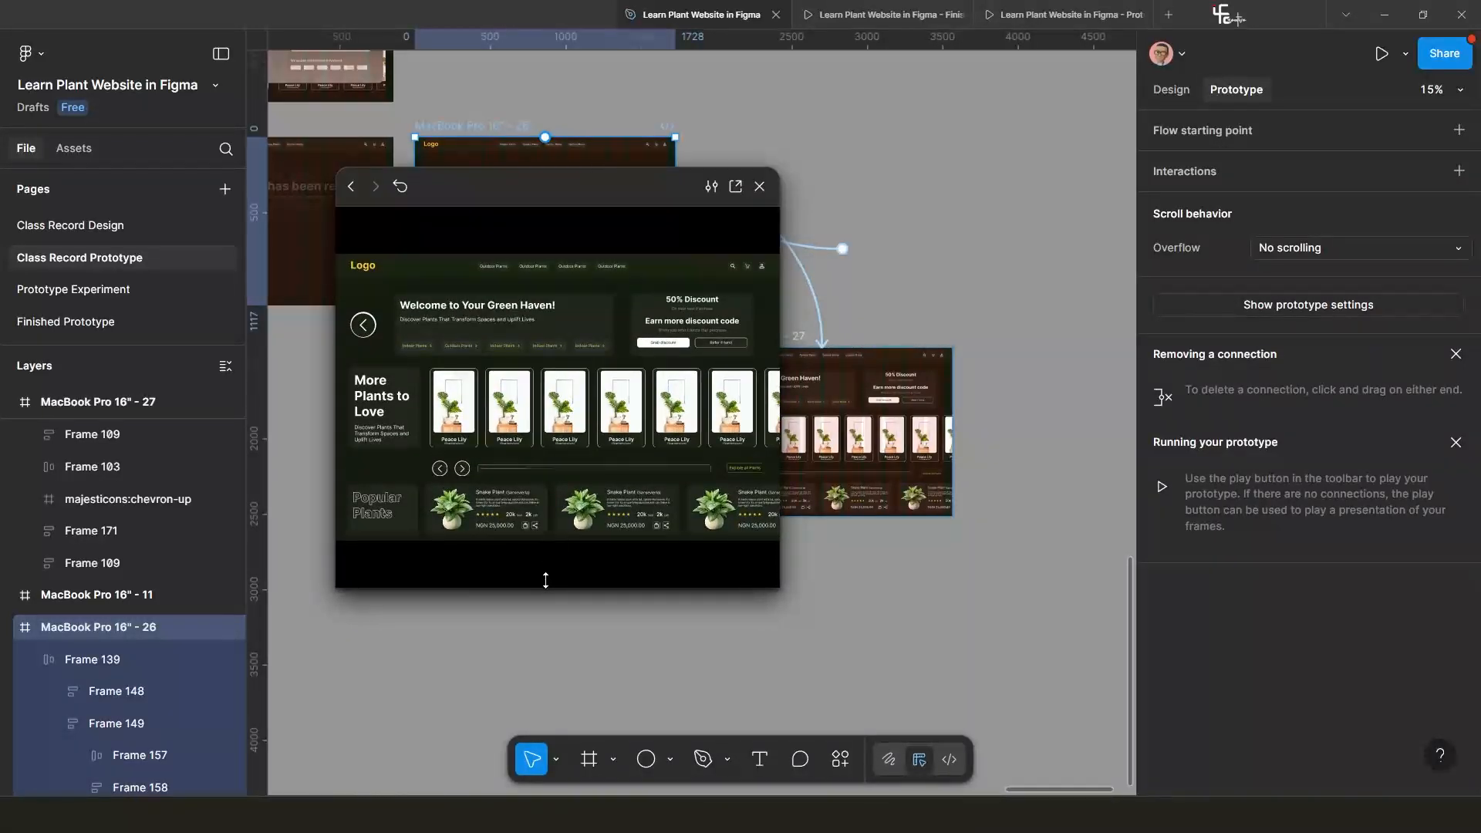
left_click_drag(544, 590, 541, 649)
left_click_drag(560, 189, 537, 209)
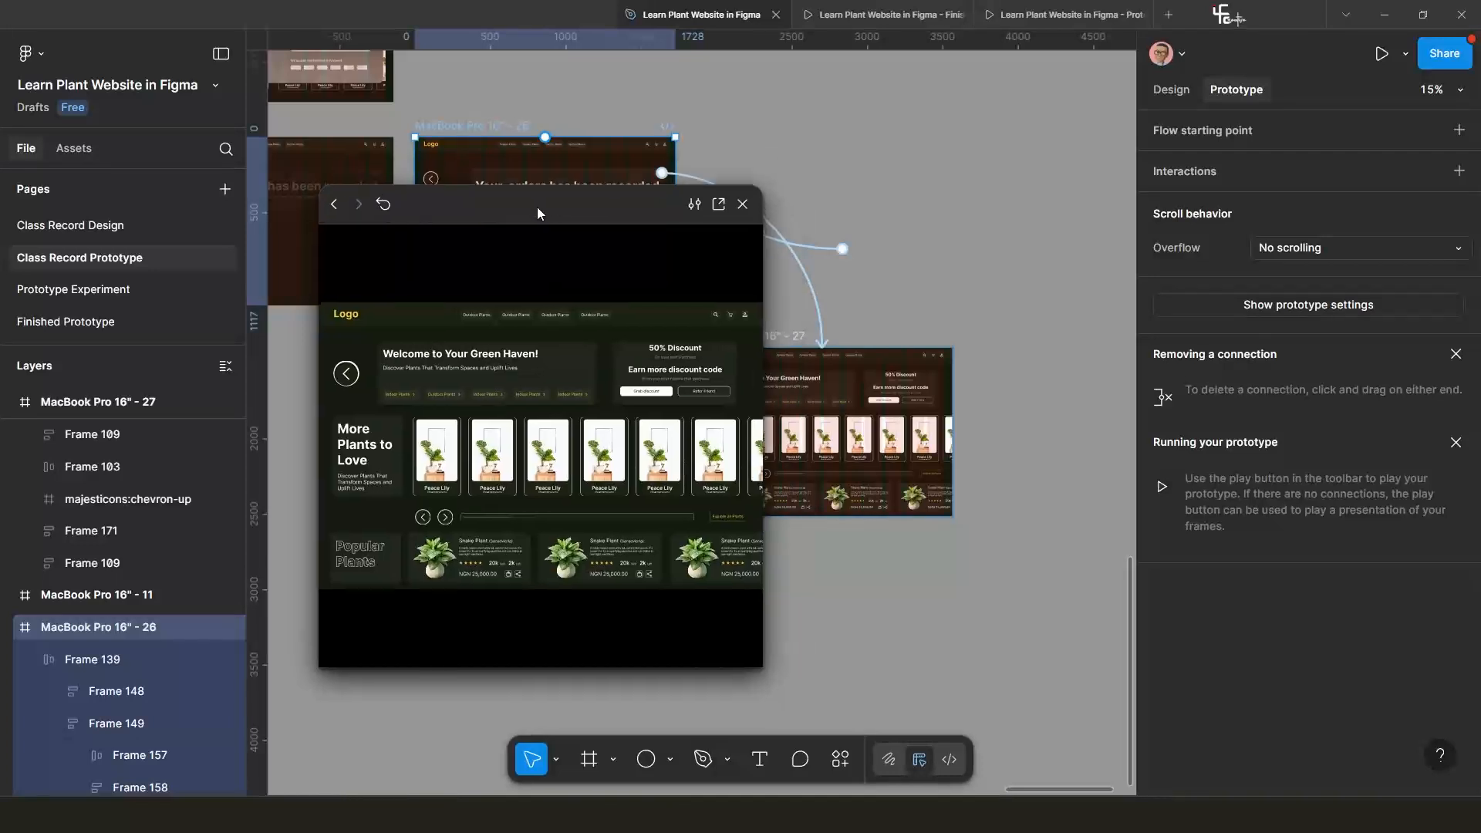
left_click(378, 208)
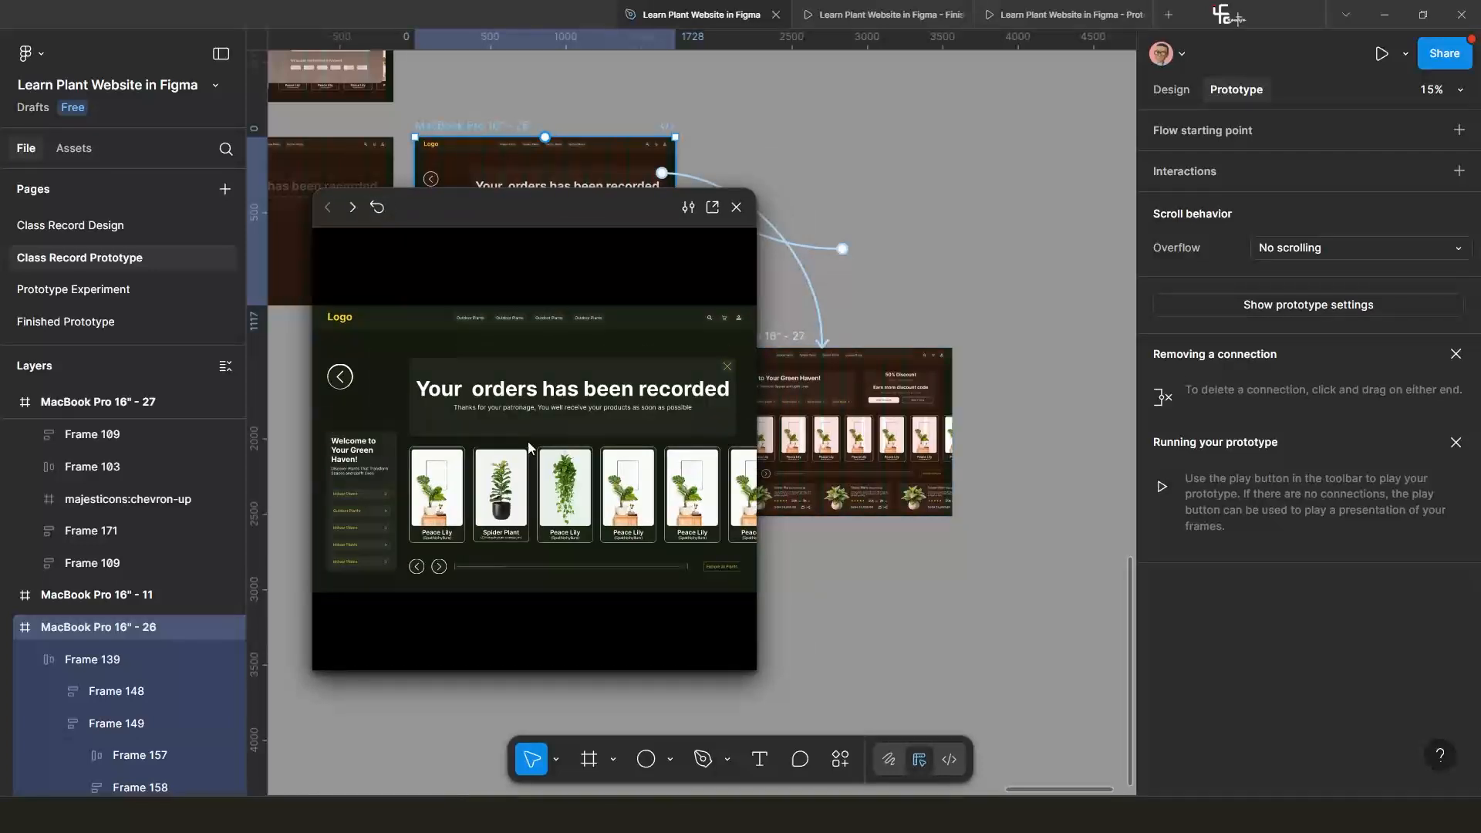
left_click(727, 368)
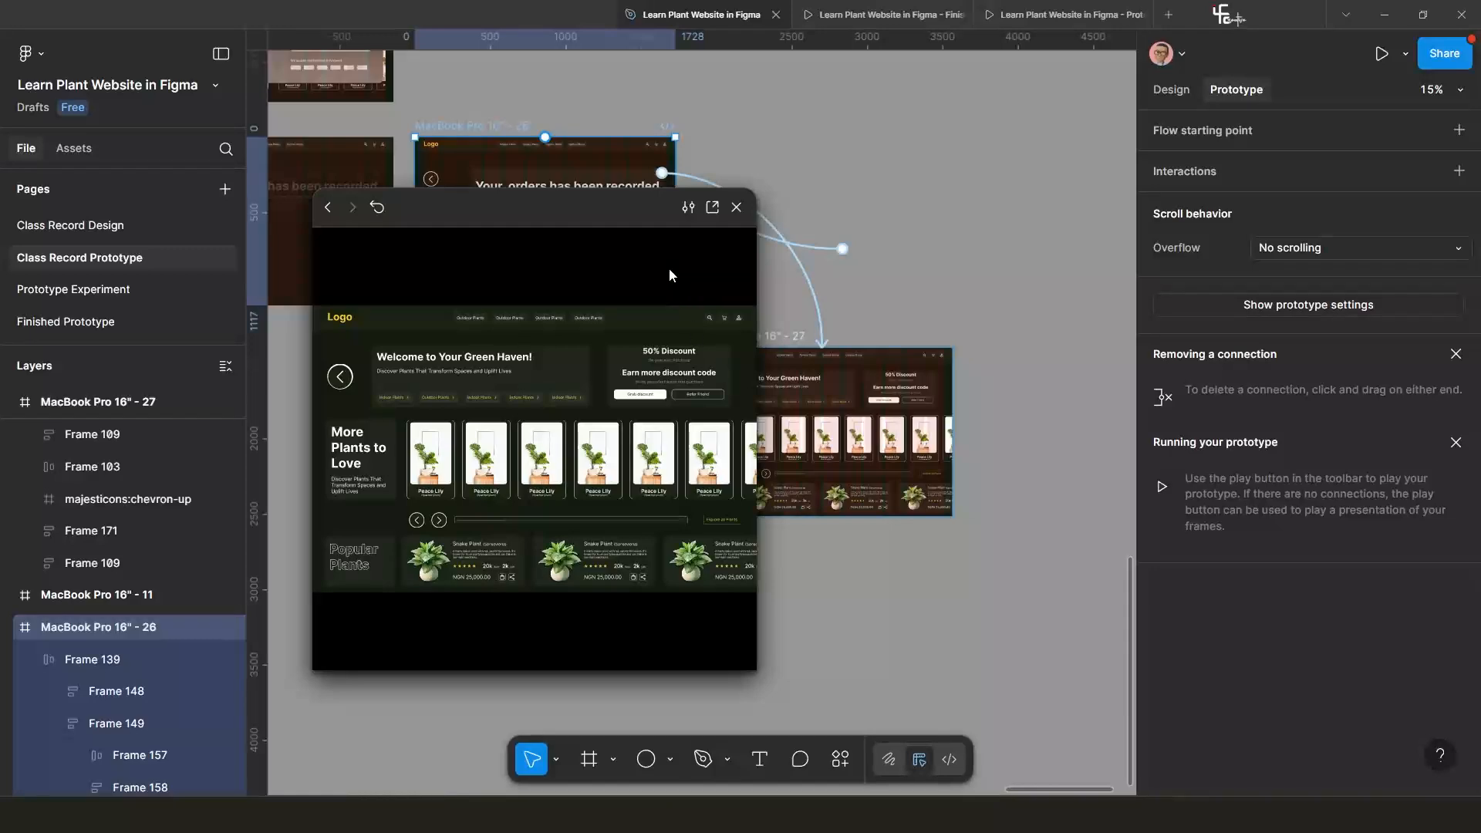
left_click(730, 210)
Duplicate the MacBook Pro 16" - 27 frame and place the copy beside it on the right.
scroll(775, 448, "up", 5)
scroll(694, 444, "right", 5)
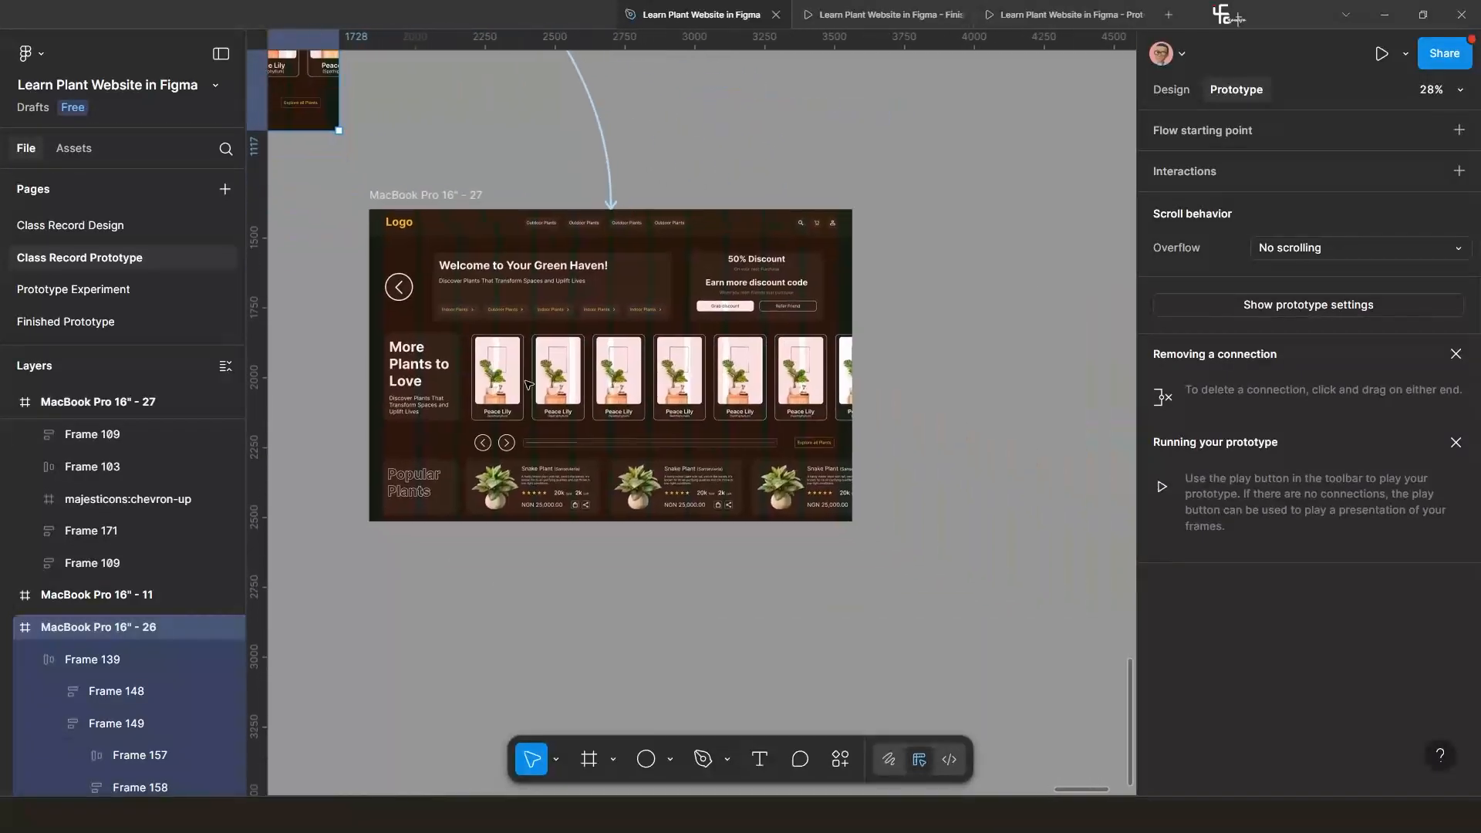
scroll(614, 442, "down", 5)
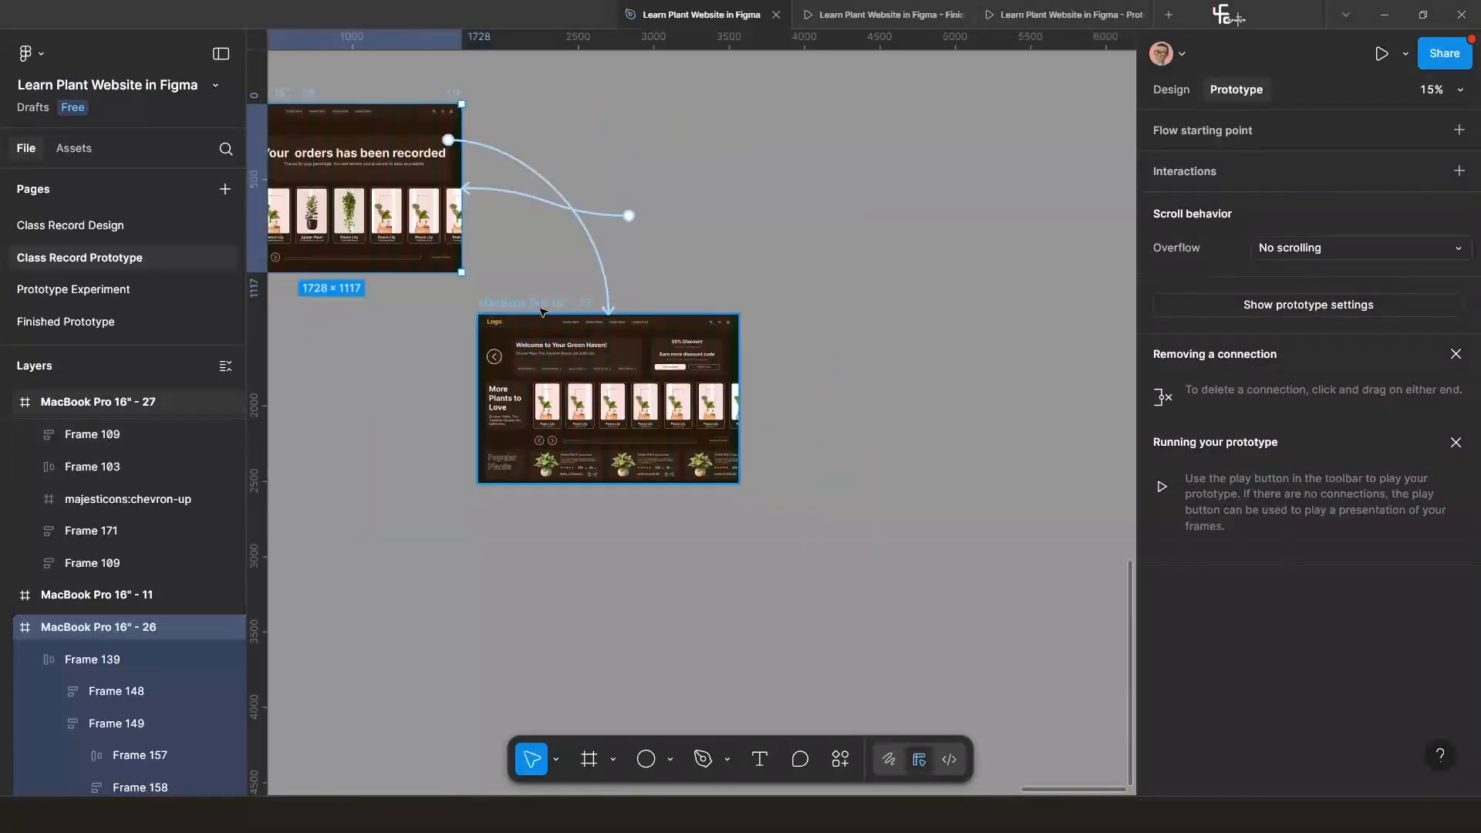
key("alt")
left_click_drag(554, 308, 825, 308)
scroll(675, 411, "up", 3)
left_click(532, 423)
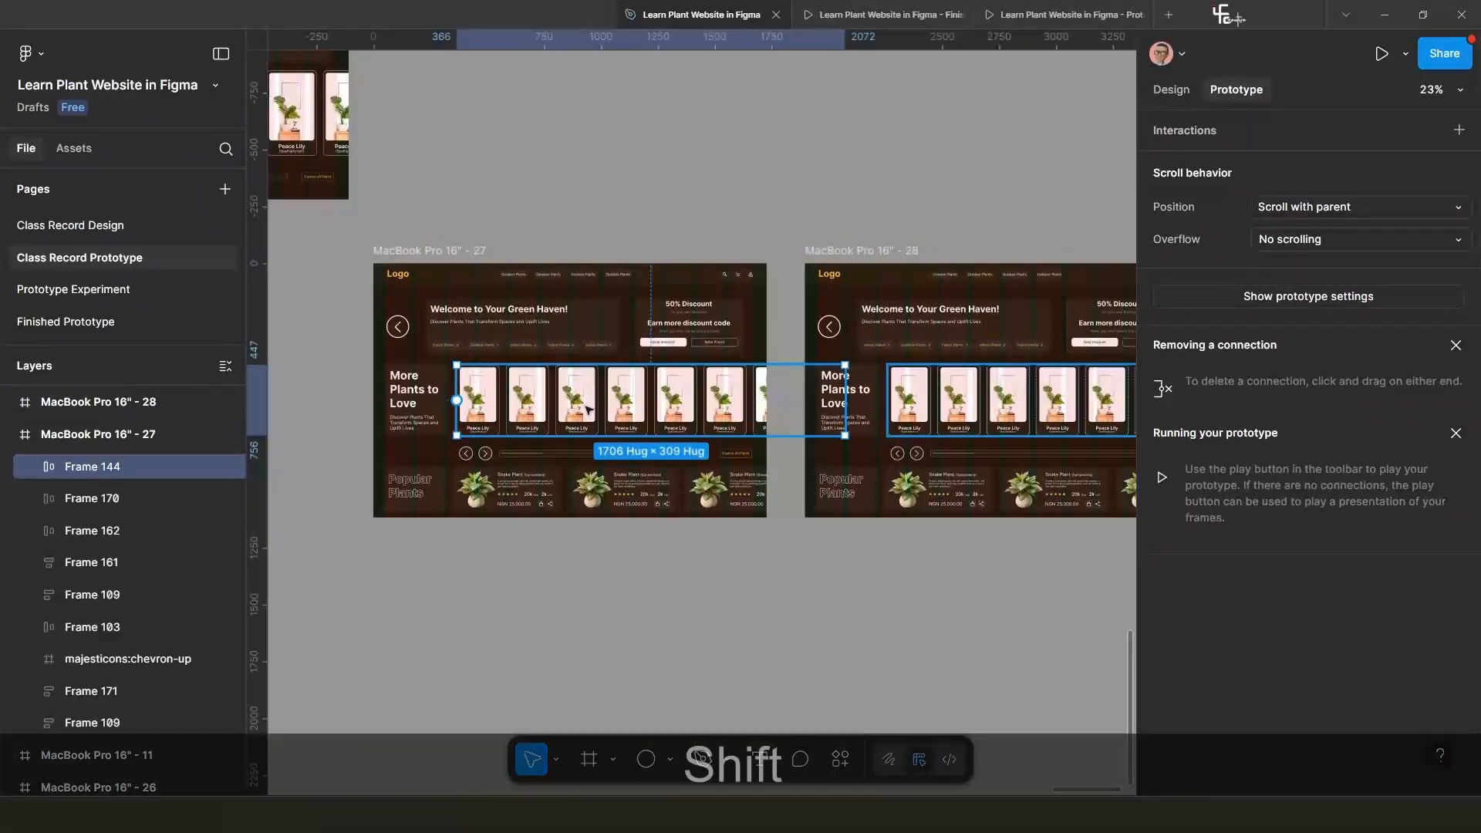
key("shift+Right")
key("shift+Right")
key("shift+Right")
key("shift+Right")
key("shift+Right")
key("shift+Right")
key("shift+Right")
key("shift+Right")
key("shift+Right")
key("shift+Right")
key("shift+Right")
key("shift+Right")
key("shift+Right")
key("shift+Right")
key("shift+Right")
key("shift+Right")
key("shift+Right")
key("shift+Right")
key("shift+Right")
key("shift+Right")
key("shift+Right")
key("shift+Right")
key("shift+Right")
key("shift+Right")
key("shift+Right")
key("shift+Right")
key("shift+Right")
key("shift+Right")
key("shift+Right")
key("shift+Right")
key("shift+Right")
key("shift+Right")
key("shift+Right")
key("shift+Right")
key("shift+Right")
key("shift+Right")
key("shift+Right")
key("shift+Right")
key("shift+Right")
key("shift+Right")
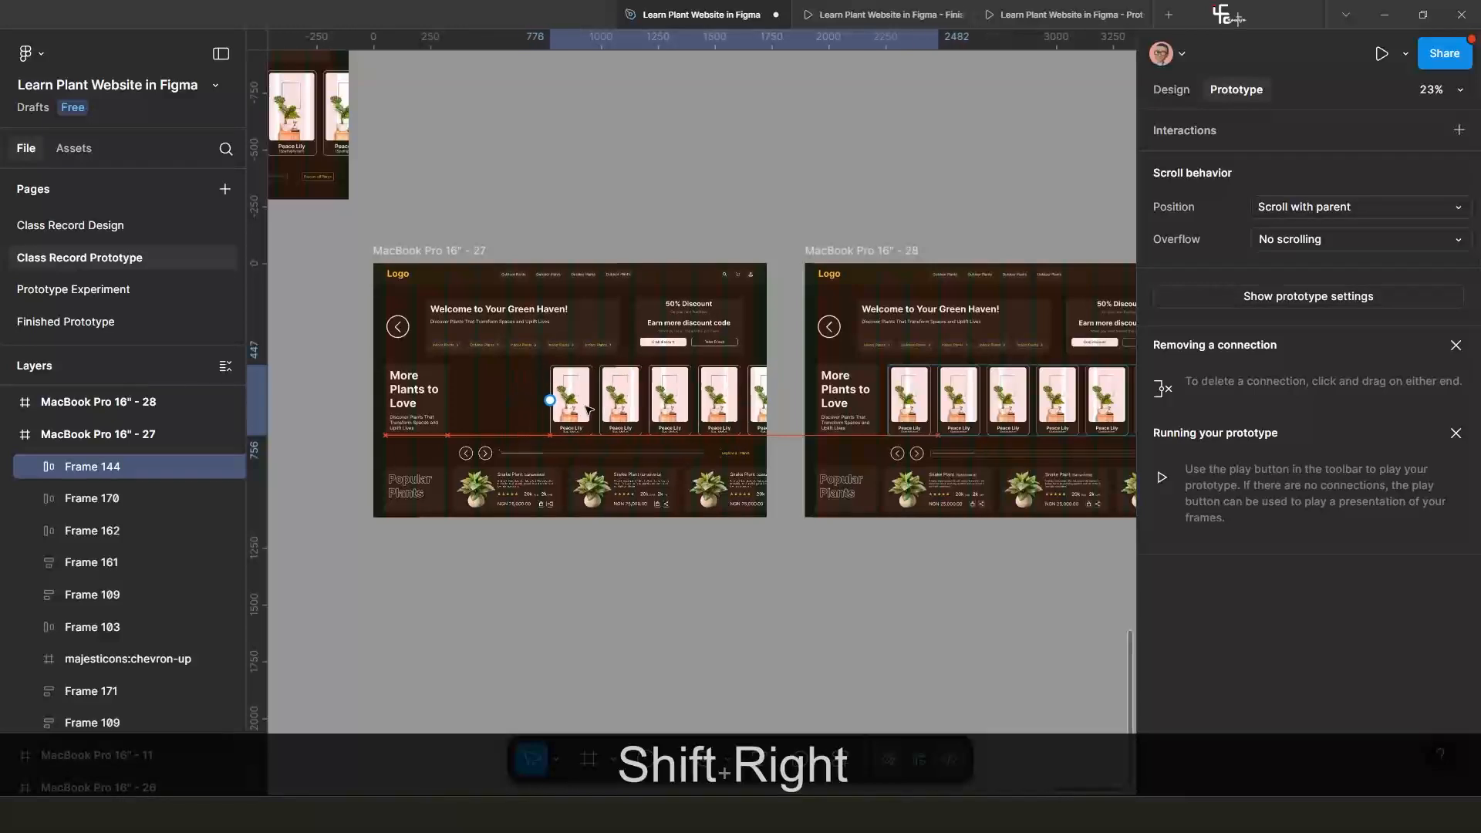
key("shift+Right")
key("shift+Right")
key("shift+Right")
key("shift+Right")
key("shift+Right")
key("shift+Right")
key("shift+Right")
key("shift+Right")
key("shift+Right")
key("shift+Right")
key("shift+Right")
key("shift+Right")
key("shift+Right")
key("shift+Right")
key("shift+Right")
key("shift+Right")
key("shift+Right")
key("shift+Right")
key("shift+Right")
key("shift+Right")
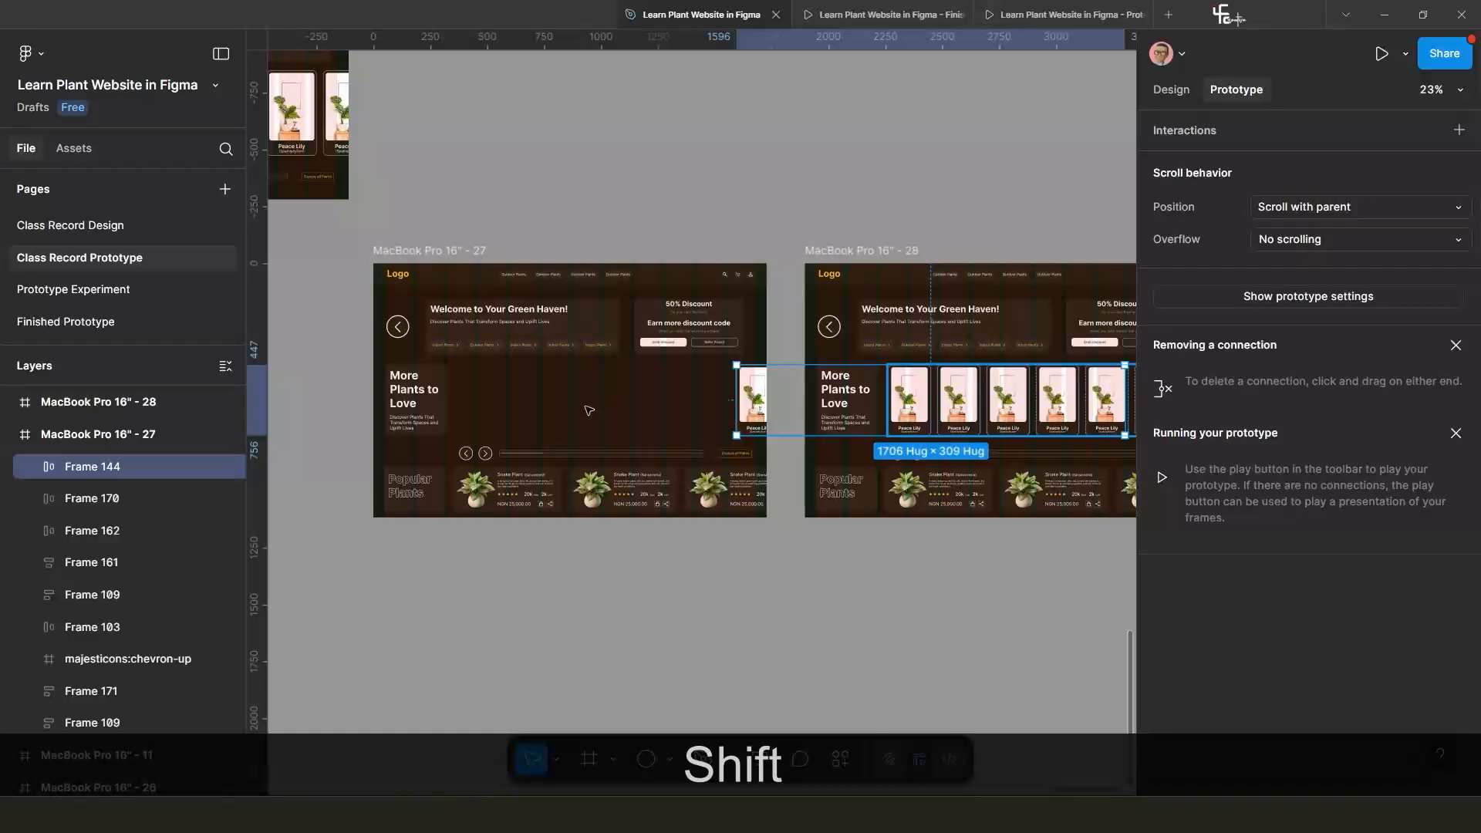
key("shift+Right")
key("ctrl+z")
key("ctrl+z")
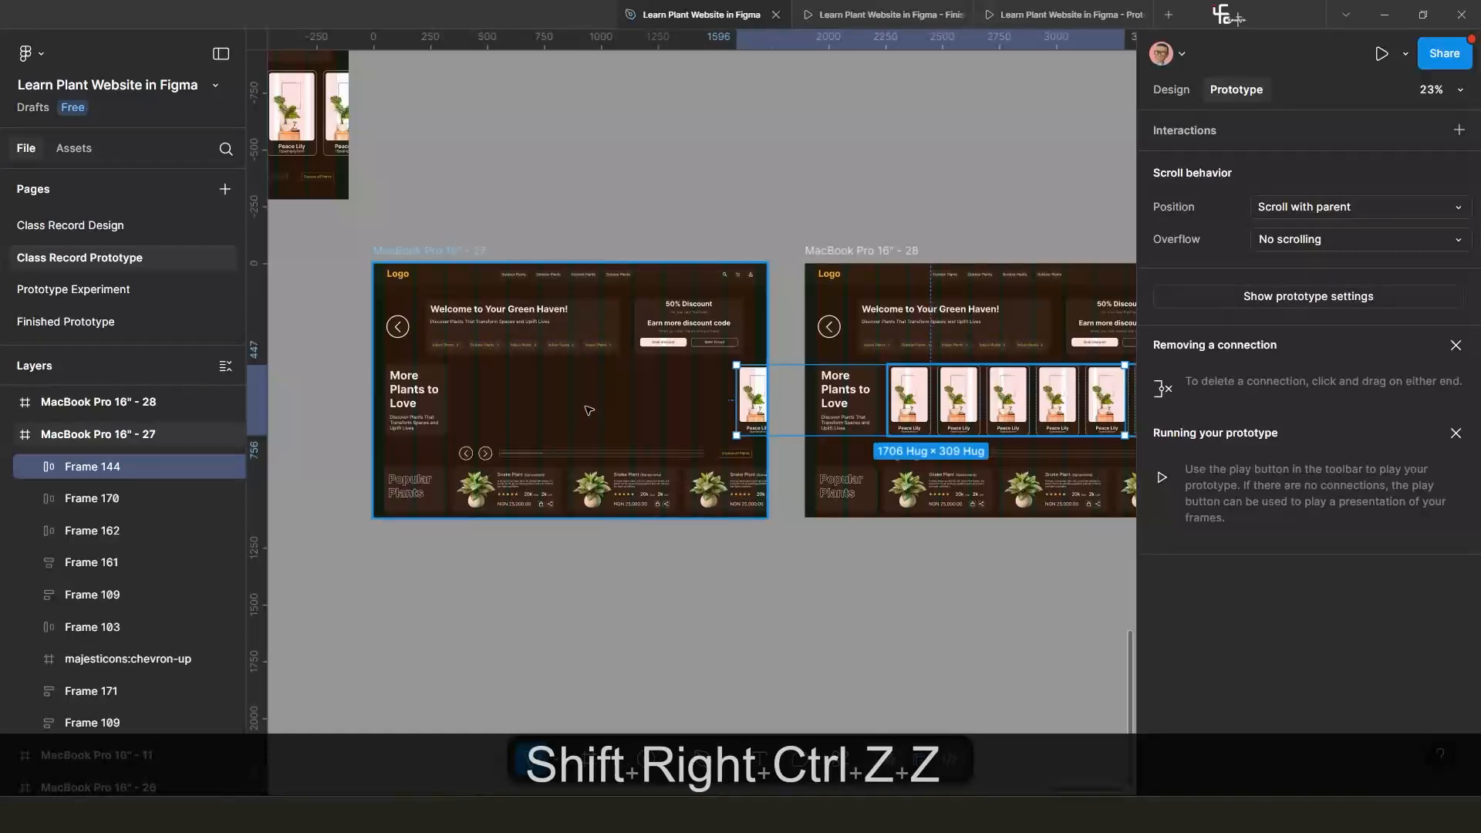
key("ctrl+z")
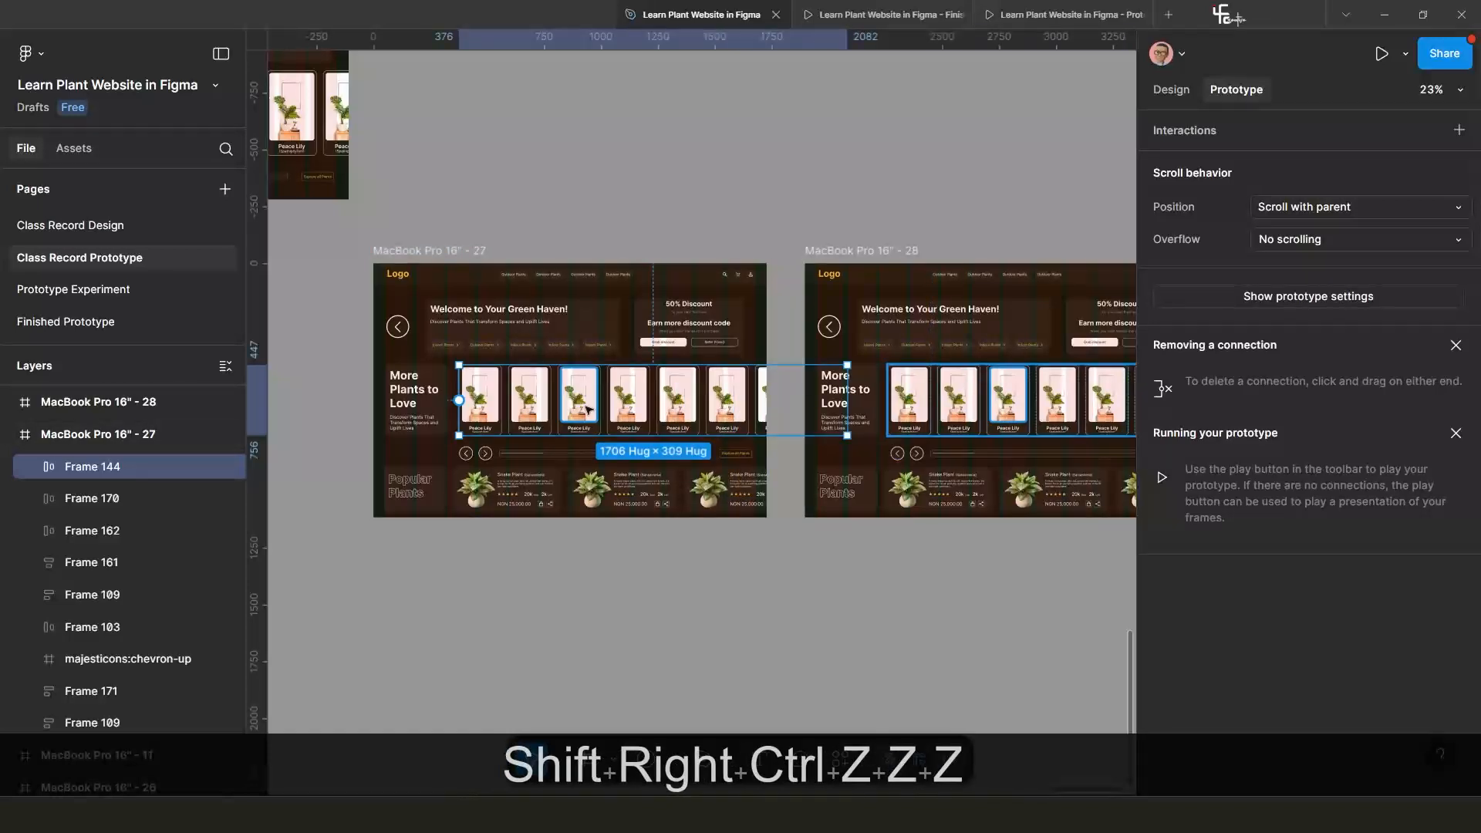
Move the product card row together with its slider controls to the right edge of the MacBook Pro 16" - 27 frame.
left_click(544, 460, "shift")
key("shift+Right")
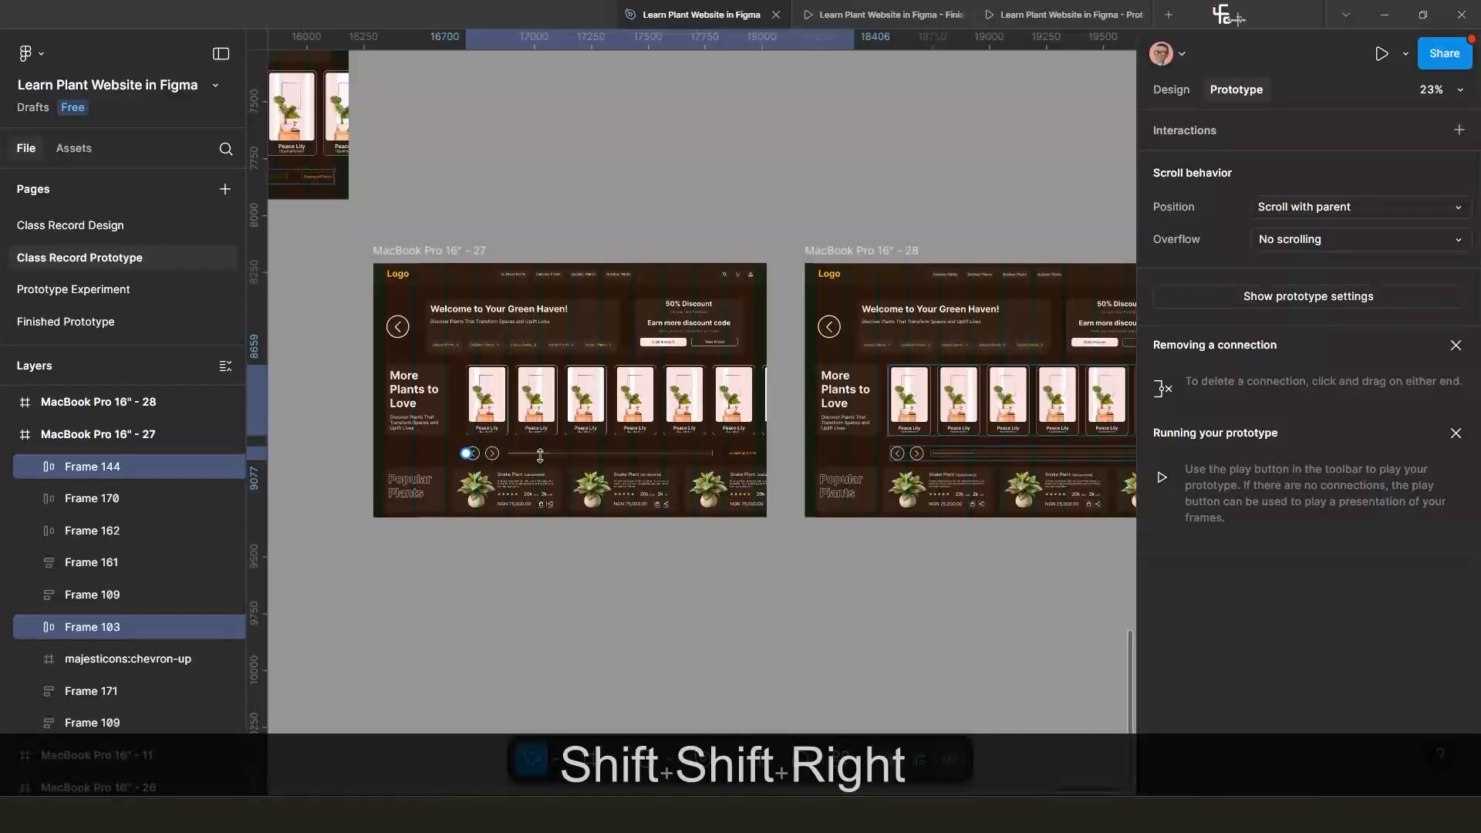
key("shift+Right")
key("shift+Right")
key("shift+Right")
key("shift+Right")
key("shift+Right")
key("shift+Right")
key("shift+Right")
key("shift+Right")
key("shift+Right")
key("shift+Right")
key("shift+Right")
key("shift+Right")
key("shift+Right")
key("shift+Right")
key("shift+Right")
key("shift+Right")
key("shift+Right")
key("shift+Right")
key("shift+Right")
key("shift+Right")
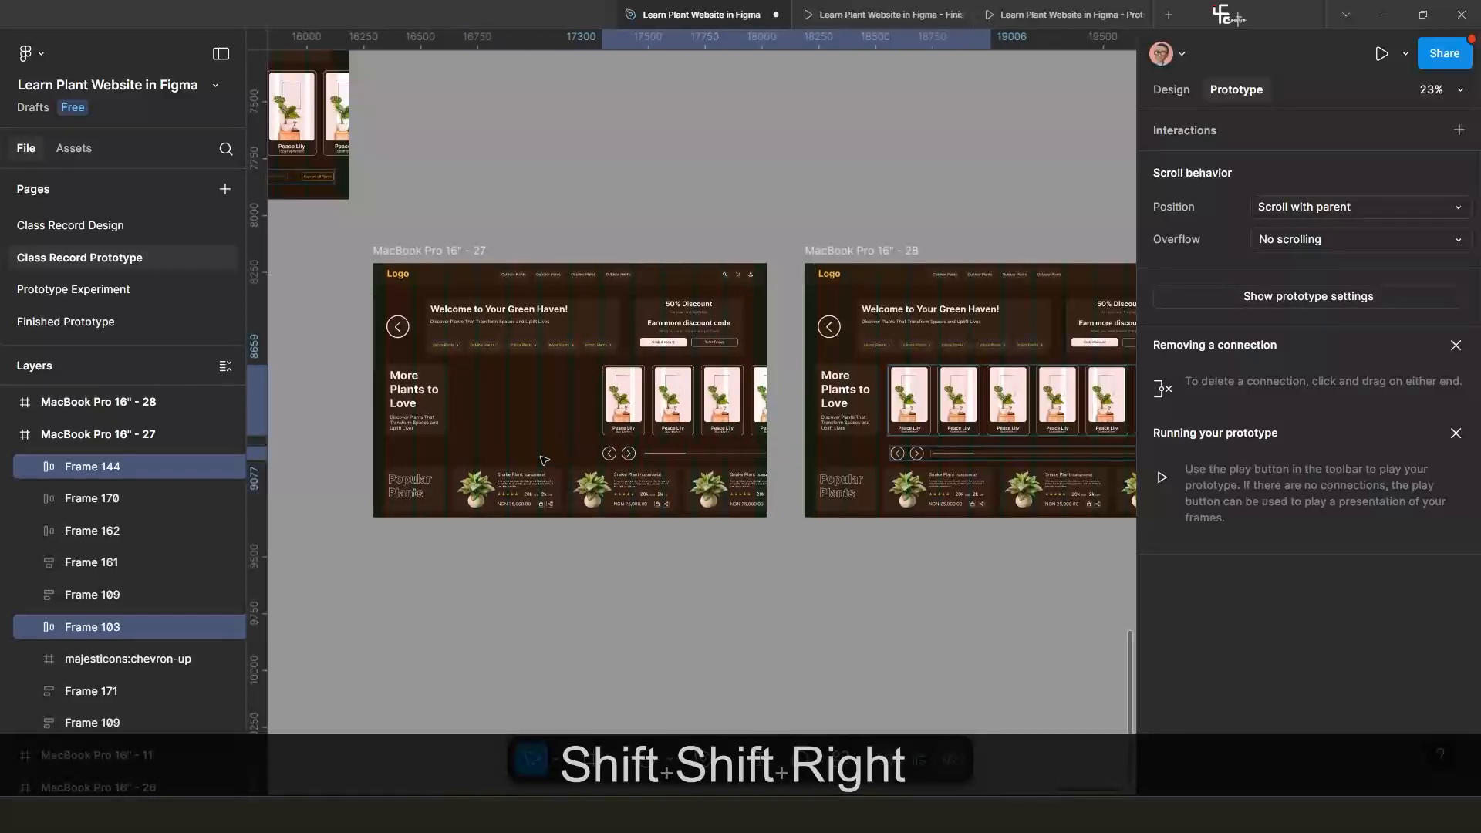
key("shift+Right")
key("shift+Right")
key("shift+Right")
key("shift+Right")
key("shift+Right")
key("shift+Right")
key("shift+Right")
key("shift+Right")
key("shift+Right")
key("shift+Right")
key("shift+Right")
key("shift+Right")
key("shift+Right")
key("shift+Right")
key("shift+Right")
key("shift+Right")
key("shift+Right")
key("shift+Right")
key("shift+Right")
key("shift+Right")
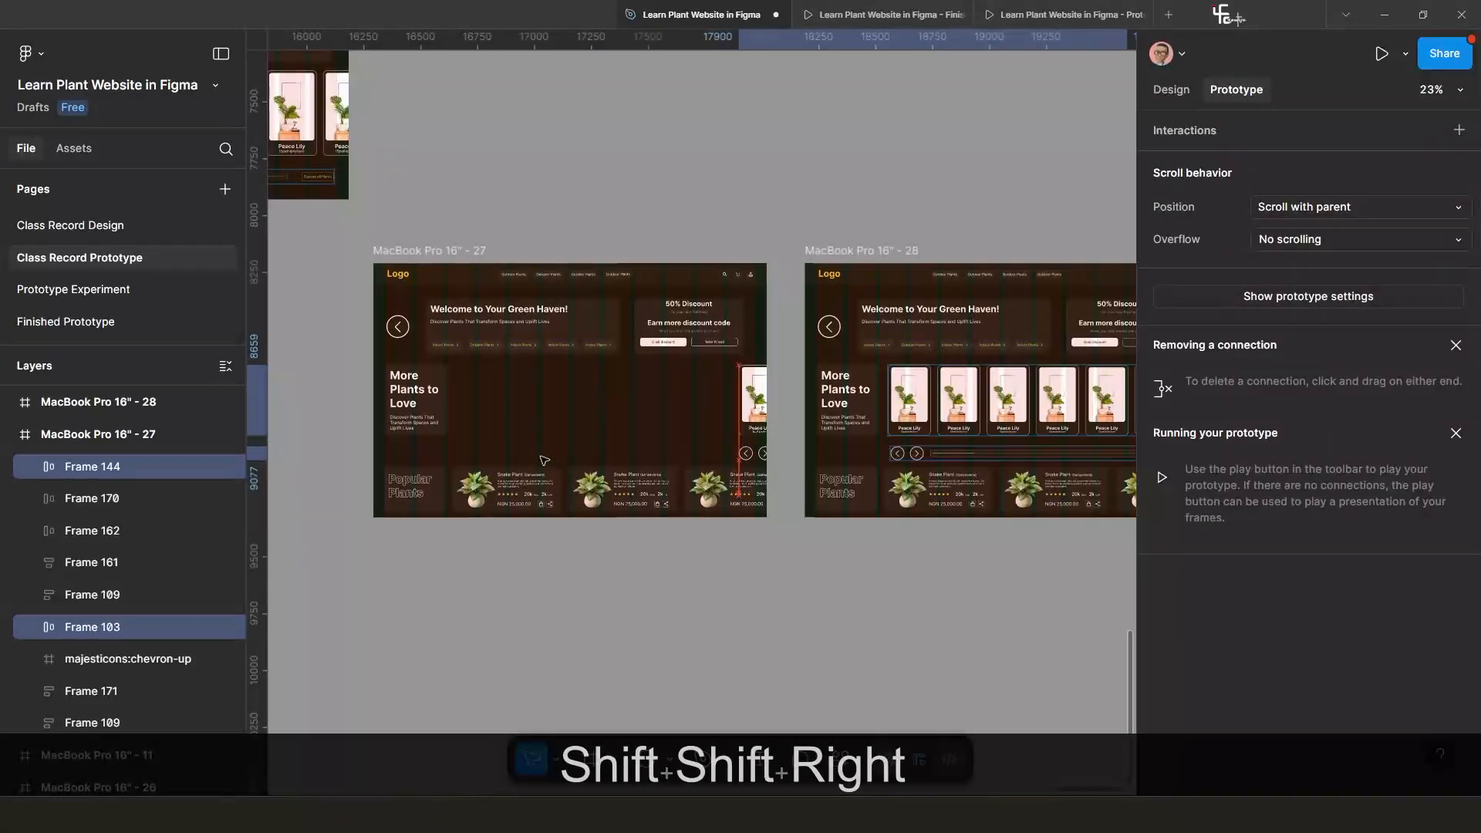
Shift the product card row and its slider controls farther right until they lie entirely outside the MacBook Pro 16" - 27 frame.
key("shift+Right")
key("shift+Right")
key("shift+Right")
key("shift+Right")
key("shift+Right")
key("shift+Right")
key("shift+Right")
key("shift+Right")
key("shift+Right")
key("shift+Right")
key("shift+Right")
key("shift+Right")
key("shift+Right")
key("shift+Right")
key("shift+Right")
key("shift+Right")
key("shift+Right")
key("shift+Right")
key("shift+Right")
key("shift+Right")
scroll(543, 460, "down", 2)
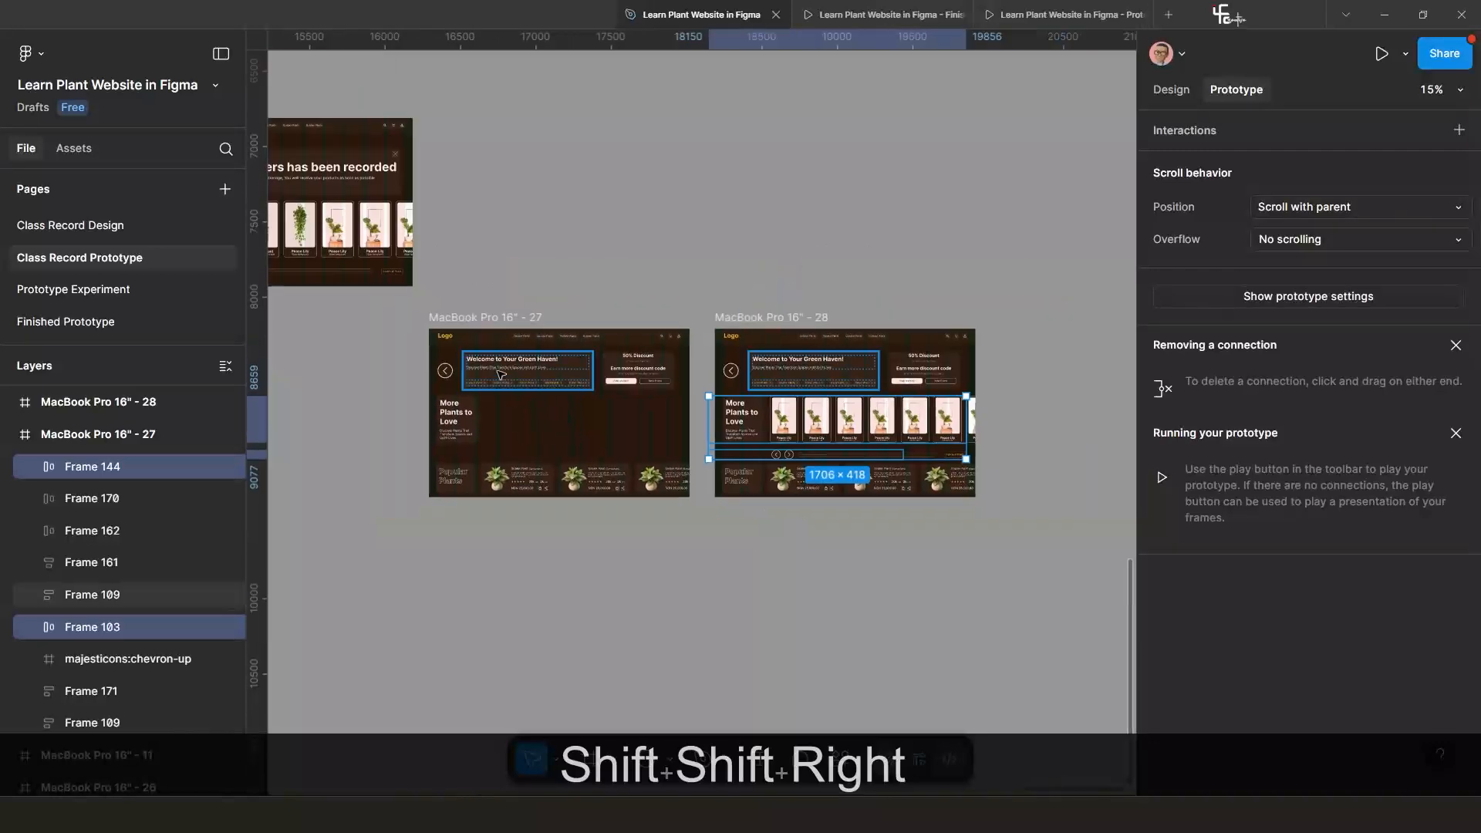
Move the MacBook Pro 16" - 27 frame down and left into empty canvas space and turn off its Clip content option.
left_click_drag(467, 323, 343, 505)
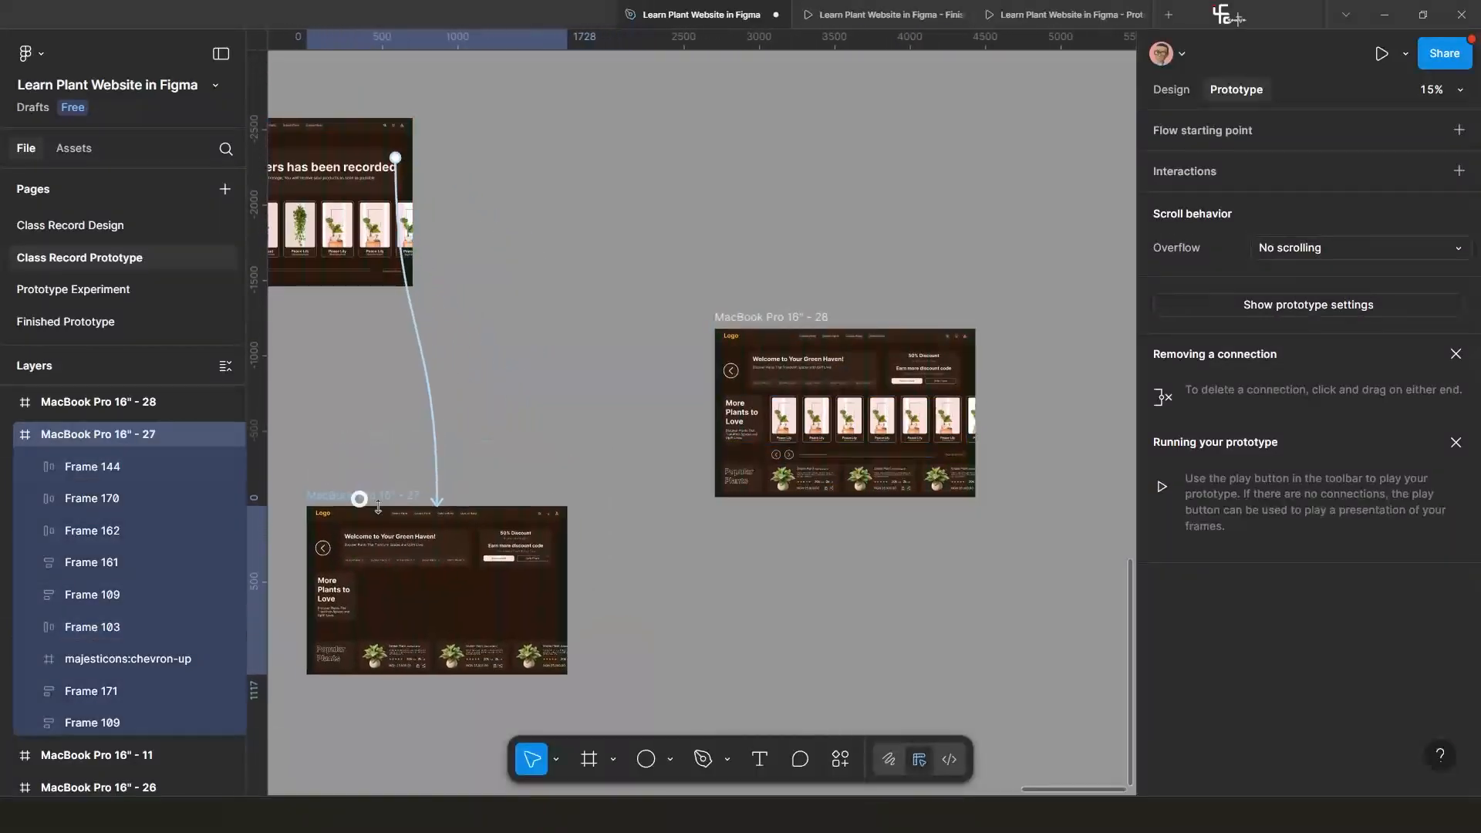
left_click(1167, 90)
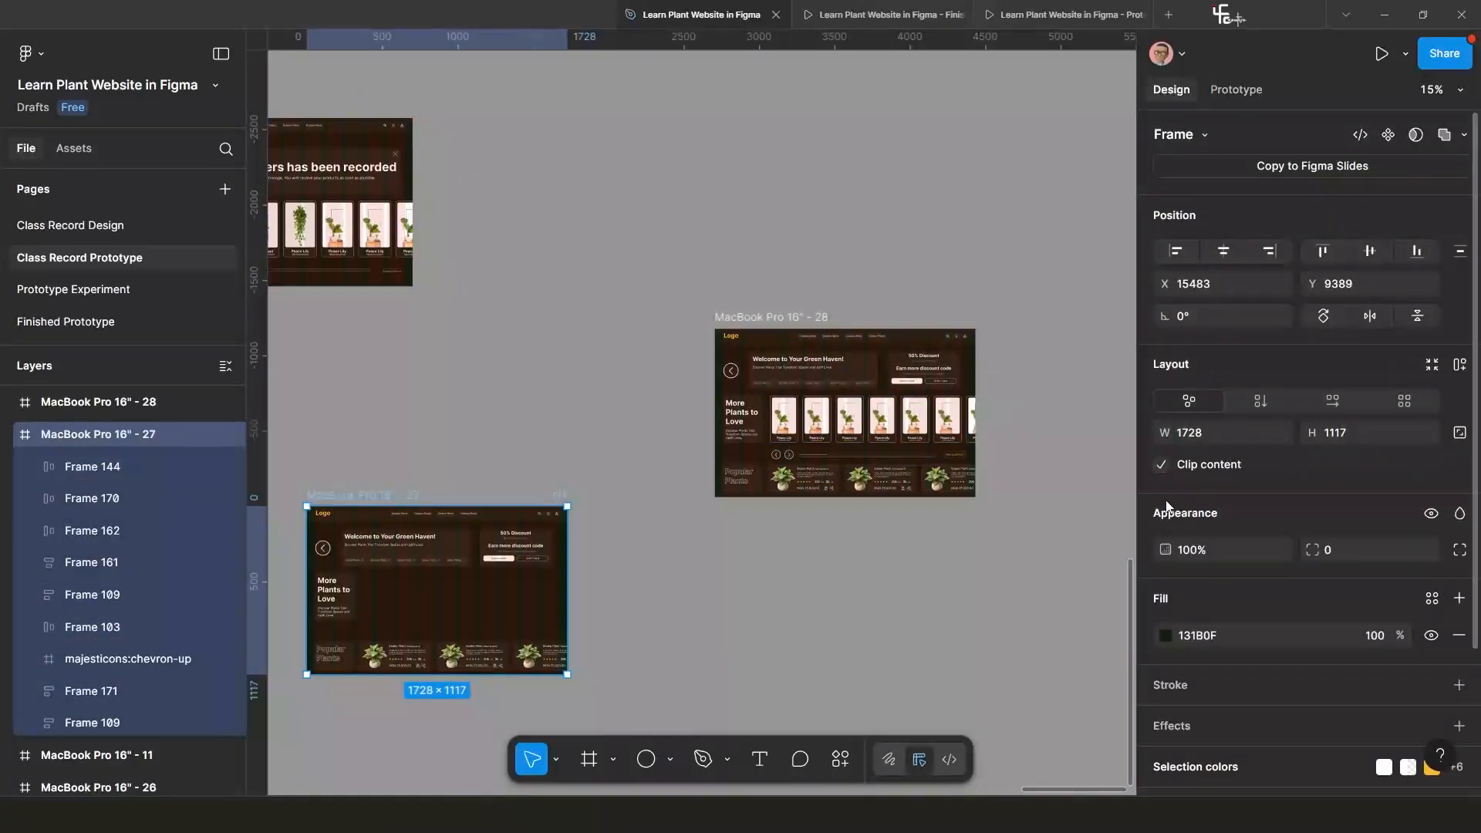
left_click(1162, 465)
scroll(803, 587, "down", 3)
scroll(772, 540, "up", 3)
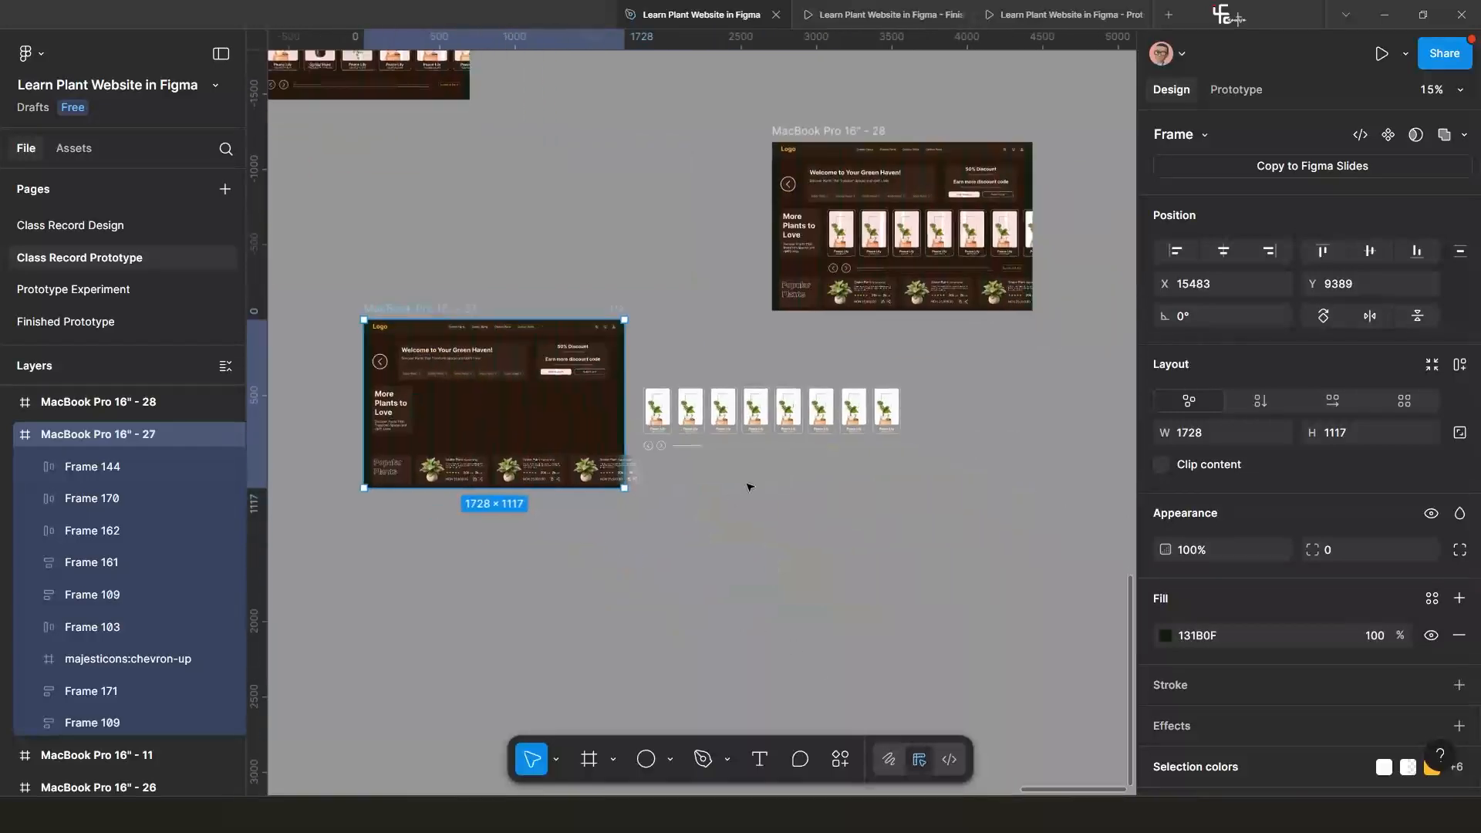
Widen the spacing between the product cards in Frame 144 beside MacBook Pro 16" - 27 to 900.
scroll(747, 470, "up", 3)
left_click(686, 372)
left_click(685, 375)
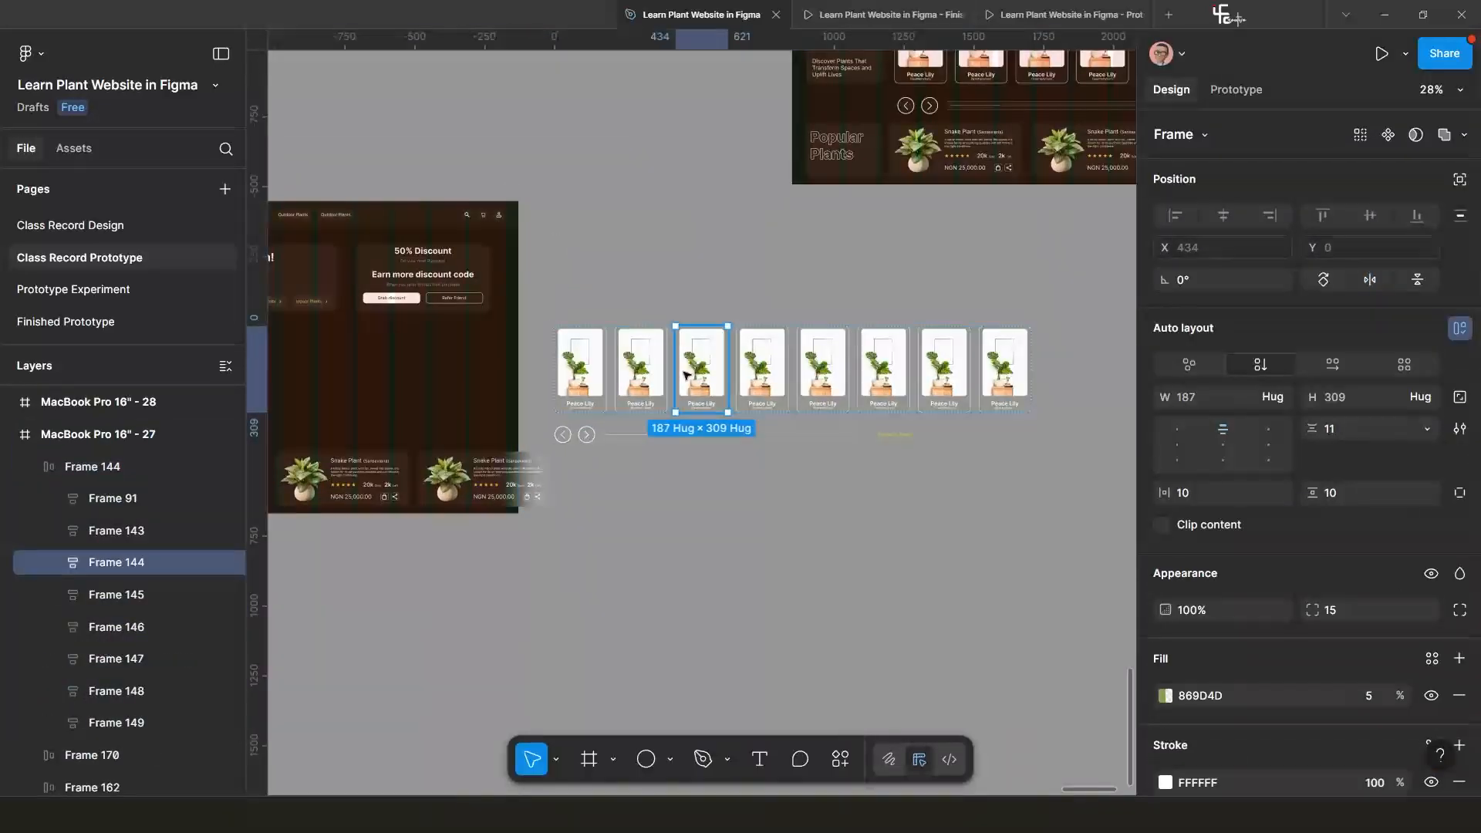
left_click(703, 520)
left_click(672, 375)
left_click_drag(670, 370, 1031, 383)
scroll(832, 478, "down", 3)
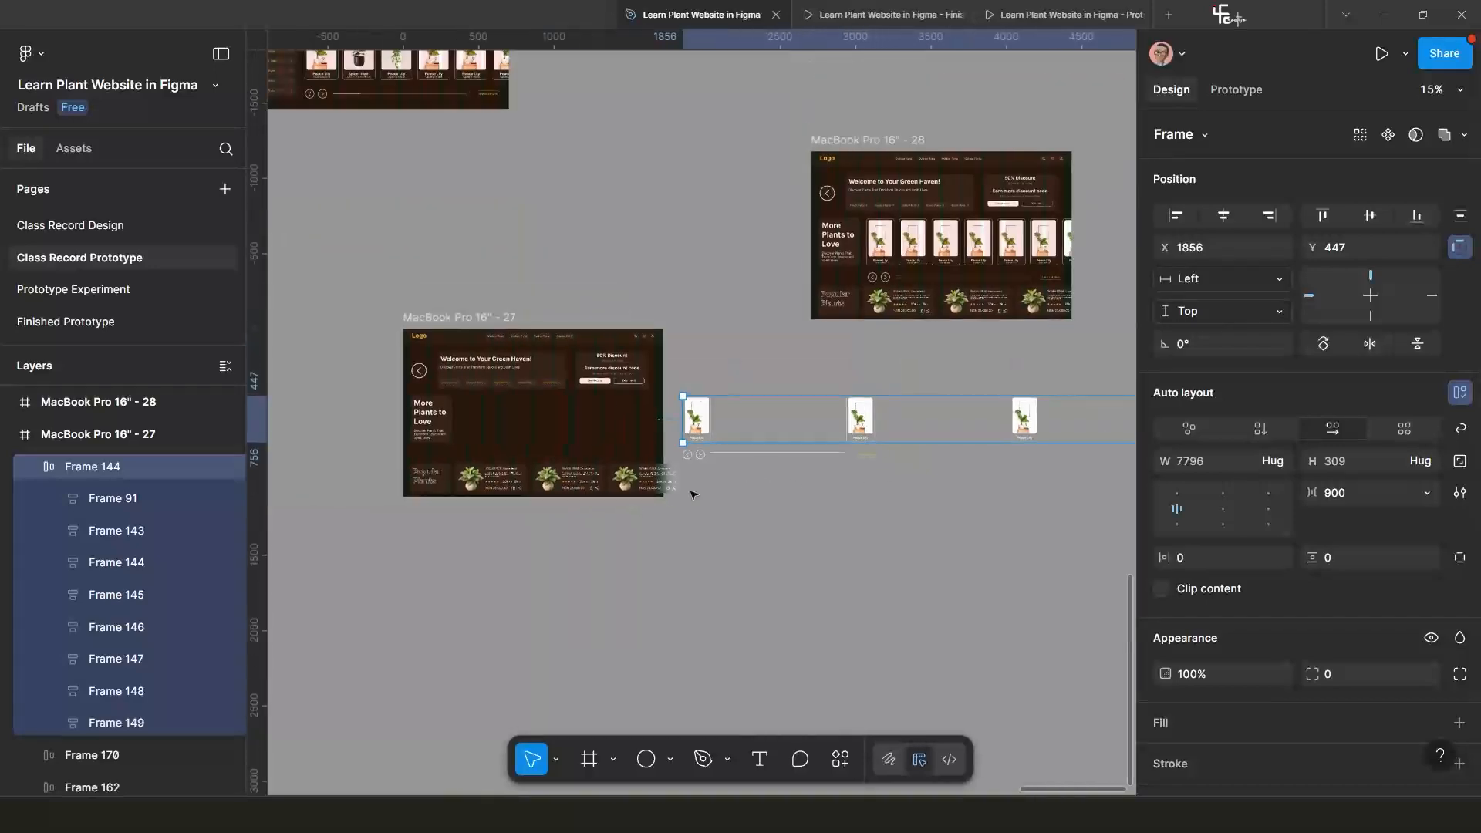
Inspect the Snake Plant card row at the bottom of the MacBook Pro 16" - 27 frame.
left_click(589, 513)
scroll(595, 523, "up", 3)
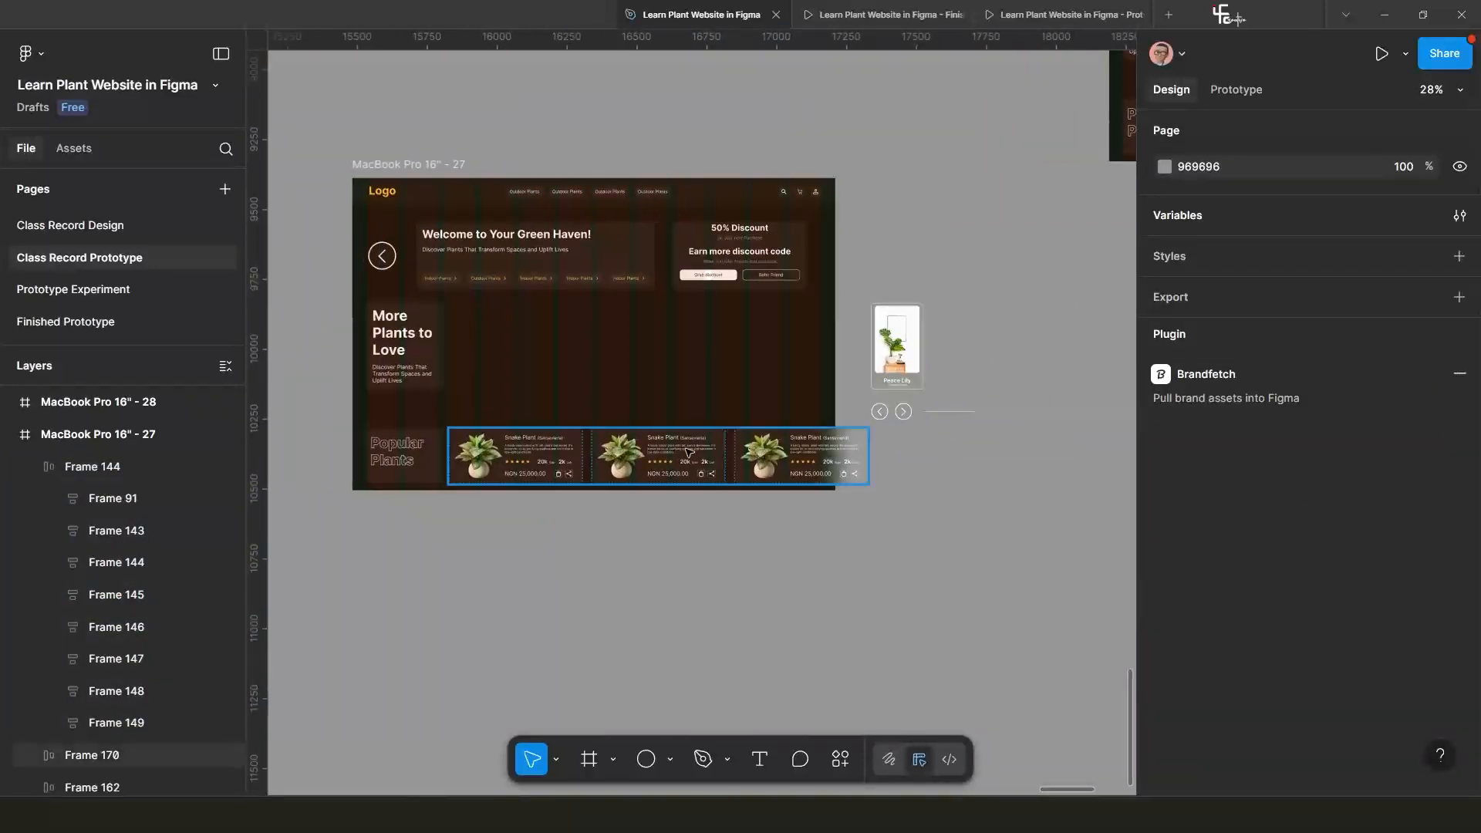
left_click(689, 452)
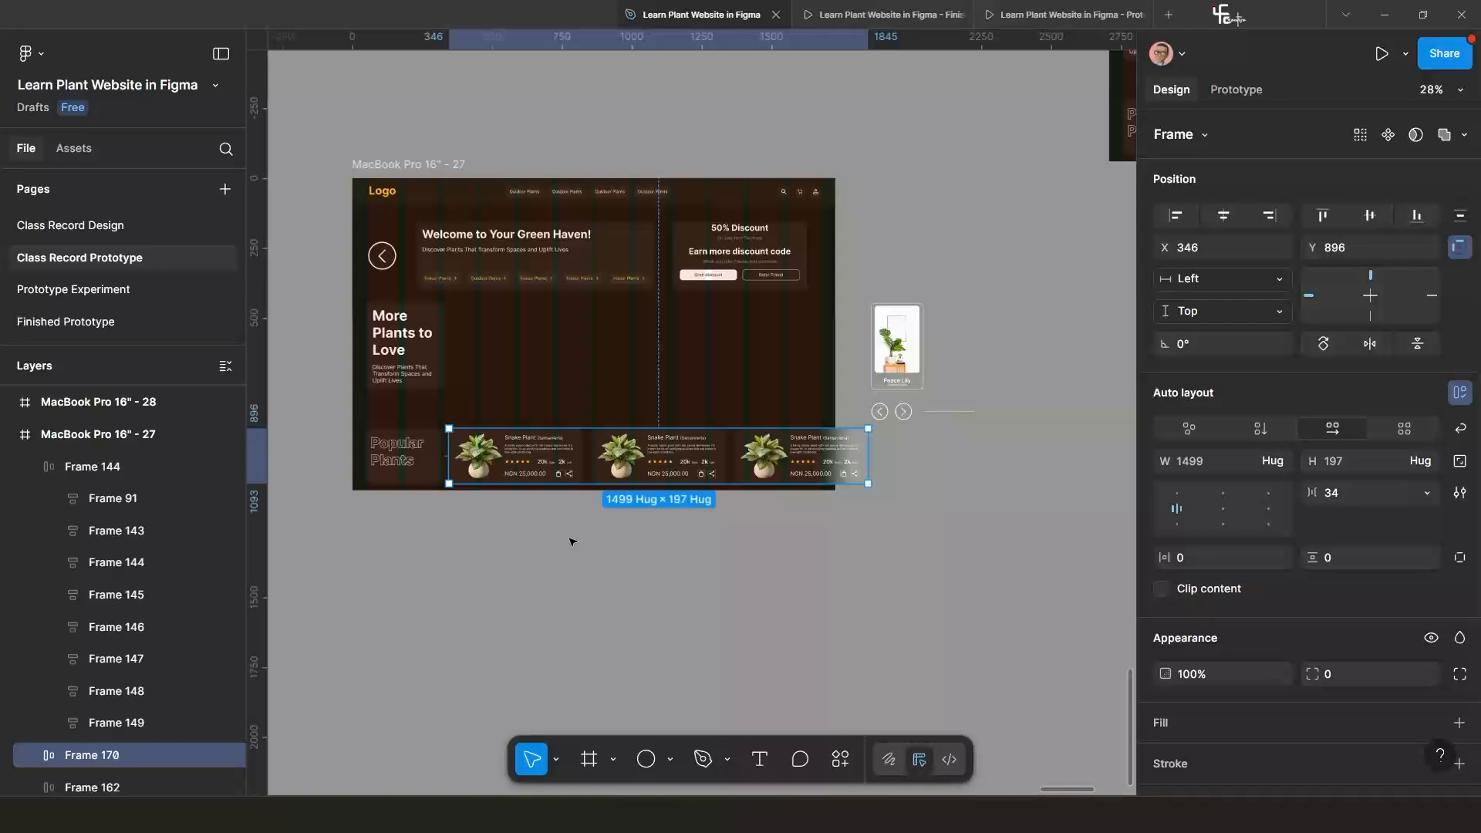
scroll(593, 553, "up", 2)
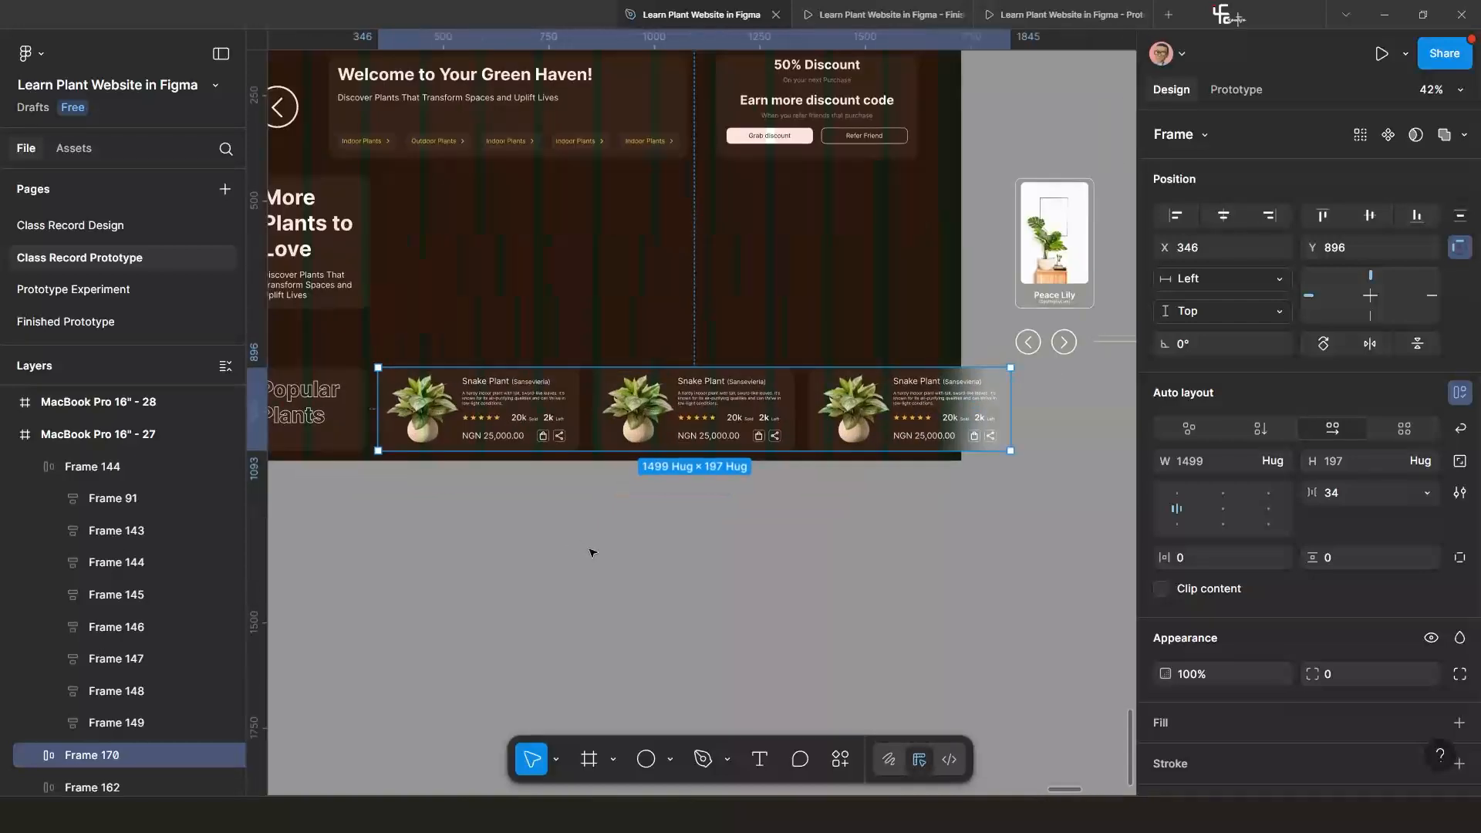
scroll(592, 552, "down", 2)
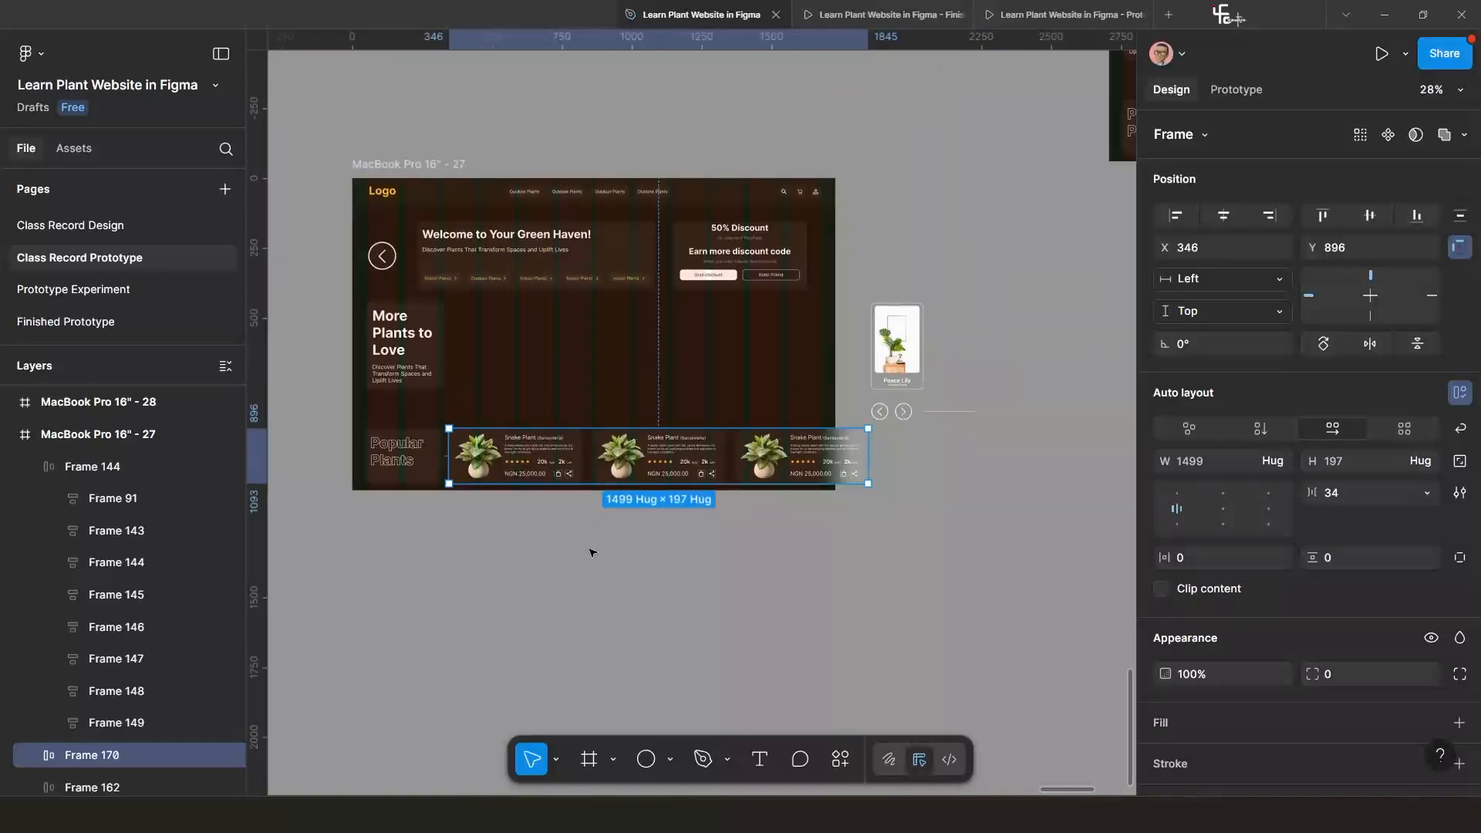
scroll(424, 447, "up", 3)
scroll(463, 432, "down", 3)
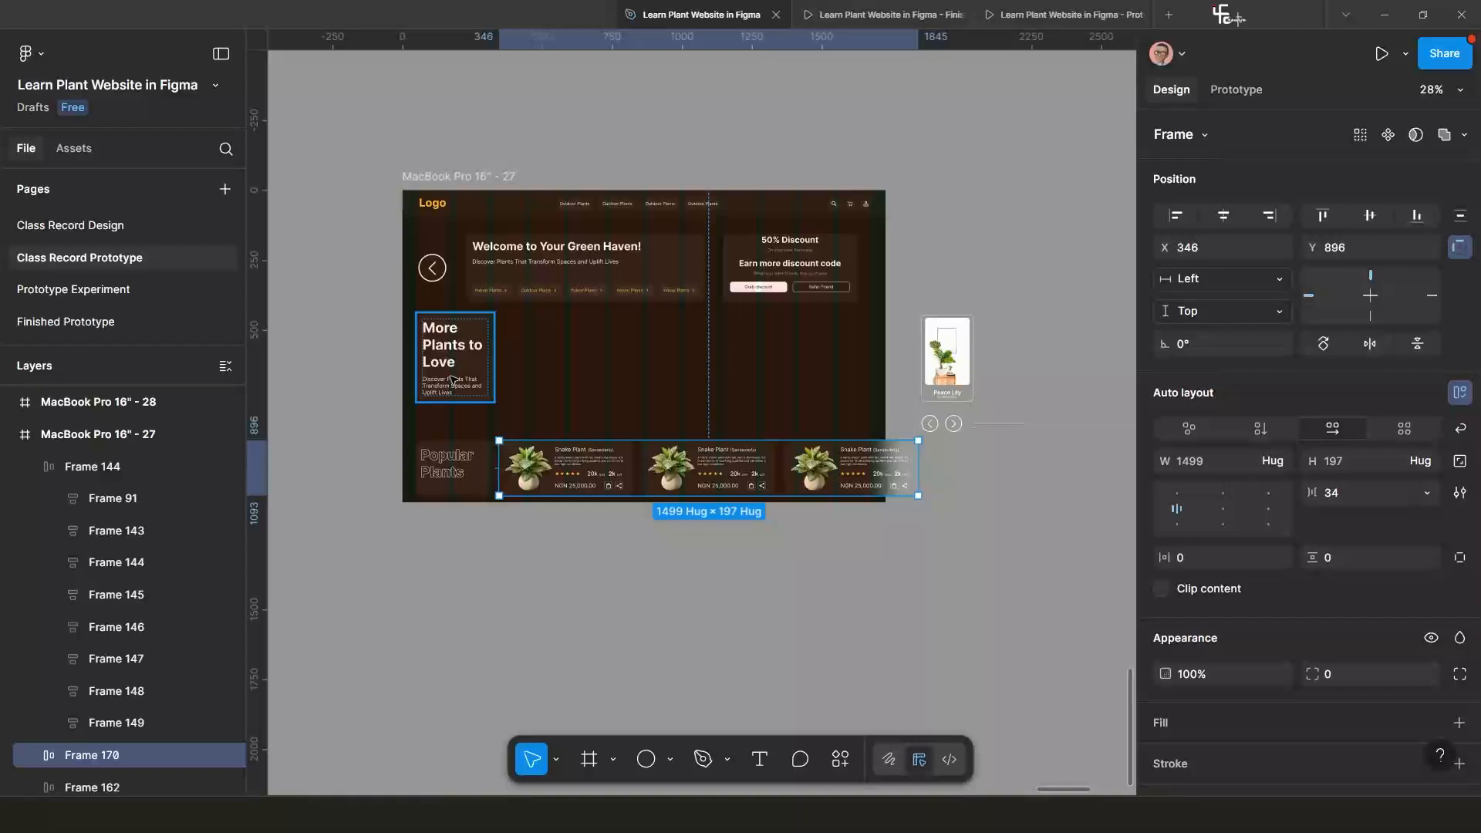
Compare the layer names of the More Plants and Welcome cards in MacBook Pro 16" - 27 with the Welcome card in MacBook Pro 16" - 26.
left_click(452, 376)
scroll(468, 390, "down", 3)
left_click_drag(432, 368, 621, 450)
scroll(597, 449, "down", 4)
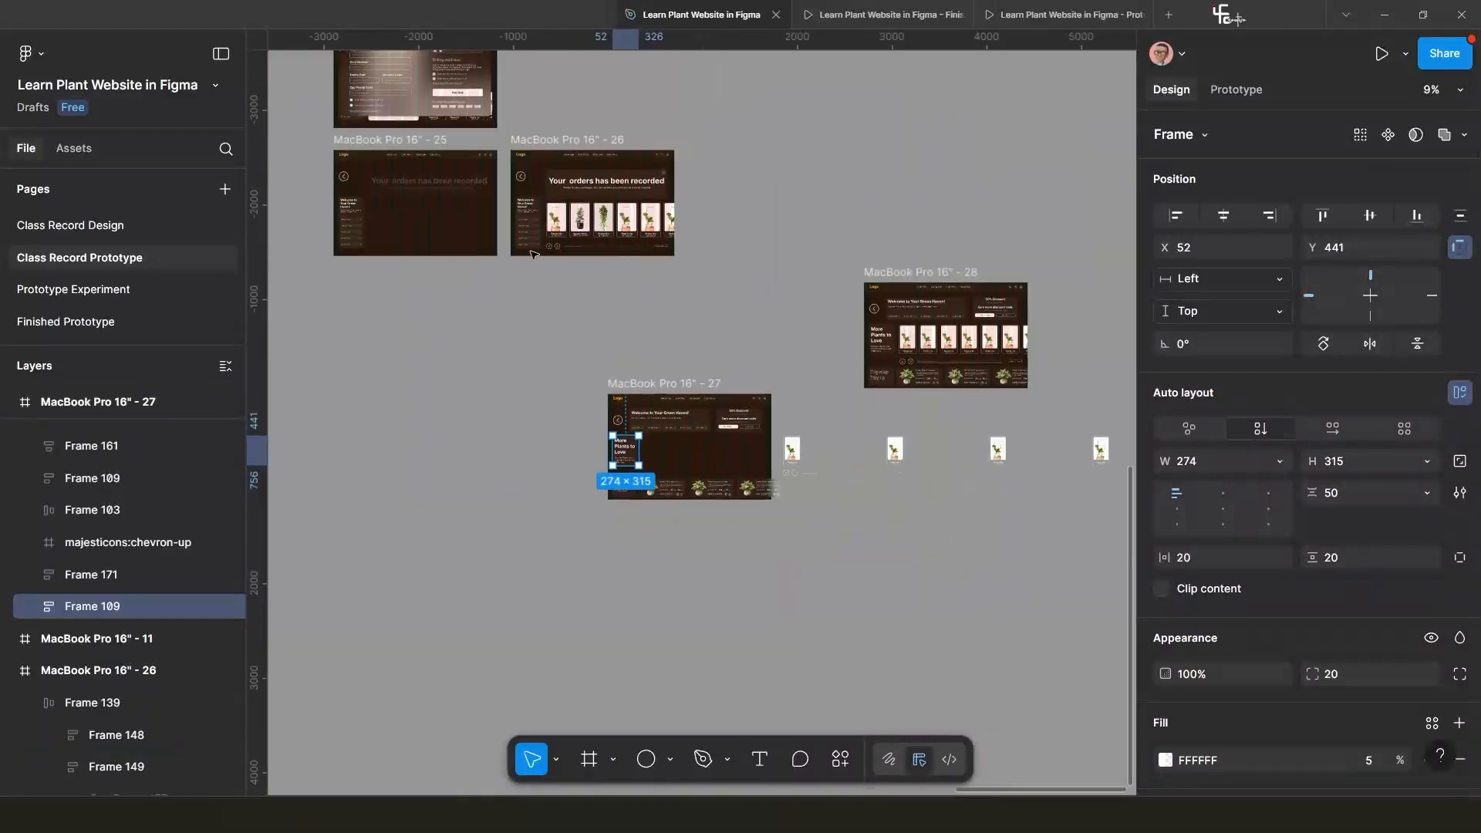
scroll(543, 223, "up", 2)
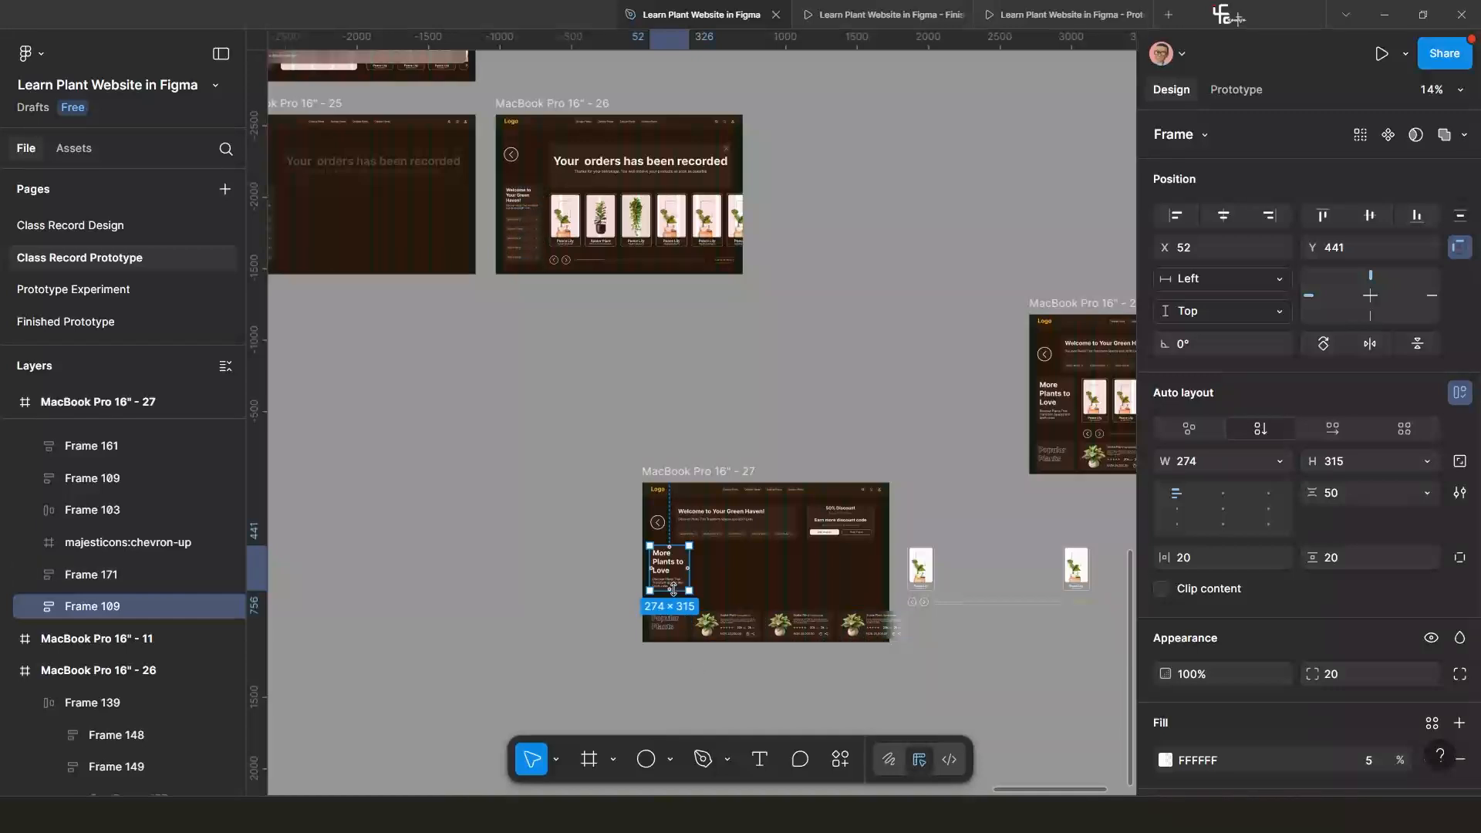
left_click(526, 248)
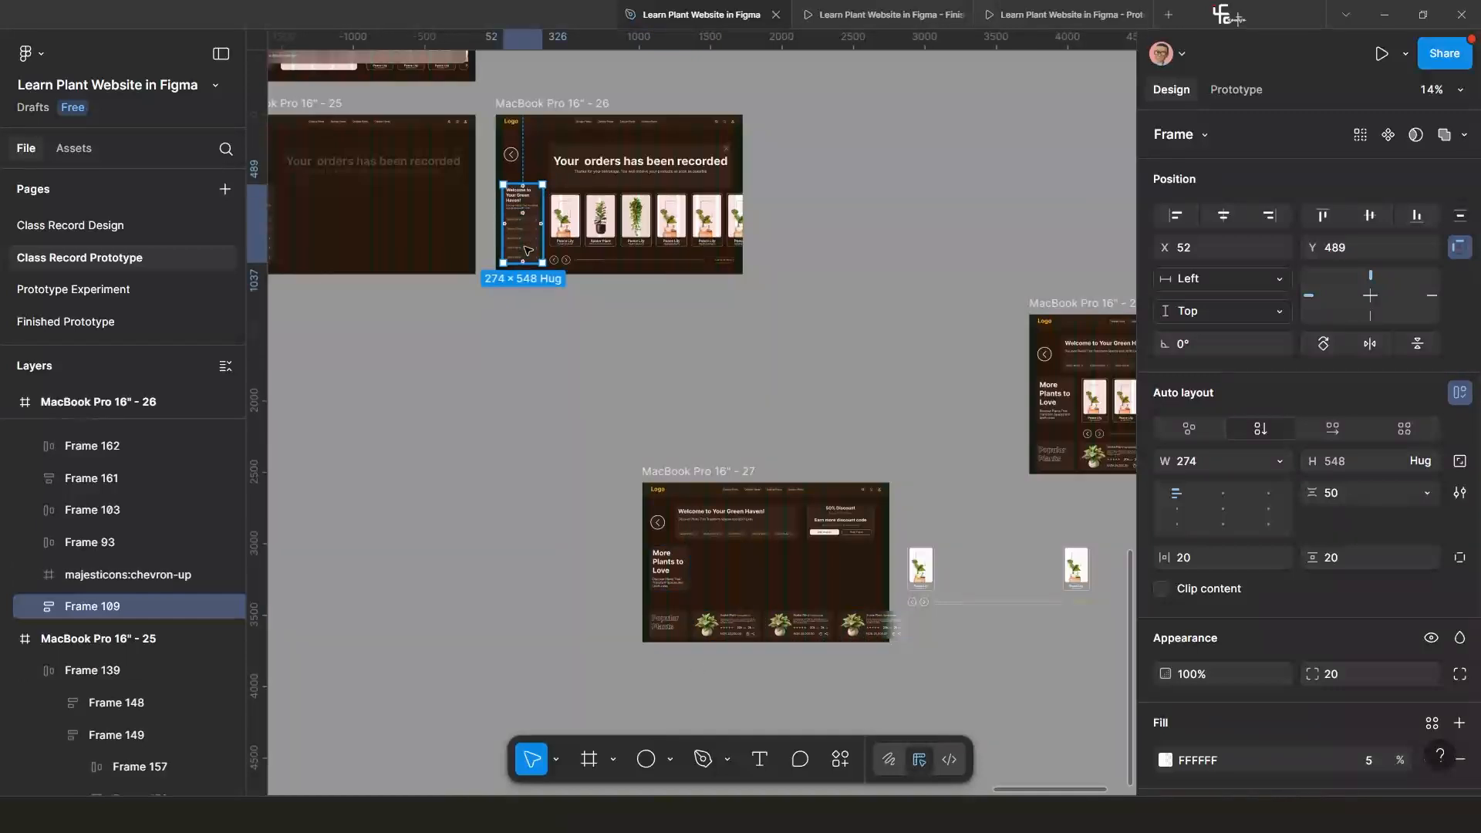
left_click(747, 527)
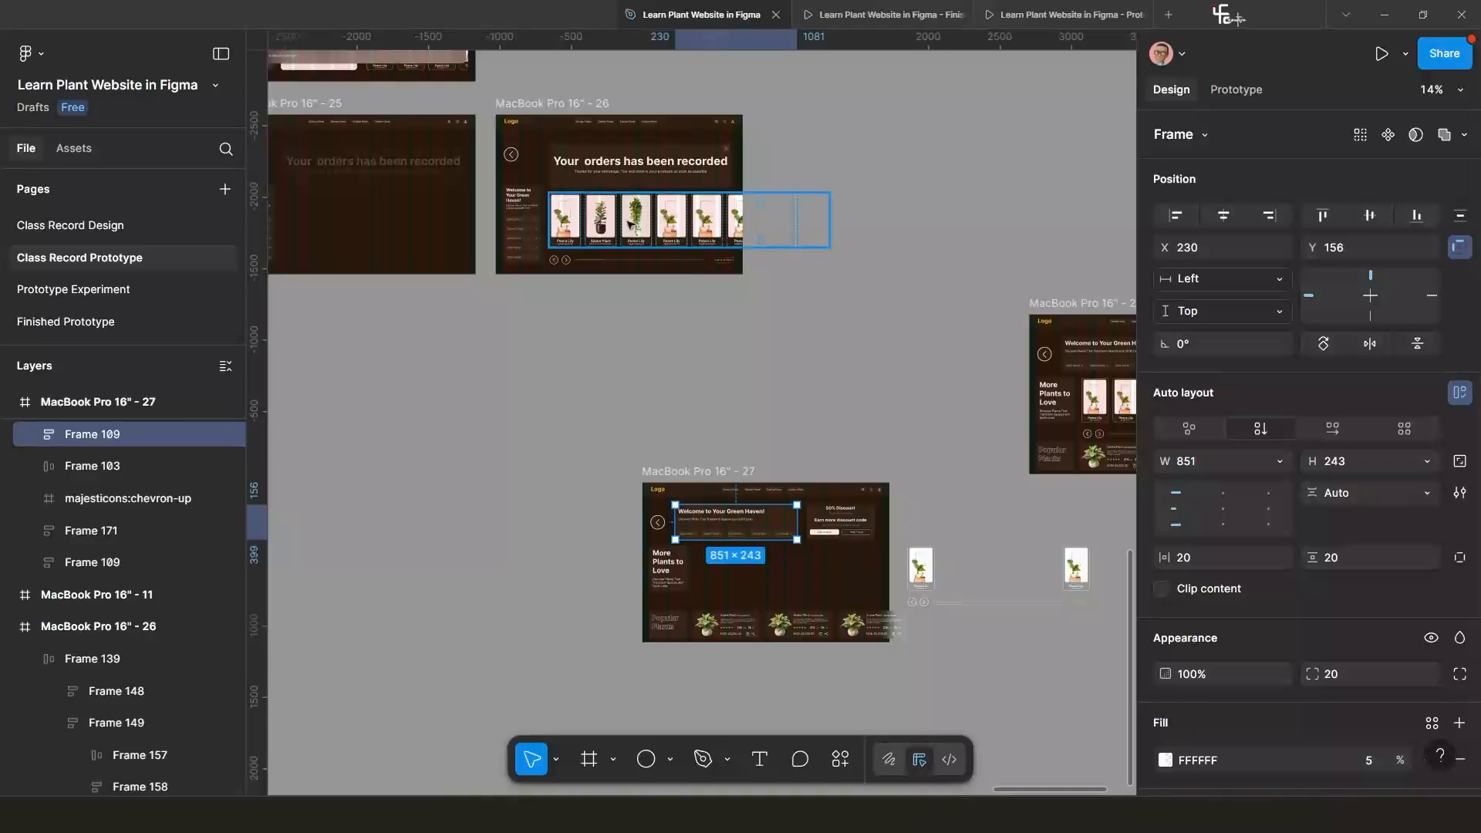
left_click(520, 252)
Move the MacBook Pro 16" - 27 frame back up near MacBook Pro 16" - 28 and turn its Clip content option on.
scroll(654, 531, "down", 2)
left_click_drag(656, 532, 500, 444)
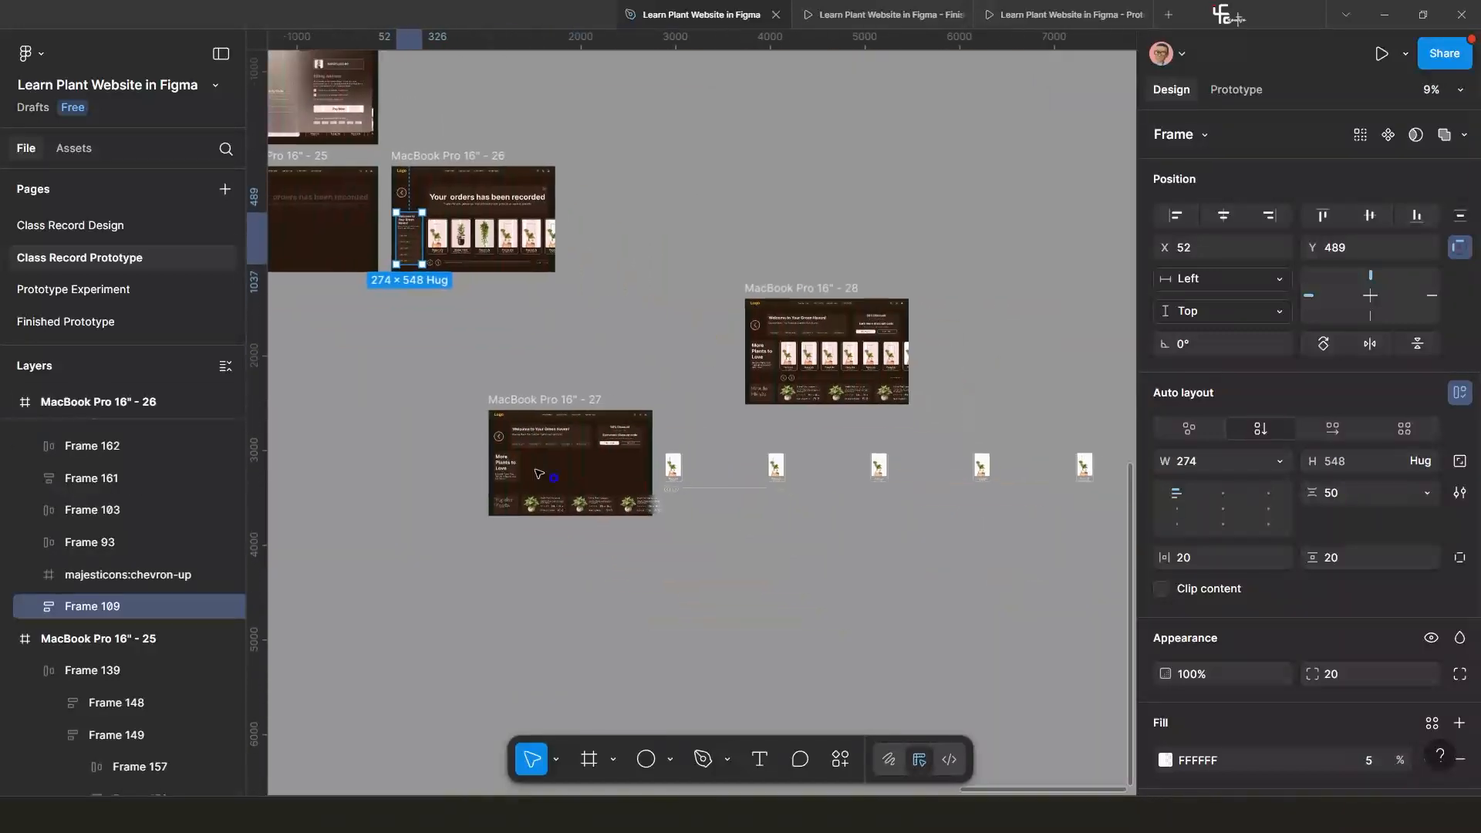
scroll(602, 500, "up", 2)
left_click_drag(519, 350, 526, 248)
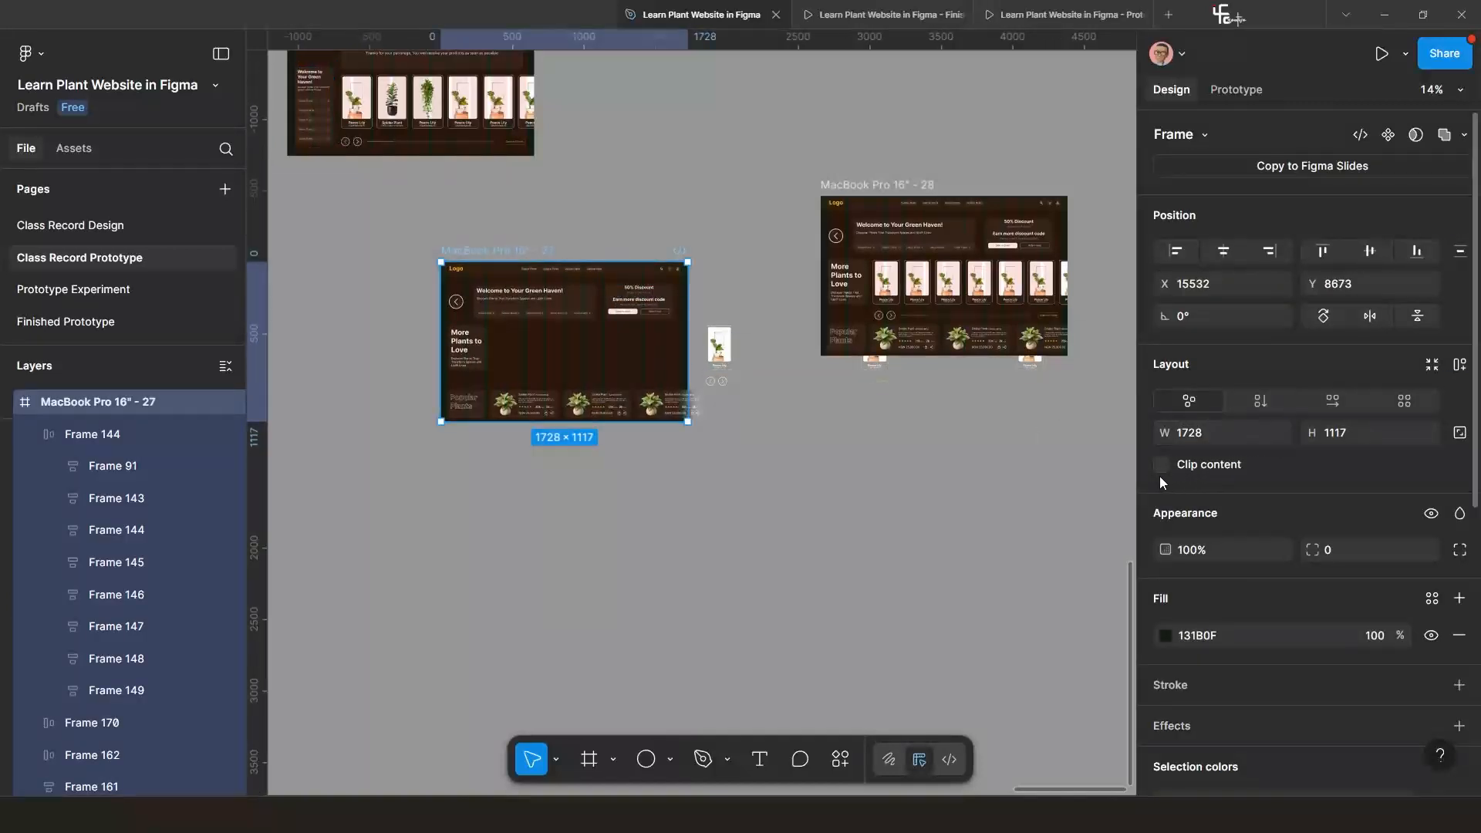
left_click(1161, 465)
left_click_drag(501, 254, 511, 244)
Connect MacBook Pro 16" - 27 to MacBook Pro 16" - 28 with an After delay trigger of 1 ms.
left_click(1226, 90)
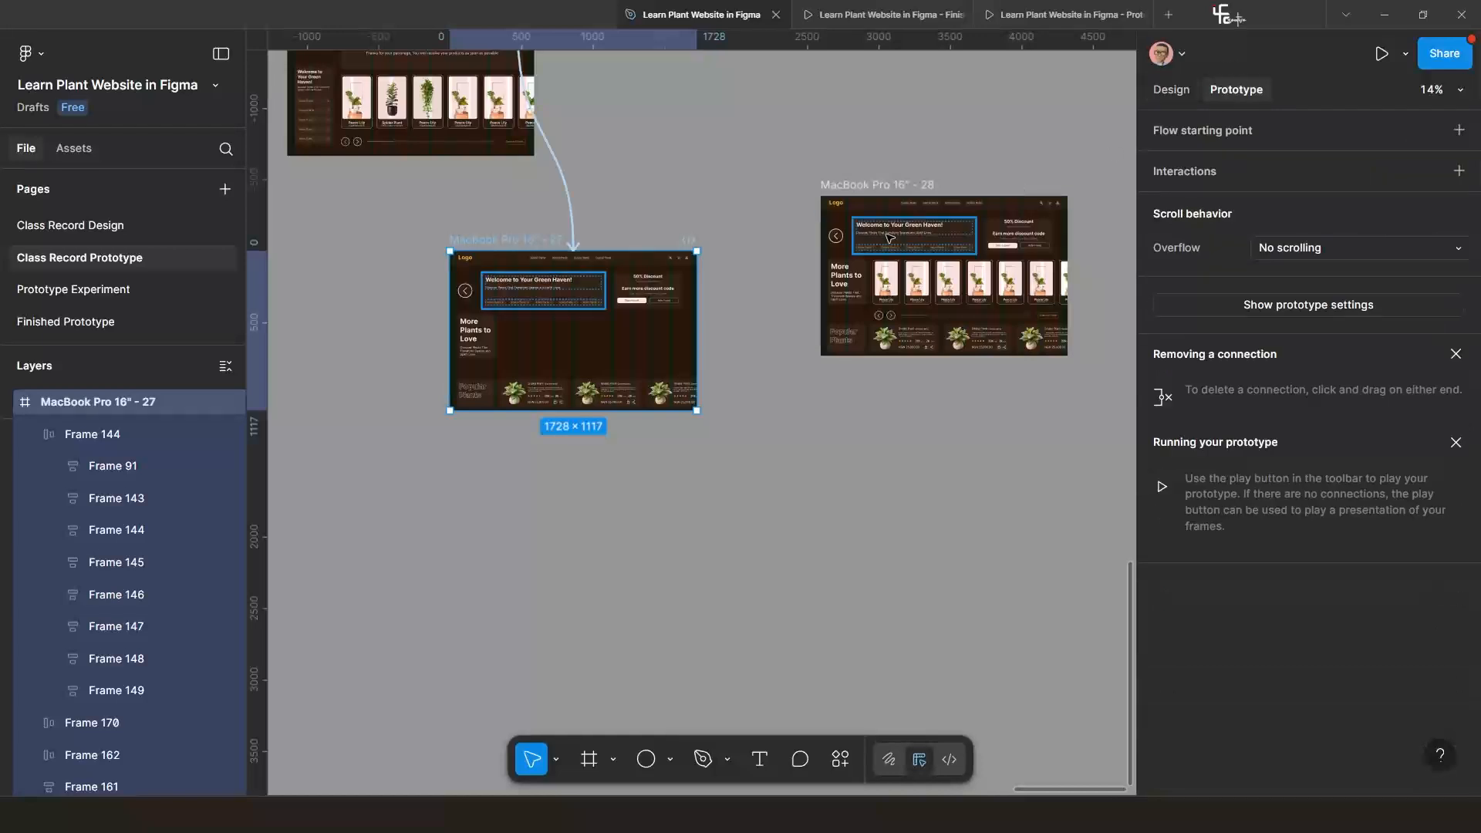
left_click_drag(696, 330, 837, 270)
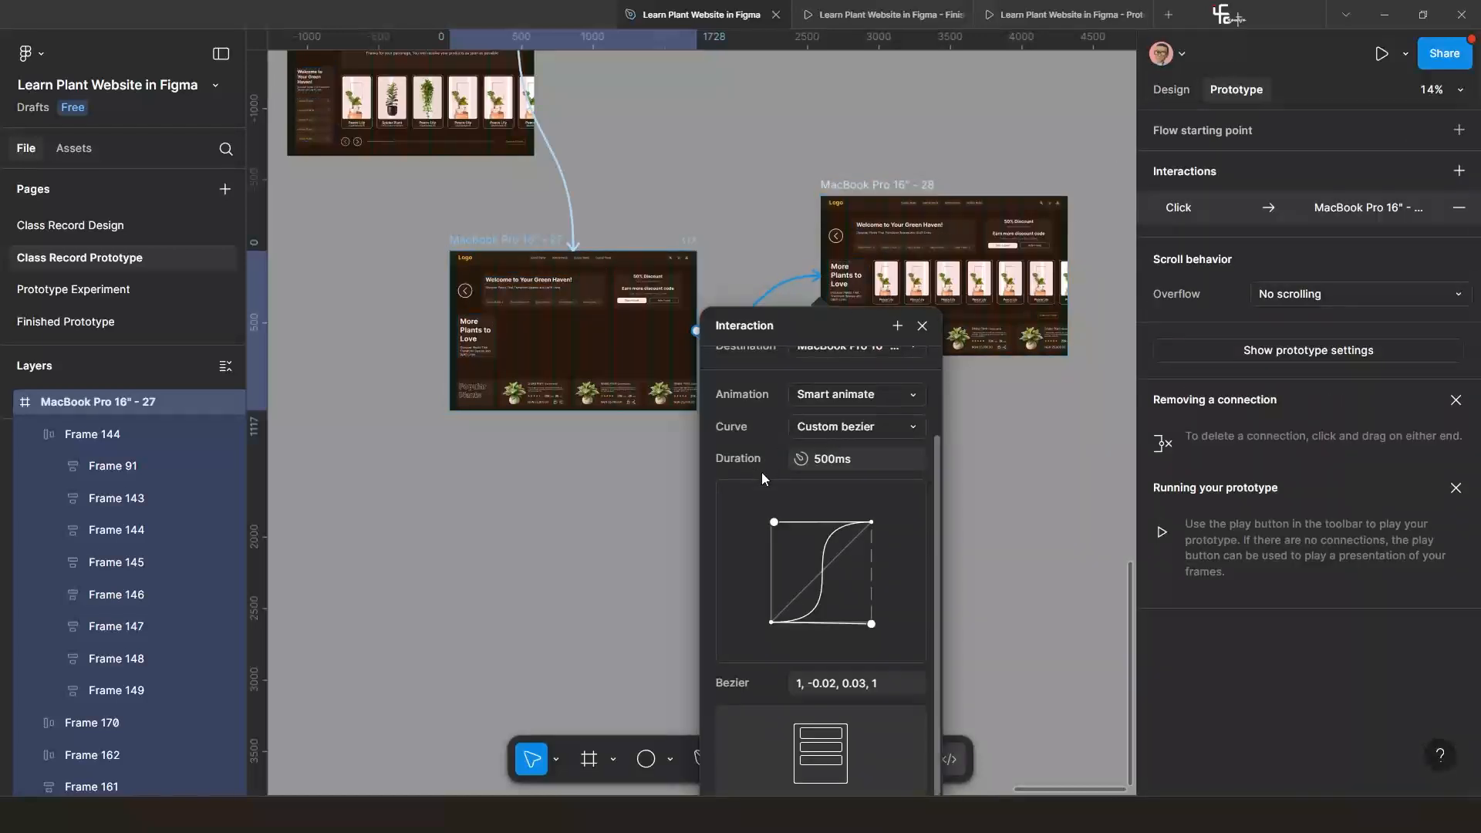
scroll(762, 441, "up", 3)
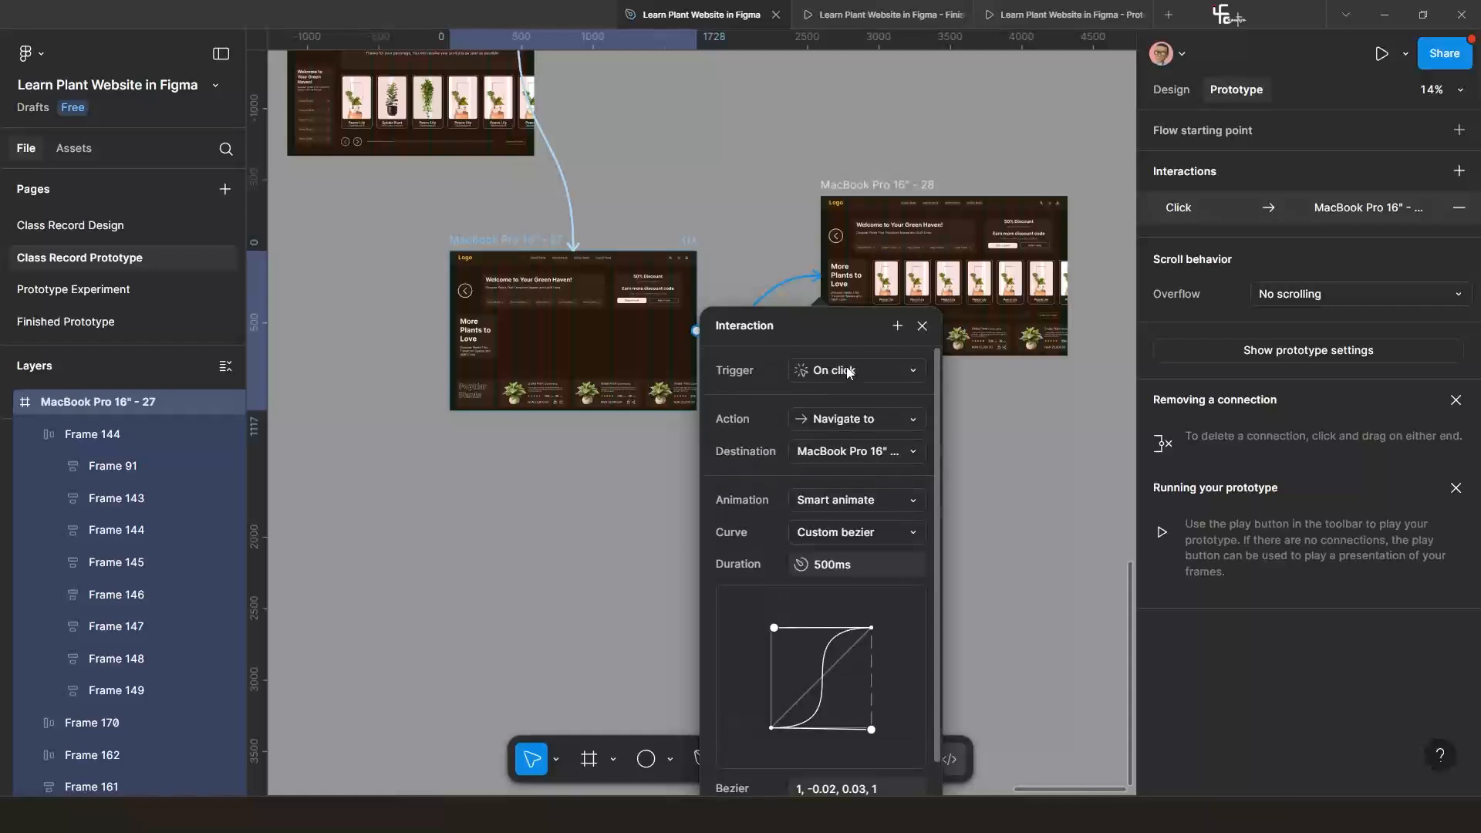
left_click(859, 373)
left_click(864, 621)
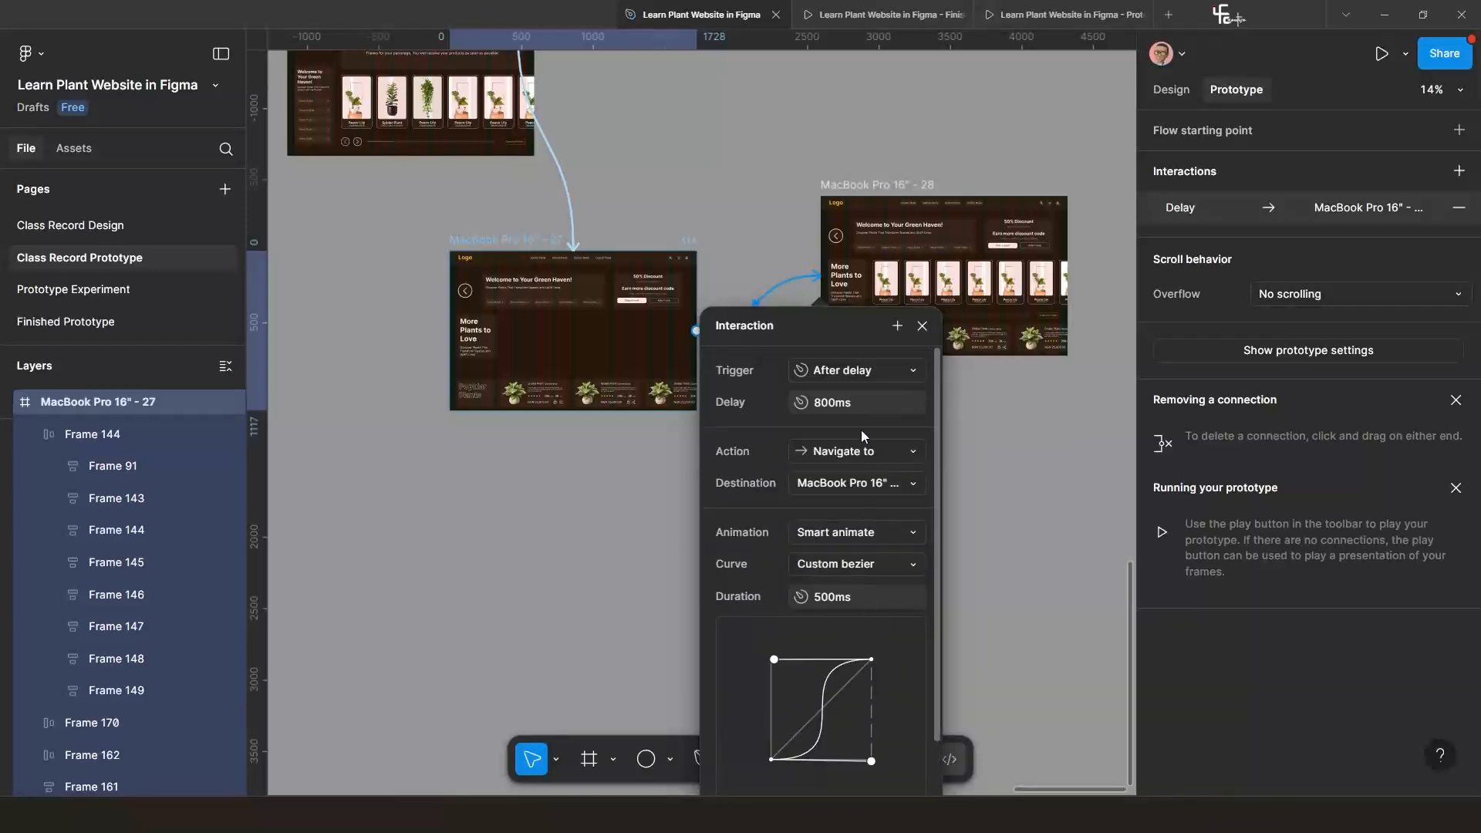
left_click(821, 404)
type("1")
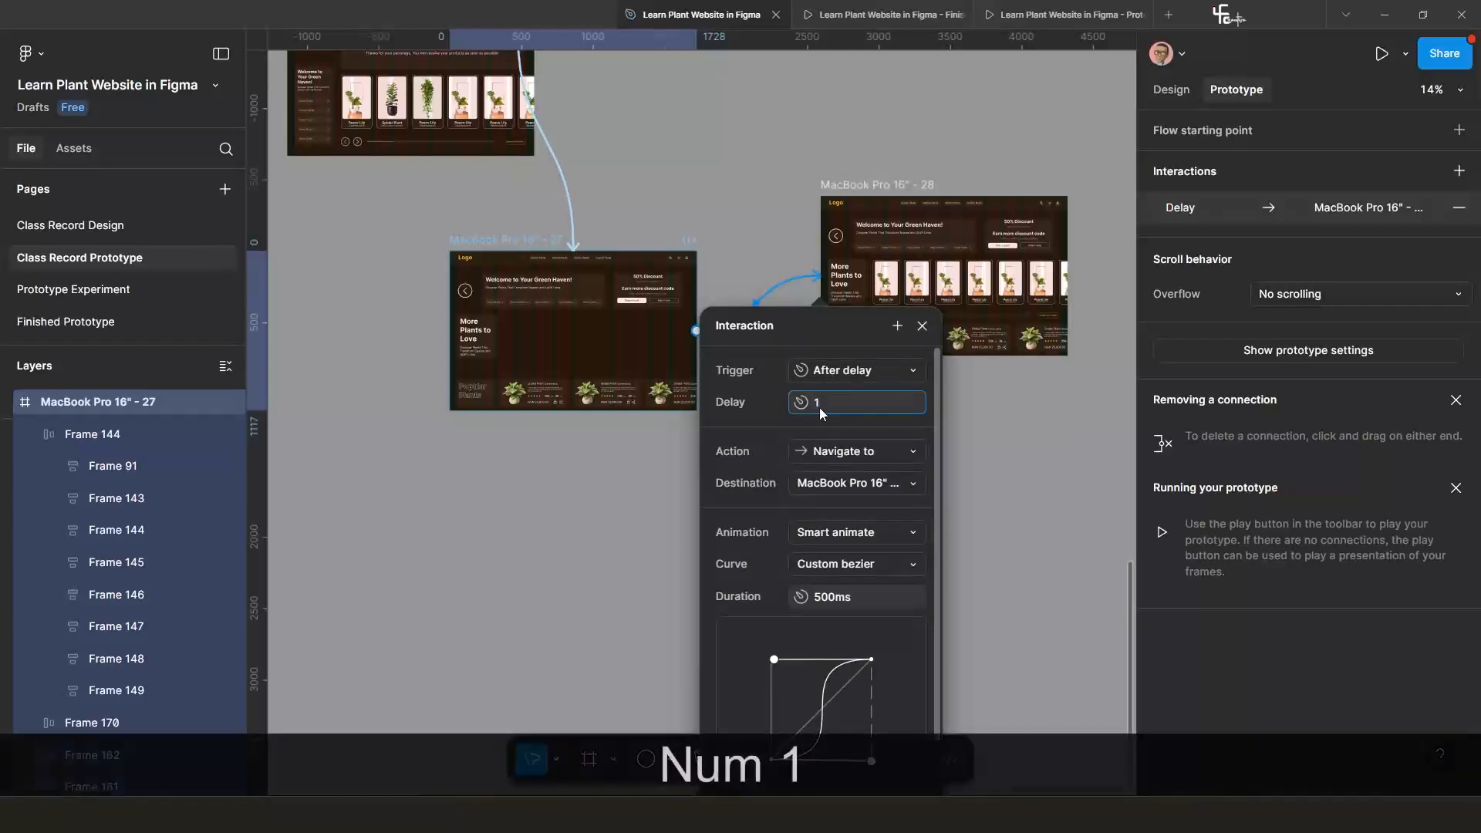
key("Return")
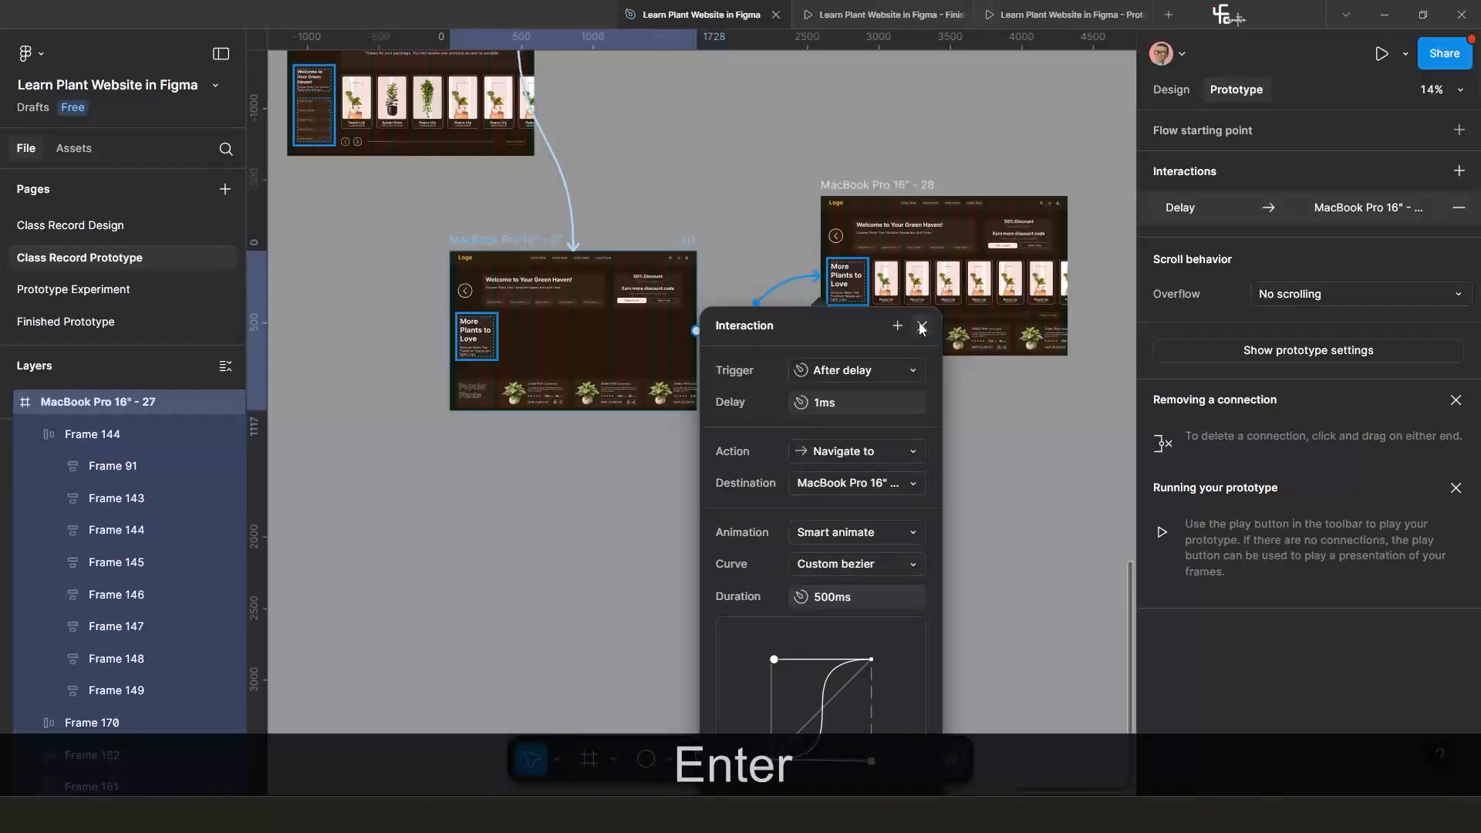
left_click(919, 326)
Reposition the MacBook Pro 16" - 27 frame so it lines up directly beside MacBook Pro 16" - 28.
scroll(775, 469, "down", 3)
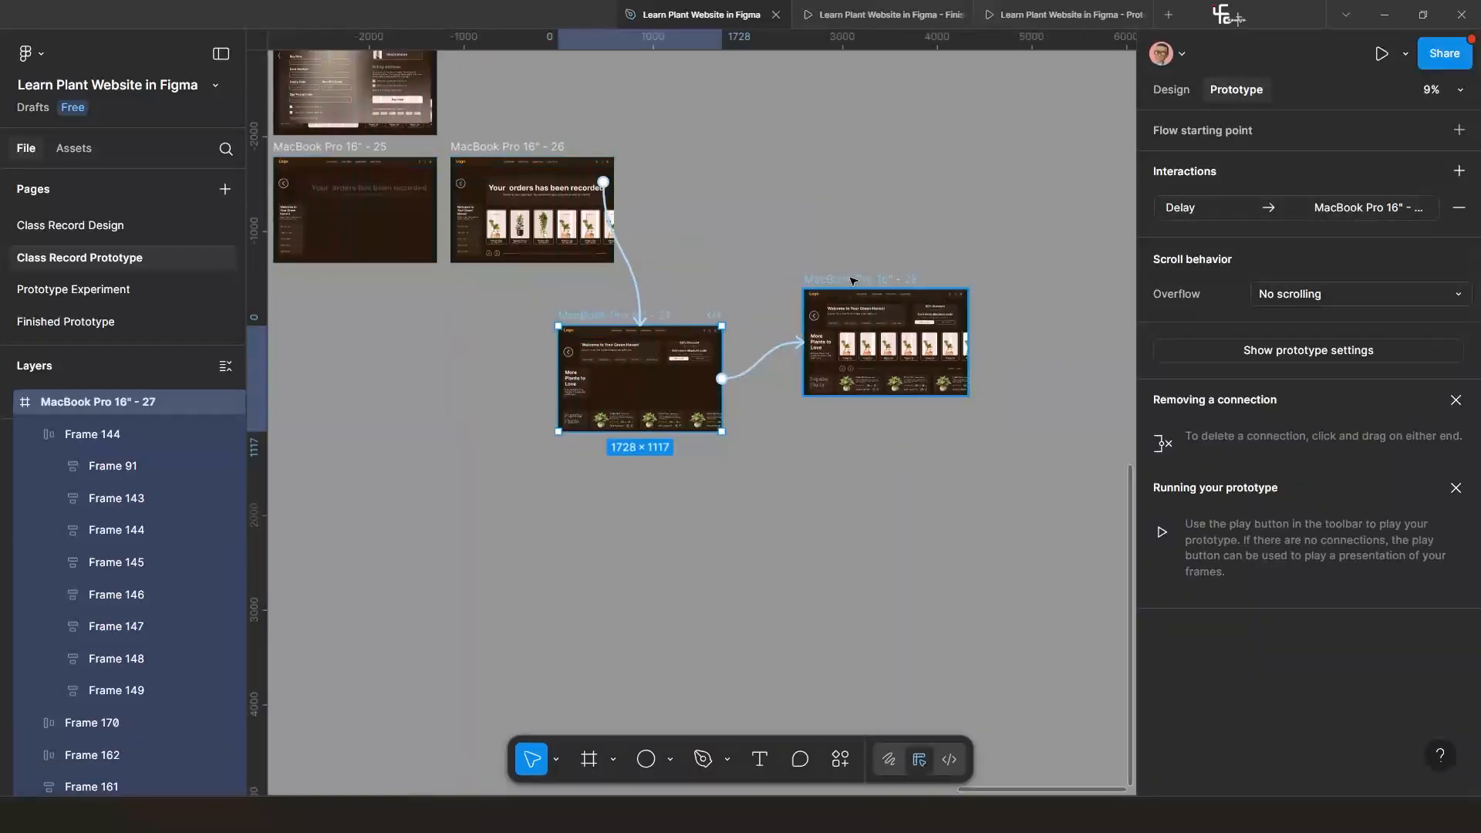
left_click(874, 294)
left_click_drag(636, 317, 702, 294)
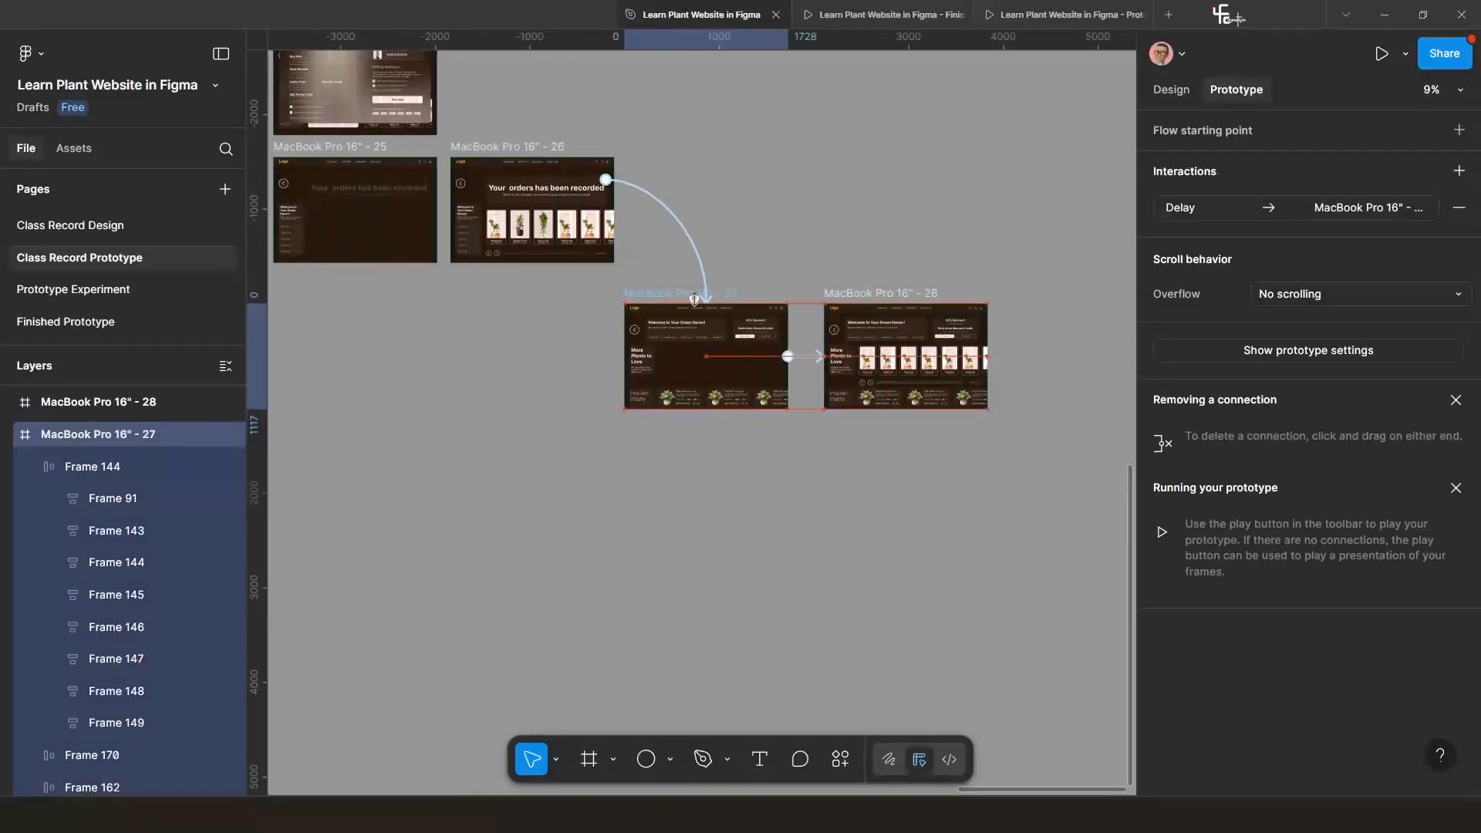
Preview MacBook Pro 16" - 26, test the close icon's transition through to the shop page, and restart the preview before closing it.
left_click(493, 146)
key("shift+space")
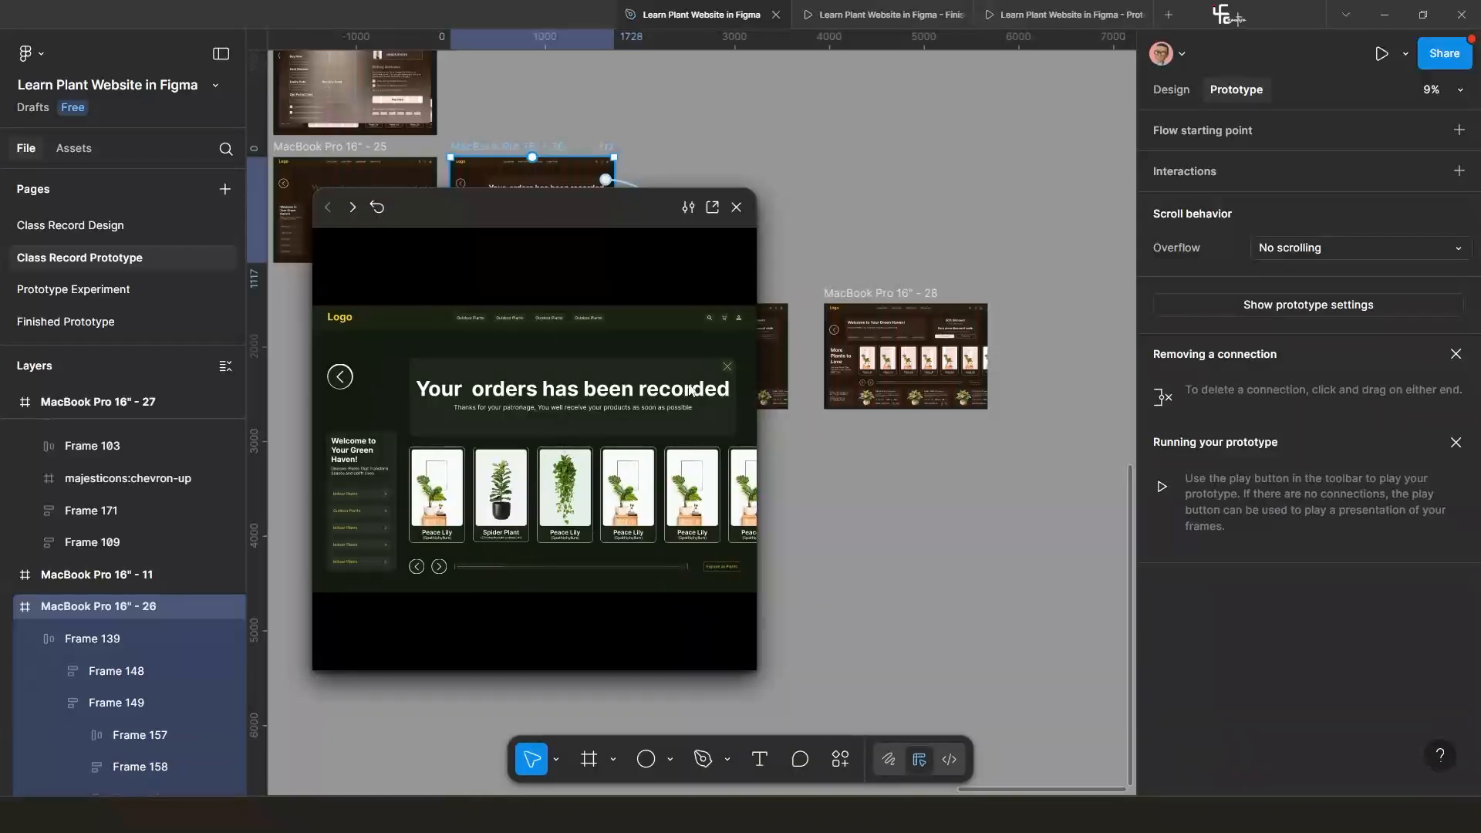
left_click(729, 368)
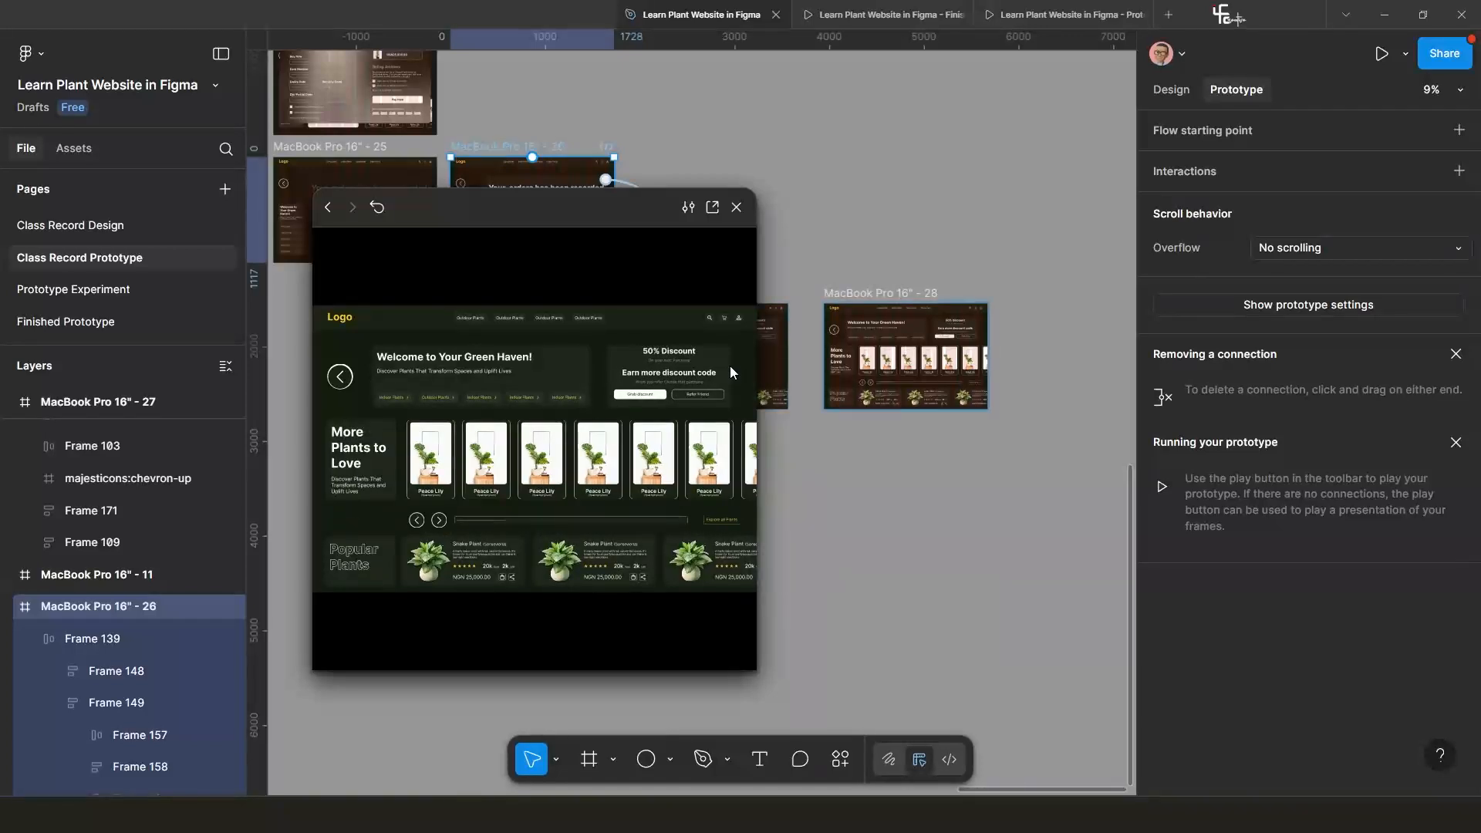
left_click(382, 207)
key("shift+space")
Move the Snake Plant card row in MacBook Pro 16" - 27 straight down past the frame's bottom edge to Y 1156.
scroll(724, 435, "up", 3)
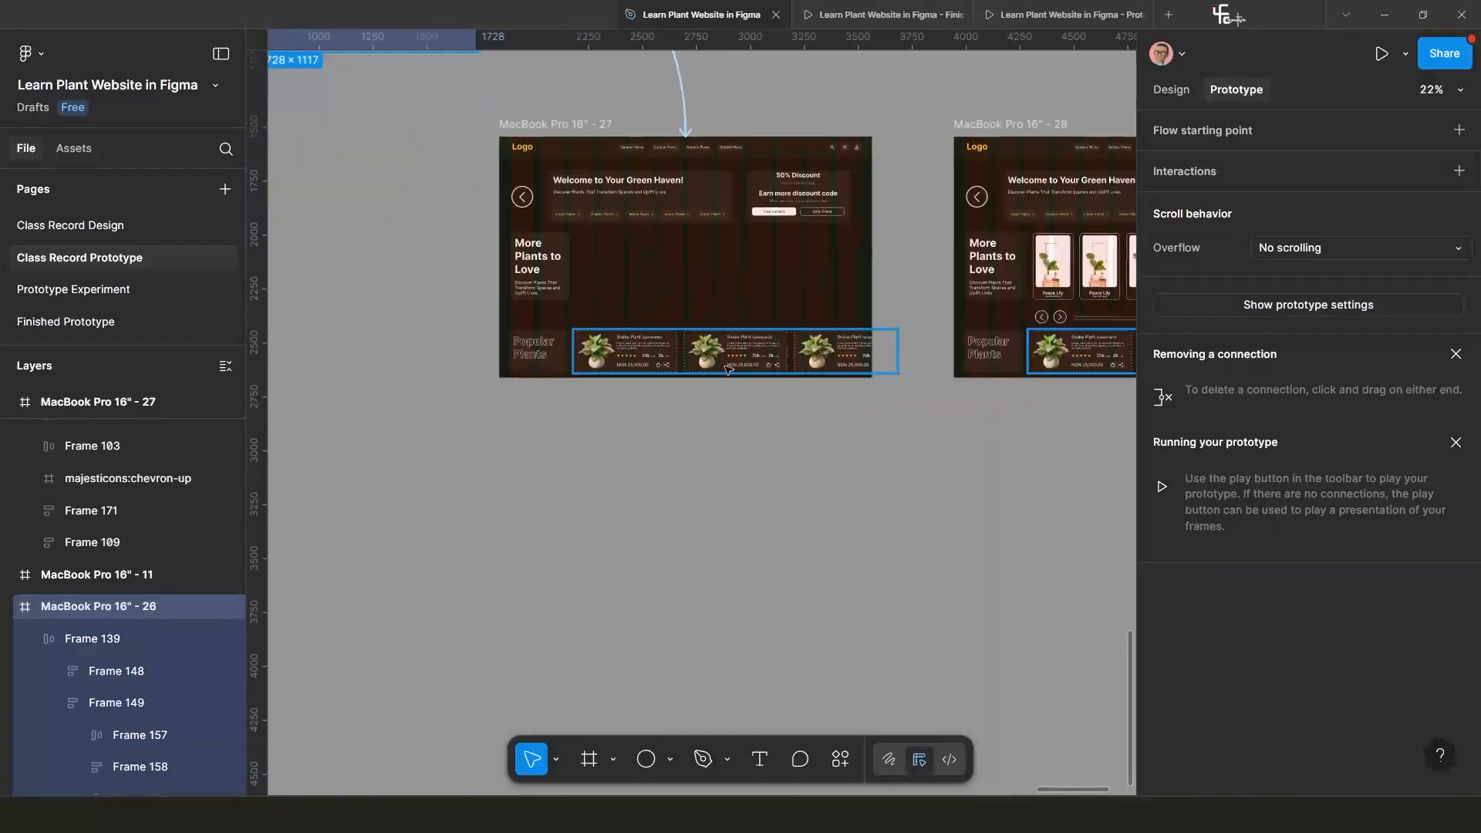
left_click(729, 369)
key("shift+Down")
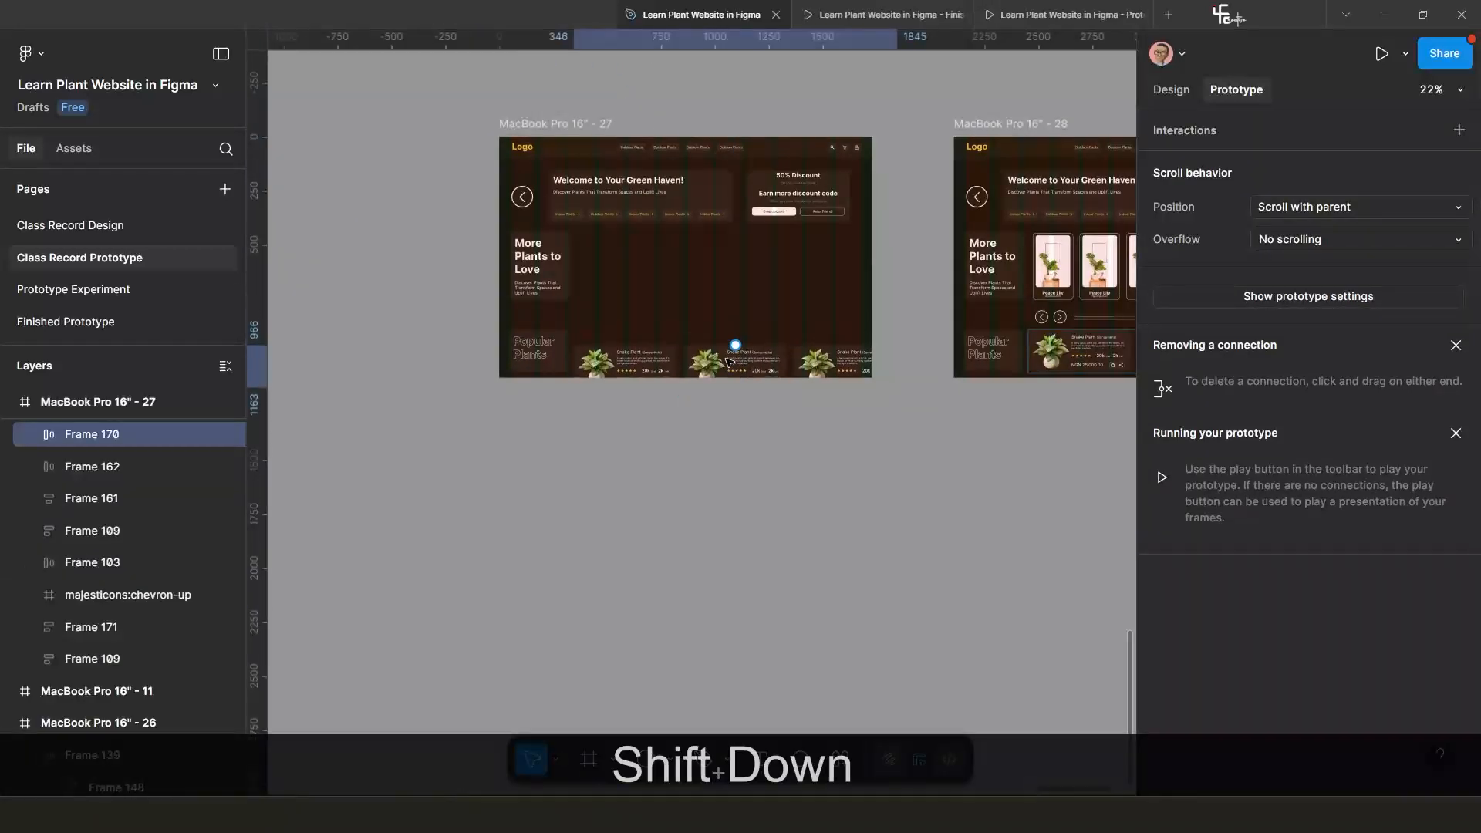
key("shift+Down")
key("shift+Down")
key("shift+Down")
key("shift+Down")
key("shift+Down")
key("shift+Down")
key("shift+Down")
key("shift+Down")
key("shift+Down")
key("shift+Down")
key("shift+Down")
key("shift+Down")
key("shift+Down")
key("shift+Down")
key("shift+Down")
key("shift+Down")
key("shift+Down")
key("shift+Down")
key("shift+Down")
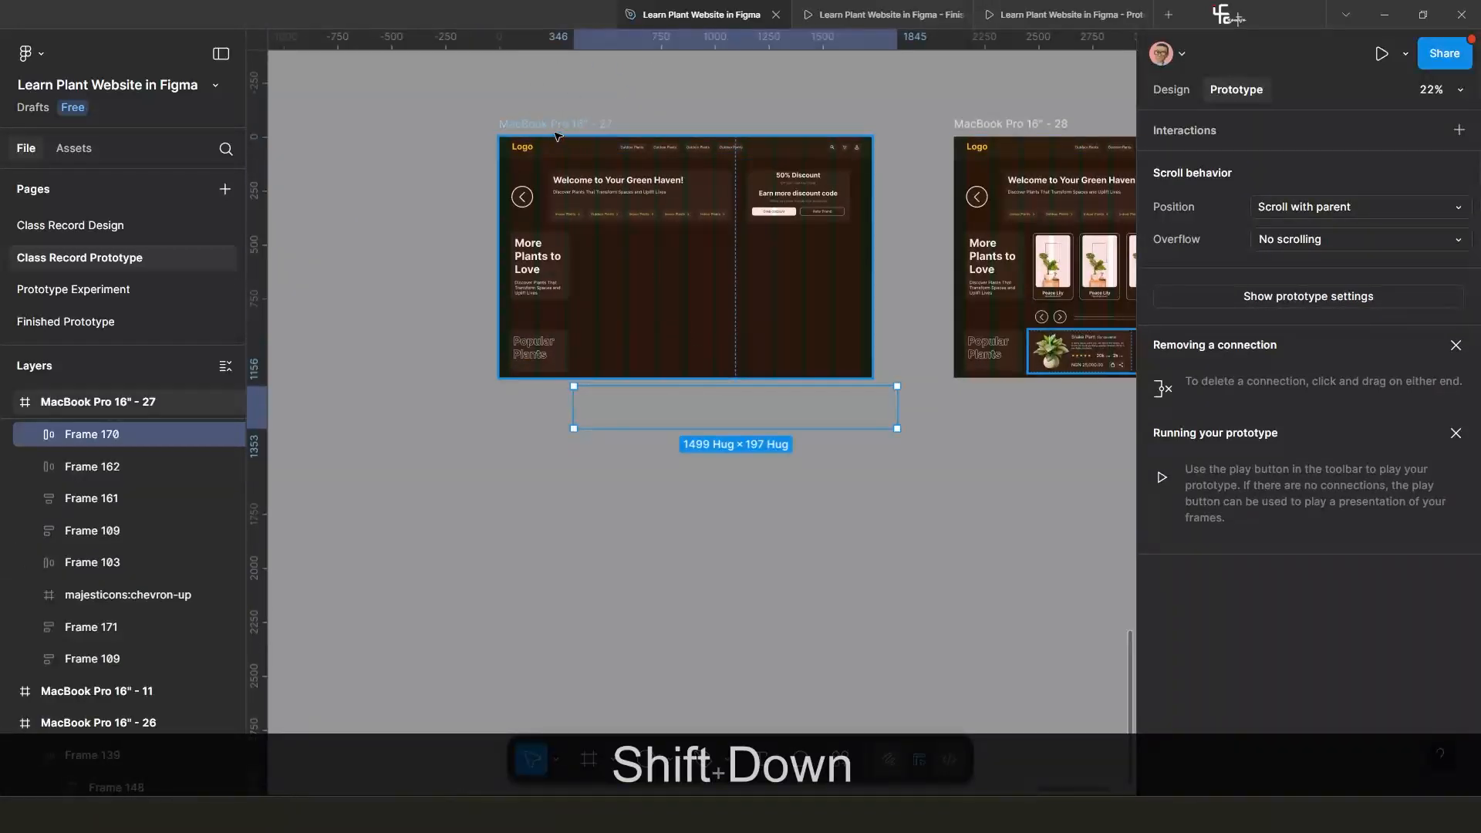
Rename the "More Plants to Love" frame in MacBook Pro 16" - 27 as Frame 109a.
left_click(557, 134)
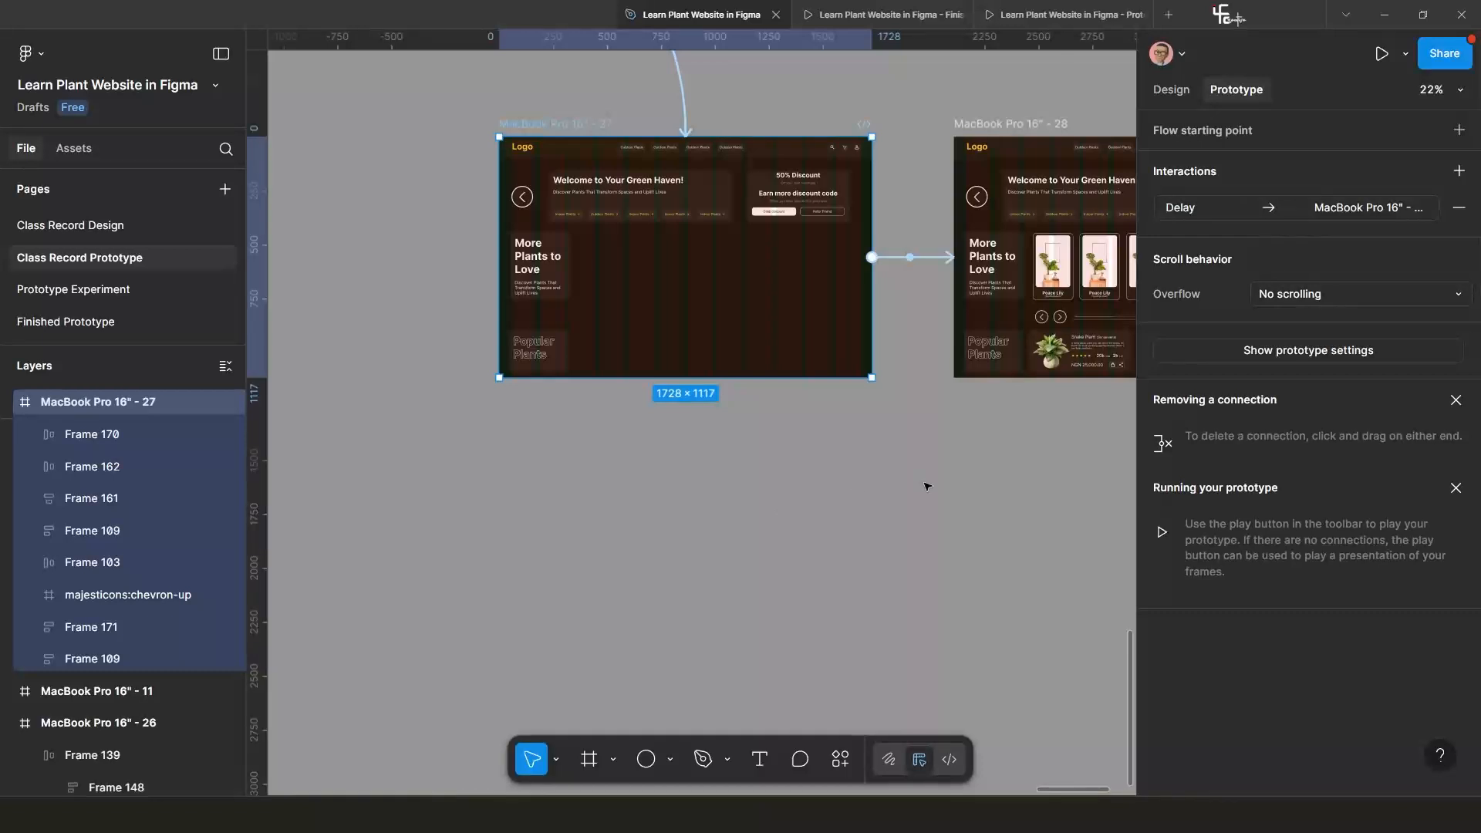
left_click(1172, 90)
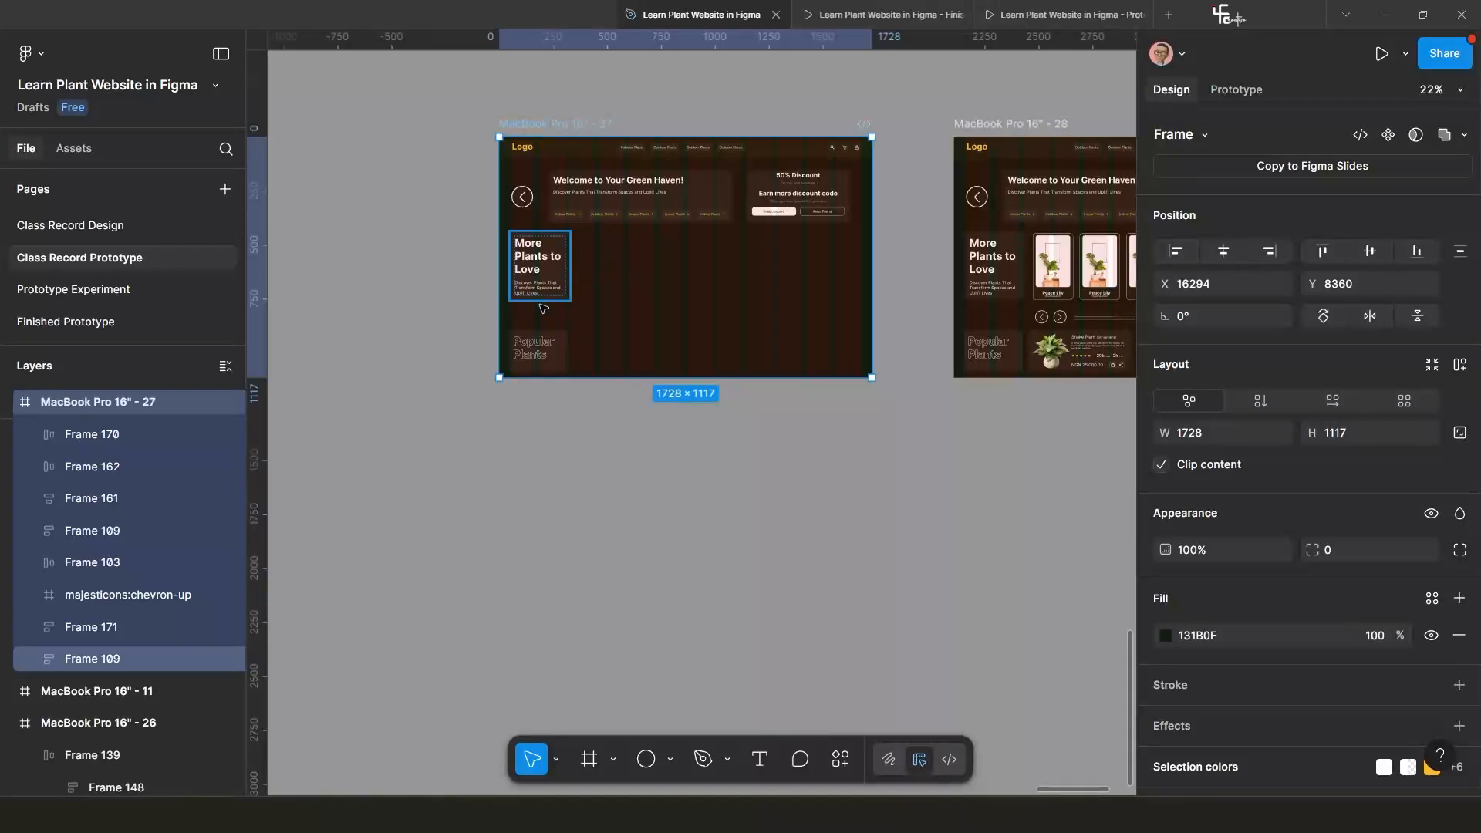
scroll(571, 309, "up", 3)
scroll(581, 334, "down", 2)
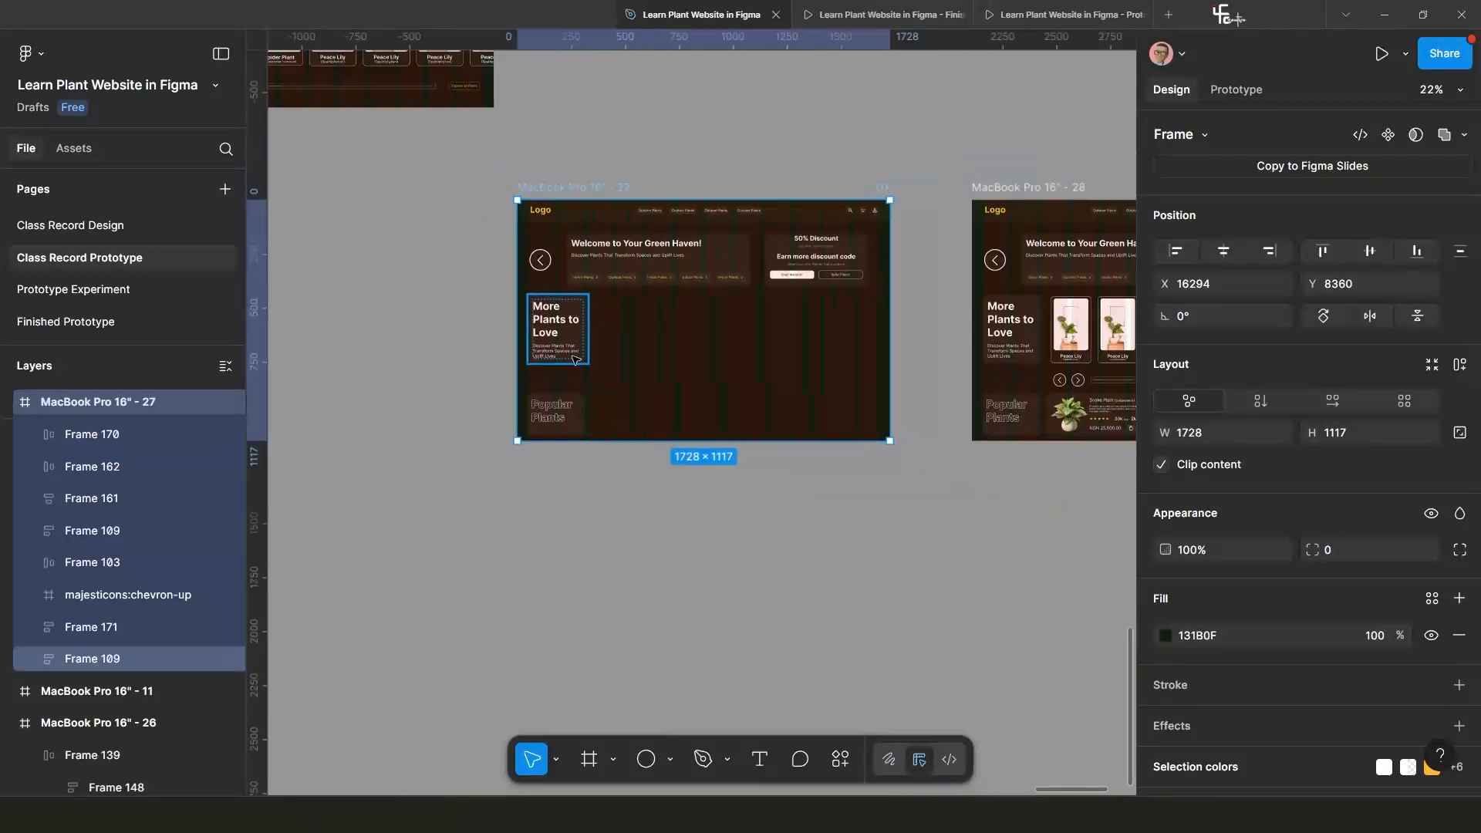
scroll(569, 375, "up", 3)
scroll(559, 354, "down", 1)
scroll(559, 355, "down", 3)
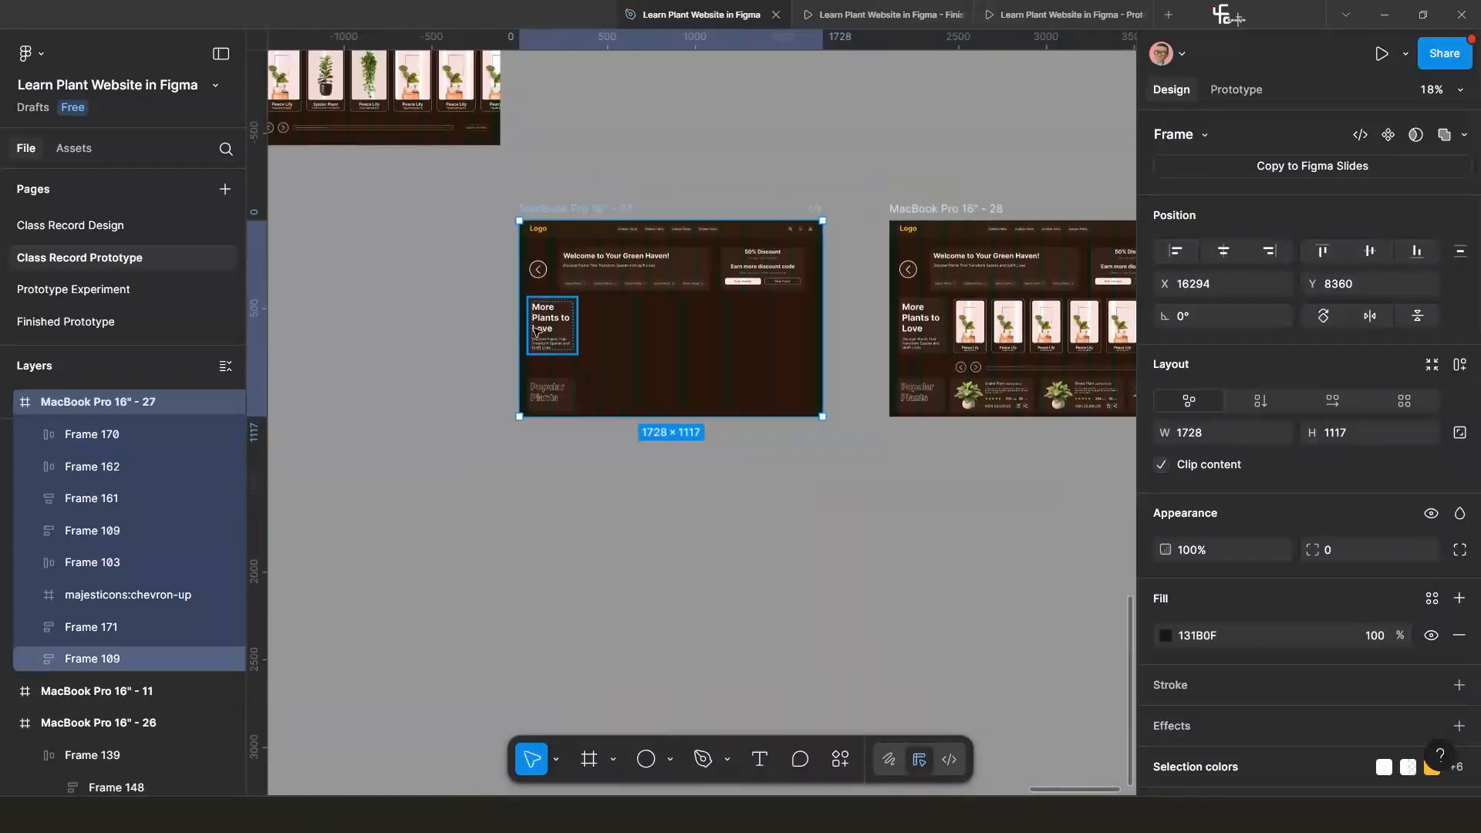
scroll(489, 330, "up", 3)
scroll(490, 330, "left", 3)
left_click(652, 450)
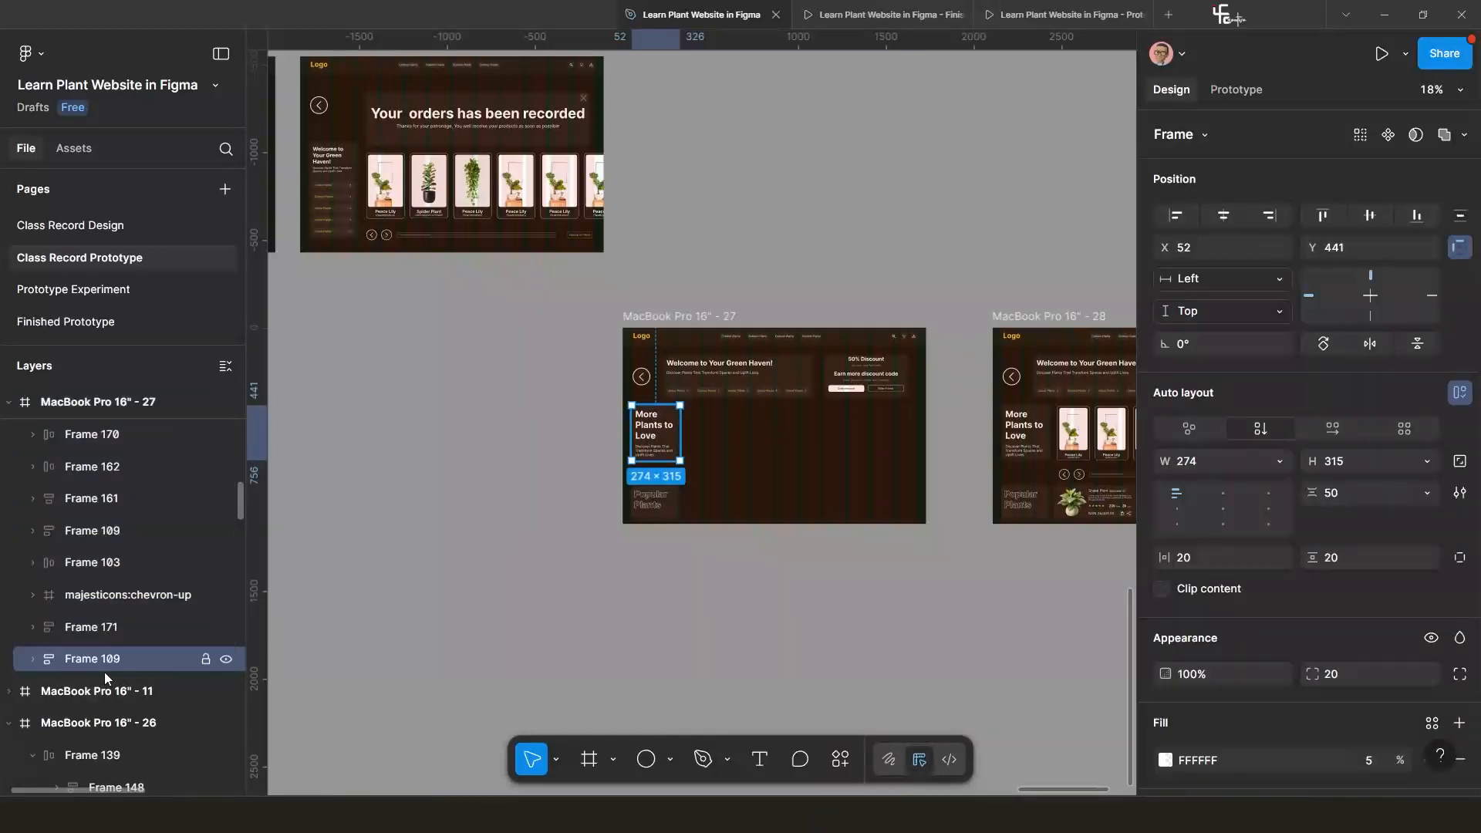
double_click(126, 436)
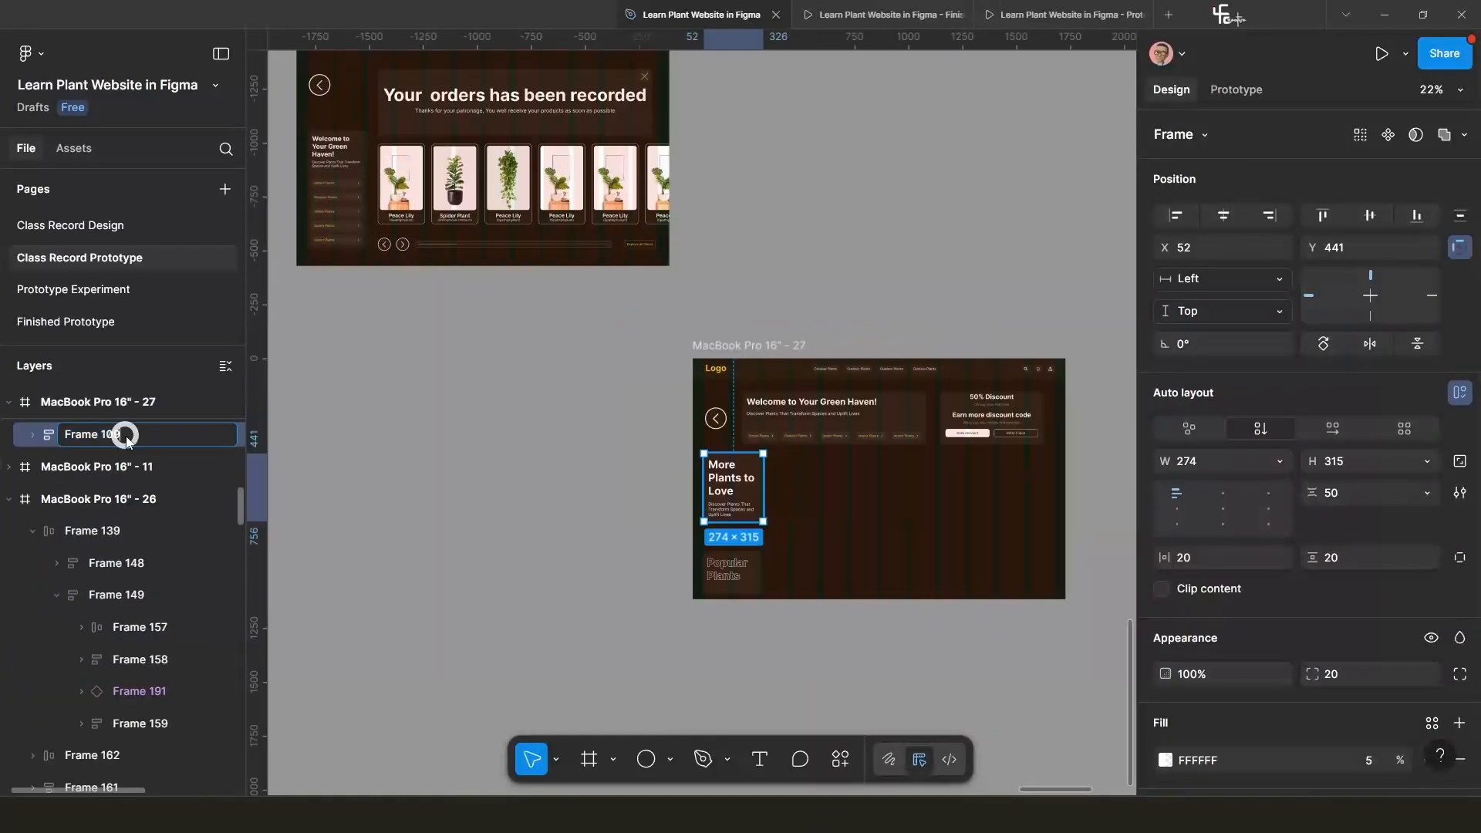
type("a")
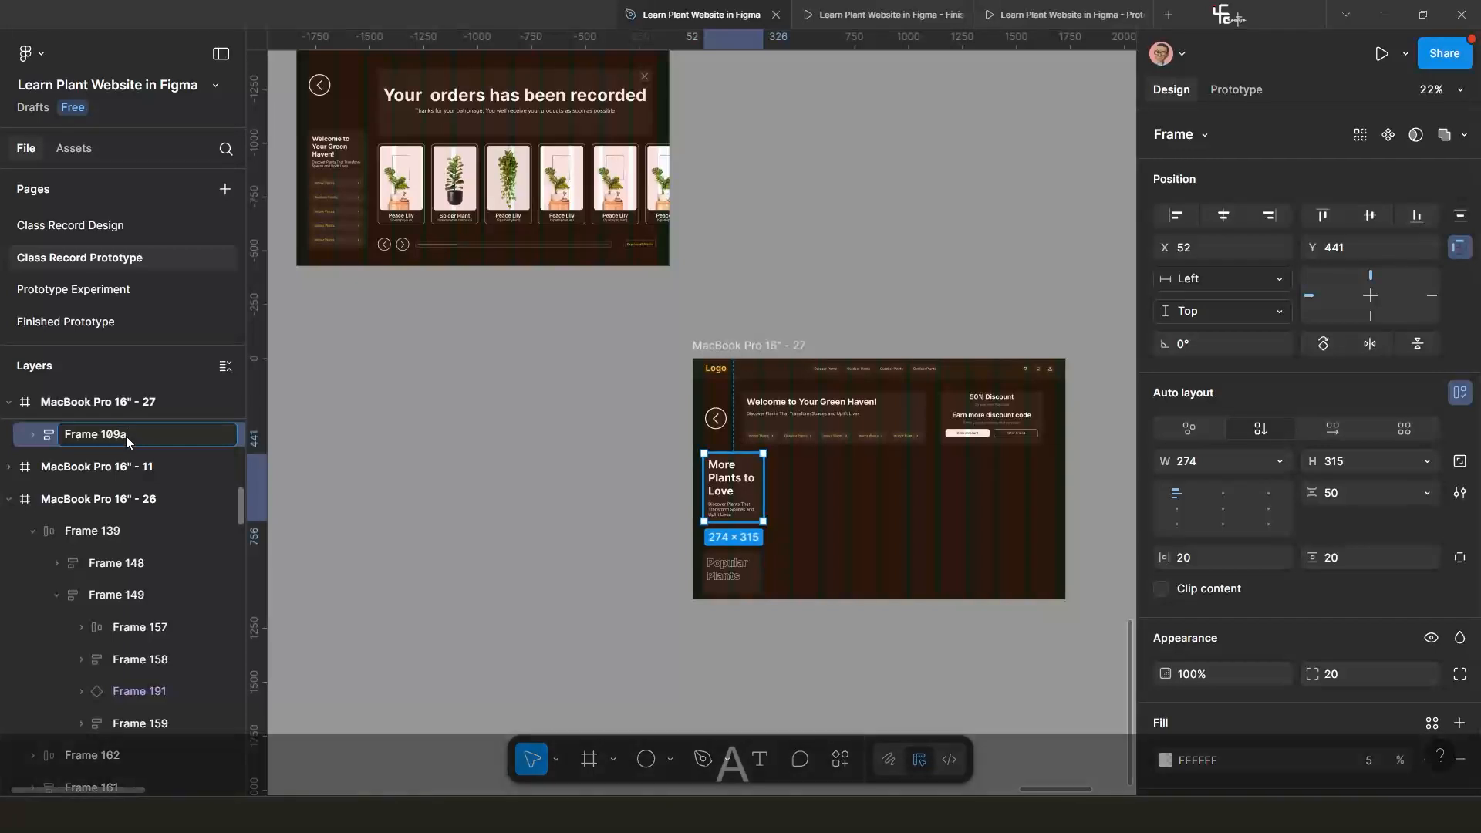
left_click(317, 520)
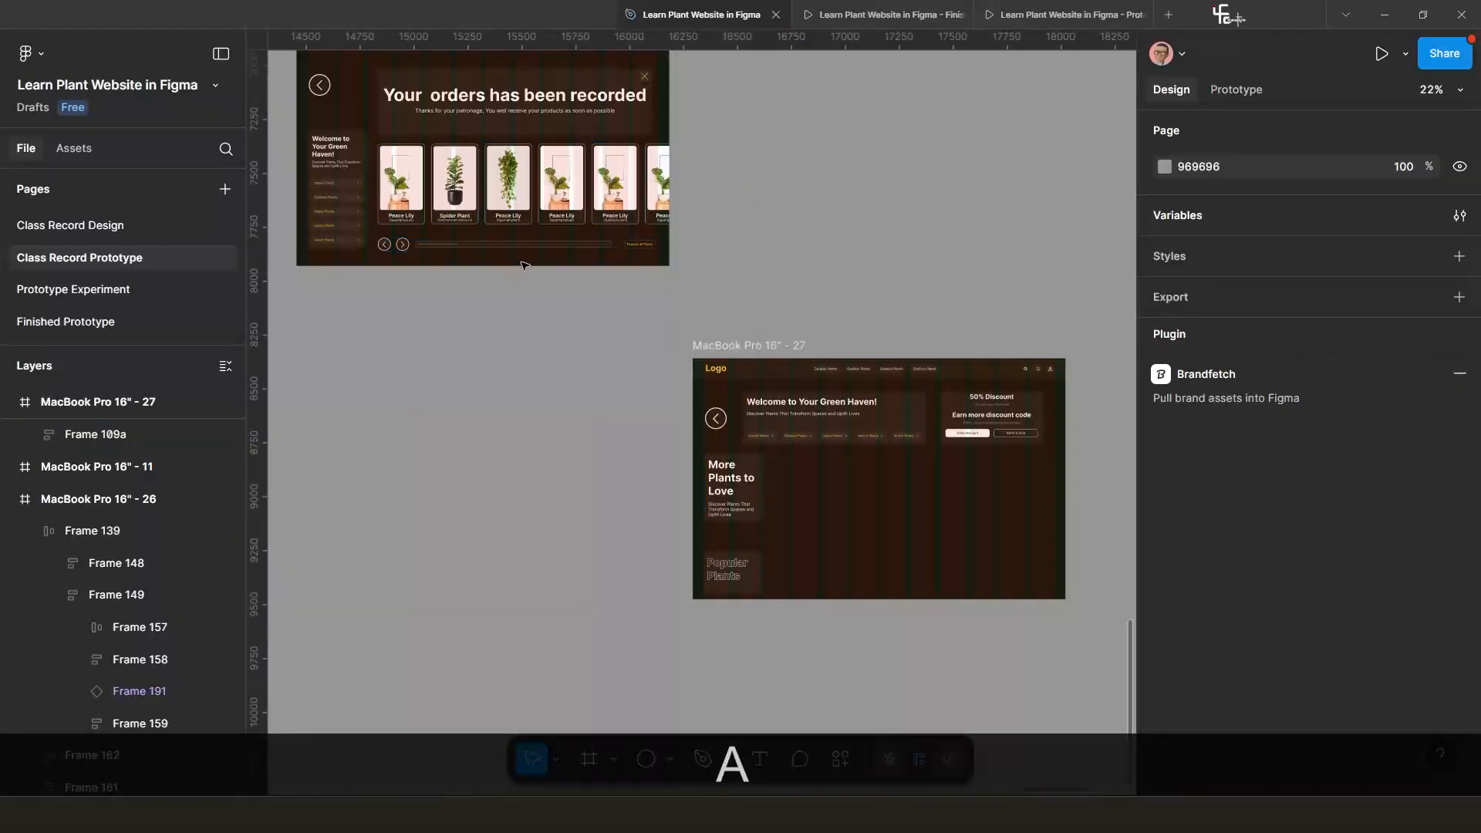
Preview MacBook Pro 16" - 26, test the close icon's transition twice with a restart in between, and close the preview.
scroll(524, 266, "down", 3)
left_click(424, 92)
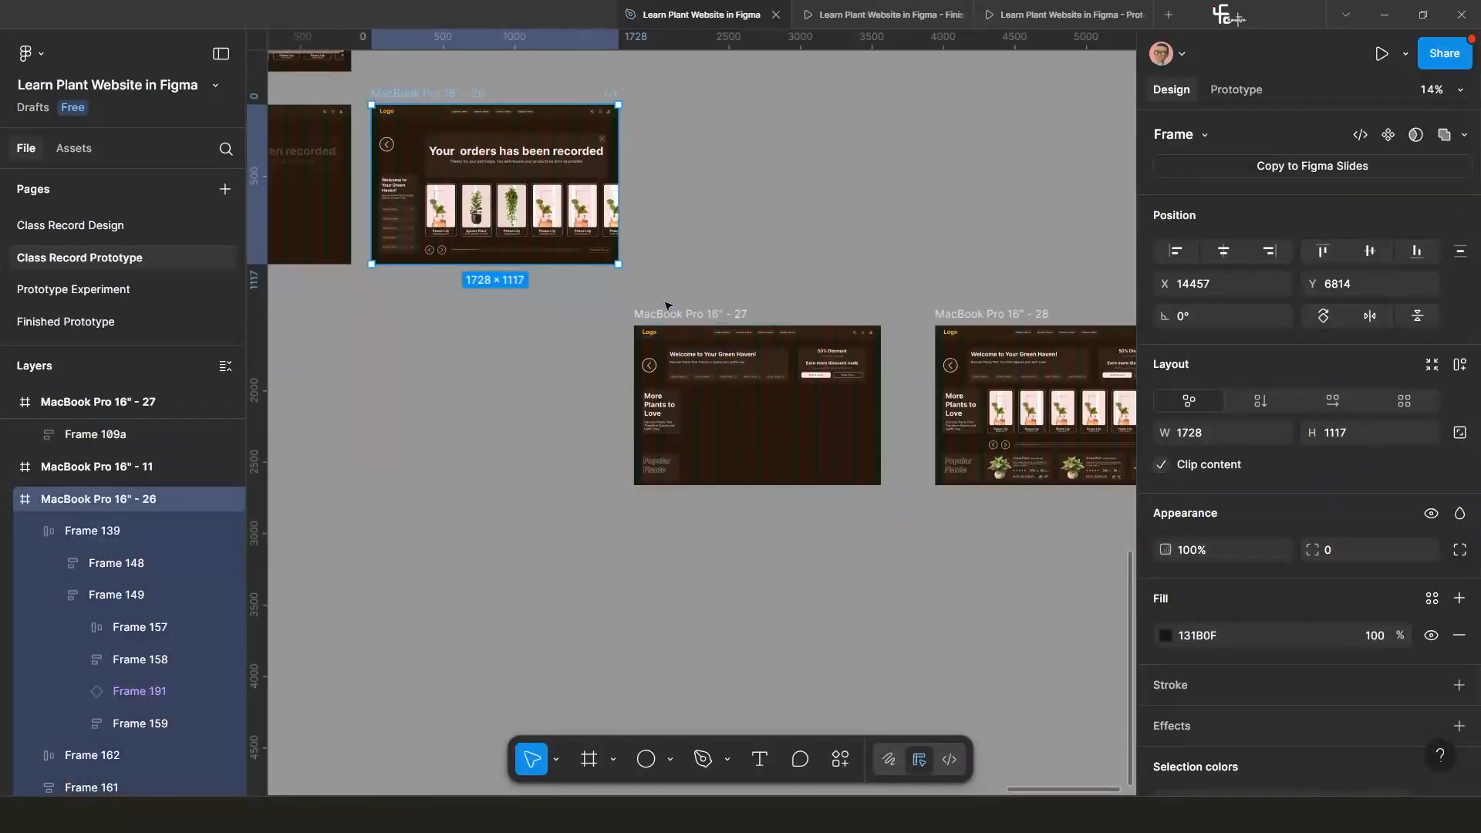
key("shift")
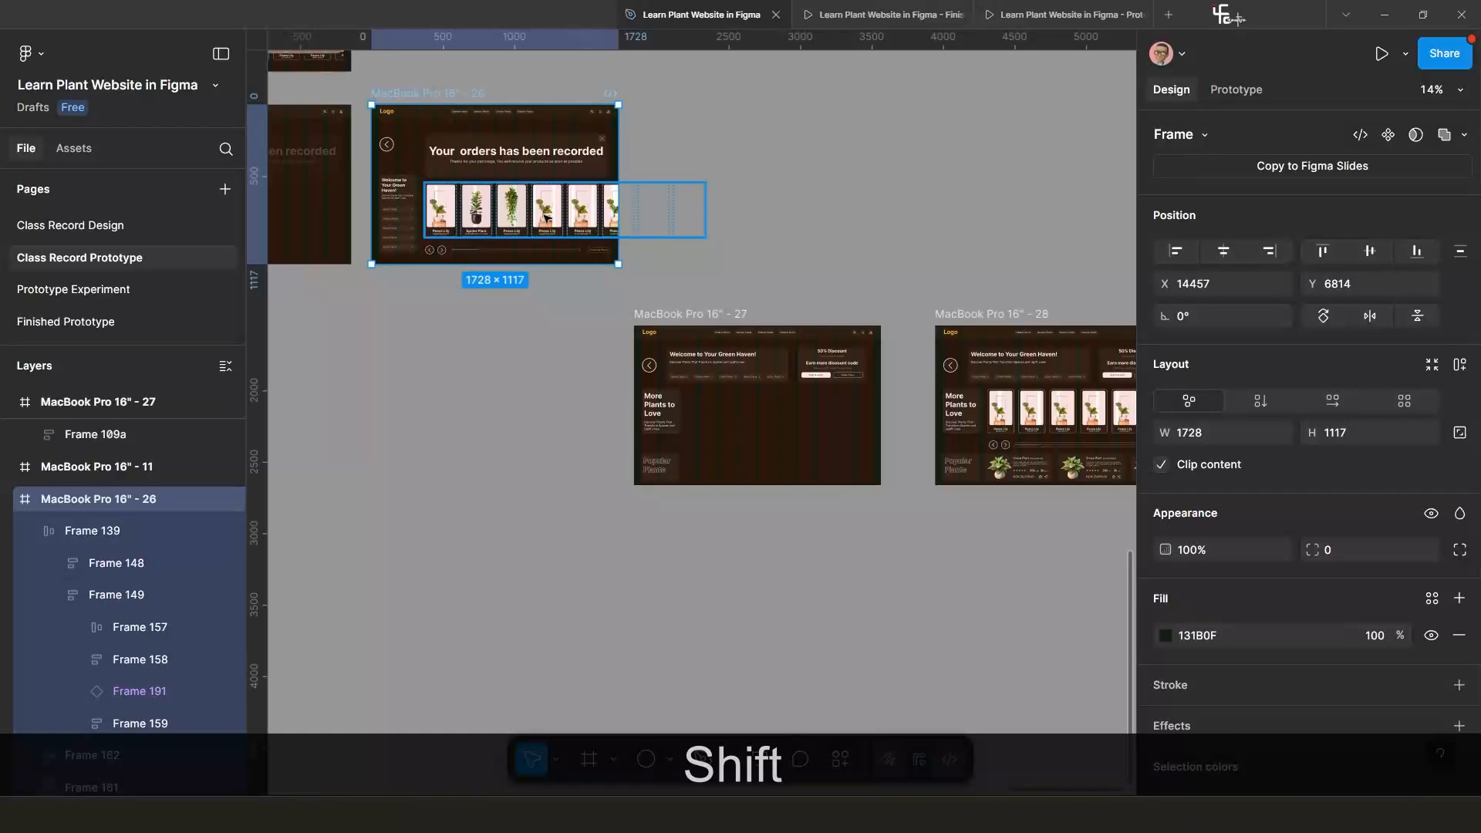
key("shift+space")
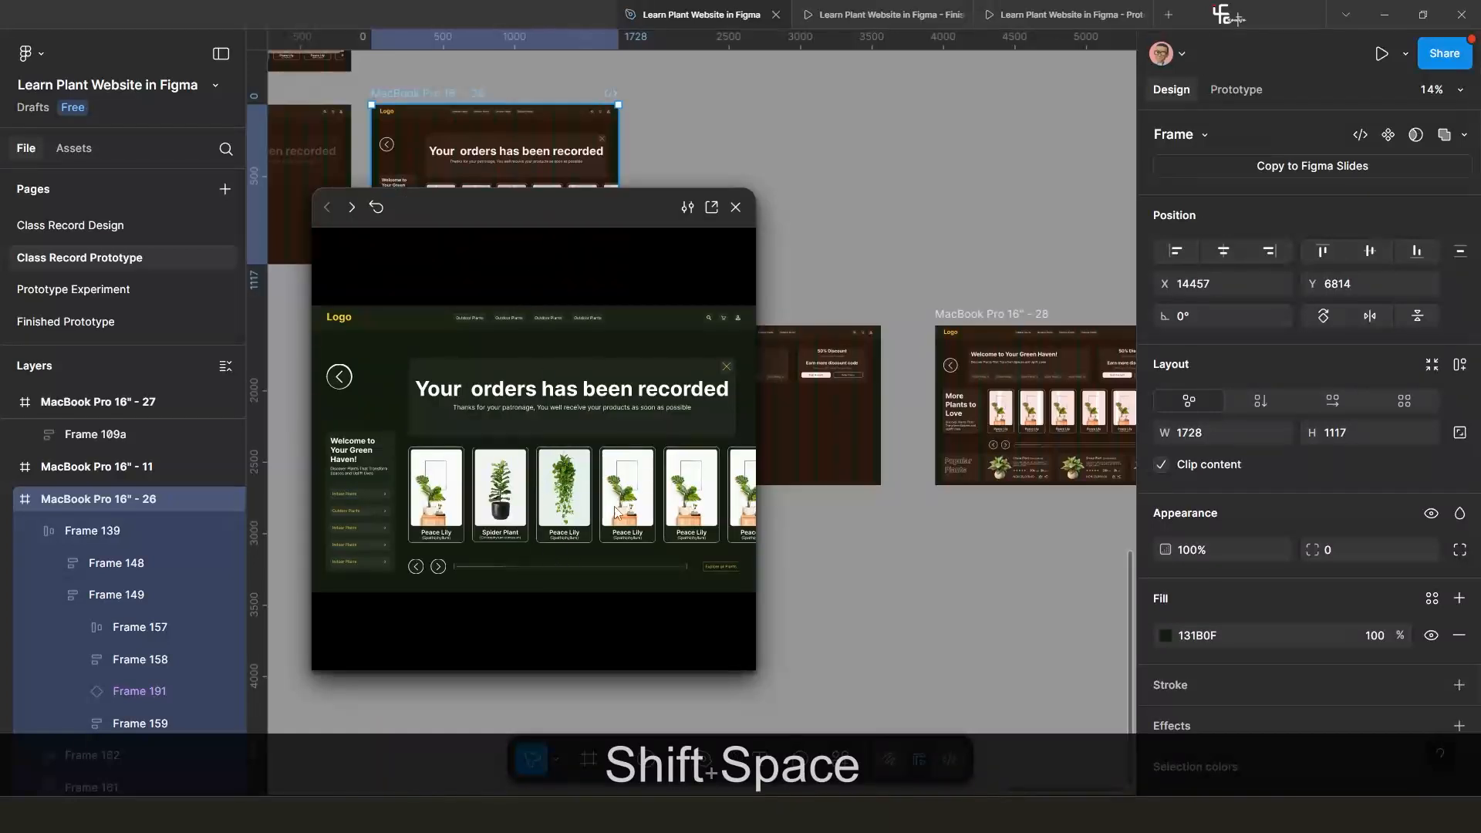
left_click(727, 368)
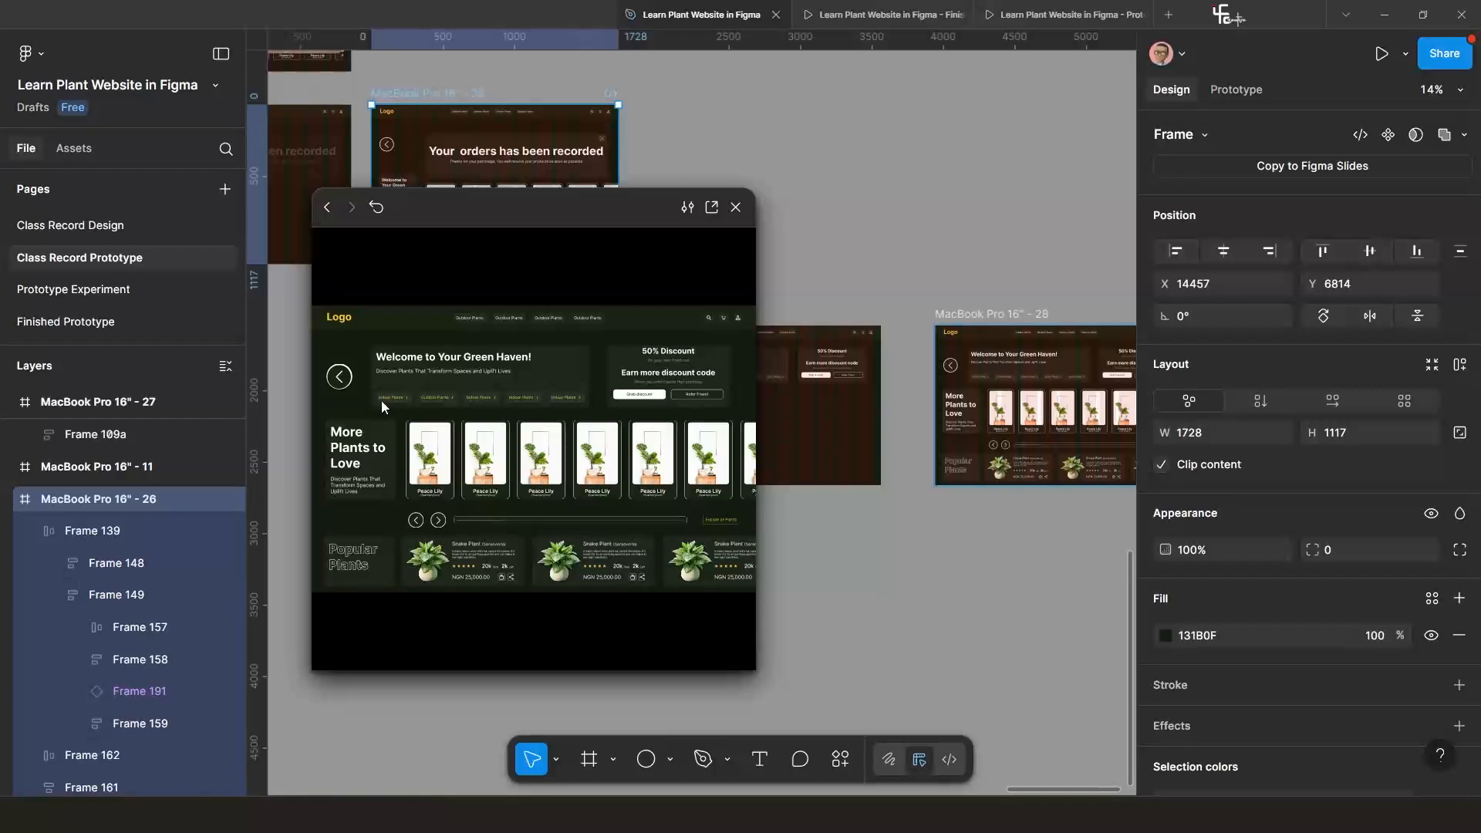
left_click(377, 208)
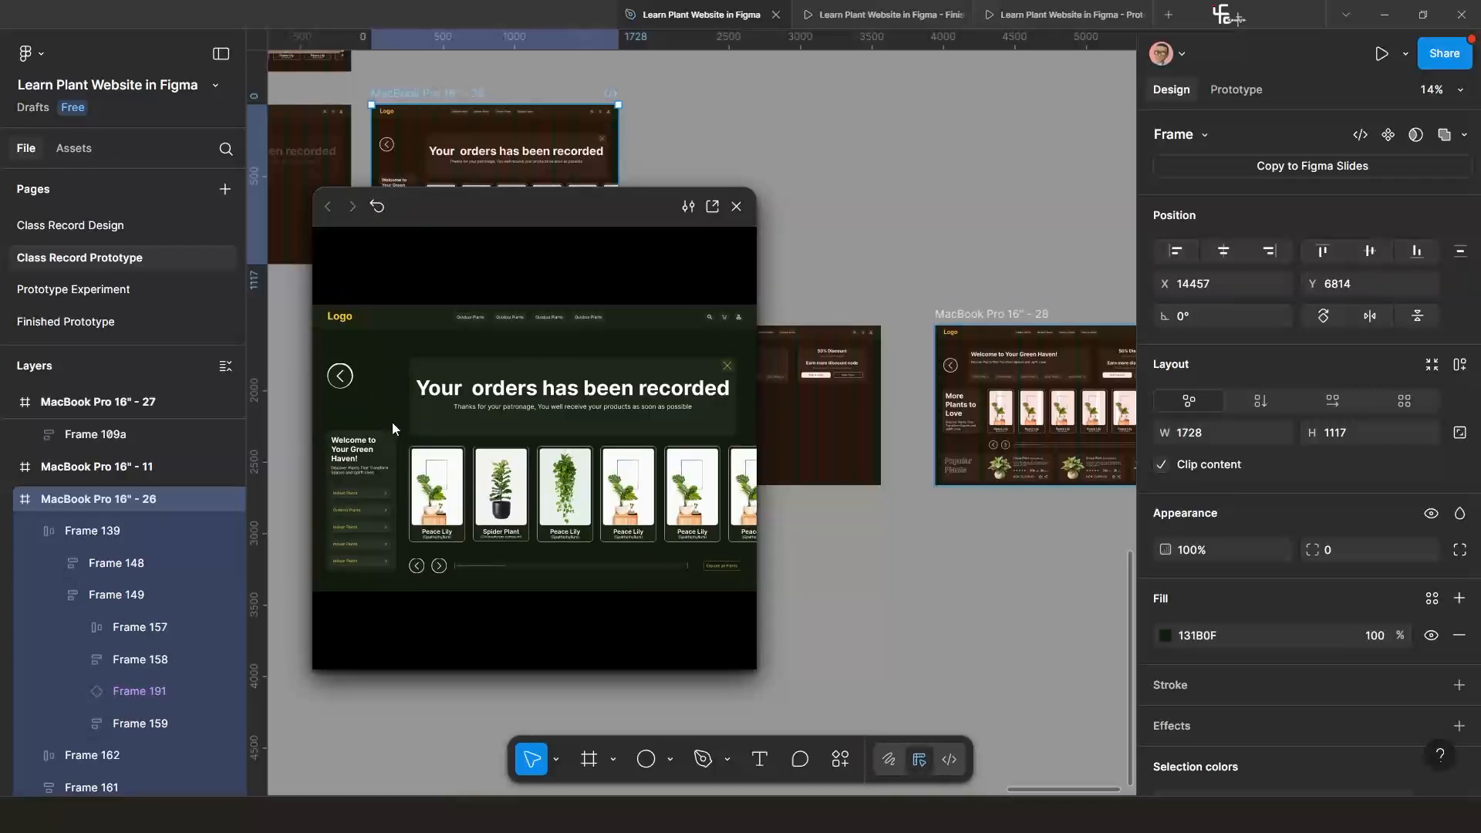
left_click(726, 368)
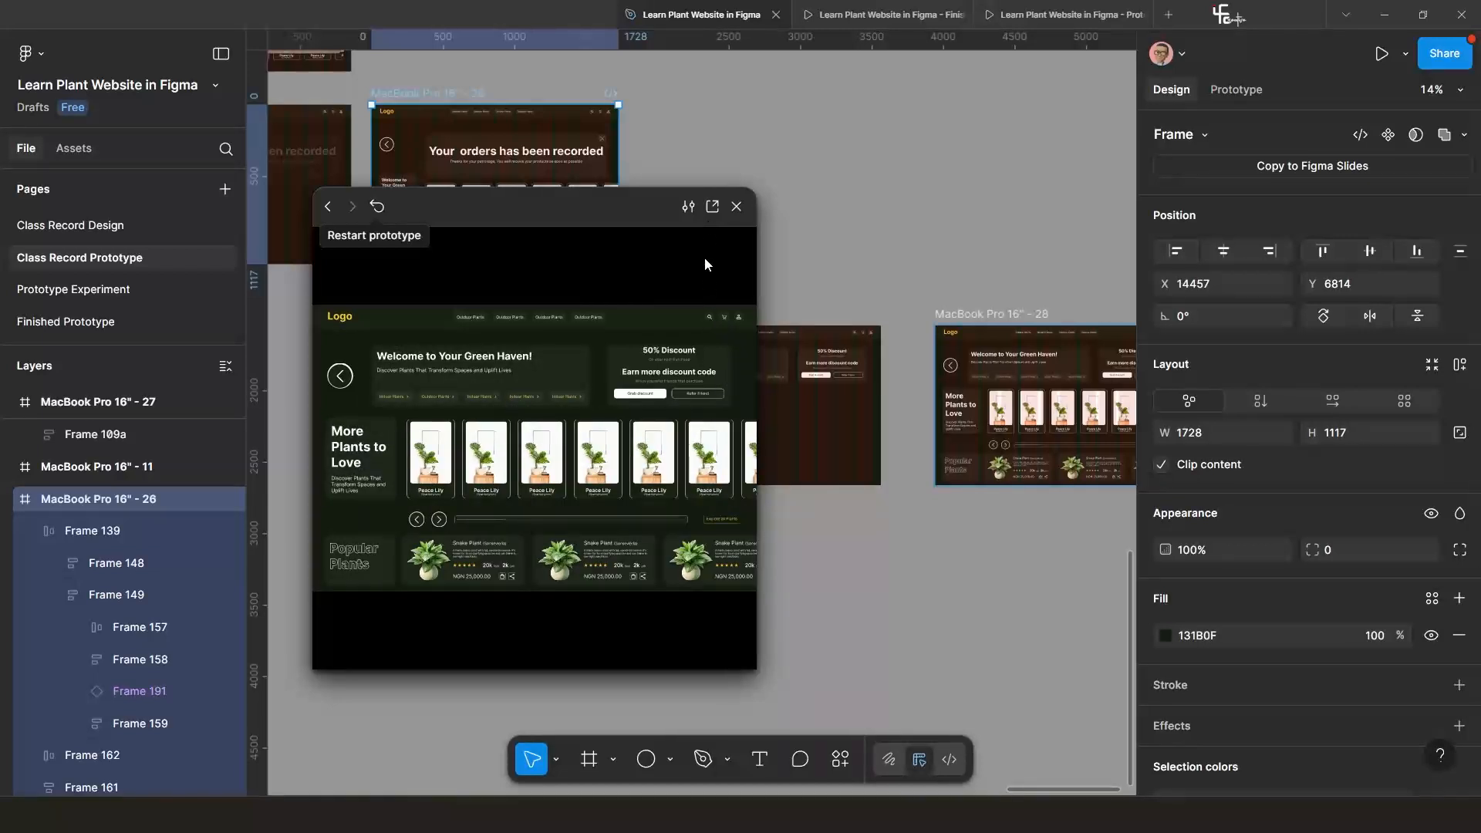
left_click(736, 207)
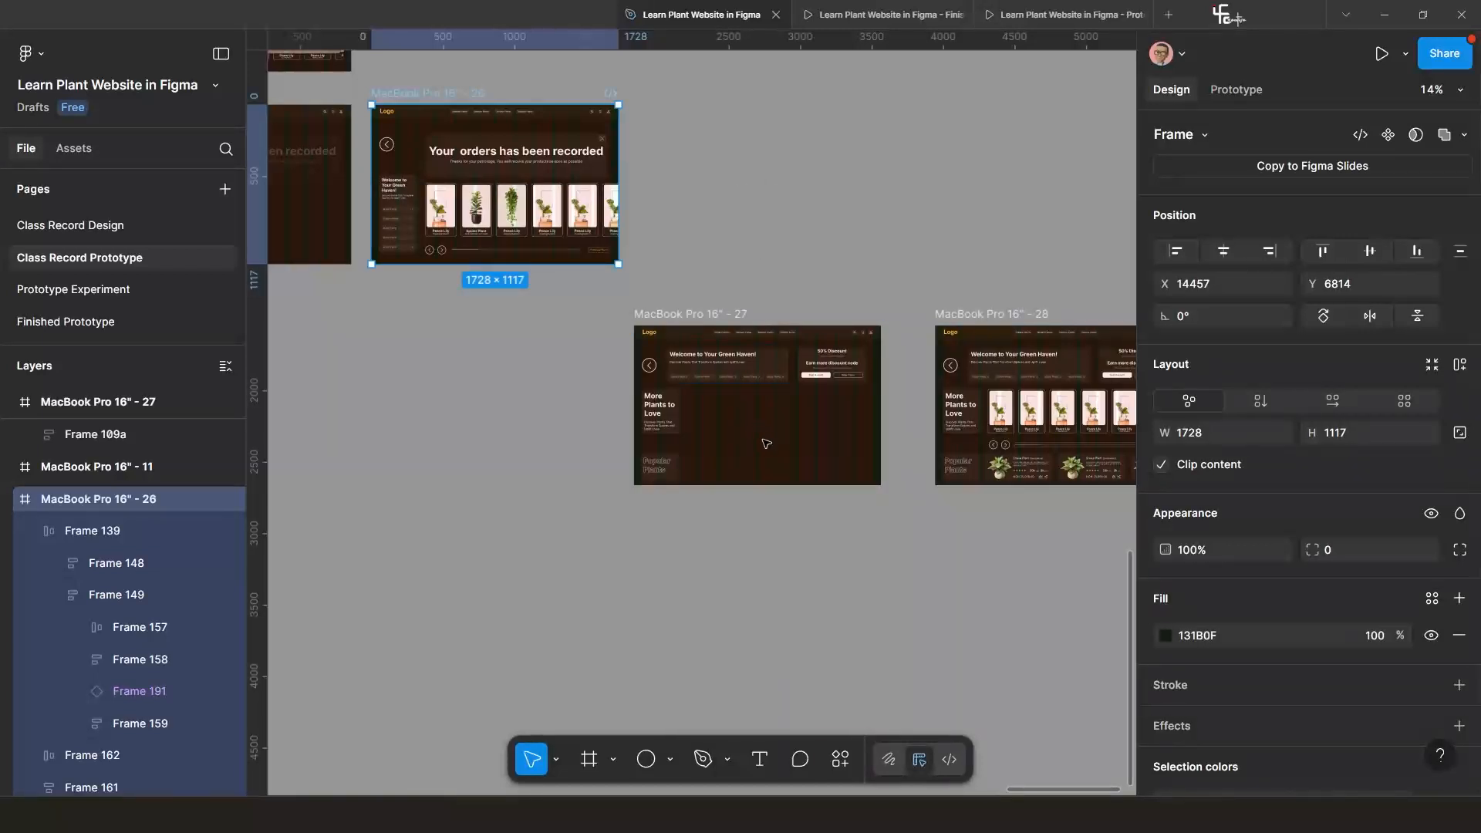
Set the Smart animate duration of the After delay connection from MacBook Pro 16" - 27 to MacBook Pro 16" - 28 to 1000 ms.
scroll(671, 455, "up", 3)
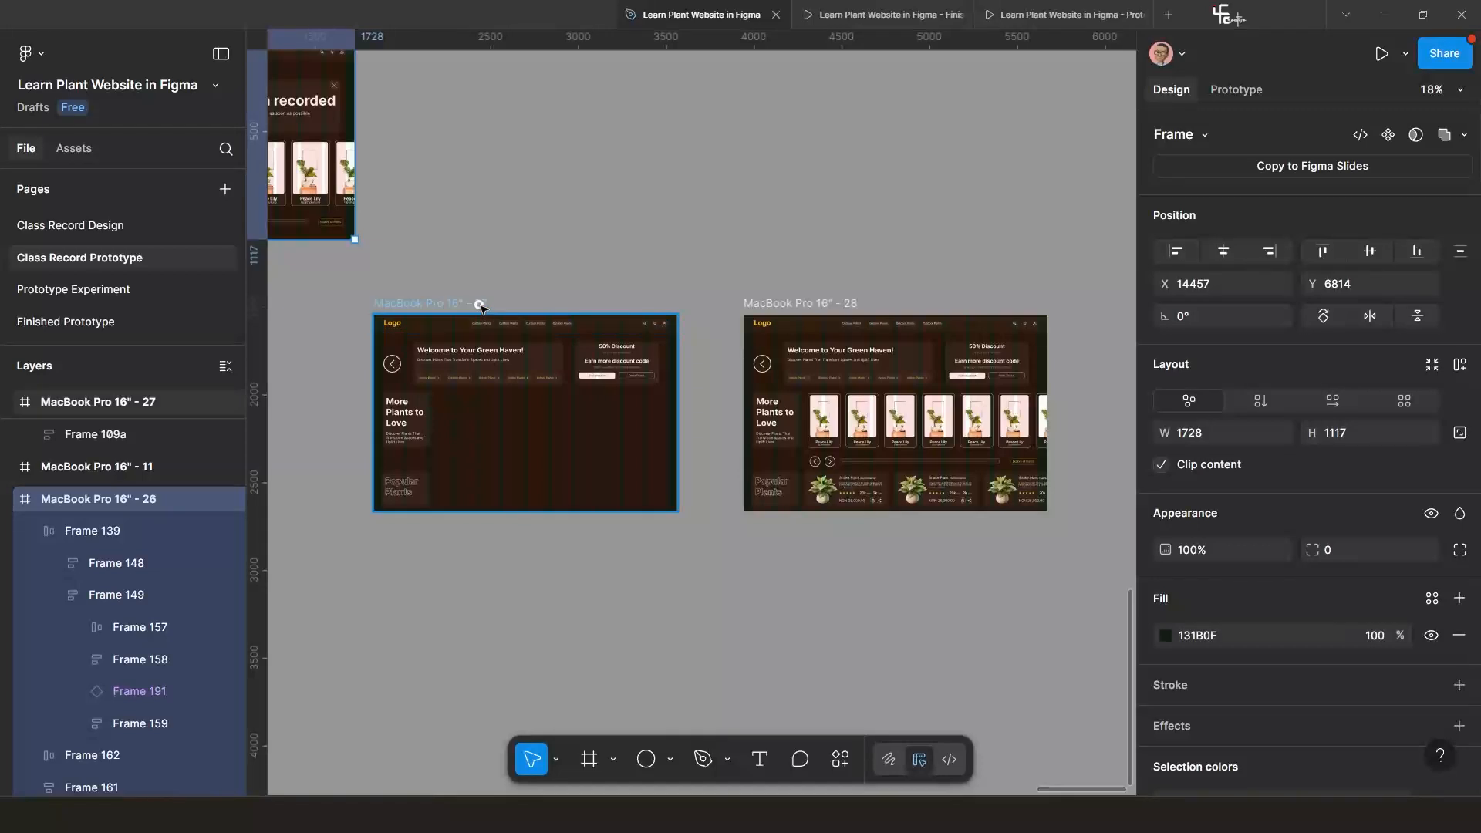
left_click(482, 305)
left_click(770, 305)
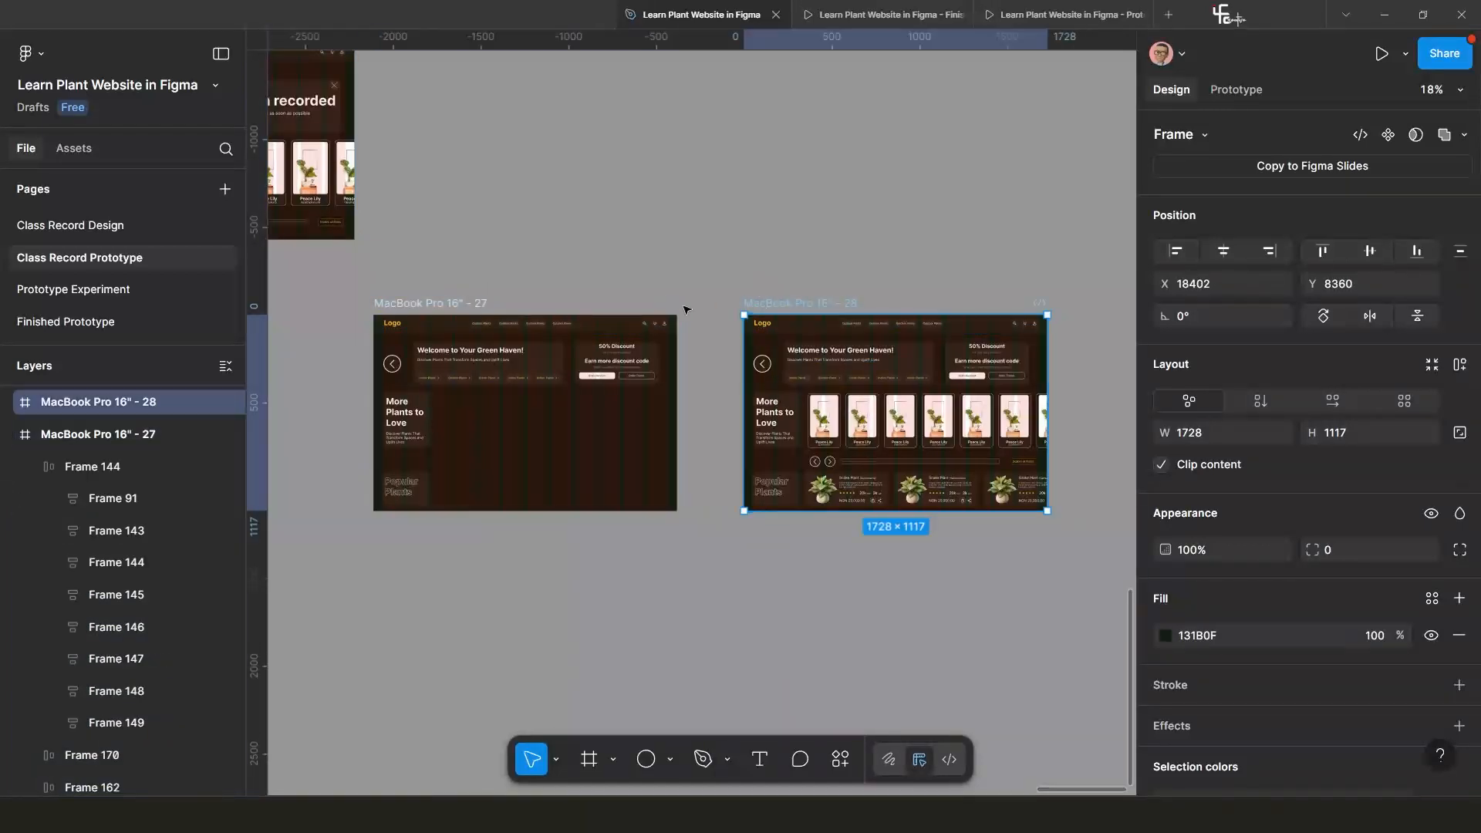
left_click(459, 303)
left_click(1237, 90)
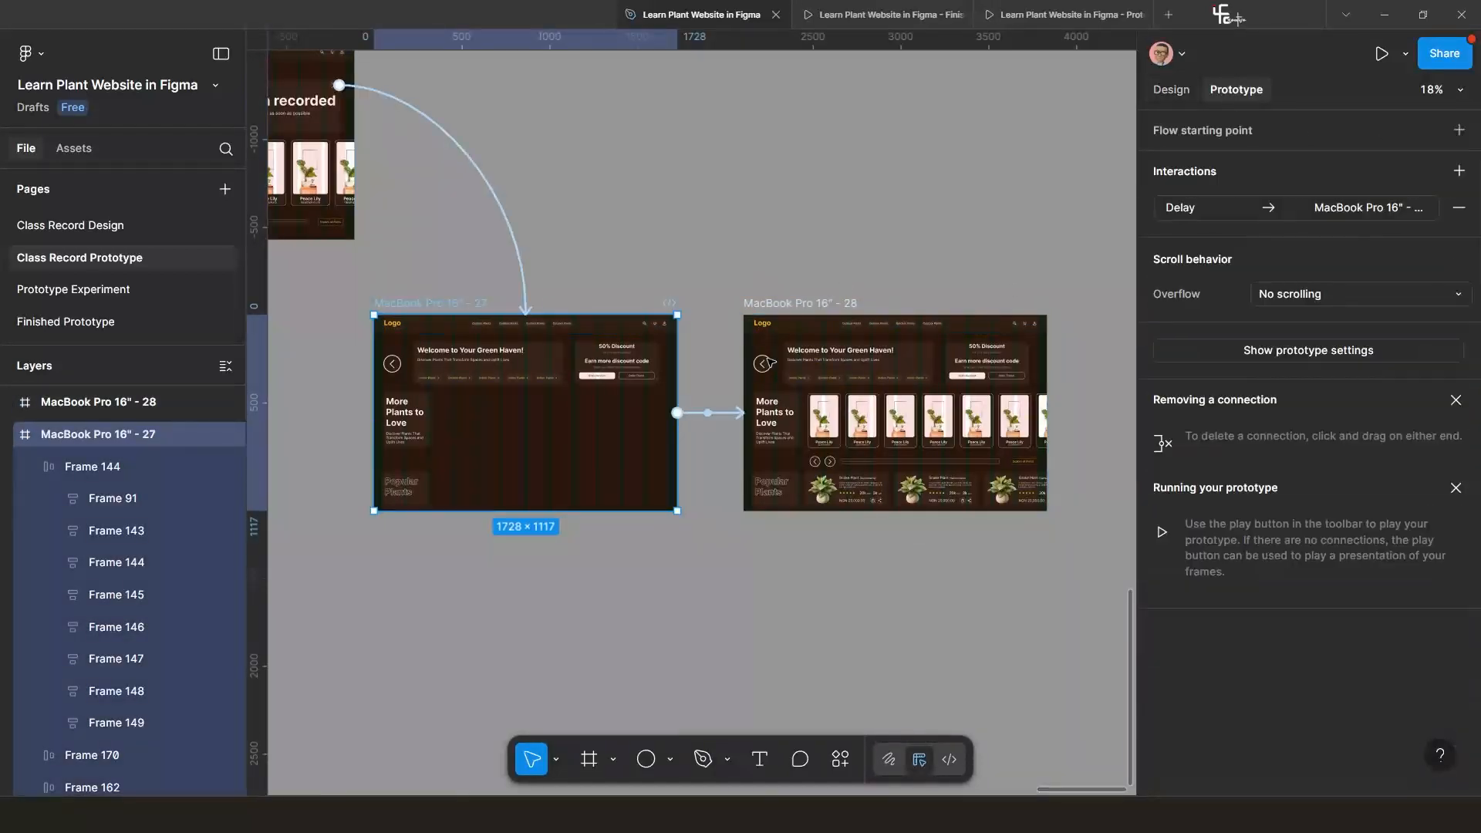
left_click(730, 415)
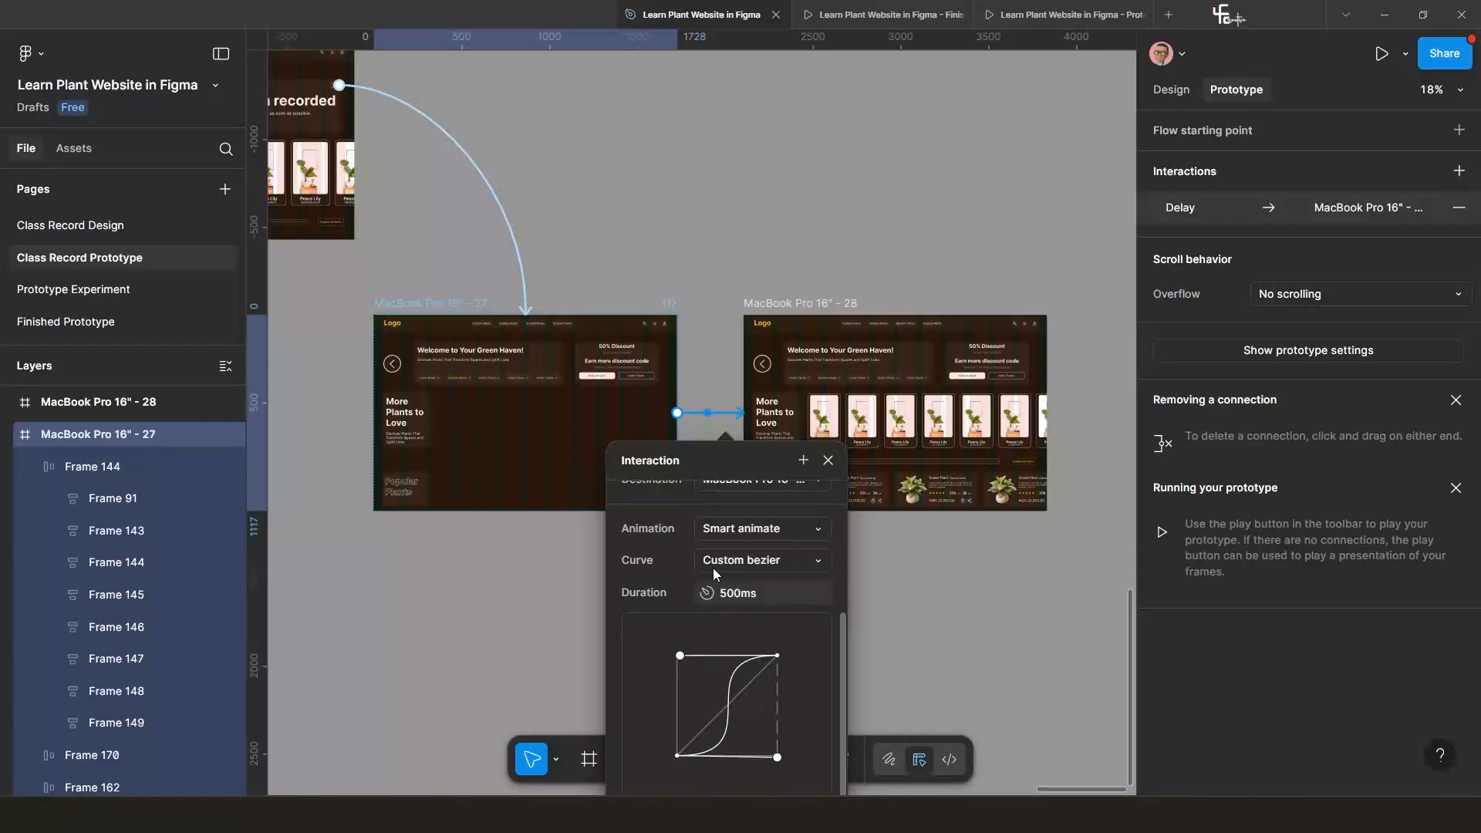
scroll(698, 575, "up", 2)
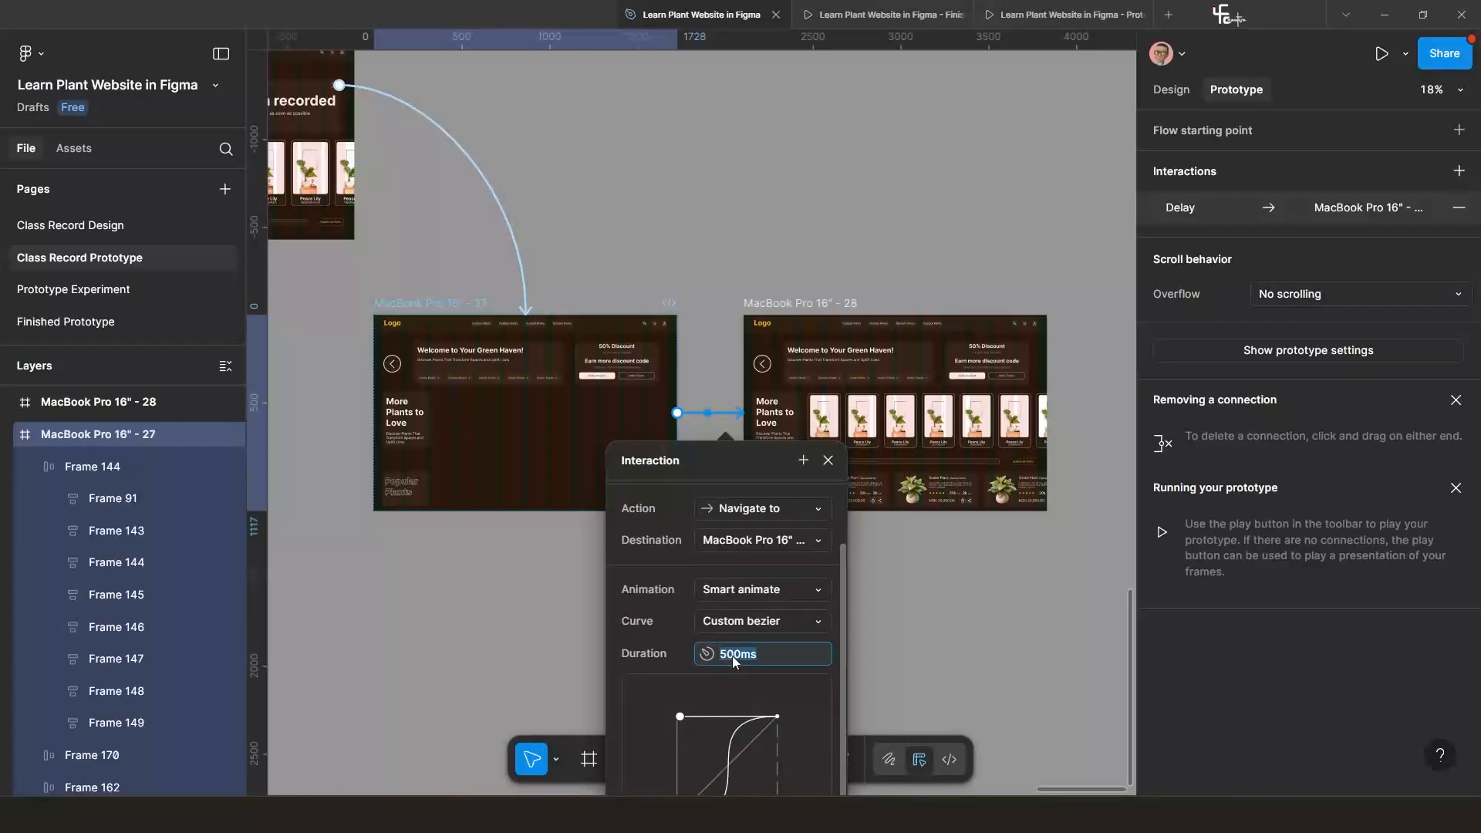
type("1000")
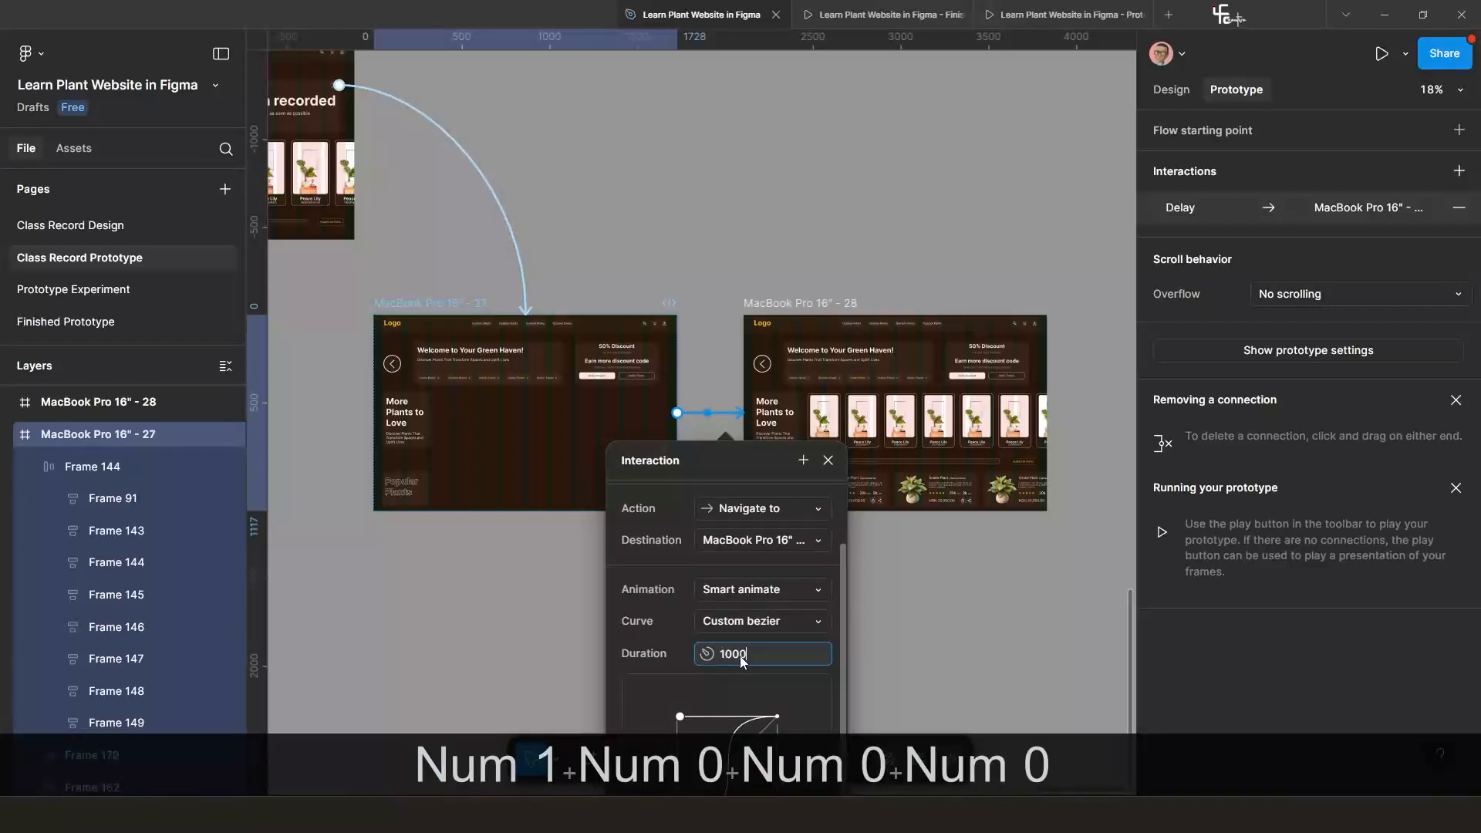
key("Return")
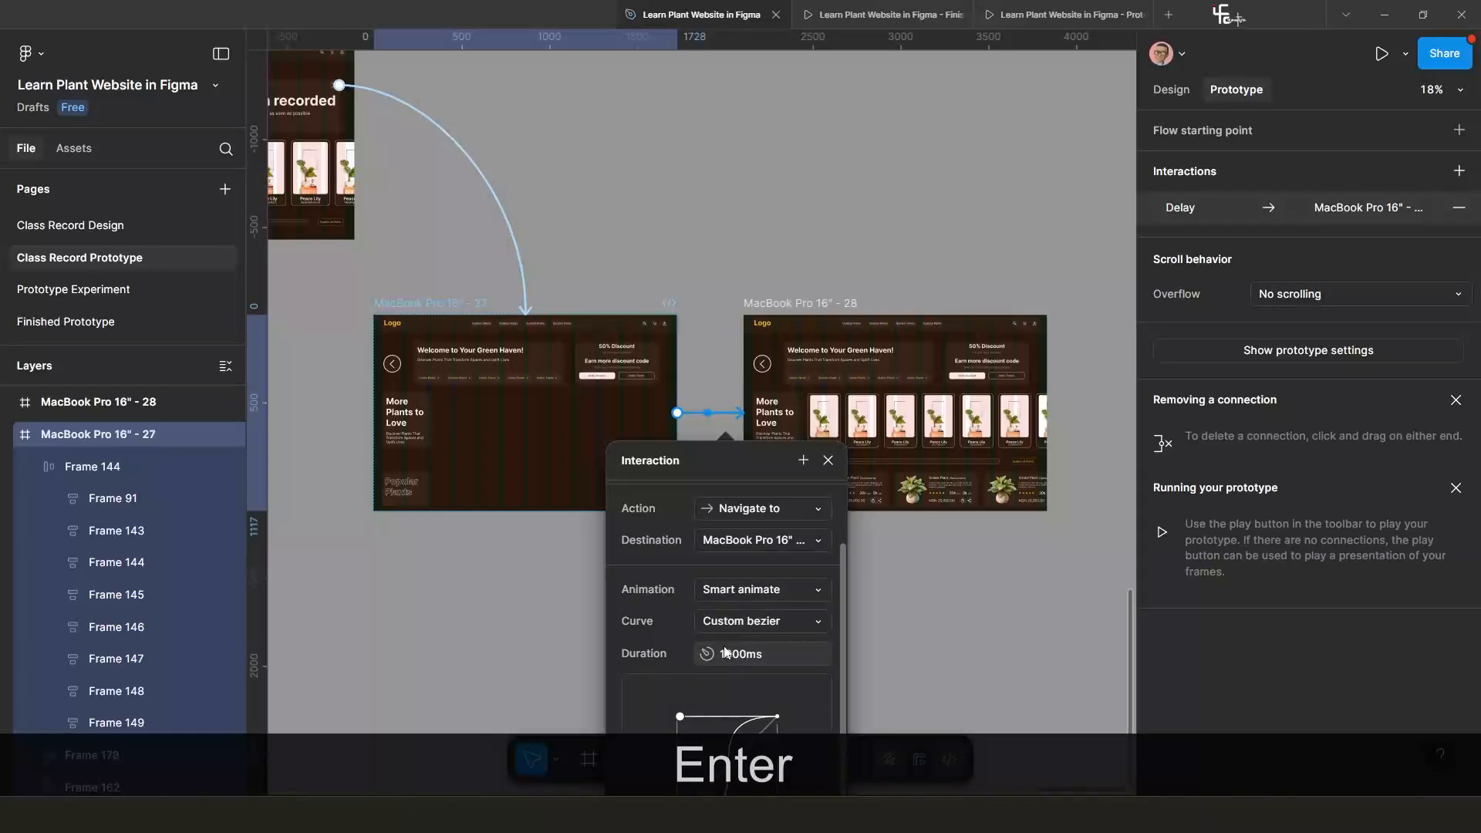
scroll(740, 655, "up", 2)
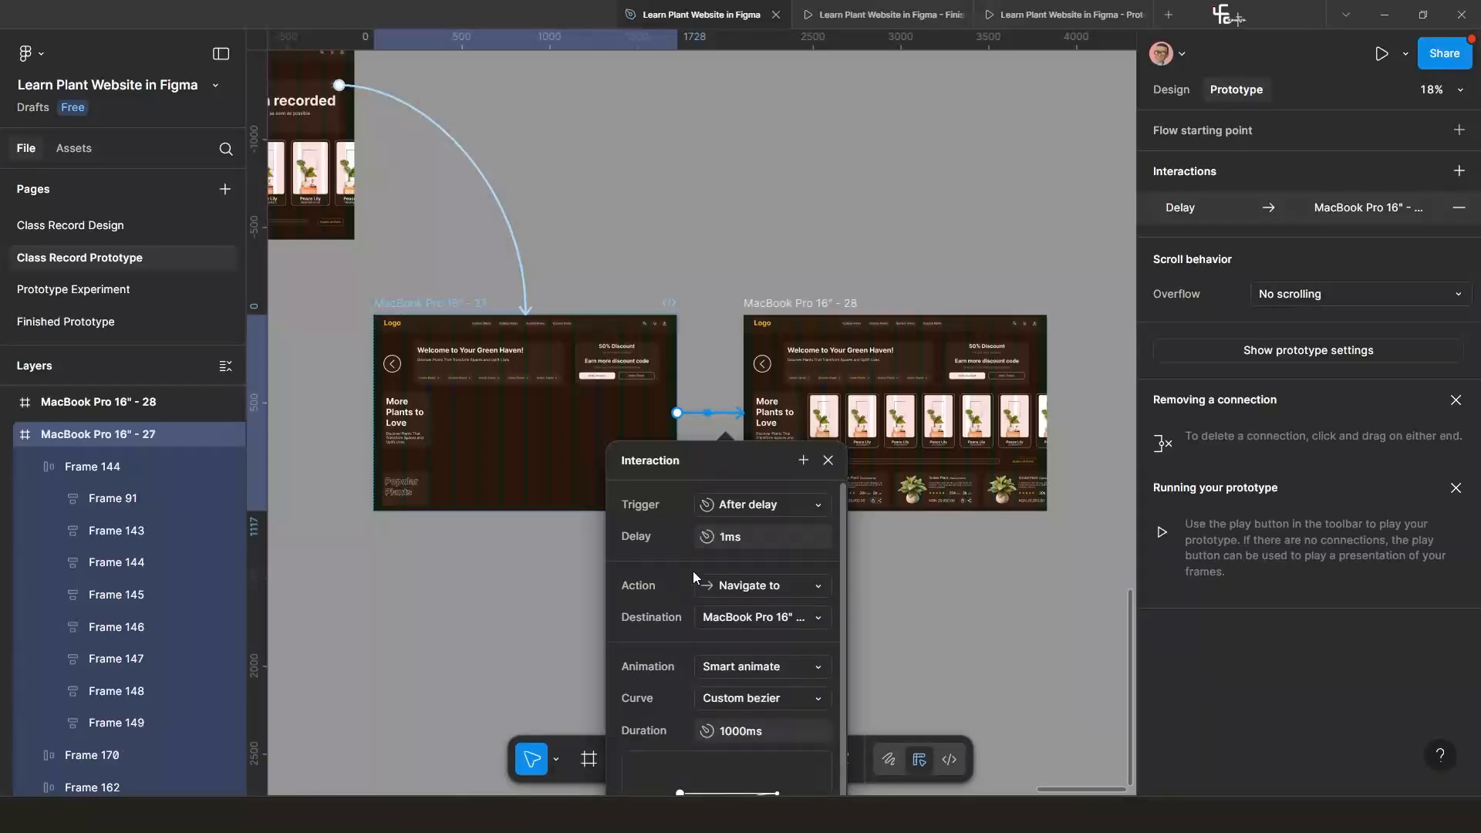
left_click(825, 463)
Preview the order confirmation frame again, replay its close icon transition to the shop page three times, and close the preview.
scroll(486, 397, "down", 2)
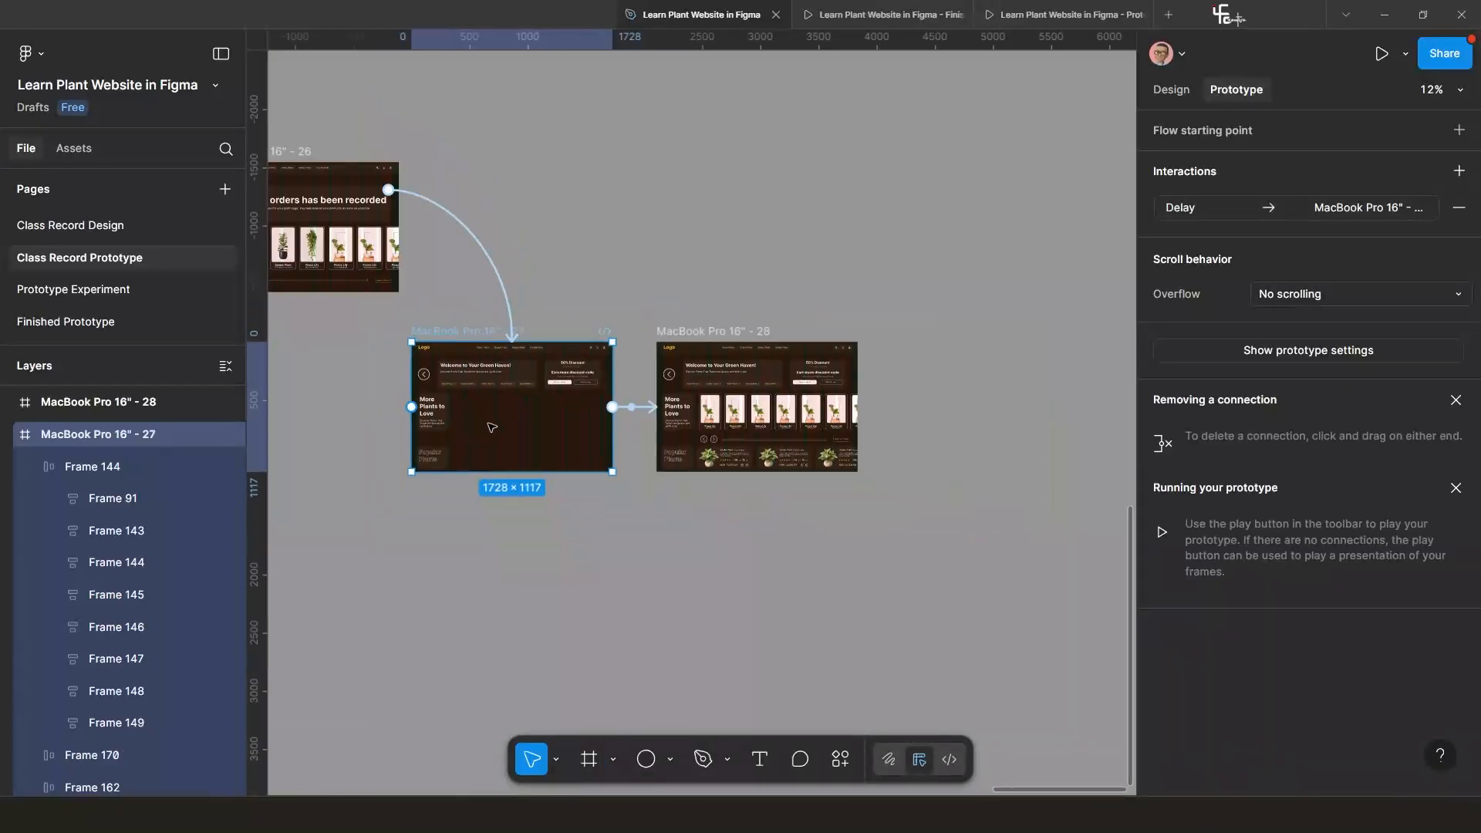
left_click_drag(492, 427, 591, 443)
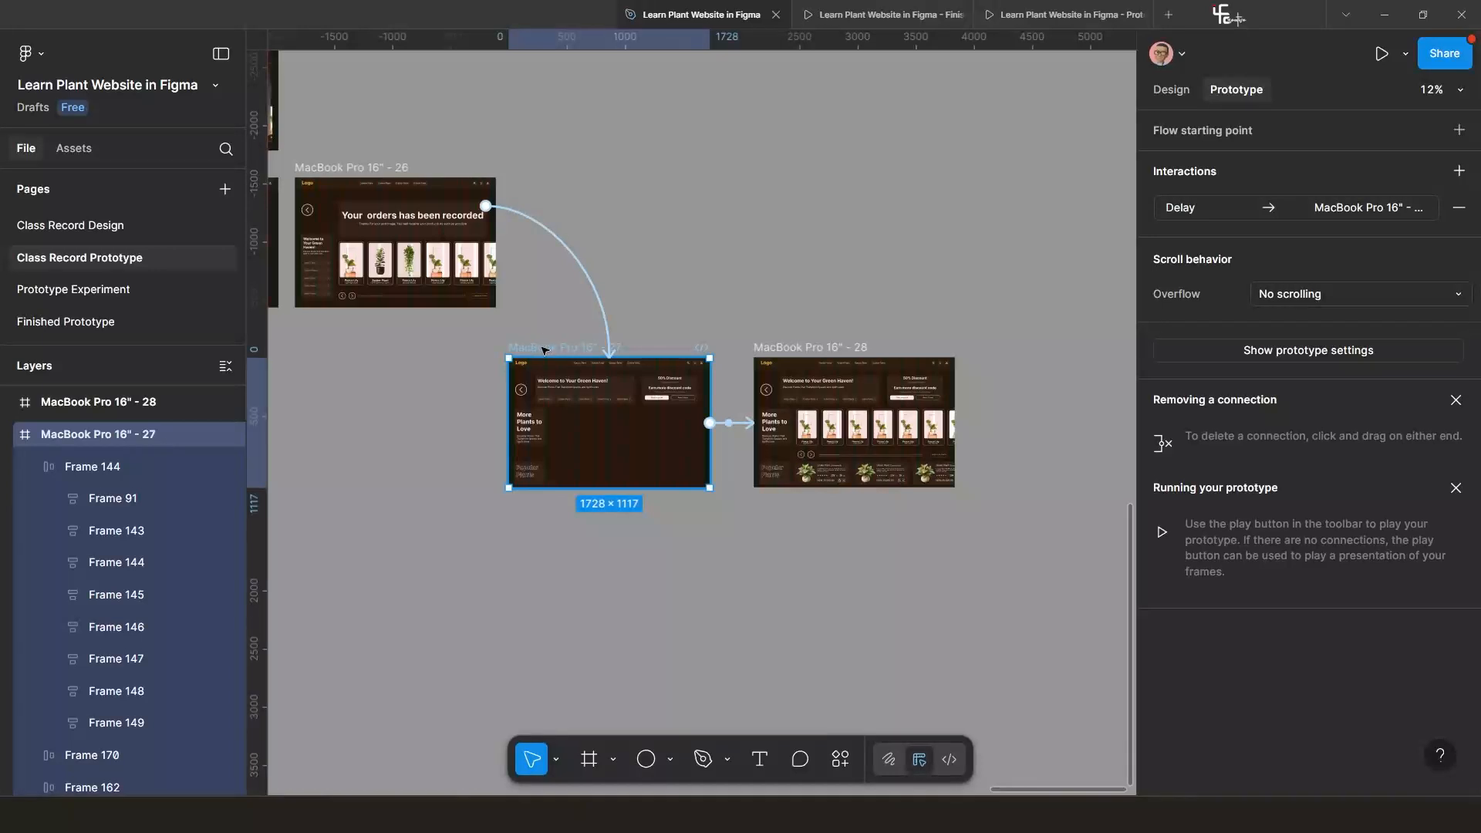
left_click(362, 169)
key("shift")
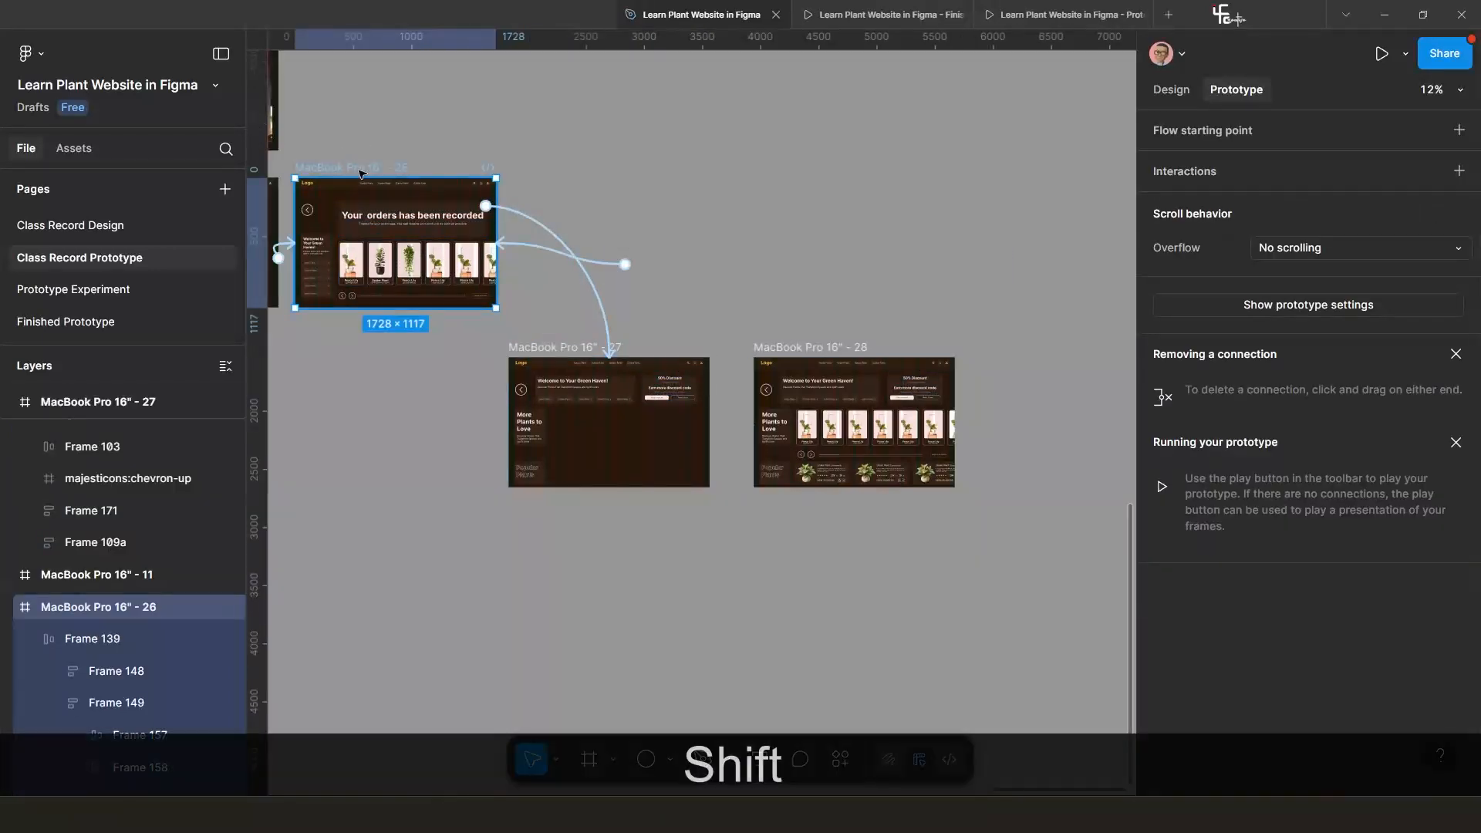
key("shift+space")
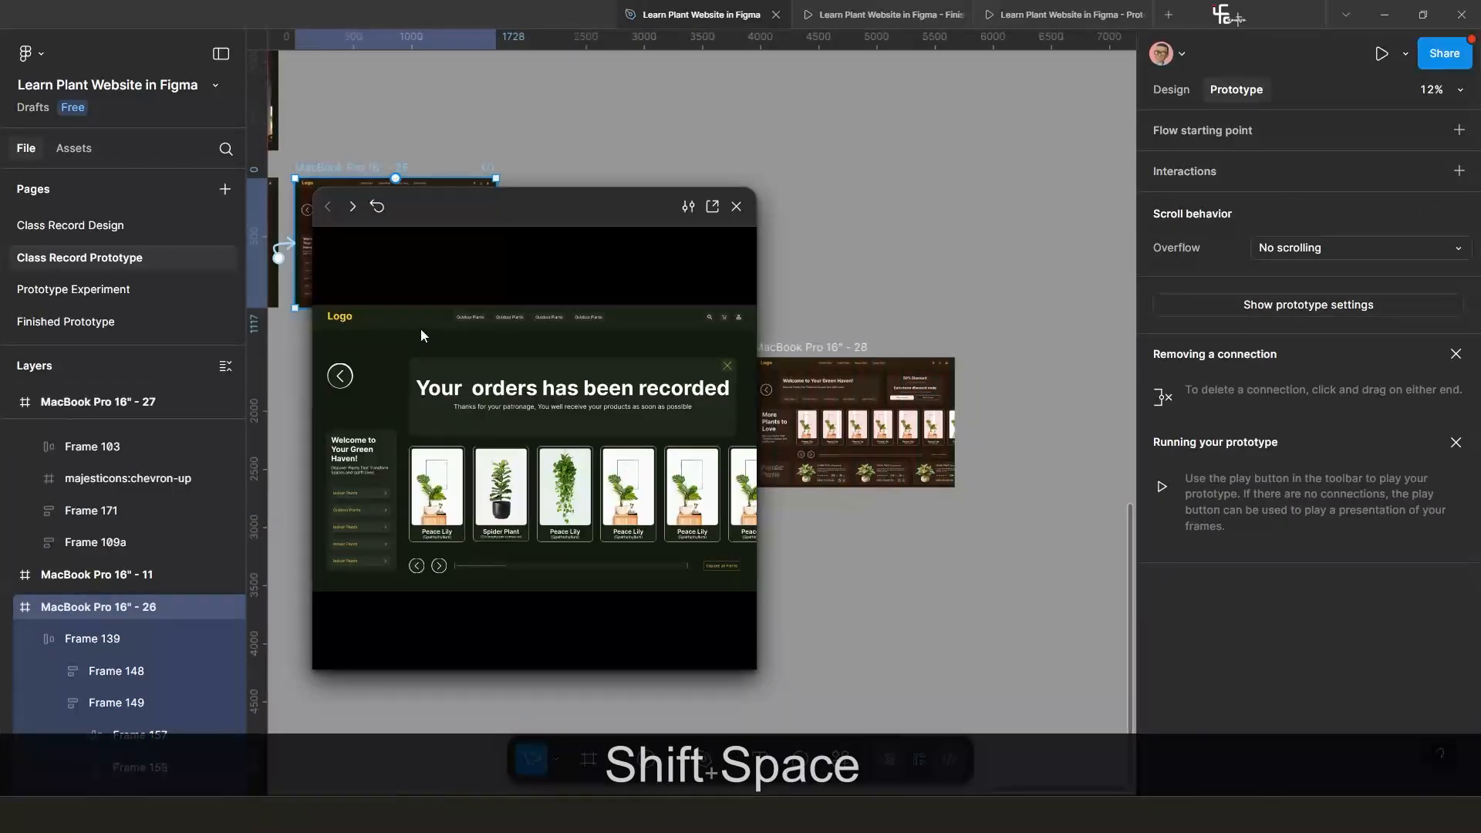
left_click(726, 370)
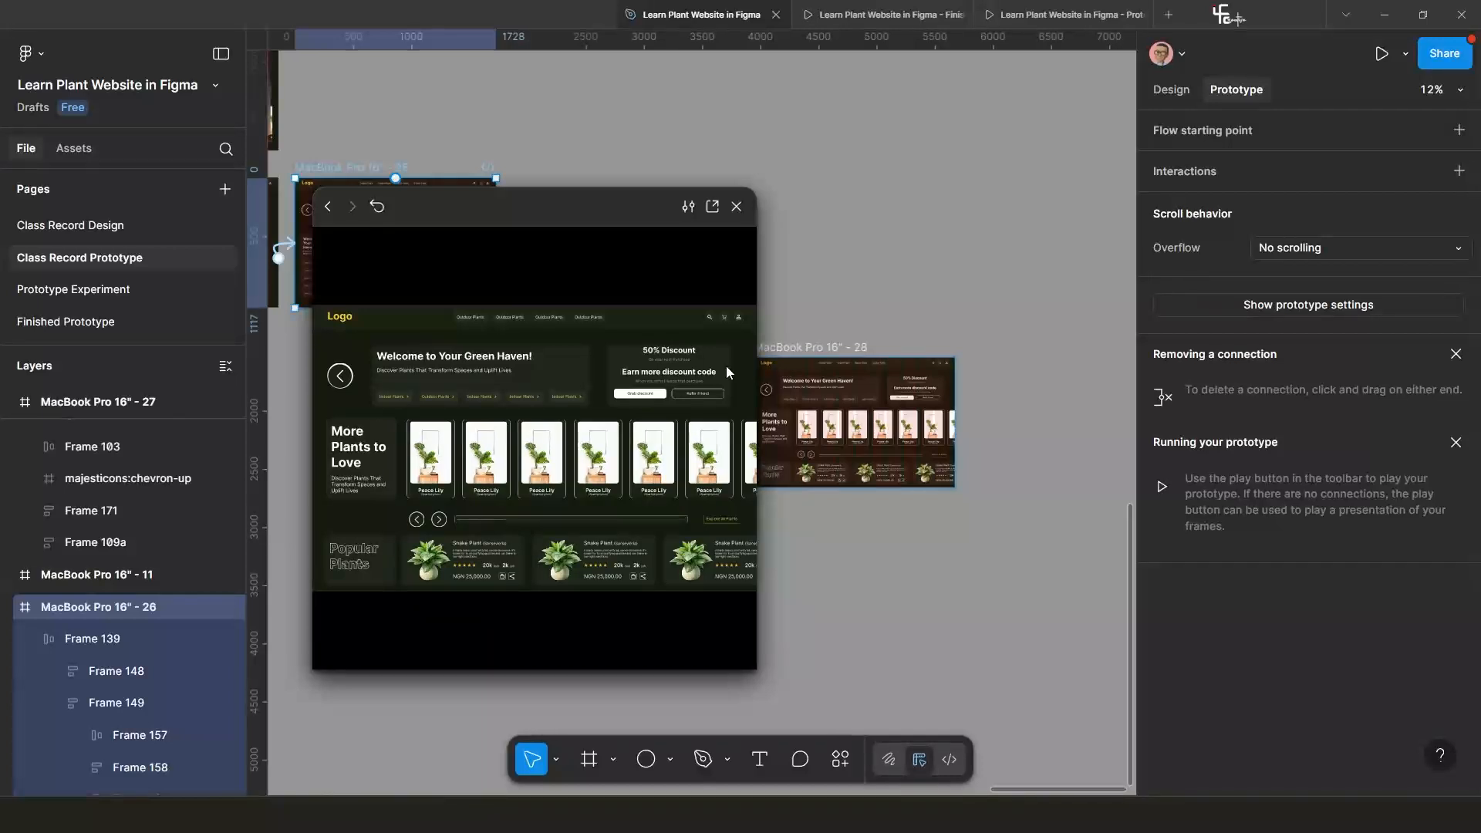
left_click(382, 205)
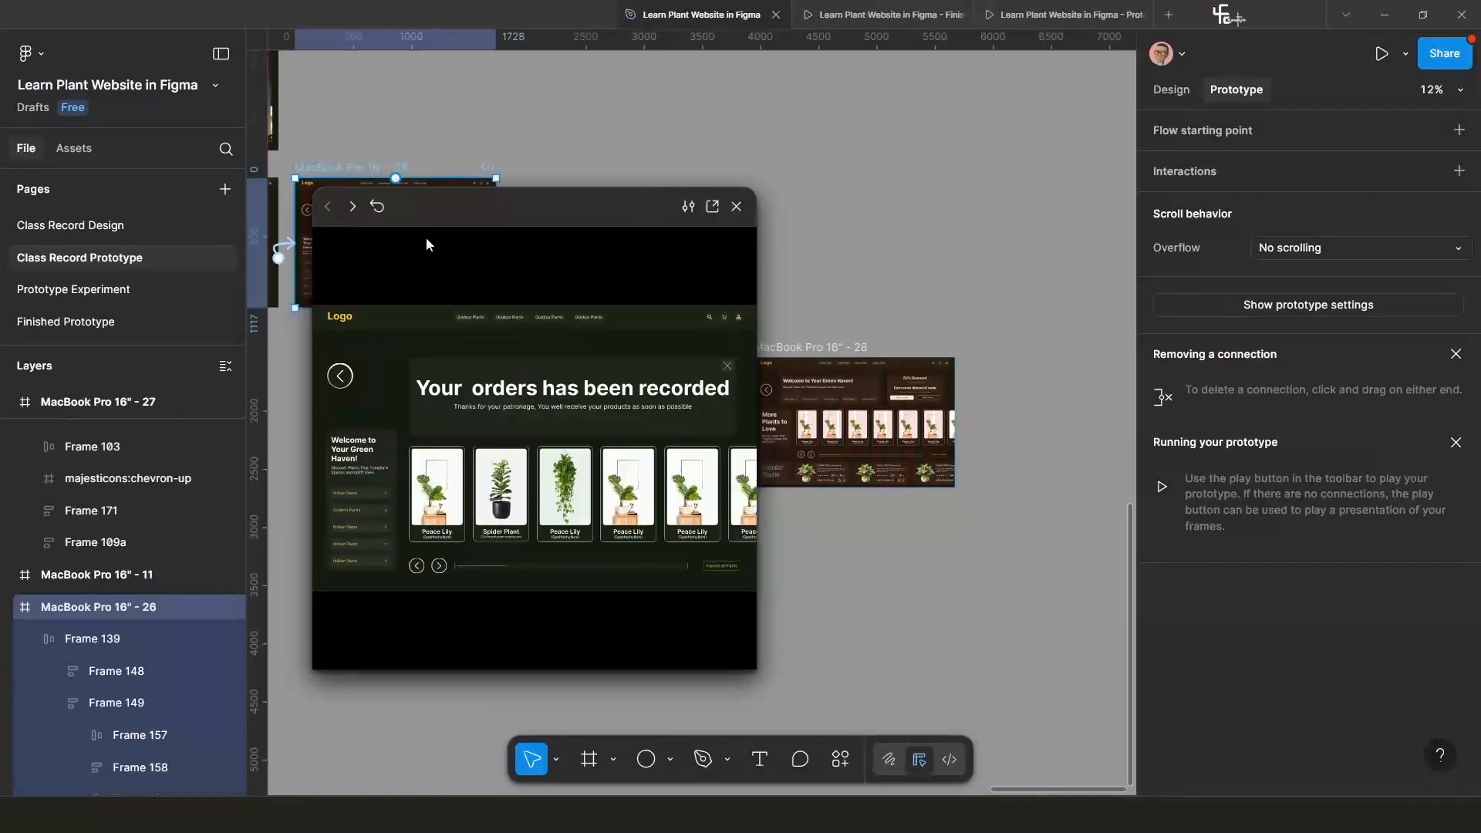
left_click(728, 369)
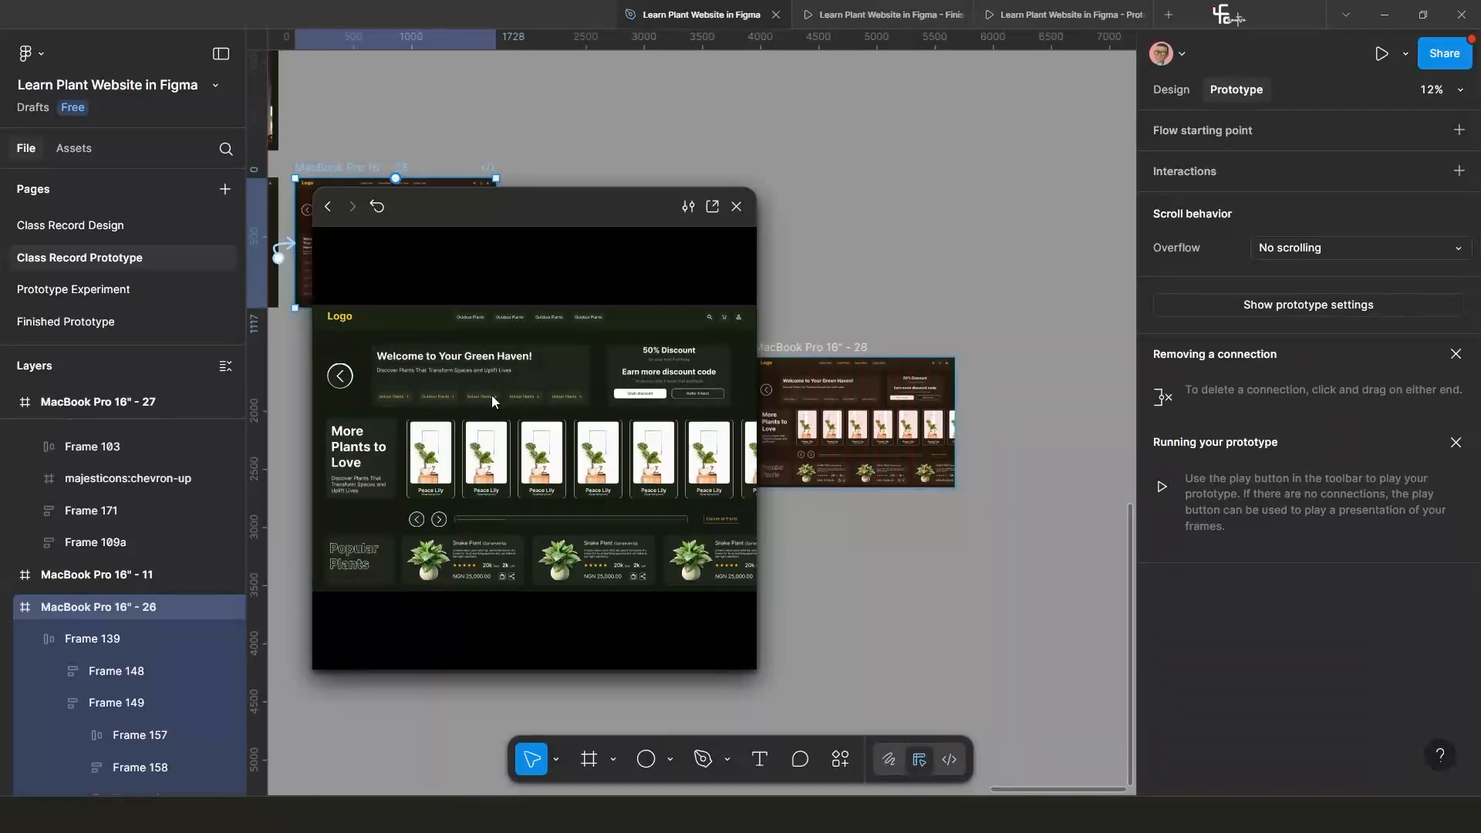
left_click(375, 207)
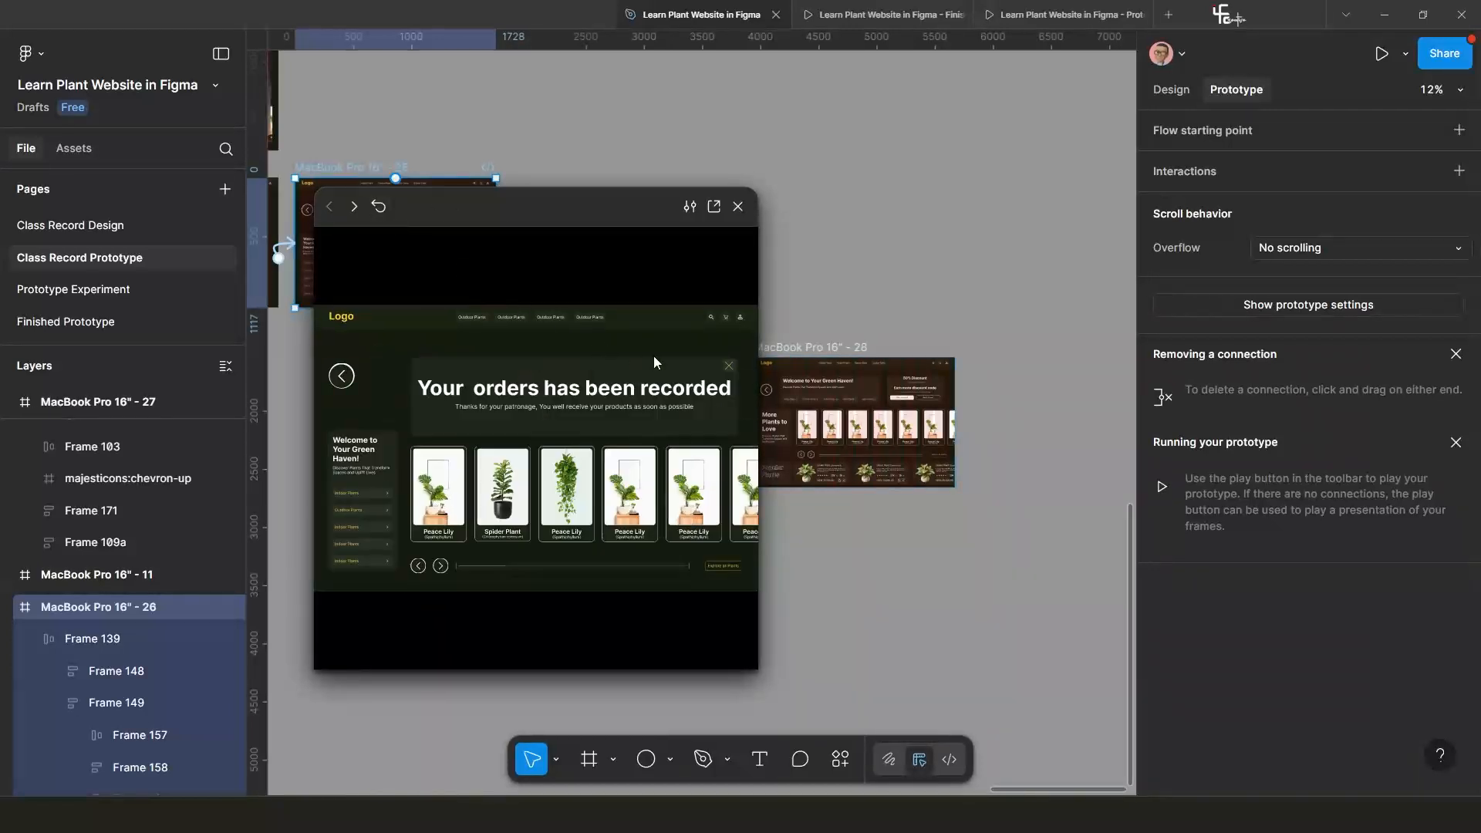
left_click(728, 366)
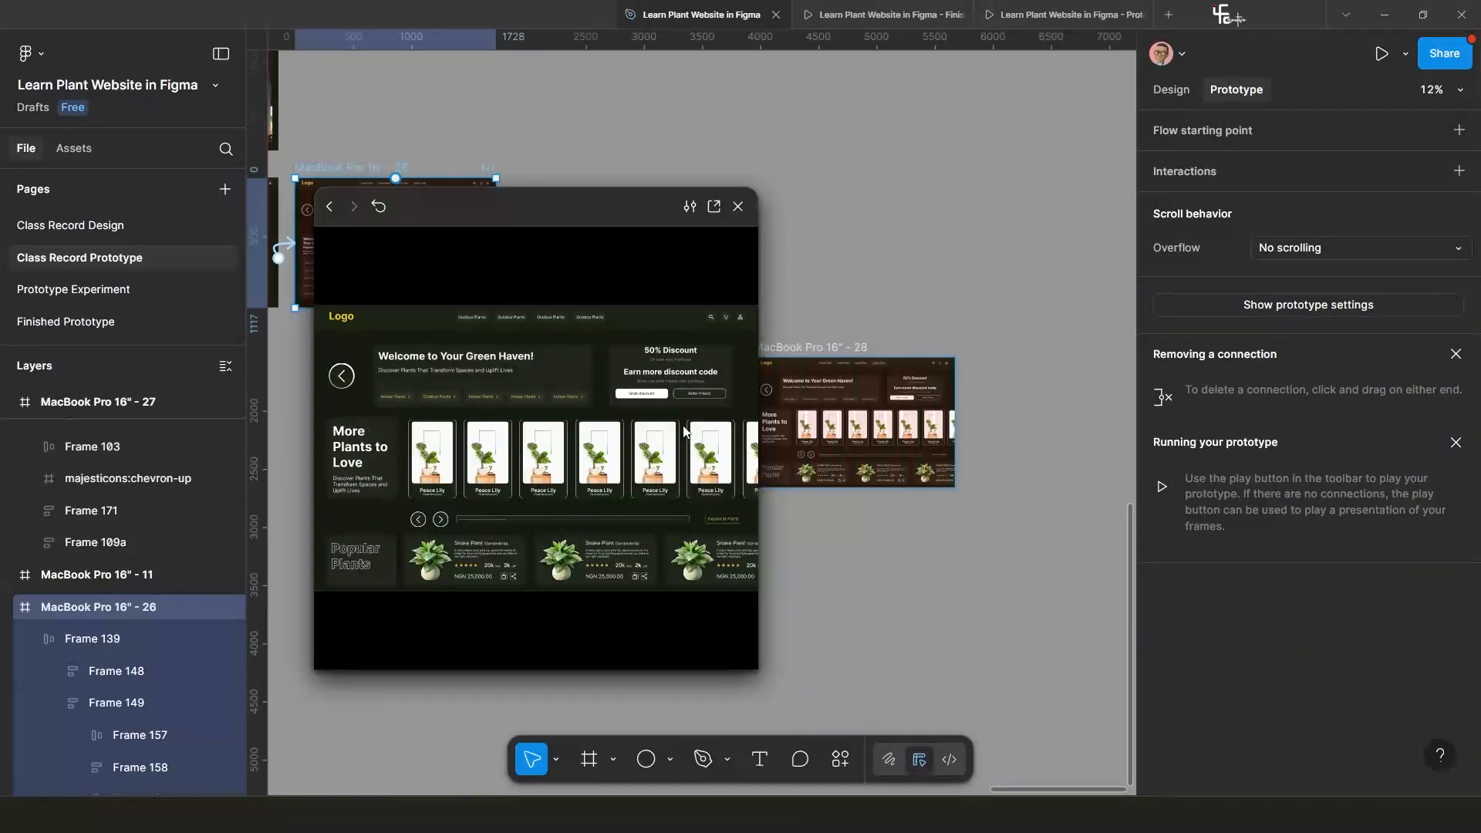
left_click(738, 207)
Rename the "Popular Plants" frame in MacBook Pro 16" - 27 as Frame 109a, reusing the name of the "More Plants to Love" frame.
scroll(537, 512, "up", 5)
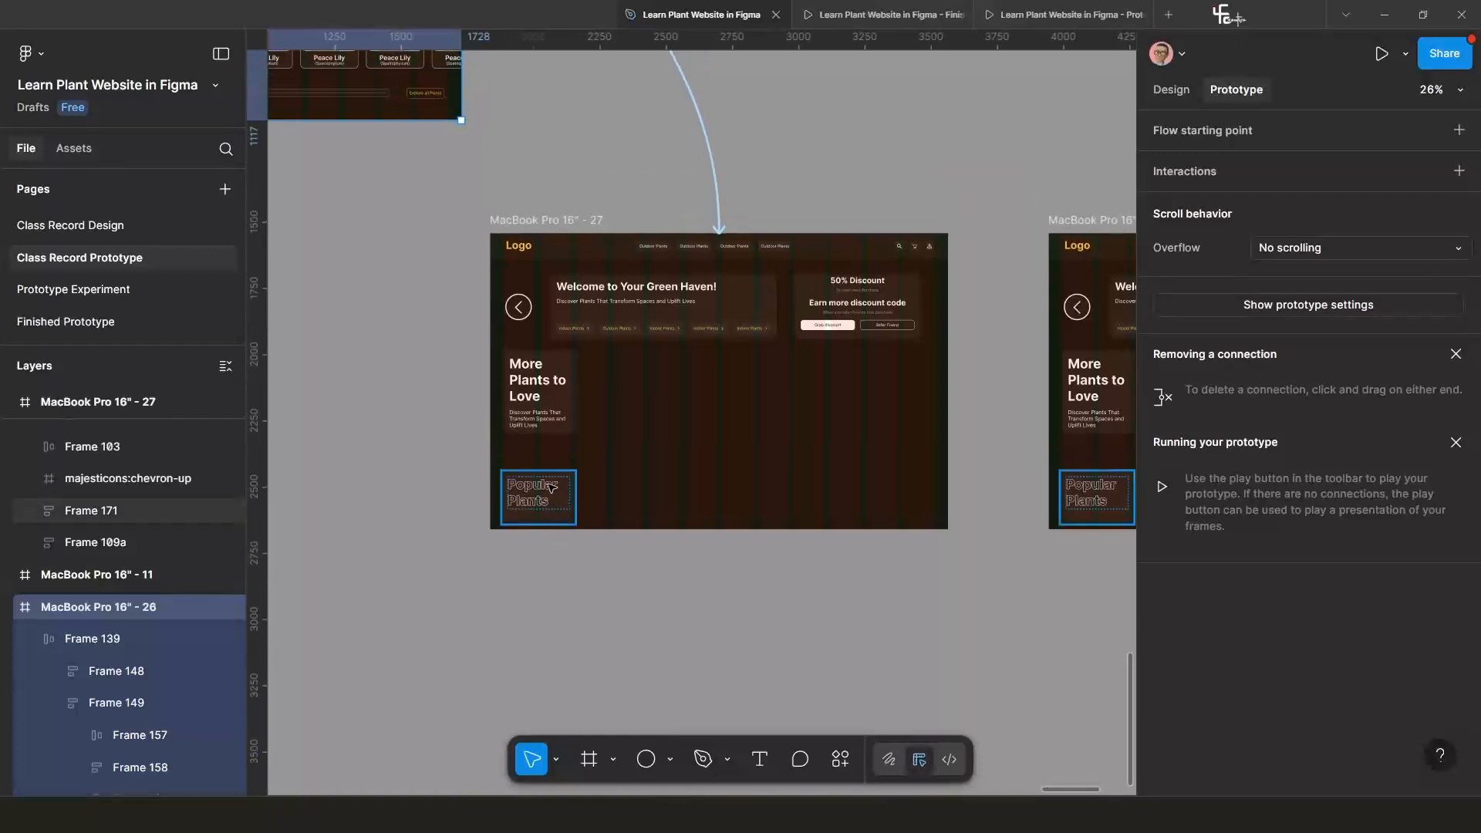
left_click(537, 366)
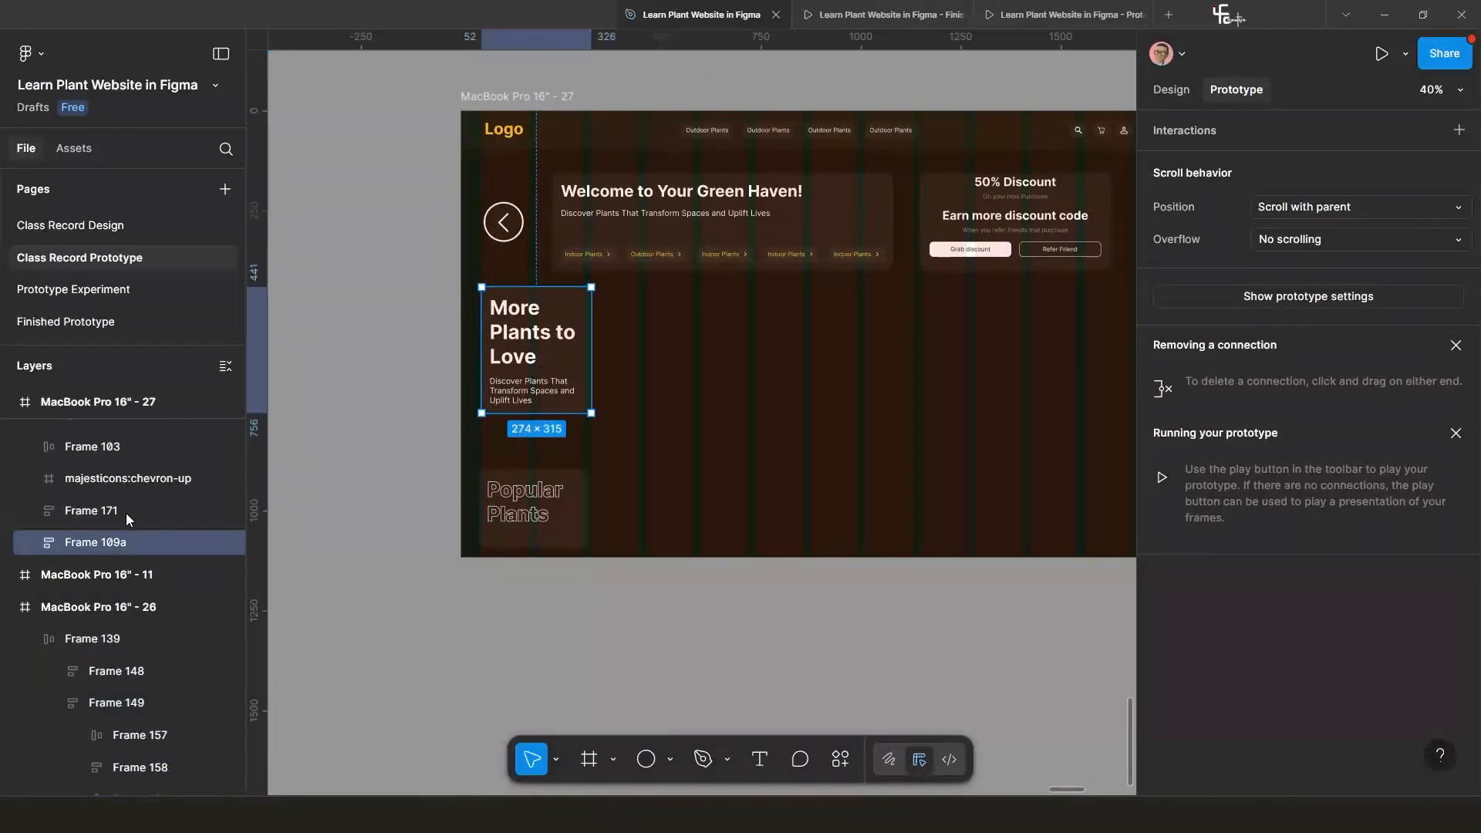
double_click(114, 544)
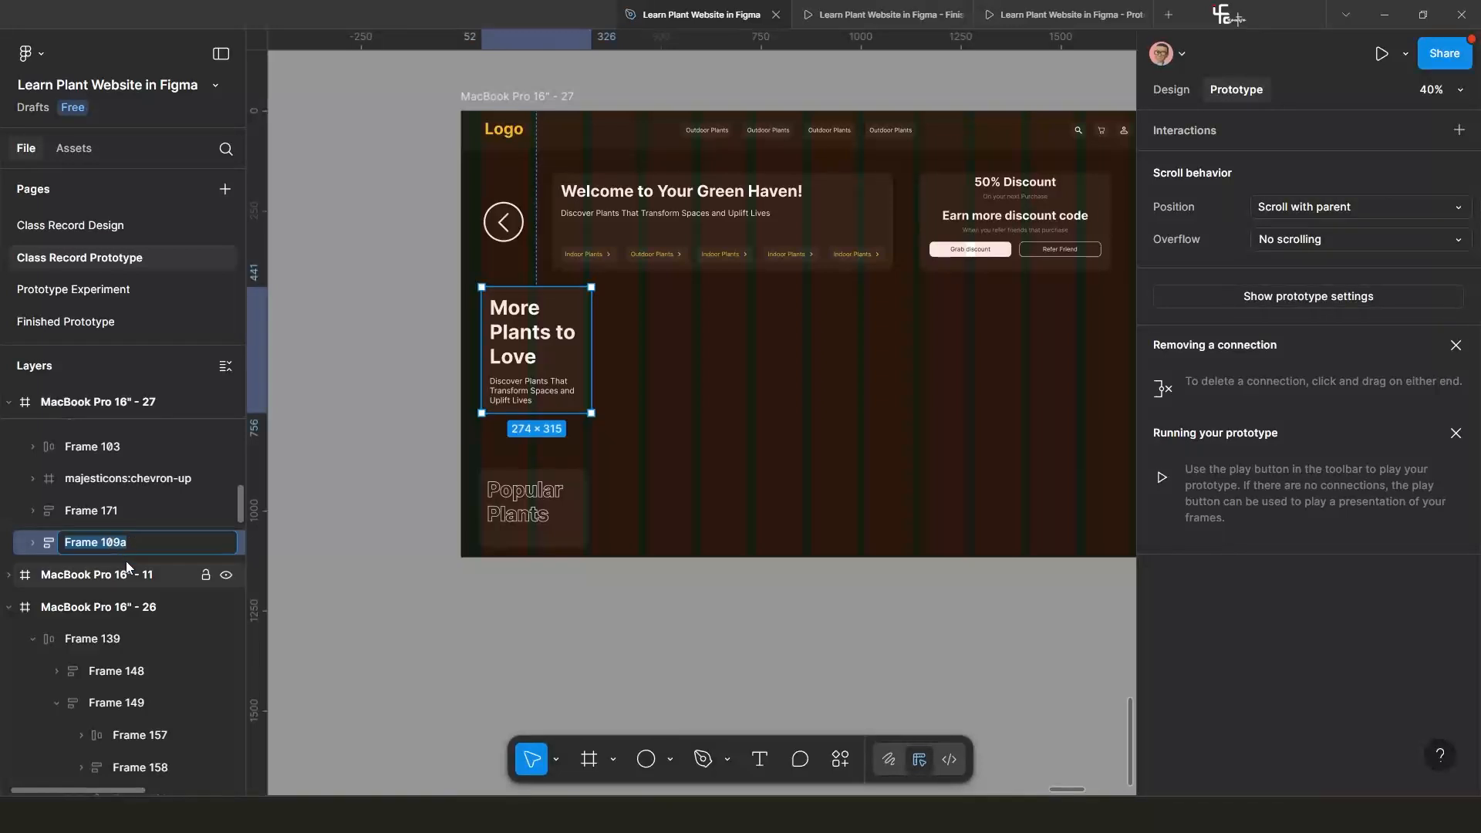
key("ctrl")
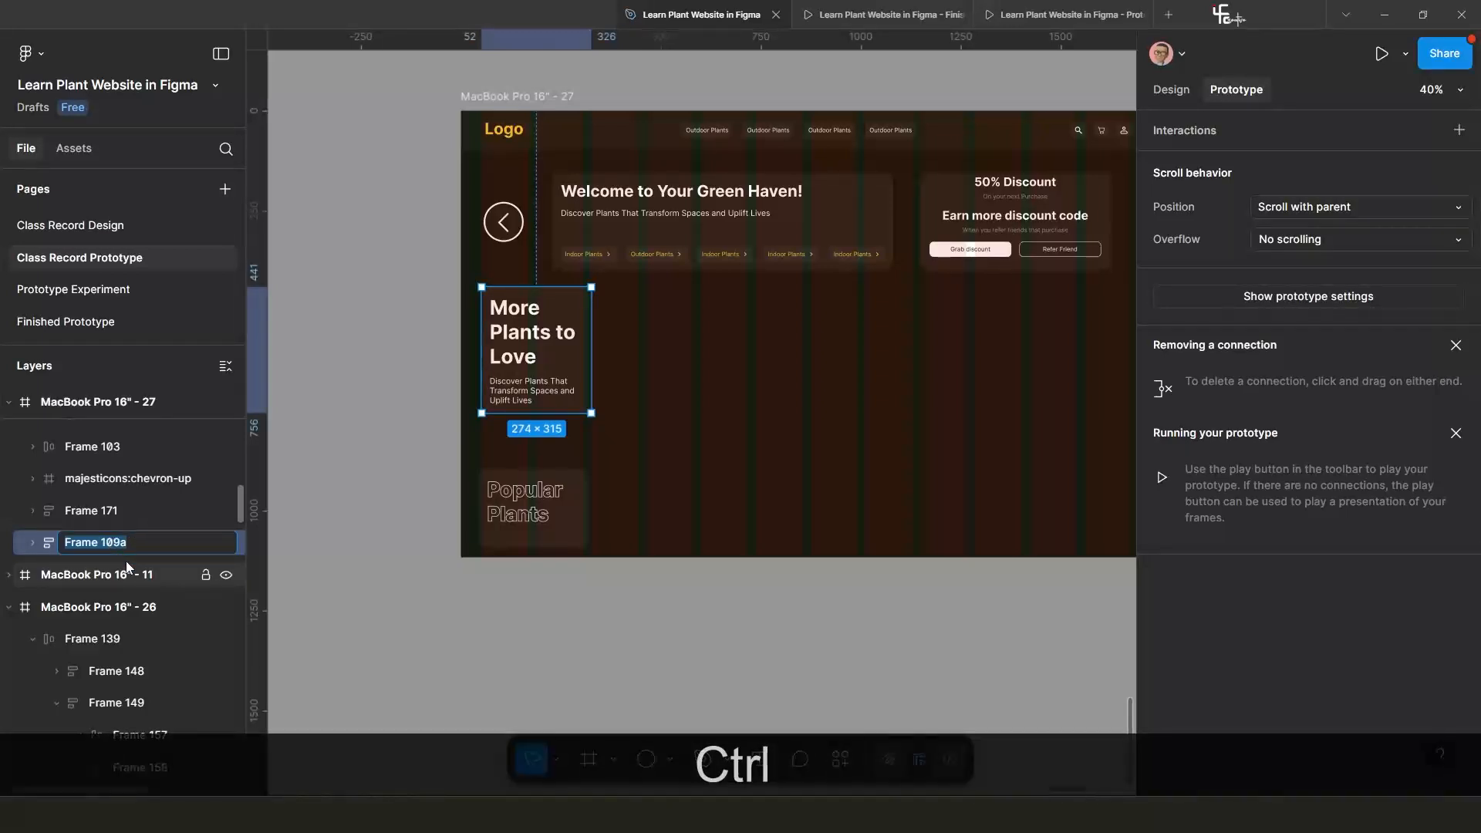
key("ctrl+c")
key("ctrl+c")
left_click(522, 538)
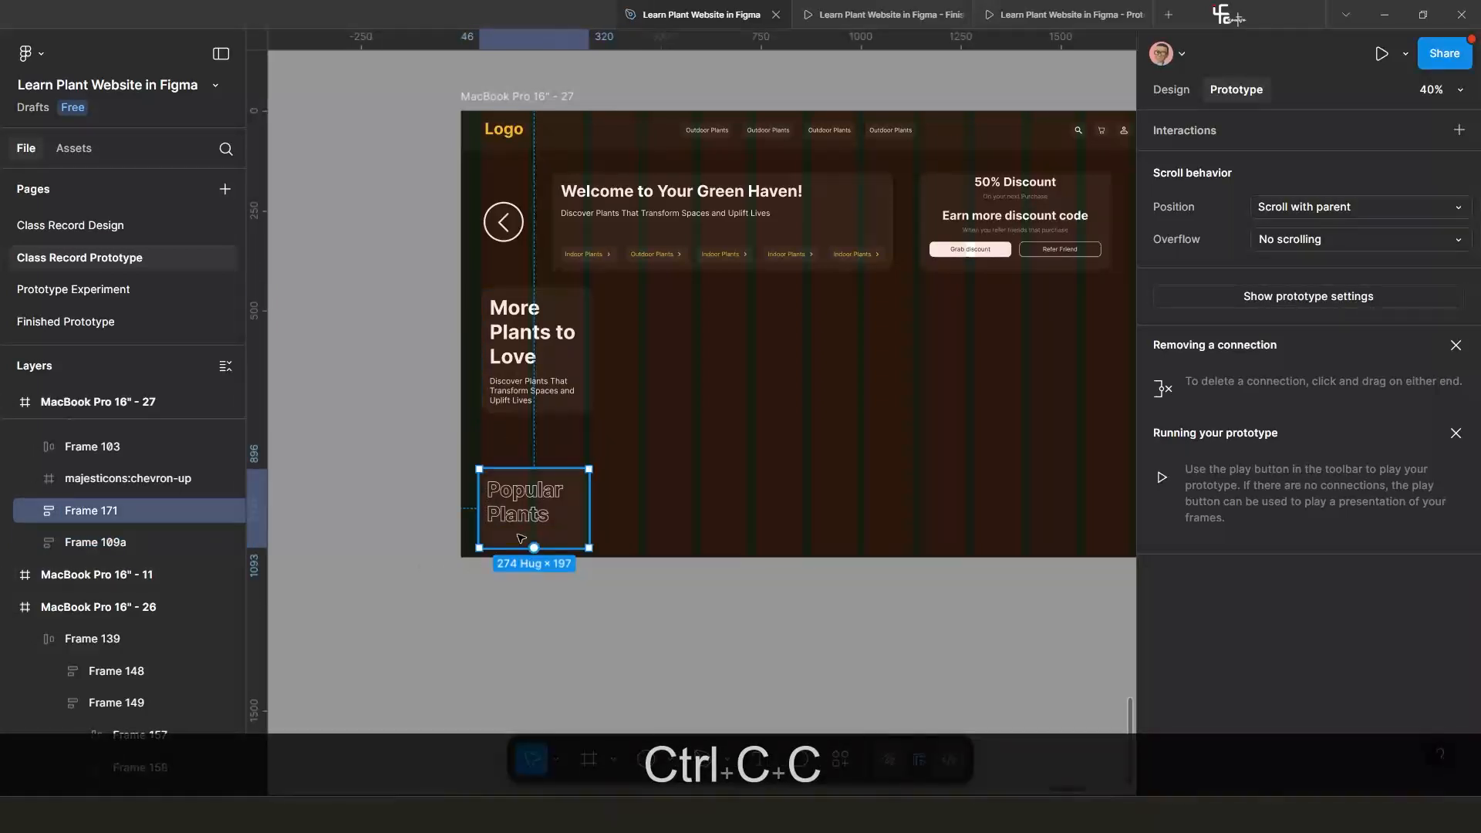
double_click(114, 516)
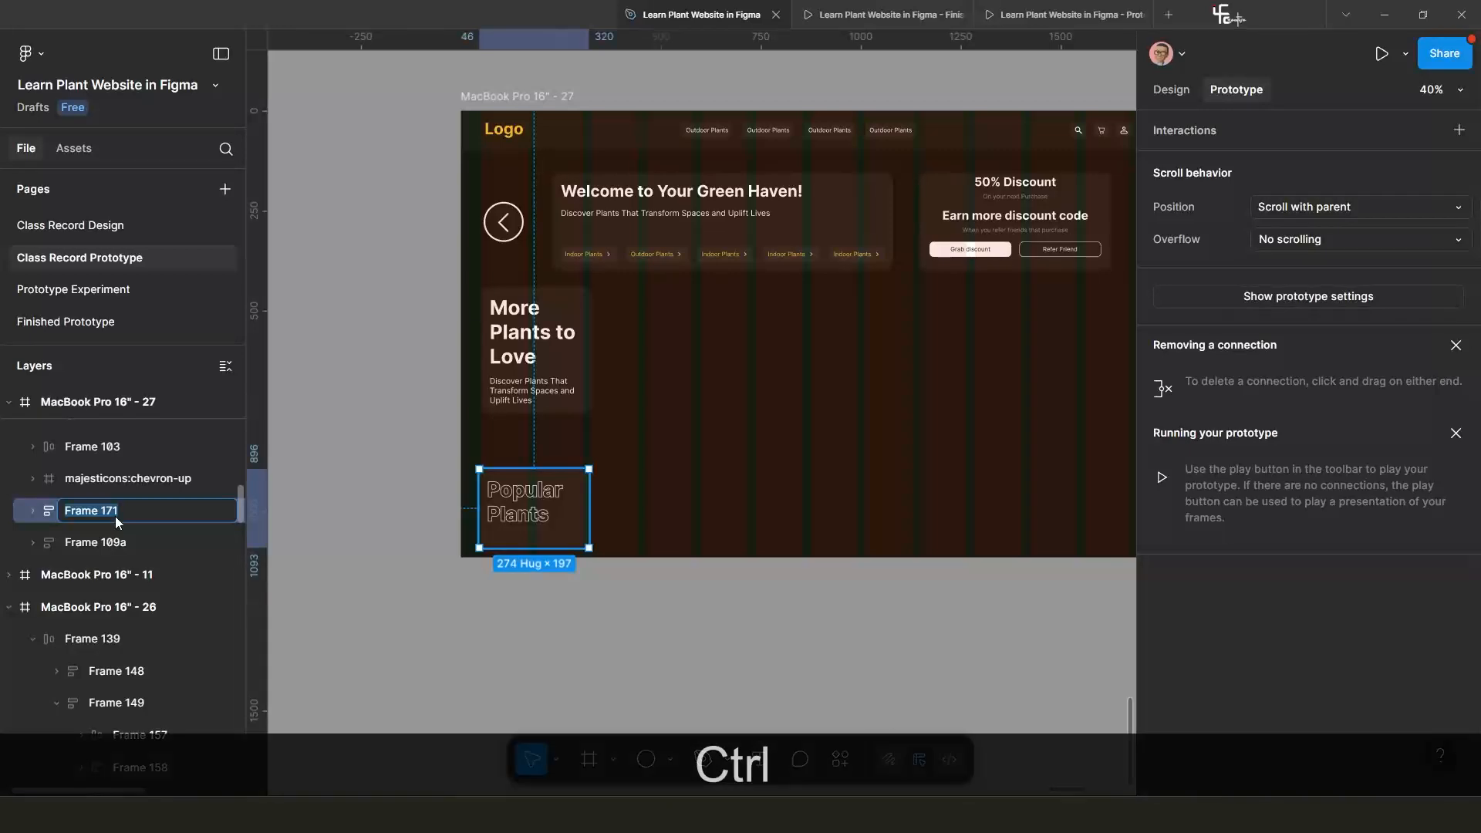
key("ctrl+v")
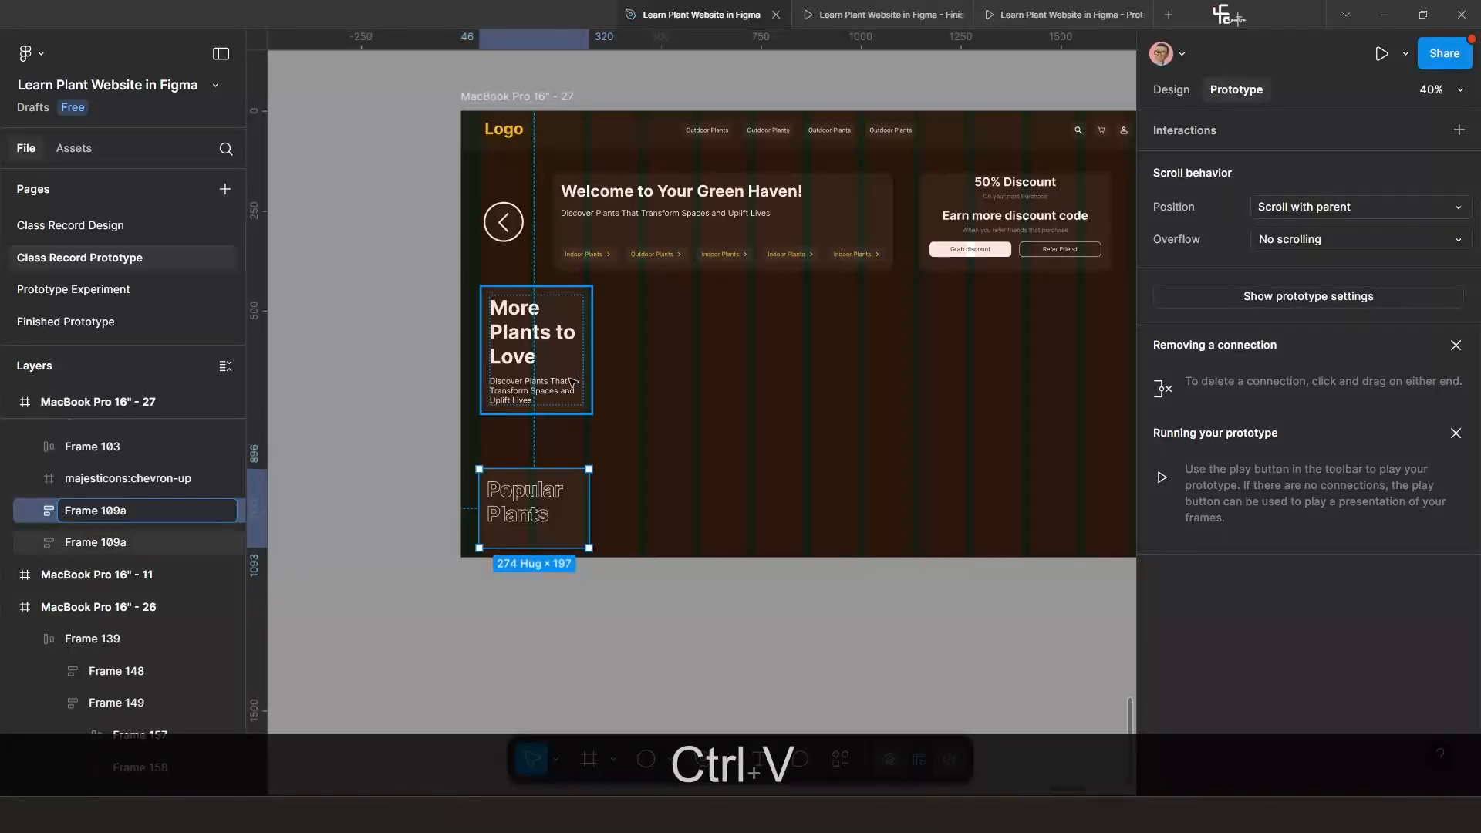
left_click(170, 542)
Move the "Popular Plants" frame straight down, out of MacBook Pro 16" - 27, to Y 1746.
scroll(559, 435, "down", 6)
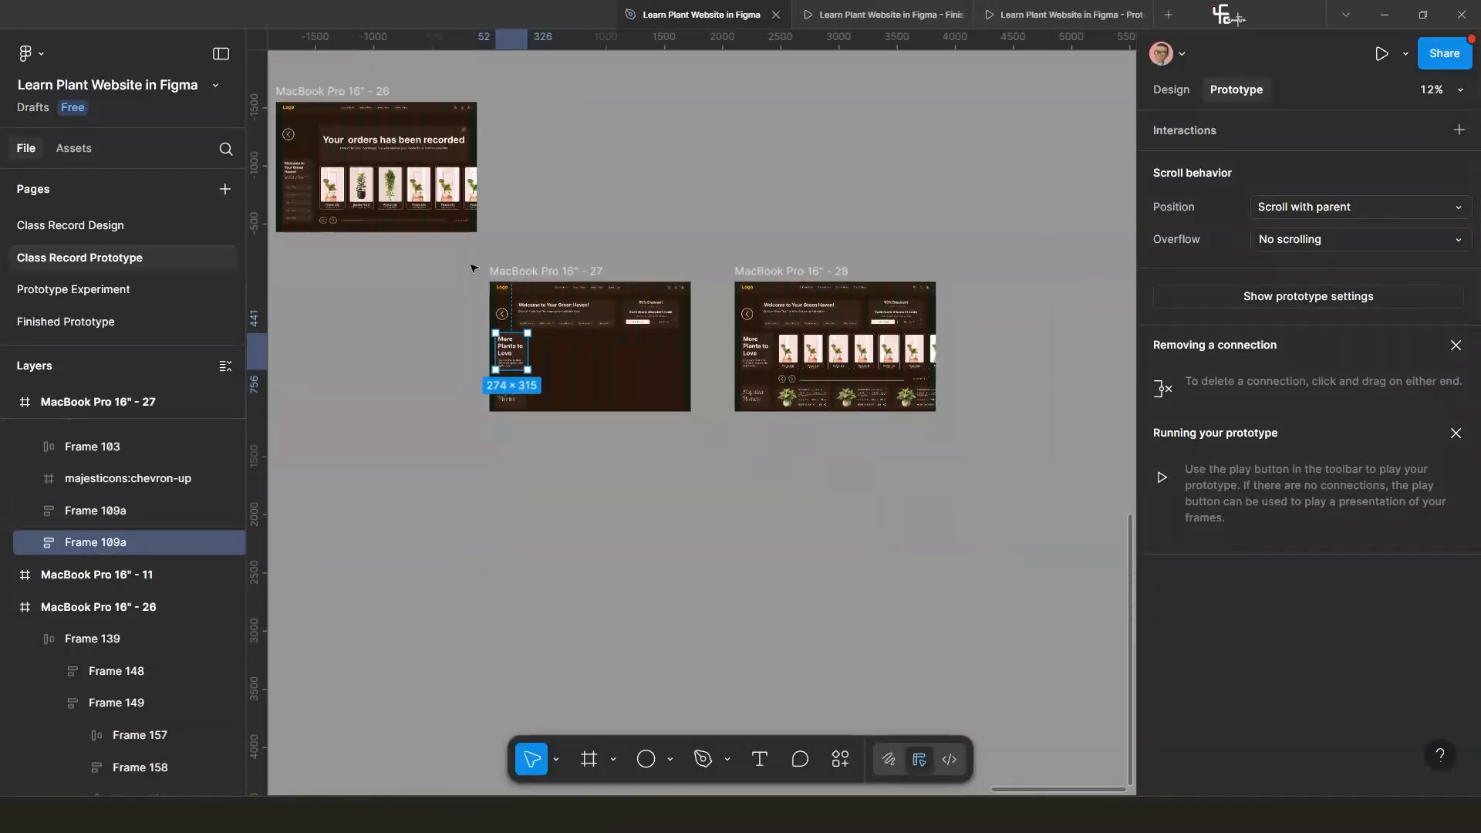
left_click(423, 153)
scroll(674, 512, "up", 3)
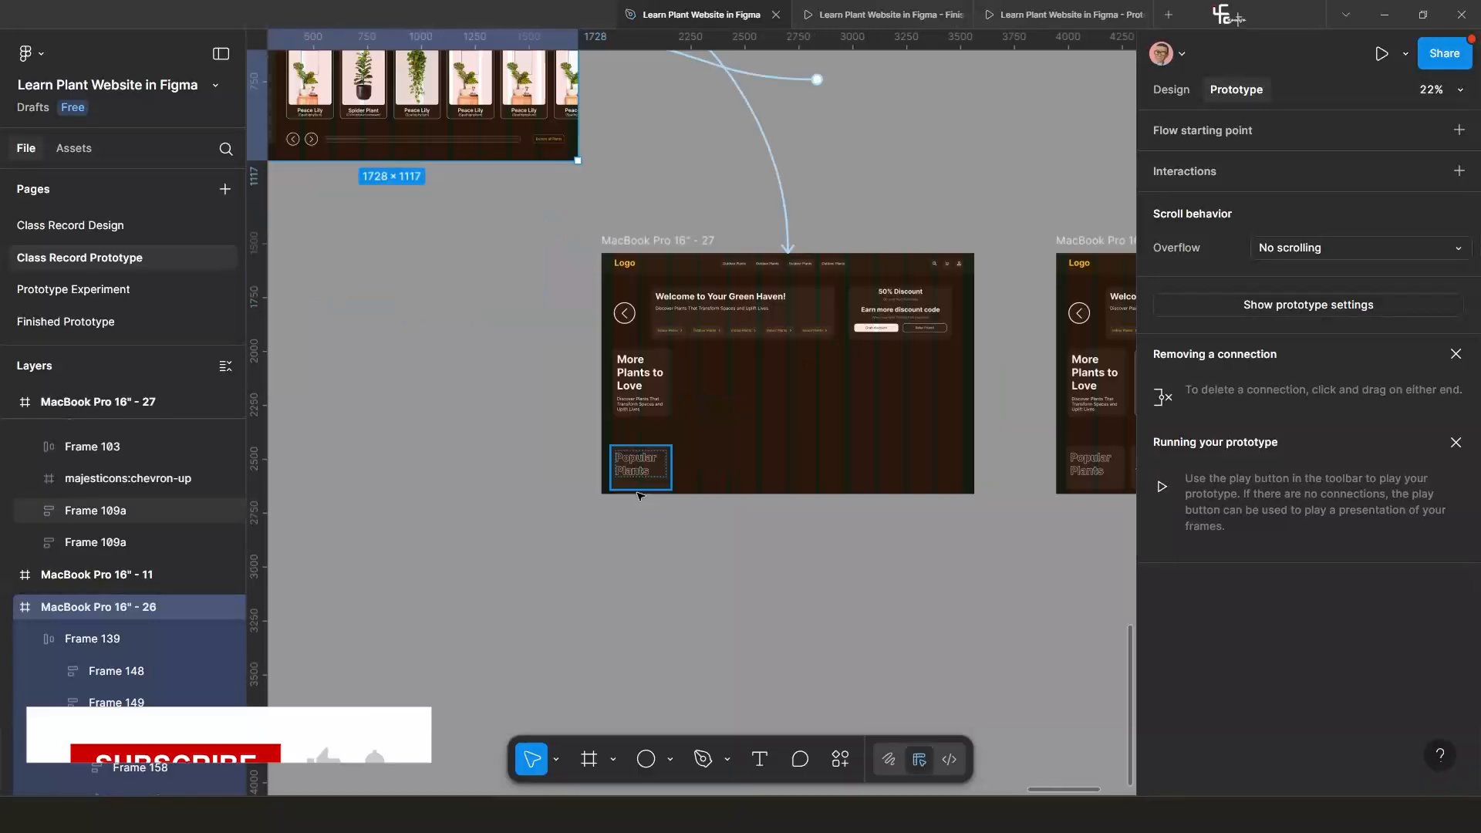
scroll(674, 511, "right", 2)
left_click(598, 457)
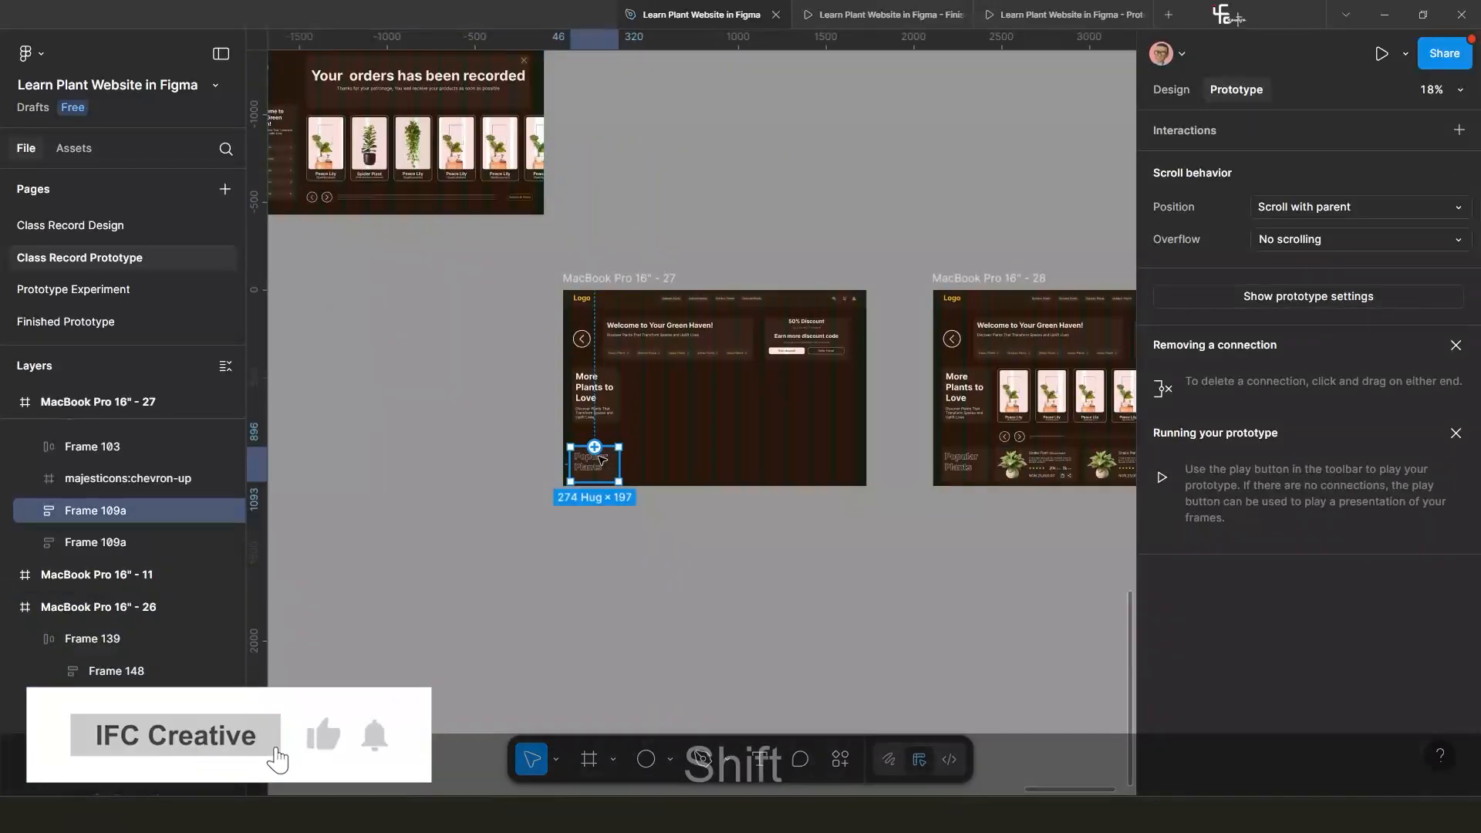
key("shift+Down")
key("shift+Down")
key("shift+Down")
key("shift+Down")
key("shift+Down")
key("shift+Down")
key("shift+Down")
key("shift+Down")
key("shift+Down")
key("shift+Down")
key("shift+Down")
key("shift+Down")
key("shift+Down")
key("shift+Down")
key("shift+Down")
key("shift+Down")
key("shift+Down")
key("shift+Down")
key("shift+Down")
key("shift+Down")
key("shift+Down")
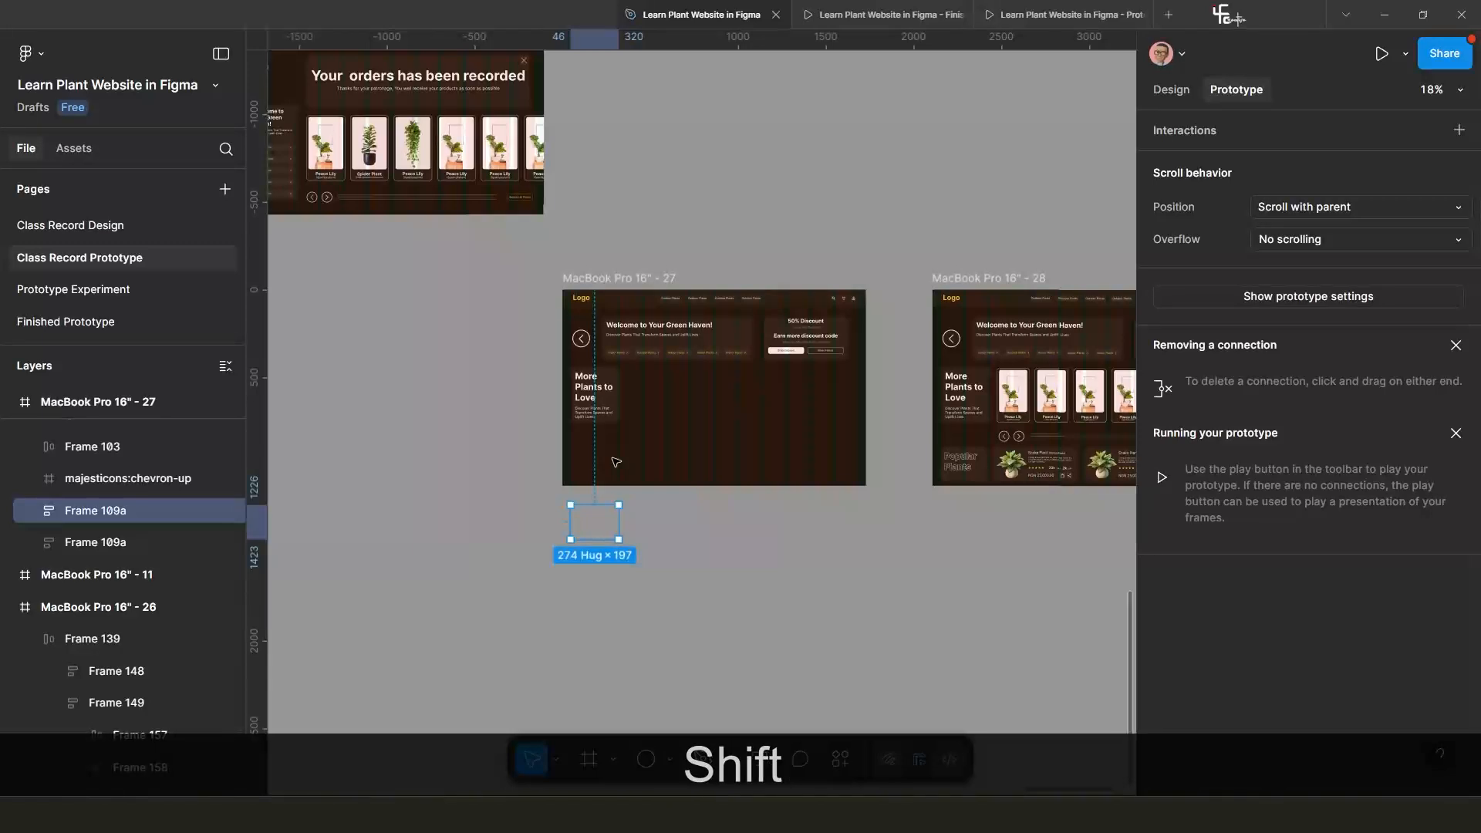
key("shift+Down")
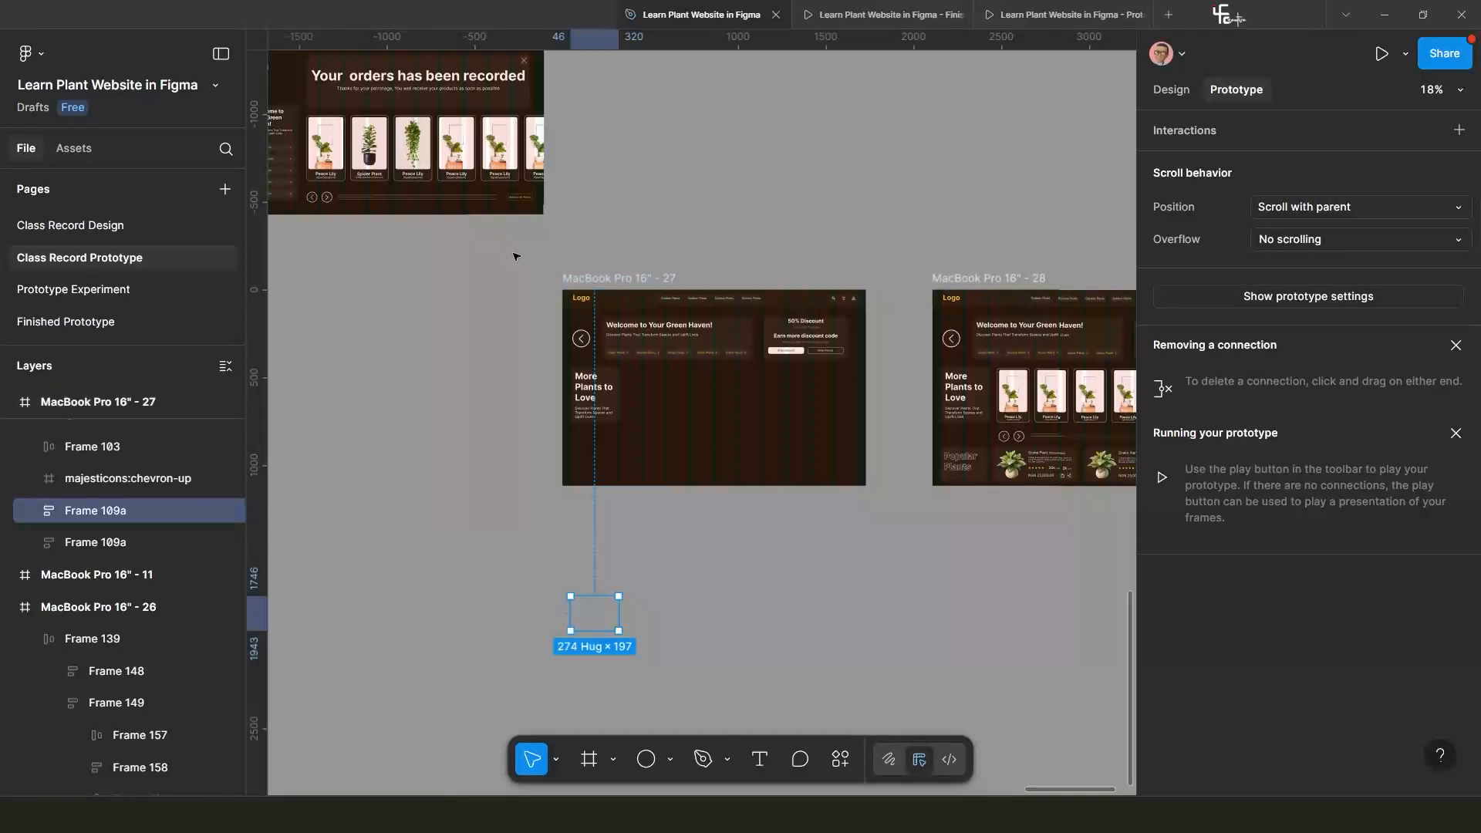
Preview MacBook Pro 16" - 26, play the close icon's transition twice with a restart in between, and close the preview.
scroll(512, 255, "down", 3)
left_click(459, 173)
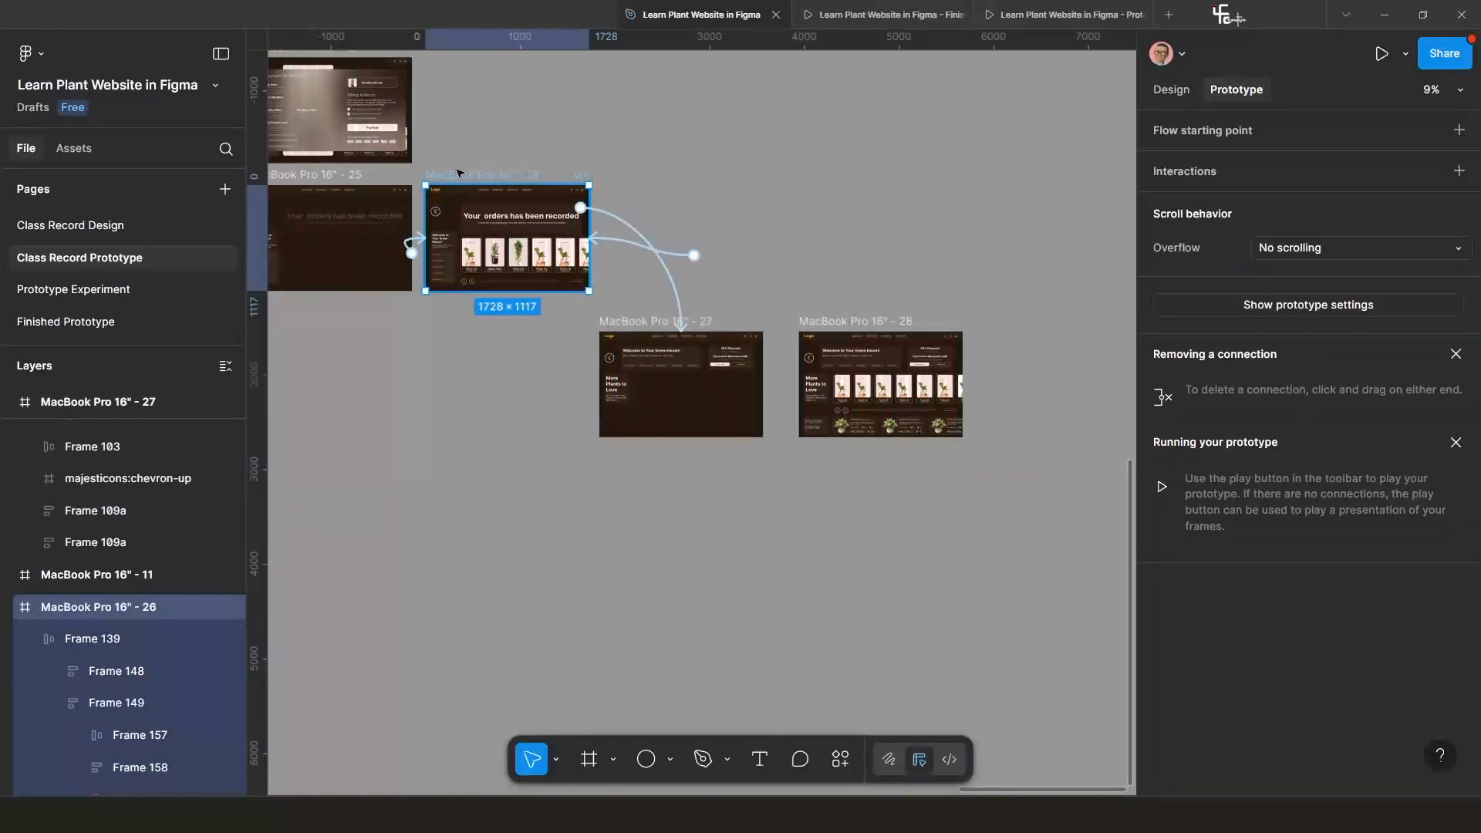
key("shift+space")
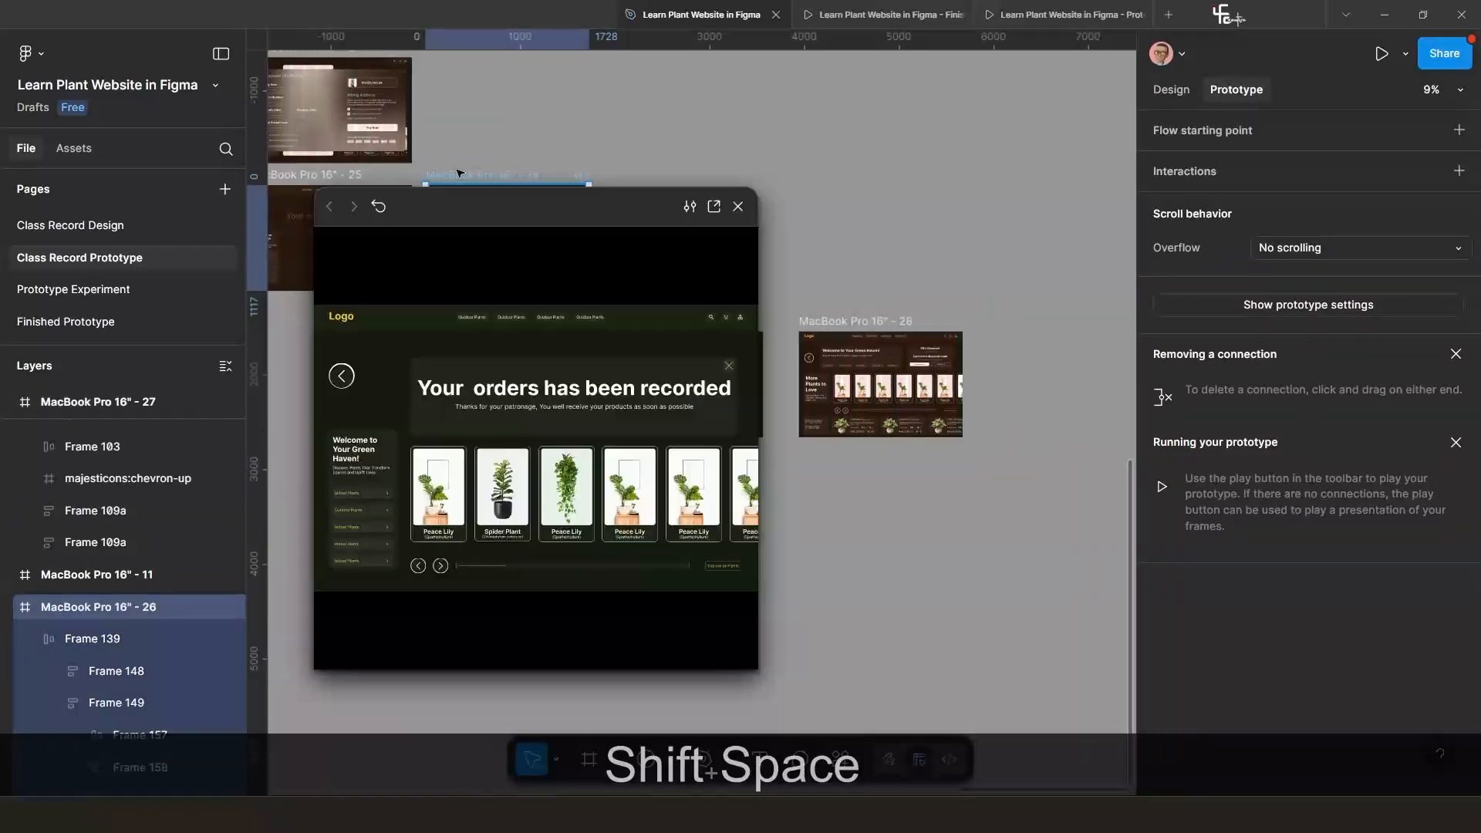
left_click(727, 367)
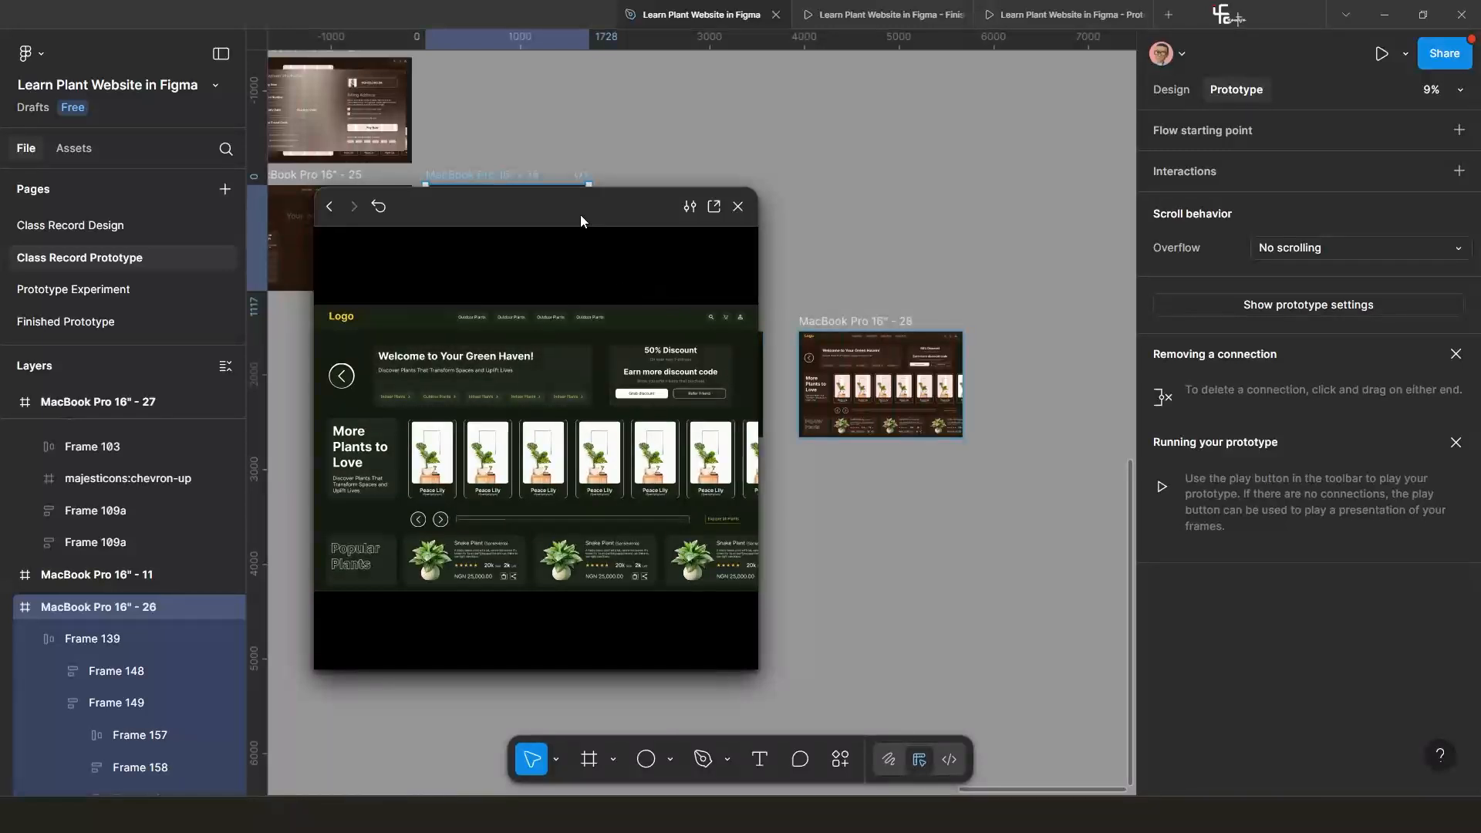
left_click_drag(586, 213, 674, 189)
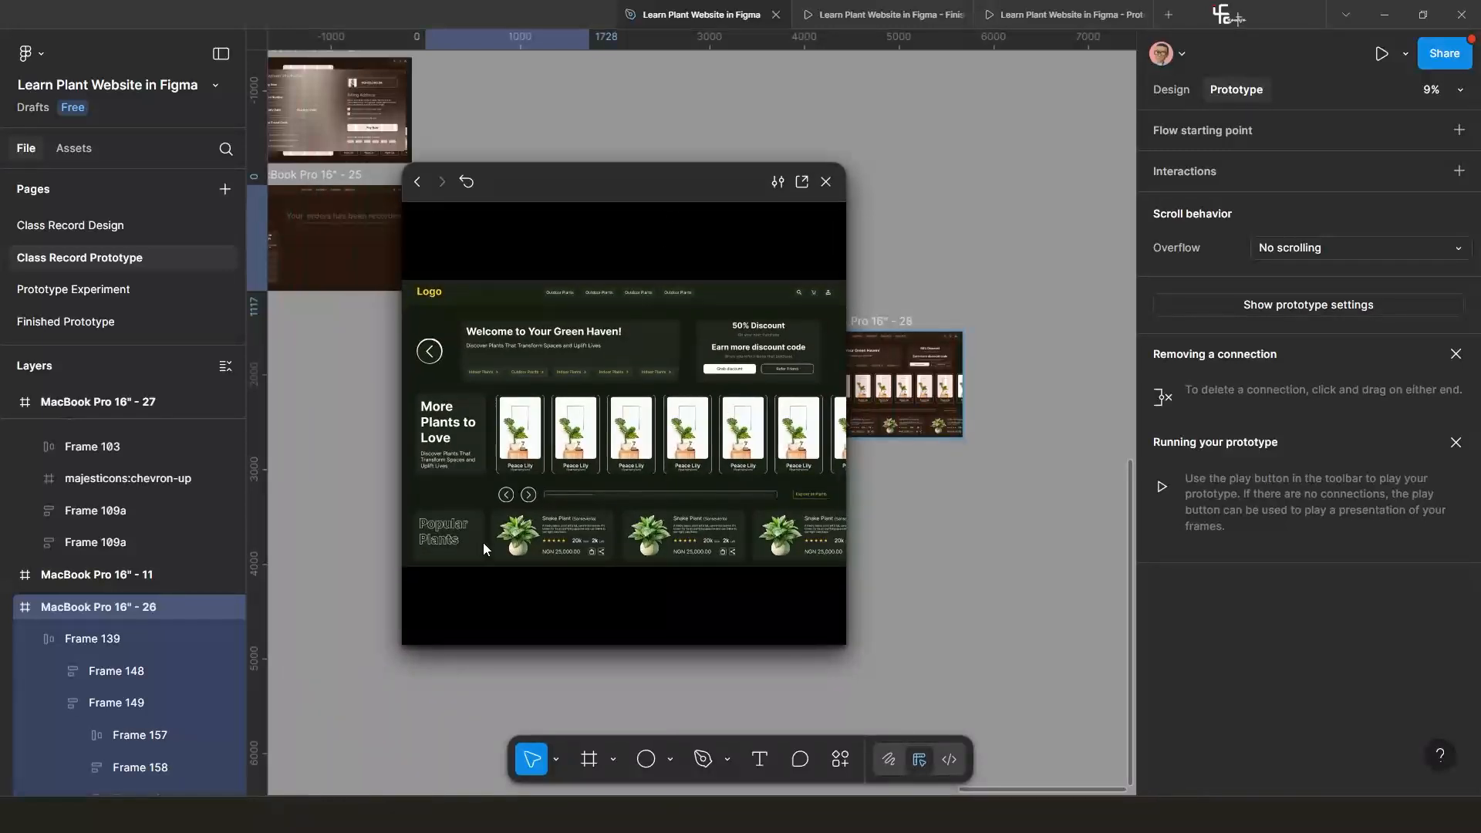
left_click(468, 182)
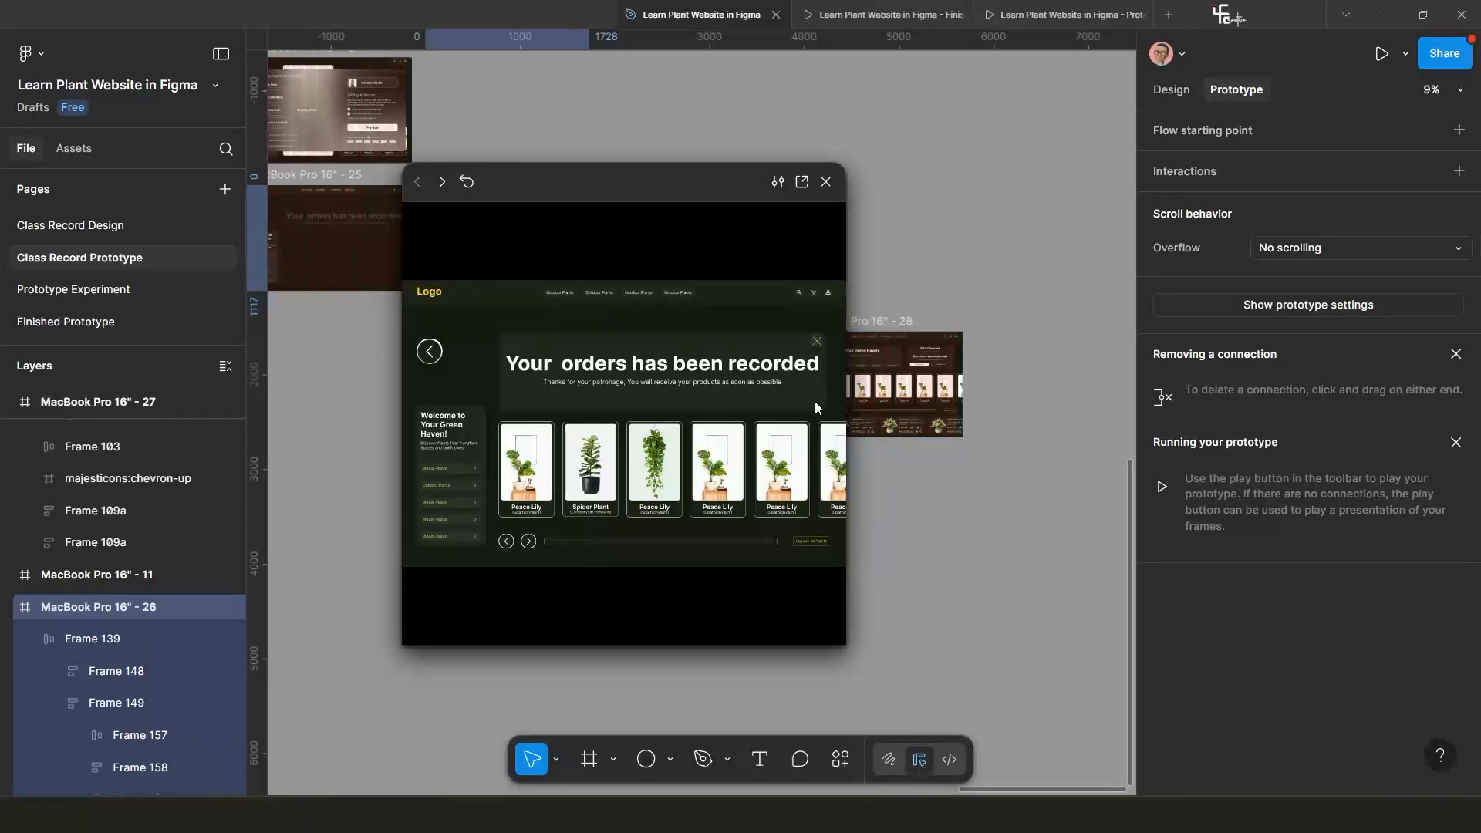
left_click(820, 339)
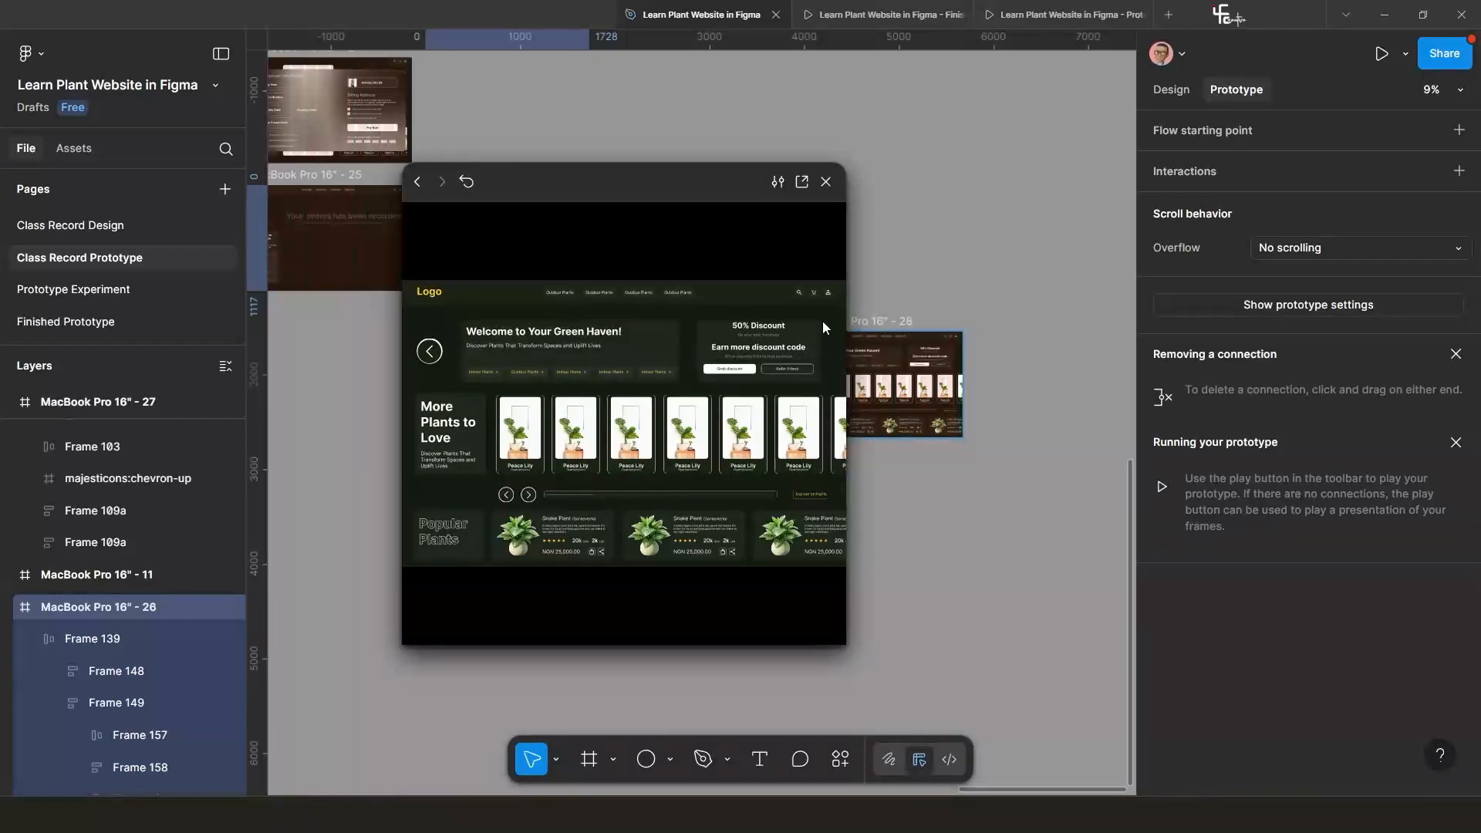
left_click(825, 183)
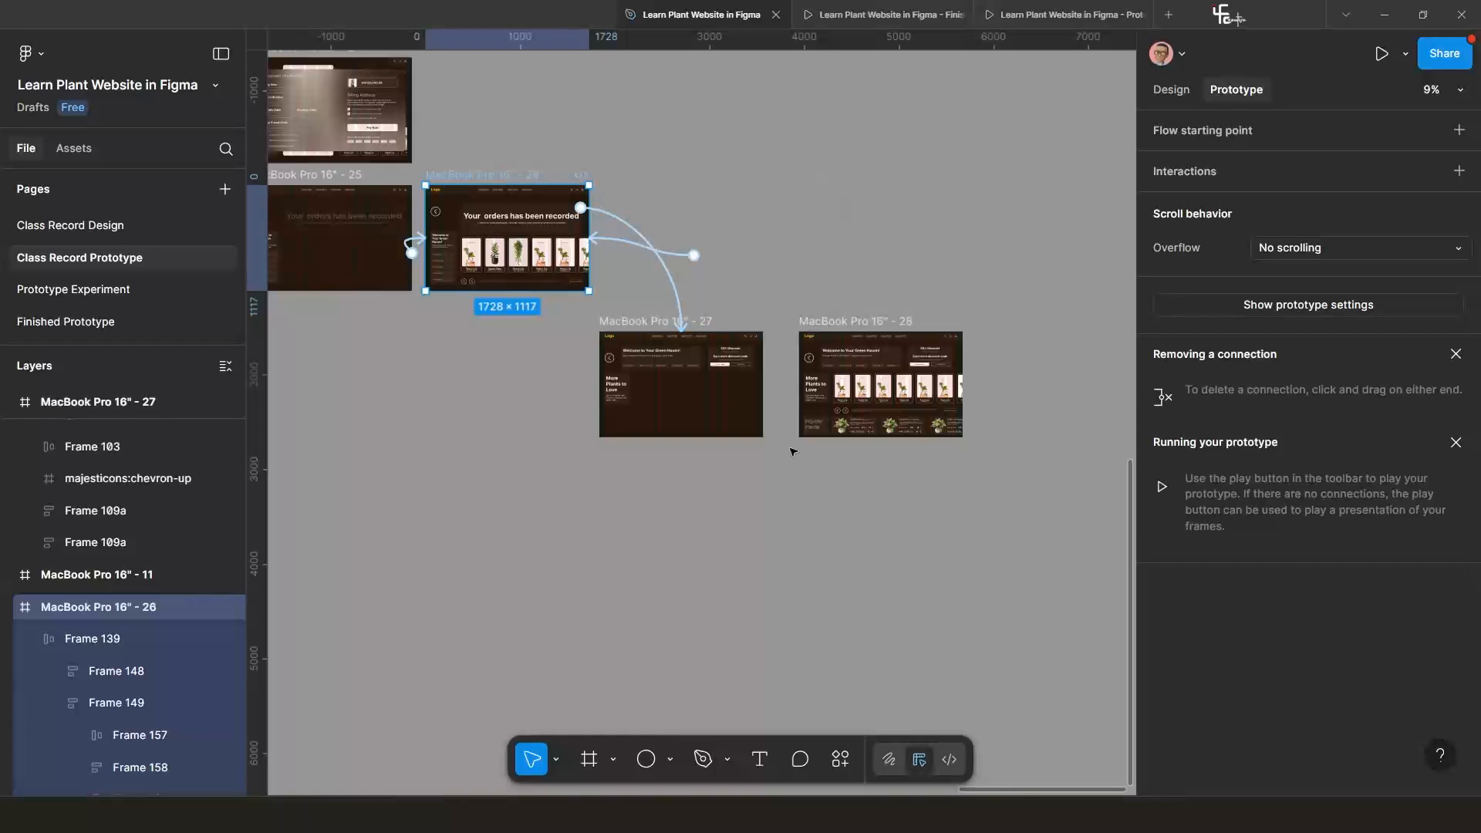
Turn off content clipping for MacBook Pro 16" - 27 so its off-frame elements show.
scroll(793, 451, "up", 3)
left_click(502, 369)
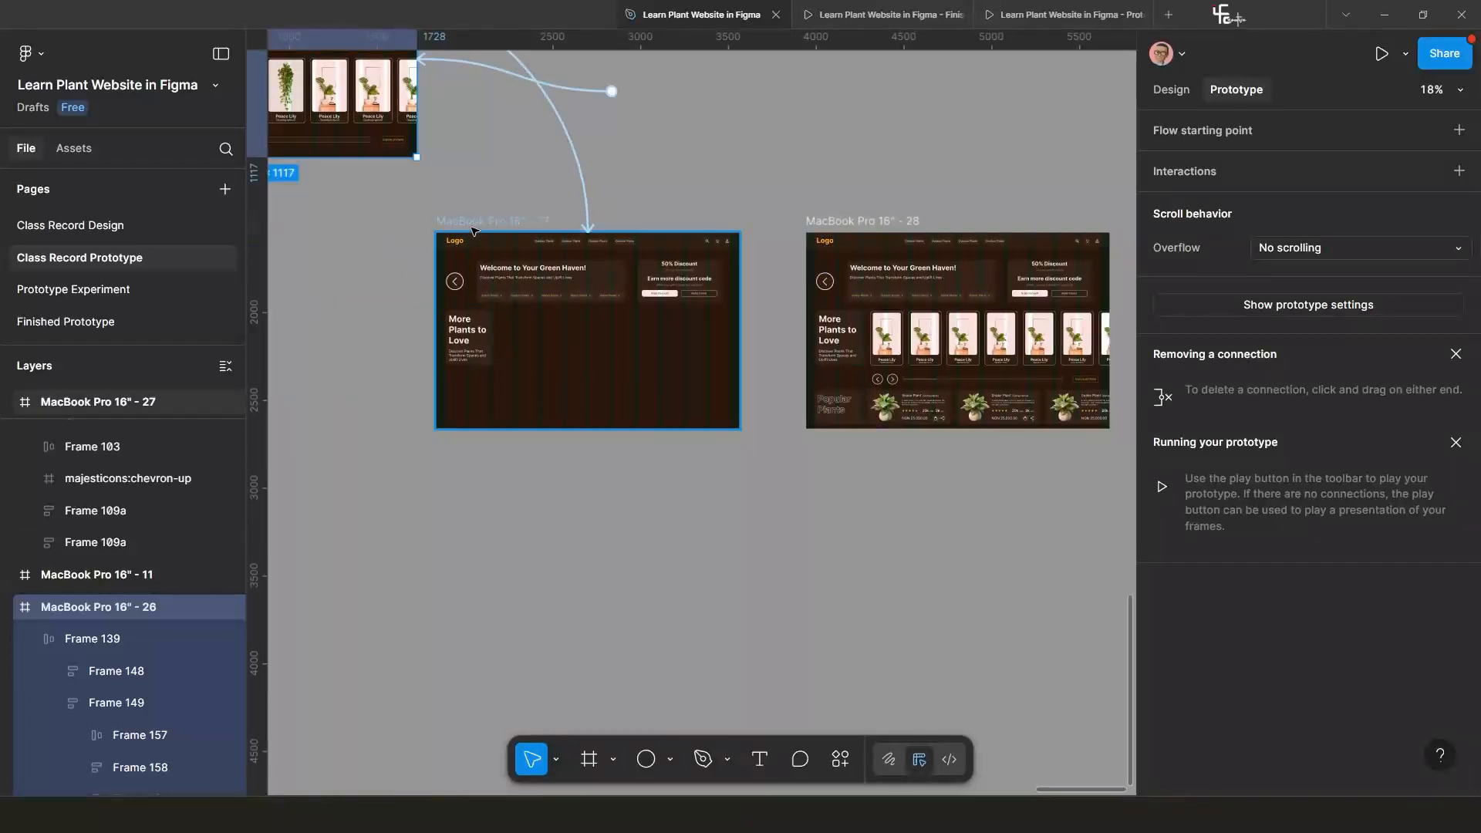
left_click(1171, 90)
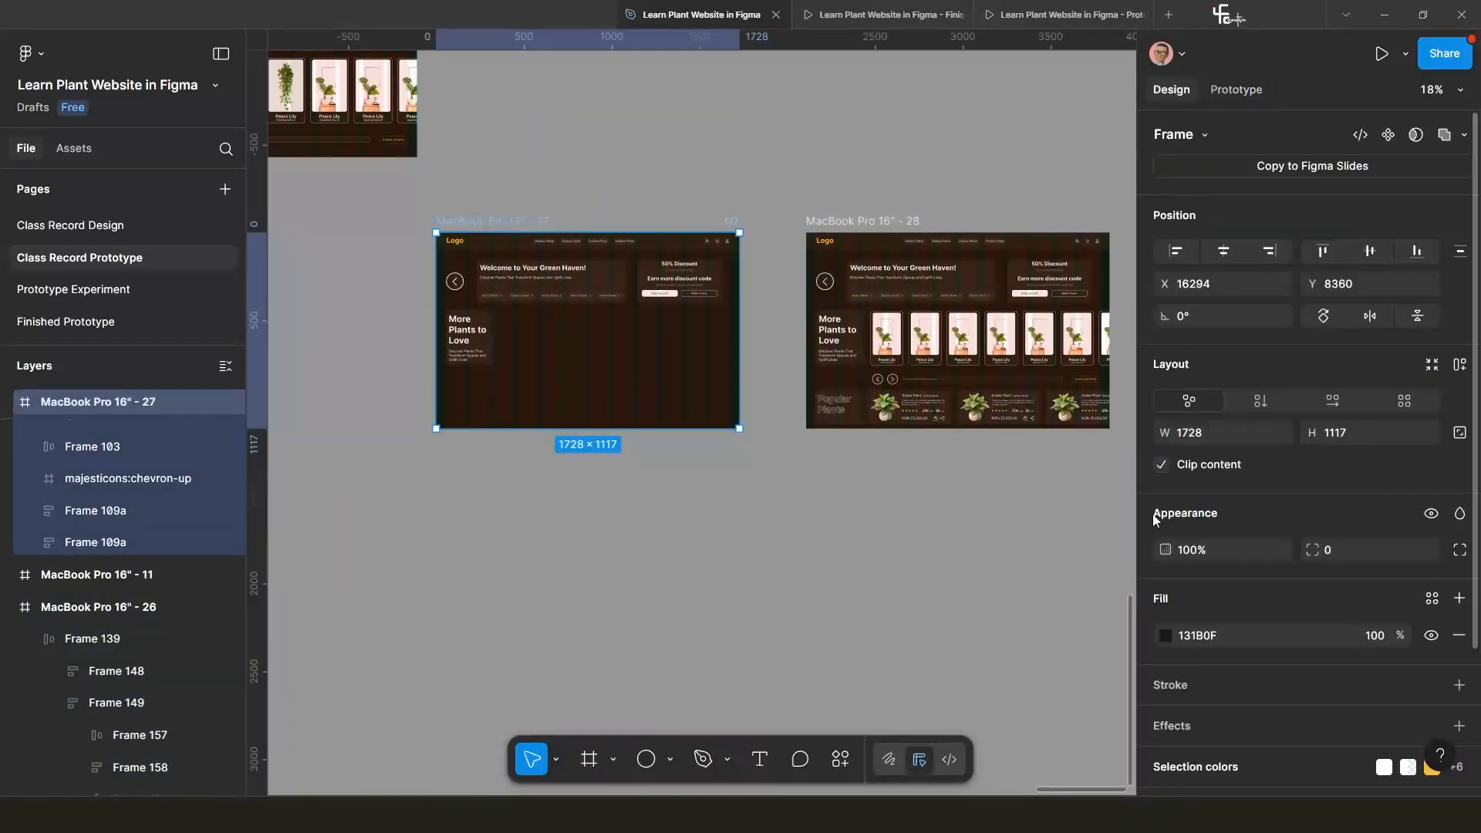
left_click(1161, 464)
Move the off-frame "Popular Plants" frame farther below MacBook Pro 16" - 27, to X 0 and Y 3134.
left_click(461, 561)
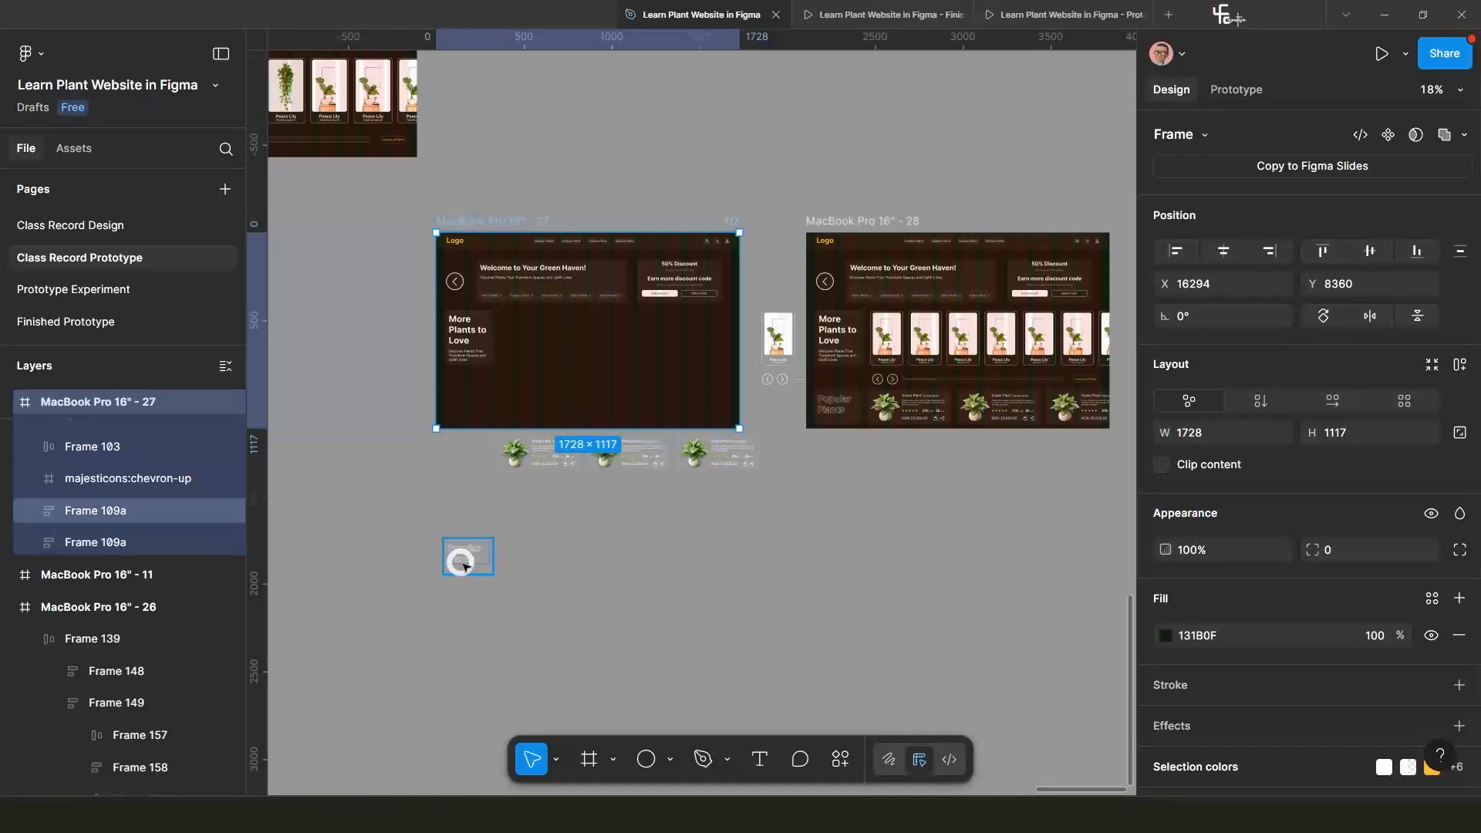
scroll(546, 611, "down", 3)
left_click_drag(557, 610, 659, 486)
key("shift+Down")
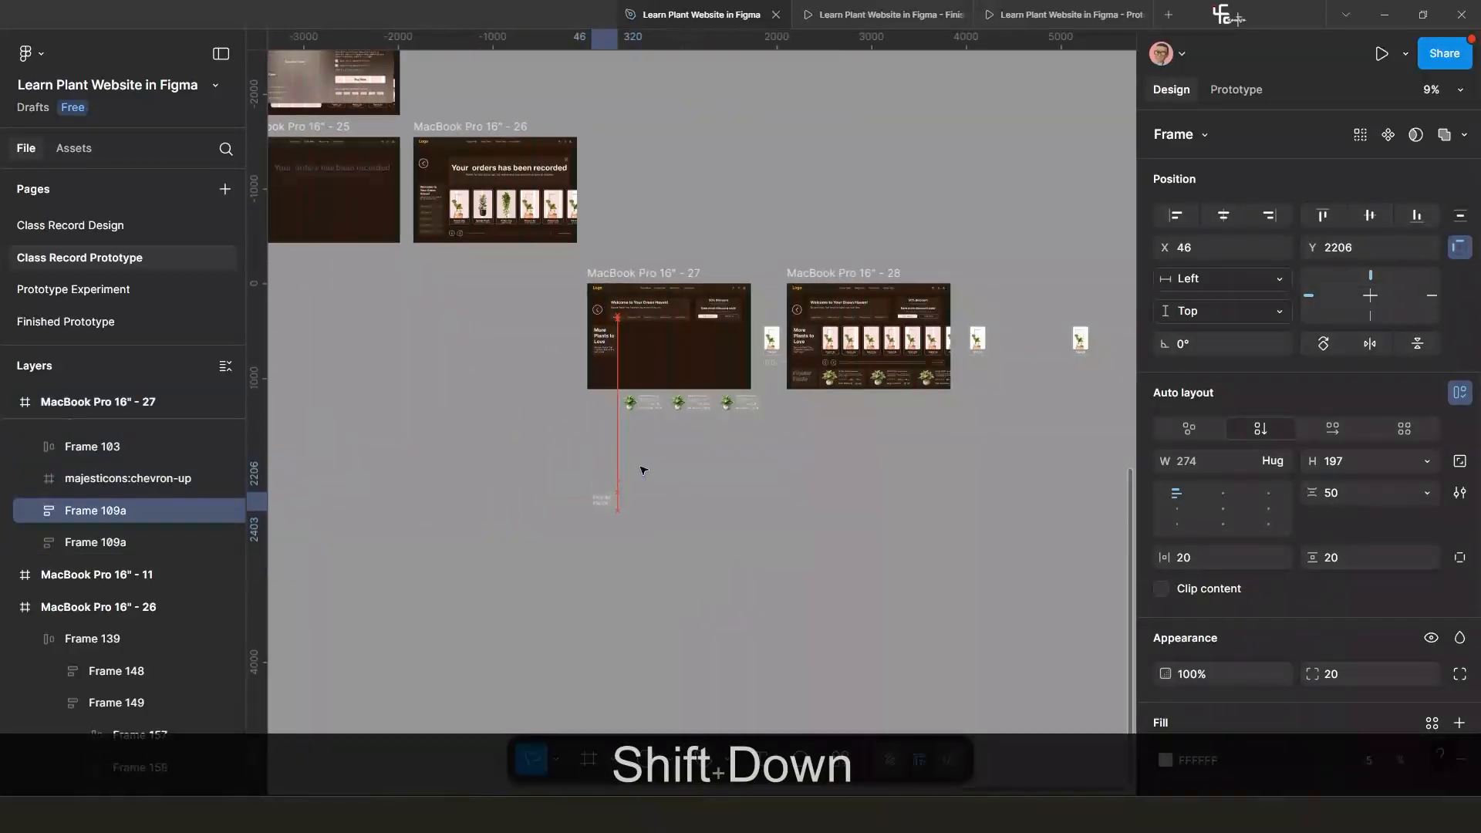
left_click_drag(615, 515, 623, 584)
Move the Snake Plant card row from below MacBook Pro 16" - 27 to well left of it, at X -2670 and Y 920.
scroll(679, 454, "up", 5)
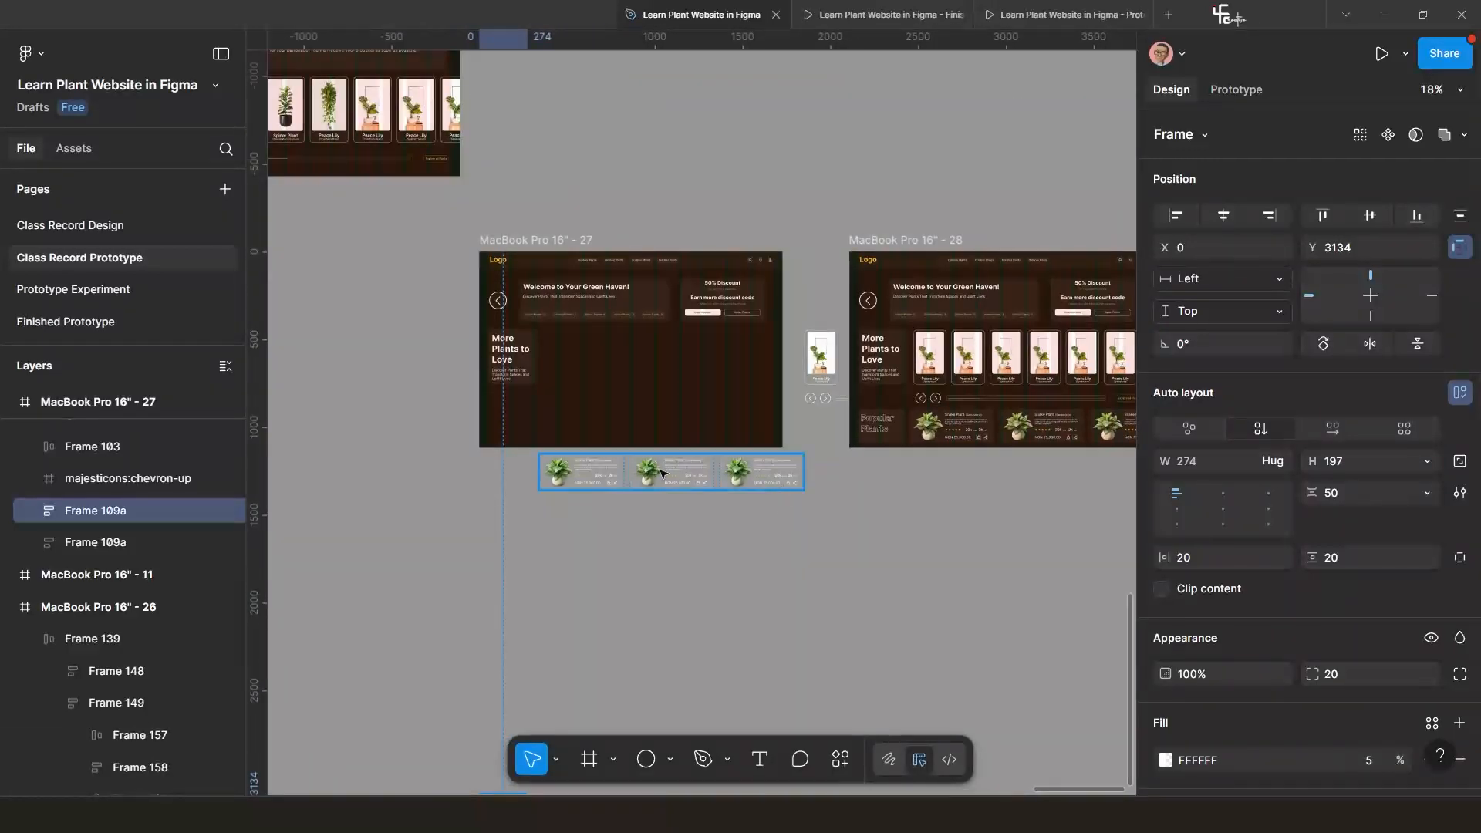
left_click(680, 476)
left_click_drag(680, 487, 314, 437)
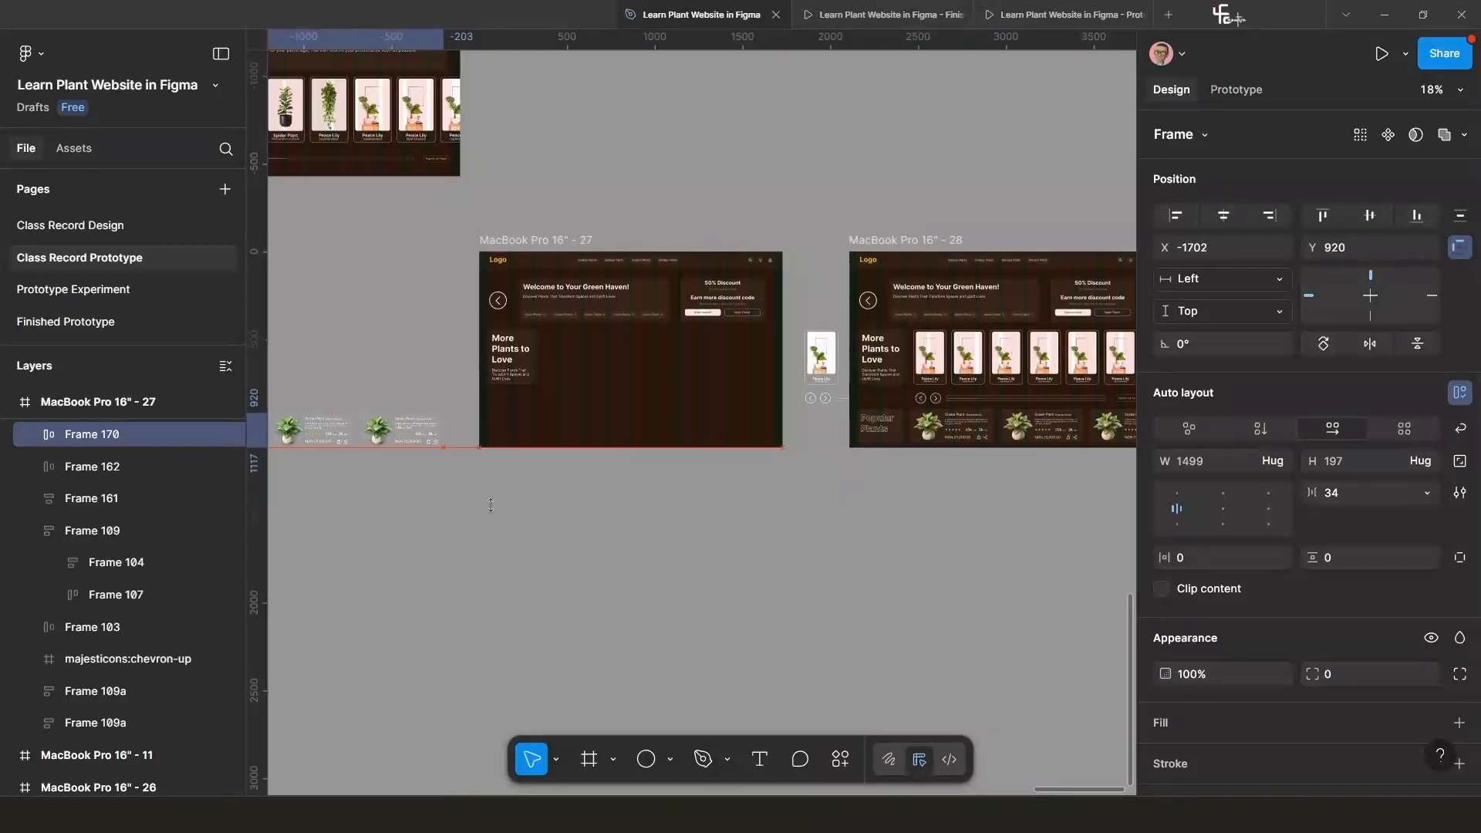
scroll(490, 506, "down", 2)
left_click_drag(489, 506, 684, 512)
left_click_drag(546, 464, 463, 463)
left_click_drag(625, 474, 625, 474)
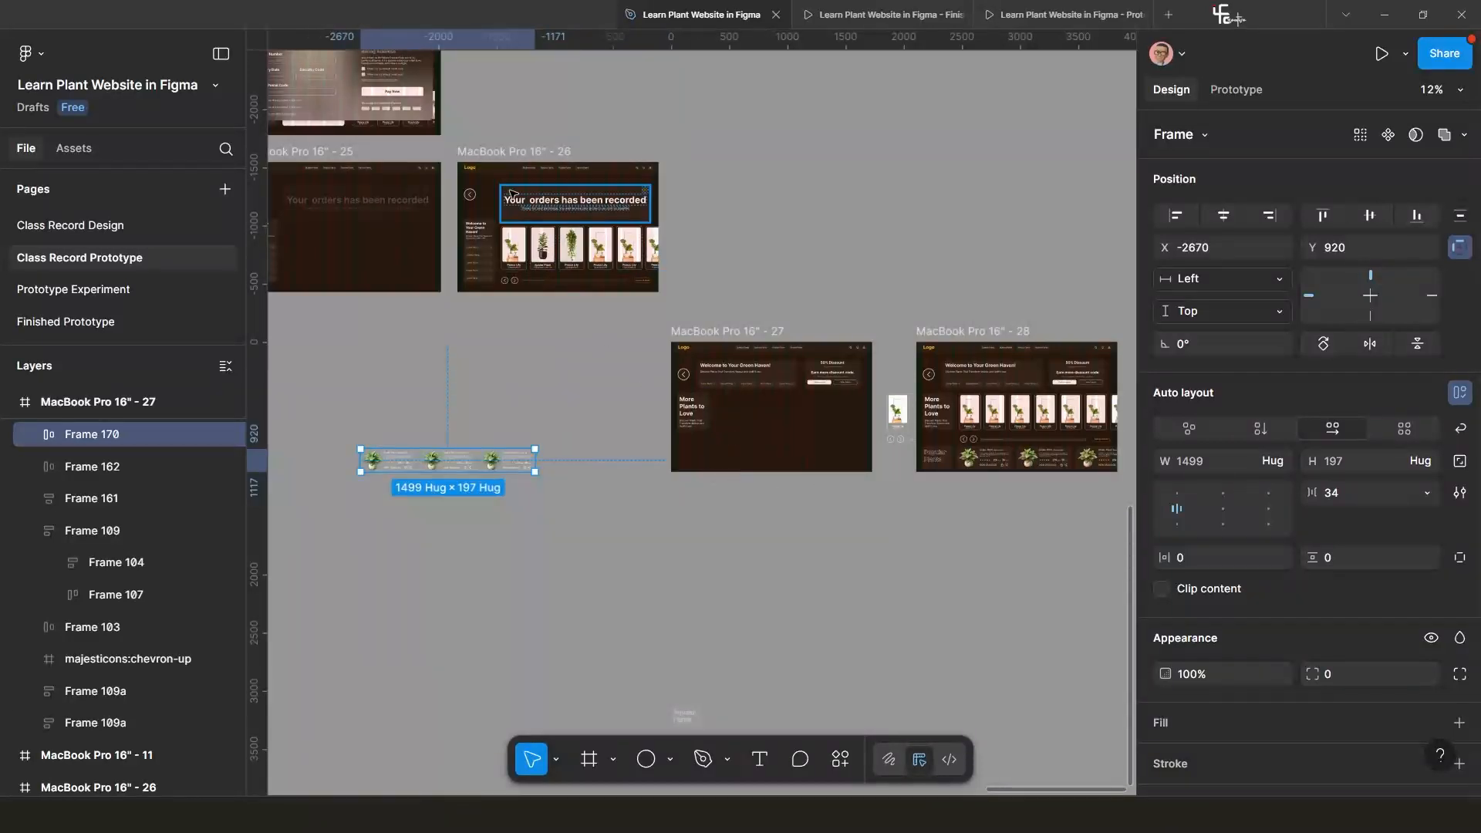
Preview the order confirmation frame, replay its close icon transition with the repositioned elements, and close the preview.
left_click(499, 152)
key("shift+space")
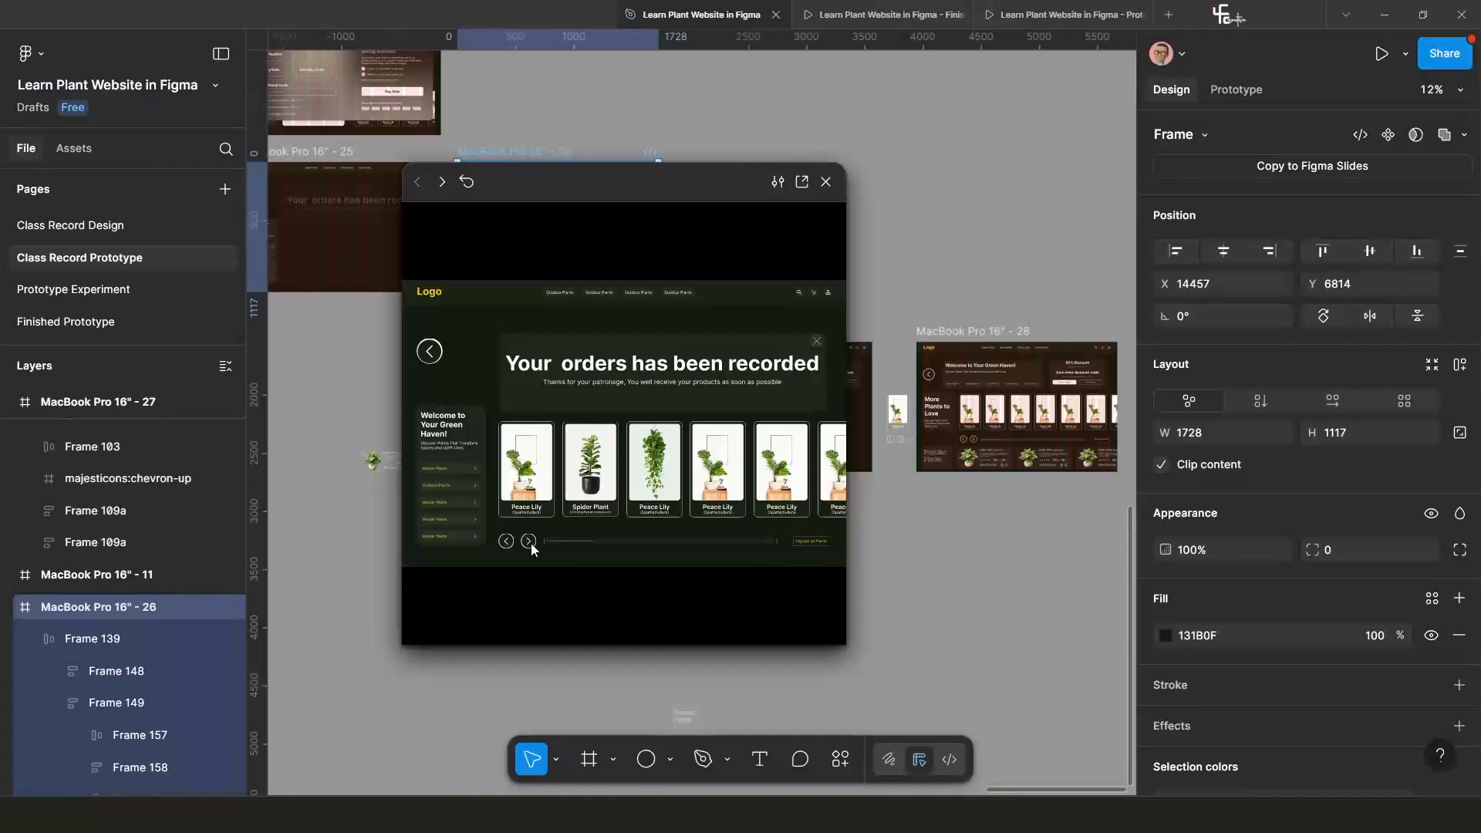
left_click(818, 345)
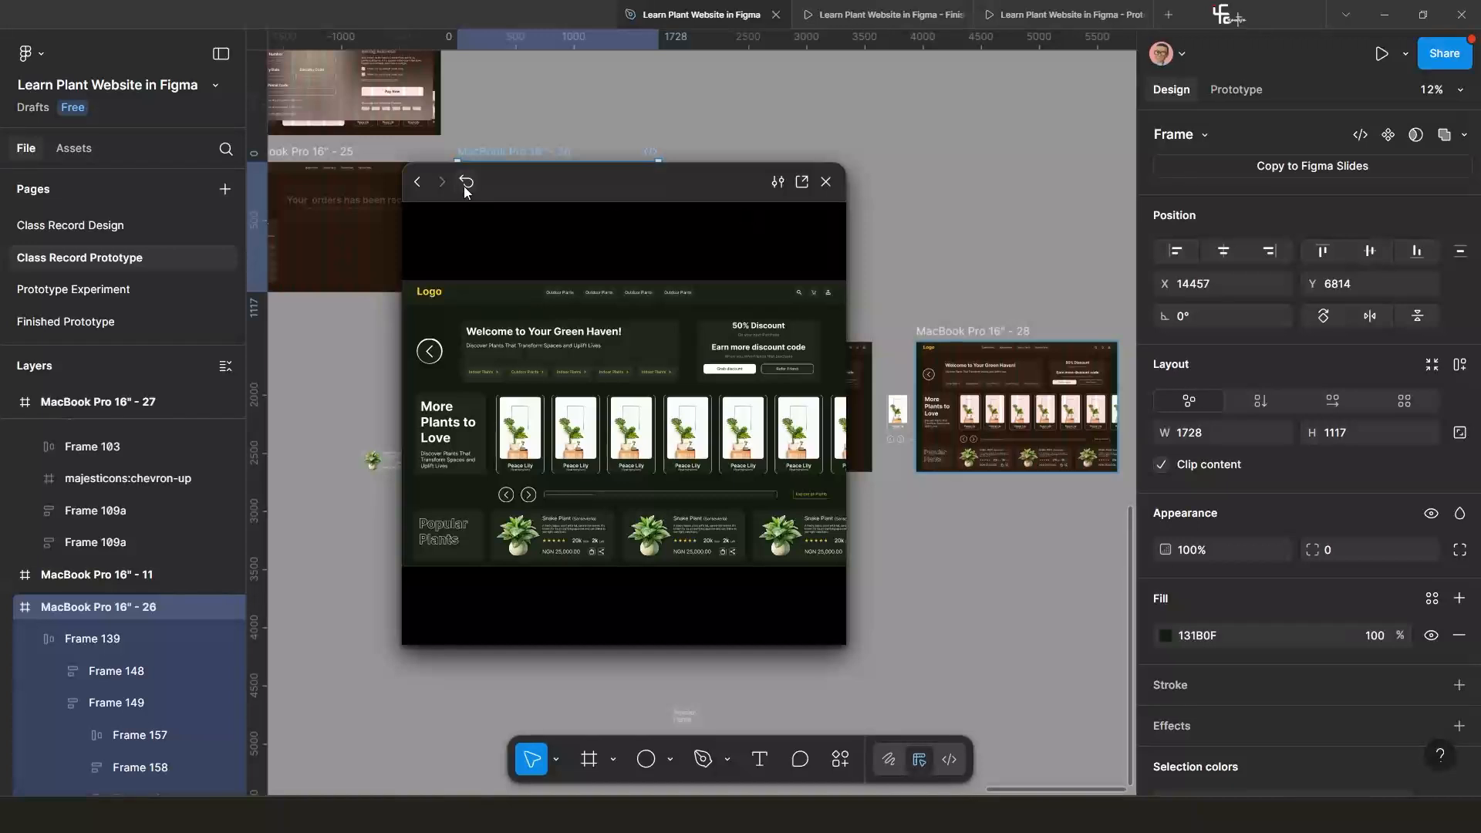
left_click(466, 182)
left_click(818, 341)
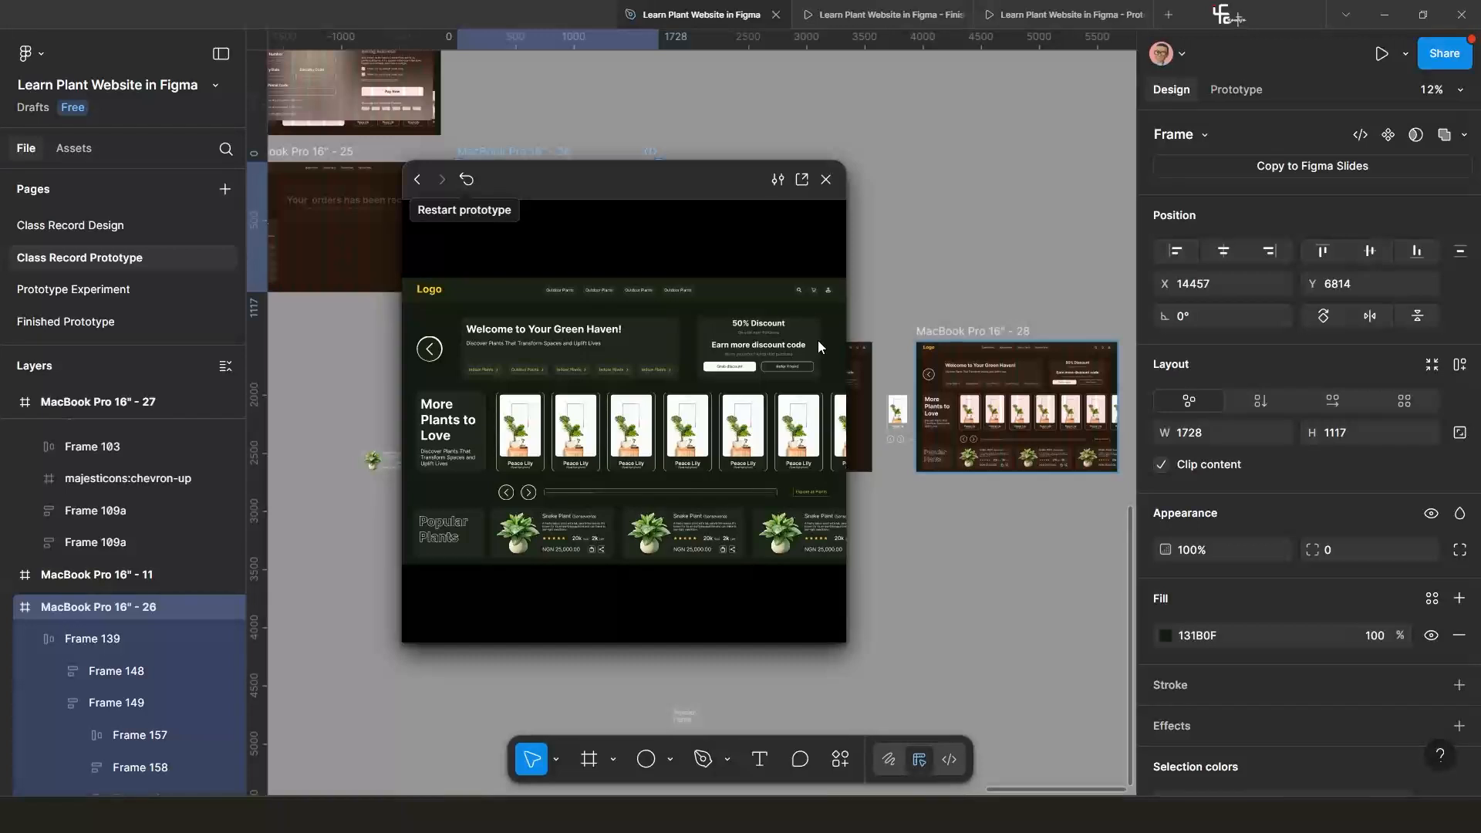
left_click(826, 179)
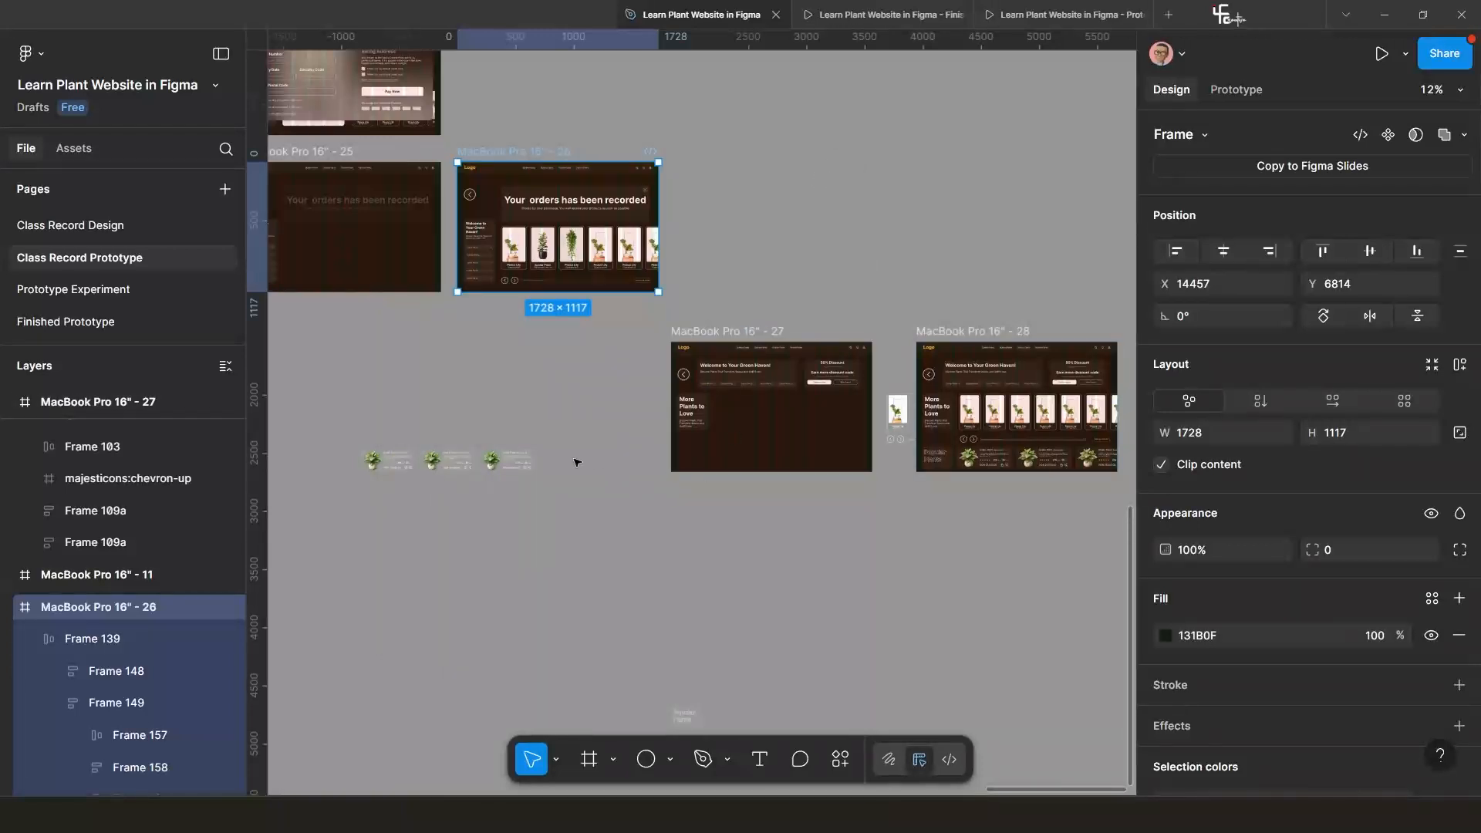
Turn content clipping back on for MacBook Pro 16" - 27 and shift the frame slightly right to X 16346.
left_click(729, 332)
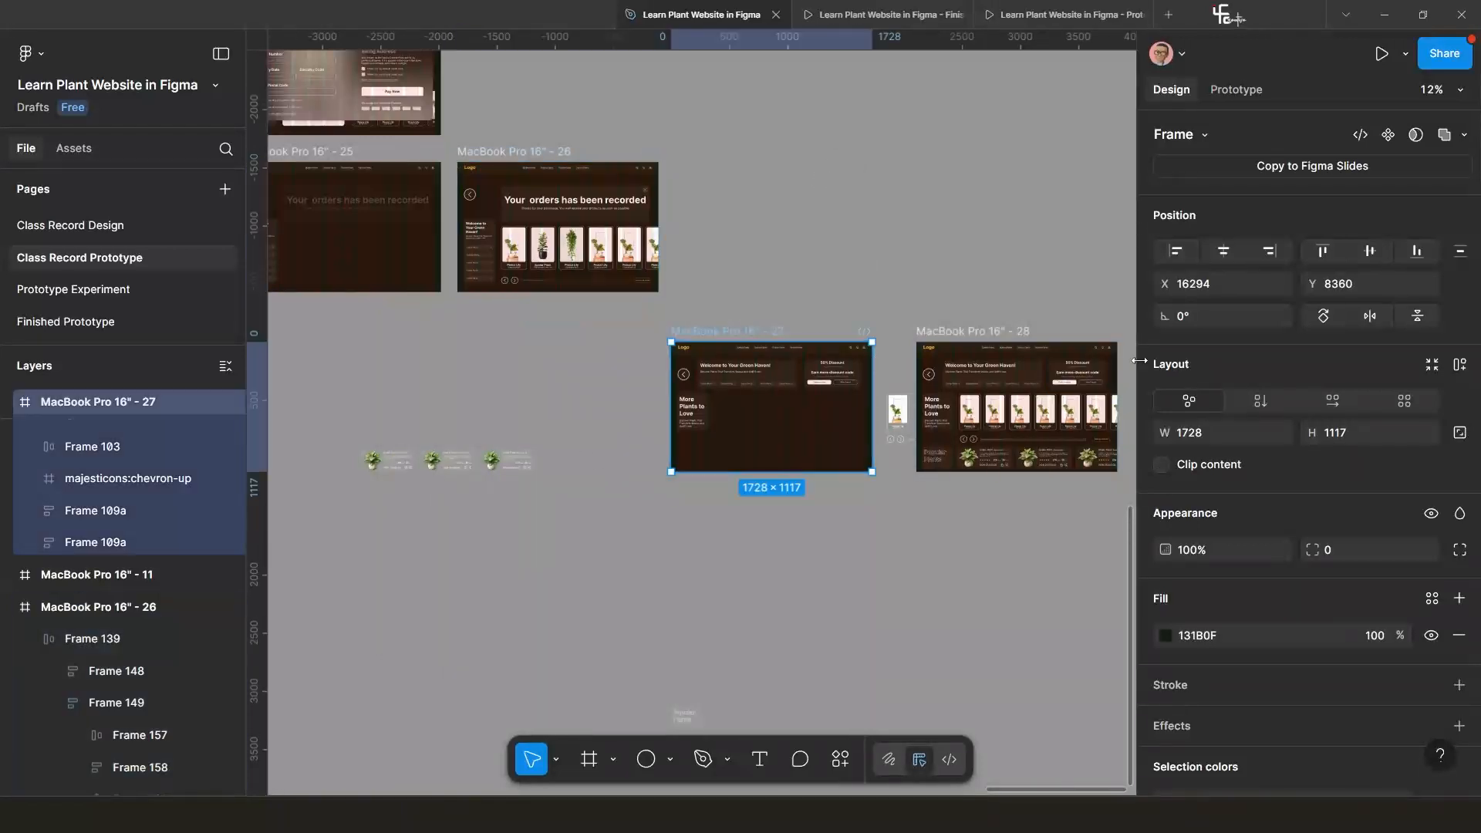
left_click(1161, 465)
left_click_drag(742, 333, 750, 332)
scroll(816, 449, "up", 3)
left_click_drag(746, 433, 679, 455)
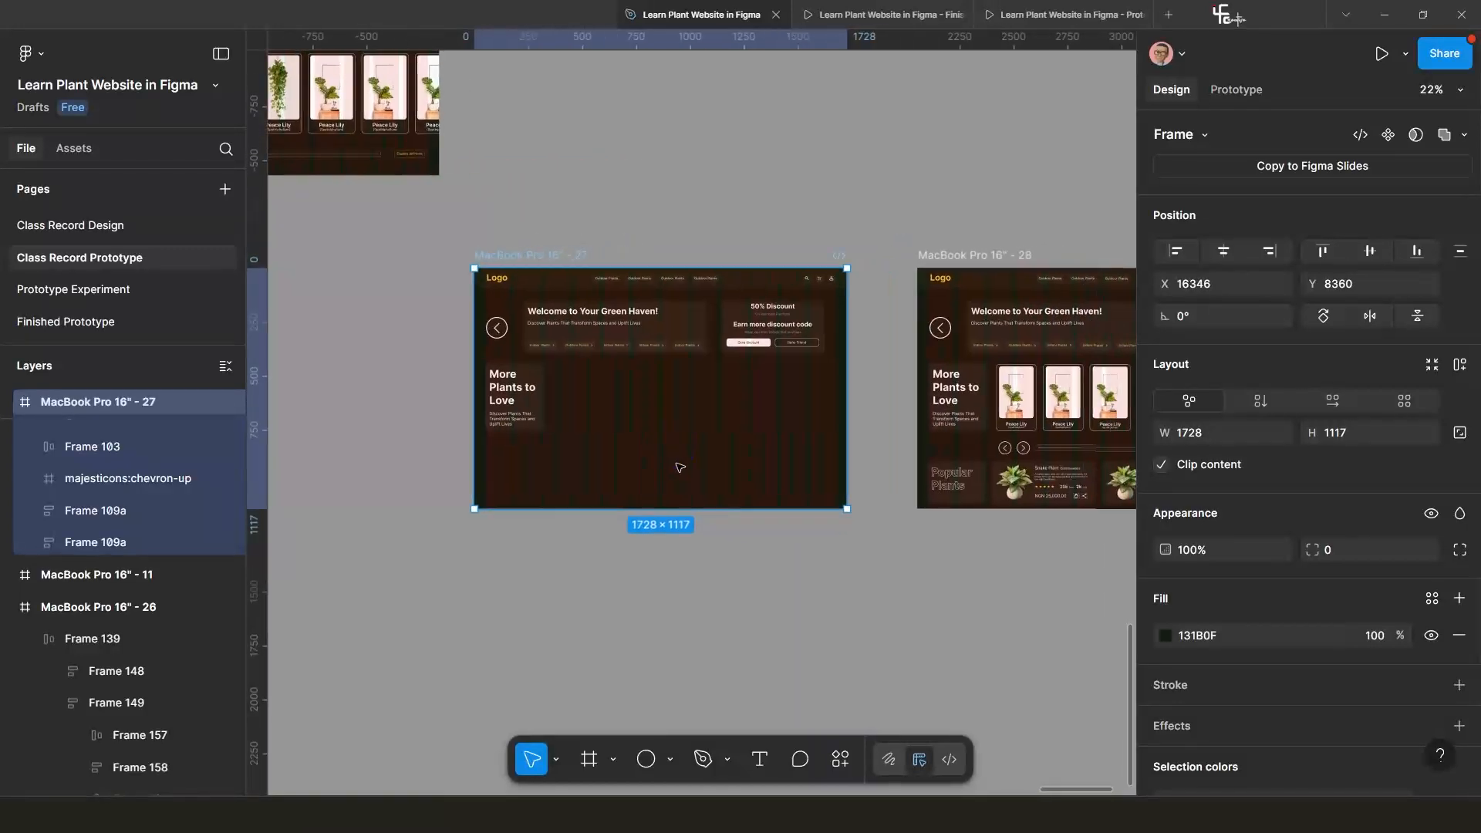
Look over MacBook Pro 16" - 28 and switch to the finished plant website prototype's presentation.
scroll(680, 468, "down", 1)
left_click_drag(938, 511, 769, 516)
scroll(777, 496, "up", 2)
scroll(770, 516, "up", 4)
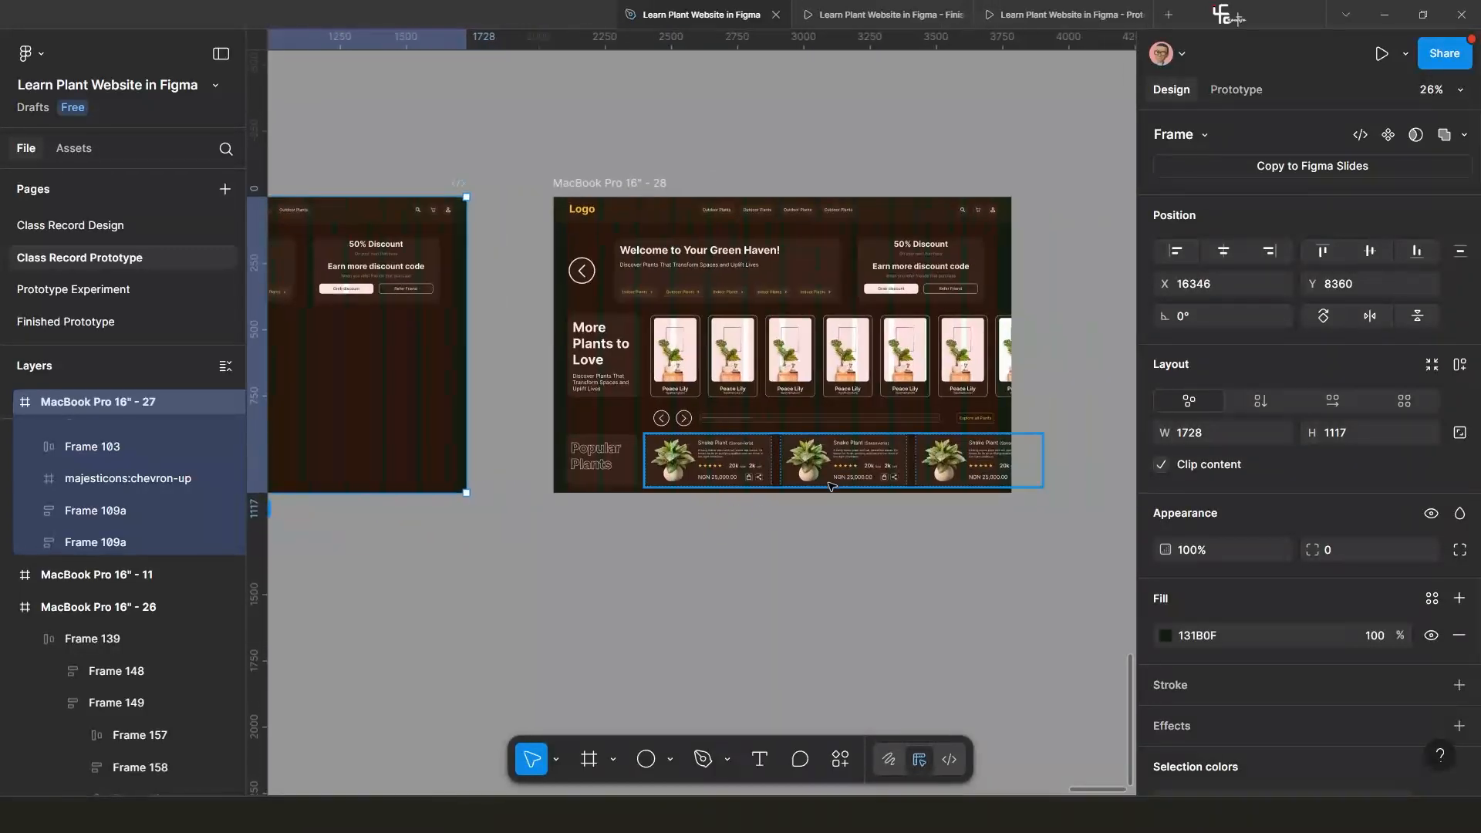
scroll(855, 498, "down", 5)
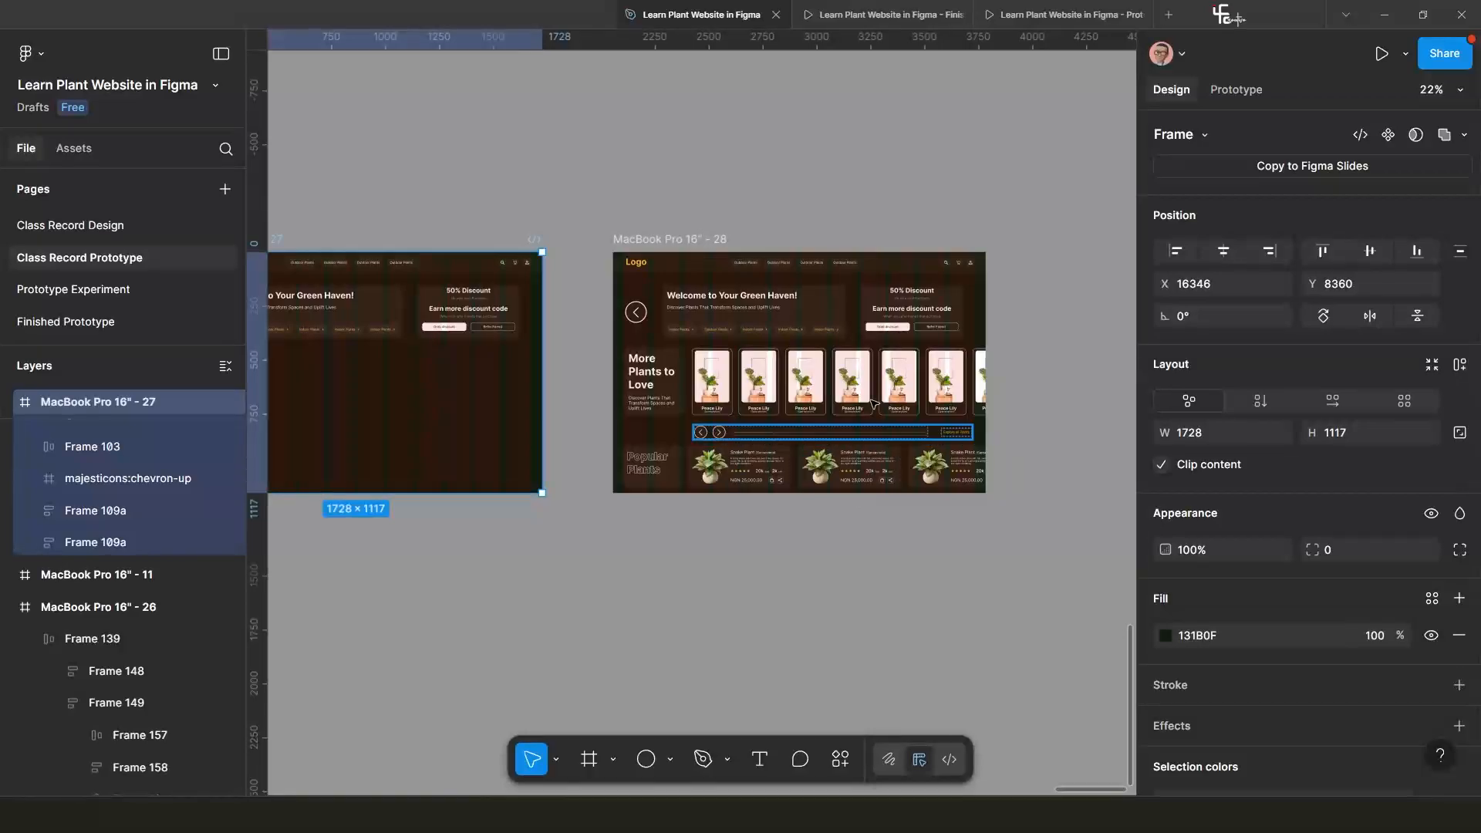
left_click(880, 14)
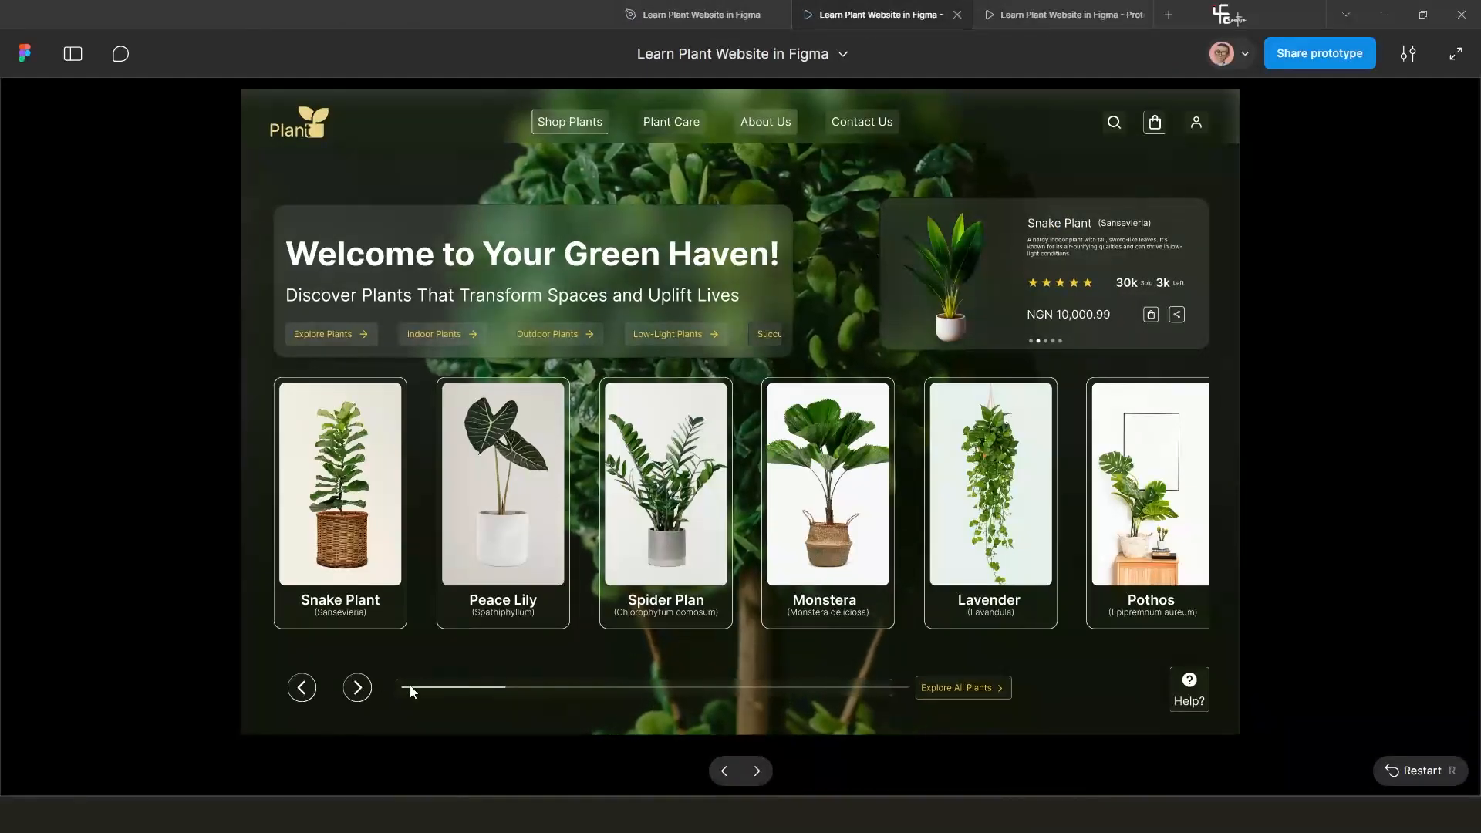
Preview the shop flow in the finished prototype: advance the plant carousel, open a product, and switch related plants and gallery thumbnails.
left_click(357, 687)
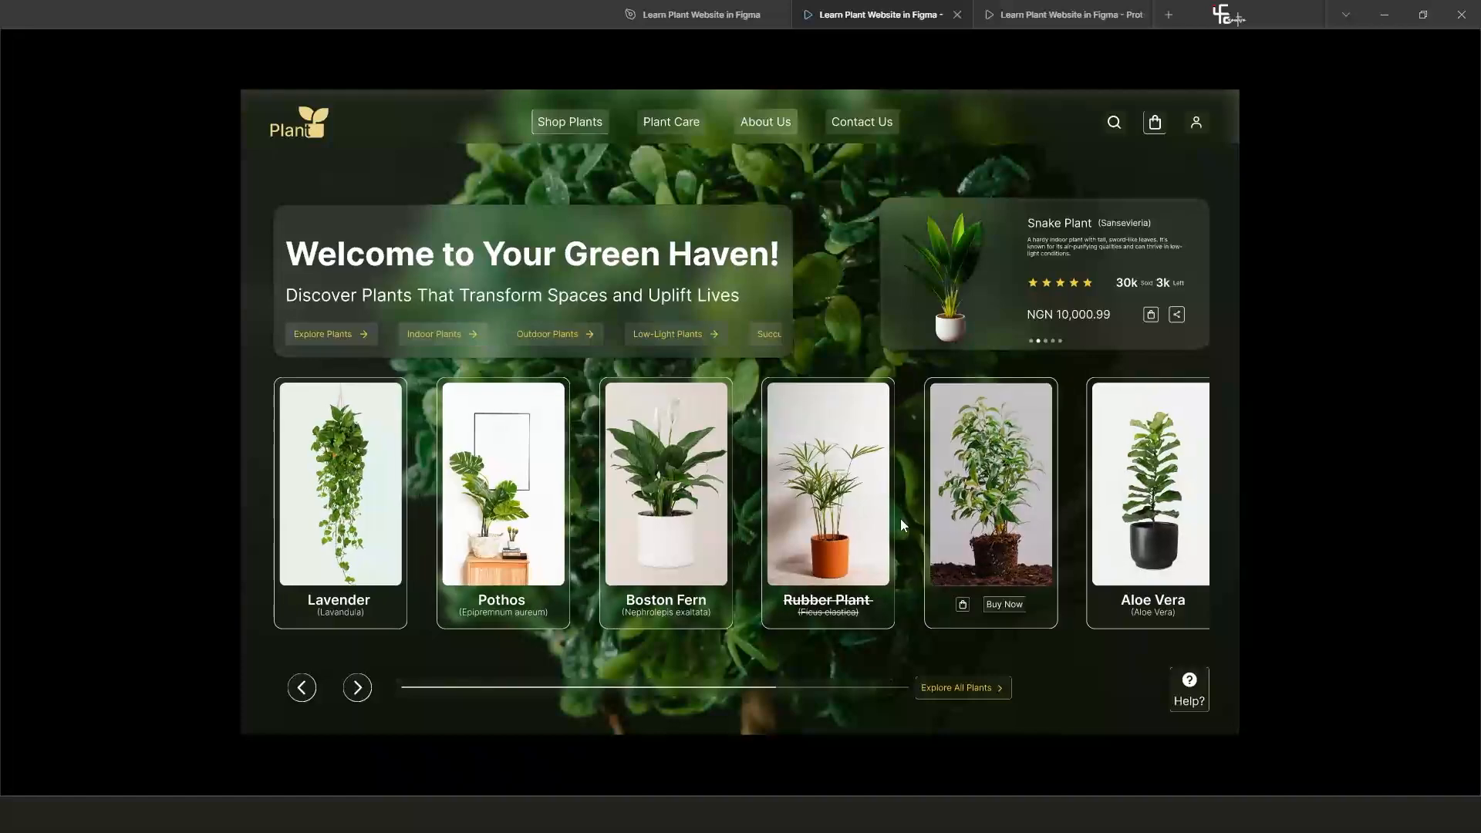
left_click(655, 515)
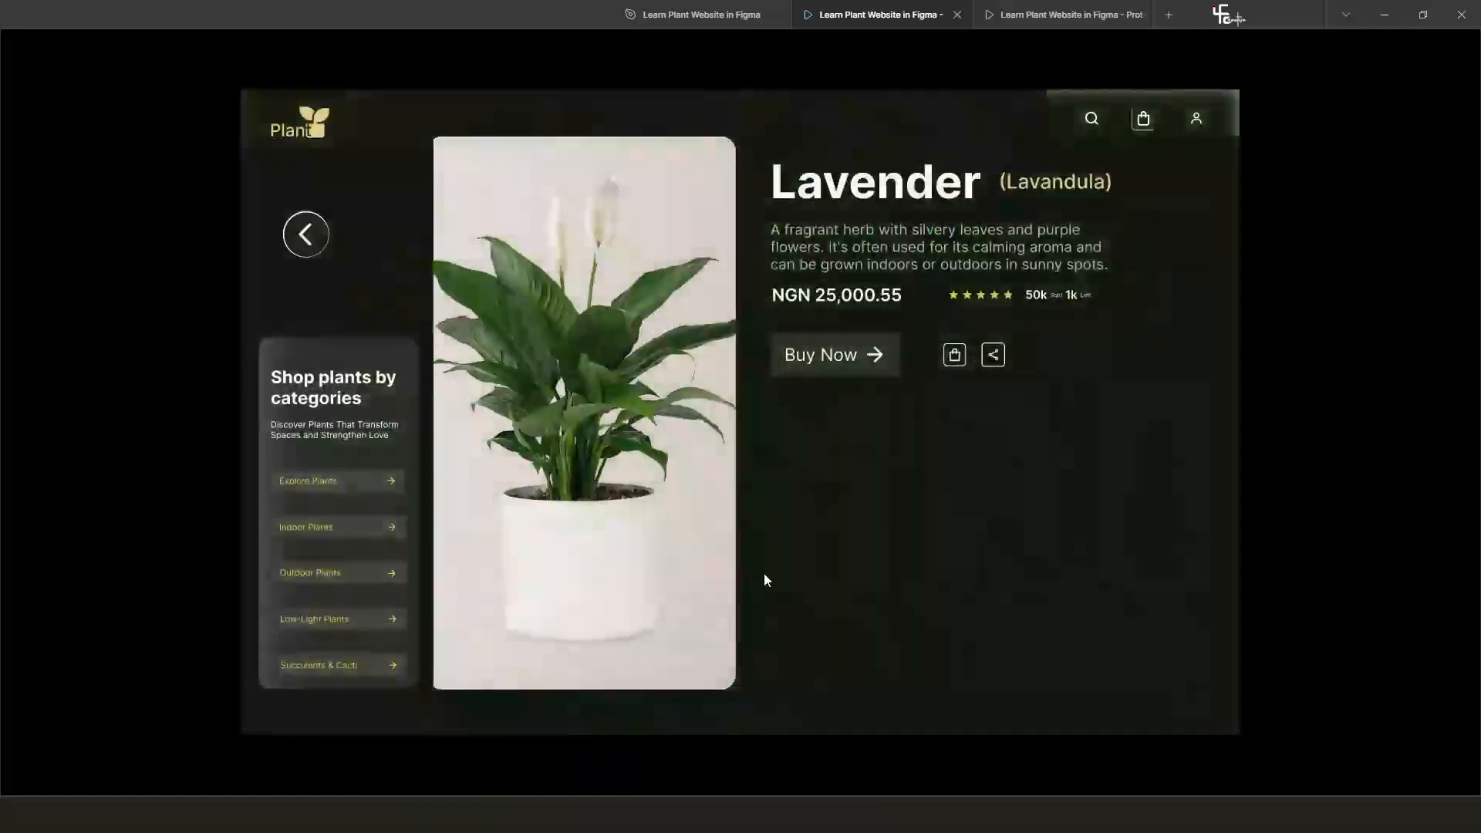
mouse_move(907, 623)
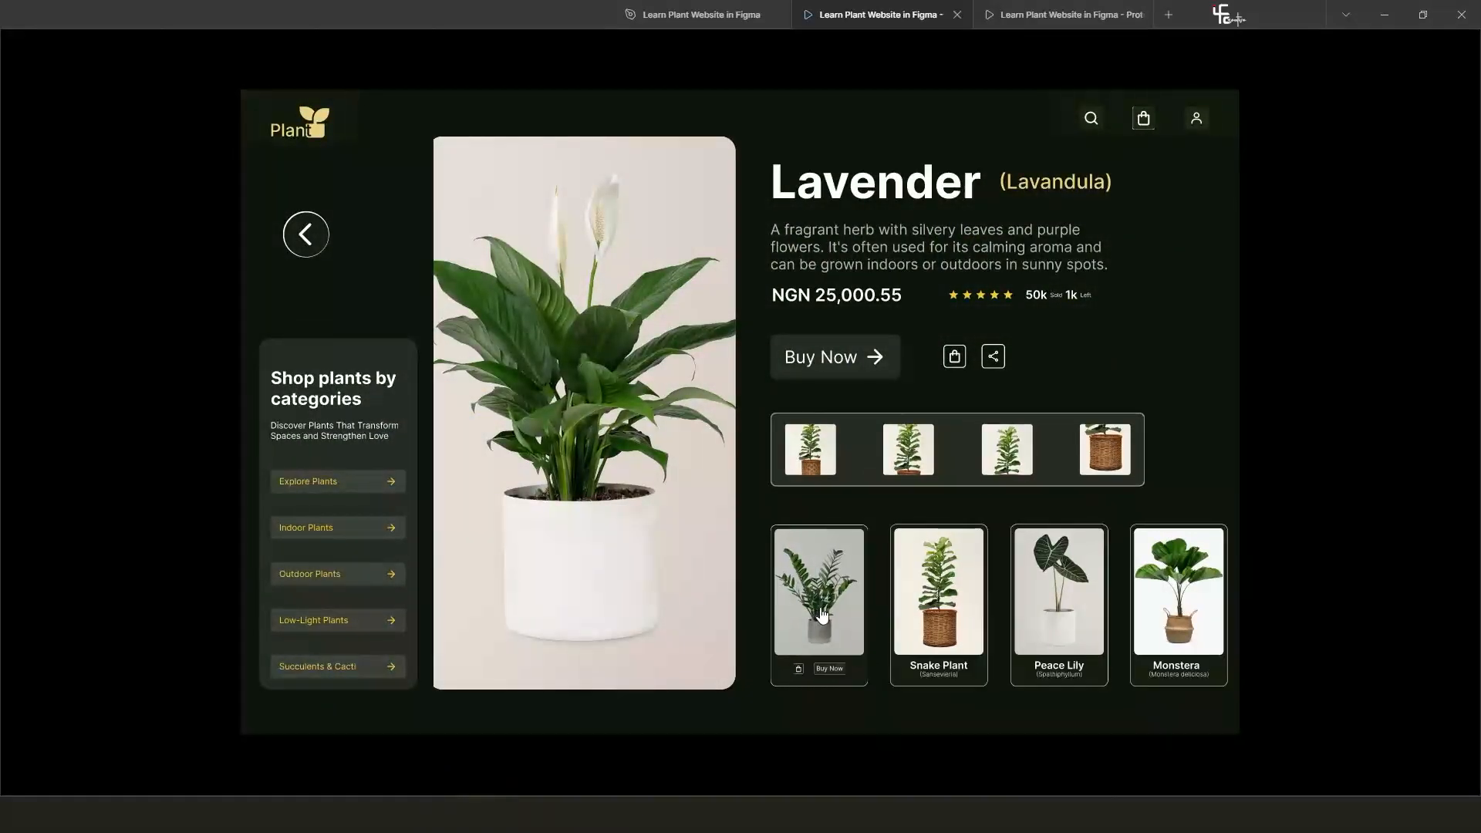
left_click(823, 614)
left_click(827, 609)
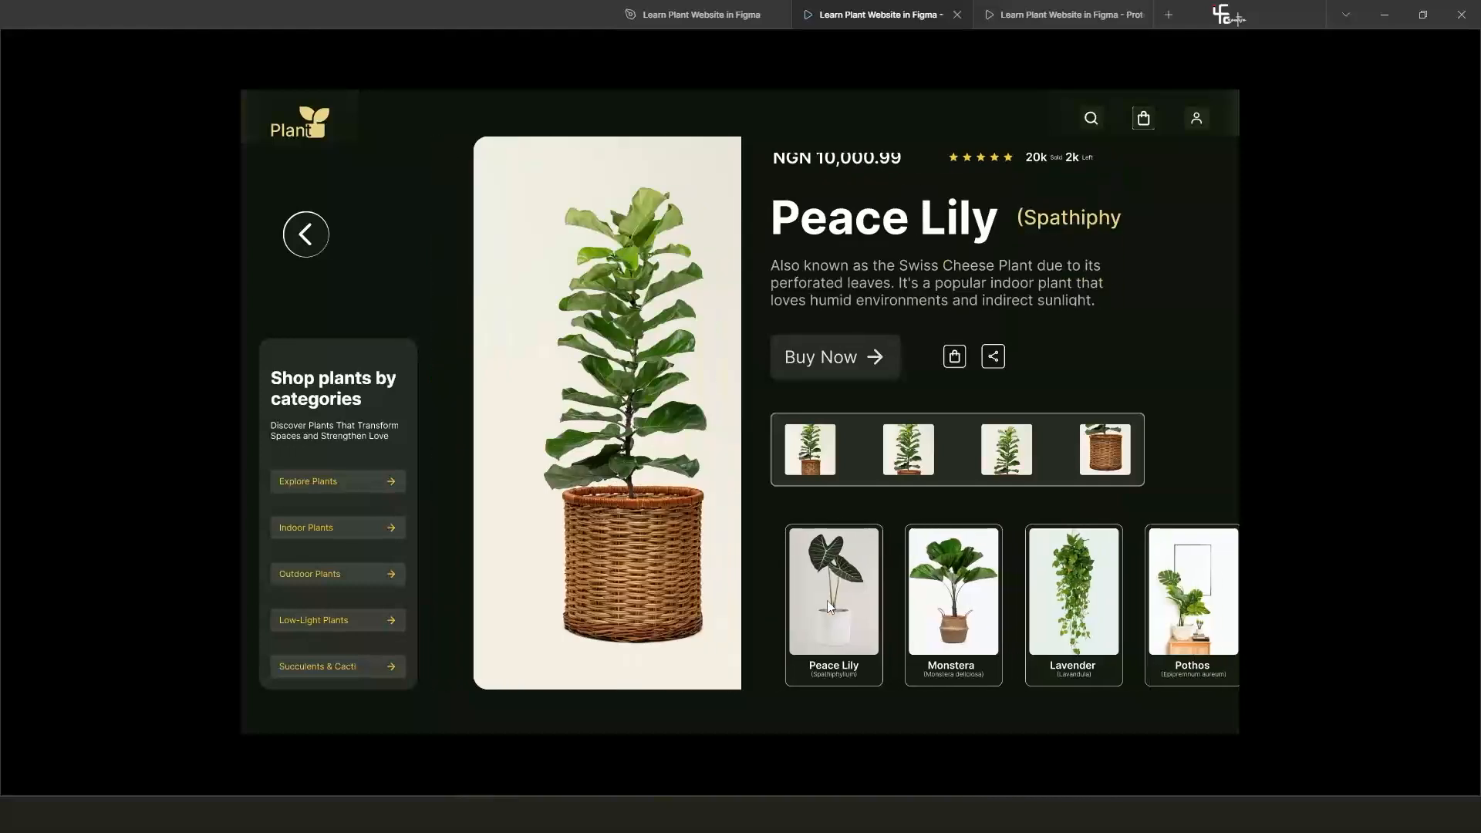
left_click(833, 596)
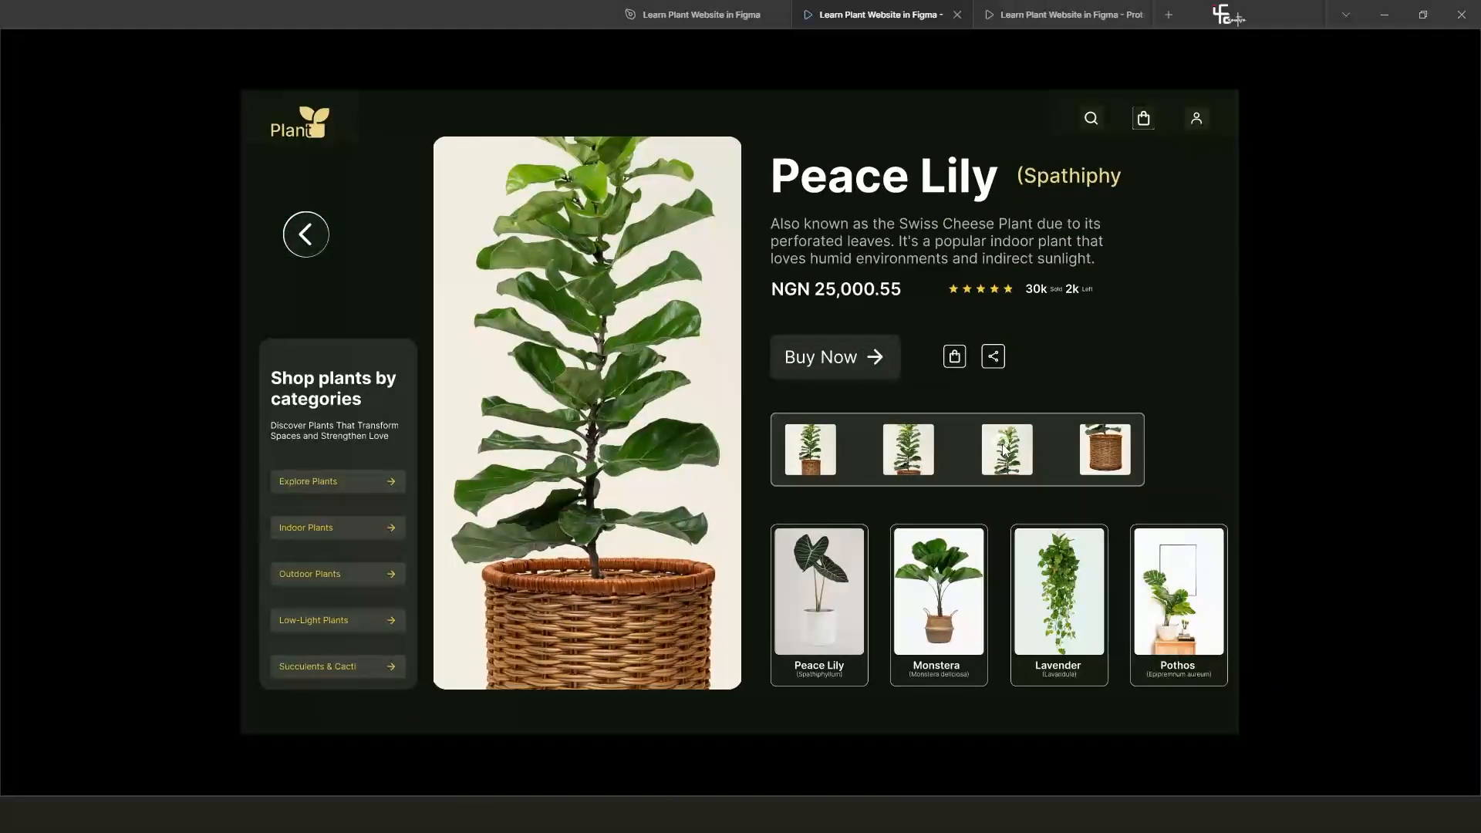
left_click(1094, 455)
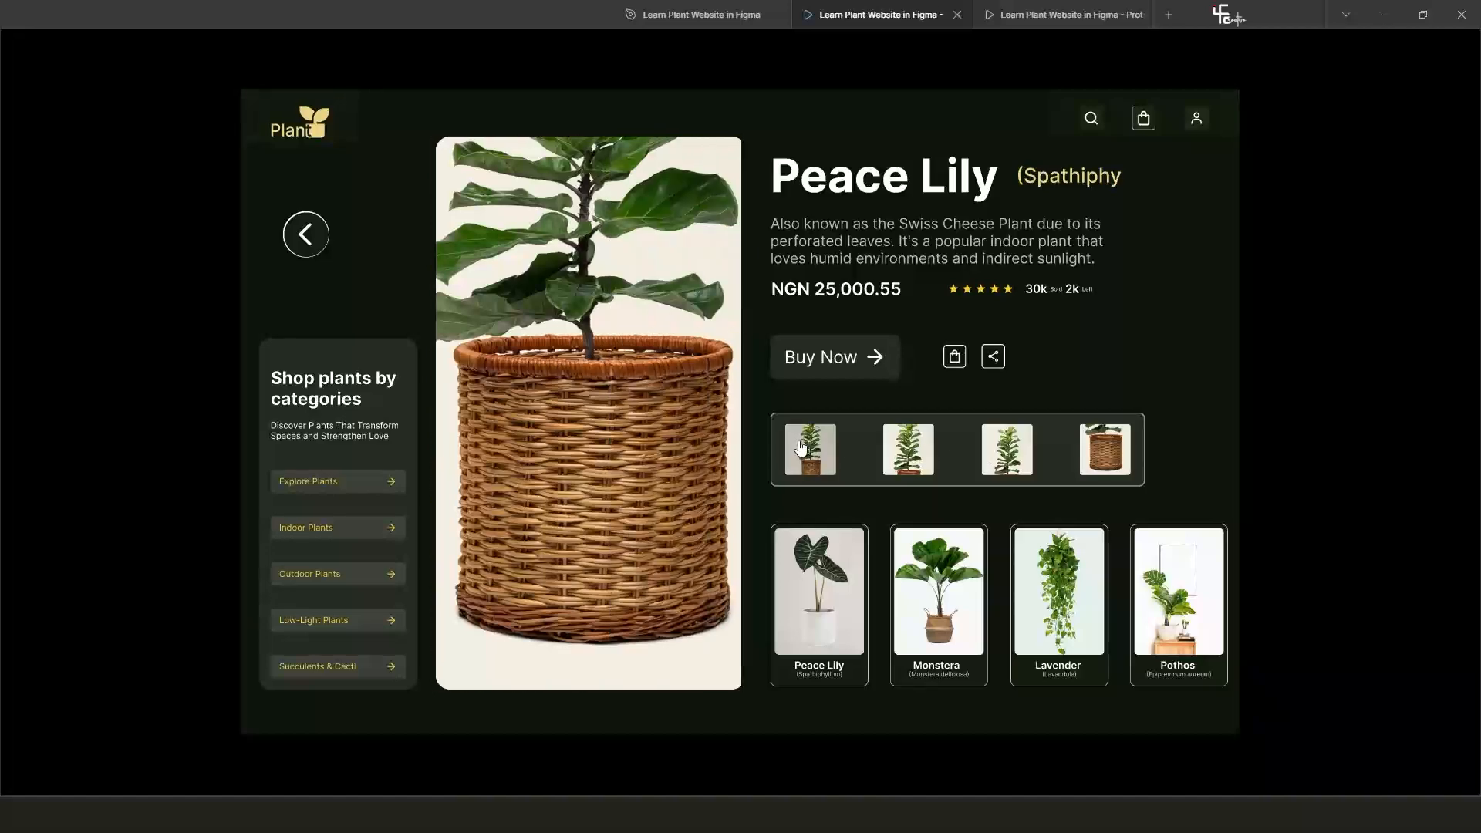
left_click(802, 448)
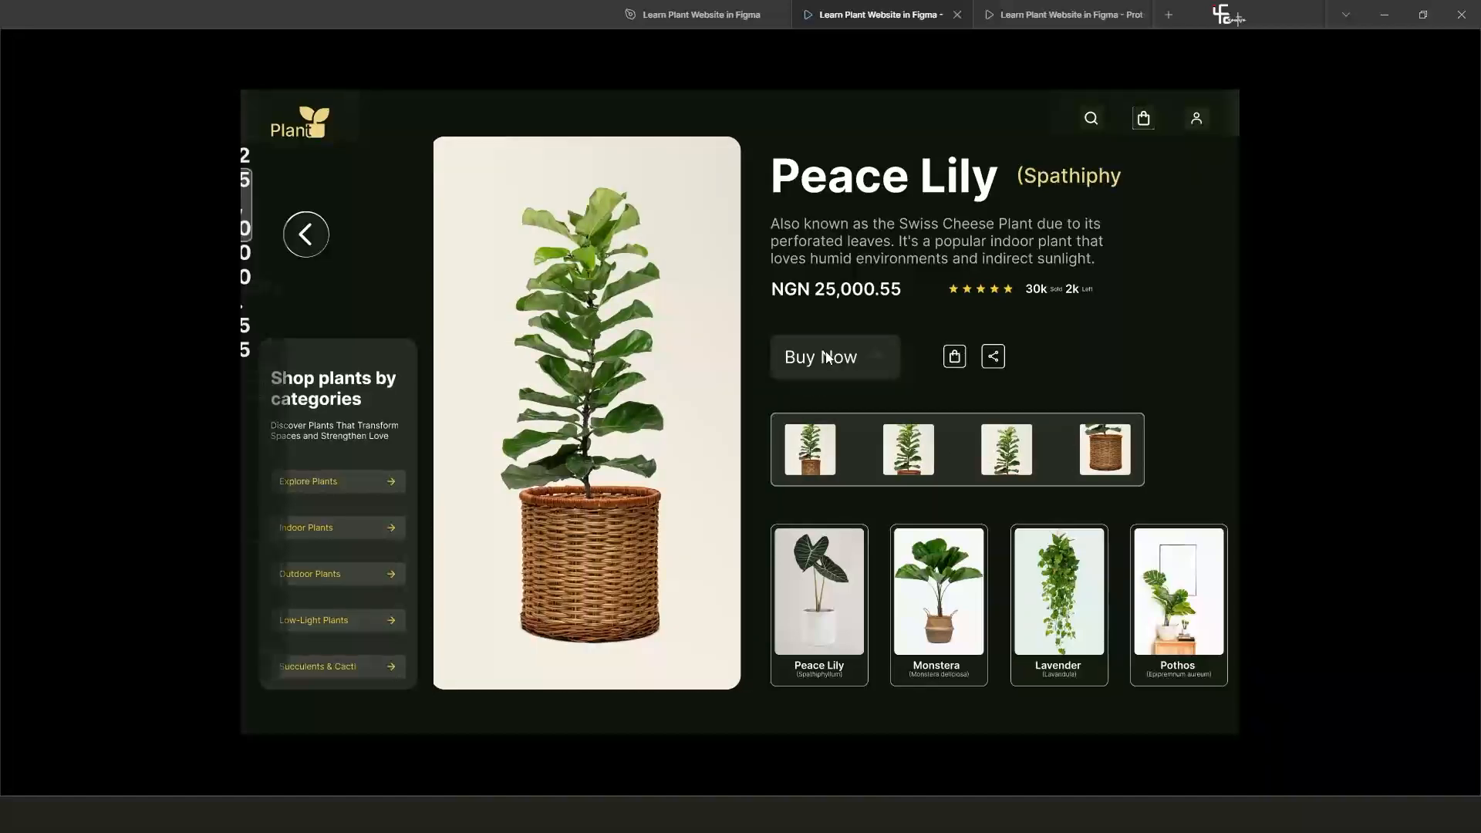
Run the Buy Now and Pay Now transitions, close the order confirmation to reach the shop page, and return to the design file.
left_click(827, 358)
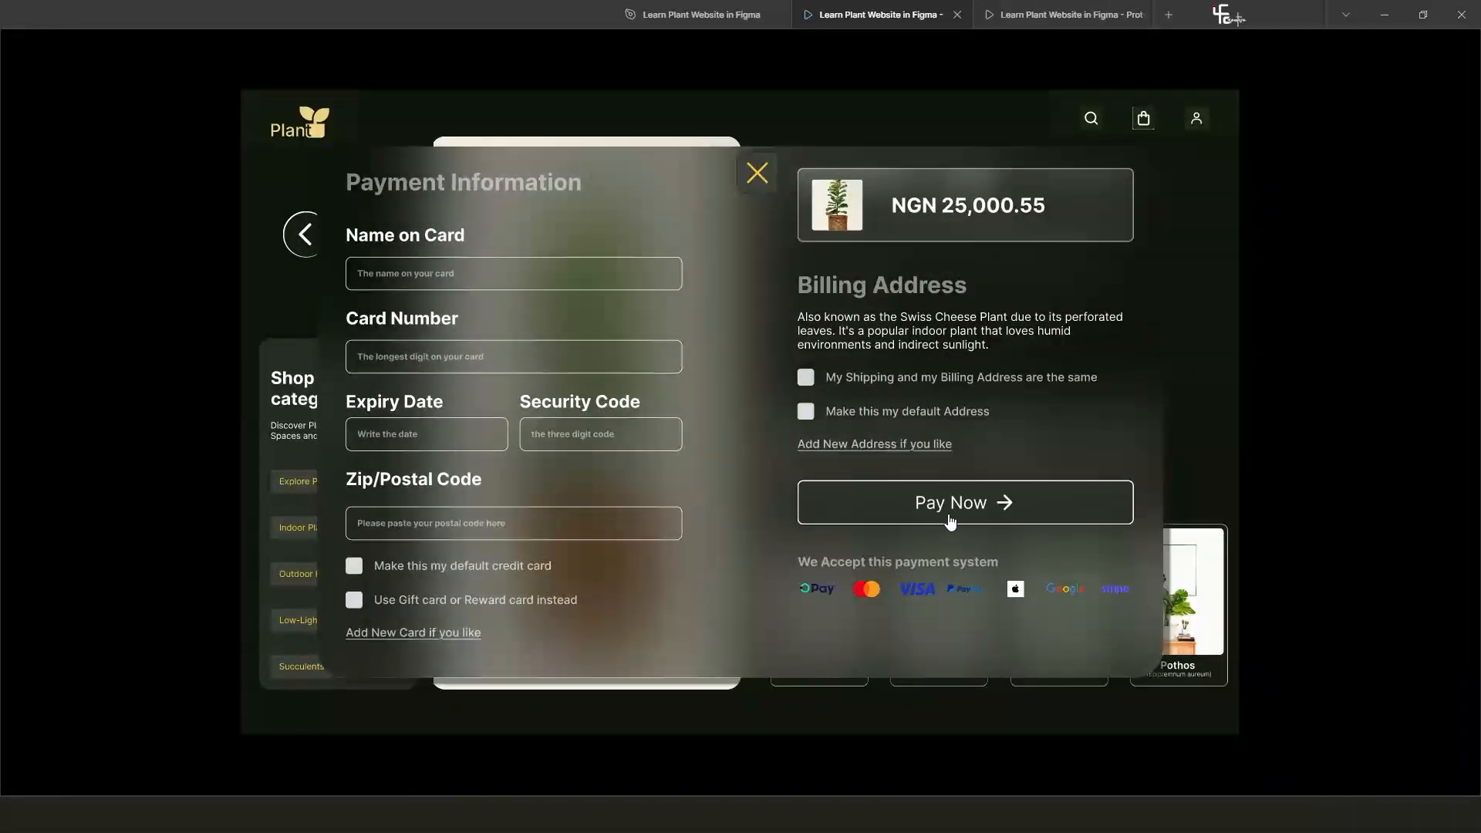
left_click(954, 516)
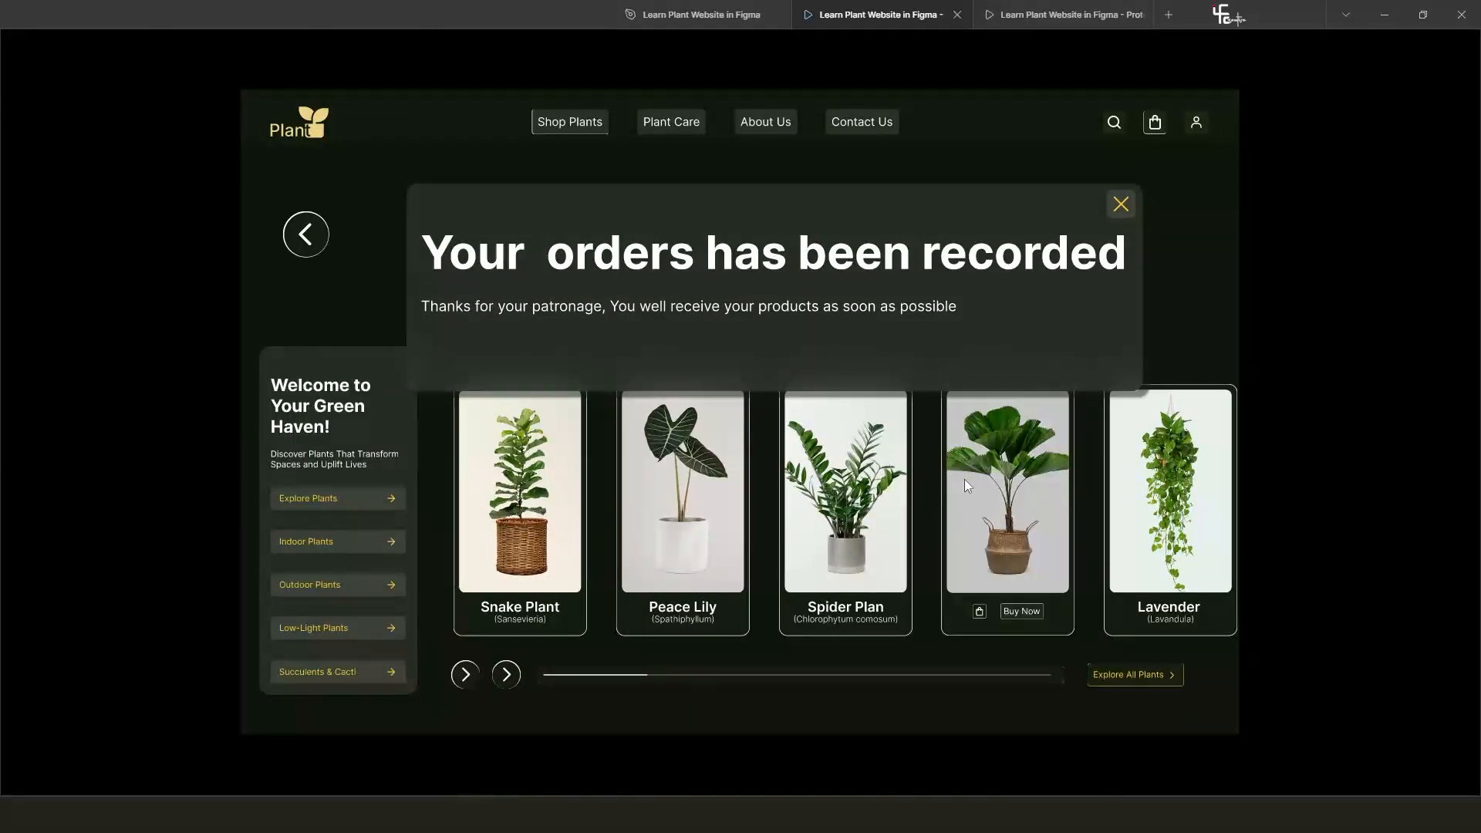
left_click(1123, 204)
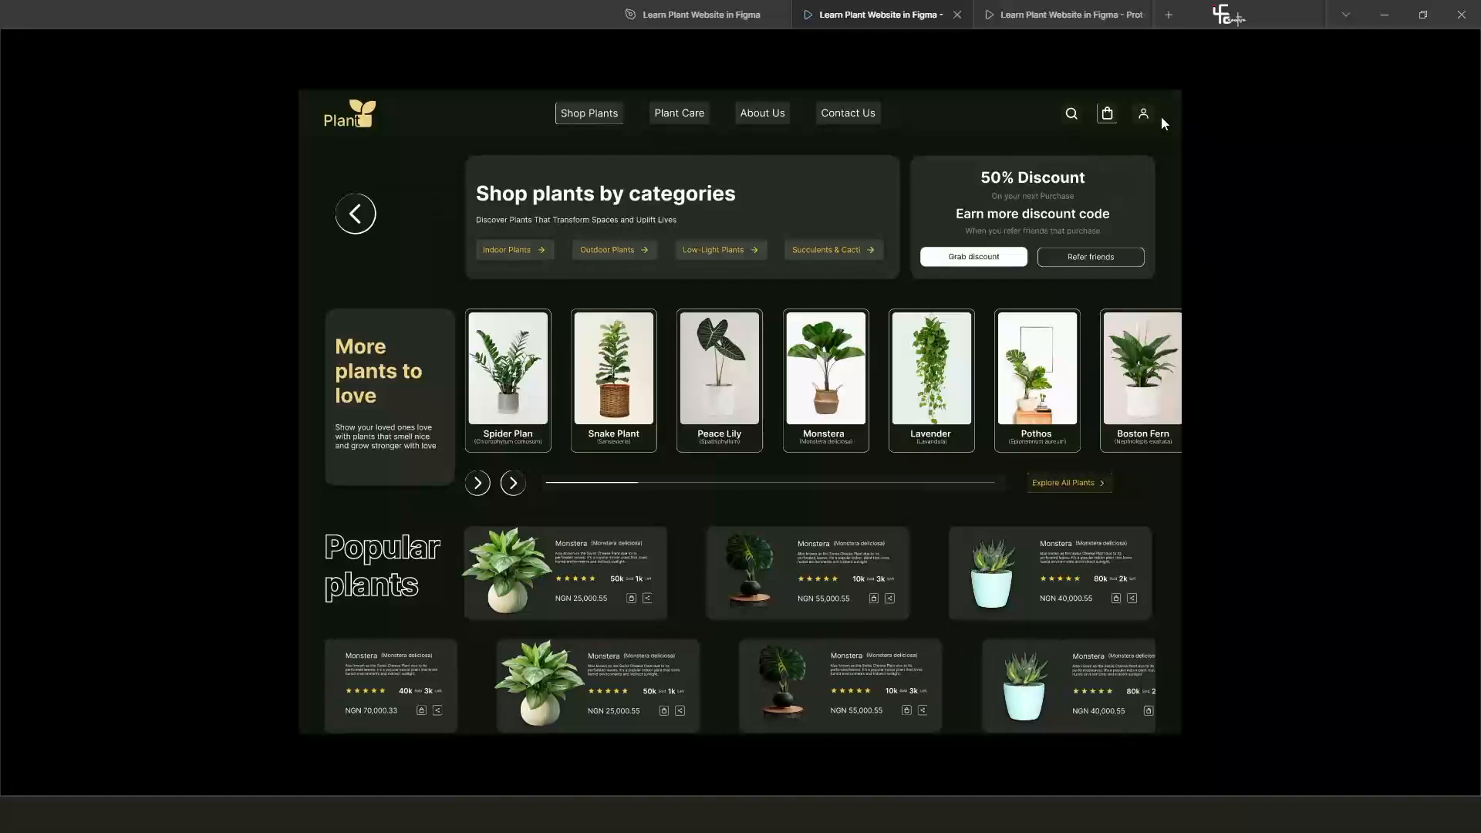
left_click(716, 17)
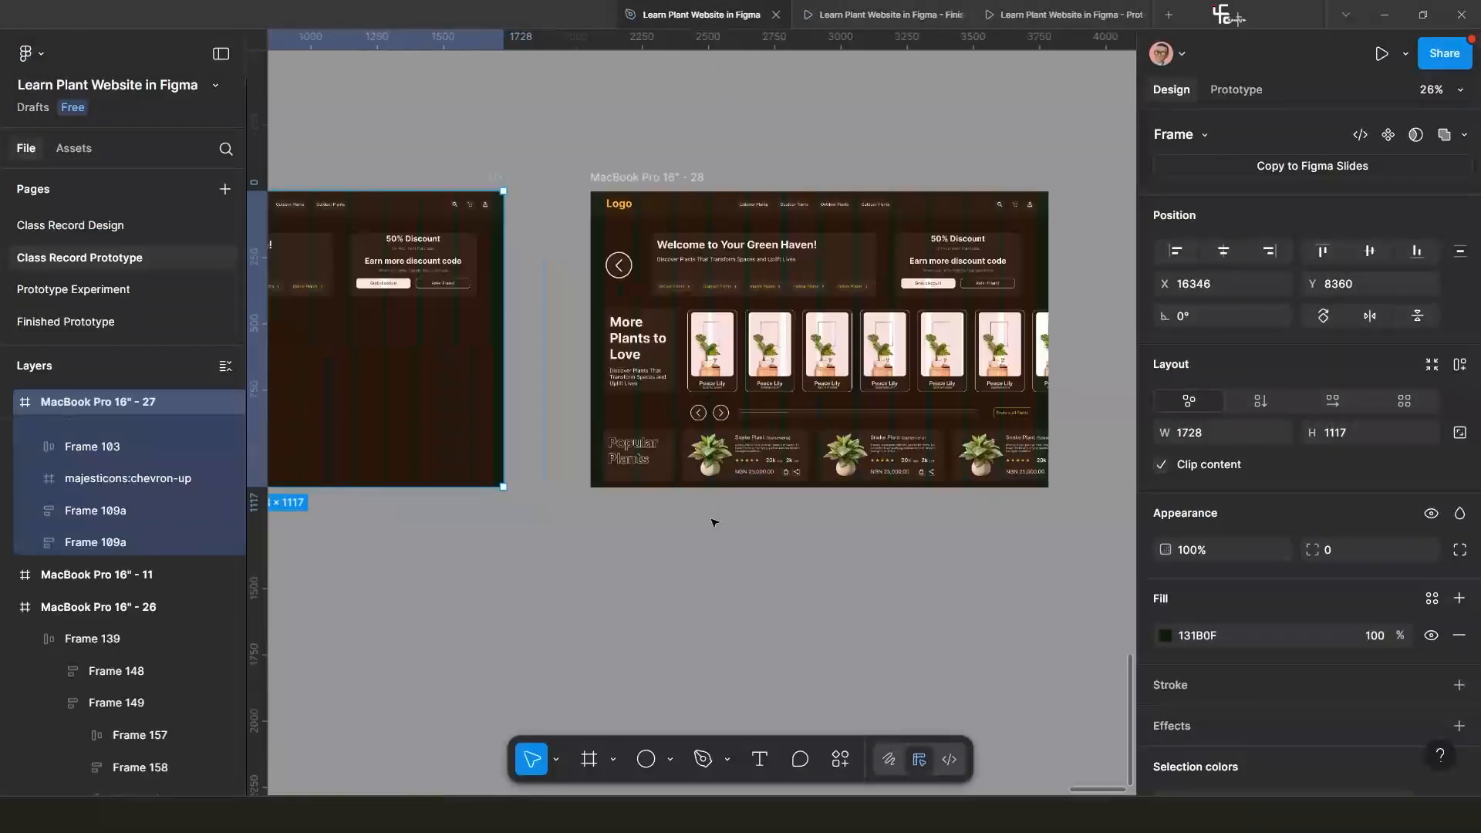
Examine the Popular Plants section and its Snake Plant card row on MacBook Pro 16" - 28.
scroll(715, 523, "up", 3)
scroll(695, 489, "right", 2)
scroll(660, 417, "down", 3)
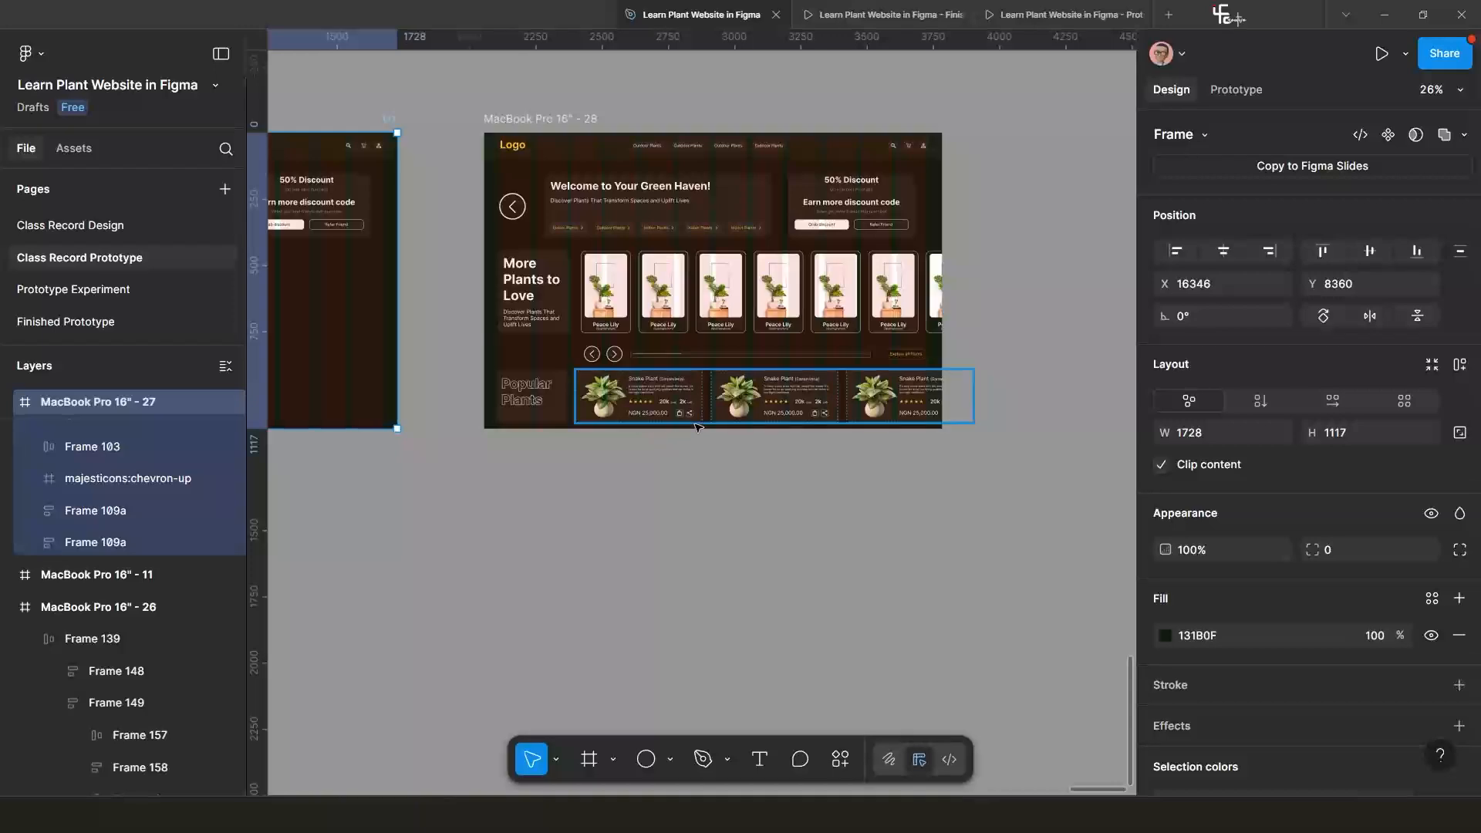
scroll(694, 420, "up", 3)
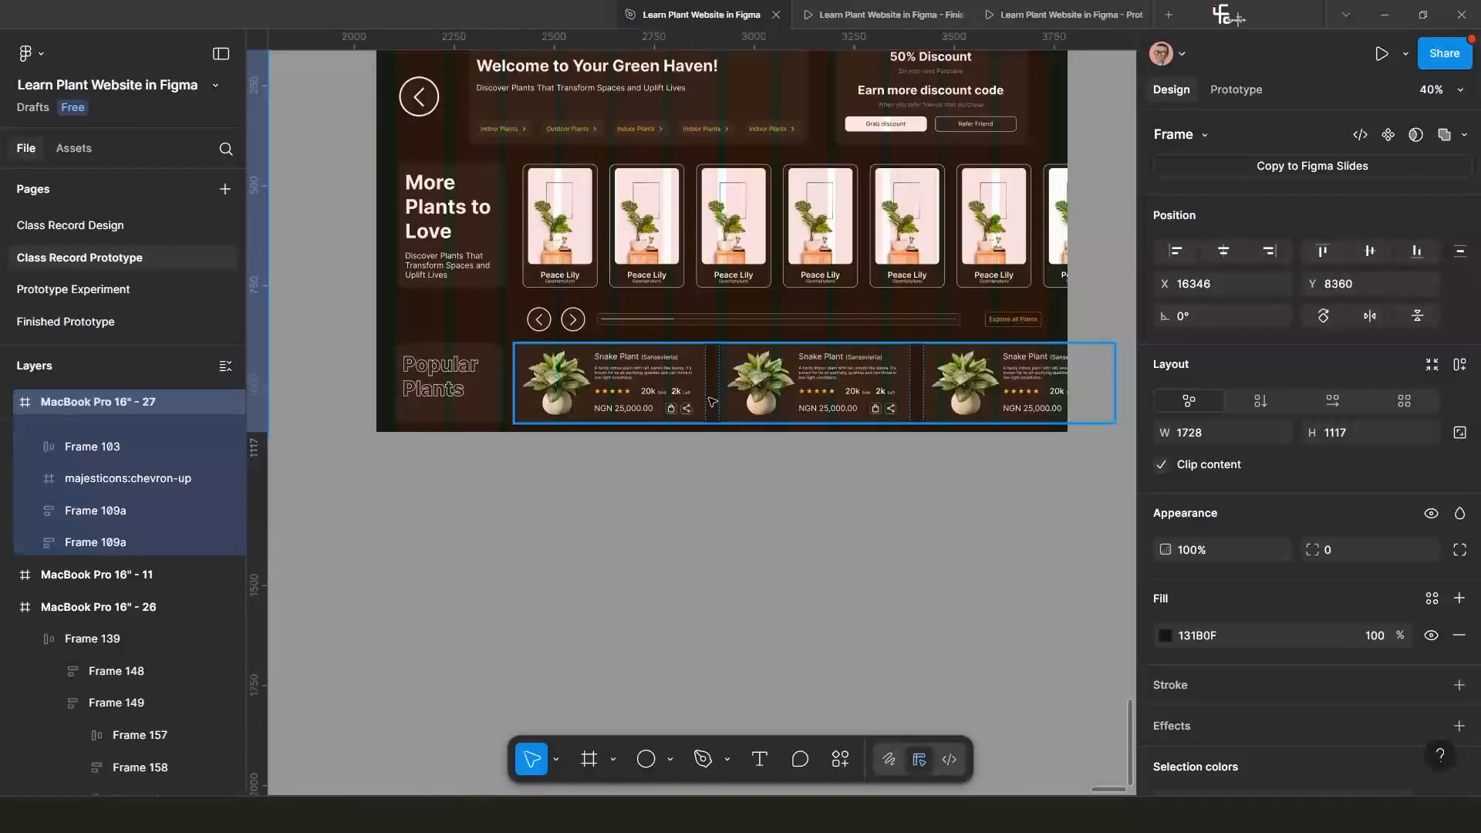
scroll(709, 421, "down", 1)
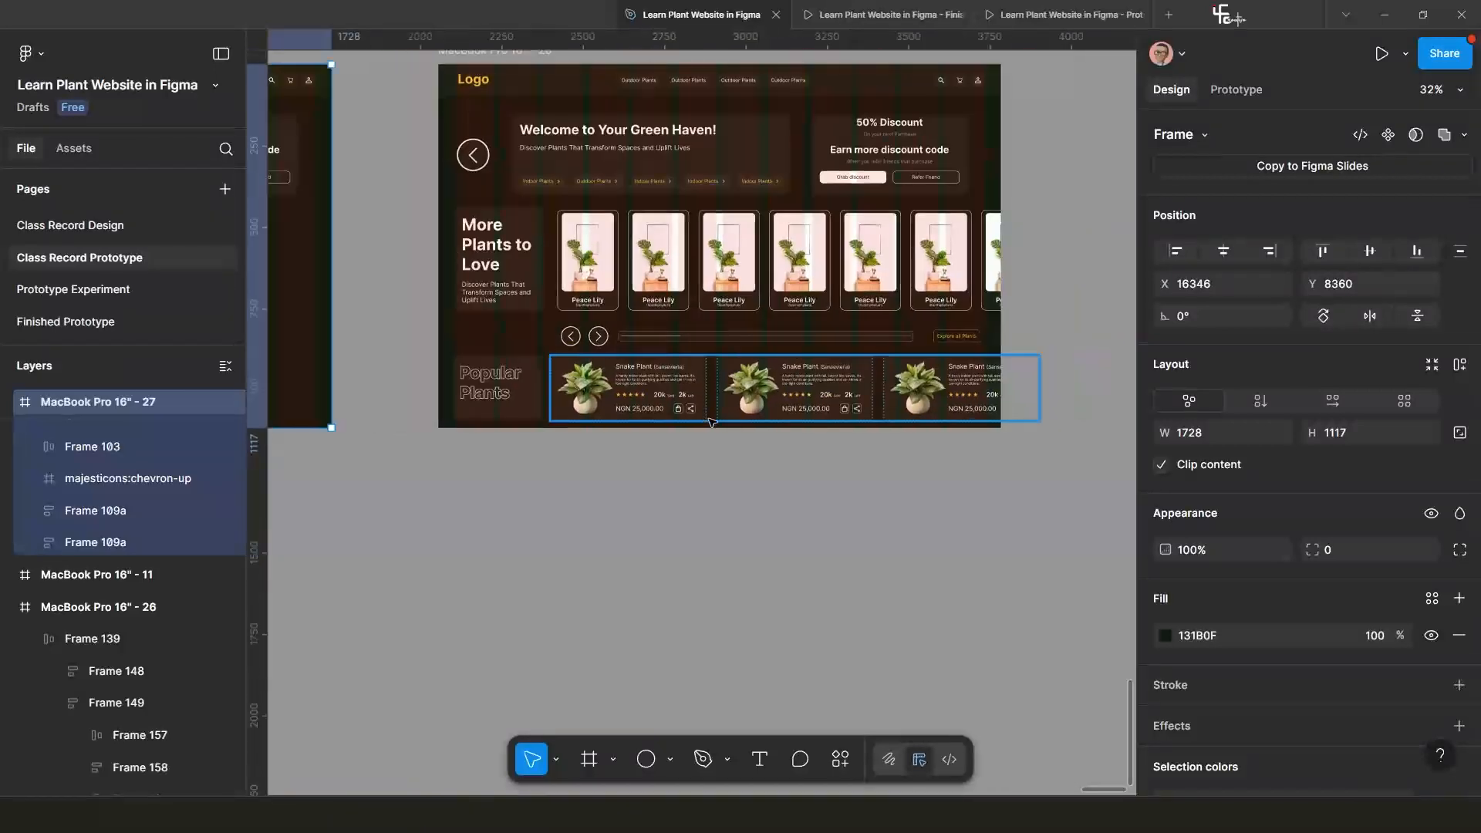
scroll(708, 423, "up", 1)
scroll(625, 409, "up", 2)
scroll(540, 386, "down", 2)
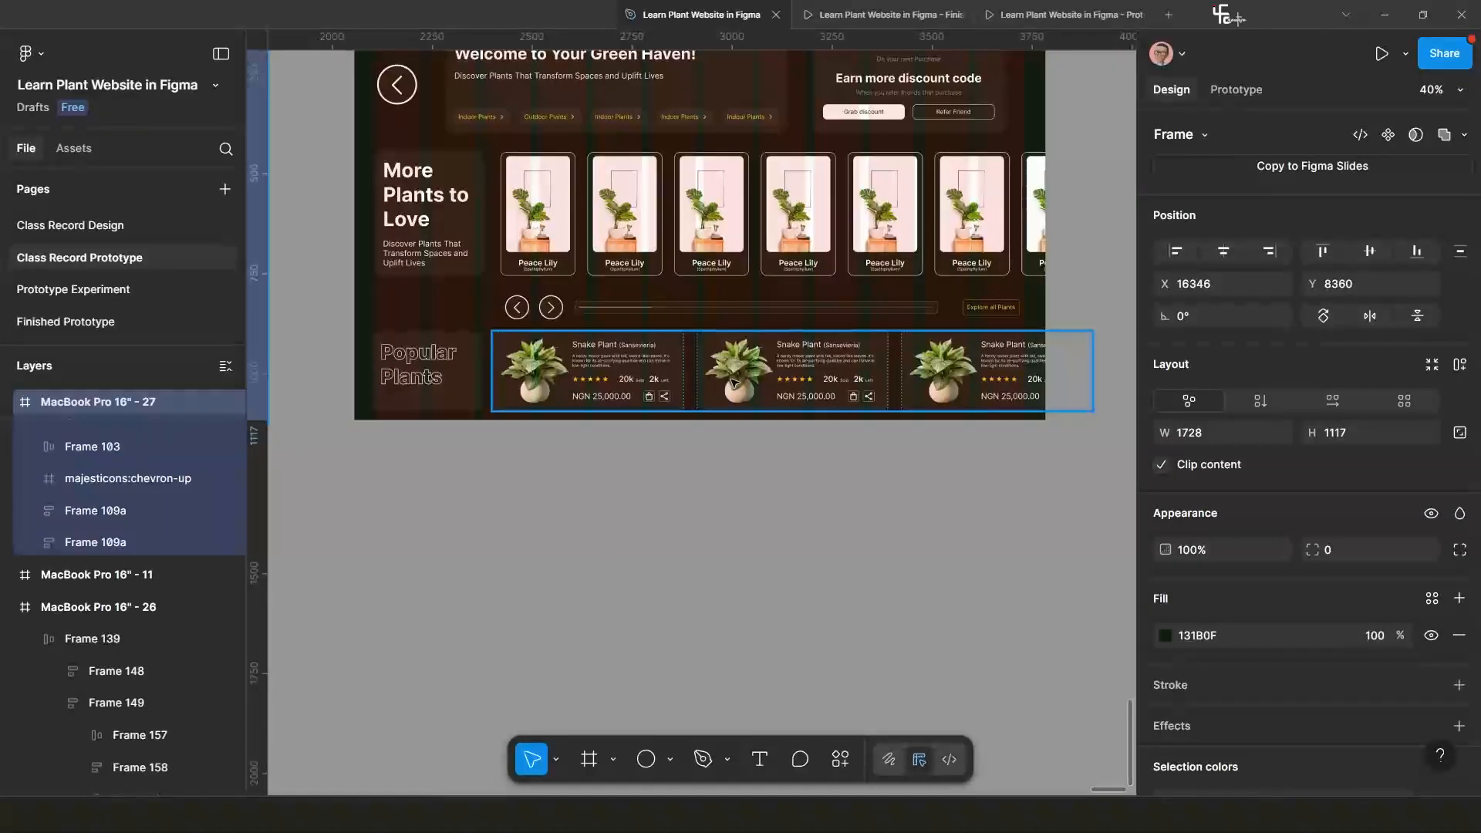
scroll(721, 408, "down", 3)
scroll(706, 409, "up", 1)
scroll(602, 399, "down", 2)
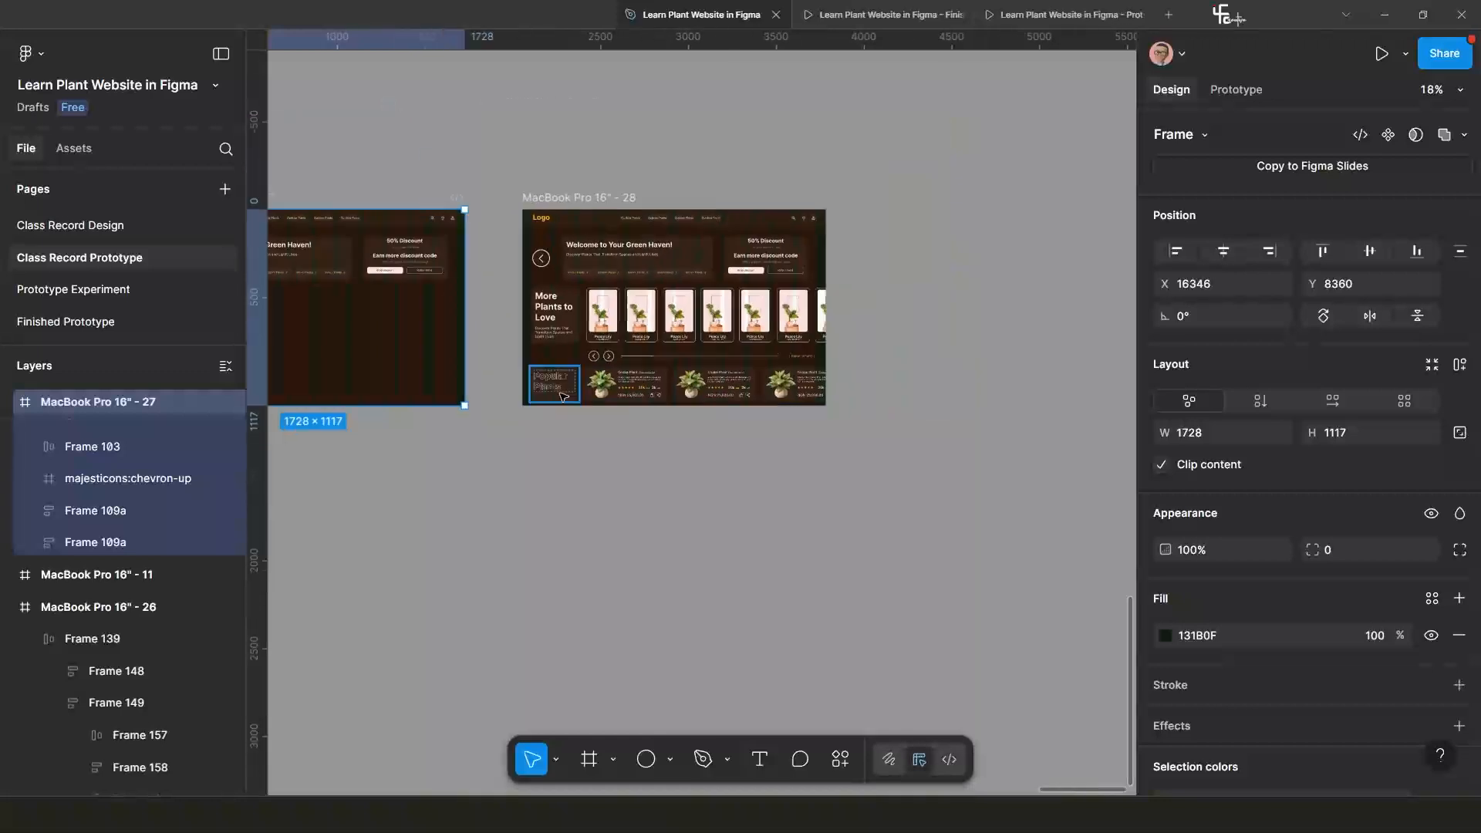
Move the "Welcome to Your Green Haven!" side panel on MacBook Pro 16" - 25 straight down below the frame to Y 1899.
left_click_drag(545, 403, 661, 400)
left_click_drag(475, 380, 723, 378)
scroll(417, 363, "down", 2)
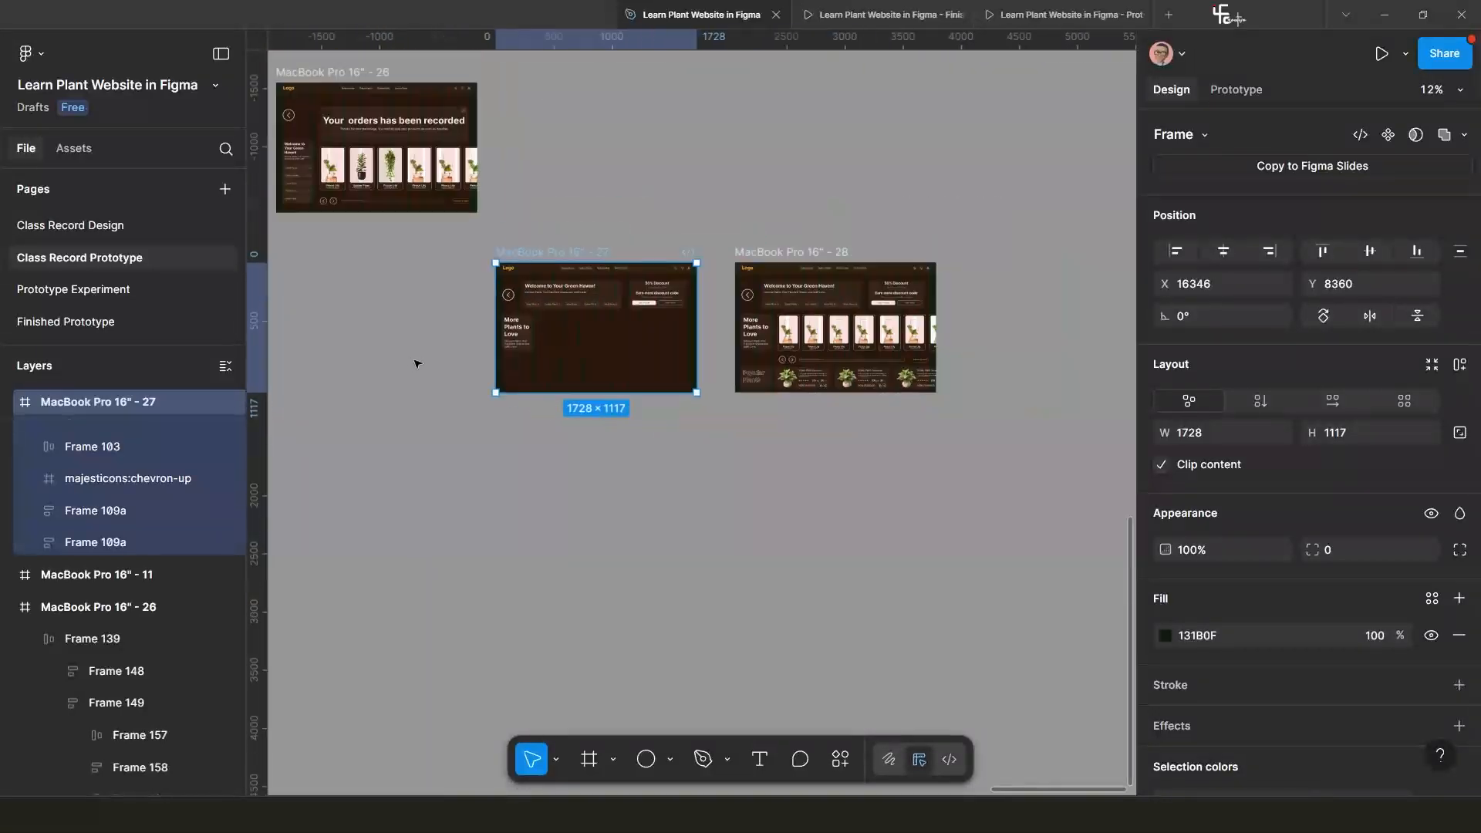
left_click_drag(417, 359, 655, 386)
scroll(430, 254, "up", 1)
left_click_drag(429, 255, 619, 341)
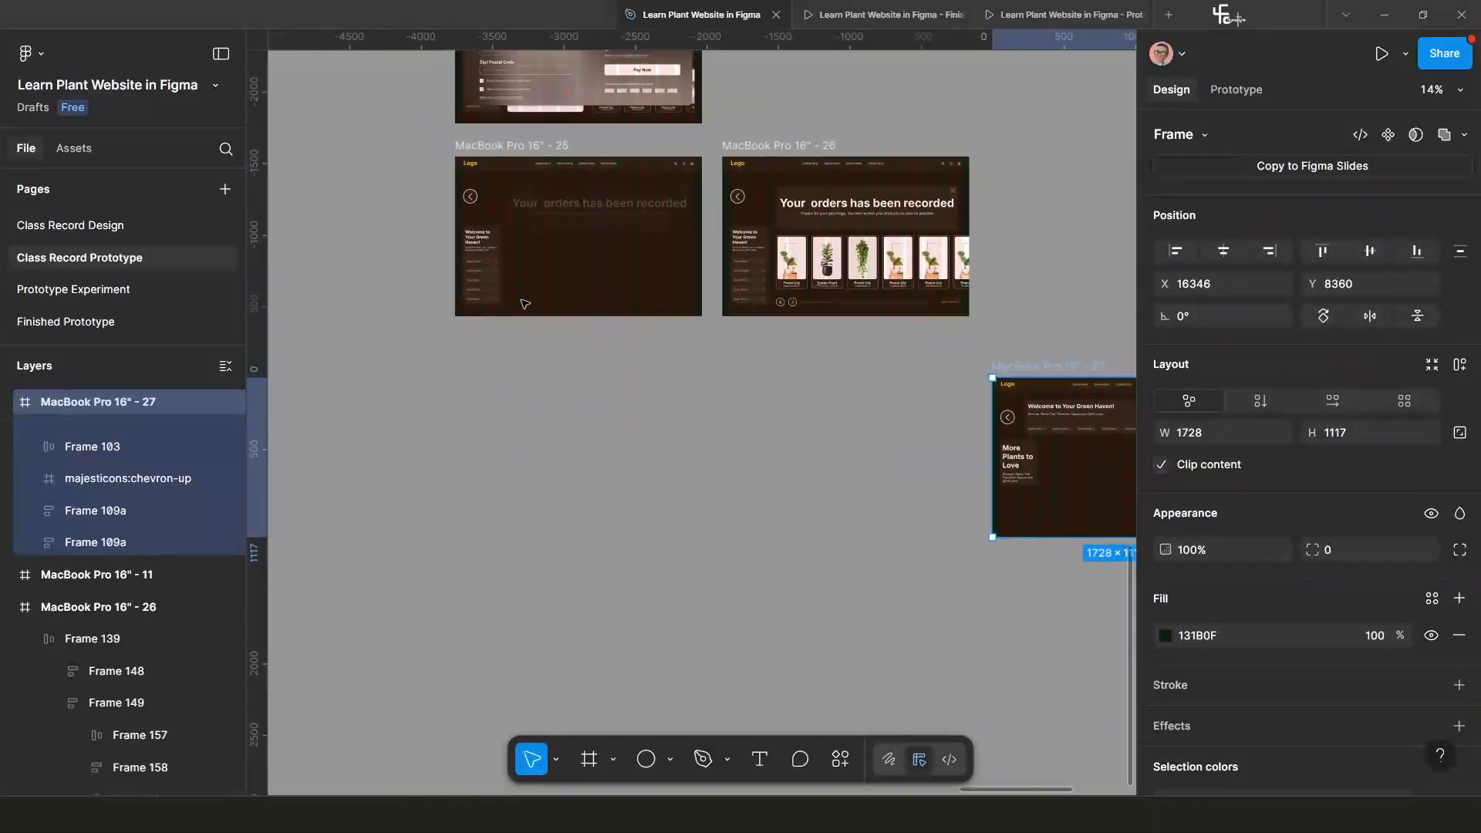
scroll(524, 304, "up", 2)
left_click(473, 245)
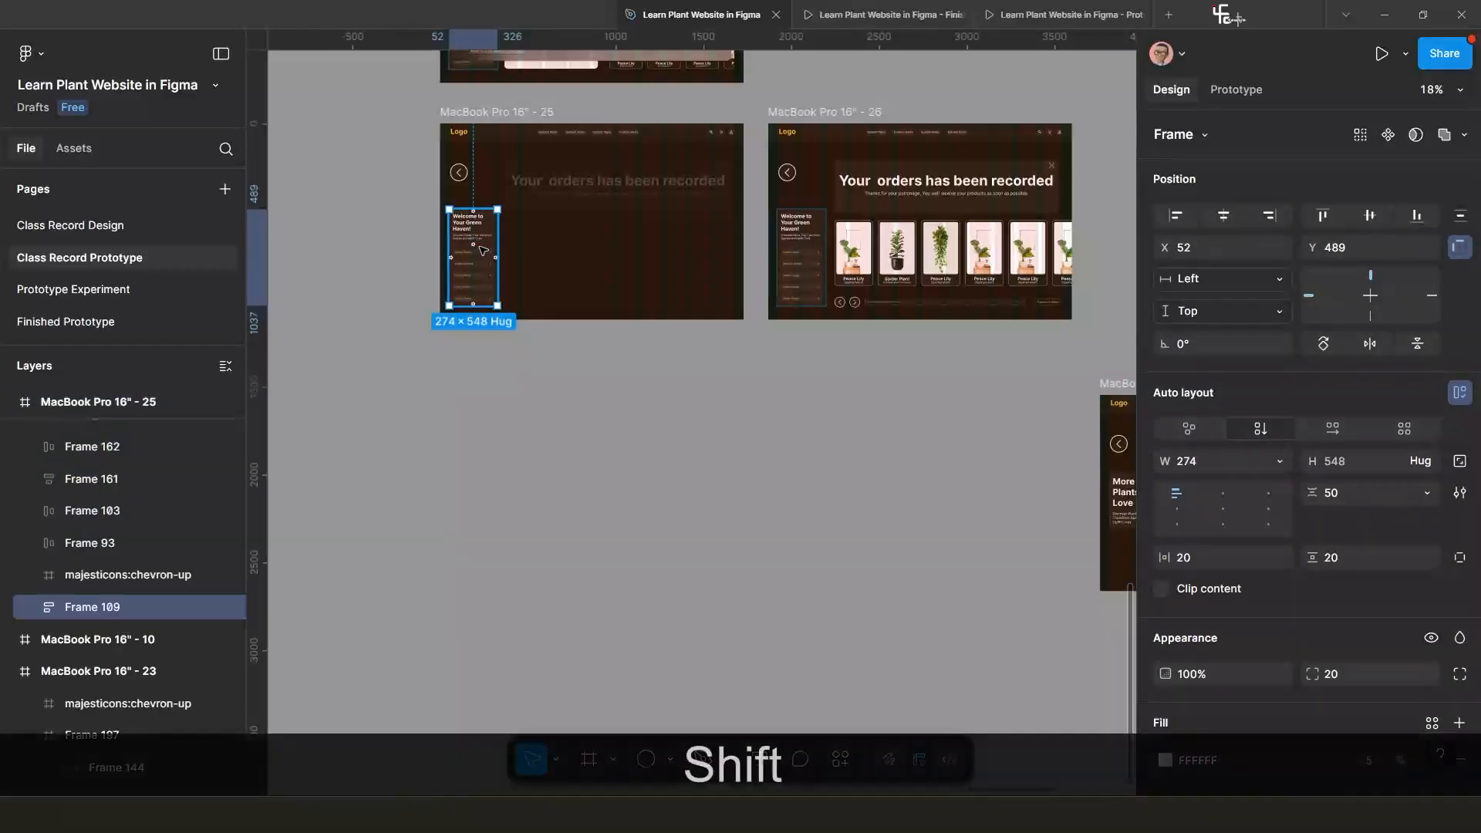
key("shift+Down")
key("shift+Down")
key("shift+Down")
key("shift+Down")
key("shift+Down")
key("shift+Down")
key("shift+Down")
key("shift+Down")
key("shift+Down")
key("shift+Down")
key("shift+Down")
key("shift+Down")
key("shift+Down")
key("shift+Down")
key("shift+Down")
key("shift+Down")
key("shift+Down")
key("shift+Down")
key("shift+Down")
key("shift+Down")
key("shift+Down")
key("shift+Down")
key("shift+Down")
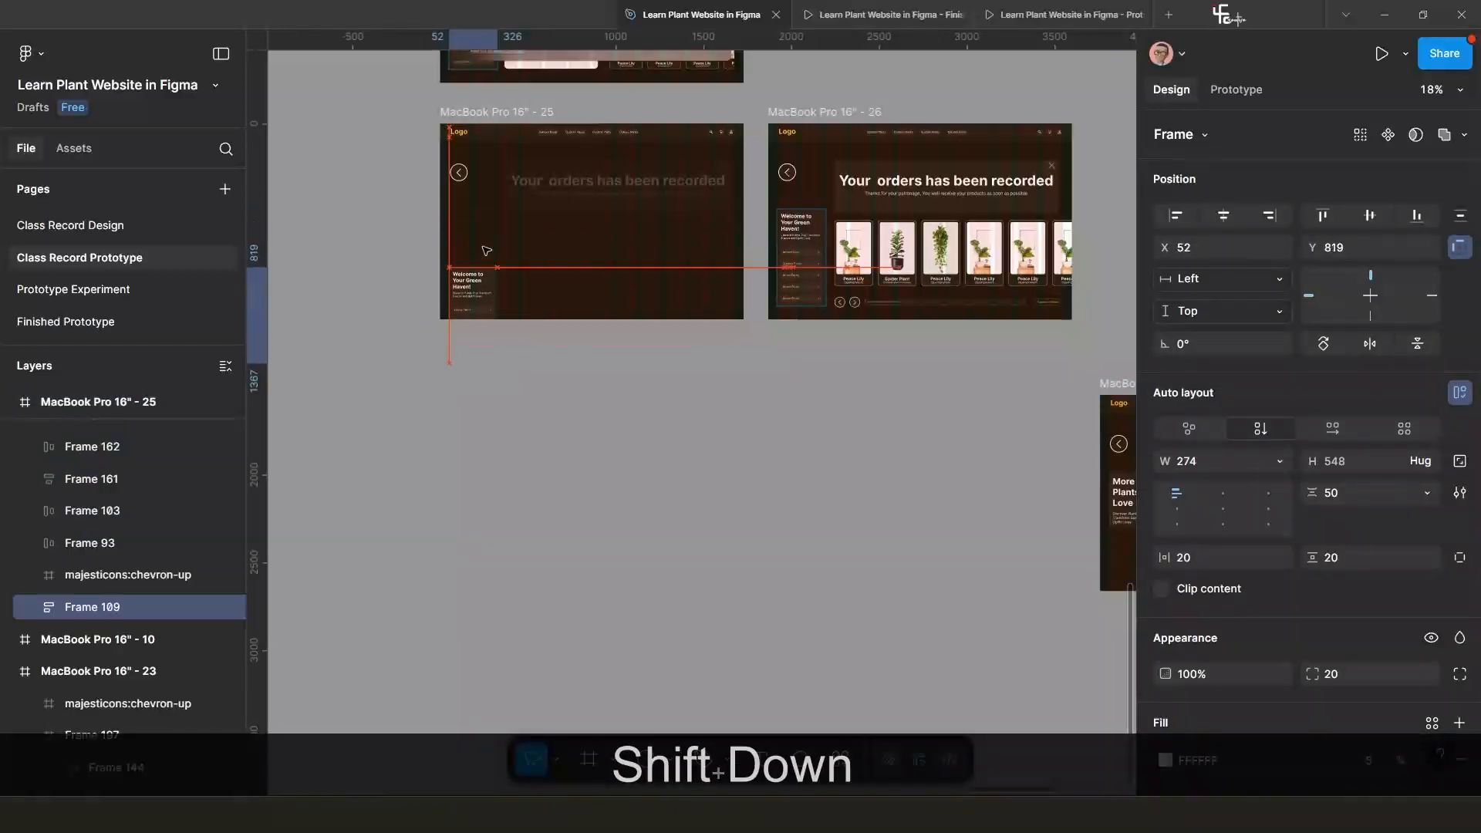
key("shift+Down")
key("shift+Down")
key("shift+Down")
key("shift+Down")
key("shift+Down")
key("shift+Down")
key("shift+Down")
key("shift+Down")
key("shift+Down")
key("shift+Down")
key("shift+Down")
key("shift+Down")
key("shift+Down")
key("shift+Down")
key("shift+Down")
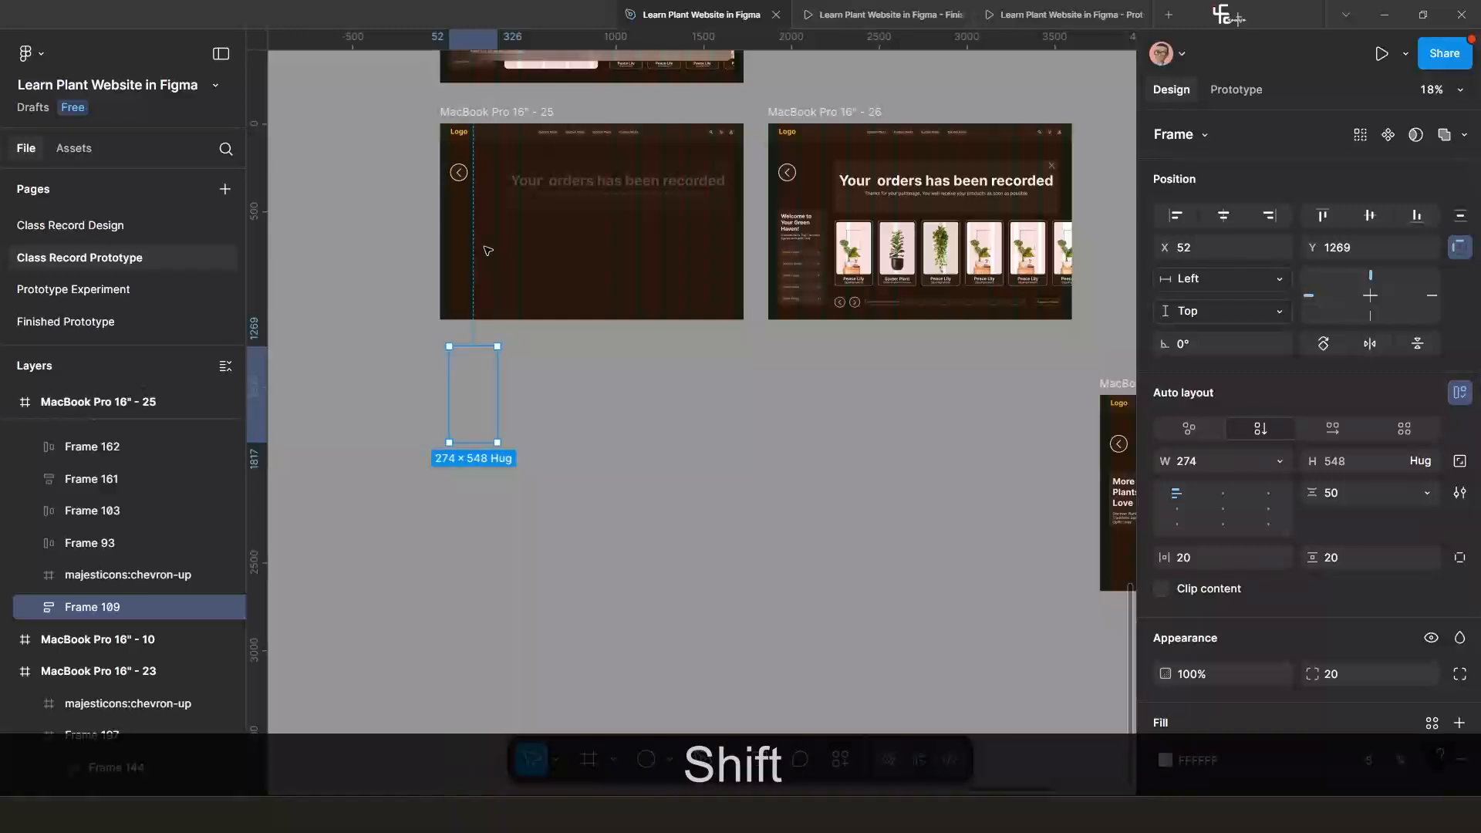
key("shift+Down")
key("shift+Down")
key("shift+Down")
key("shift+Down")
key("shift+Down")
key("shift+Down")
key("shift+Down")
key("shift+Down")
key("shift+Down")
key("shift+Down")
key("shift+Down")
key("shift+Down")
key("shift+Down")
key("shift+Down")
key("shift+Down")
key("shift+Down")
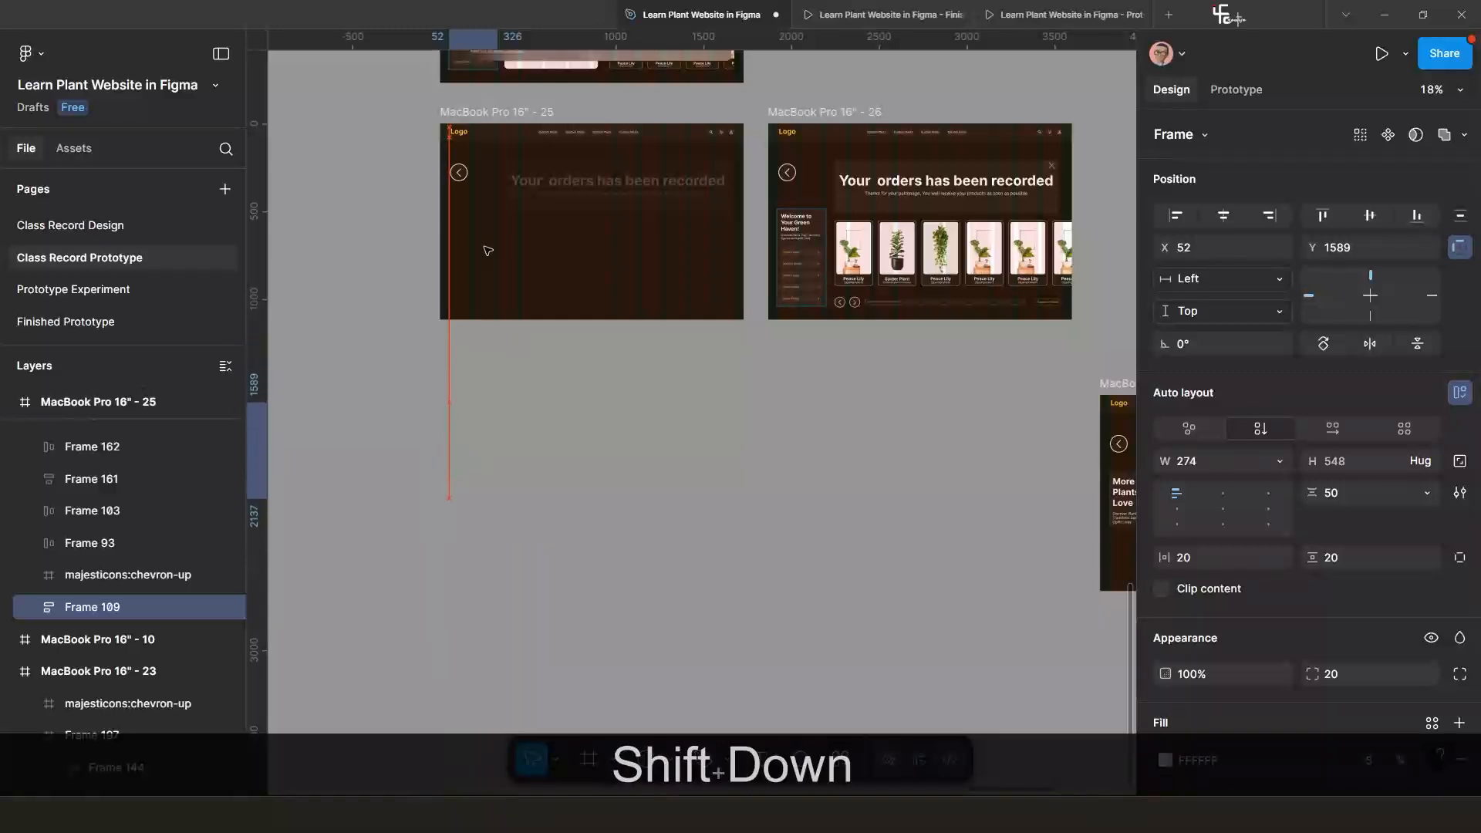
key("shift+Down")
key("shift+Down")
key("shift+Down")
key("shift+Down")
key("shift+Down")
key("shift+Down")
key("shift+Down")
key("shift+Down")
key("shift+Down")
key("shift+Down")
key("shift+Down")
key("shift+Down")
key("shift+Down")
key("shift+Down")
key("shift+Down")
key("shift+Down")
key("shift+Down")
key("shift+Down")
key("shift+Down")
key("shift+Down")
scroll(720, 373, "down", 3)
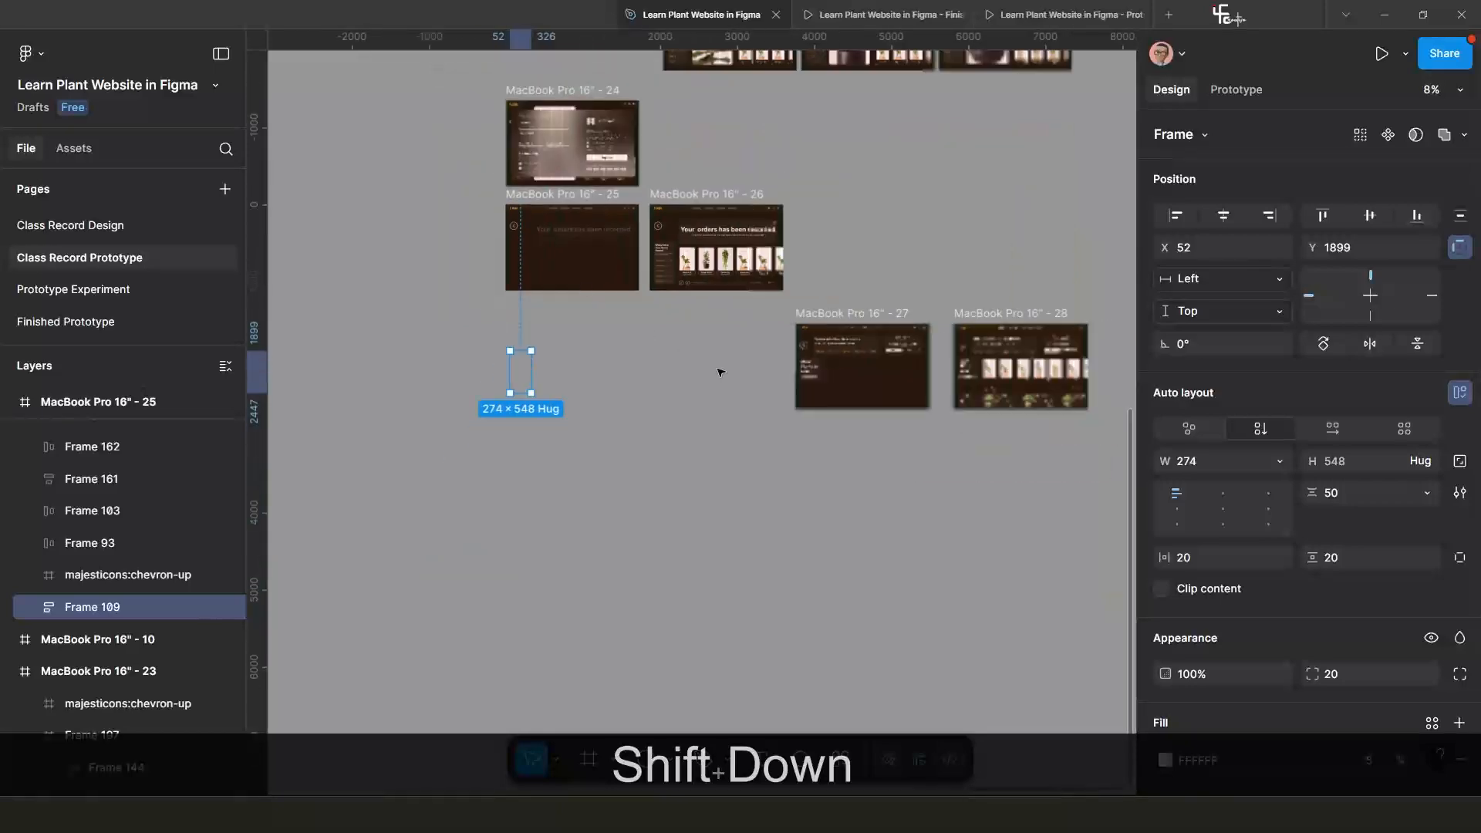
Duplicate the Snake Plant card row from MacBook Pro 16" - 28 onto the canvas below it, at X 18742 and Y 10341.
scroll(651, 400, "up", 8)
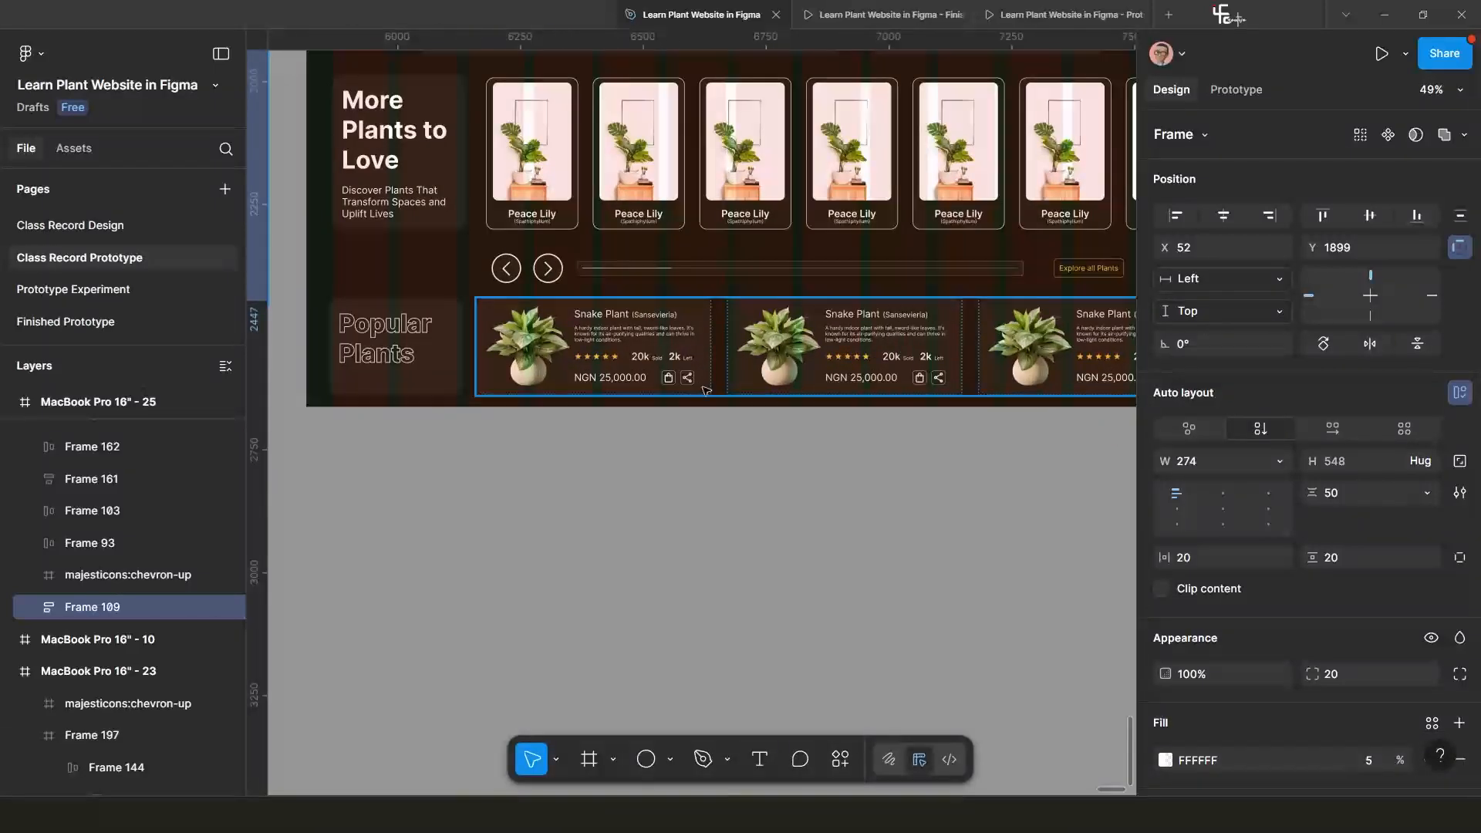
scroll(706, 391, "down", 2)
left_click_drag(777, 420, 684, 502)
left_click(673, 321)
scroll(669, 326, "down", 2)
key("alt")
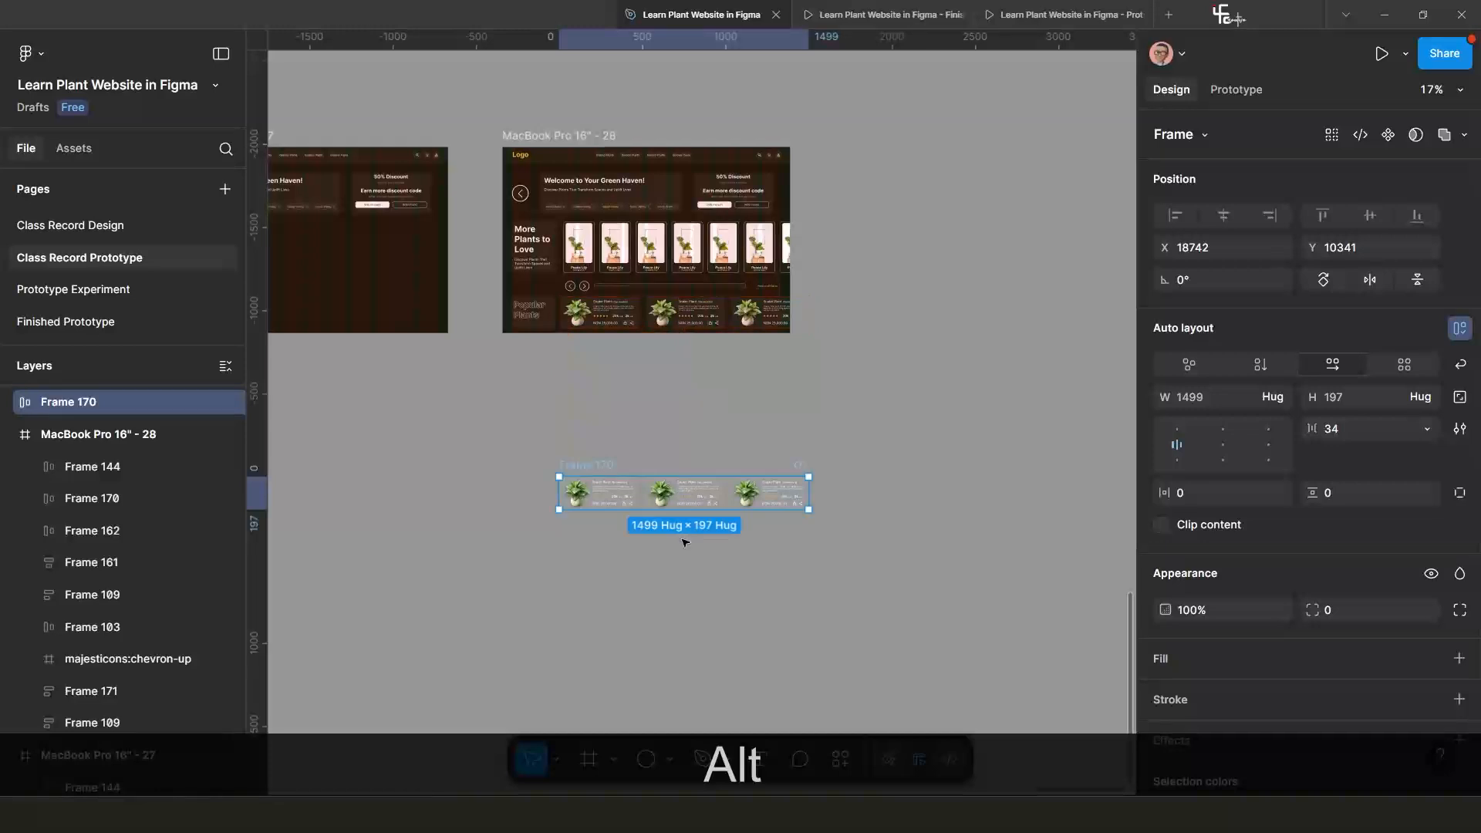
Inspect the image fill of the third Snake Plant card in the duplicated row, close its settings and clear the selection.
scroll(685, 542, "up", 6)
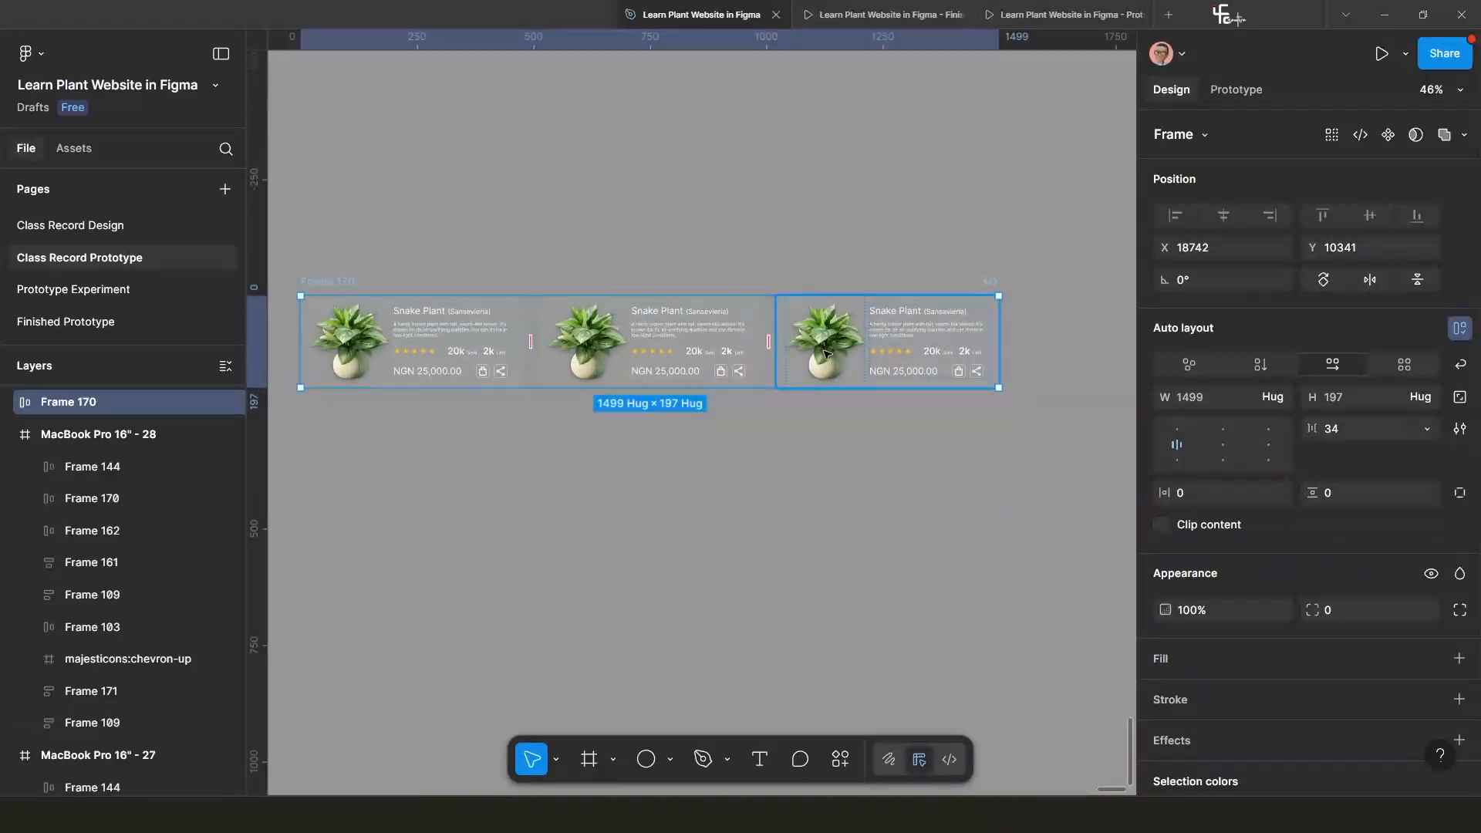
double_click(808, 330)
double_click(818, 336)
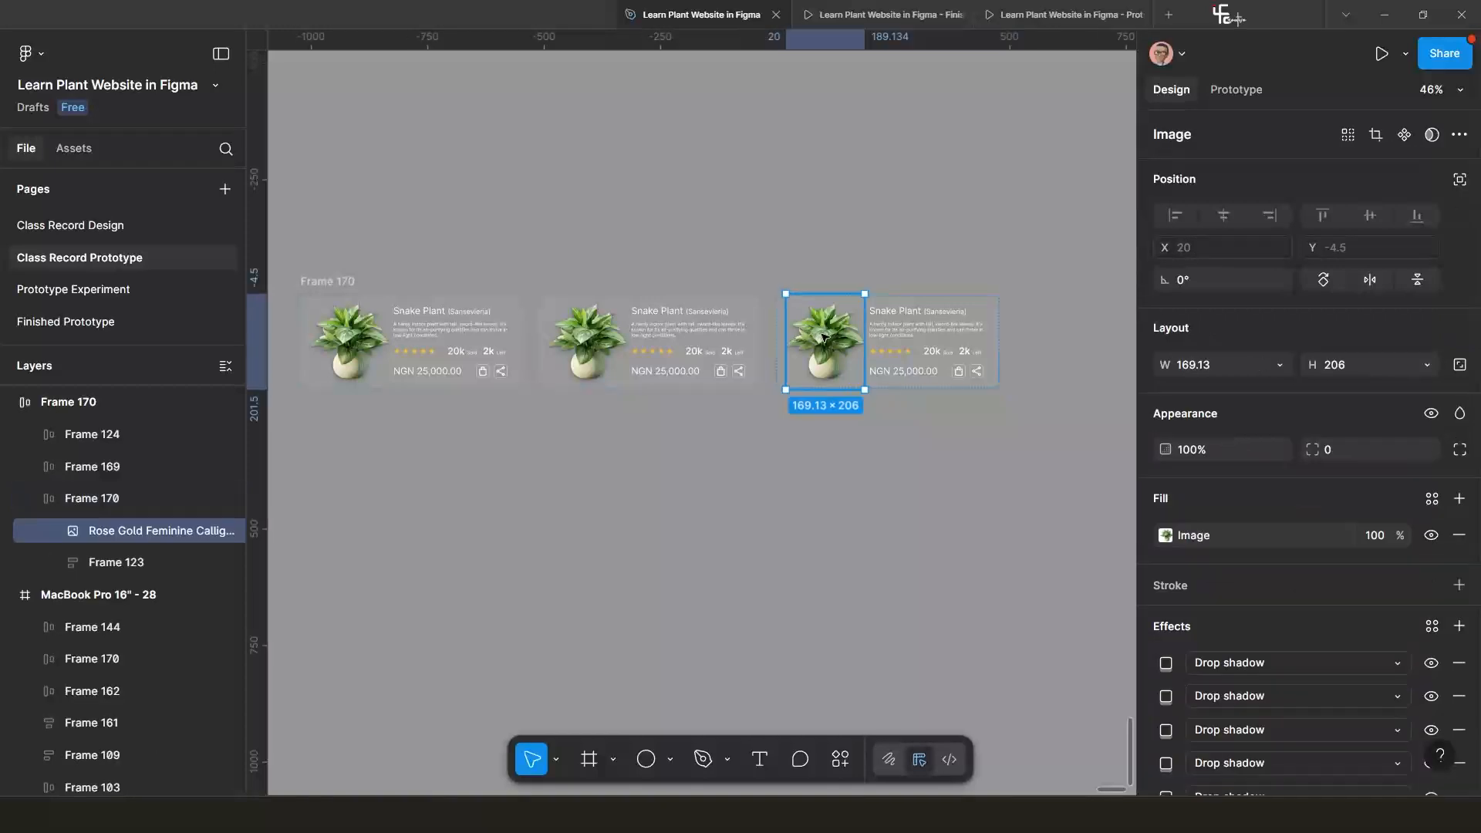
double_click(822, 340)
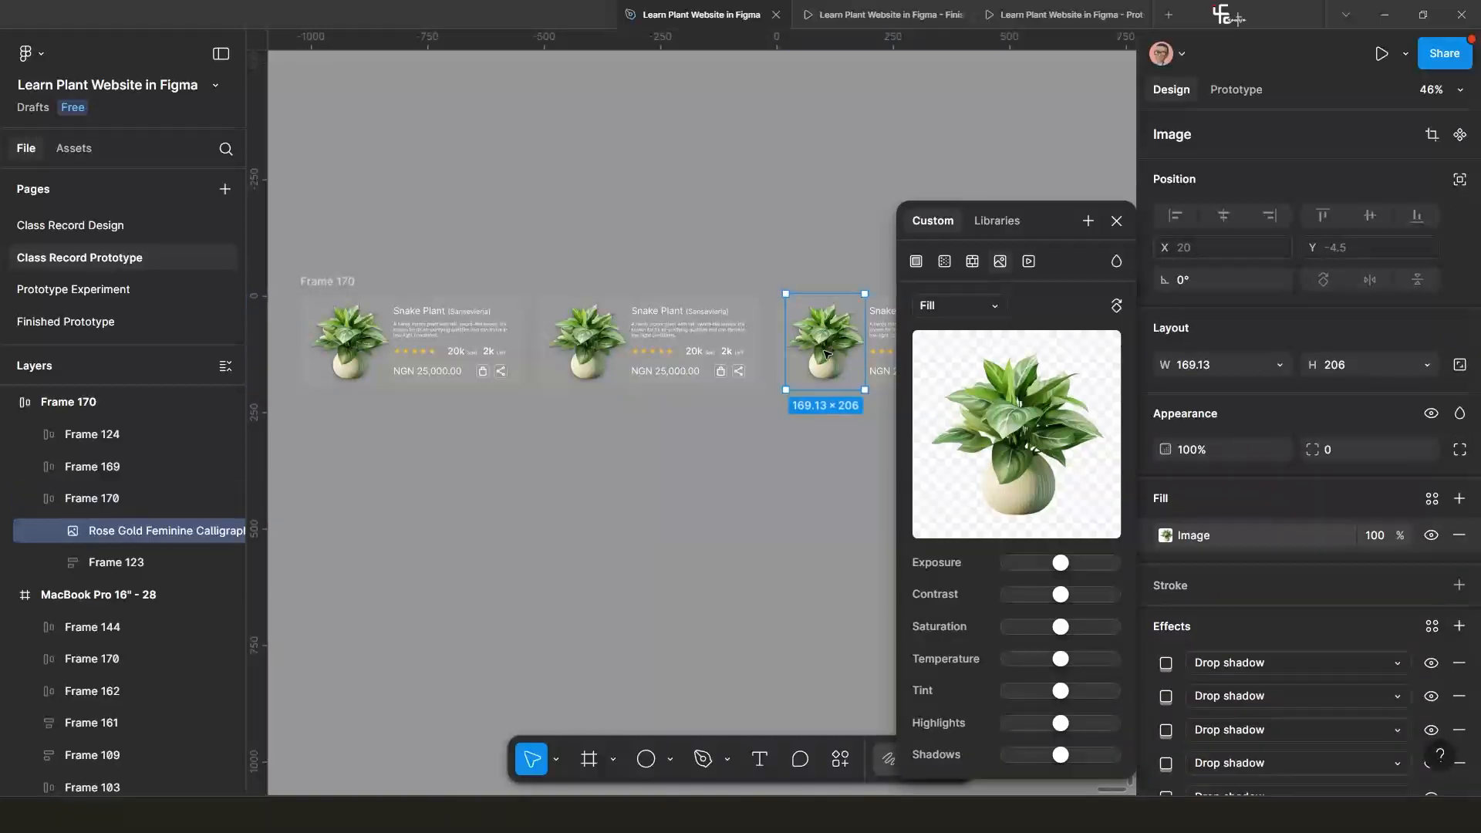
left_click(1117, 220)
left_click(838, 434)
Select the duplicated card row and look over the featured plant cards in MacBook Pro 16" - 14 and 15 before returning to it.
scroll(838, 433, "down", 3)
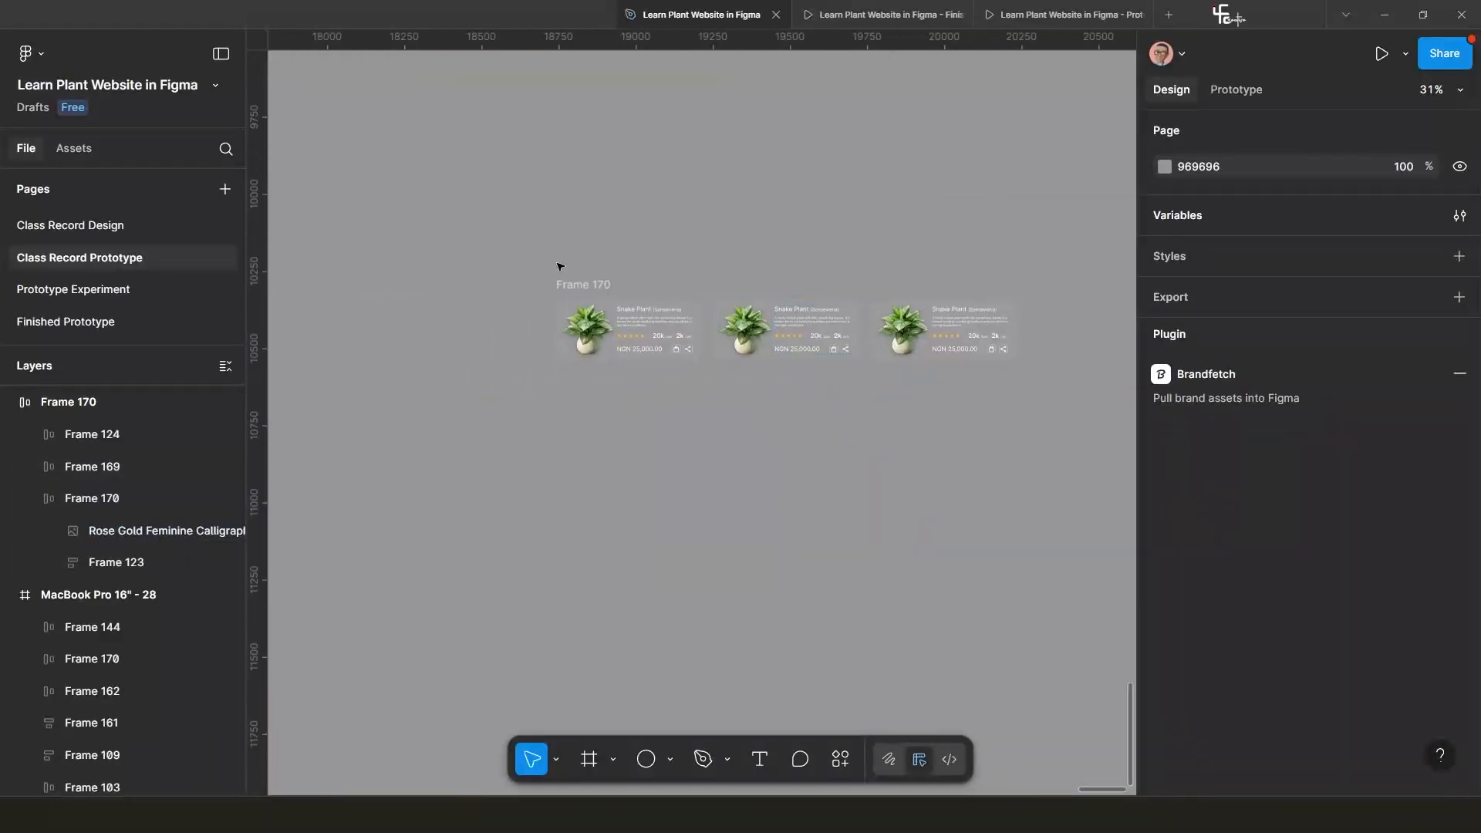
left_click(584, 290)
scroll(581, 290, "down", 10)
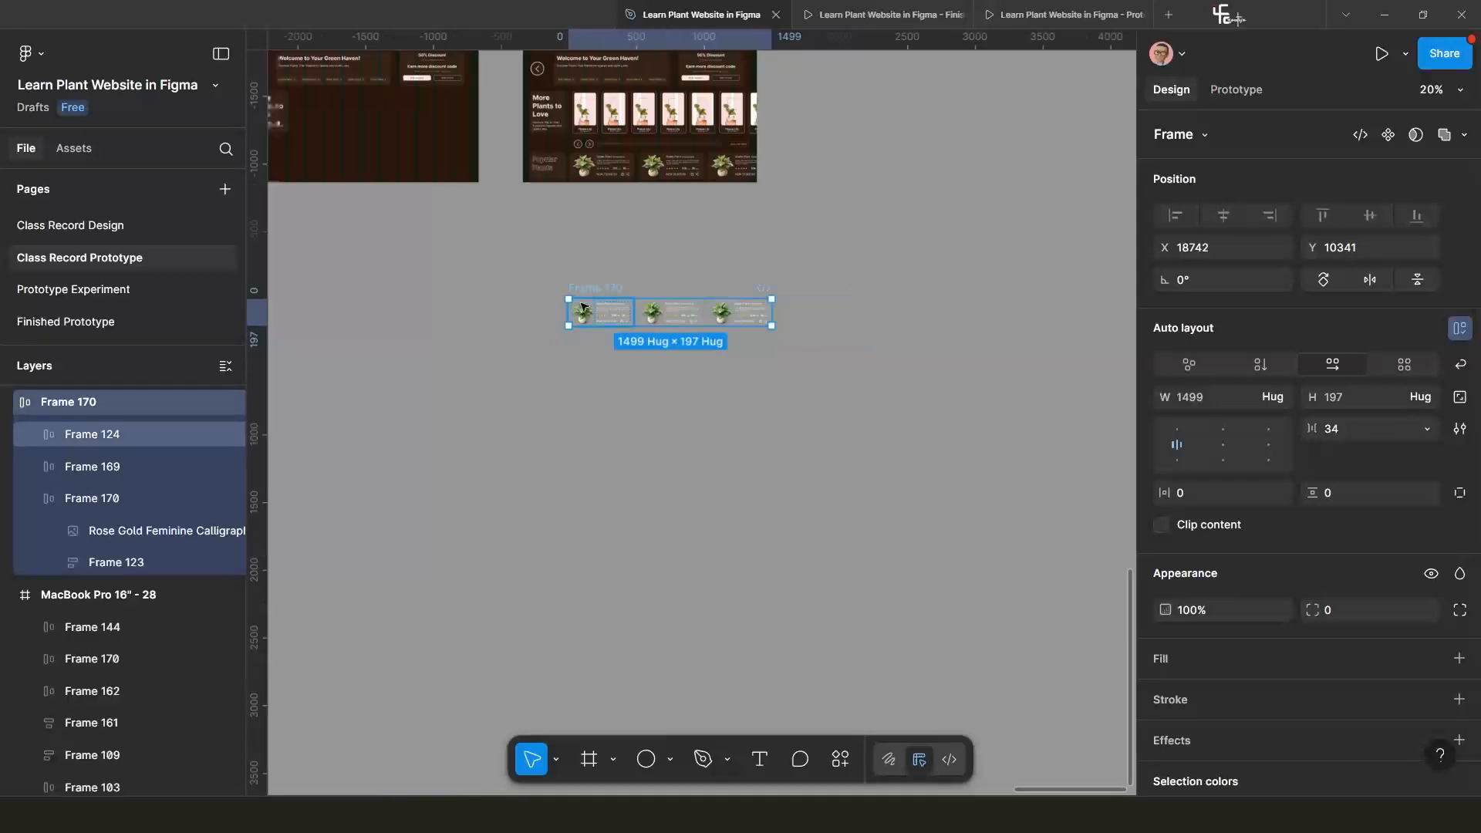
scroll(610, 356, "up", 5)
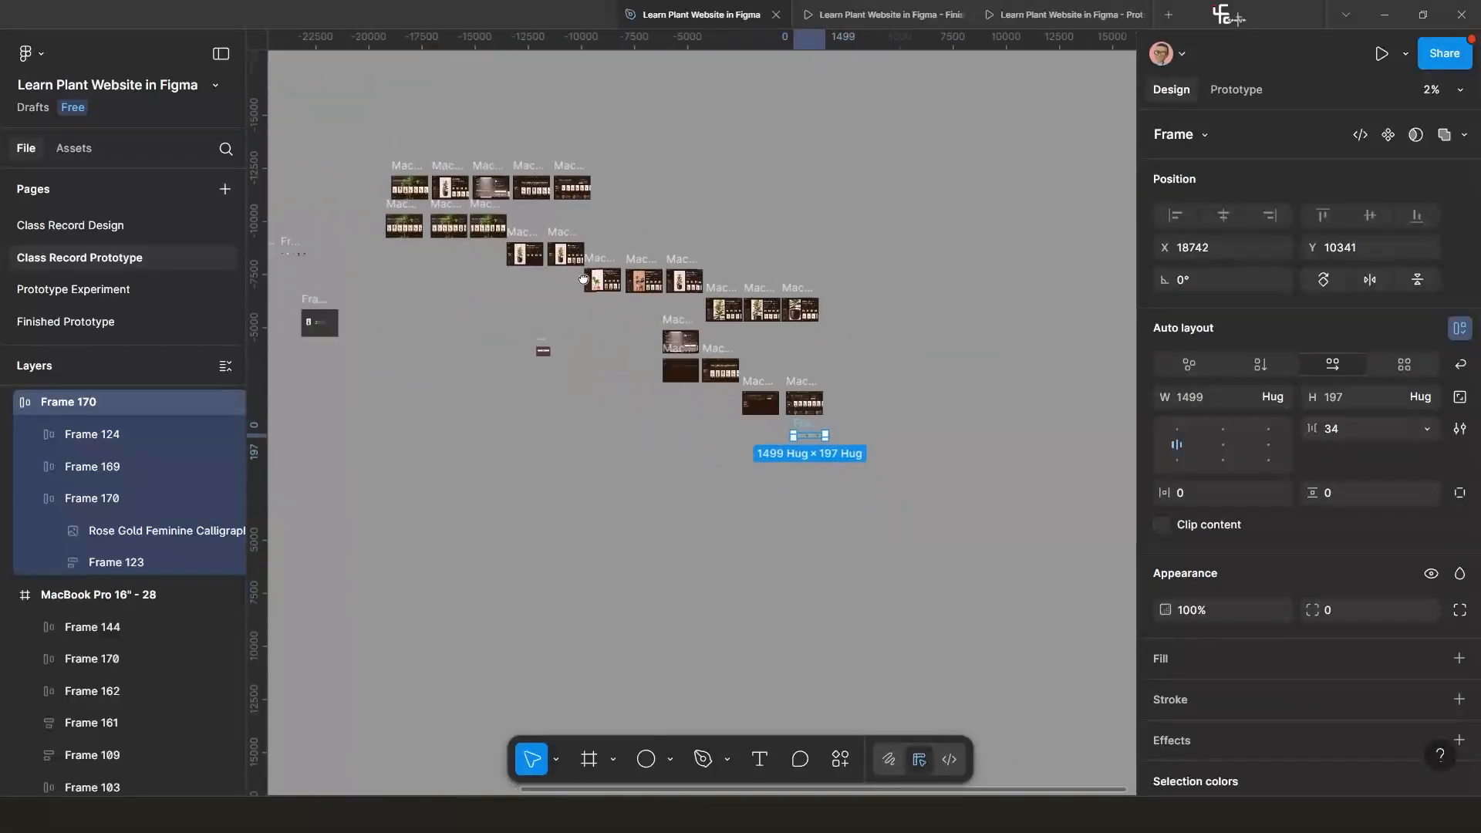
scroll(516, 315, "up", 3)
scroll(743, 328, "down", 3)
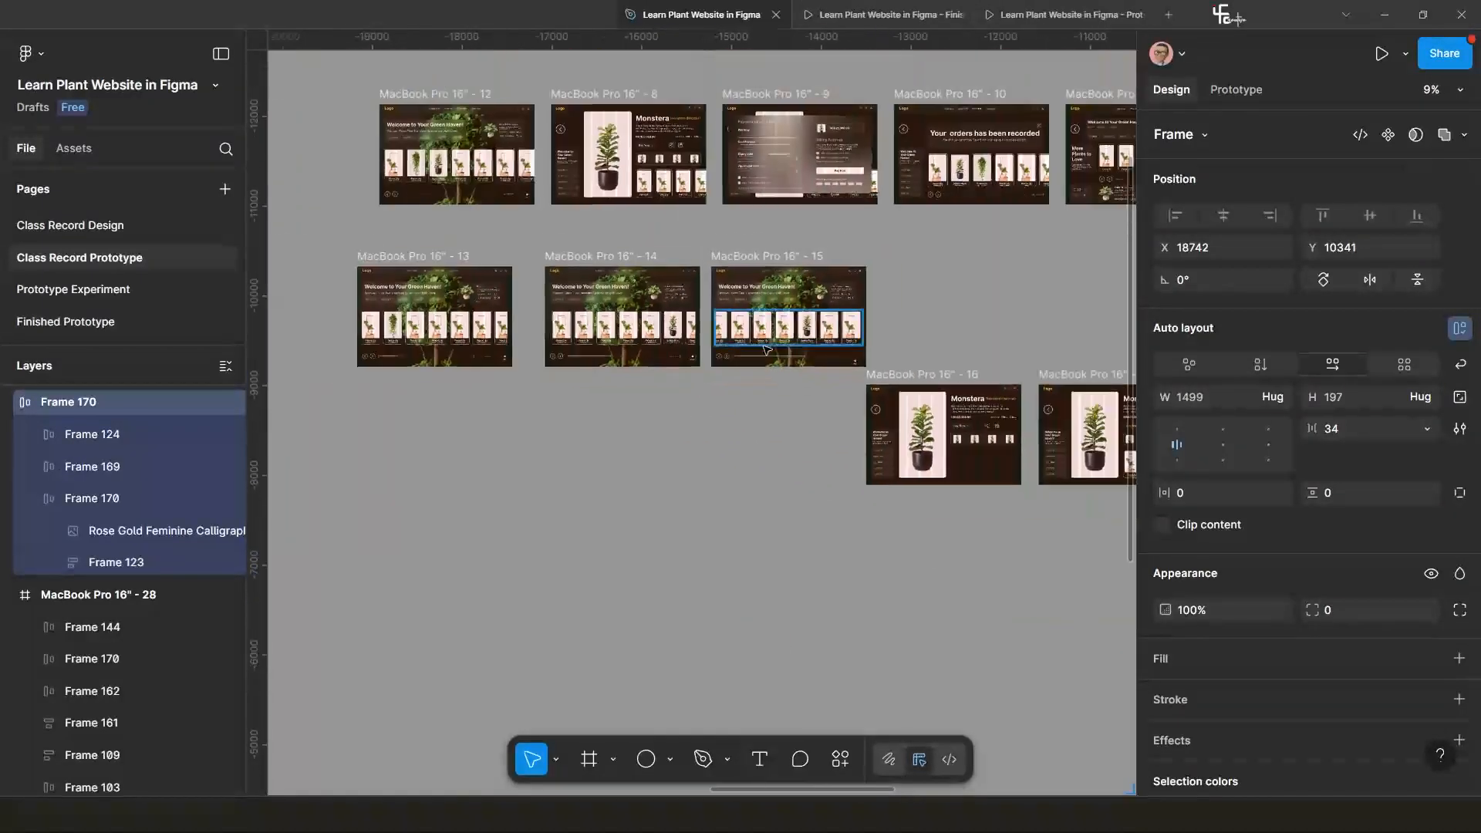
scroll(805, 292, "up", 3)
left_click(549, 300)
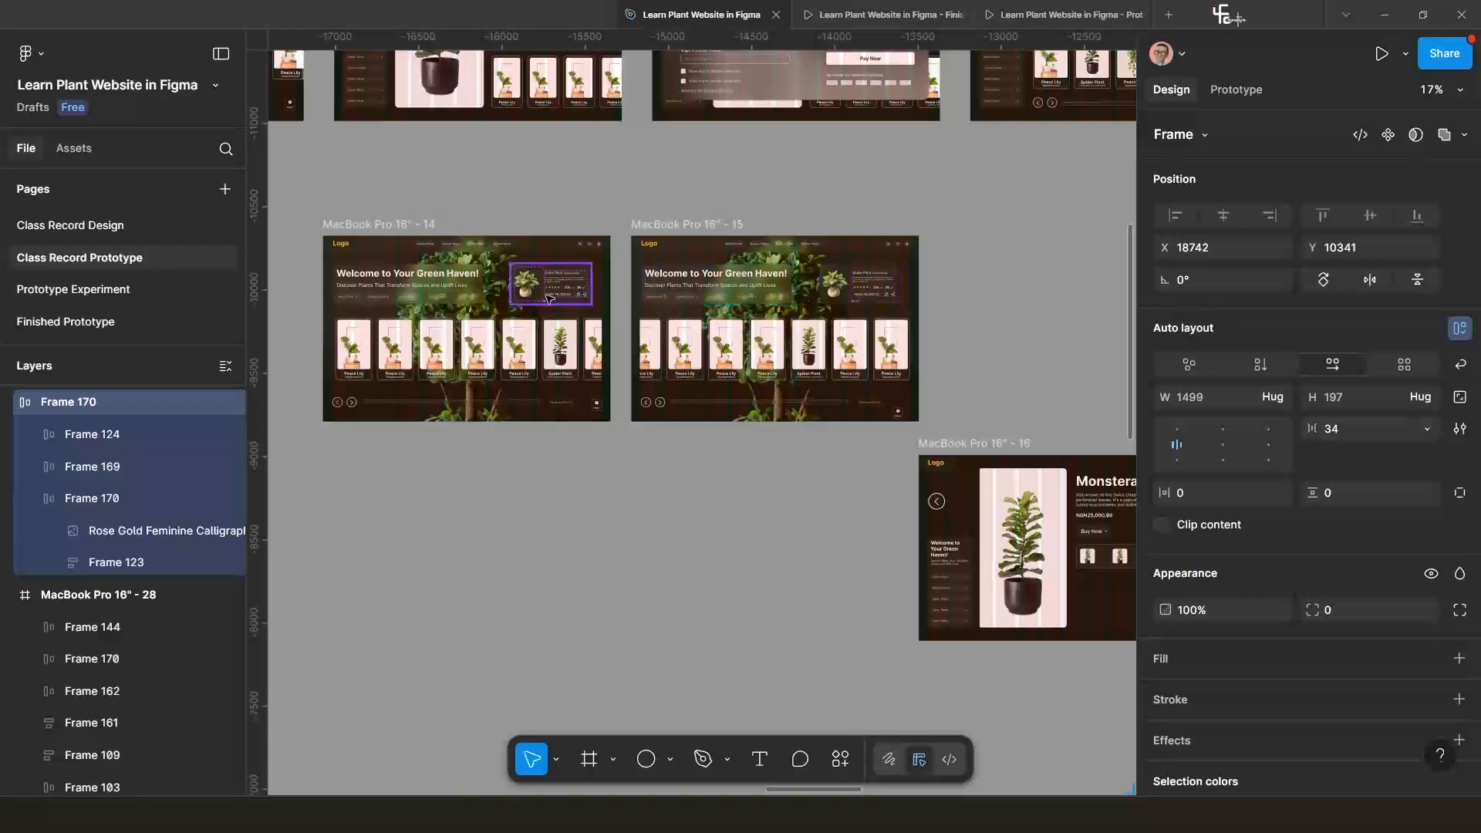
left_click_drag(523, 300, 634, 296)
scroll(635, 294, "up", 2)
left_click_drag(432, 294, 573, 293)
scroll(710, 347, "down", 10)
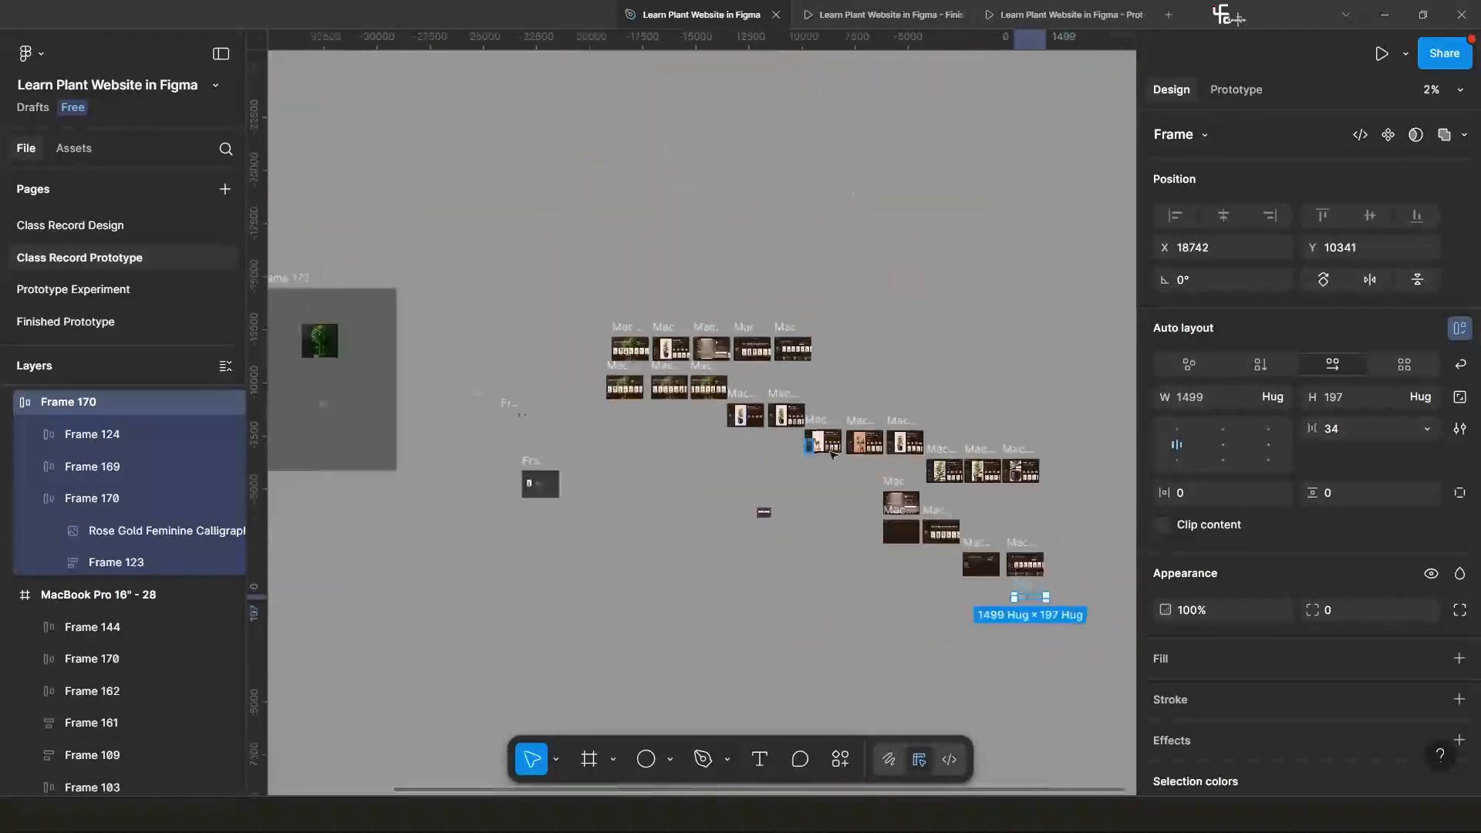
scroll(706, 389, "up", 12)
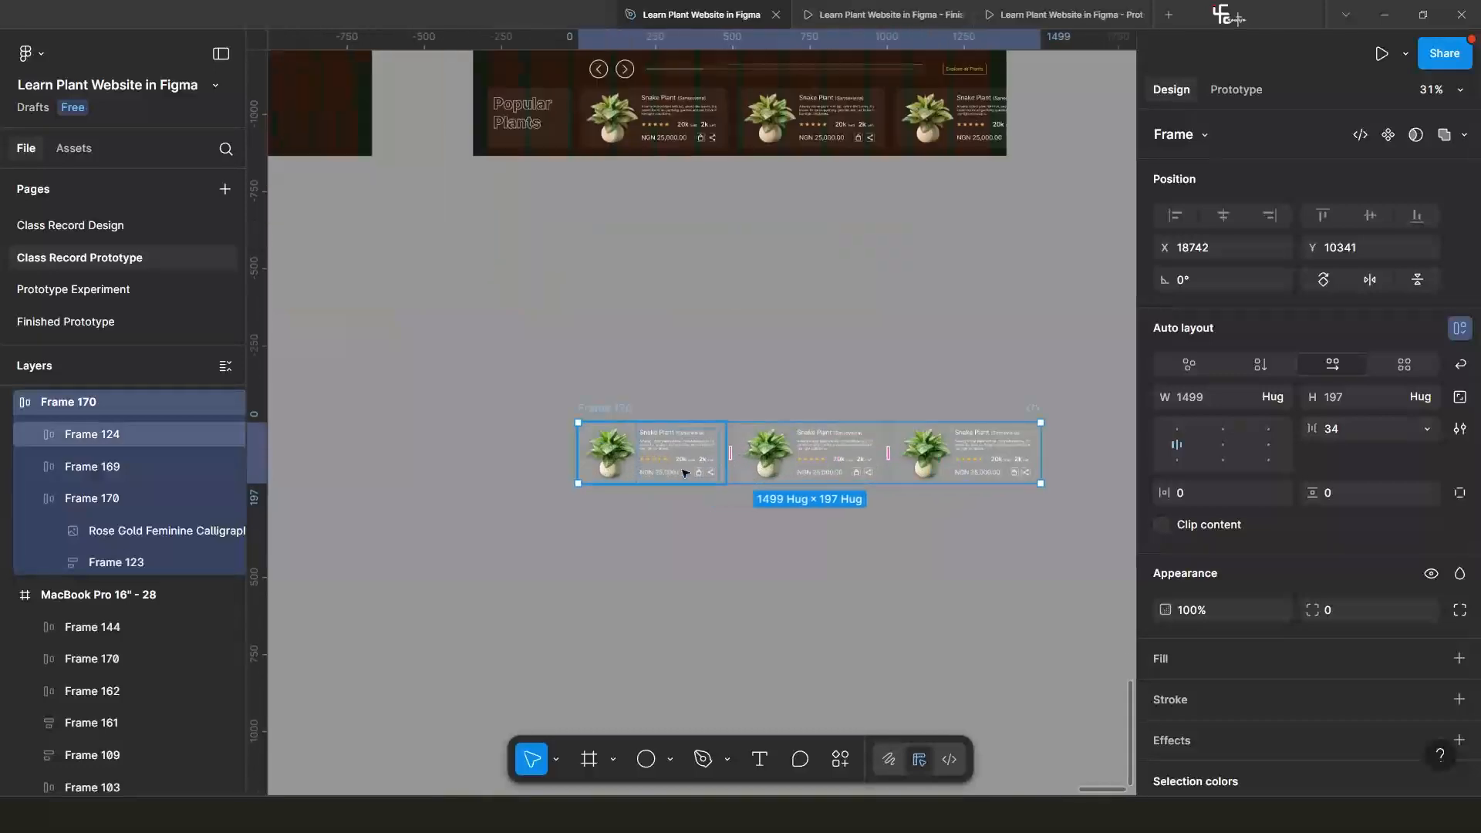
scroll(640, 469, "up", 4)
scroll(678, 469, "down", 3)
left_click_drag(719, 460, 638, 392)
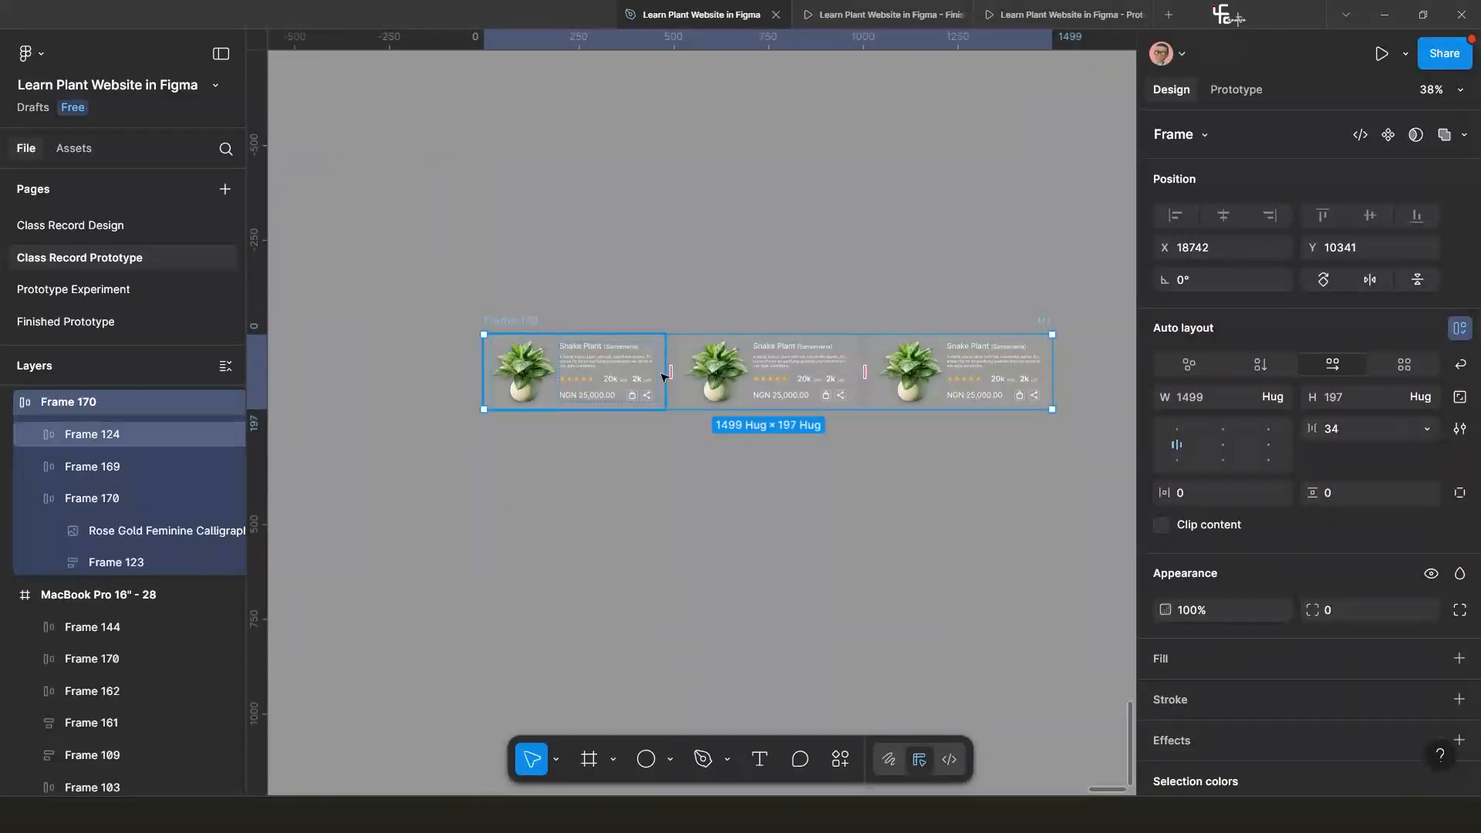
scroll(663, 377, "up", 3)
scroll(711, 394, "down", 3)
scroll(695, 371, "up", 2)
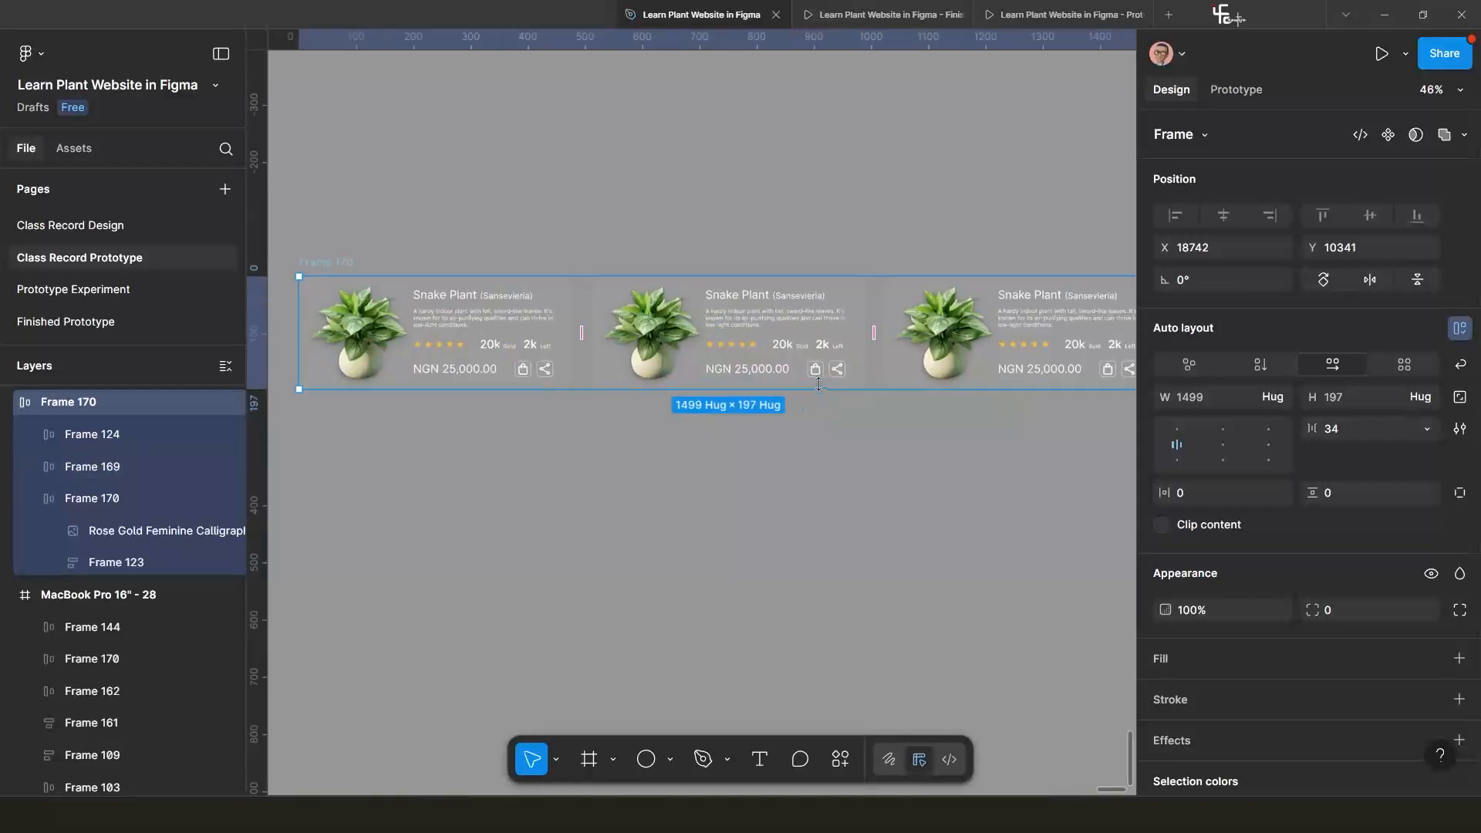
scroll(681, 351, "down", 2)
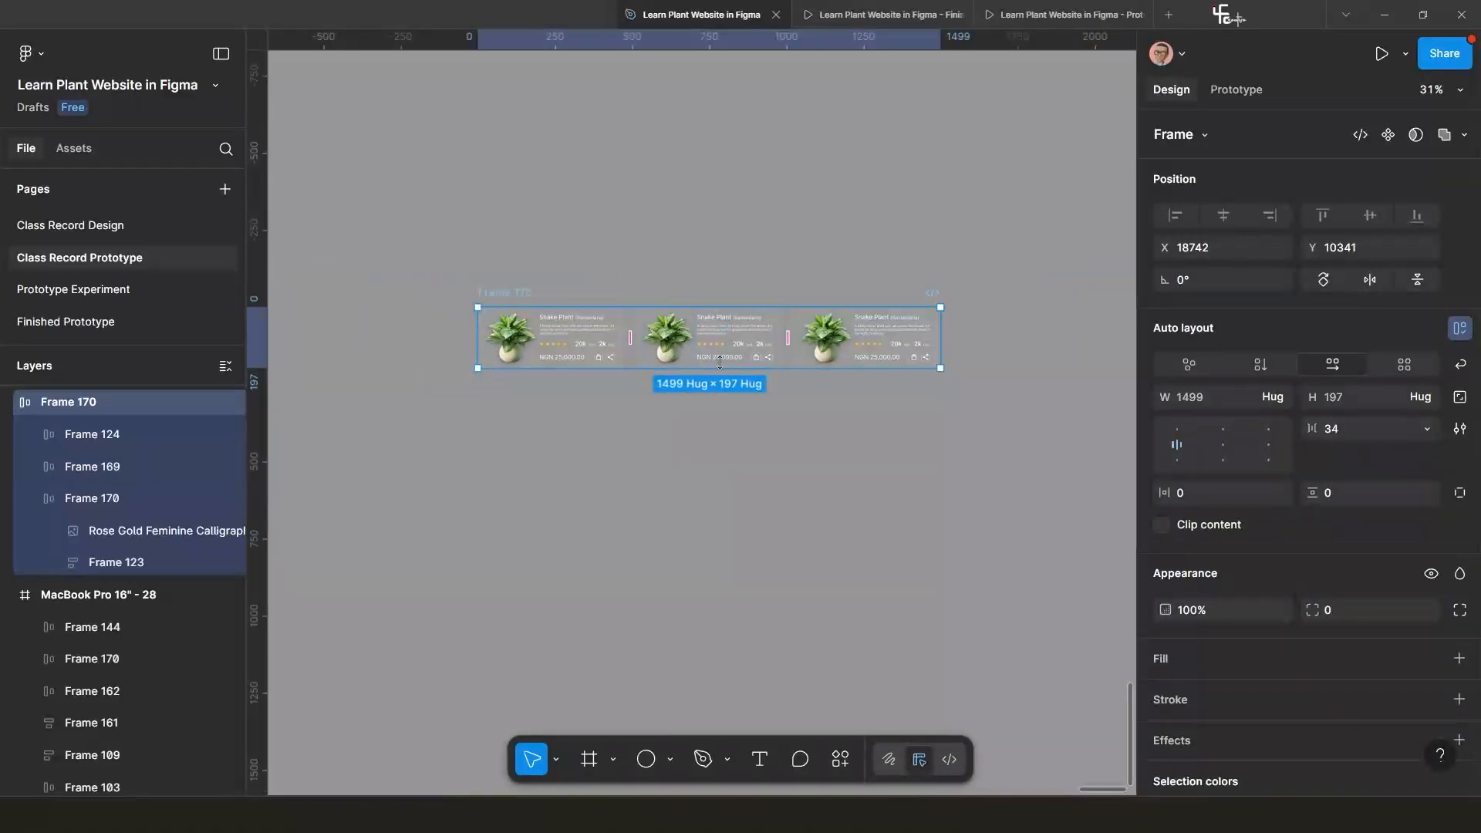
scroll(715, 351, "up", 2)
Move the duplicated Snake Plant card row on the canvas to X 18839 and Y 10307.
left_click(489, 339)
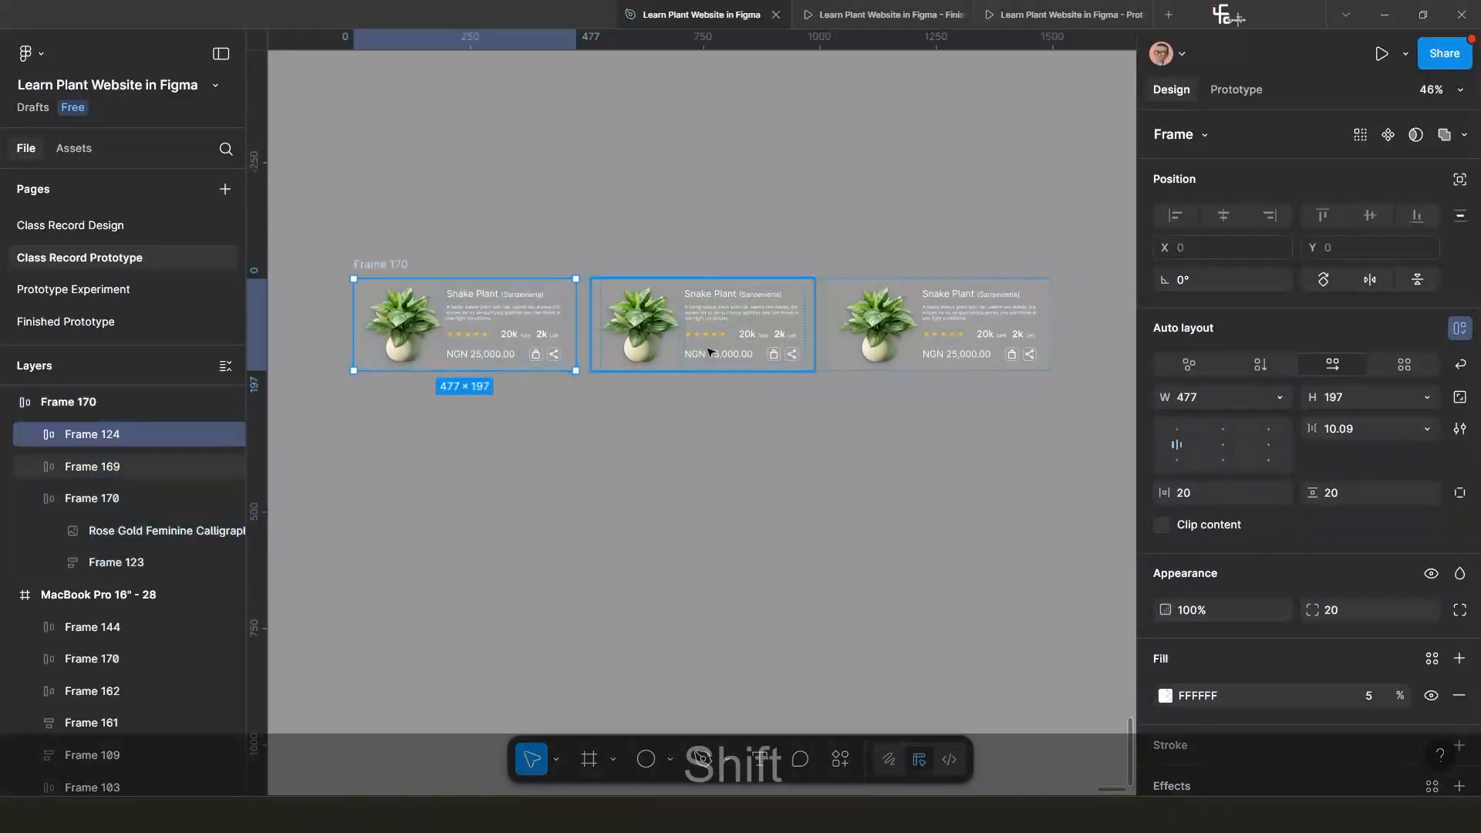
left_click(705, 341, "shift")
left_click(923, 349, "shift")
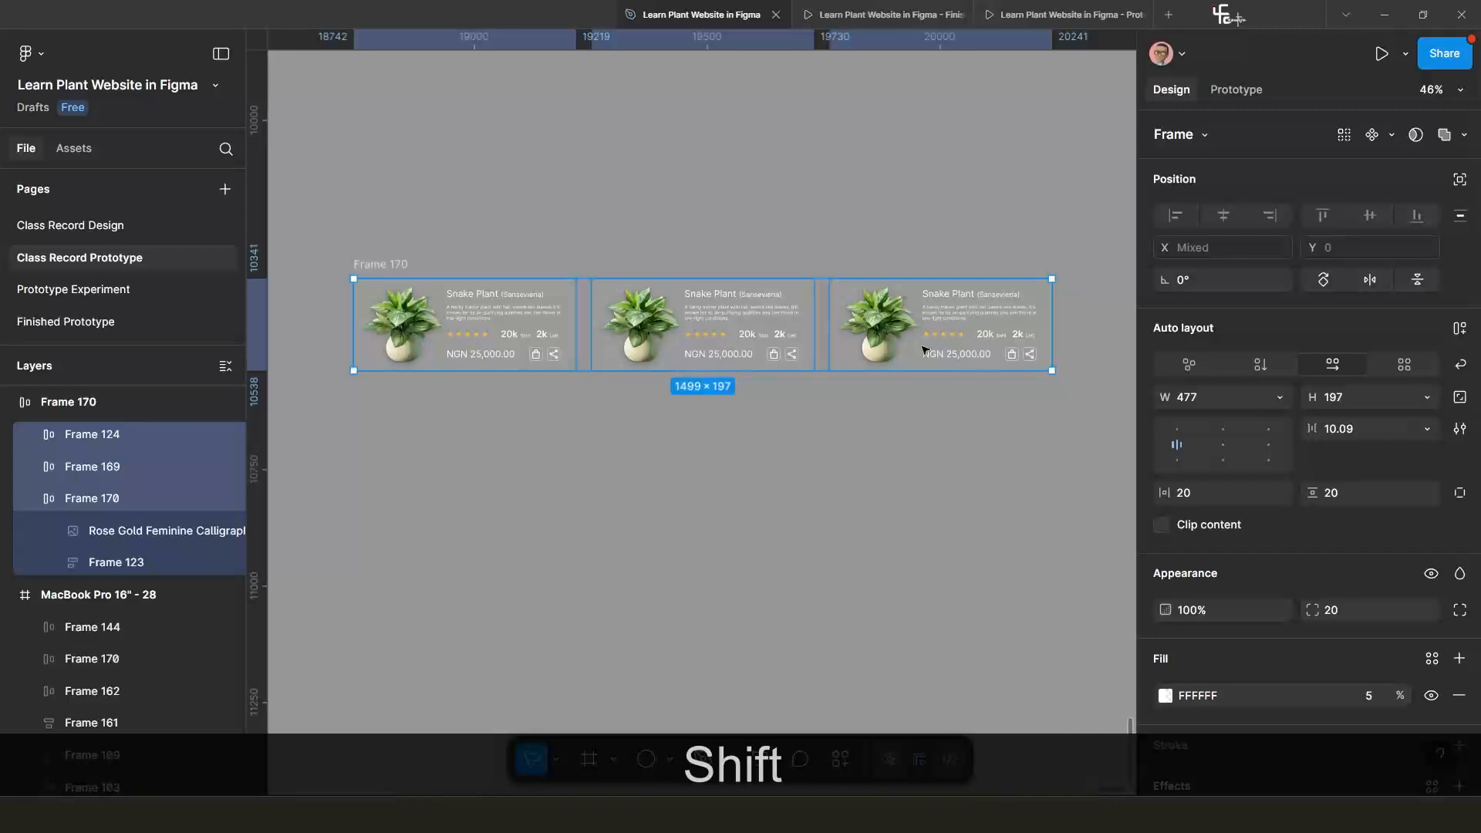
left_click(794, 429)
left_click_drag(369, 263, 413, 248)
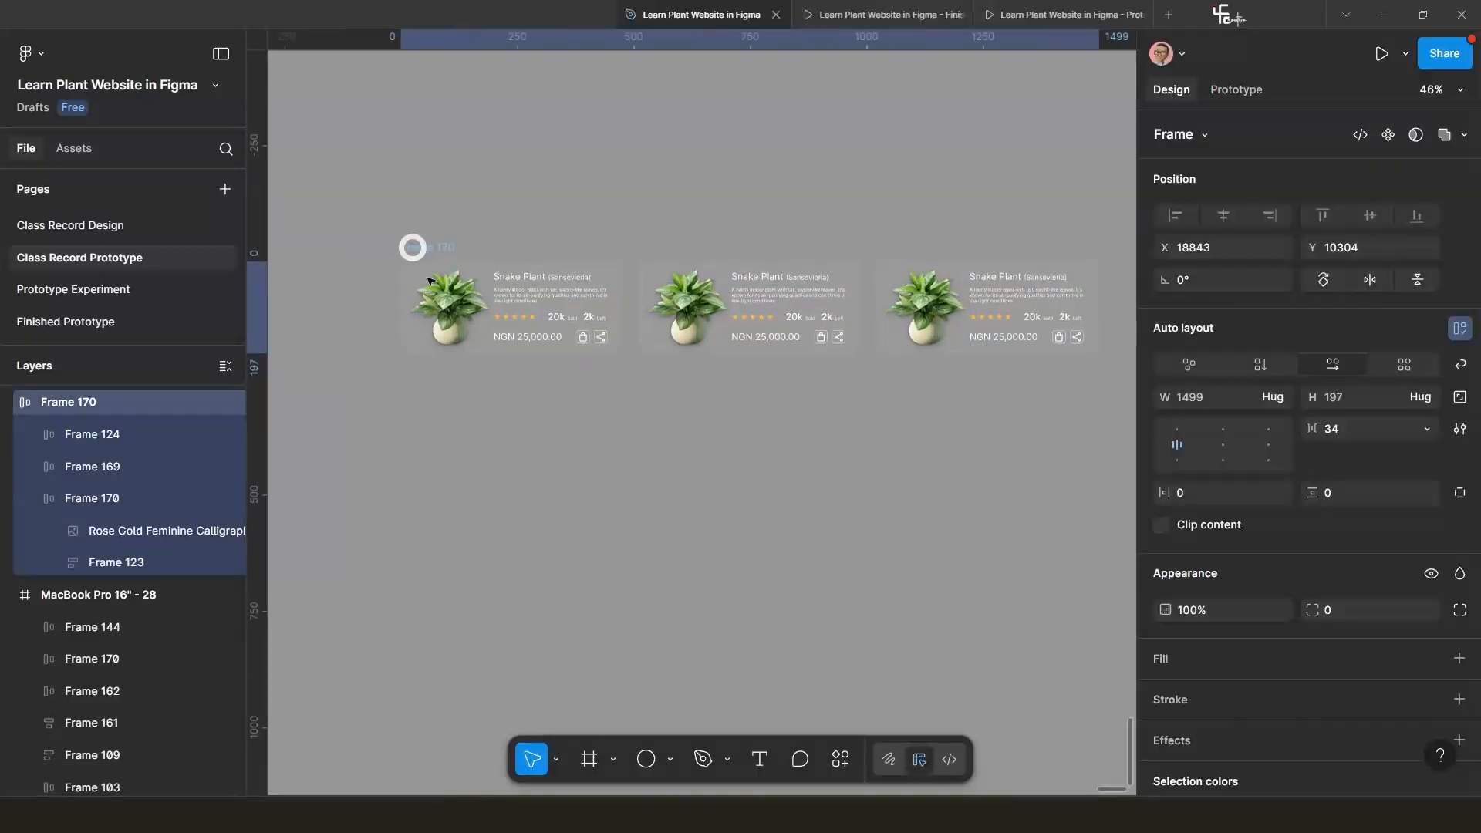
Duplicate the row's three Snake Plant cards twice within the auto layout to make nine cards, and clear the selection.
left_click(503, 324)
left_click(754, 321, "shift")
left_click(990, 327, "shift")
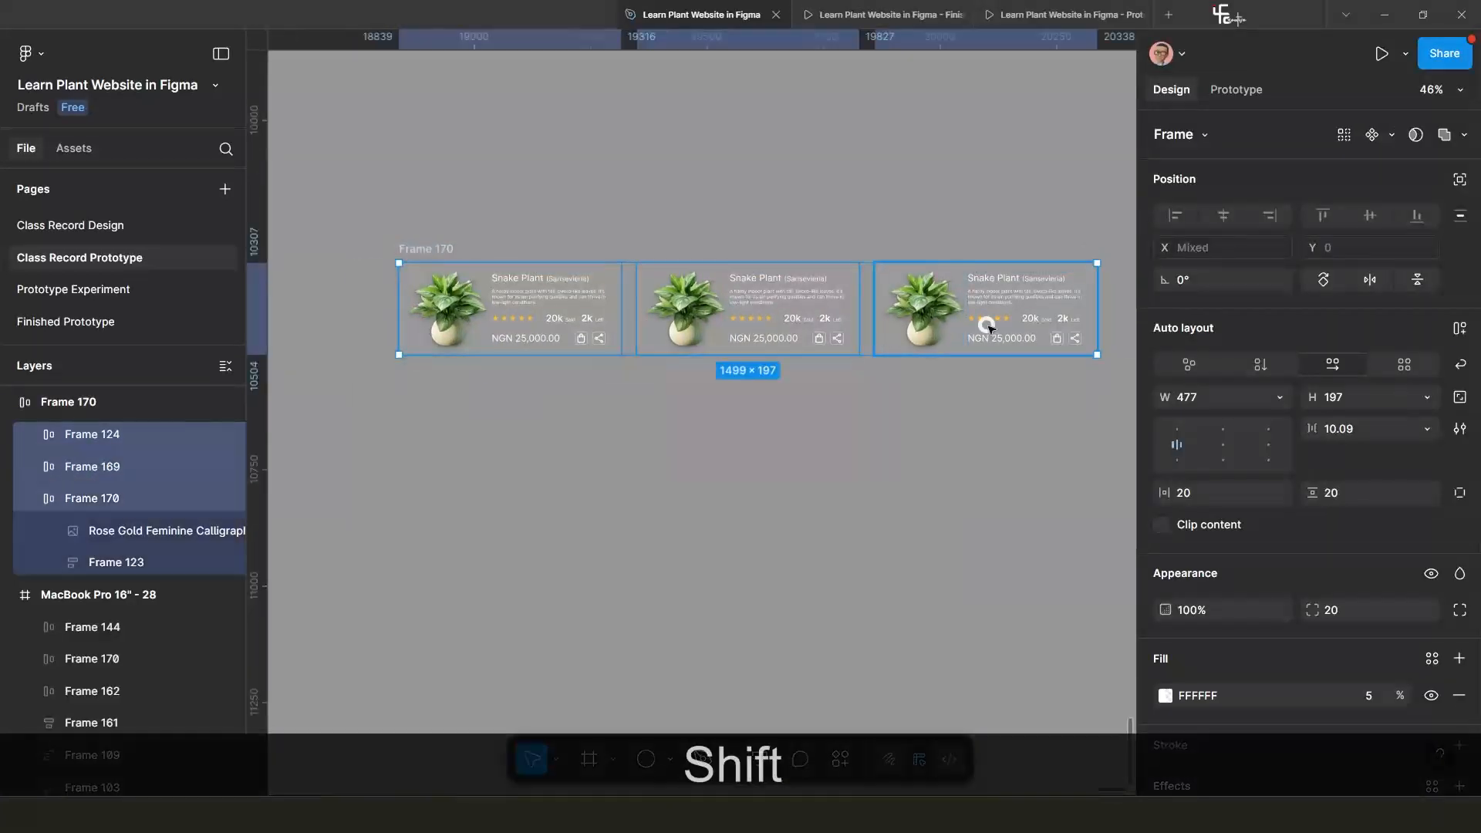
key("ctrl+d")
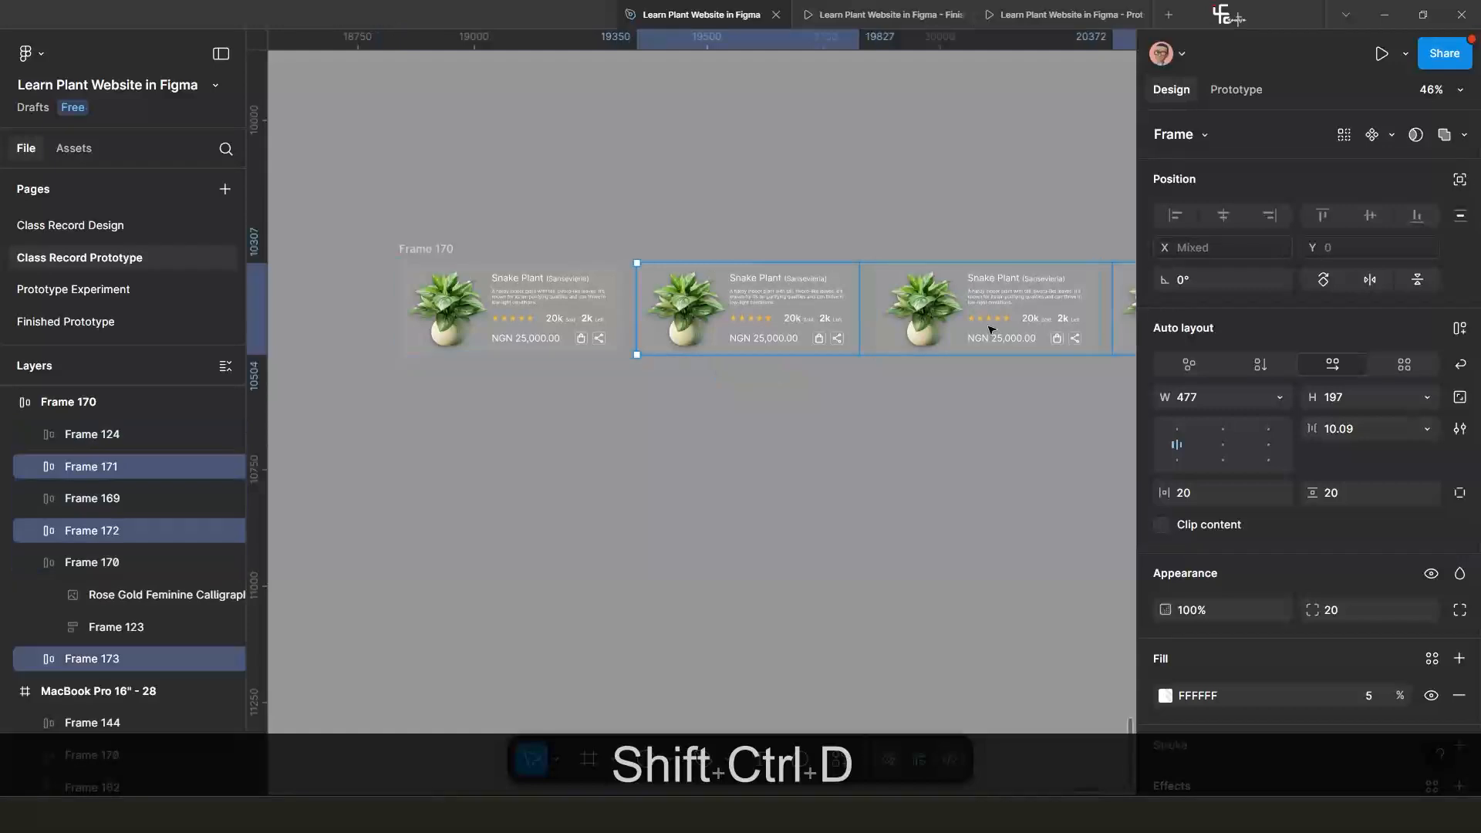
key("ctrl+d")
scroll(992, 330, "down", 4)
left_click_drag(922, 370, 625, 343)
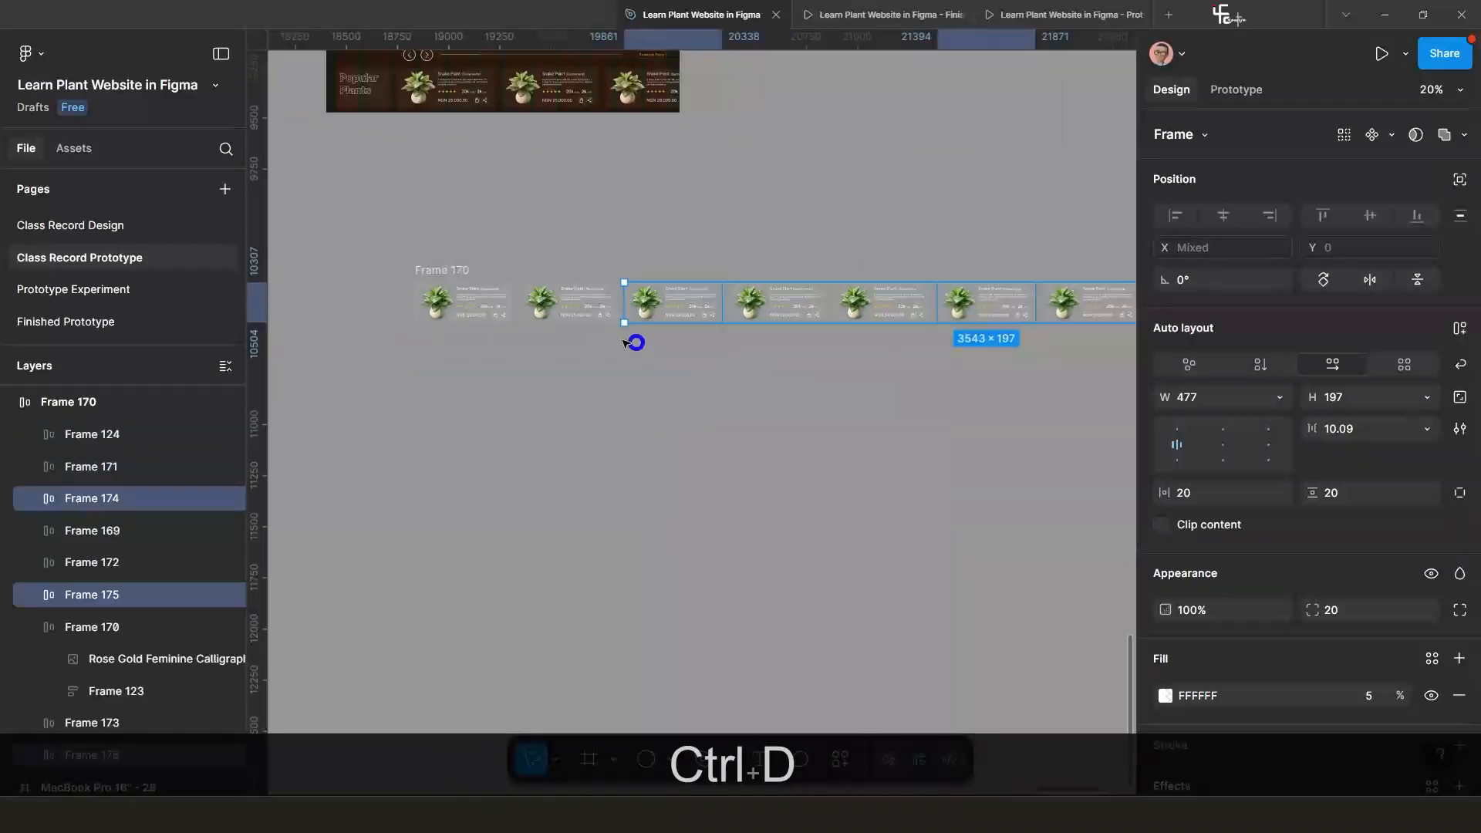
left_click(740, 354)
Wrap the whole nine-card Snake Plant row in a new frame with Frame selection.
scroll(741, 352, "down", 2)
left_click_drag(723, 375, 641, 374)
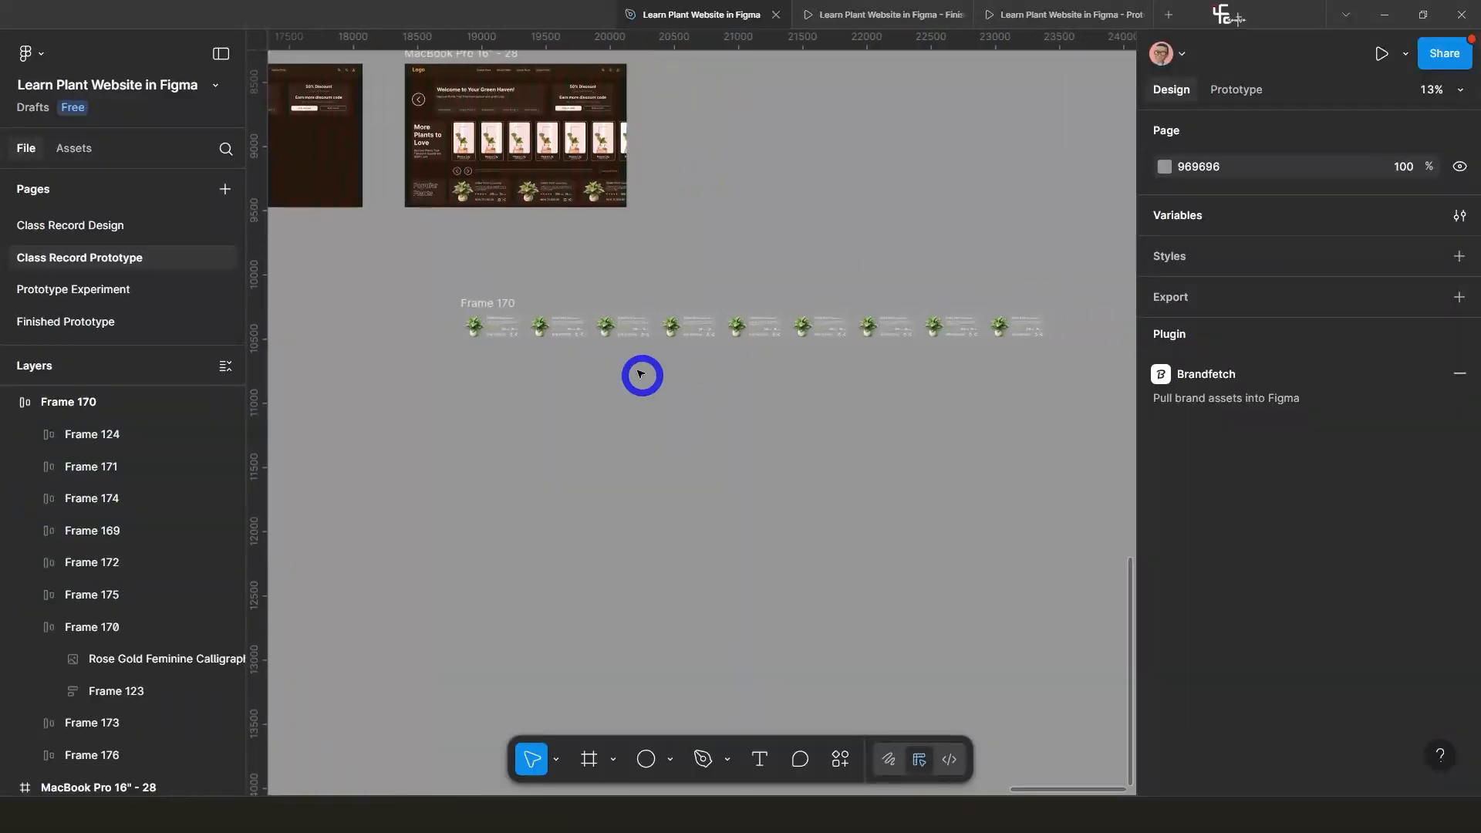
scroll(641, 374, "up", 1)
left_click(472, 300)
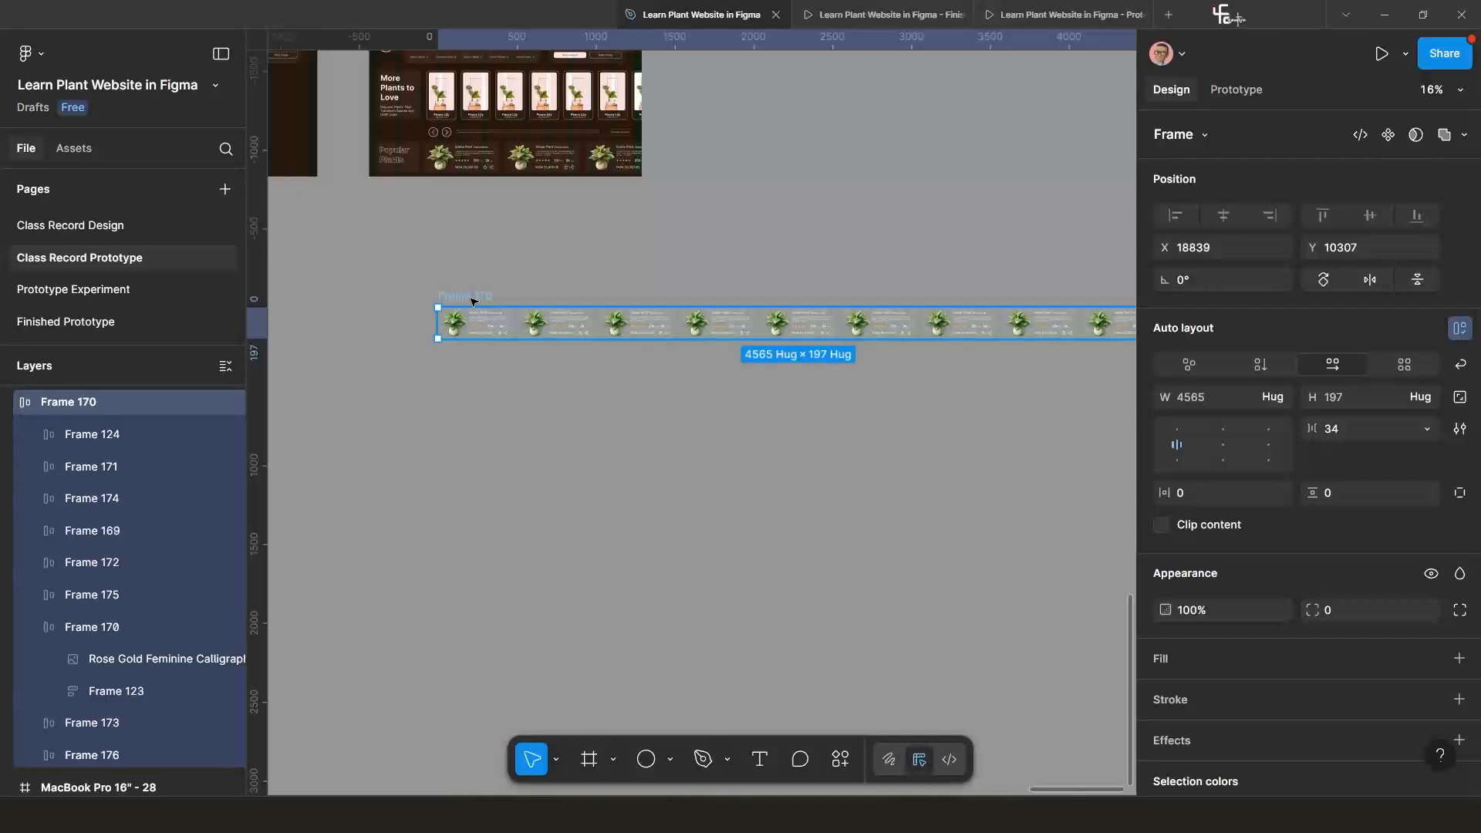
right_click(473, 300)
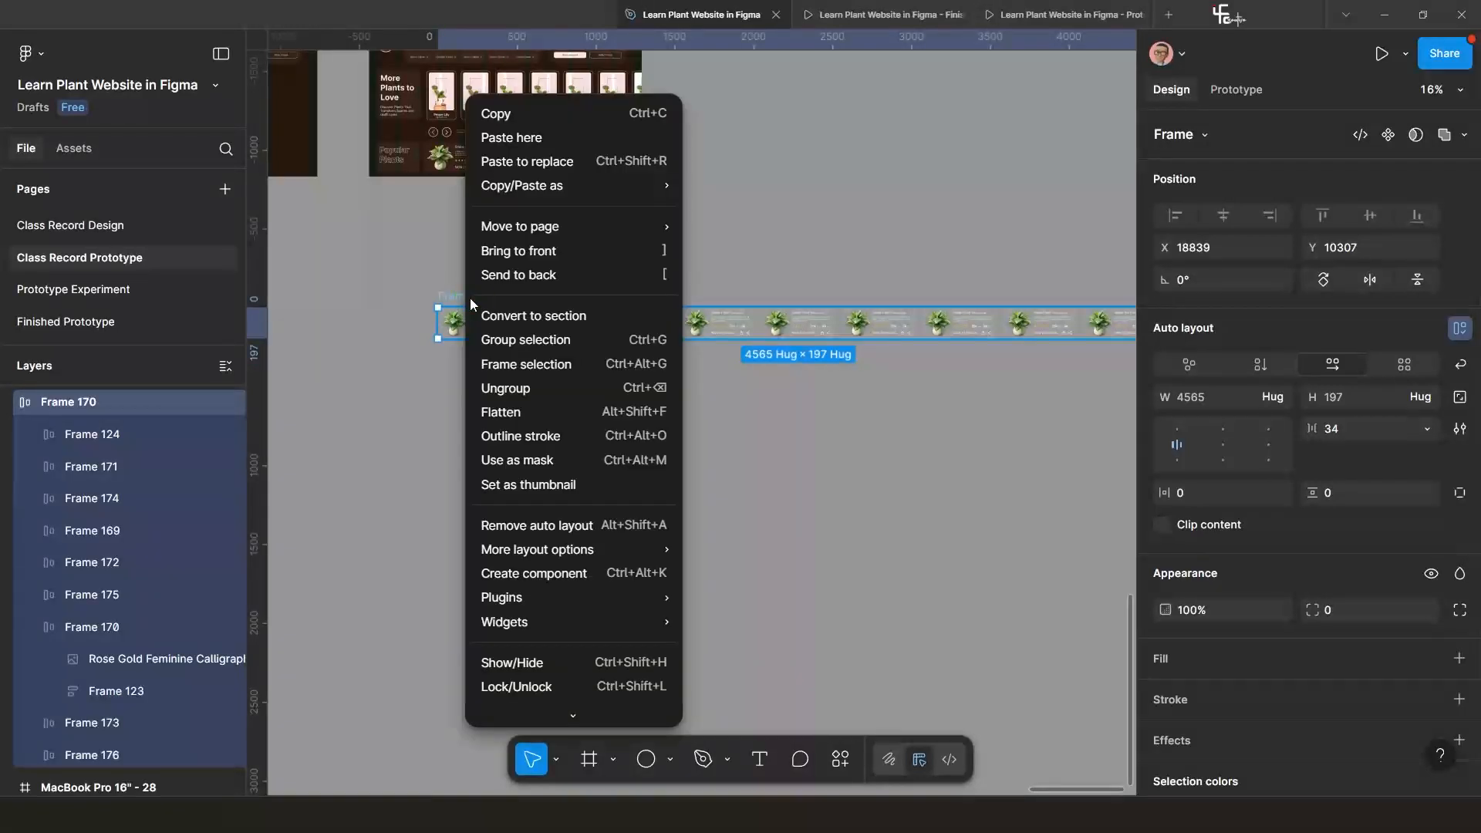
left_click(548, 373)
scroll(846, 373, "down", 2)
left_click_drag(846, 374, 763, 392)
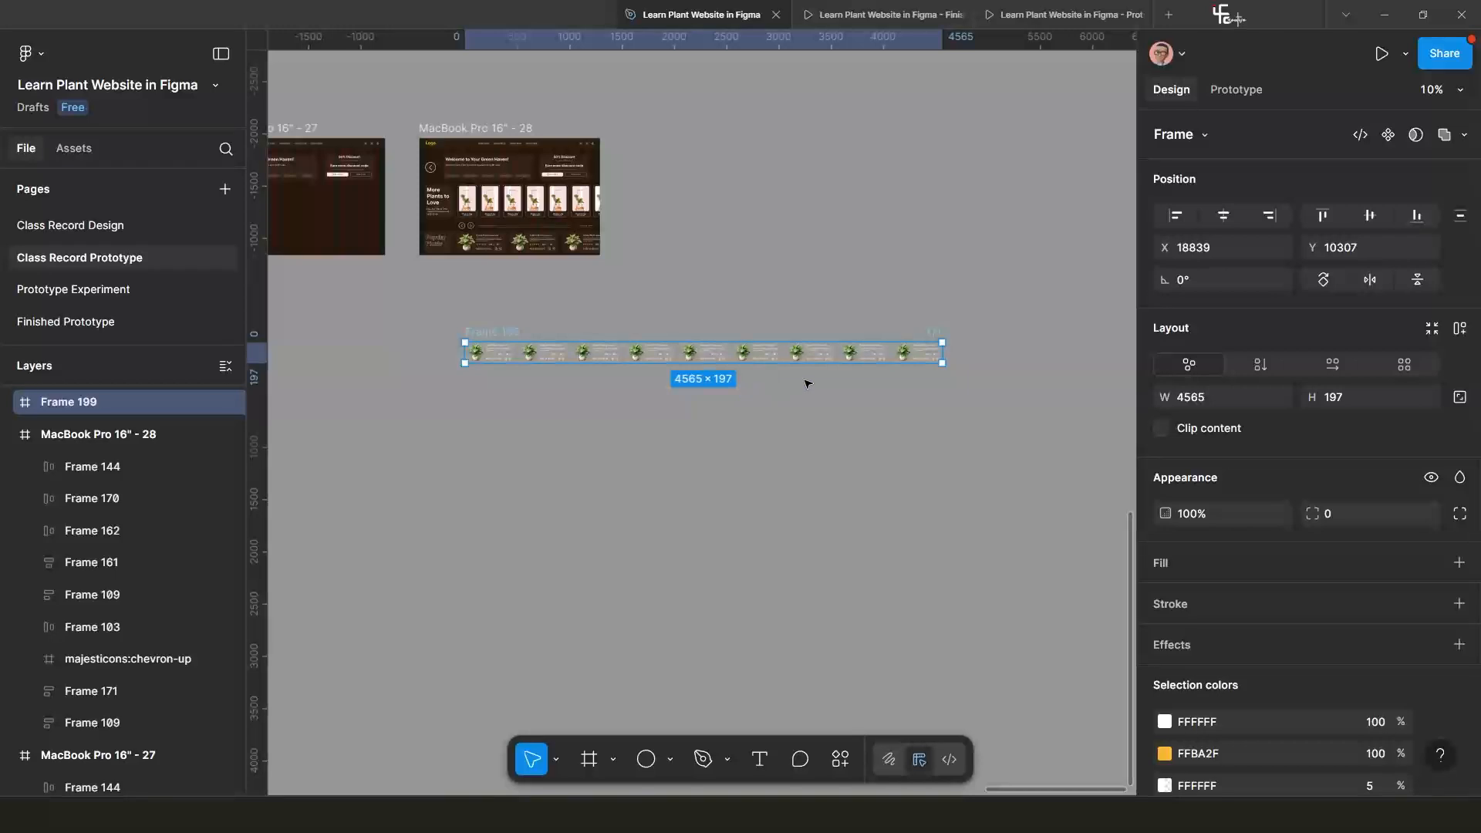
Copy the width value of the Snake Plant card row inside MacBook Pro 16" - 28.
scroll(807, 383, "up", 1)
left_click(467, 218)
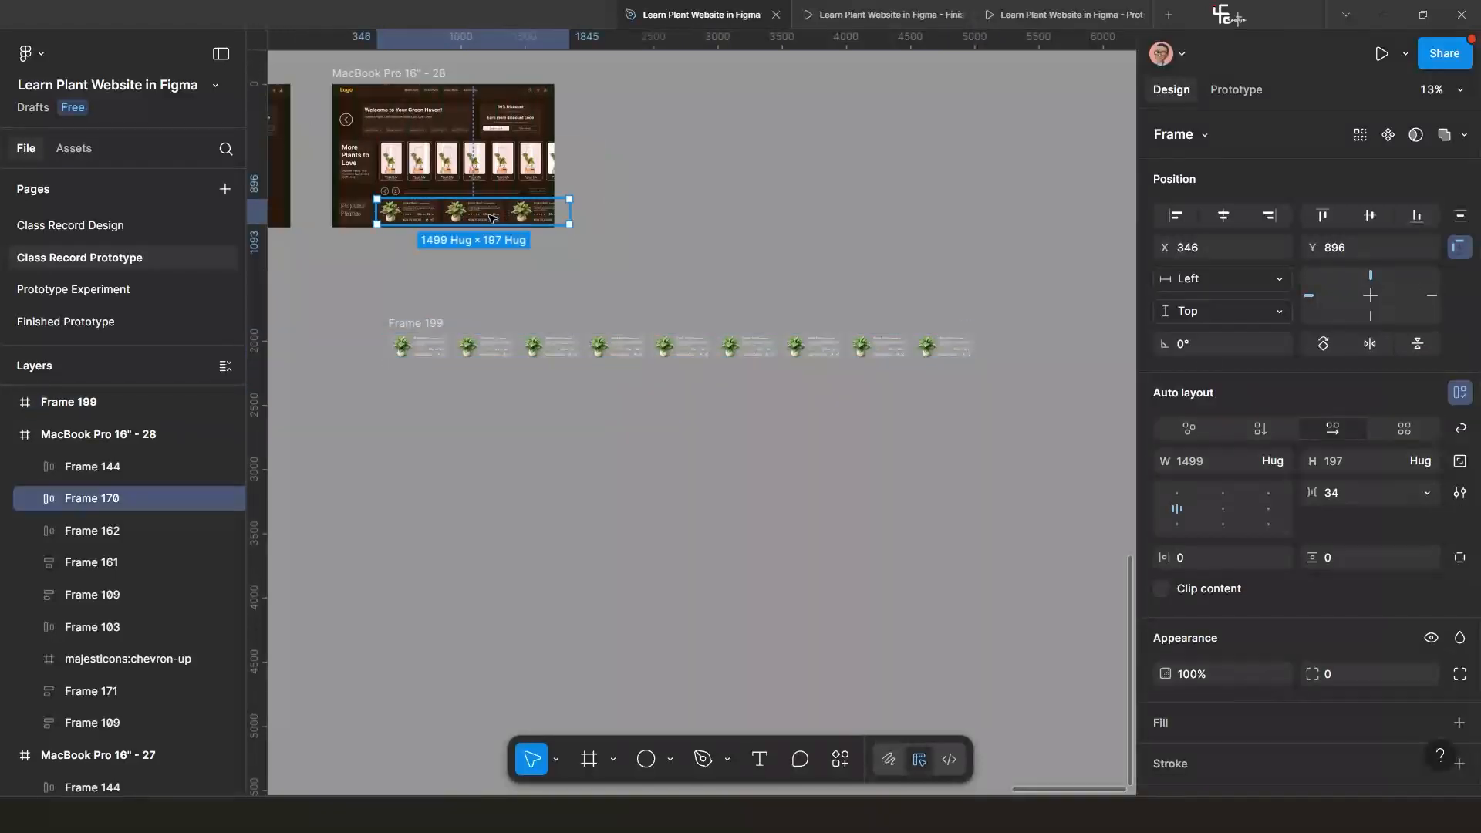
left_click(1200, 466)
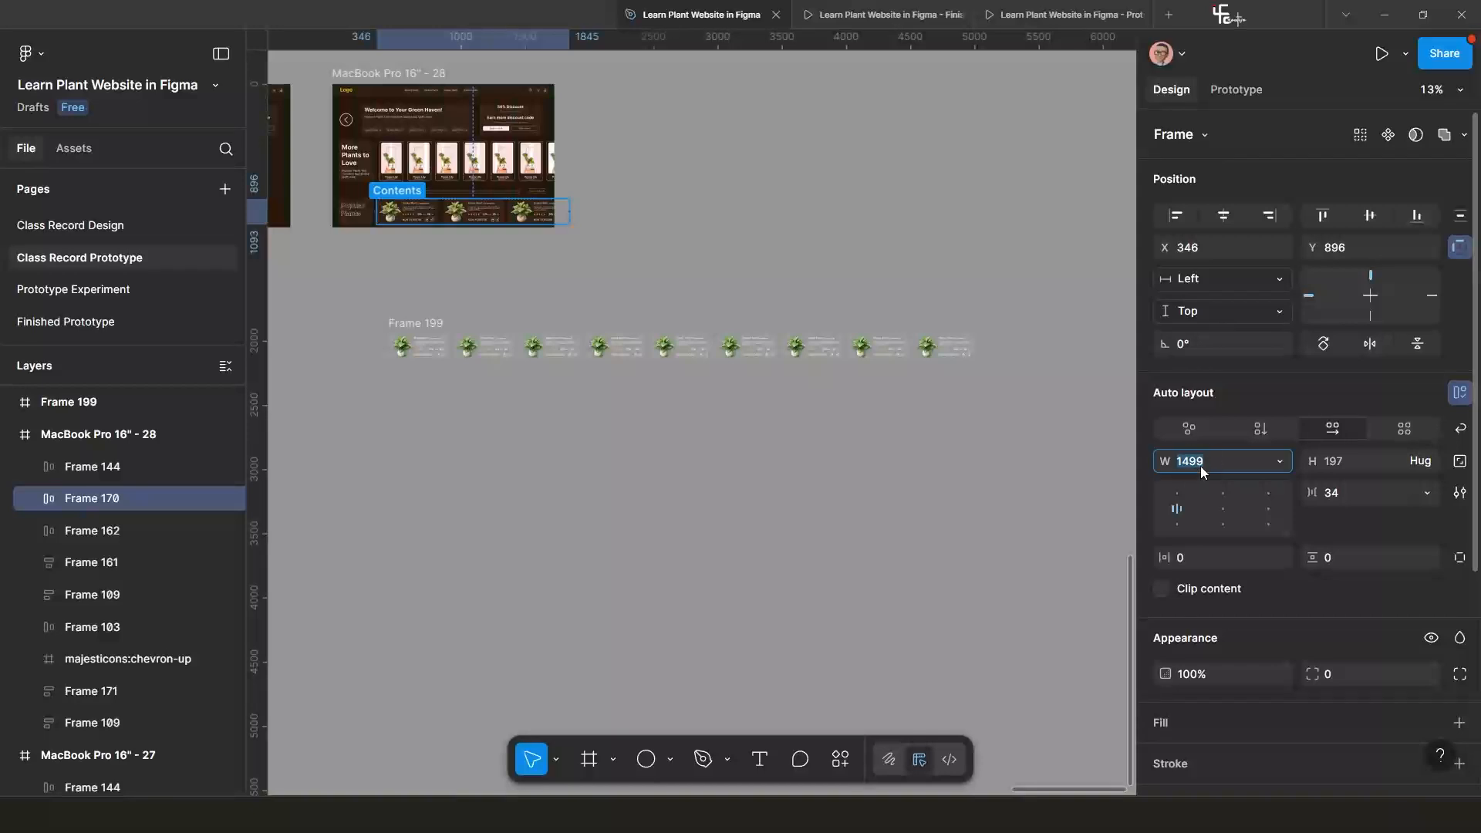
key("ctrl")
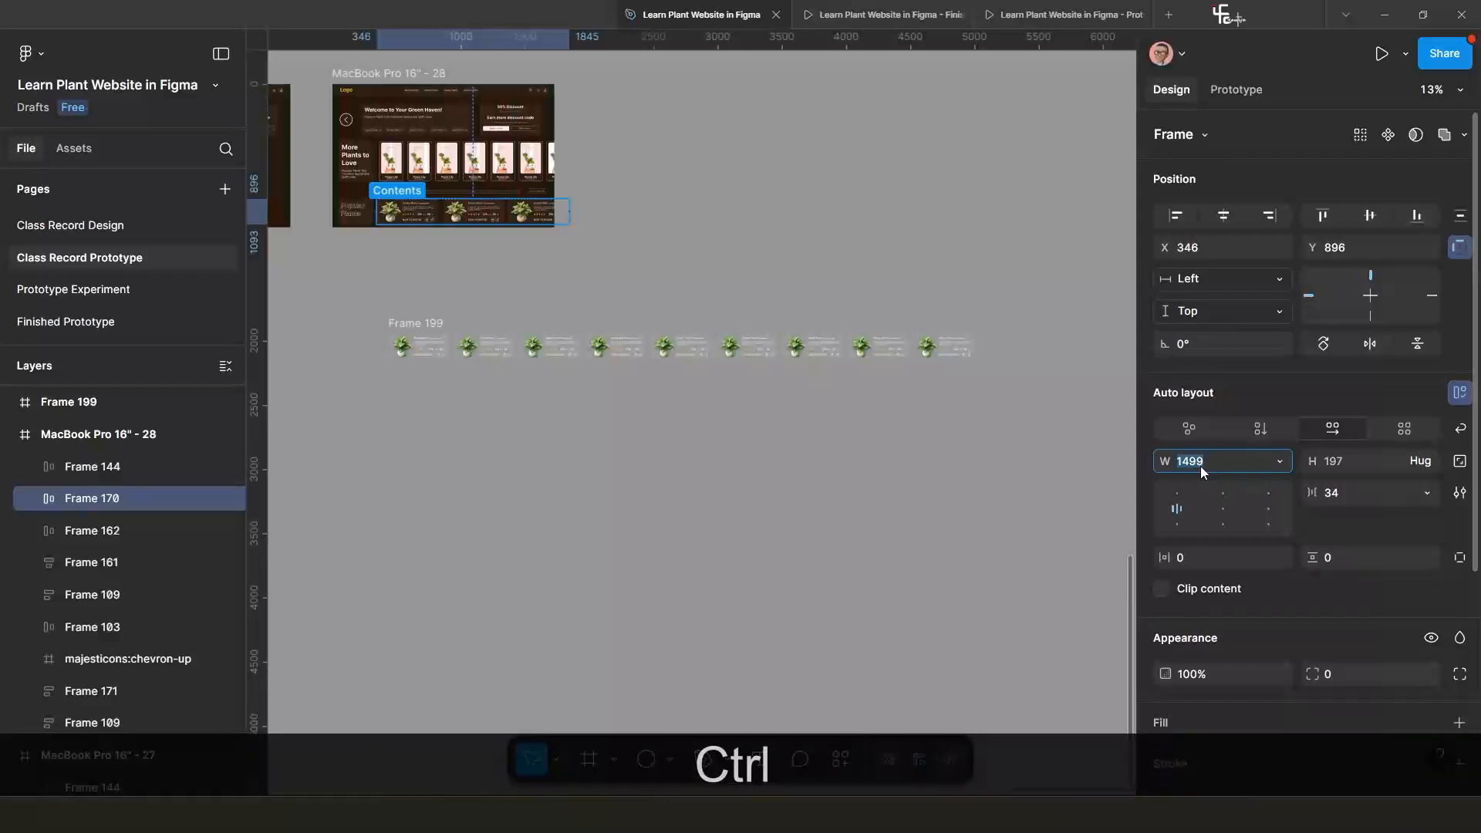
key("ctrl+c")
key("ctrl+c")
Set the width of Frame 199, which wraps the nine-card row, to the copied value 1499.
scroll(525, 356, "up", 3)
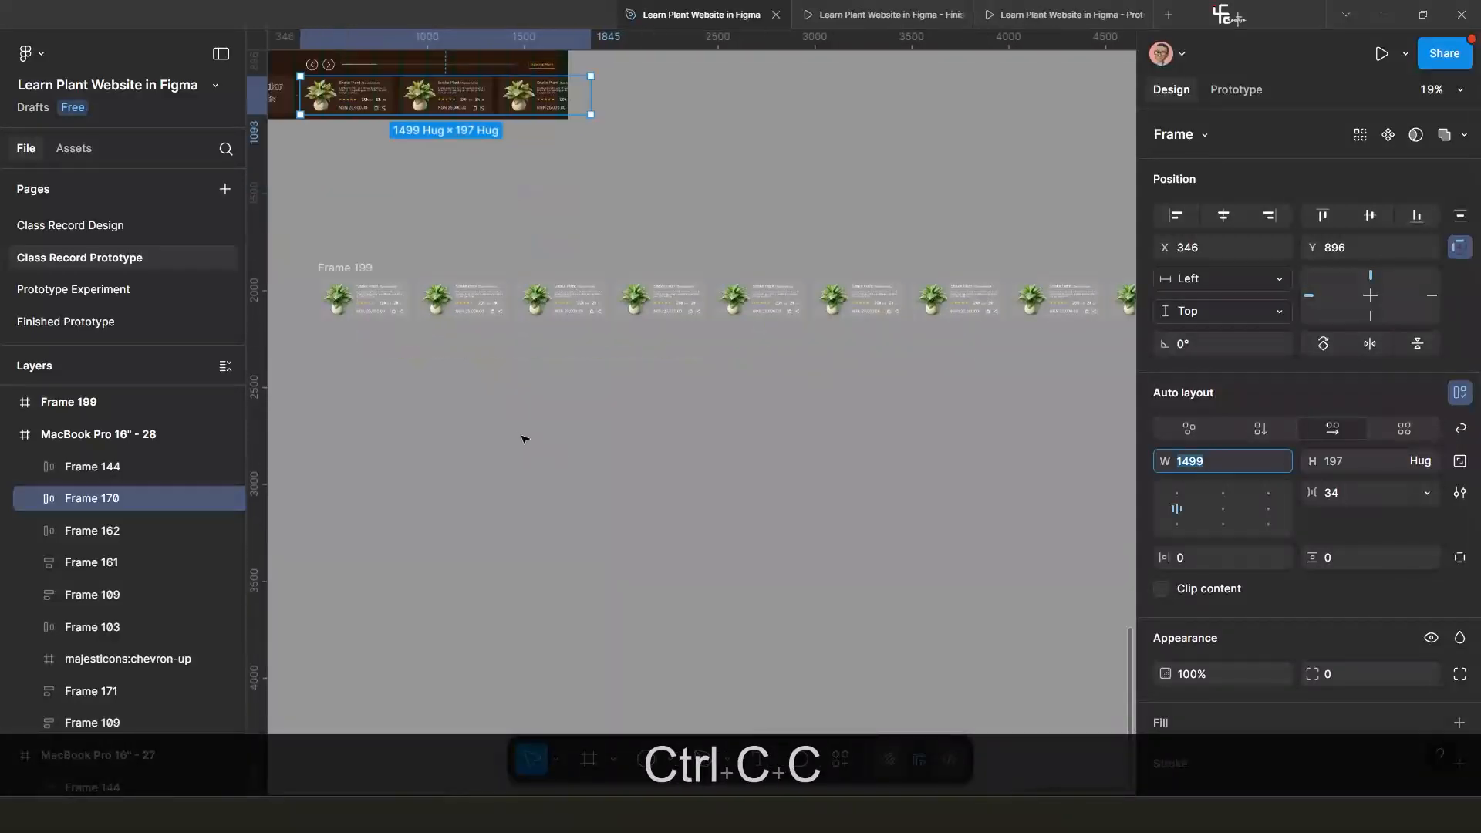
left_click(436, 276)
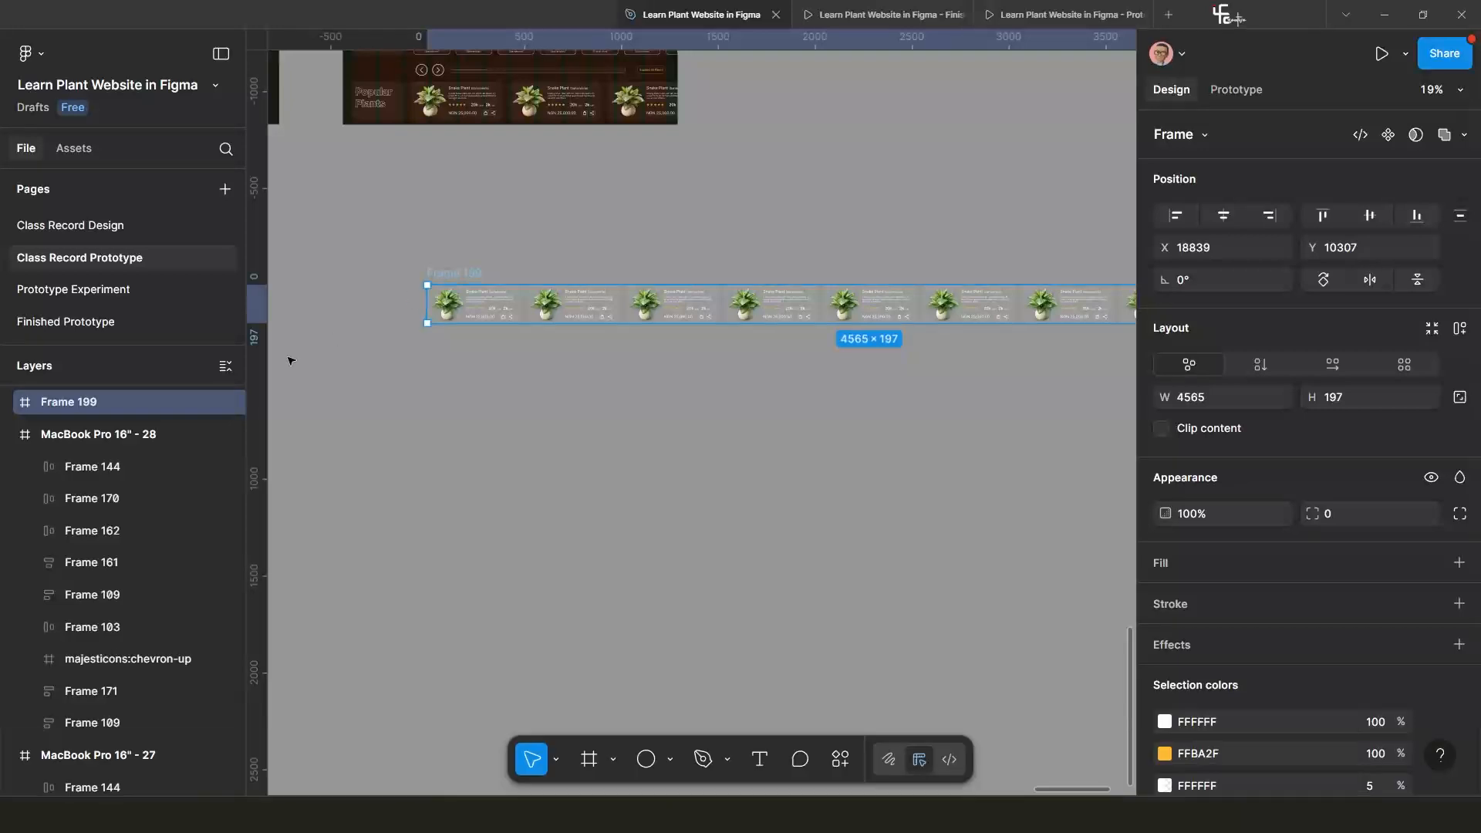
scroll(613, 327, "down", 3)
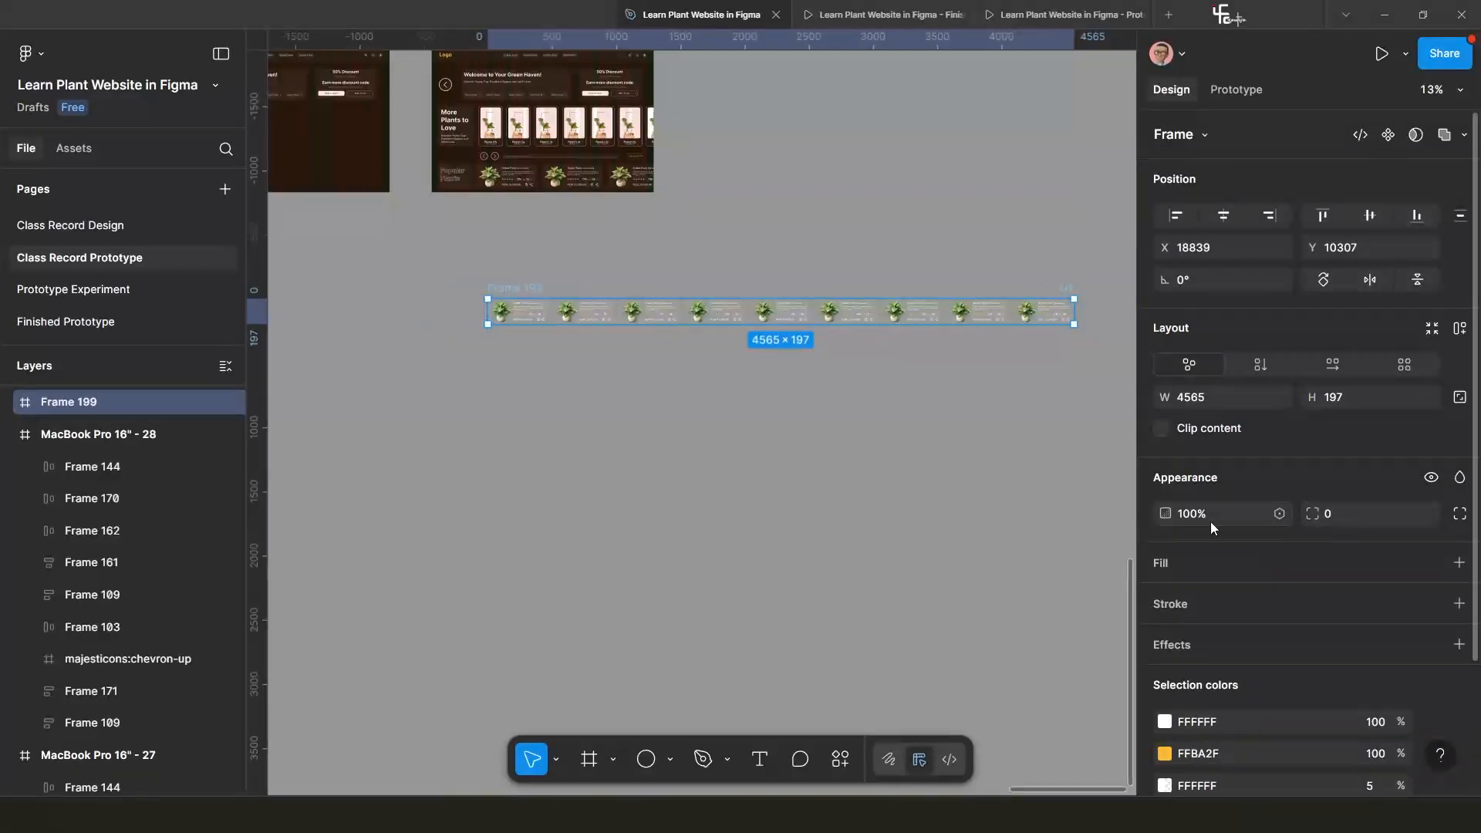
left_click(1207, 400)
key("ctrl")
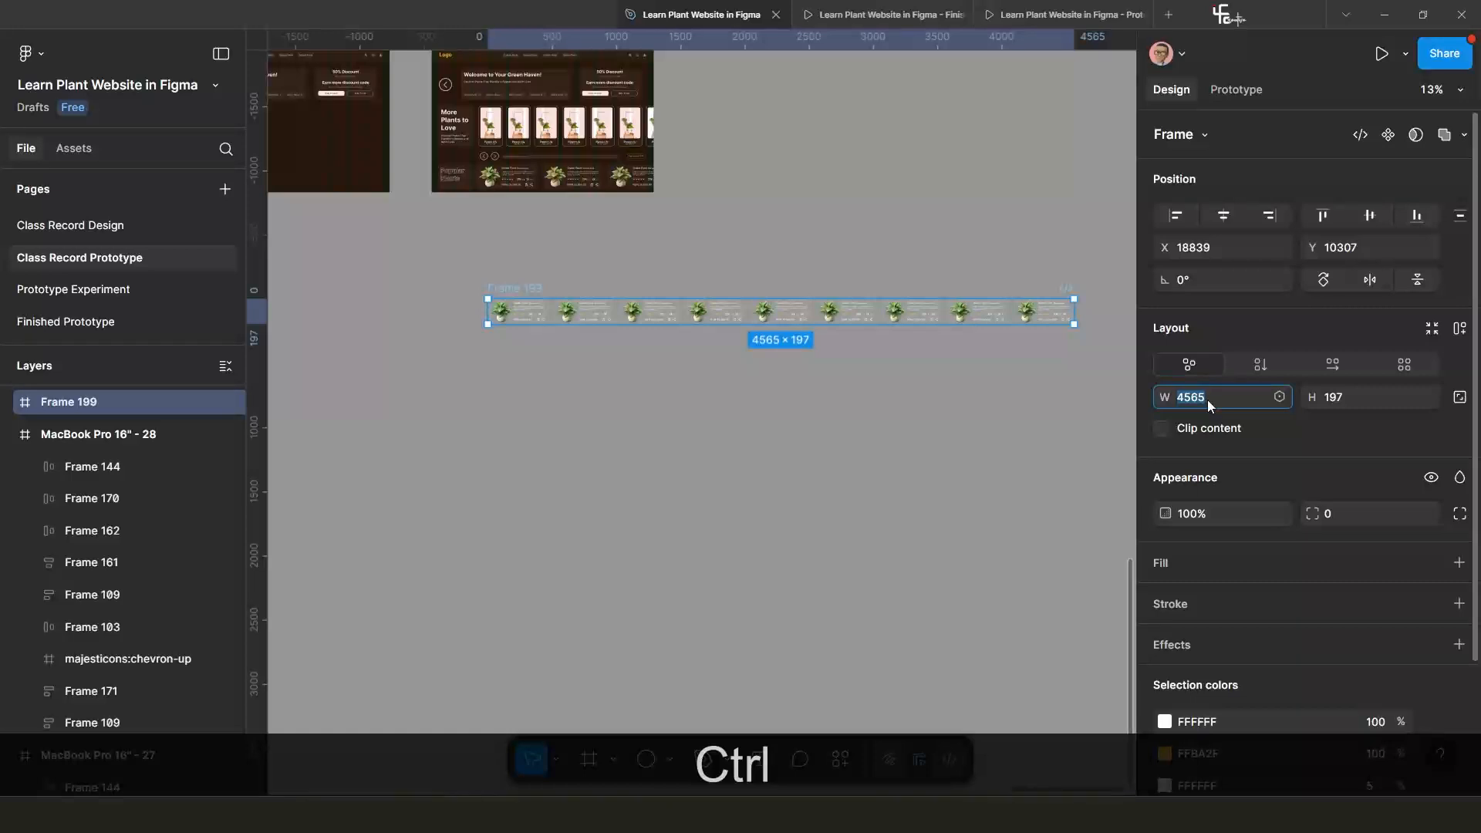
key("ctrl+v")
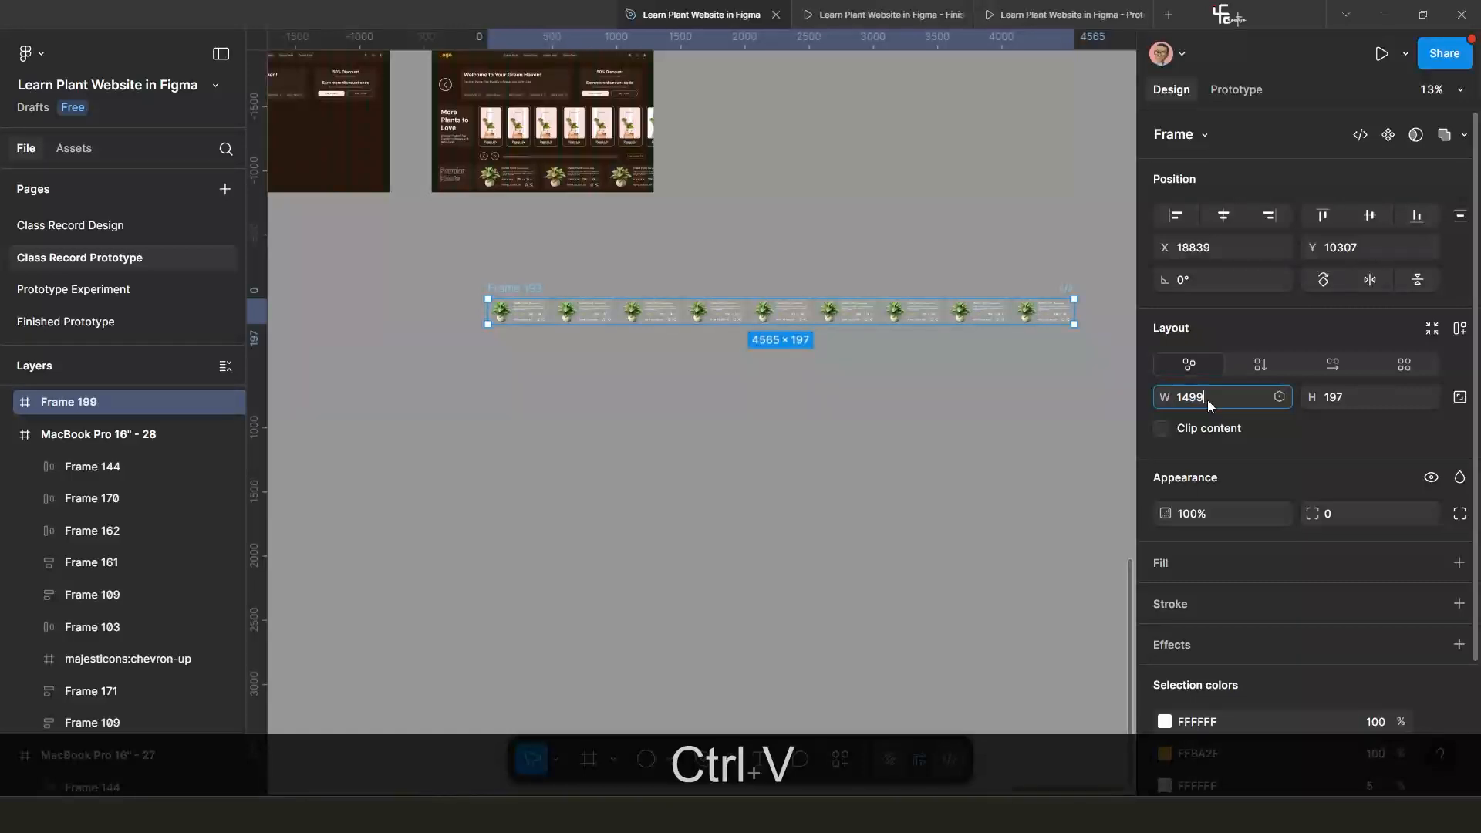
key("Return")
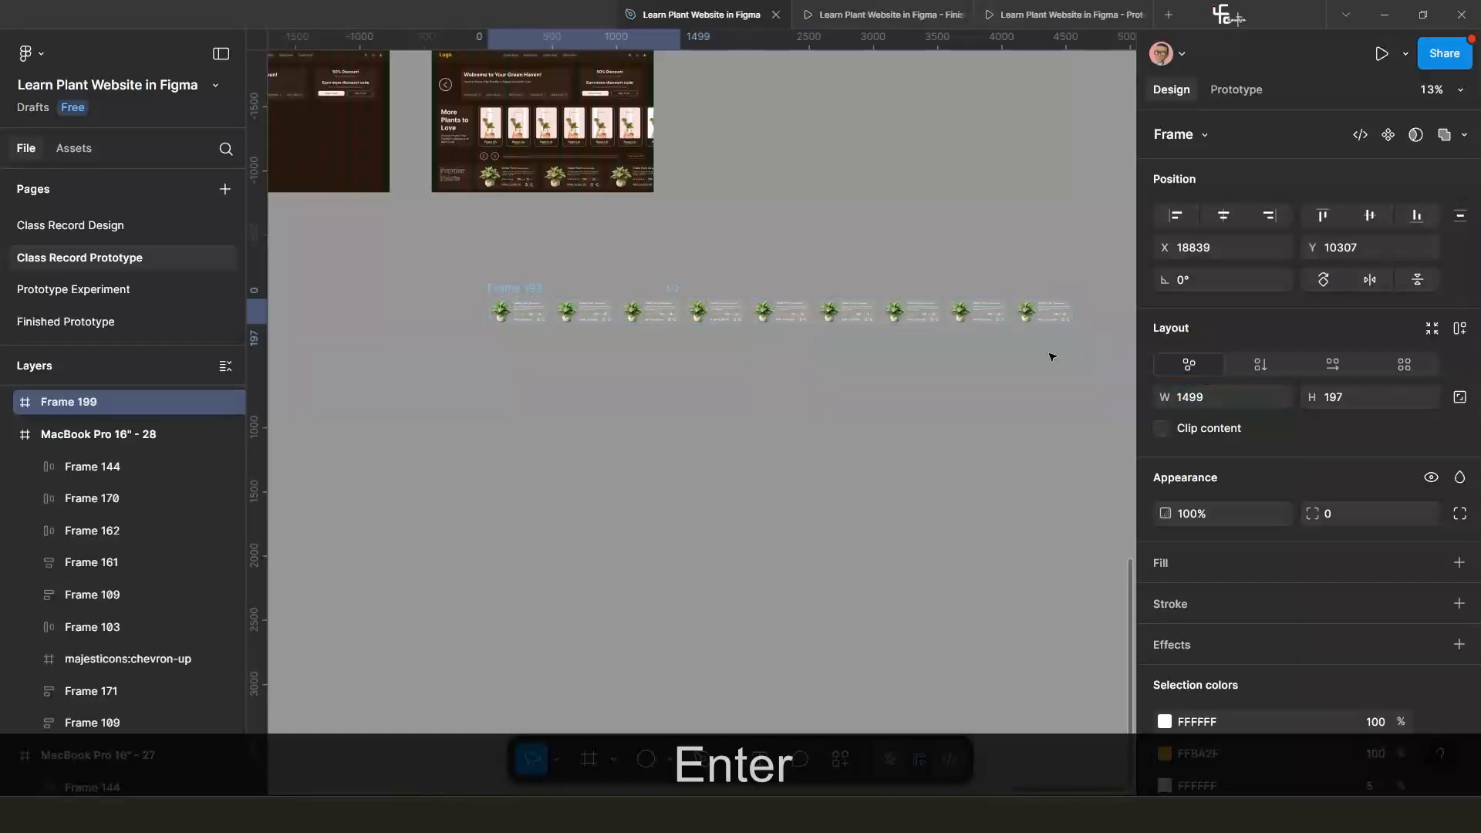
left_click(582, 171)
left_click(521, 294)
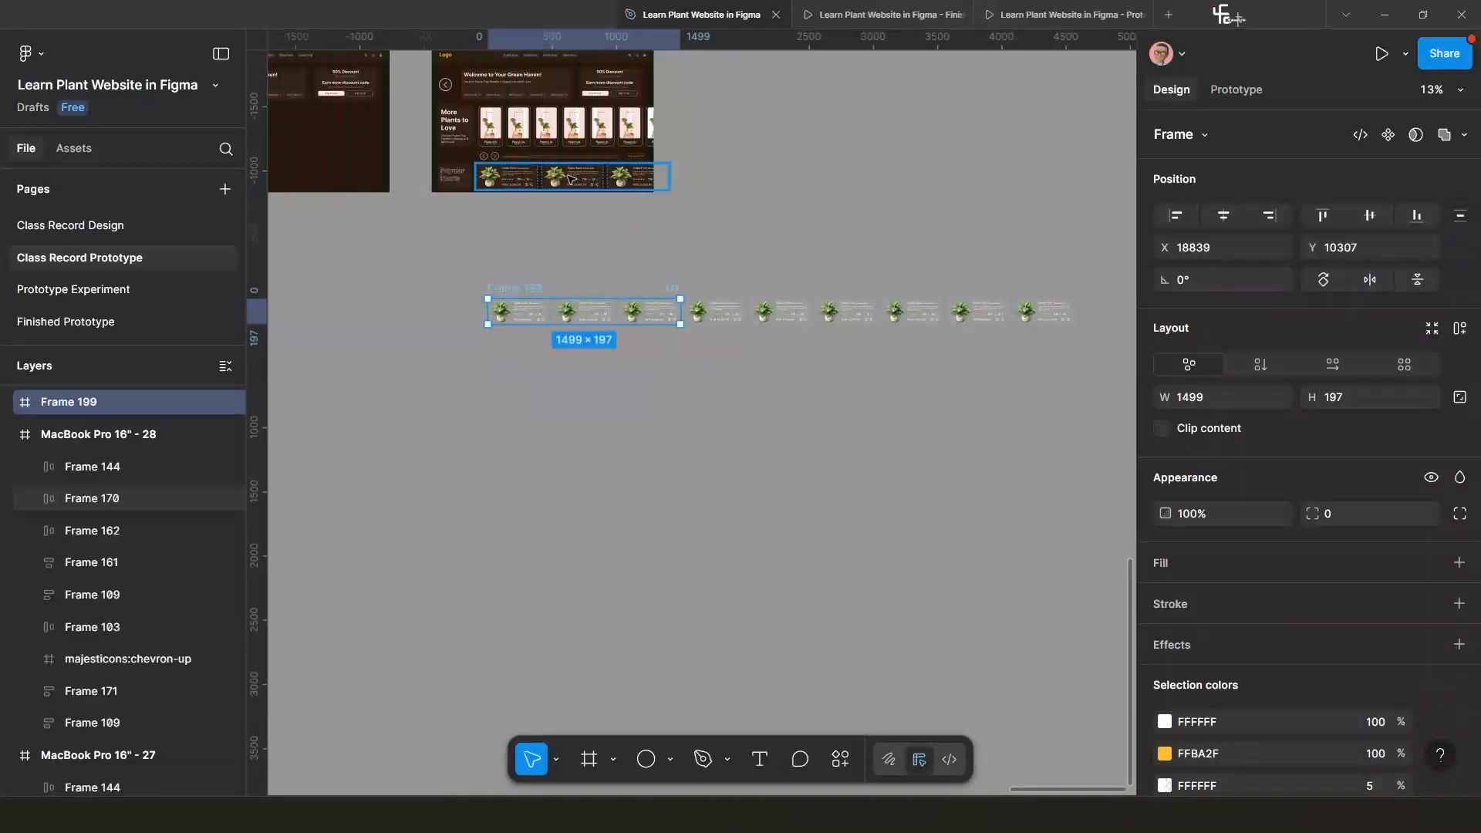
Duplicate Frame 199 straight down below itself, placing the copy at X 18839 and Y 10676.
scroll(546, 179, "up", 3)
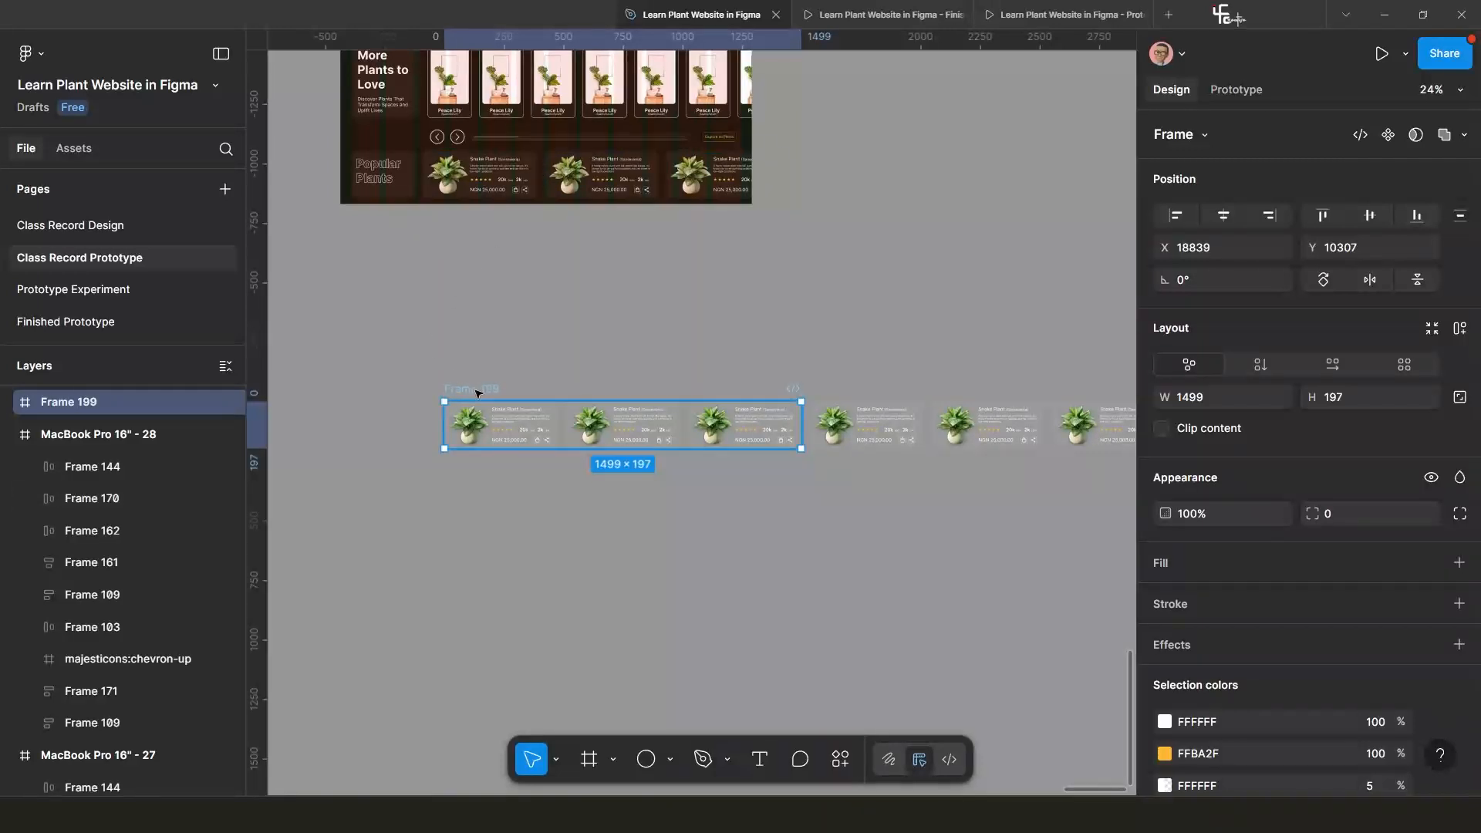
scroll(538, 338, "down", 3)
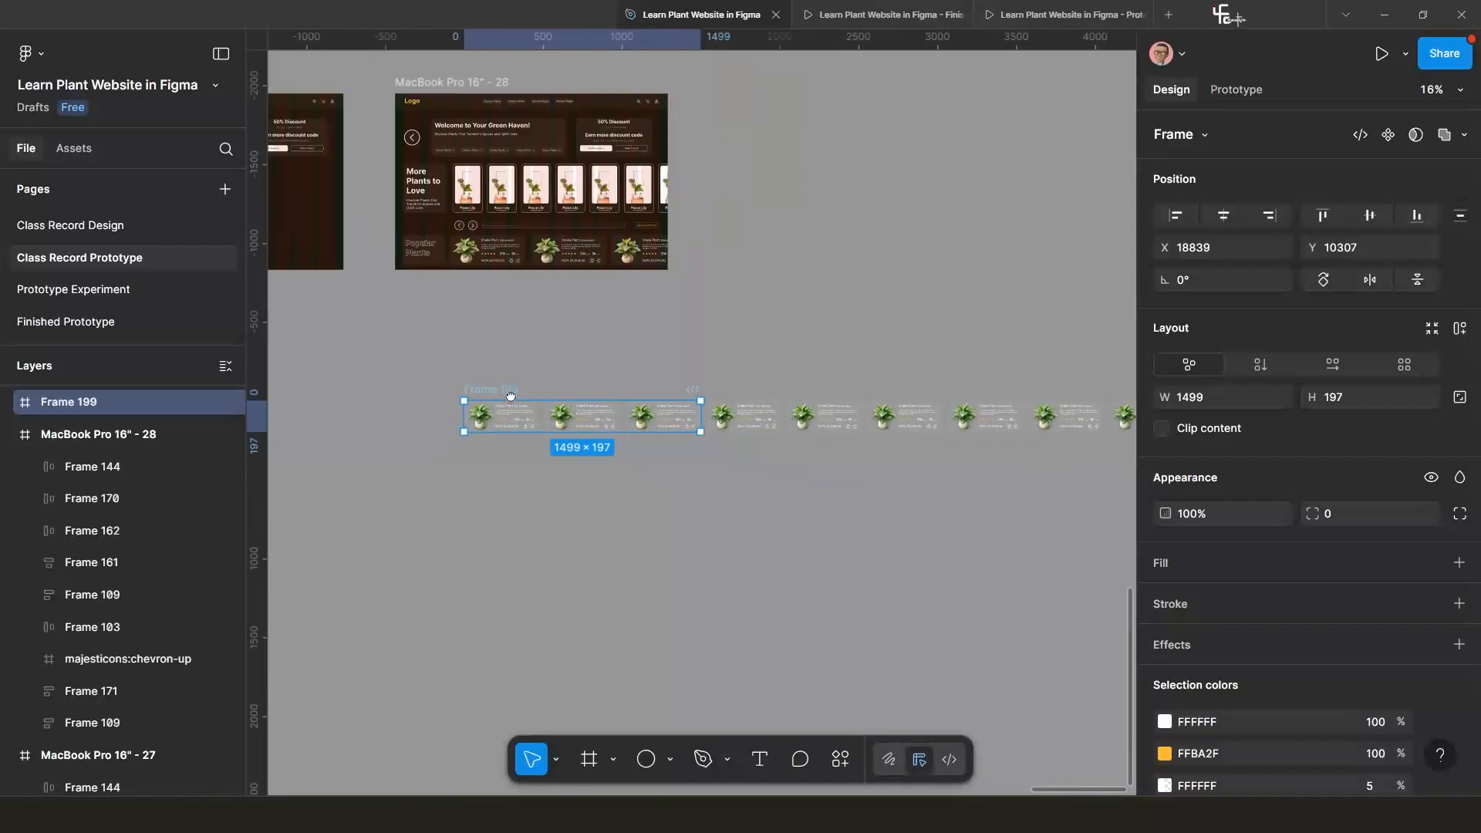
left_click_drag(547, 330, 539, 382)
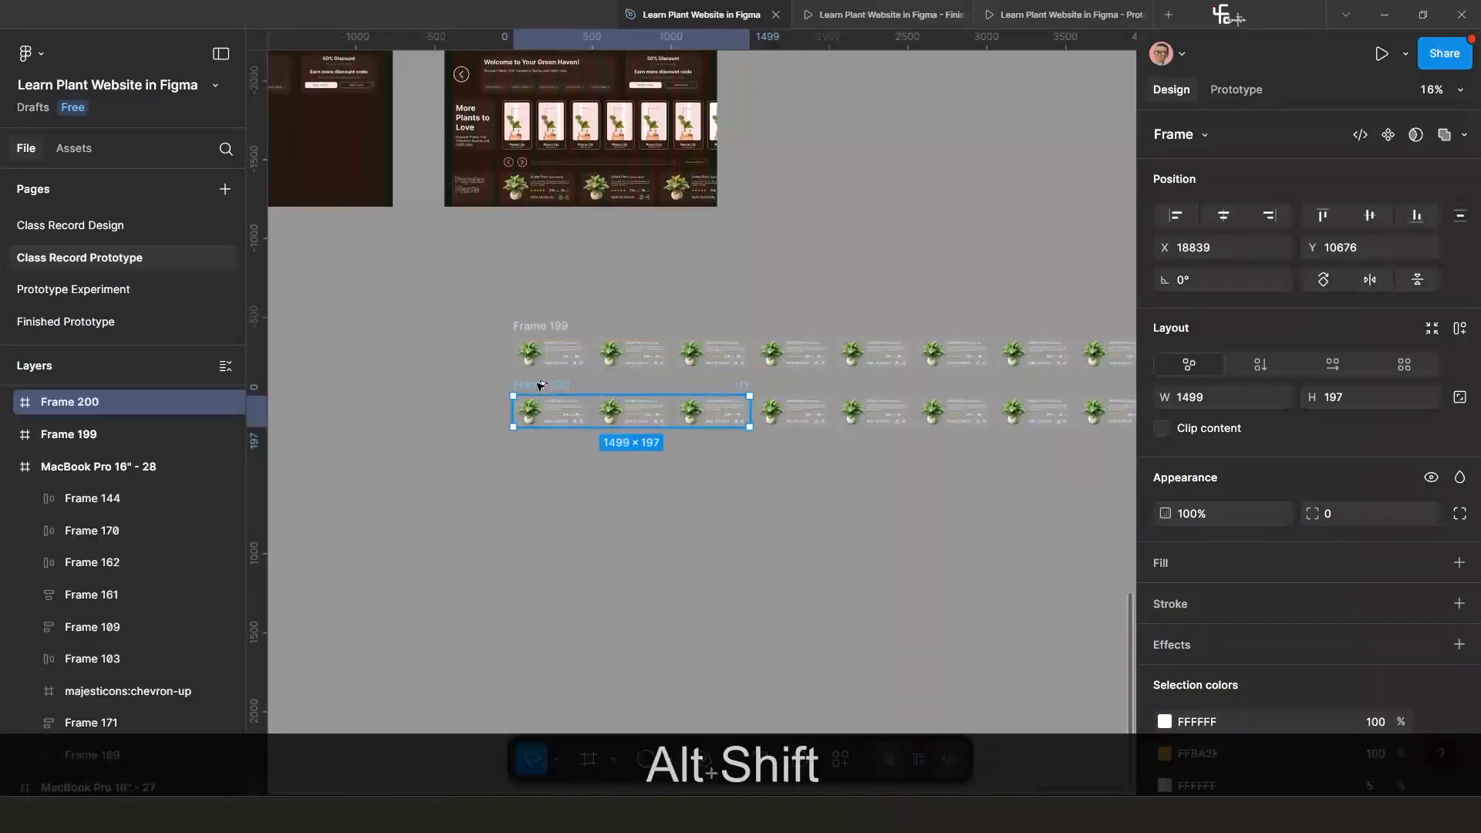
scroll(646, 427, "up", 3)
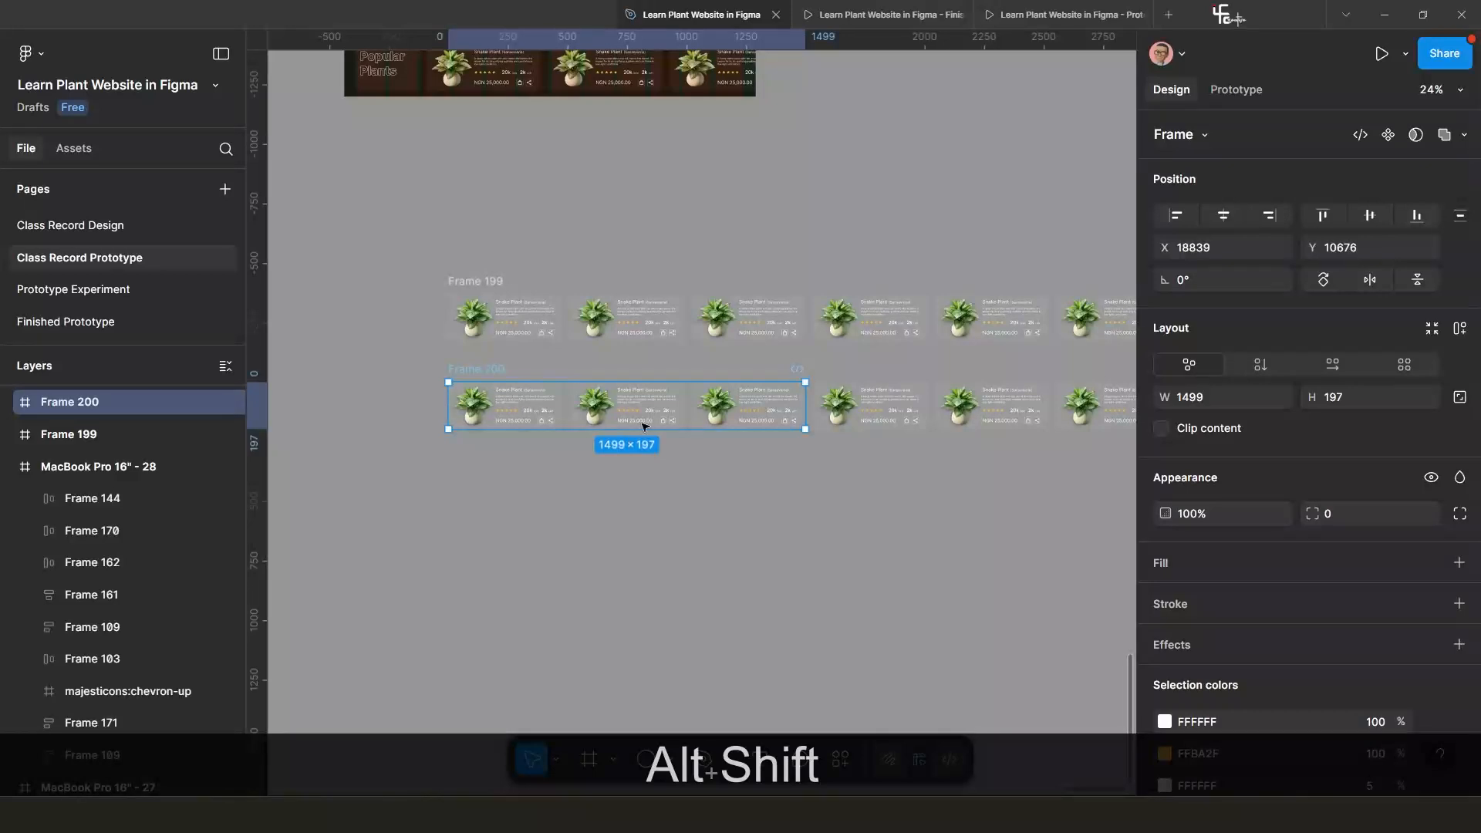
Shift the nine-card row inside Frame 200 left to X -3000, leaving the frame itself in place.
double_click(649, 415)
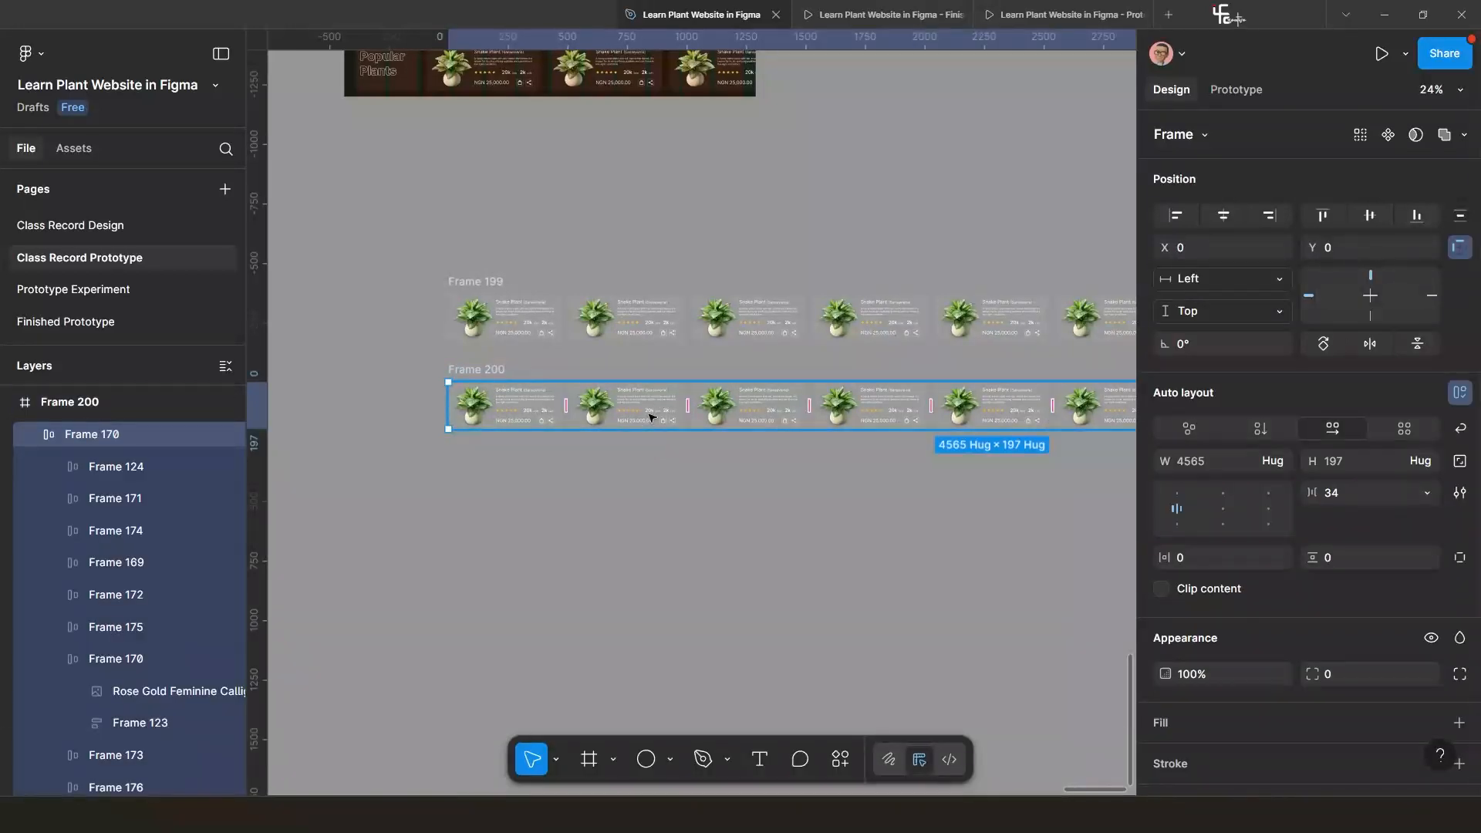
left_click(477, 374)
left_click(770, 413)
key("shift+Left")
key("shift+Left")
key("shift+Left")
key("shift+Left")
key("shift+Left")
key("shift+Left")
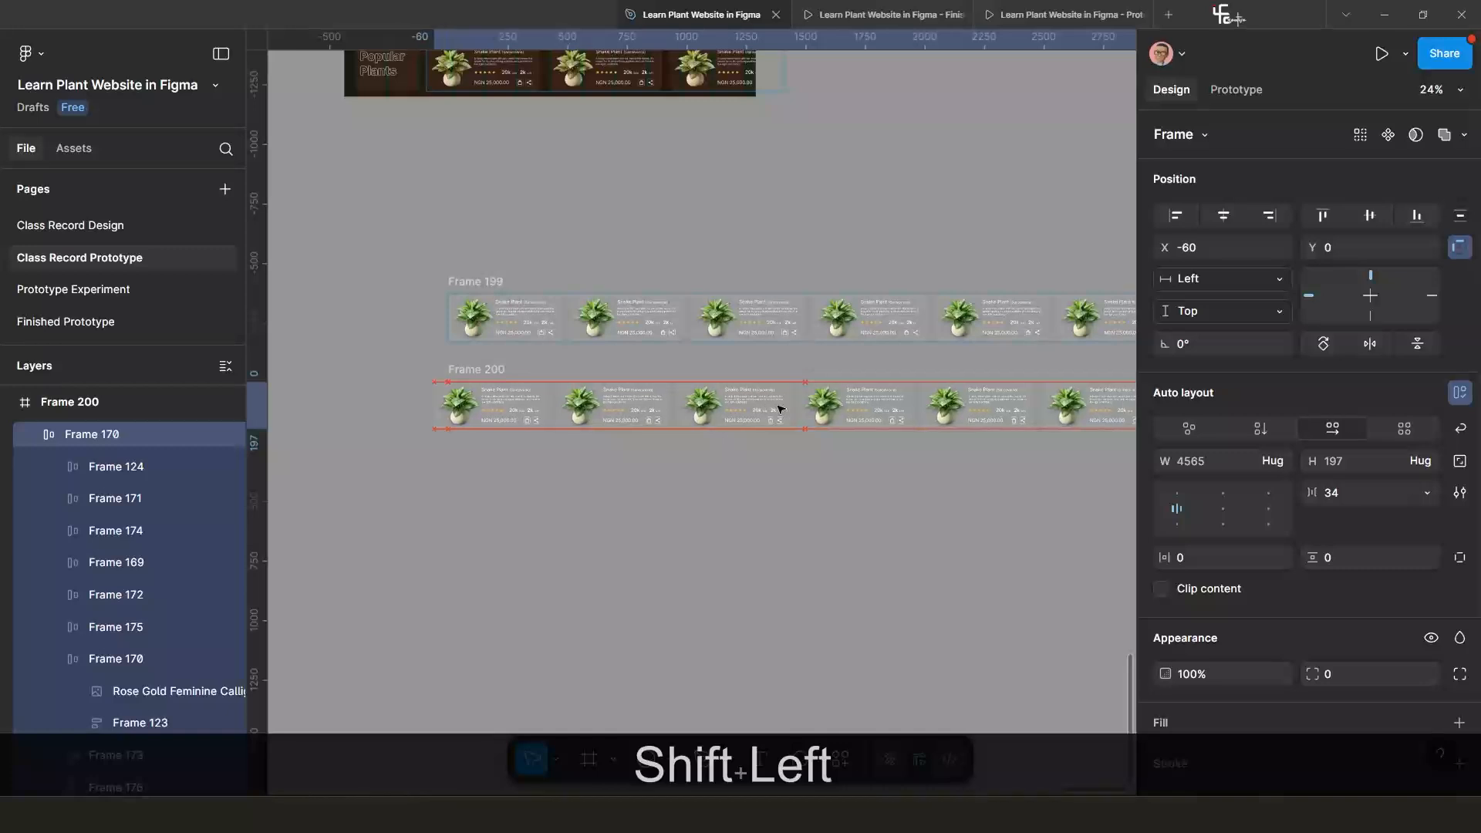
key("shift+Left")
key("shift+Left")
key("shift+Left")
key("shift+Left")
key("shift+Left")
key("shift+Left")
key("shift+Left")
key("shift+Left")
key("shift+Left")
key("shift+Left")
key("shift+Left")
key("shift+Left")
key("shift+Left")
key("shift+Left")
key("shift+Left")
key("shift+Left")
key("shift+Left")
key("shift+Left")
key("shift+Left")
key("shift+Left")
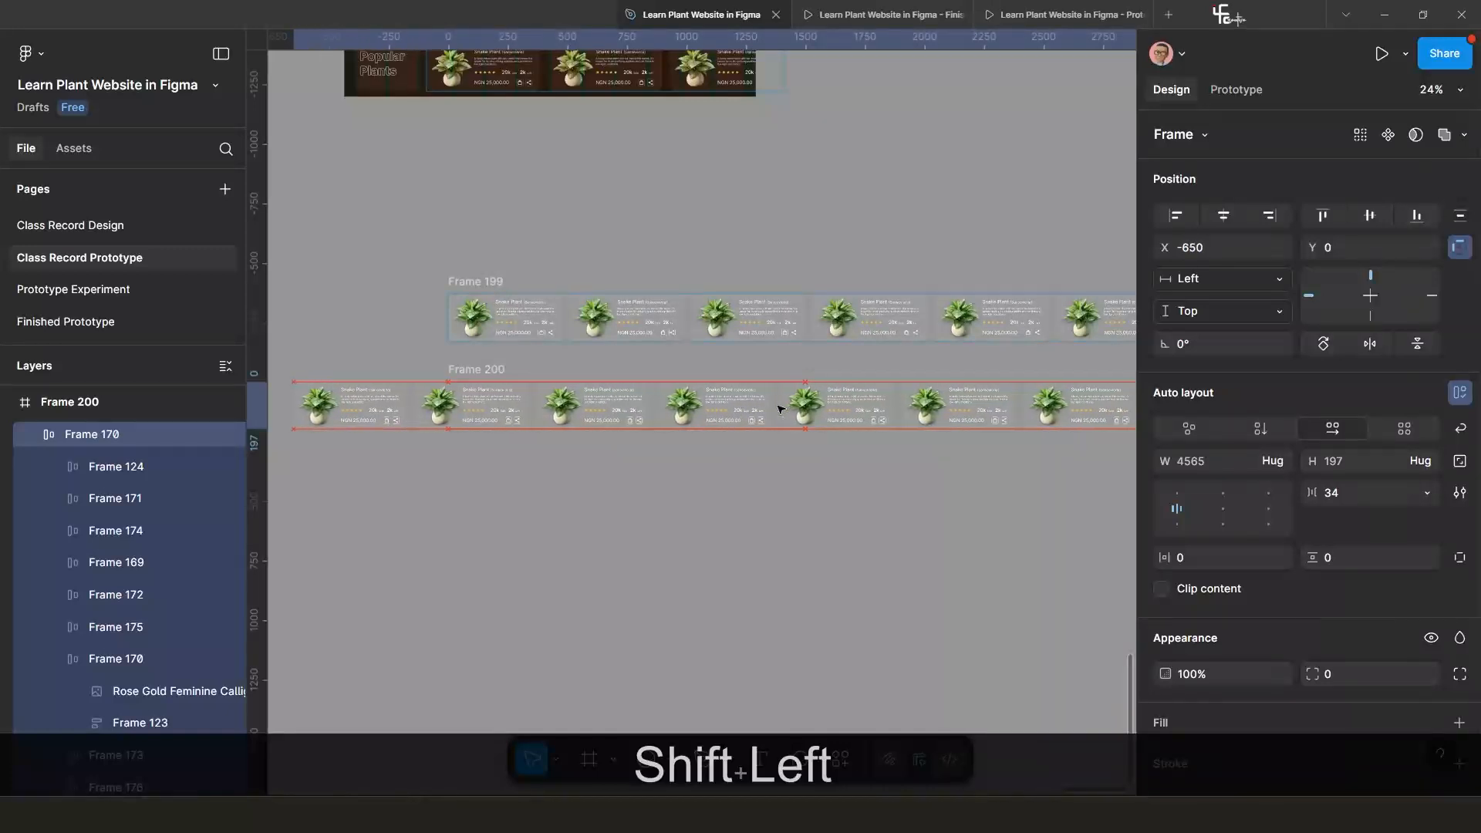
key("shift+Left")
key("shift+Left")
key("shift+Left")
key("shift+Left")
key("shift+Left")
key("shift+Left")
key("shift+Left")
key("shift+Left")
key("shift+Left")
key("shift+Left")
key("shift+Left")
key("shift+Left")
key("shift+Left")
key("shift+Left")
key("shift+Left")
key("shift+Left")
key("shift+Left")
key("shift+Left")
key("shift+Left")
key("shift+Left")
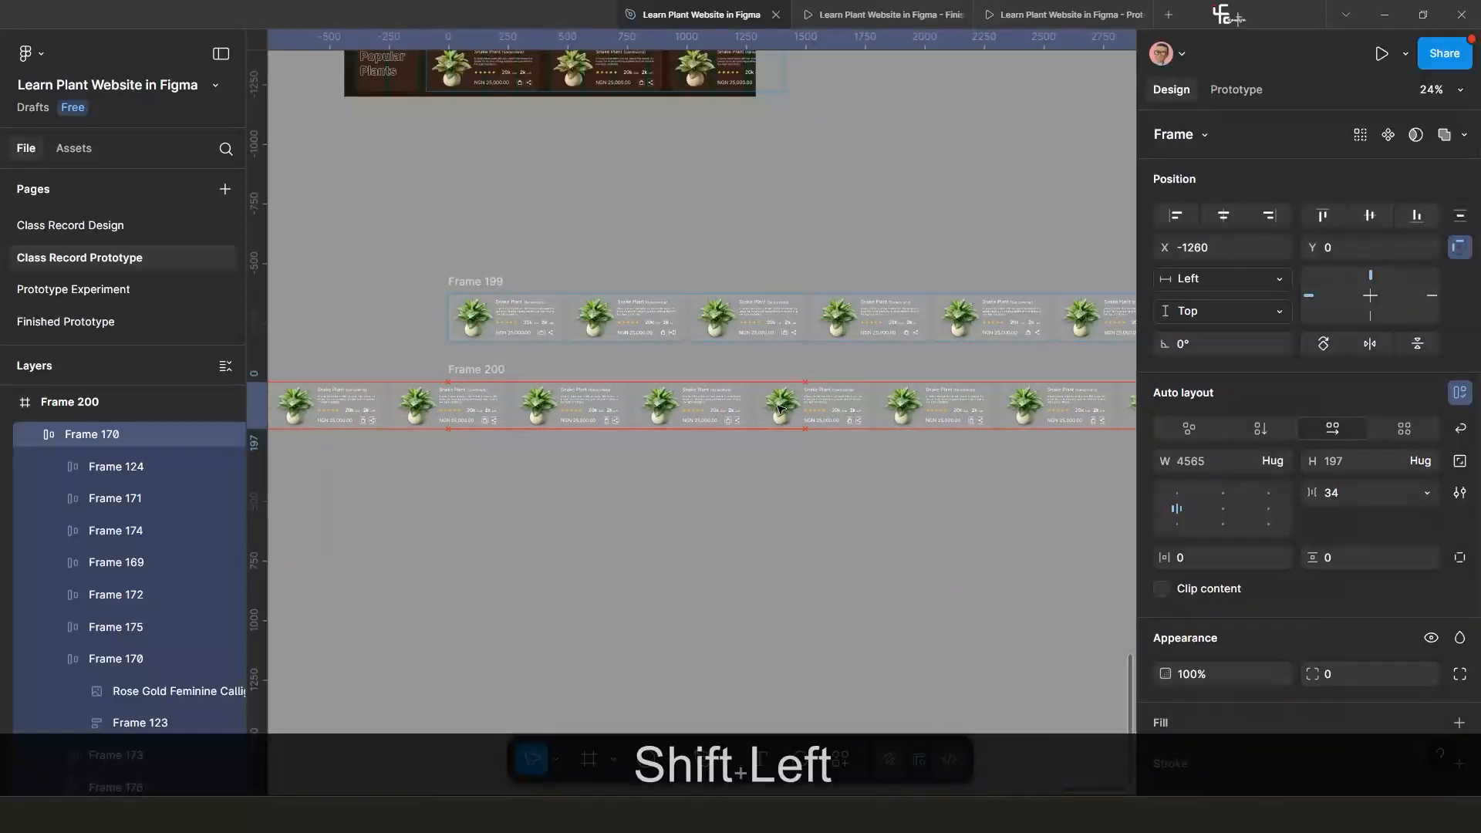
key("shift+Left")
key("shift+Left")
key("shift+Left")
key("shift+Left")
key("shift+Left")
key("shift+Left")
key("shift+Left")
key("shift+Left")
key("shift+Left")
key("shift+Left")
key("shift+Left")
key("shift+Left")
key("shift+Left")
key("shift+Left")
key("shift+Left")
key("shift+Left")
key("shift+Left")
key("shift+Left")
key("shift+Left")
key("shift+Left")
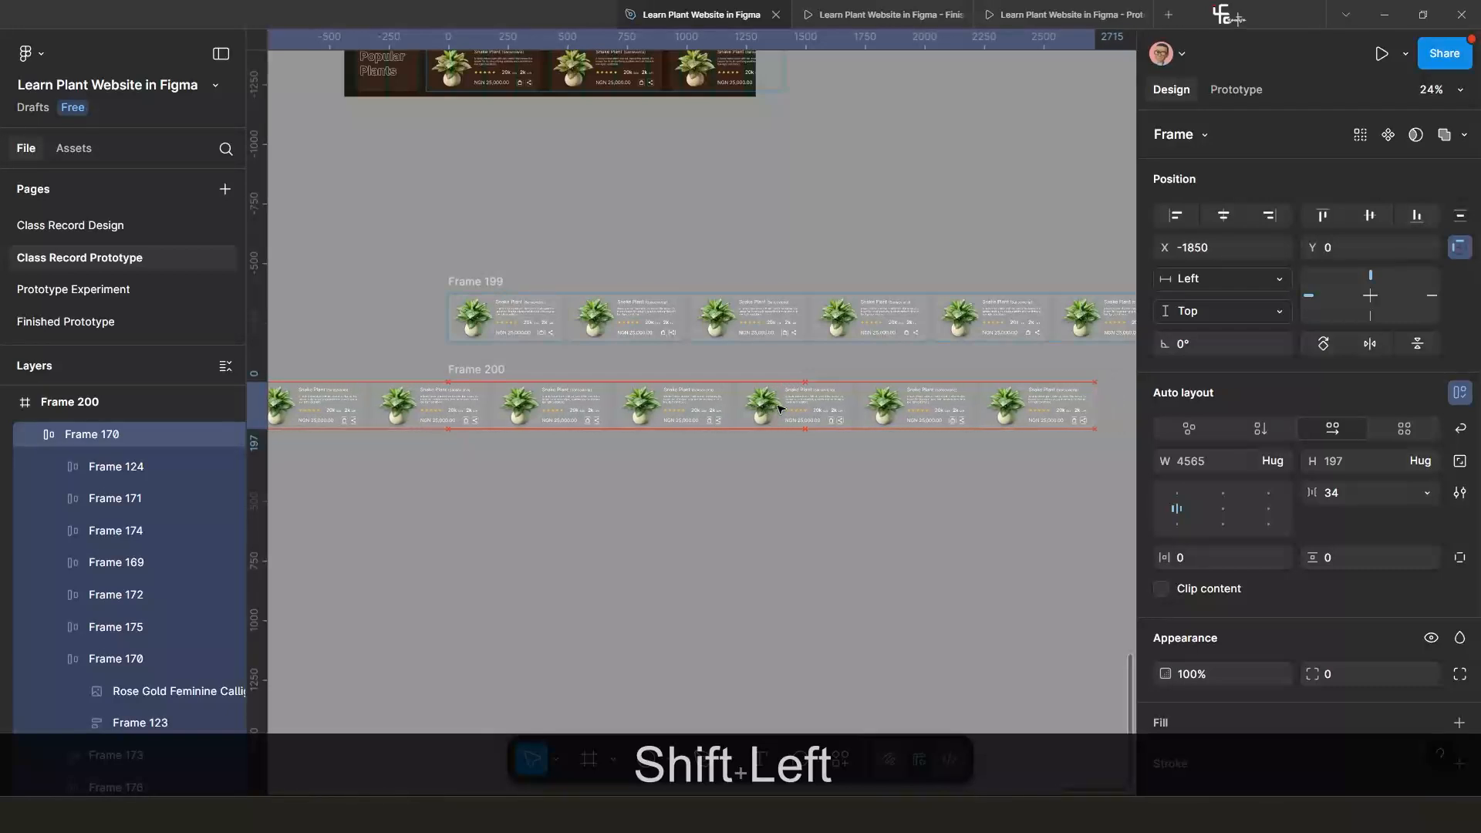
key("shift+Left")
key("shift+Left")
key("shift+Left")
key("shift+Left")
key("shift+Left")
key("shift+Left")
key("shift+Left")
key("shift+Left")
key("shift+Left")
key("shift+Left")
key("shift+Left")
key("shift+Left")
key("shift+Left")
key("shift+Left")
key("shift+Left")
key("shift+Left")
key("shift+Left")
key("shift+Left")
key("shift+Left")
key("shift+Left")
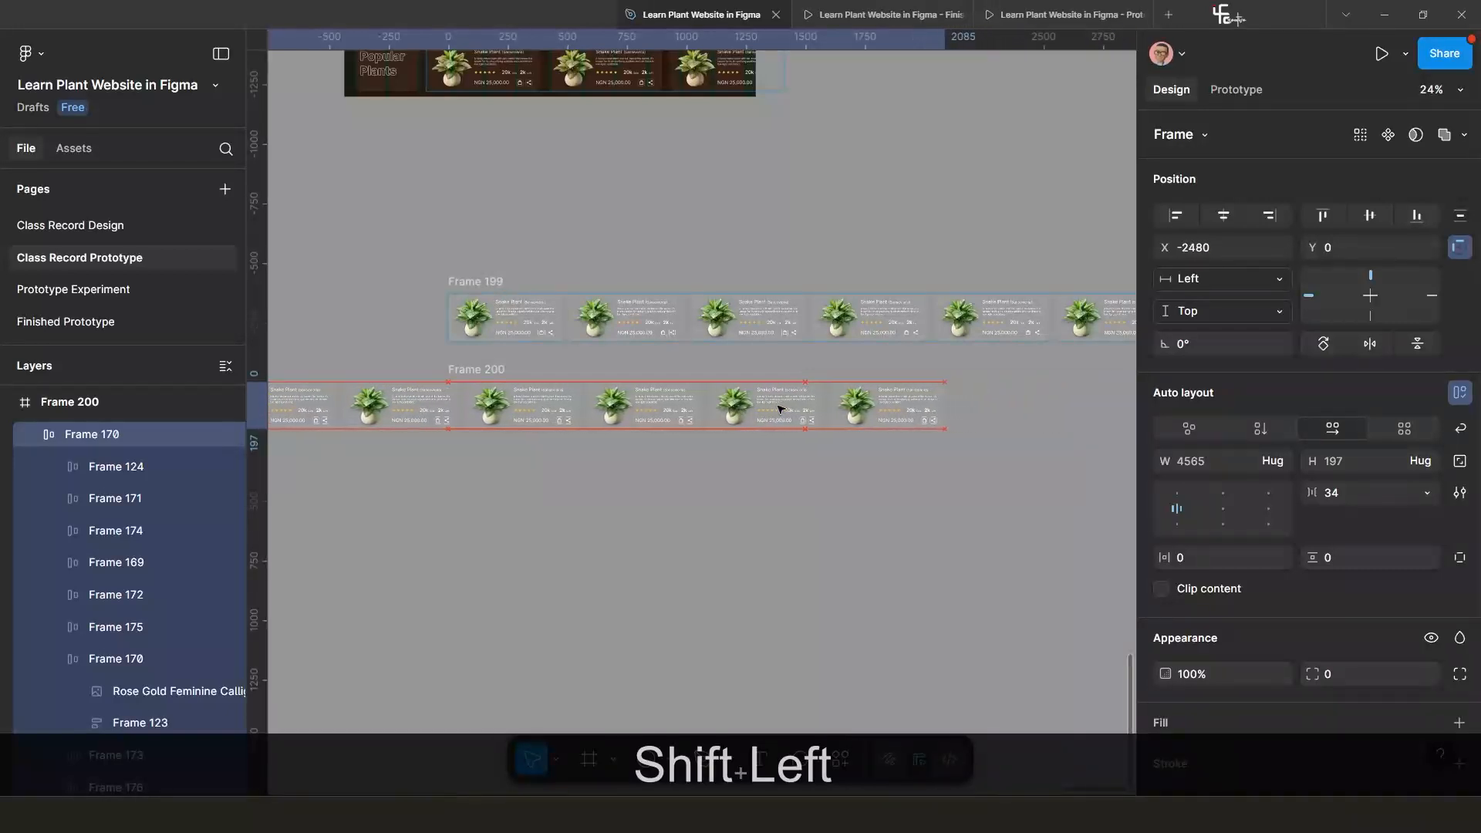
key("shift+Left")
key("shift+Left")
key("shift+Left")
key("shift+Left")
key("shift+Left")
key("shift+Left")
key("shift+Left")
key("shift+Left")
key("shift+Left")
key("shift+Left")
key("shift+Left")
key("shift+Left")
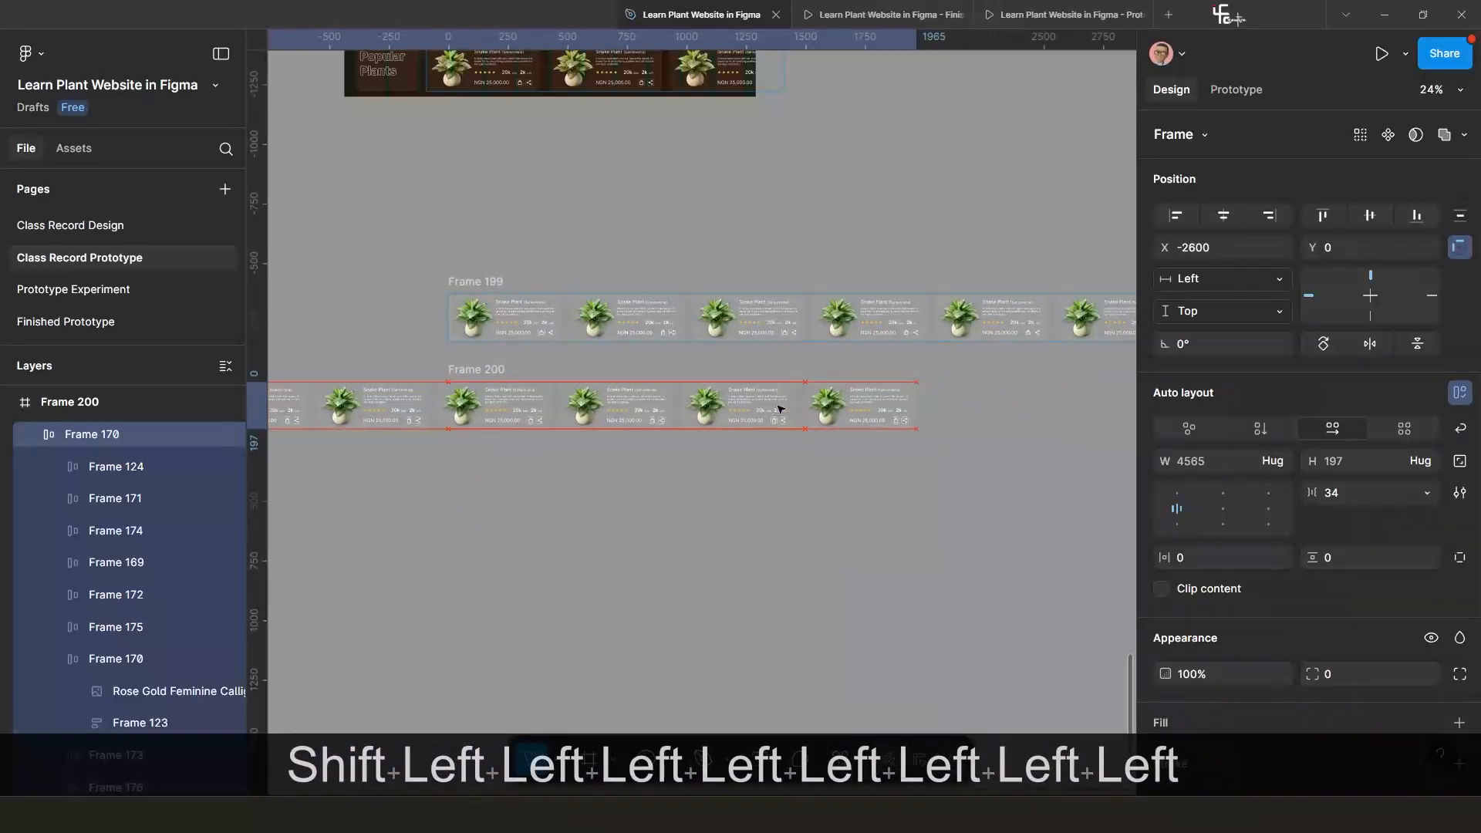
key("shift+Left")
key("shift+Left")
key("shift+Left")
key("shift+Left")
key("shift+Left")
key("shift+Left")
key("shift+Left")
key("shift+Left")
key("shift+Left")
key("shift+Left")
key("shift+Left")
key("shift+Left")
key("shift+Left")
key("shift+Left")
key("shift+Left")
key("shift+Left")
key("shift+Left")
key("shift+Left")
key("shift+Left")
key("shift+Left")
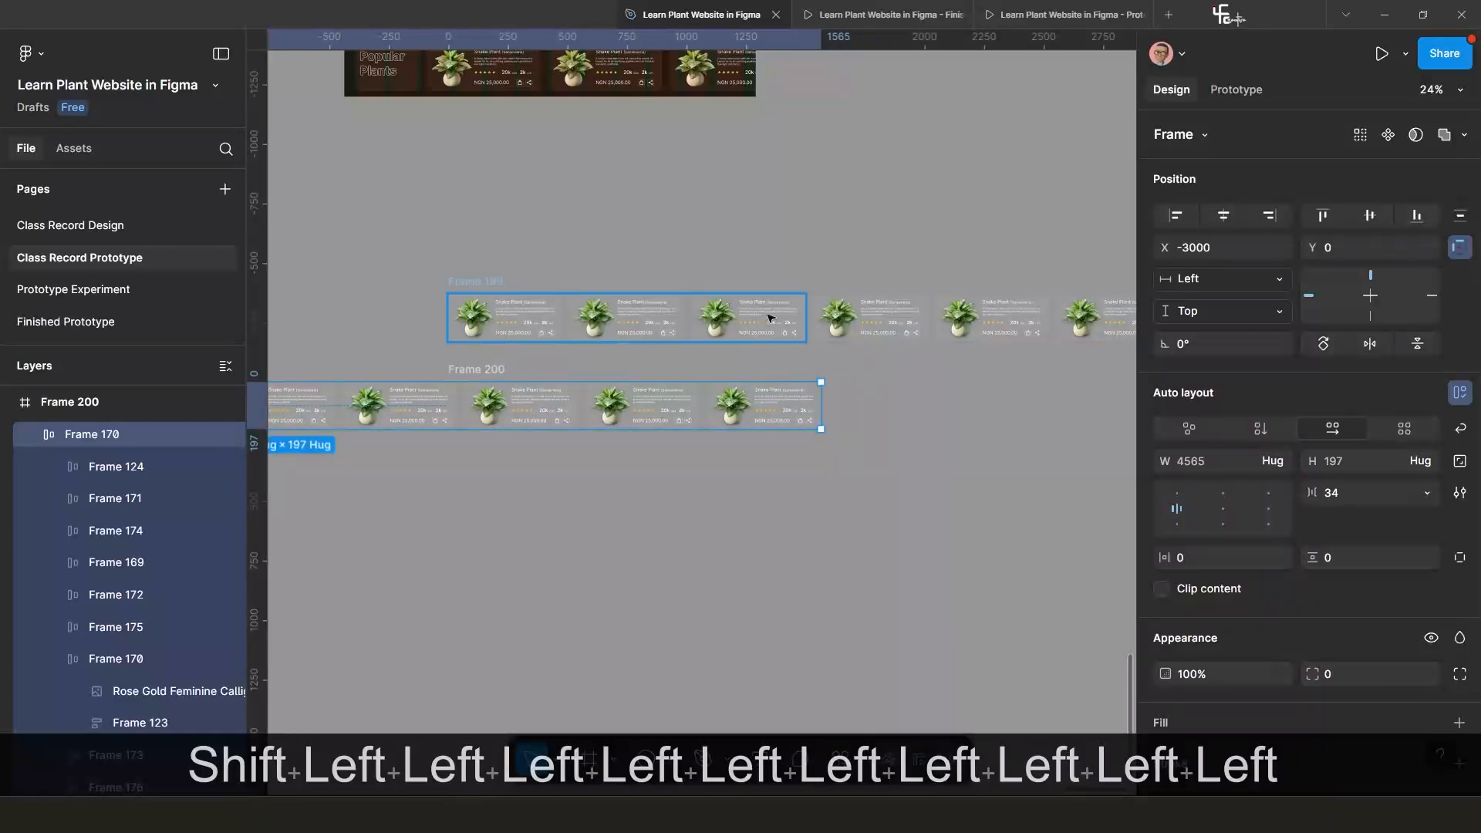
Try to align the last card by moving the whole Frame 200 left to X 18739.
scroll(770, 317, "up", 5)
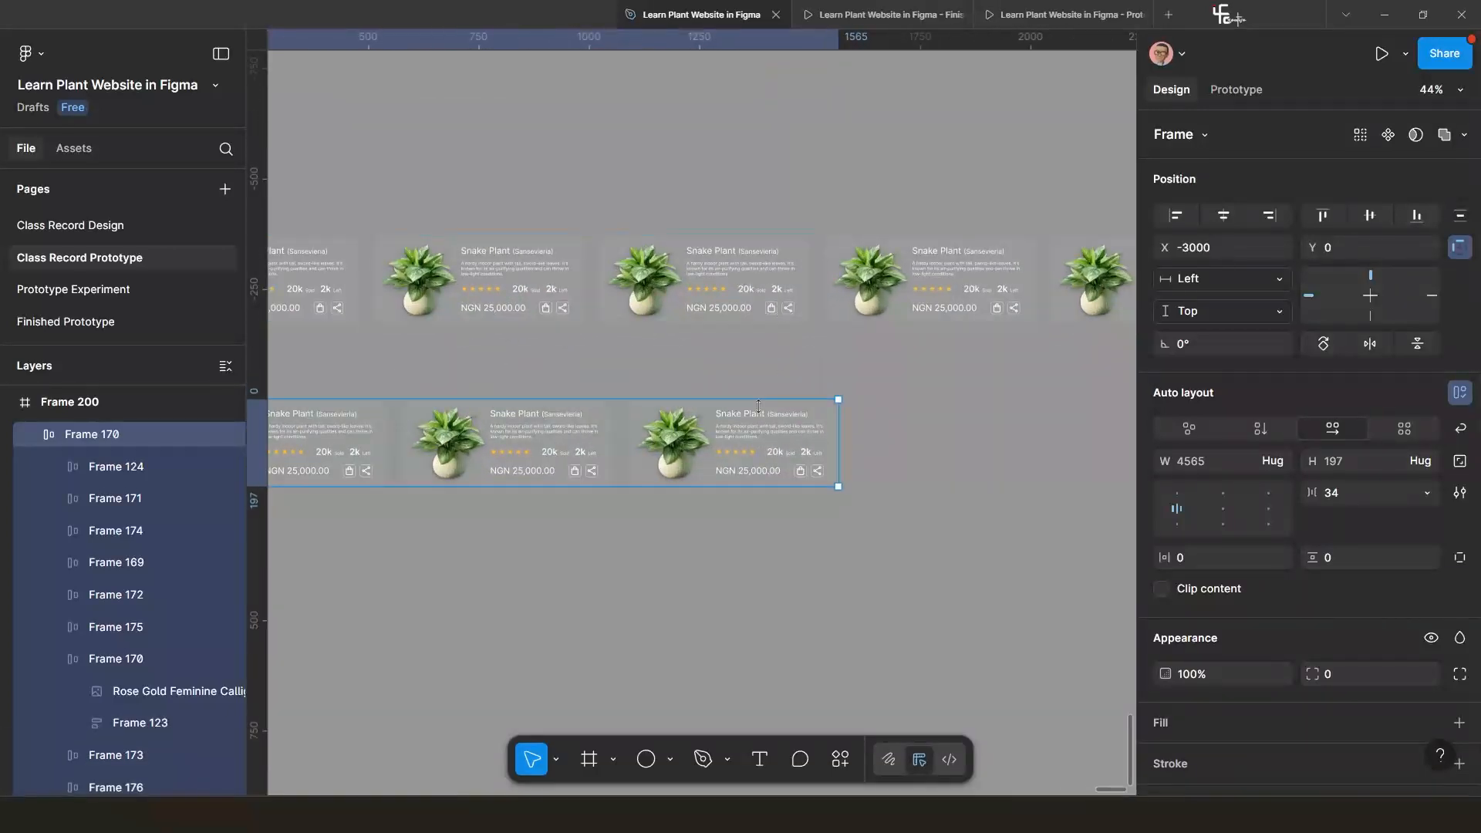
left_click(865, 388)
left_click(753, 441)
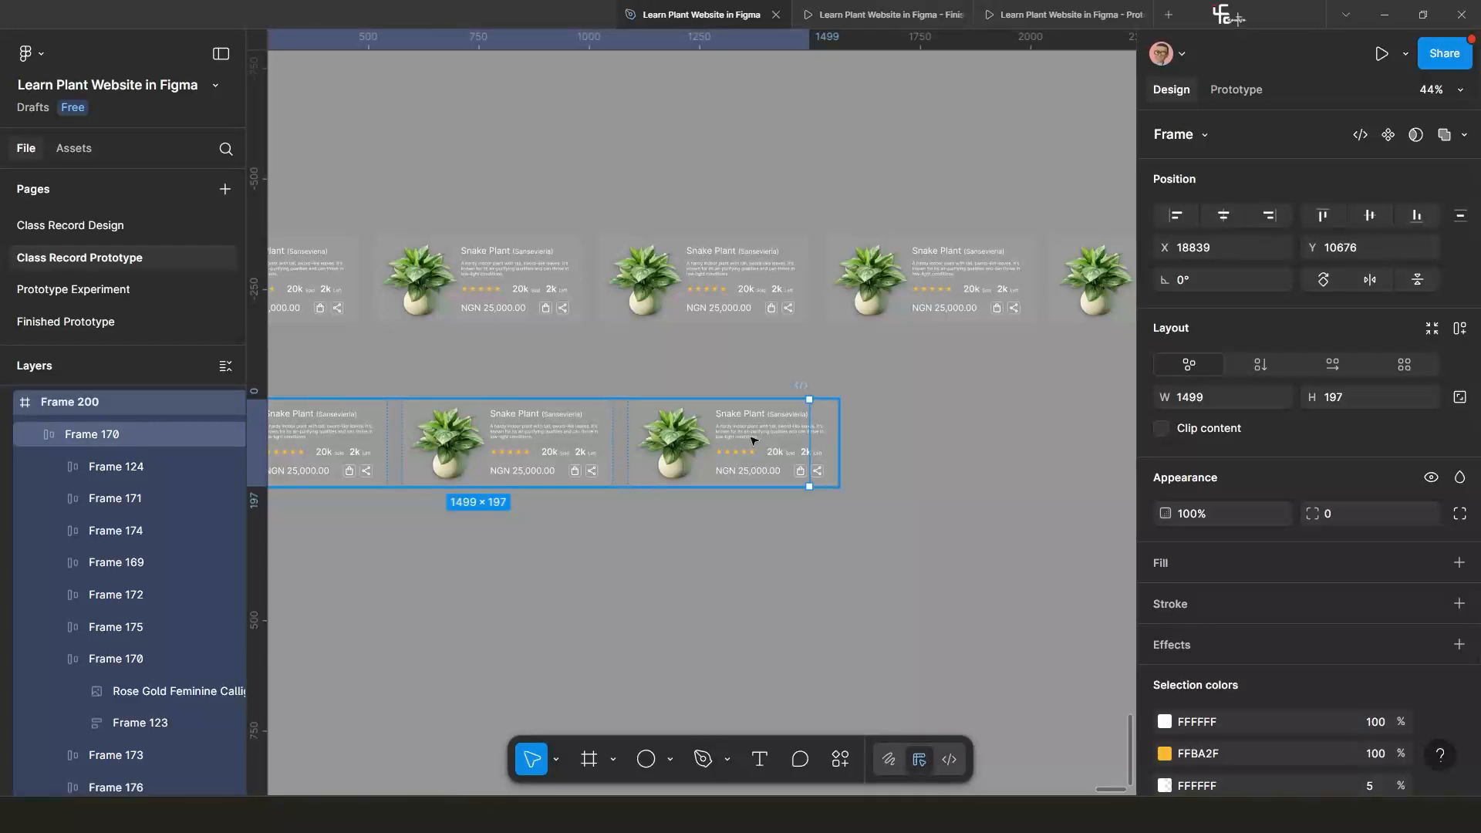
double_click(760, 441)
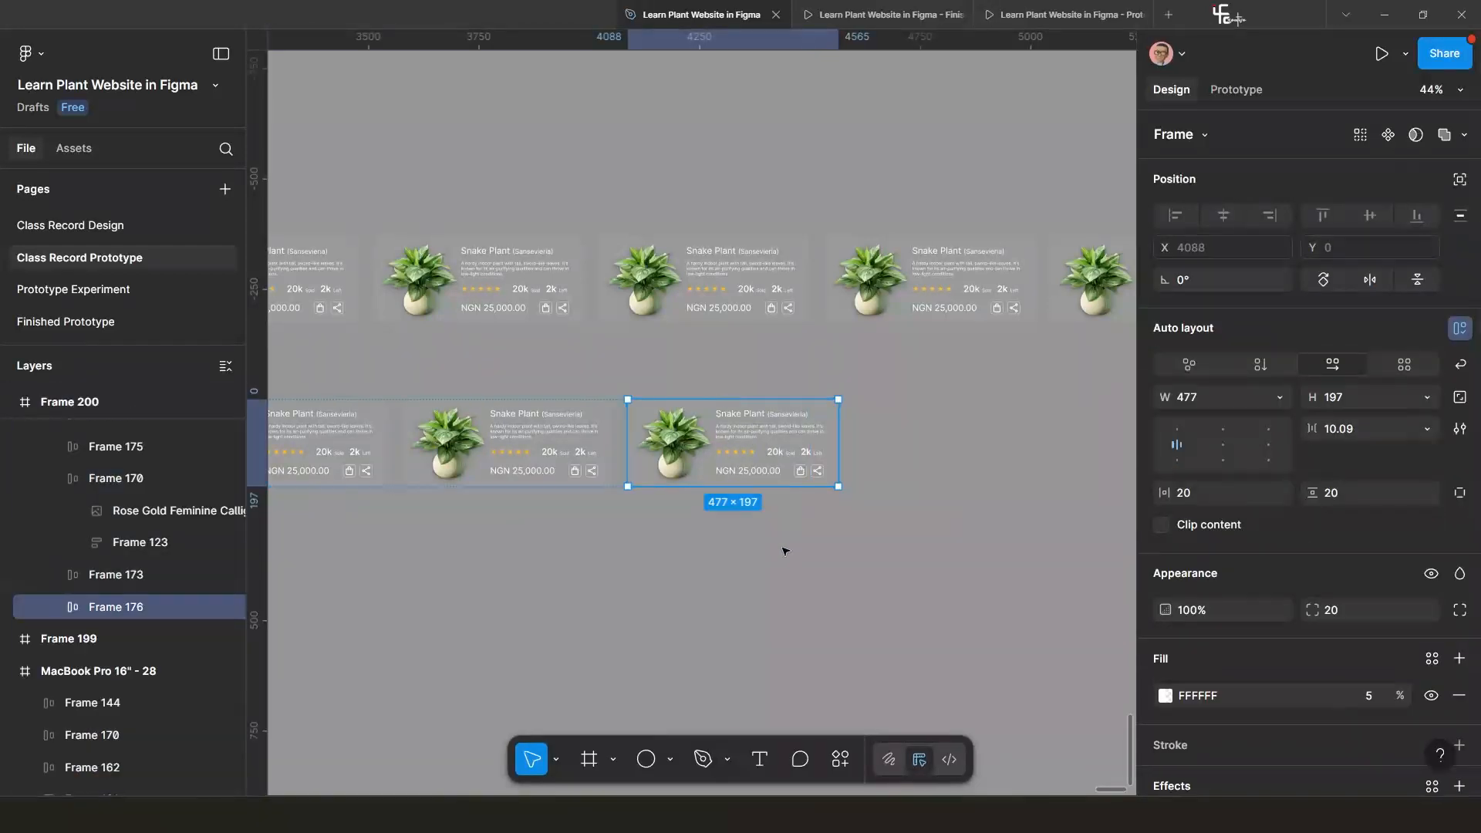
left_click(785, 551)
left_click(720, 452)
key("shift+Left")
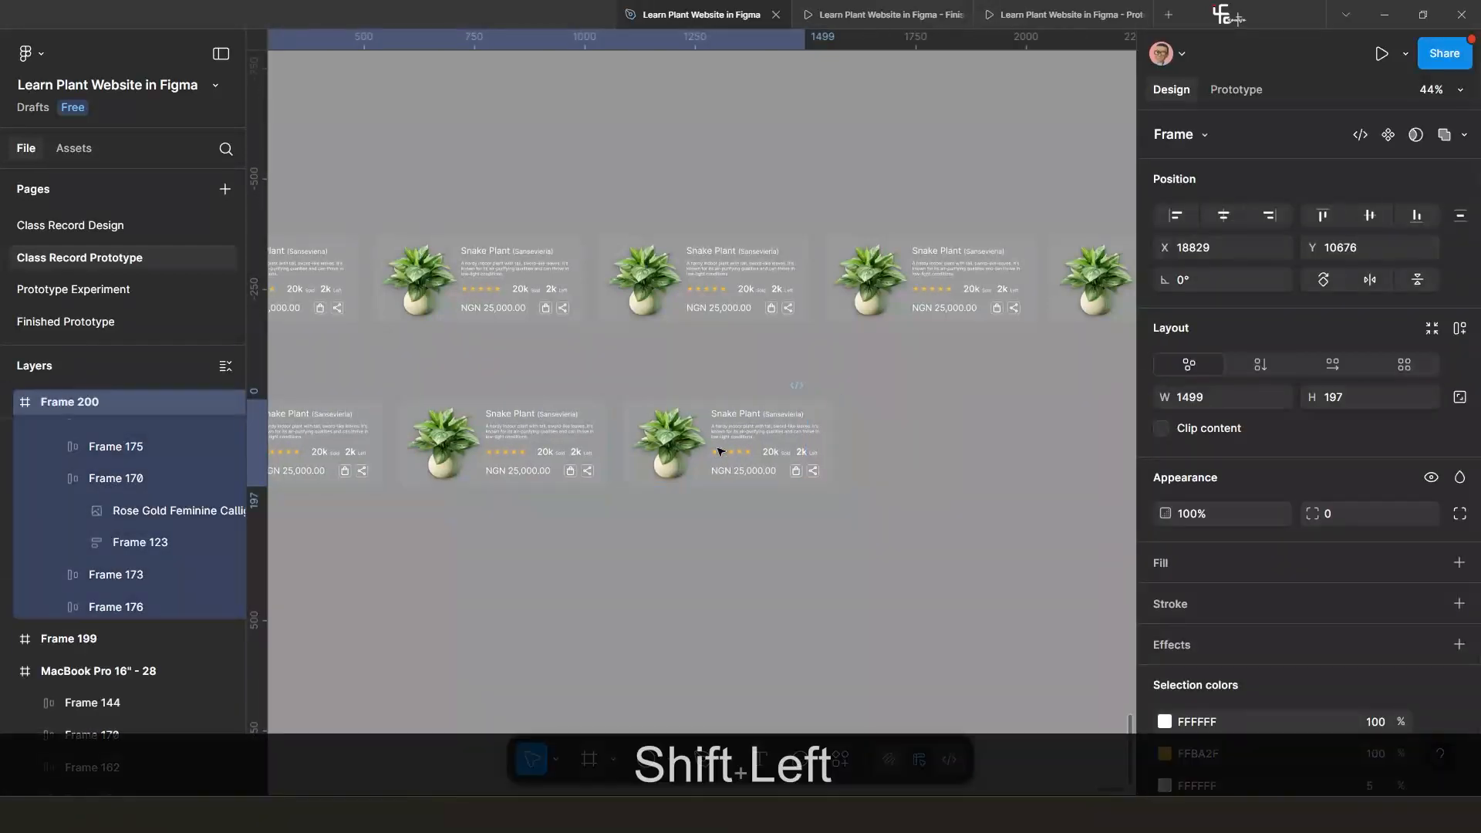
key("shift+Left")
key("shift+Left")
key("shift+Left")
key("shift+Left")
key("shift+Left")
key("shift+Left")
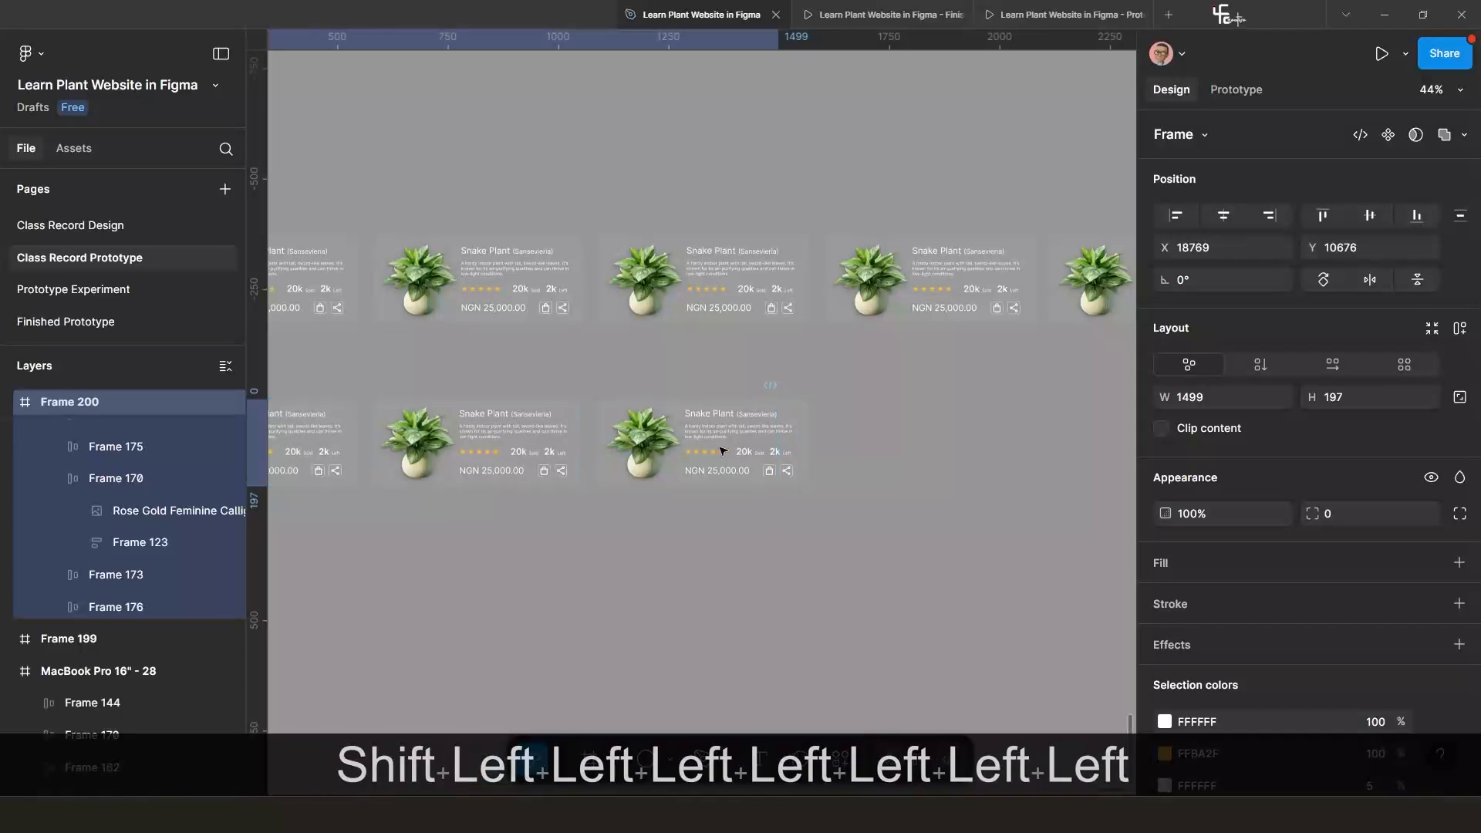
key("shift+Left")
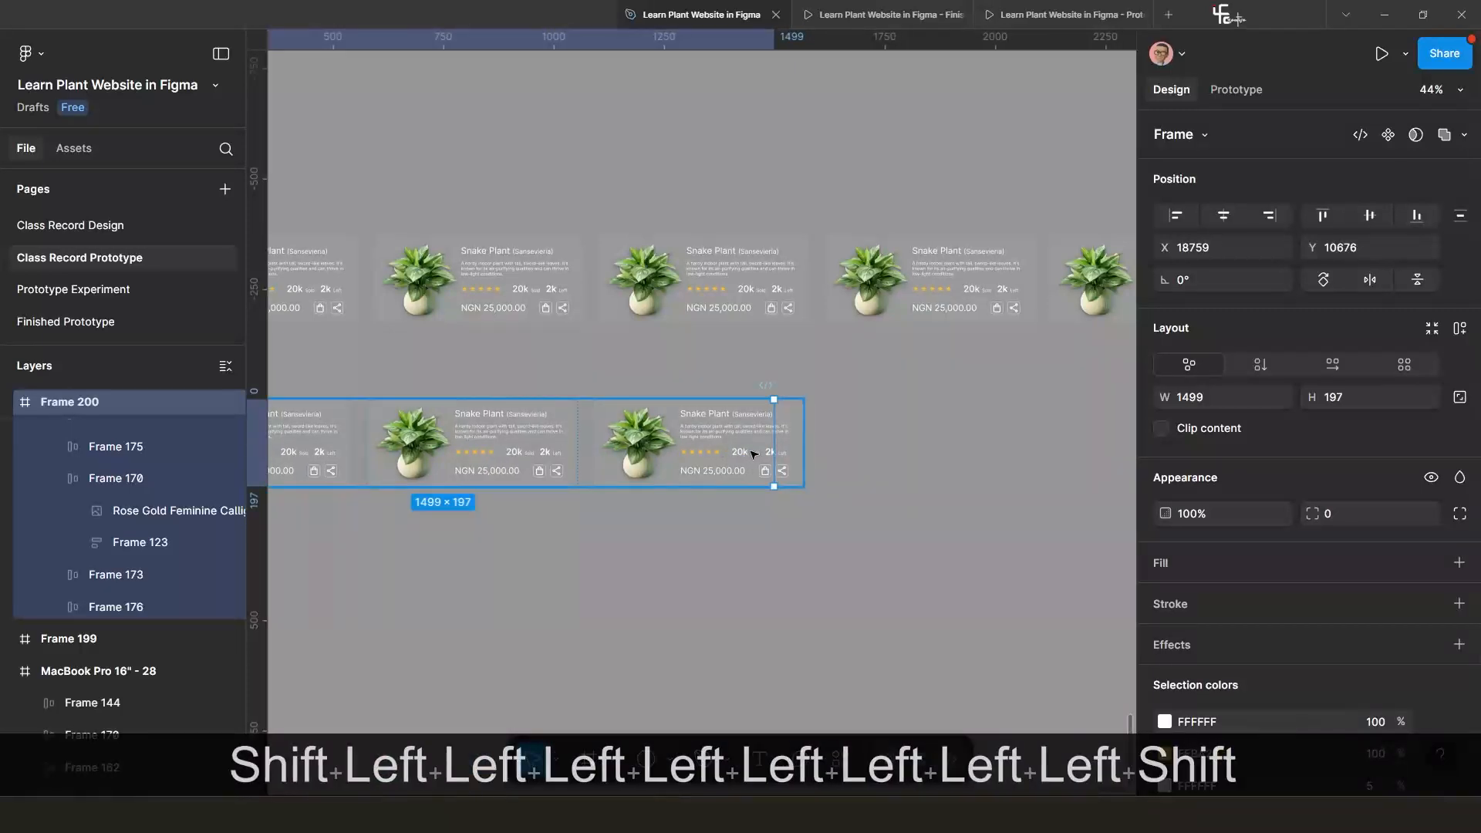
key("shift+Left")
key("shift+Left")
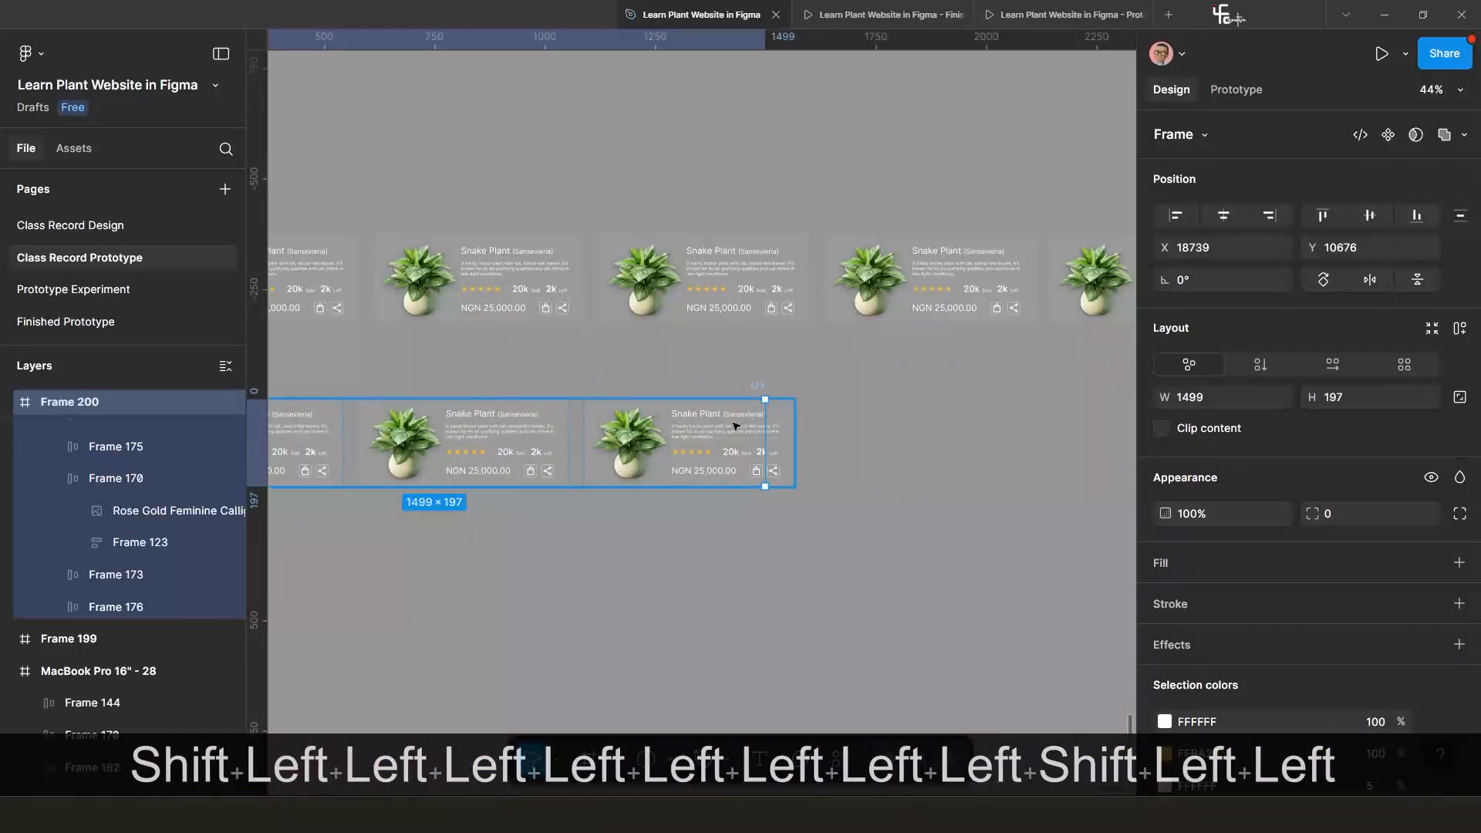
Undo the leftward moves of Frame 200.
scroll(749, 435, "down", 5)
scroll(787, 420, "left", 1)
key("ctrl+z")
key("ctrl+z")
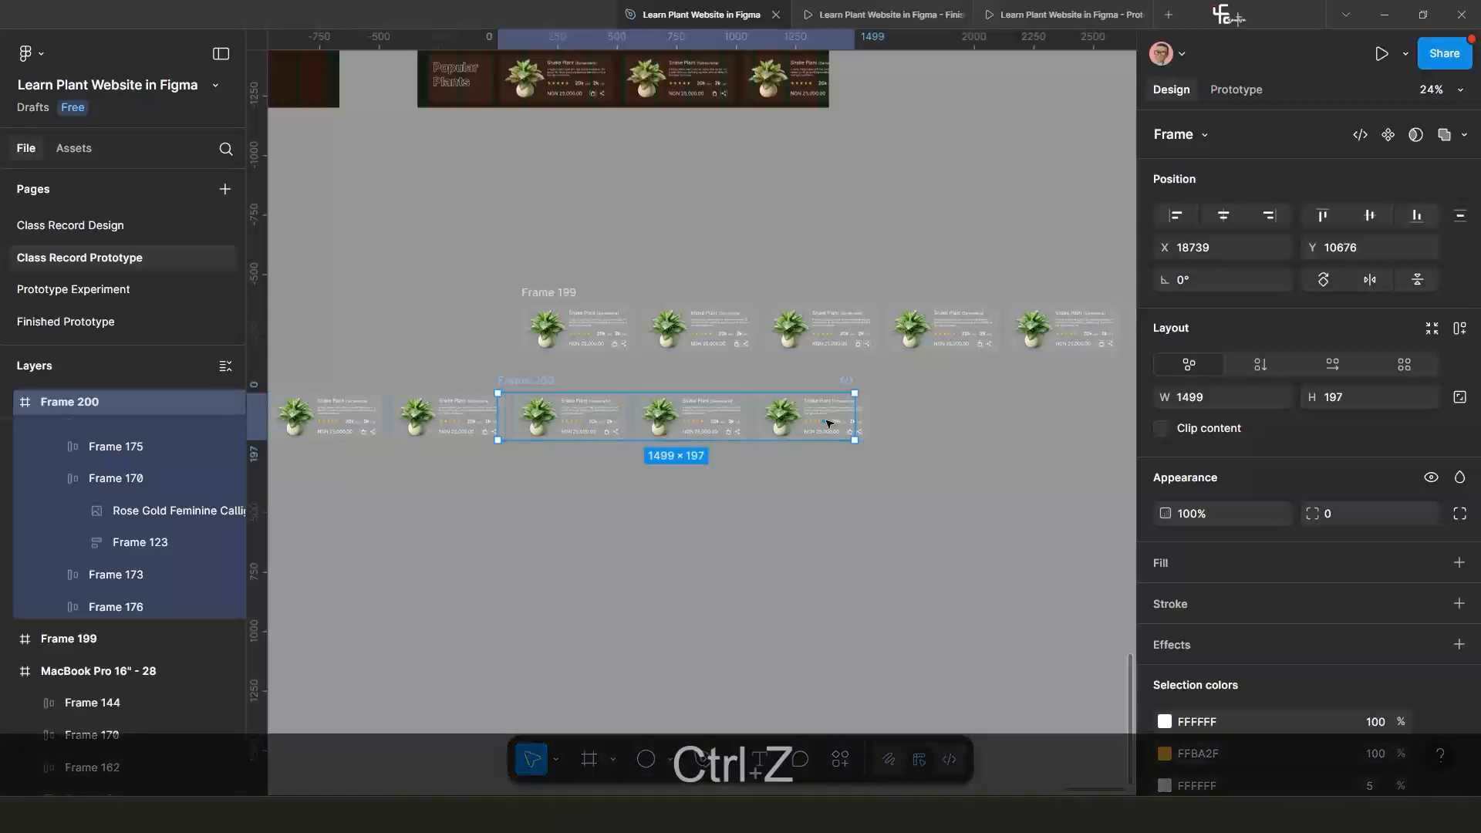
key("ctrl+z")
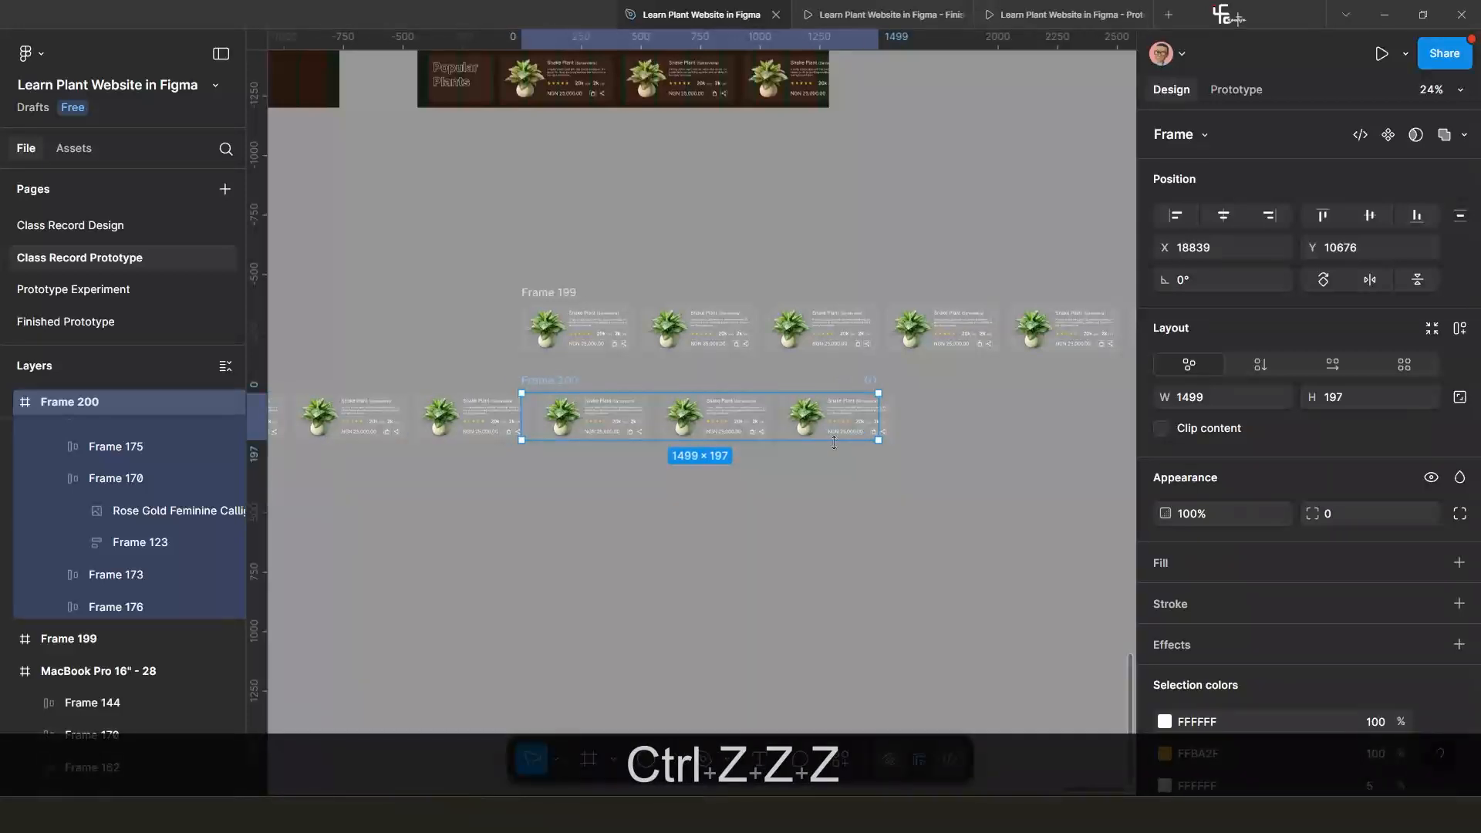
key("ctrl+z")
Shift the nine-card row inside Frame 200 further left to X -3050.
left_click(836, 427)
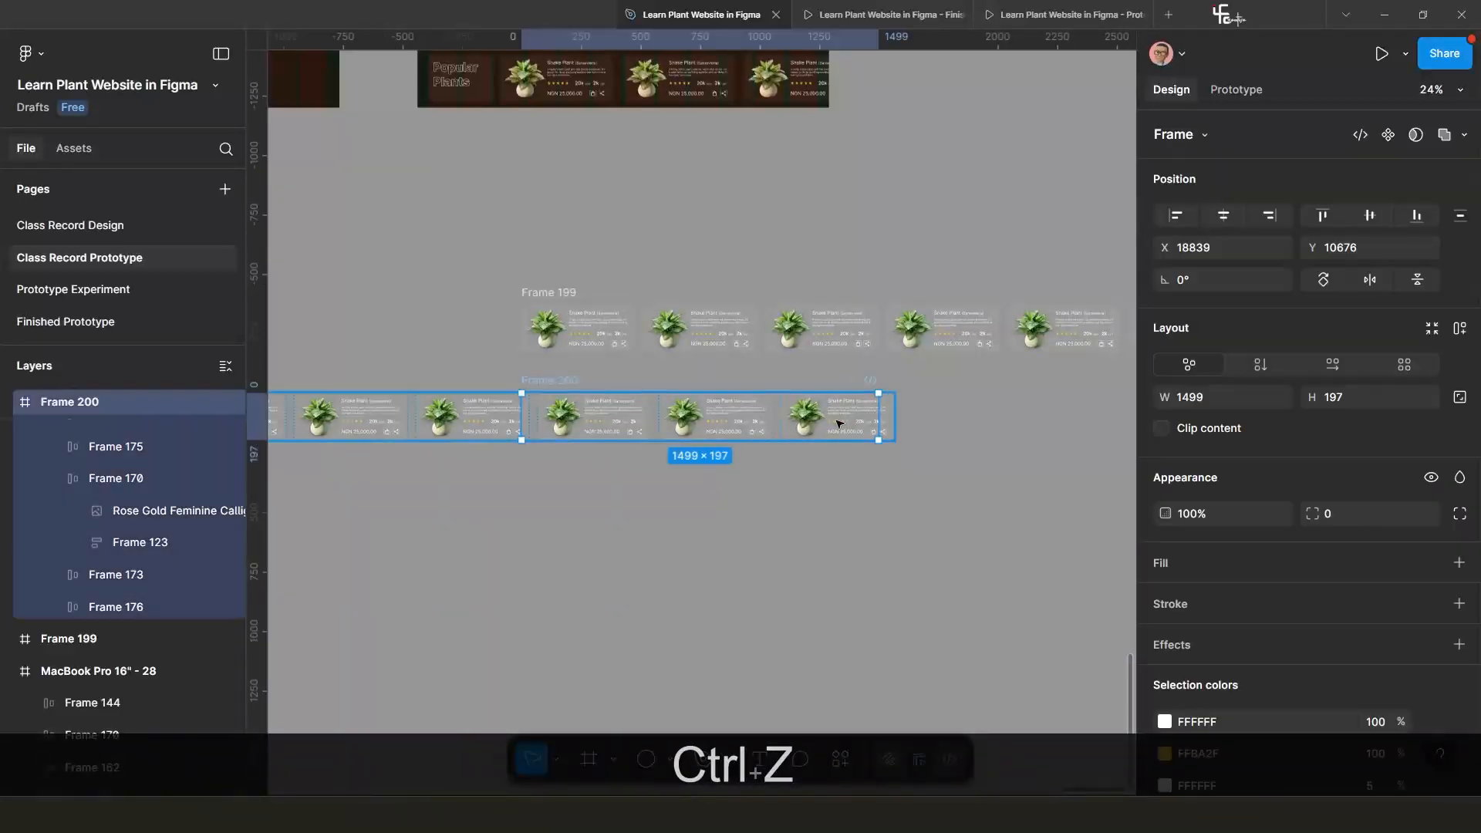
left_click(838, 423)
key("shift+Left")
key("shift+Left")
key("shift+Left")
key("shift+Left")
key("shift+Left")
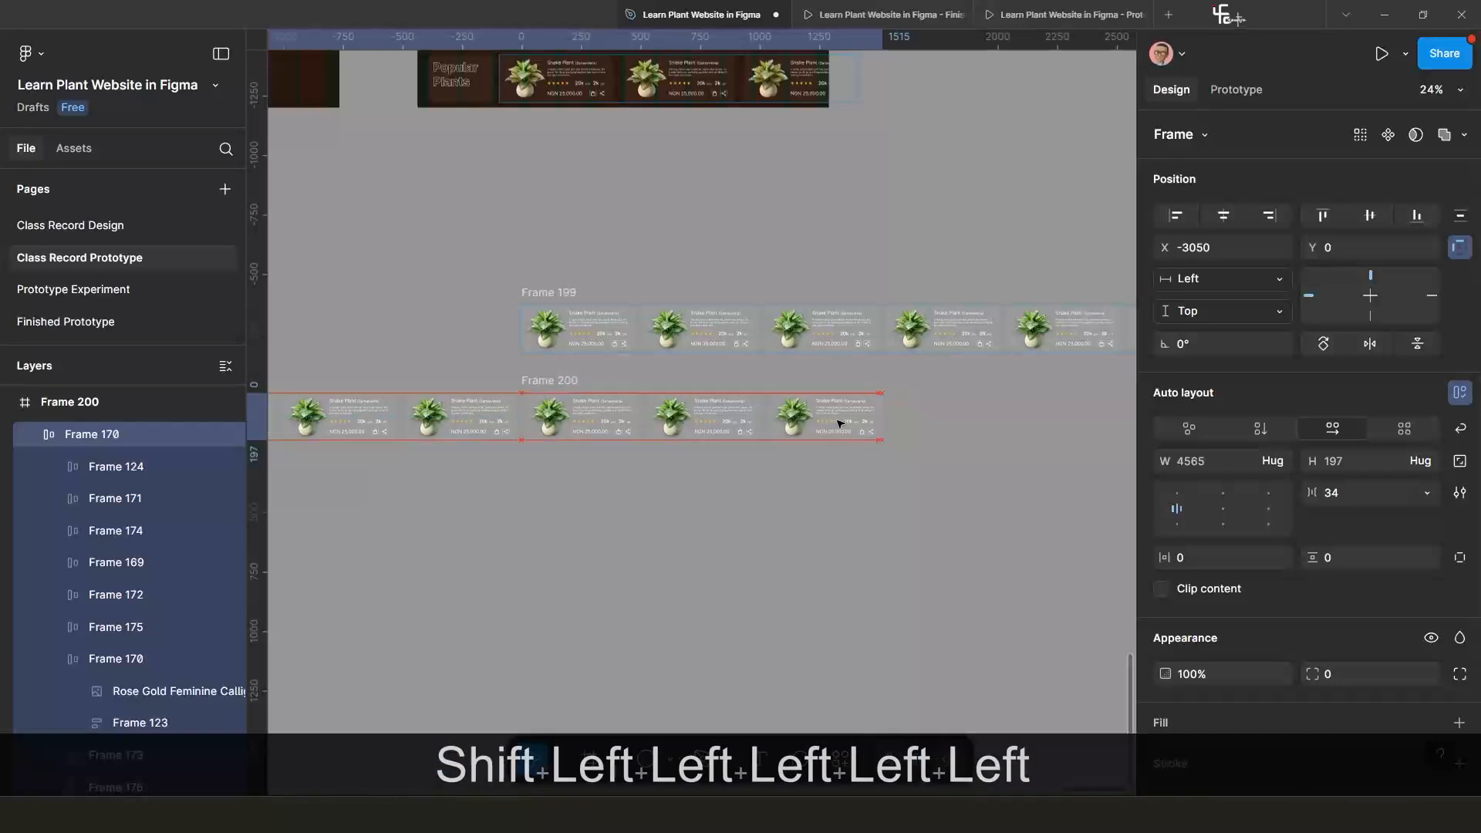
scroll(853, 421, "up", 3)
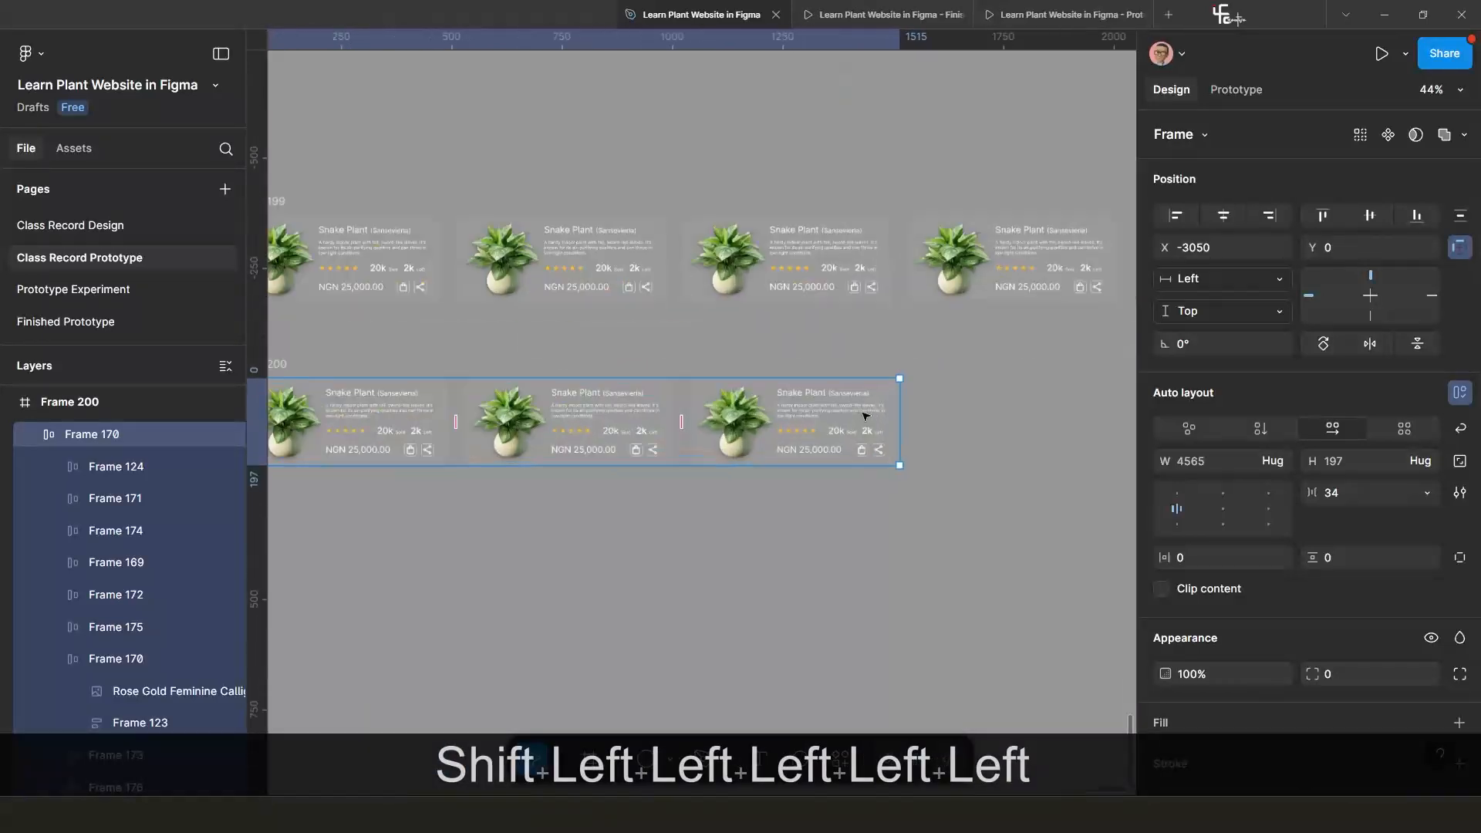
scroll(886, 345, "down", 5)
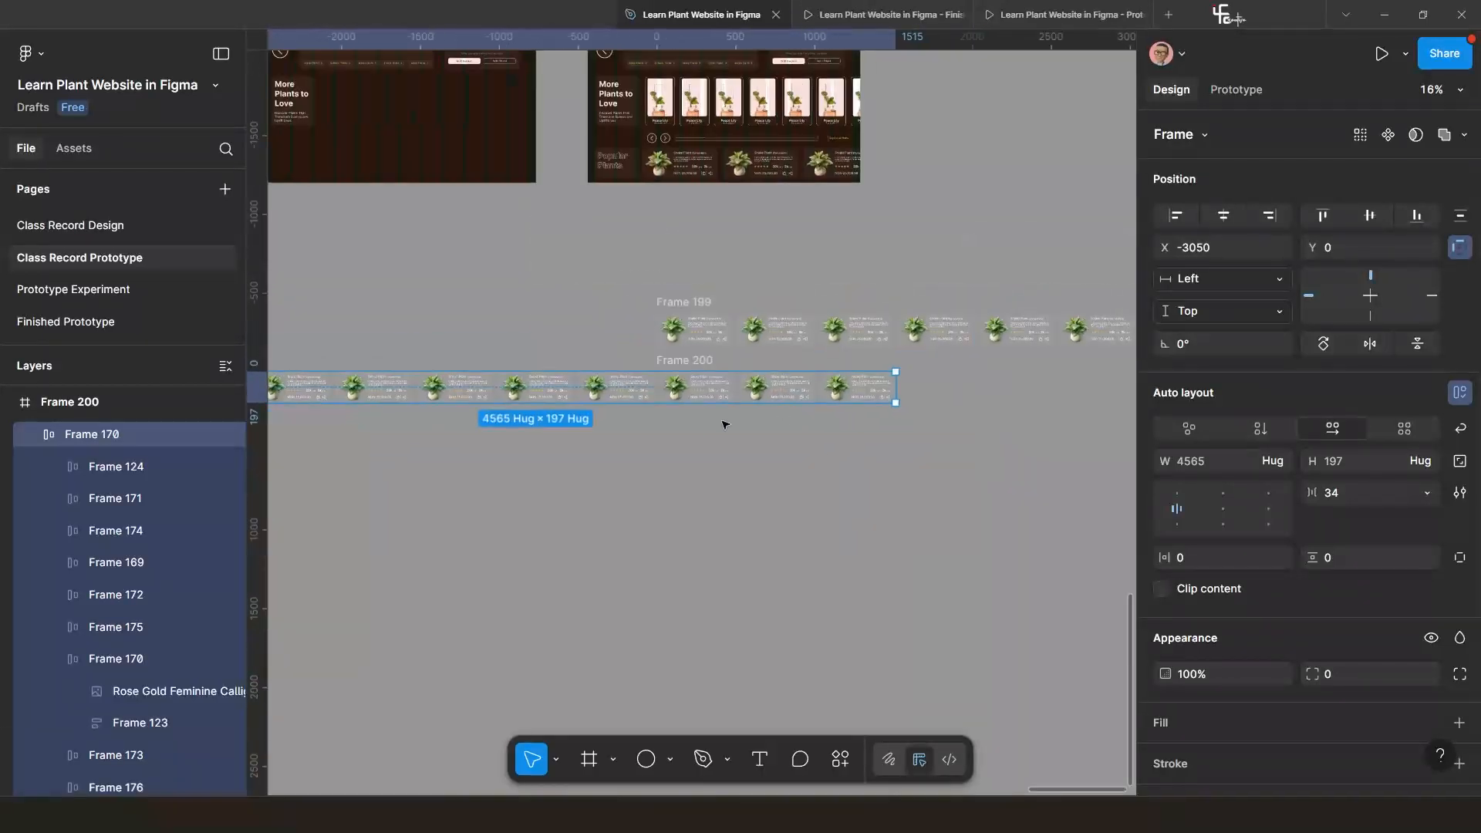
Enable Clip content for Frame 200 and Frame 199 to hide the cards outside their bounds.
left_click(693, 436)
scroll(670, 378, "up", 2)
left_click(670, 382)
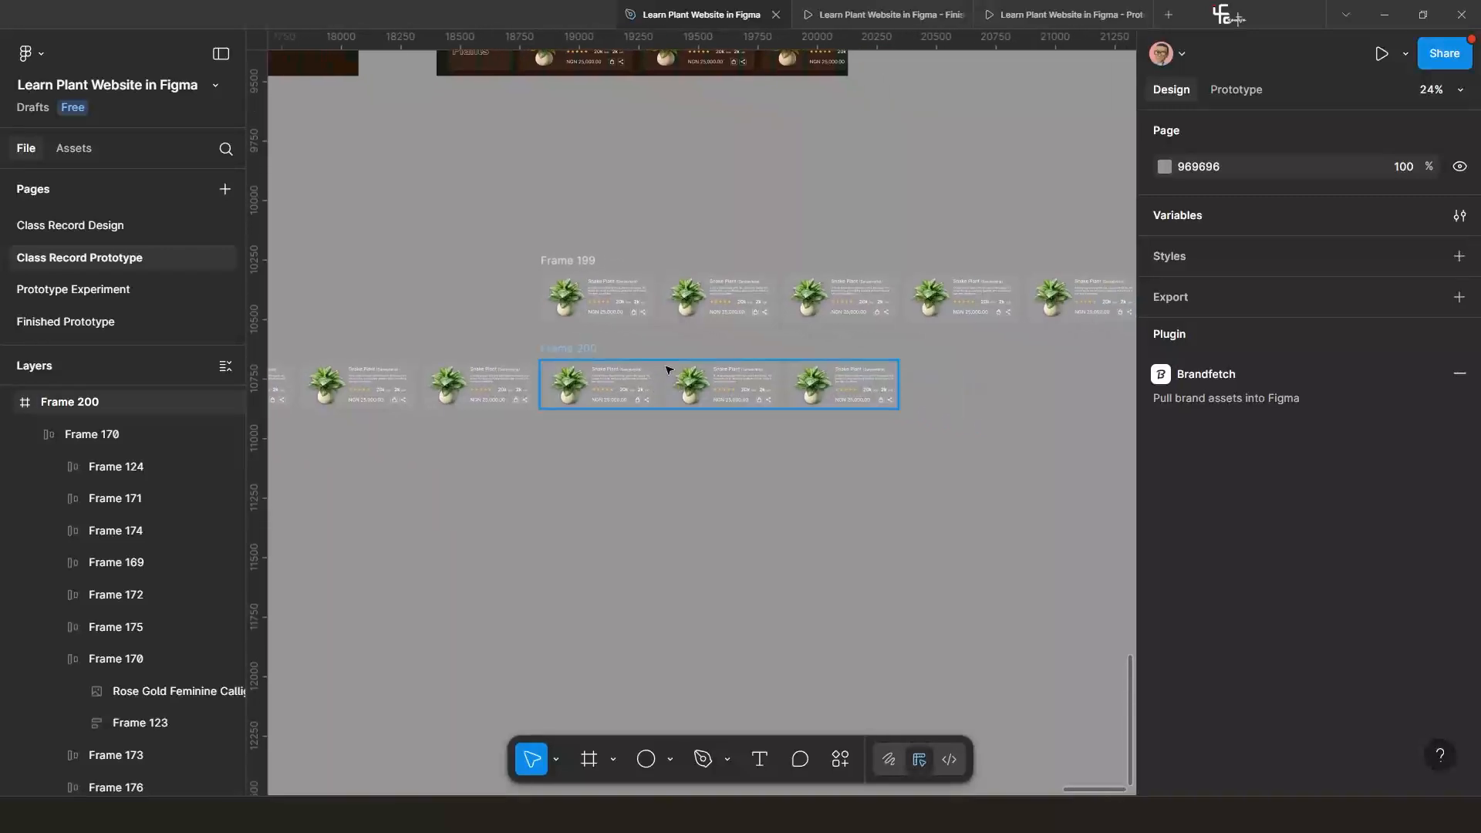
left_click(633, 388)
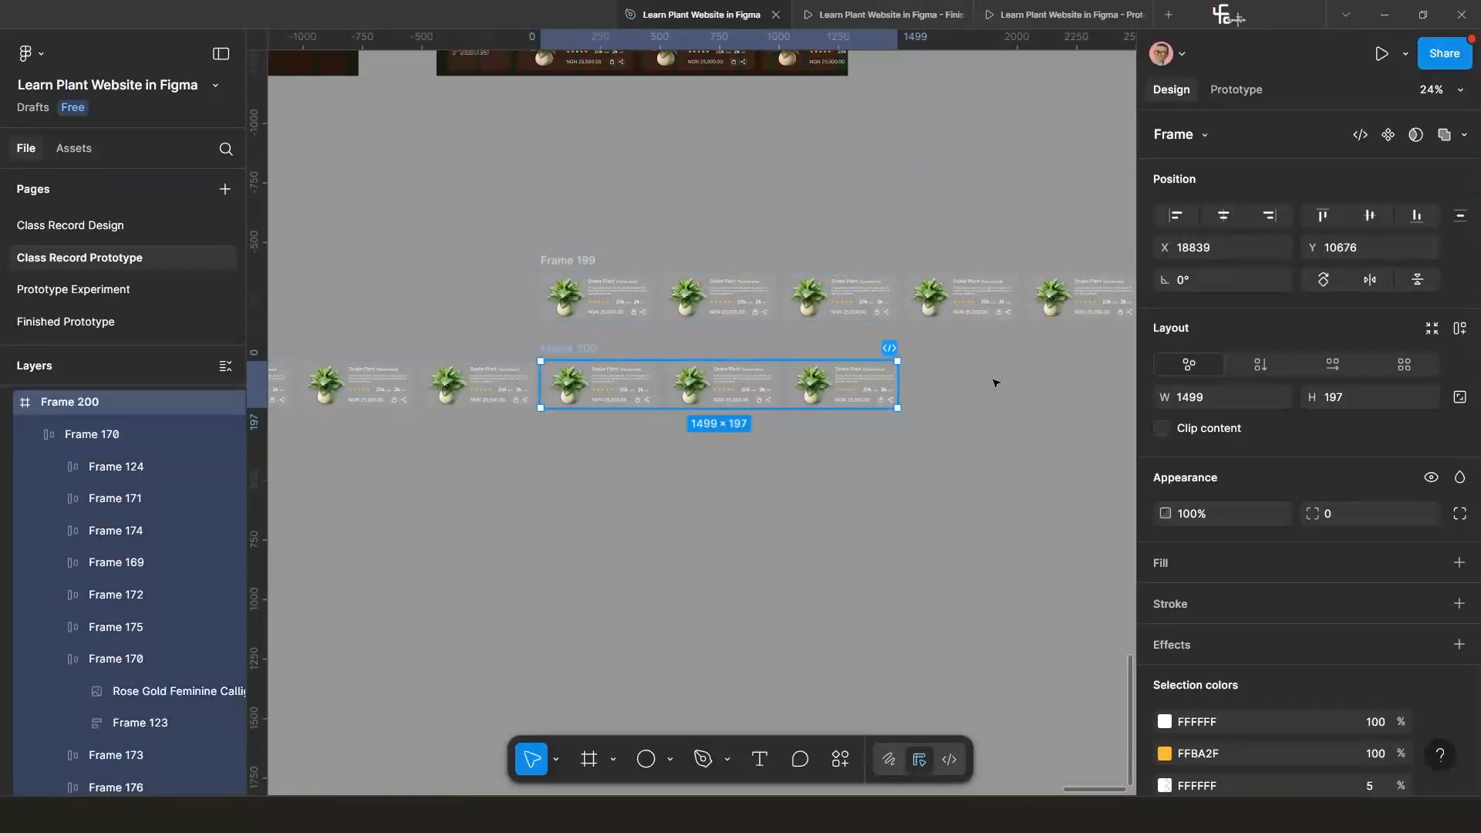
left_click(1162, 428)
left_click(584, 266)
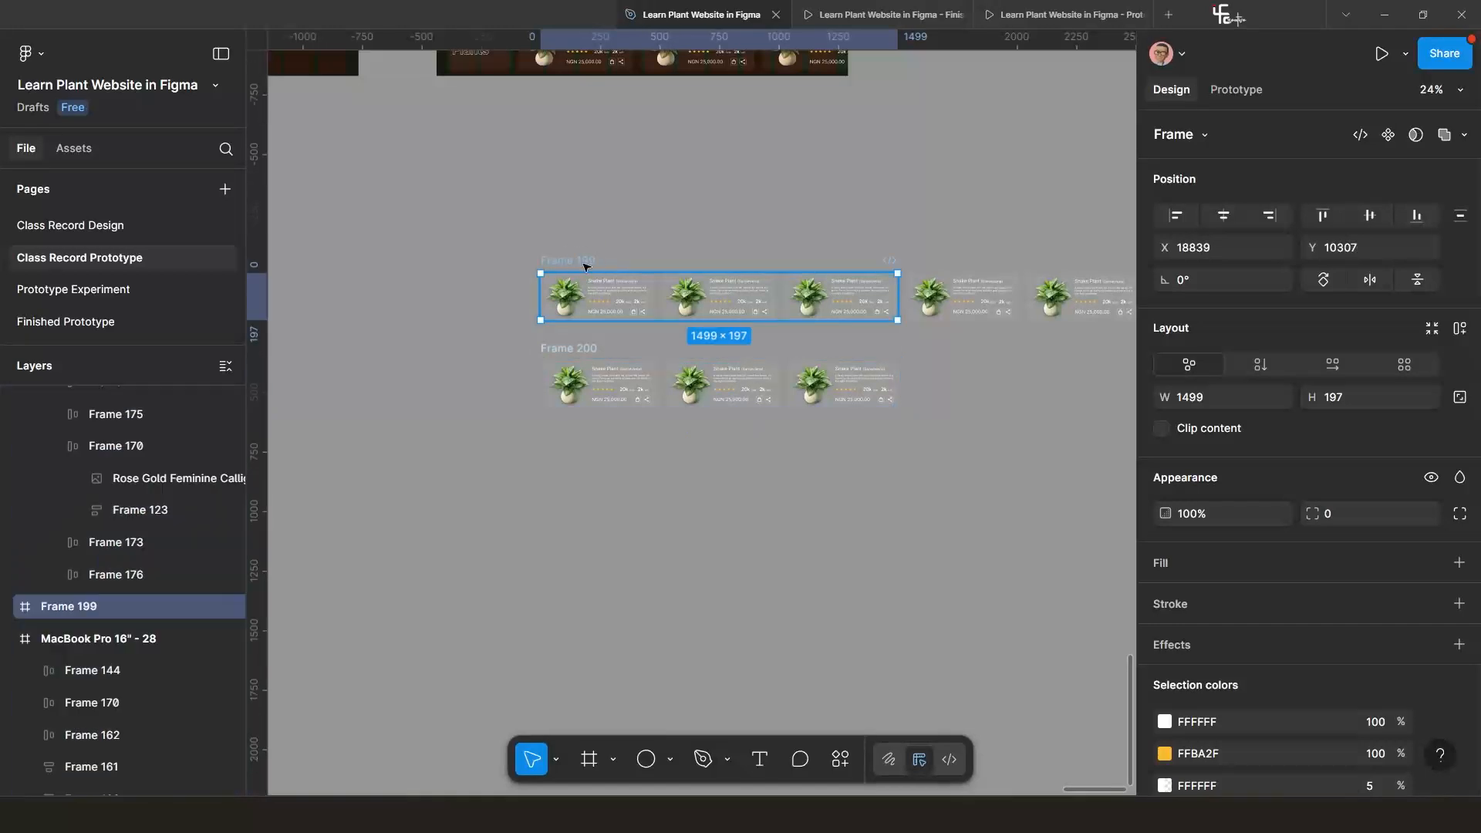
left_click(1158, 429)
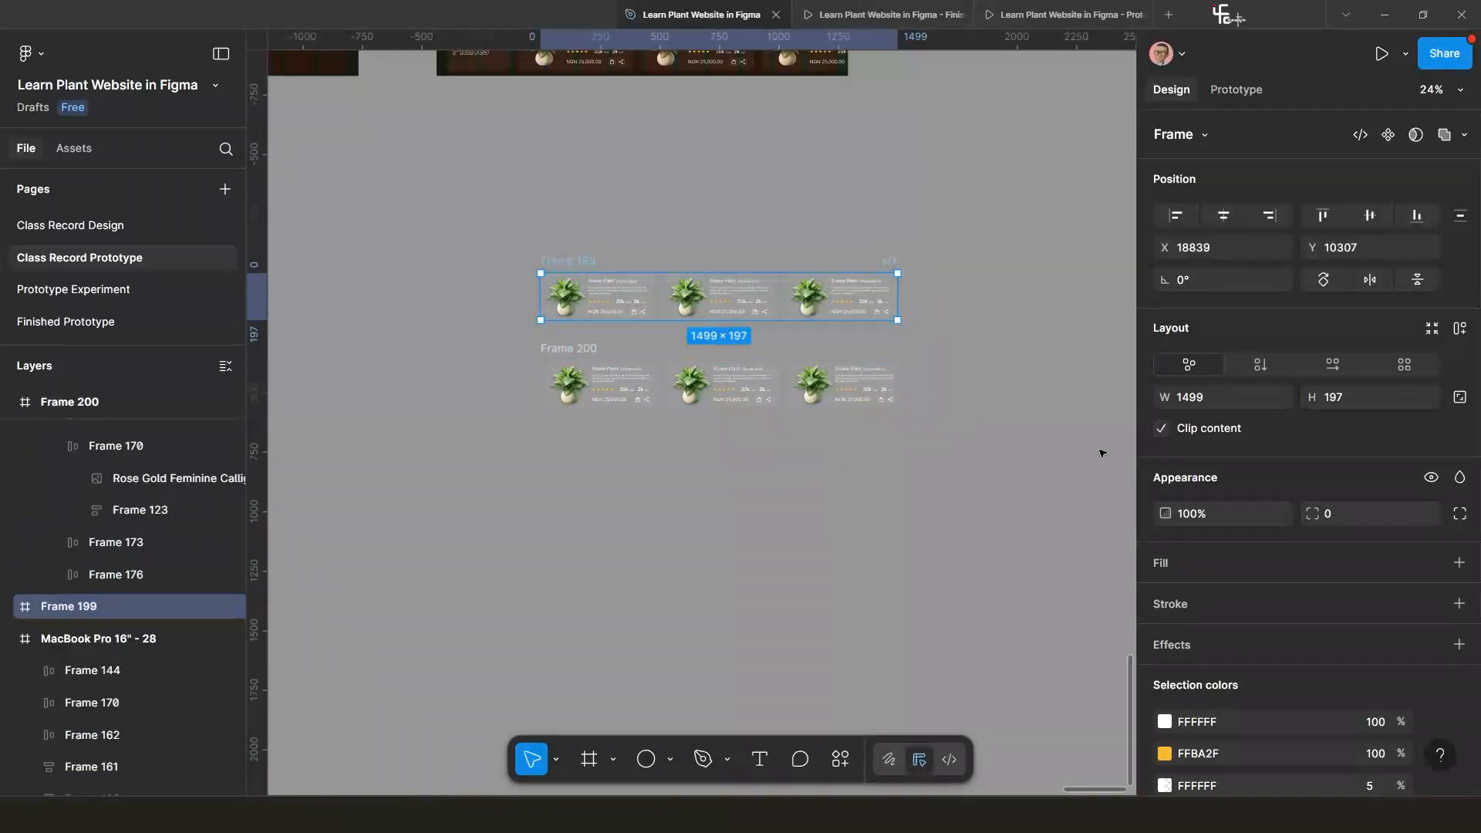
Combine Frame 199 and Frame 200 into one component set with two variants.
left_click(774, 429)
scroll(762, 403, "up", 3)
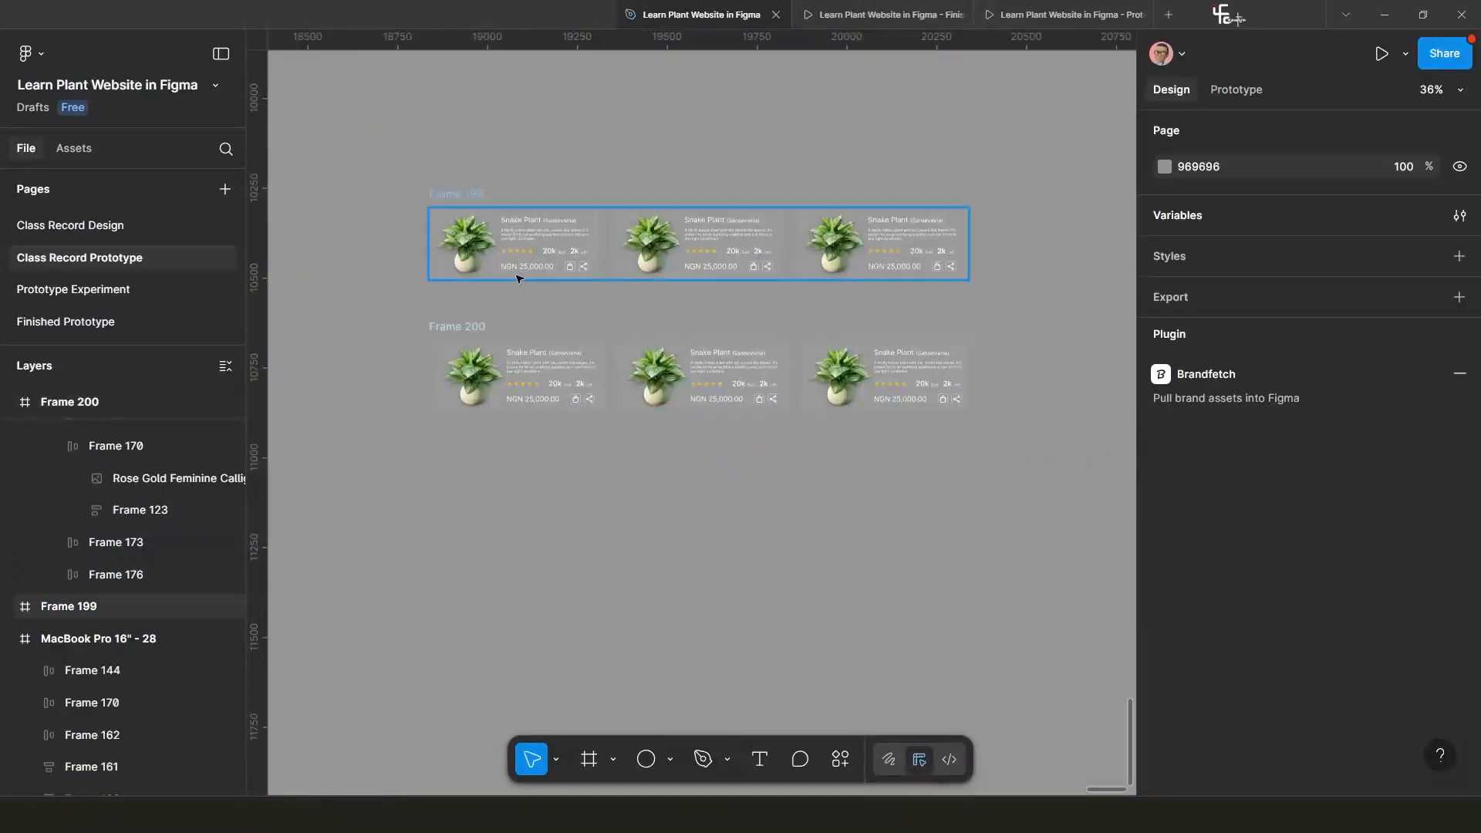
left_click_drag(385, 161, 1035, 520)
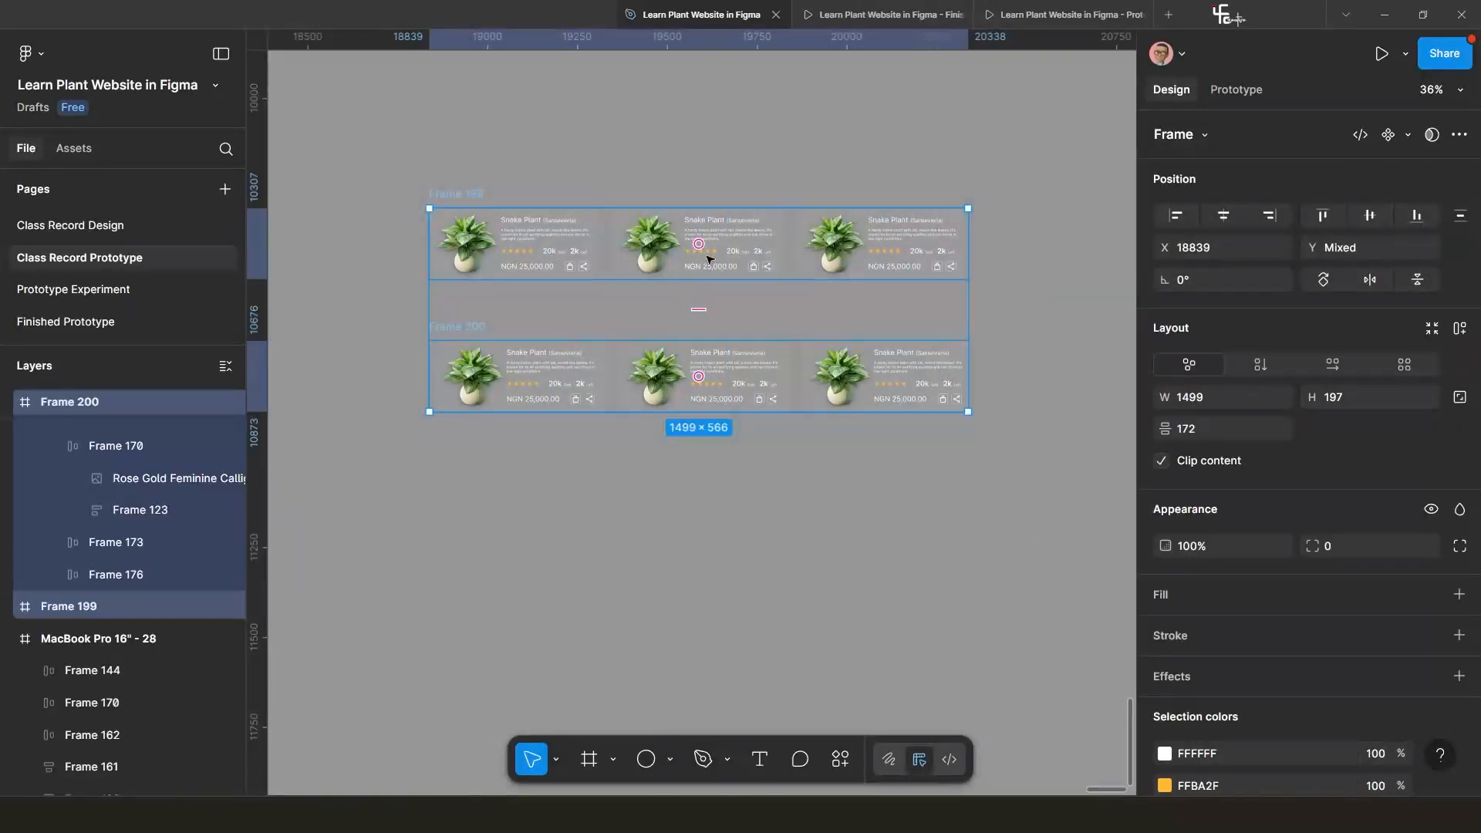
left_click(1409, 137)
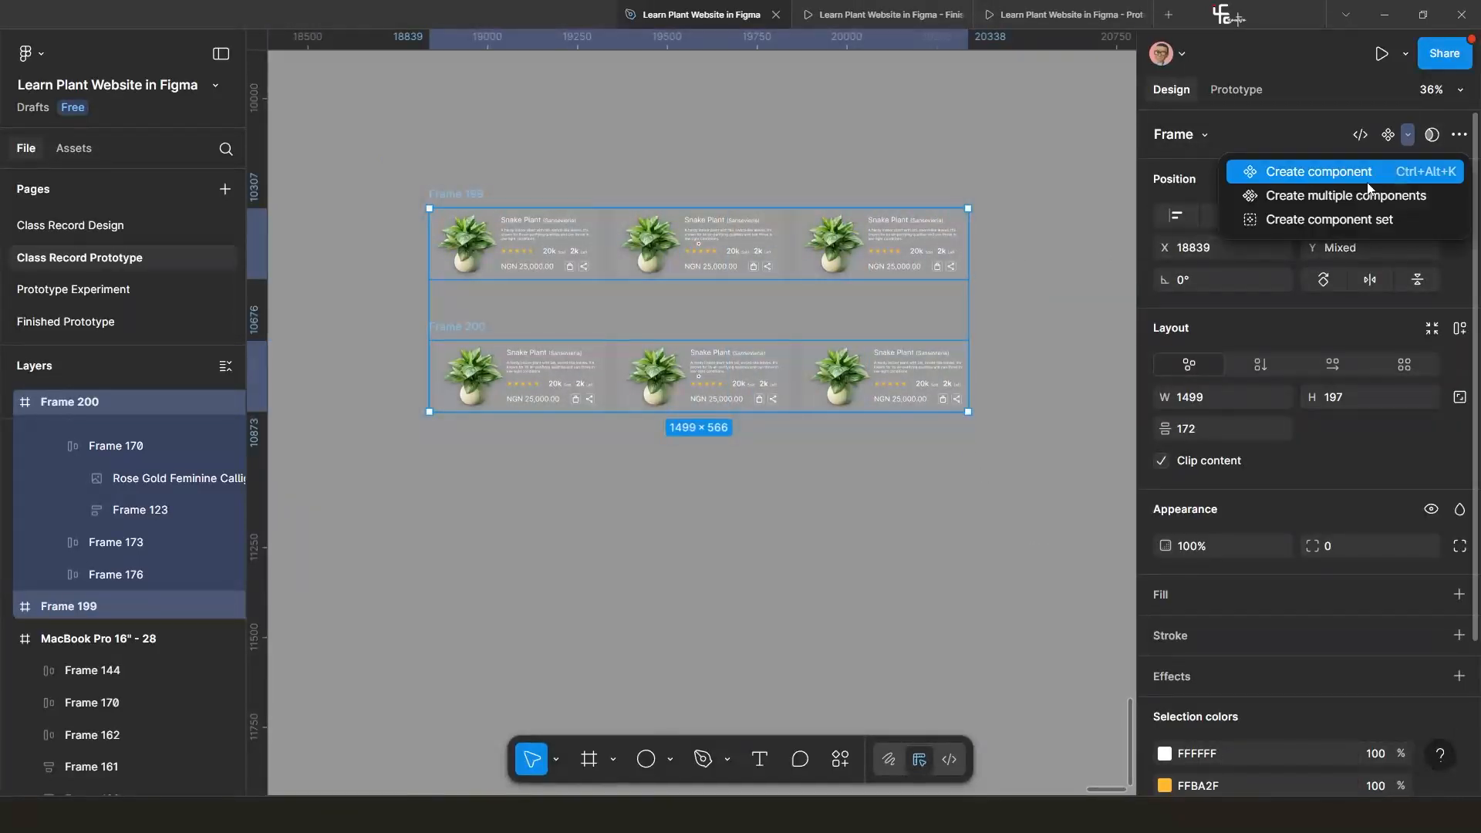
left_click(1339, 220)
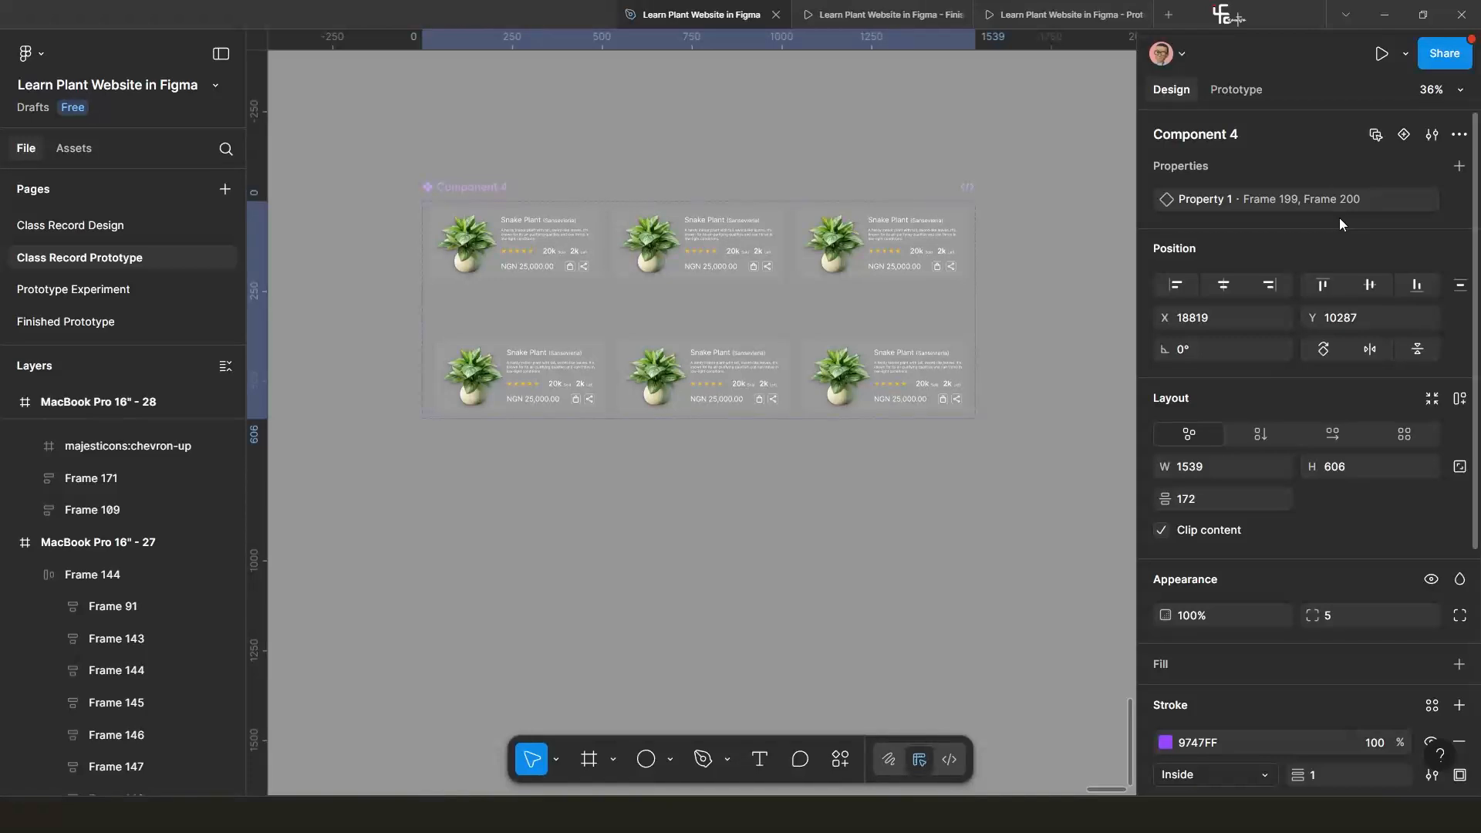
Connect the Frame 199 variant to Frame 200 with an on-click Change to interaction using Smart animate, a Linear curve and 1000 ms duration.
left_click(841, 267)
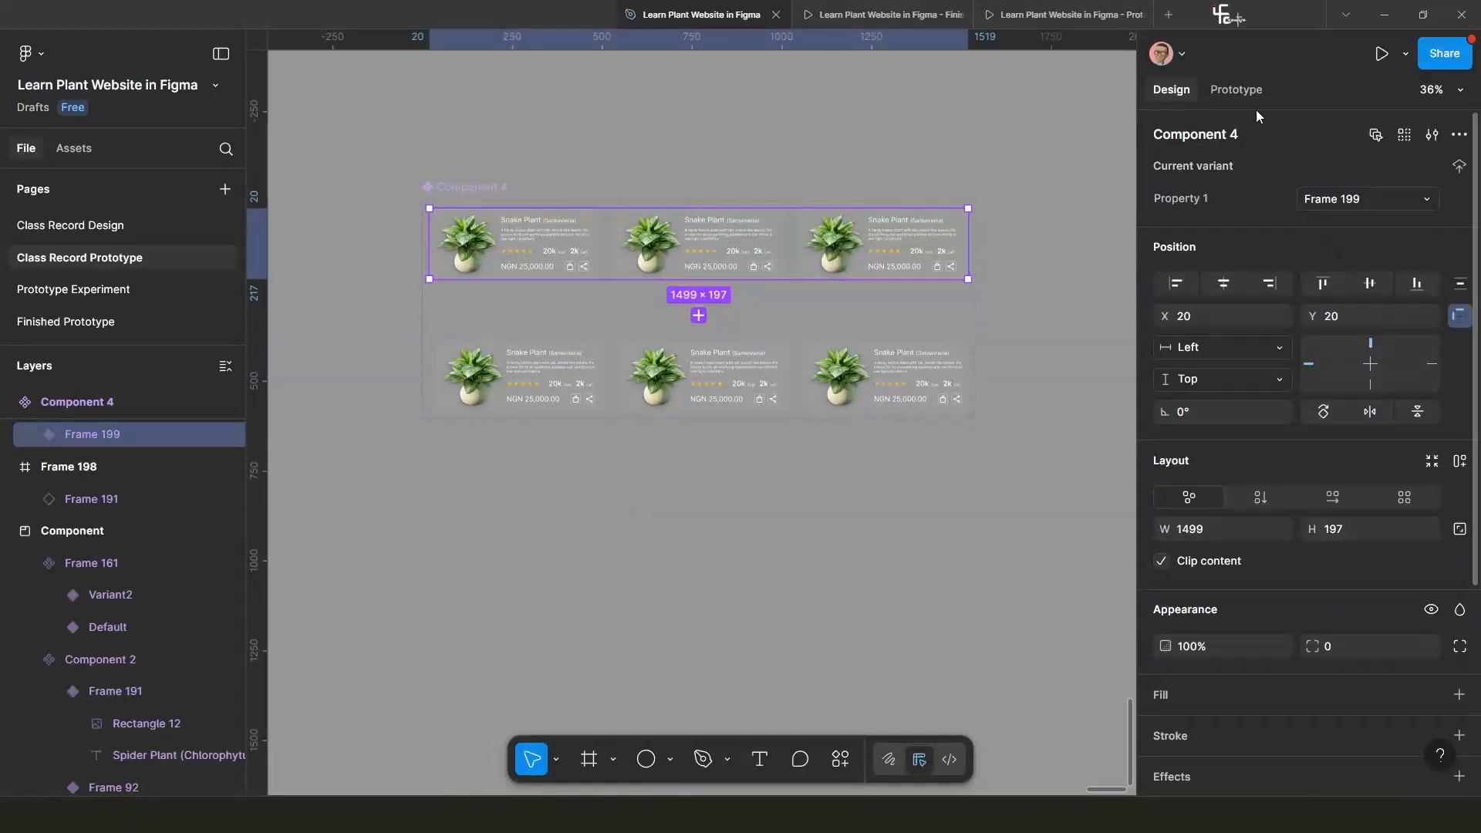
left_click(1236, 89)
left_click_drag(698, 315, 697, 364)
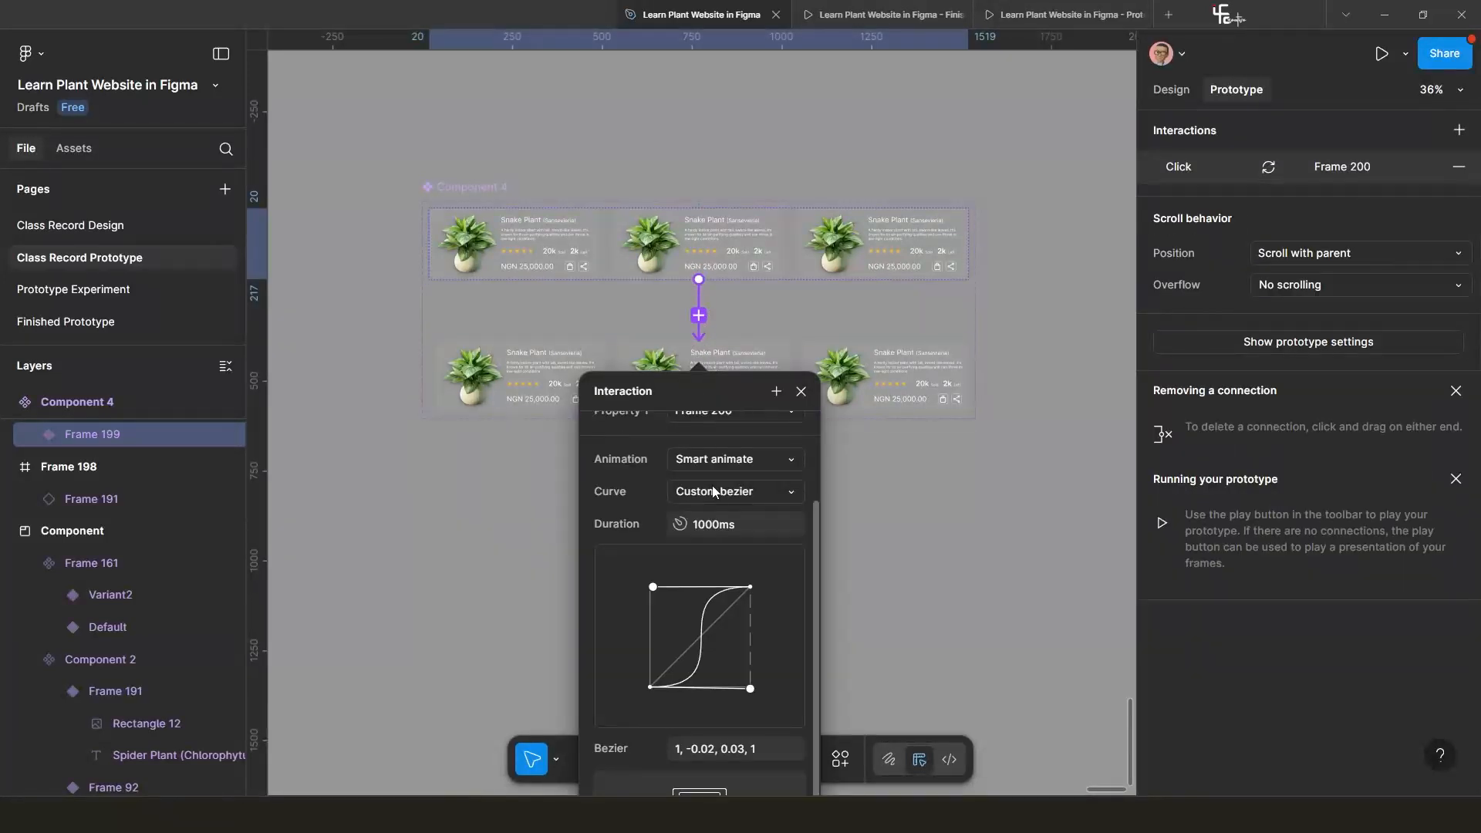
scroll(699, 528, "up", 2)
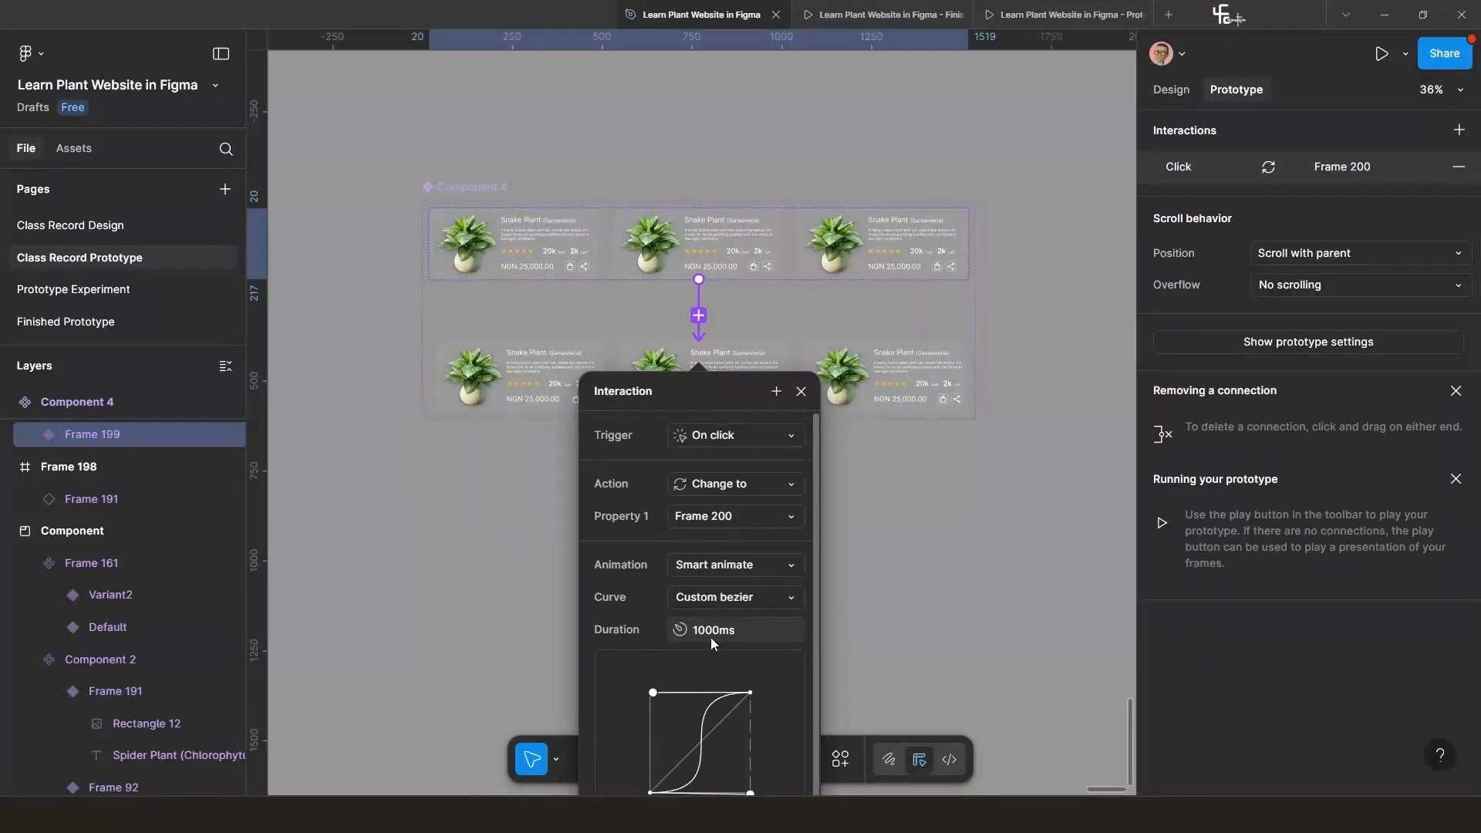
left_click(759, 598)
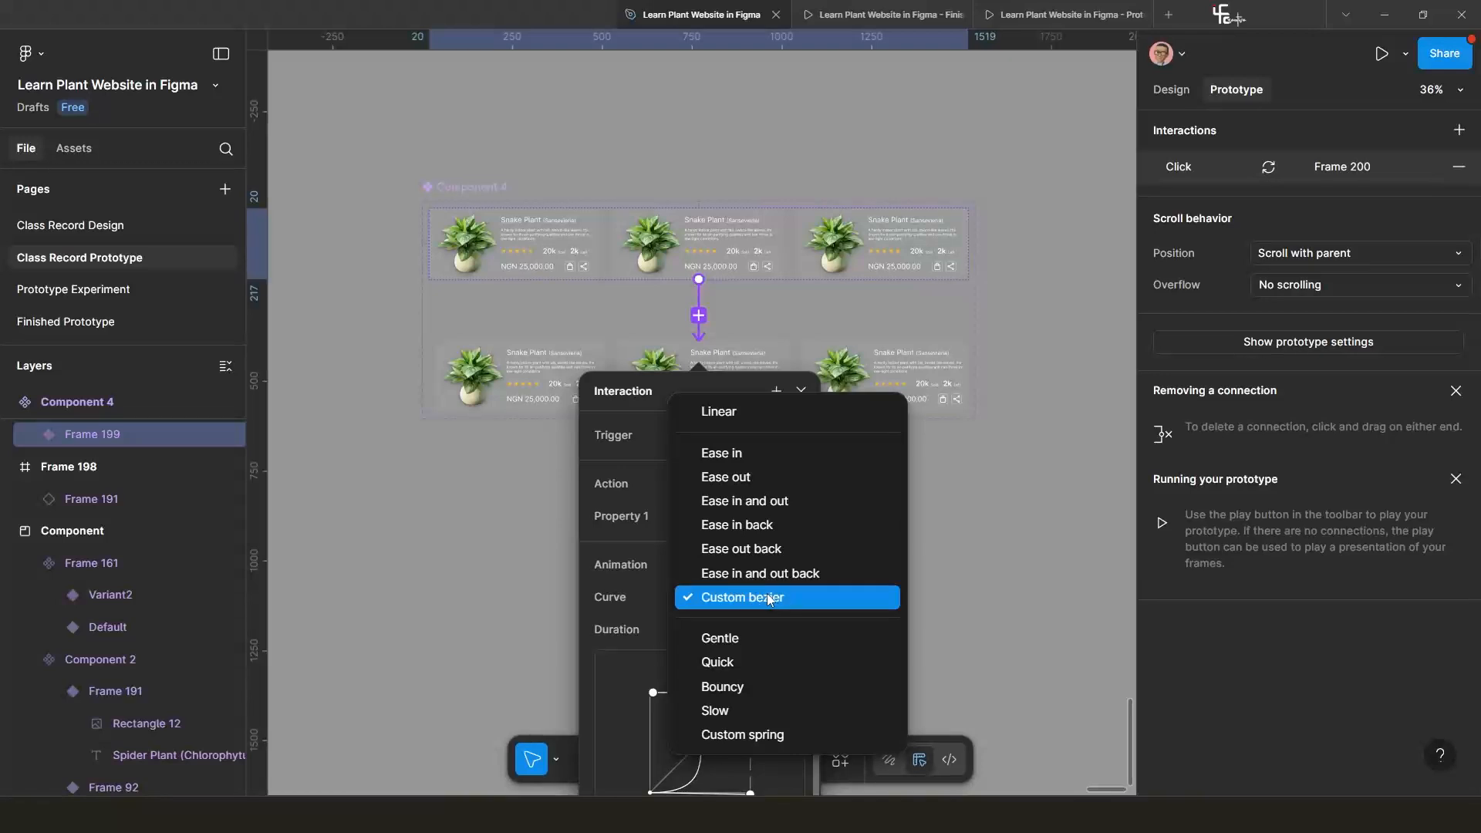
left_click(738, 412)
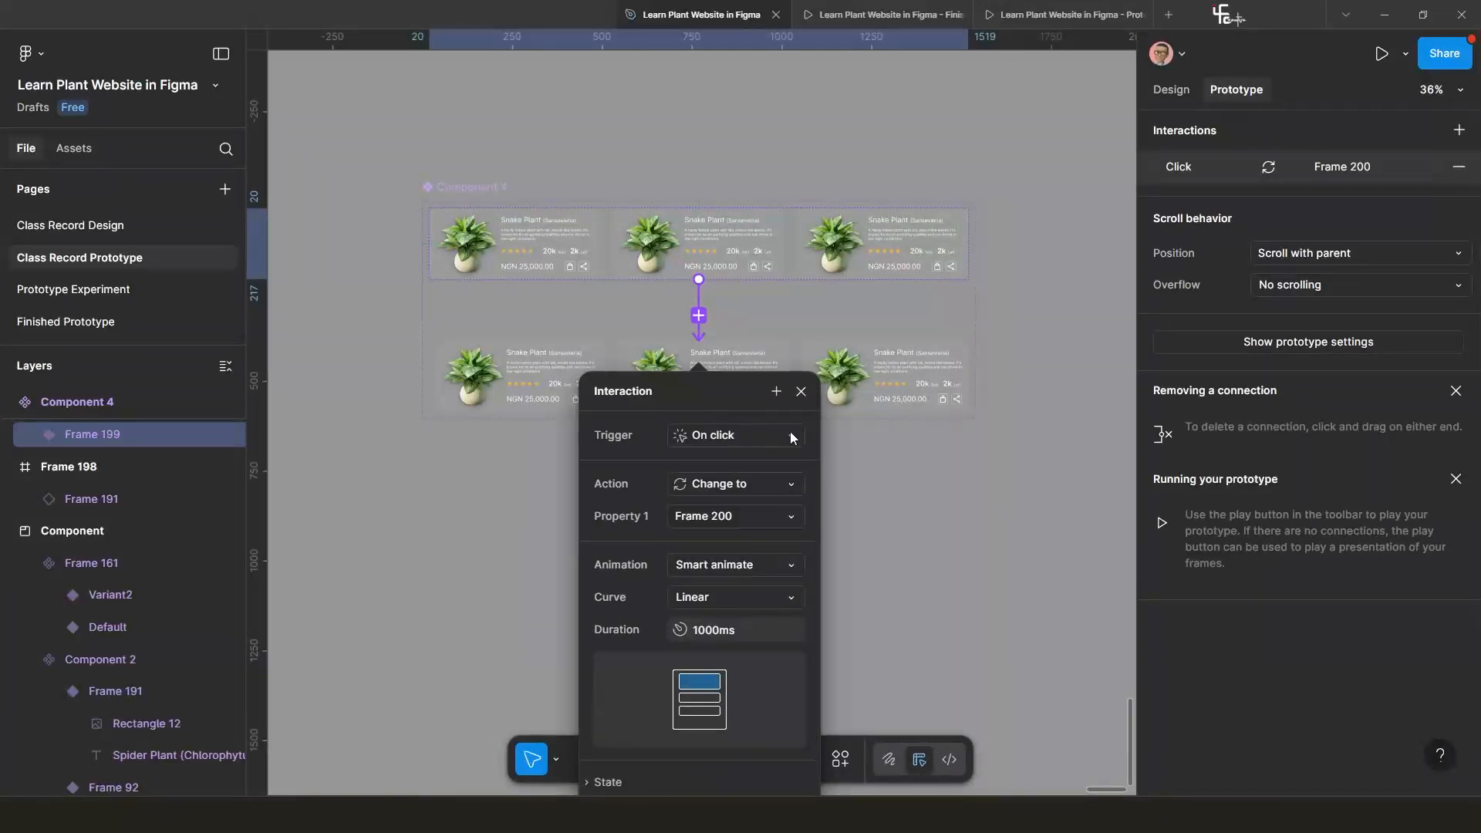
left_click(802, 392)
Connect the Frame 200 variant back to Frame 199 with an on-click Change to interaction using Instant animation.
left_click(732, 383)
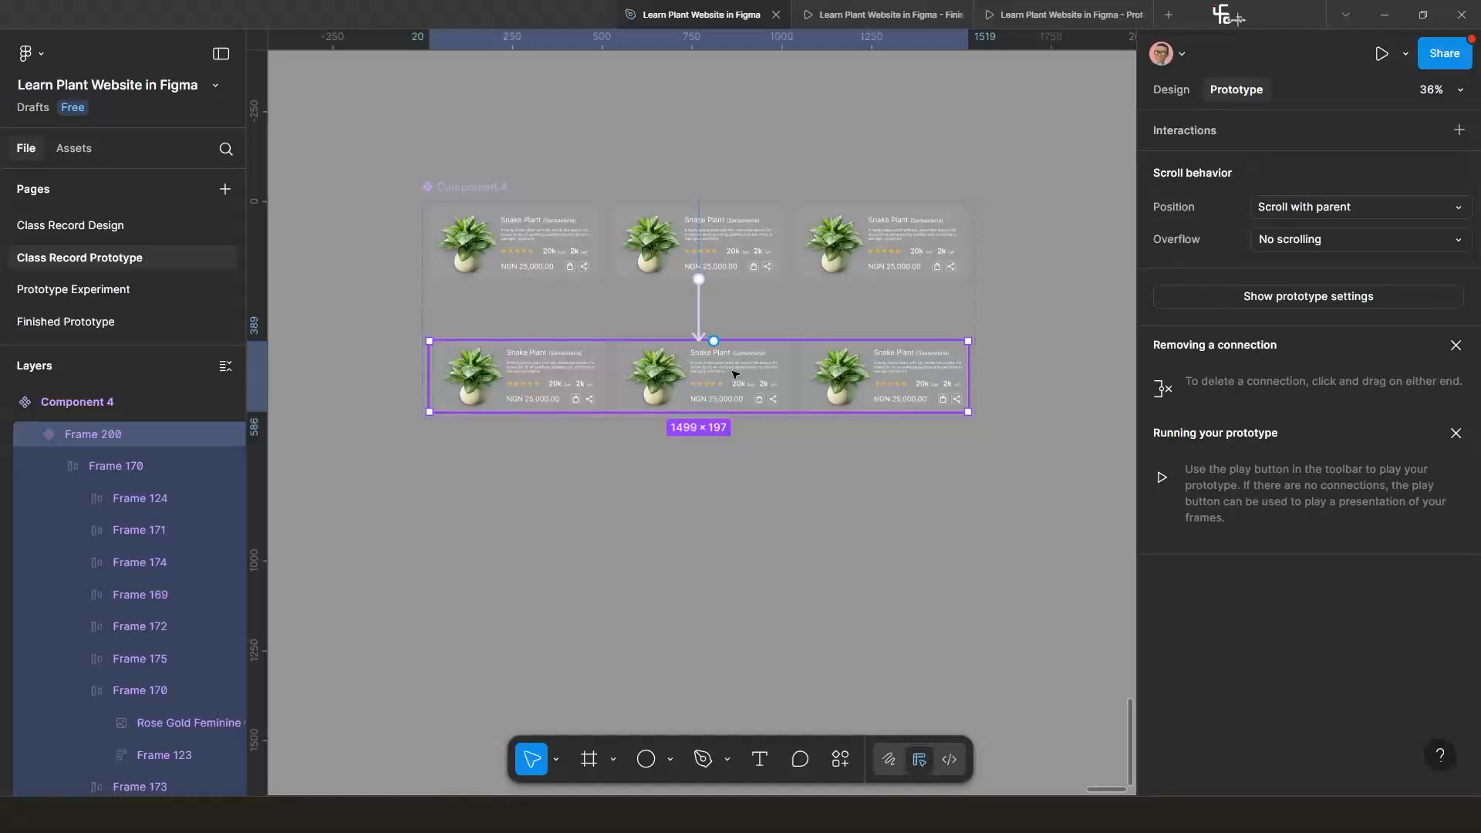
left_click_drag(714, 341, 729, 266)
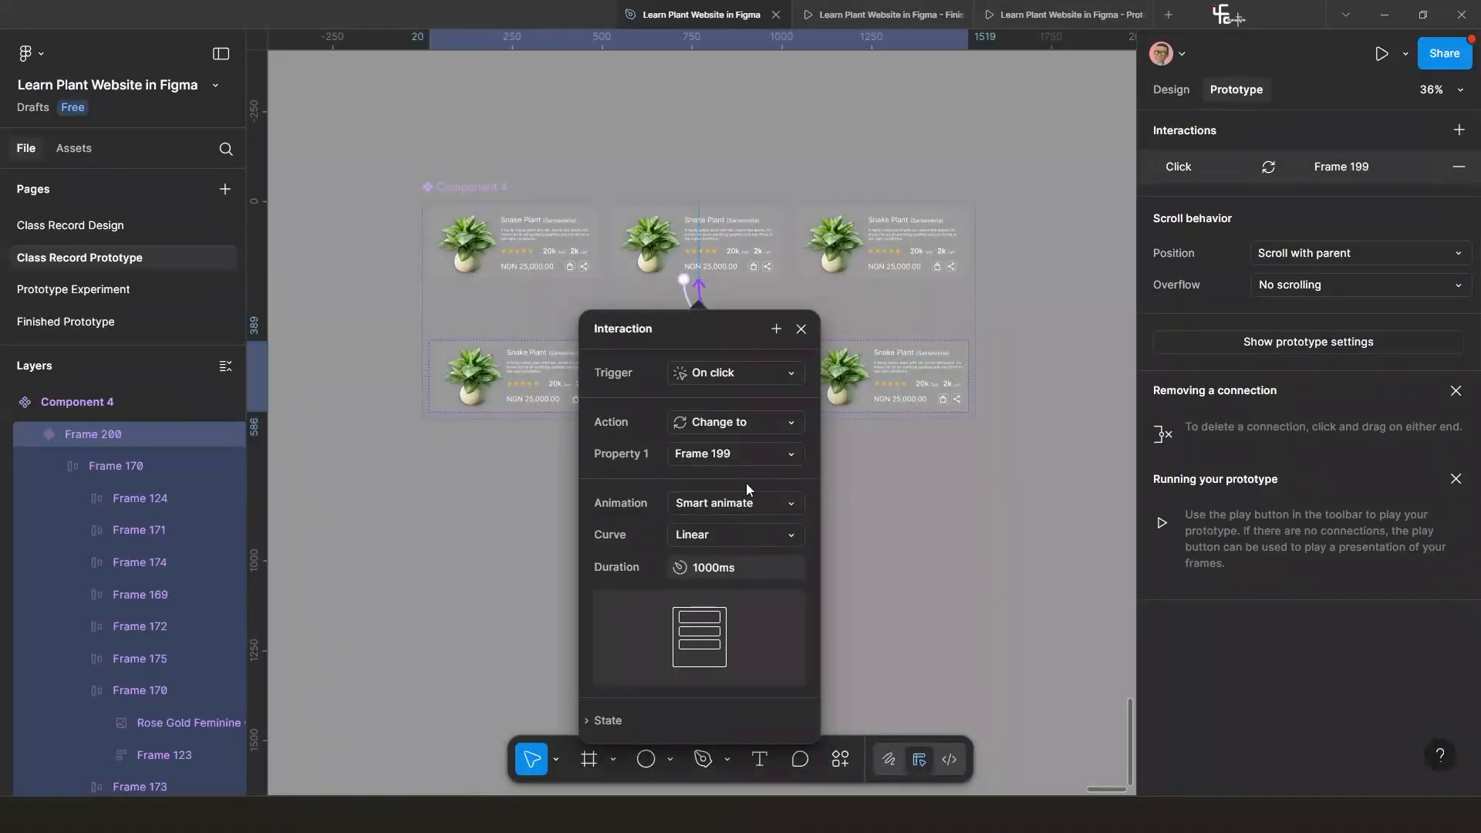
left_click(730, 503)
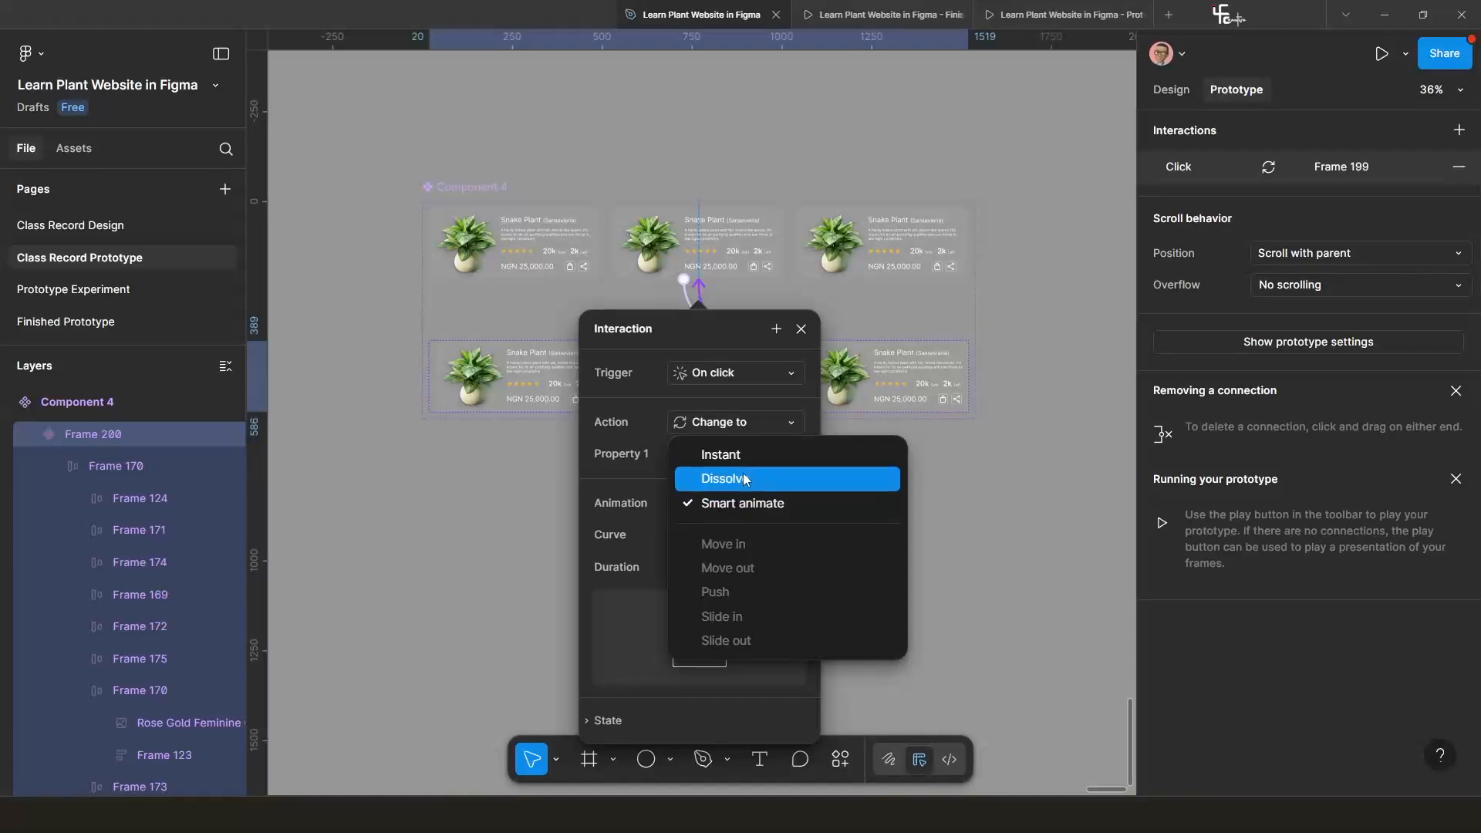
left_click(740, 455)
left_click(802, 330)
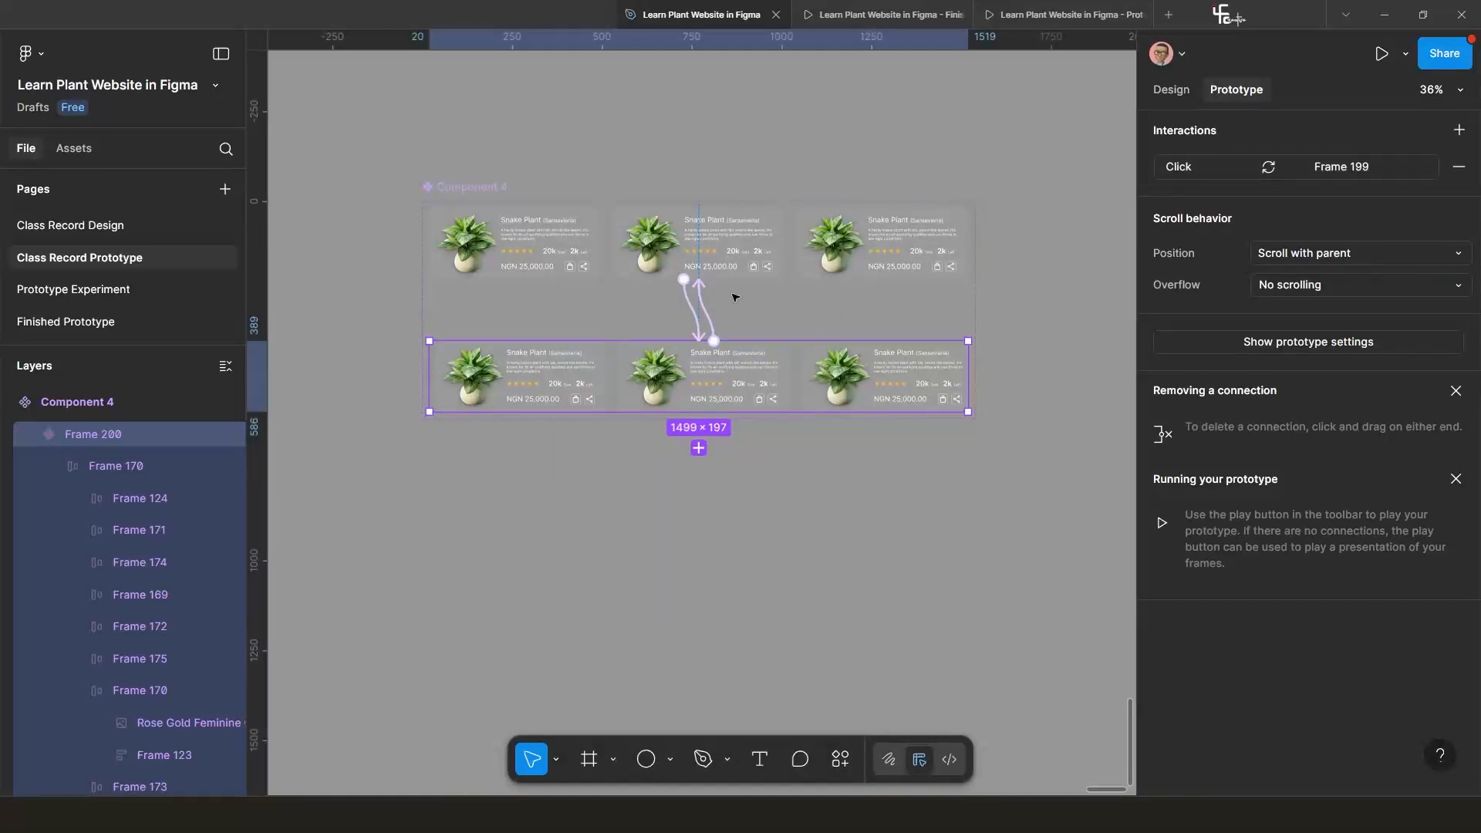
Draw a test frame about 1704 × 696 in the empty canvas area below the component set.
scroll(733, 297, "down", 5)
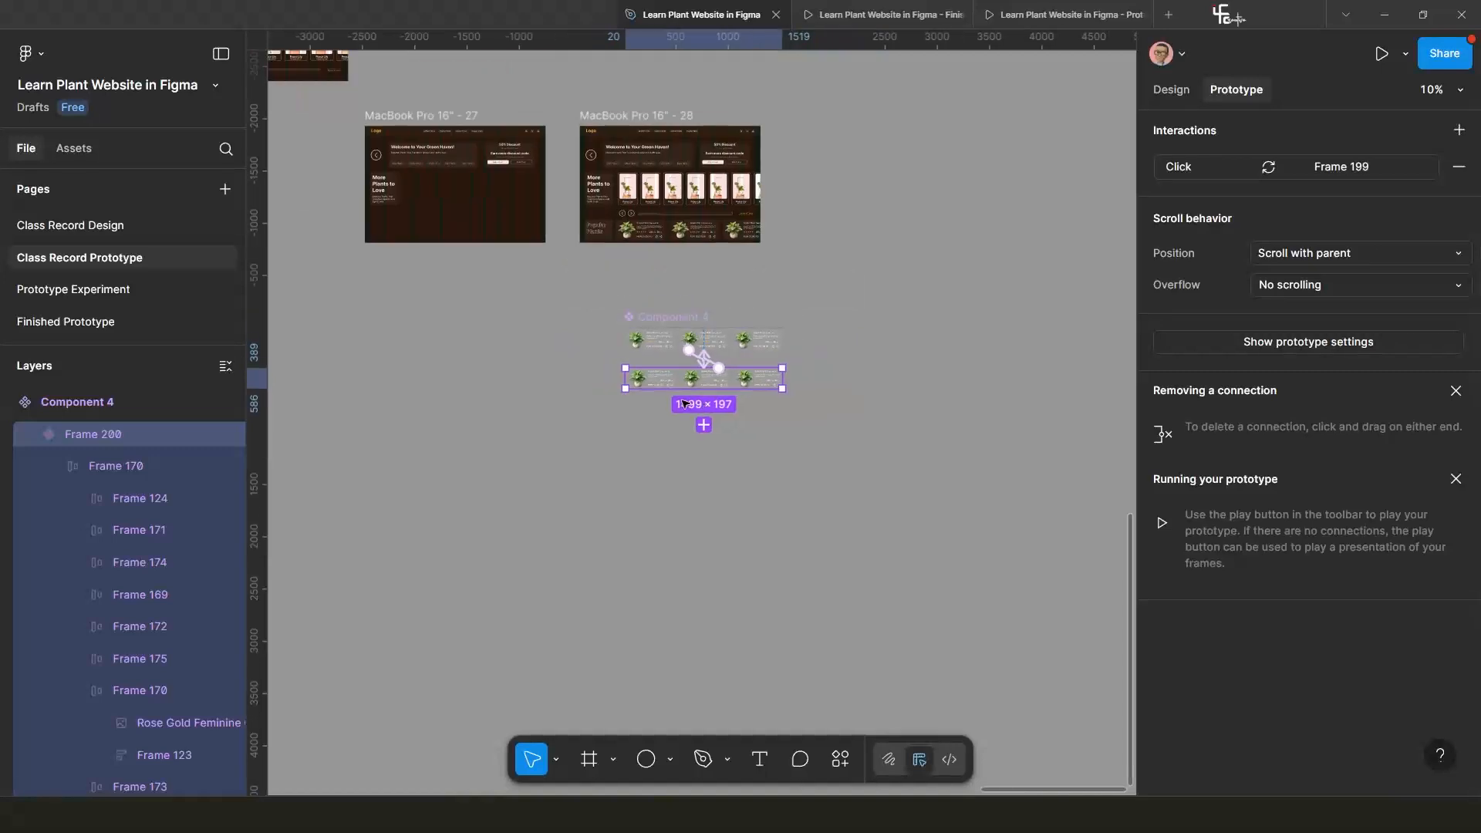
scroll(596, 448, "up", 5)
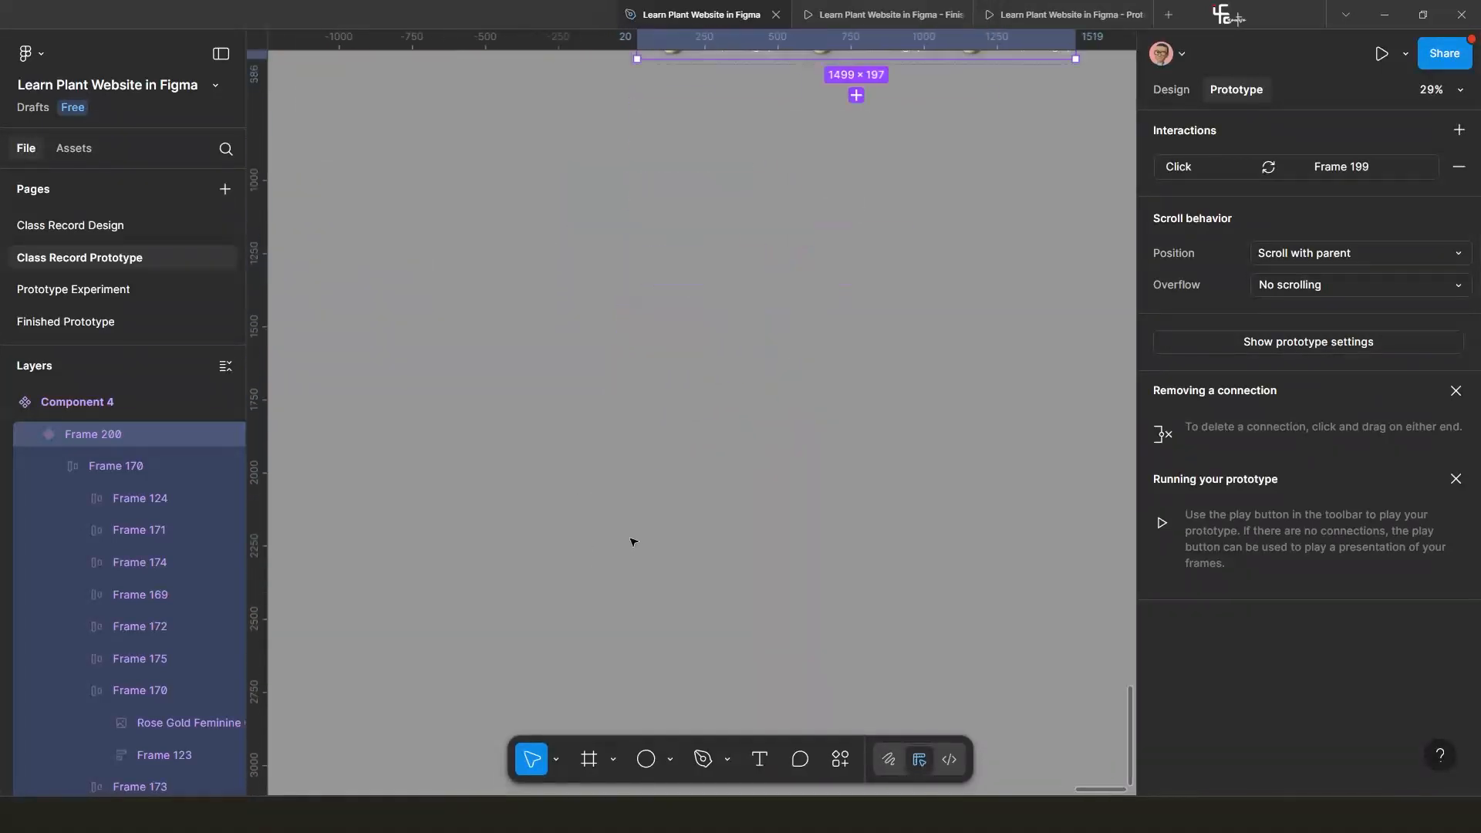
scroll(679, 468, "up", 3)
key("f")
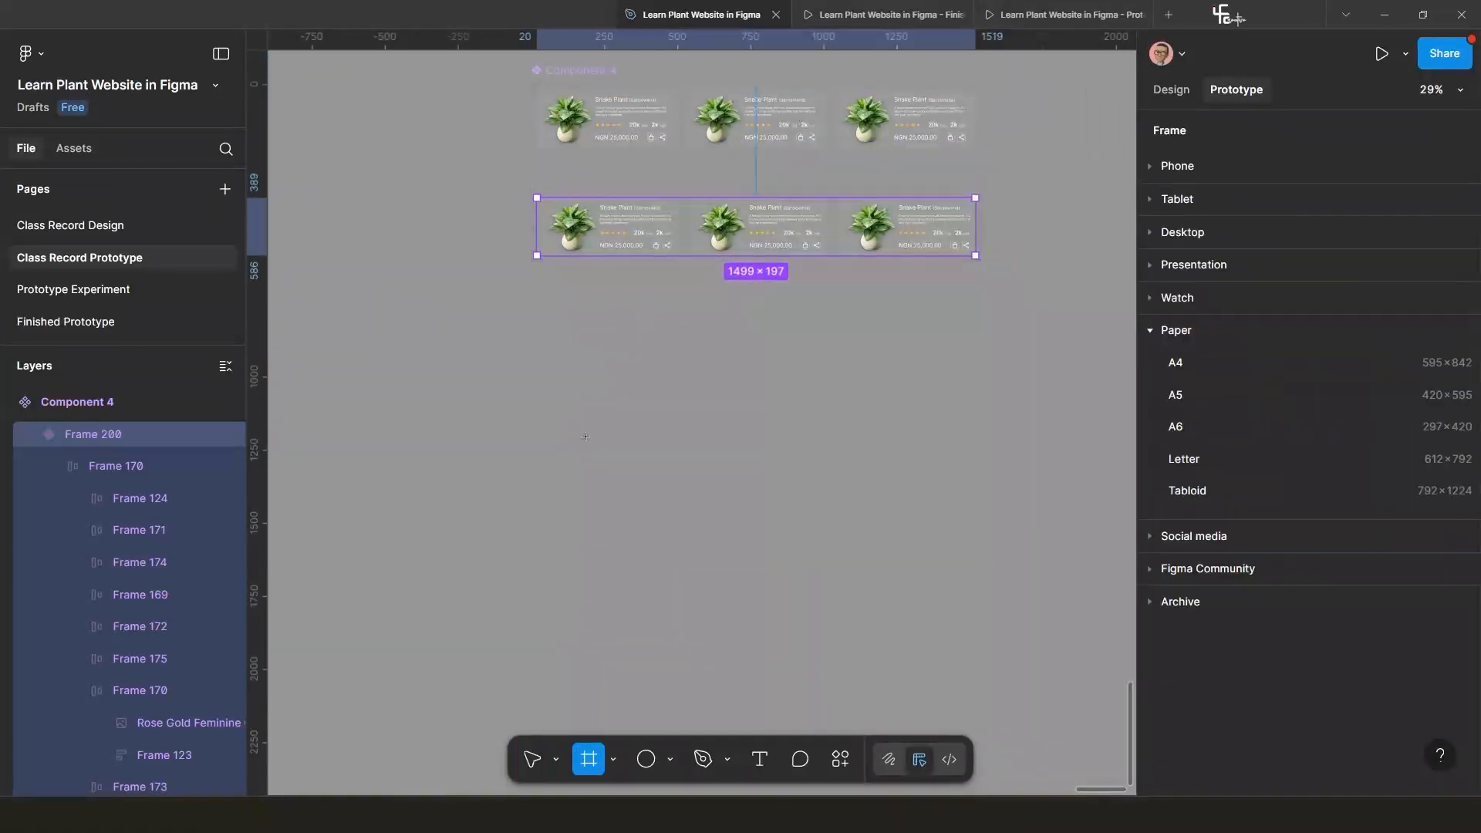
left_click_drag(516, 329, 1014, 532)
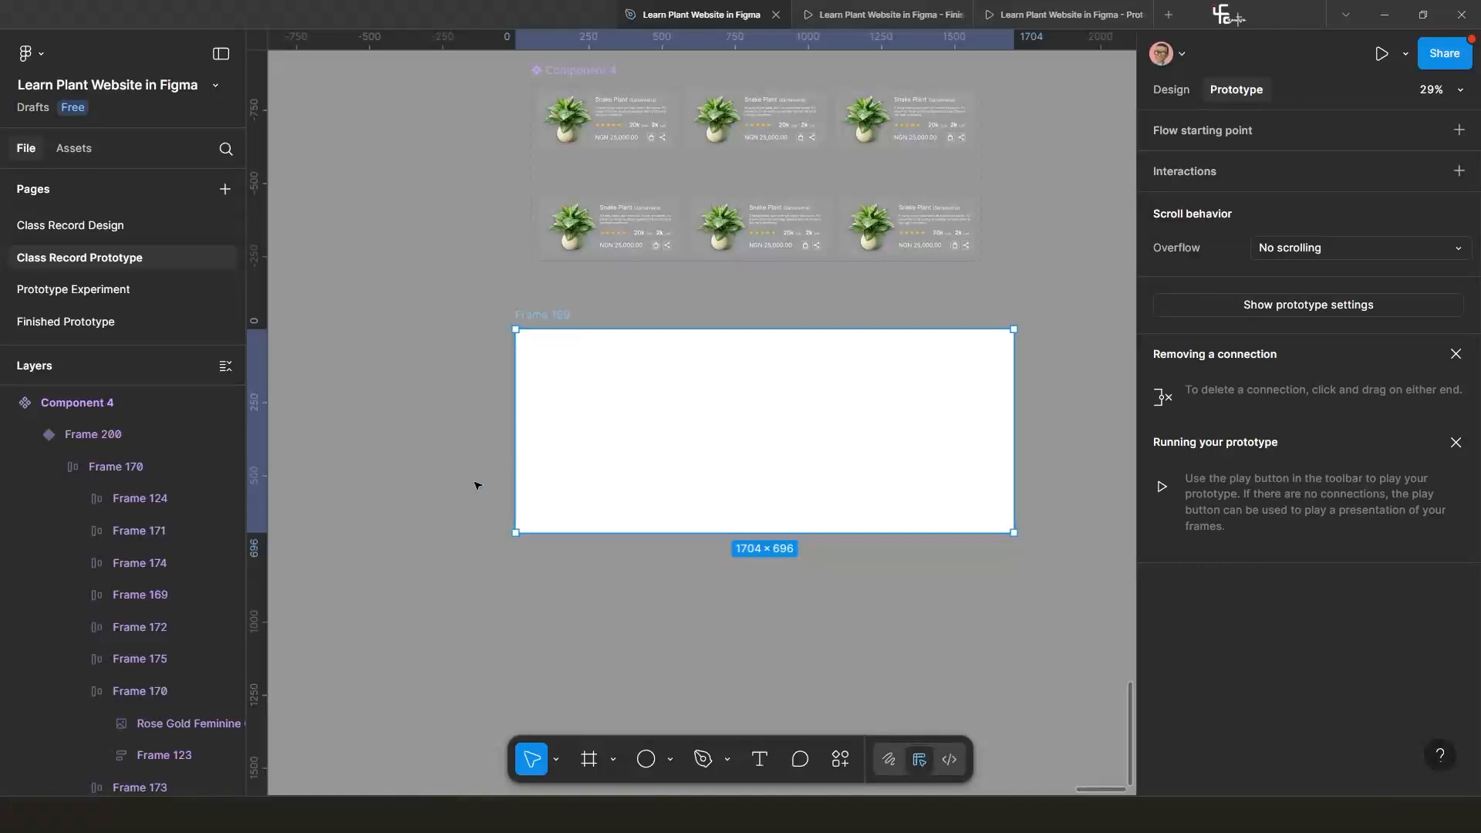
left_click(72, 153)
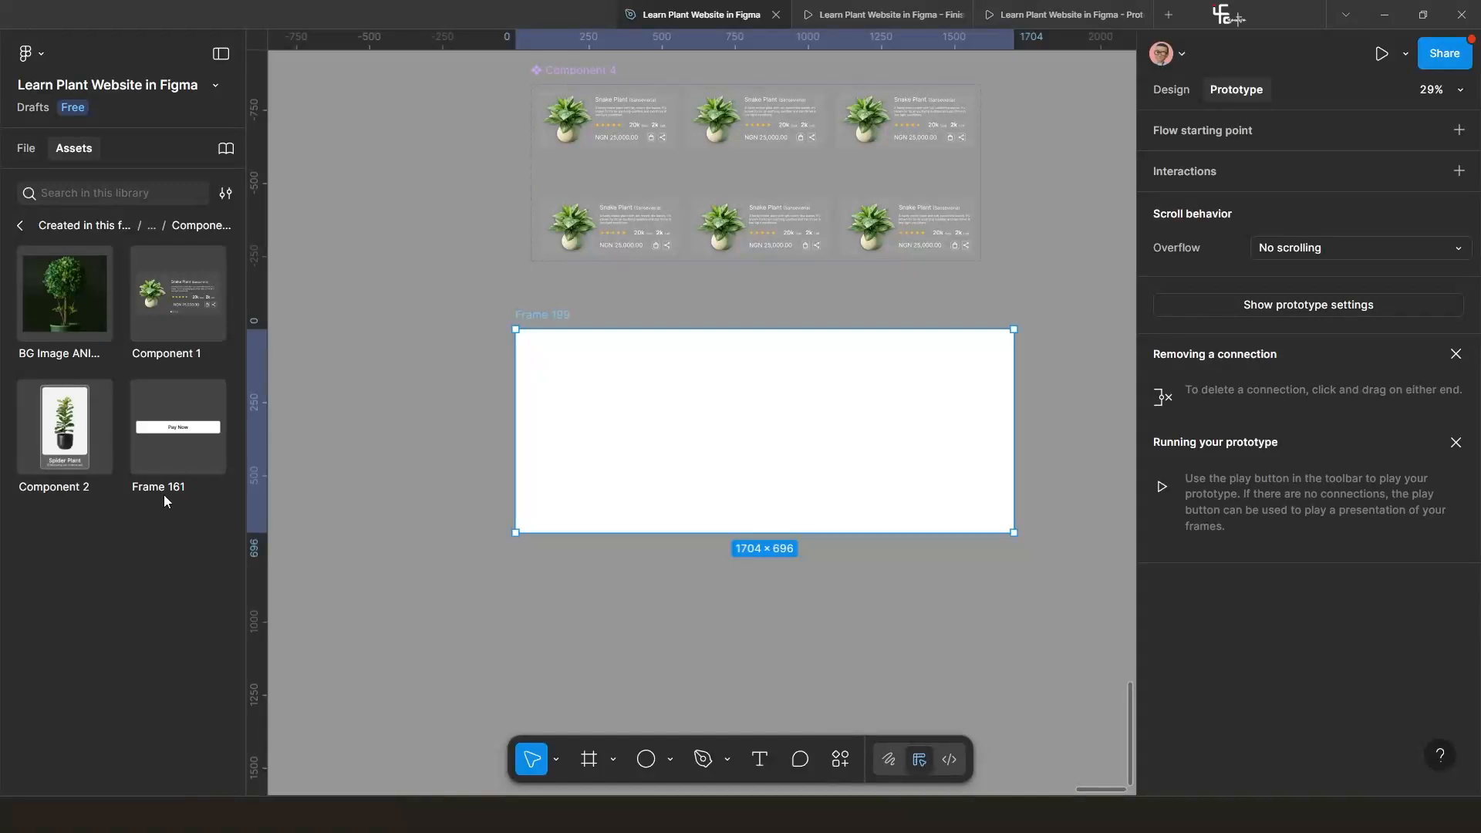
left_click(374, 300)
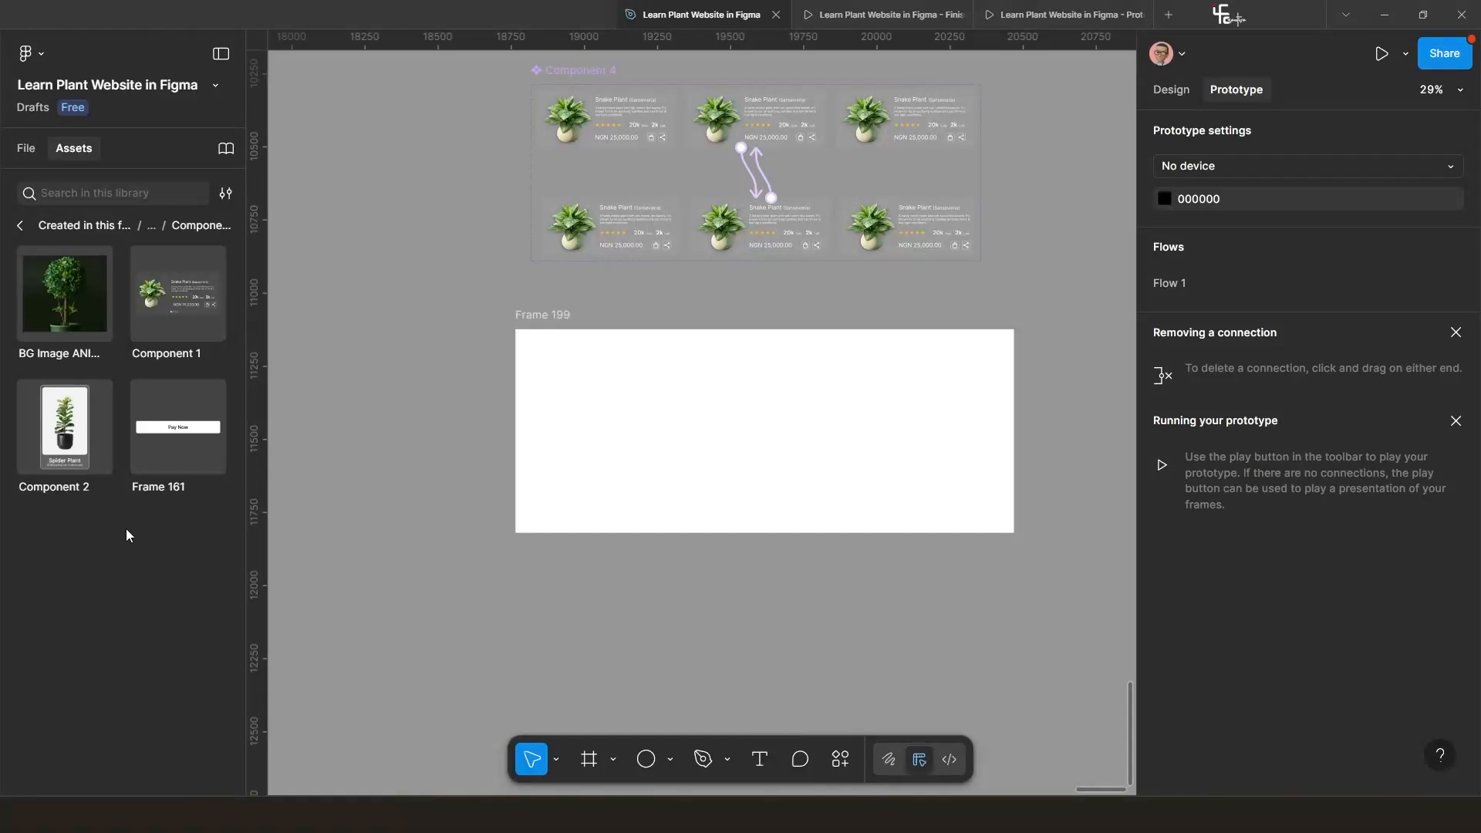
left_click(593, 72)
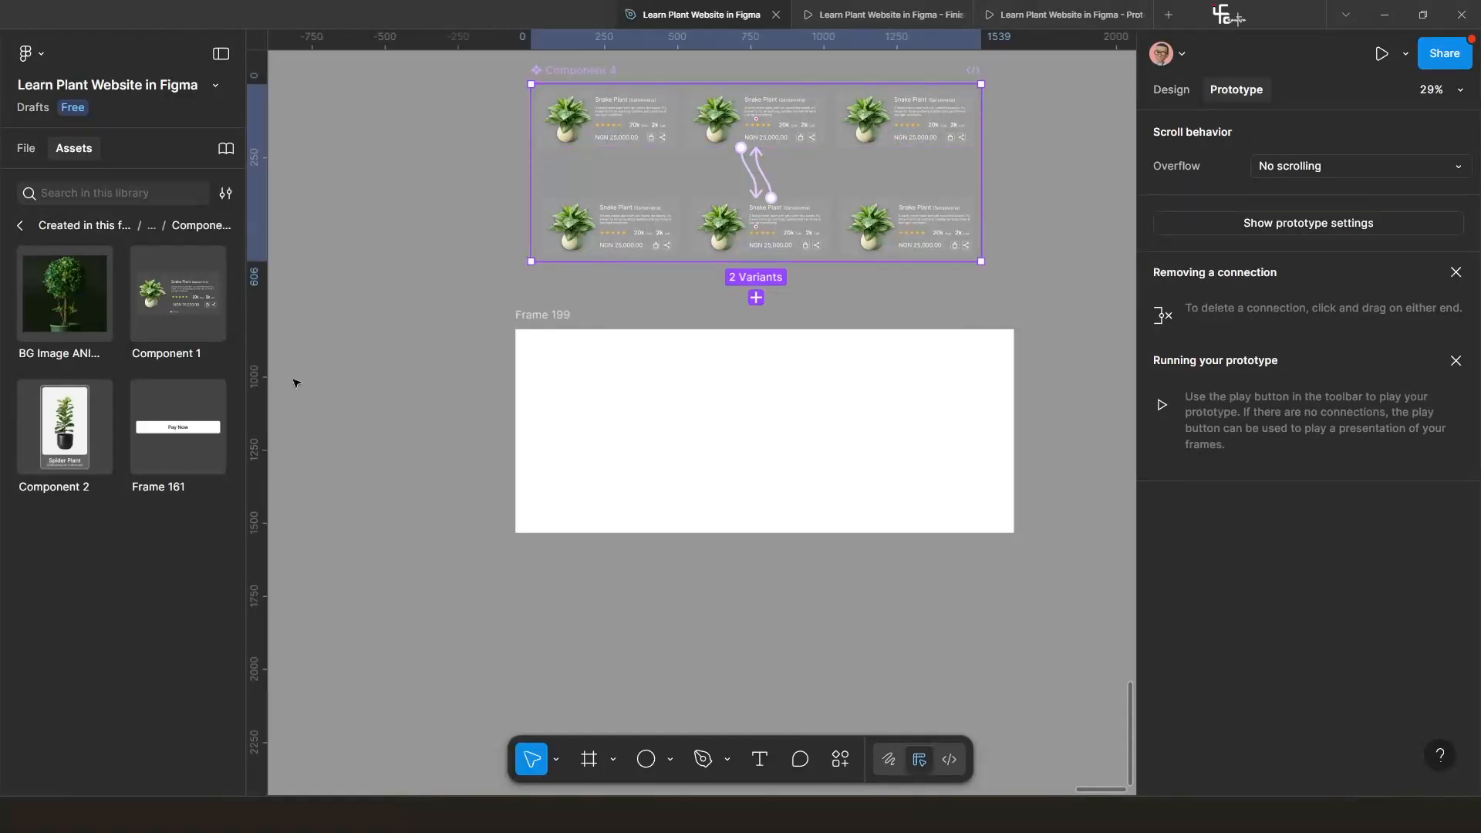
left_click(423, 341)
Copy the Frame 199 variant into the new test frame as an instance.
left_click(594, 135)
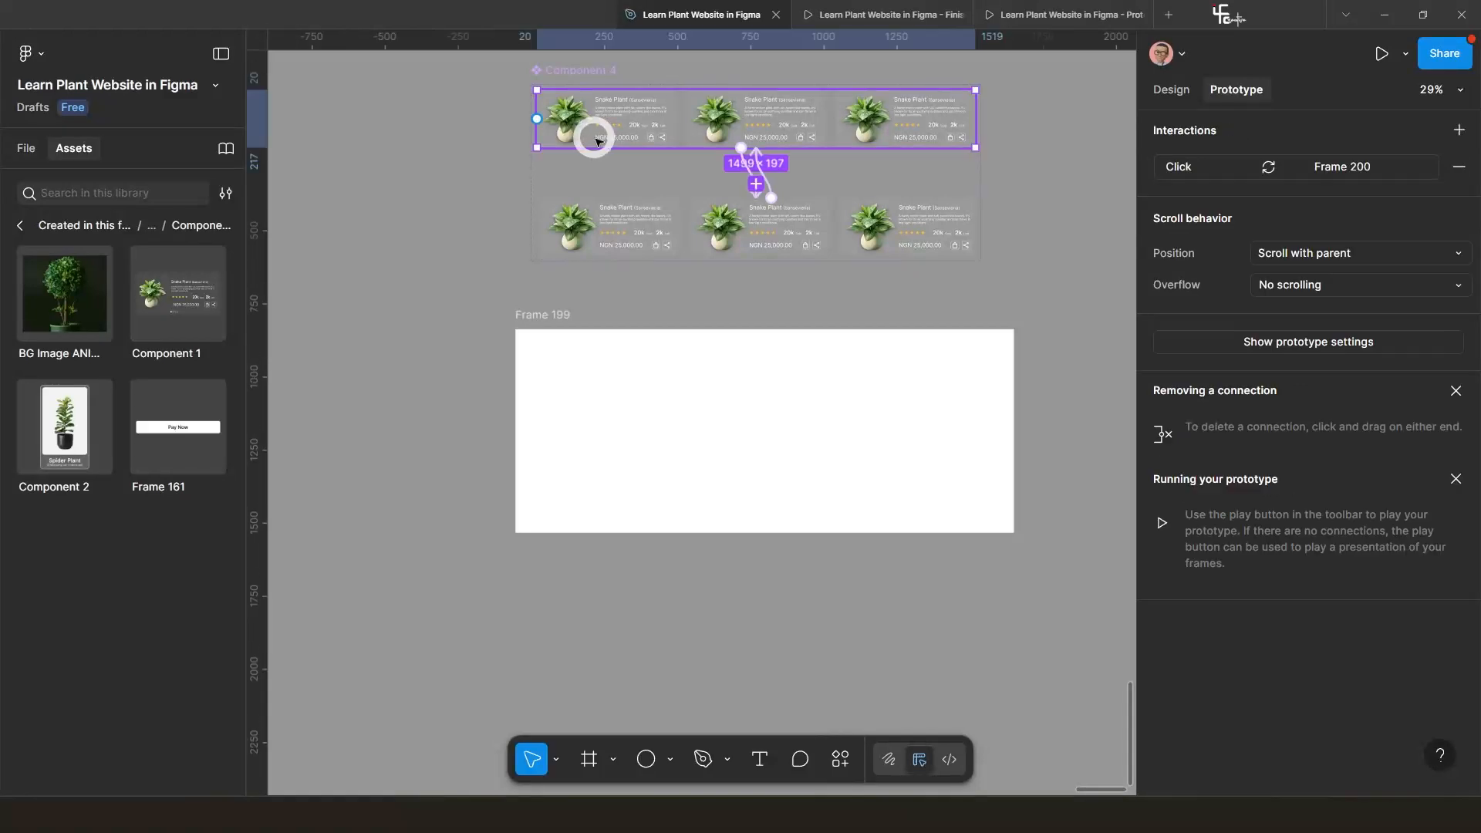
key("alt")
left_click_drag(629, 119, 655, 443)
Change the test frame's fill to the dark grey 504B4B so the white card text is readable.
left_click(553, 315)
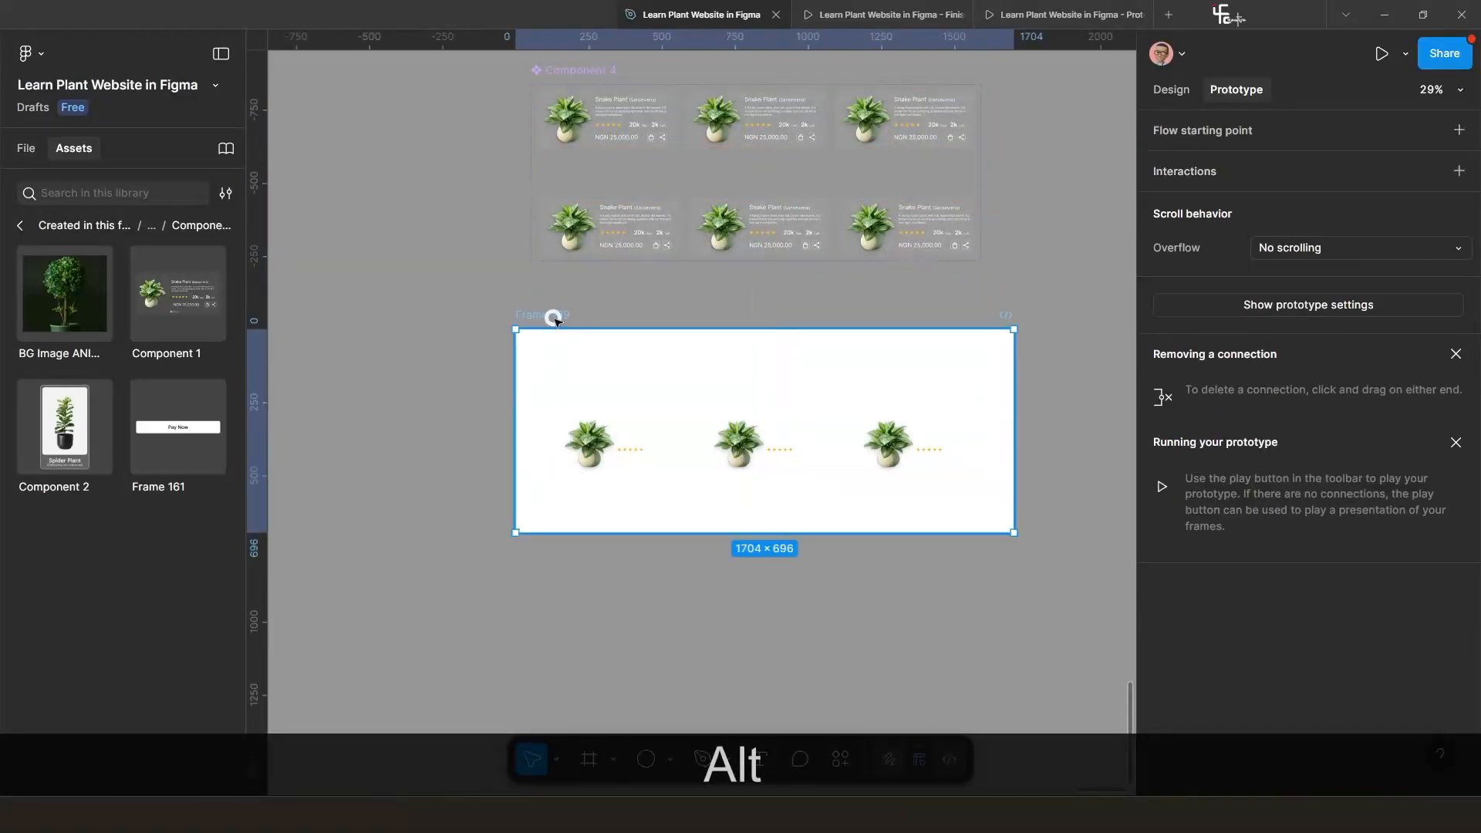
left_click(1175, 88)
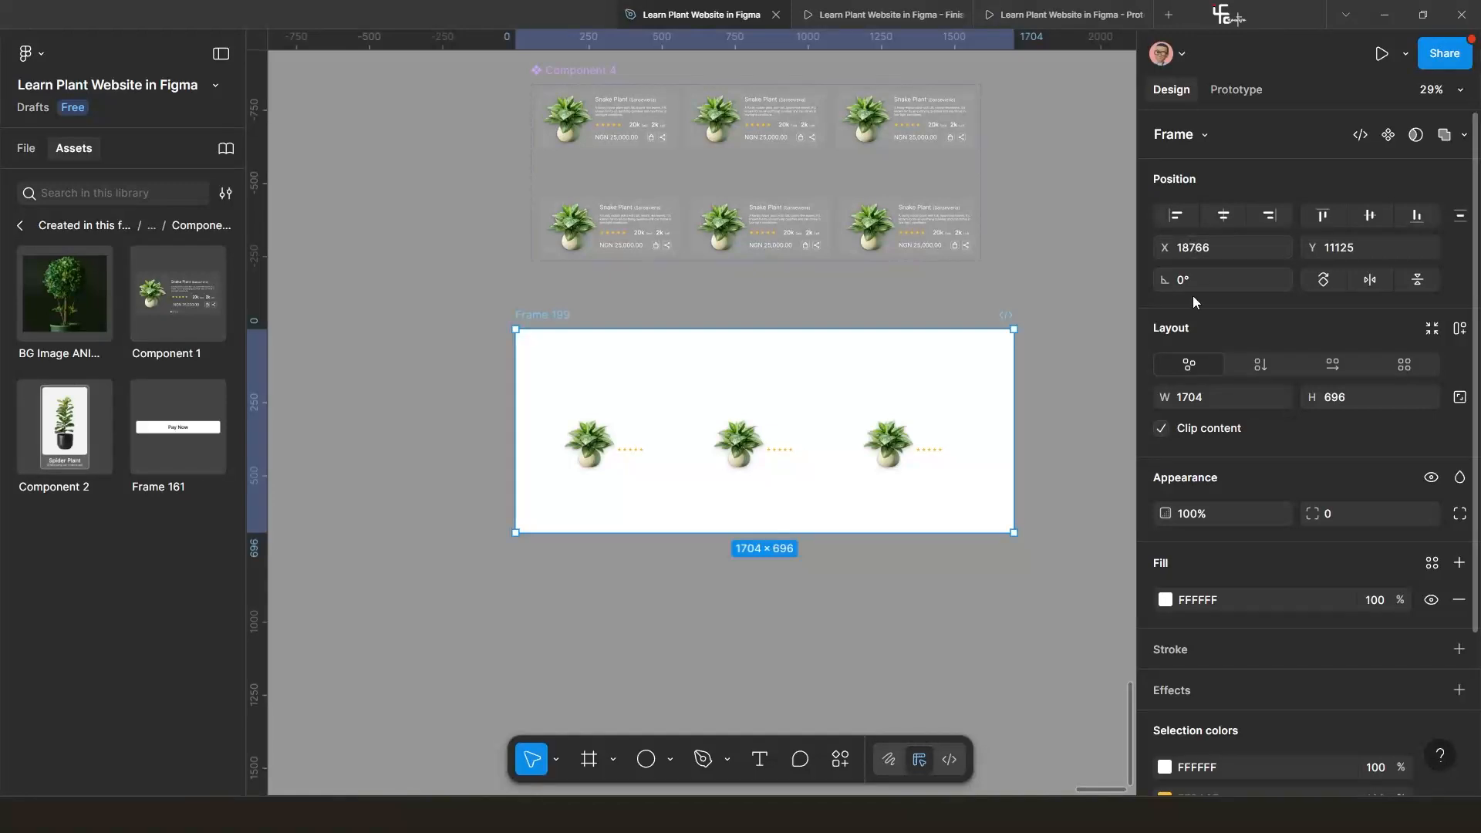
left_click(1165, 600)
left_click_drag(936, 468, 924, 473)
left_click(772, 566)
Preview the test frame, try the card row's on-click transition, and move the preview window clear of the canvas frames.
scroll(926, 552, "up", 2)
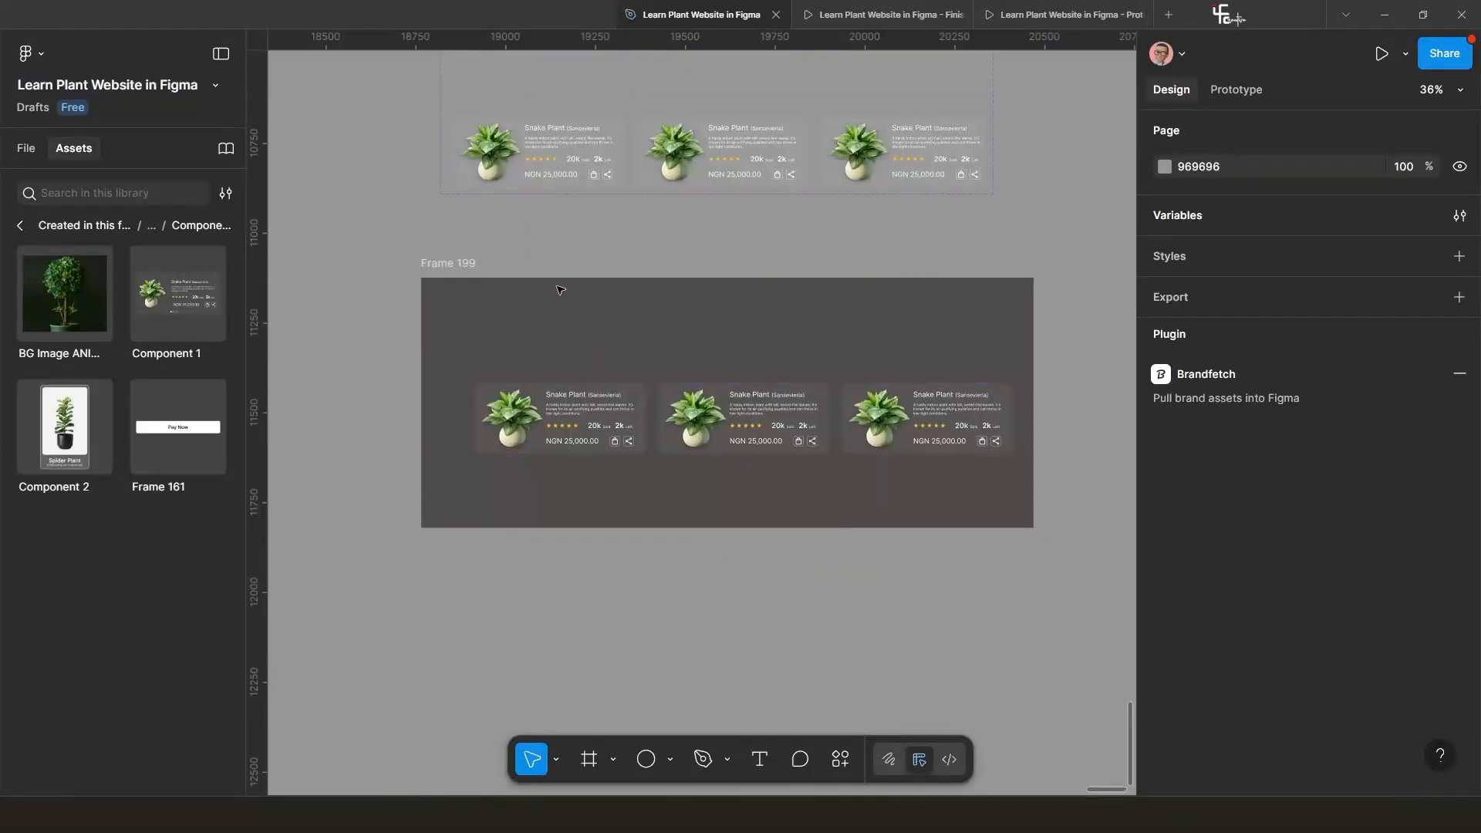
left_click(454, 268)
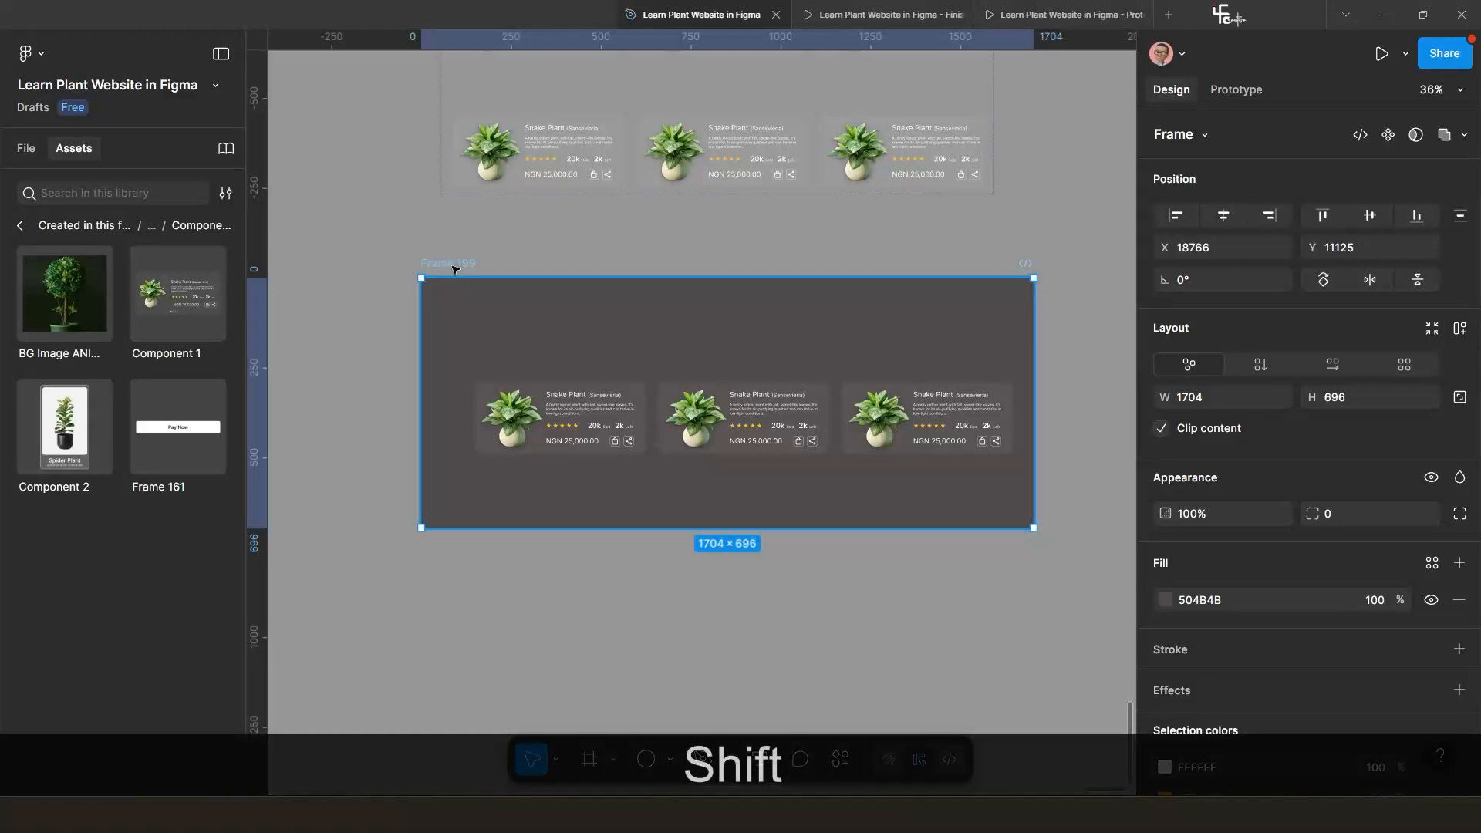
key("shift+space")
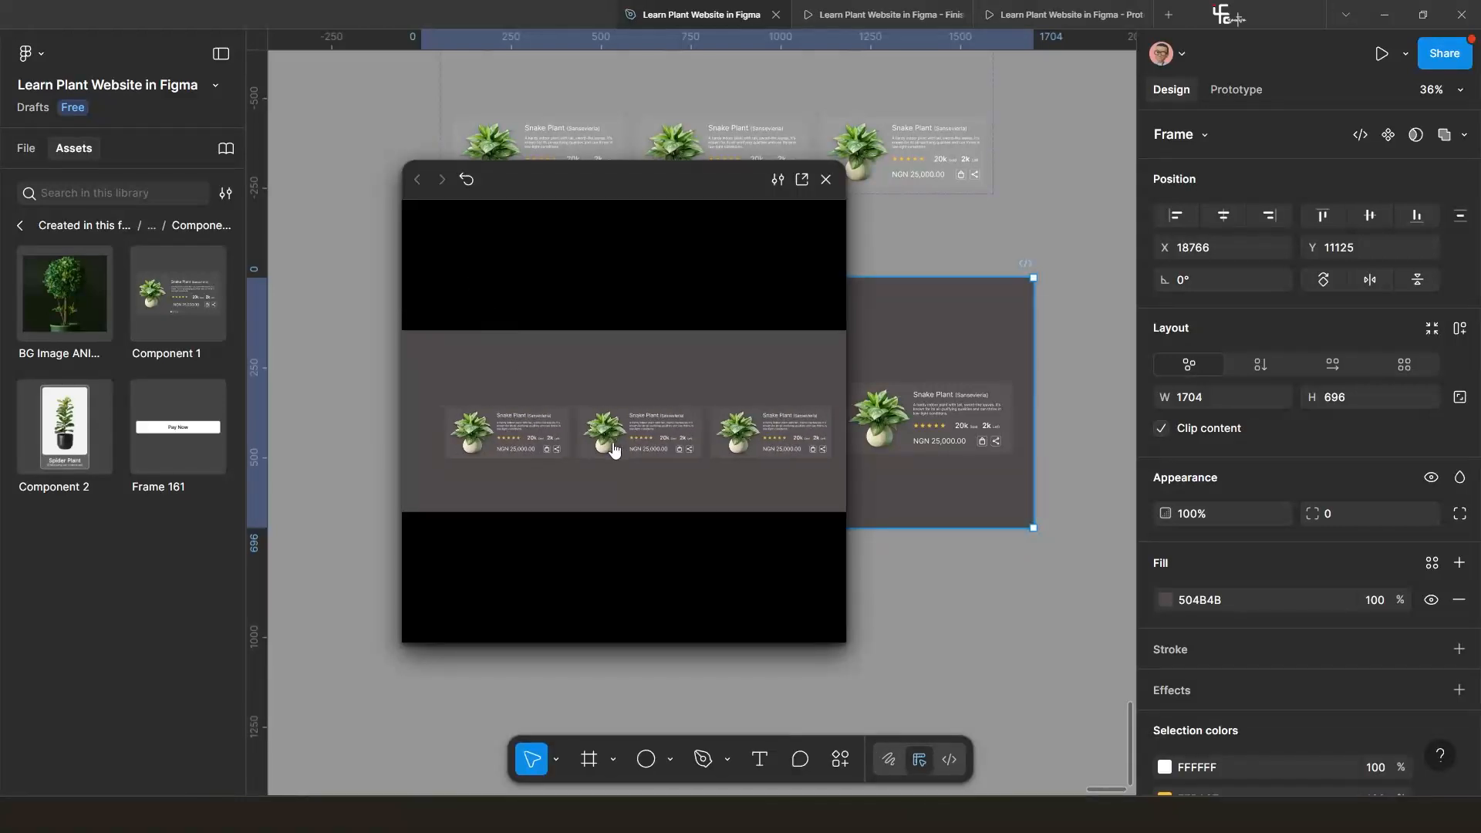
left_click_drag(642, 443, 635, 442)
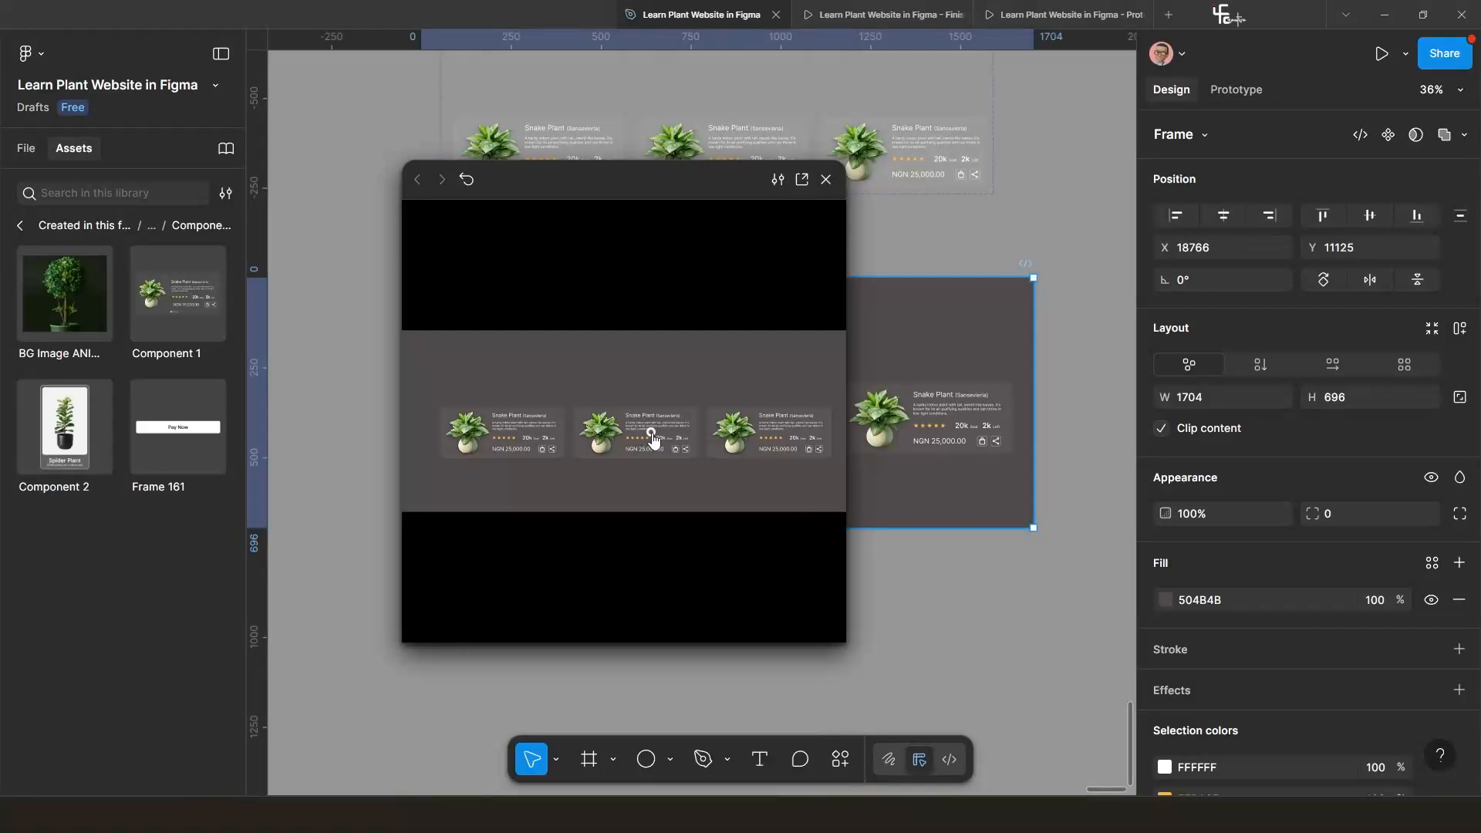
left_click_drag(693, 192, 267, 187)
Change the trigger of the interaction from the Frame 199 variant to Frame 200 to After delay.
scroll(635, 394, "down", 2)
left_click_drag(635, 394, 722, 394)
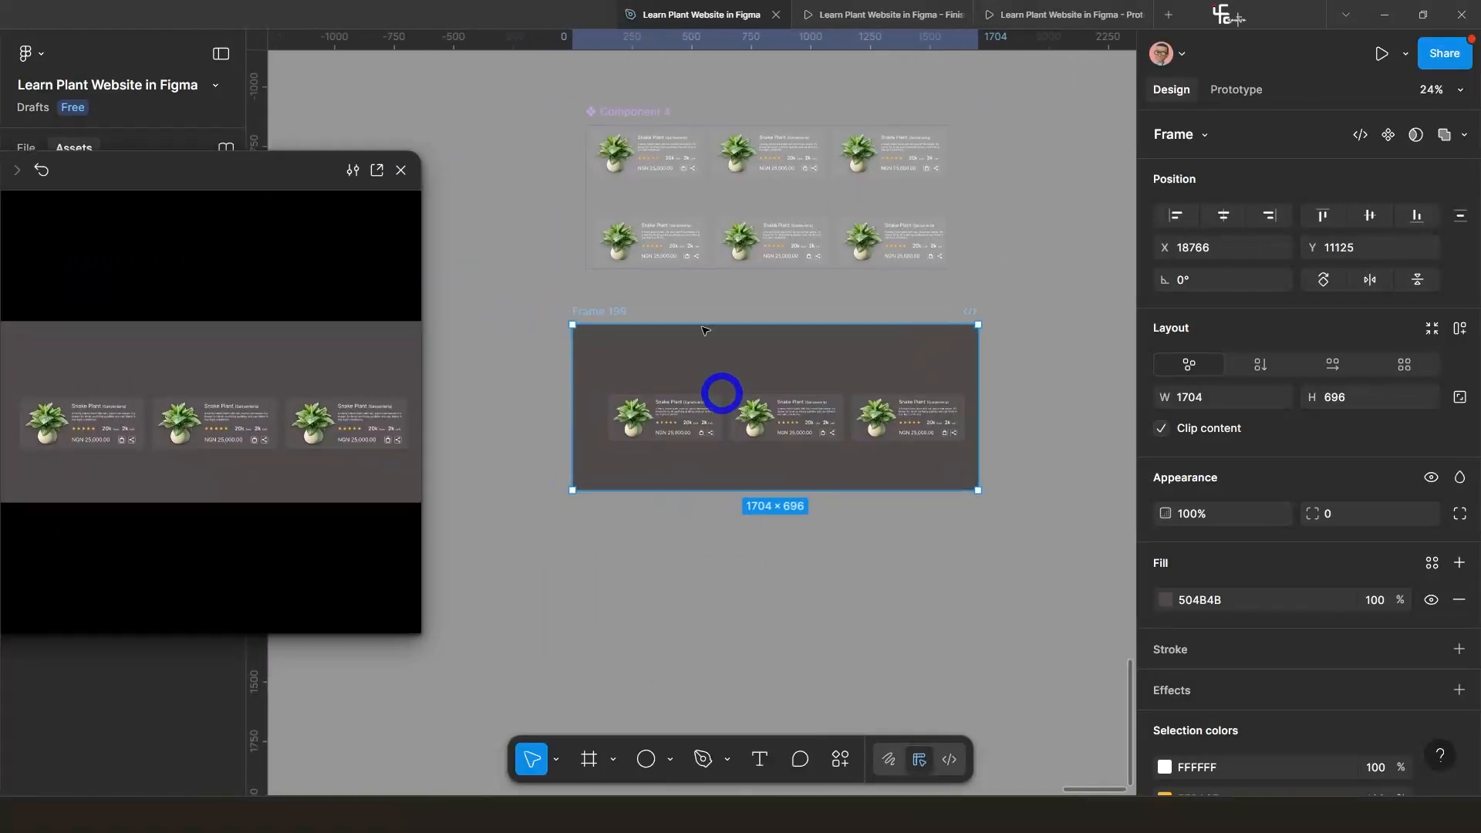
scroll(703, 331, "up", 3)
scroll(679, 209, "up", 2)
left_click(589, 143)
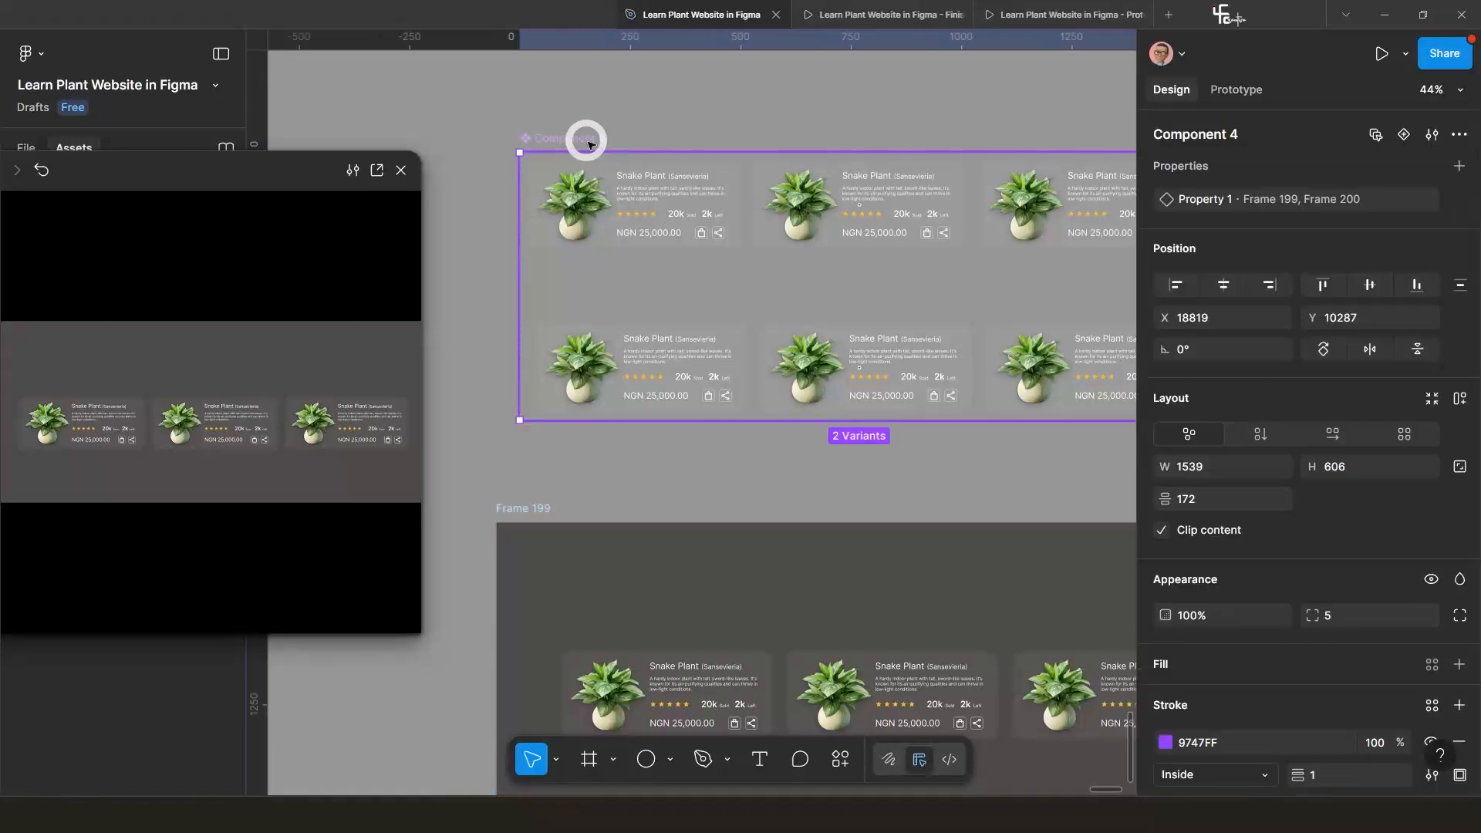
left_click(1236, 90)
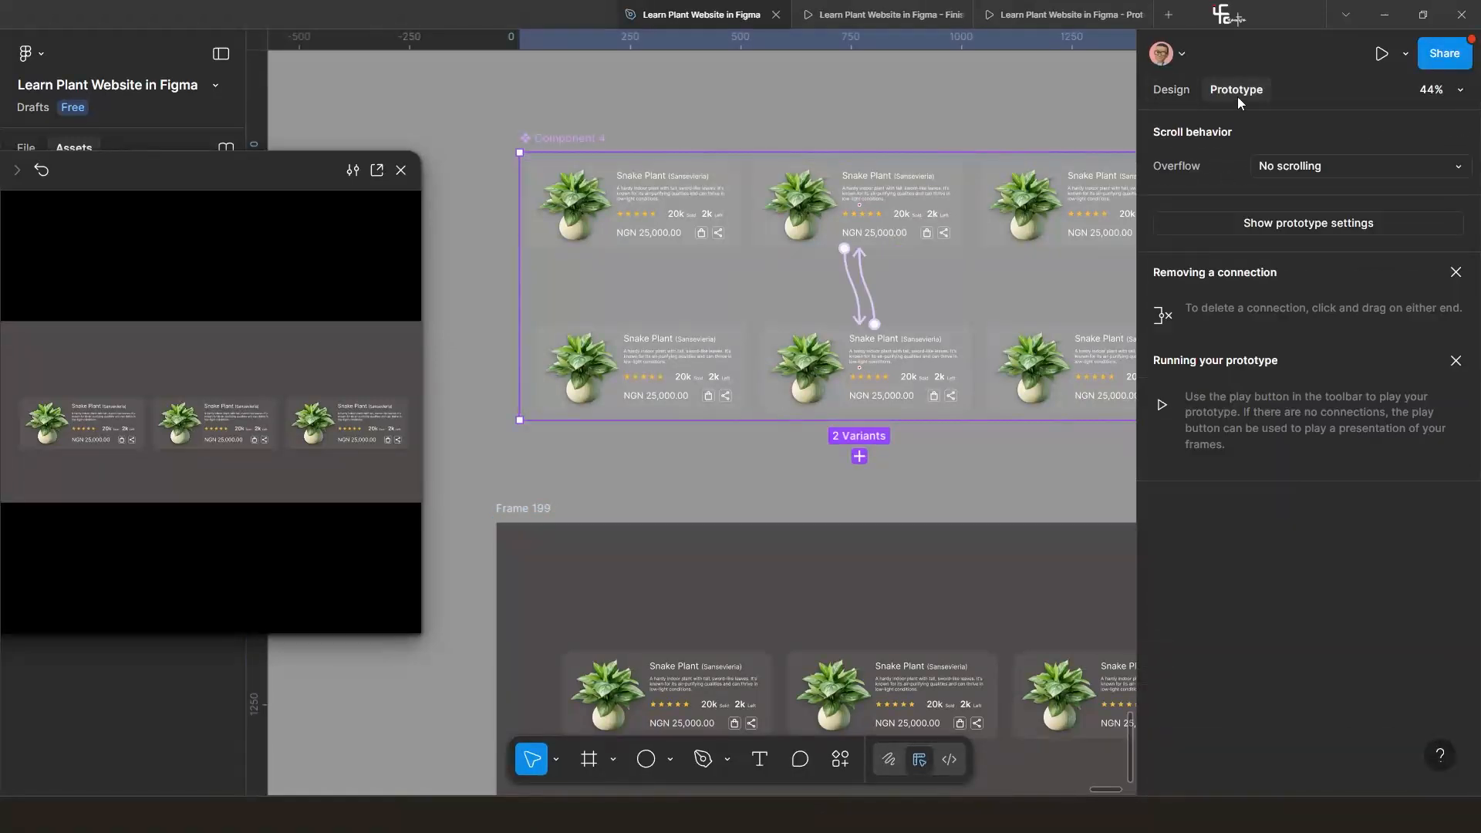
left_click(853, 288)
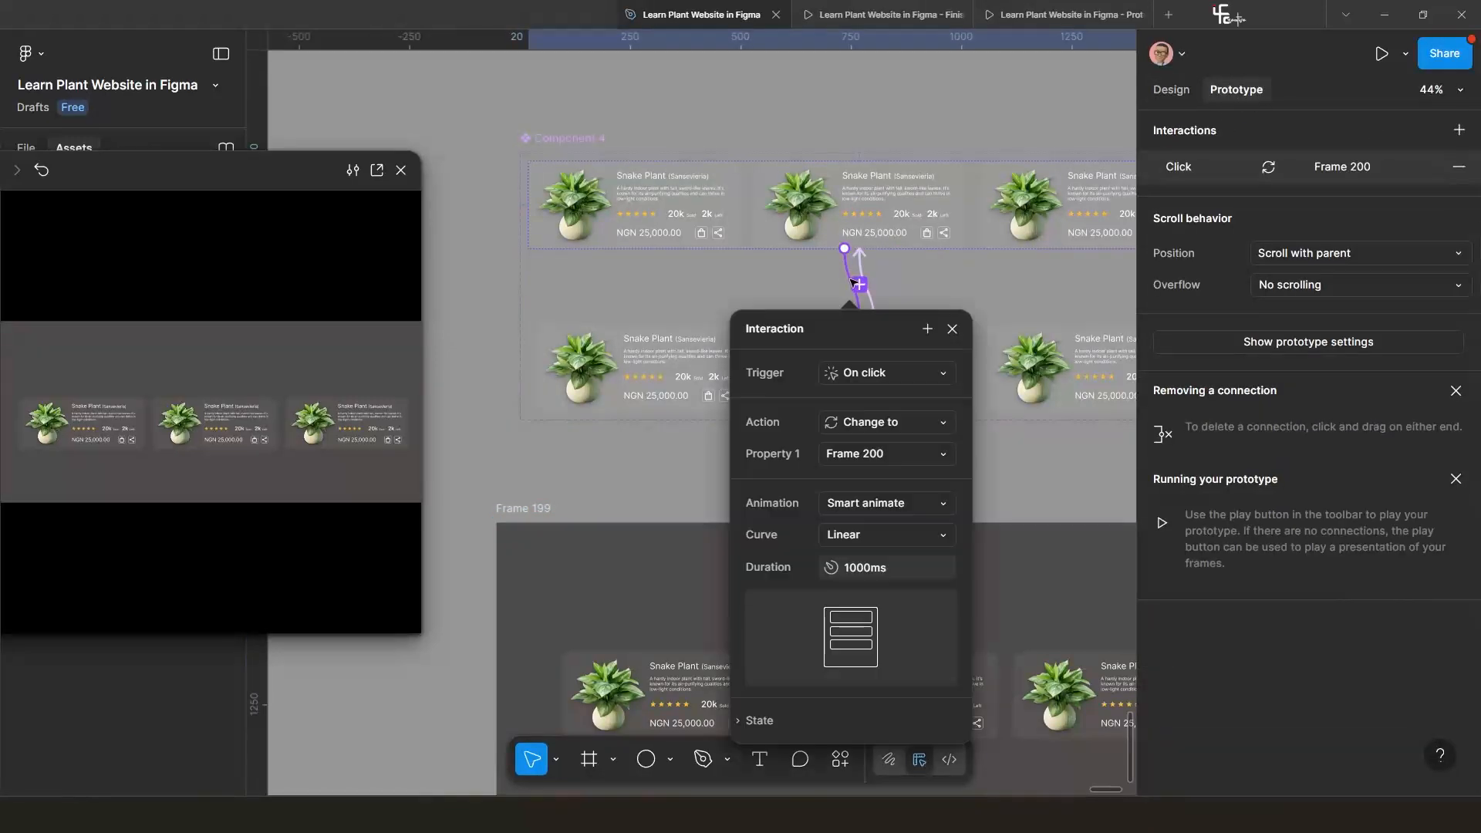
scroll(797, 540, "up", 2)
scroll(801, 525, "down", 3)
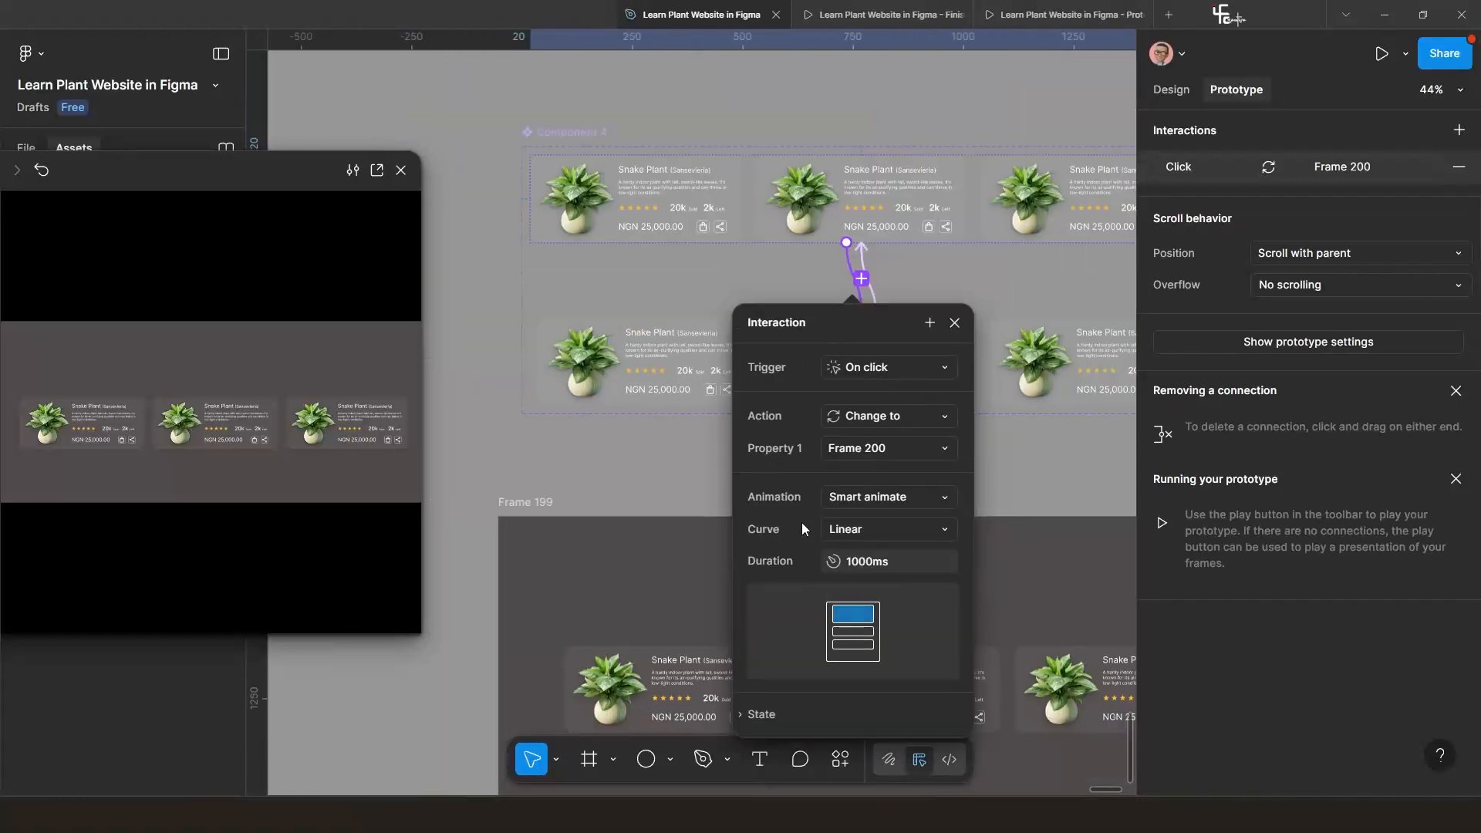
left_click_drag(788, 377, 729, 284)
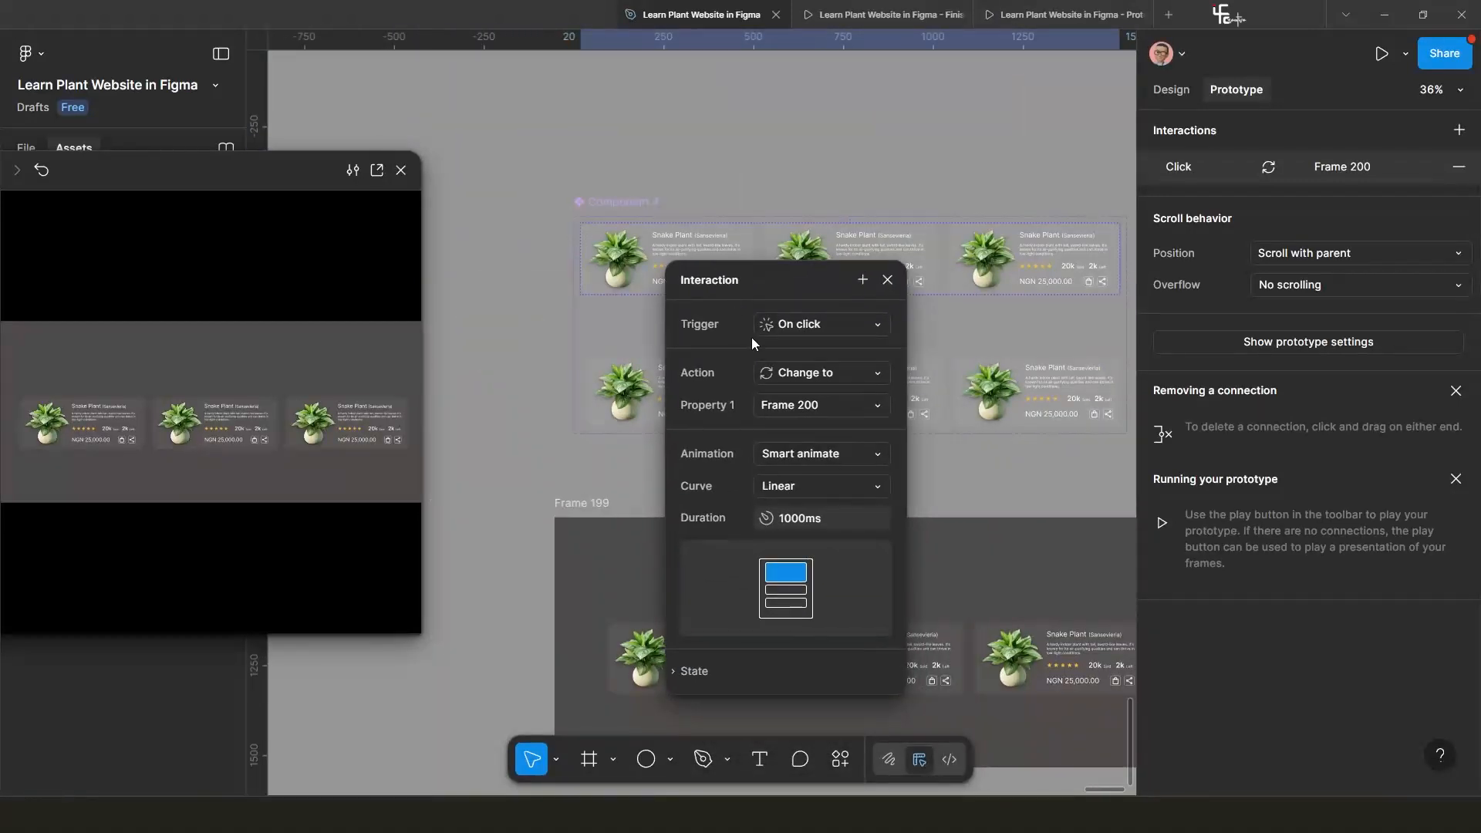
left_click(792, 325)
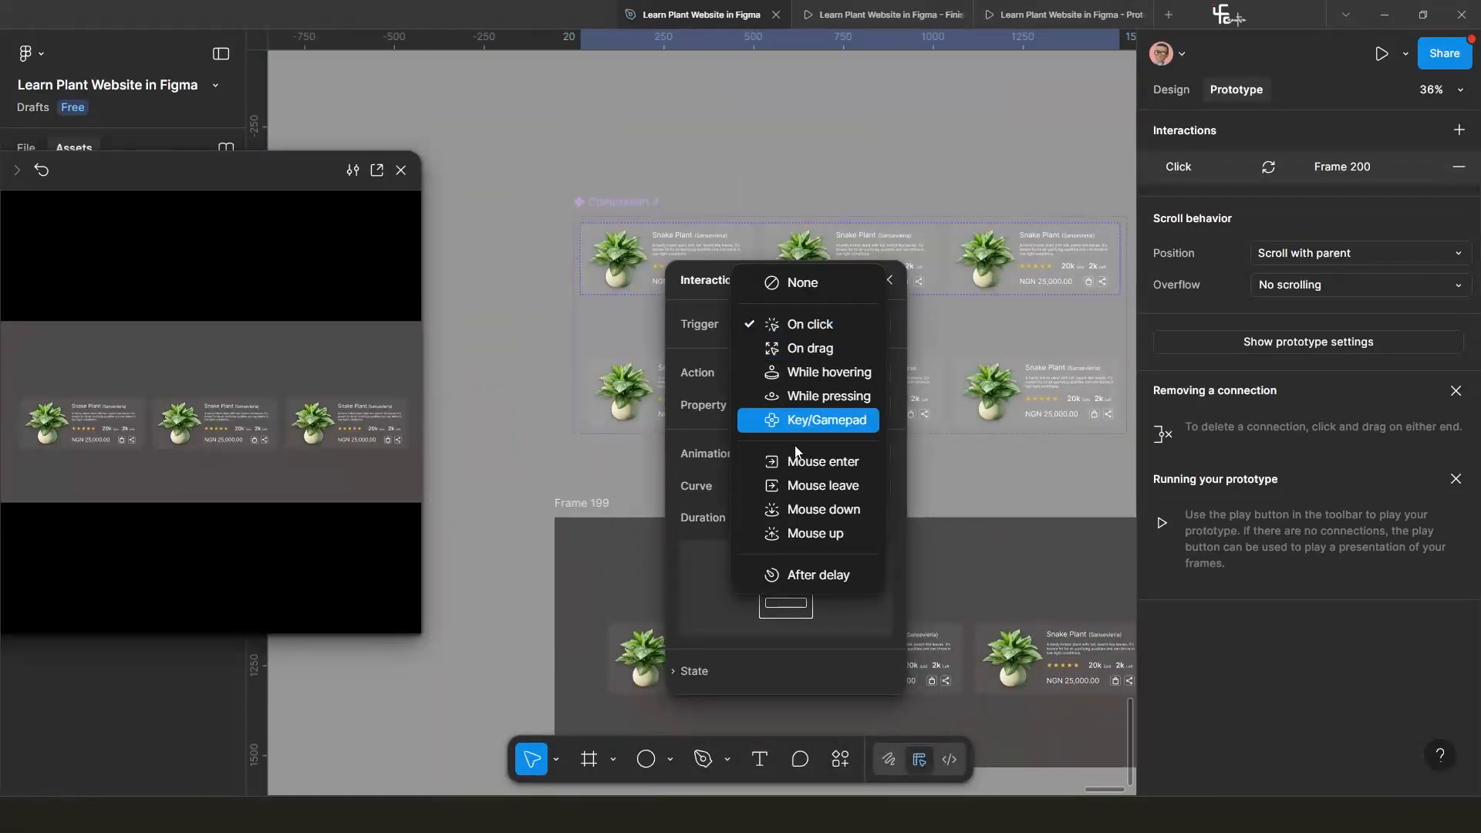
left_click(803, 571)
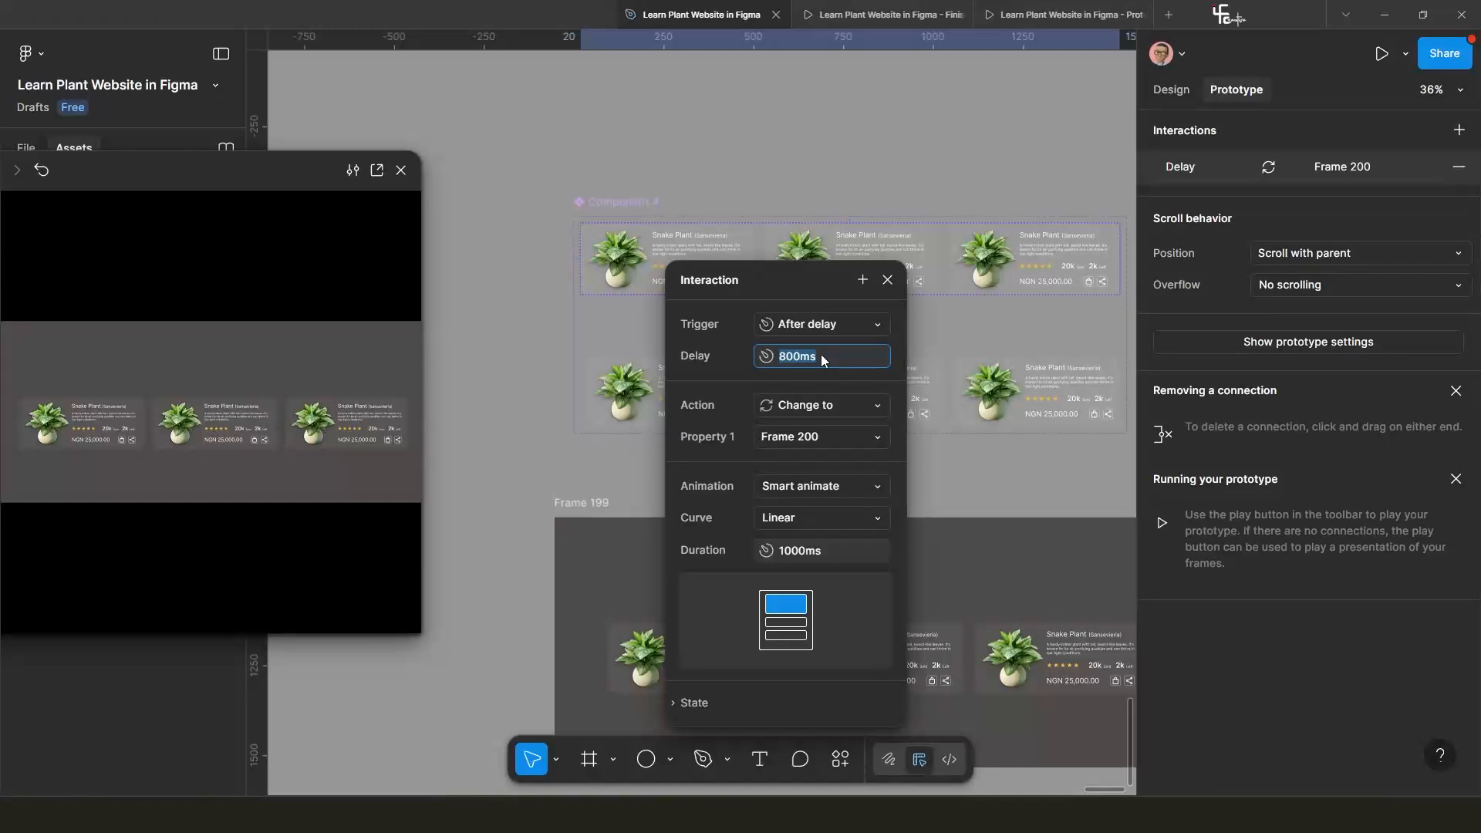
Set the delay of the Frame 199 to Frame 200 interaction to 1 ms.
type("1")
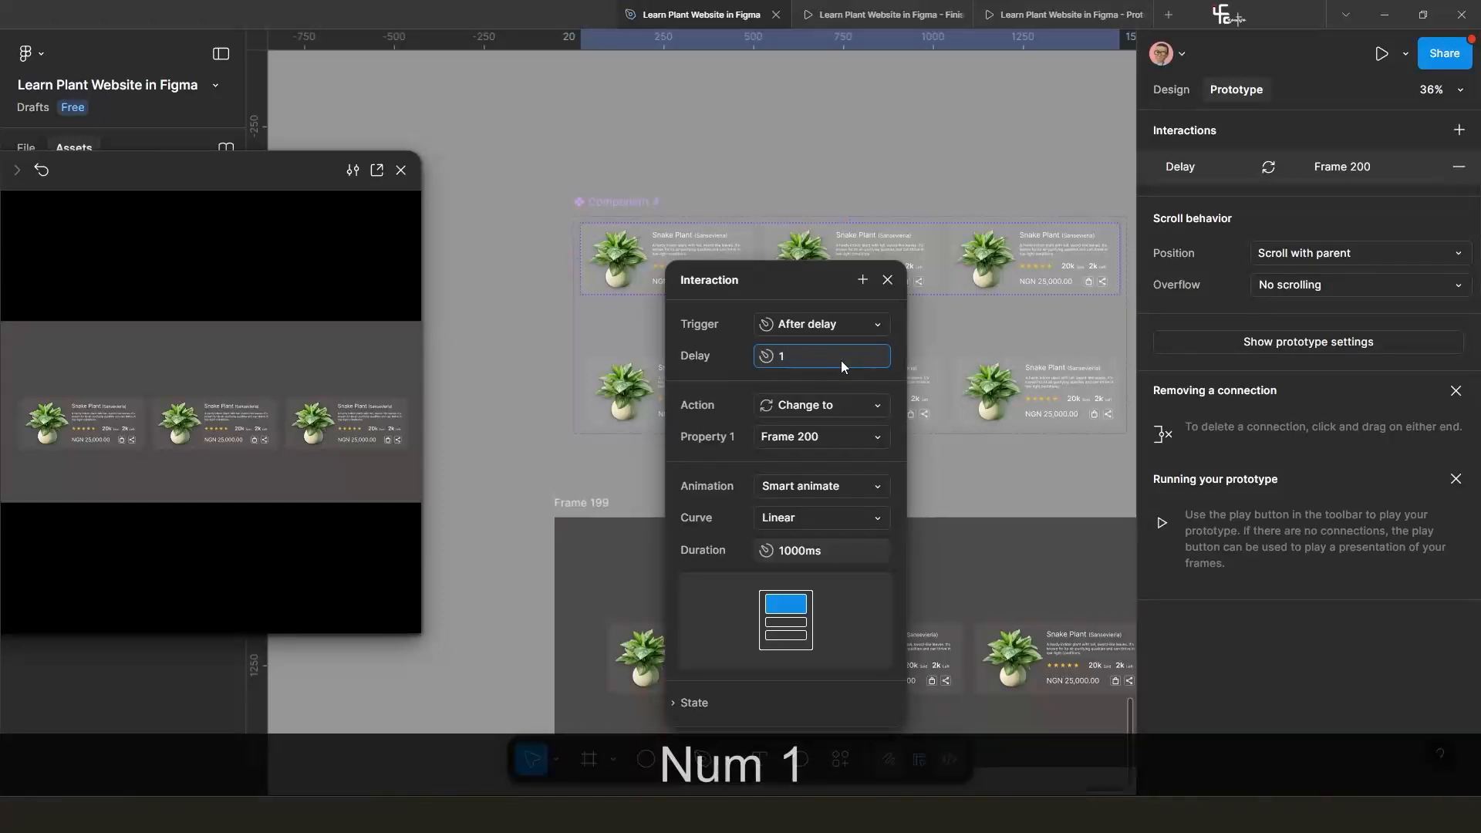
key("Return")
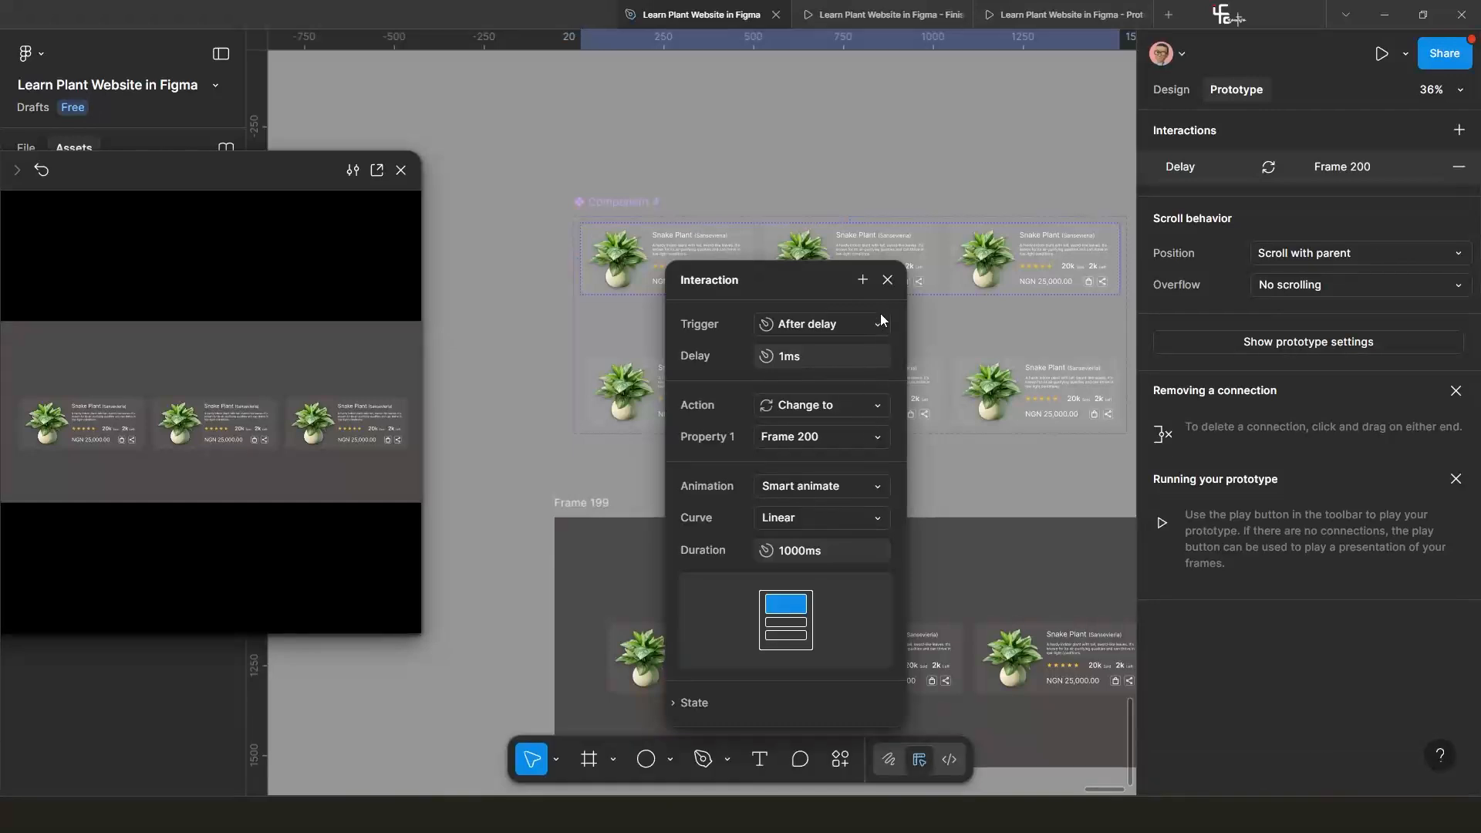
left_click(886, 287)
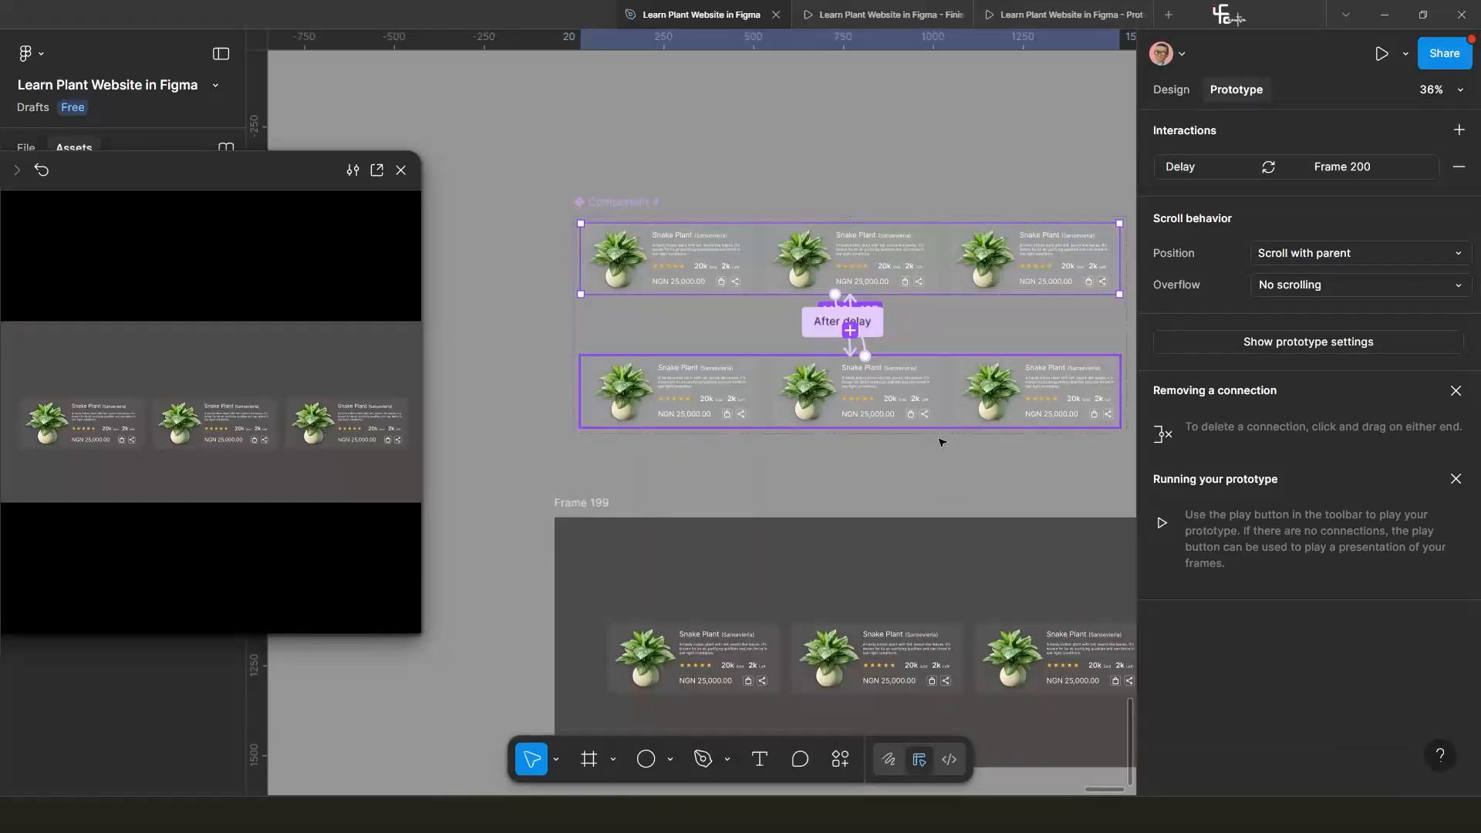
Change the trigger of the return interaction from Frame 200 to Frame 199 to After delay and set its delay to 1 ms.
left_click(865, 352)
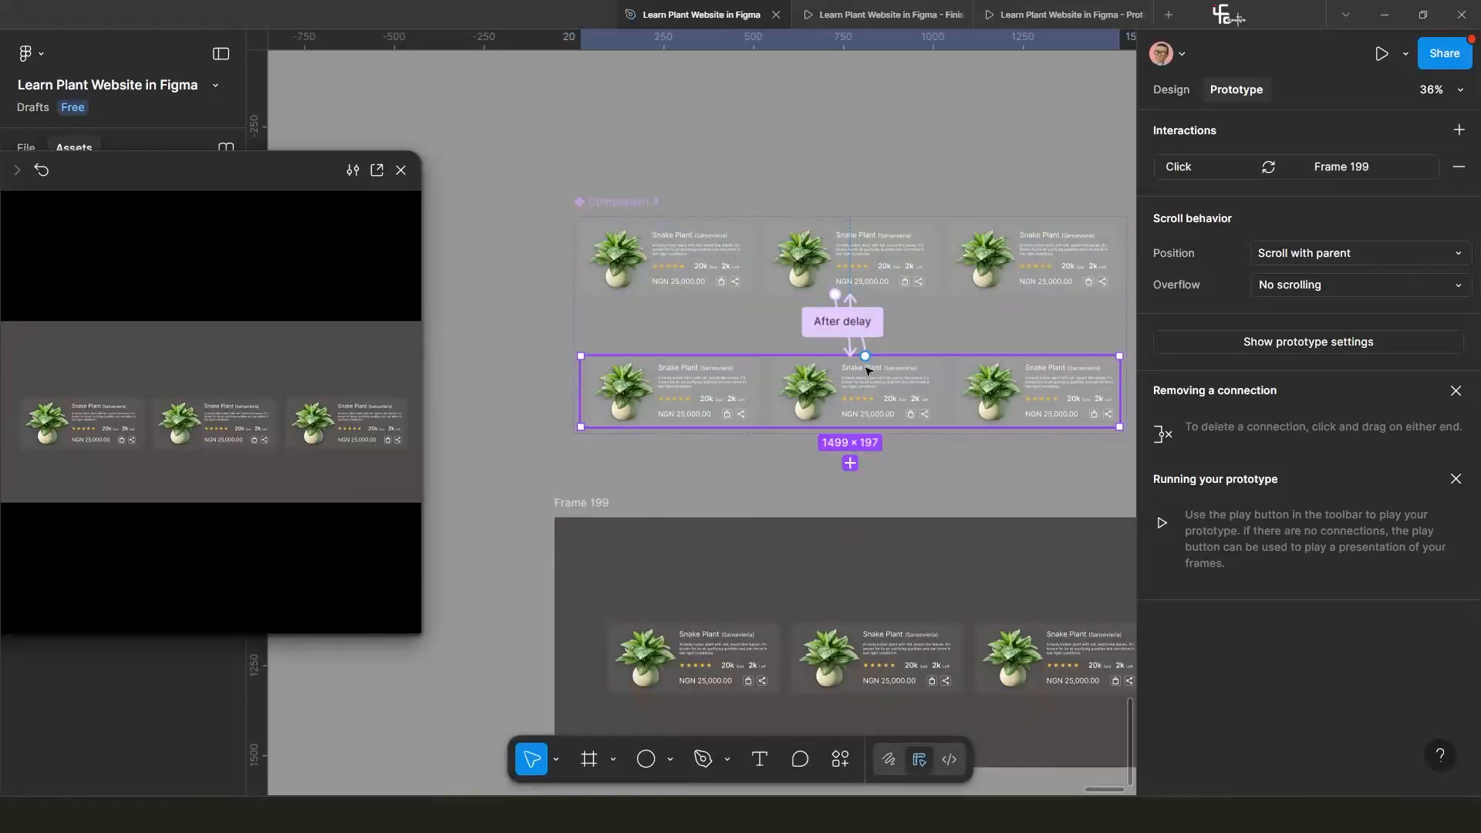
scroll(871, 332, "up", 5)
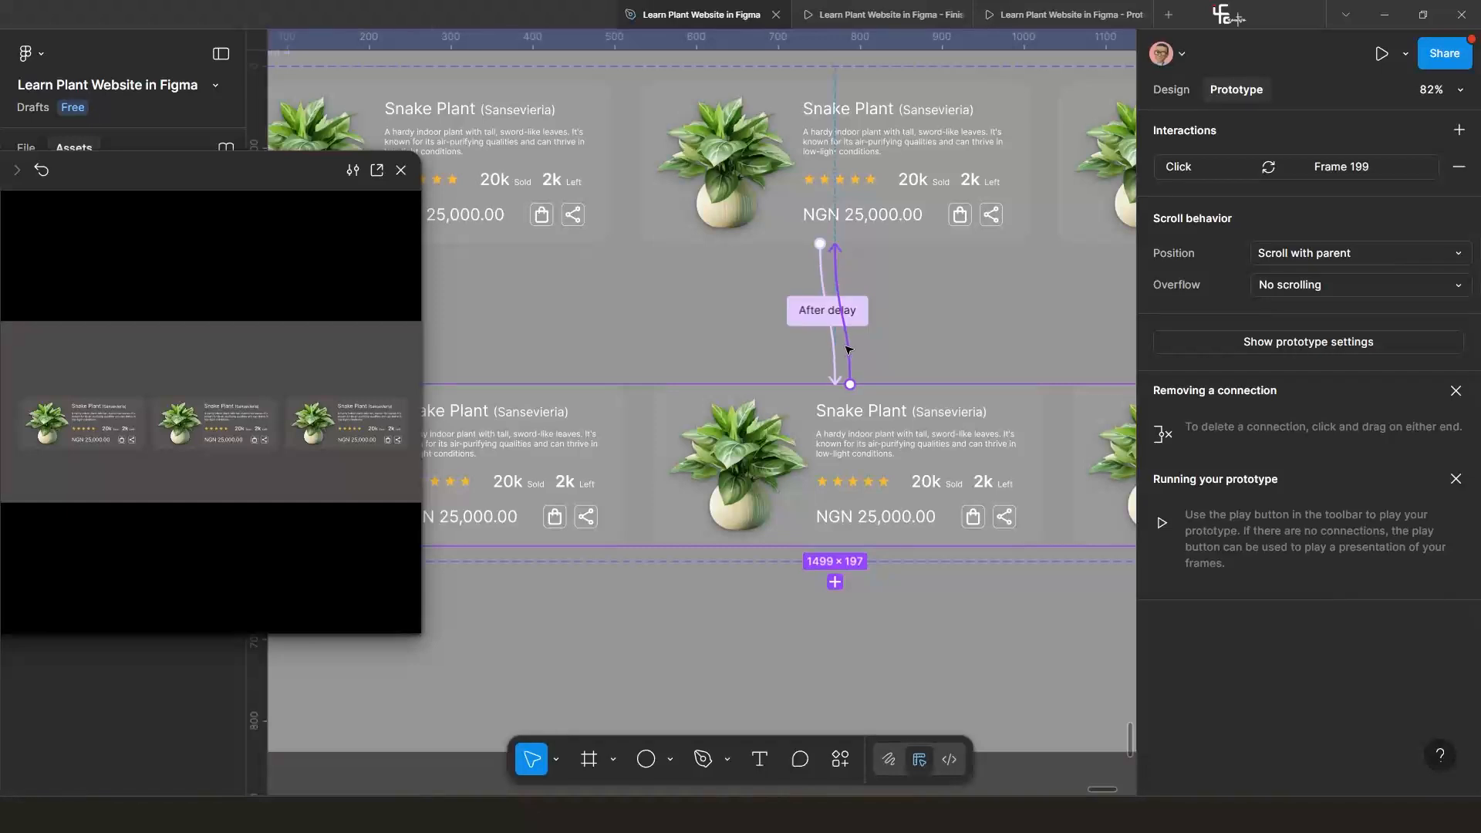
left_click(849, 346)
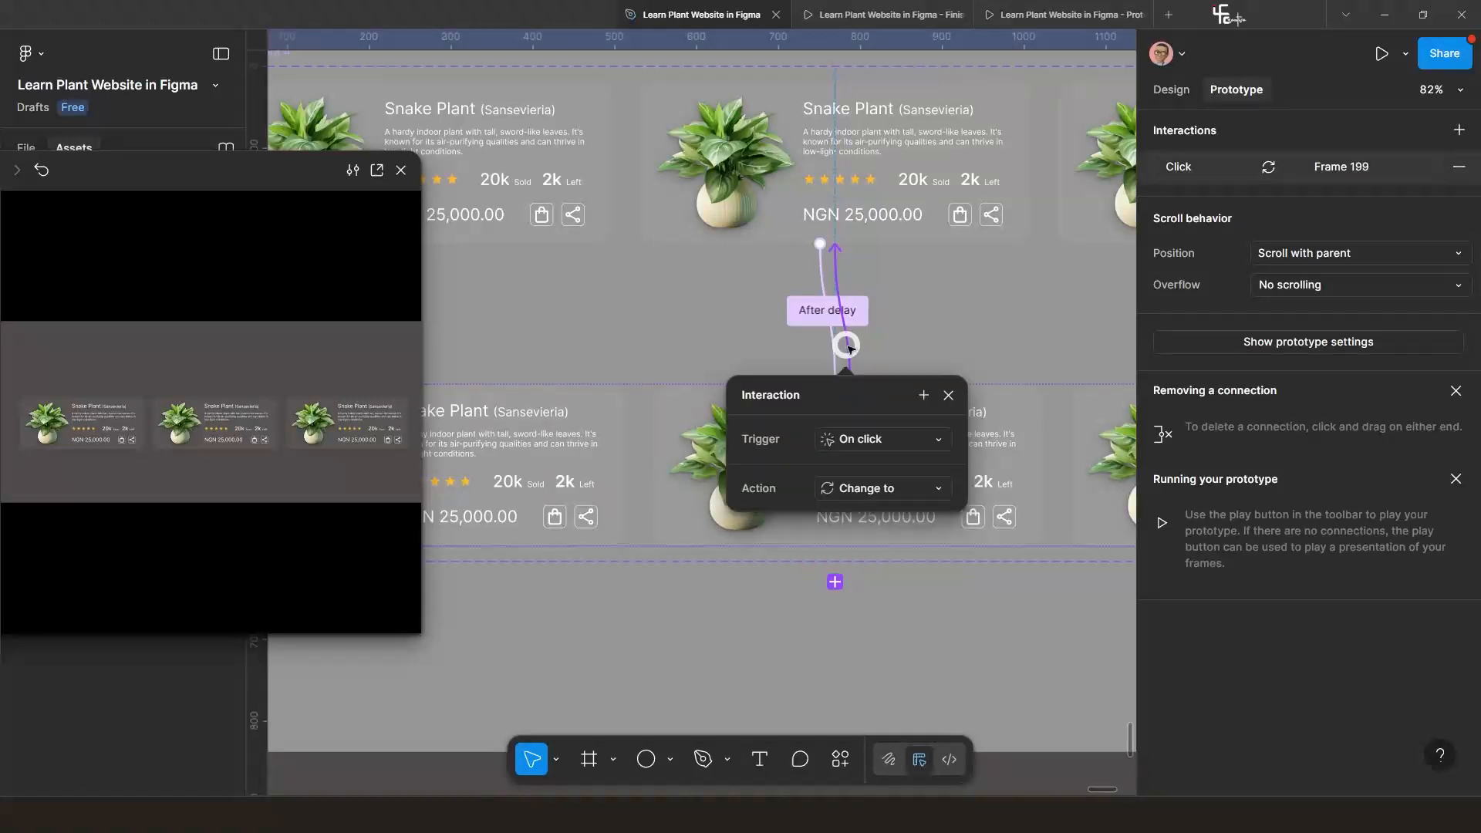
left_click(862, 440)
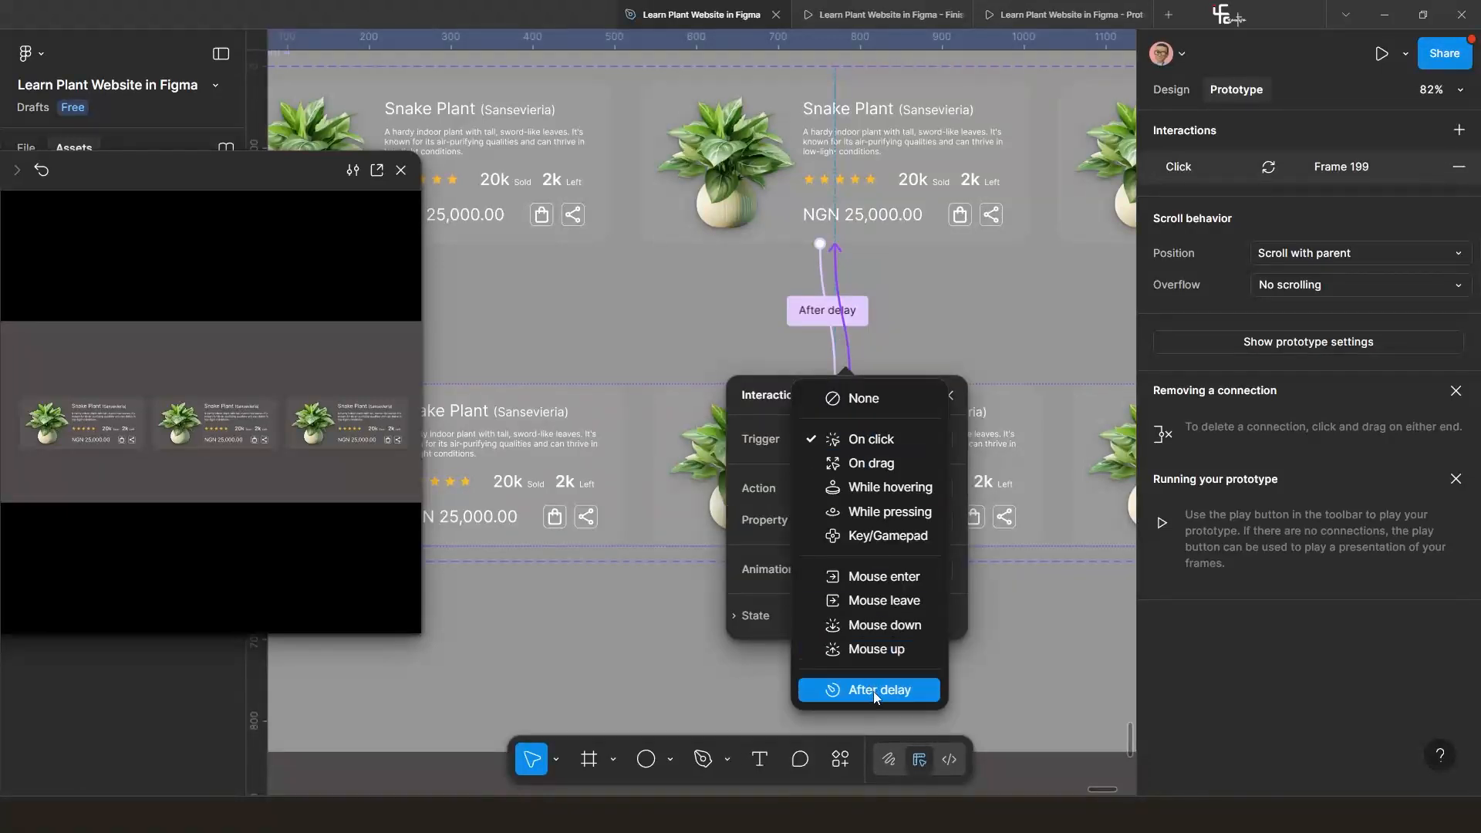
left_click(873, 691)
left_click(853, 474)
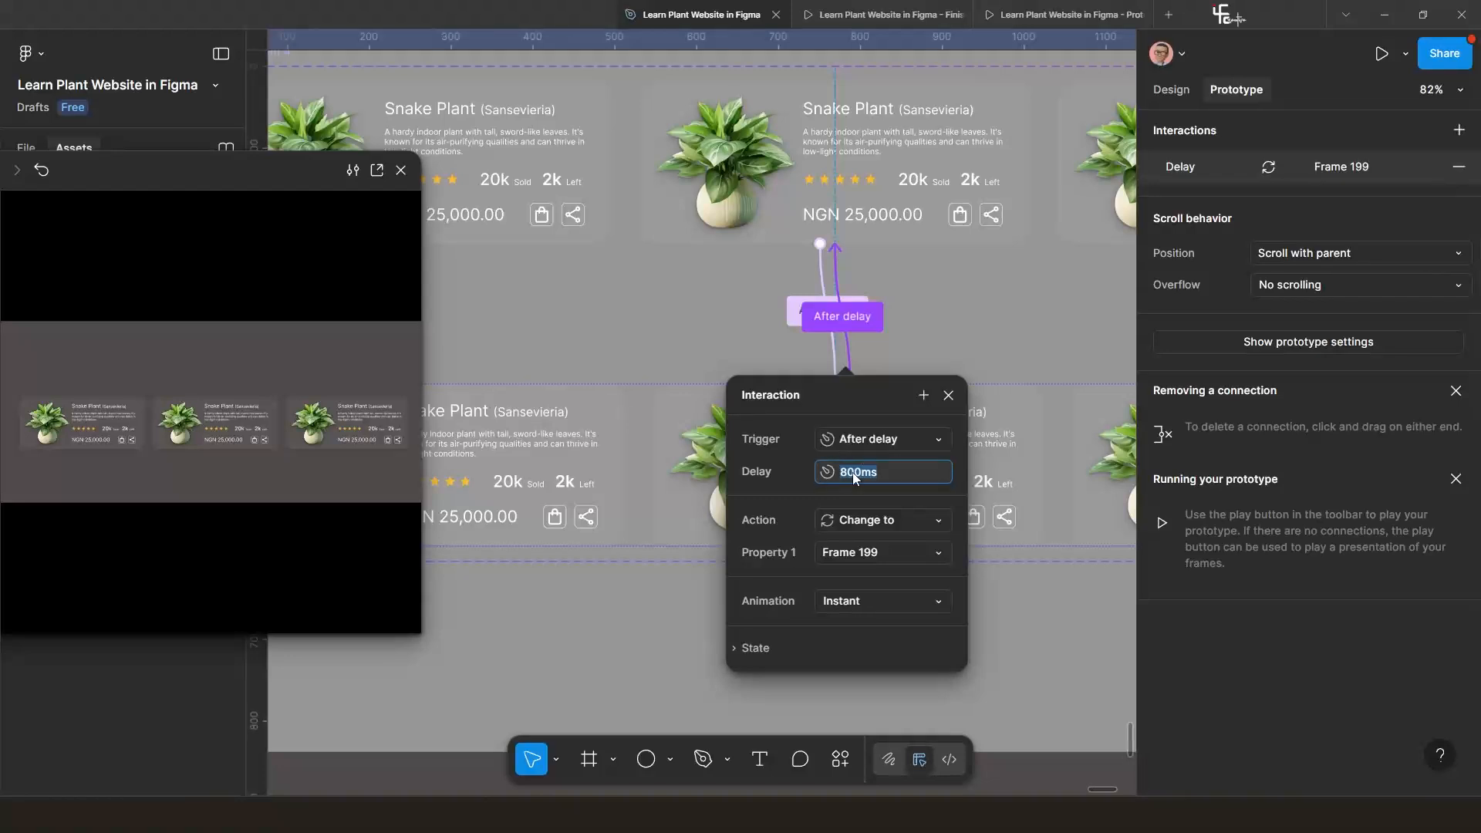
key("BackSpace")
type("1")
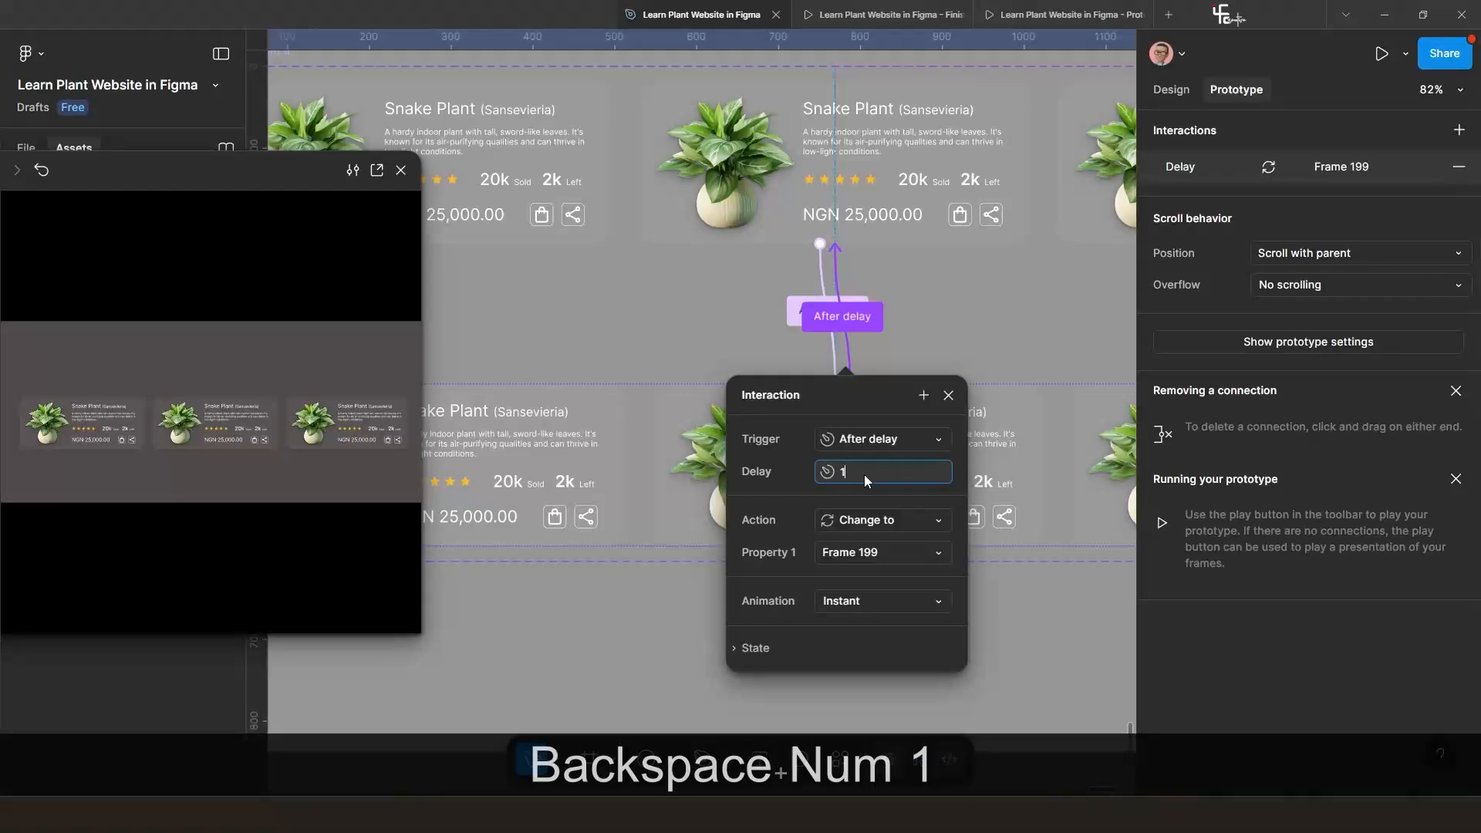
key("Return")
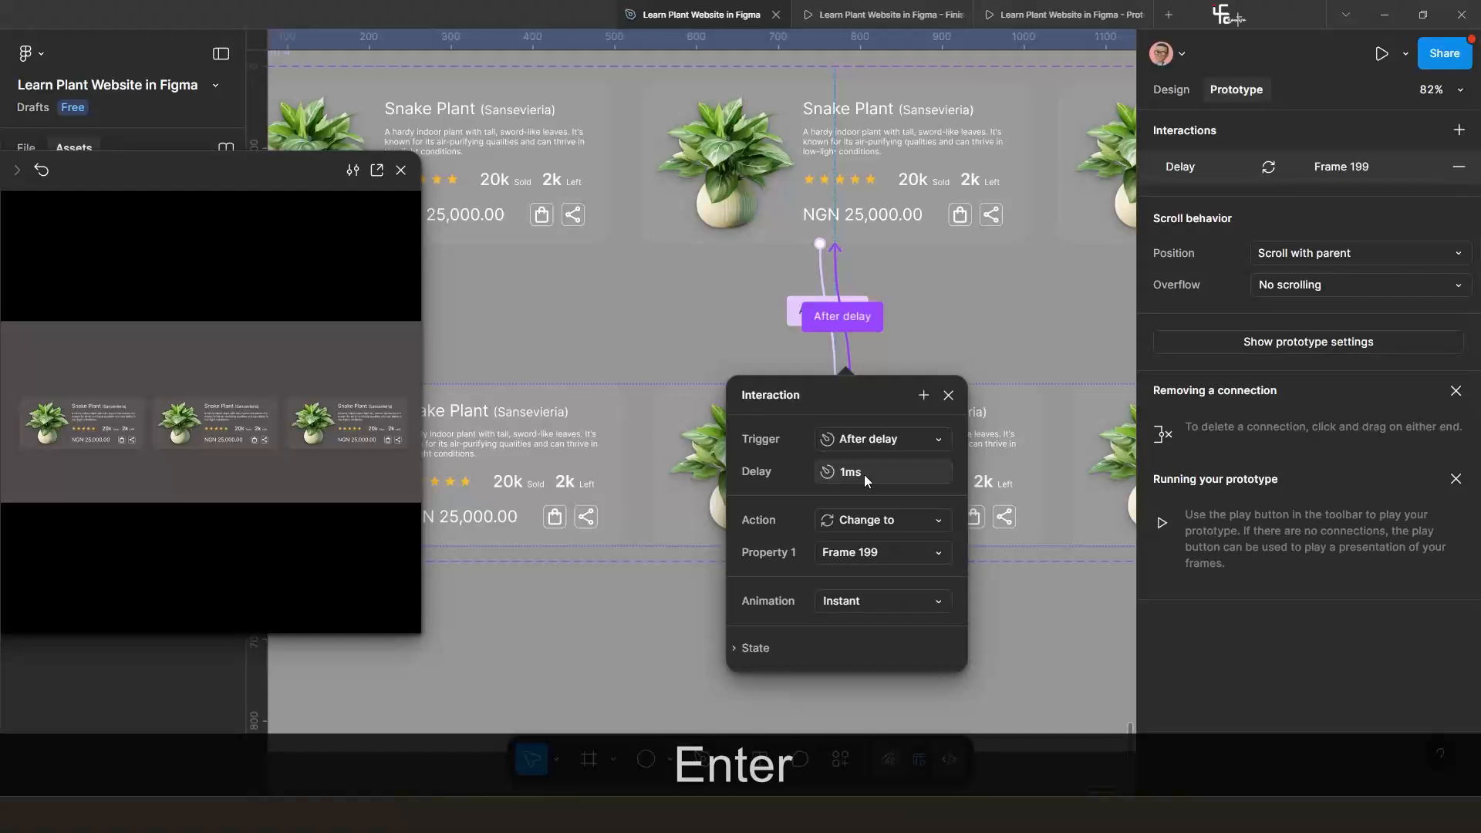
left_click(949, 395)
scroll(711, 411, "down", 3)
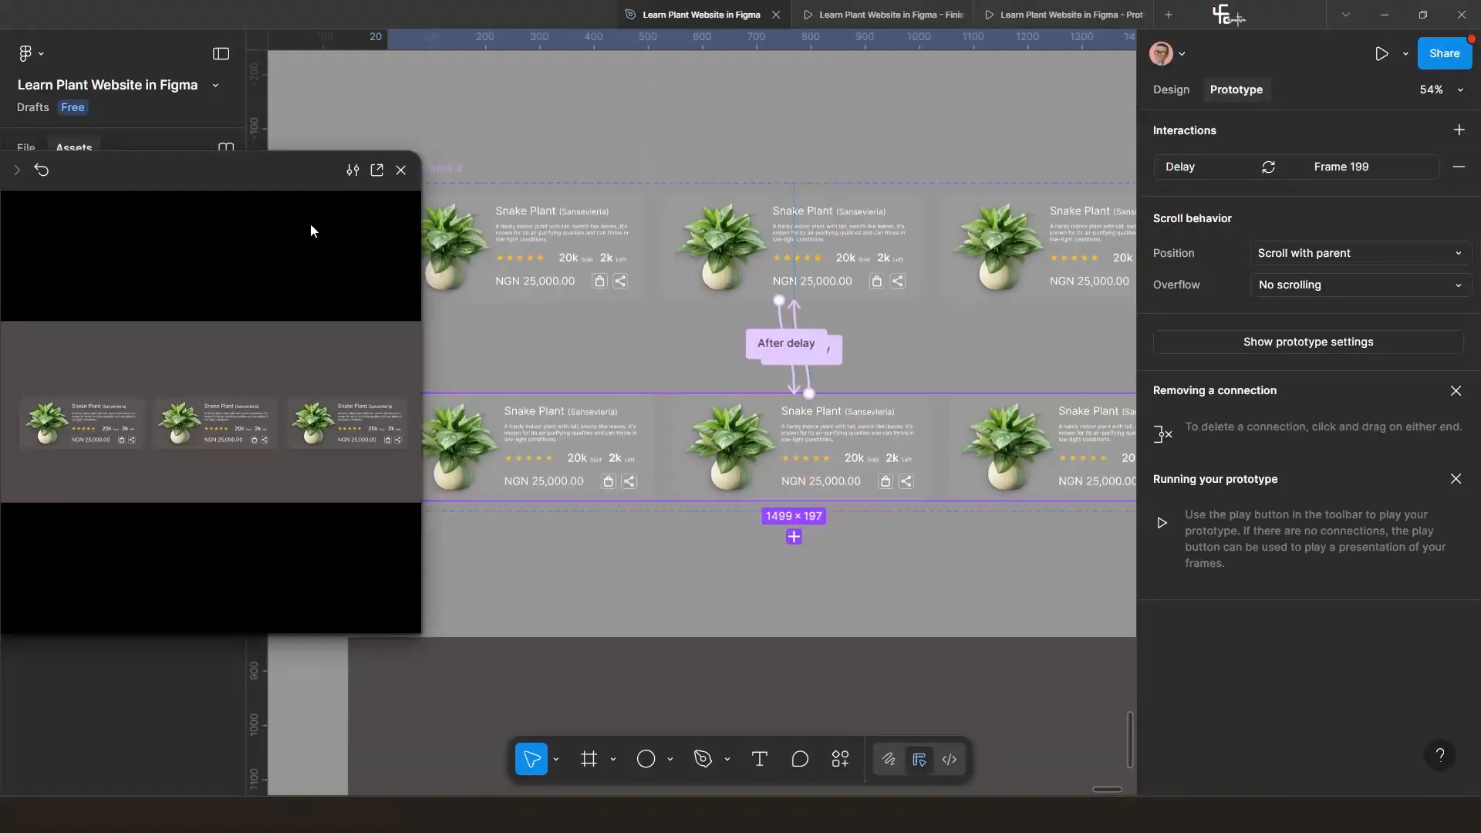
Set the Smart animate duration of the Frame 199 to Frame 200 interaction to 5000 ms and replay the animation in the preview.
left_click_drag(289, 191, 504, 210)
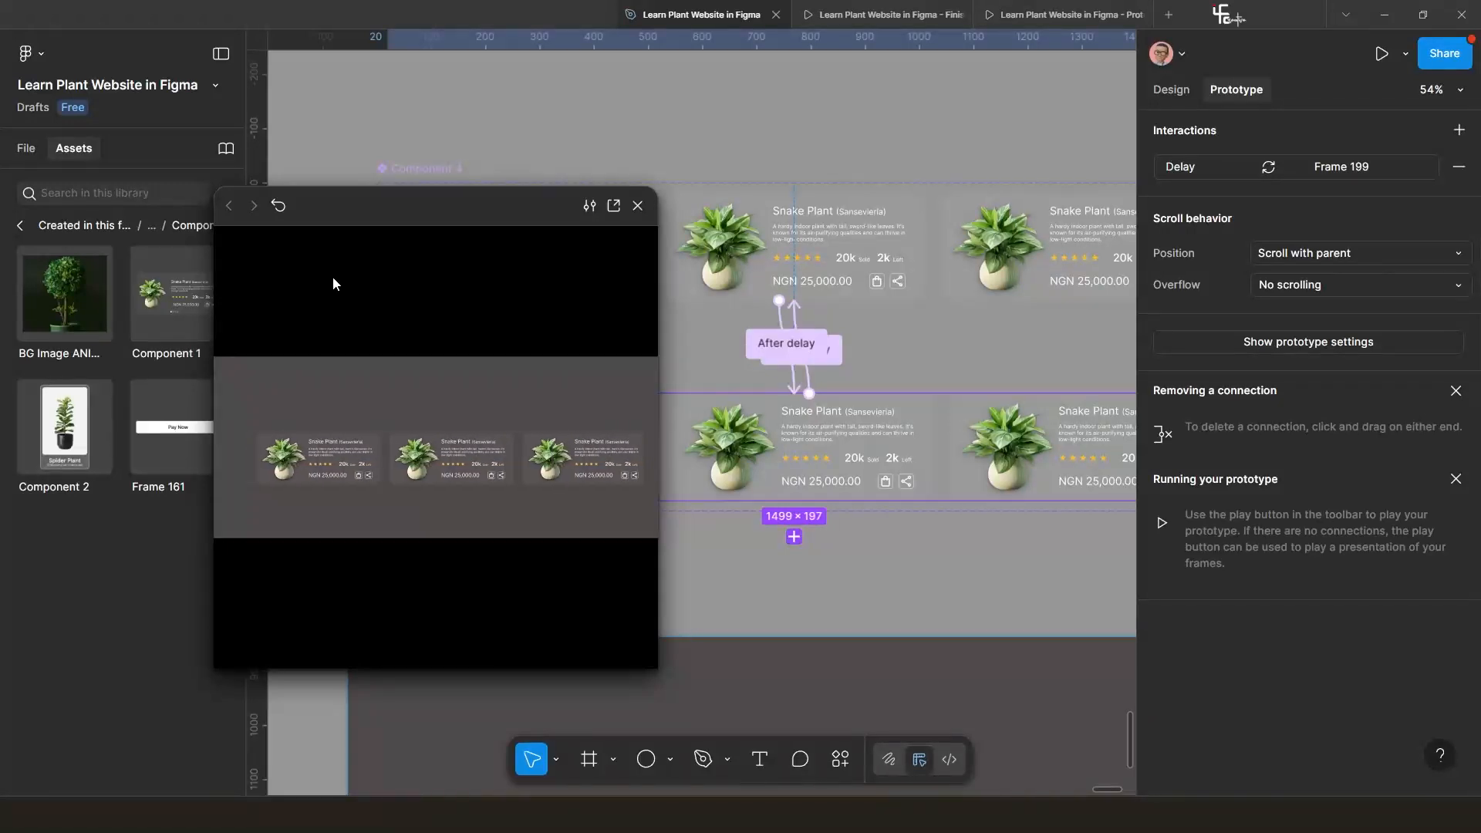
left_click(784, 324)
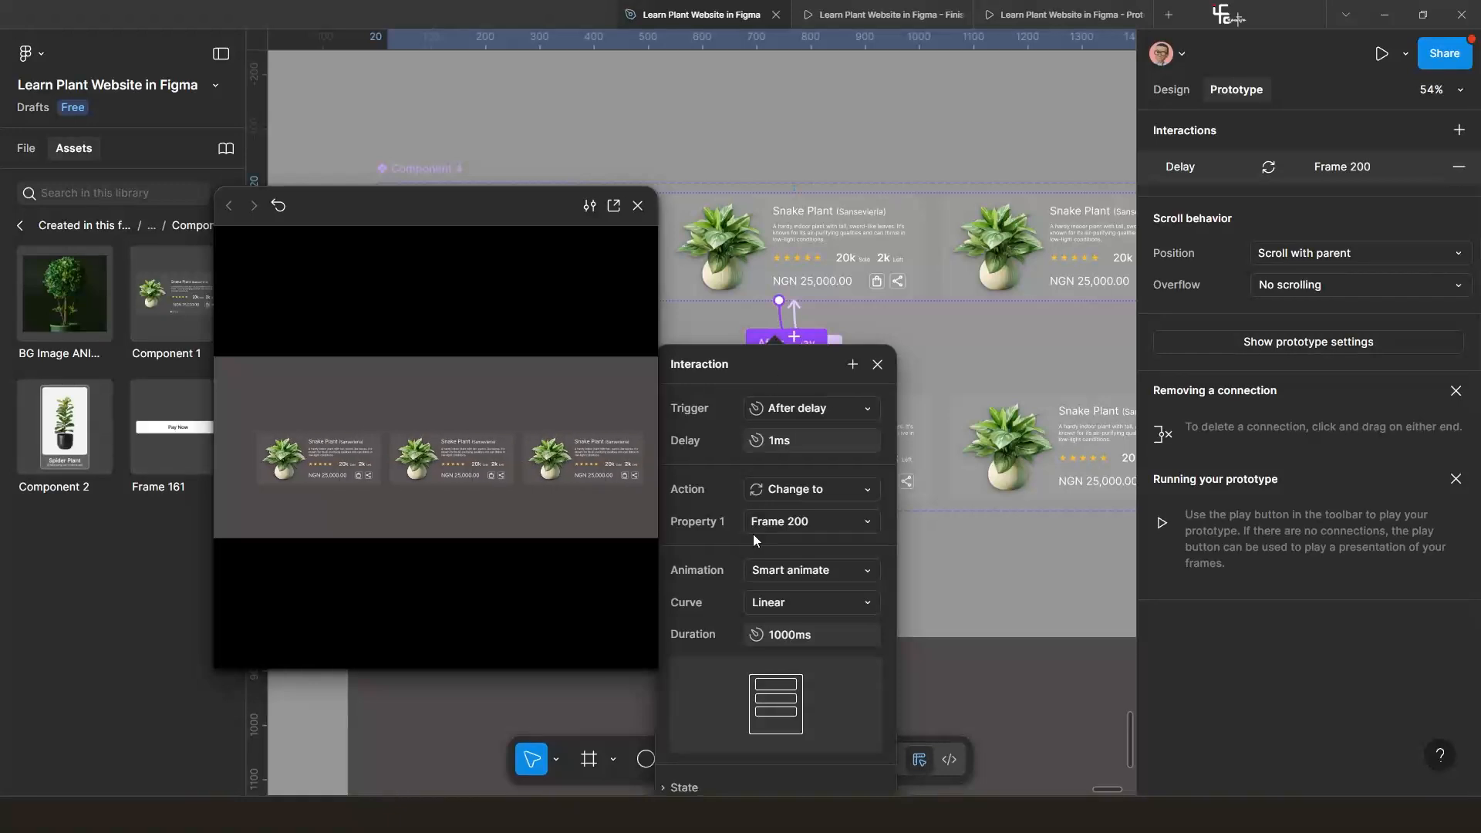
left_click(783, 638)
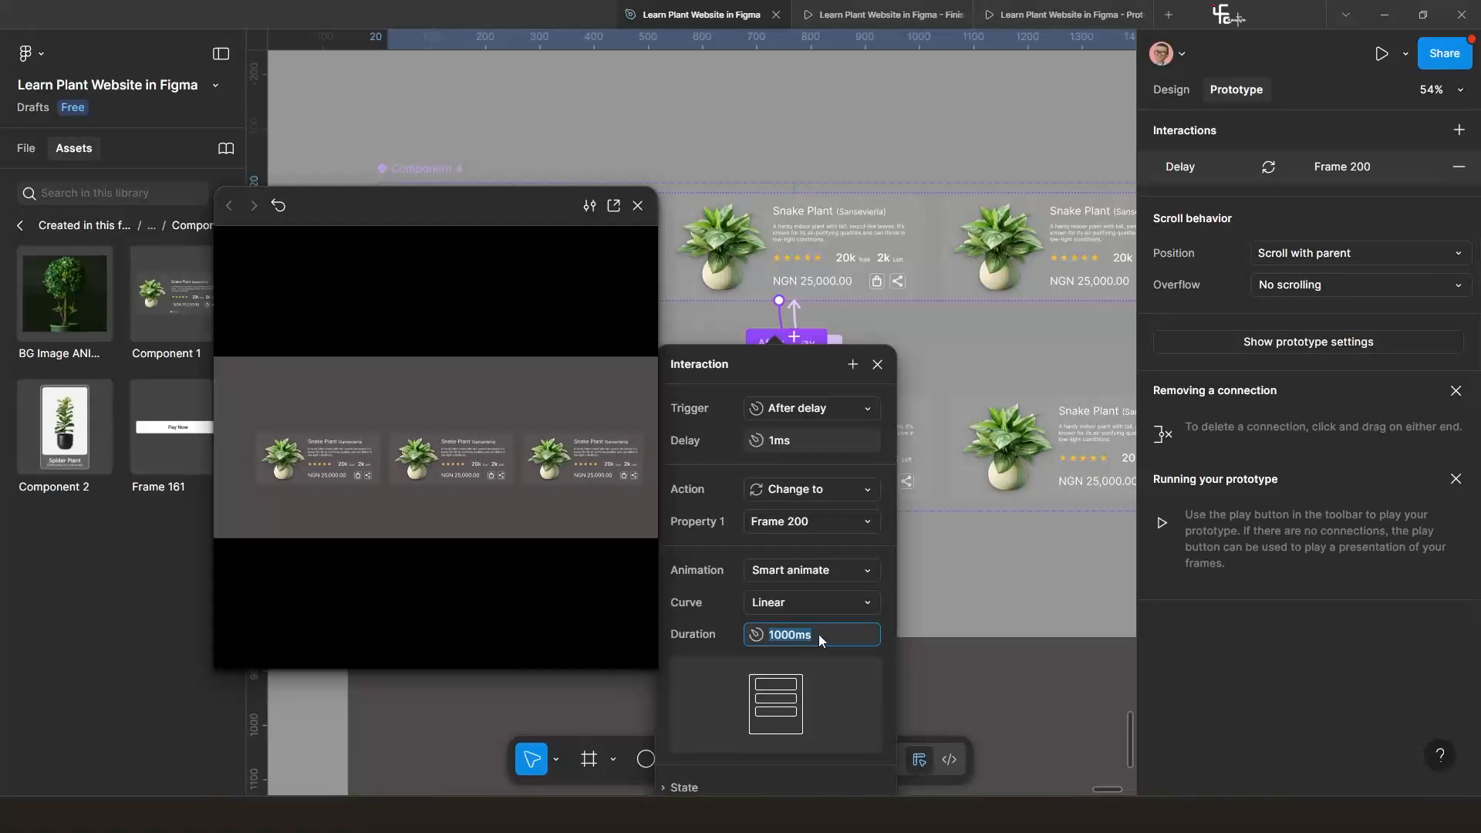
type("5000")
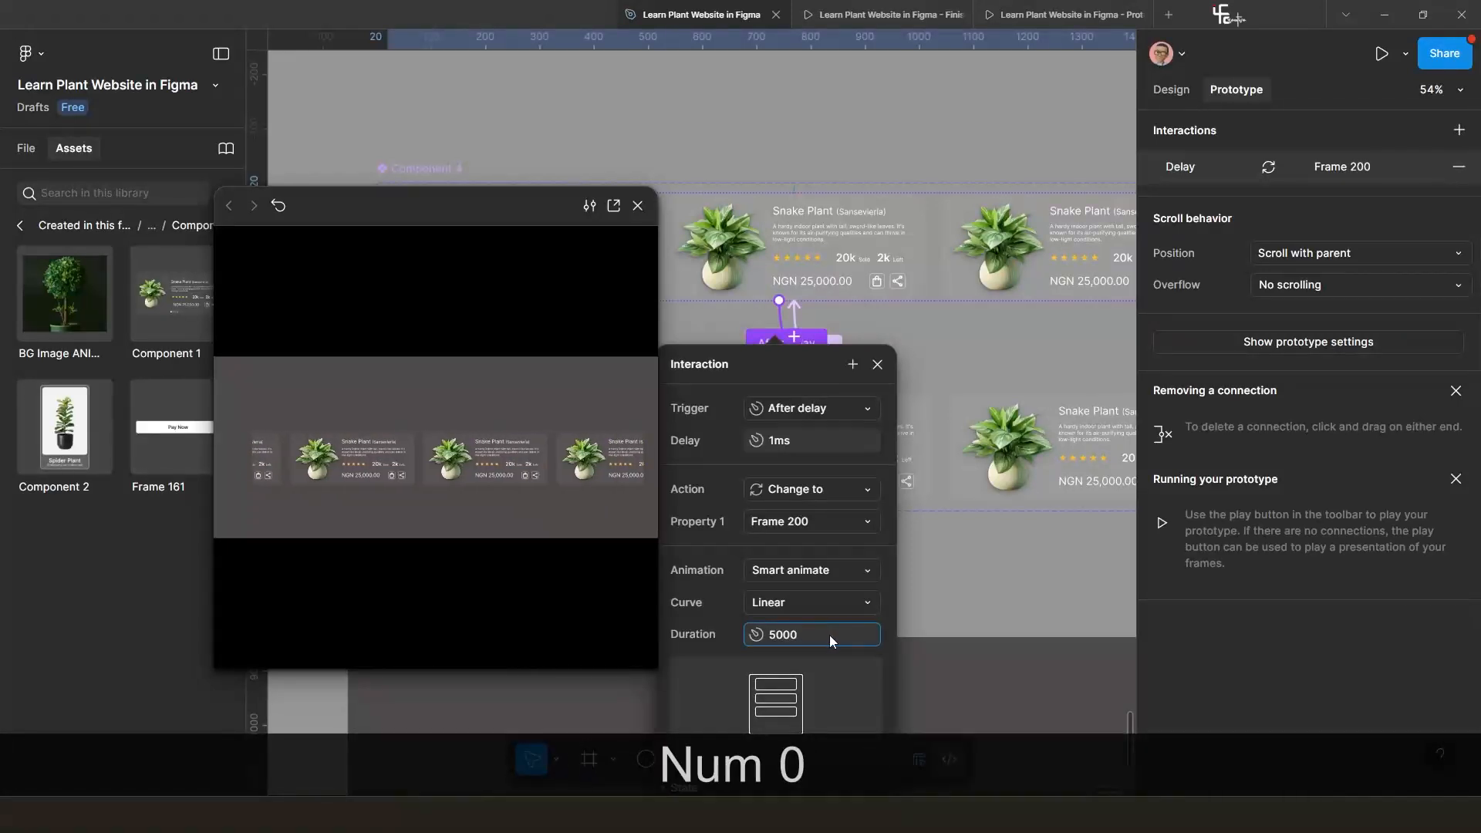
key("Return")
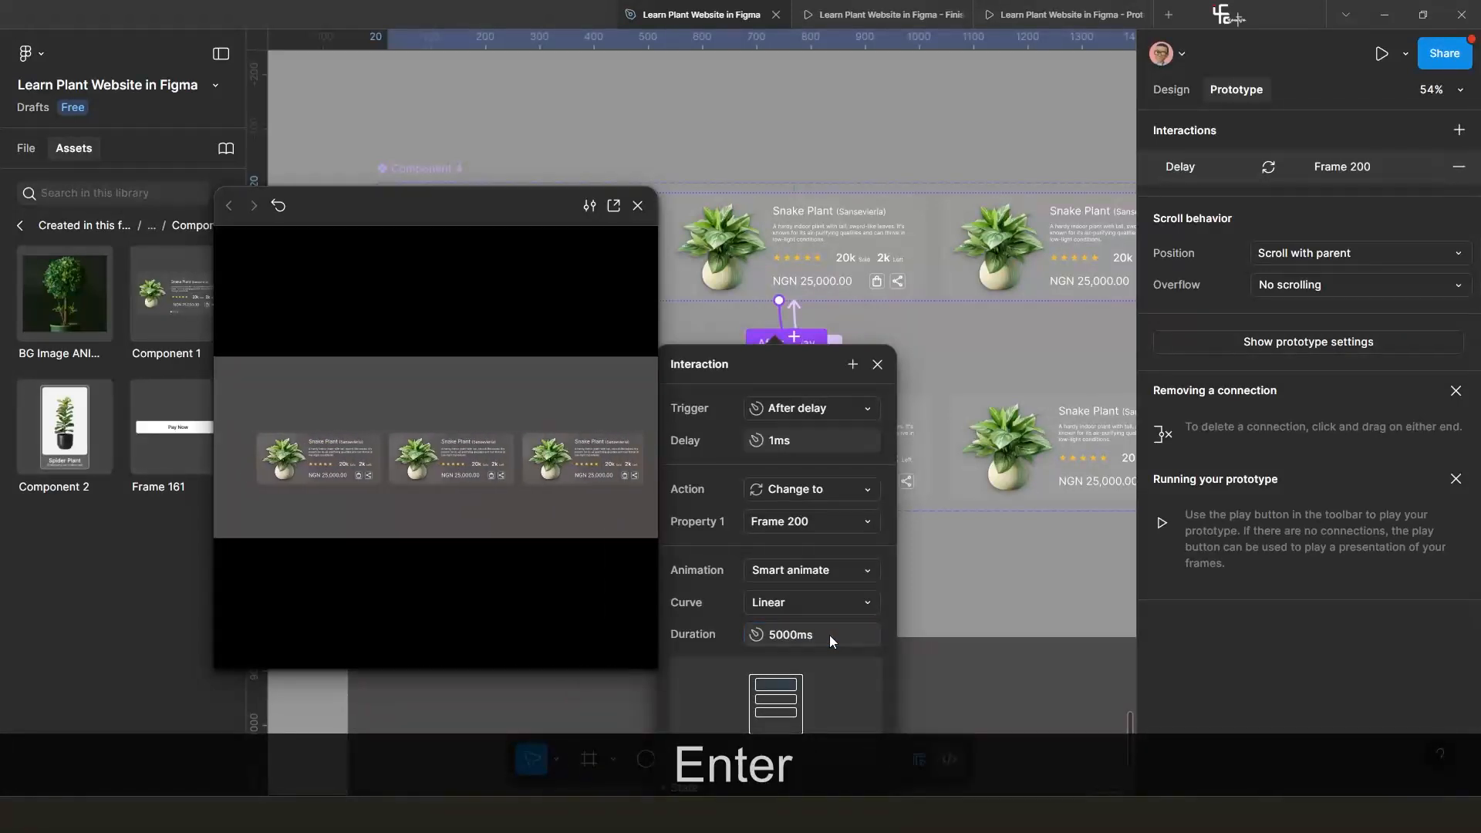
left_click(279, 212)
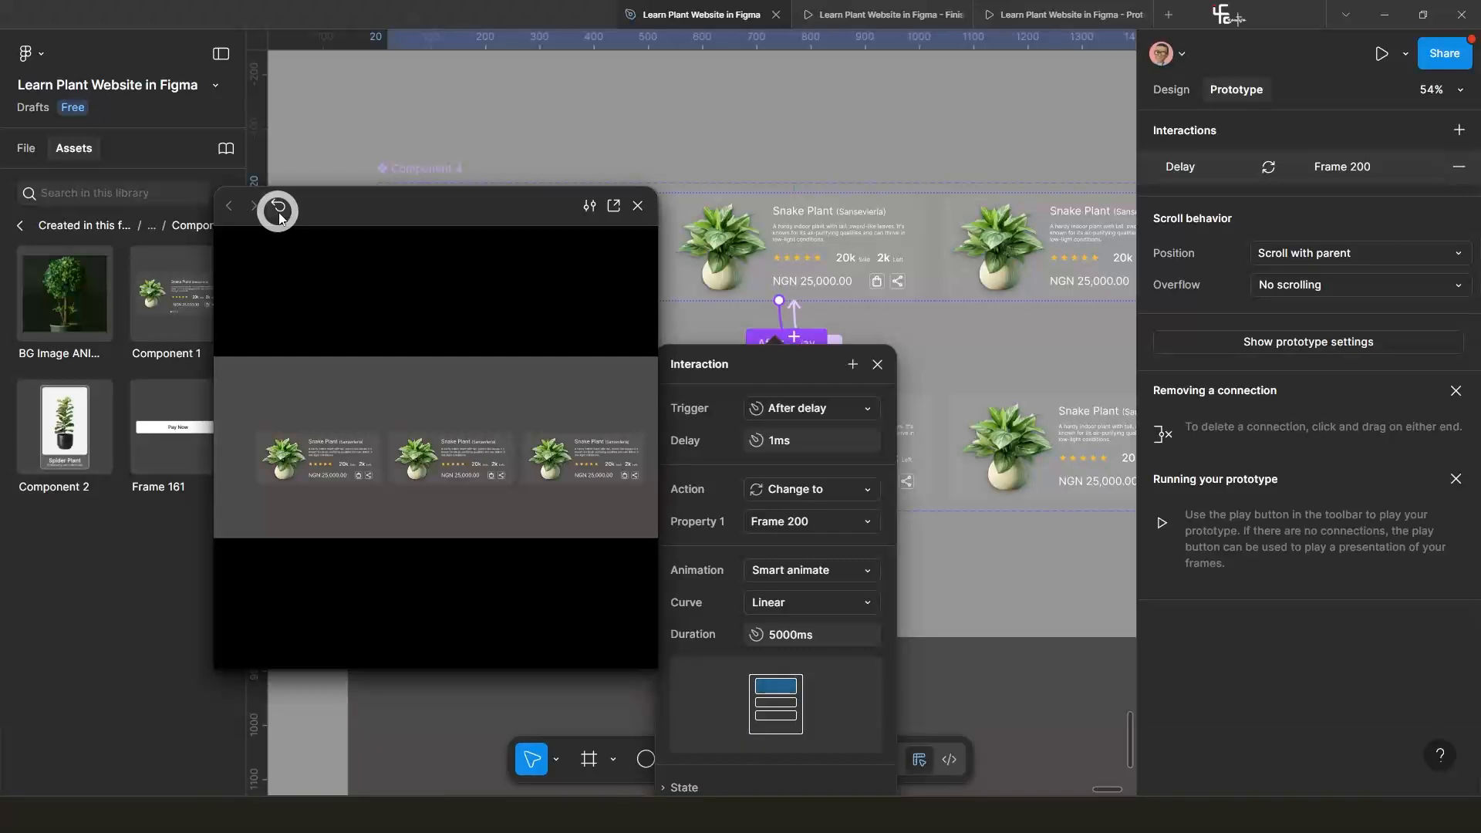
left_click(359, 455)
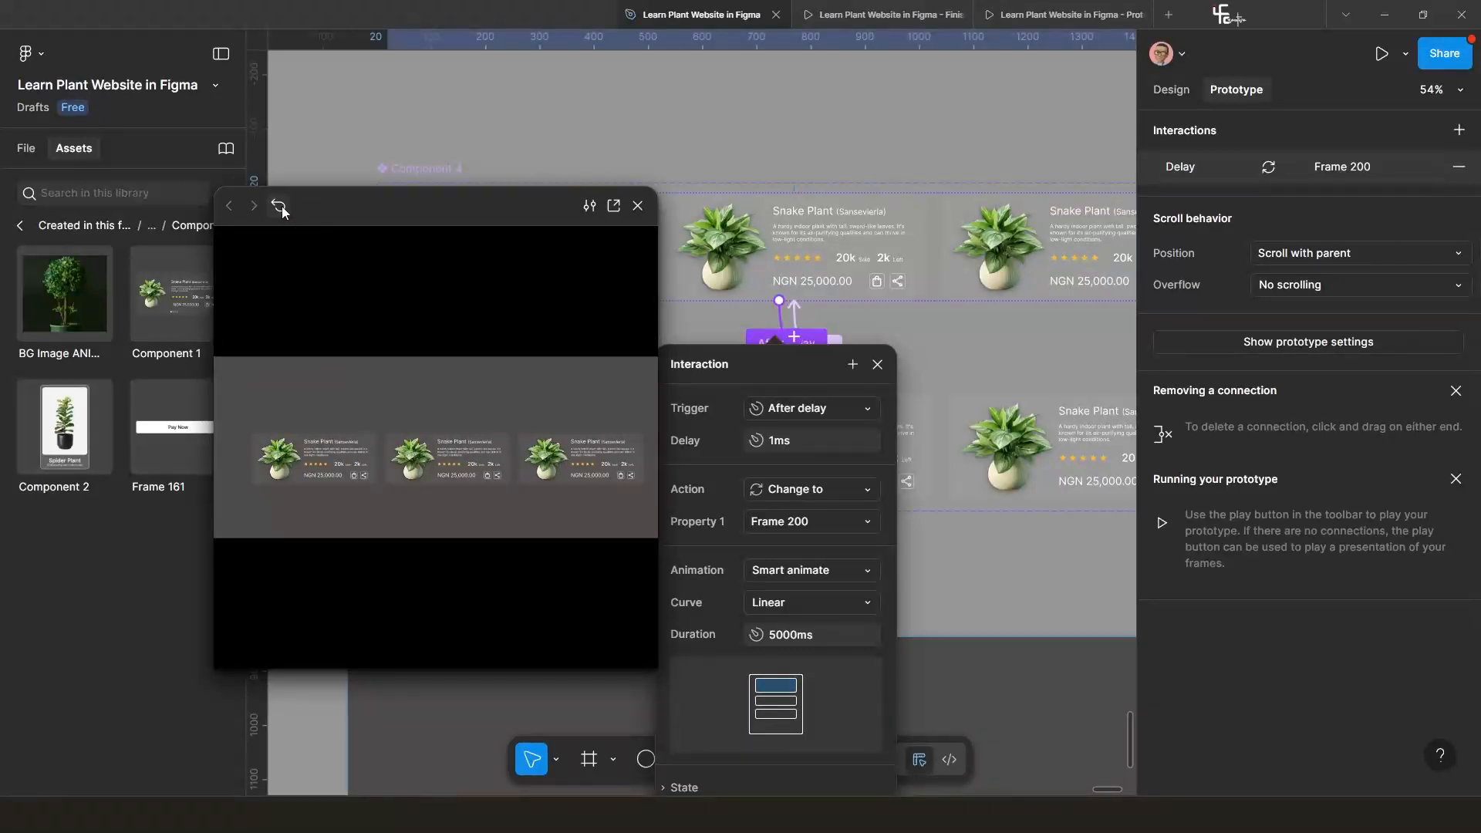
left_click_drag(465, 210, 425, 183)
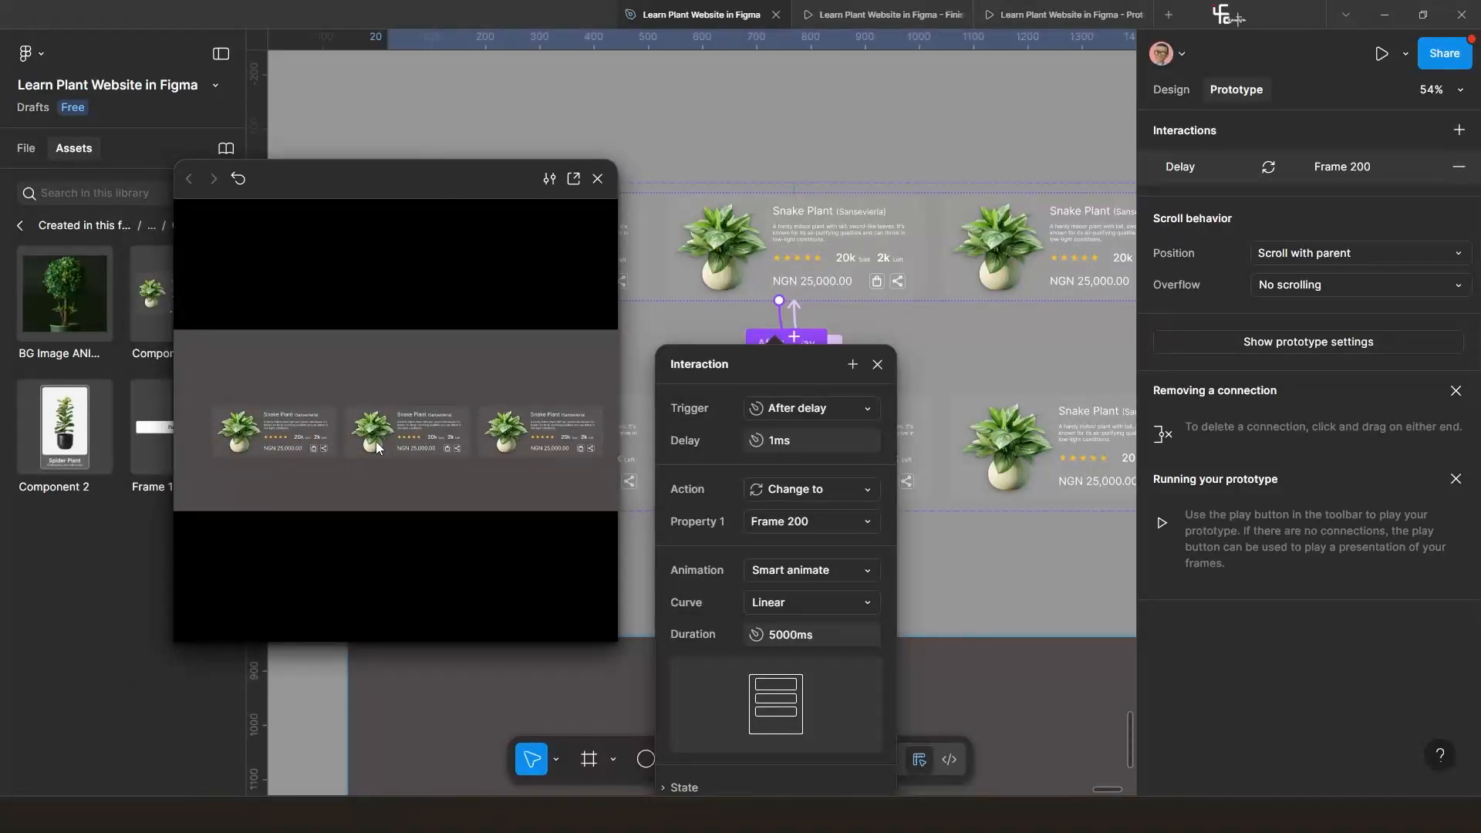
Change the Smart animate duration of the transition to Frame 200 to 3000 ms and restart the preview.
left_click(791, 635)
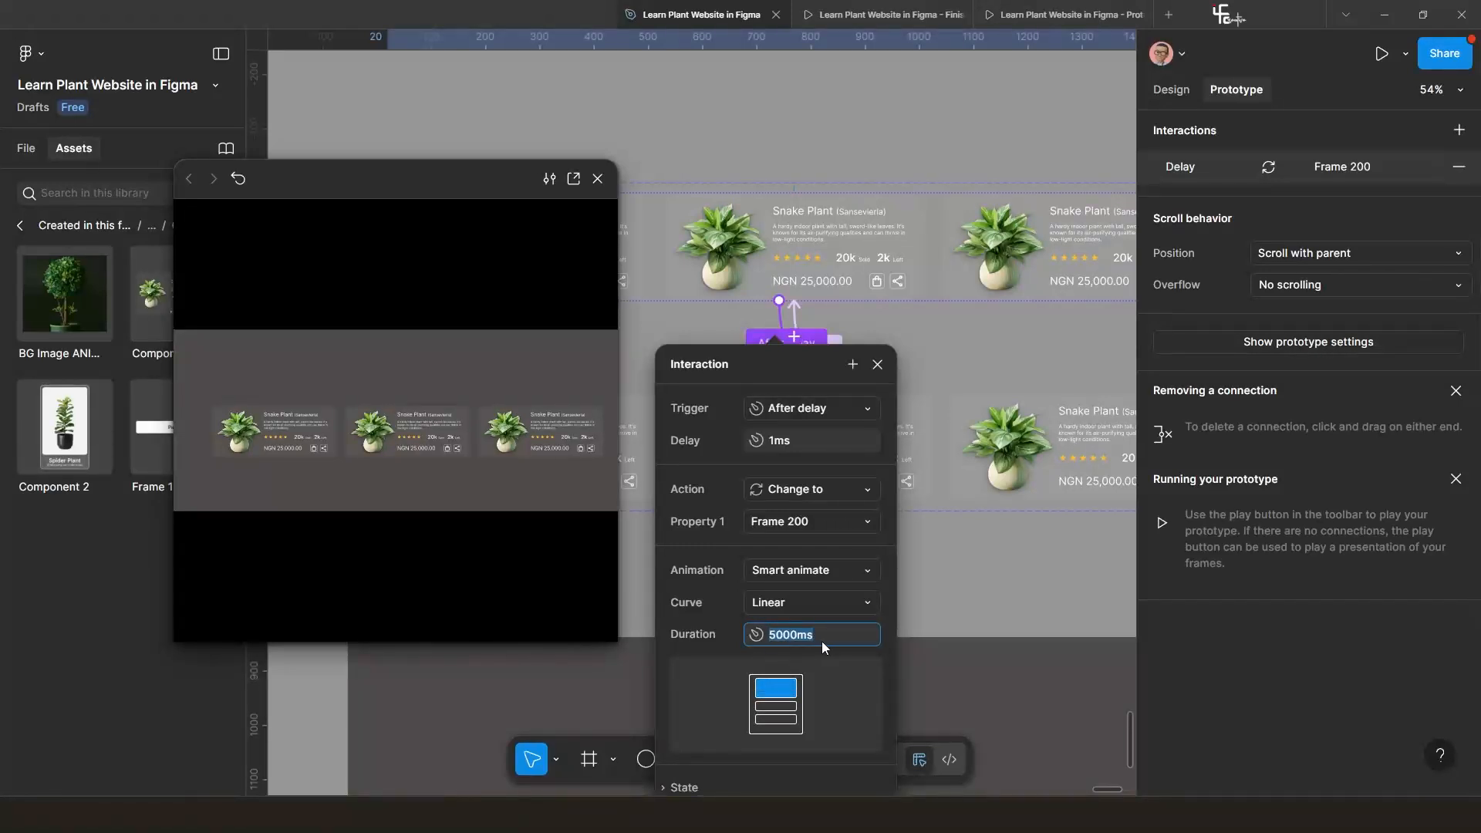
type("3000")
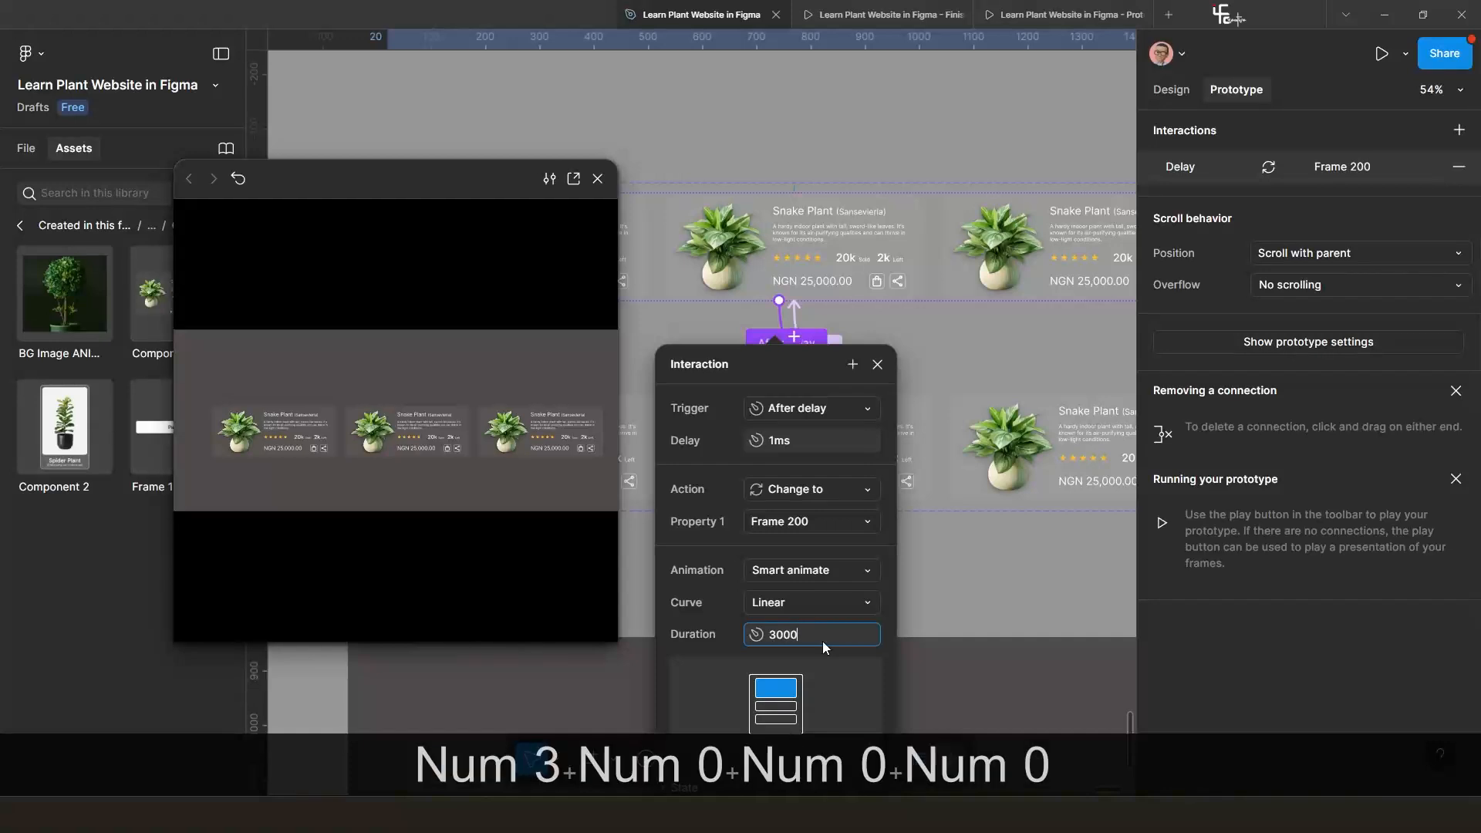
key("Return")
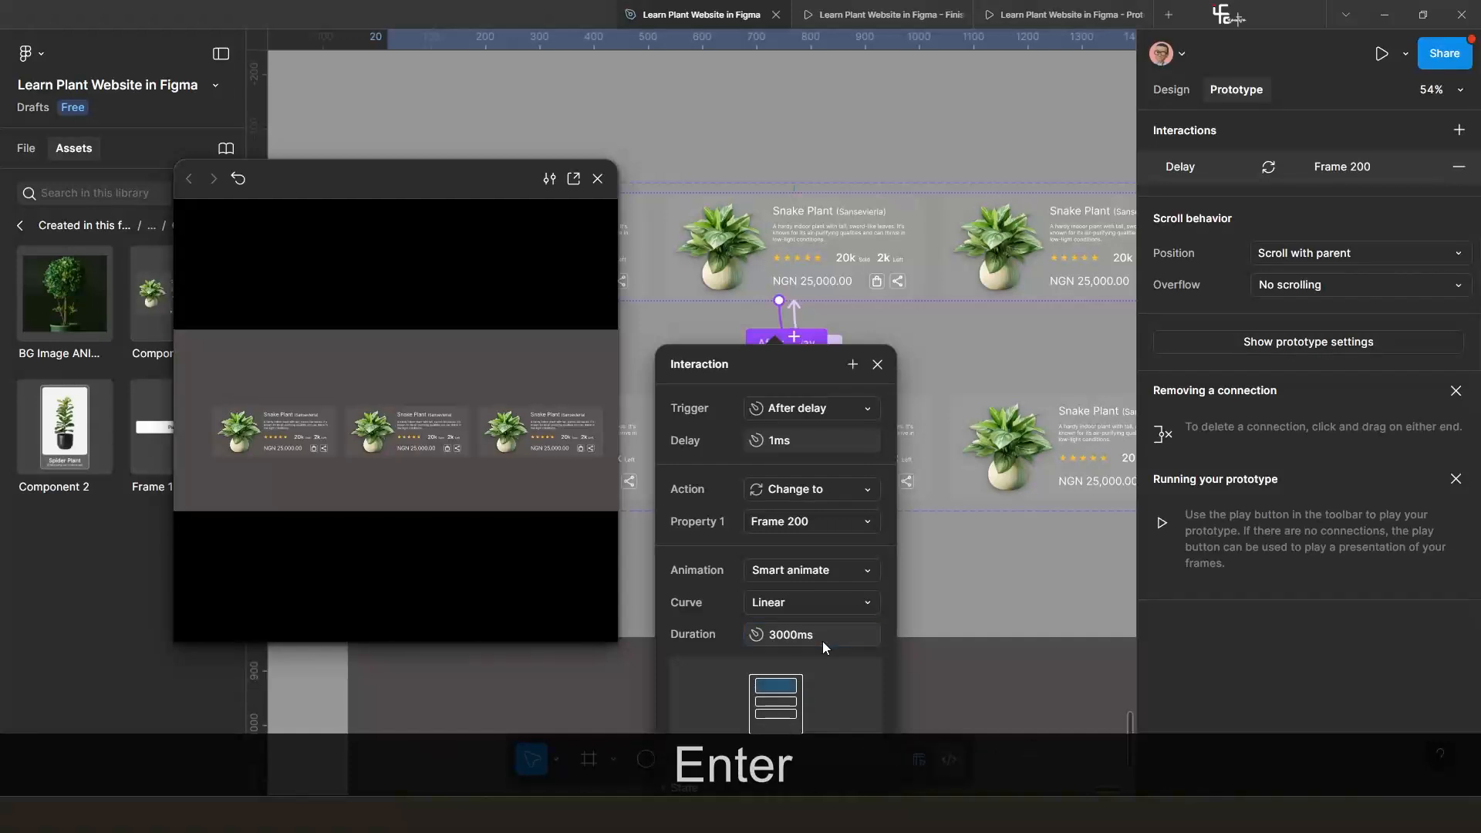
left_click(239, 180)
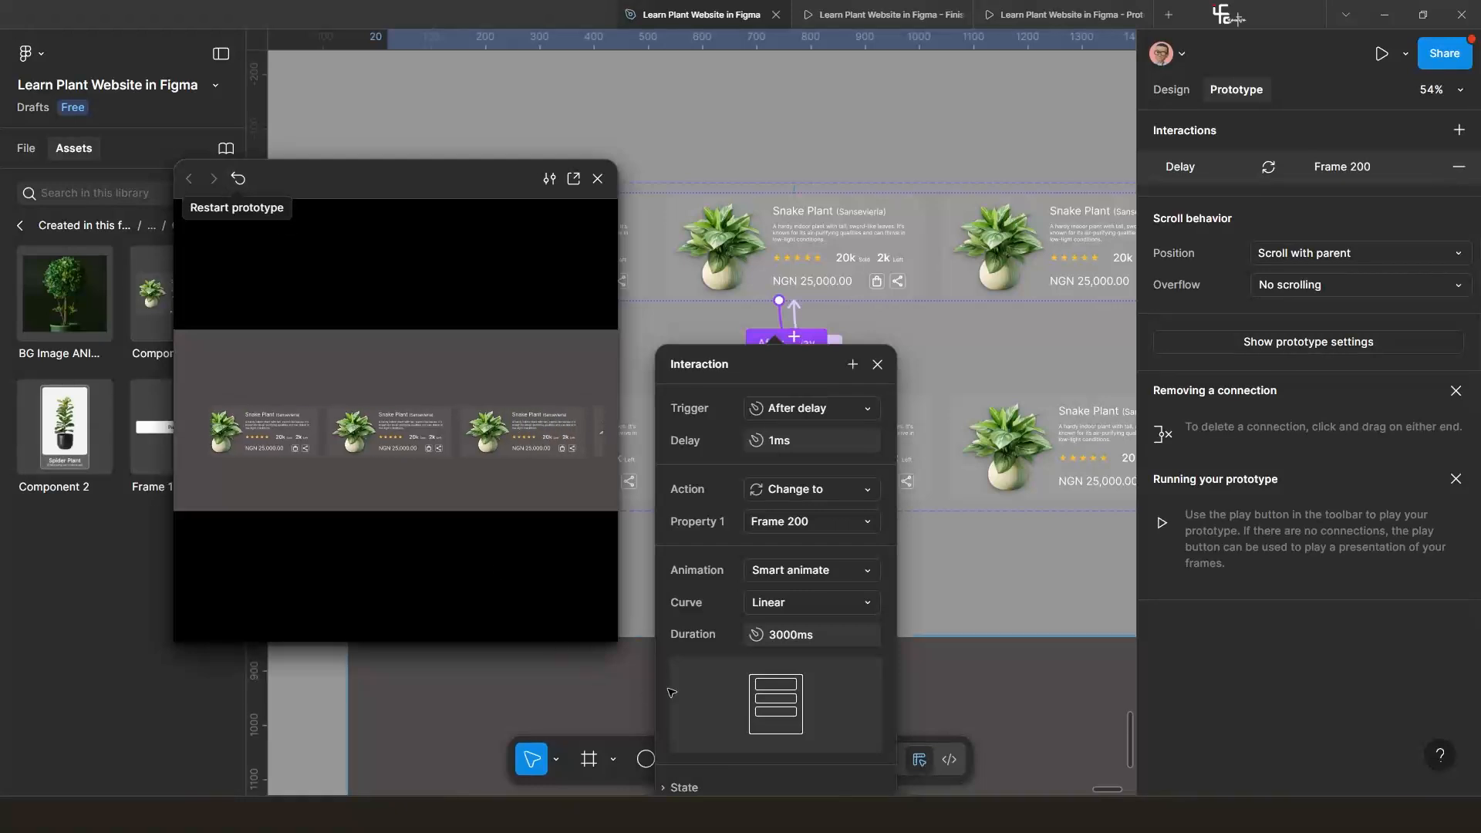
Try a 4000 ms Smart animate duration for the transition to Frame 200 and watch it in the preview.
left_click(780, 641)
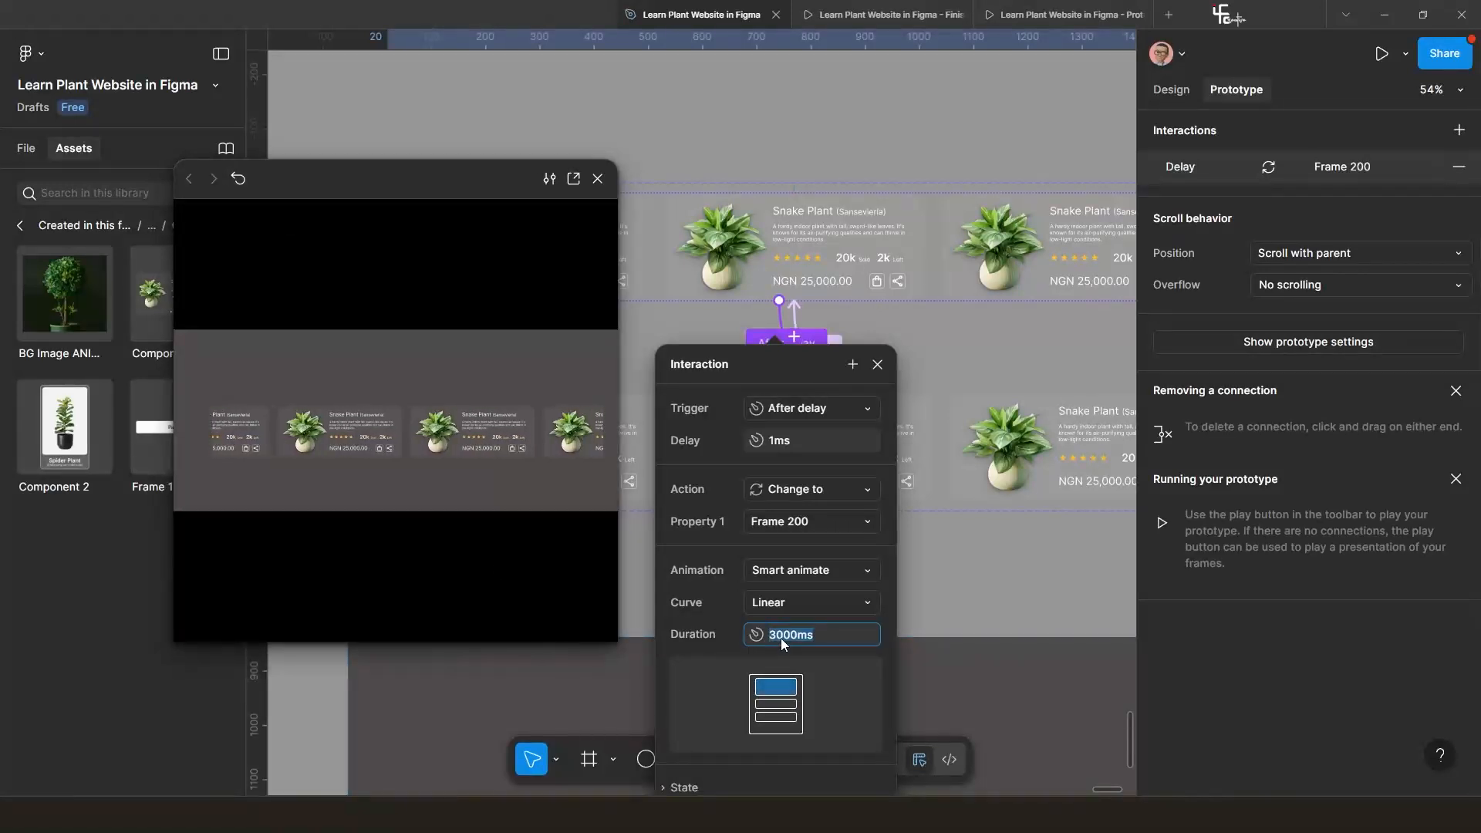
left_click(776, 638)
key("BackSpace")
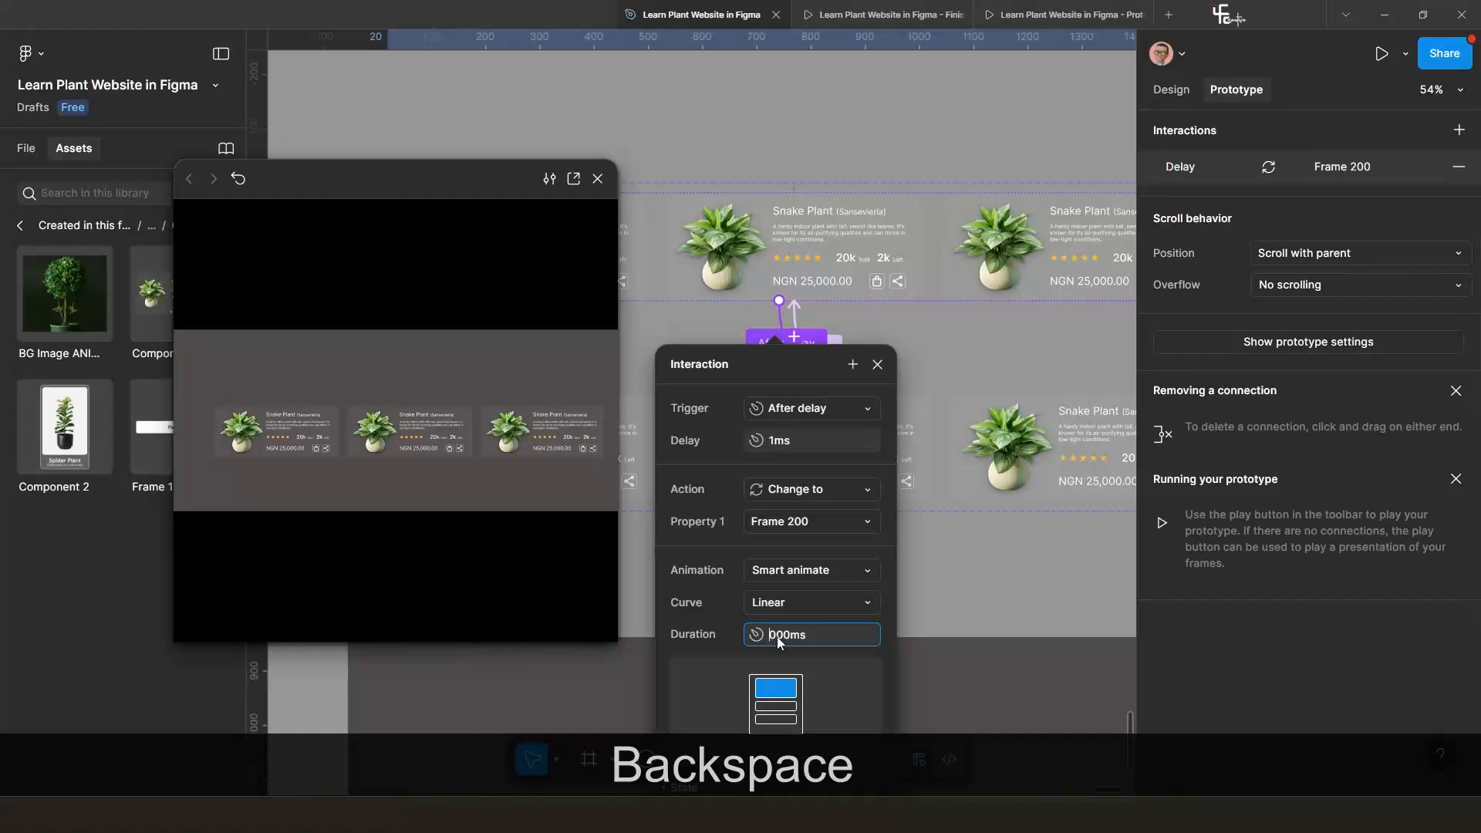
type("4")
key("Return")
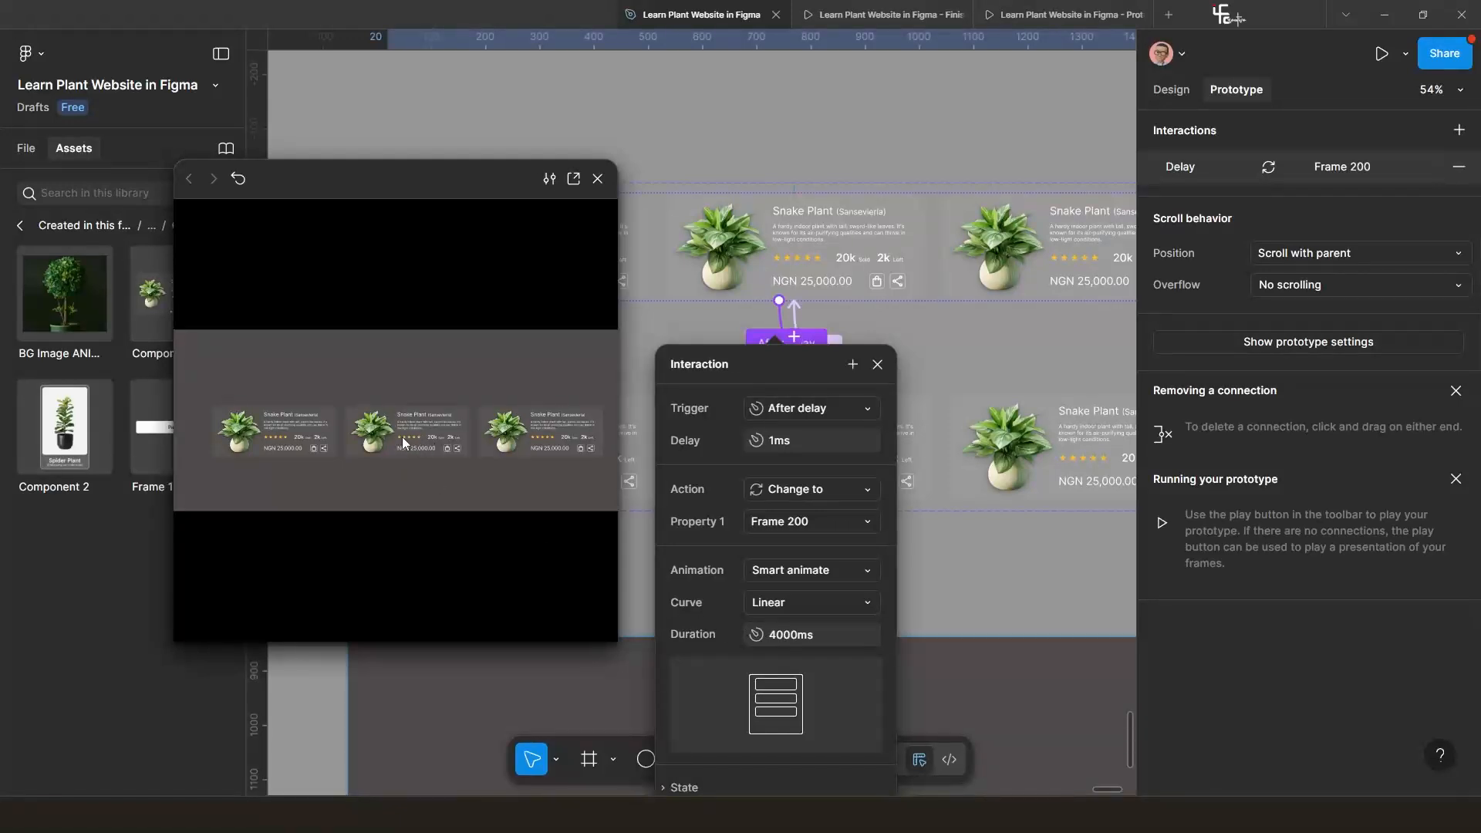
Set the transition to Frame 200 back to a 3000 ms duration, replay it, and close the preview and interaction settings.
left_click(779, 636)
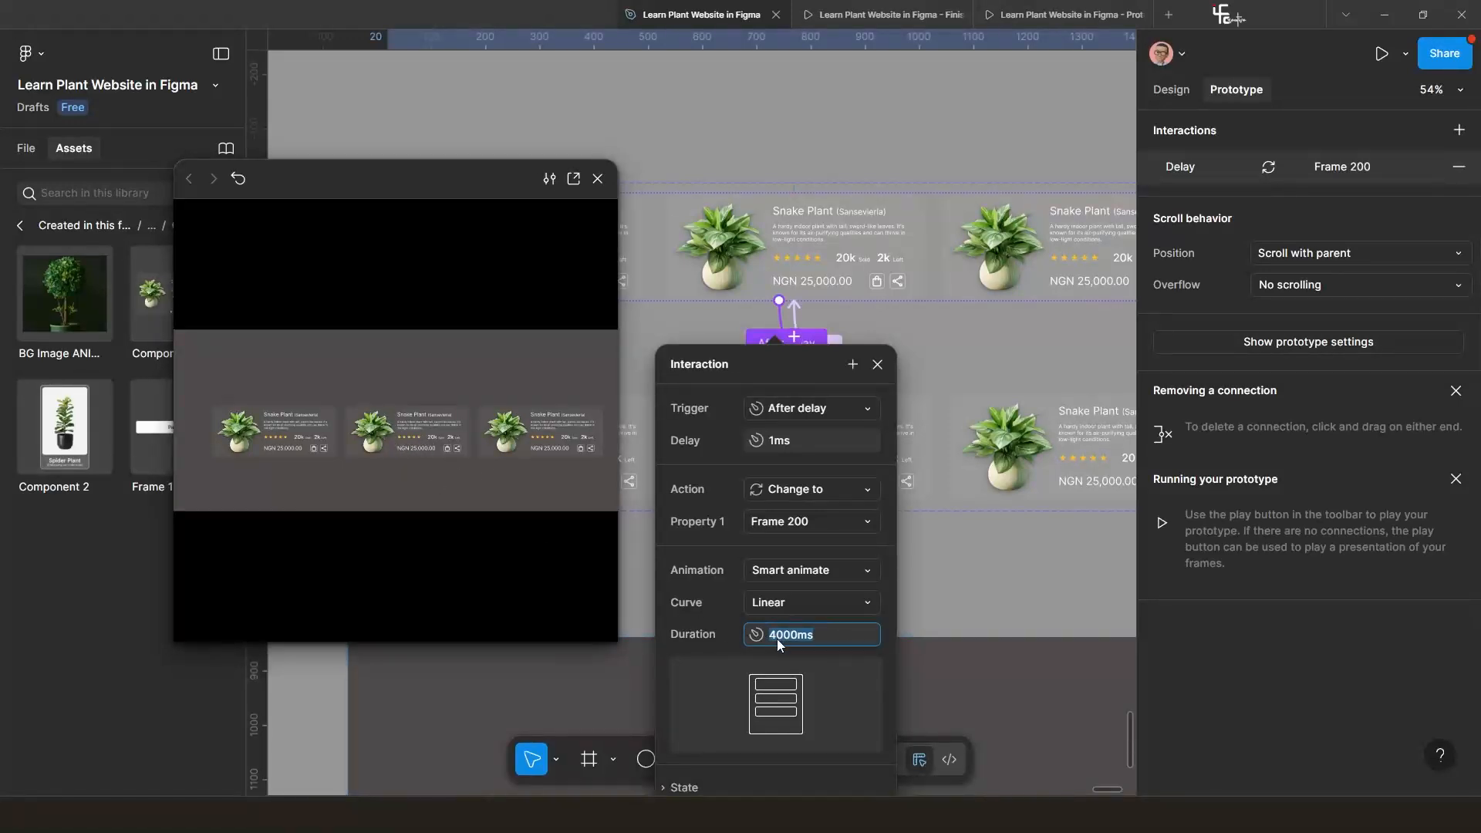
key("BackSpace")
type("3")
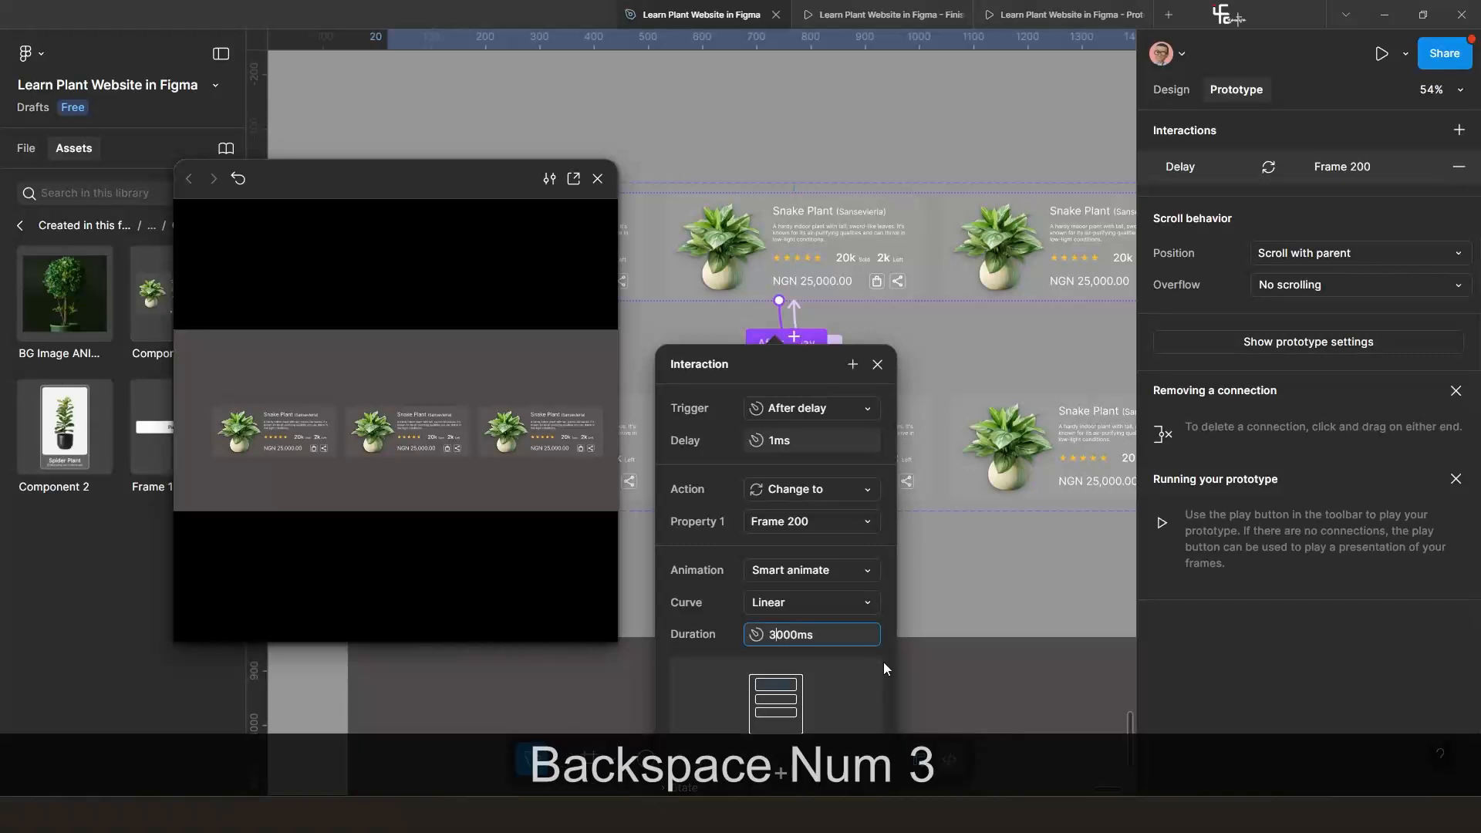
key("Return")
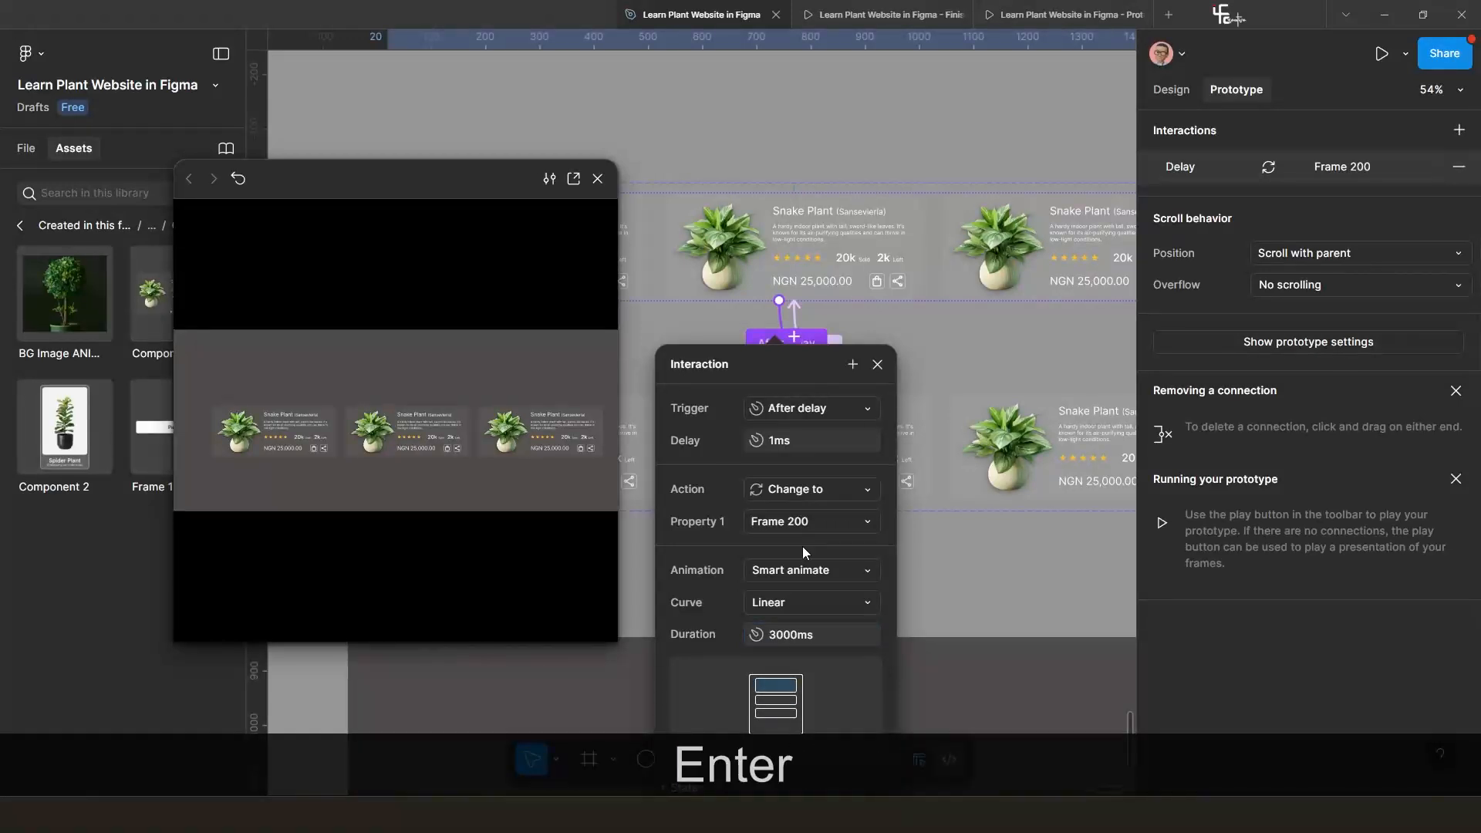
left_click(234, 177)
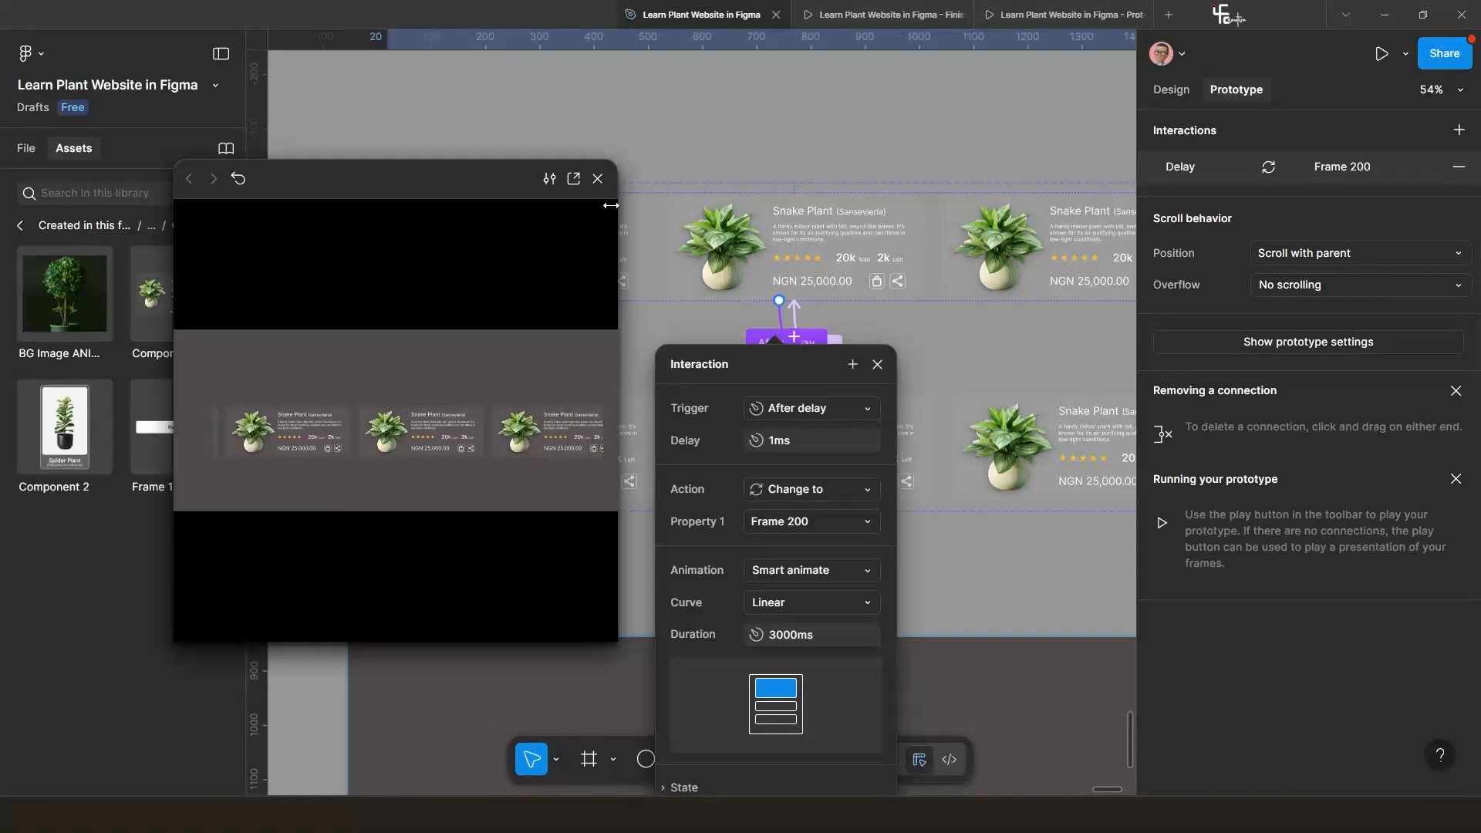
left_click(598, 179)
left_click(877, 368)
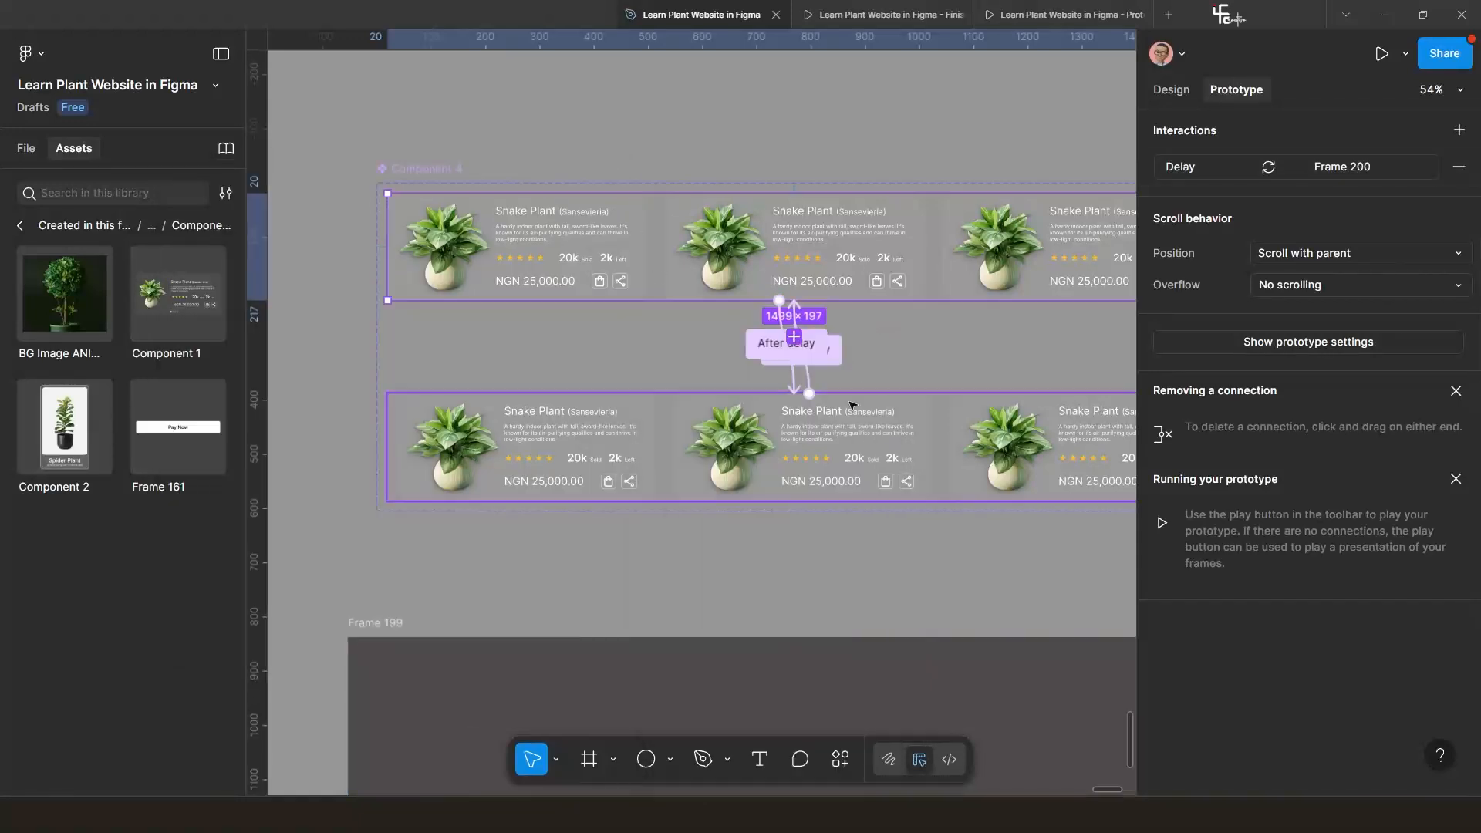
Try extending the Frame 199 variant's card row by duplicating its third Snake Plant card ten times.
scroll(658, 440, "down", 5)
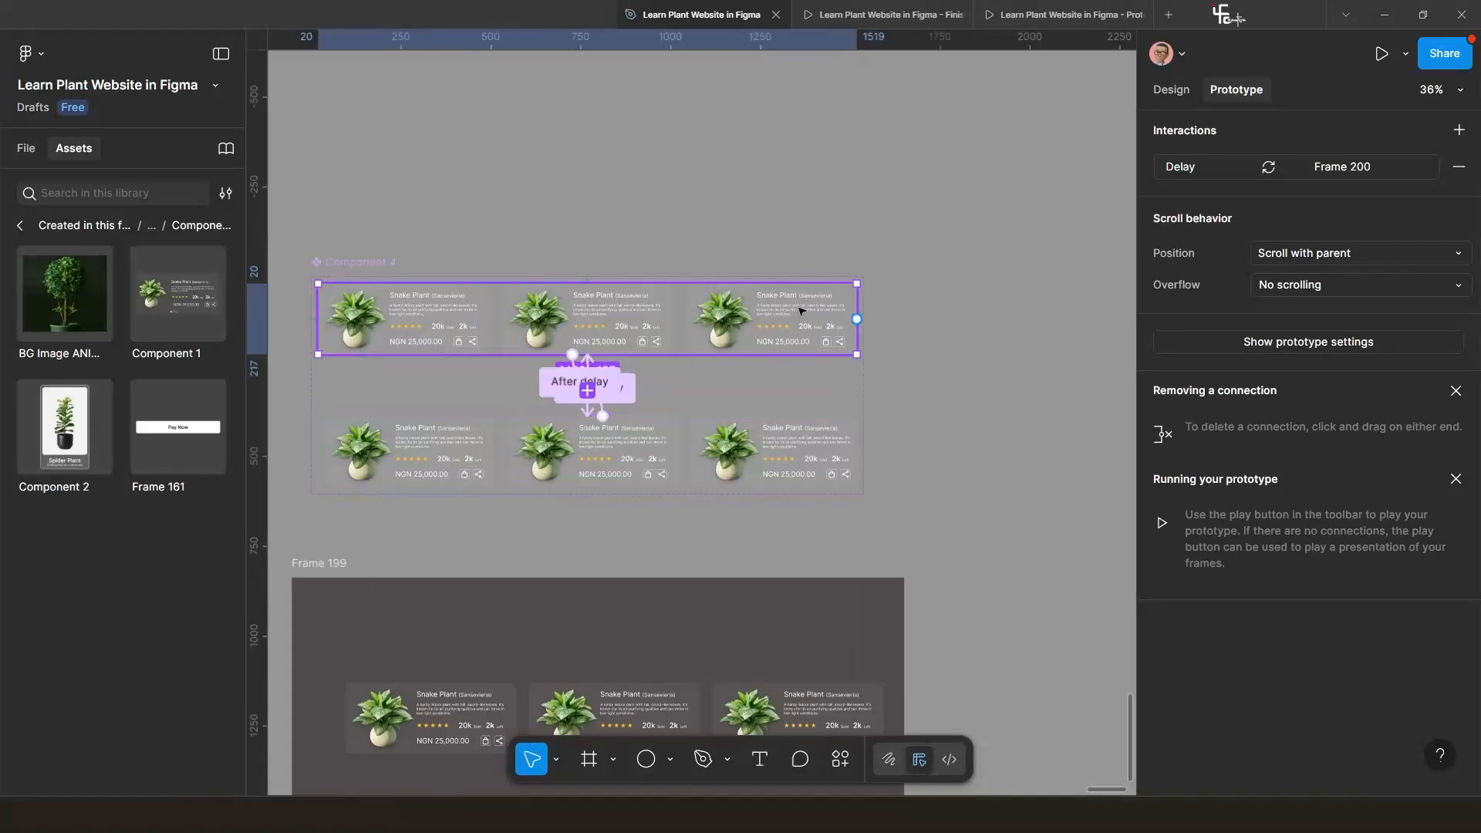
key("shift+e")
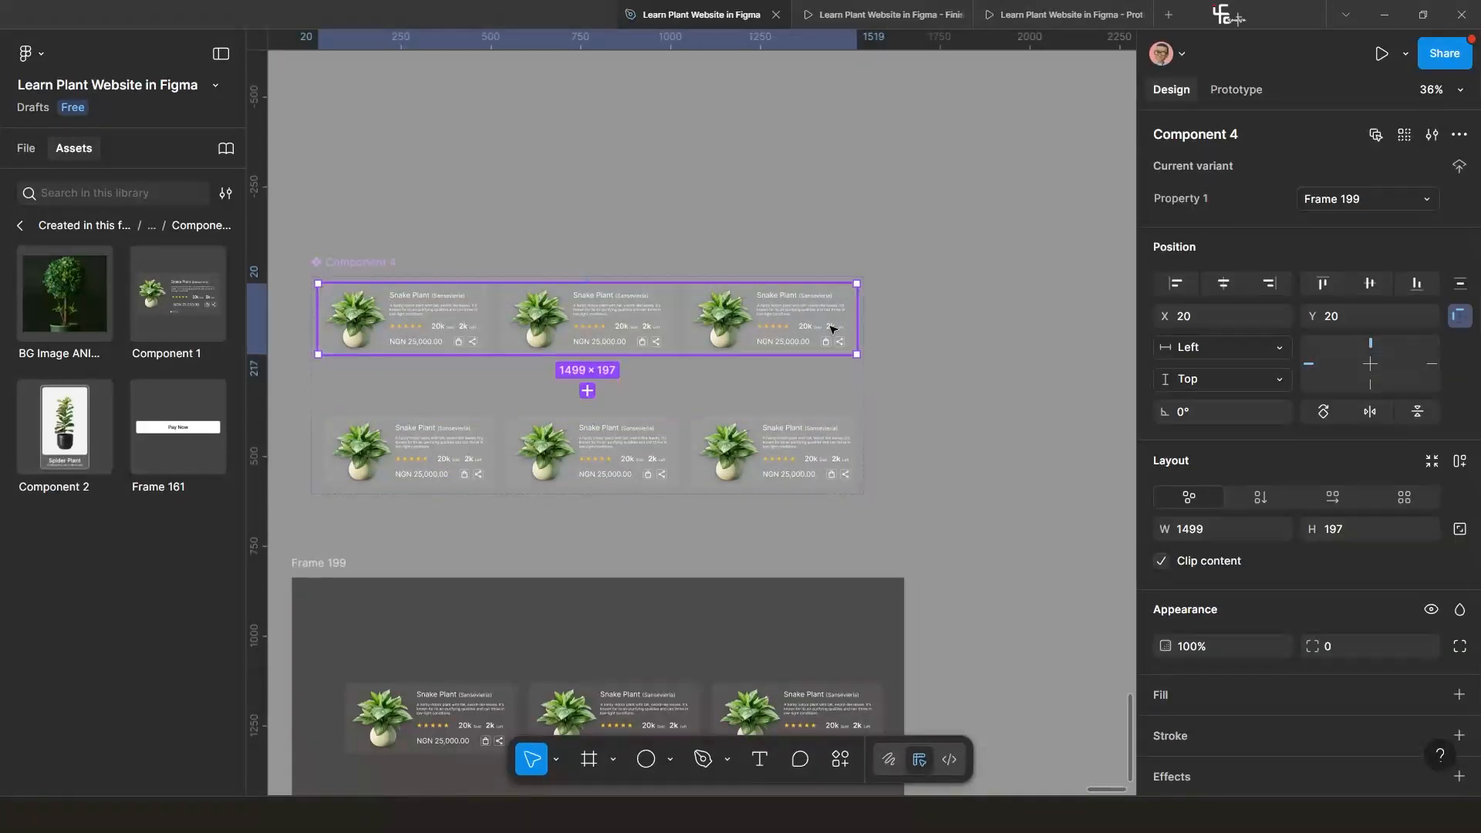
key("shift+a")
scroll(807, 328, "down", 3)
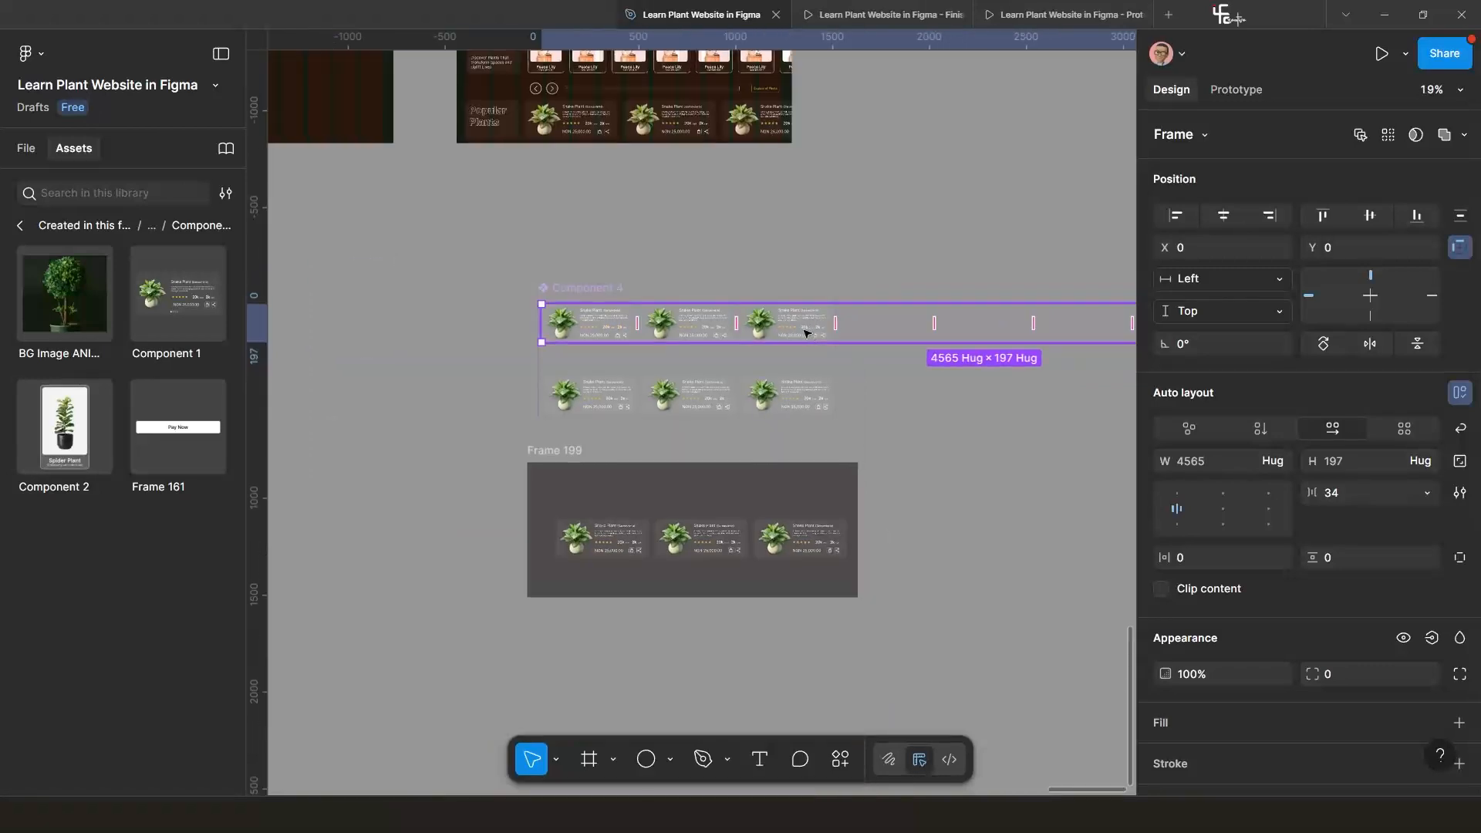
left_click(794, 327)
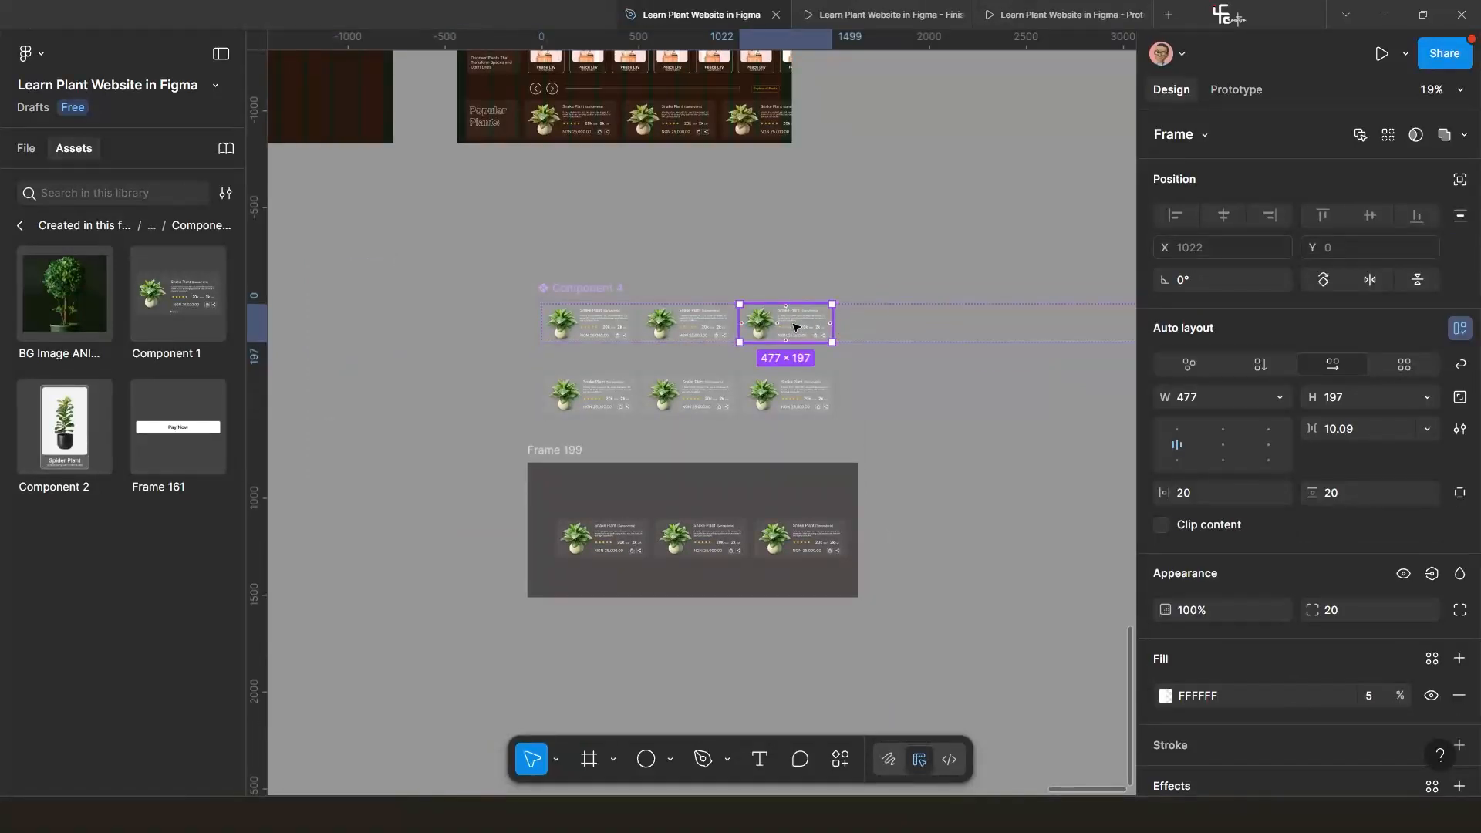
key("ctrl+d")
key("ctrl+d")
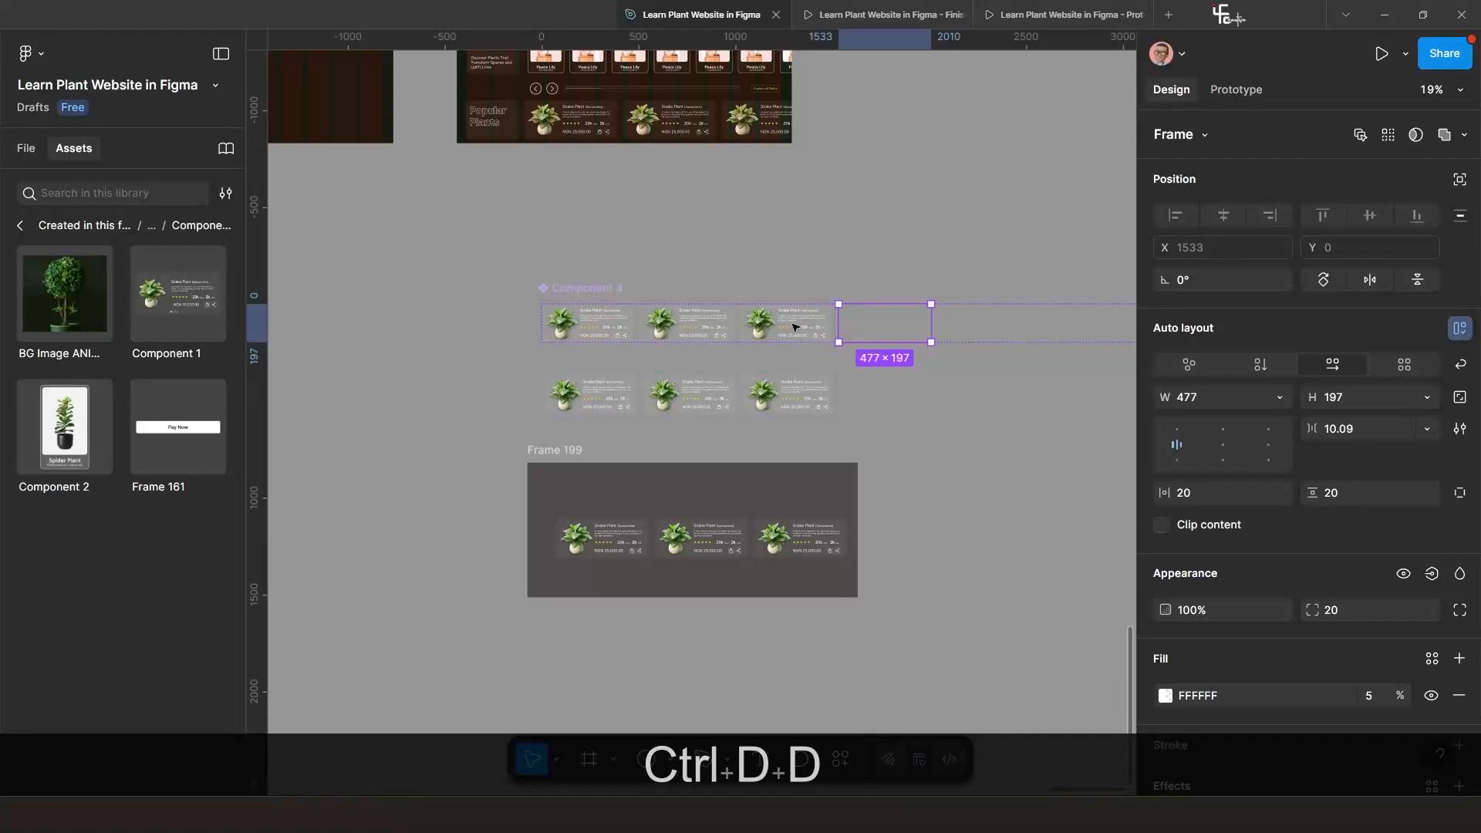
key("ctrl+d")
key("ctrl+d")
key("ctrl+d")
key("ctrl+d")
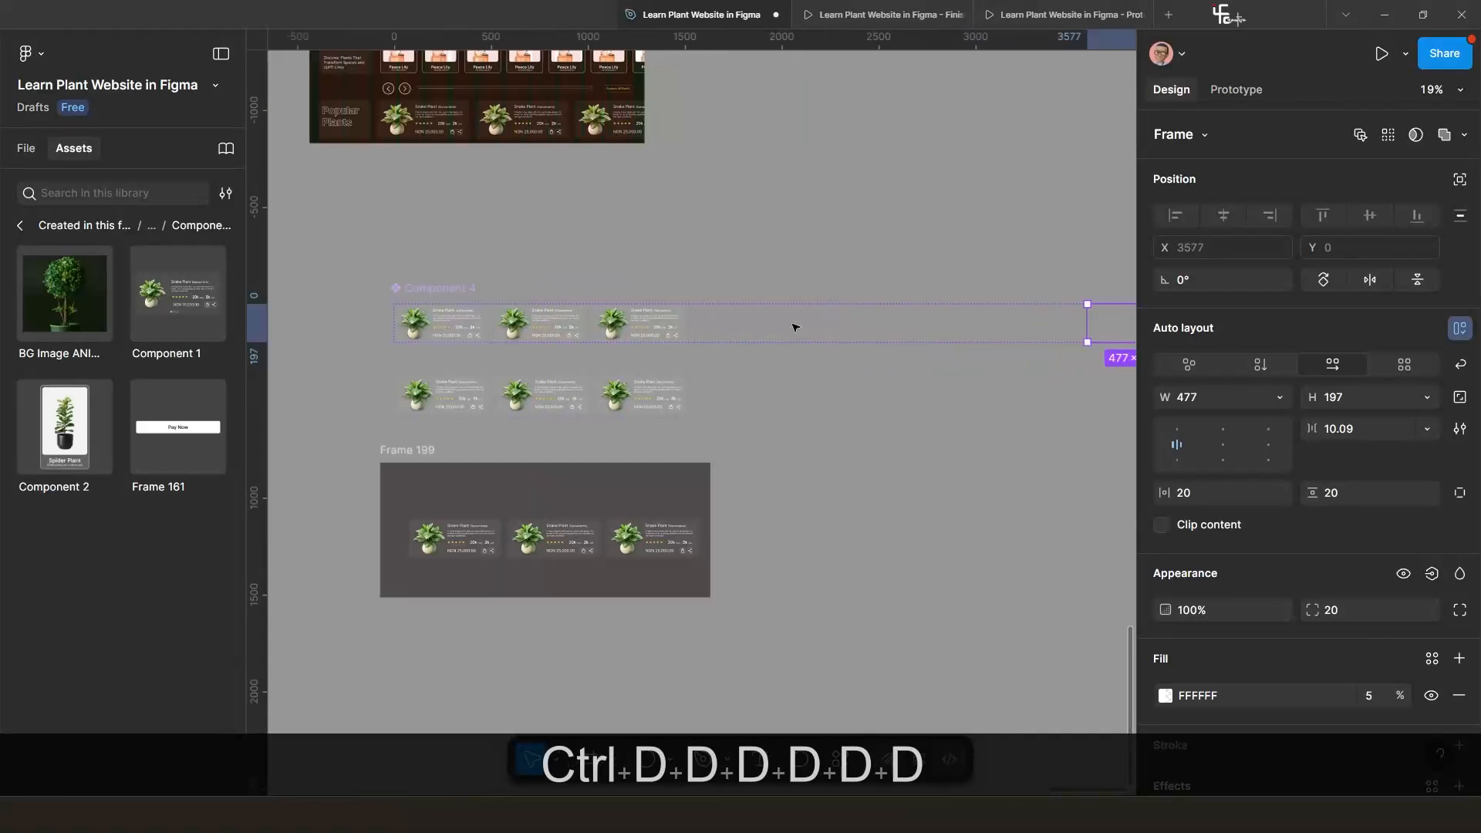
key("ctrl+d")
key("ctrl+d")
key("ctrl+d")
key("ctrl+d")
key("ctrl+d")
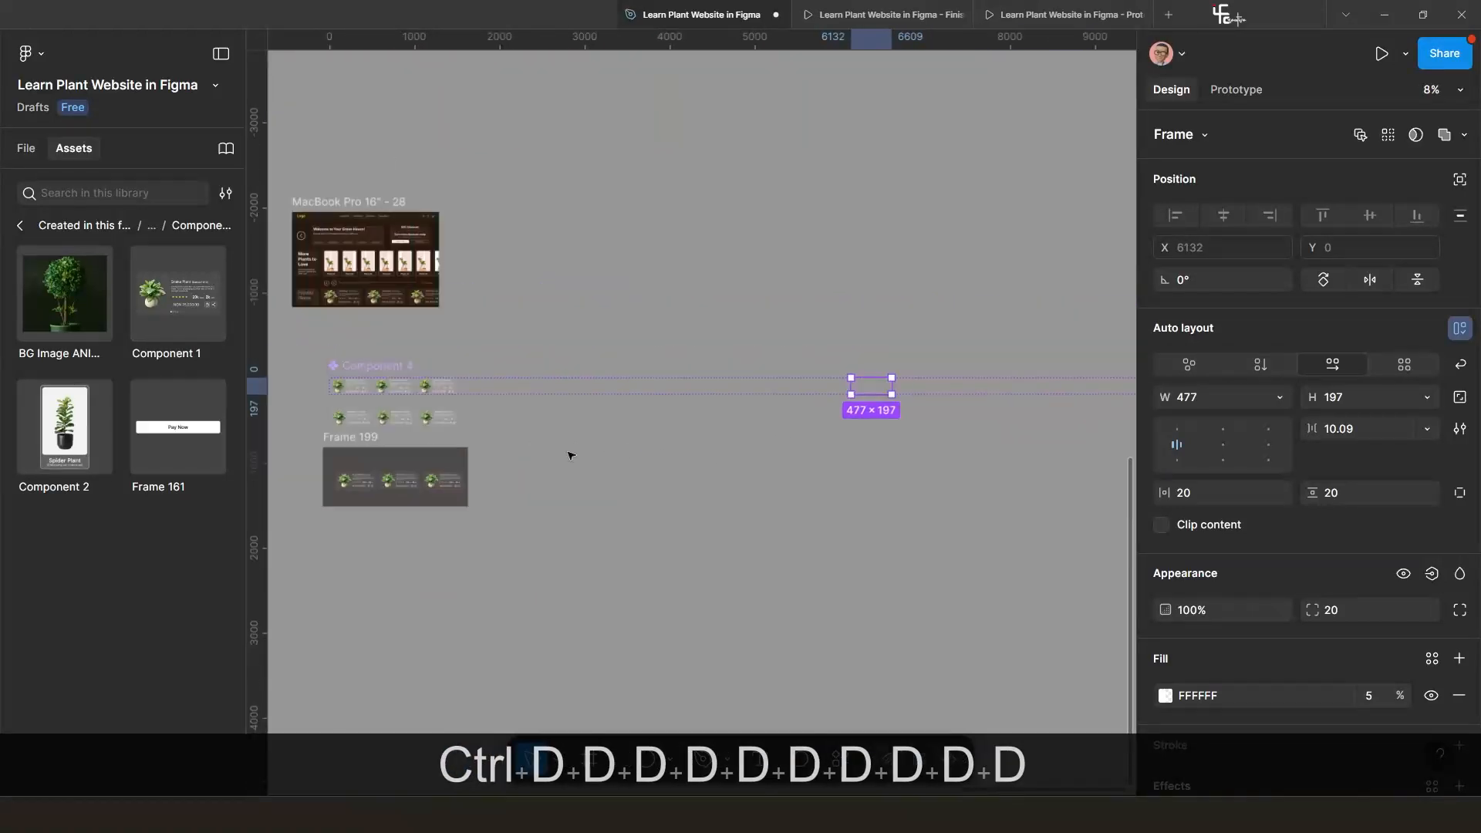
Try extending the Frame 200 variant's card row by duplicating its middle visible Snake Plant card ten times.
scroll(774, 420, "up", 5)
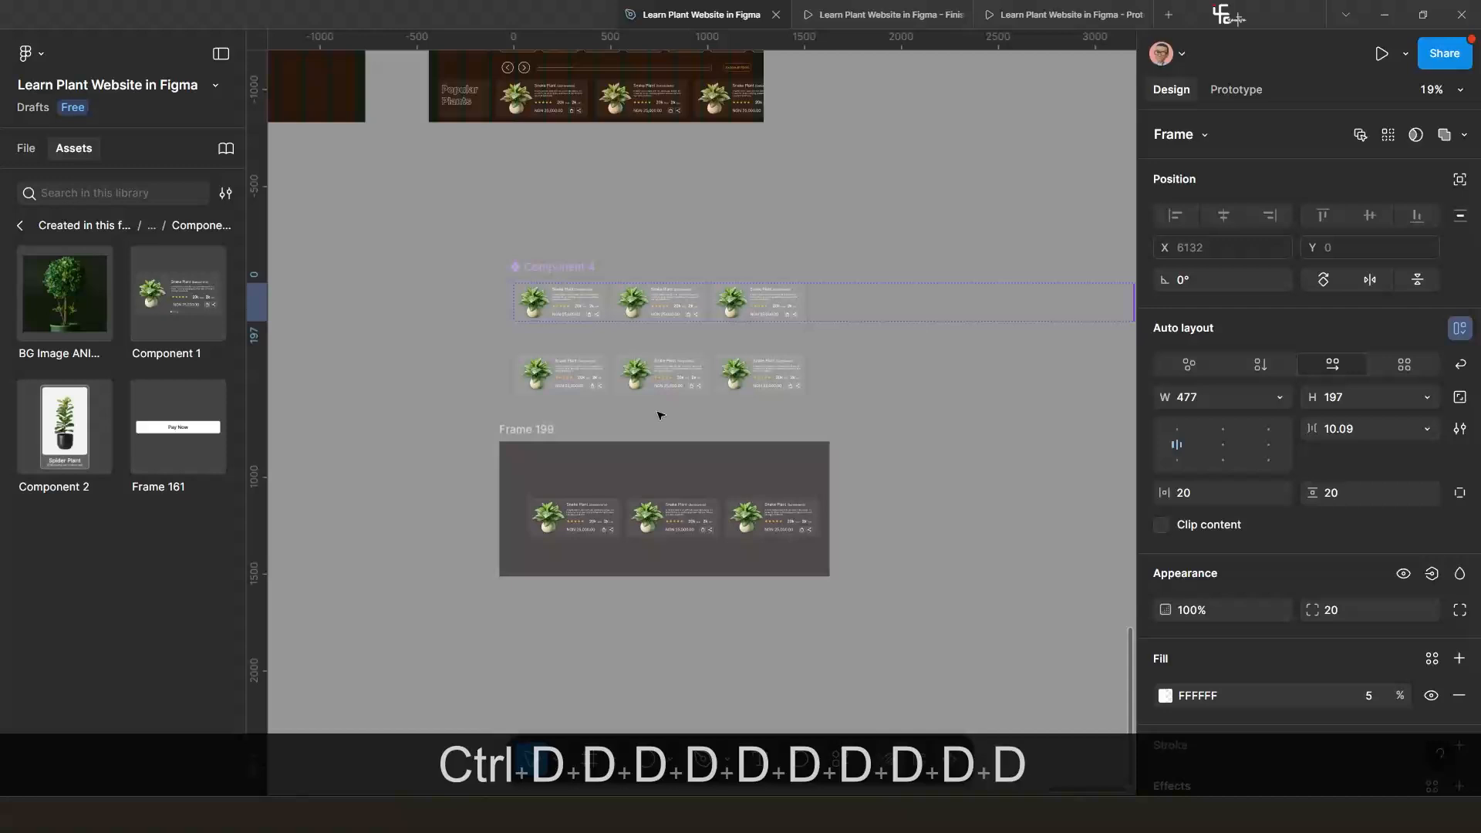
left_click(678, 384)
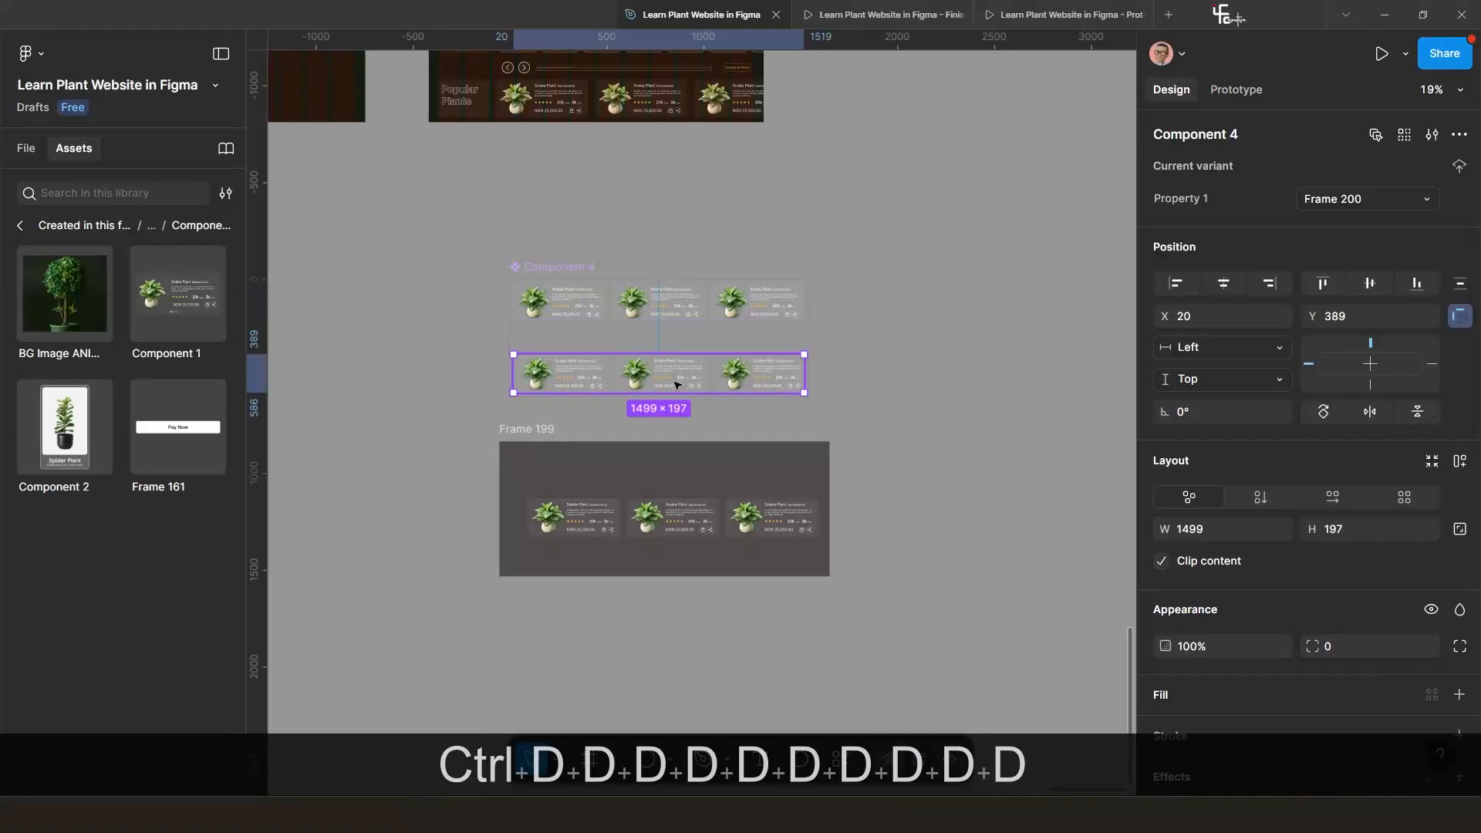
key("shift+a")
left_click(673, 378)
key("ctrl")
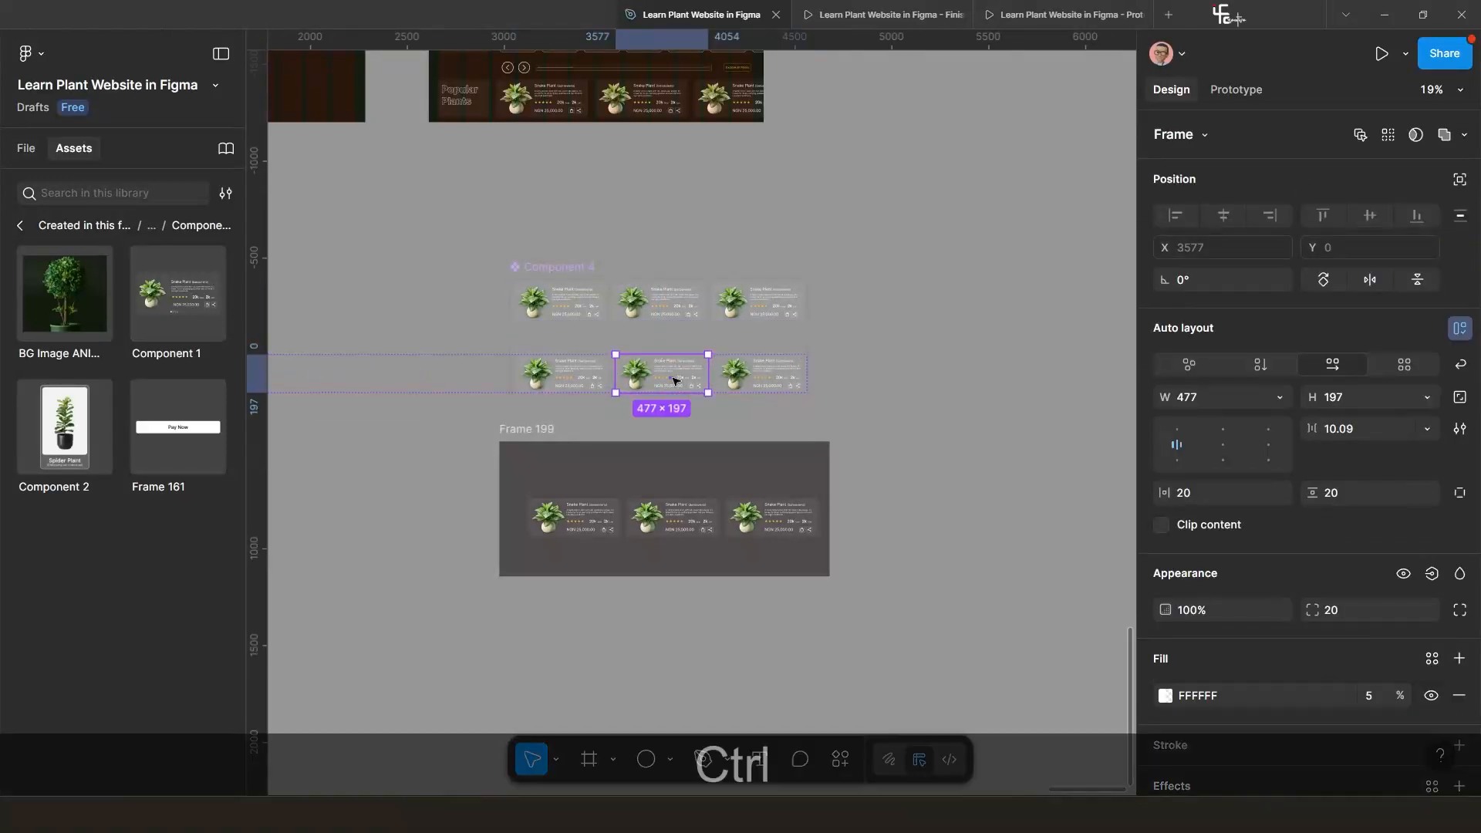
key("ctrl+d")
key("ctrl+d")
key("ctrl+d")
key("ctrl+d")
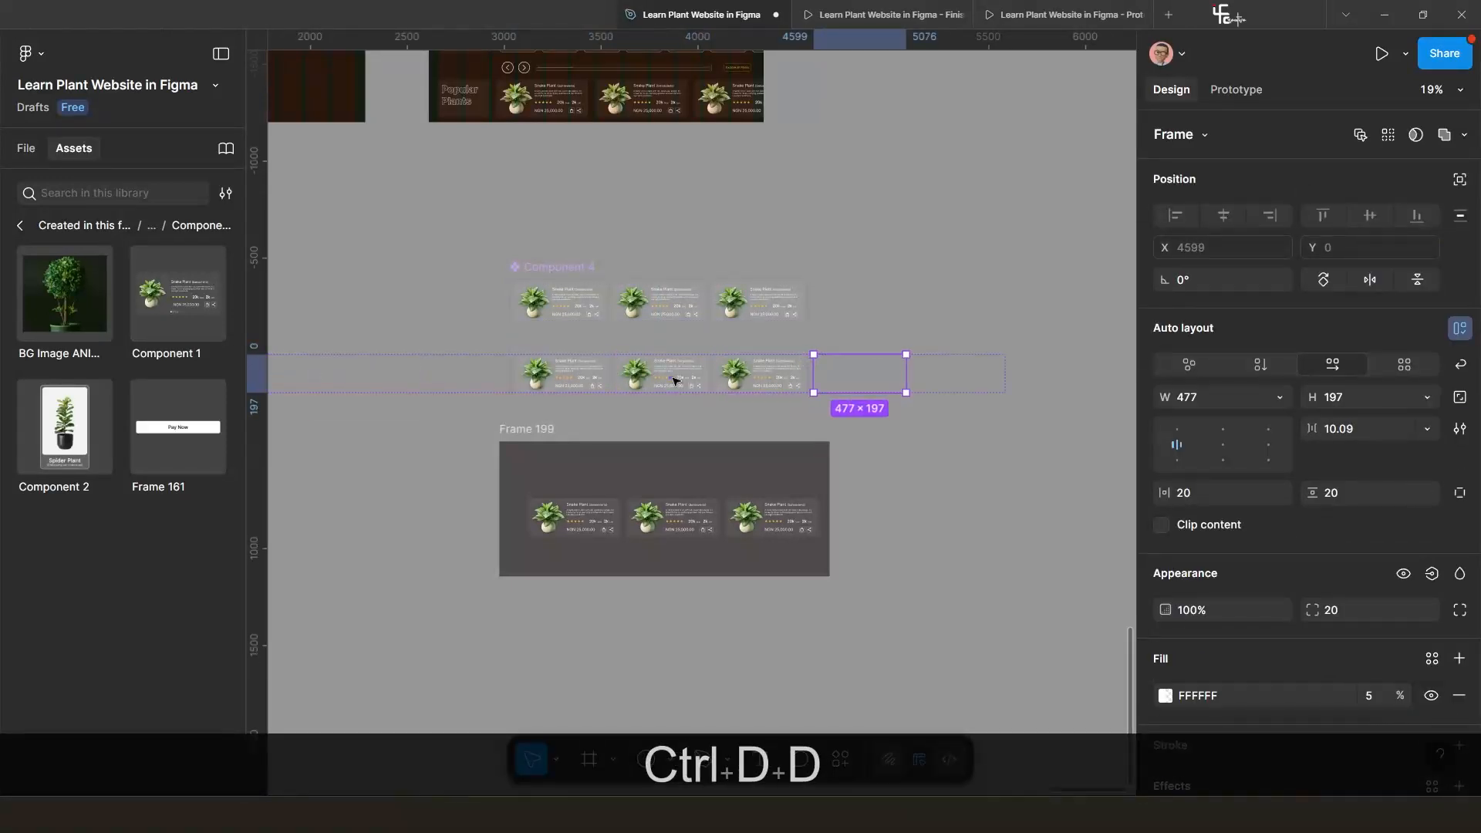
key("ctrl+d")
key("ctrl+d")
key("ctrl+d")
key("ctrl+d")
key("ctrl+d")
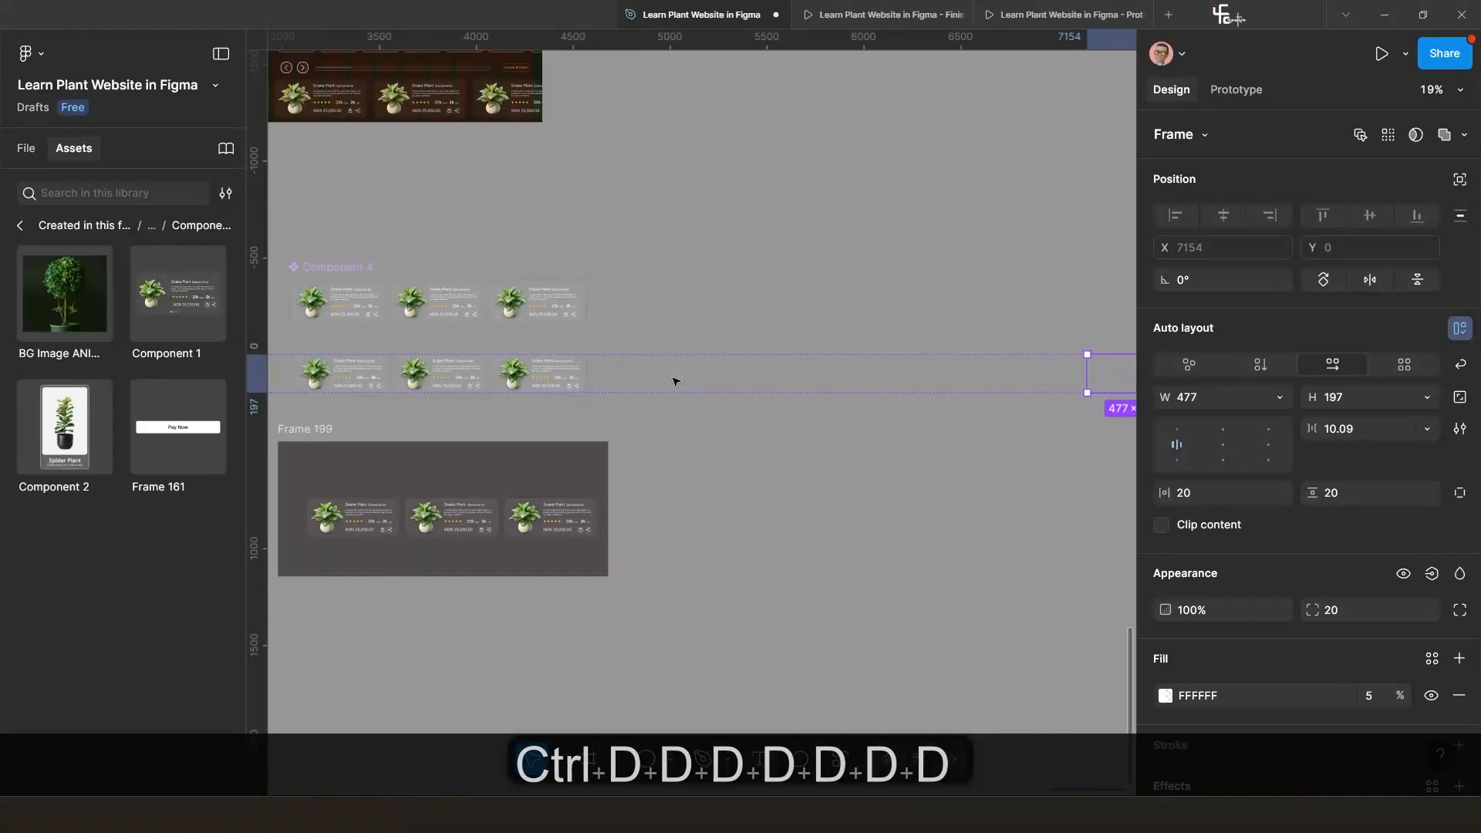
key("ctrl+d")
scroll(675, 382, "down", 5)
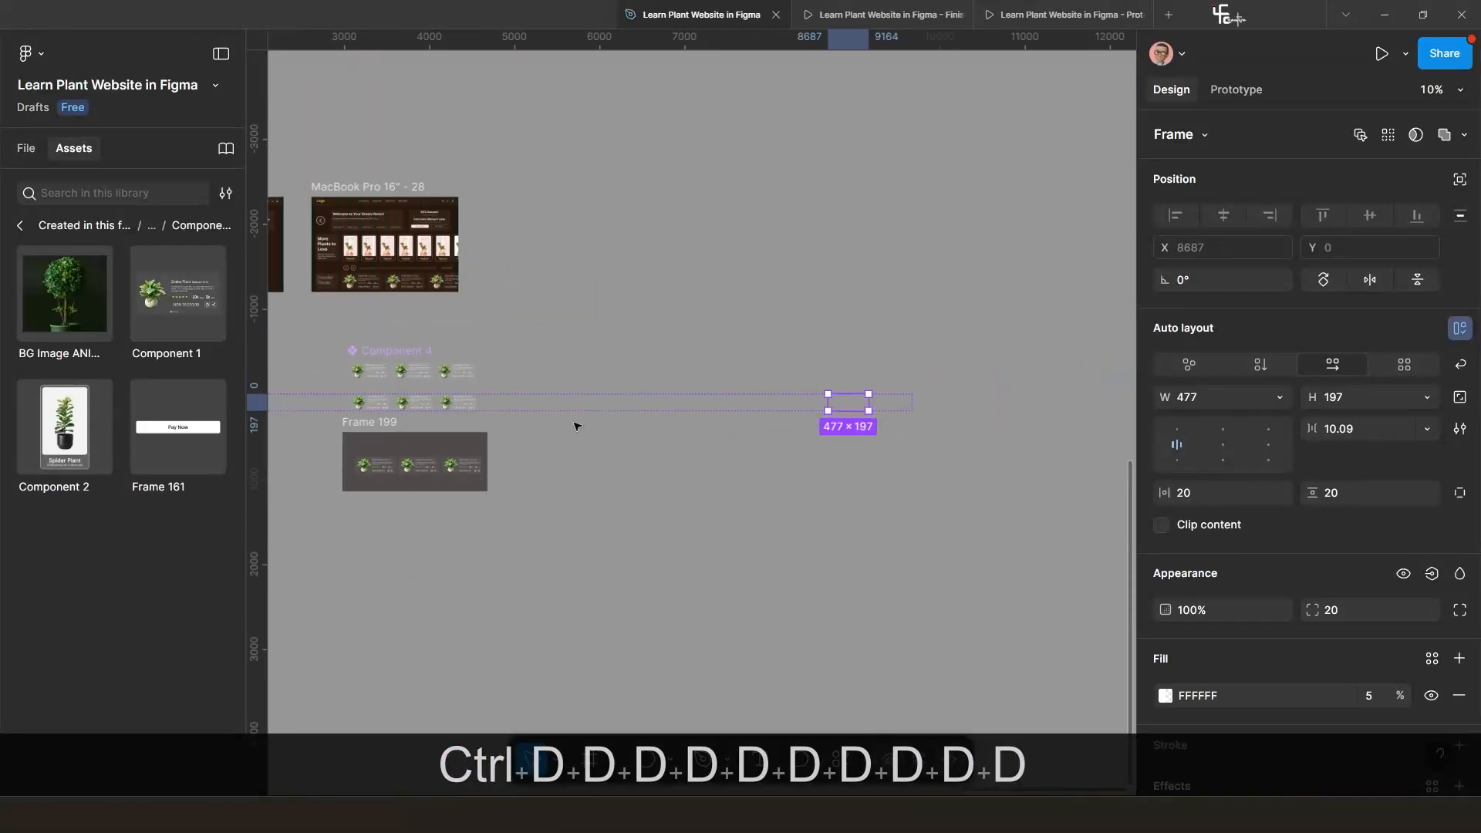
scroll(694, 428, "down", 3)
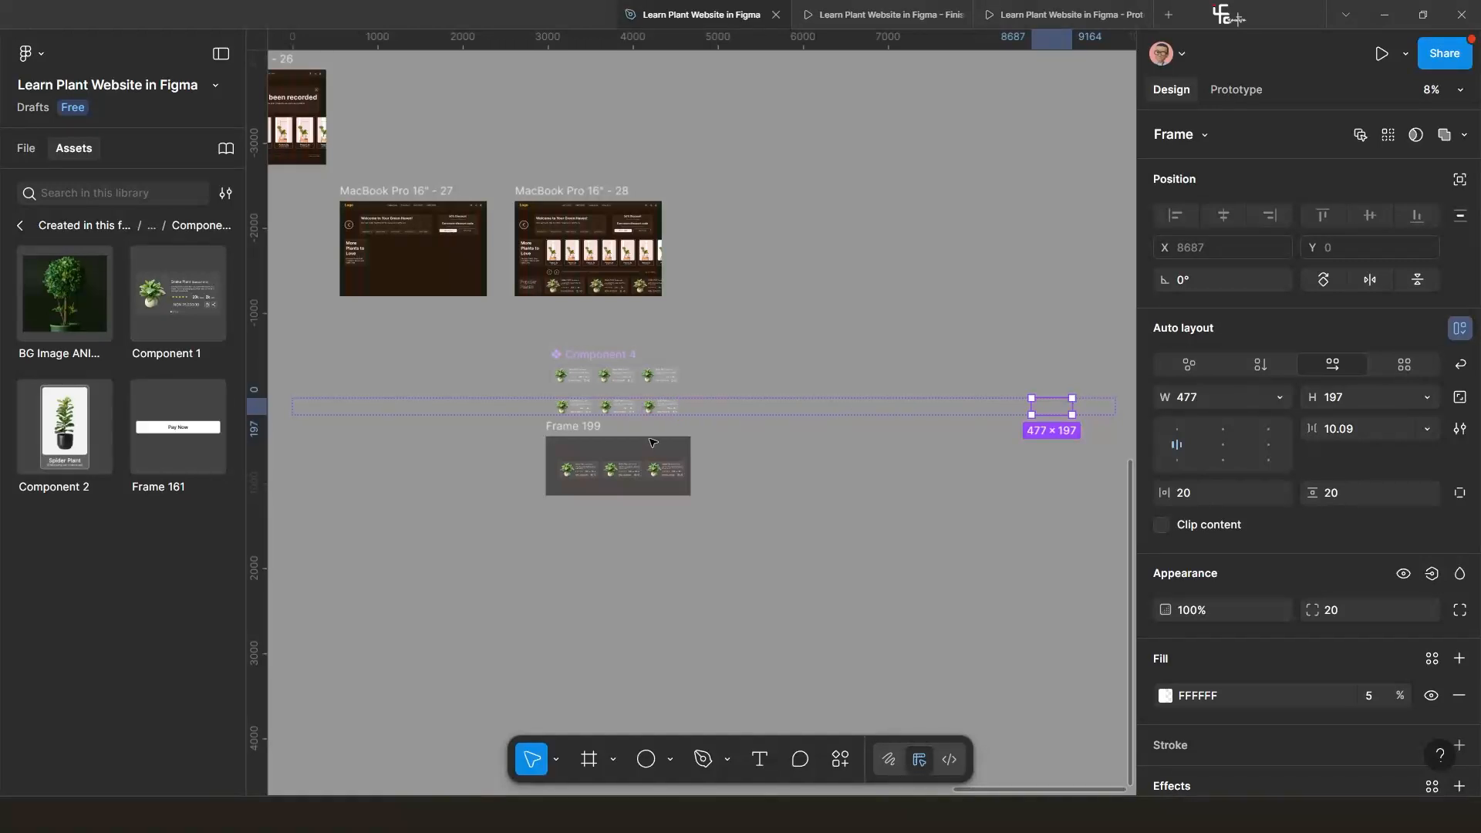
Align the extended card row to the right edge of the Frame 200 variant.
left_click(649, 427)
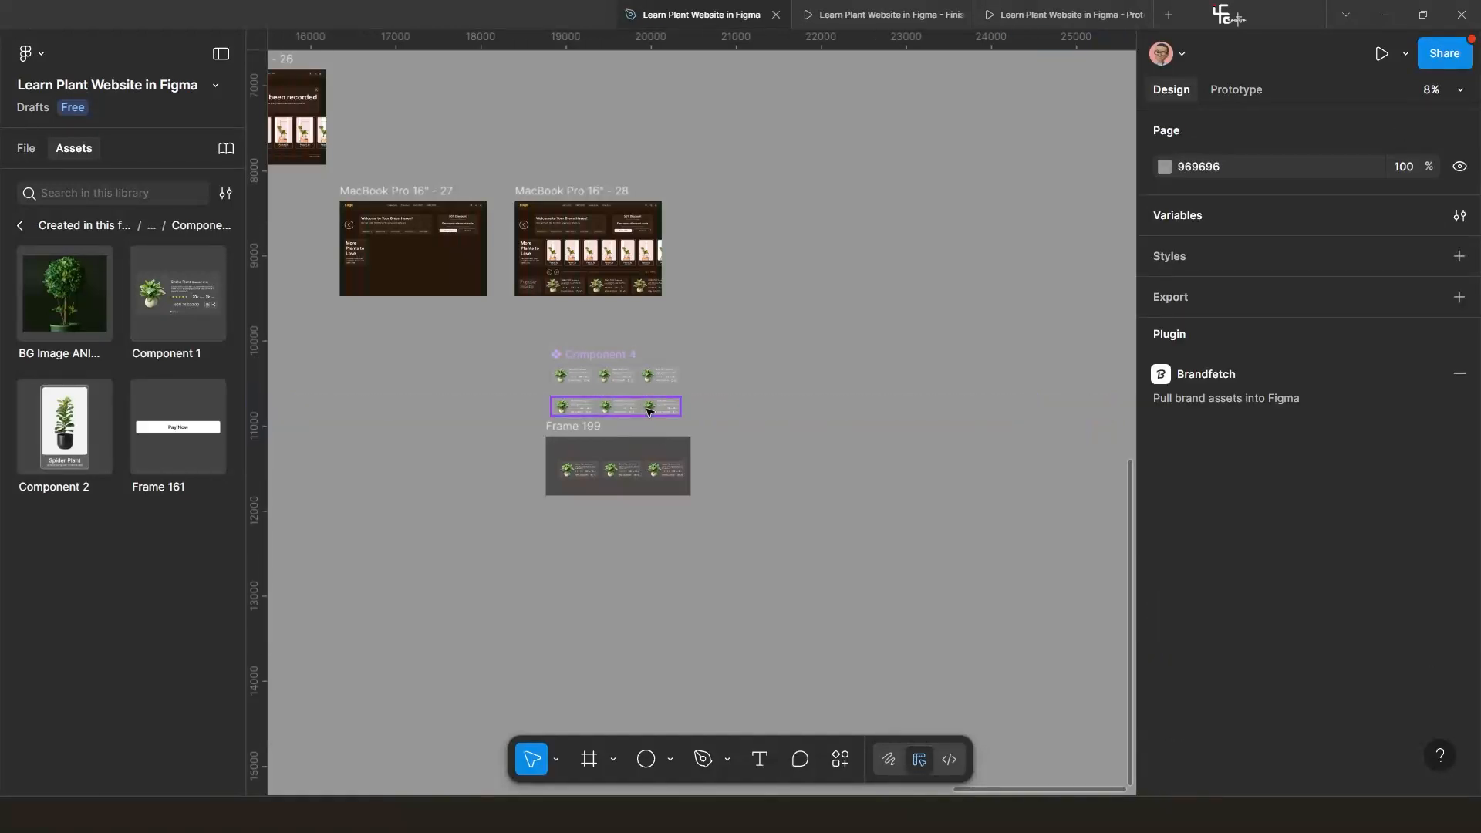
left_click(649, 411)
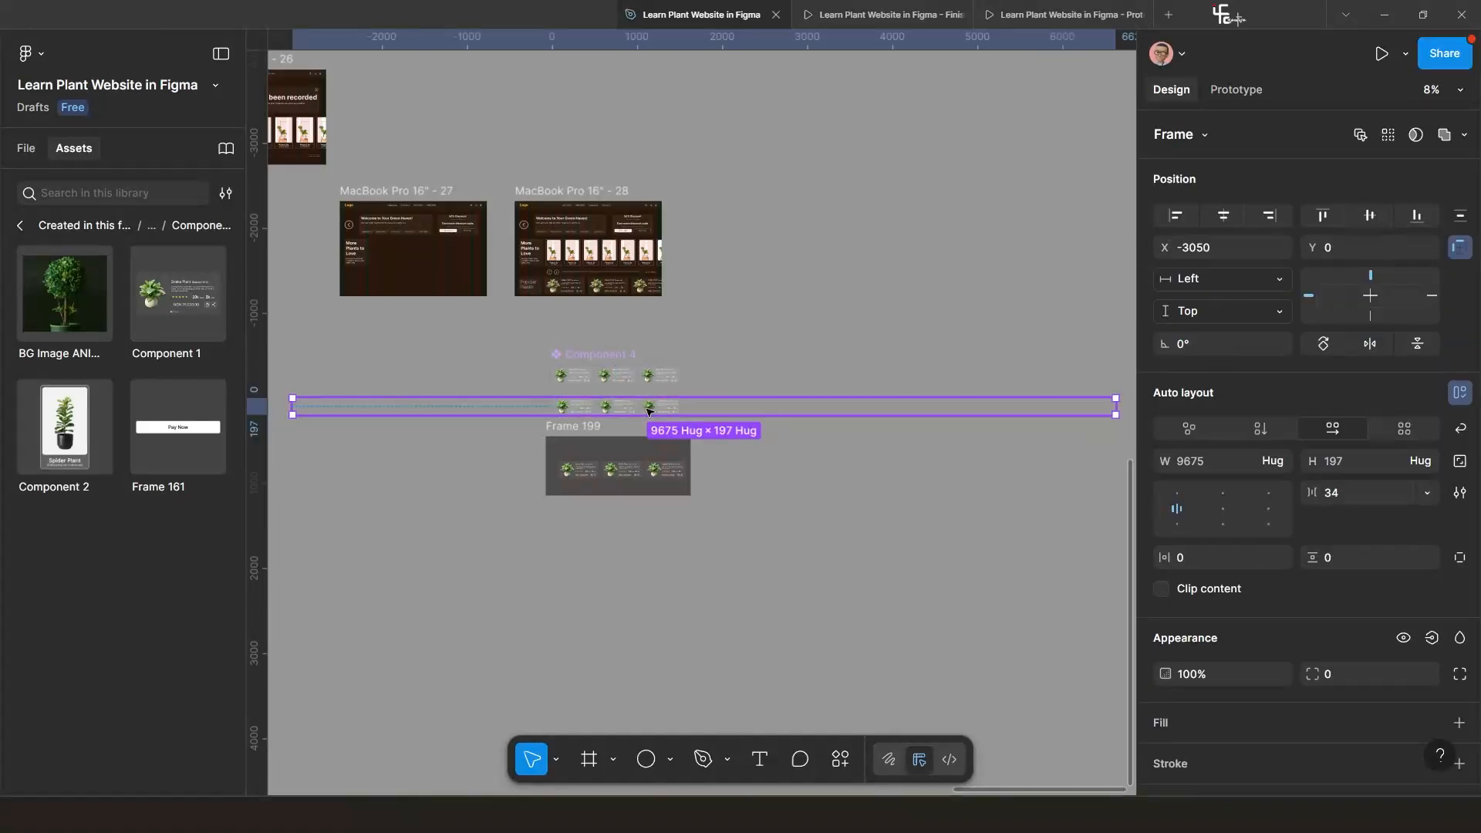
left_click(1272, 217)
scroll(707, 422, "up", 3)
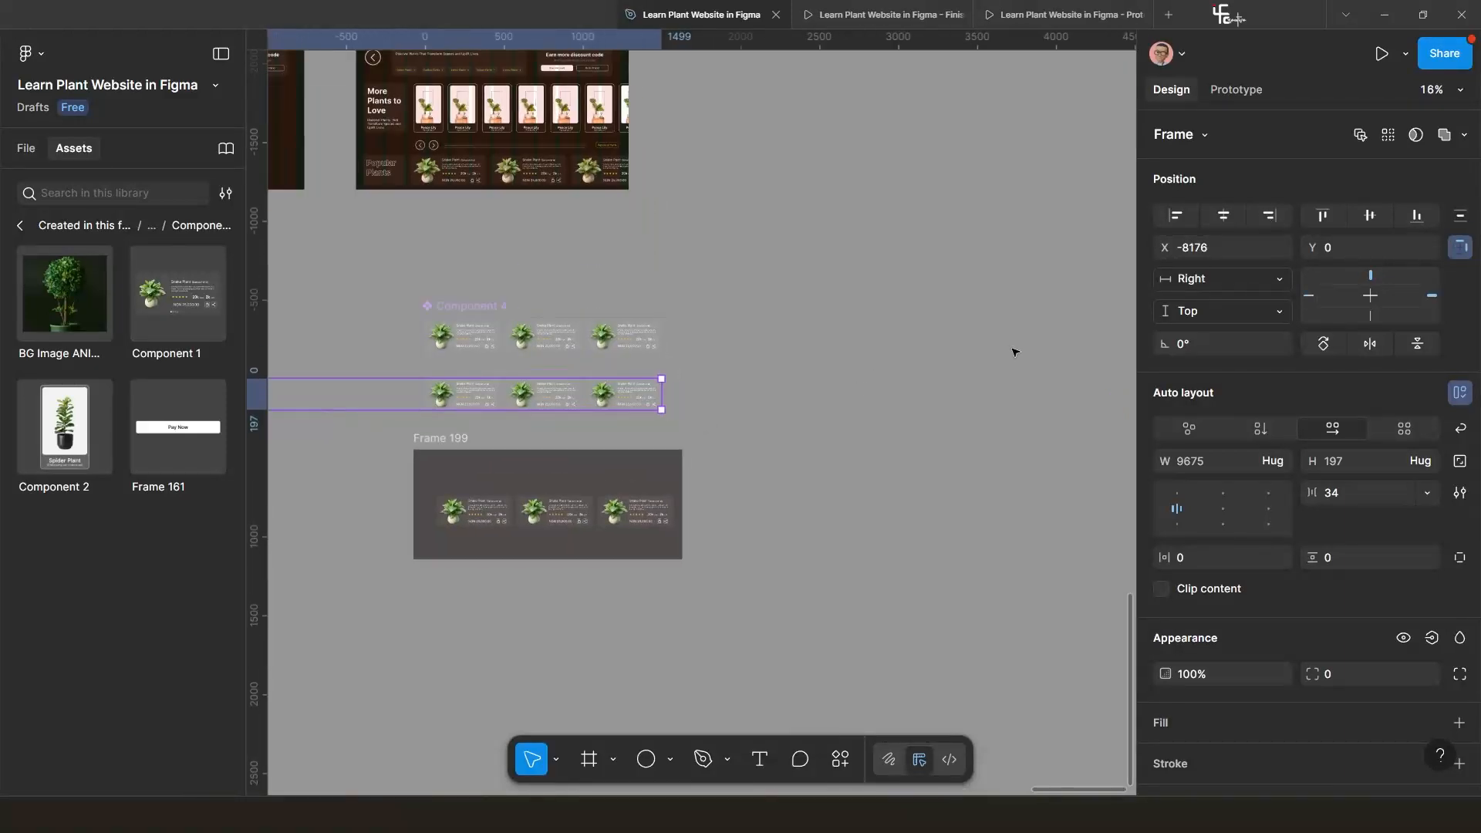
scroll(641, 384, "up", 3)
scroll(734, 483, "left", 2)
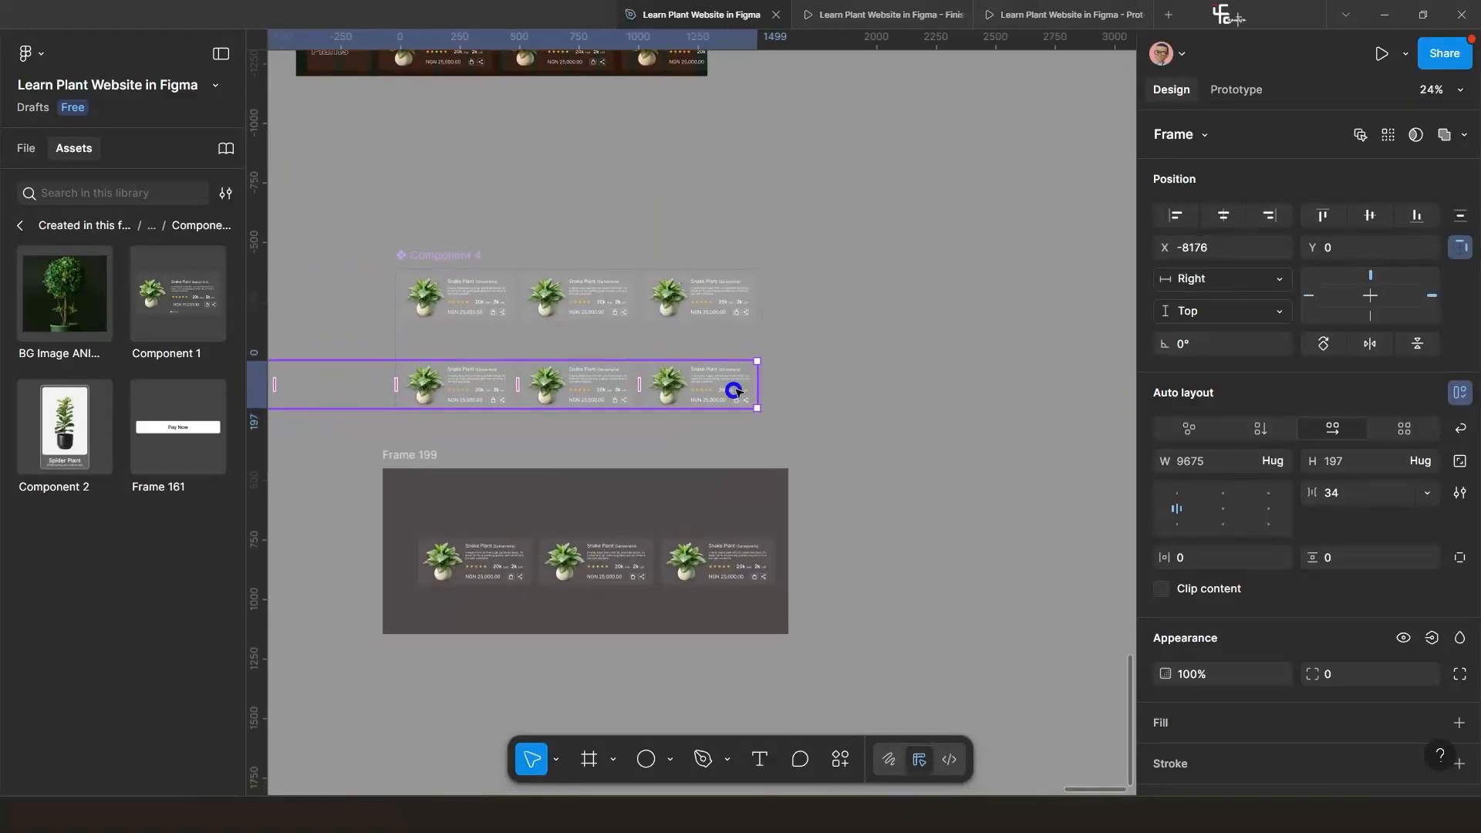
left_click(843, 375)
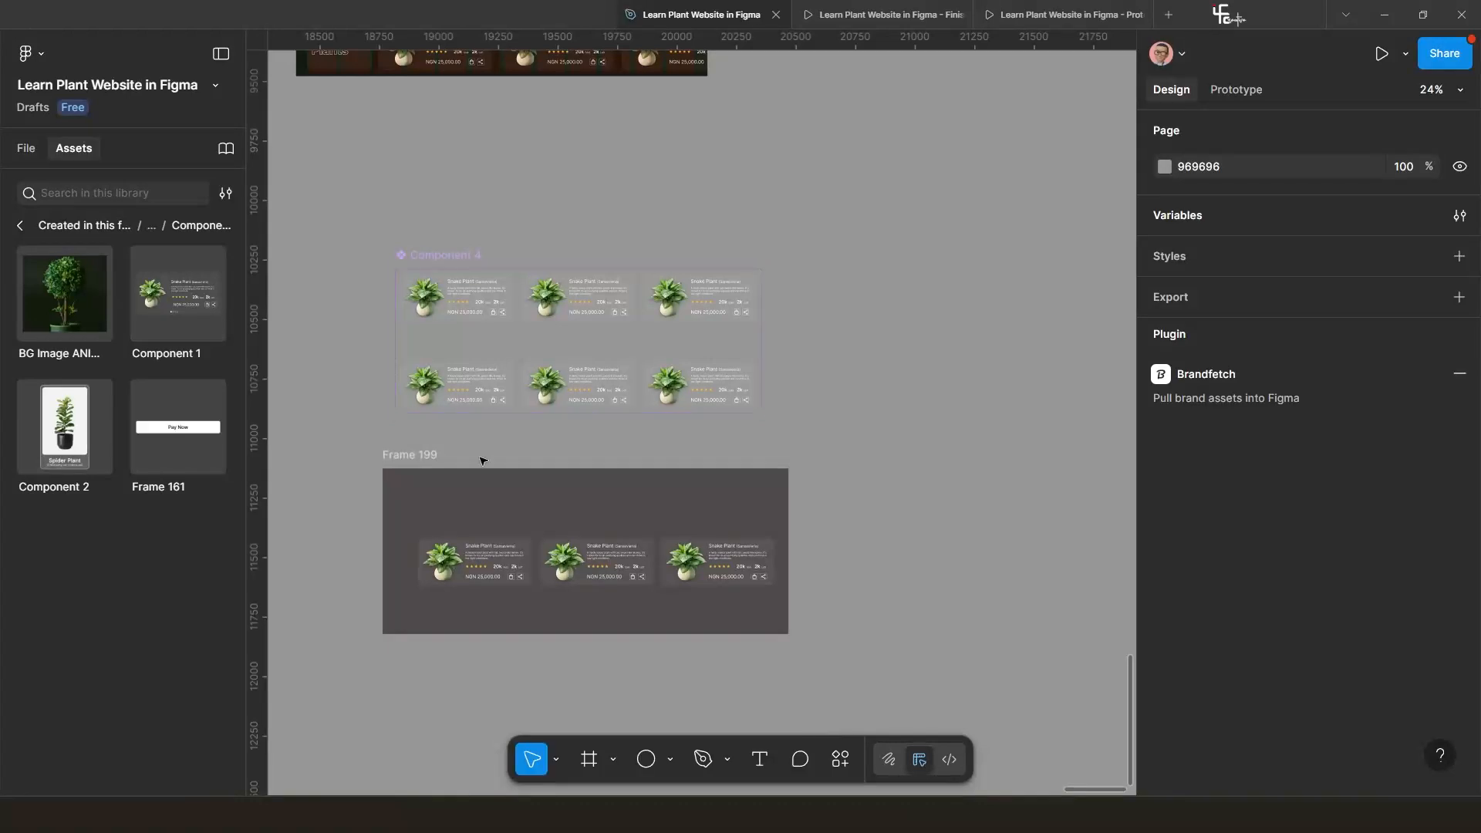
Play the standalone Frame 199 in the preview to check the extended rows' scrolling animation, and close the preview.
left_click(403, 463)
key("shift+space")
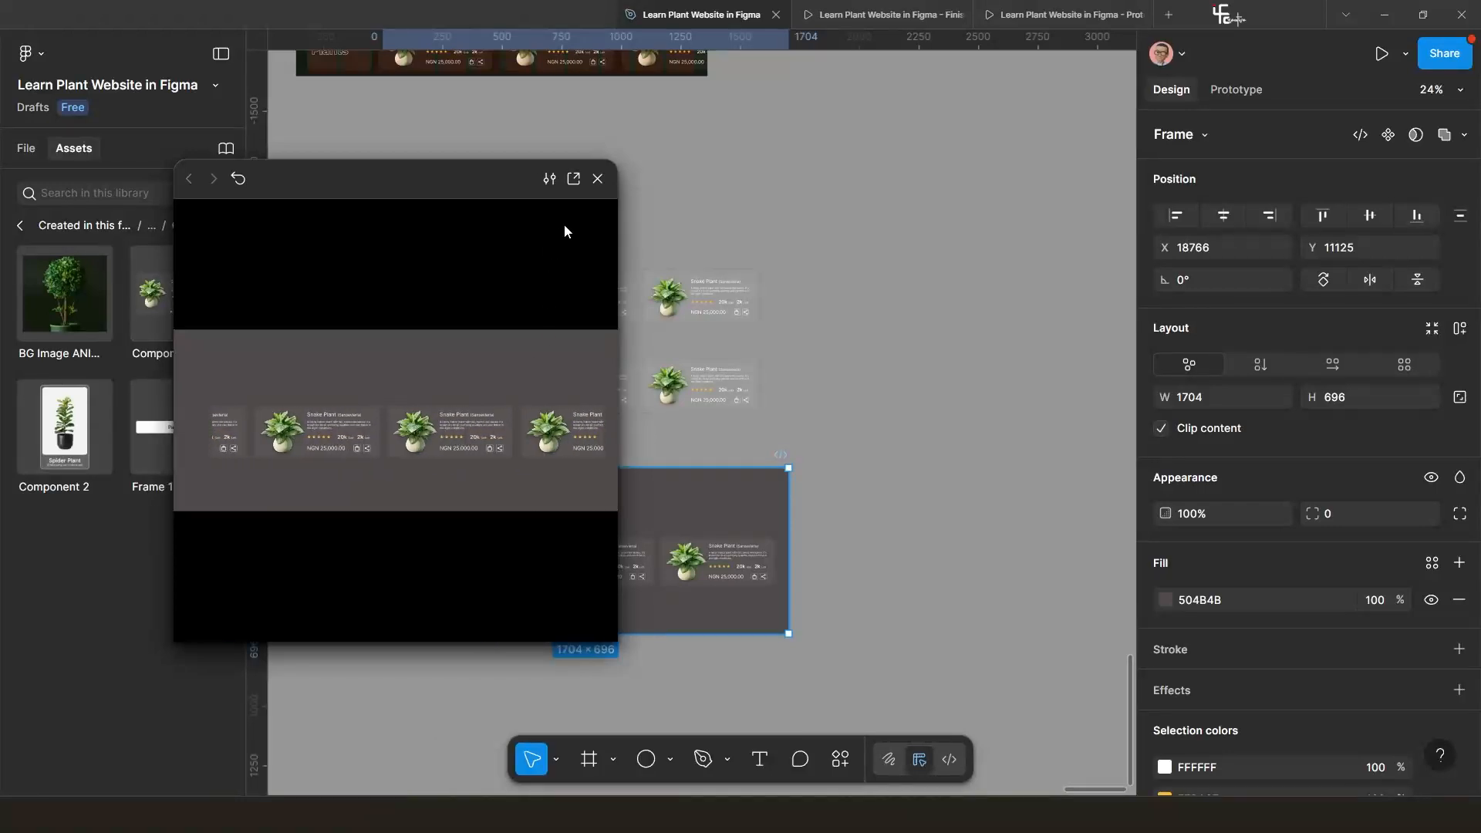
left_click(598, 179)
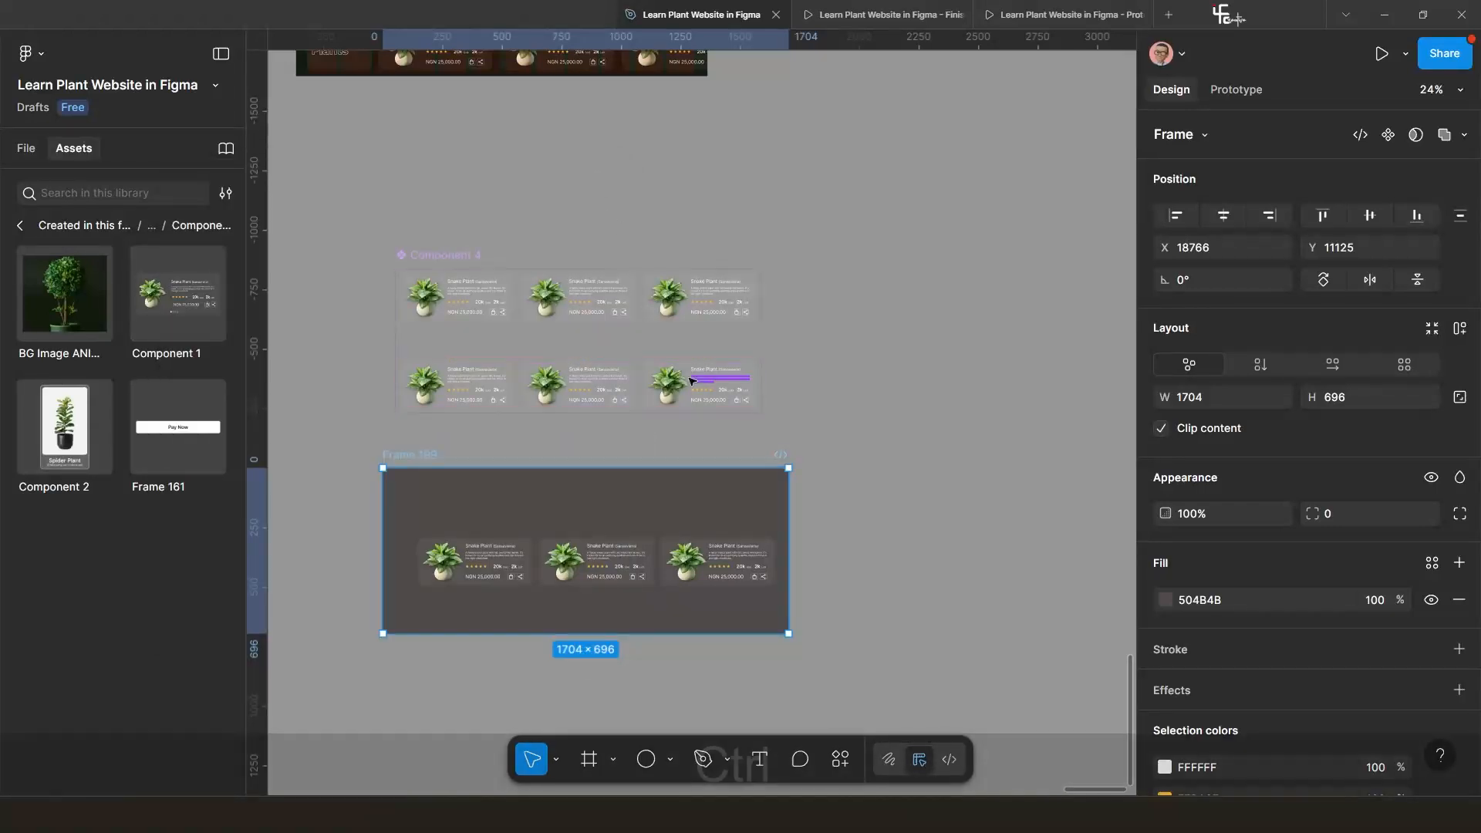
Undo the right alignment and the added card duplicates in both variants of Component 4.
key("ctrl+z")
key("ctrl+z")
key("ctrl+z")
key("ctrl+z")
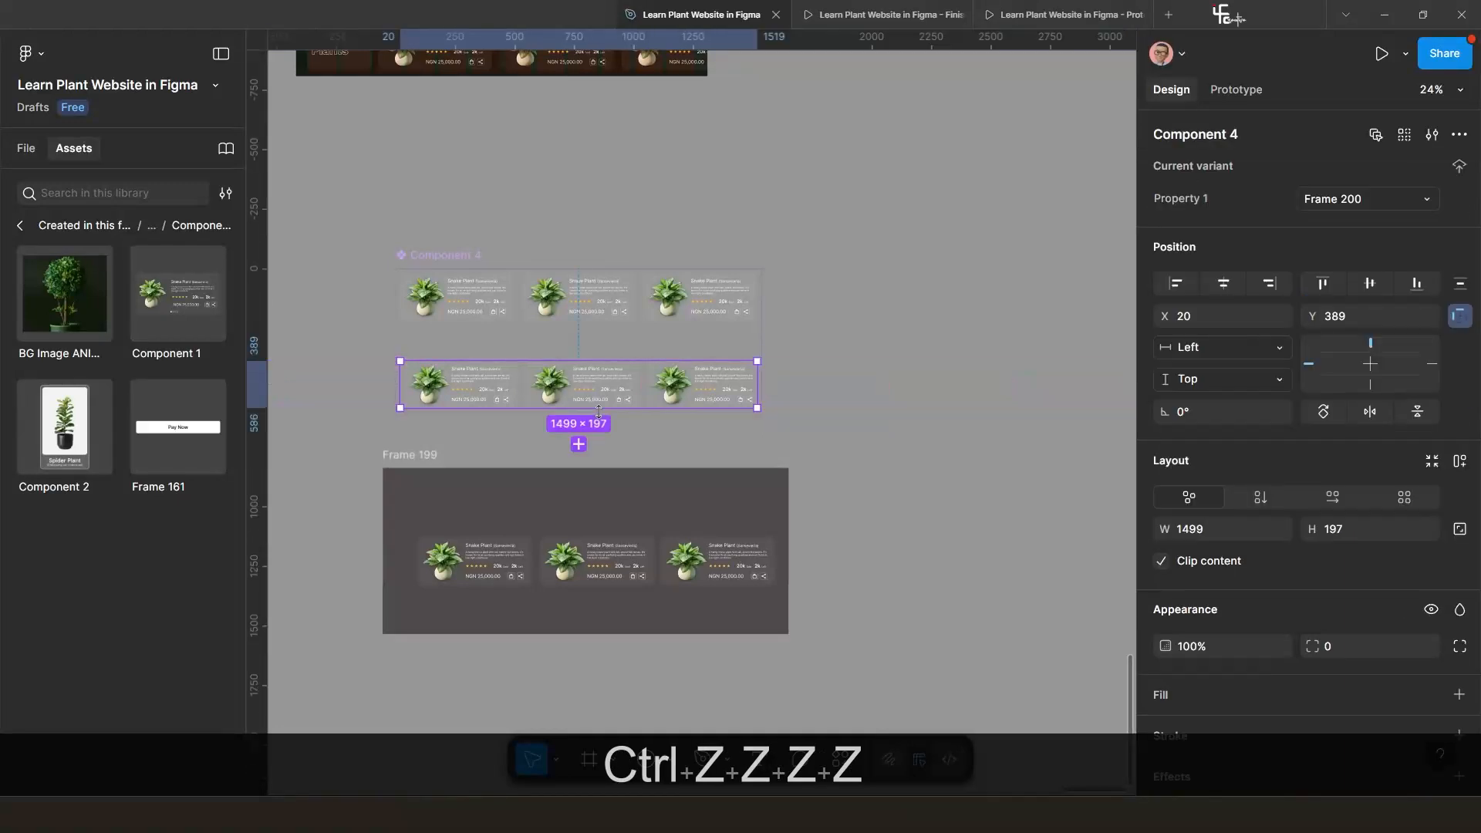
key("ctrl+z")
key("ctrl+z")
key("ctrl+z")
key("ctrl+z")
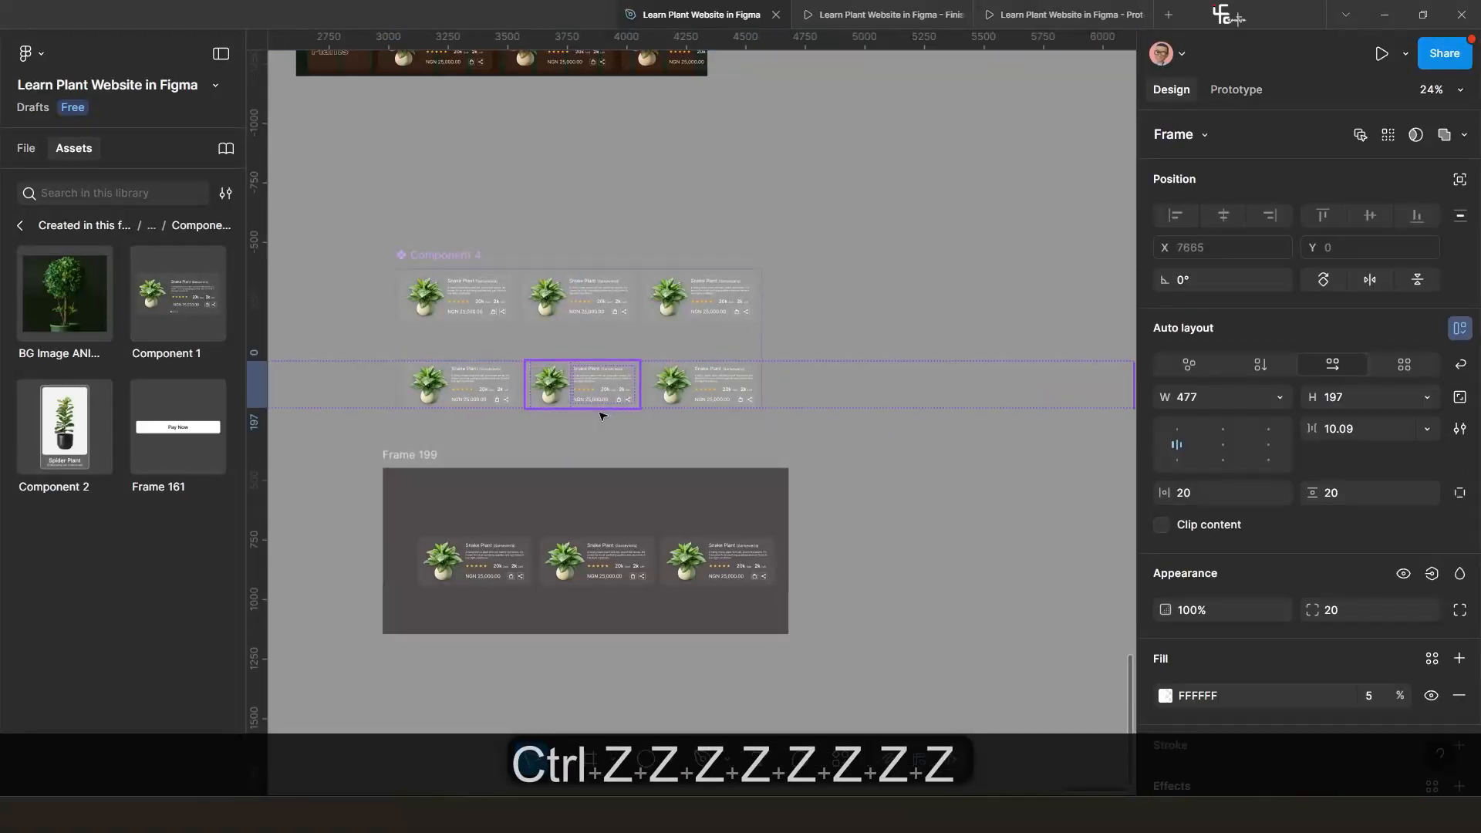
key("ctrl+z")
key("ctrl+z")
key("ctrl+z")
key("ctrl+z")
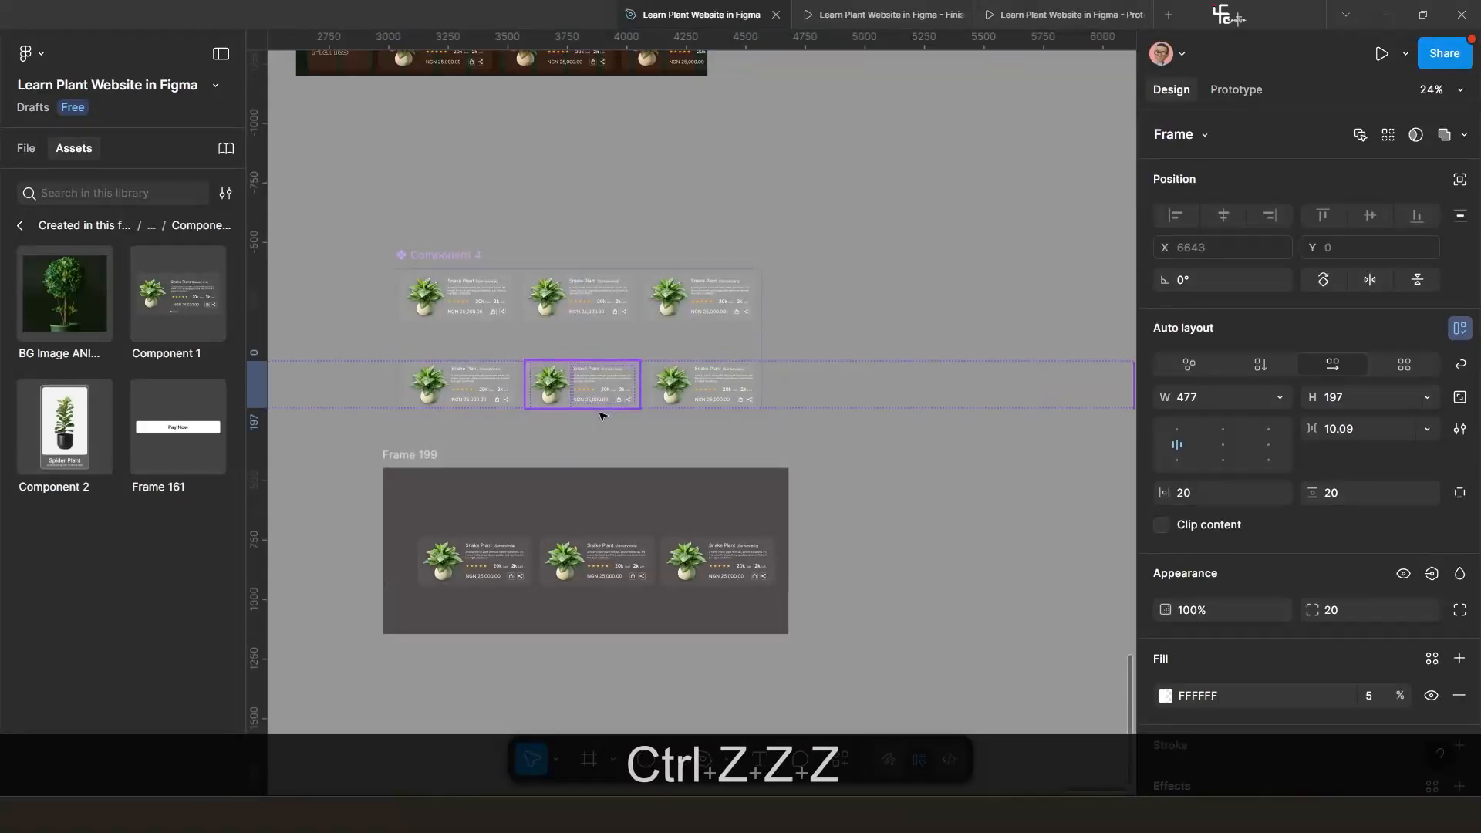
key("ctrl+z")
key("ctrl+z")
key("ctrl+z")
key("ctrl+z")
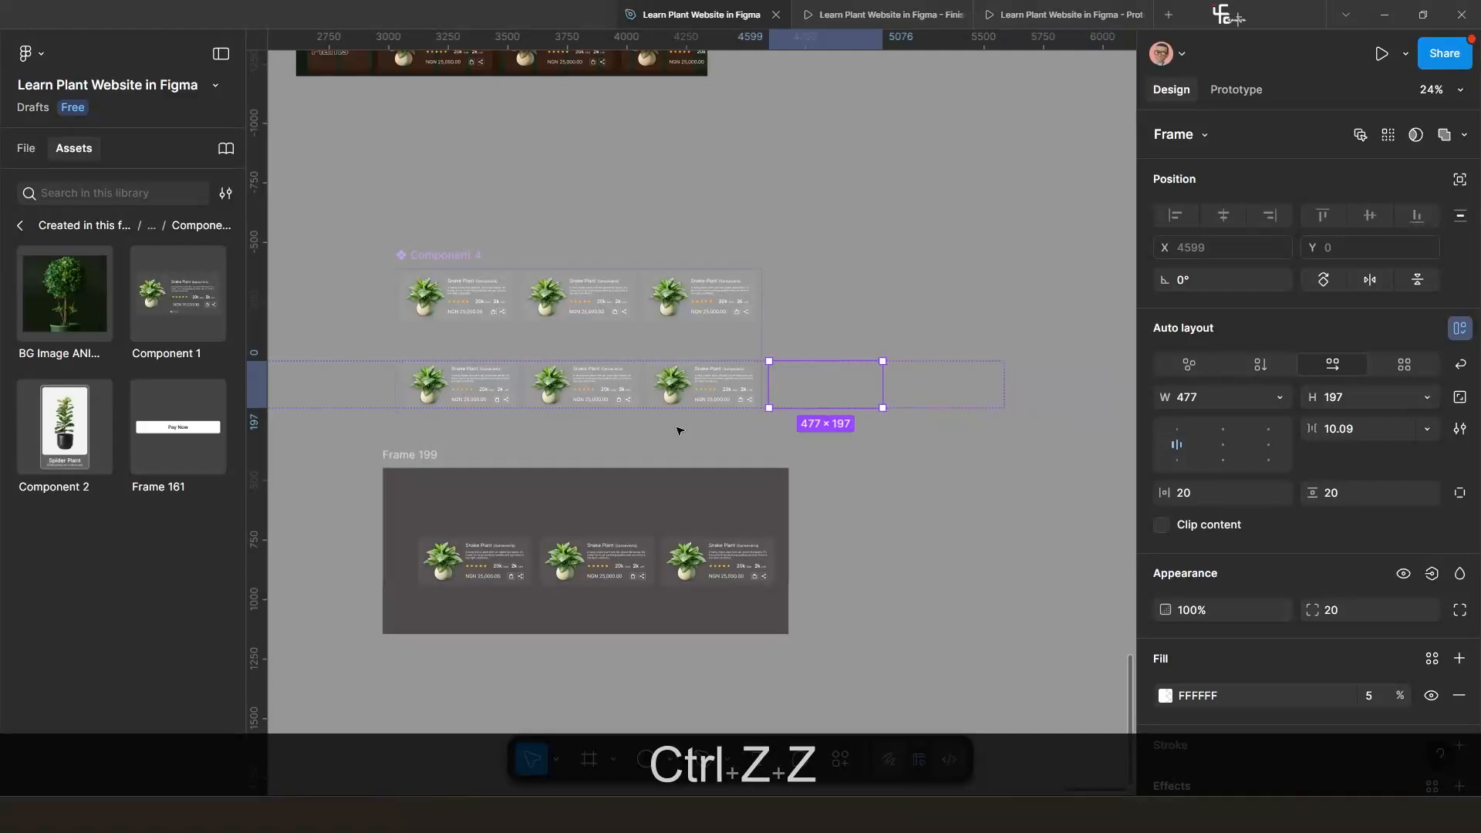
key("ctrl+z")
scroll(879, 400, "down", 2)
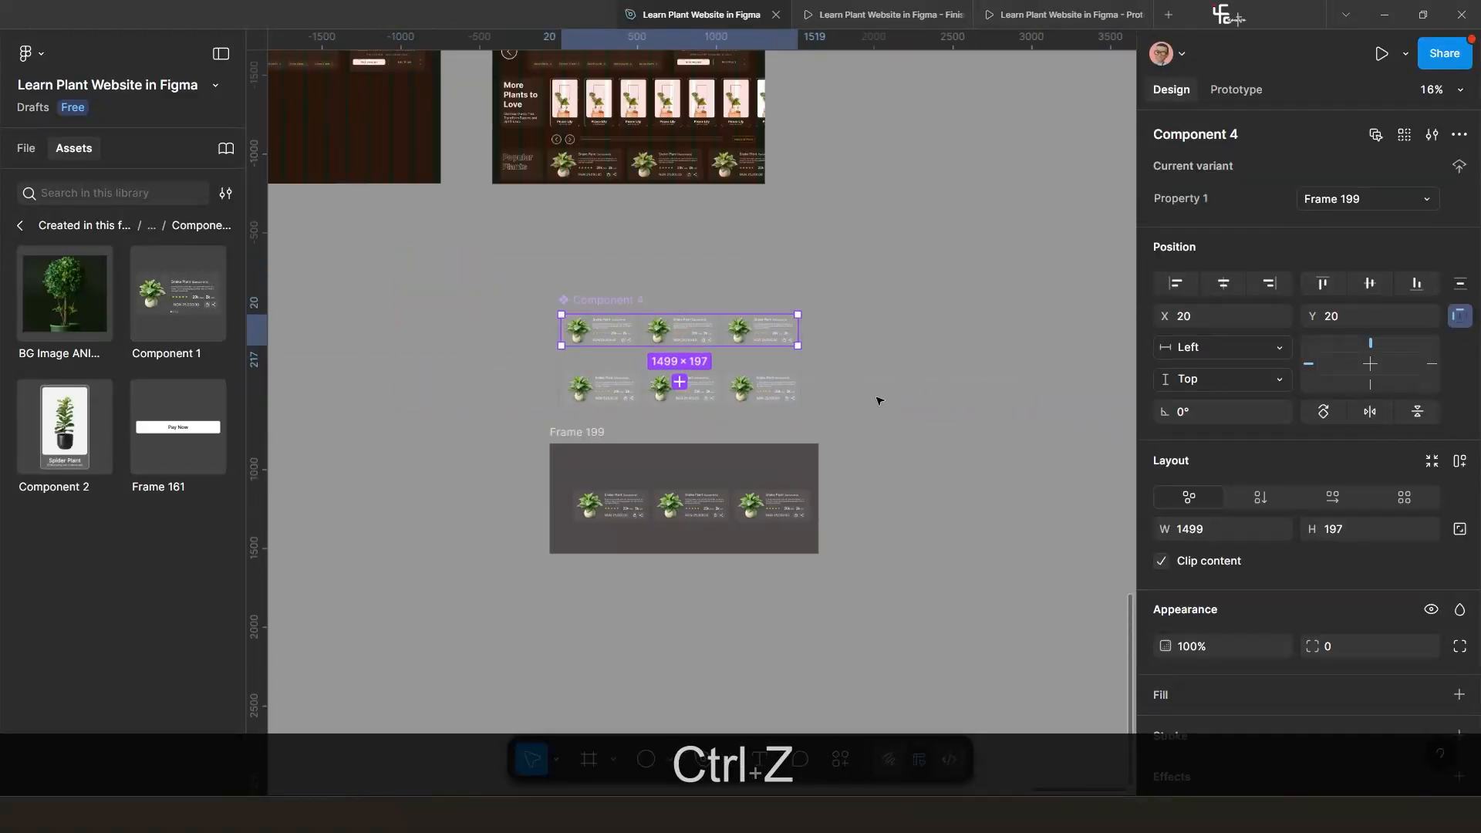
Play the standalone Frame 199 in the preview again to watch the restored card row scroll.
left_click(871, 408)
scroll(695, 393, "up", 2)
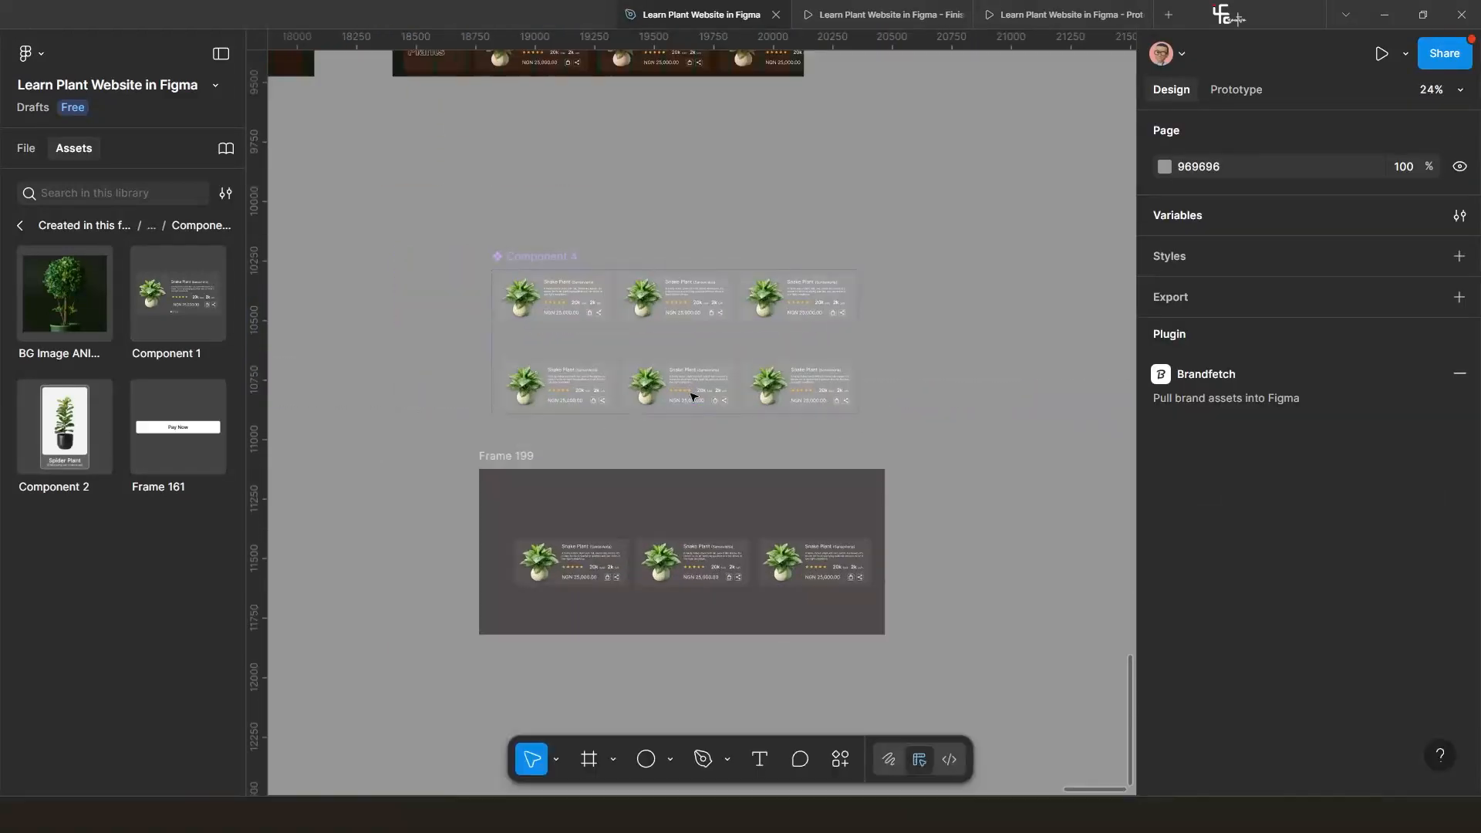
left_click(546, 288)
left_click(499, 456)
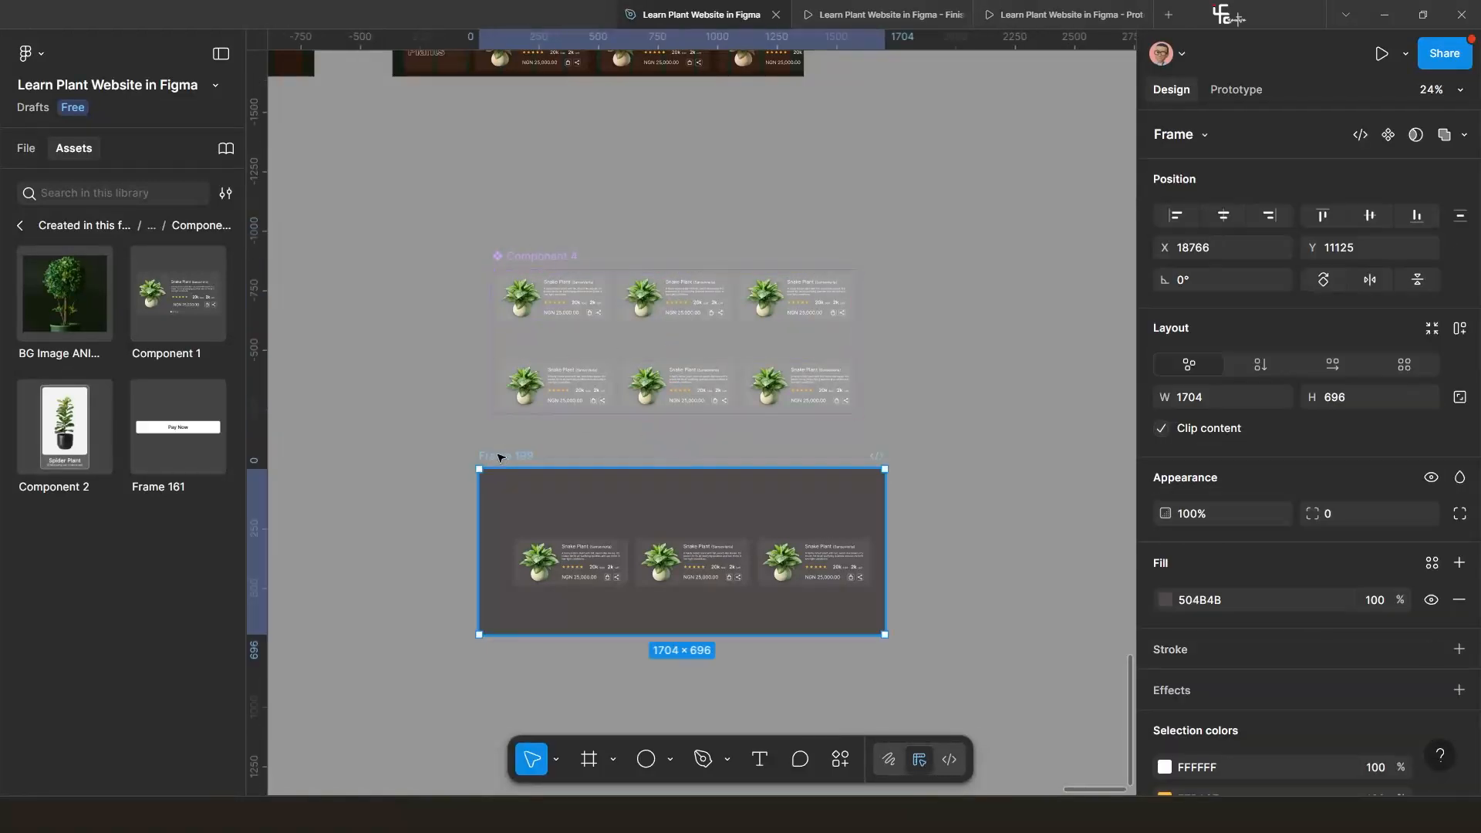
key("shift+space")
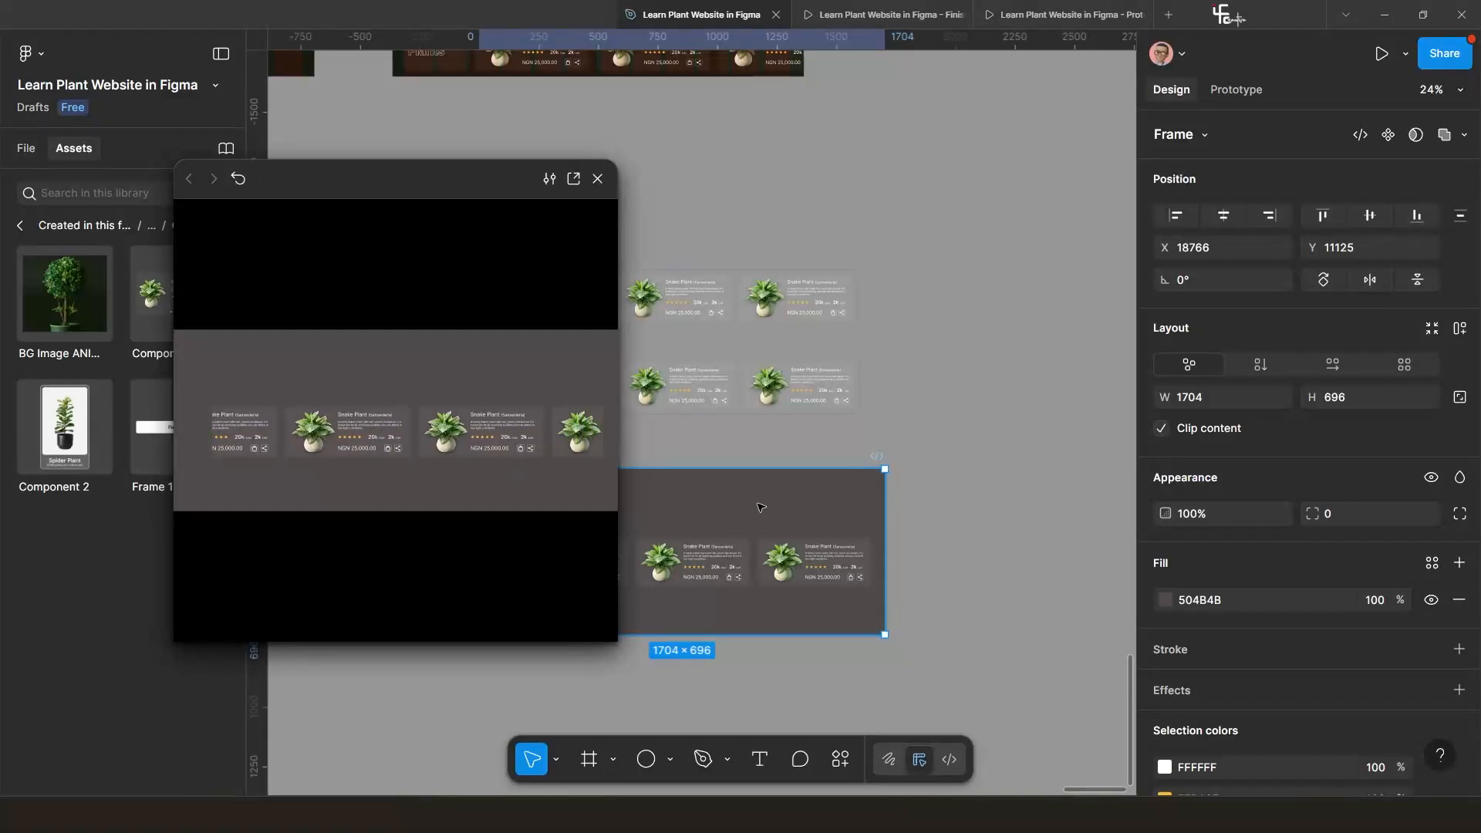
Inspect the Smart animate duration in the first variant's delay interaction to Frame 200, and close the preview and interaction settings.
scroll(733, 501, "left", 3)
left_click(1236, 90)
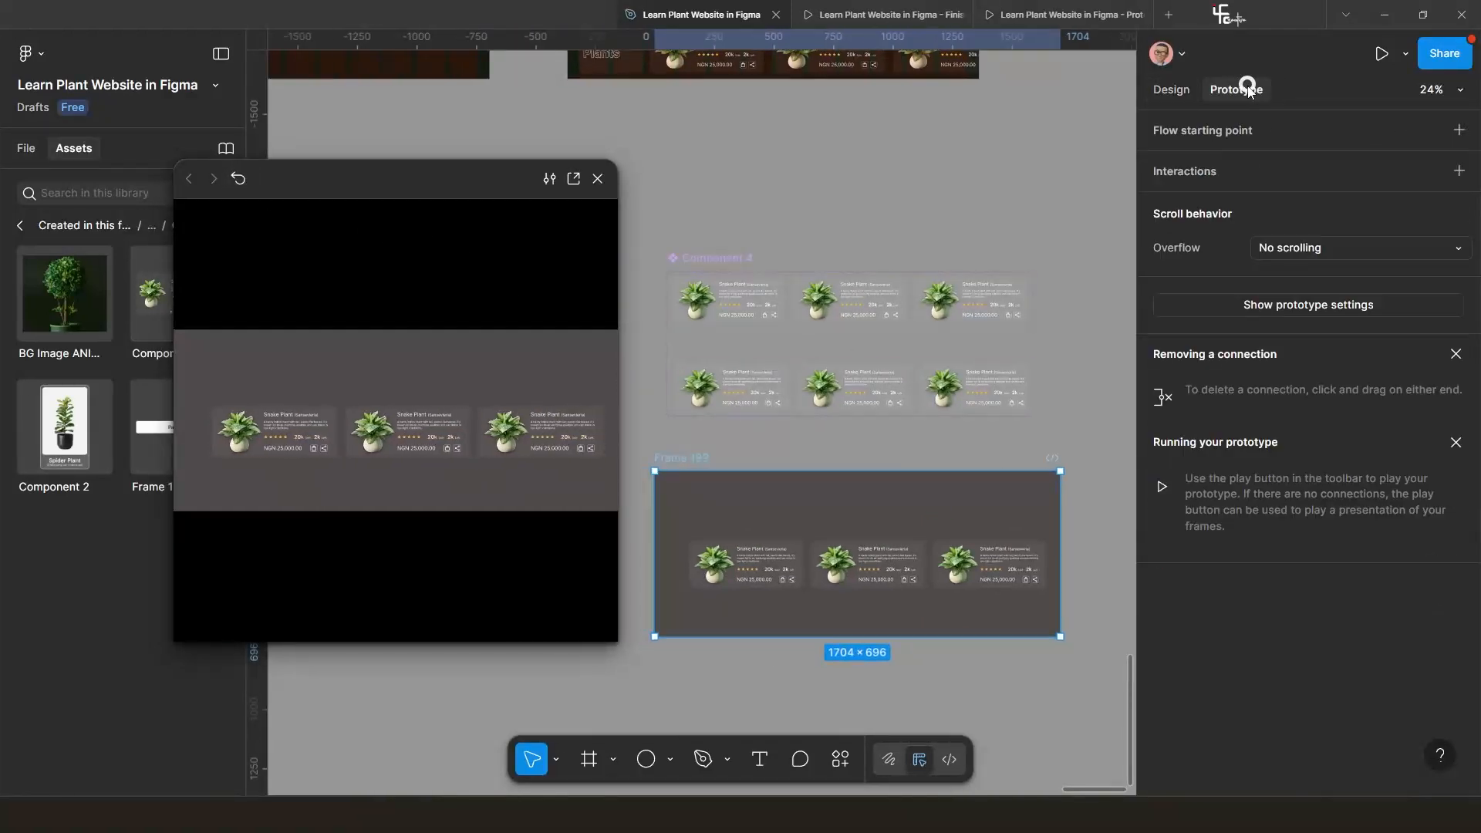
left_click(860, 311)
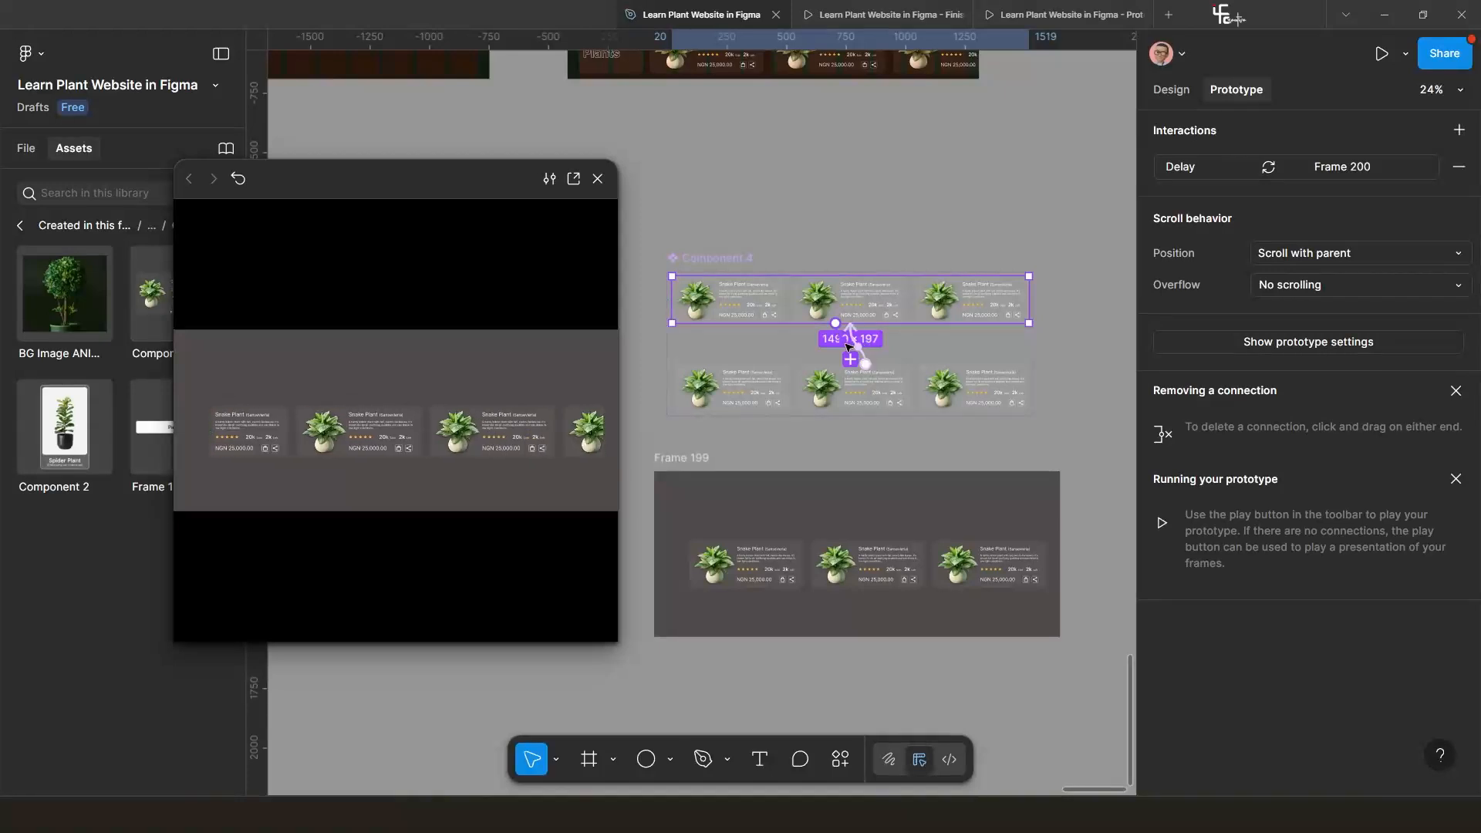
left_click(849, 341)
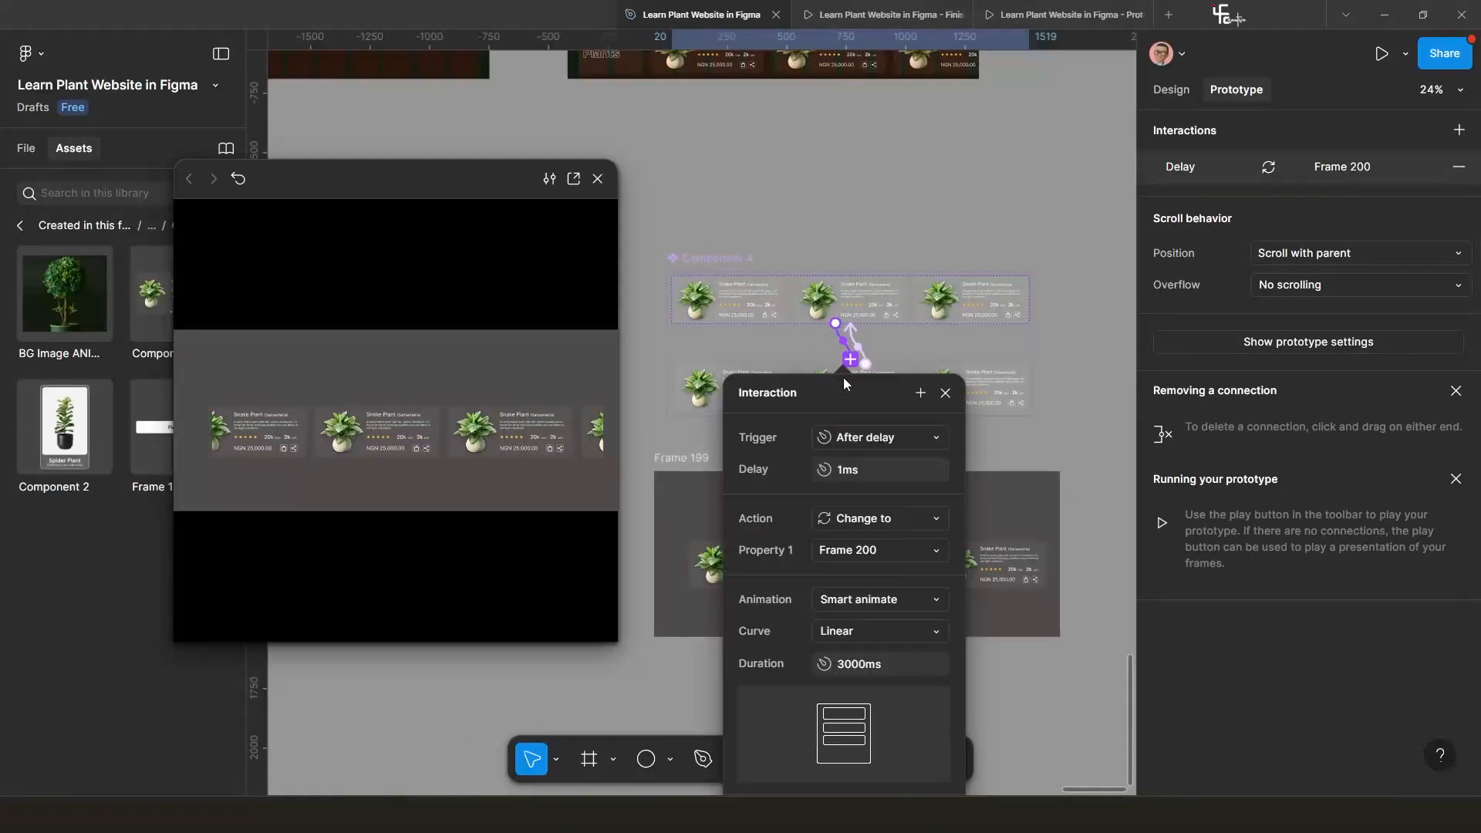
left_click(843, 667)
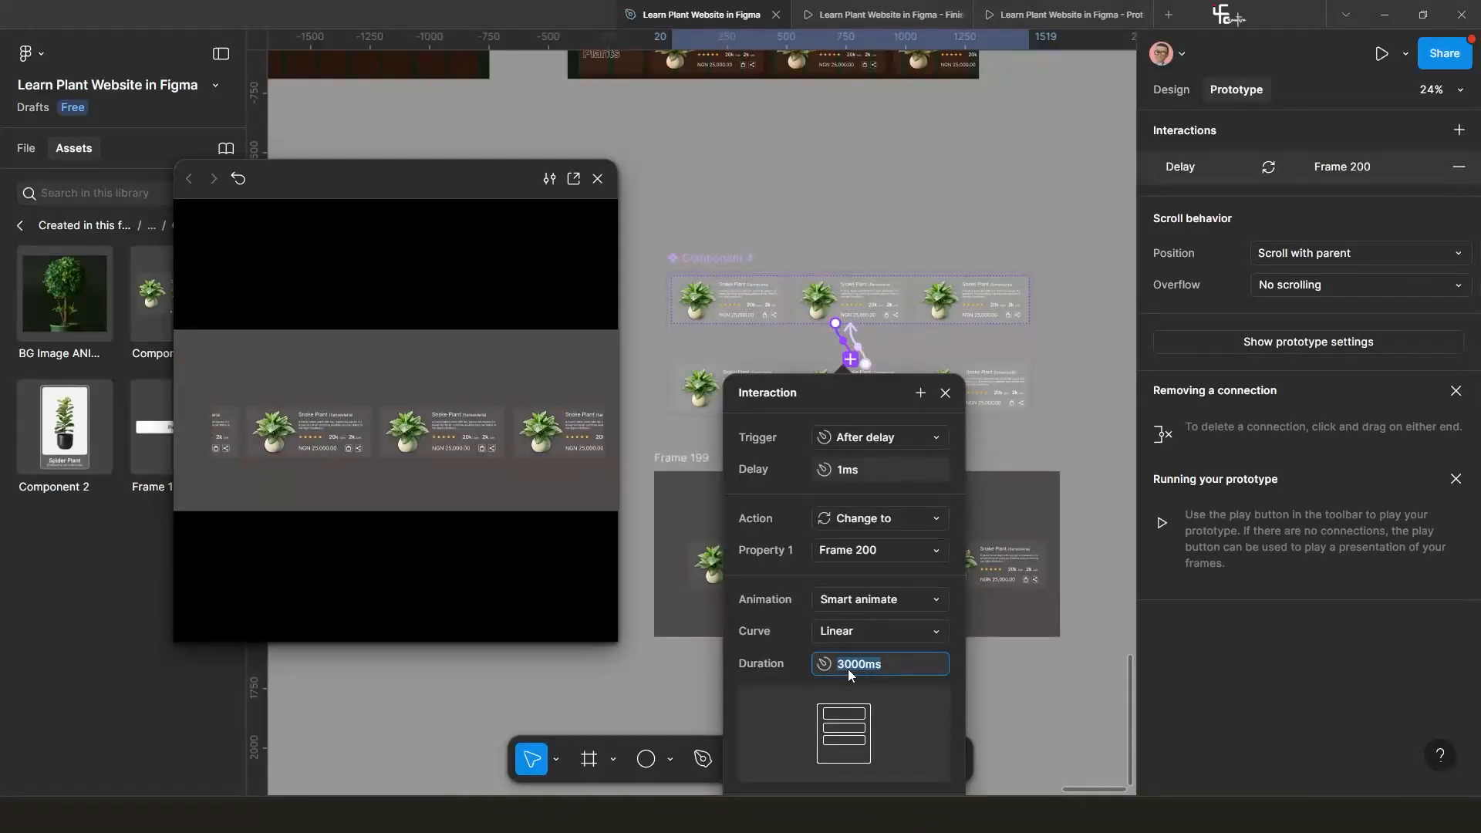
left_click(578, 188)
left_click(596, 180)
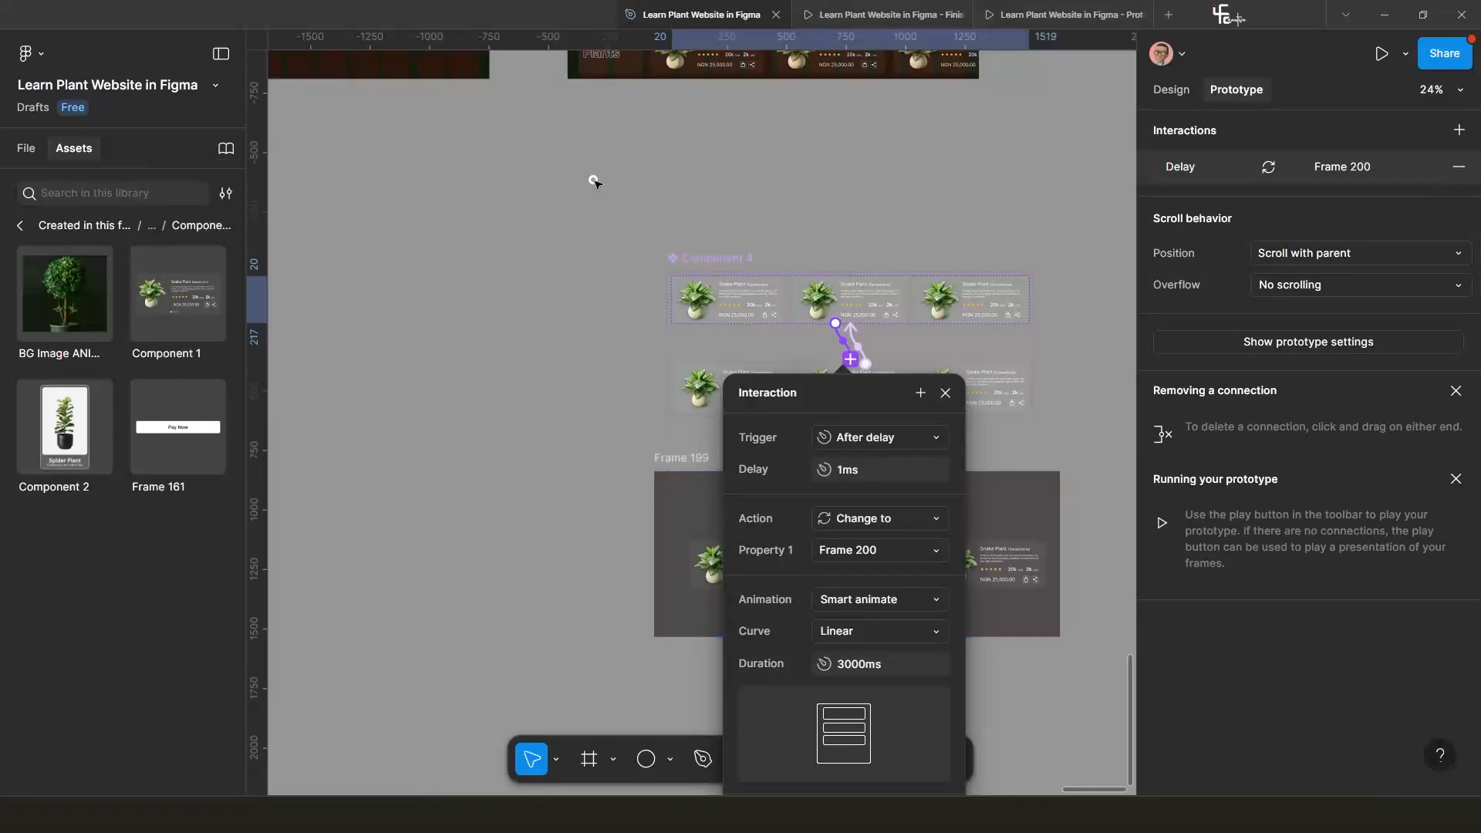
scroll(669, 311, "down", 2)
left_click(915, 388)
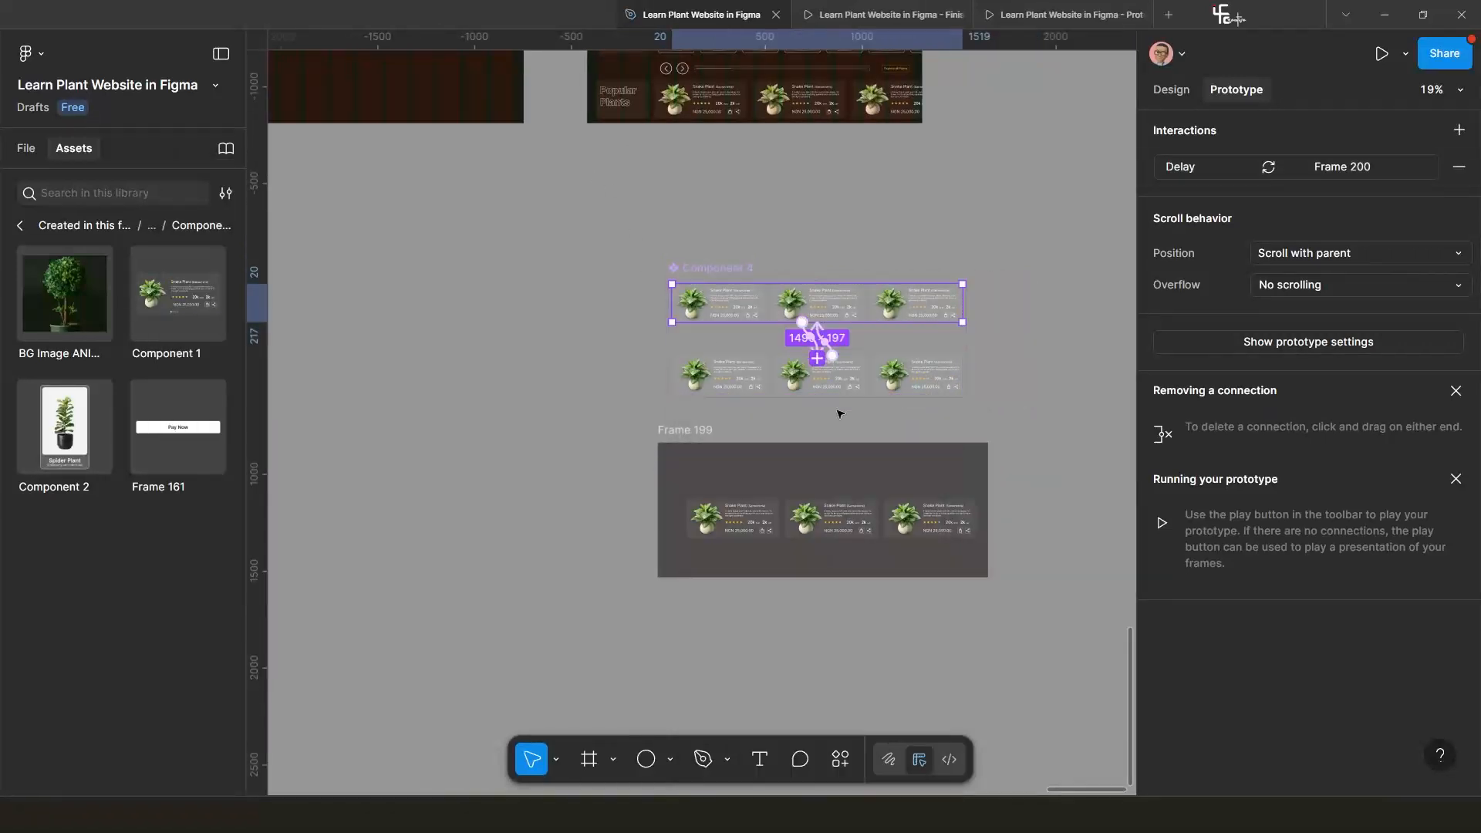
Copy the Component 4 instance from Frame 199 and replace the Popular Plants card row in MacBook Pro 16" - 28 with it.
left_click(496, 487)
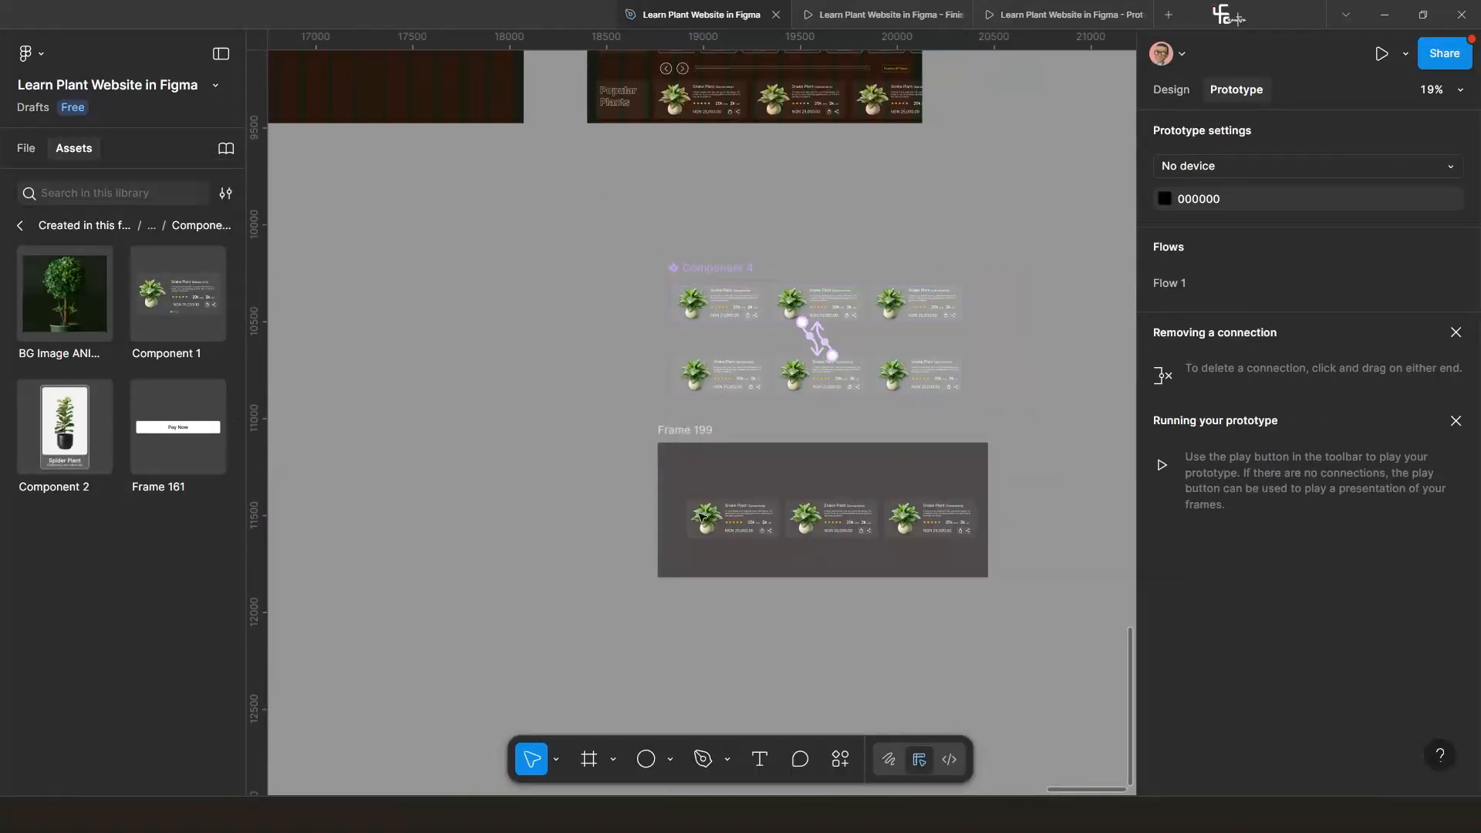
left_click(785, 517)
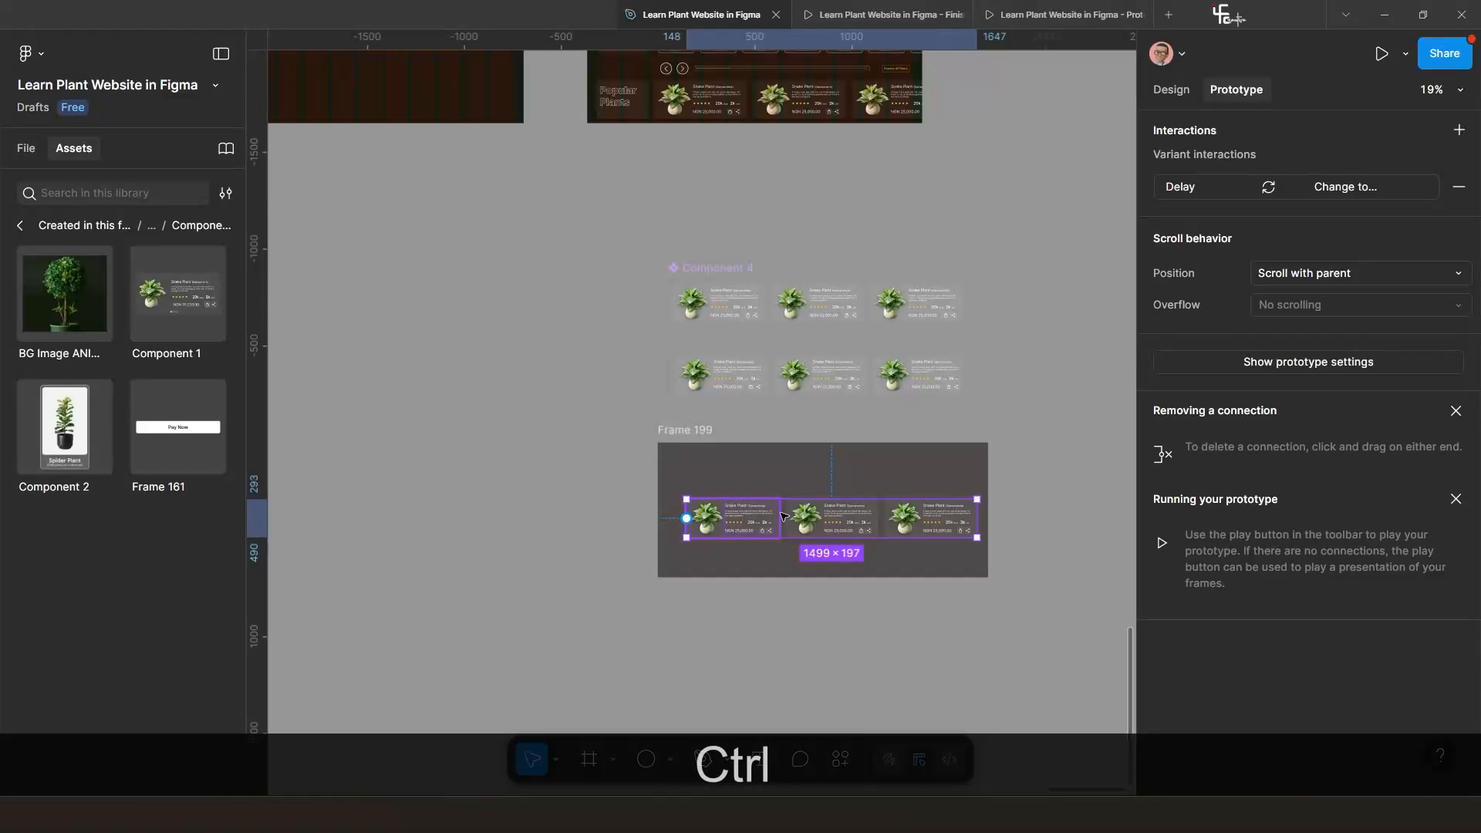
key("ctrl+c")
key("ctrl+c")
scroll(747, 430, "down", 2)
scroll(747, 431, "down", 2)
scroll(727, 422, "up", 3)
left_click(740, 375)
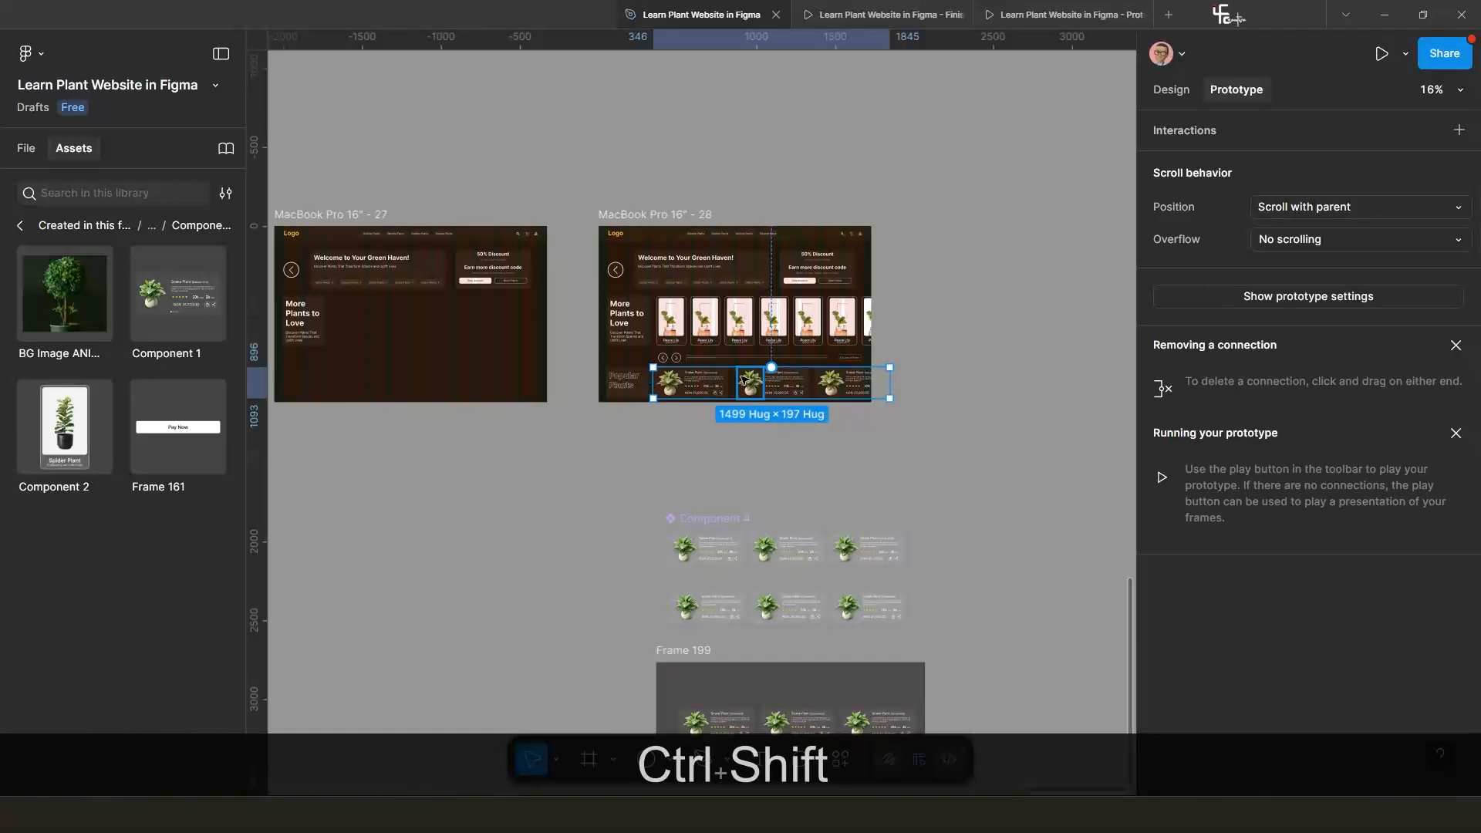
key("ctrl+shift+r")
scroll(728, 420, "up", 3)
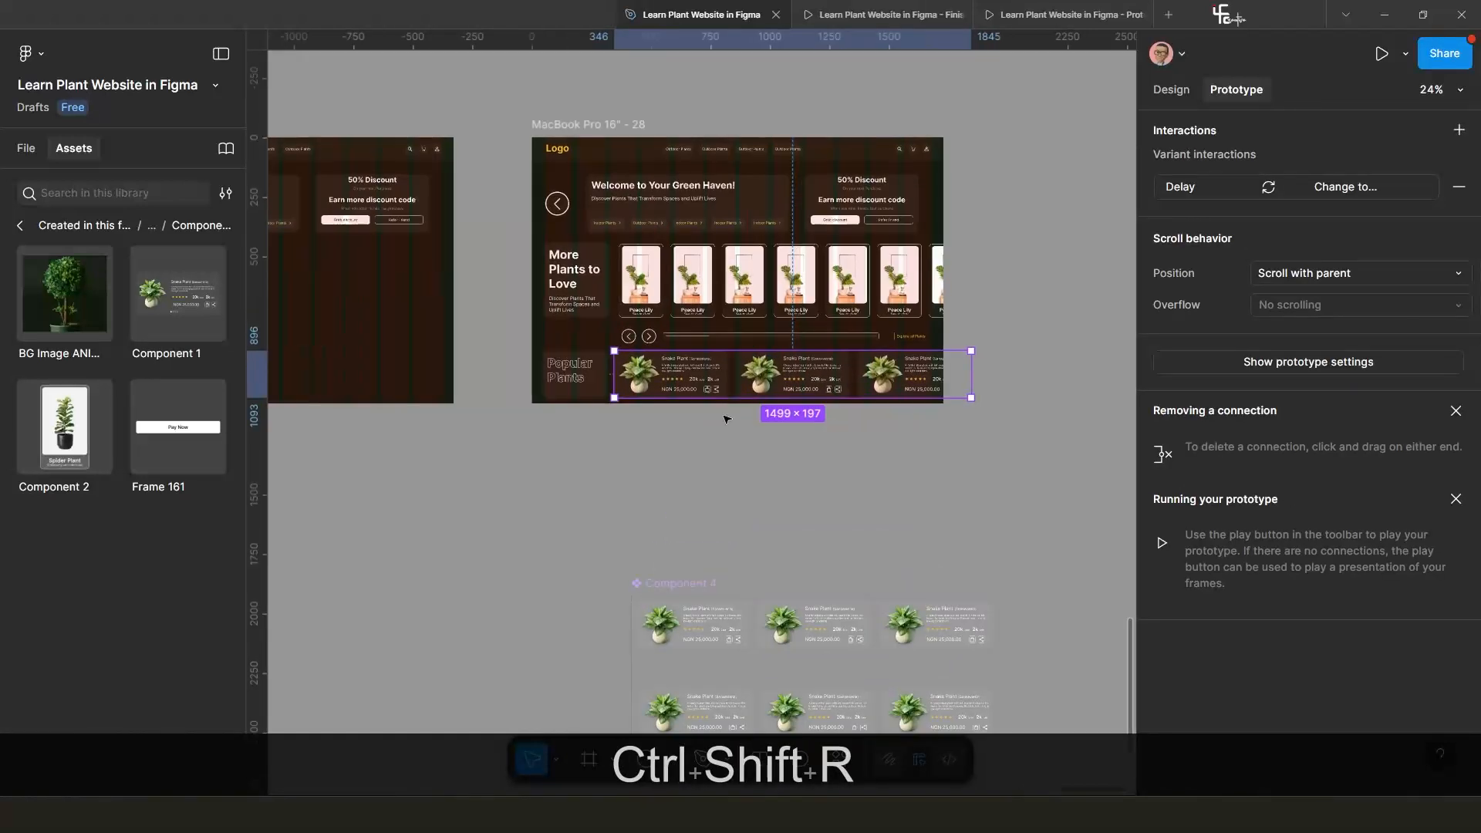
scroll(709, 509, "down", 3)
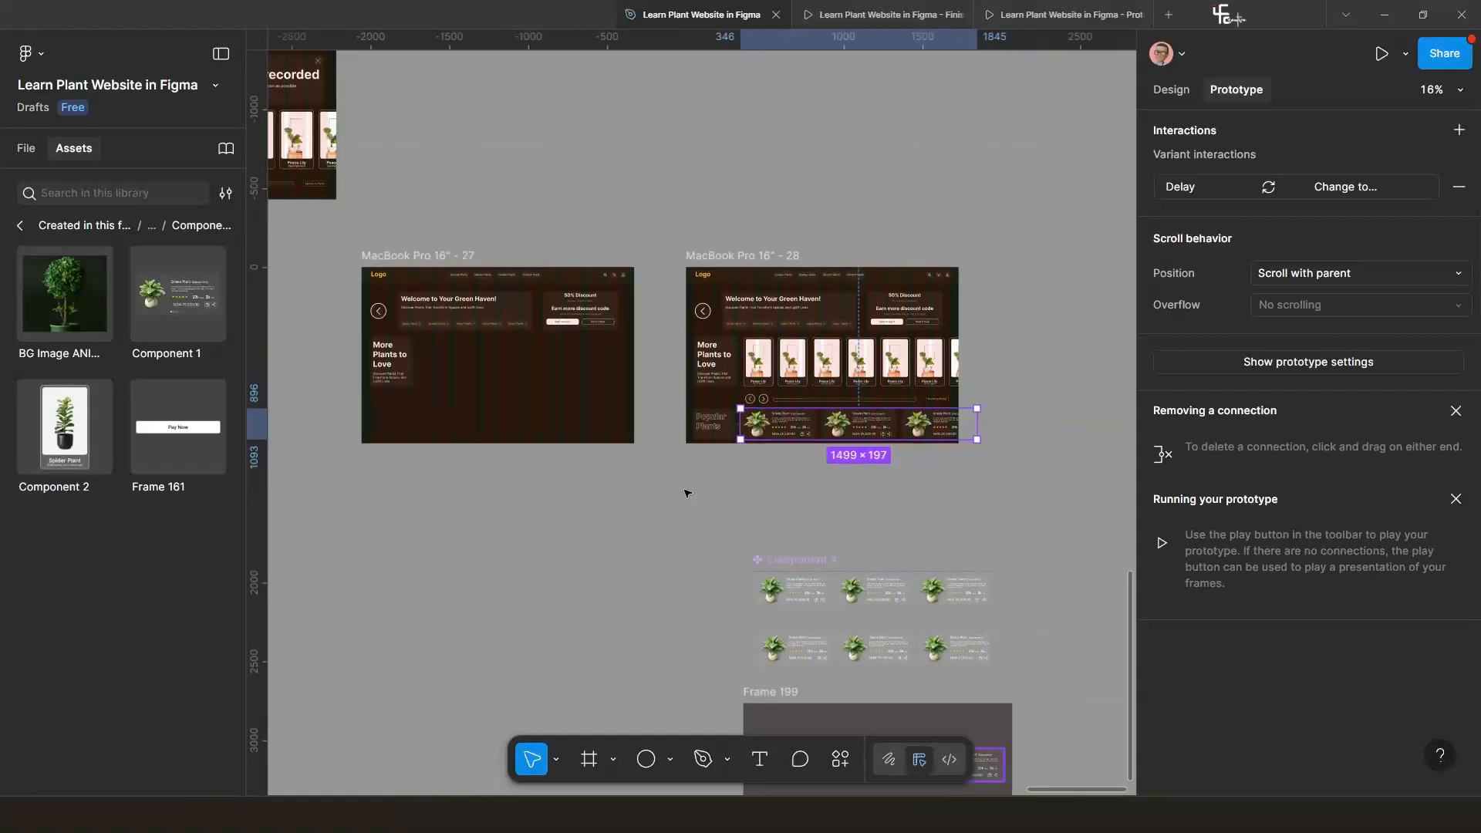
Turn off clip content for MacBook Pro 16" - 27 and replace its off-canvas plant card row with the copied Component 4 instance.
left_click(510, 256)
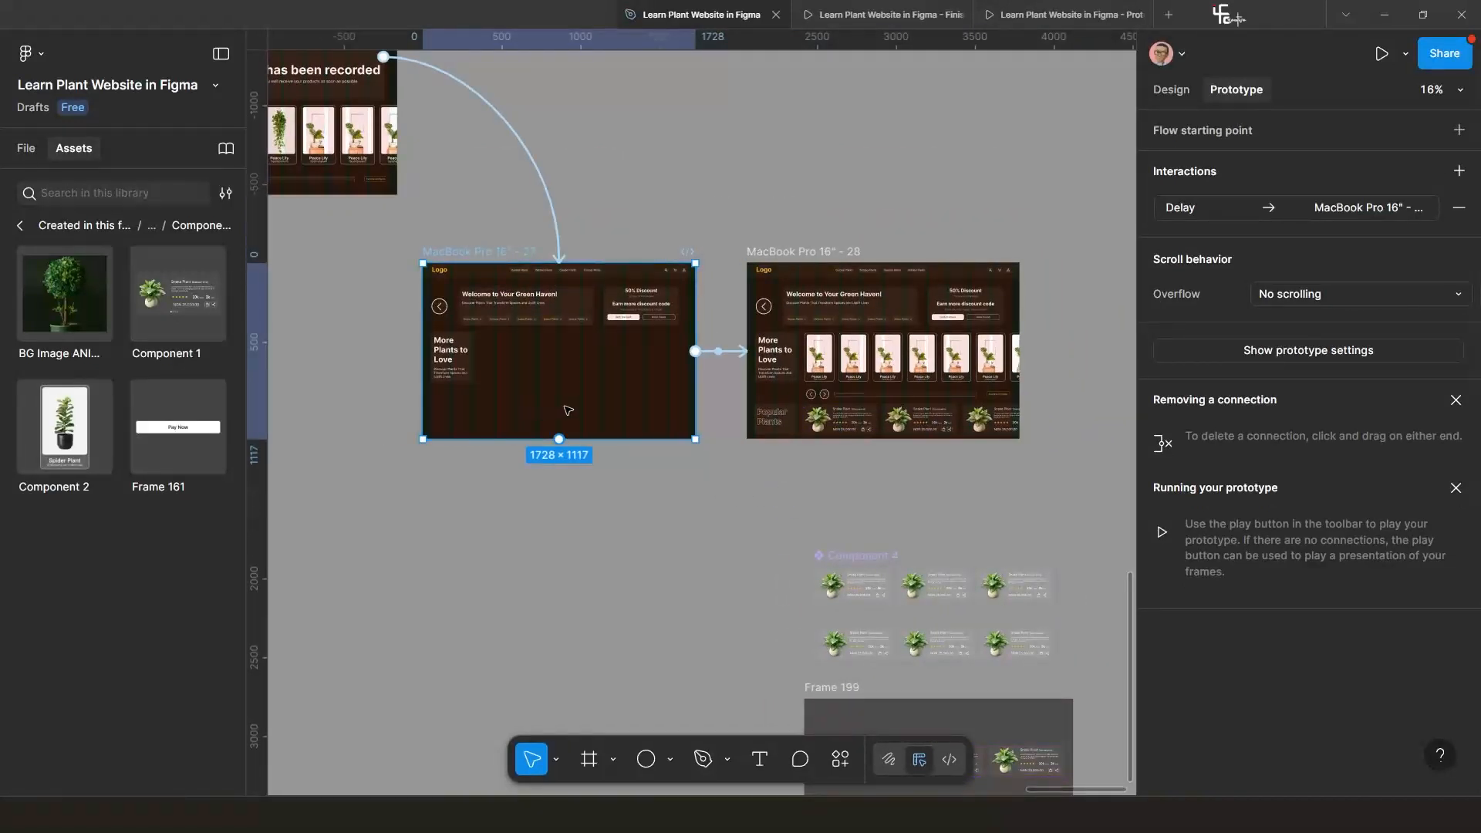
left_click(1170, 90)
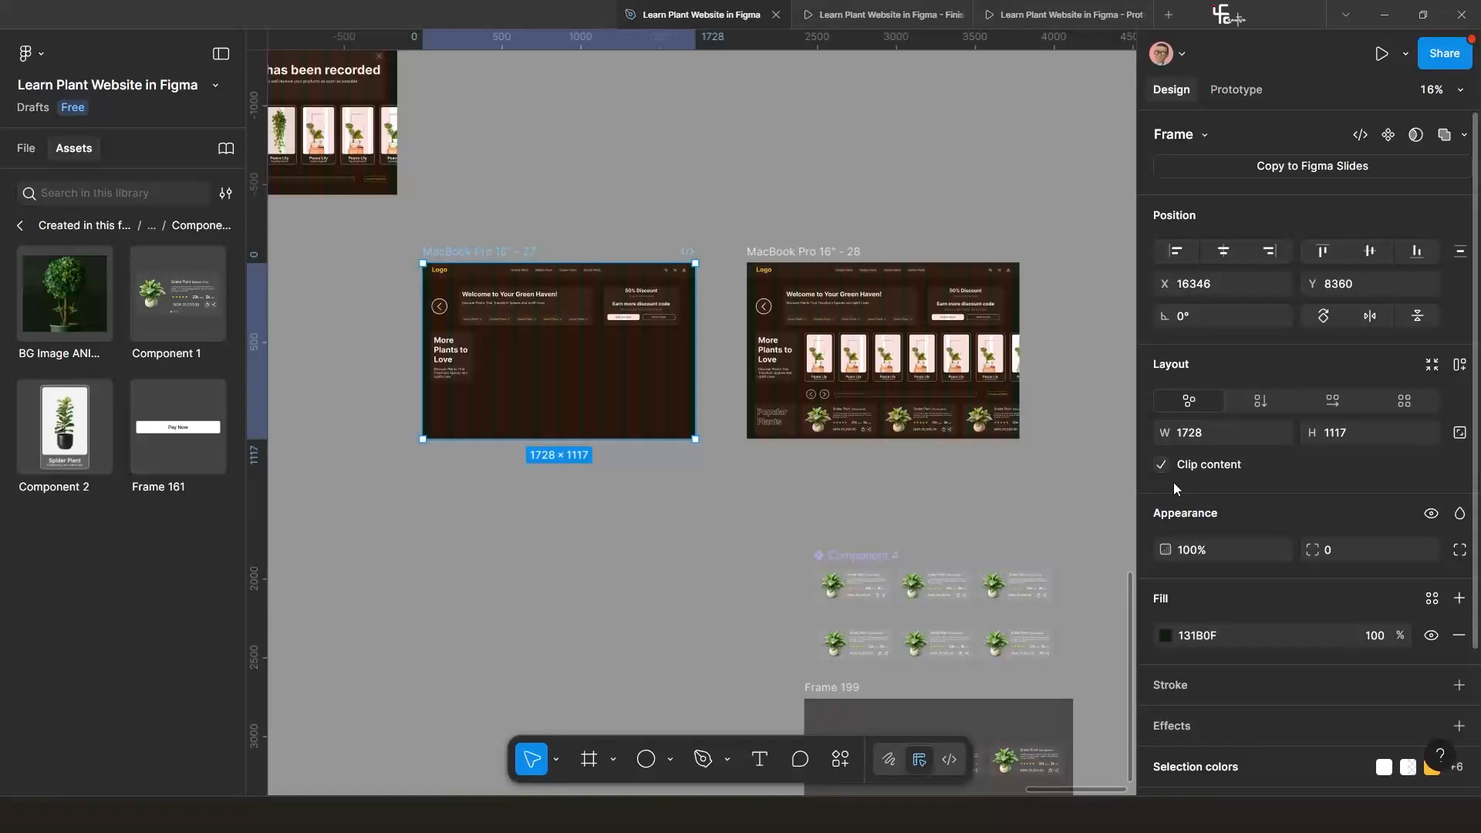
left_click(1162, 463)
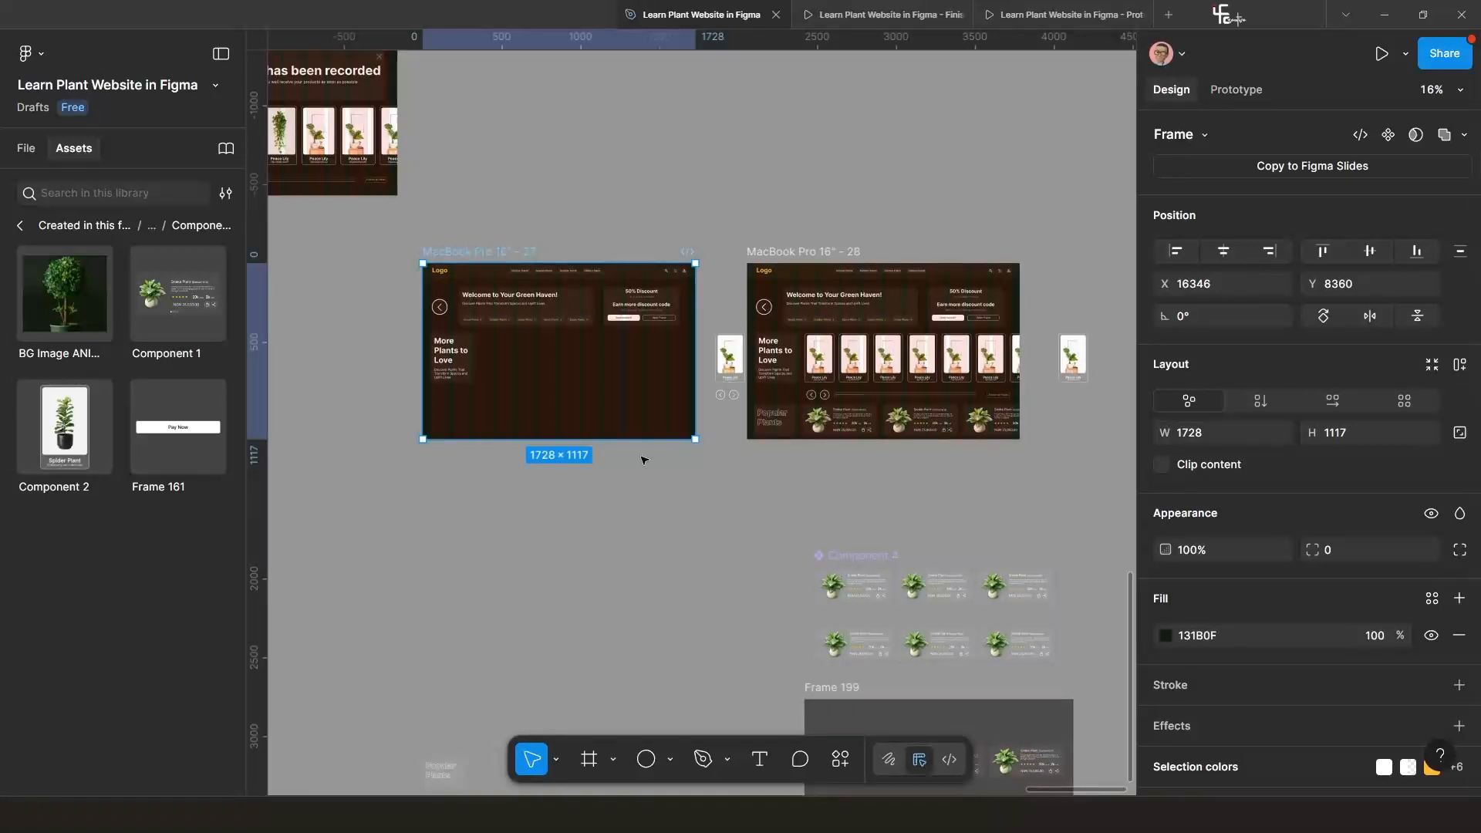
scroll(641, 456, "down", 2)
left_click_drag(641, 457, 919, 461)
left_click(590, 449)
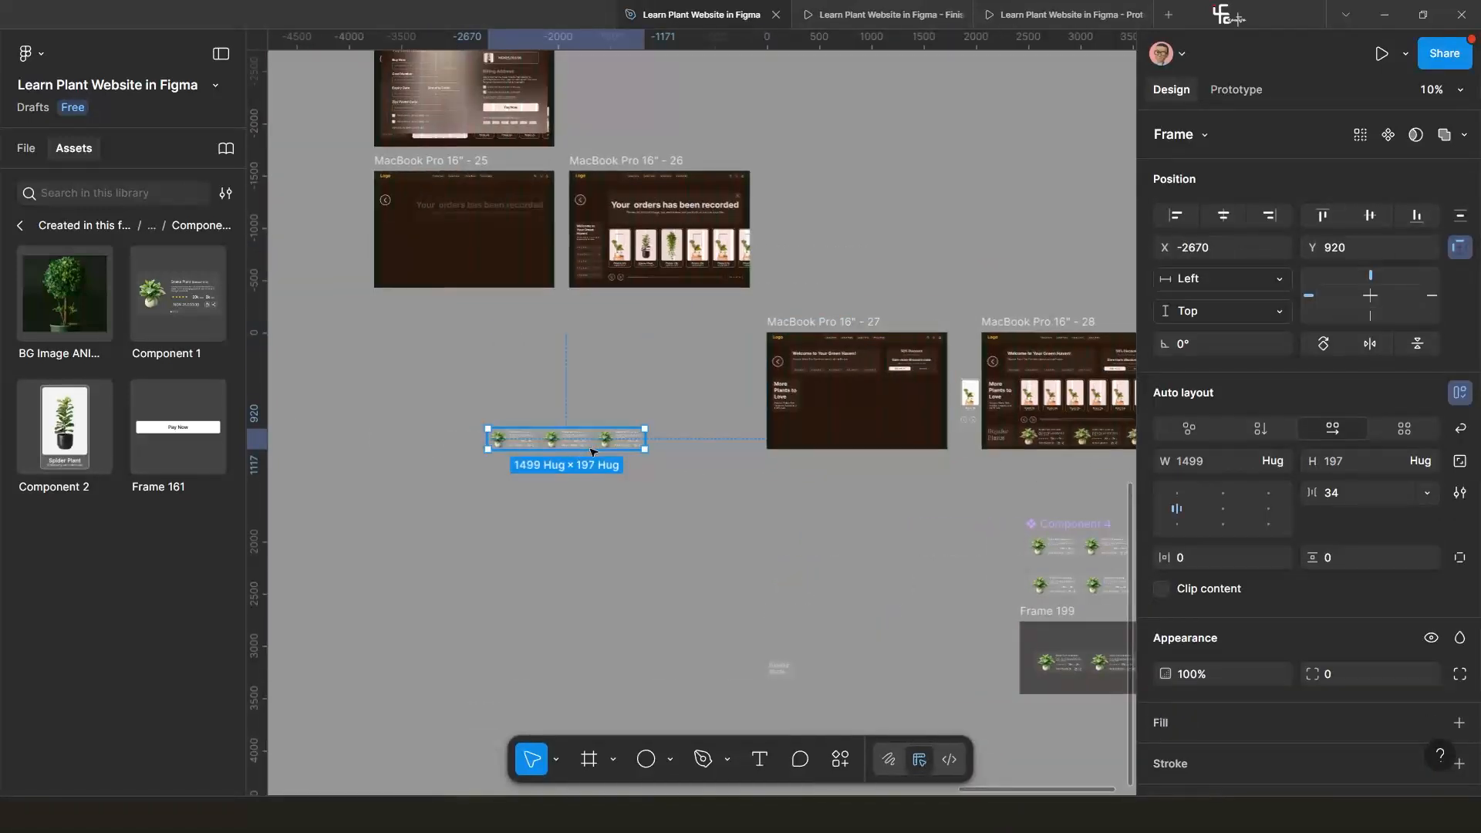
scroll(592, 452, "up", 3)
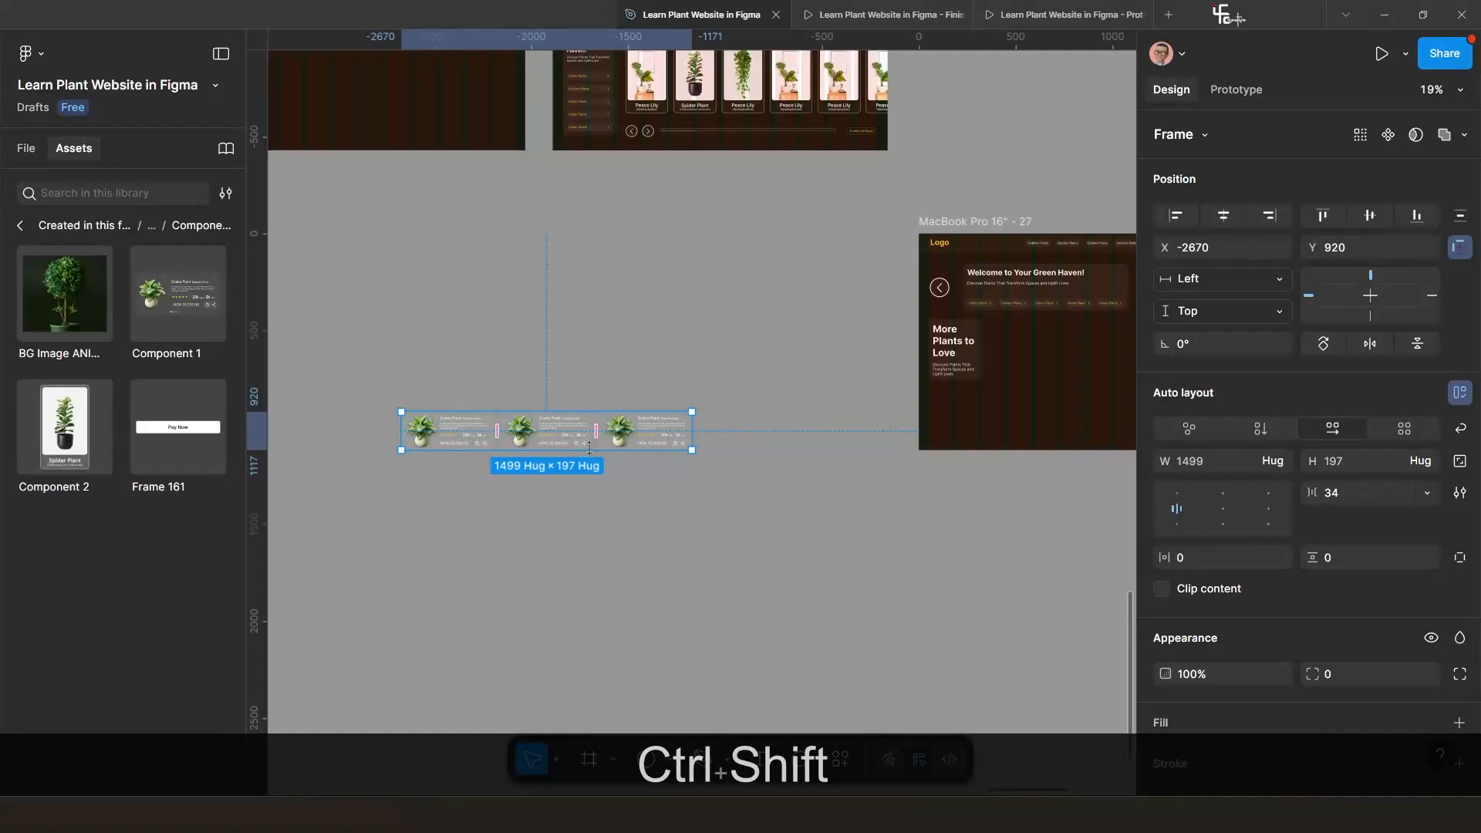
key("ctrl+shift+r")
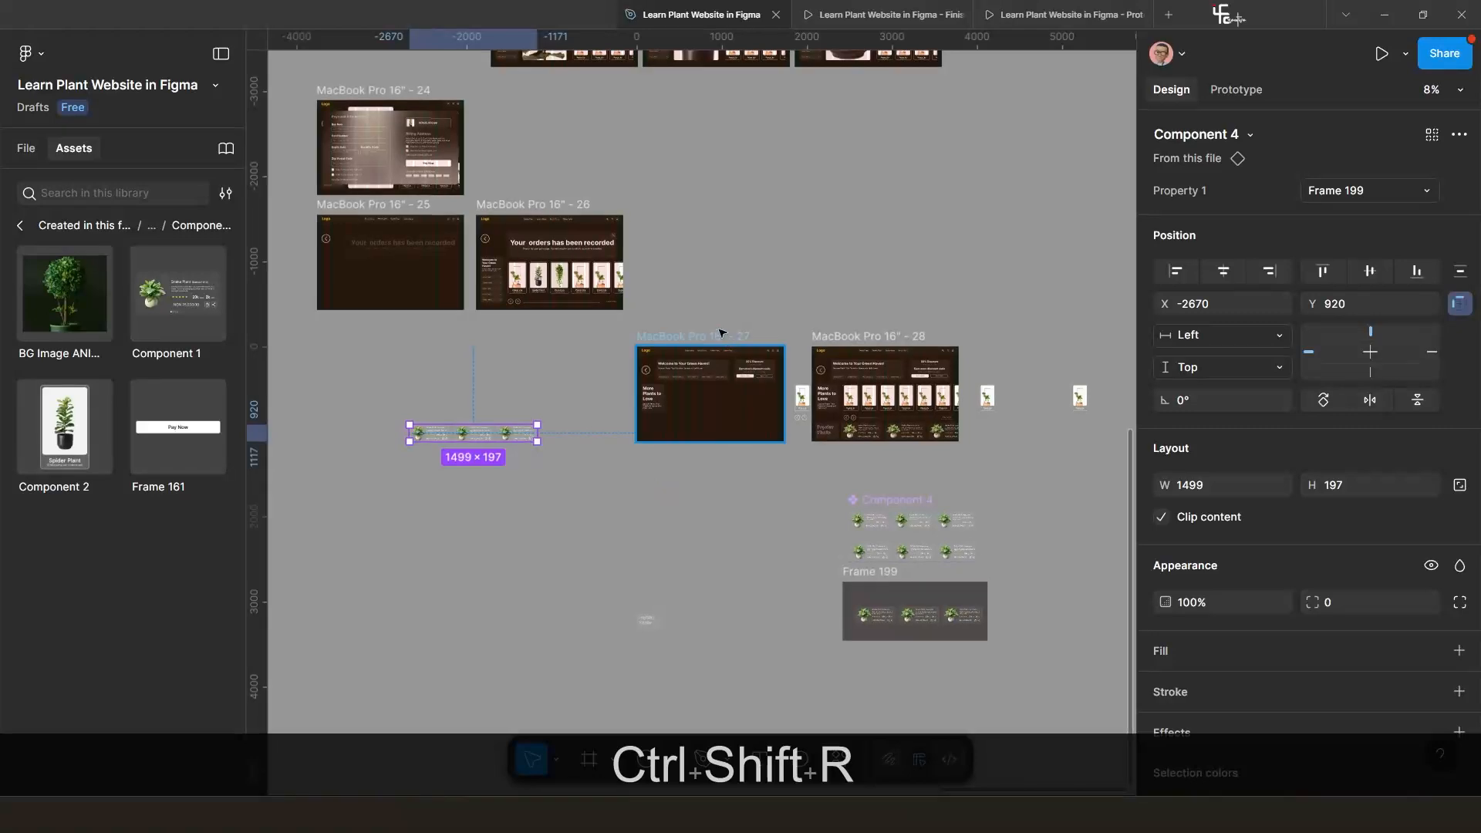
left_click(723, 337)
scroll(724, 339, "down", 3)
left_click(817, 438)
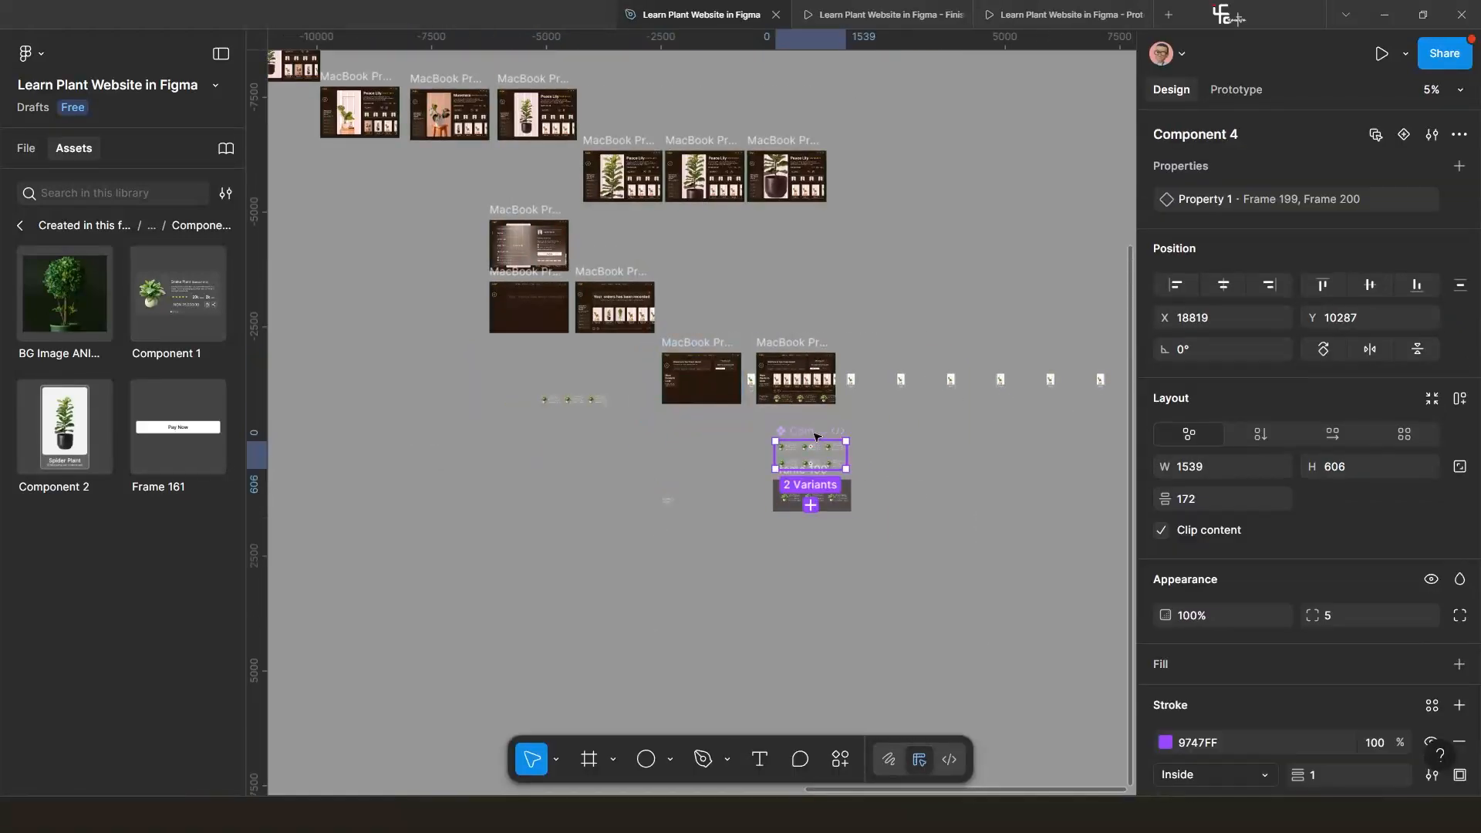
scroll(792, 508, "up", 3)
left_click(779, 439, "shift")
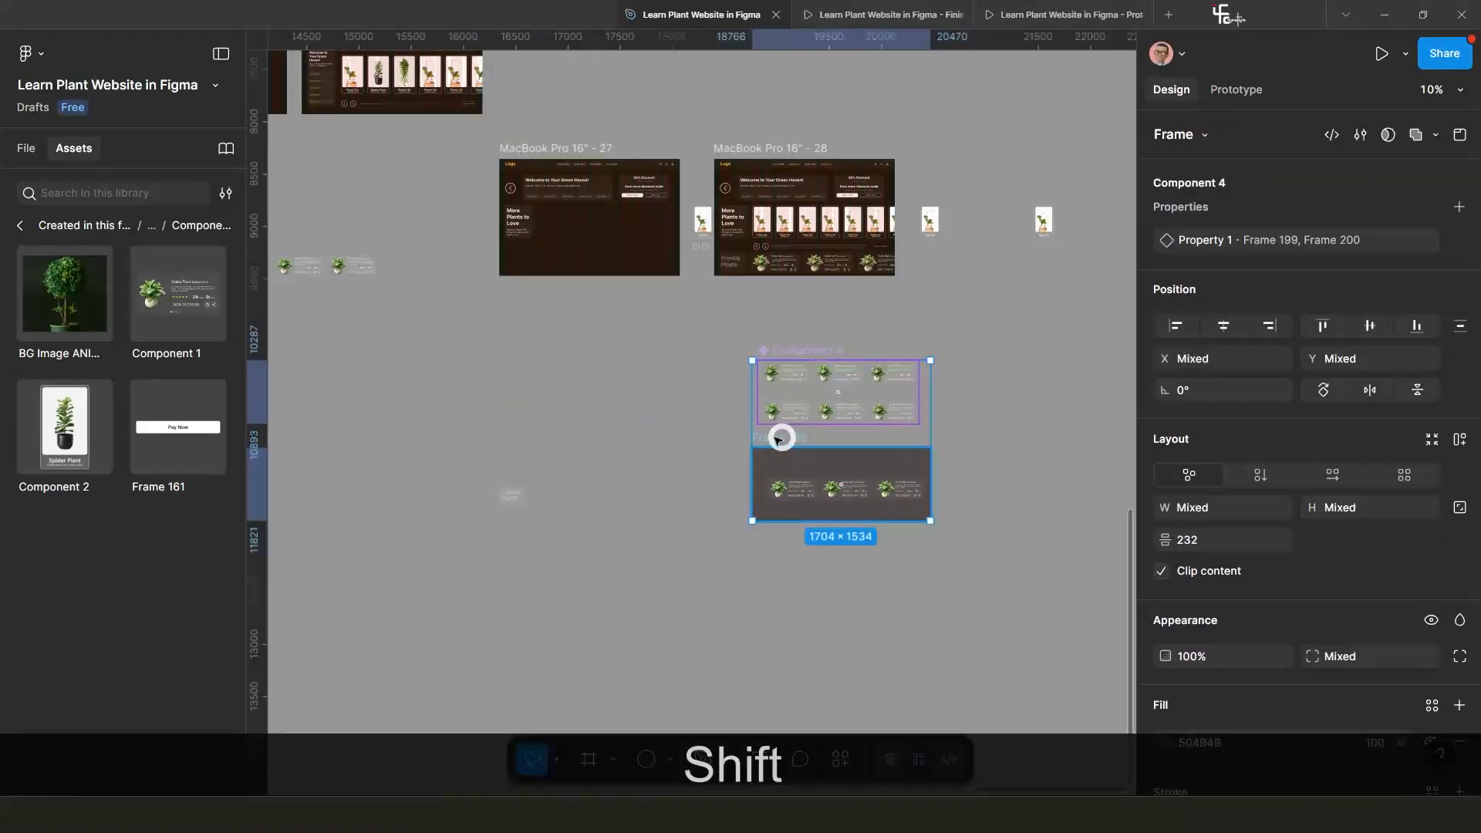
left_click(511, 496, "shift")
scroll(510, 497, "down", 3)
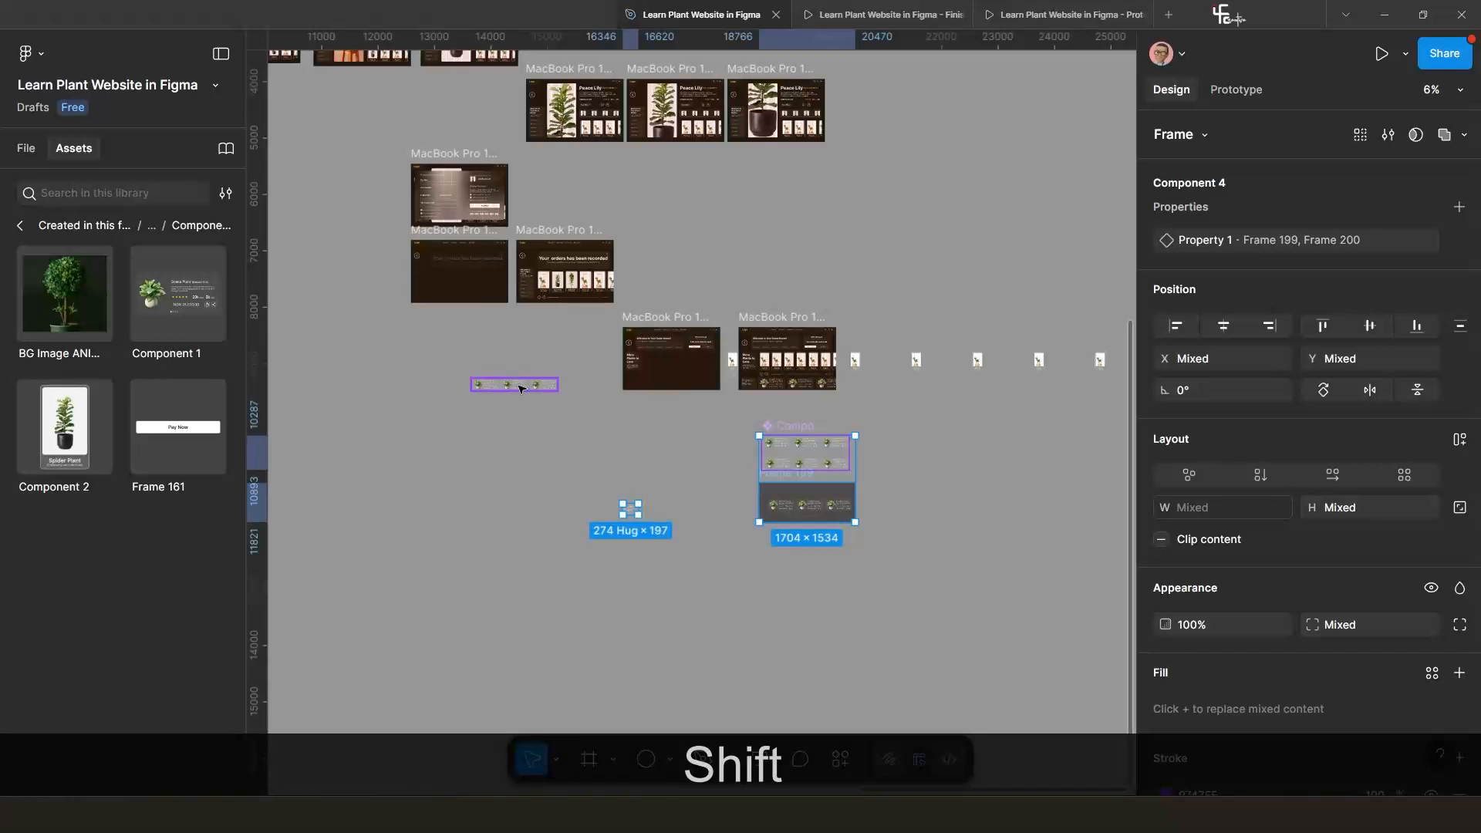
left_click(522, 388, "shift")
left_click(586, 461)
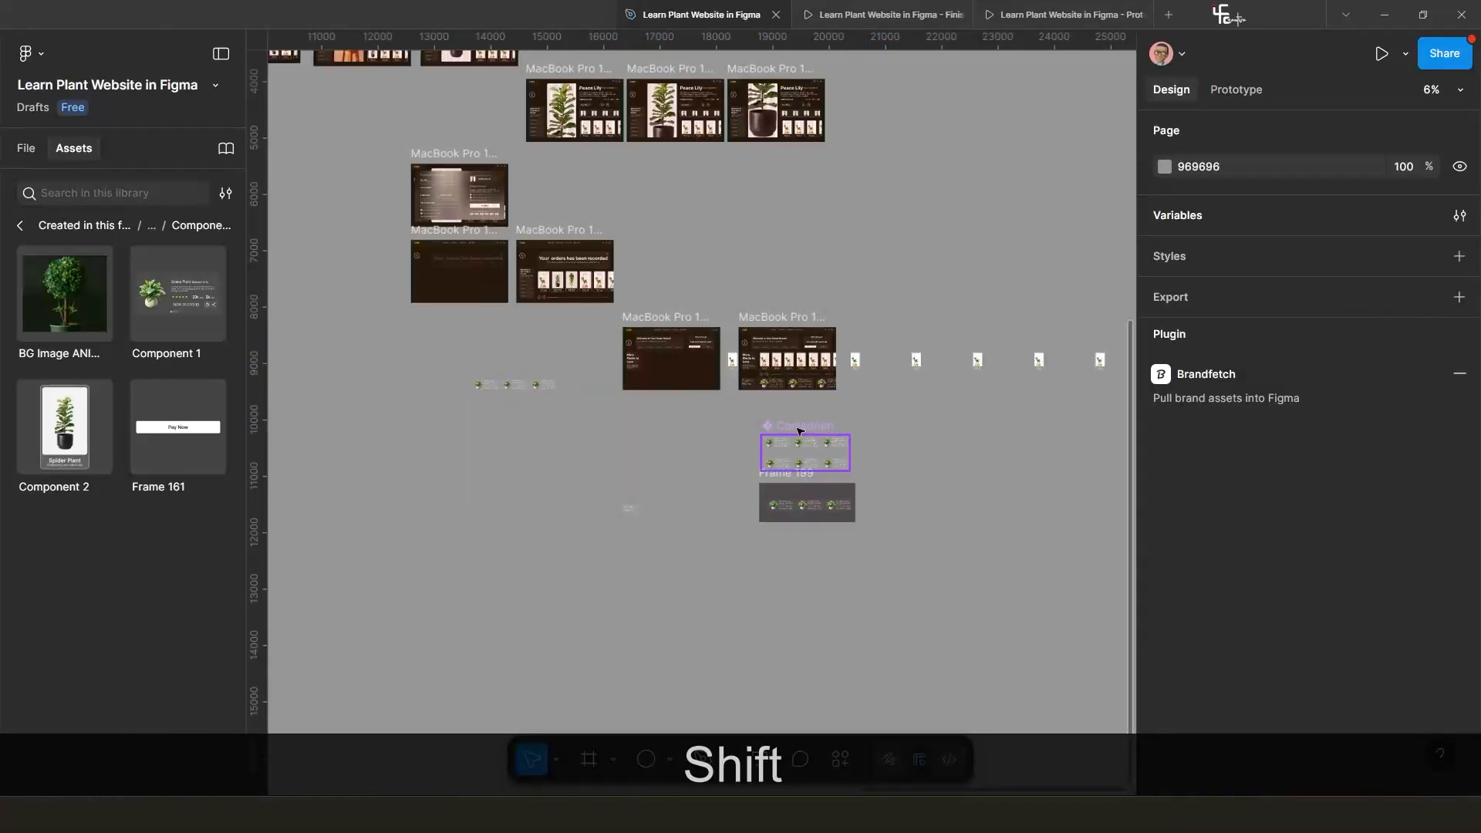
Cut the Component 4 set from below the shop frames, paste it into the Component section and place it beside the tree images.
left_click(800, 453)
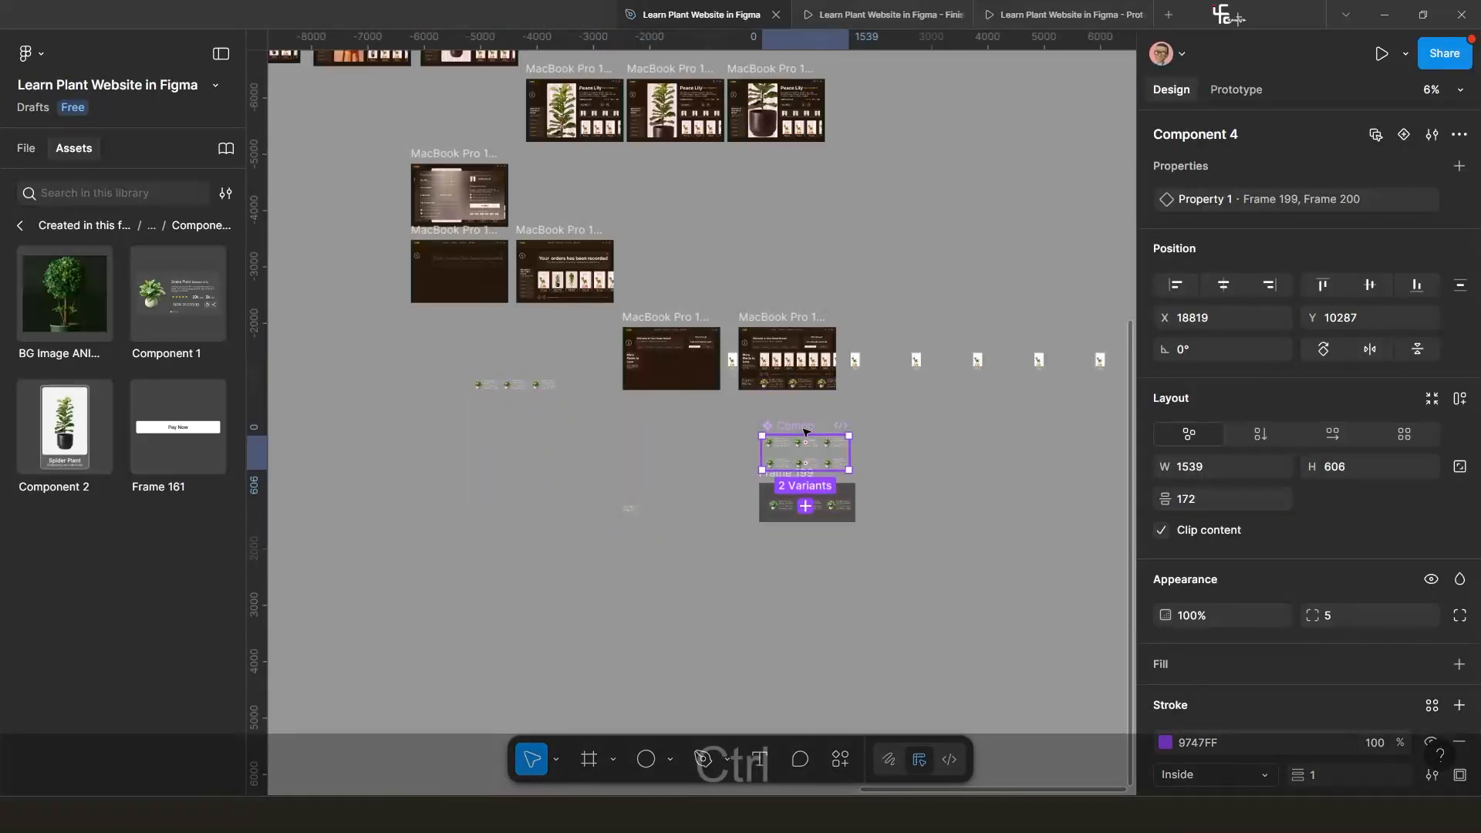
key("ctrl+x")
scroll(806, 433, "down", 10)
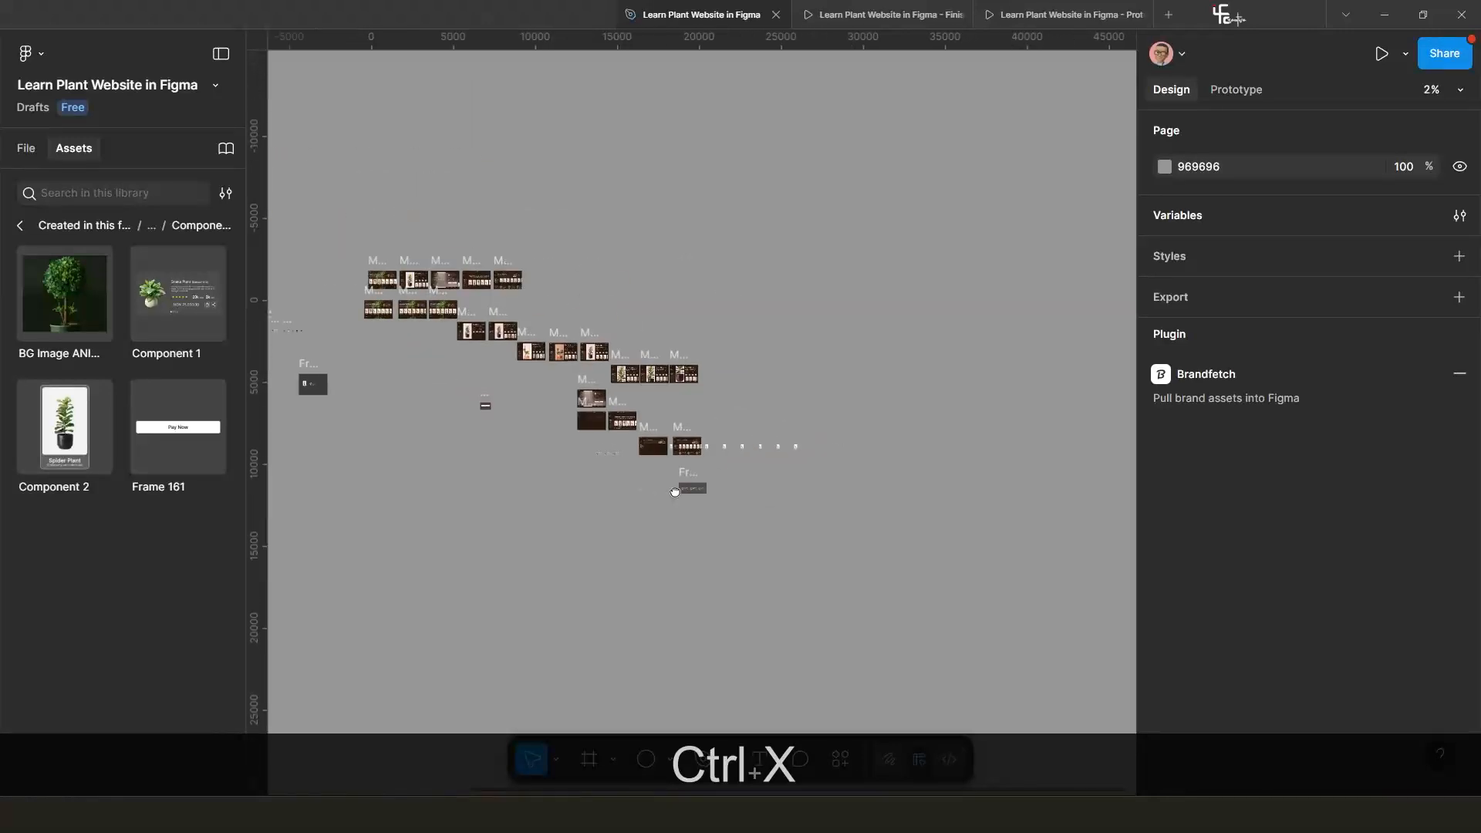
key("ctrl+v")
left_click(512, 254)
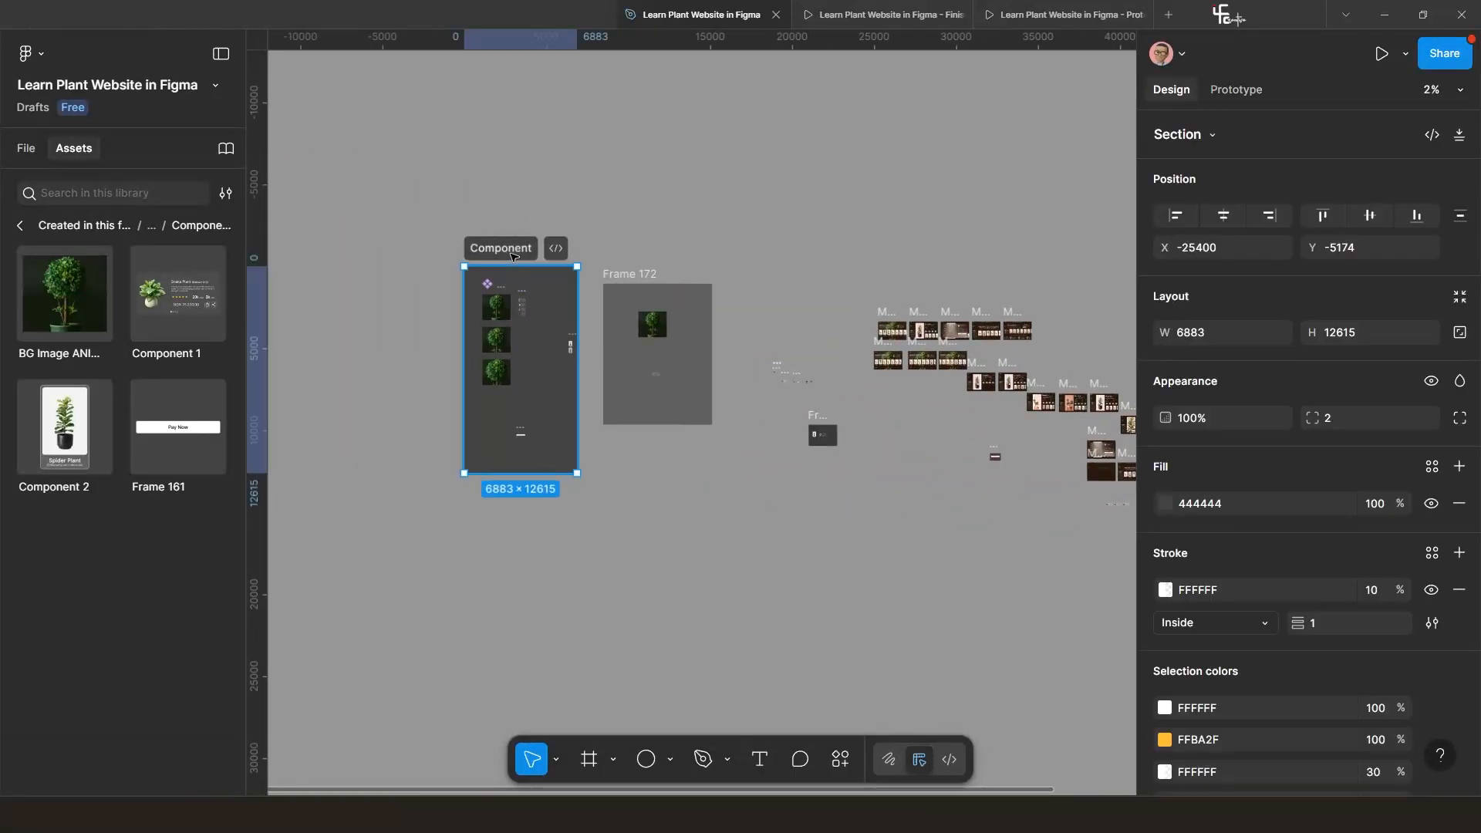
key("ctrl+v")
scroll(565, 276, "up", 5)
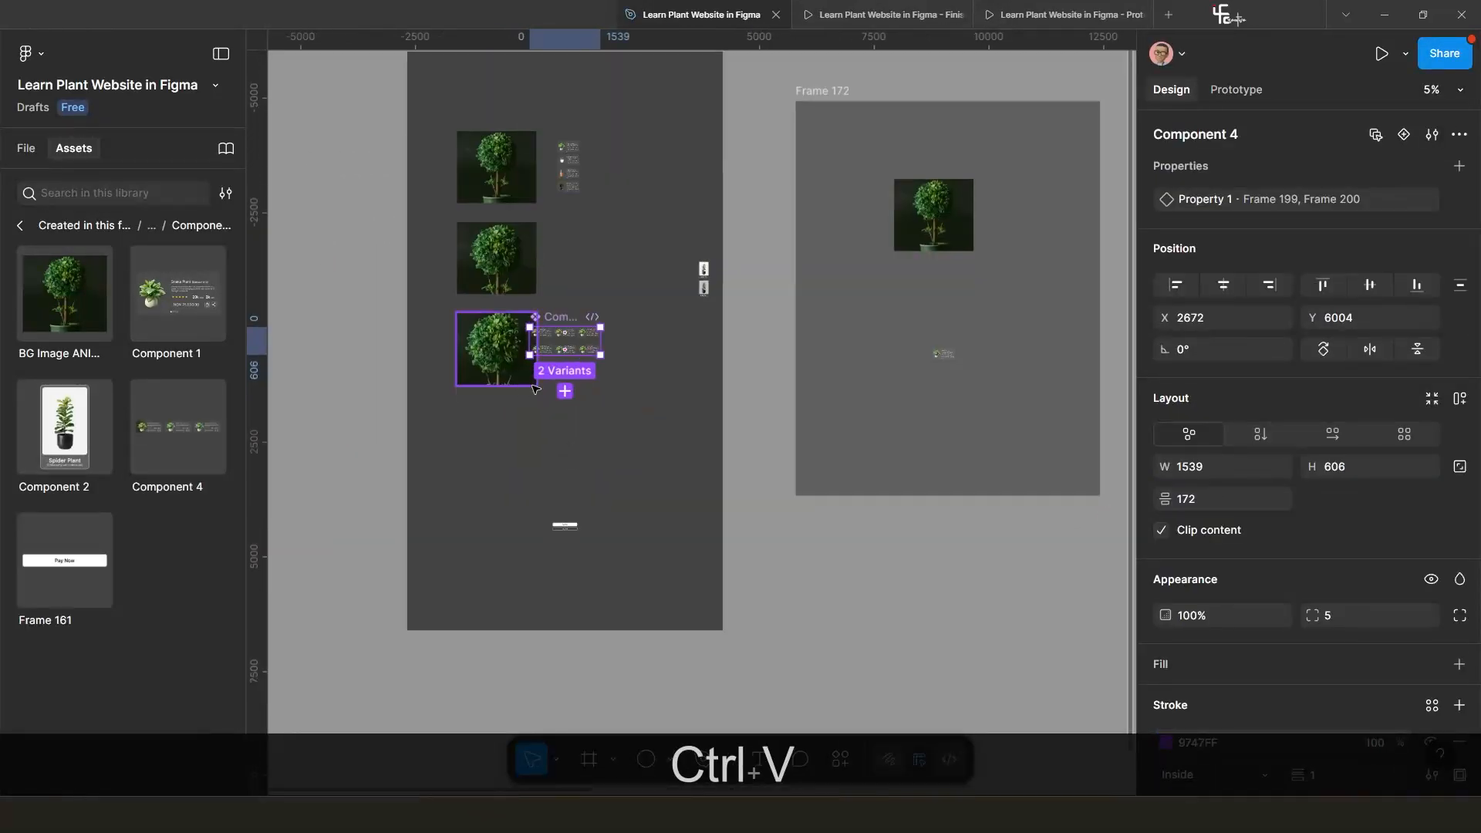
left_click_drag(563, 270, 618, 274)
Turn clip content back on for MacBook Pro 16" - 27.
scroll(665, 419, "down", 5)
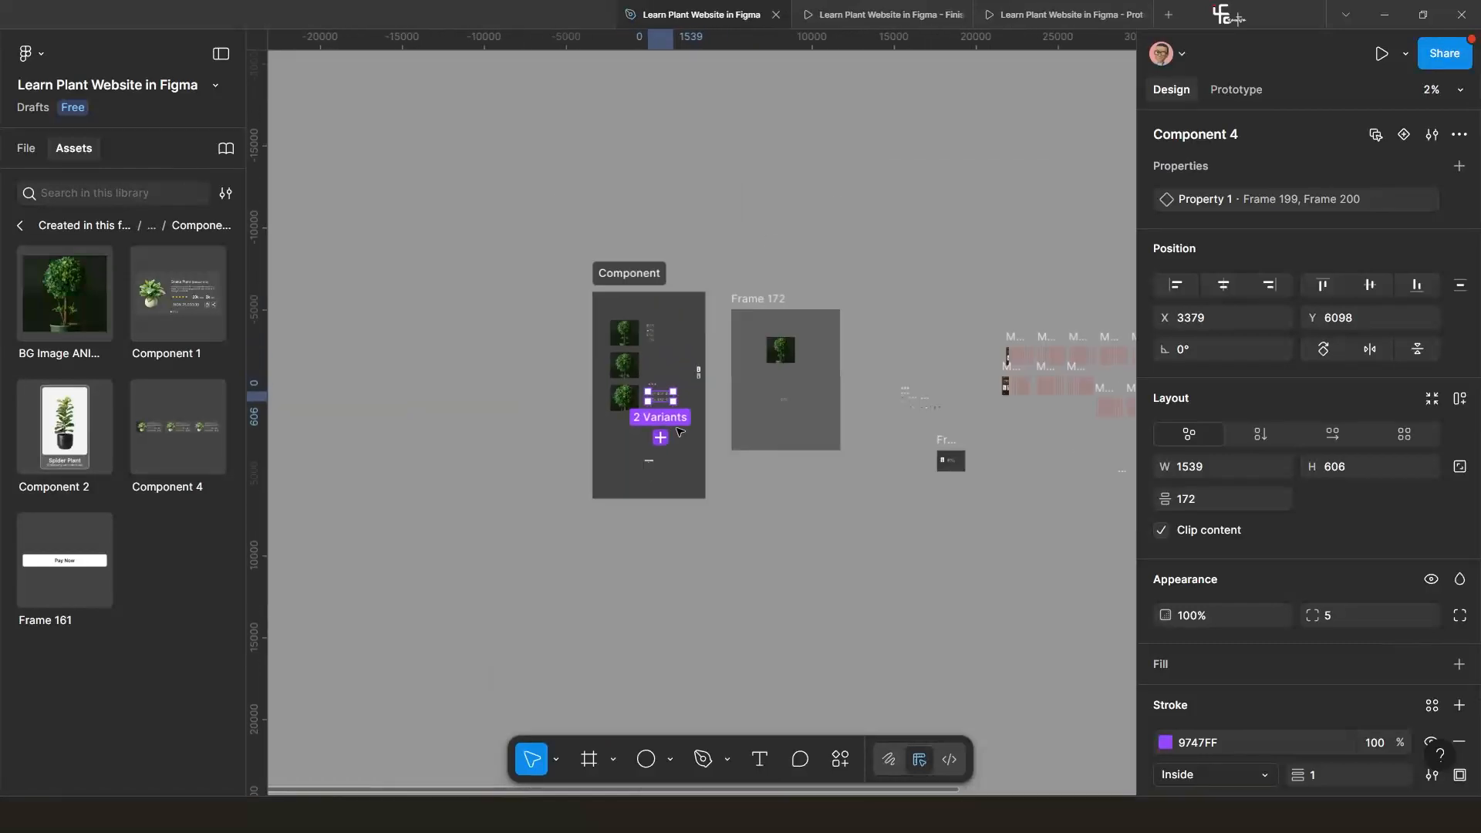
left_click_drag(1003, 539, 598, 470)
left_click_drag(844, 452, 703, 427)
scroll(703, 429, "up", 8)
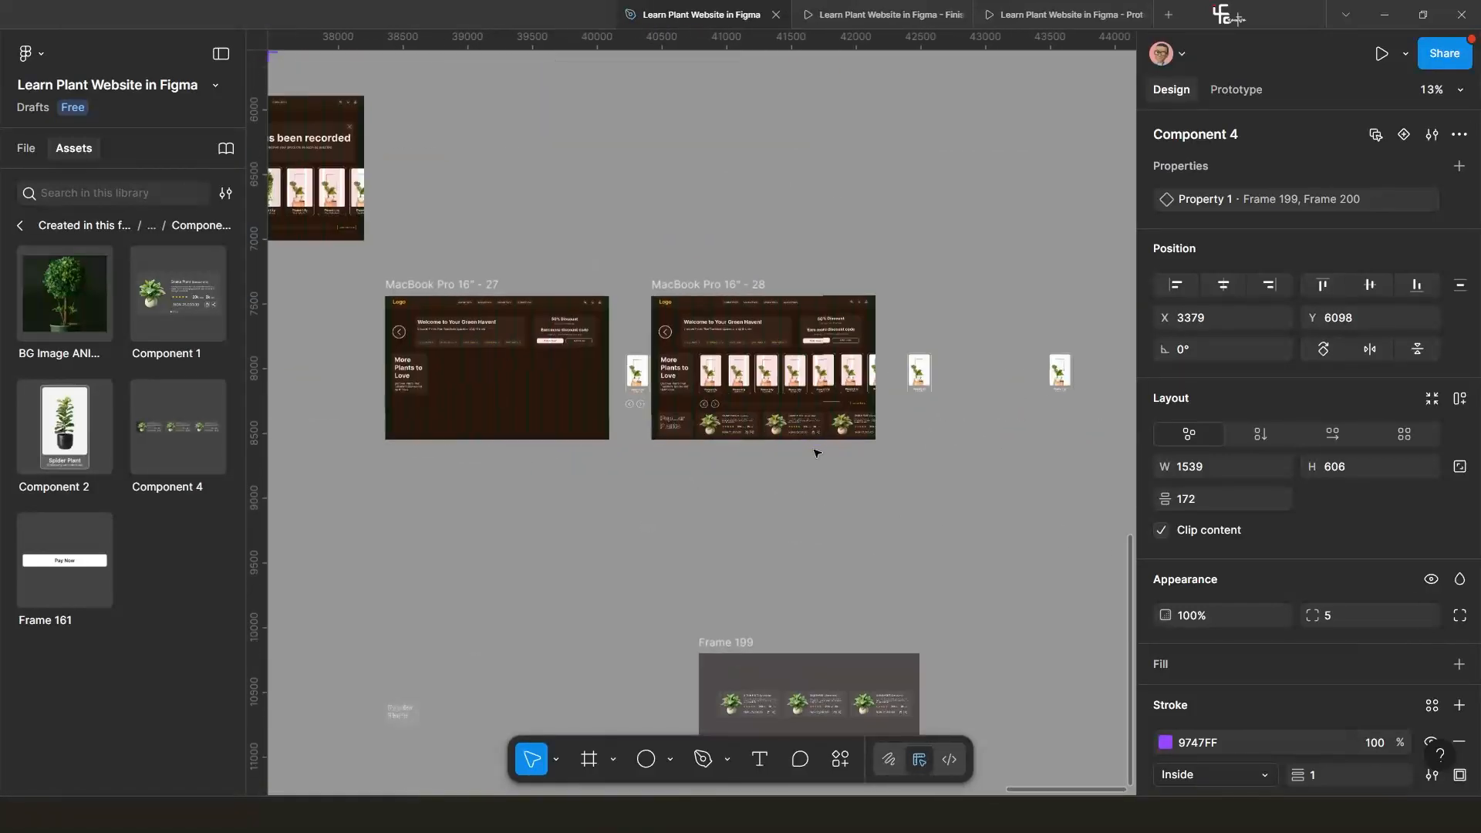
left_click(729, 287)
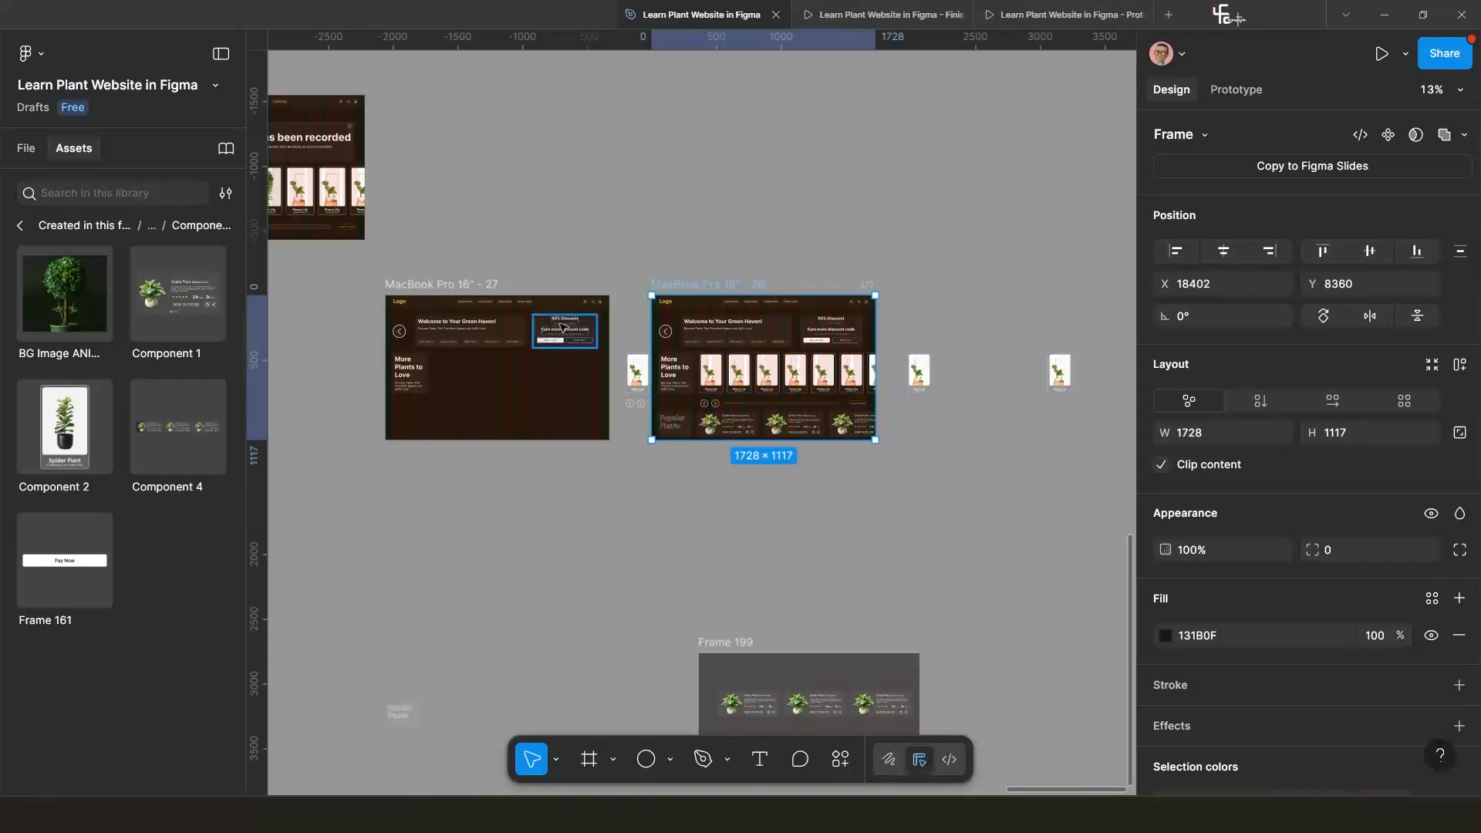
left_click(495, 292)
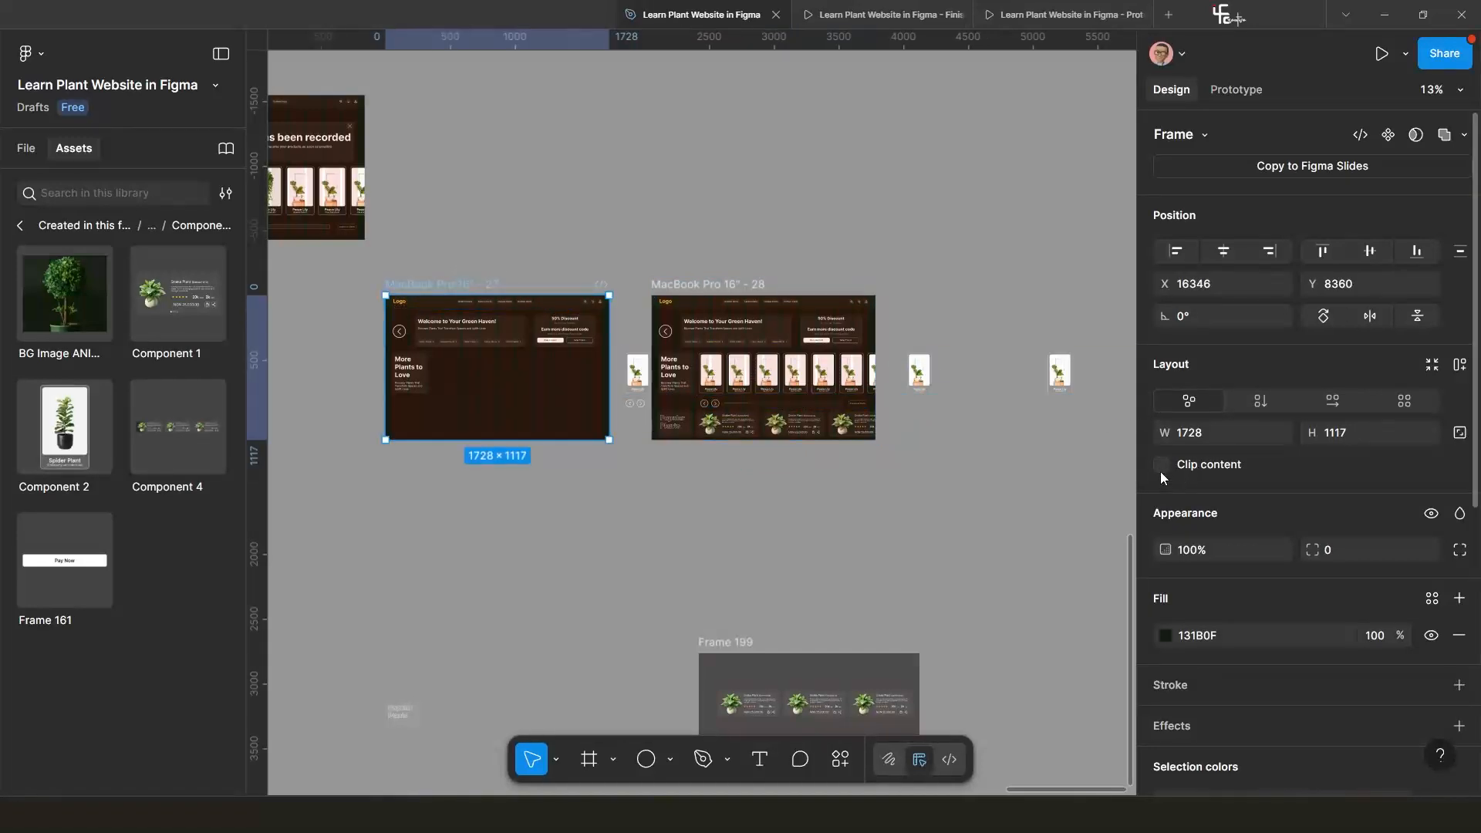
Delete the standalone Frame 199 test frame below the shop frames.
scroll(926, 531, "down", 3)
left_click(839, 586)
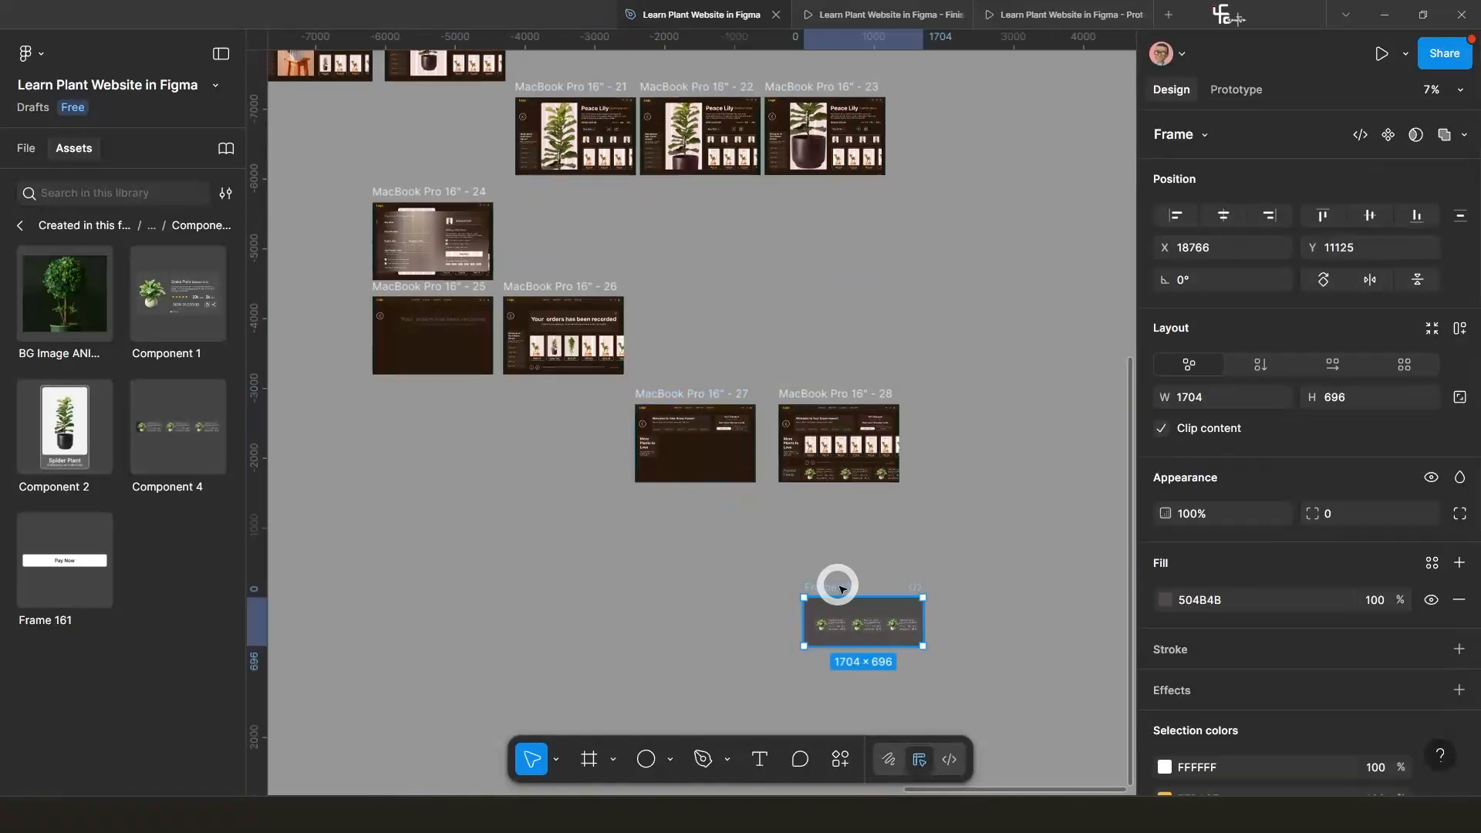
key("Delete")
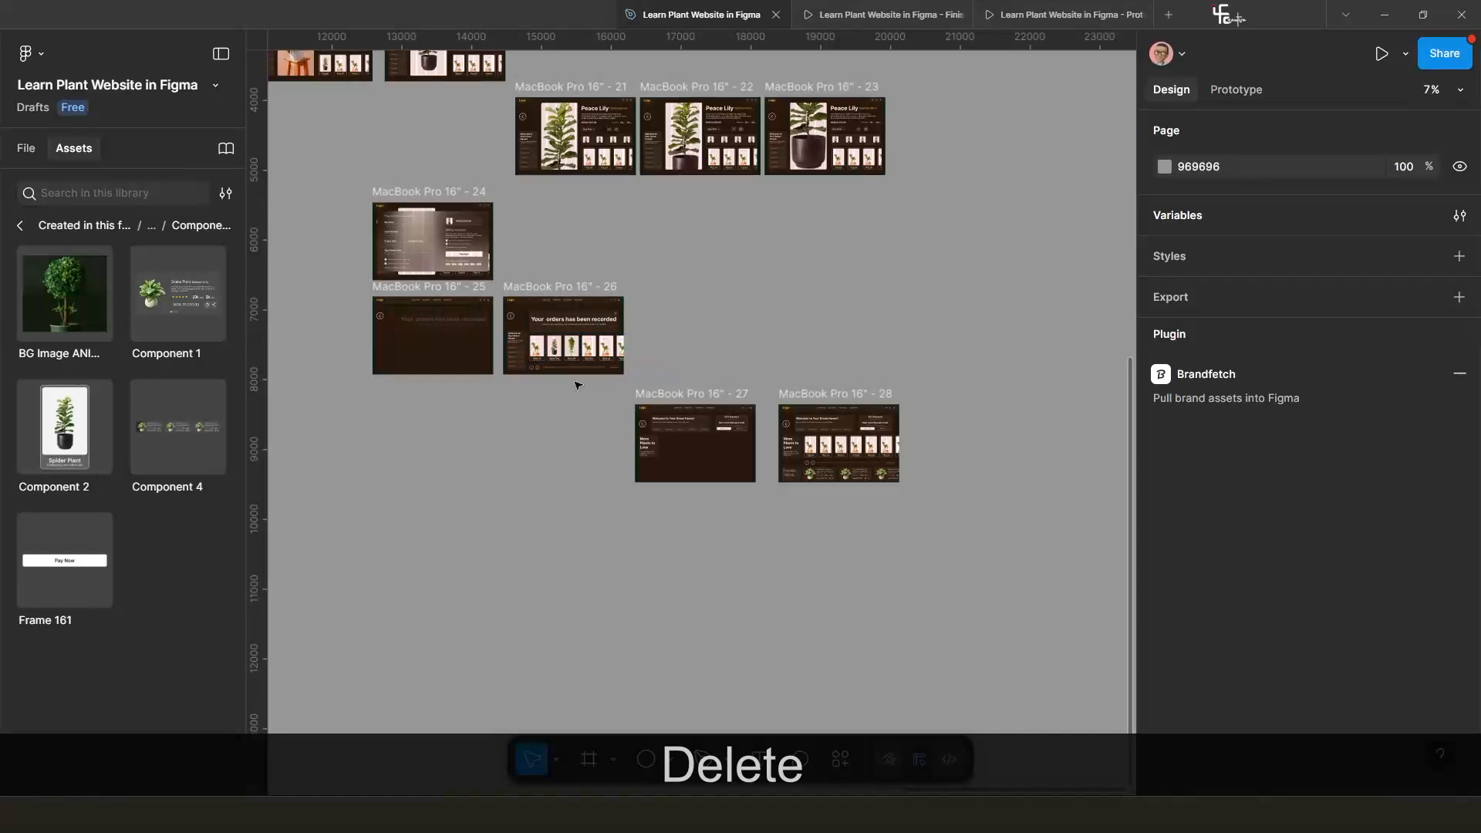
Start a prototype preview from the first home page frame of the second row and move the preview window over the canvas.
left_click(557, 282)
scroll(744, 392, "down", 4)
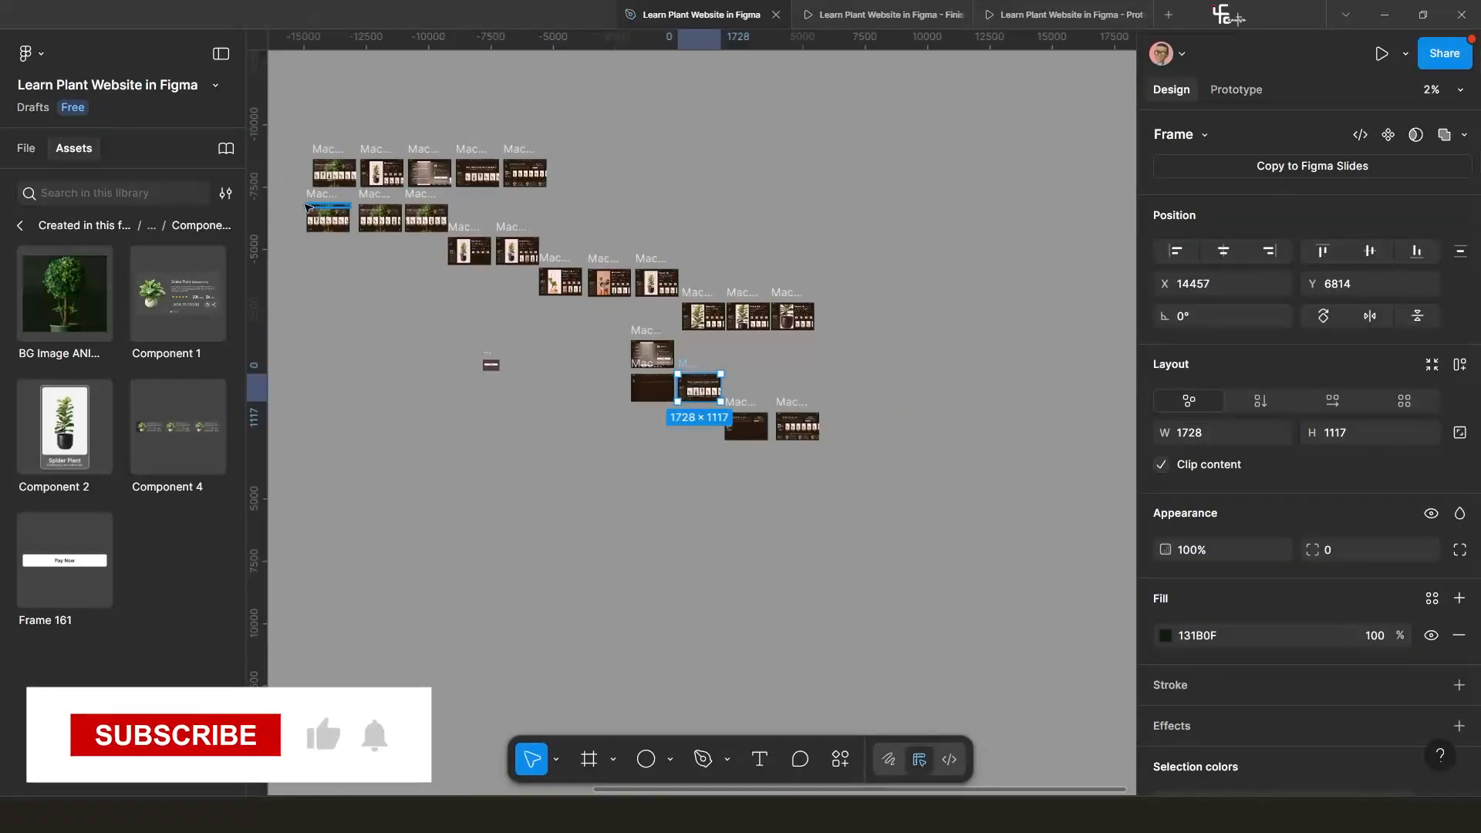
scroll(308, 257, "up", 2)
scroll(309, 256, "up", 2)
scroll(310, 256, "left", 2)
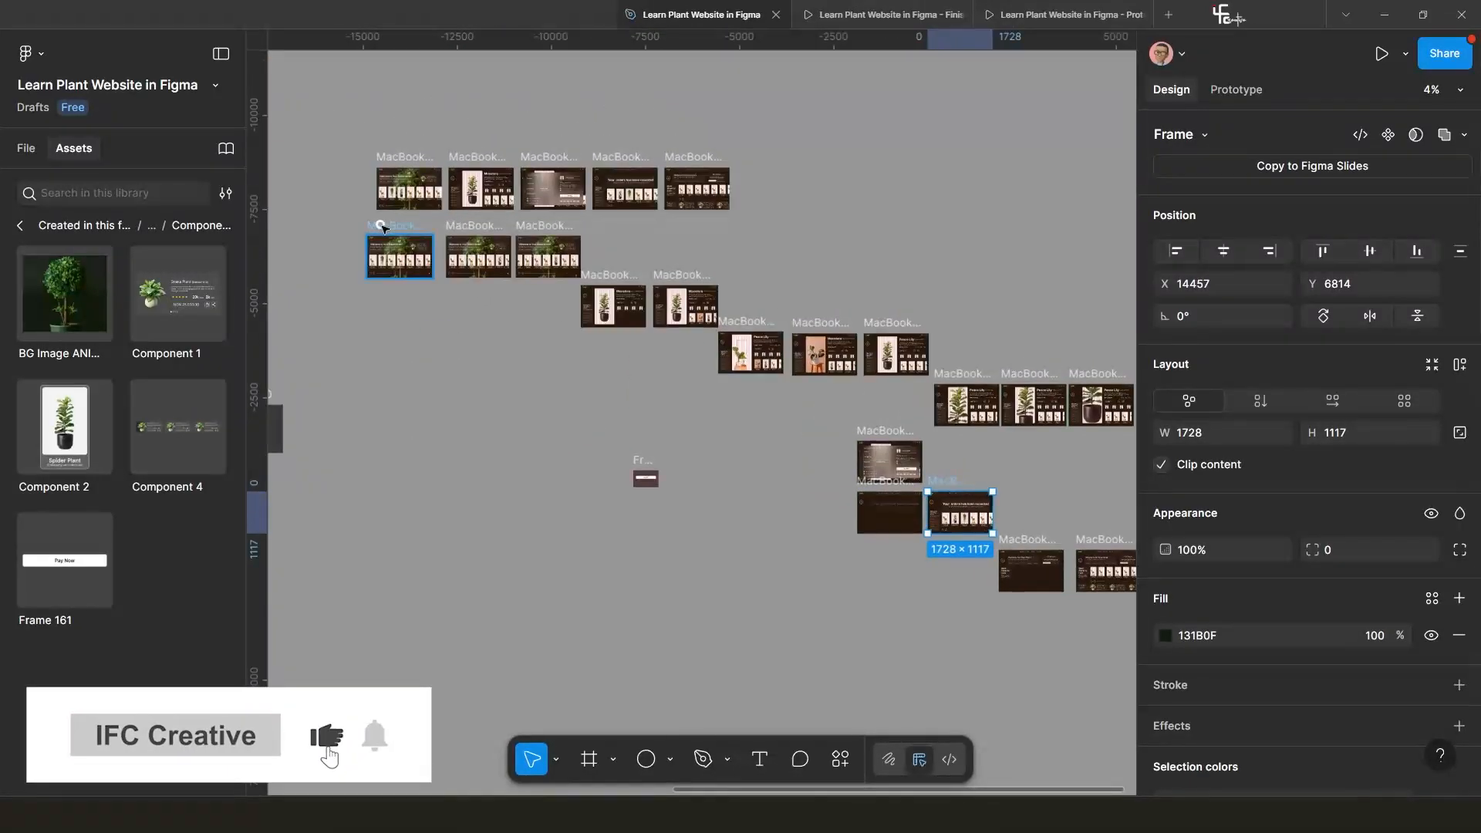
left_click(382, 225)
key("shift+space")
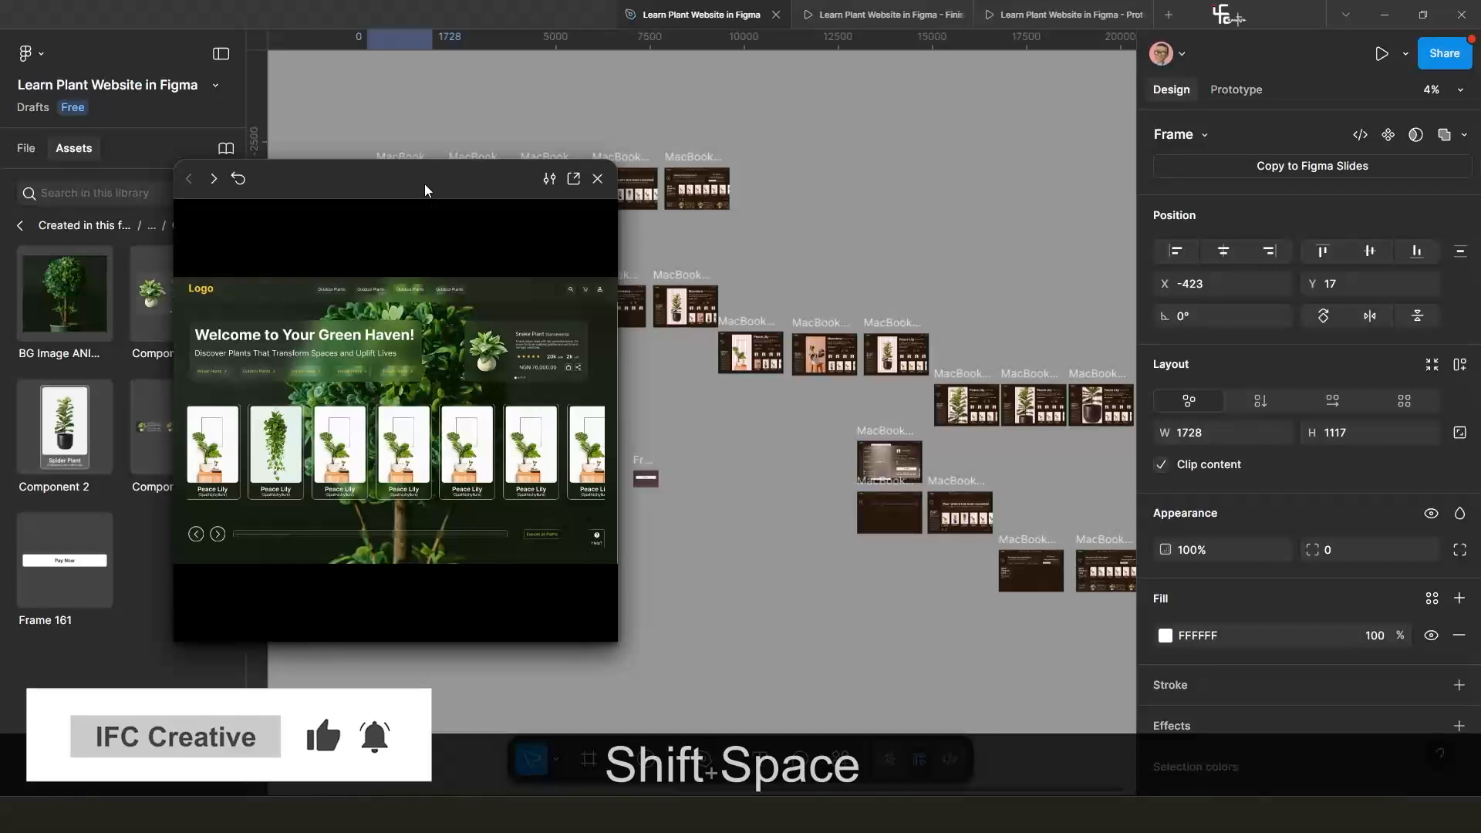
left_click_drag(425, 183, 543, 169)
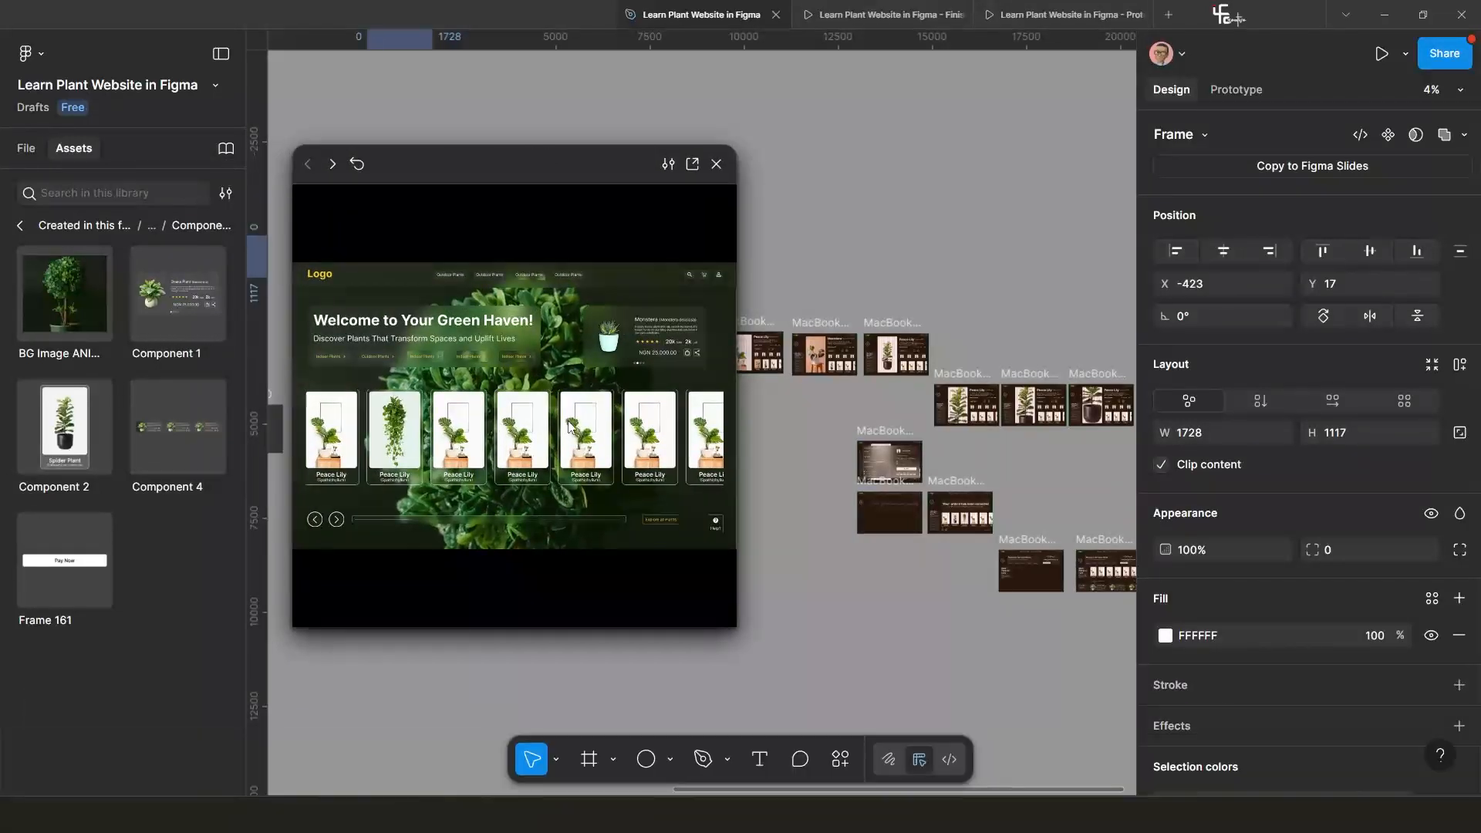
In the preview, advance the home page carousel, open a plant's product page, and try its related plant cards and thumbnail images.
left_click(338, 520)
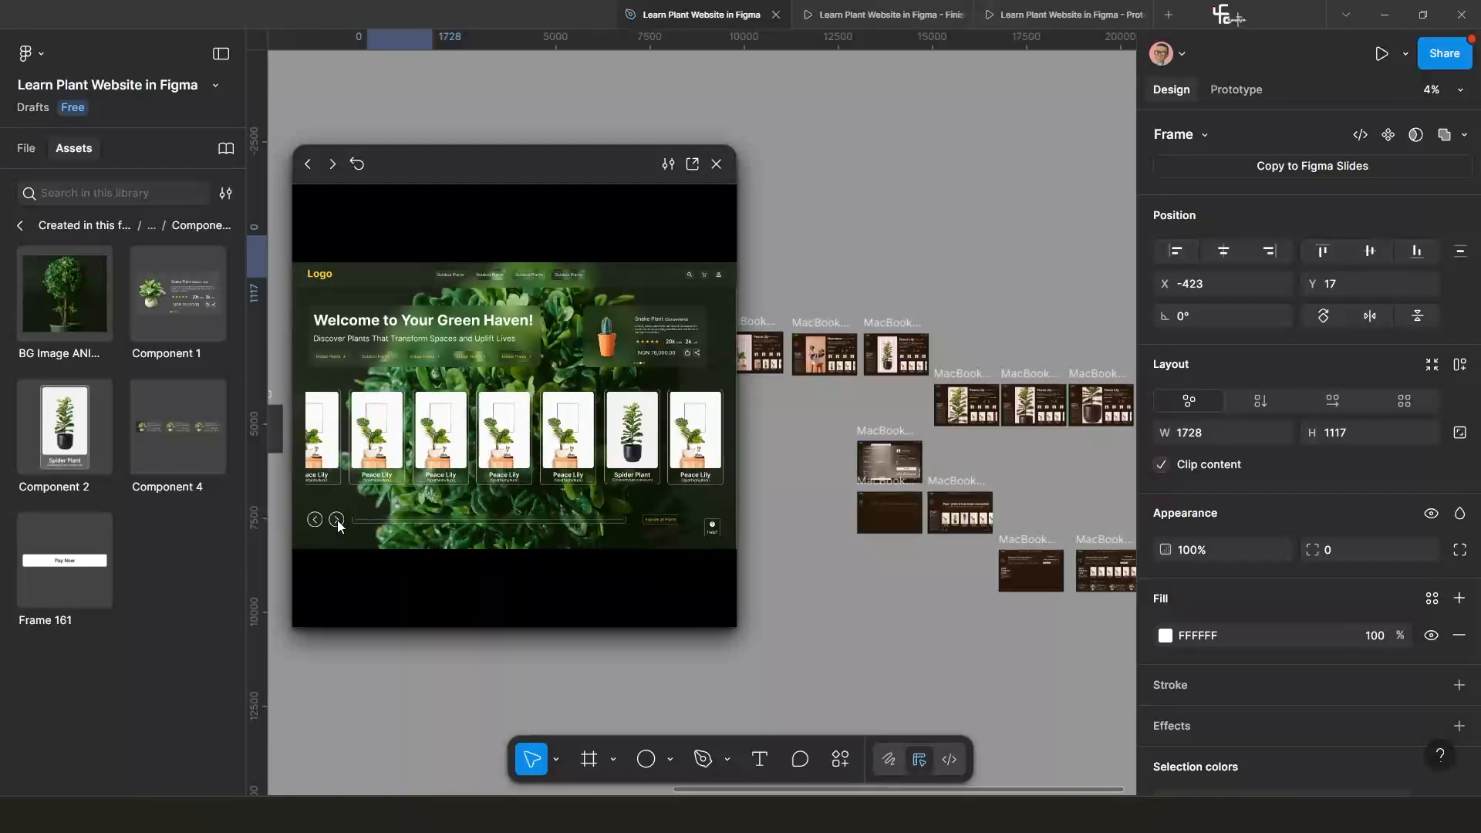
left_click(576, 432)
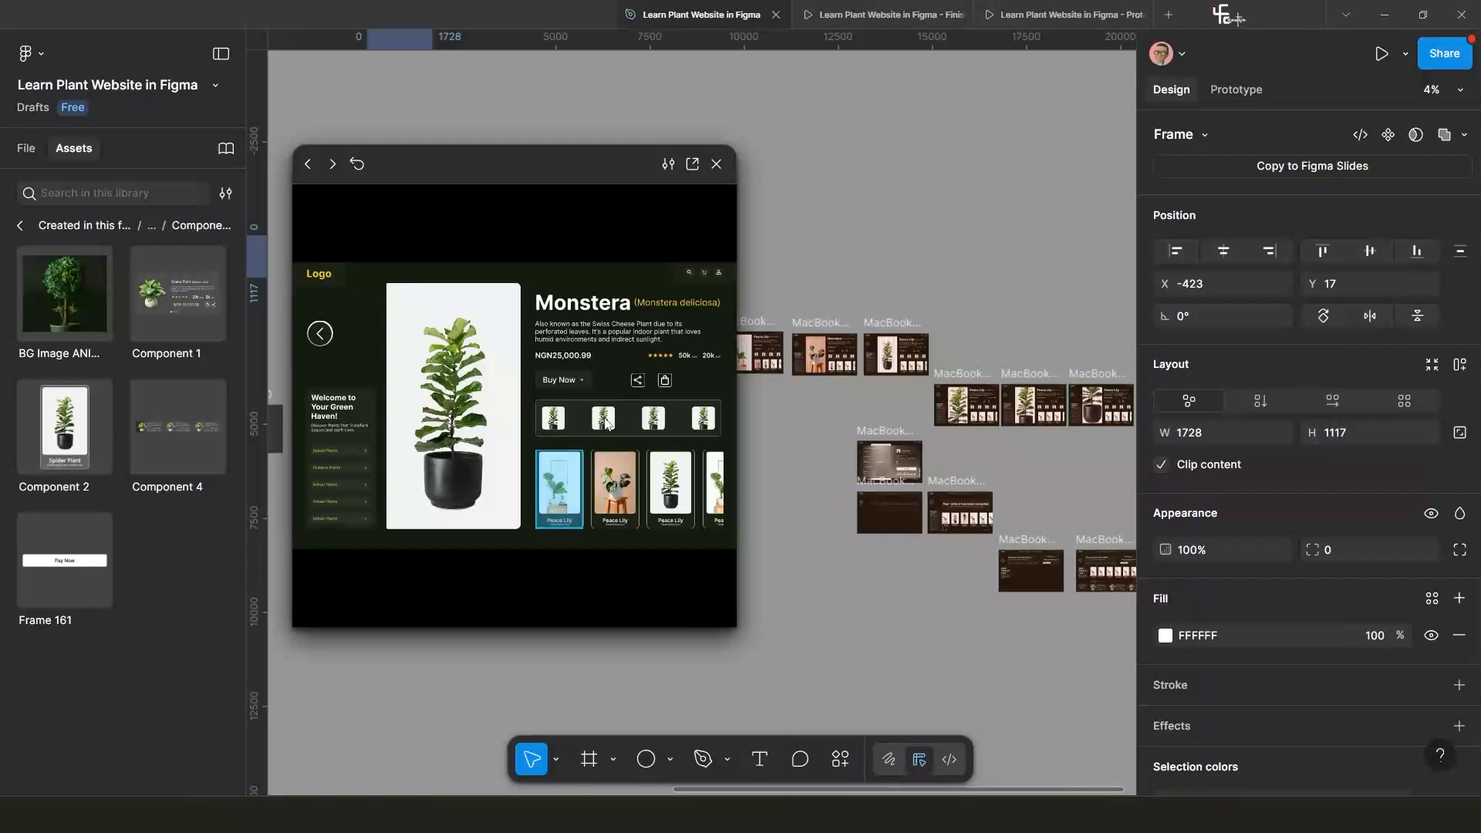
left_click(563, 489)
left_click(562, 489)
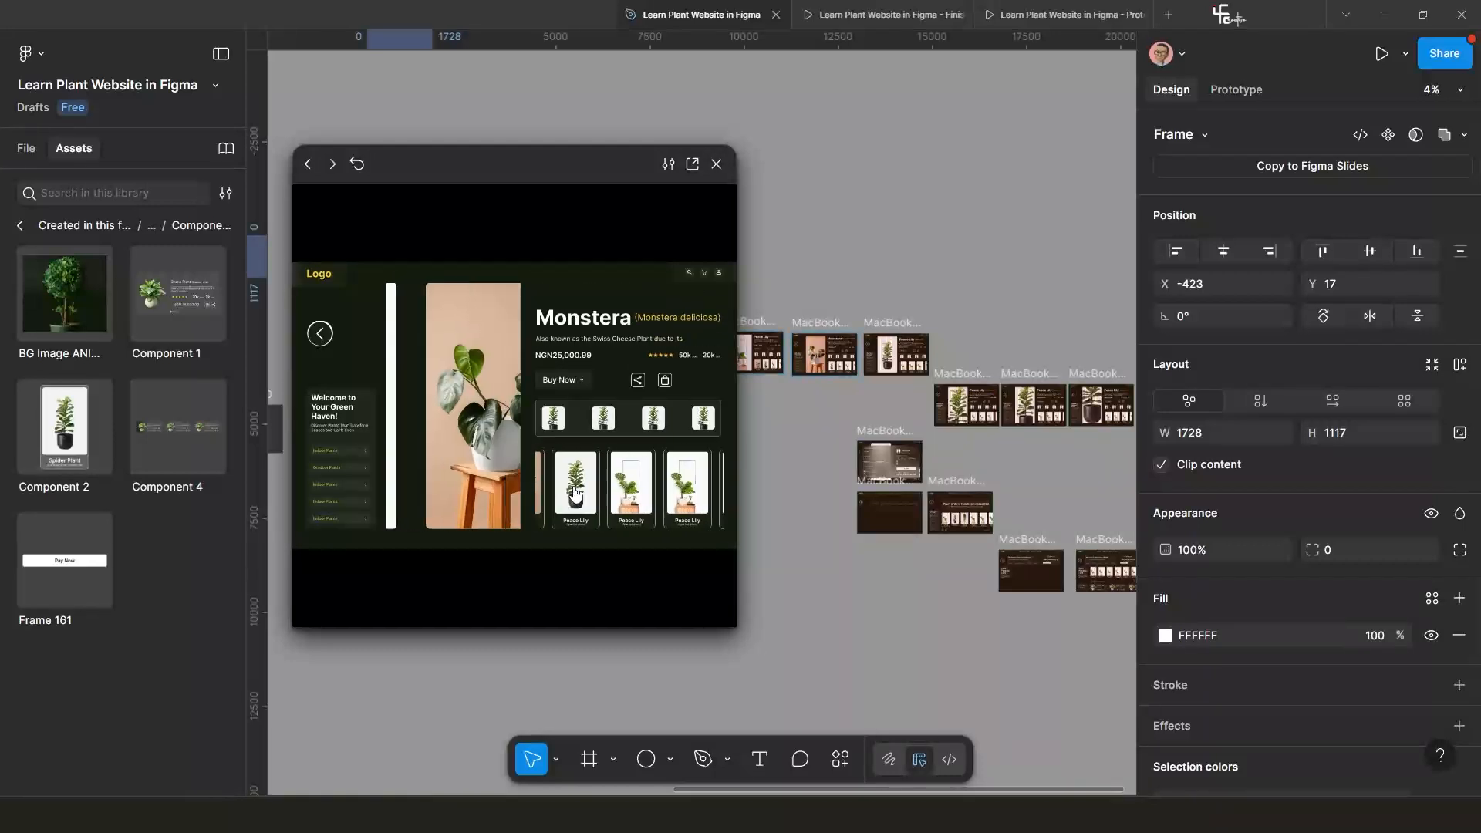
left_click(571, 485)
left_click(613, 425)
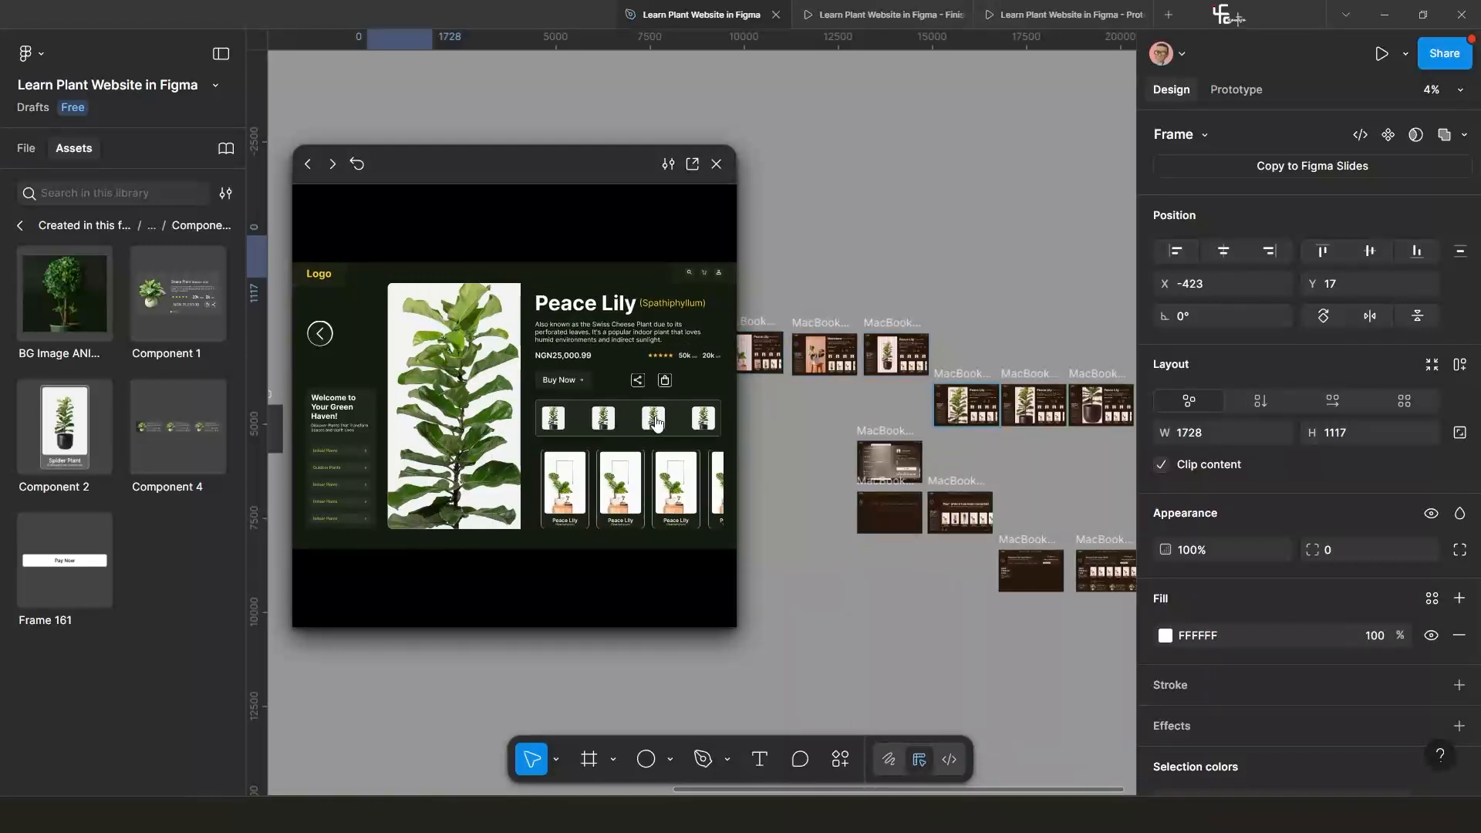
left_click(551, 421)
Test the Buy Now and Pay Now flow, dismiss the order confirmation to watch the shop page's Popular Plants row, and close the preview.
left_click(566, 381)
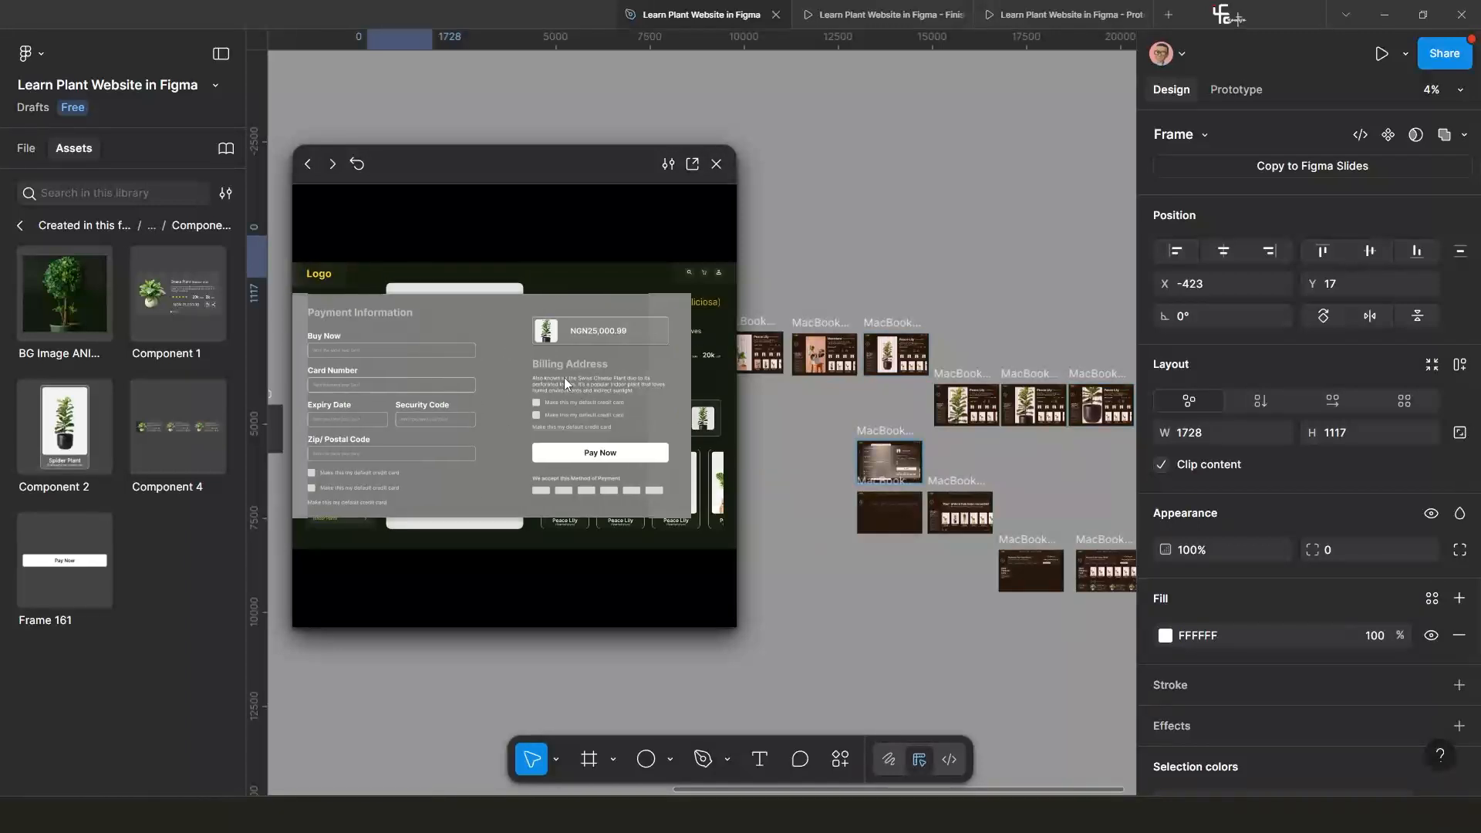
left_click(626, 456)
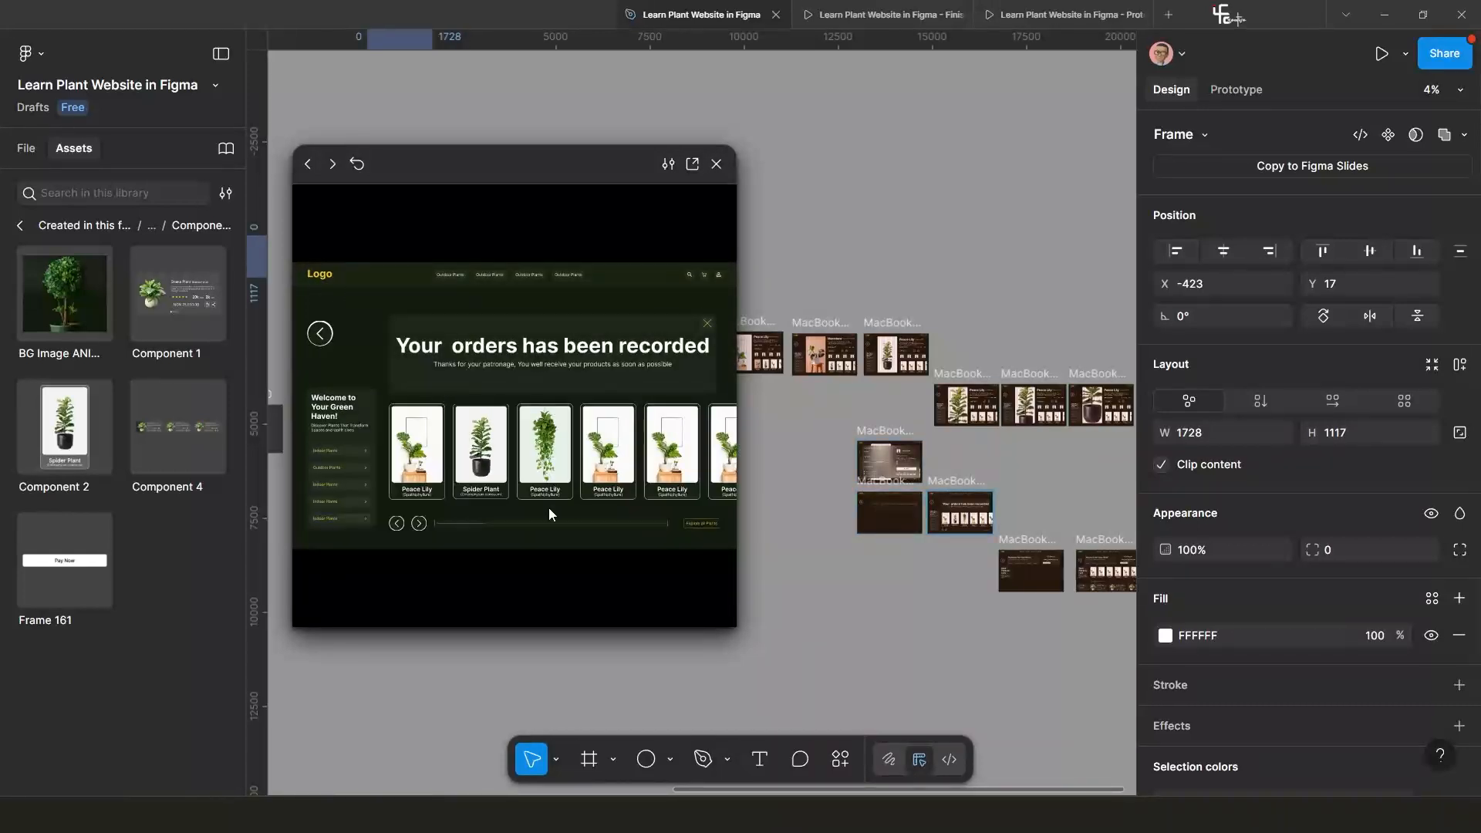
left_click(705, 324)
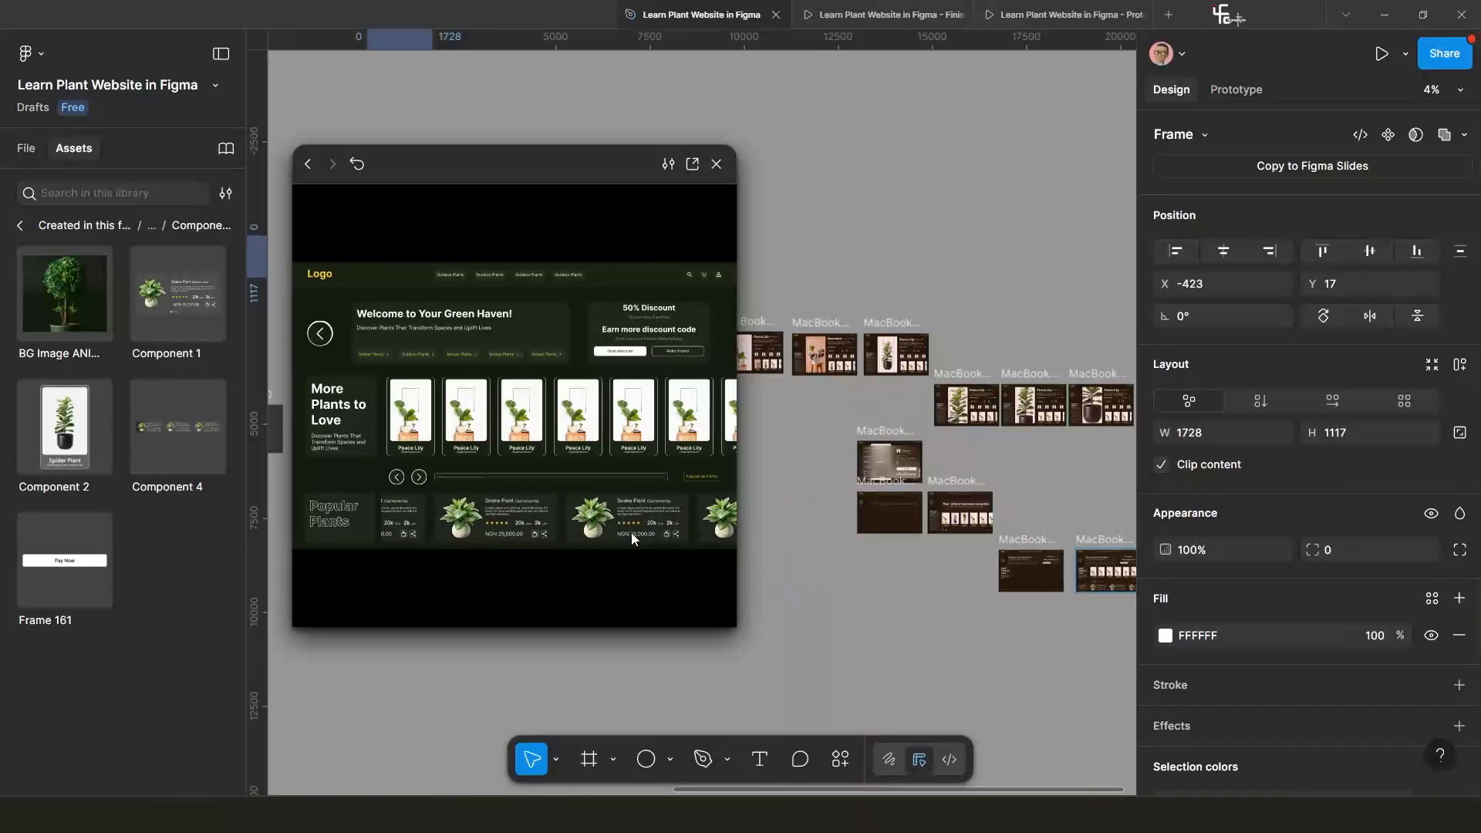
left_click(718, 164)
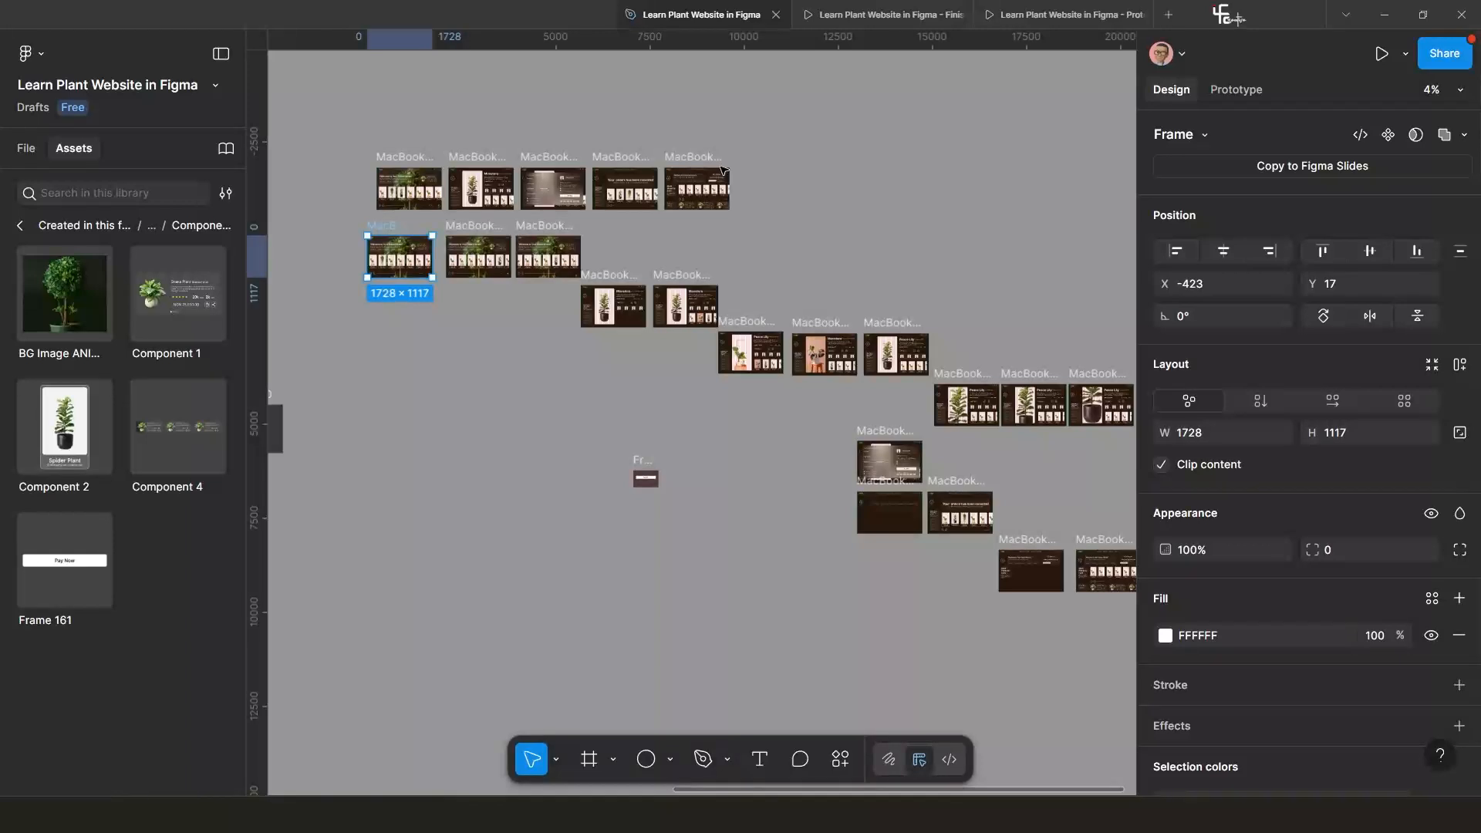